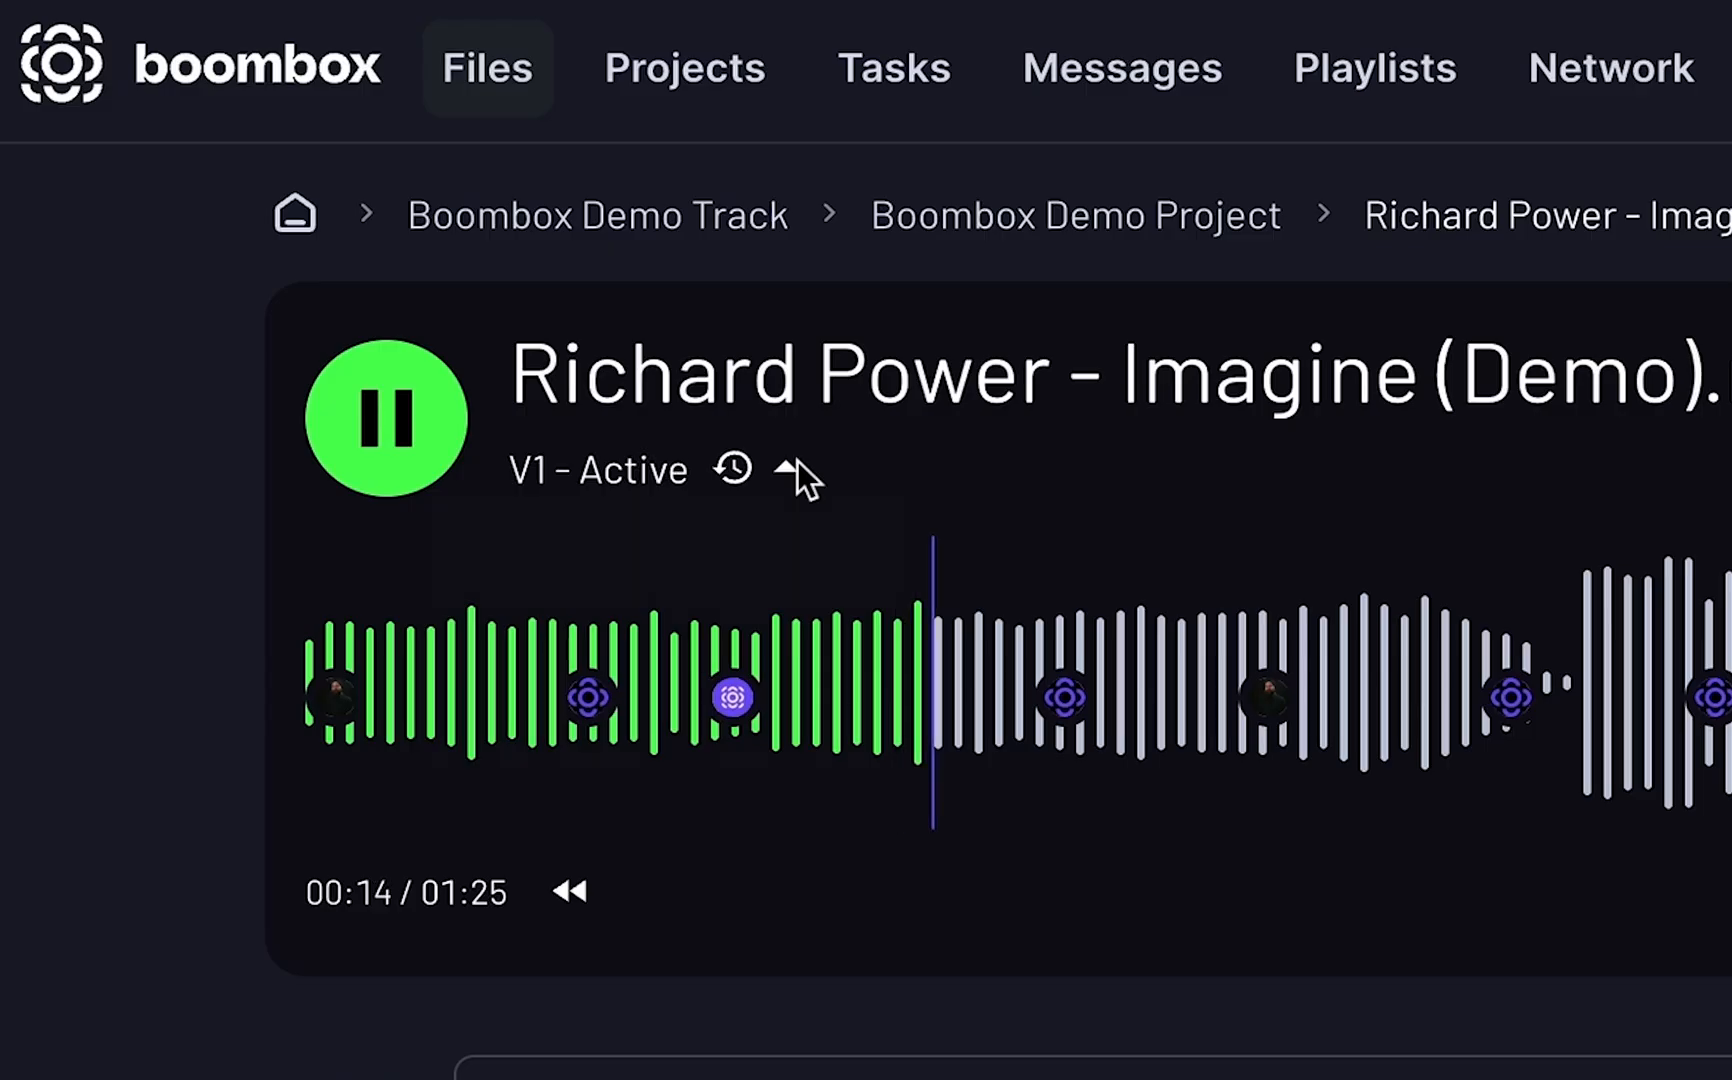
# Show the available versions of the demo track.
pyautogui.click(455, 255)
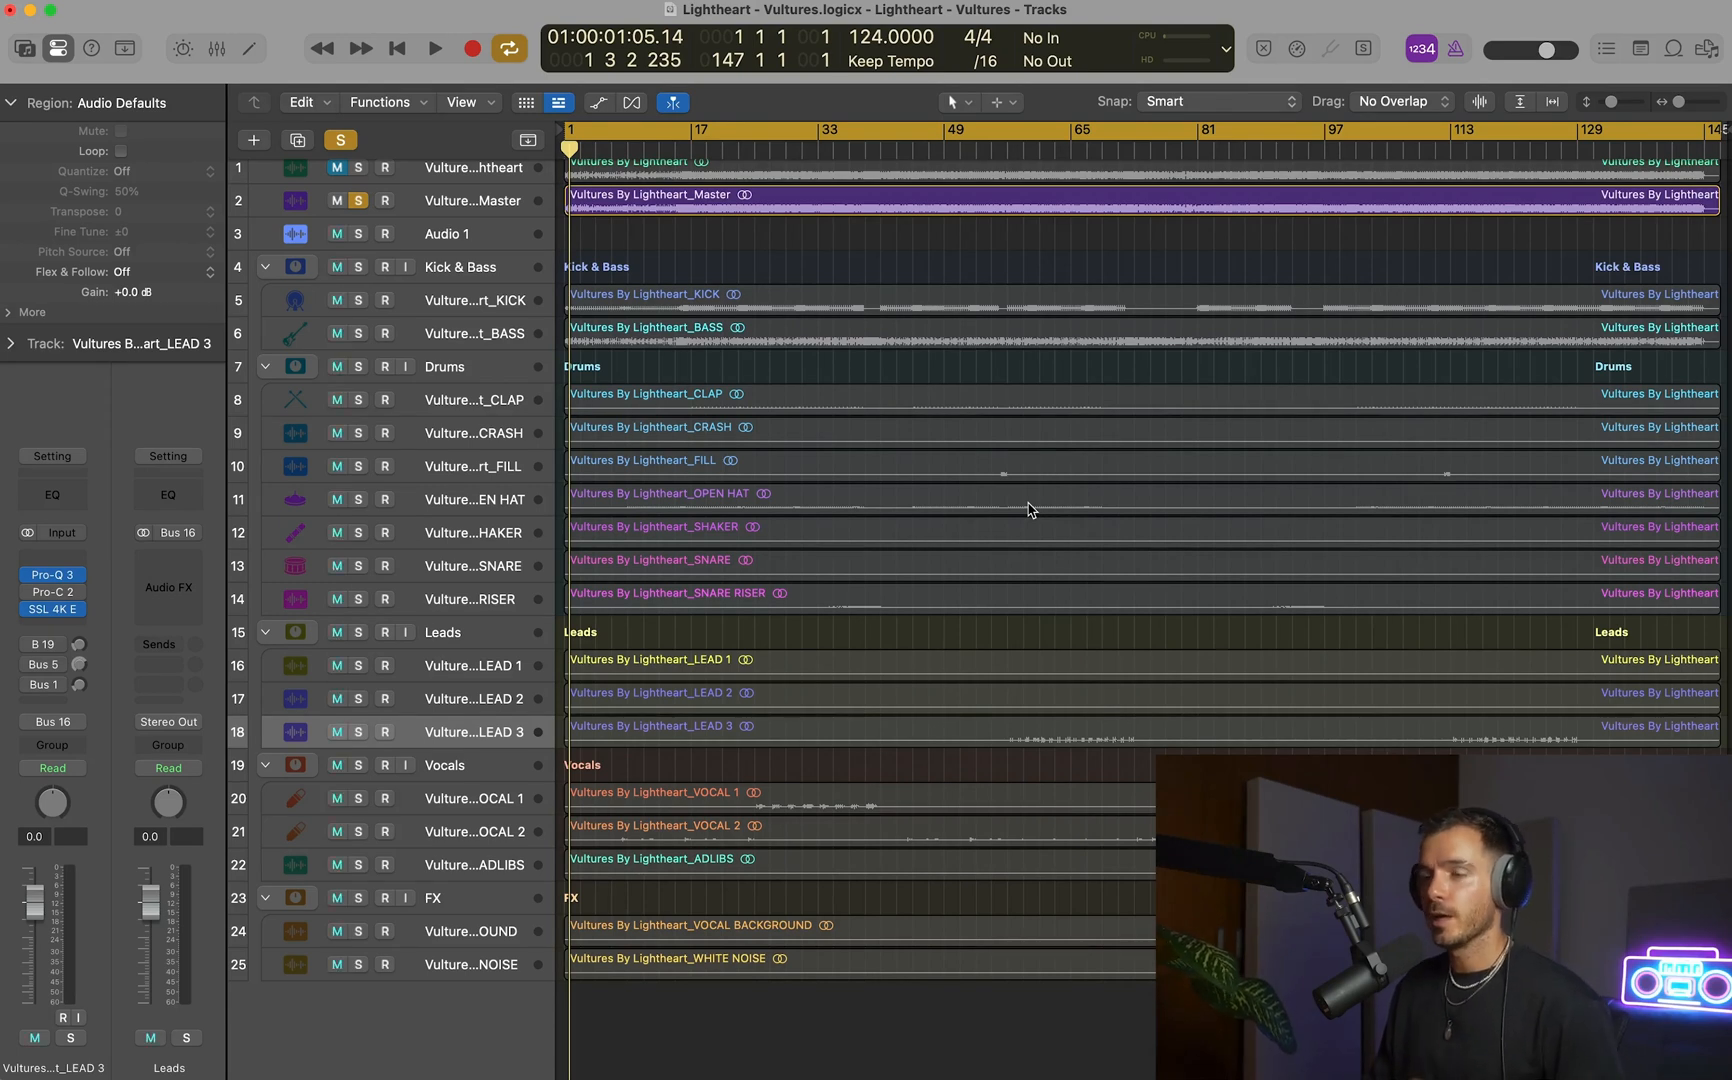
# Play the song and lower the Master track's volume fader to -4.0 dB.
pyautogui.scroll(1, 1030, 510)
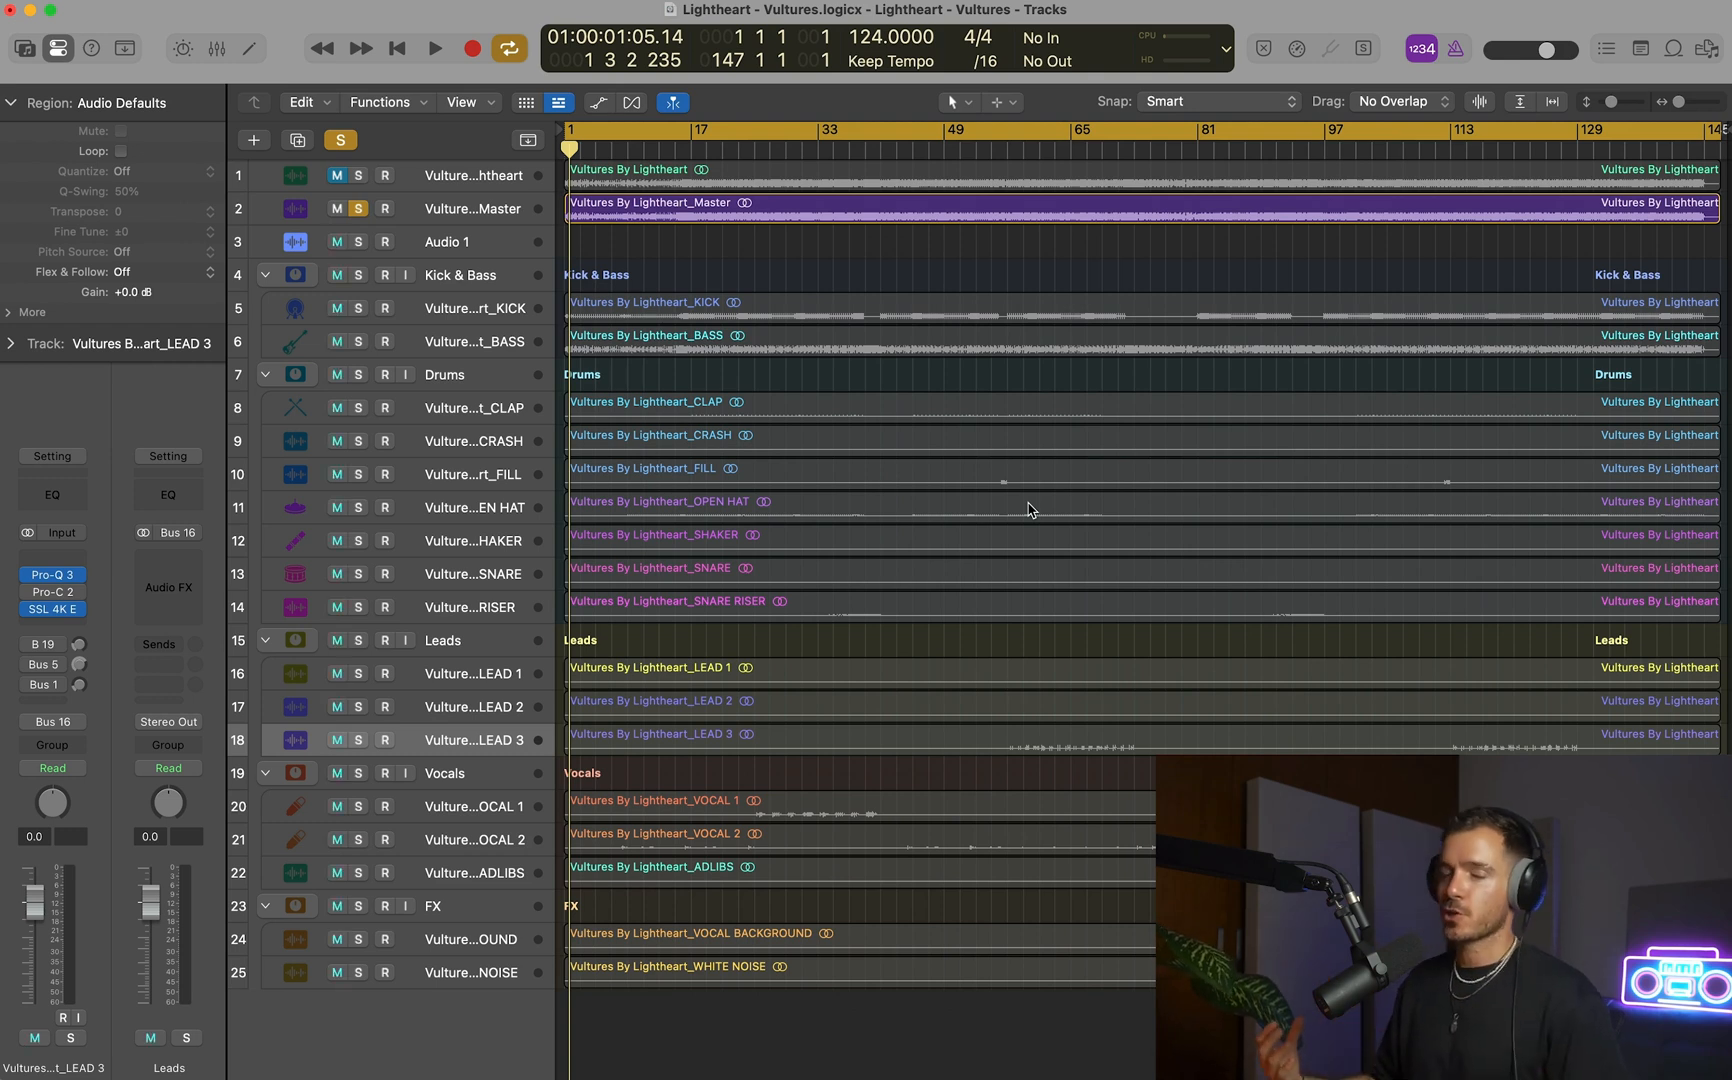
pyautogui.press('space')
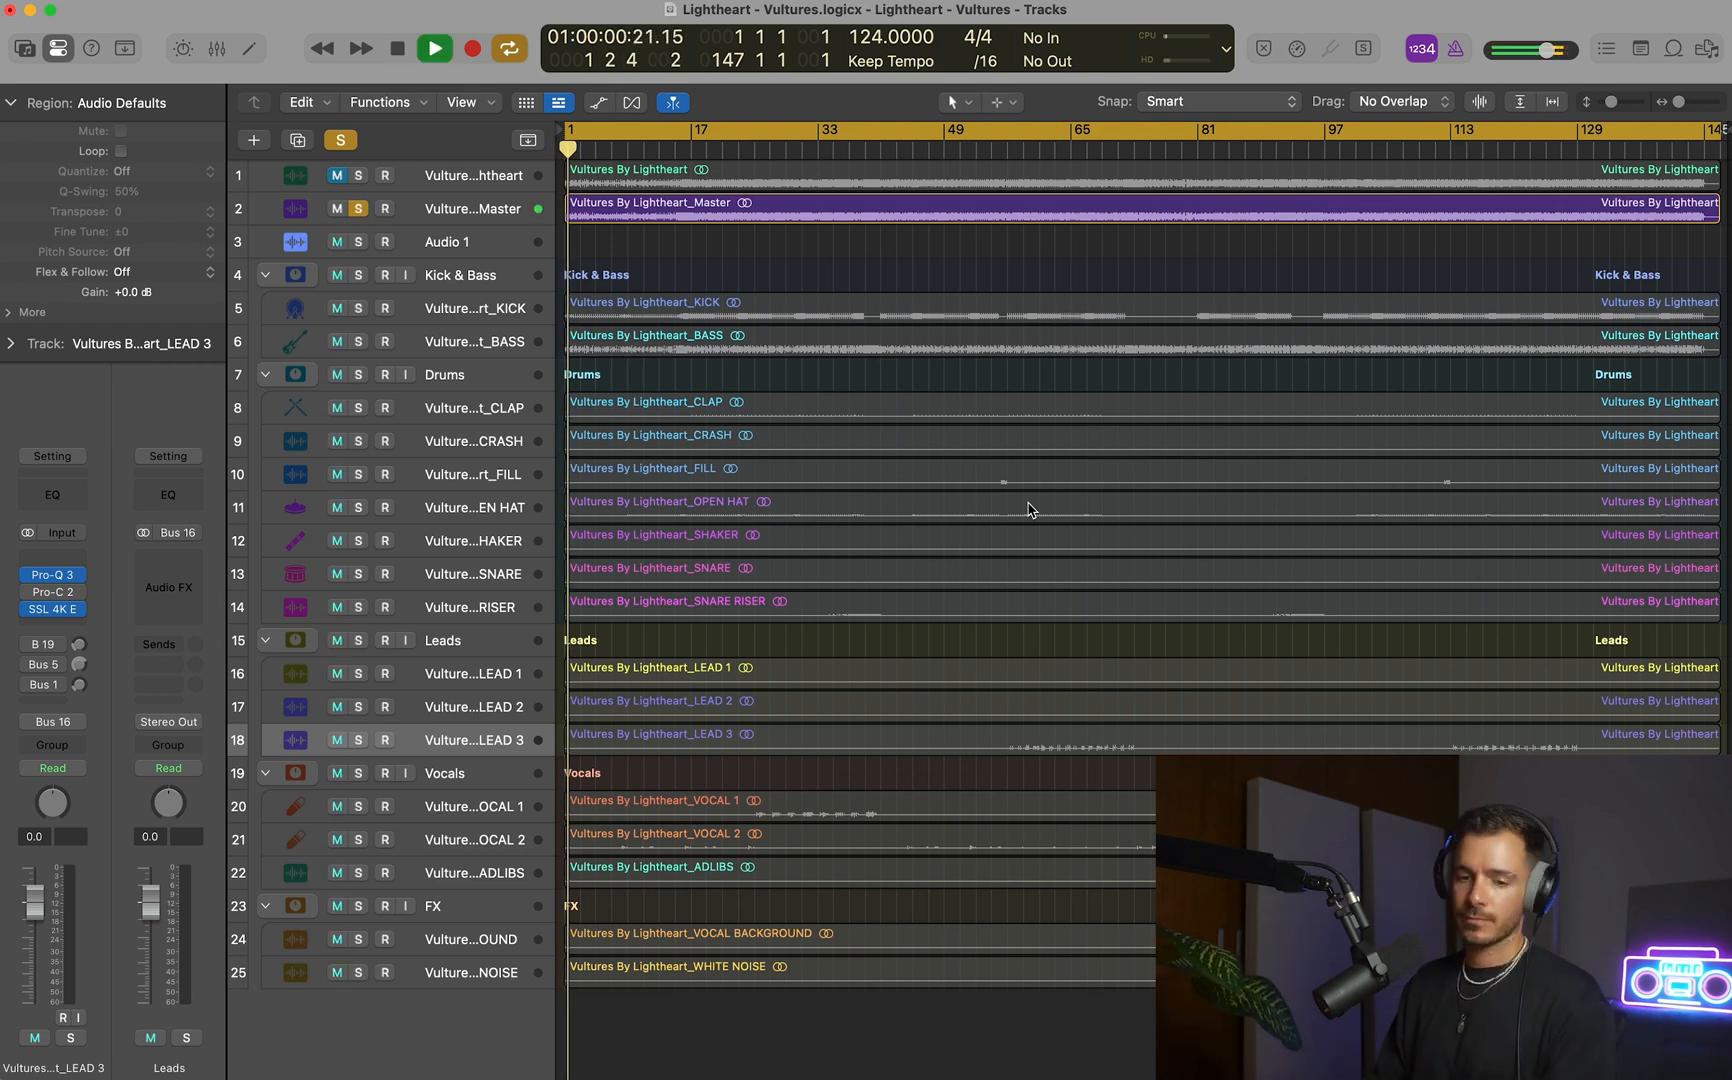
pyautogui.click(499, 212)
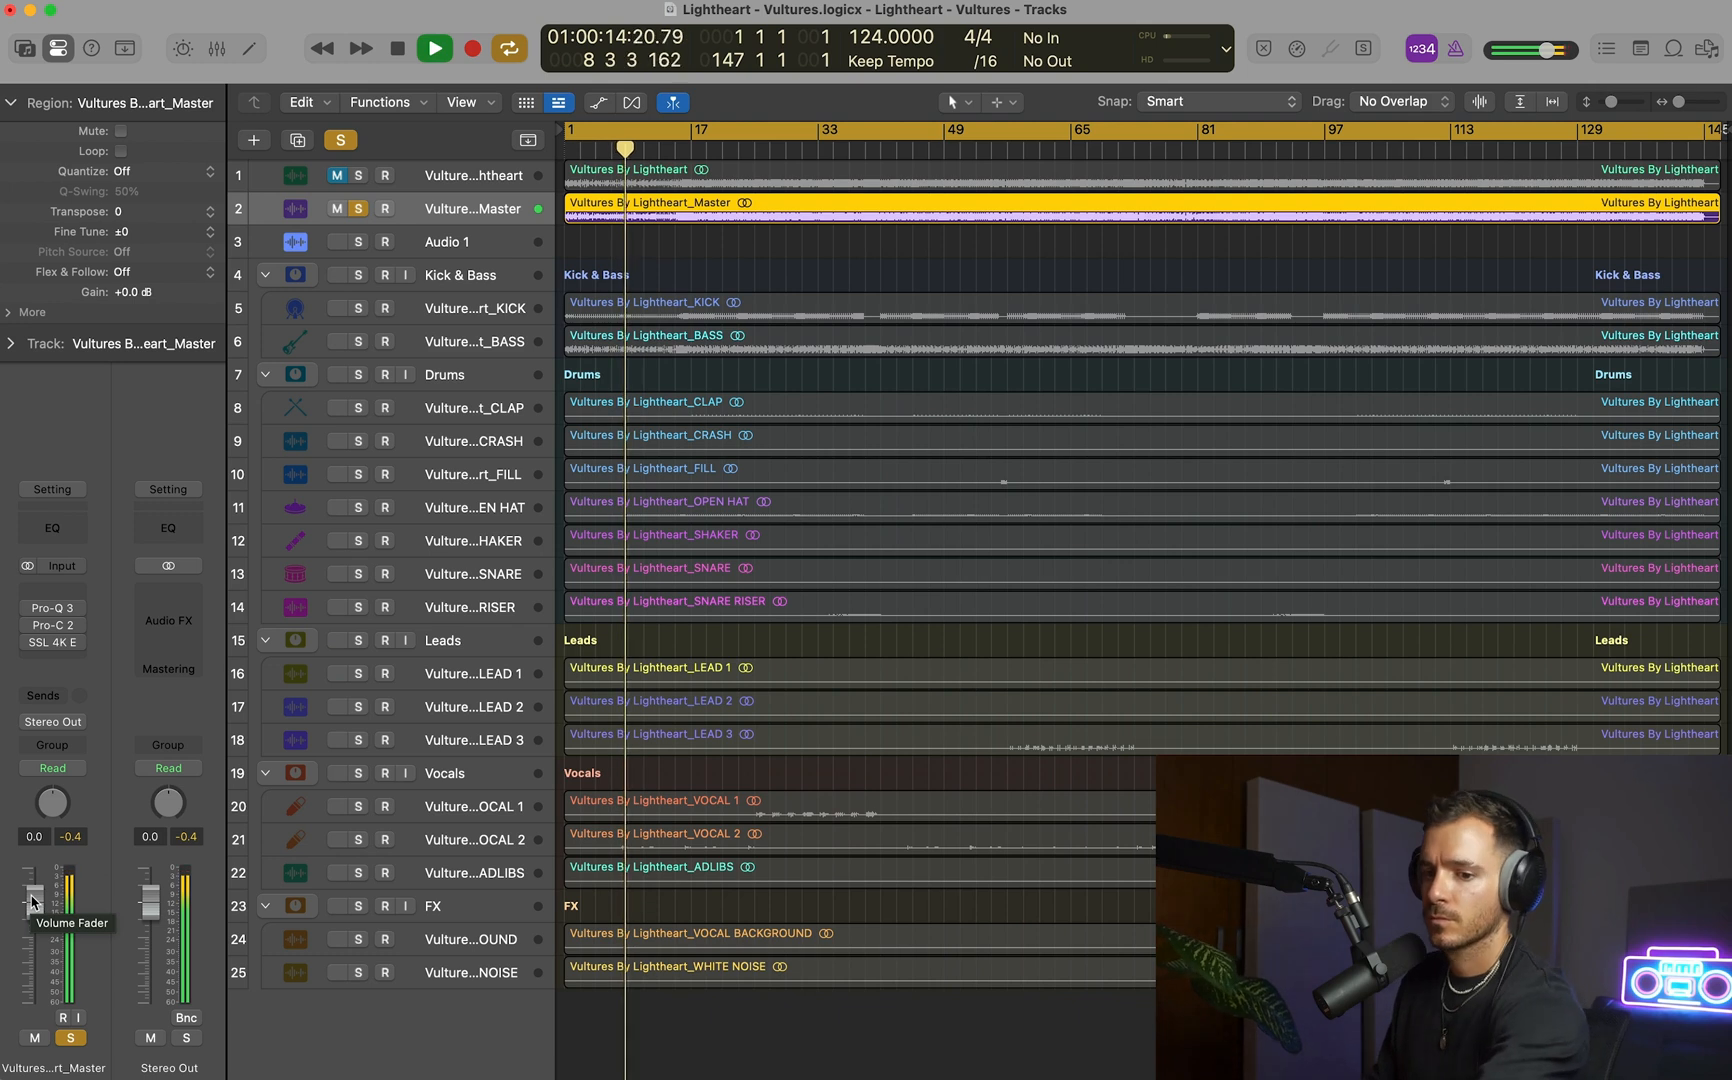
pyautogui.moveTo(31, 901); pyautogui.dragTo(31, 930)
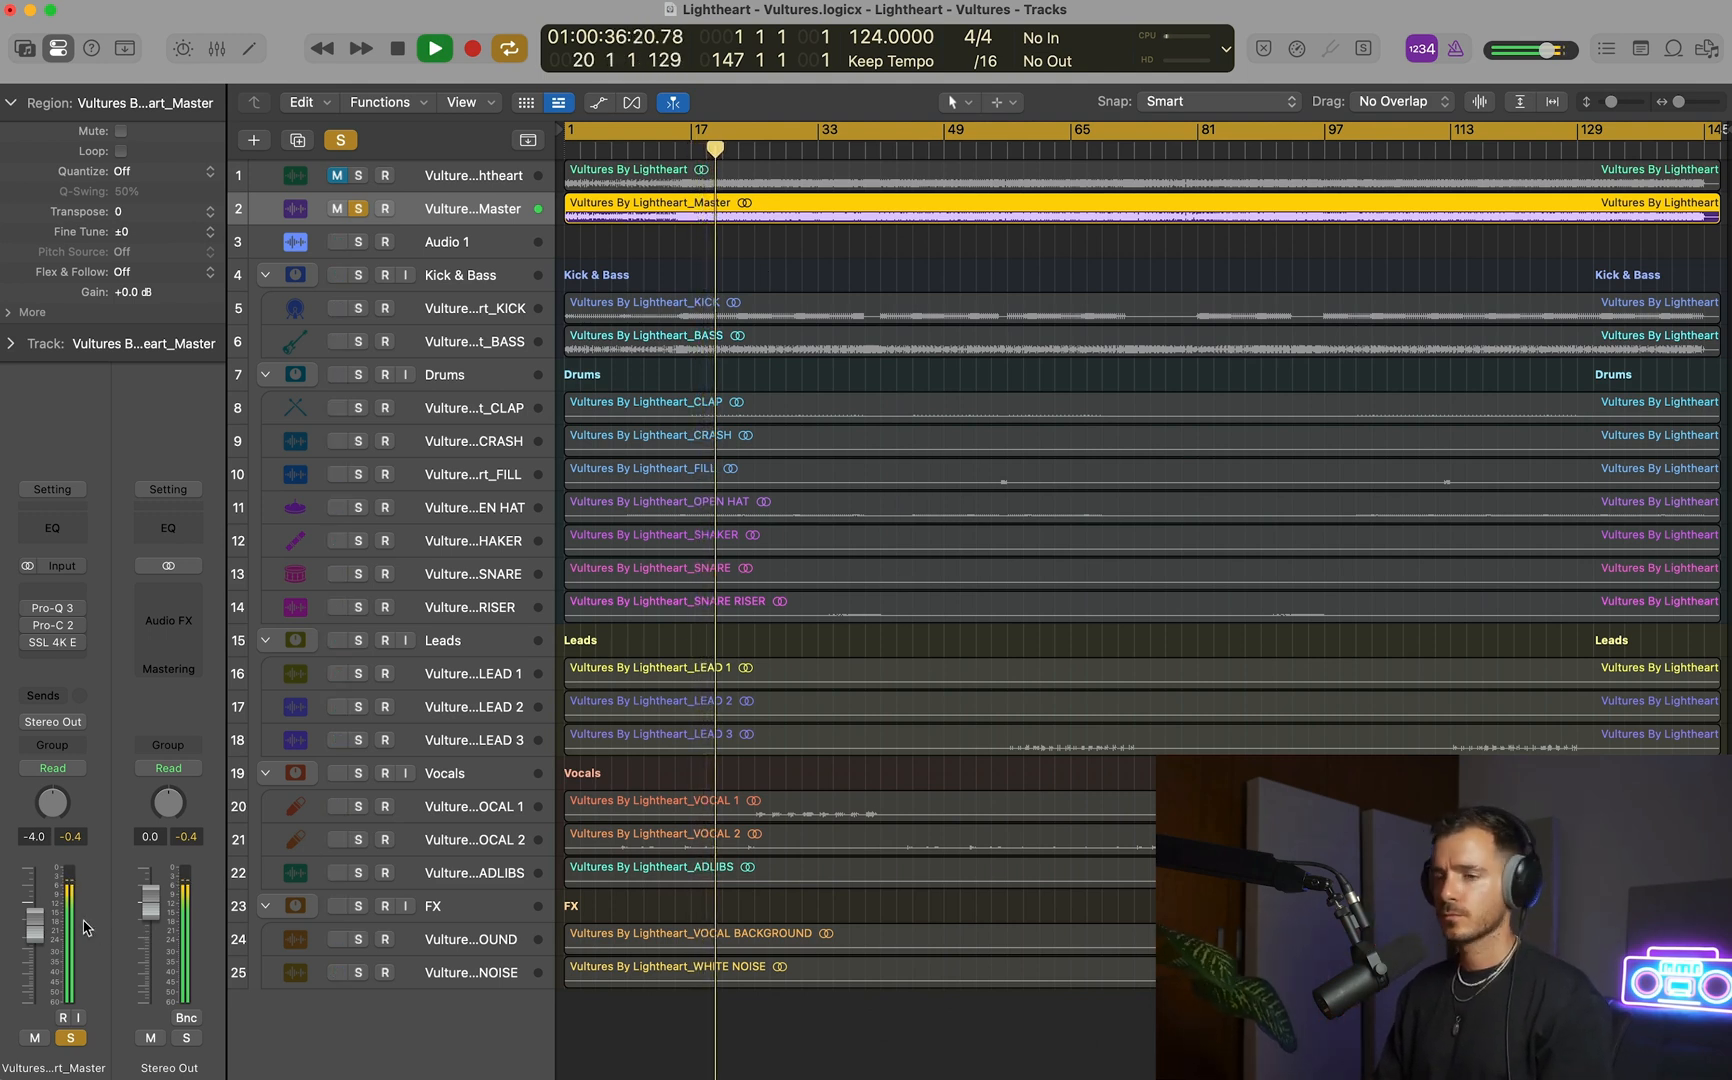
# Insert a stereo Gain plug-in above Pro-Q 3 on the Master track and set its gain to -12 dB.
pyautogui.click(52, 589)
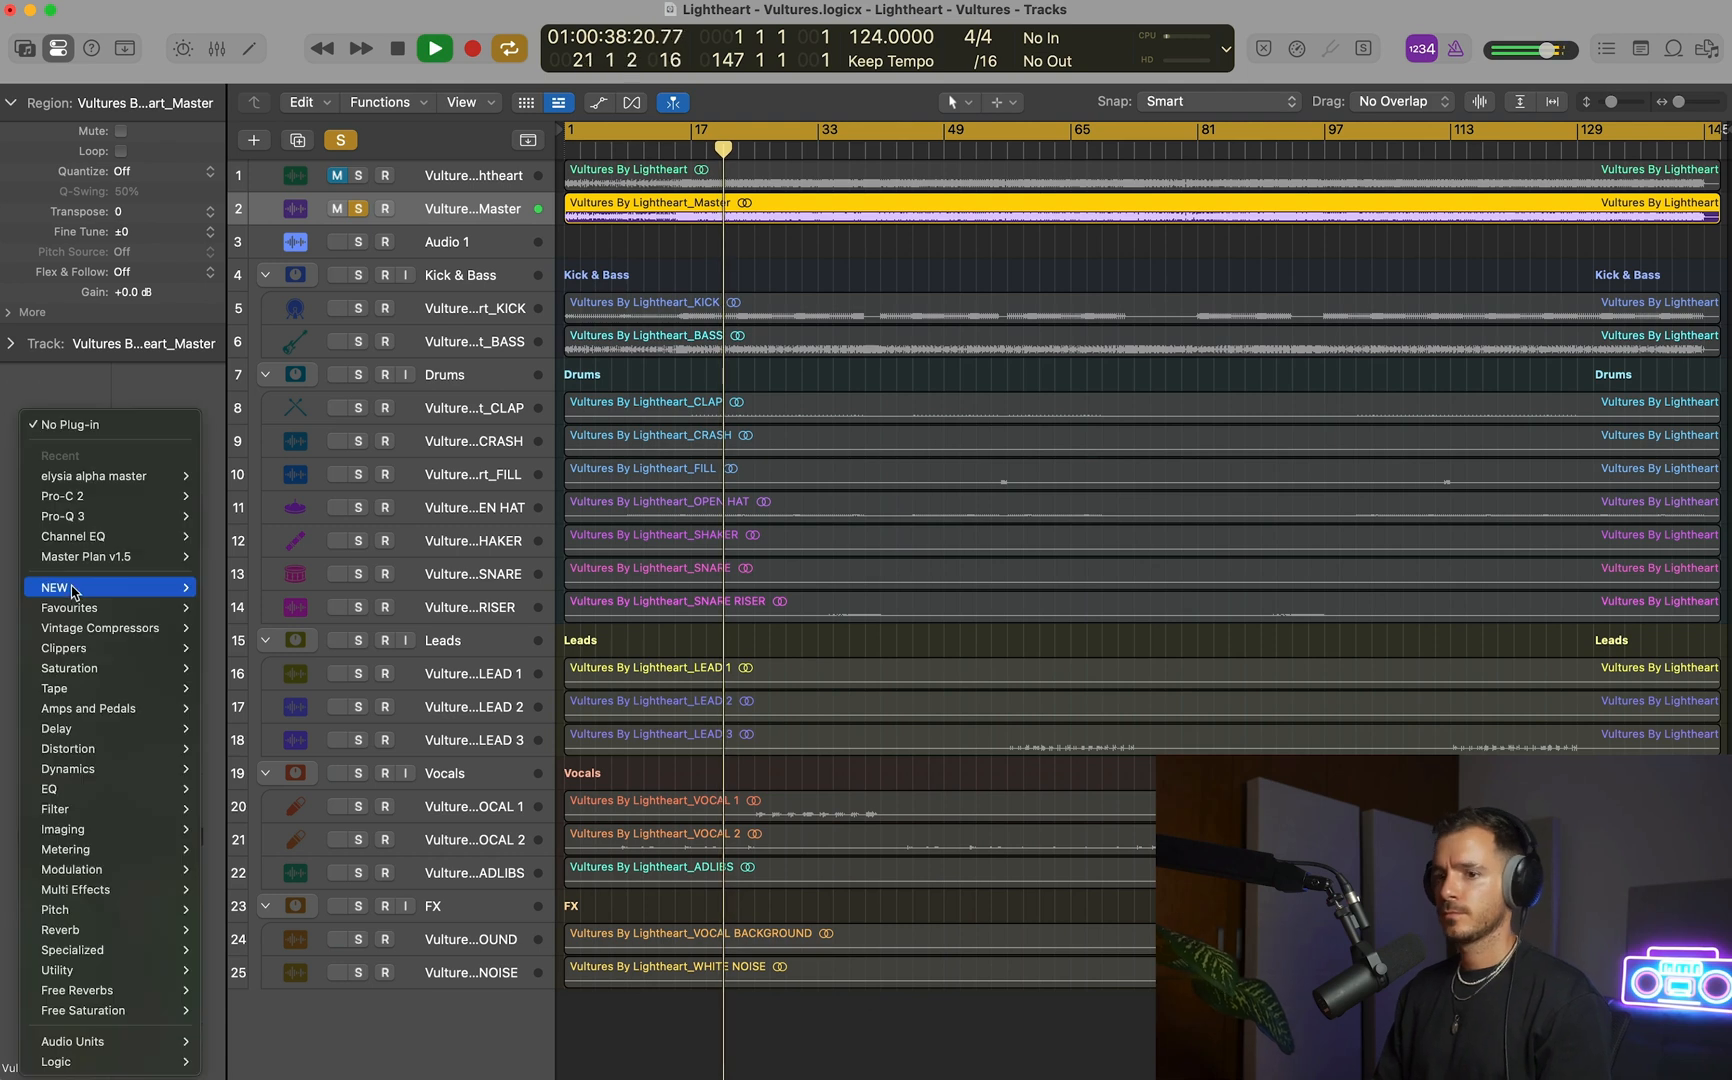
pyautogui.moveTo(130, 970)
pyautogui.moveTo(250, 990)
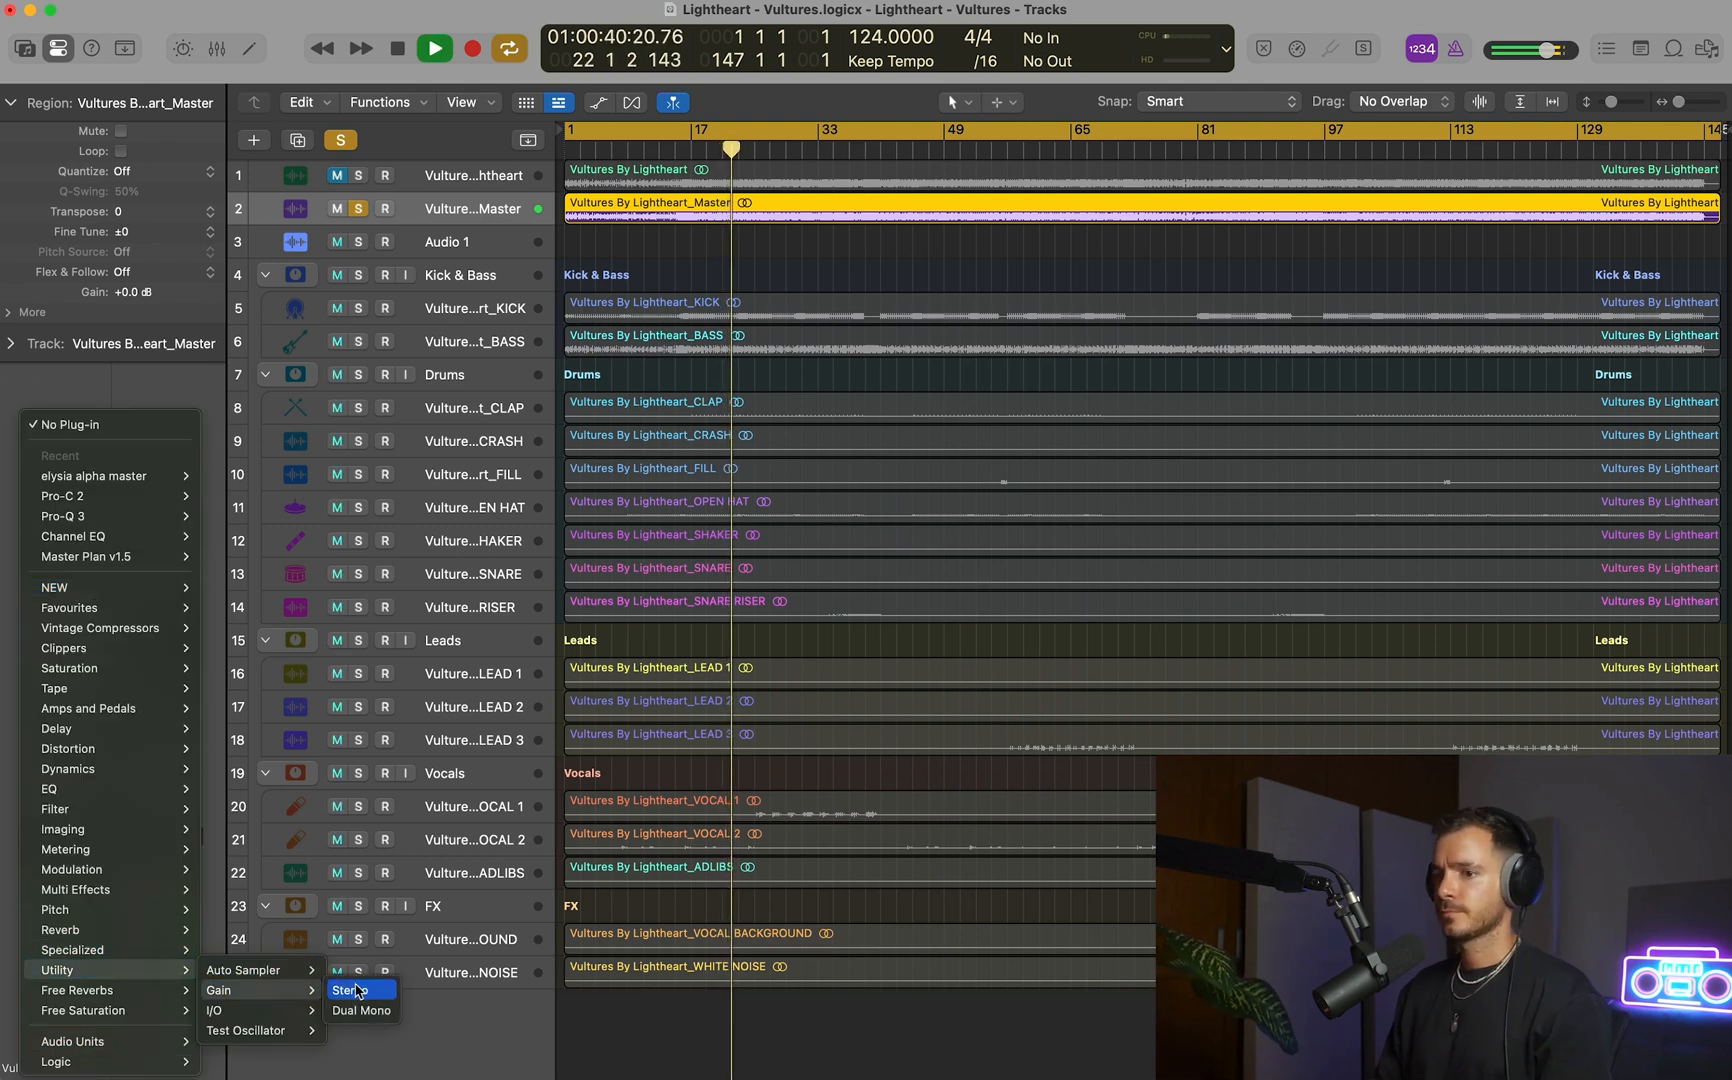
pyautogui.click(355, 992)
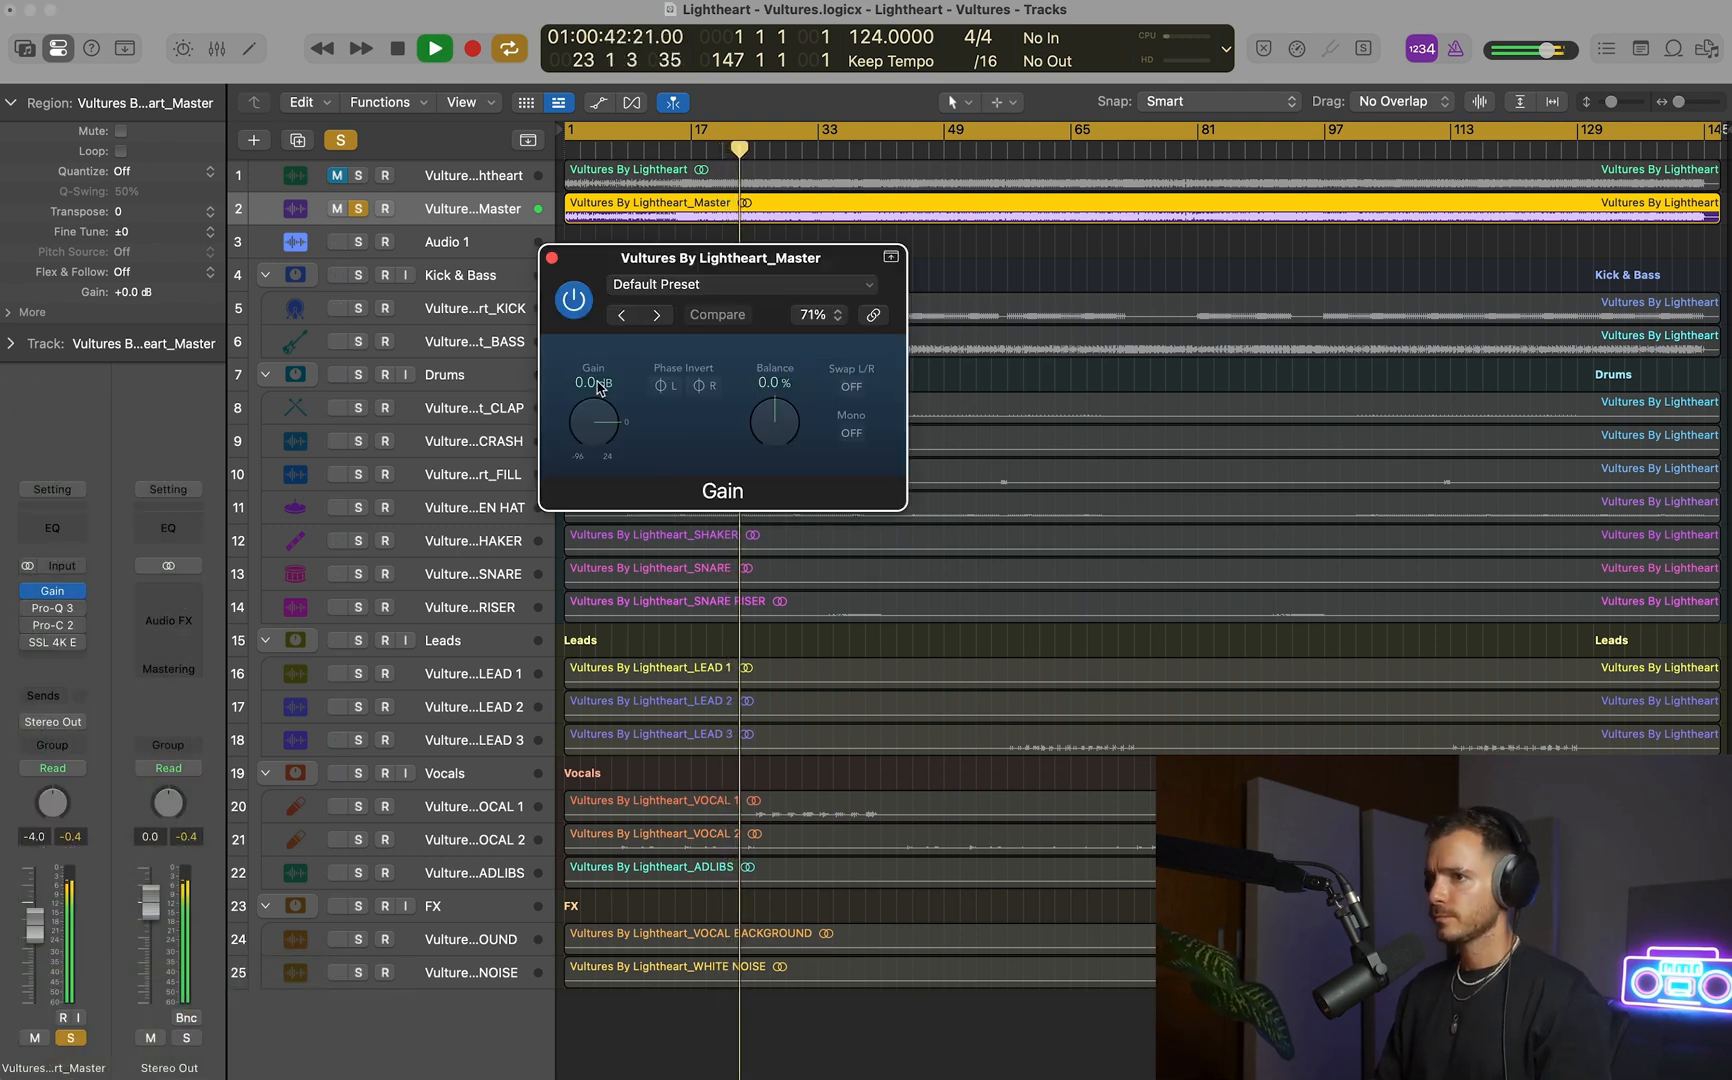
pyautogui.write('-12')
pyautogui.press('Return')
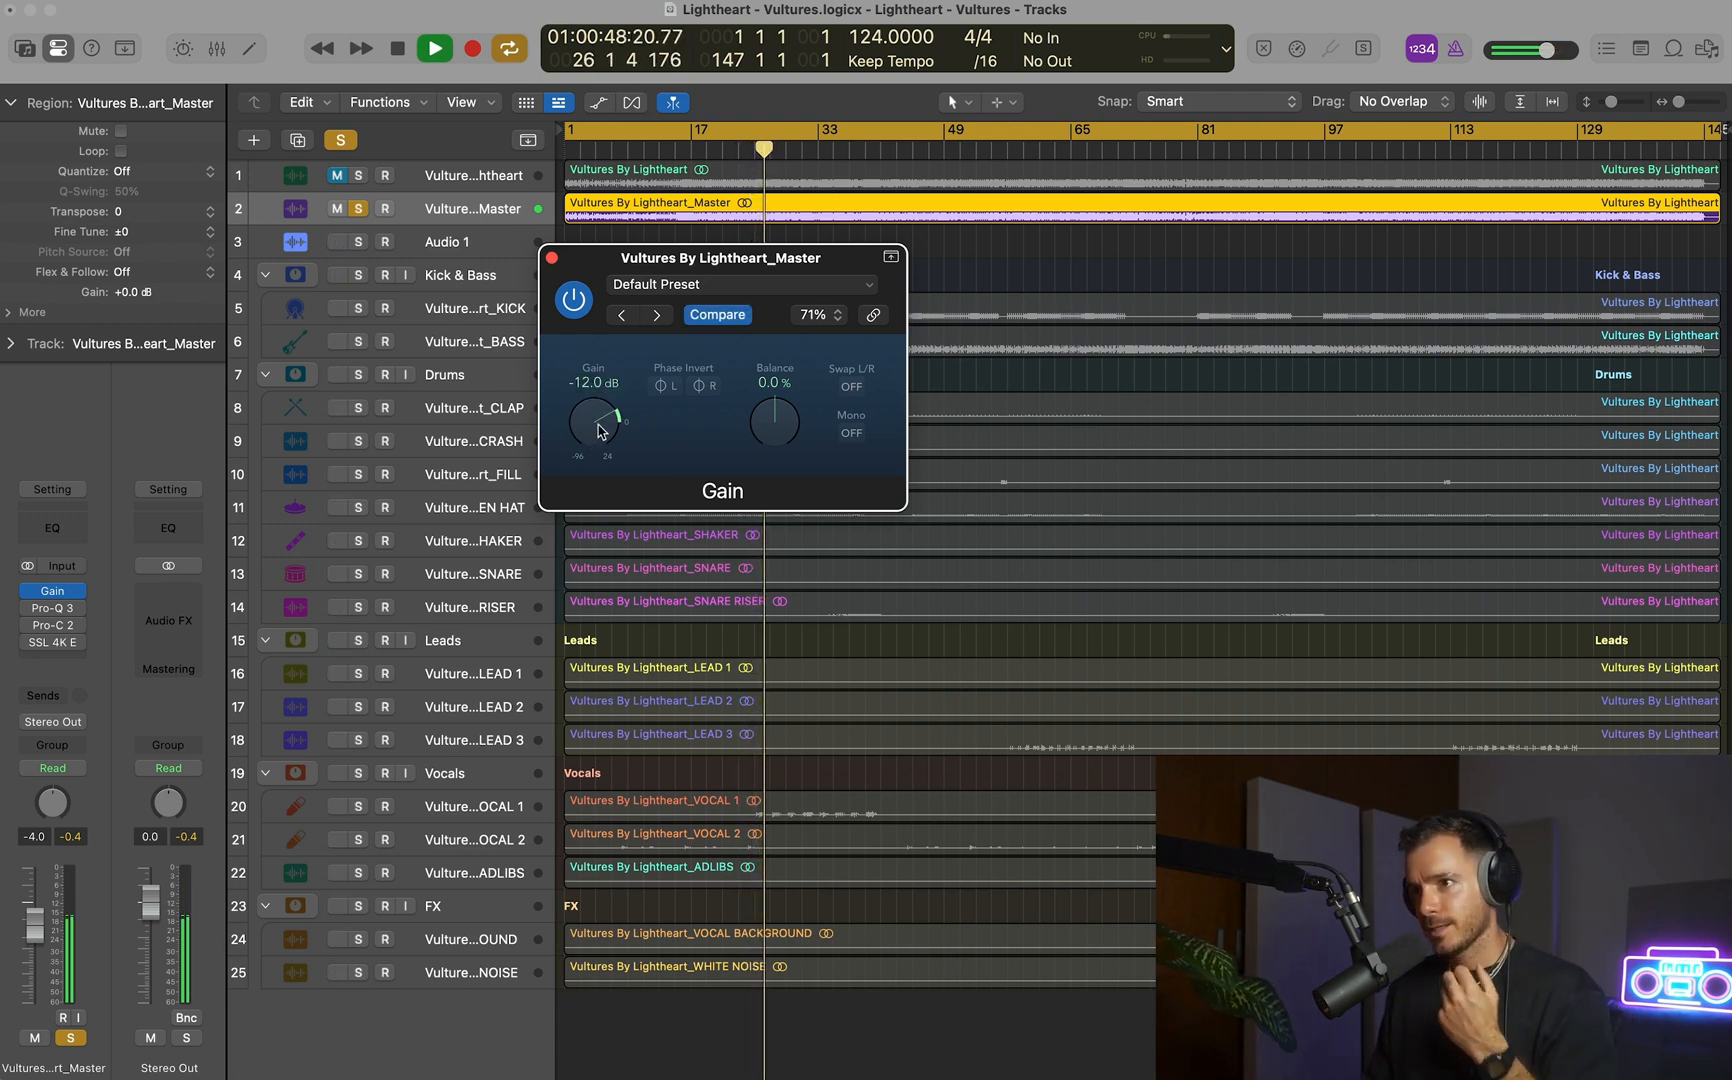
# Reduce the Master track's Gain plug-in to -19 dB.
pyautogui.moveTo(598, 443); pyautogui.dragTo(598, 446)
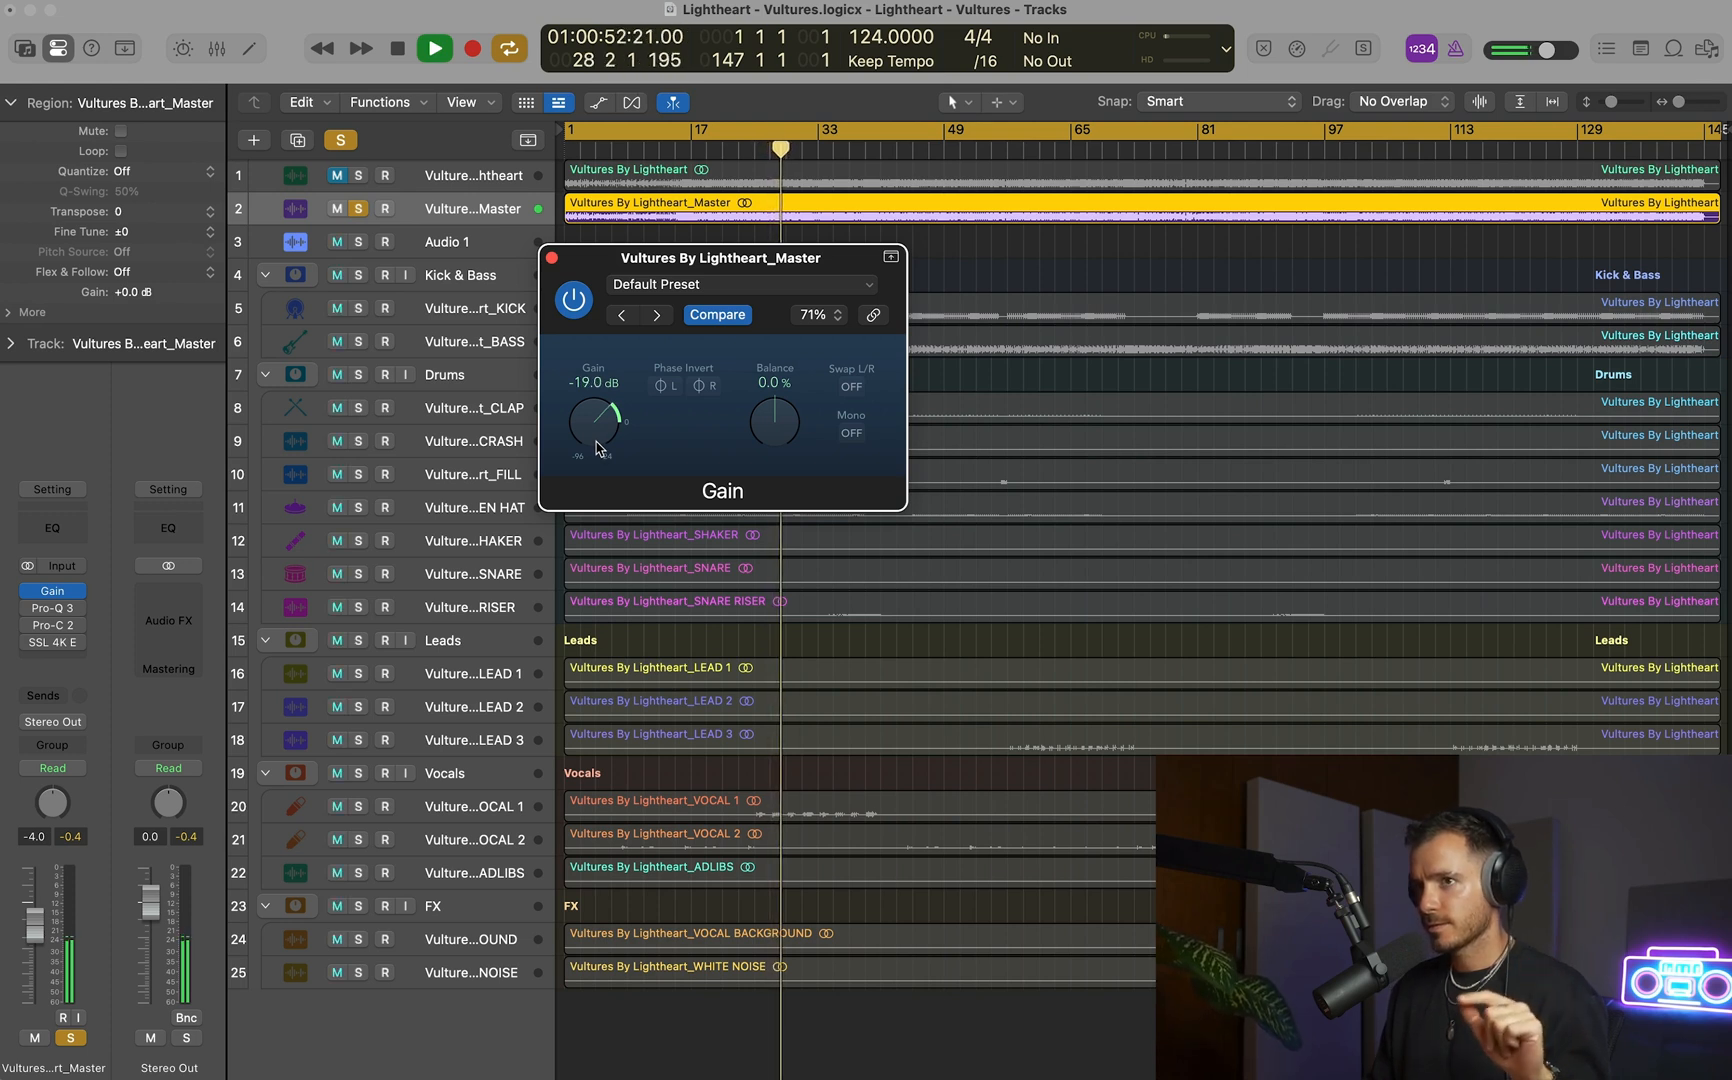
pyautogui.doubleClick(598, 382)
pyautogui.press('Return')
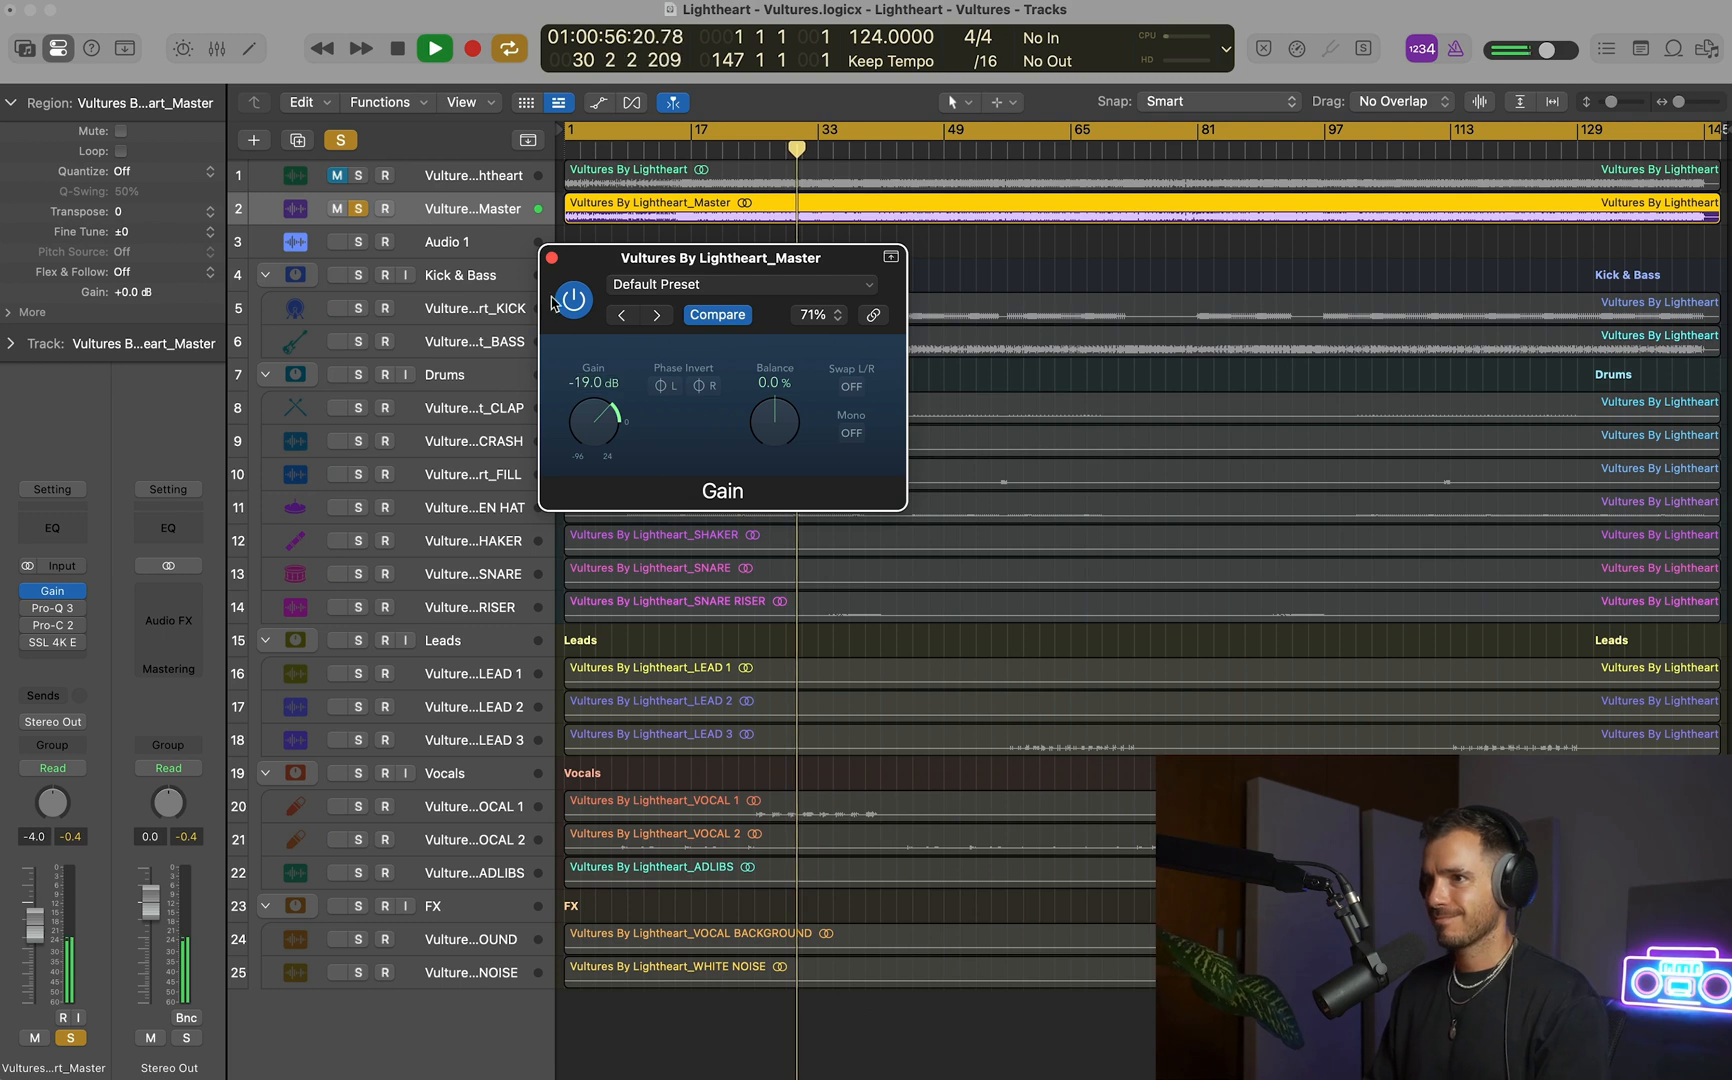
# Compare the Master track at full and reduced level by repeatedly bypassing and re-enabling the Gain plug-in during playback.
pyautogui.click(574, 299)
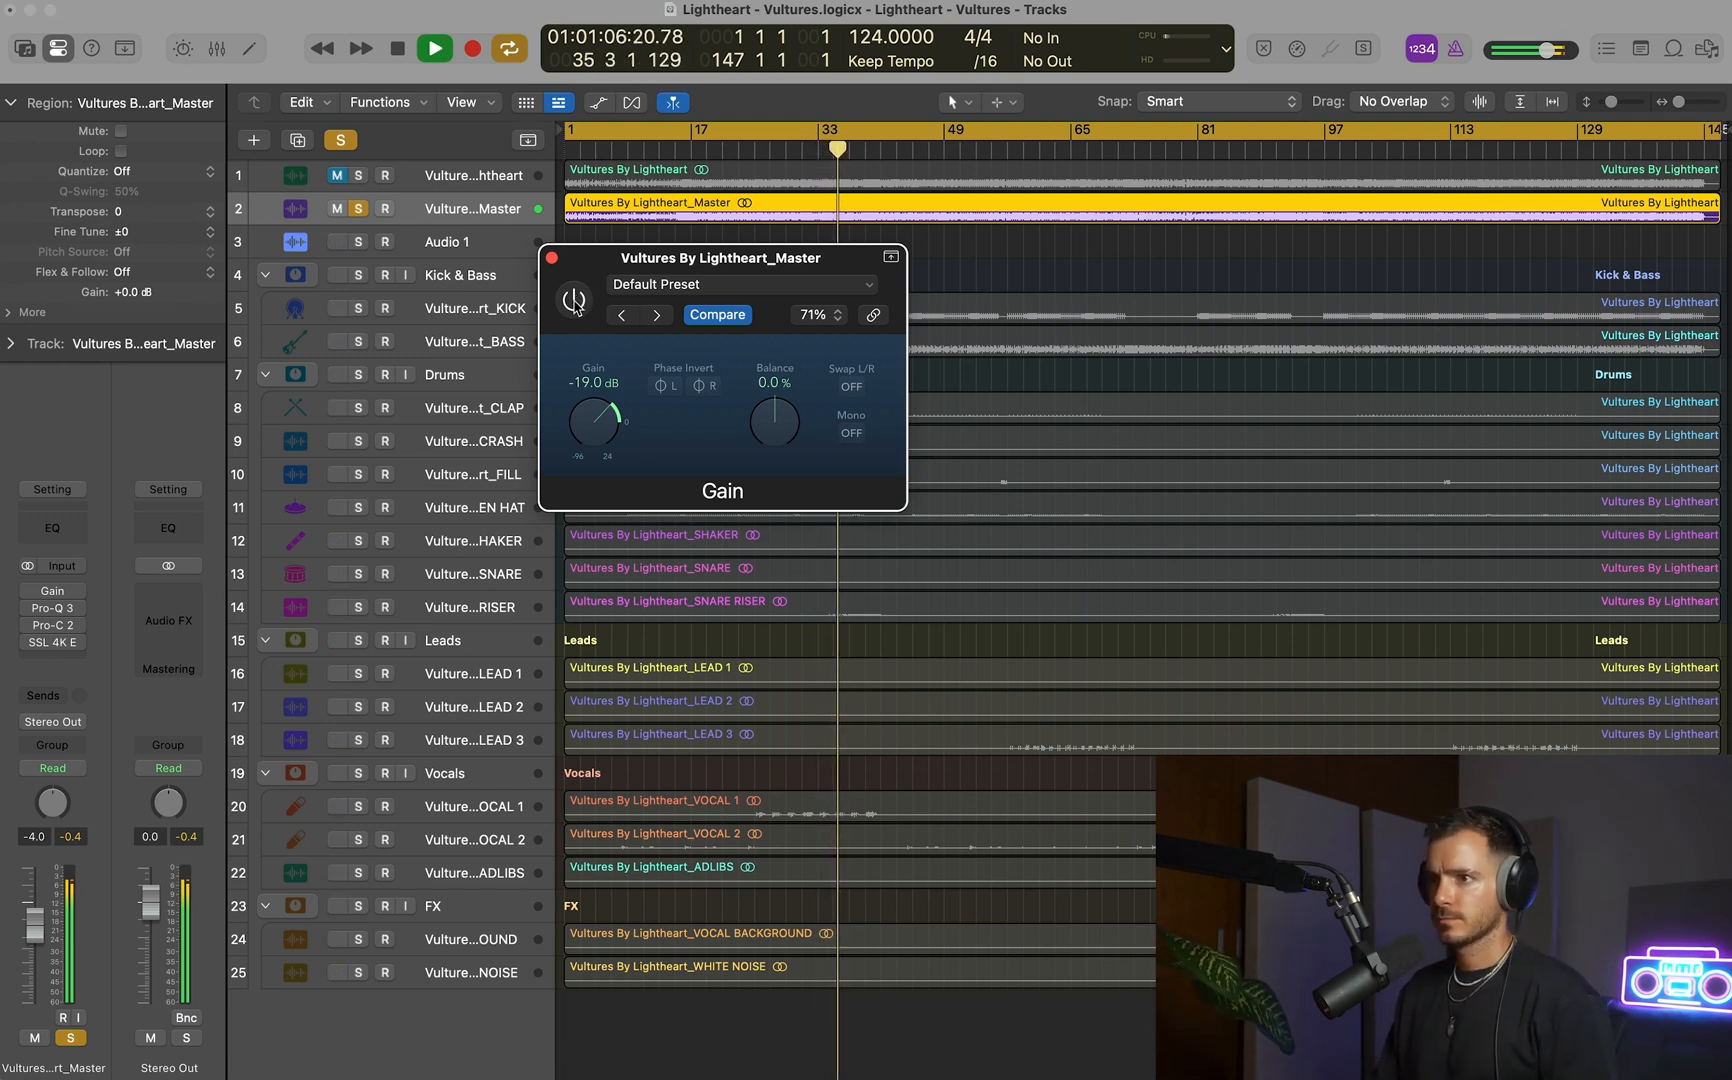
pyautogui.click(574, 300)
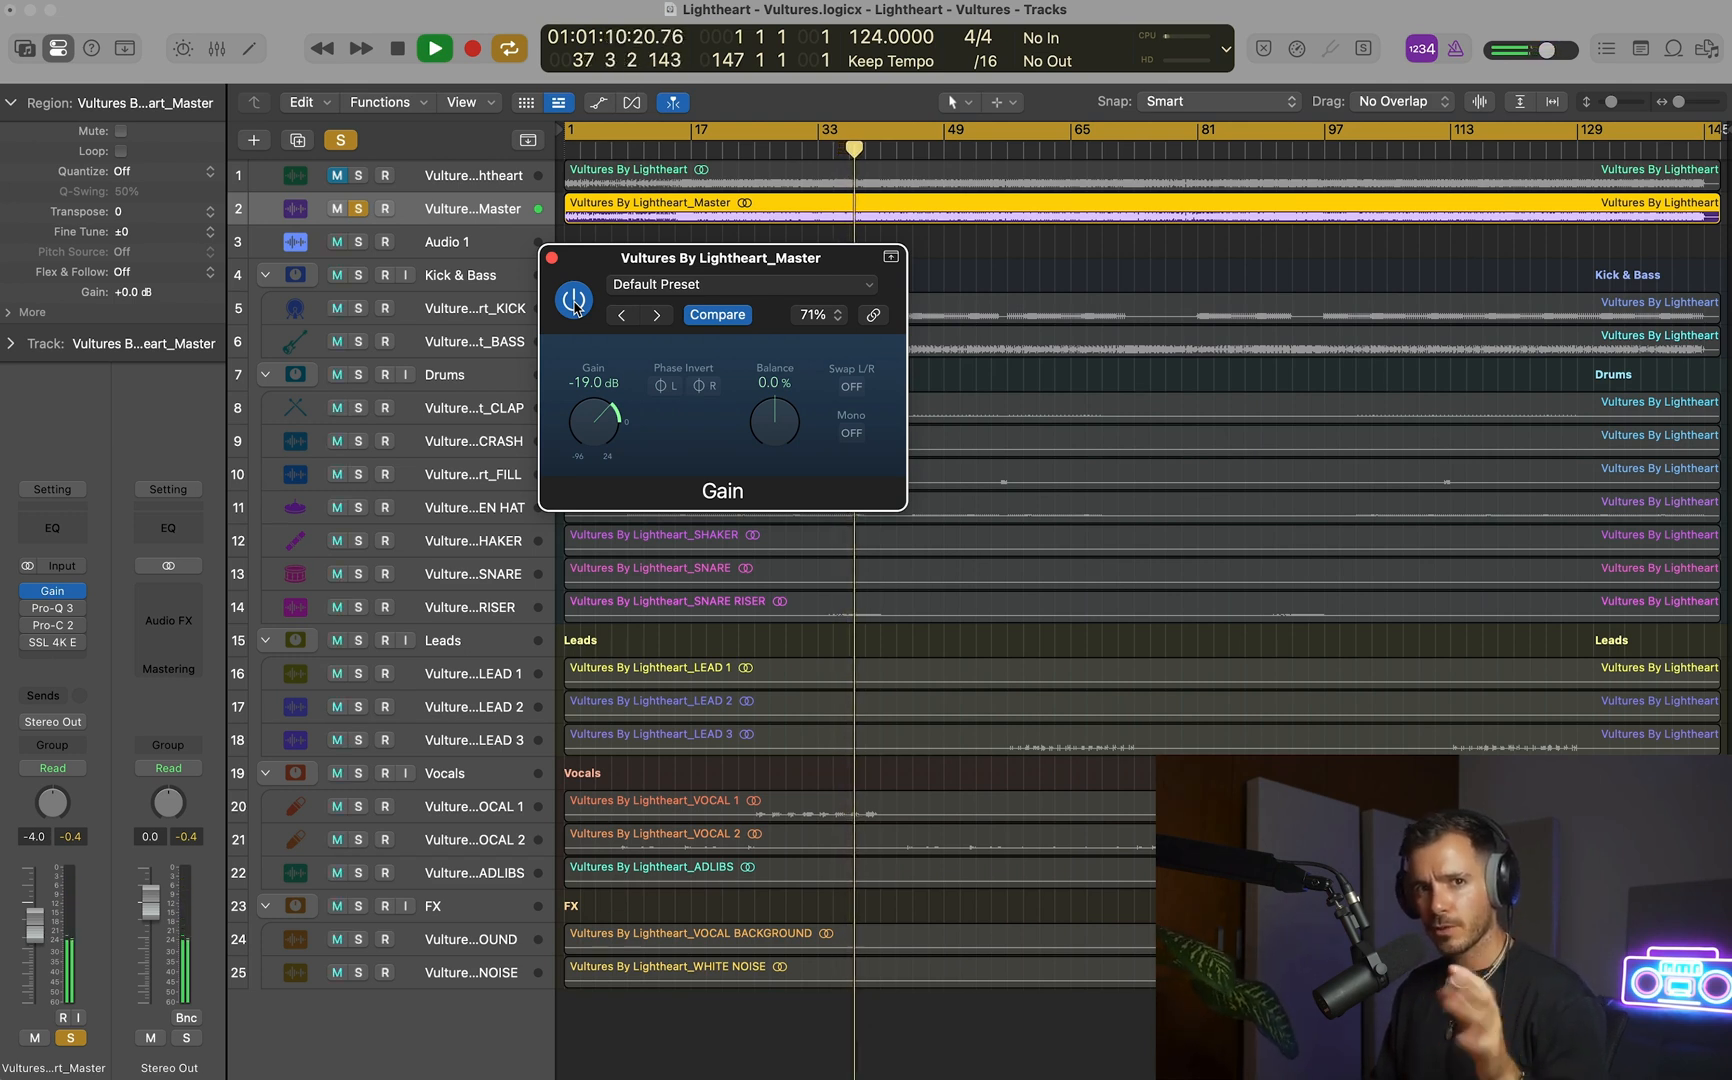
pyautogui.click(574, 300)
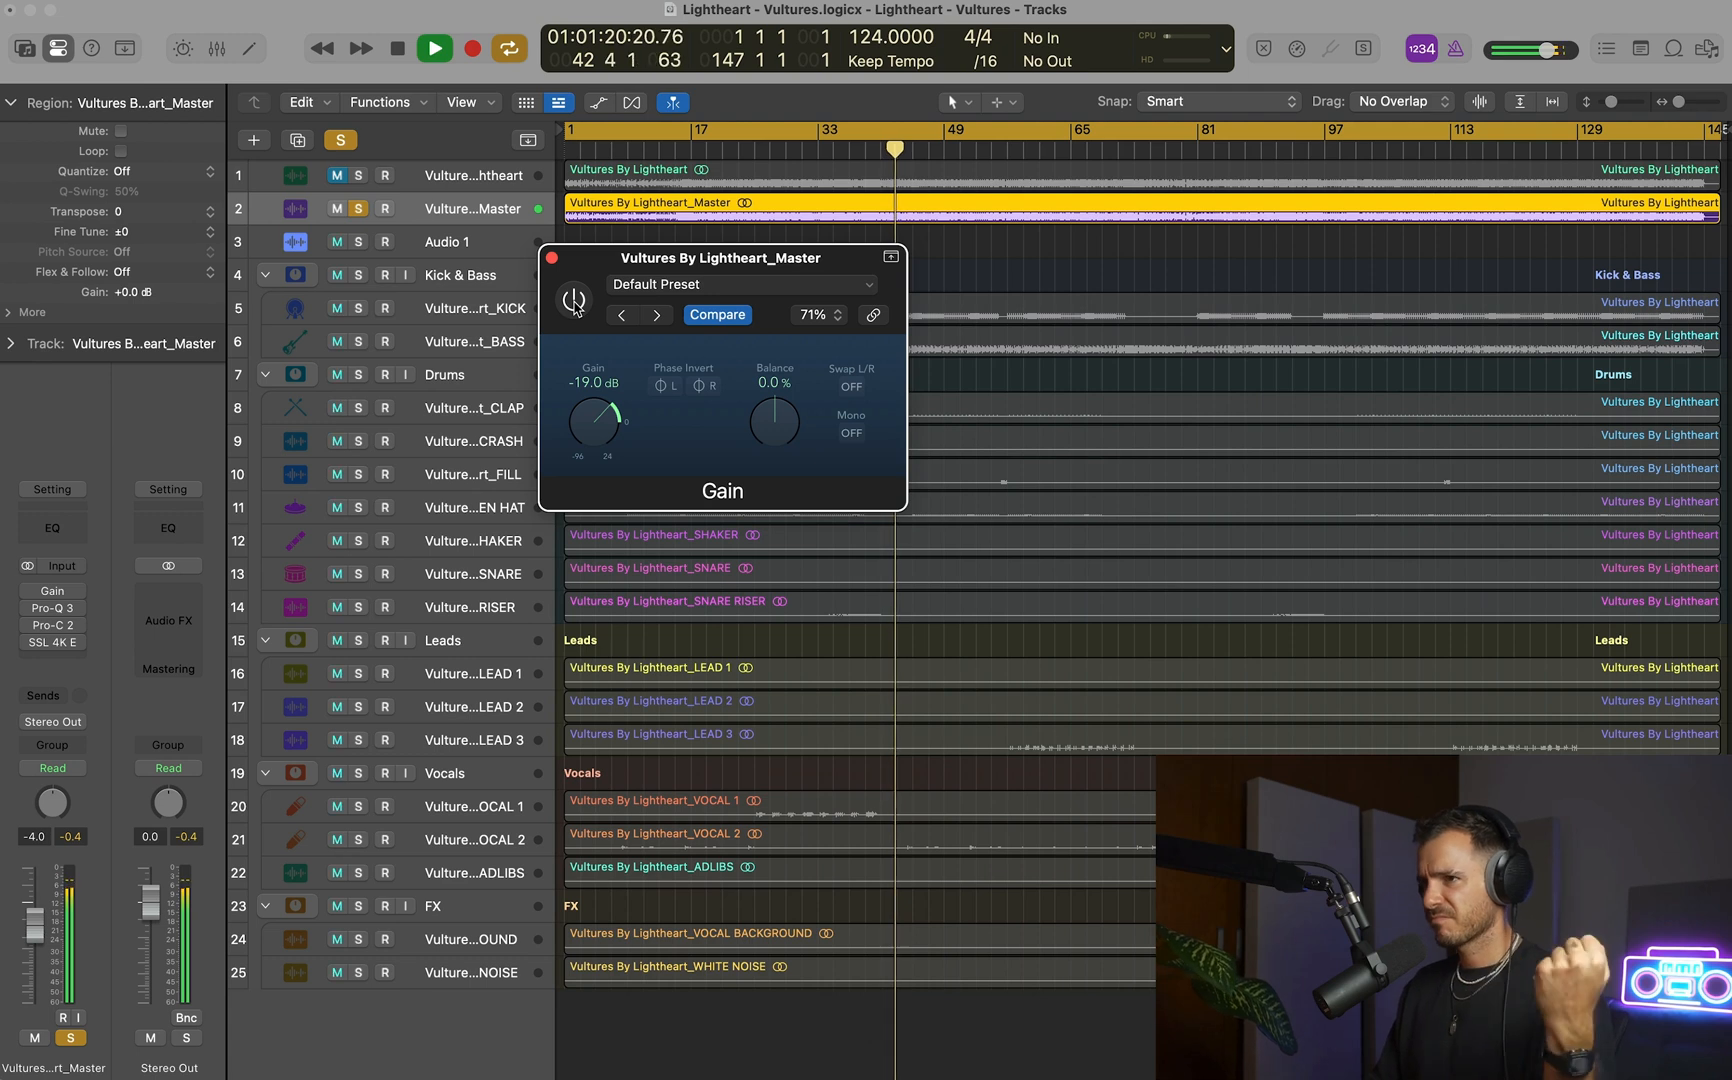
pyautogui.click(574, 302)
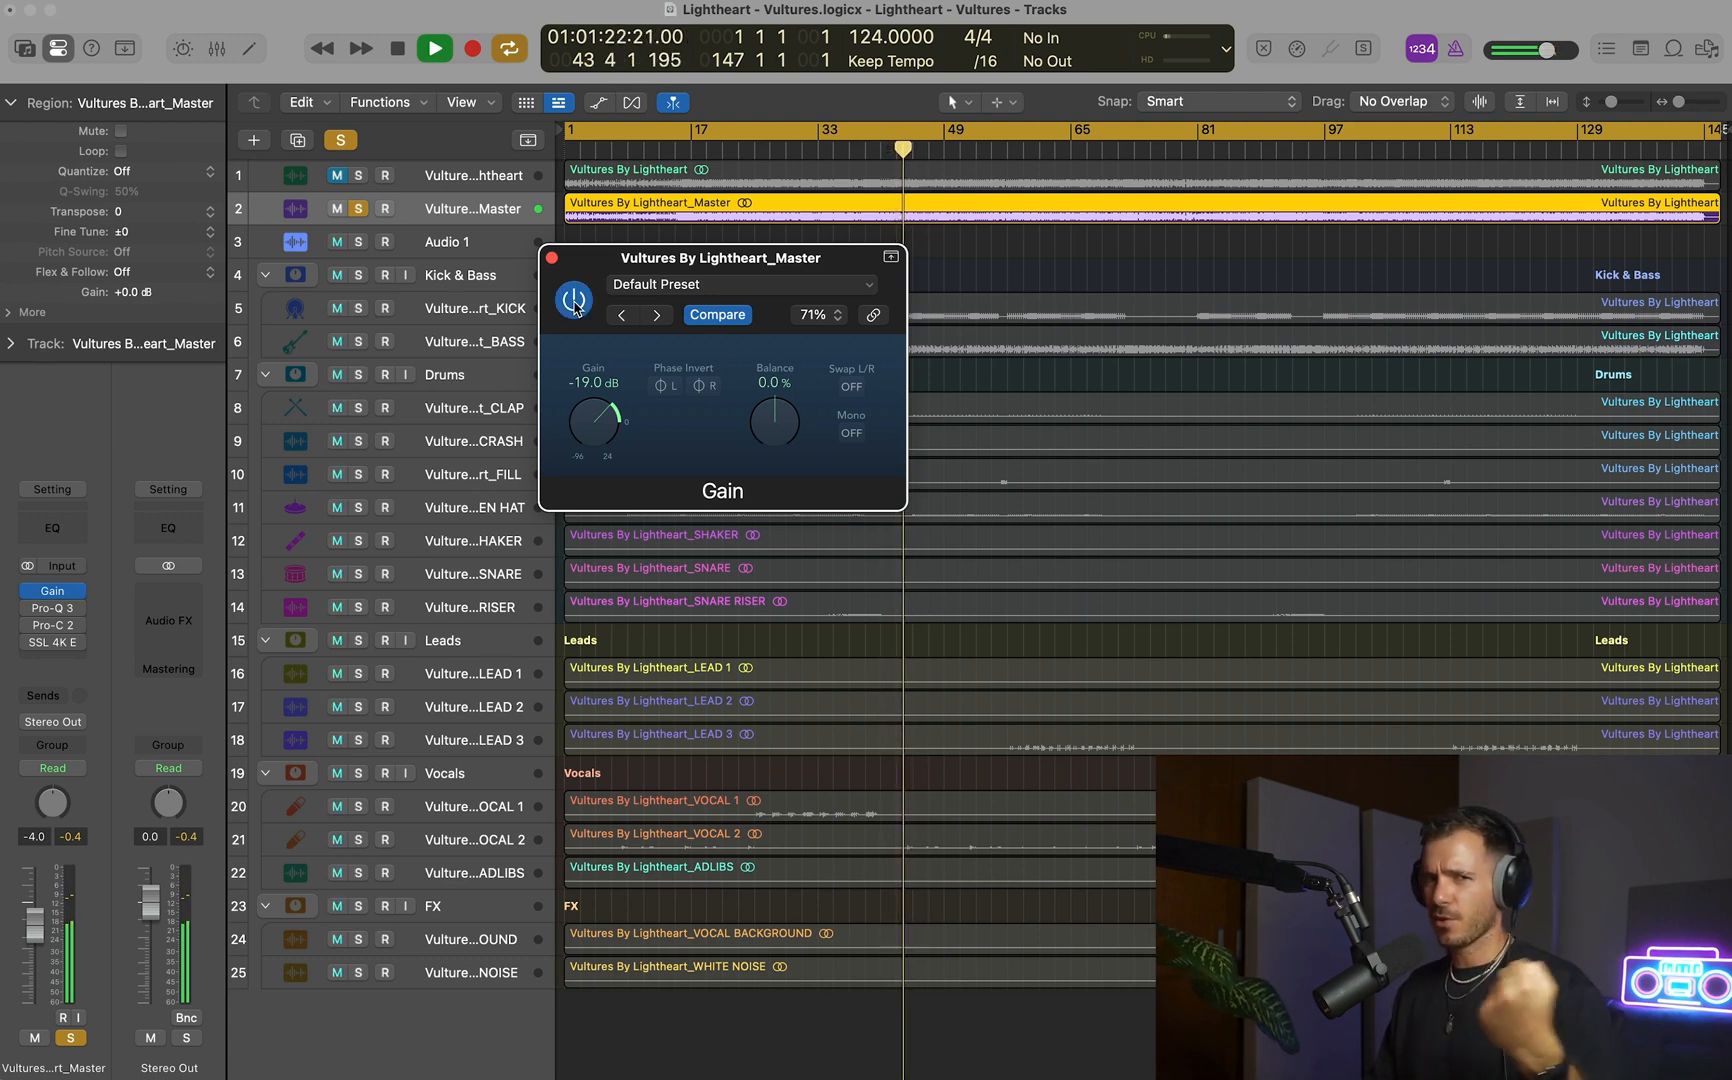
pyautogui.click(574, 302)
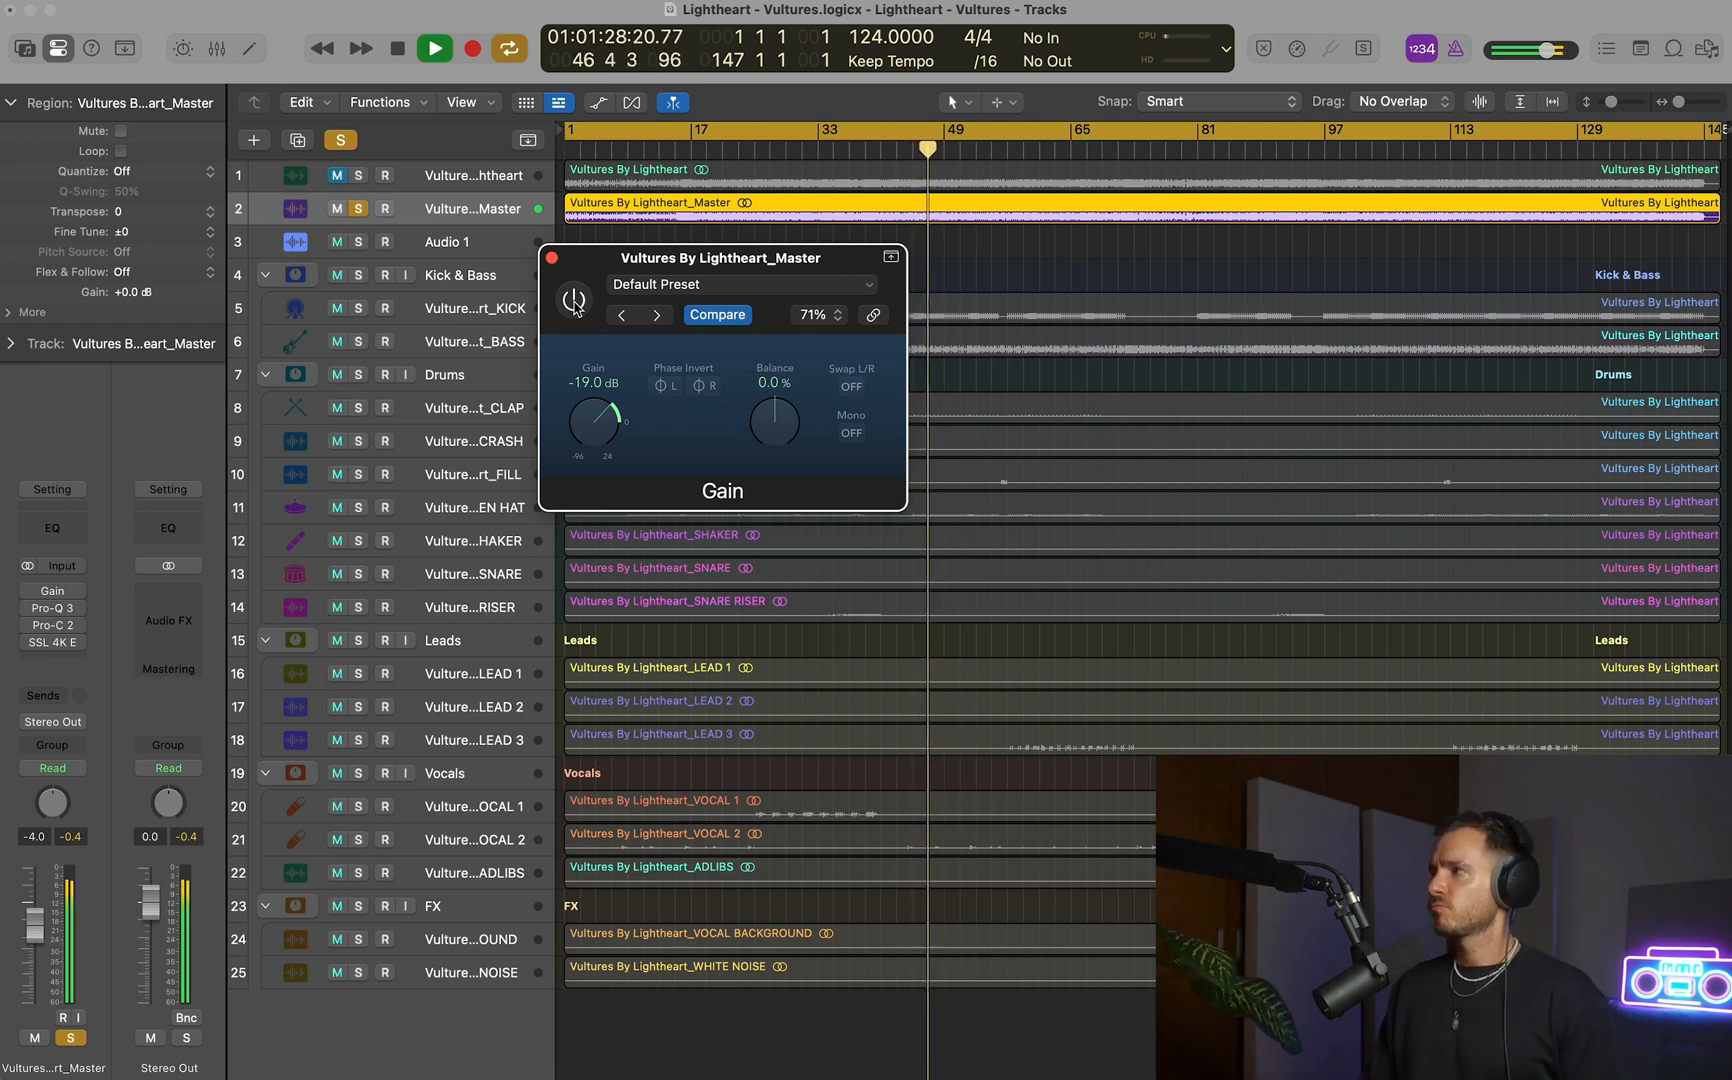
pyautogui.click(574, 302)
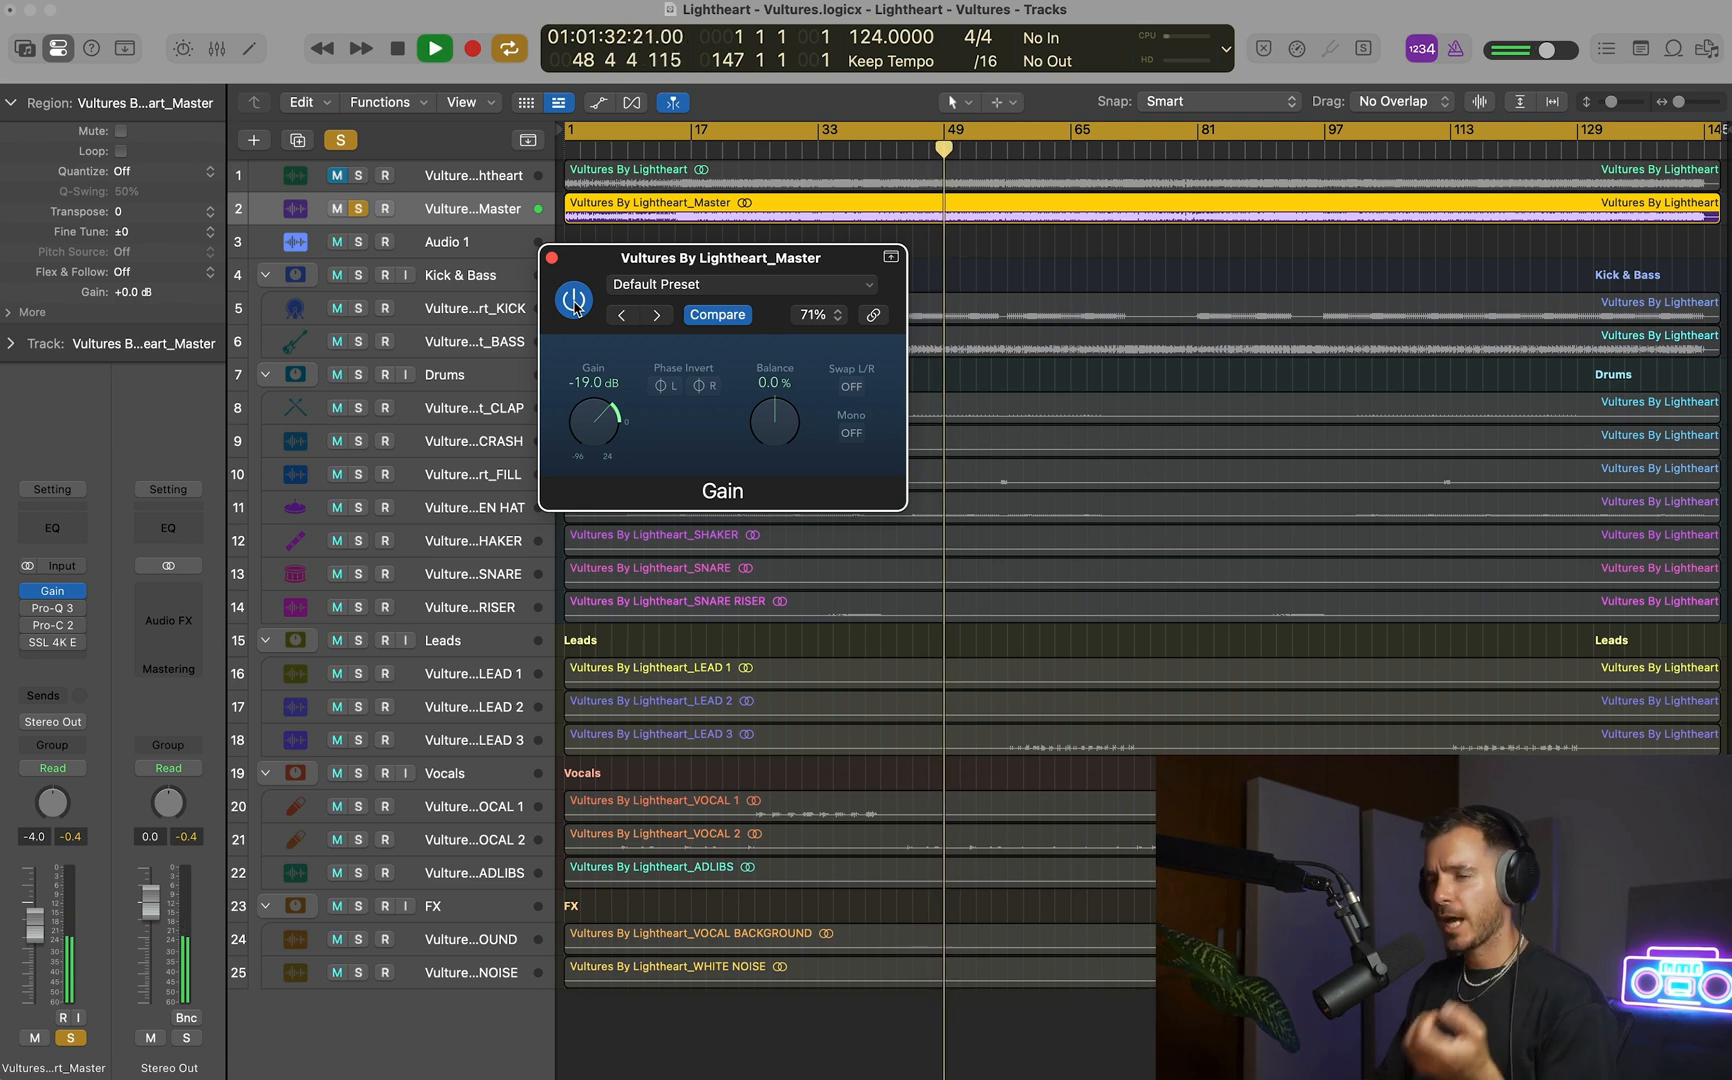
pyautogui.click(574, 302)
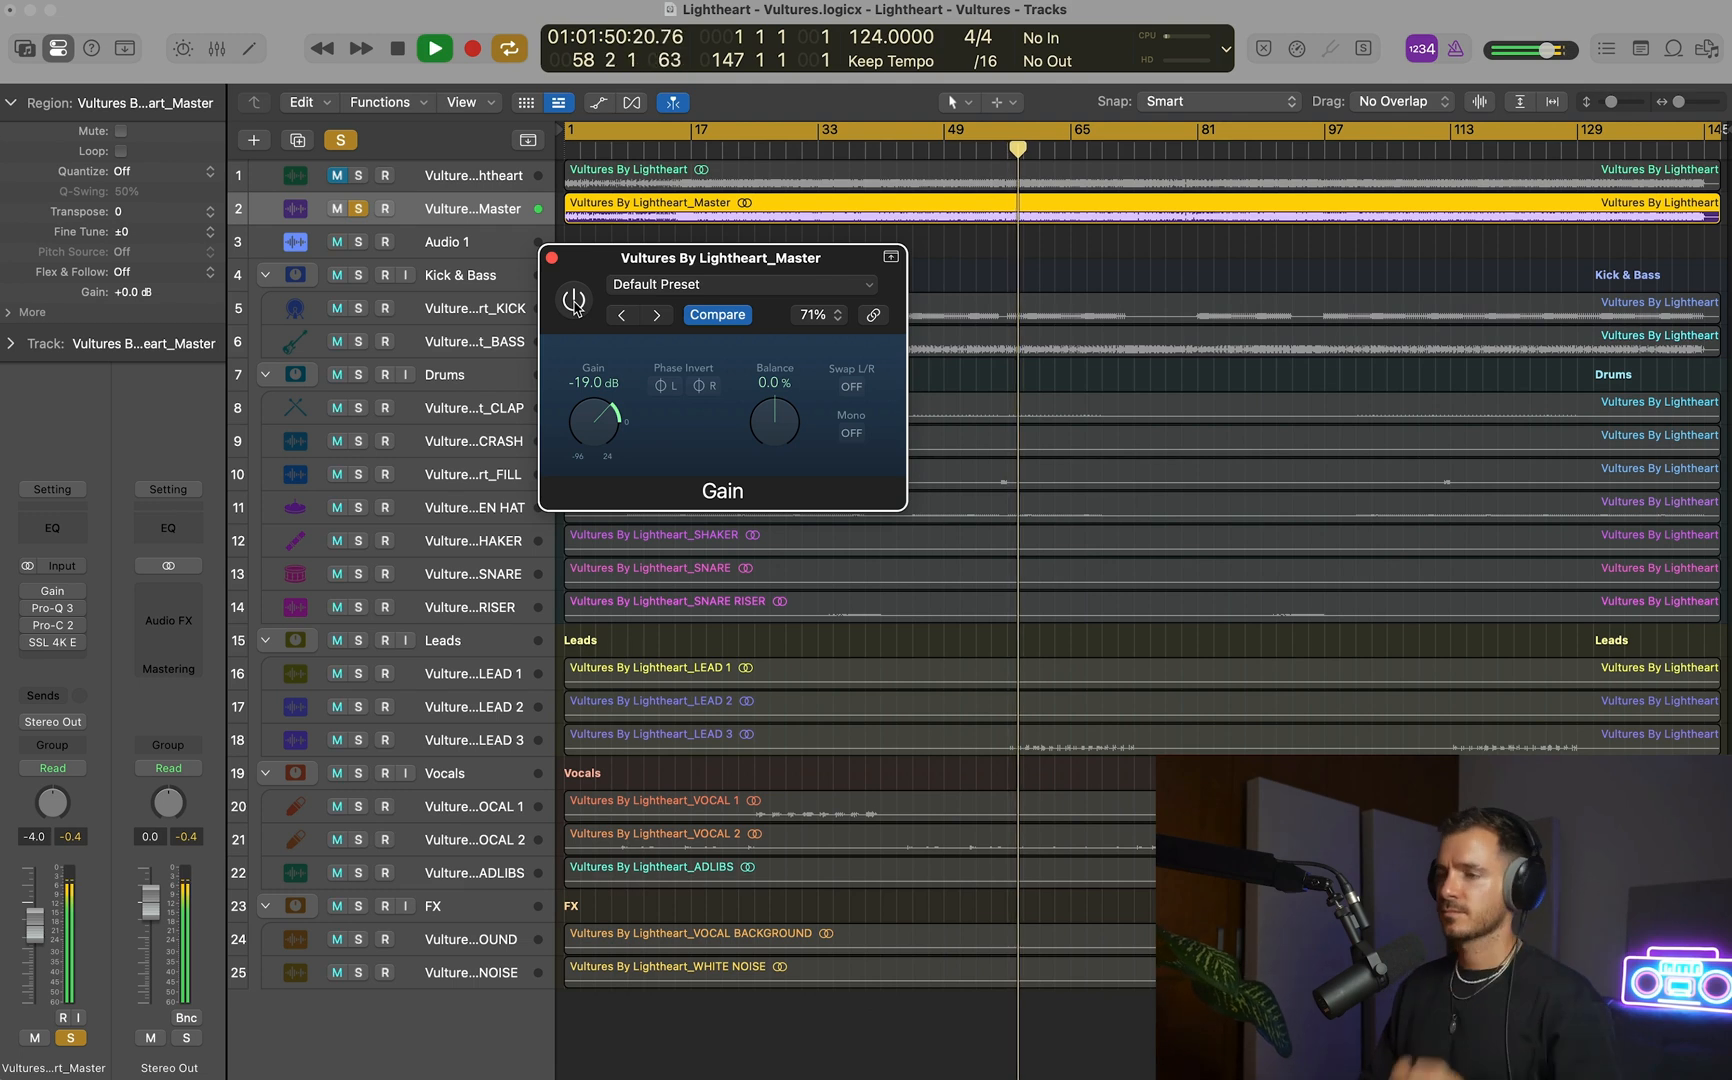
pyautogui.click(574, 300)
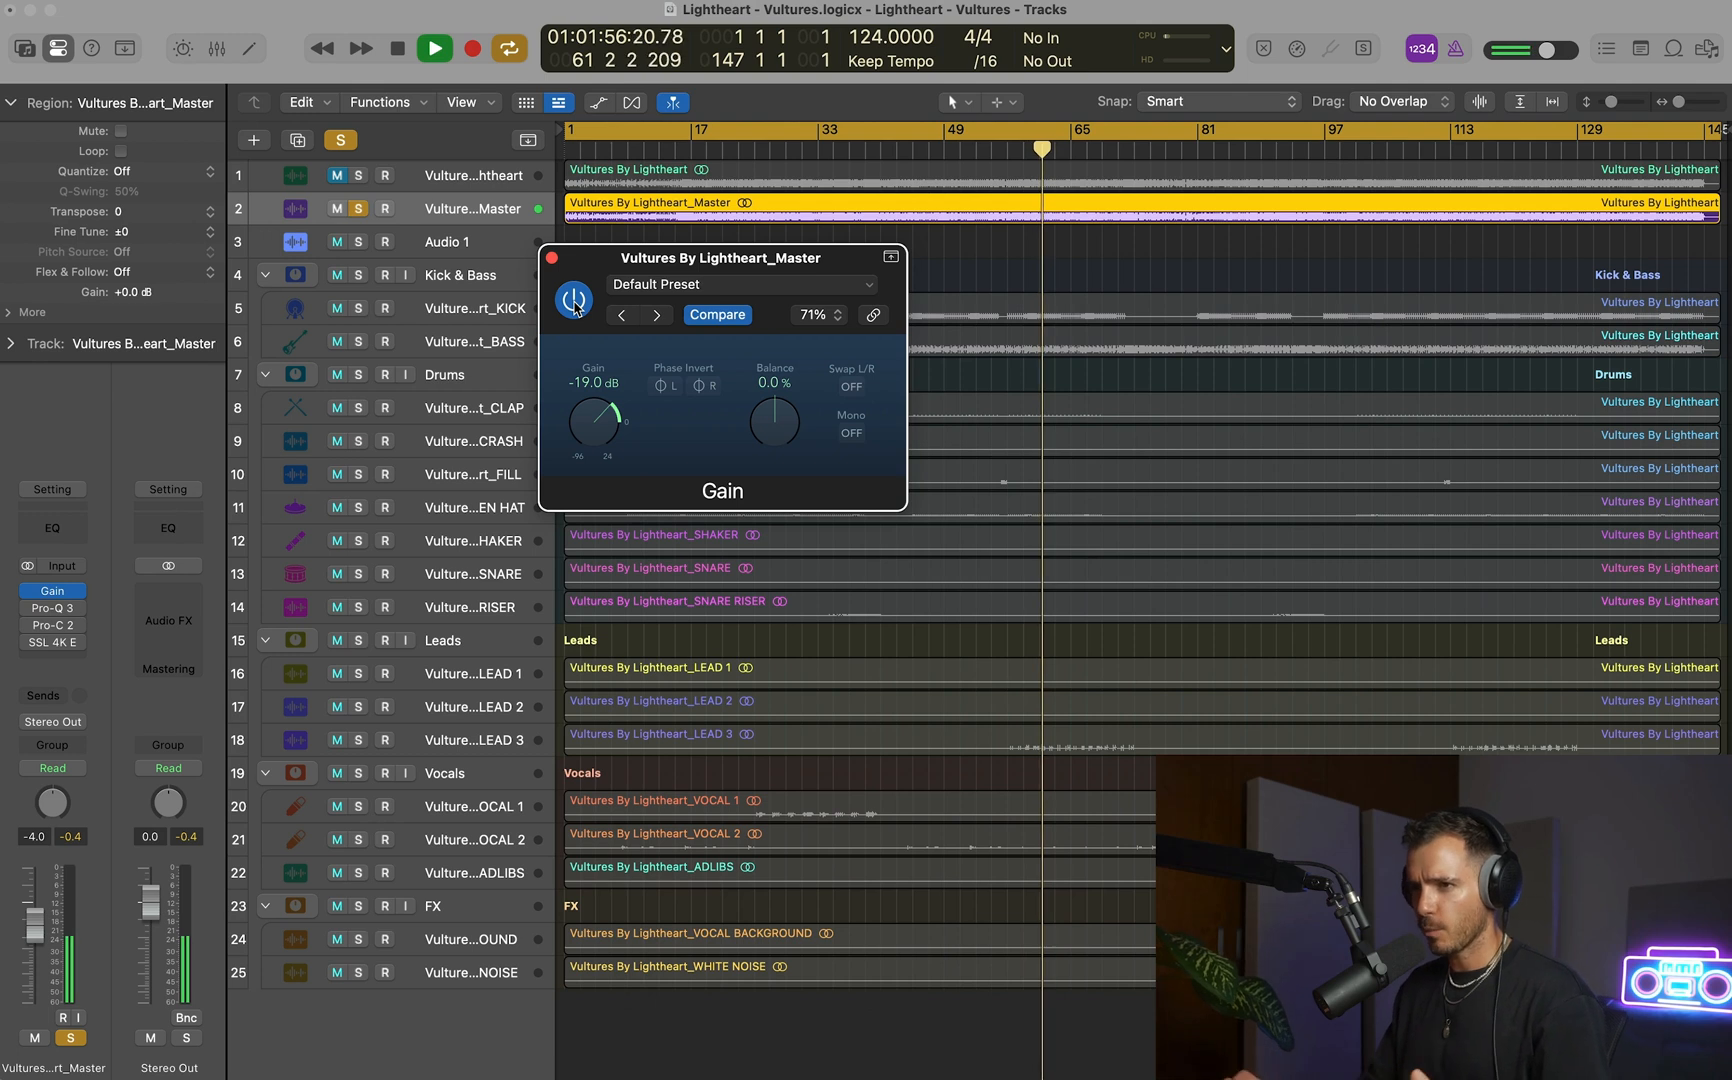
pyautogui.click(574, 302)
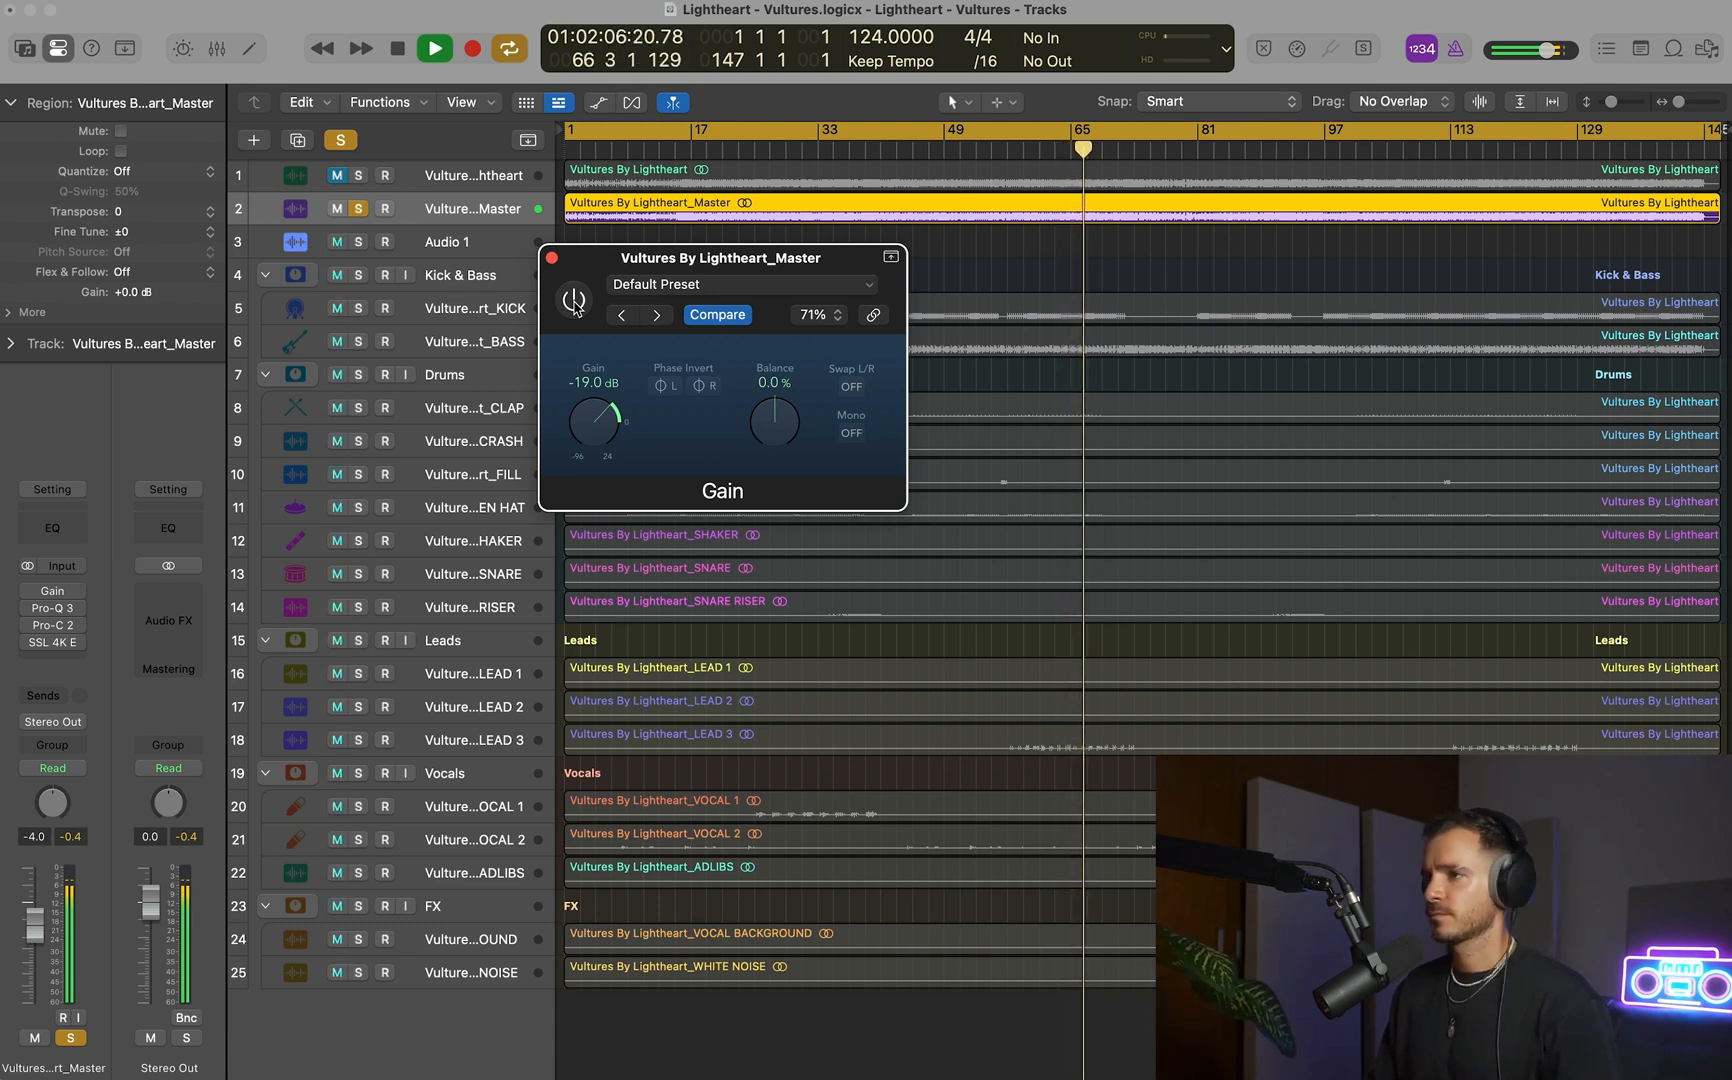
pyautogui.click(574, 301)
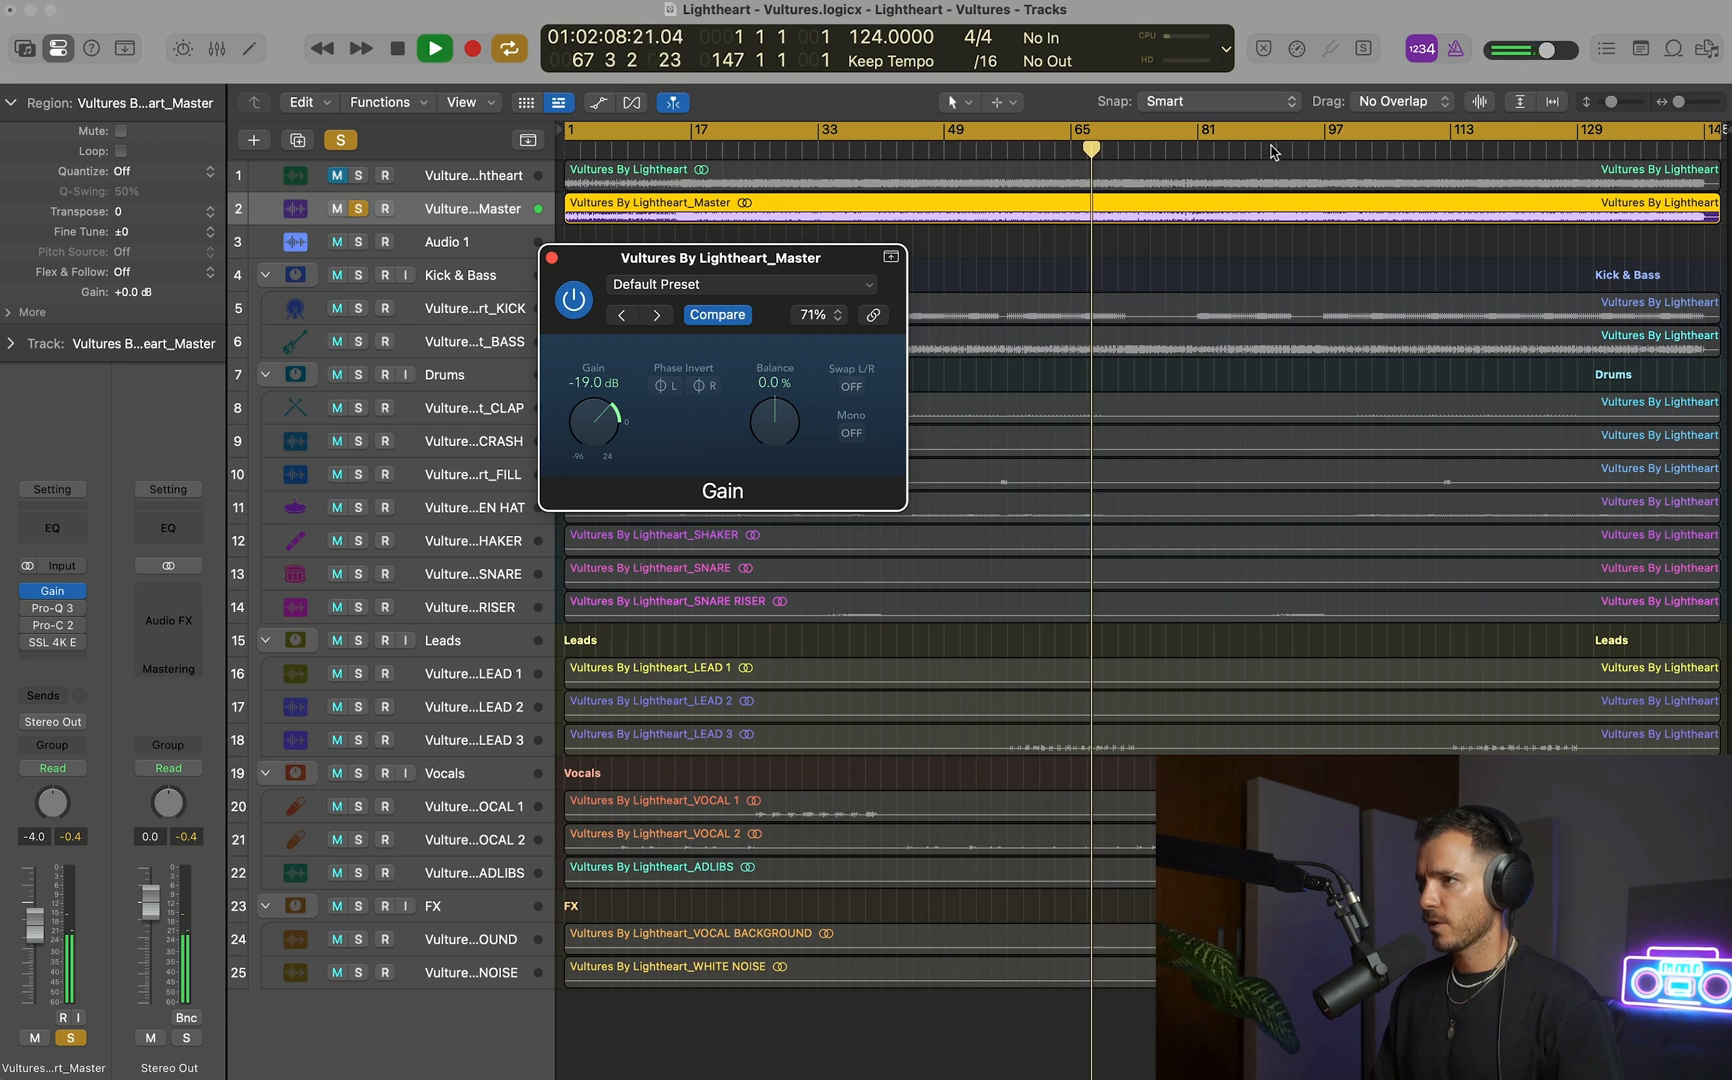
# Repeat the bypass comparison from about bars 95 and 110, leaving the Gain plug-in enabled and closing its window.
pyautogui.click(1309, 148)
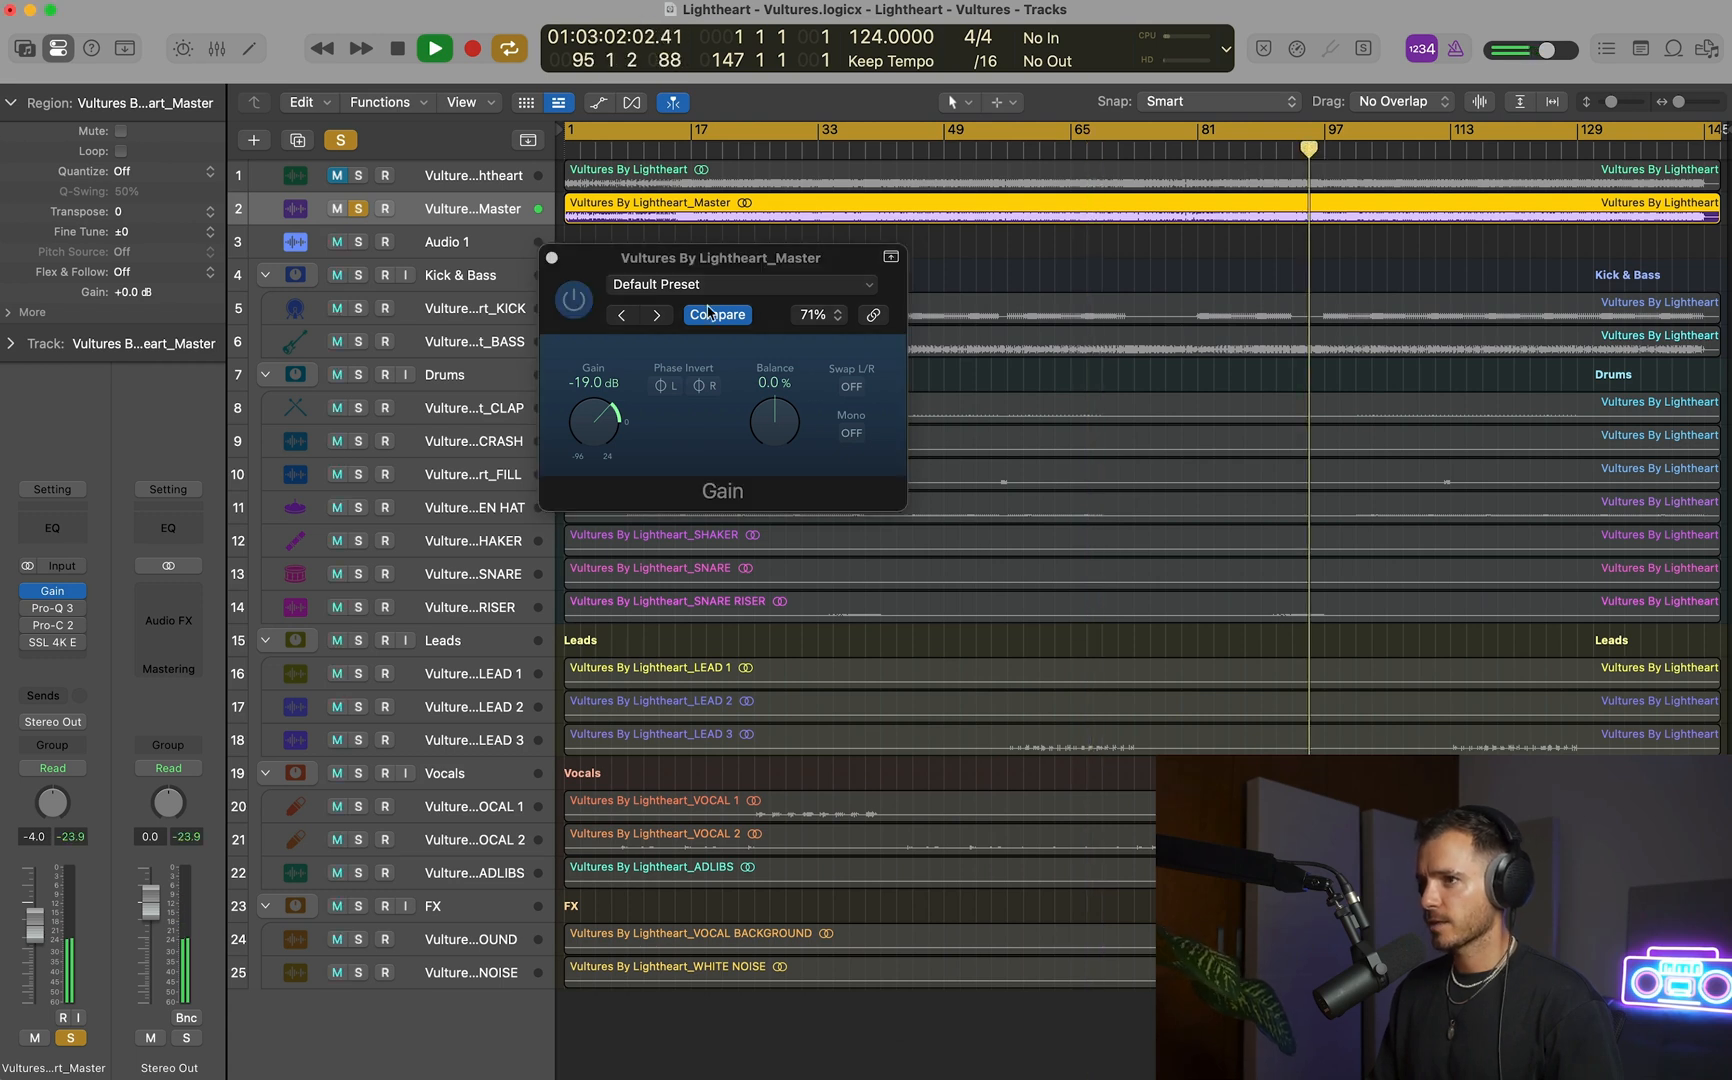
pyautogui.click(578, 308)
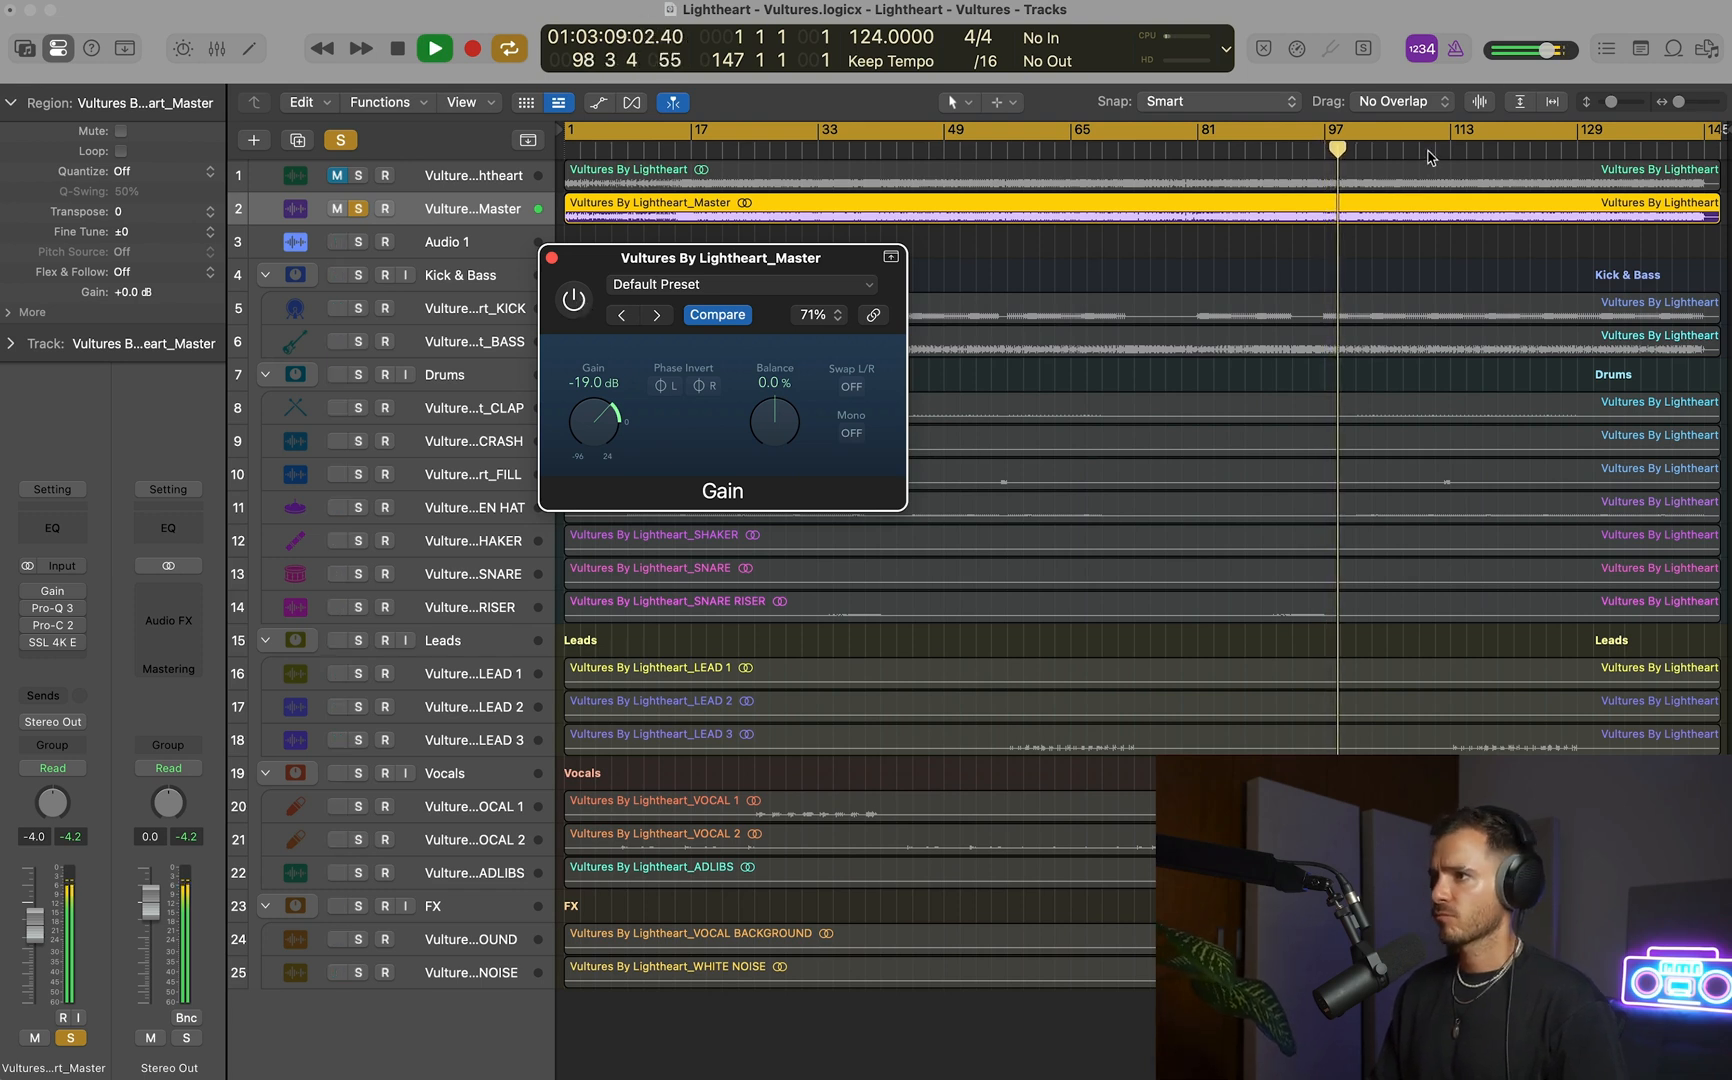
pyautogui.click(1426, 150)
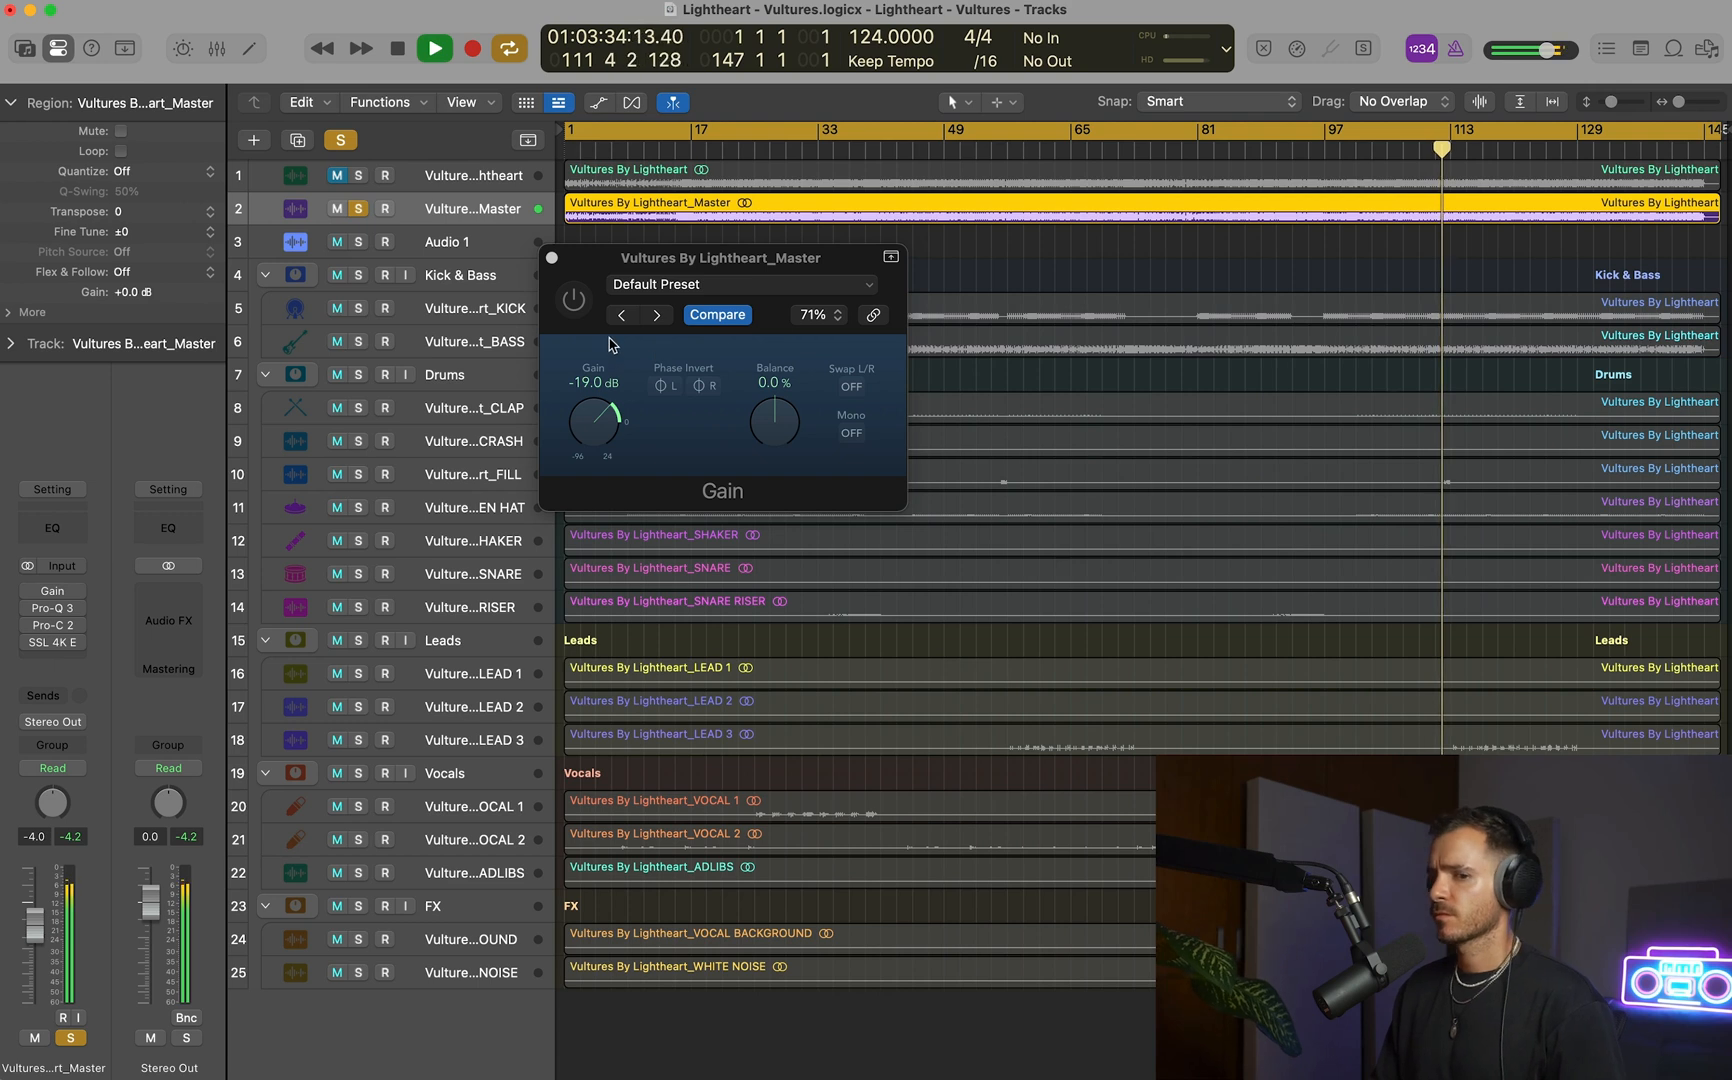
pyautogui.click(574, 301)
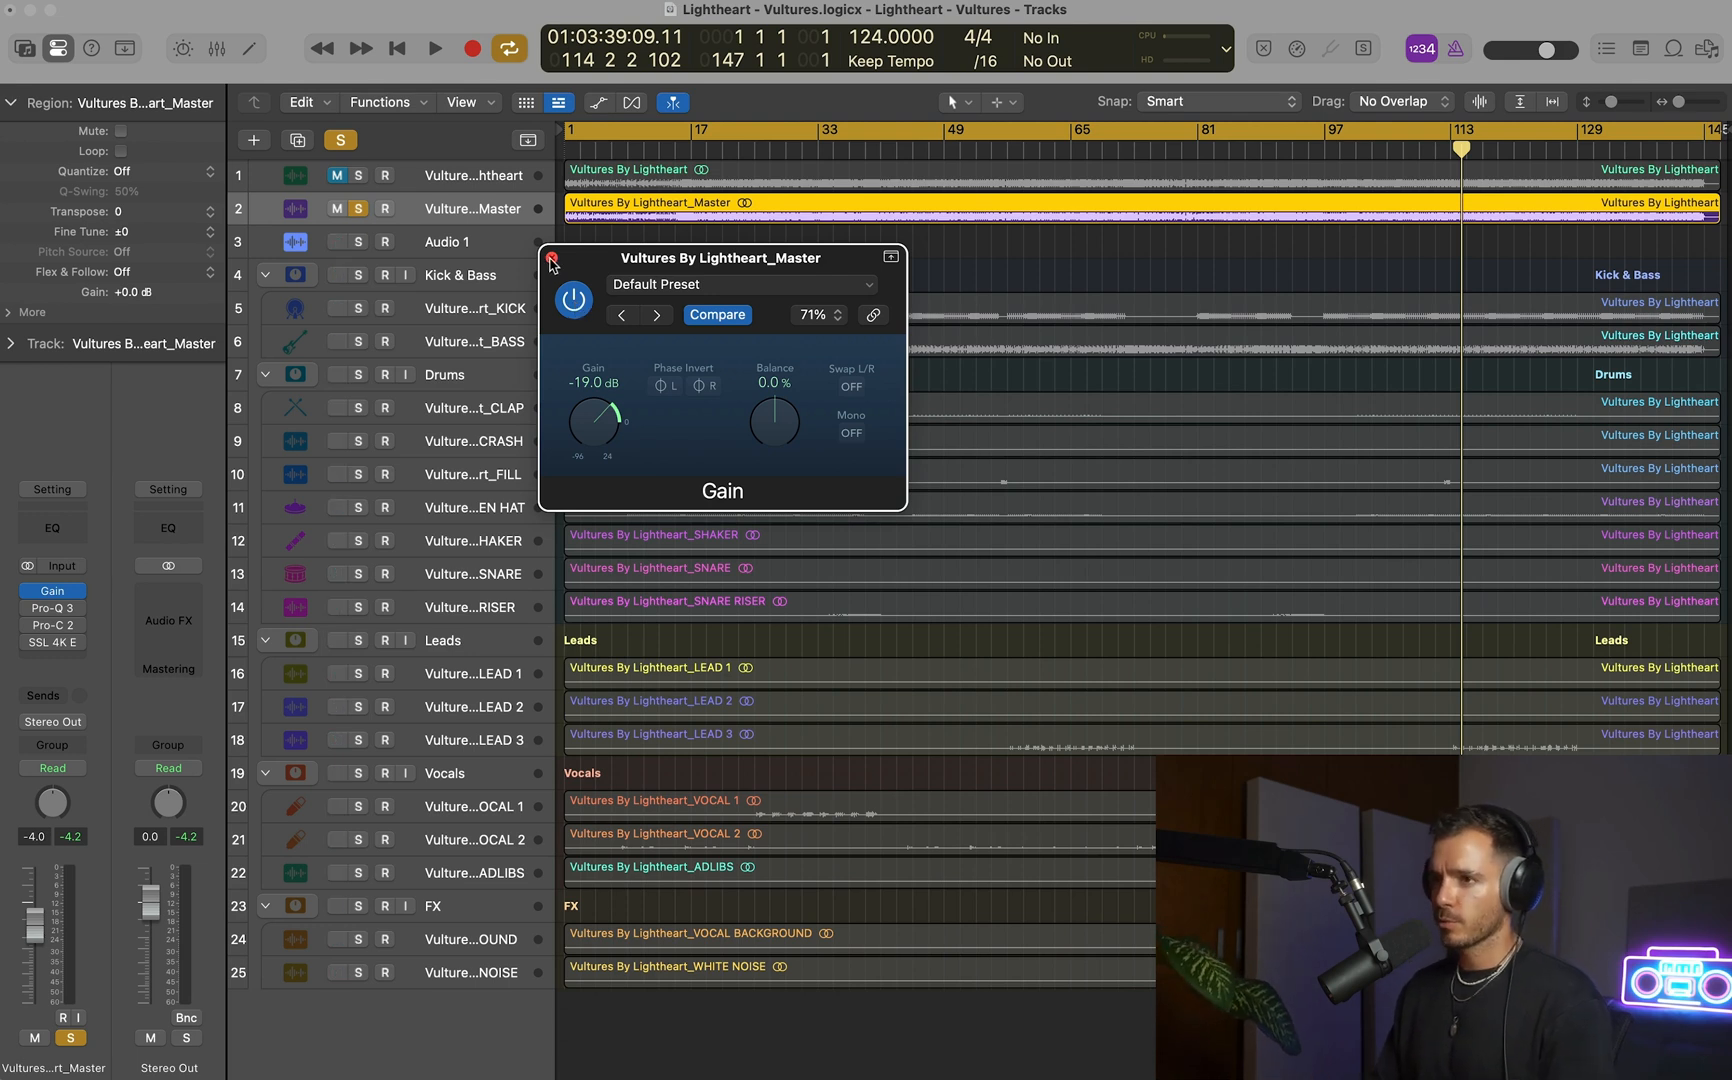
pyautogui.click(551, 260)
# Open the mixer and look through the plug-in chains of the channel strips up to the reverb and delay buses.
pyautogui.press('x')
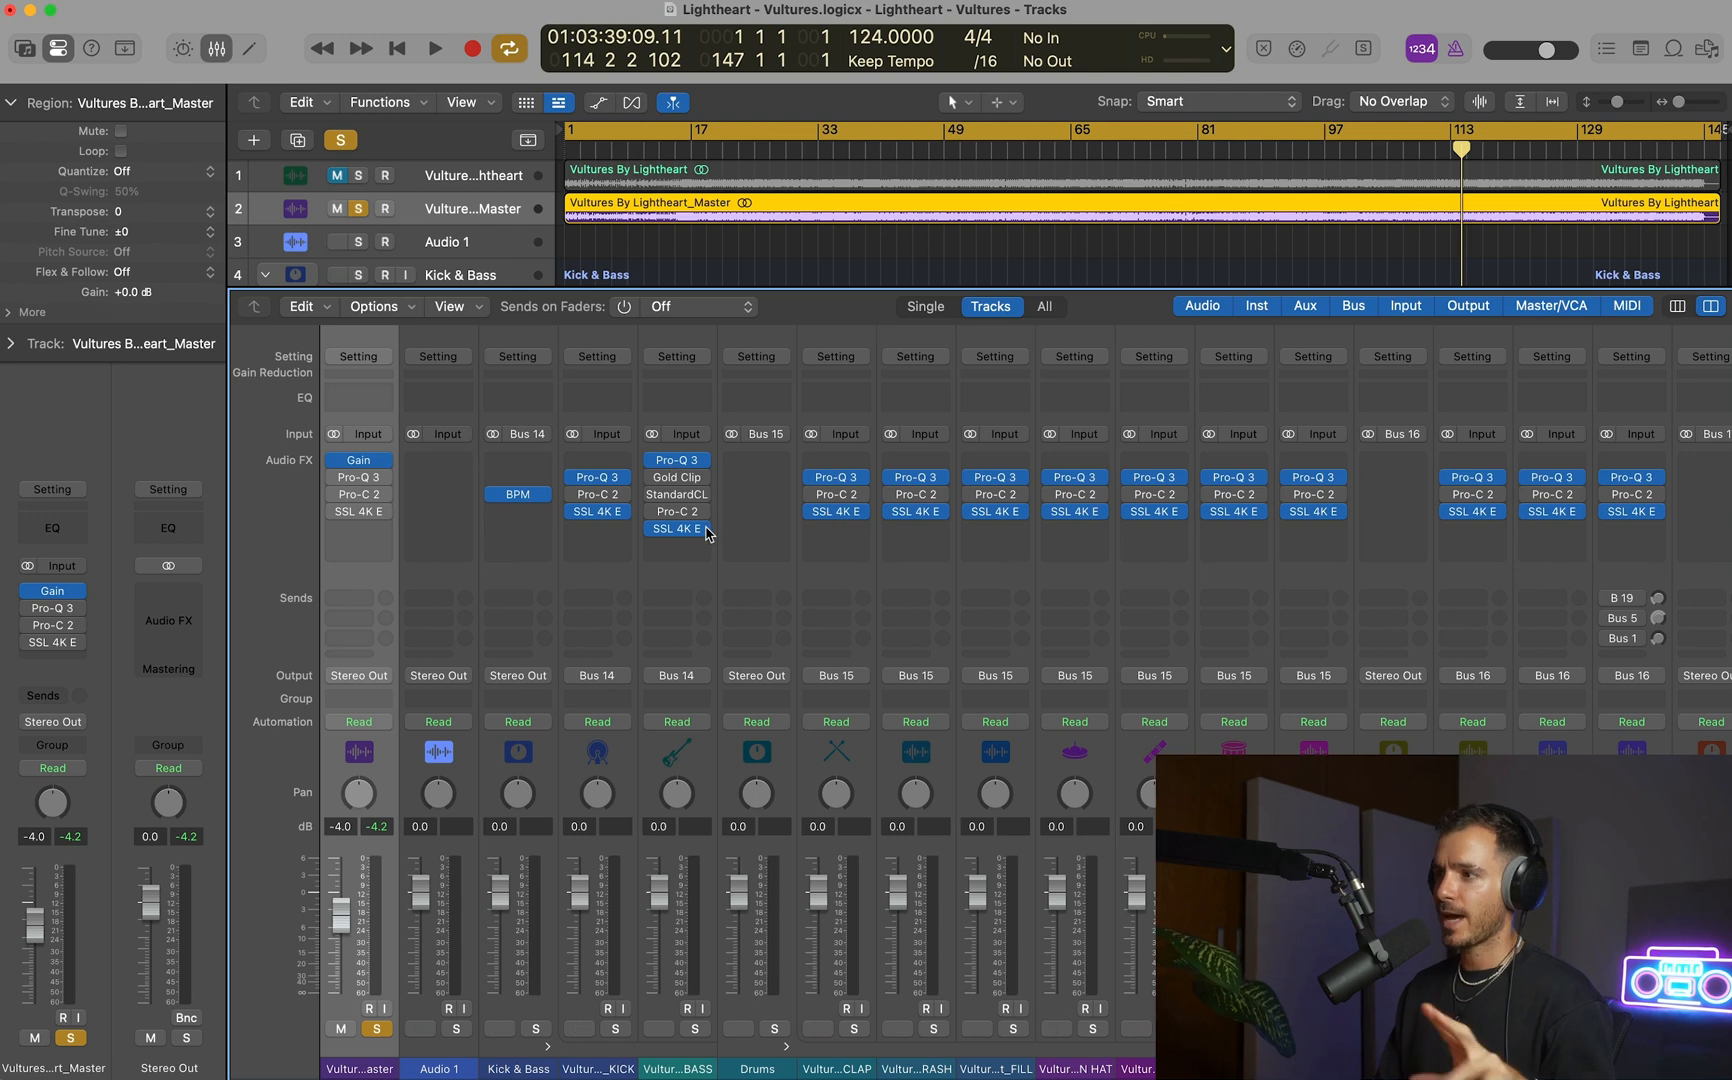
pyautogui.hscroll(3, 707, 533)
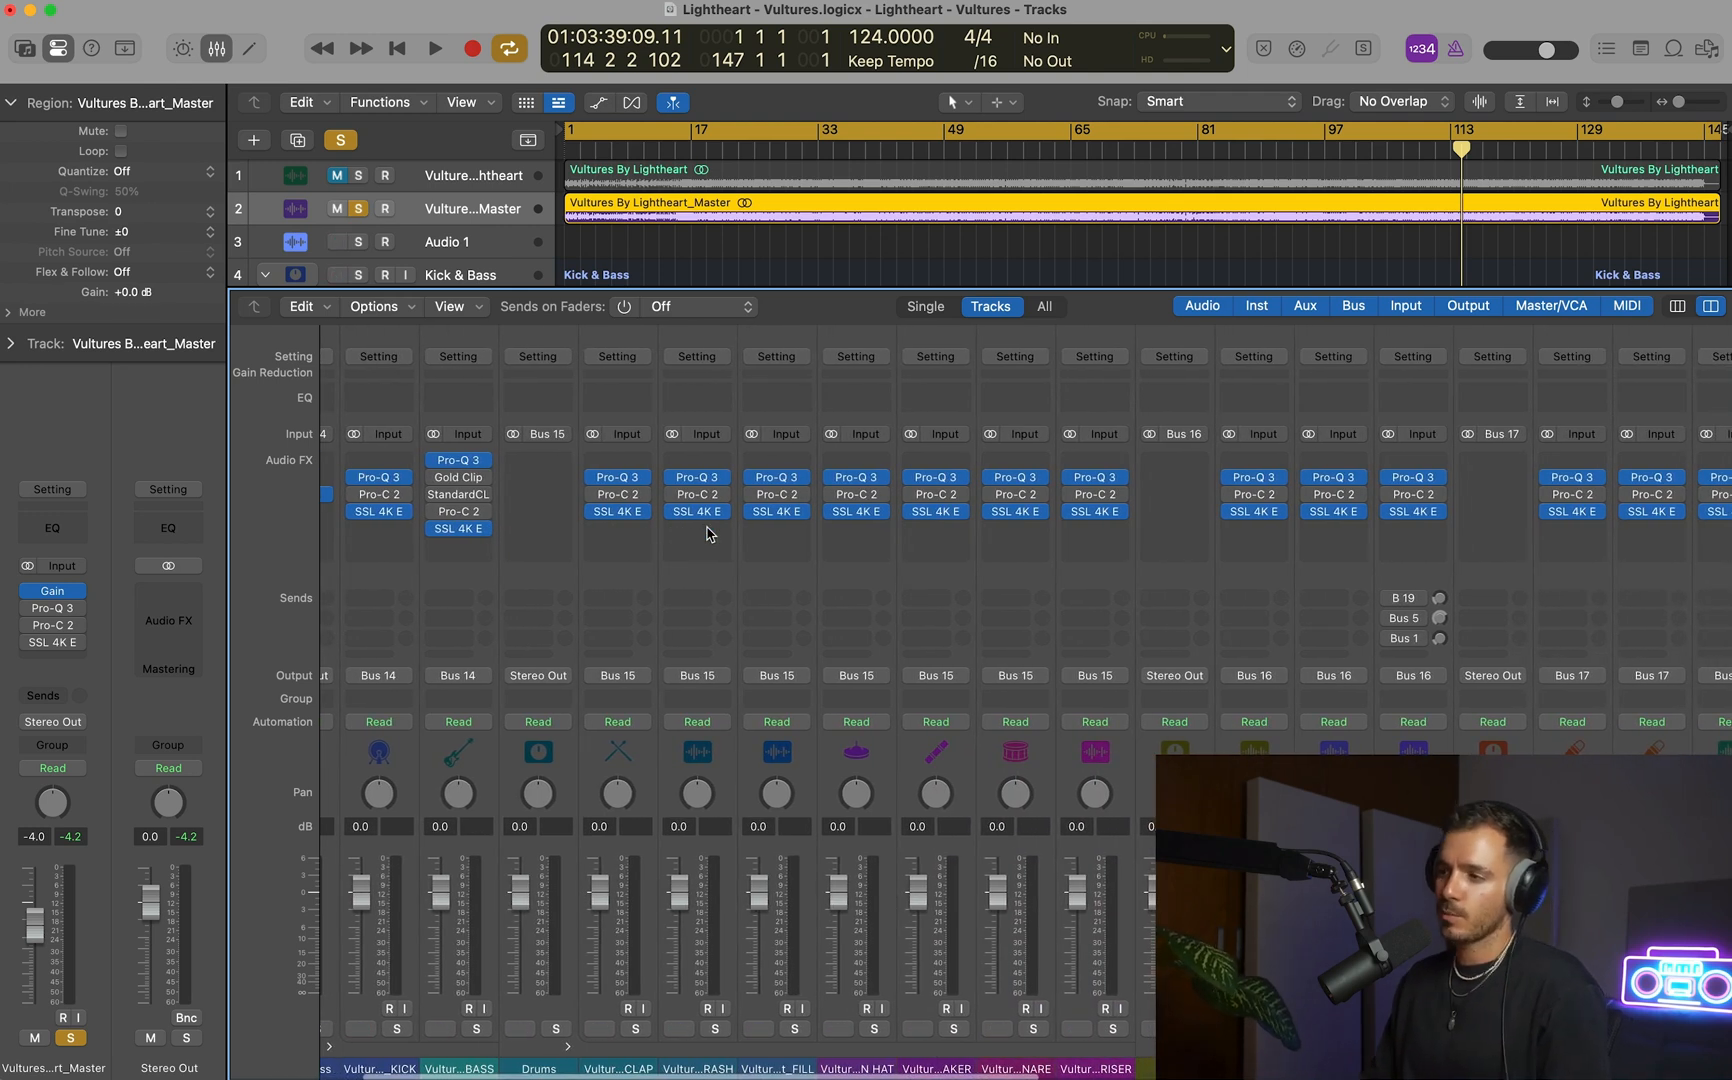
pyautogui.hscroll(1, 707, 533)
pyautogui.hscroll(1, 707, 533)
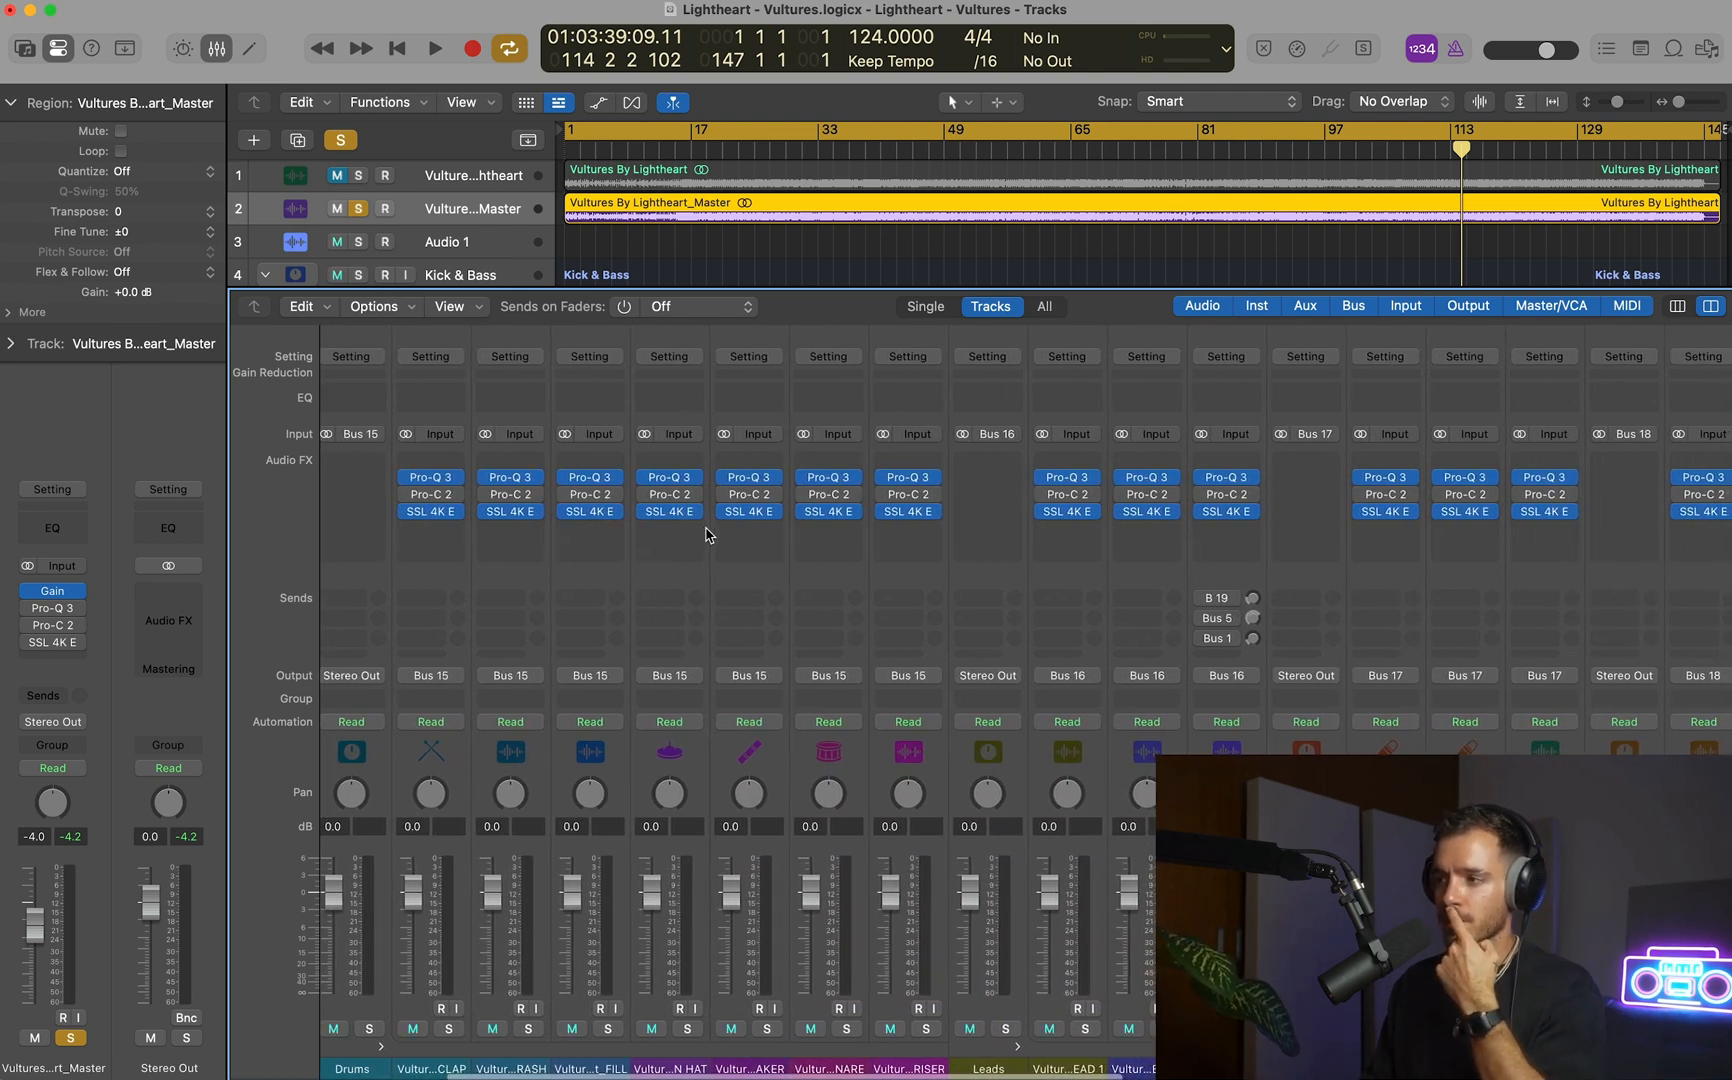
pyautogui.hscroll(5, 707, 533)
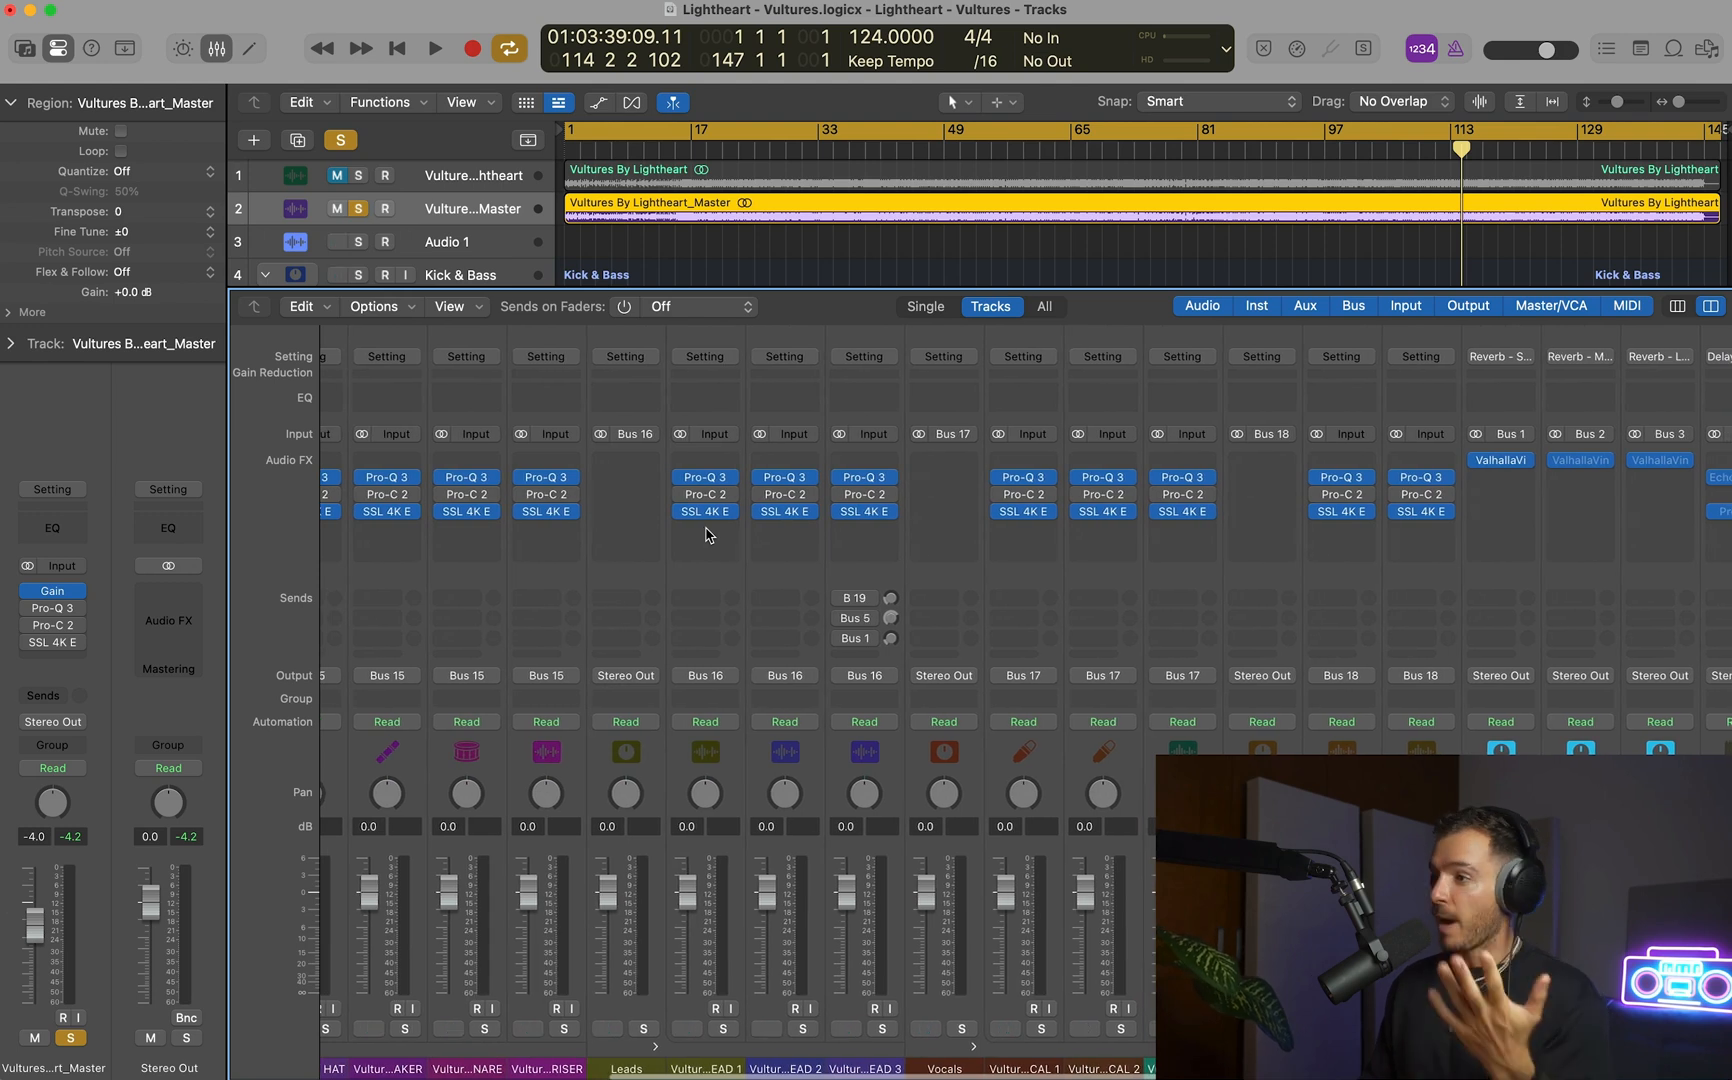
pyautogui.hscroll(5, 707, 533)
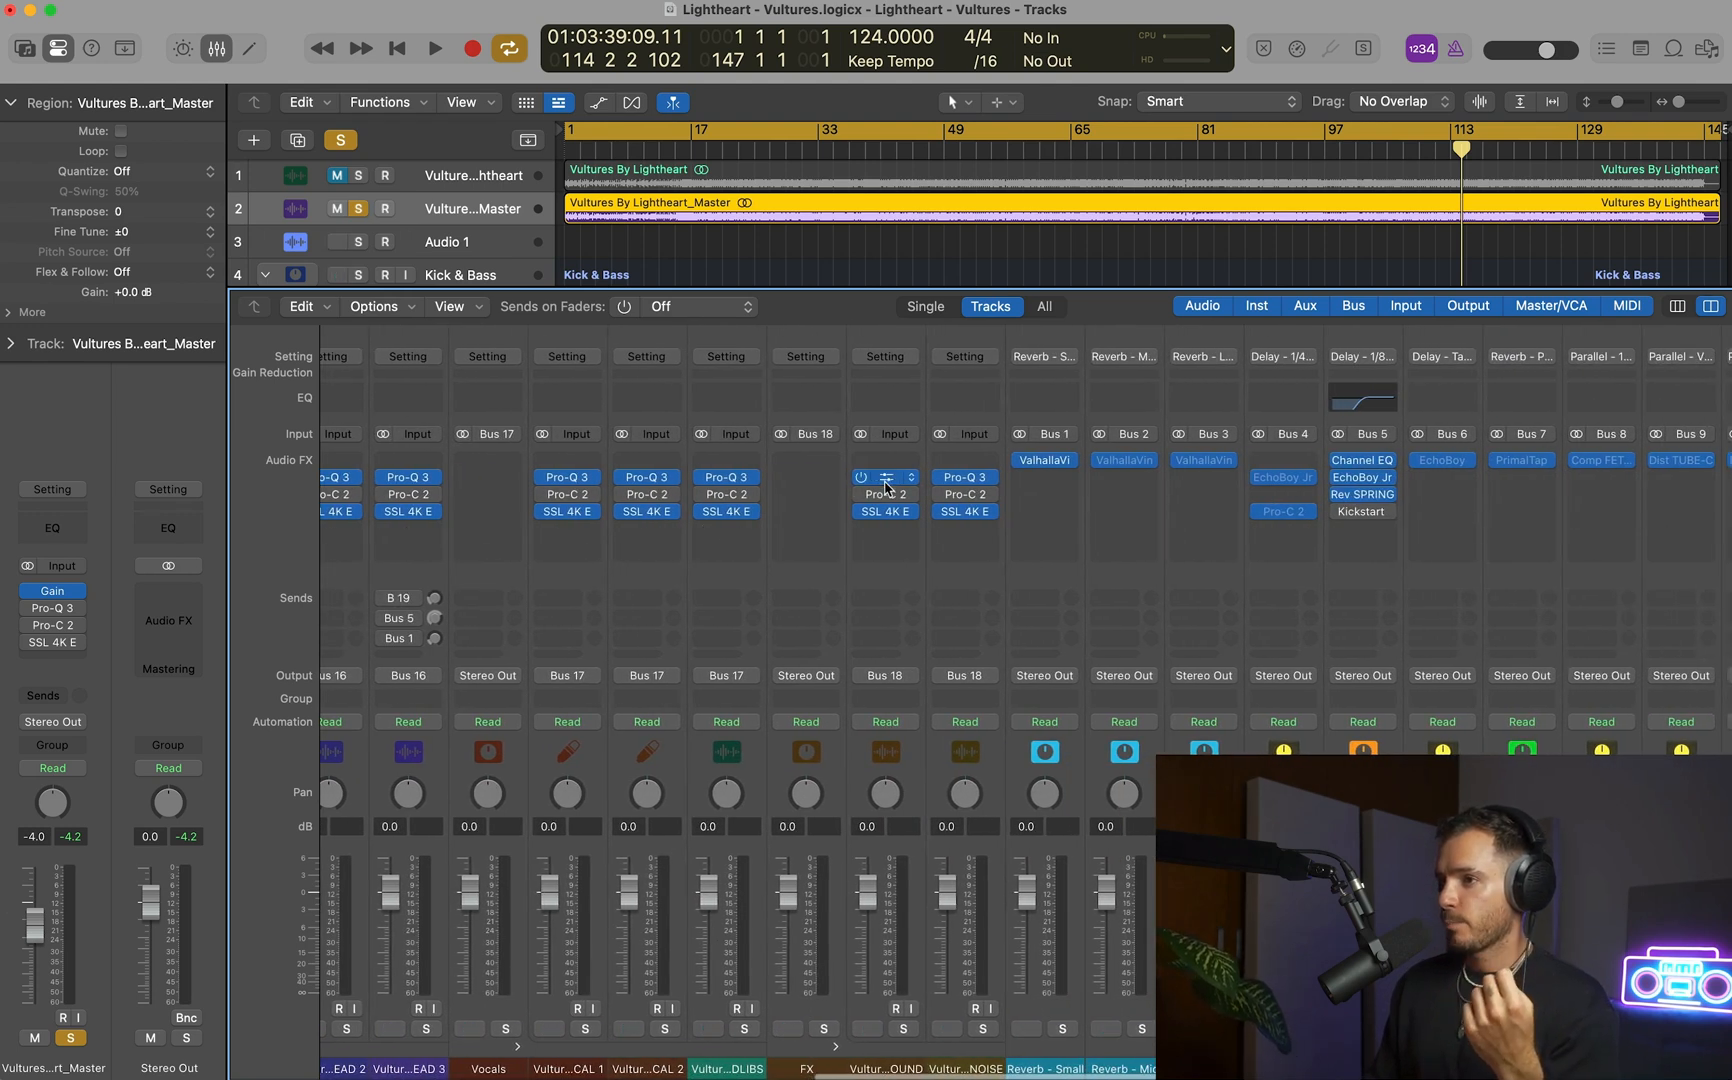
# Inspect the Pro-Q 3, Pro-C 2 and SSL 4K E plug-ins on the VOCAL BACKGROUND channel, closing each one.
pyautogui.click(886, 480)
pyautogui.click(552, 260)
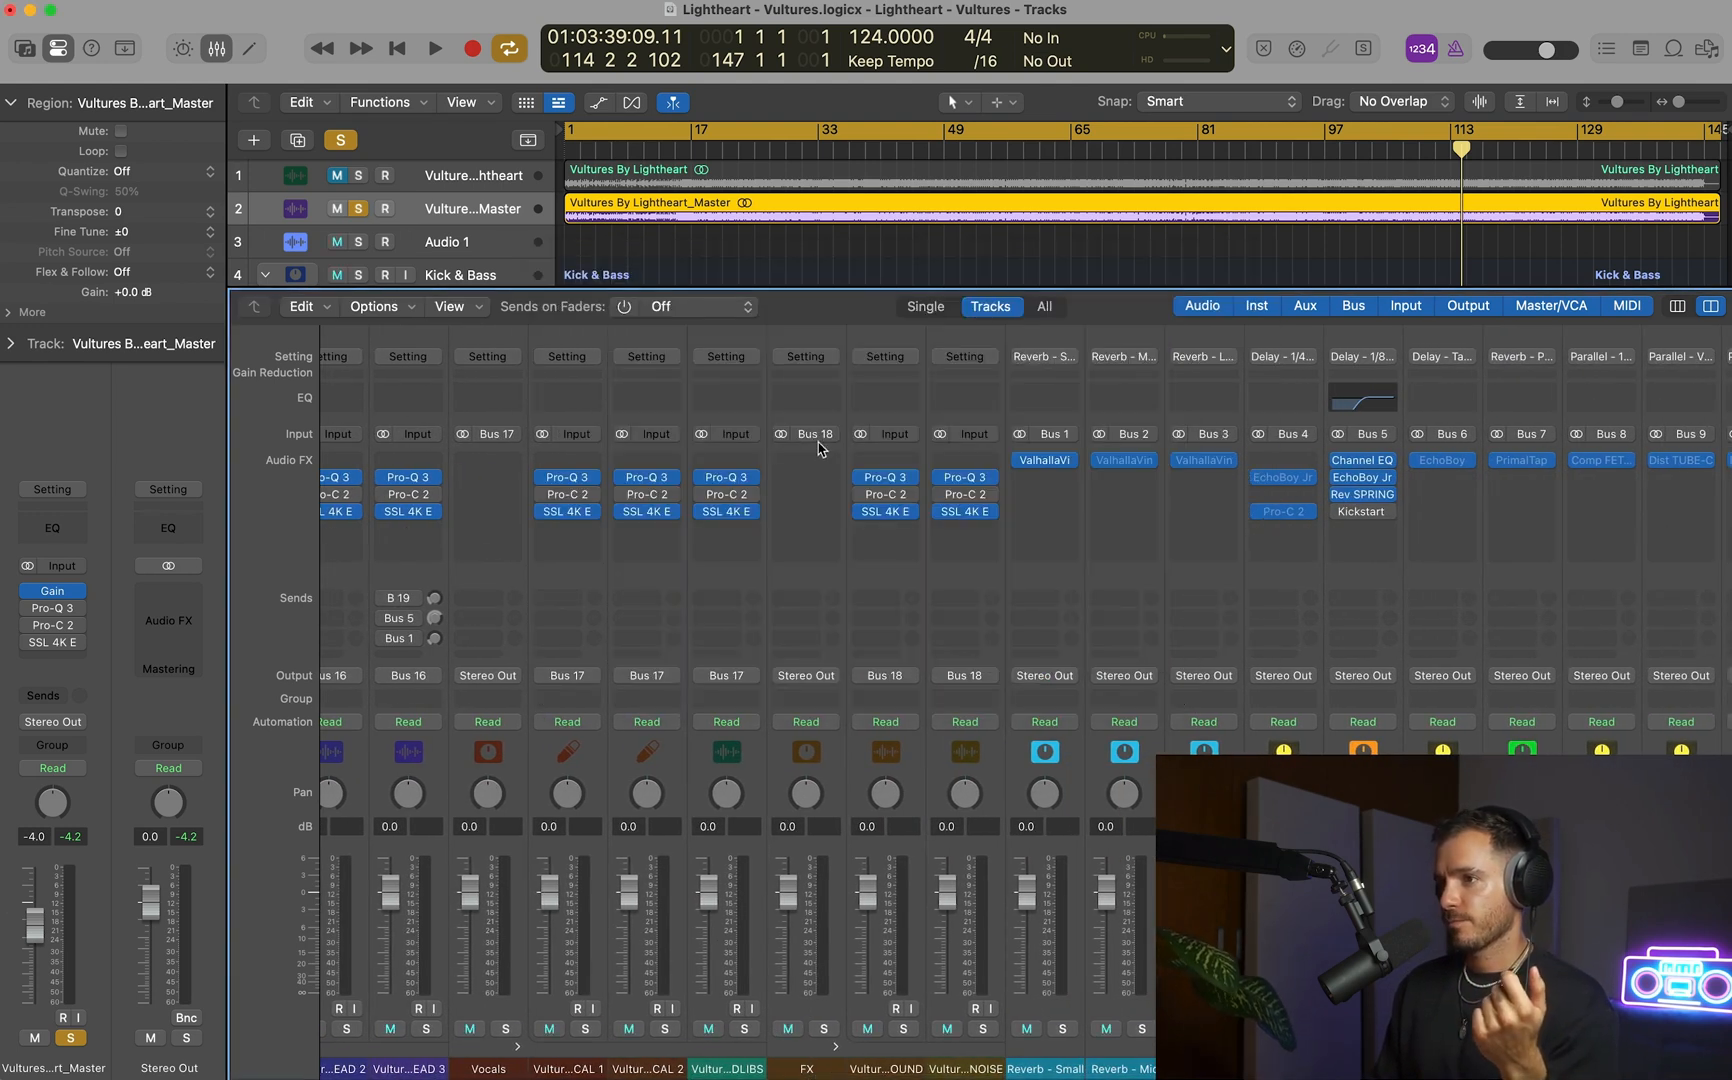
pyautogui.click(886, 495)
pyautogui.click(552, 260)
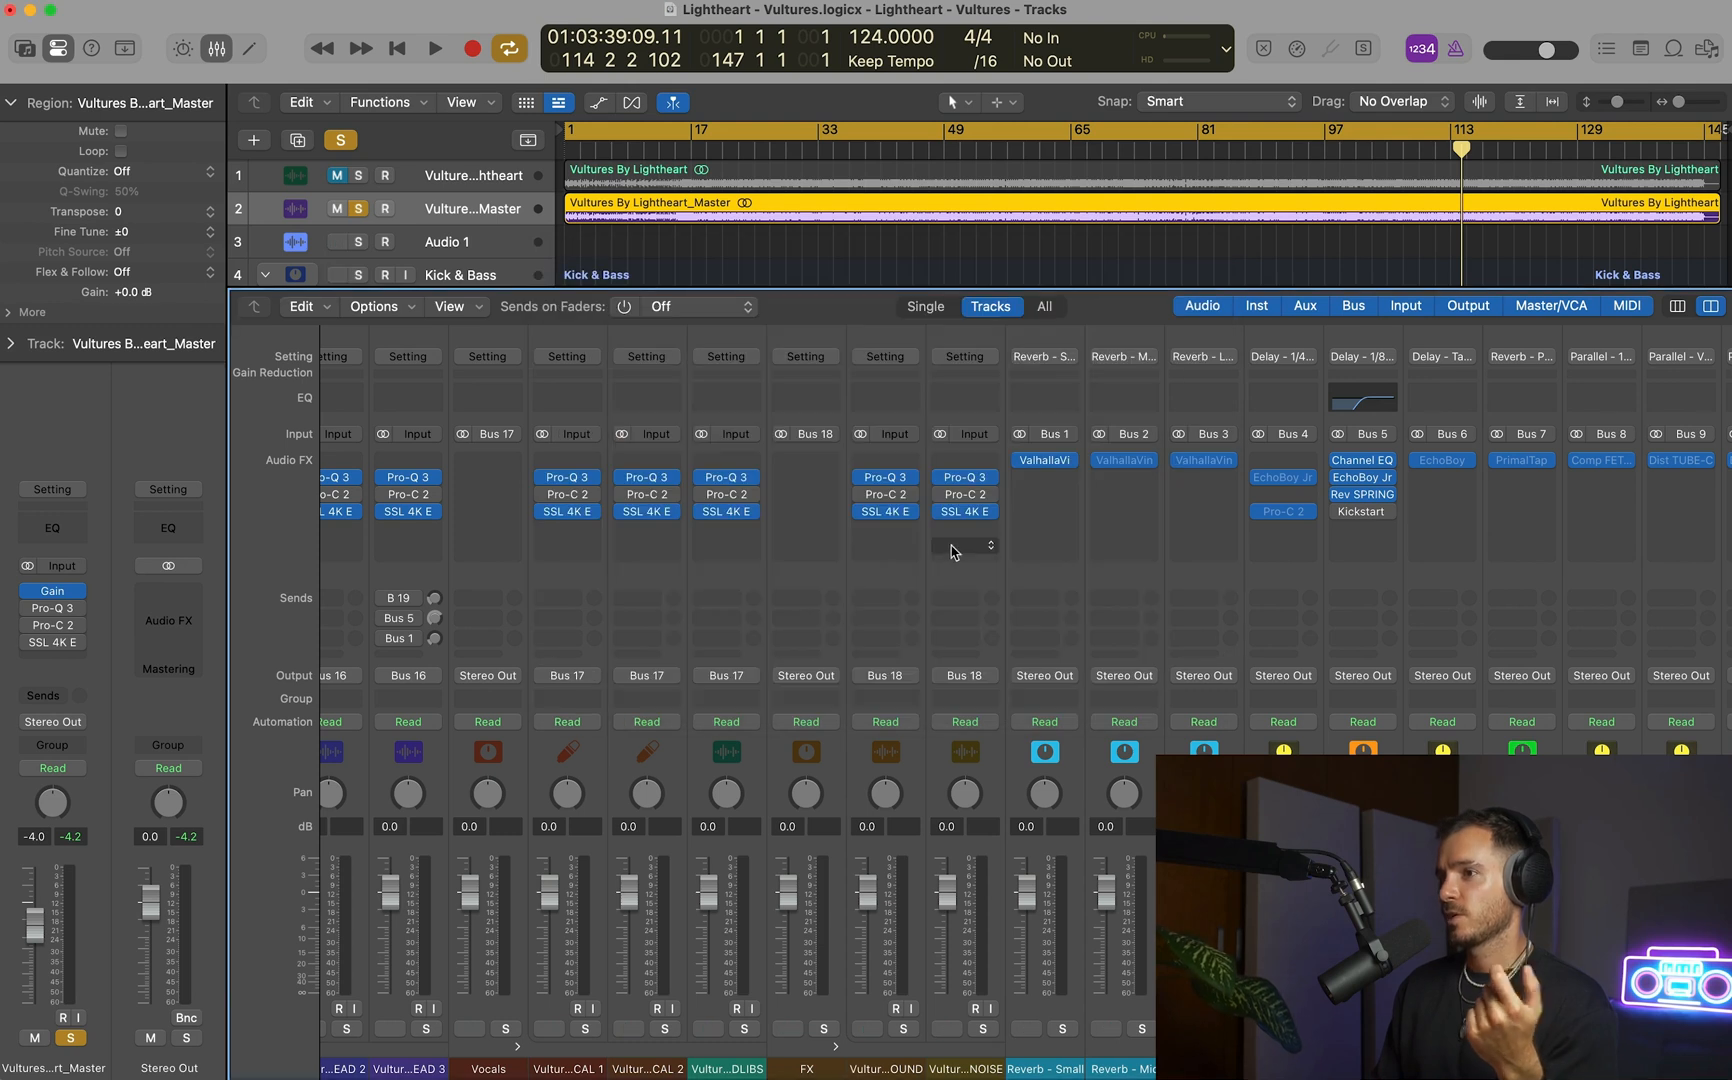
pyautogui.click(883, 514)
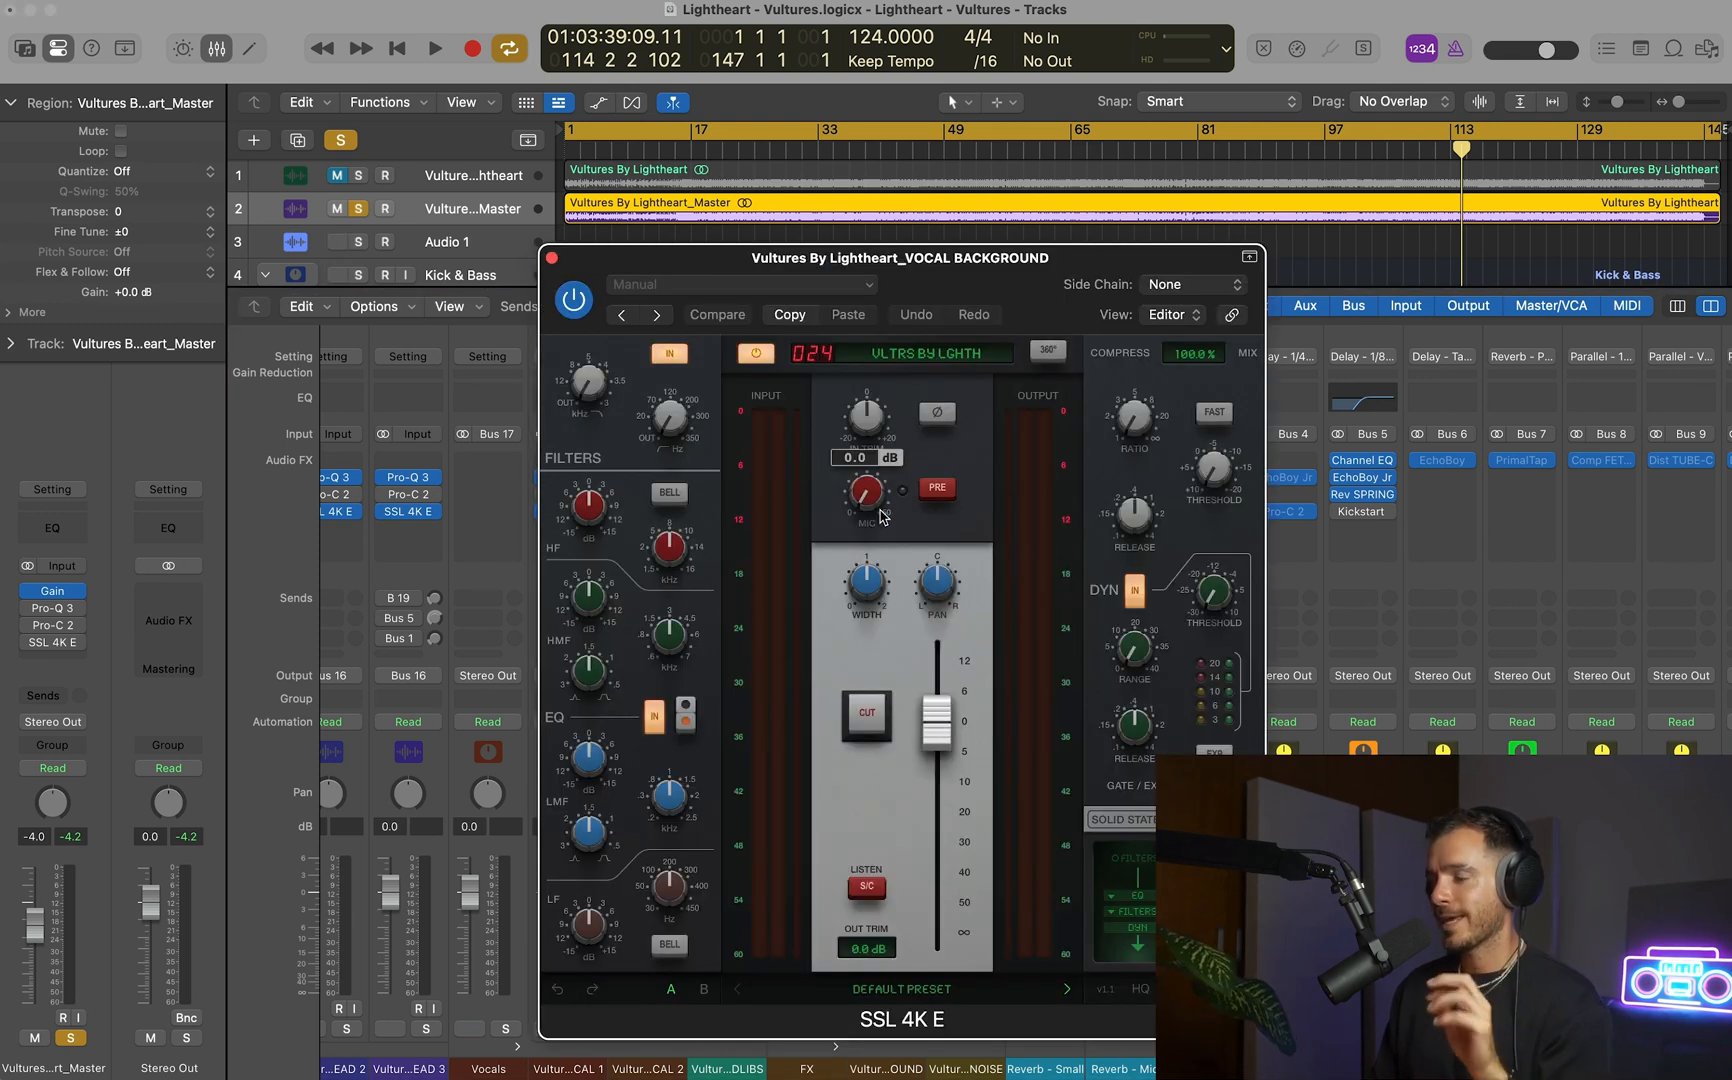
pyautogui.click(552, 260)
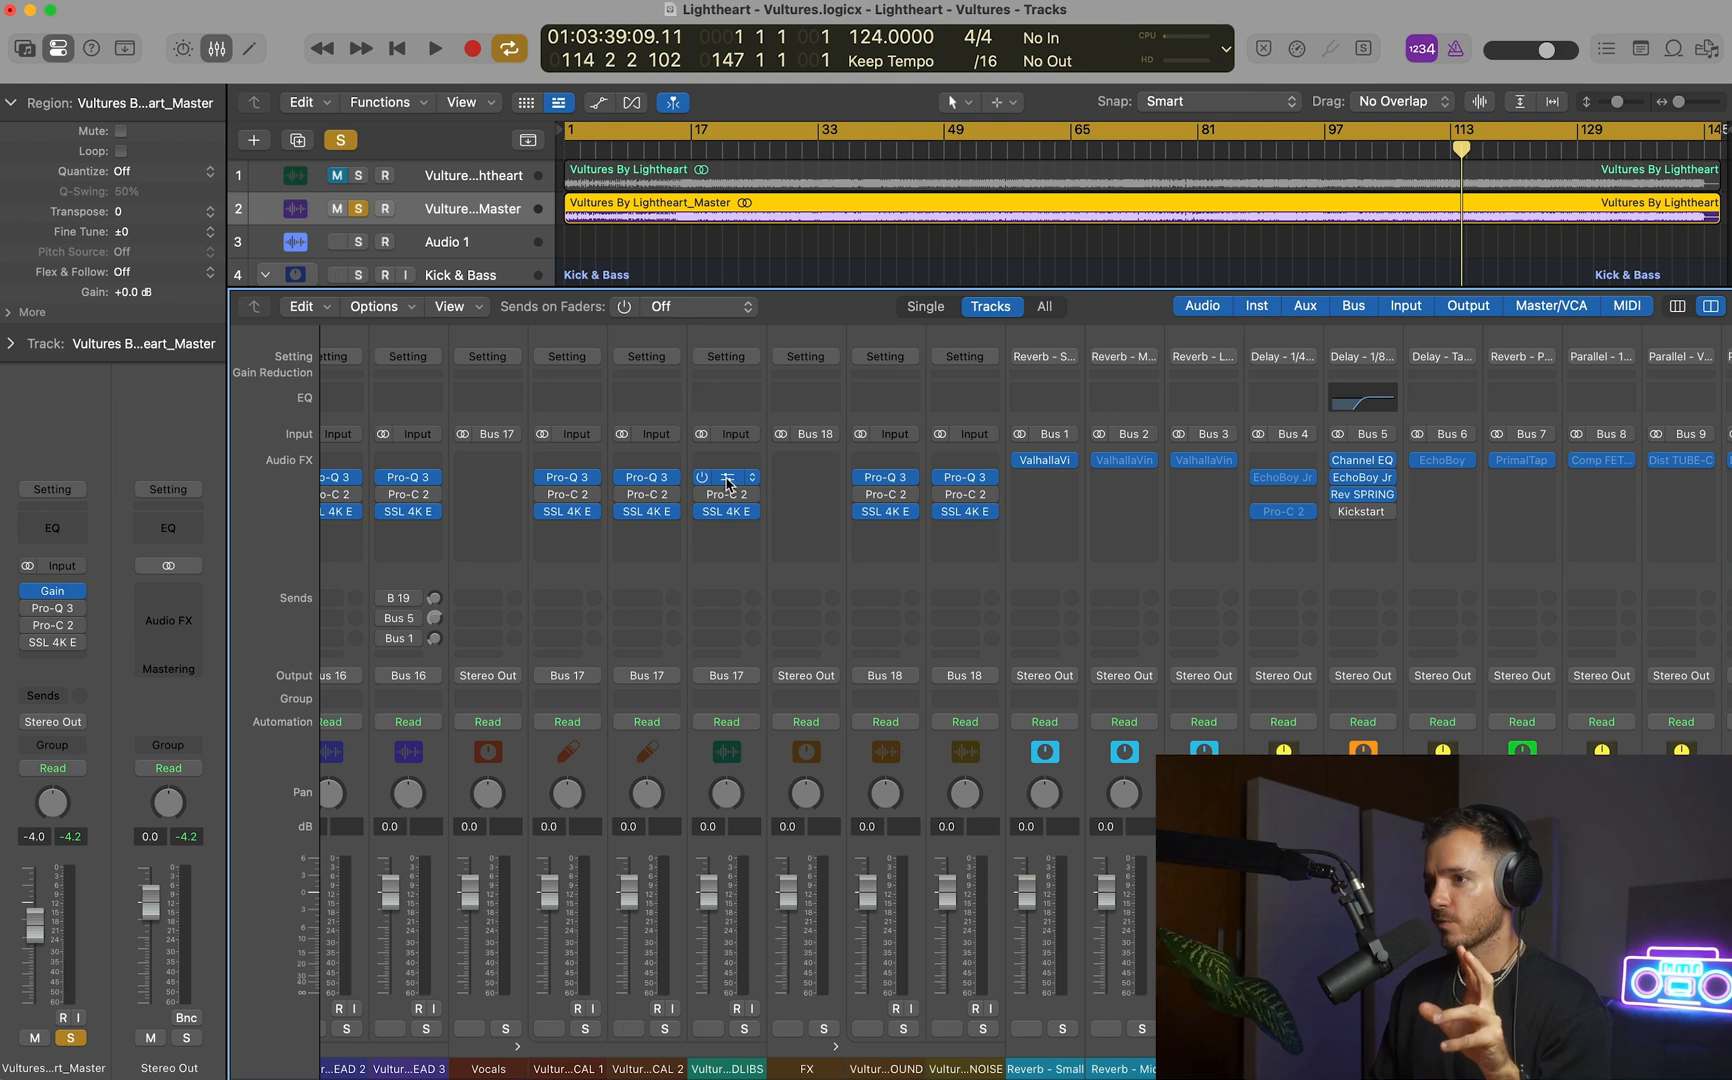
# Try adjusting two EQ bands in Pro-Q 3 on the ADLIBS channel, and restore the plug-in's original setting.
pyautogui.click(728, 480)
pyautogui.moveTo(765, 504); pyautogui.dragTo(762, 539)
pyautogui.moveTo(914, 505); pyautogui.dragTo(914, 548)
pyautogui.click(716, 316)
pyautogui.click(552, 258)
# Inspect Pro-C 2 on the ADLIBS channel and SSL 4K E on the WHITE NOISE channel, closing both plug-ins and the mixer.
pyautogui.click(728, 494)
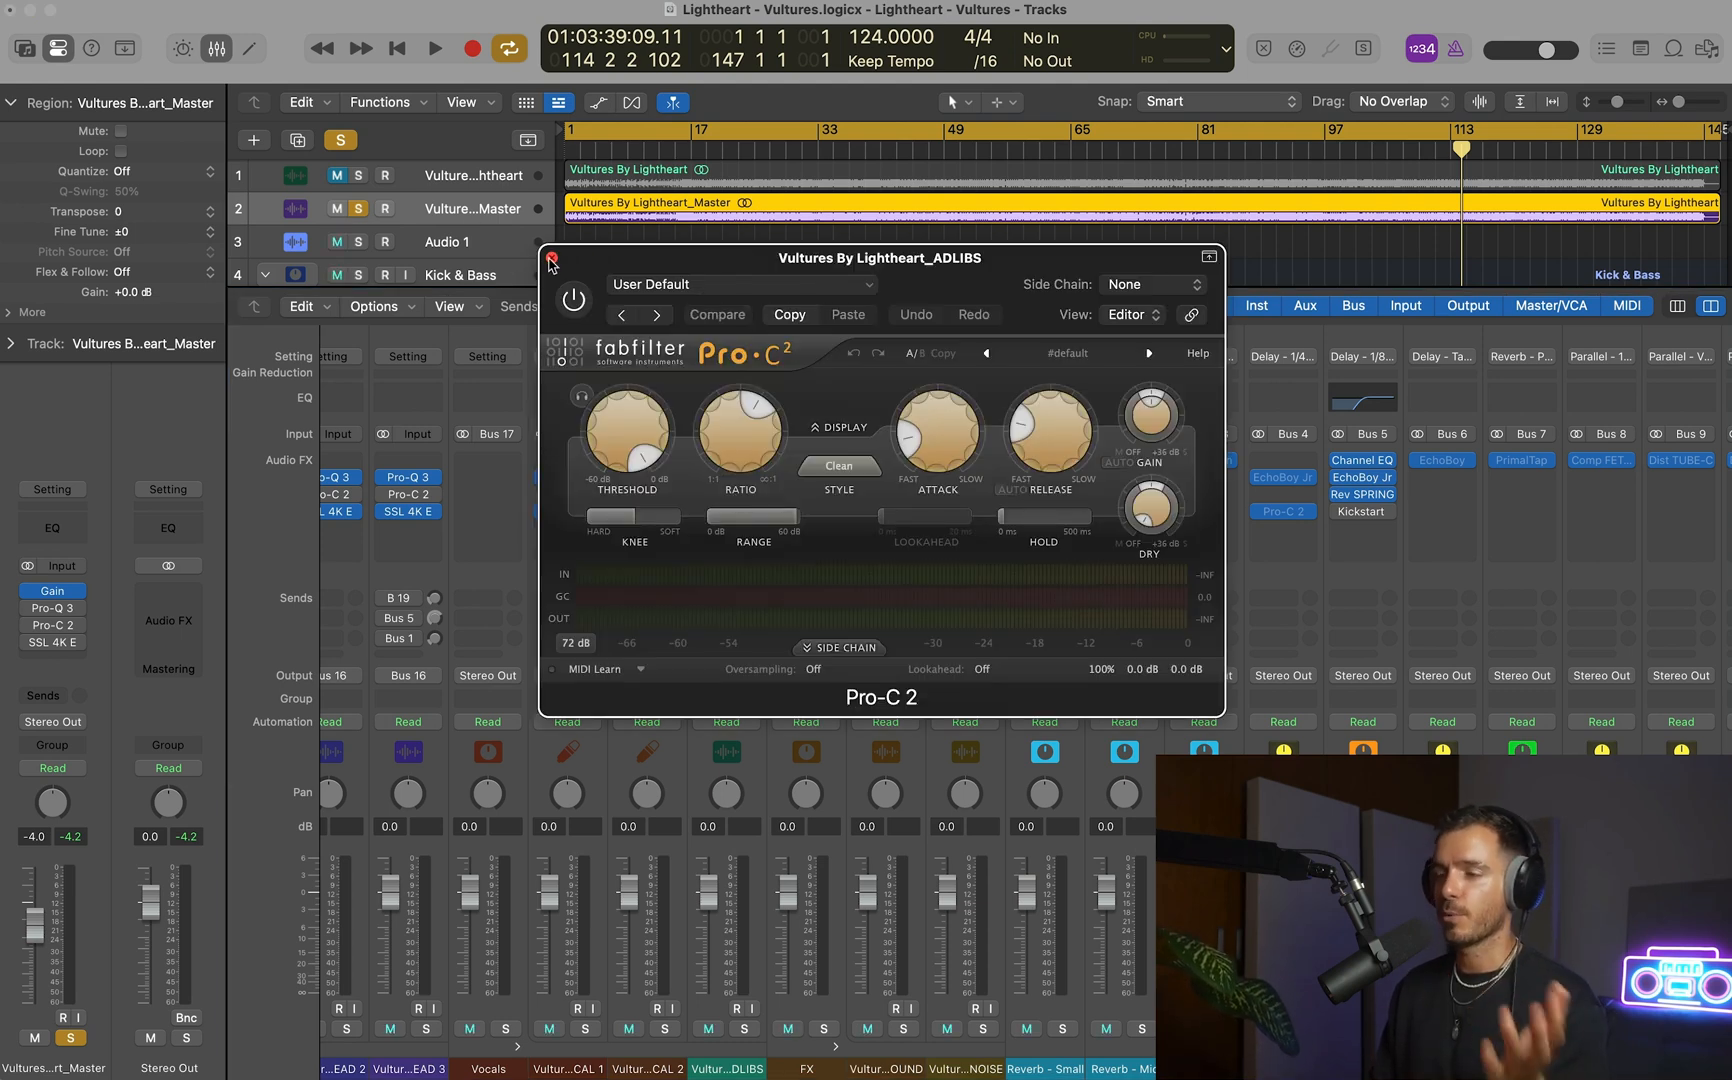
pyautogui.click(551, 259)
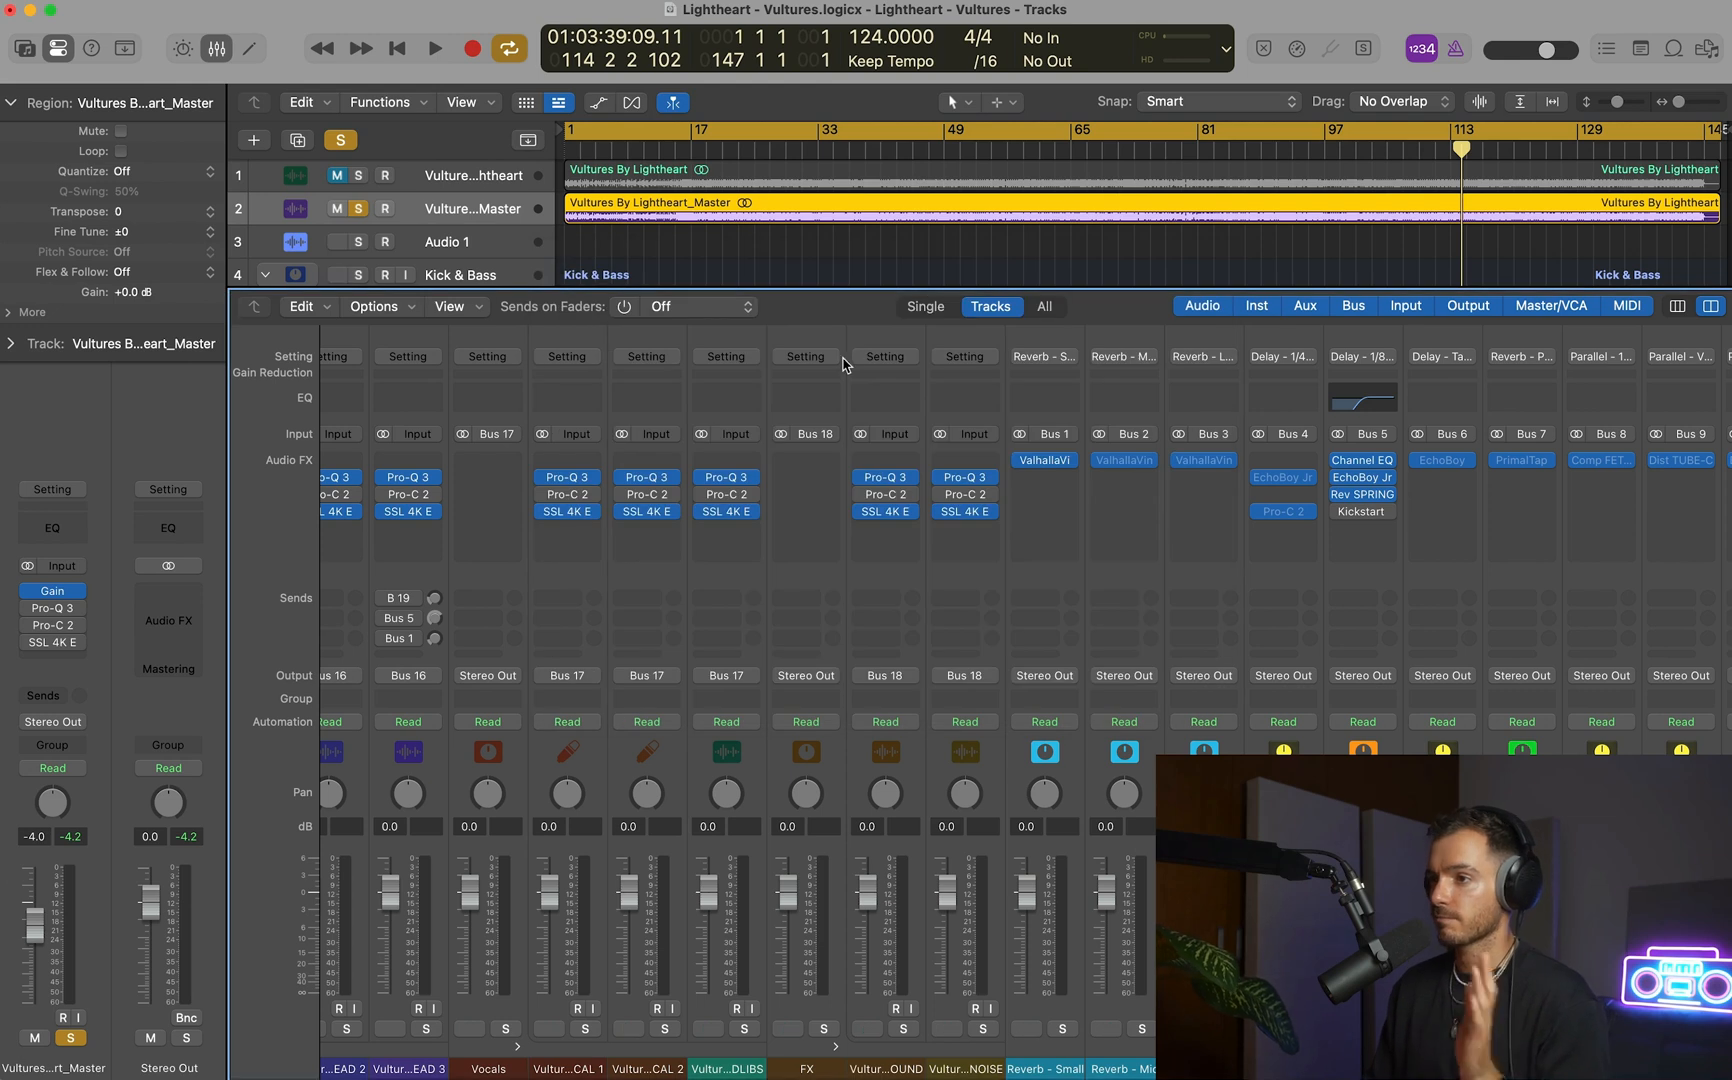
pyautogui.click(969, 513)
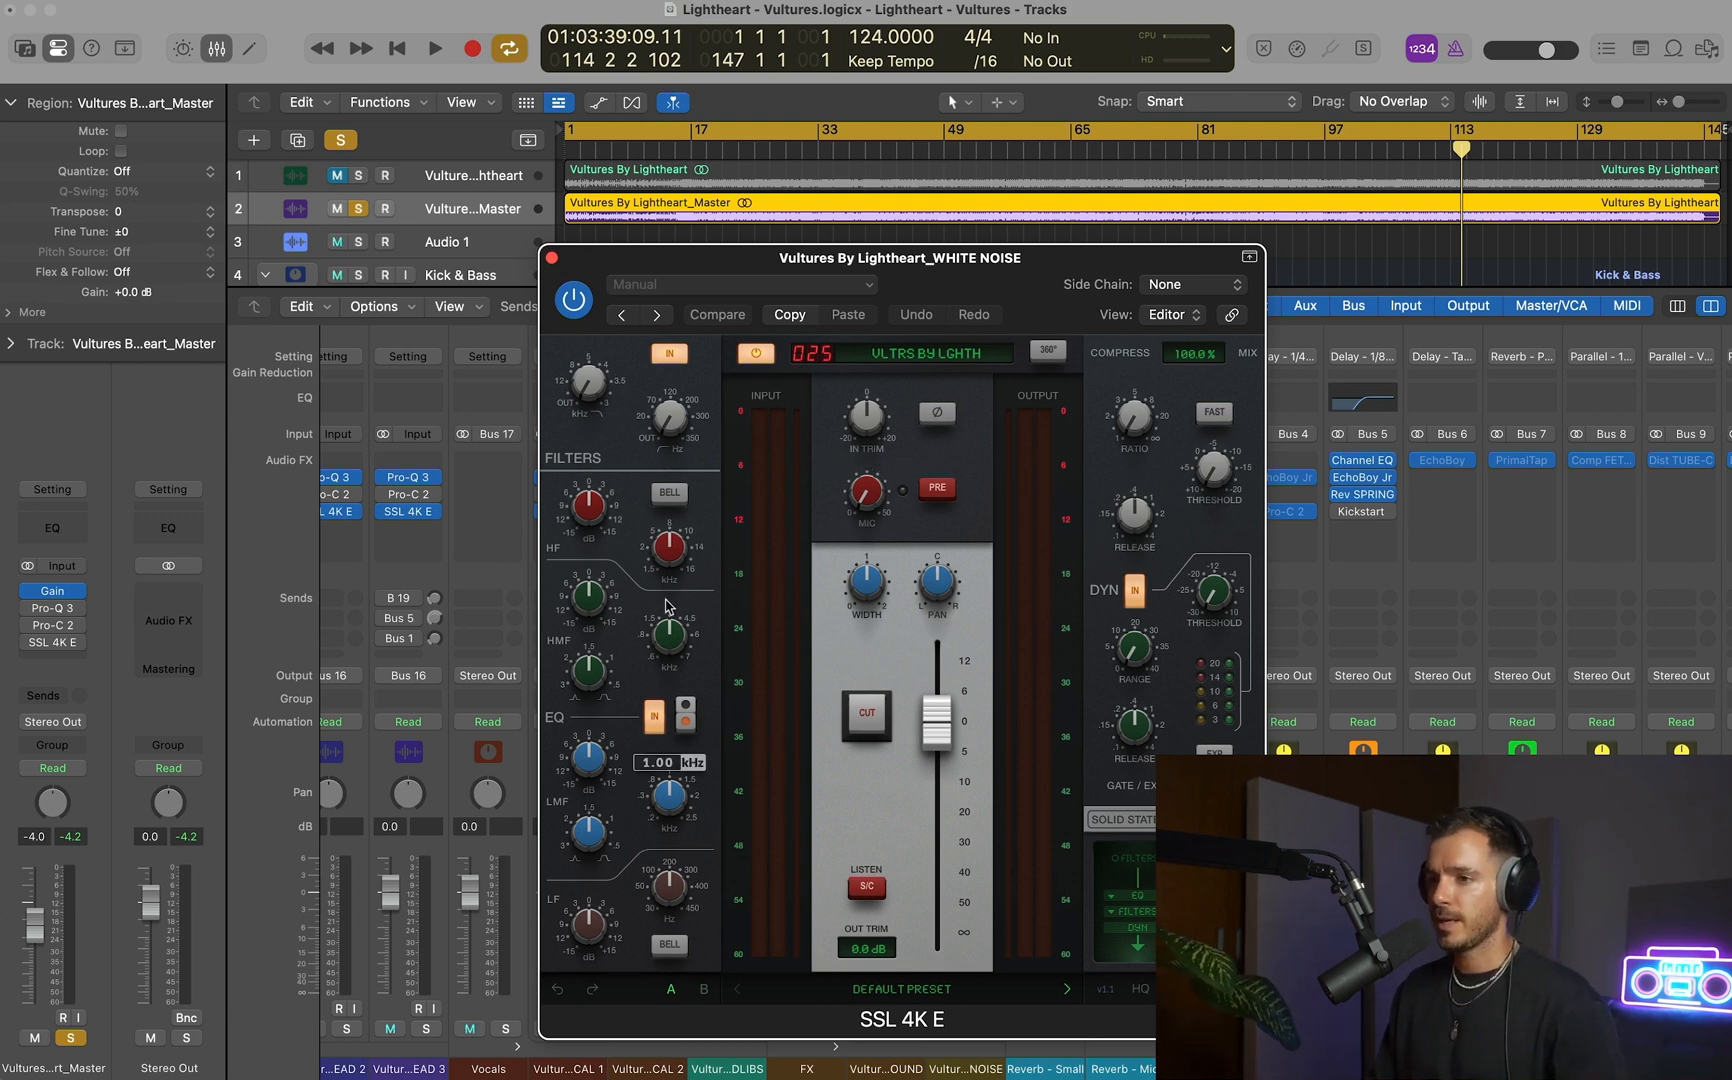
pyautogui.moveTo(852, 277); pyautogui.dragTo(875, 240)
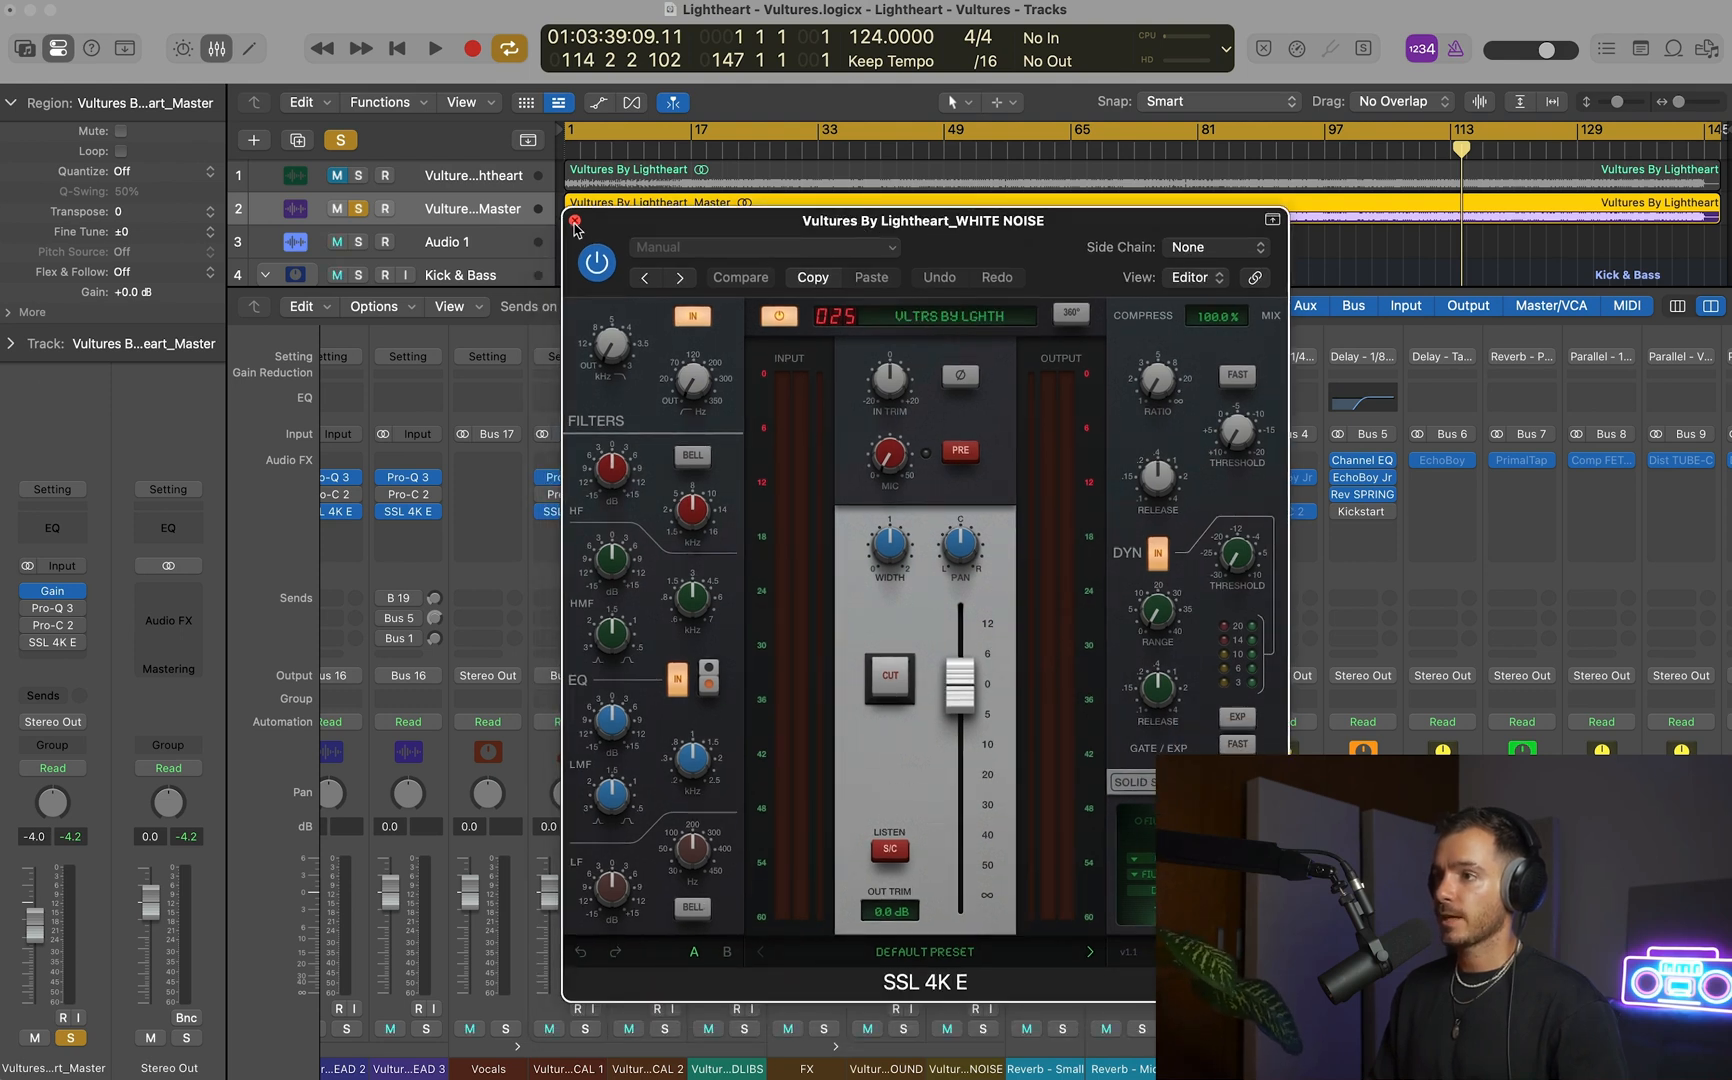
pyautogui.click(575, 222)
pyautogui.press('x')
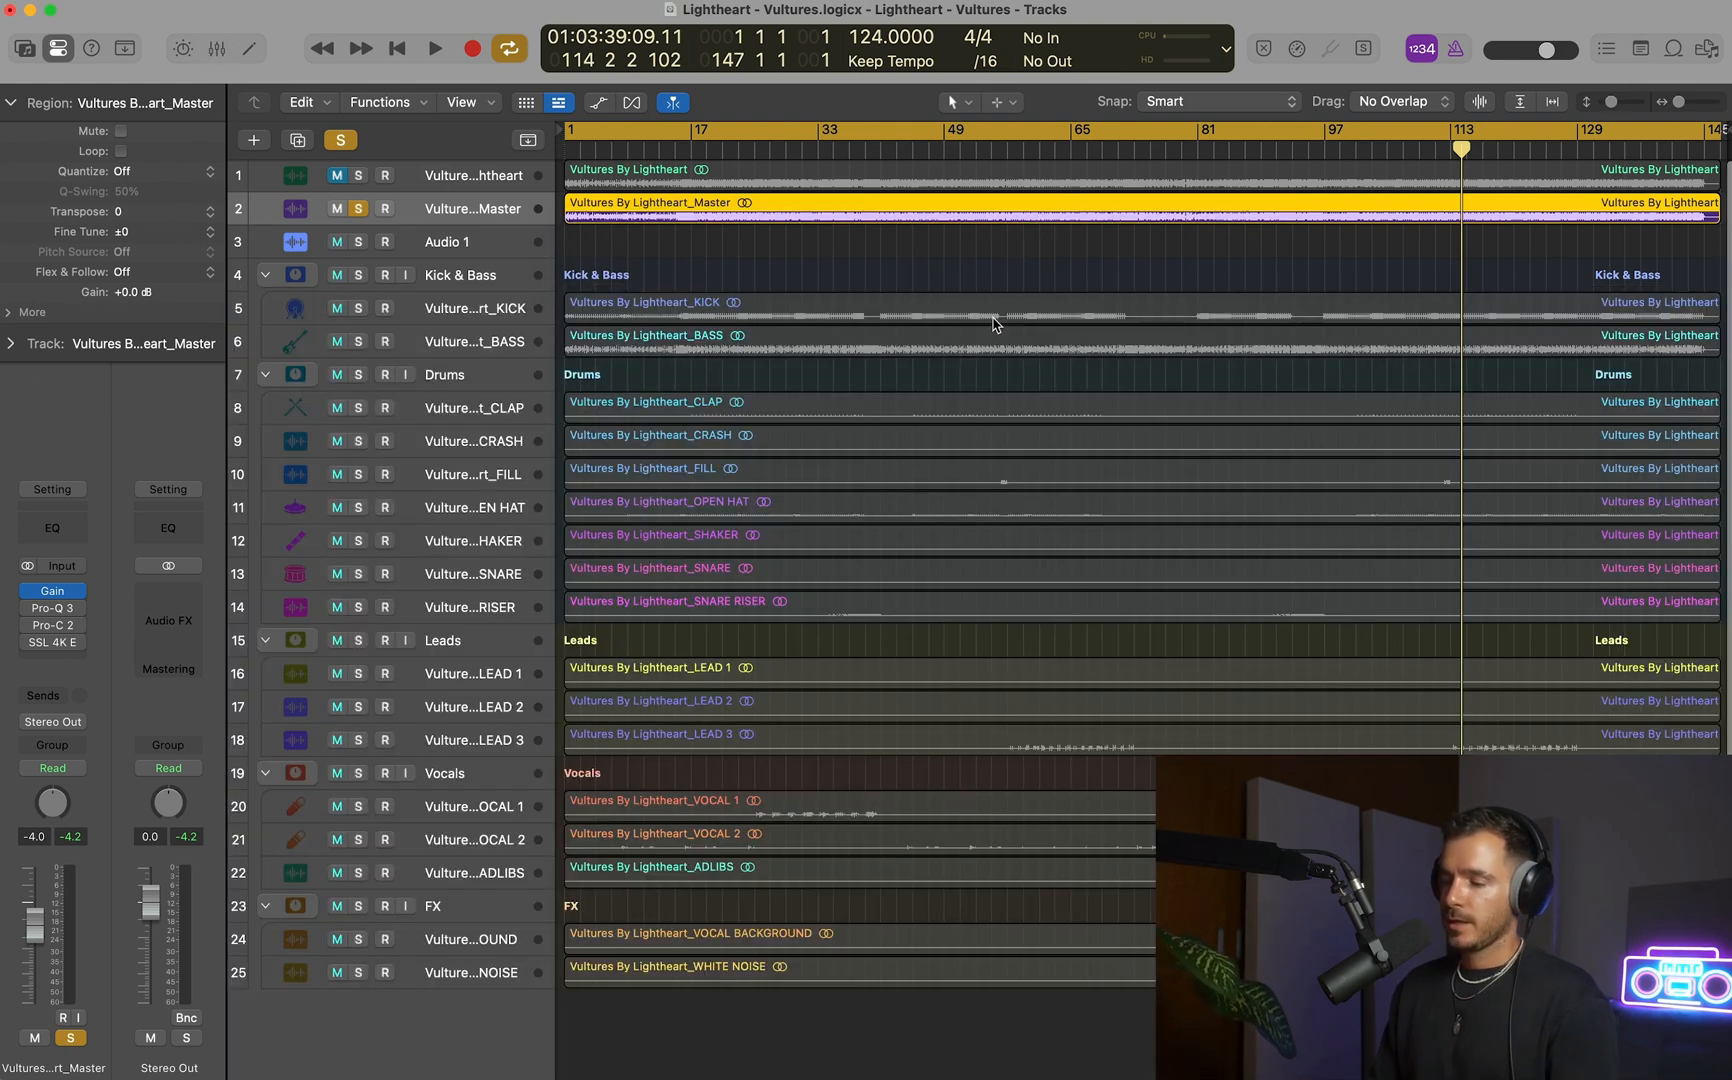
# Mute the Master track with its solo off, enlarge the track heights, and play the stems briefly from about bar 16.
pyautogui.click(360, 203)
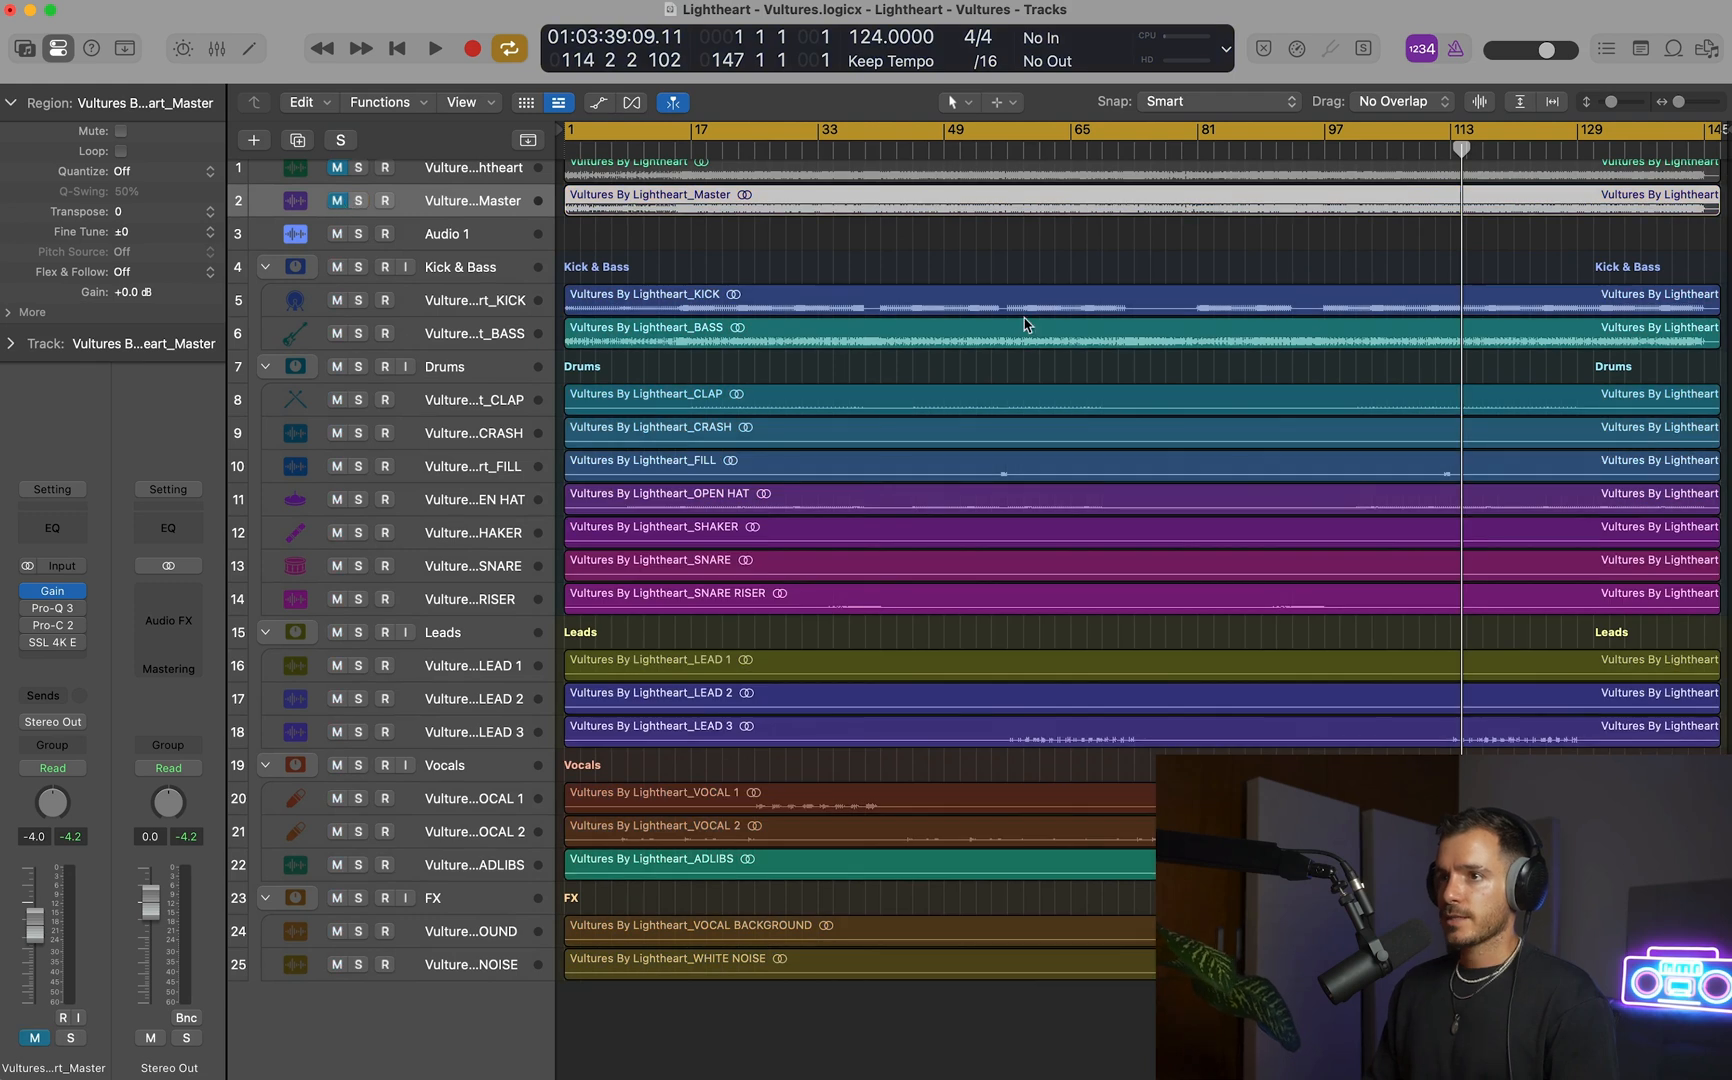
pyautogui.press('super+Down')
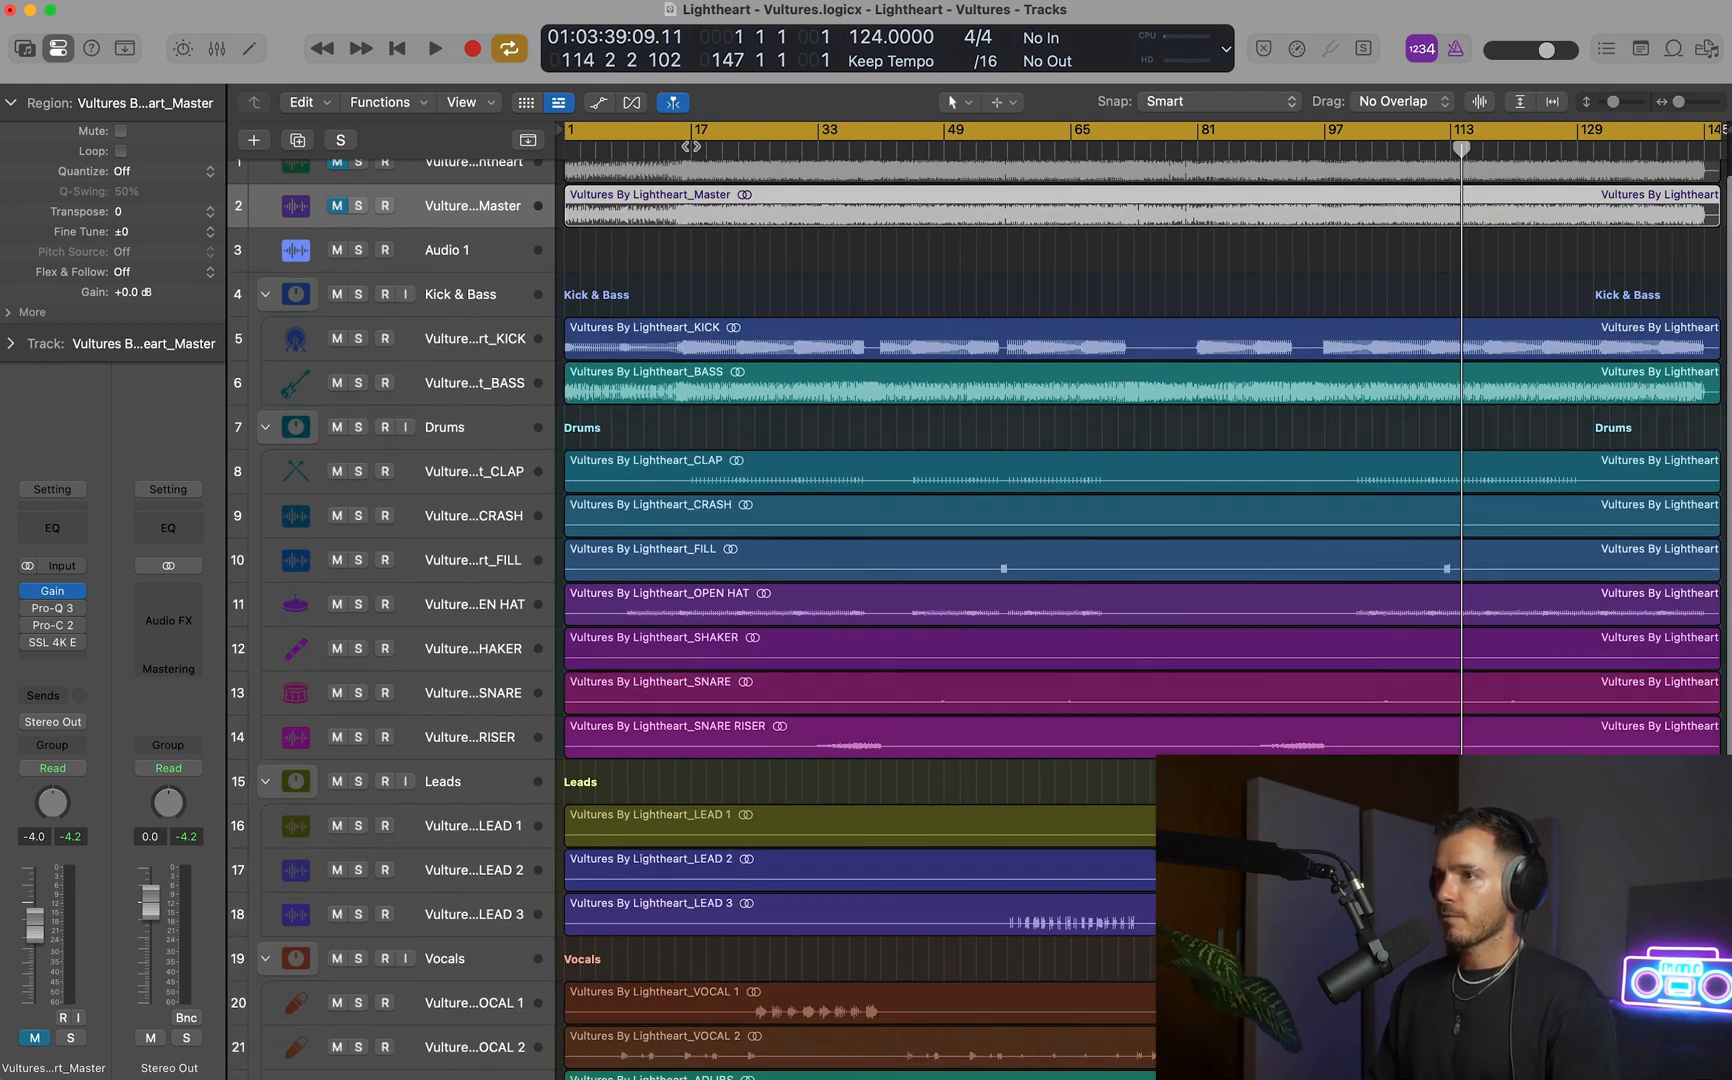
pyautogui.scroll(1, 688, 180)
pyautogui.press('space')
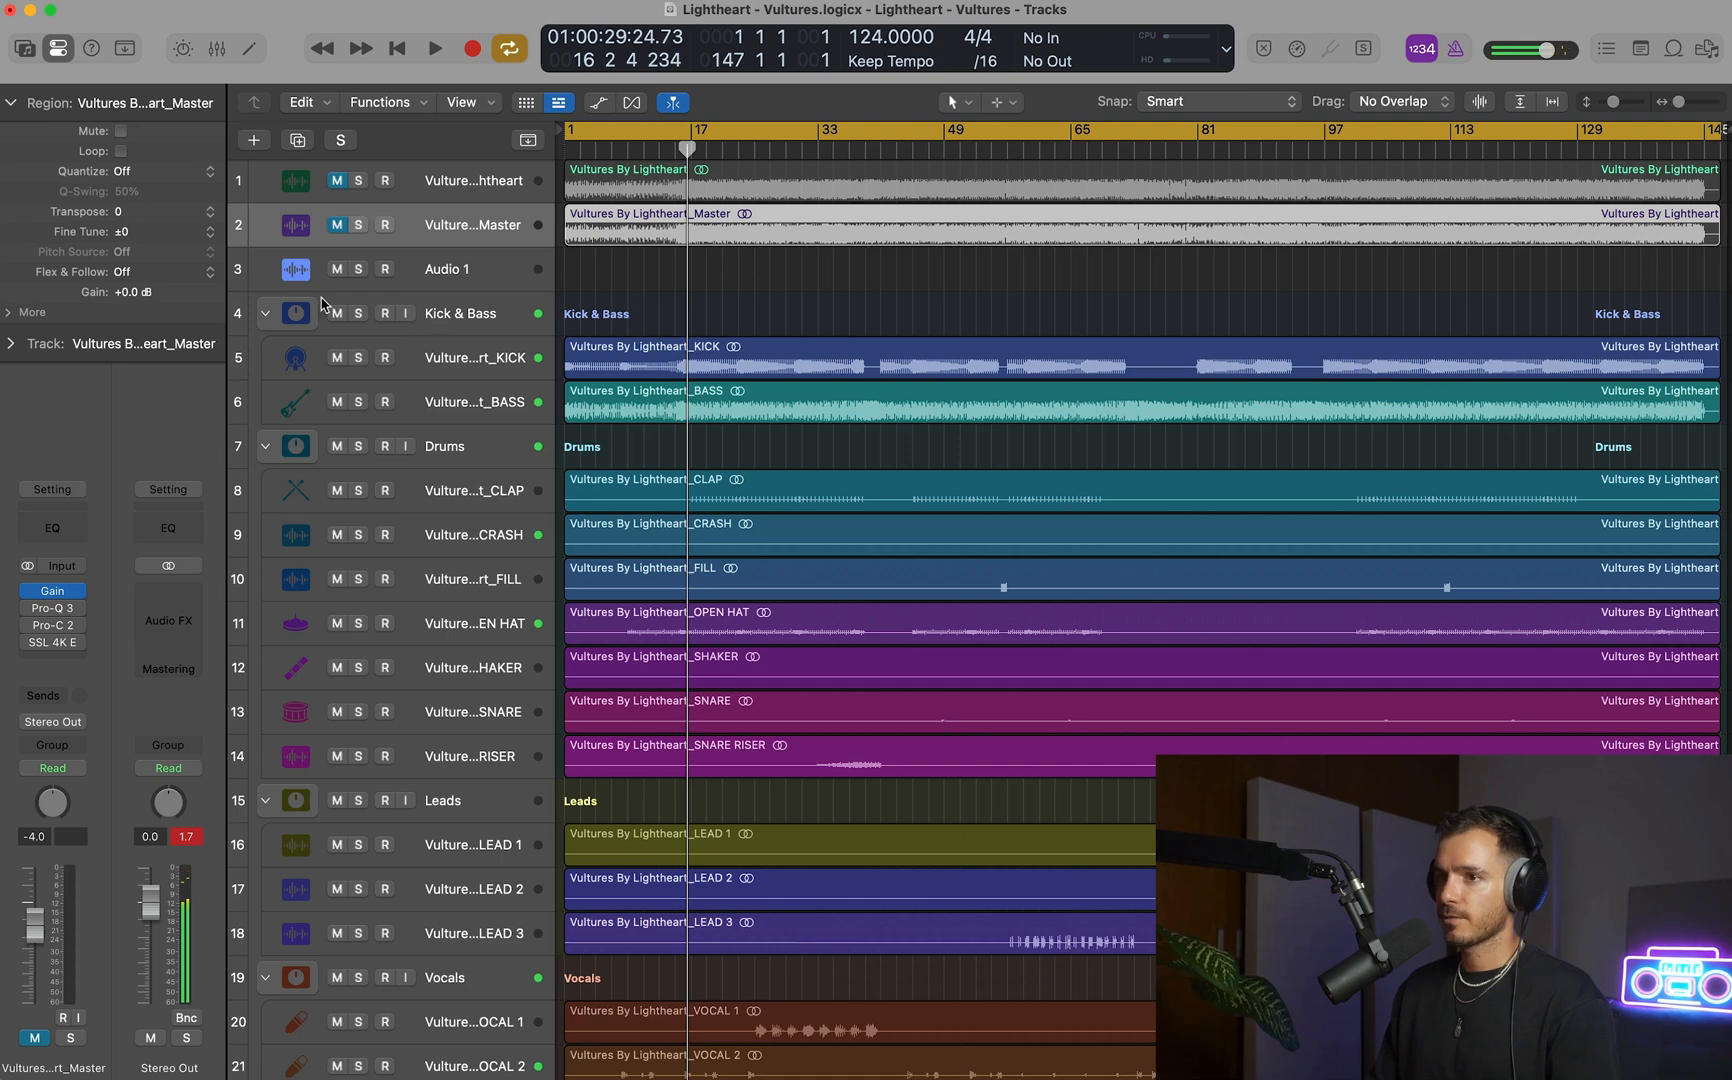
# Select all the regions and lower the faders of the stem channels together to about -10 dB in the mixer.
pyautogui.press('super+a')
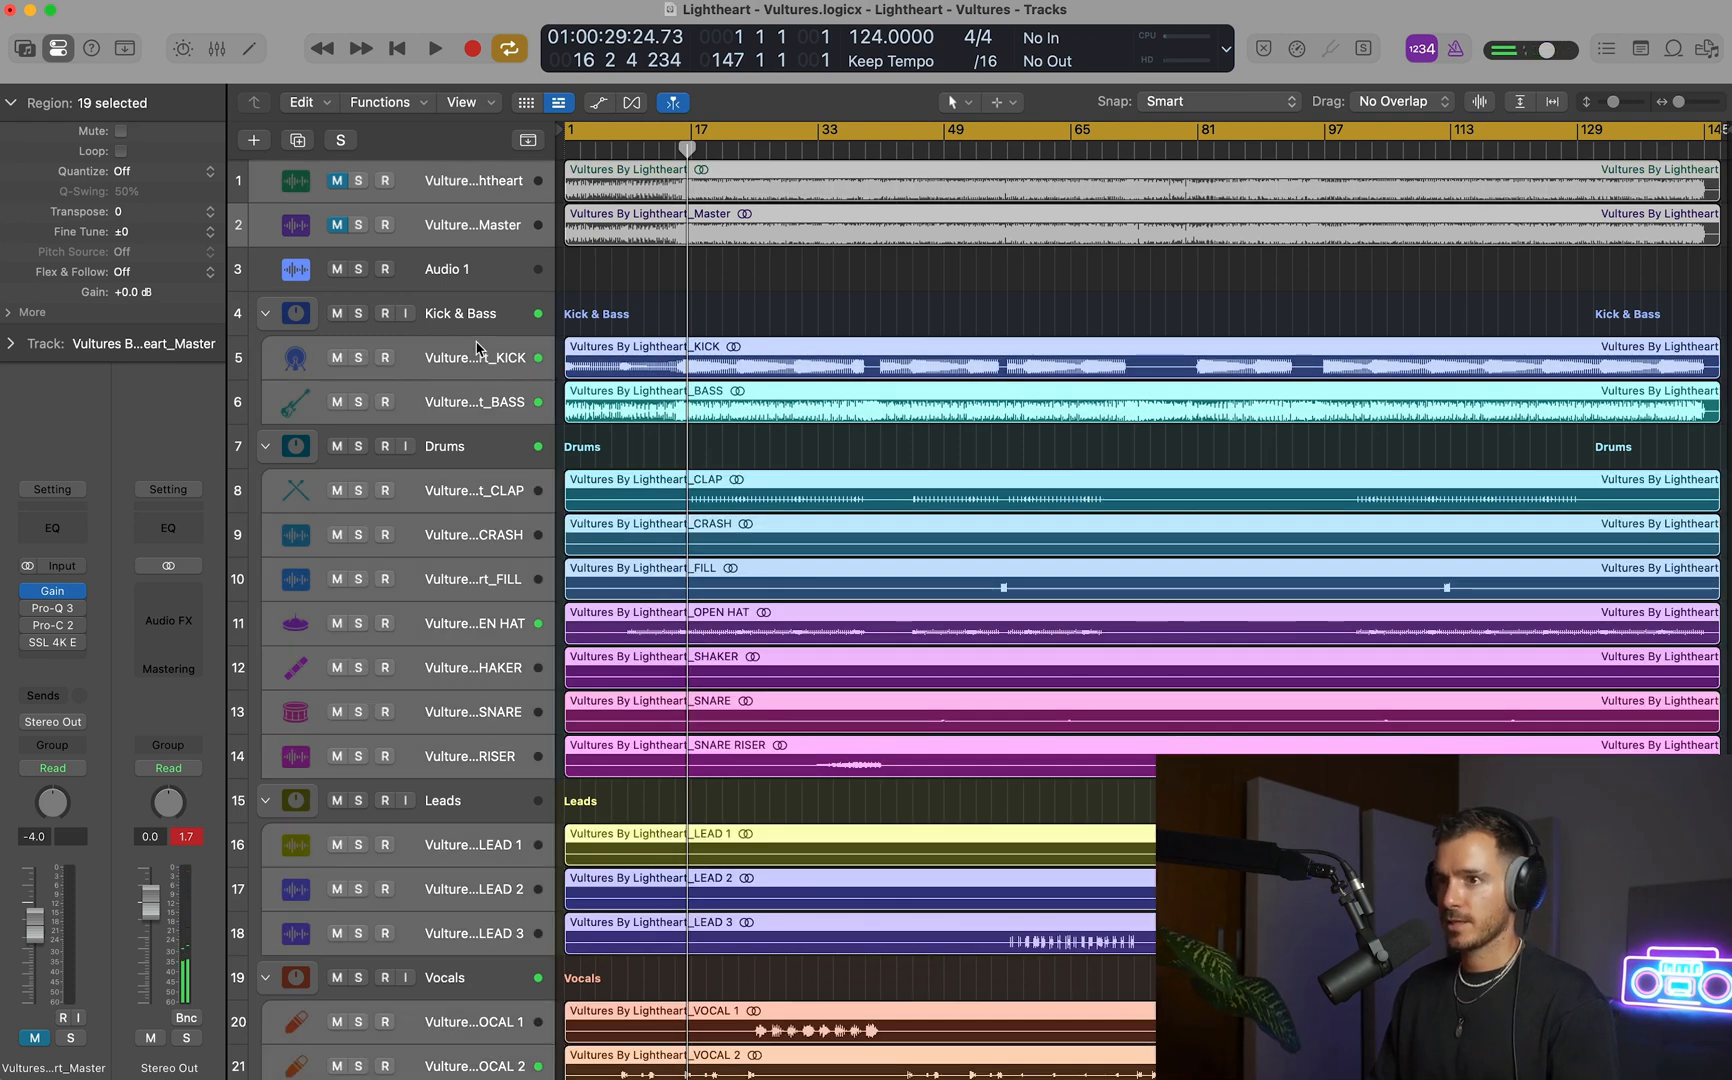
pyautogui.press('x')
pyautogui.moveTo(579, 891); pyautogui.dragTo(579, 940)
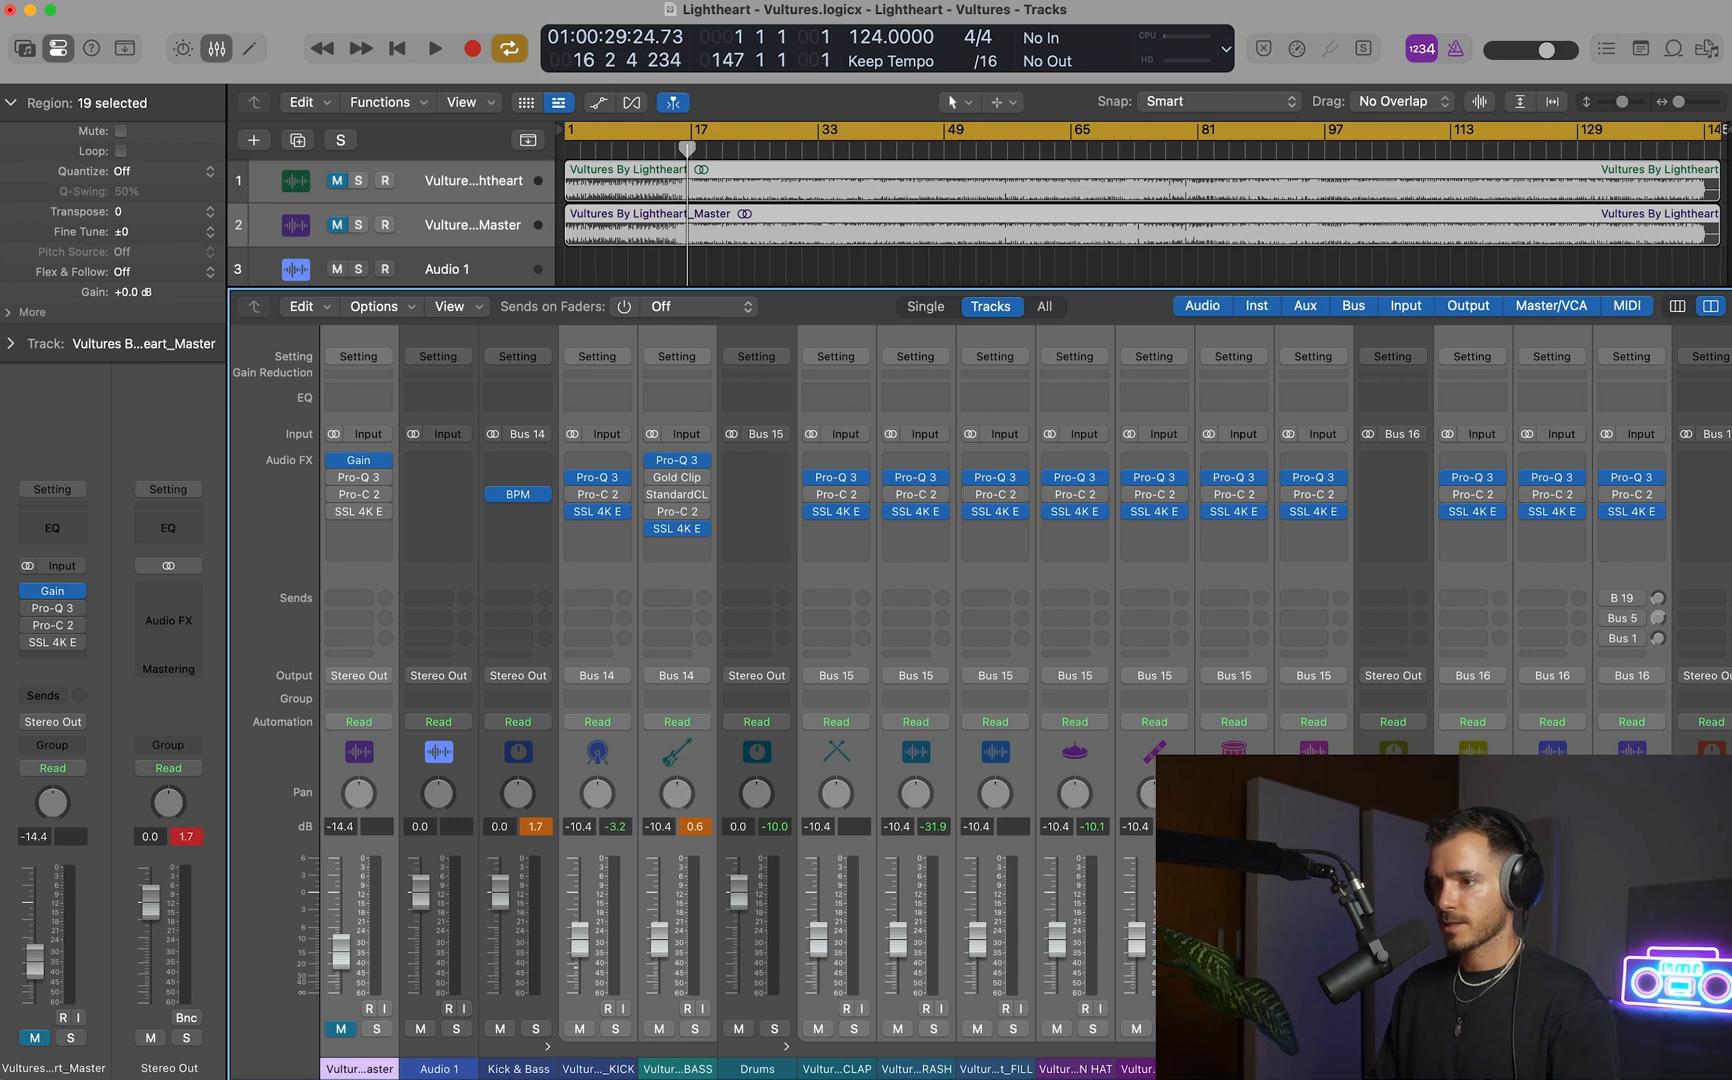
pyautogui.press('x')
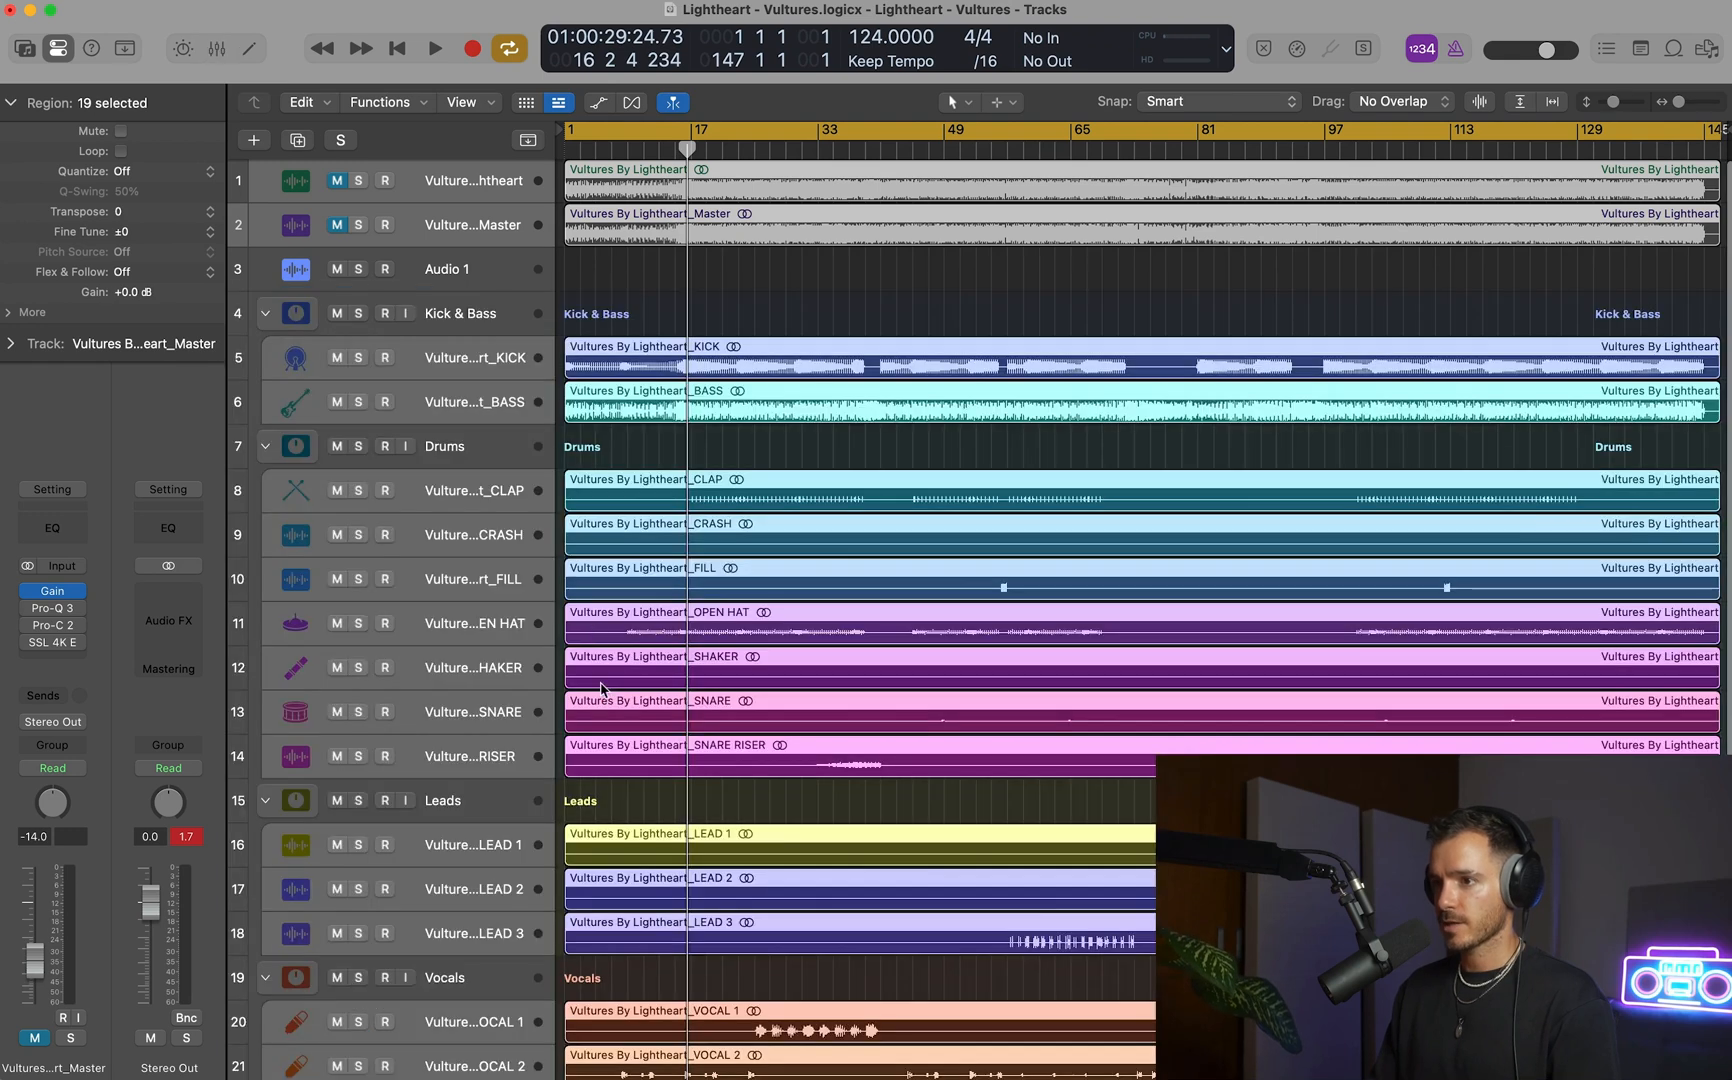
# Play the lowered mix from about bar 16 with cycle mode off, clear the region selection, and stop playback.
pyautogui.press('space')
pyautogui.press('c')
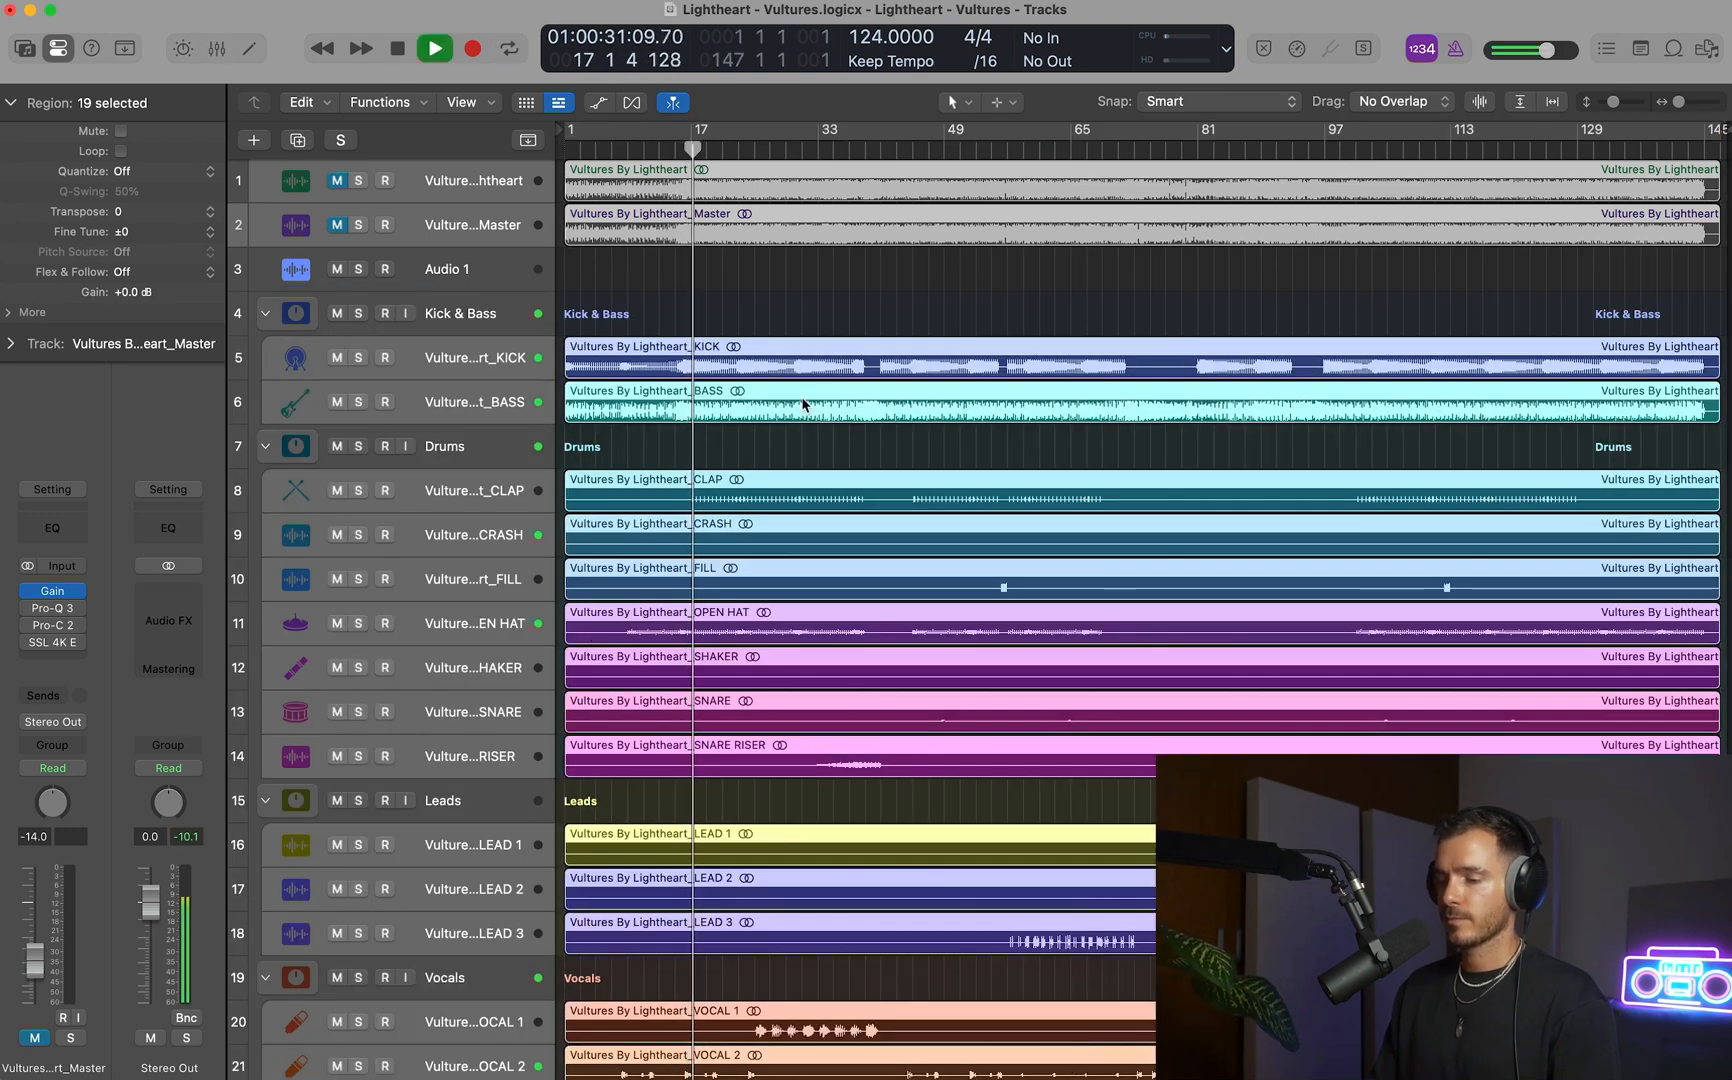
pyautogui.press('super+Up')
pyautogui.click(771, 275)
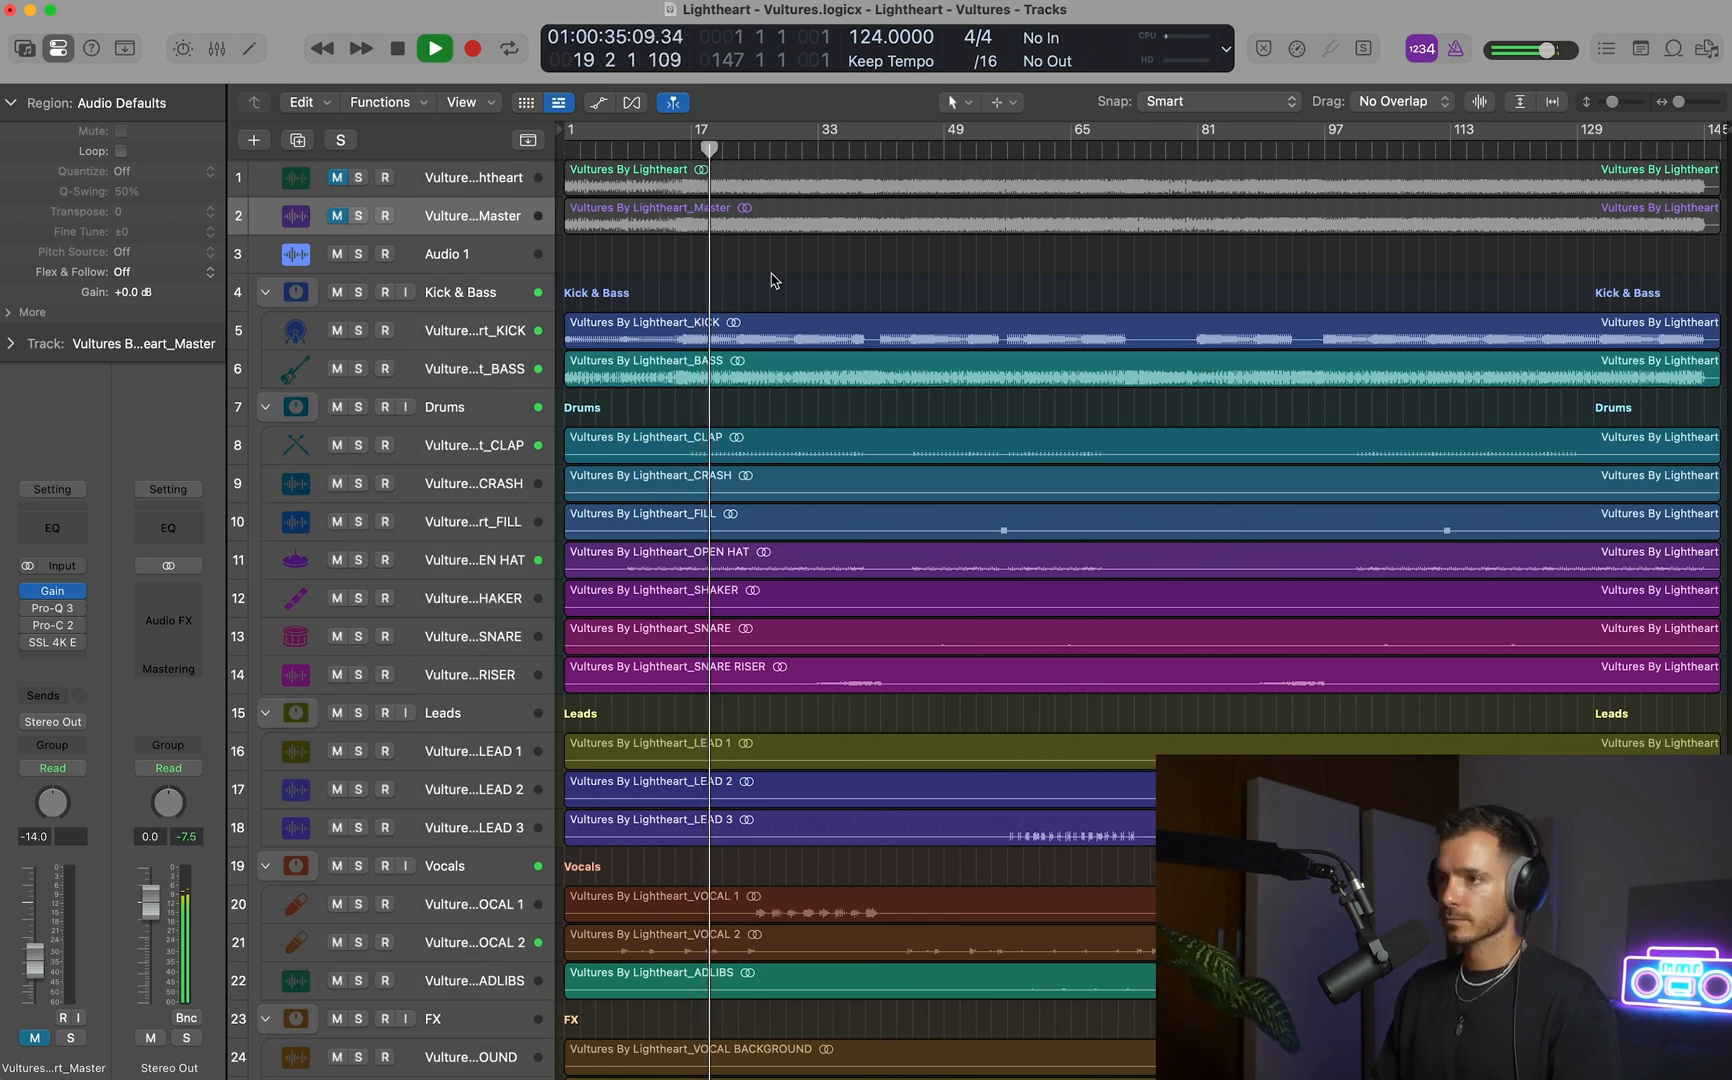
pyautogui.press('space')
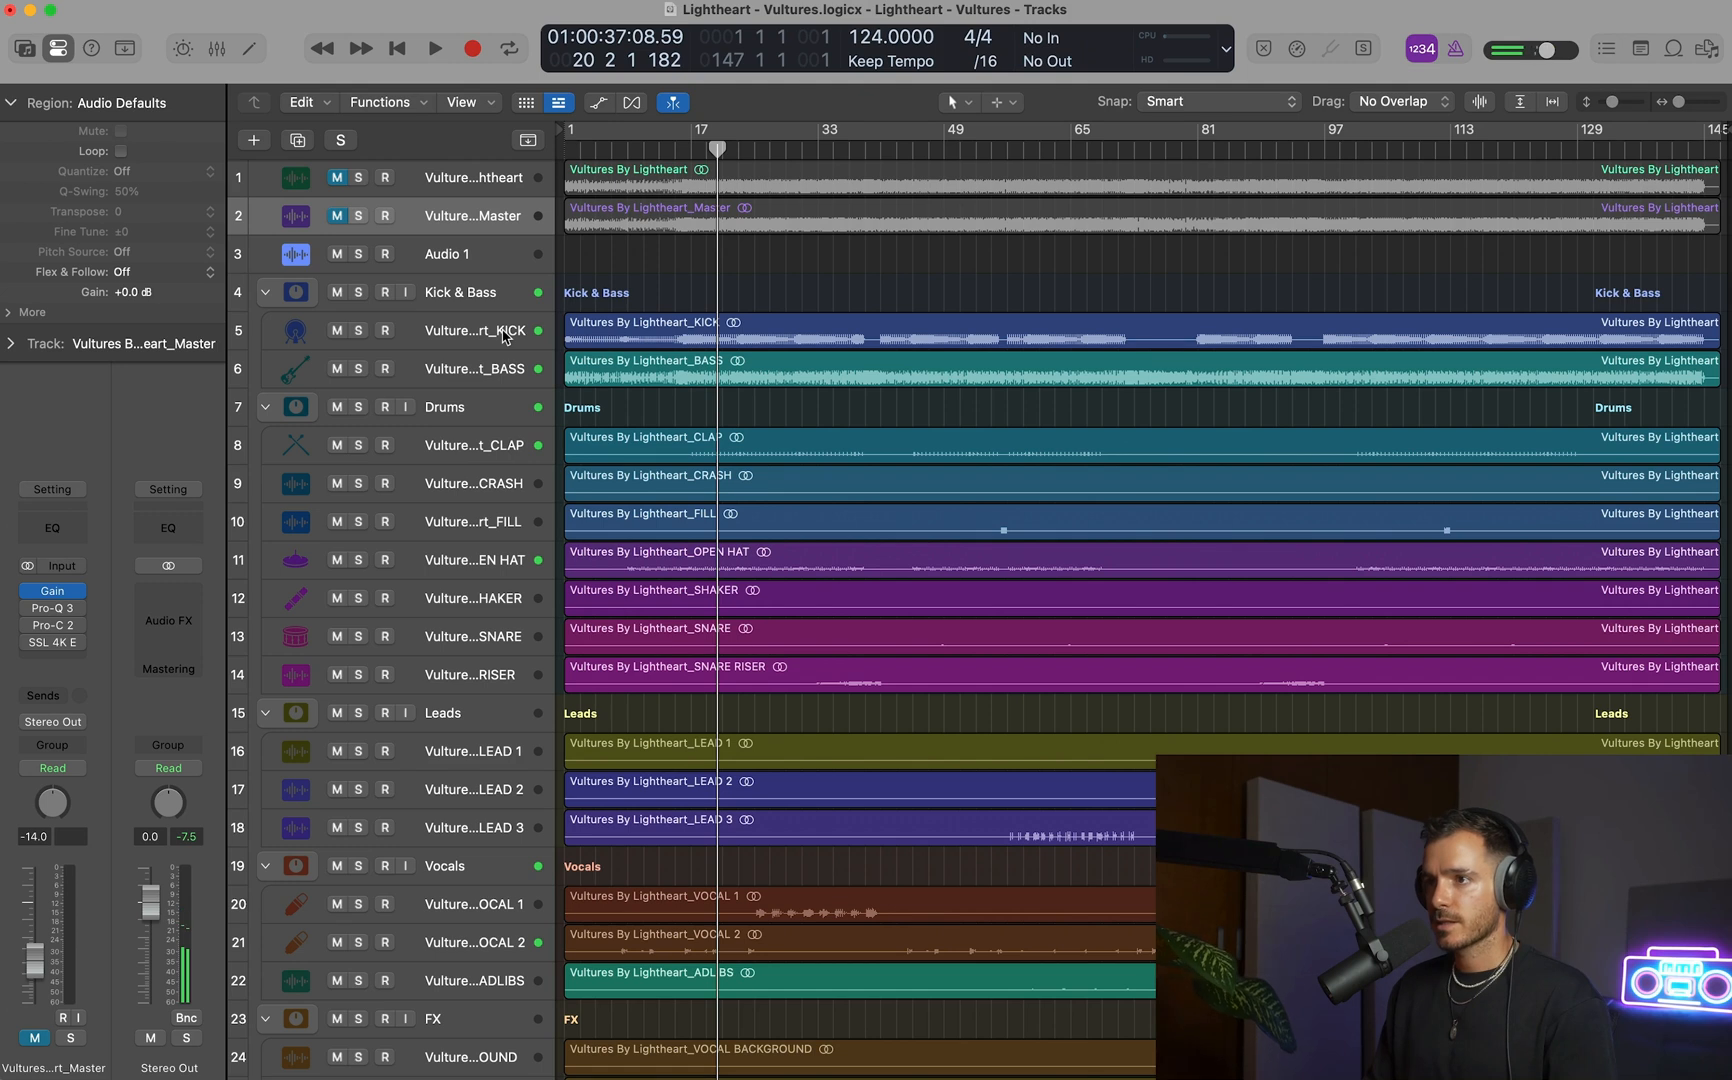
# Open Pro-Q 3 on the KICK track with the mix playing, and enlarge and reposition its window.
pyautogui.click(505, 337)
pyautogui.click(40, 628)
pyautogui.press('space')
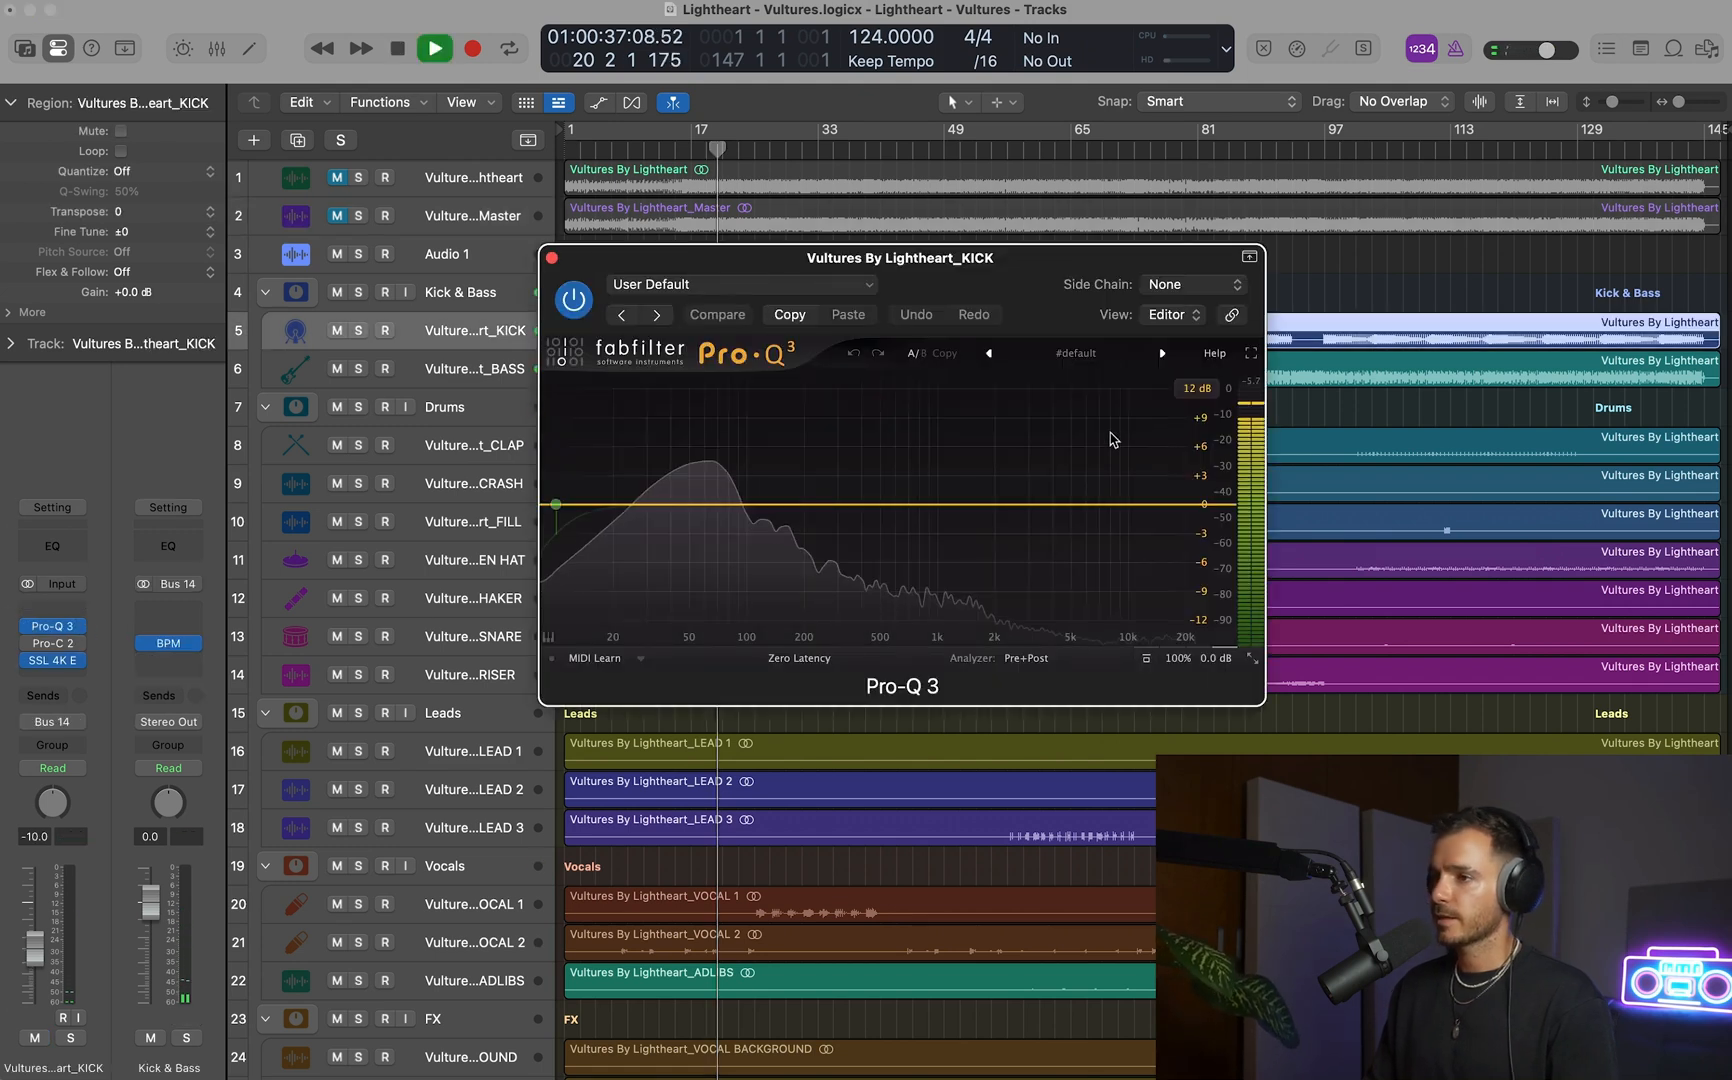
pyautogui.click(1255, 661)
pyautogui.click(1270, 715)
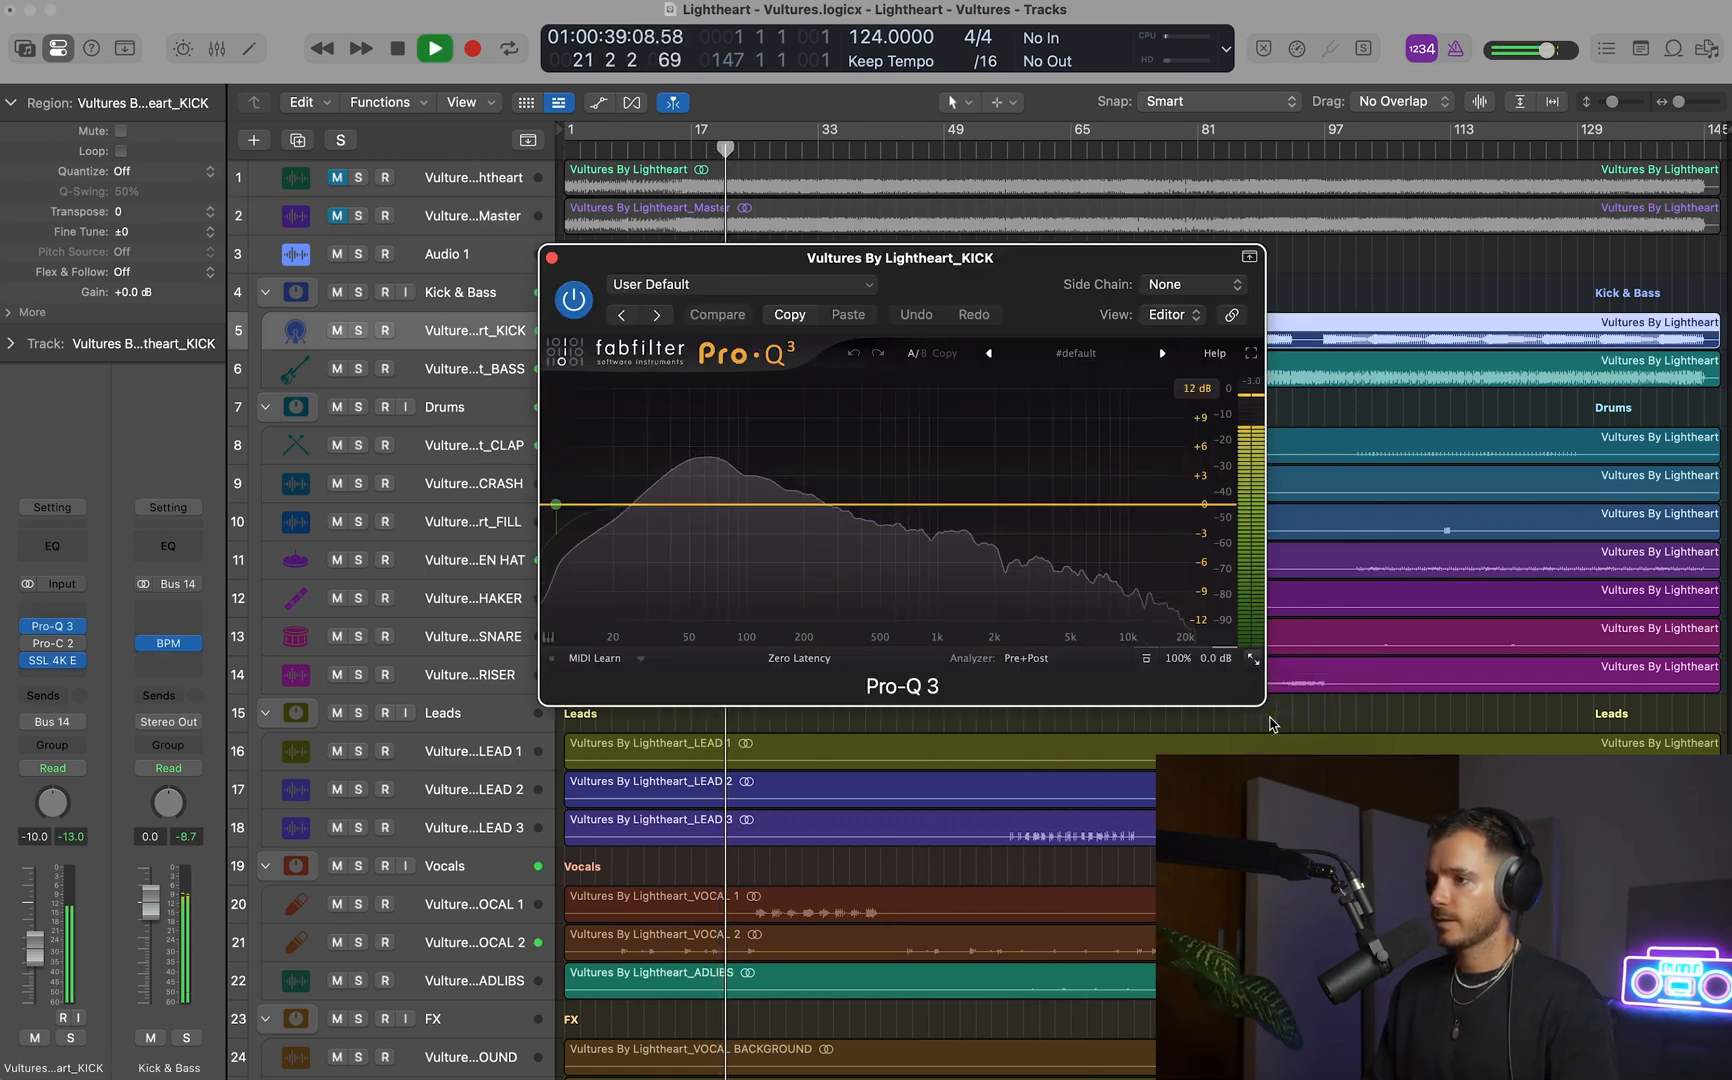
pyautogui.moveTo(1023, 285); pyautogui.dragTo(1261, 249)
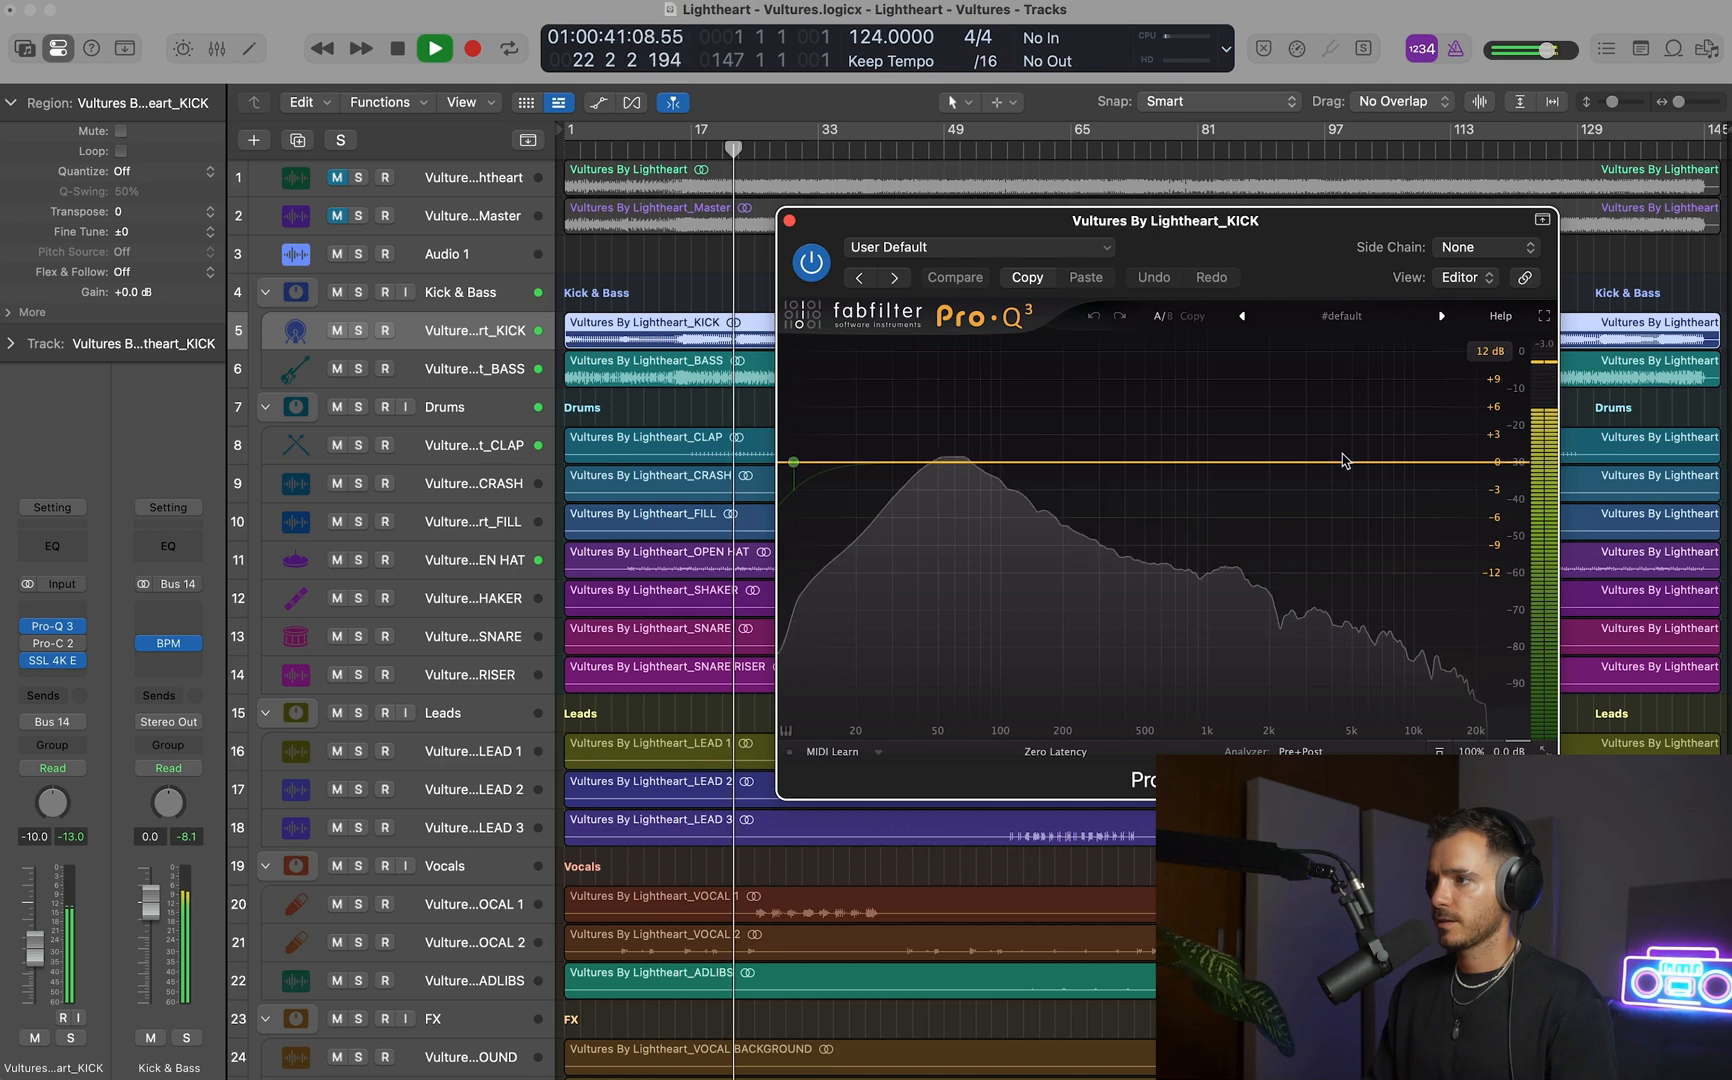
# Boost the kick about 3 dB near 4.66 kHz and cut it about 2.3 dB near 160 Hz, checking by ear.
pyautogui.moveTo(1345, 462); pyautogui.dragTo(1345, 435)
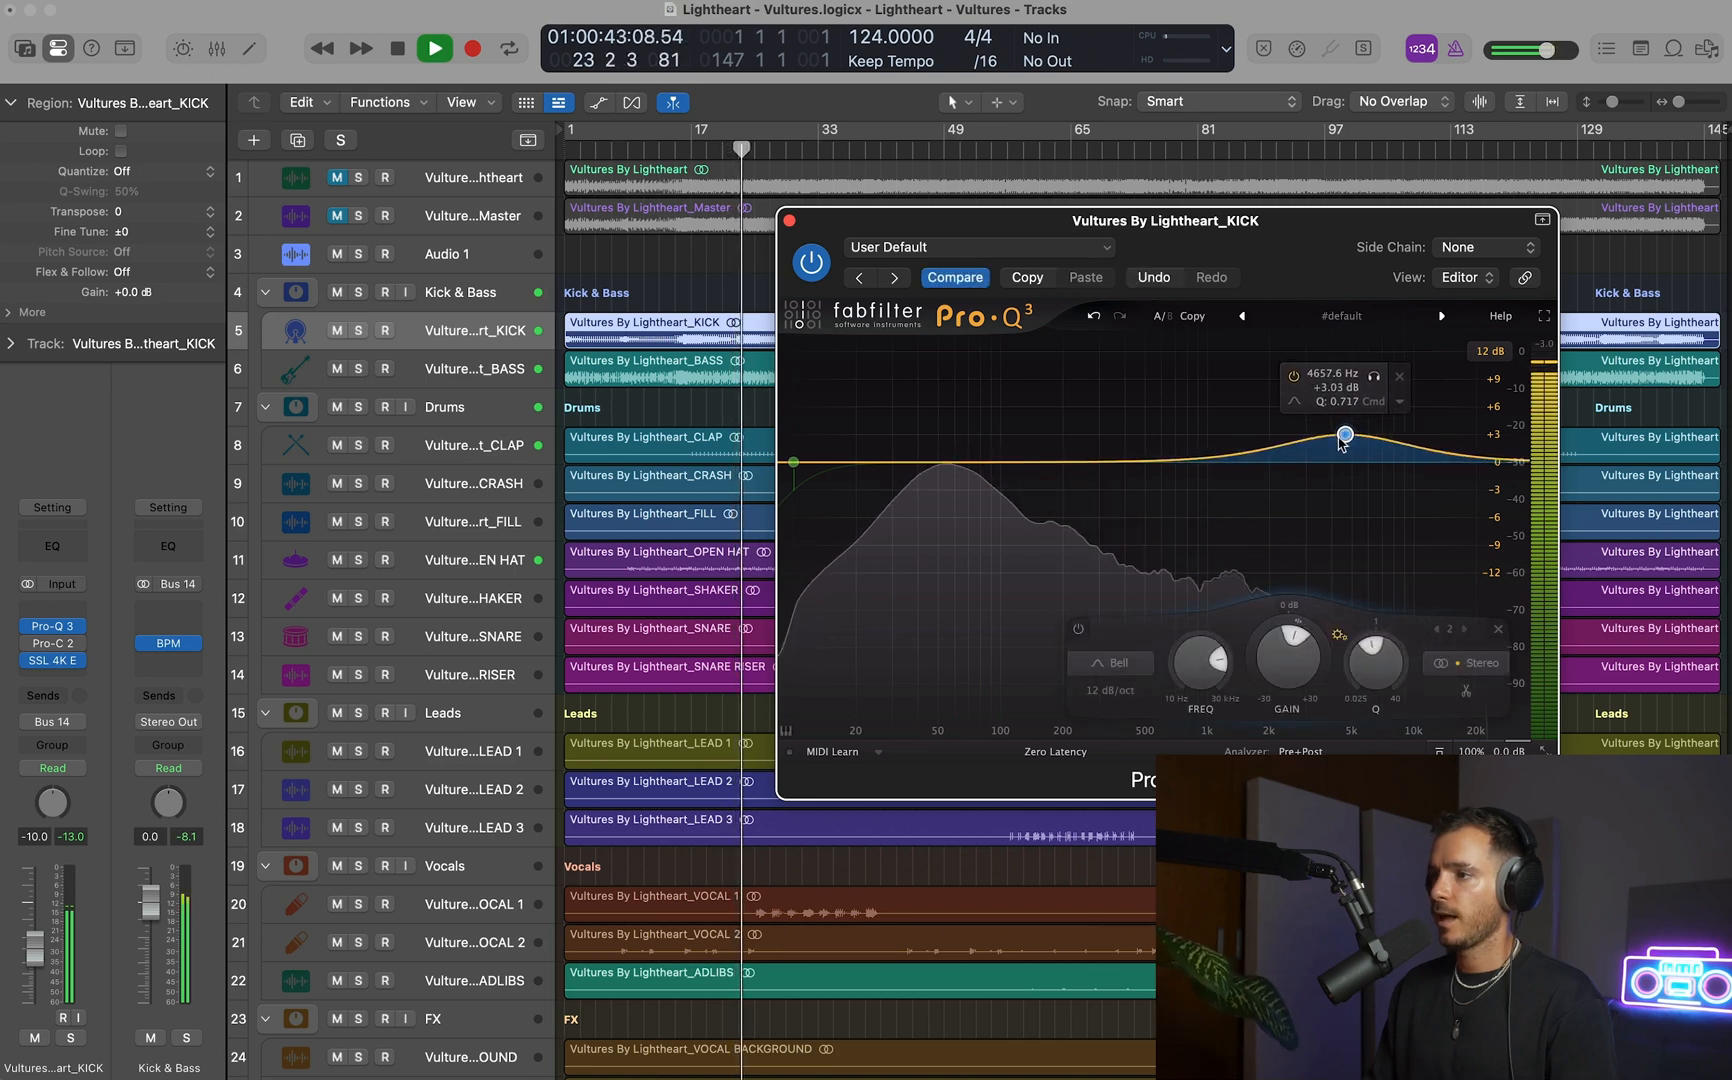
pyautogui.moveTo(1047, 462); pyautogui.dragTo(1047, 497)
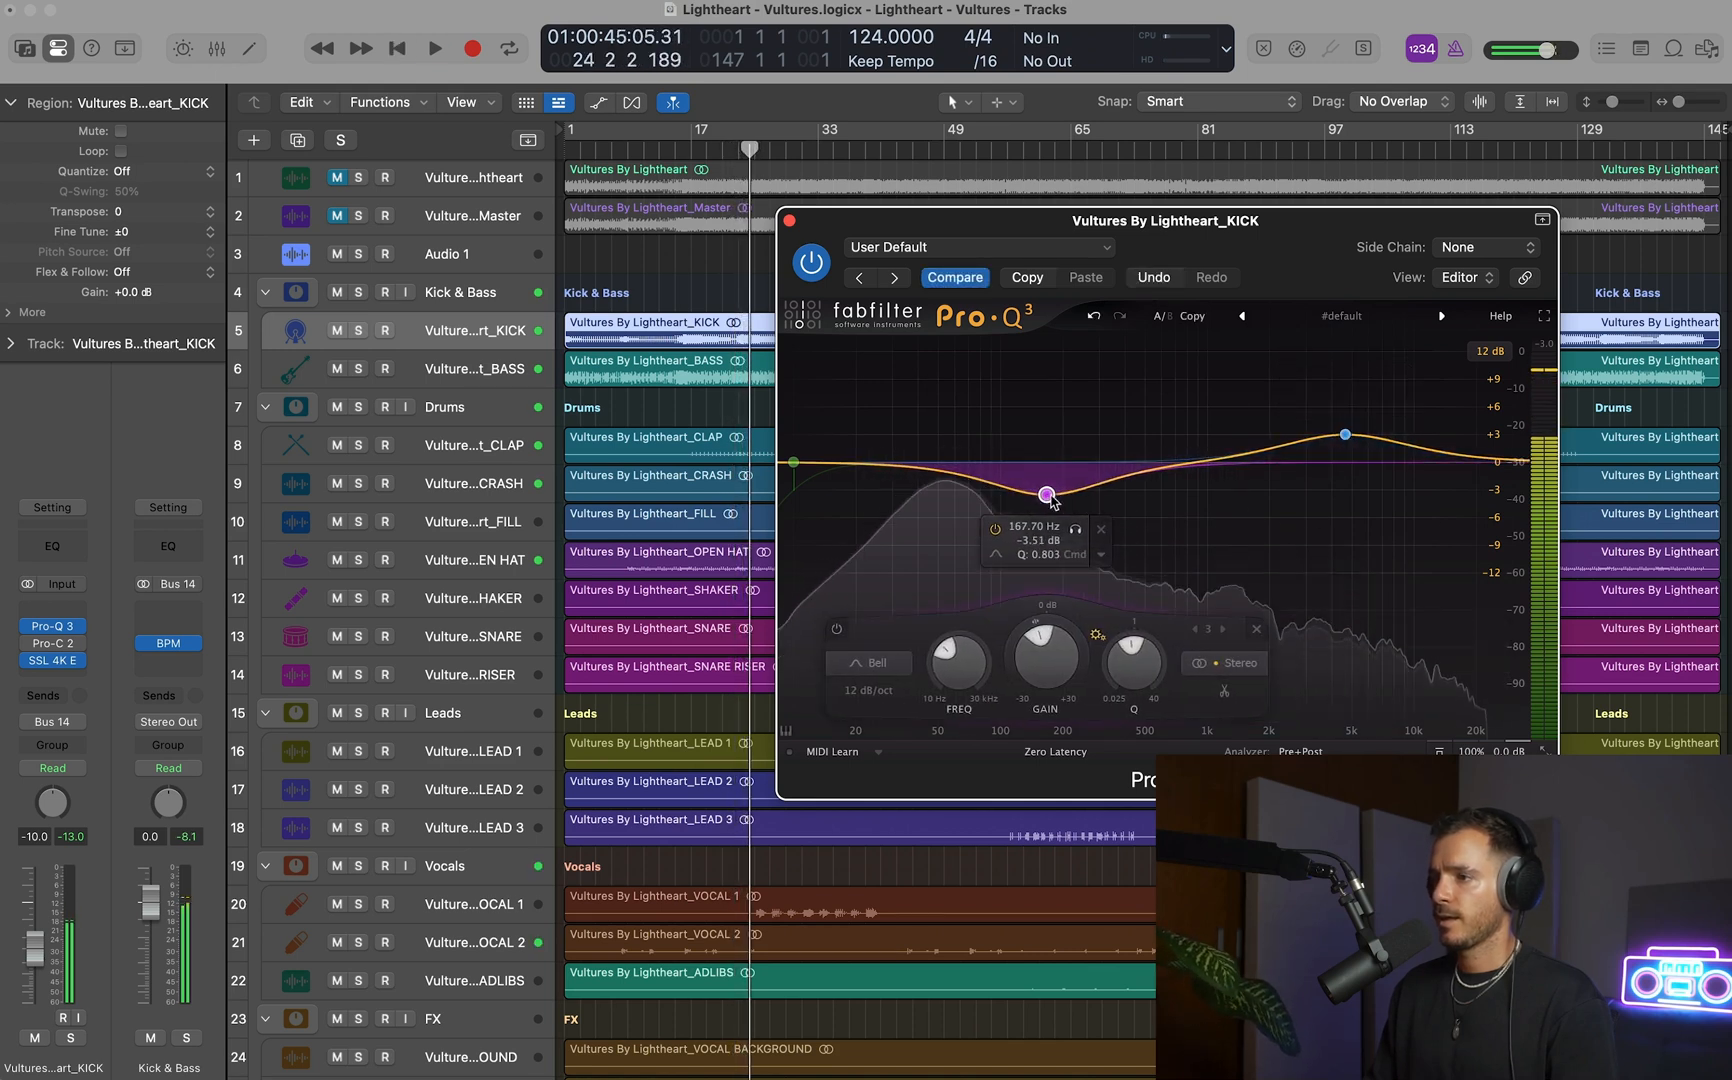
pyautogui.press('space')
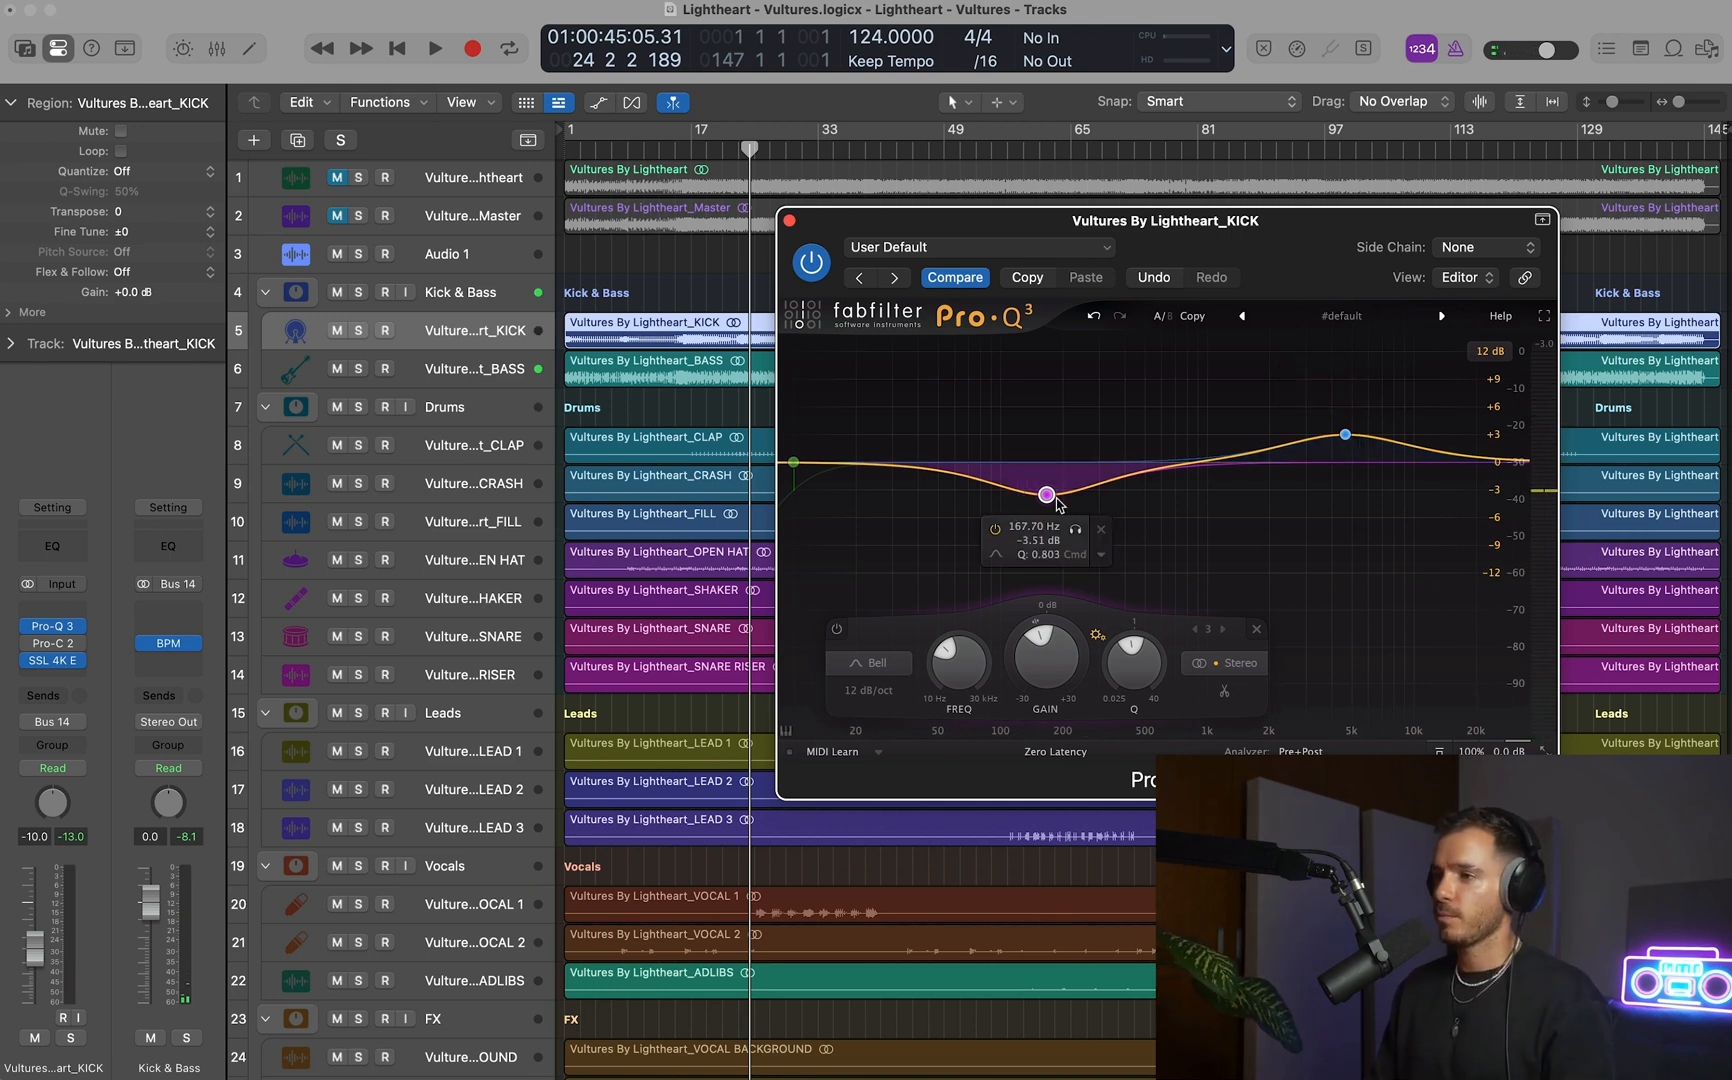
pyautogui.moveTo(1049, 497)
pyautogui.mouseDown()
pyautogui.moveTo(1075, 512)
pyautogui.moveTo(1046, 488)
pyautogui.mouseUp()
pyautogui.press('space')
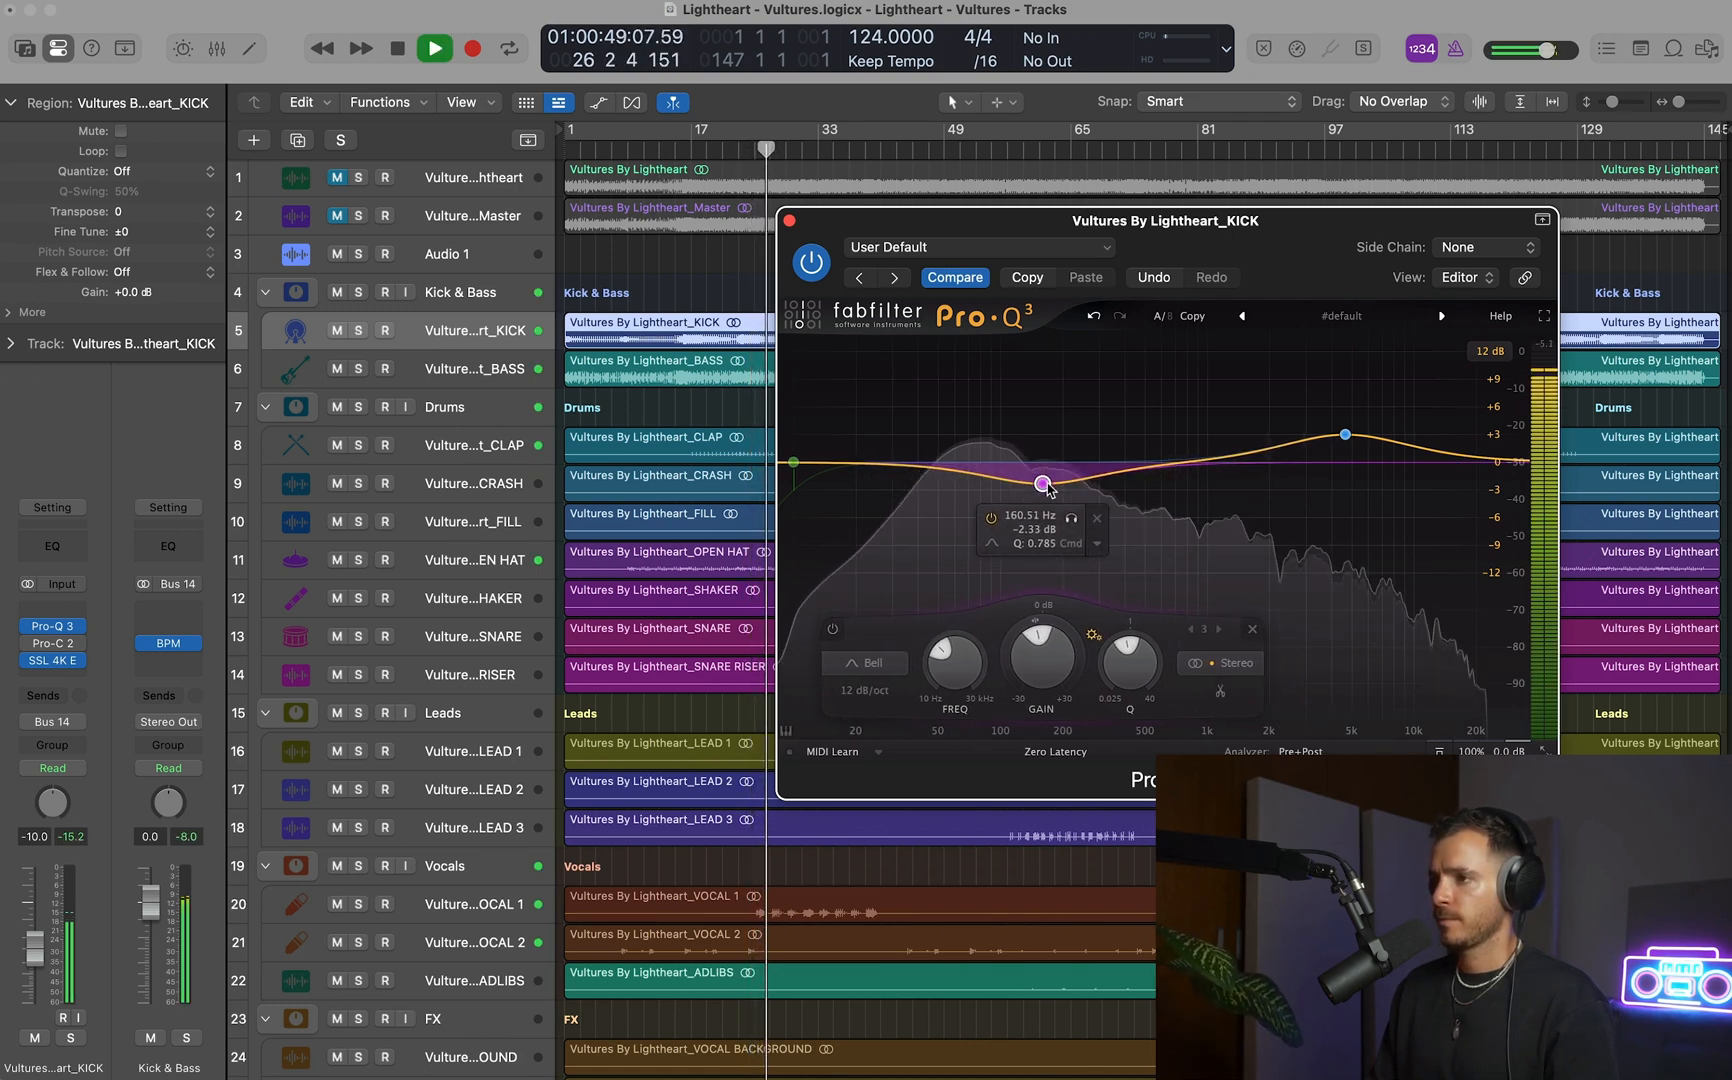
pyautogui.press('space')
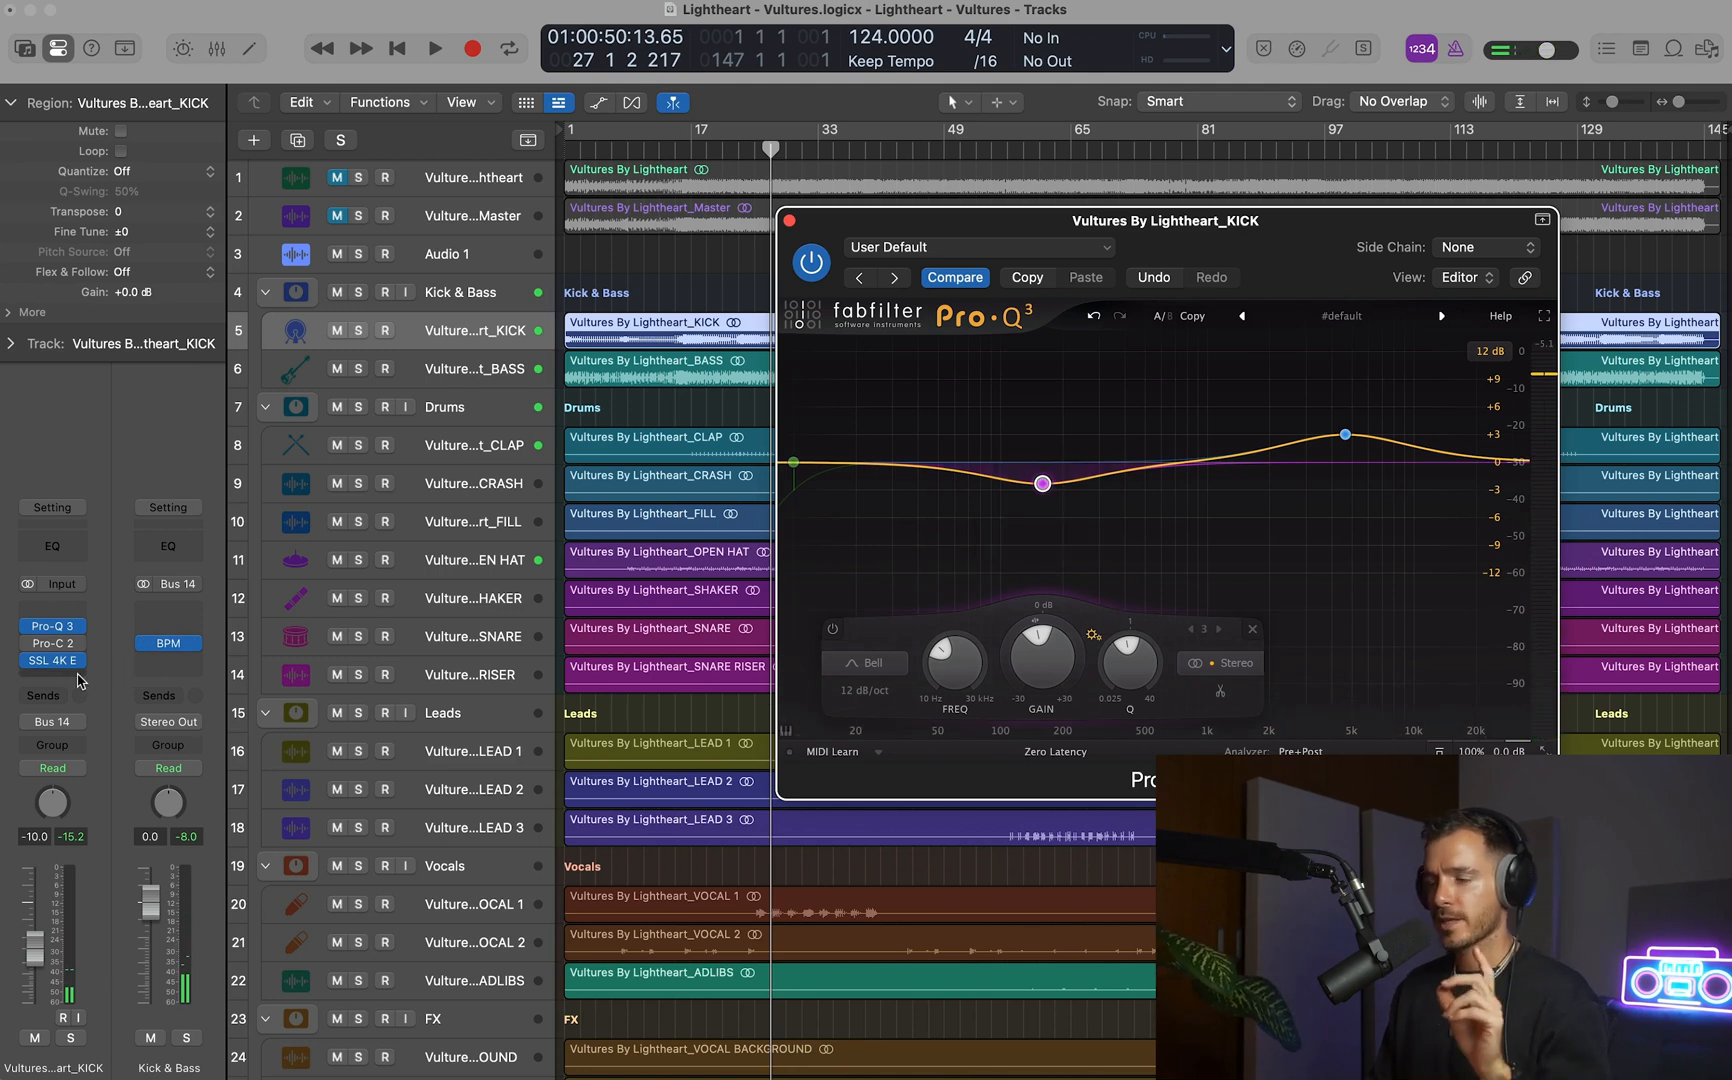
# Solo the KICK track and play it briefly to hear the EQ in isolation.
pyautogui.press('s')
pyautogui.press('space')
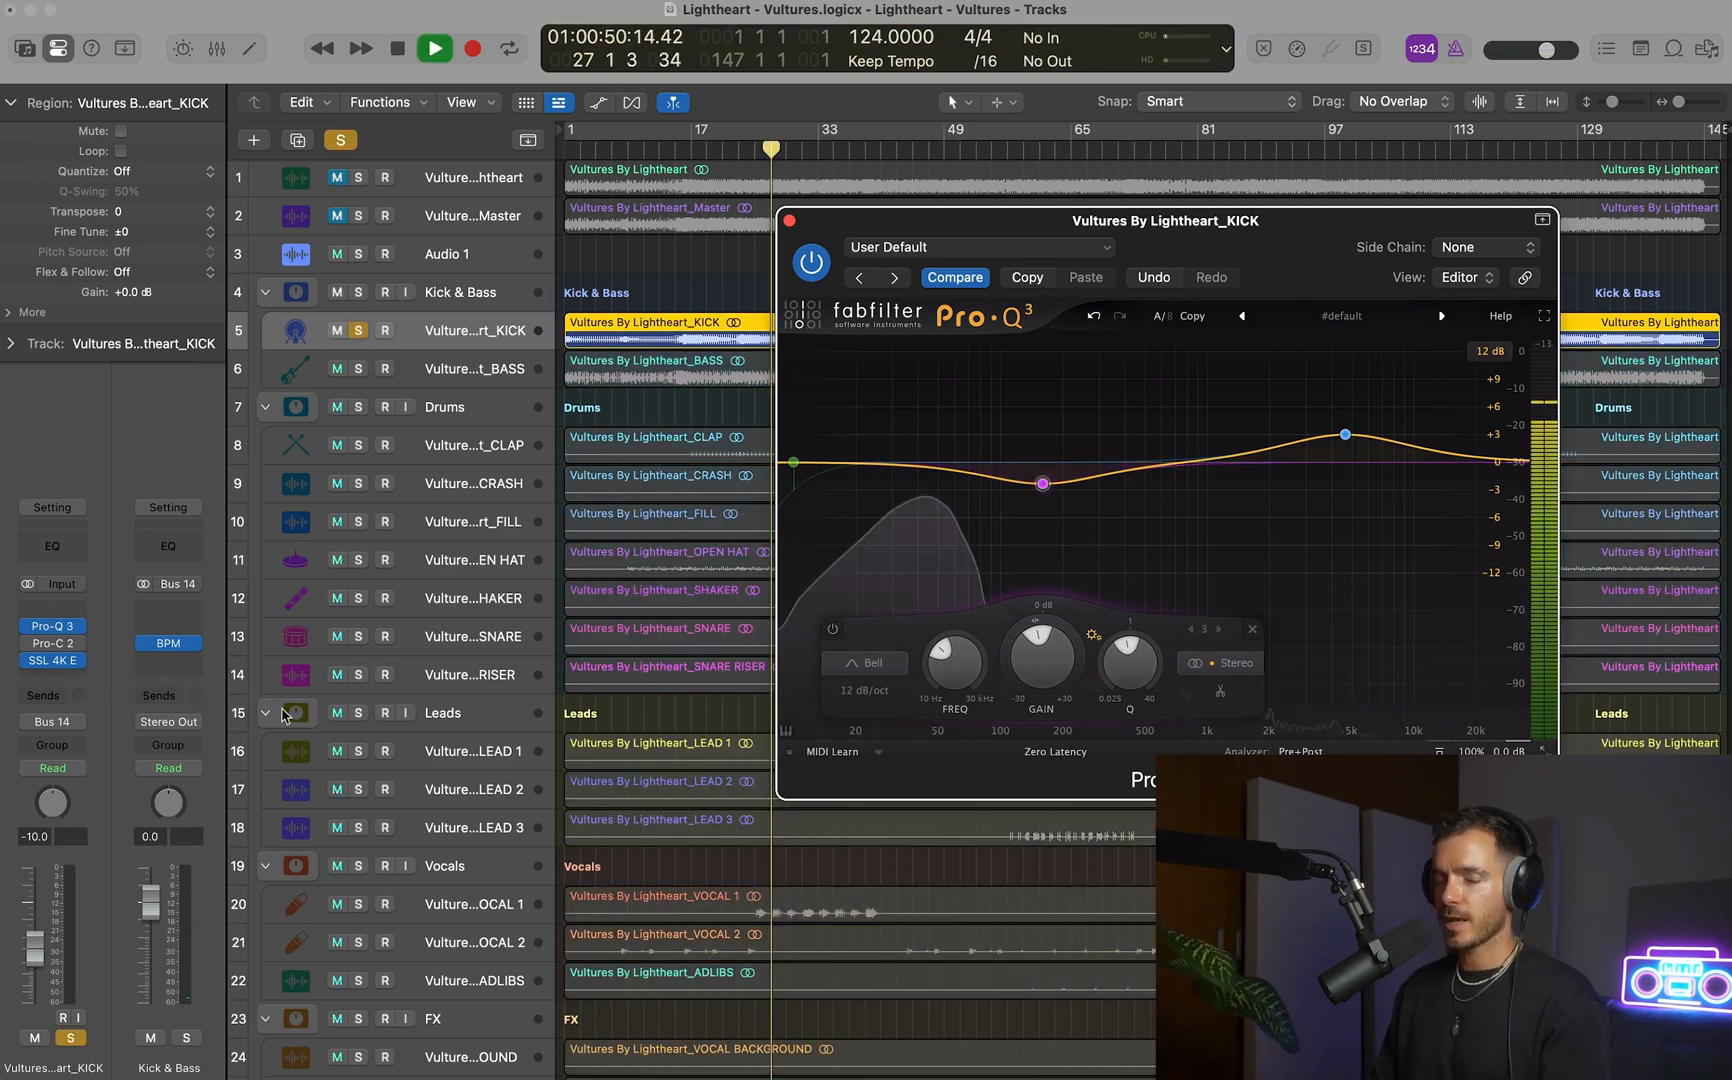
pyautogui.press('space')
# Insert a stereo ShaperBox 3 ahead of Pro-Q 3 on the KICK track and load the Tight Kick setting.
pyautogui.click(69, 680)
pyautogui.moveTo(73, 613)
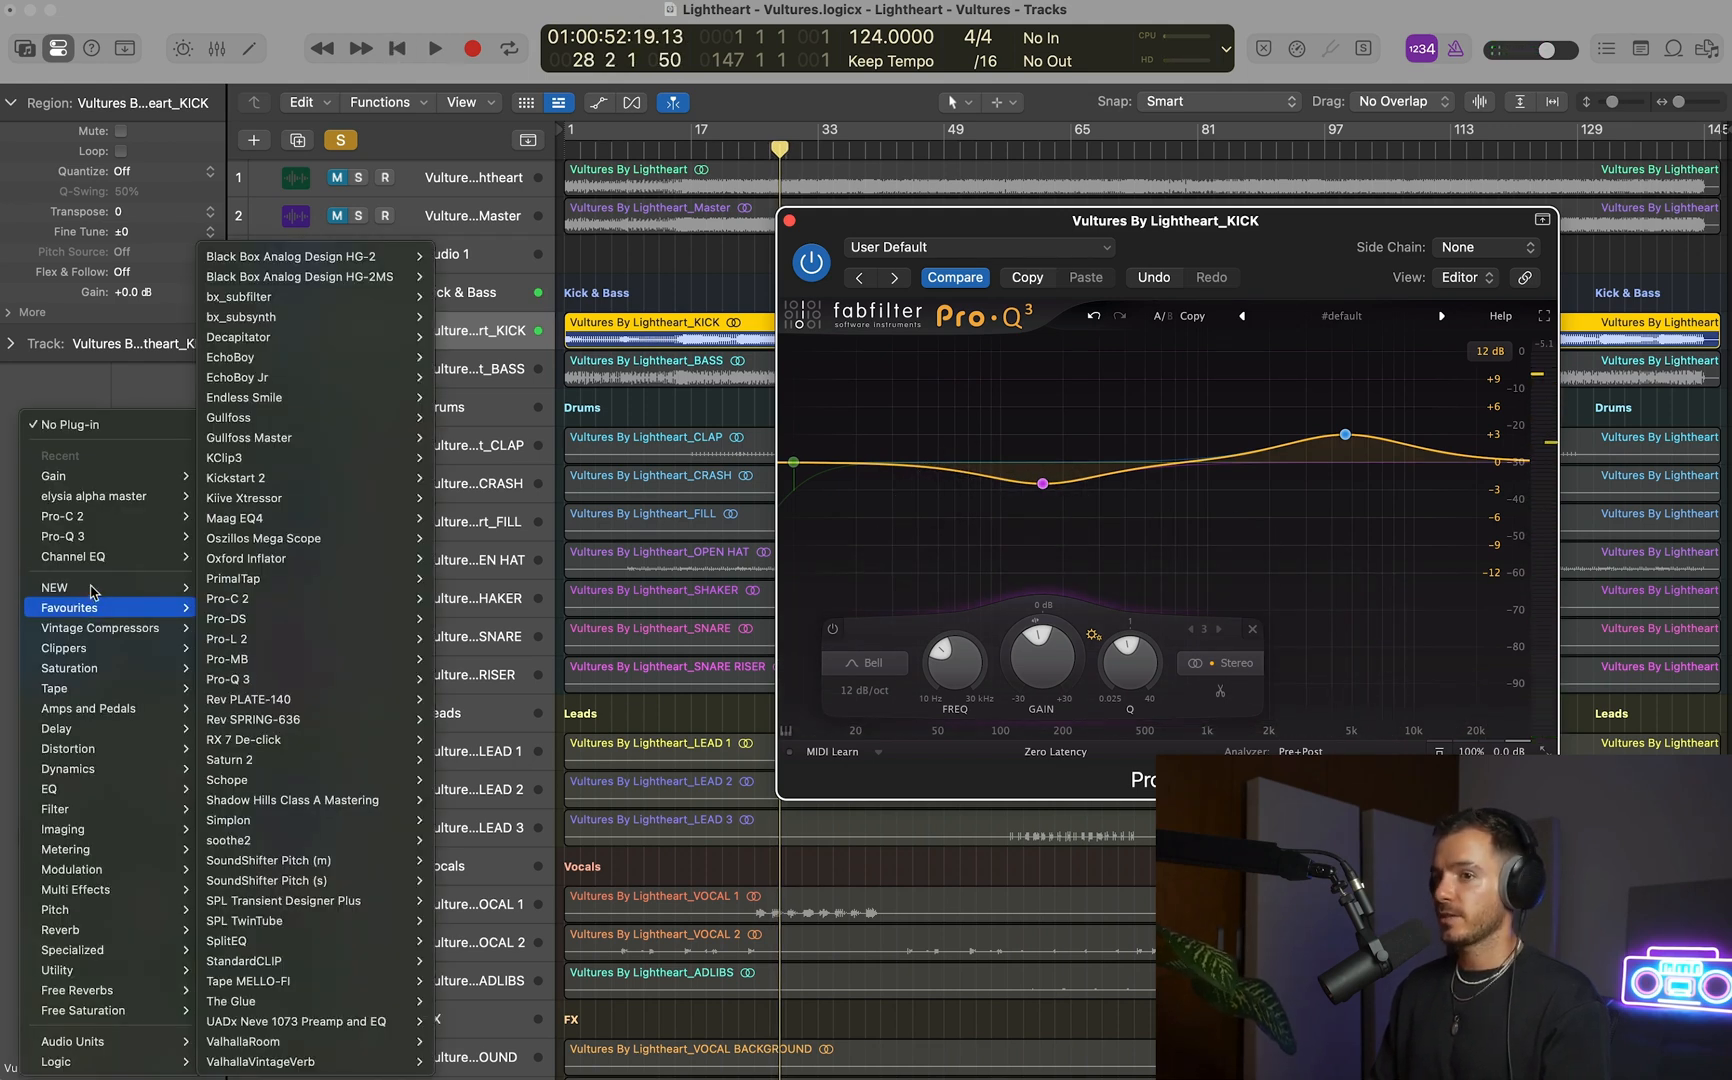
pyautogui.moveTo(258, 668)
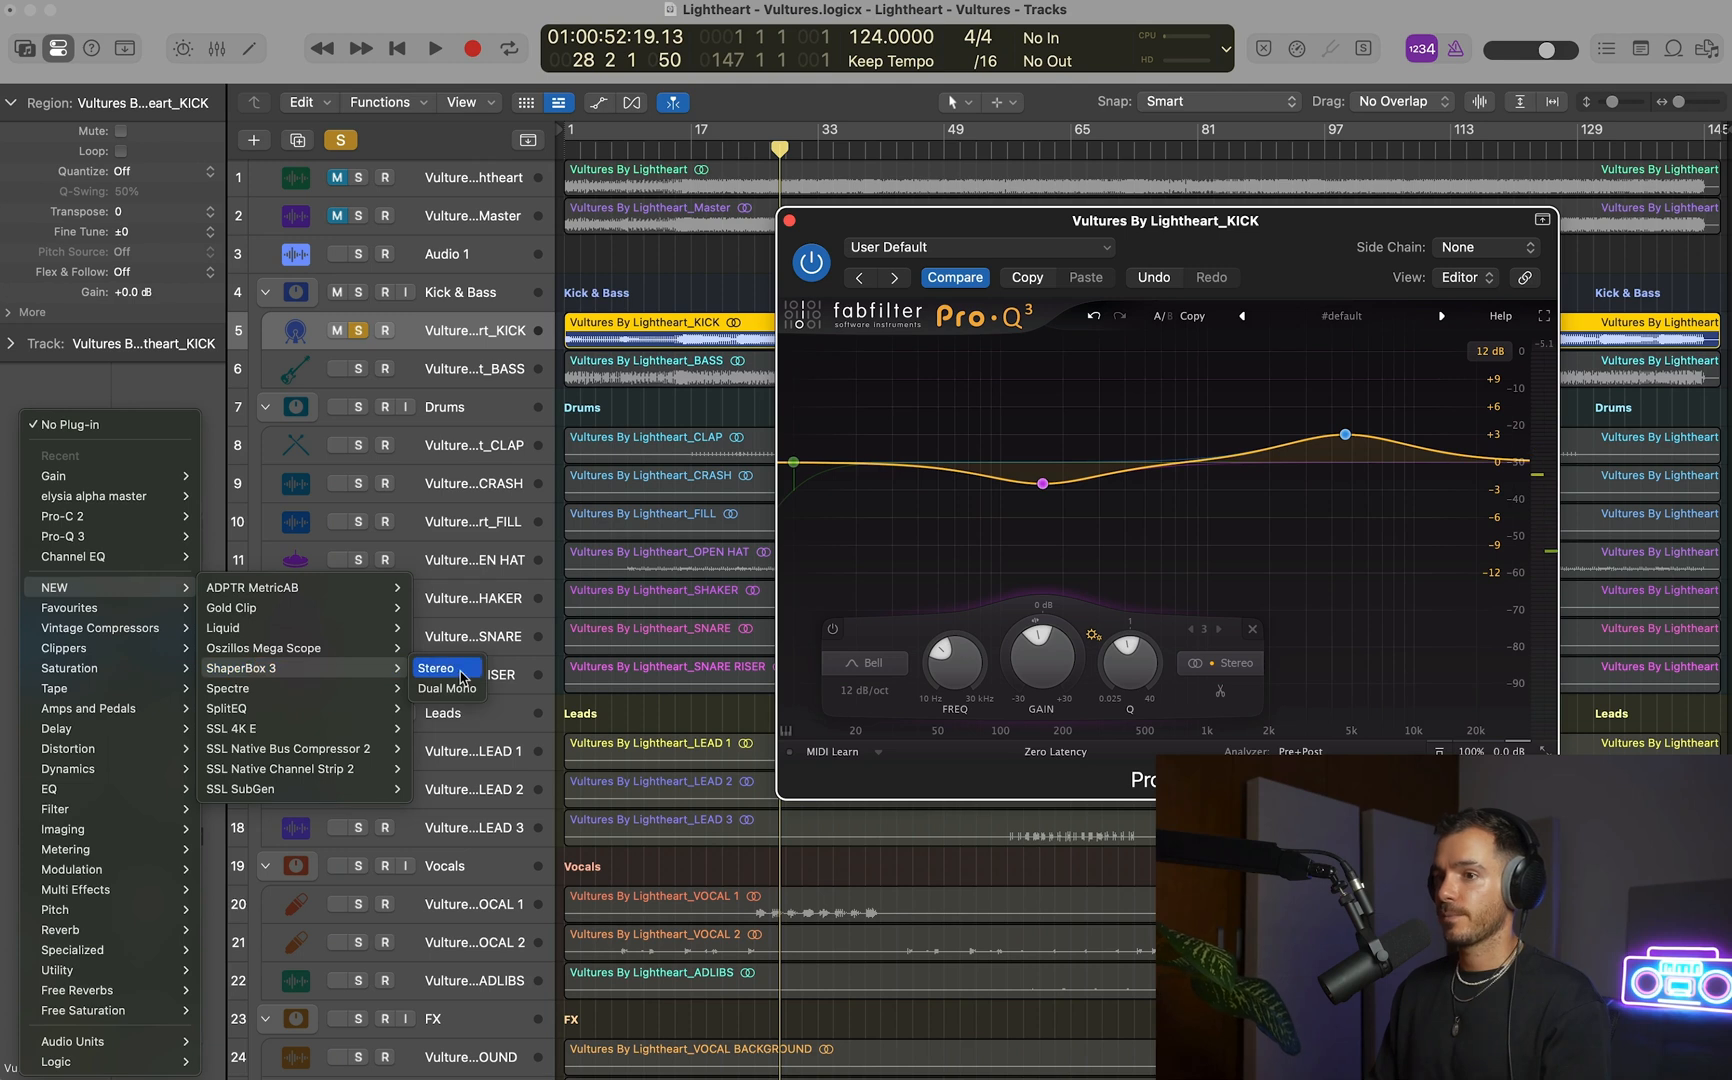
pyautogui.click(440, 670)
pyautogui.moveTo(1056, 266); pyautogui.dragTo(758, 178)
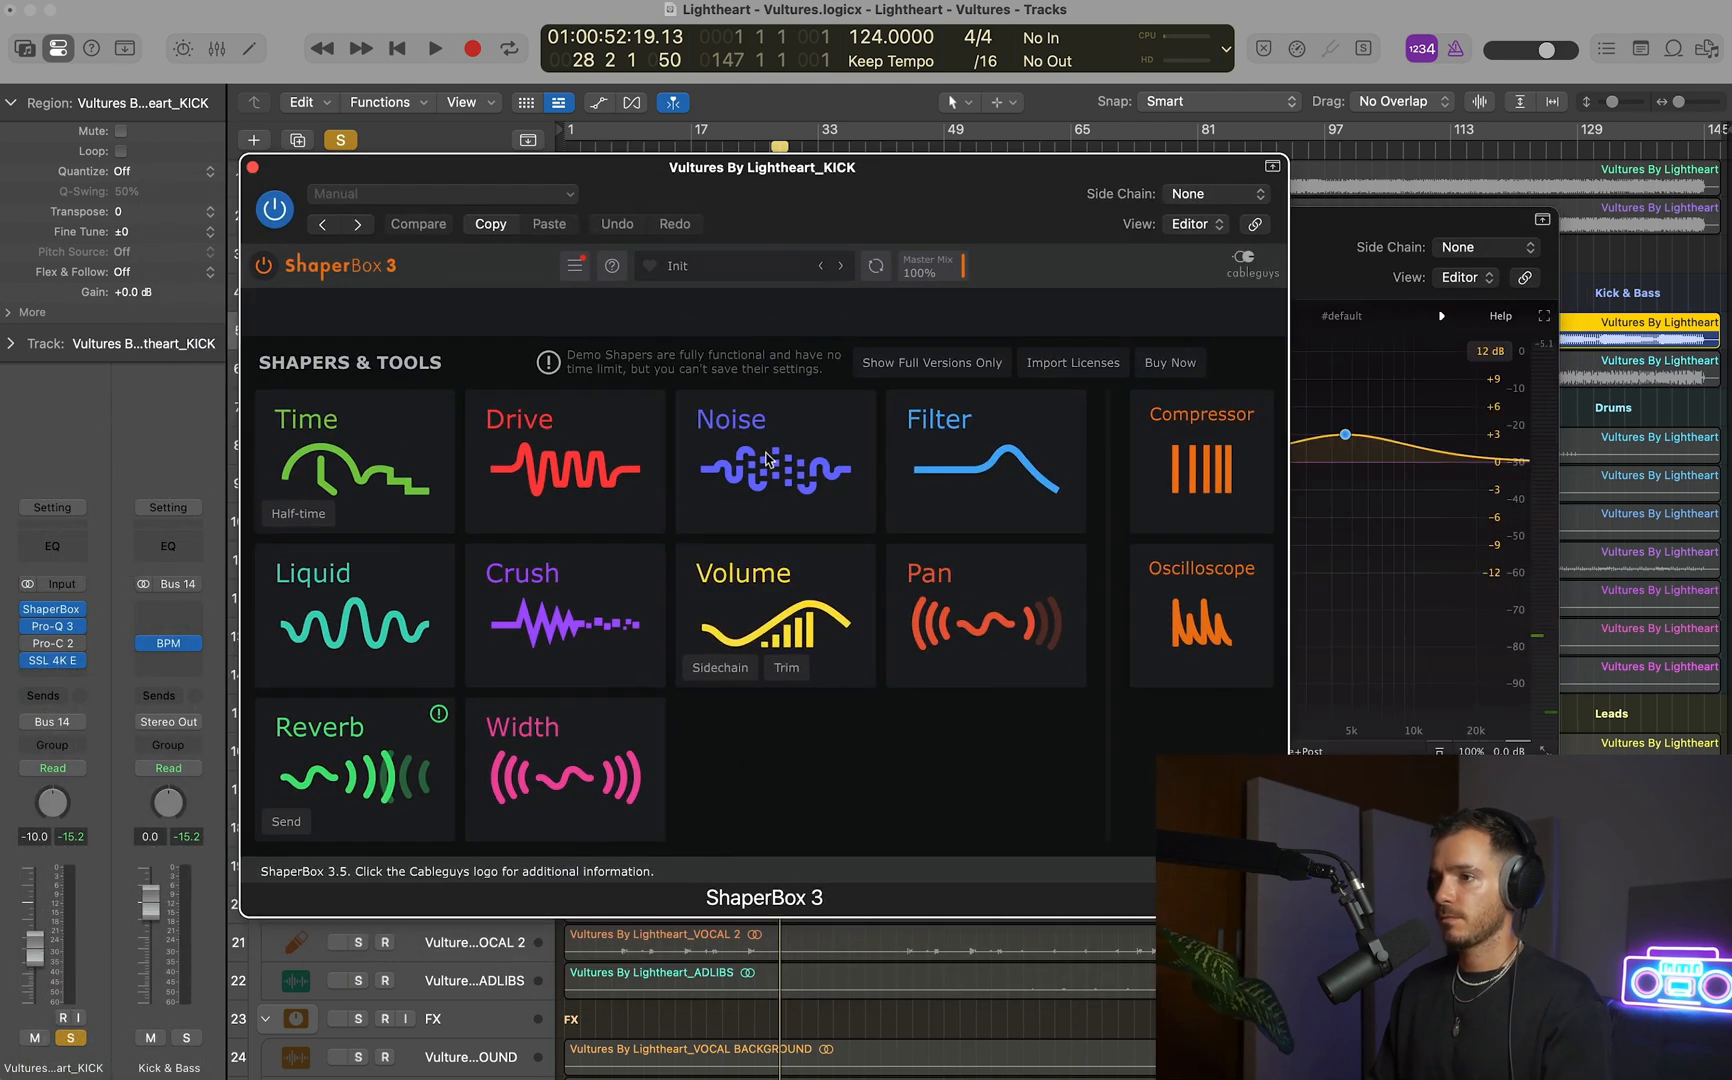
pyautogui.click(467, 195)
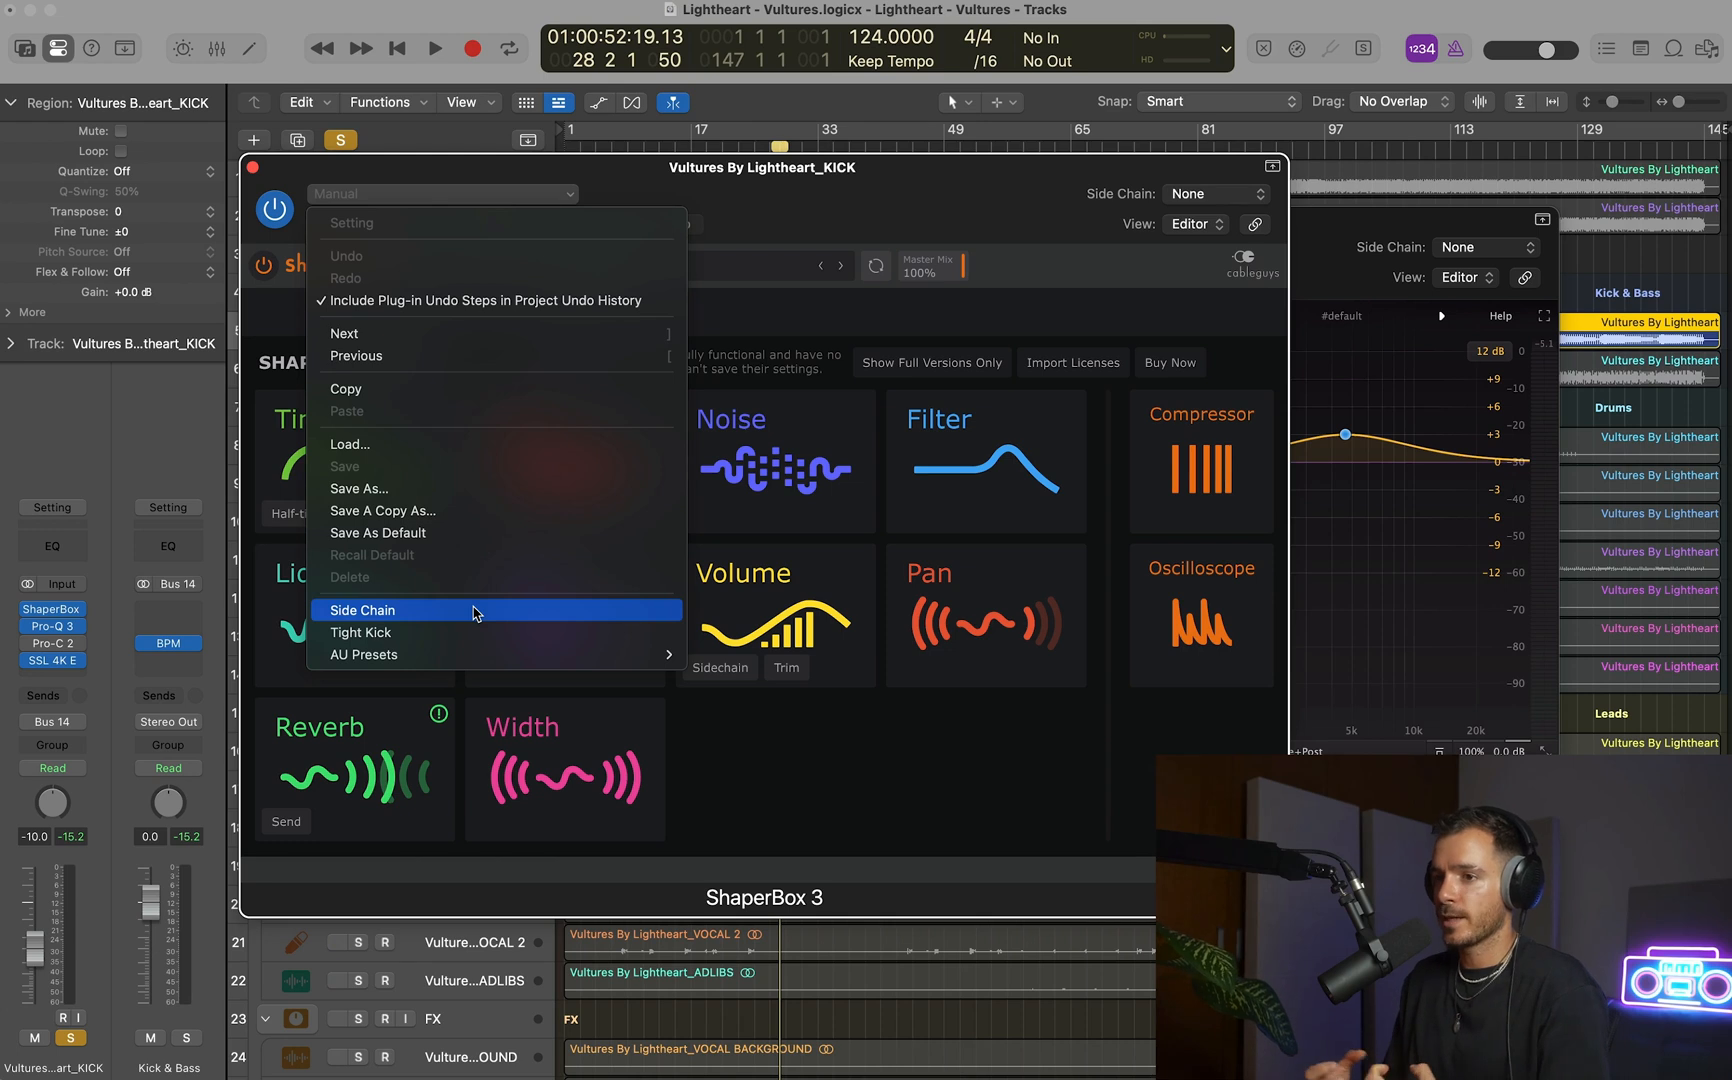
pyautogui.click(472, 631)
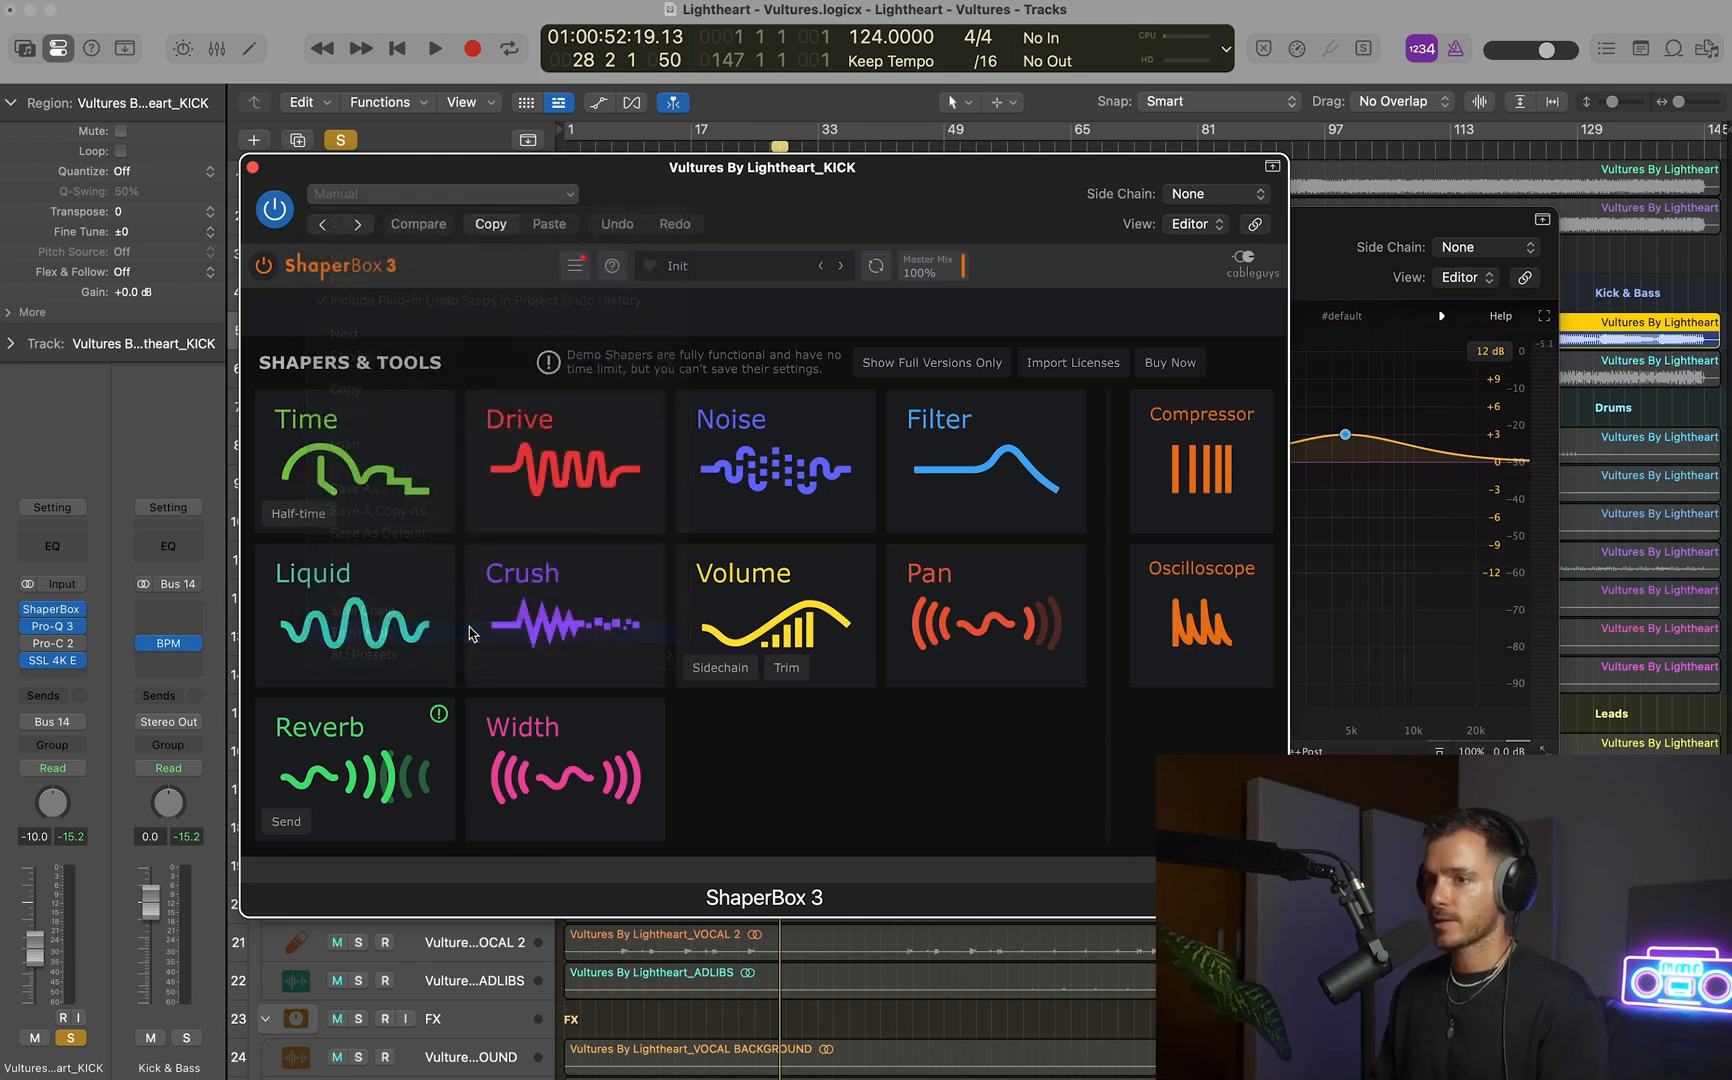
# Play the soloed kick and compare it with ShaperBox 3 bypassed and active, leaving it active.
pyautogui.press('space')
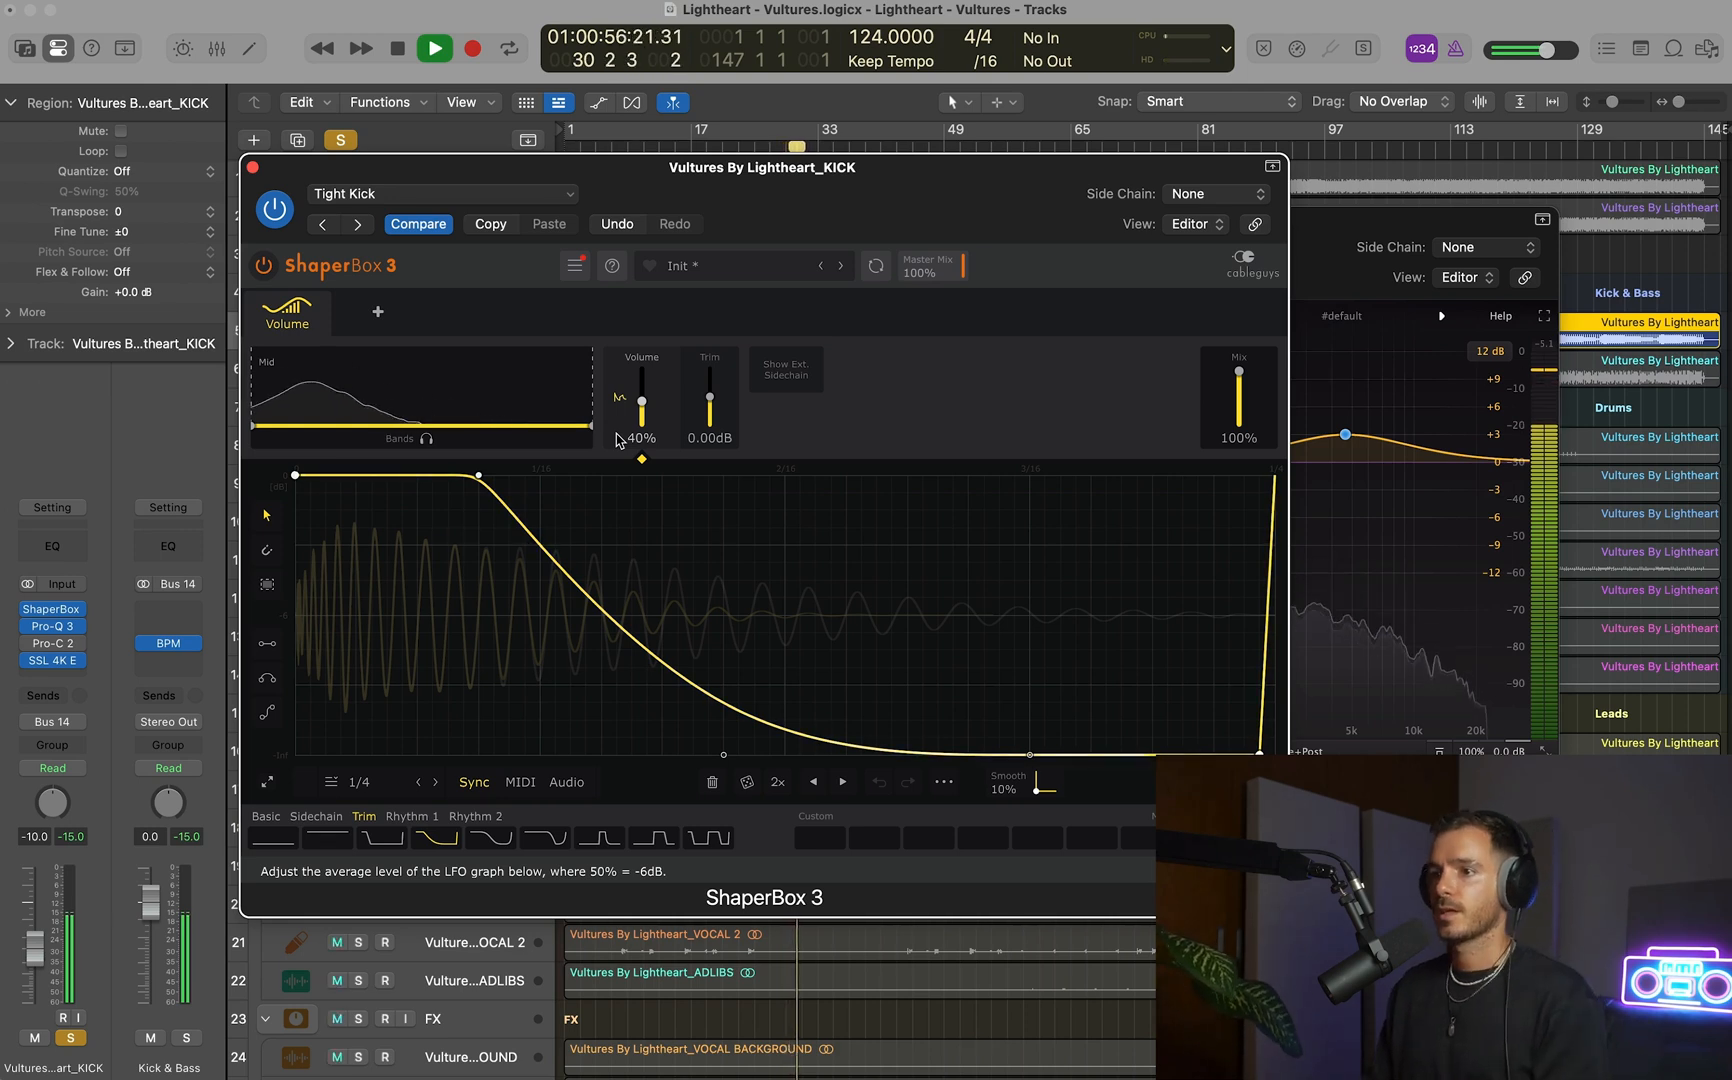
pyautogui.click(263, 266)
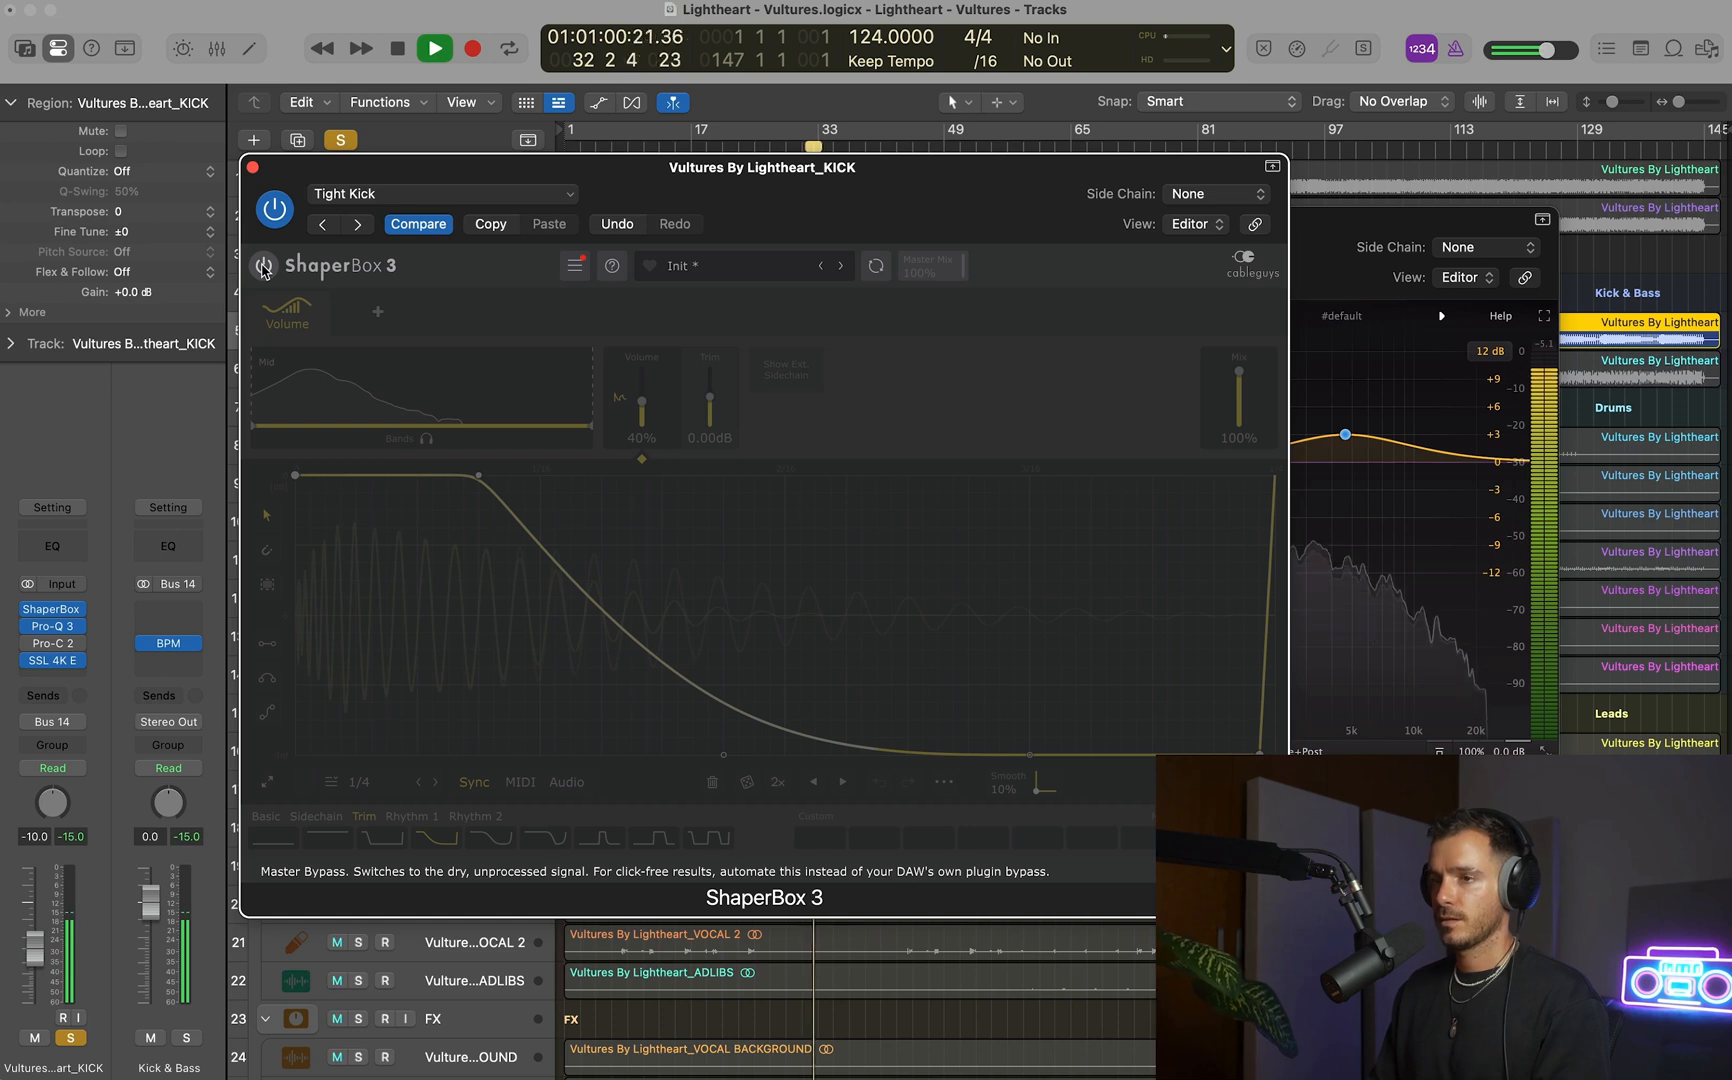
pyautogui.click(263, 266)
pyautogui.press('space')
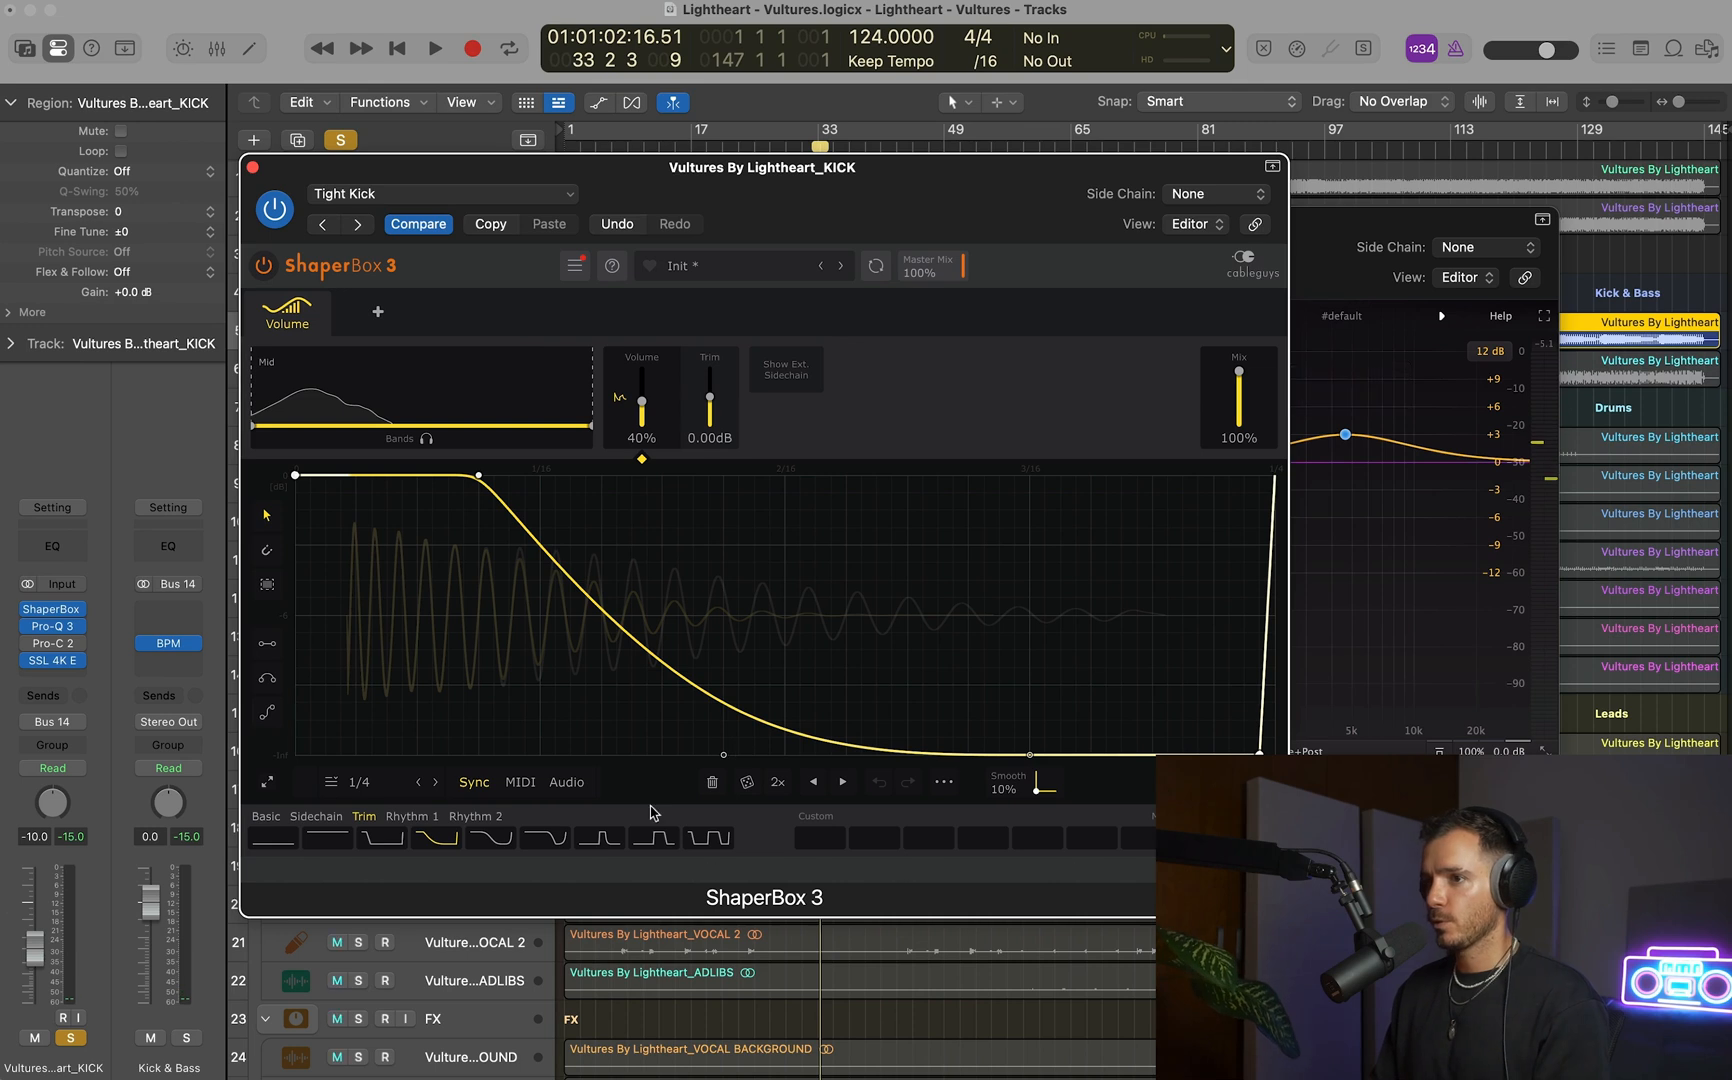
# Shift the volume curve's fade start to 1.00/16 and its bend point later, and compare the kick with ShaperBox 3 bypassed and active.
pyautogui.moveTo(723, 756); pyautogui.dragTo(786, 756)
pyautogui.moveTo(479, 475); pyautogui.dragTo(538, 475)
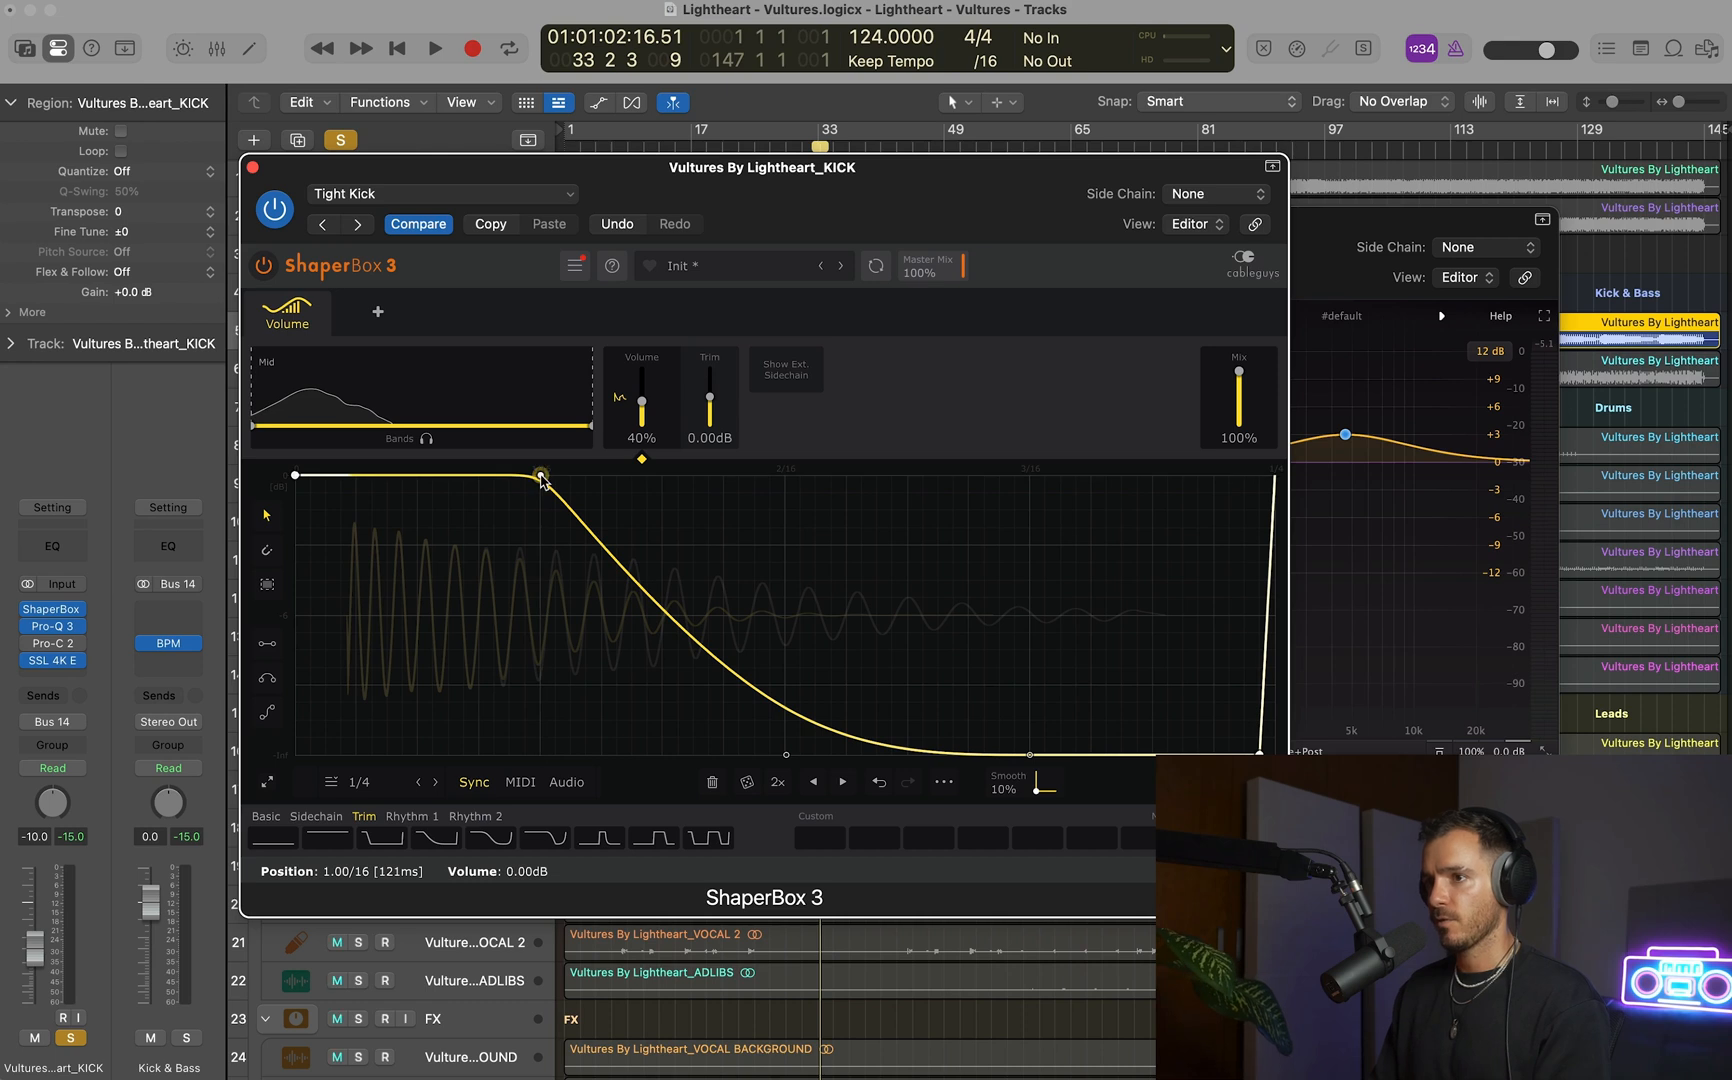
pyautogui.press('space')
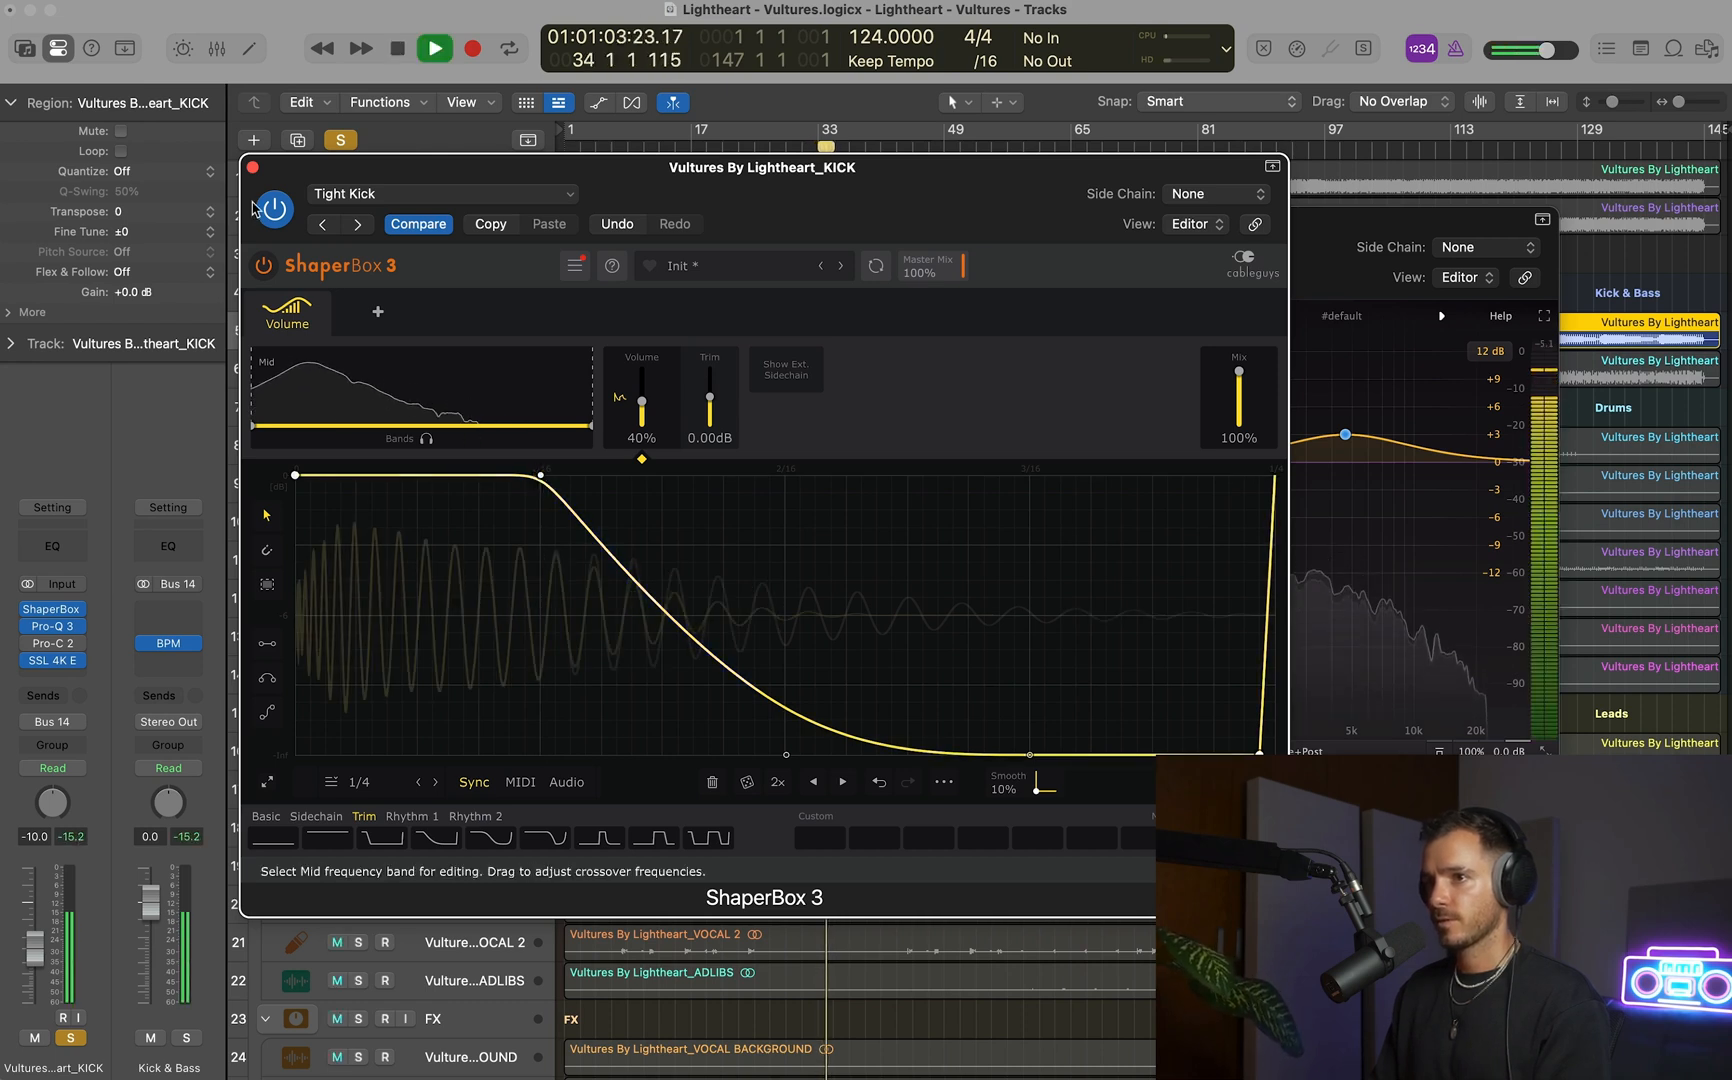
pyautogui.click(261, 265)
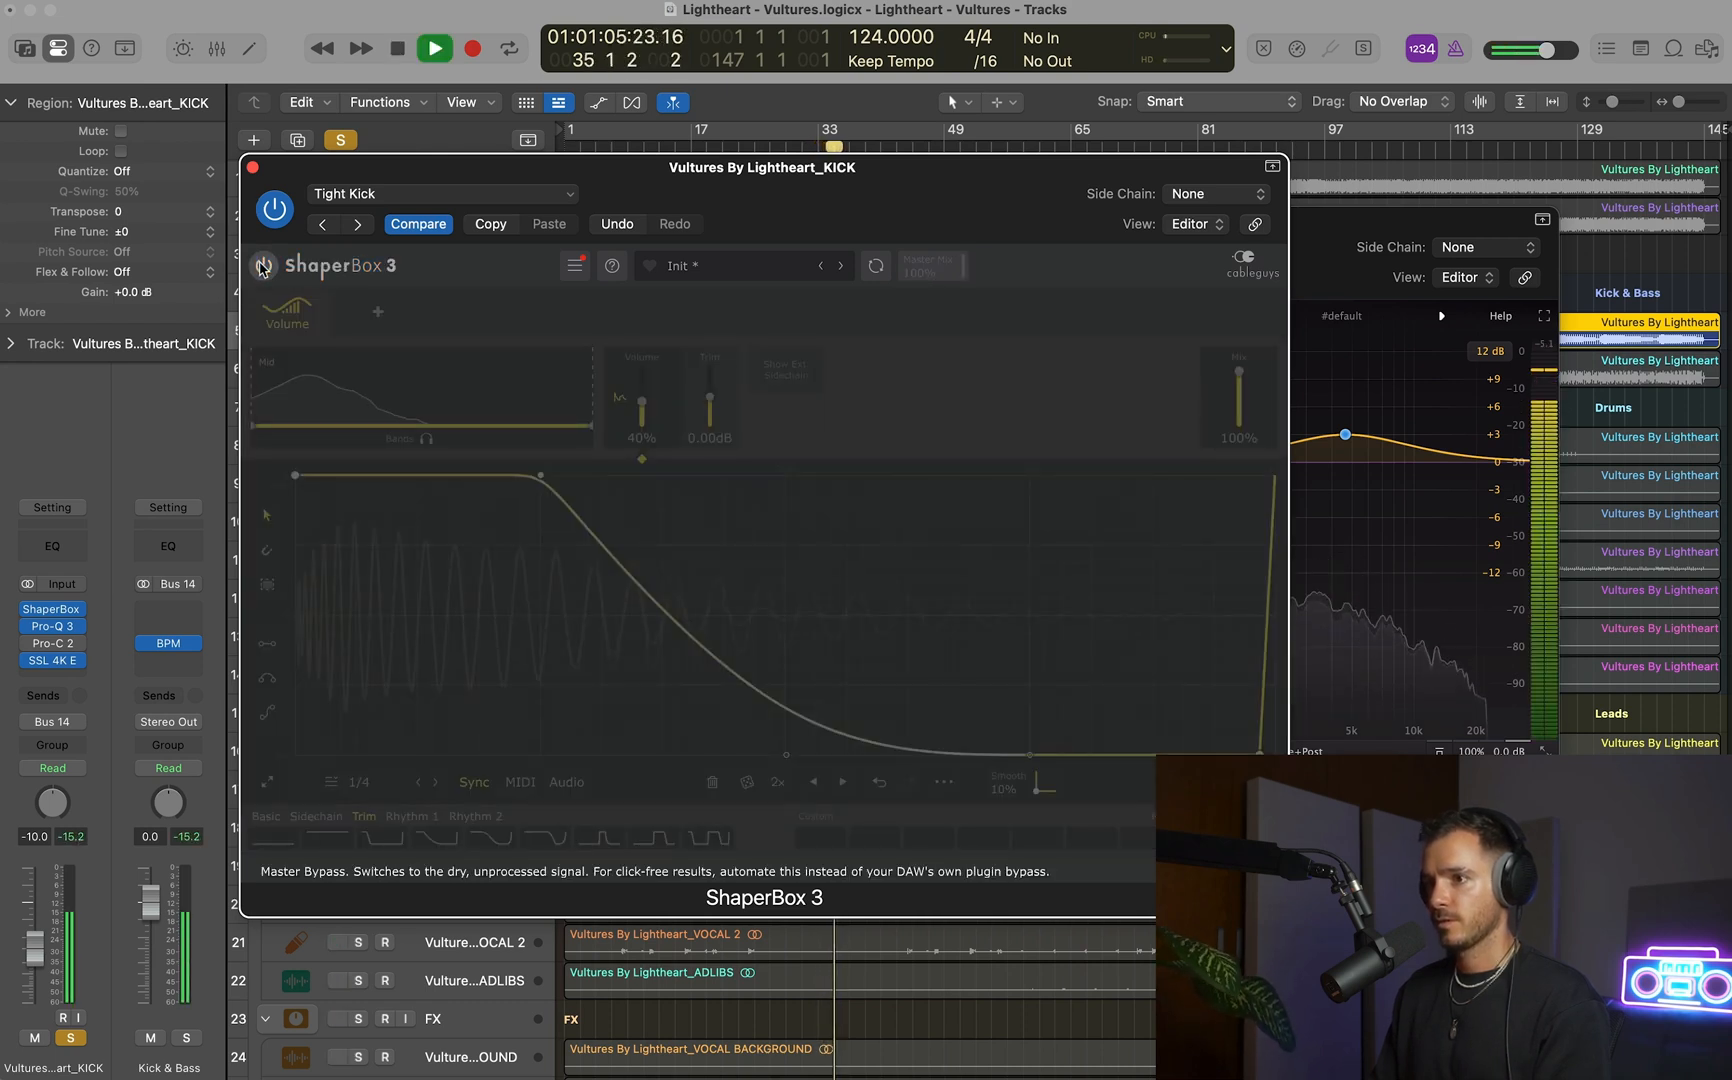
pyautogui.click(261, 265)
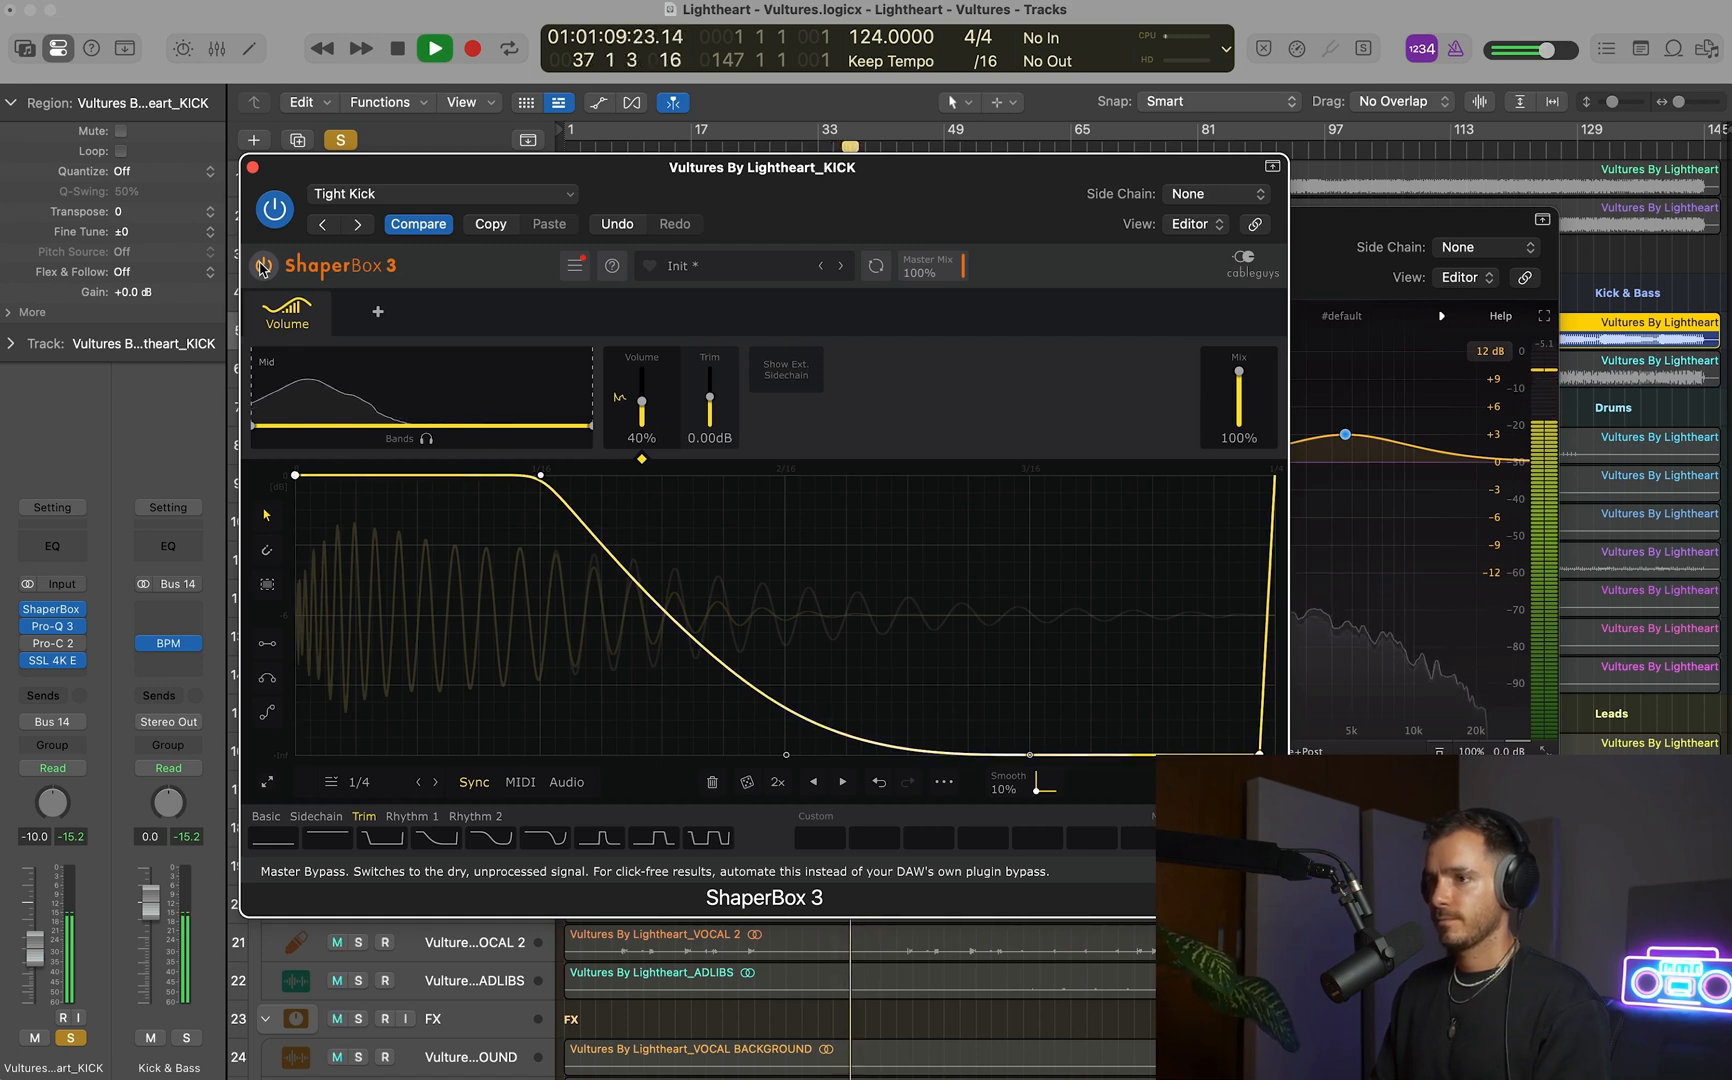
# Close ShaperBox 3, shift the kick EQ's low-mid cut to about 149 Hz and add a bell boost between 1 and 2 kHz.
pyautogui.press('space')
pyautogui.click(253, 167)
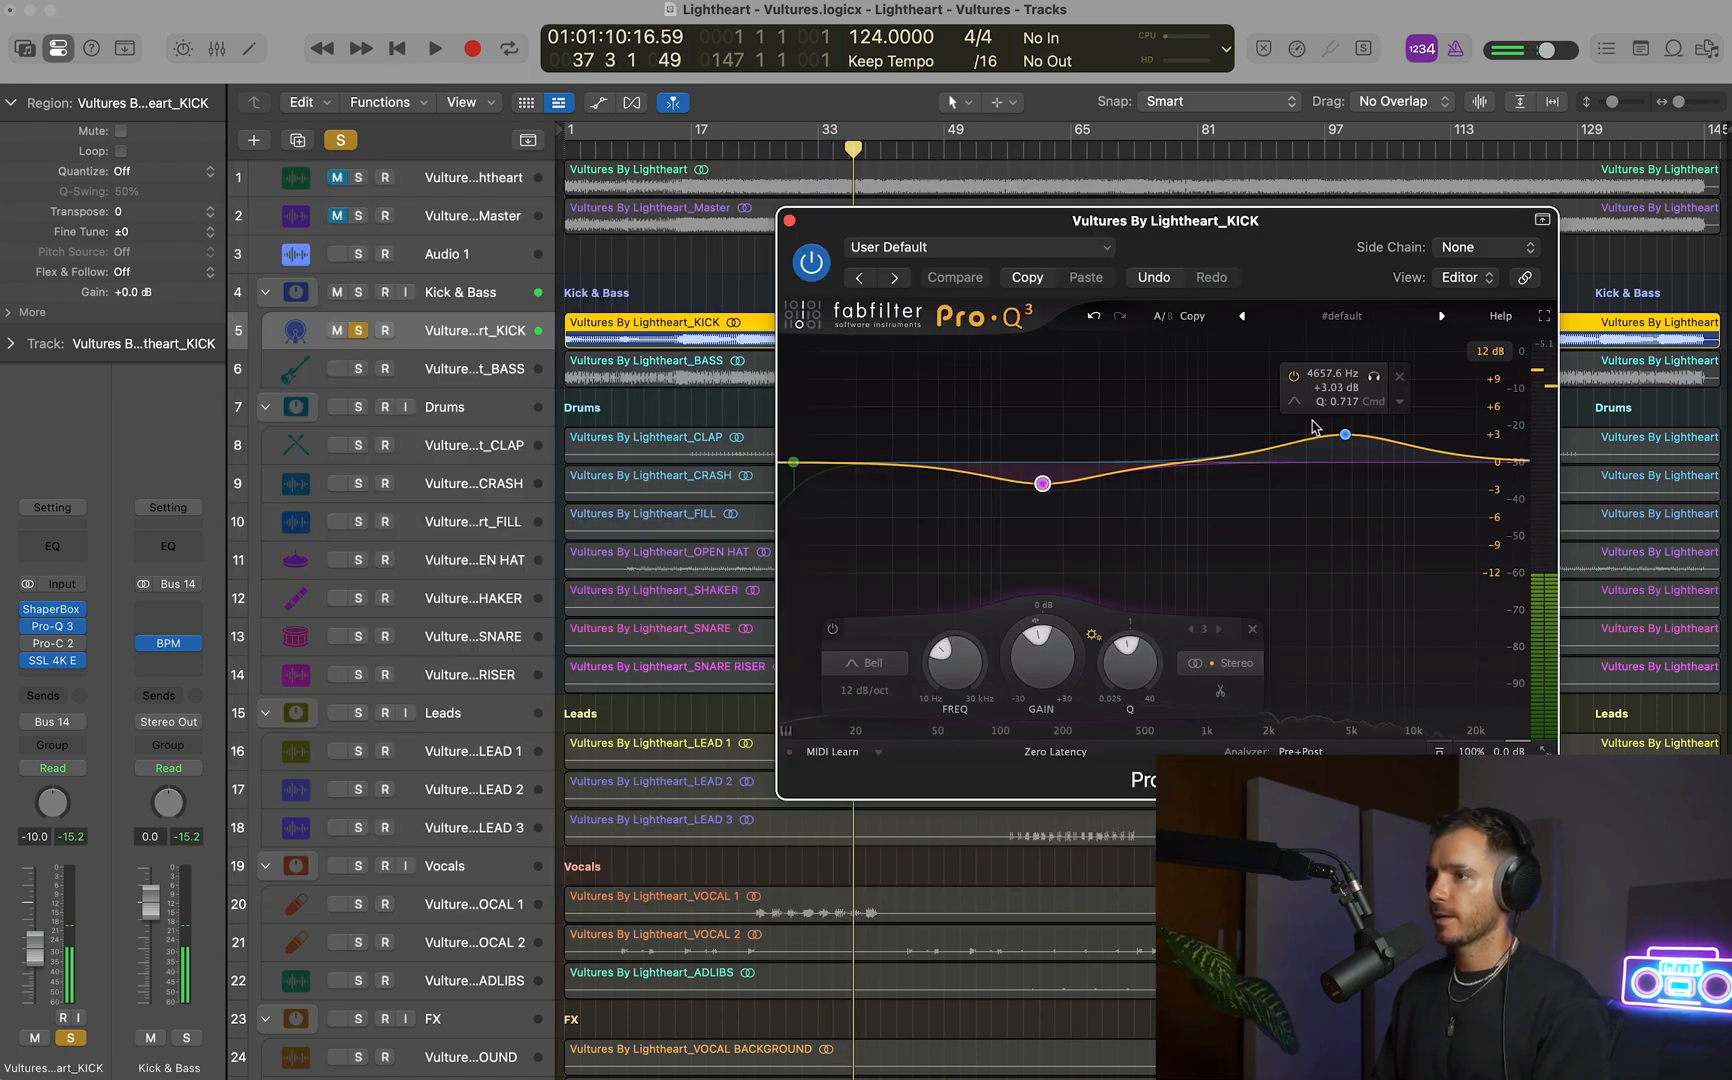
pyautogui.moveTo(1040, 487)
pyautogui.moveTo(1040, 485); pyautogui.dragTo(1032, 486)
pyautogui.press('space')
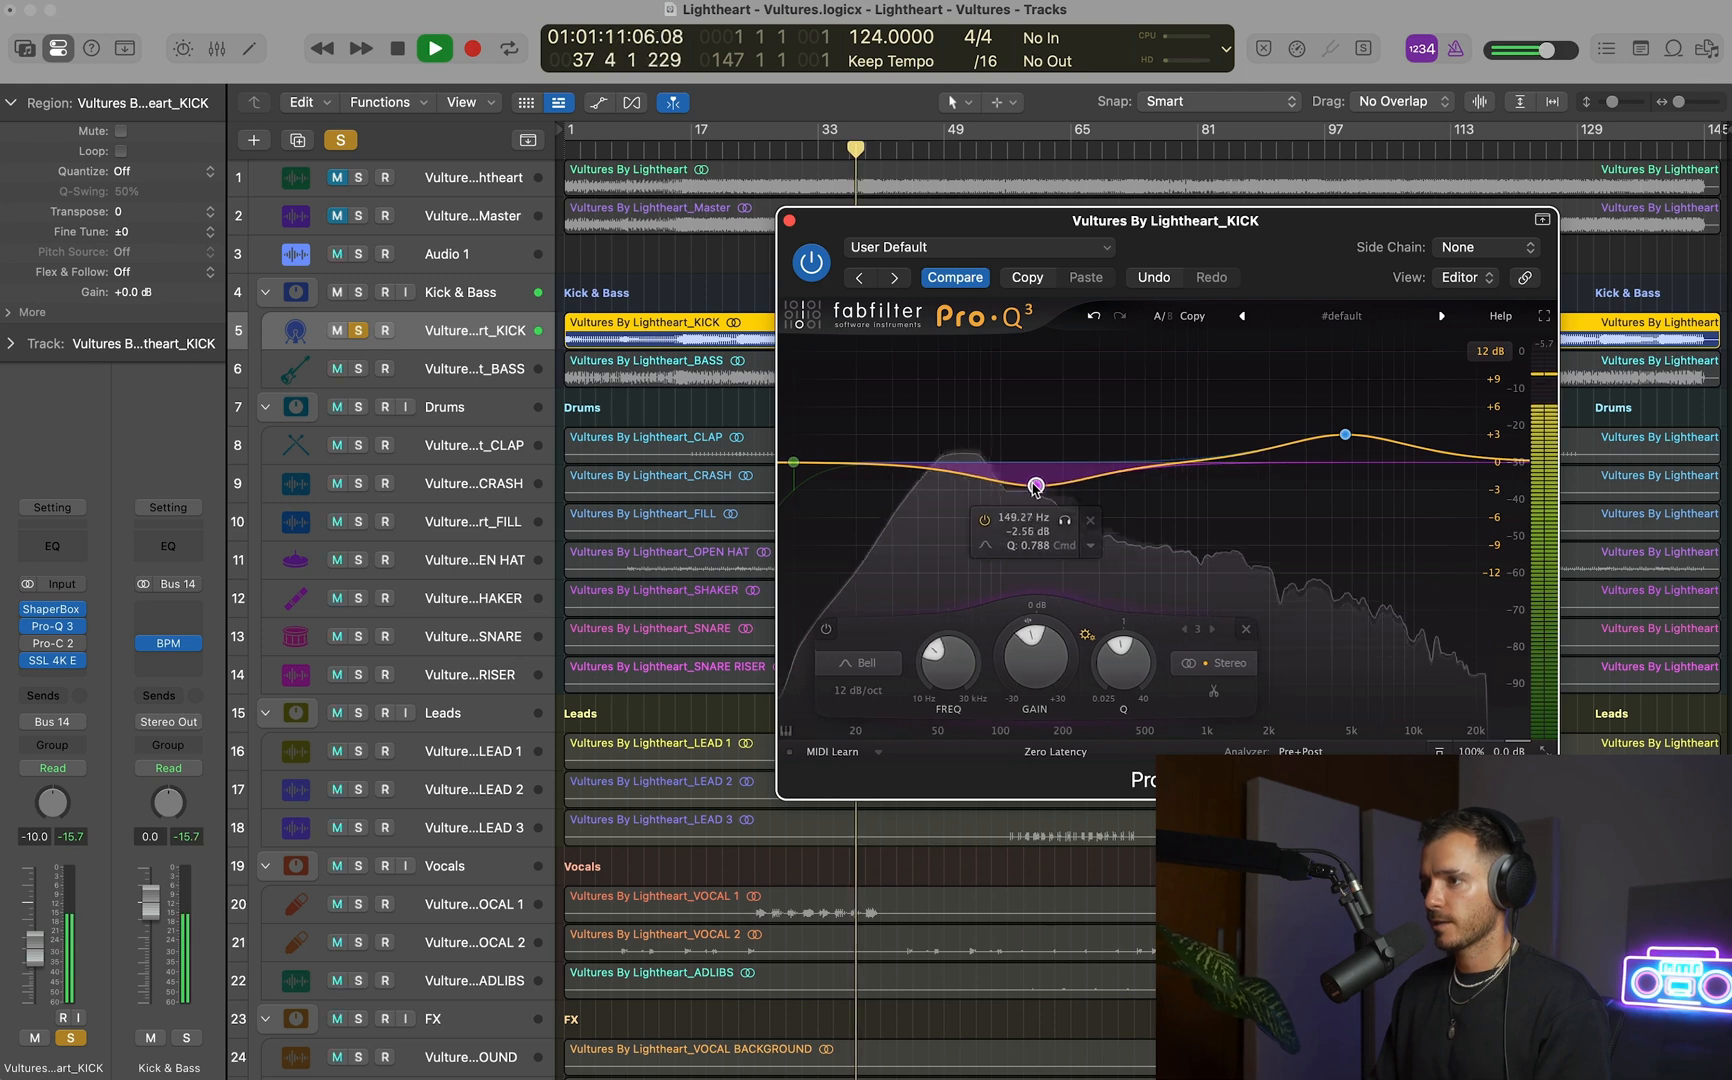
pyautogui.moveTo(1208, 453); pyautogui.dragTo(1247, 443)
pyautogui.press('space')
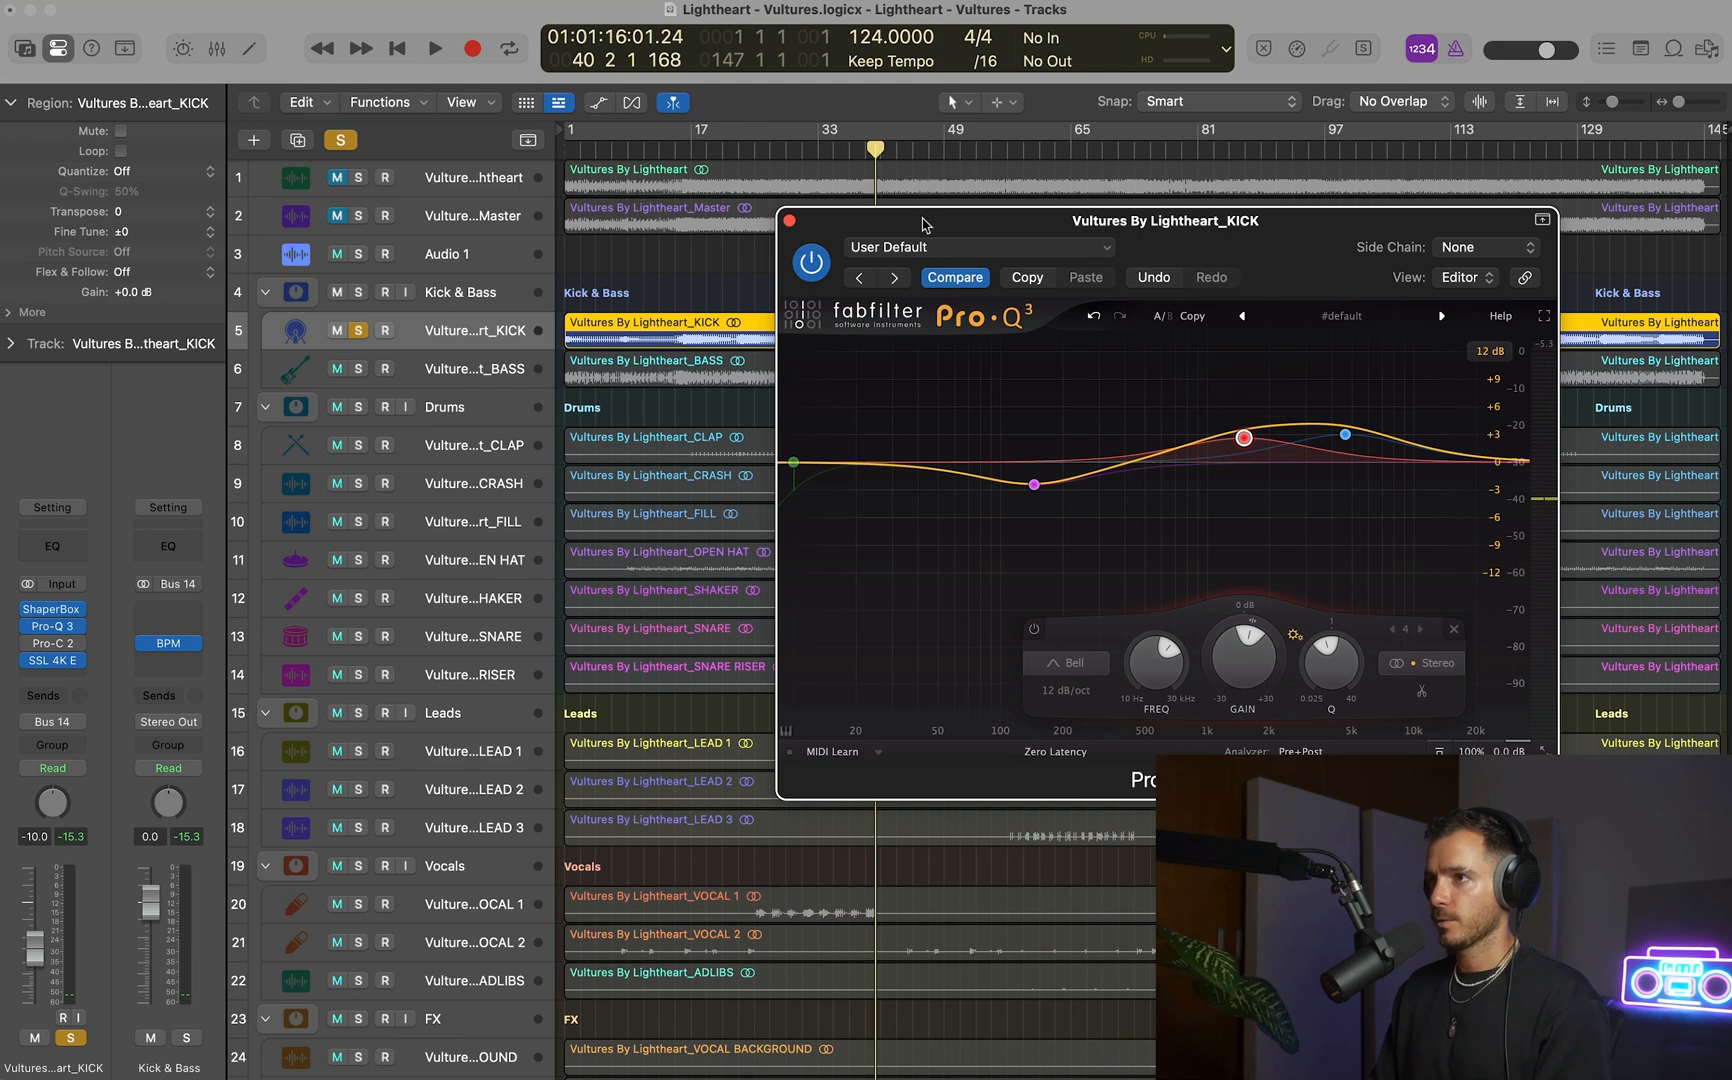
# Loop bars 23 to 39 and refine the playing kick's EQ, setting the low-mid cut to about 145 Hz, -3.1 dB and Q 1.25.
pyautogui.moveTo(922, 219); pyautogui.dragTo(925, 378)
pyautogui.moveTo(748, 148); pyautogui.dragTo(866, 148)
pyautogui.press('space')
pyautogui.moveTo(1204, 377); pyautogui.dragTo(1217, 345)
pyautogui.moveTo(1050, 602); pyautogui.dragTo(1050, 610)
pyautogui.click(1260, 555)
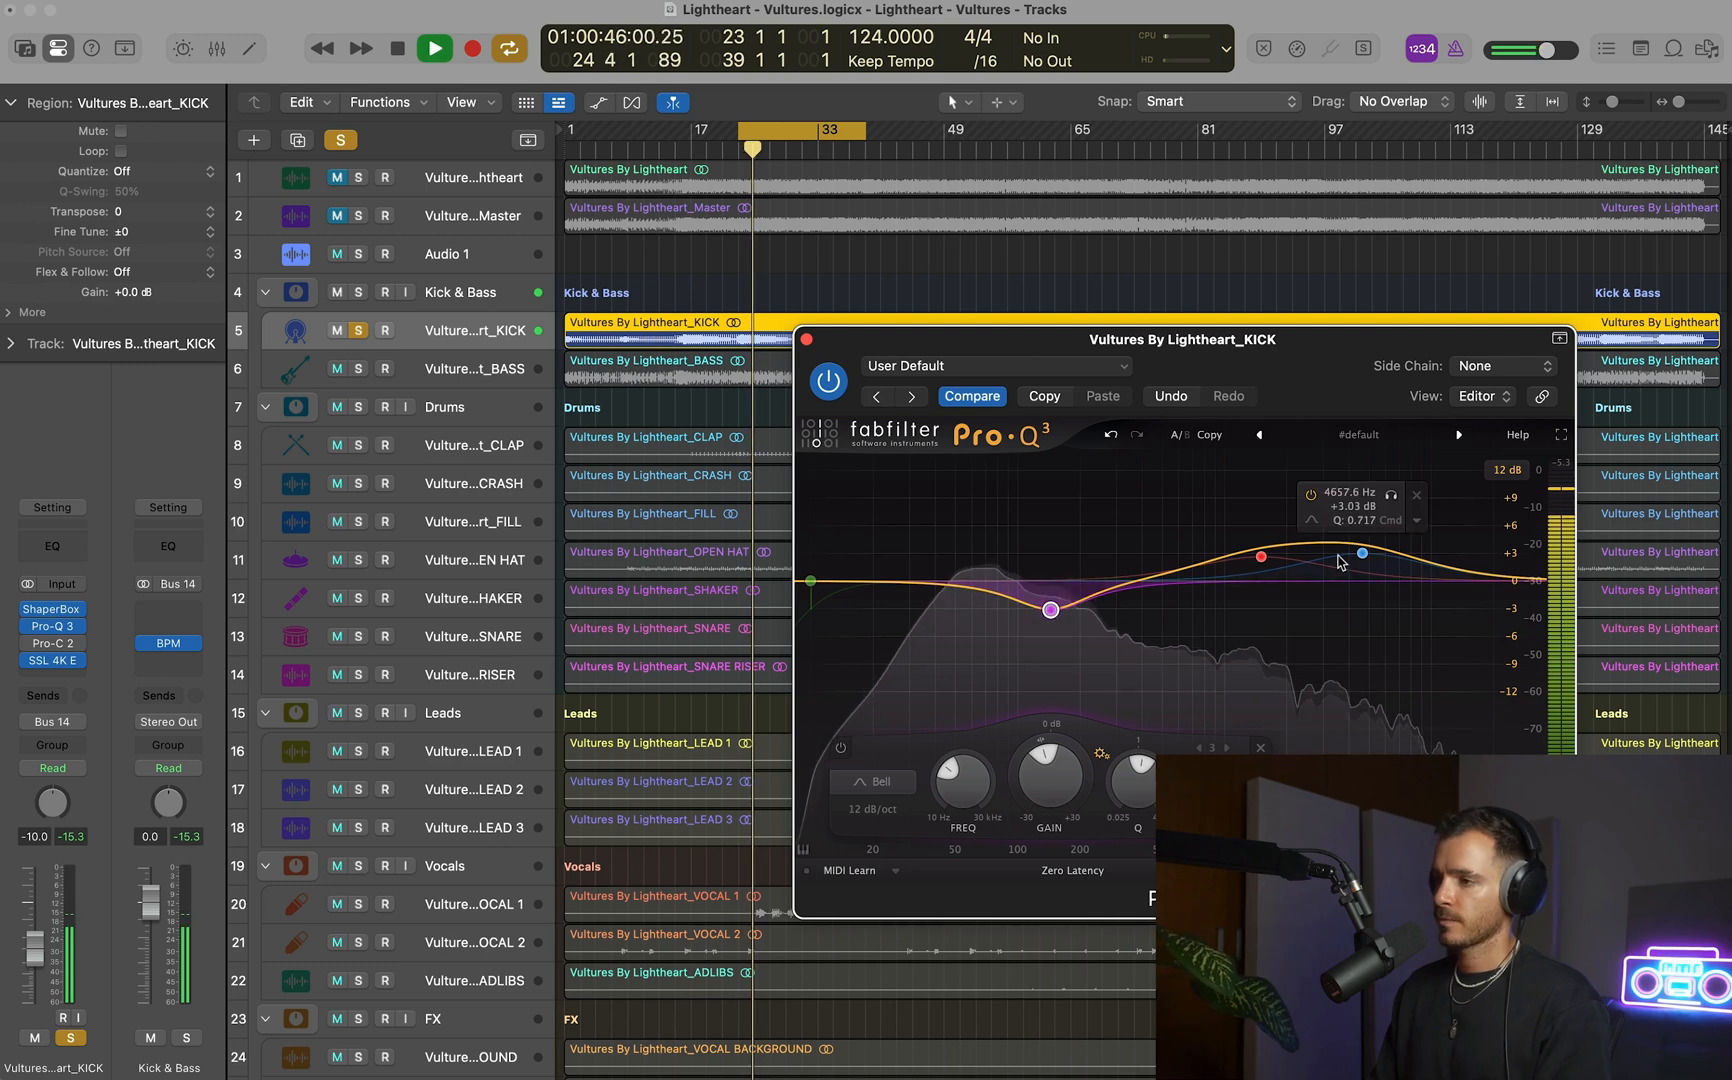
pyautogui.moveTo(1257, 549); pyautogui.dragTo(1260, 554)
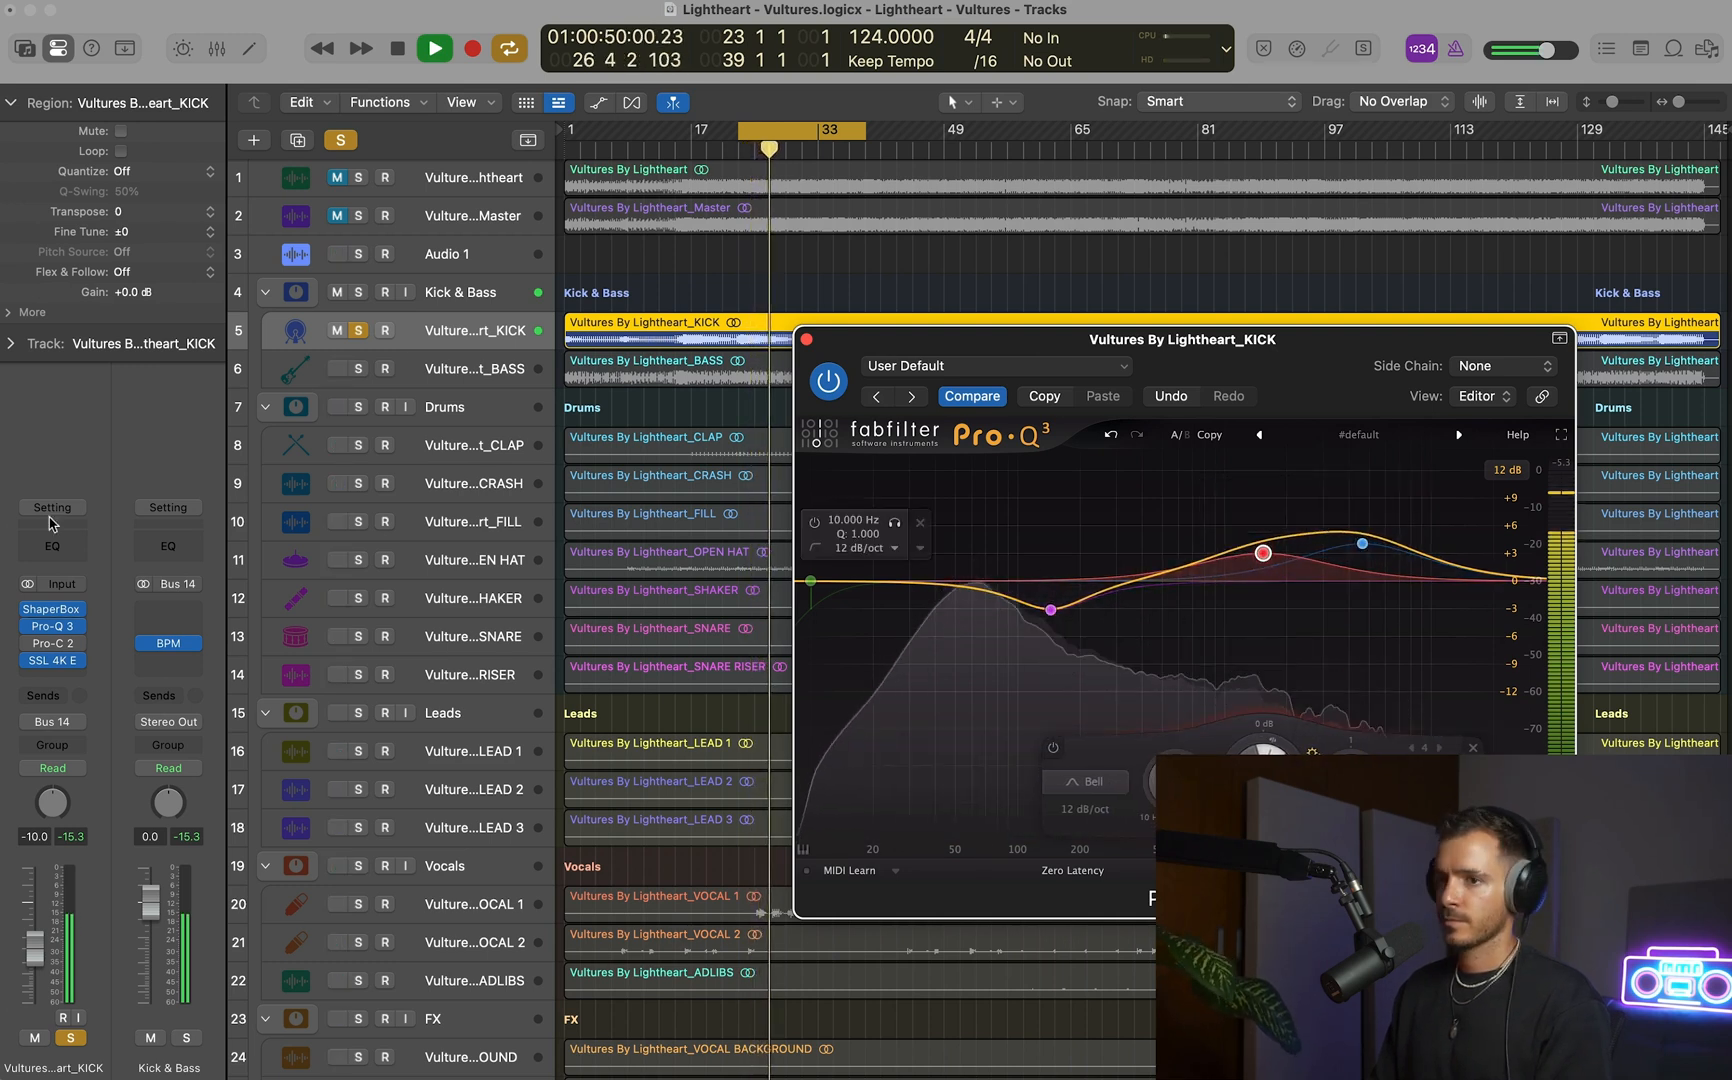
# Compare the kick with its ShaperBox 3 and Pro-Q 3 bypassed and active, and ease the low-mid cut slightly before closing the EQ.
pyautogui.click(28, 609)
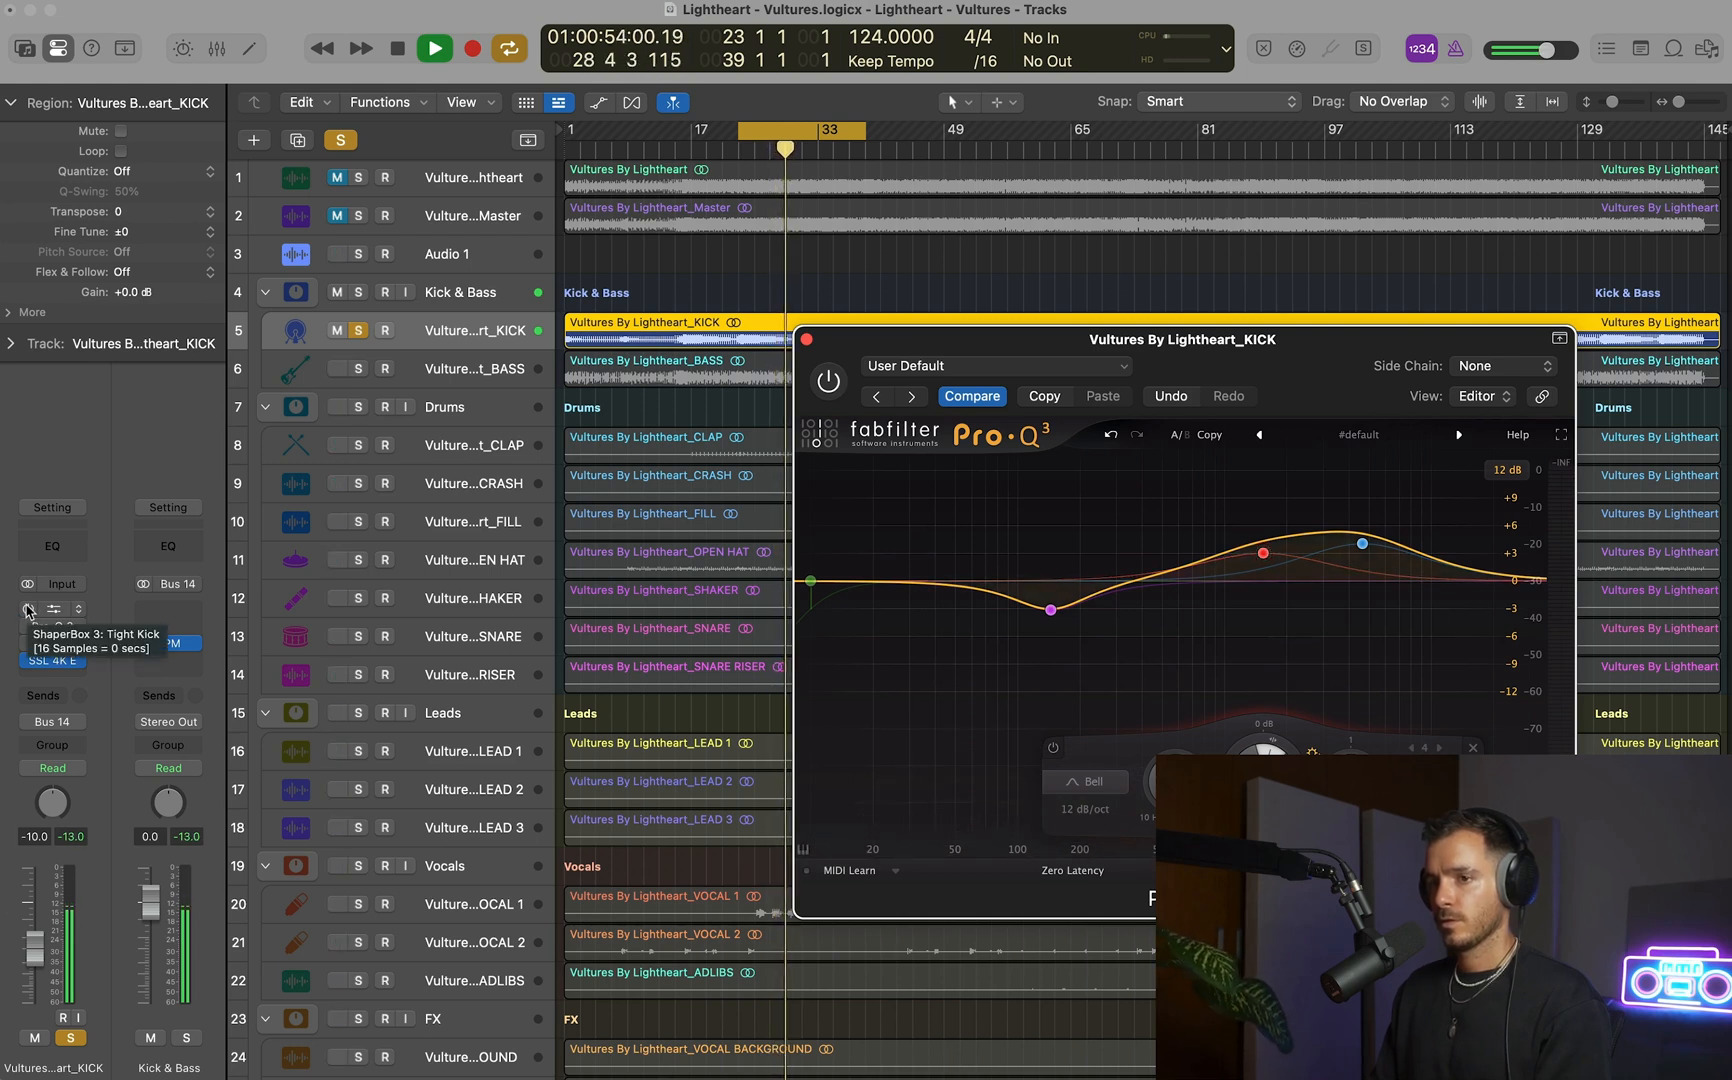
pyautogui.click(28, 609)
pyautogui.moveTo(1050, 609); pyautogui.dragTo(1051, 605)
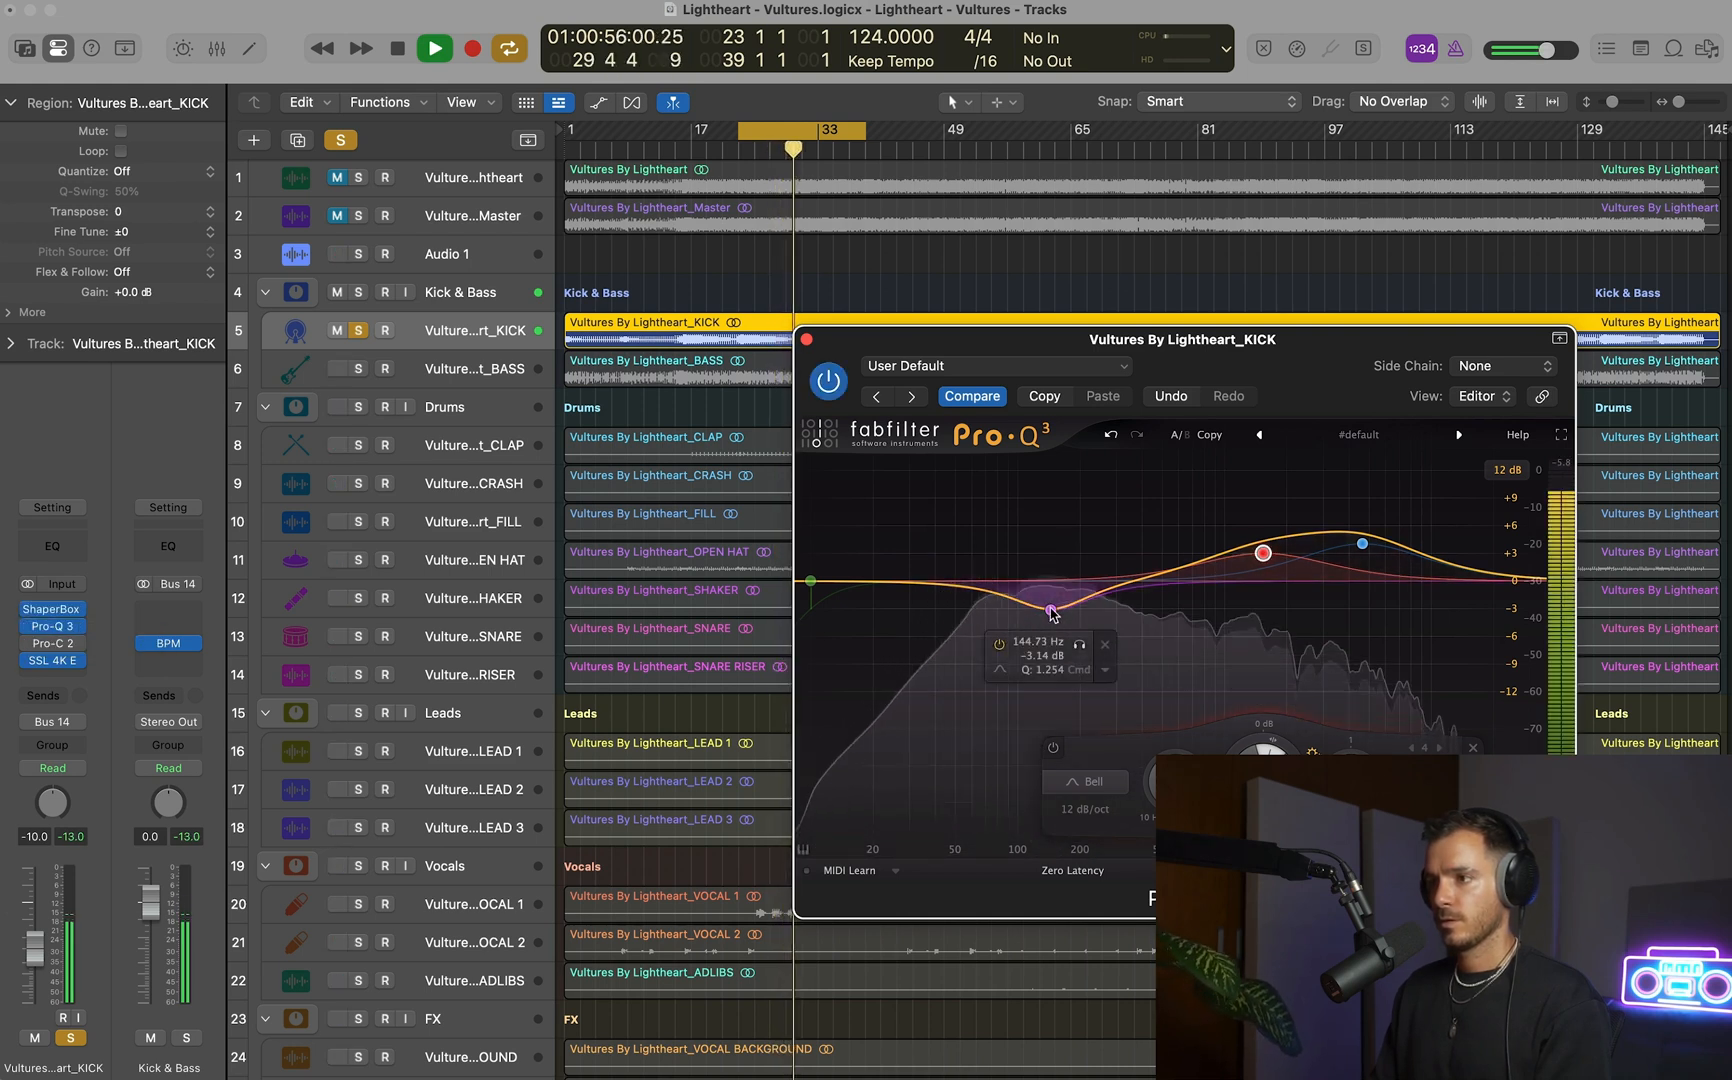
pyautogui.press('space')
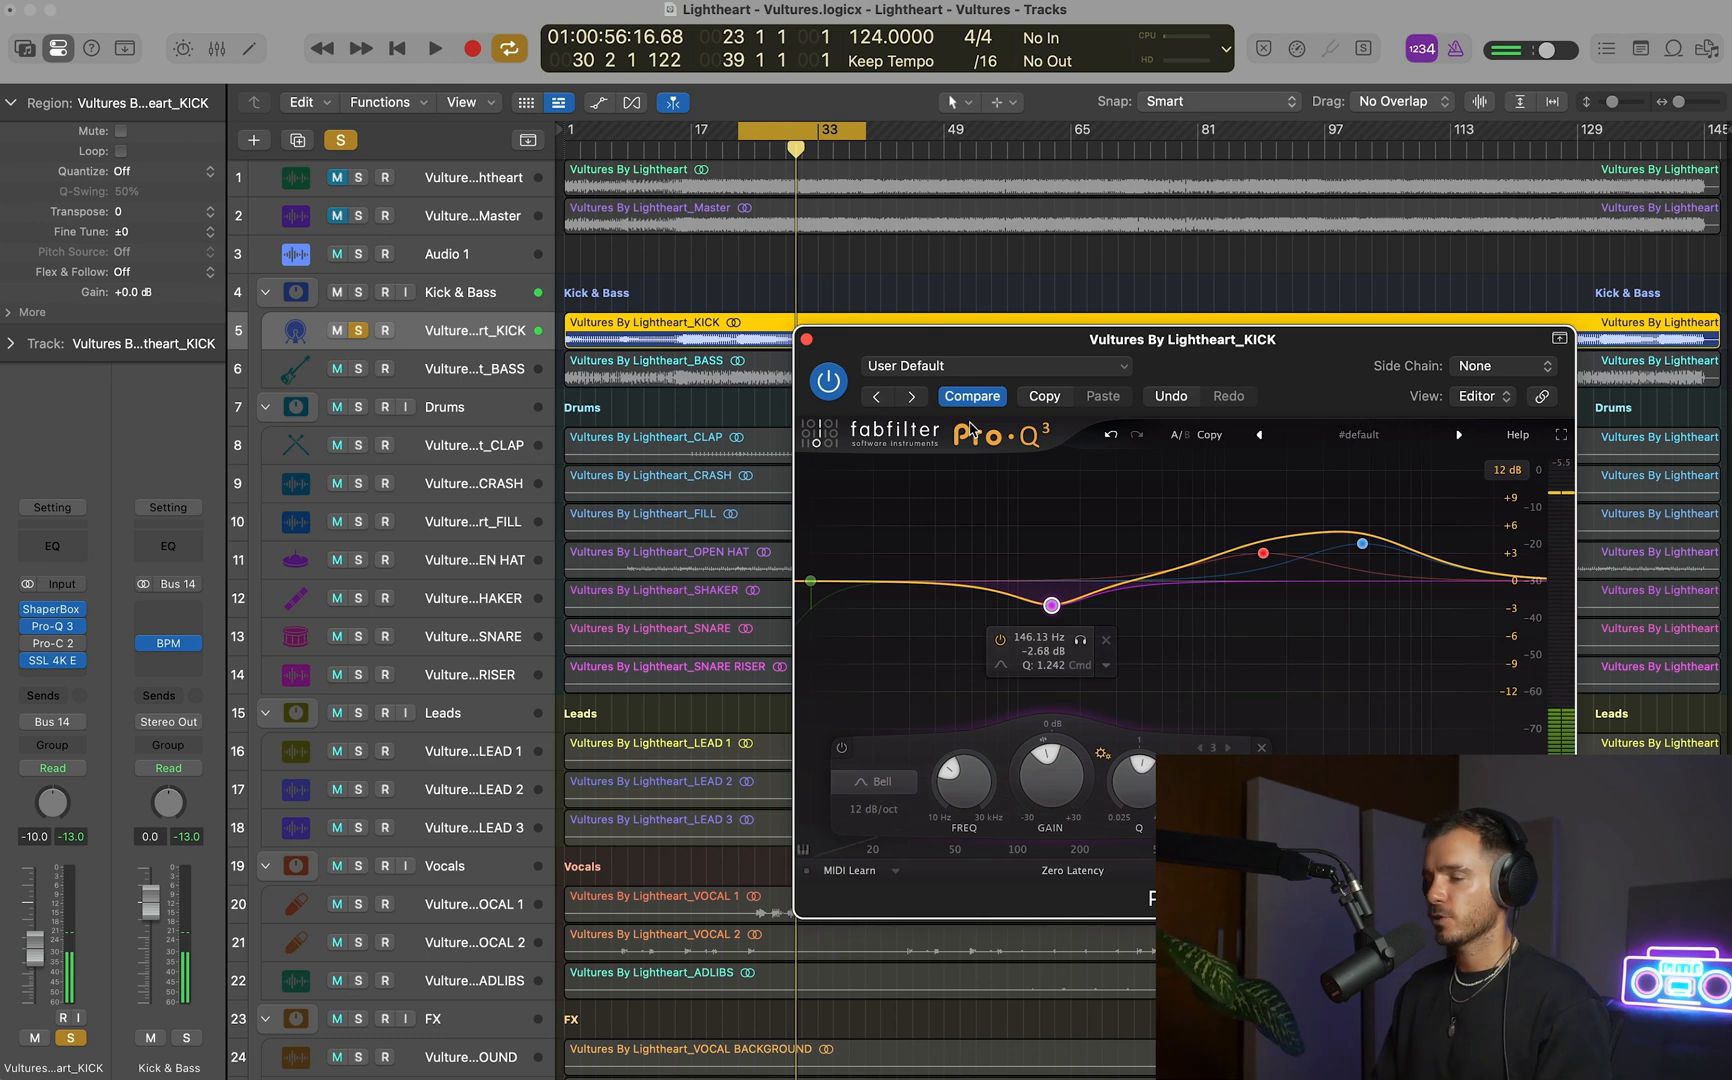
pyautogui.click(806, 341)
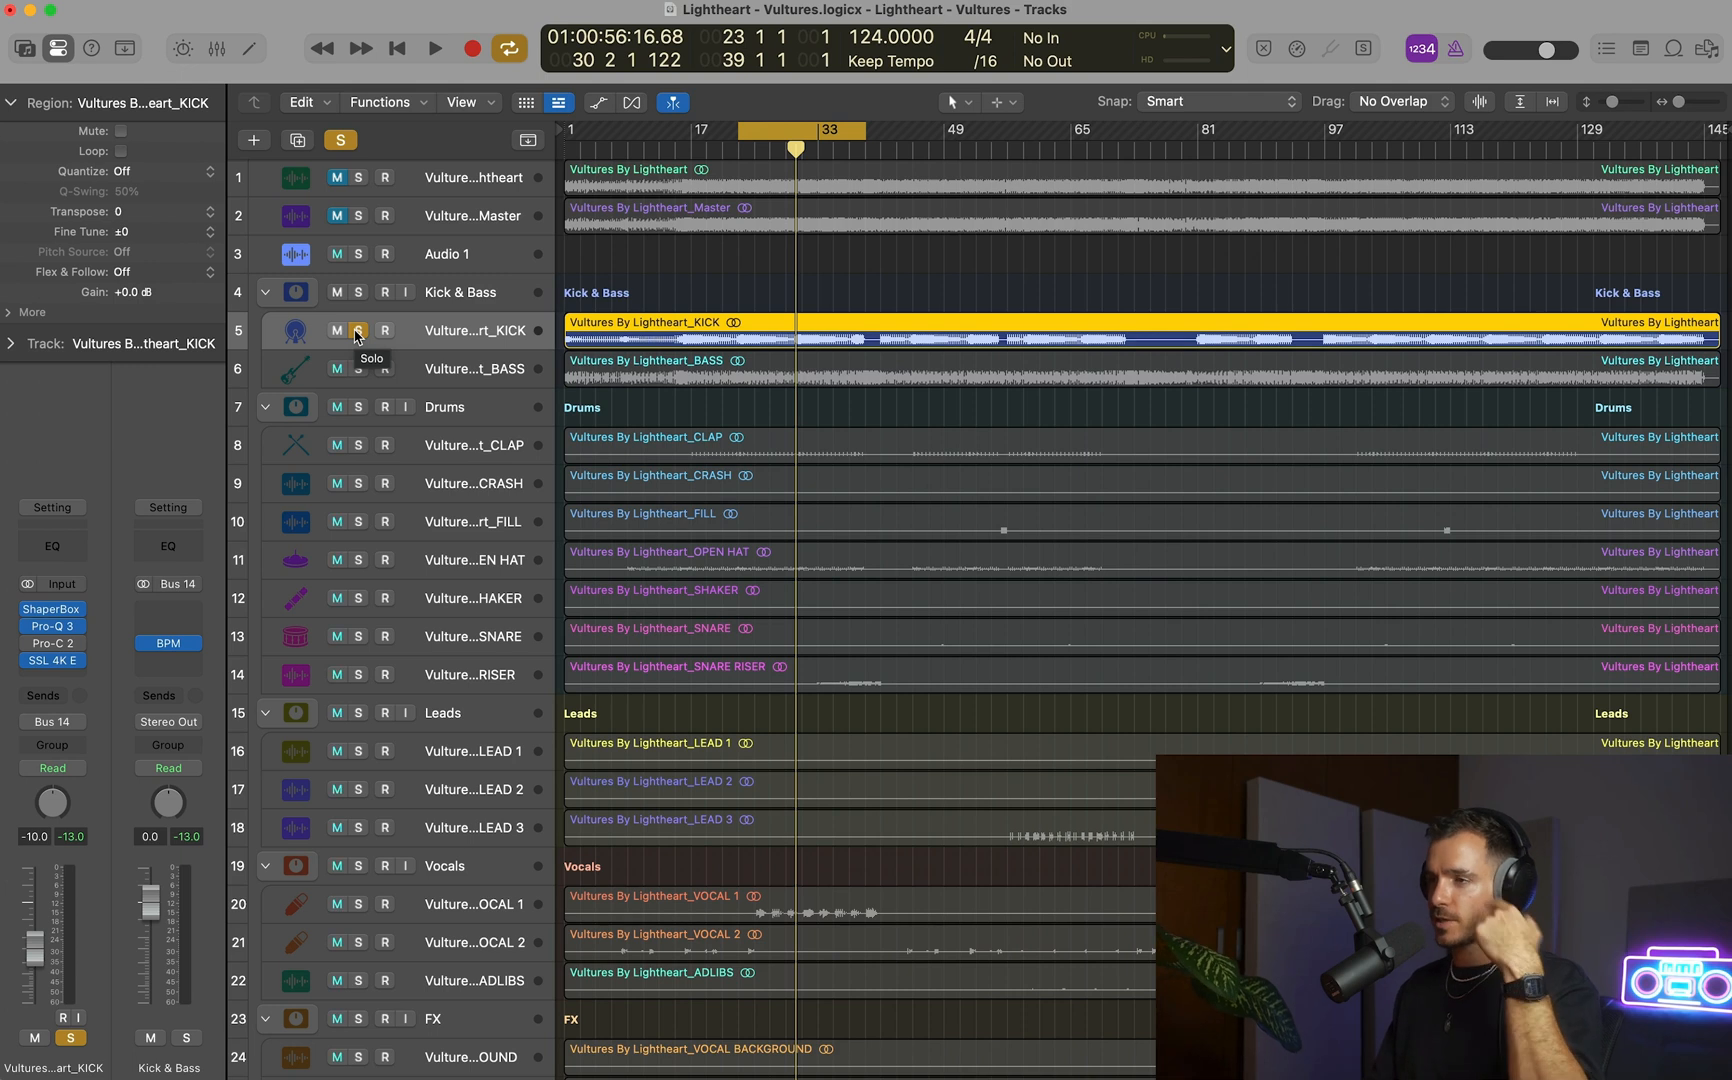
# Unsolo the KICK track and compare its ShaperBox 3 and Pro-Q 3 bypassed and active within the full mix.
pyautogui.click(358, 331)
pyautogui.press('space')
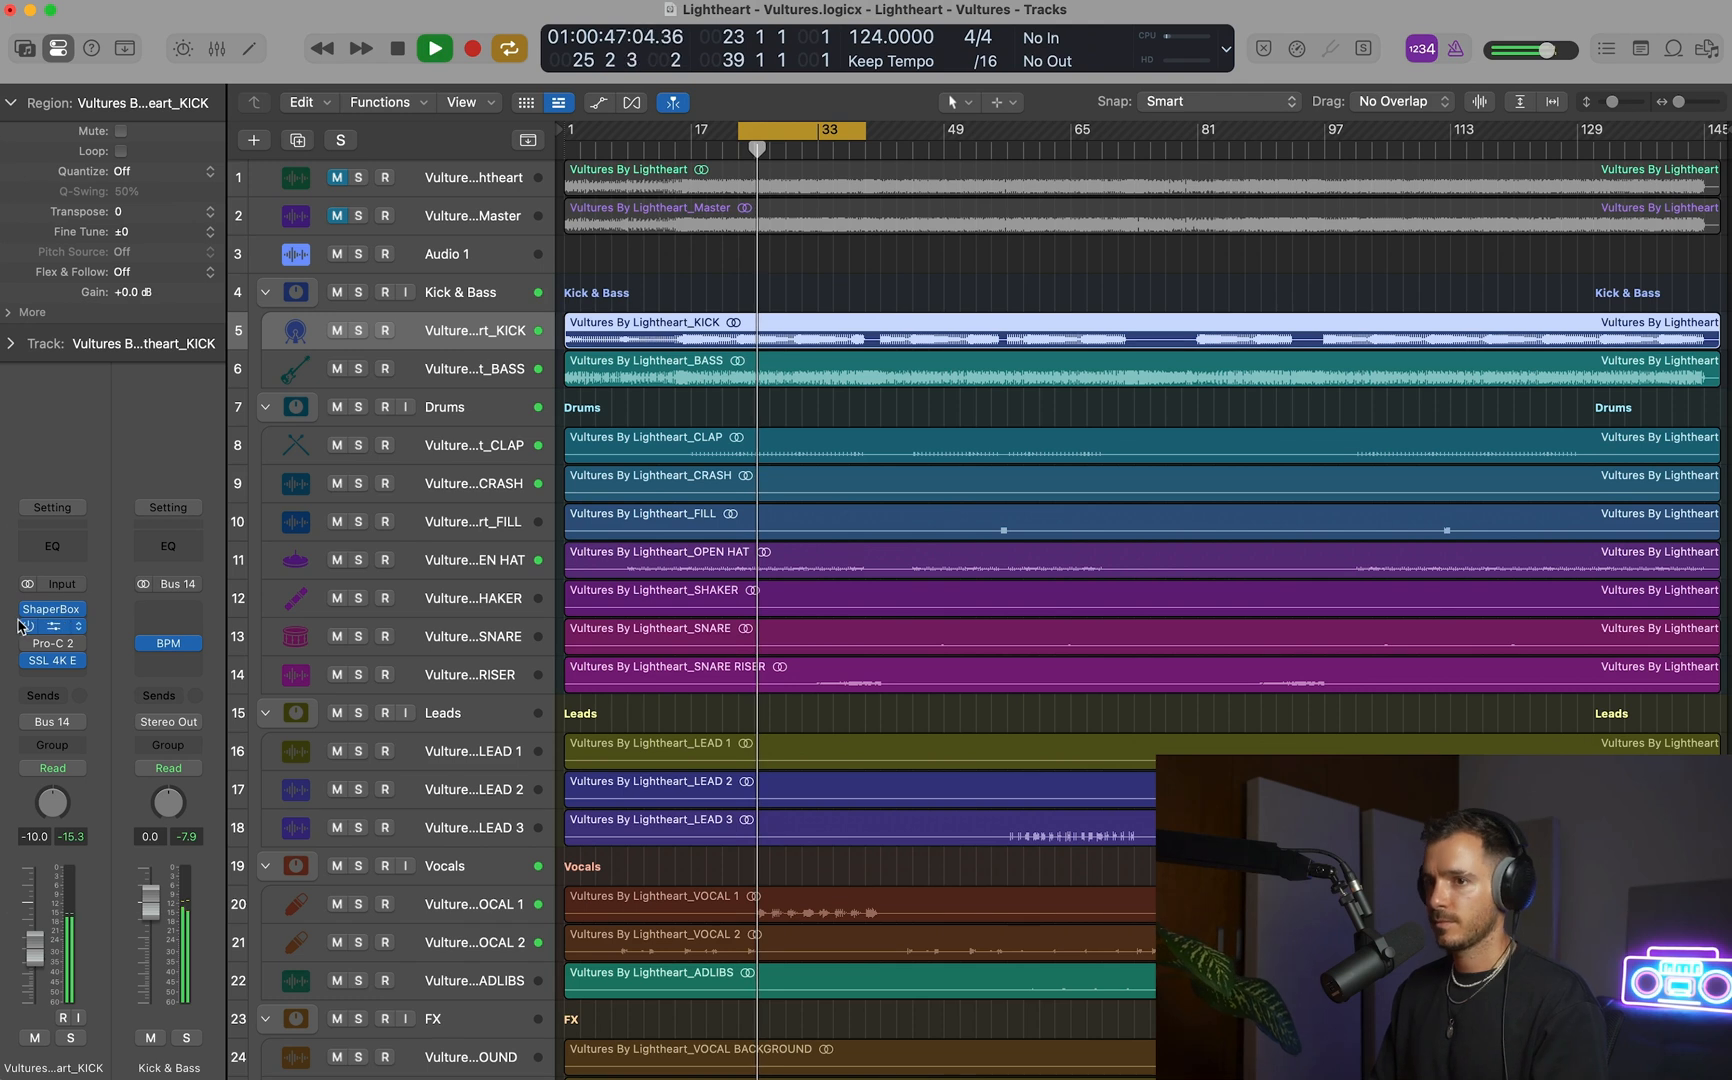
pyautogui.click(20, 617)
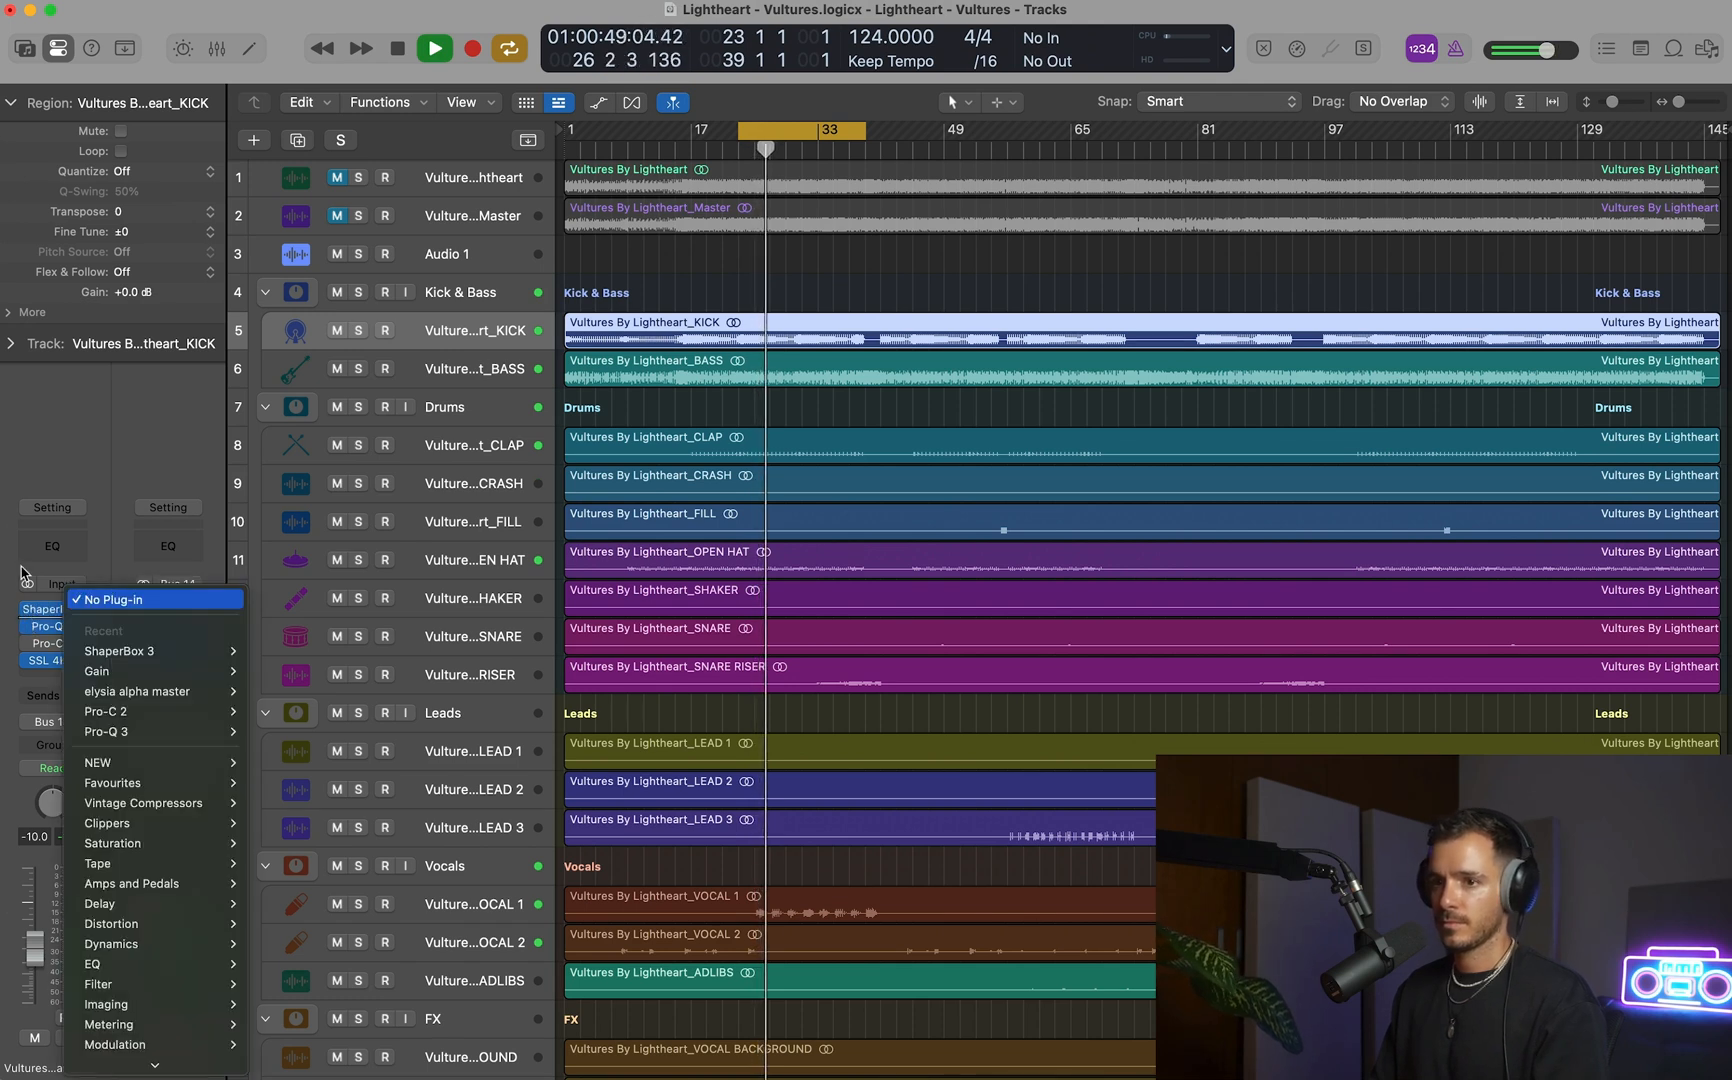
pyautogui.click(21, 568)
pyautogui.click(28, 612)
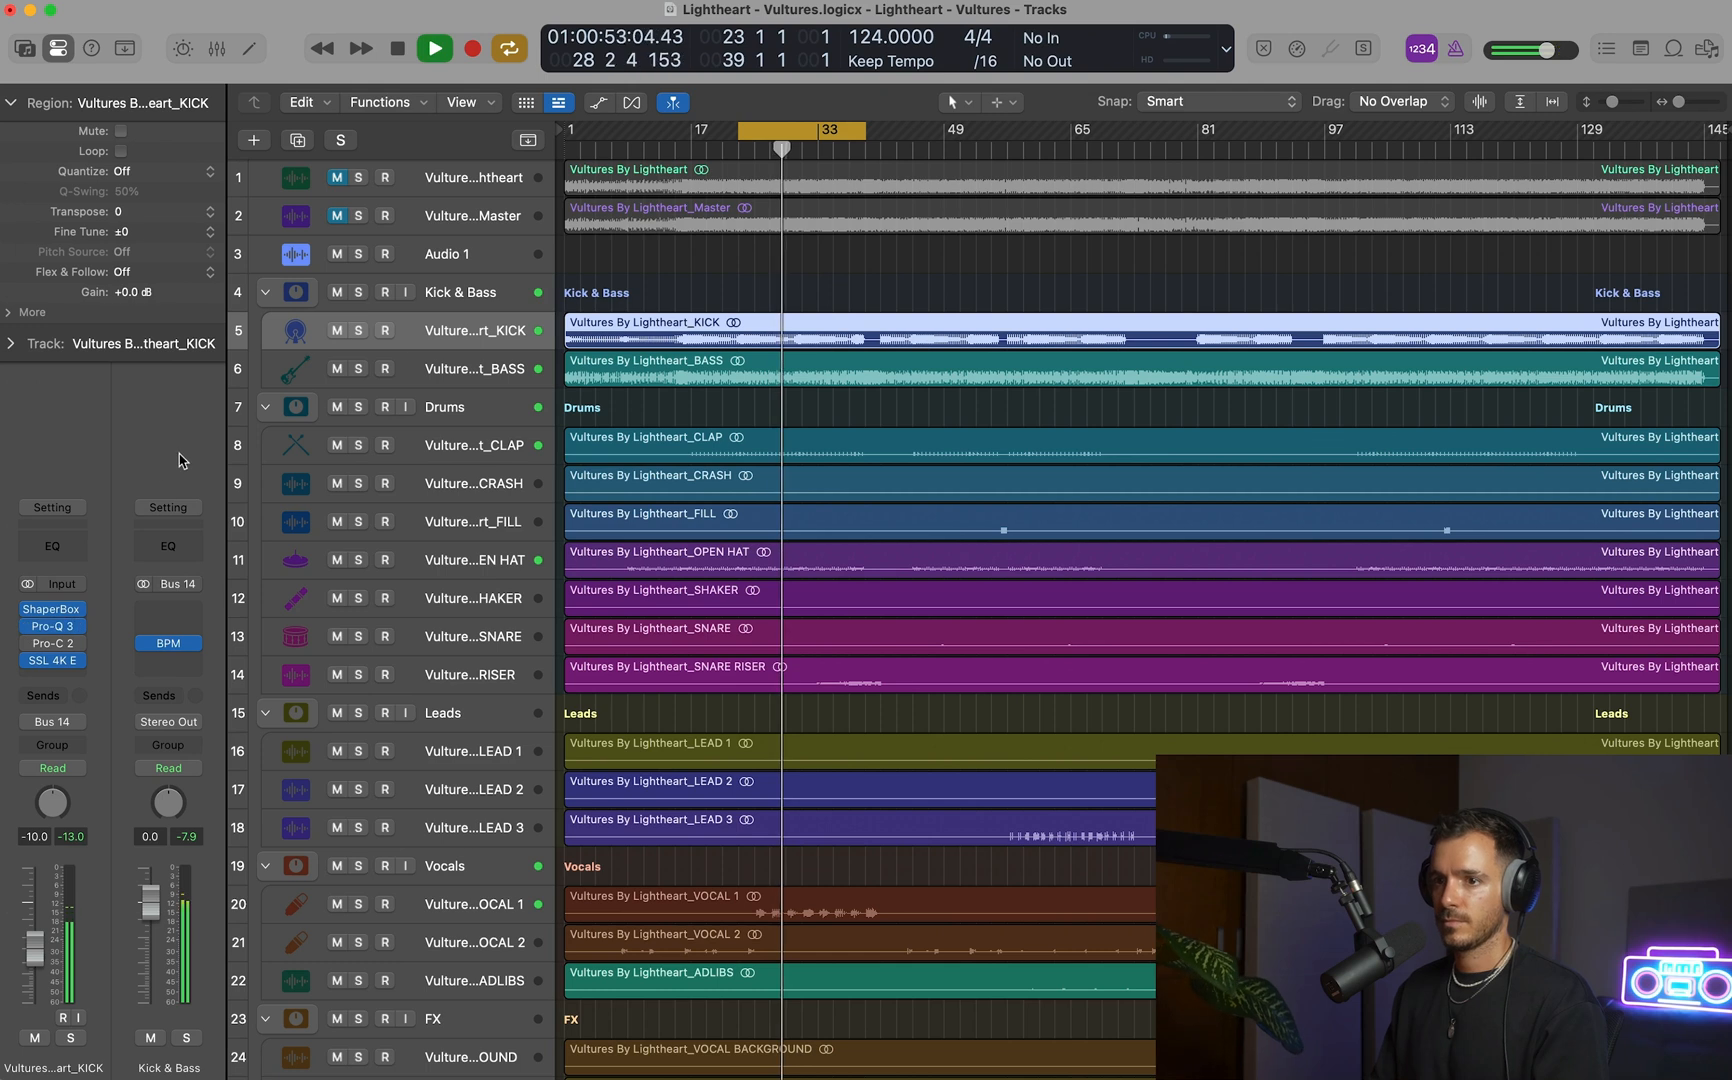
pyautogui.press('space')
# Mute all Drums, Leads, Vocals and FX tracks and compare the kick's ShaperBox 3 and Pro-Q 3 bypassed and active against the bass.
pyautogui.press('z')
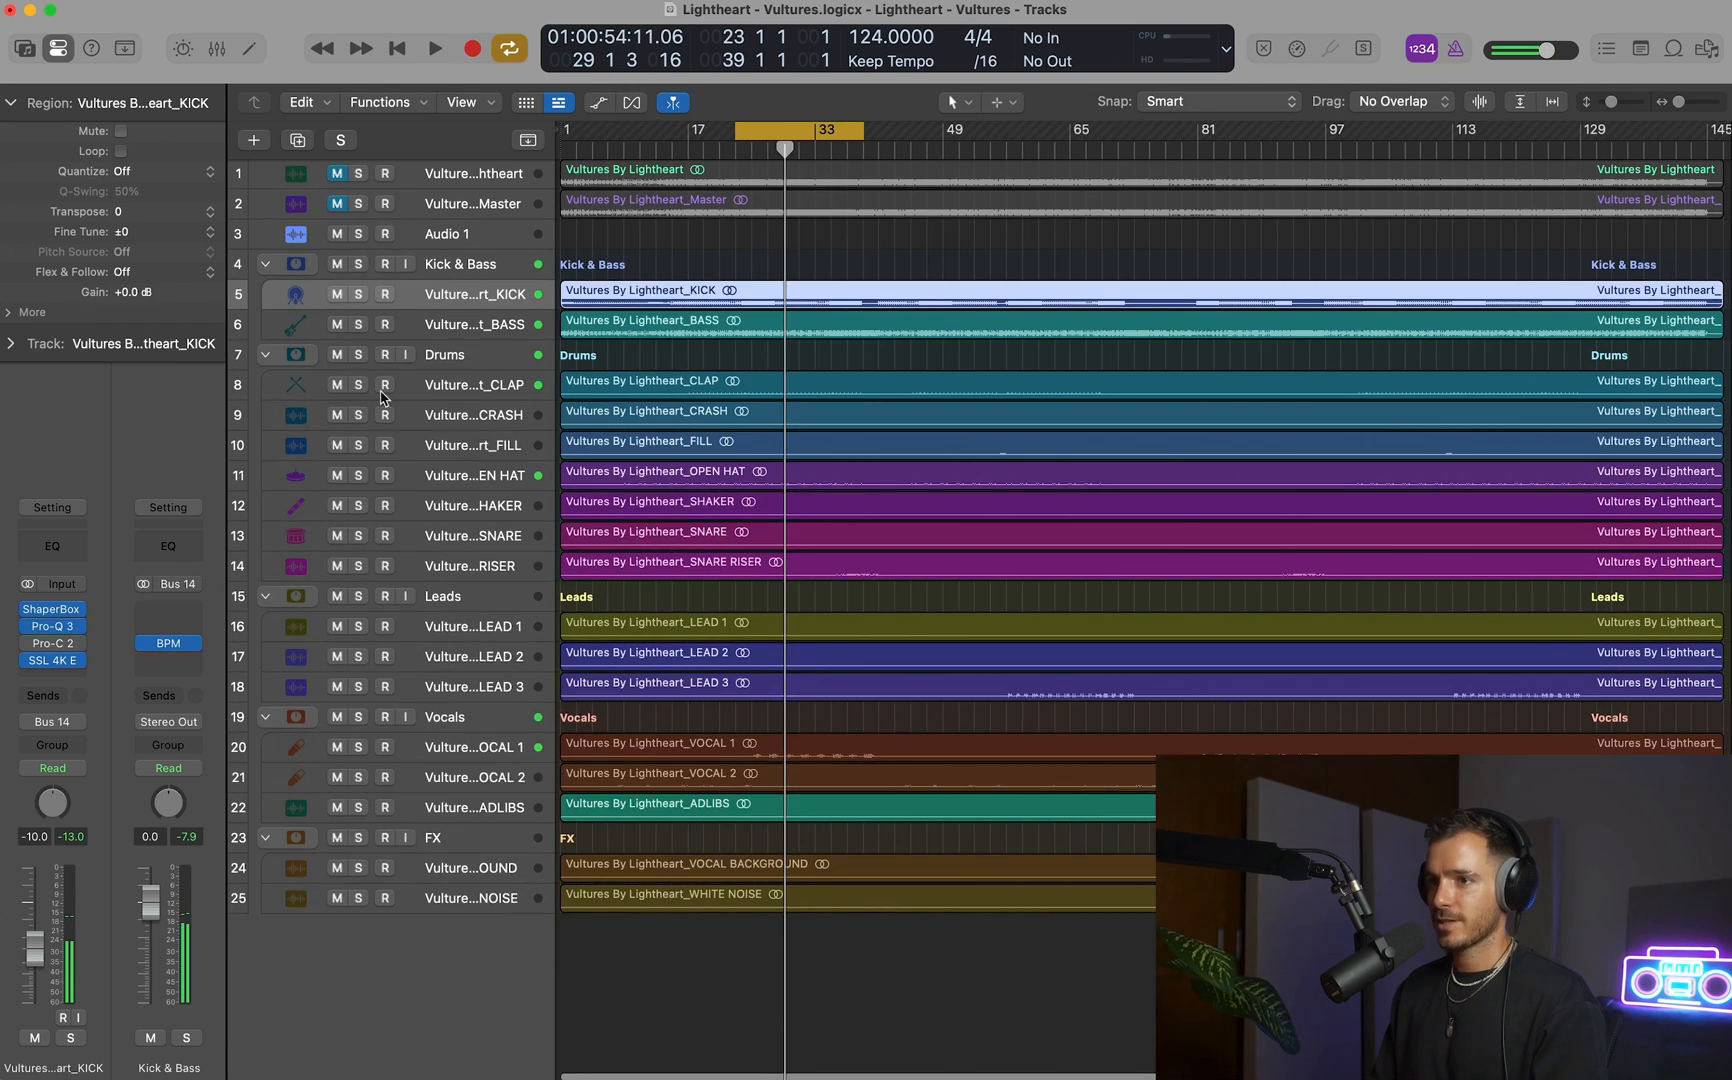
pyautogui.moveTo(337, 355); pyautogui.dragTo(361, 893)
pyautogui.press('space')
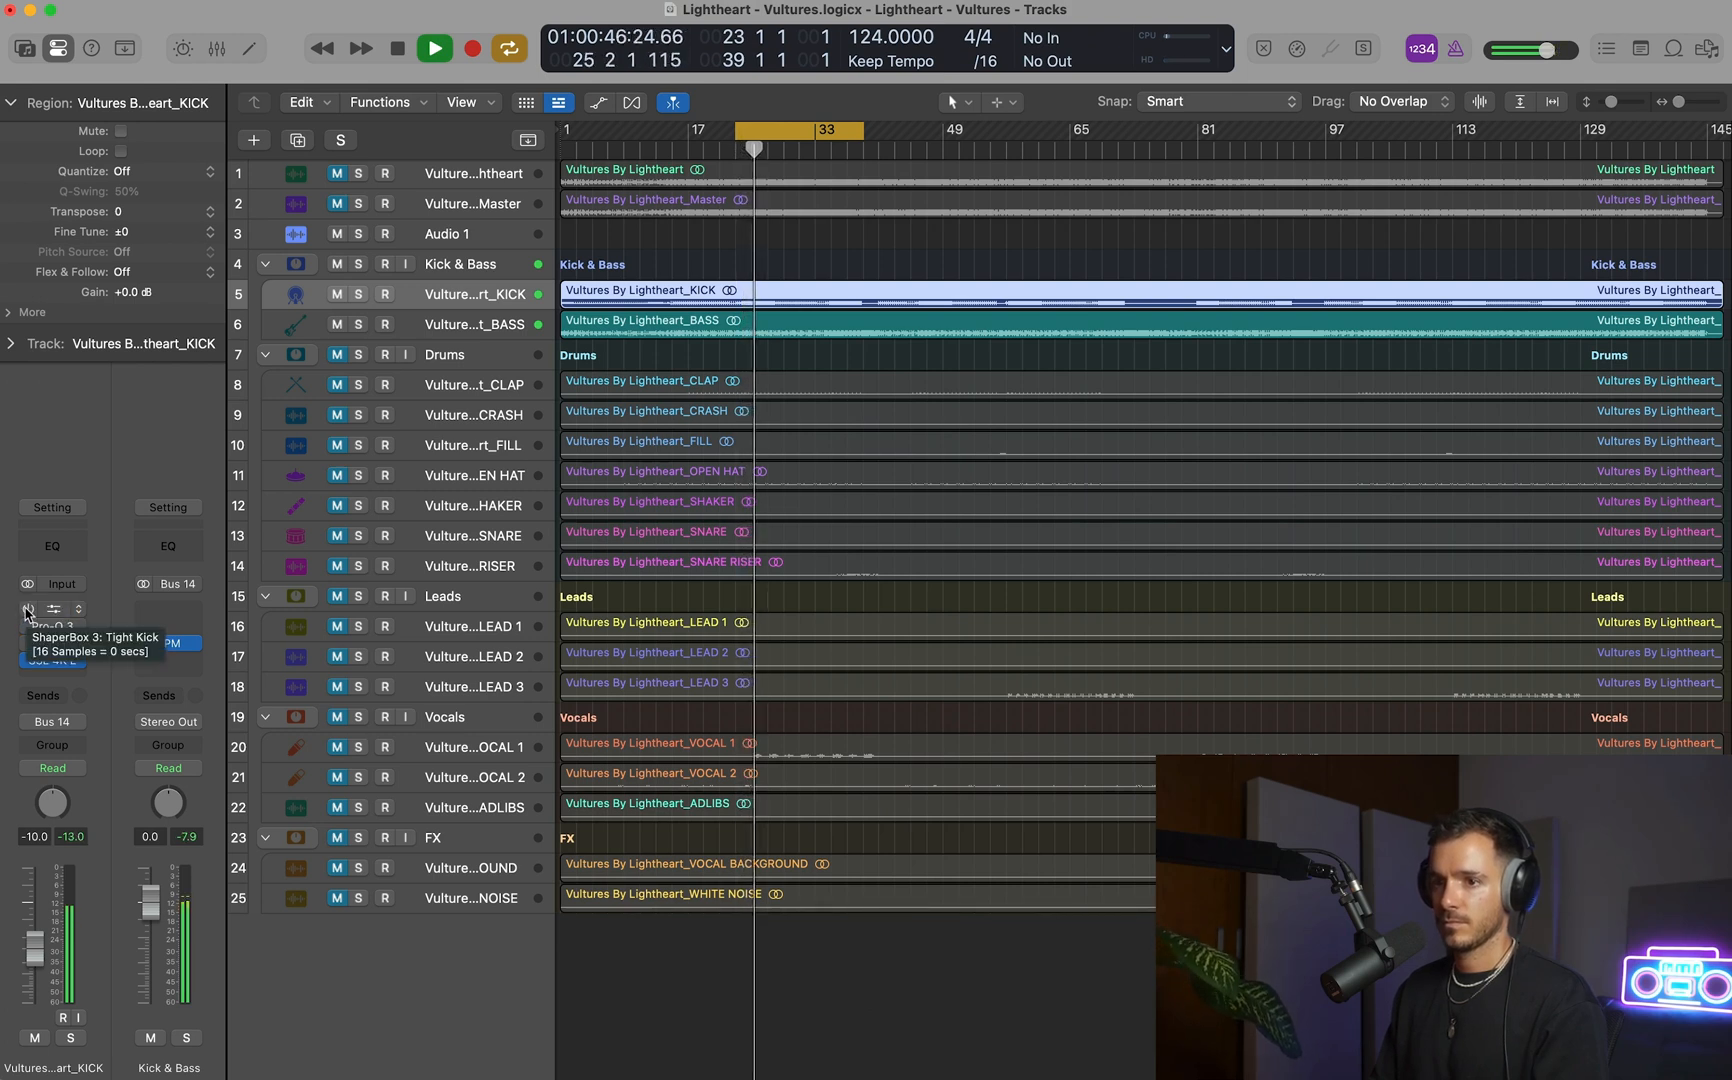
pyautogui.press('space')
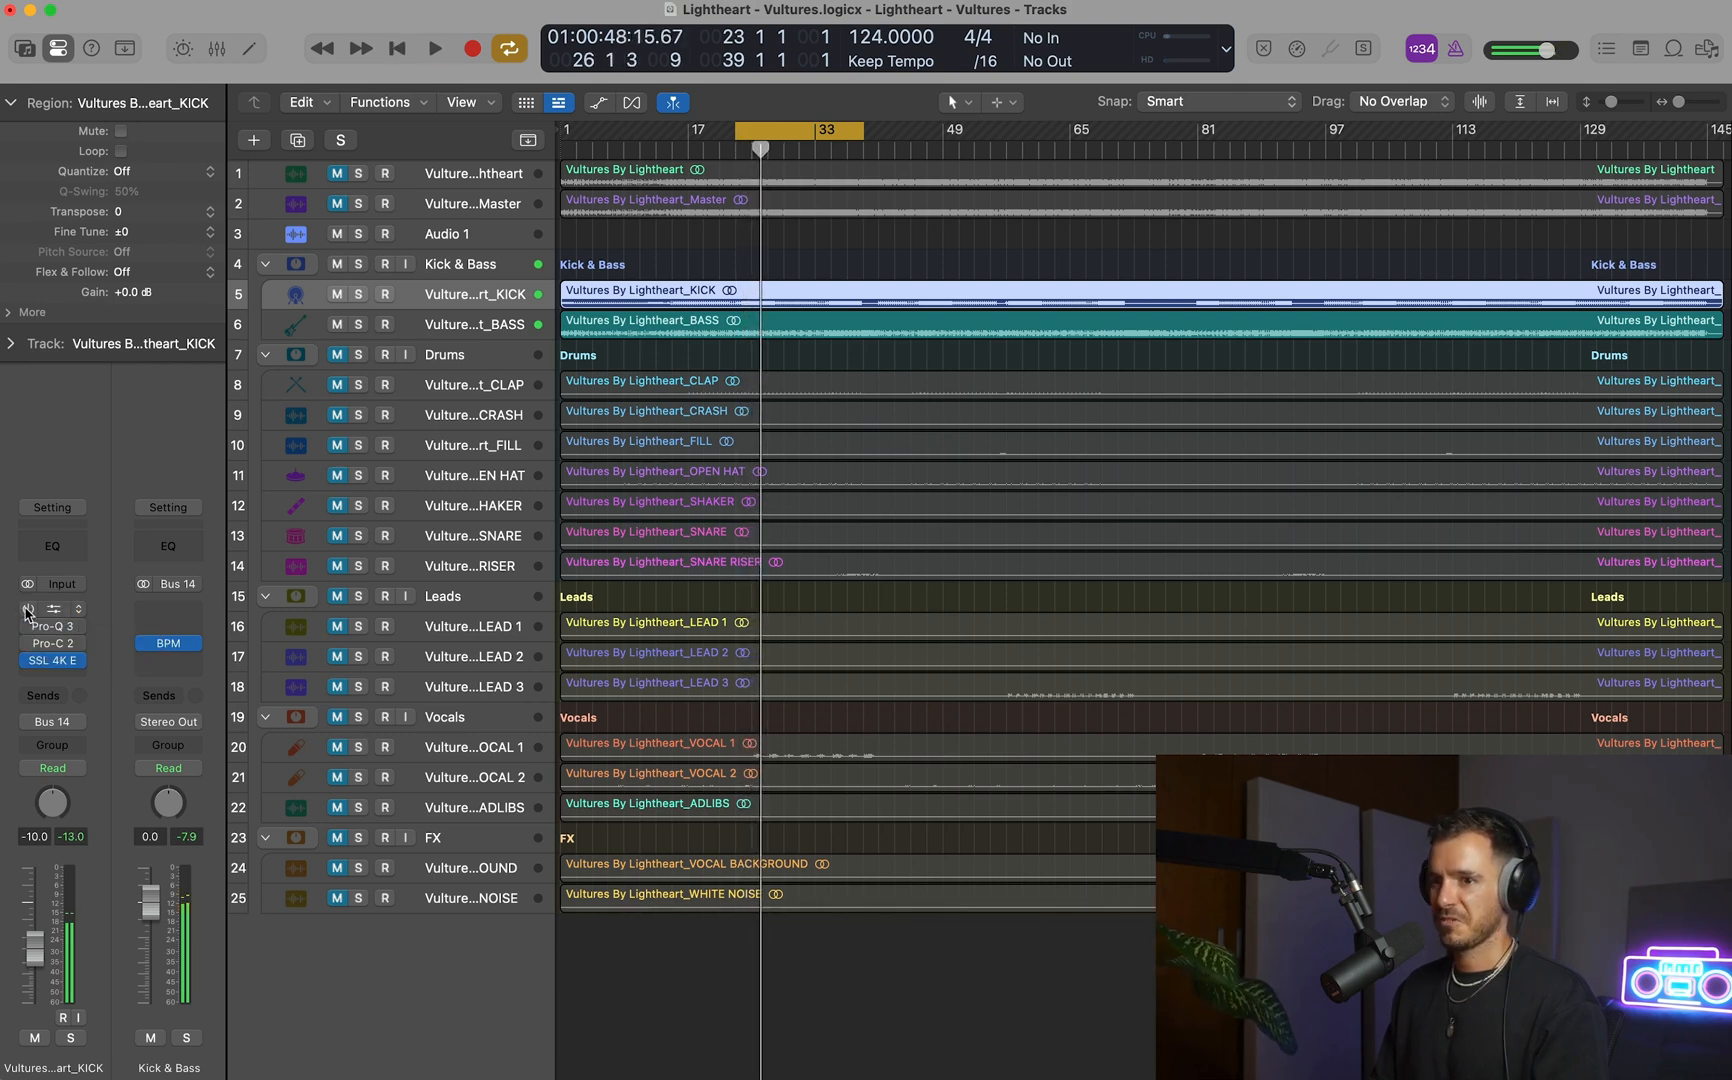
# Select the BASS track and examine how its waveform lines up with the kick's hits around bars 25 to 28.
pyautogui.scroll(4, 730, 425)
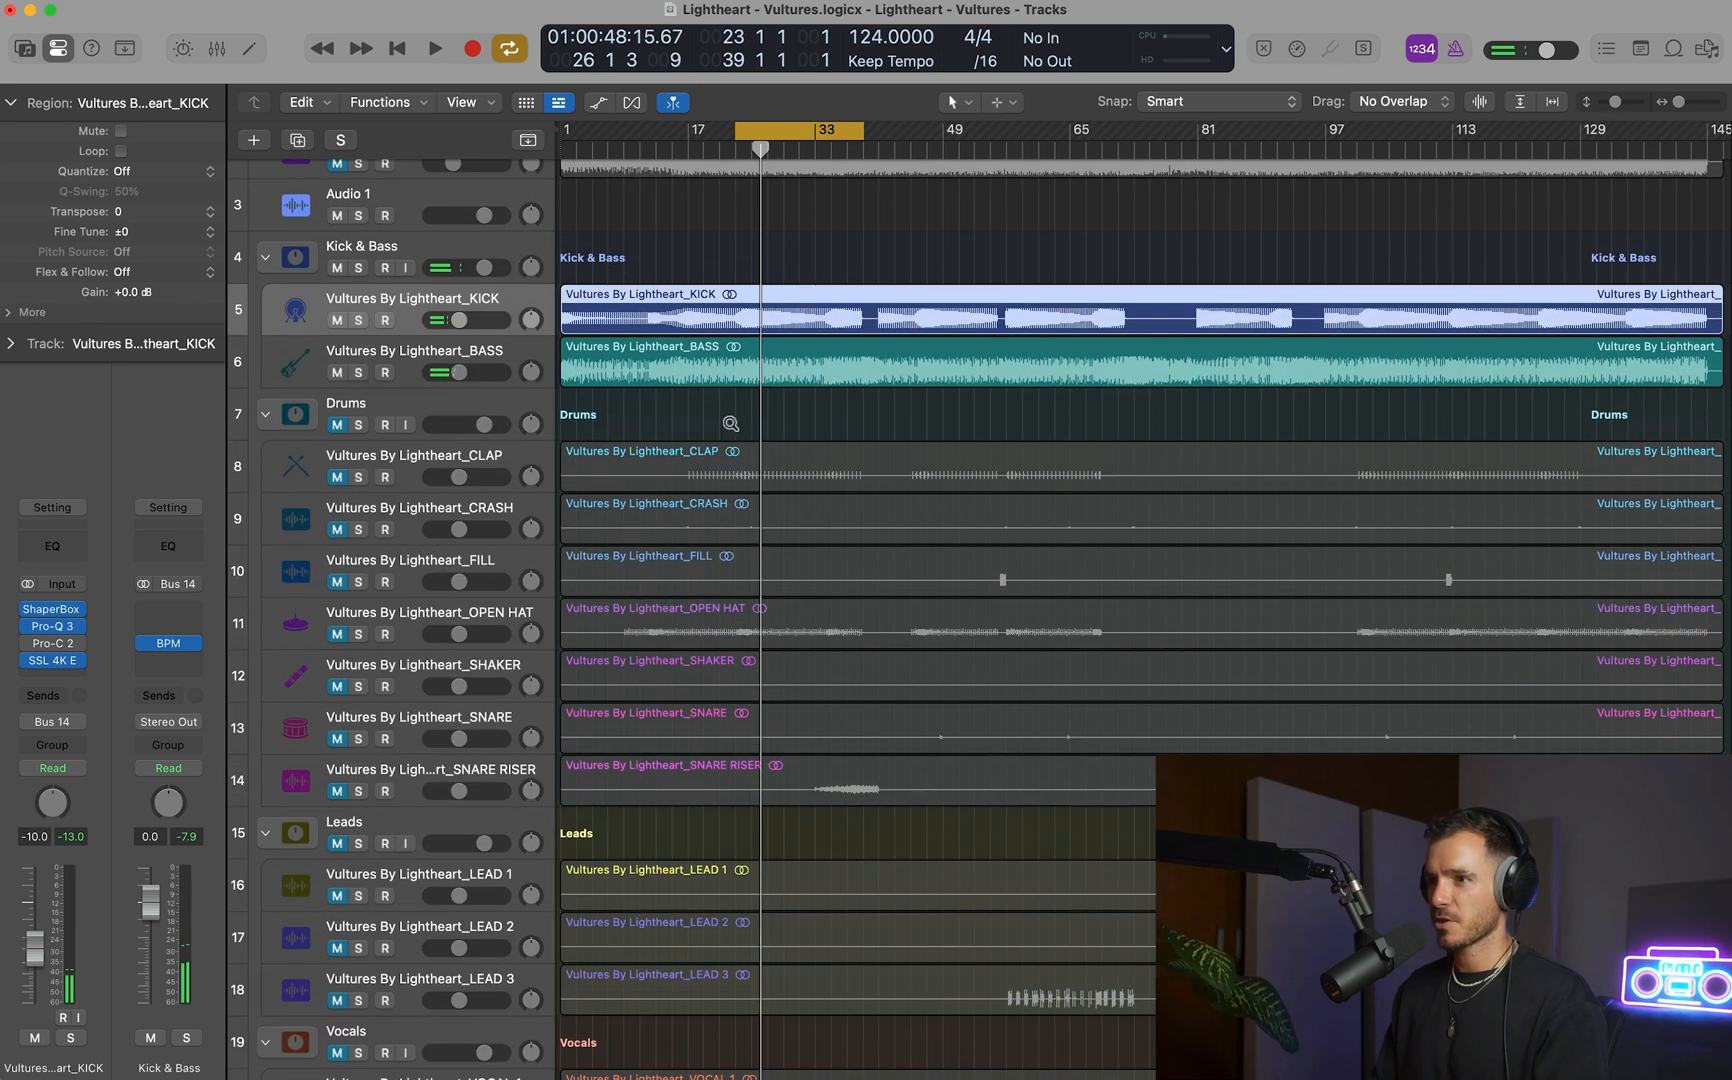
pyautogui.click(367, 362)
pyautogui.scroll(6, 641, 374)
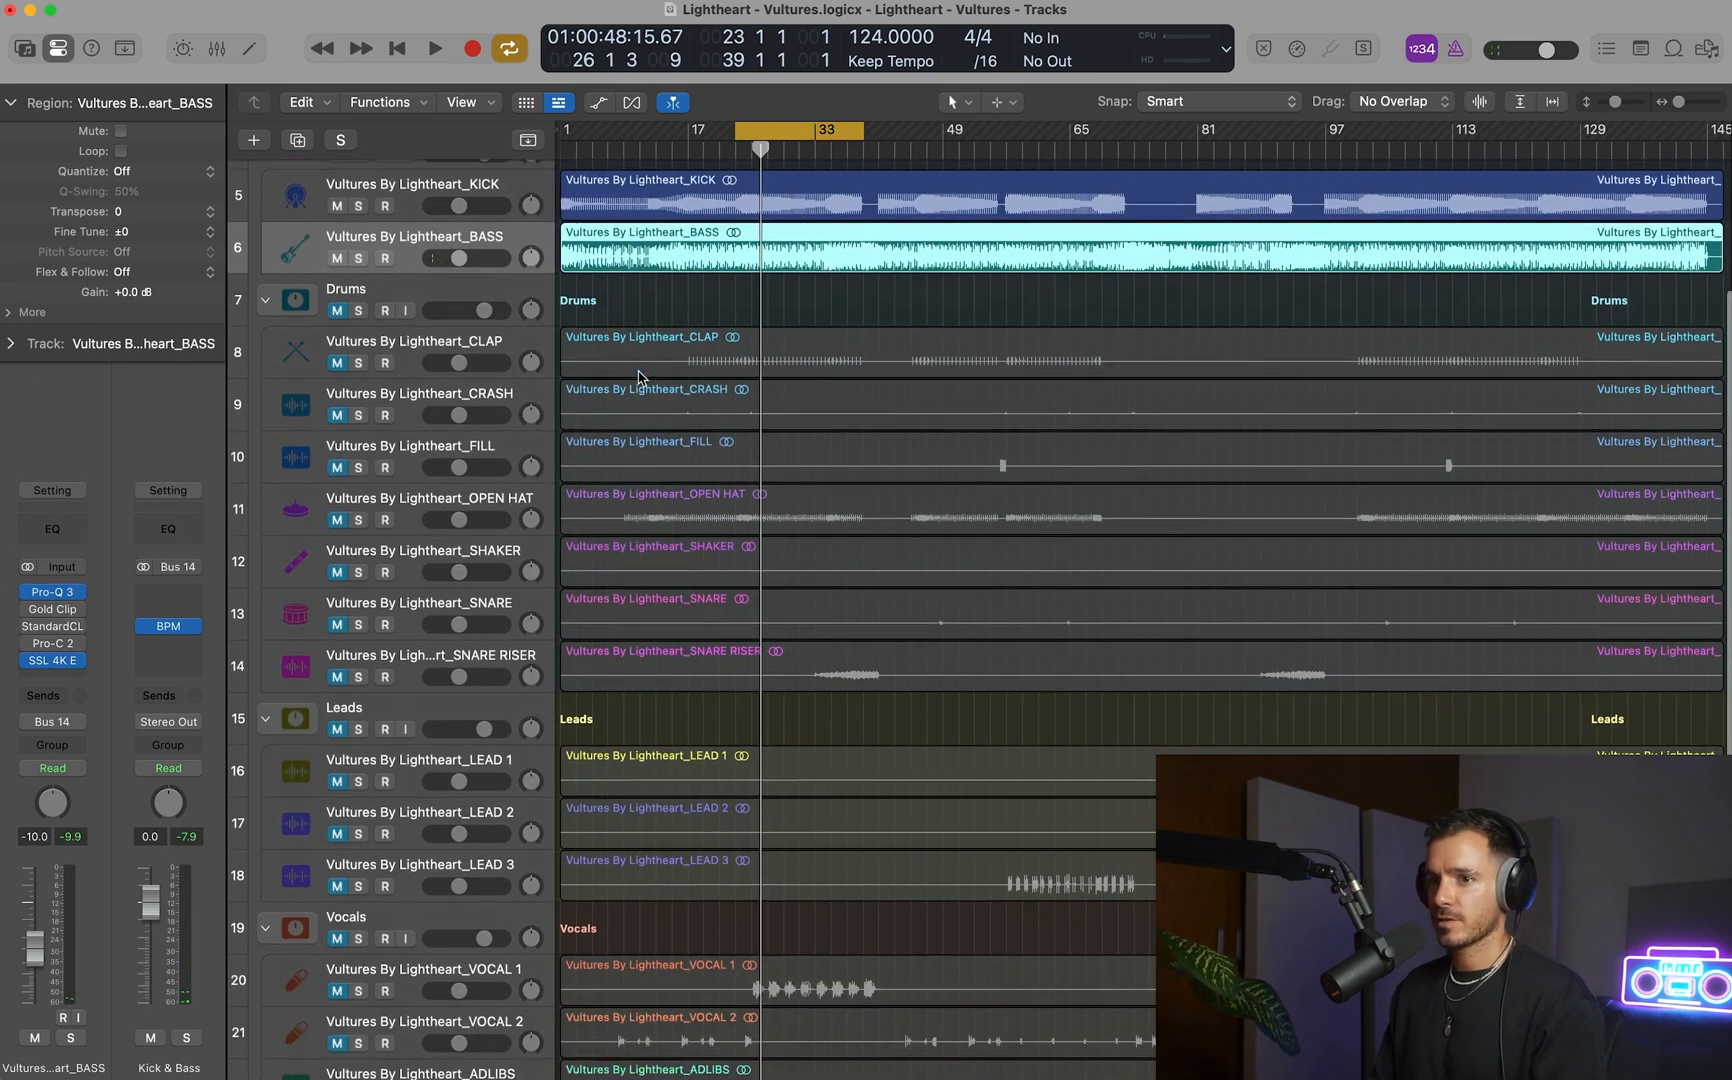
pyautogui.scroll(5, 641, 374)
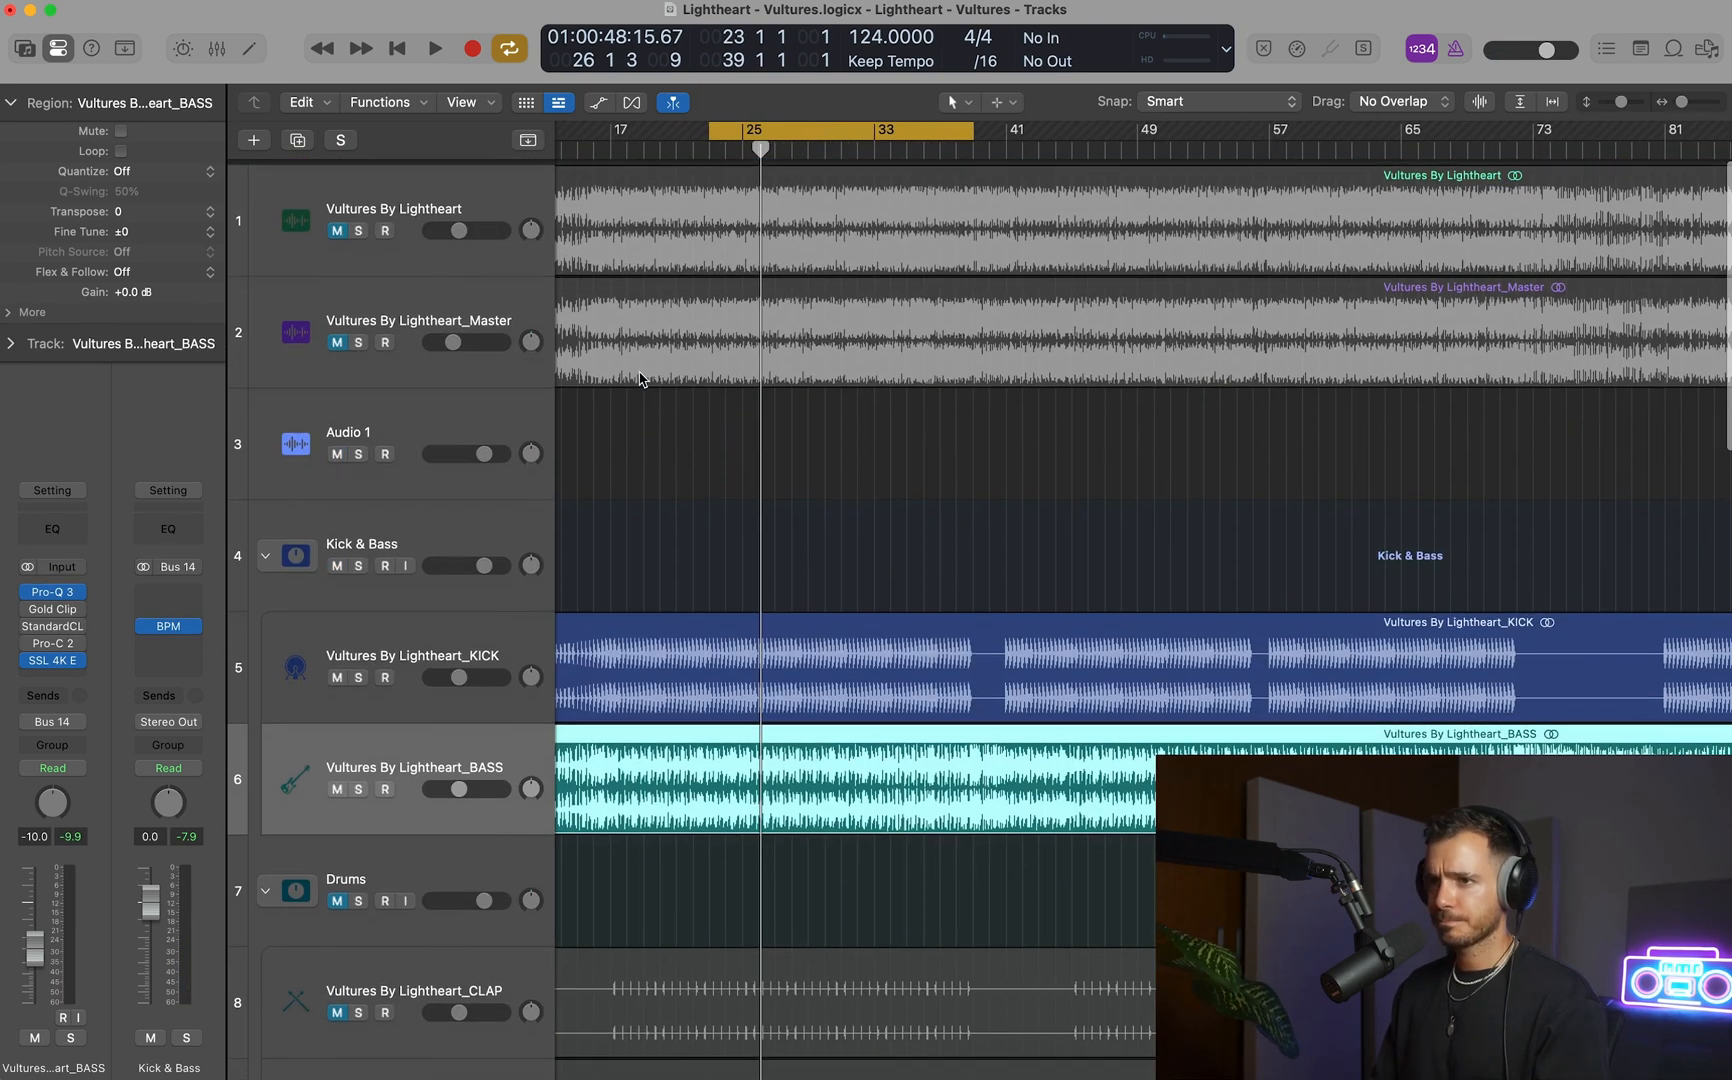
pyautogui.moveTo(621, 627); pyautogui.dragTo(929, 923)
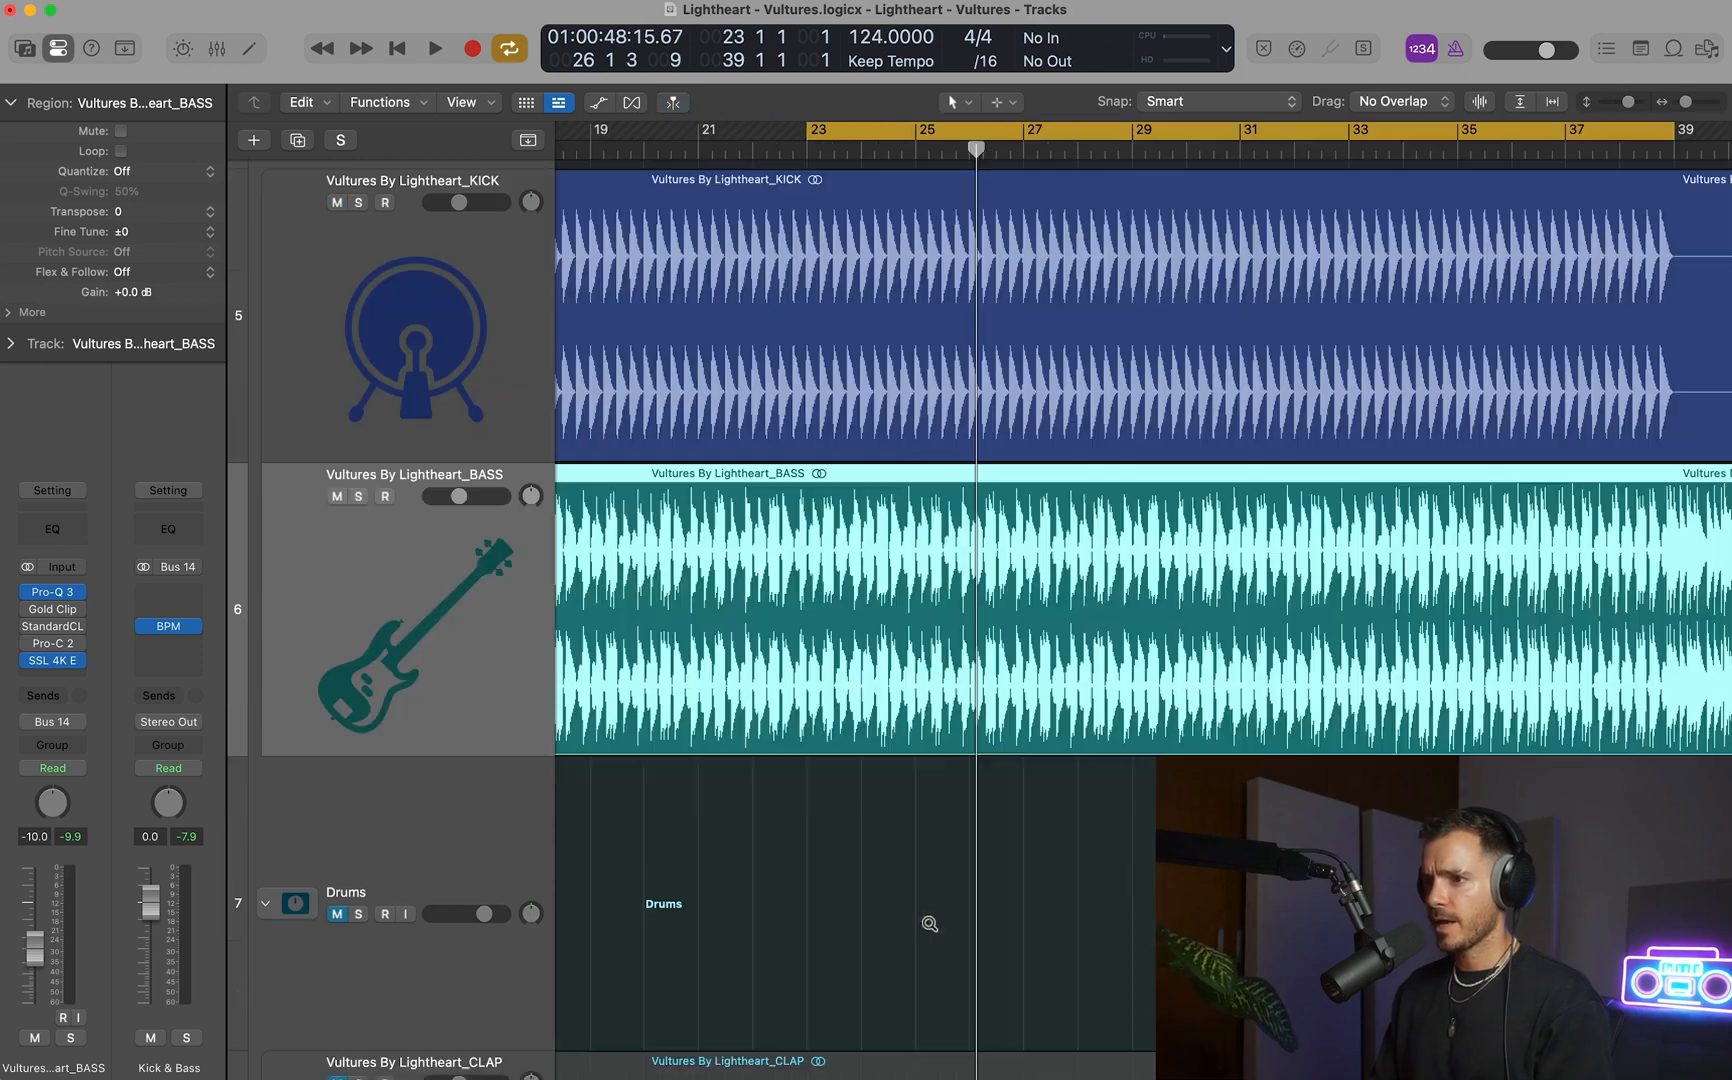
pyautogui.press('super+Down')
pyautogui.press('super+Right')
pyautogui.press('super+Right')
pyautogui.press('super+Right')
pyautogui.press('super+Right')
pyautogui.press('super+Right')
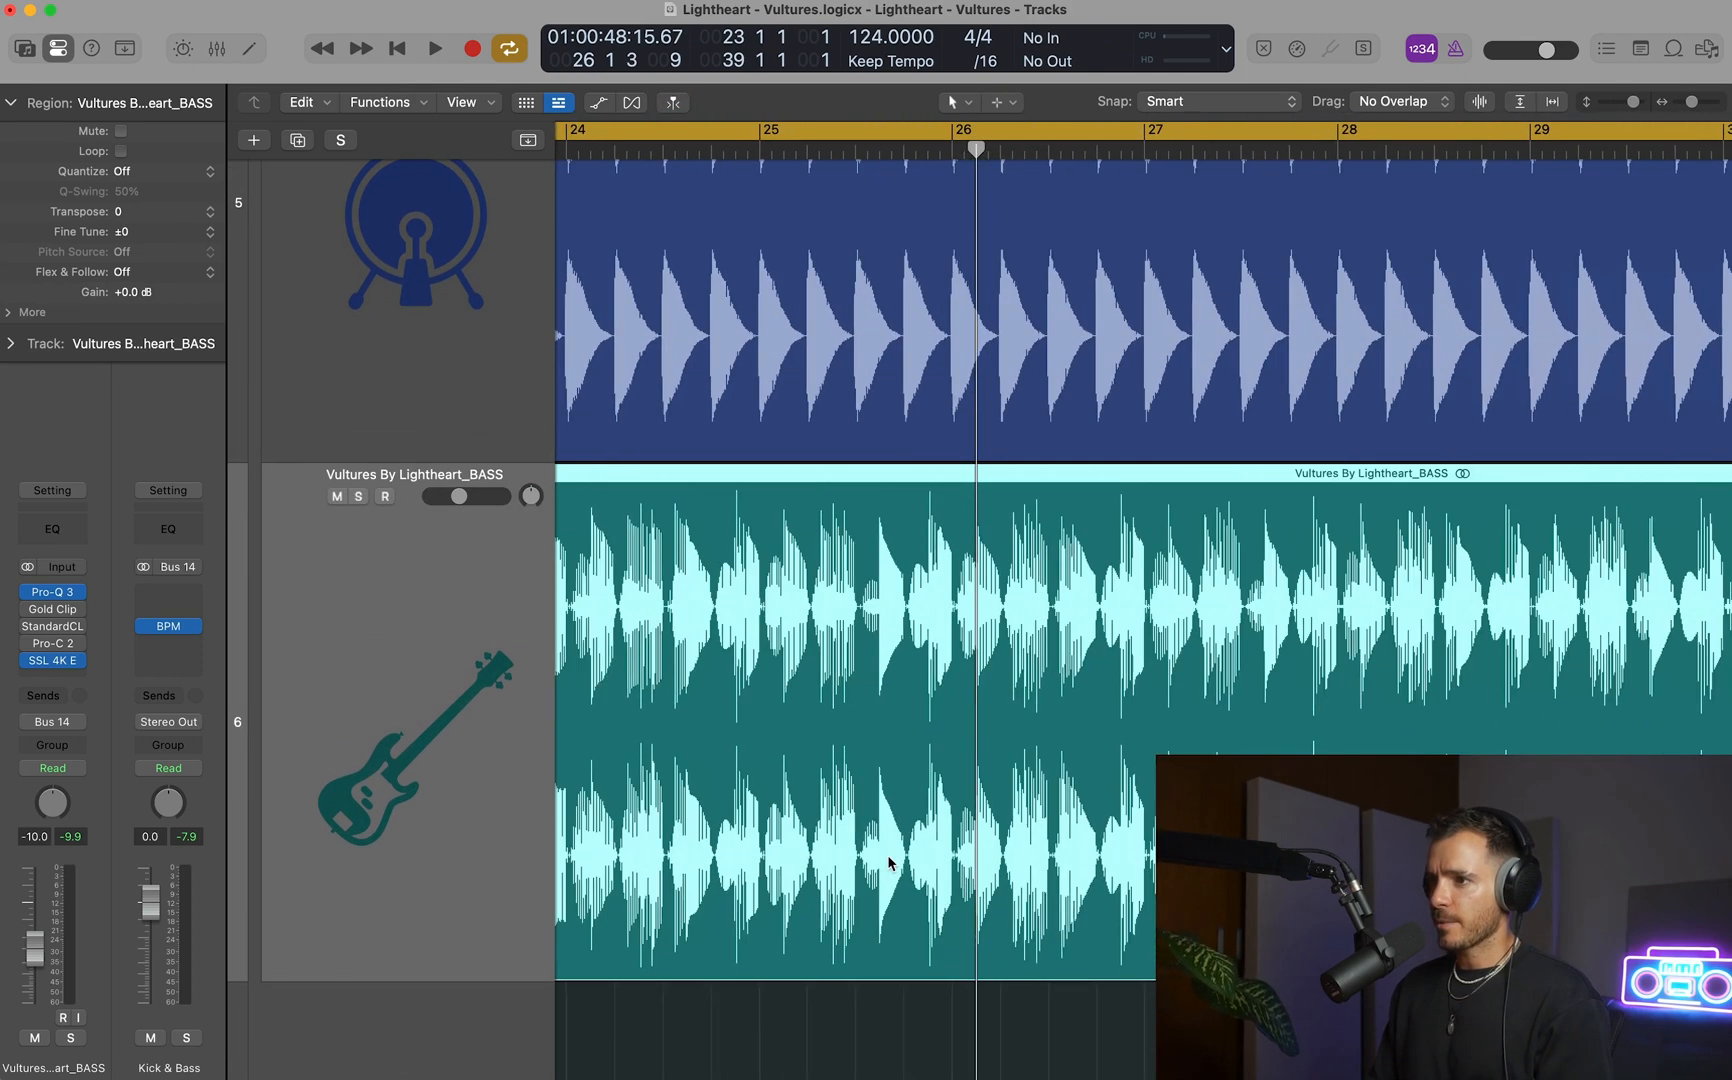
pyautogui.press('super+Right')
pyautogui.press('super+Right')
pyautogui.press('super+Right')
pyautogui.press('super+Right')
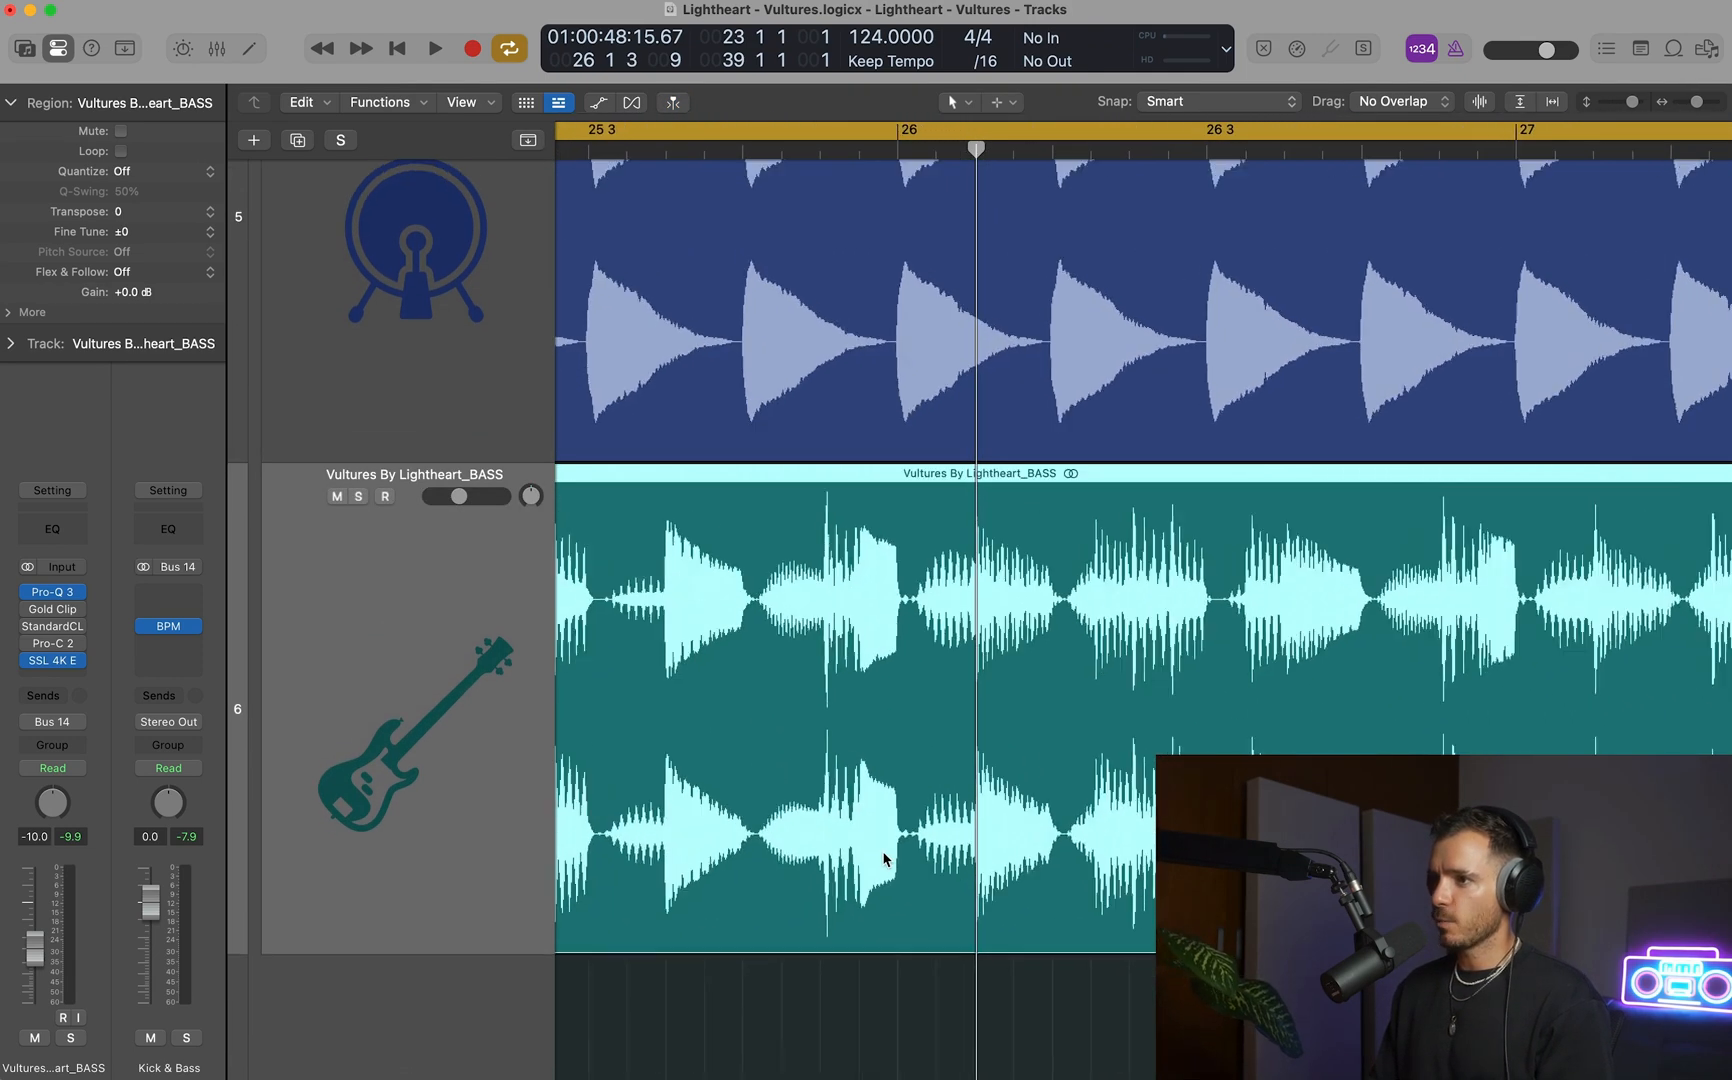
pyautogui.press('super+Up')
pyautogui.press('super+Up')
pyautogui.press('super+Left')
pyautogui.press('super+Left')
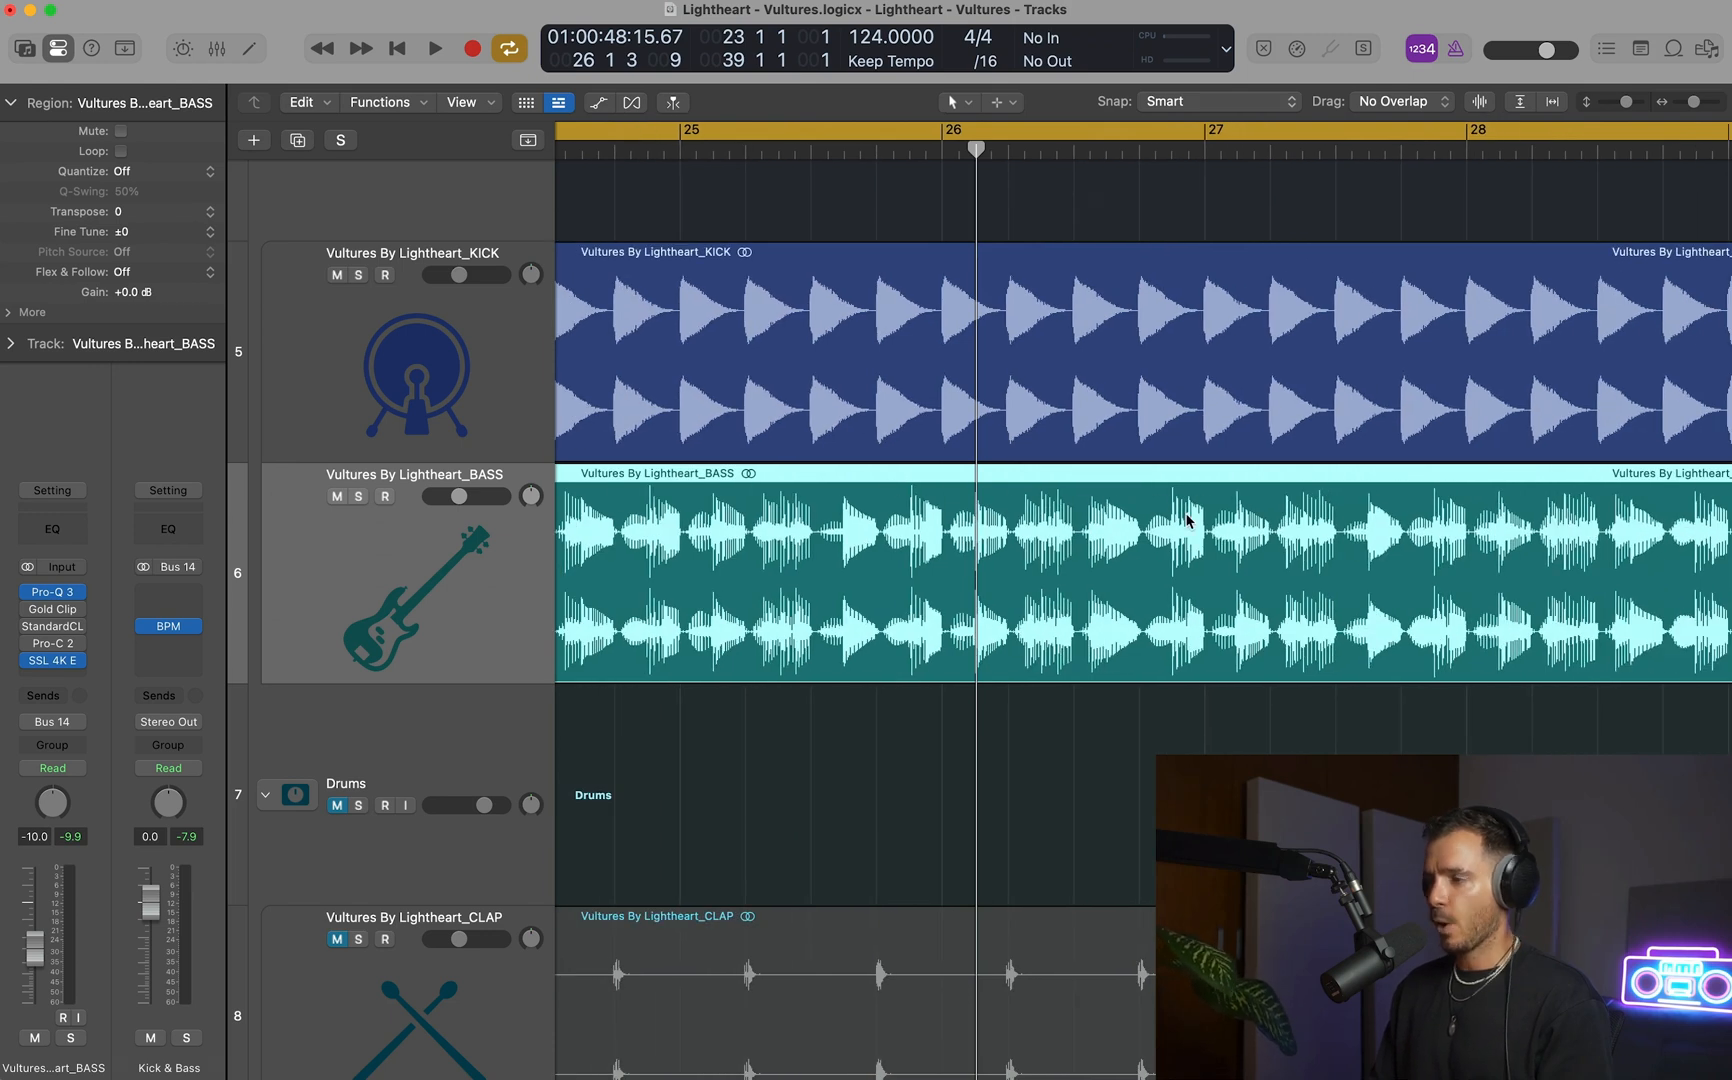
pyautogui.hscroll(2, 1133, 505)
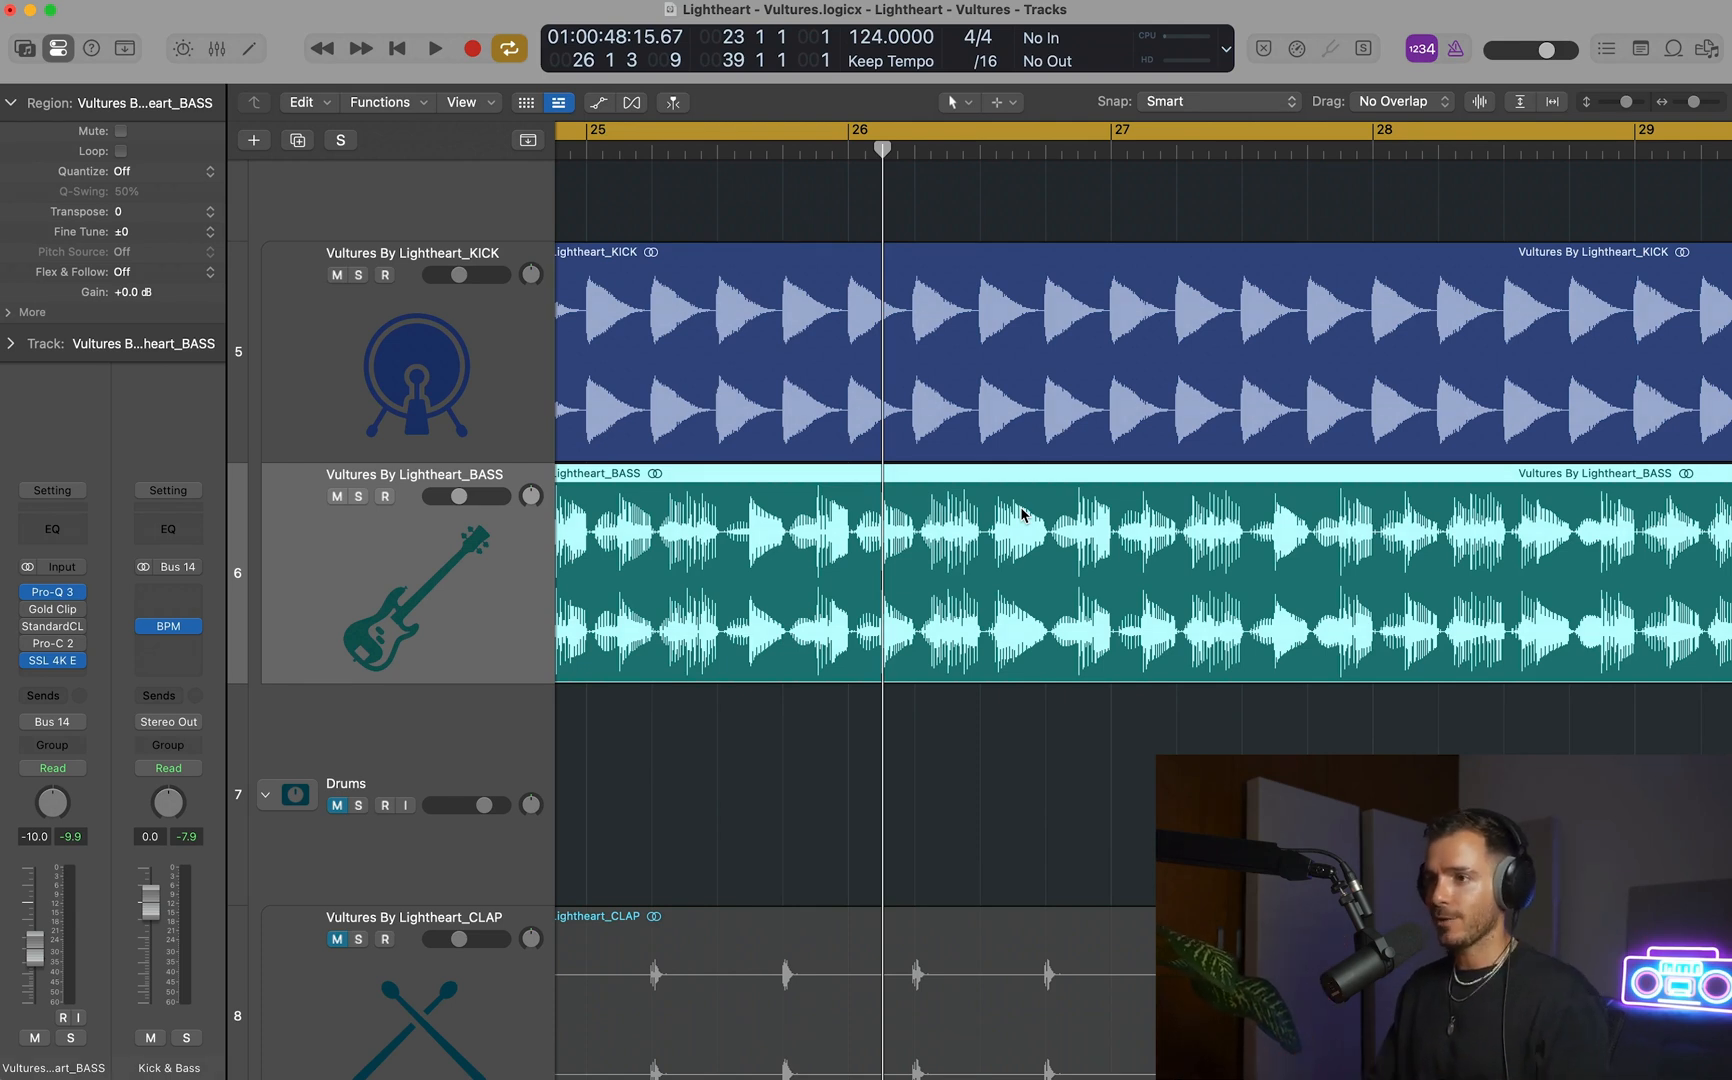
# Review the Gold Clip and StandardCLIP clippers on the BASS track, leaving Gold Clip active and open with StandardCLIP bypassed.
pyautogui.click(54, 609)
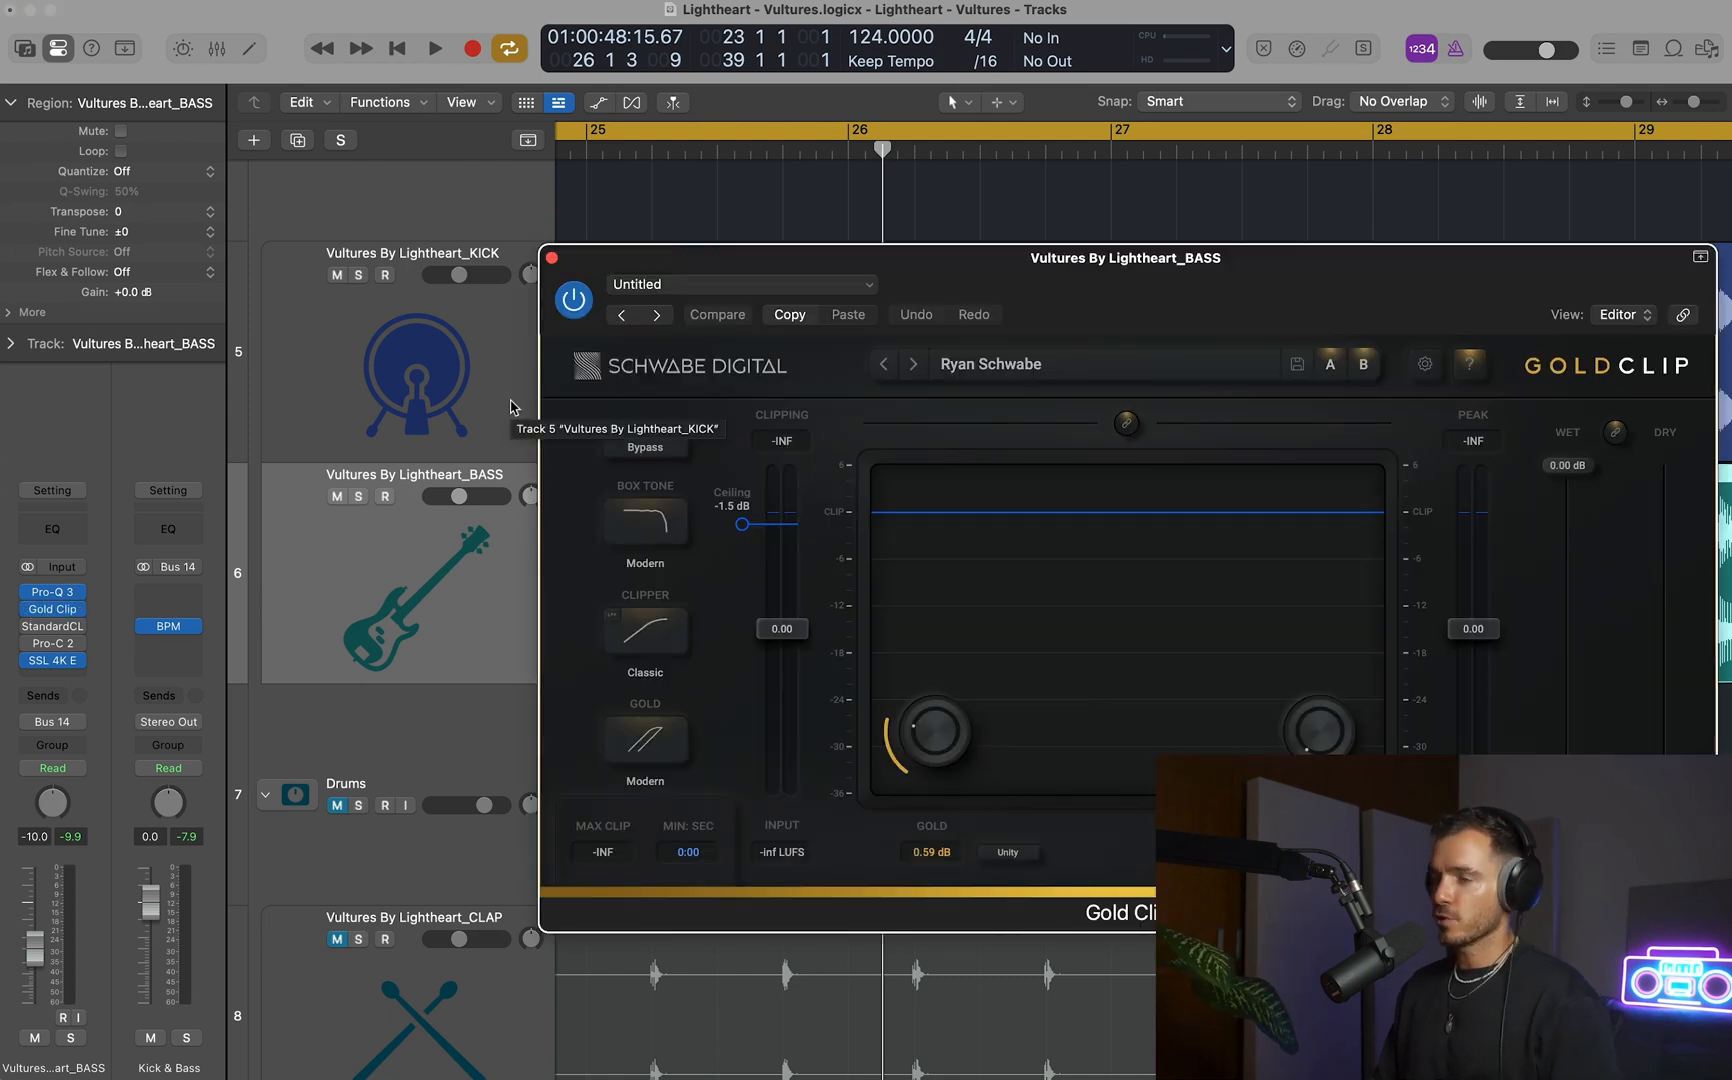
pyautogui.moveTo(1292, 265); pyautogui.dragTo(1155, 217)
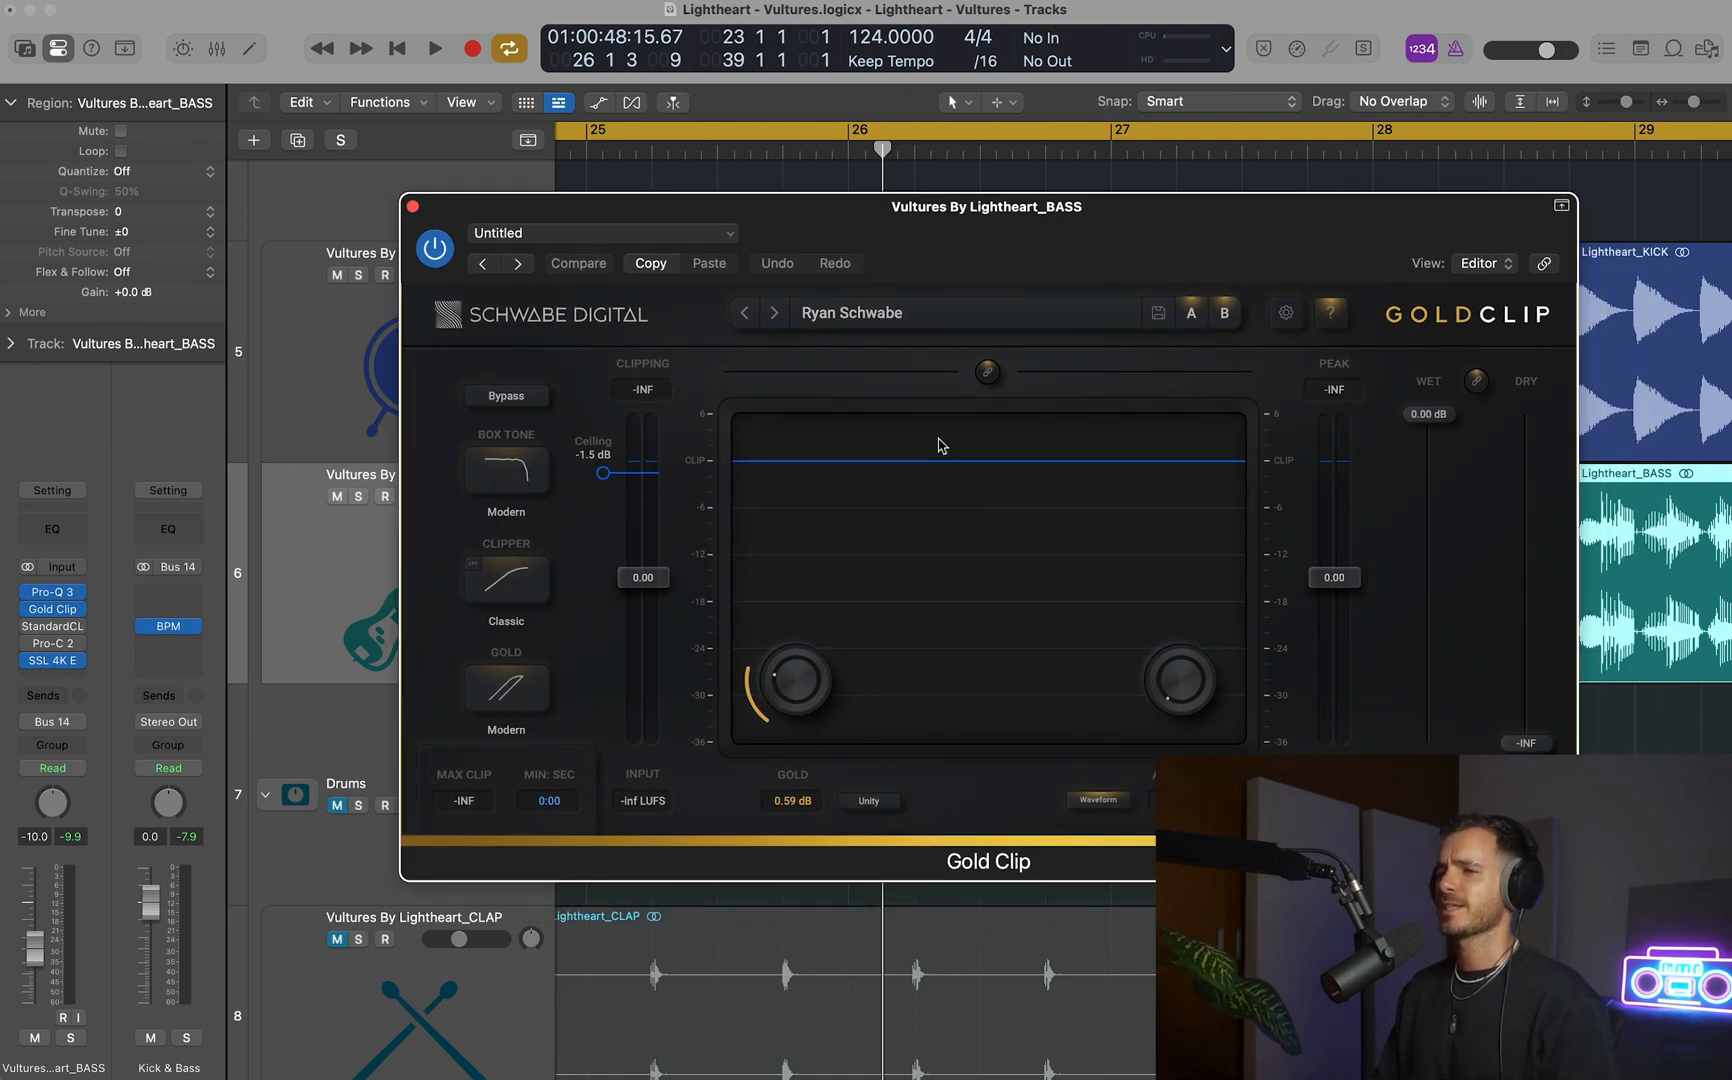
pyautogui.click(412, 207)
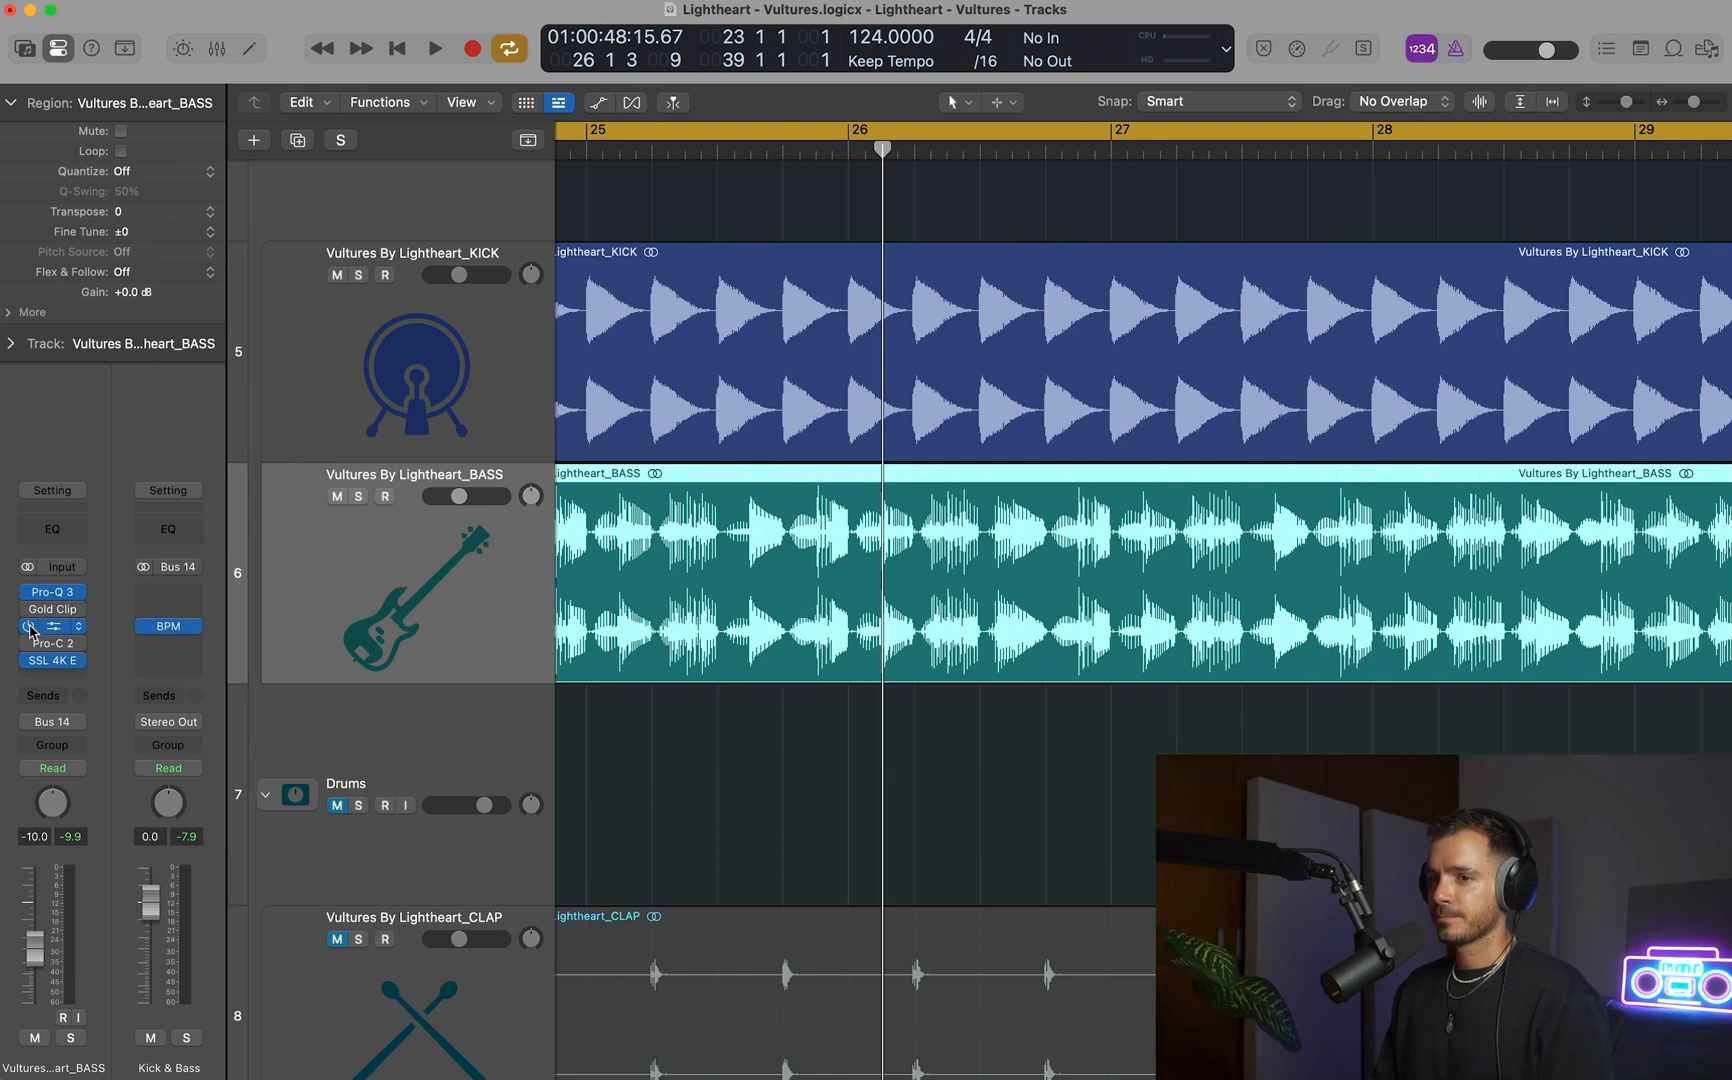
pyautogui.click(53, 626)
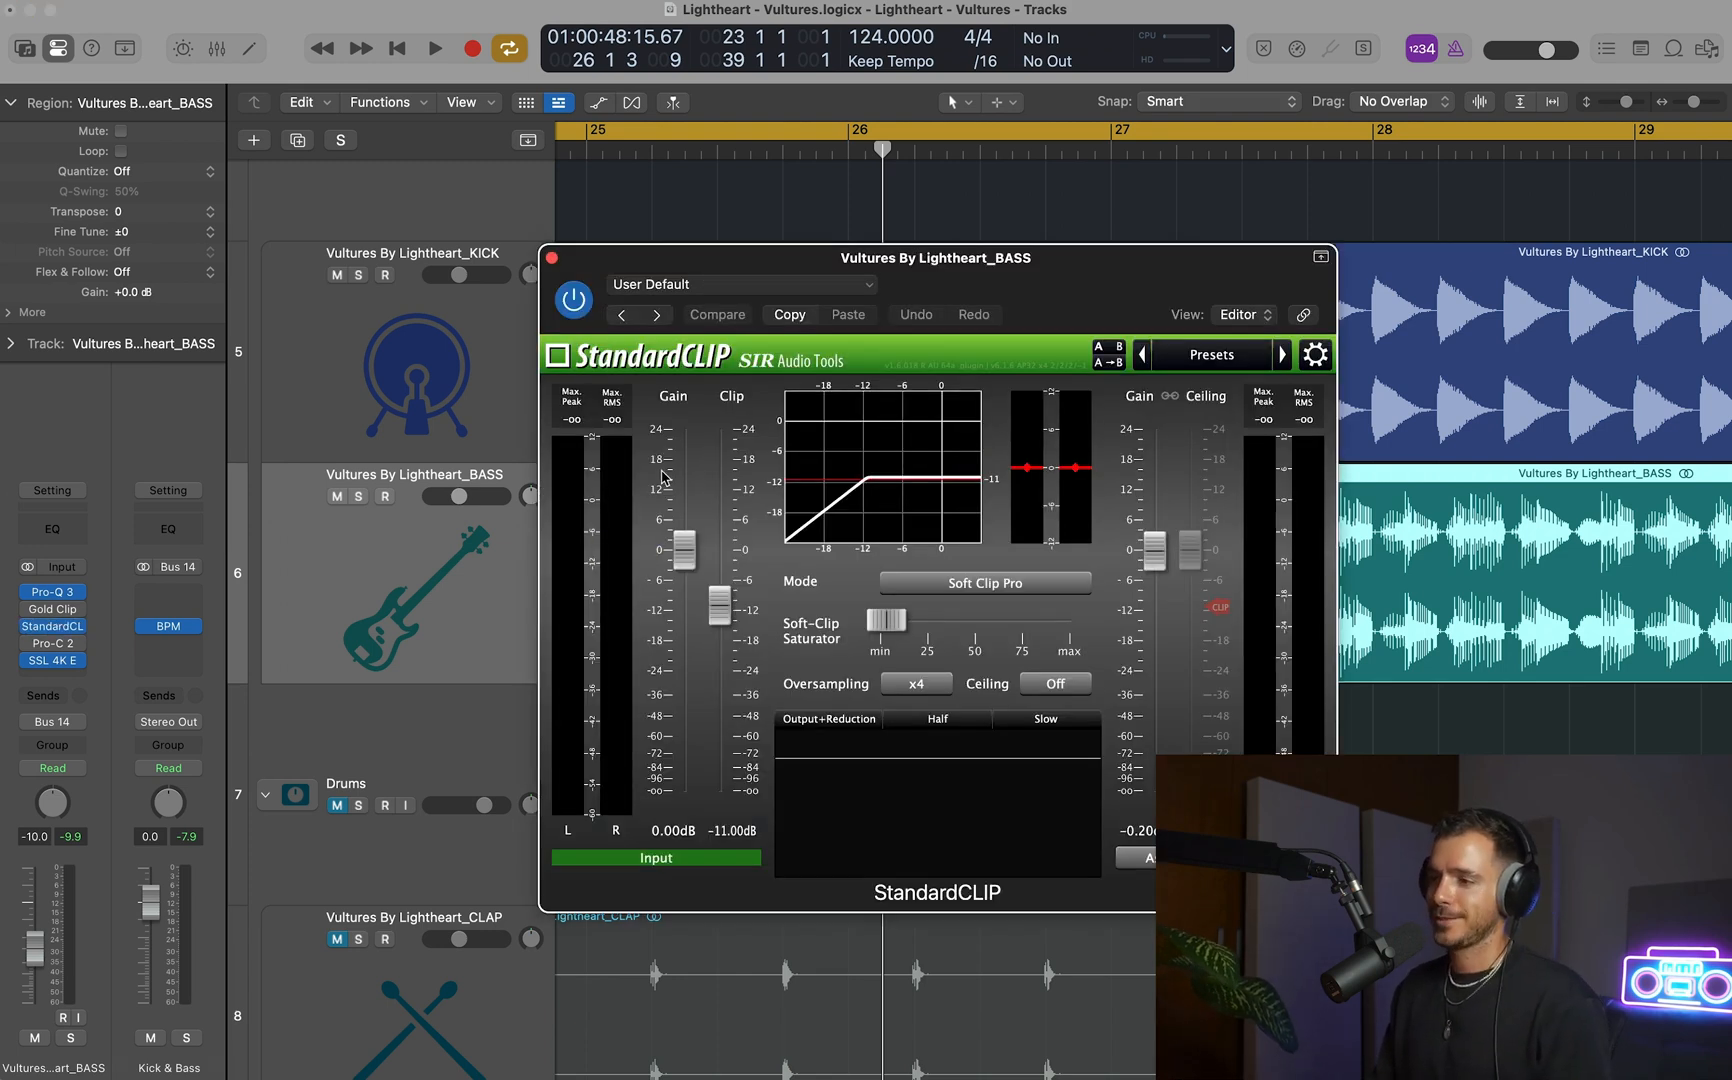
pyautogui.click(552, 259)
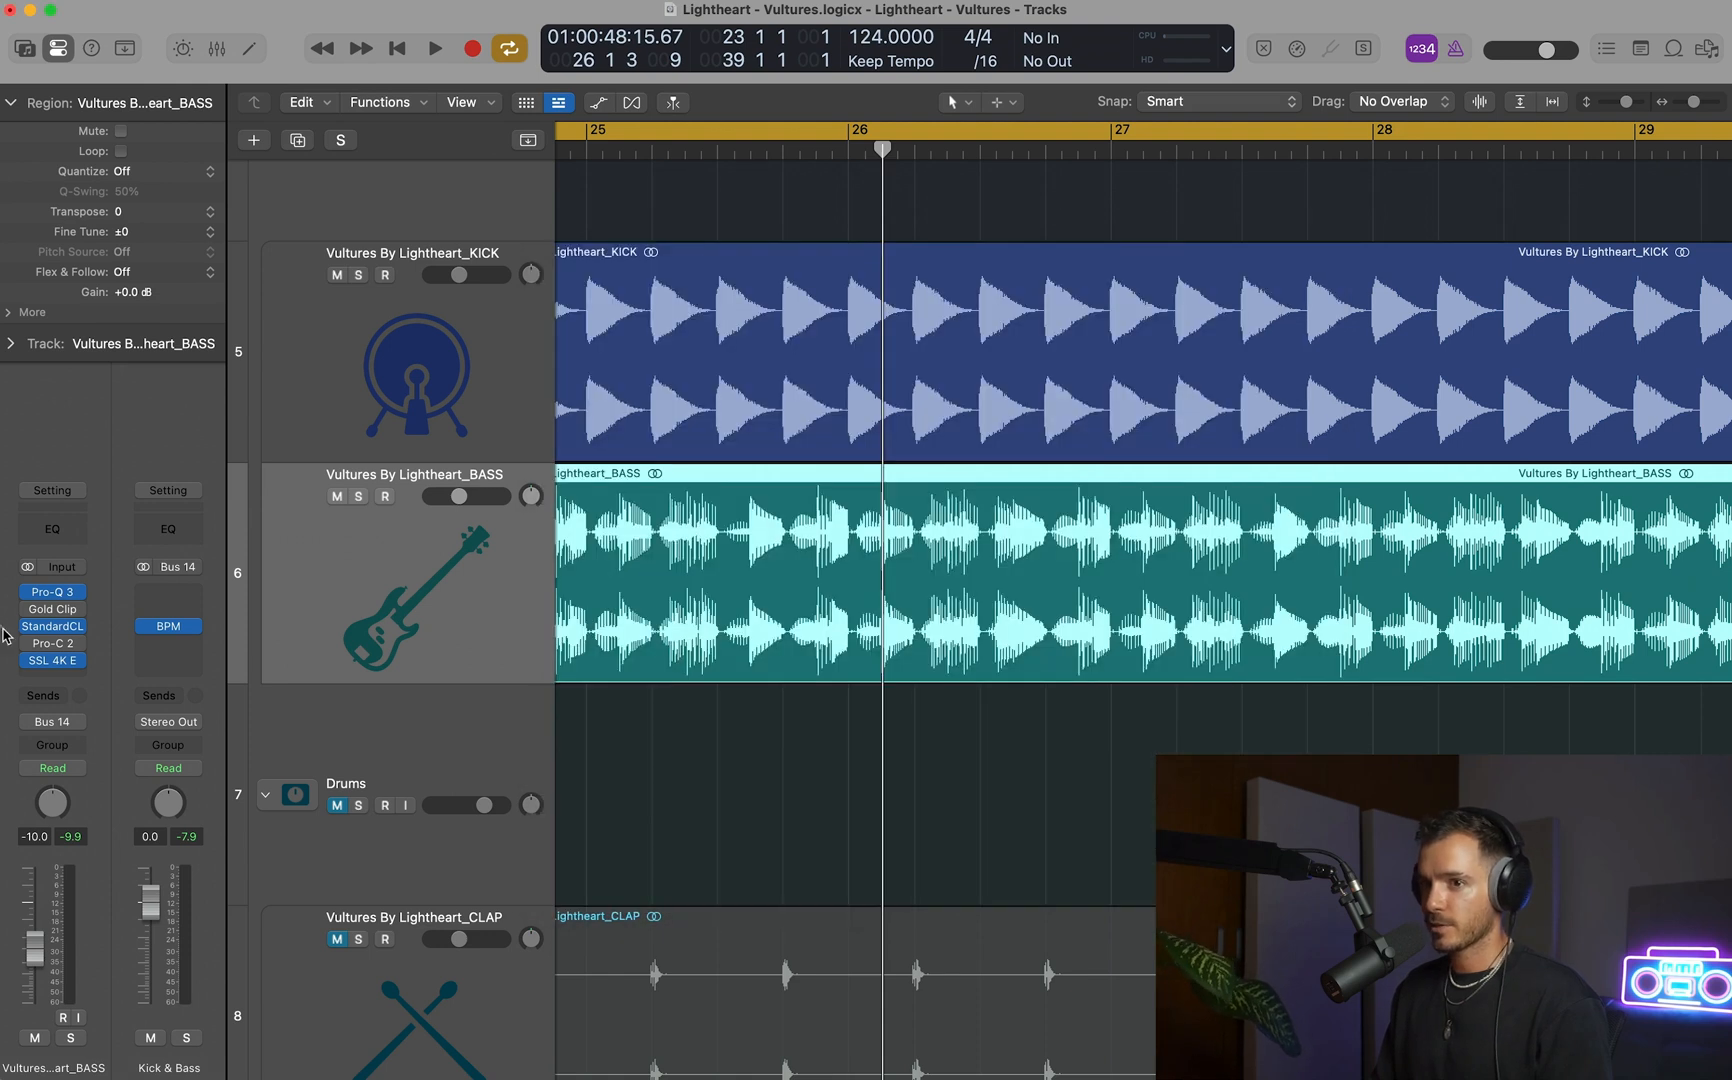
pyautogui.click(52, 614)
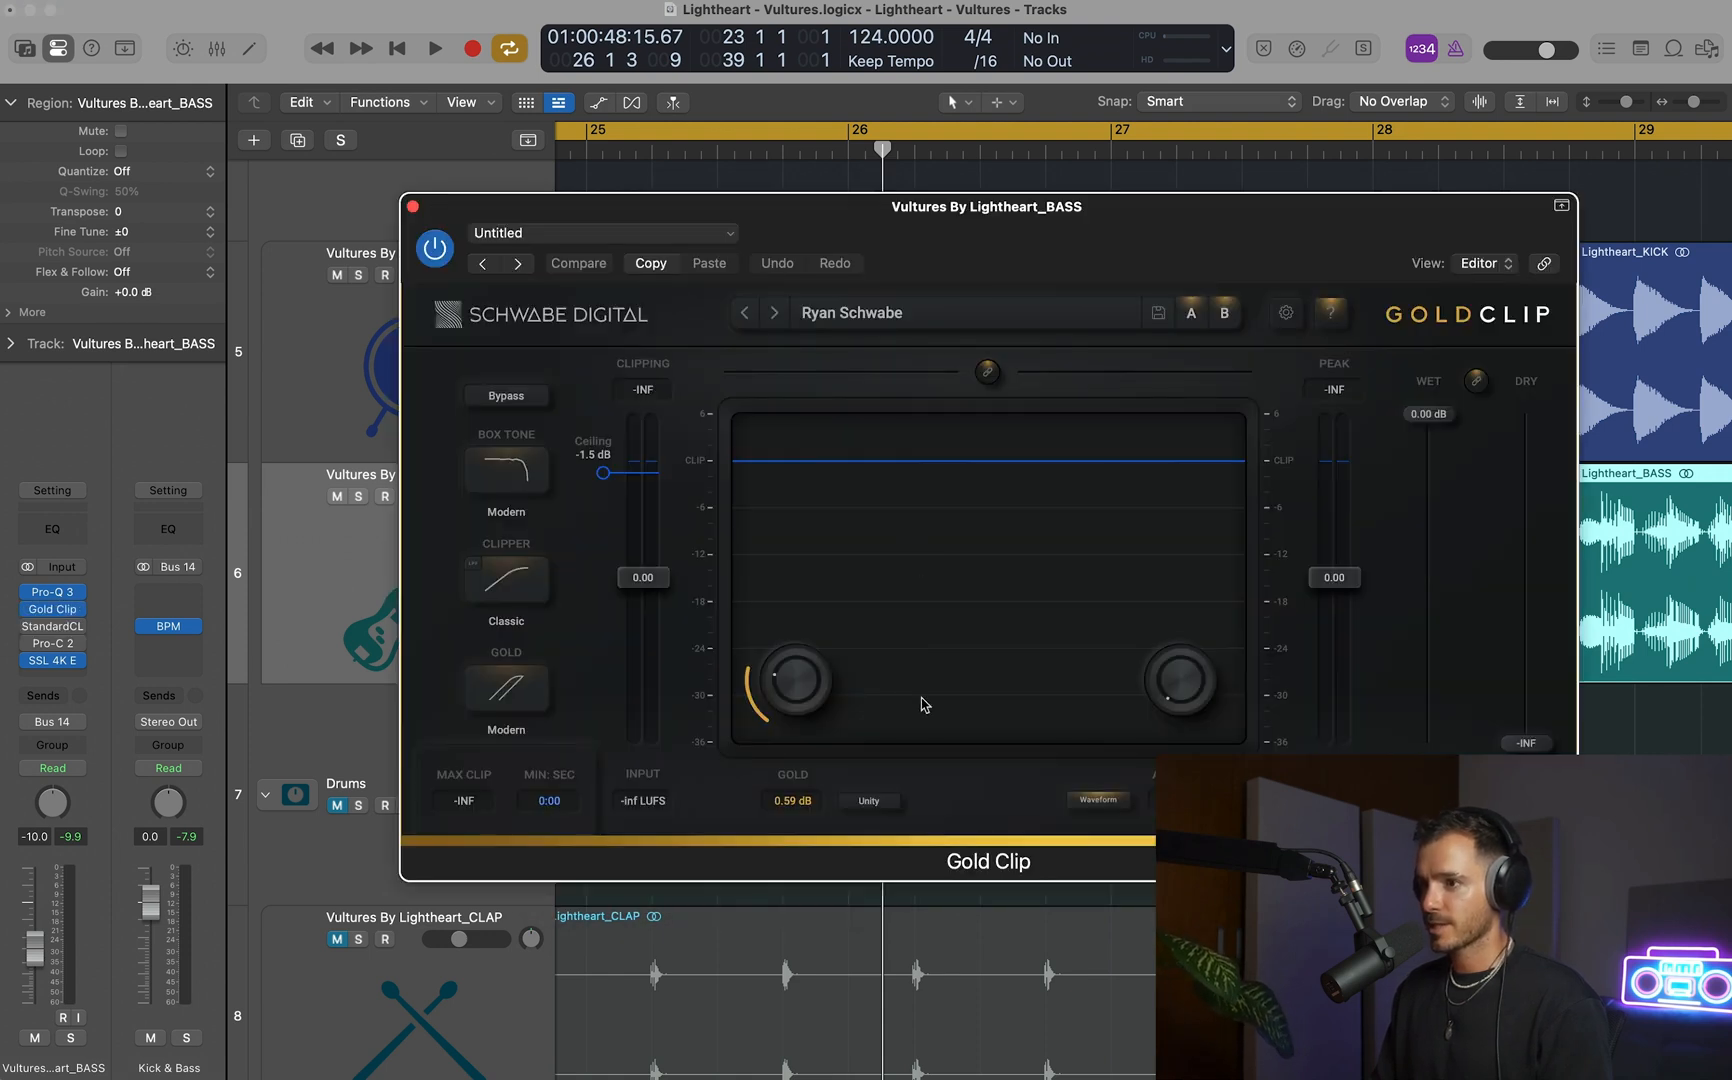
# Set Gold Clip's gold amount to 0.00 dB and lower its ceiling to -2.2 dB while the kick and bass play.
pyautogui.moveTo(797, 677); pyautogui.dragTo(801, 665)
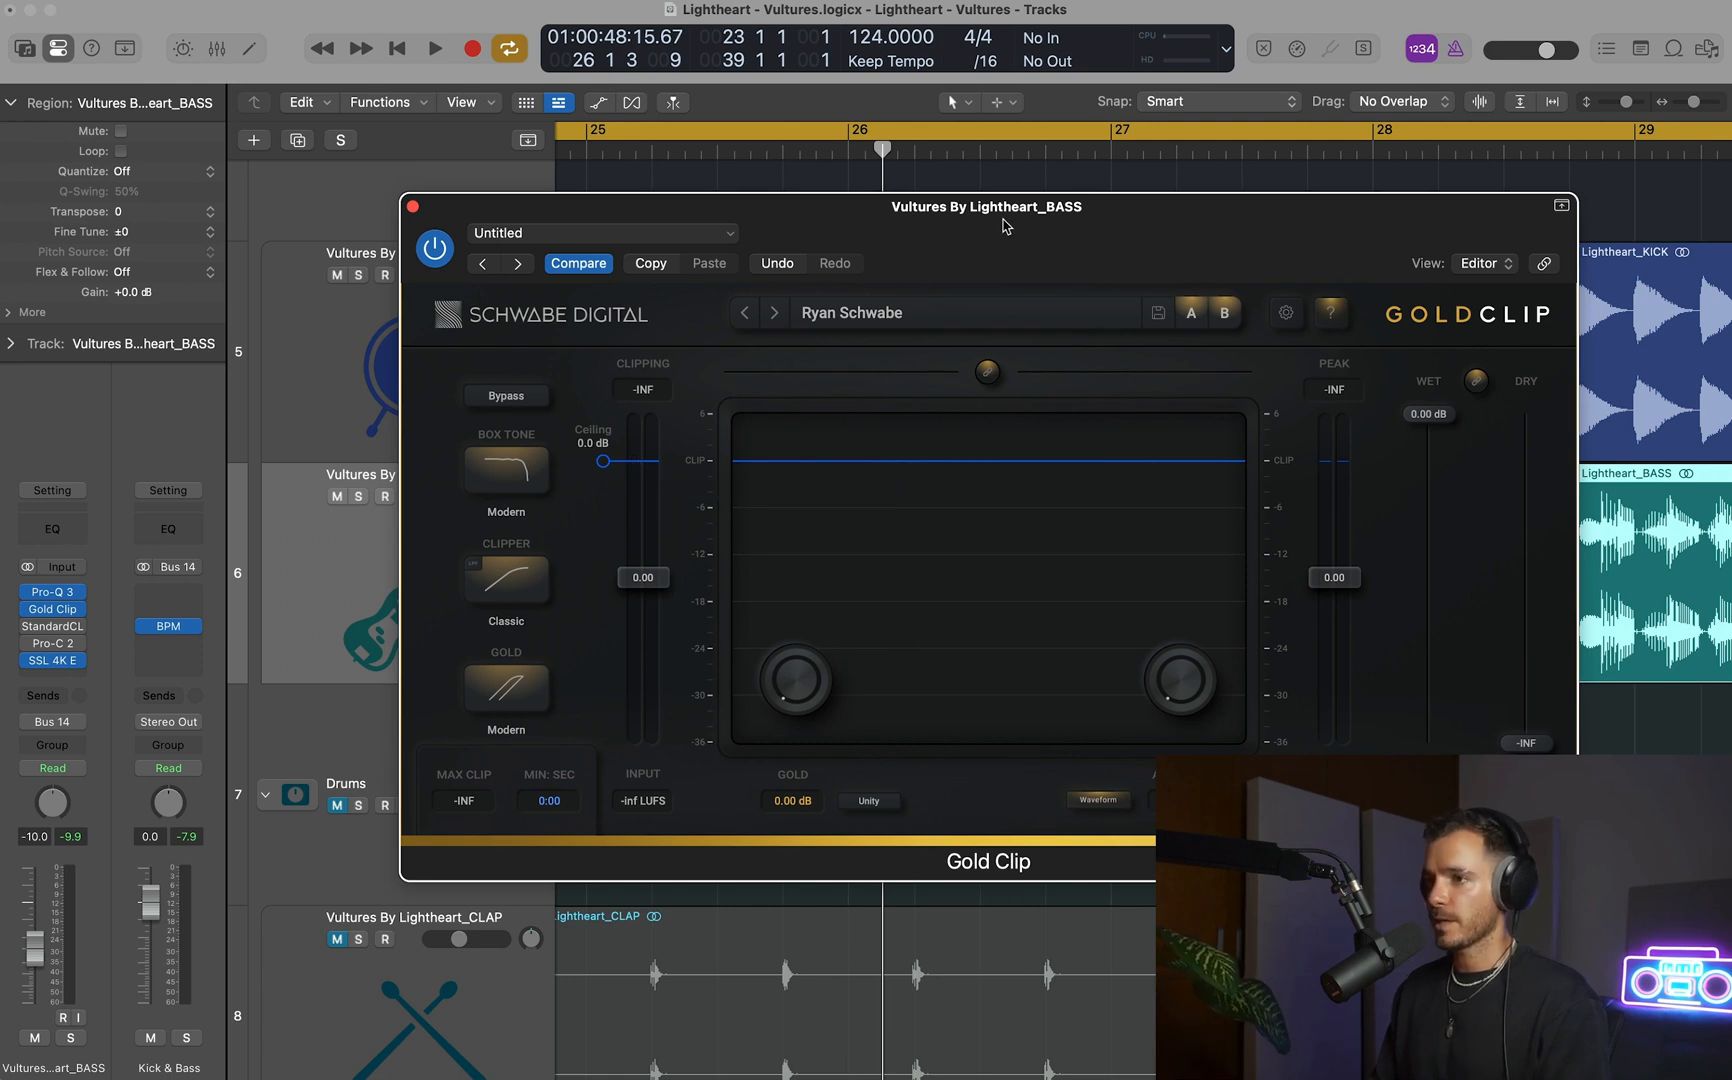
pyautogui.press('space')
pyautogui.moveTo(603, 461)
pyautogui.mouseDown()
pyautogui.moveTo(596, 718)
pyautogui.moveTo(591, 480)
pyautogui.mouseUp()
pyautogui.press('space')
pyautogui.press('space')
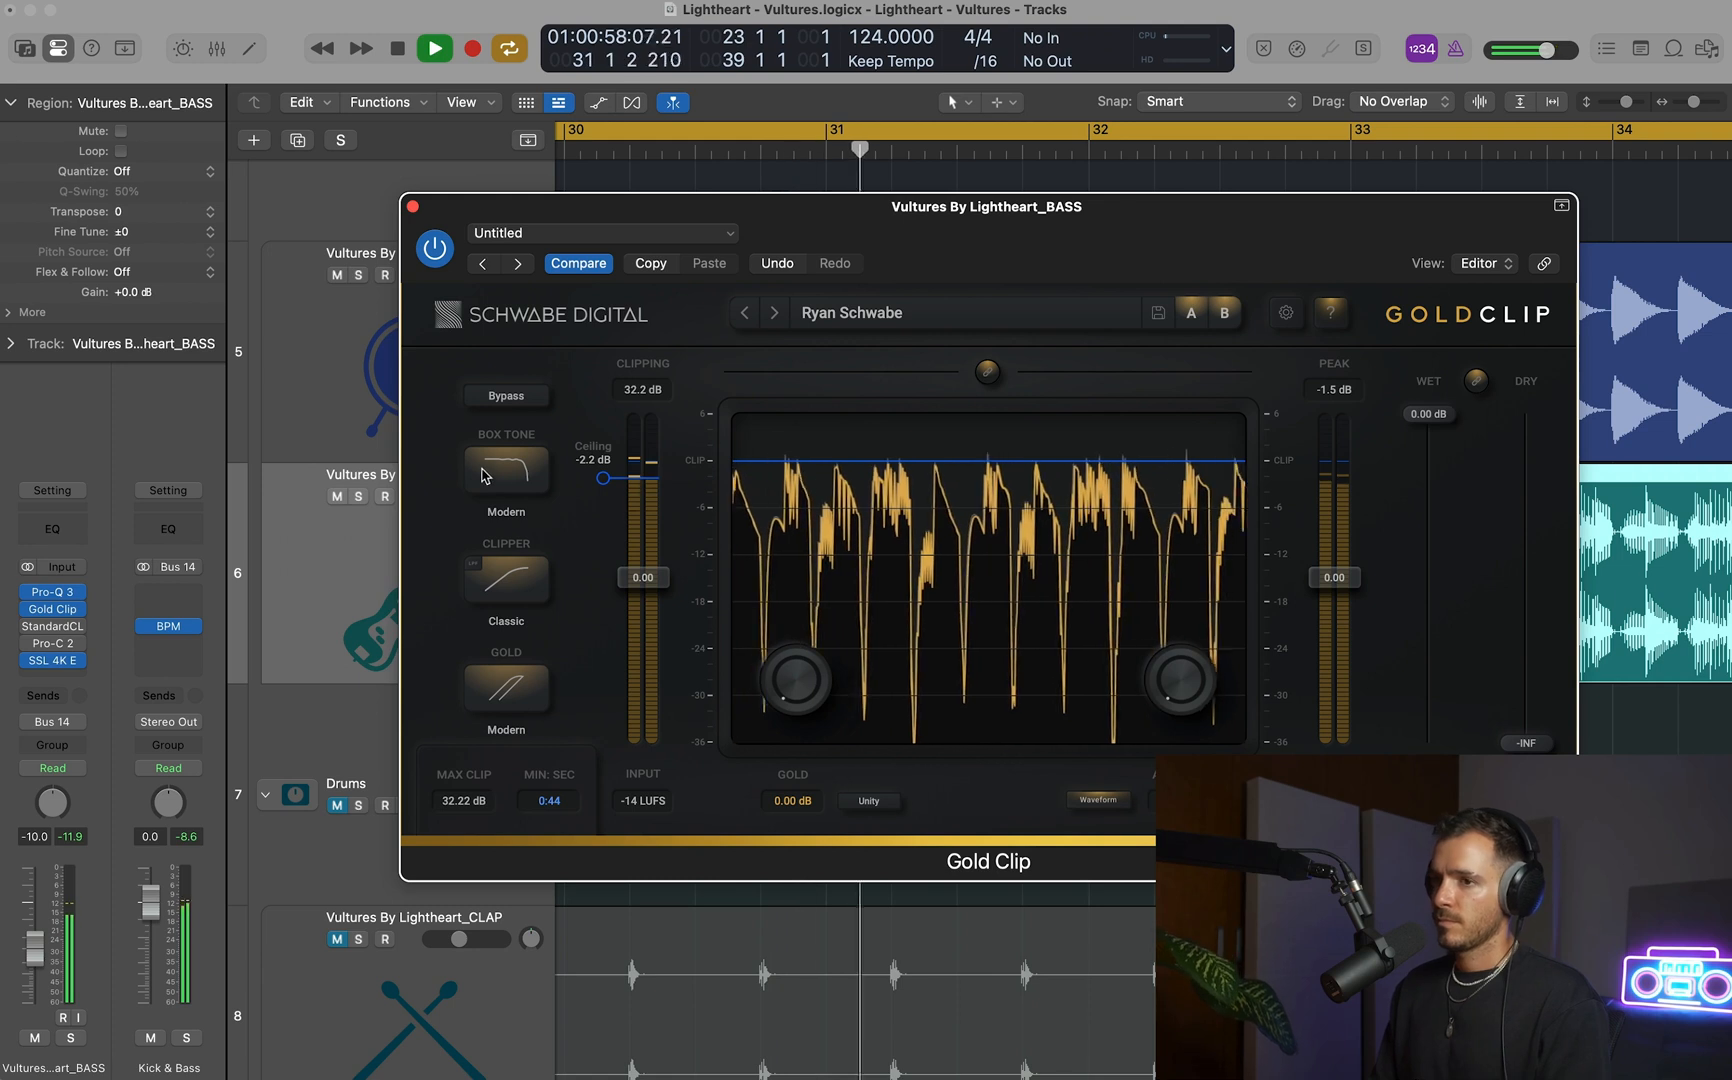
# Solo the BASS track, reset Gold Clip's clipping peak reading and lower the ceiling to -2.5 dB after a short playback.
pyautogui.click(358, 496)
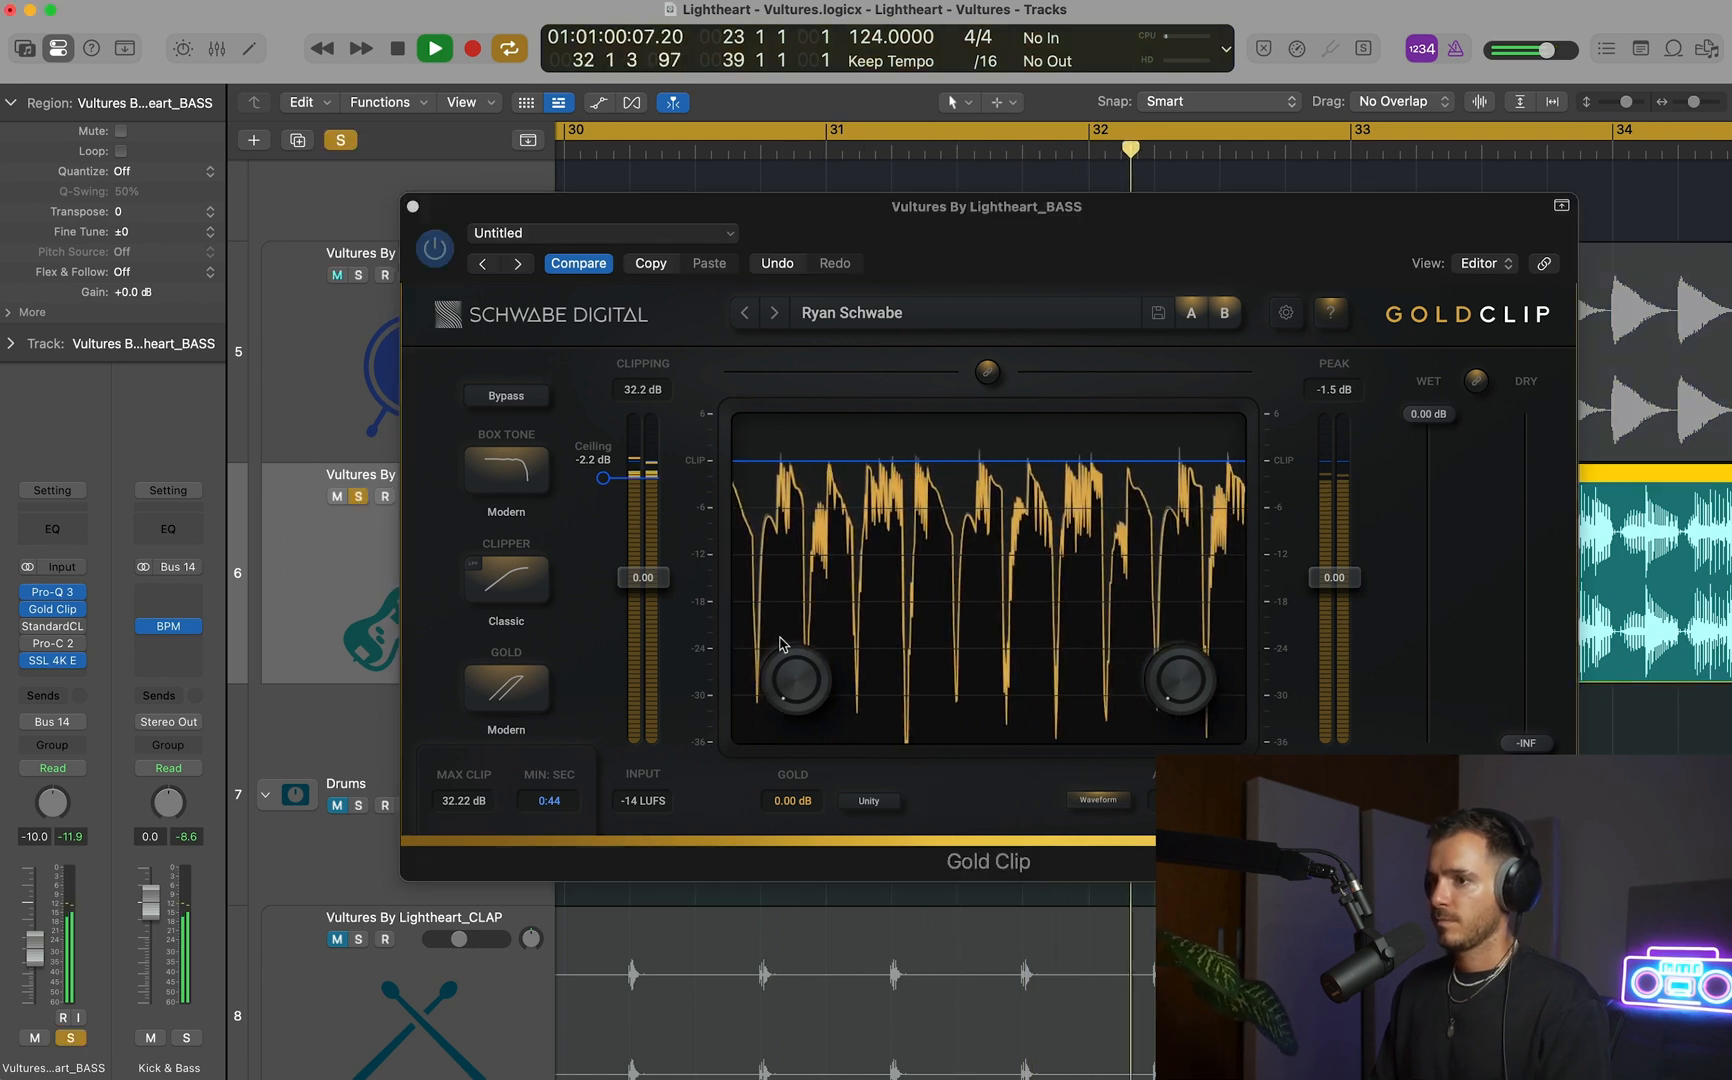
pyautogui.press('space')
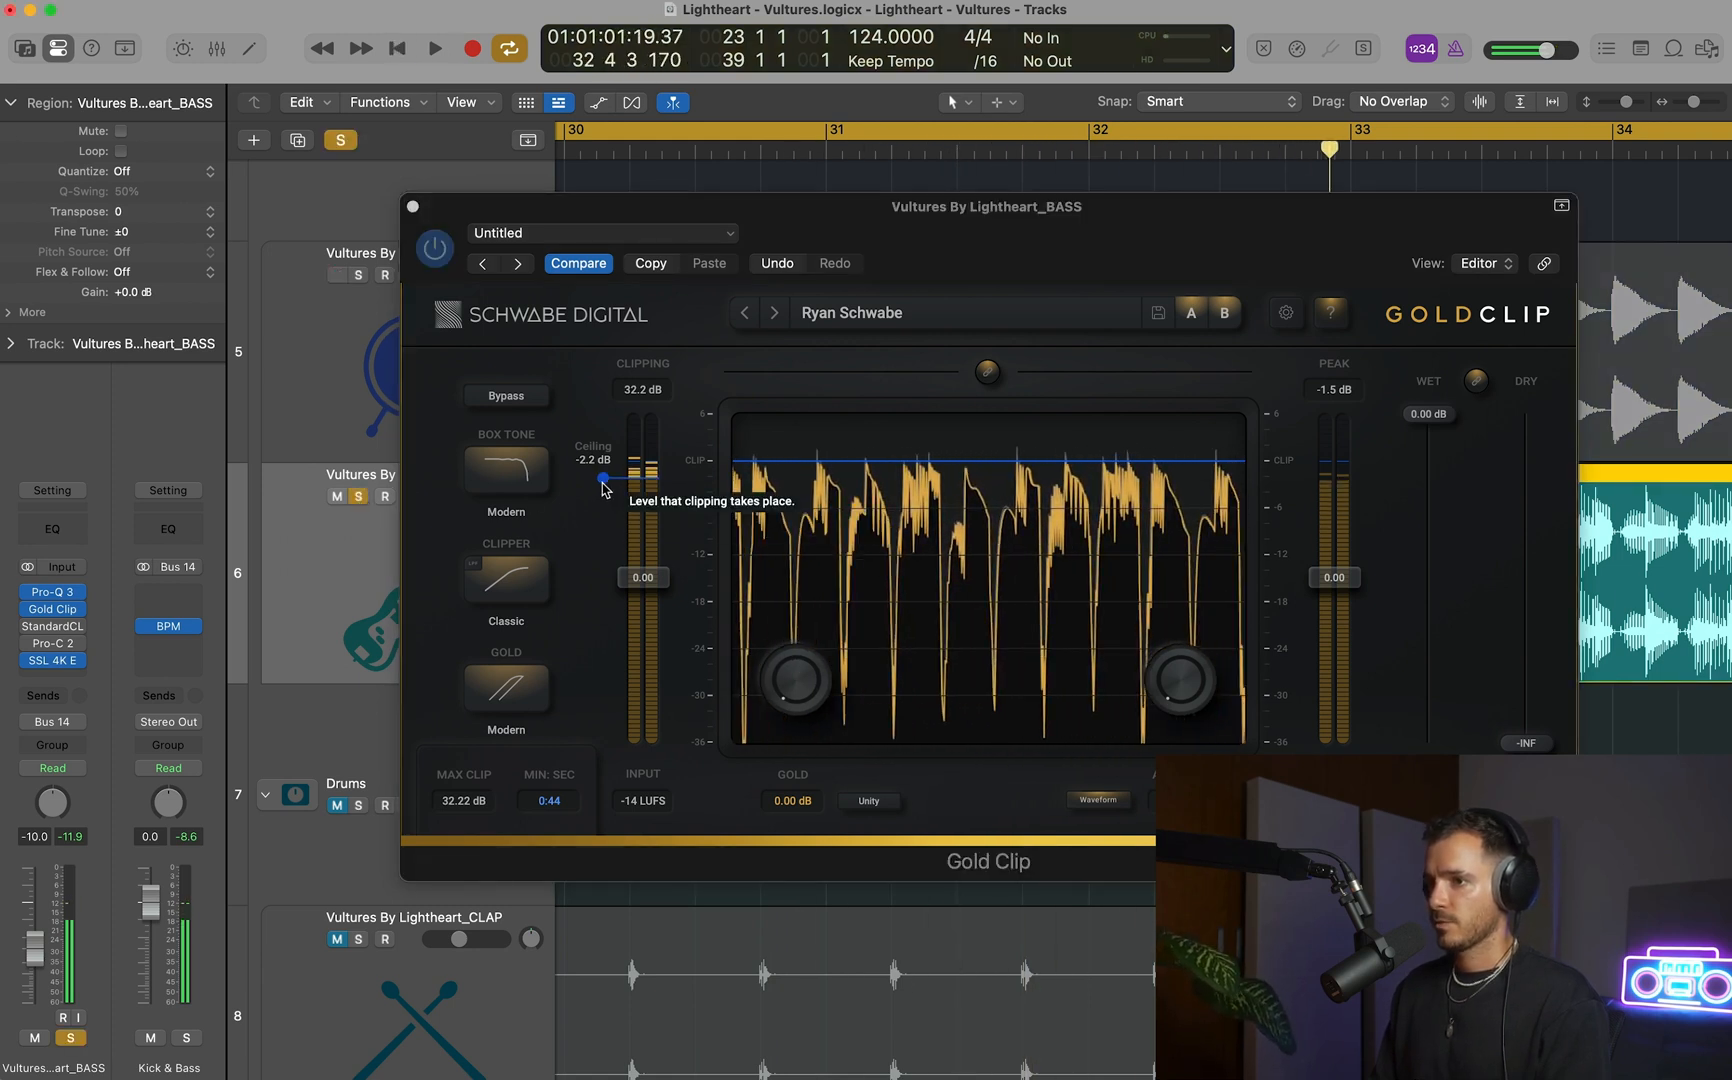
pyautogui.click(603, 479)
pyautogui.doubleClick(643, 389)
pyautogui.press('space')
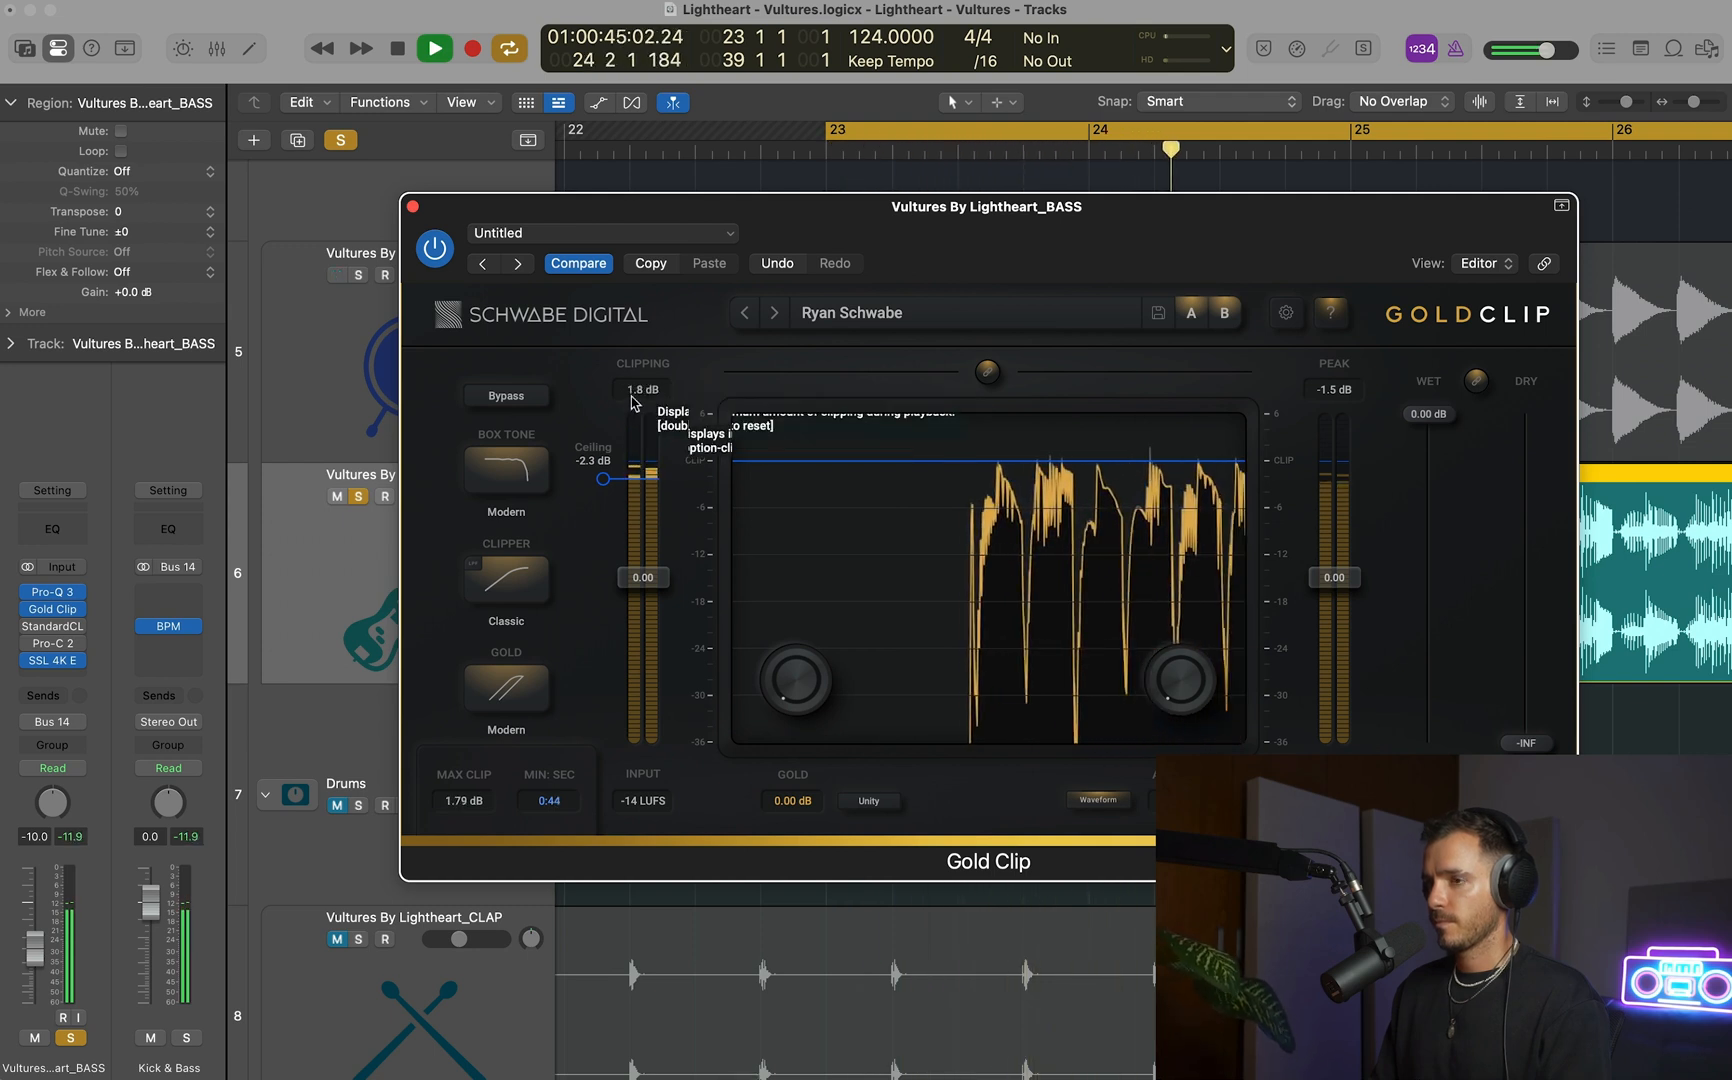
pyautogui.press('space')
pyautogui.moveTo(605, 481); pyautogui.dragTo(605, 485)
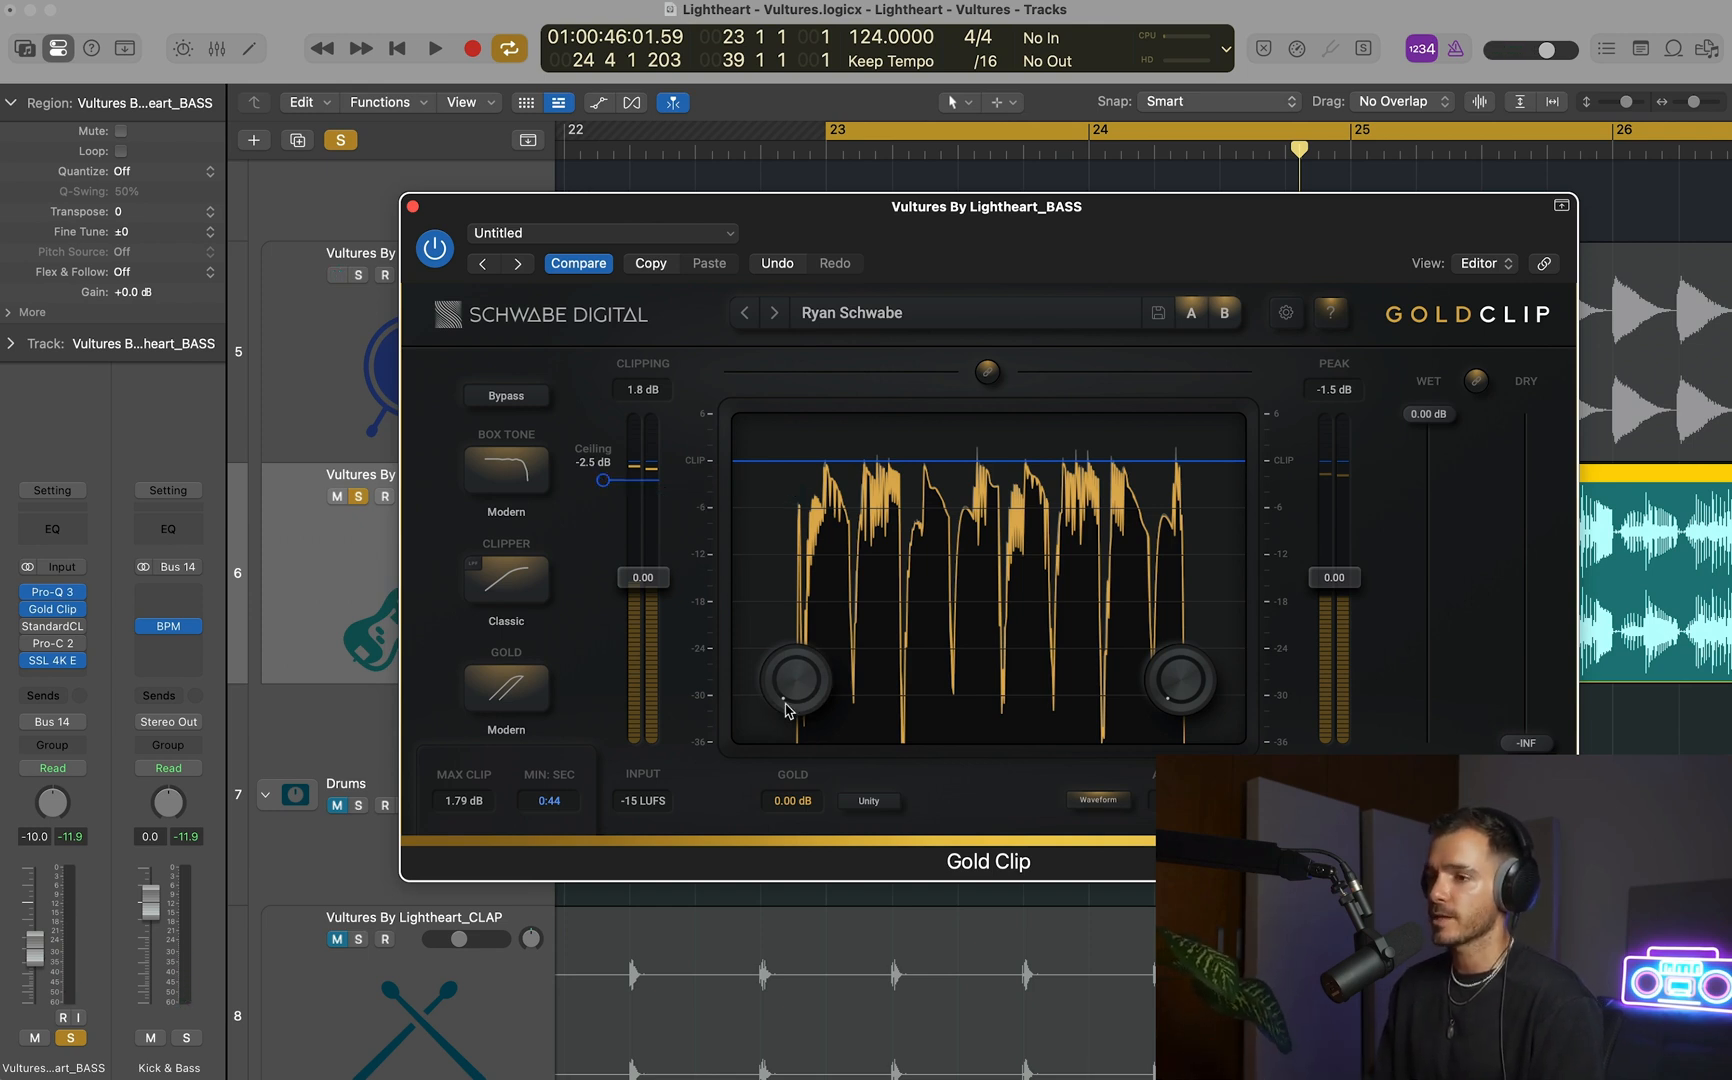
# Raise Gold Clip's gold amount to 1.01 dB on the BASS track while the soloed bass plays.
pyautogui.moveTo(812, 675); pyautogui.dragTo(792, 780)
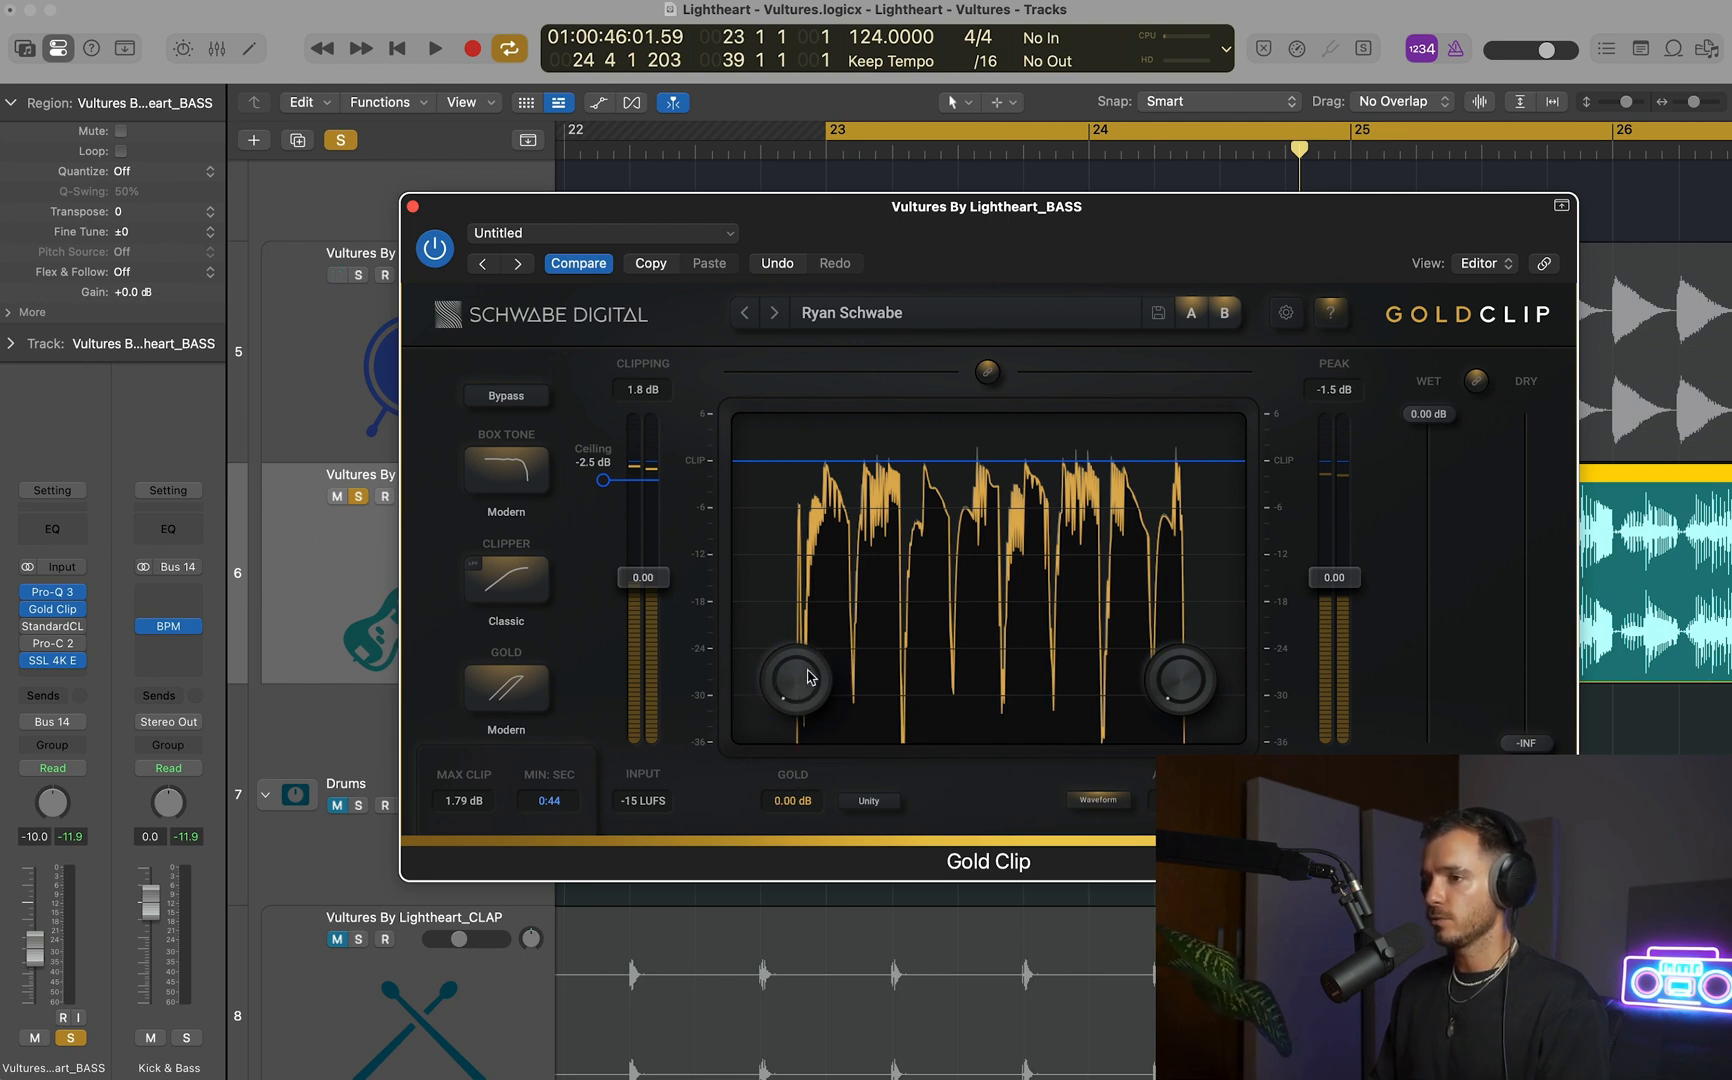
pyautogui.press('space')
pyautogui.moveTo(808, 676); pyautogui.dragTo(796, 607)
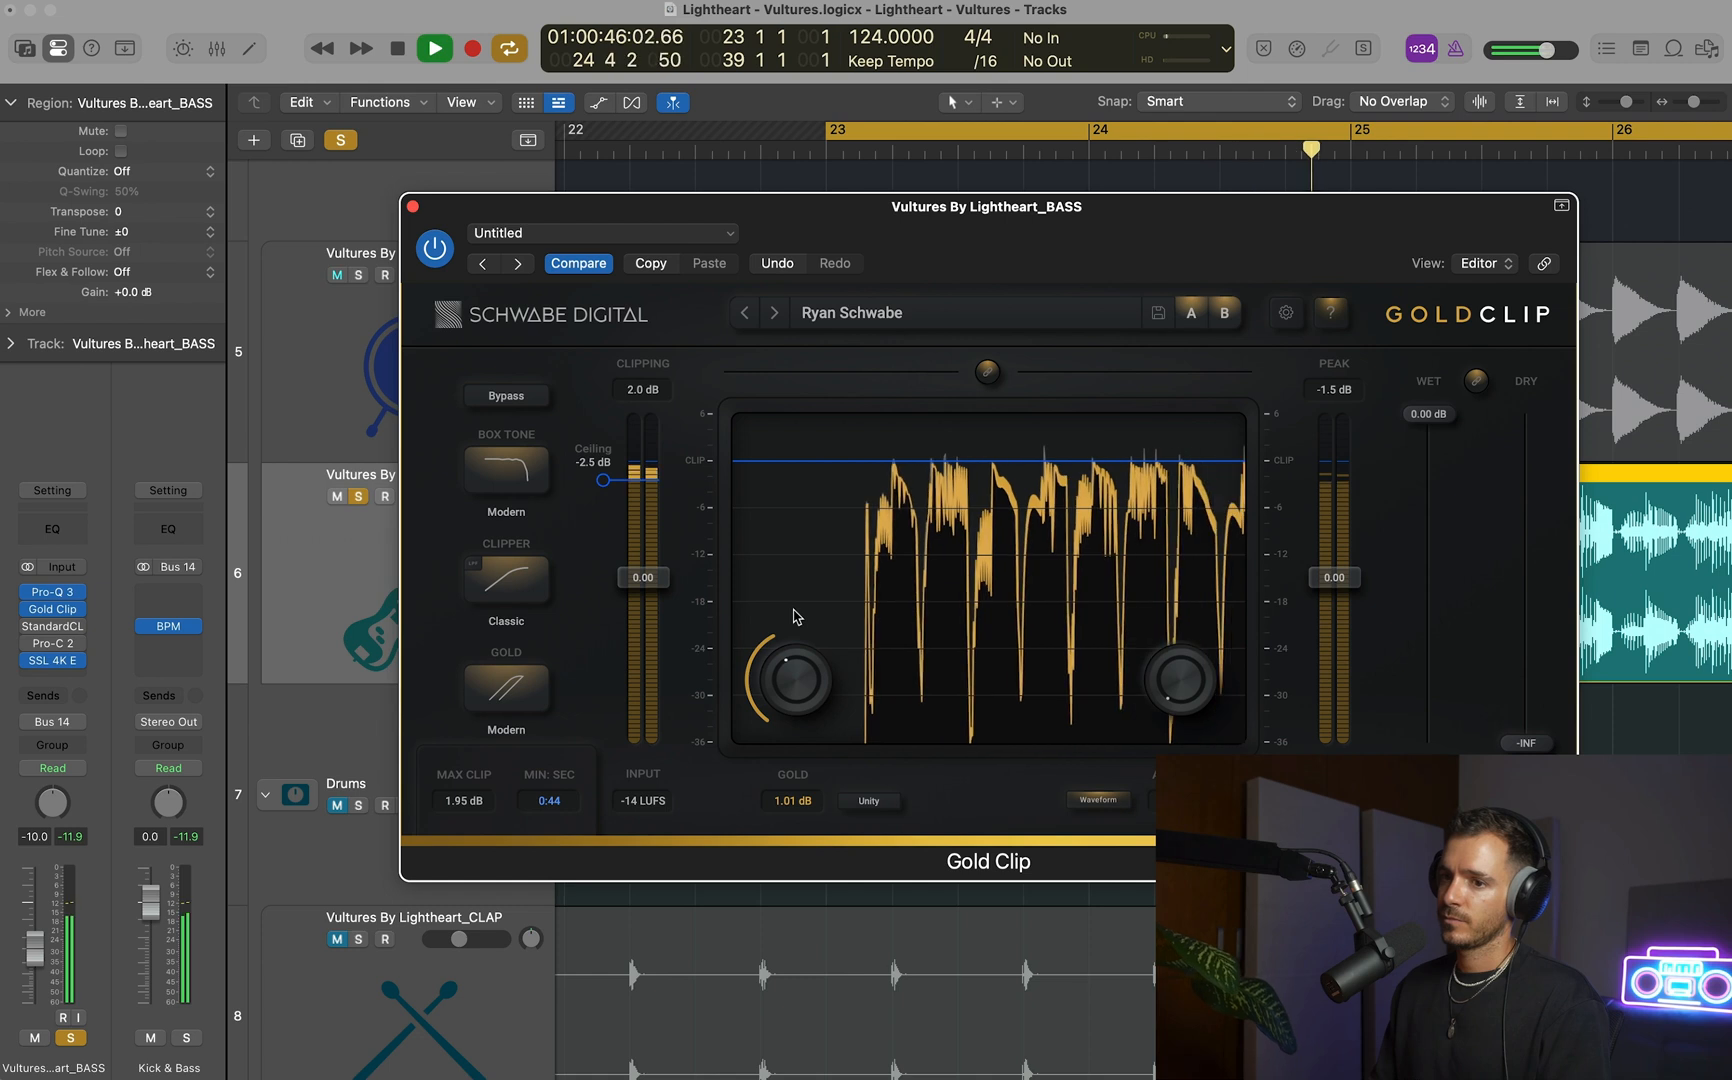
pyautogui.press('space')
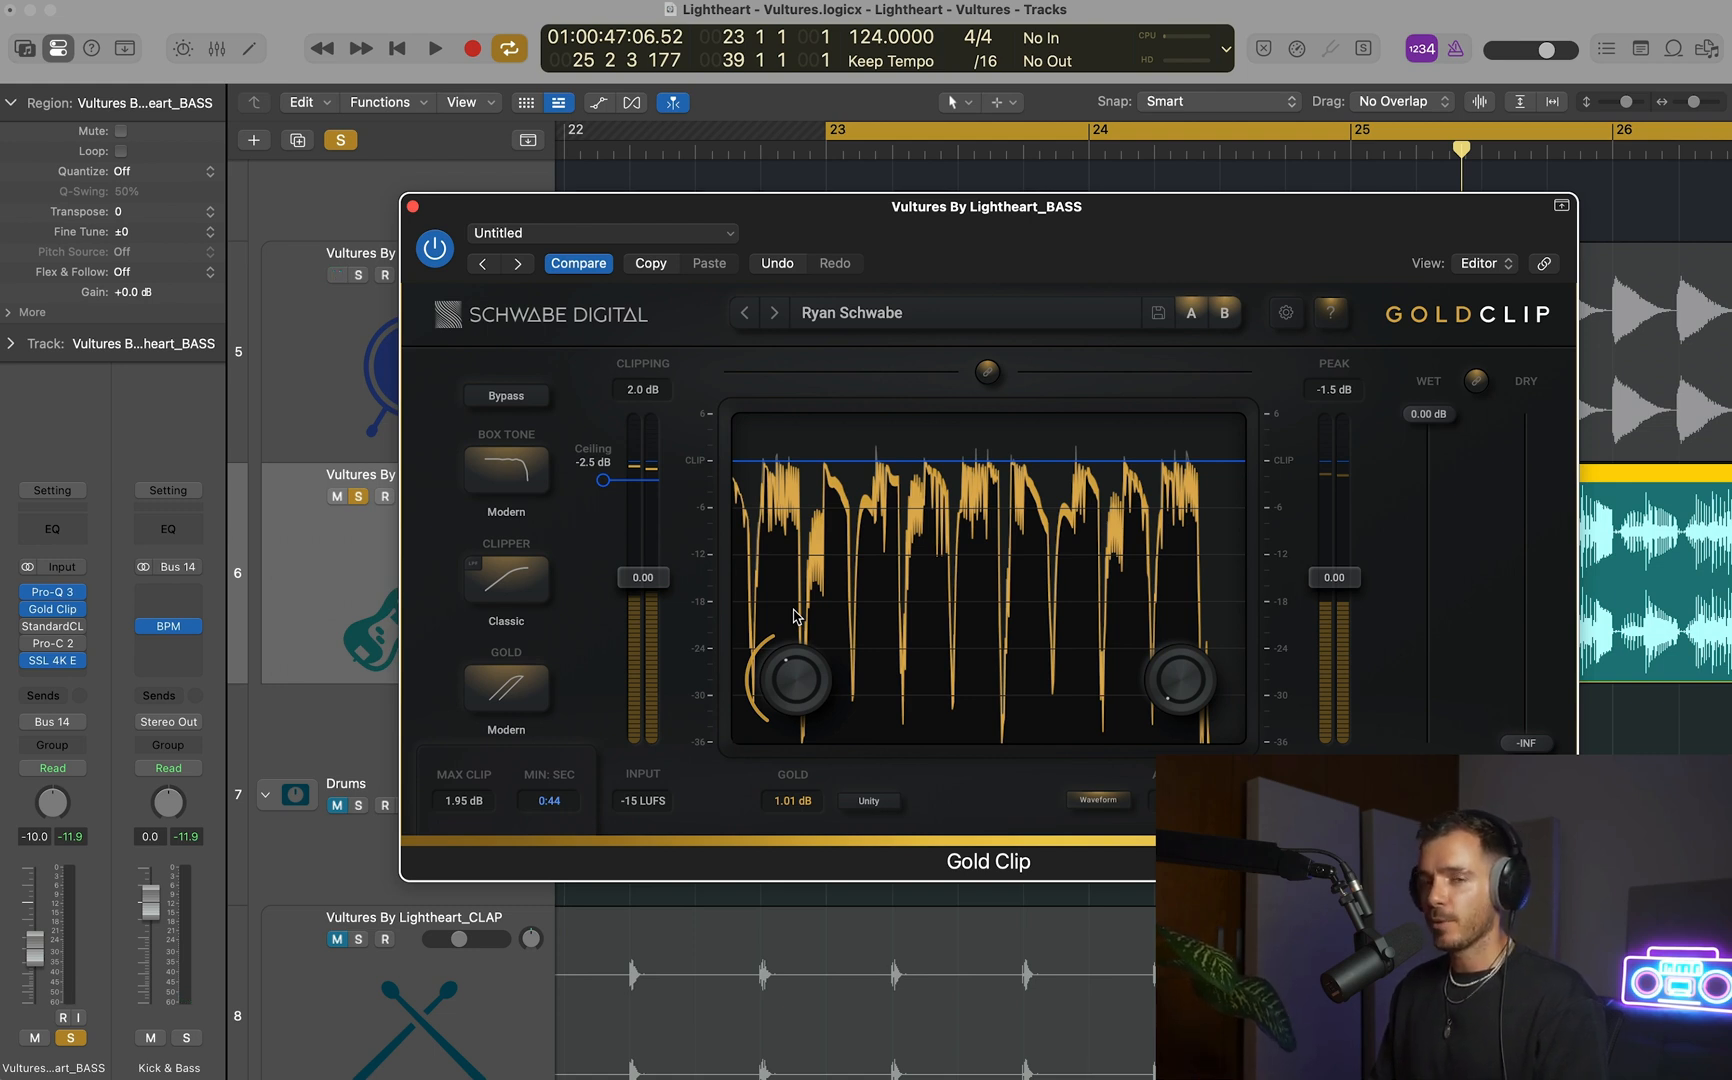
# Play the soloed bass and compare its sound with Gold Clip bypassed and re-enabled, closing the plug-in window after stopping.
pyautogui.press('space')
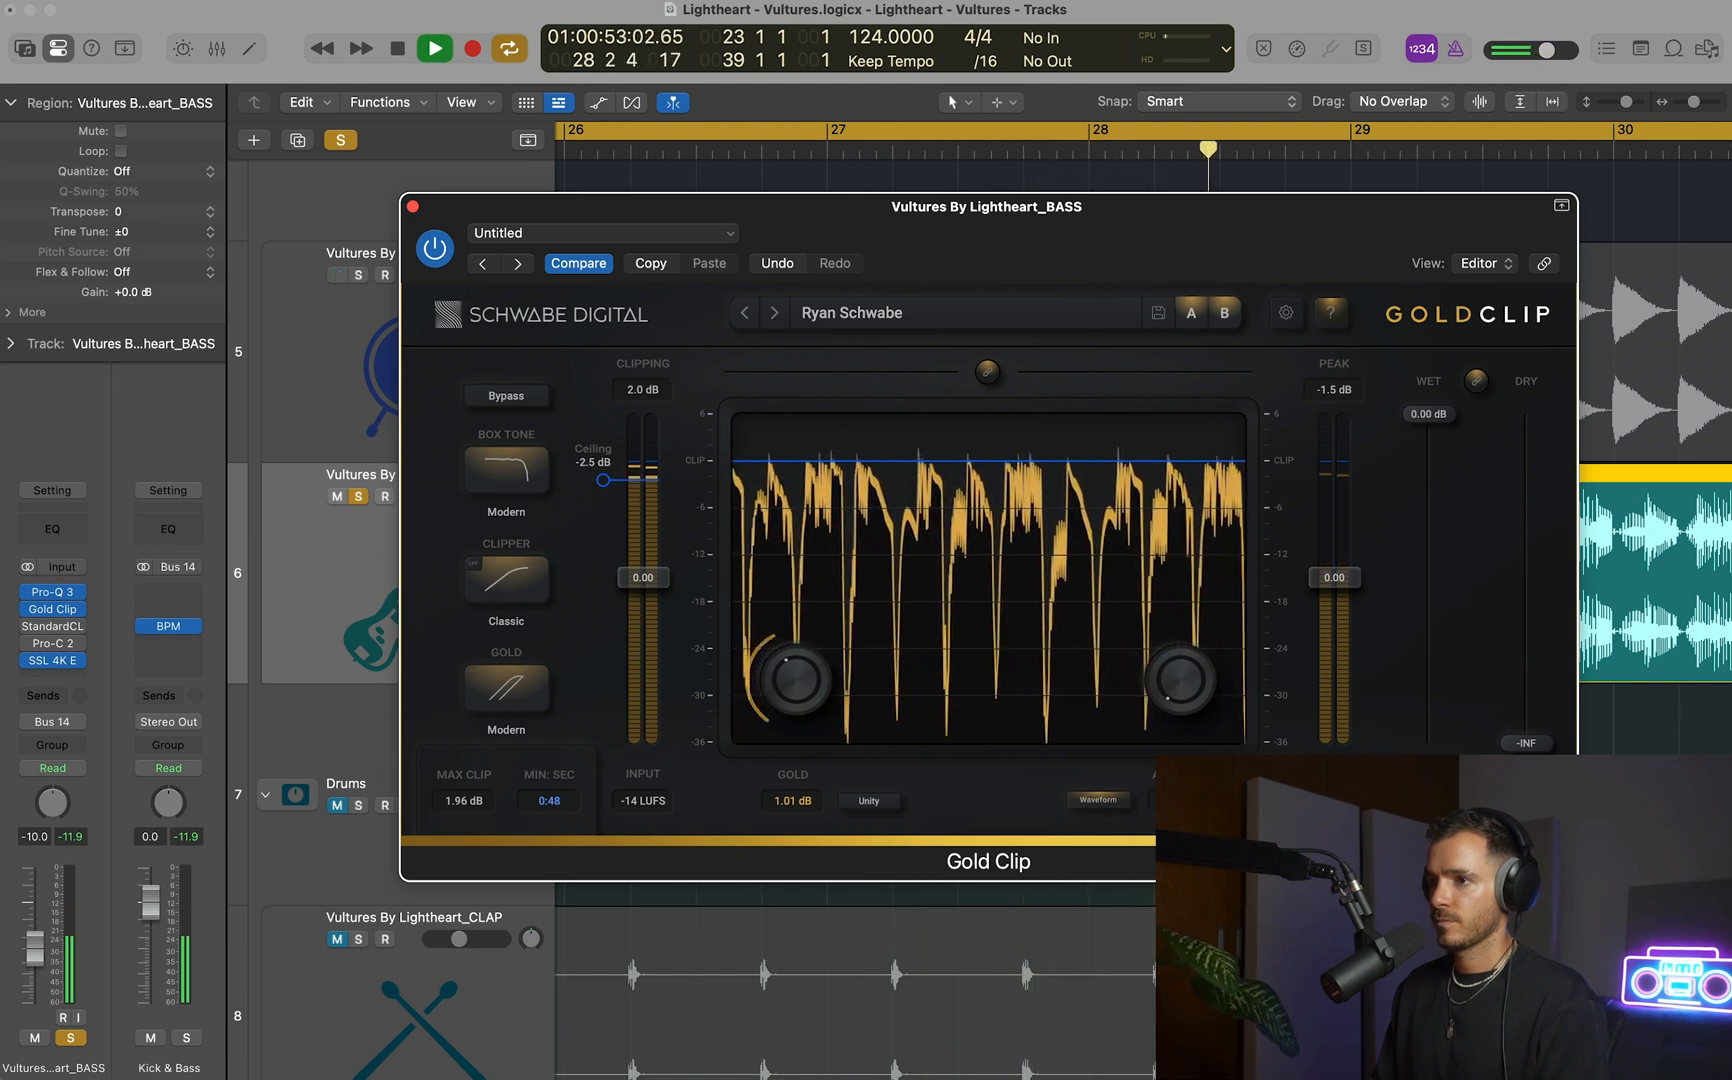
pyautogui.click(441, 258)
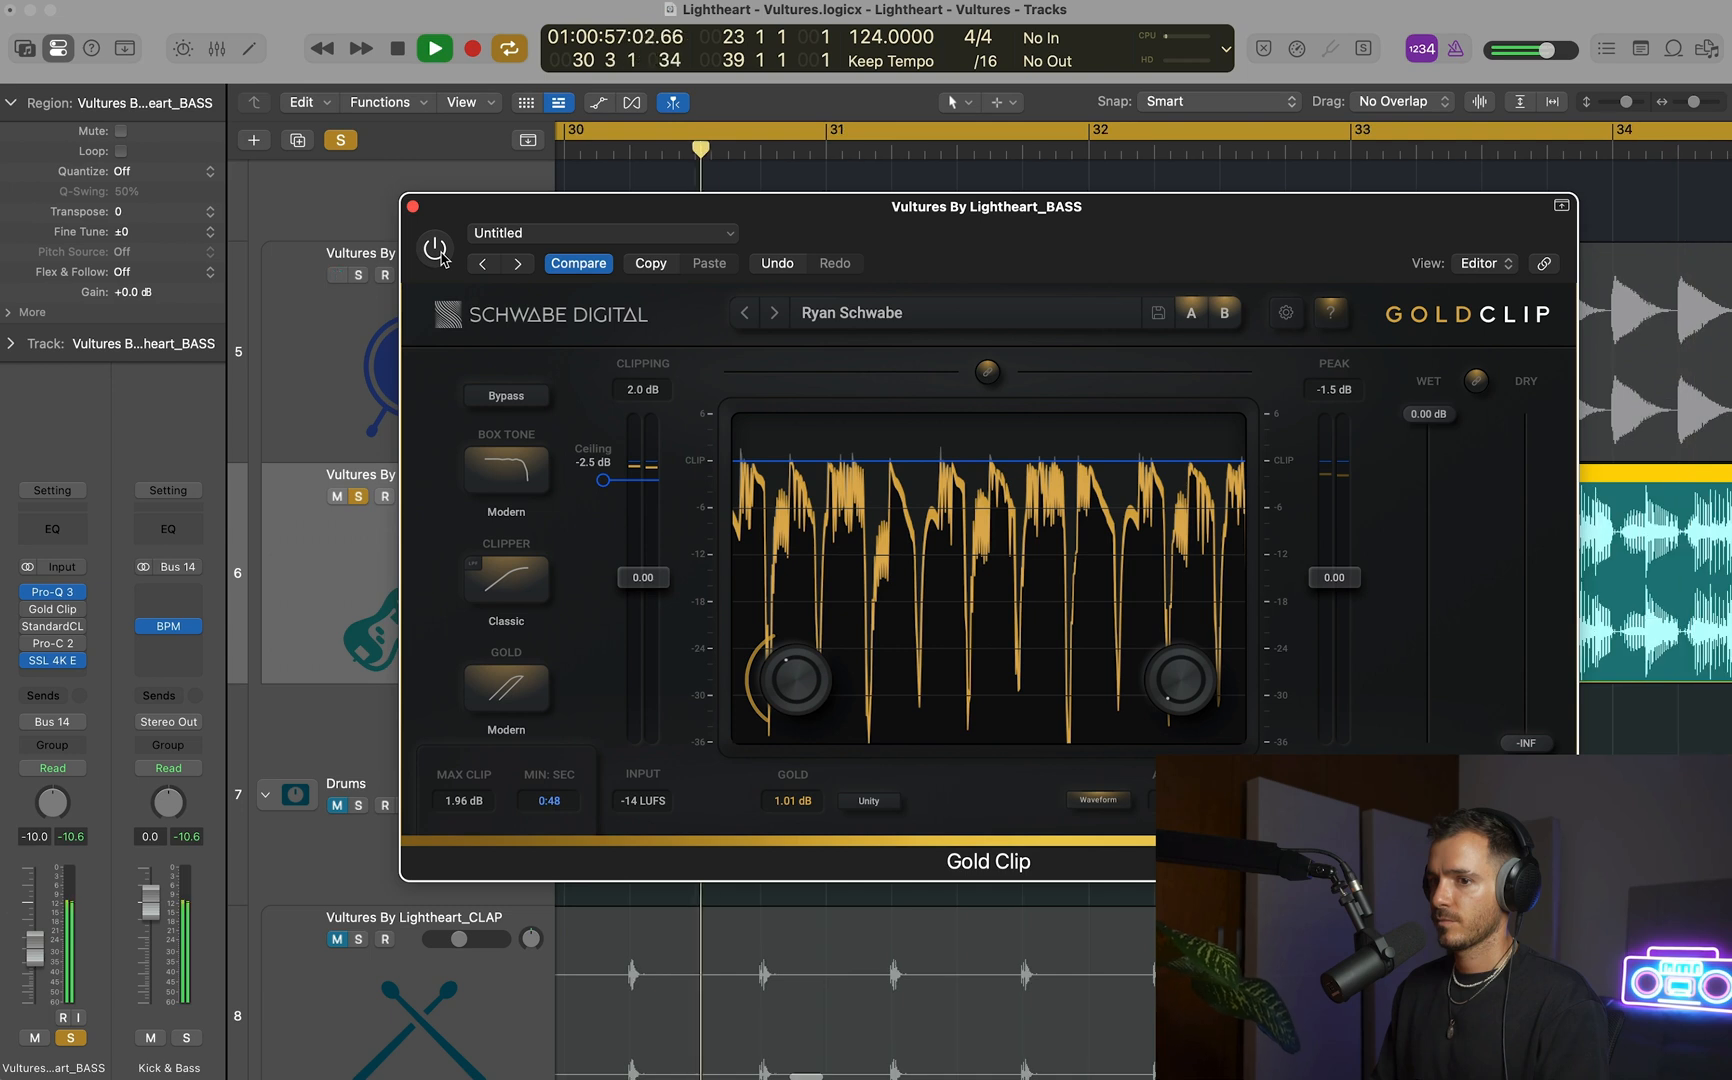
pyautogui.click(441, 258)
pyautogui.click(100, 777)
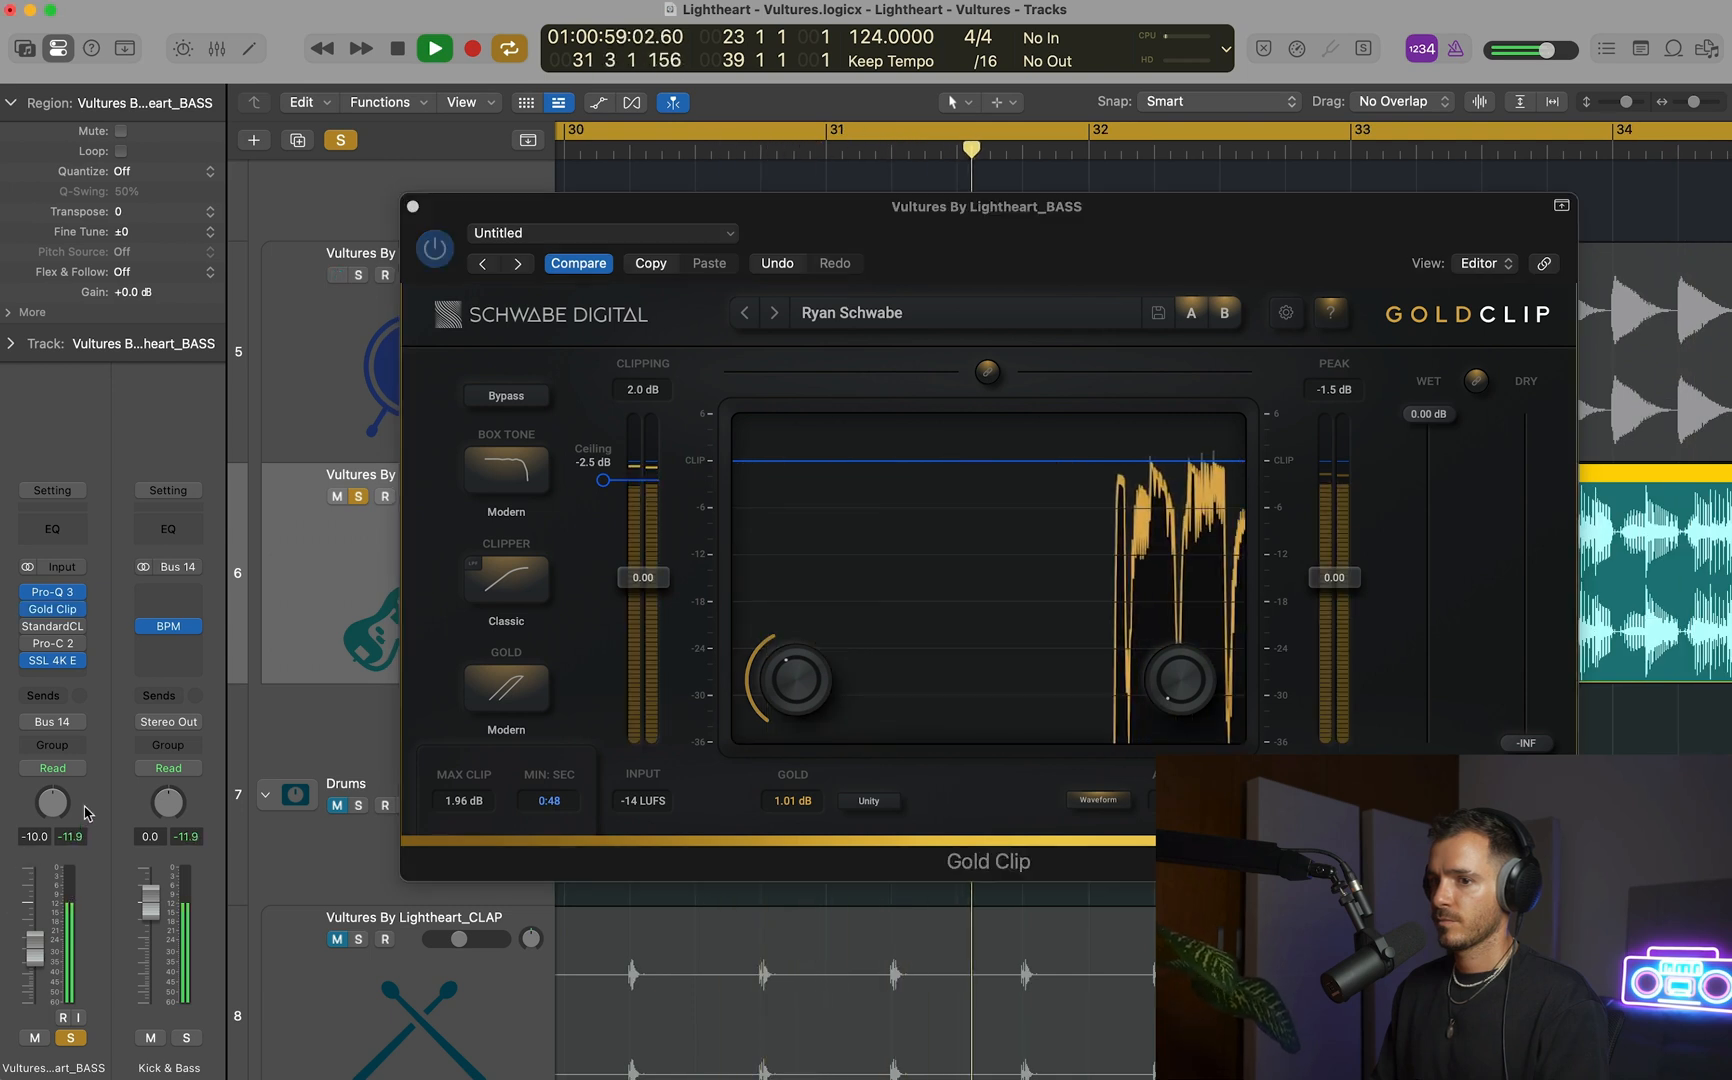
pyautogui.press('space')
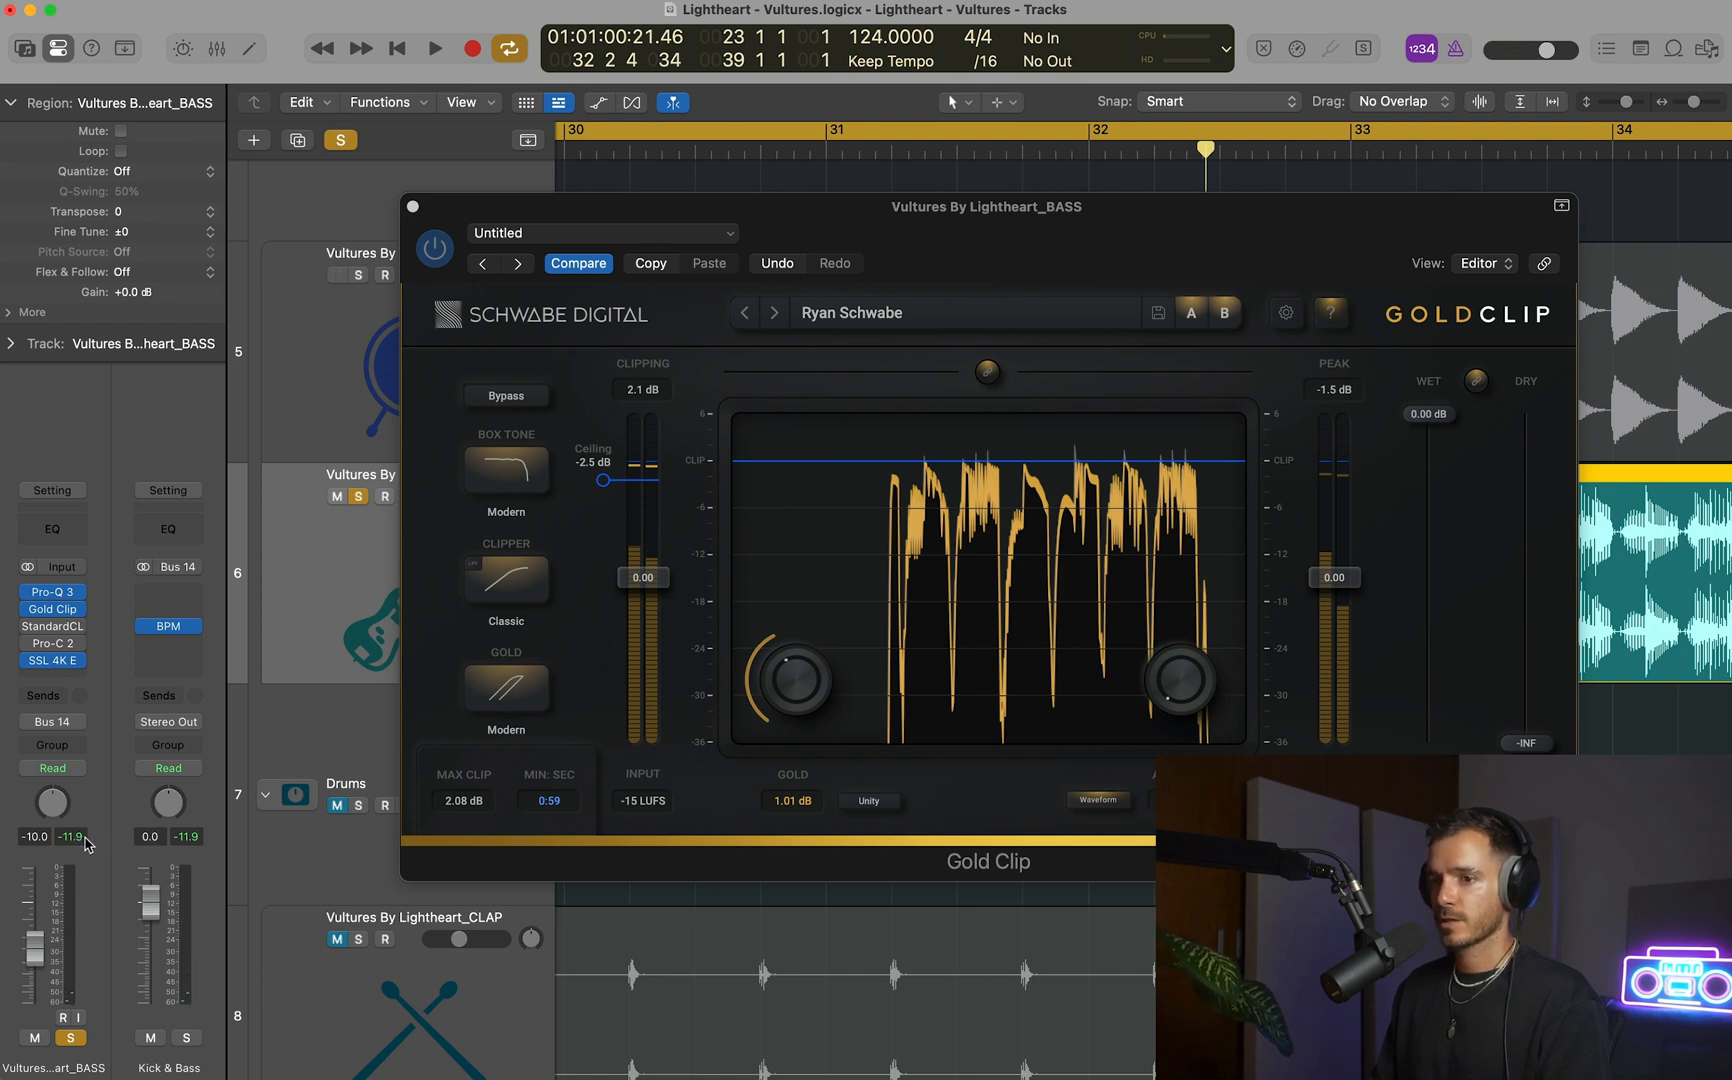
pyautogui.click(413, 207)
# Move Gold Clip ahead of Pro-Q 3 in the BASS track's effect chain and open Pro-Q 3.
pyautogui.scroll(-5, 752, 437)
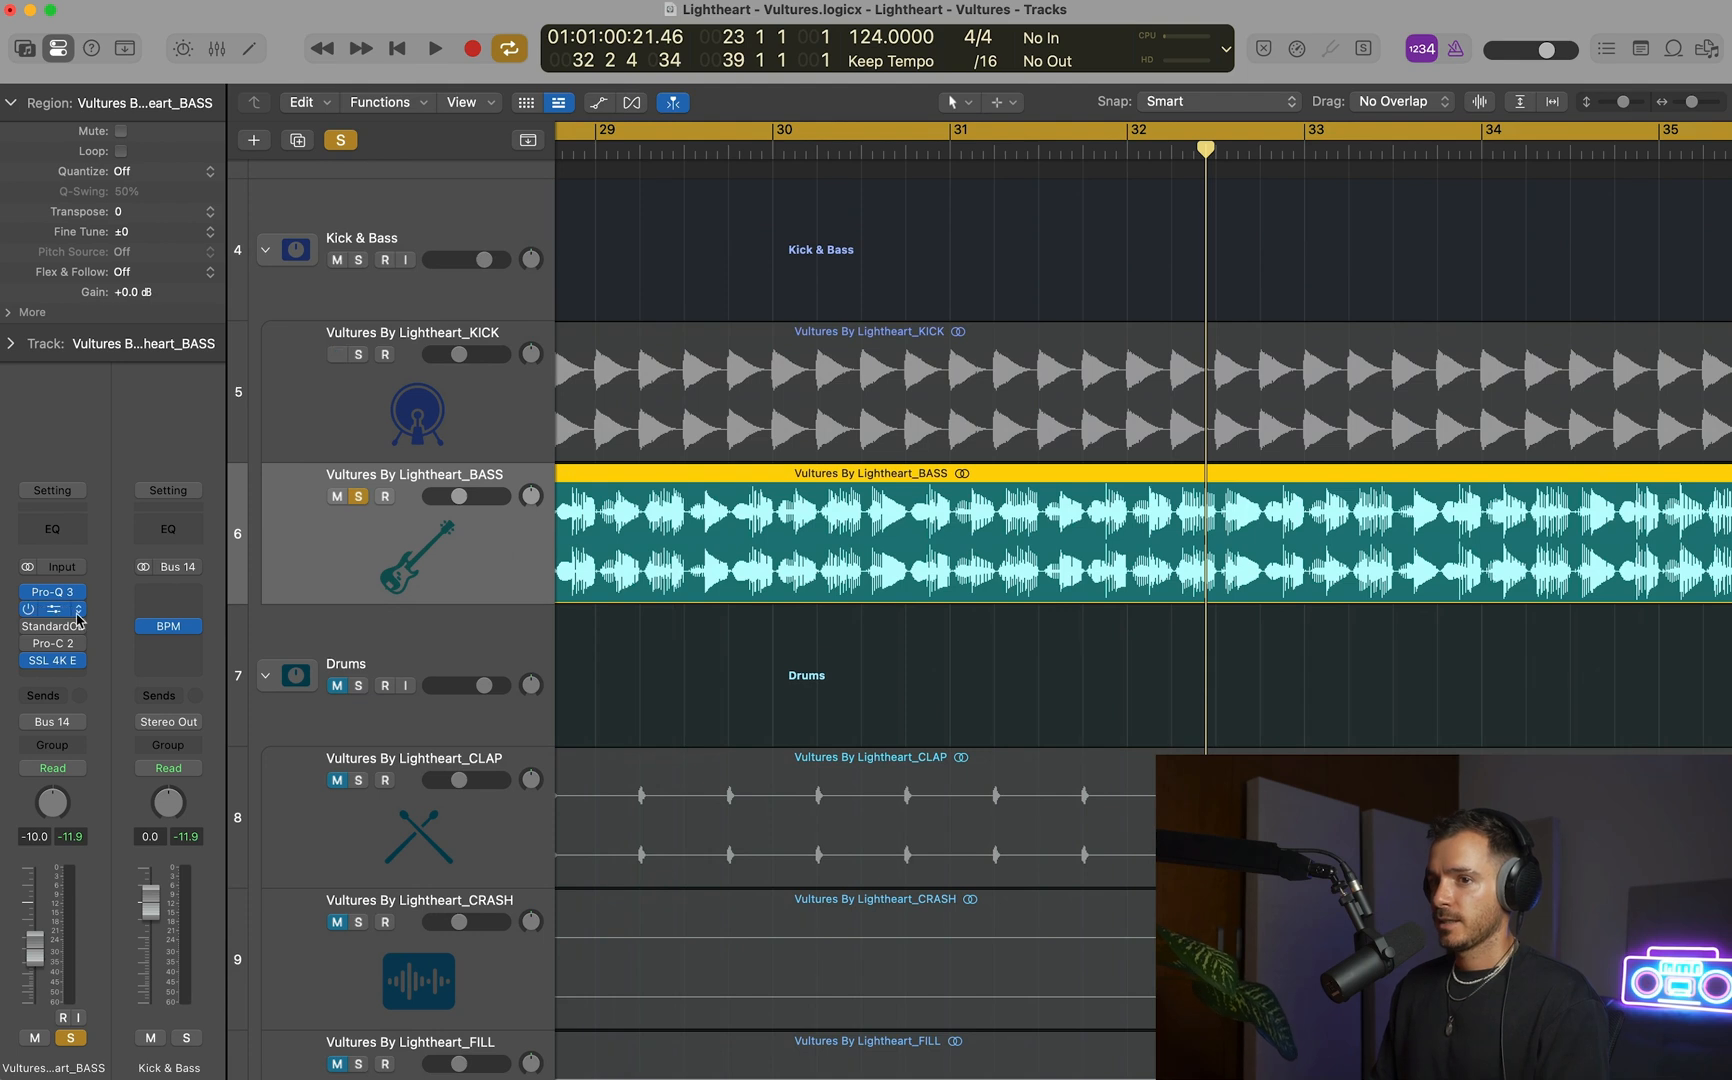
pyautogui.moveTo(54, 607); pyautogui.dragTo(52, 591)
pyautogui.click(52, 608)
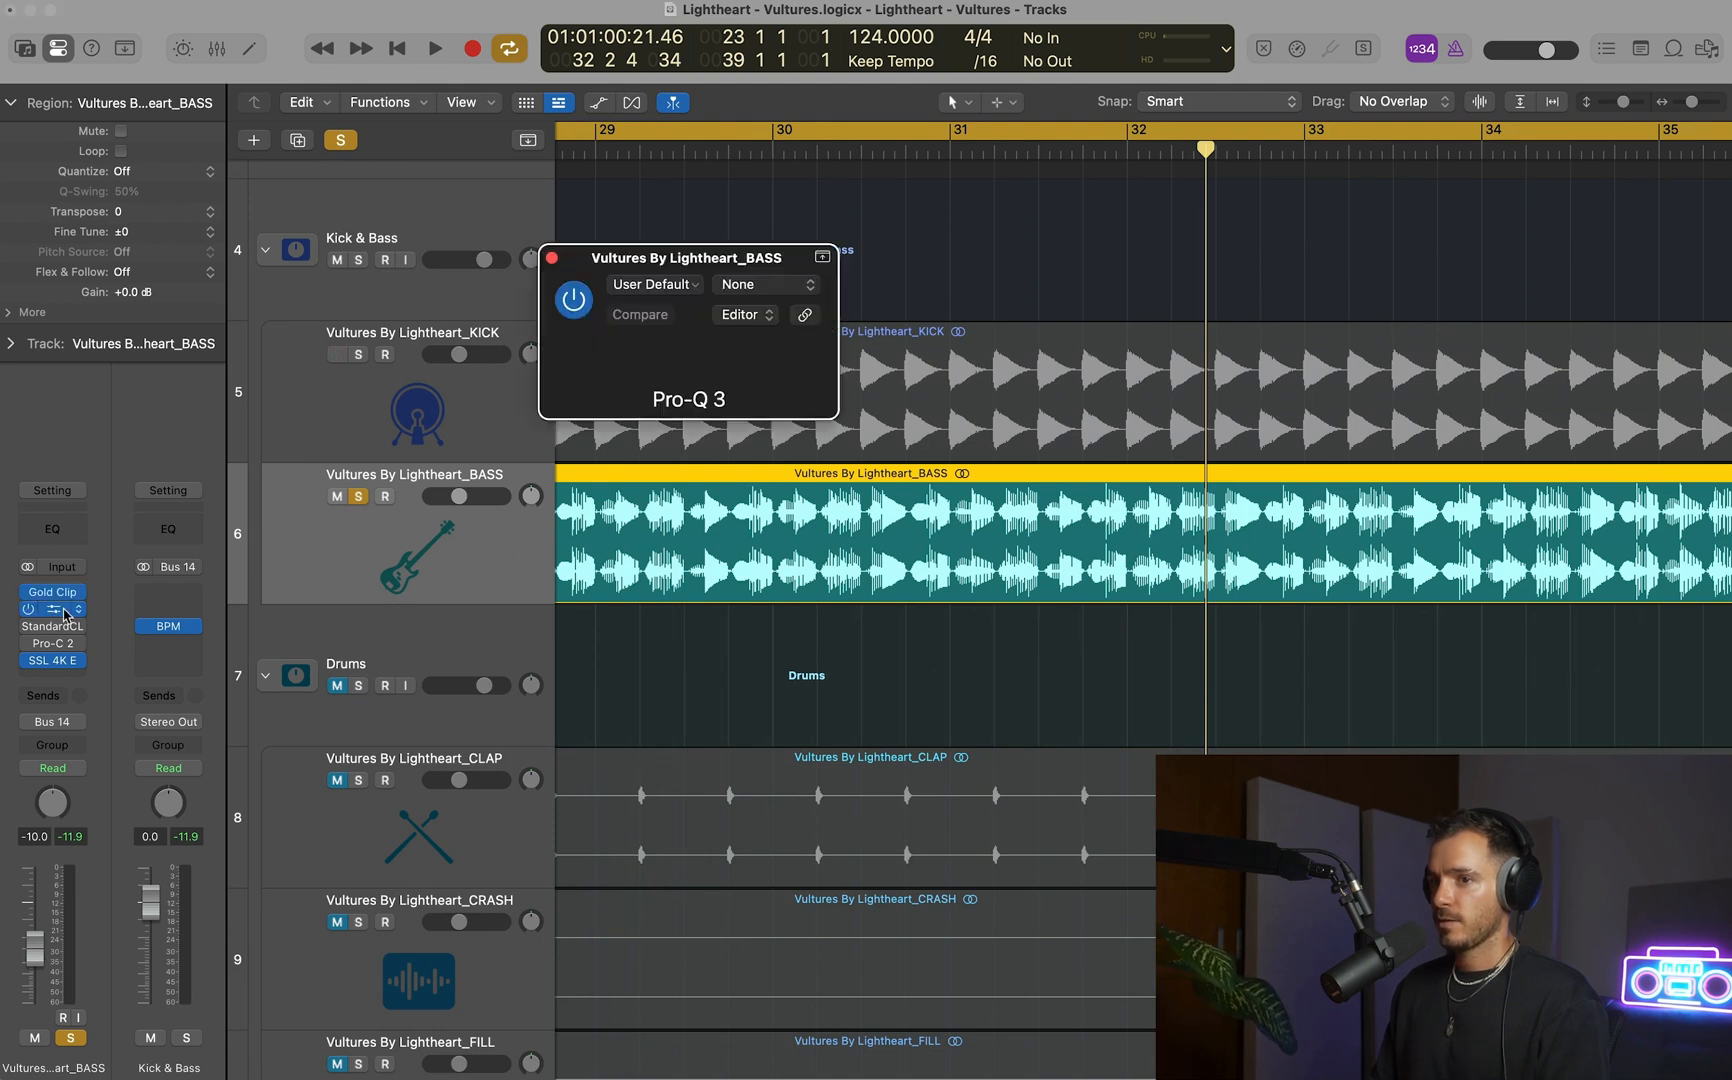
# Unsolo the BASS track and play it with the kick, placing the Pro-Q 3 window clear of the track headers.
pyautogui.click(357, 495)
pyautogui.press('space')
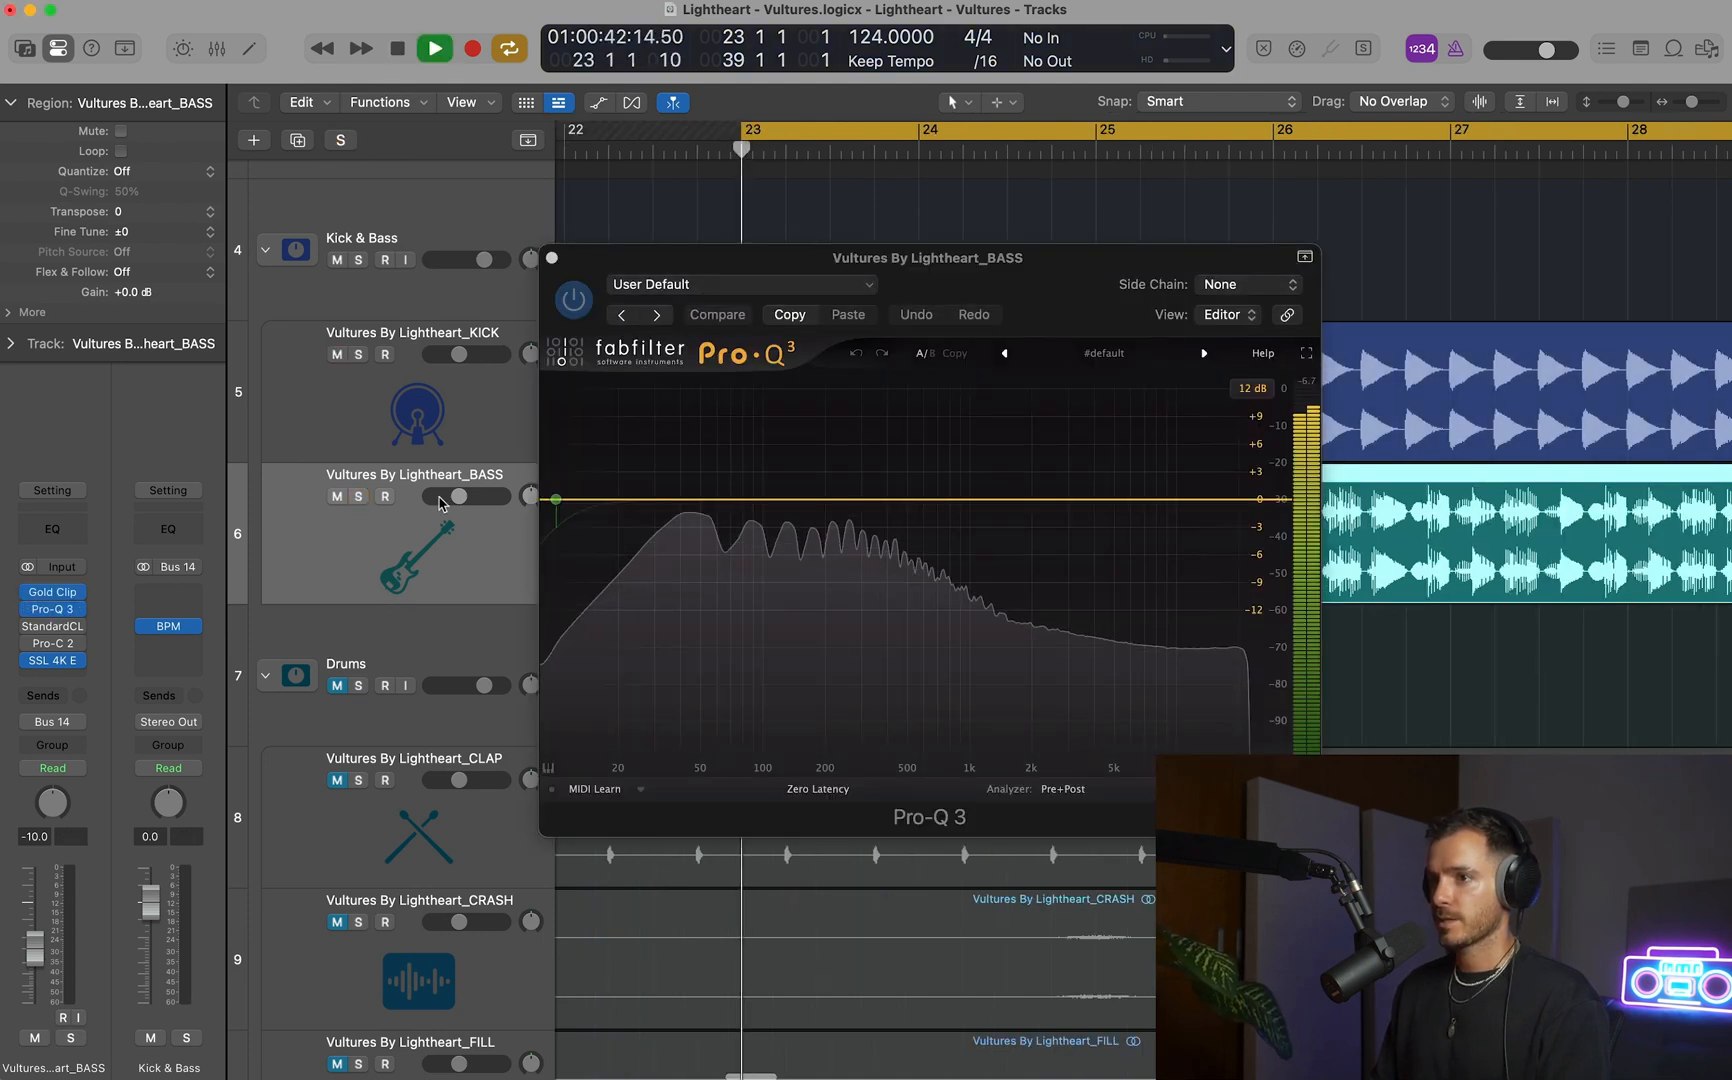
pyautogui.moveTo(980, 277); pyautogui.dragTo(1121, 316)
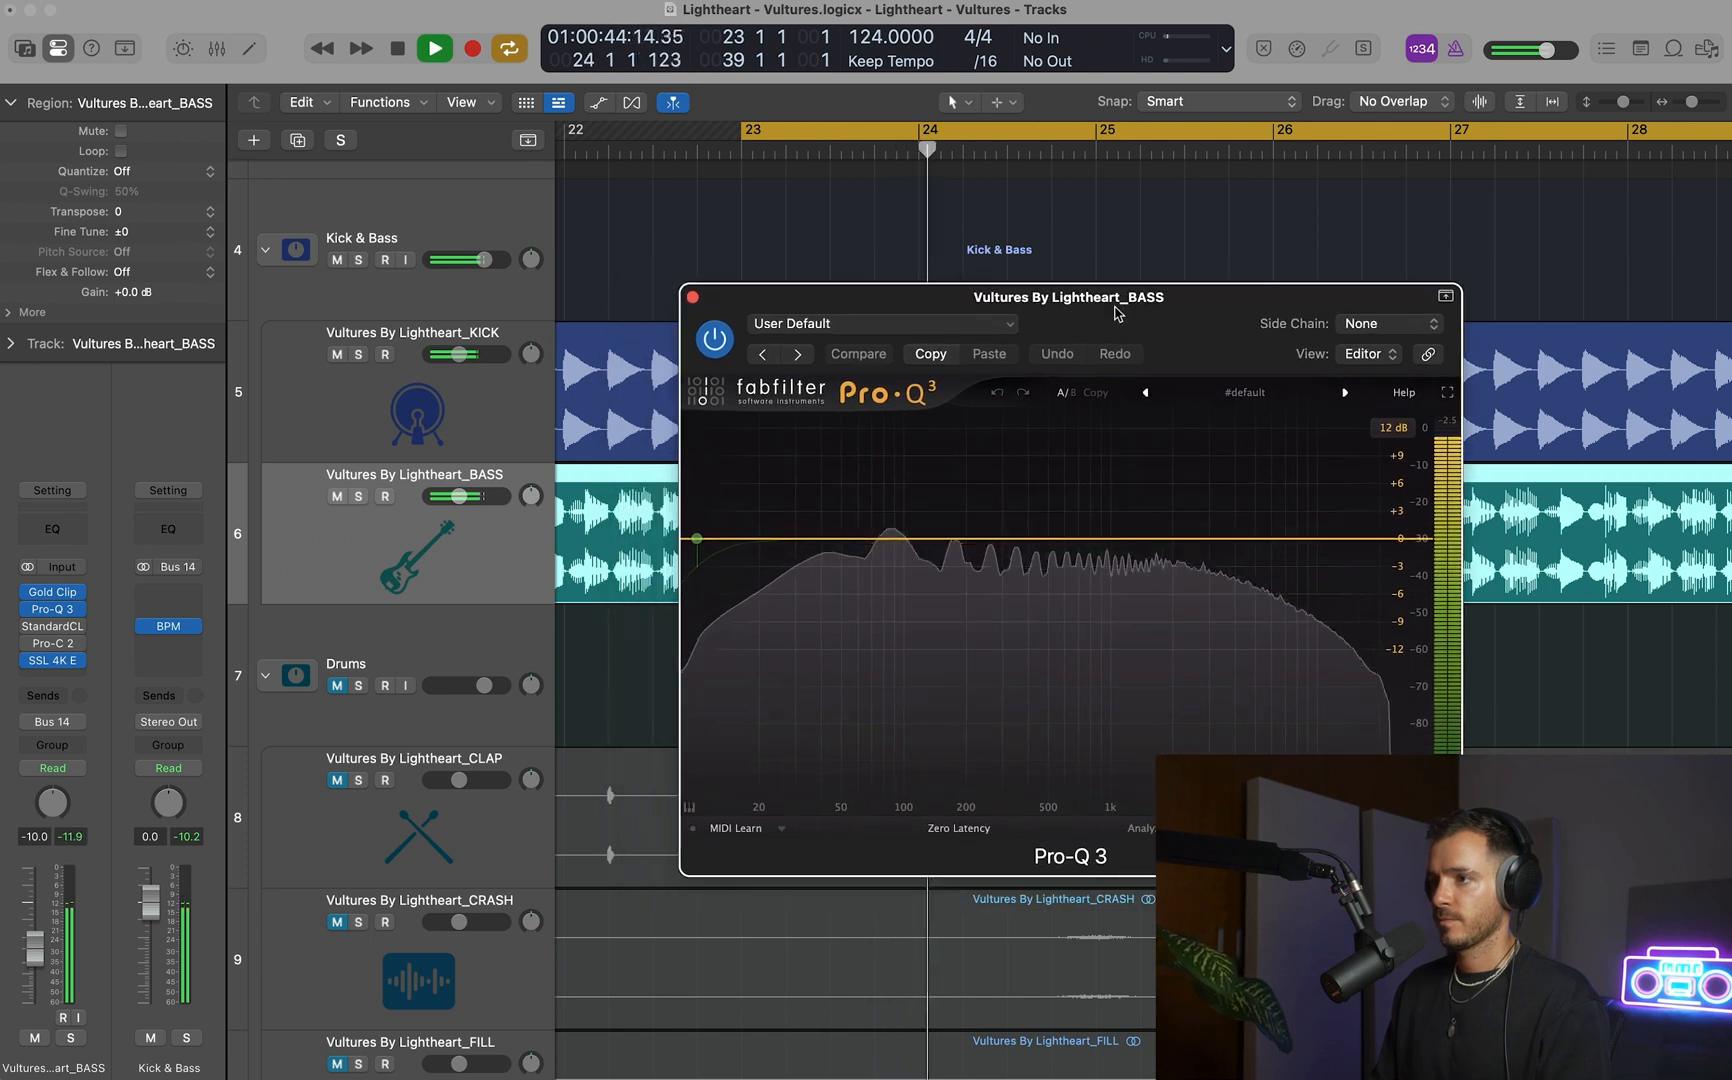
pyautogui.press('space')
# Overlay the KICK track's spectrum in Pro-Q 3's analyzer and play the section to examine where it overlaps the bass.
pyautogui.click(1203, 828)
pyautogui.scroll(-4, 1201, 674)
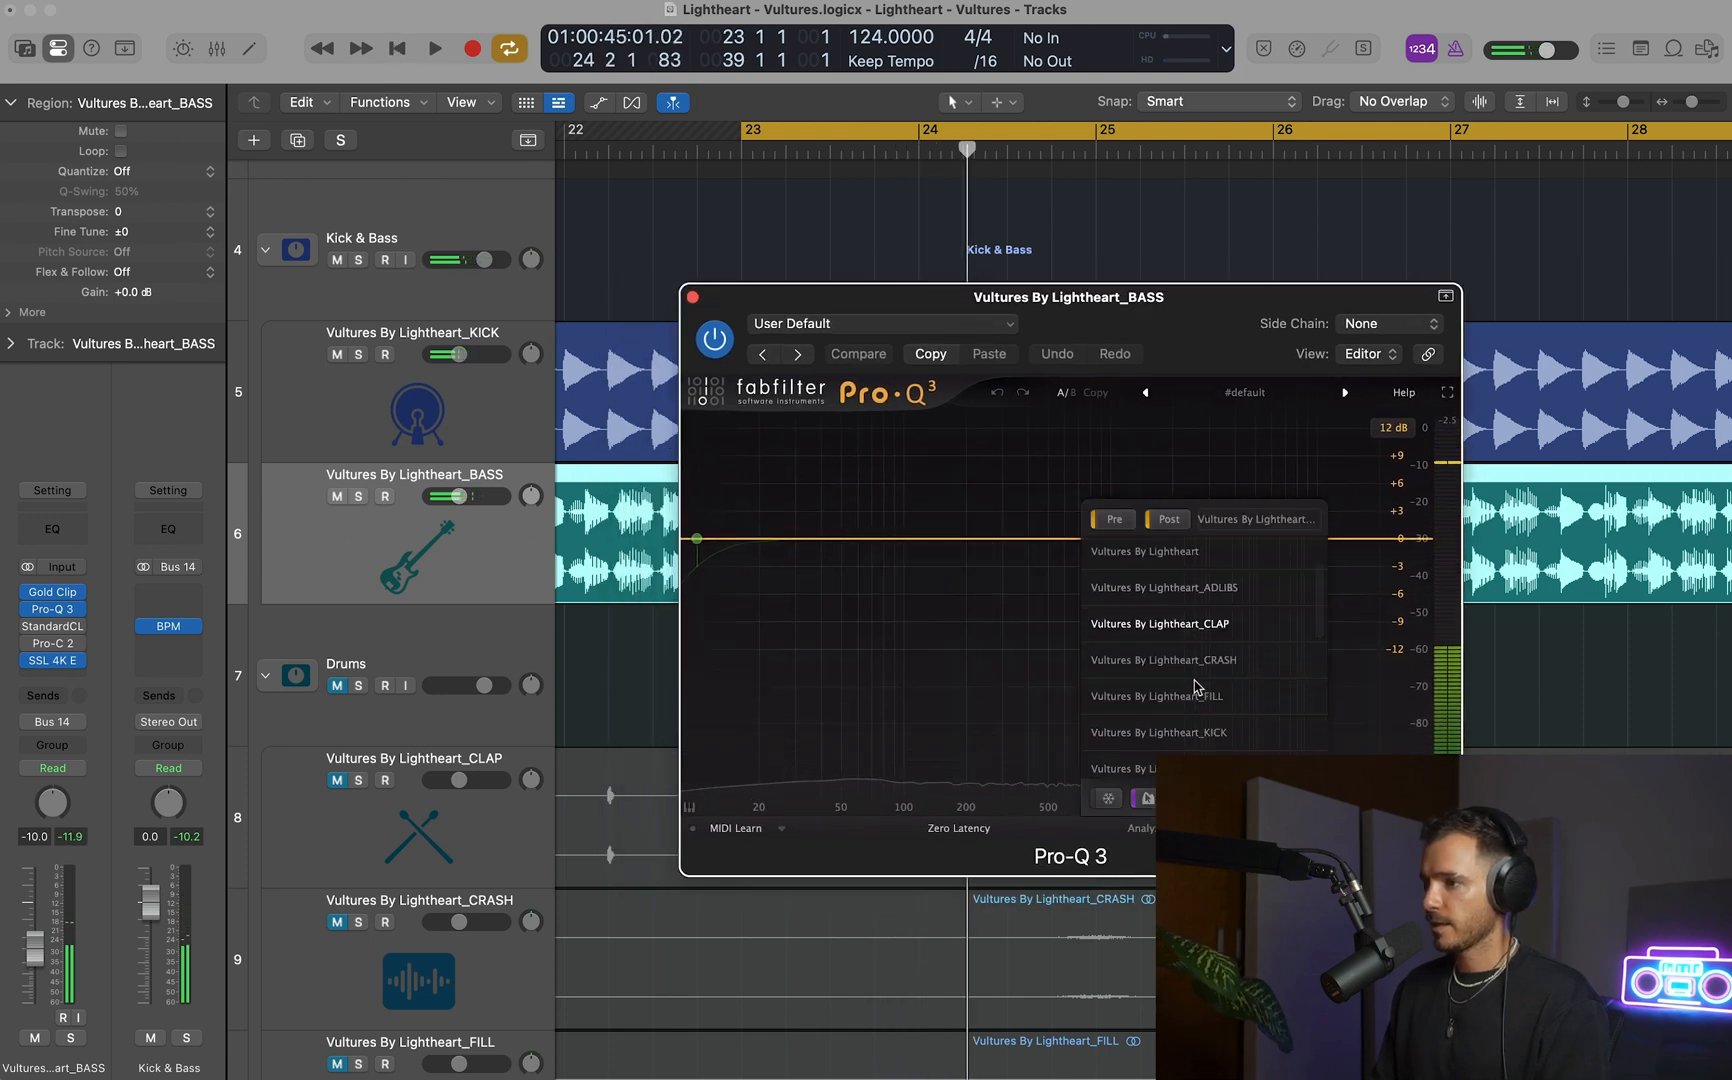
pyautogui.click(1199, 667)
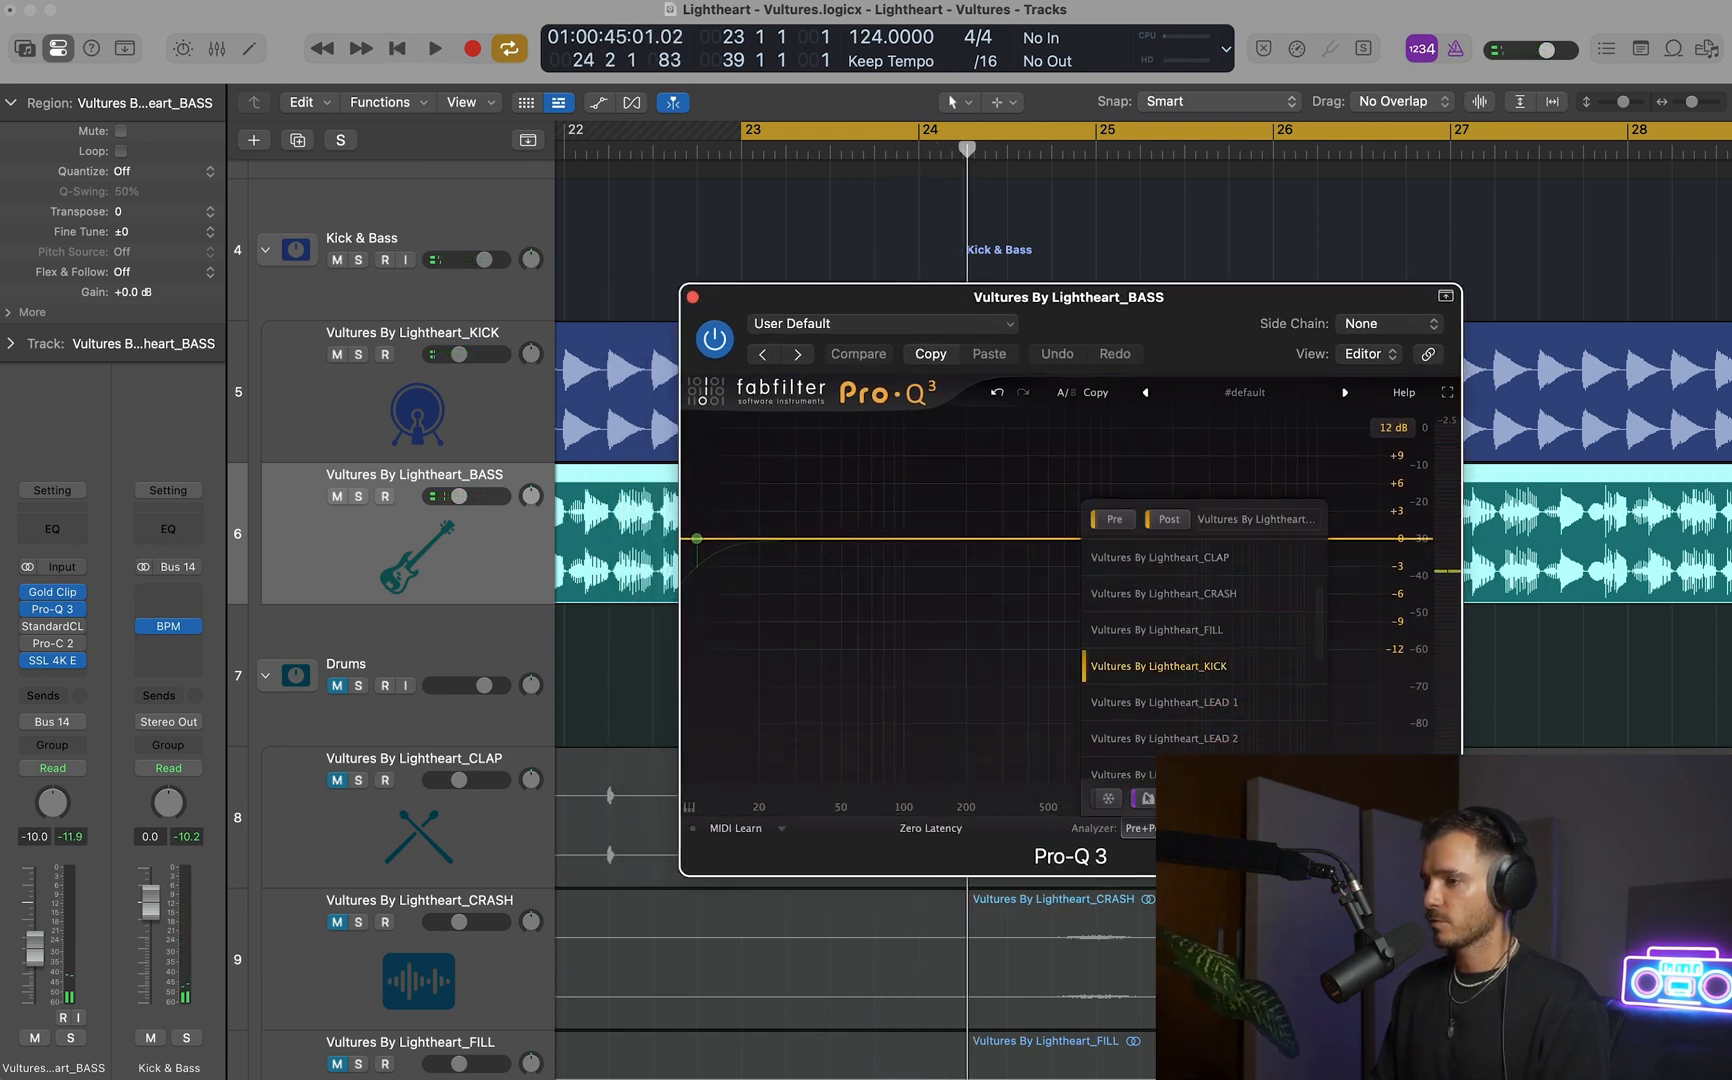
pyautogui.click(1203, 828)
pyautogui.press('space')
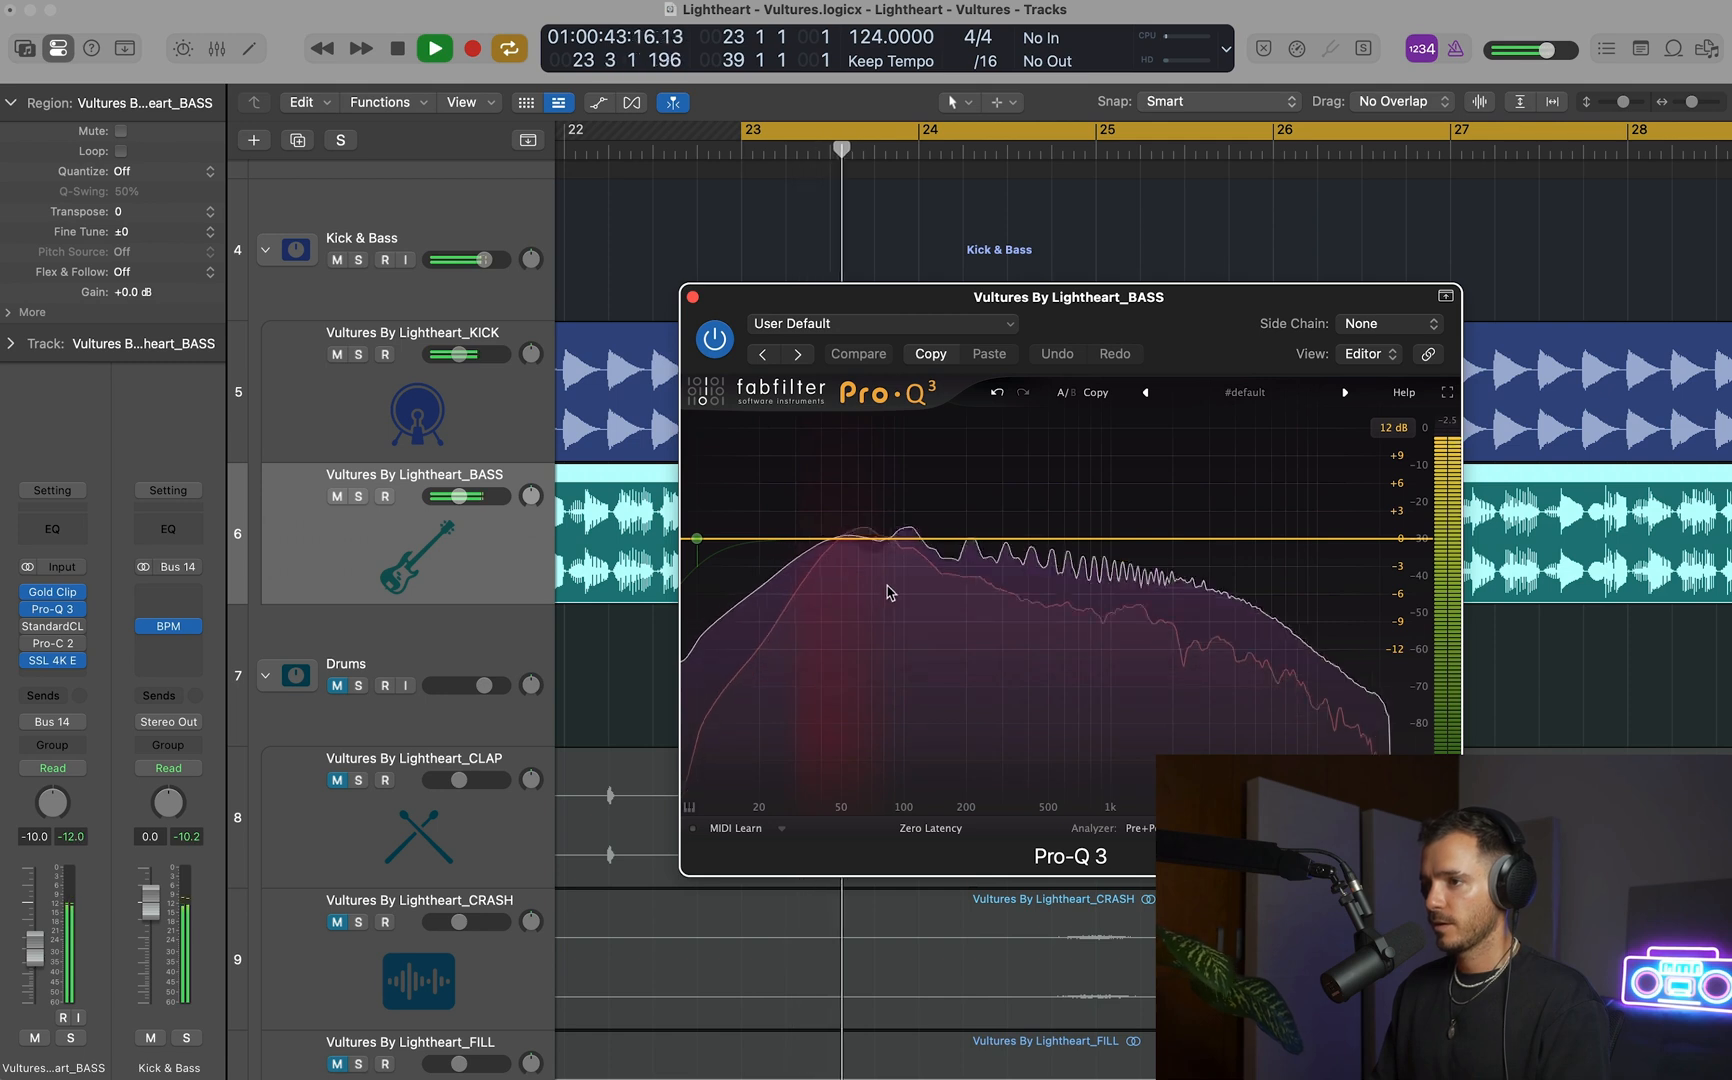
pyautogui.press('space')
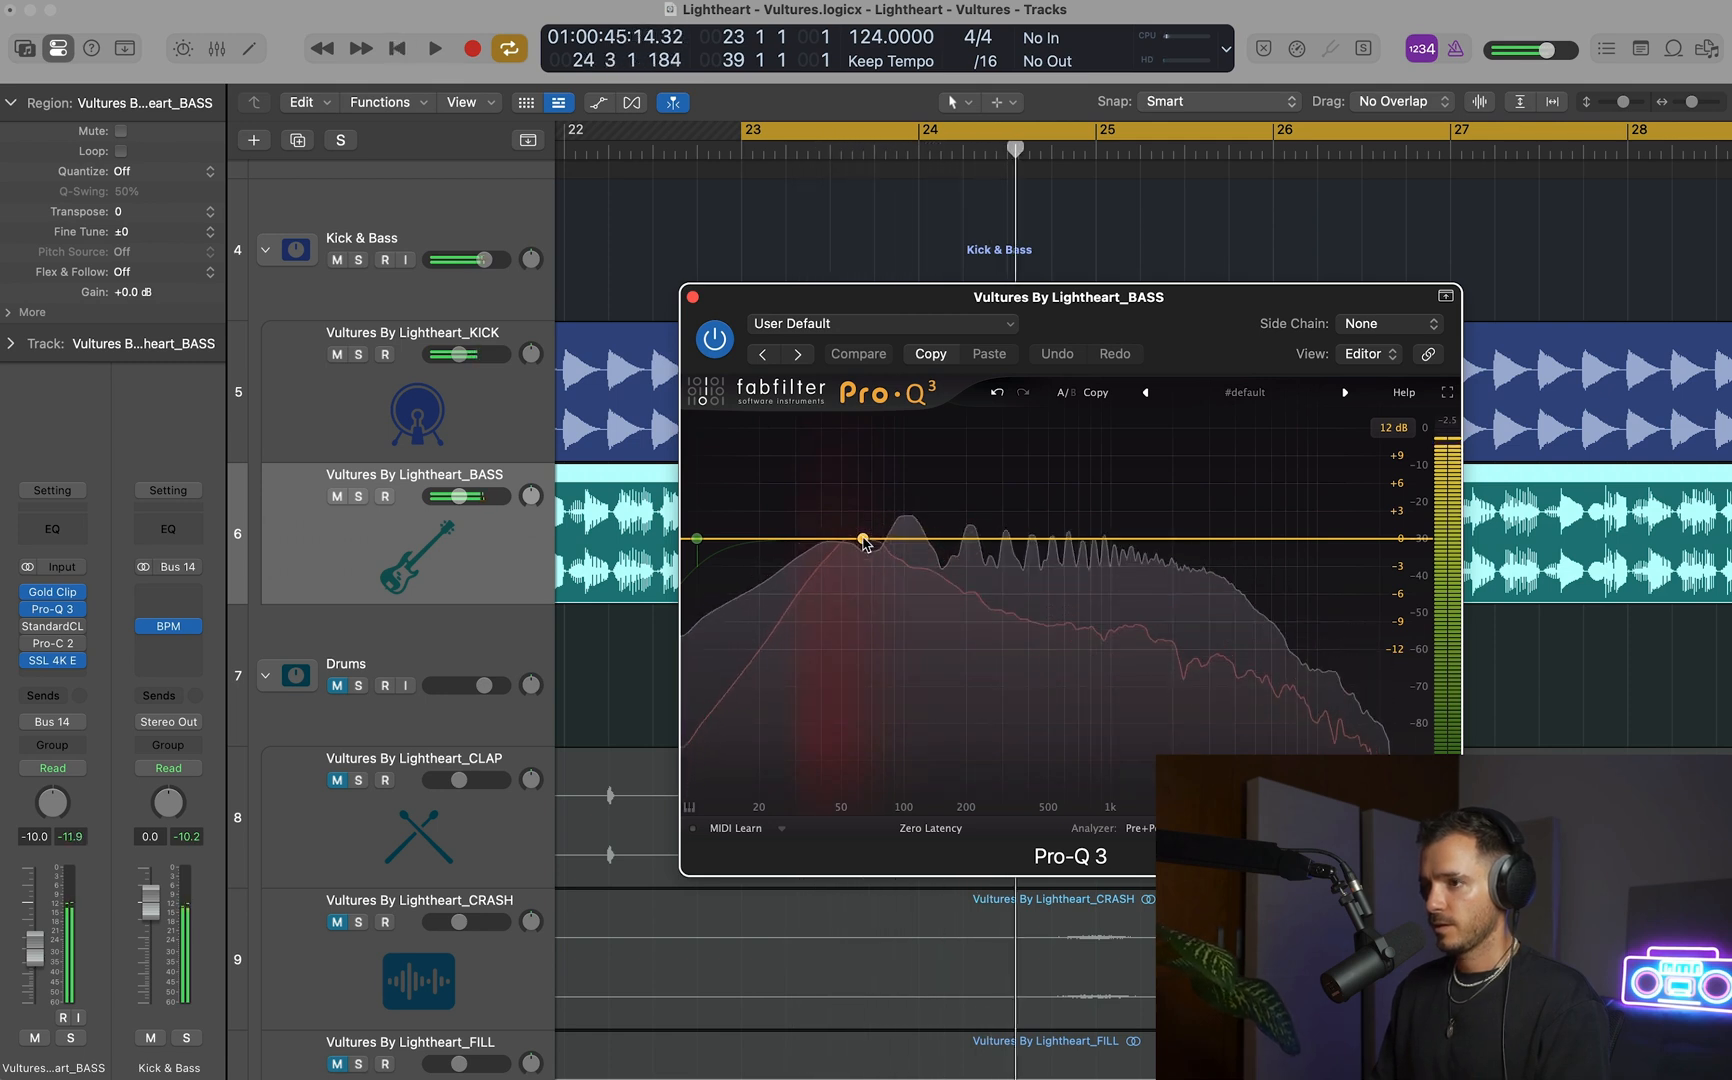
# Add a bell cut to the bass EQ at about 69.7 Hz with a gain of -1.88 dB and a Q of 1.985.
pyautogui.moveTo(864, 541); pyautogui.dragTo(872, 554)
pyautogui.scroll(2, 870, 556)
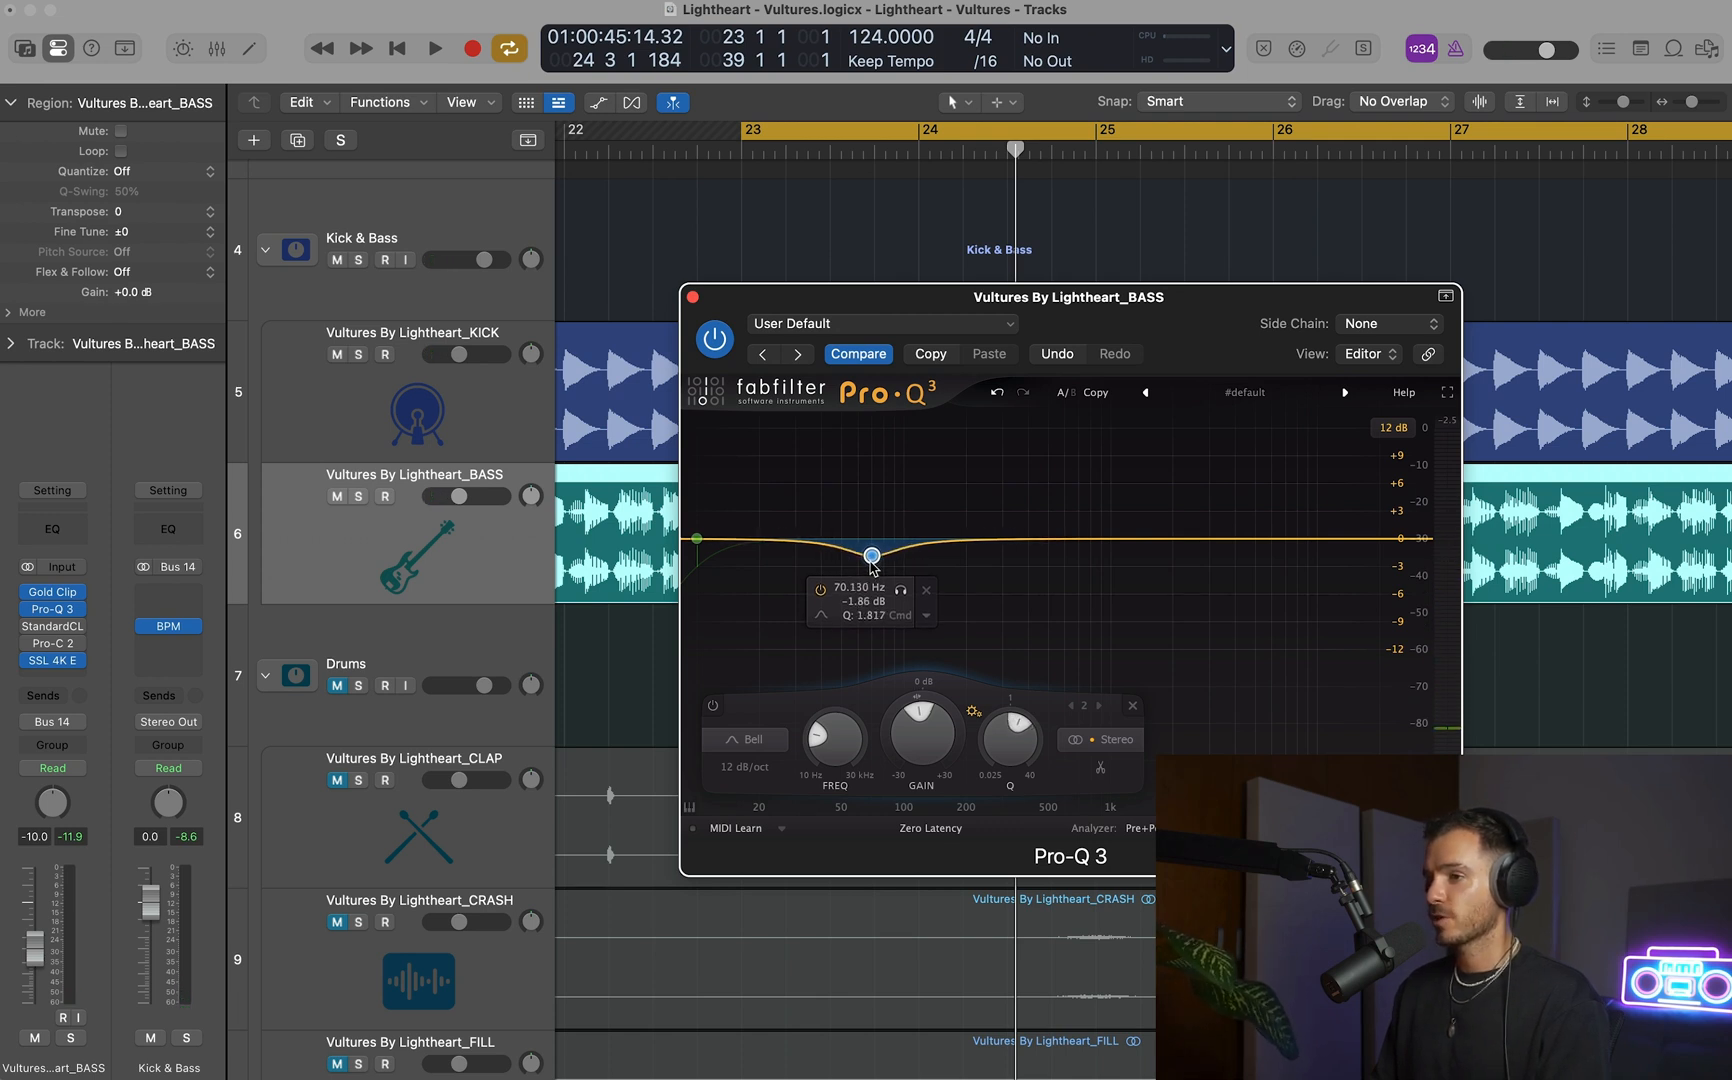
pyautogui.press('space')
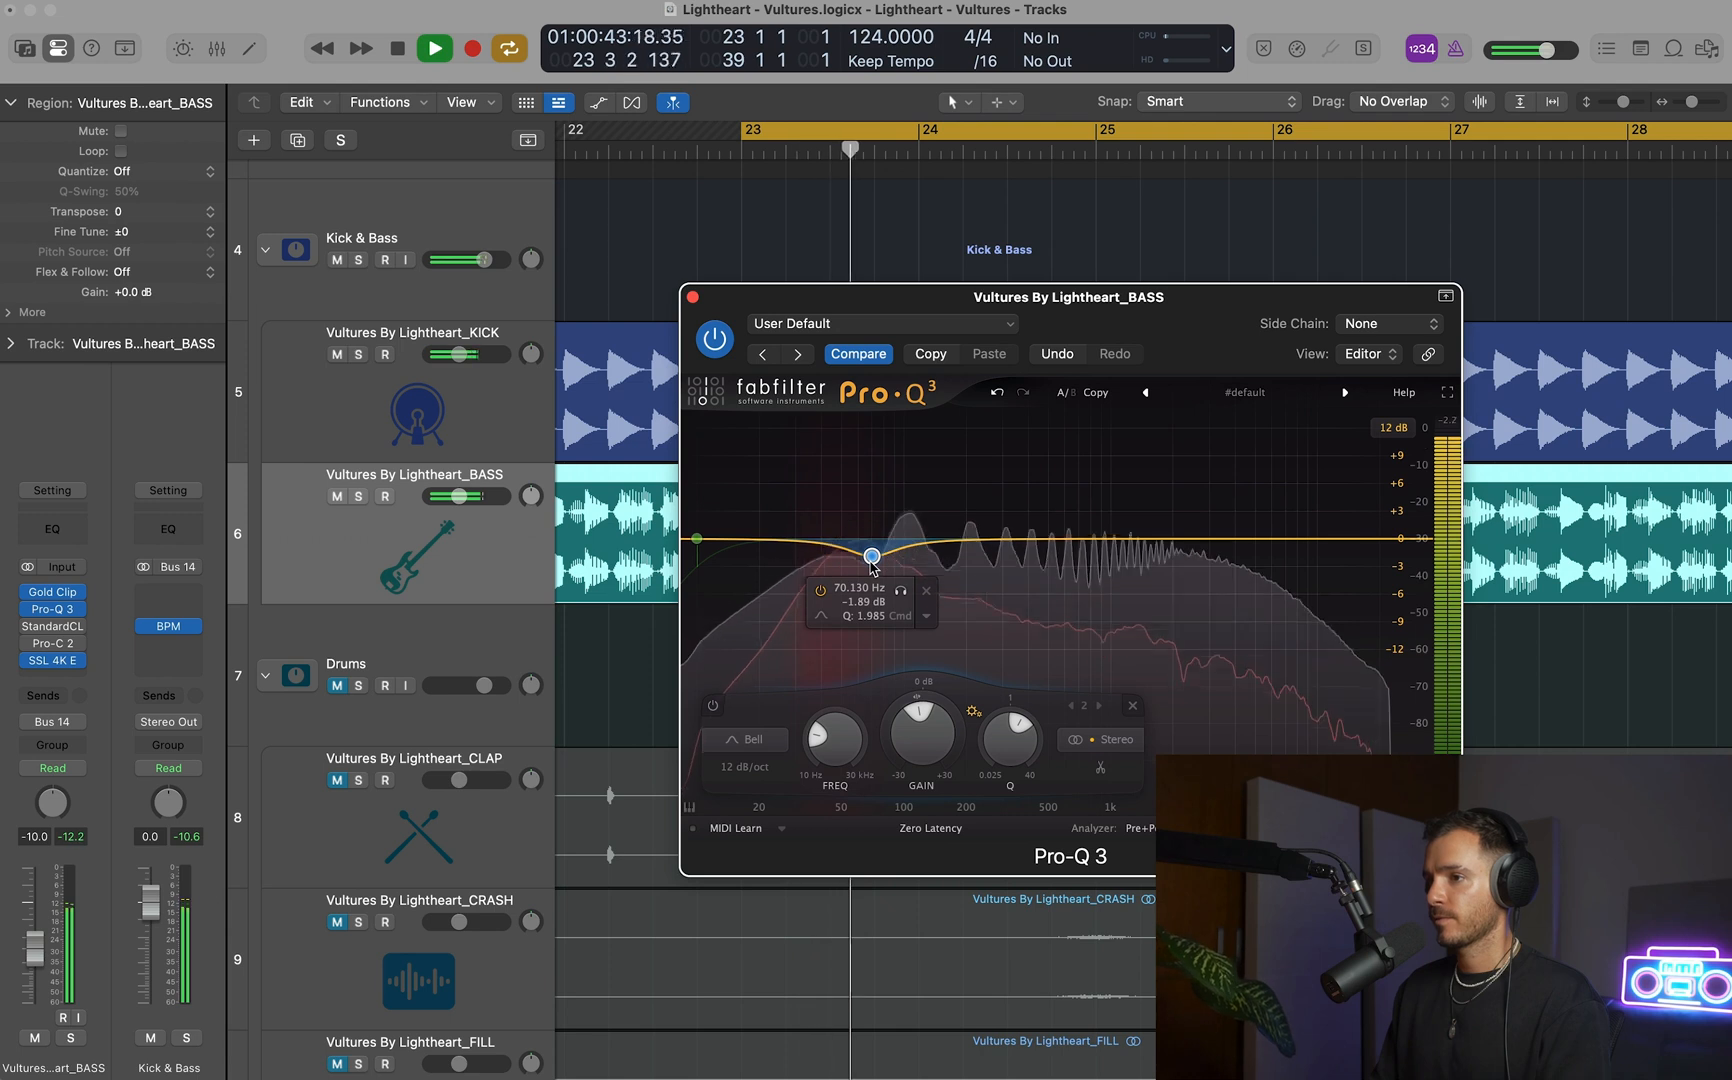
pyautogui.moveTo(867, 562); pyautogui.dragTo(866, 562)
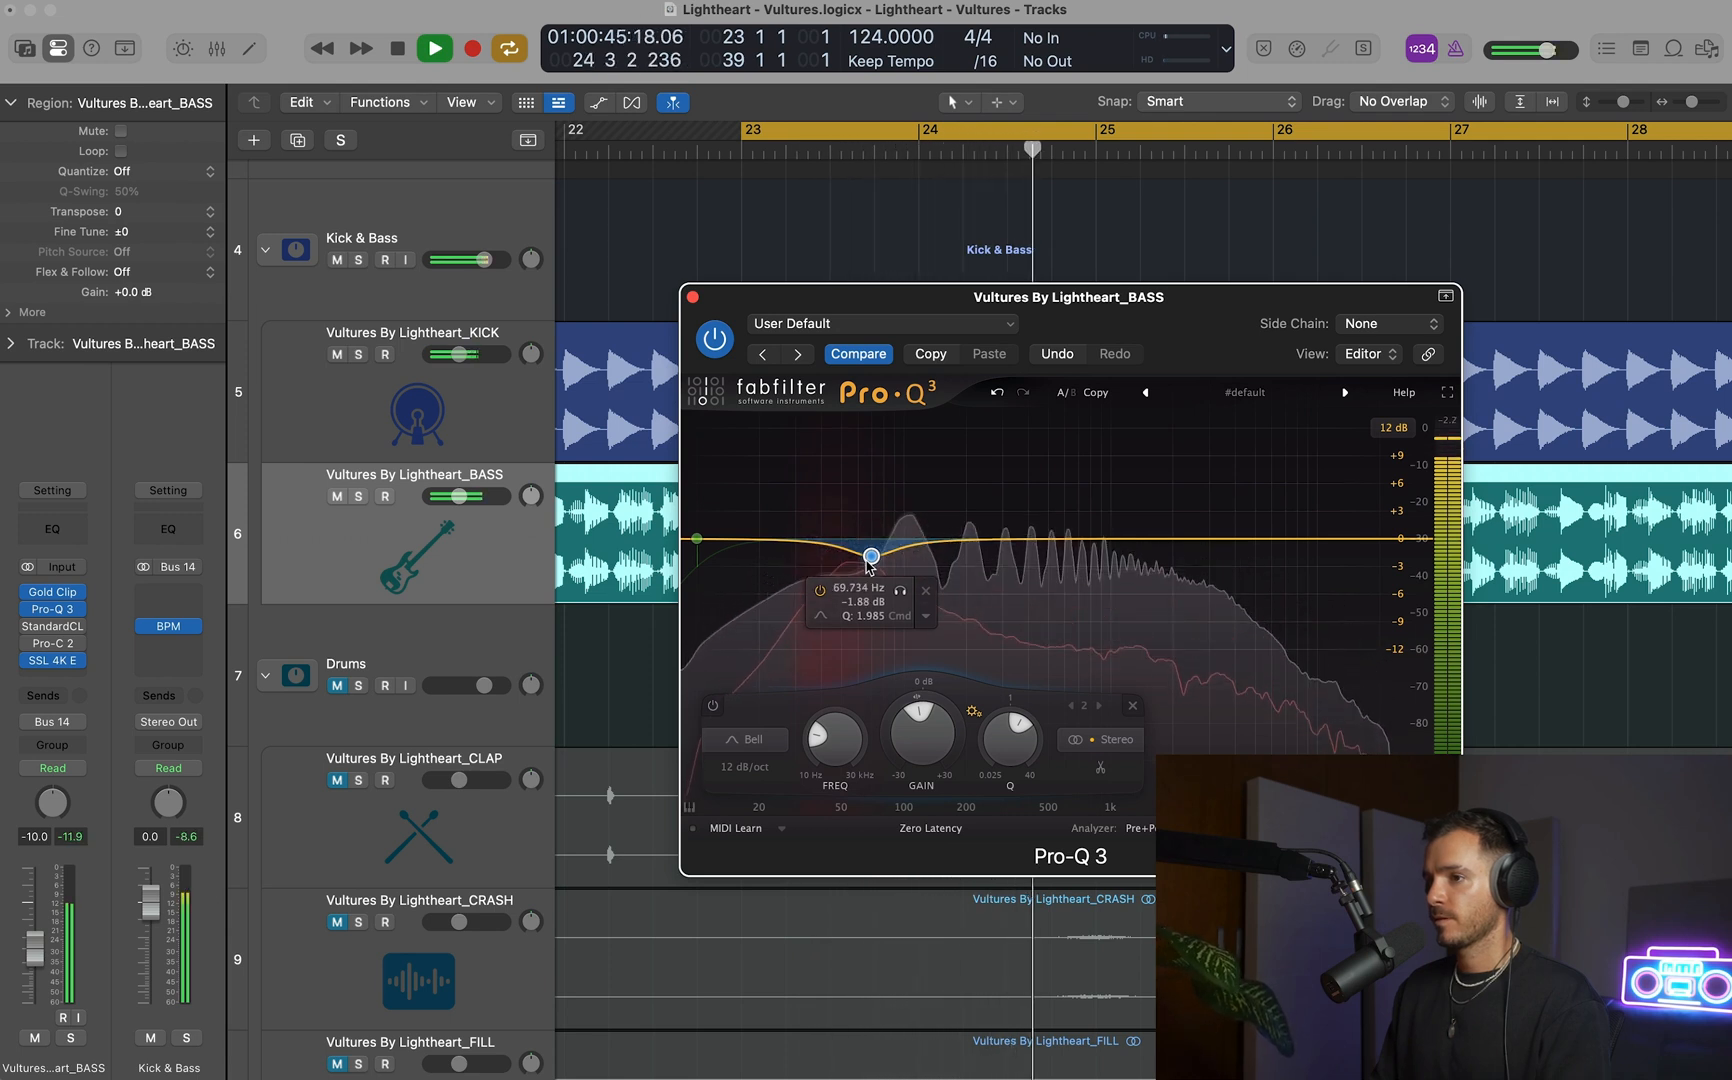
pyautogui.press('space')
# Add a 12 dB/oct high cut to the bass EQ and lower its frequency to 5996.9 Hz, checking it during playback.
pyautogui.doubleClick(1362, 540)
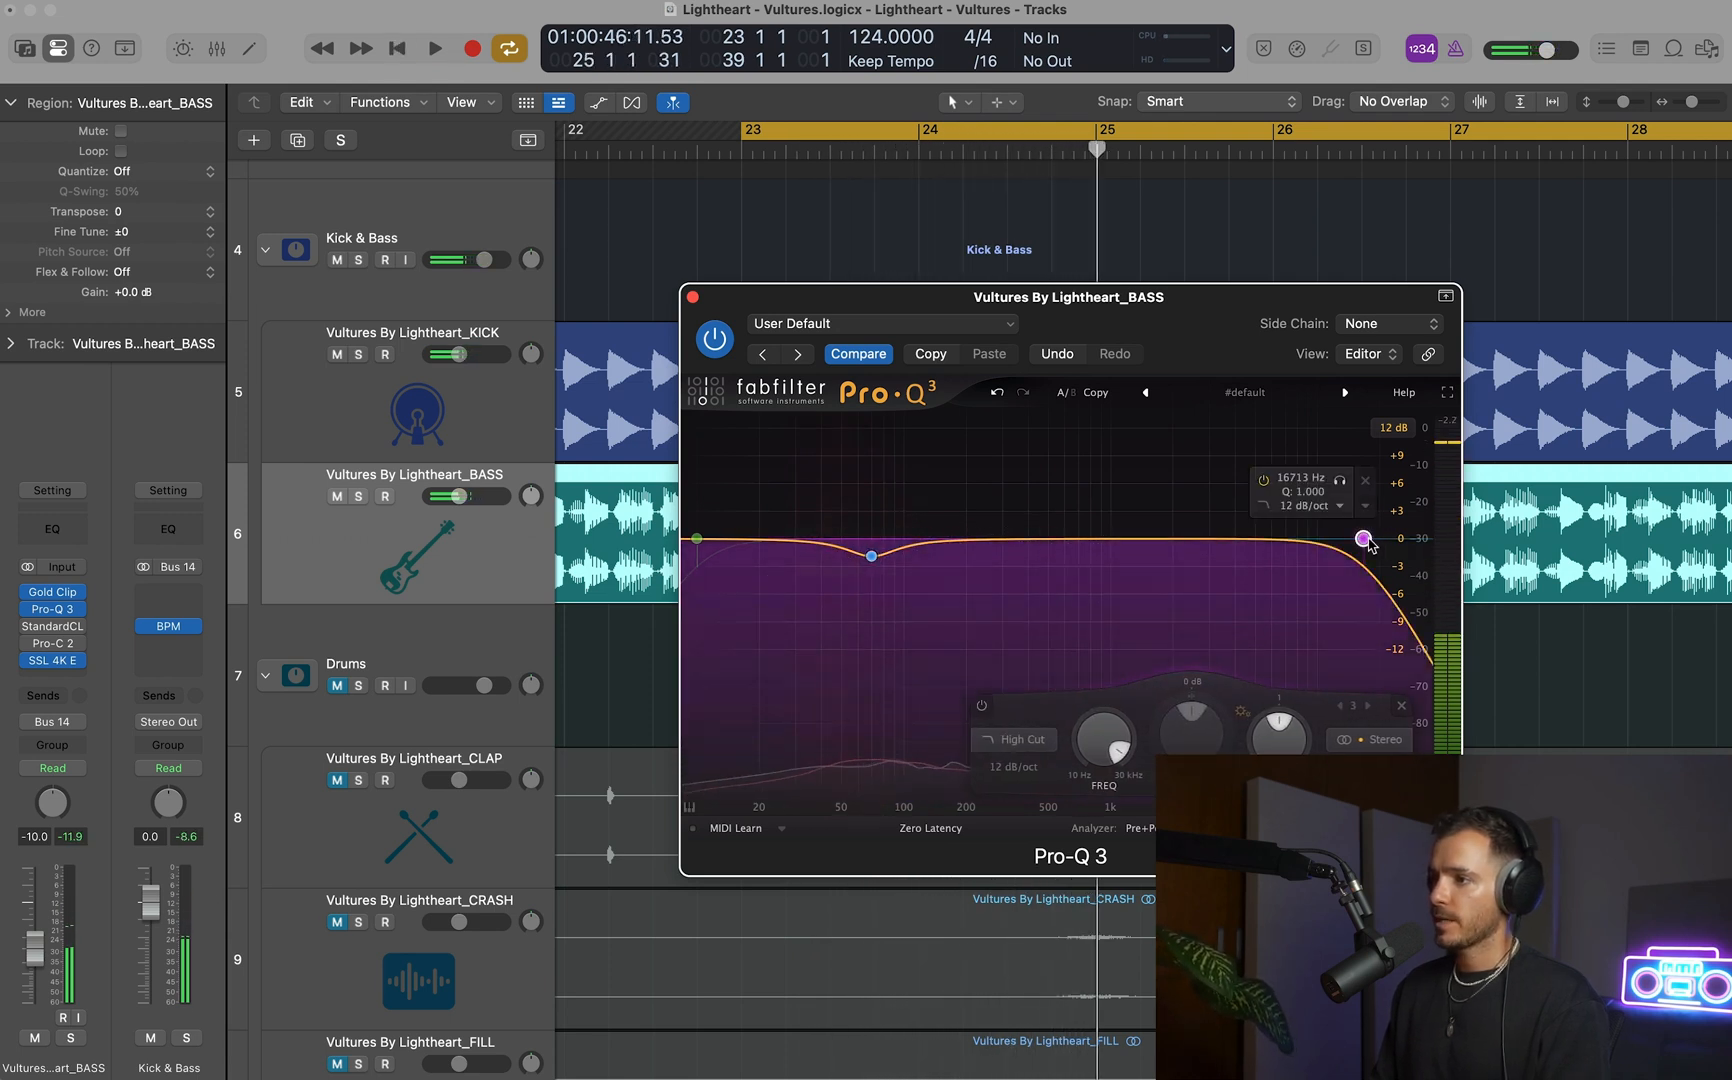
pyautogui.keyDown('alt'); pyautogui.keyDown('shift'); pyautogui.click(1366, 540); pyautogui.keyUp('shift'); pyautogui.keyUp('alt')
pyautogui.moveTo(1105, 715); pyautogui.dragTo(1104, 727)
pyautogui.press('space')
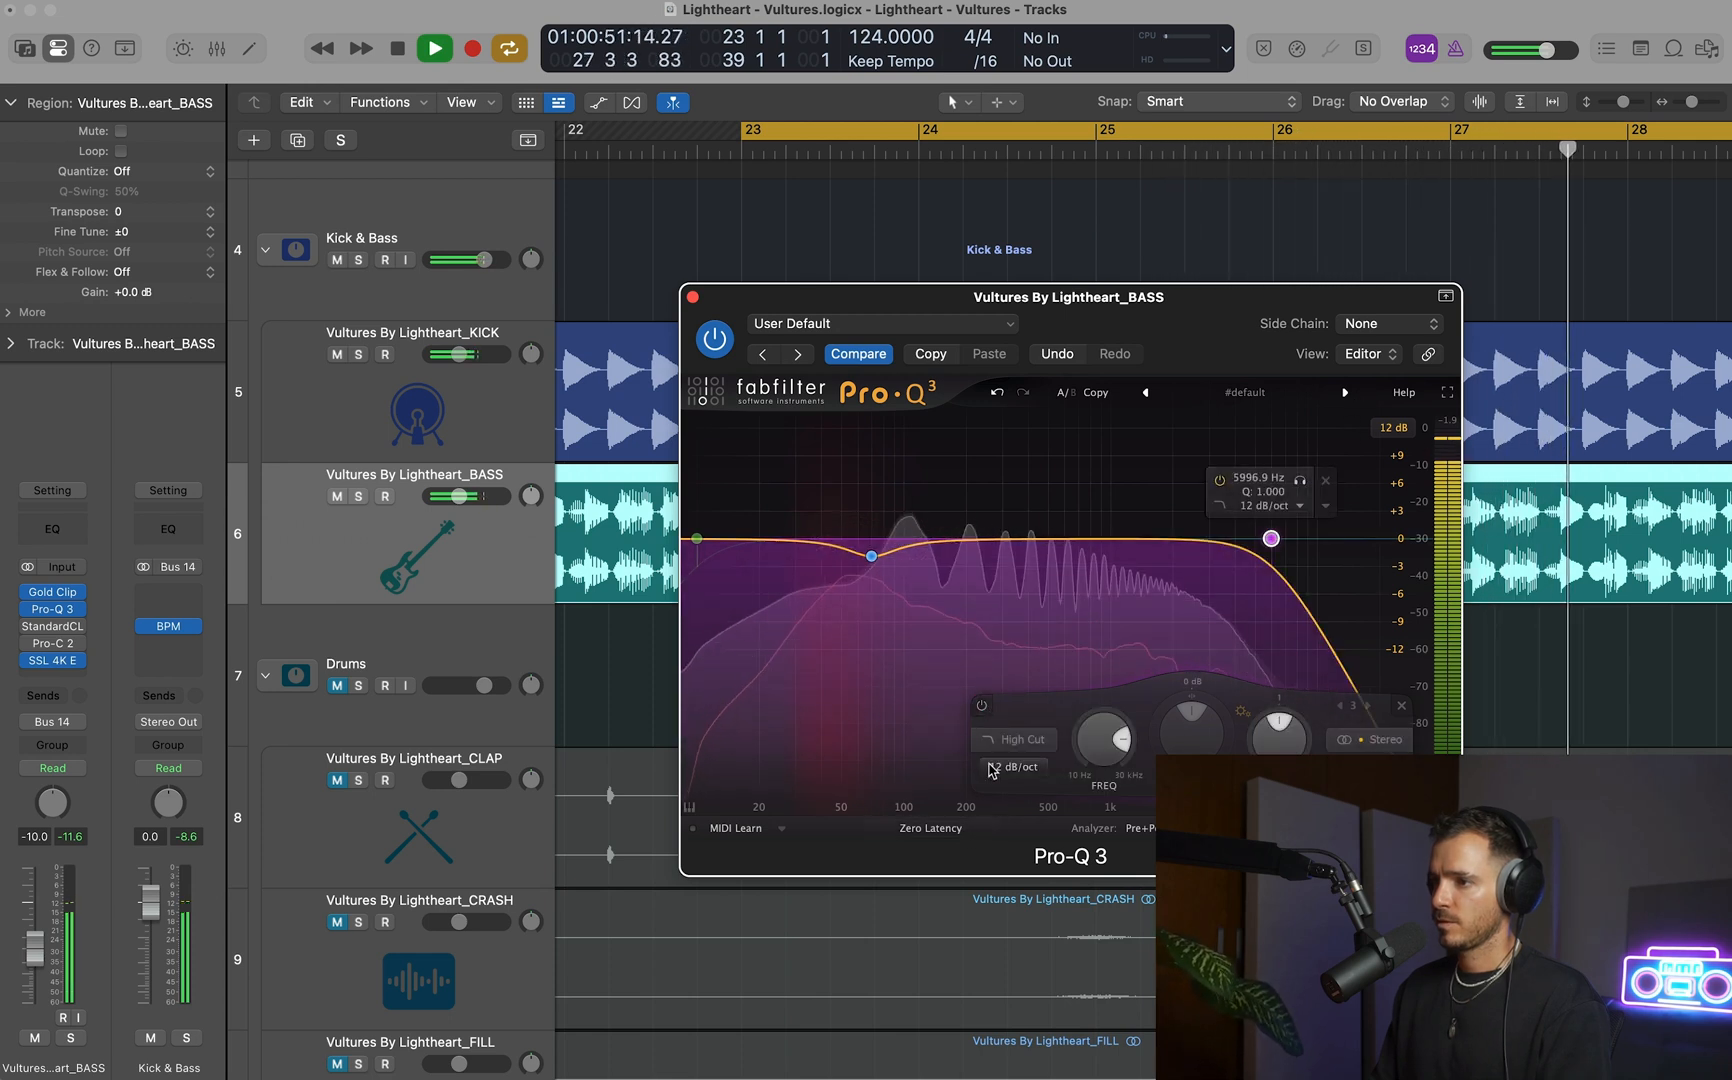
pyautogui.press('space')
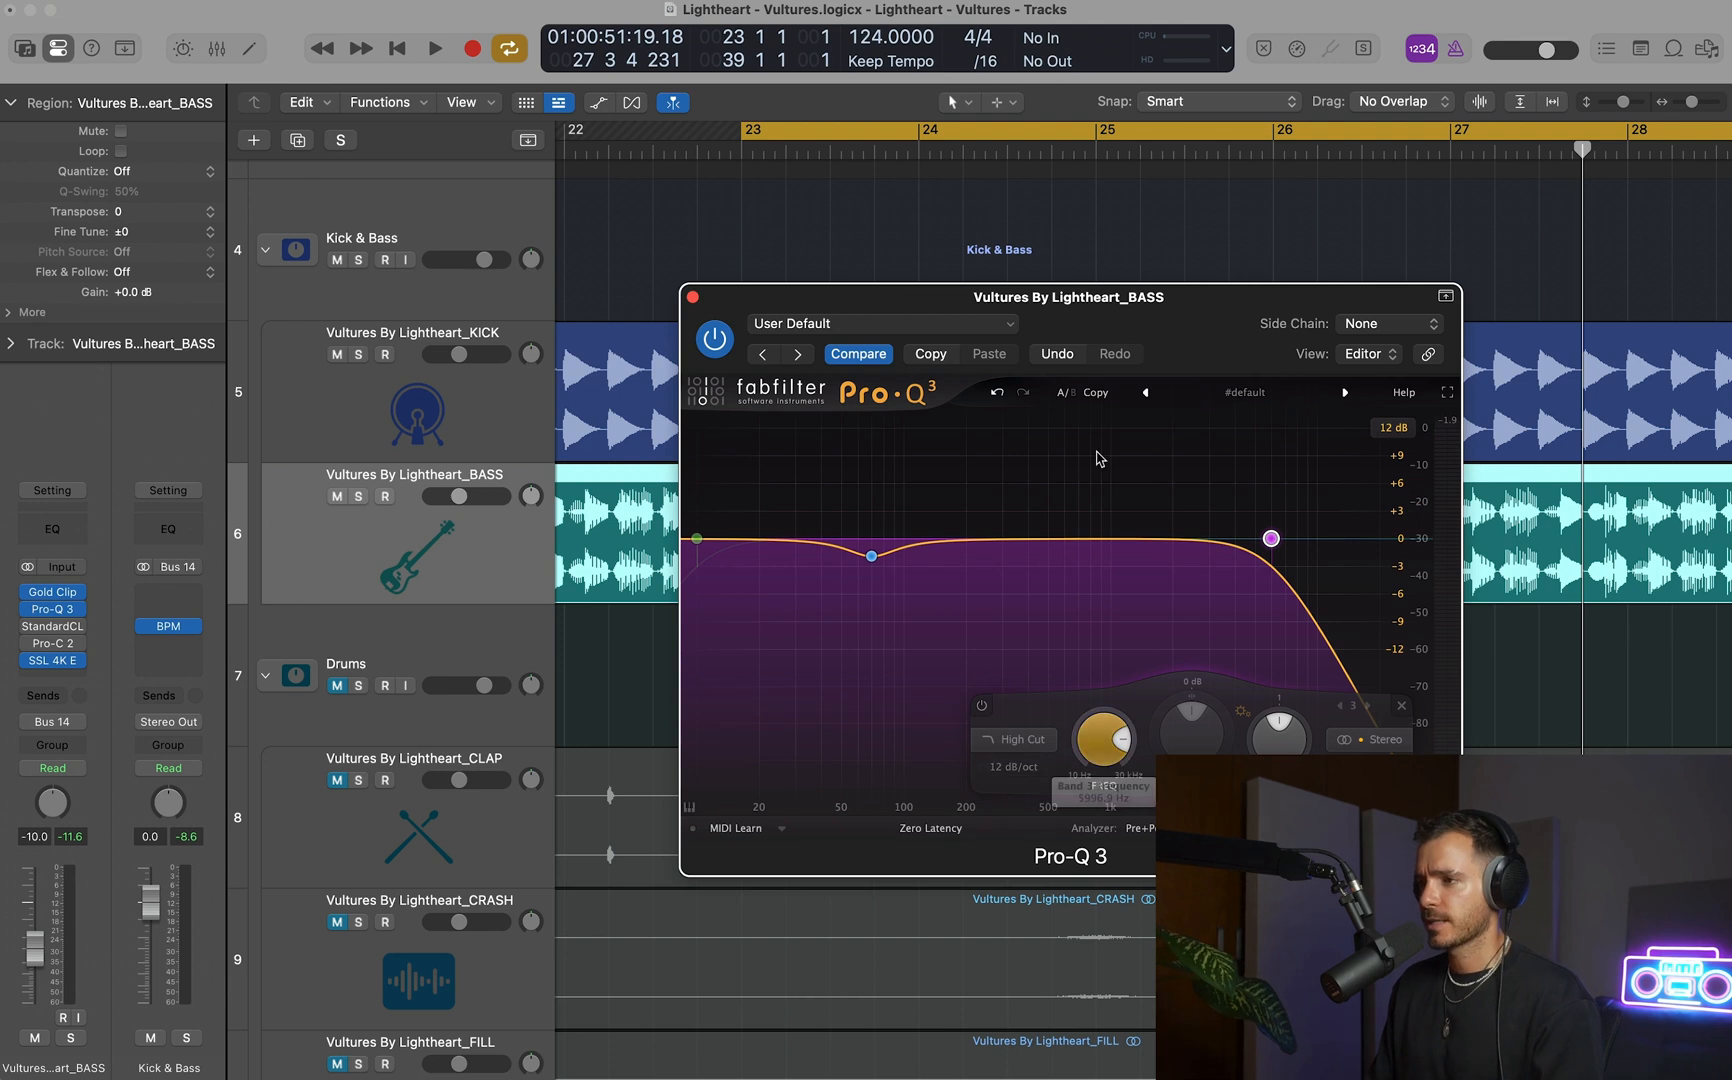
# Play the kick and bass while comparing Pro-Q 3 bypassed and active, closing the EQ window after stopping.
pyautogui.moveTo(1102, 321); pyautogui.dragTo(1093, 313)
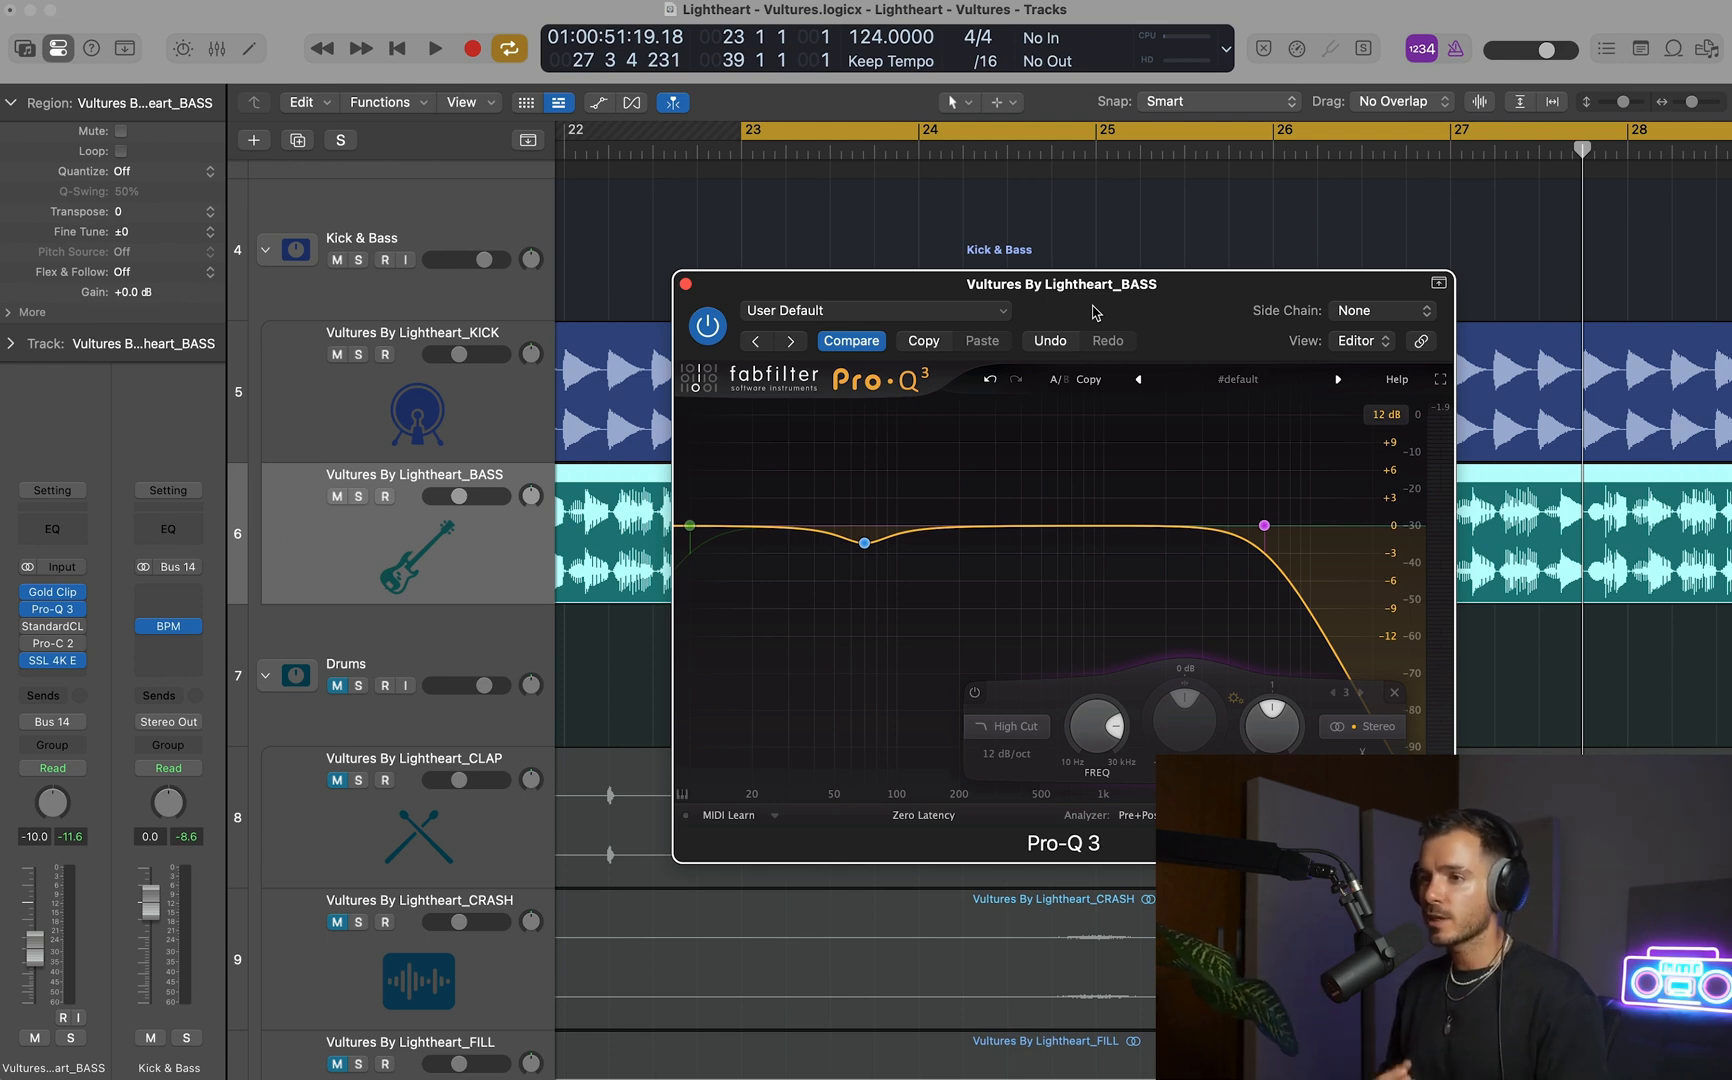
pyautogui.press('space')
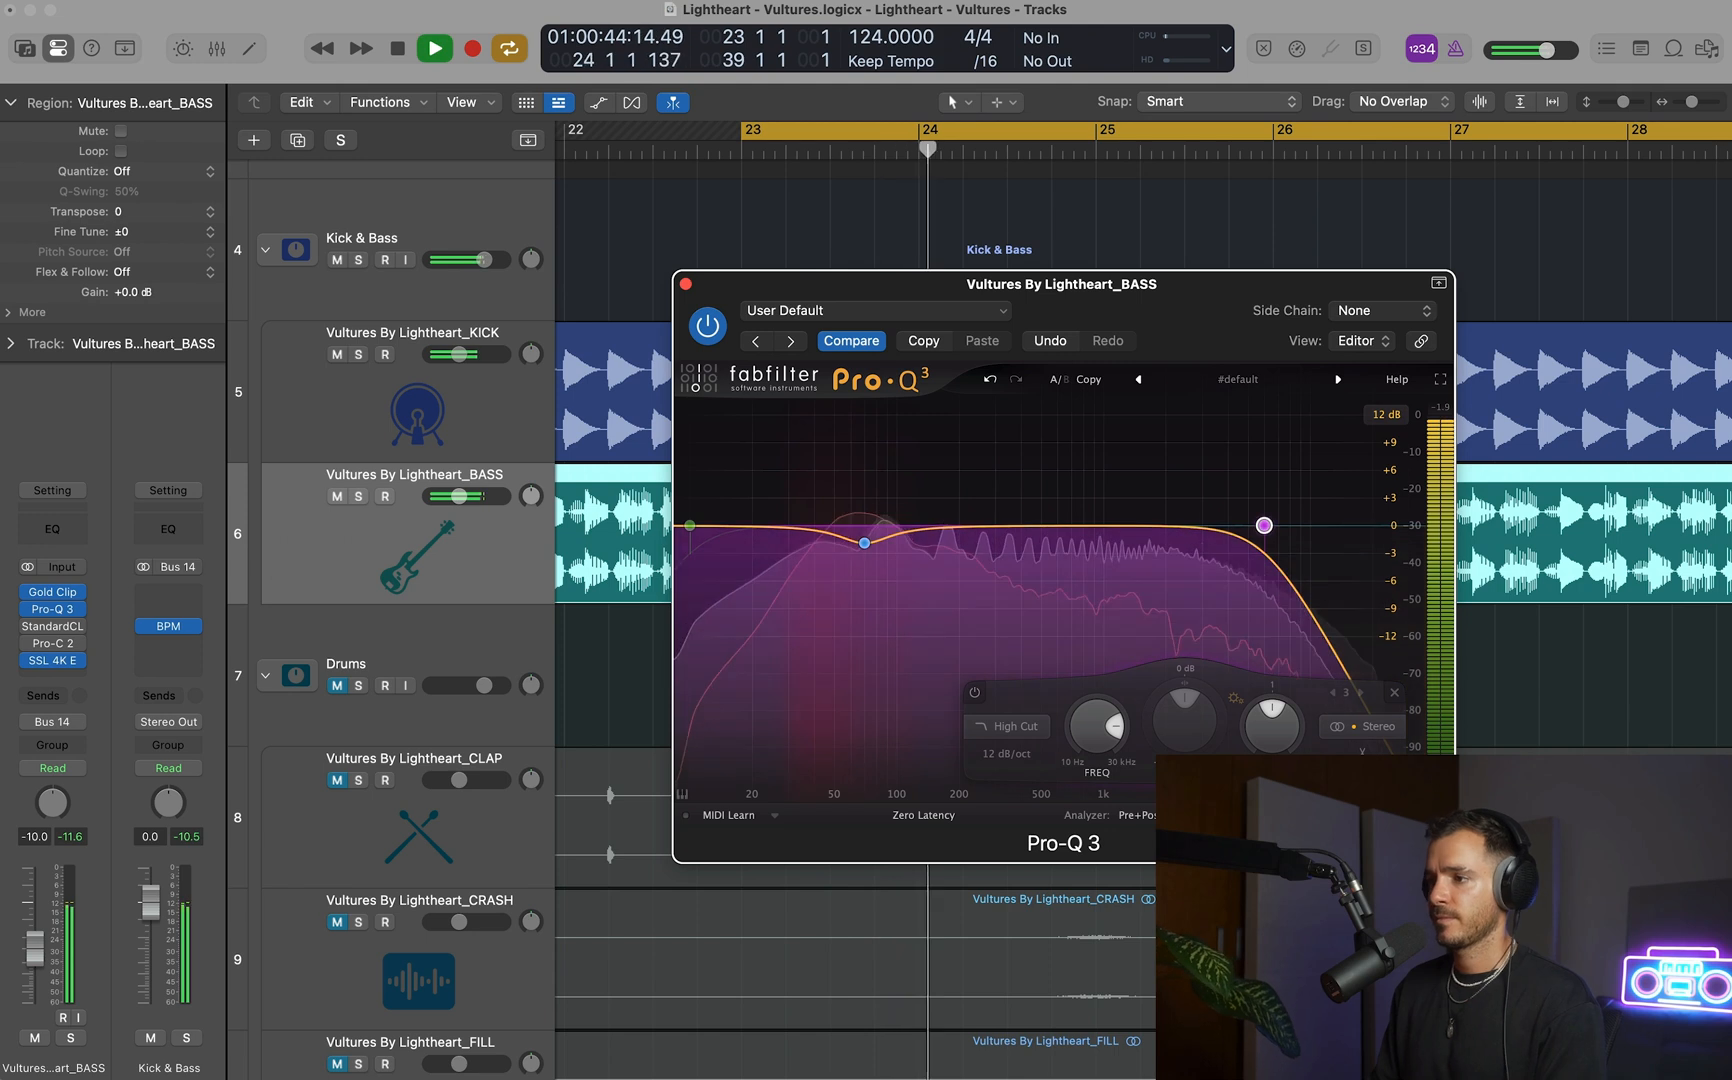
pyautogui.click(1378, 815)
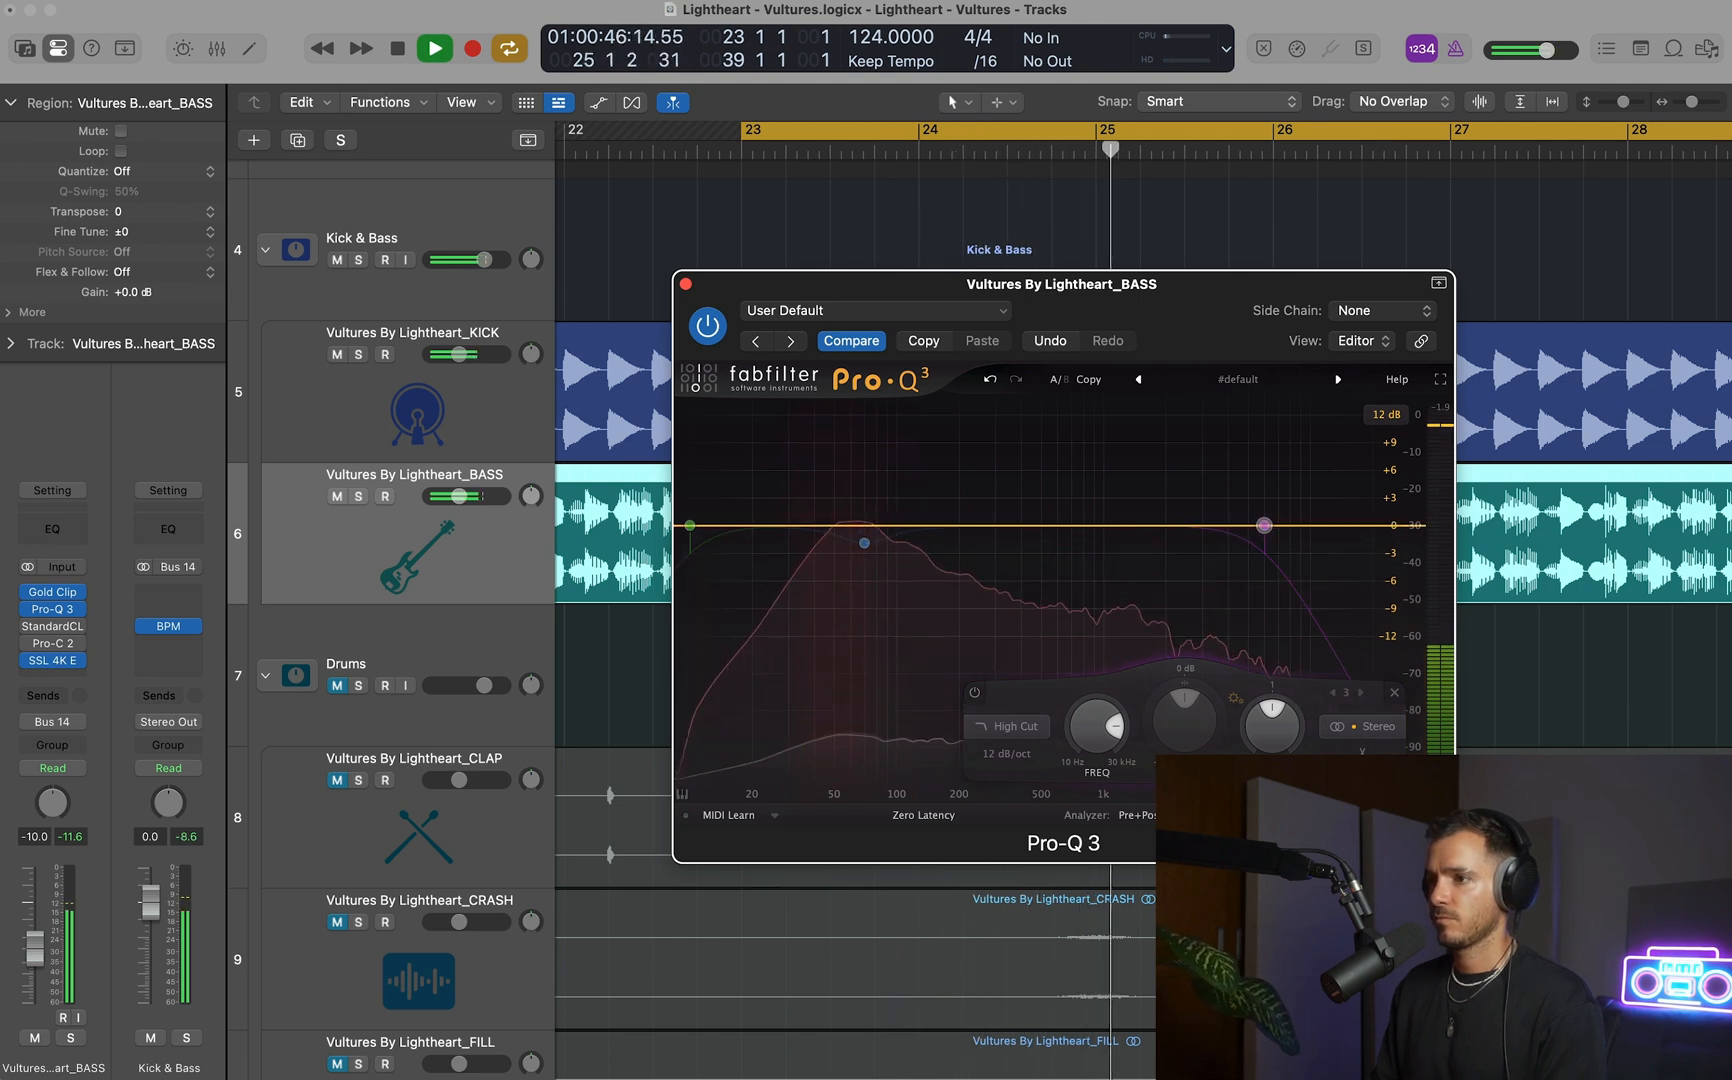
pyautogui.click(1378, 815)
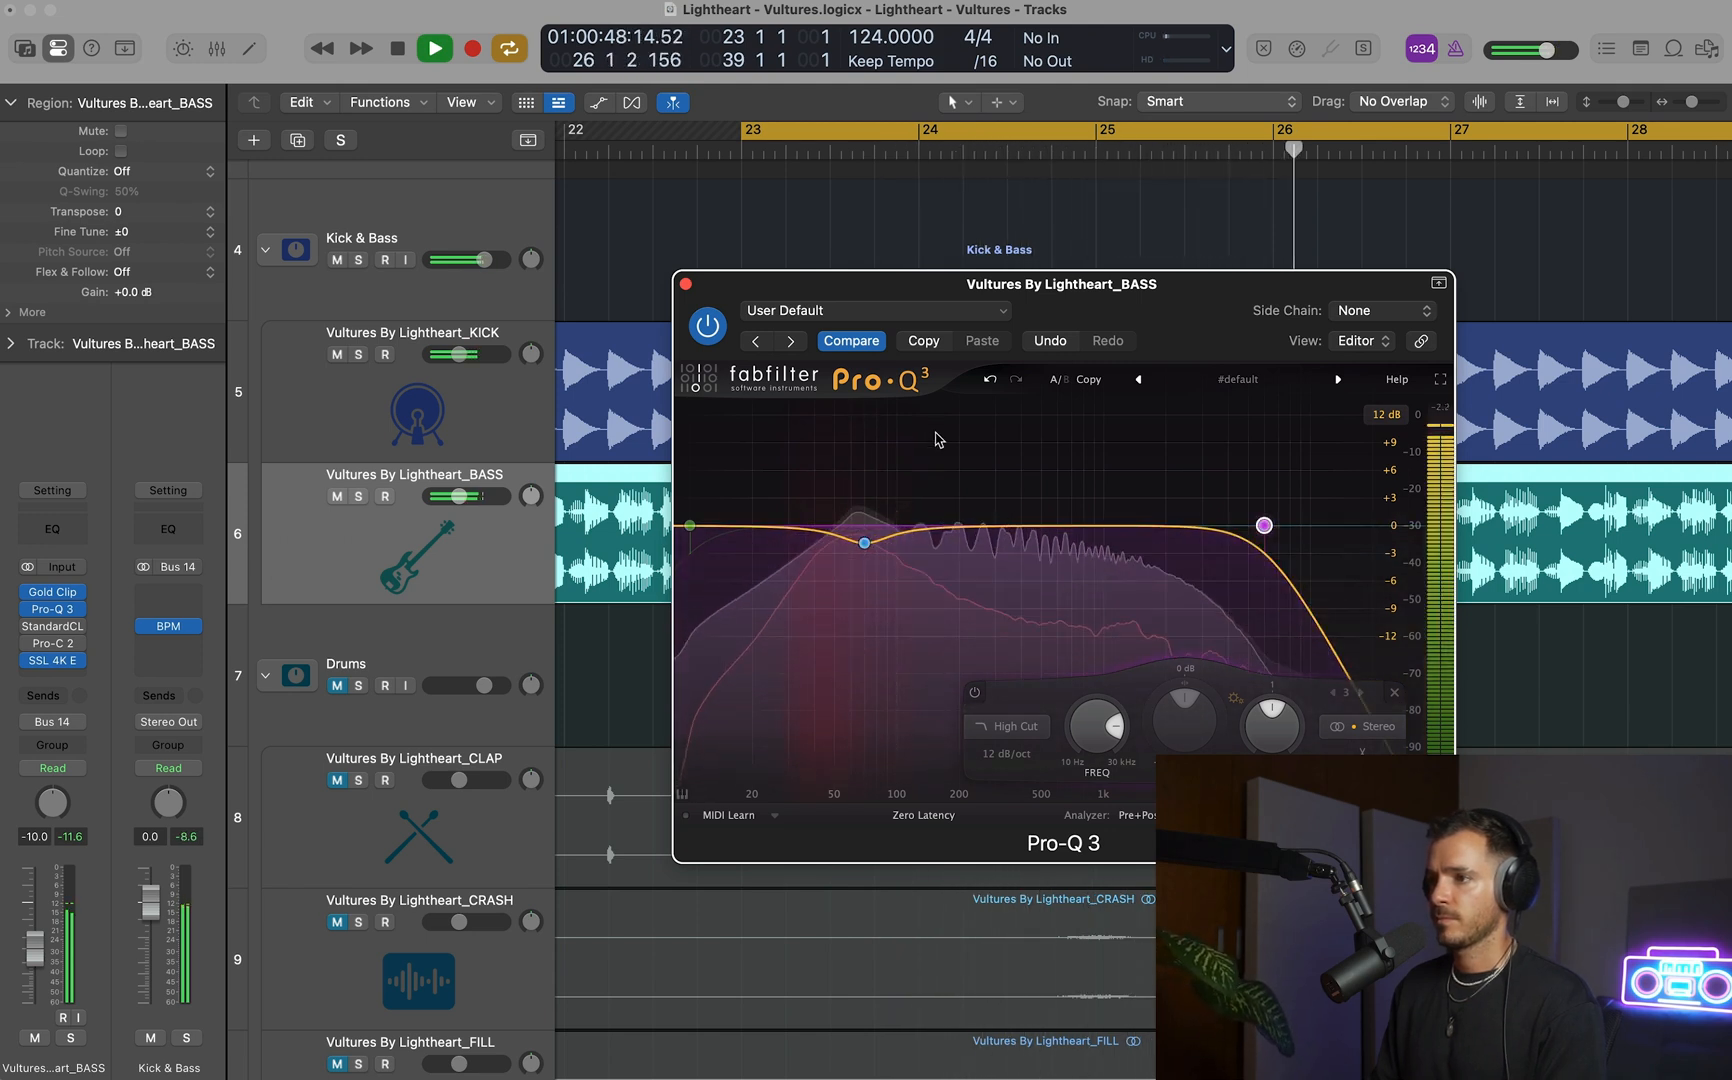
pyautogui.press('space')
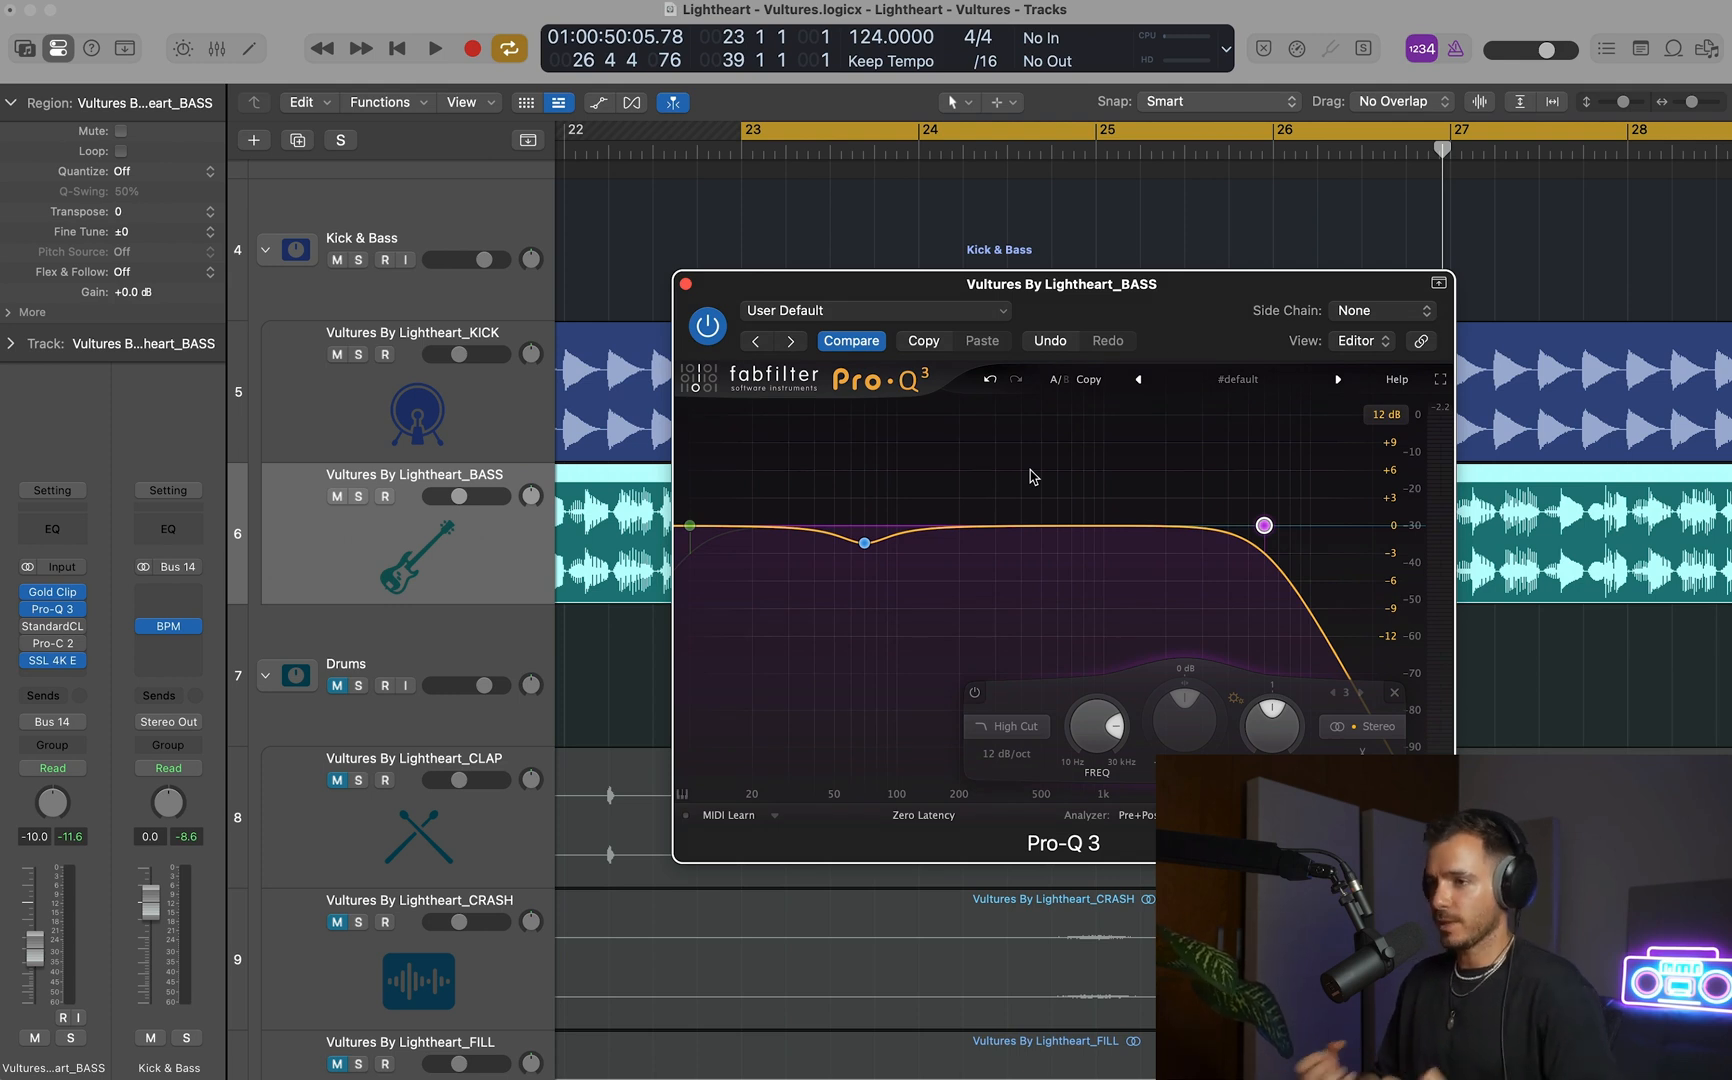
pyautogui.click(685, 284)
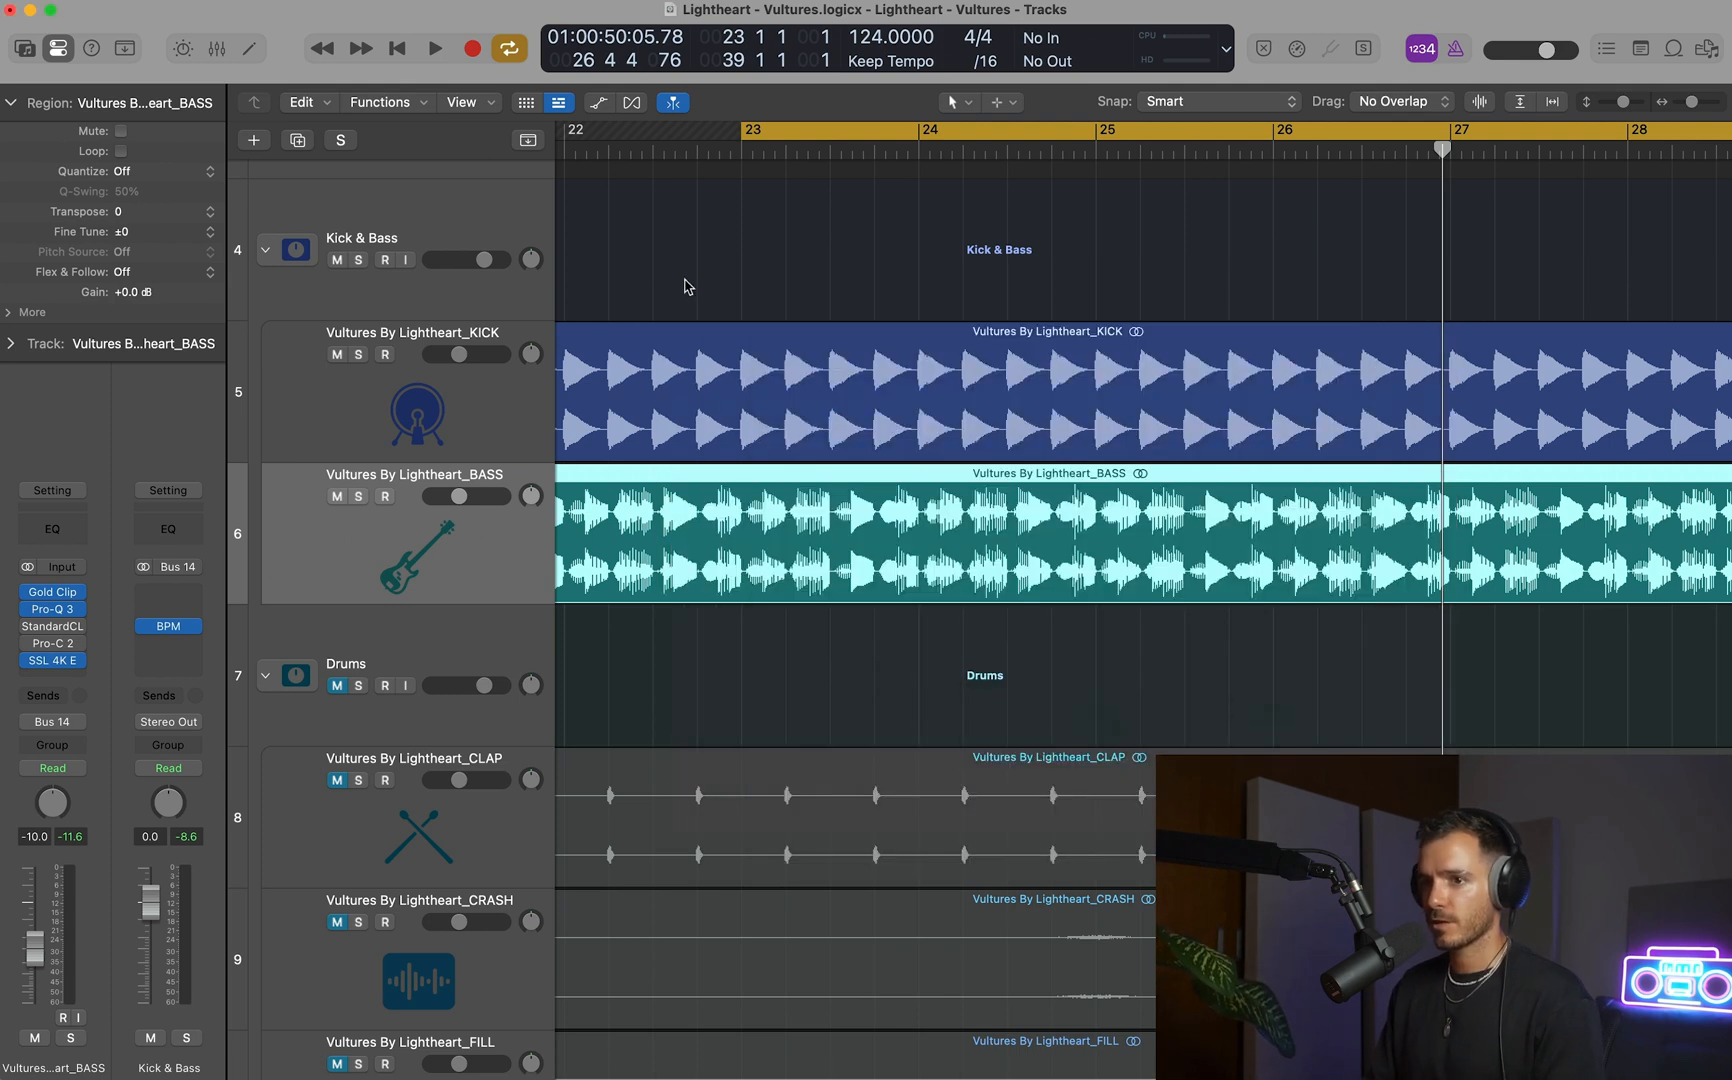
# Insert ShaperBox 3 after Pro-Q 3 on the BASS track and set up its Volume shaper with the Side Chain preset.
pyautogui.click(68, 620)
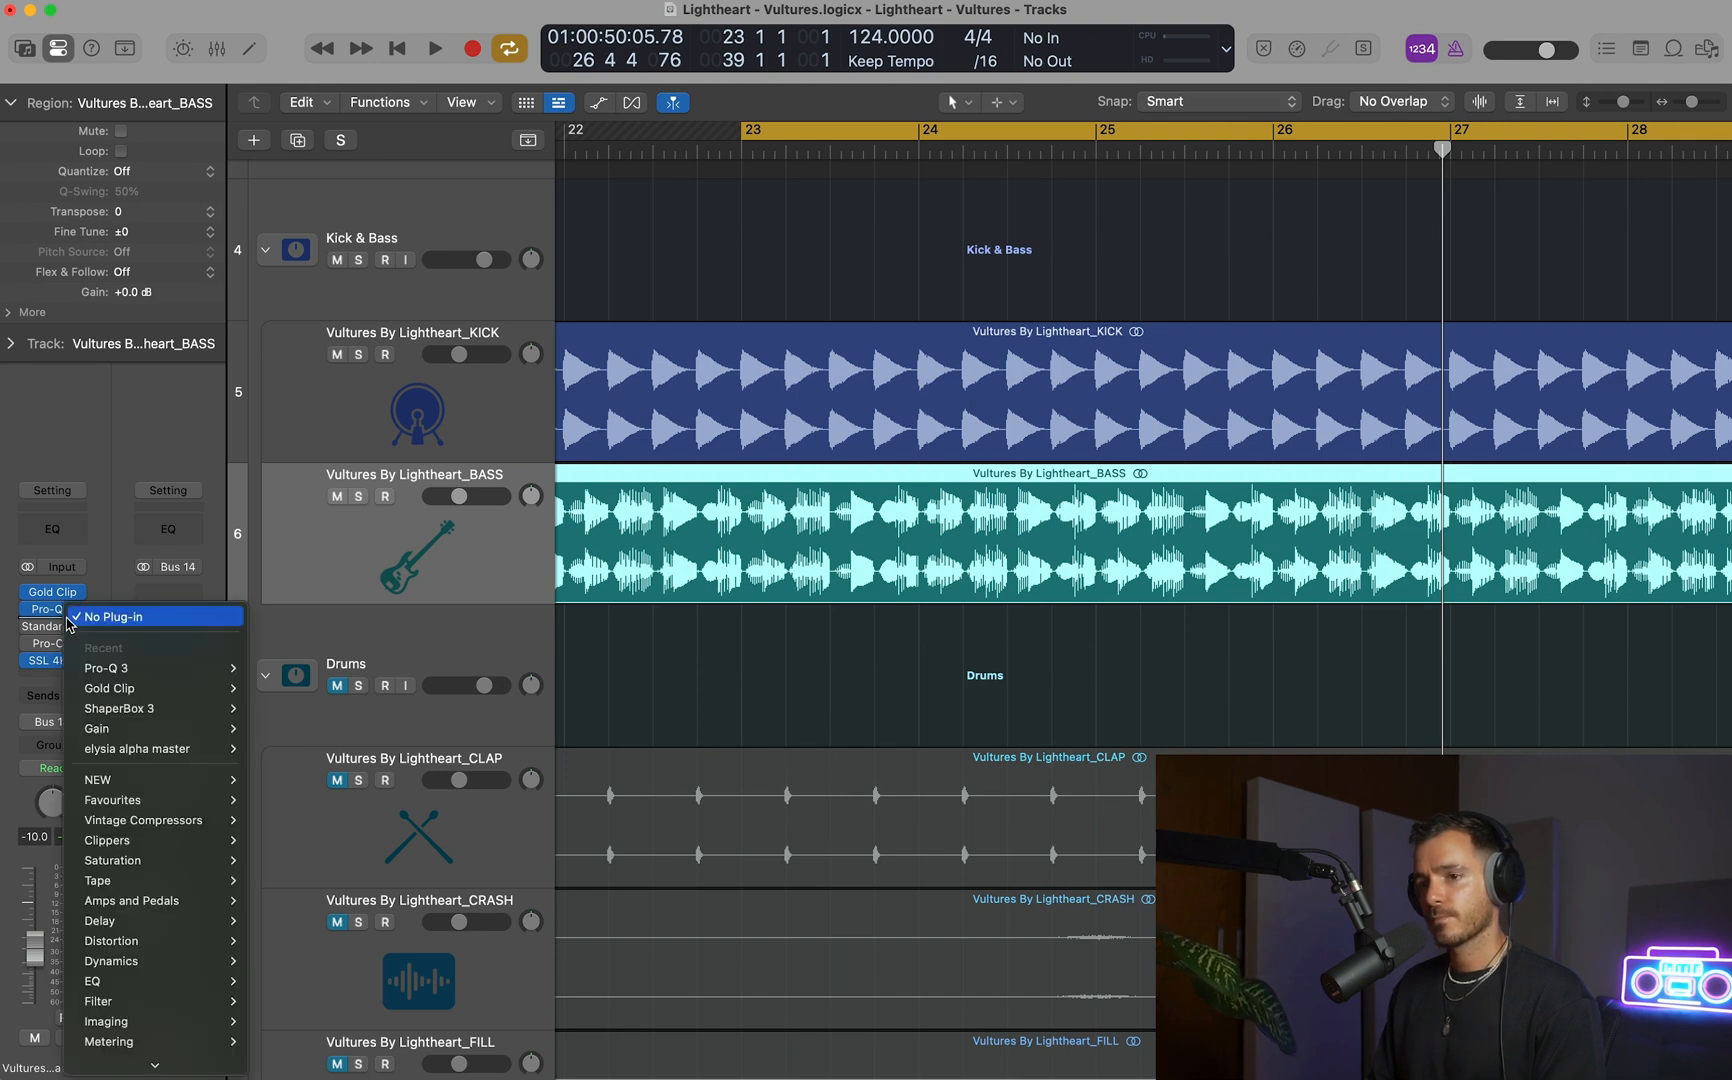
pyautogui.moveTo(225, 708)
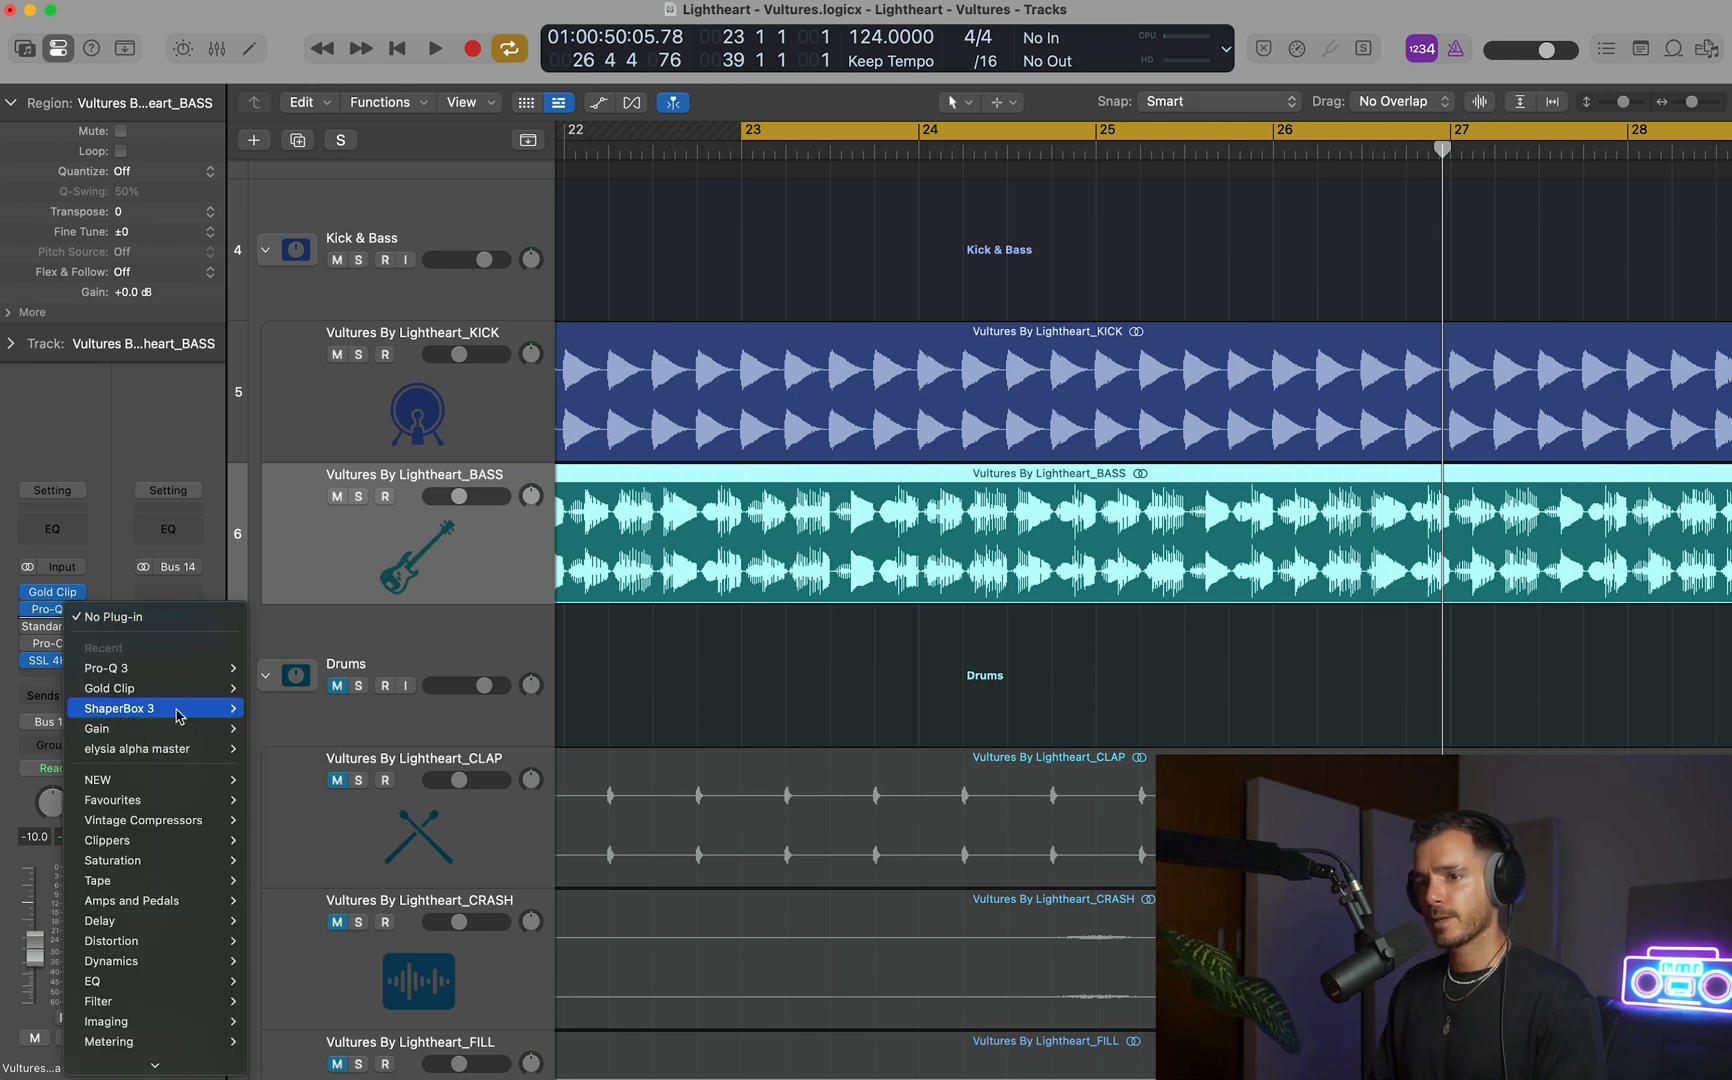
pyautogui.click(280, 709)
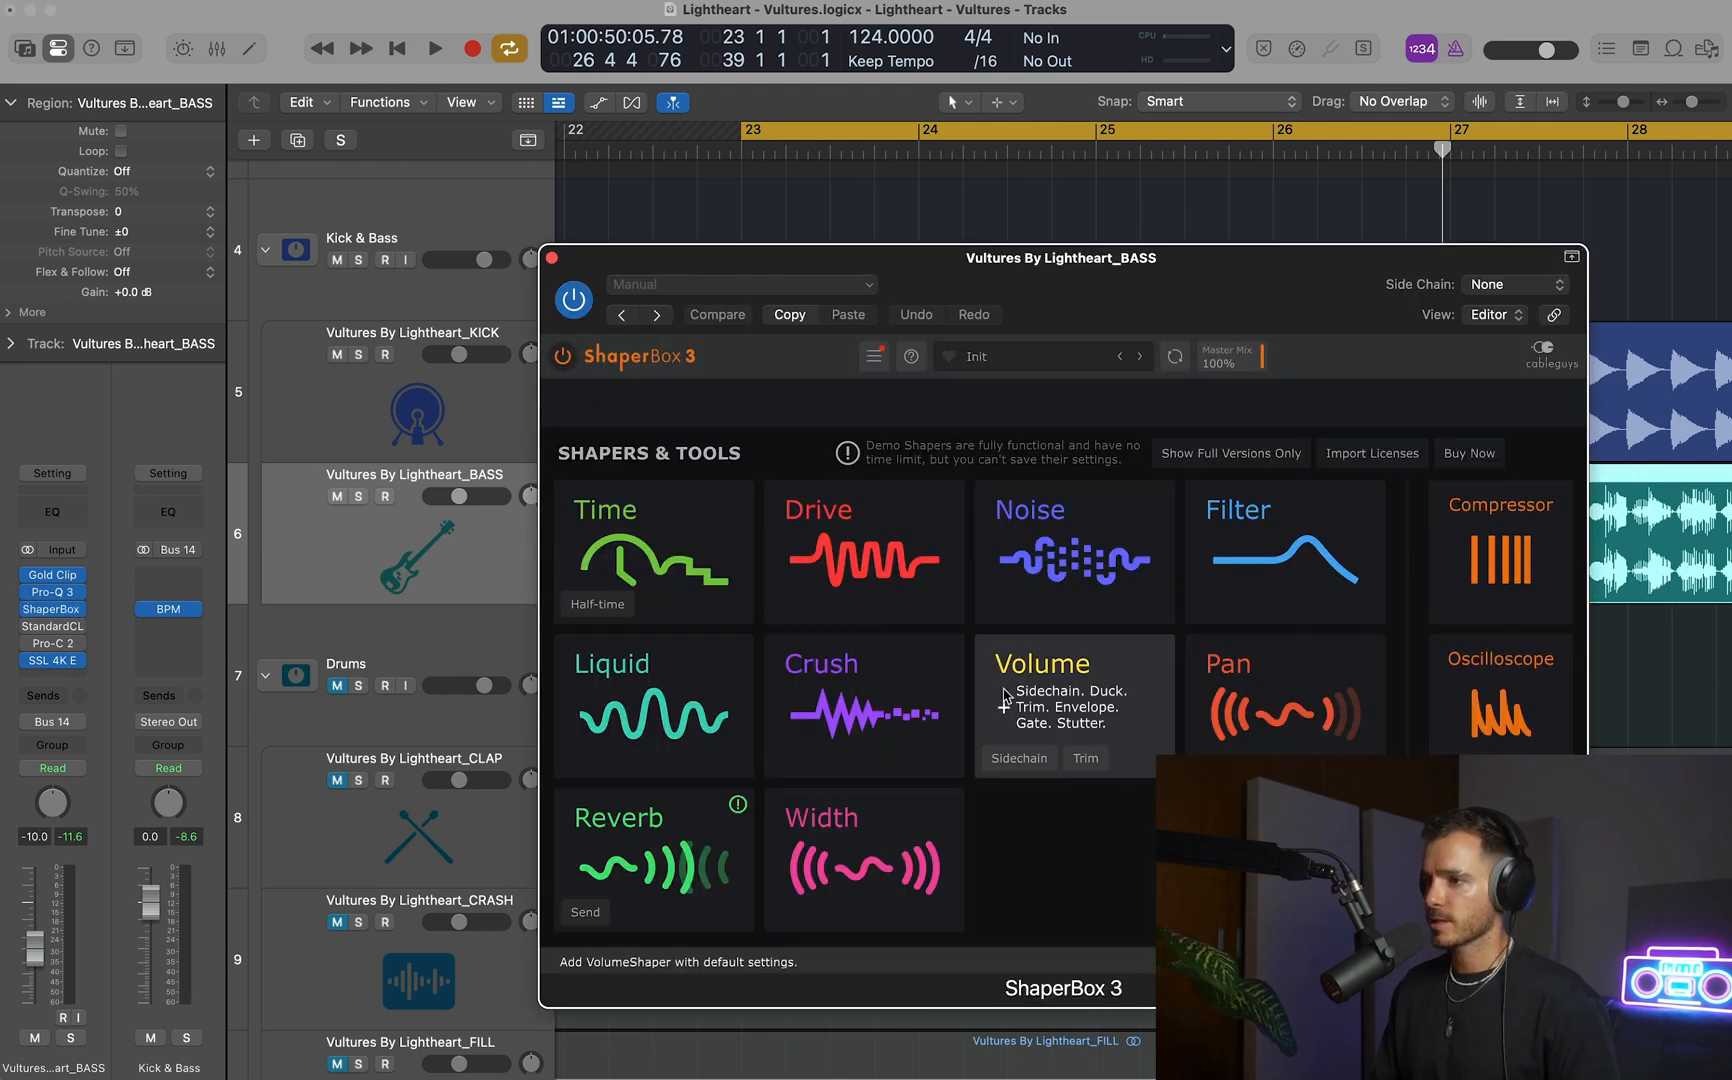
pyautogui.click(1035, 673)
pyautogui.click(735, 287)
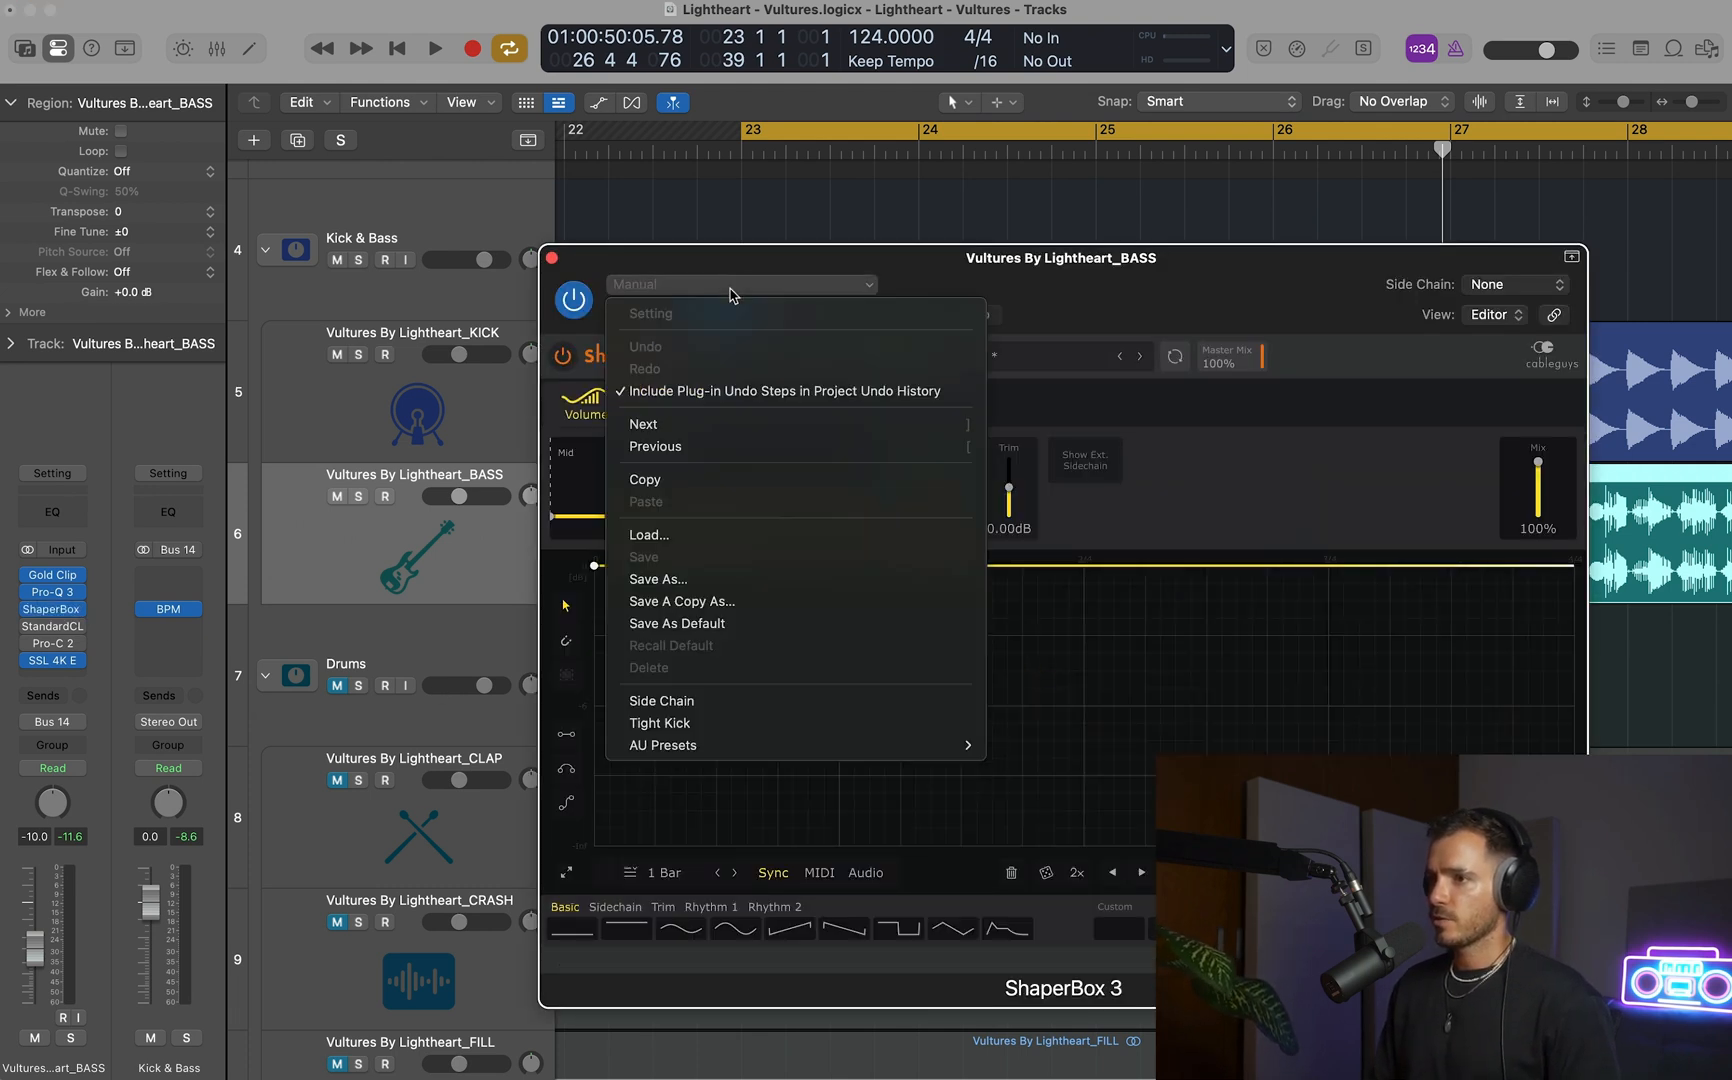
pyautogui.click(720, 710)
# Set the KICK track as ShaperBox 3's side-chain source and split off a high band with the crossover at 165 Hz.
pyautogui.click(1512, 285)
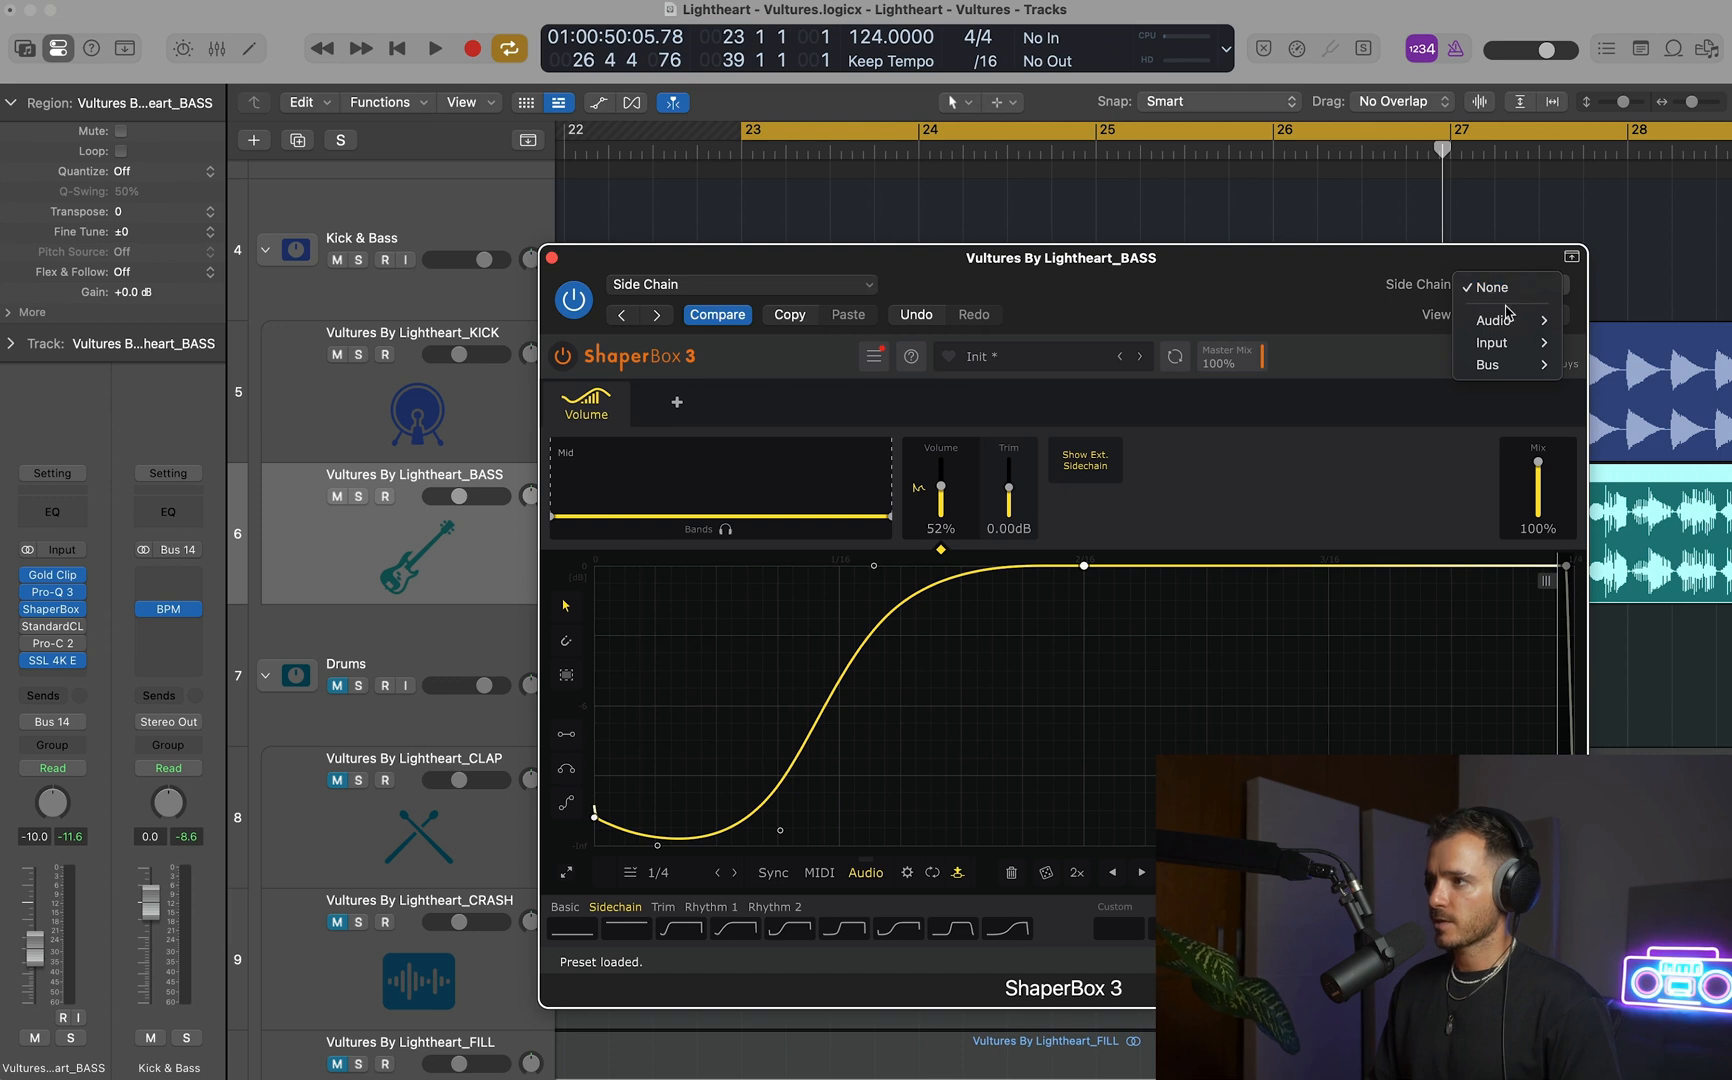
pyautogui.moveTo(1505, 318)
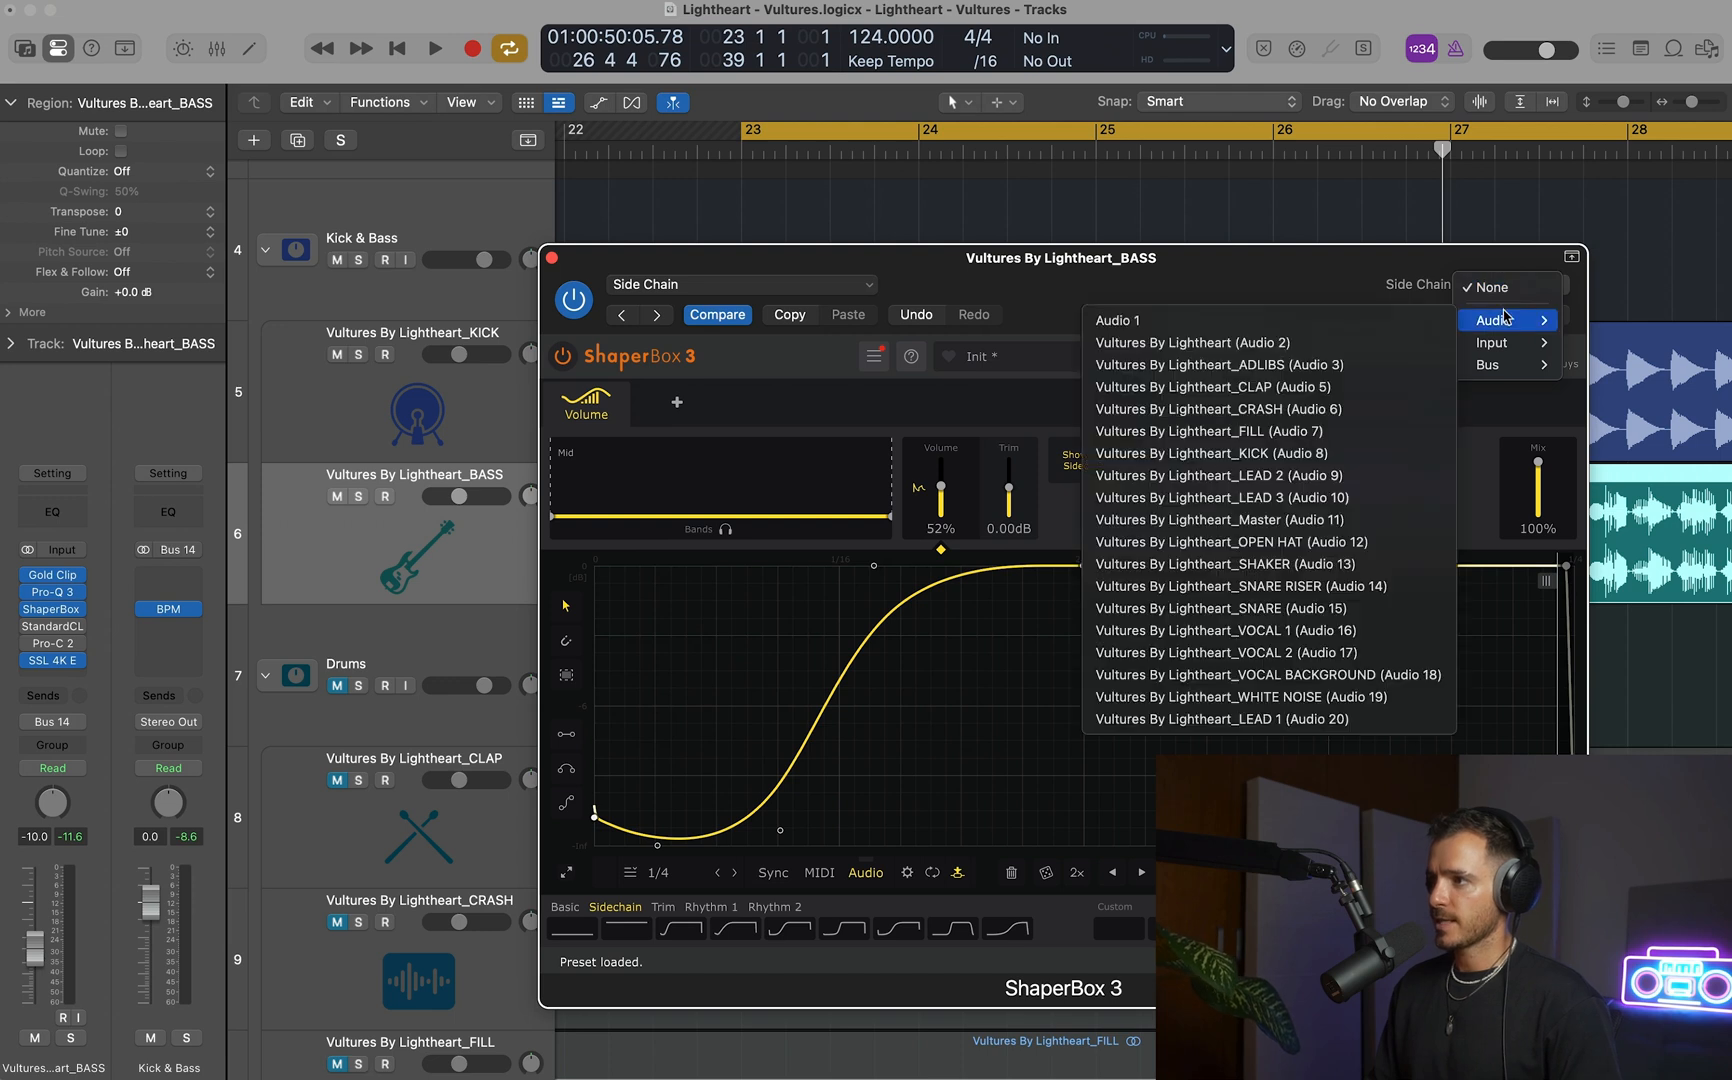
pyautogui.click(1320, 453)
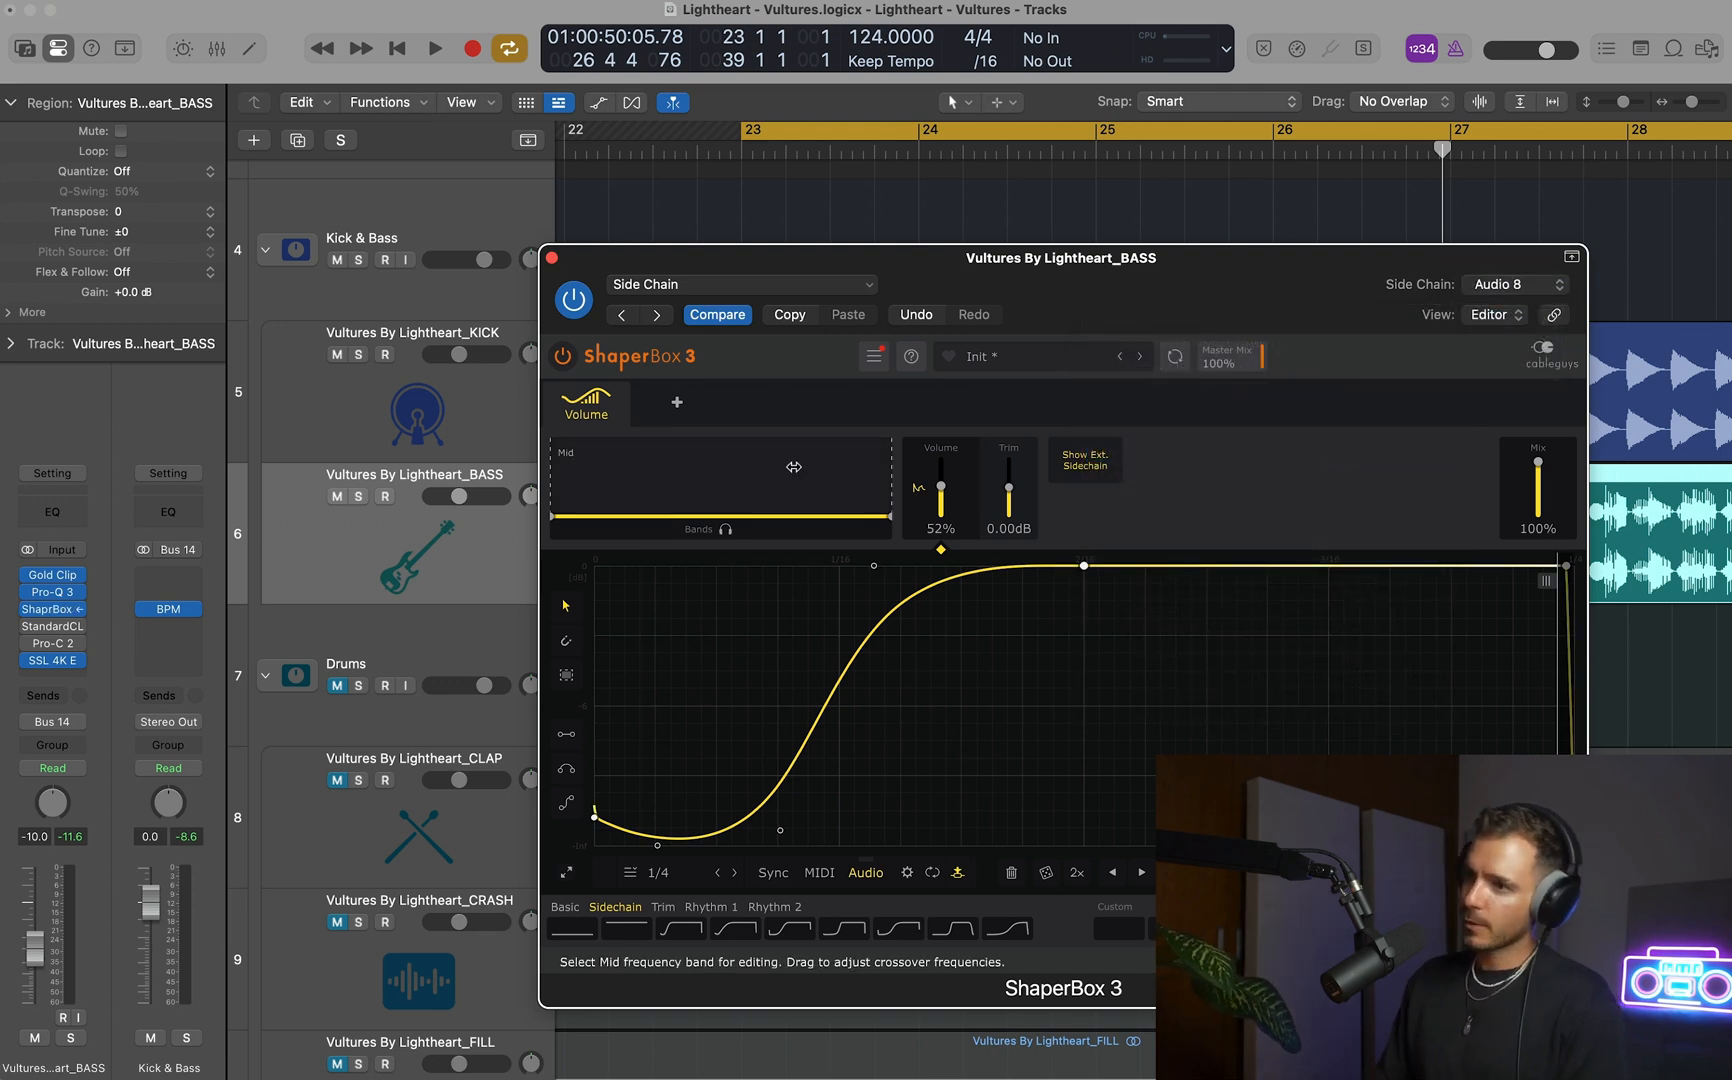
pyautogui.moveTo(893, 463); pyautogui.dragTo(652, 460)
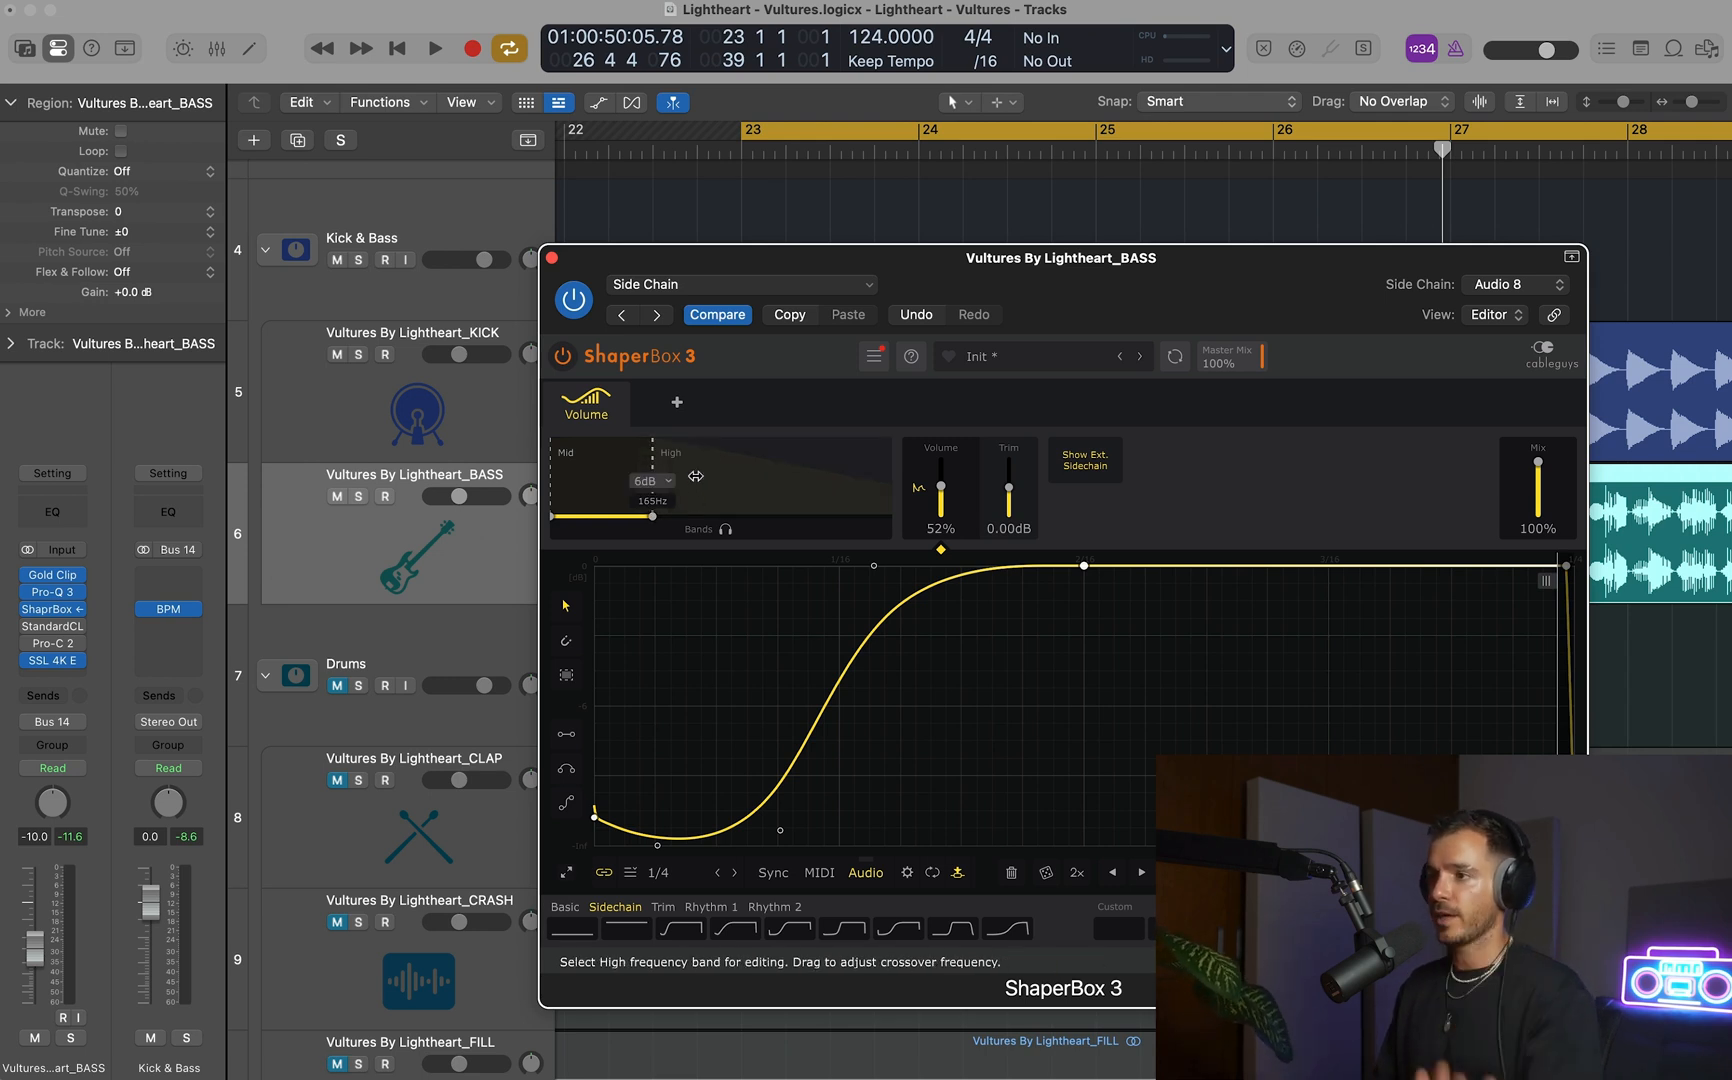
# Lower ShaperBox 3's Mid/High crossover to 101 Hz during playback, checking the bass spectrum in Pro-Q 3 along the way.
pyautogui.press('space')
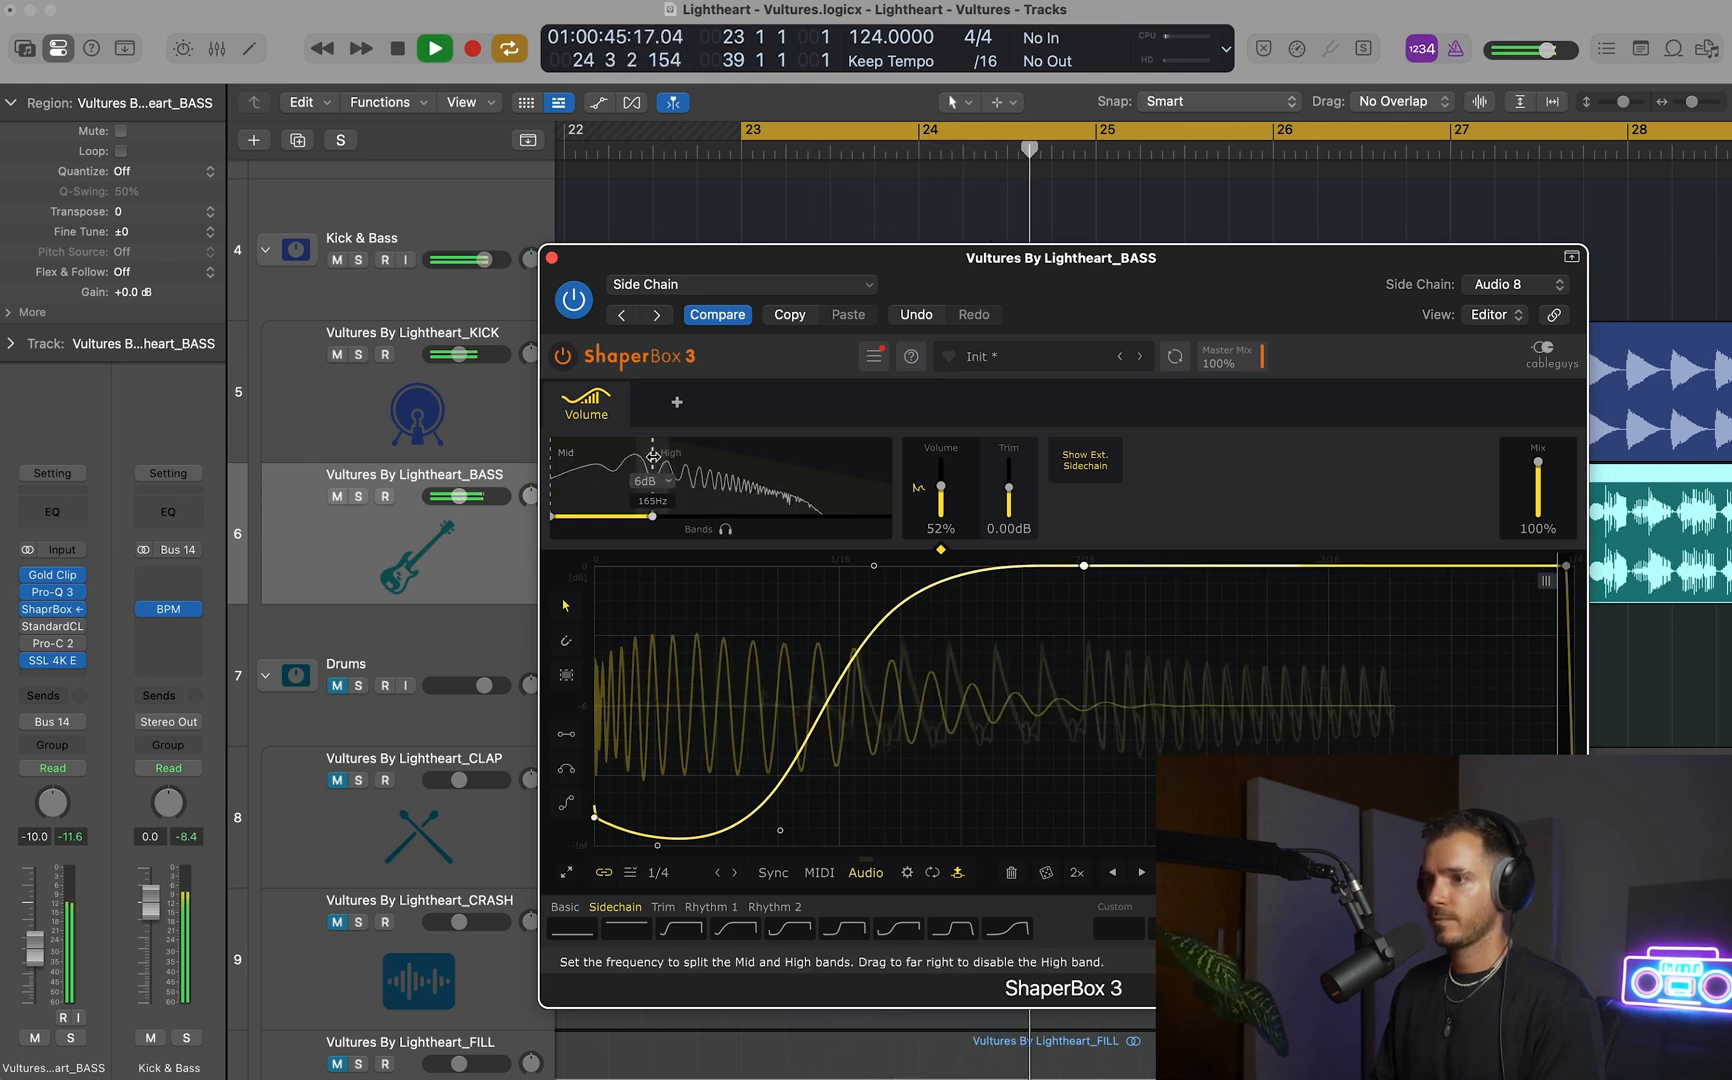
pyautogui.moveTo(652, 456); pyautogui.dragTo(641, 456)
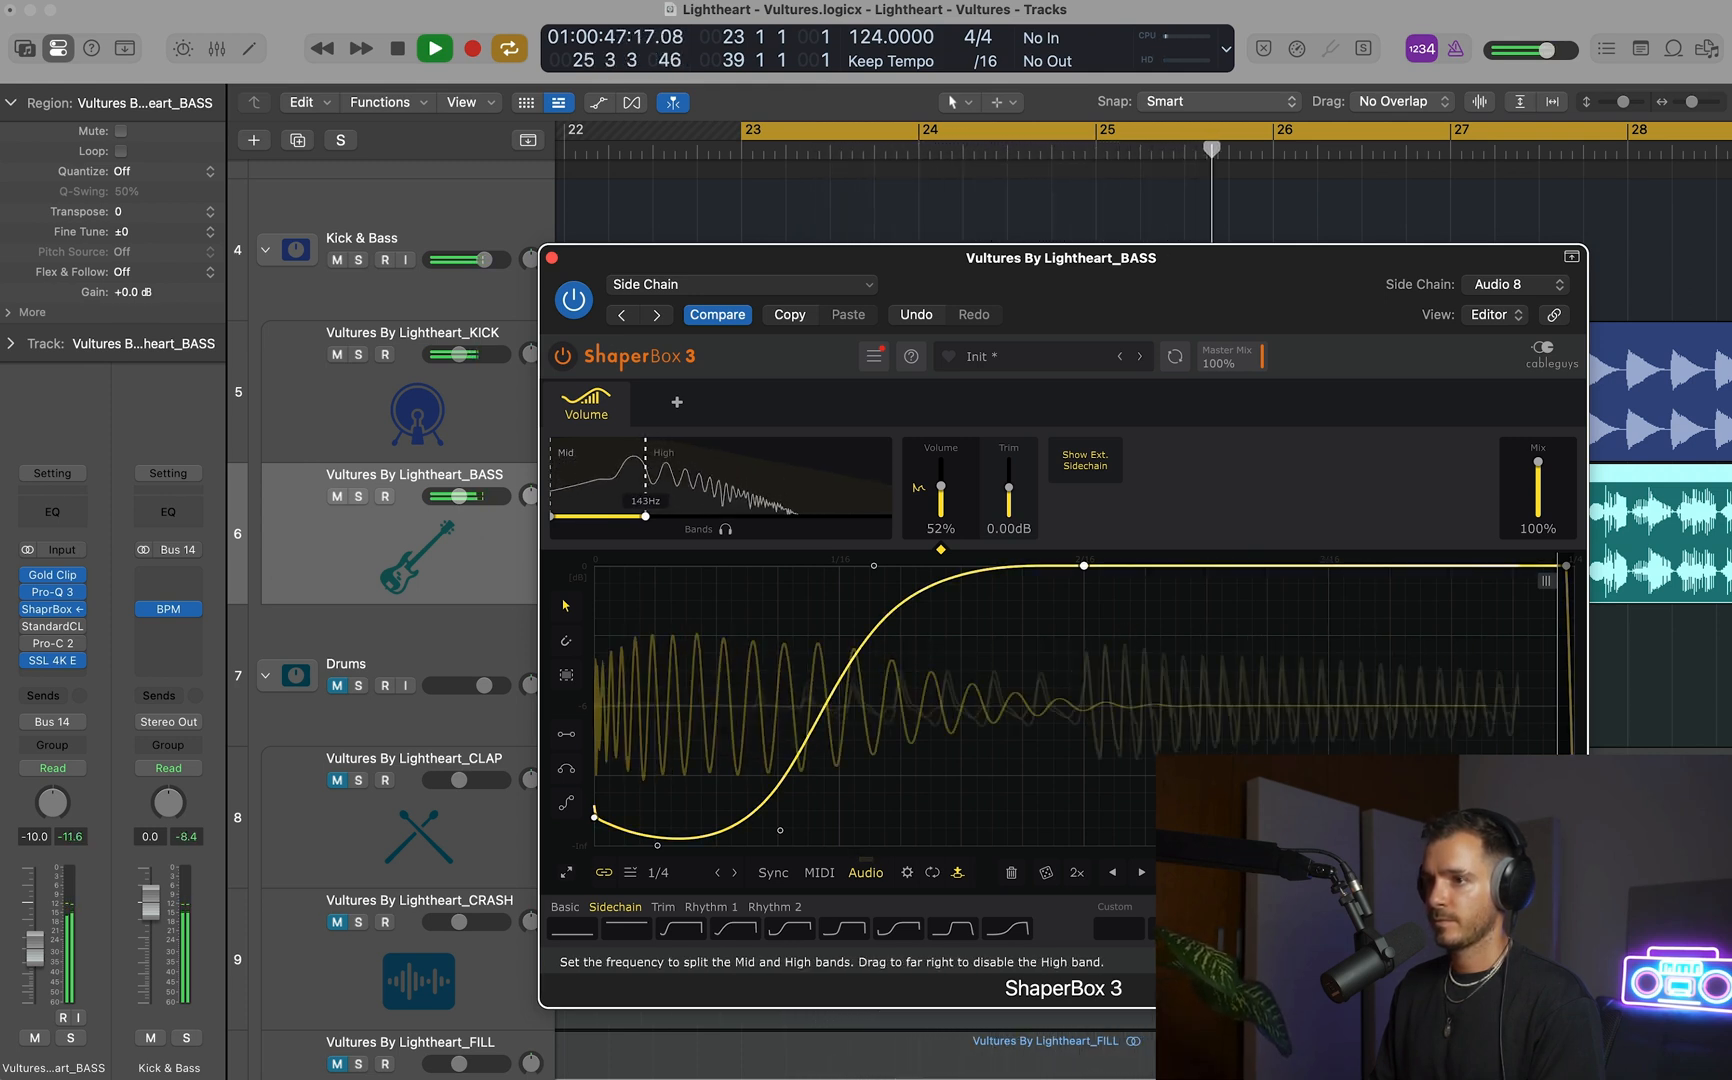
pyautogui.press('space')
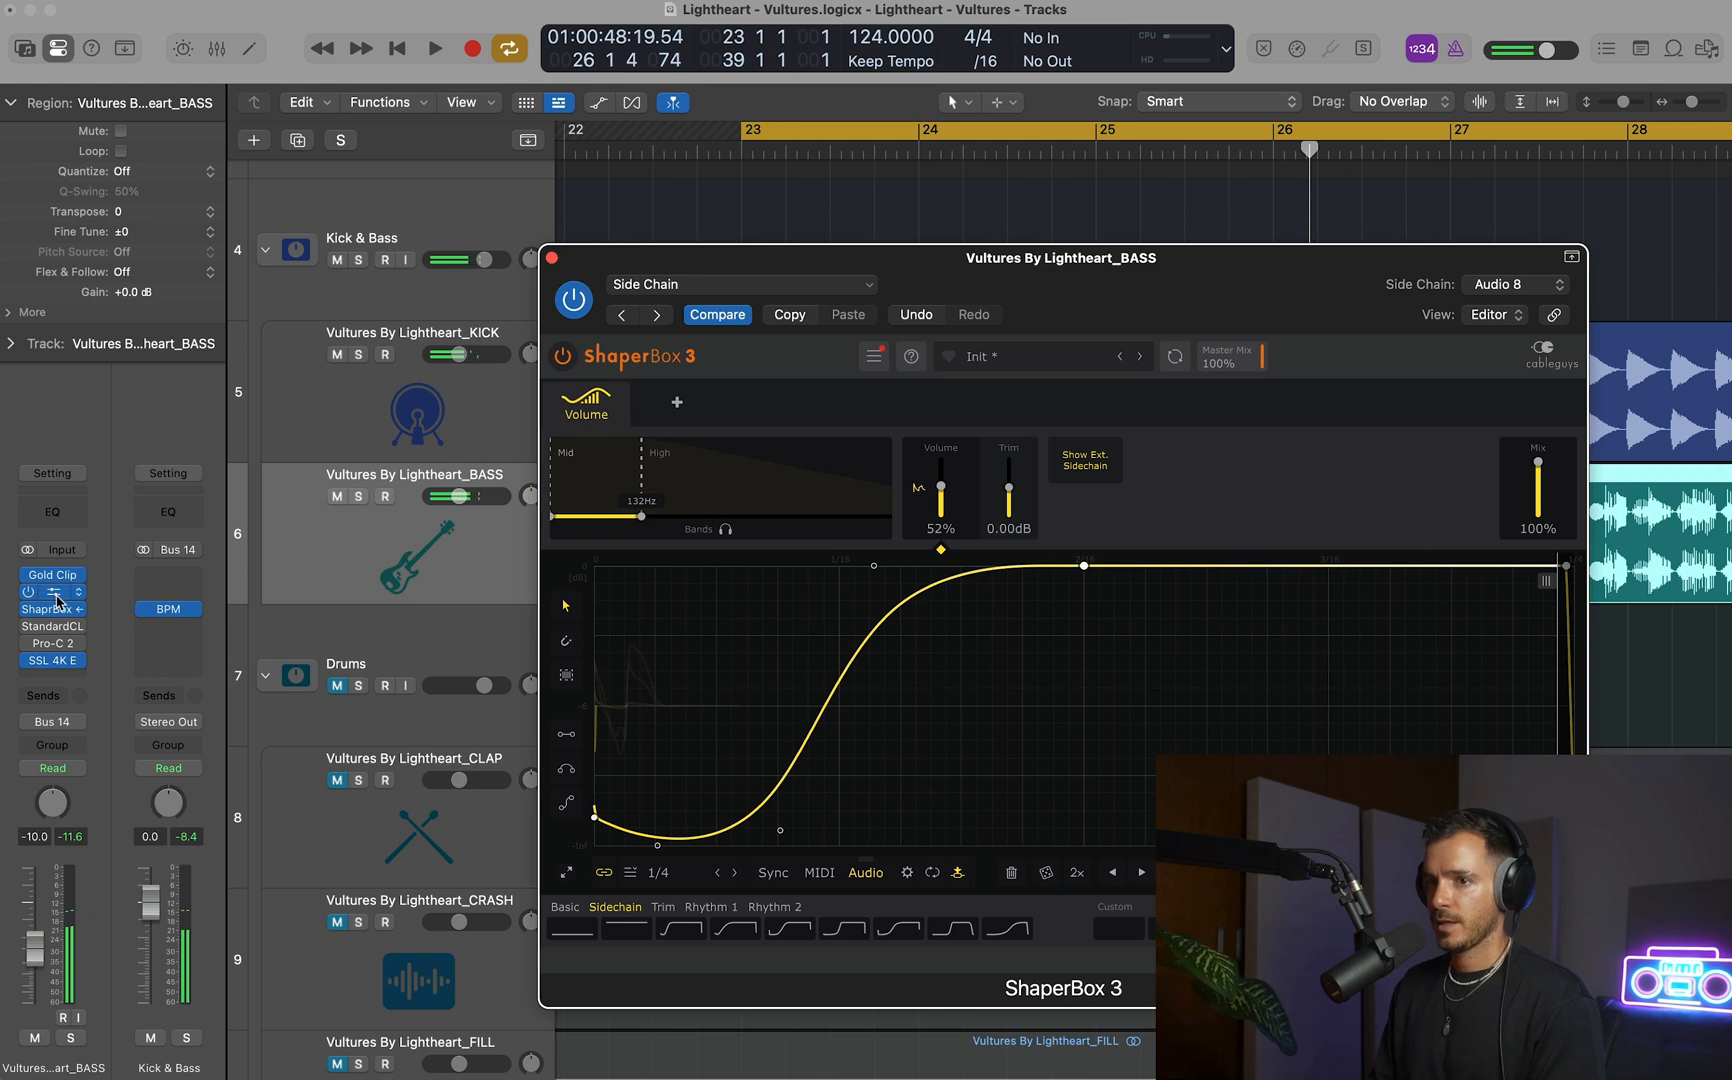
pyautogui.click(52, 591)
pyautogui.press('space')
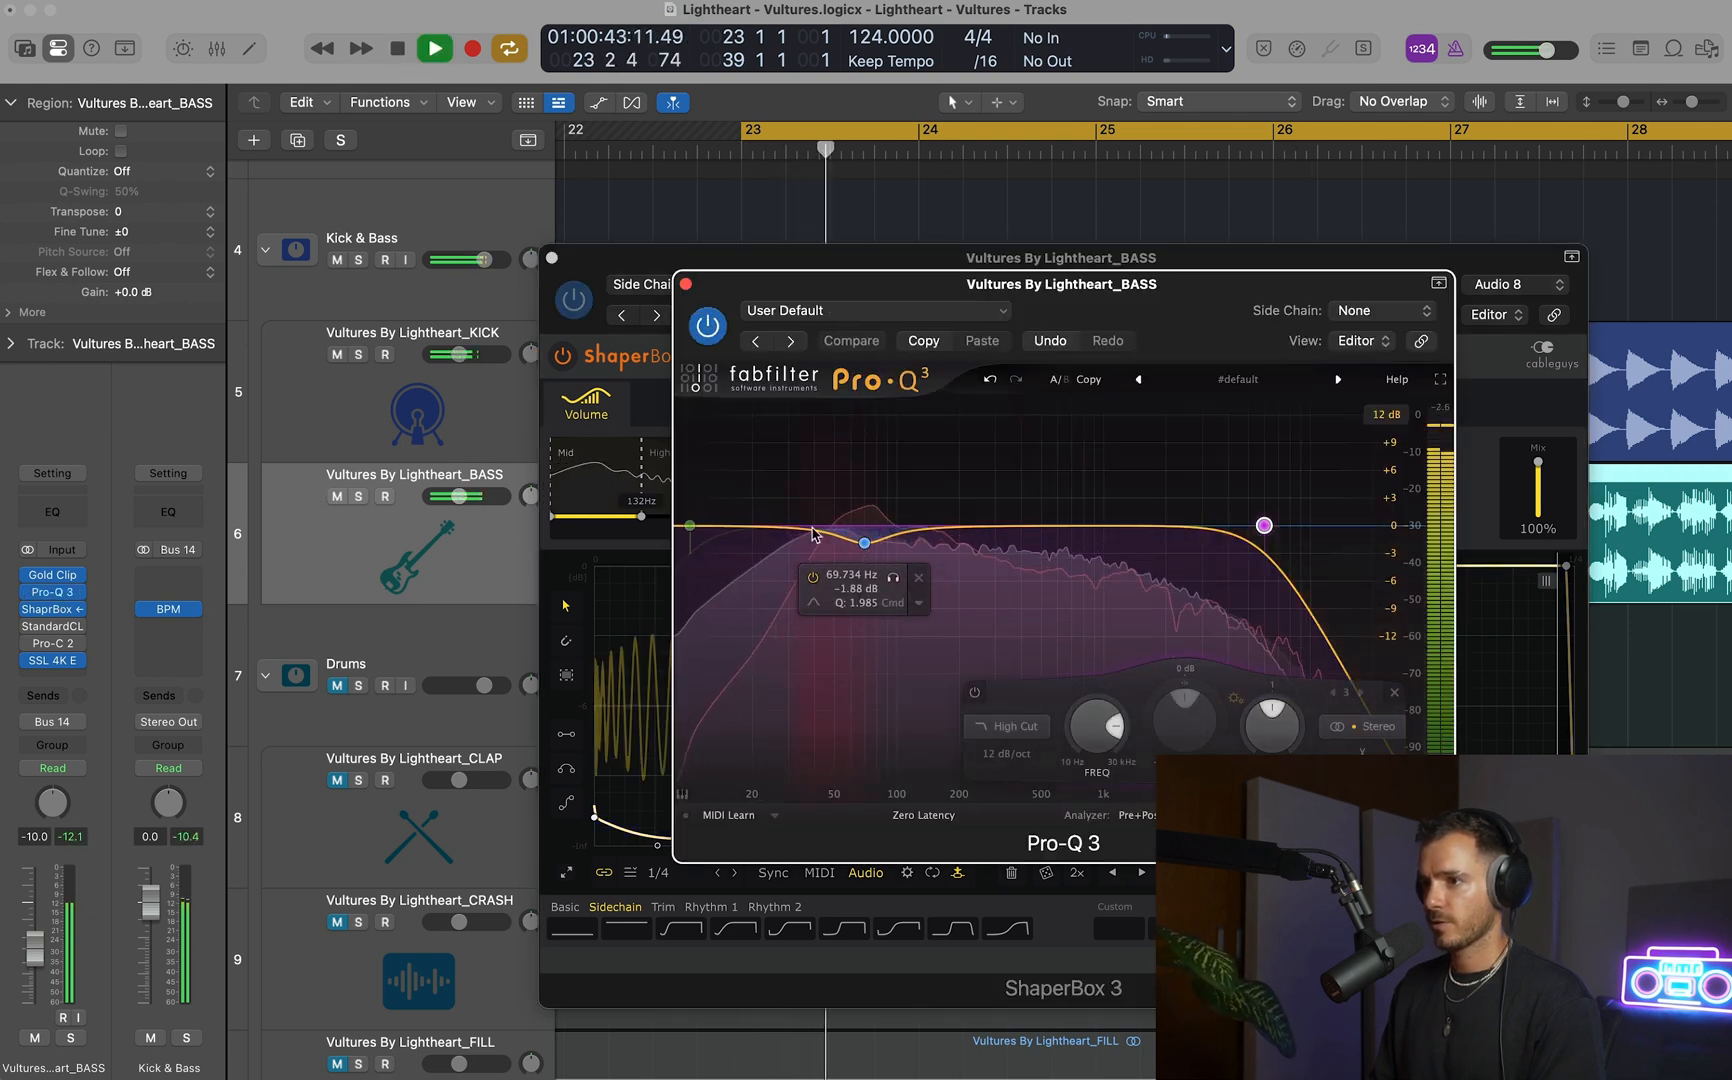
pyautogui.click(686, 285)
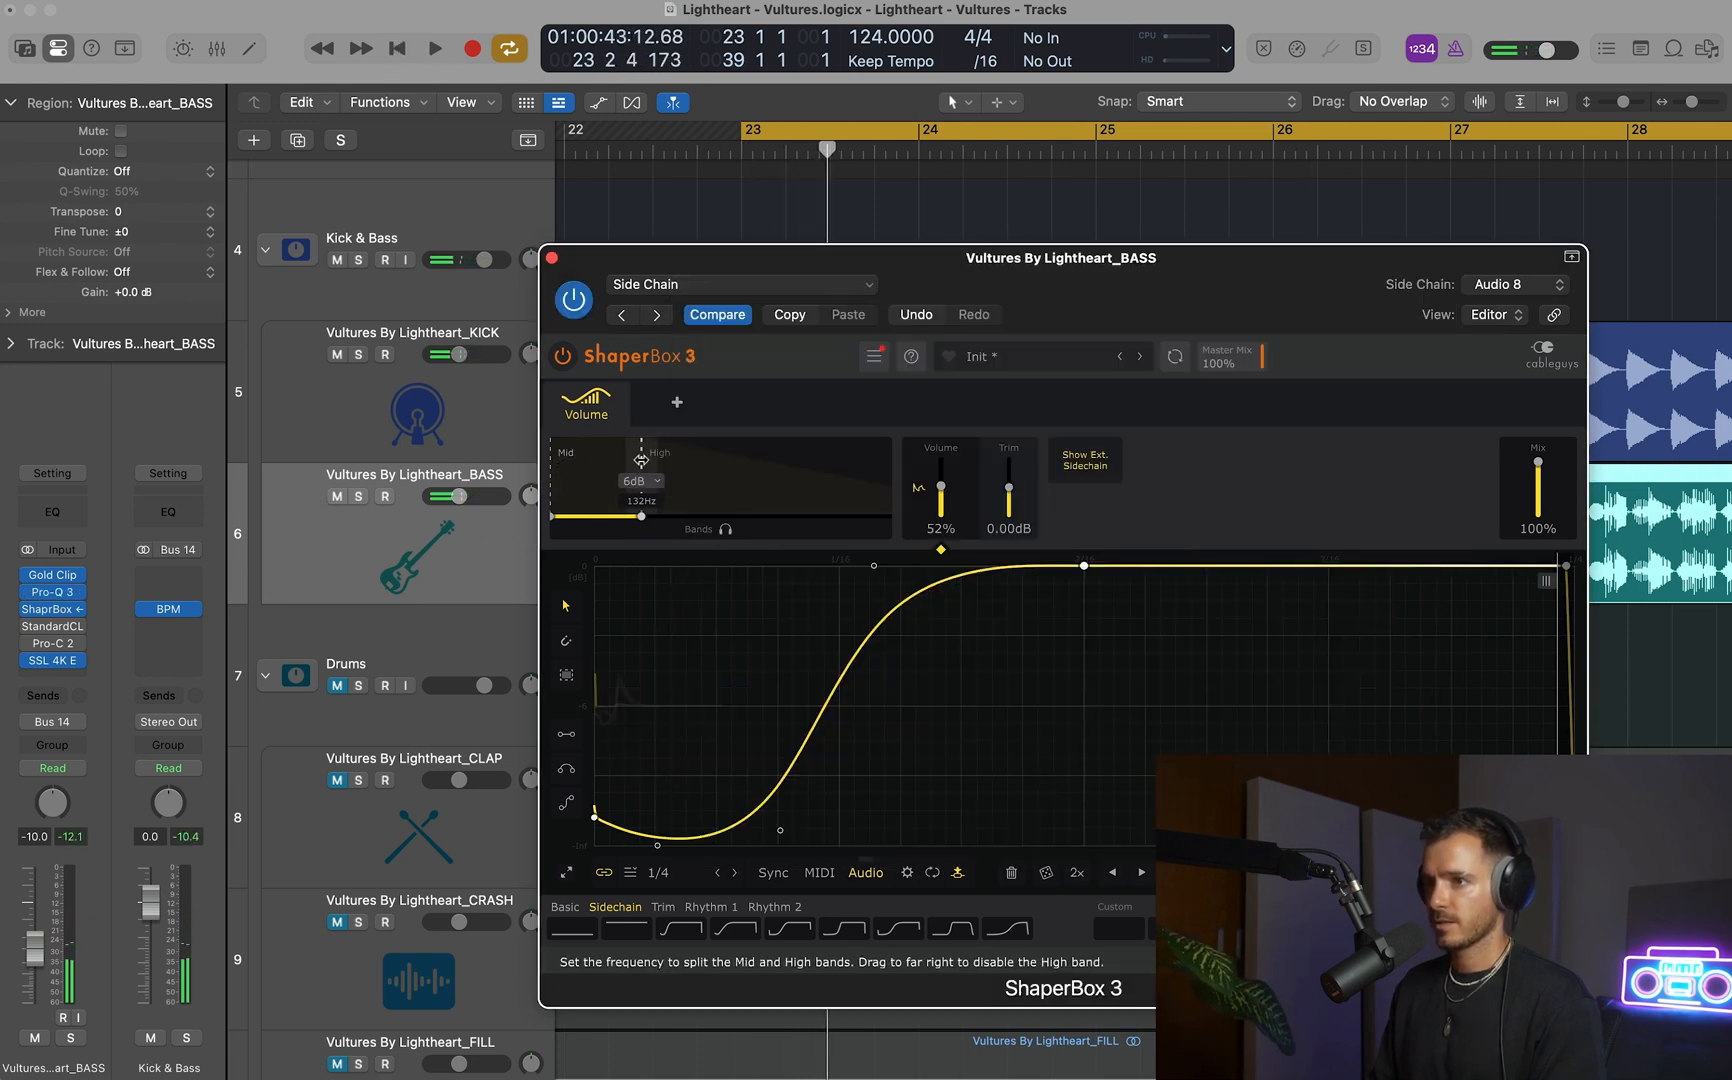
pyautogui.press('space')
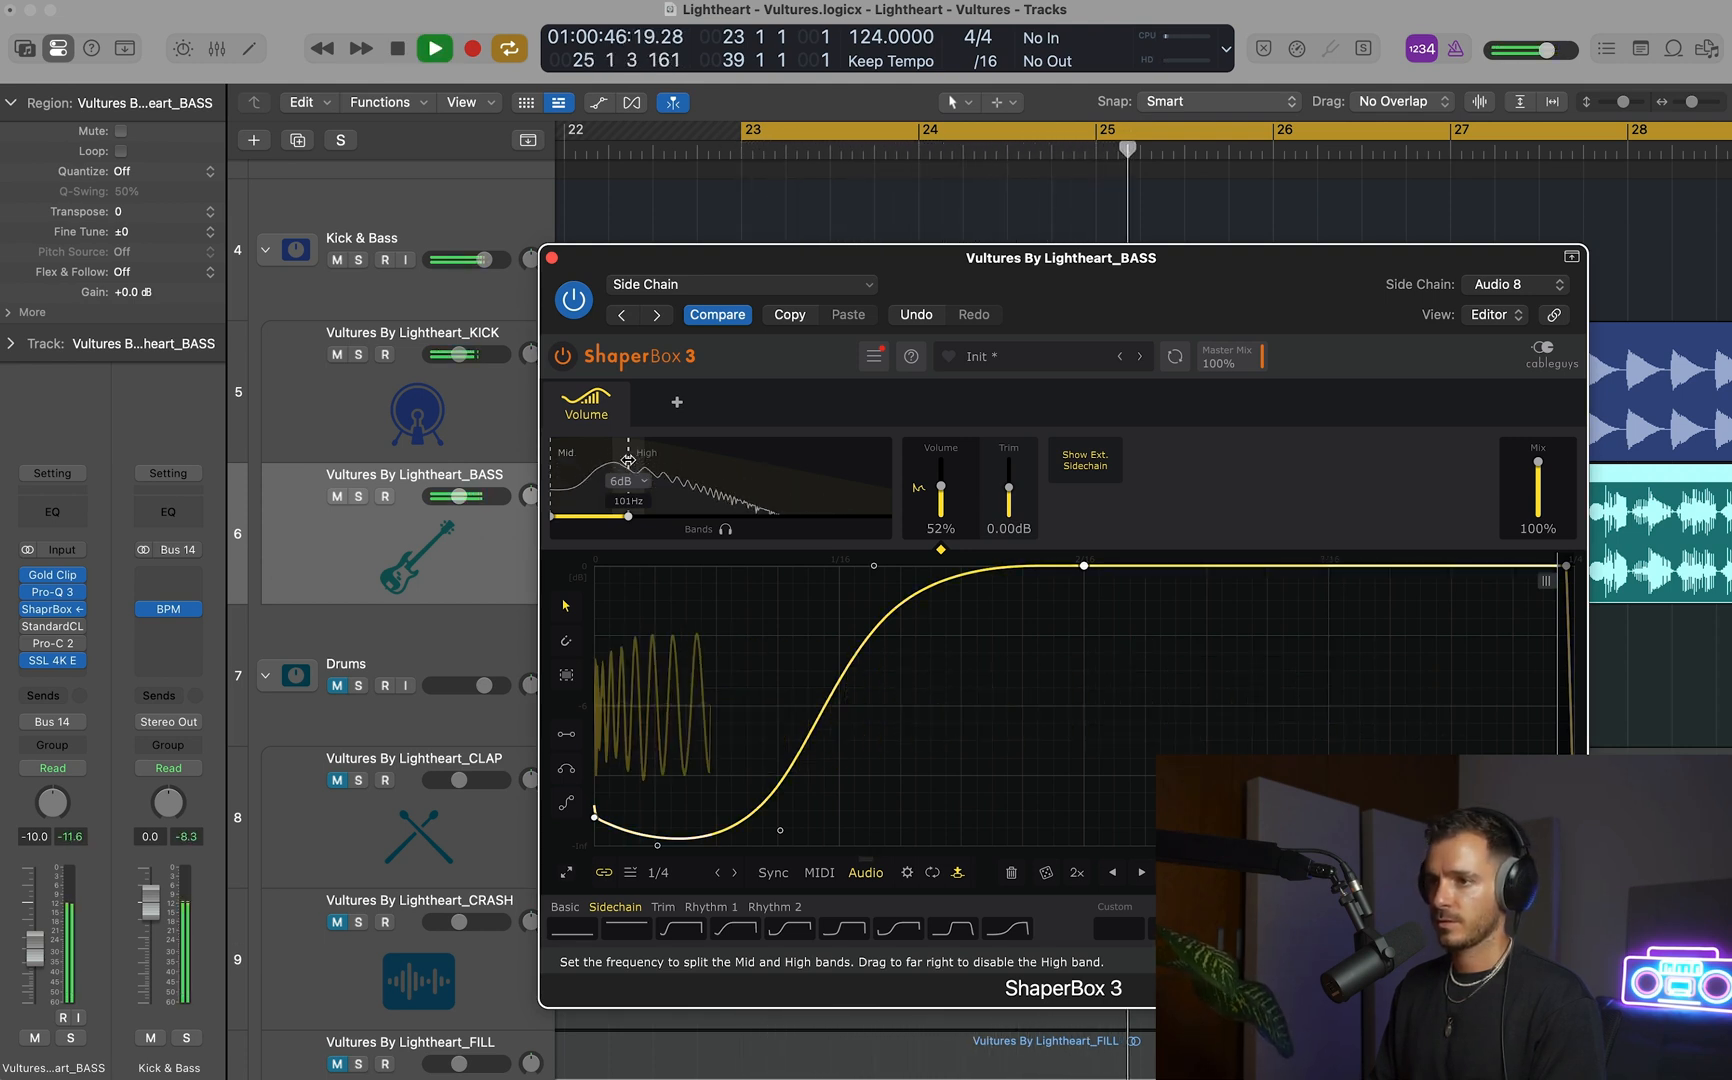
pyautogui.press('space')
# Disable ShaperBox 3's High band and audition the ducking applied to the bass's full range.
pyautogui.moveTo(628, 461); pyautogui.dragTo(892, 460)
pyautogui.press('space')
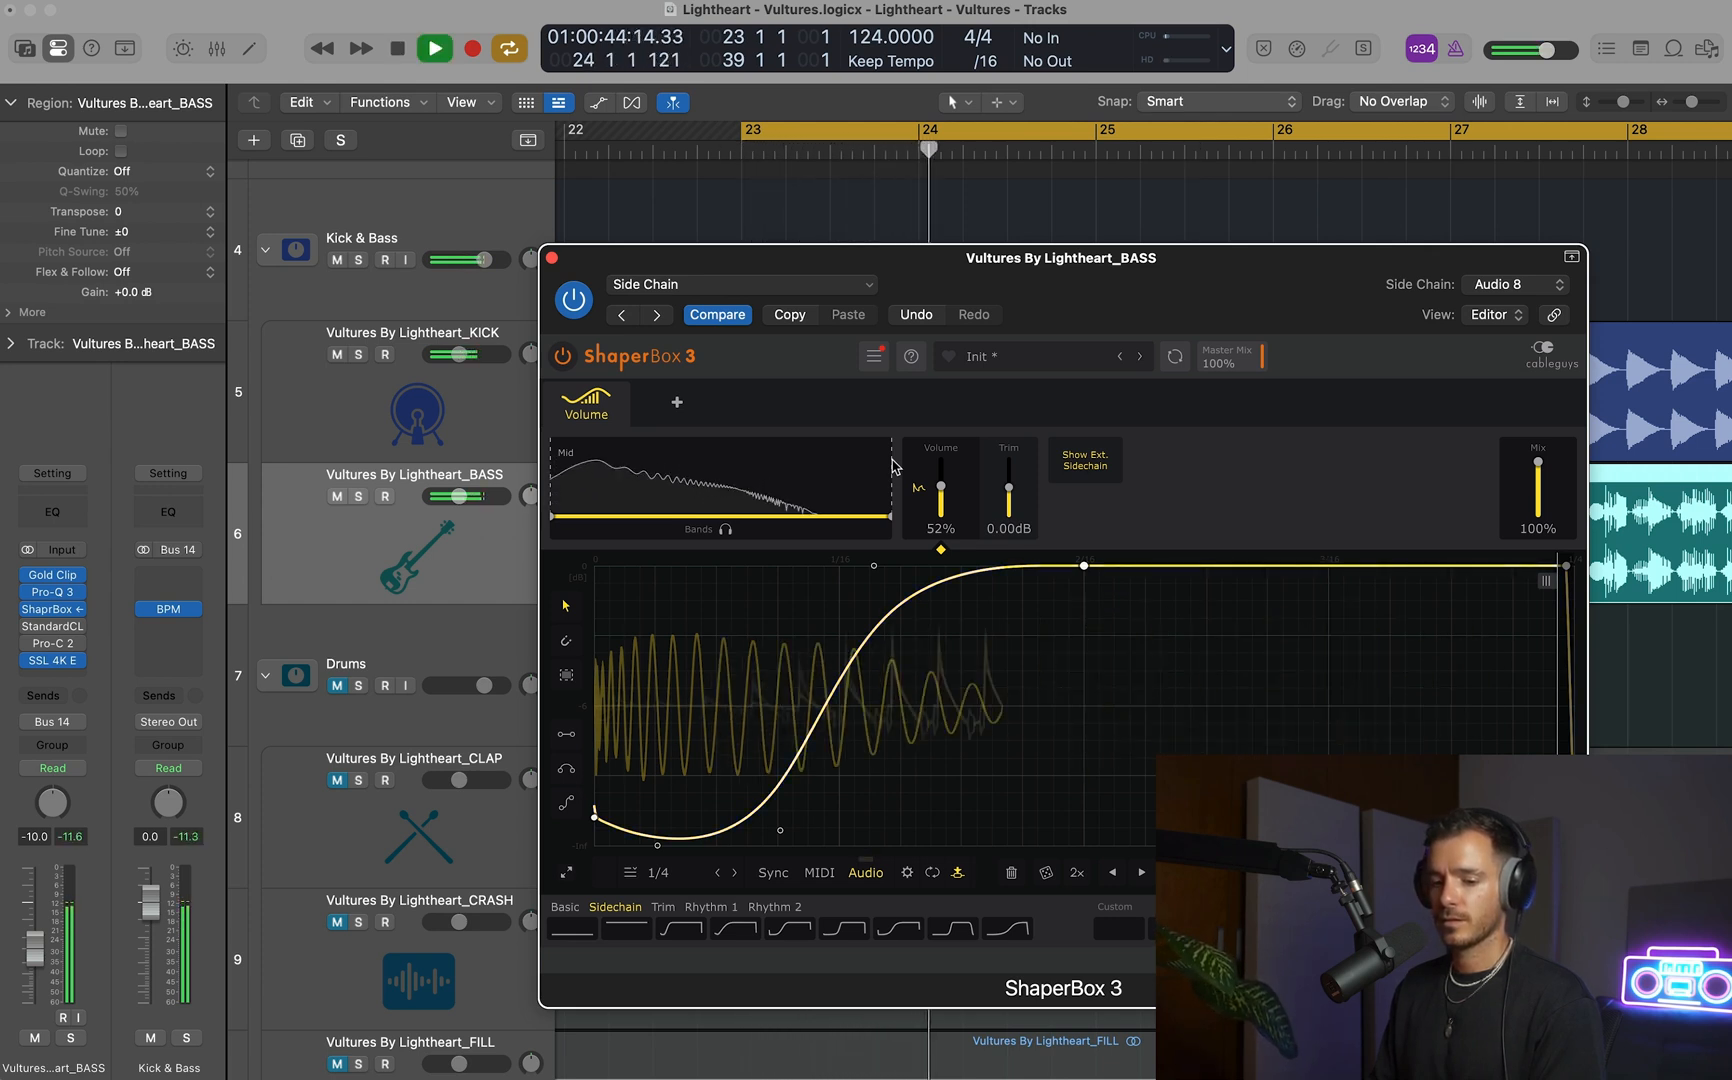
pyautogui.press('space')
# Bring back ShaperBox 3's High band with the crossover at 112 Hz and set the band's mix to 92%, closing the window after listening.
pyautogui.moveTo(890, 461); pyautogui.dragTo(669, 461)
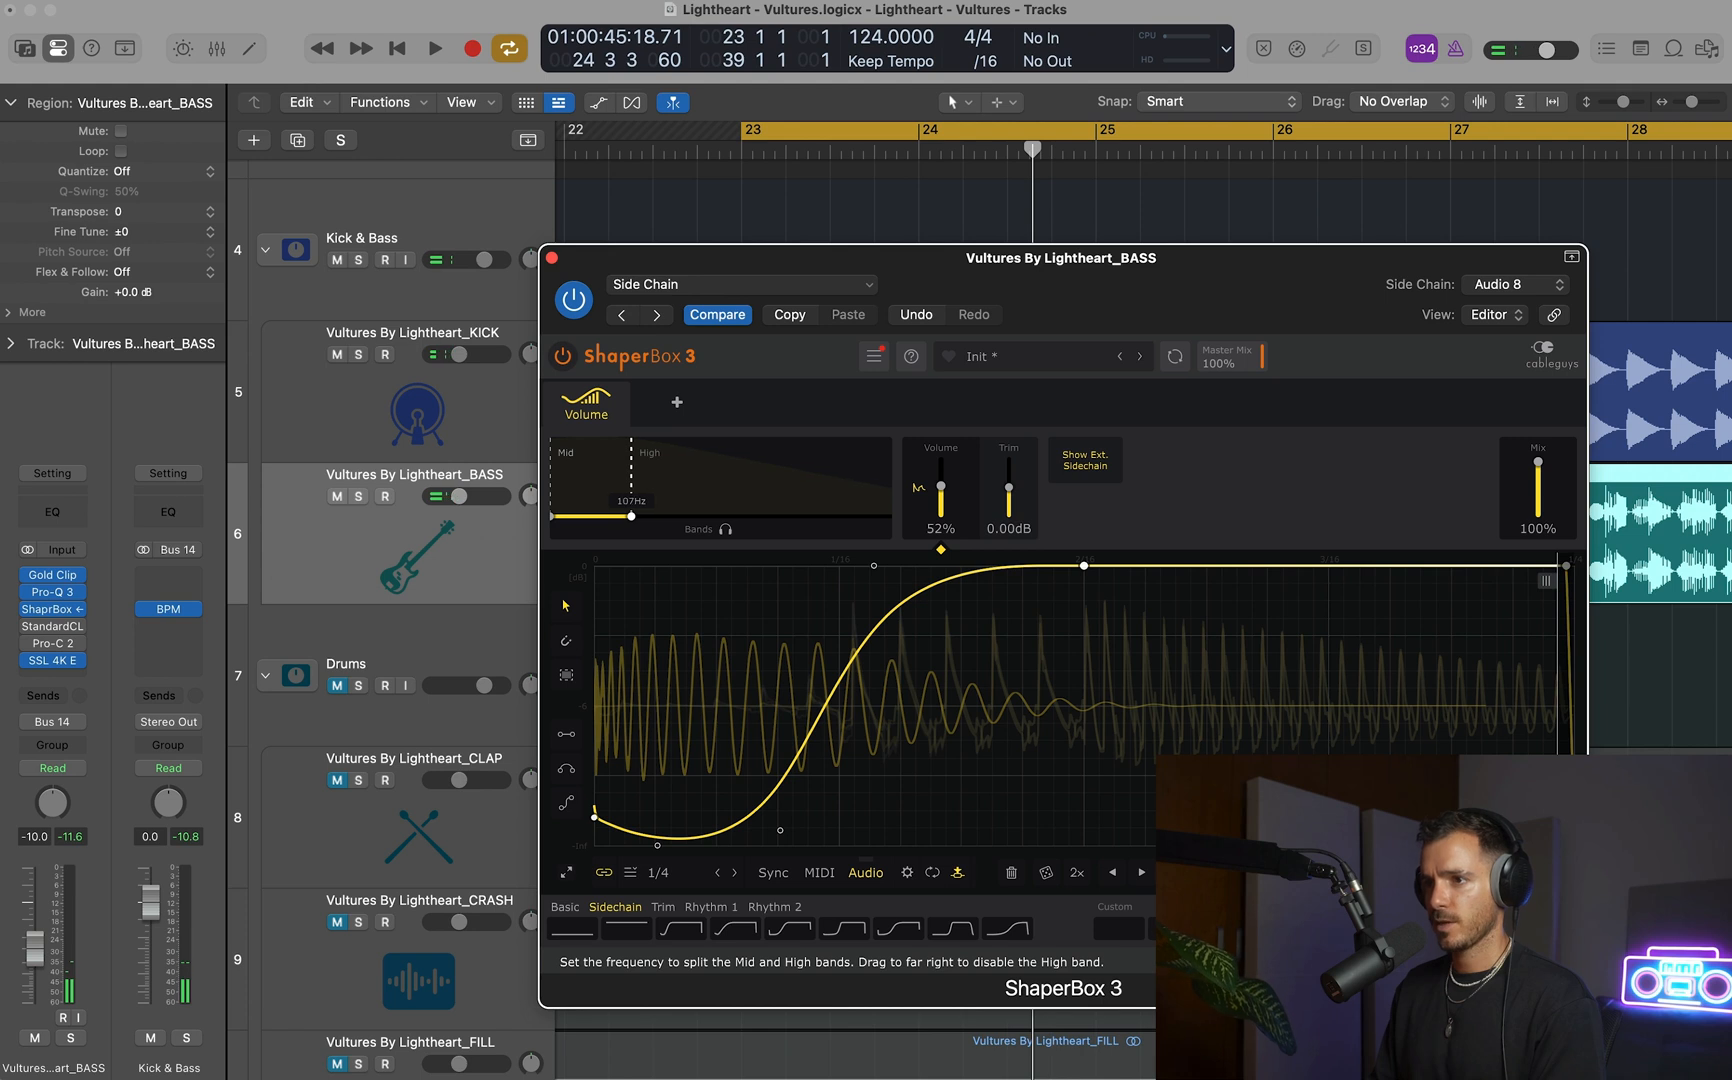
pyautogui.moveTo(1538, 461); pyautogui.dragTo(1538, 464)
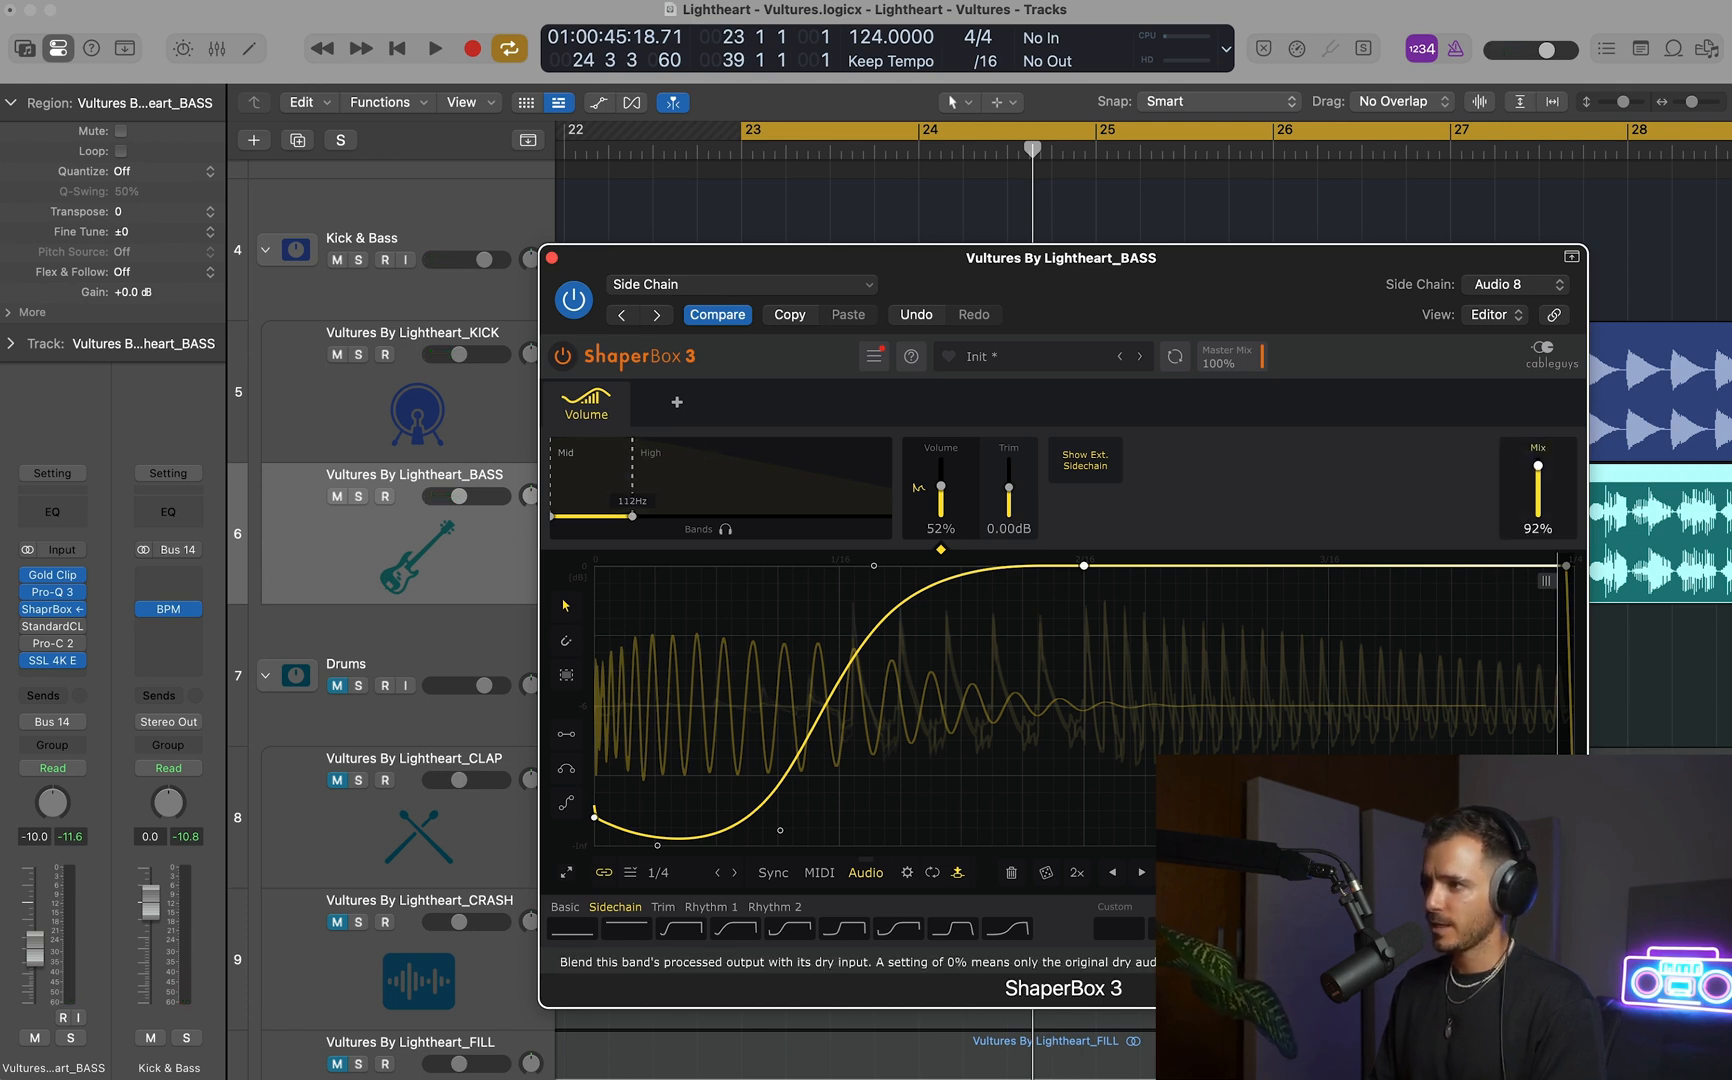
pyautogui.press('space')
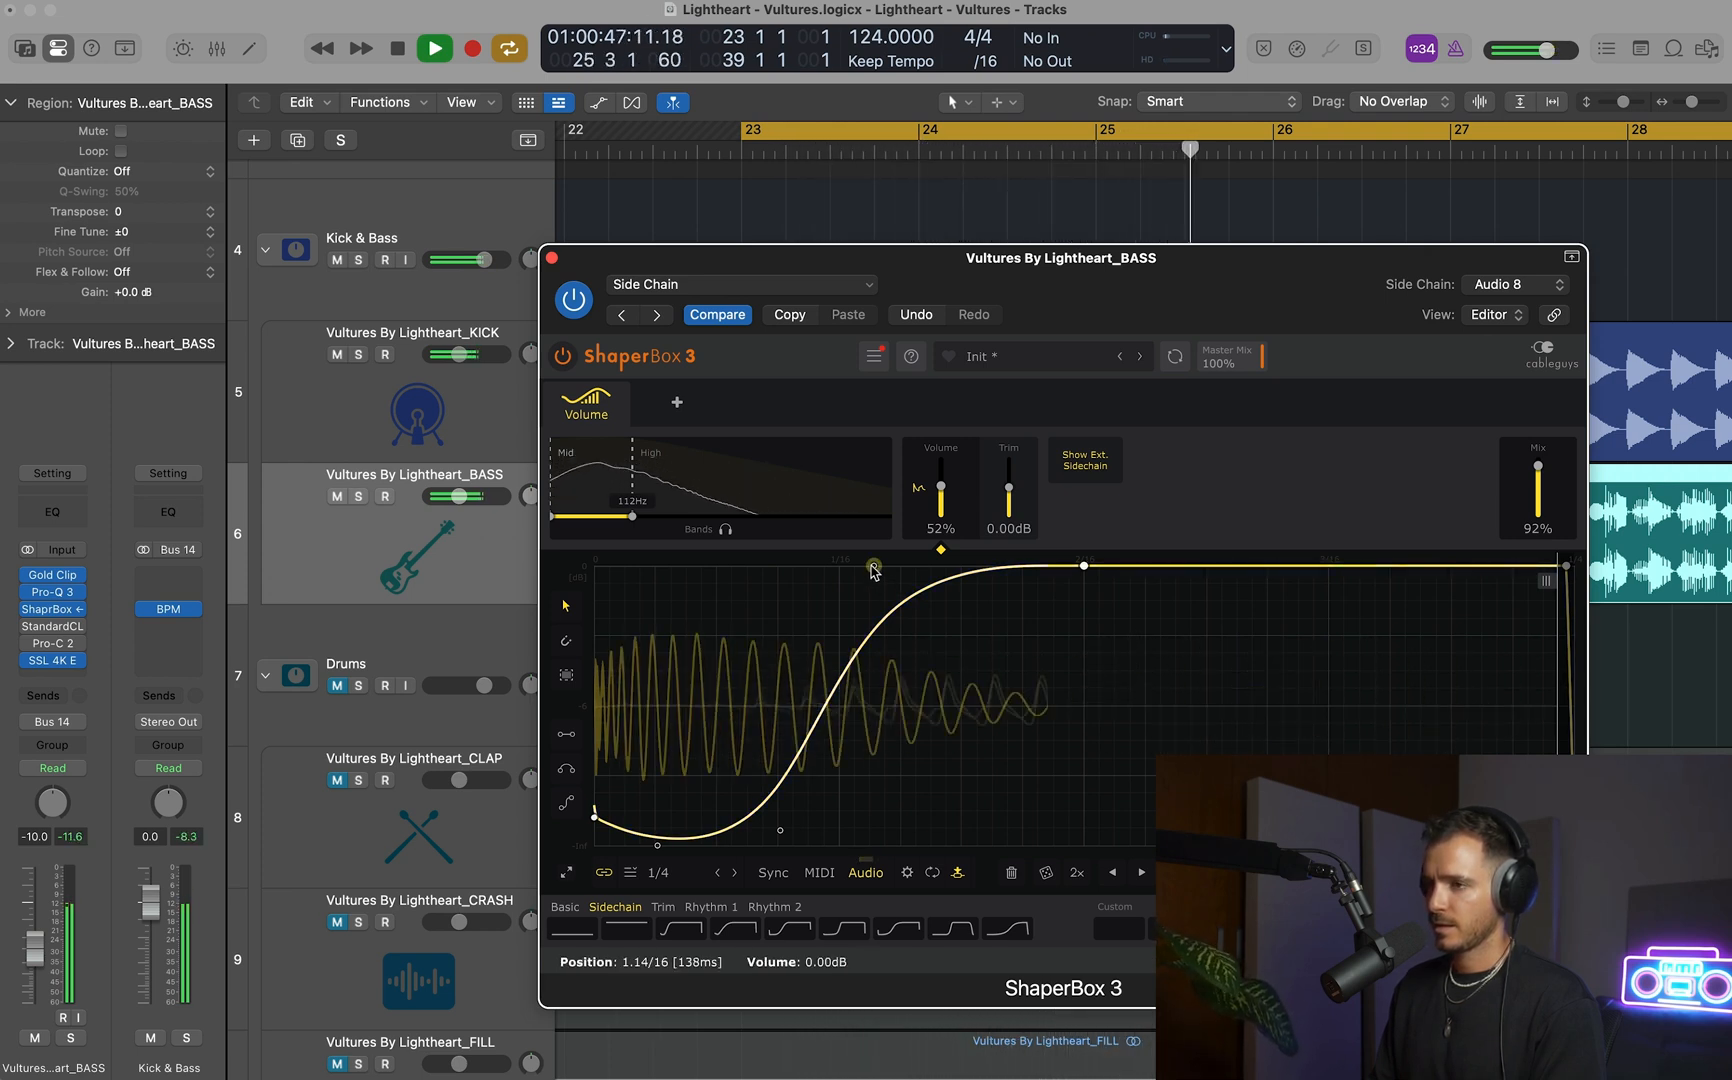
pyautogui.click(551, 258)
pyautogui.press('space')
# Set the BASS track's volume to -11.0 dB and audition it against the kick.
pyautogui.moveTo(462, 496); pyautogui.dragTo(458, 497)
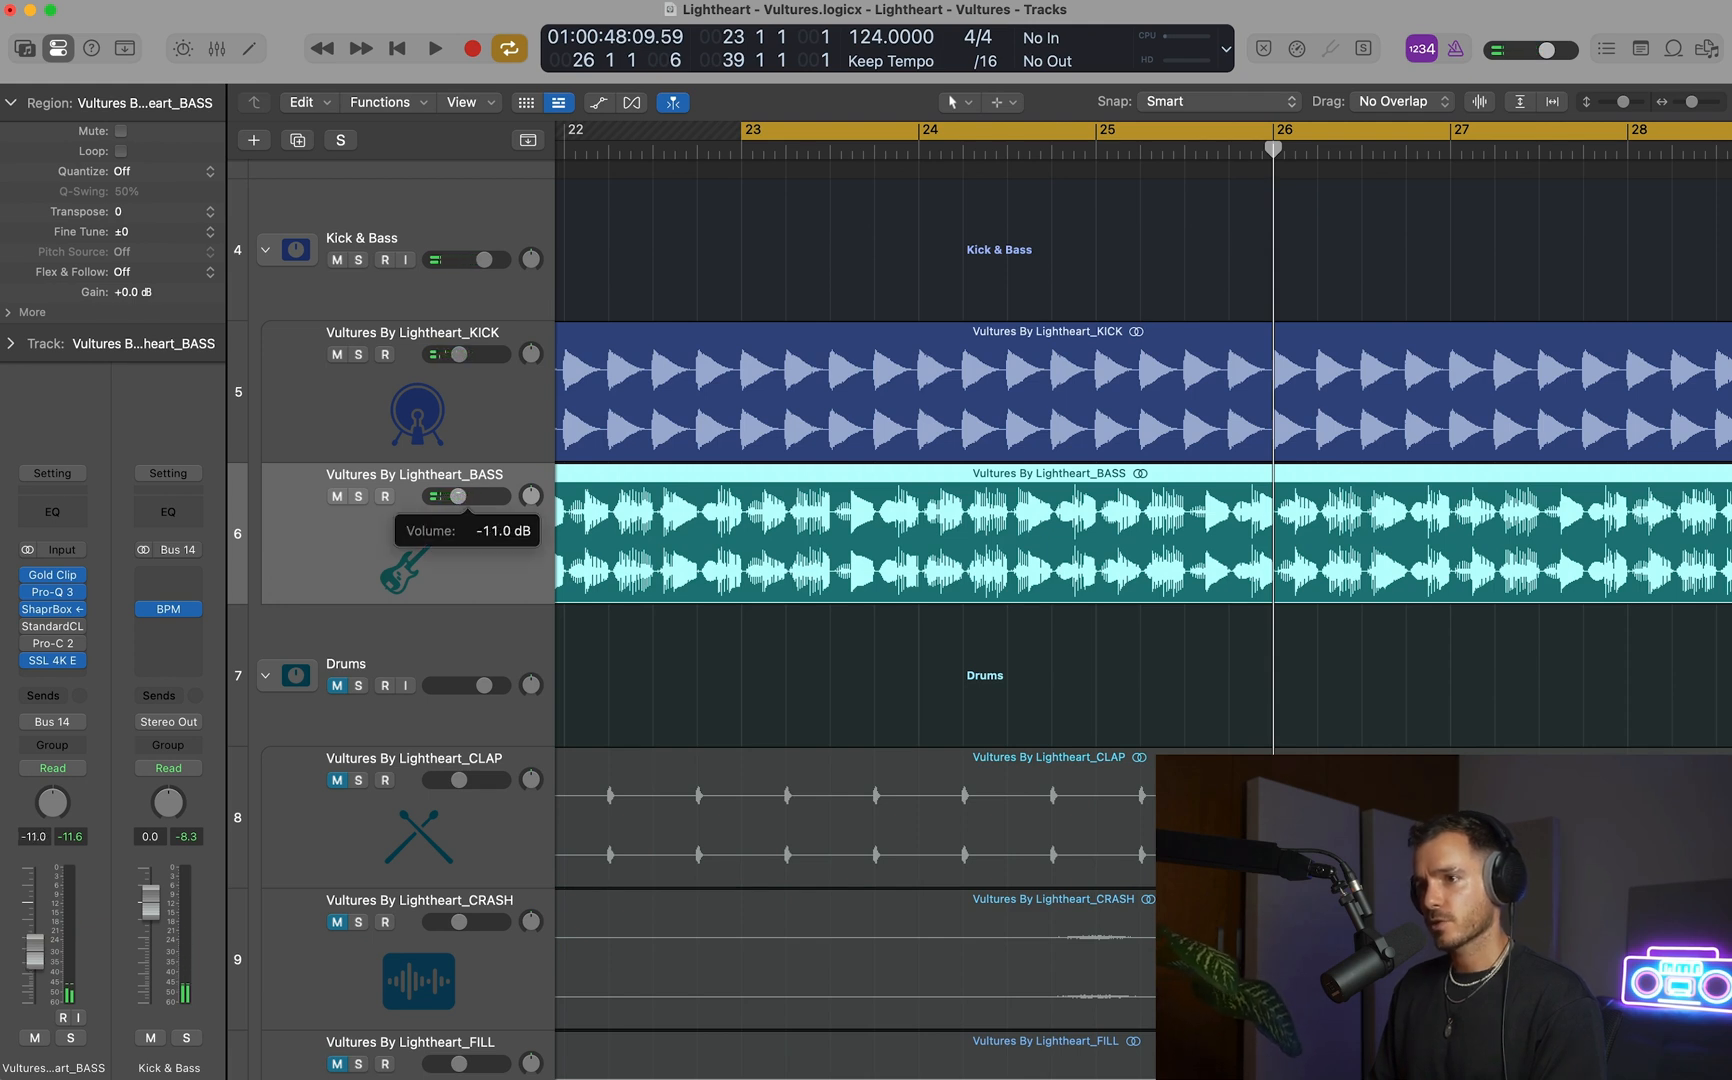
pyautogui.press('space')
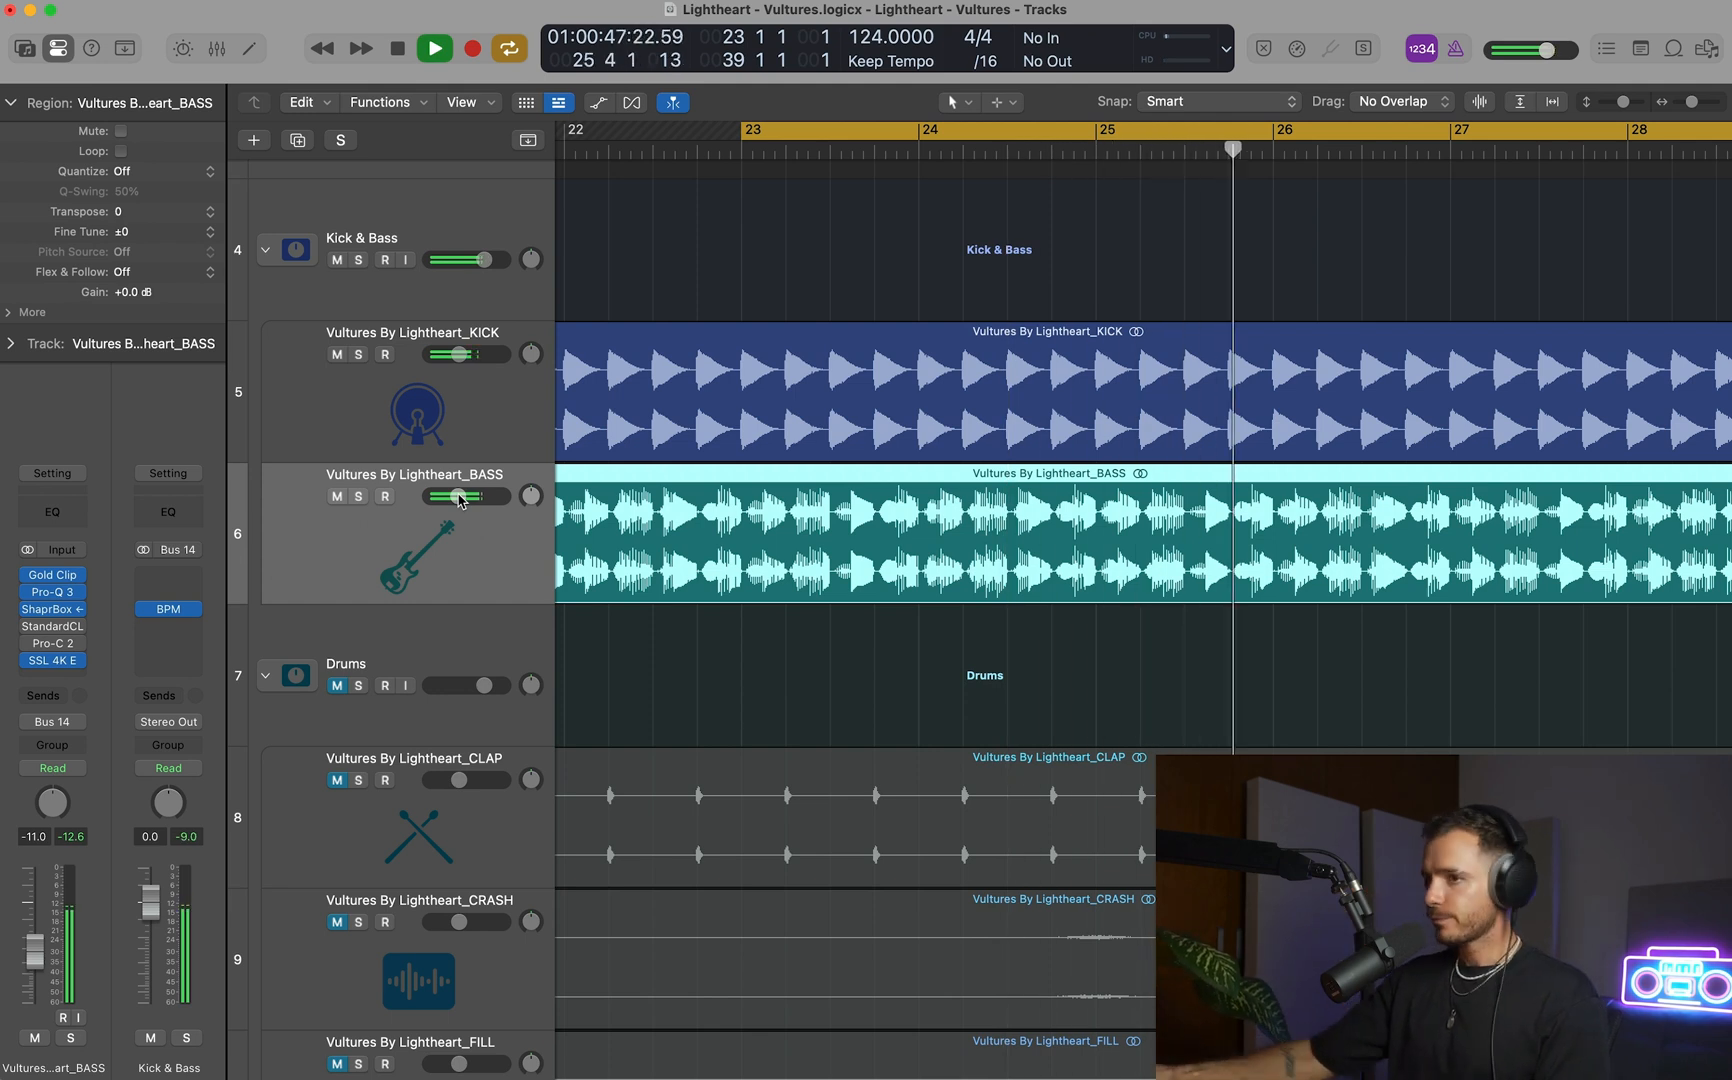
pyautogui.press('space')
# Open SSL 4K E on the KICK track and boost its HF gain during playback.
pyautogui.click(441, 335)
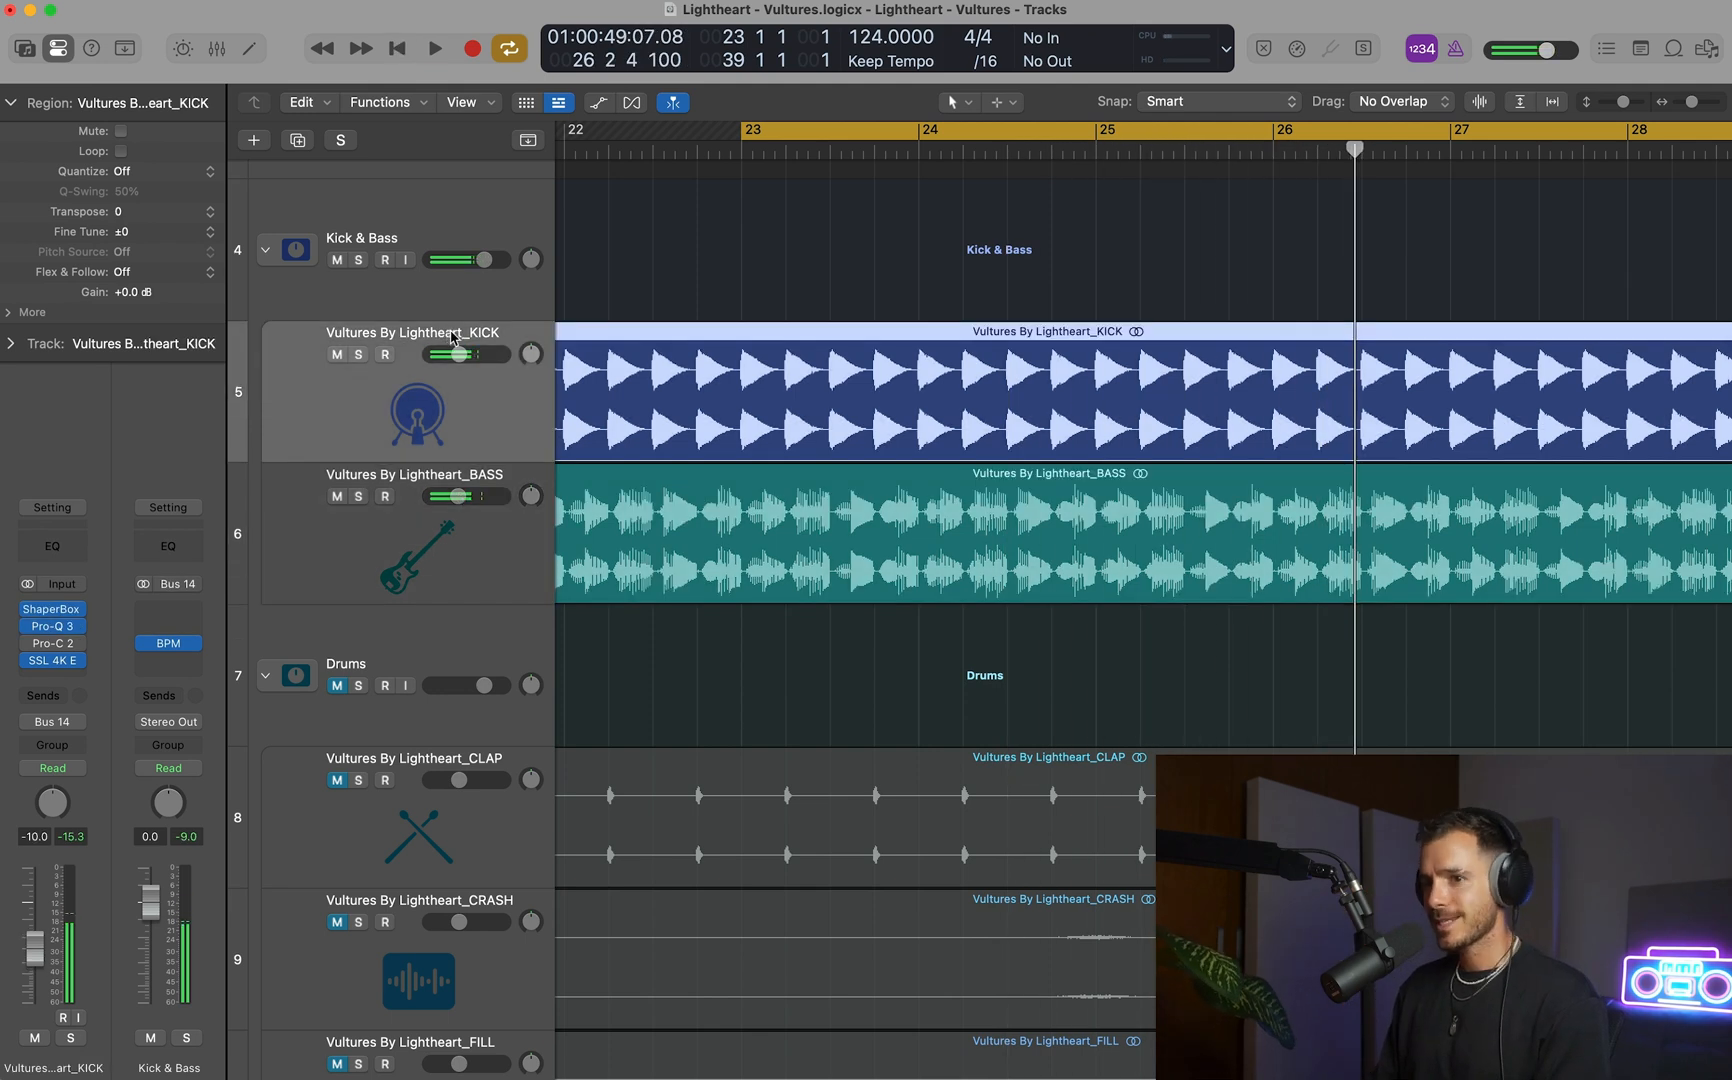
pyautogui.click(60, 661)
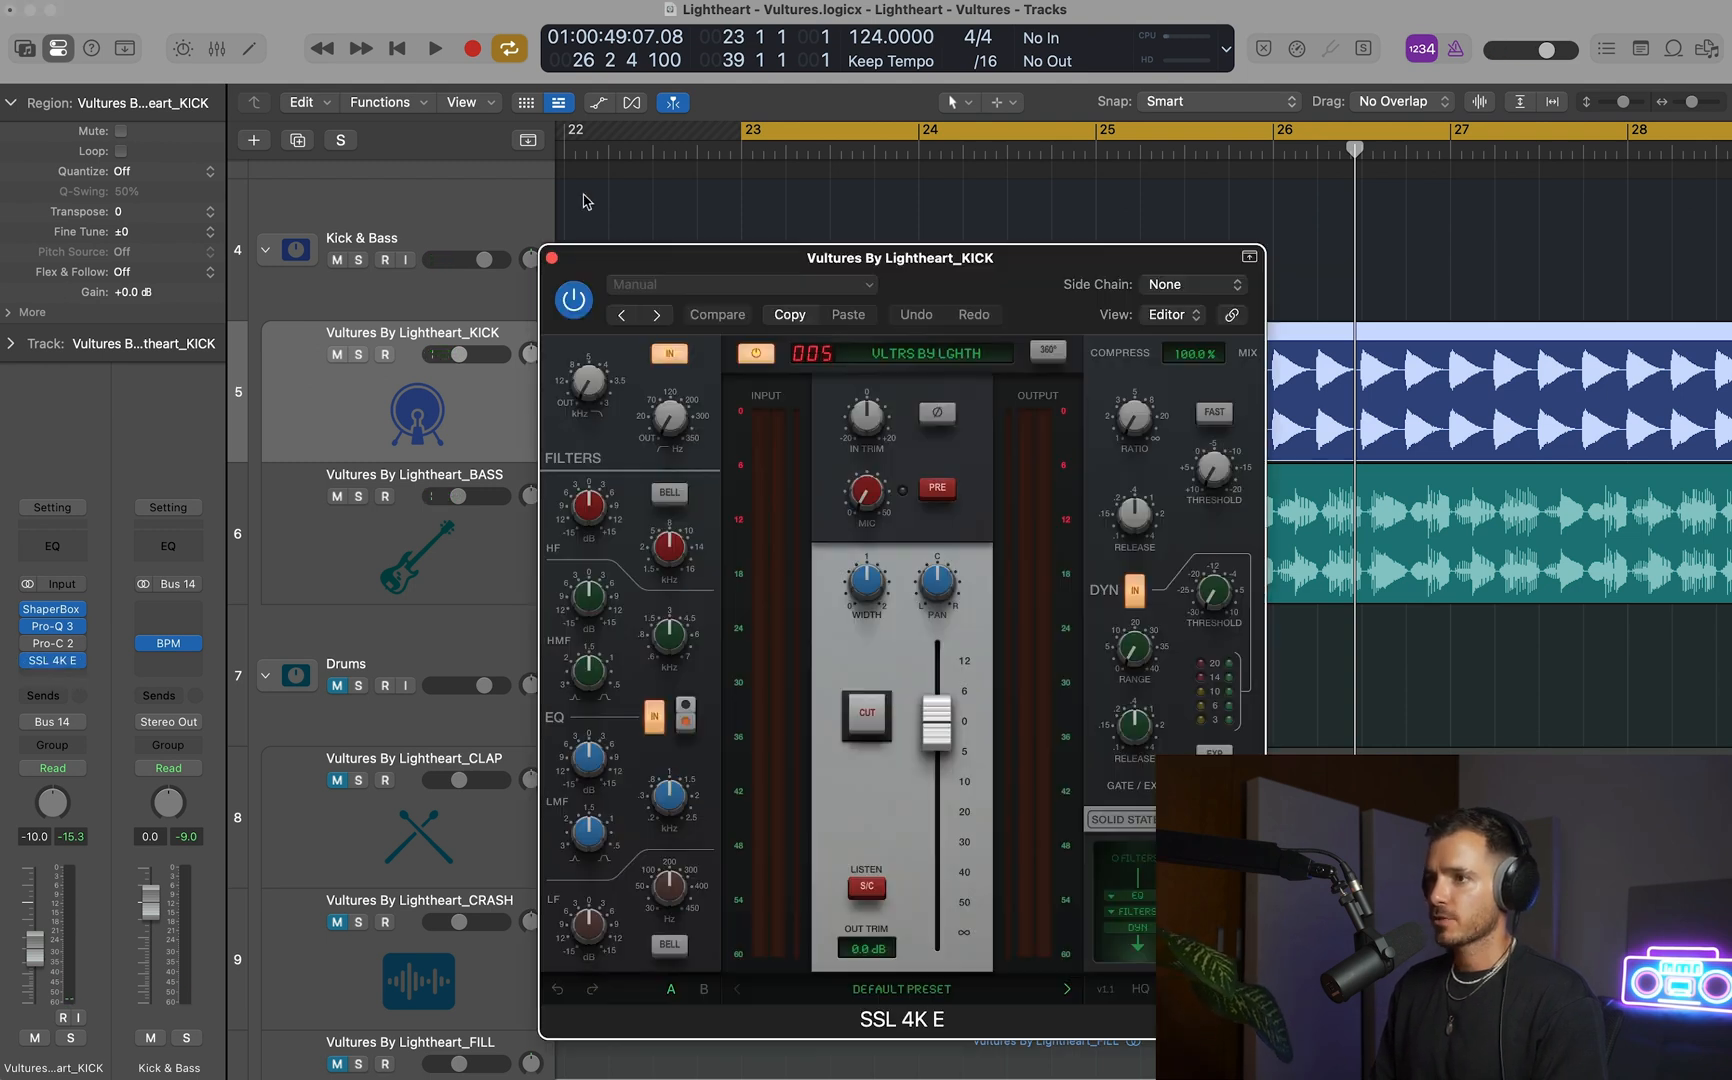
pyautogui.moveTo(868, 250); pyautogui.dragTo(891, 223)
pyautogui.press('space')
pyautogui.moveTo(625, 471); pyautogui.dragTo(619, 410)
# Stop playback and lower the BASS track's volume to -13.0 dB.
pyautogui.press('space')
pyautogui.click(462, 505)
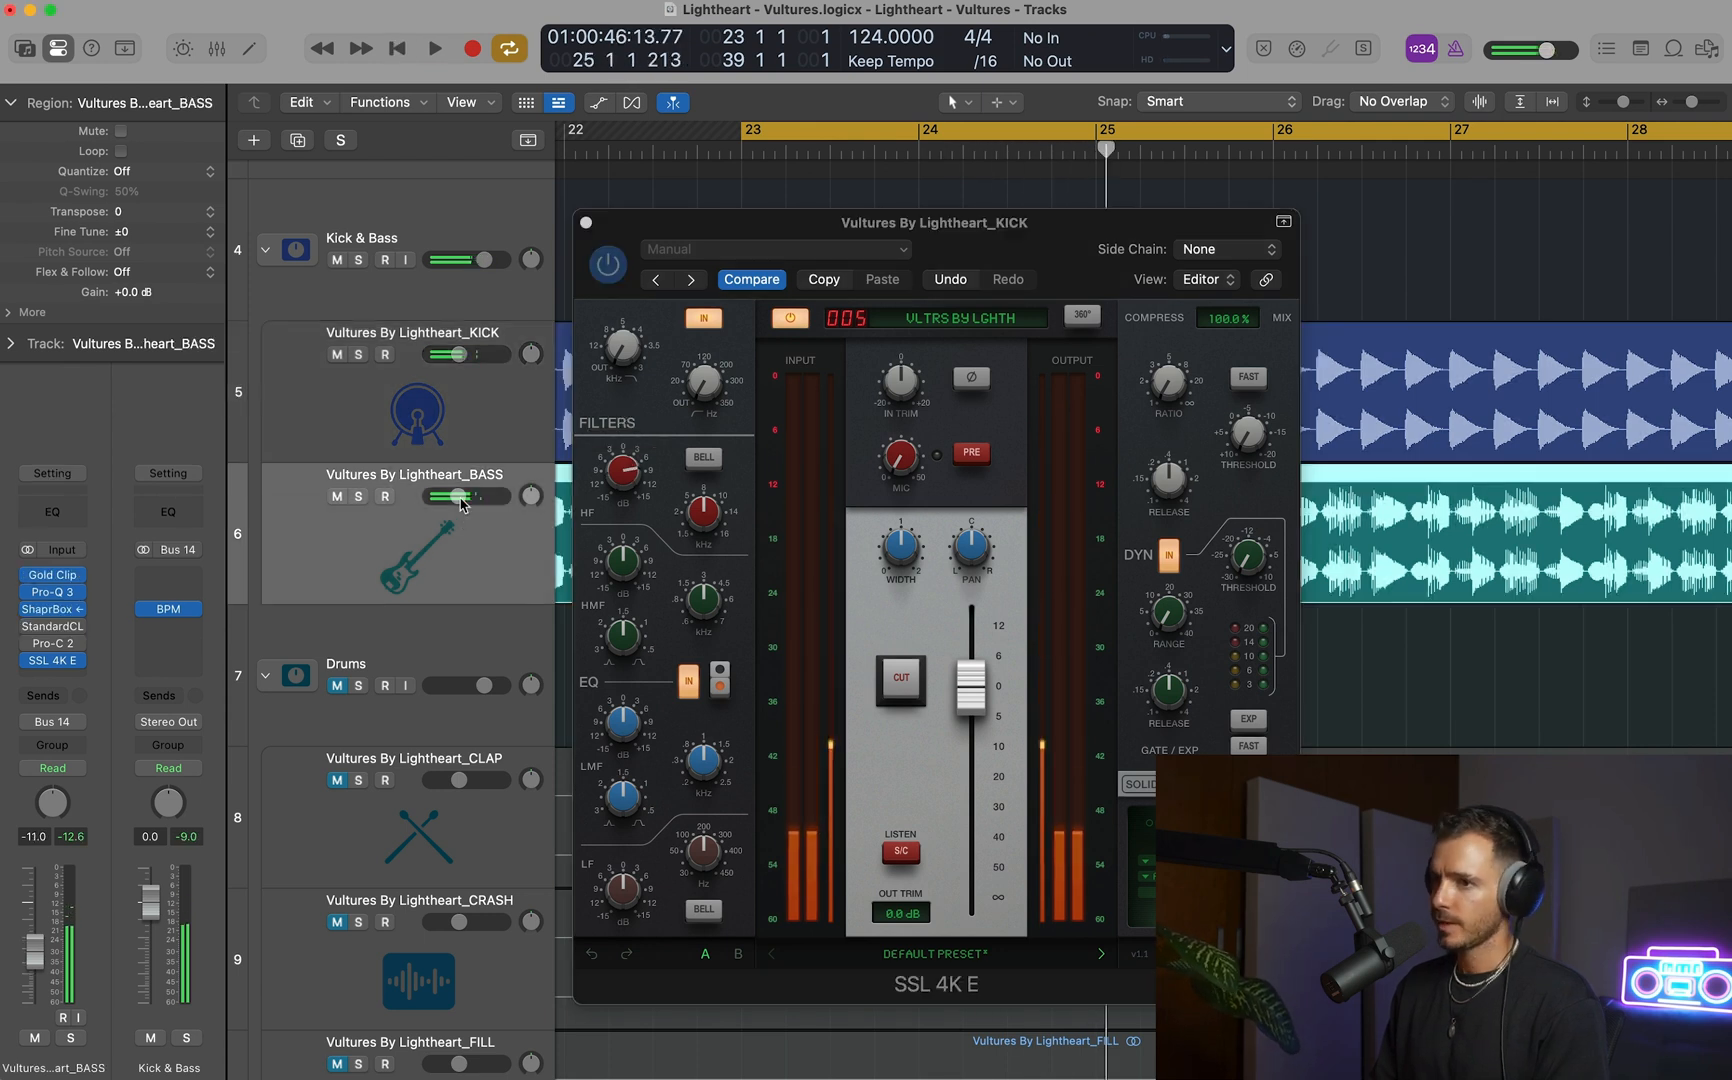
pyautogui.moveTo(466, 497); pyautogui.dragTo(457, 497)
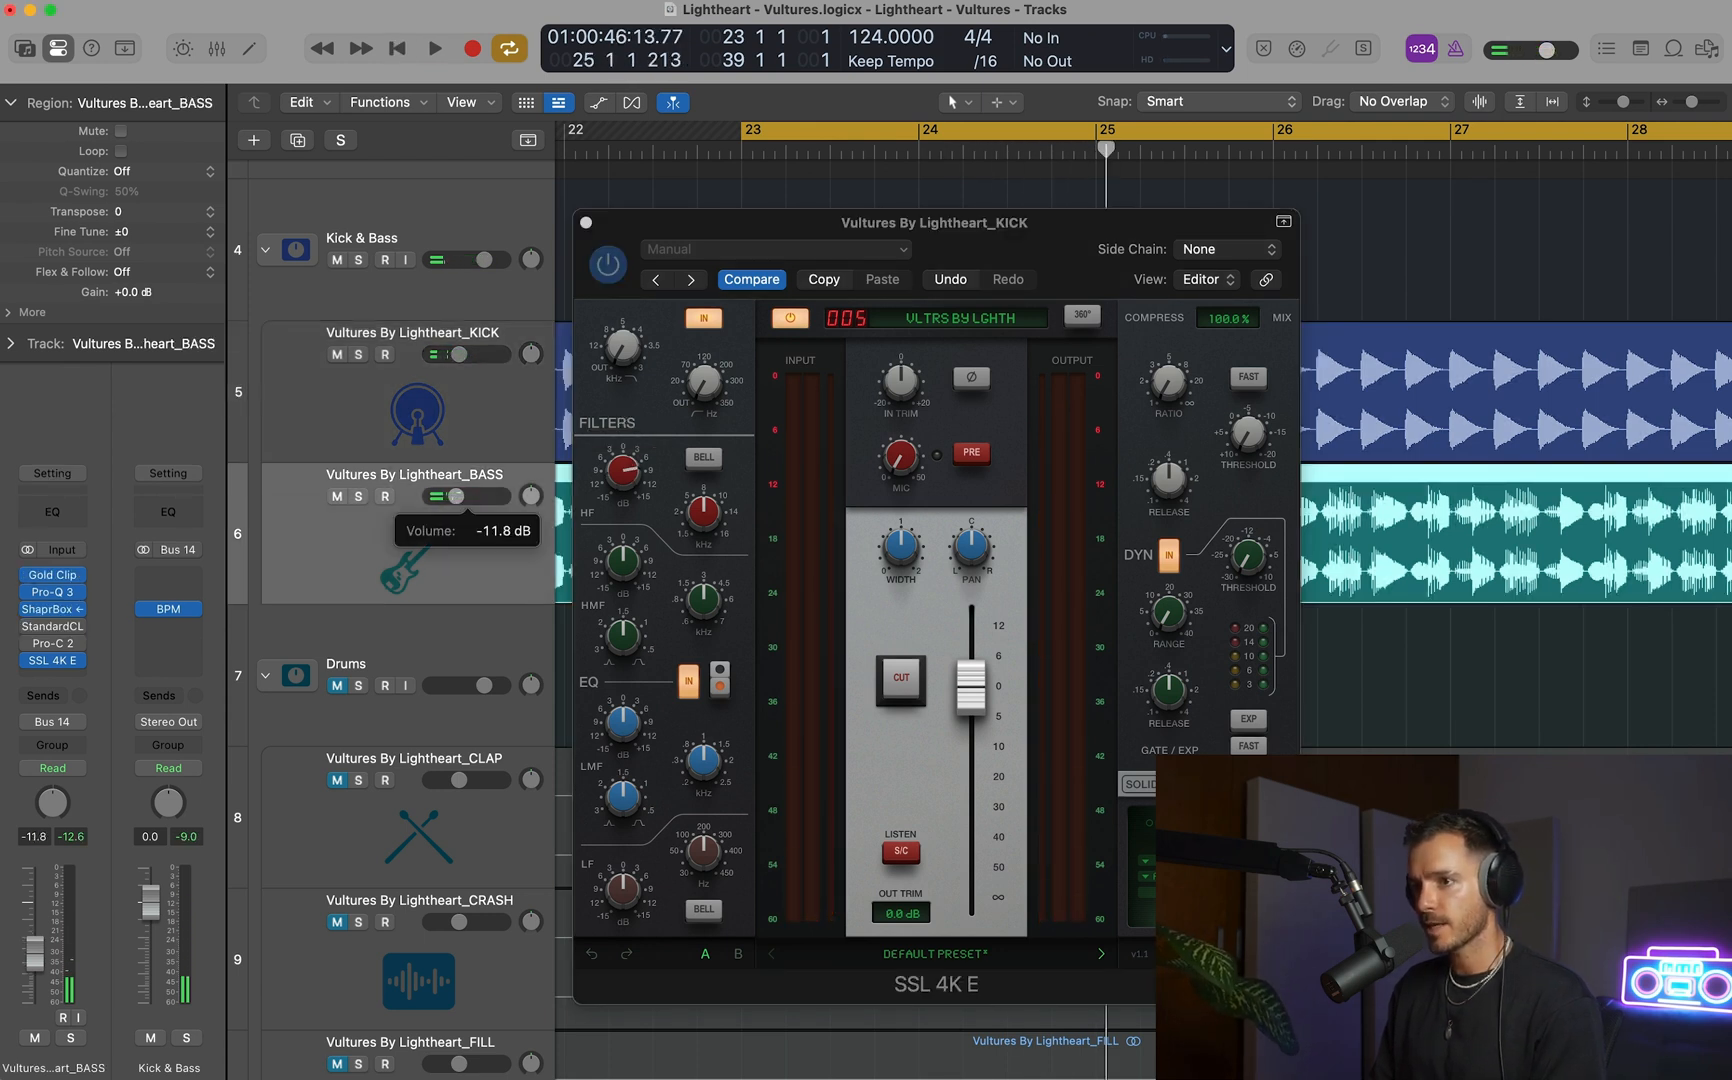
# Reduce the kick's SSL HF gain to 3.6 dB and lower the HF band's frequency during playback.
pyautogui.press('space')
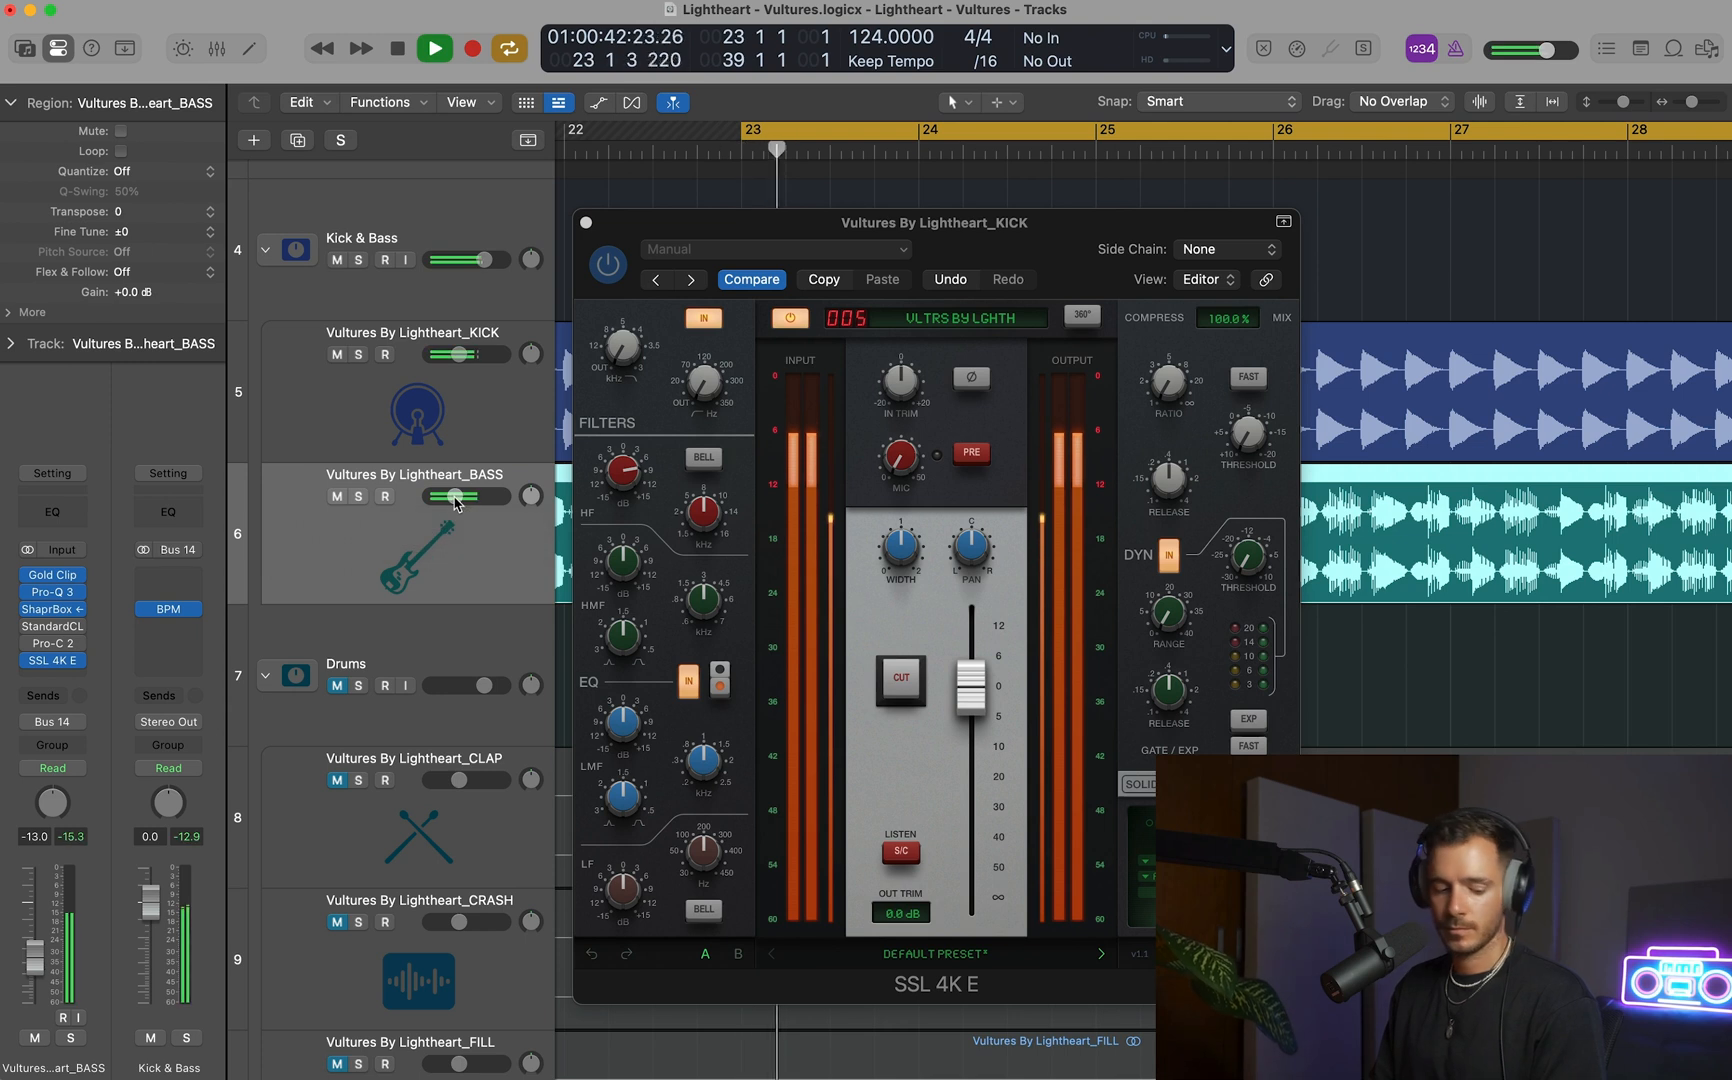
pyautogui.moveTo(628, 474)
pyautogui.mouseDown()
pyautogui.moveTo(687, 546)
pyautogui.moveTo(679, 562)
pyautogui.moveTo(617, 492)
pyautogui.mouseUp()
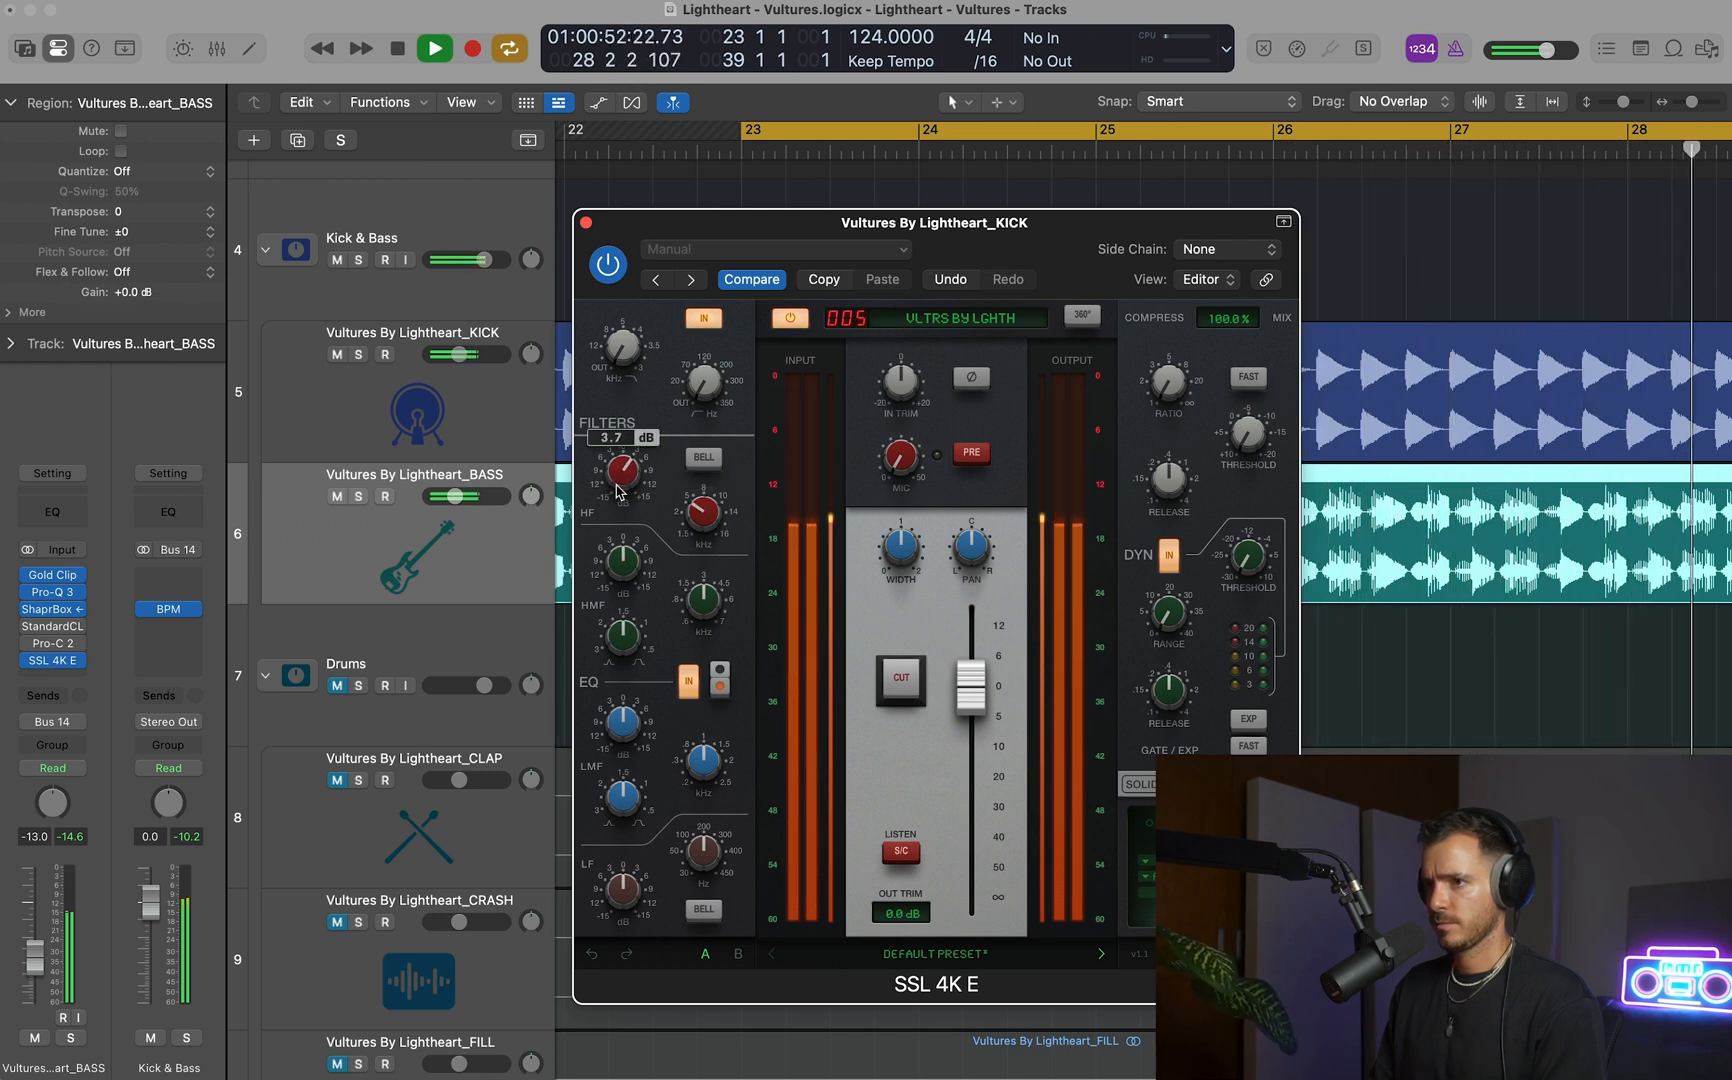
pyautogui.press('space')
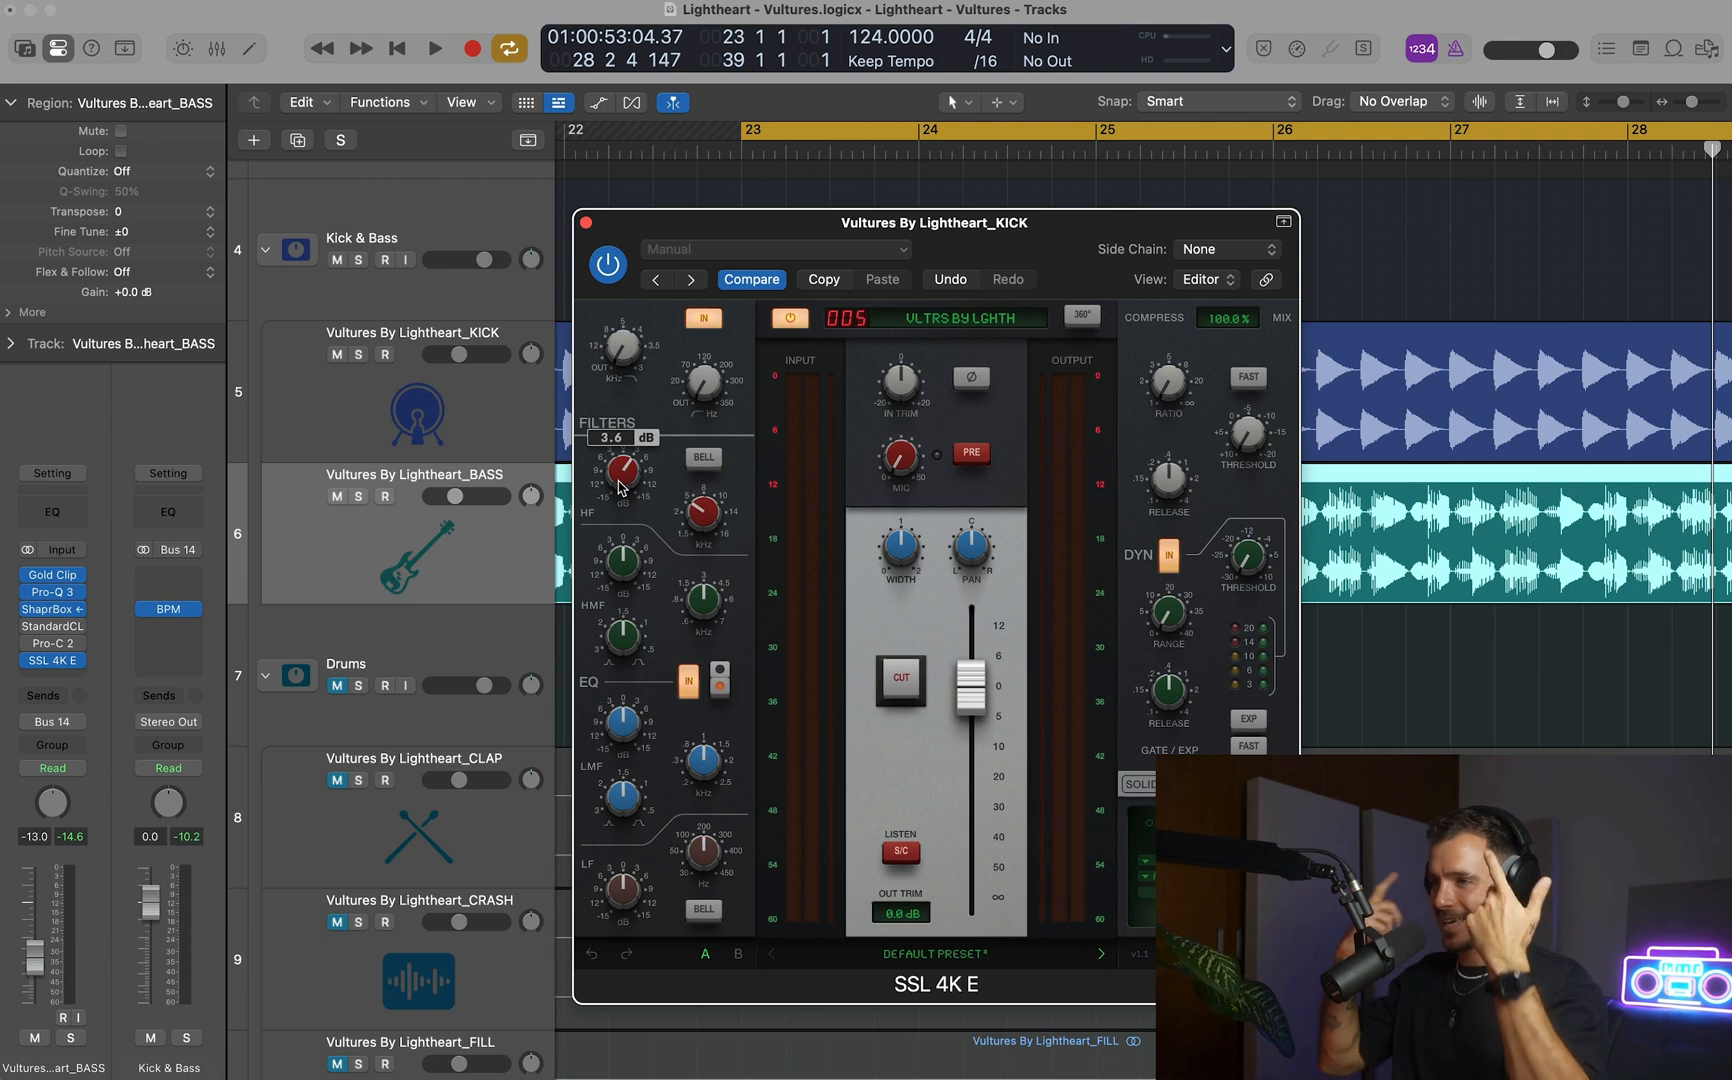
# Compare the kick with SSL 4K E bypassed and active, set its HF gain to 3.2 dB, and close the plug-in.
pyautogui.hscroll(5, 1550, 455)
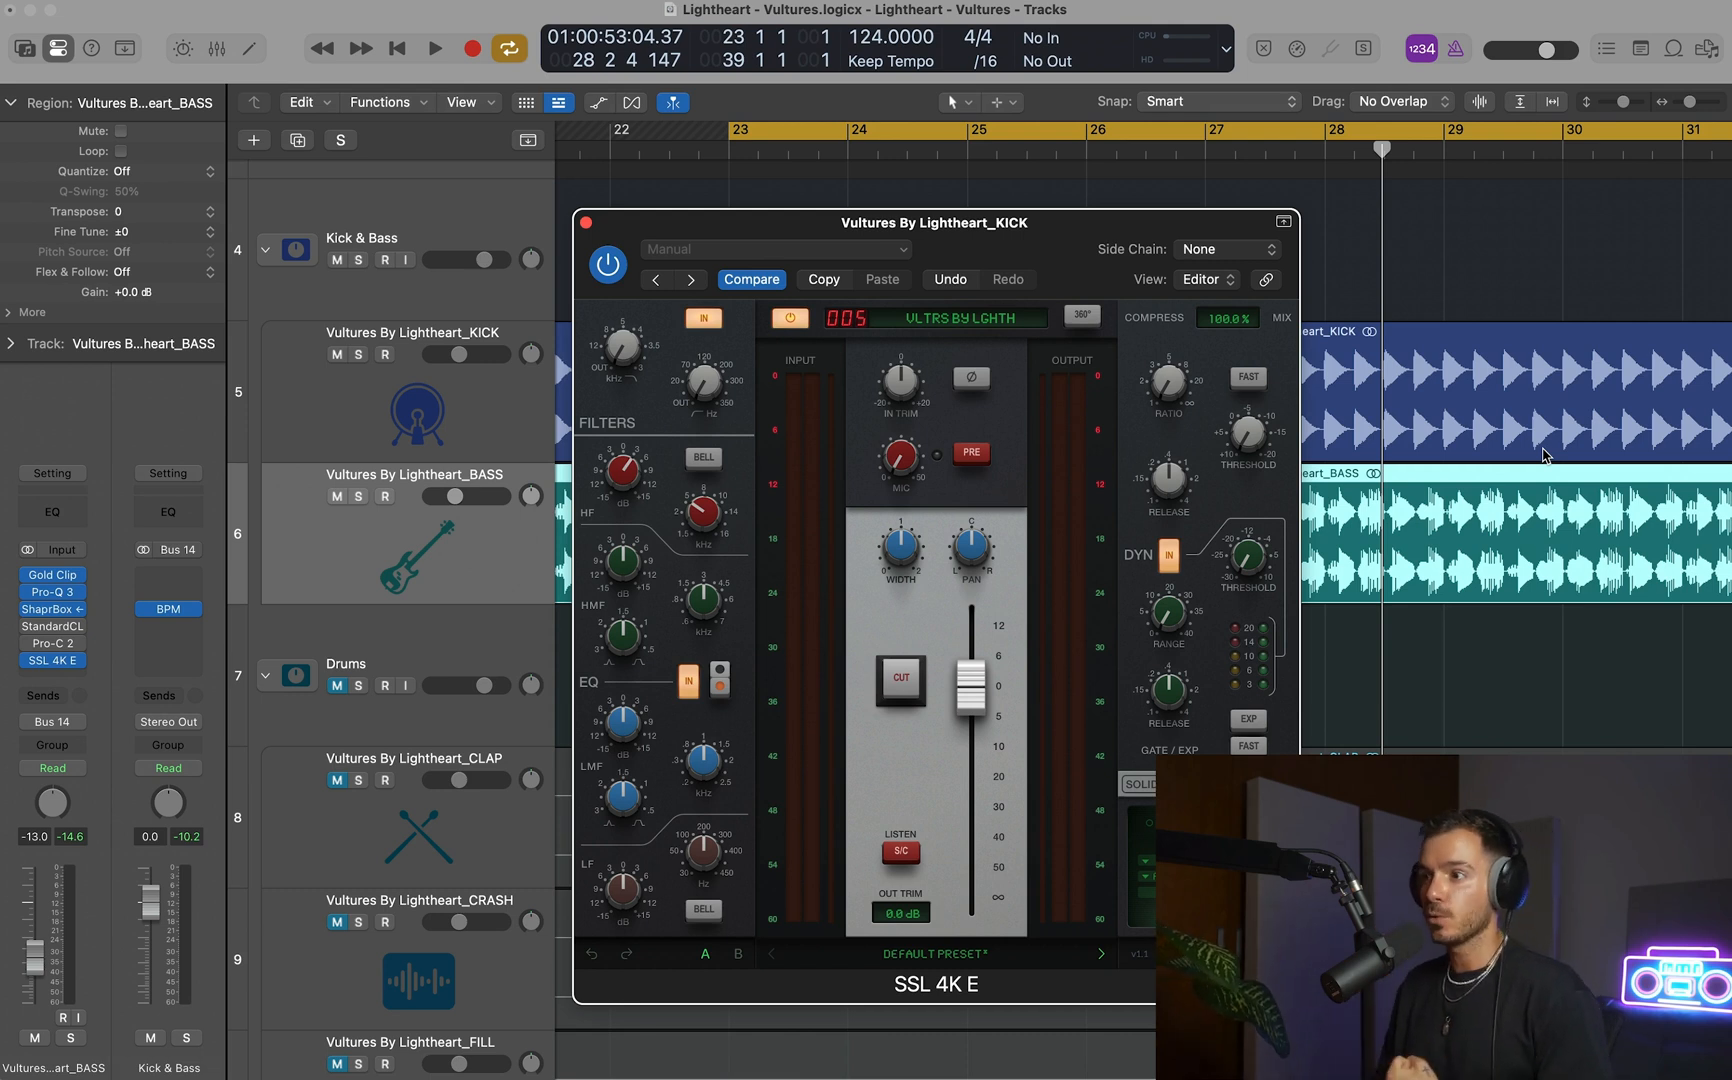
pyautogui.press('space')
pyautogui.click(789, 317)
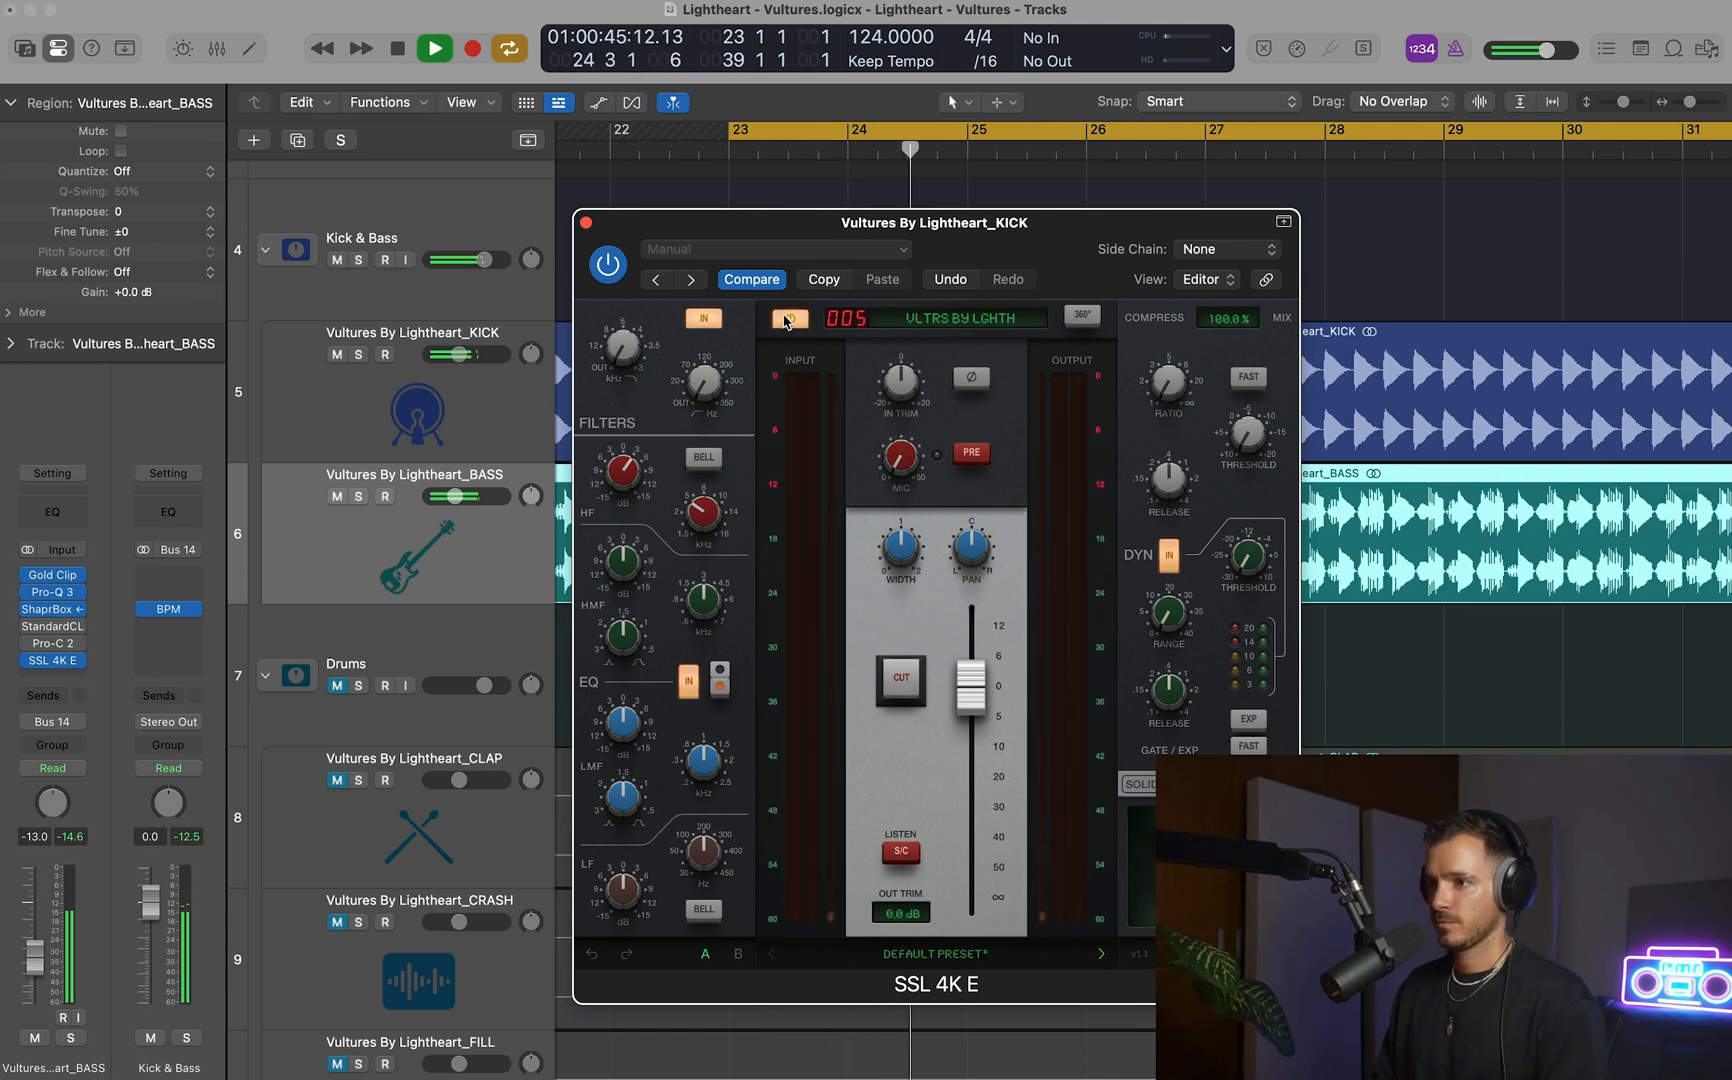
pyautogui.click(789, 317)
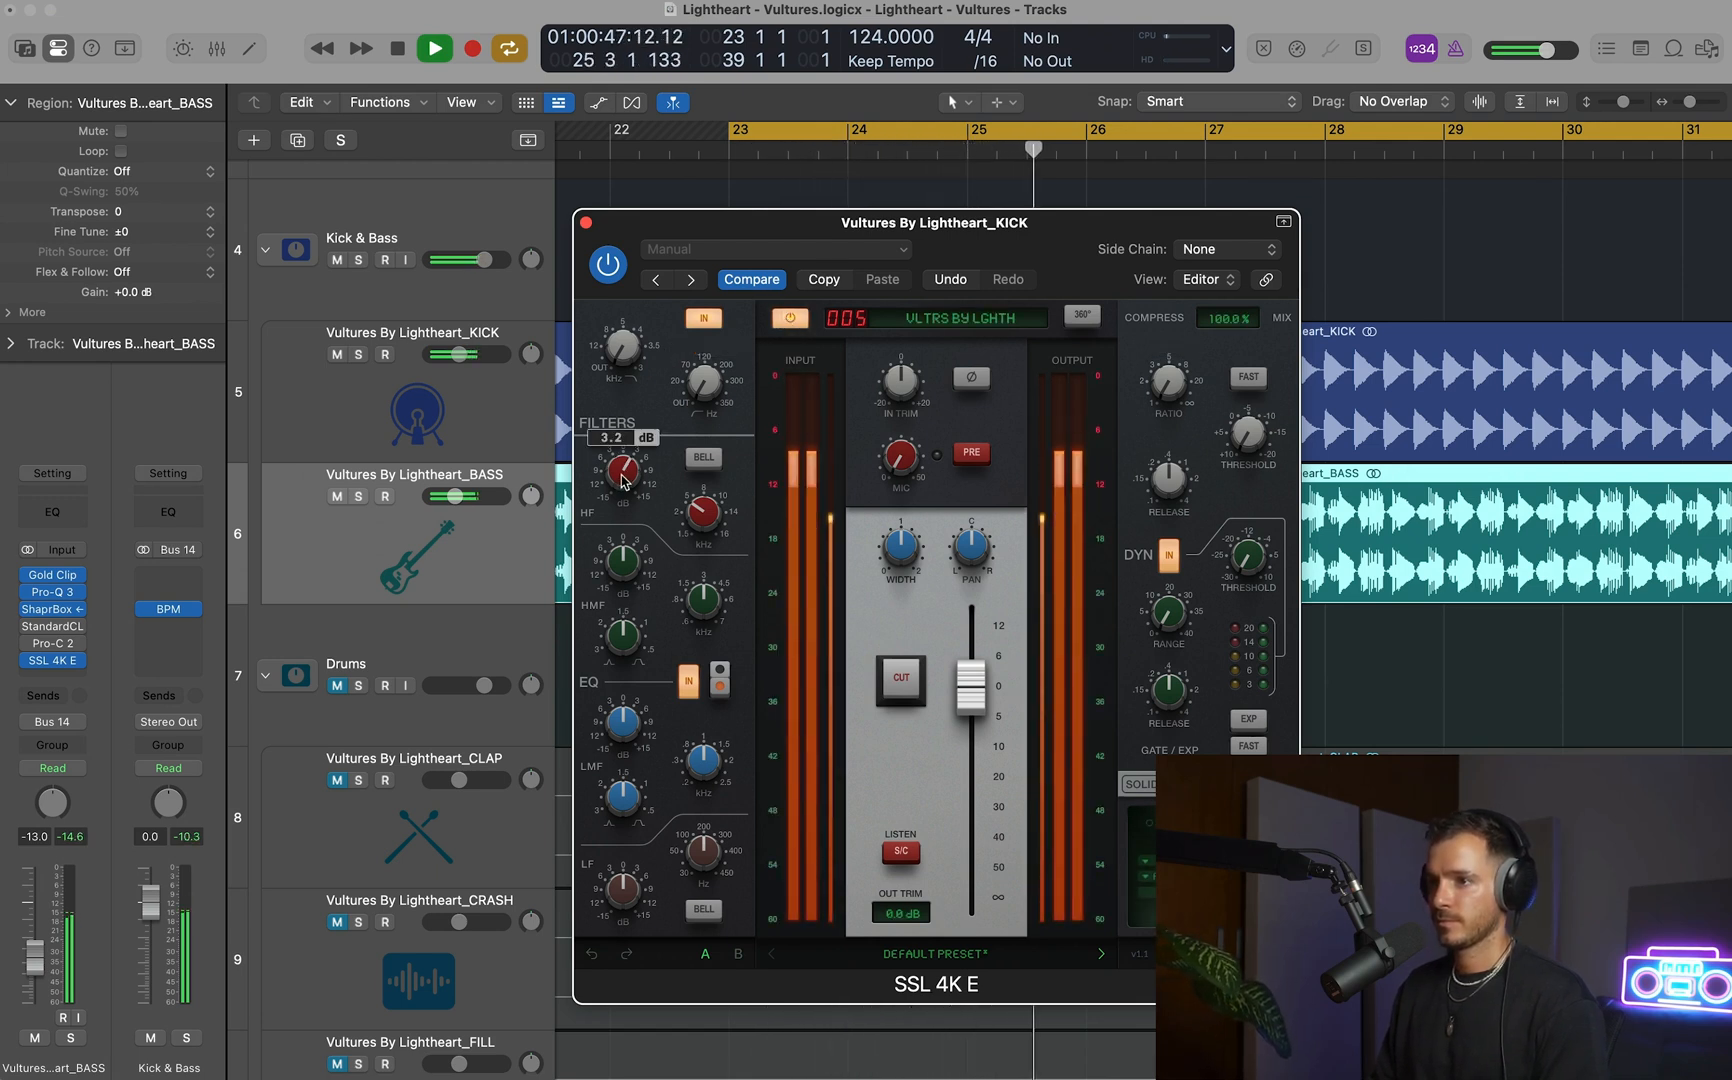
pyautogui.press('space')
pyautogui.click(586, 222)
# Unmute the Drums track stack.
pyautogui.scroll(-6, 911, 418)
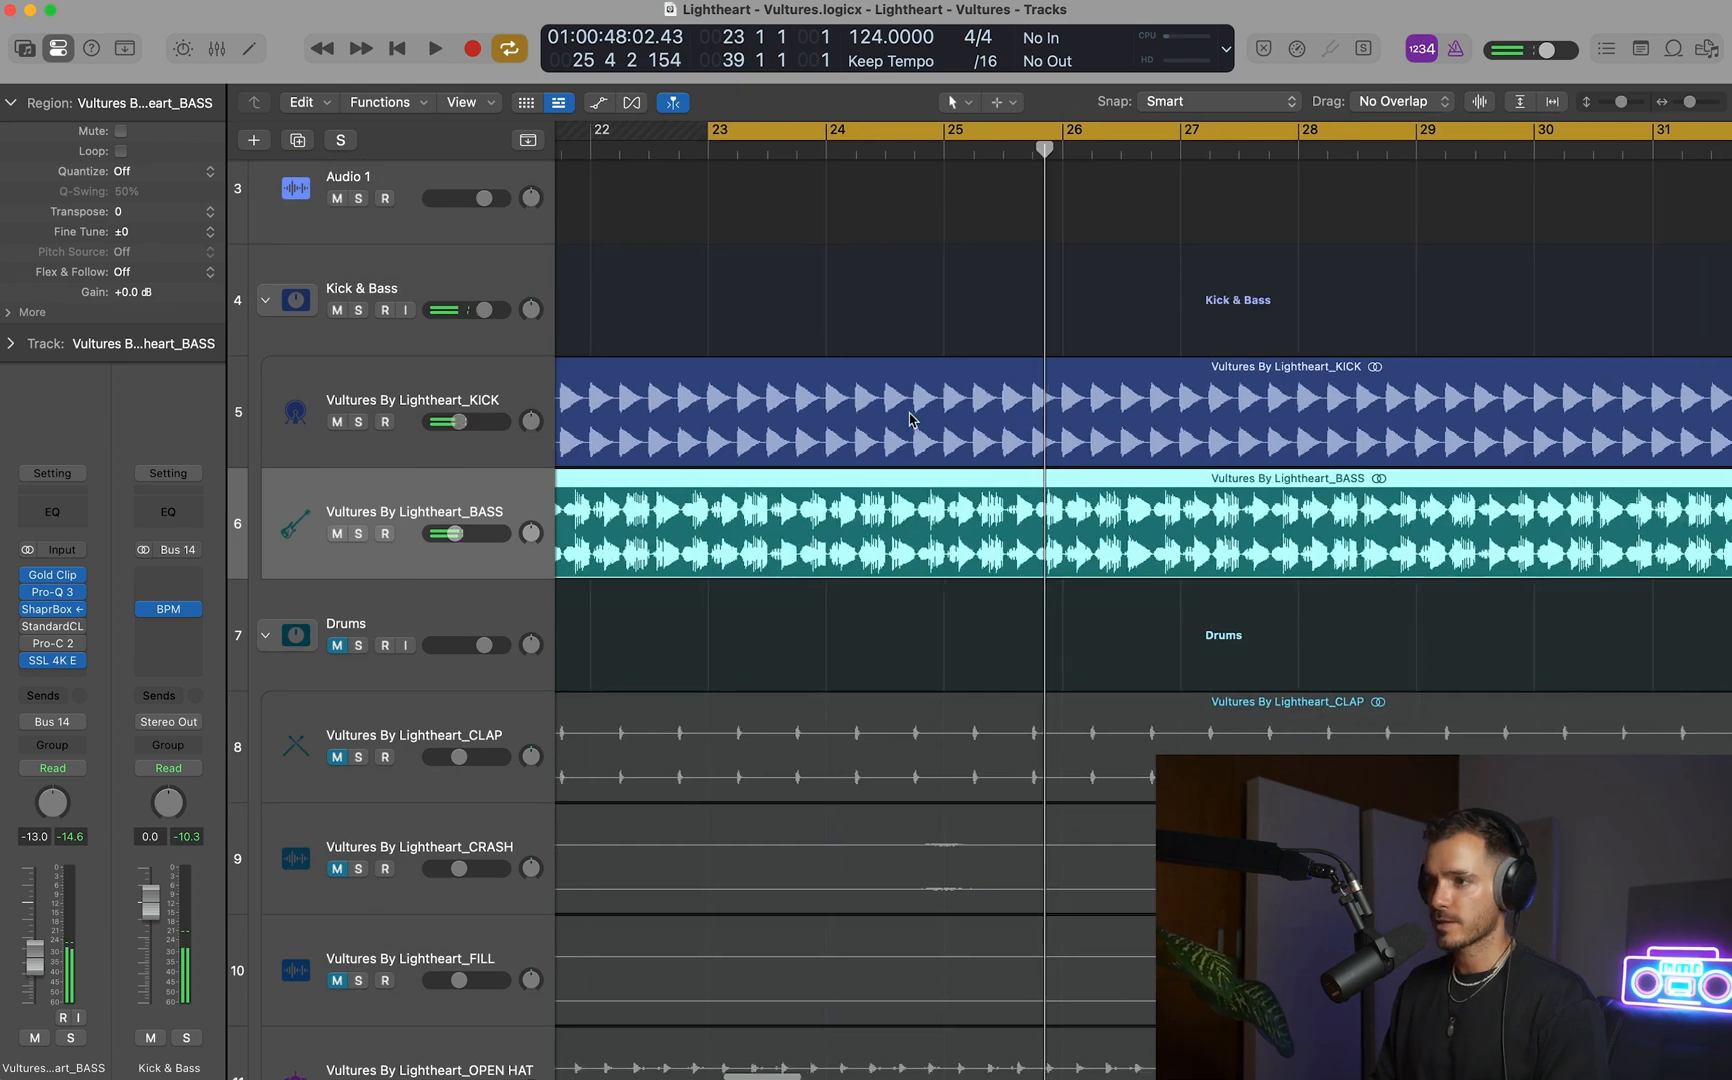
pyautogui.scroll(-5, 911, 418)
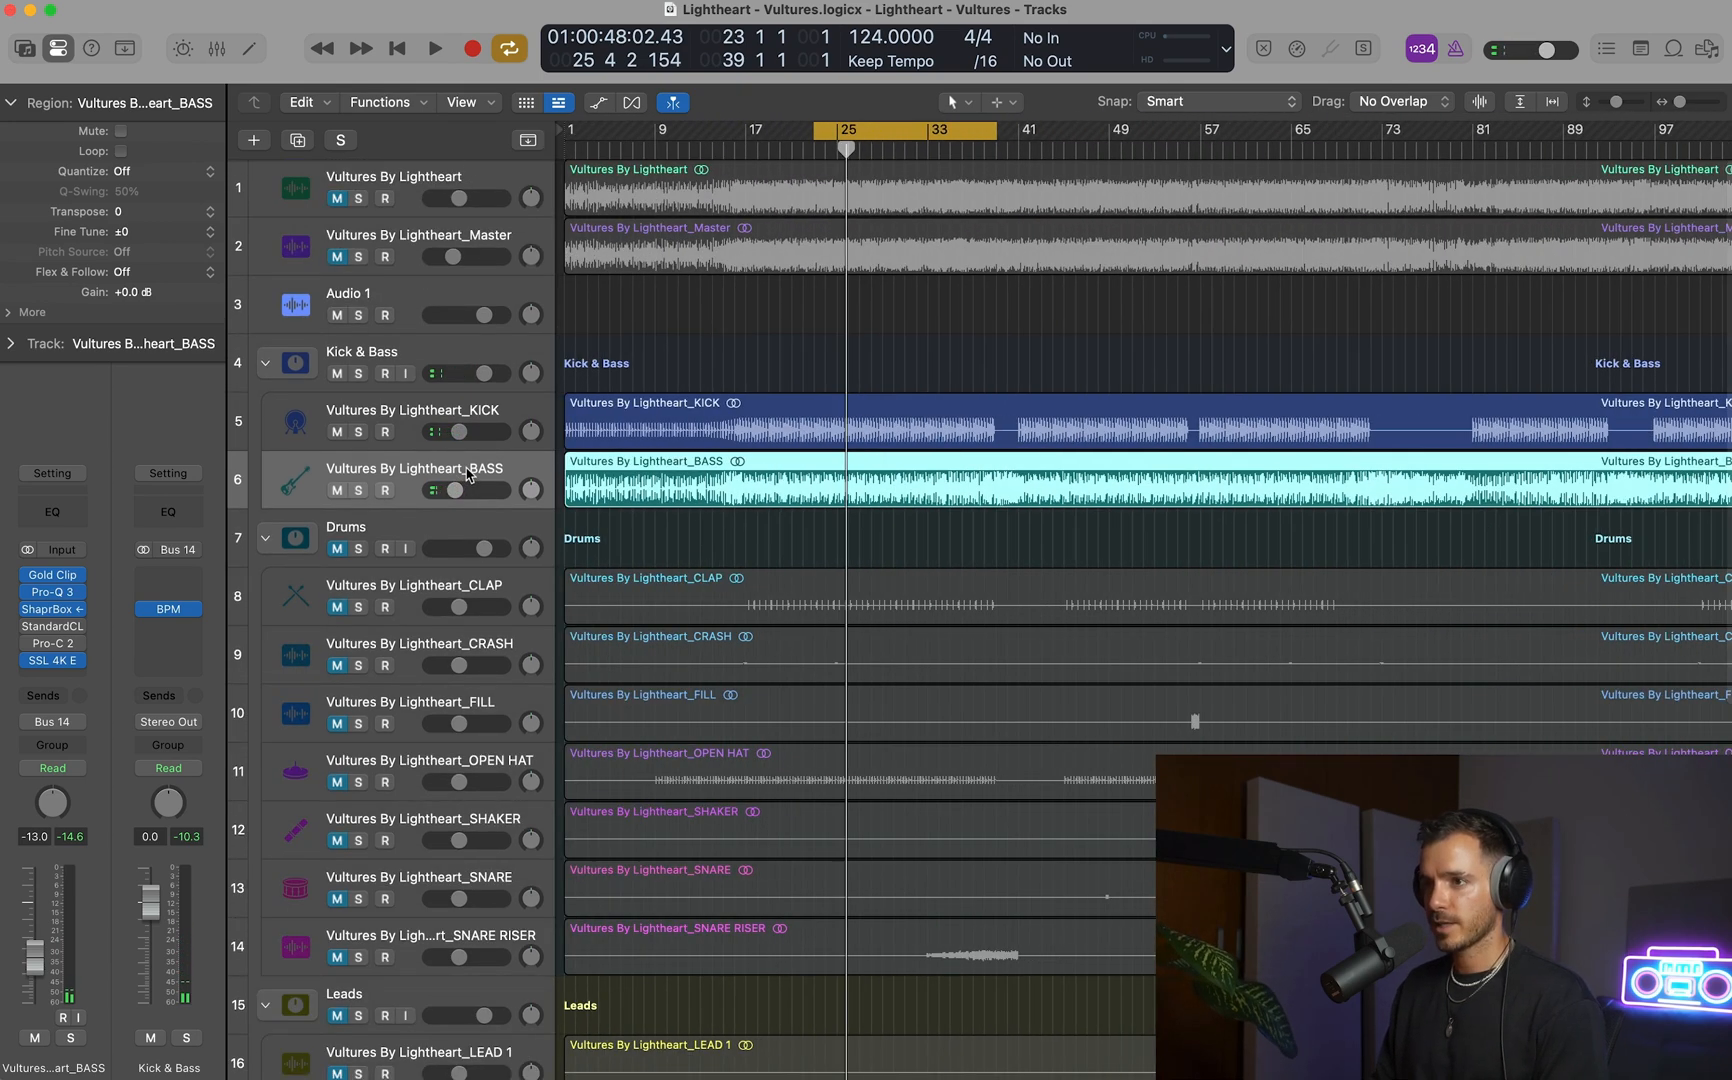
pyautogui.click(338, 549)
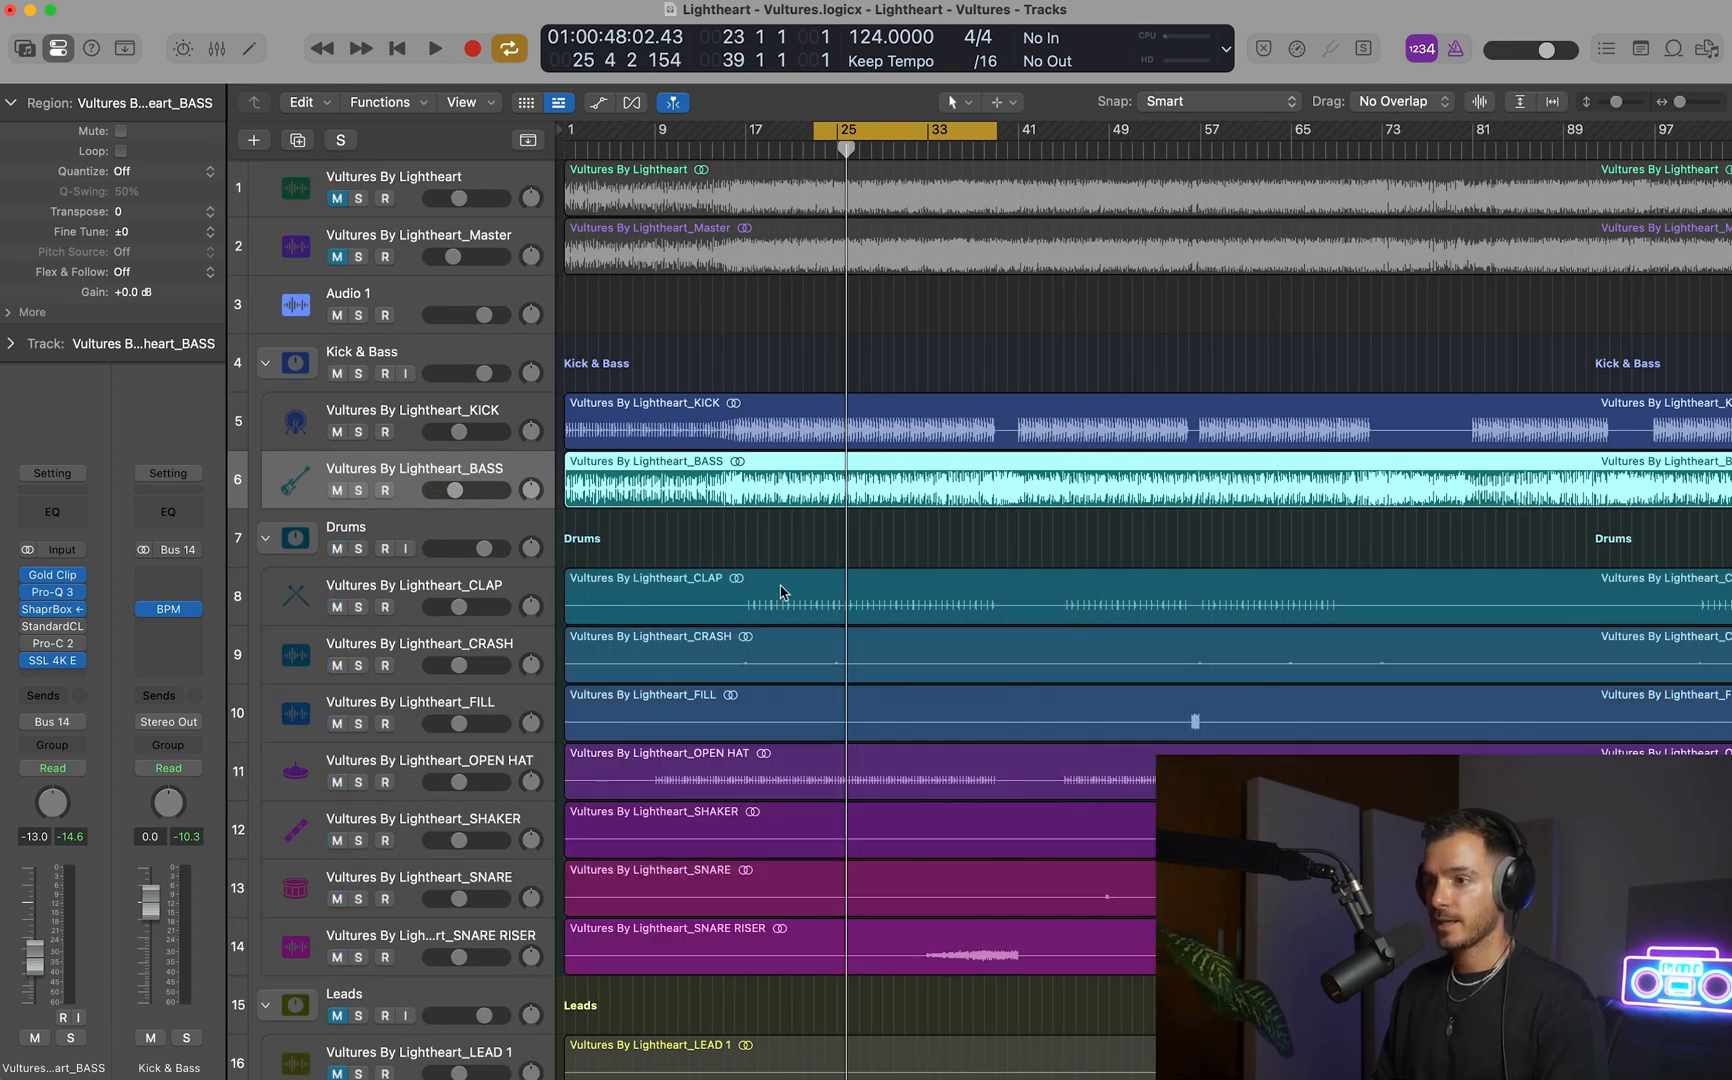
# Reorder the Drums stack so that CLAP is its first track and OPEN HAT its second.
pyautogui.scroll(2, 756, 644)
pyautogui.moveTo(497, 836); pyautogui.dragTo(495, 590)
pyautogui.scroll(-3, 522, 592)
pyautogui.scroll(-2, 809, 590)
pyautogui.scroll(4, 811, 591)
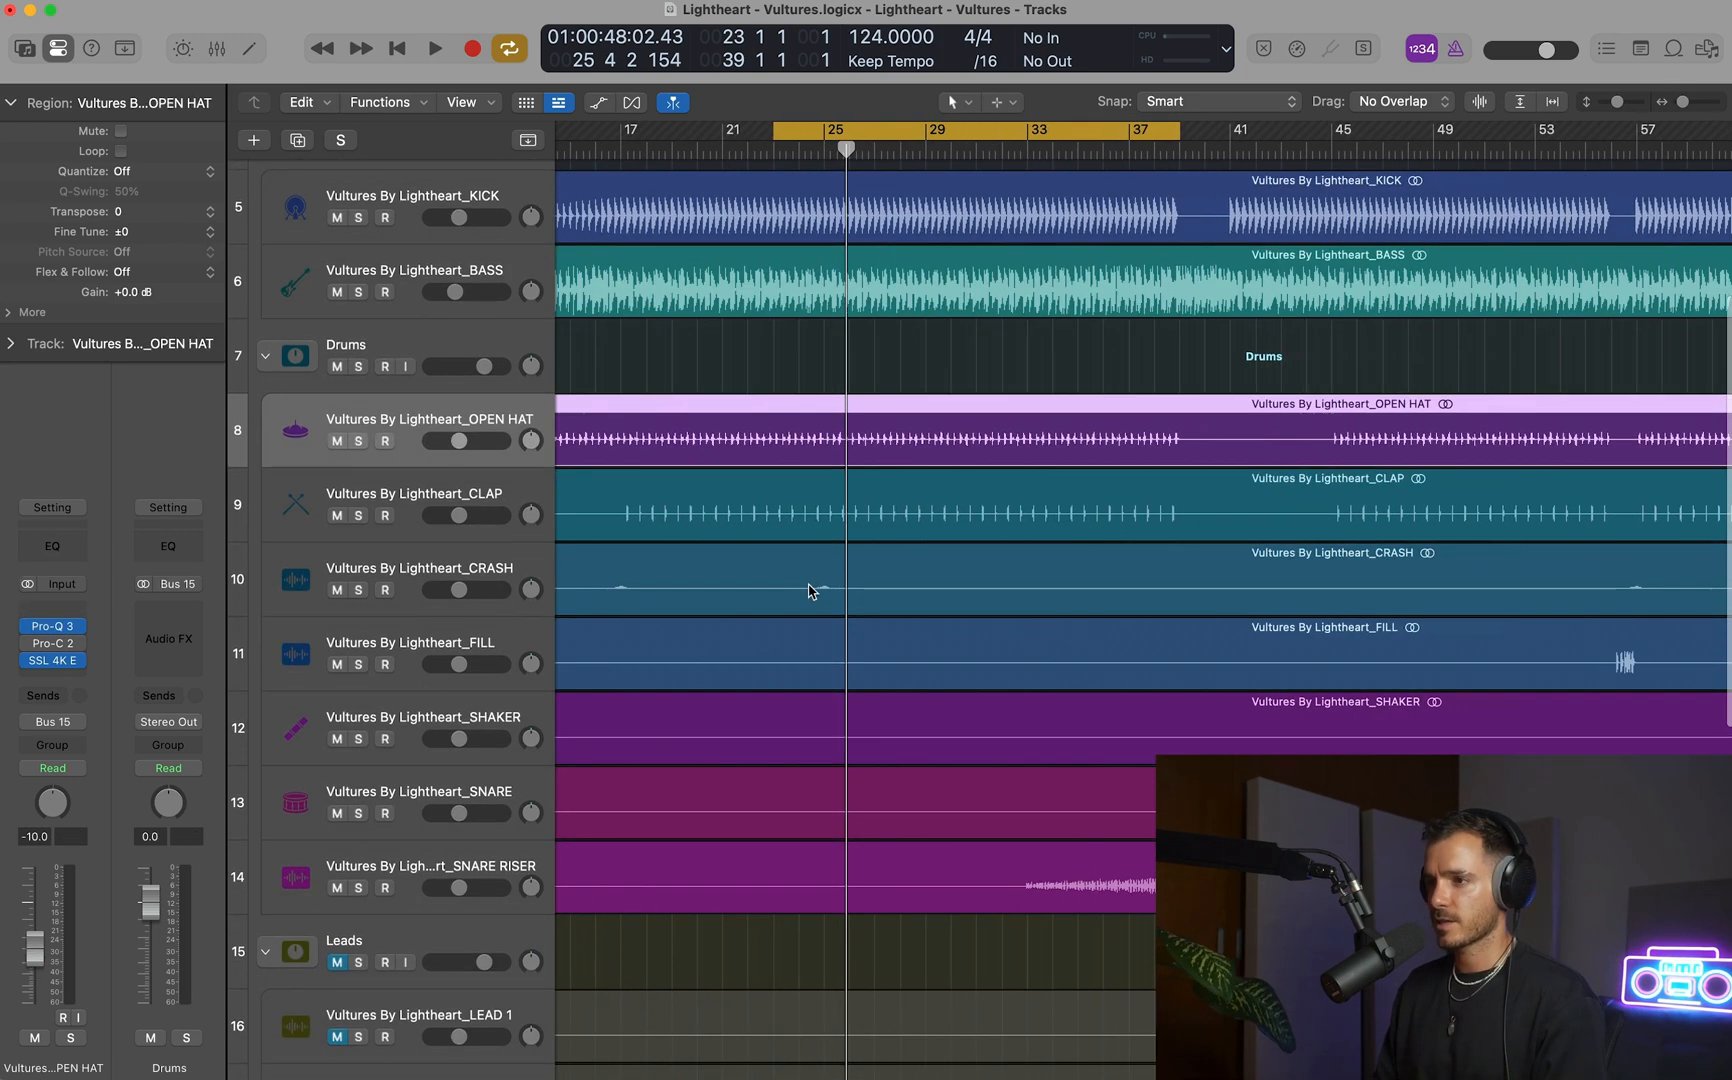
pyautogui.moveTo(343, 495); pyautogui.dragTo(398, 428)
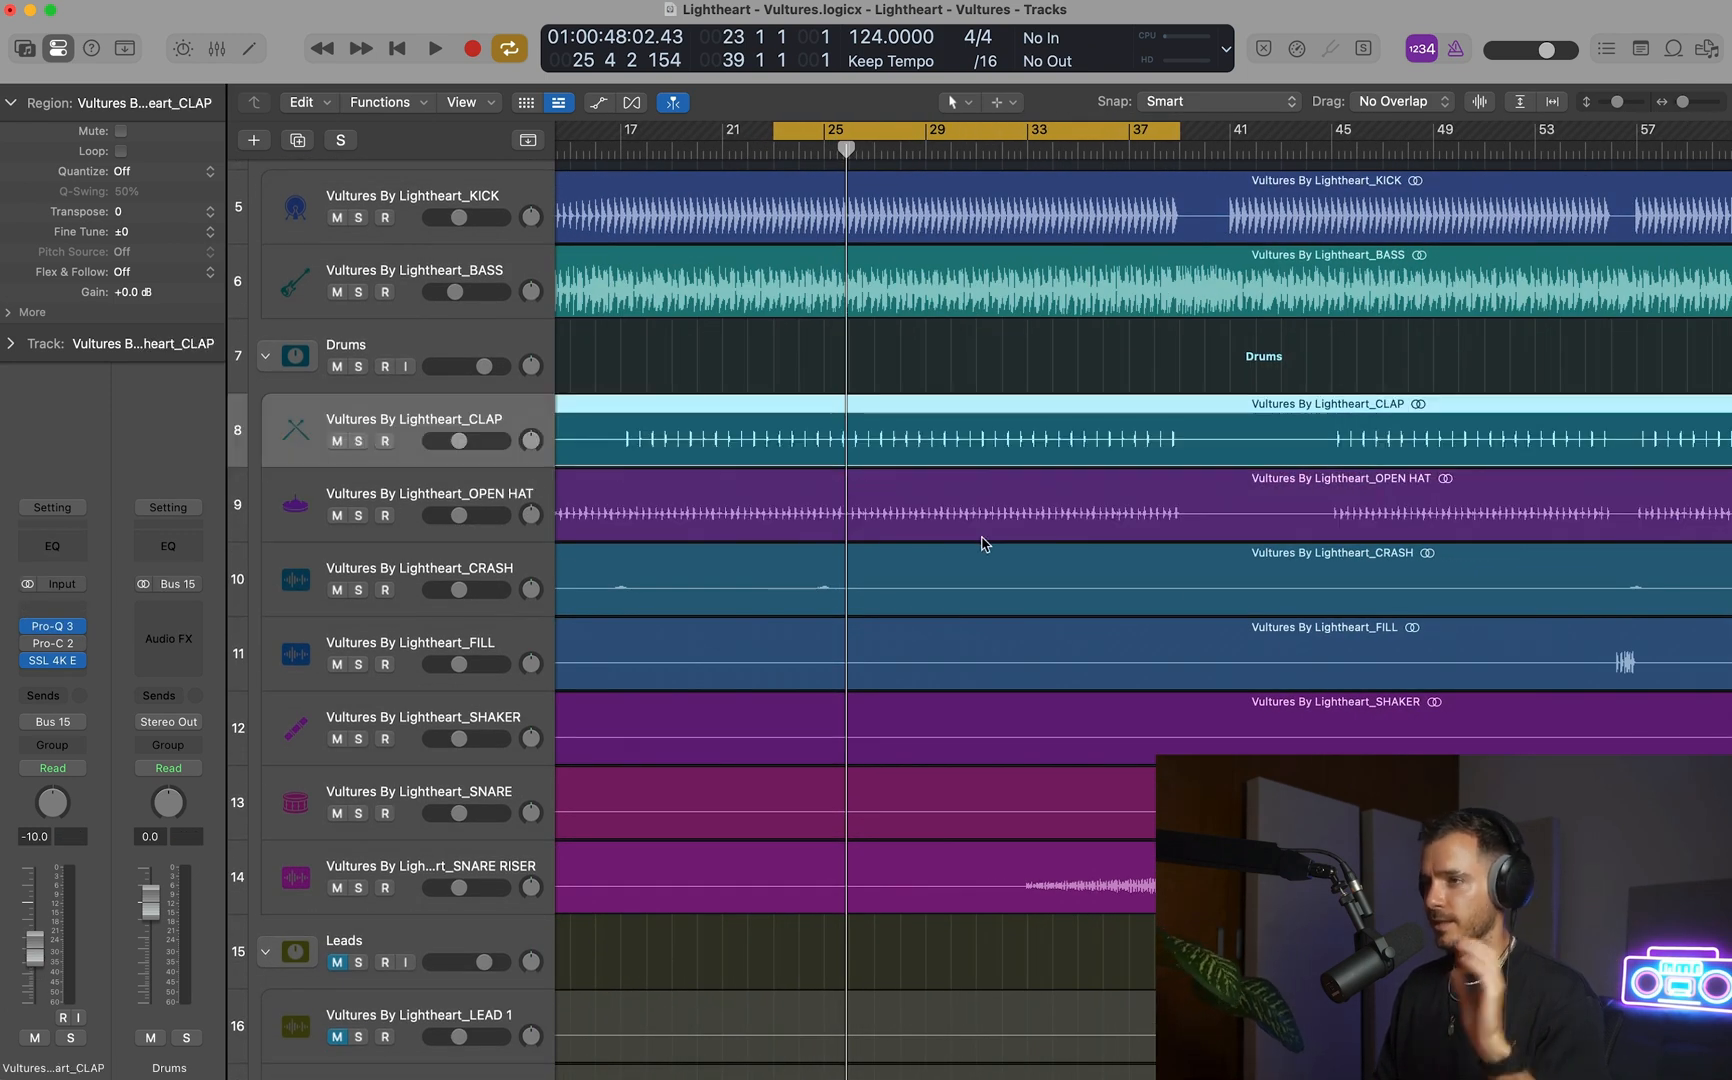
# Select the BASS track and briefly audition it together with the kick and drums.
pyautogui.click(389, 292)
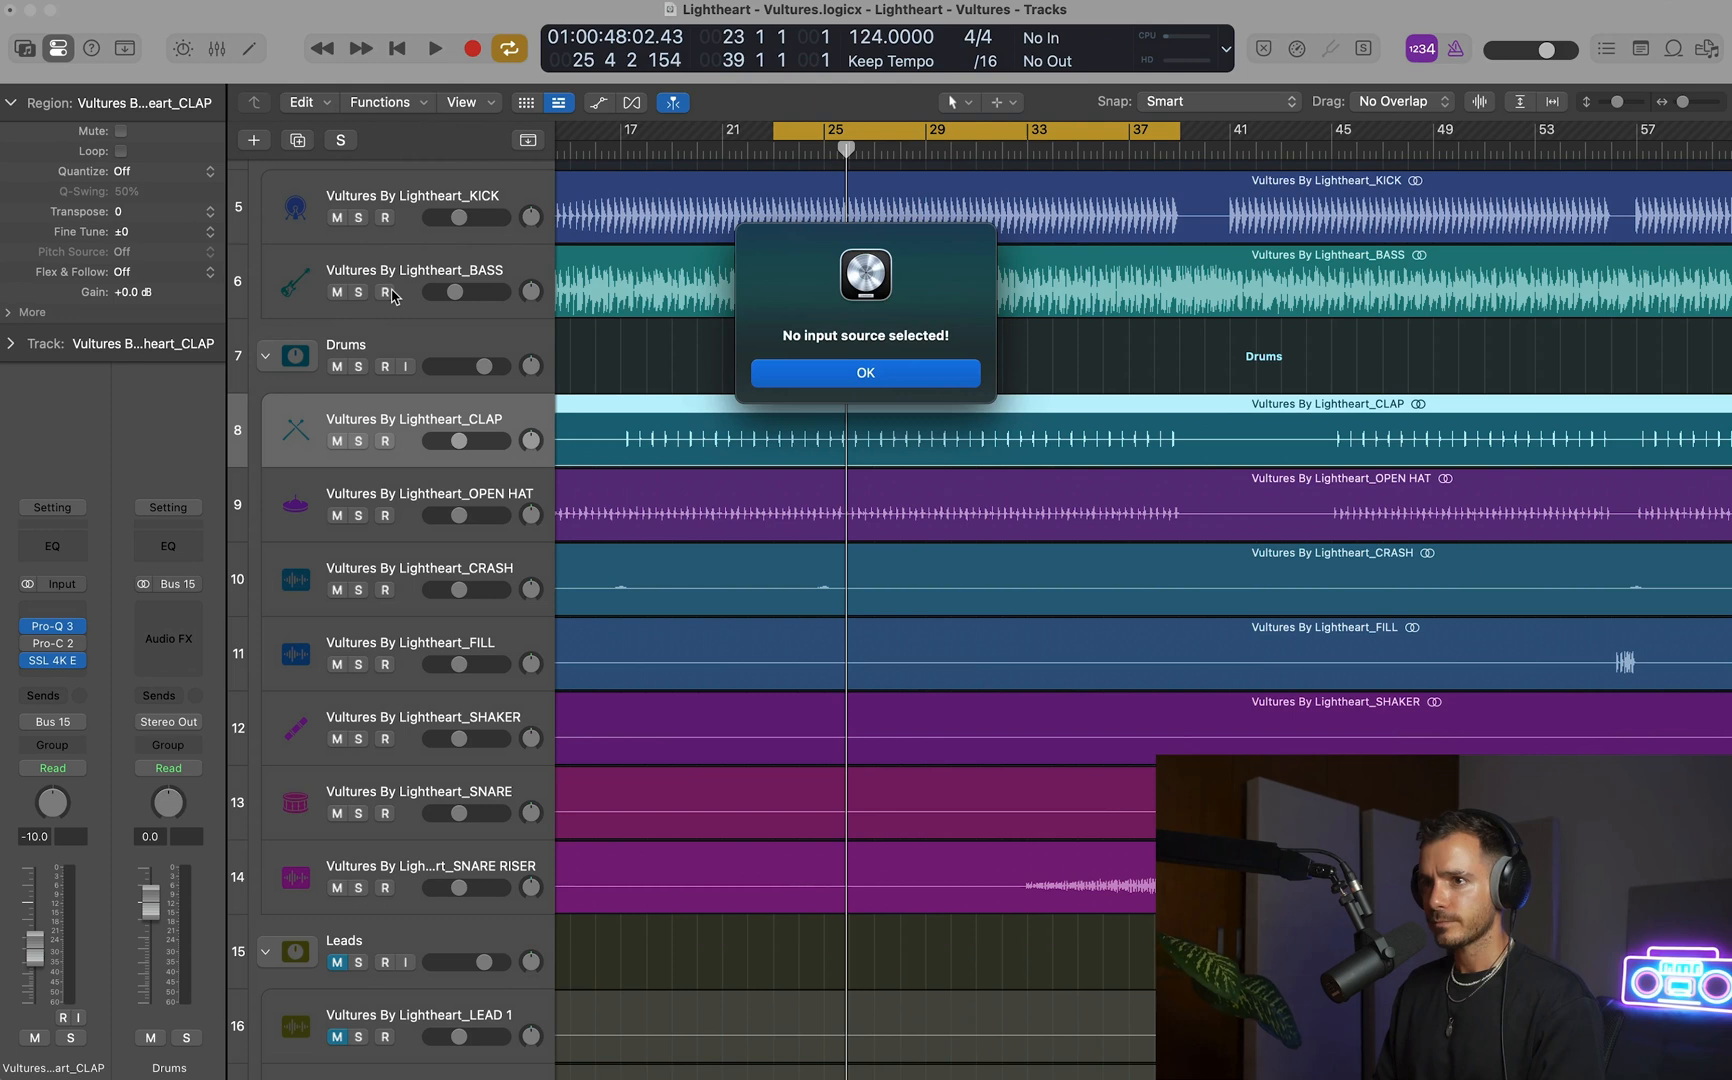
pyautogui.click(936, 381)
pyautogui.click(403, 263)
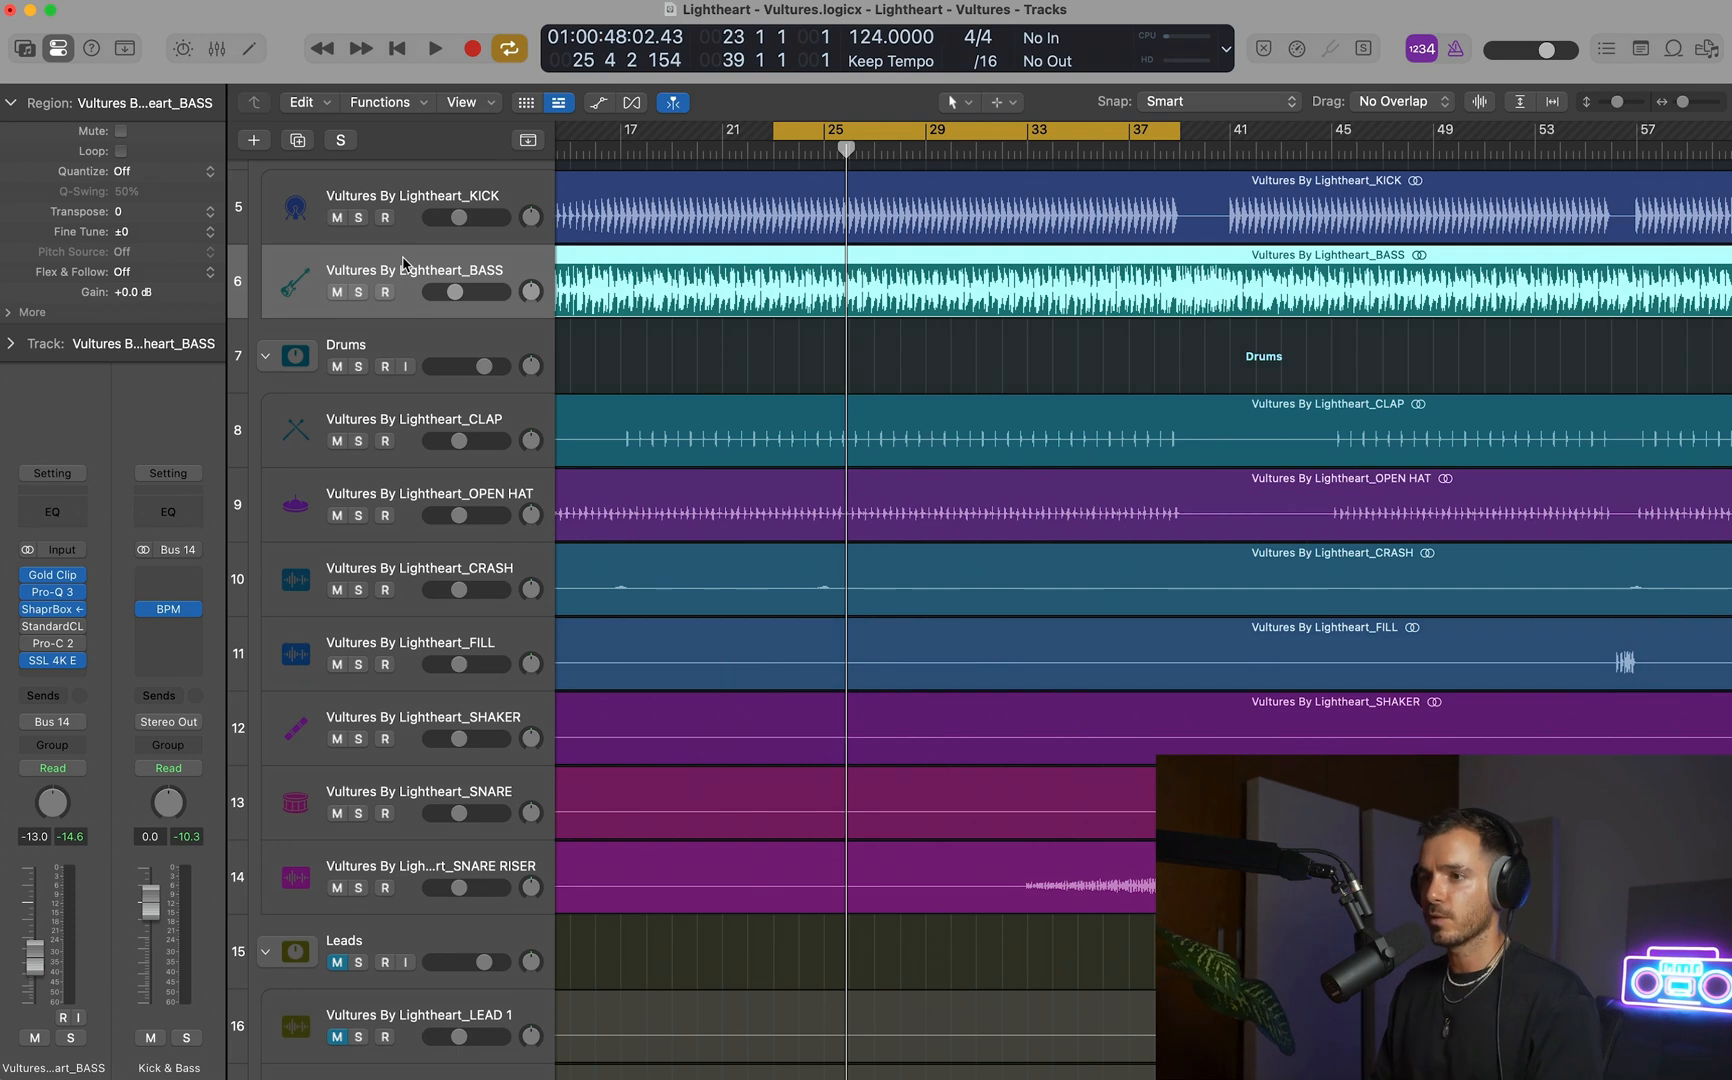
pyautogui.press('space')
pyautogui.press('space')
# In the bass's Pro-Q 3, switch the low cut to Side placement, enable it, and raise its frequency to about 135 Hz.
pyautogui.rightClick(57, 590)
pyautogui.click(57, 593)
pyautogui.click(55, 592)
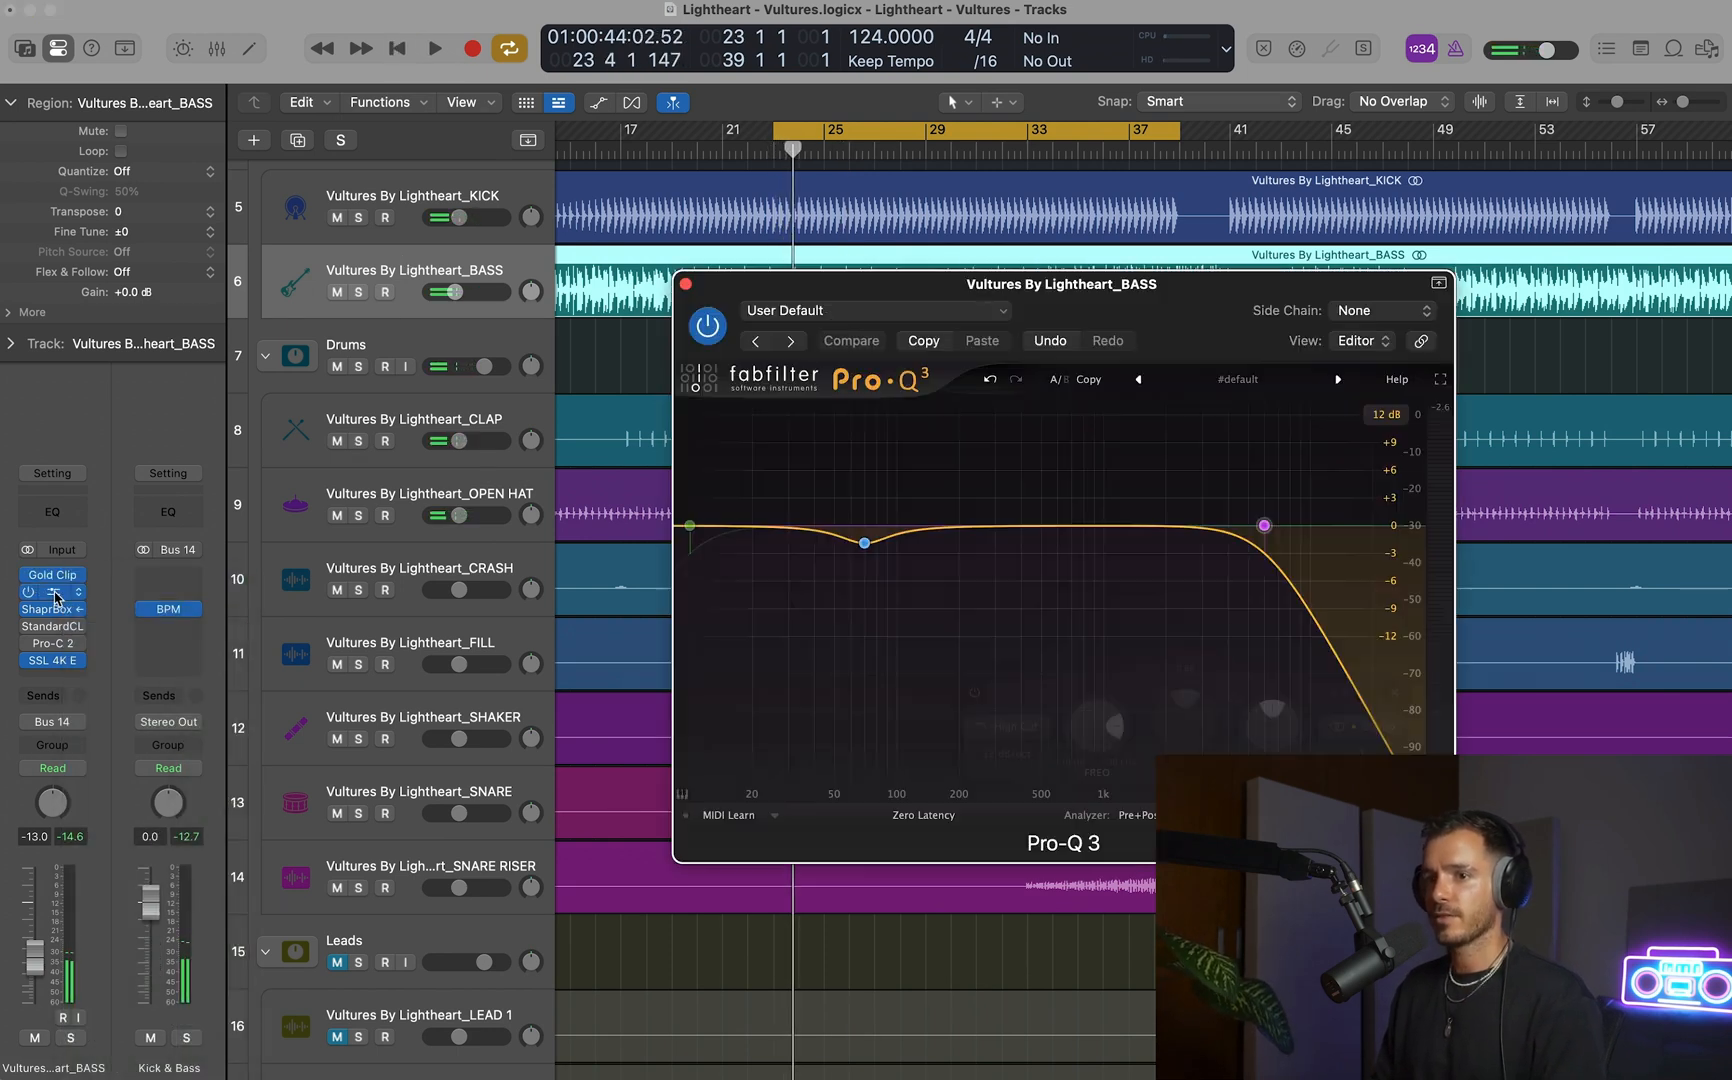
pyautogui.click(799, 492)
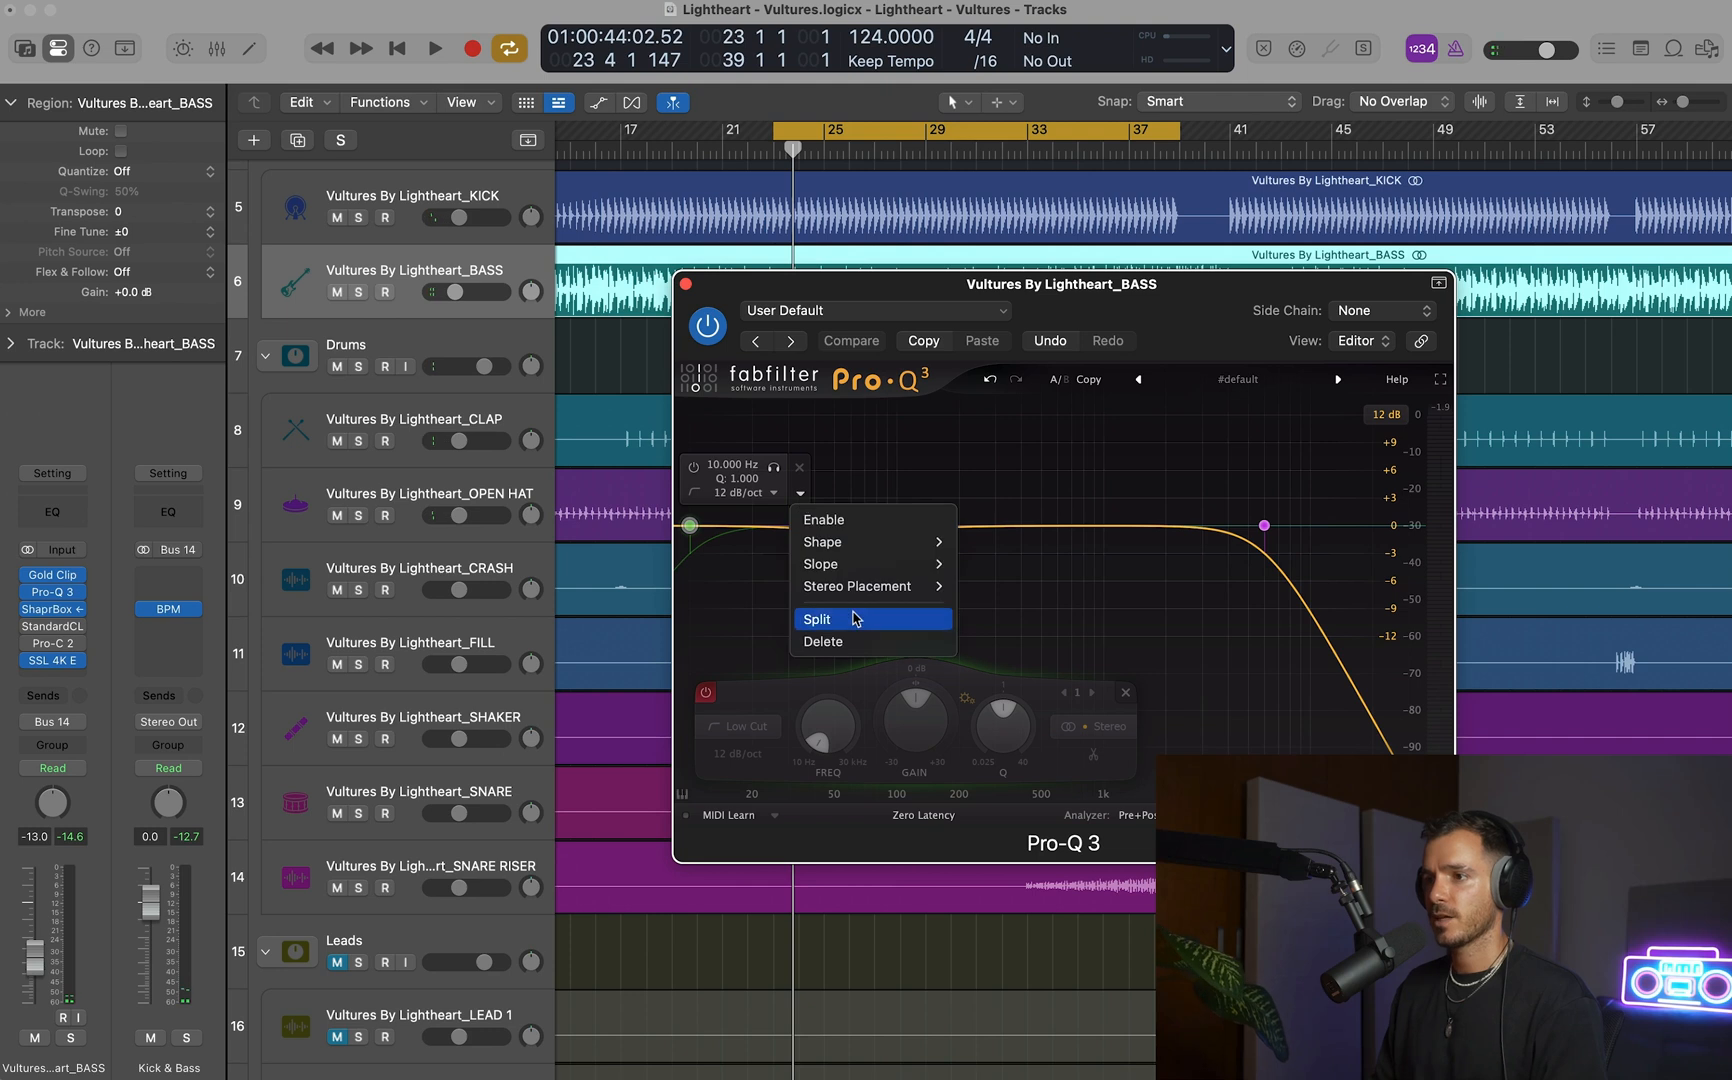
pyautogui.moveTo(900, 586)
pyautogui.click(1000, 674)
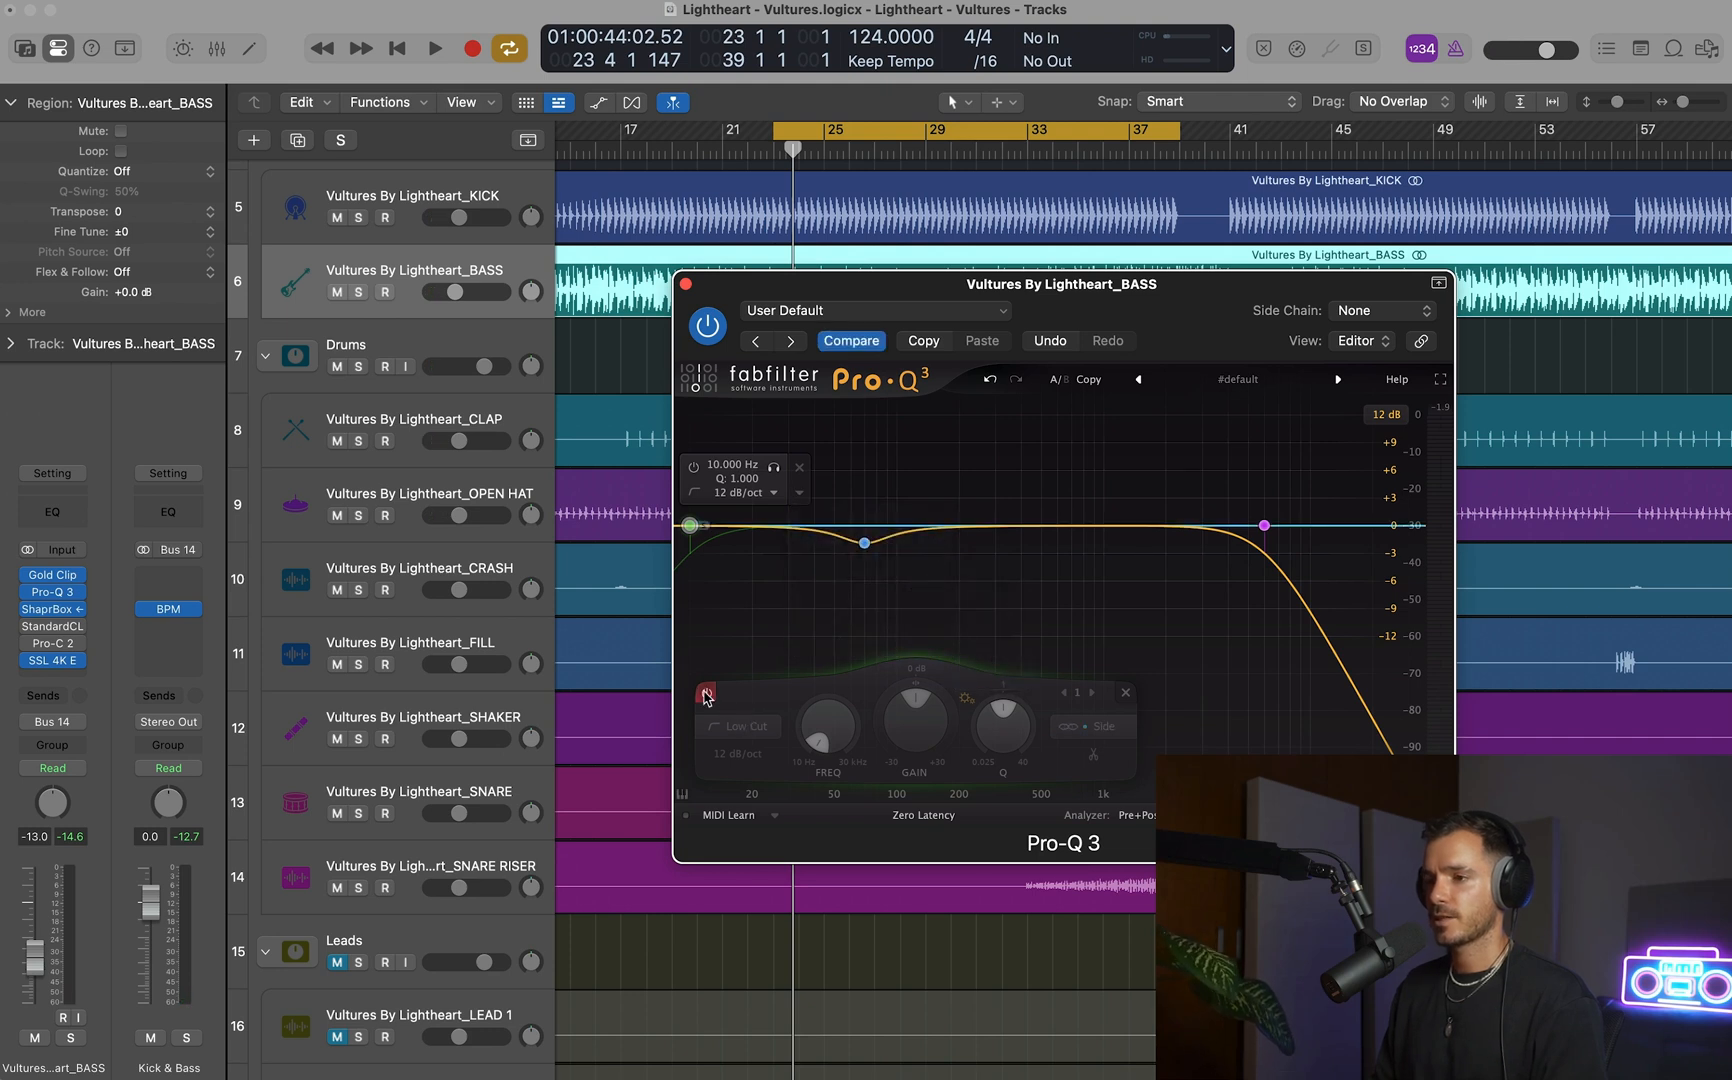
pyautogui.click(706, 694)
pyautogui.scroll(5, 833, 735)
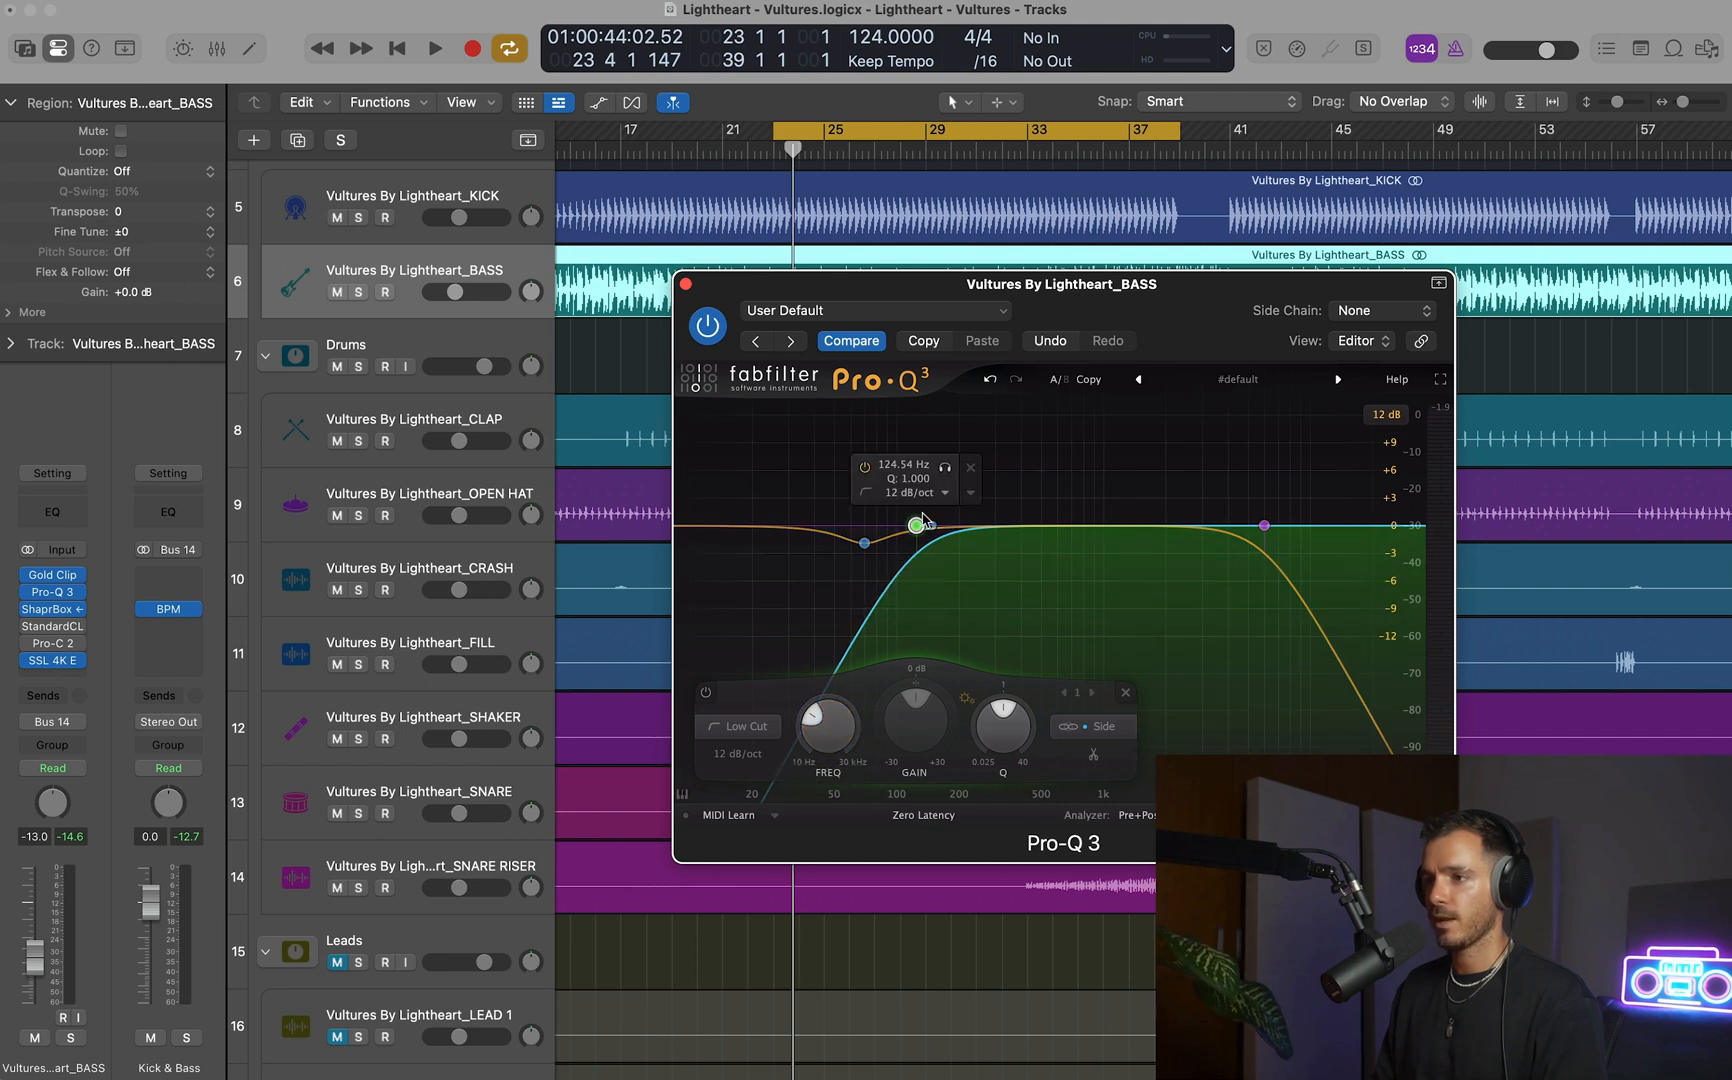
pyautogui.scroll(1, 845, 722)
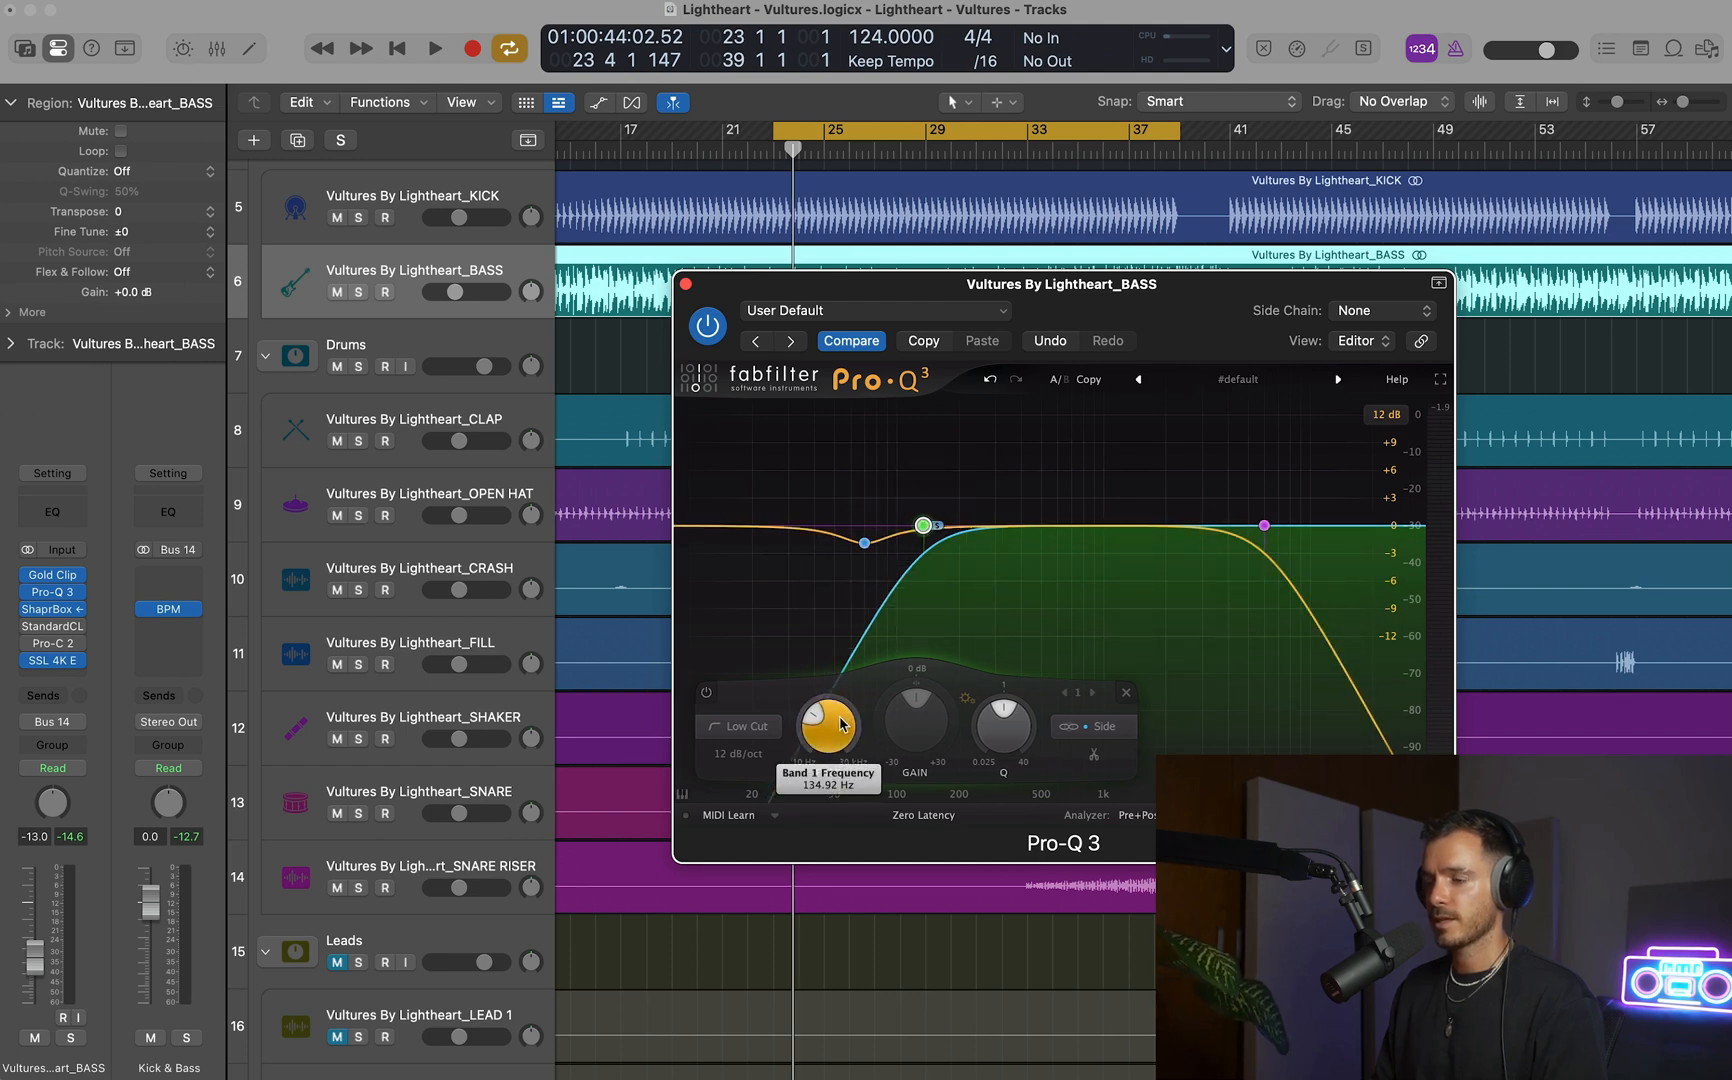
pyautogui.moveTo(706, 288); pyautogui.dragTo(742, 285)
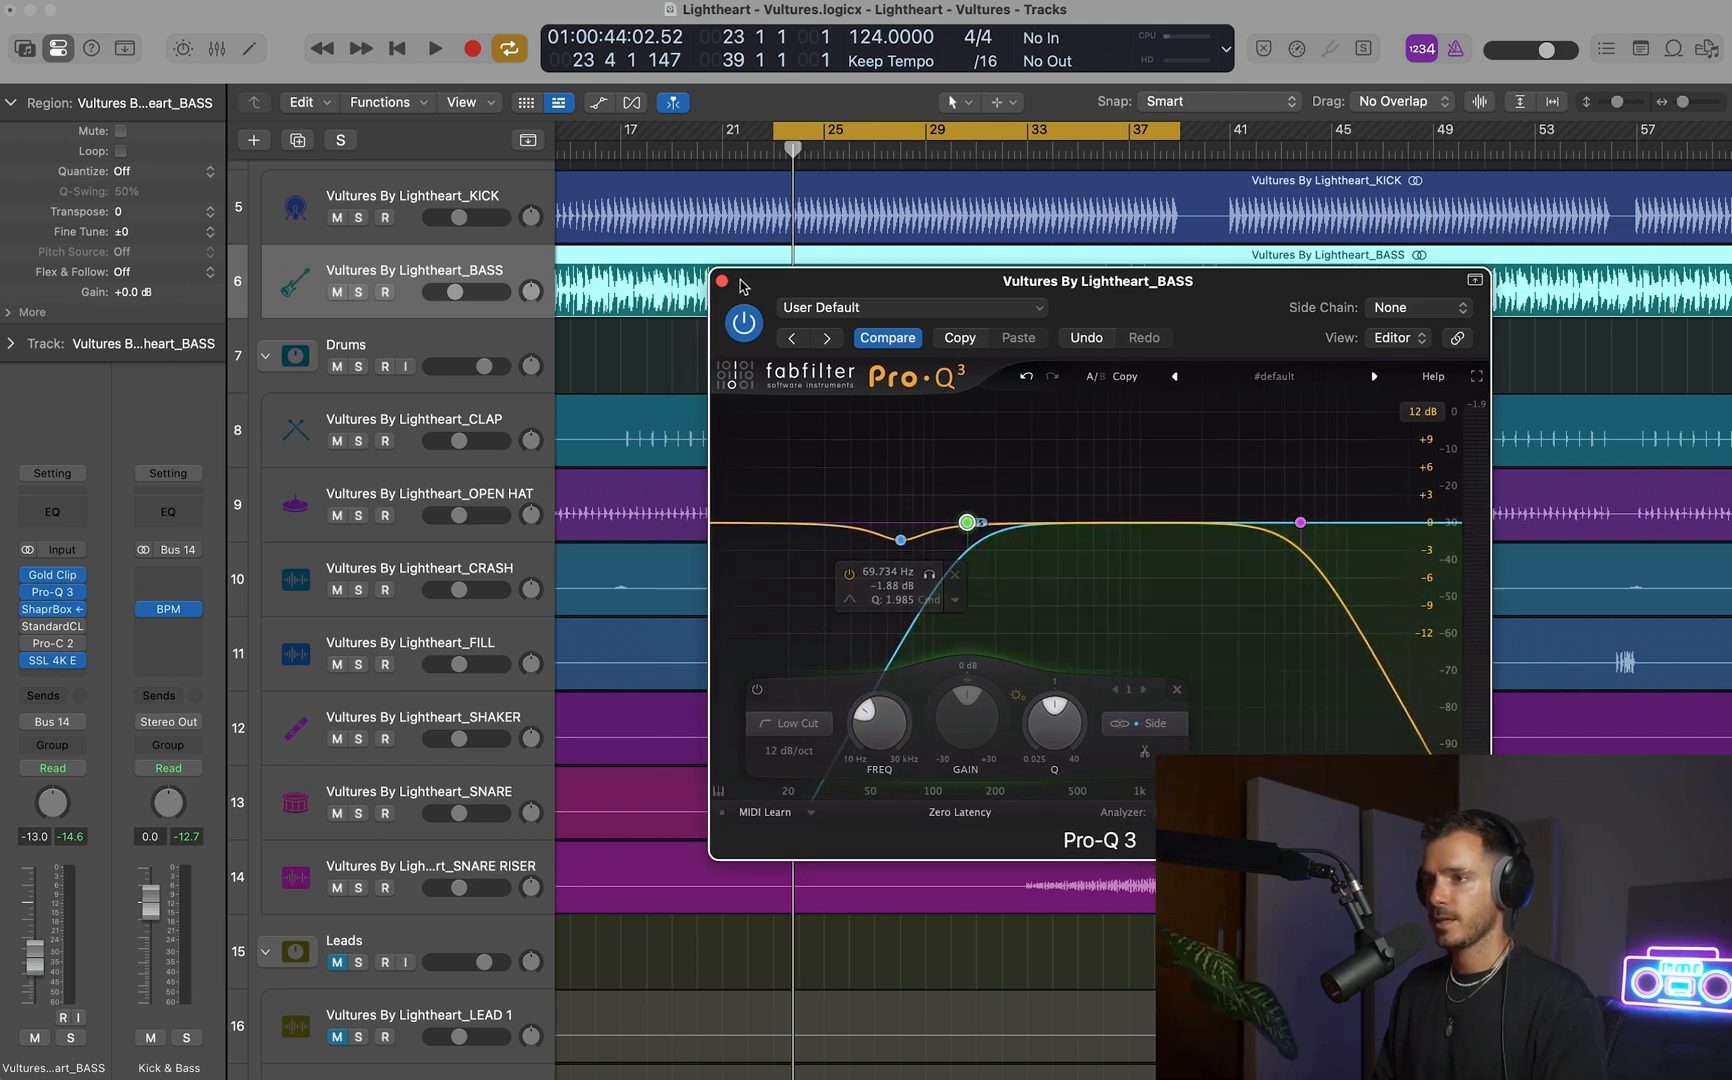
# During playback, set the bass Pro-Q 3's side low cut to about 174 Hz and close the EQ.
pyautogui.press('space')
pyautogui.scroll(4, 869, 735)
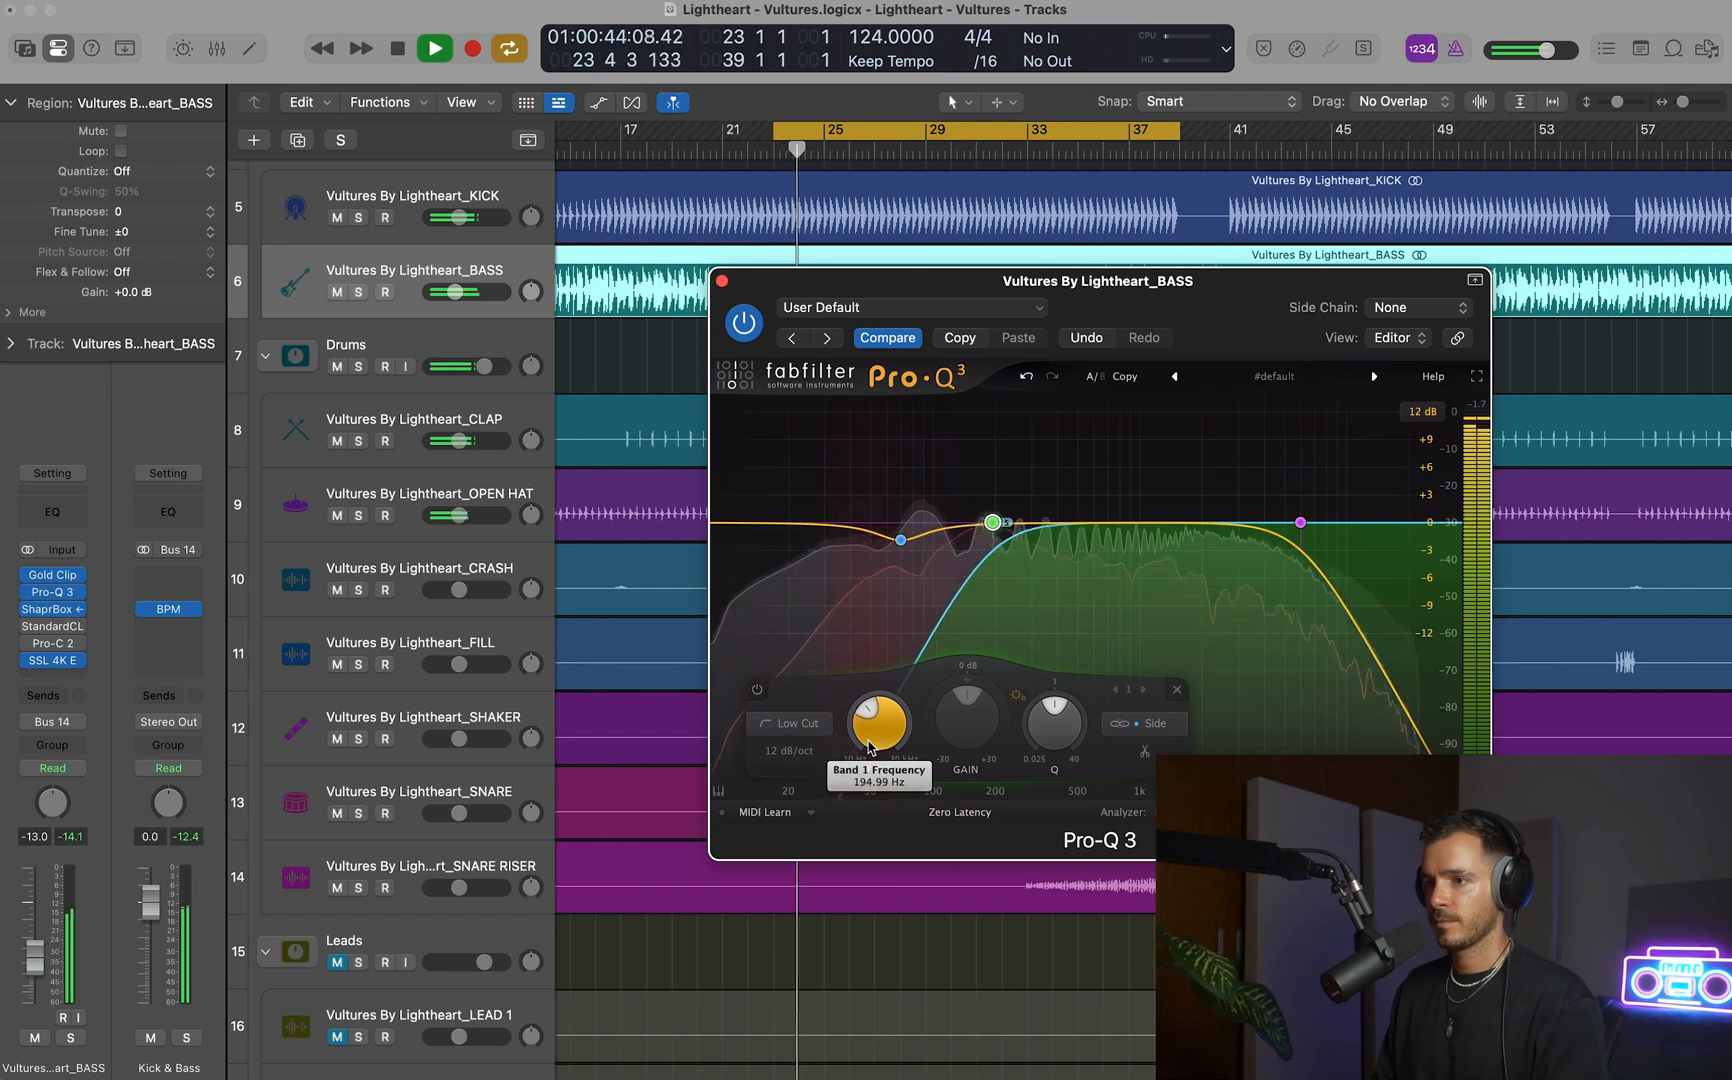
pyautogui.scroll(-1, 868, 748)
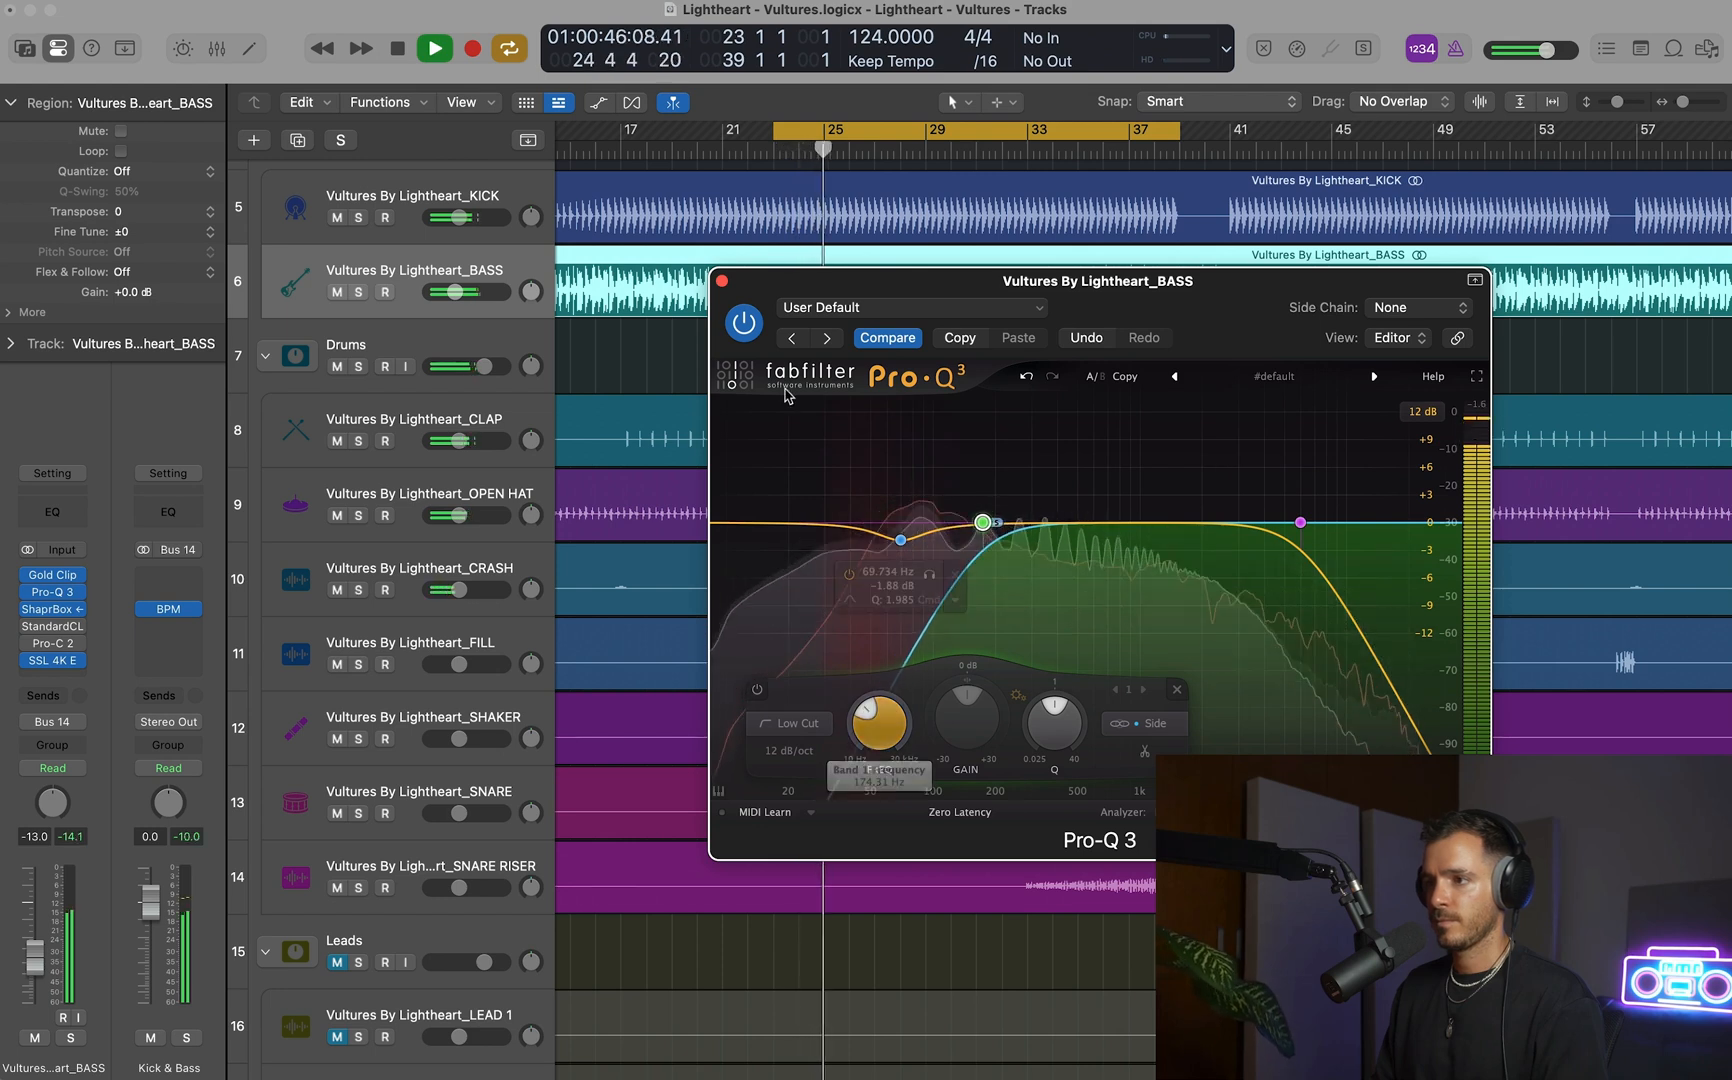
pyautogui.click(721, 281)
pyautogui.scroll(-3, 735, 391)
pyautogui.press('space')
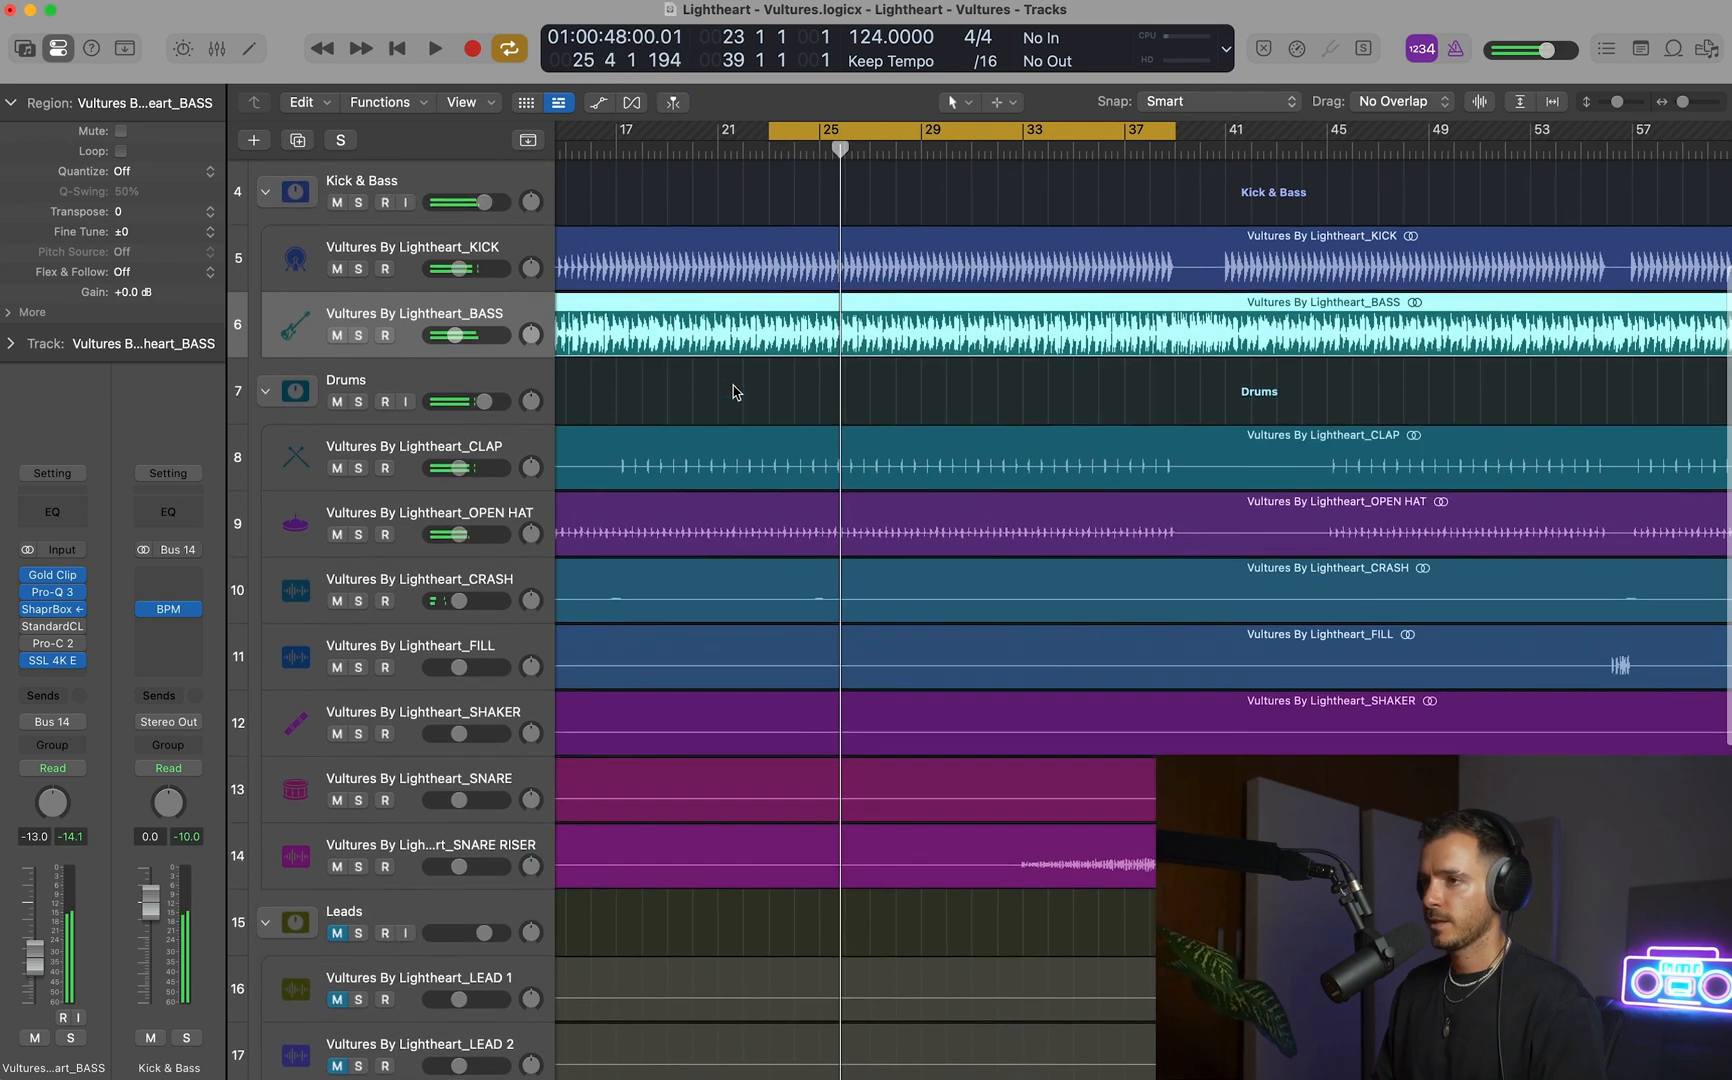
# Play kick, bass and drums together while raising the CLAP volume slightly and setting OPEN HAT to -9.4 dB.
pyautogui.scroll(-3, 735, 389)
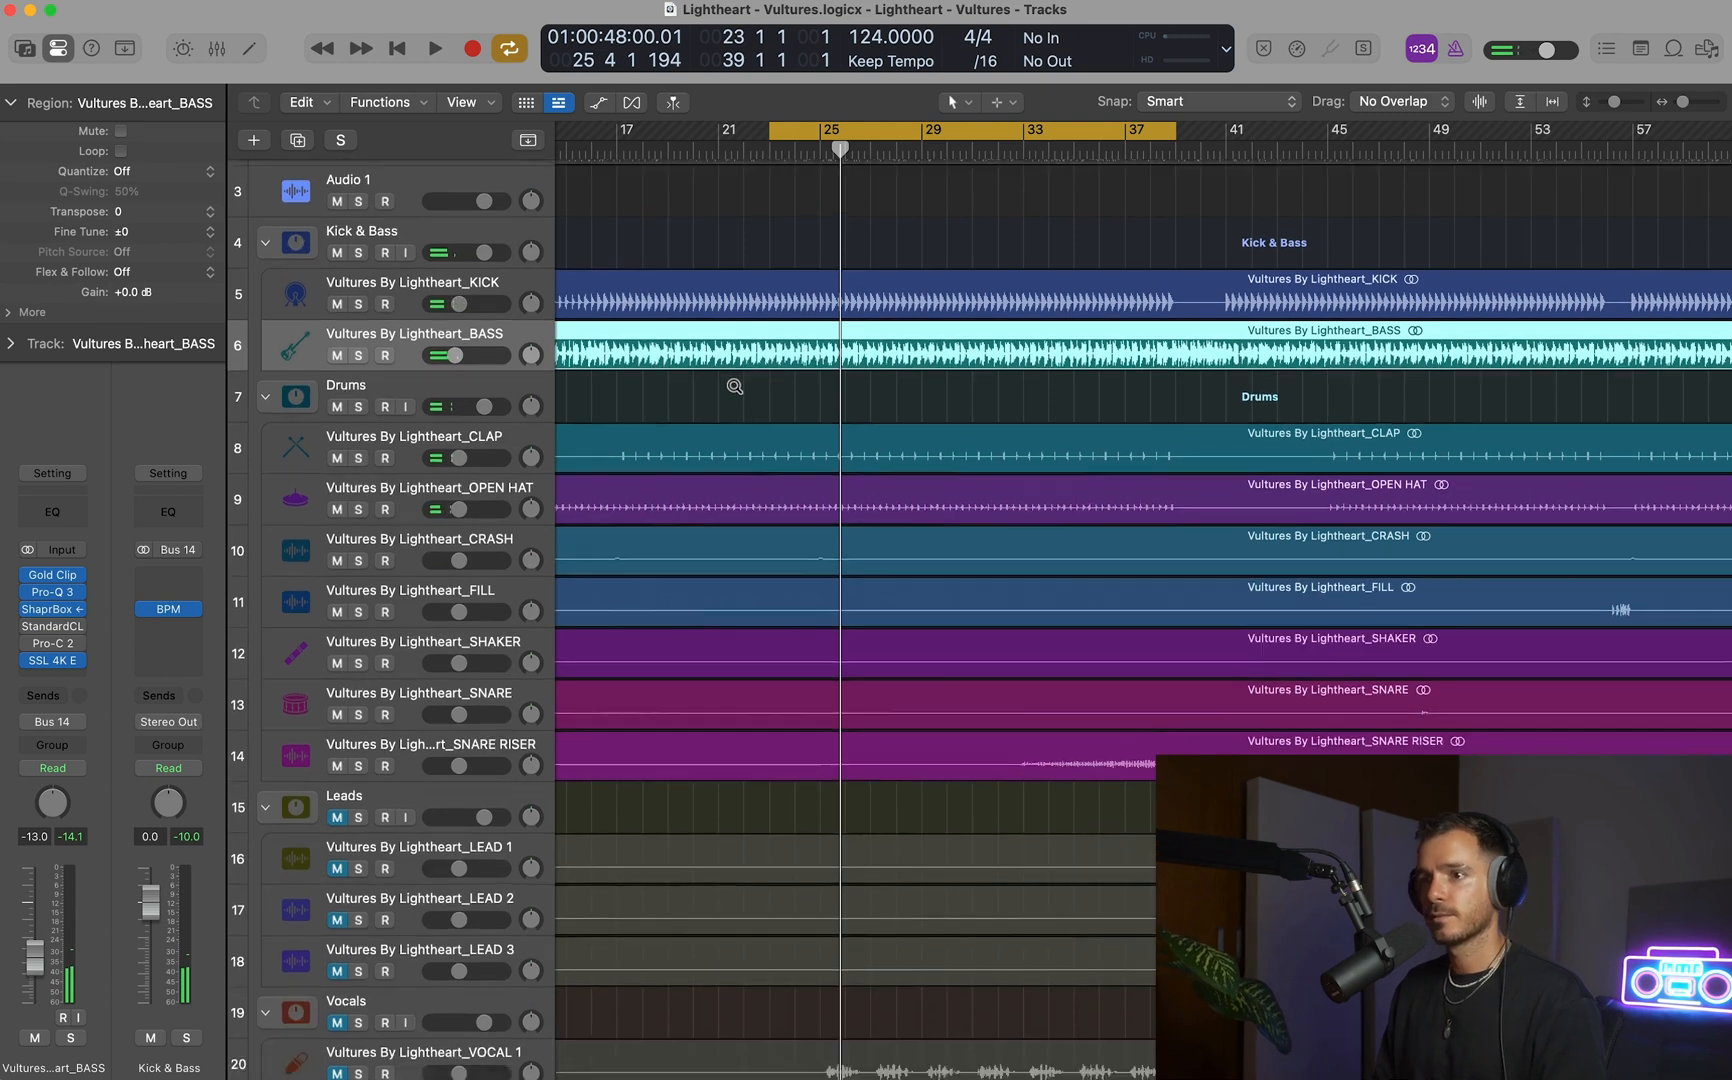
pyautogui.scroll(1, 735, 386)
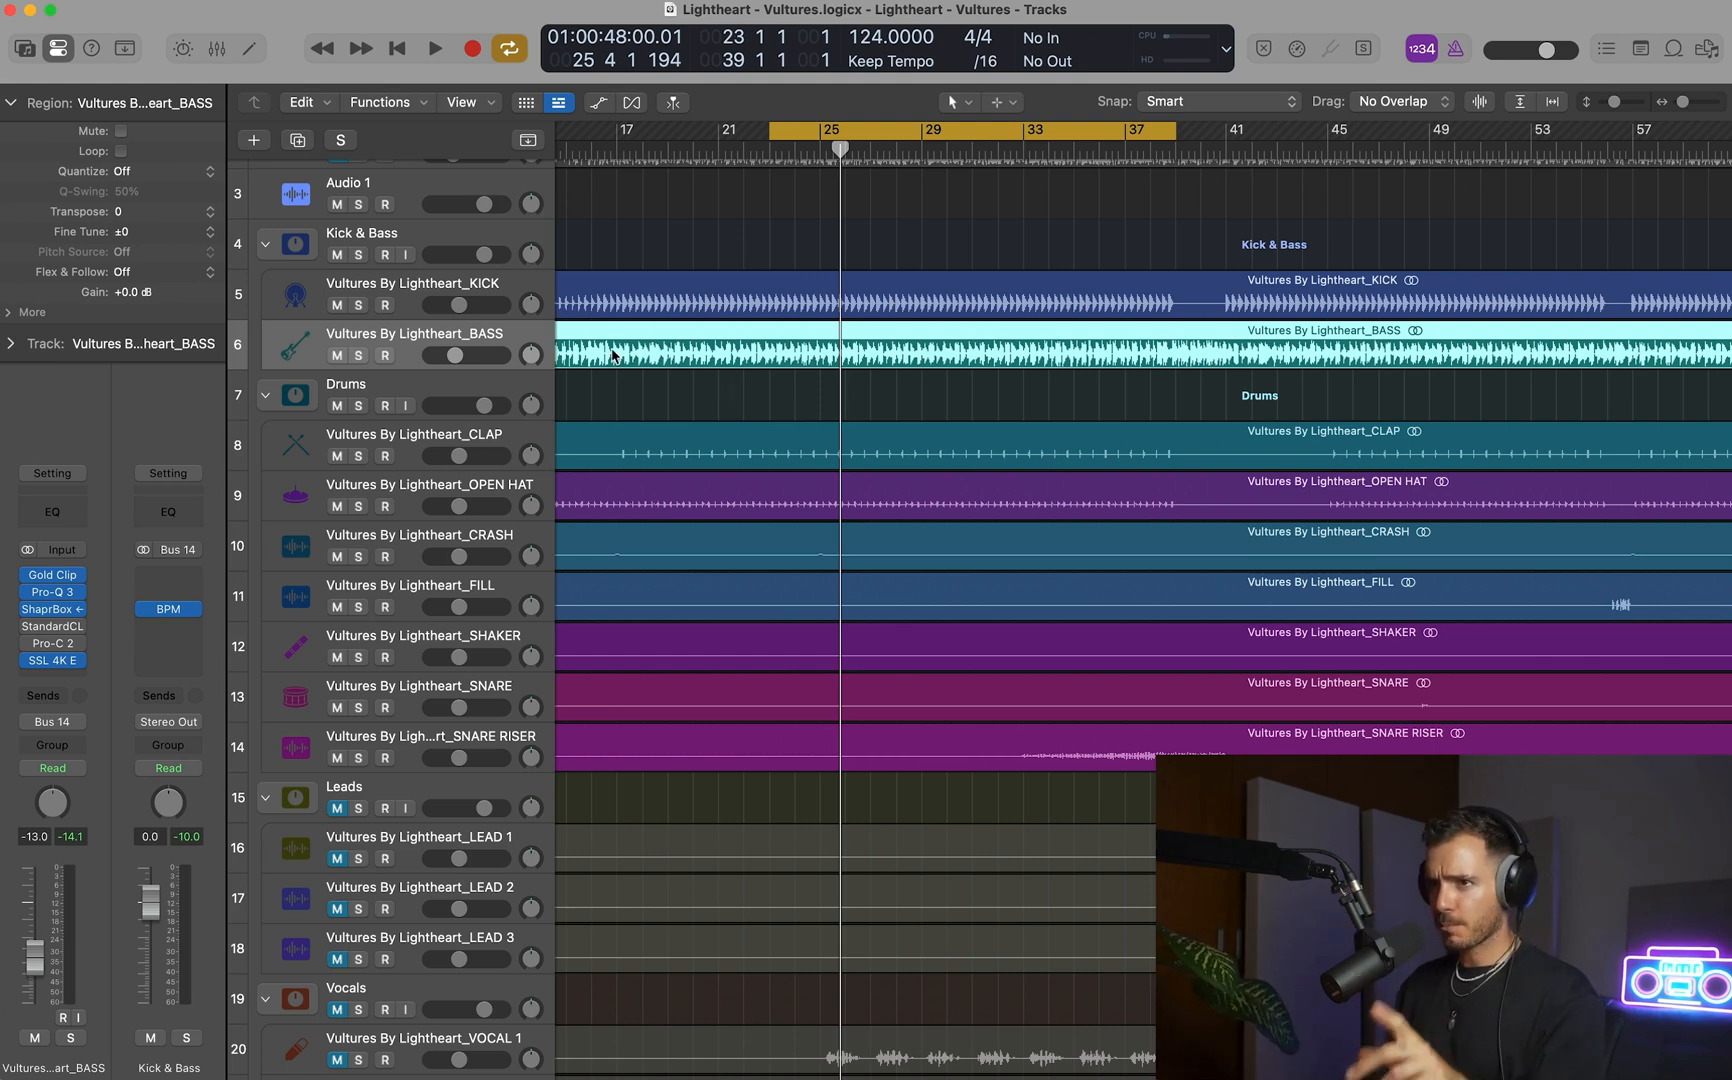
pyautogui.click(420, 248)
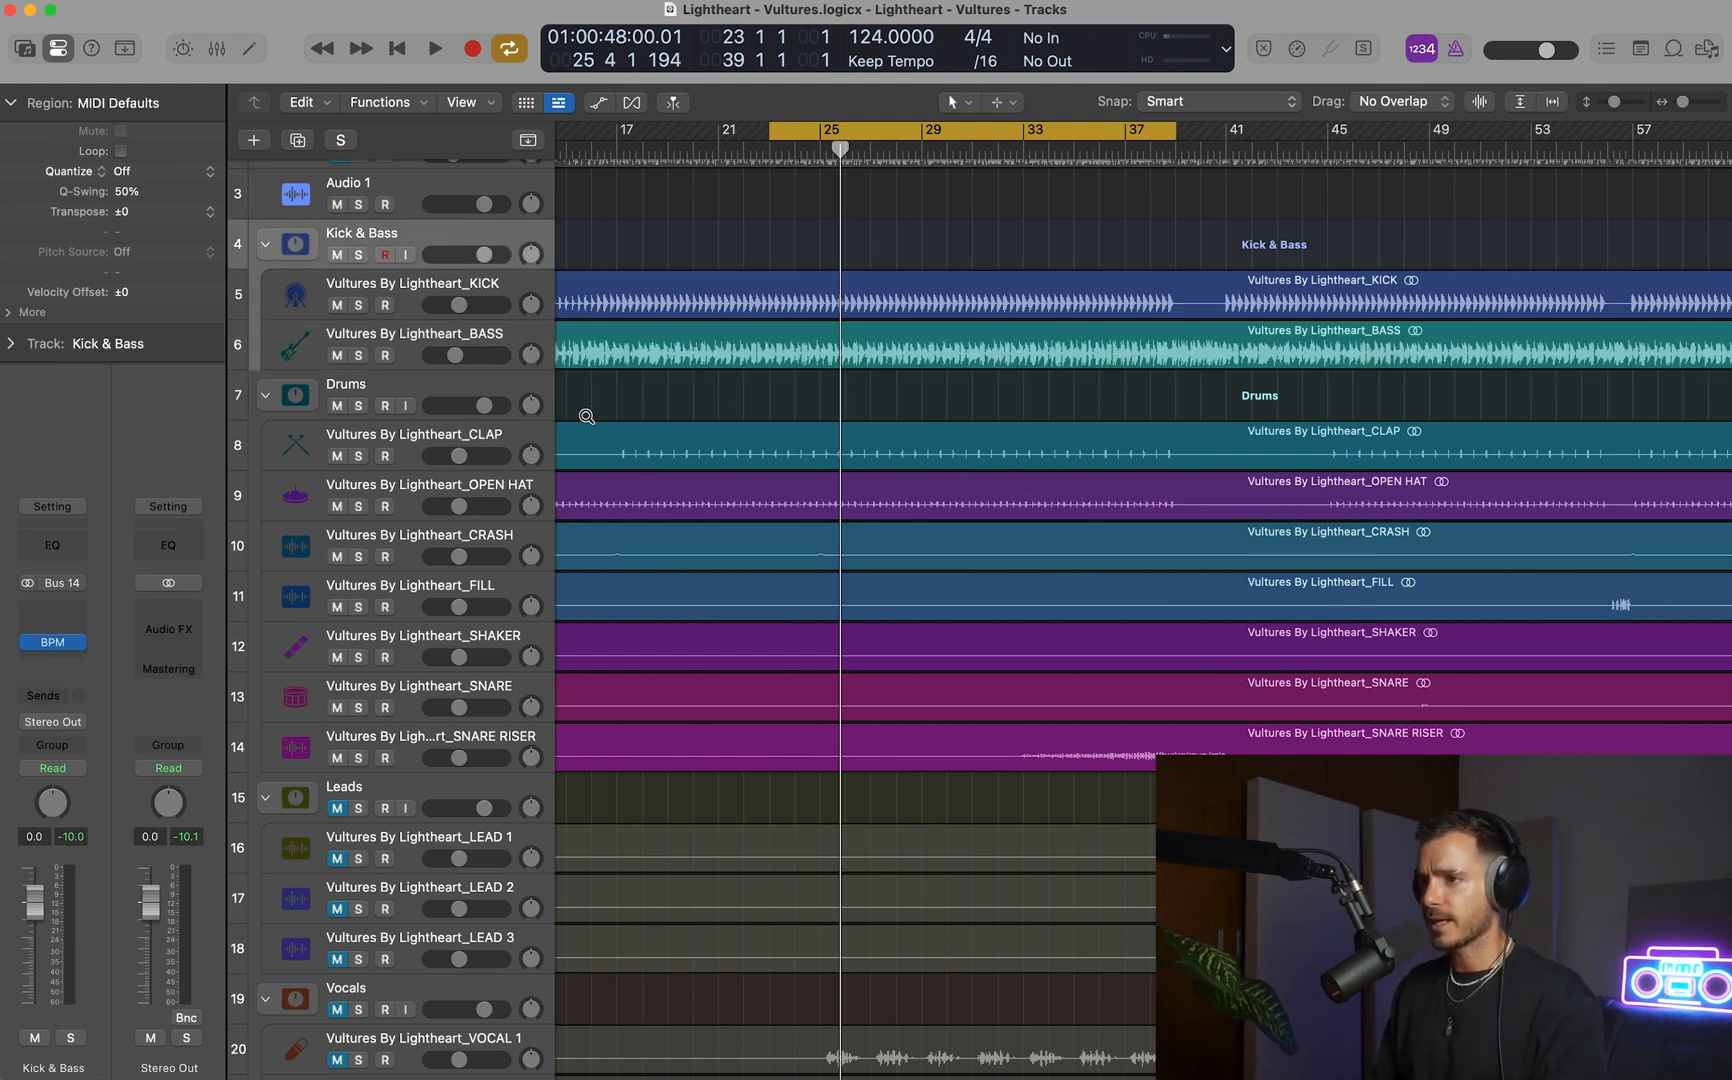
pyautogui.scroll(5, 587, 416)
pyautogui.scroll(5, 587, 421)
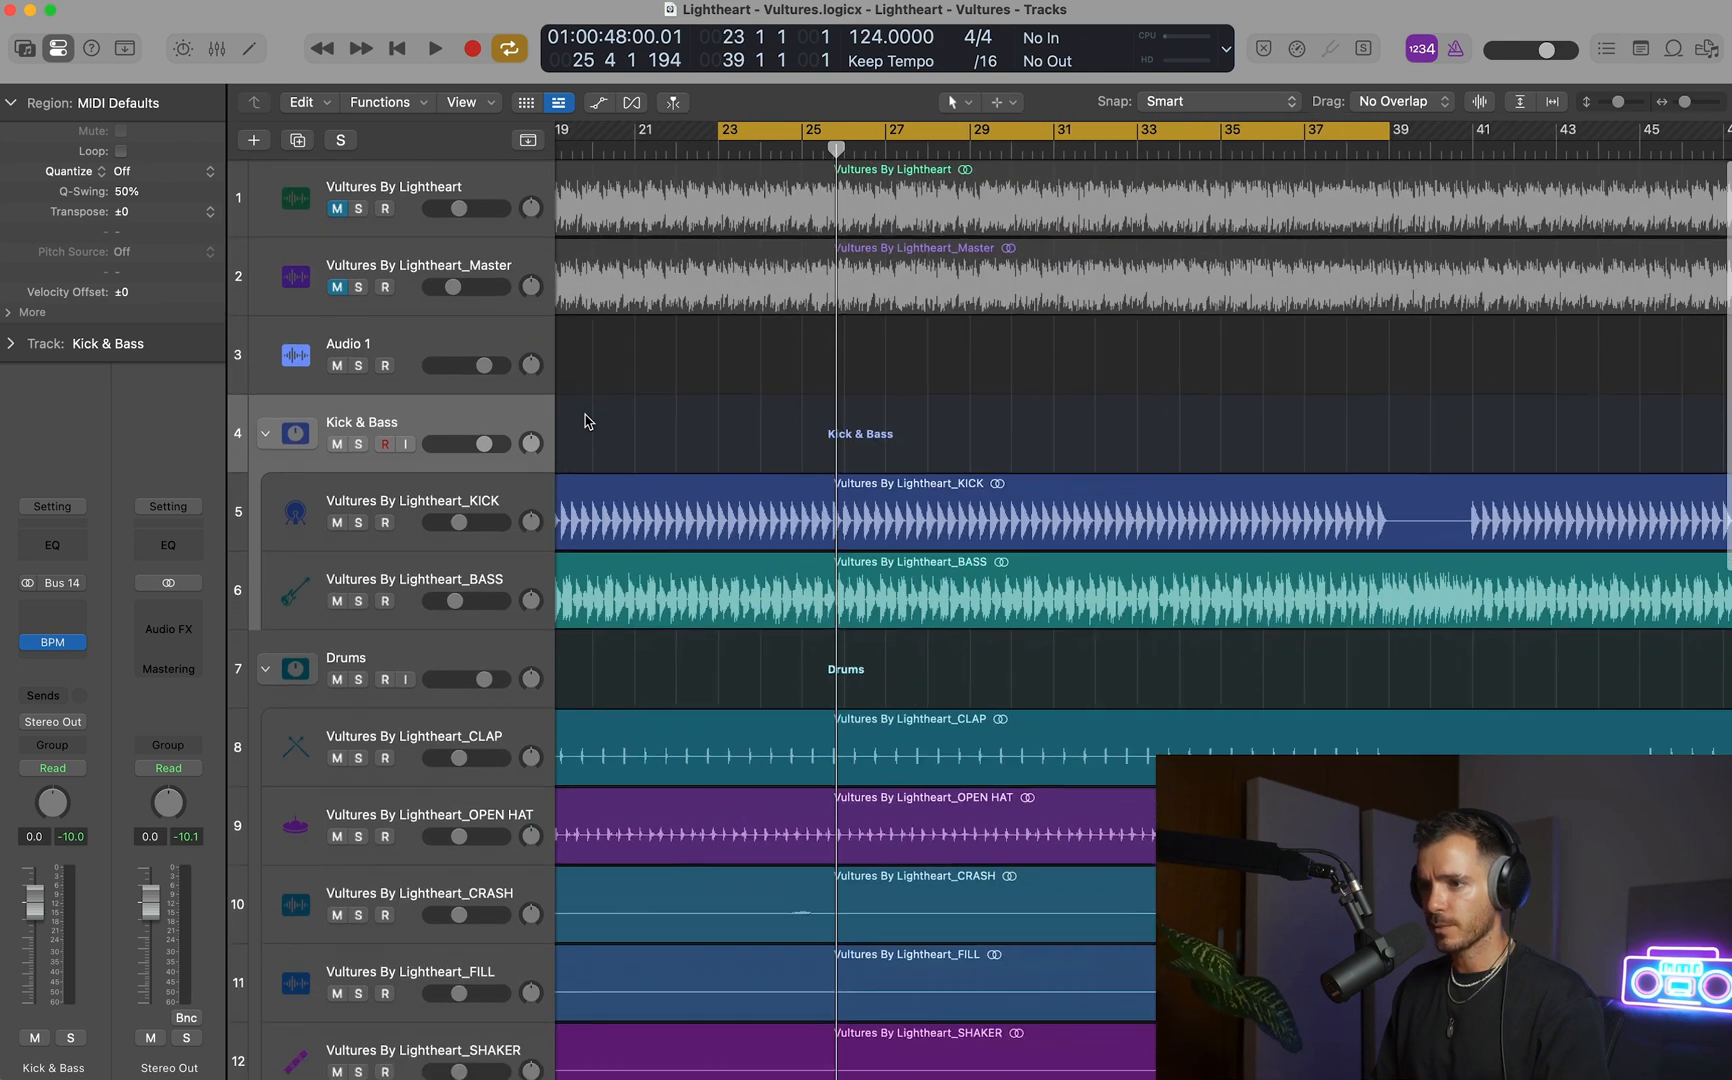
pyautogui.press('space')
pyautogui.scroll(-5, 587, 421)
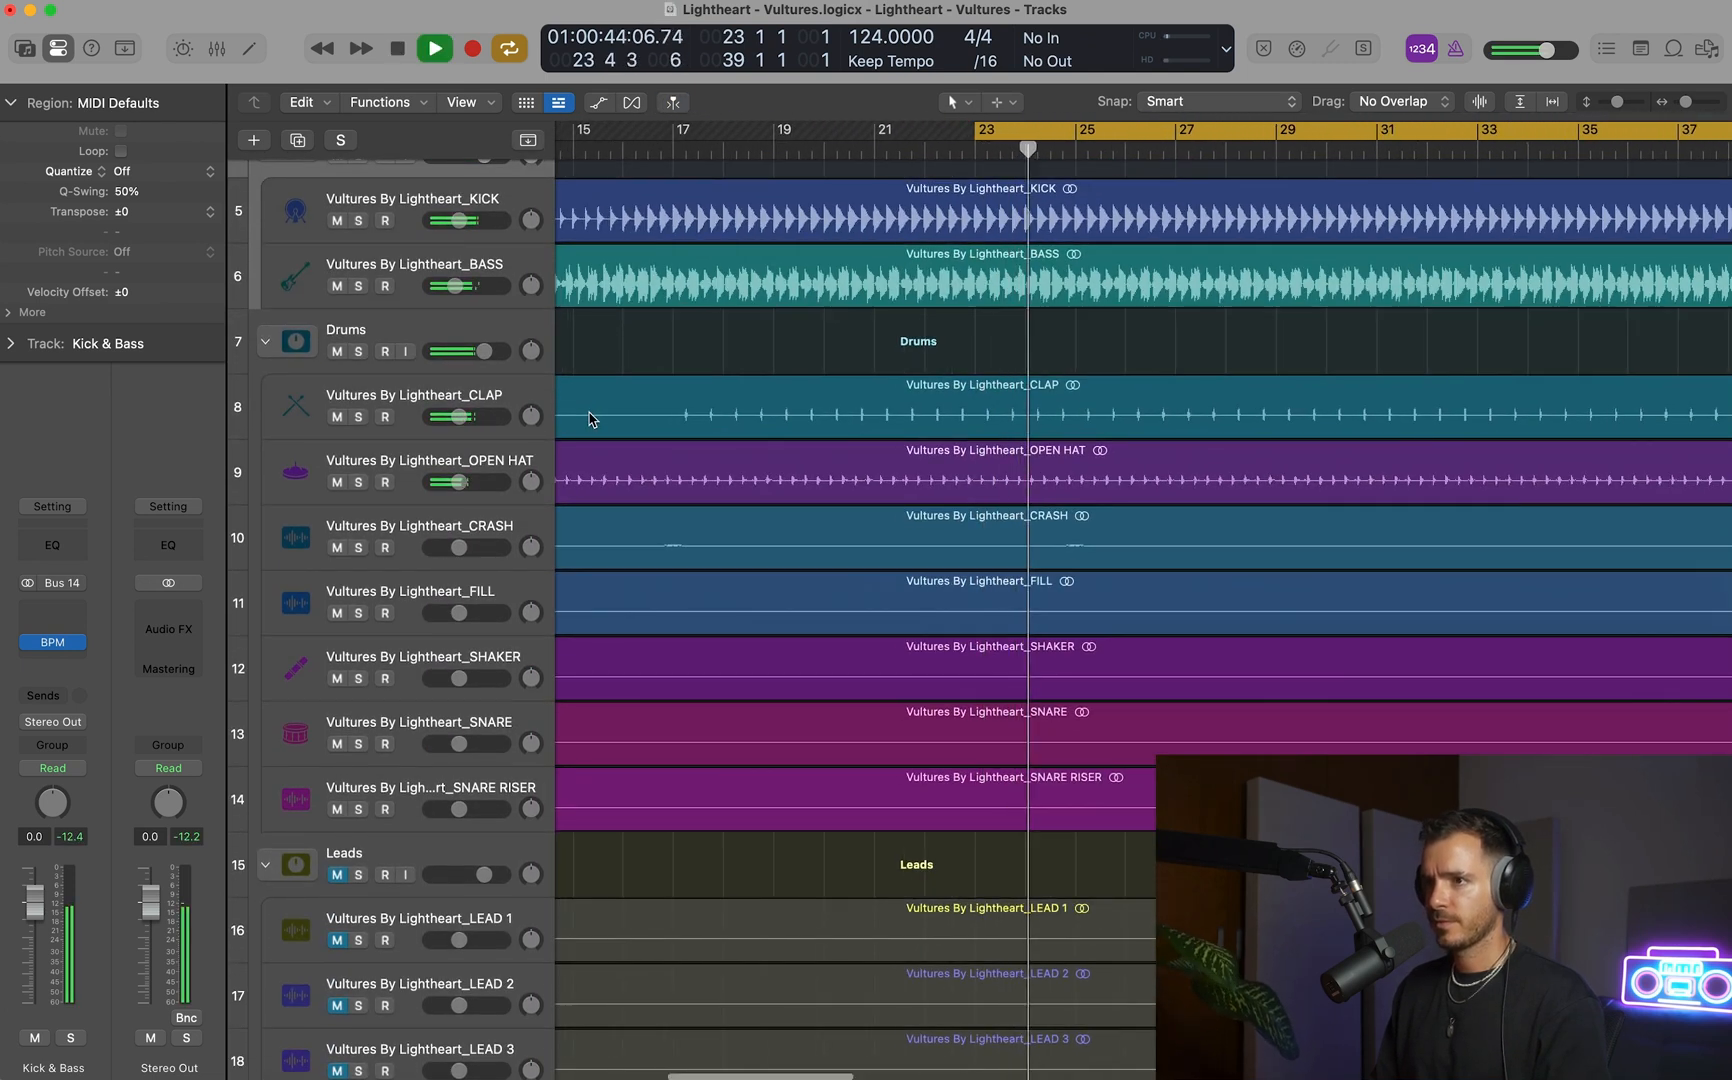
pyautogui.hscroll(-3, 582, 420)
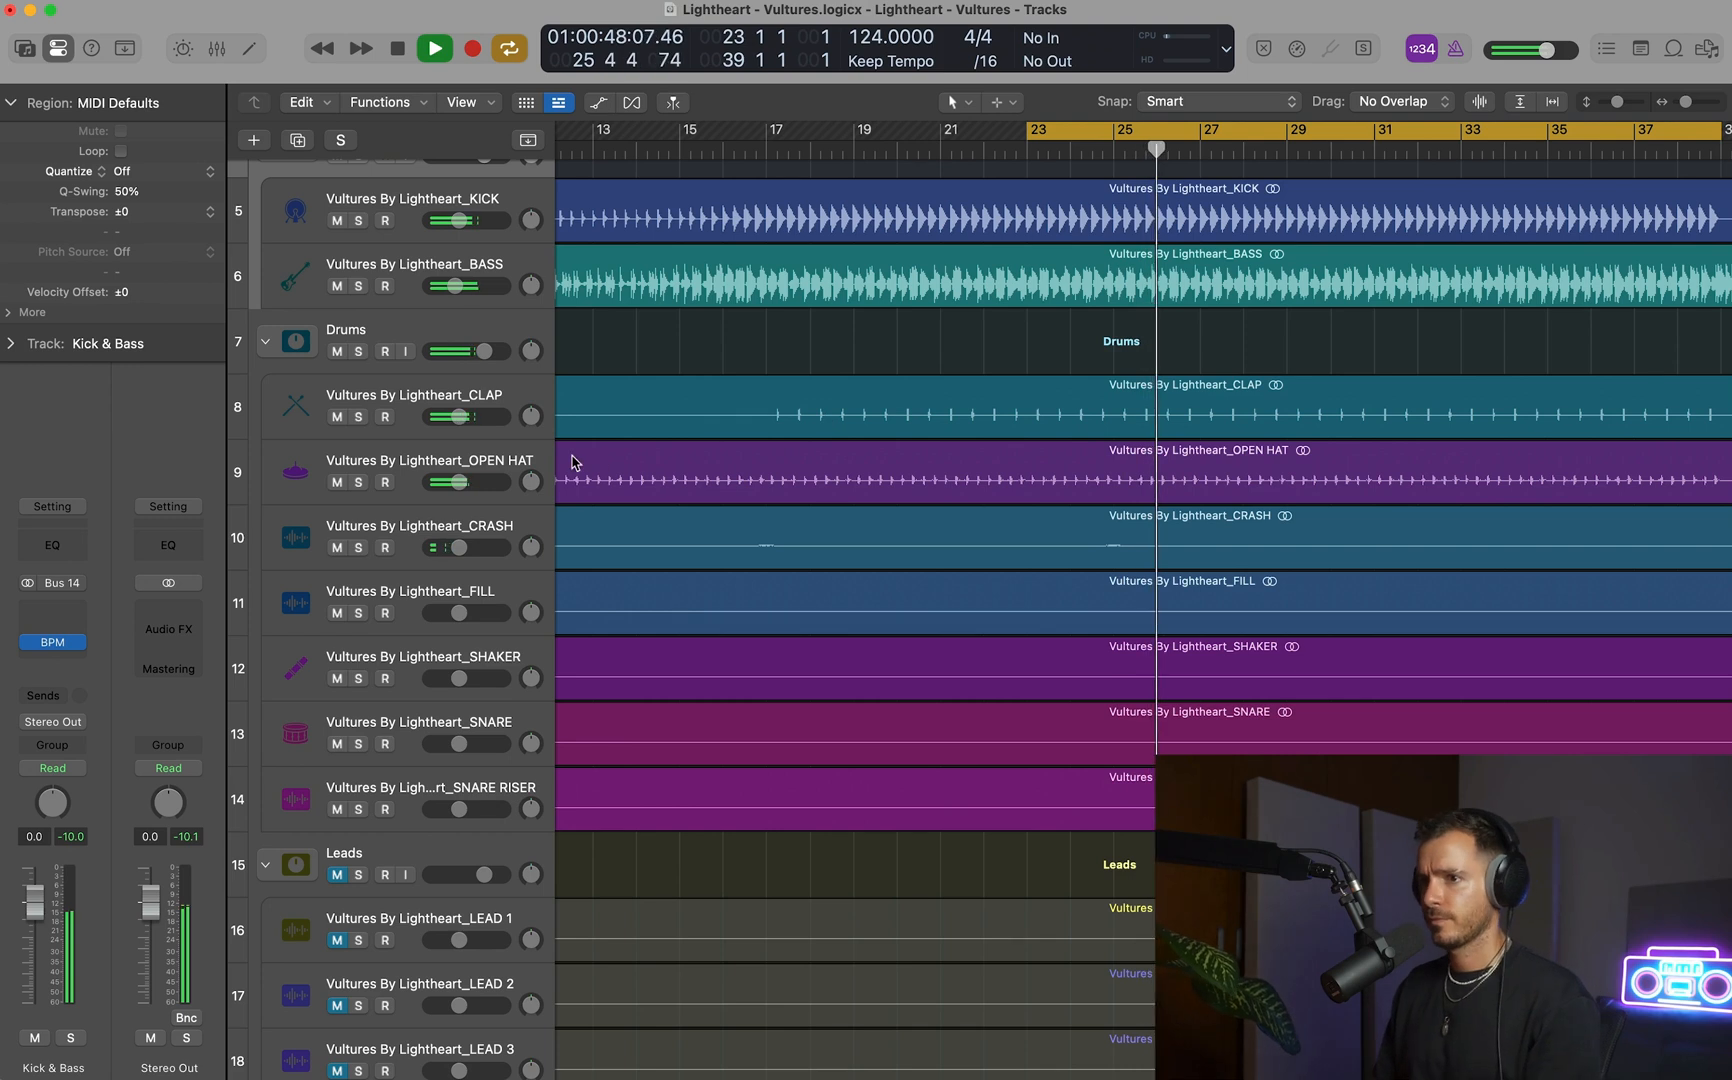
pyautogui.moveTo(463, 420); pyautogui.dragTo(468, 420)
pyautogui.moveTo(460, 485); pyautogui.dragTo(461, 485)
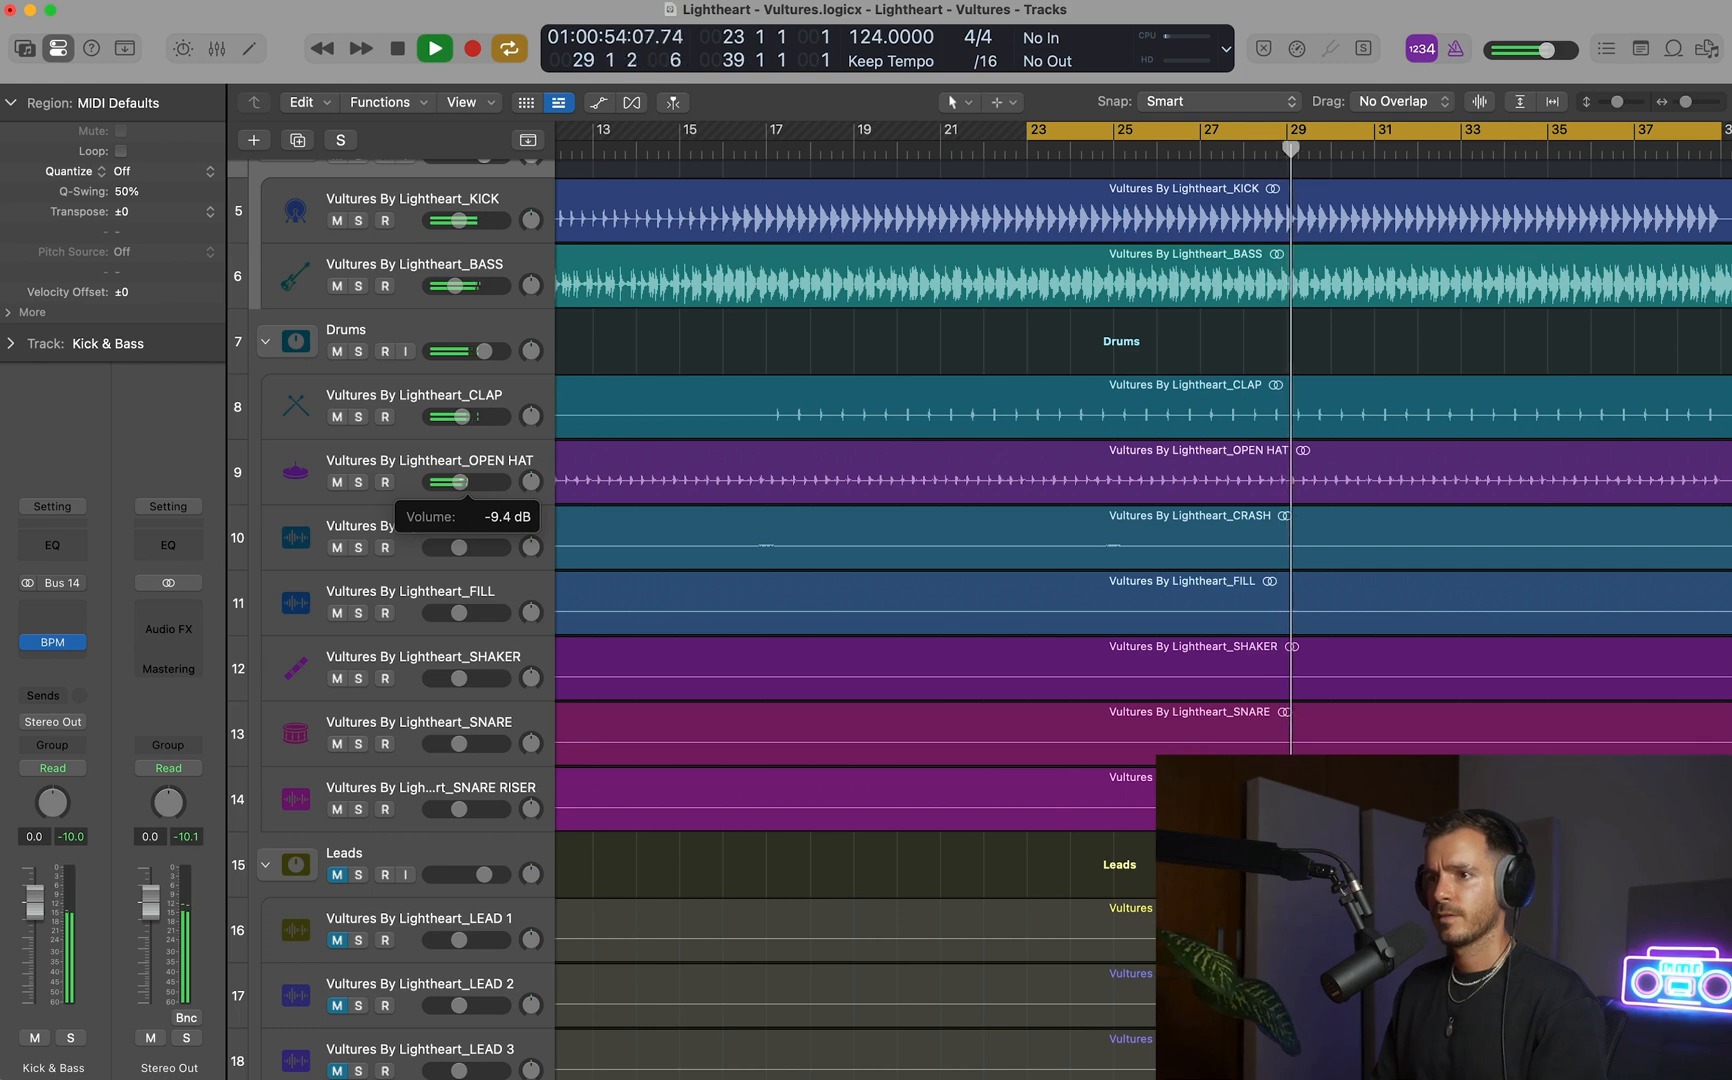
# Open the OPEN HAT track's Pro-Q 3 with a larger interface and place its window clear of the track list.
pyautogui.scroll(-3, 984, 418)
pyautogui.hscroll(6, 978, 422)
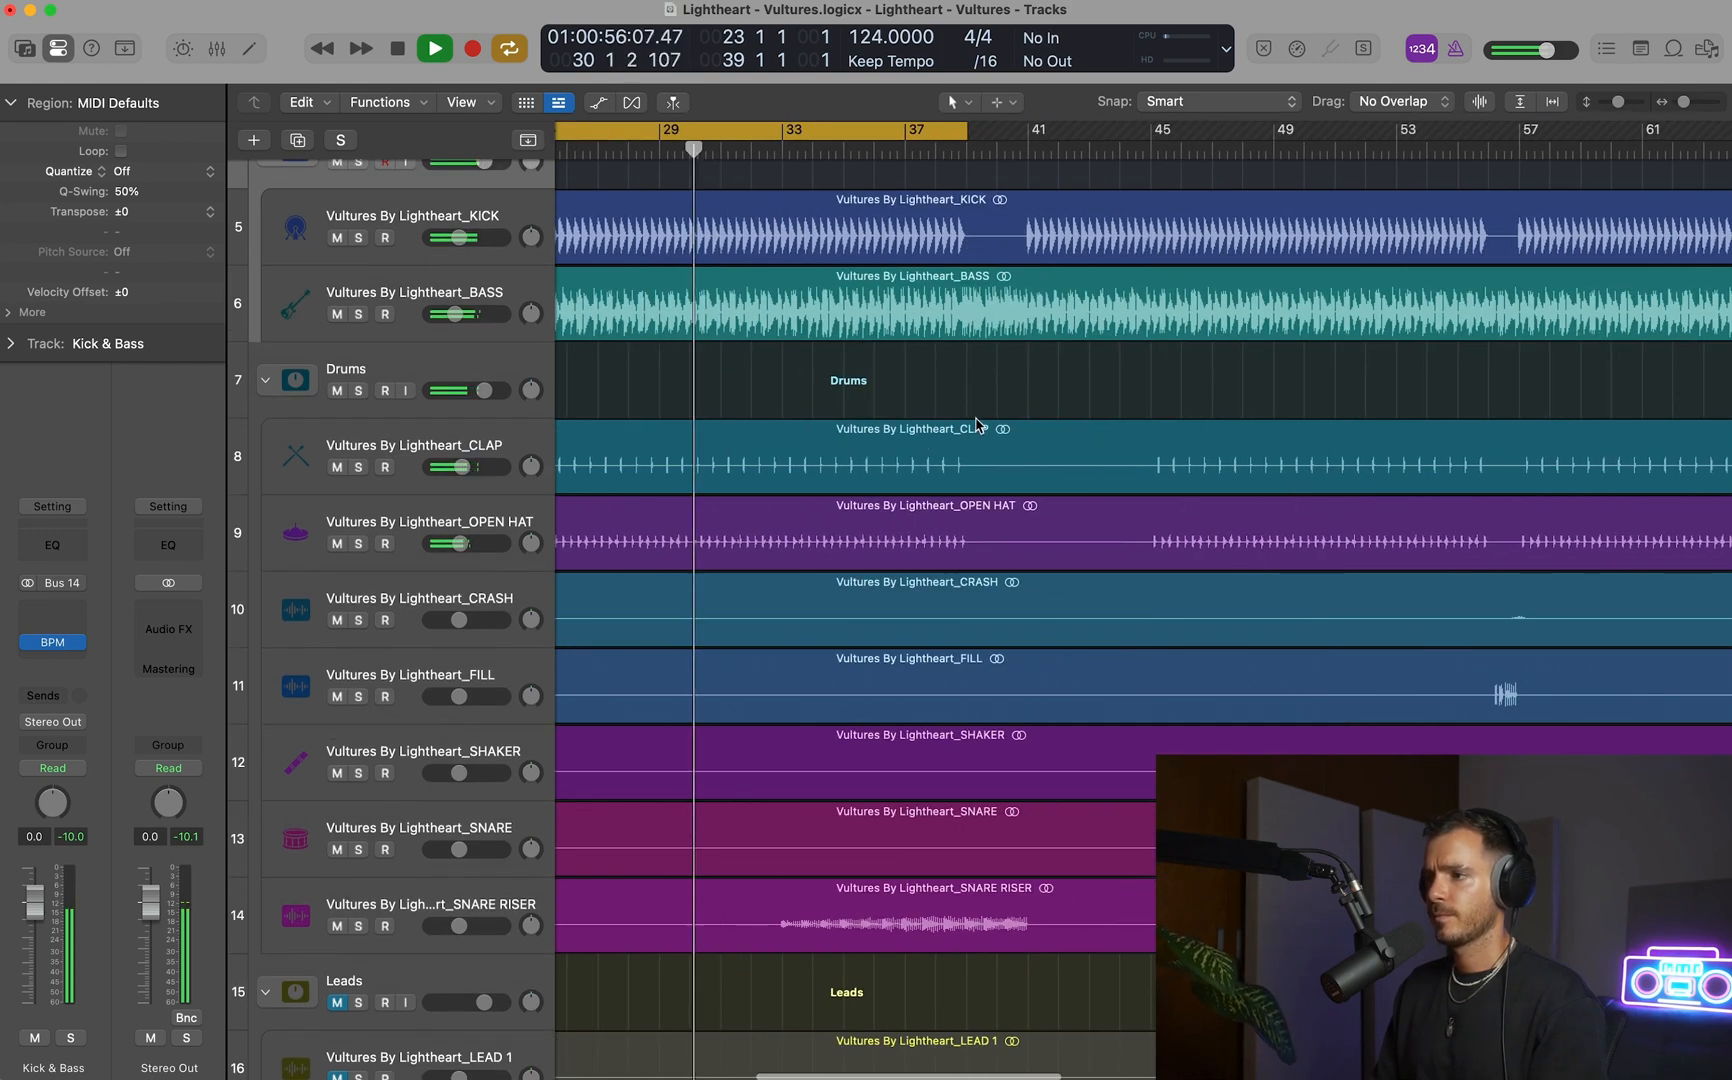
pyautogui.click(456, 519)
pyautogui.click(52, 626)
pyautogui.press('space')
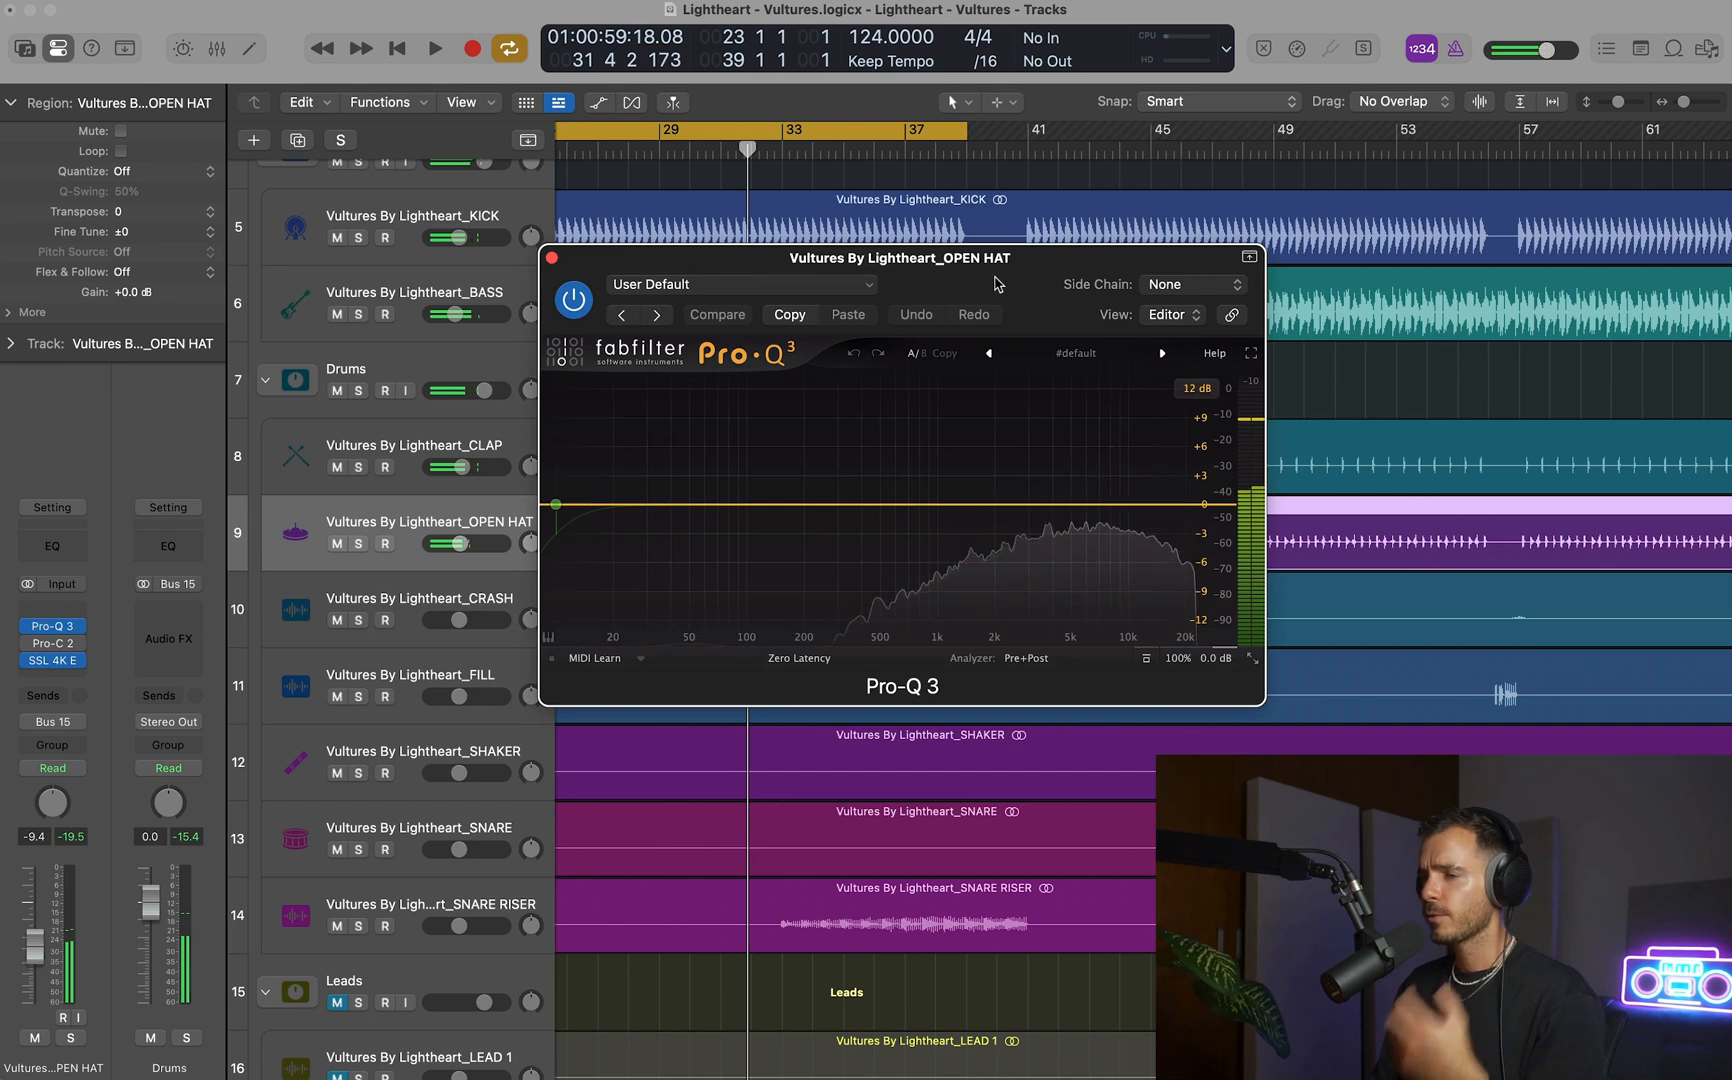
pyautogui.moveTo(995, 284); pyautogui.dragTo(1192, 287)
pyautogui.click(1414, 653)
pyautogui.click(1443, 707)
pyautogui.moveTo(1165, 250); pyautogui.dragTo(1385, 248)
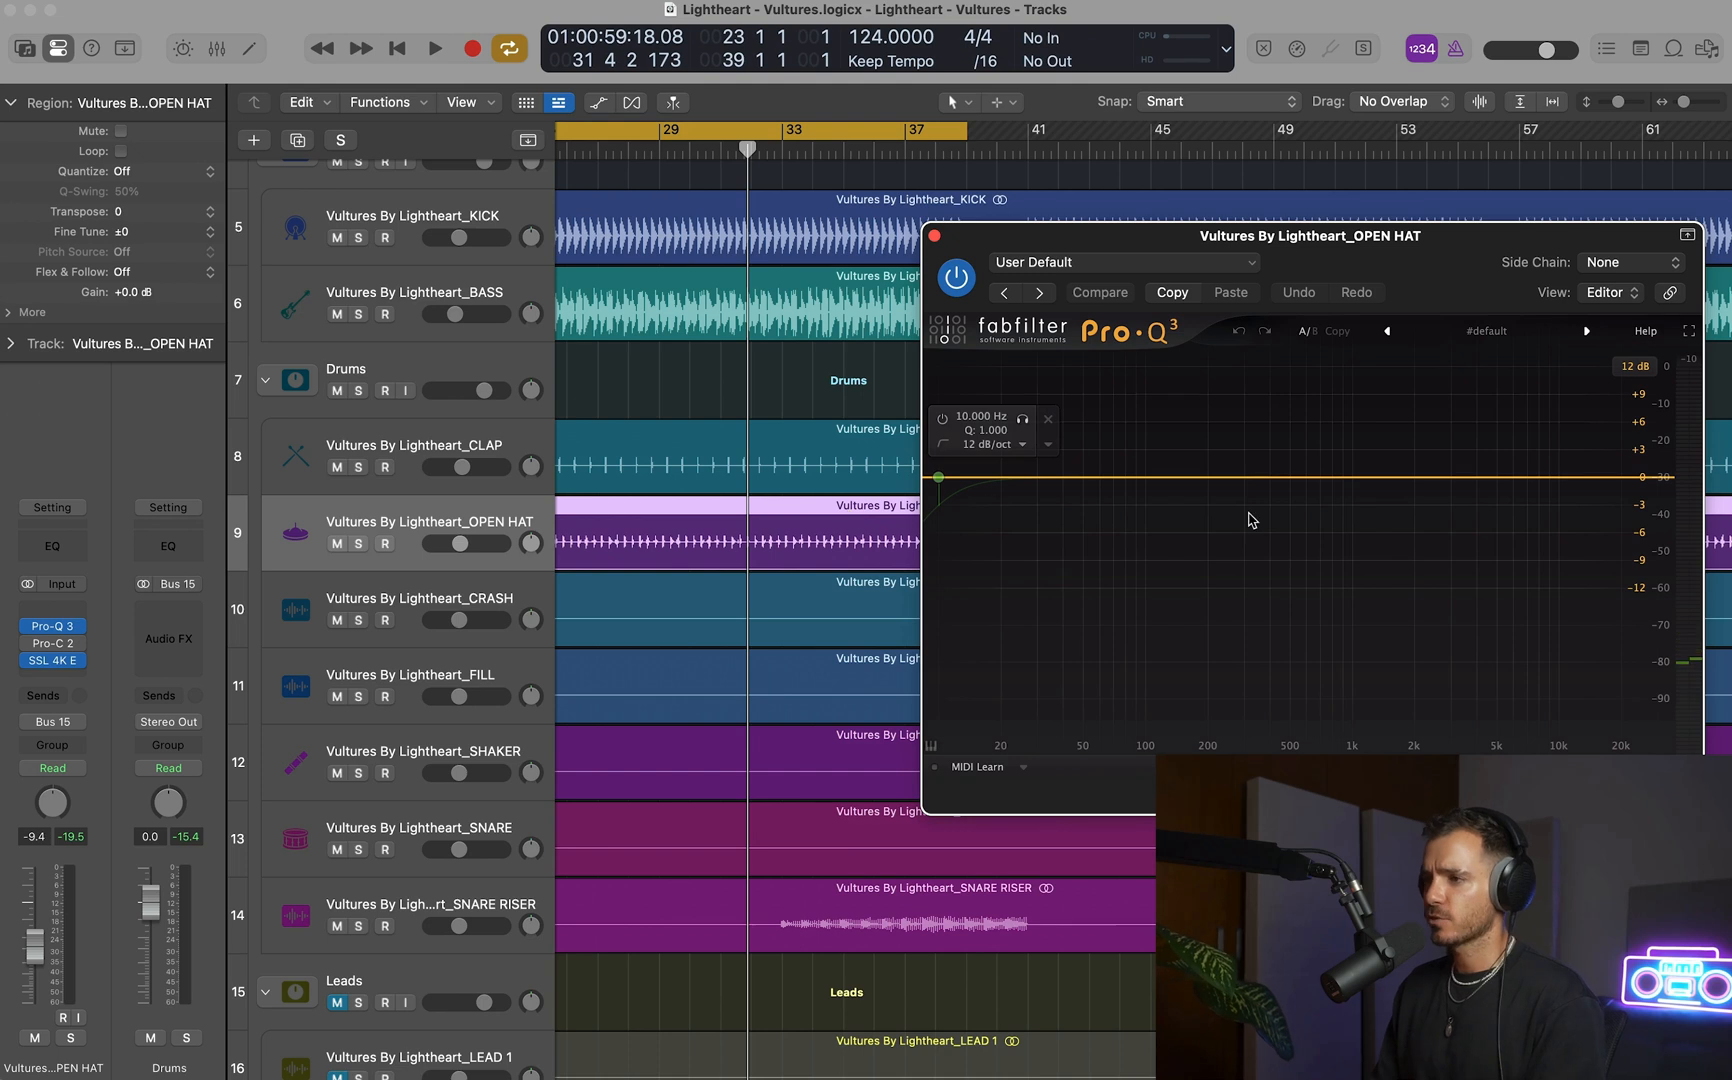
# Add a bell boost of about +2.8 dB near 1500 Hz to the OPEN HAT EQ during playback.
pyautogui.press('space')
pyautogui.moveTo(1384, 476)
pyautogui.mouseDown()
pyautogui.moveTo(1383, 447)
pyautogui.moveTo(1422, 400)
pyautogui.moveTo(1480, 380)
pyautogui.moveTo(1458, 440)
pyautogui.moveTo(1392, 471)
pyautogui.moveTo(1388, 452)
pyautogui.mouseUp()
pyautogui.press('space')
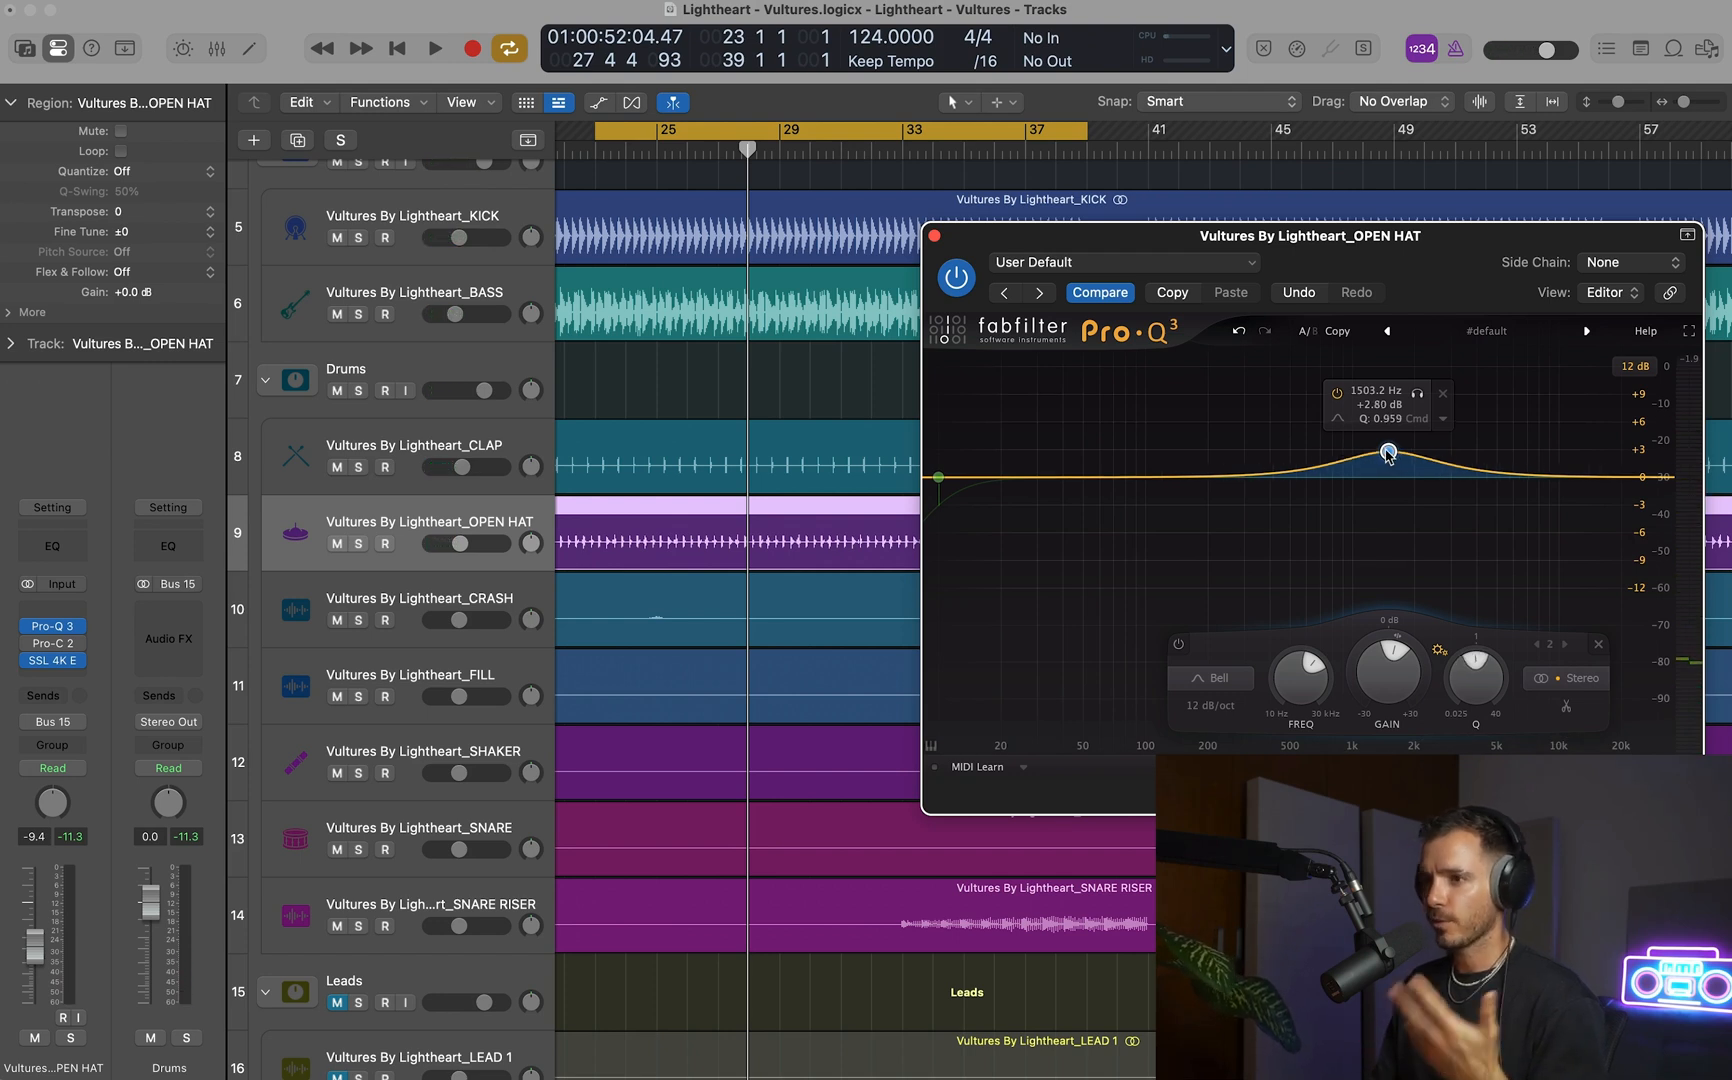
# Set the OPEN HAT volume to -9.6 dB while the loop plays, and hide the EQ window.
pyautogui.press('space')
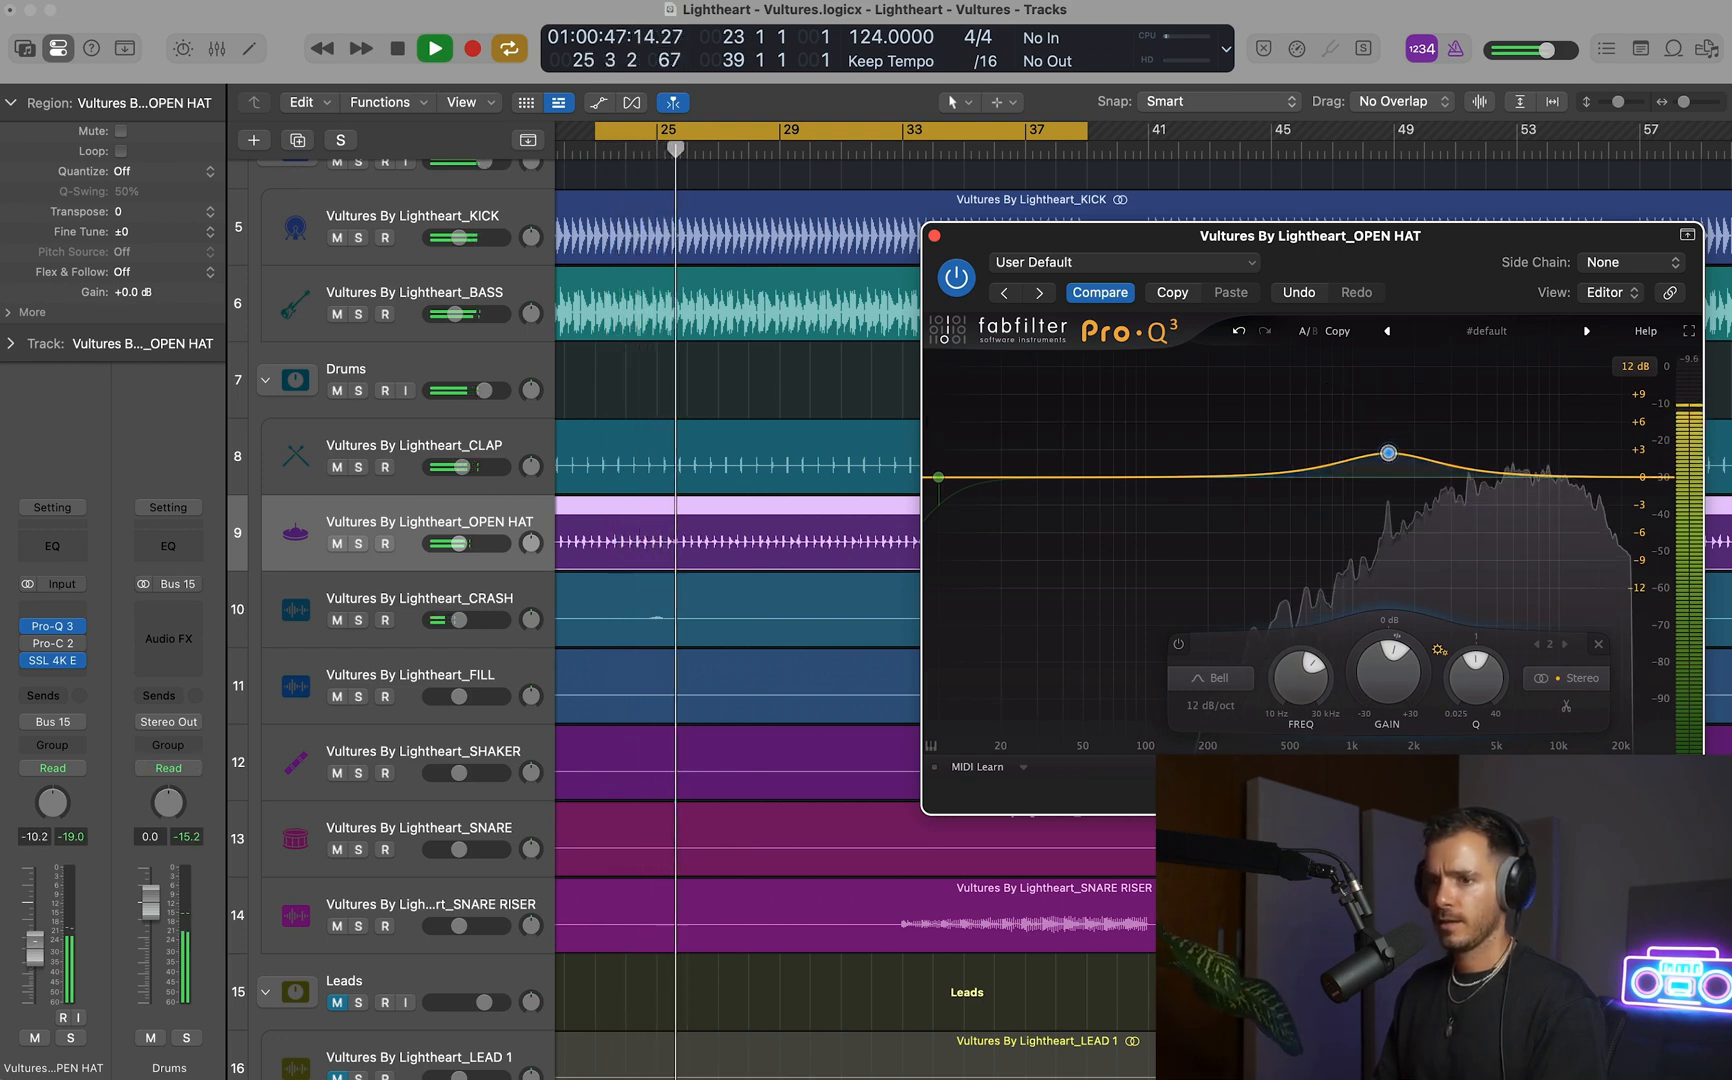
pyautogui.moveTo(459, 544); pyautogui.dragTo(460, 544)
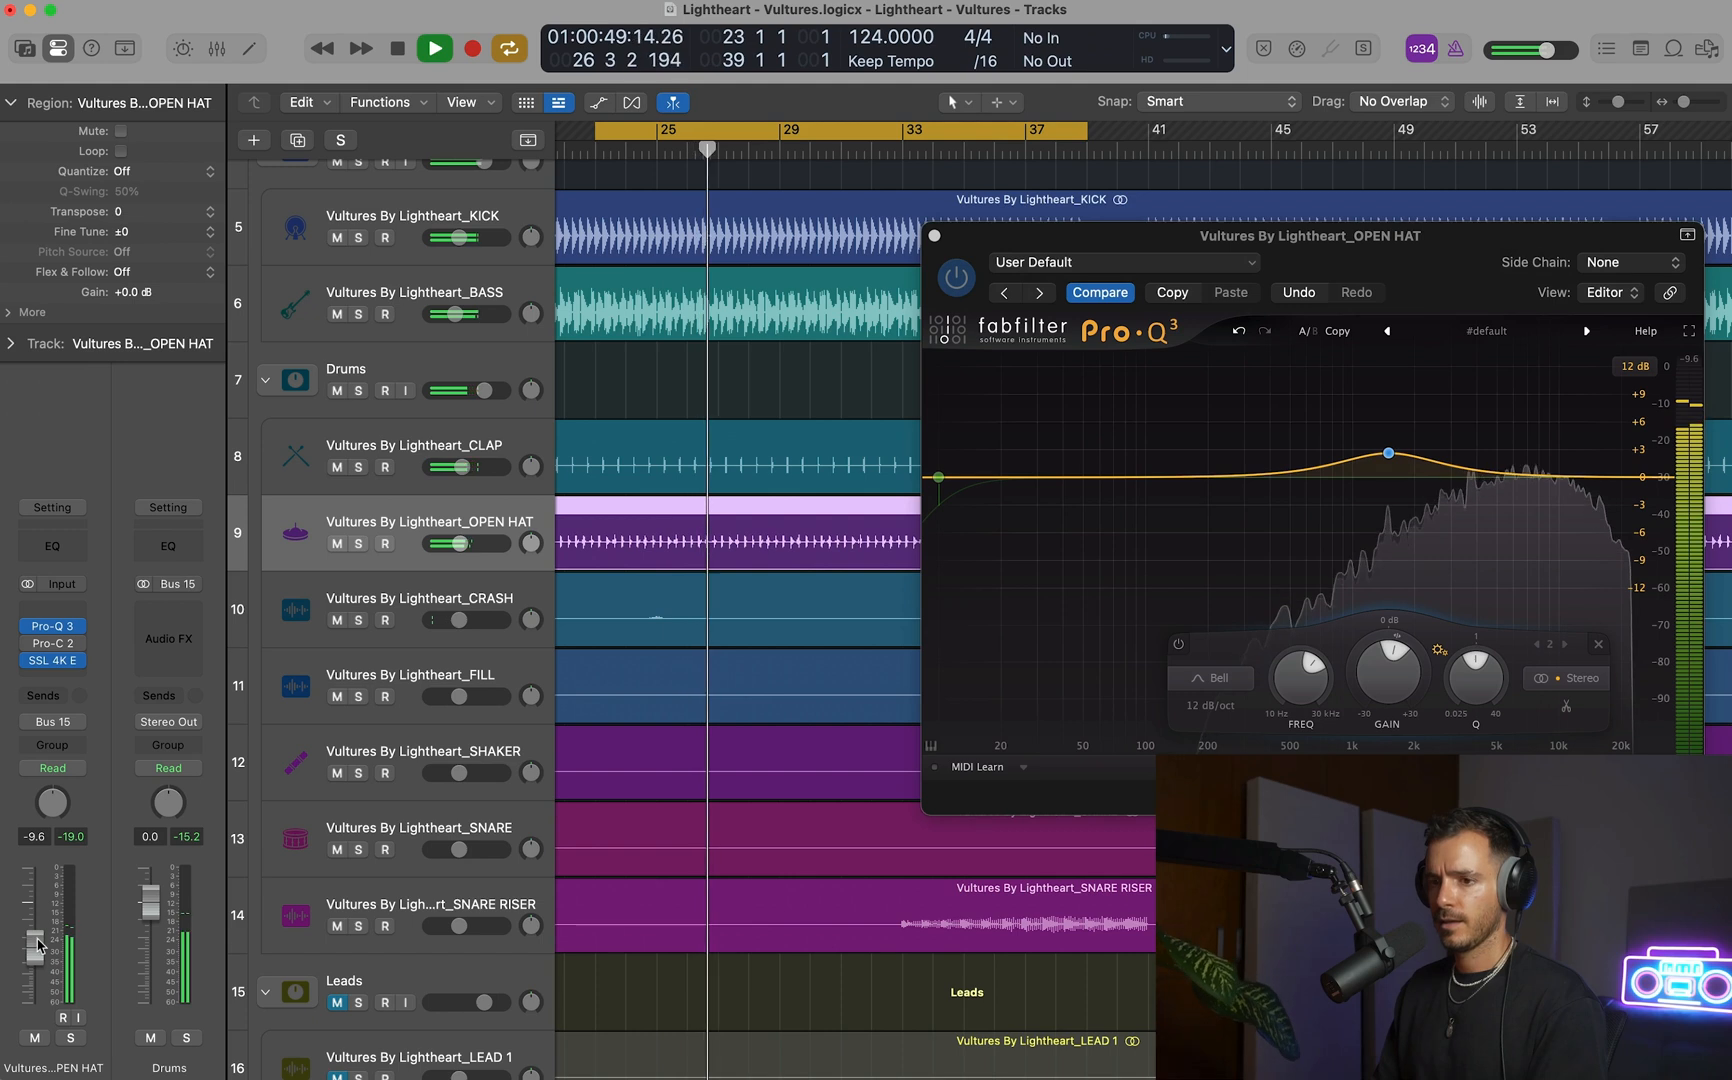
pyautogui.press('v')
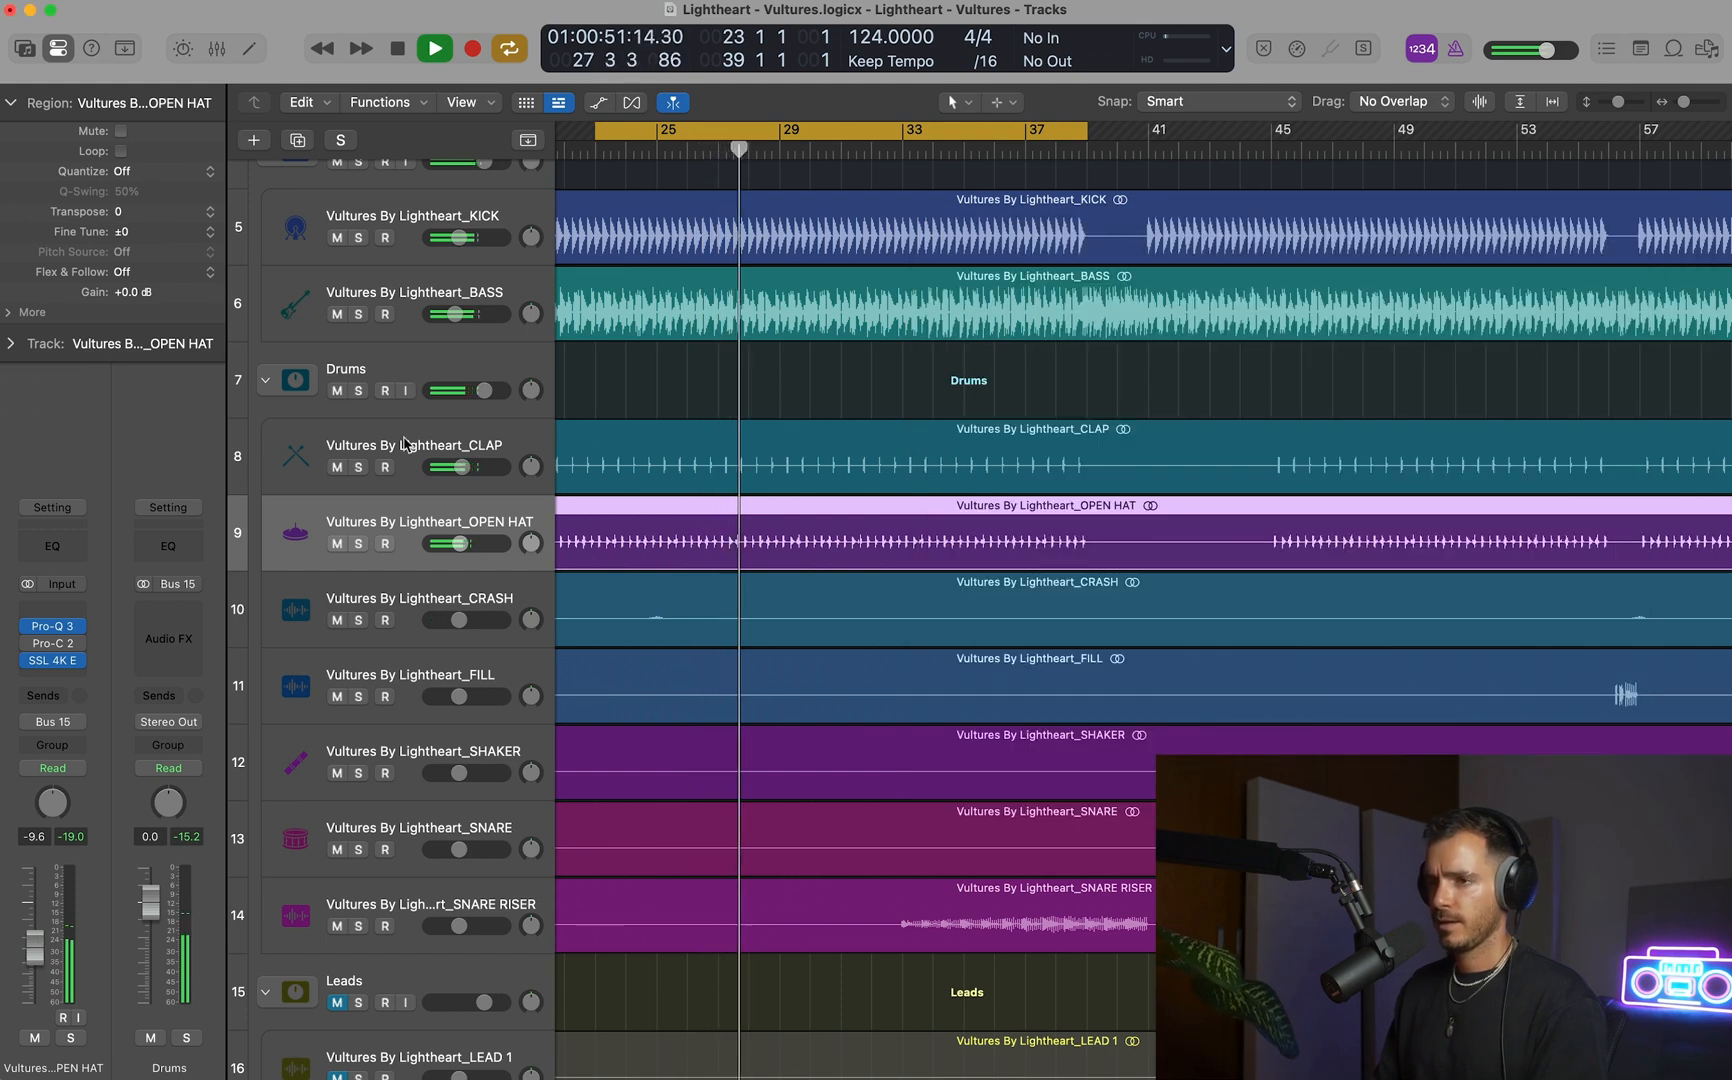
# Set the CLAP track's volume to -7.4 dB against the playing mix.
pyautogui.click(378, 462)
pyautogui.moveTo(460, 467); pyautogui.dragTo(452, 490)
pyautogui.press('space')
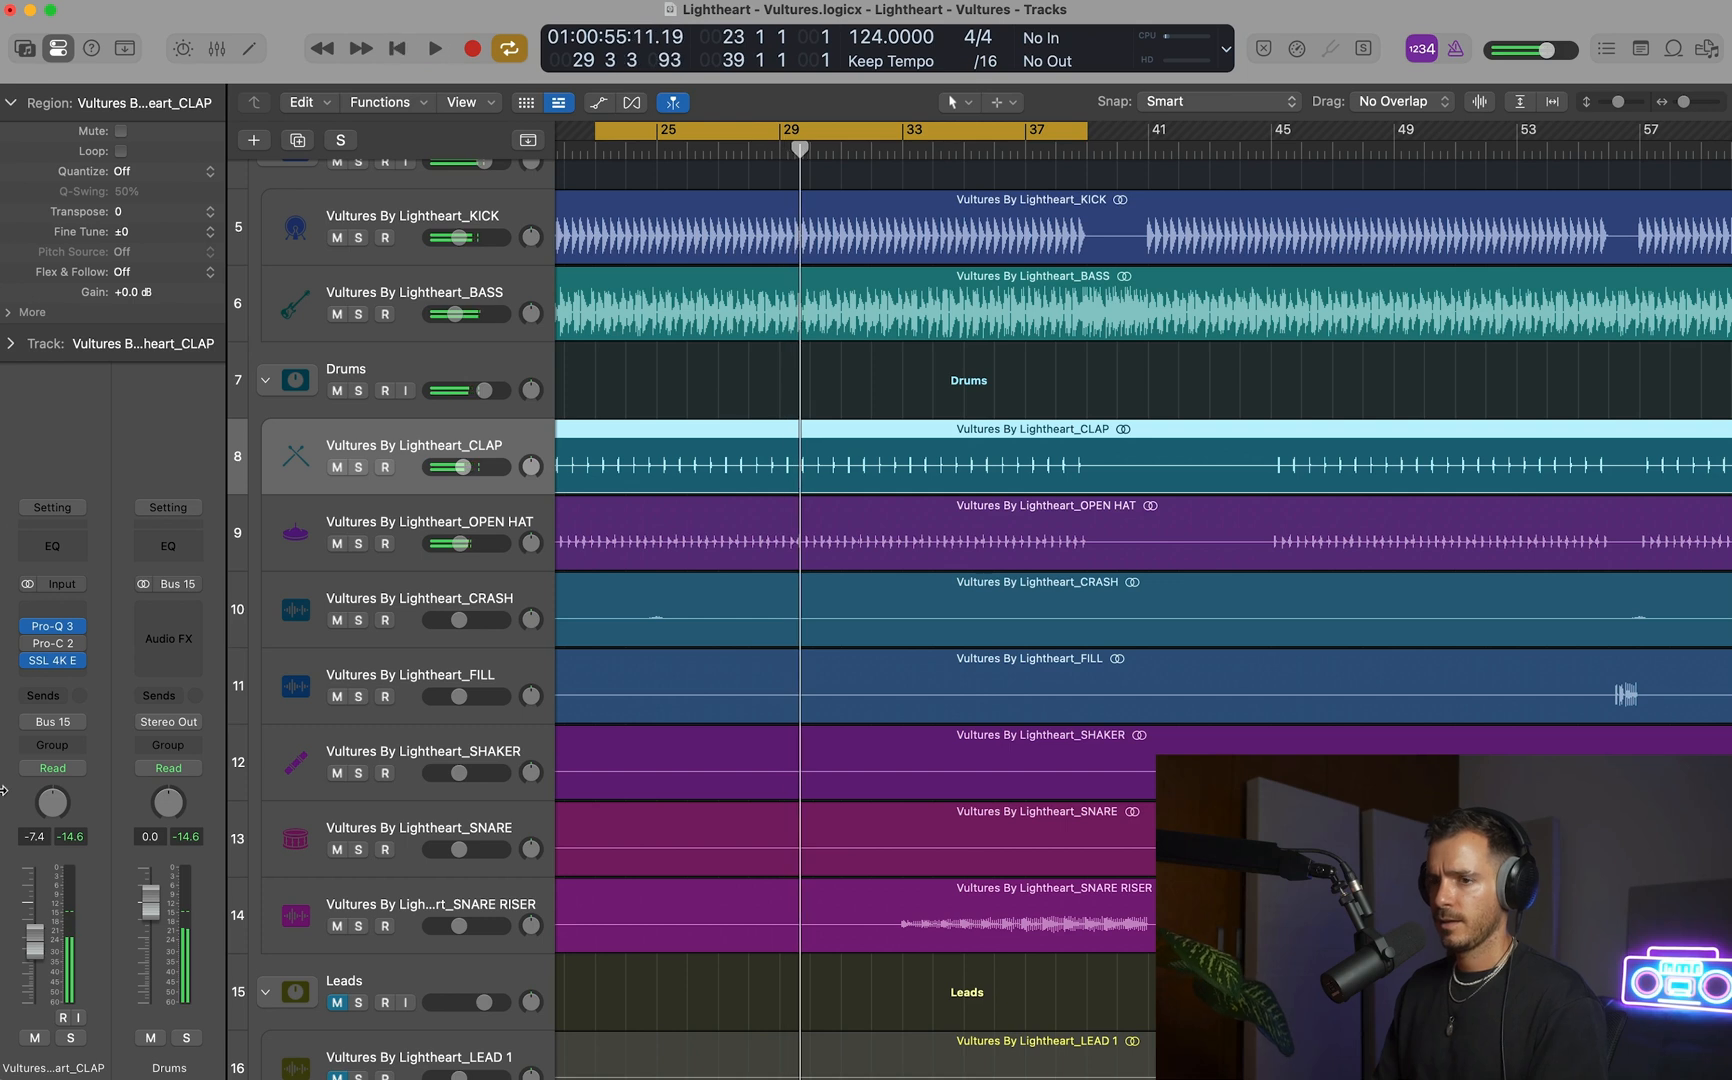
# Insert a stereo StandardCLIP clipper before the Pro-Q 3 on the CLAP track.
pyautogui.click(62, 612)
pyautogui.moveTo(74, 650)
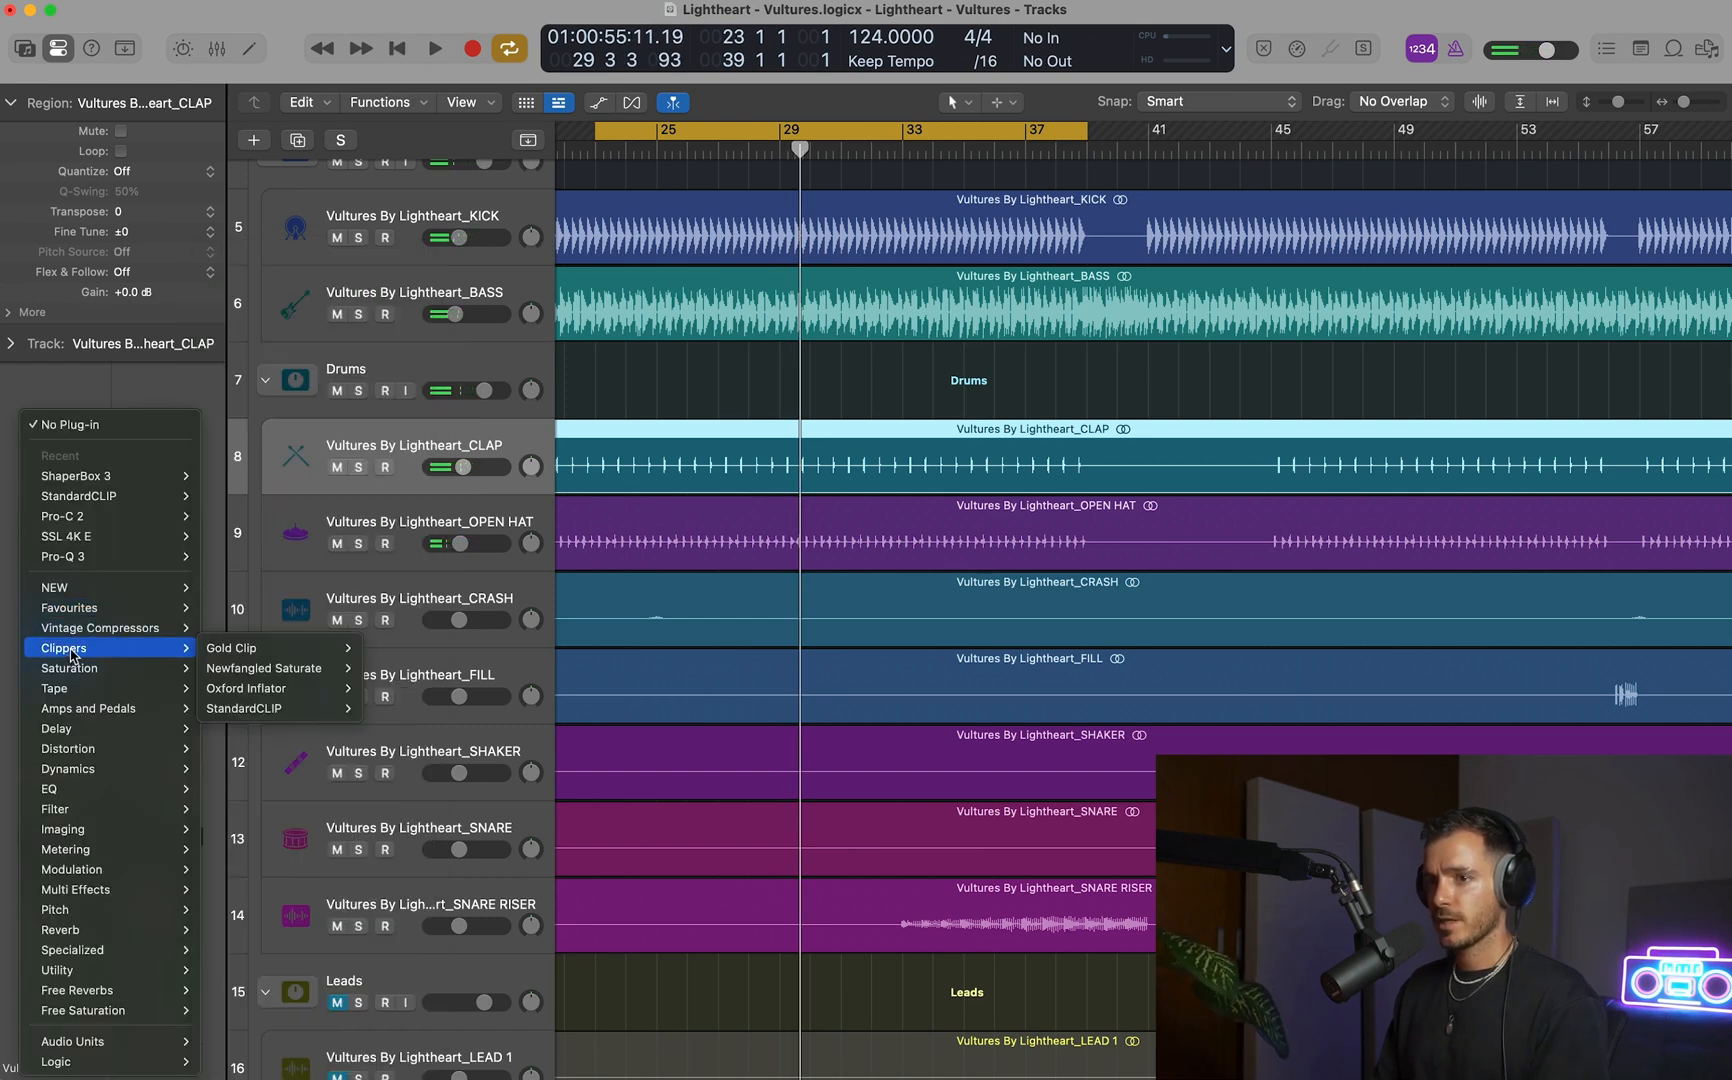
pyautogui.moveTo(232, 655)
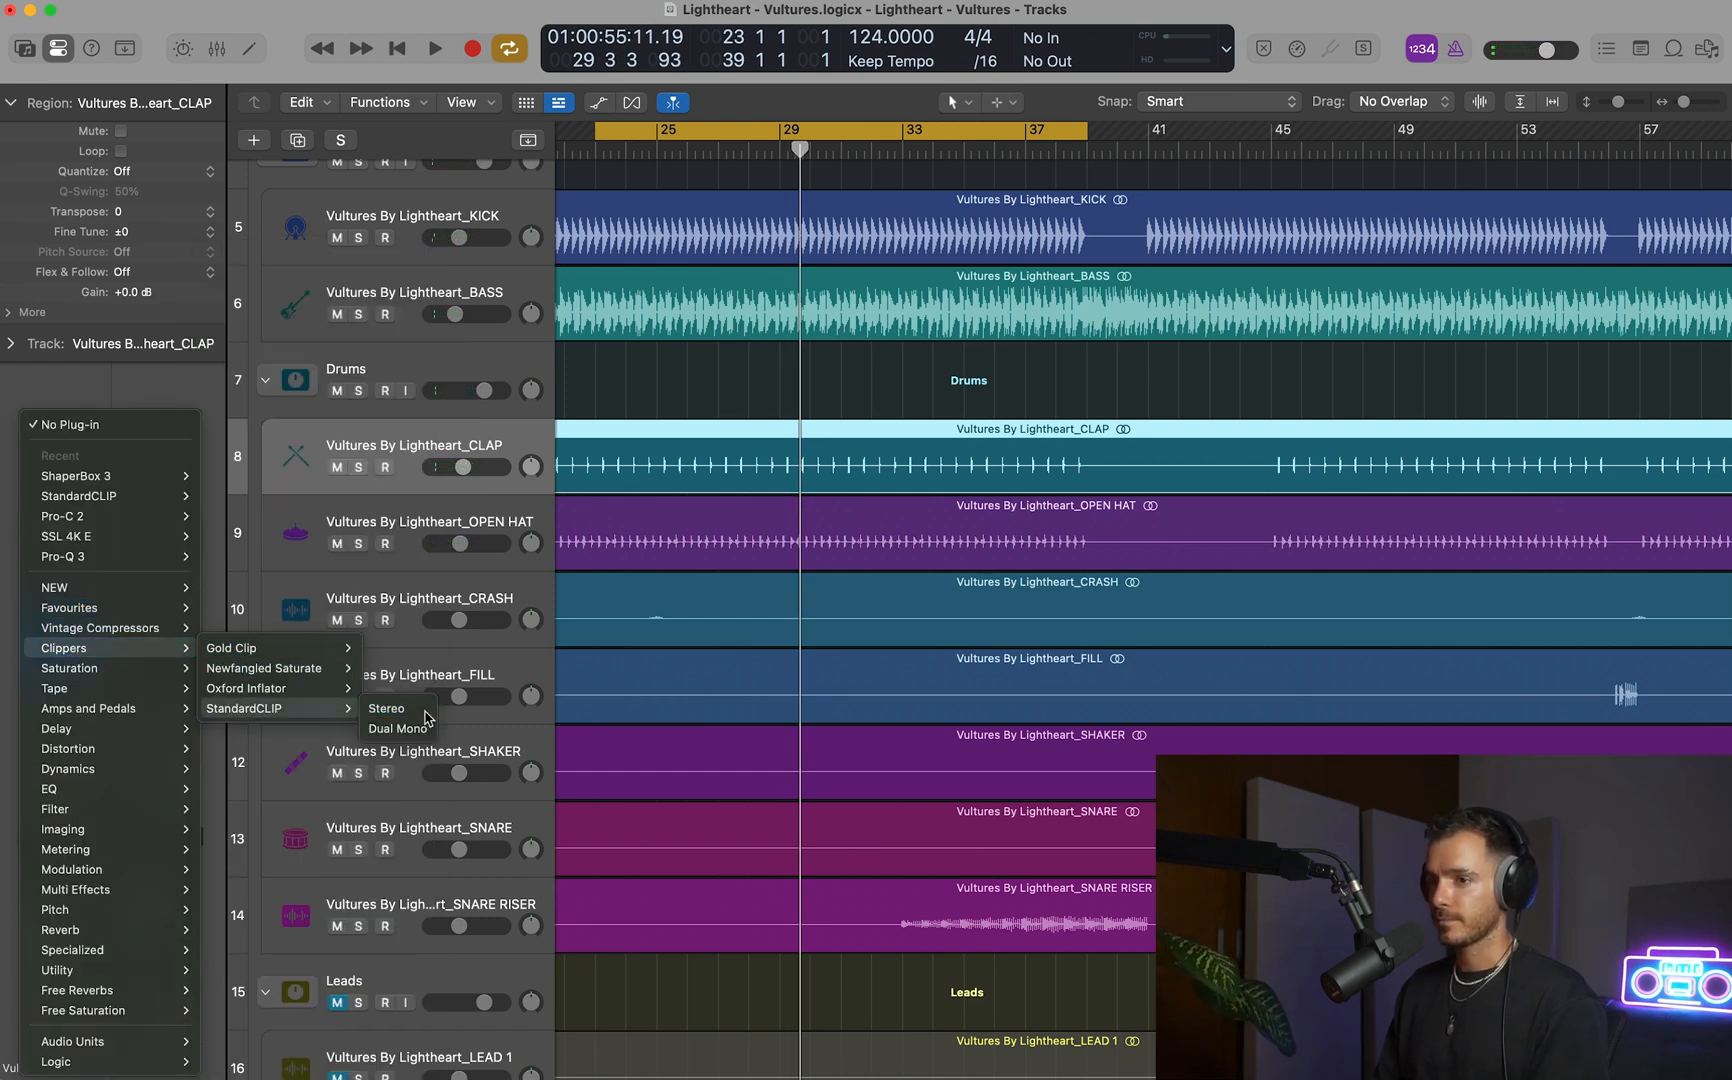
pyautogui.click(425, 712)
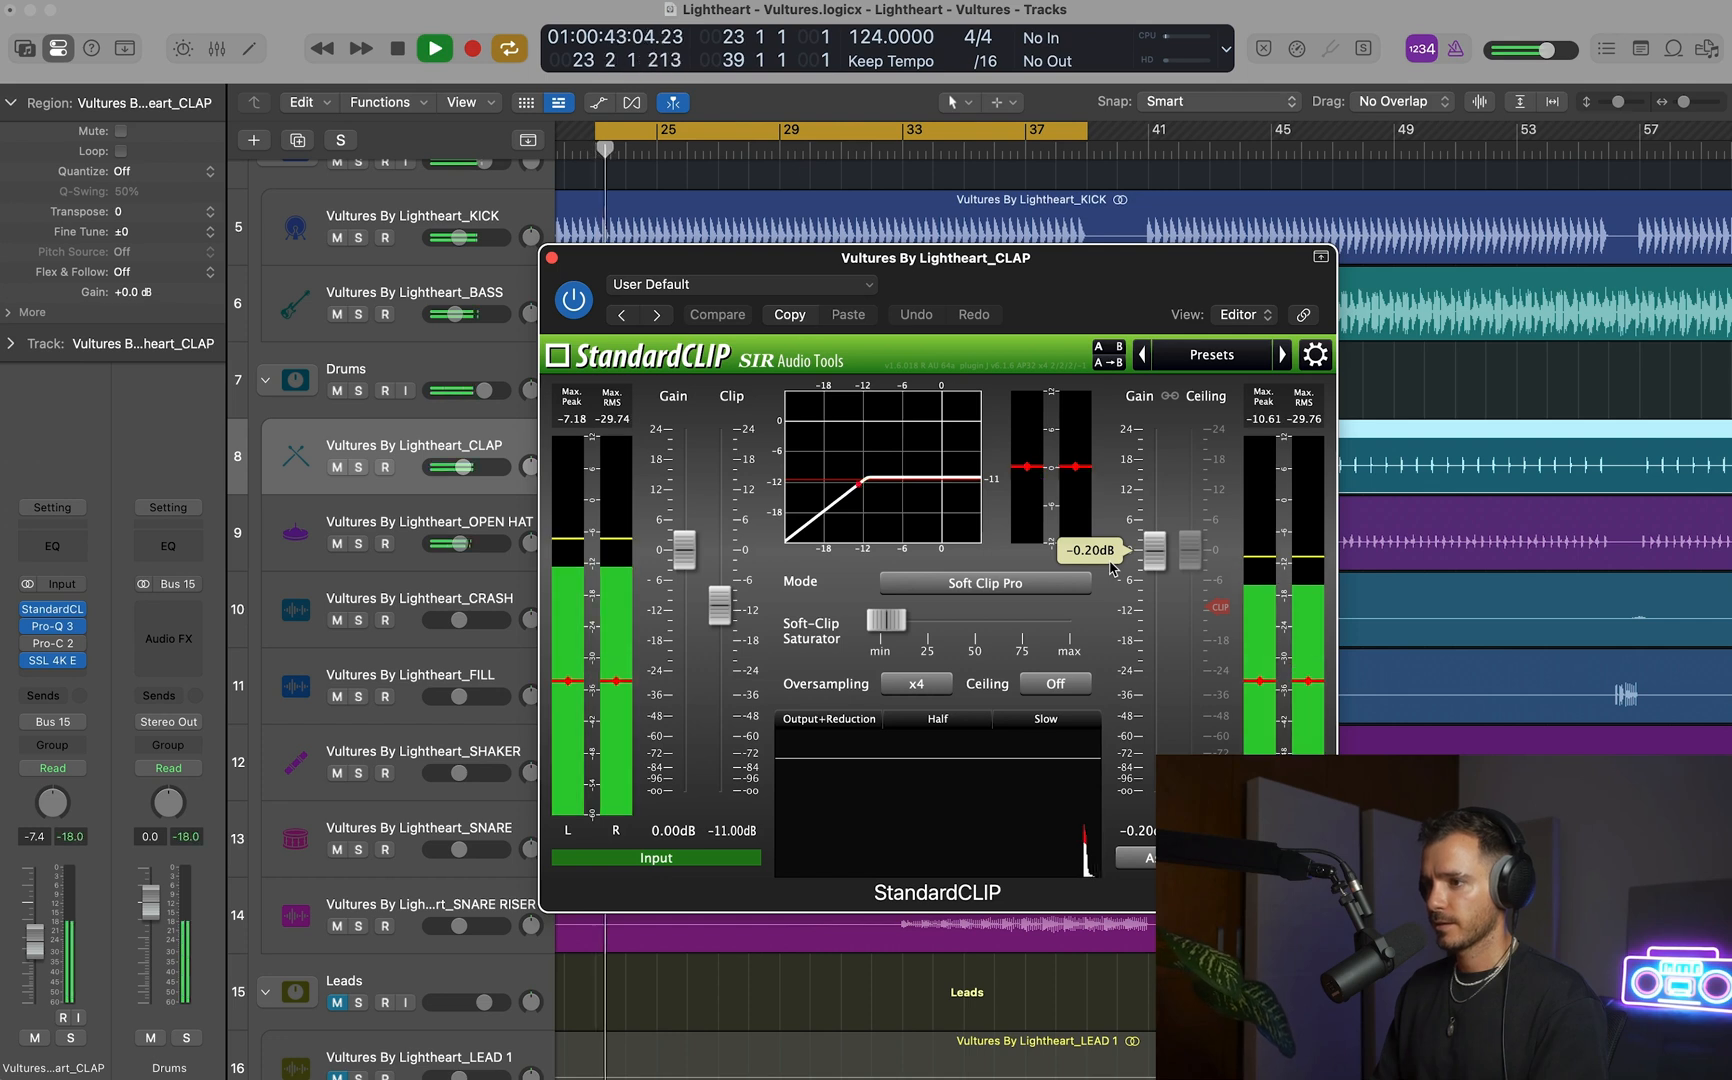
# With CLAP soloed, try StandardCLIP's Soft Clip Classic and Hard Clip modes and set the clip level to -10 dB.
pyautogui.click(918, 583)
pyautogui.click(960, 607)
pyautogui.press('s')
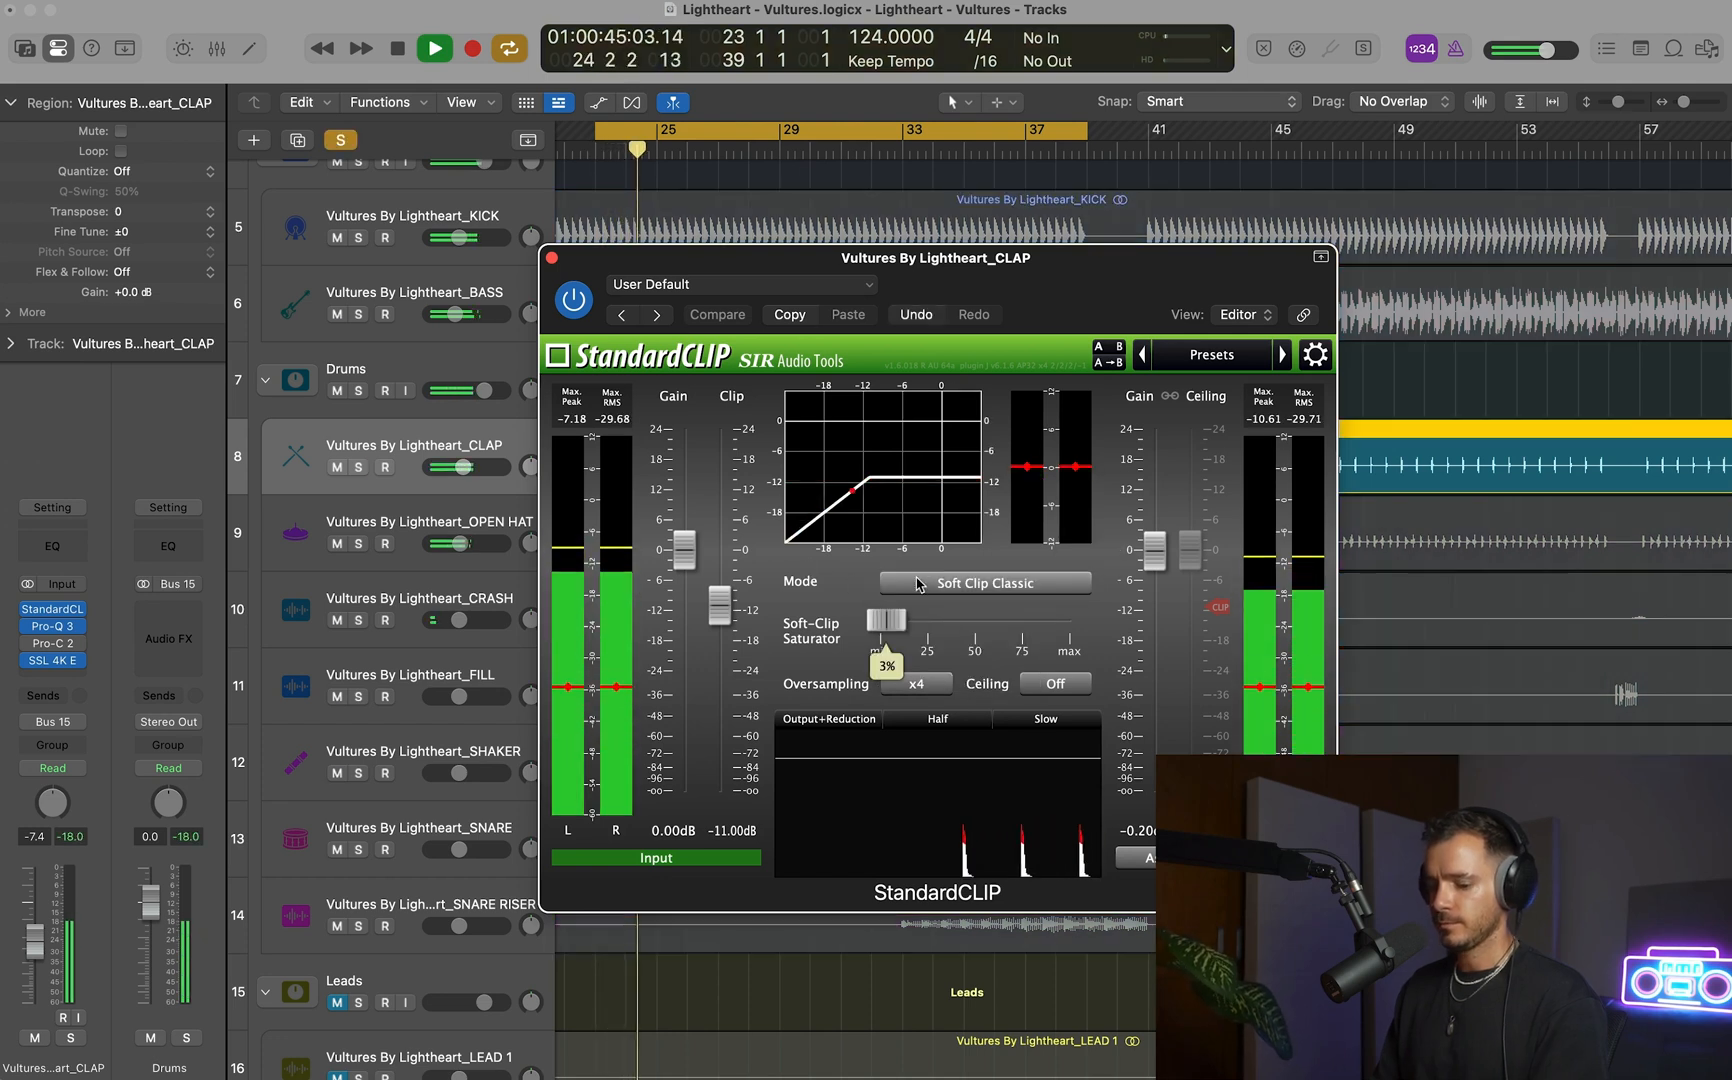
pyautogui.click(955, 583)
pyautogui.click(955, 651)
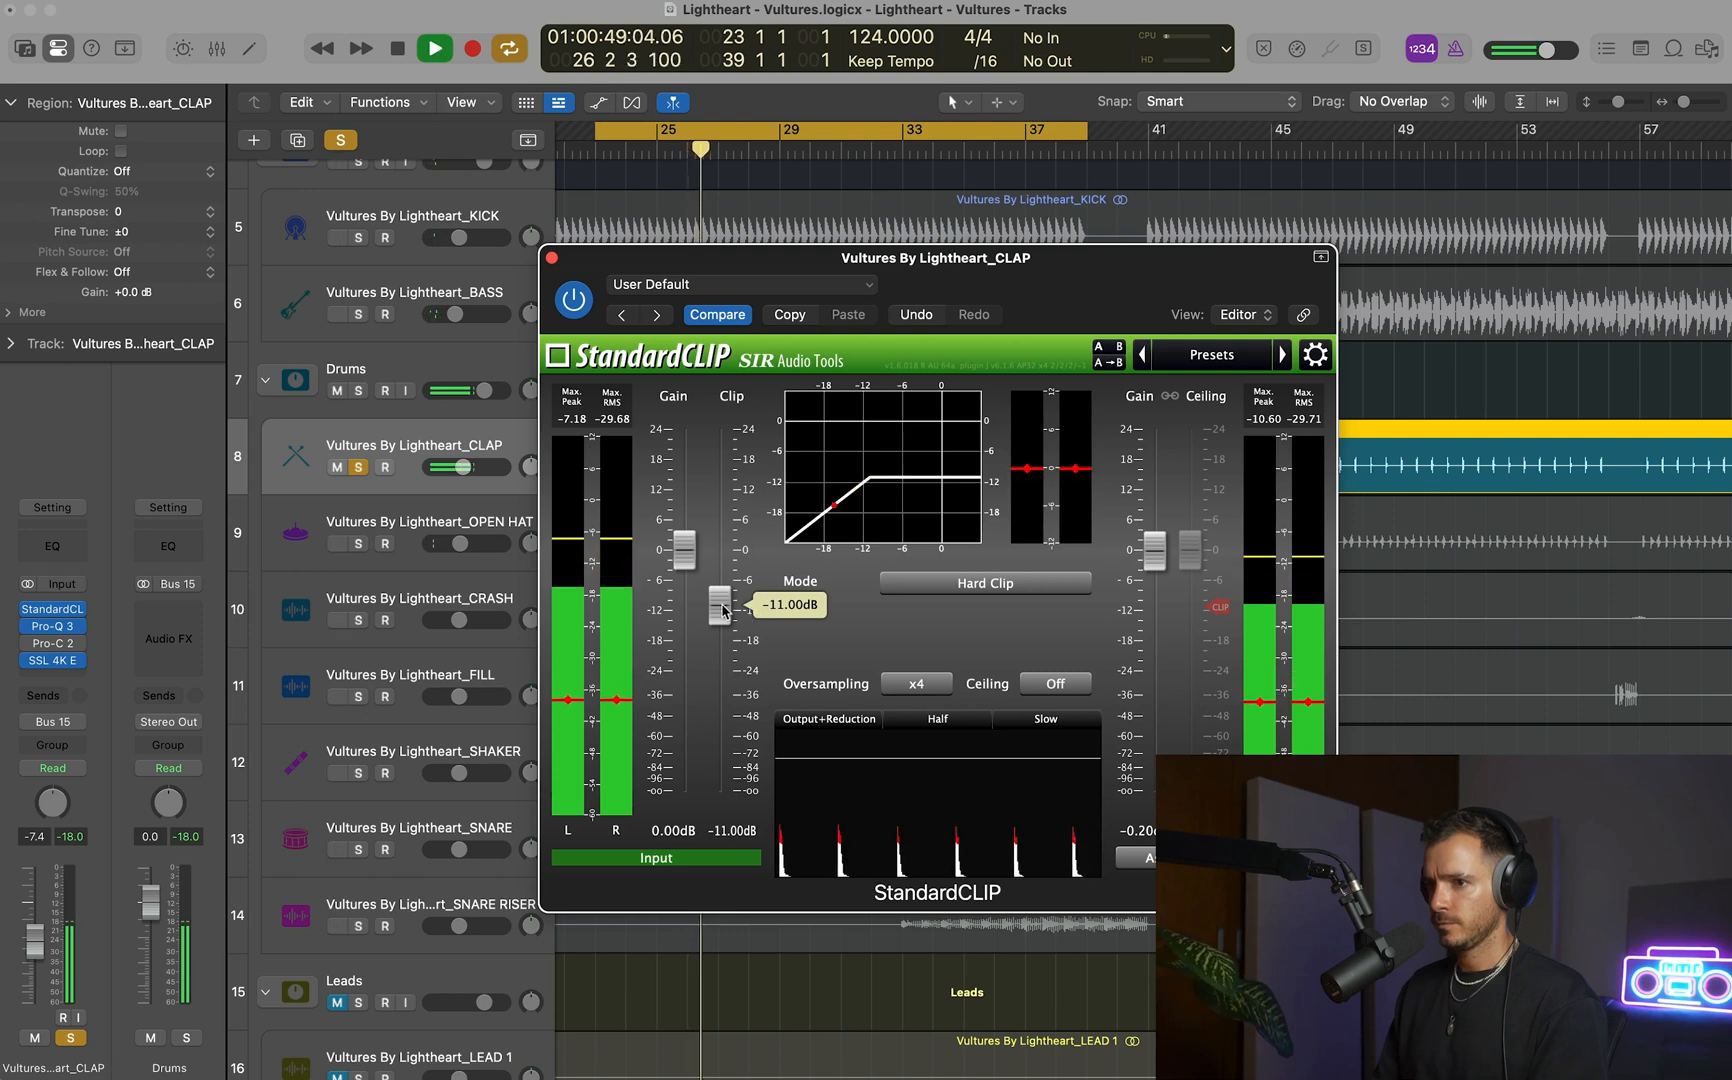
pyautogui.press('space')
pyautogui.press('space')
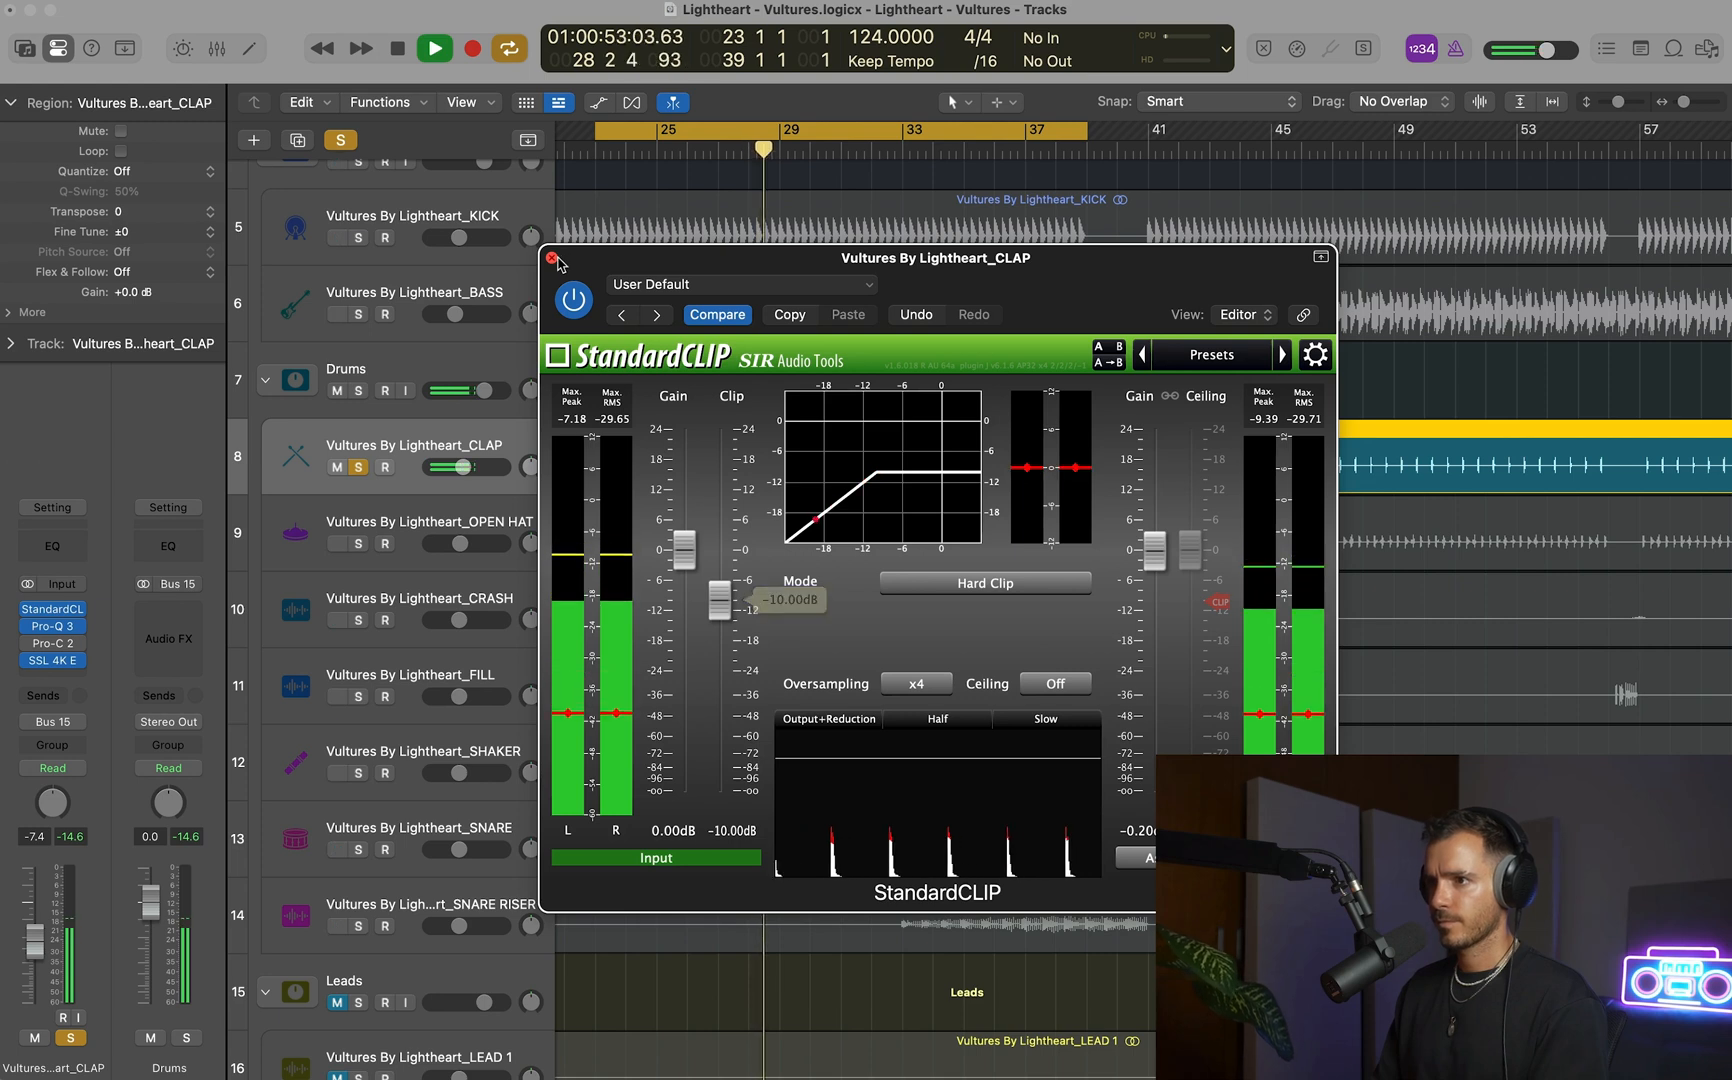
# Switch the CLAP's StandardCLIP to Soft Clip Pro and set the soft-clip saturator to 13%.
pyautogui.click(930, 583)
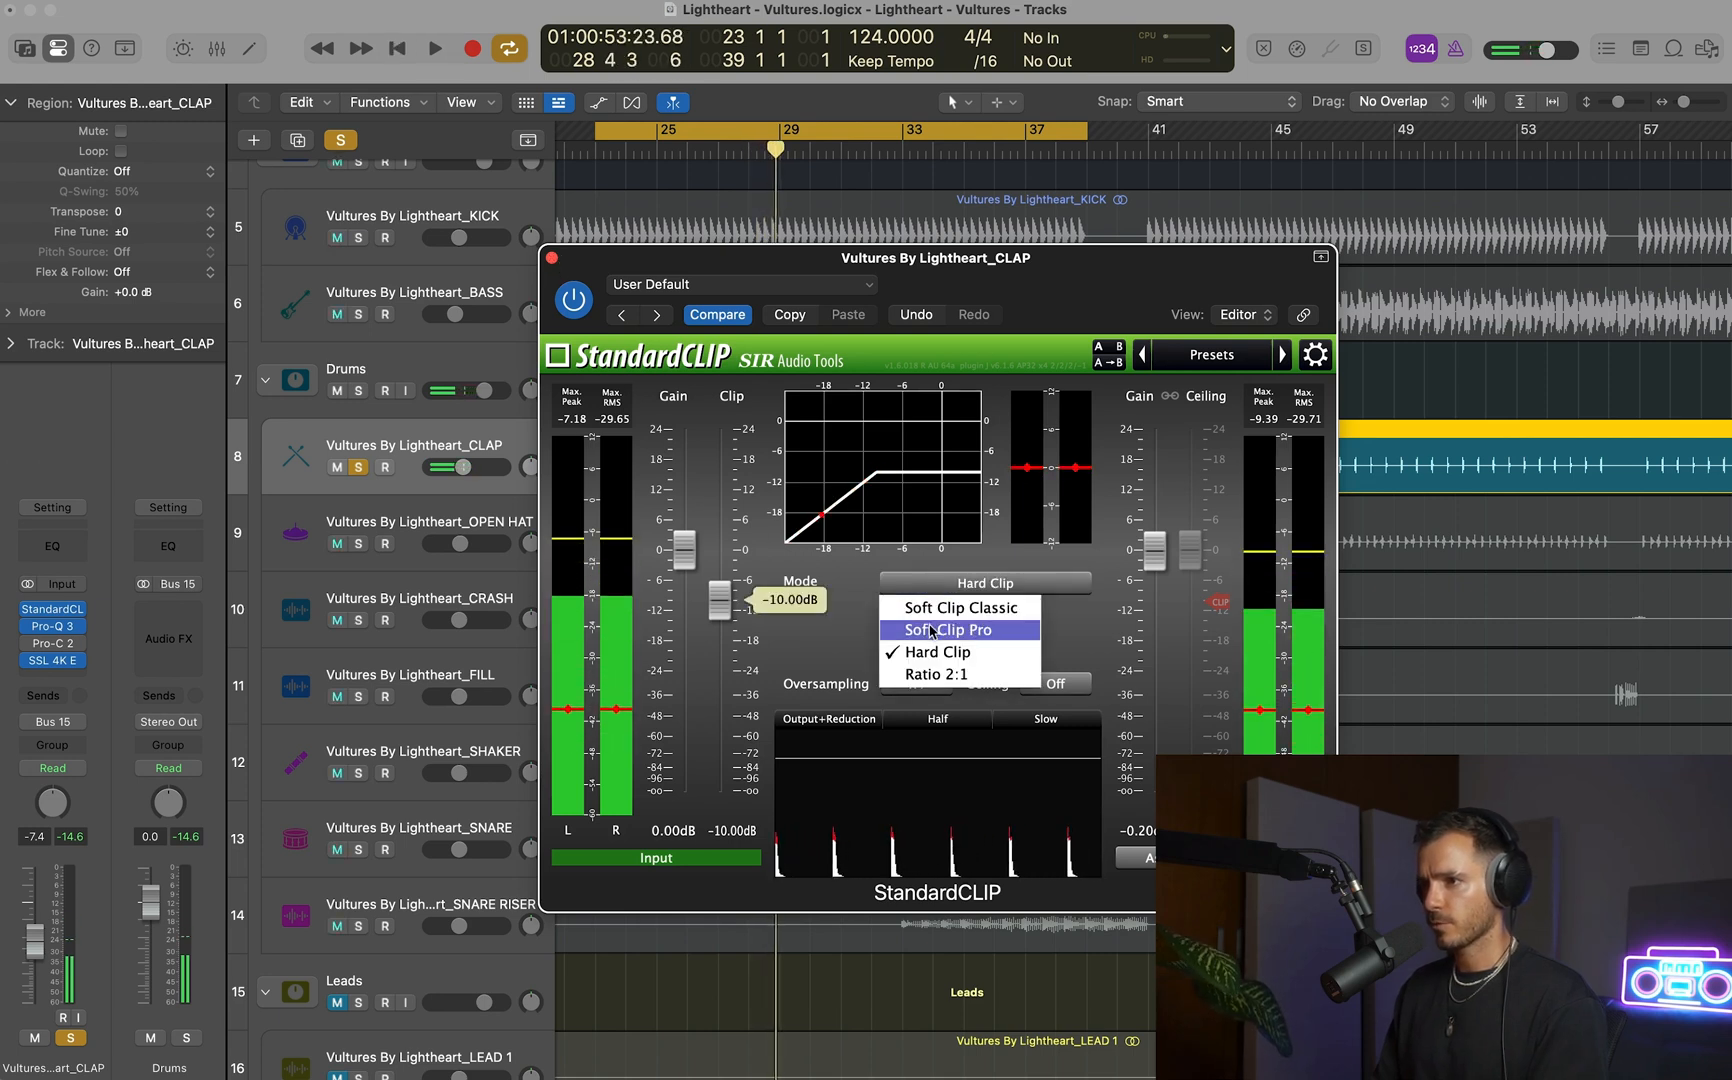
pyautogui.click(905, 626)
pyautogui.press('space')
pyautogui.moveTo(886, 622); pyautogui.dragTo(908, 622)
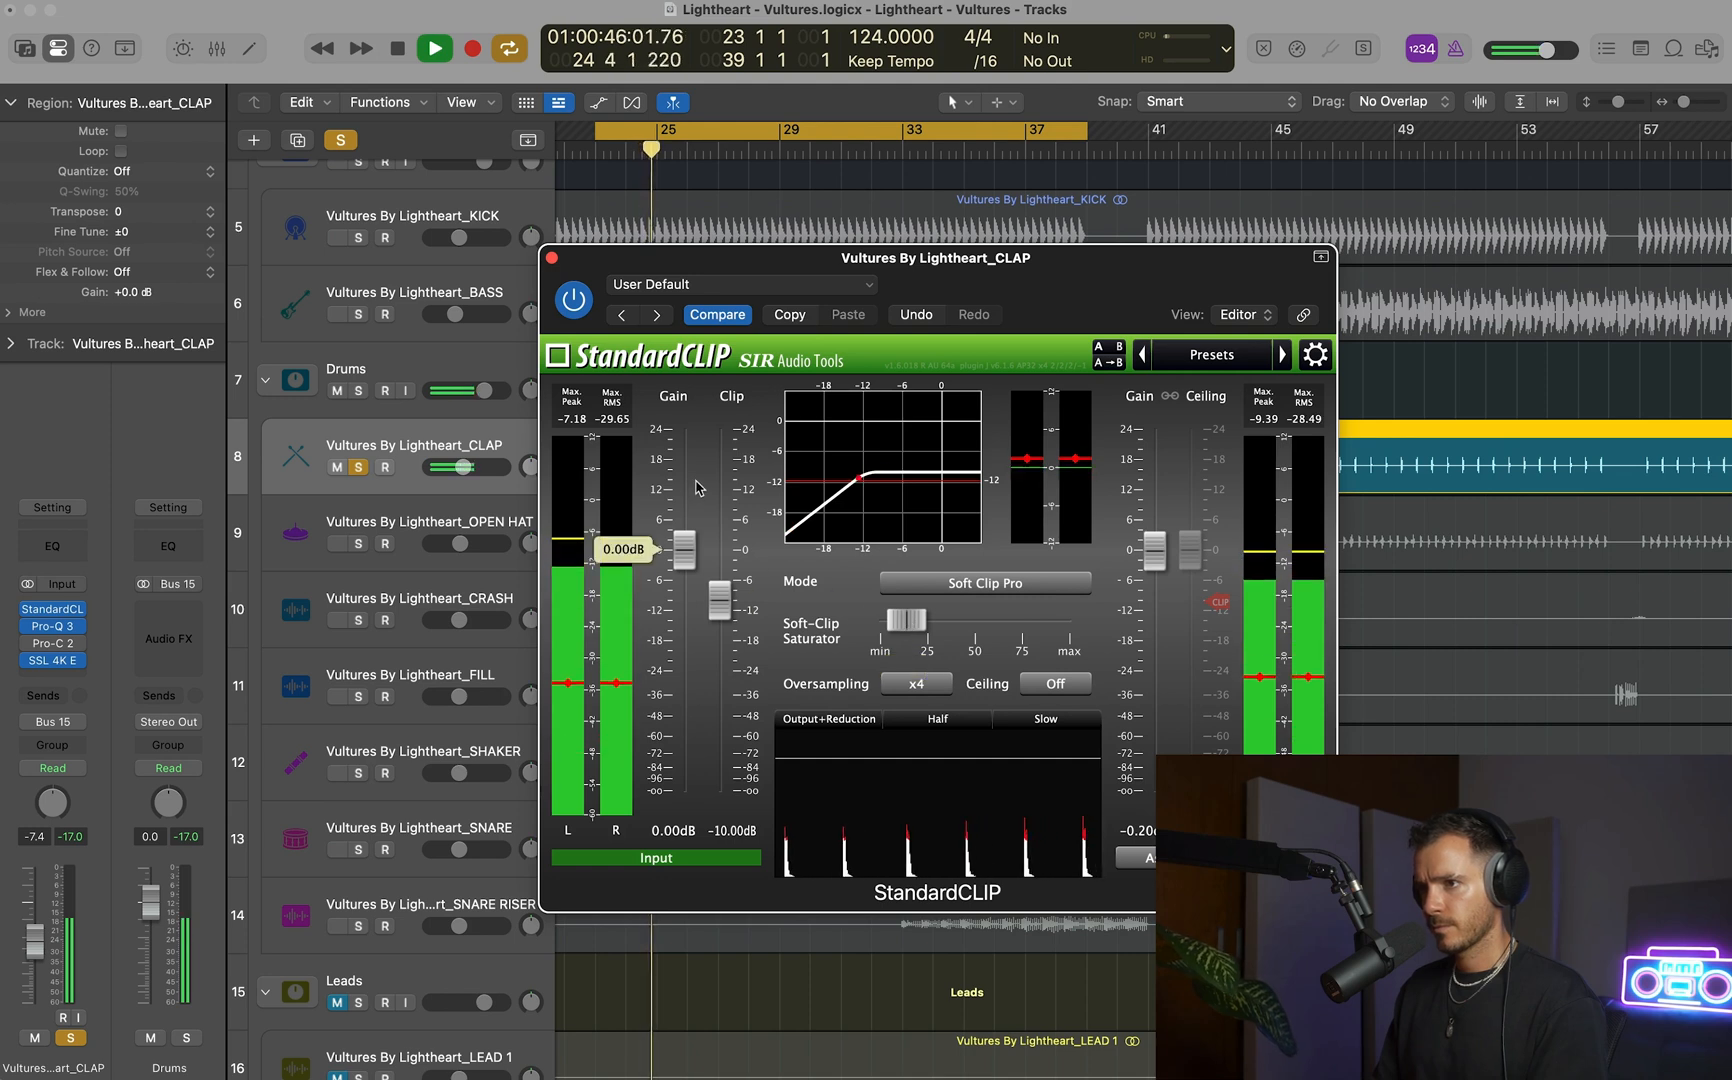
# Compare the soloed clap with StandardCLIP bypassed and active, and reset the channel's peak meter.
pyautogui.press('space')
pyautogui.press('space')
pyautogui.click(576, 303)
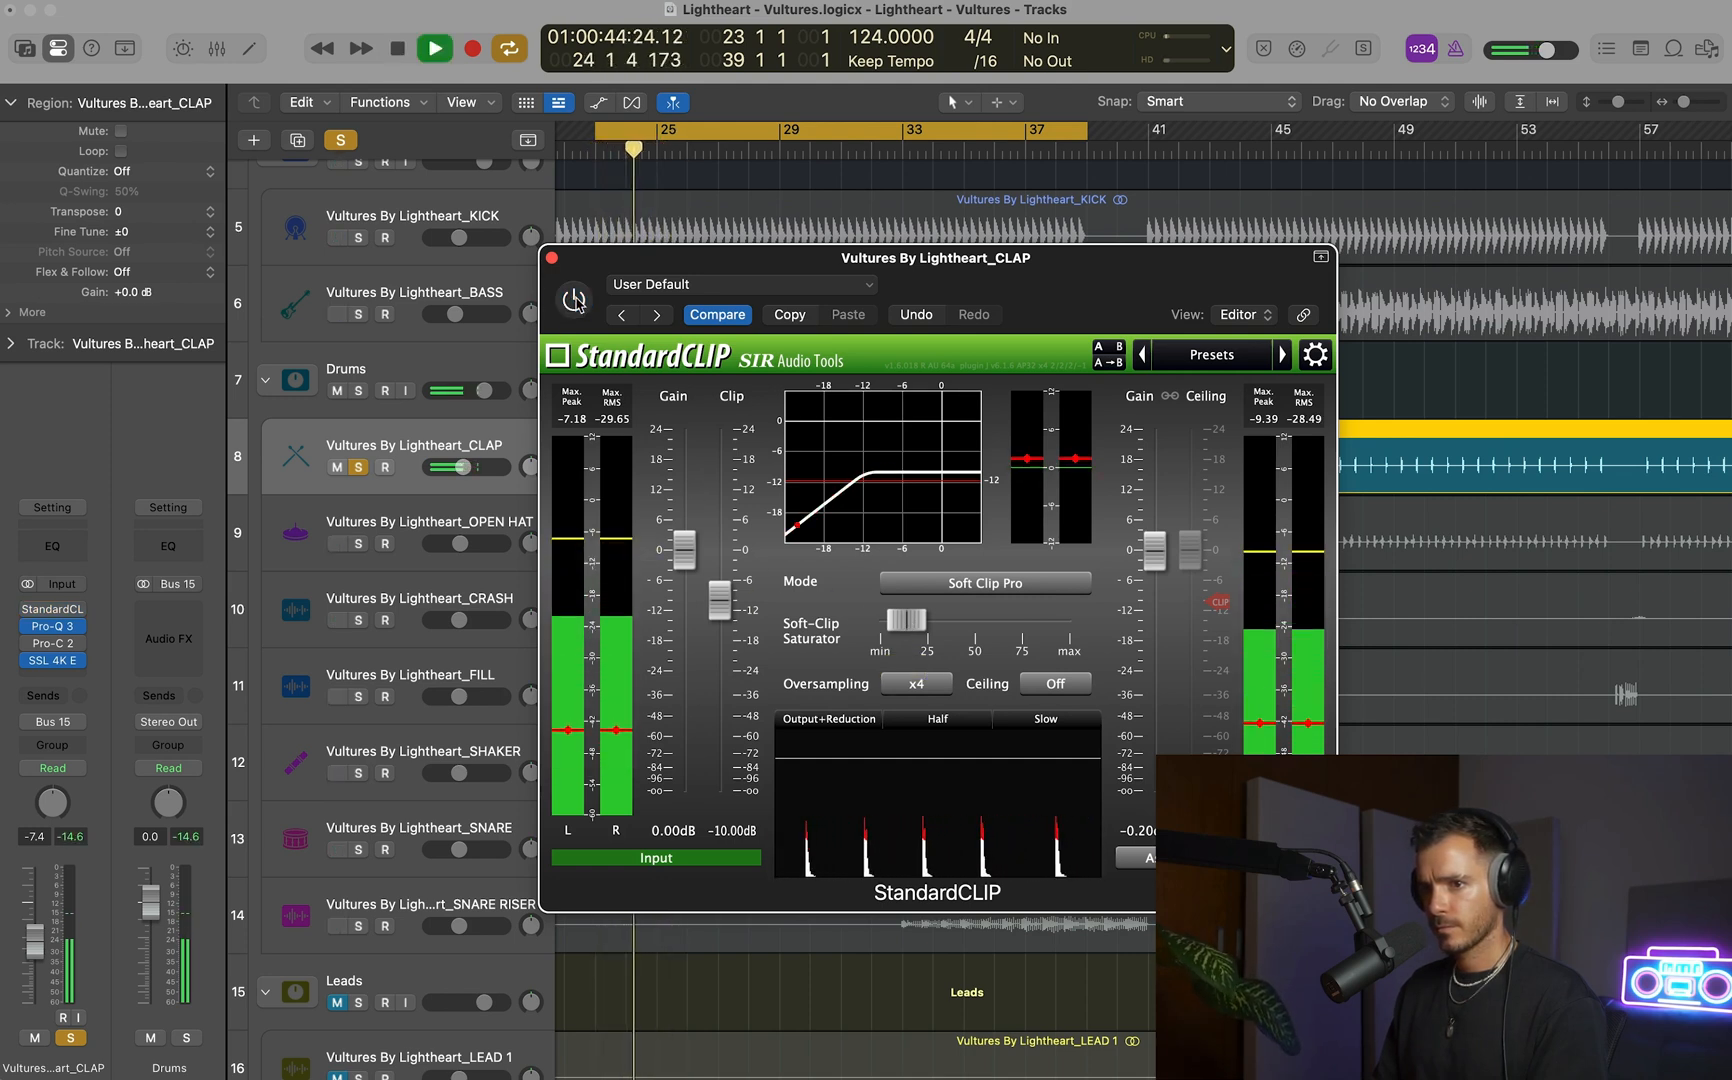
pyautogui.click(576, 303)
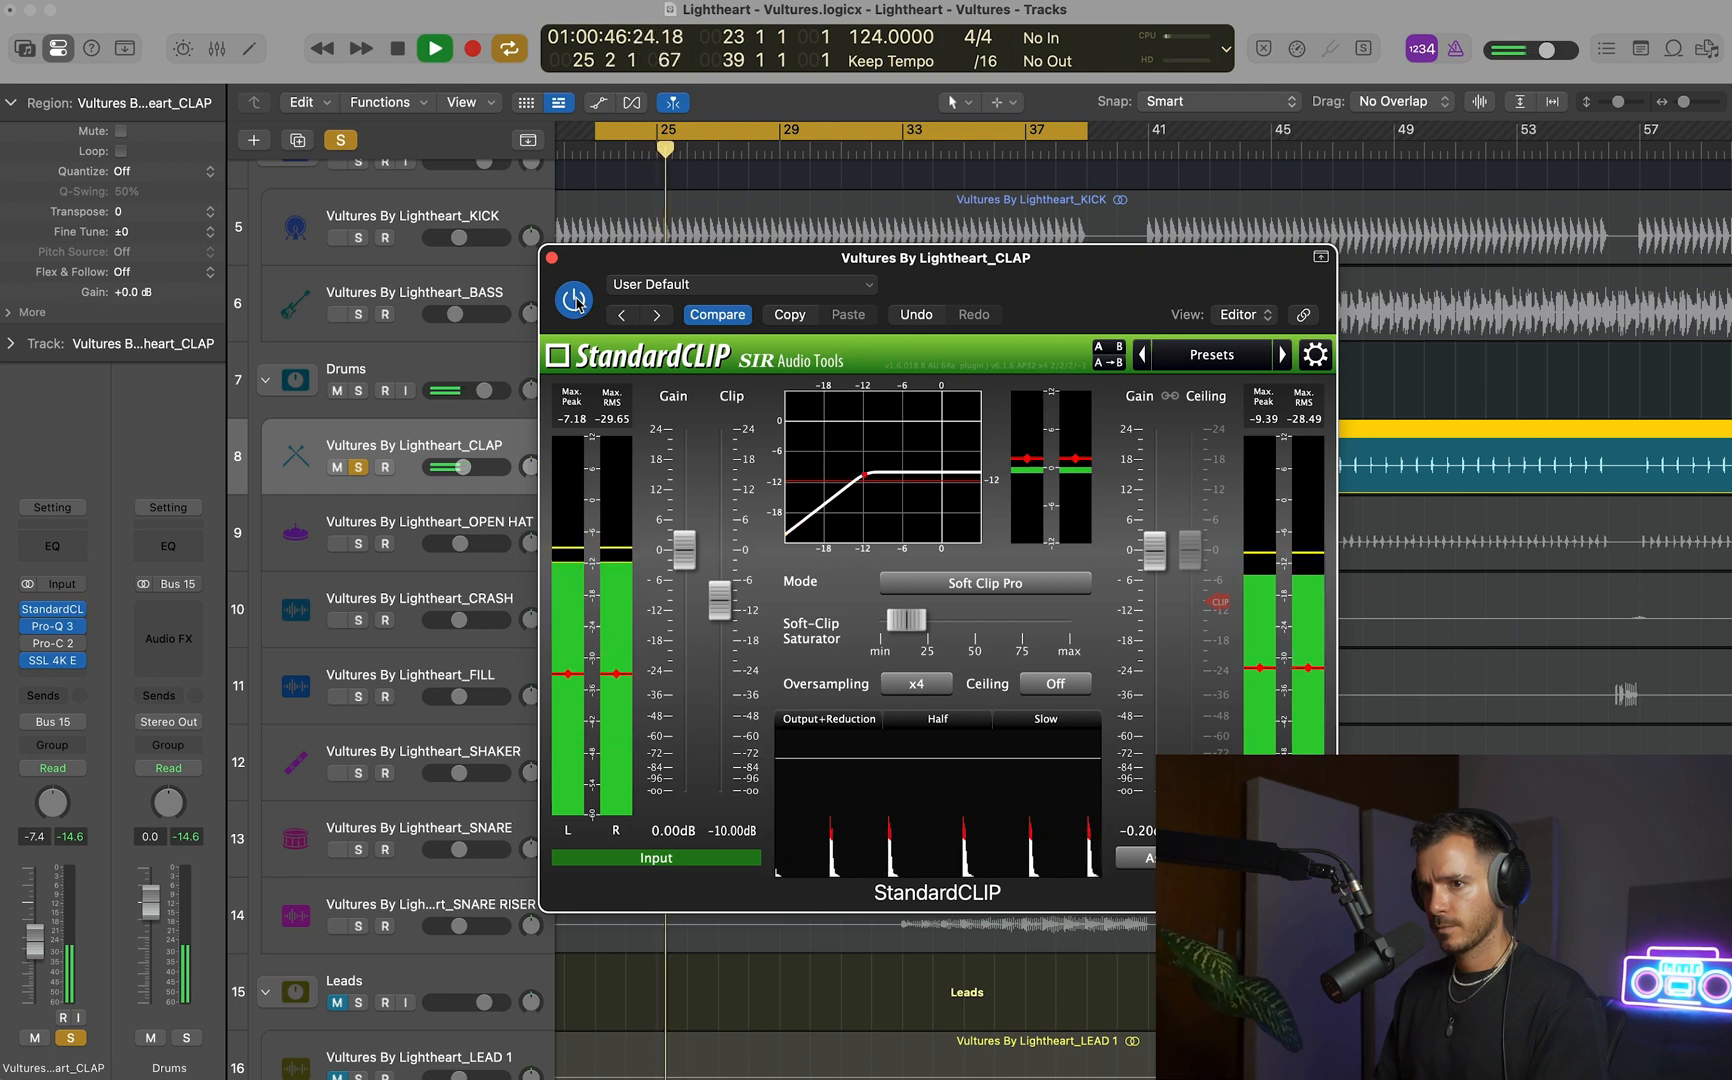
pyautogui.press('space')
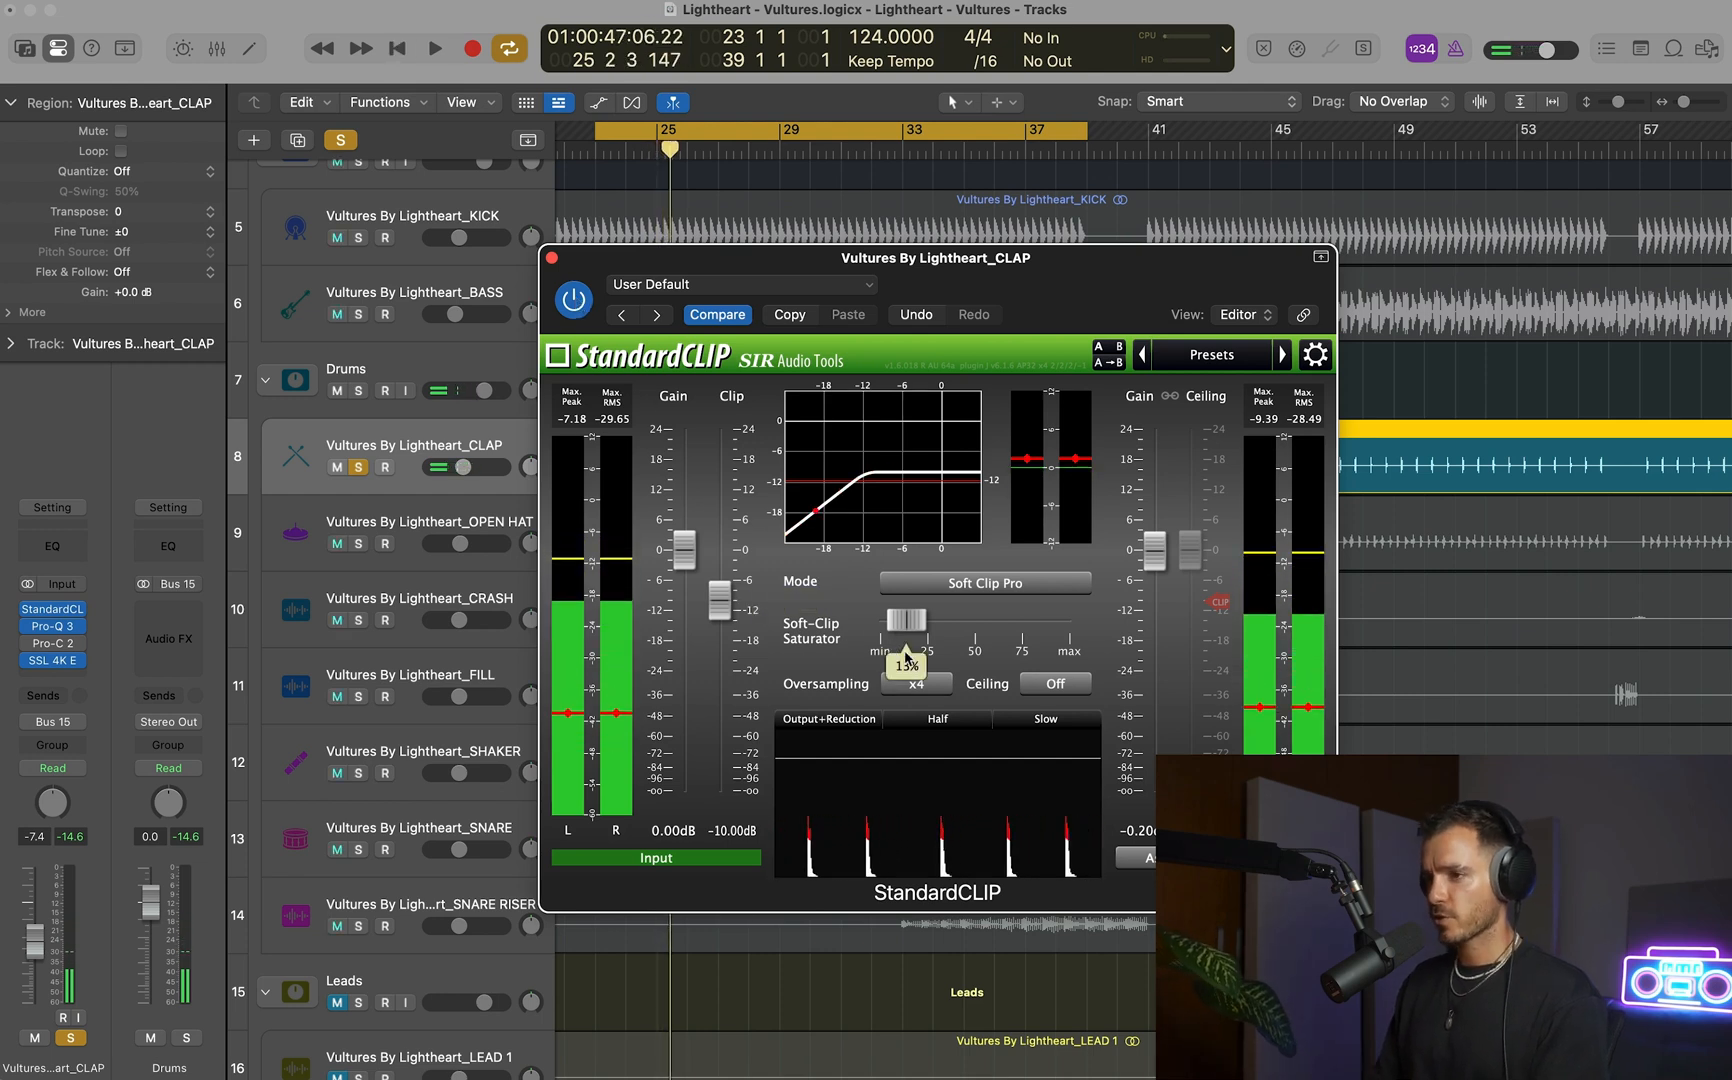
pyautogui.click(76, 838)
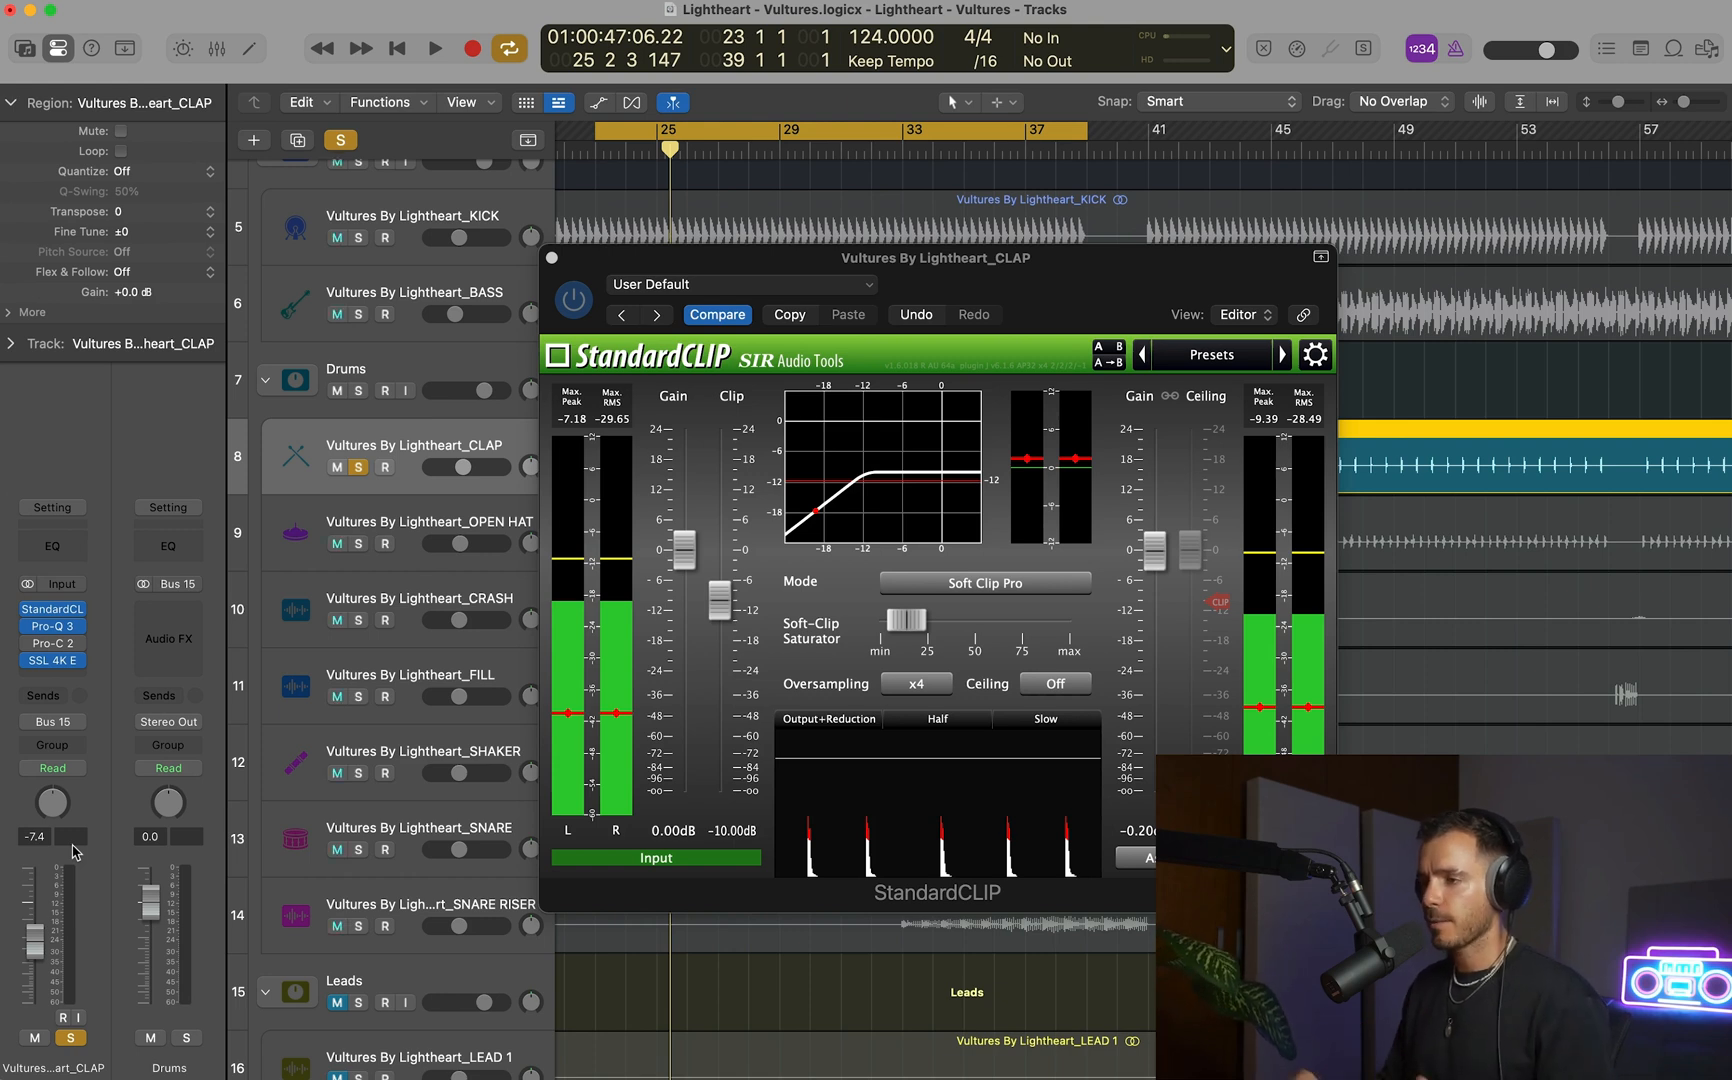
# Close StandardCLIP and unsolo the CLAP track to hear it in the full mix.
pyautogui.moveTo(1049, 285); pyautogui.dragTo(1254, 264)
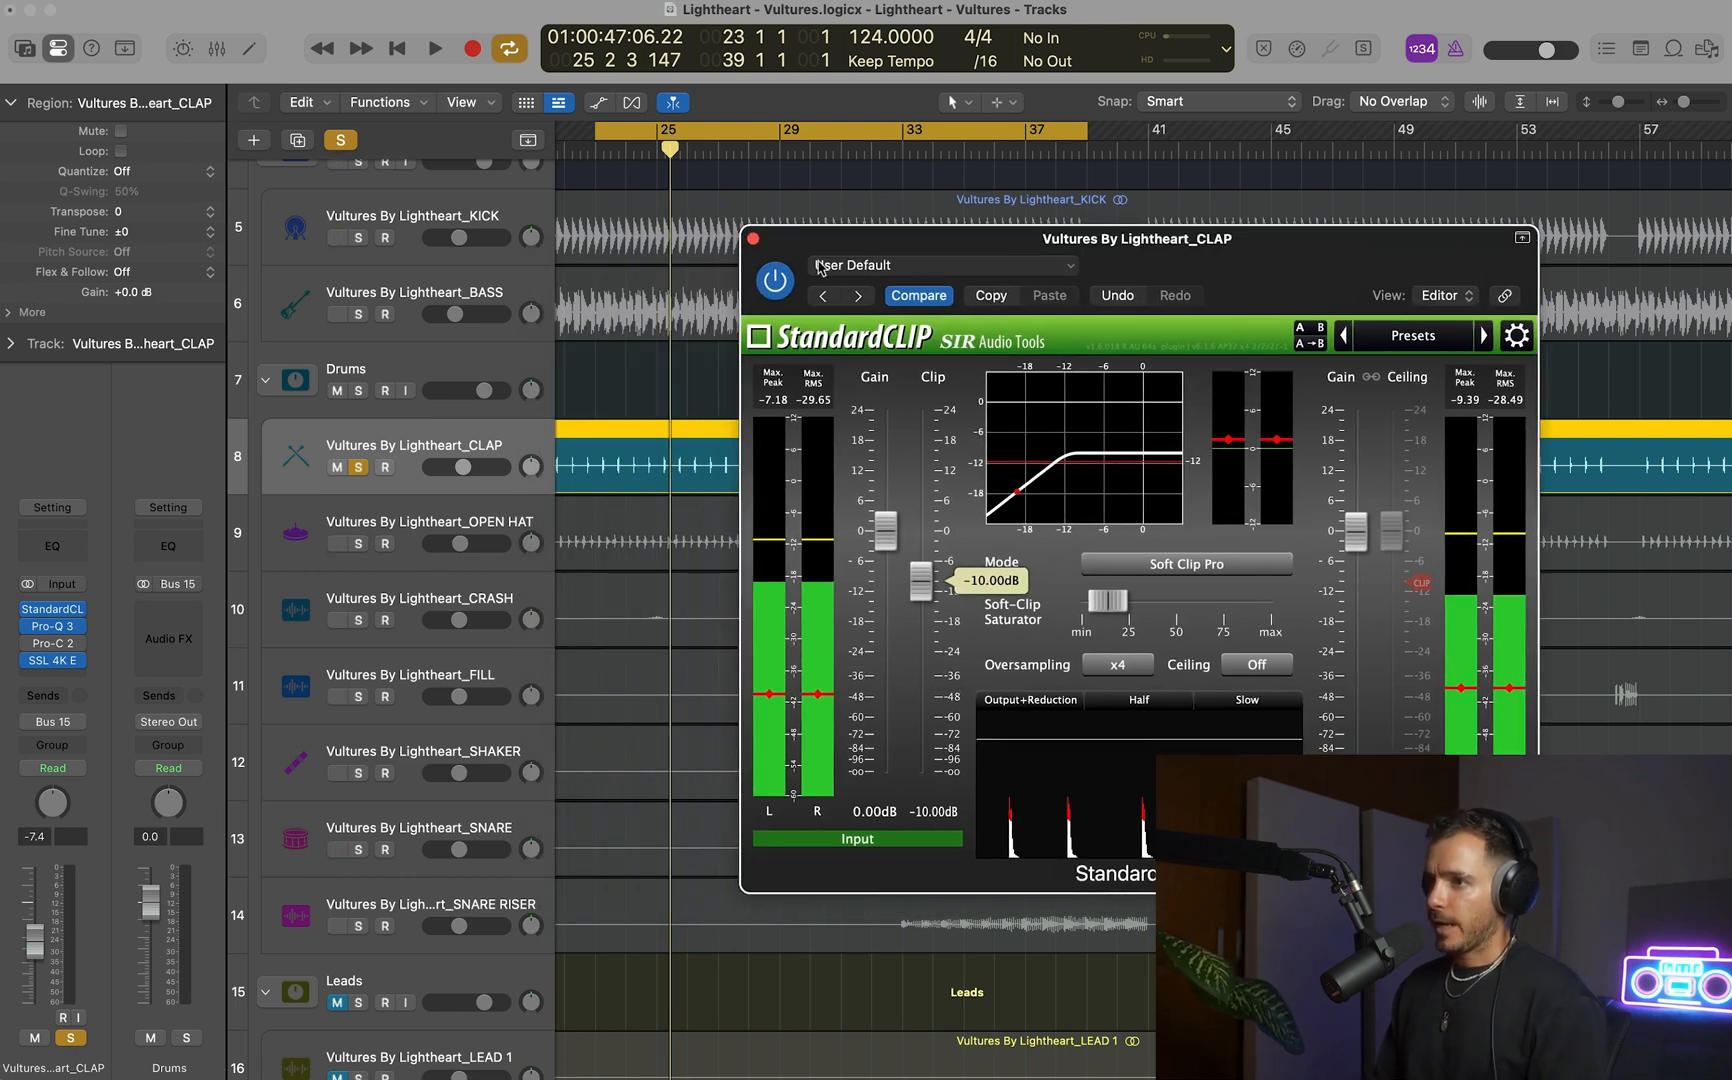
pyautogui.click(754, 241)
pyautogui.press('space')
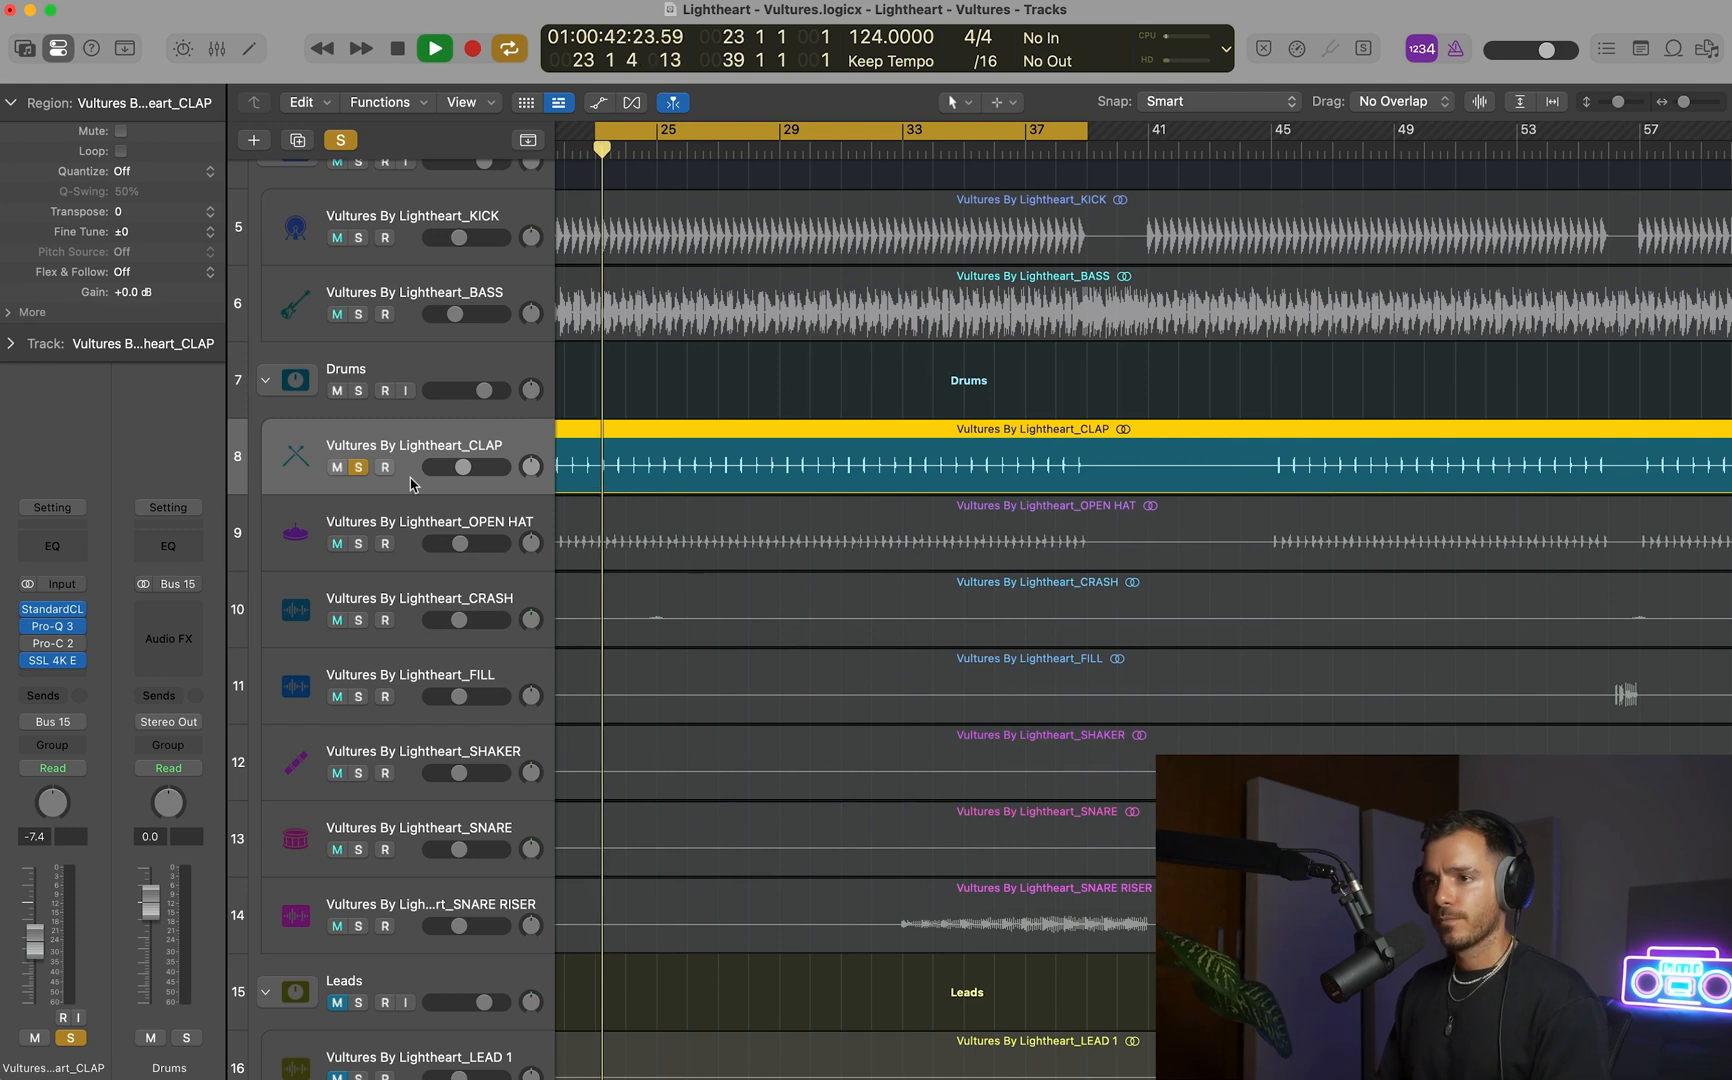
pyautogui.click(358, 467)
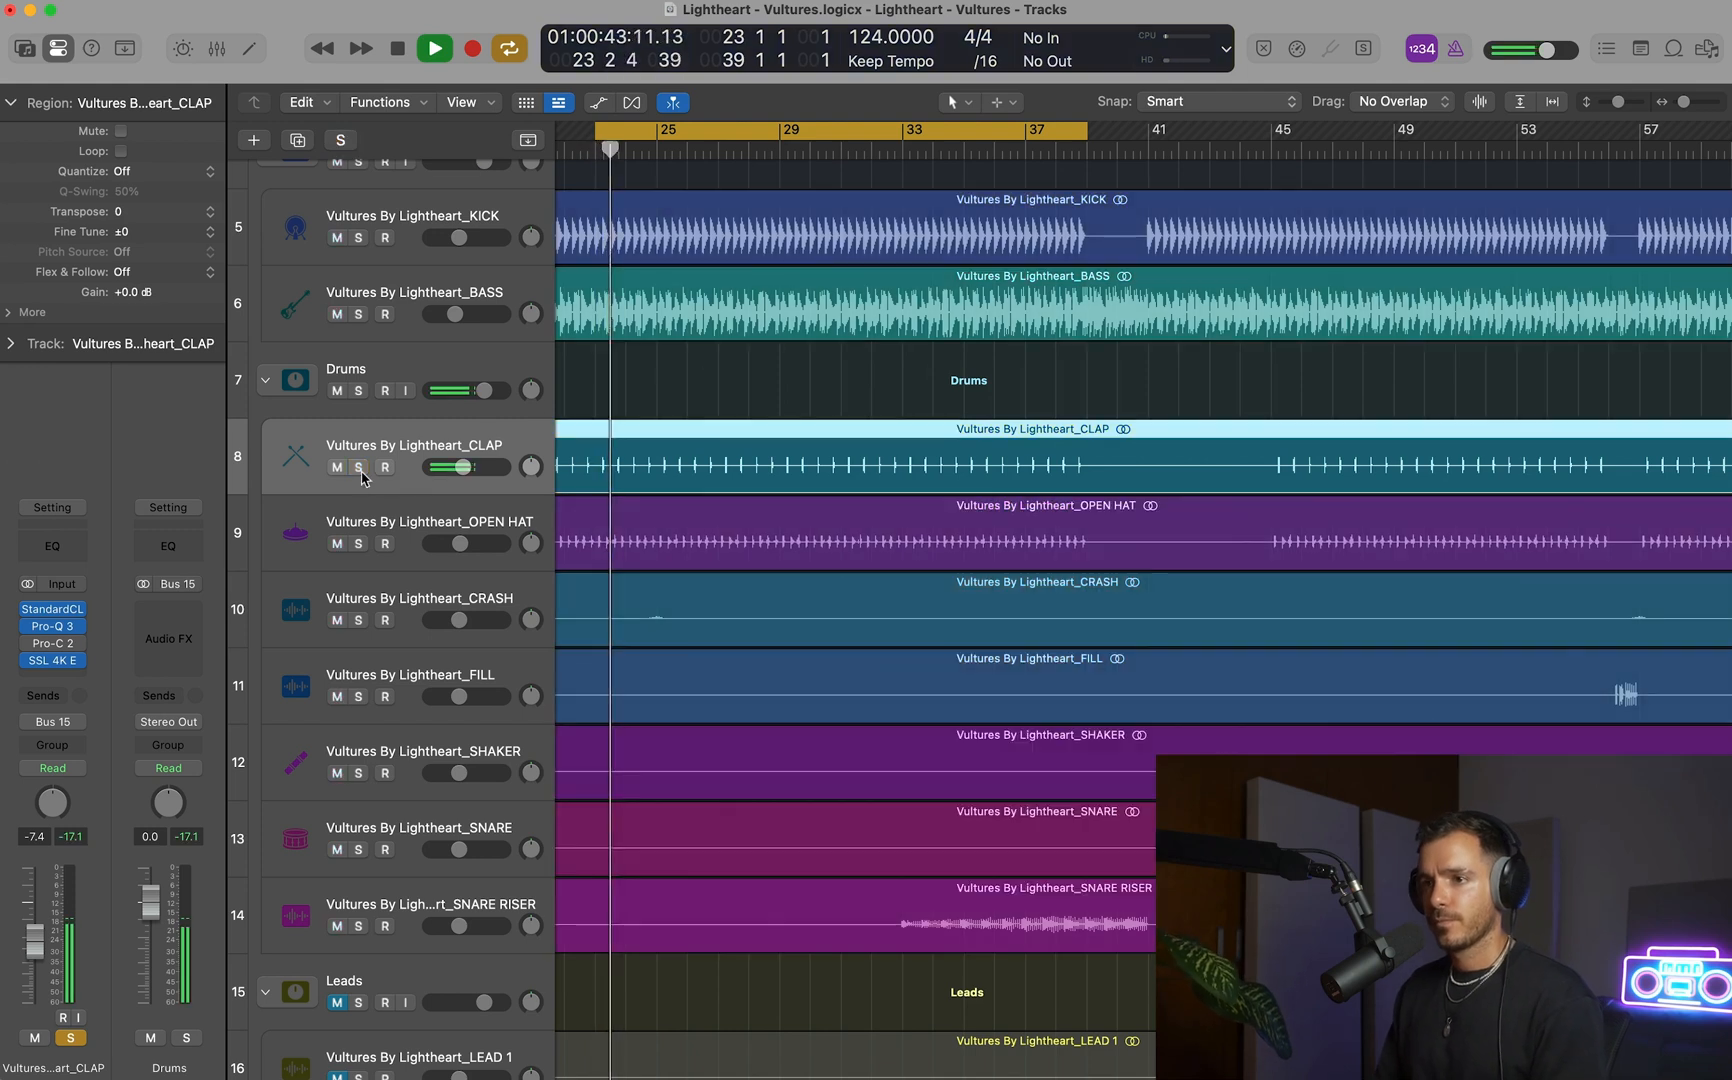
# Open SSL 4K E on the CLAP track, move its window aside and cut the low-frequency EQ band by about 11 dB.
pyautogui.press('space')
pyautogui.click(52, 660)
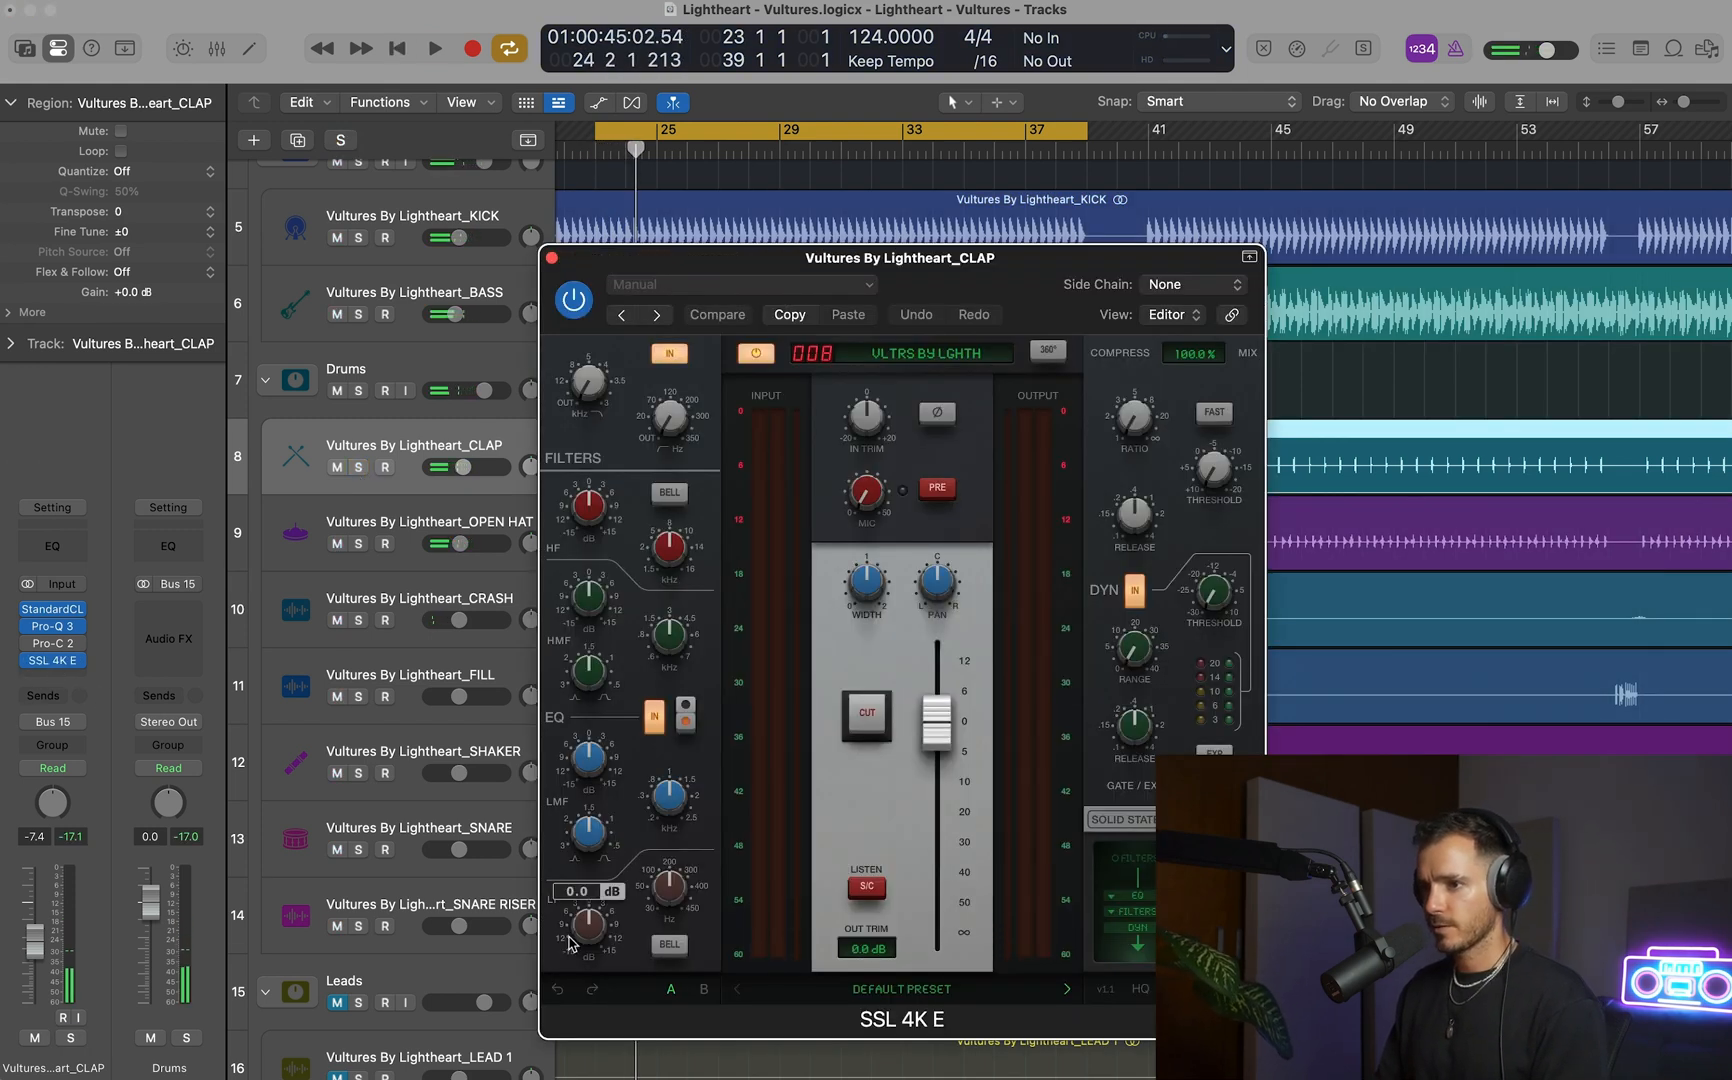
pyautogui.moveTo(865, 257); pyautogui.dragTo(1280, 124)
pyautogui.press('space')
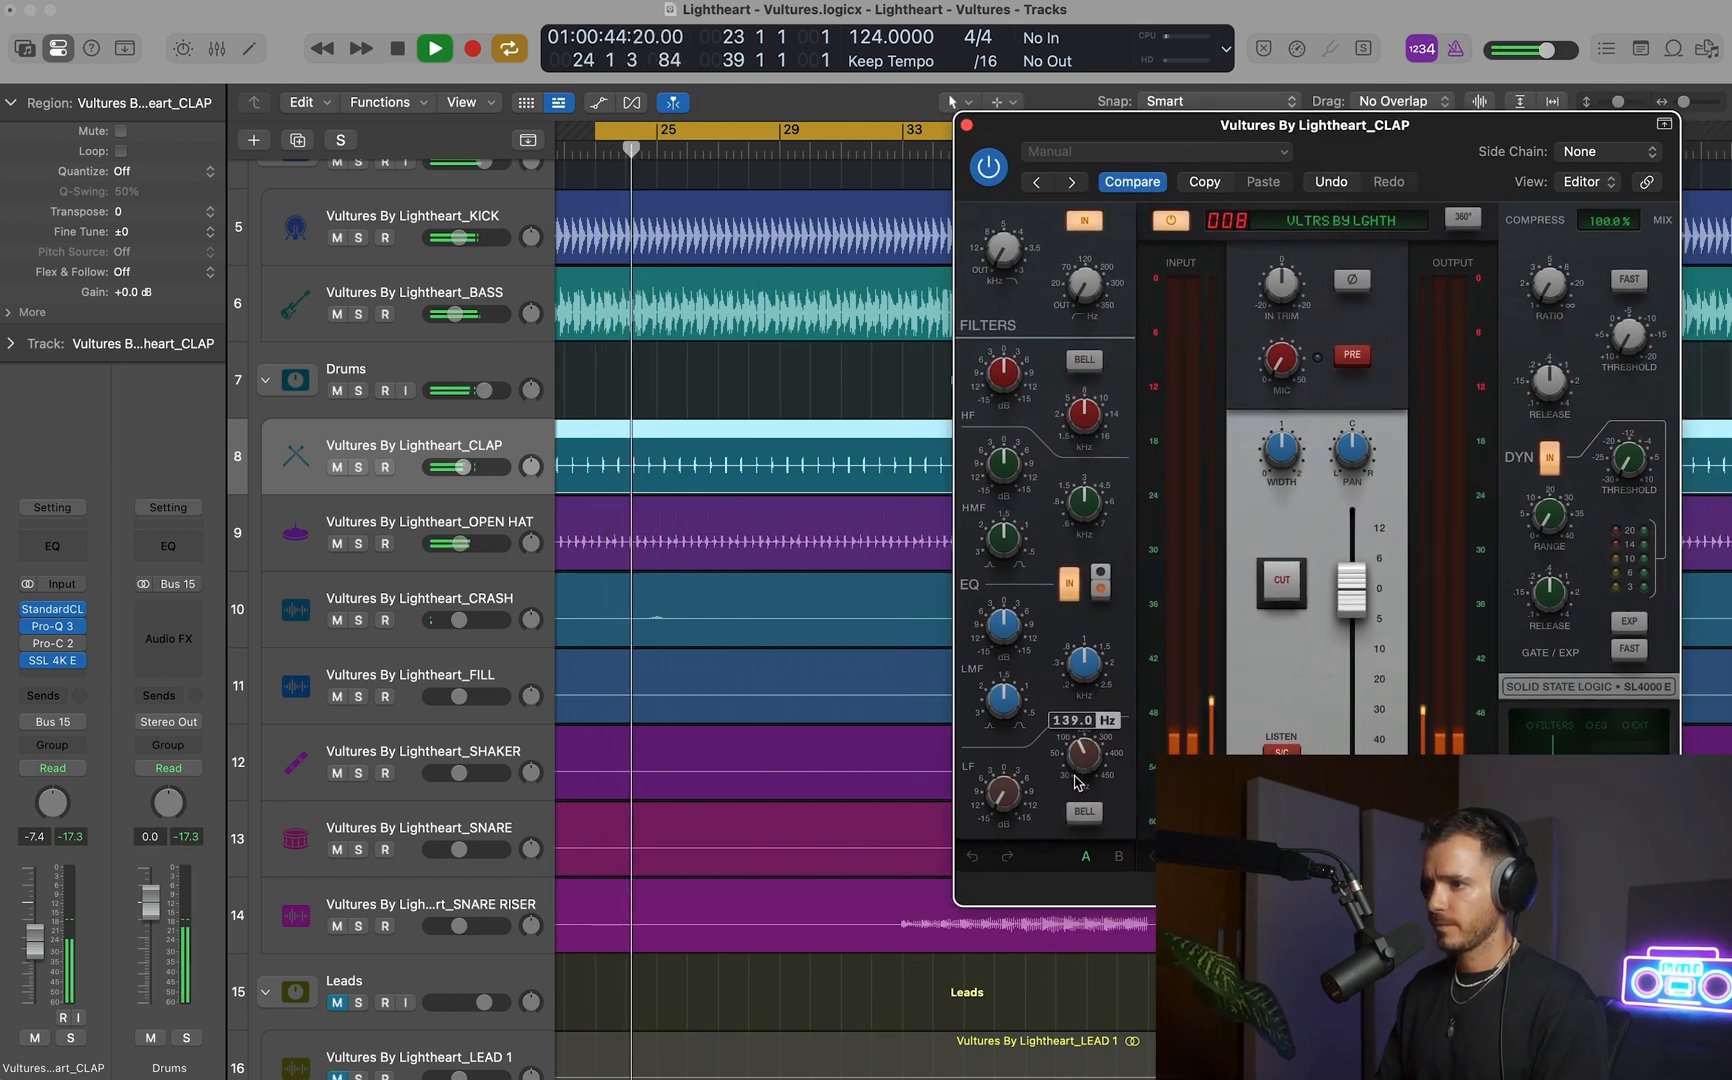
pyautogui.moveTo(1020, 795); pyautogui.dragTo(1007, 782)
# Compare the clap with the SSL 4K E's EQ section off and on, and close the plug-in.
pyautogui.click(1069, 584)
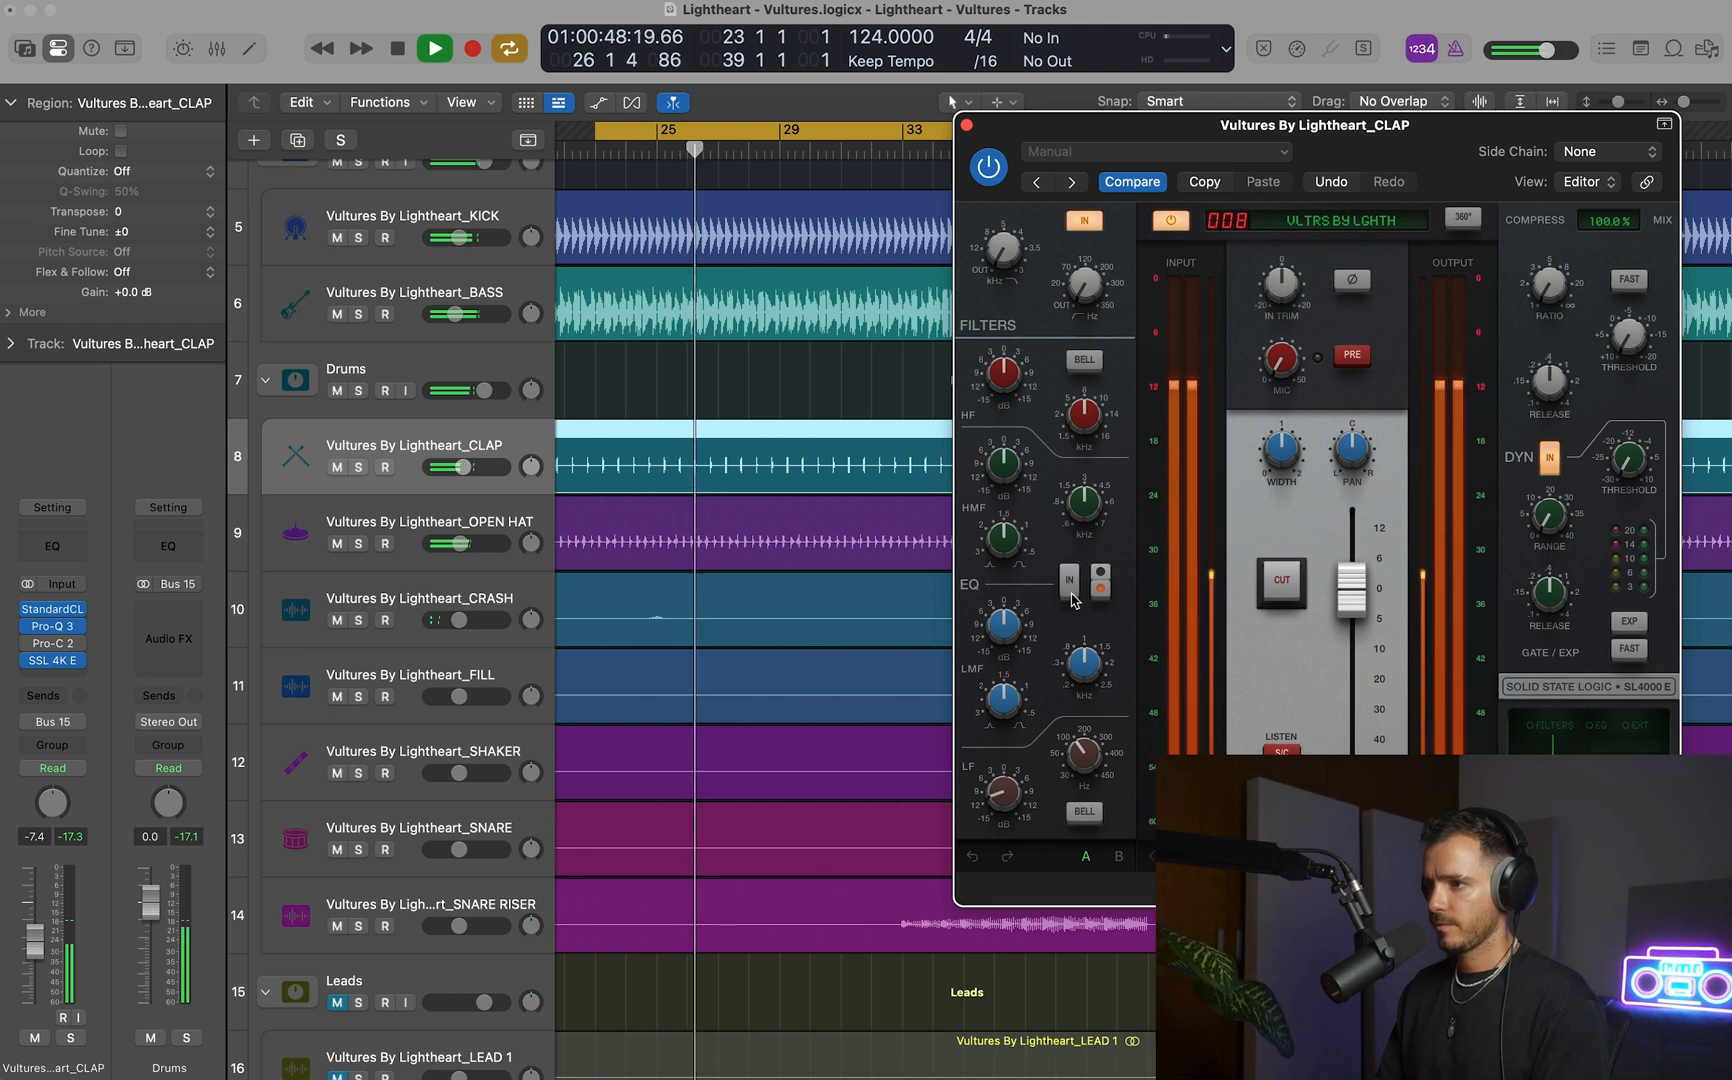
pyautogui.click(1069, 584)
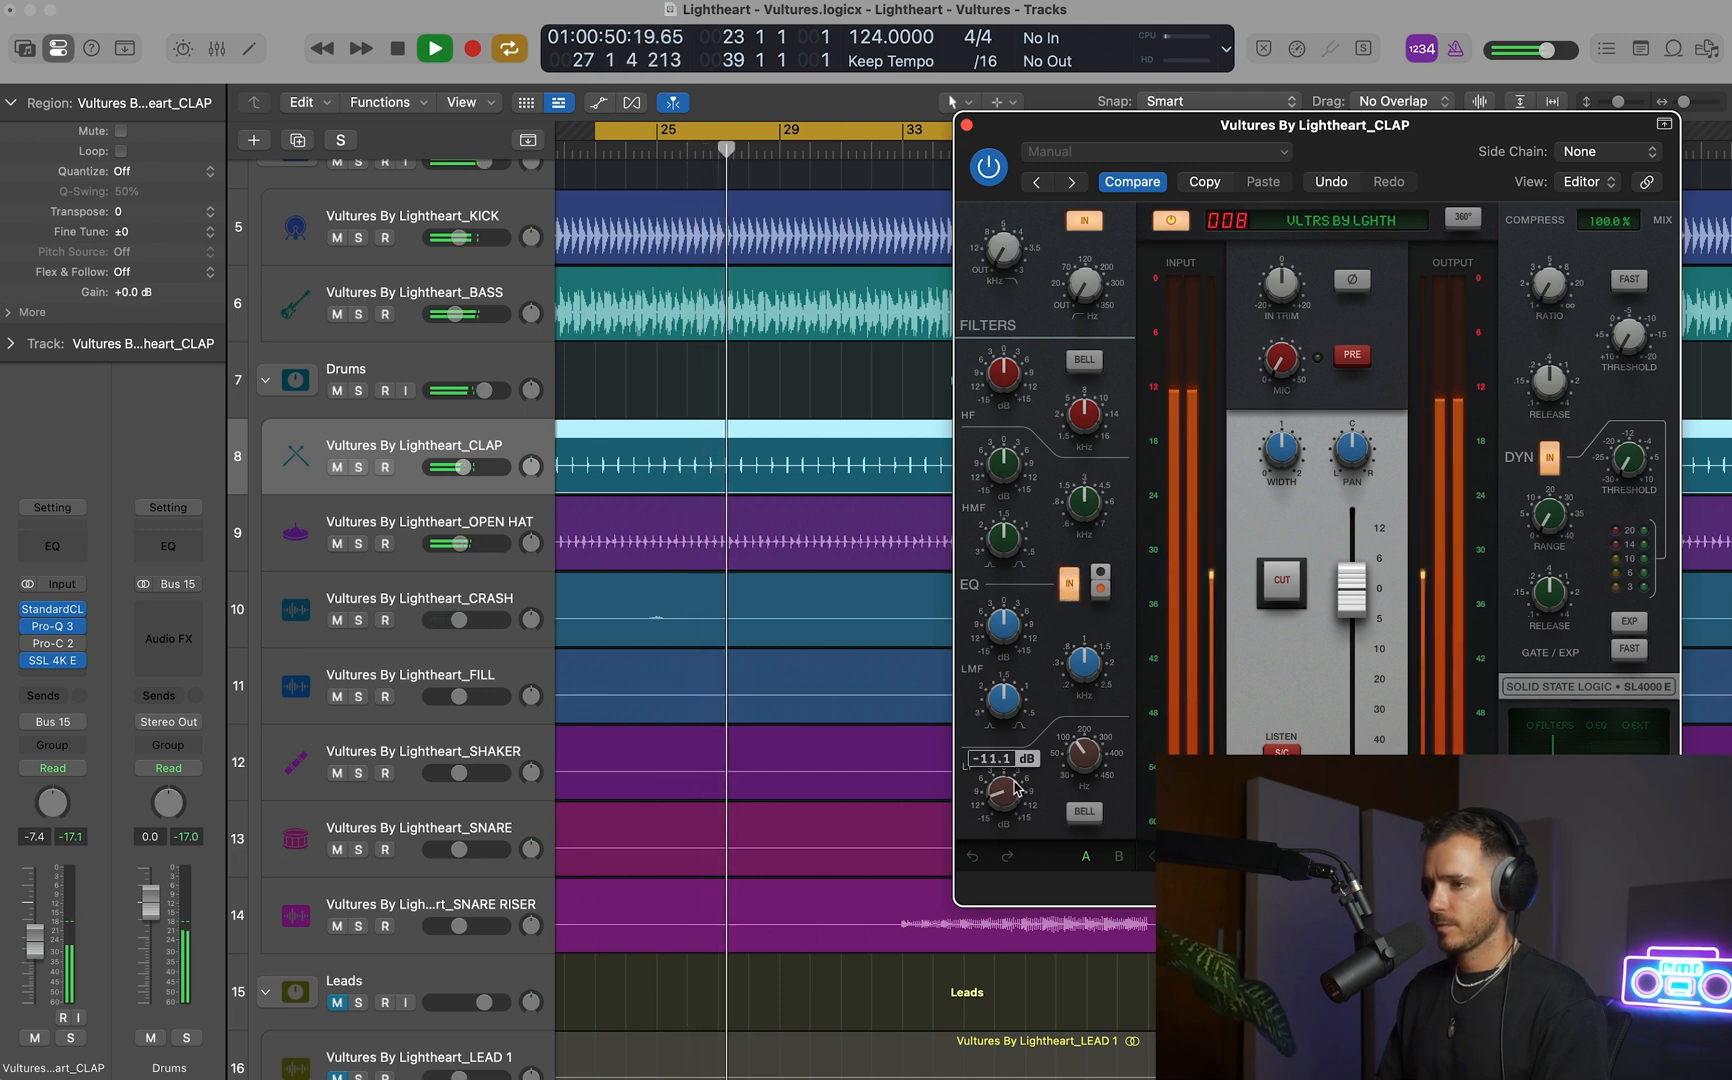
pyautogui.moveTo(1066, 768)
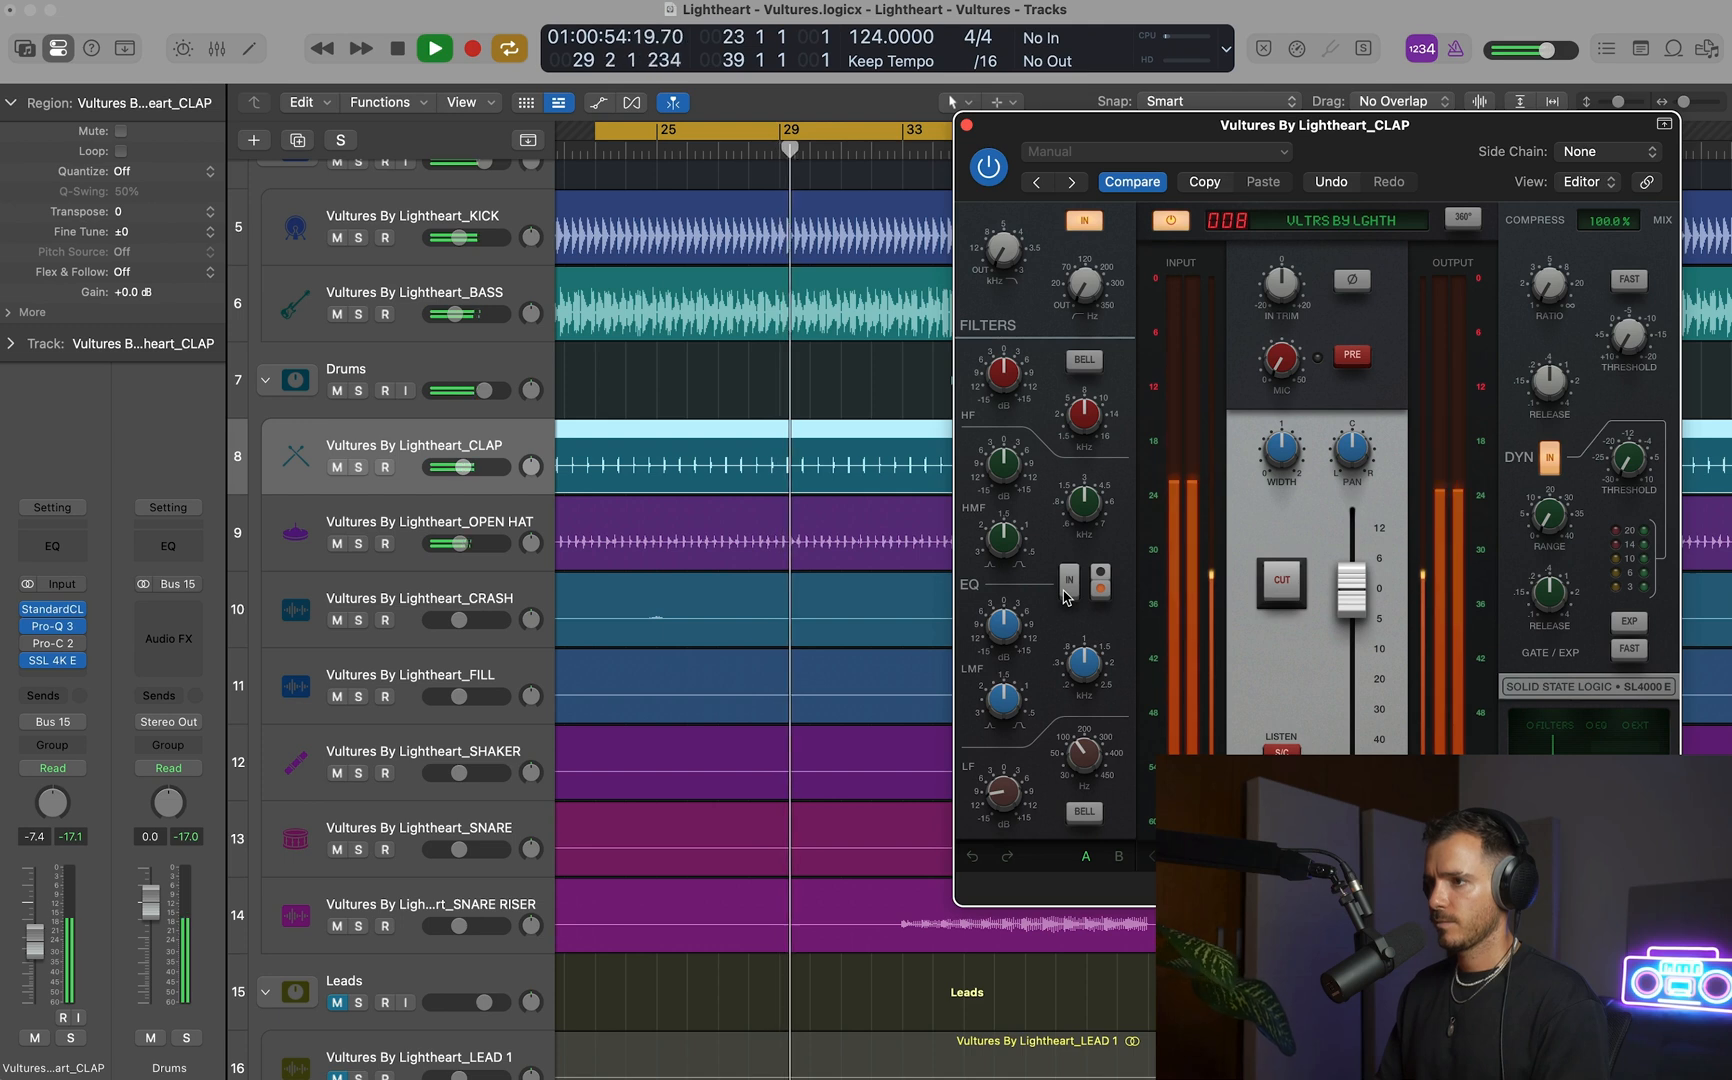
pyautogui.click(967, 126)
pyautogui.press('space')
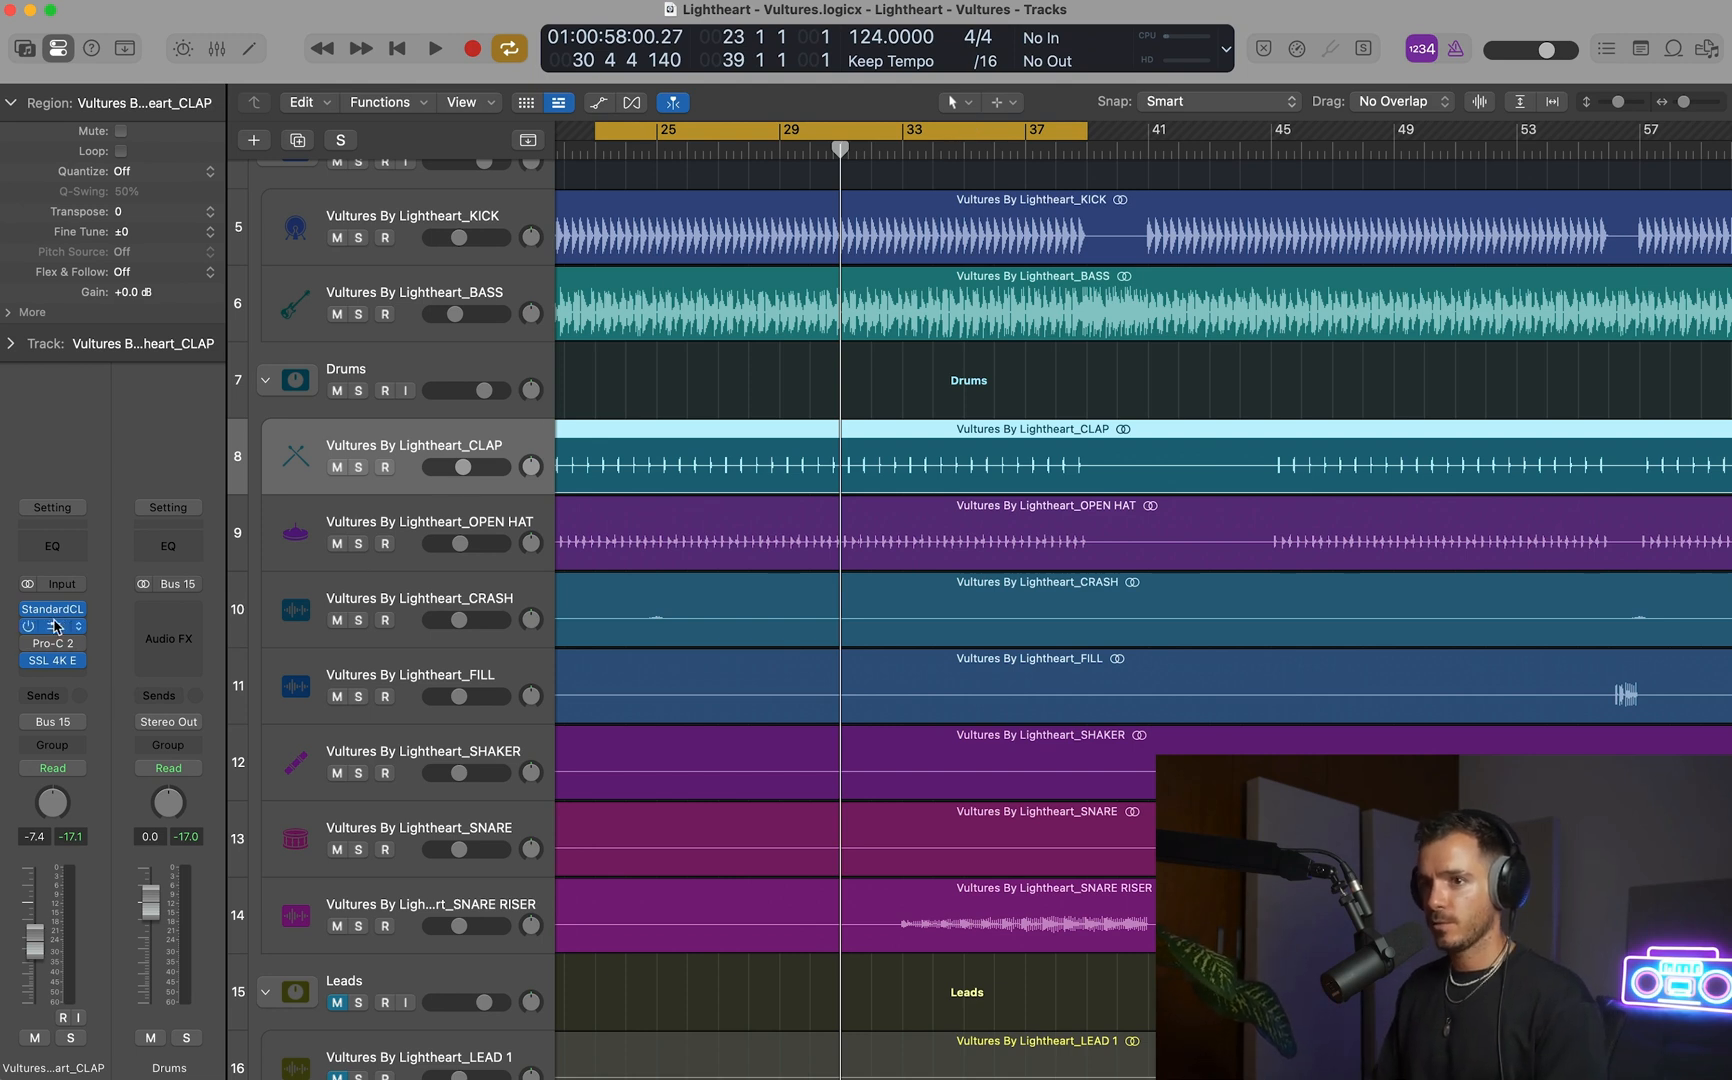
# Enlarge the CLAP's Pro-Q 3 to Small and try its band as an enabled low shelf at 217.22 Hz and -16.52 dB.
pyautogui.click(1252, 659)
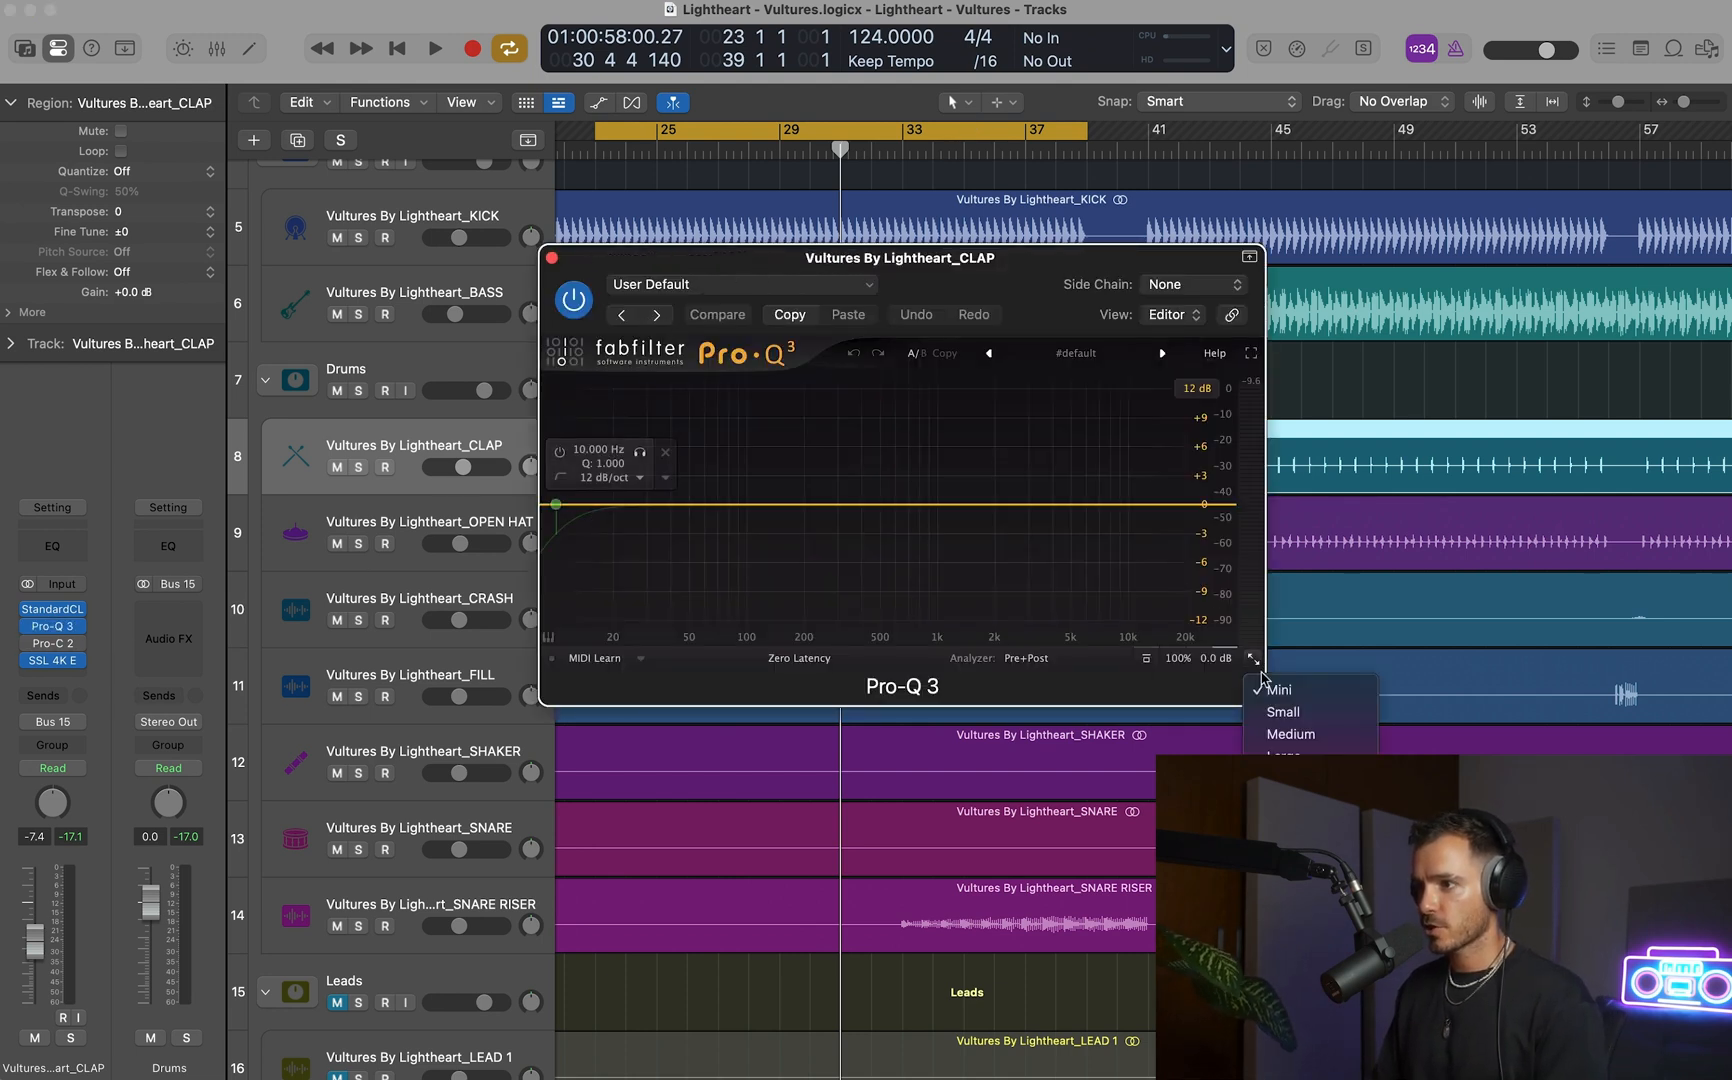
pyautogui.click(1283, 711)
pyautogui.moveTo(568, 533); pyautogui.dragTo(749, 568)
pyautogui.click(805, 537)
pyautogui.moveTo(852, 637)
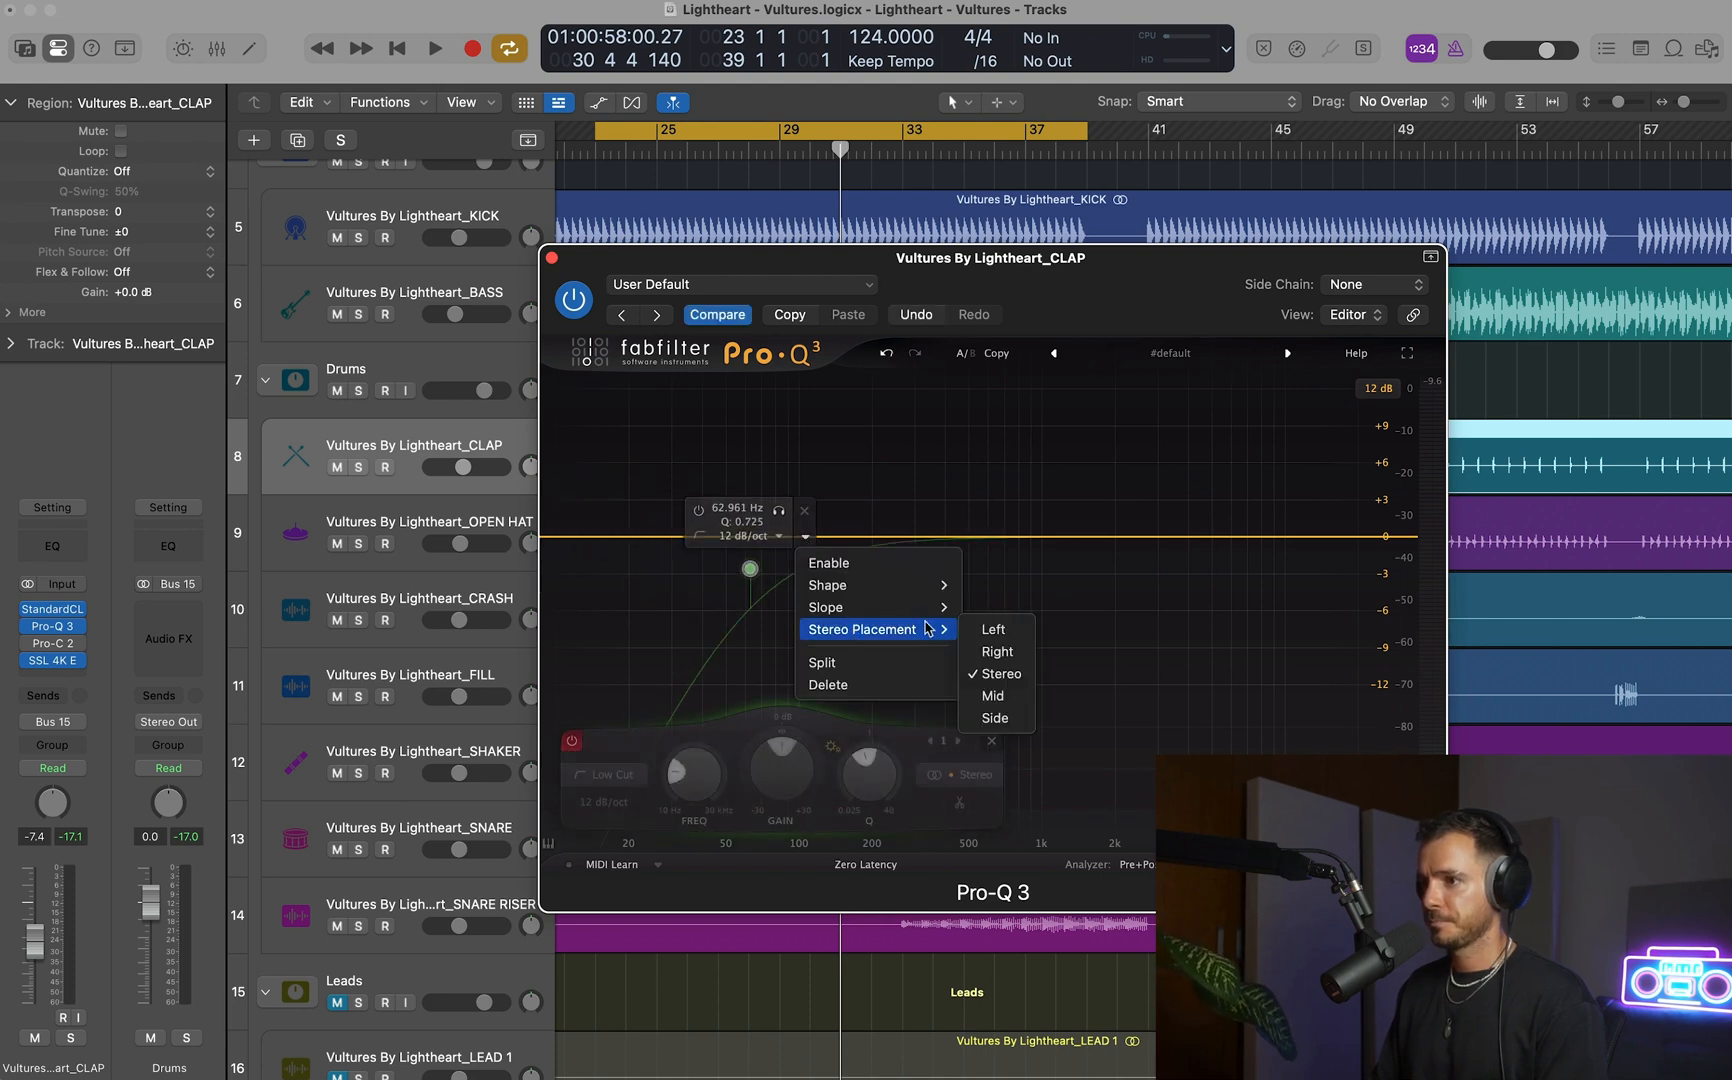
pyautogui.moveTo(867, 593)
pyautogui.click(1012, 605)
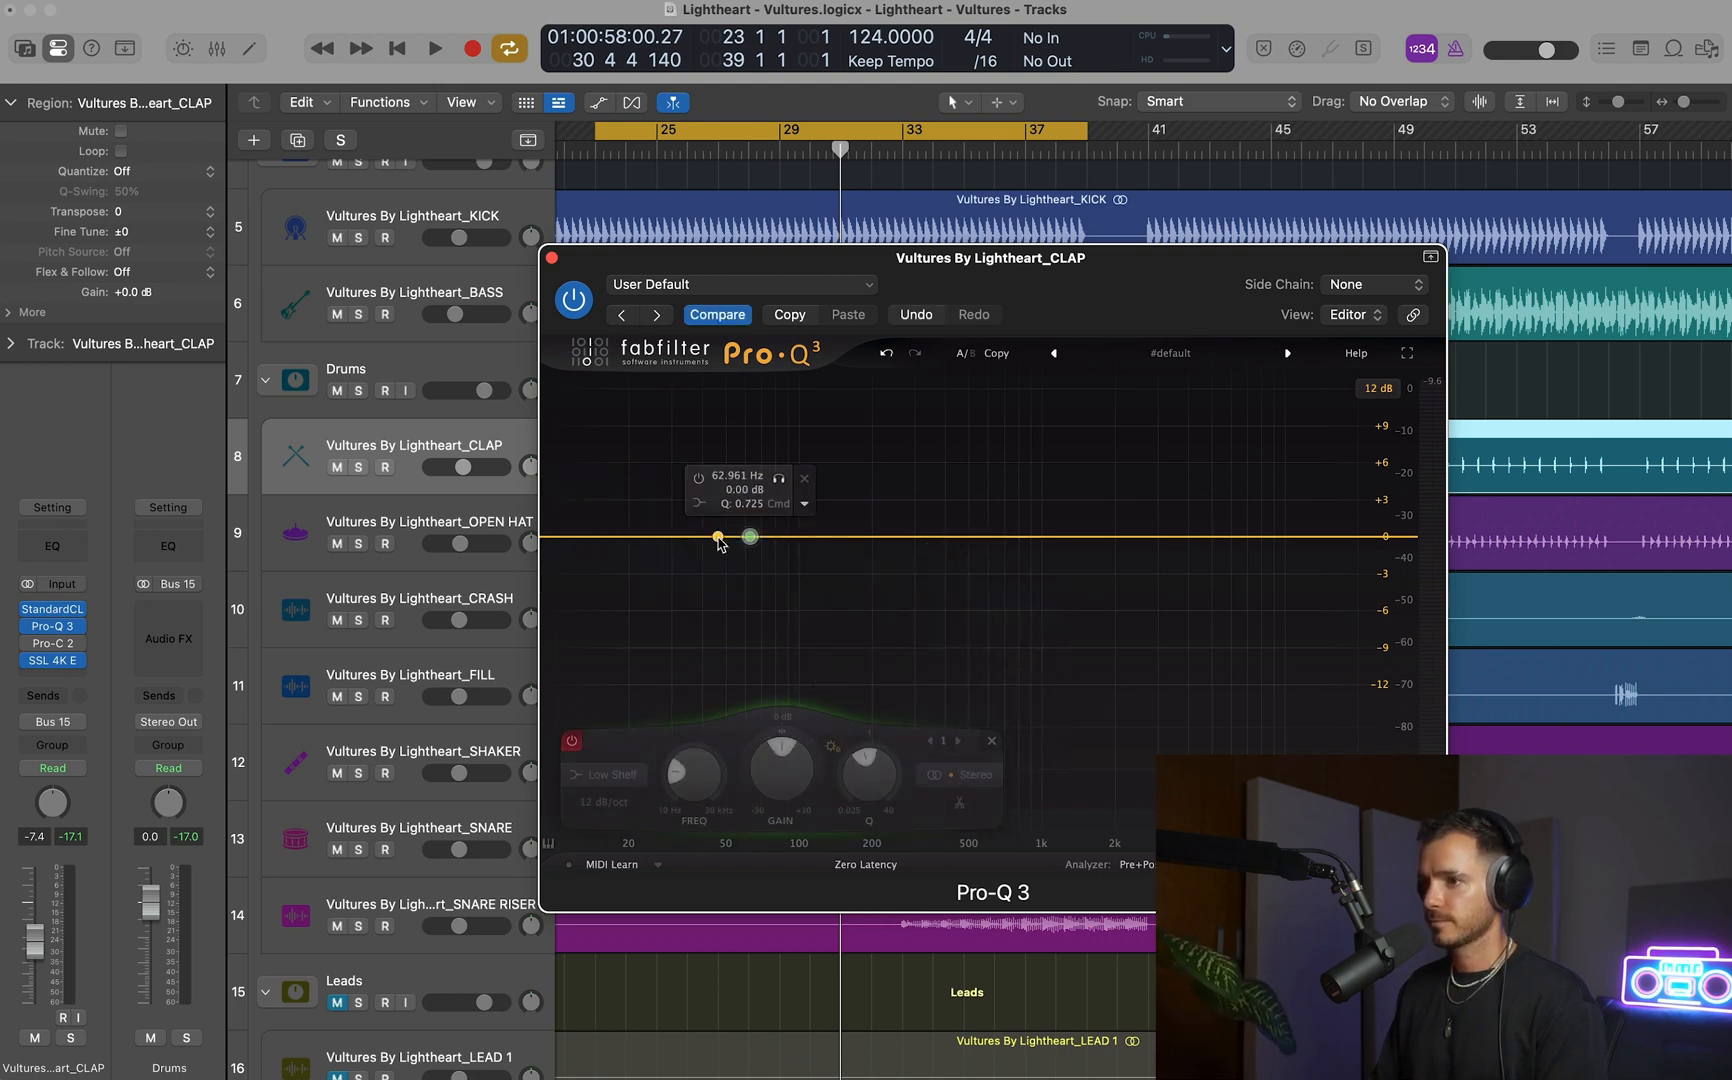
pyautogui.moveTo(754, 539); pyautogui.dragTo(893, 688)
pyautogui.click(719, 741)
# Compare the clap with the Pro-Q 3 low shelf off and on, and try a wide bell boost in the mids.
pyautogui.press('space')
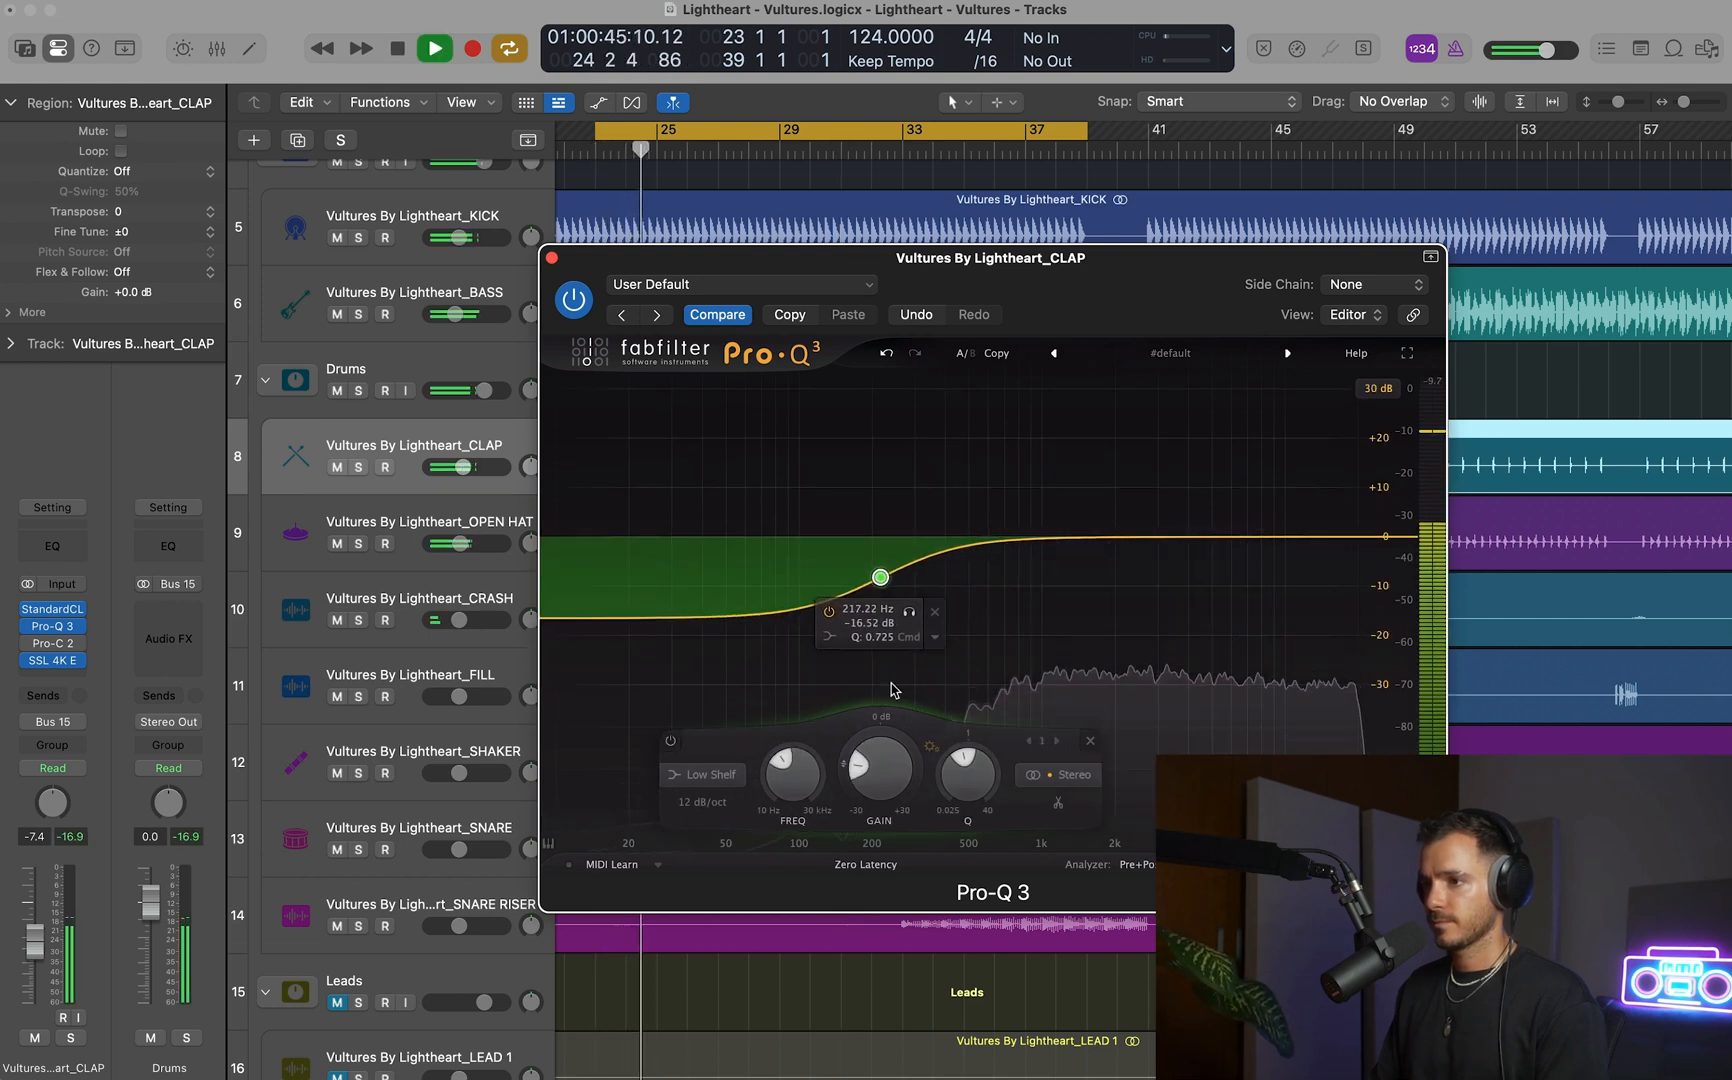
pyautogui.click(671, 741)
pyautogui.click(671, 741)
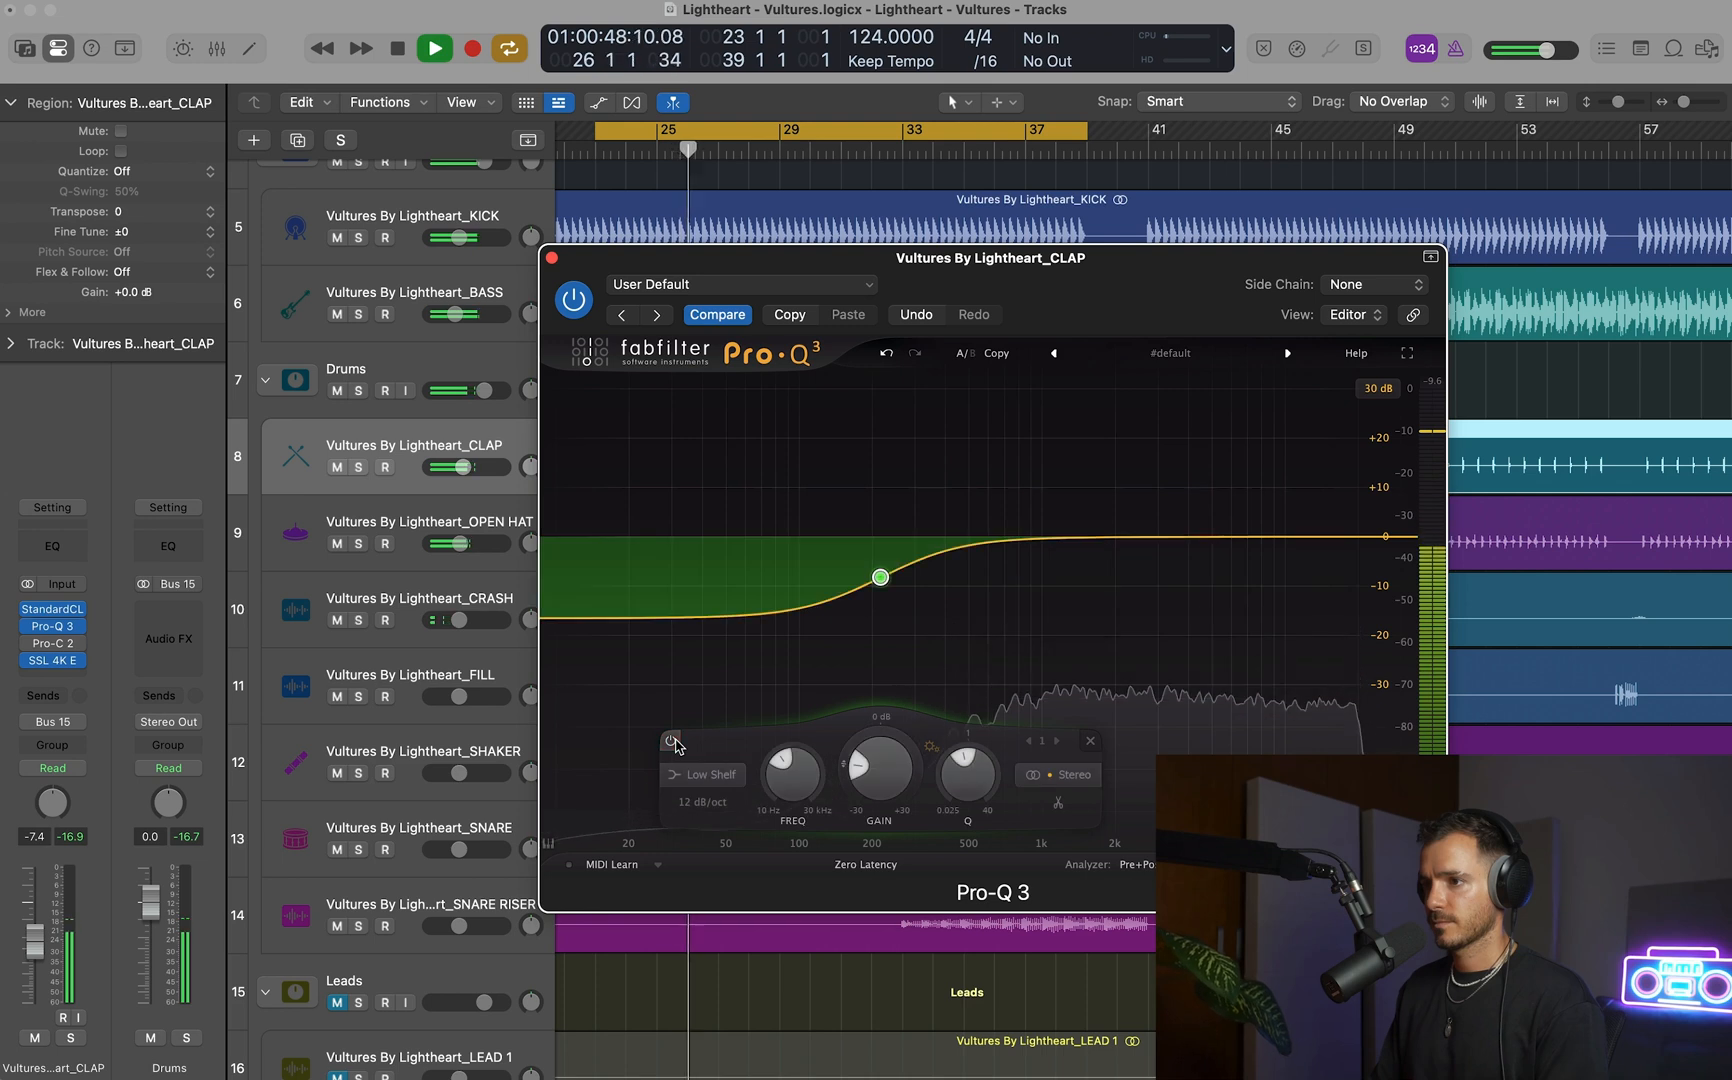
pyautogui.press('space')
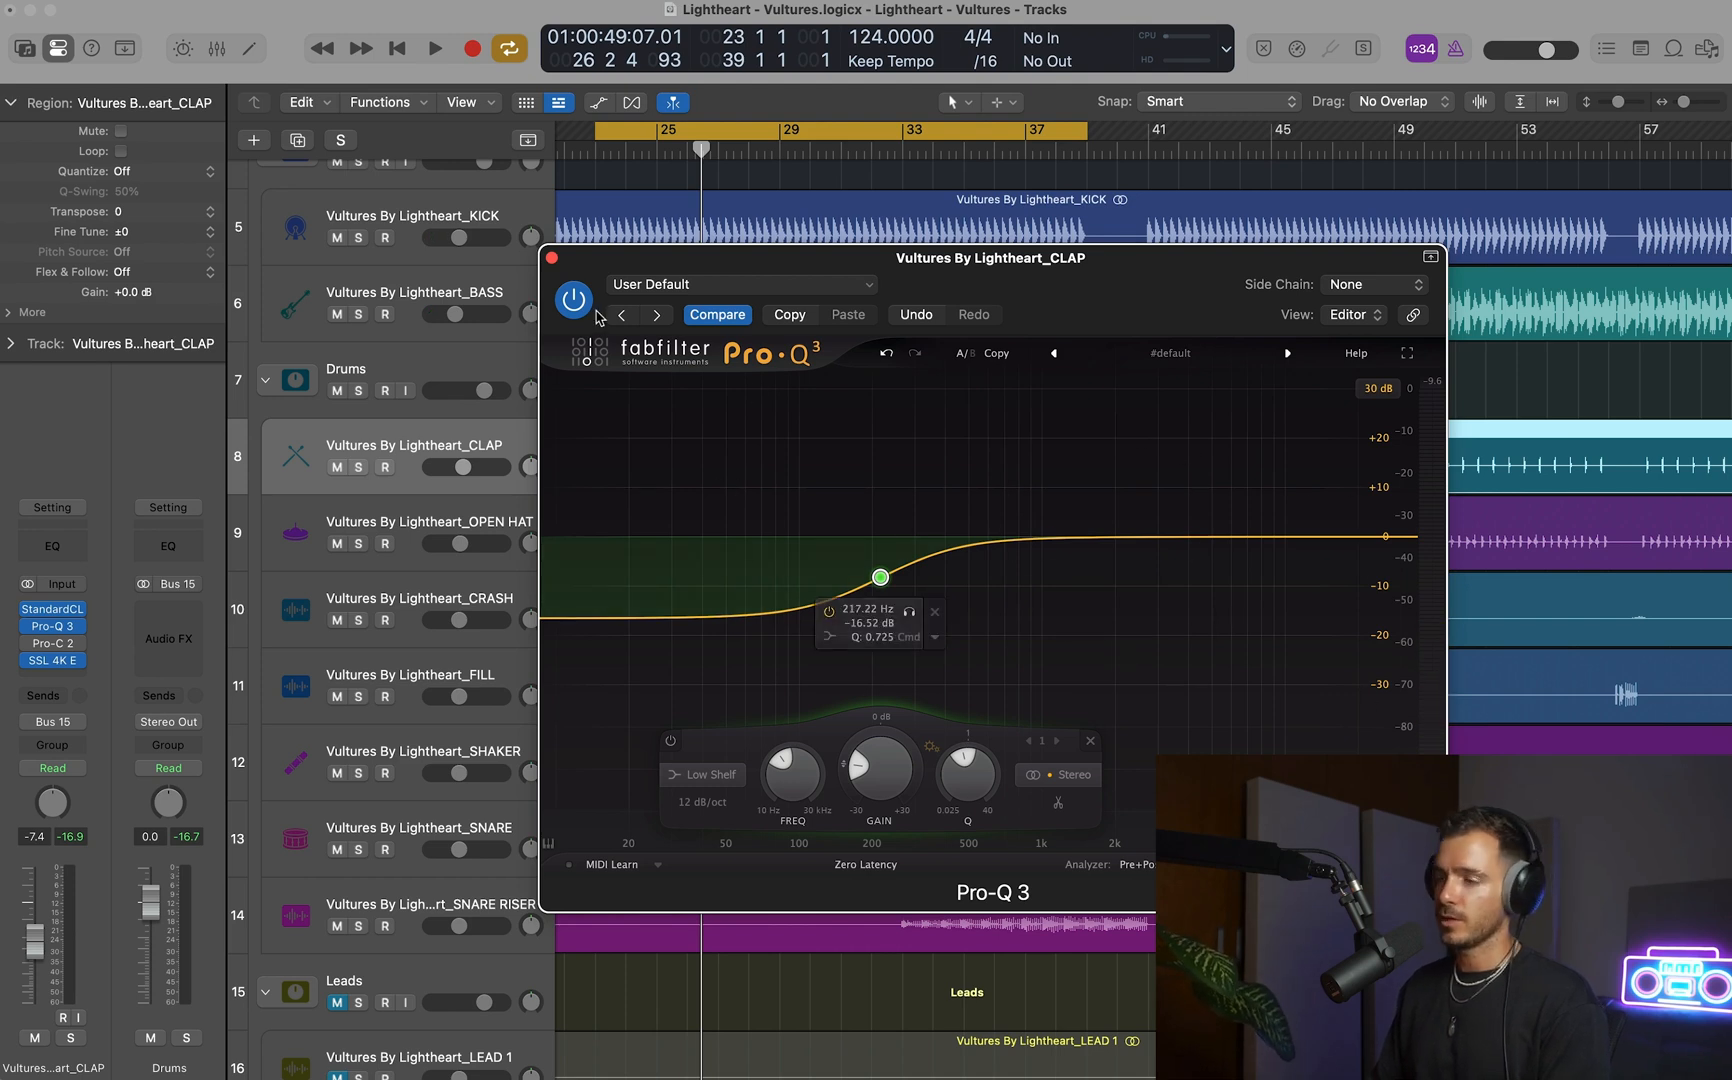
pyautogui.moveTo(1066, 534); pyautogui.dragTo(1098, 460)
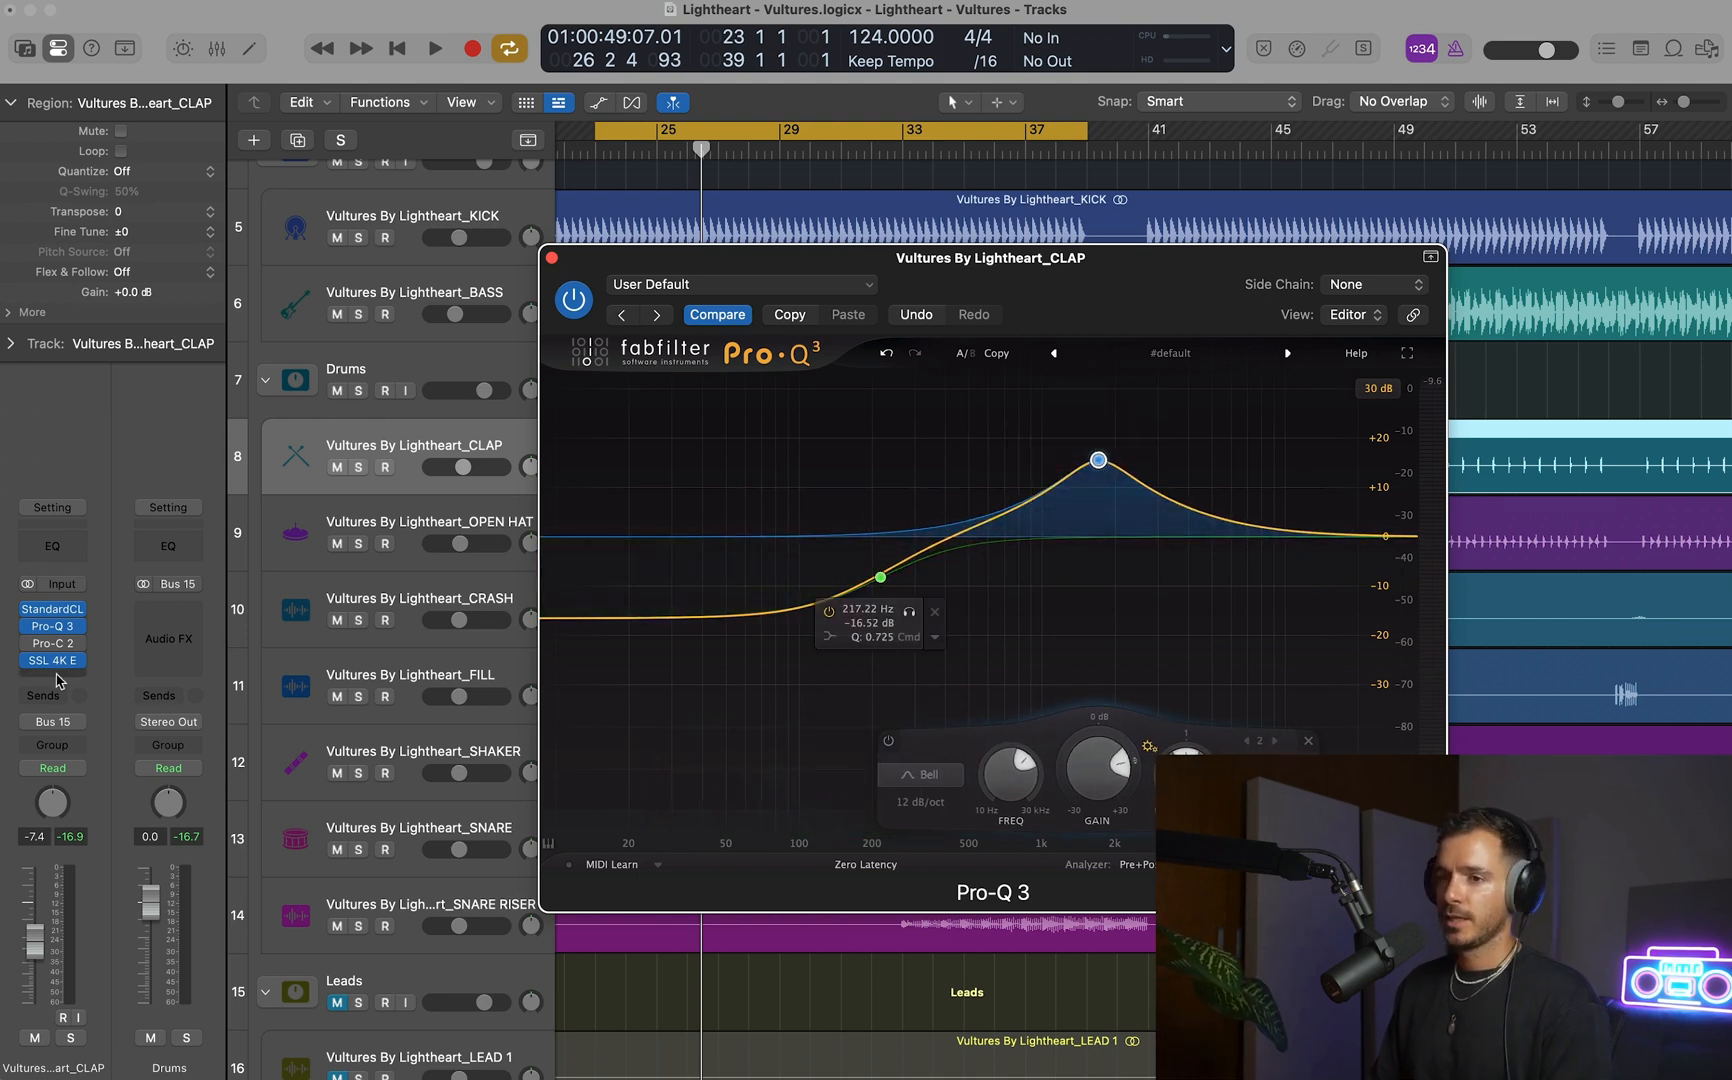
# Remove Pro-Q 3 from the CLAP channel and lower the clap's volume to -8.0 dB during playback.
pyautogui.click(86, 622)
pyautogui.click(121, 424)
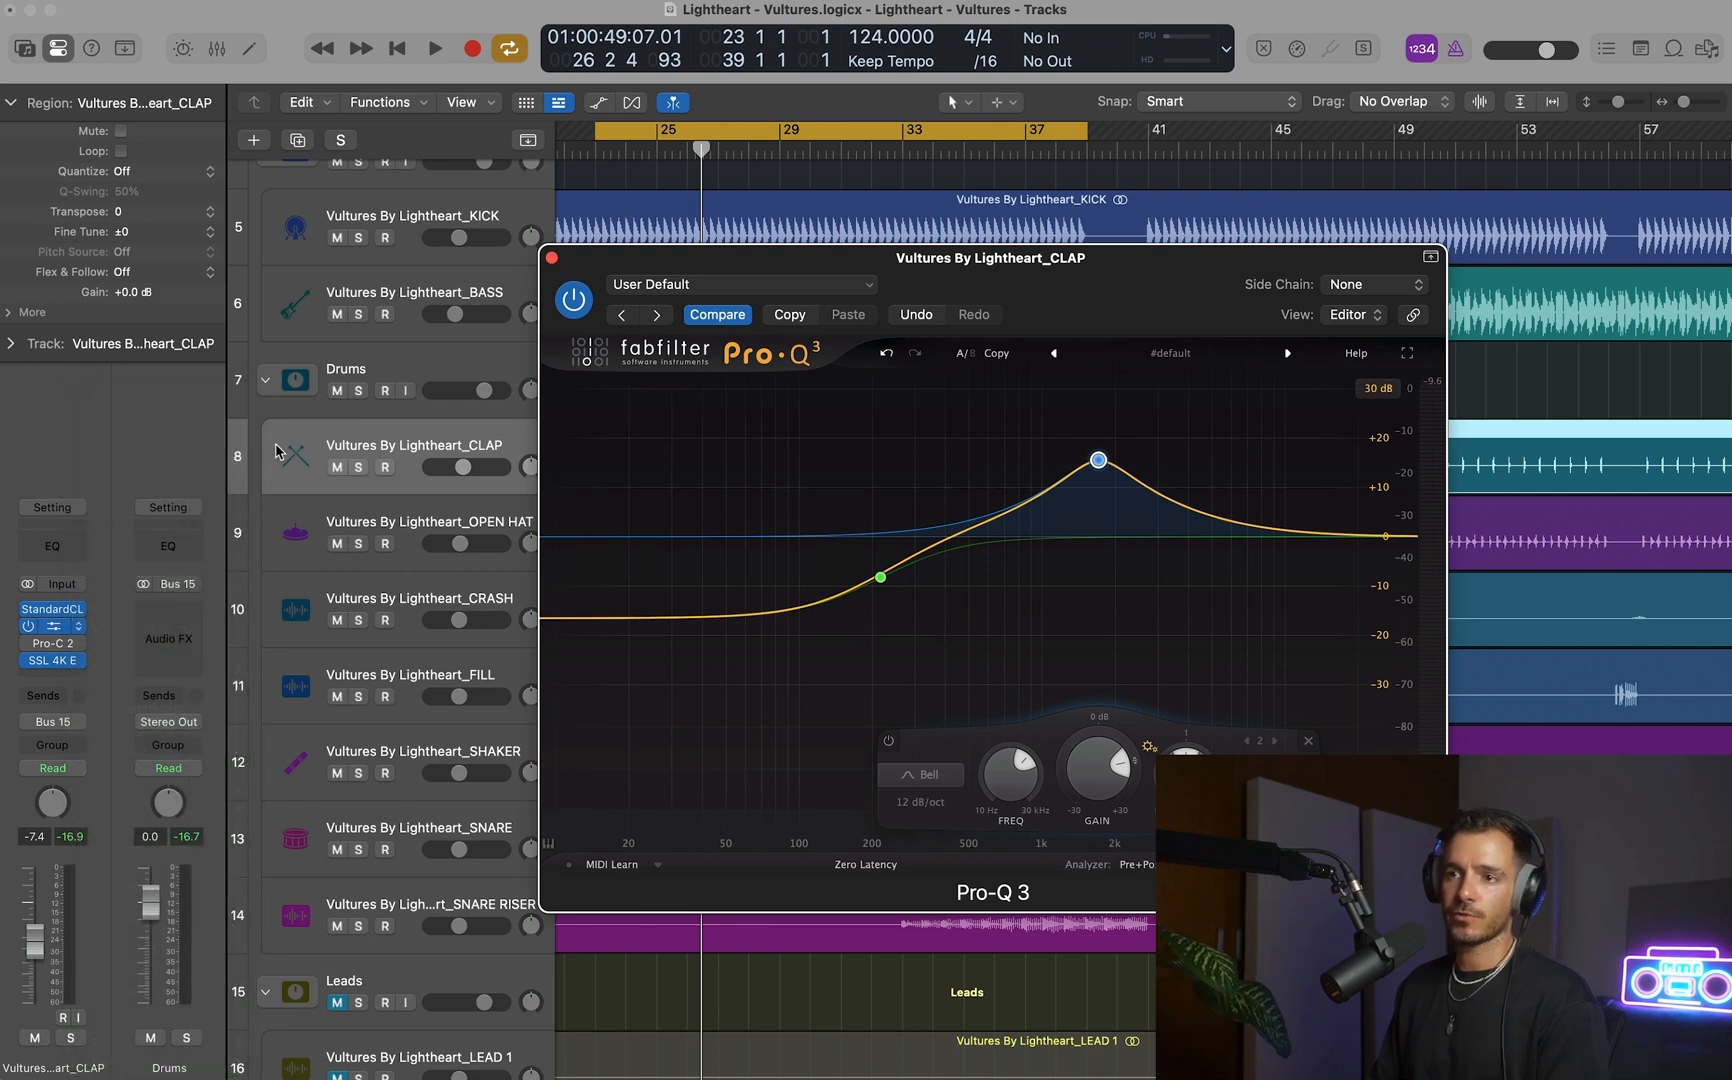
pyautogui.press('space')
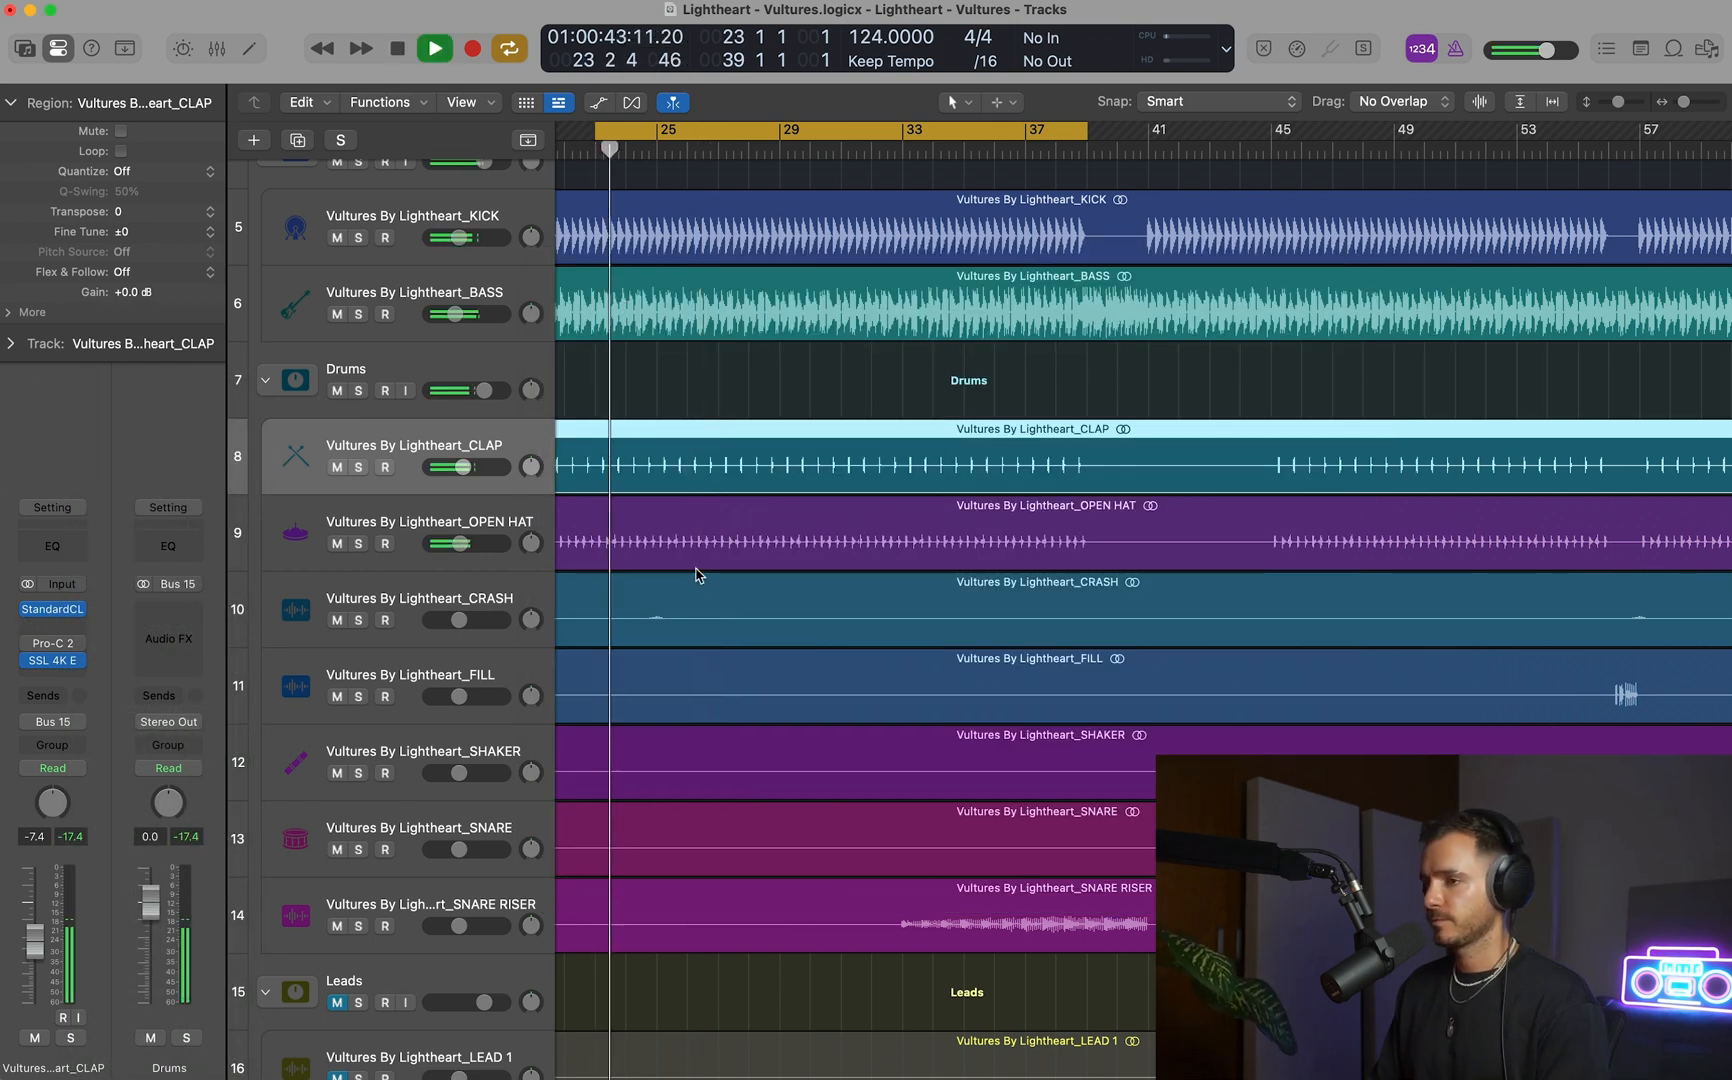
pyautogui.moveTo(471, 473); pyautogui.dragTo(467, 473)
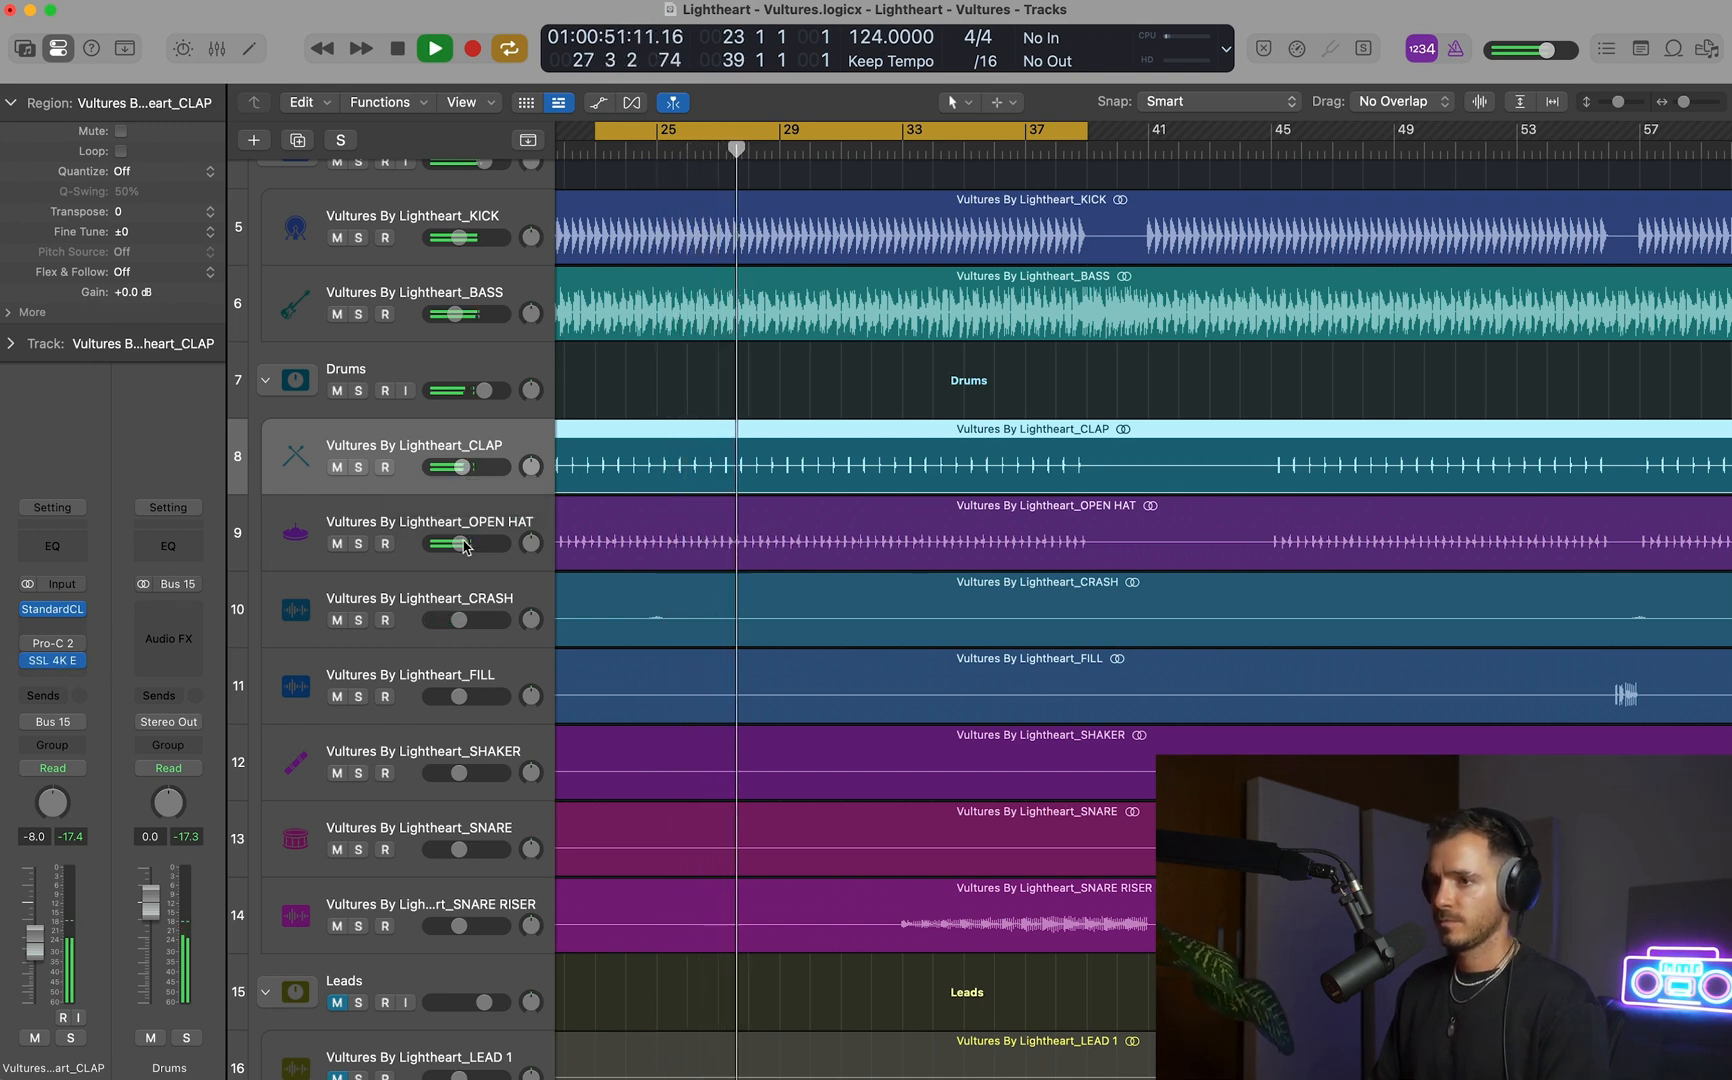
# Compare the OPEN HAT in the mix and soloed, leave it soloed and set its volume to -8.2 dB.
pyautogui.press('space')
pyautogui.click(360, 548)
pyautogui.press('space')
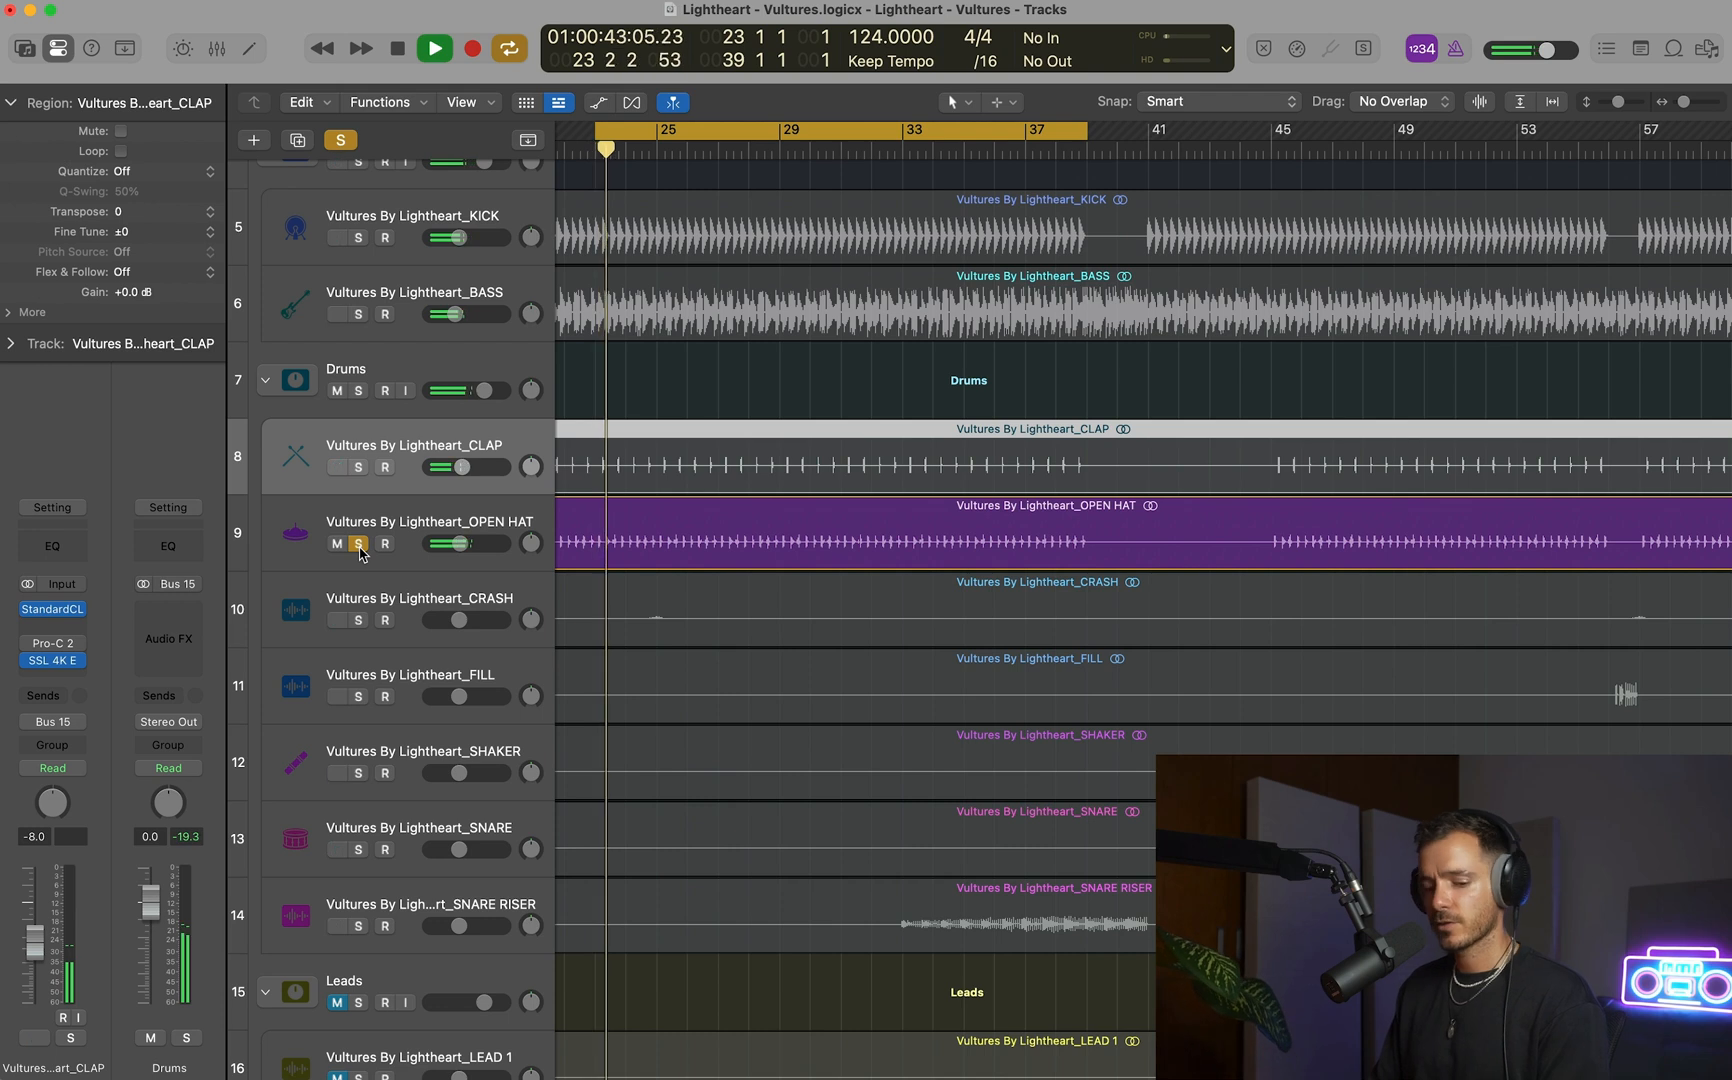
pyautogui.click(361, 548)
pyautogui.click(360, 547)
pyautogui.moveTo(459, 543); pyautogui.dragTo(461, 543)
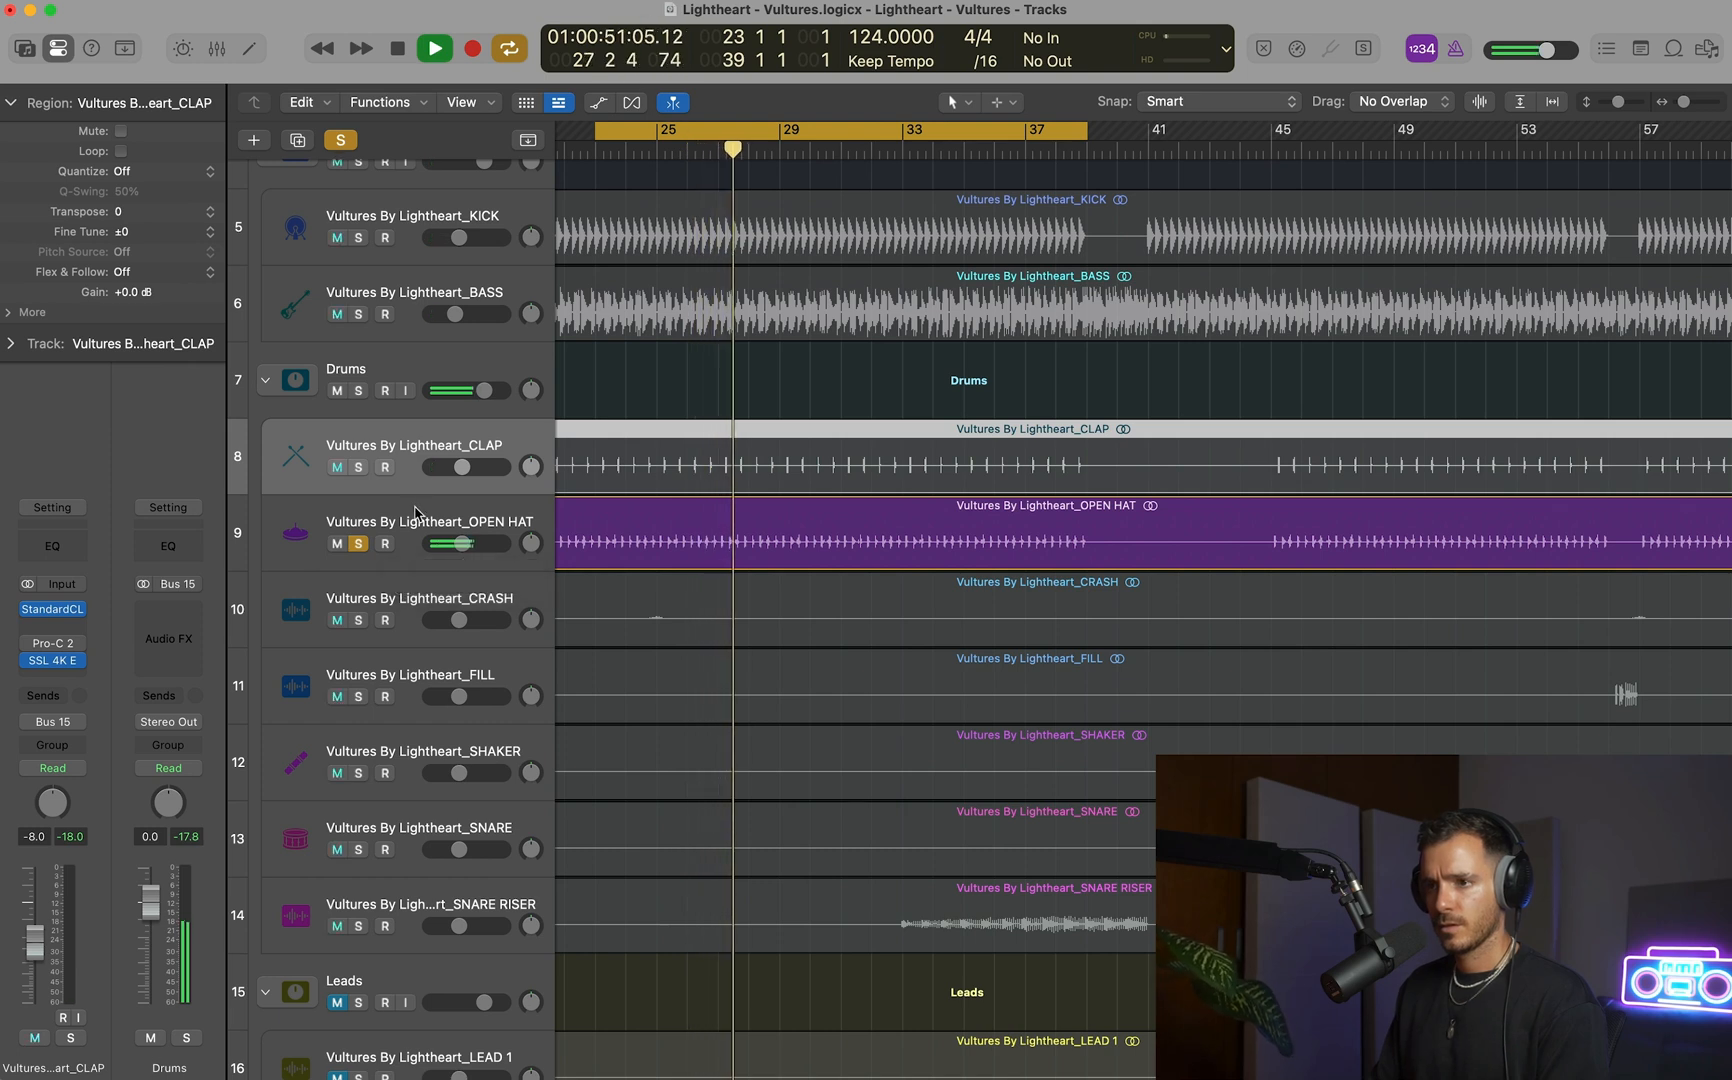
# Select the OPEN HAT track and replace its Pro-C 2 with a stereo Enveloper.
pyautogui.click(245, 539)
pyautogui.press('space')
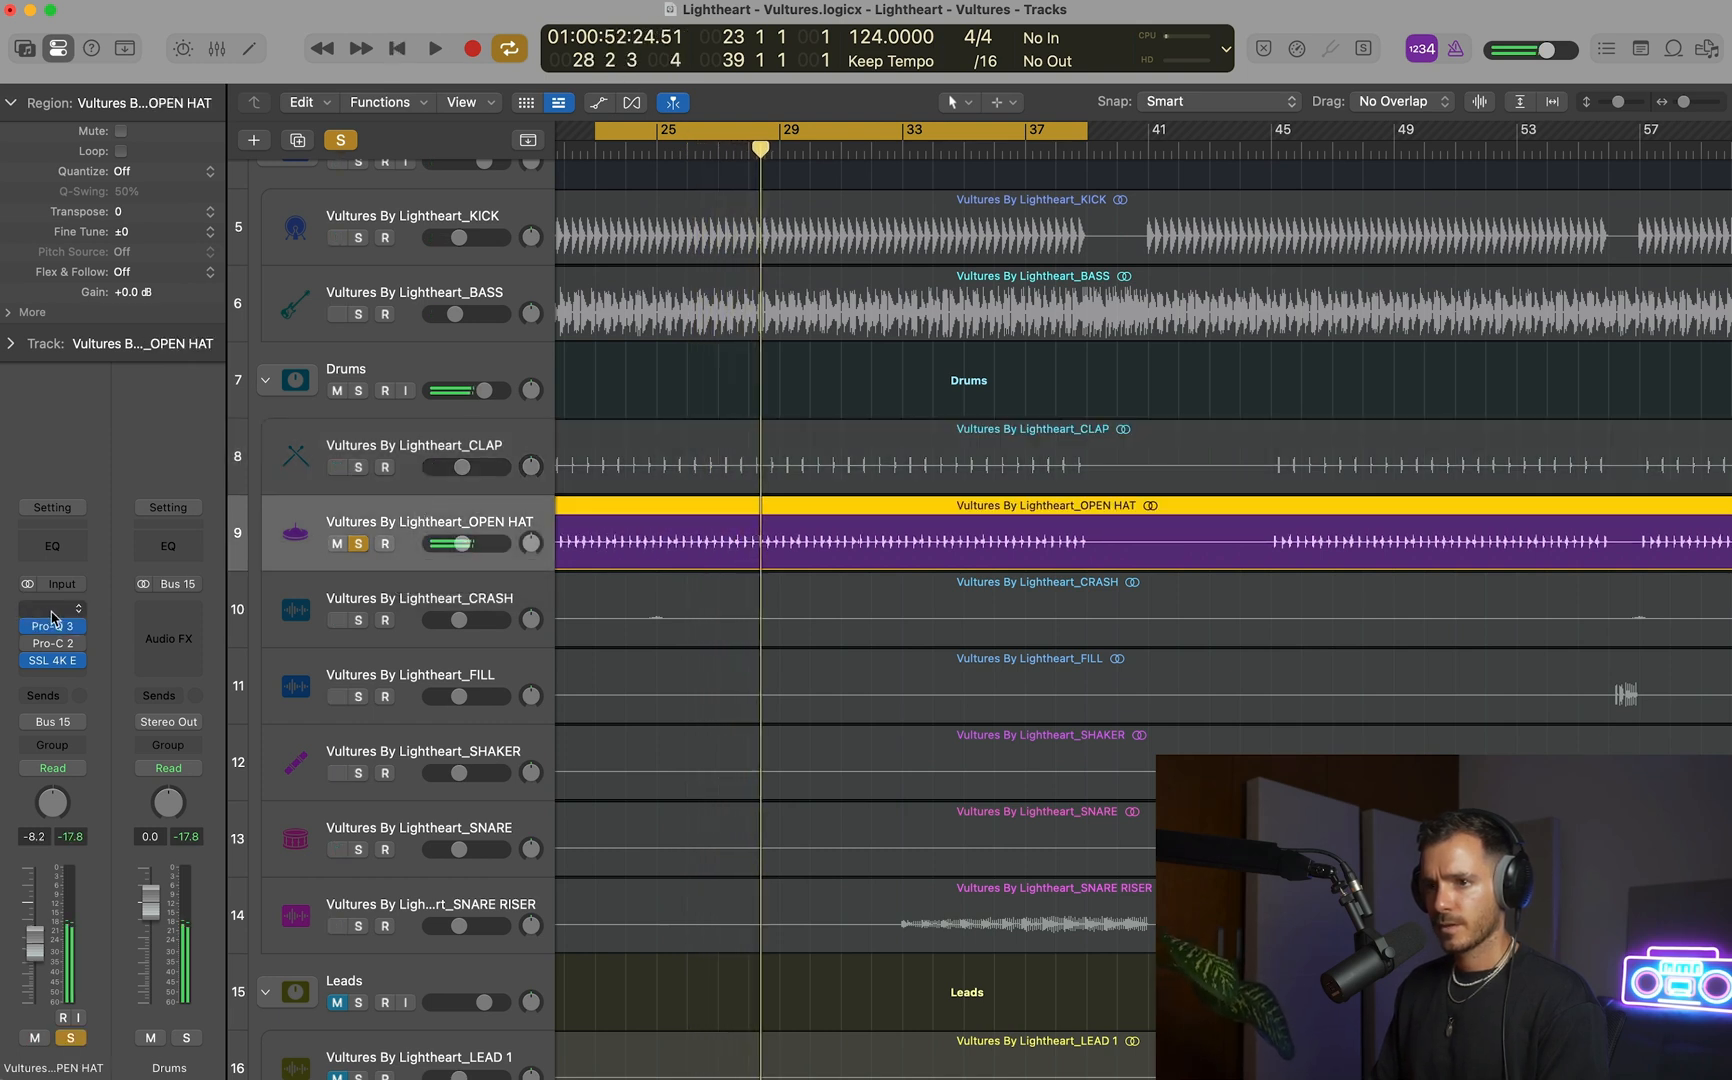
pyautogui.click(77, 645)
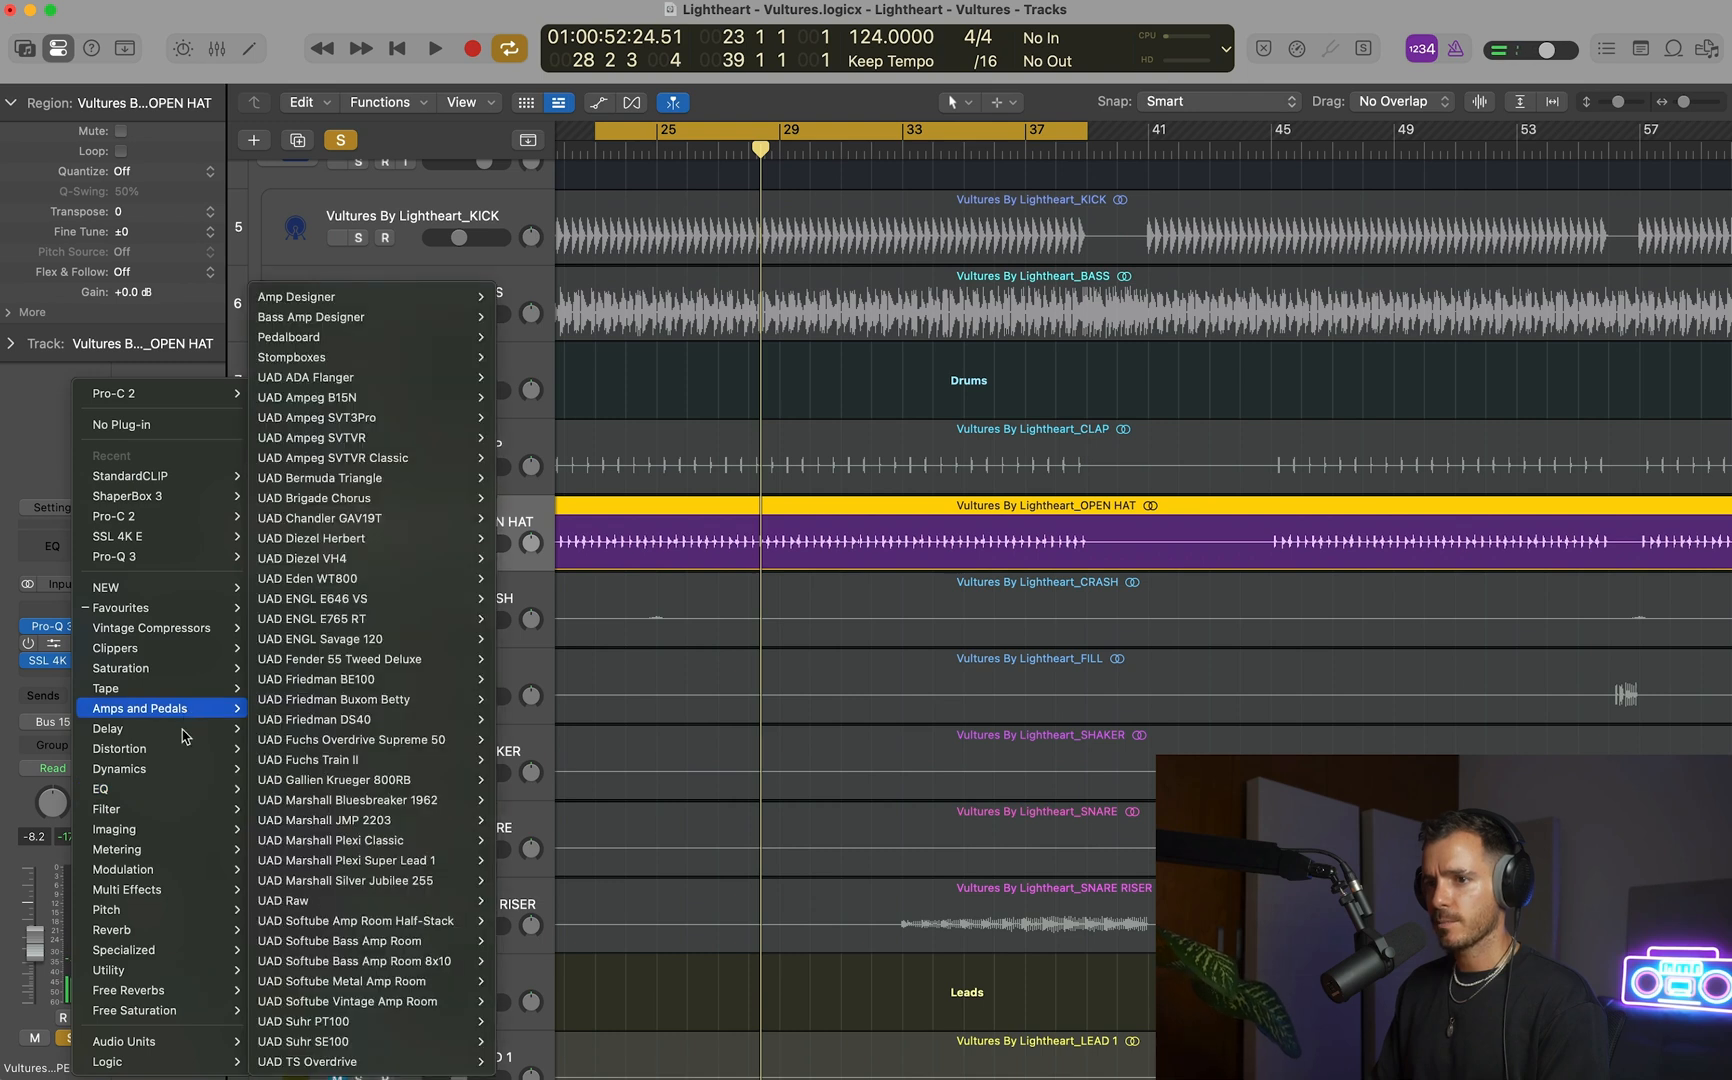
pyautogui.moveTo(183, 740)
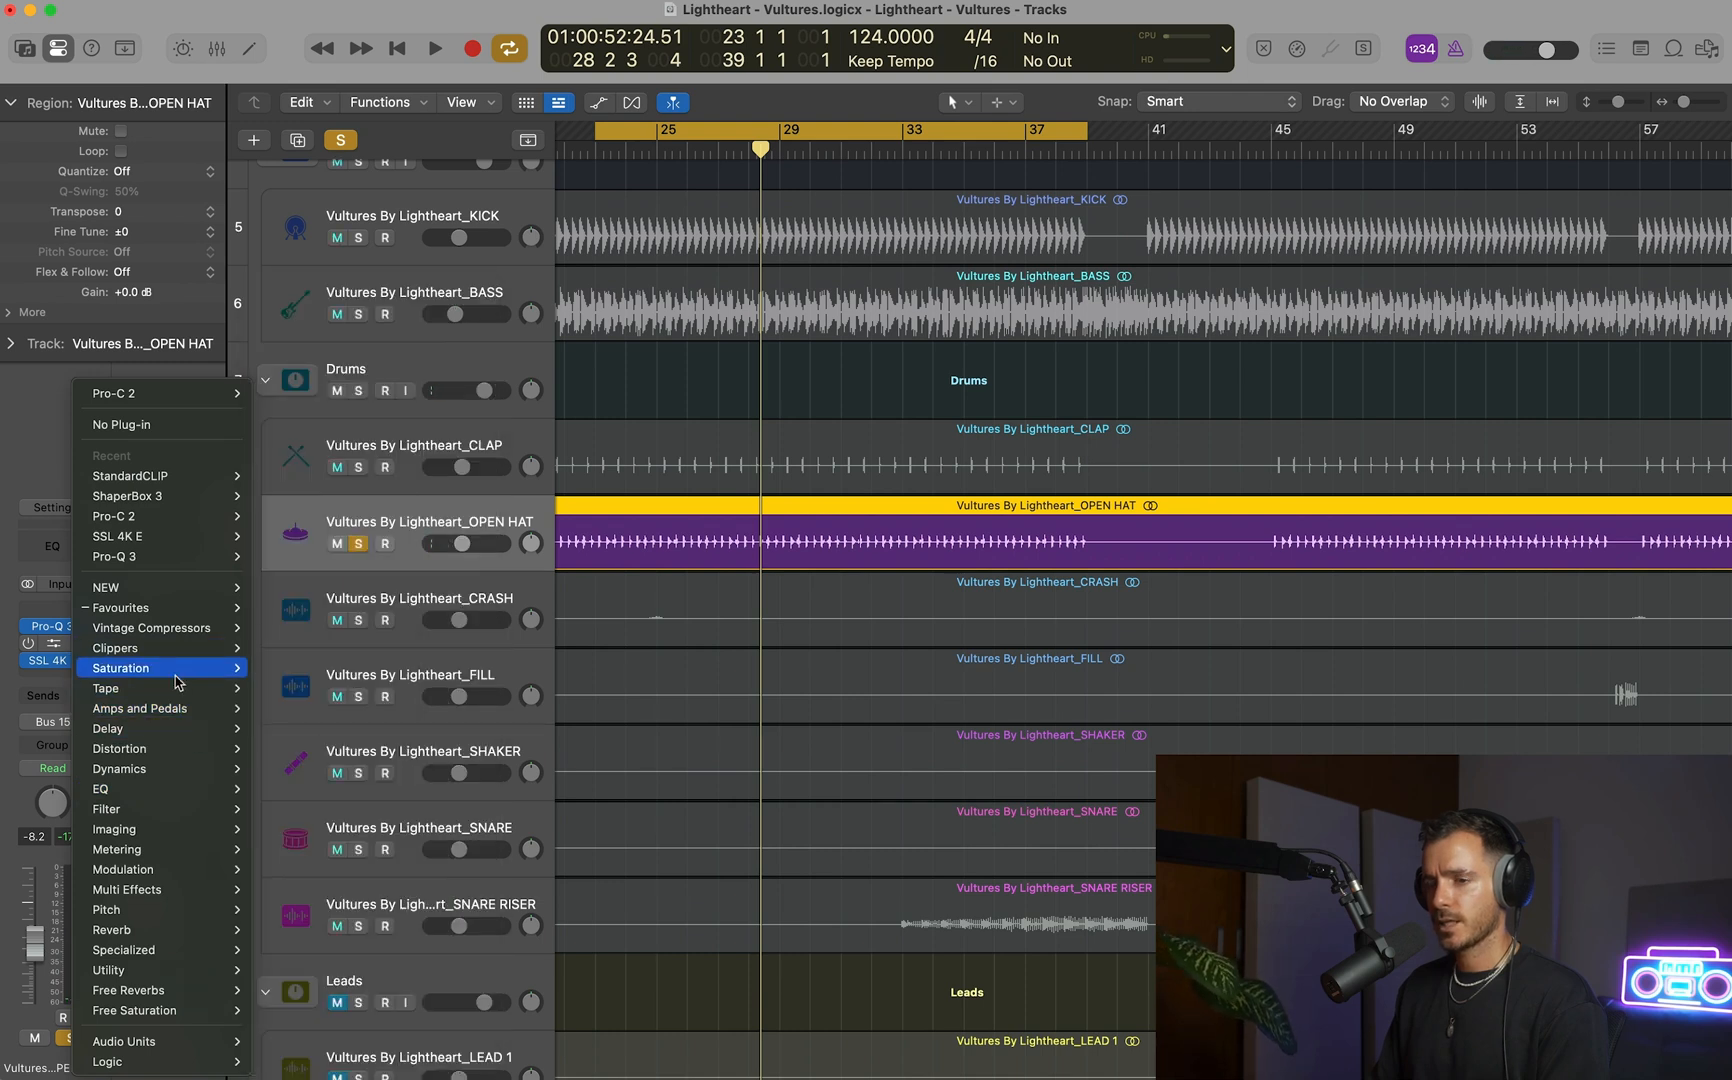
pyautogui.moveTo(177, 613)
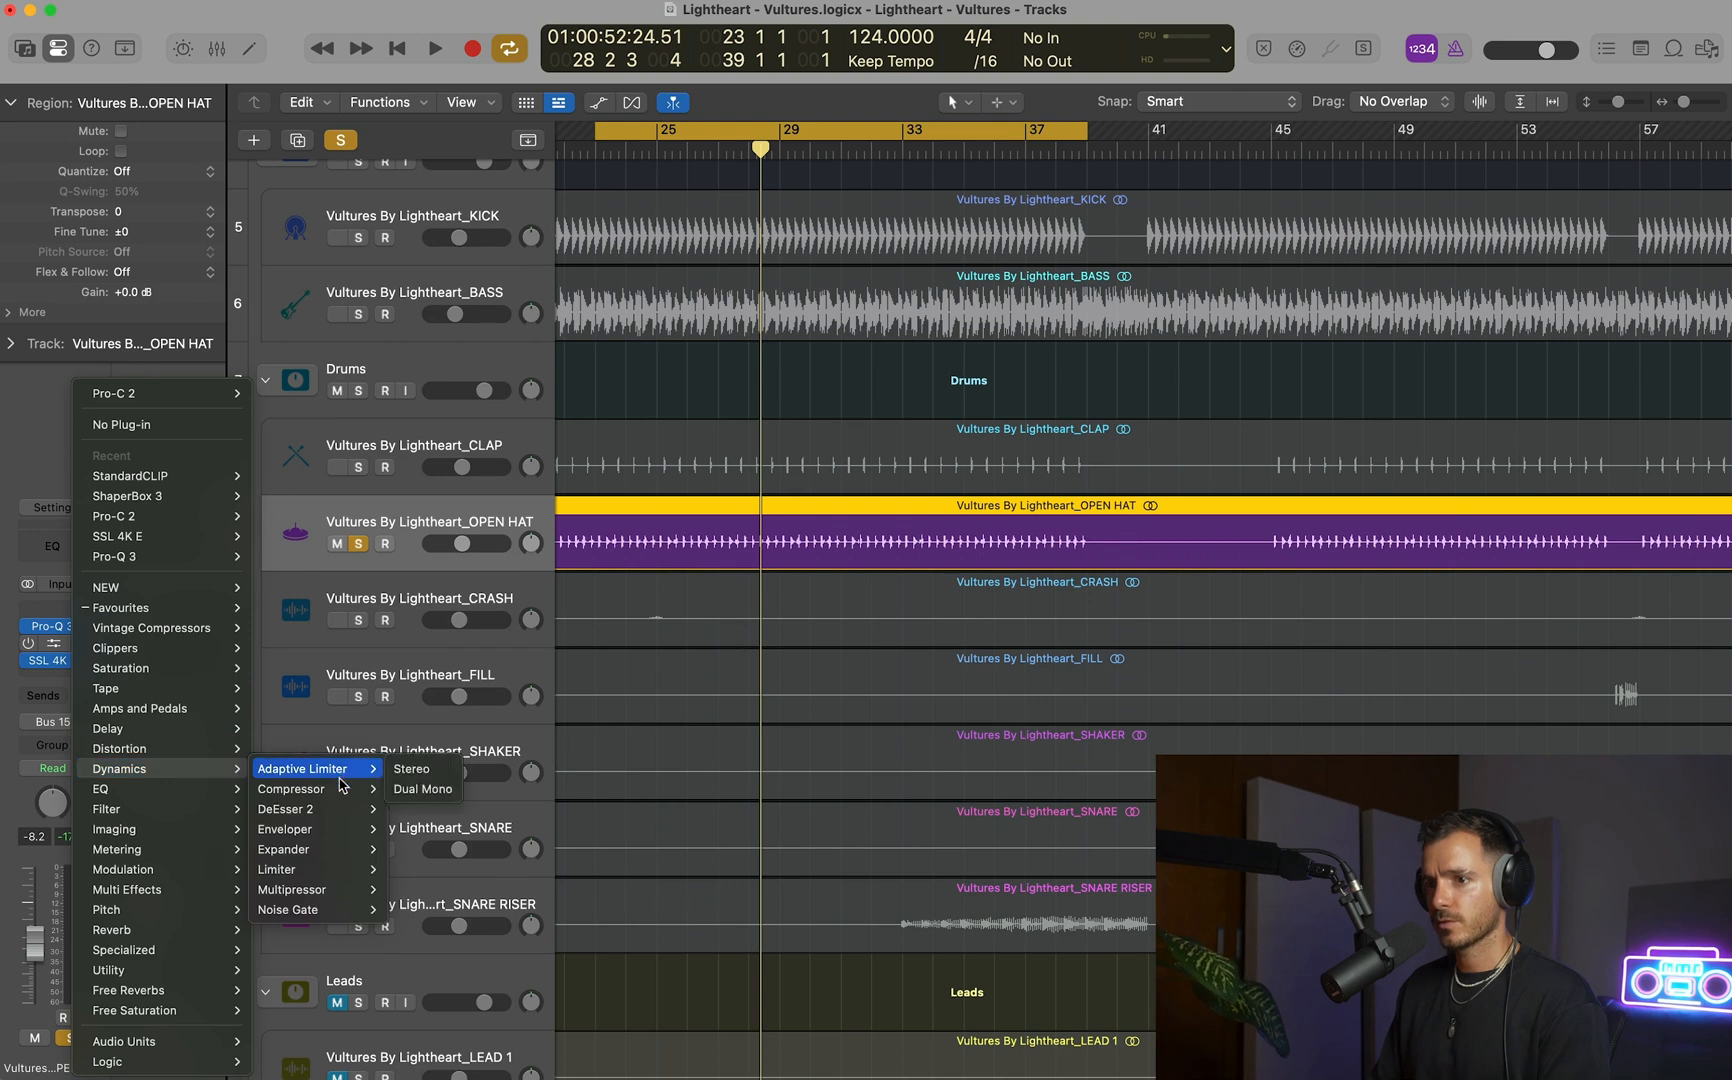
pyautogui.moveTo(352, 832)
pyautogui.click(411, 828)
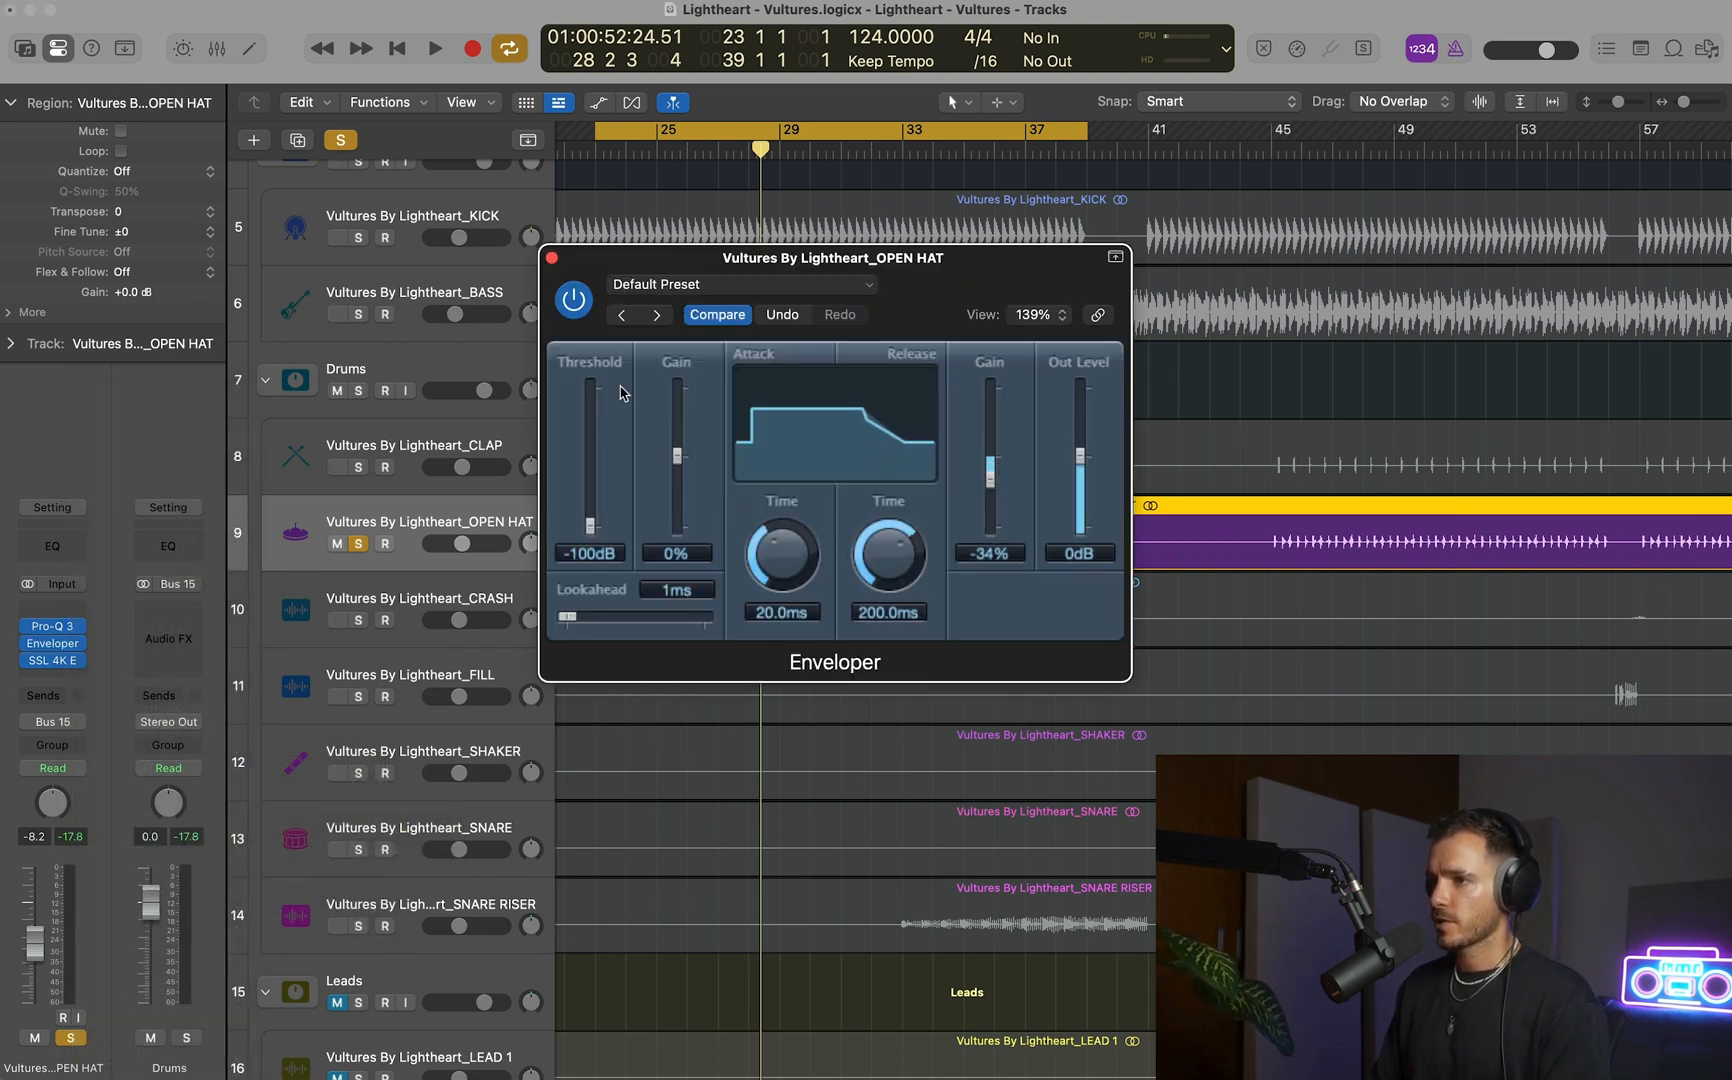
# Set the OPEN HAT's Enveloper to 16% attack gain, 29 ms attack time and -28% release gain while listening.
pyautogui.press('space')
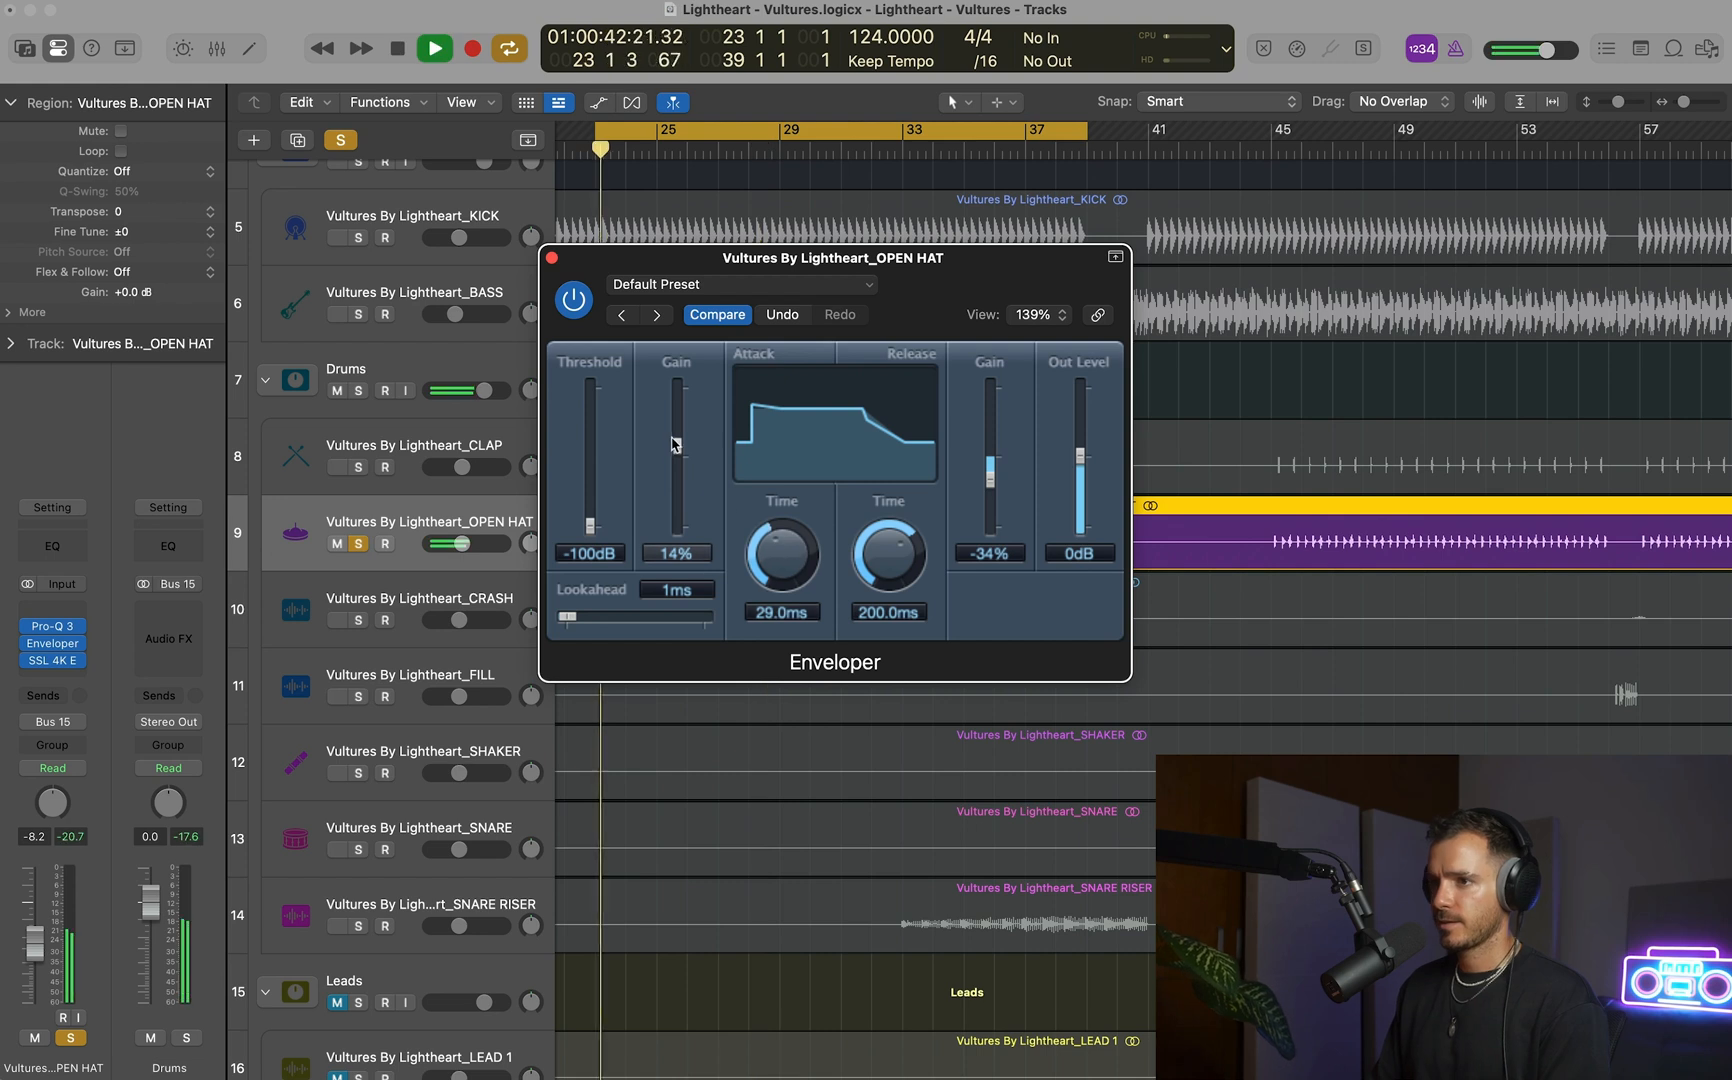
pyautogui.moveTo(996, 498); pyautogui.dragTo(992, 488)
pyautogui.press('space')
# Add a send from OPEN HAT to Bus 1, Reverb - Small, and set its level to about -21 dB.
pyautogui.click(52, 695)
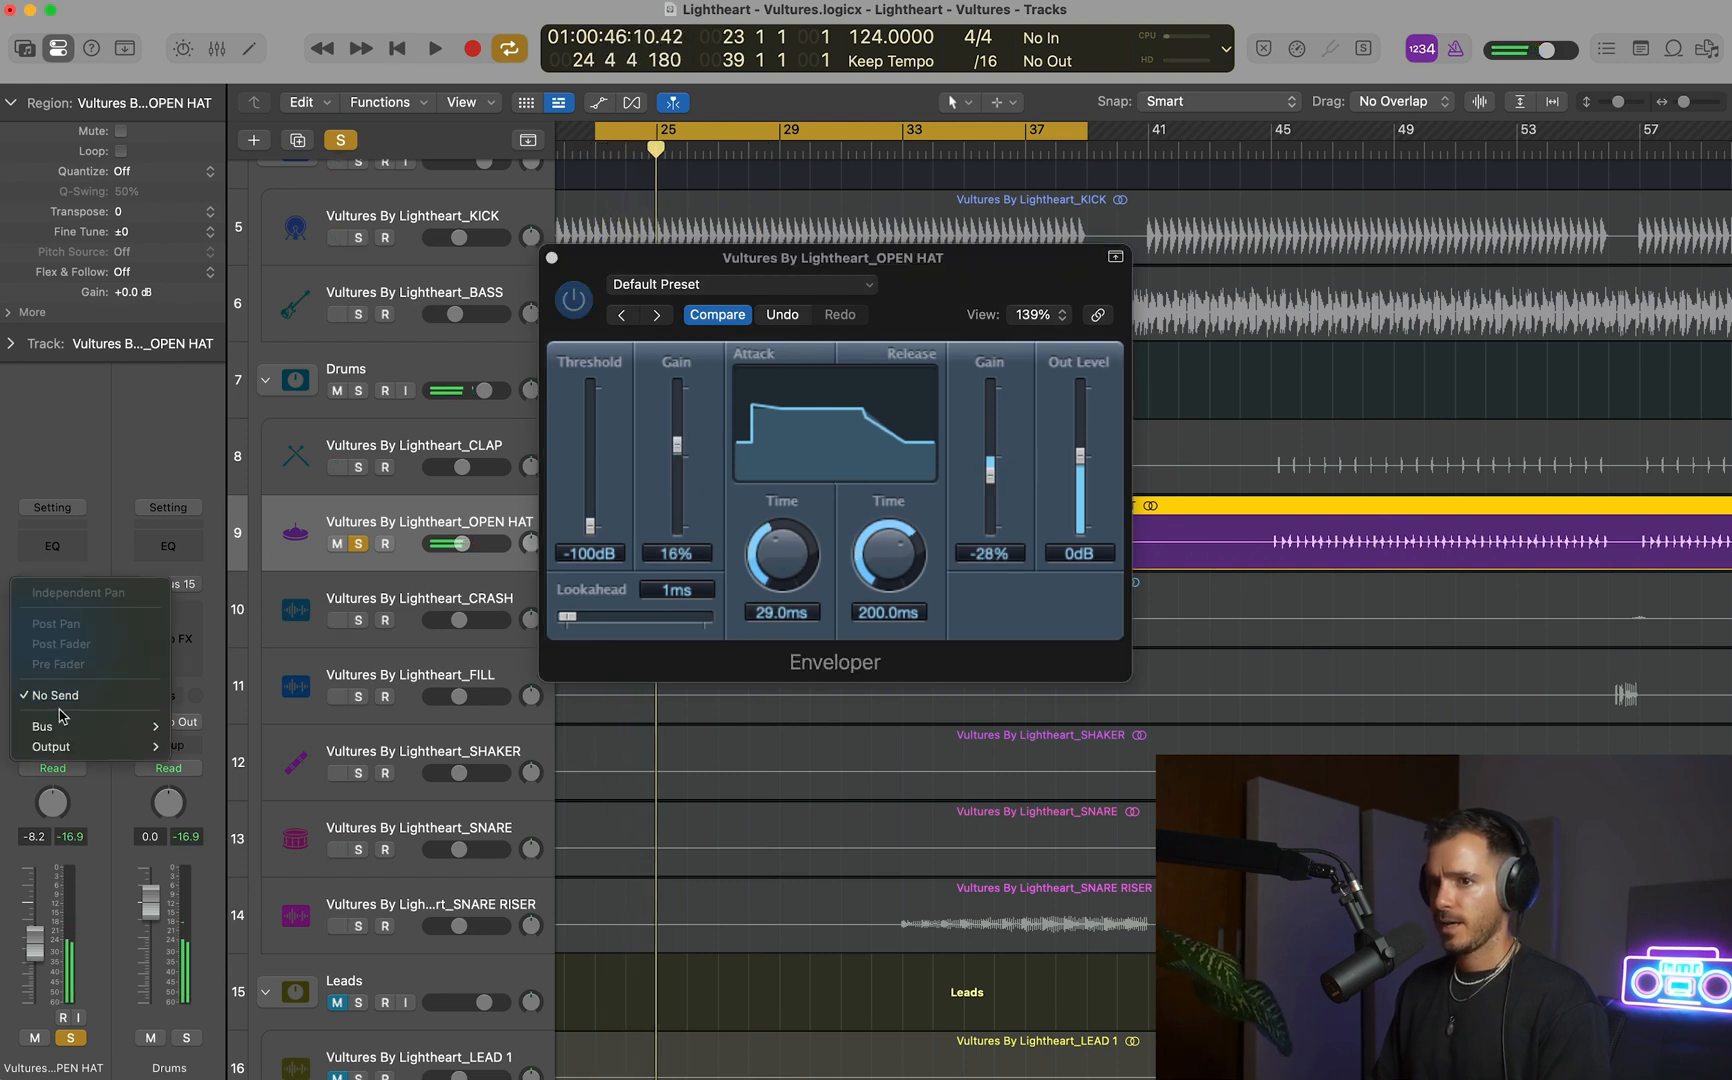
pyautogui.moveTo(127, 730)
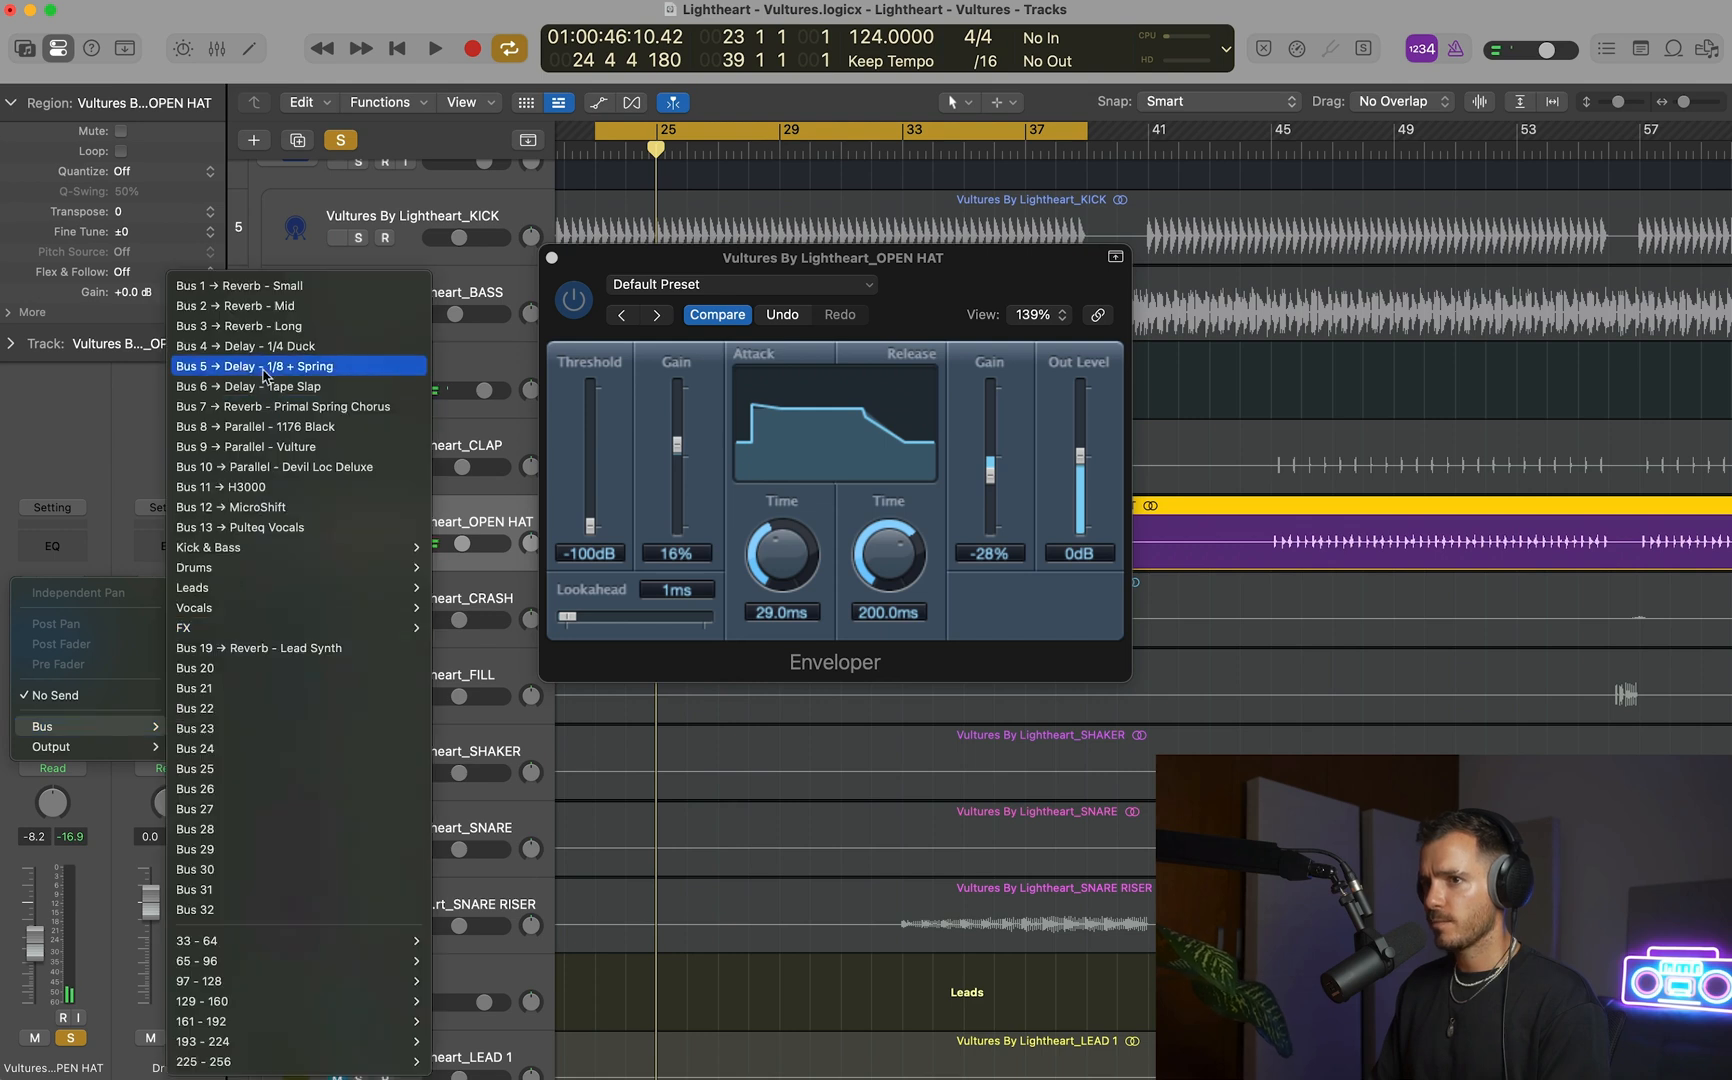
pyautogui.click(276, 292)
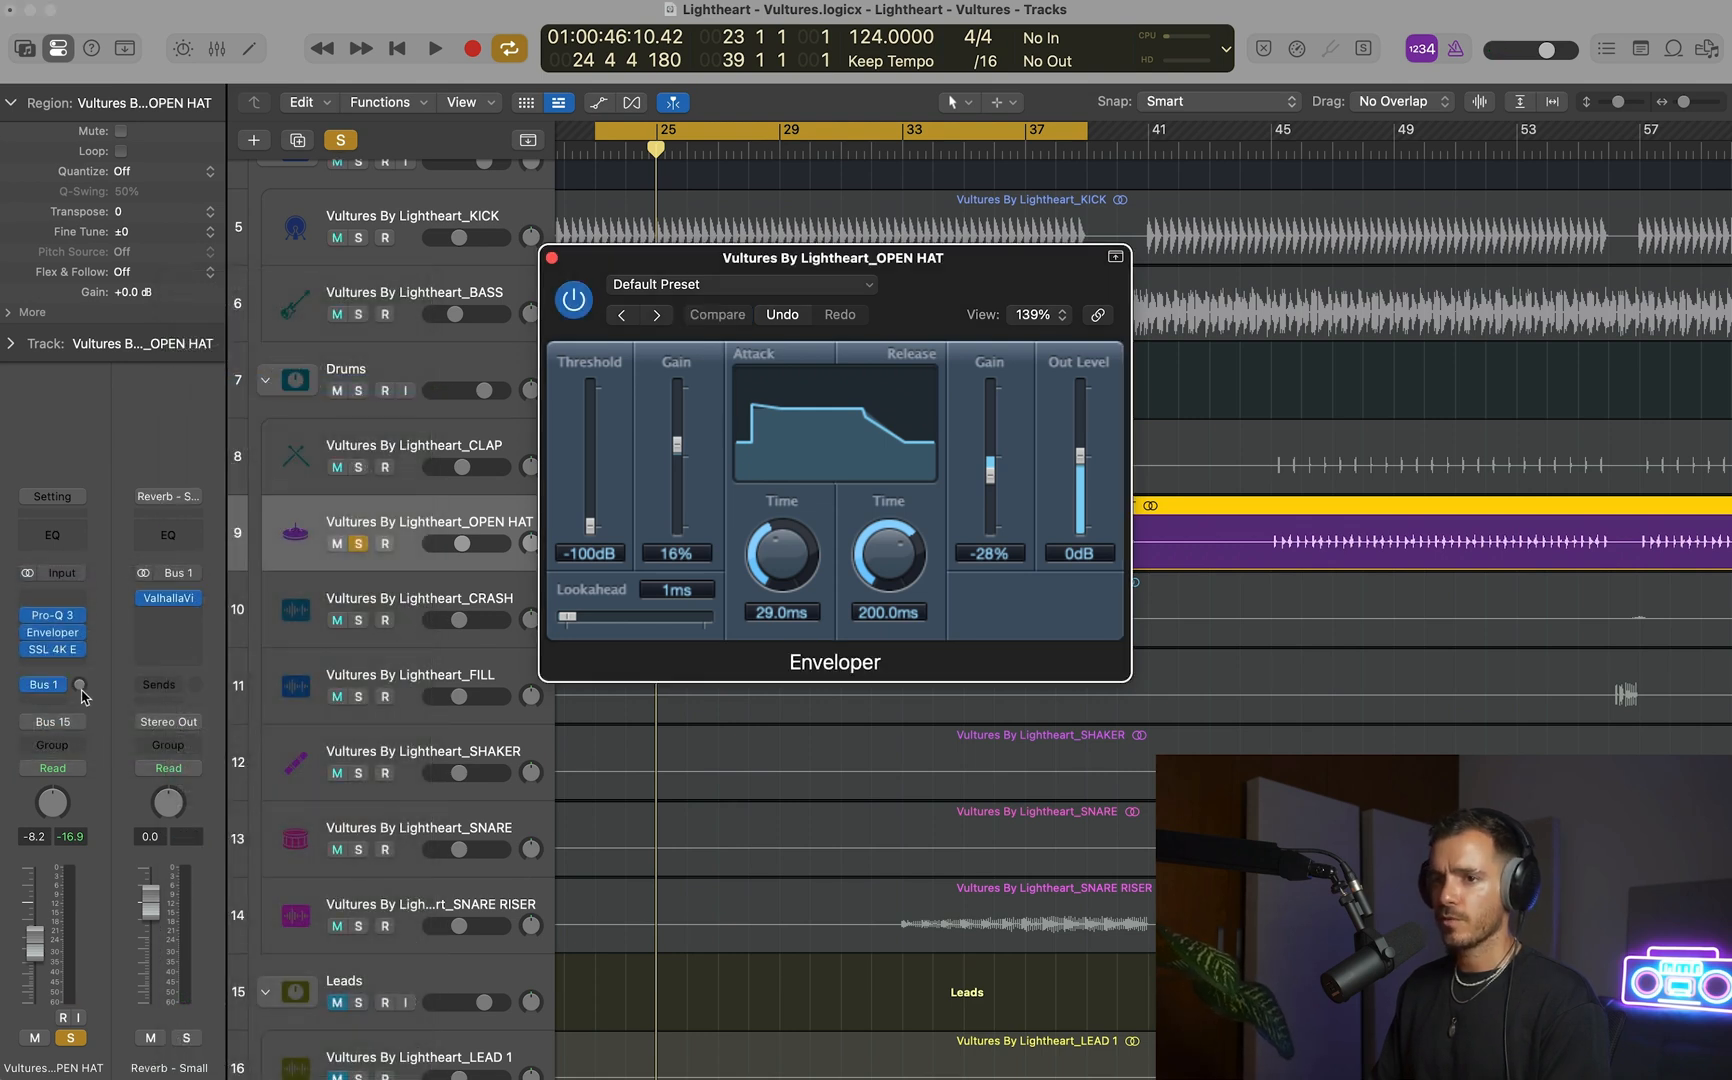
pyautogui.press('space')
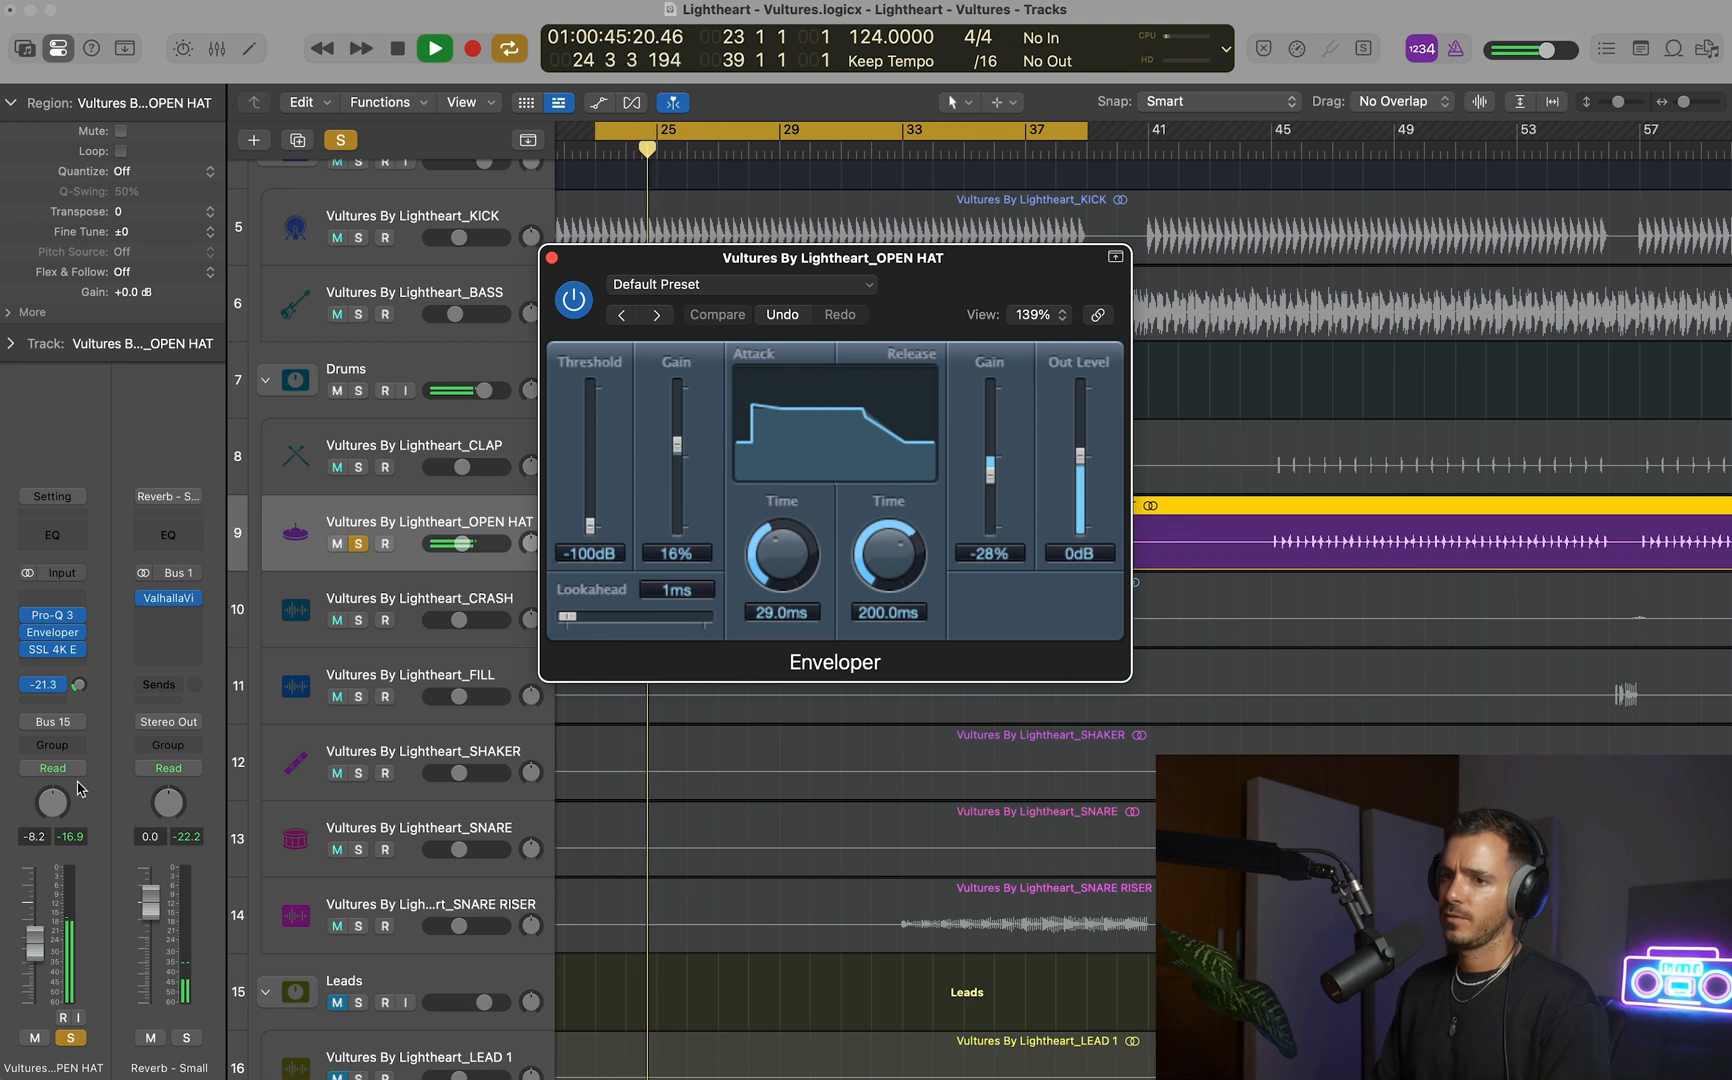
pyautogui.moveTo(81, 791); pyautogui.dragTo(81, 790)
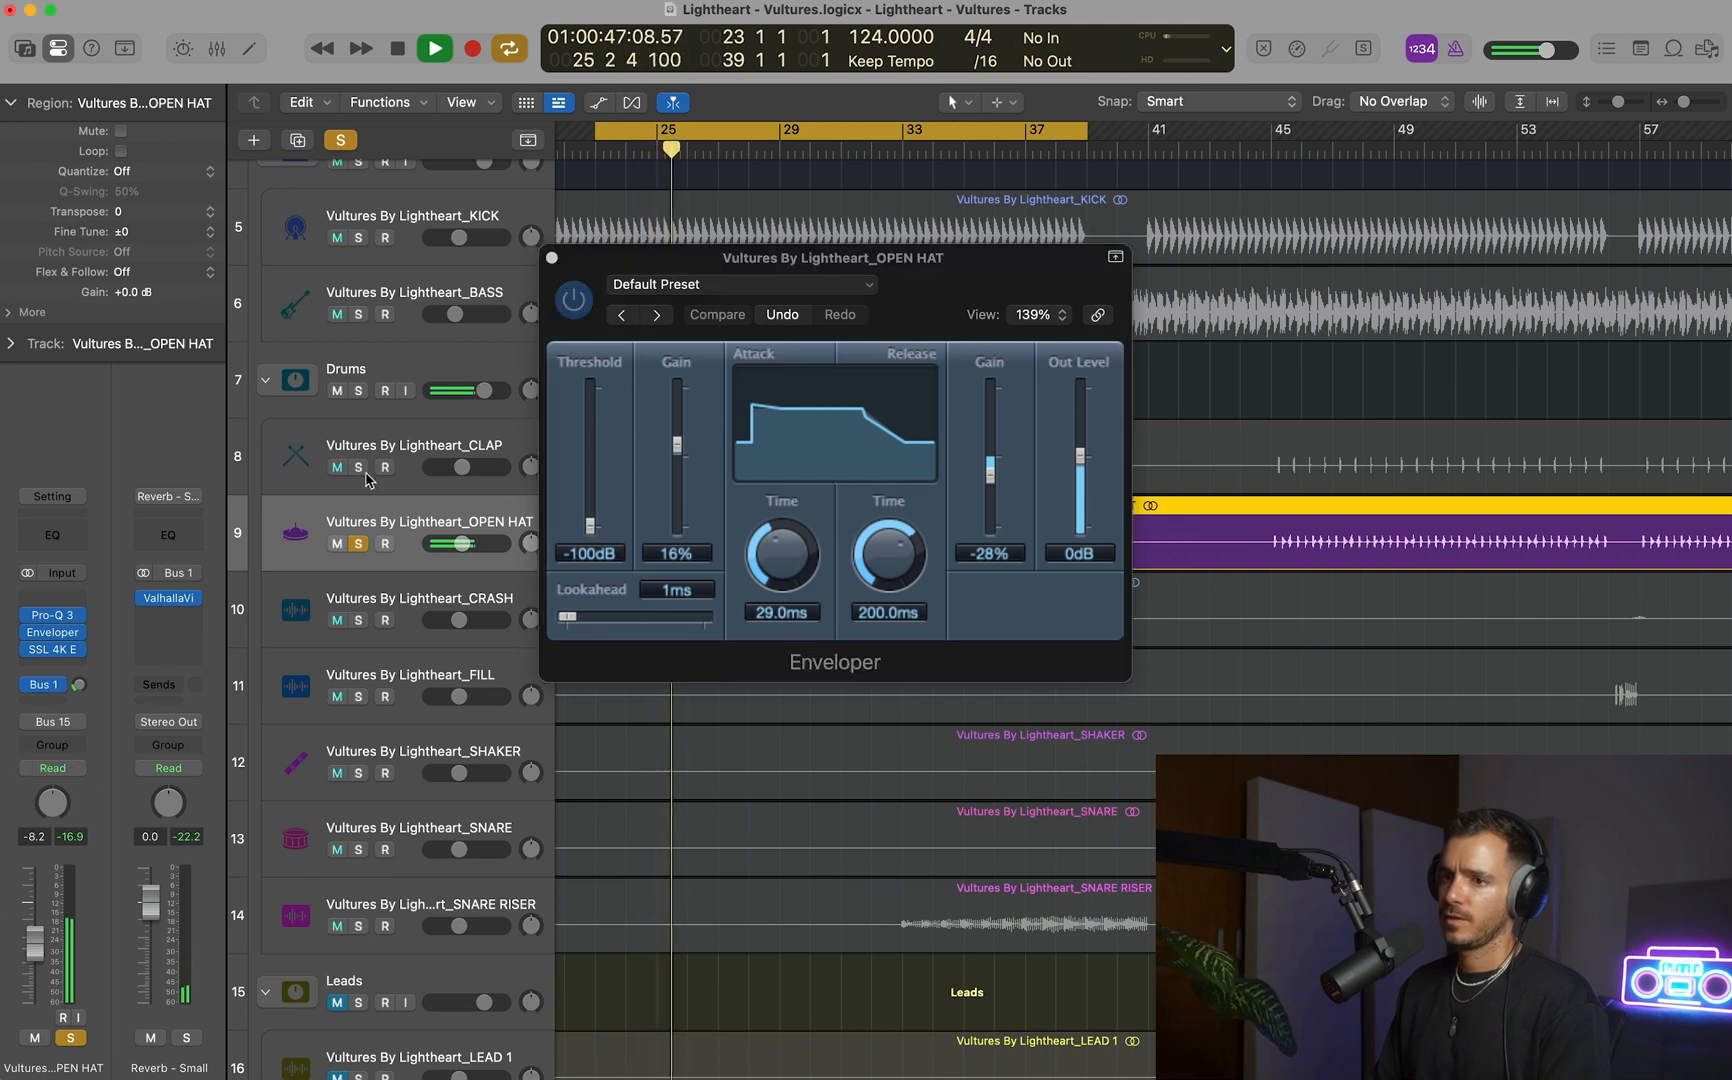
# Unsolo the OPEN HAT and close Enveloper to check its reverb send in the full mix.
pyautogui.click(358, 544)
pyautogui.click(551, 257)
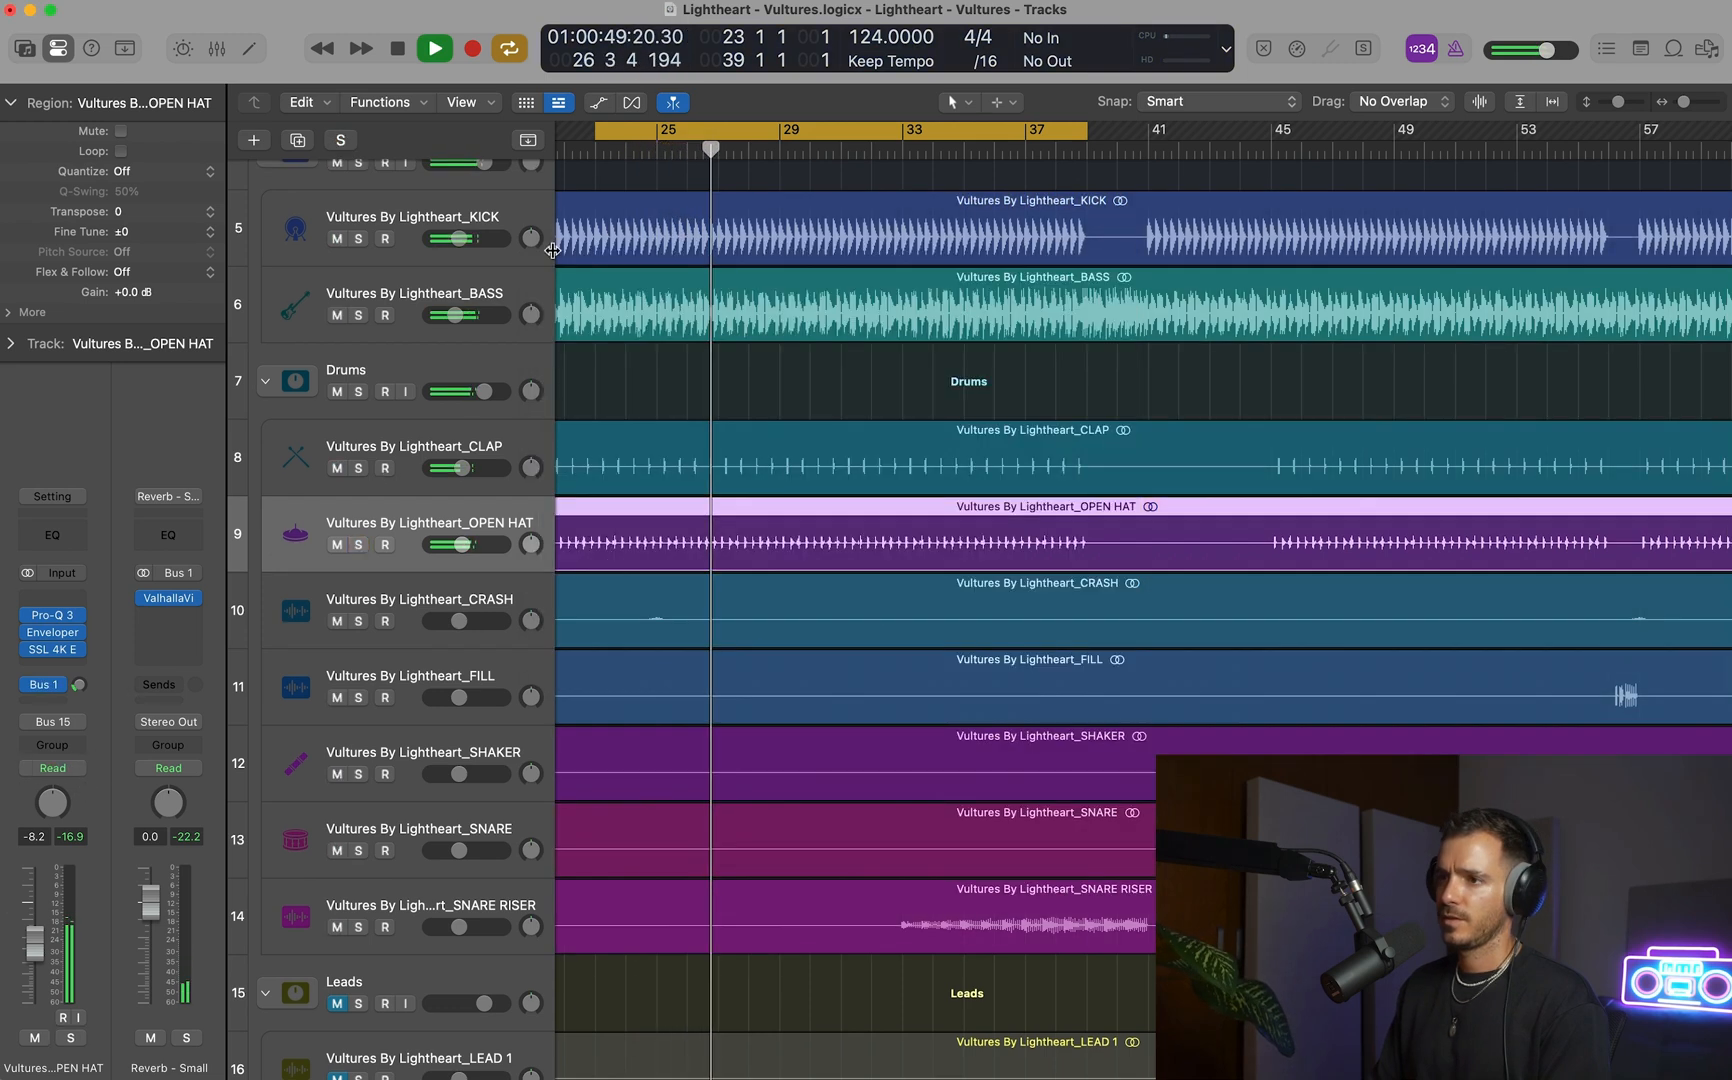
pyautogui.moveTo(79, 690); pyautogui.dragTo(55, 703)
pyautogui.press('space')
# Add an OPEN HAT send to Bus 2, Reverb - Mid, at -26.3 dB, and raise the hat's fader to -7.0 dB.
pyautogui.click(55, 703)
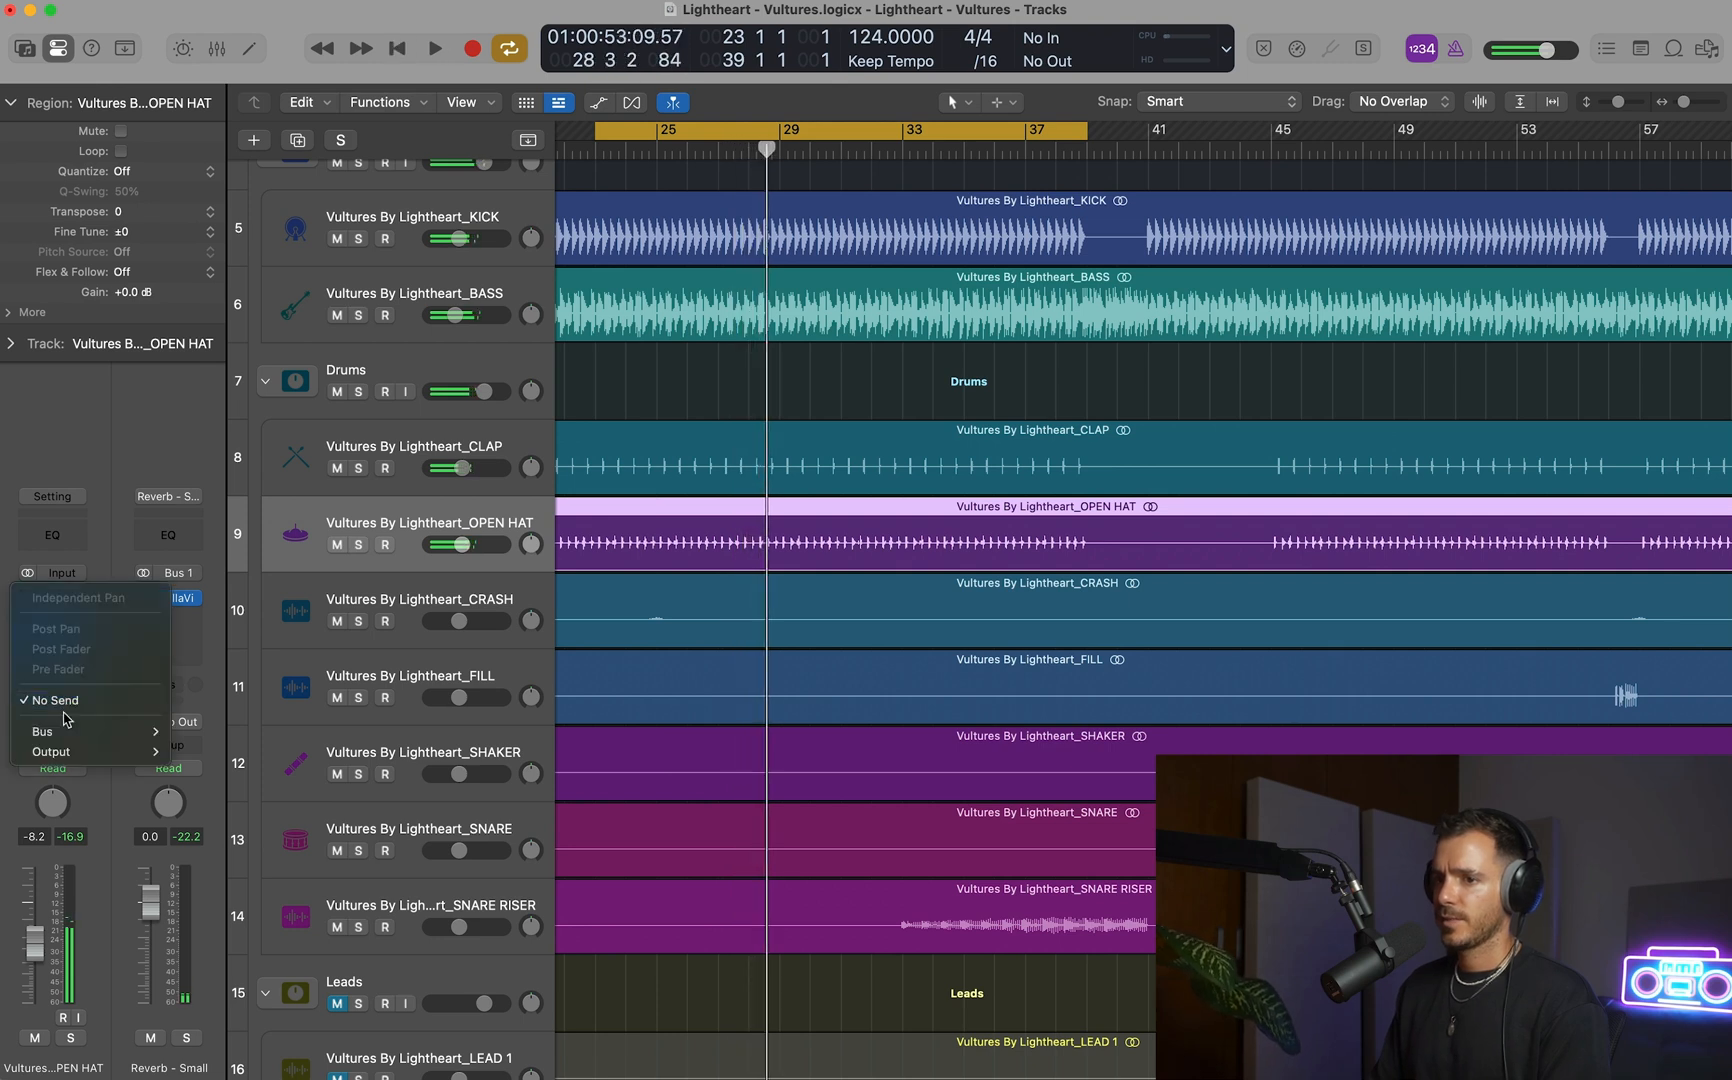
pyautogui.moveTo(68, 731)
pyautogui.click(270, 306)
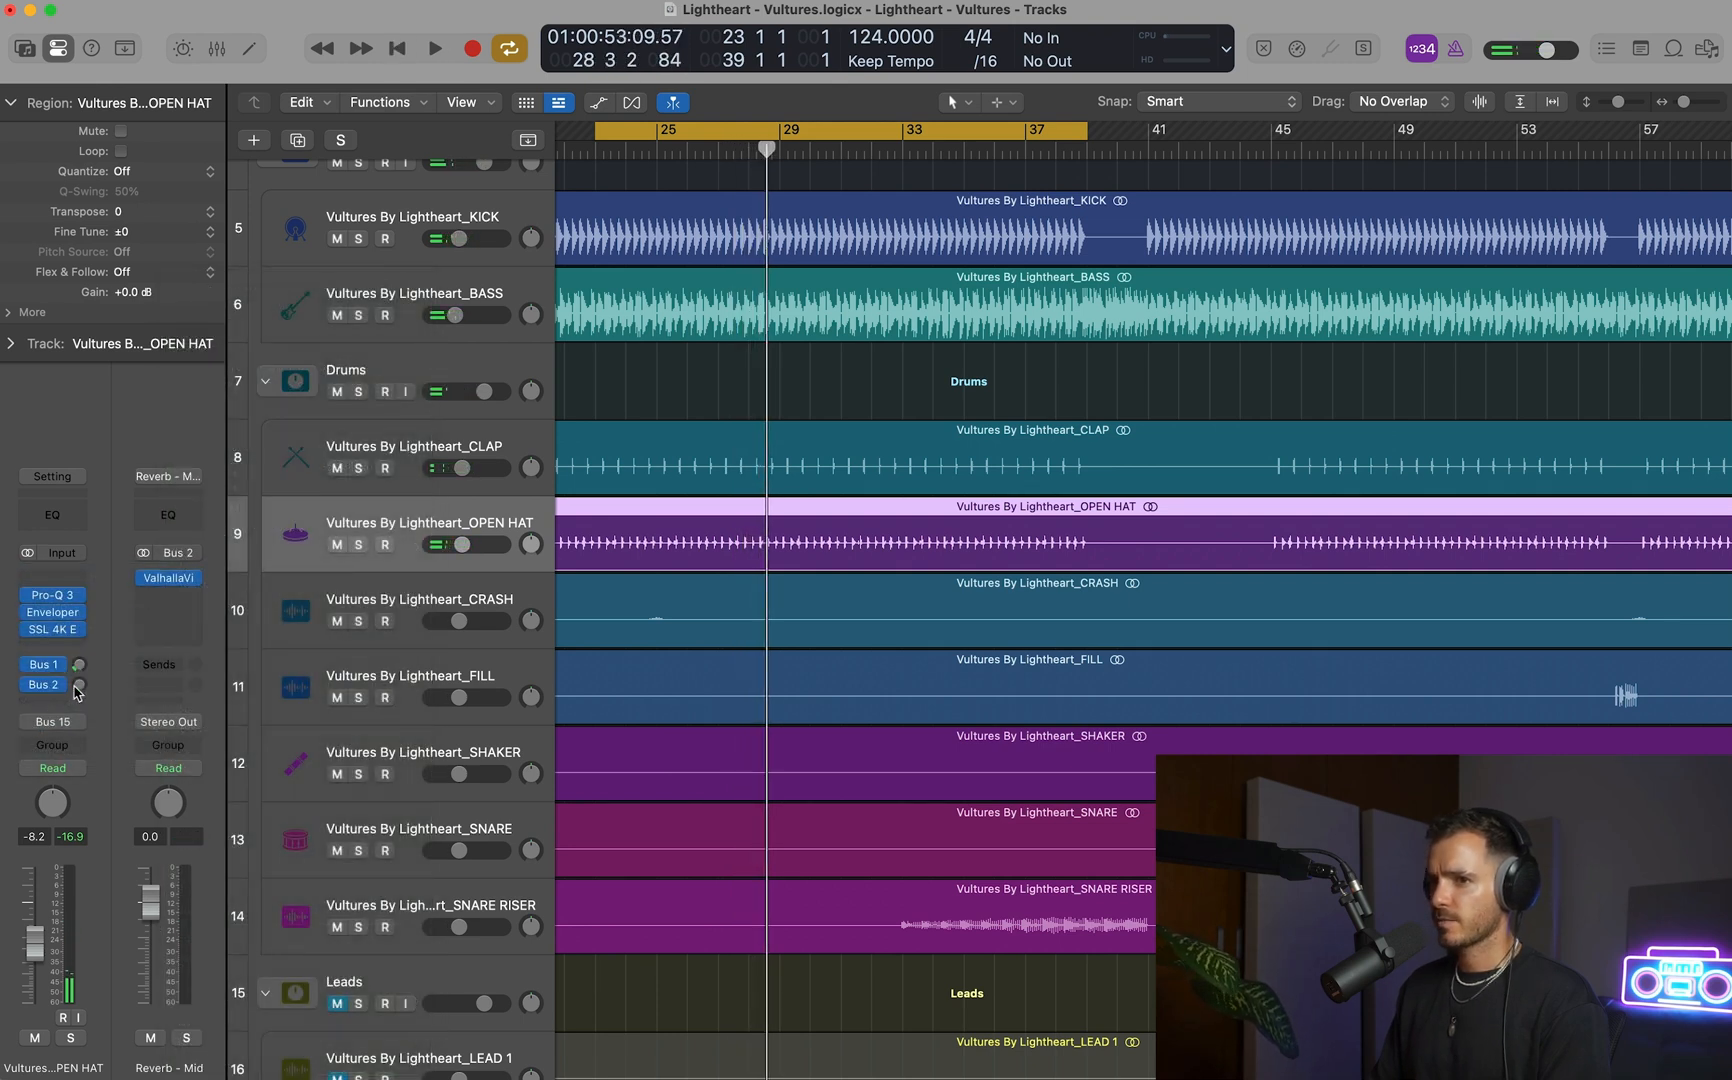
pyautogui.press('space')
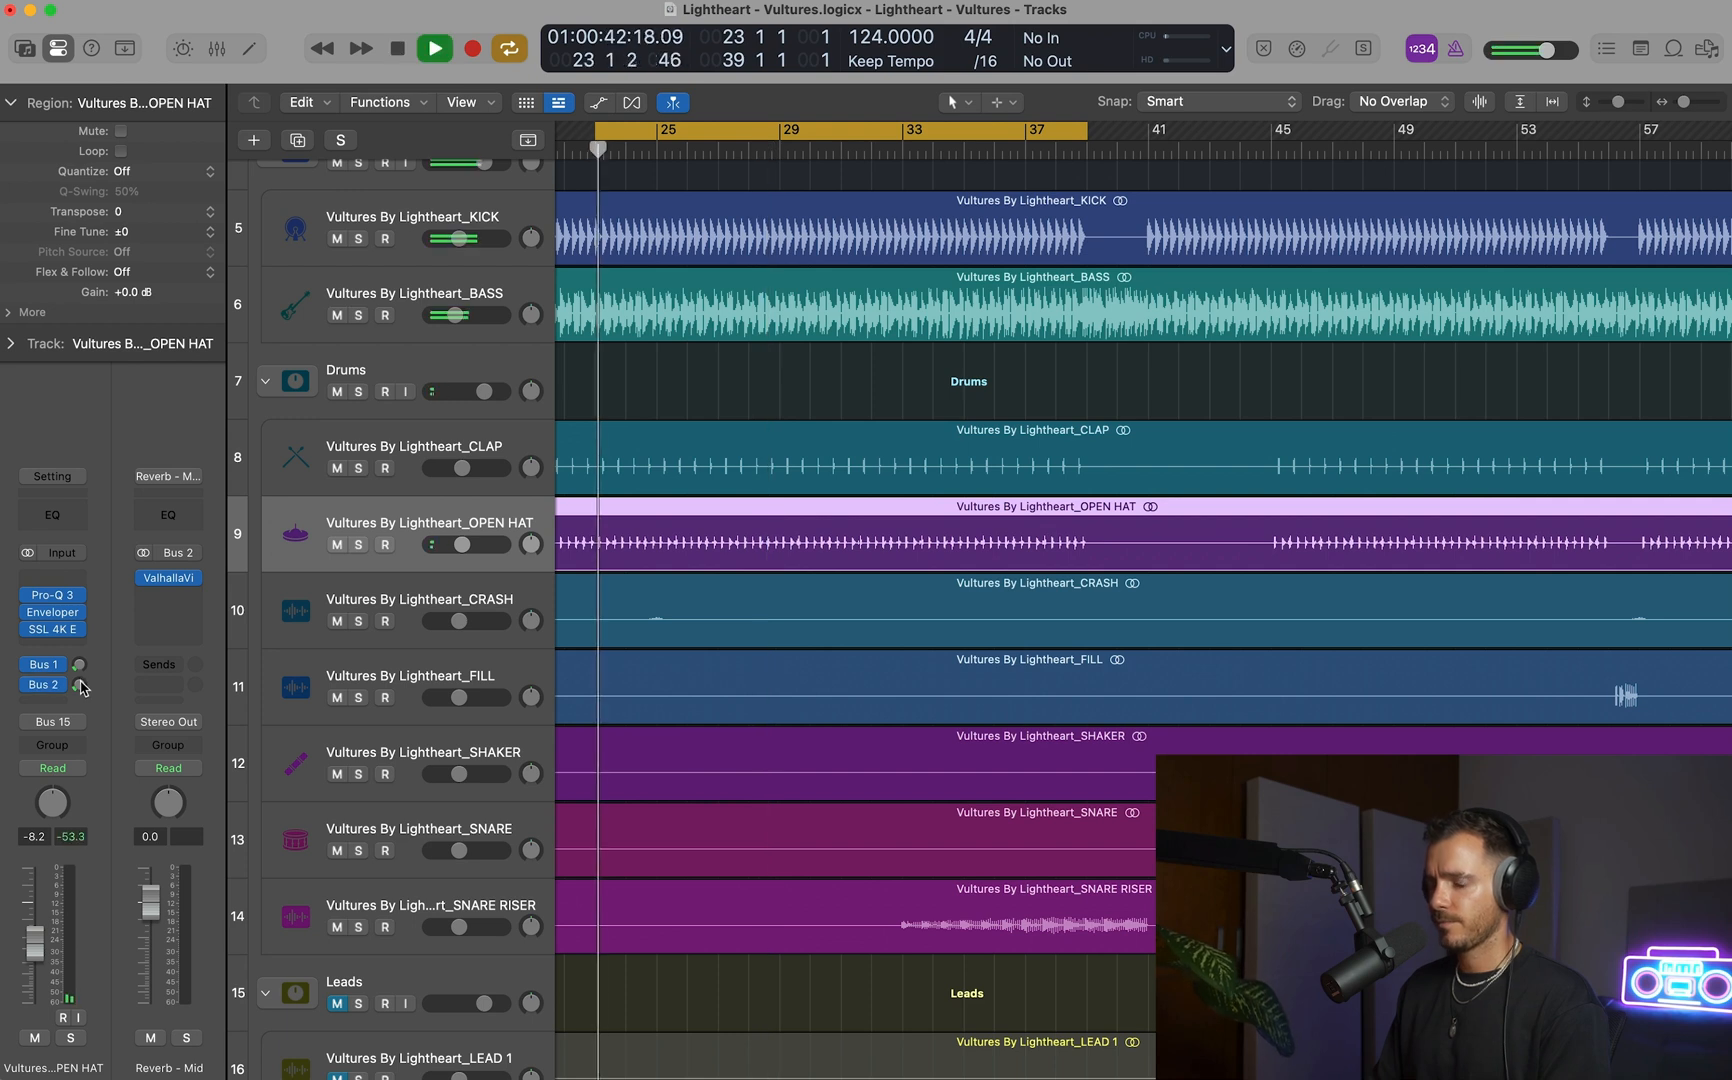
pyautogui.press('space')
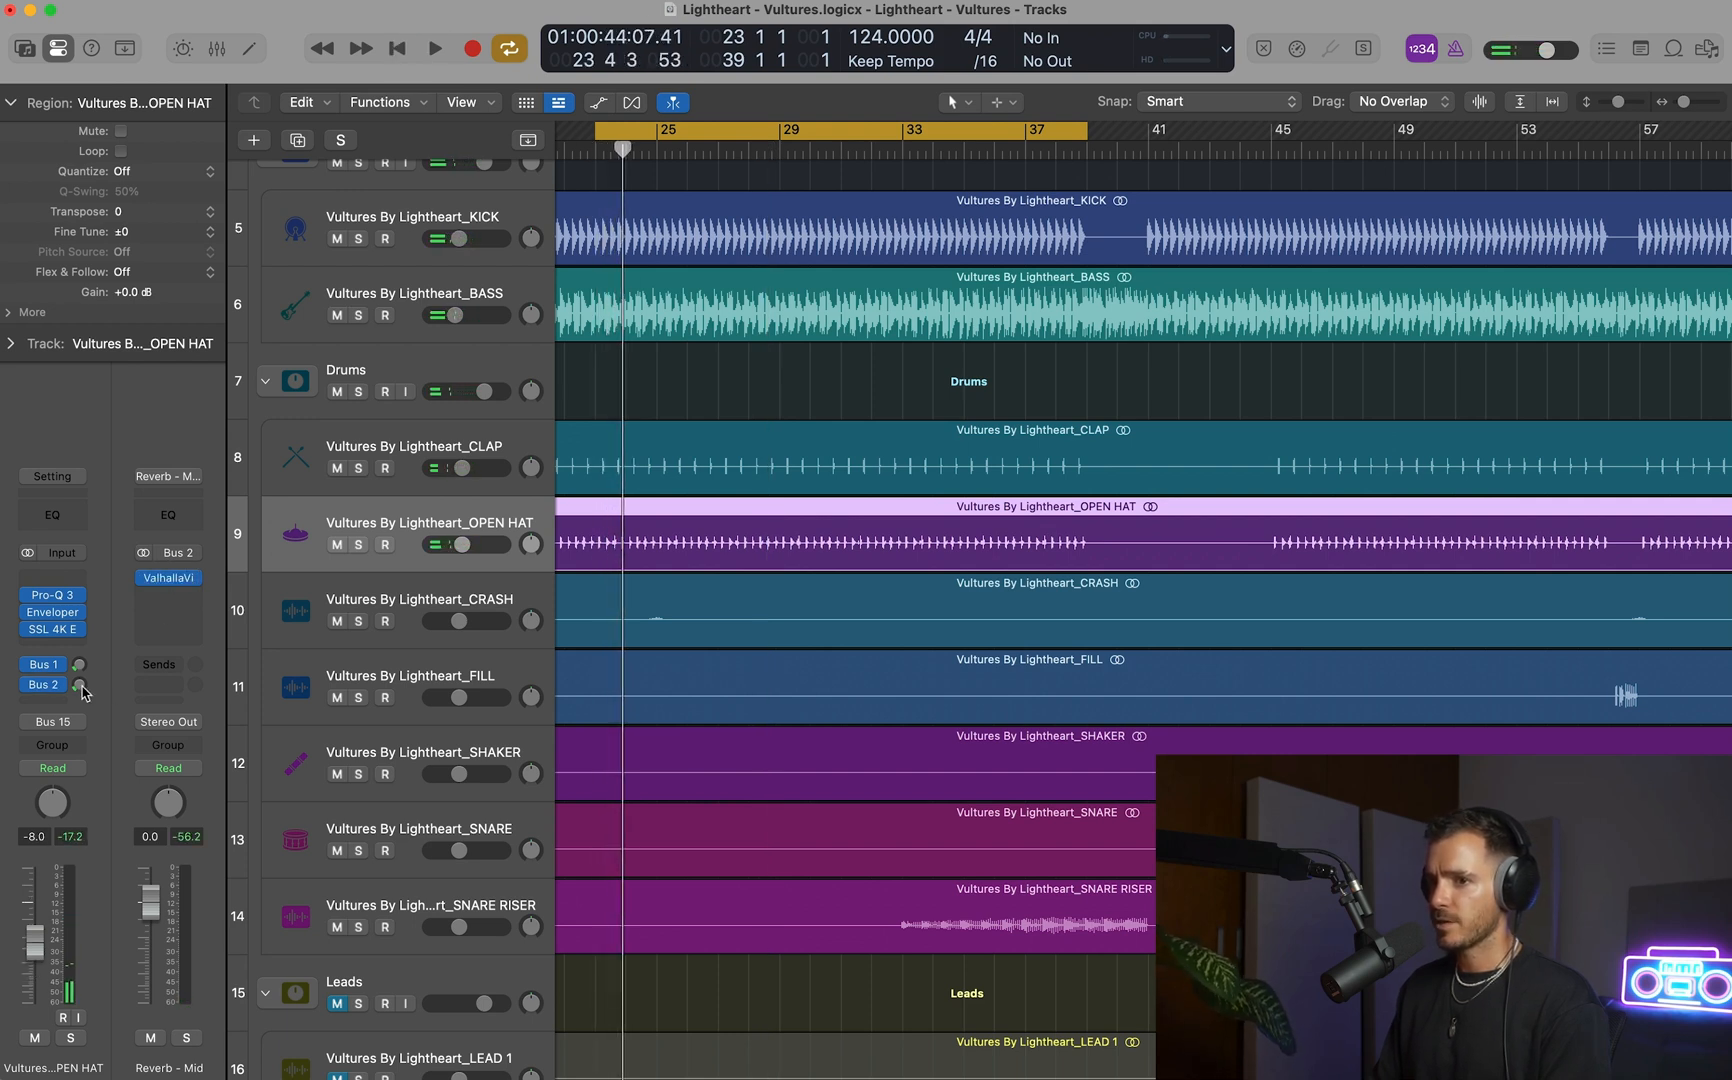
pyautogui.press('space')
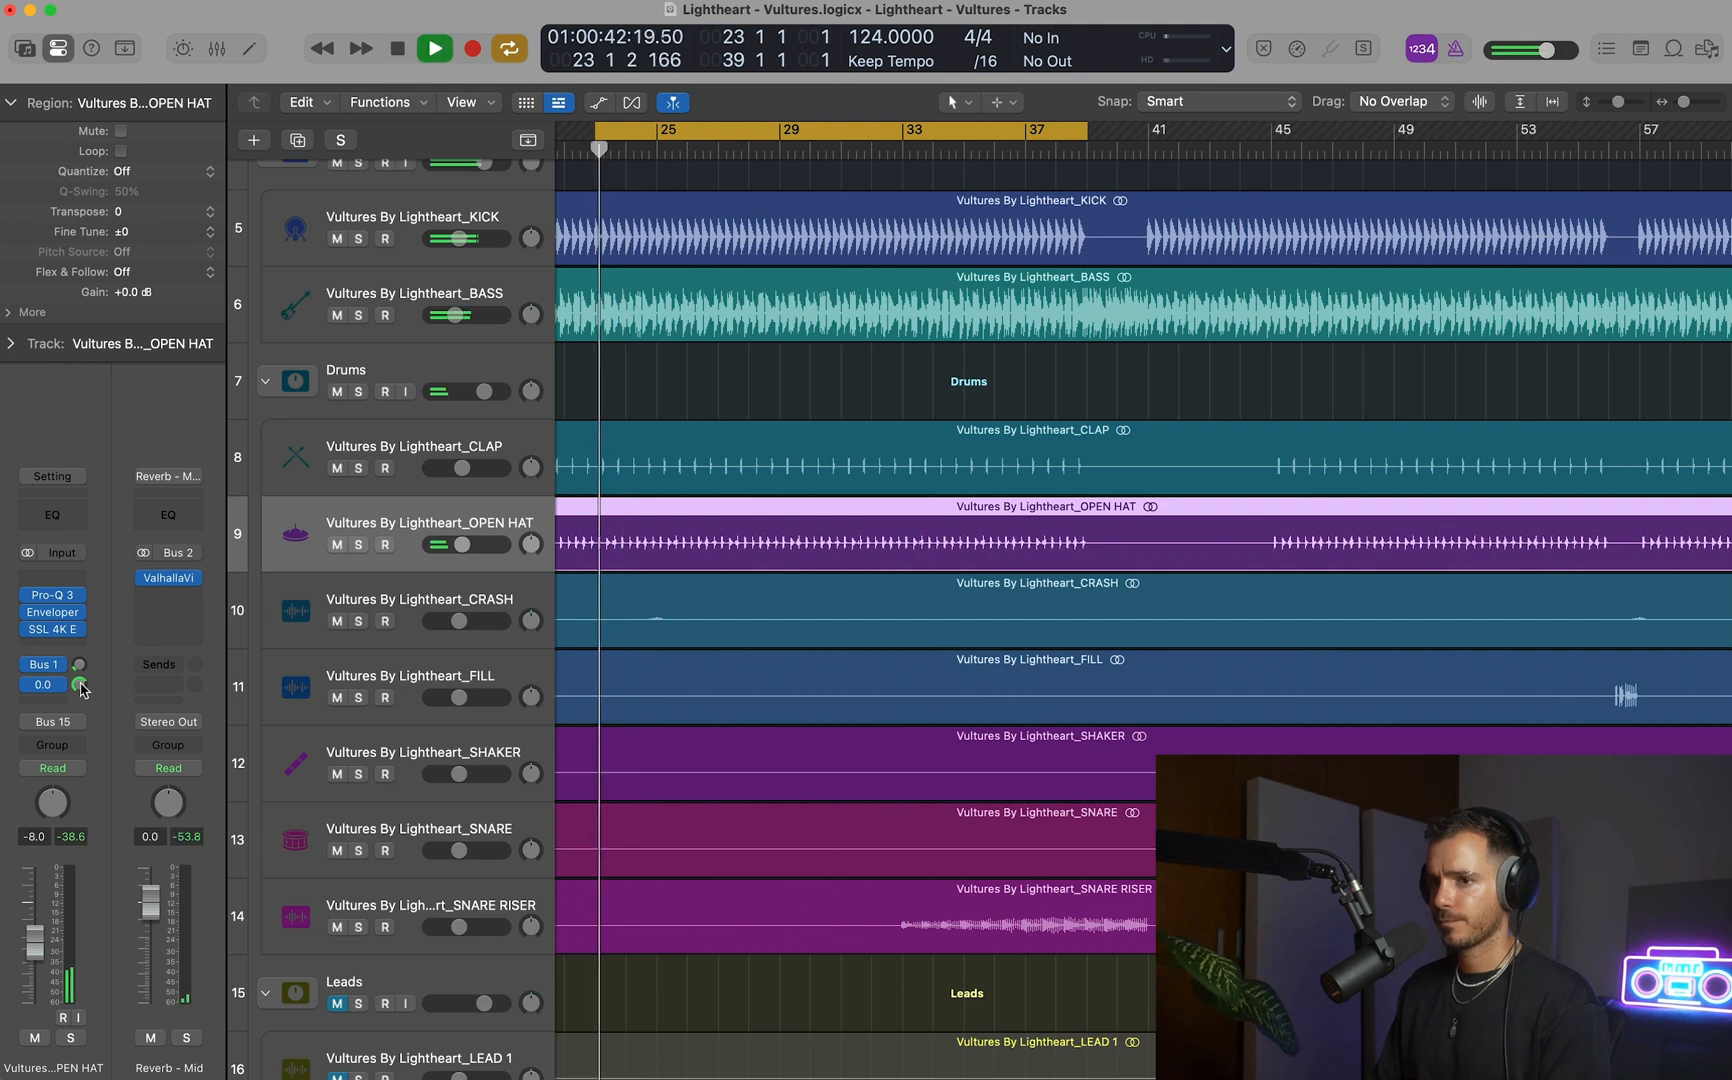
pyautogui.moveTo(80, 688); pyautogui.dragTo(68, 800)
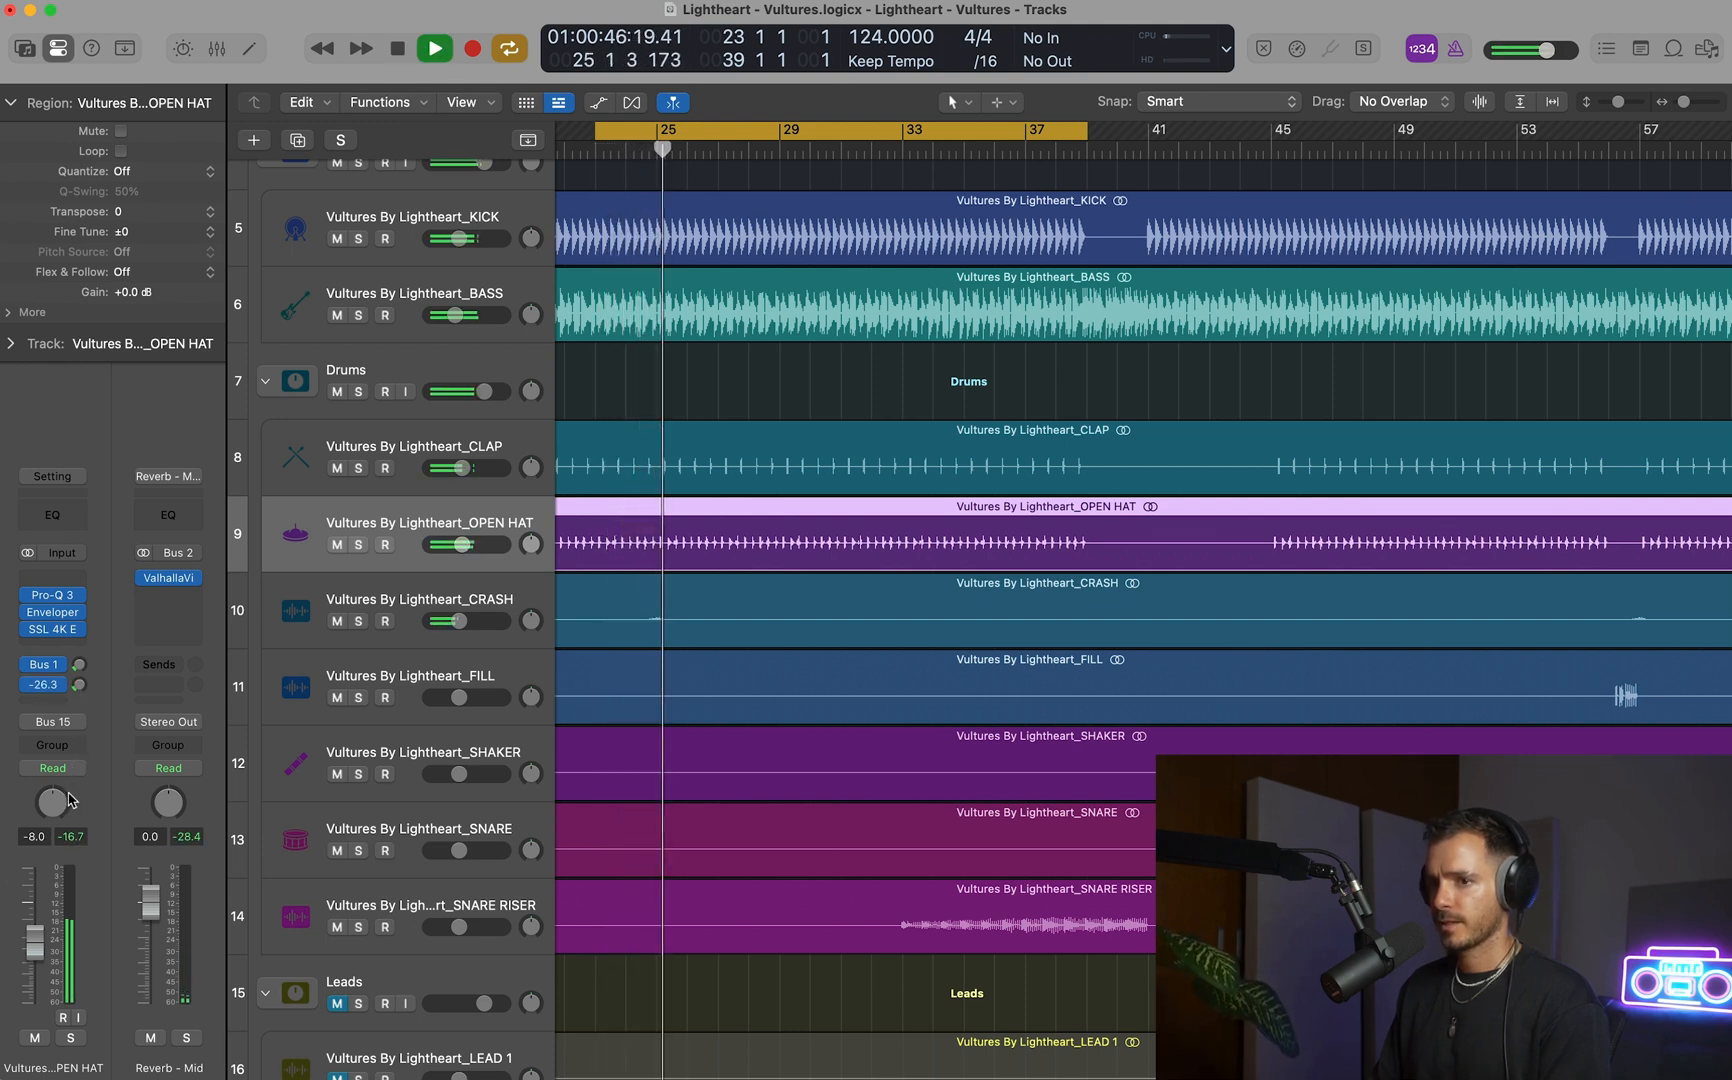
pyautogui.moveTo(34, 936); pyautogui.dragTo(34, 931)
# Compare the OPEN HAT with both reverb sends off and on, and lower the Bus 2 send to -29.5 dB.
pyautogui.moveTo(28, 664); pyautogui.dragTo(28, 693)
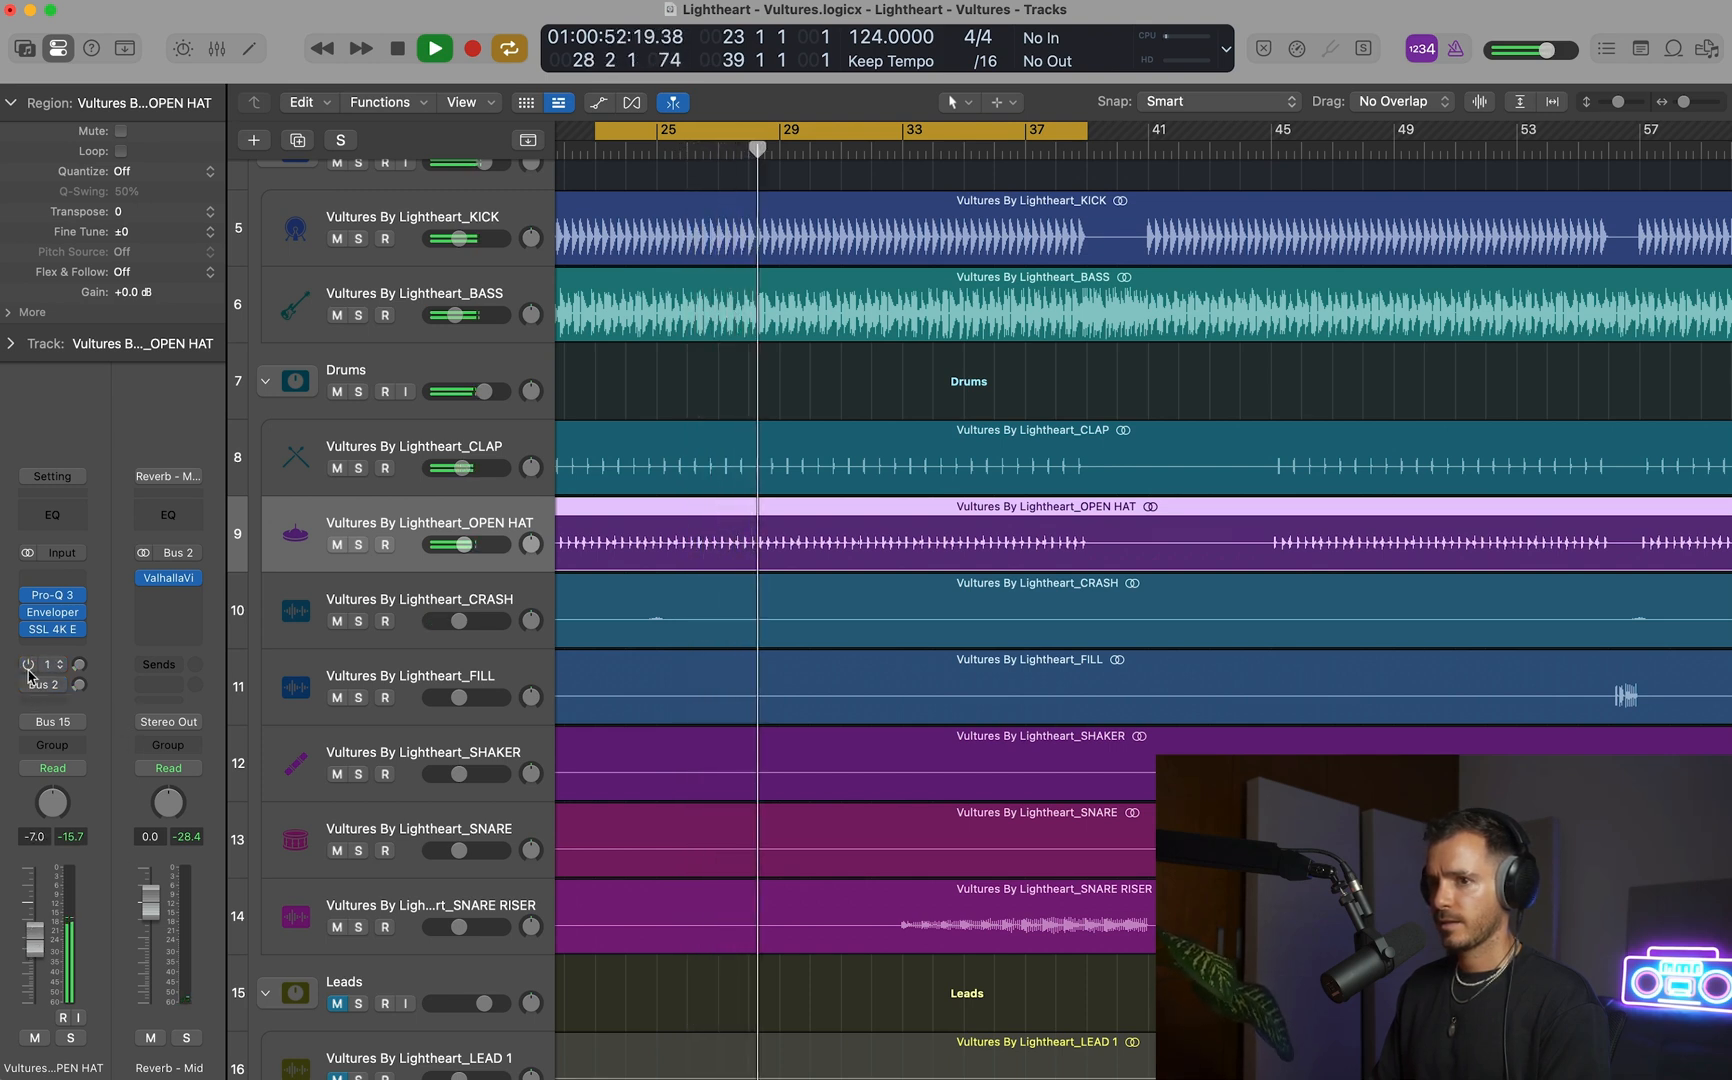
pyautogui.moveTo(28, 666); pyautogui.dragTo(28, 687)
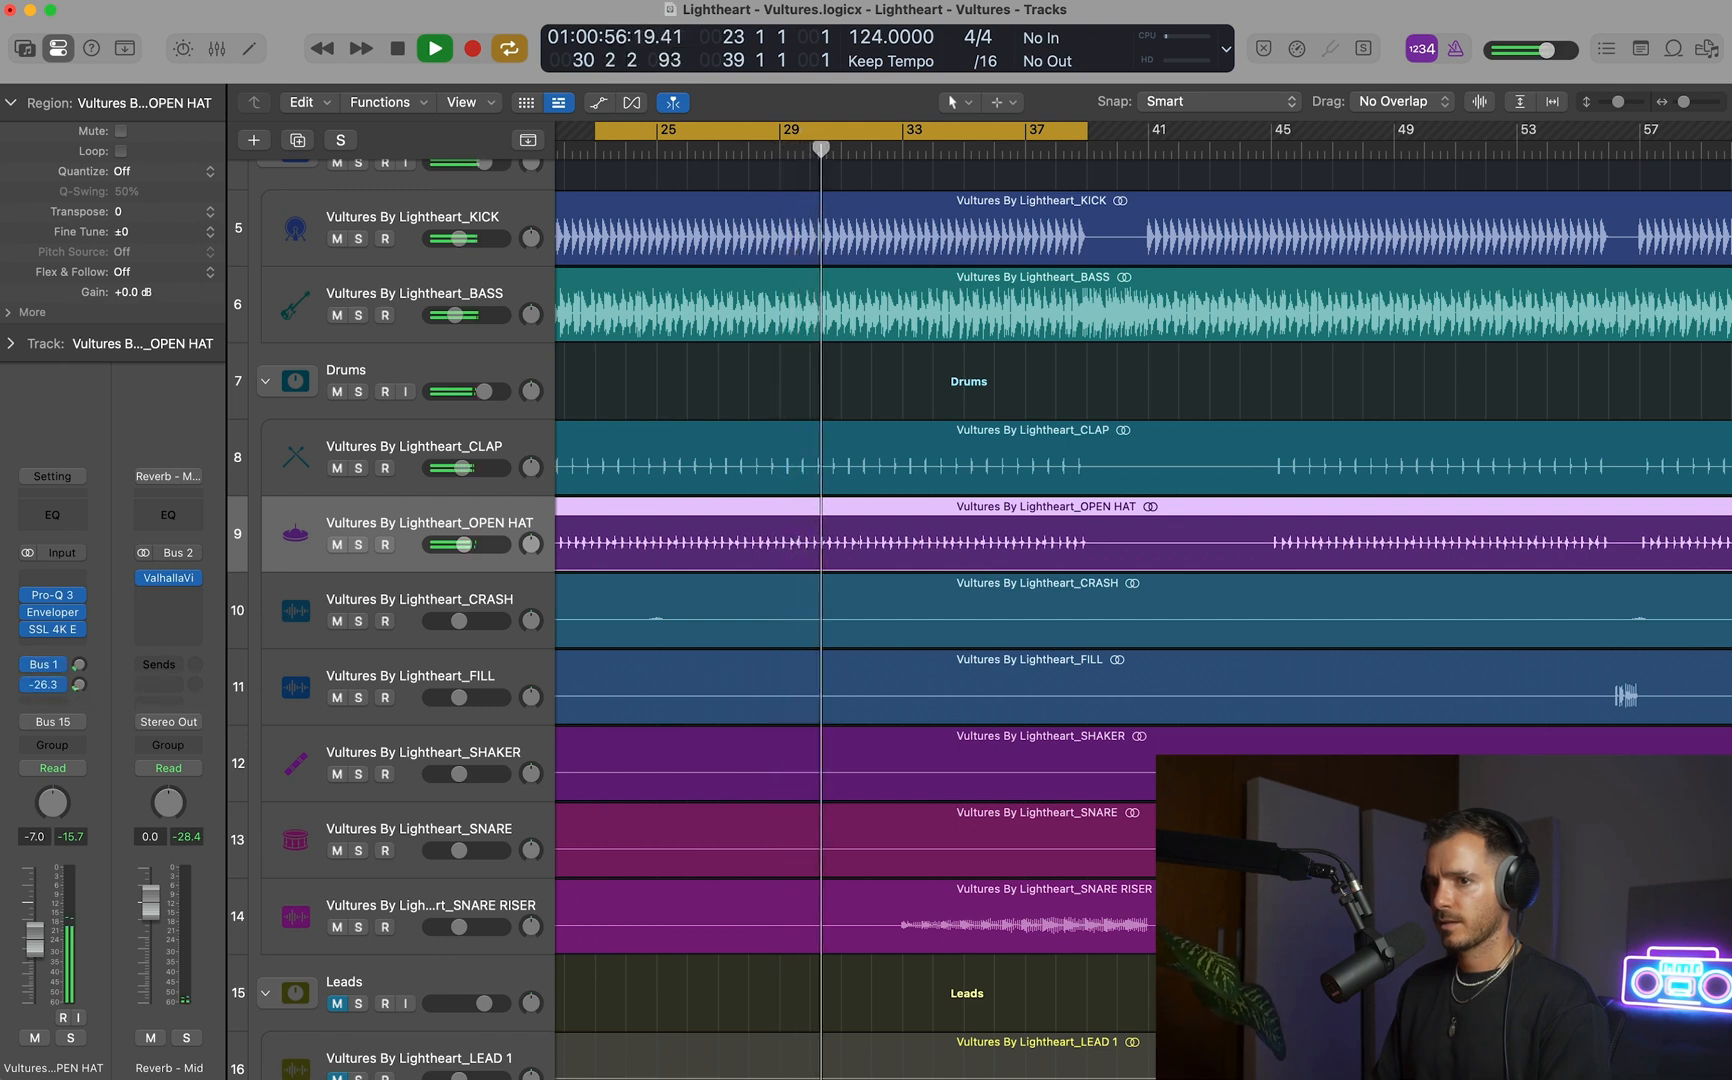
pyautogui.press('space')
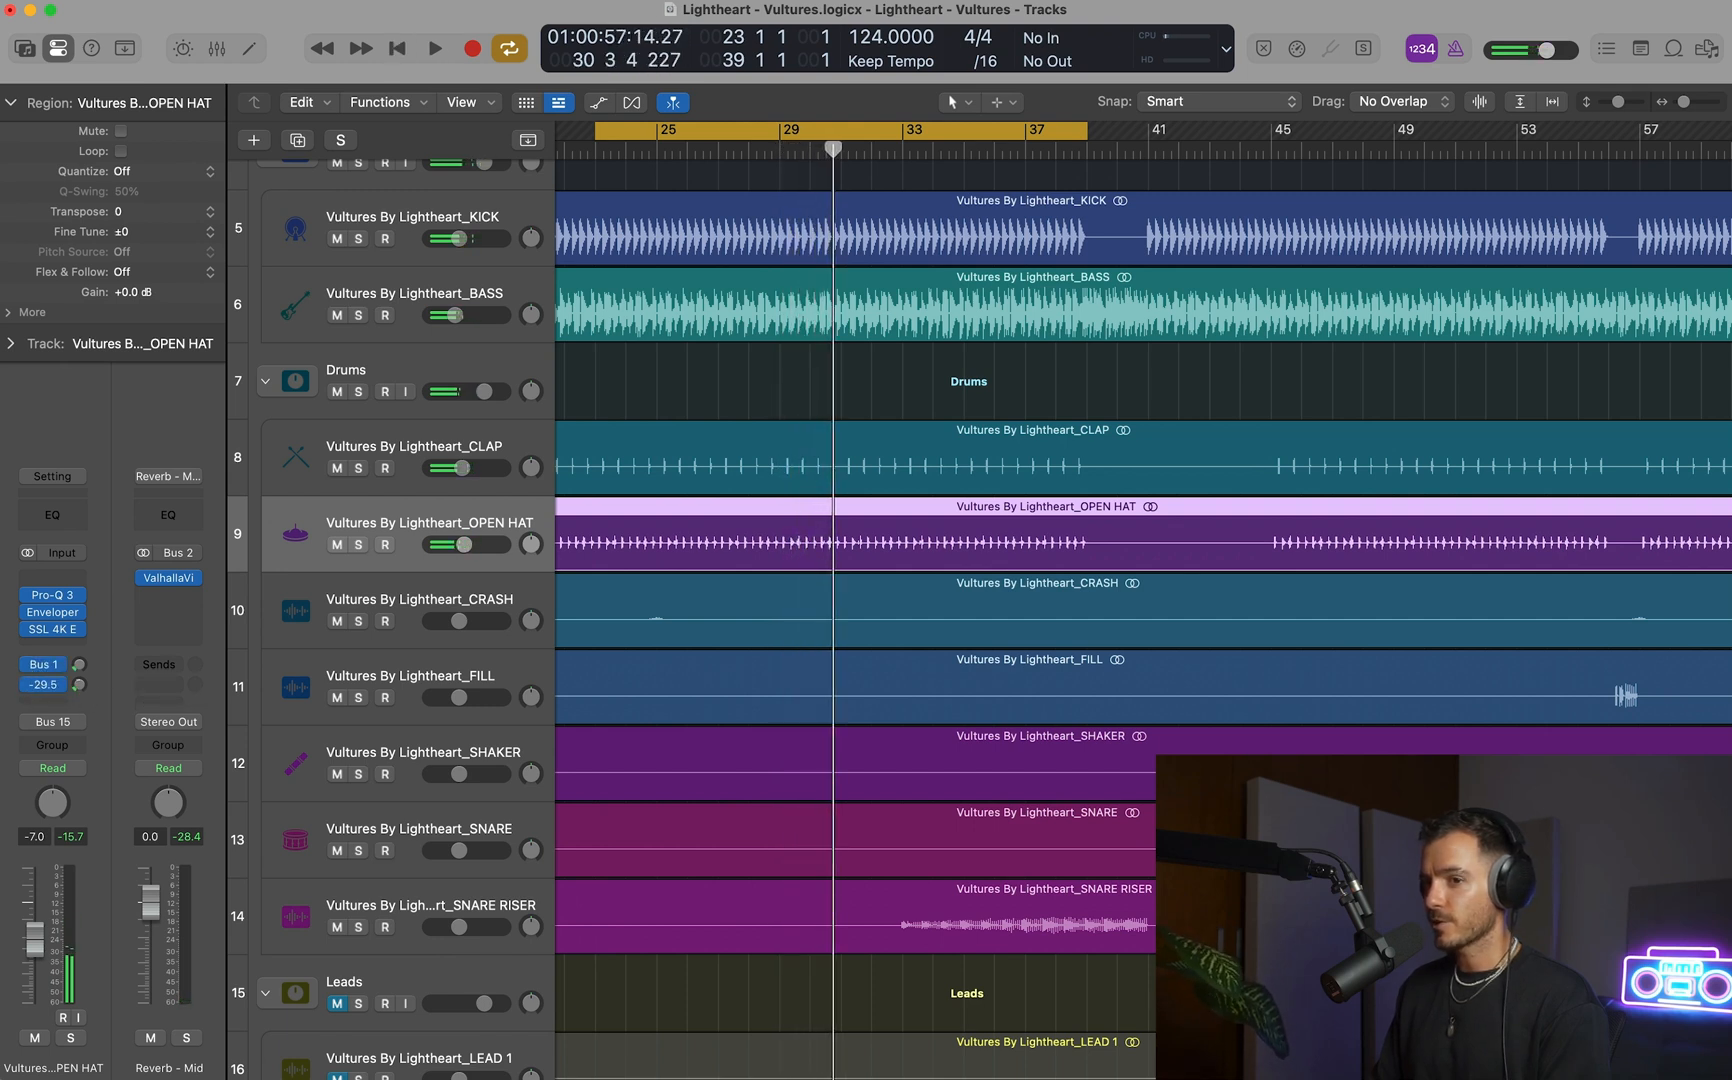
pyautogui.scroll(-3, 728, 588)
pyautogui.hscroll(-5, 728, 588)
pyautogui.scroll(-2, 728, 587)
pyautogui.scroll(-2, 728, 588)
pyautogui.scroll(3, 728, 588)
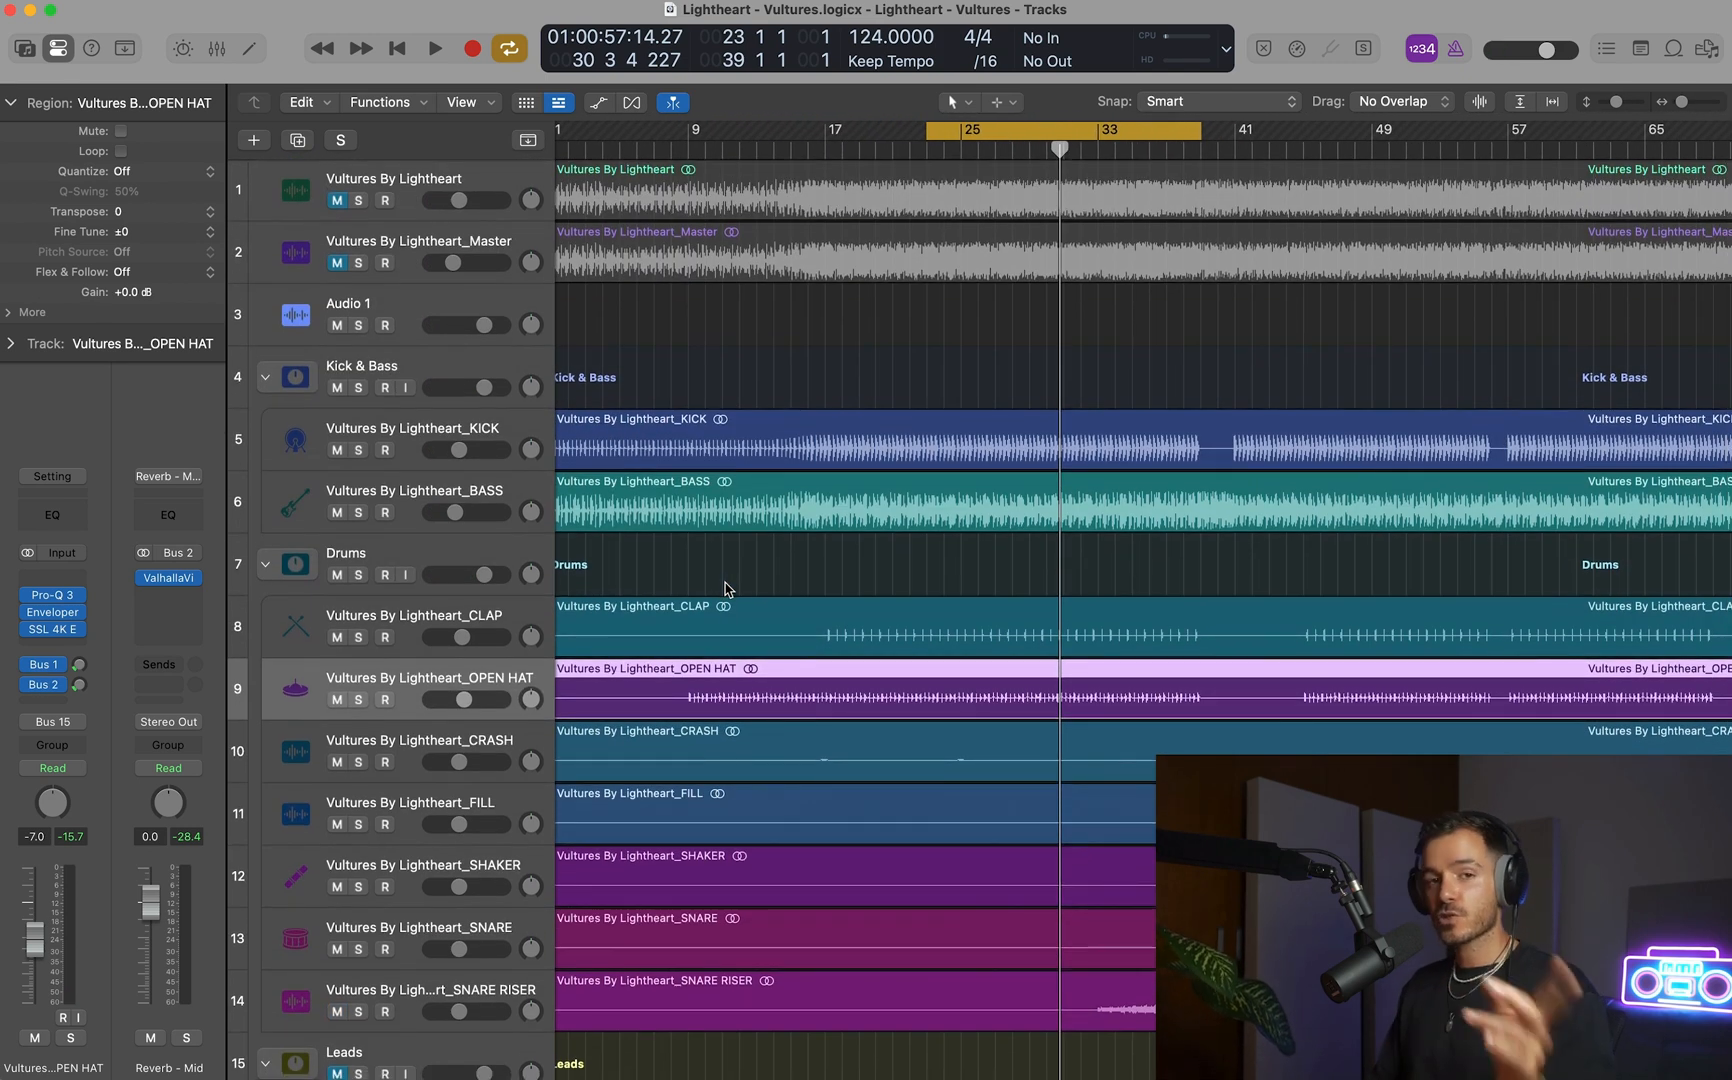
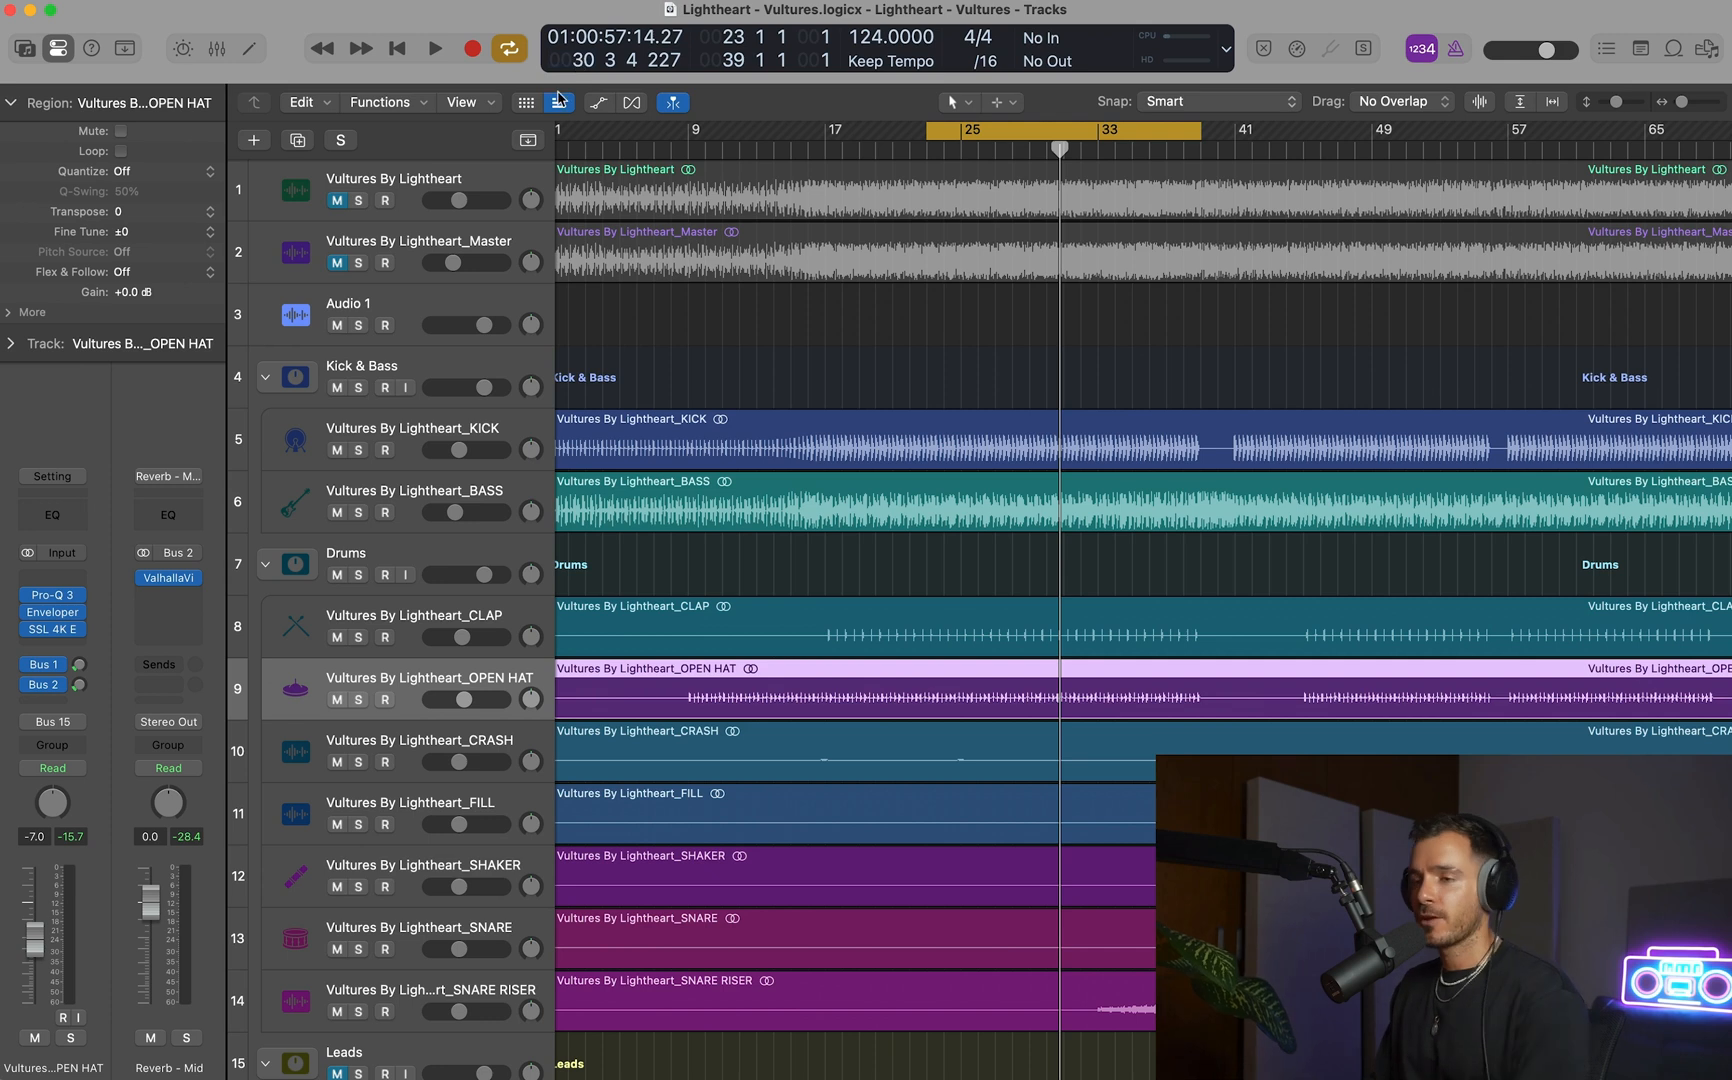
# Play the mix, compare it with the soloed Master reference track, and raise the reference's volume to 4.9 dB.
pyautogui.press('space')
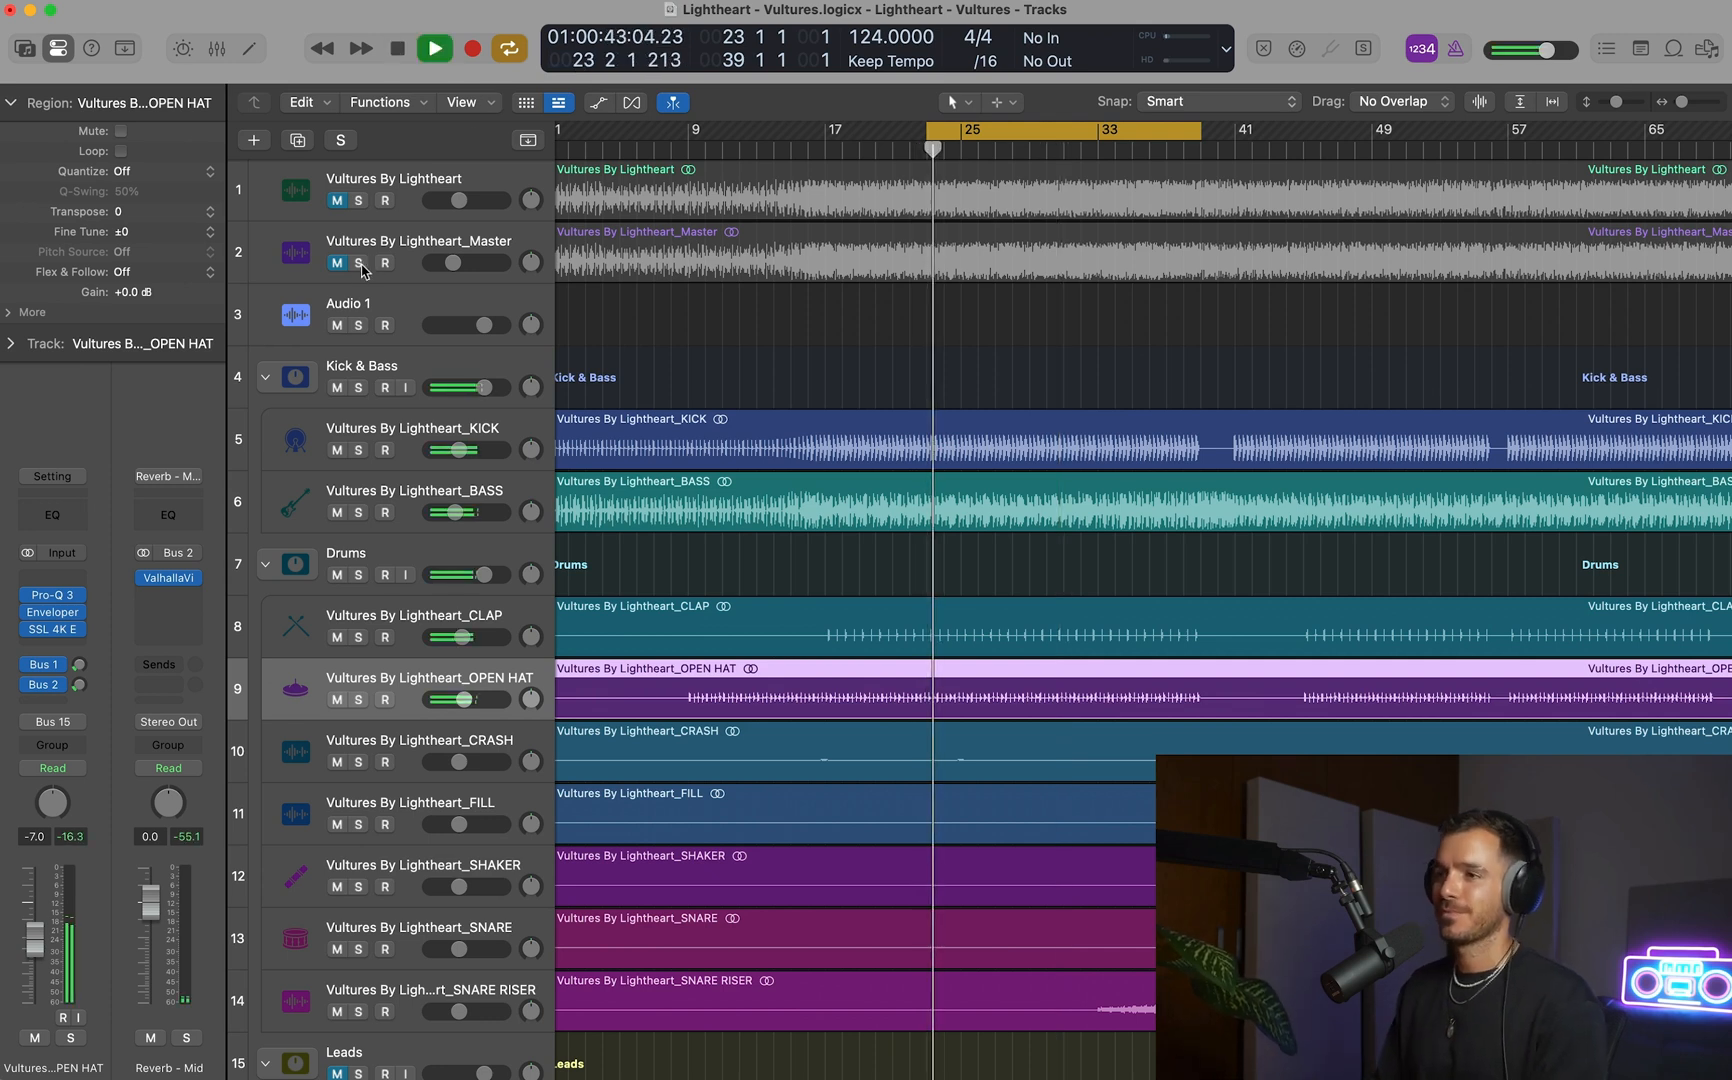
pyautogui.click(358, 263)
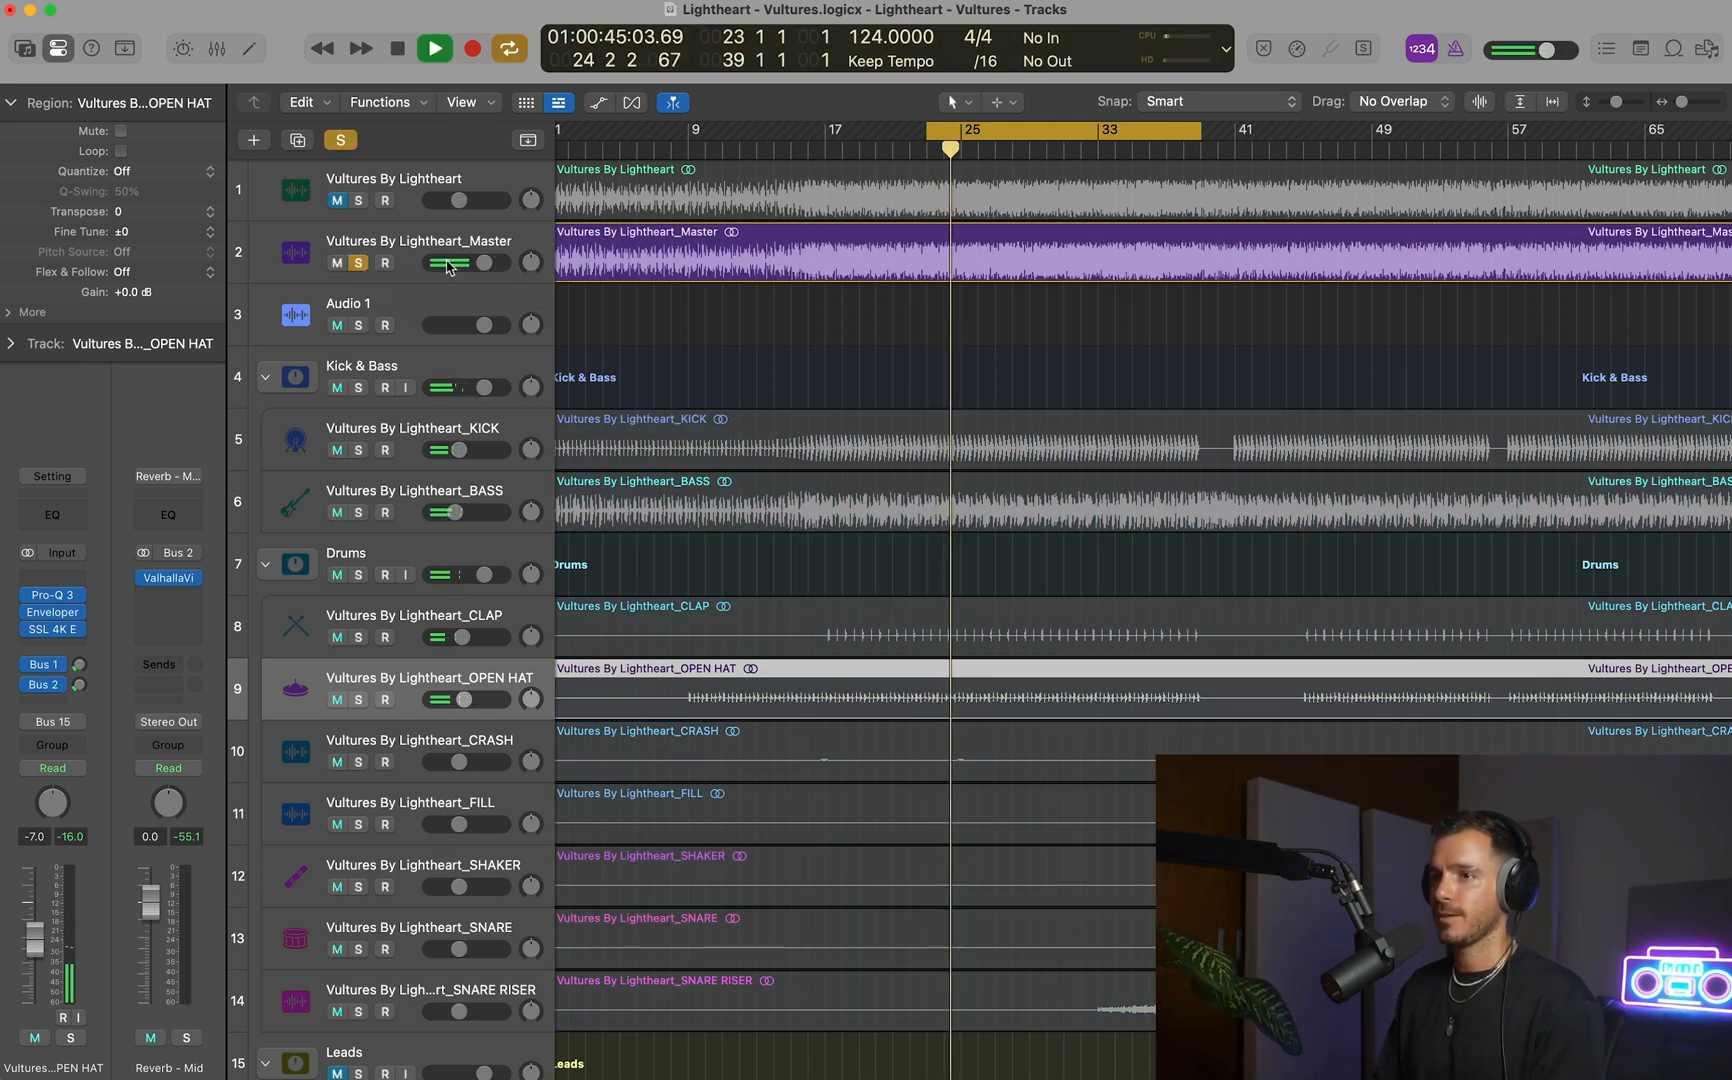
pyautogui.moveTo(437, 268); pyautogui.dragTo(498, 263)
pyautogui.click(358, 263)
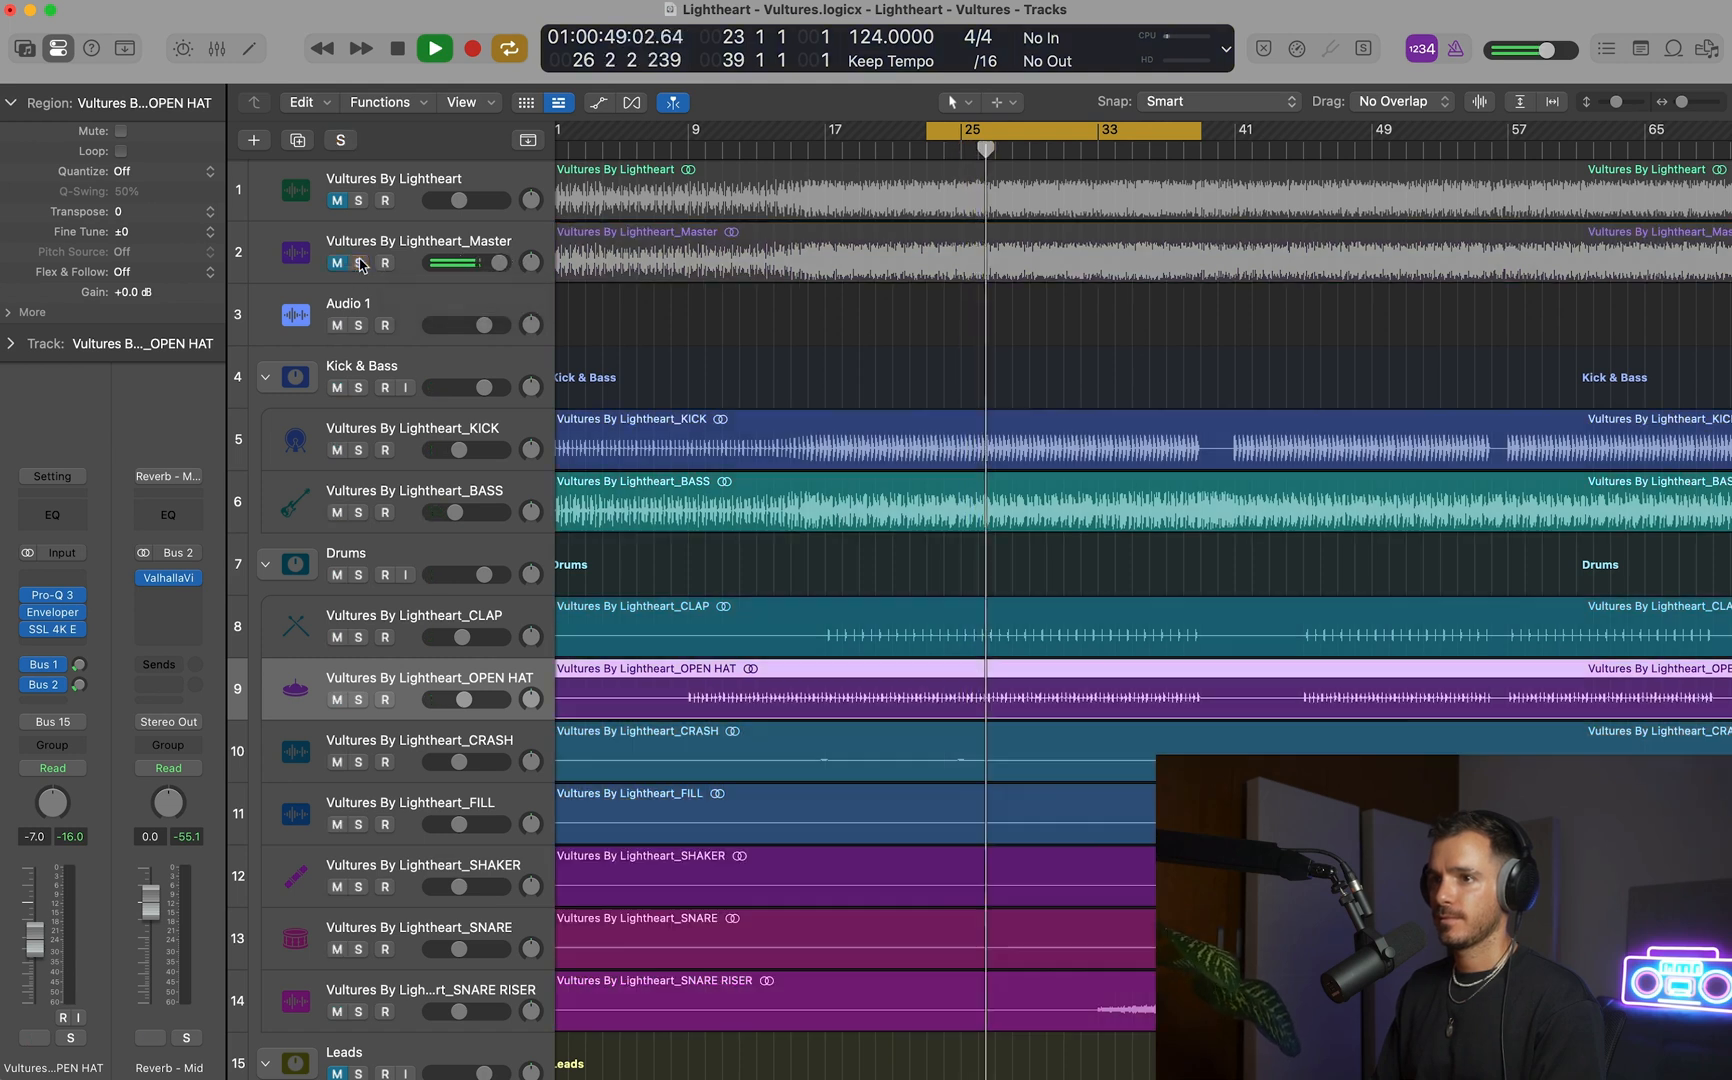
pyautogui.press('space')
# Lower the Master reference's volume to -2.2 dB, audition it unmuted and soloed, and mute it again.
pyautogui.click(308, 257)
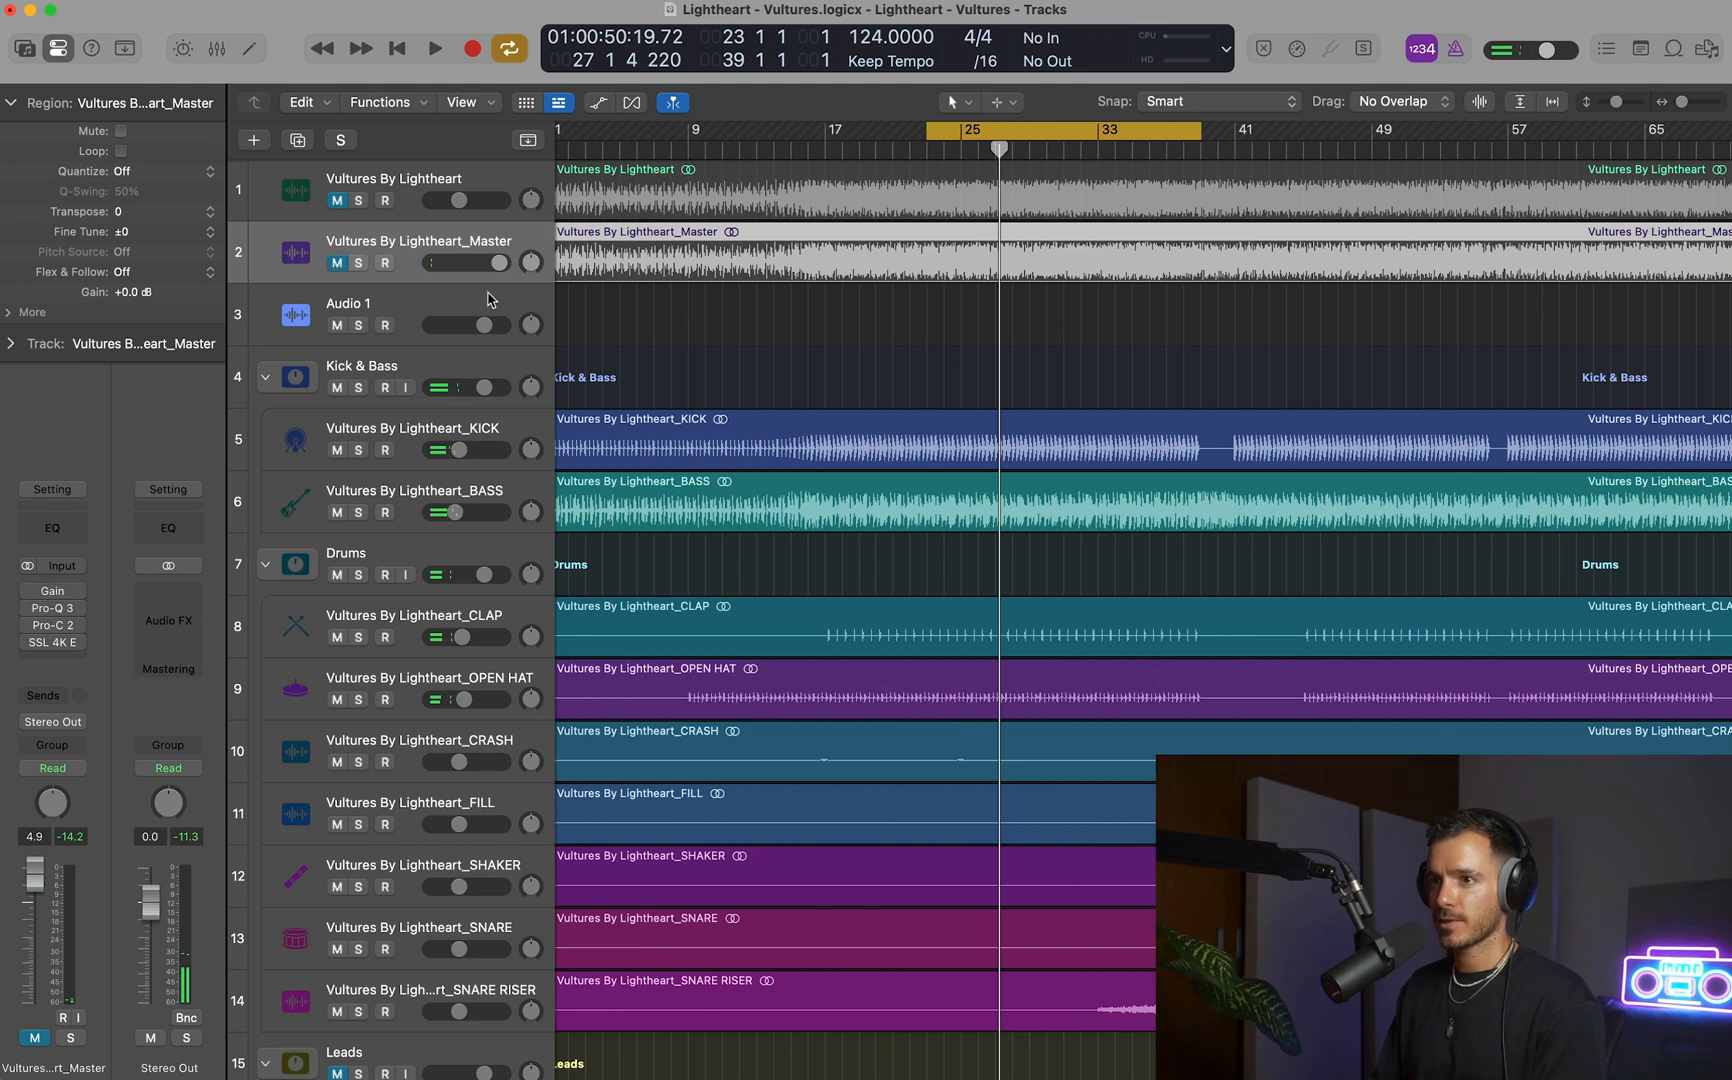
pyautogui.click(337, 263)
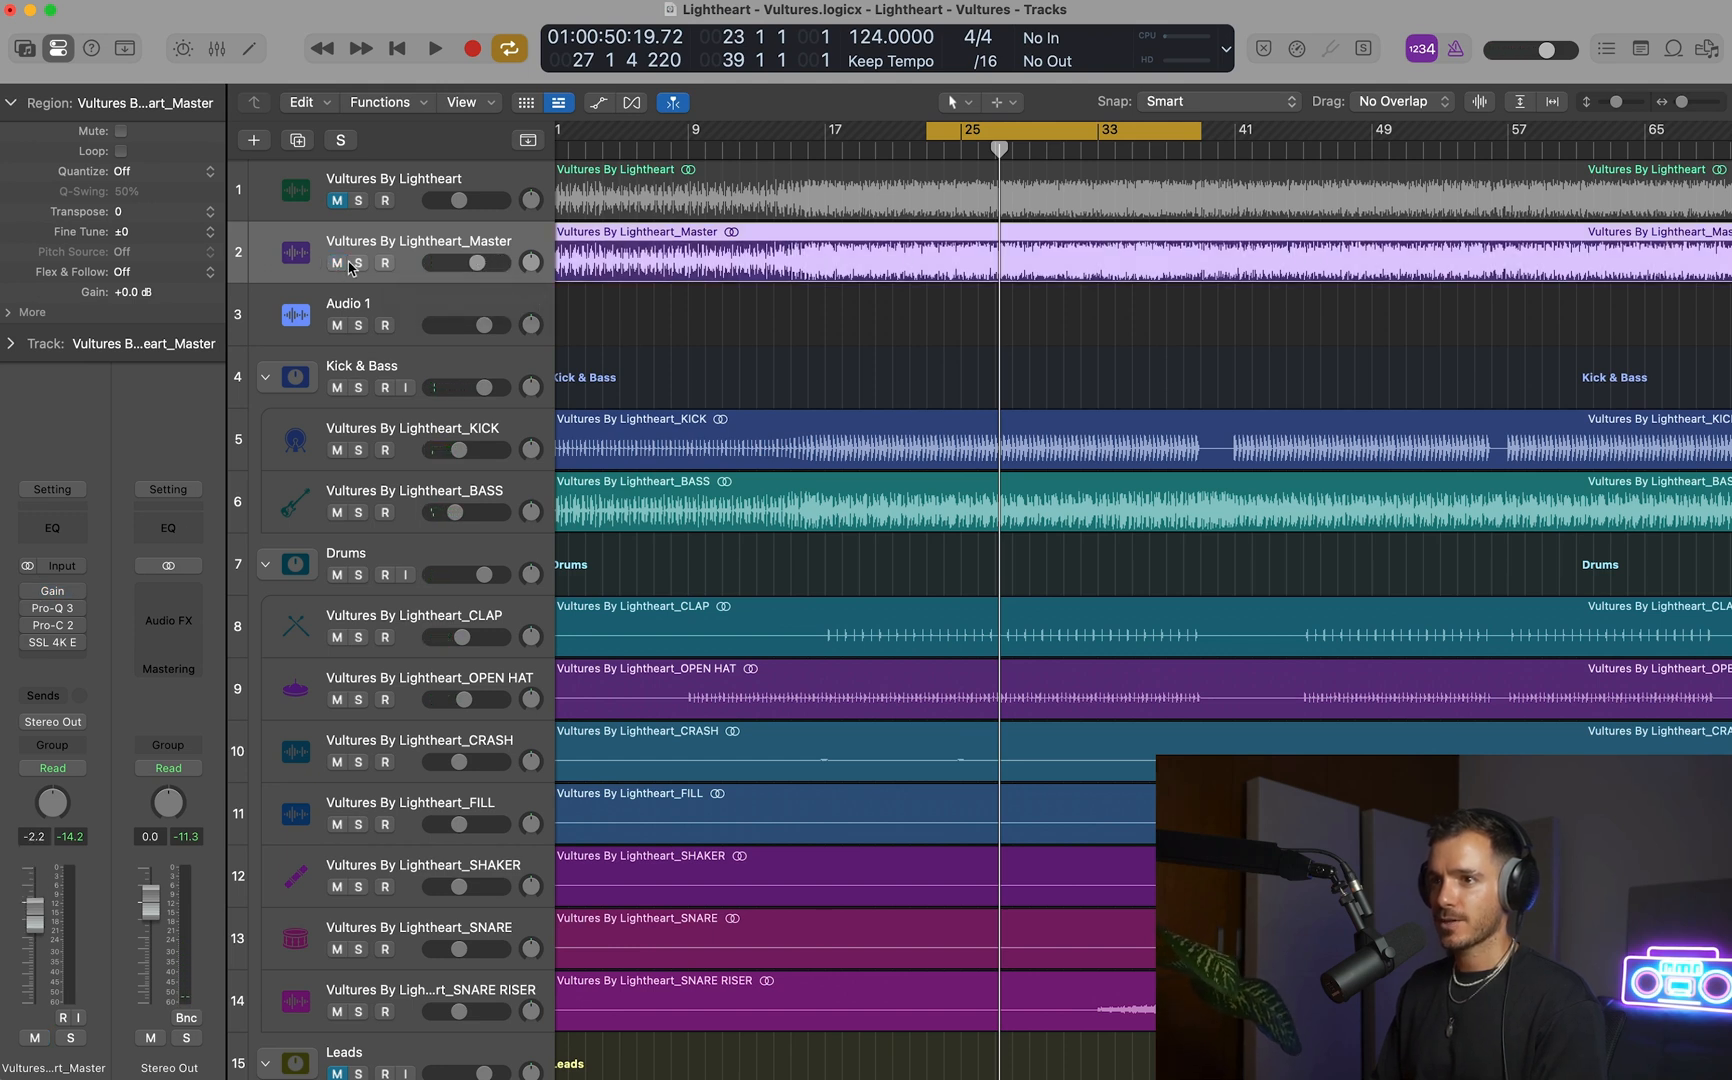
pyautogui.click(358, 263)
pyautogui.press('space')
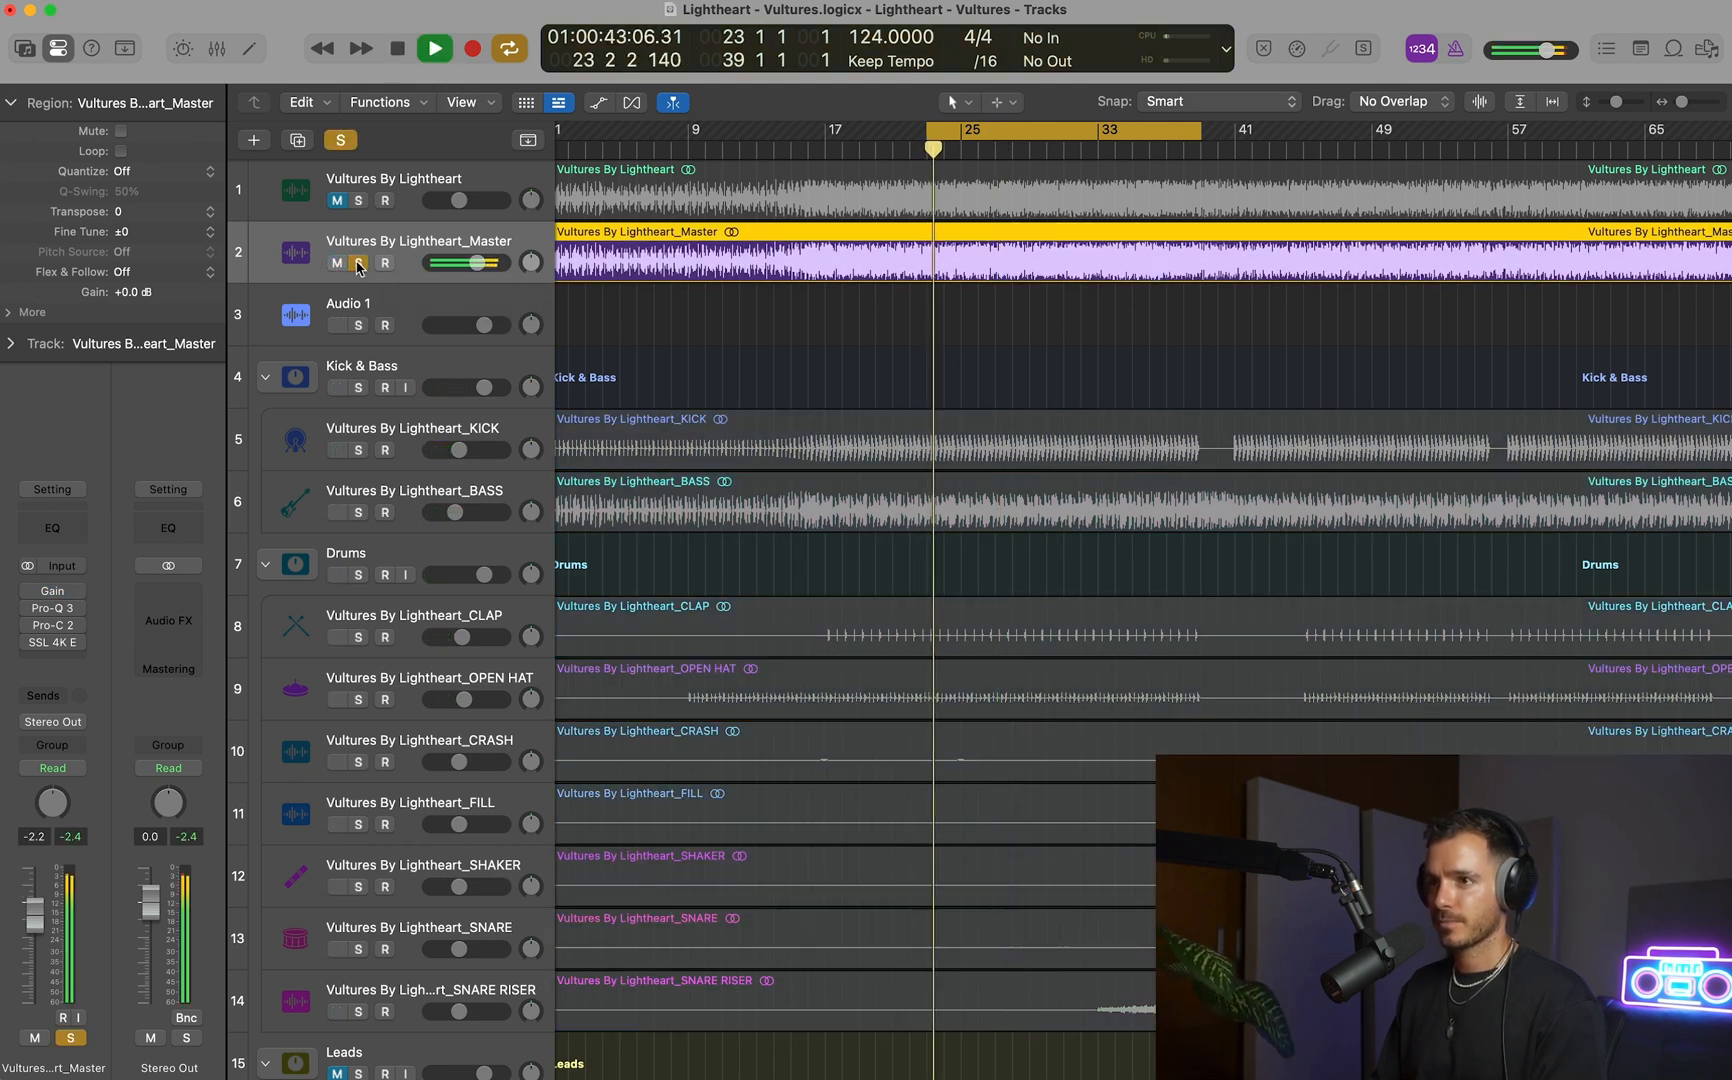
pyautogui.click(356, 263)
pyautogui.click(338, 263)
# Lower the Master reference's volume to -6.6 dB and compare it soloed against the mix during playback.
pyautogui.press('space')
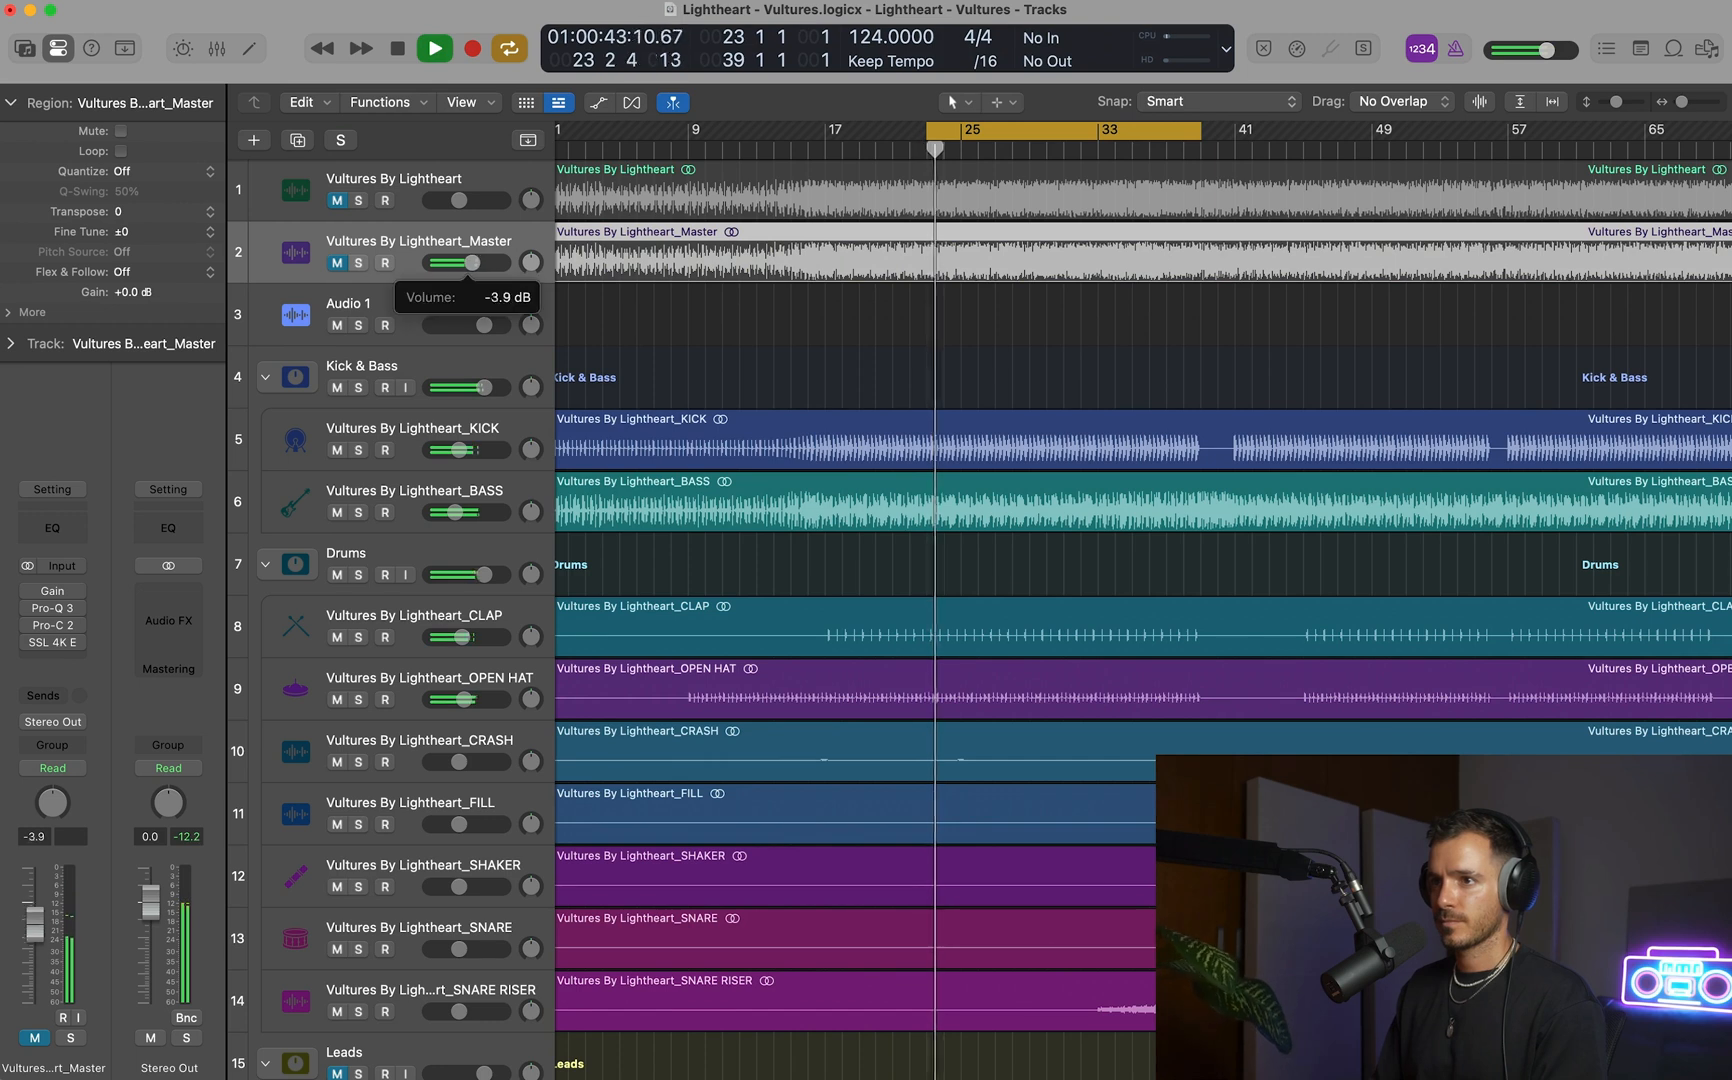
pyautogui.click(358, 263)
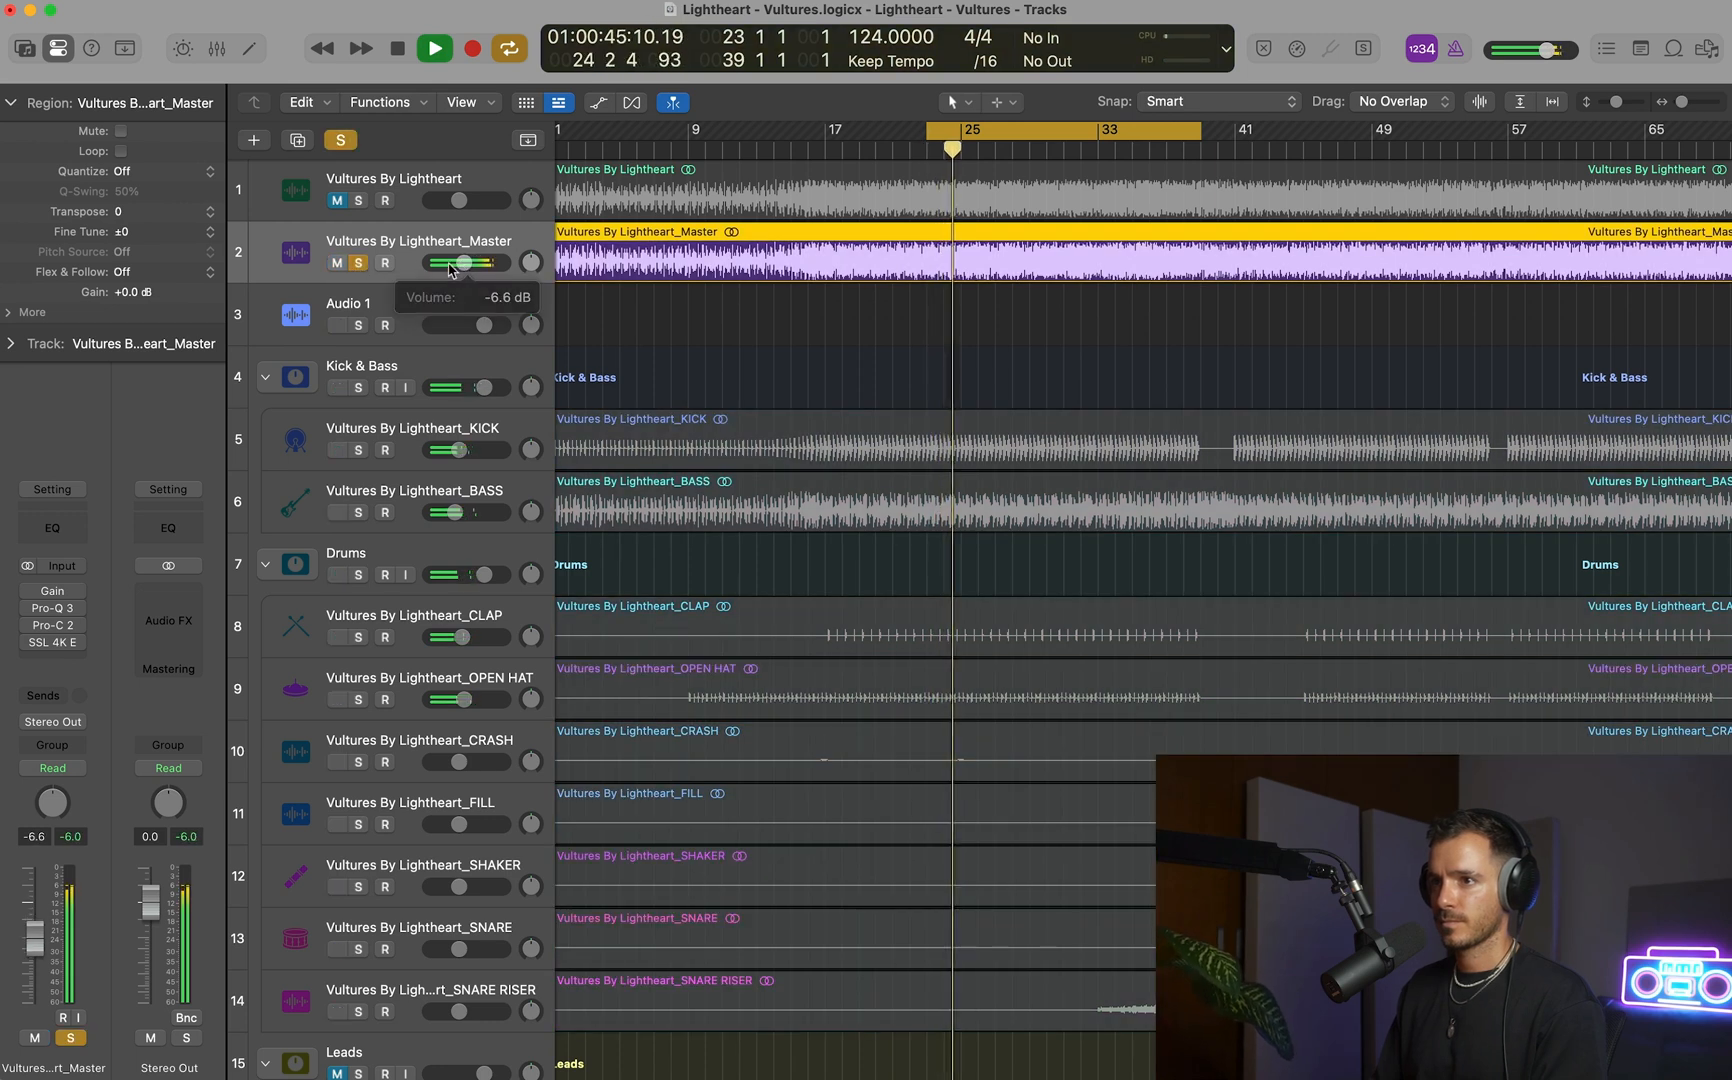
pyautogui.click(358, 263)
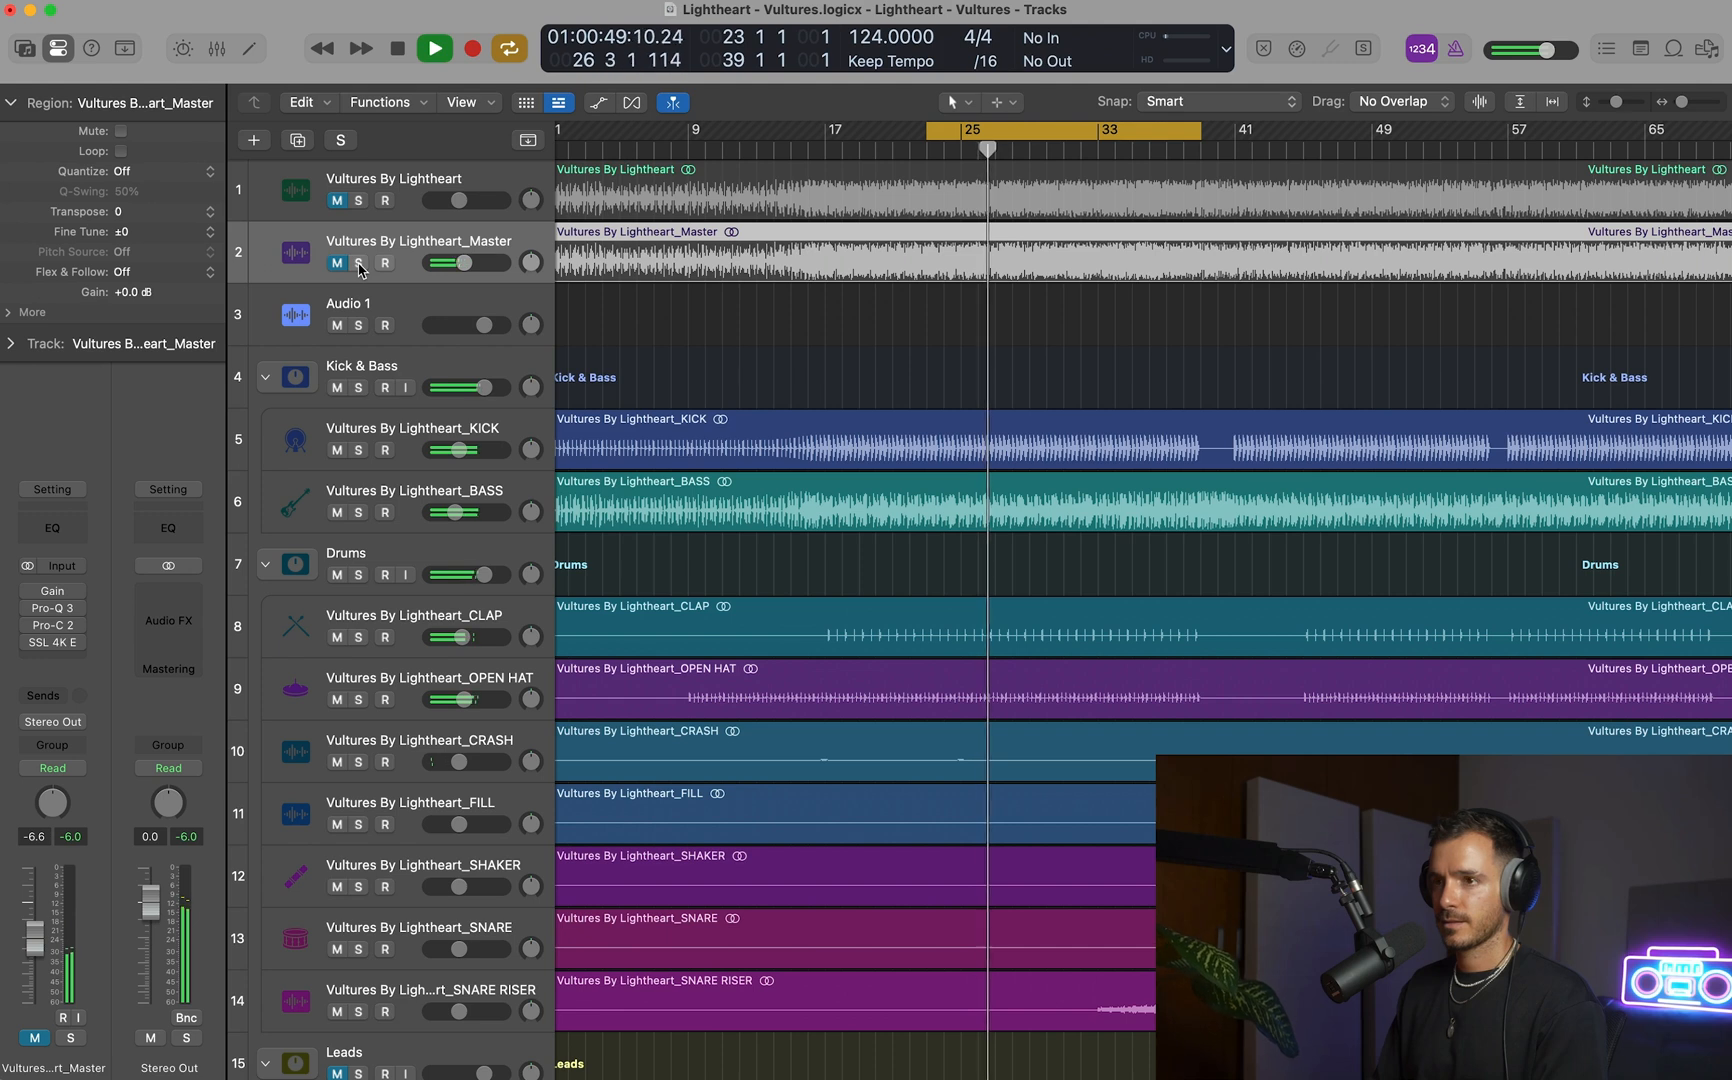
pyautogui.click(358, 263)
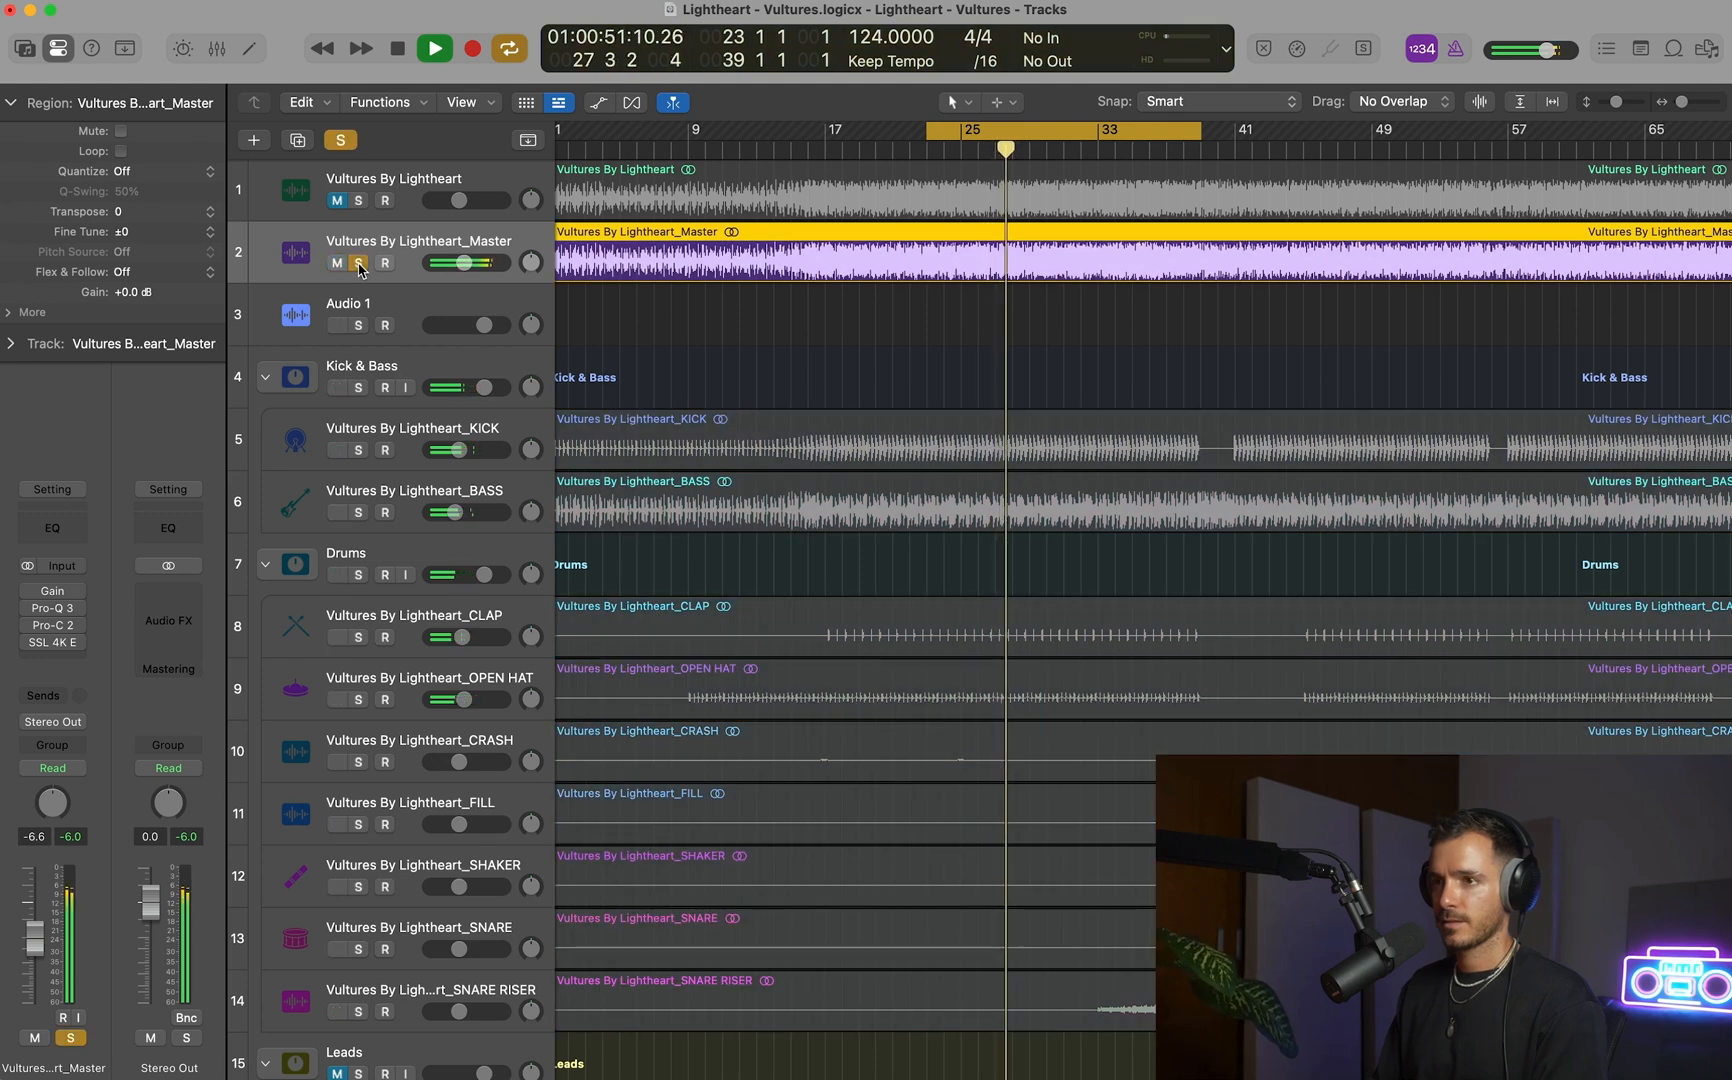
pyautogui.click(358, 263)
pyautogui.press('space')
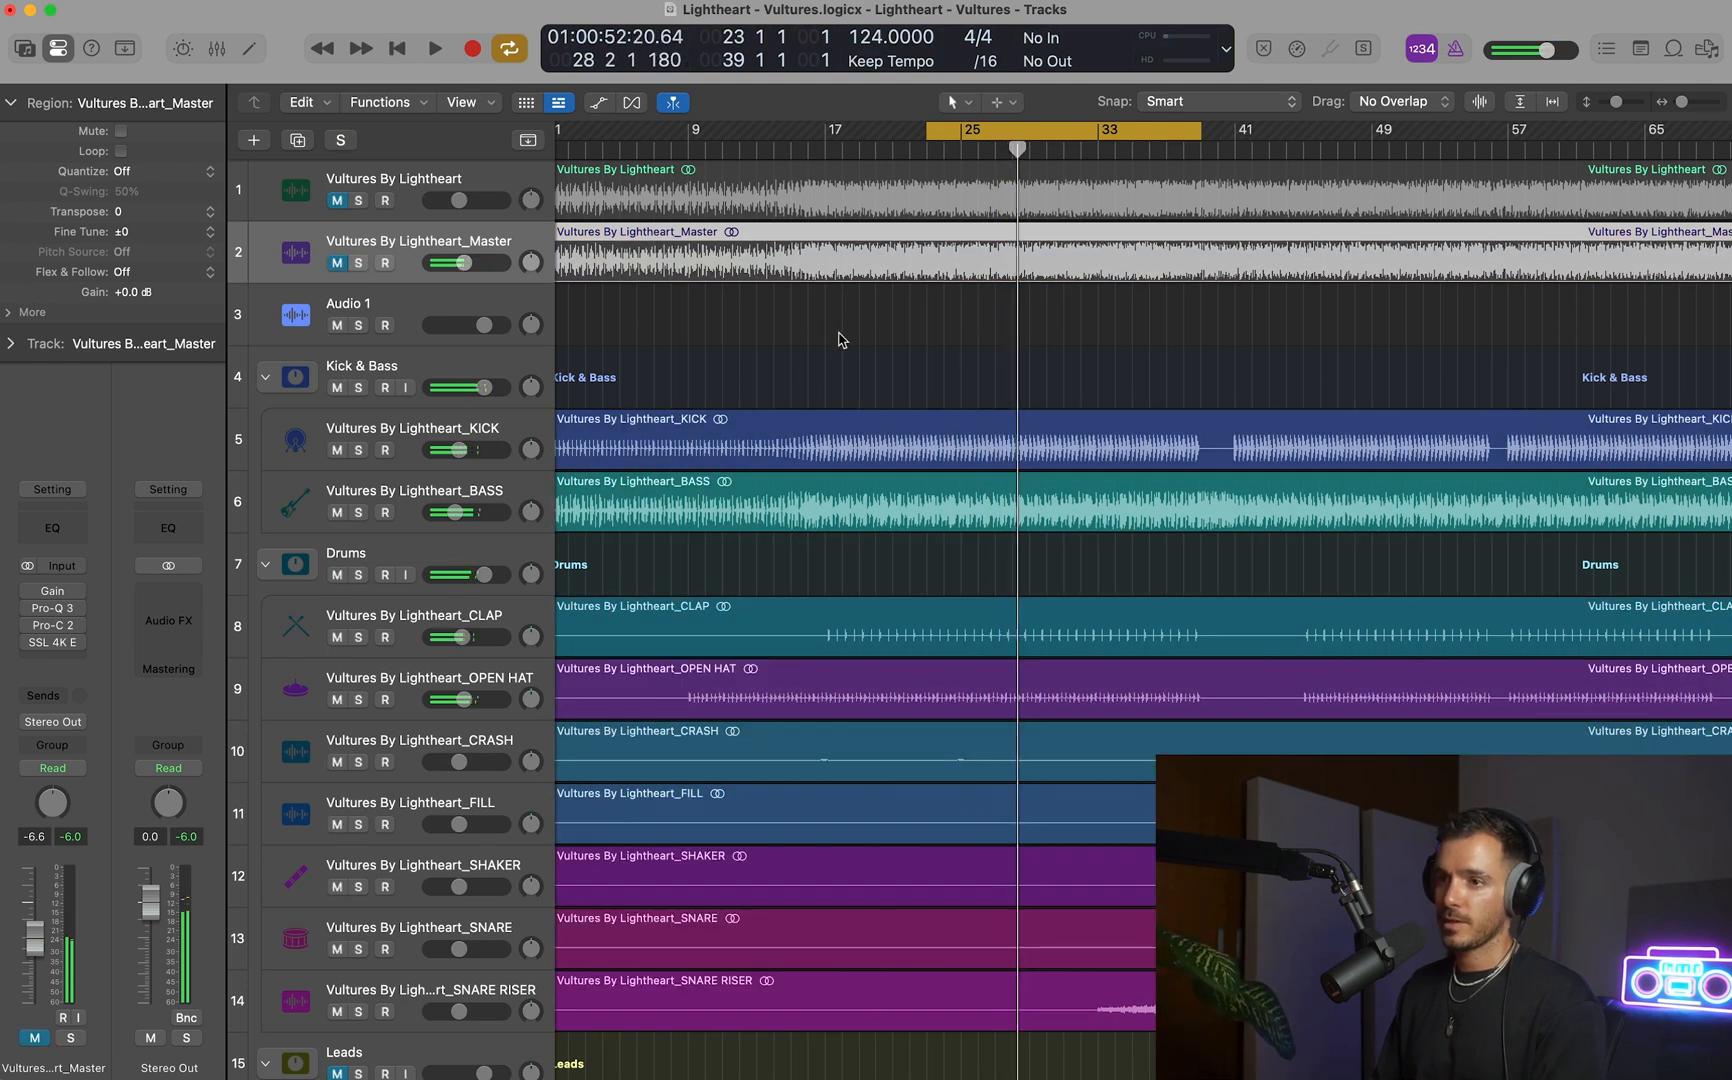
# Lower the OPEN HAT's volume to -10.4 dB while listening to it with the kick, bass and clap.
pyautogui.scroll(-1, 840, 340)
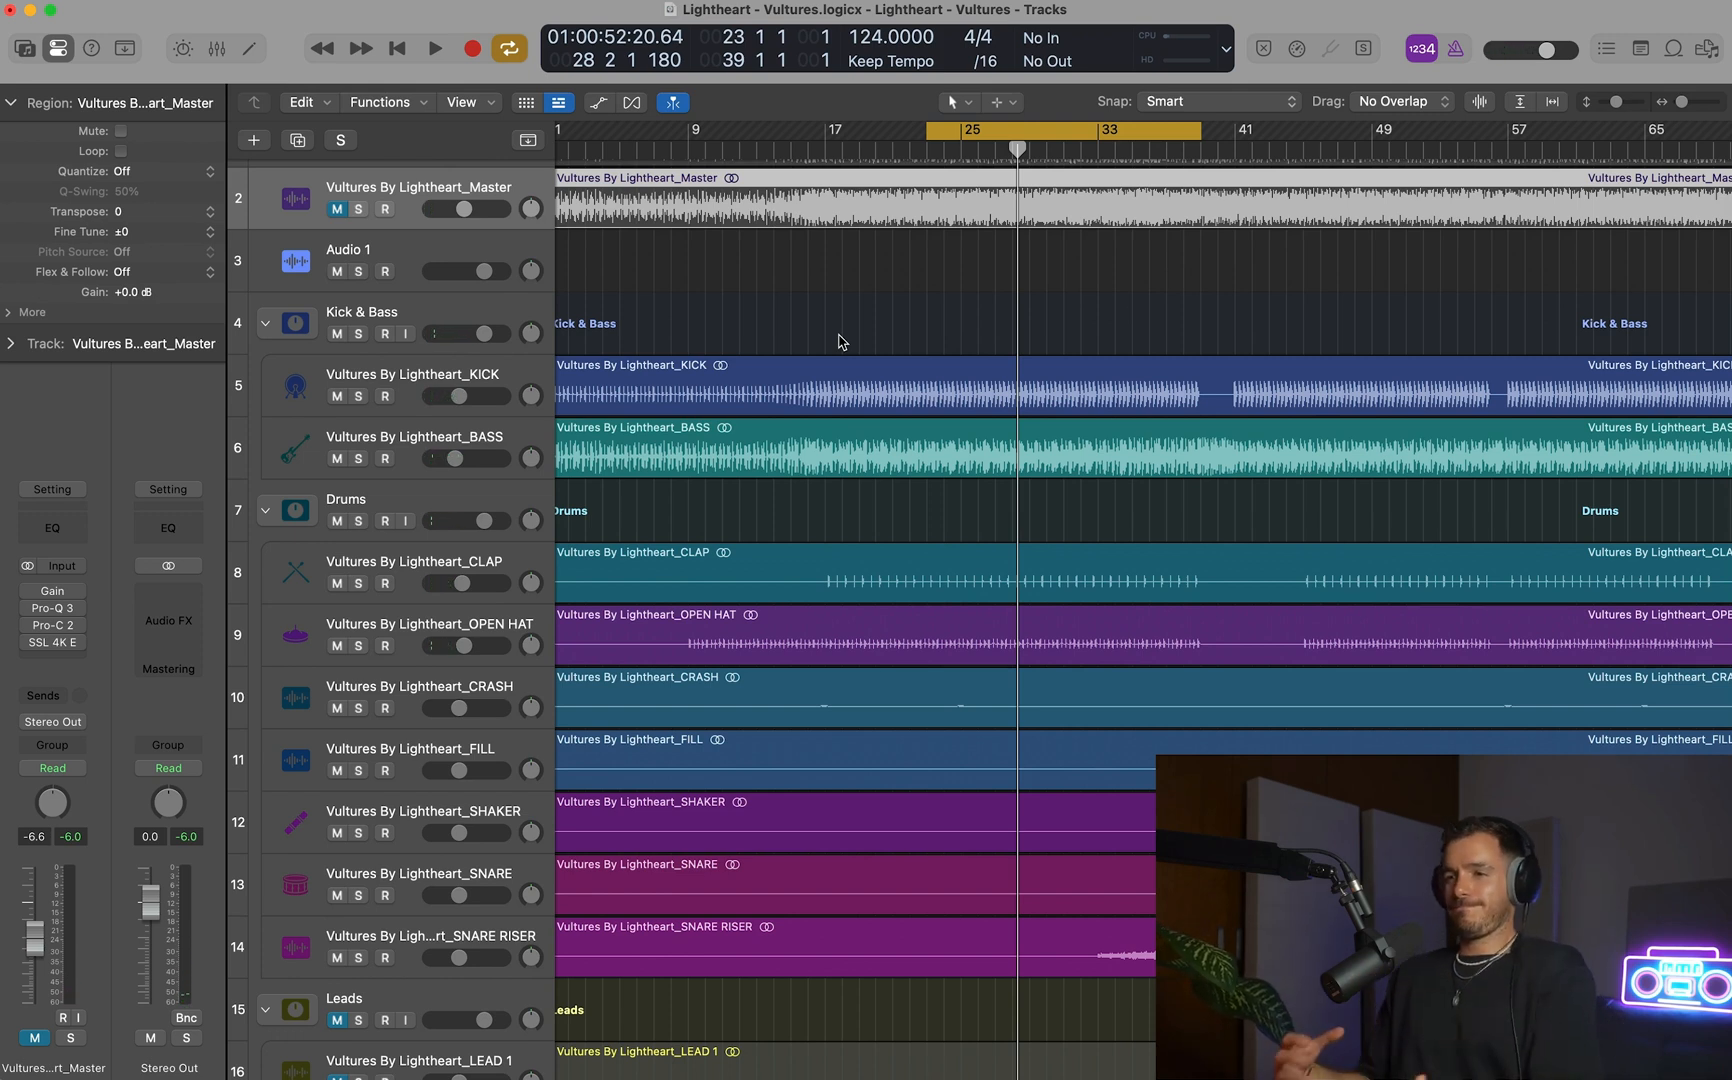
pyautogui.scroll(-3, 840, 341)
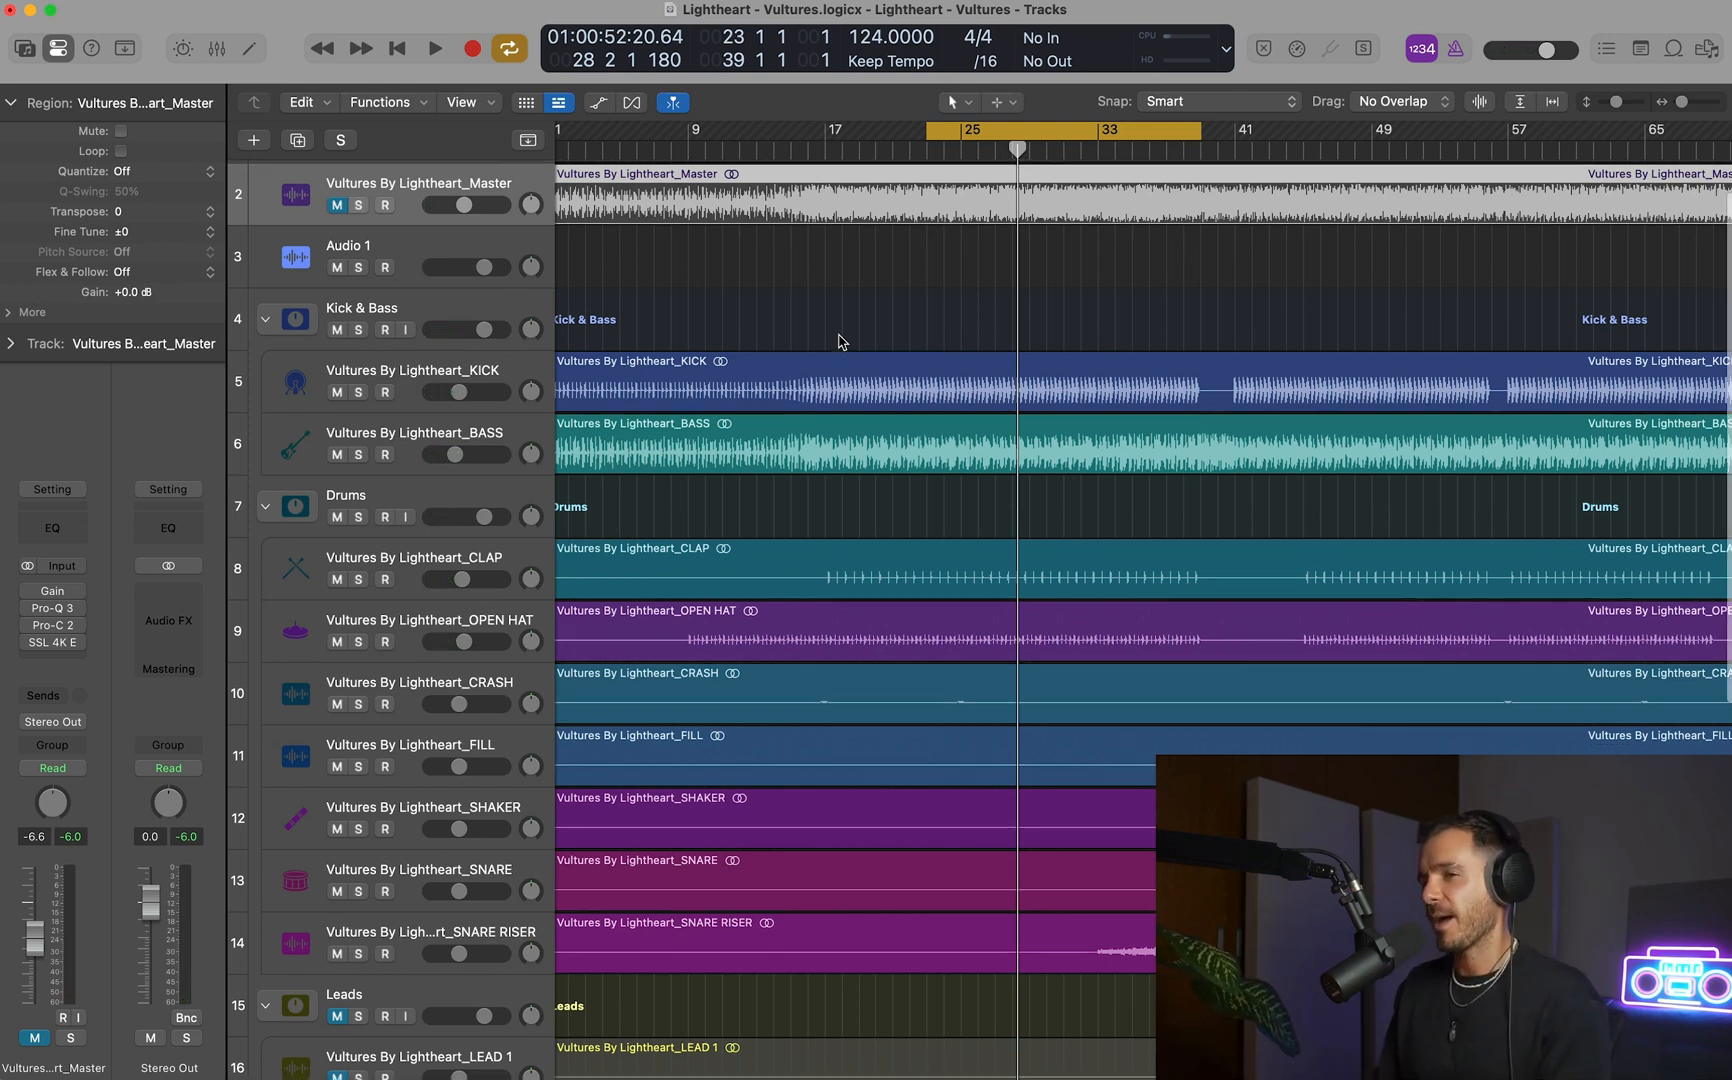
pyautogui.scroll(-3, 840, 341)
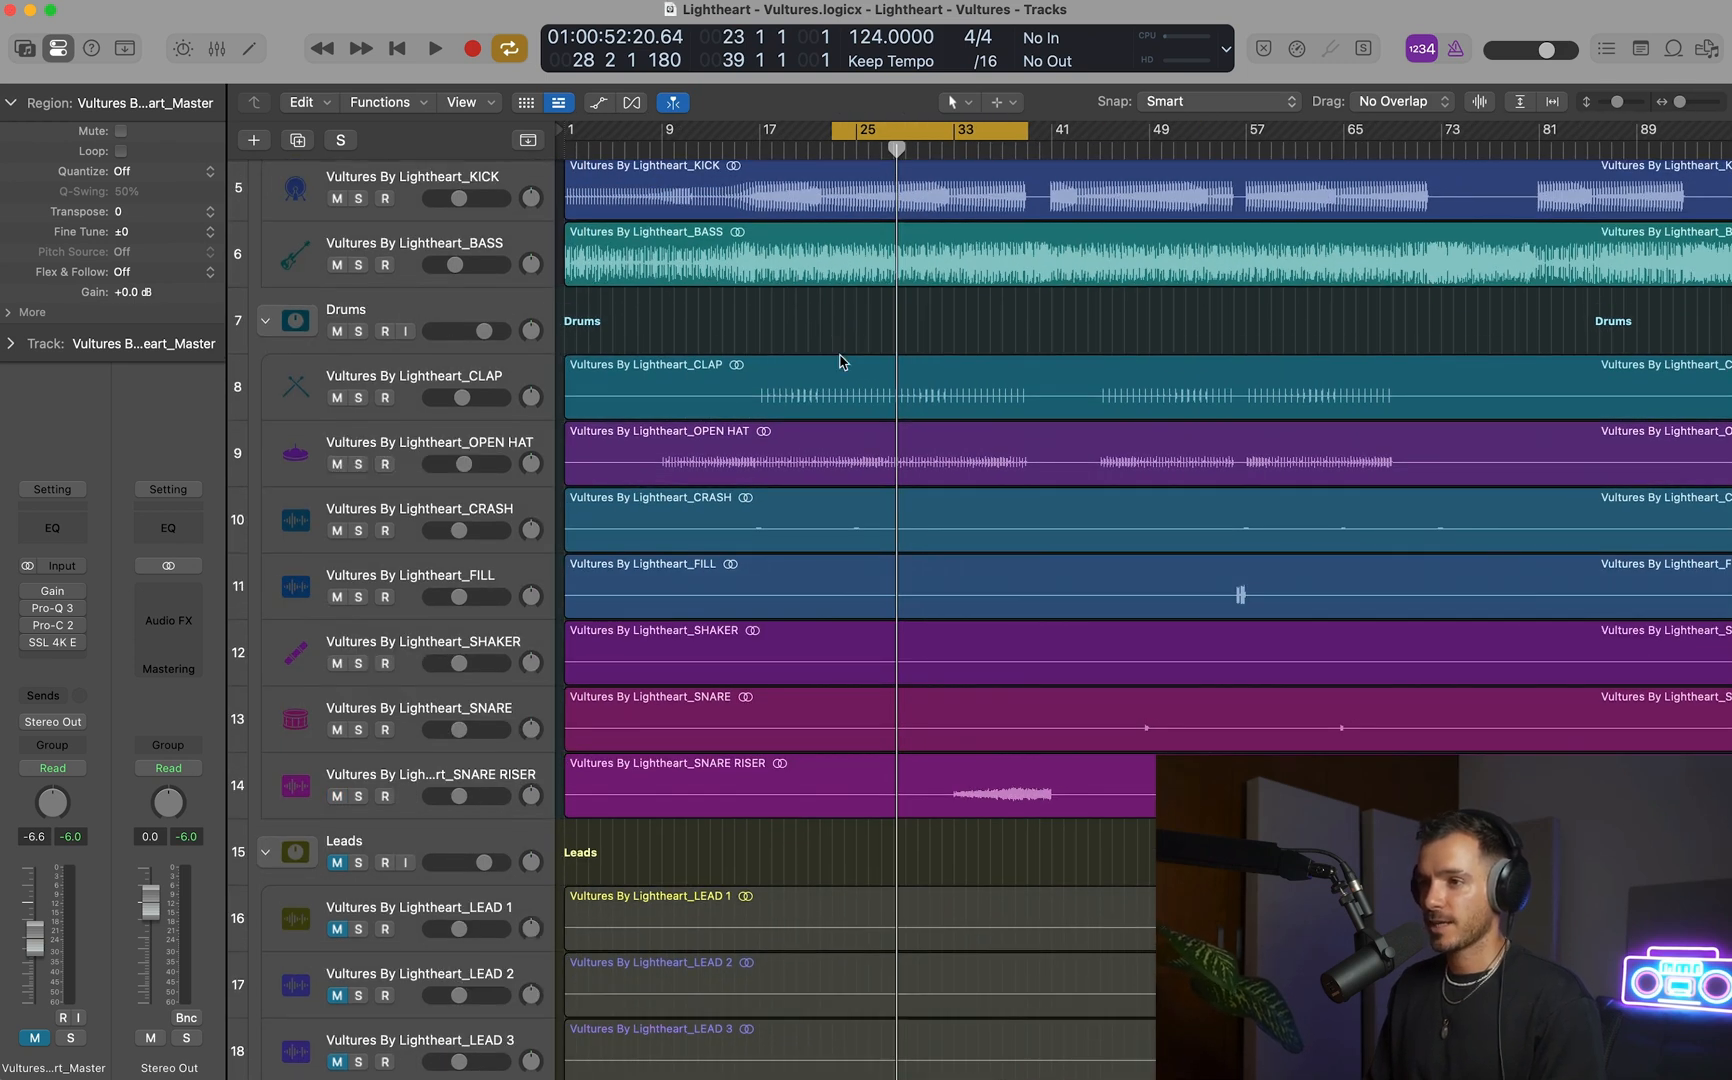
pyautogui.scroll(-1, 840, 362)
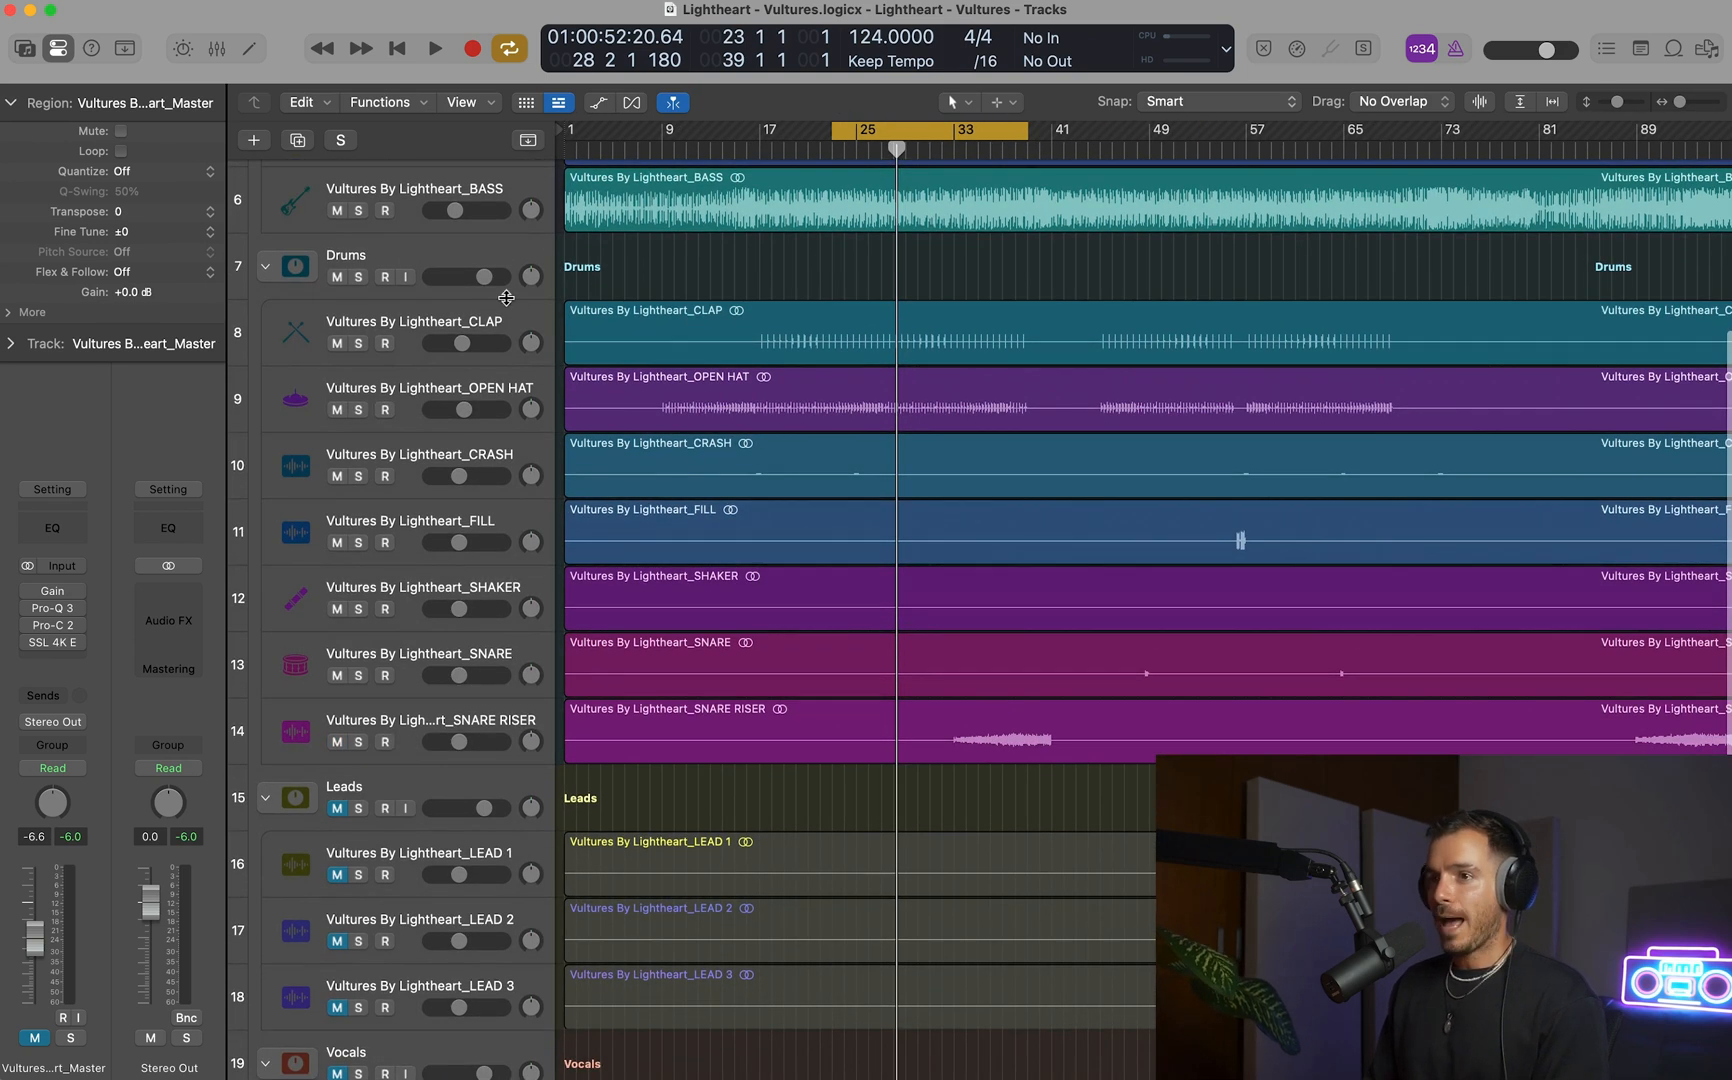
pyautogui.scroll(1, 506, 297)
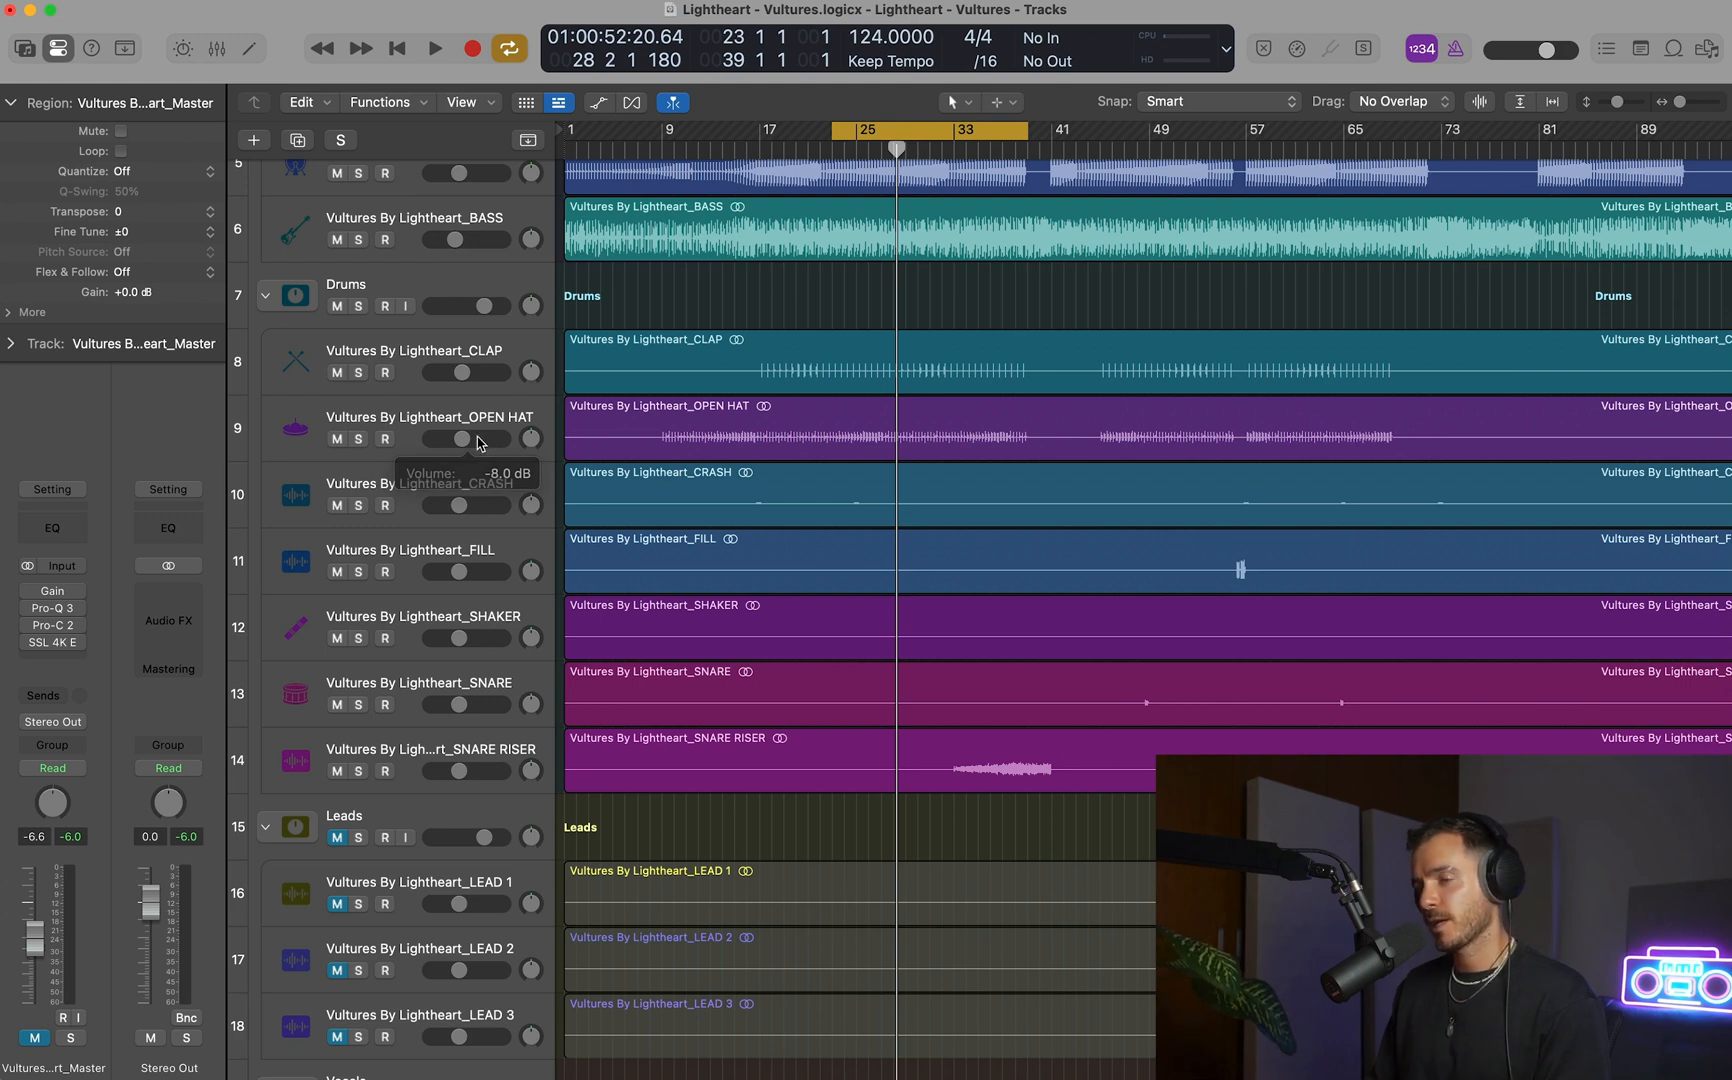
pyautogui.press('space')
pyautogui.moveTo(478, 443)
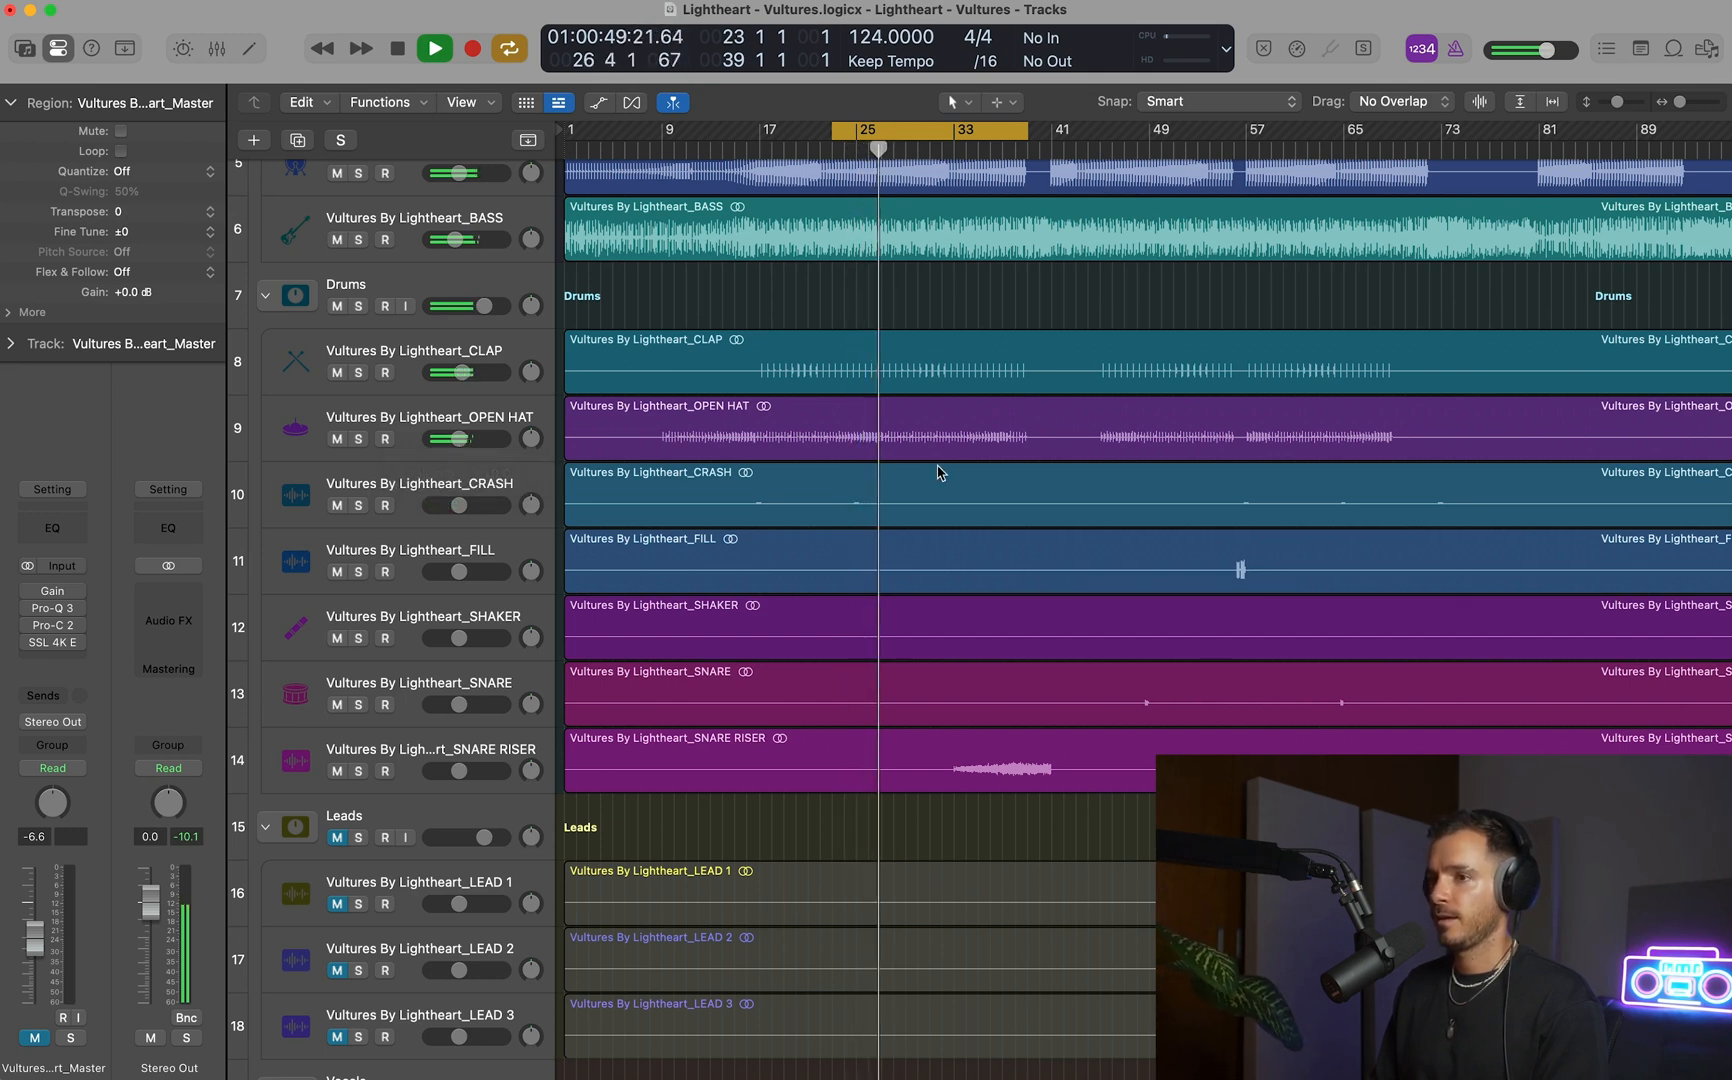
pyautogui.scroll(3, 938, 472)
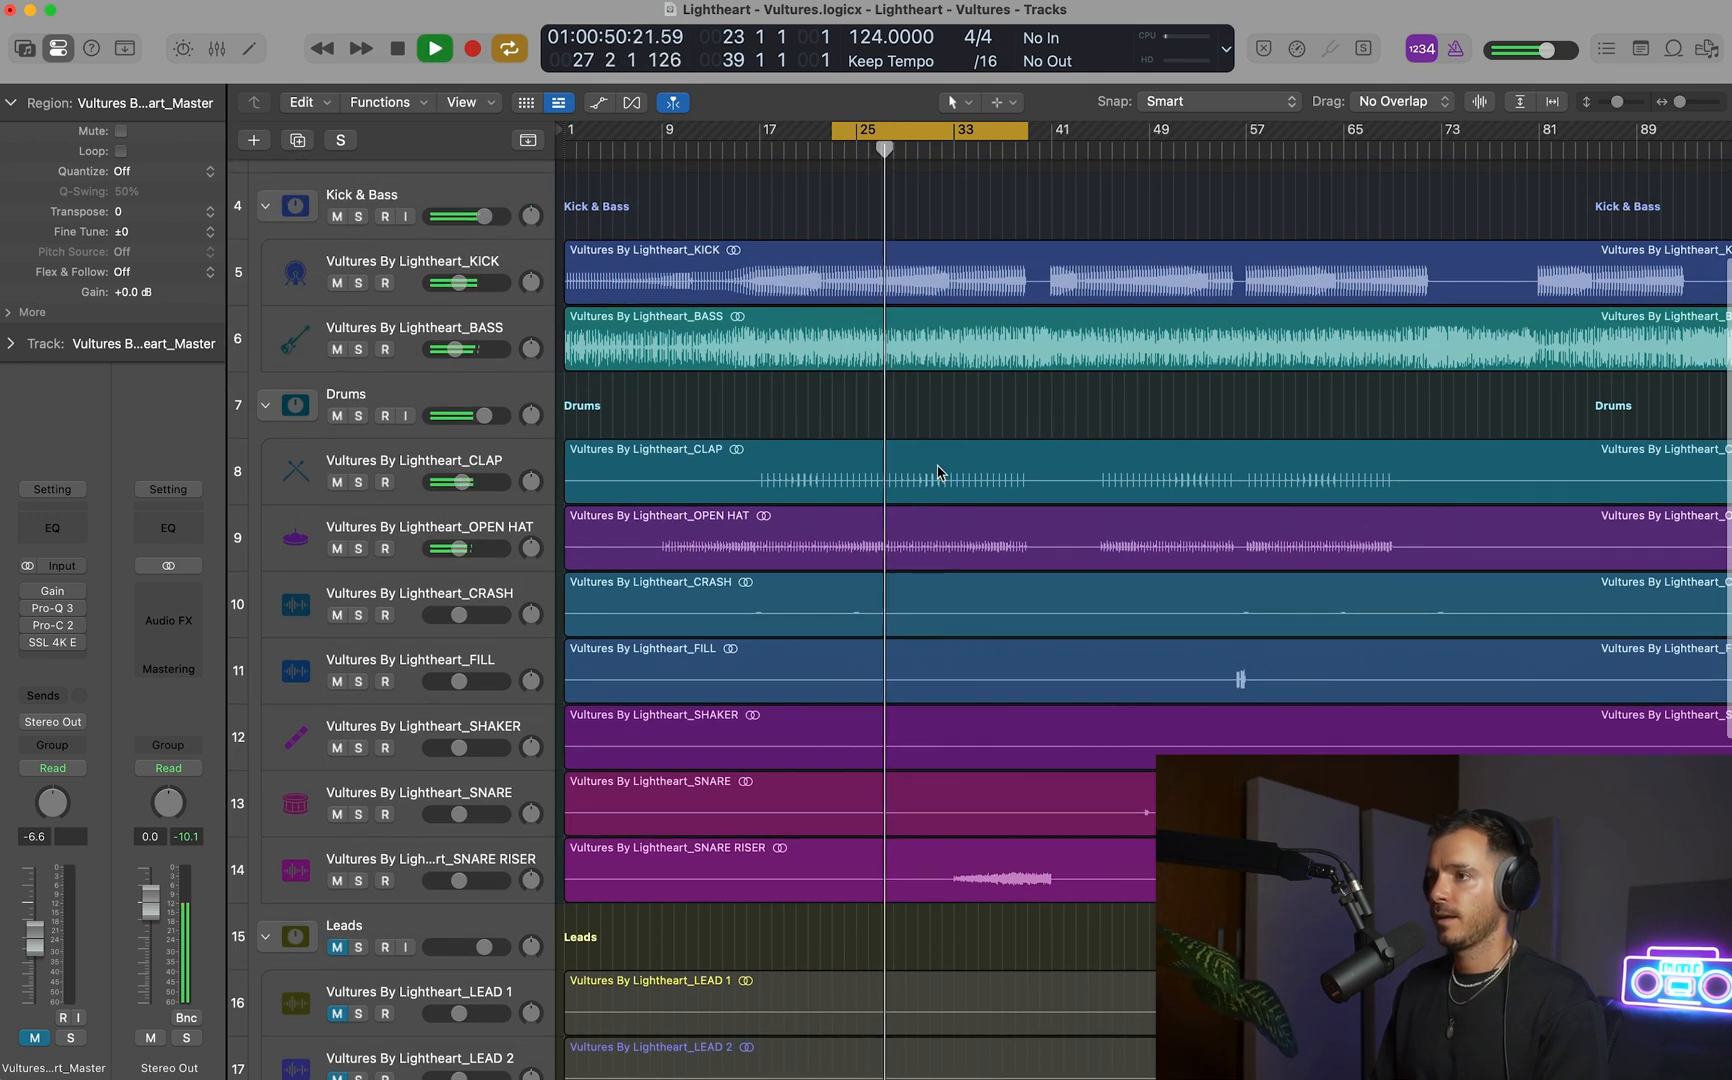
pyautogui.click(464, 536)
pyautogui.click(460, 548)
pyautogui.press('space')
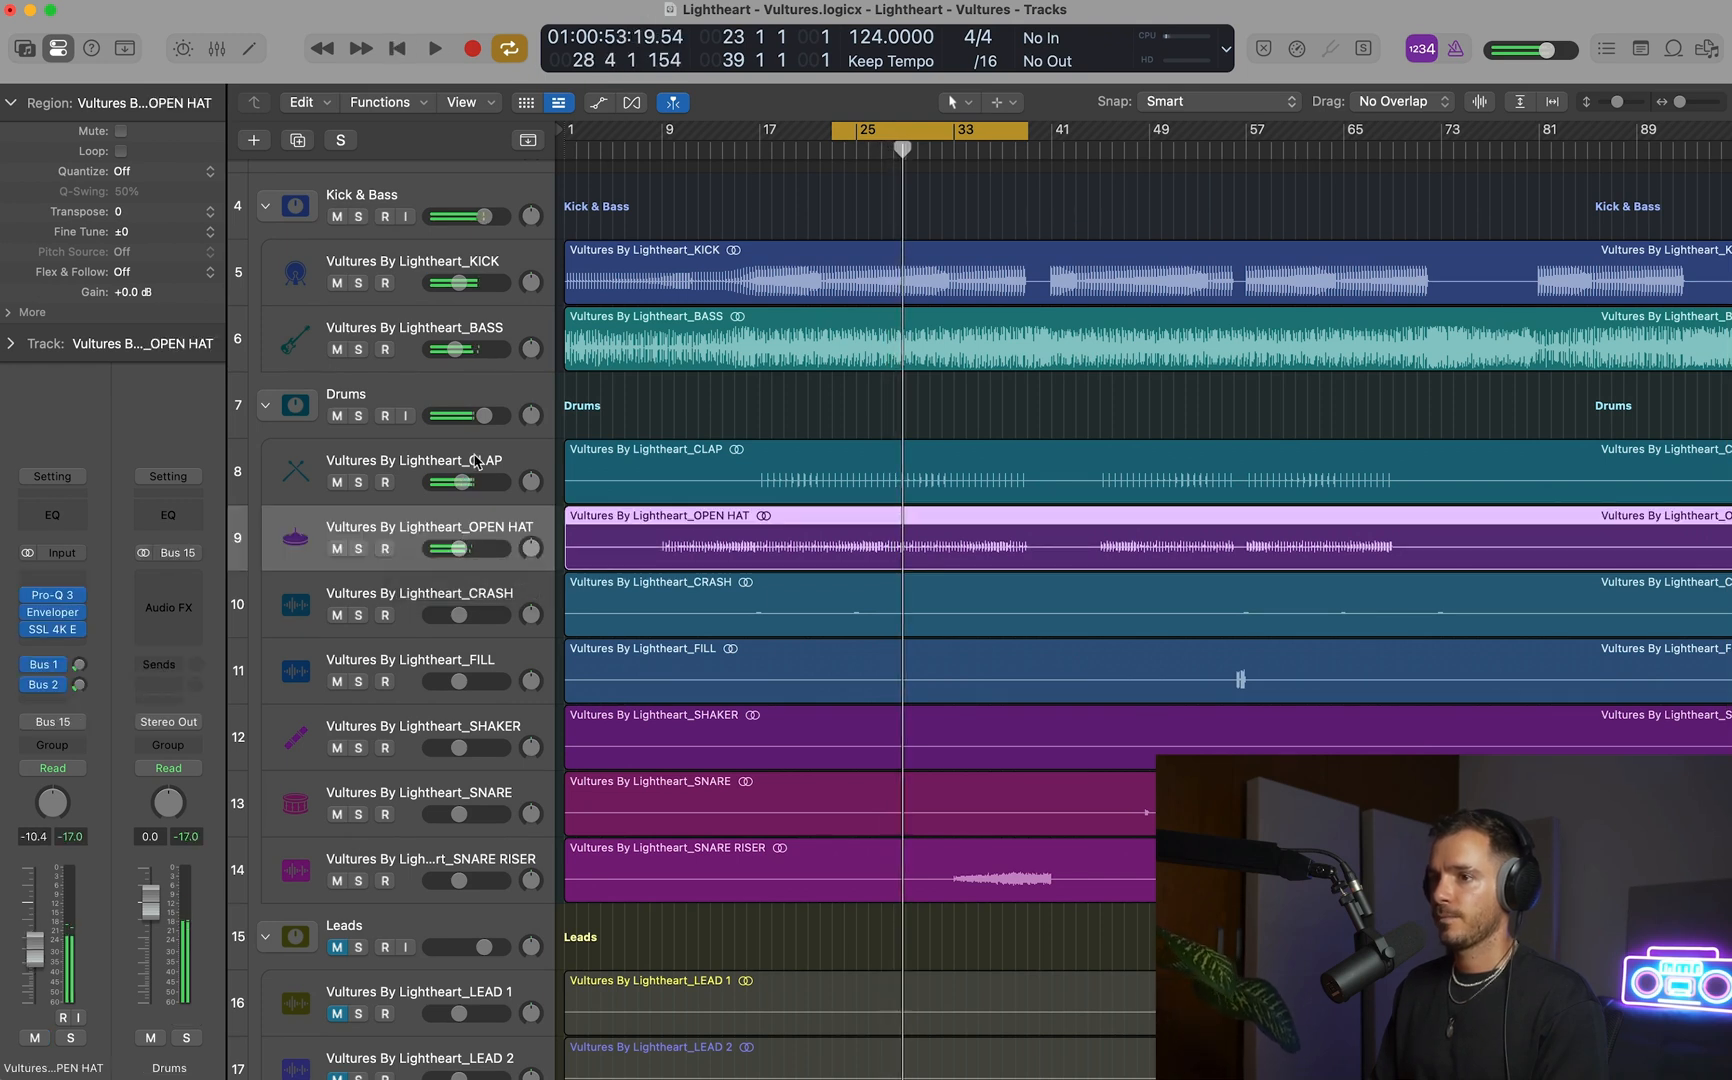
# Add a CLAP send to Bus 1, Reverb - Small, at about -17.6 dB, and check the clap with the send bypassed.
pyautogui.click(475, 457)
pyautogui.click(44, 697)
pyautogui.moveTo(54, 727)
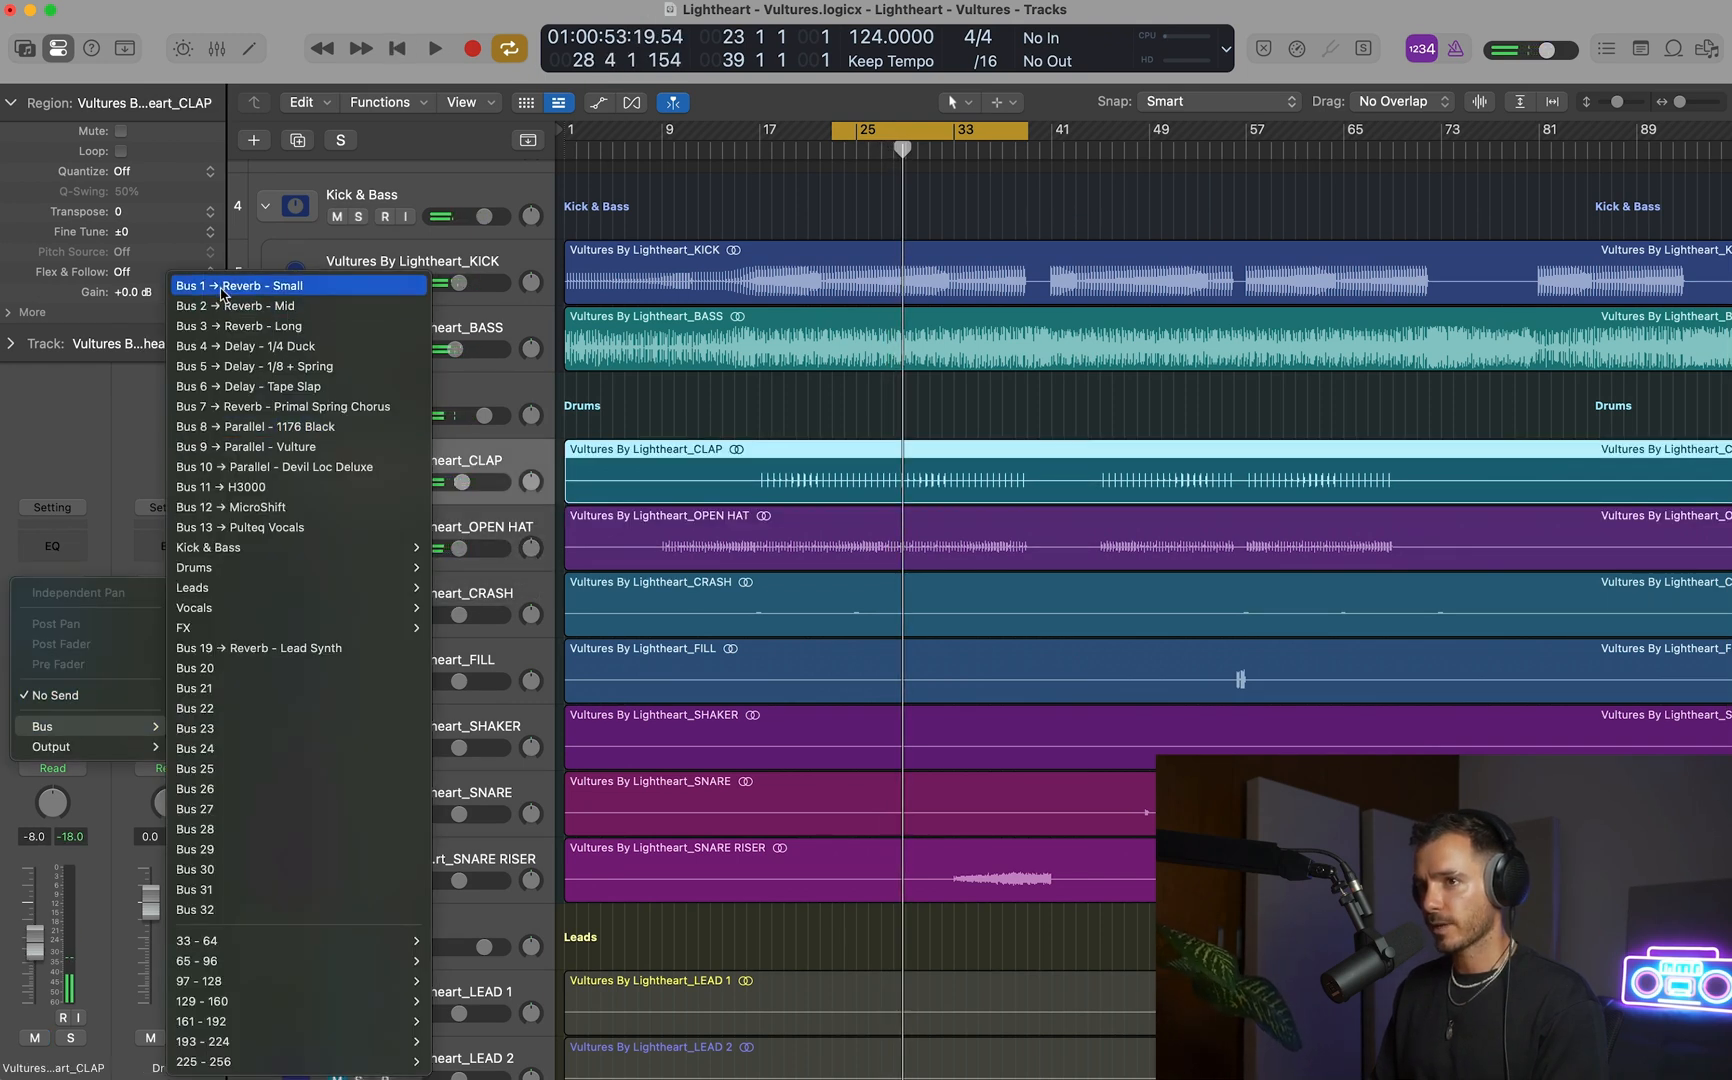
pyautogui.click(222, 330)
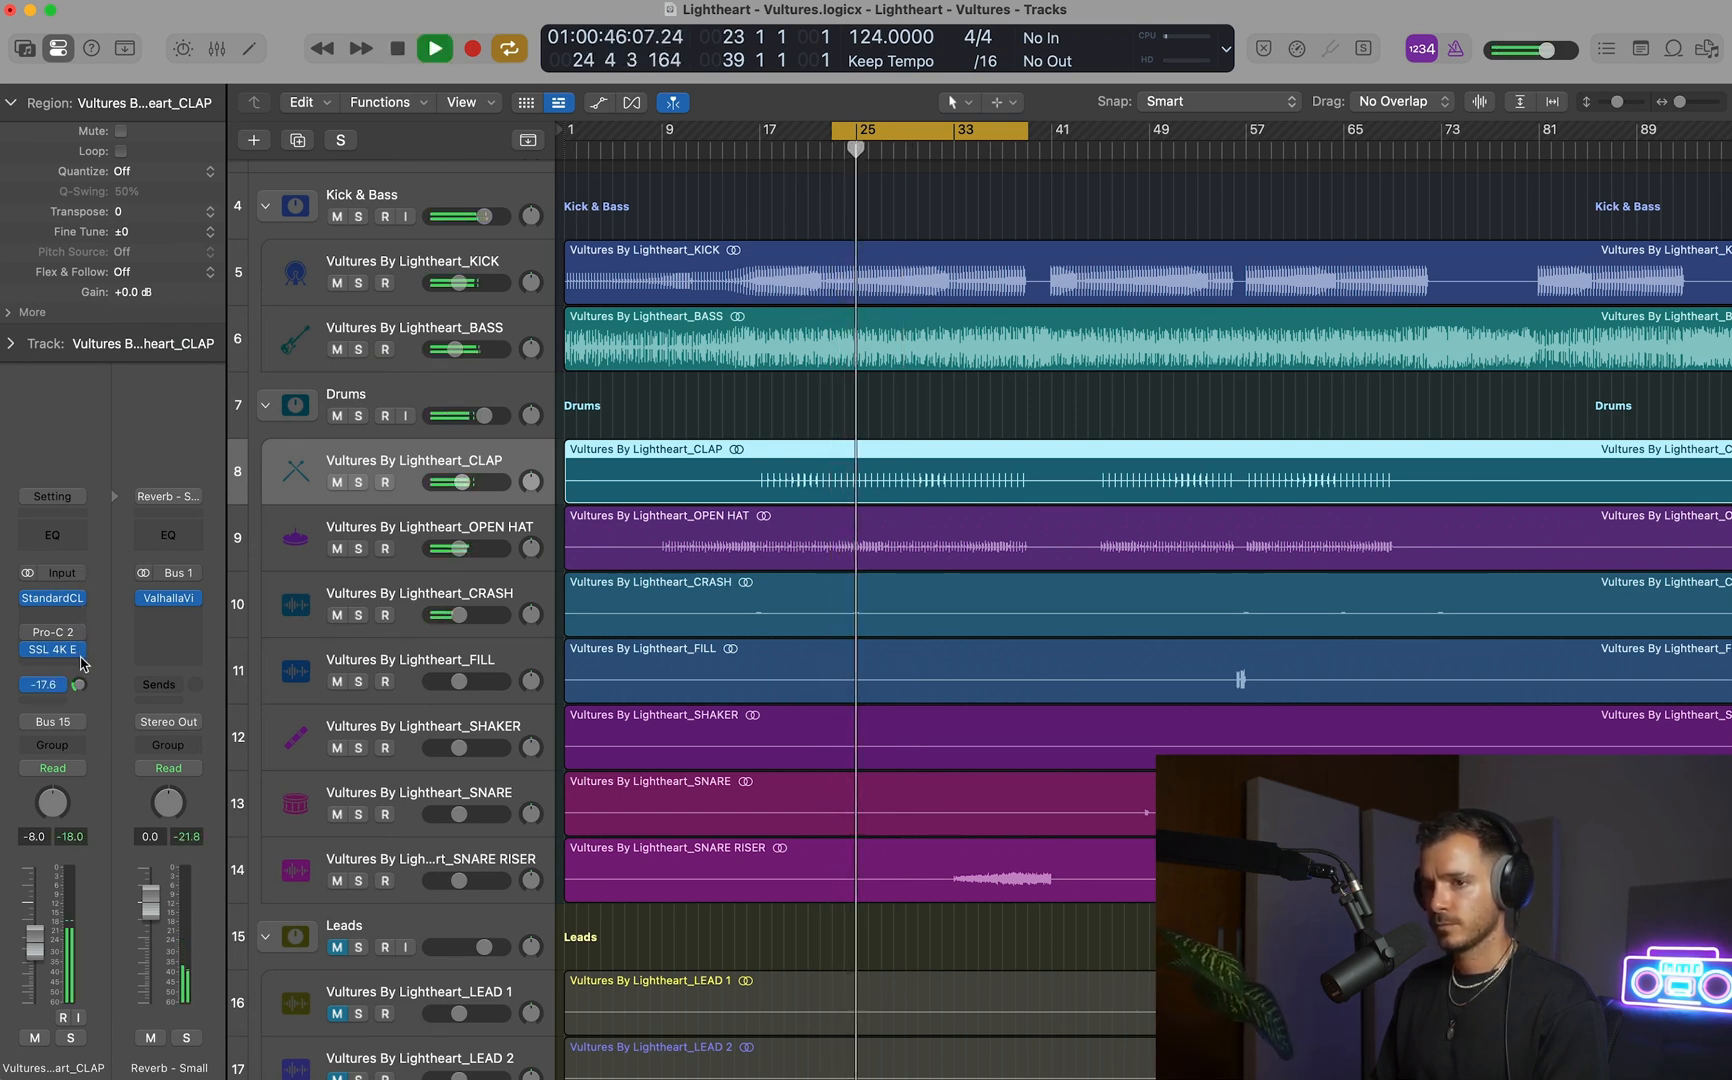
pyautogui.moveTo(80, 671); pyautogui.dragTo(82, 675)
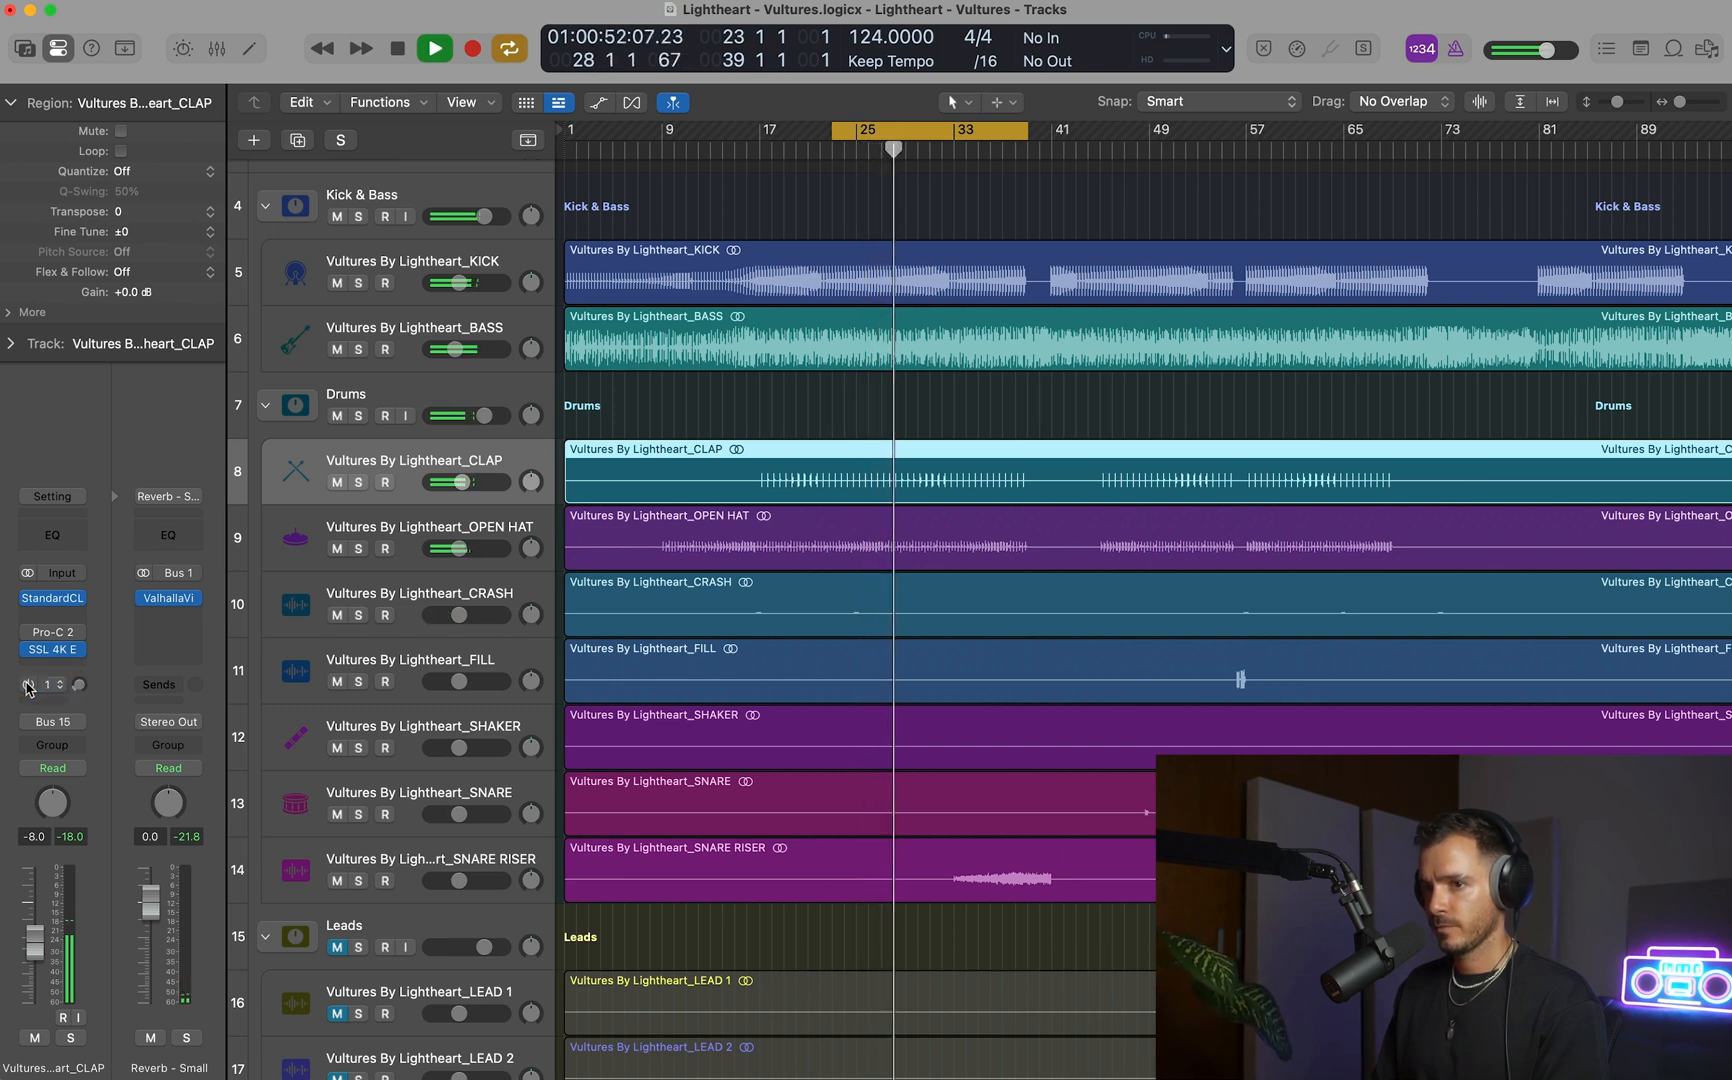
pyautogui.press('space')
# Turn off cycle playback and play the arrangement from about bar 35, within the snare riser.
pyautogui.press('super+Left')
pyautogui.press('super+Left')
pyautogui.press('super+Left')
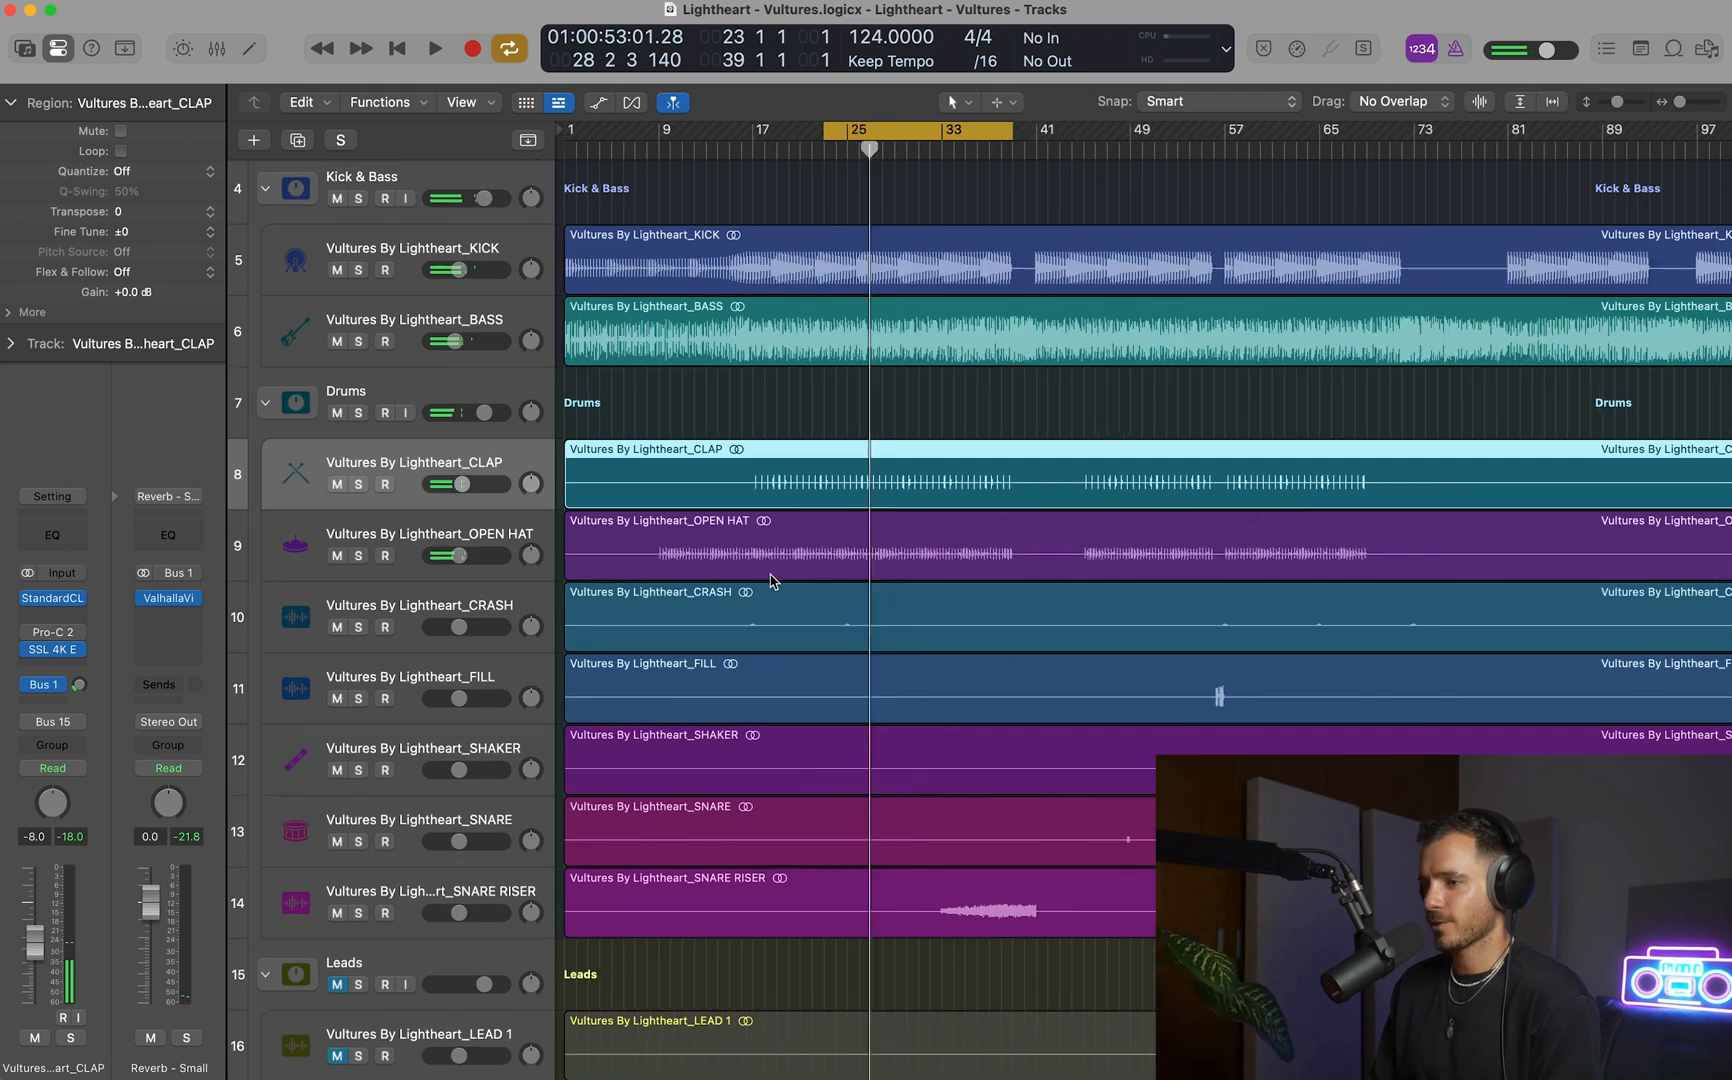
pyautogui.press('super+Down')
pyautogui.press('super+Down')
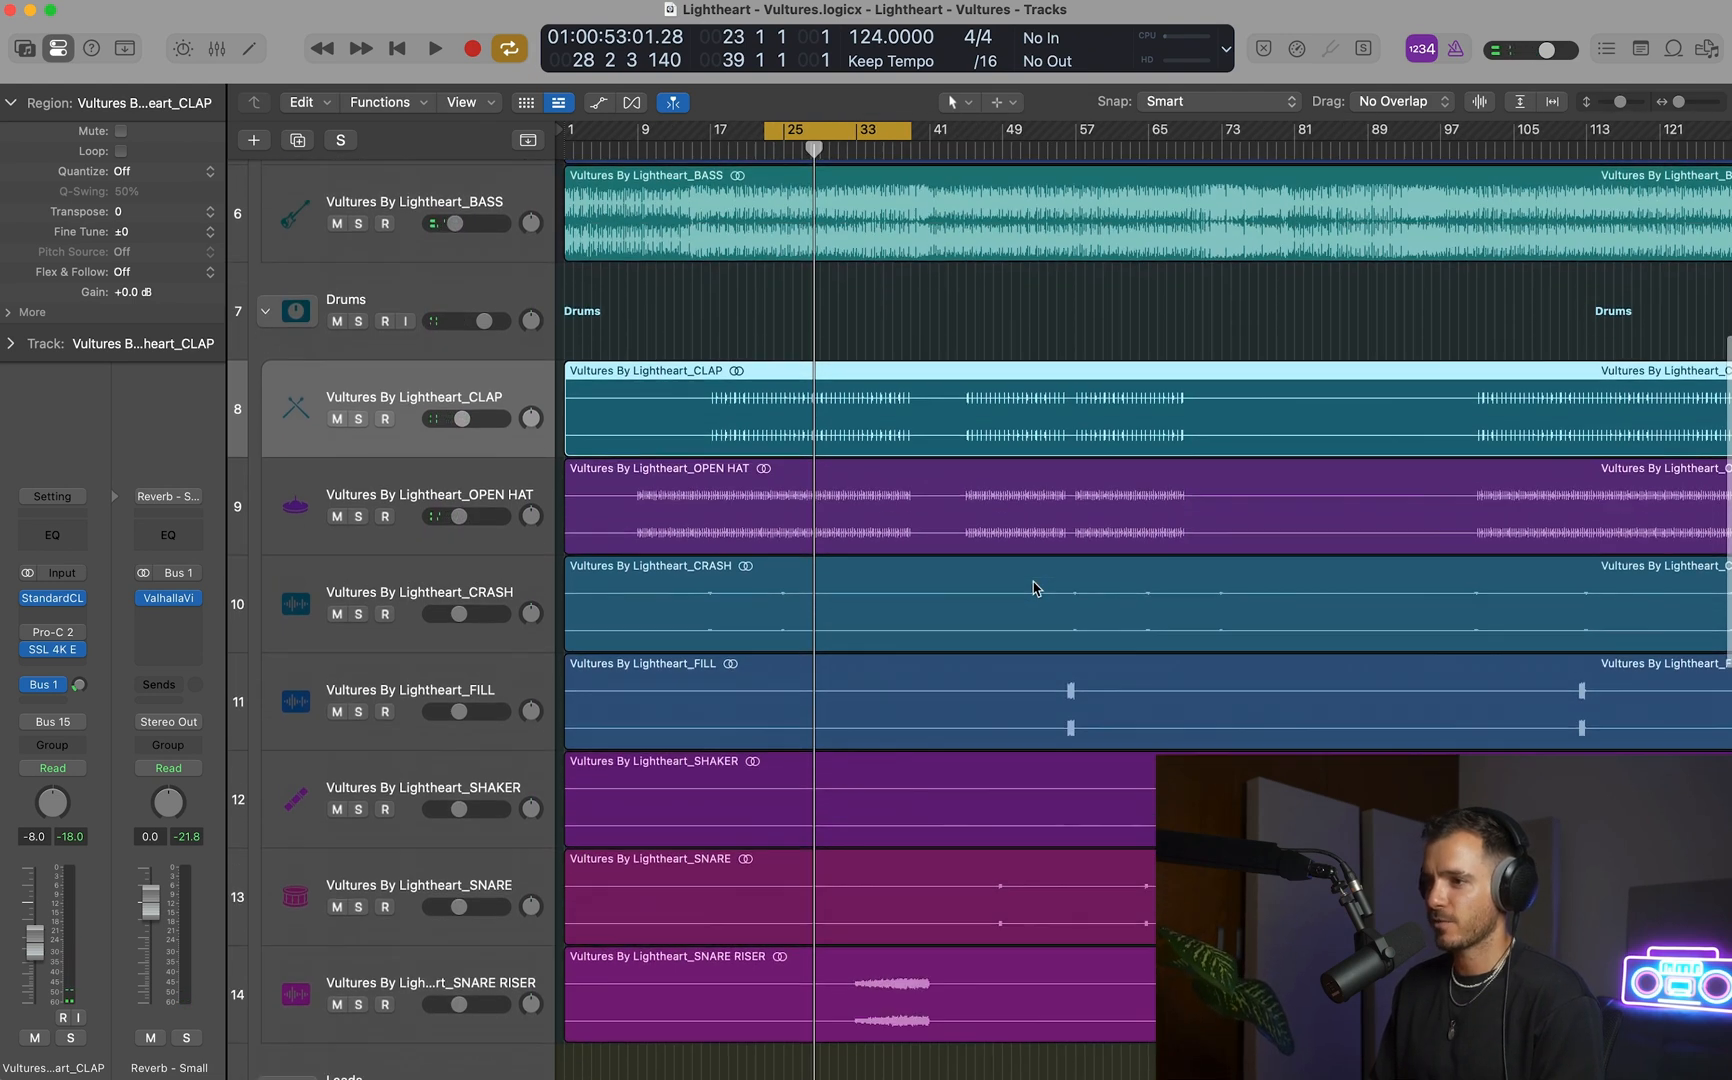
pyautogui.press('super+Right')
pyautogui.press('super+Right')
pyautogui.scroll(-2, 1016, 583)
pyautogui.press('c')
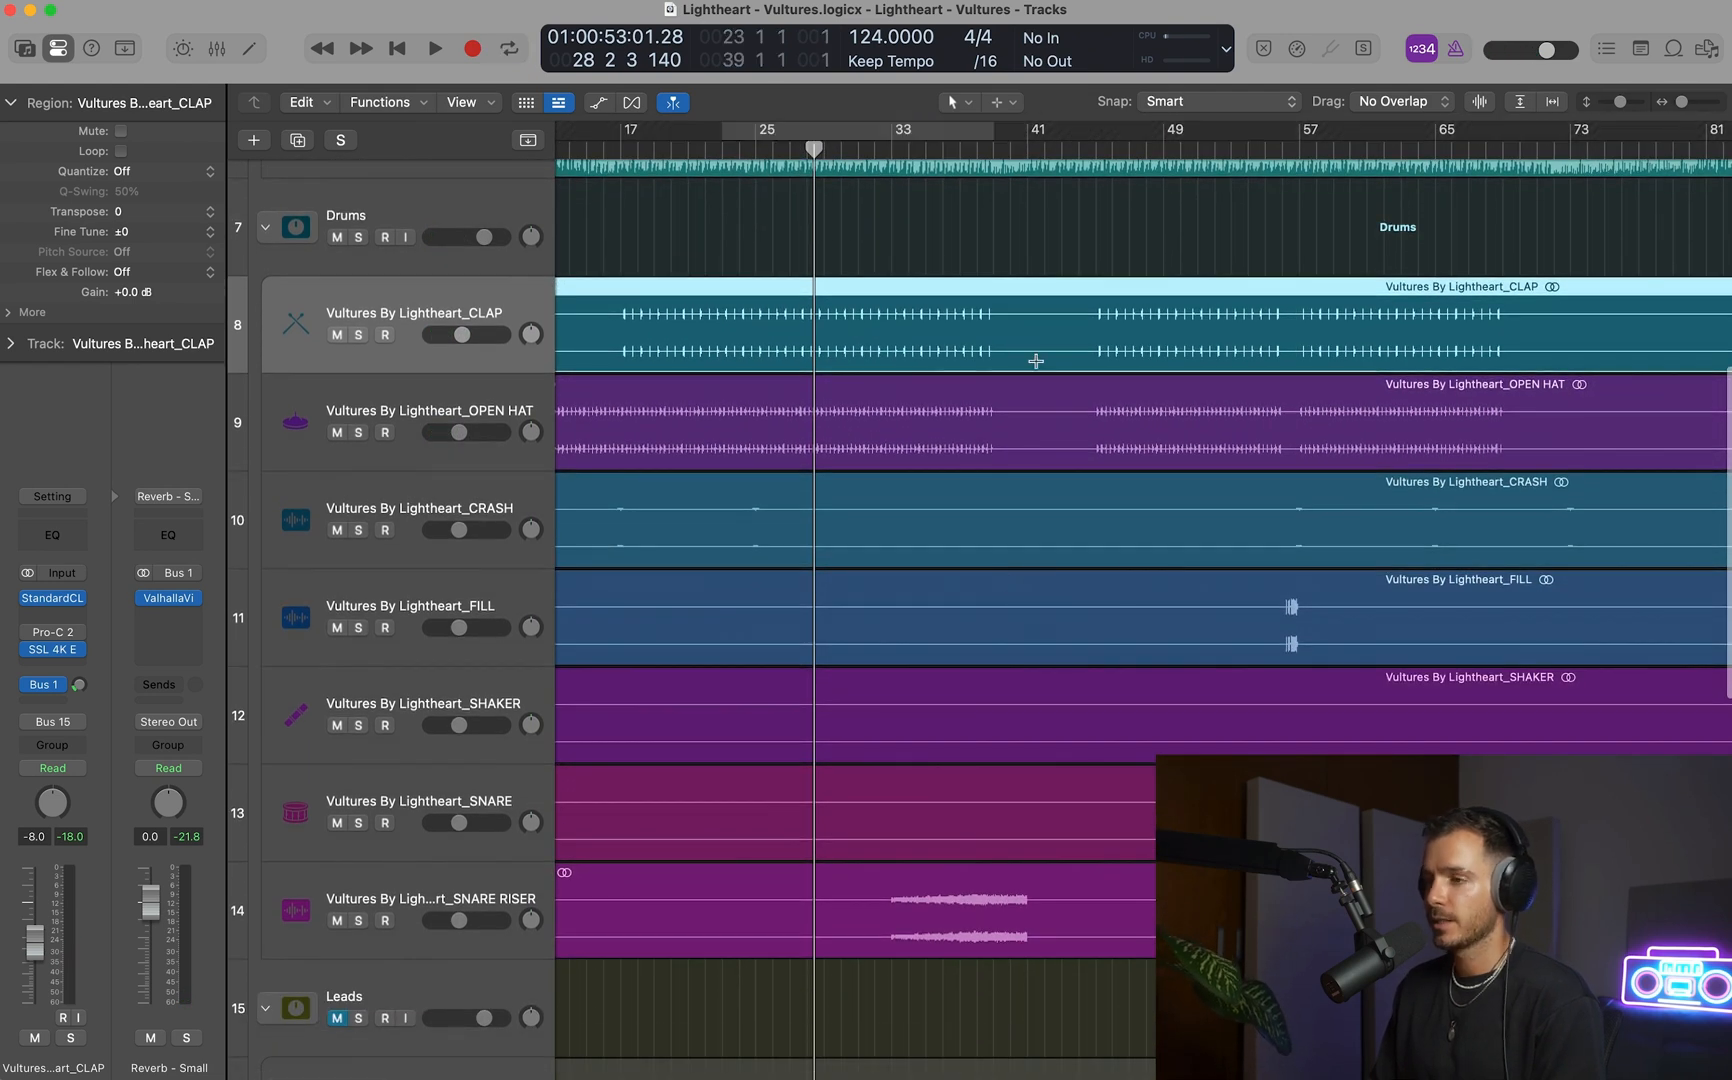
pyautogui.click(928, 148)
pyautogui.press('space')
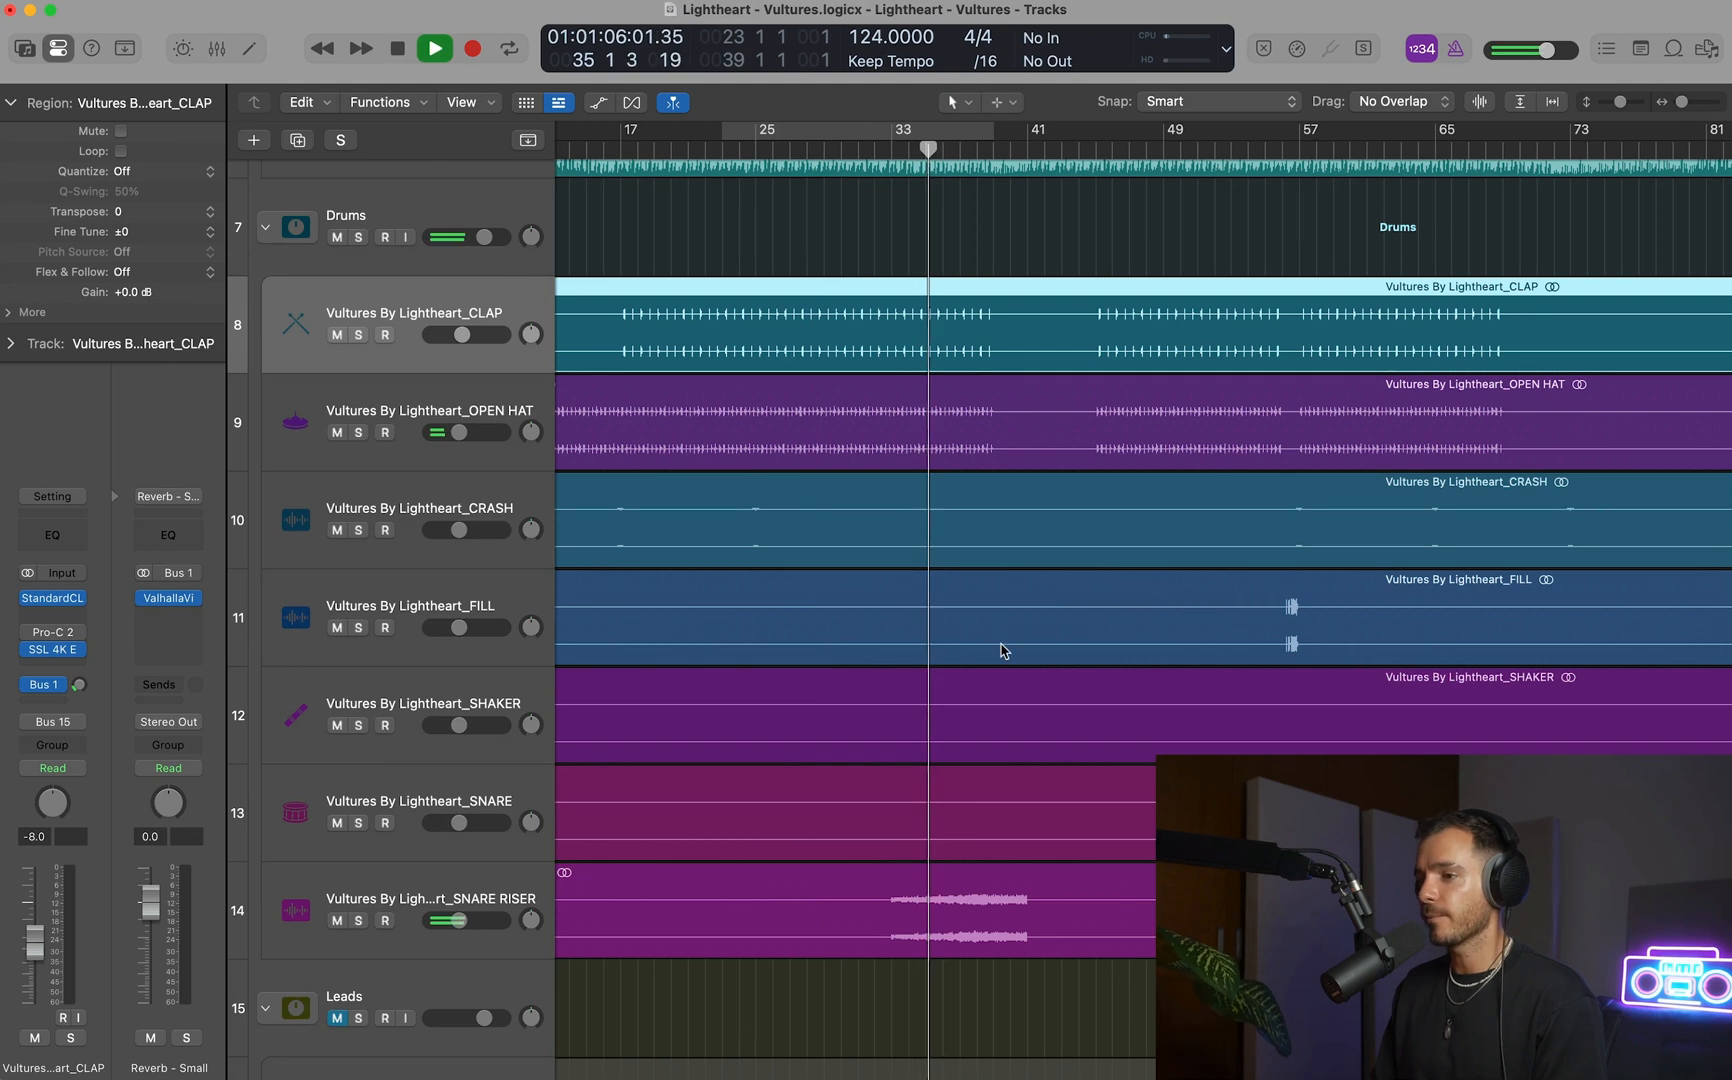
# Lower the SNARE RISER's volume to -12.0 dB and open its SSL 4K E channel strip.
pyautogui.press('super+Up')
pyautogui.press('super+Left')
pyautogui.click(437, 791)
pyautogui.press('space')
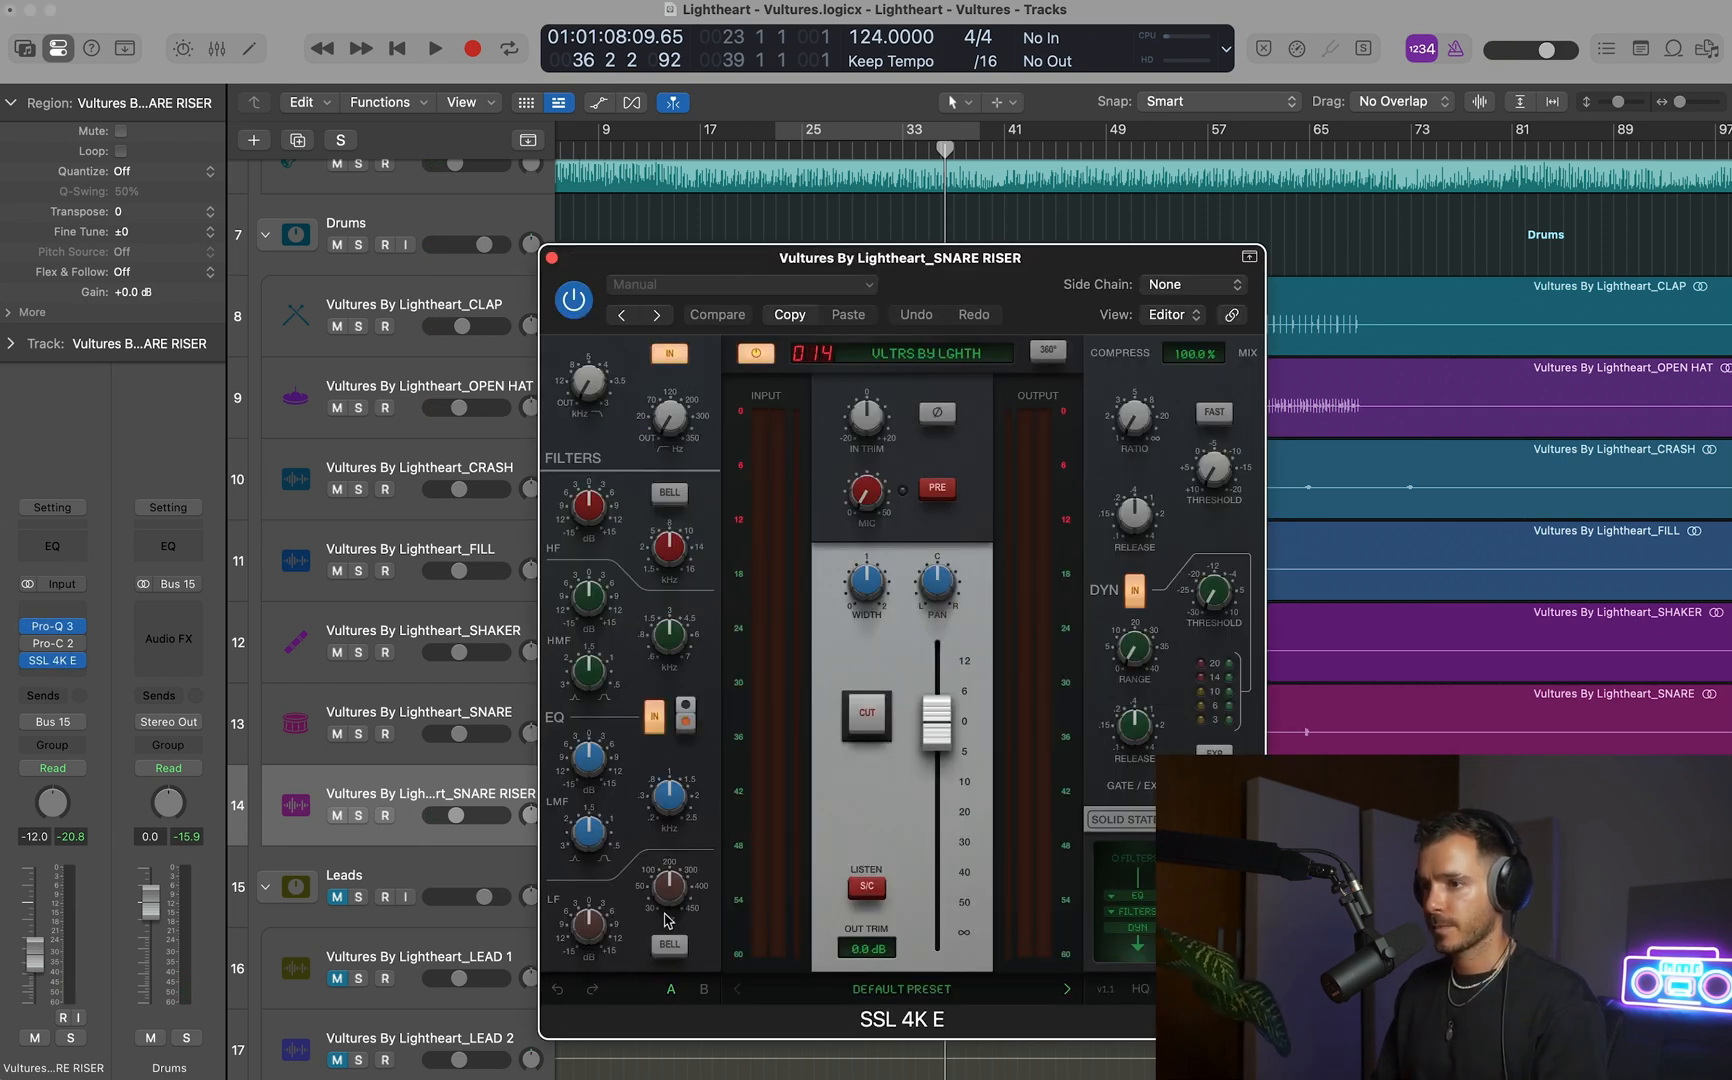
# Audition the SNARE RISER through its Pro-Q 3, adjust its SSL 4K E by ear, and close both plug-ins.
pyautogui.click(40, 622)
pyautogui.press('space')
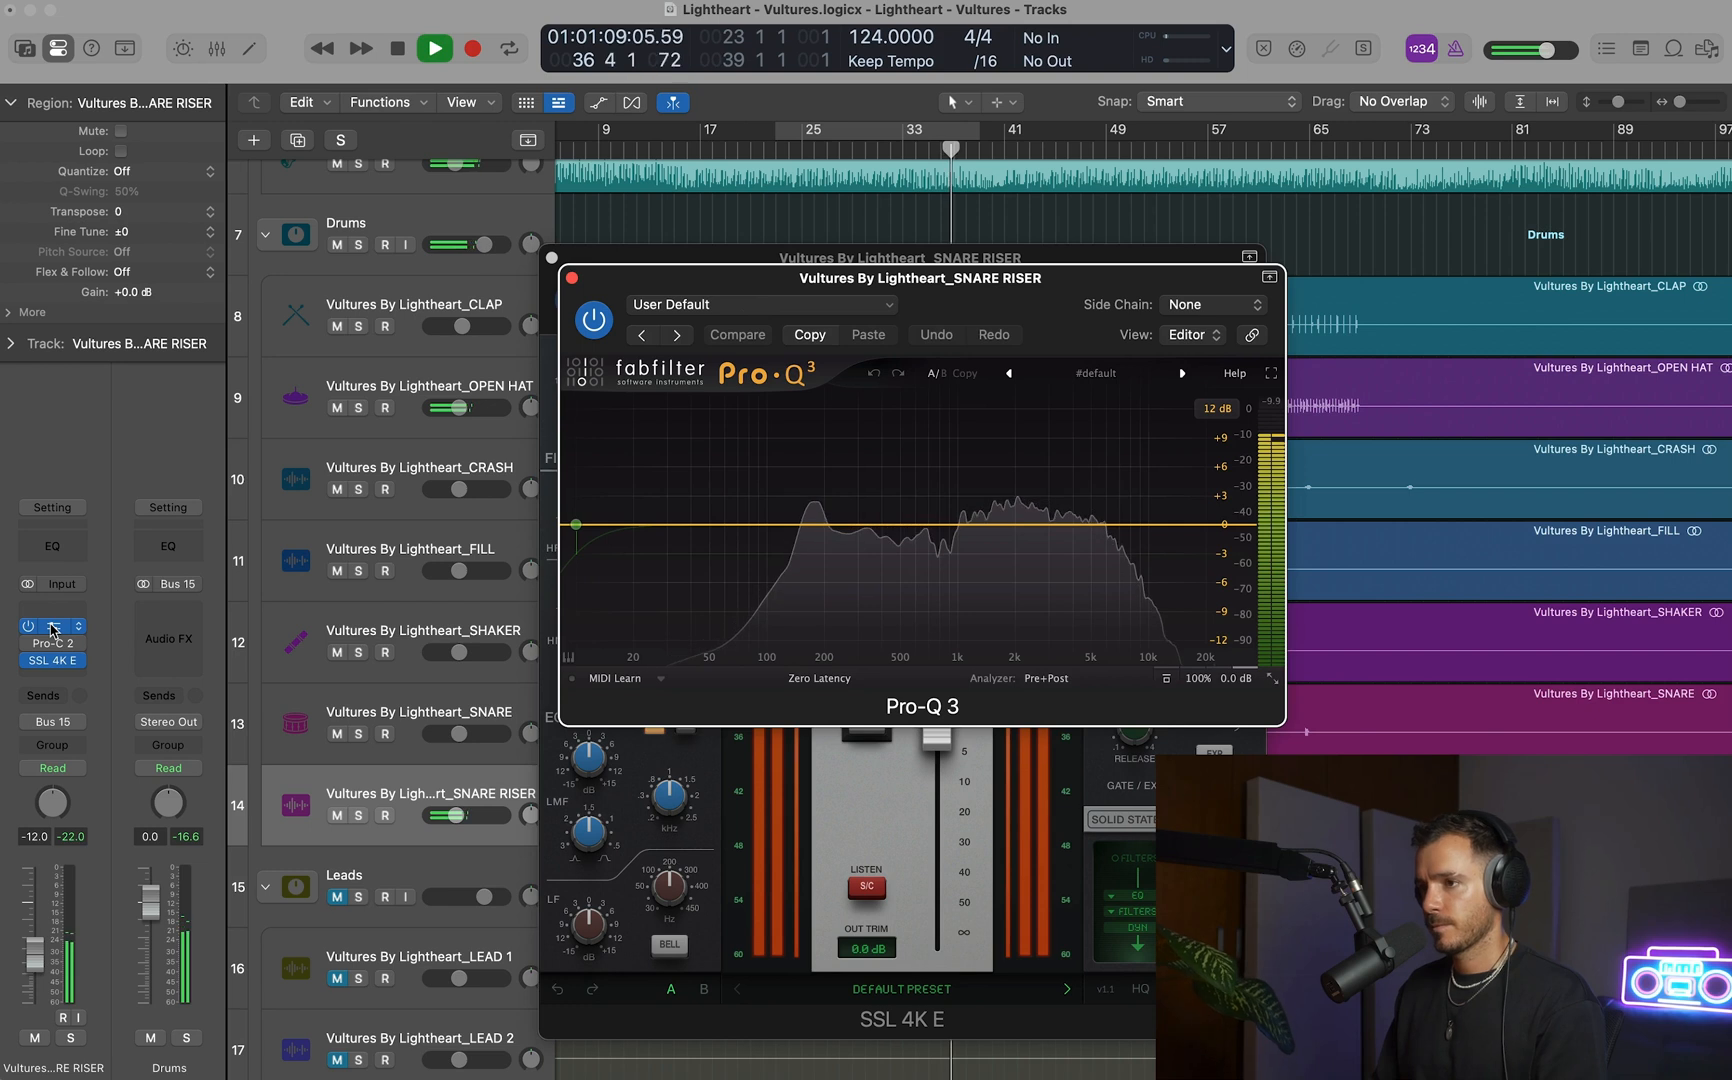
pyautogui.click(572, 278)
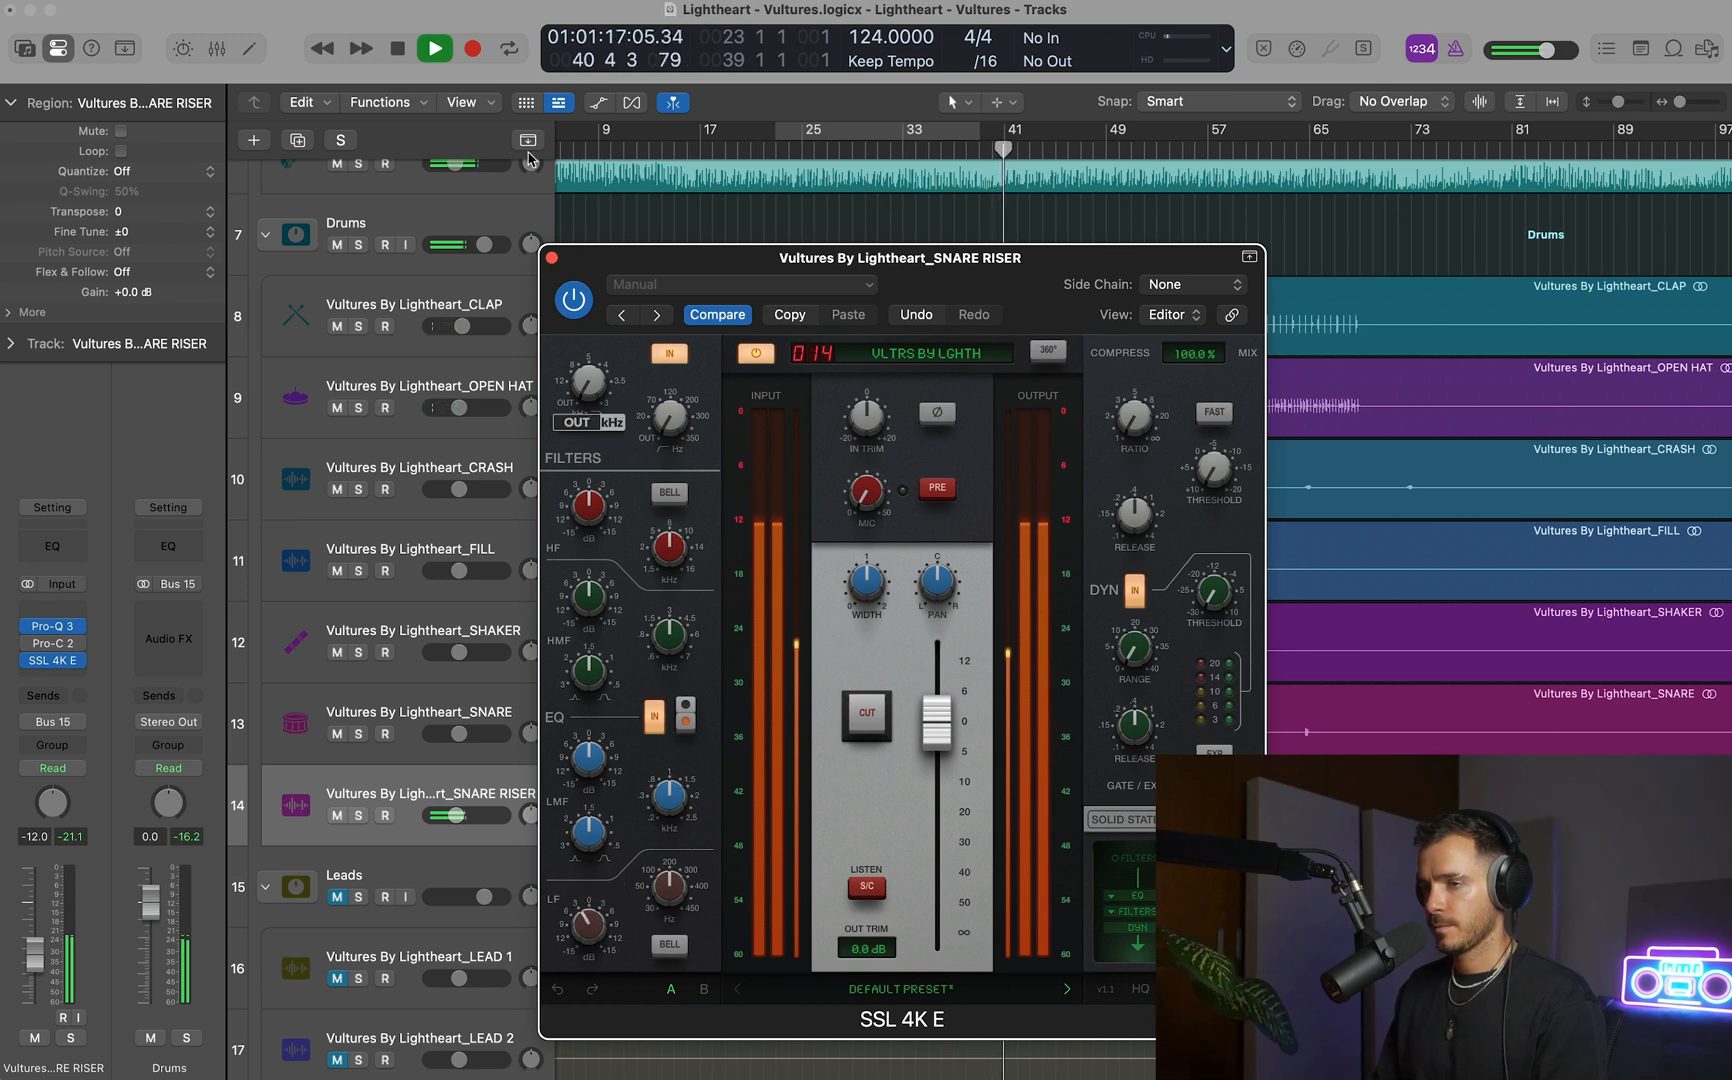
pyautogui.click(551, 258)
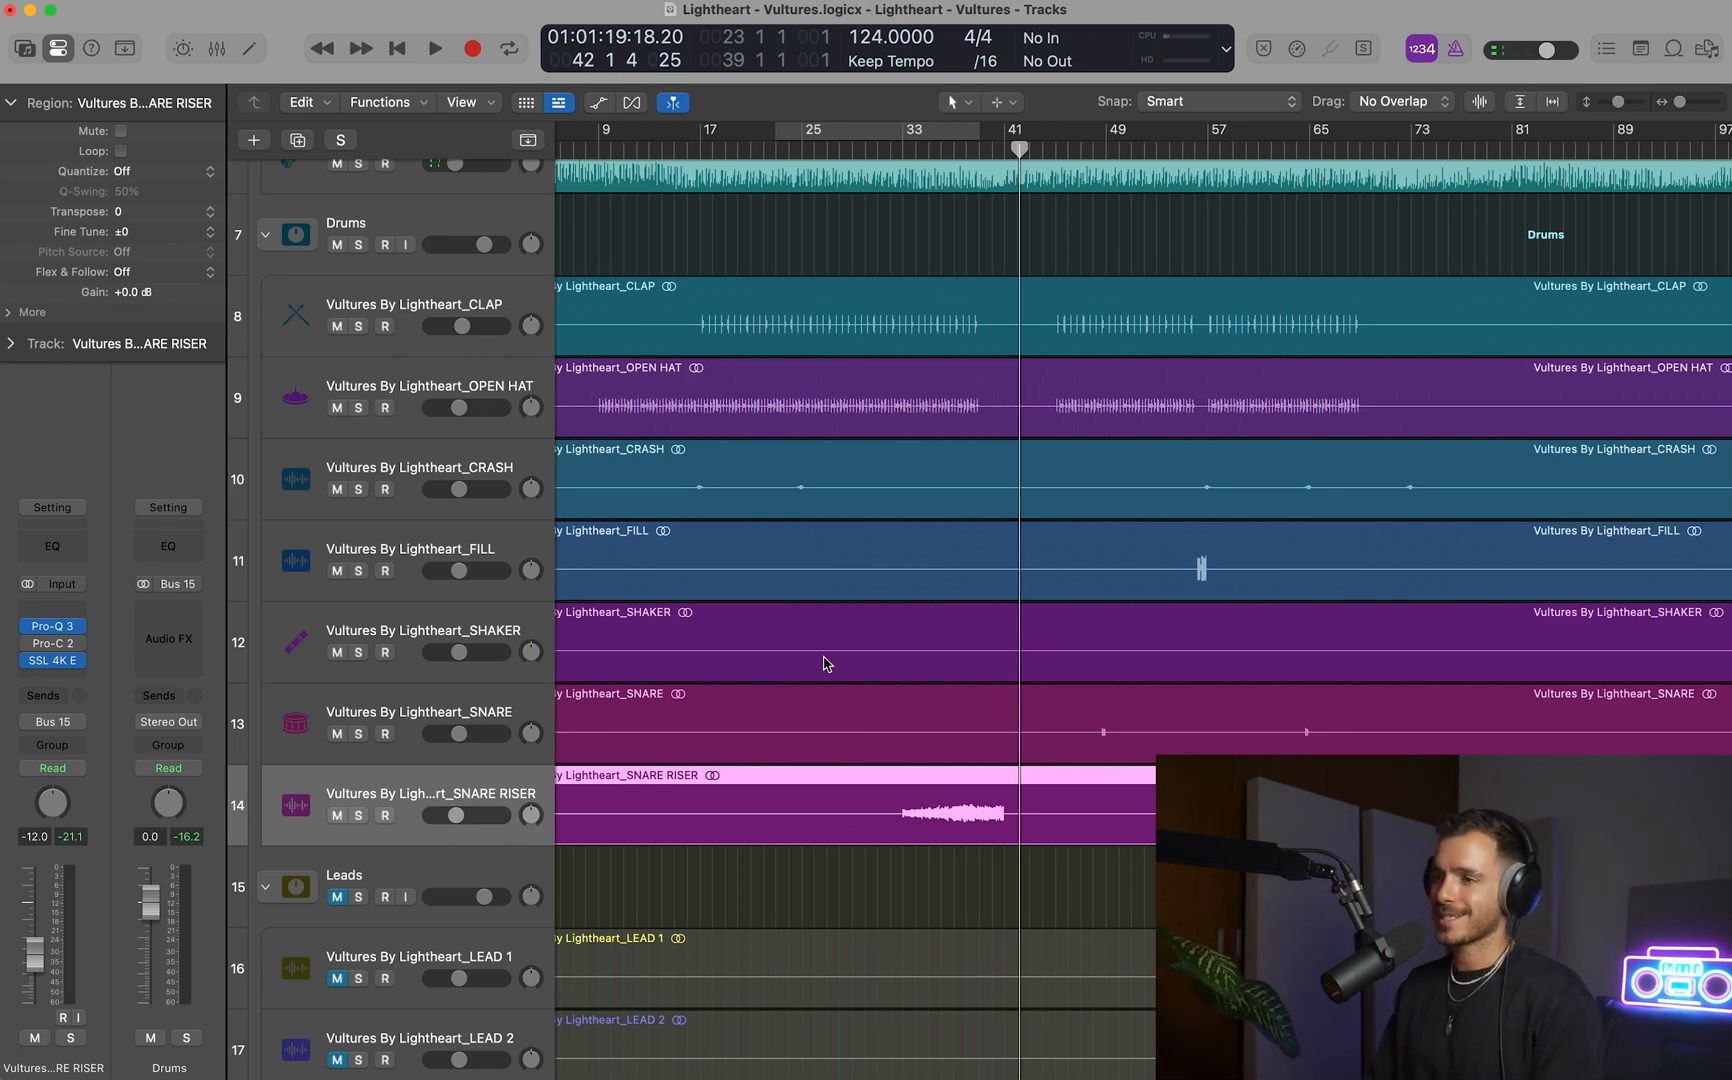
# Replay the riser from about bar 33 and copy the BASS channel's ShaperBox onto the SNARE RISER channel in the mixer.
pyautogui.click(912, 447)
pyautogui.press('space')
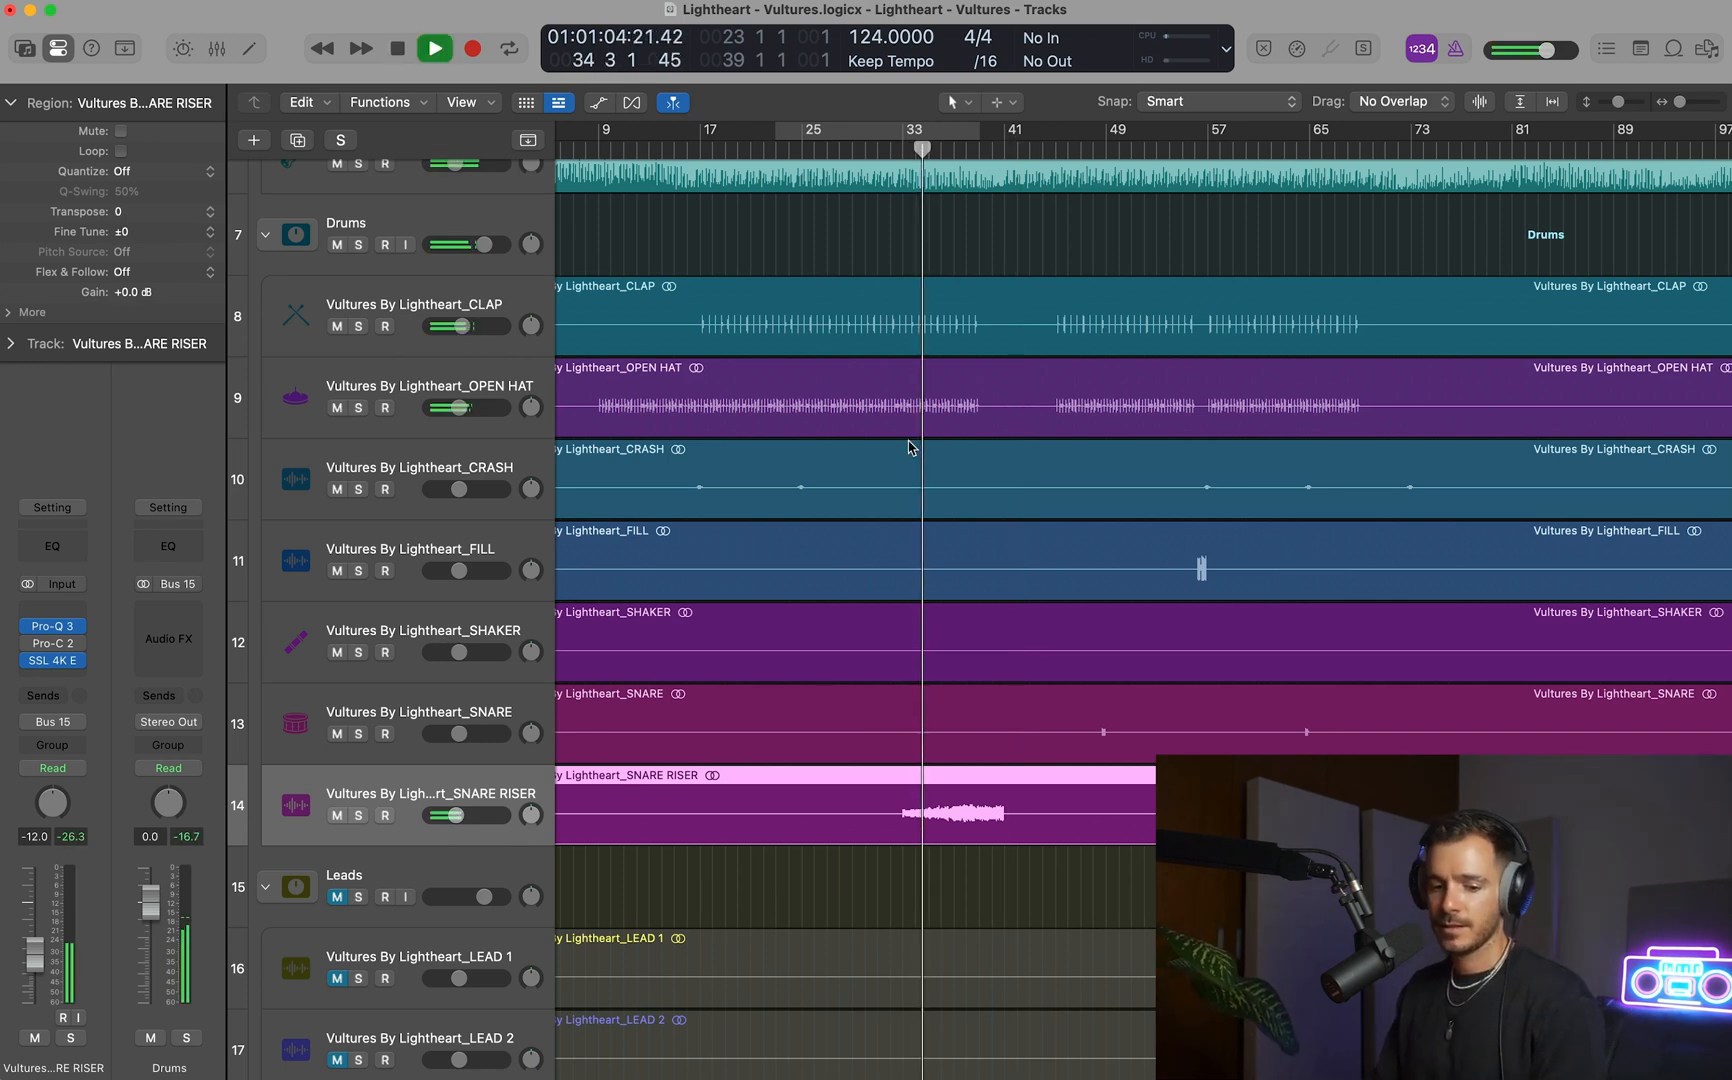
pyautogui.press('space')
pyautogui.press('x')
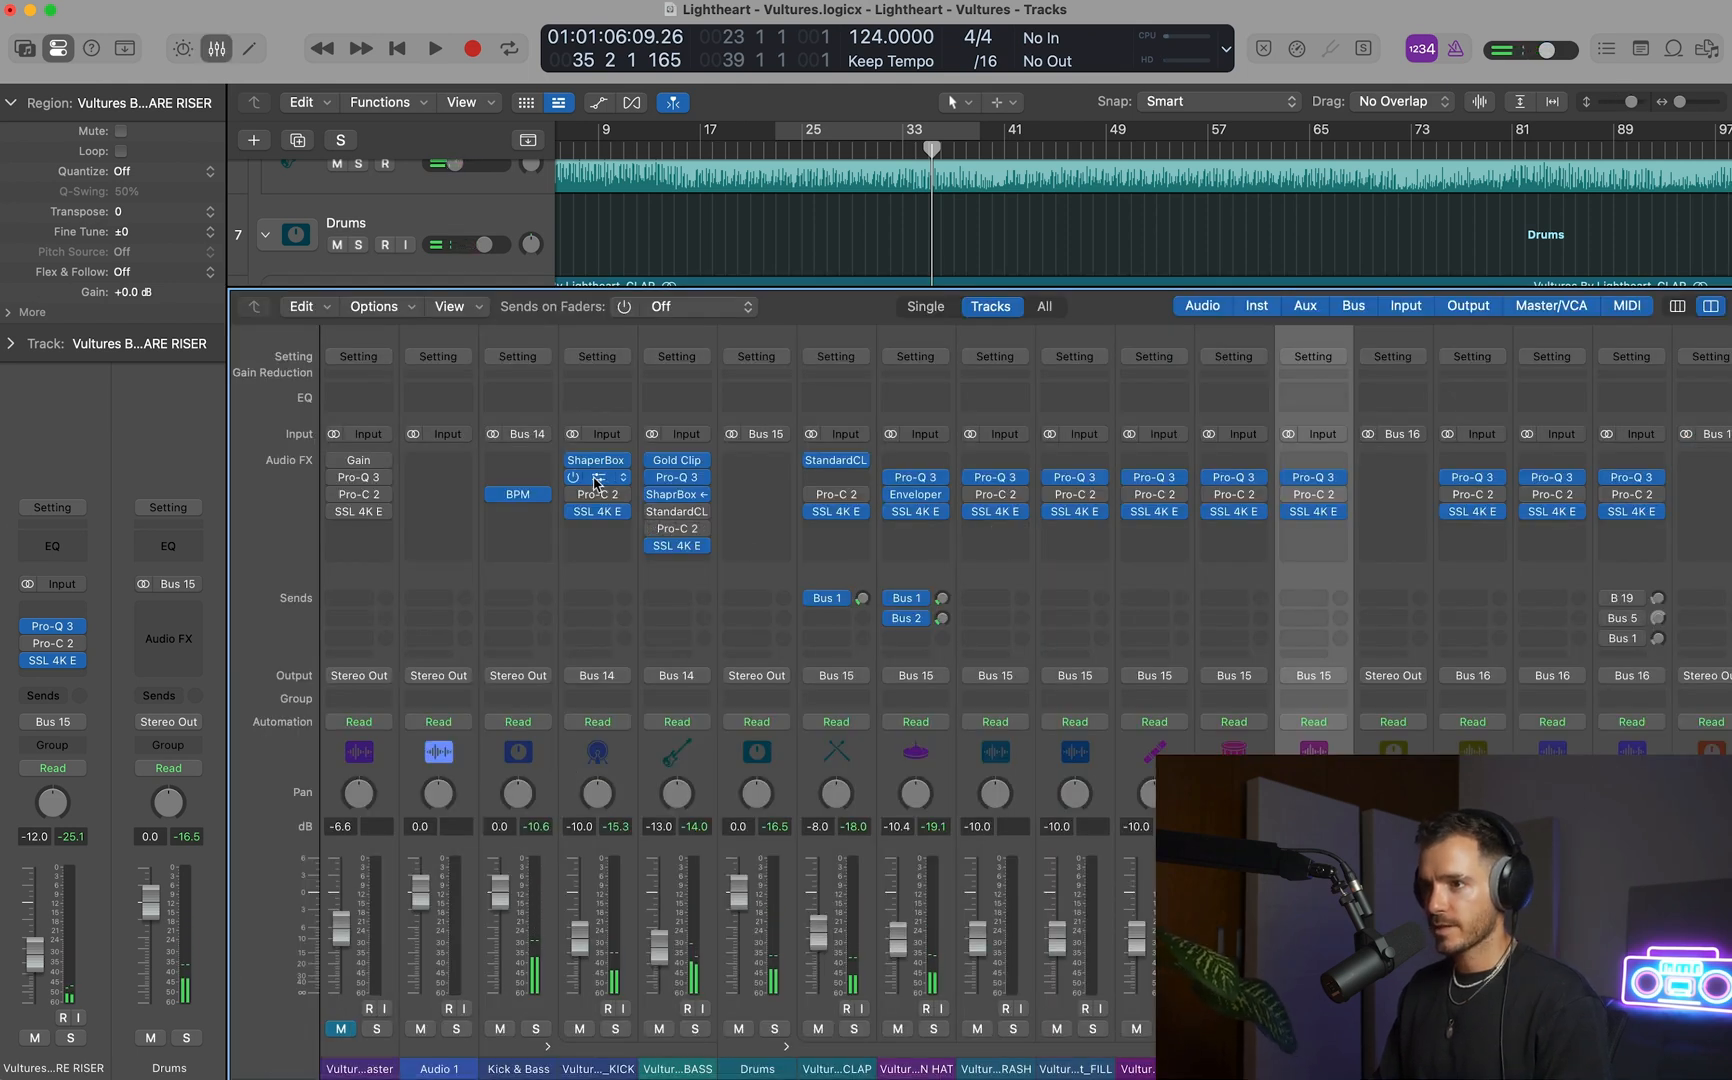
pyautogui.moveTo(1315, 532); pyautogui.dragTo(1314, 530)
# Open the SNARE RISER's ShaperBox and set the split between its Mid and High bands to 224 Hz during playback.
pyautogui.click(1313, 530)
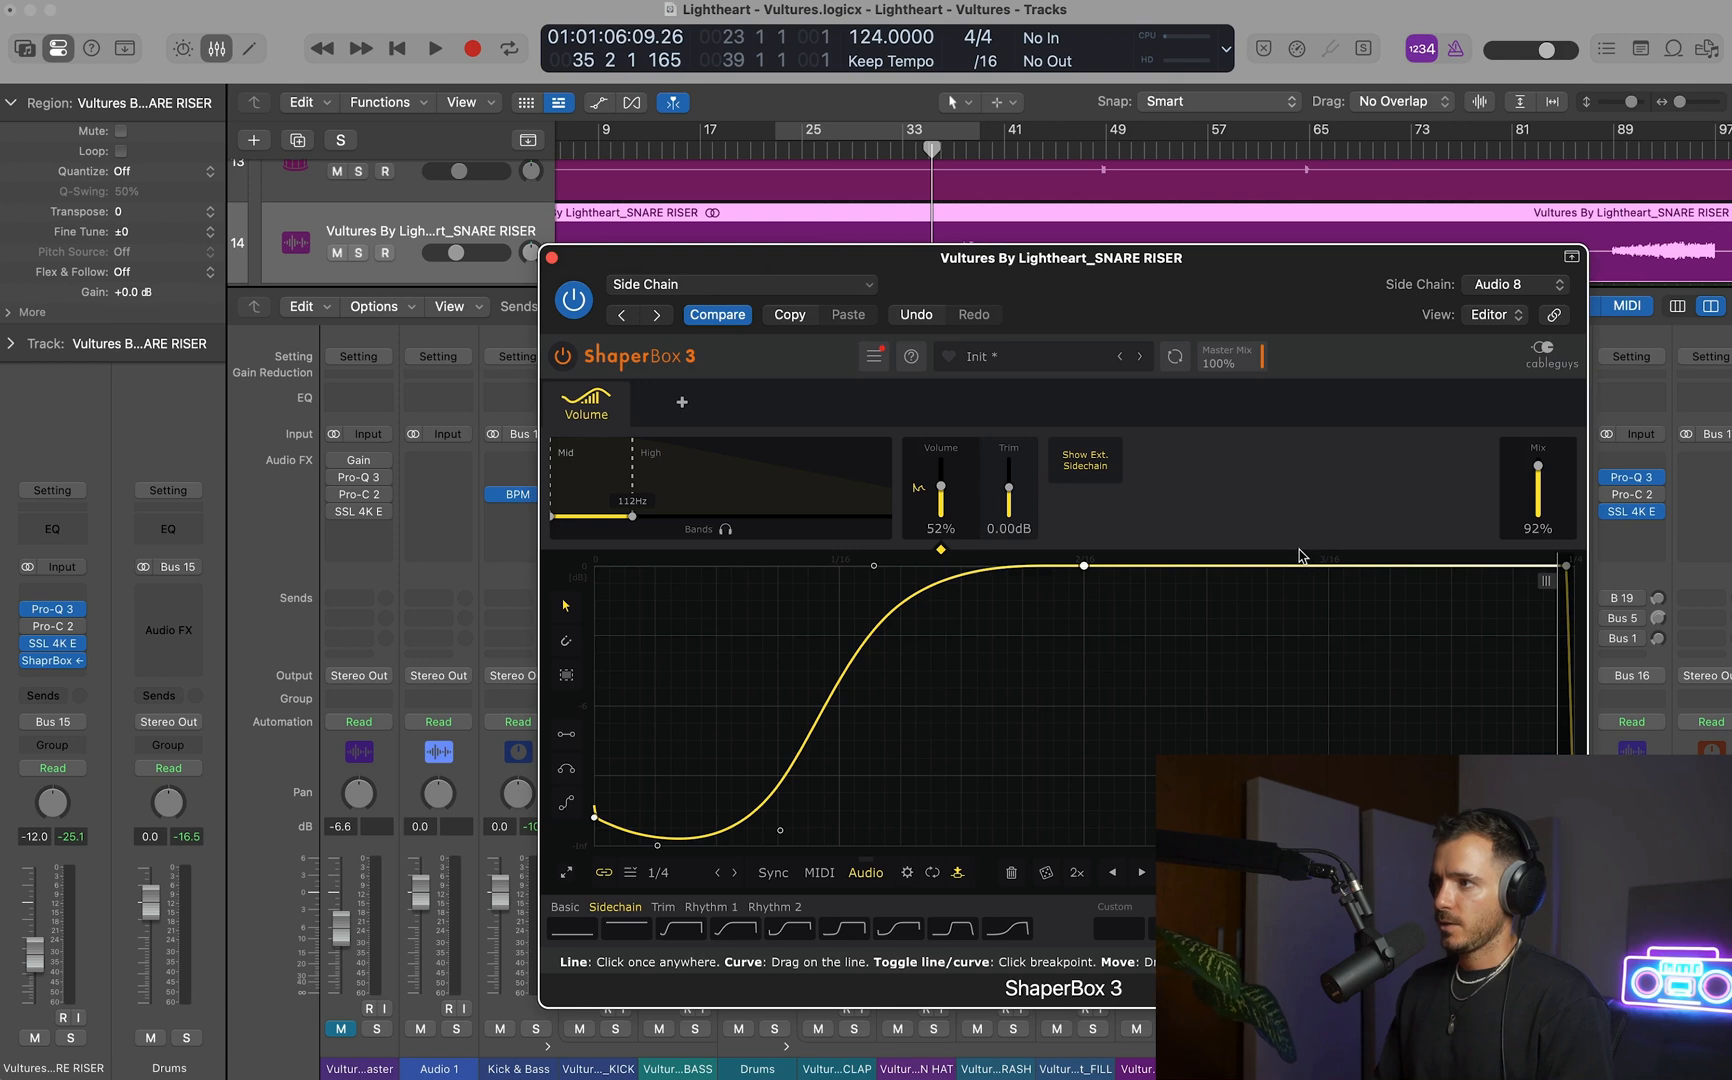
pyautogui.press('space')
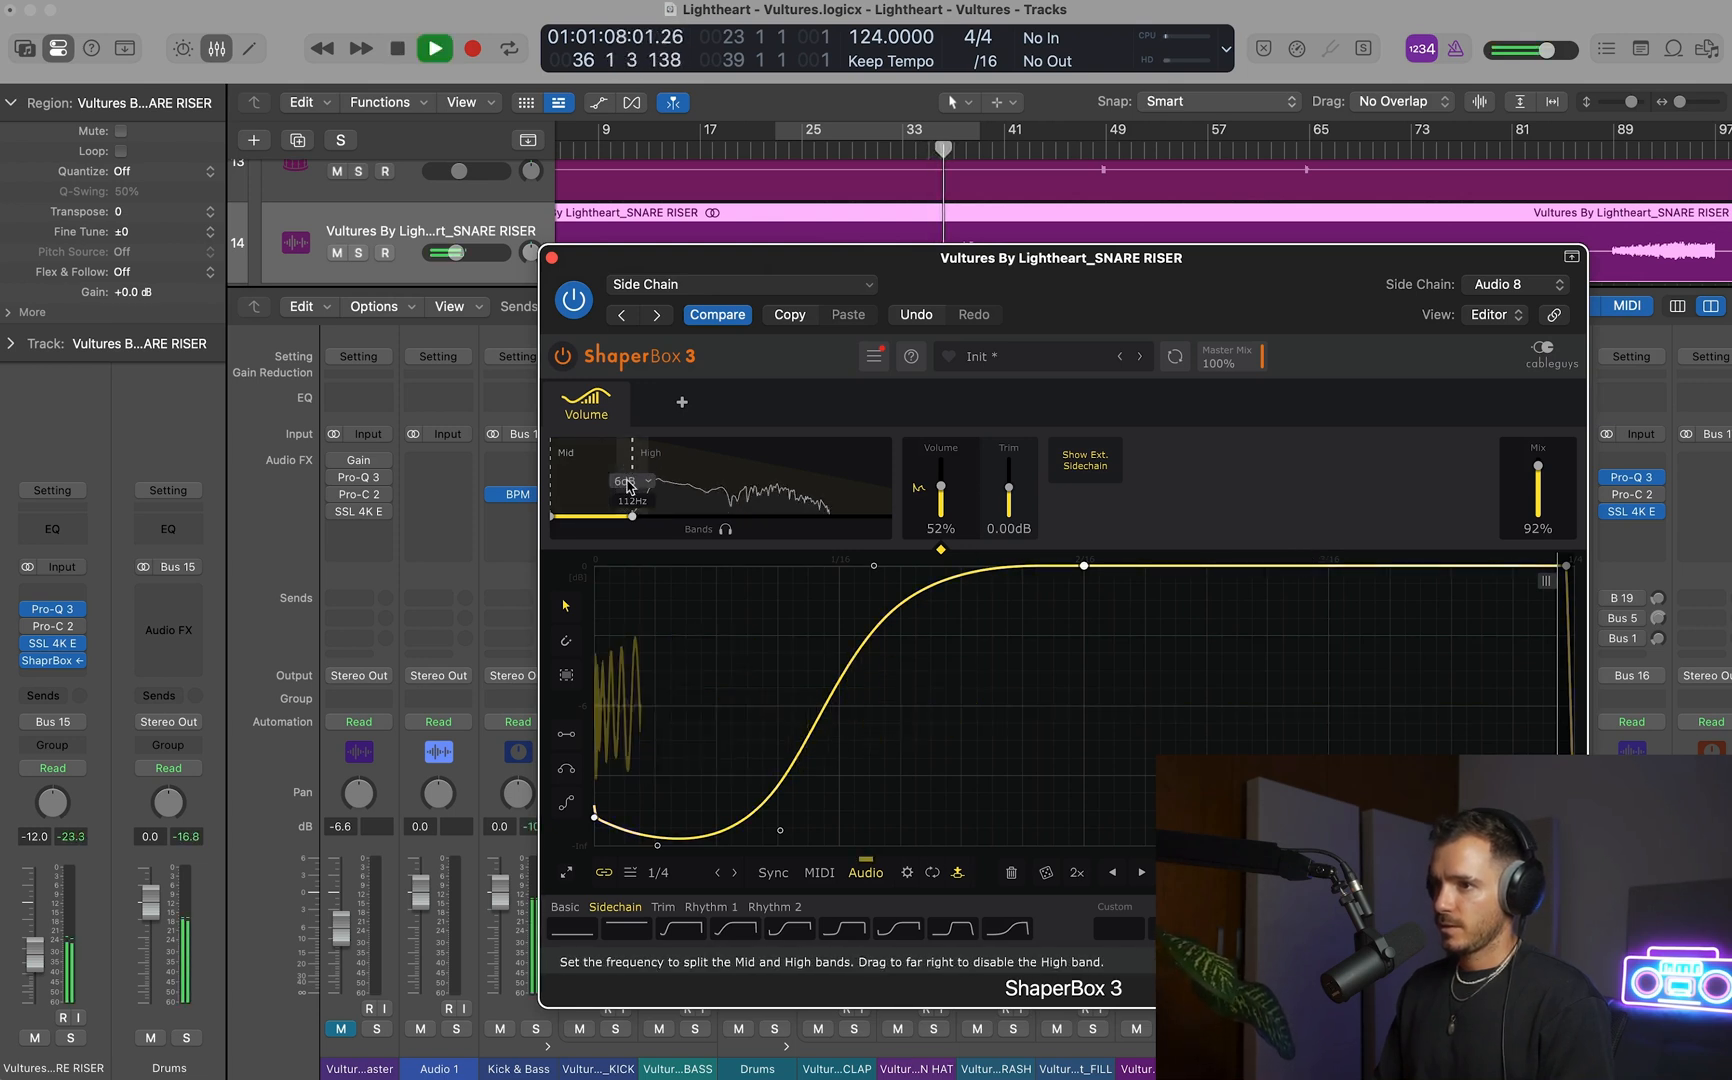
pyautogui.moveTo(628, 487); pyautogui.dragTo(662, 487)
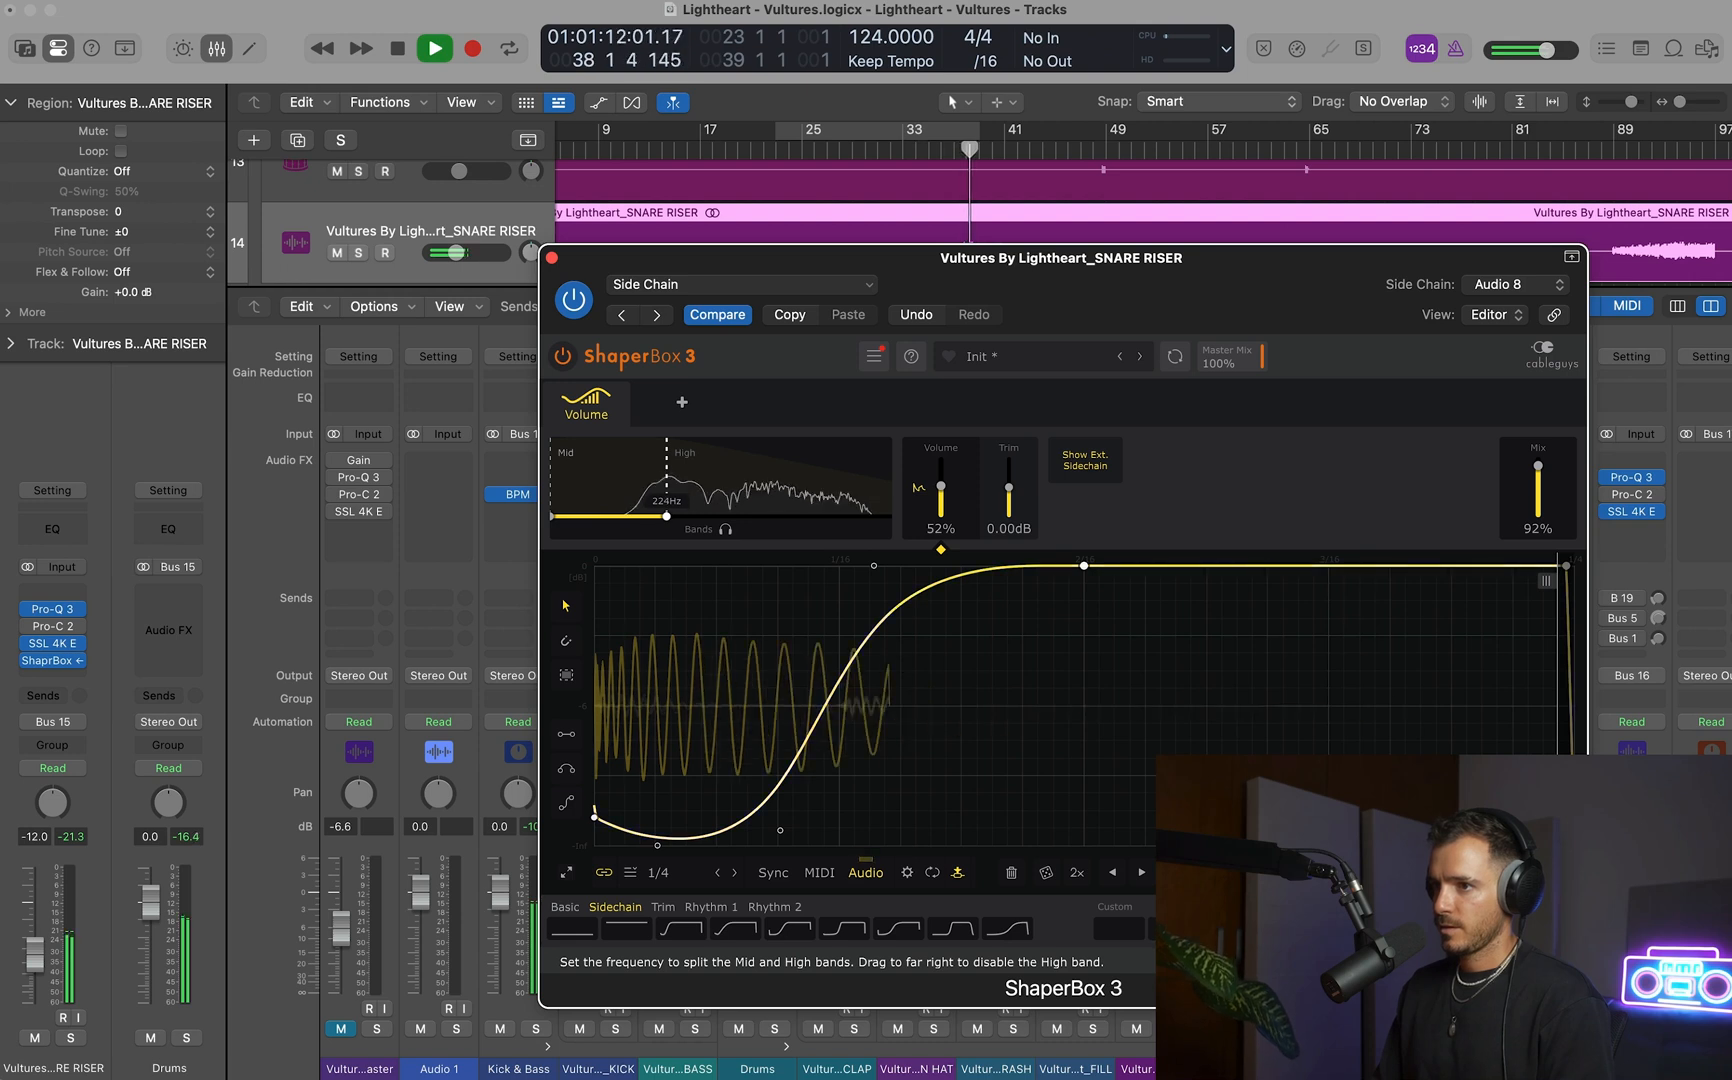
# Audition the SNARE RISER through its ShaperBox from bar 38, then close the plug-in.
pyautogui.press('space')
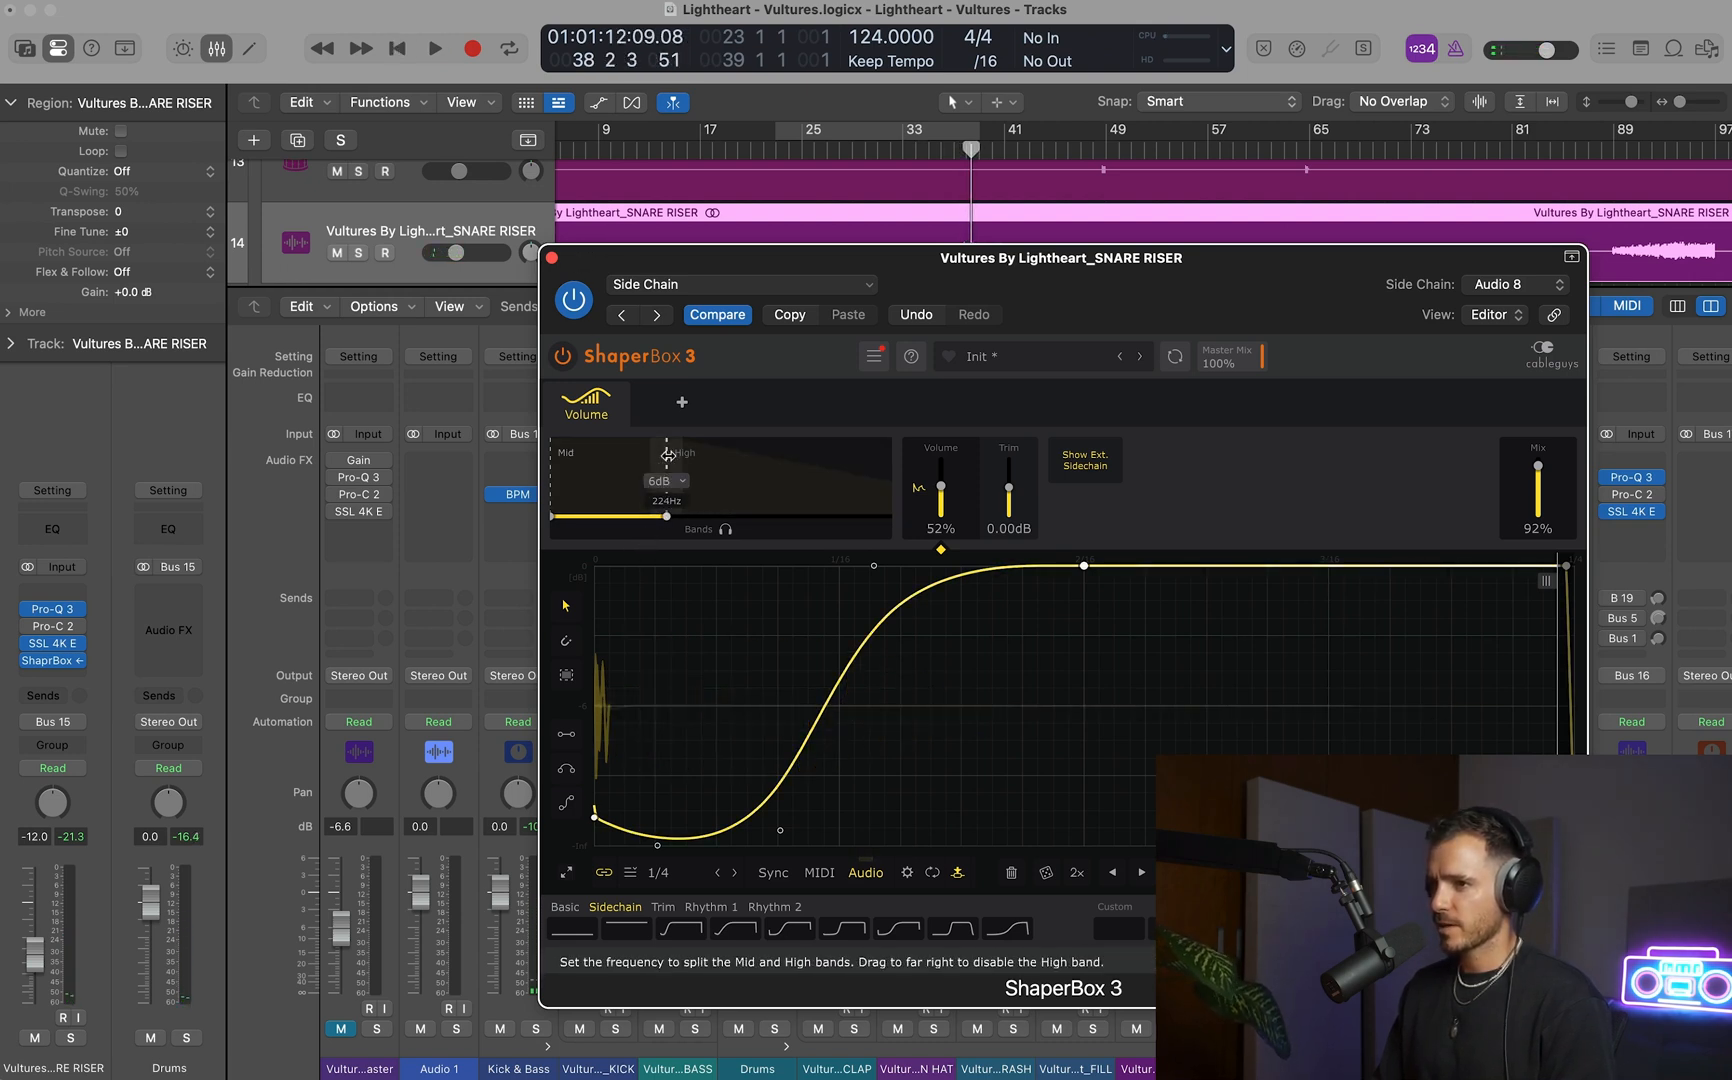
pyautogui.press('space')
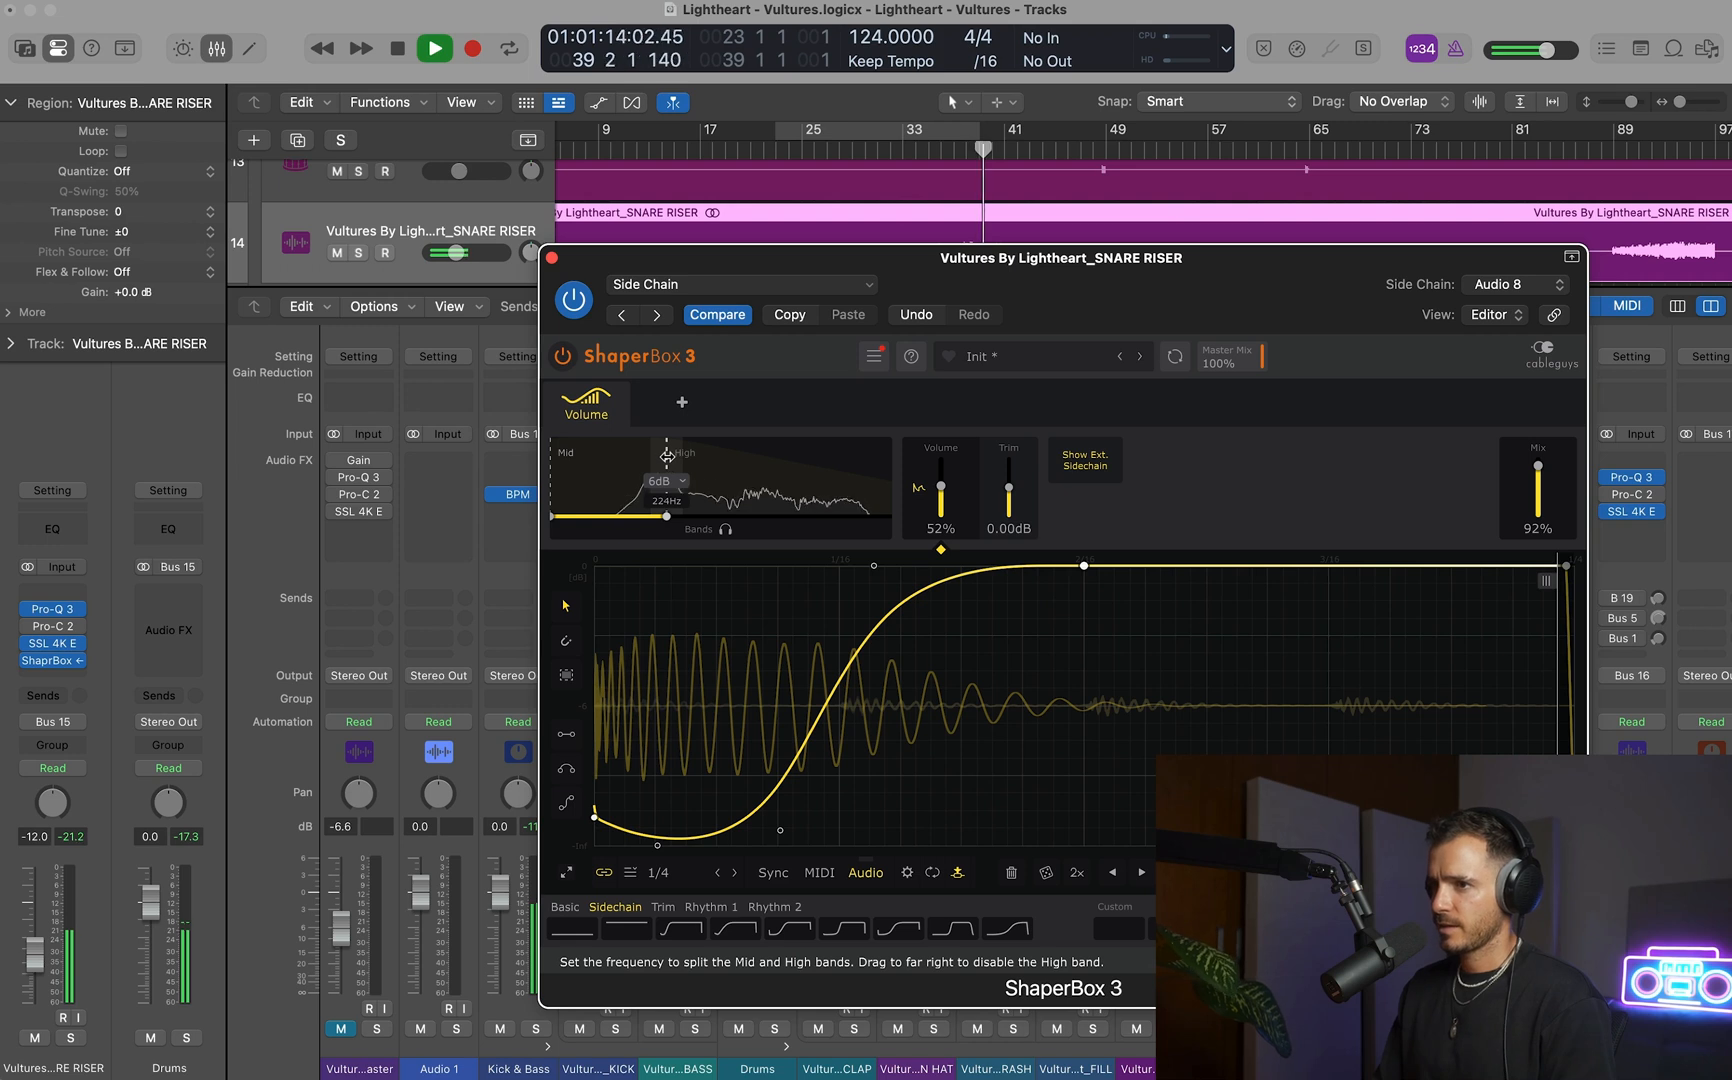
pyautogui.click(552, 259)
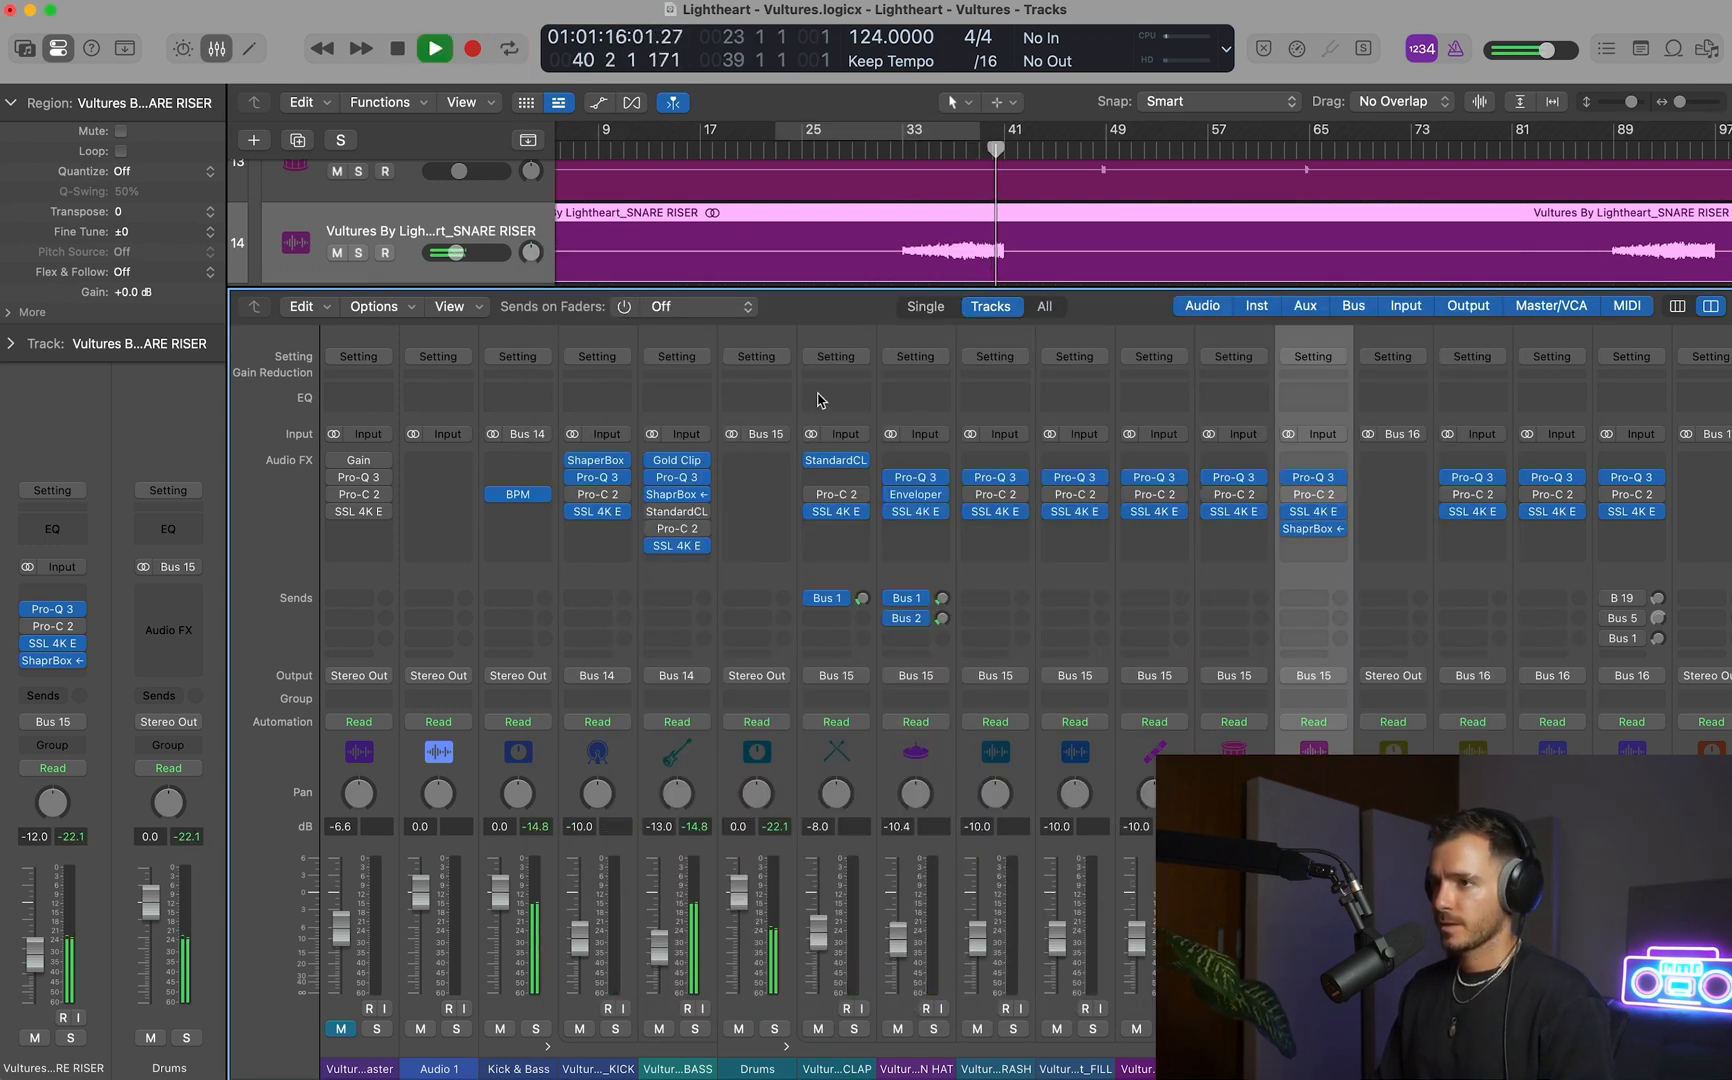
# Hide the mixer and set the cycle range from bar 33 to bar 67 in the arrangement.
pyautogui.press('x')
pyautogui.moveTo(948, 131); pyautogui.dragTo(1332, 131)
pyautogui.scroll(8, 958, 390)
pyautogui.scroll(6, 958, 390)
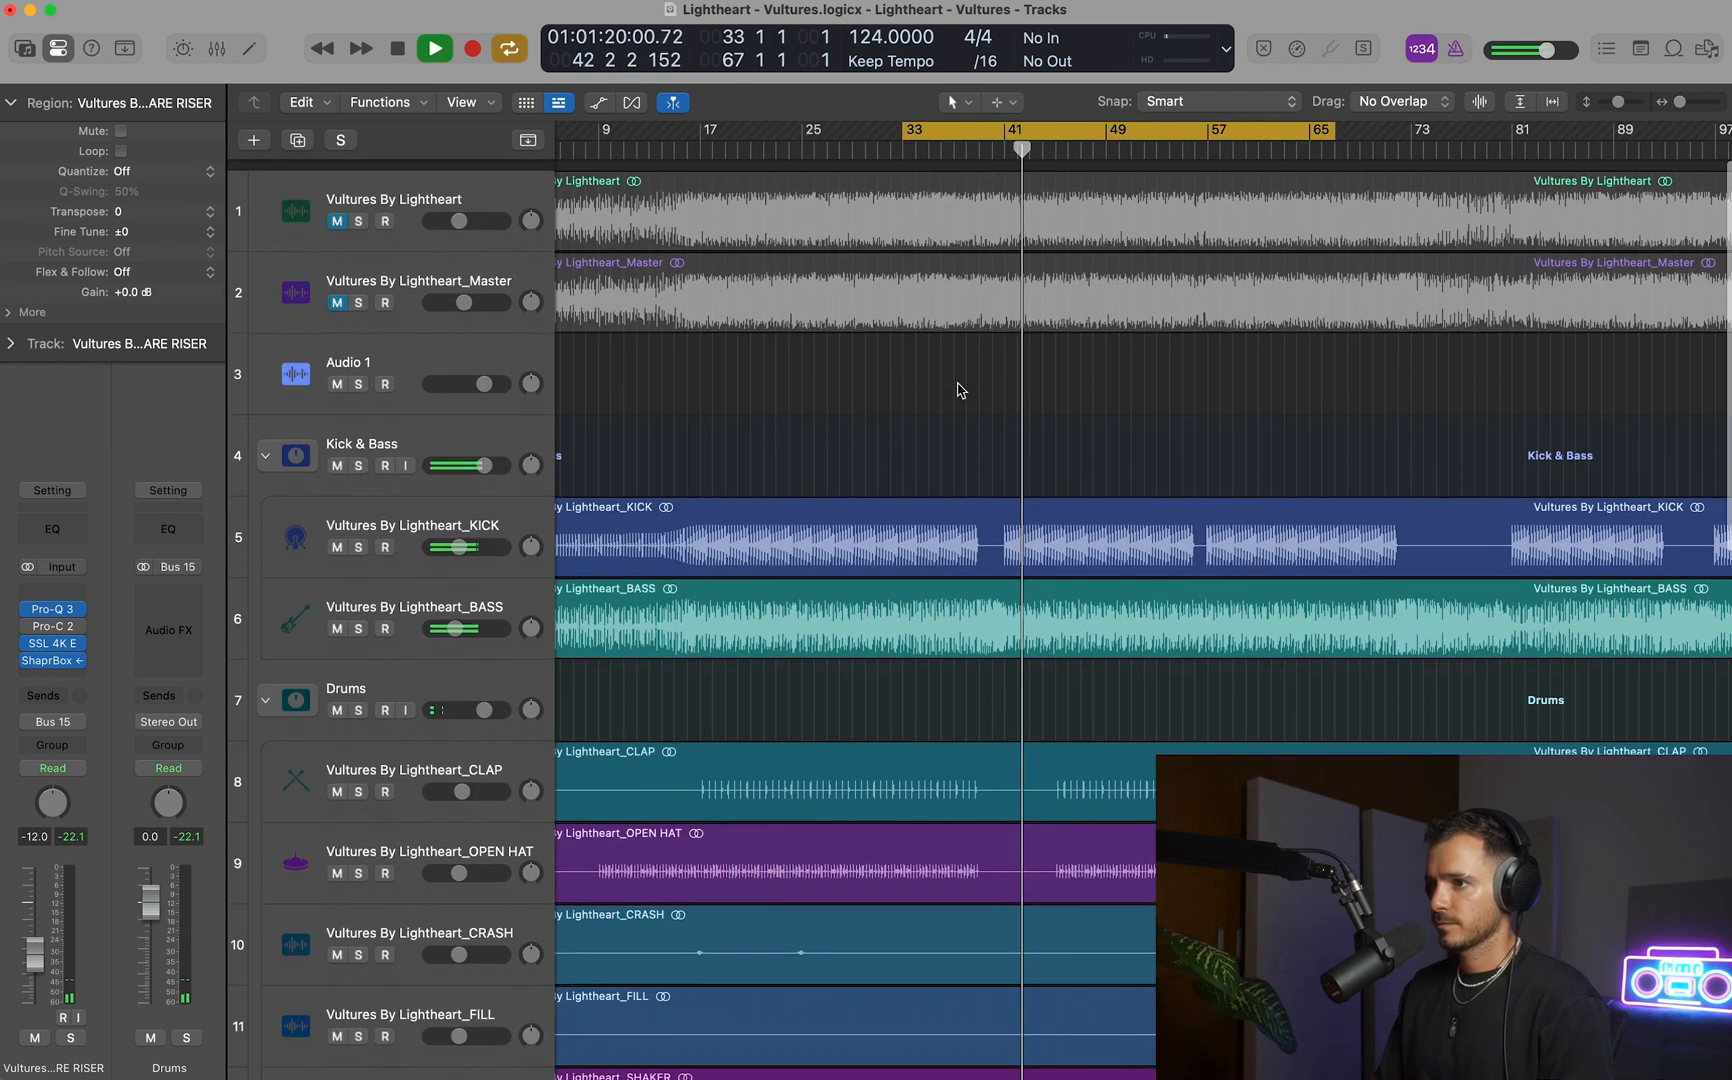
pyautogui.scroll(-8, 958, 390)
pyautogui.scroll(3, 955, 390)
pyautogui.scroll(2, 955, 390)
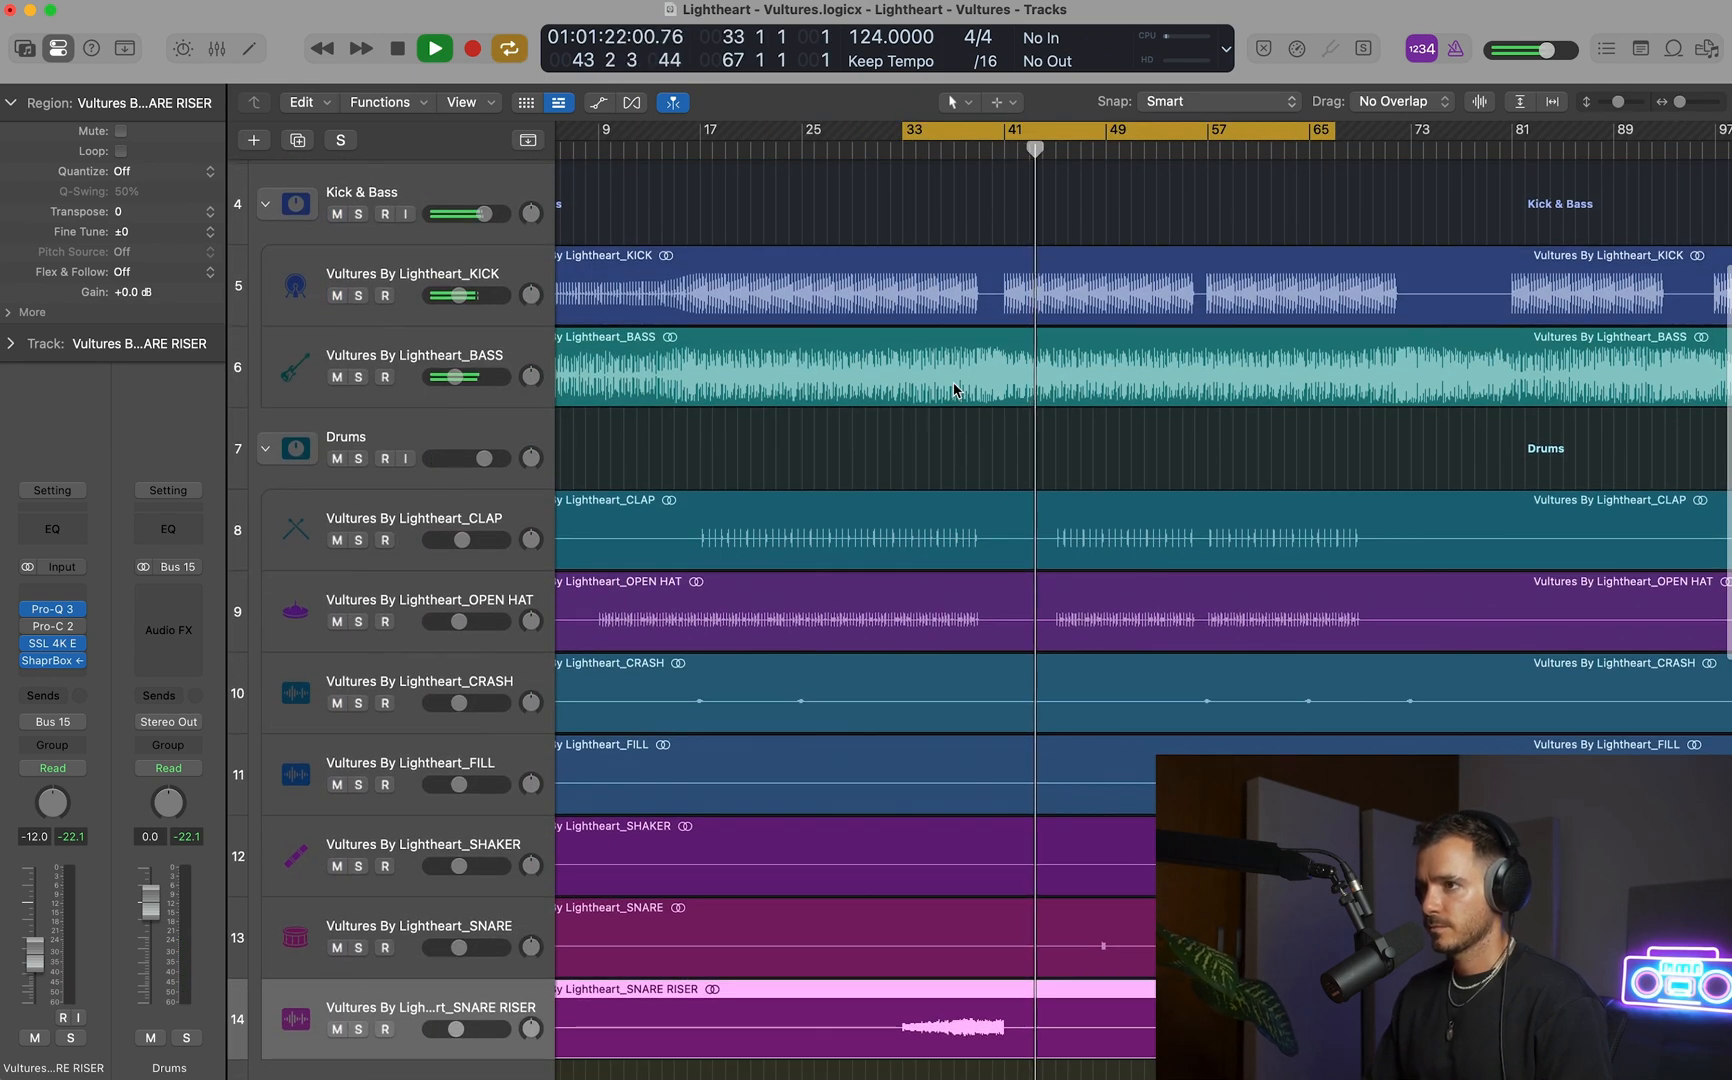
# Replay the kick break around bar 39 at close range, soloing the BASS track briefly before stopping playback.
pyautogui.click(964, 151)
pyautogui.moveTo(946, 300); pyautogui.dragTo(1207, 640)
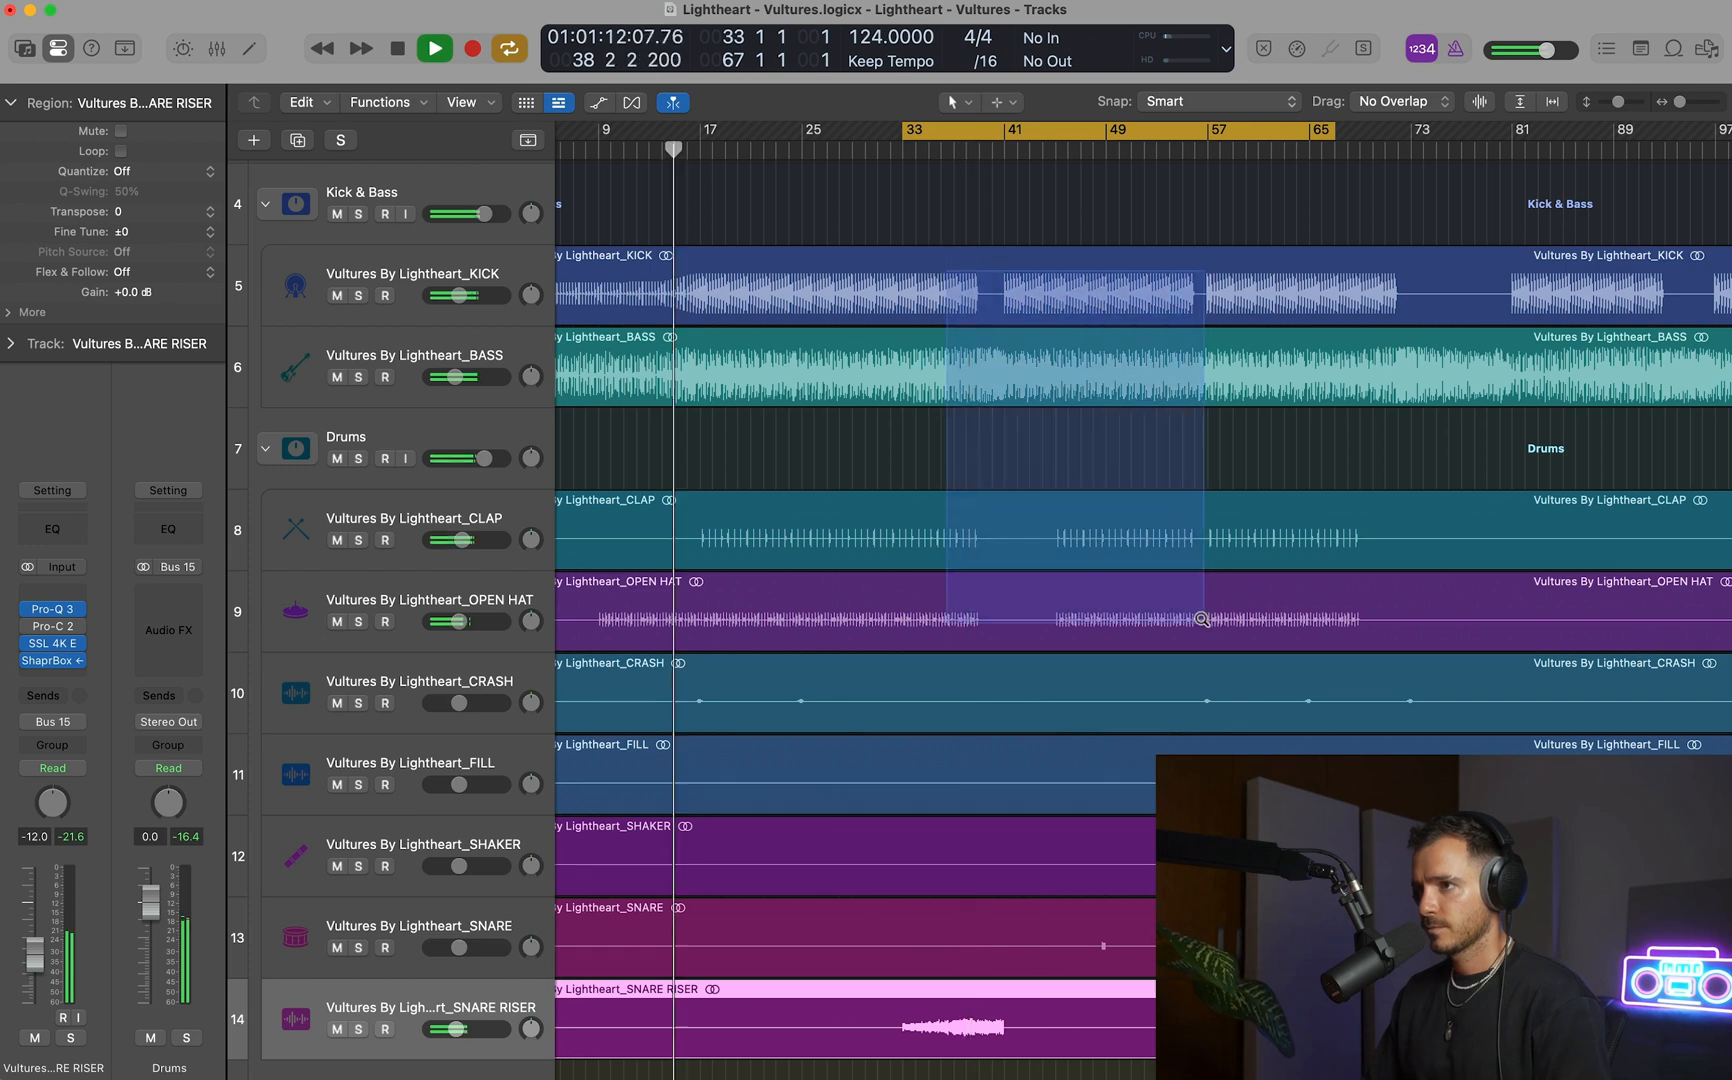
pyautogui.press('super+Right')
pyautogui.press('super+Right')
pyautogui.press('super+Right')
pyautogui.press('super+Right')
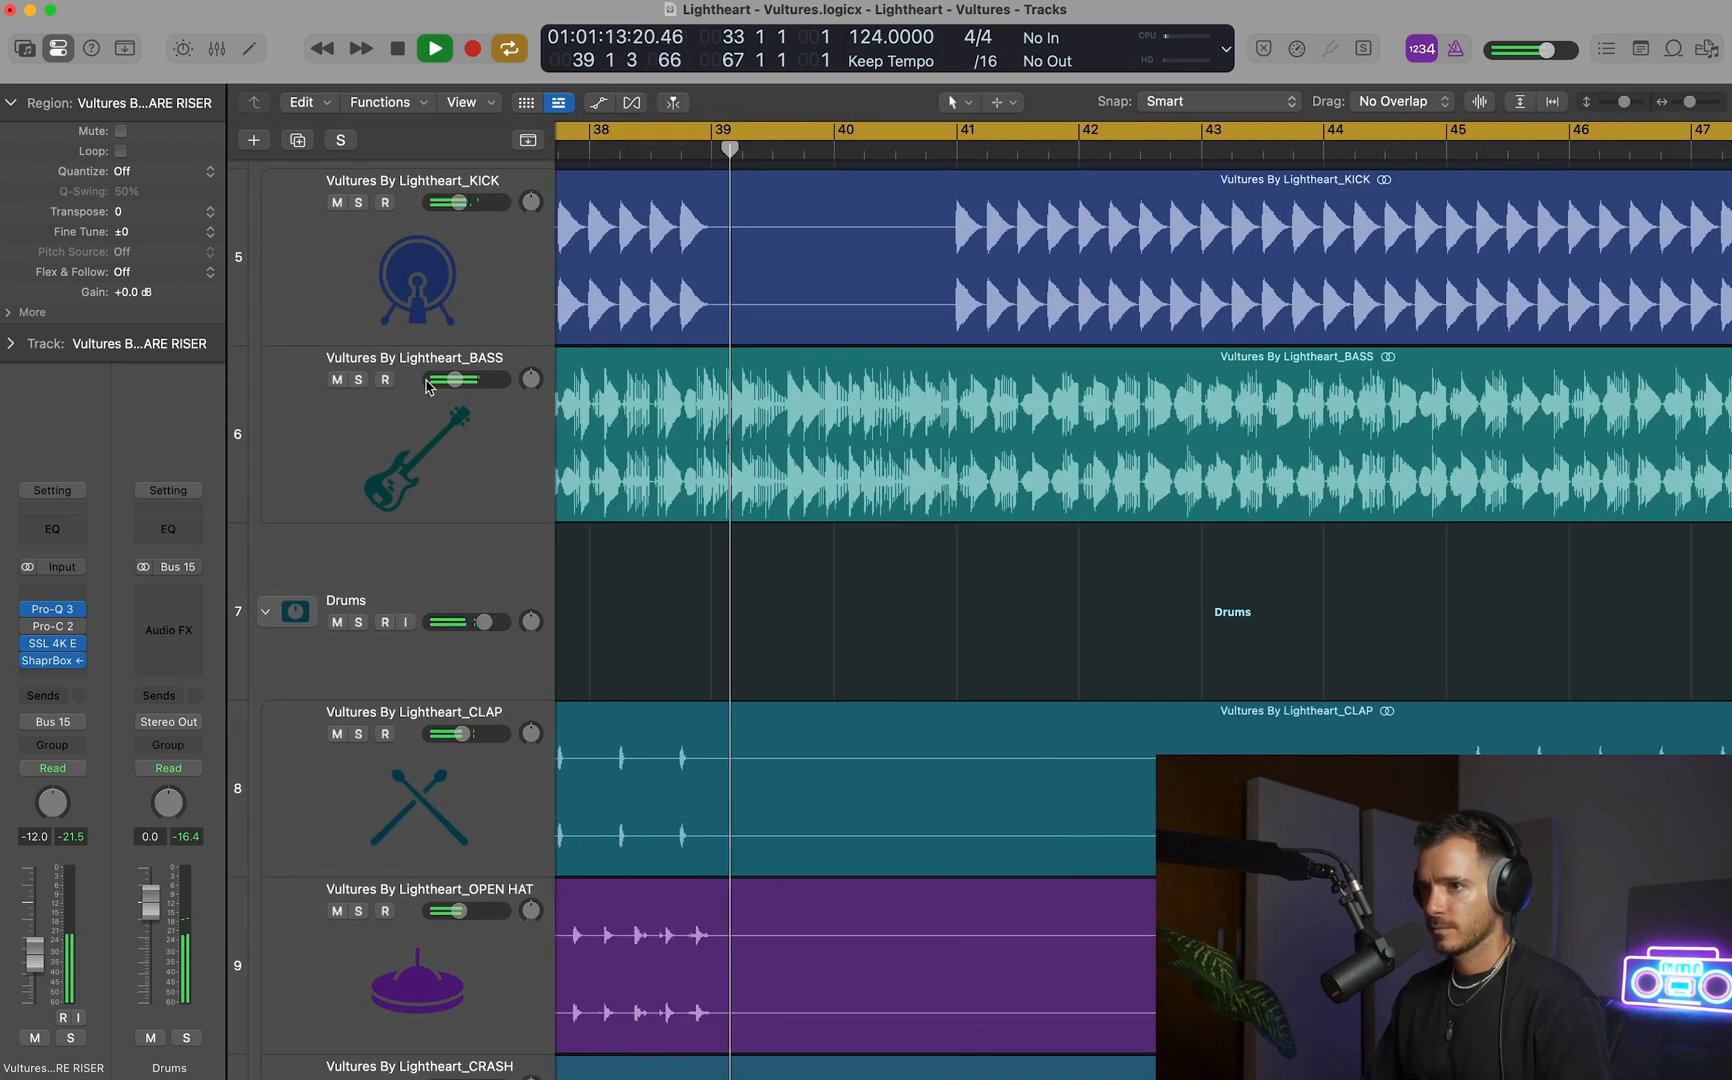
pyautogui.click(359, 380)
pyautogui.click(398, 463)
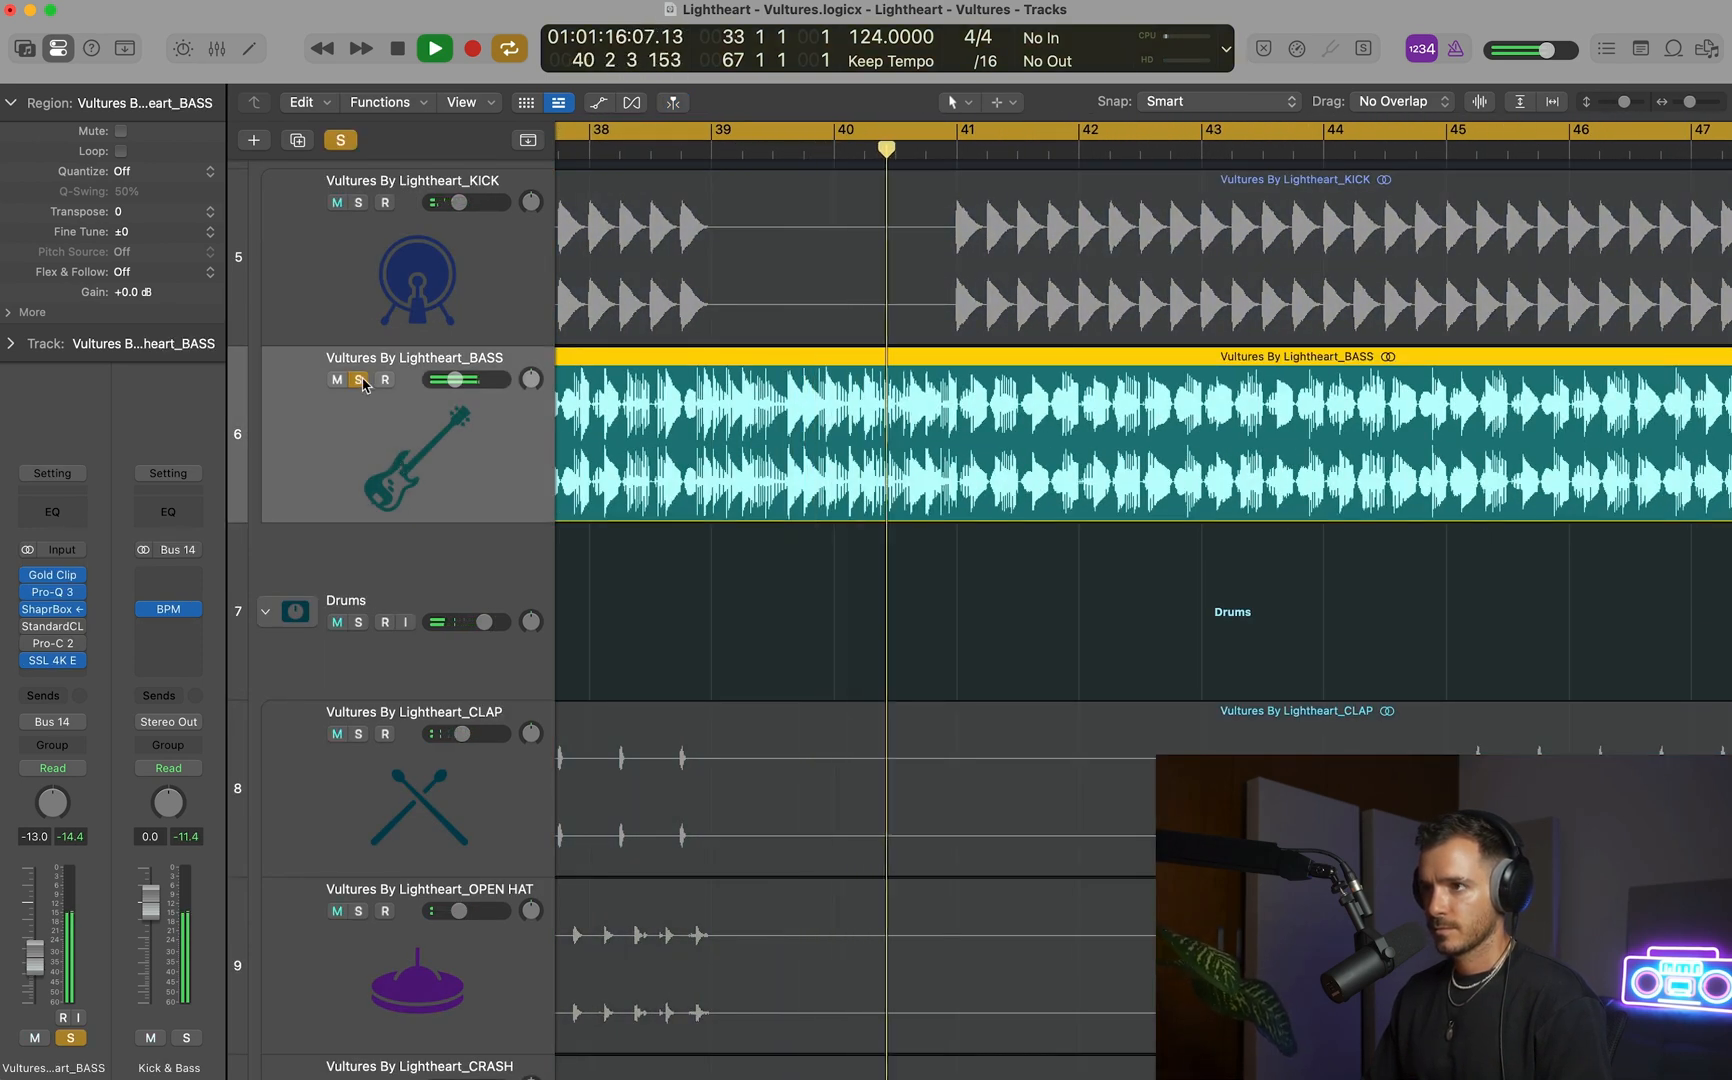
pyautogui.click(359, 380)
pyautogui.press('space')
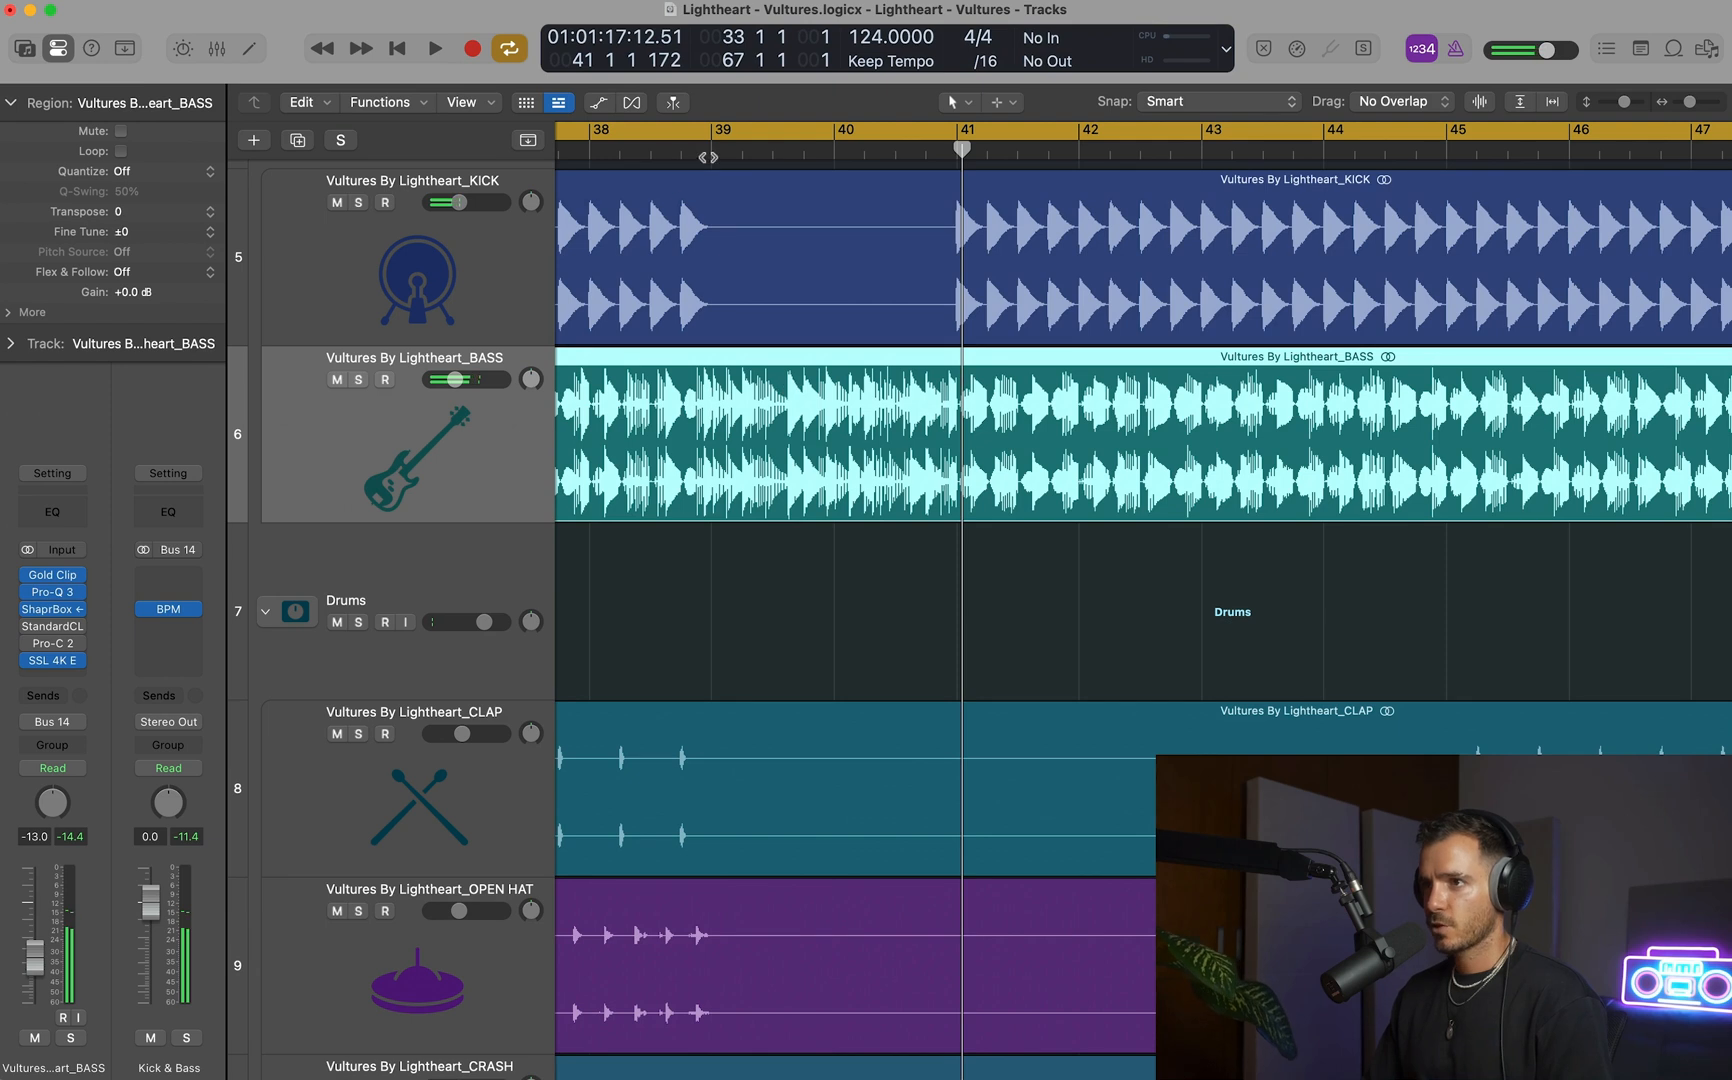
# Set the cycle range from bar 39 to 41 3 and insert a stereo Endless Smile at the end of the BASS effects chain.
pyautogui.moveTo(711, 134); pyautogui.dragTo(1018, 134)
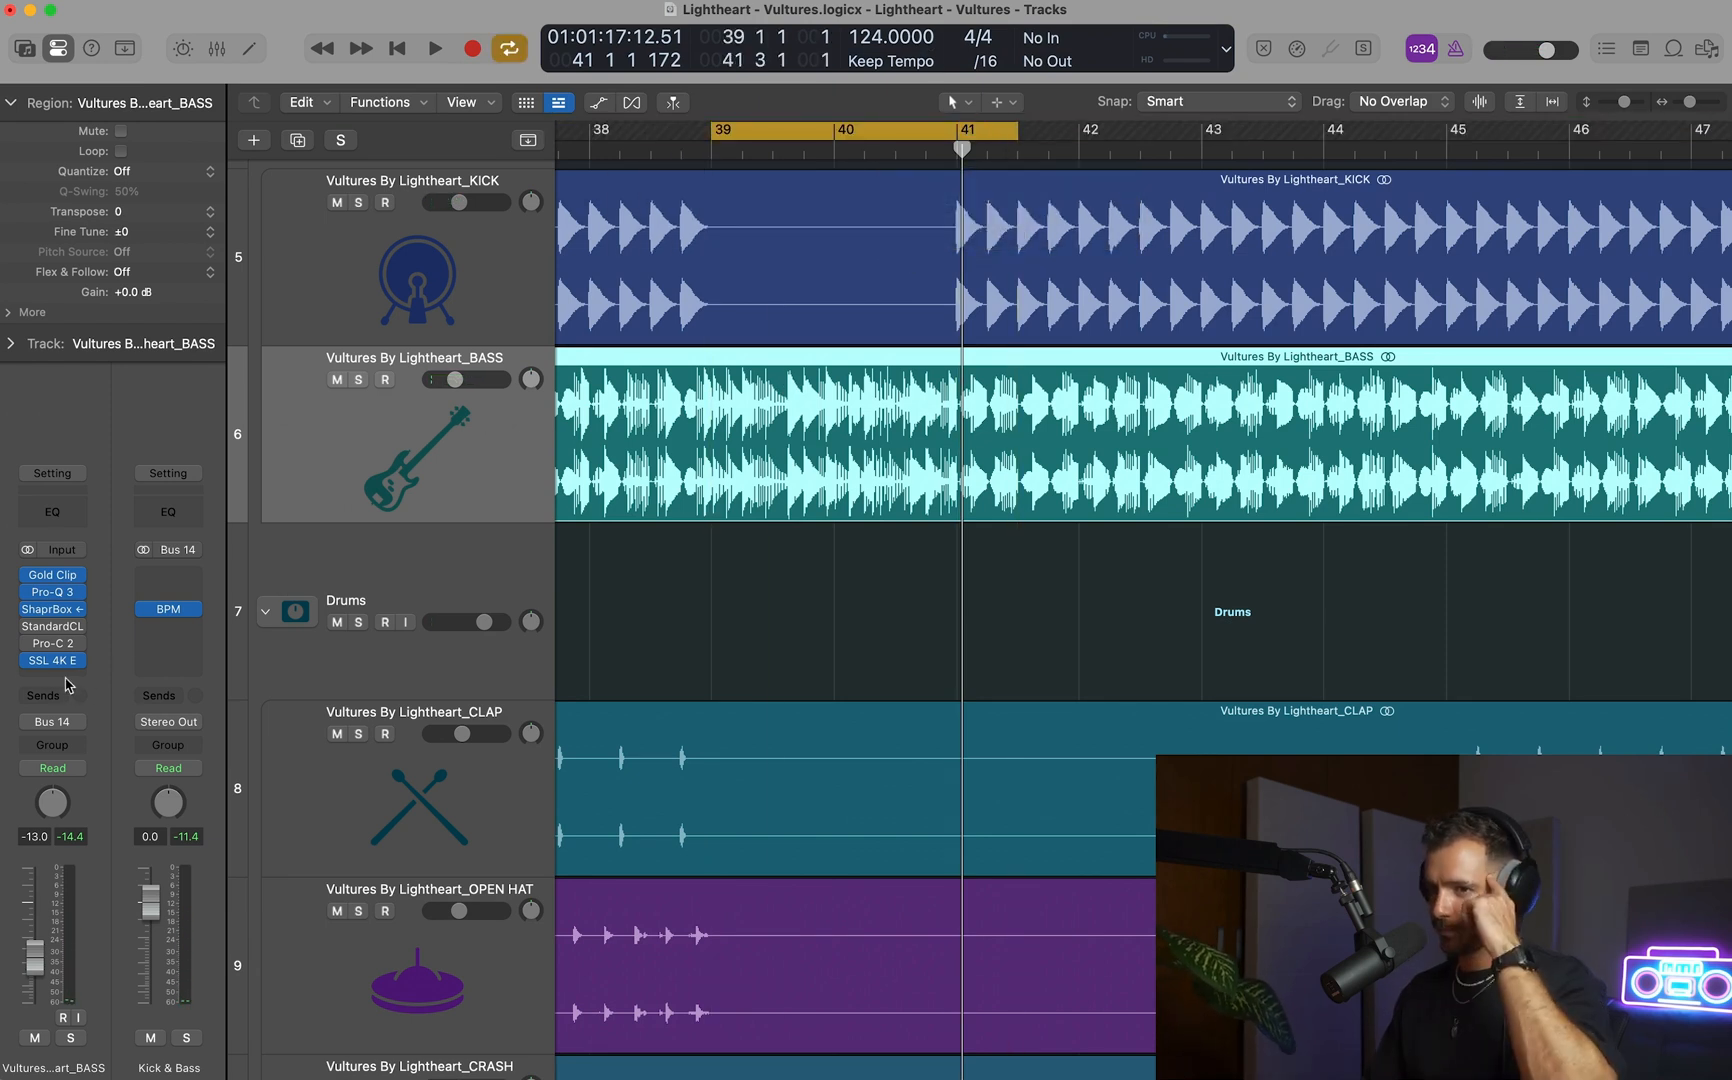
pyautogui.click(55, 677)
pyautogui.moveTo(100, 1046)
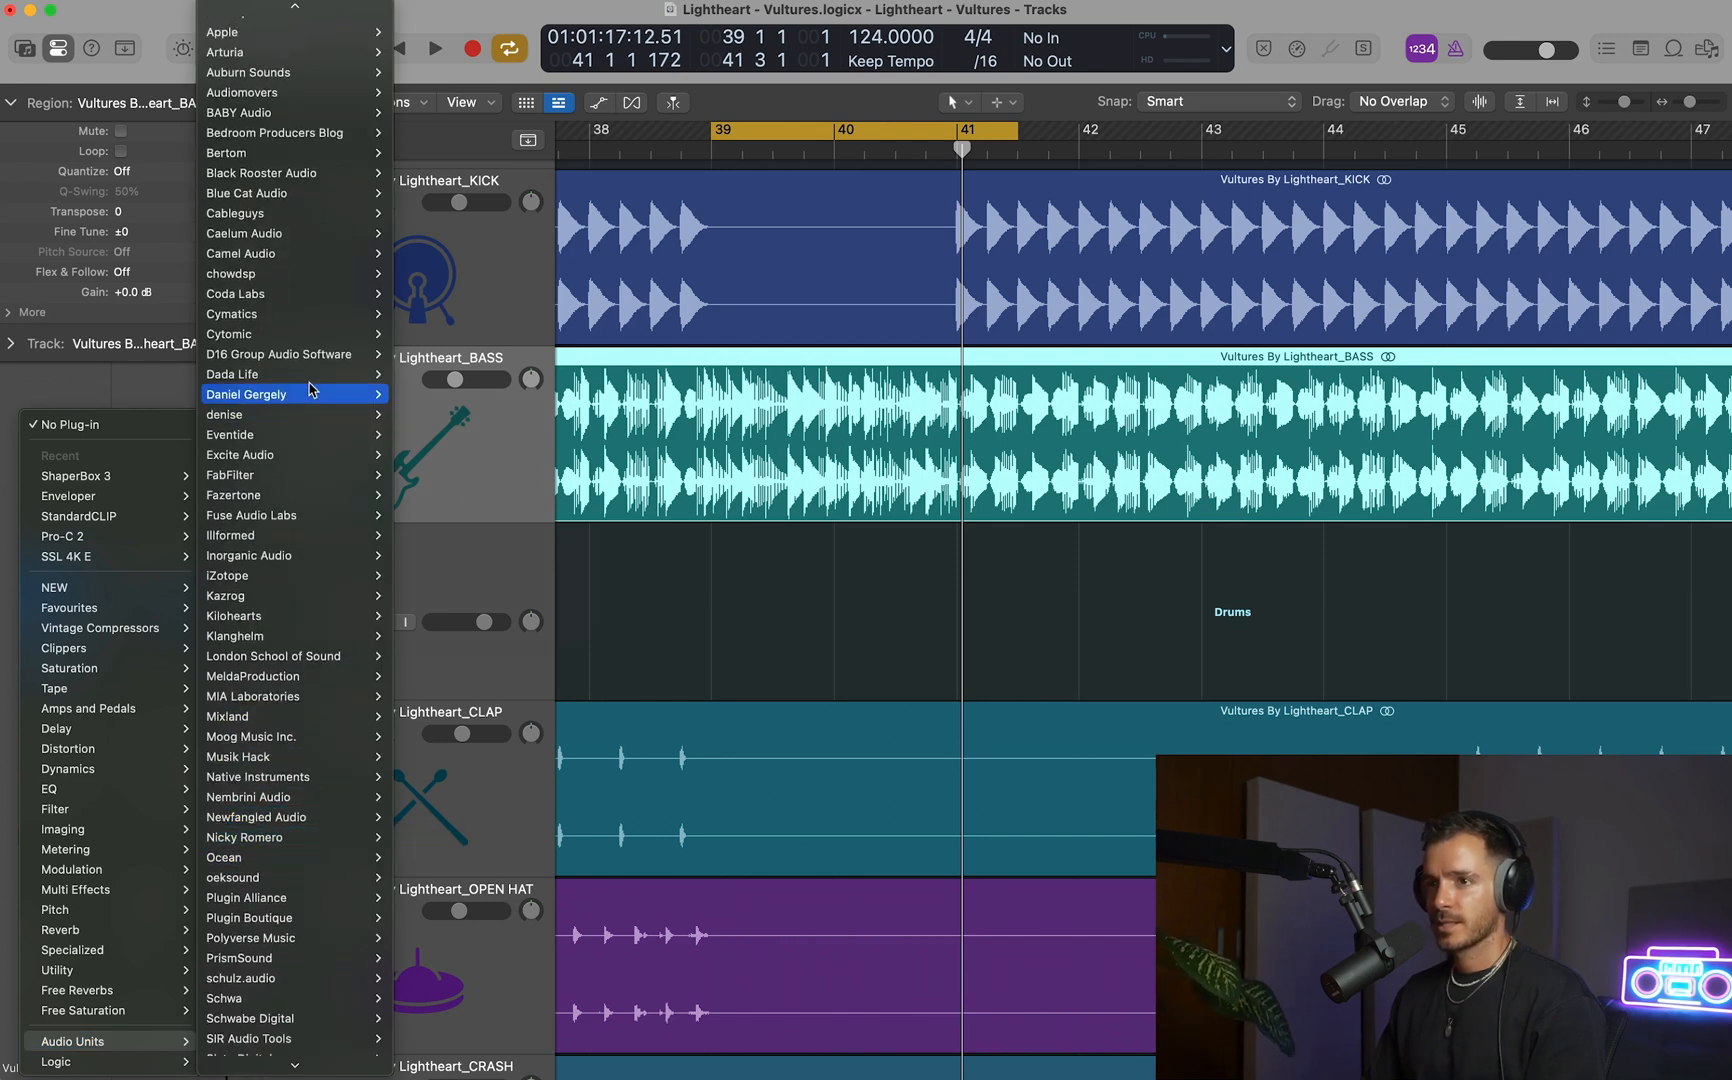
pyautogui.moveTo(290, 374)
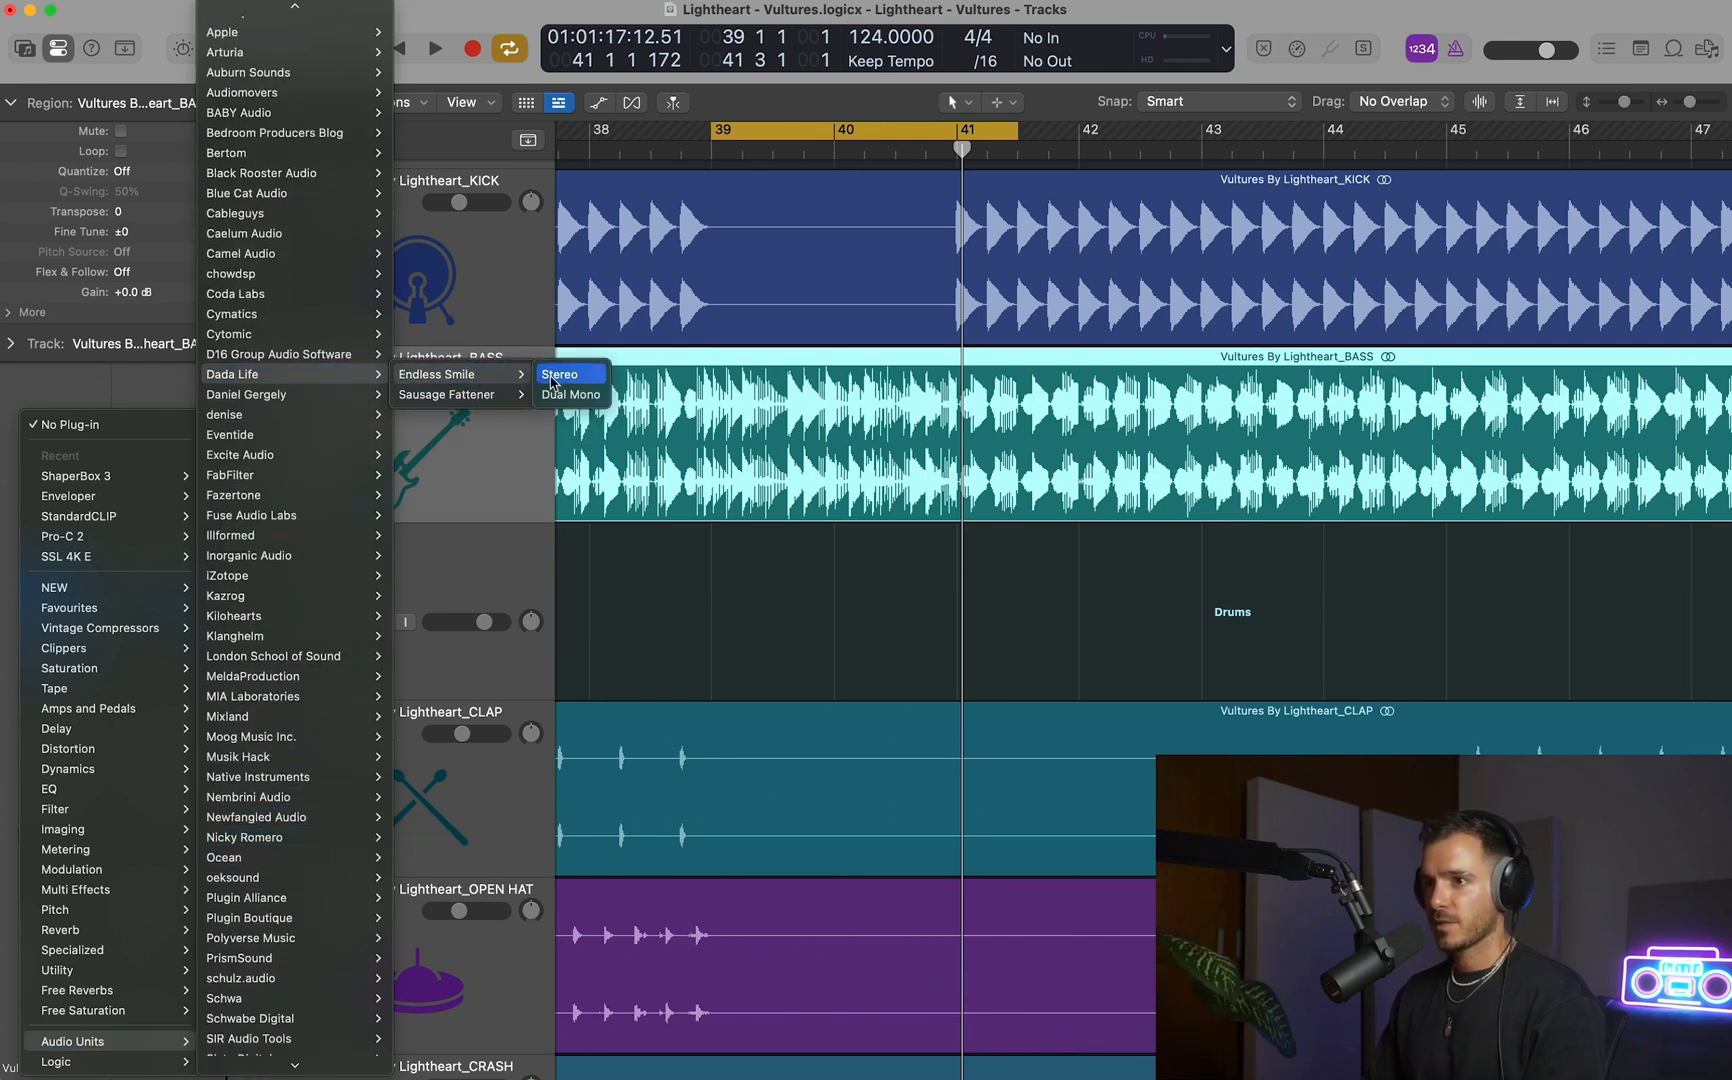
pyautogui.click(560, 376)
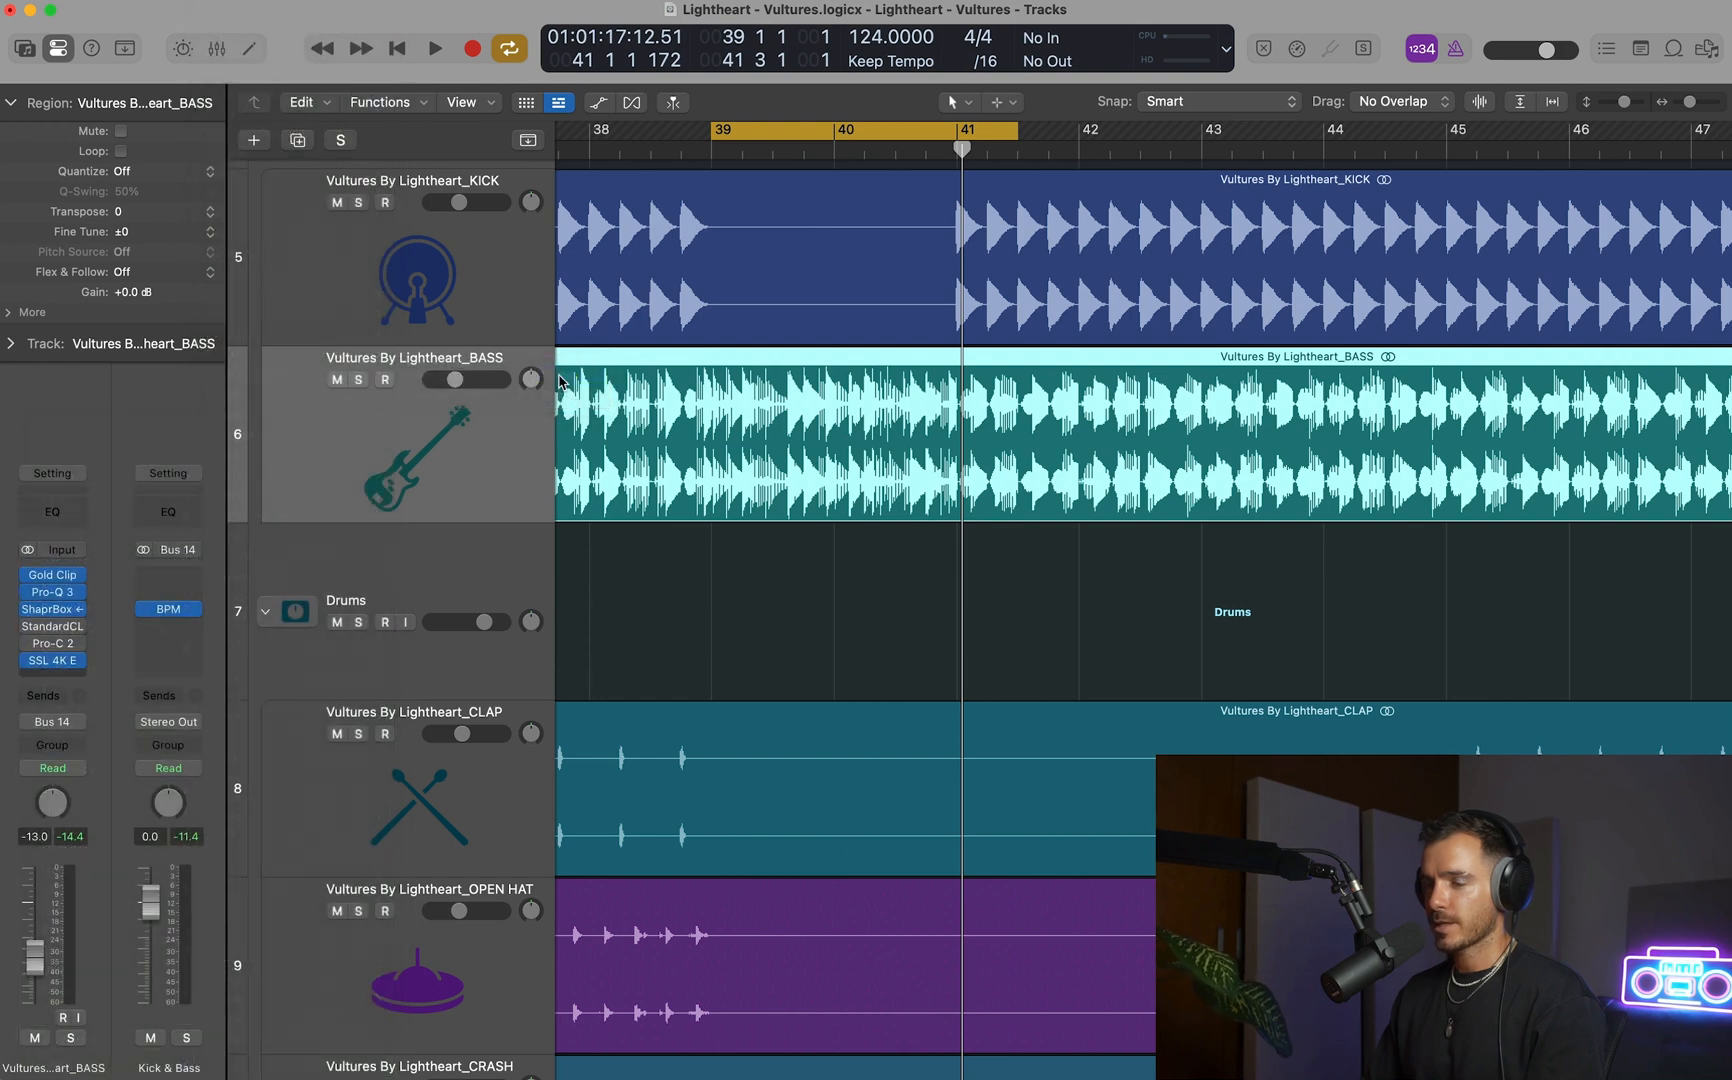
pyautogui.moveTo(975, 262); pyautogui.dragTo(1190, 392)
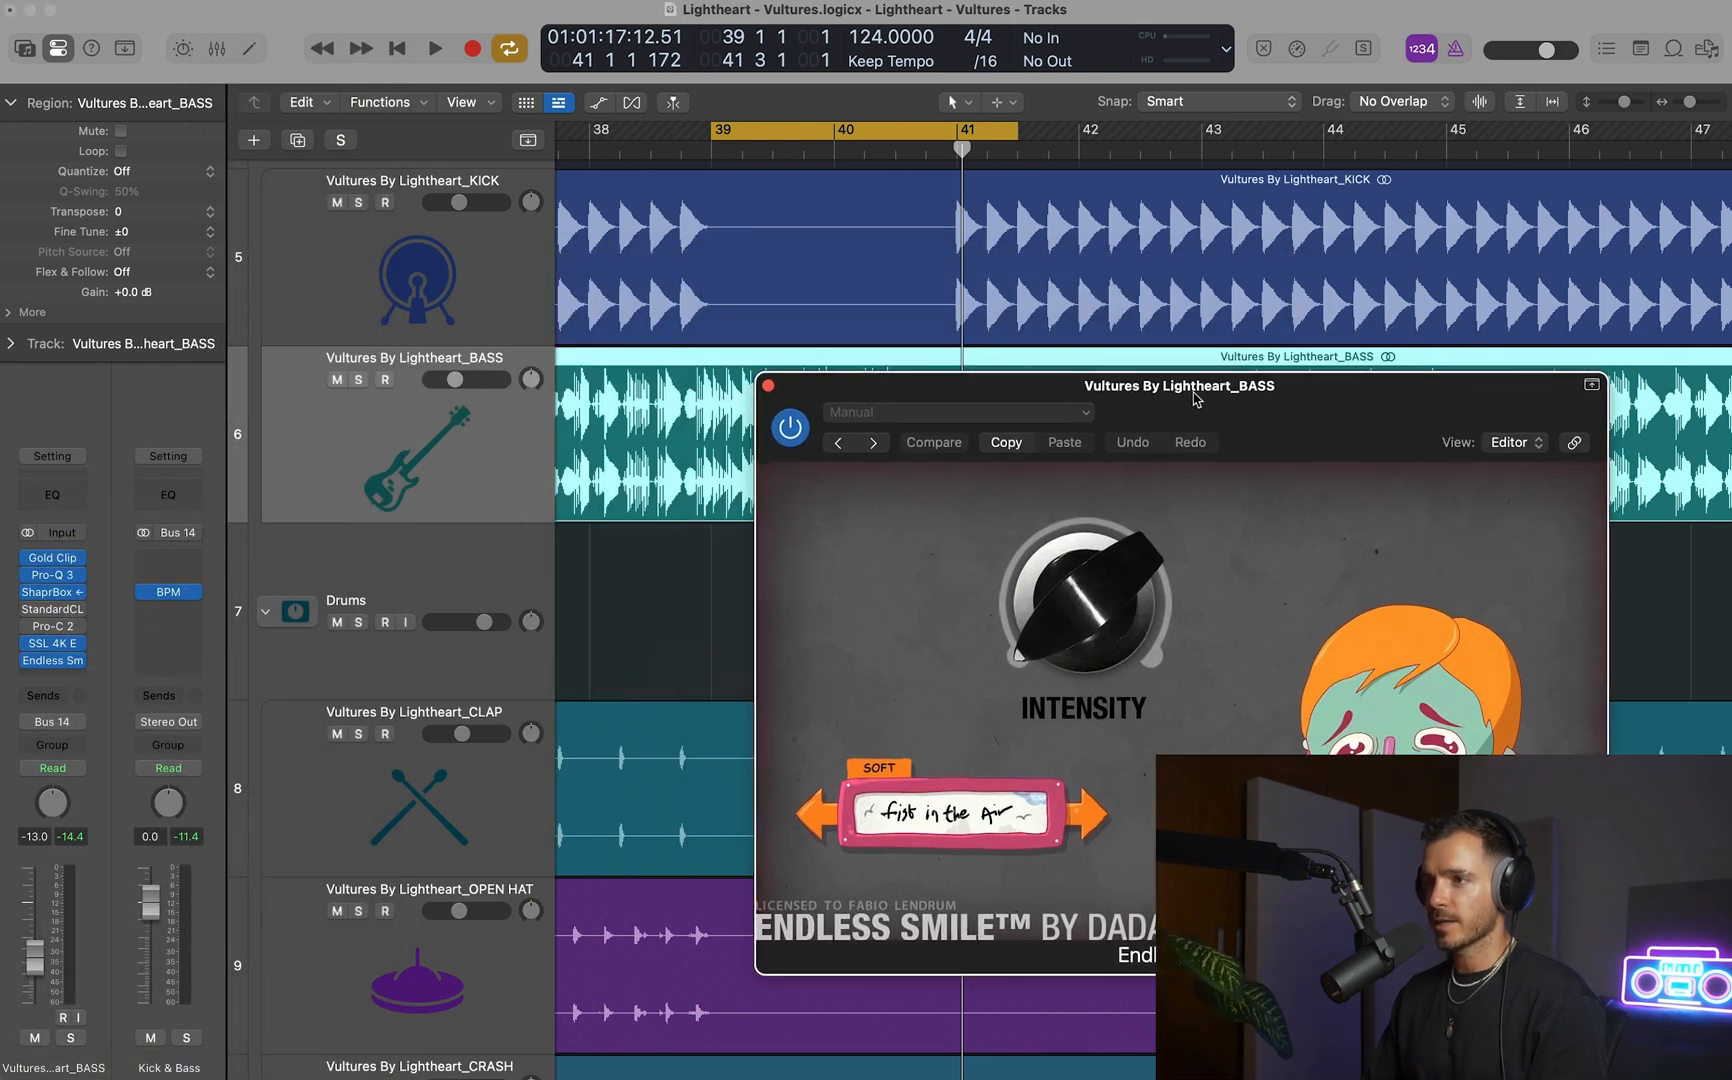
# Show track automation and select bars 39 to 41 of the BASS region.
pyautogui.scroll(-3, 846, 292)
pyautogui.press('a')
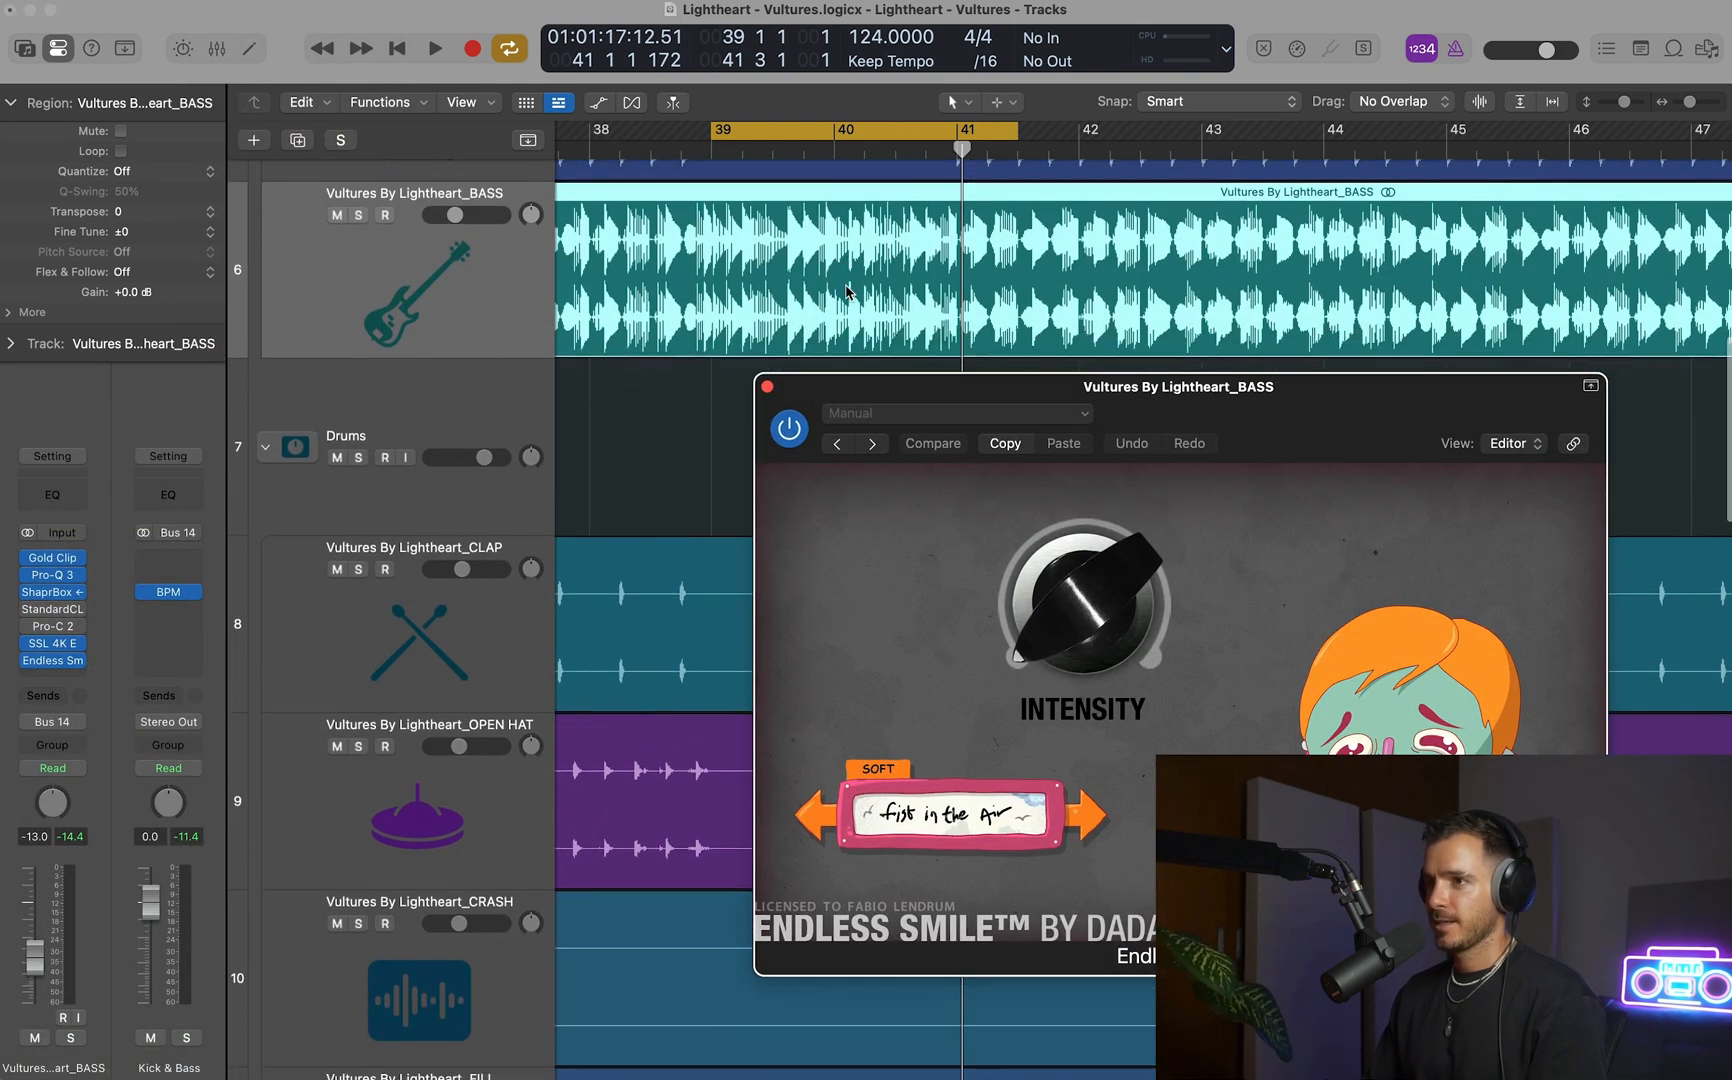
pyautogui.scroll(2, 577, 265)
pyautogui.hscroll(1, 693, 224)
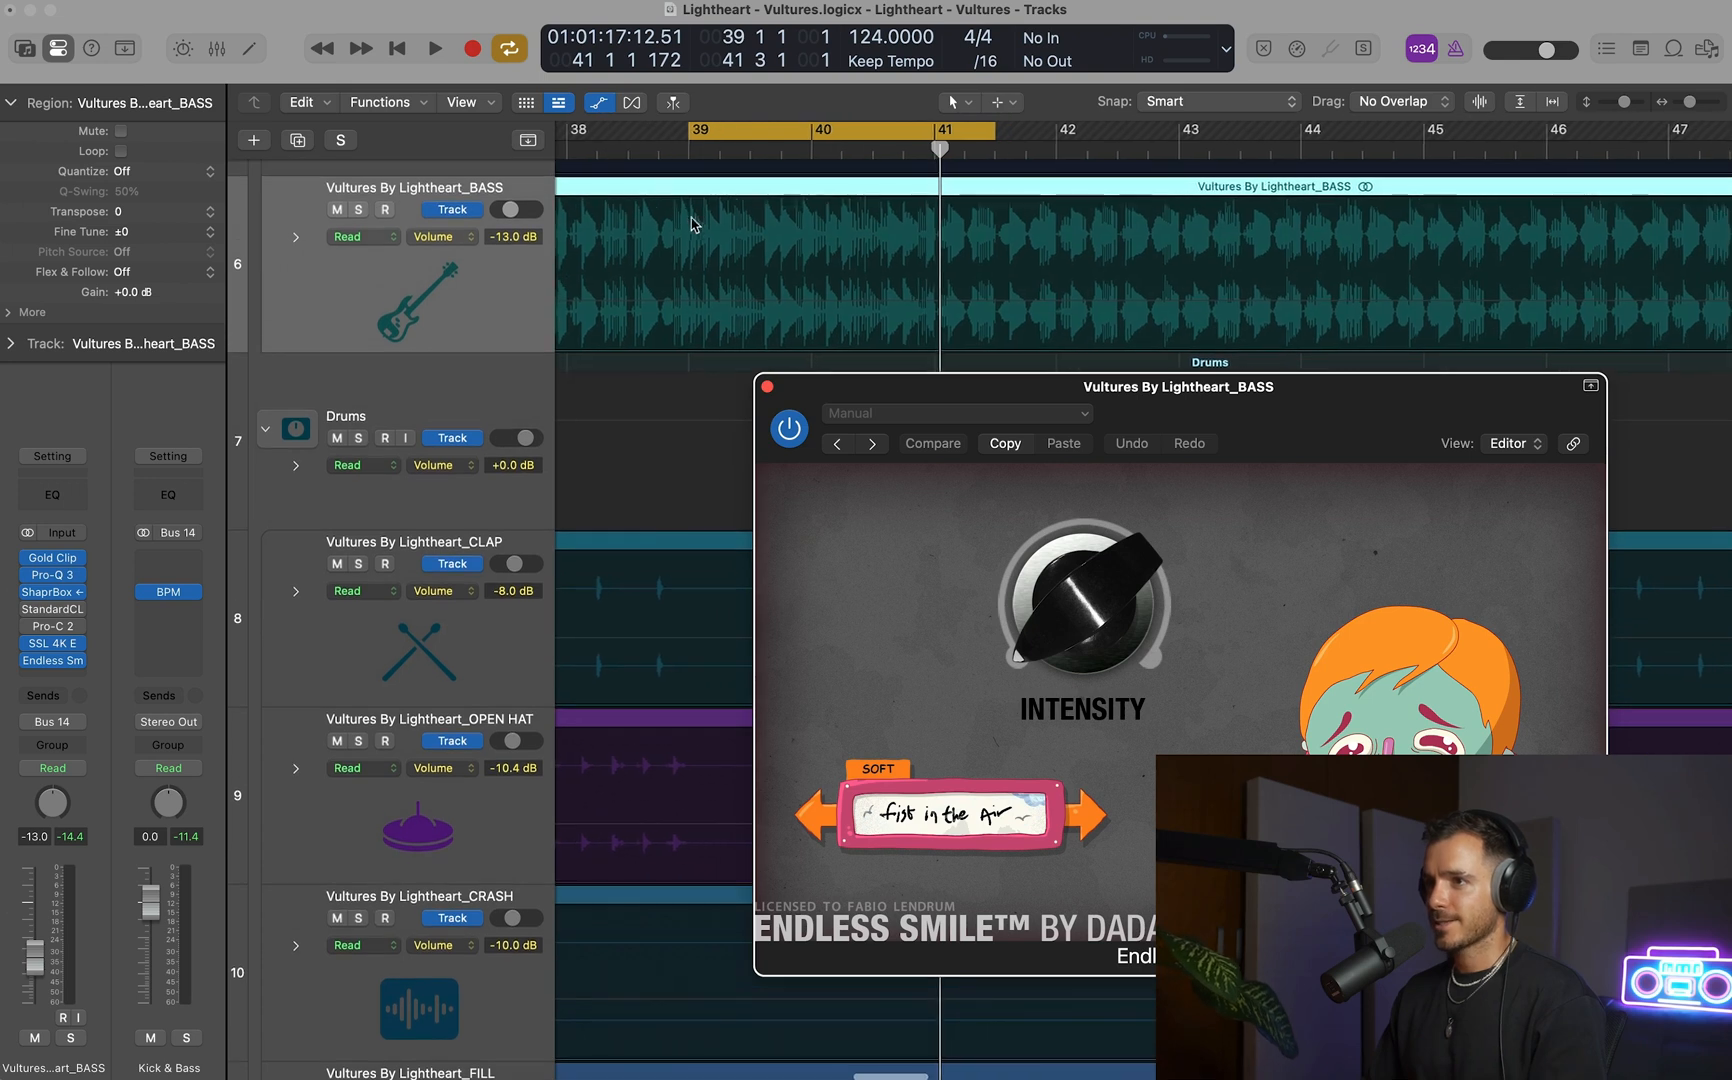
pyautogui.moveTo(684, 216); pyautogui.dragTo(924, 228)
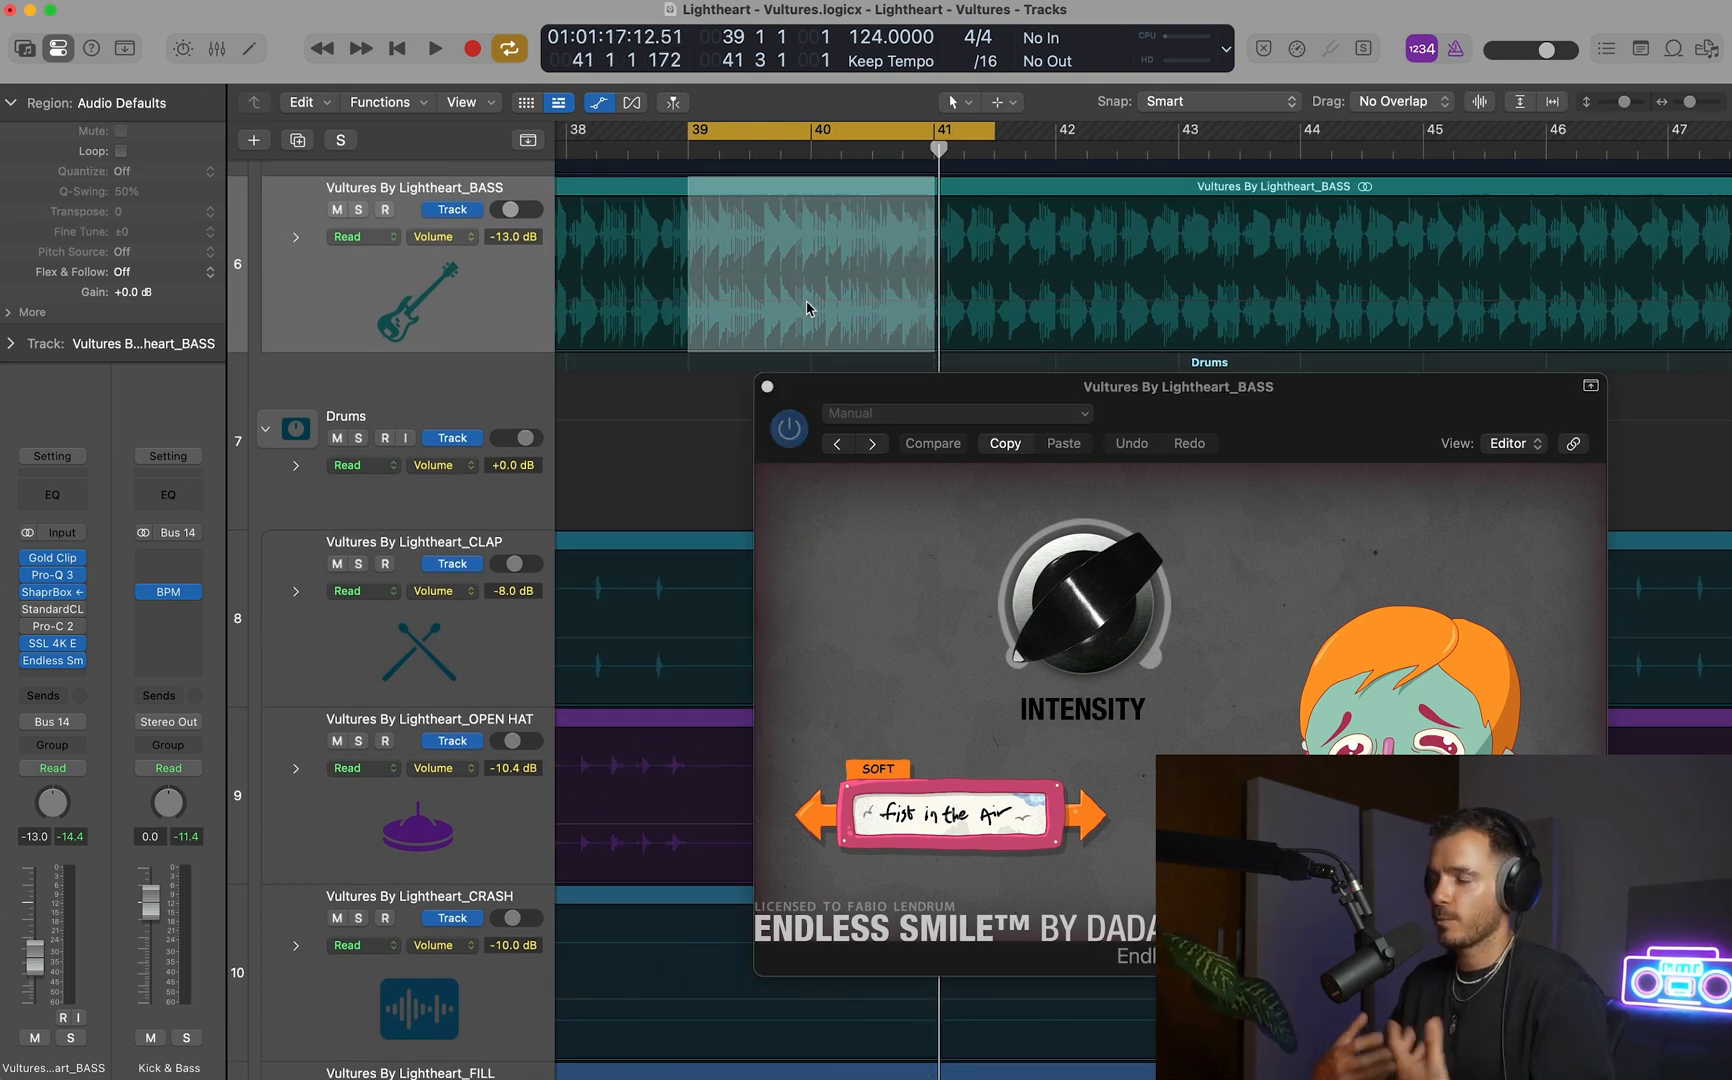
# Undo a trial volume raise and automate Endless Smile's Intensity on BASS as a ramp from 0.00 to 0.33 across bars 39 to 41.
pyautogui.moveTo(805, 314); pyautogui.dragTo(808, 300)
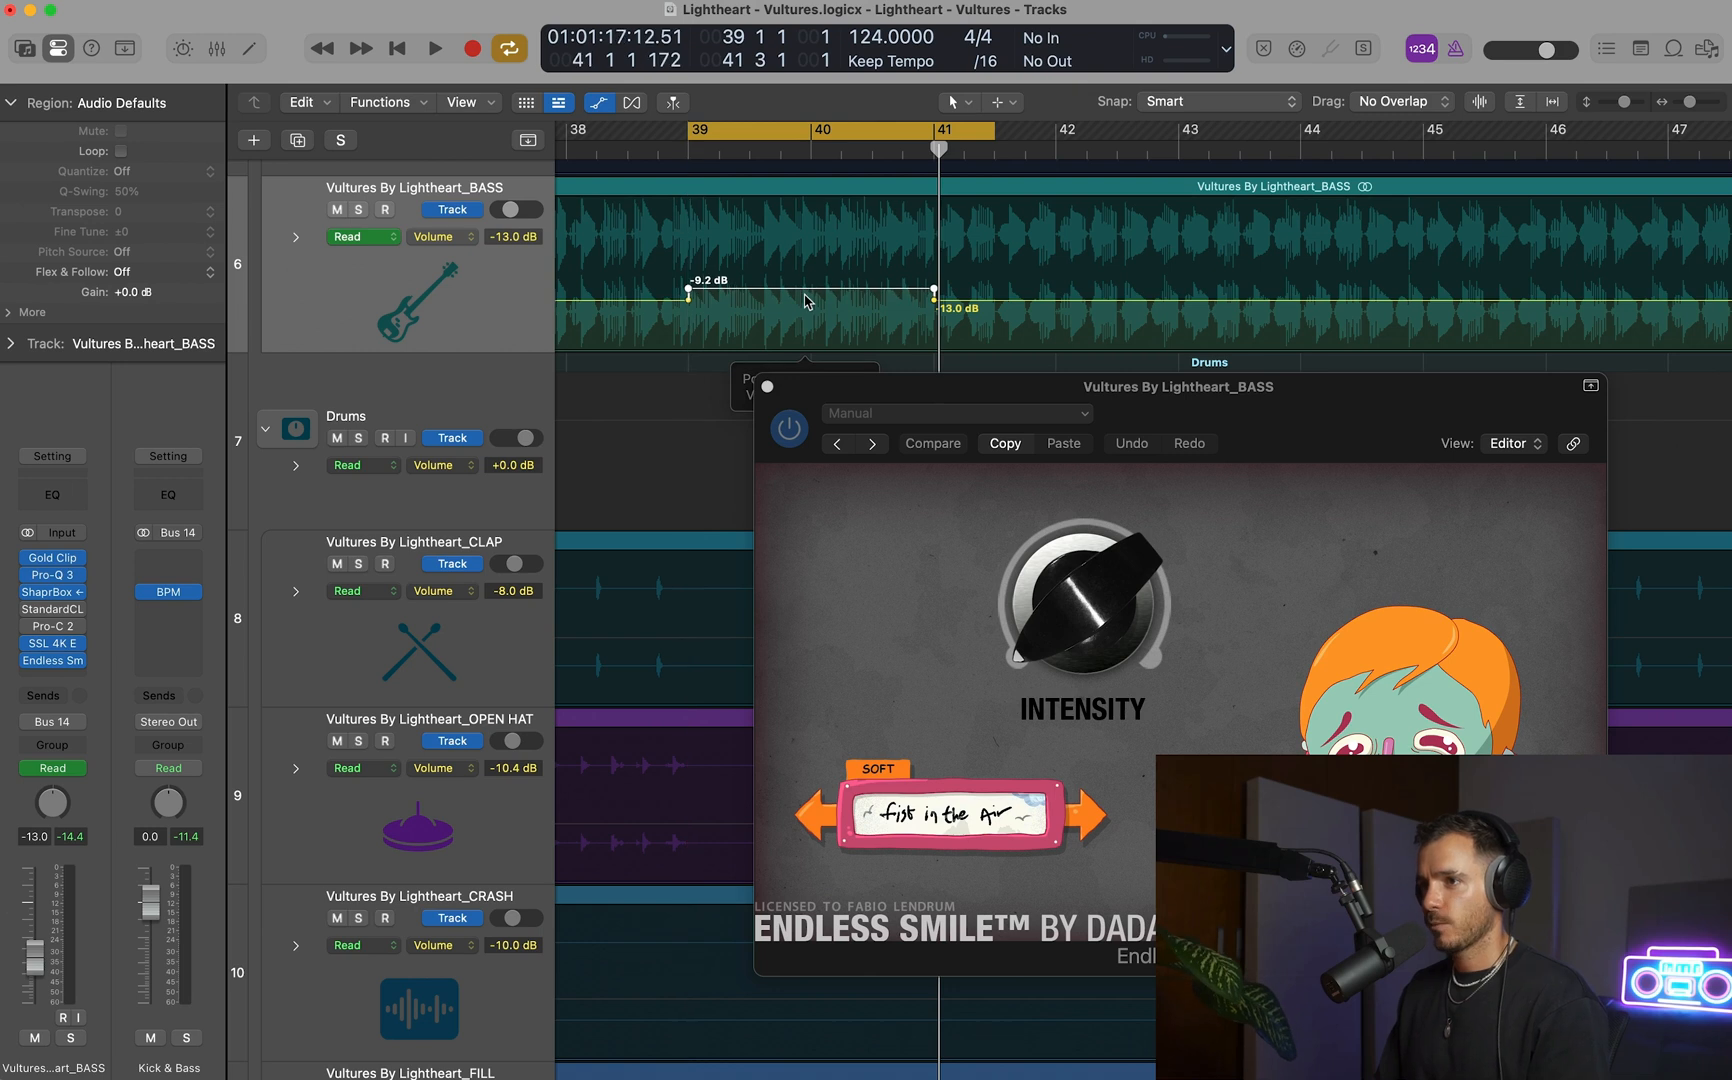
pyautogui.press('super+z')
pyautogui.click(1090, 654)
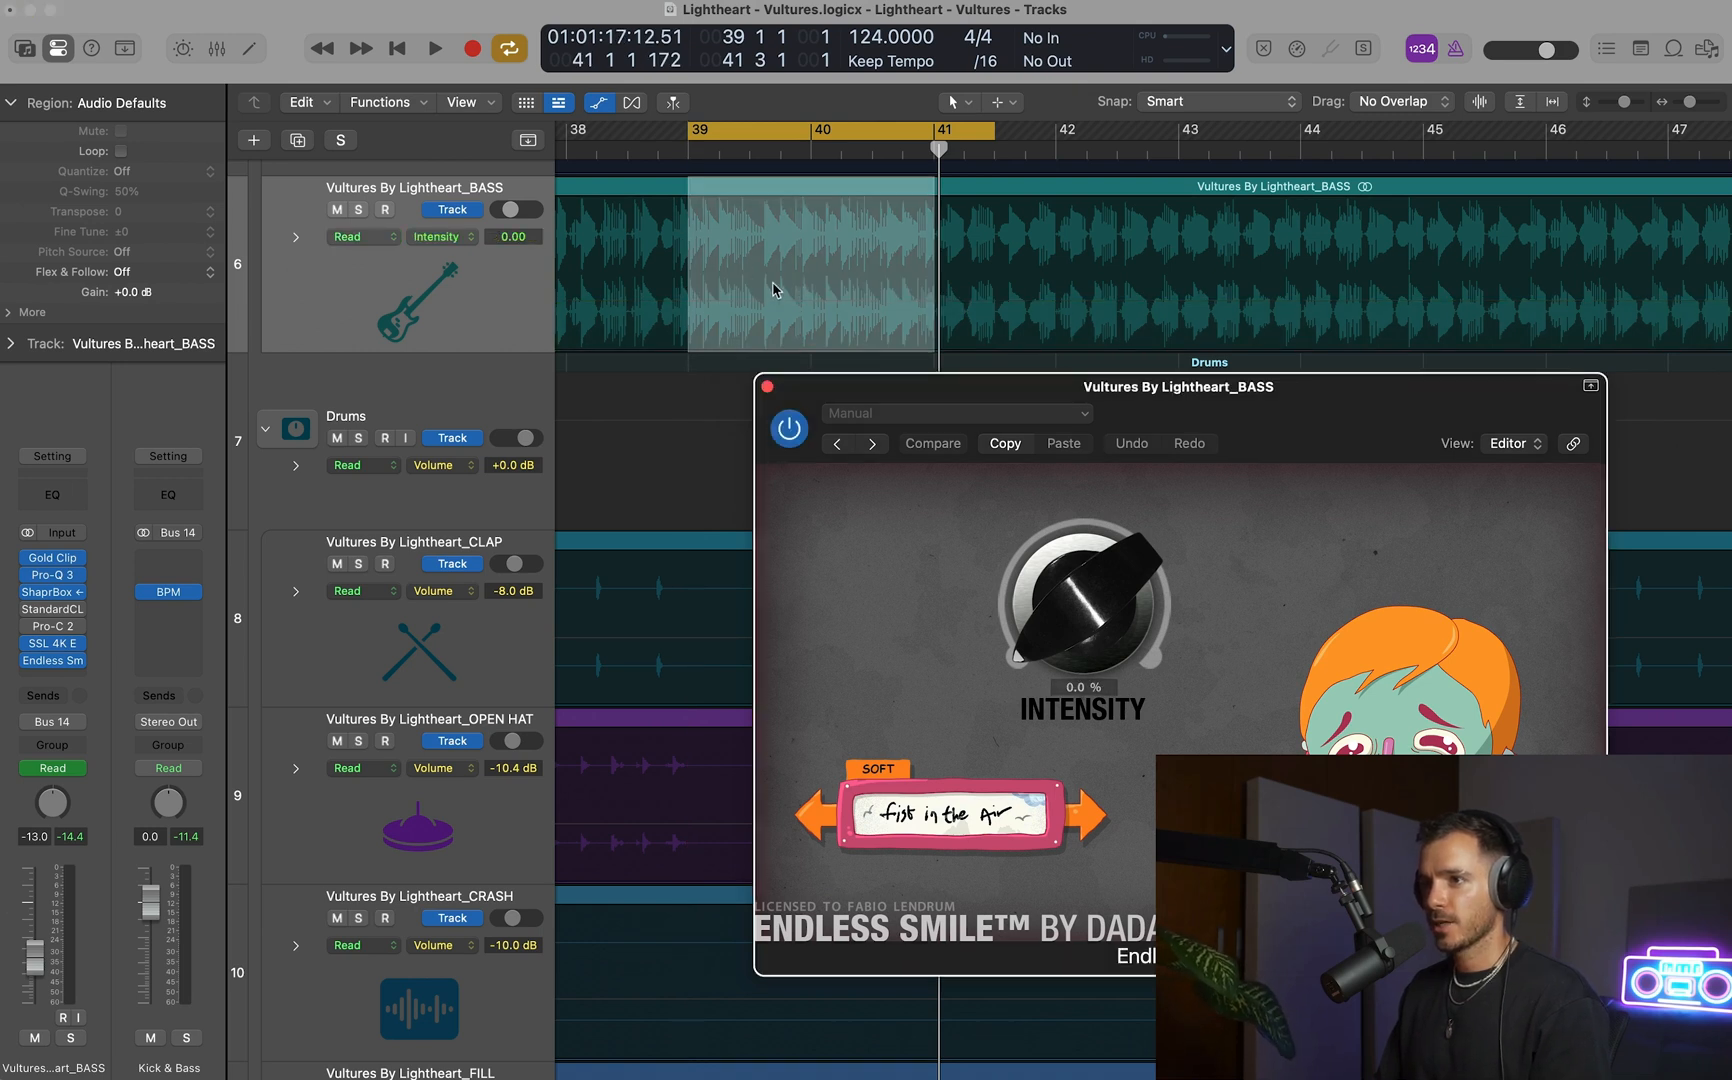
pyautogui.moveTo(773, 290); pyautogui.dragTo(770, 301)
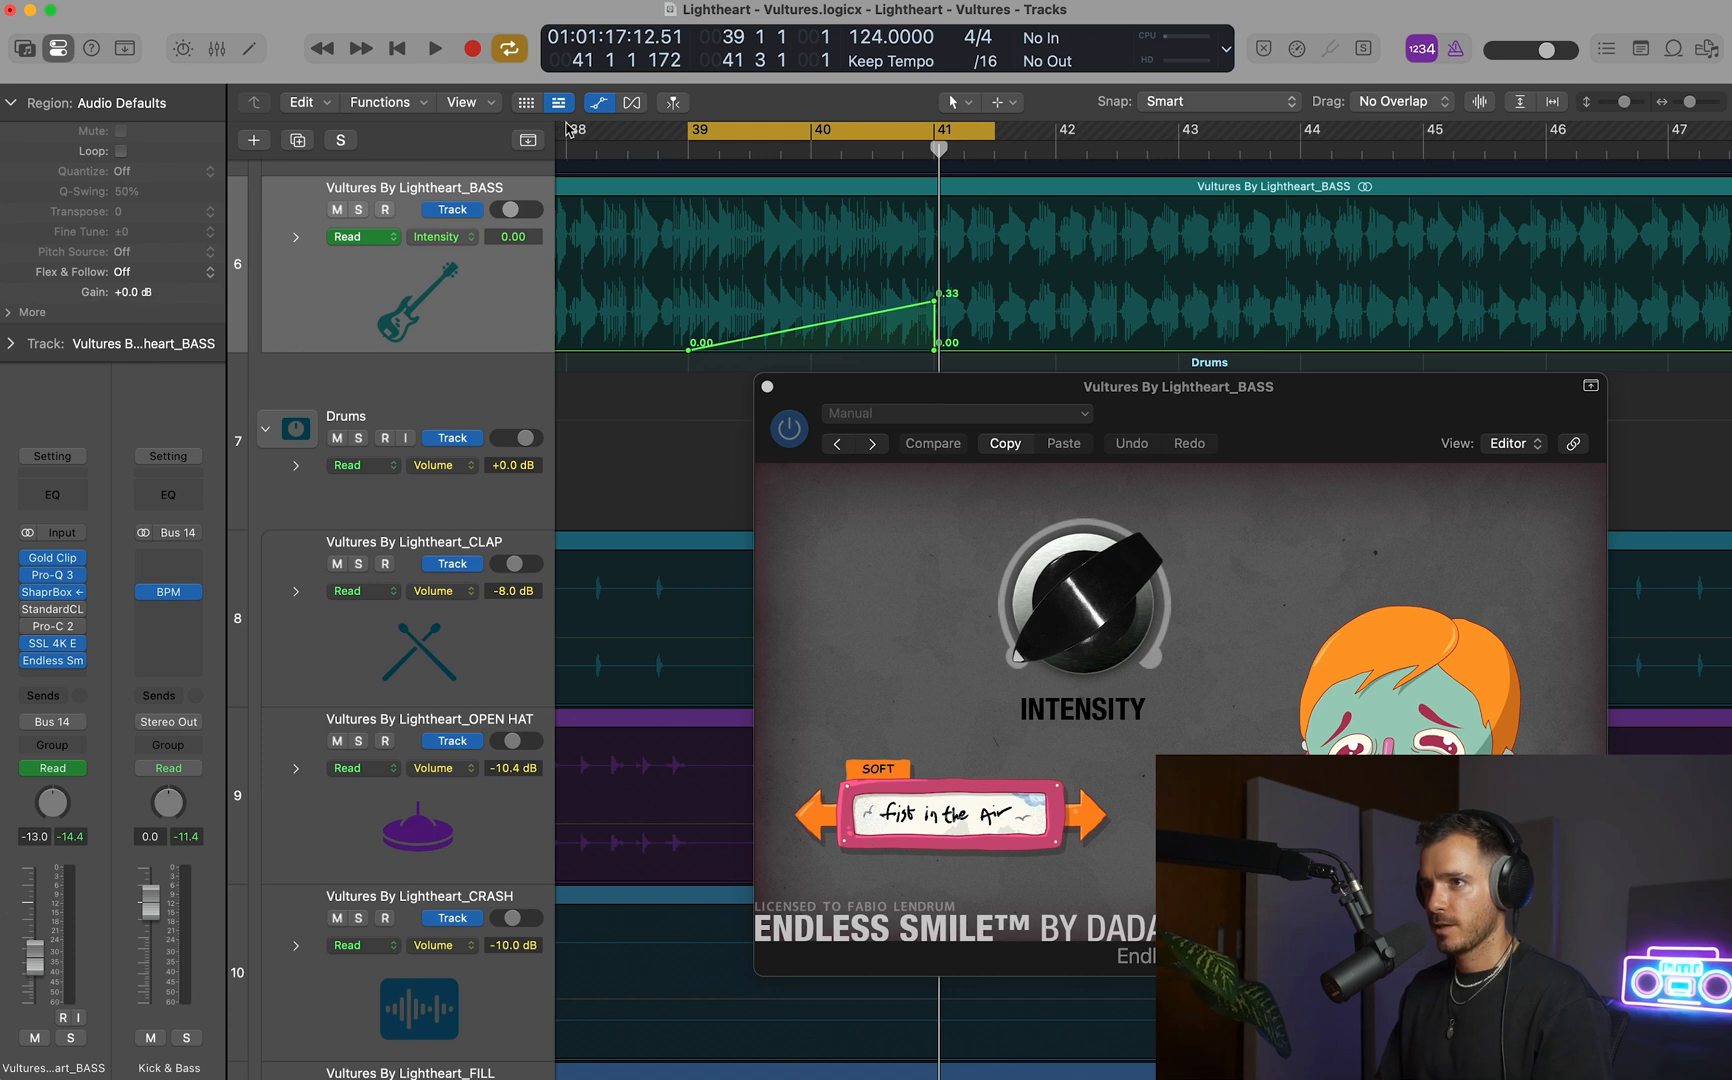
# Set the cycle range to bars 38 to 46, play back the Intensity ramp and solo the BASS track.
pyautogui.moveTo(567, 128); pyautogui.dragTo(1548, 130)
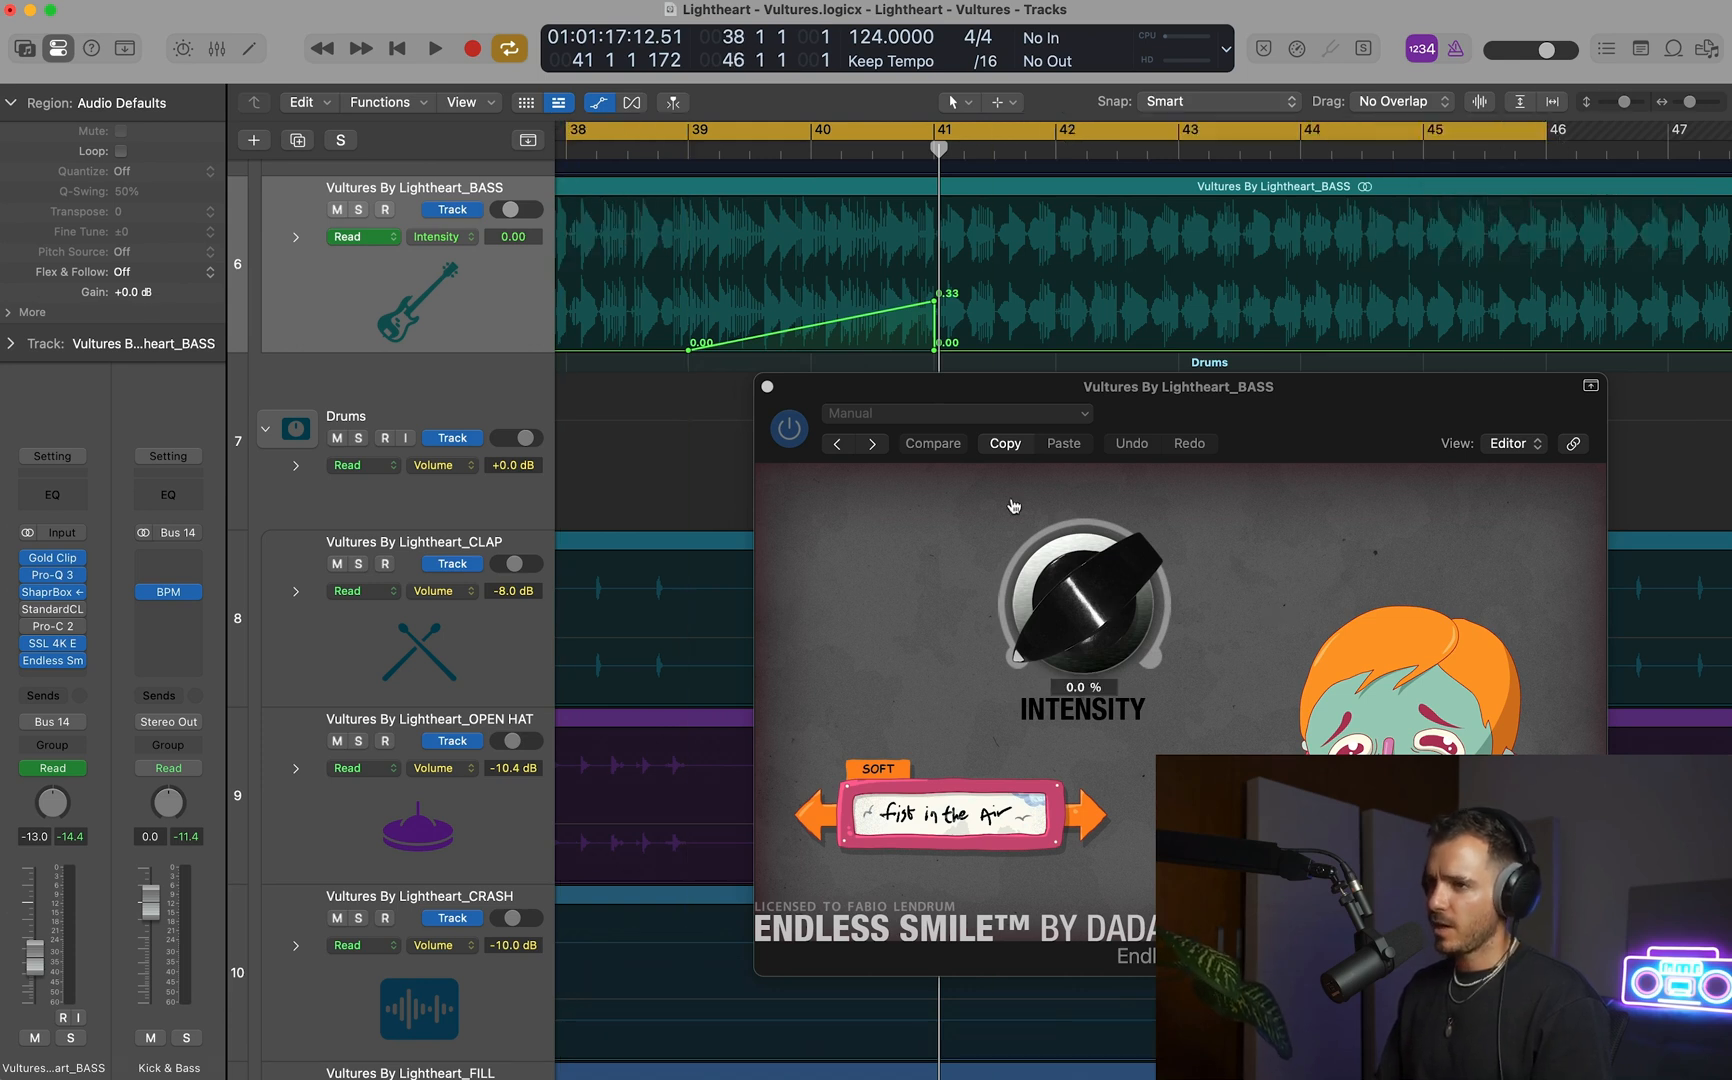
pyautogui.hscroll(-3, 789, 273)
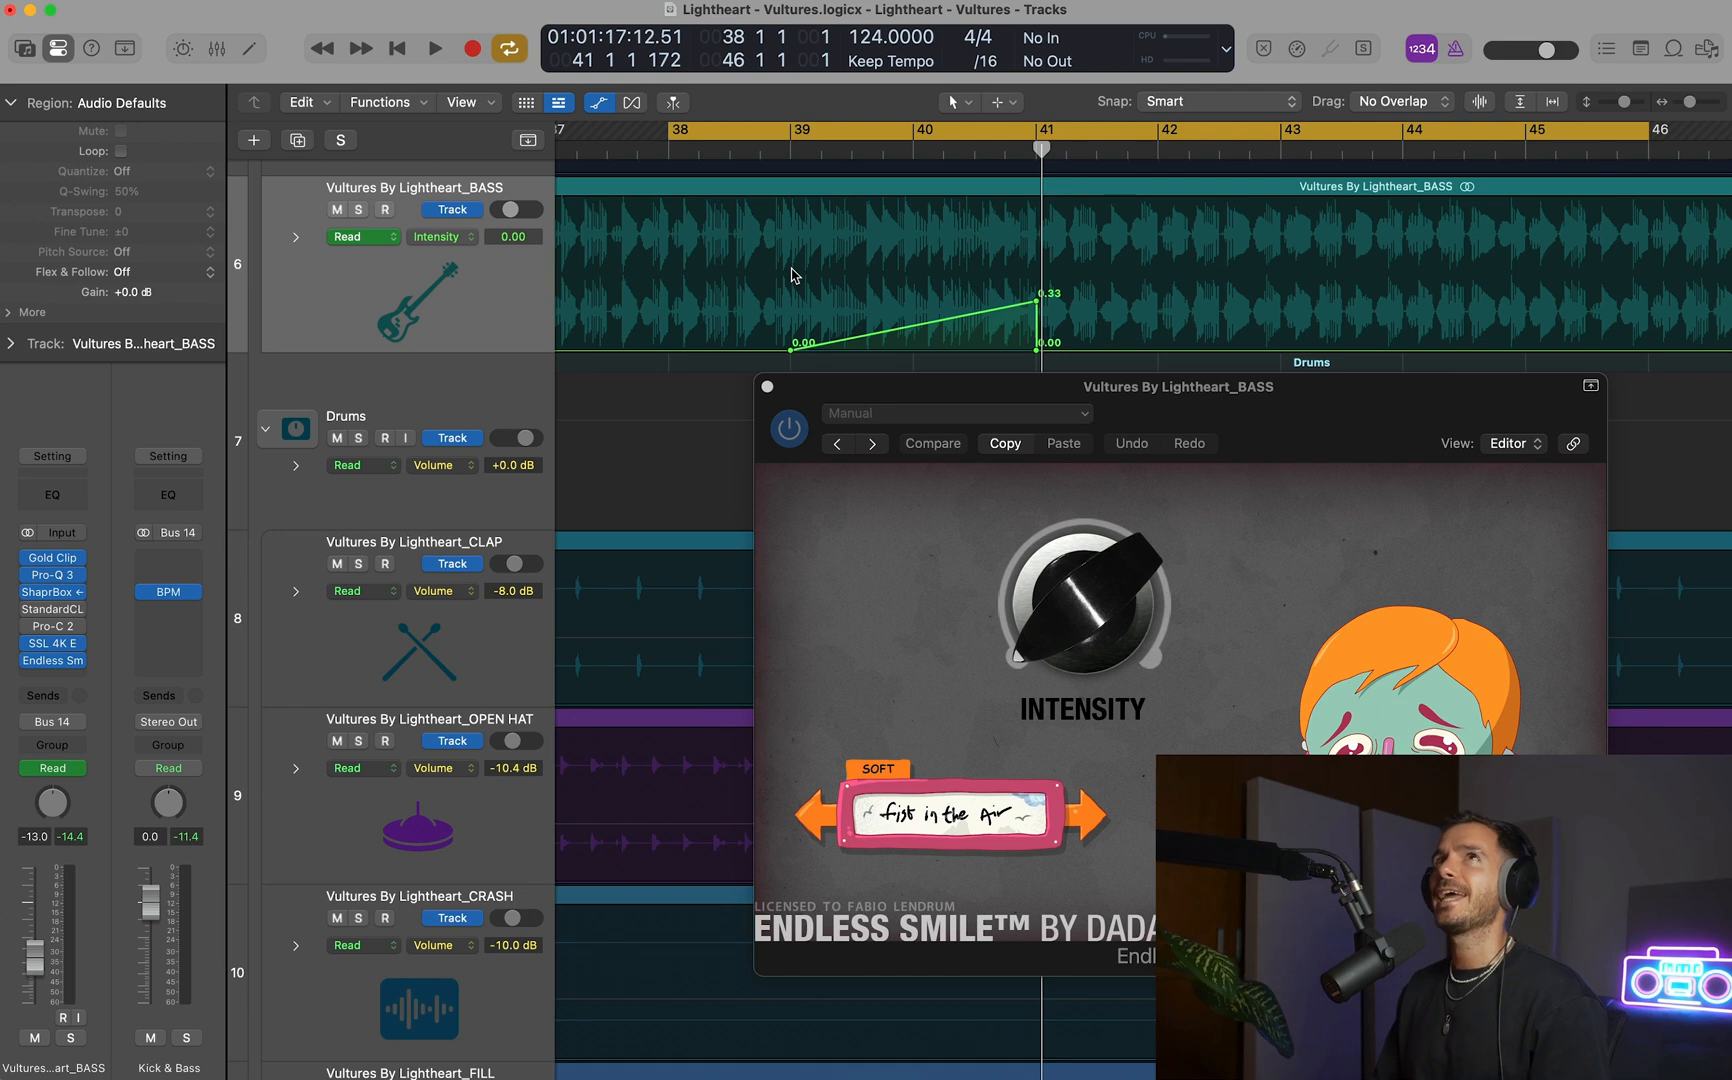
pyautogui.press('space')
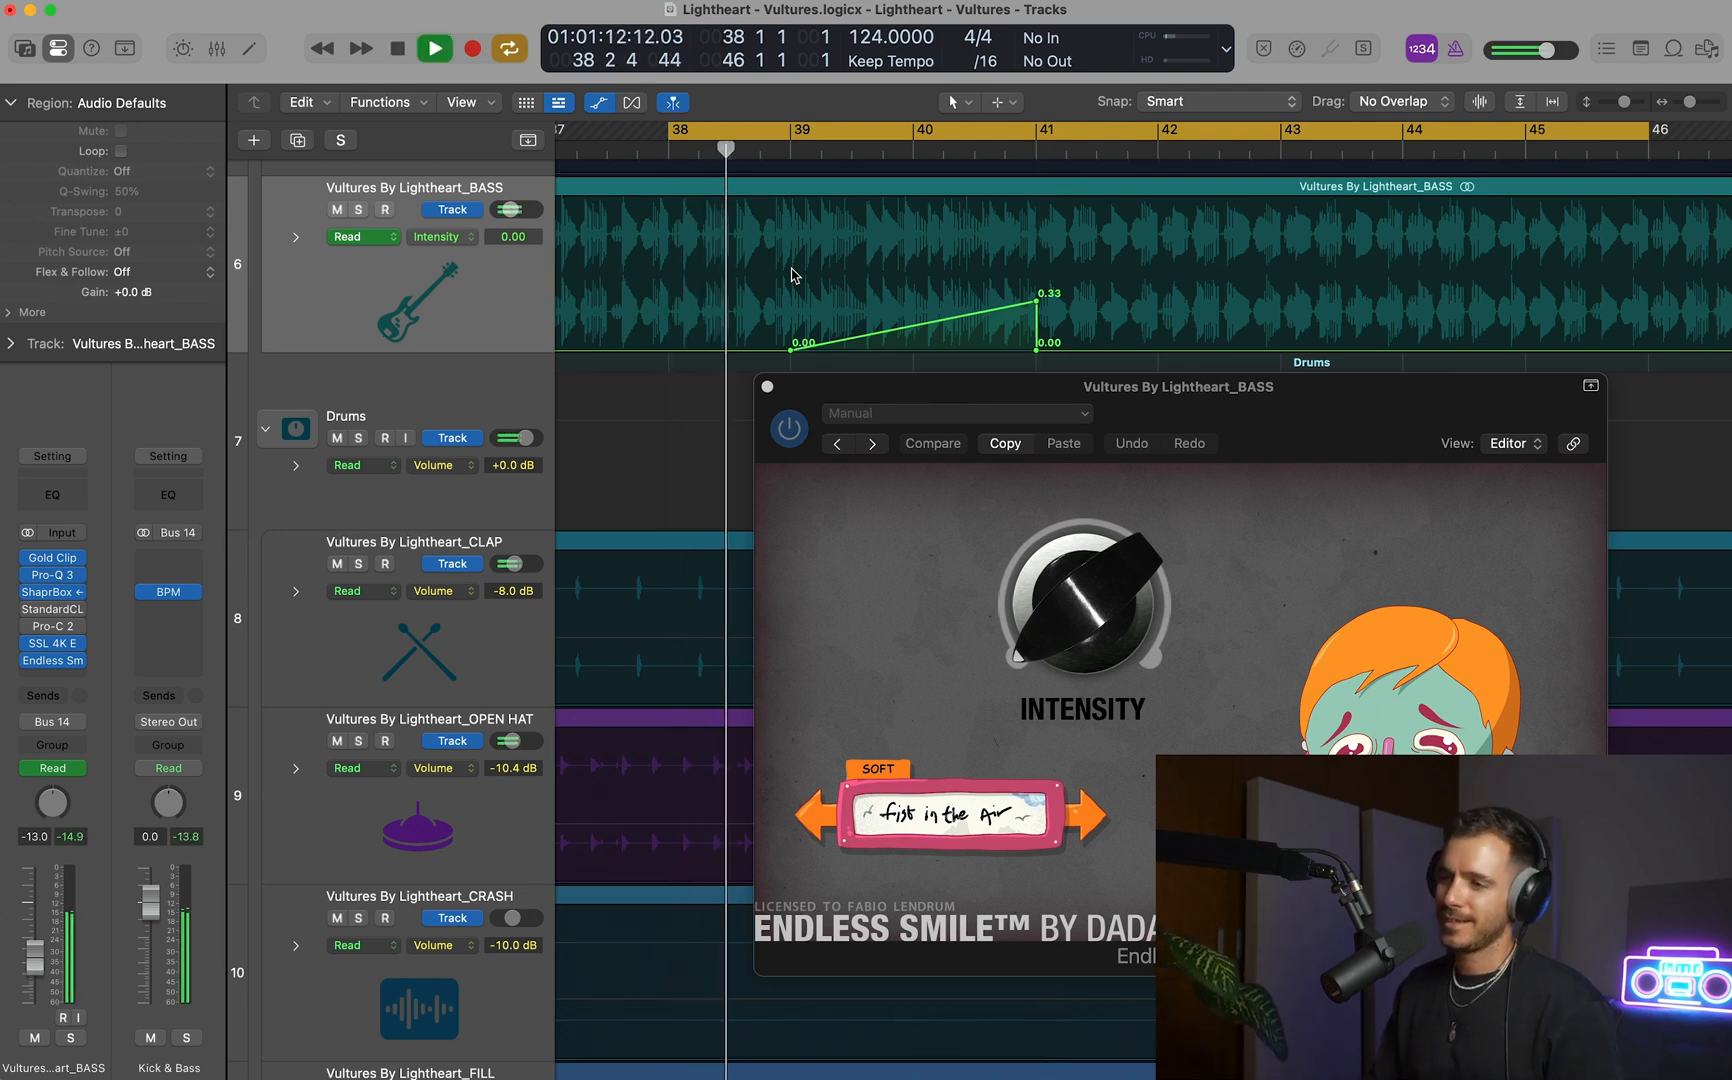
pyautogui.press('s')
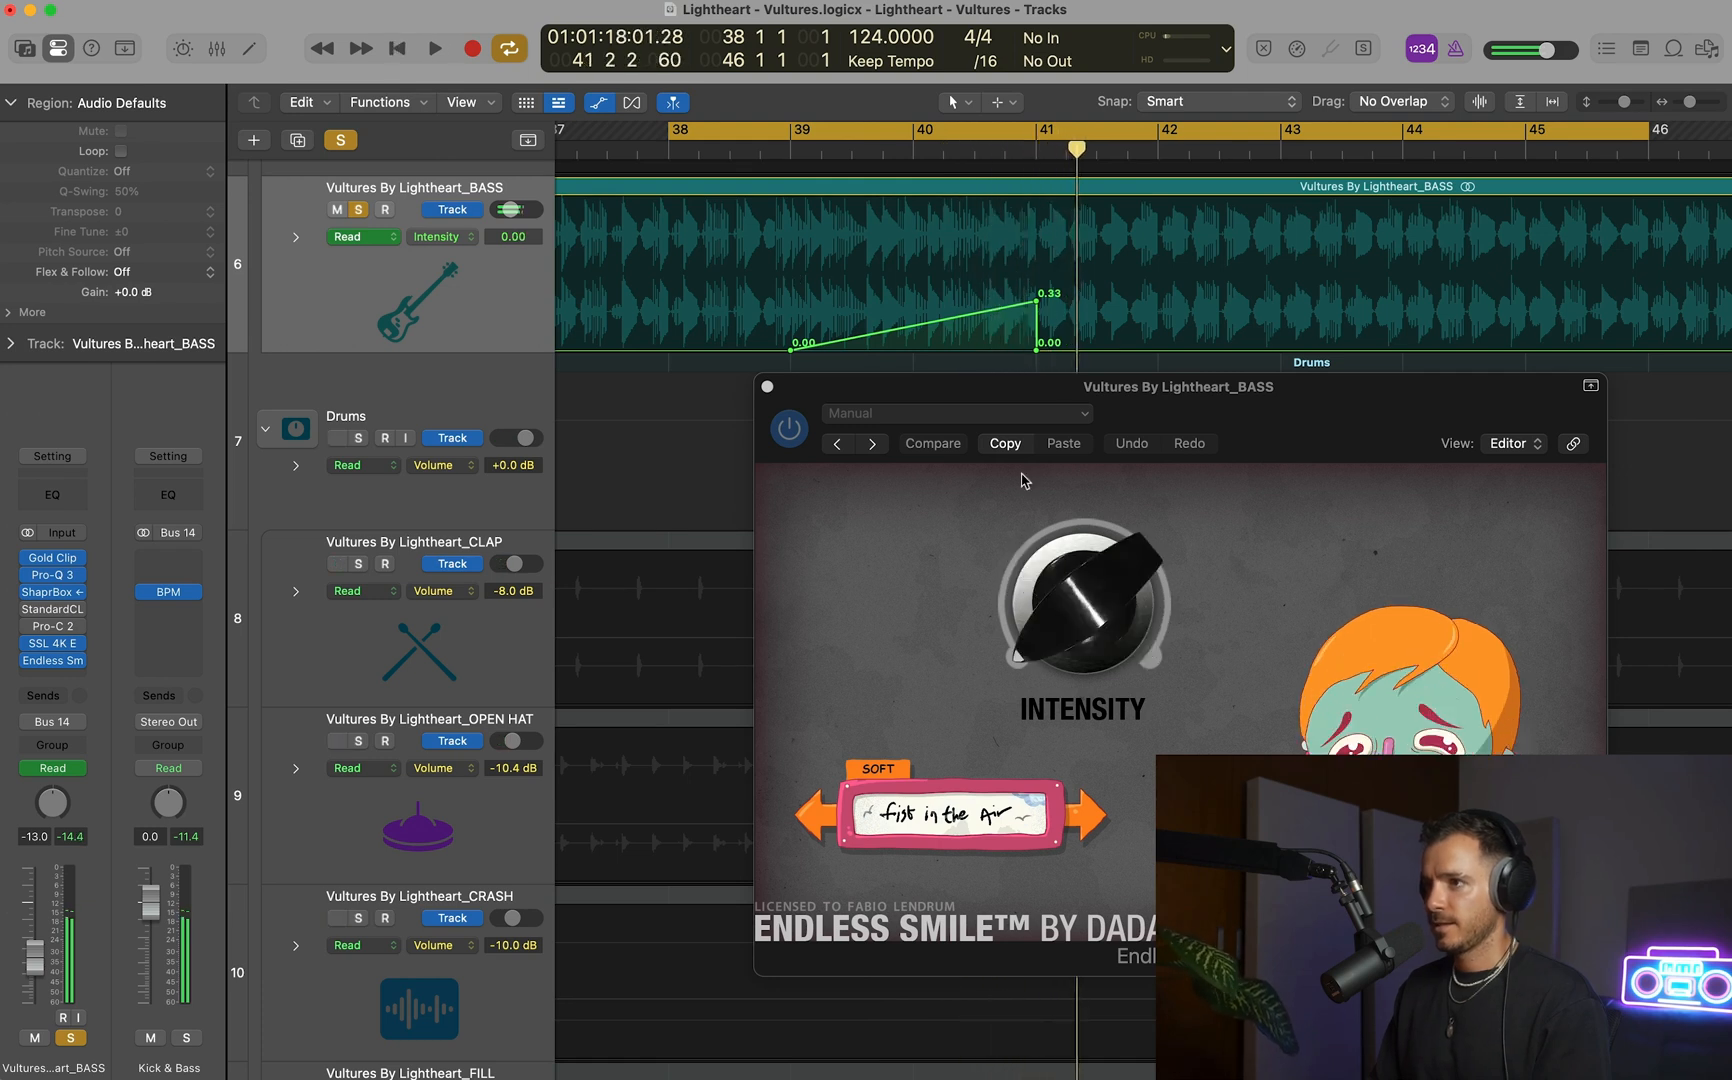
# Switch Endless Smile to Helium Jumping and play it back with the cycle range set from bar 39 to 43 3.
pyautogui.click(1076, 814)
pyautogui.press('space')
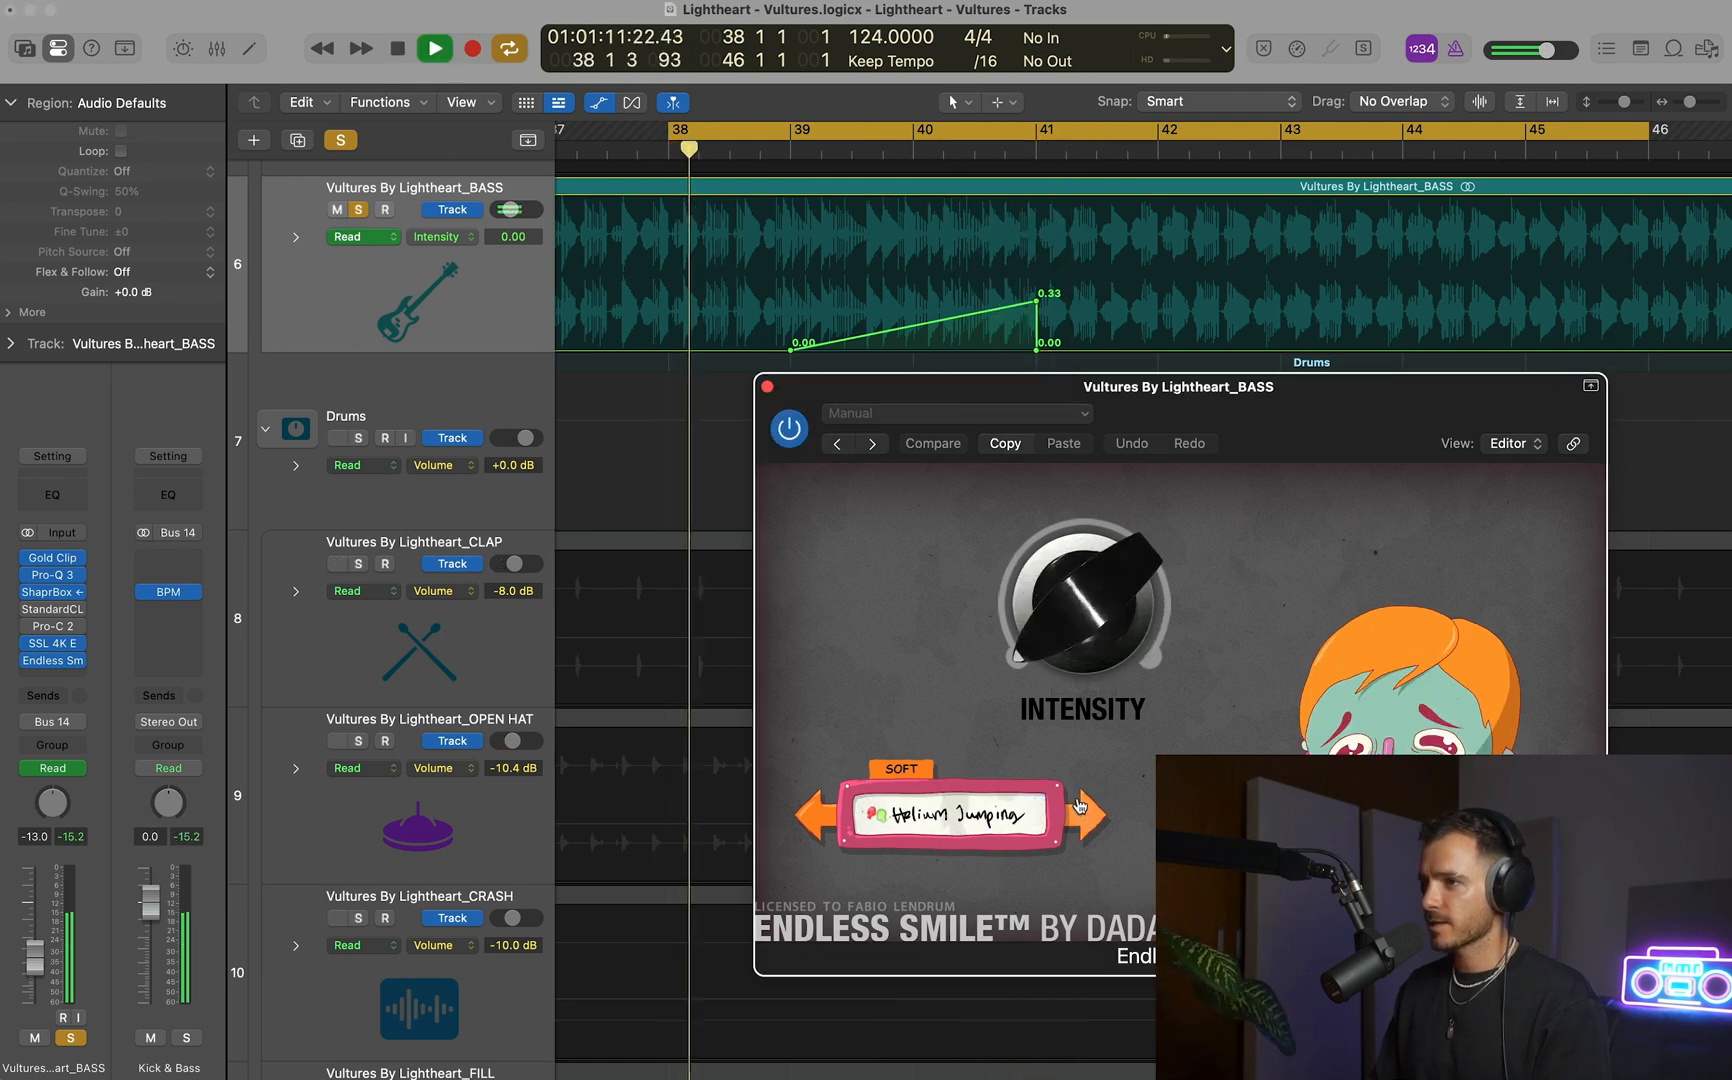
pyautogui.click(793, 132)
pyautogui.click(793, 132)
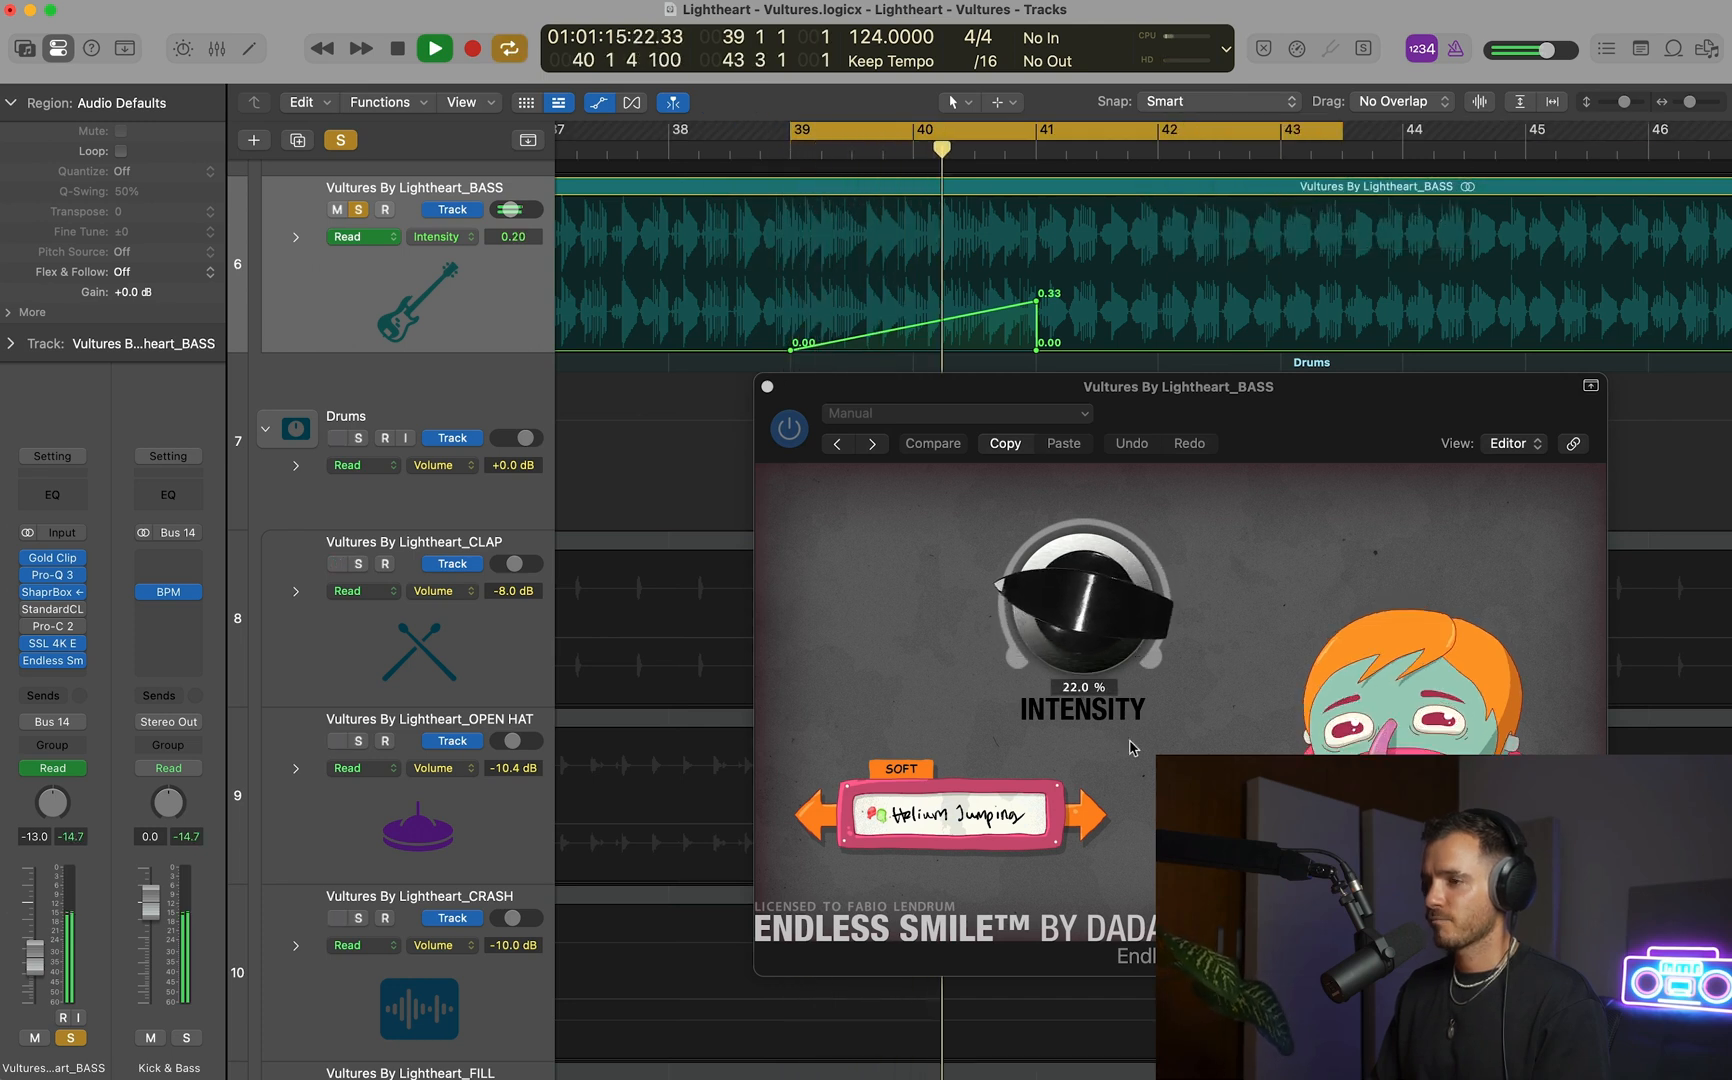
# Audition No Limit, switch Endless Smile to Face melting joy, and close the plug-in after listening.
pyautogui.click(1088, 822)
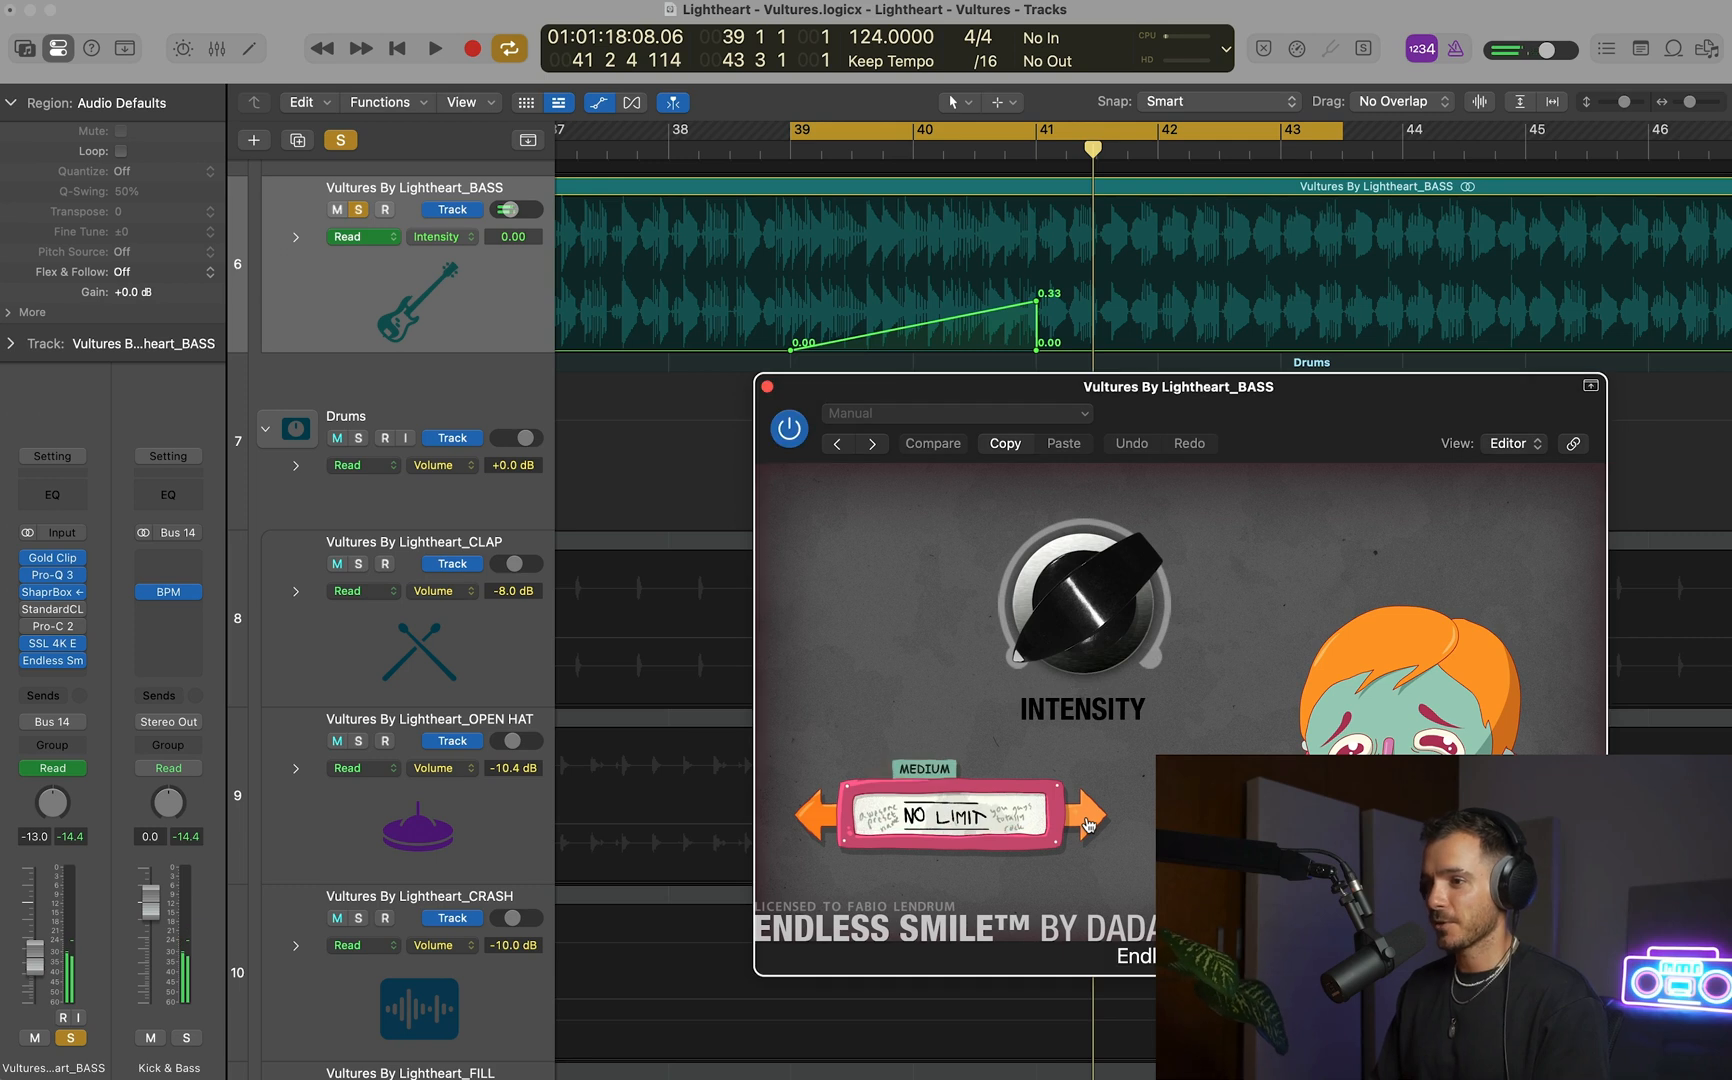
pyautogui.press('space')
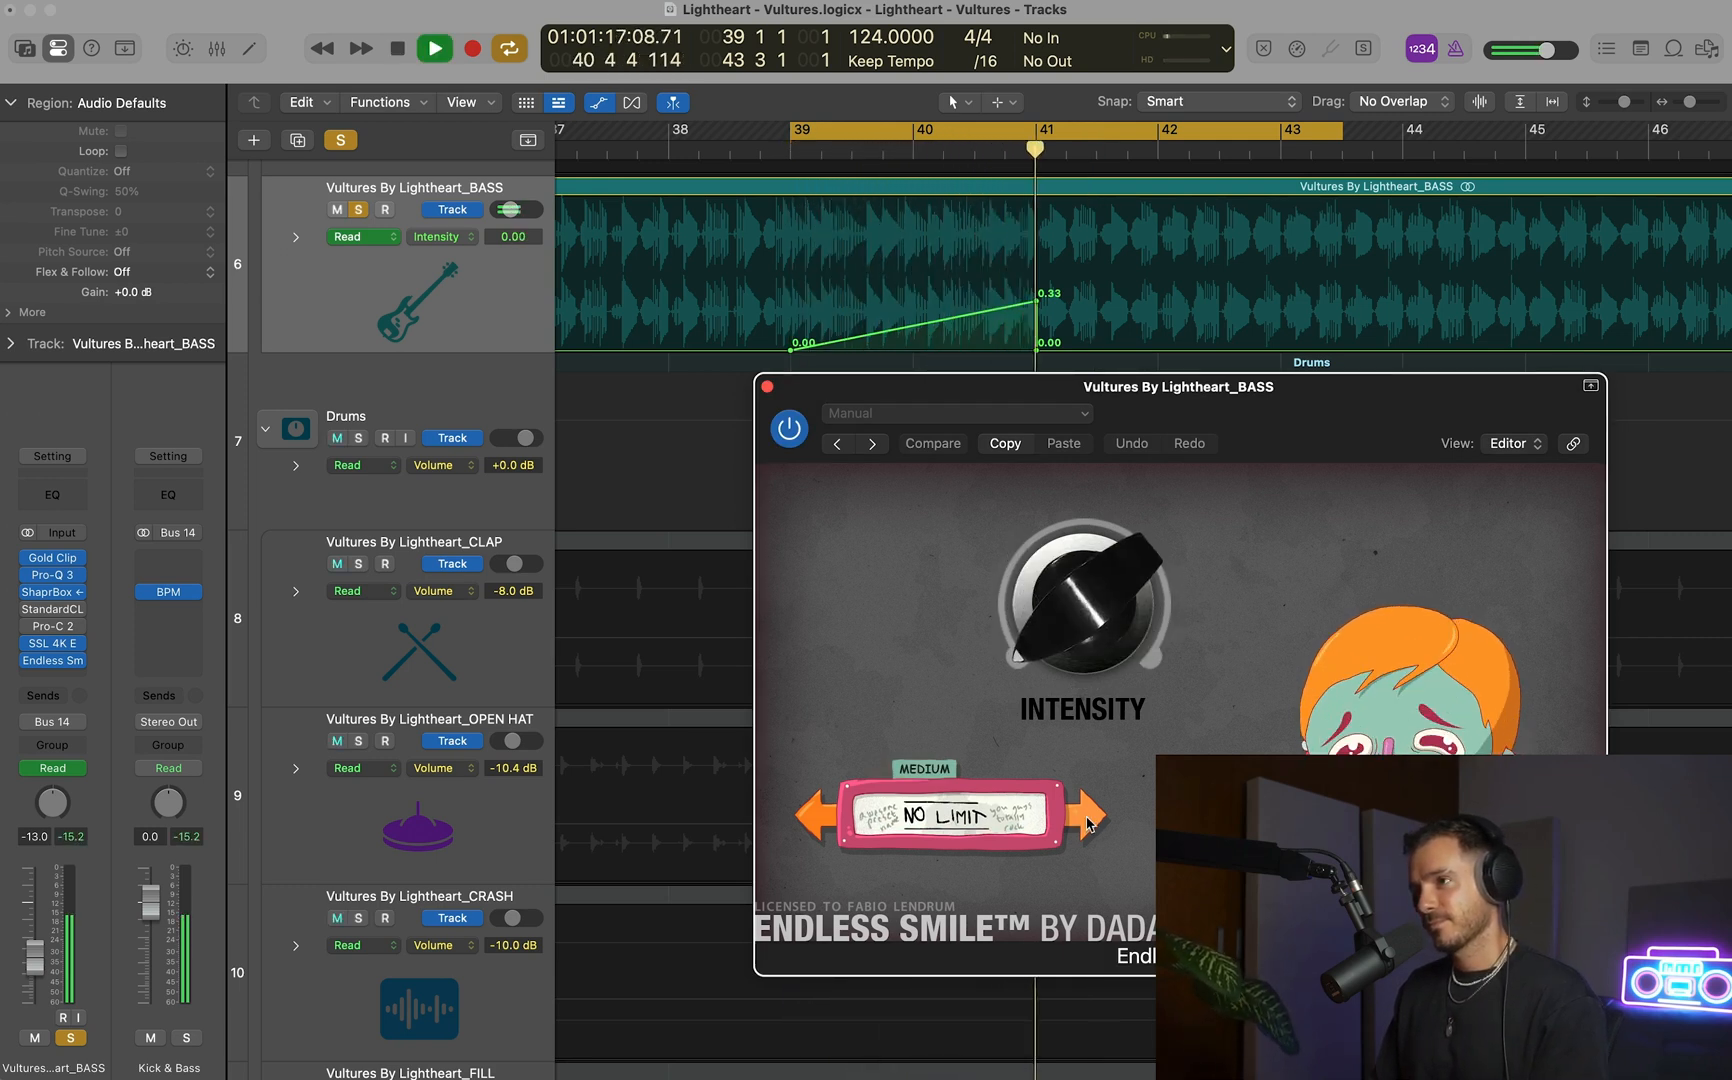
pyautogui.click(1088, 822)
pyautogui.press('space')
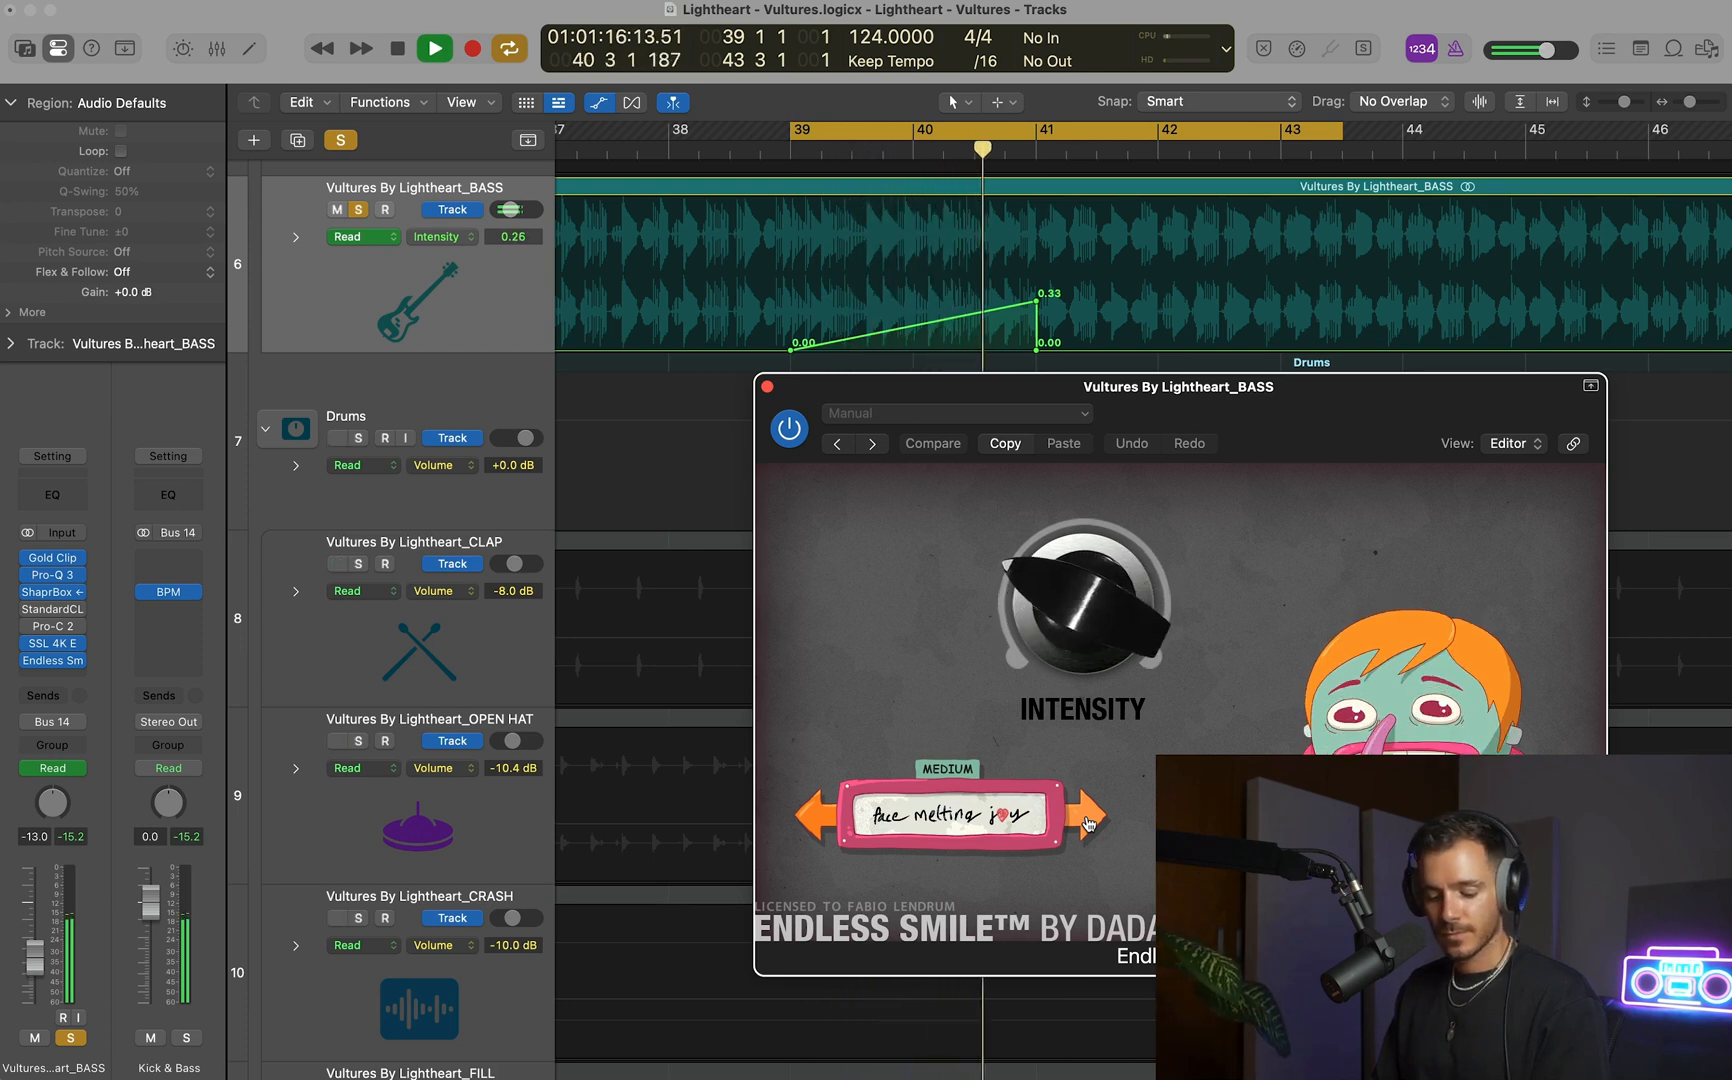
pyautogui.press('space')
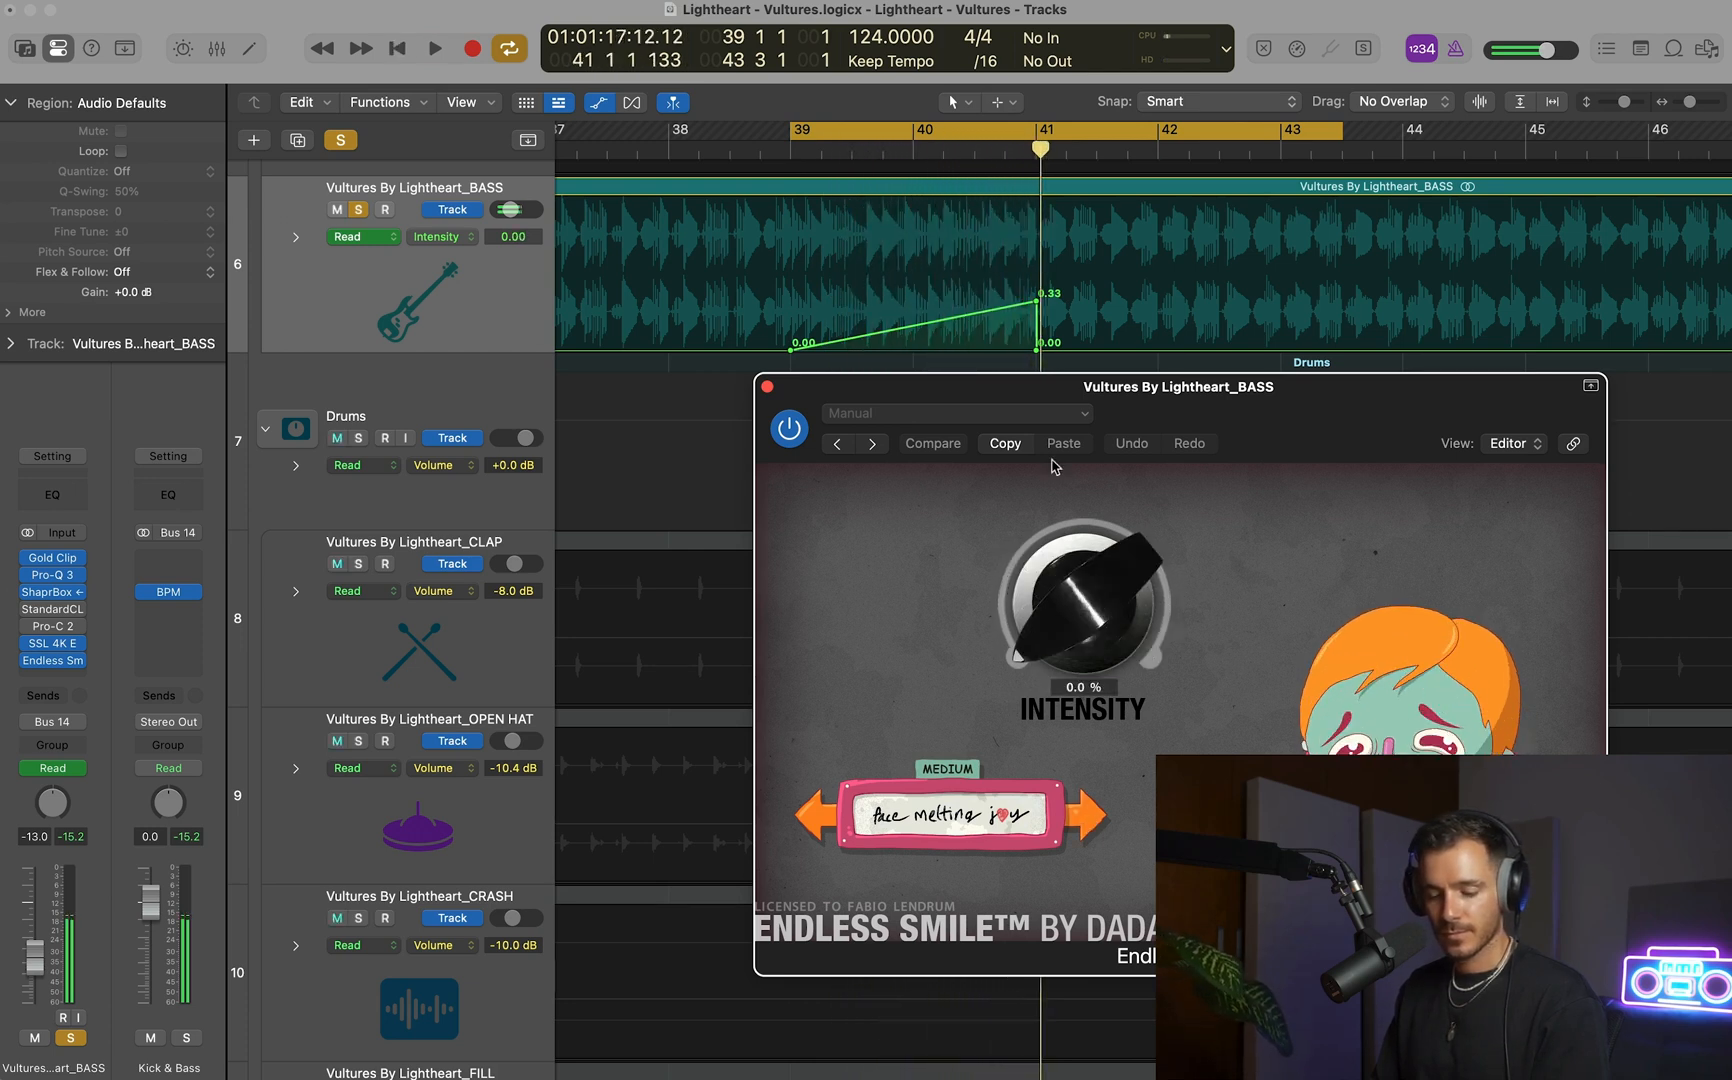
pyautogui.click(767, 387)
# Lower the peak of the BASS Intensity ramp to 0.28 and start playback with the cycle range at bars 37 to 48.
pyautogui.moveTo(1035, 303); pyautogui.dragTo(1036, 307)
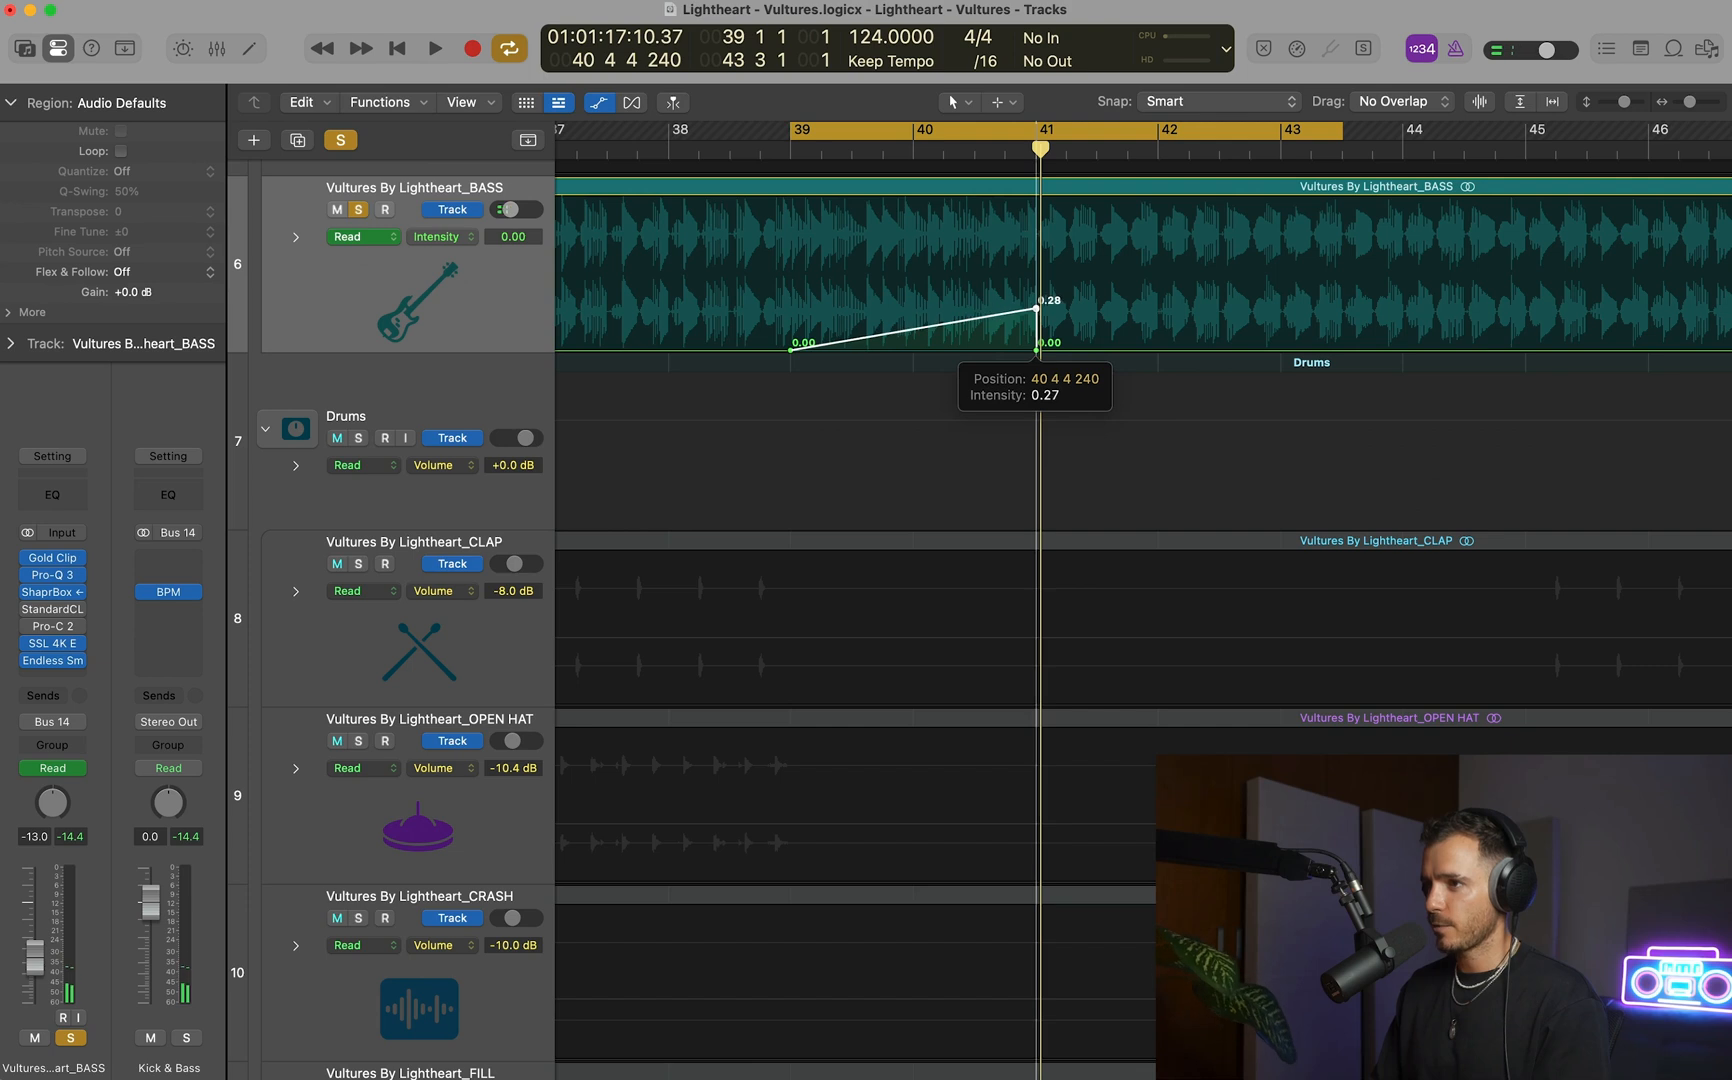
pyautogui.press('super+Left')
pyautogui.press('super+Left')
pyautogui.hscroll(-1, 979, 207)
pyautogui.press('c')
pyautogui.press('super+Left')
pyautogui.hscroll(-1, 850, 138)
pyautogui.moveTo(850, 138); pyautogui.dragTo(1505, 138)
pyautogui.press('space')
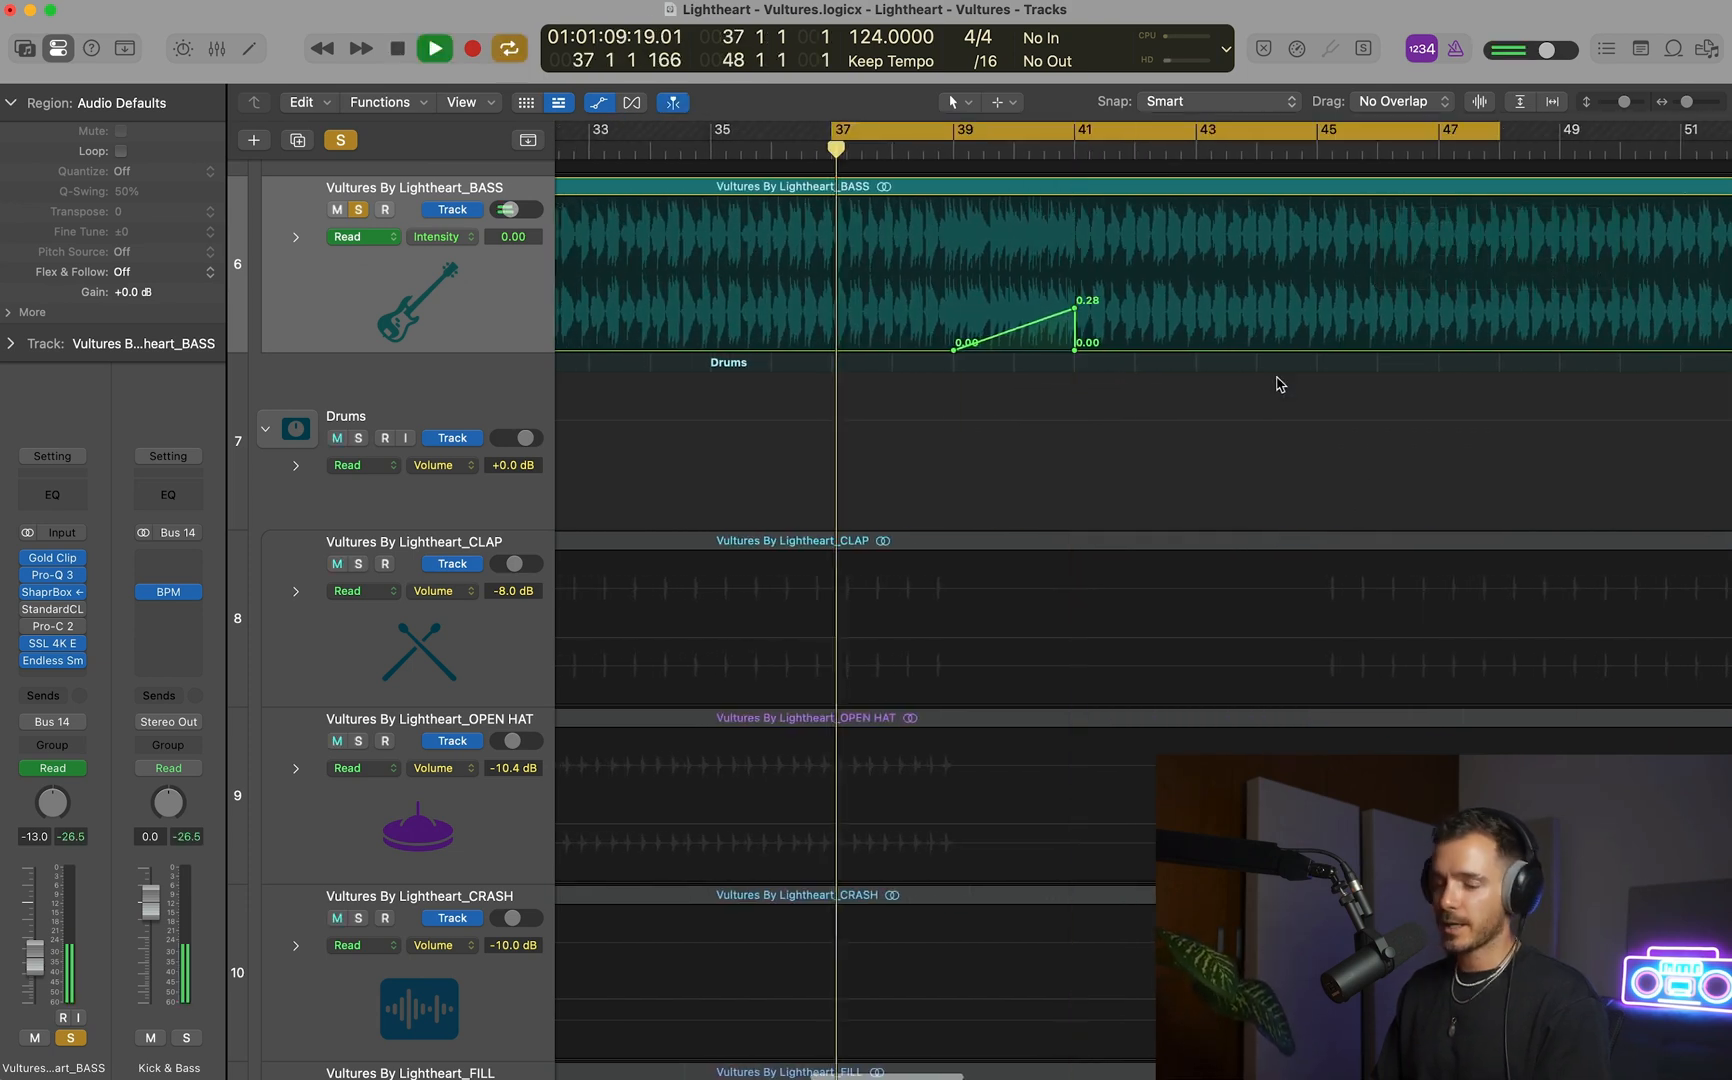
# Unsolo the BASS track and play the full mix through the break from bar 37, turning cycling off.
pyautogui.press('space')
pyautogui.click(363, 210)
pyautogui.press('space')
pyautogui.press('super+Up')
pyautogui.press('super+Up')
pyautogui.press('super+Up')
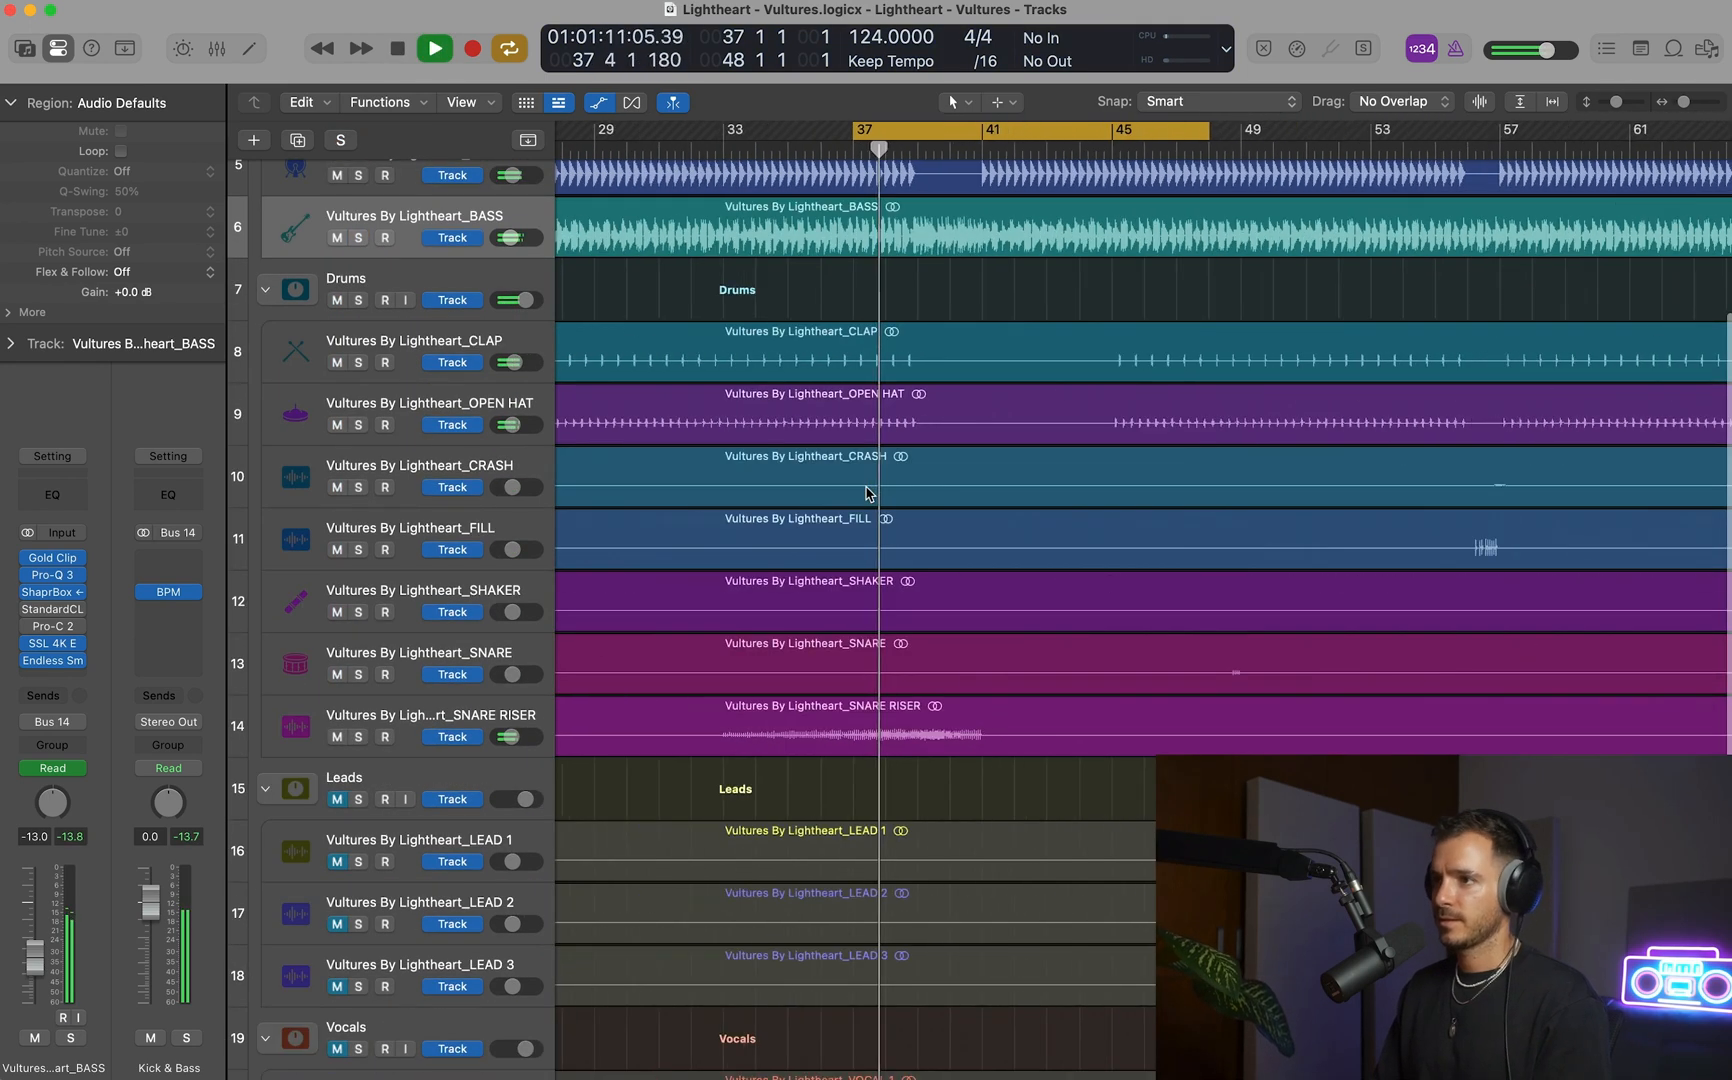
pyautogui.press('super+Left')
pyautogui.press('super+Left')
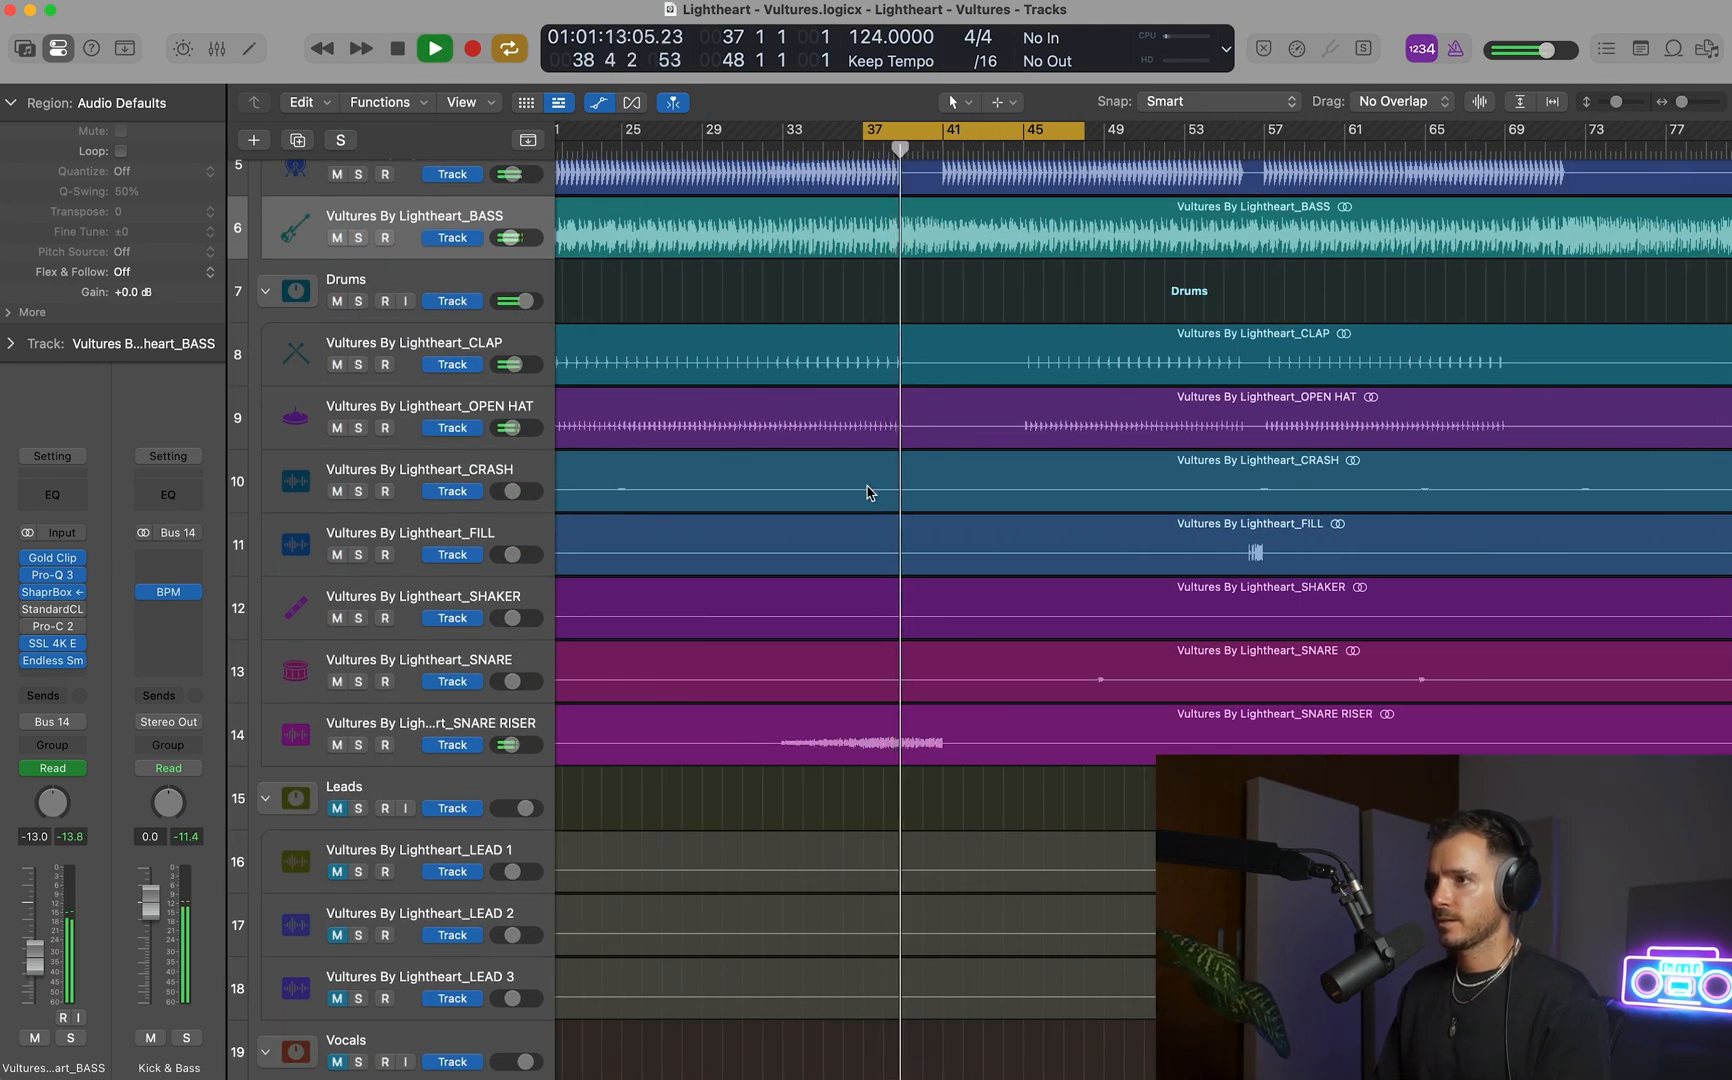
pyautogui.press('c')
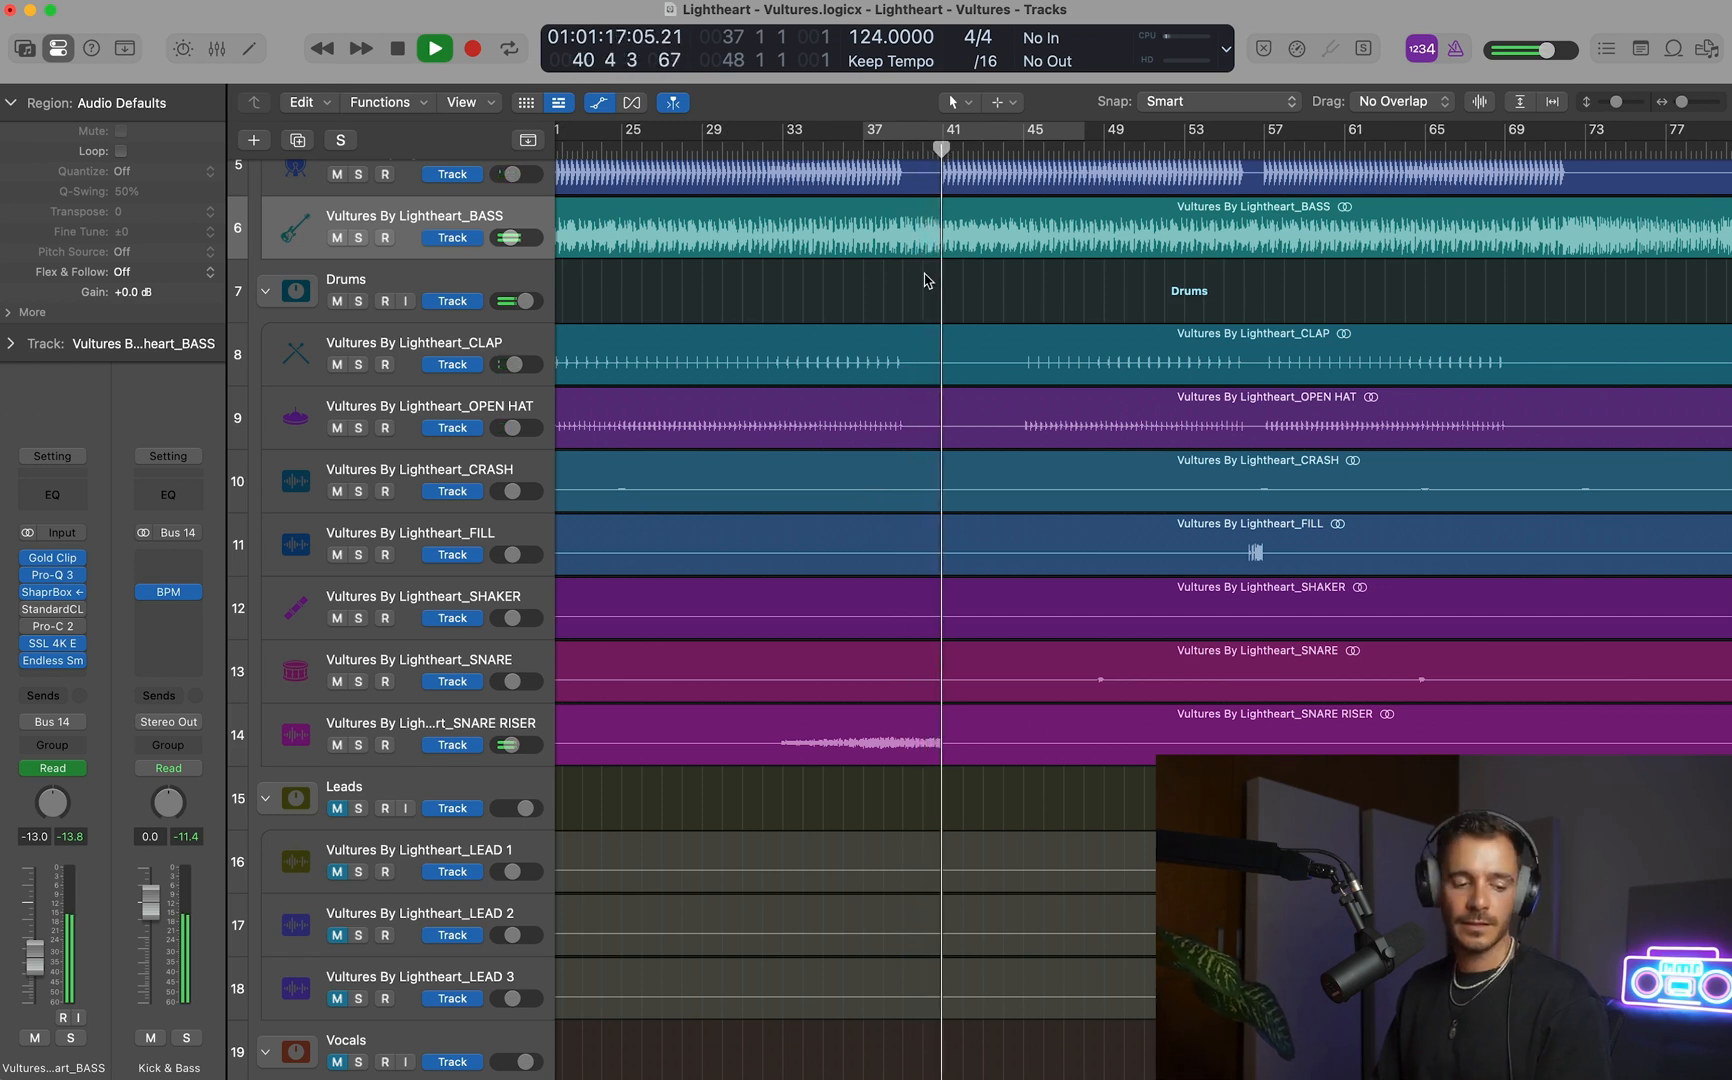
# Stop playback and select the SNARE RISER track.
pyautogui.press('space')
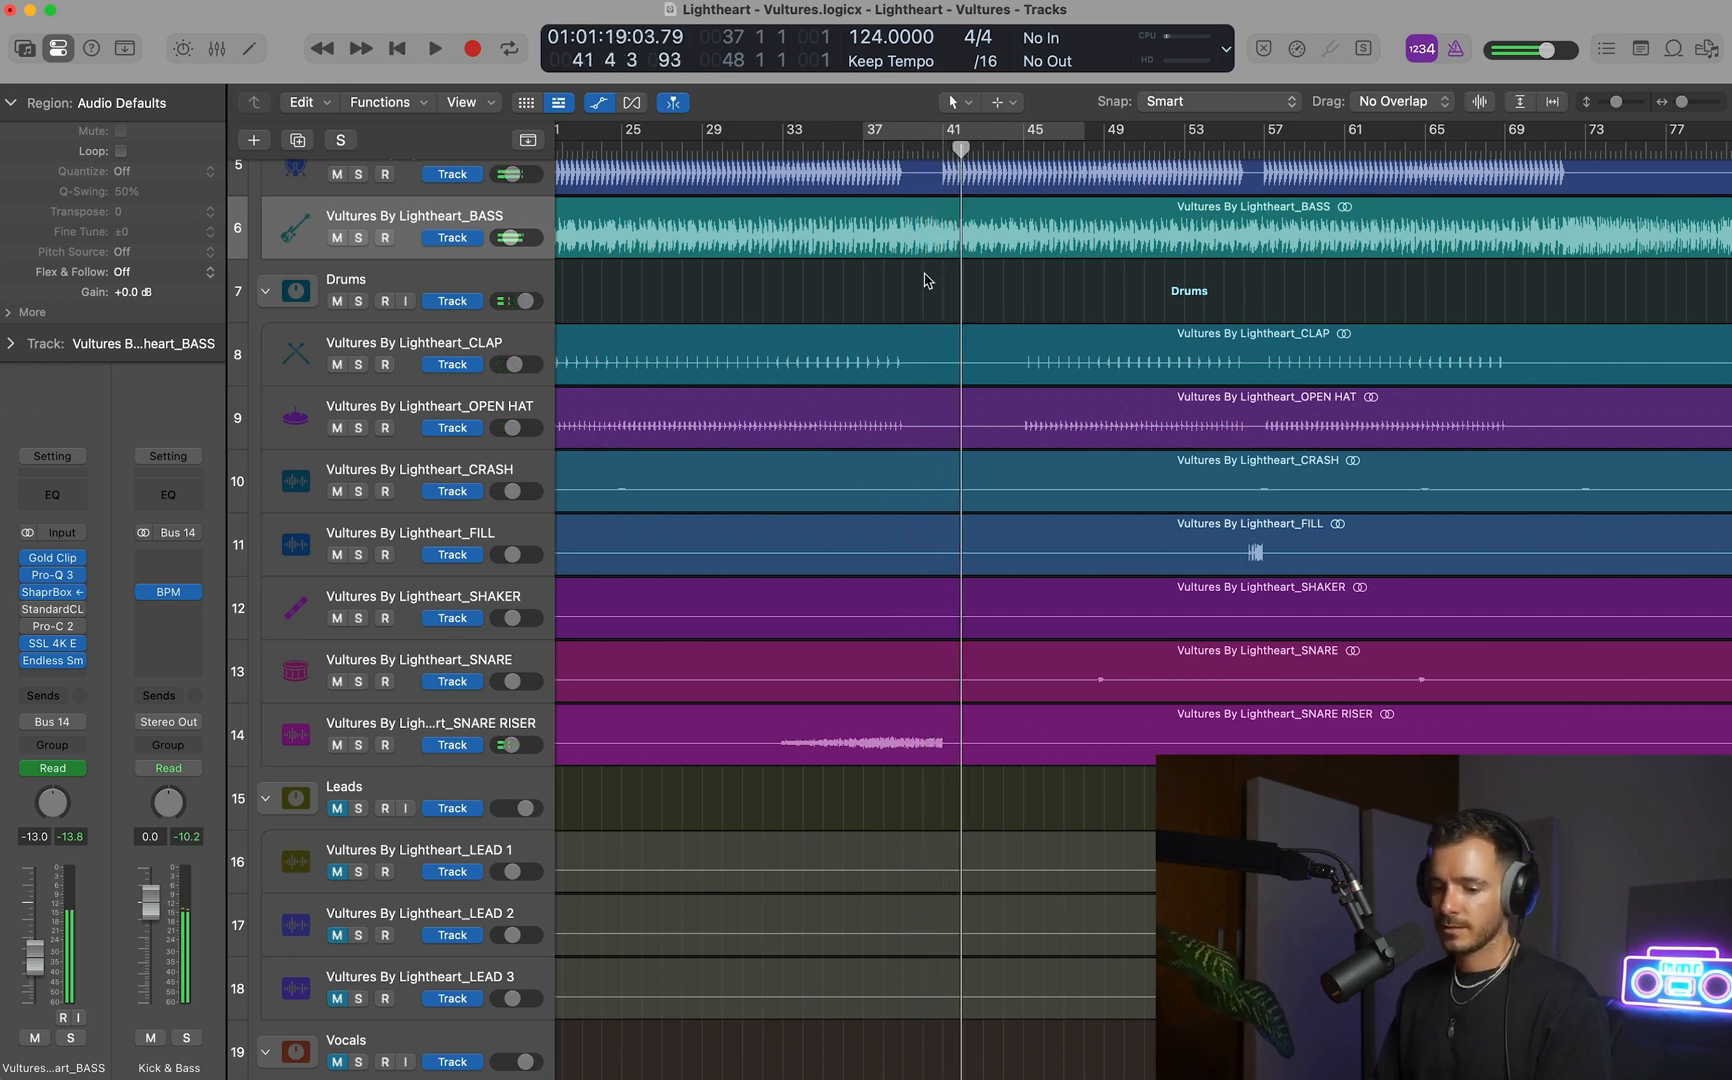
pyautogui.scroll(1, 926, 281)
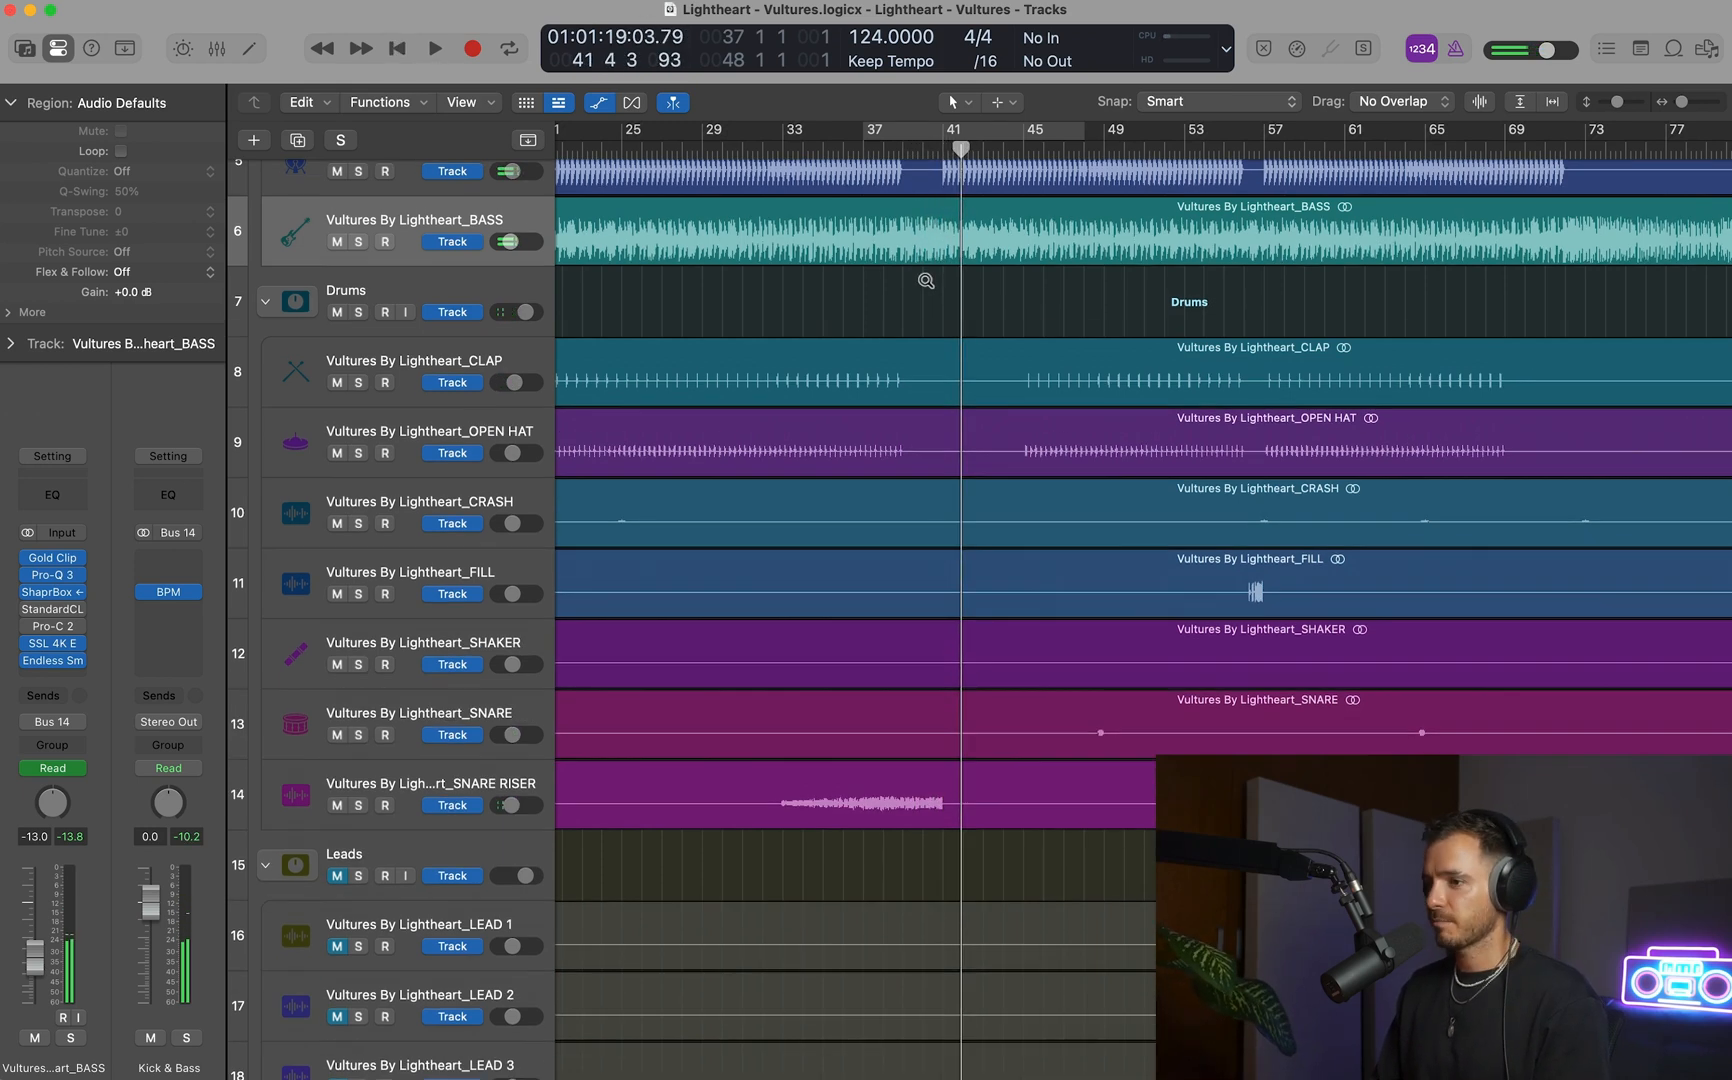
pyautogui.click(455, 792)
pyautogui.scroll(-3, 575, 757)
pyautogui.scroll(5, 575, 757)
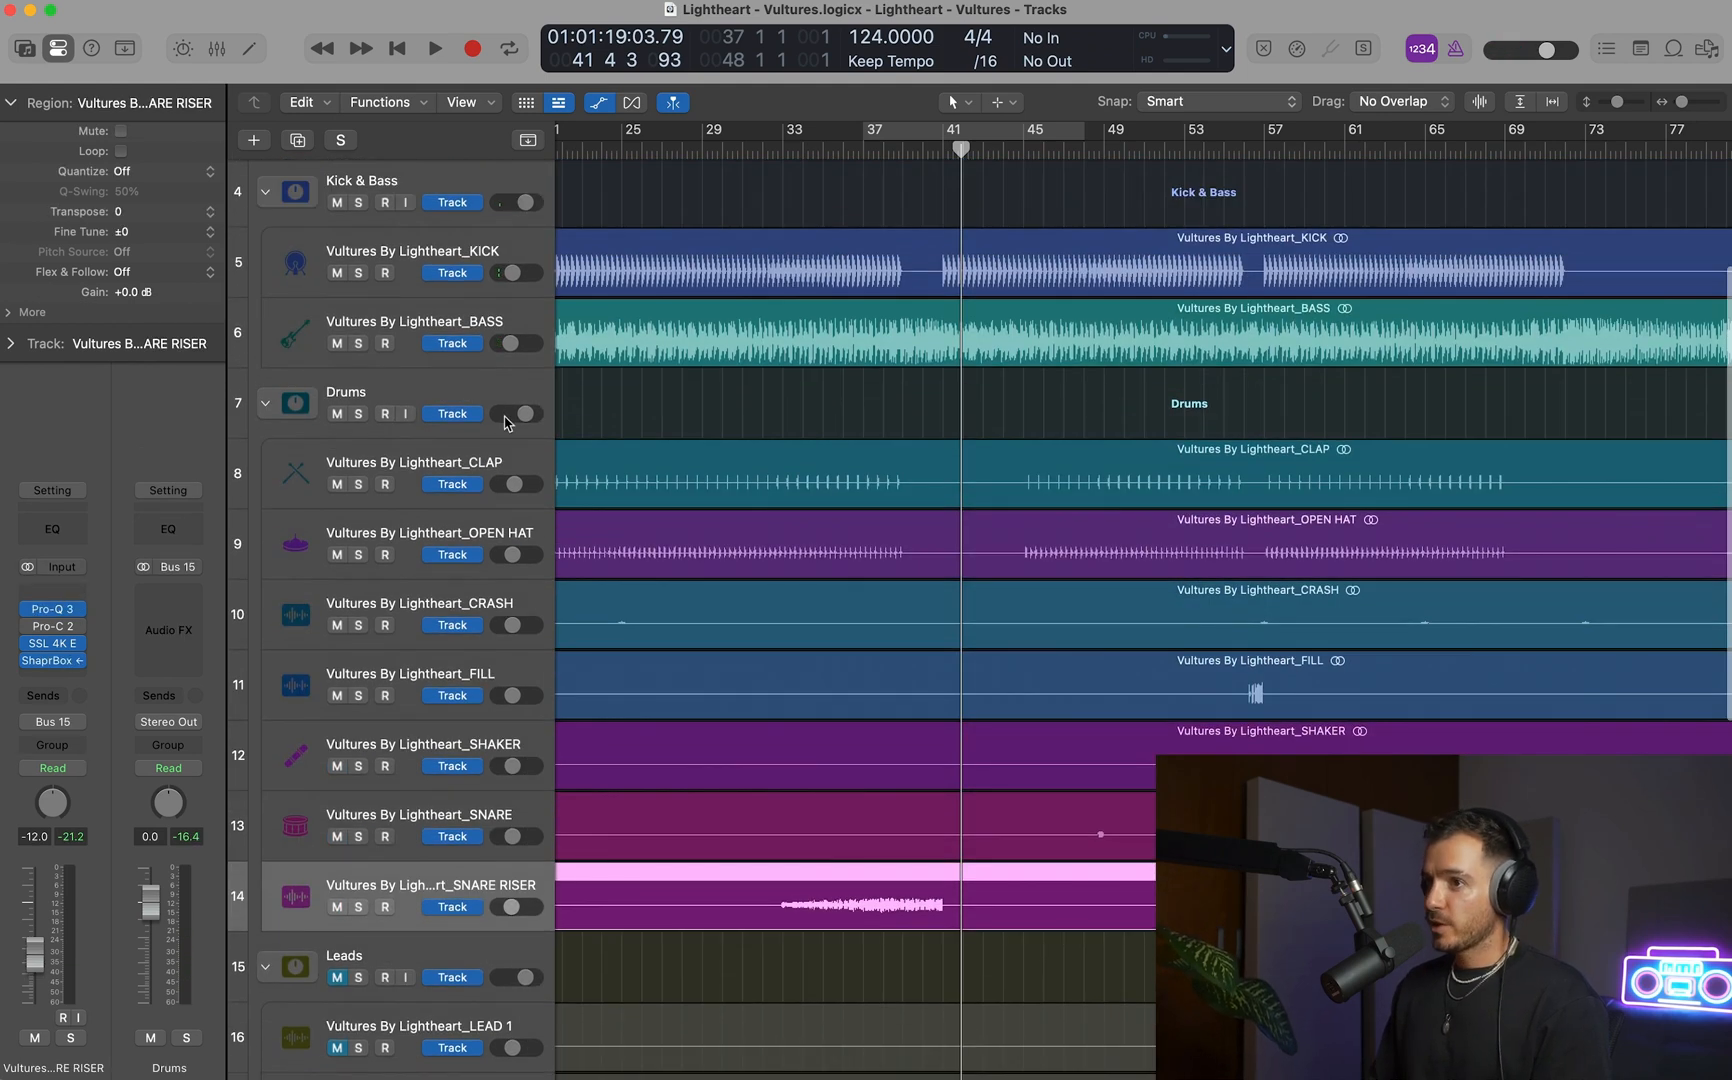
pyautogui.scroll(-3, 505, 420)
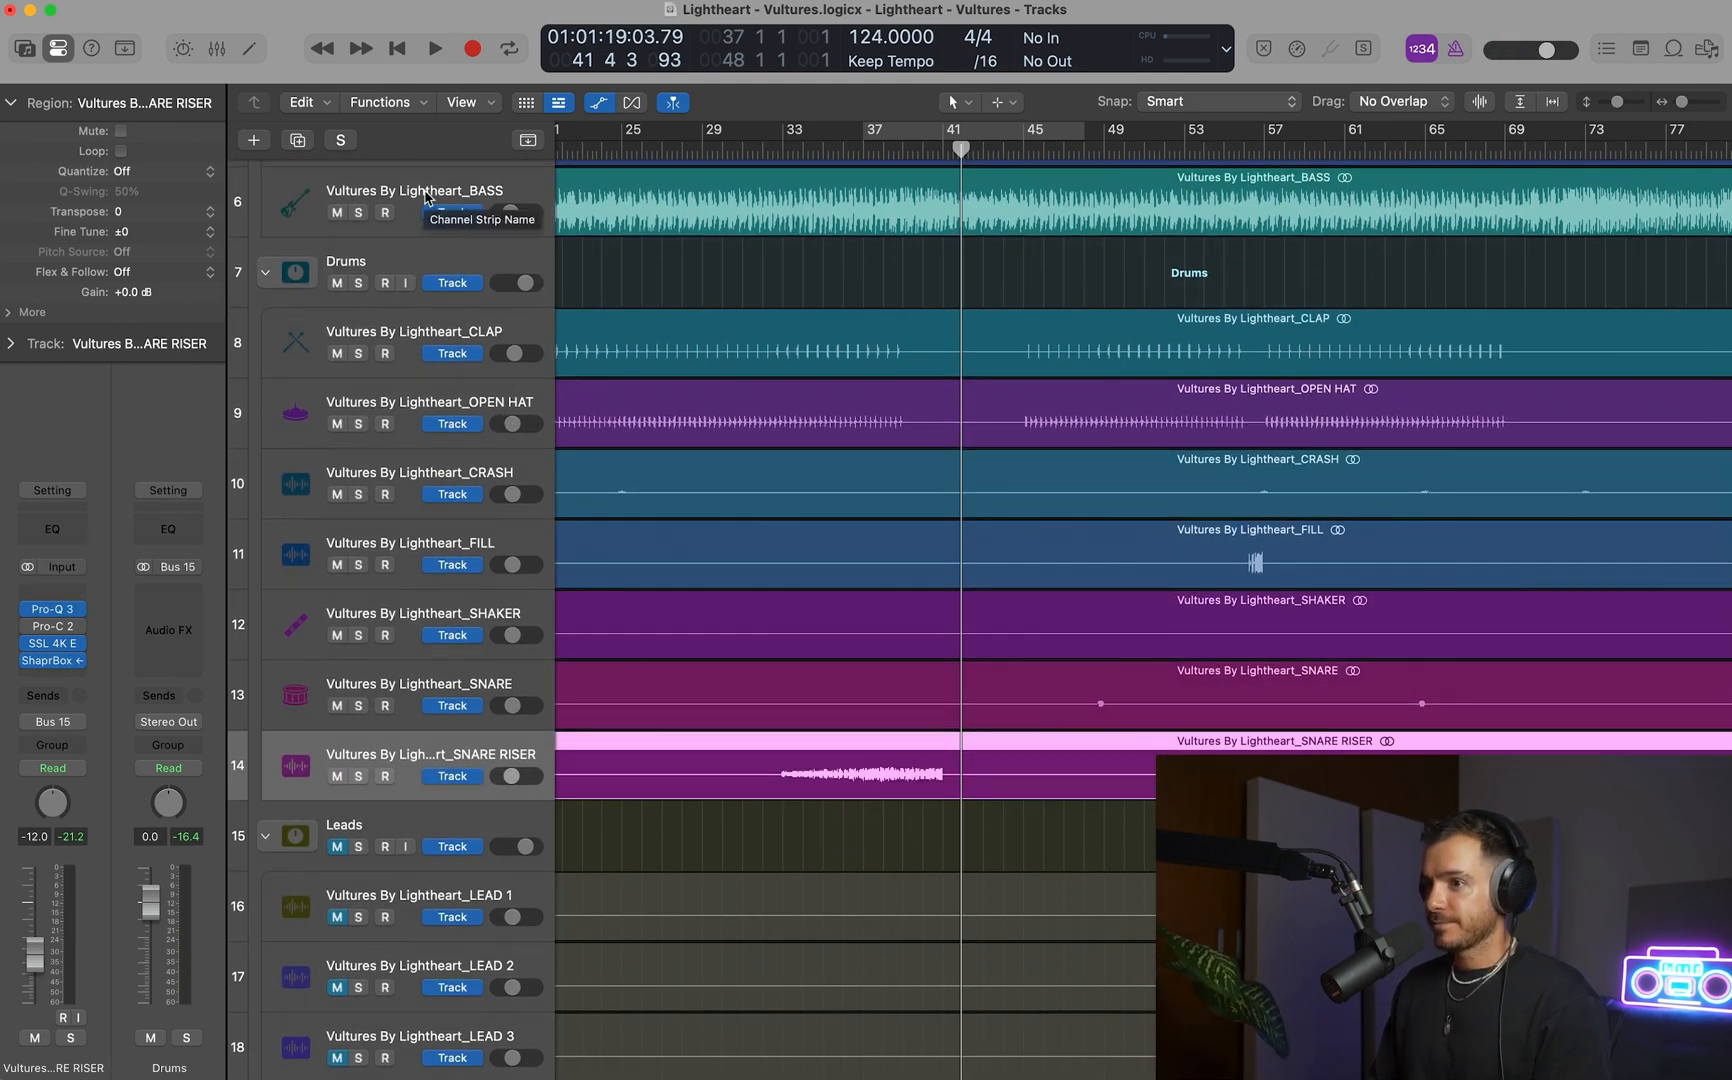
# Play from about bar 35, solo the SNARE RISER track and listen to its end before bar 41.
pyautogui.click(822, 150)
pyautogui.press('space')
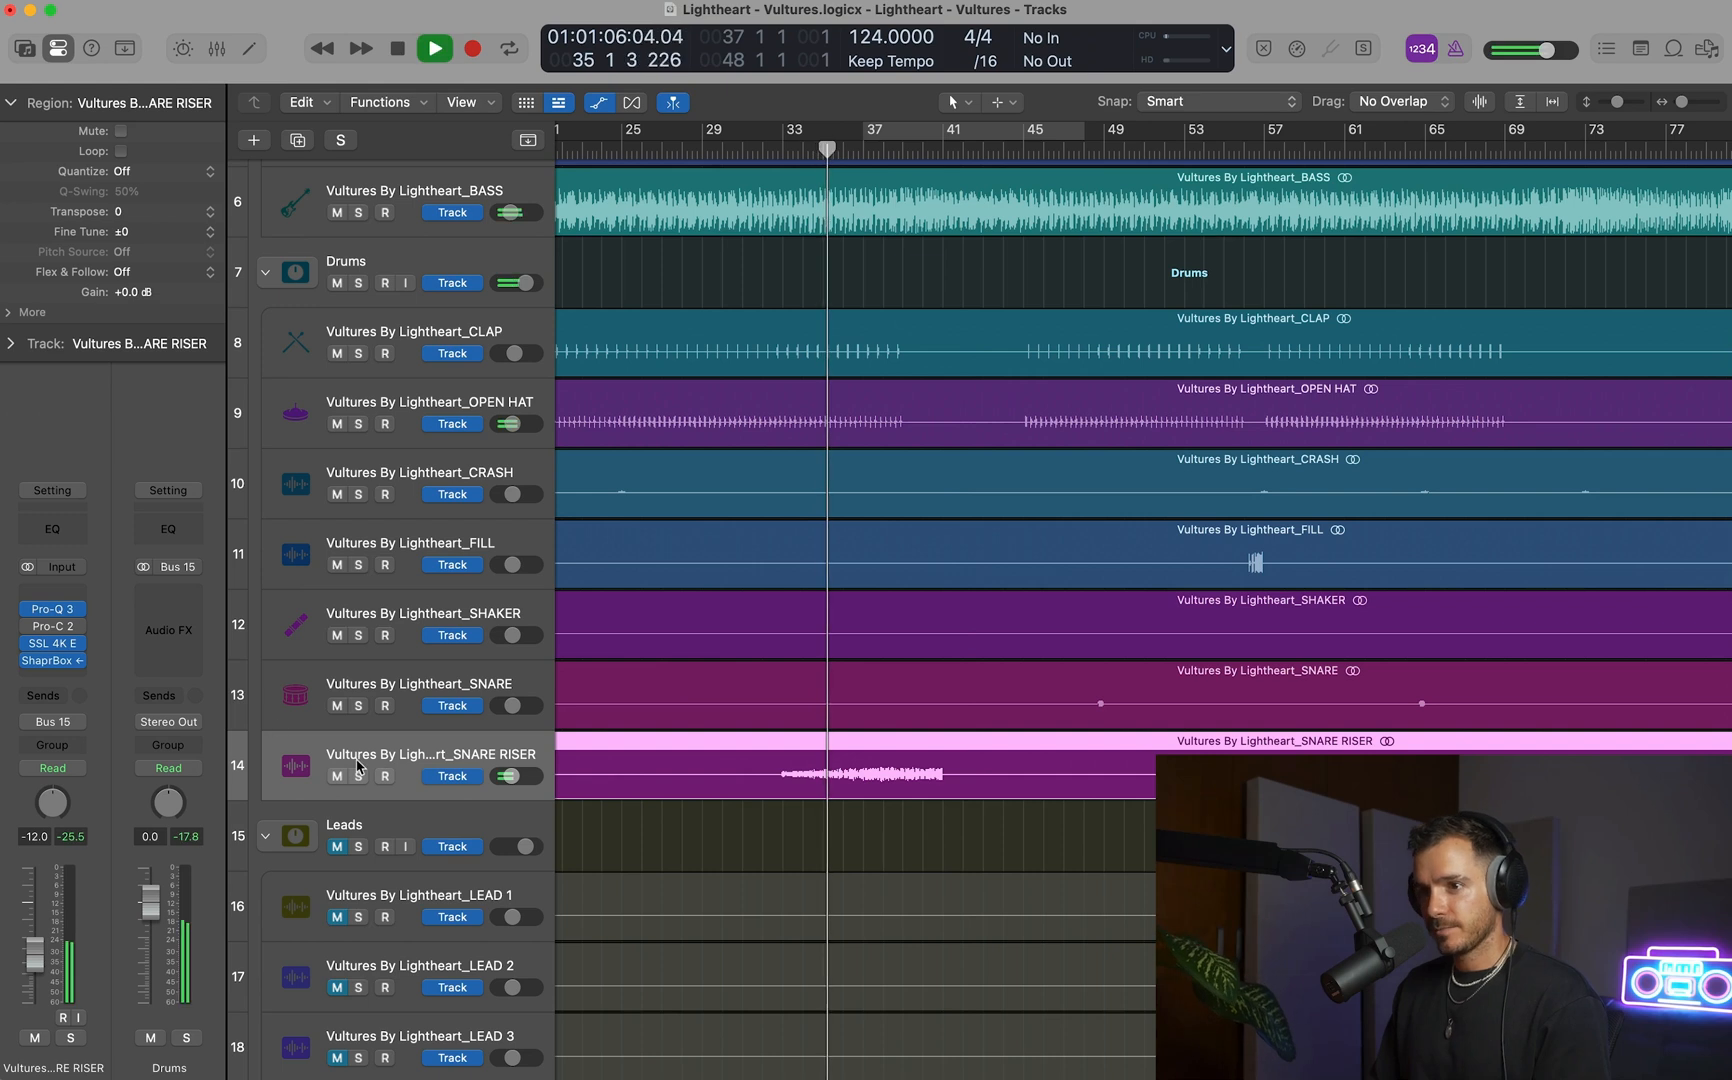
pyautogui.click(358, 776)
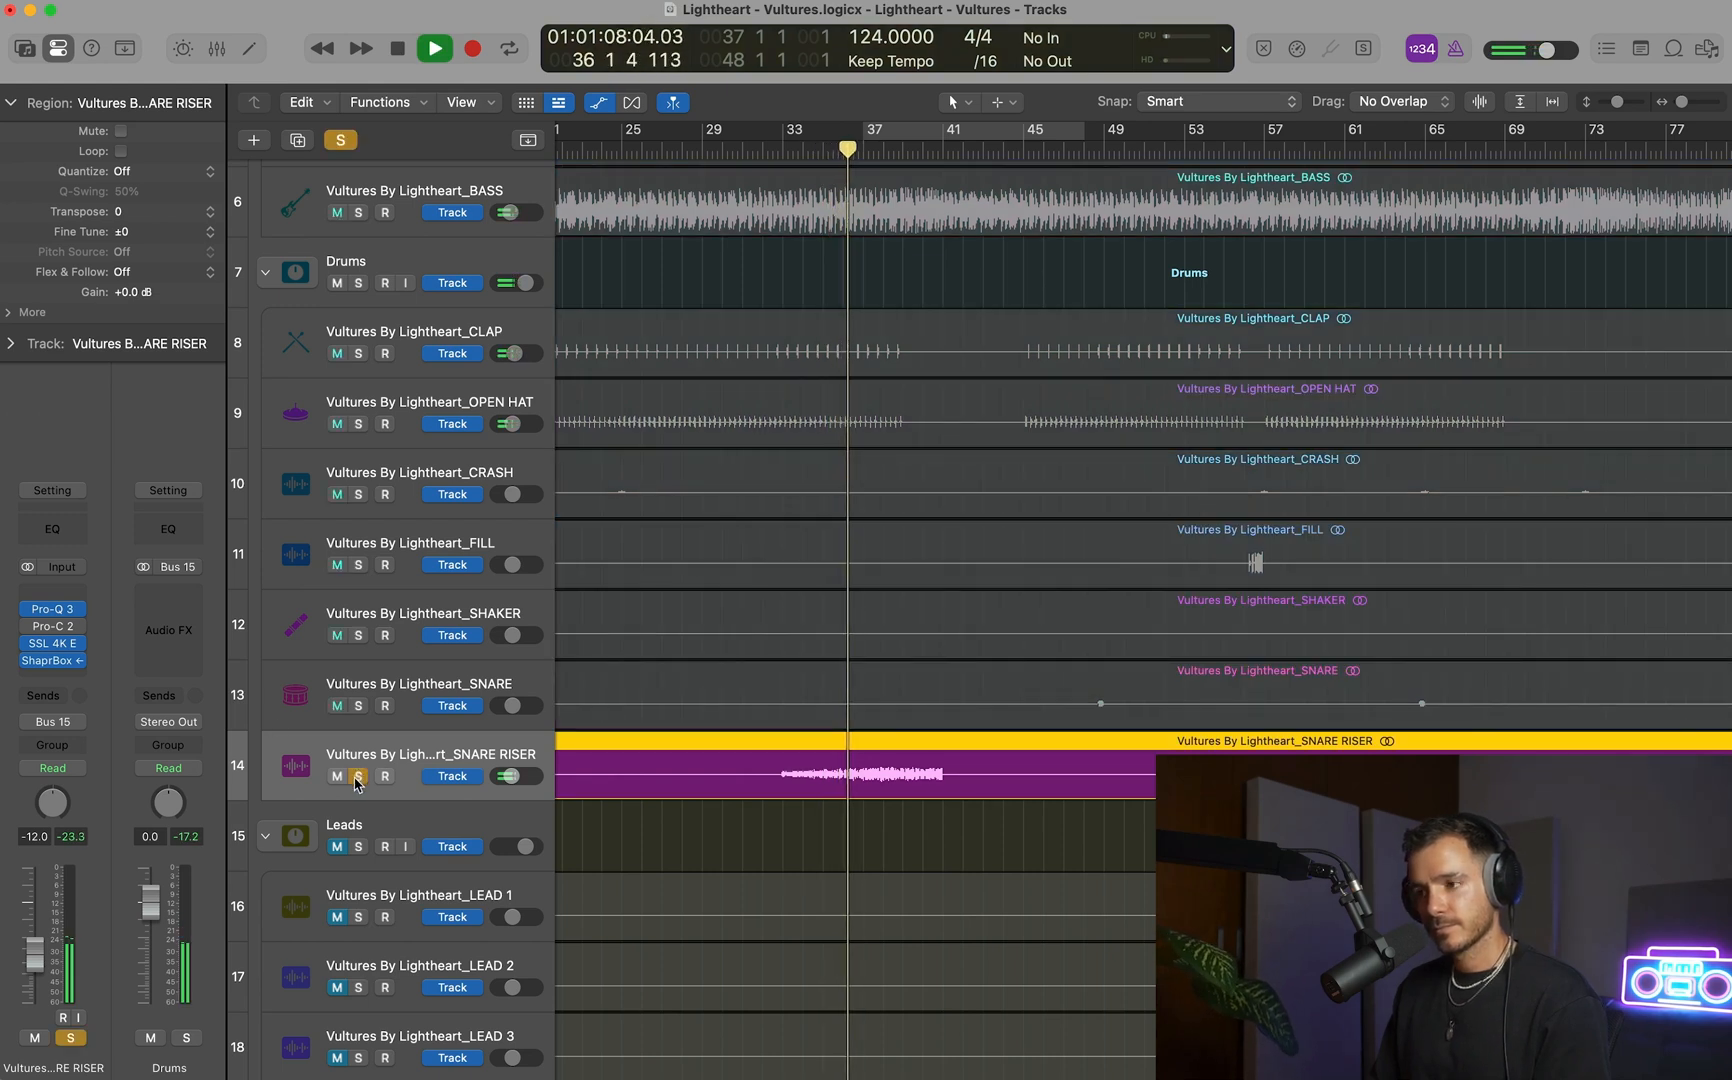
pyautogui.click(906, 147)
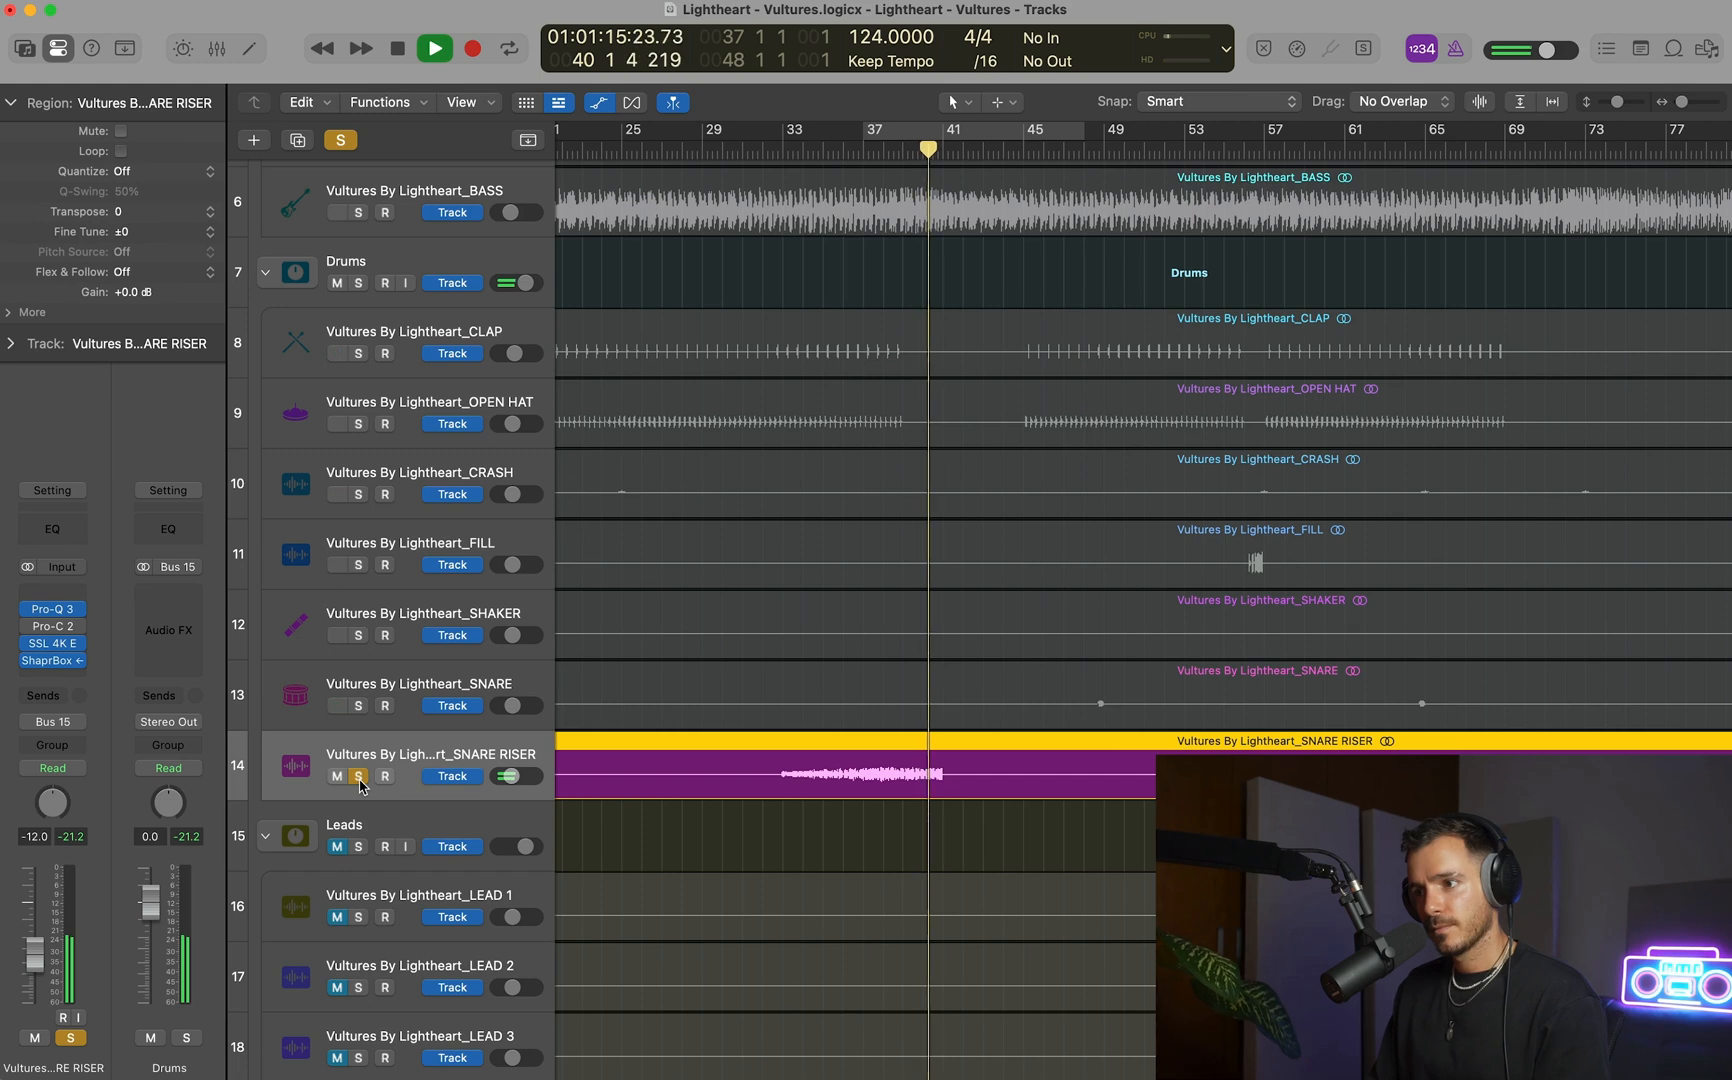
pyautogui.press('space')
# Insert Endless Smile on the SNARE RISER track, show the automation lanes and close the plug-in window.
pyautogui.moveTo(858, 660); pyautogui.dragTo(993, 785)
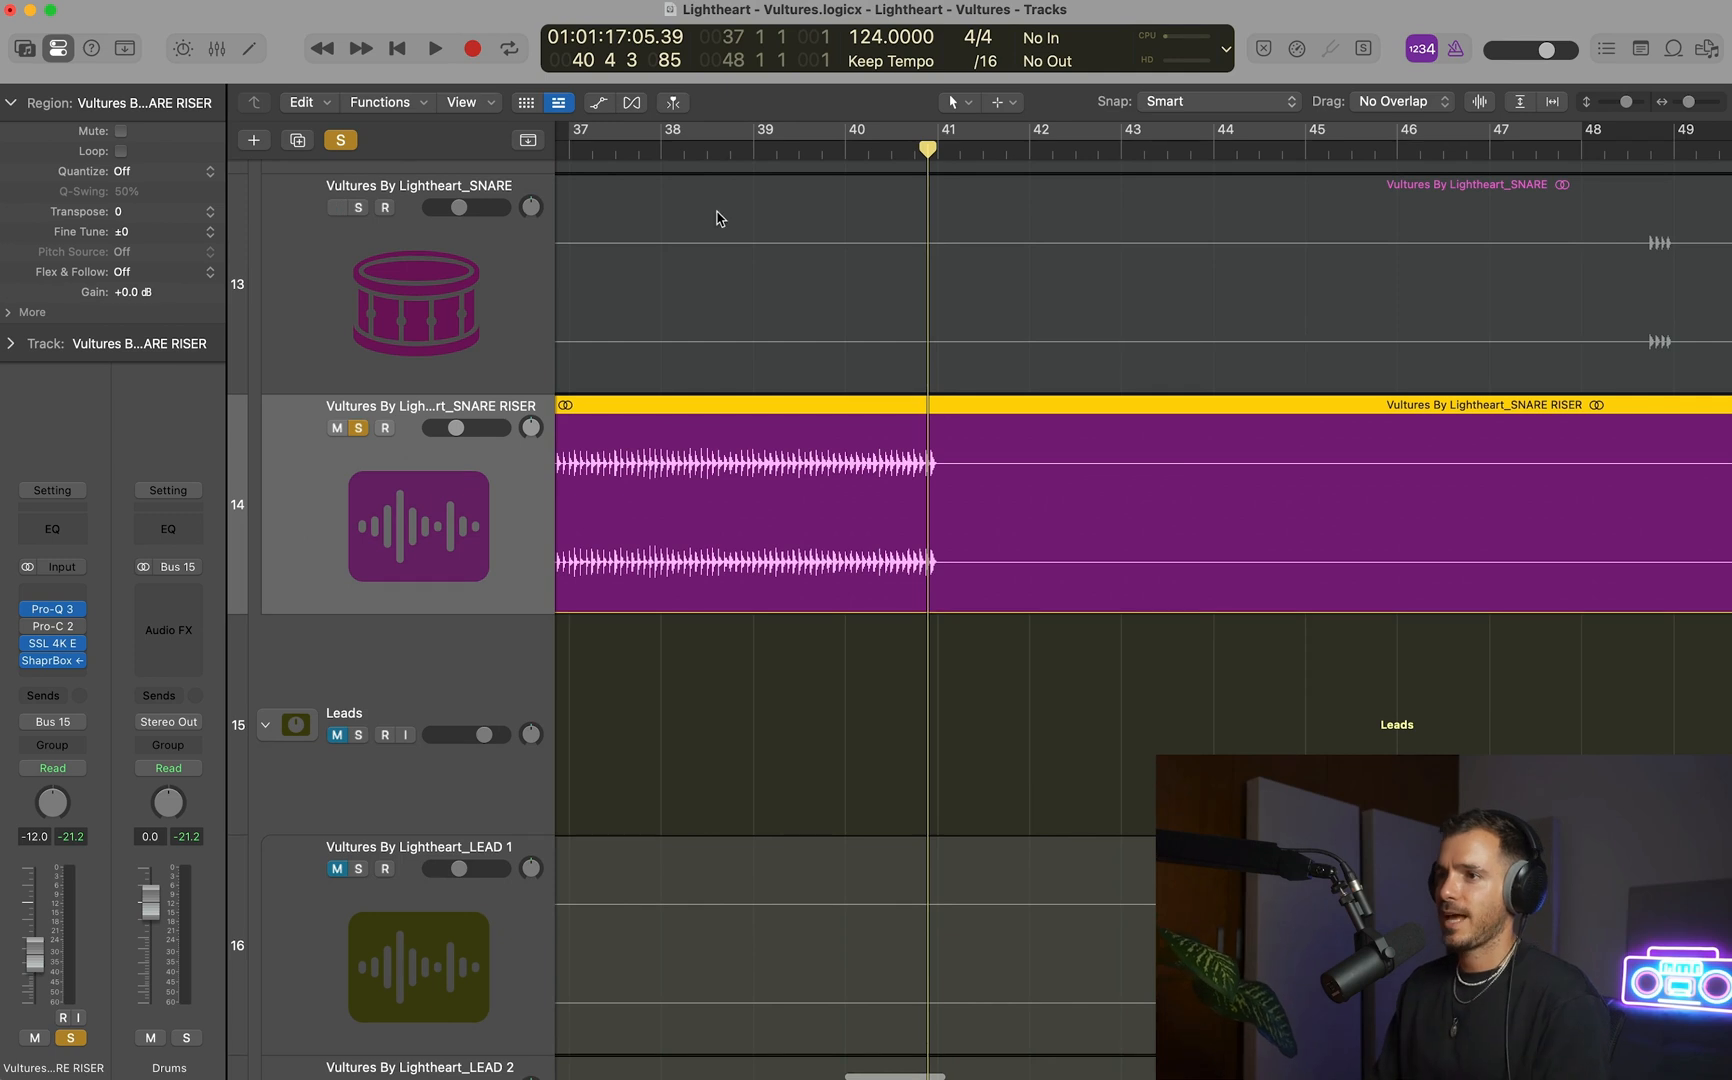
pyautogui.press('super+Up')
pyautogui.click(68, 677)
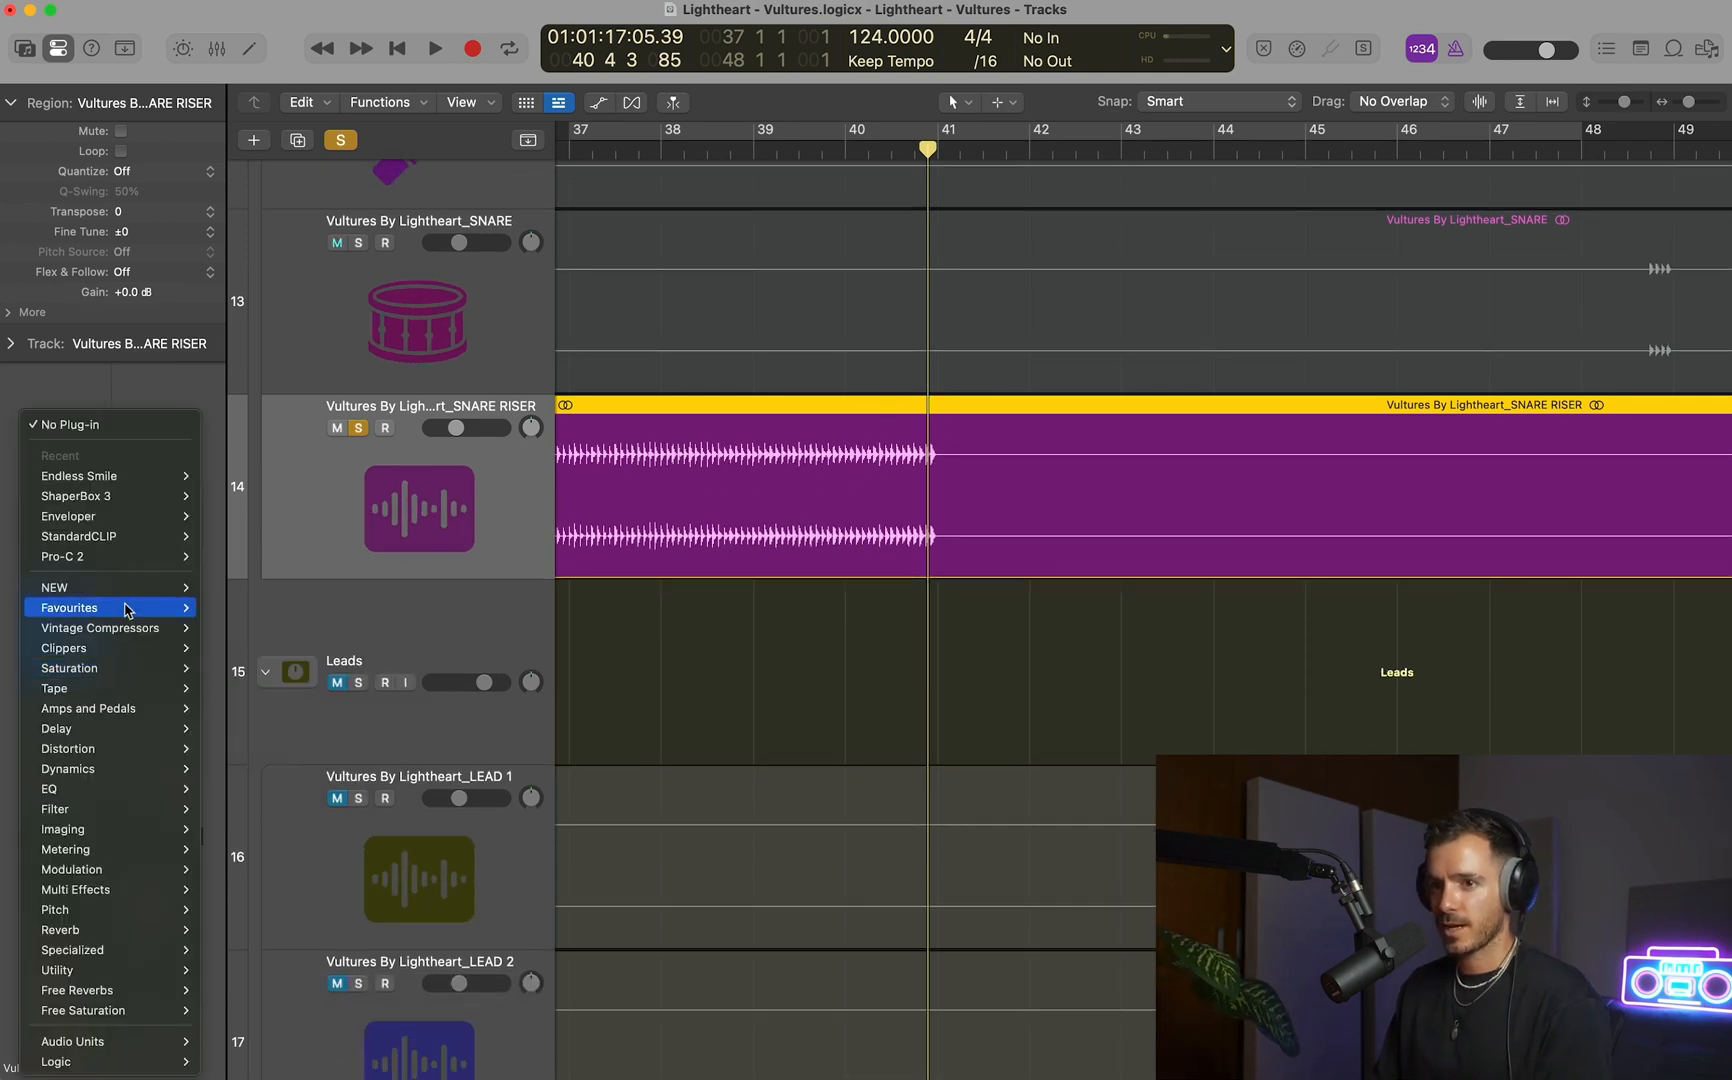
pyautogui.click(114, 480)
pyautogui.press('a')
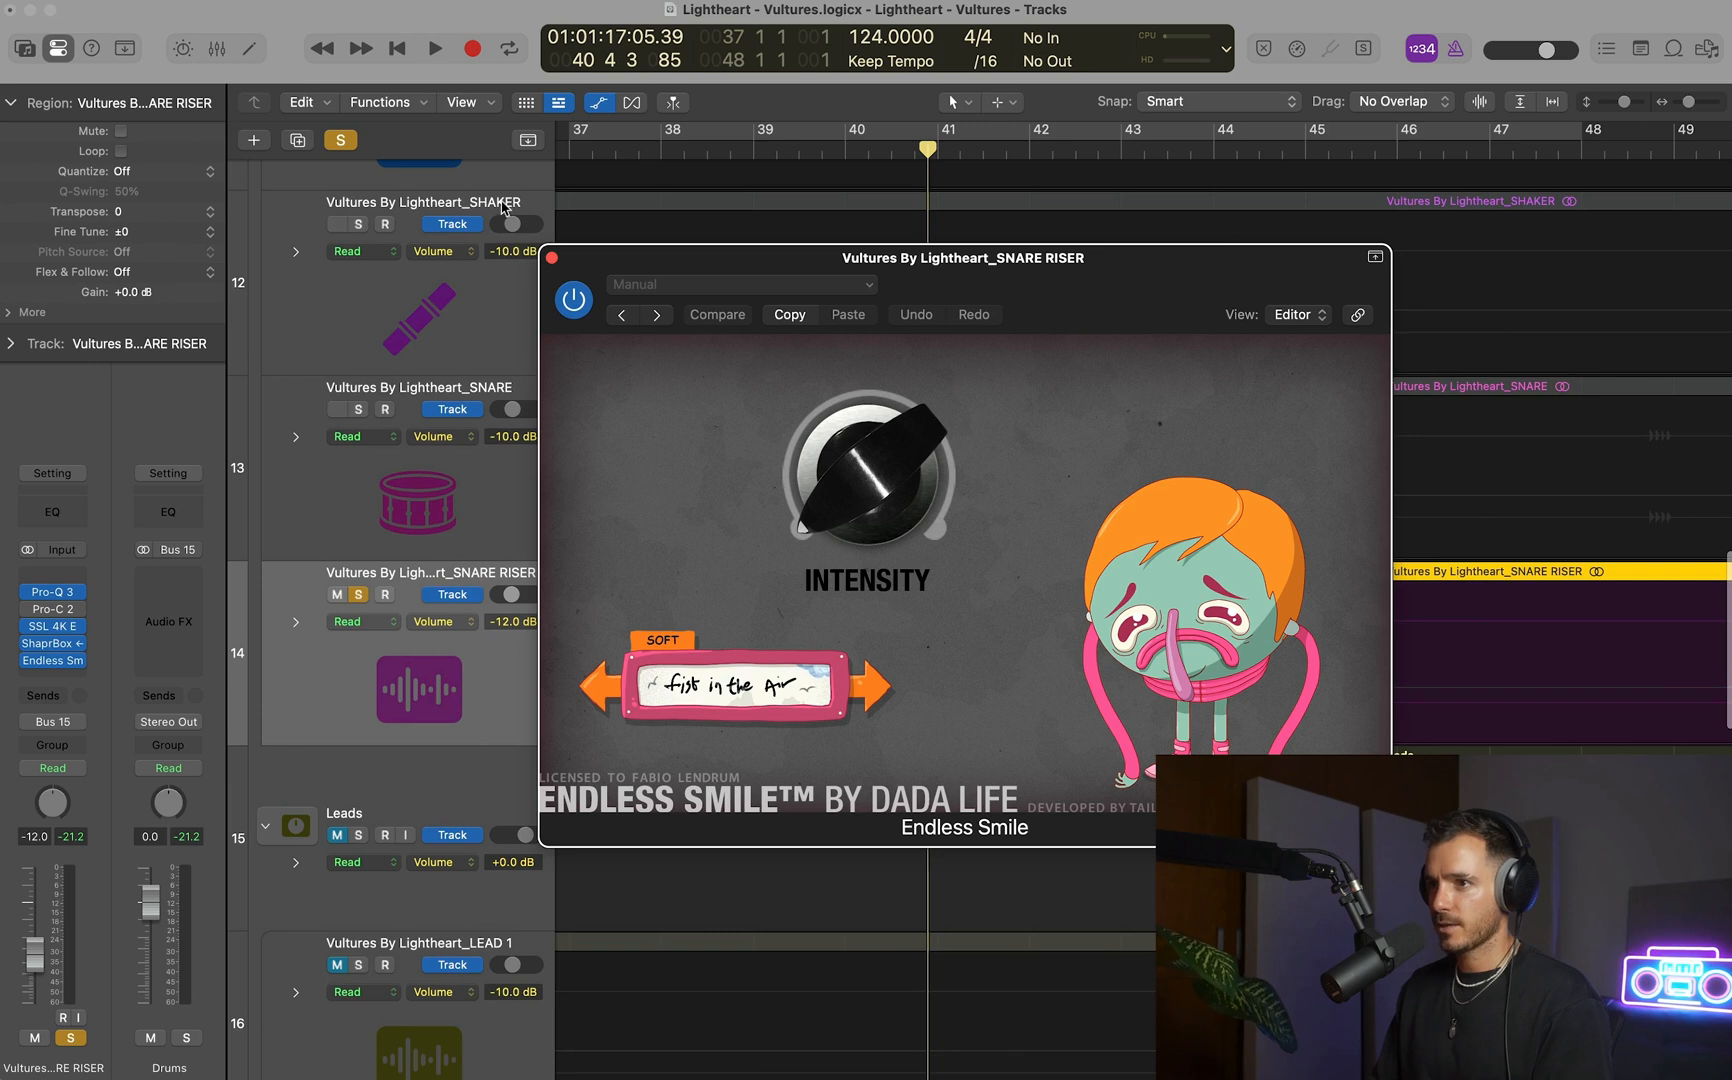
pyautogui.click(552, 258)
# Copy the BASS track's Intensity automation ramp from bars 39 to 41 onto the same bars of the SNARE RISER track.
pyautogui.scroll(10, 820, 425)
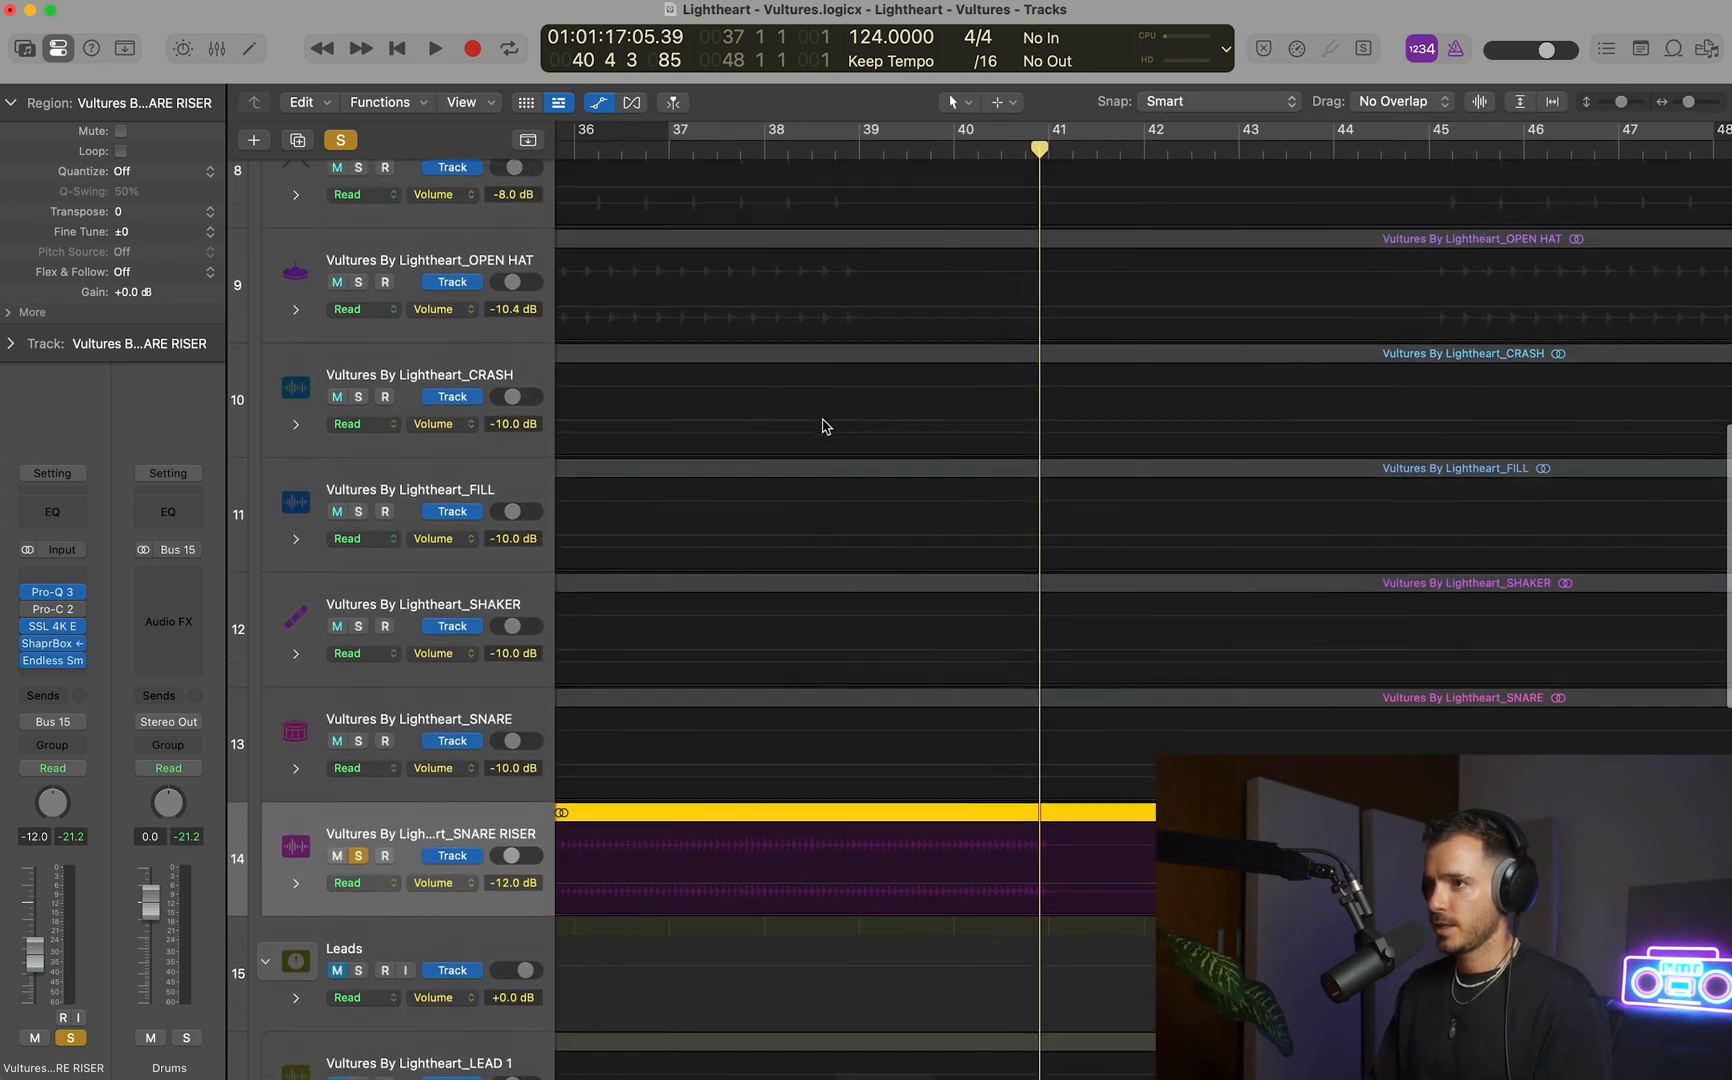
pyautogui.scroll(-3, 820, 428)
pyautogui.moveTo(855, 680); pyautogui.dragTo(1038, 678)
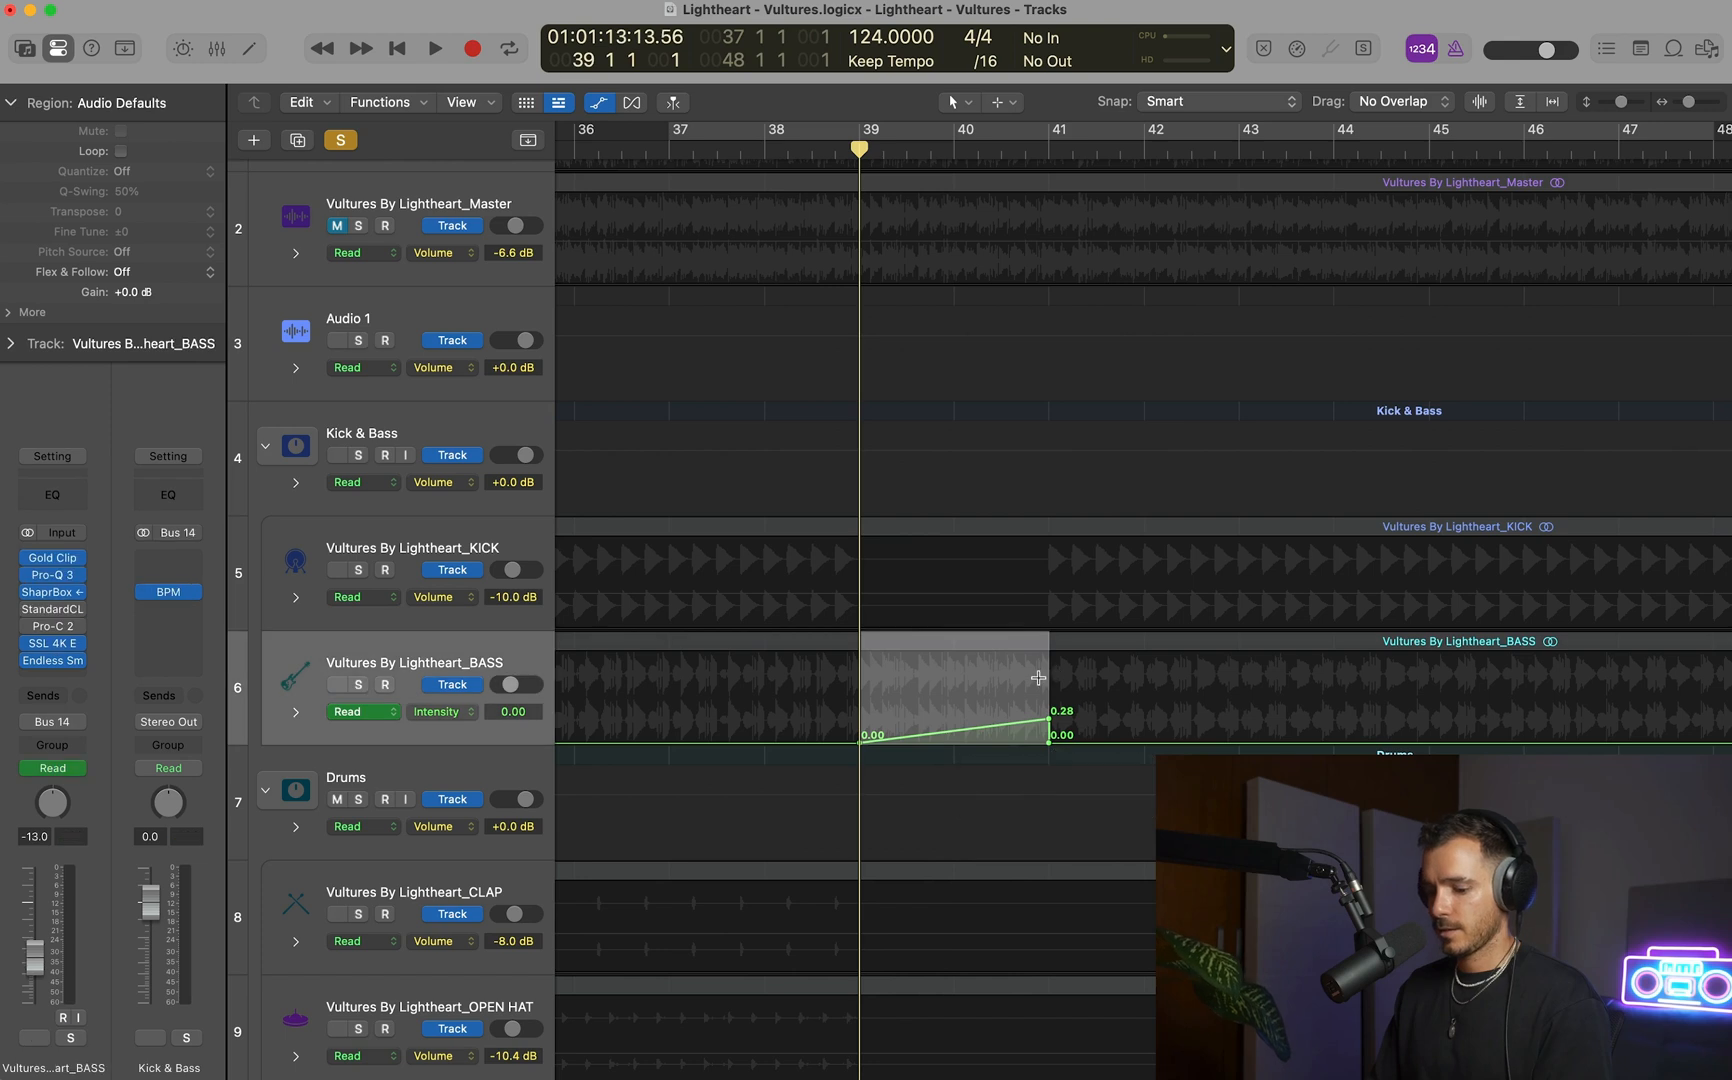
pyautogui.scroll(-20, 1038, 678)
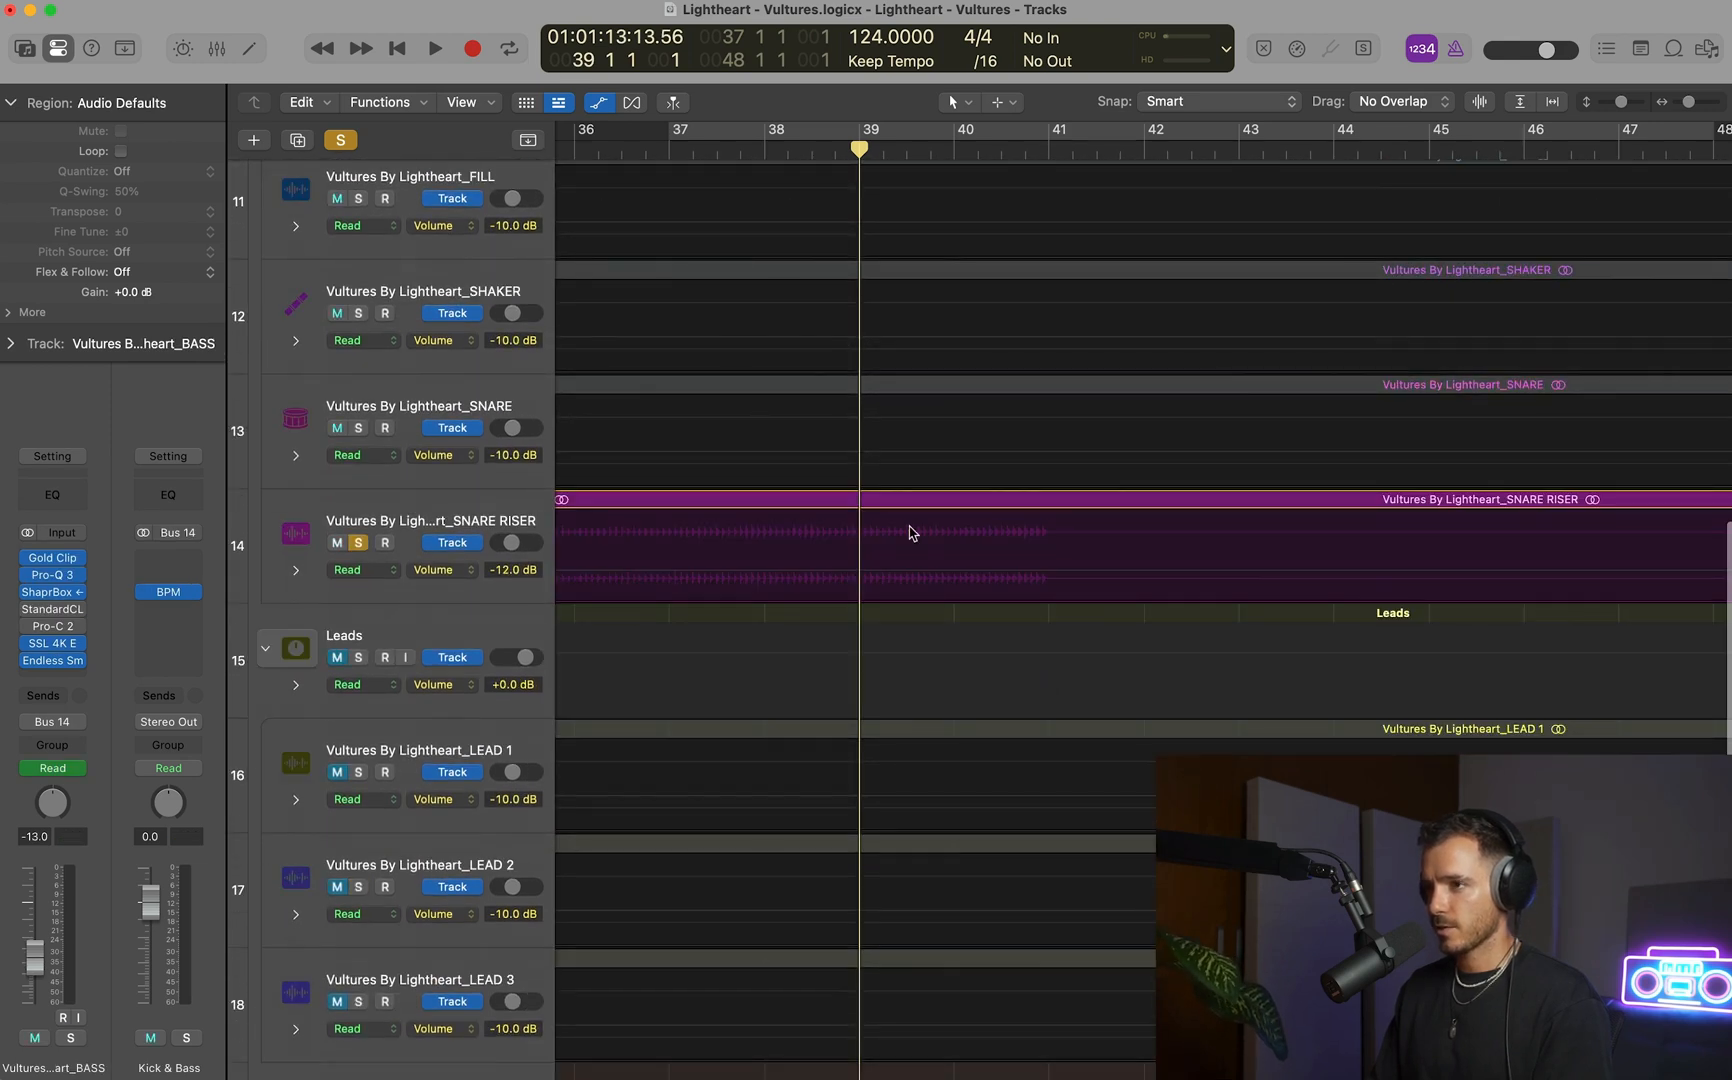
pyautogui.moveTo(860, 542); pyautogui.dragTo(1049, 549)
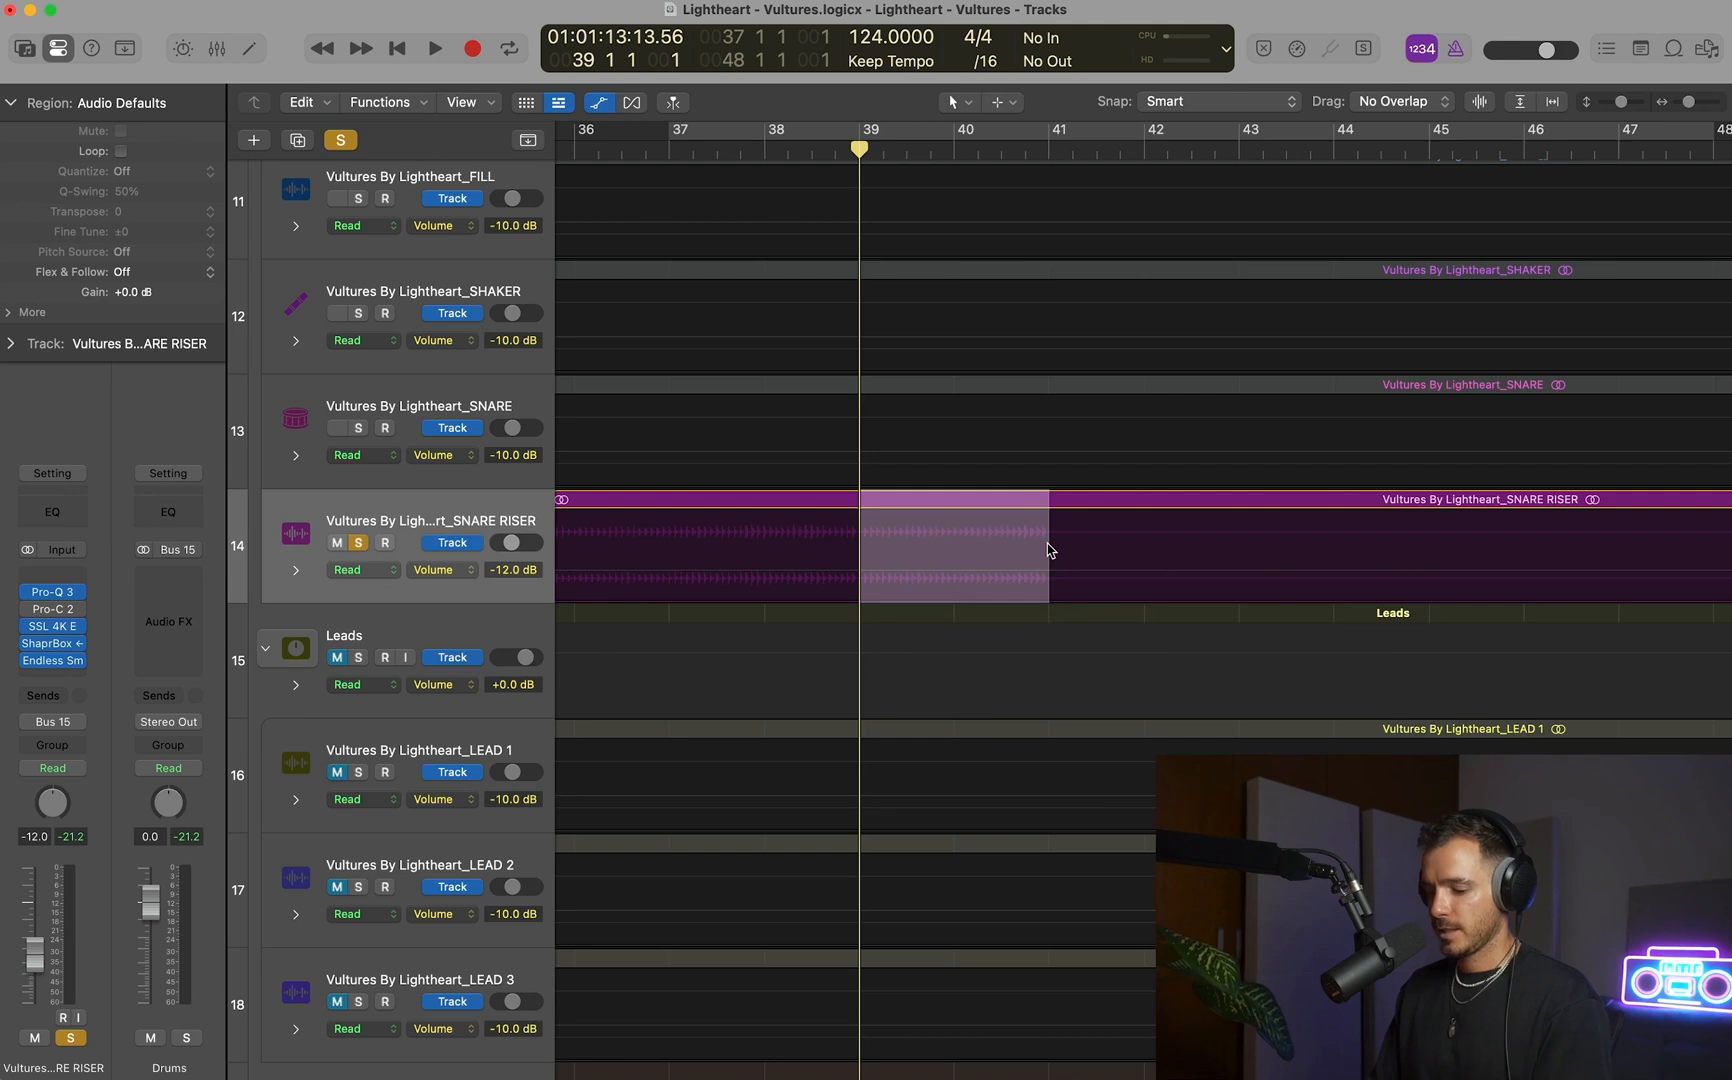
pyautogui.press('super+v')
pyautogui.click(938, 545)
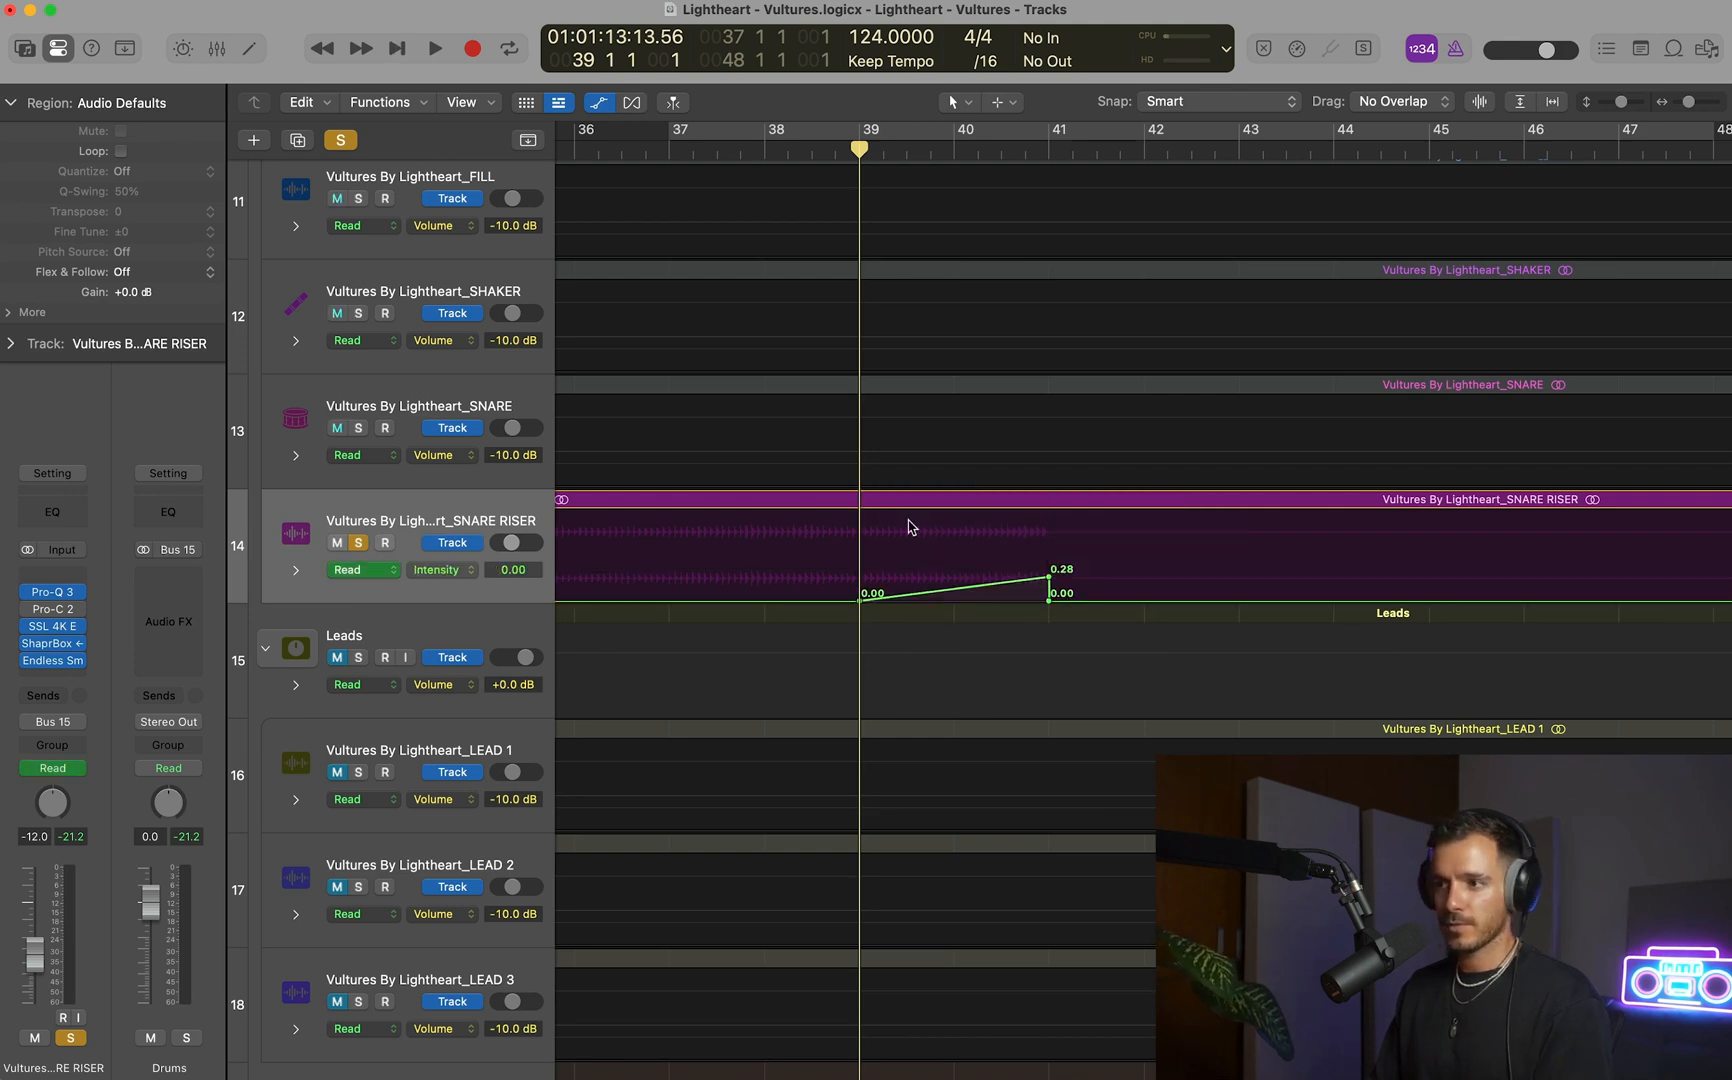
# Start the SNARE RISER Intensity ramp at bar 37 and raise its peak at bar 41 to 0.49 while listening.
pyautogui.press('space')
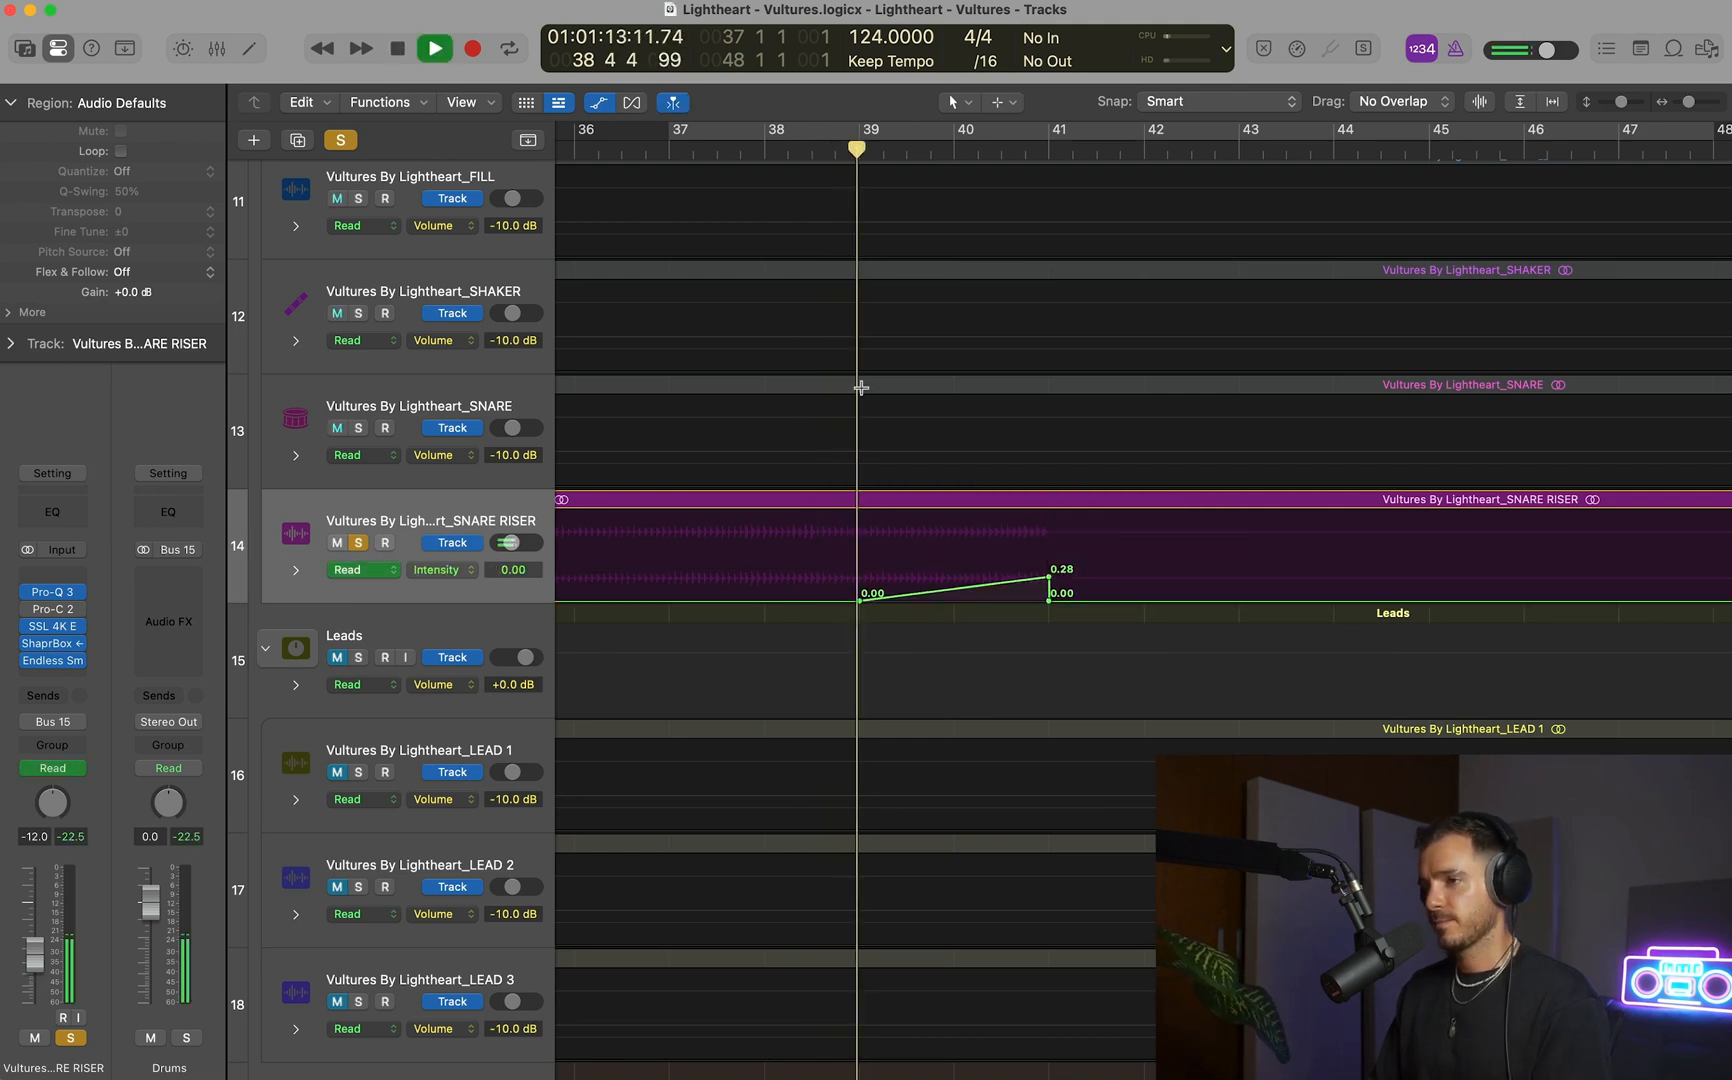
pyautogui.moveTo(858, 611); pyautogui.dragTo(668, 611)
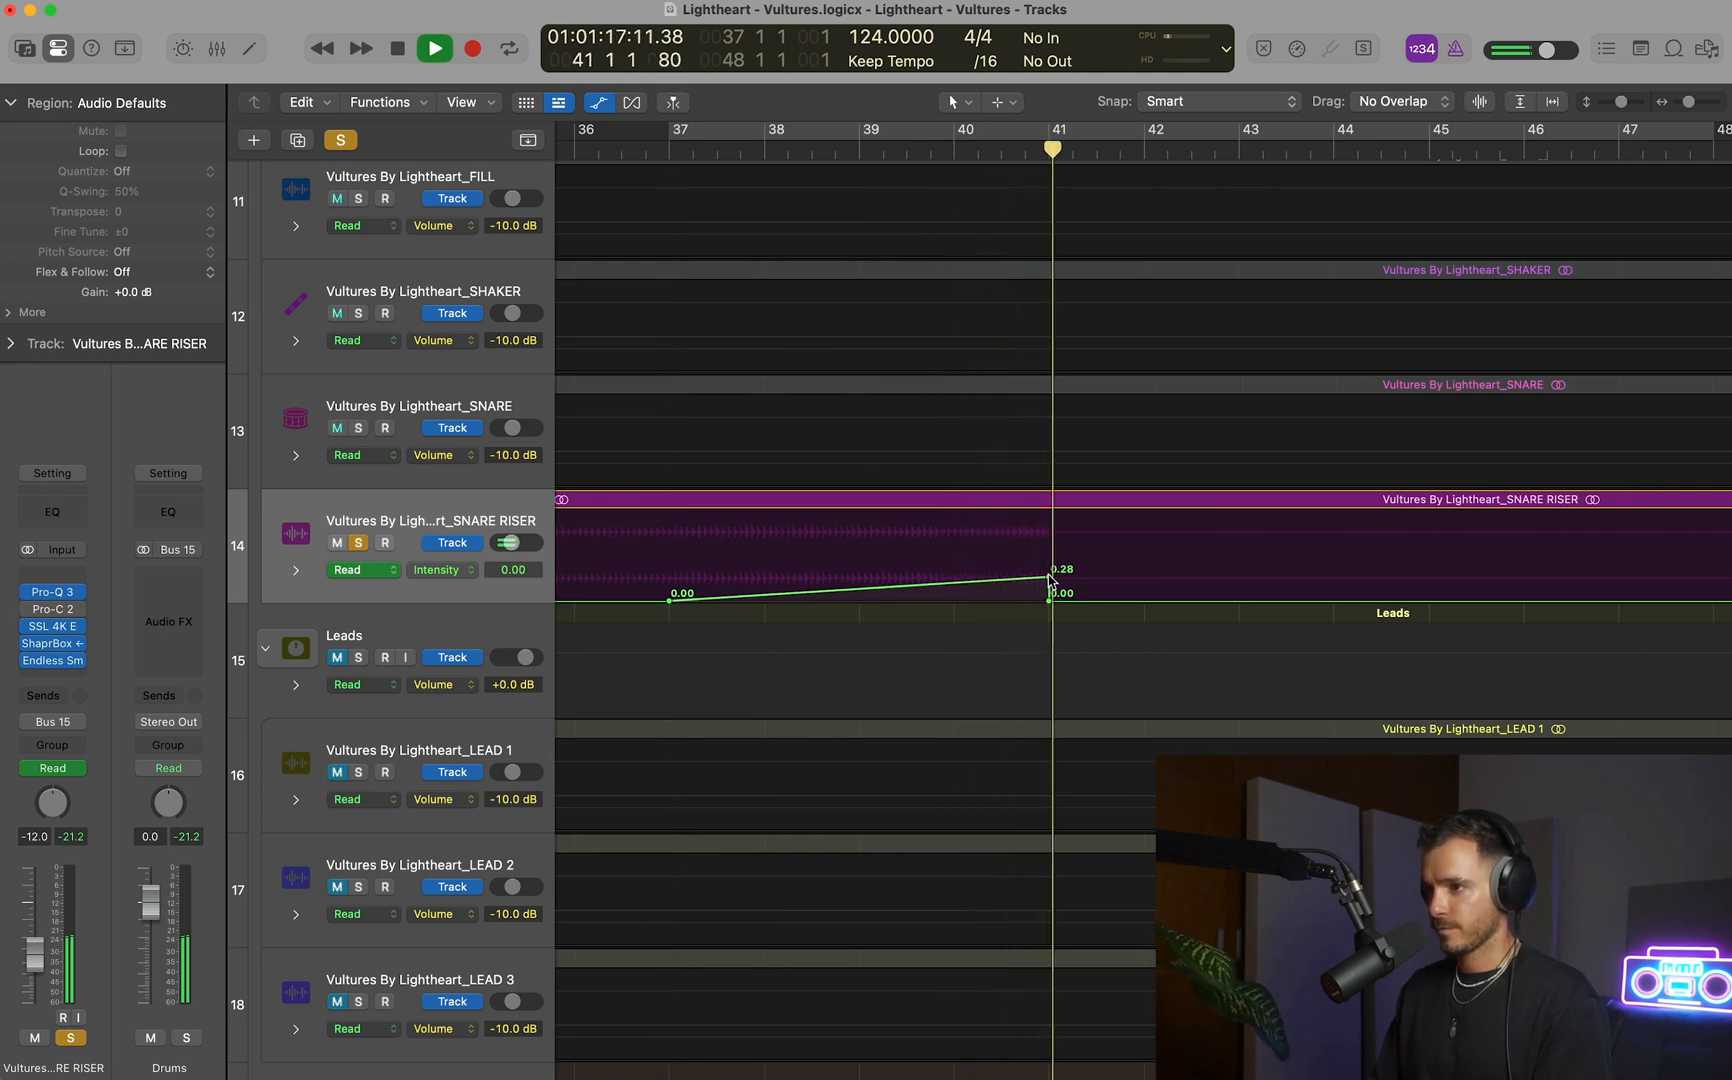
pyautogui.click(892, 153)
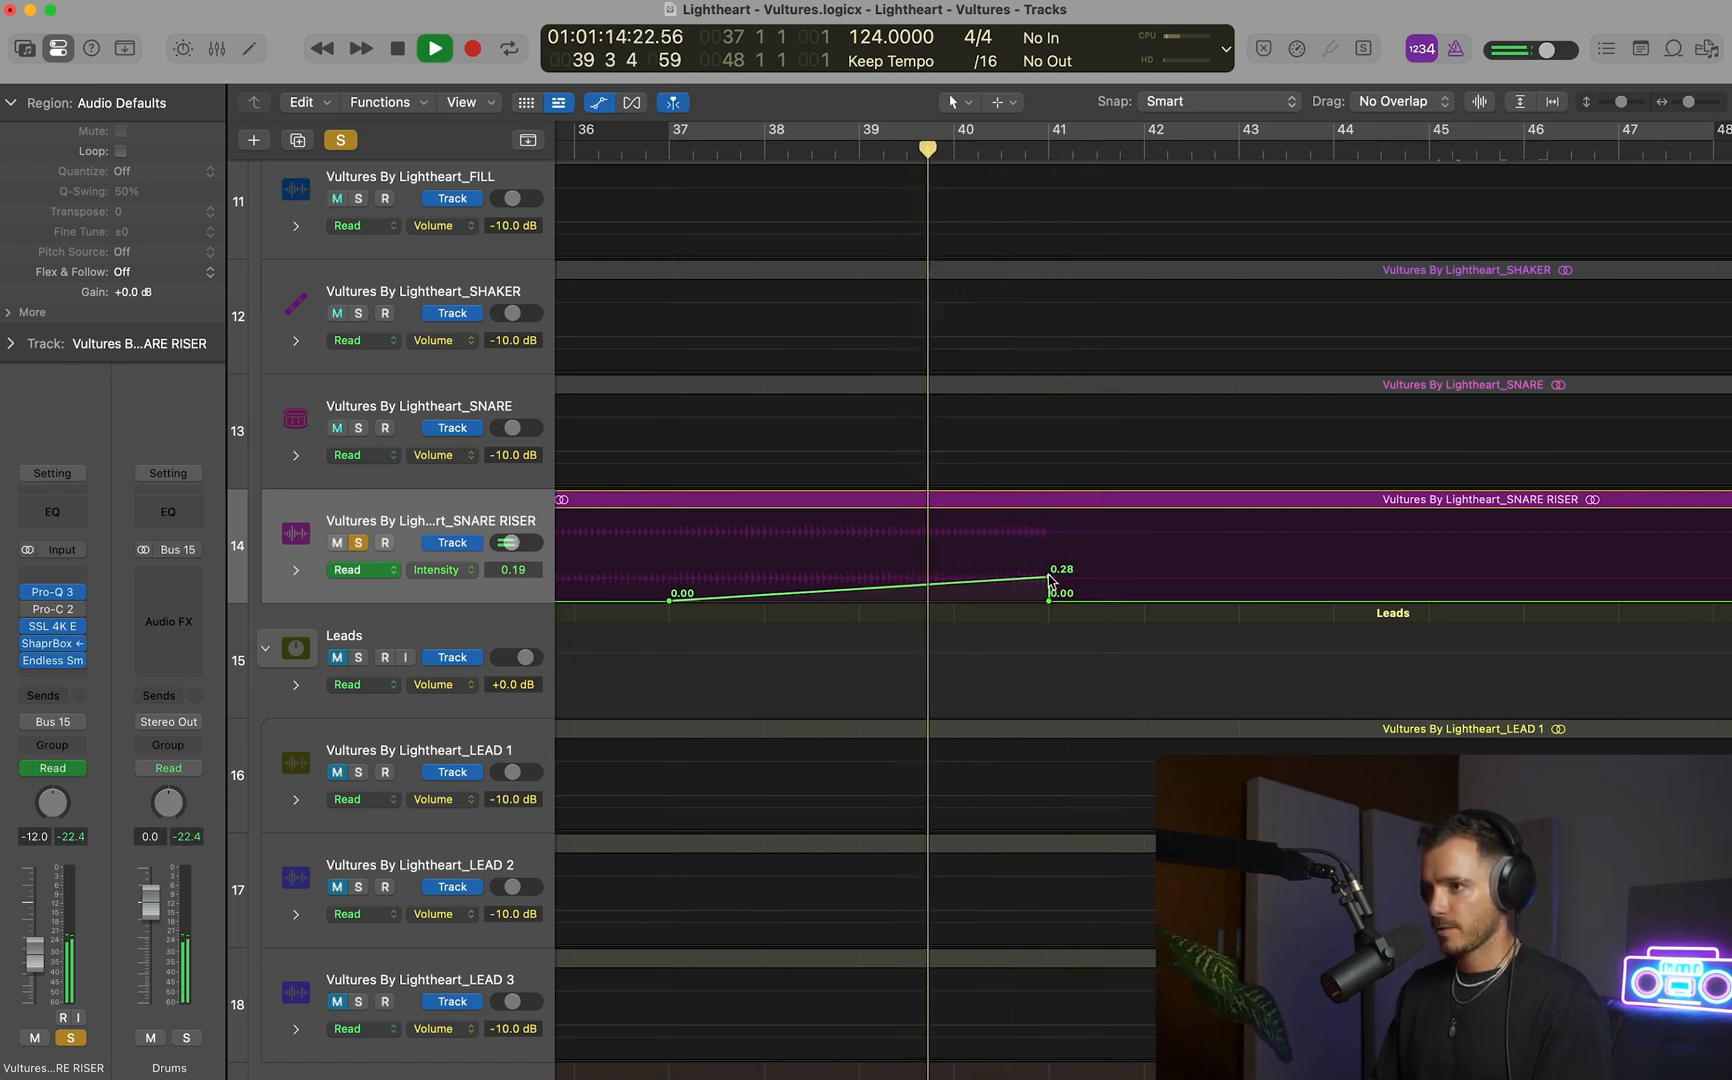
pyautogui.moveTo(1048, 577); pyautogui.dragTo(1048, 558)
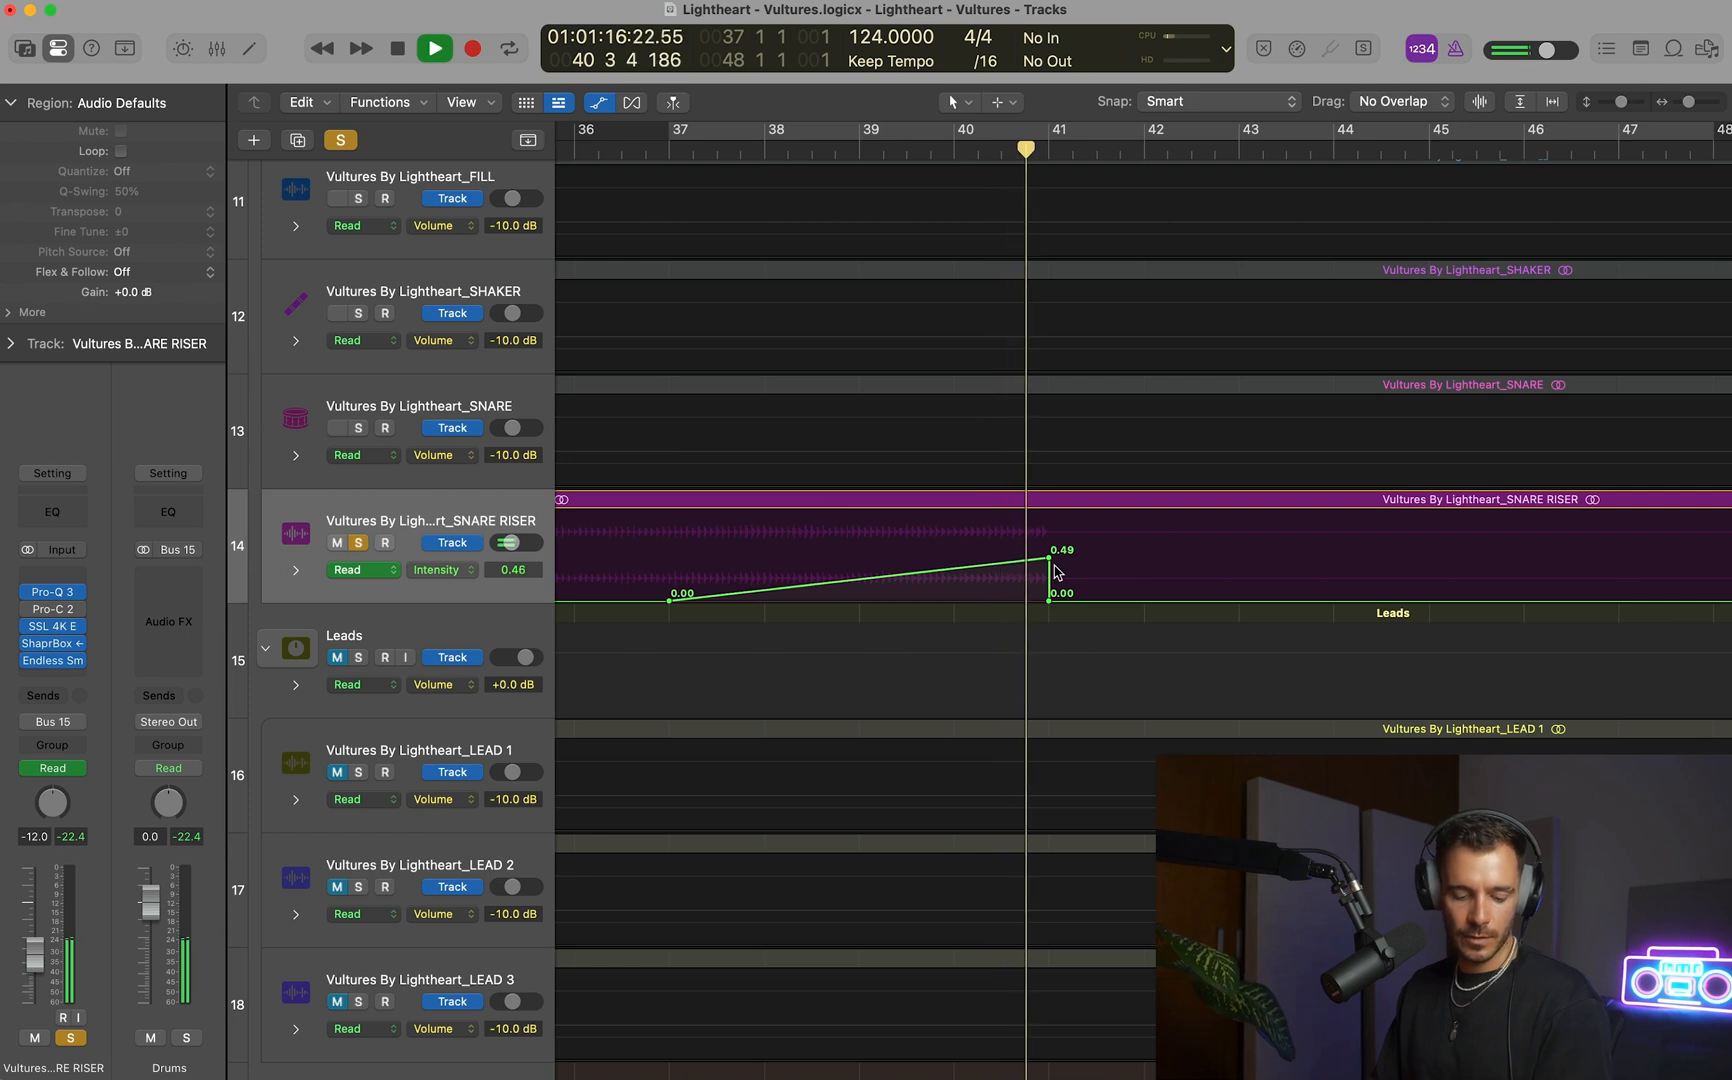
pyautogui.press('space')
# Cycle bars 39 to 44 and compare the soloed snare riser with Endless Smile bypassed and enabled.
pyautogui.moveTo(868, 137); pyautogui.dragTo(1333, 137)
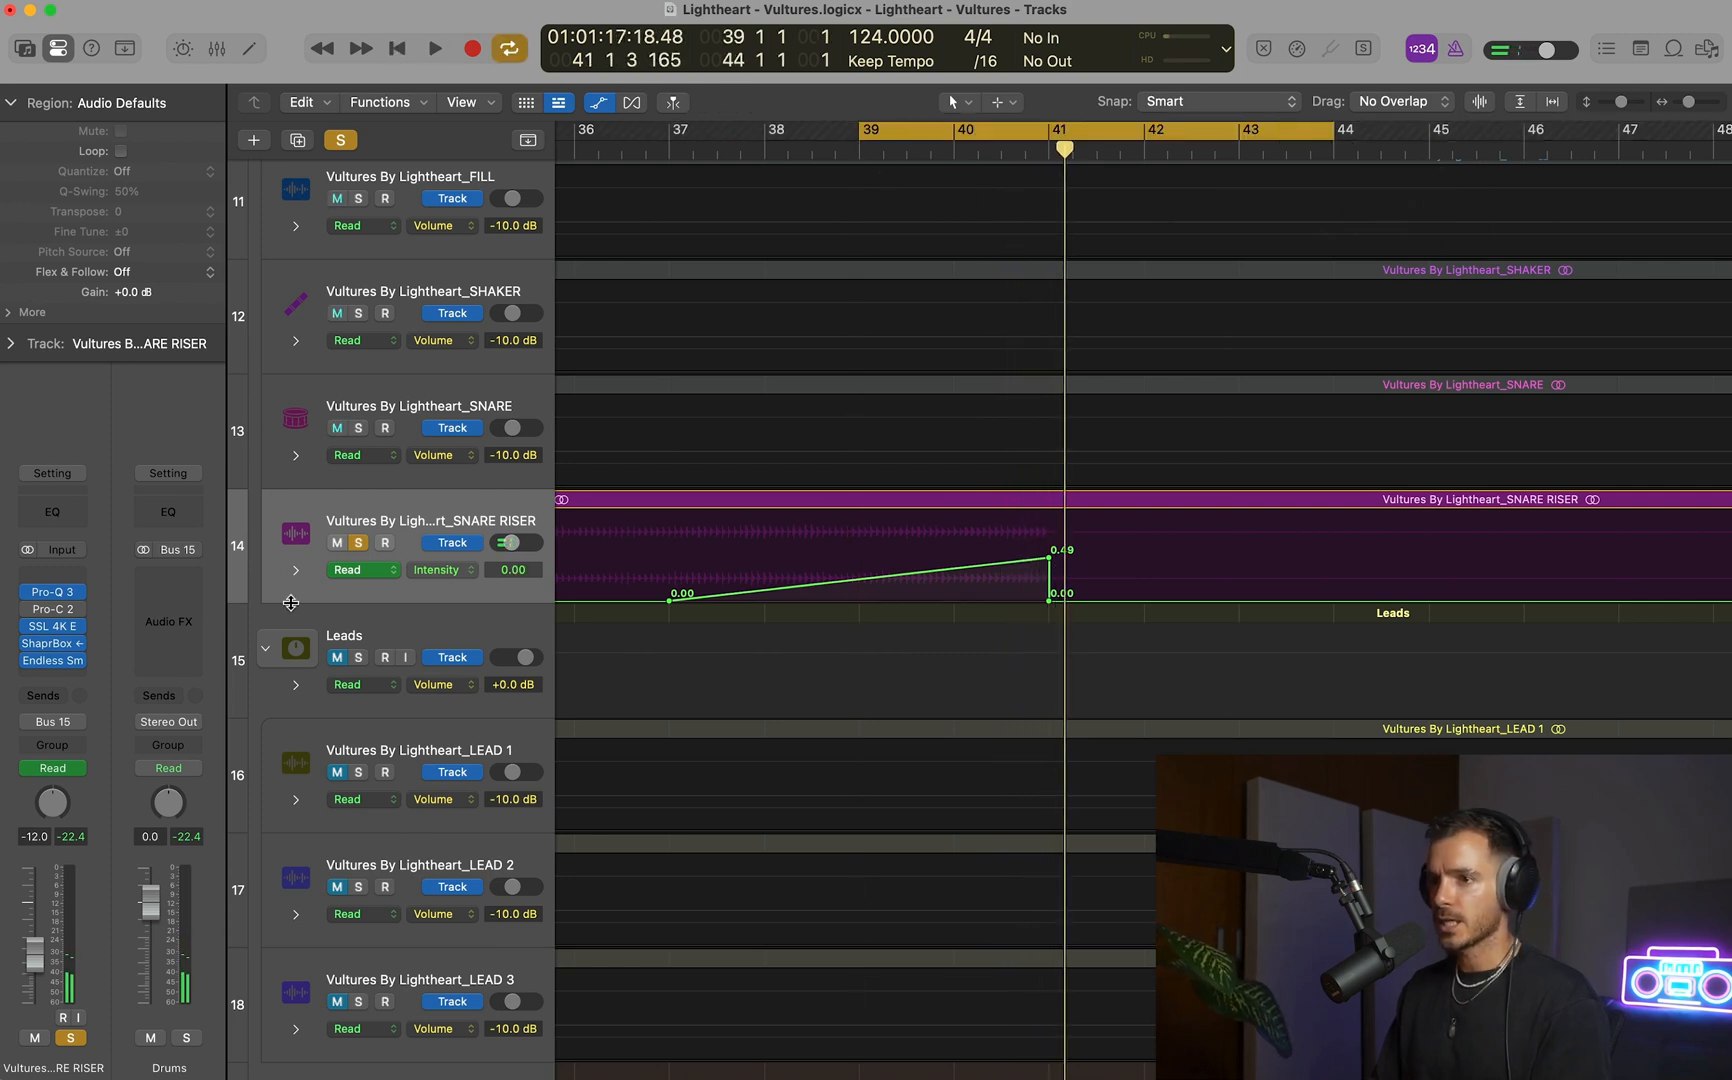
pyautogui.click(28, 660)
pyautogui.press('space')
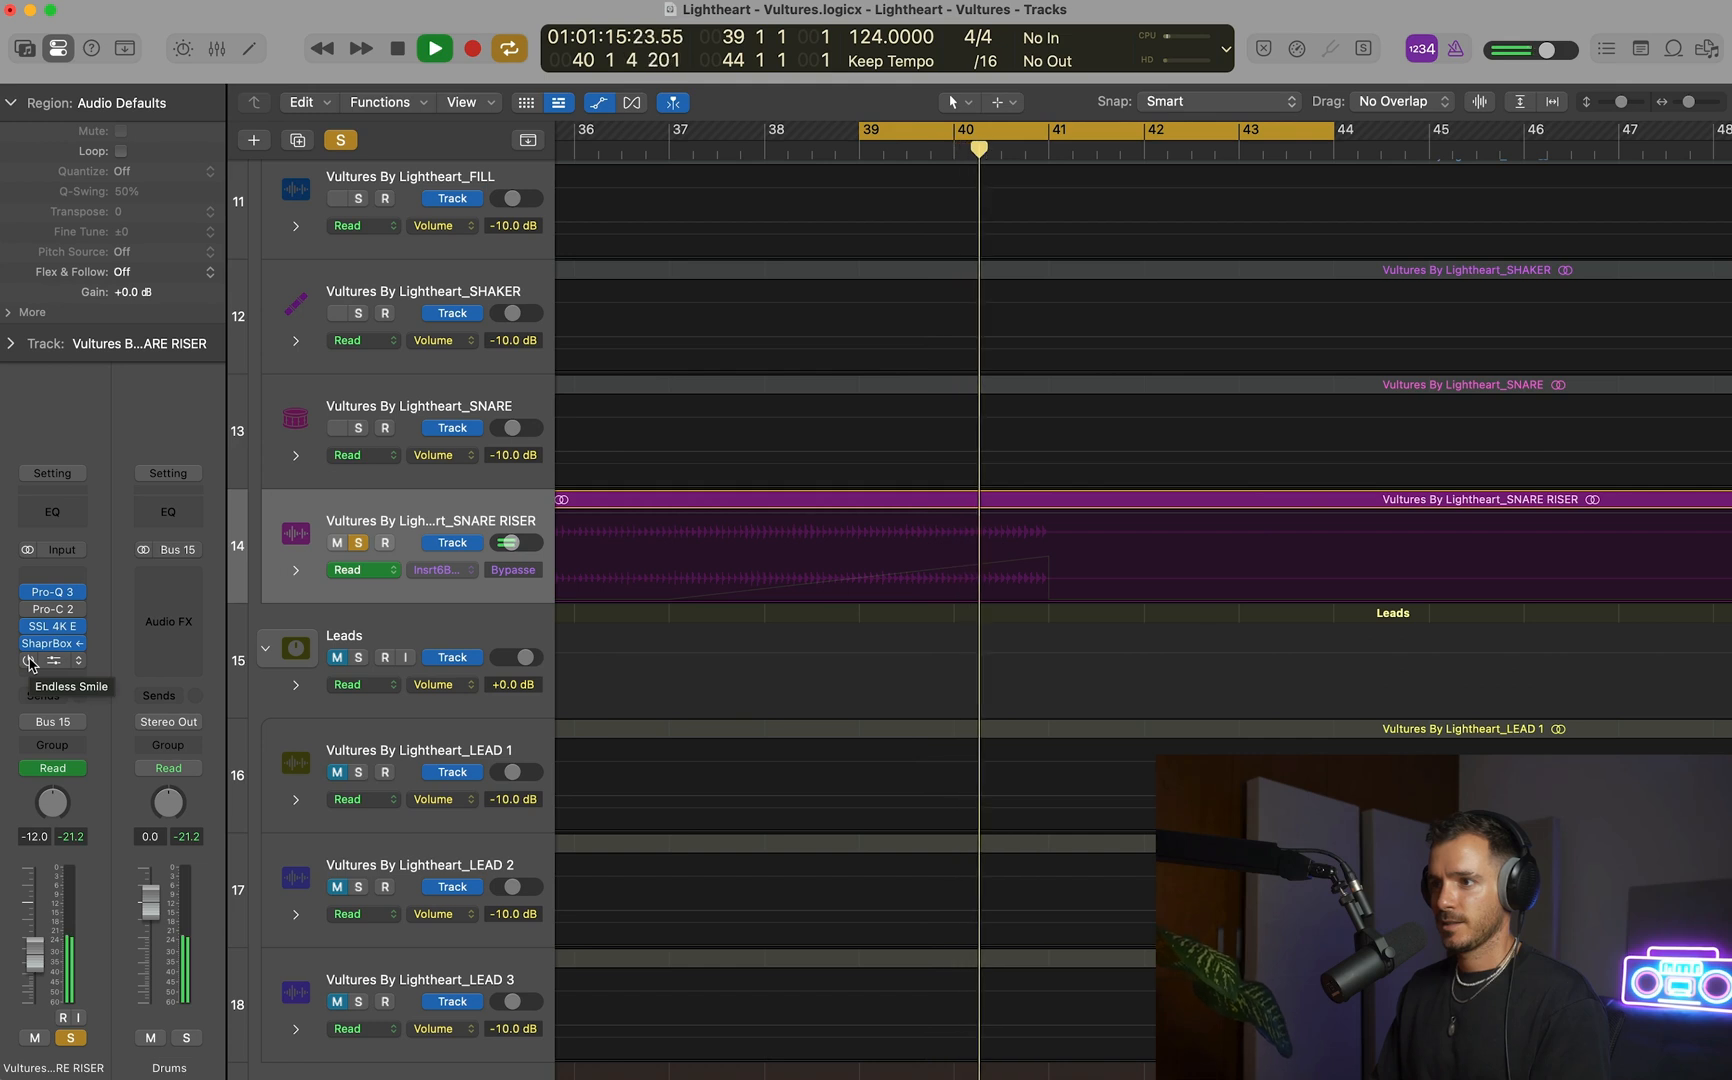
pyautogui.press('space')
pyautogui.click(28, 661)
pyautogui.press('space')
pyautogui.press('space')
pyautogui.press('space')
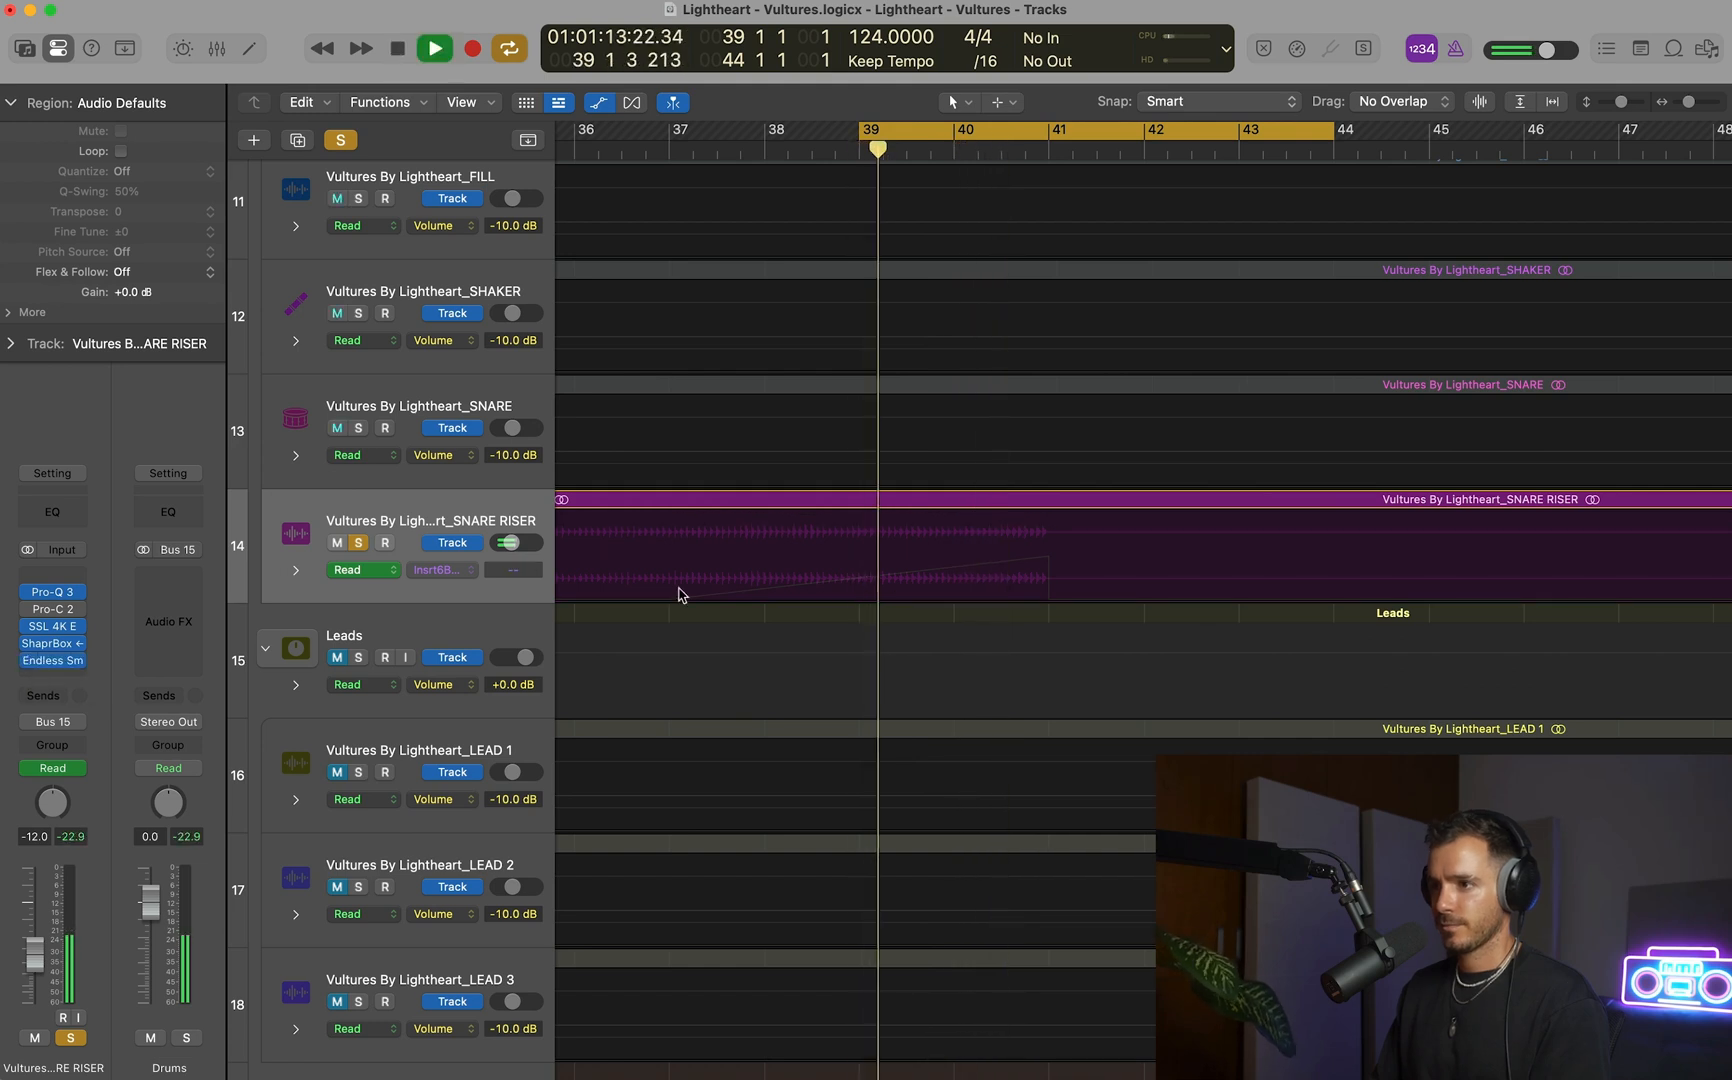
# Watch Endless Smile's Intensity follow the automation on the SNARE RISER during playback, and close the plug-in.
pyautogui.click(59, 662)
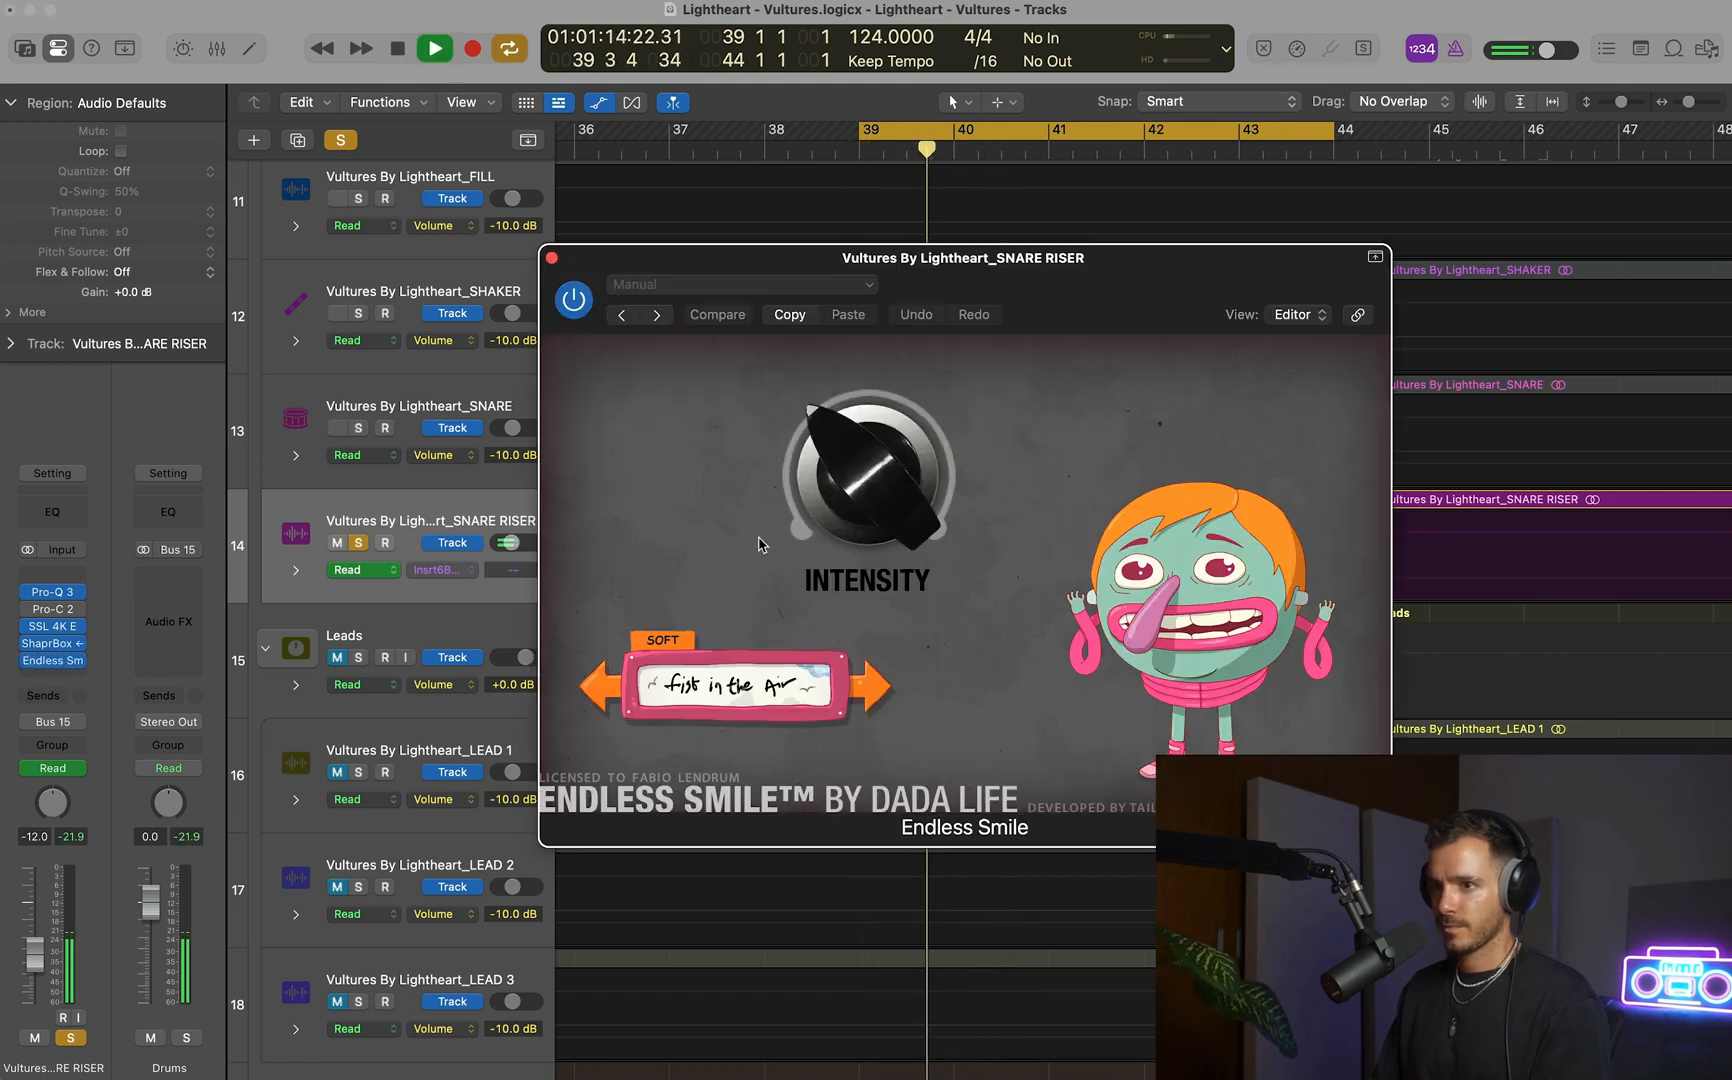
pyautogui.press('space')
pyautogui.click(552, 259)
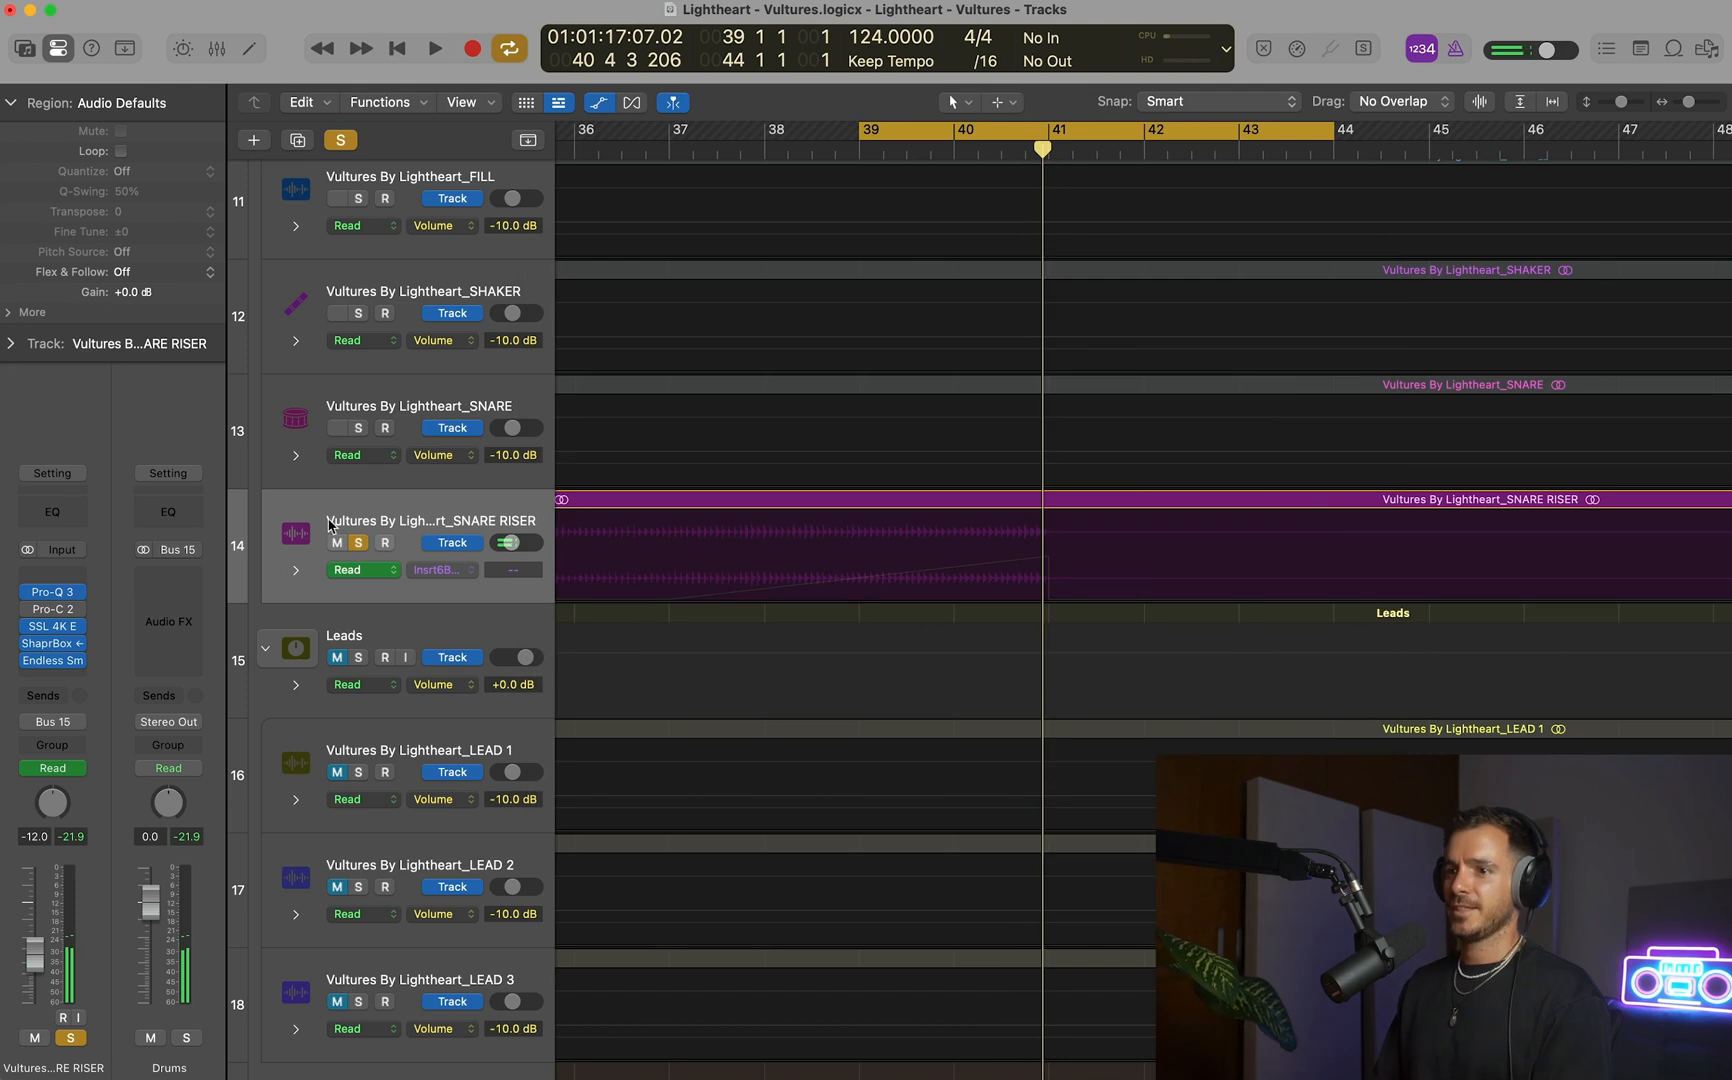
# Unsolo the SNARE RISER track and hide the automation lanes.
pyautogui.click(361, 540)
pyautogui.press('a')
pyautogui.press('super+Up')
pyautogui.press('super+Up')
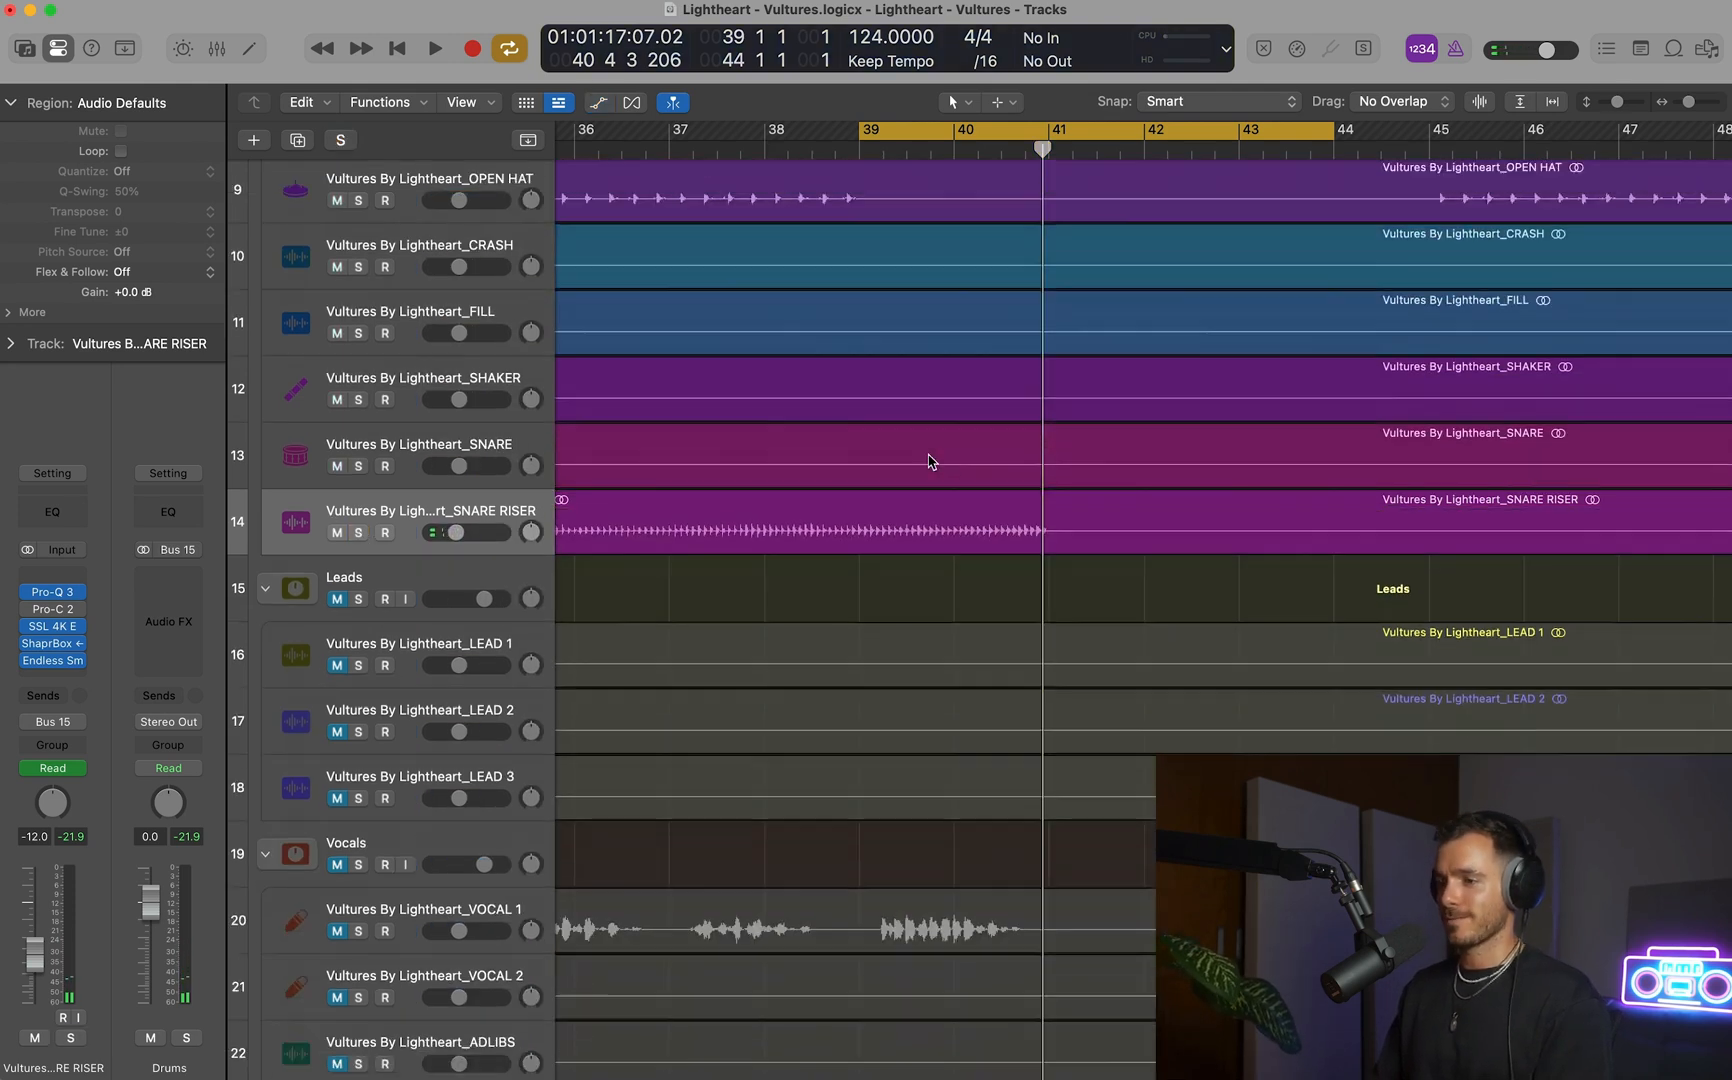
pyautogui.press('super+Left')
pyautogui.press('super+Left')
pyautogui.press('super+Left')
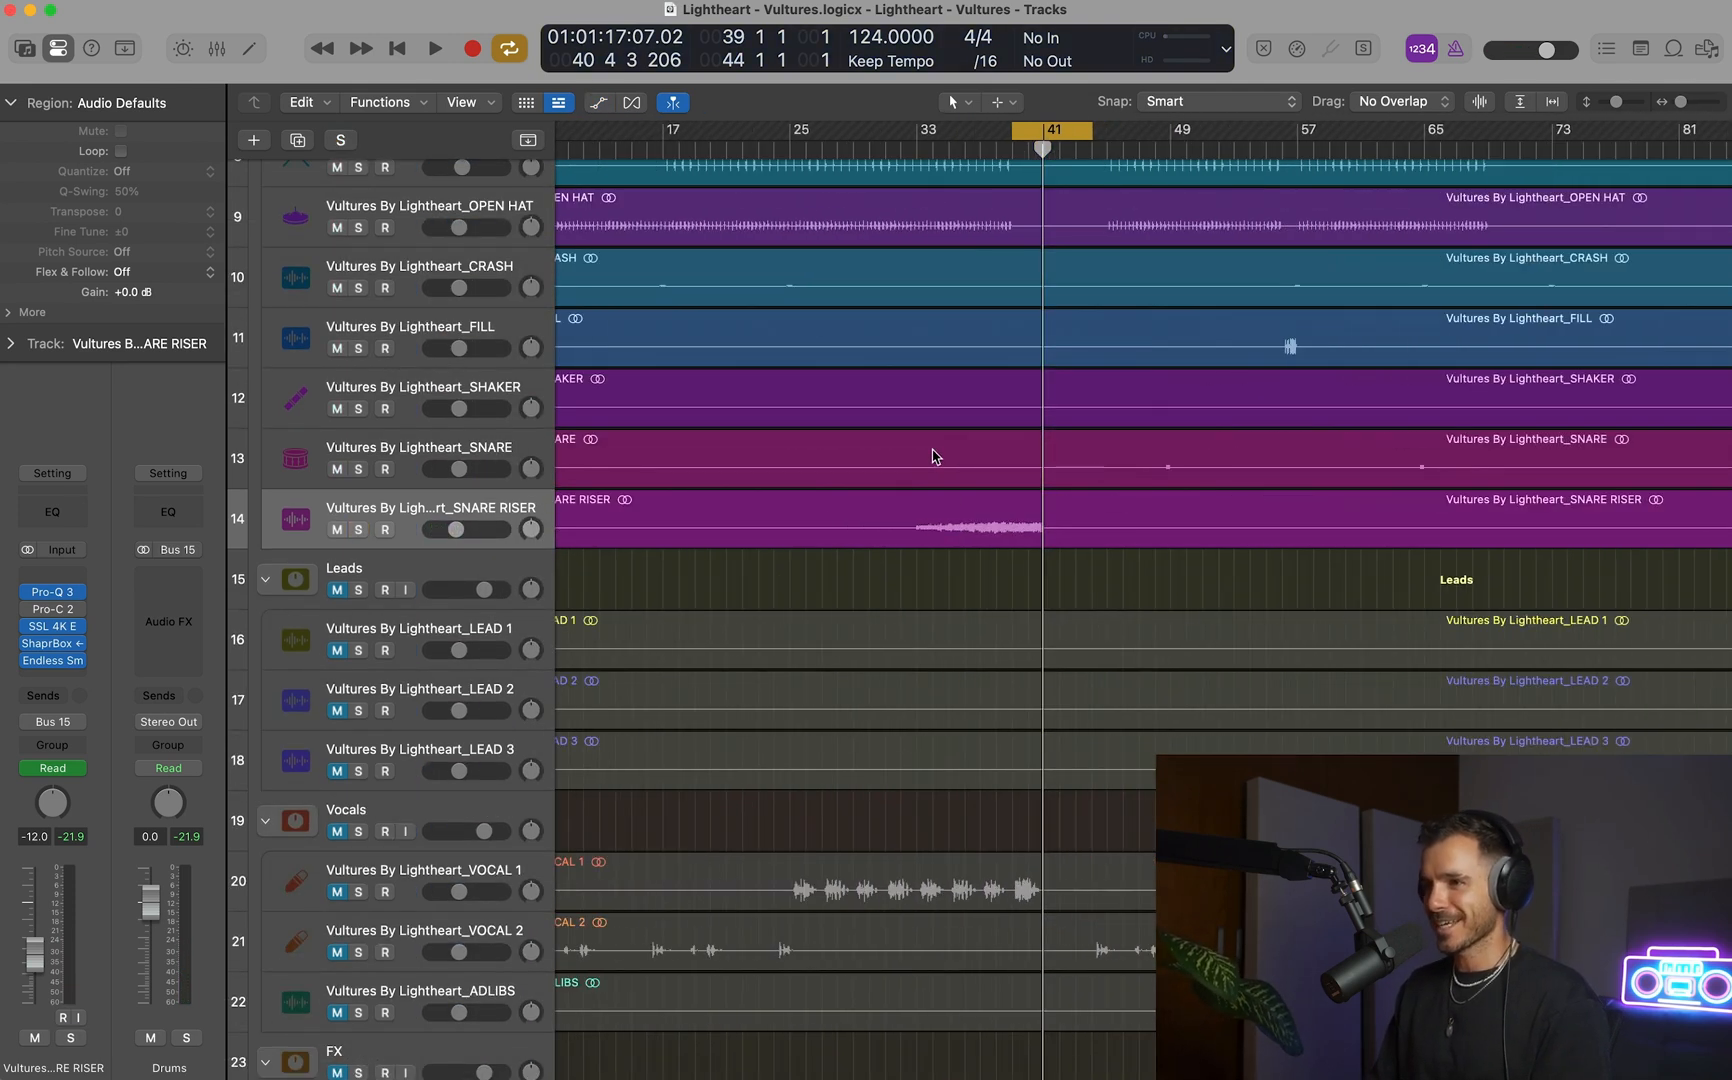
# Play the full mix through the end of the snare riser, turning cycling off, and stop just after bar 41.
pyautogui.press('space')
pyautogui.press('super+Up')
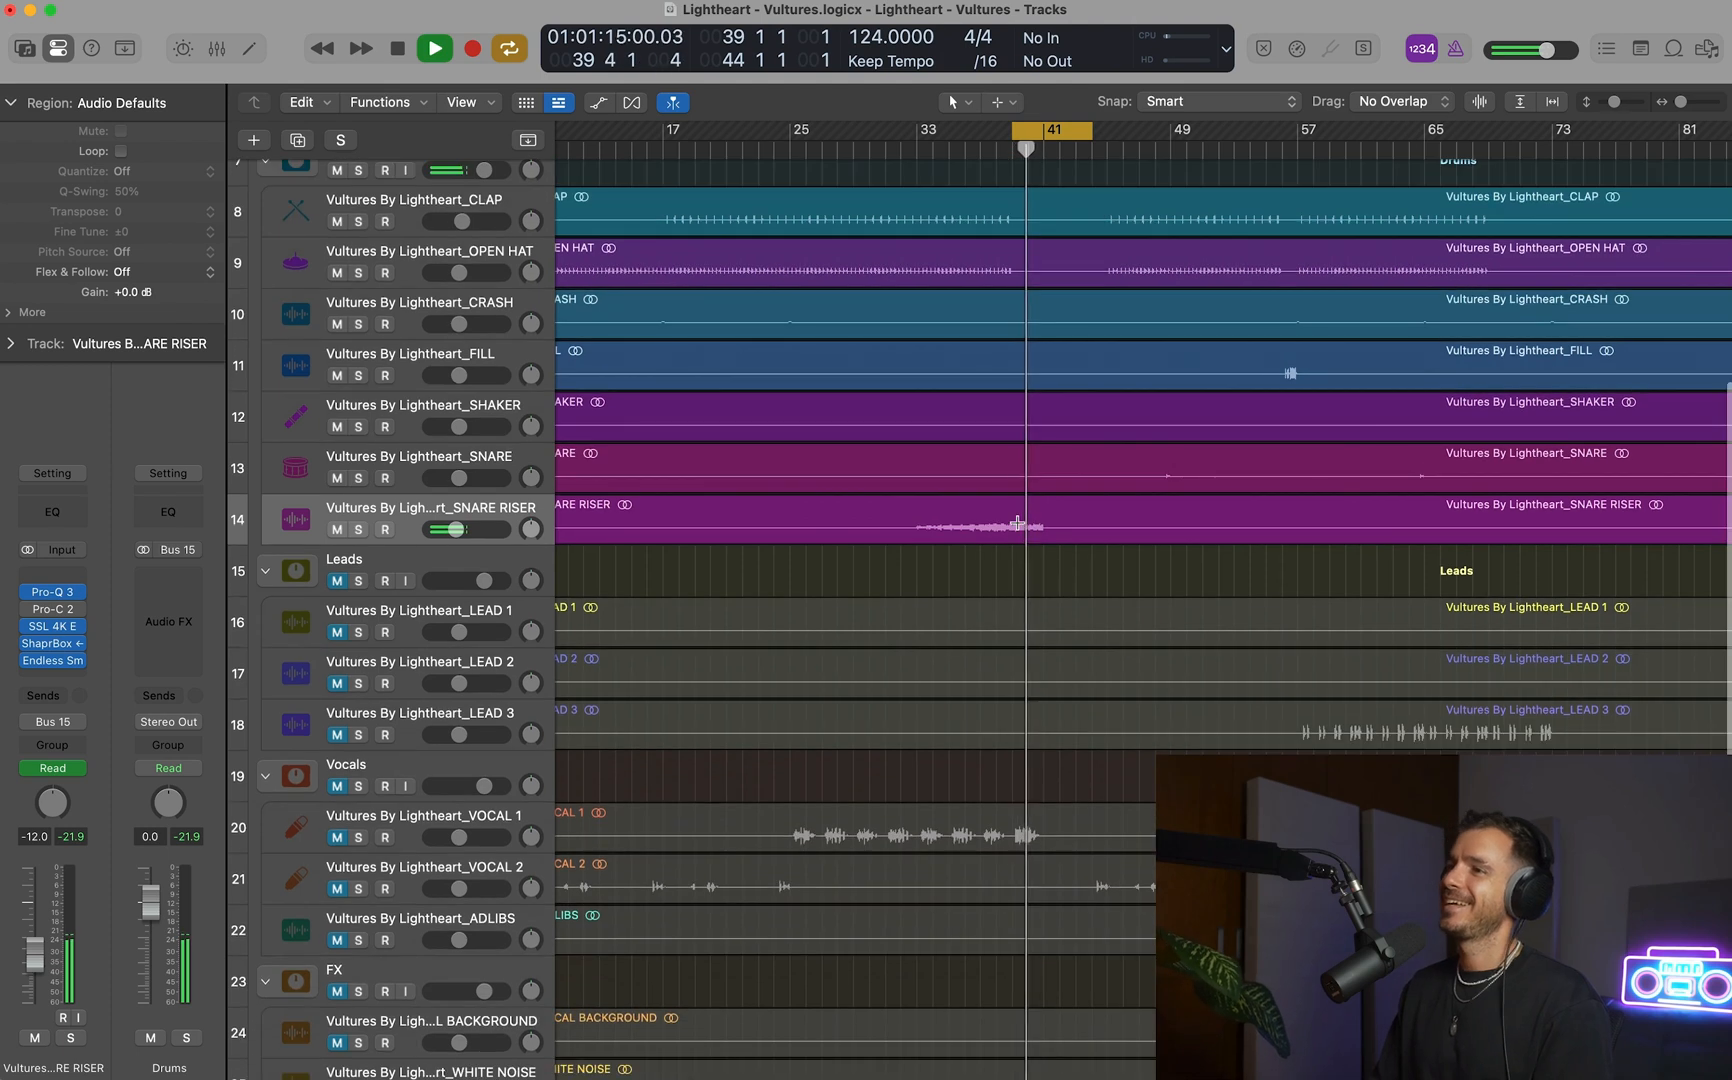
pyautogui.press('c')
pyautogui.press('super+Left')
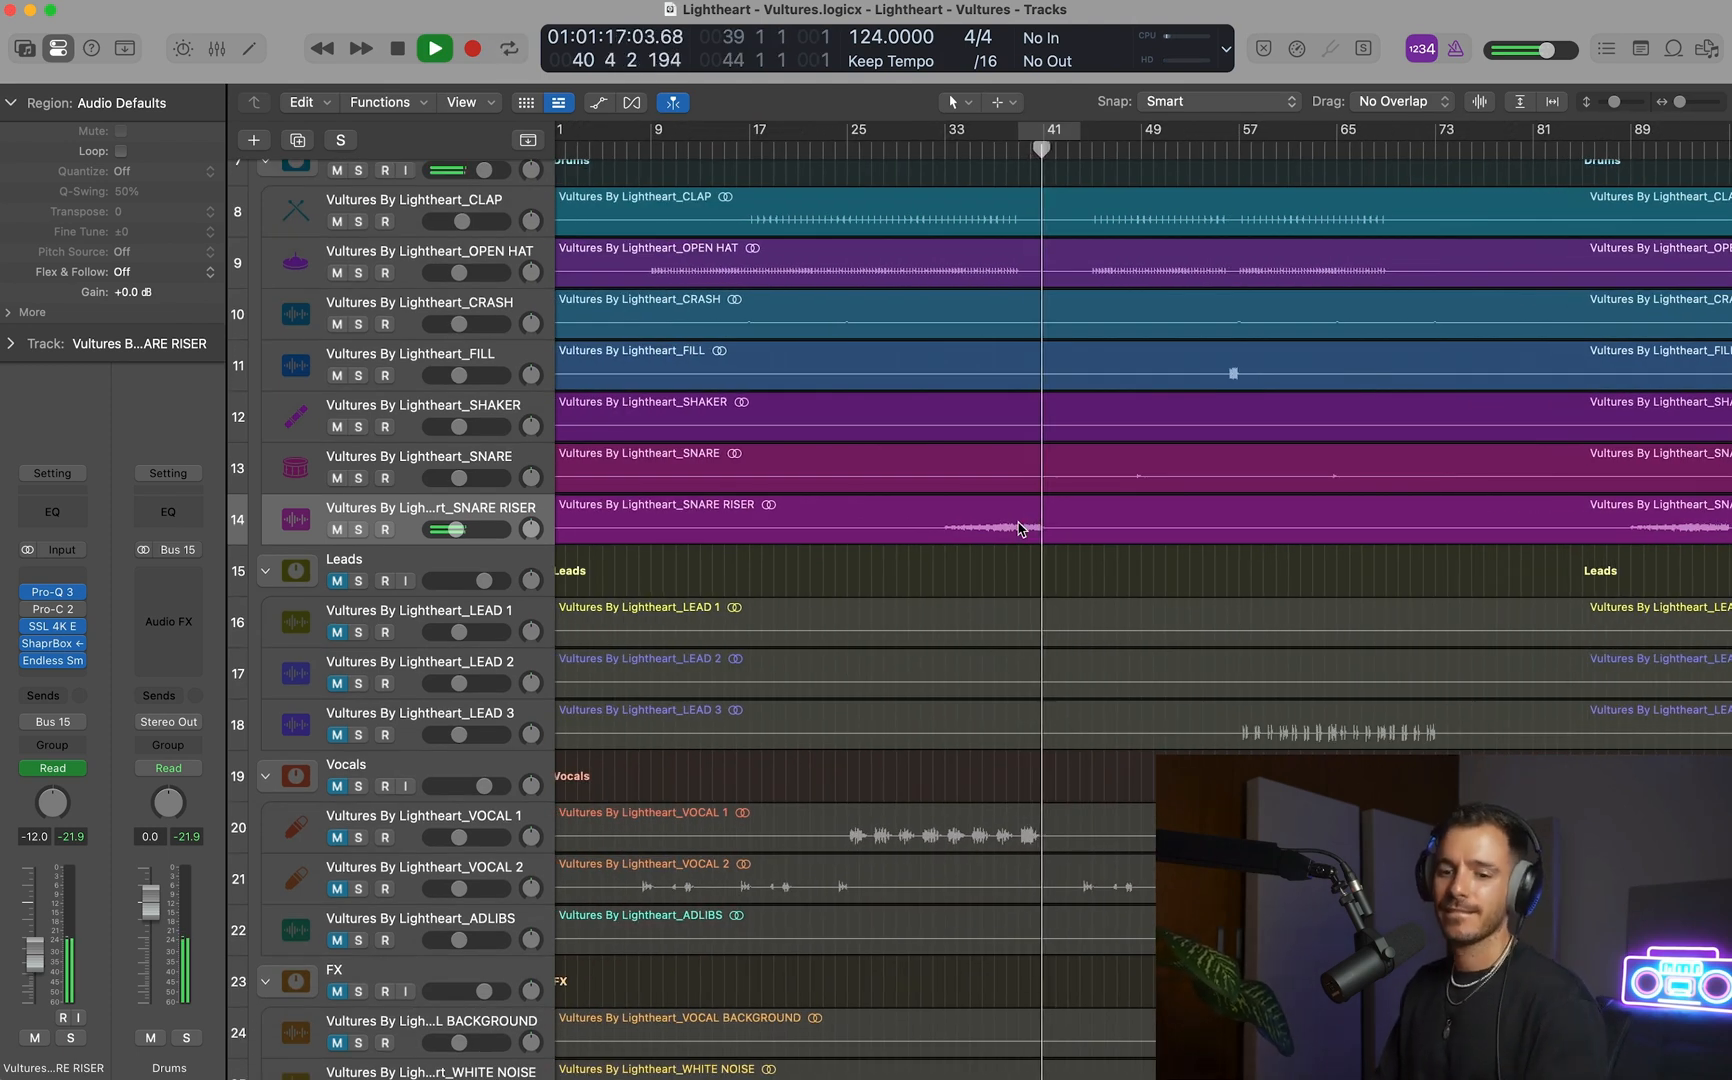
pyautogui.press('space')
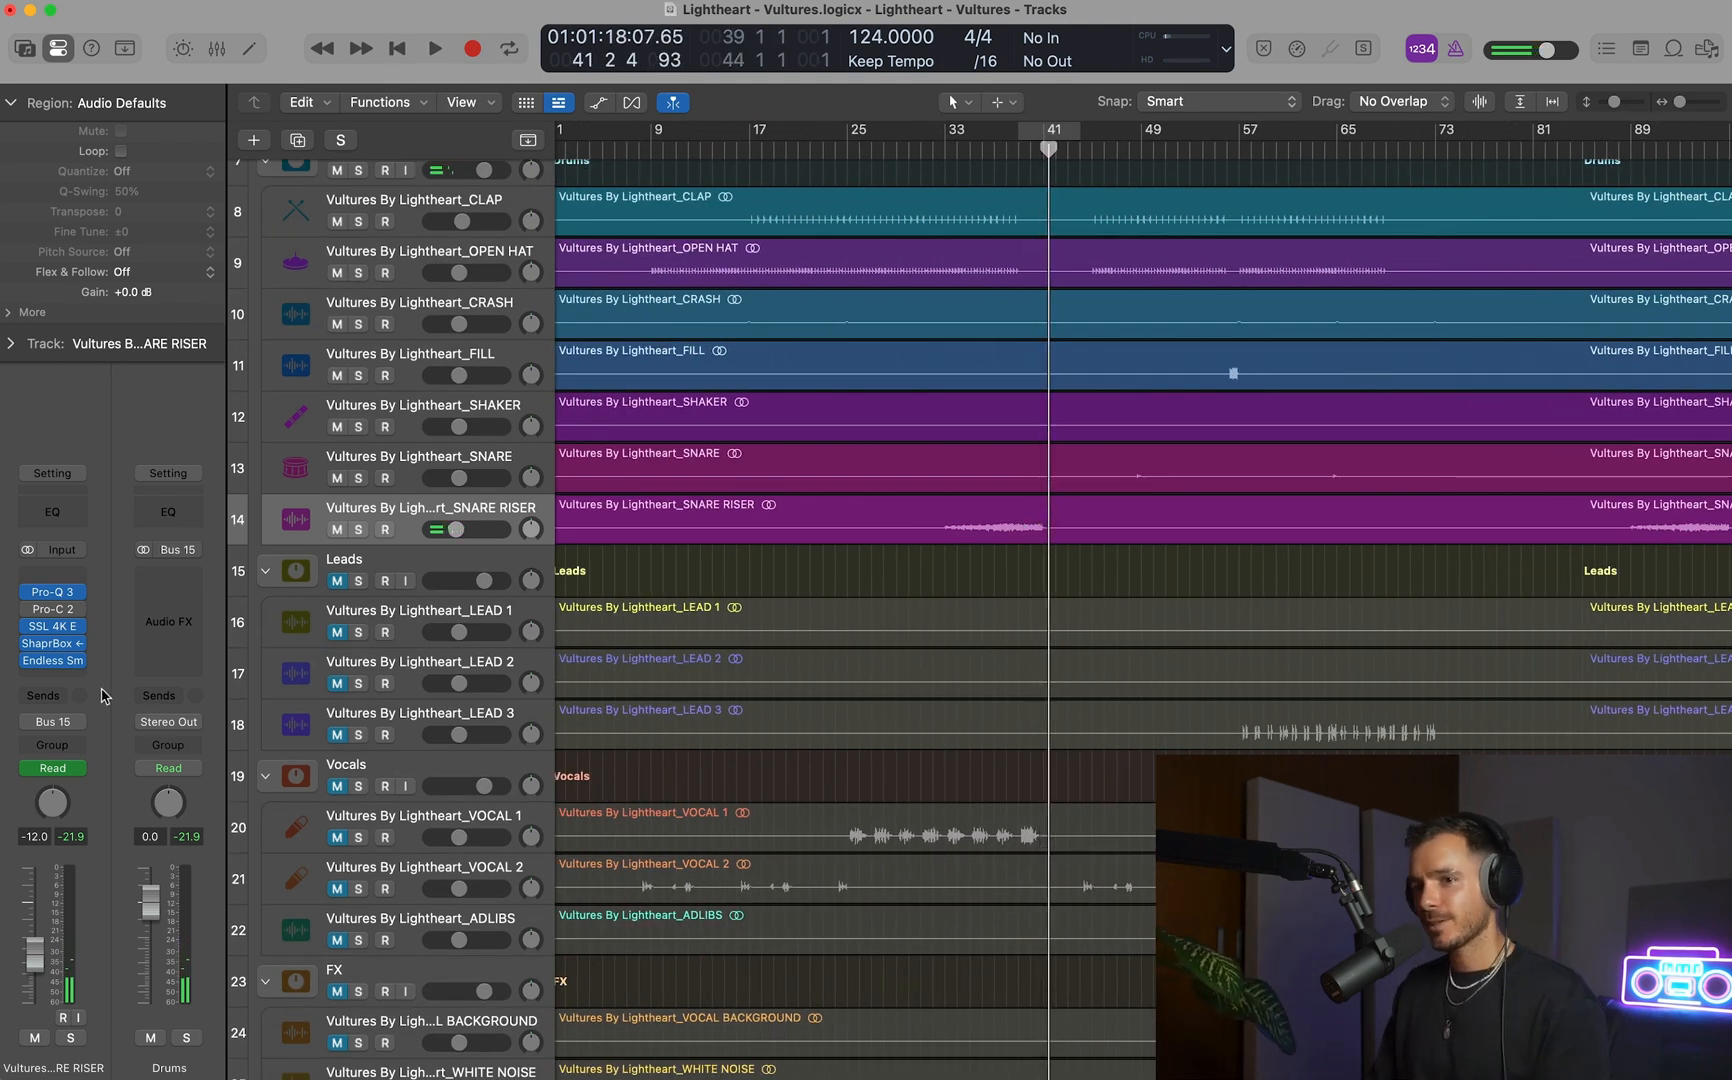
# Insert a stereo Gain plug-in on the SNARE RISER track and show the automation lanes.
pyautogui.click(55, 677)
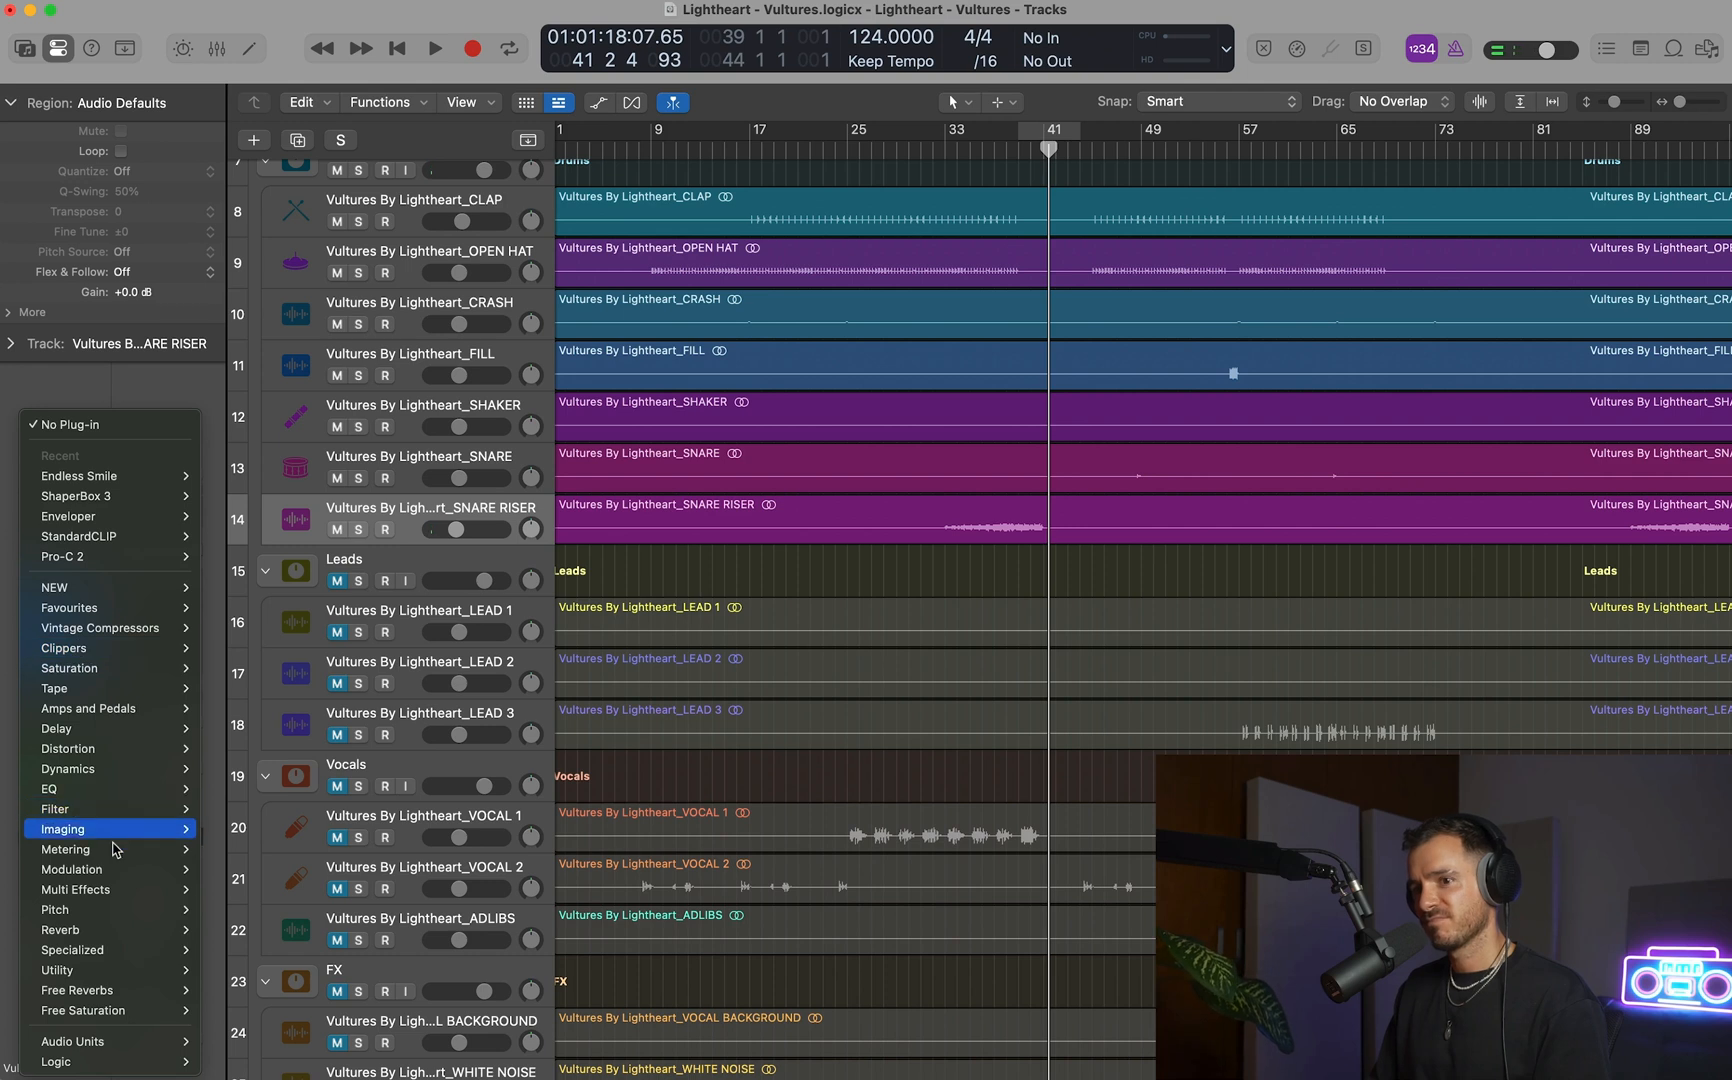
pyautogui.moveTo(116, 970)
pyautogui.moveTo(275, 990)
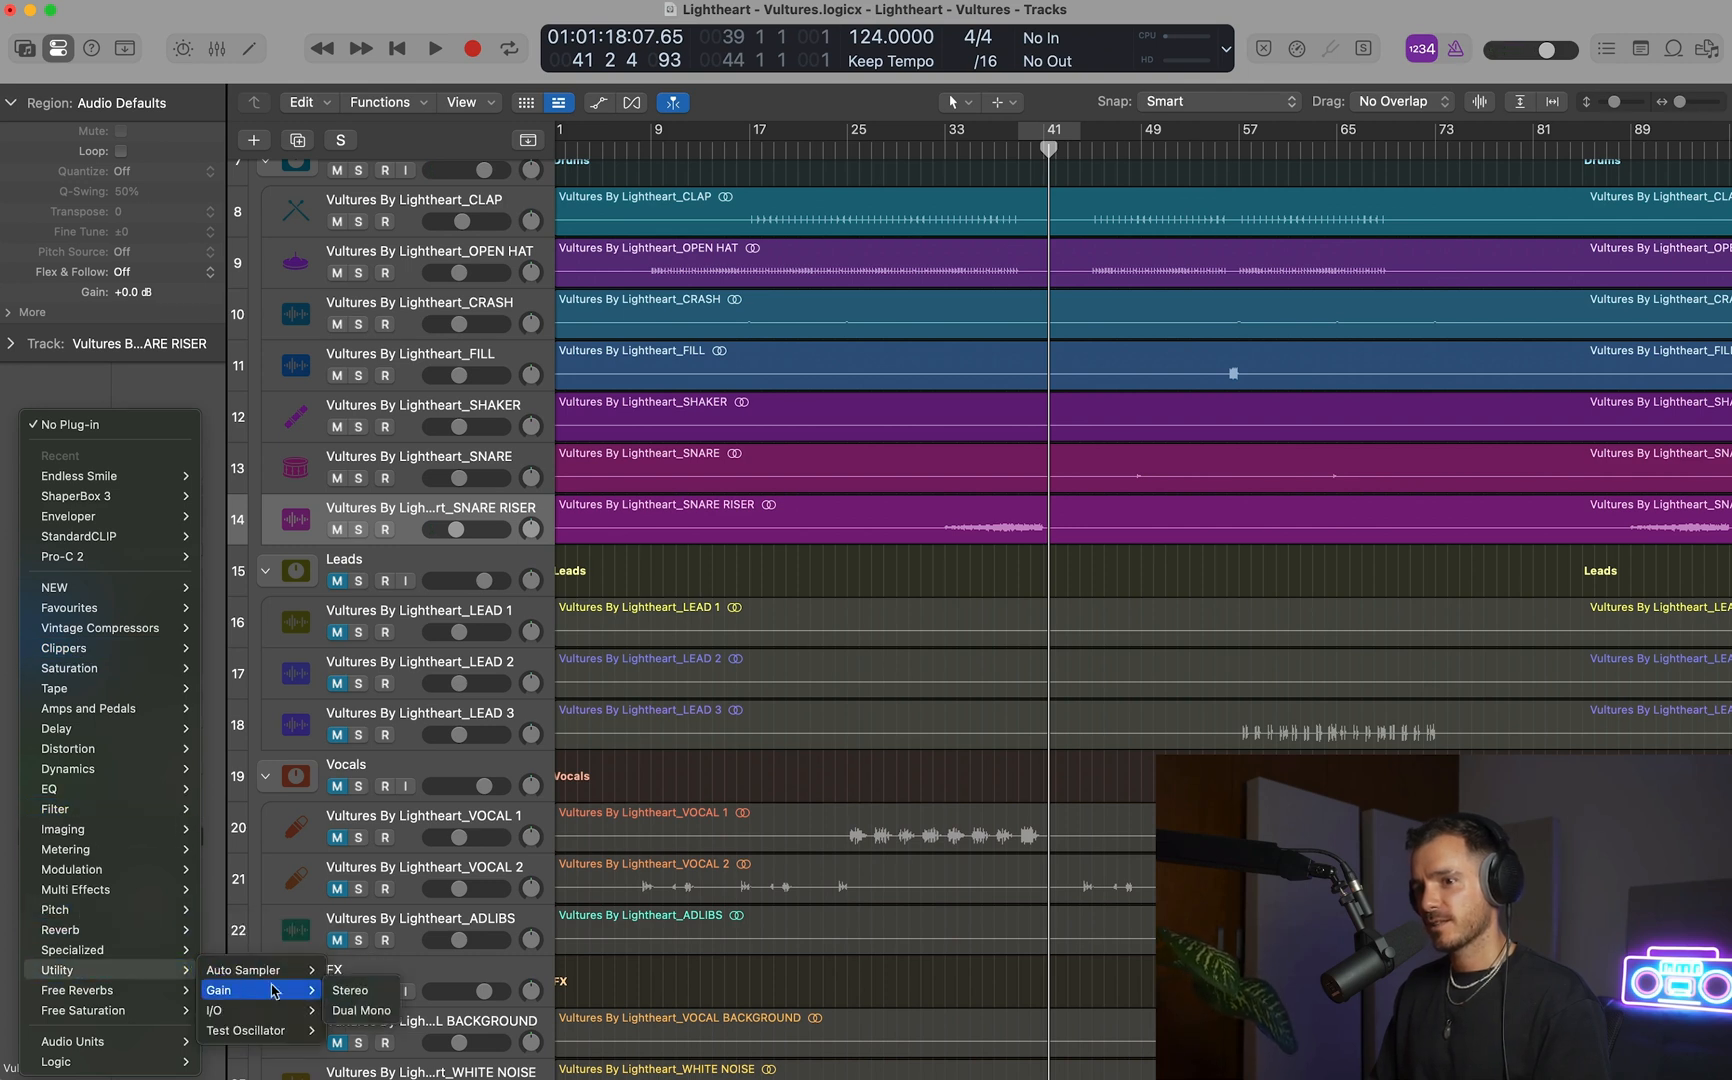
pyautogui.click(349, 990)
pyautogui.press('a')
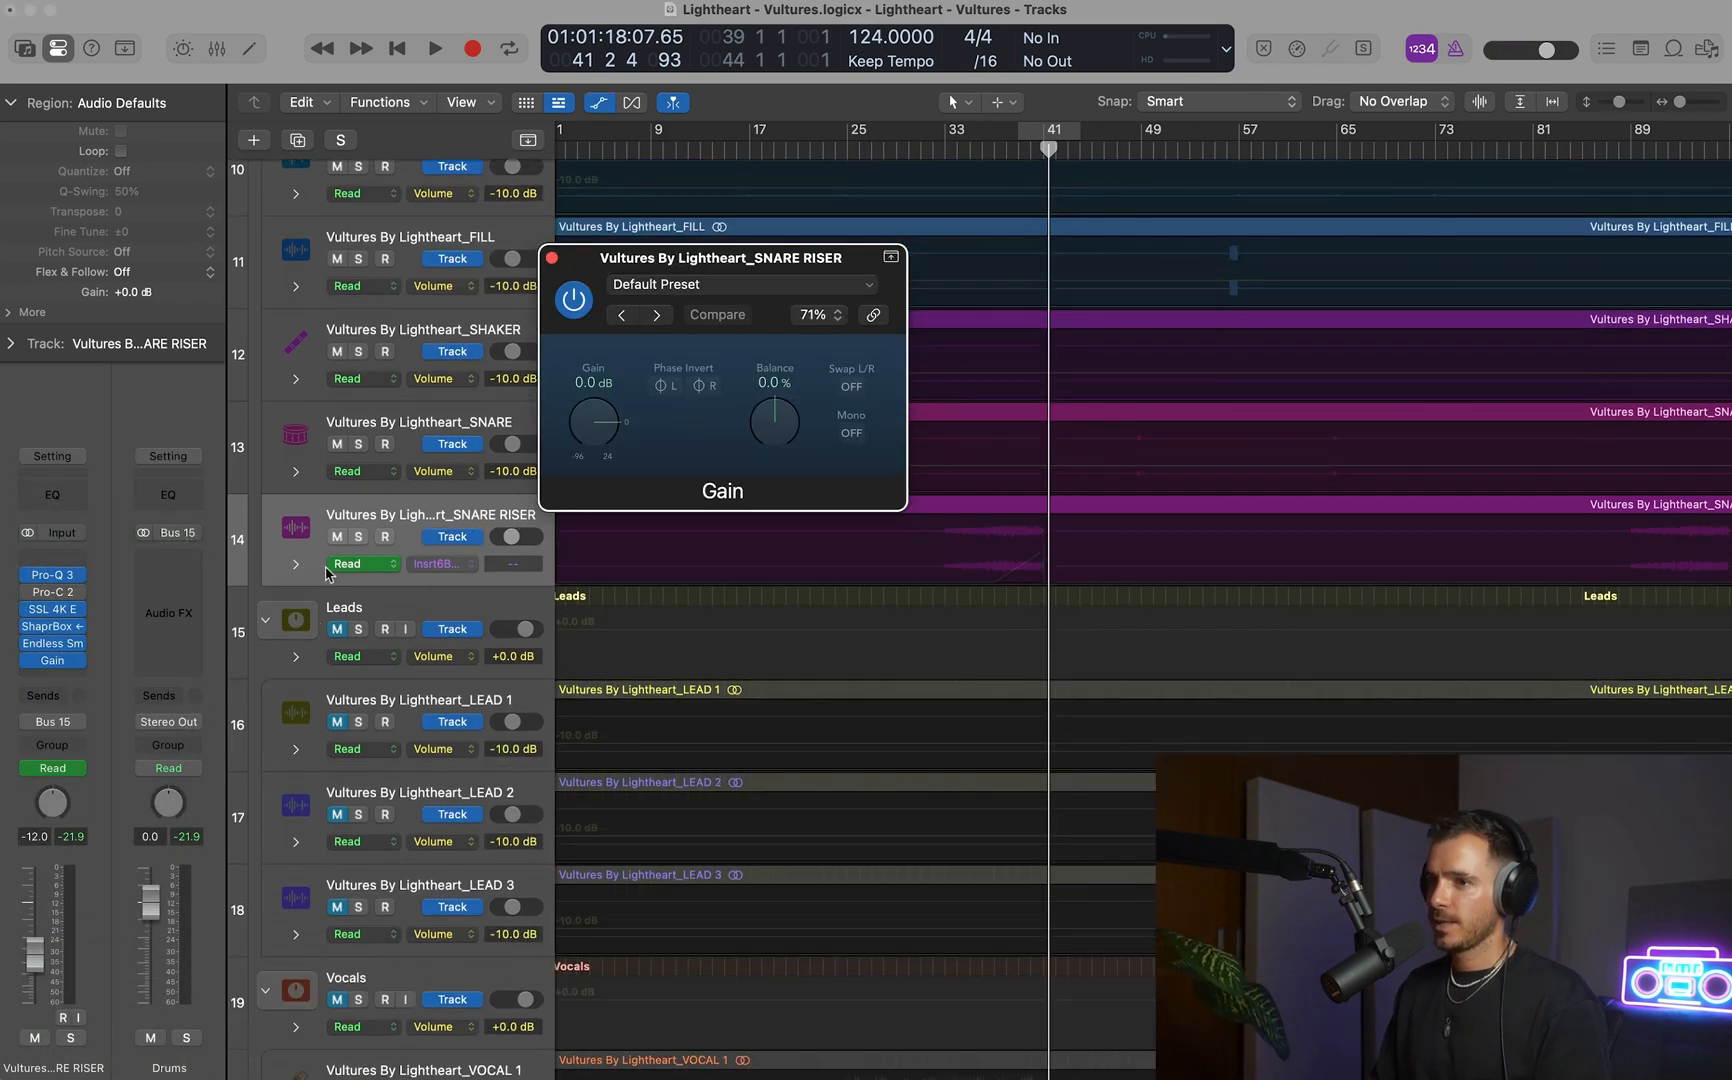
# Draw Gain automation on the SNARE RISER track, ramping from 0.0 dB at bar 37 to +6.0 dB at bar 41 and dropping back to 0.0.
pyautogui.moveTo(989, 438); pyautogui.dragTo(1132, 720)
pyautogui.hscroll(-6, 1007, 523)
pyautogui.hscroll(1, 1072, 530)
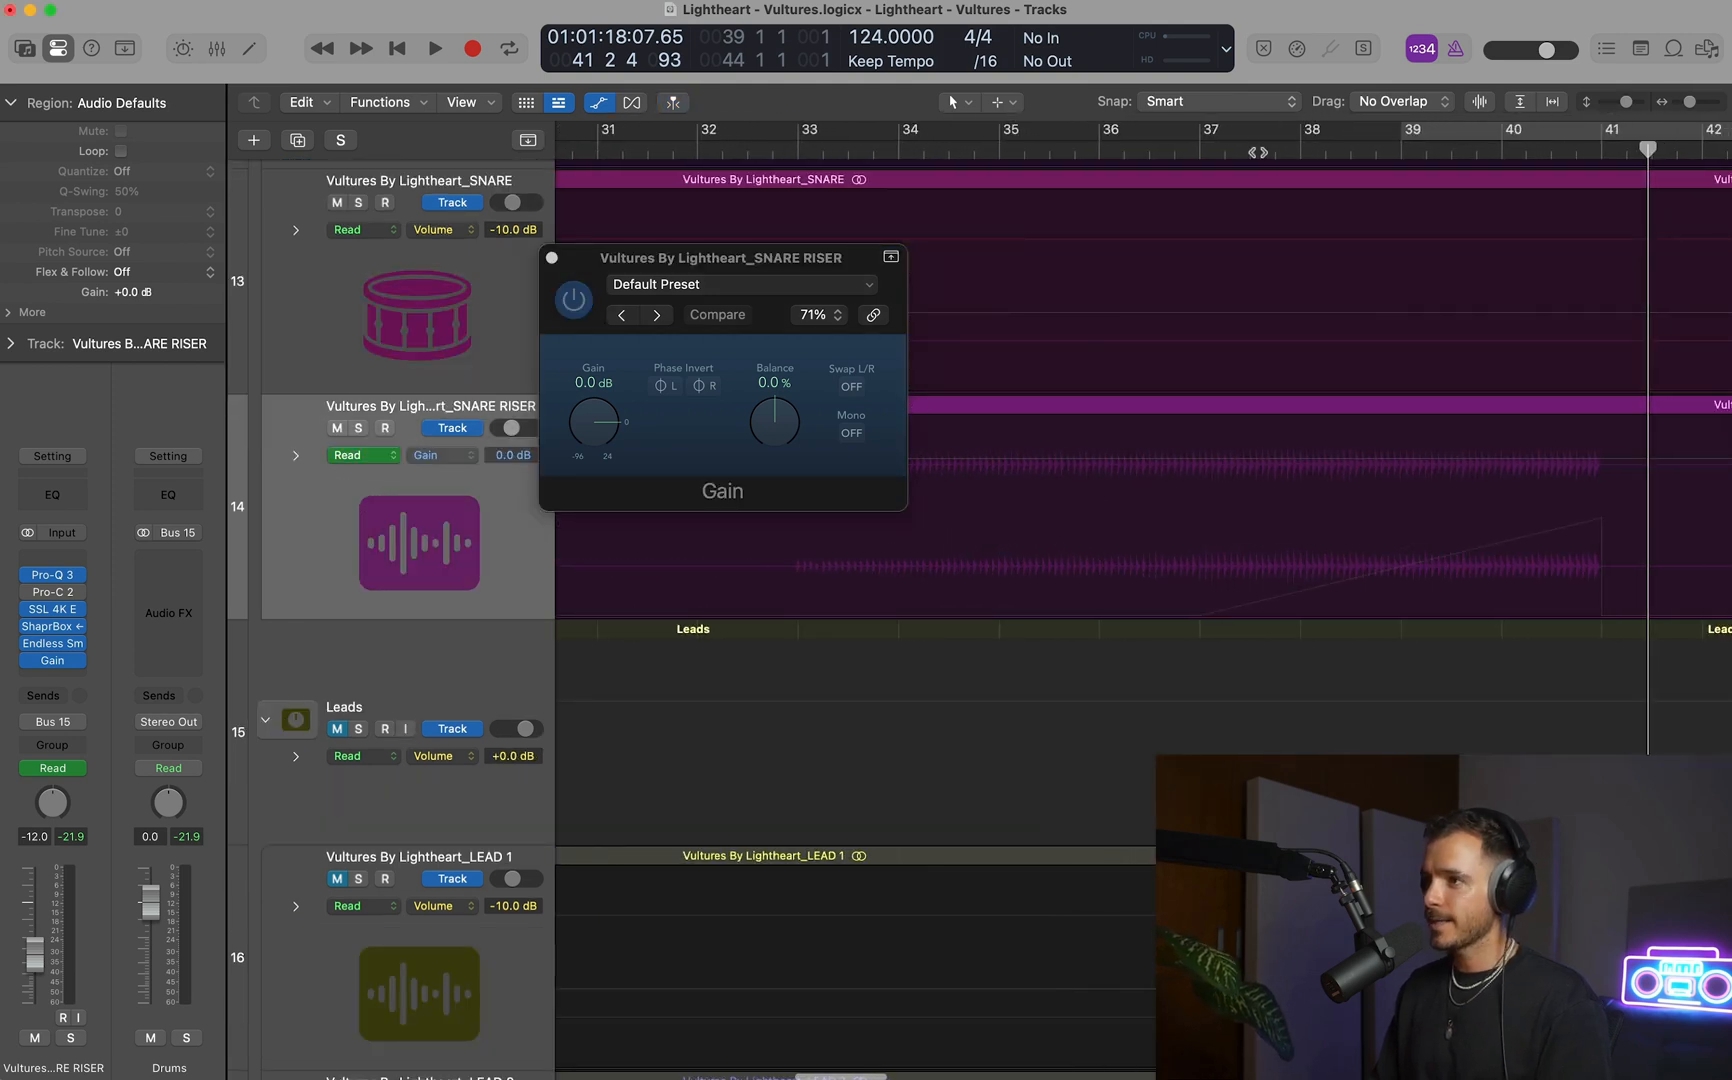
pyautogui.click(1200, 156)
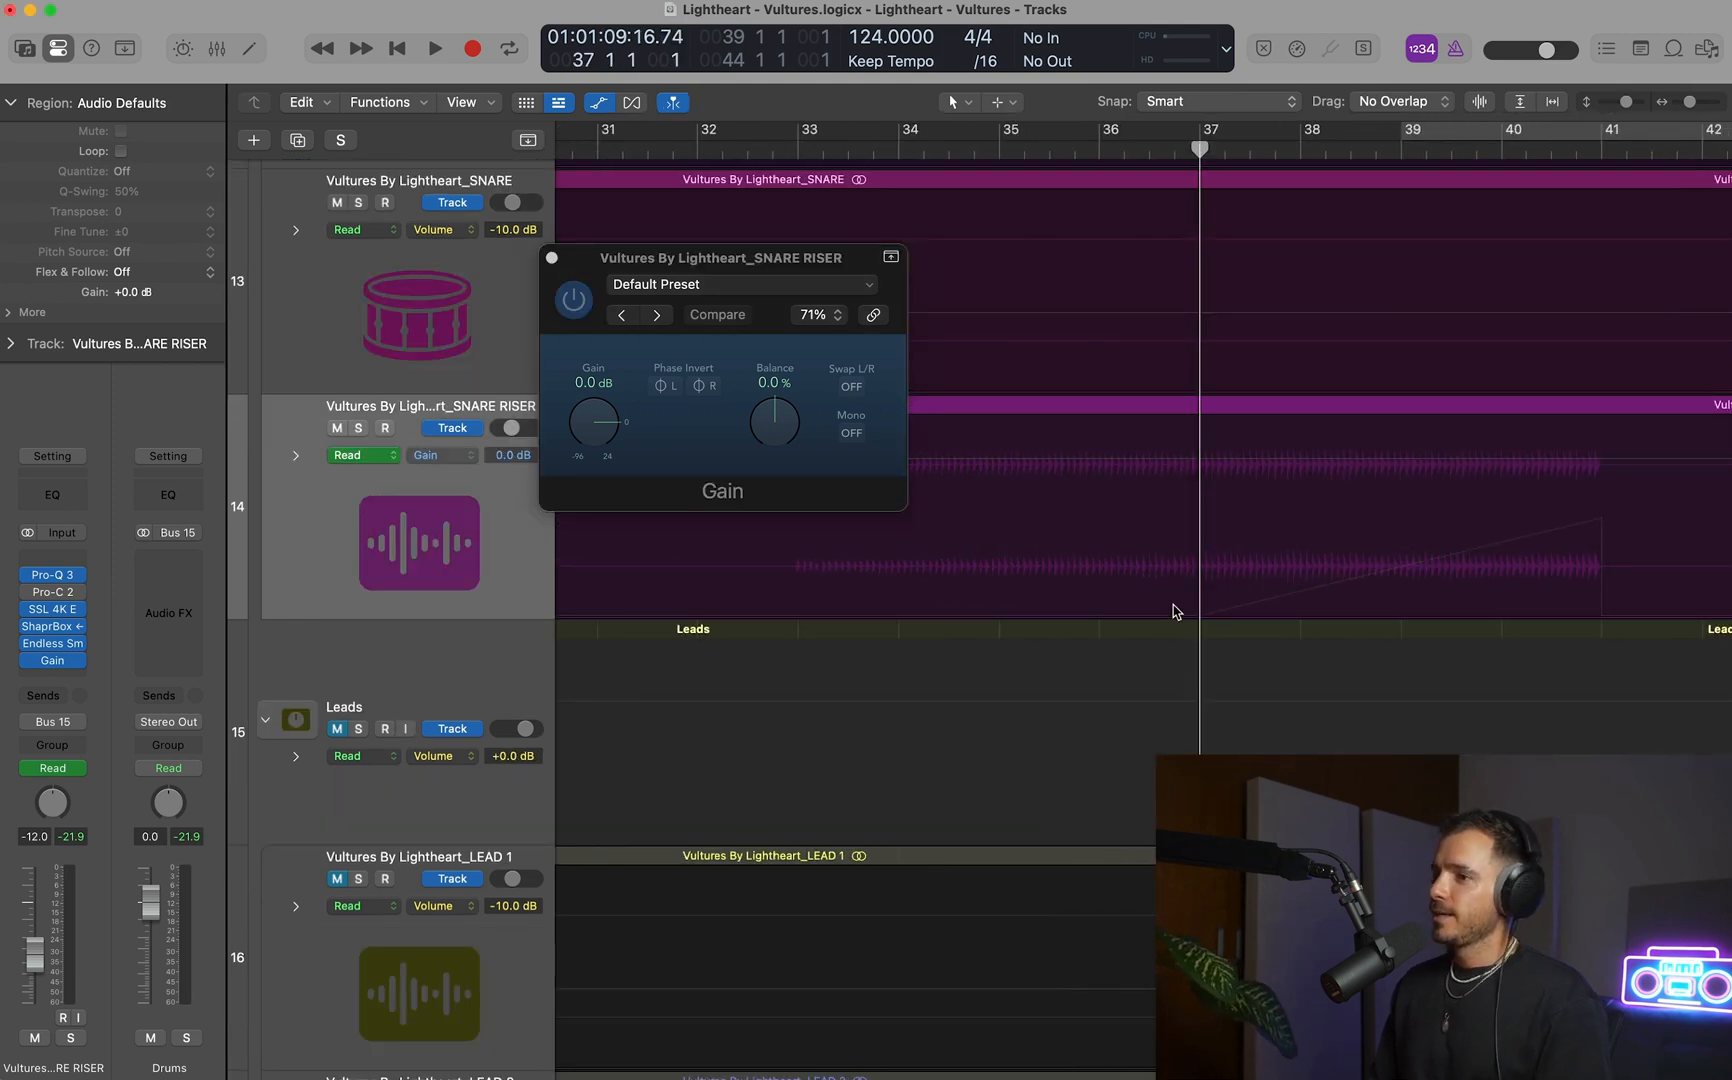
pyautogui.click(587, 414)
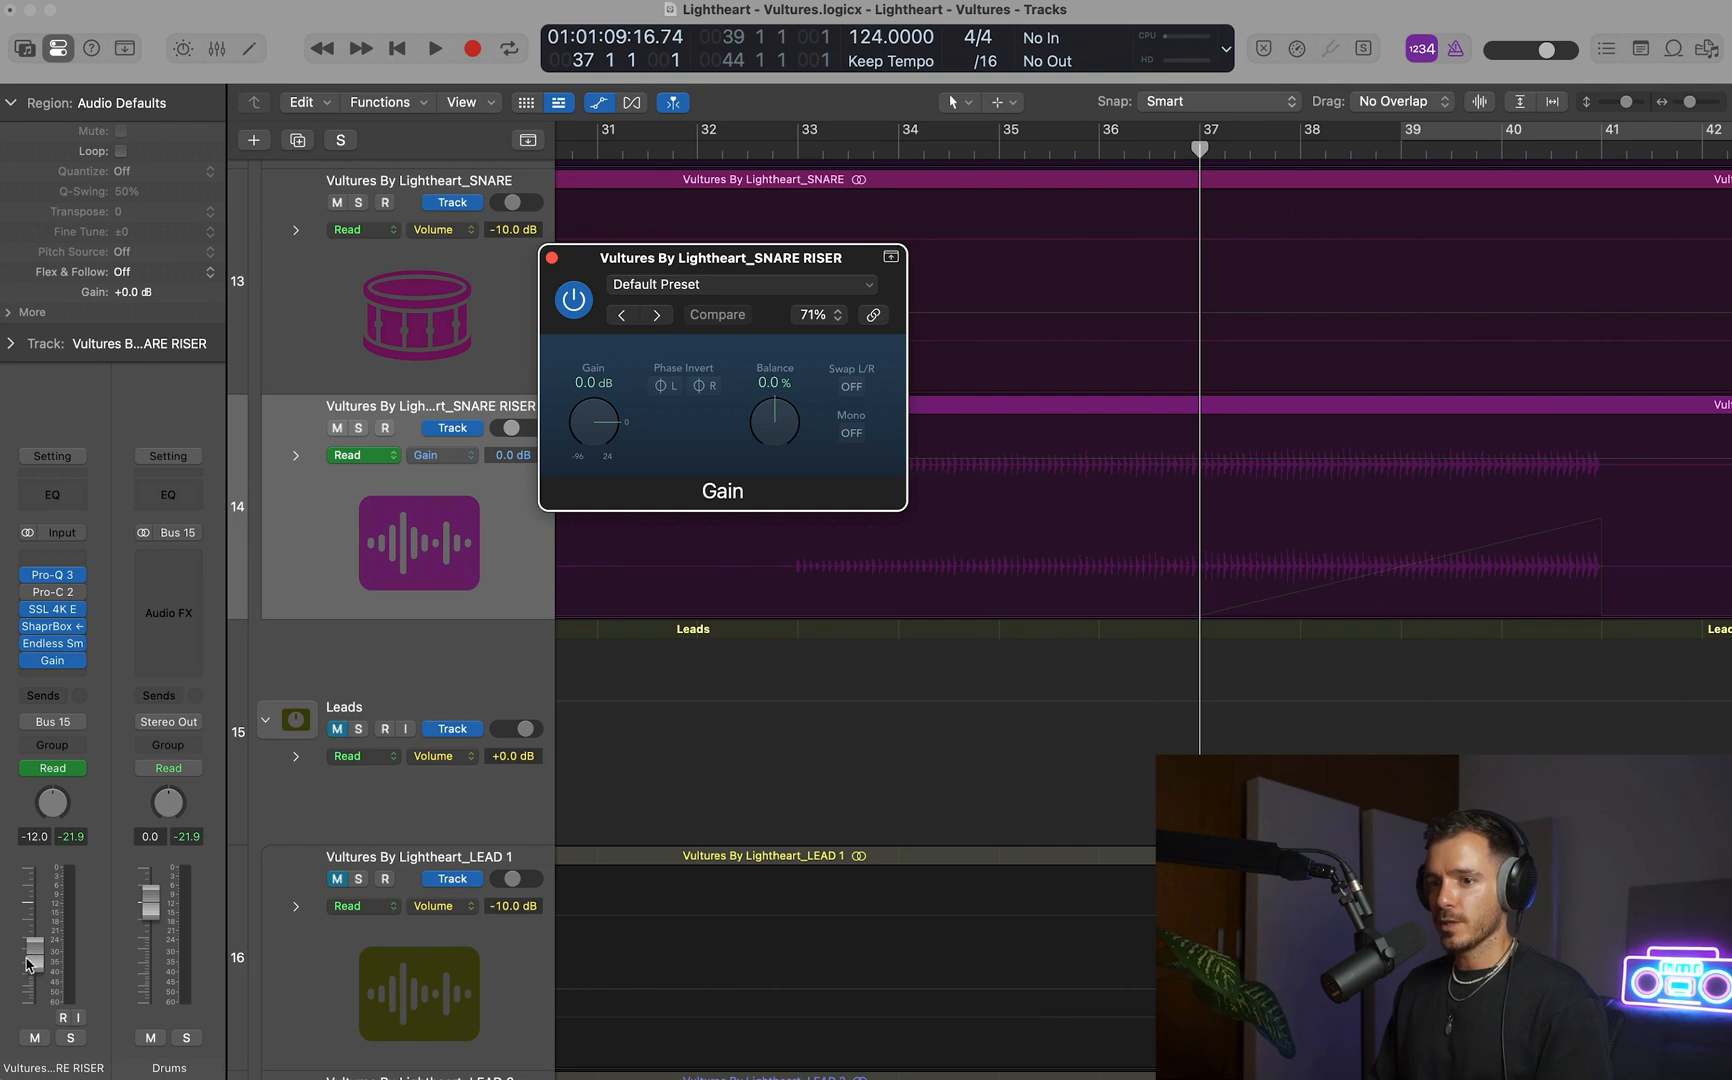
pyautogui.moveTo(1196, 559); pyautogui.dragTo(1603, 559)
pyautogui.moveTo(1501, 598); pyautogui.dragTo(1502, 590)
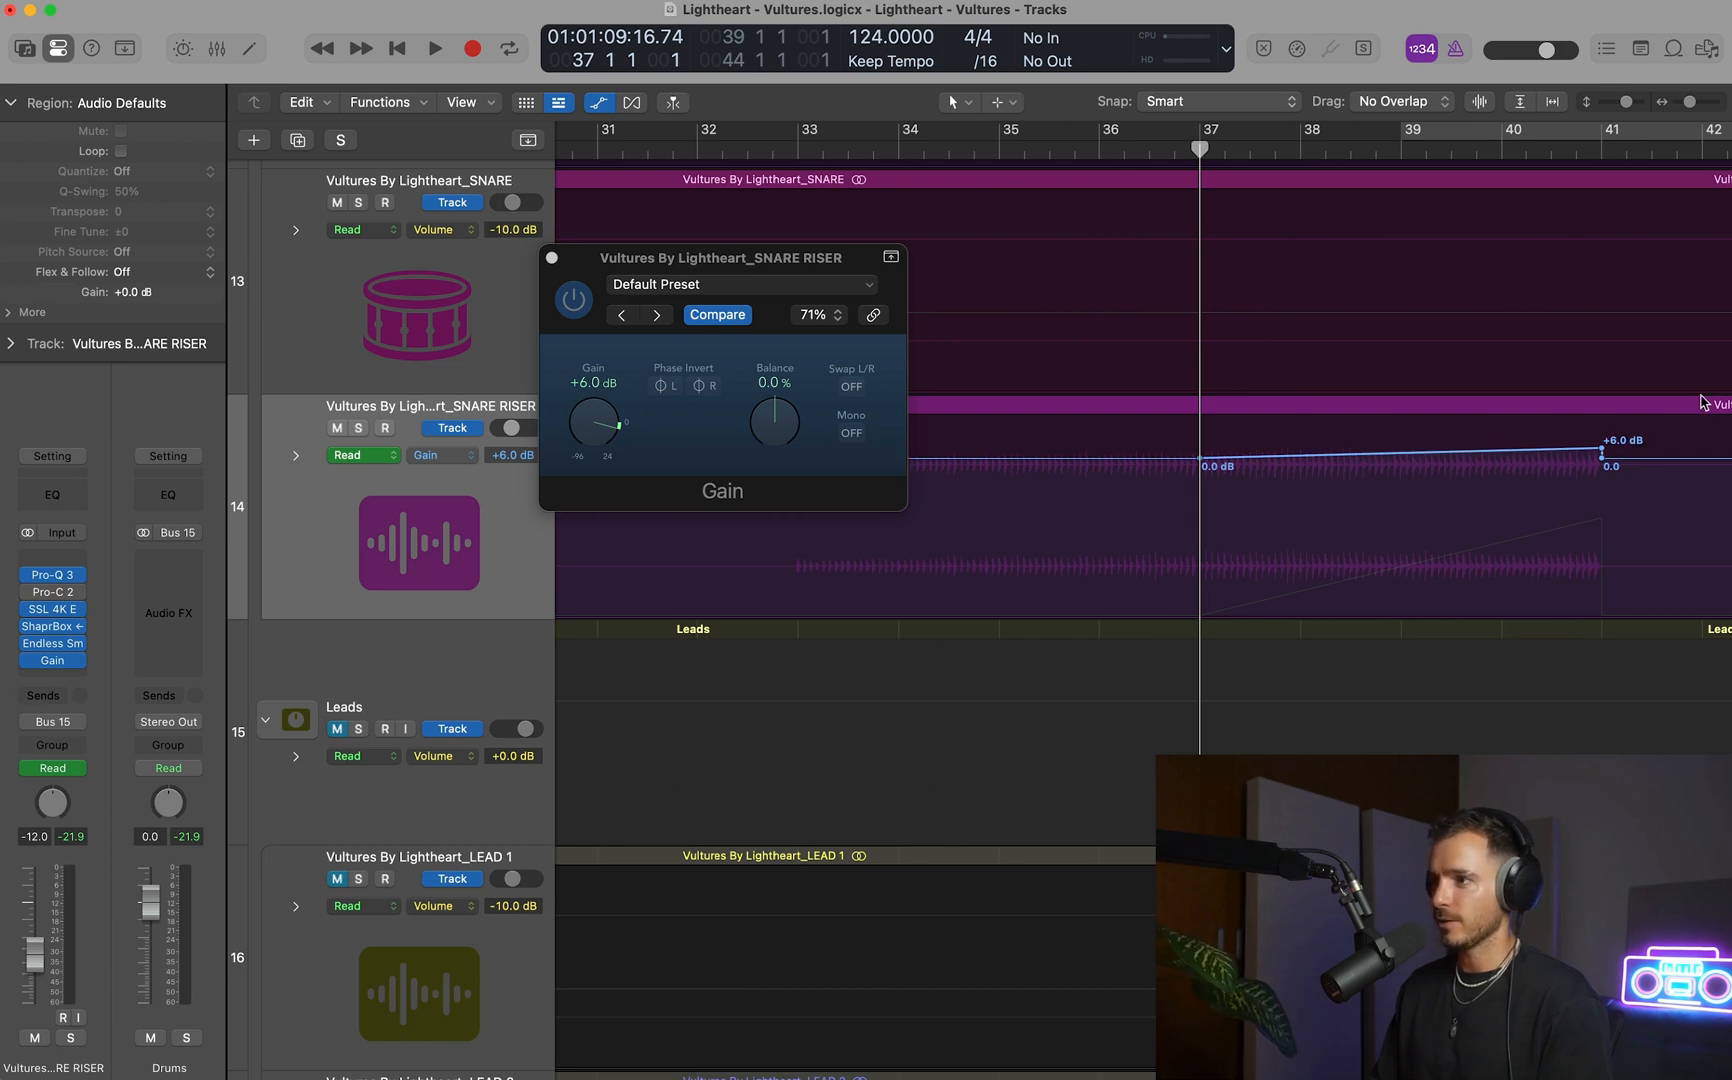
# Bend the SNARE RISER's gain ramp between bars 37 and 41 into a gentle curve that rises more steeply towards its end.
pyautogui.hscroll(2, 1701, 402)
pyautogui.click(1403, 472)
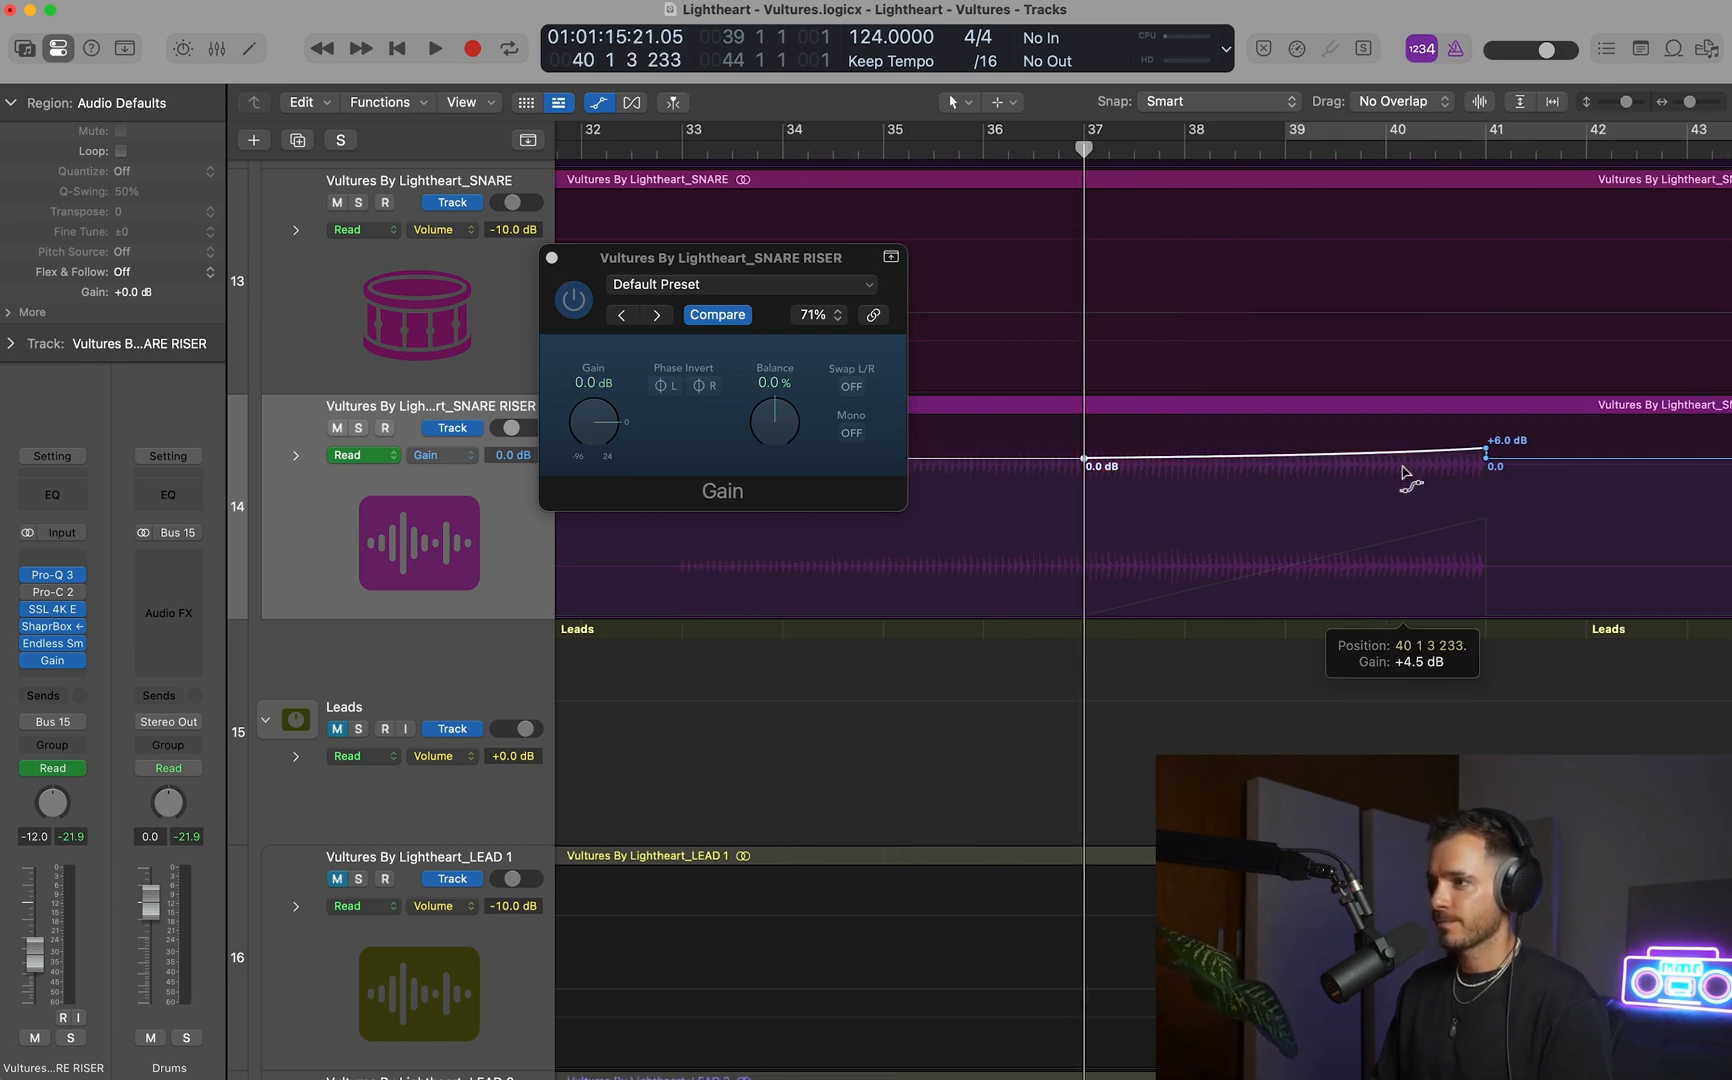
pyautogui.click(1349, 468)
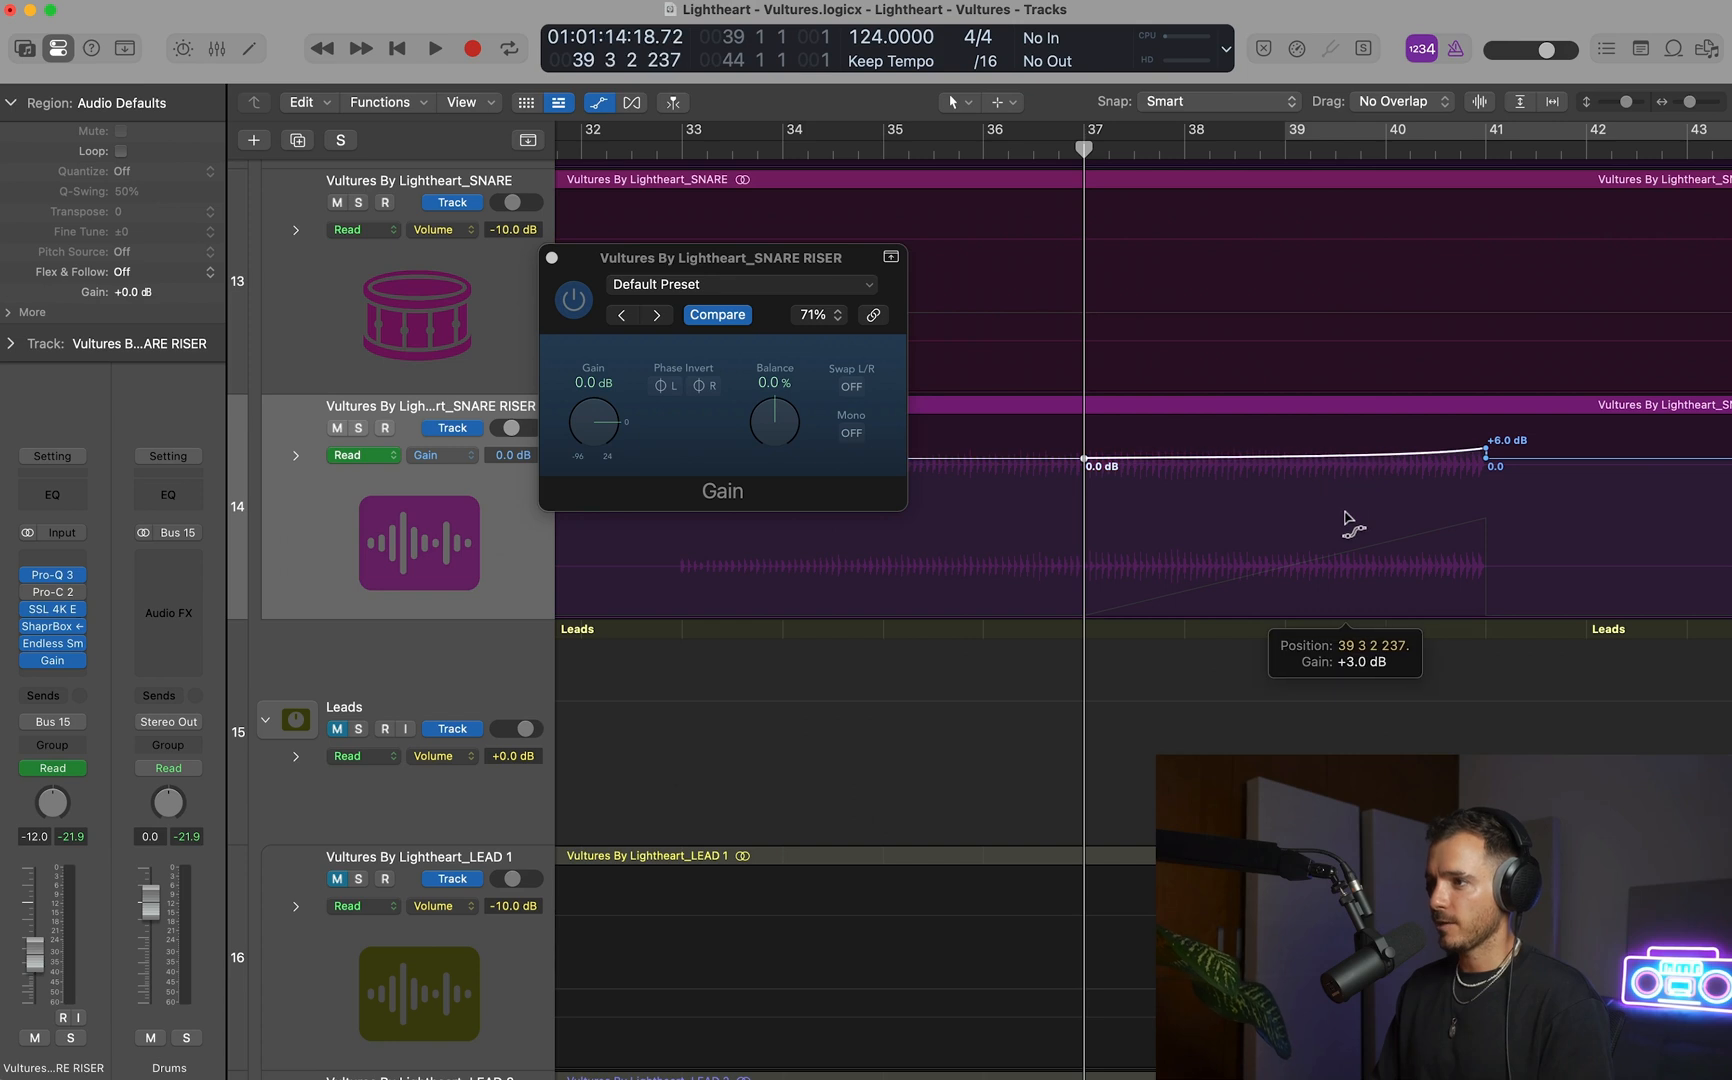
pyautogui.moveTo(1334, 450); pyautogui.dragTo(1328, 464)
# Play the gain ramp from bar 37 and lower its peak at bar 41 to +4.3 dB.
pyautogui.click(1063, 148)
pyautogui.press('space')
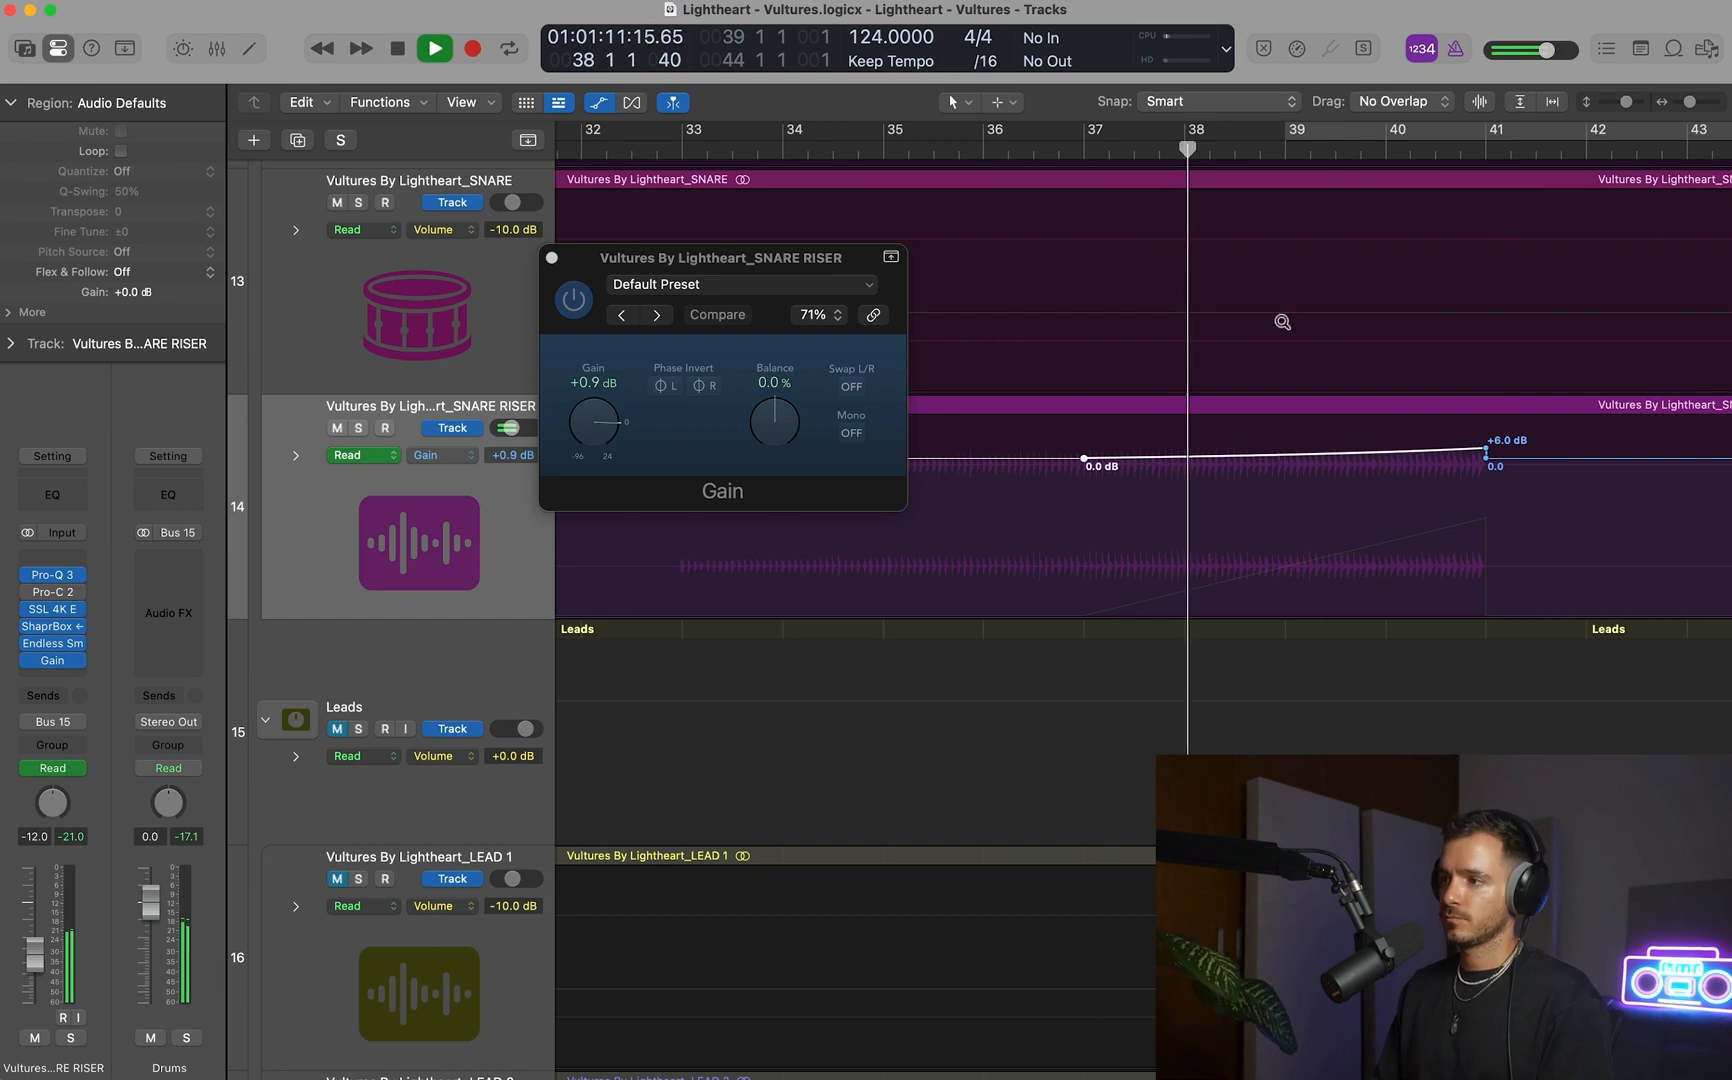
pyautogui.moveTo(1282, 321); pyautogui.dragTo(1529, 668)
pyautogui.moveTo(1511, 526); pyautogui.dragTo(1511, 531)
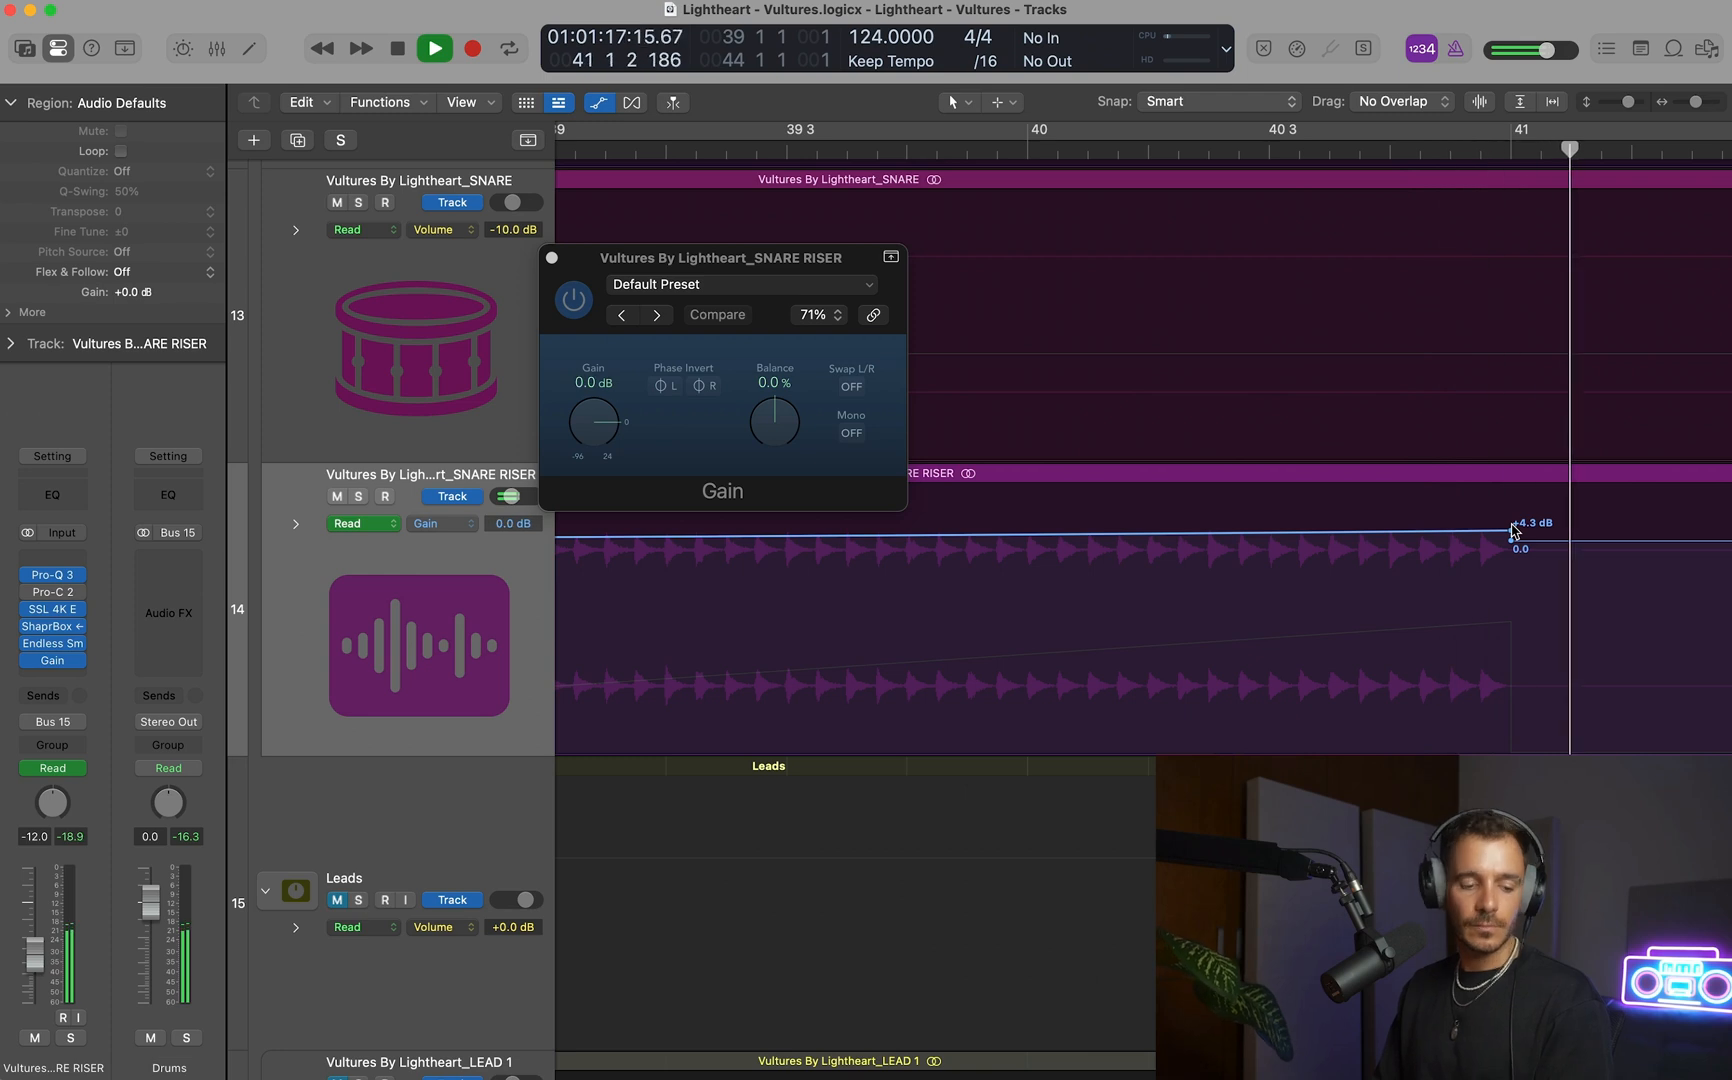
pyautogui.press('space')
# Set the gain ramp's peak at bar 41 to +6.0 dB and play from just after bar 40 into bar 41.
pyautogui.moveTo(1511, 532); pyautogui.dragTo(1511, 526)
pyautogui.doubleClick(1162, 153)
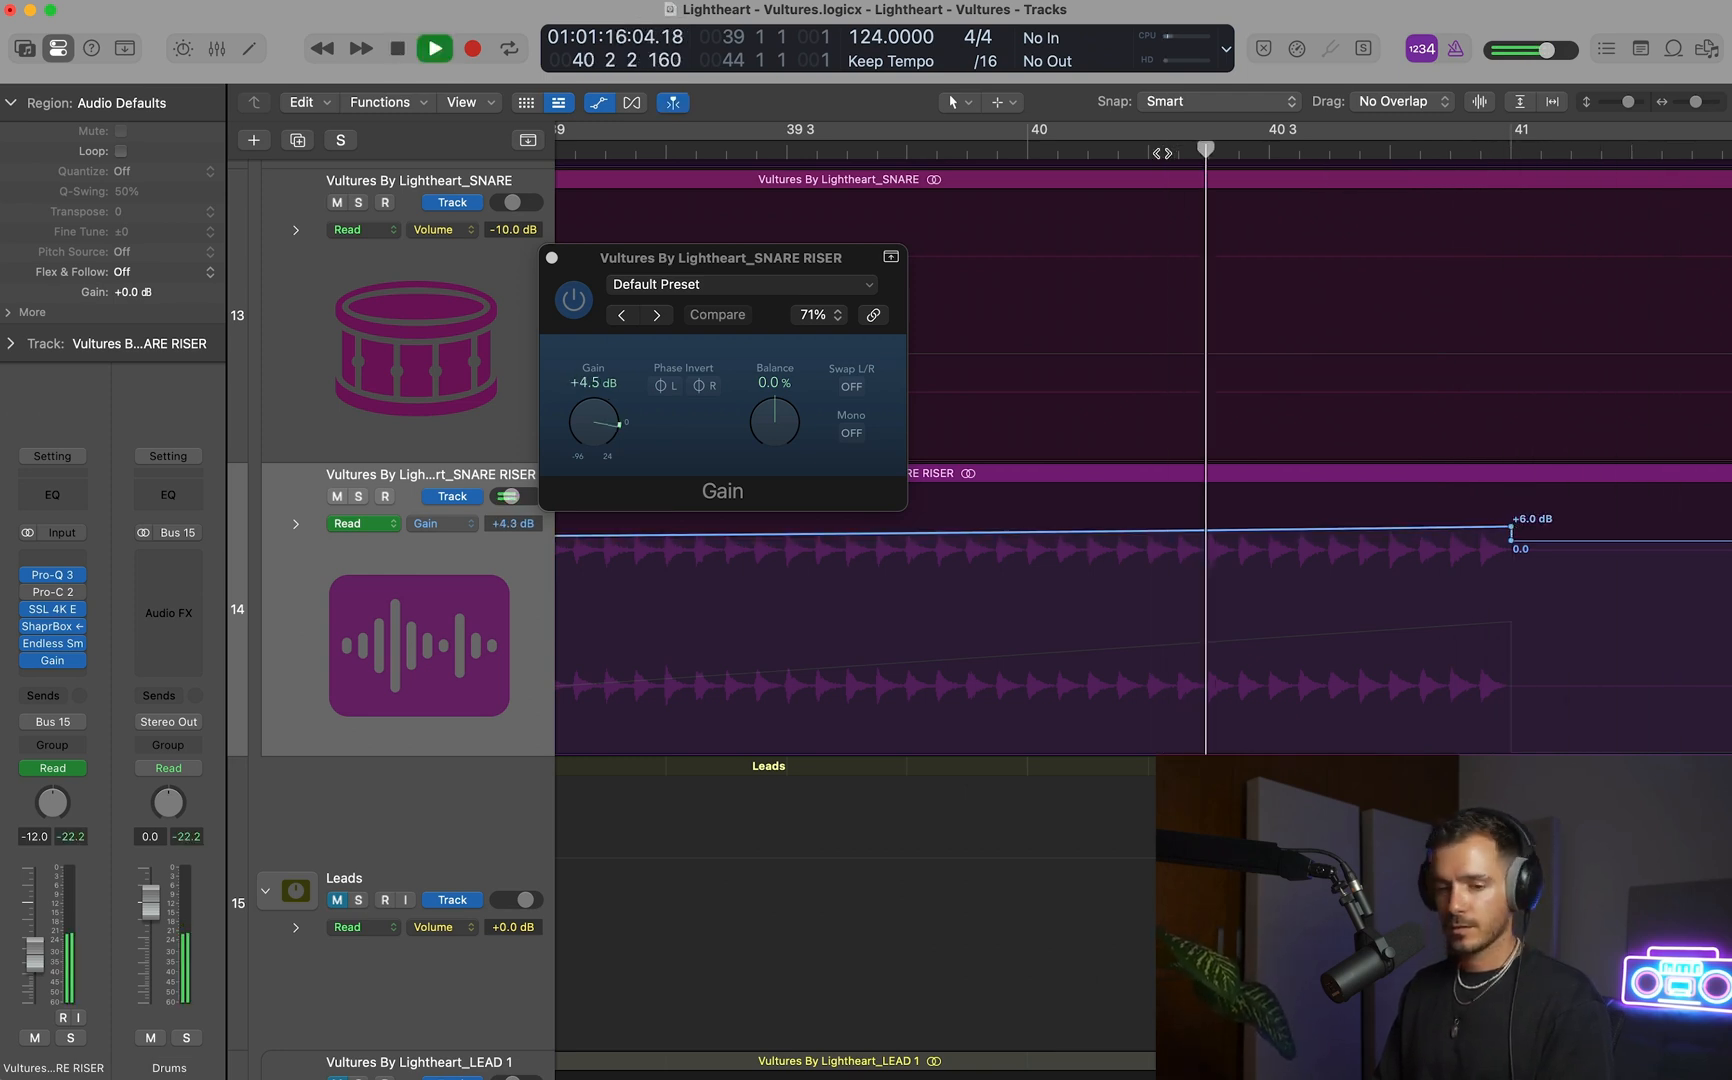
pyautogui.press('space')
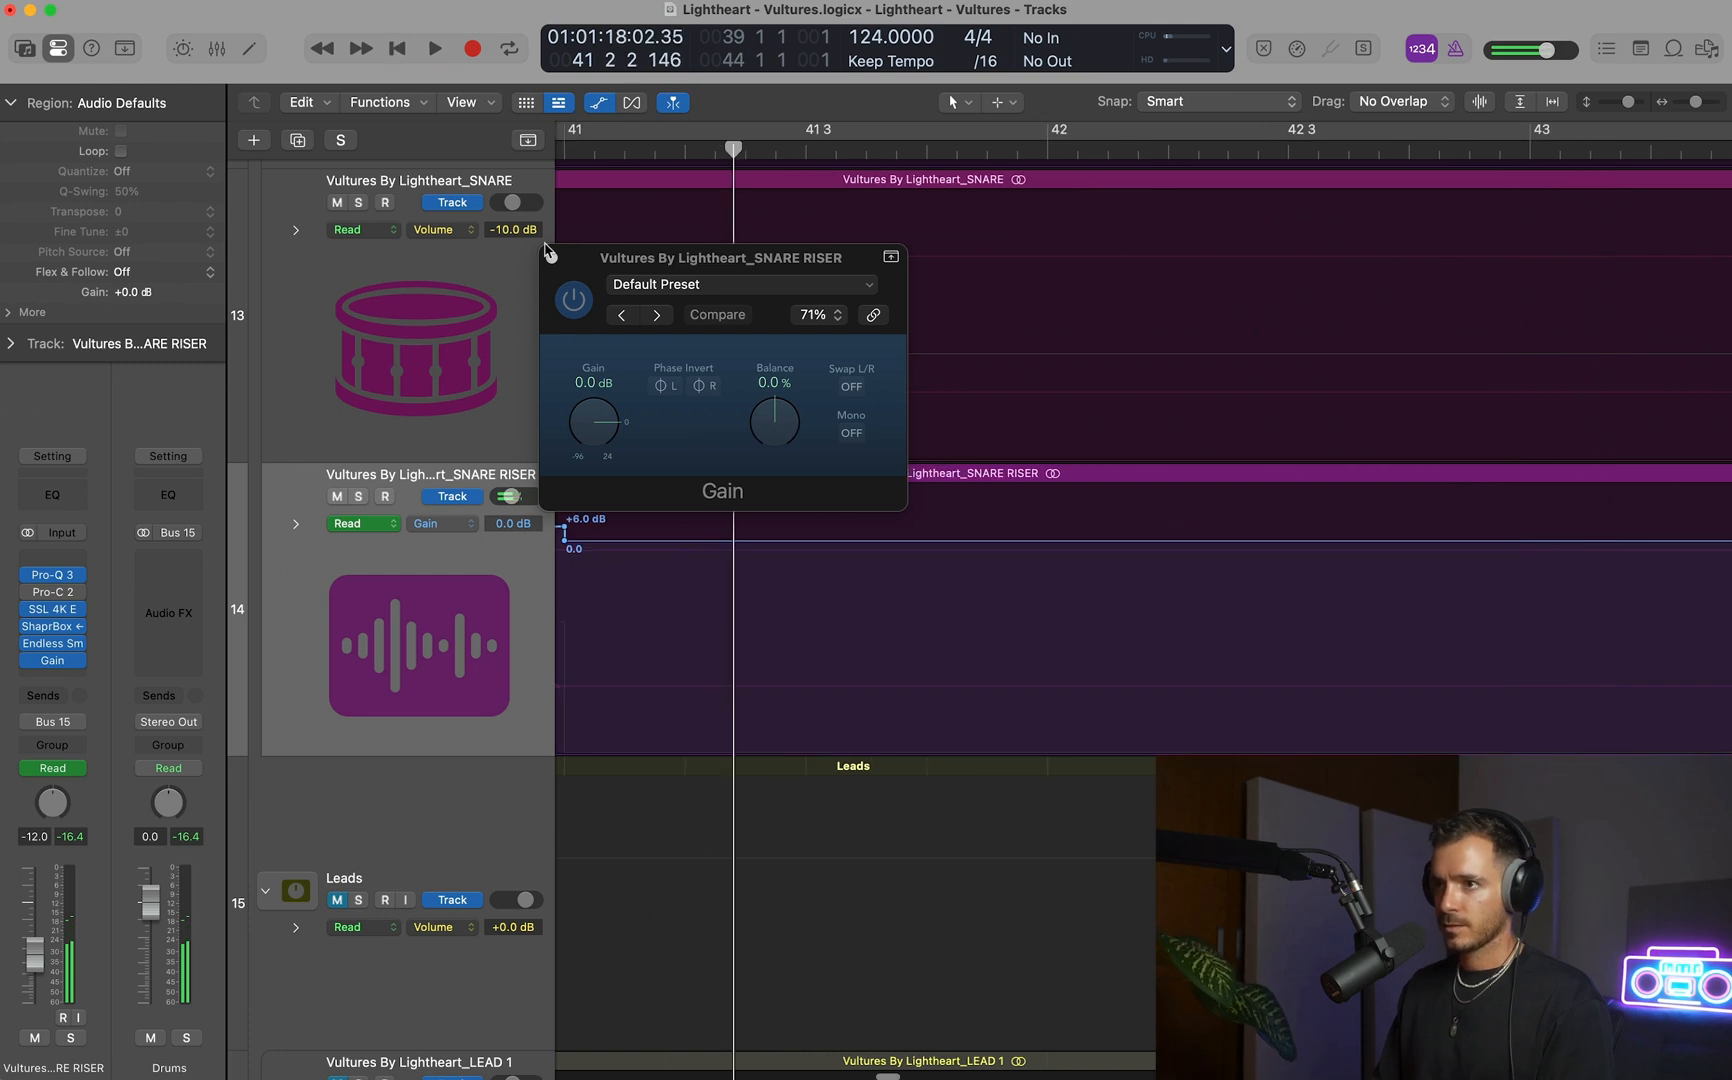
# Hide the plug-in window and automation lanes, and move the SNARE RISER track into the FX stack above VOCAL BACKGROUND.
pyautogui.press('v')
pyautogui.press('a')
pyautogui.scroll(-15, 946, 294)
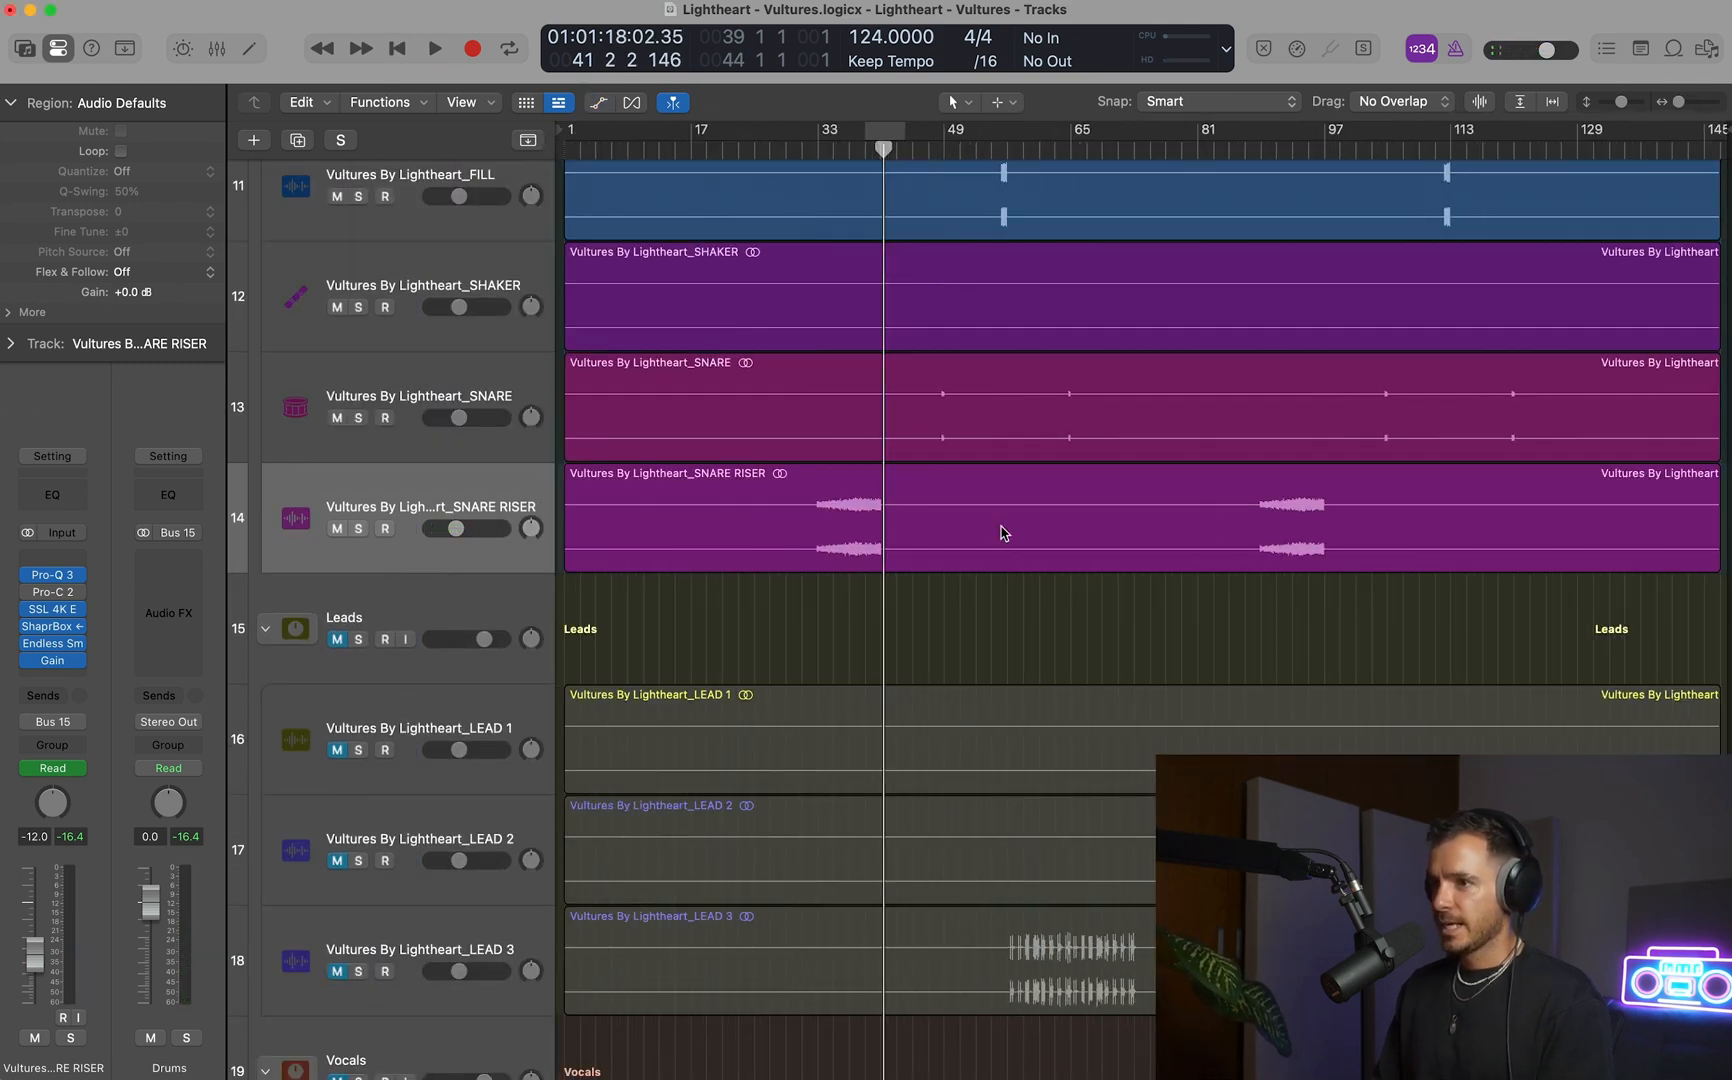
pyautogui.scroll(-8, 1004, 532)
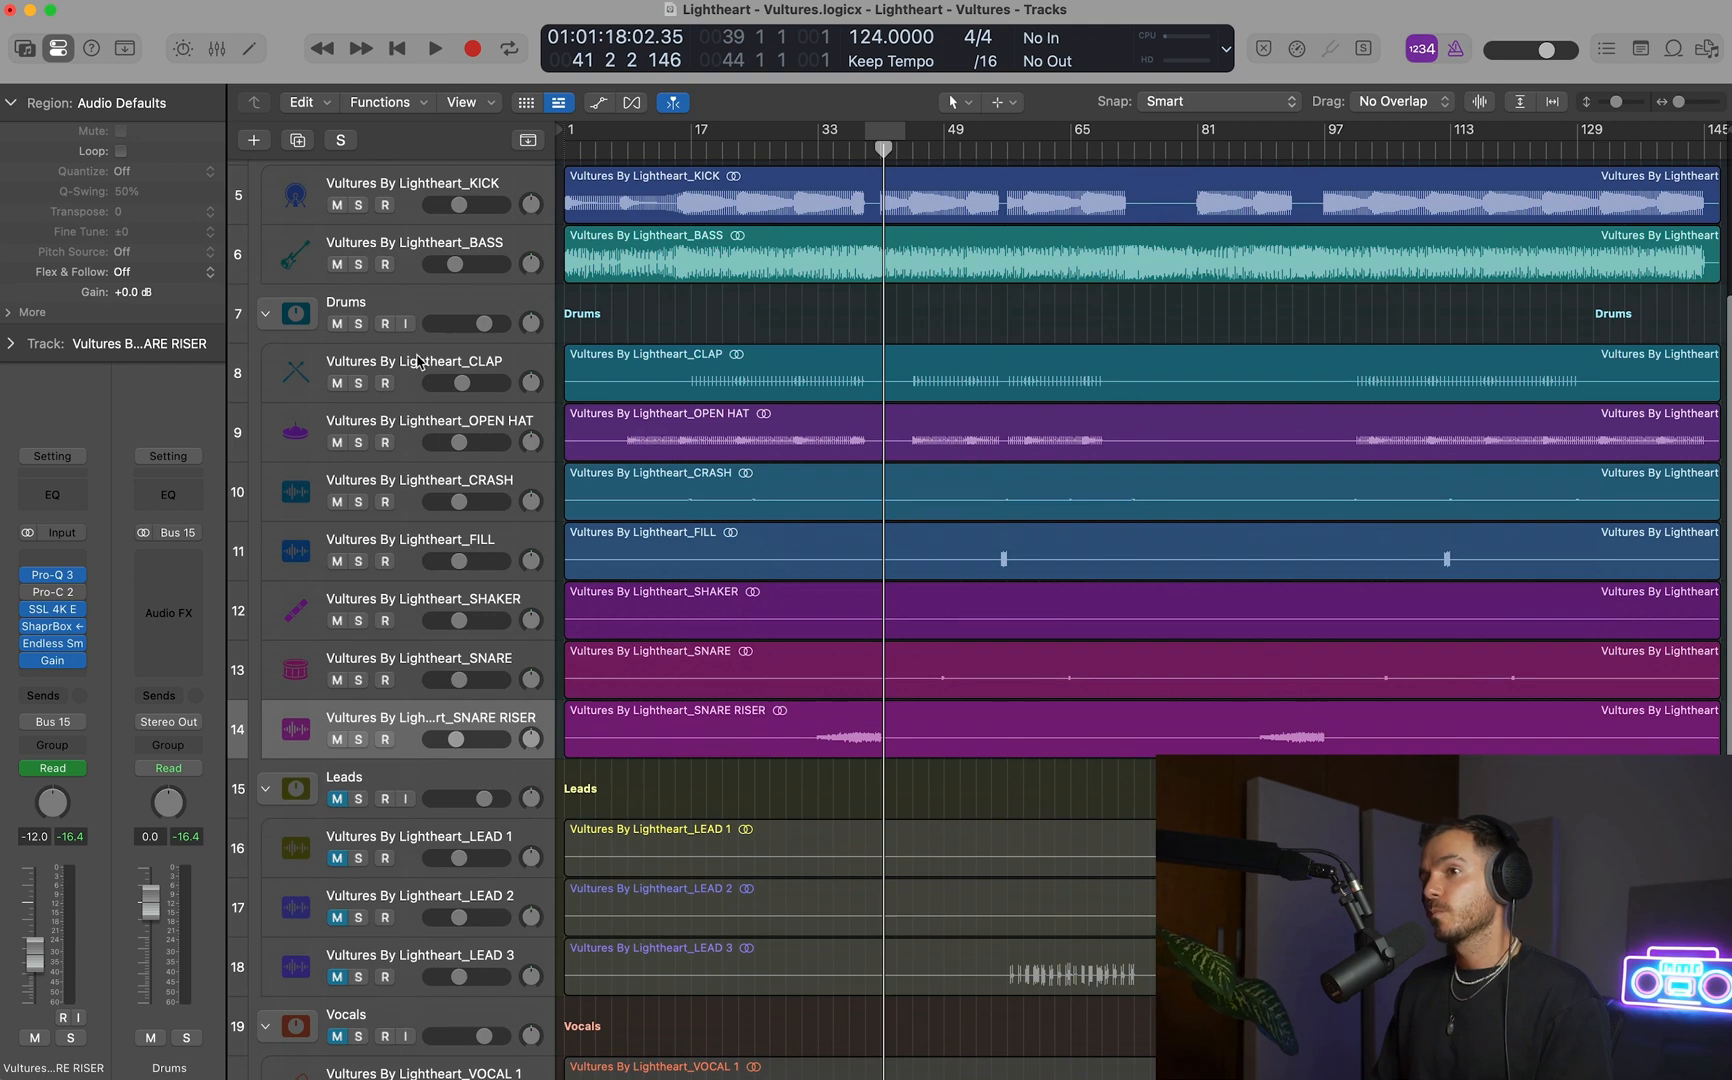
pyautogui.scroll(-6, 942, 646)
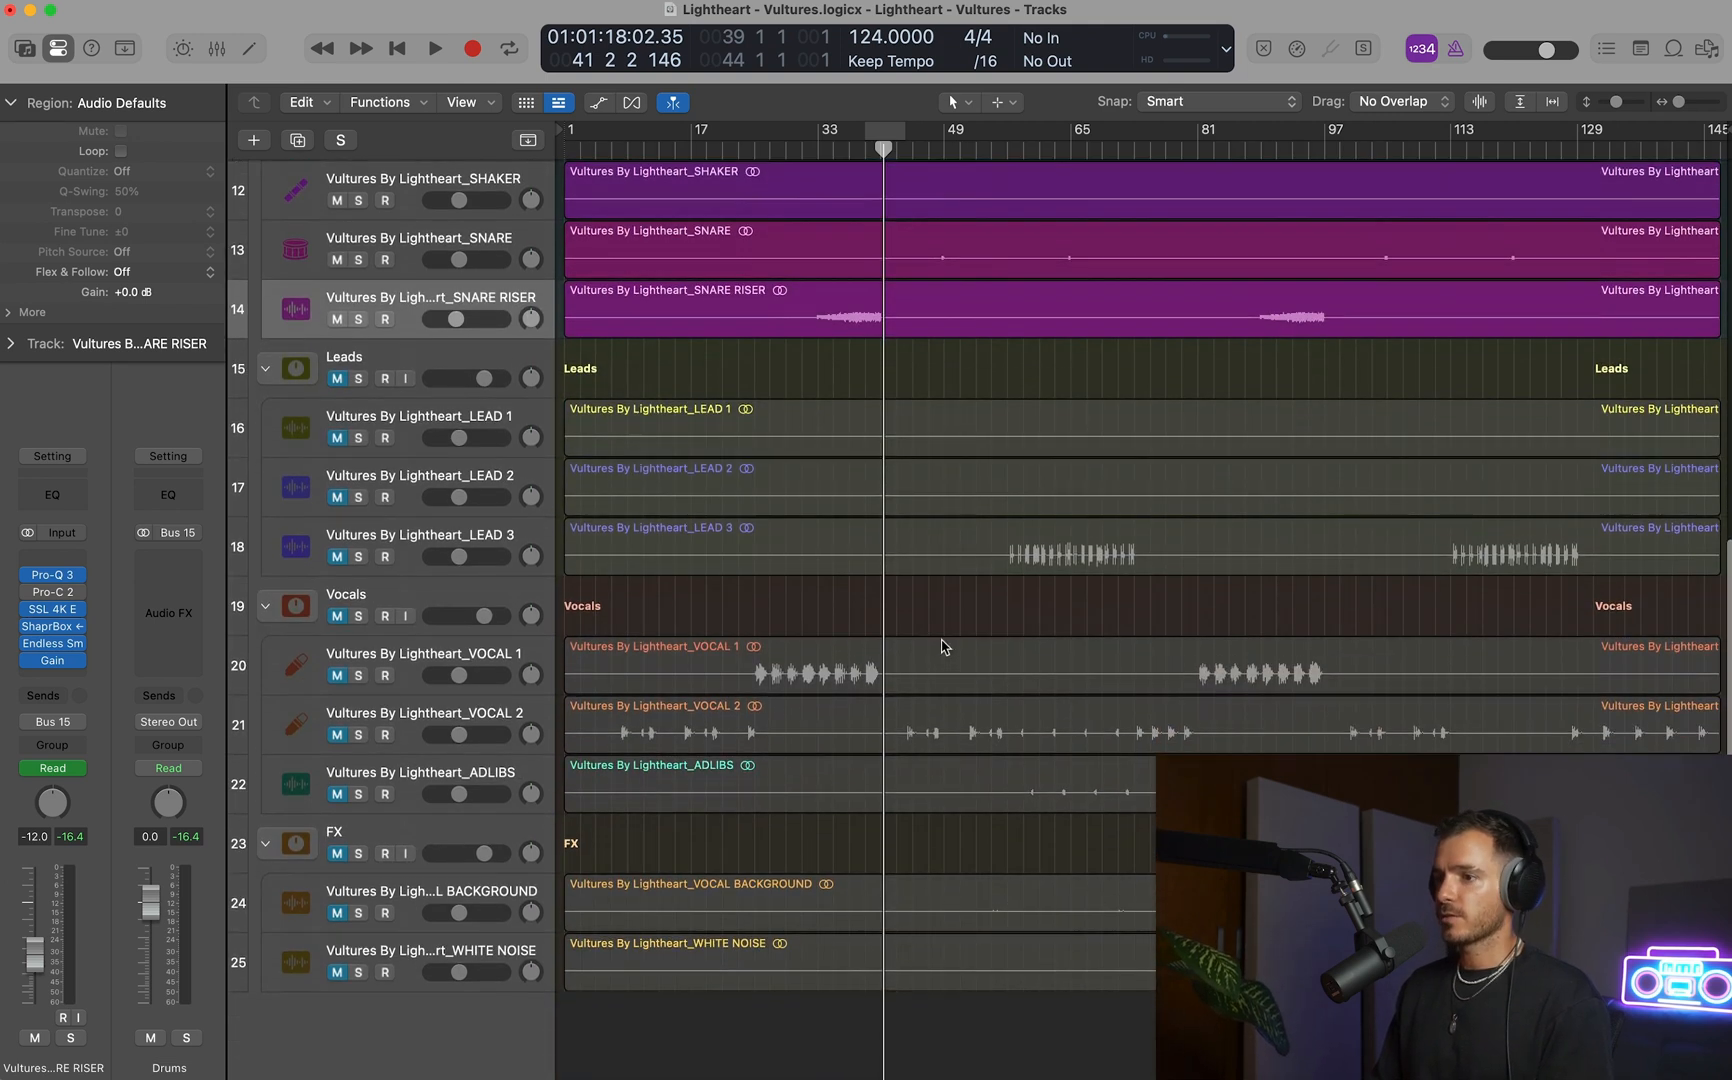
pyautogui.scroll(2, 582, 468)
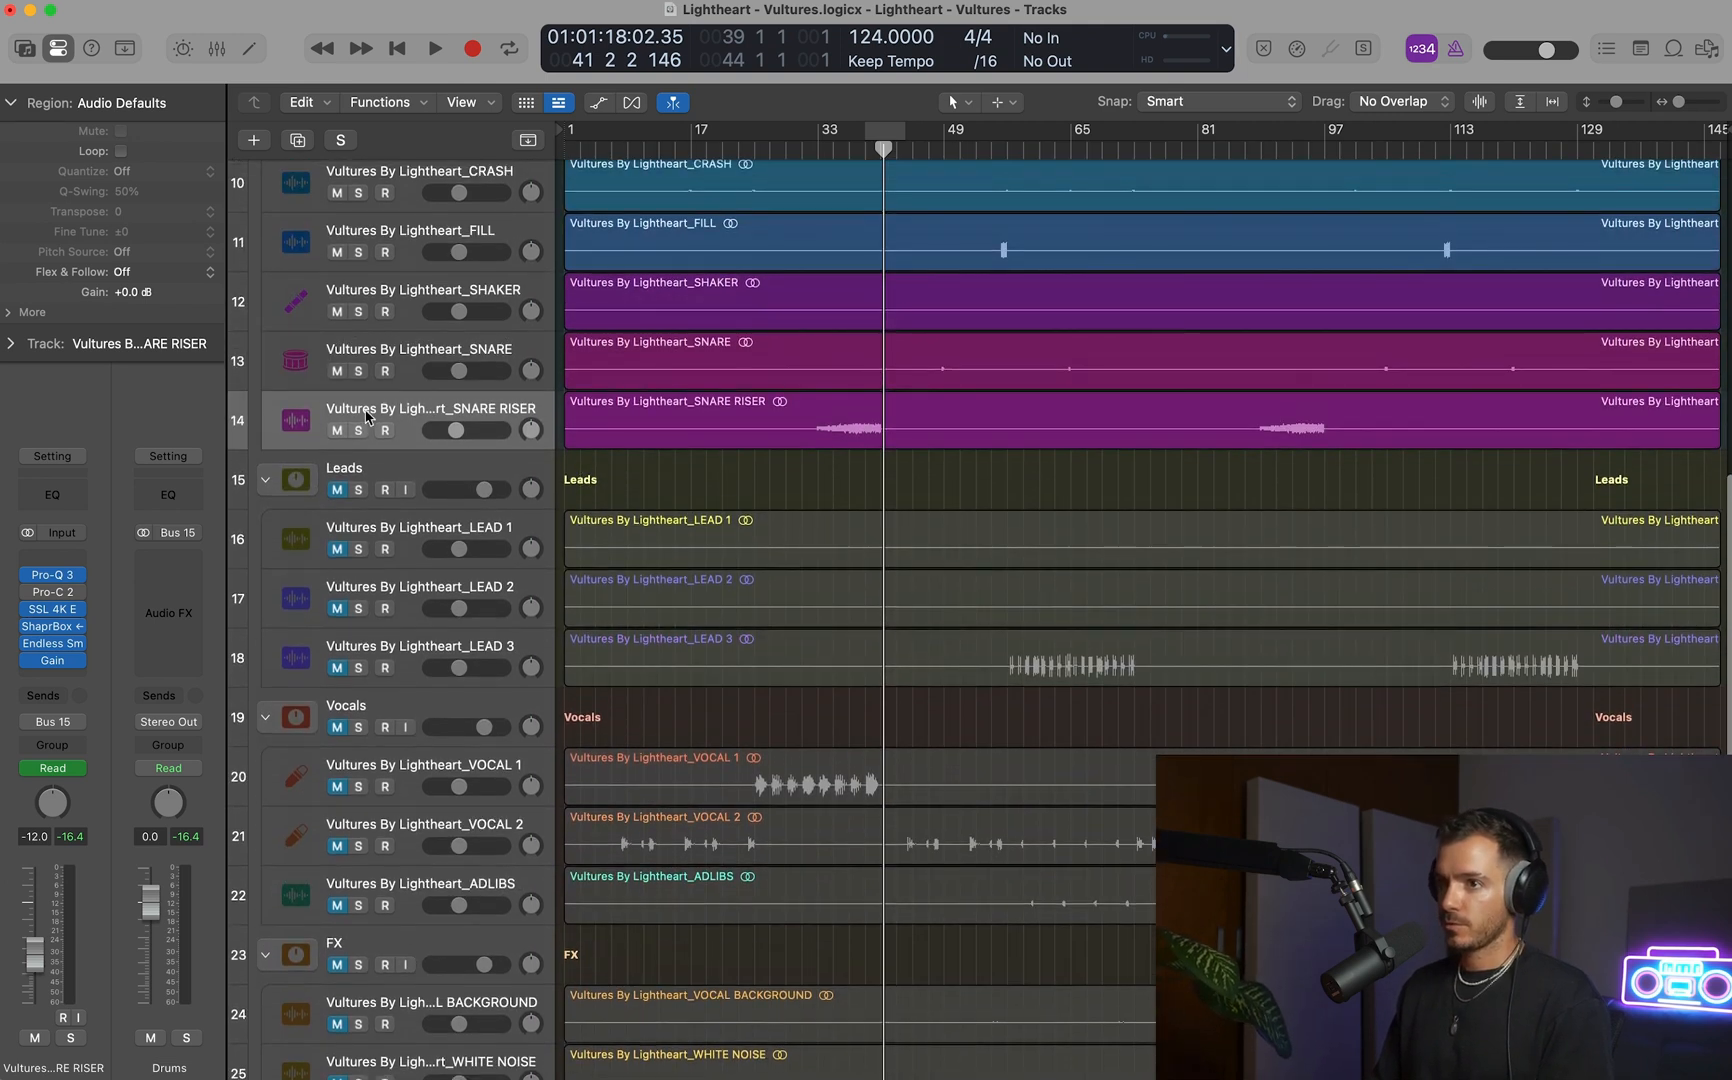
pyautogui.moveTo(366, 416); pyautogui.dragTo(366, 958)
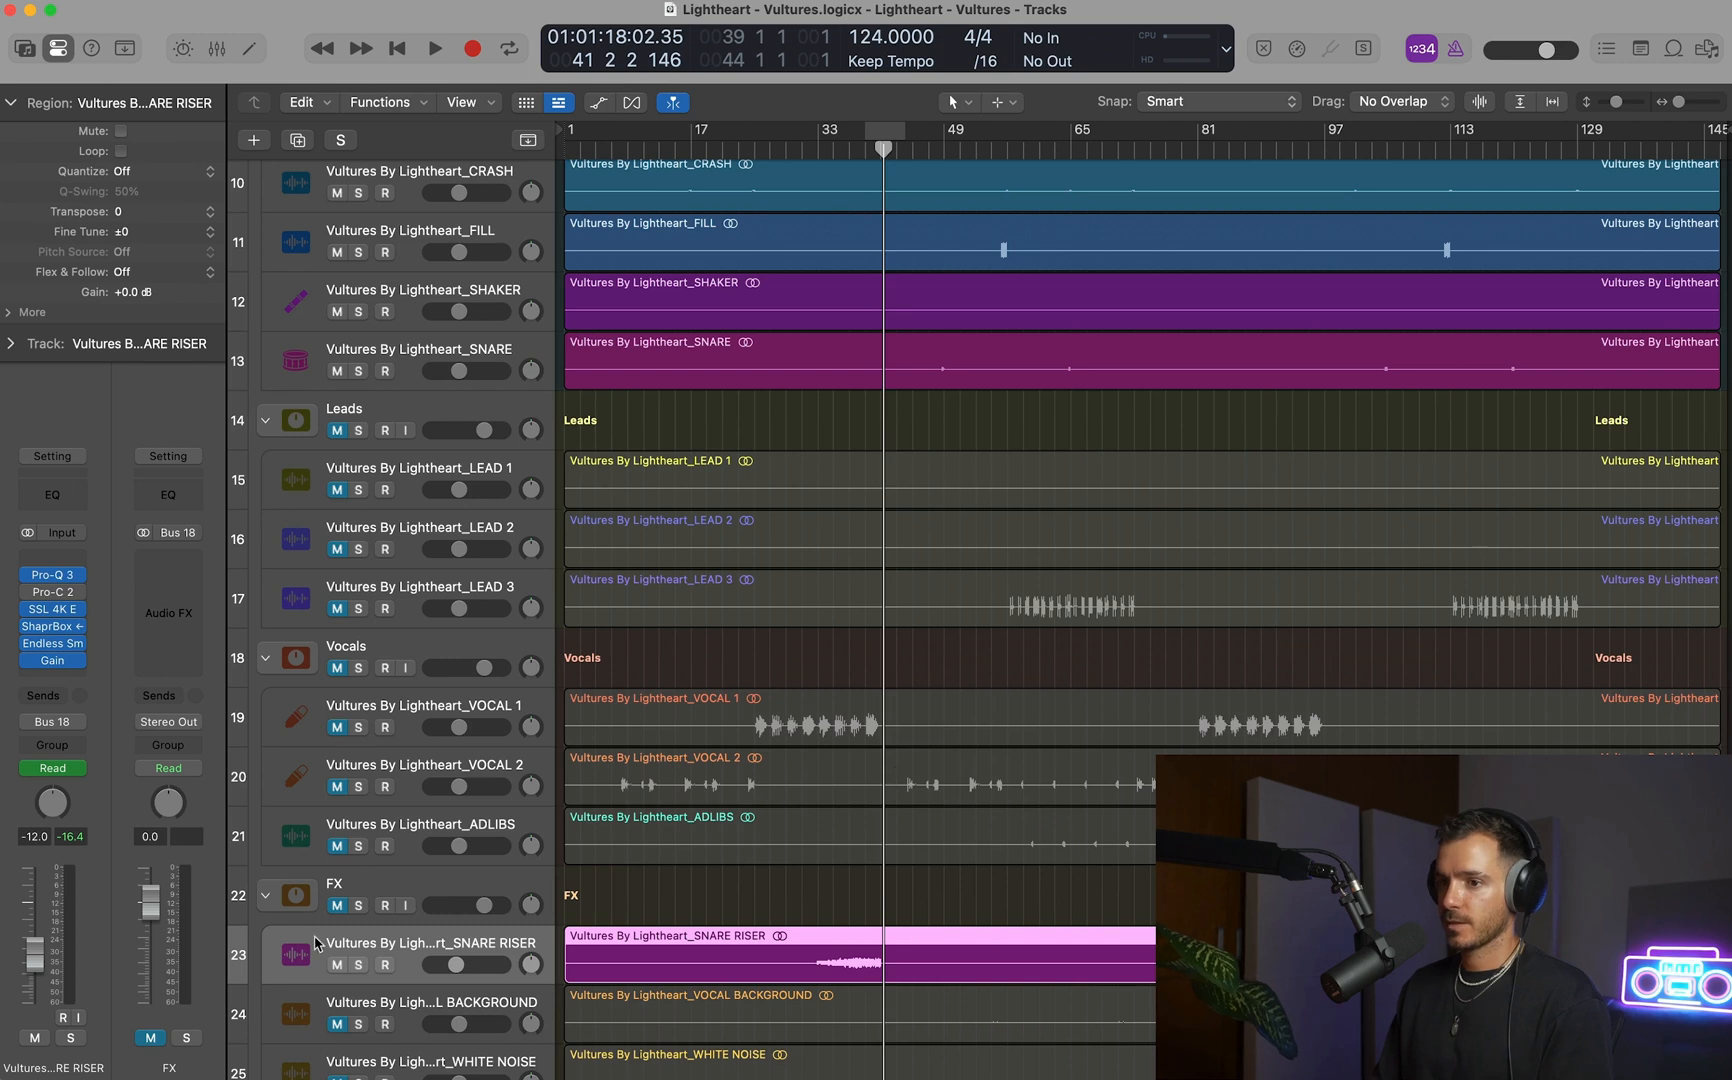
# Play the mix on from bar 41 to bar 45 and set the cycle range from bar 23 to bar 43.
pyautogui.scroll(4, 874, 871)
pyautogui.scroll(-6, 874, 871)
pyautogui.scroll(9, 874, 871)
pyautogui.scroll(-6, 1256, 714)
pyautogui.press('space')
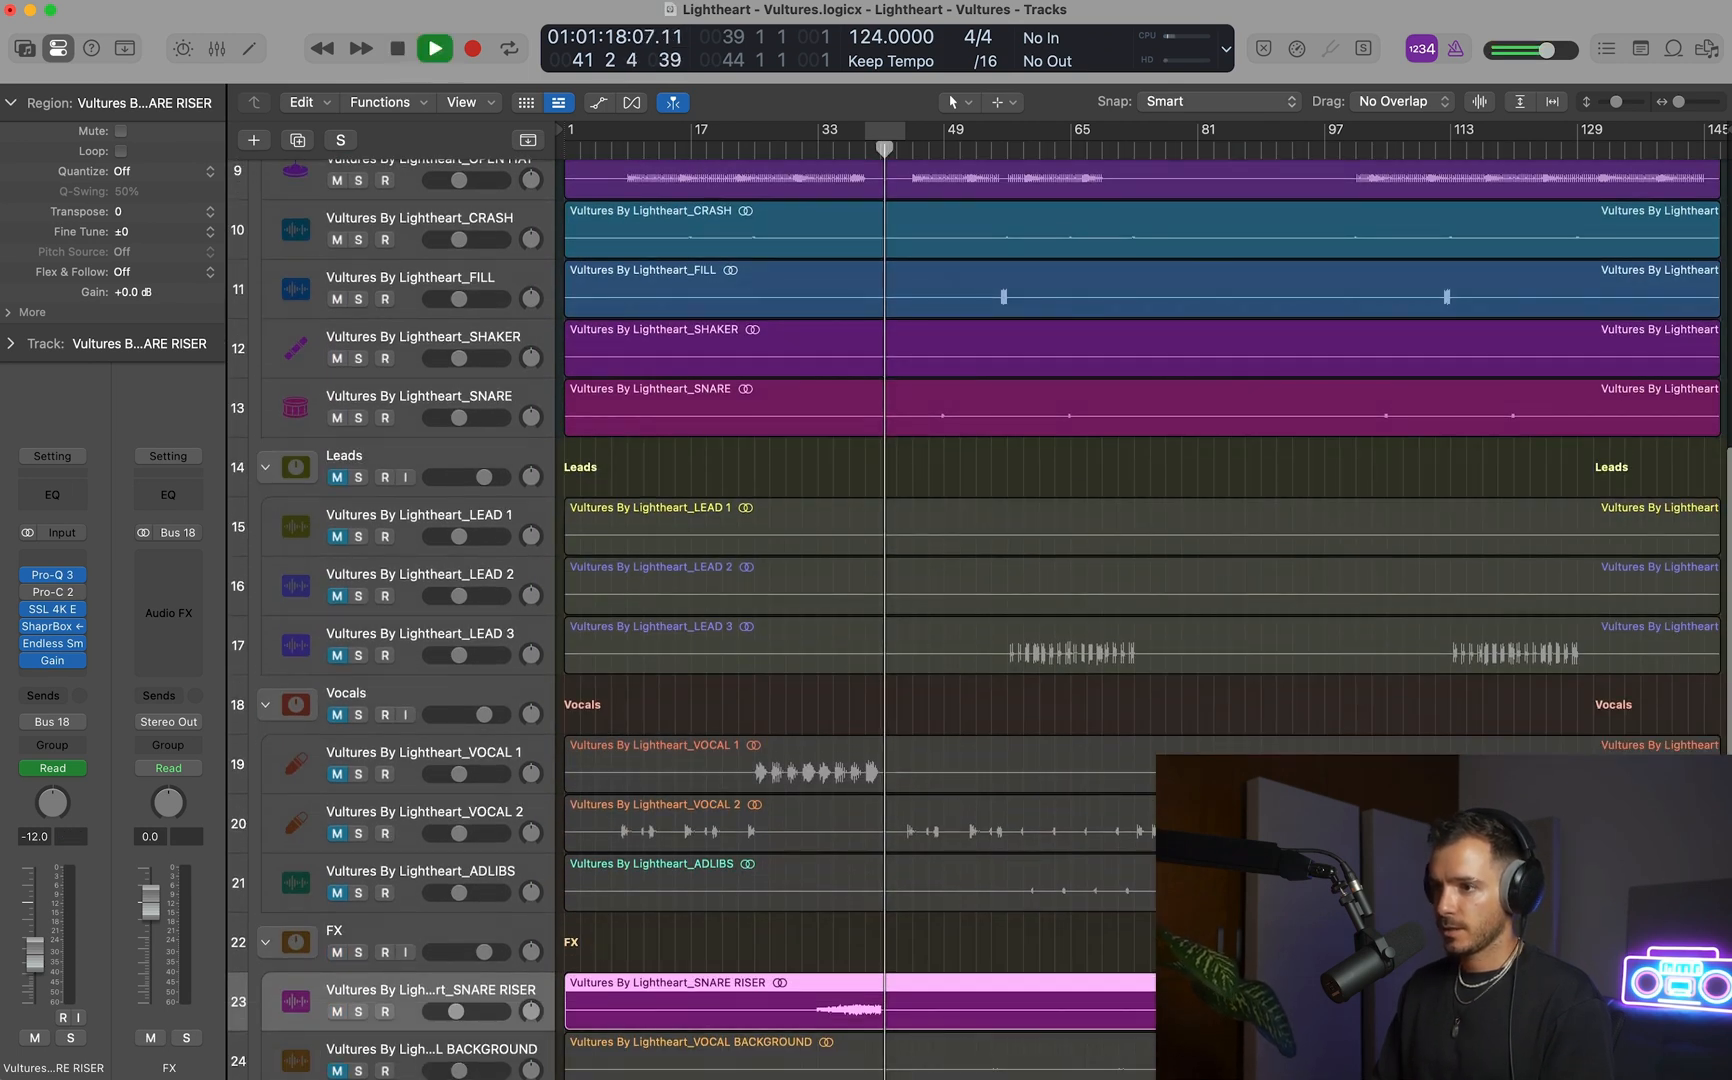
pyautogui.press('c')
pyautogui.press('c')
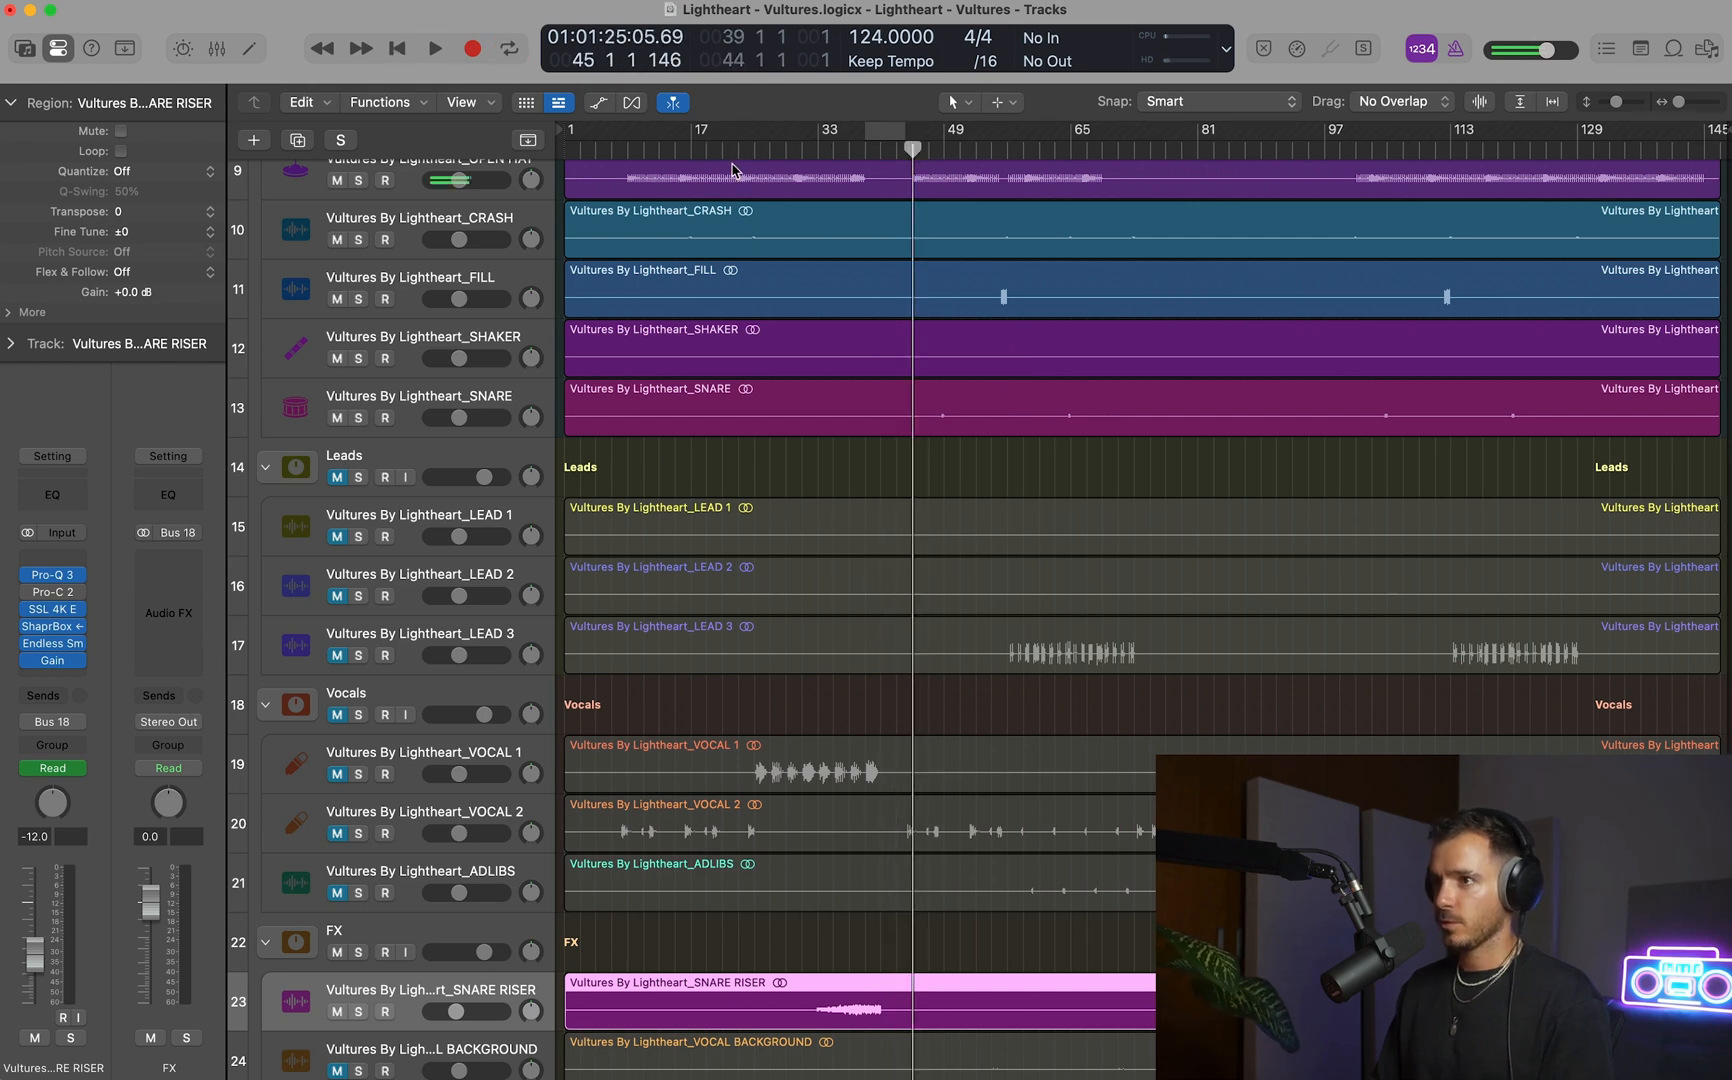
pyautogui.moveTo(737, 140); pyautogui.dragTo(897, 140)
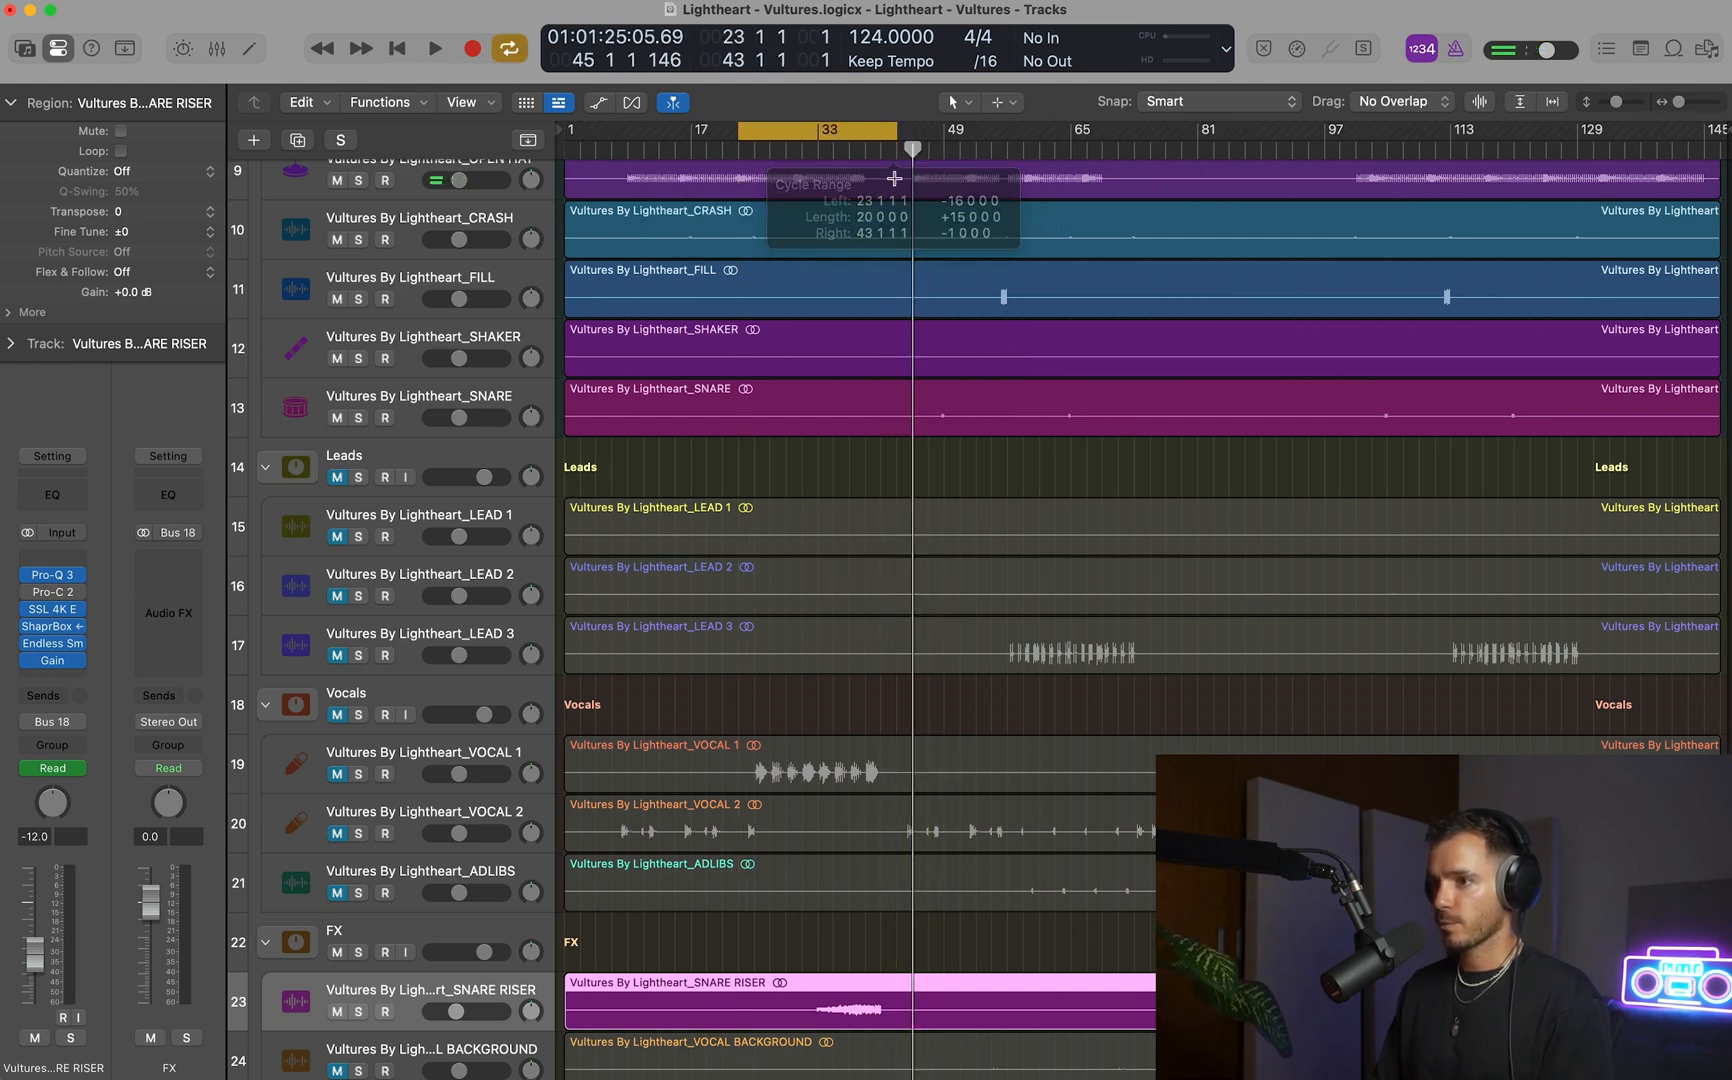
# Unmute the VOCAL 1 track and listen to its first phrase in the mix from bar 23.
pyautogui.click(412, 750)
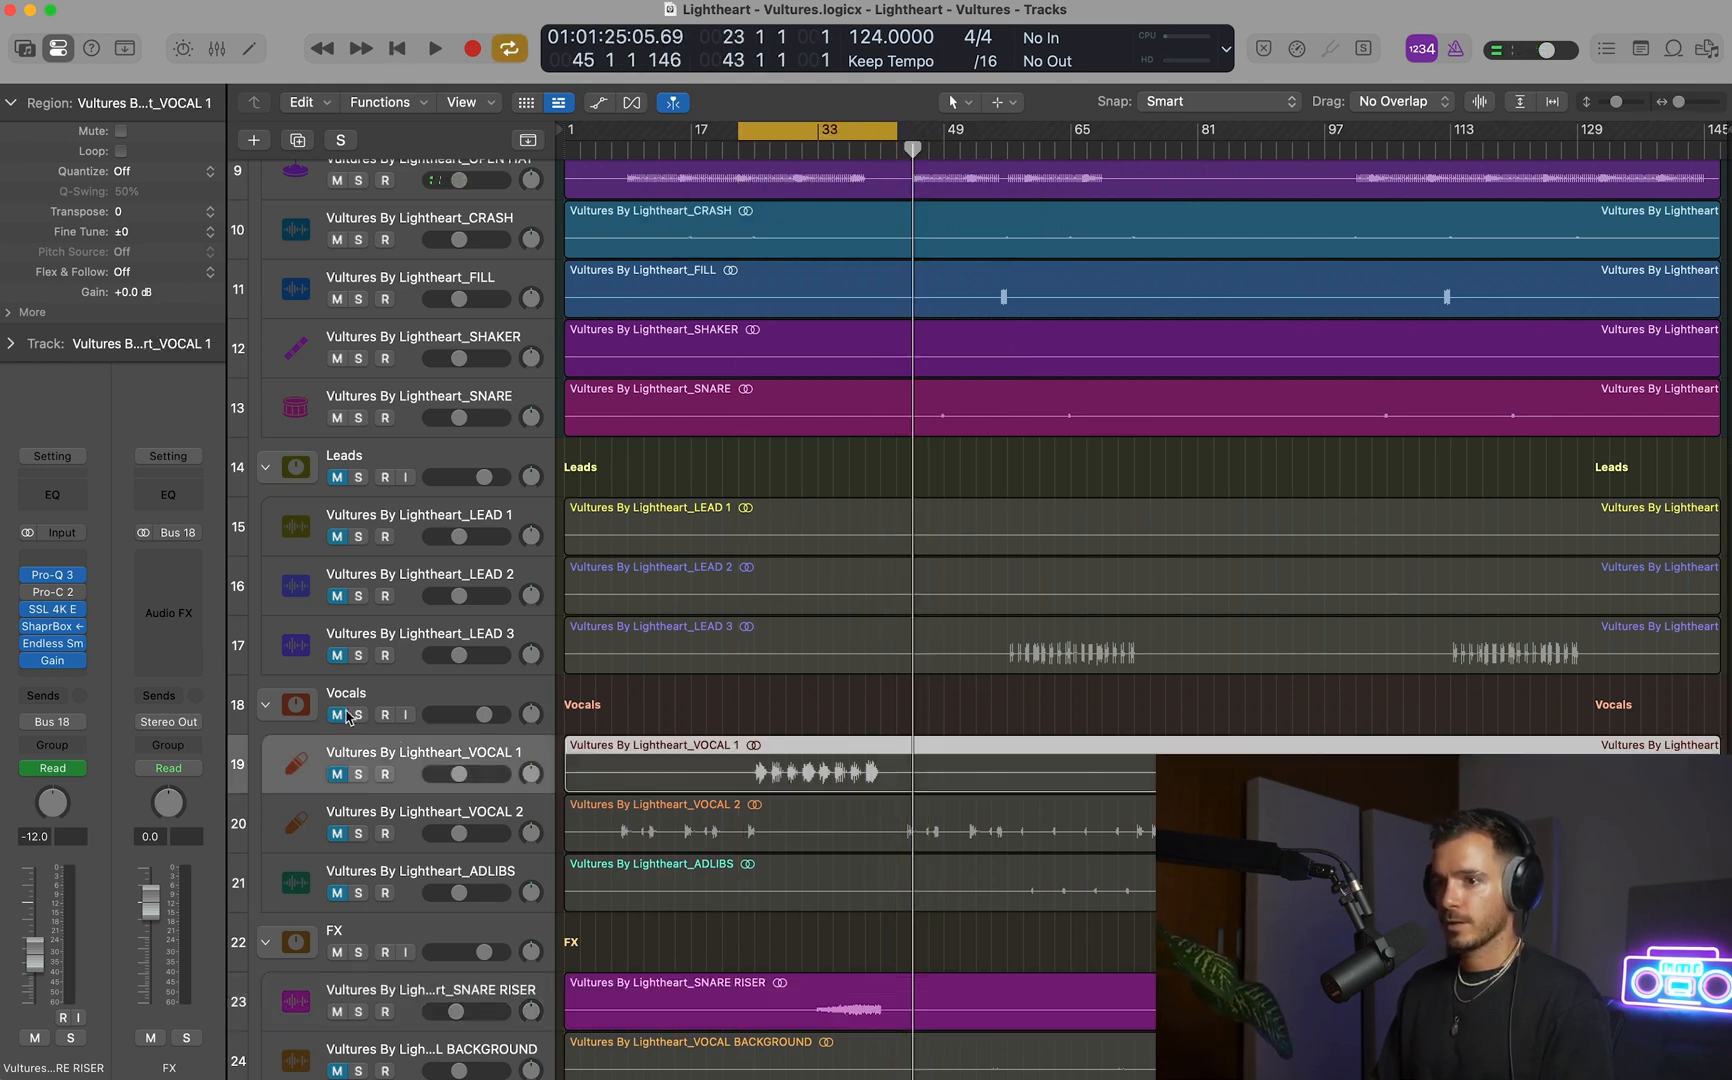
pyautogui.click(342, 781)
pyautogui.press('space')
pyautogui.moveTo(671, 643); pyautogui.dragTo(1146, 943)
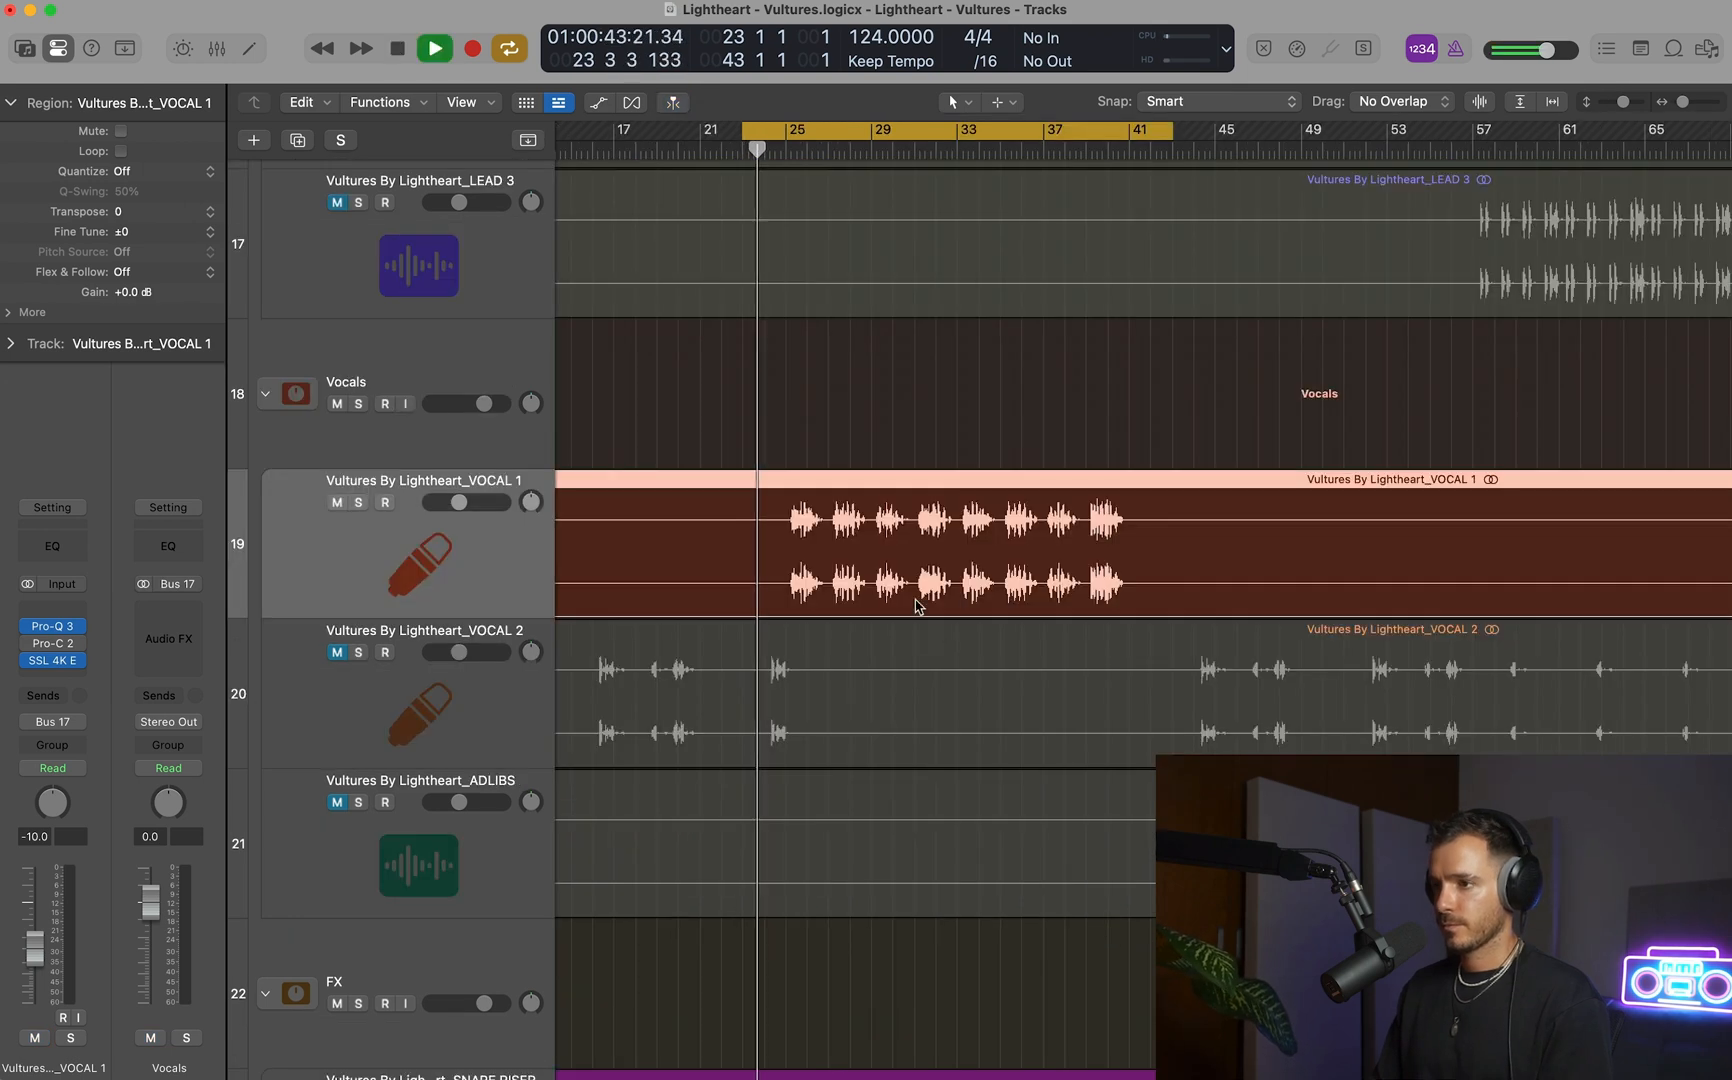
pyautogui.press('super+Right')
pyautogui.press('super+Right')
pyautogui.press('super+Right')
pyautogui.hscroll(3, 918, 606)
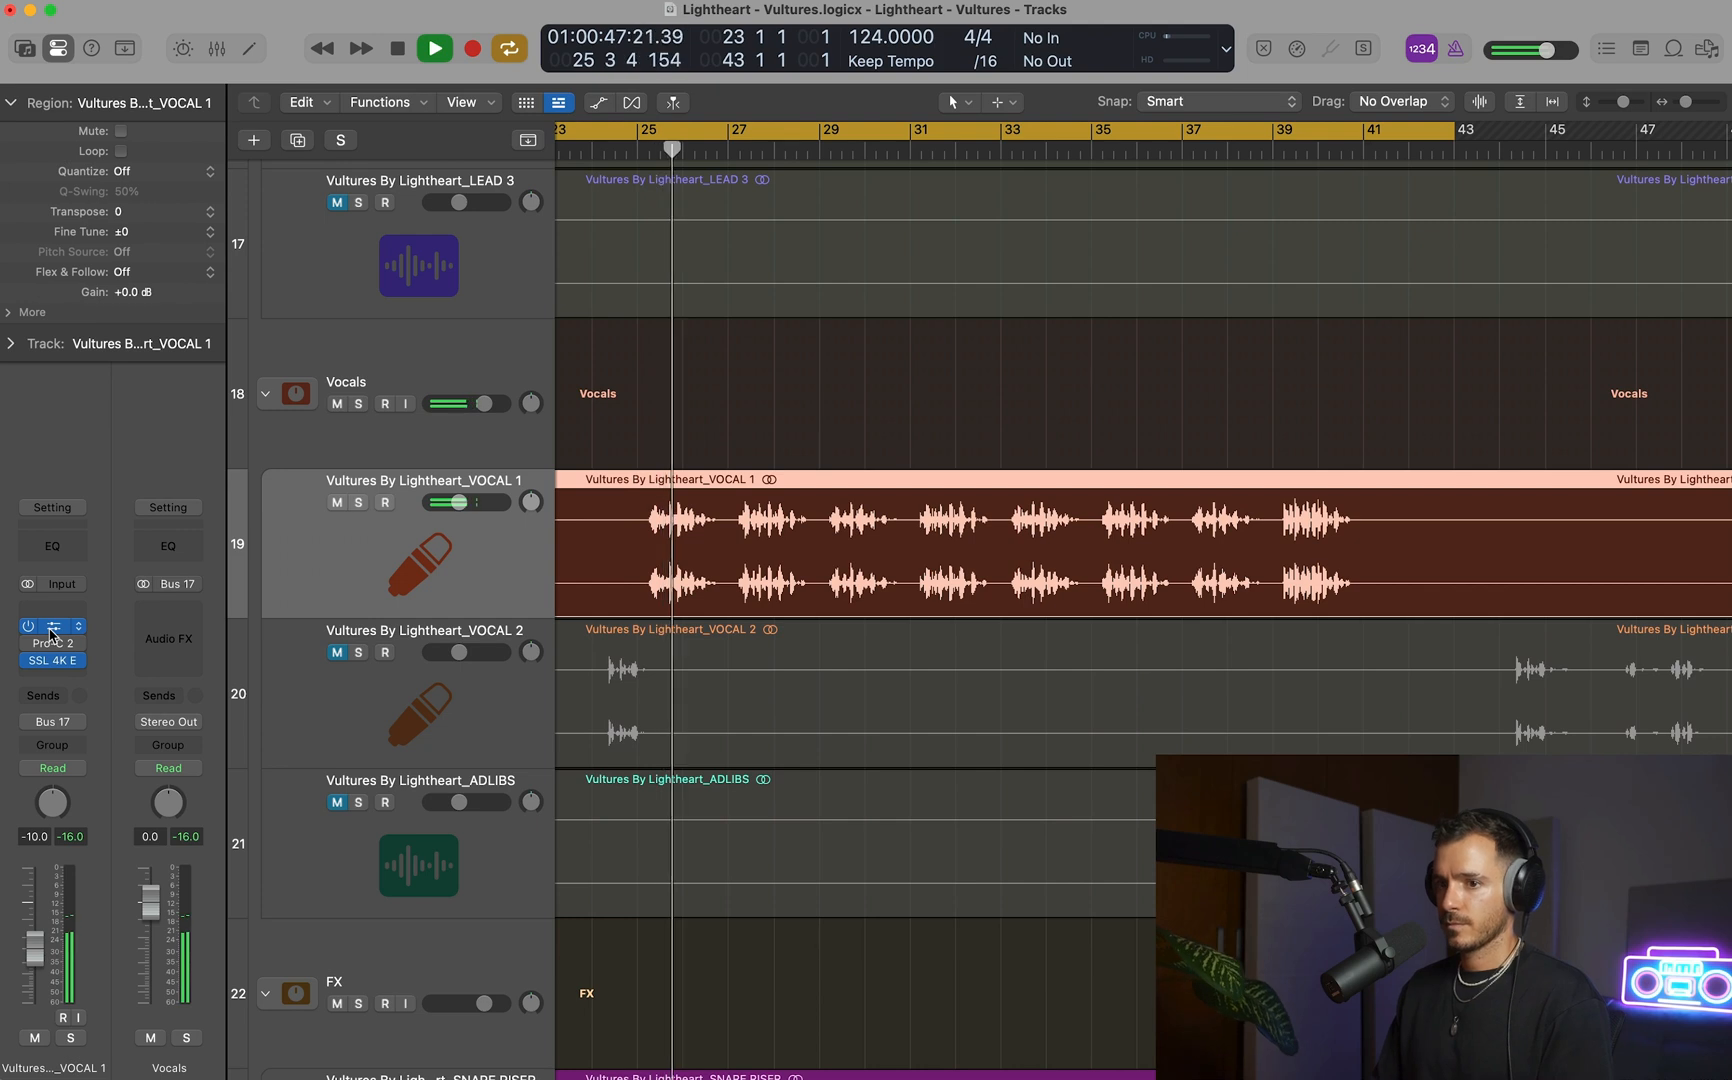
pyautogui.press('space')
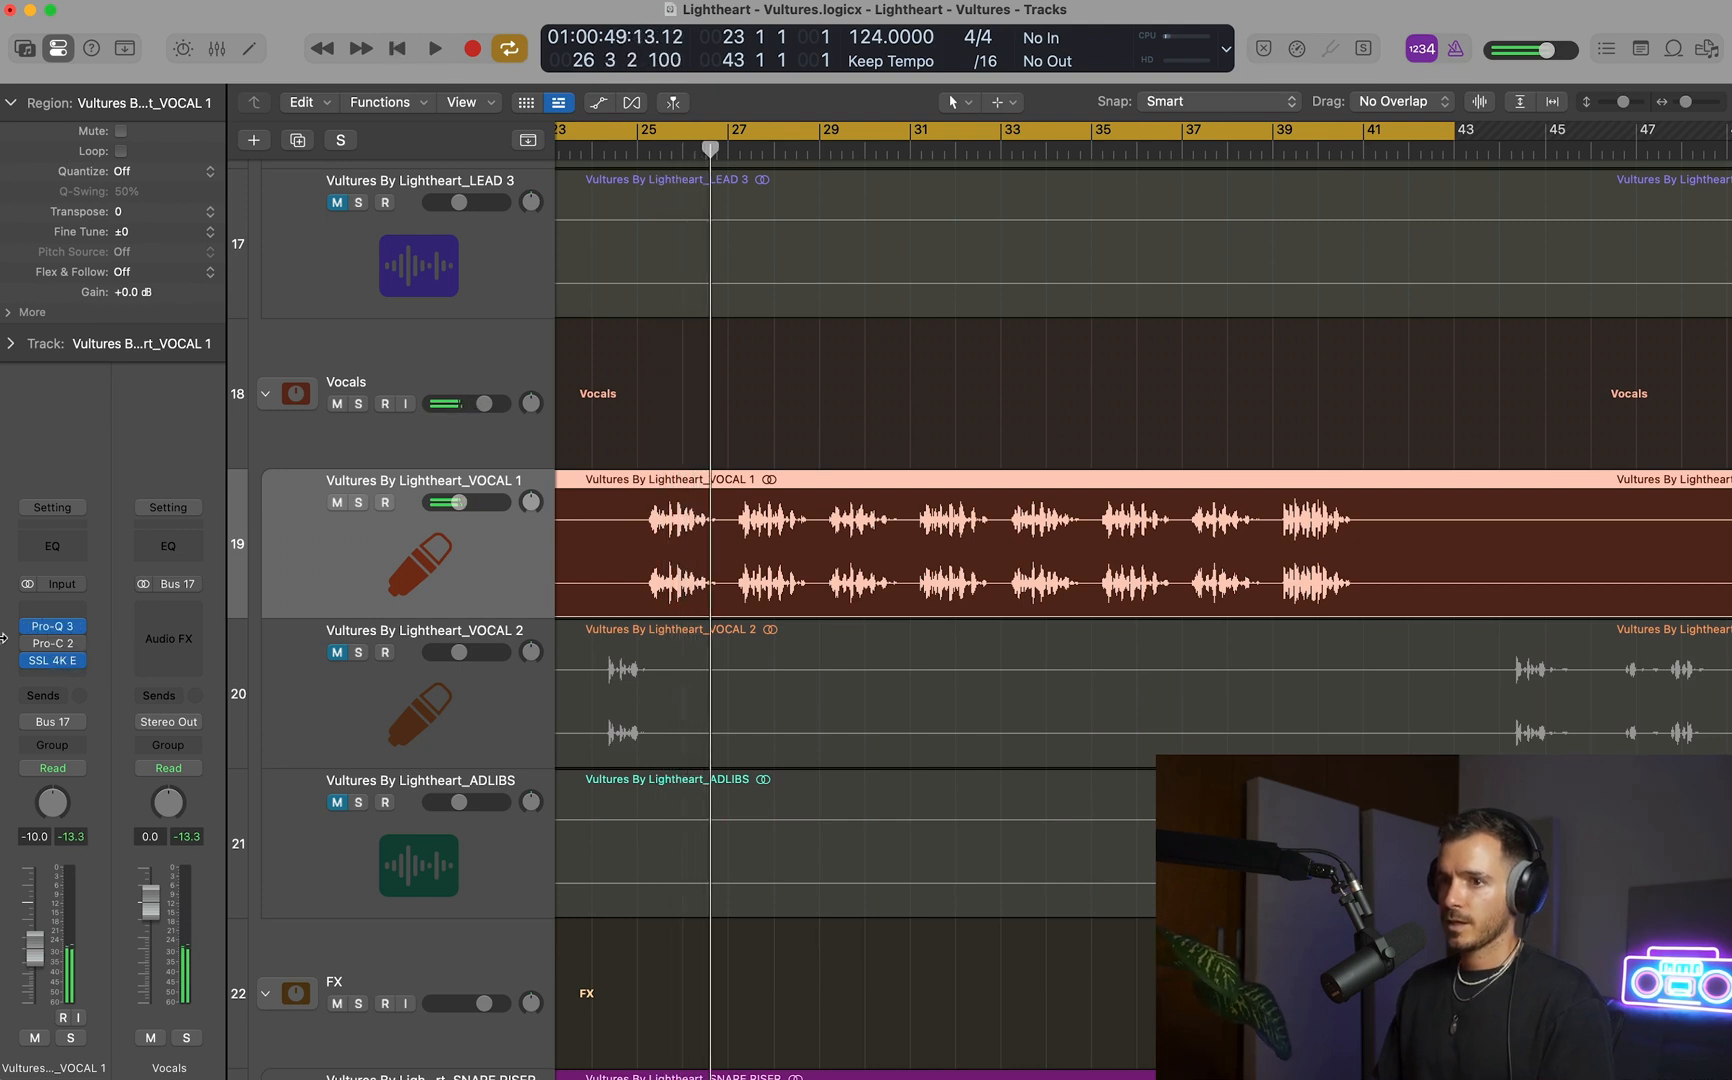
# Activate Pro-C 2 ahead of Pro-Q 3 in VOCAL 1's insert chain and load its RVox preset.
pyautogui.moveTo(56, 612); pyautogui.dragTo(53, 611)
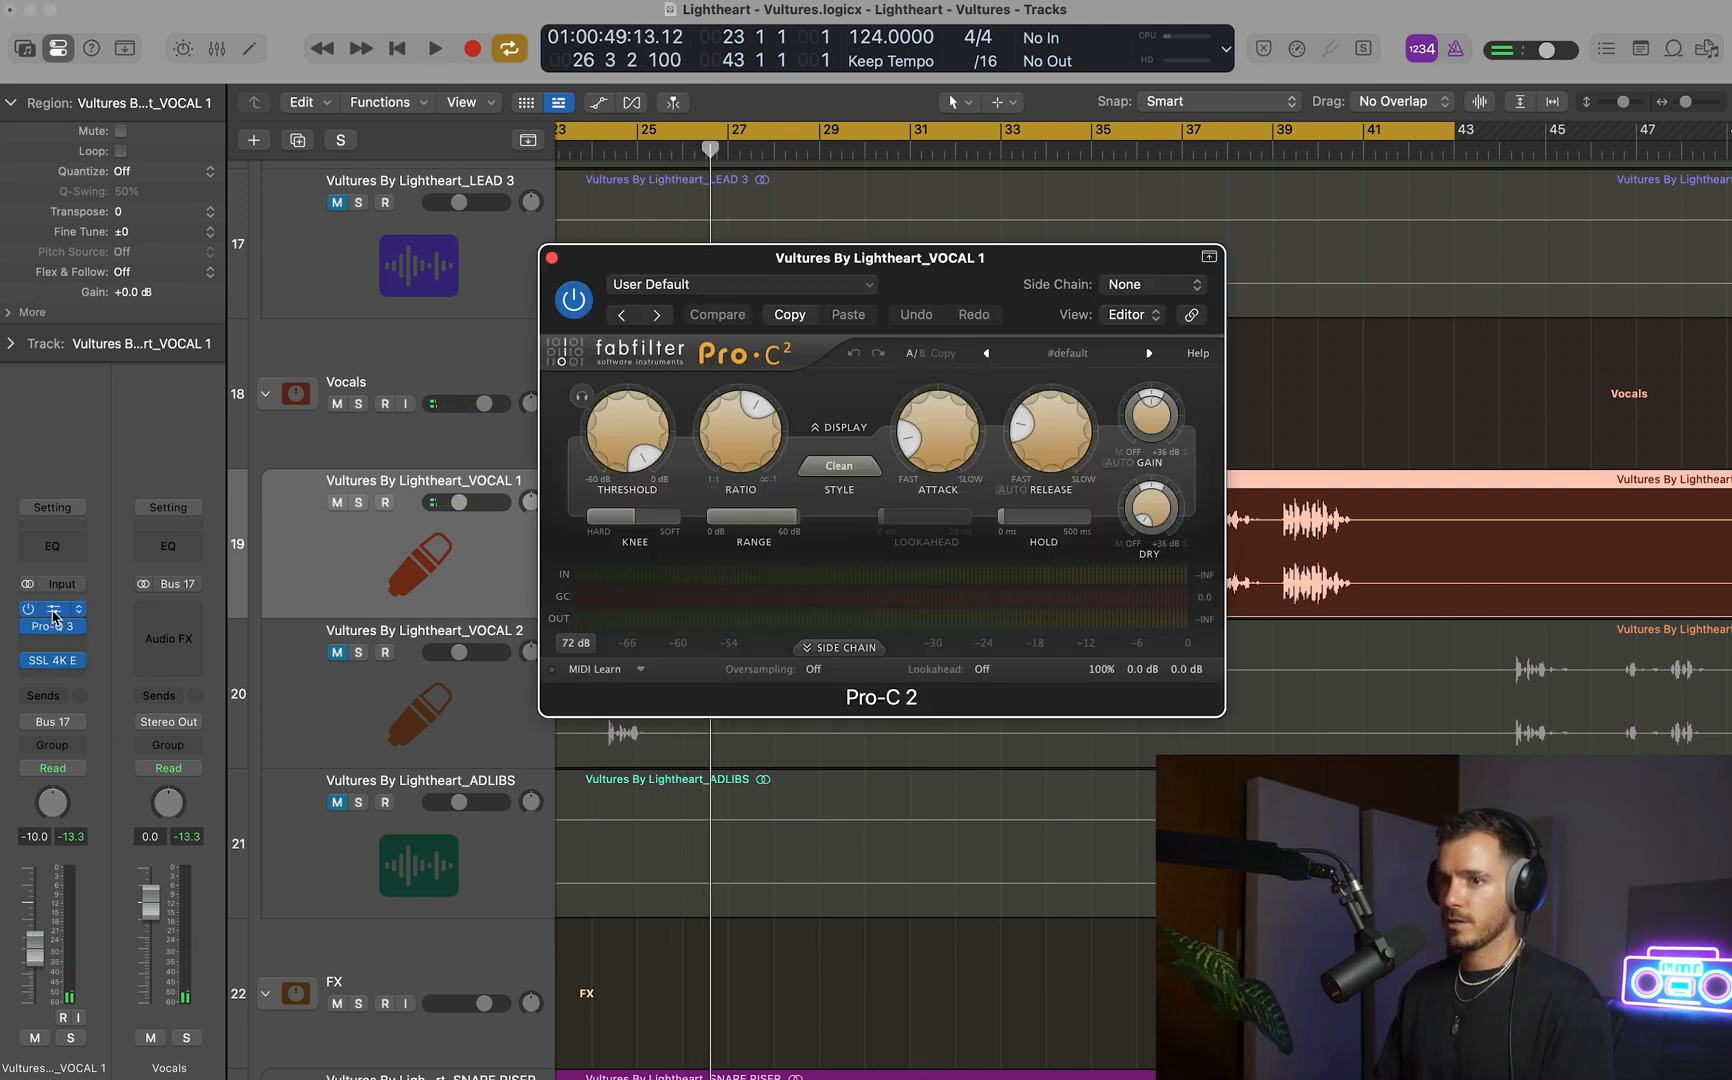
pyautogui.click(1070, 353)
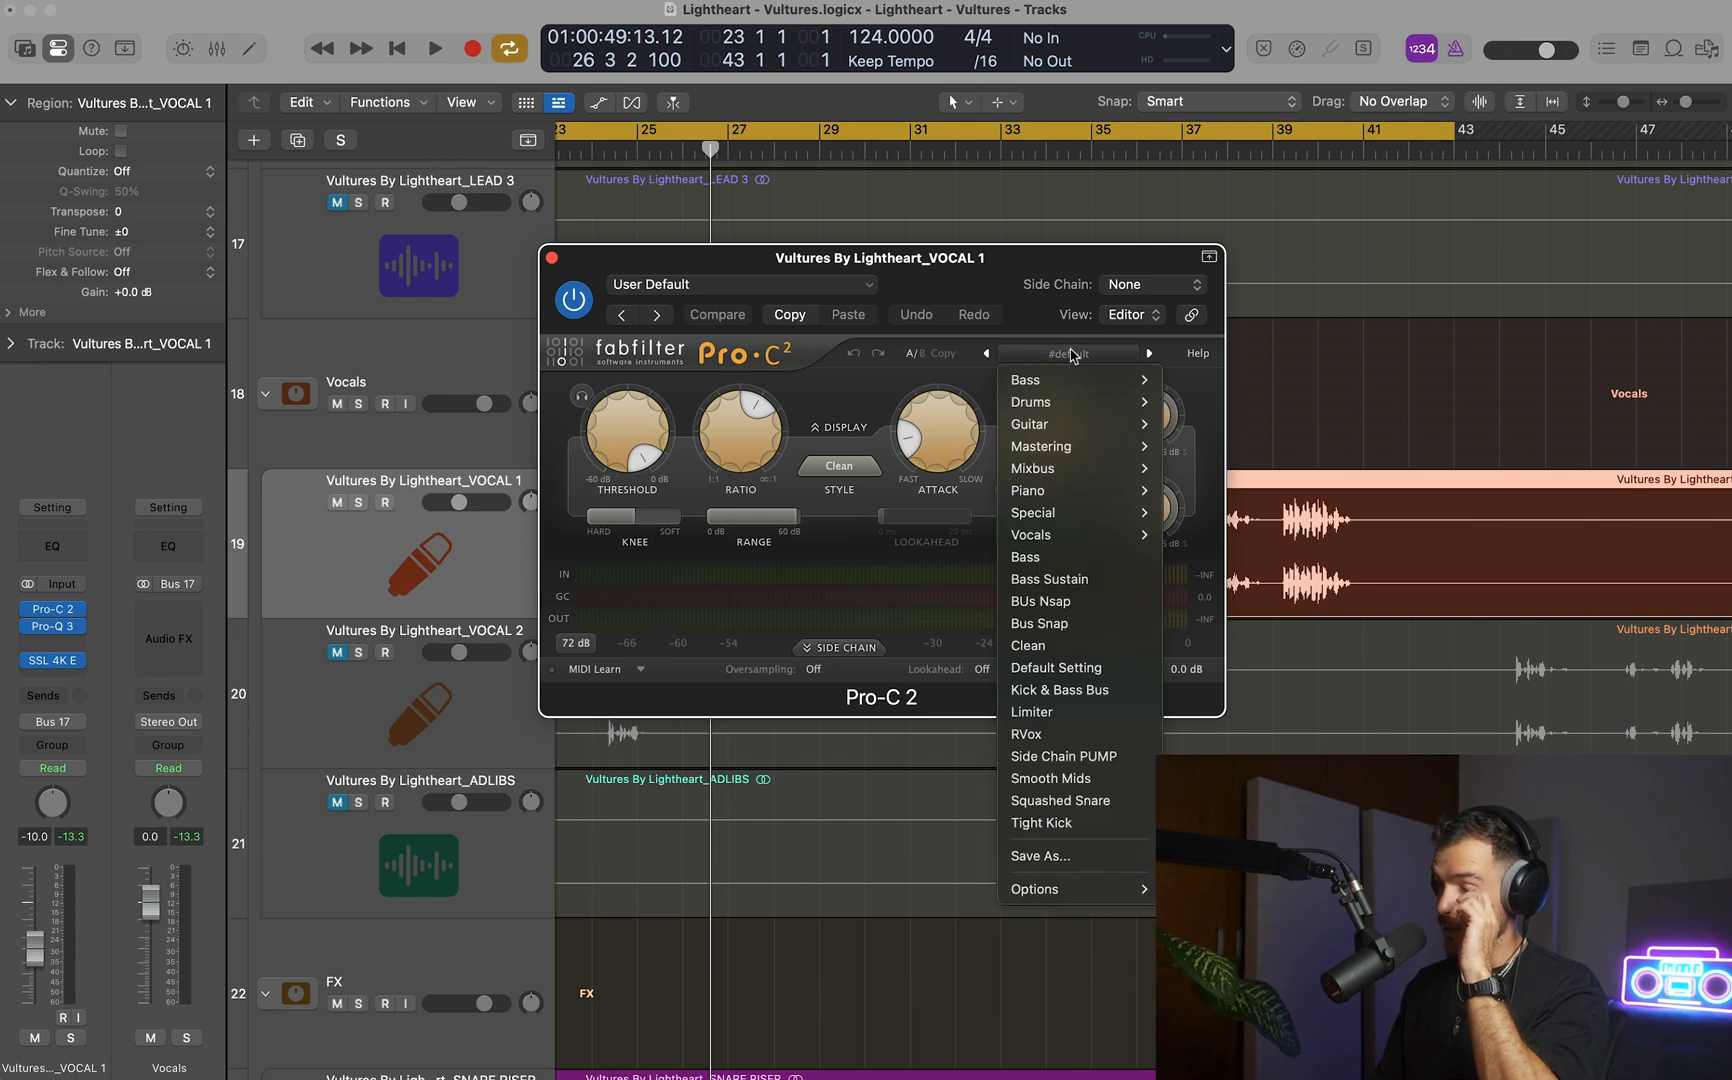
pyautogui.click(1068, 733)
pyautogui.moveTo(984, 257); pyautogui.dragTo(1030, 541)
pyautogui.scroll(-2, 1006, 403)
pyautogui.scroll(-3, 1006, 405)
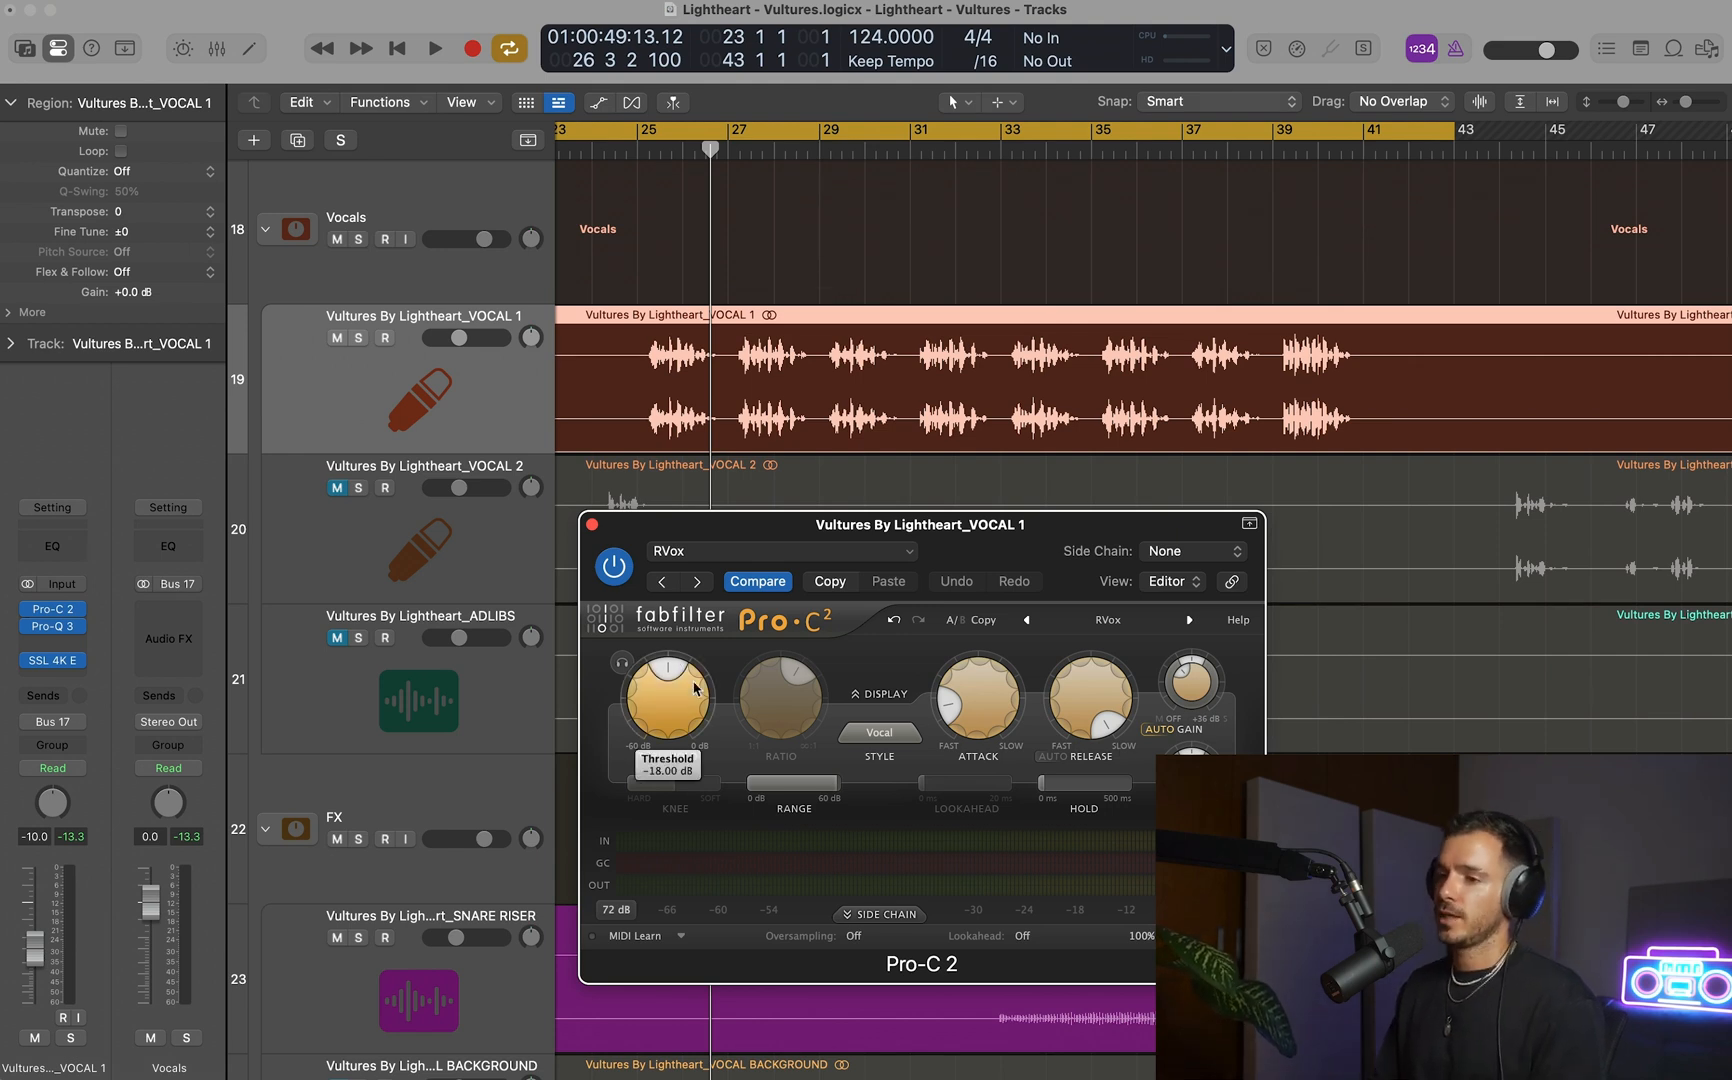
pyautogui.click(1135, 621)
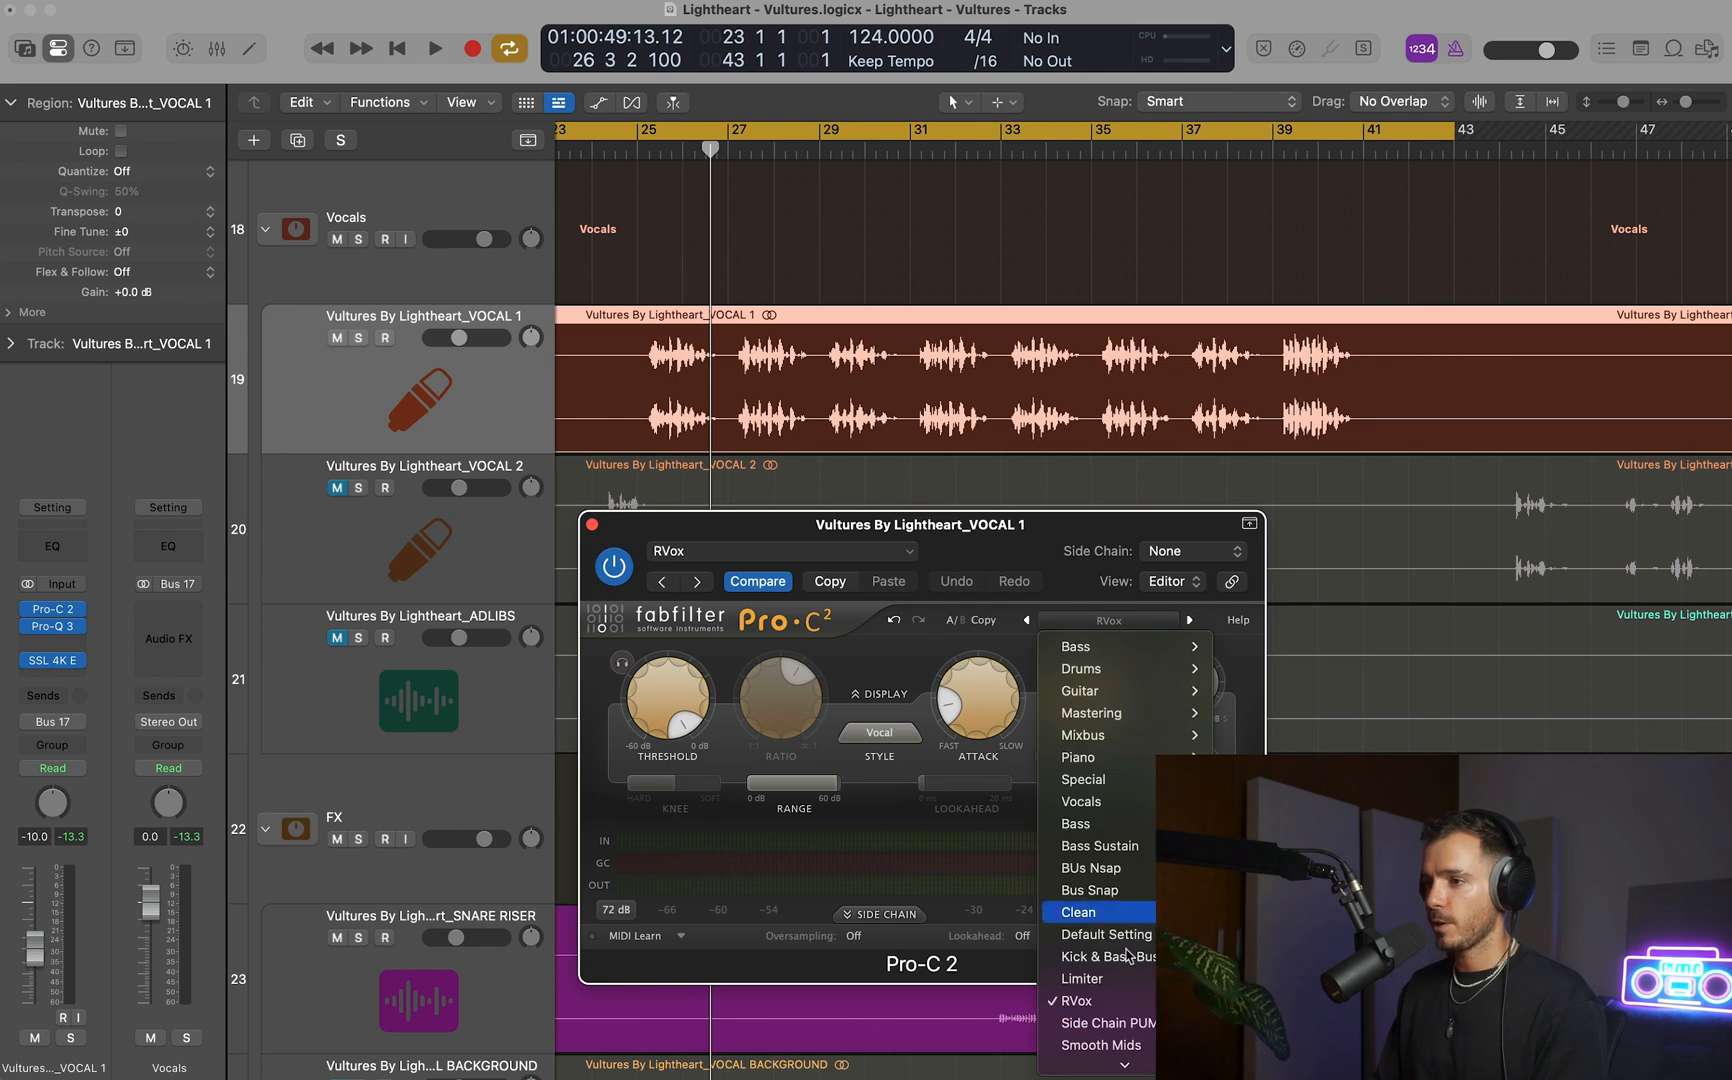
pyautogui.click(828, 672)
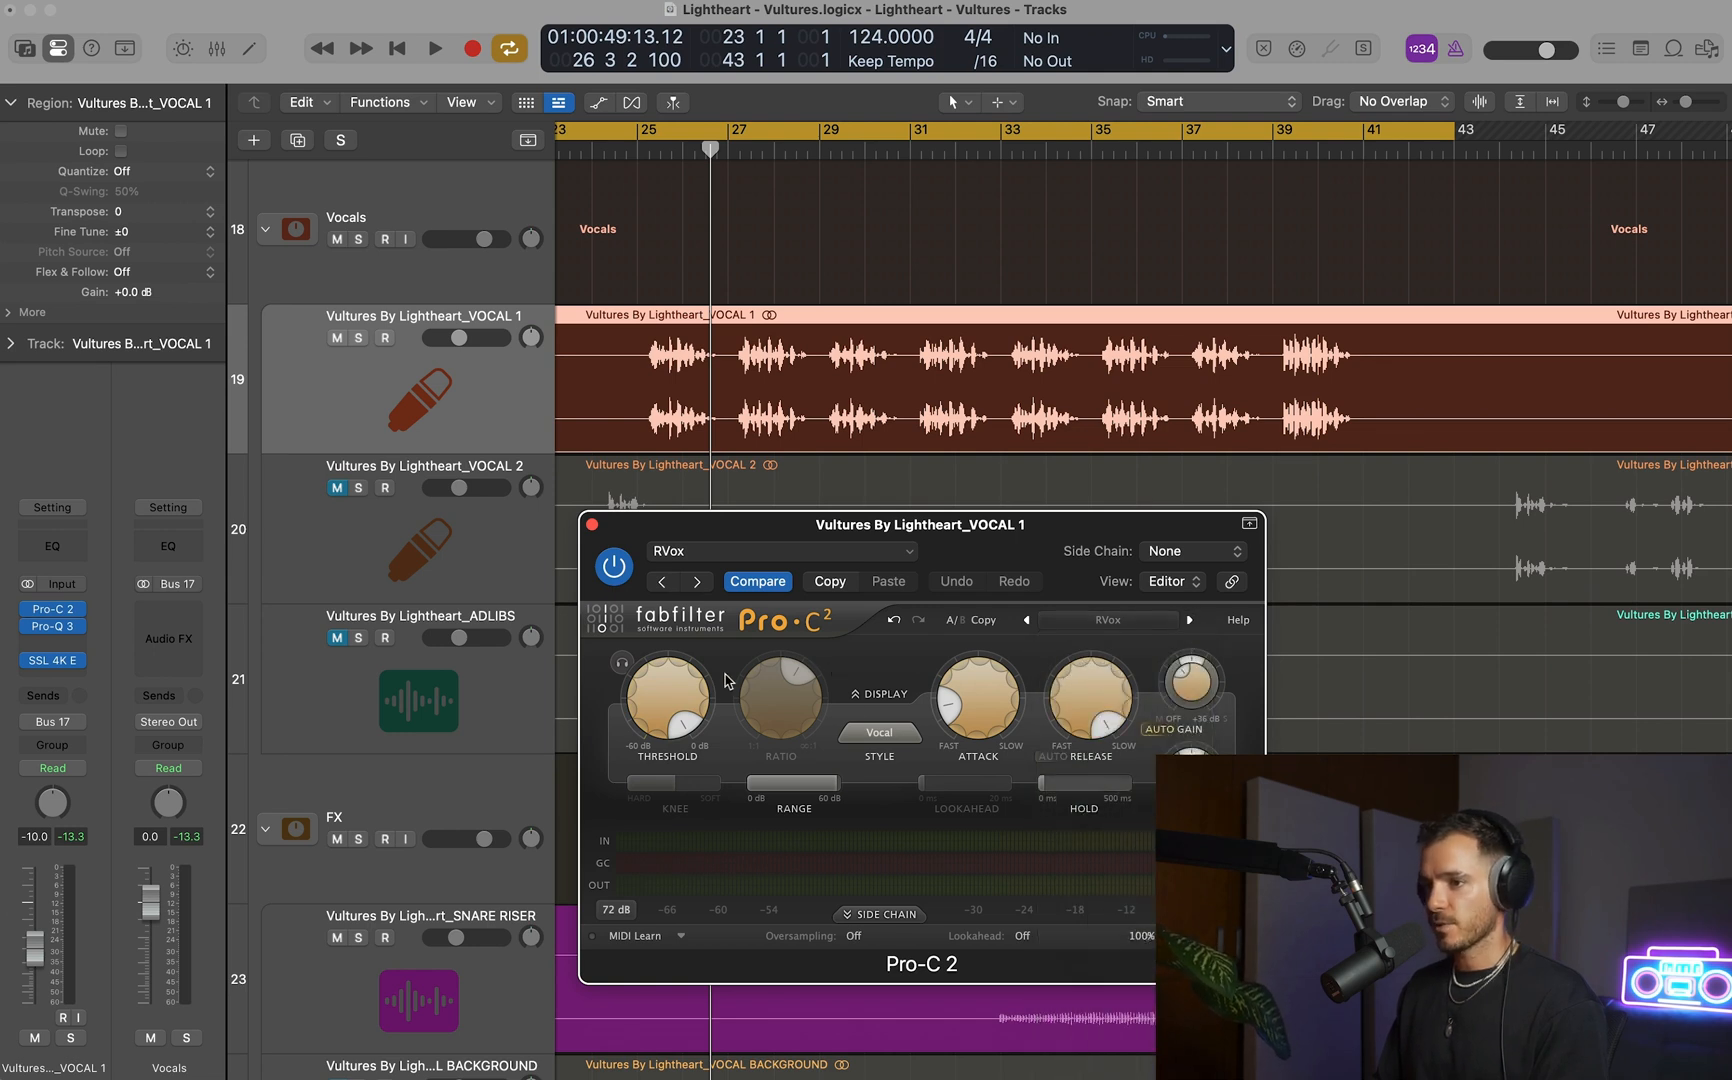
# Set the cycle range from bar 25 to bar 42 and lower VOCAL 1's Pro-C 2 Threshold to -7.00 dB during playback.
pyautogui.click(636, 138)
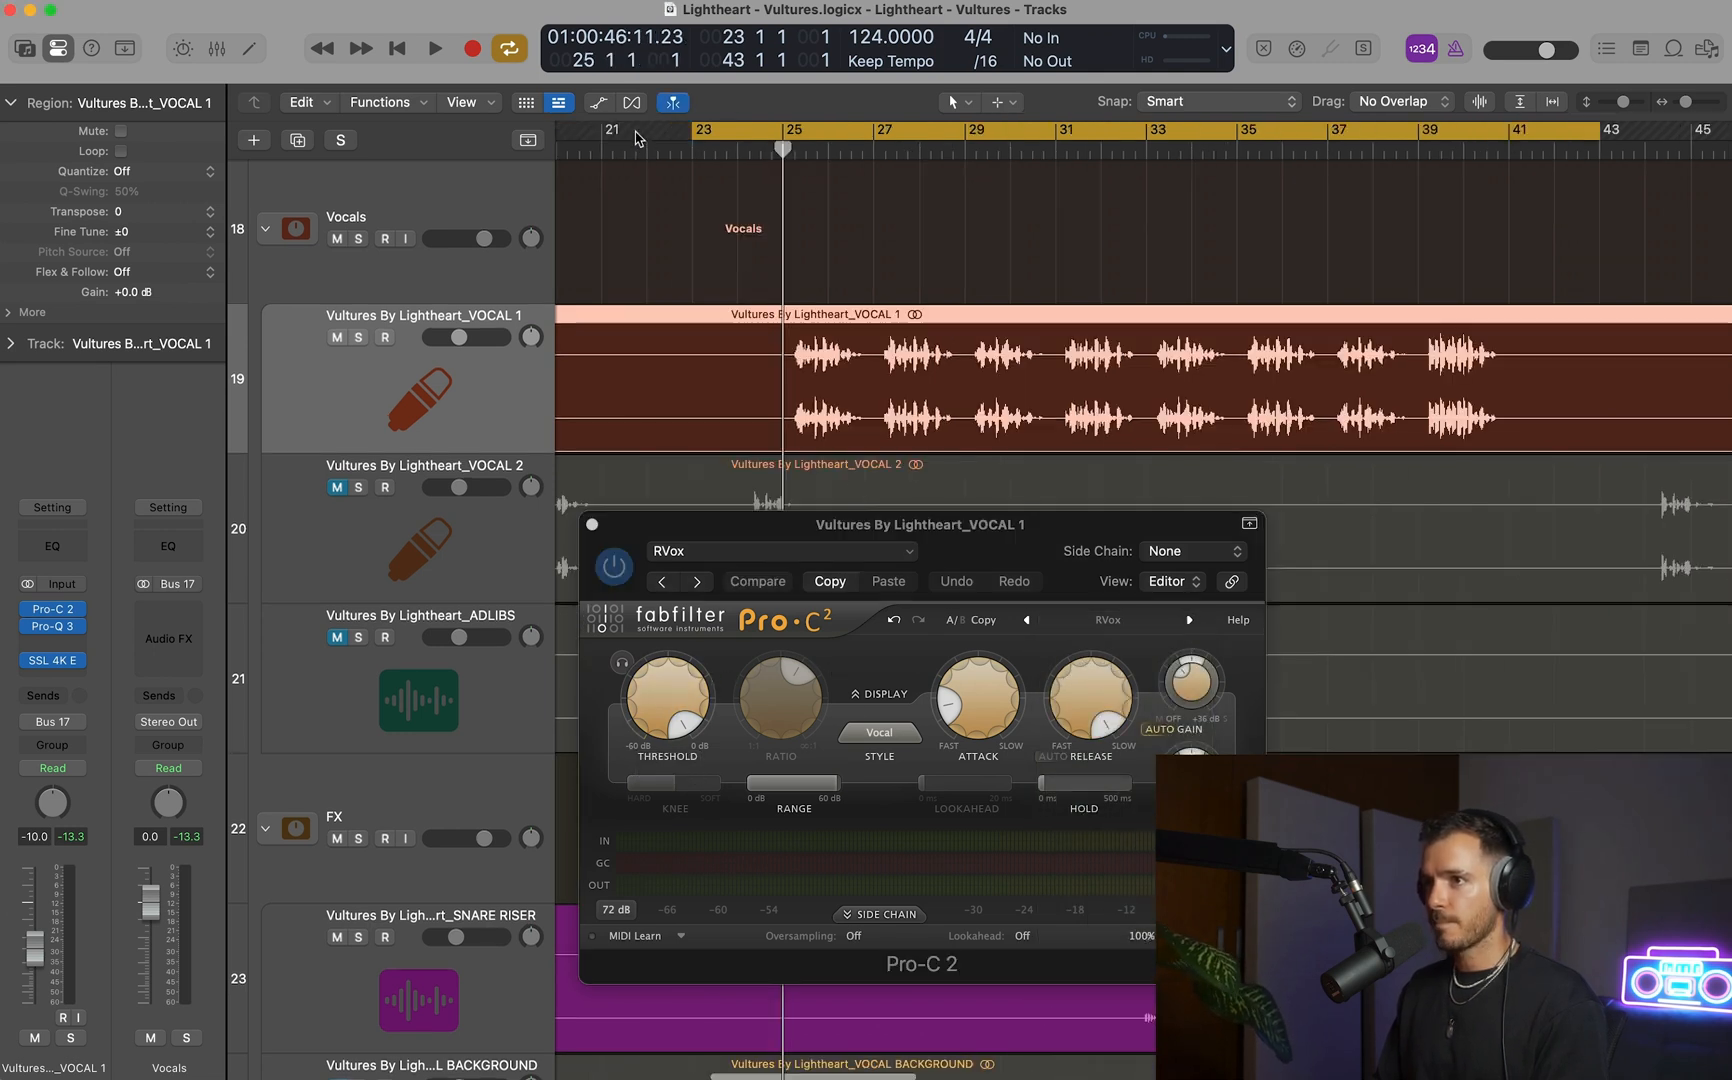
pyautogui.moveTo(815, 128); pyautogui.dragTo(1550, 161)
pyautogui.press('space')
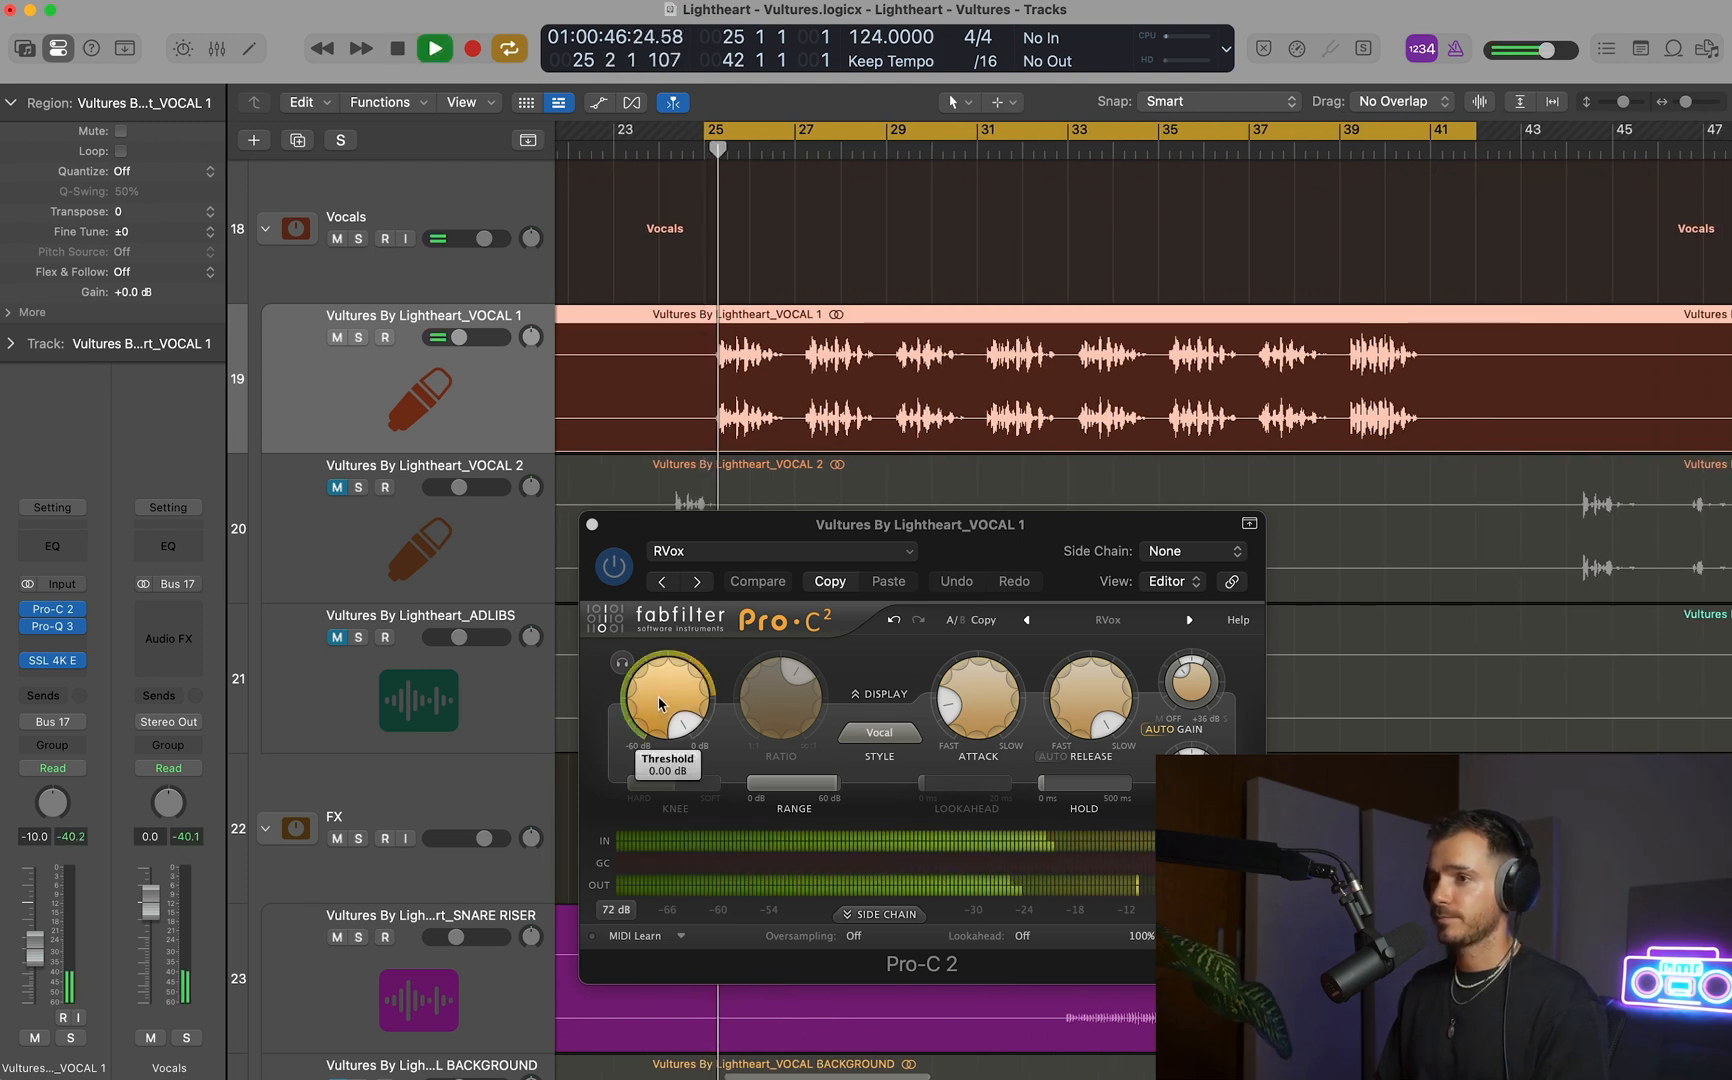
pyautogui.scroll(-5, 659, 703)
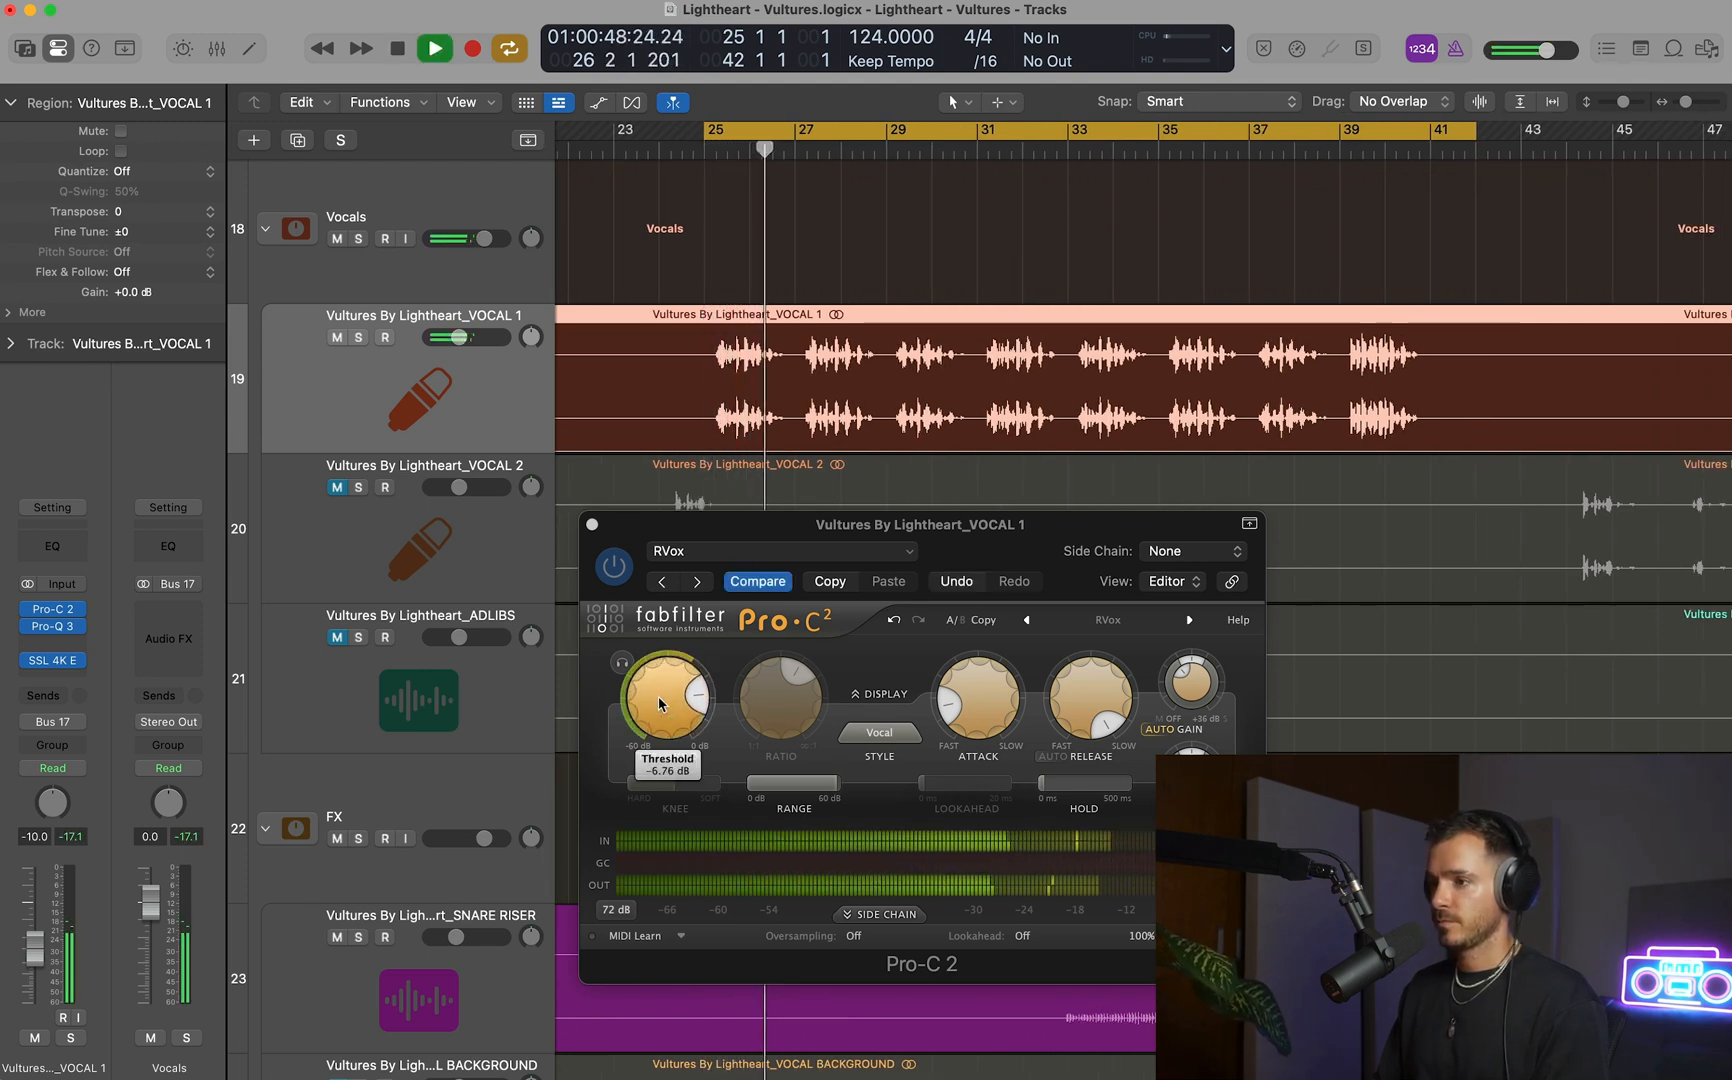
pyautogui.scroll(-1, 659, 703)
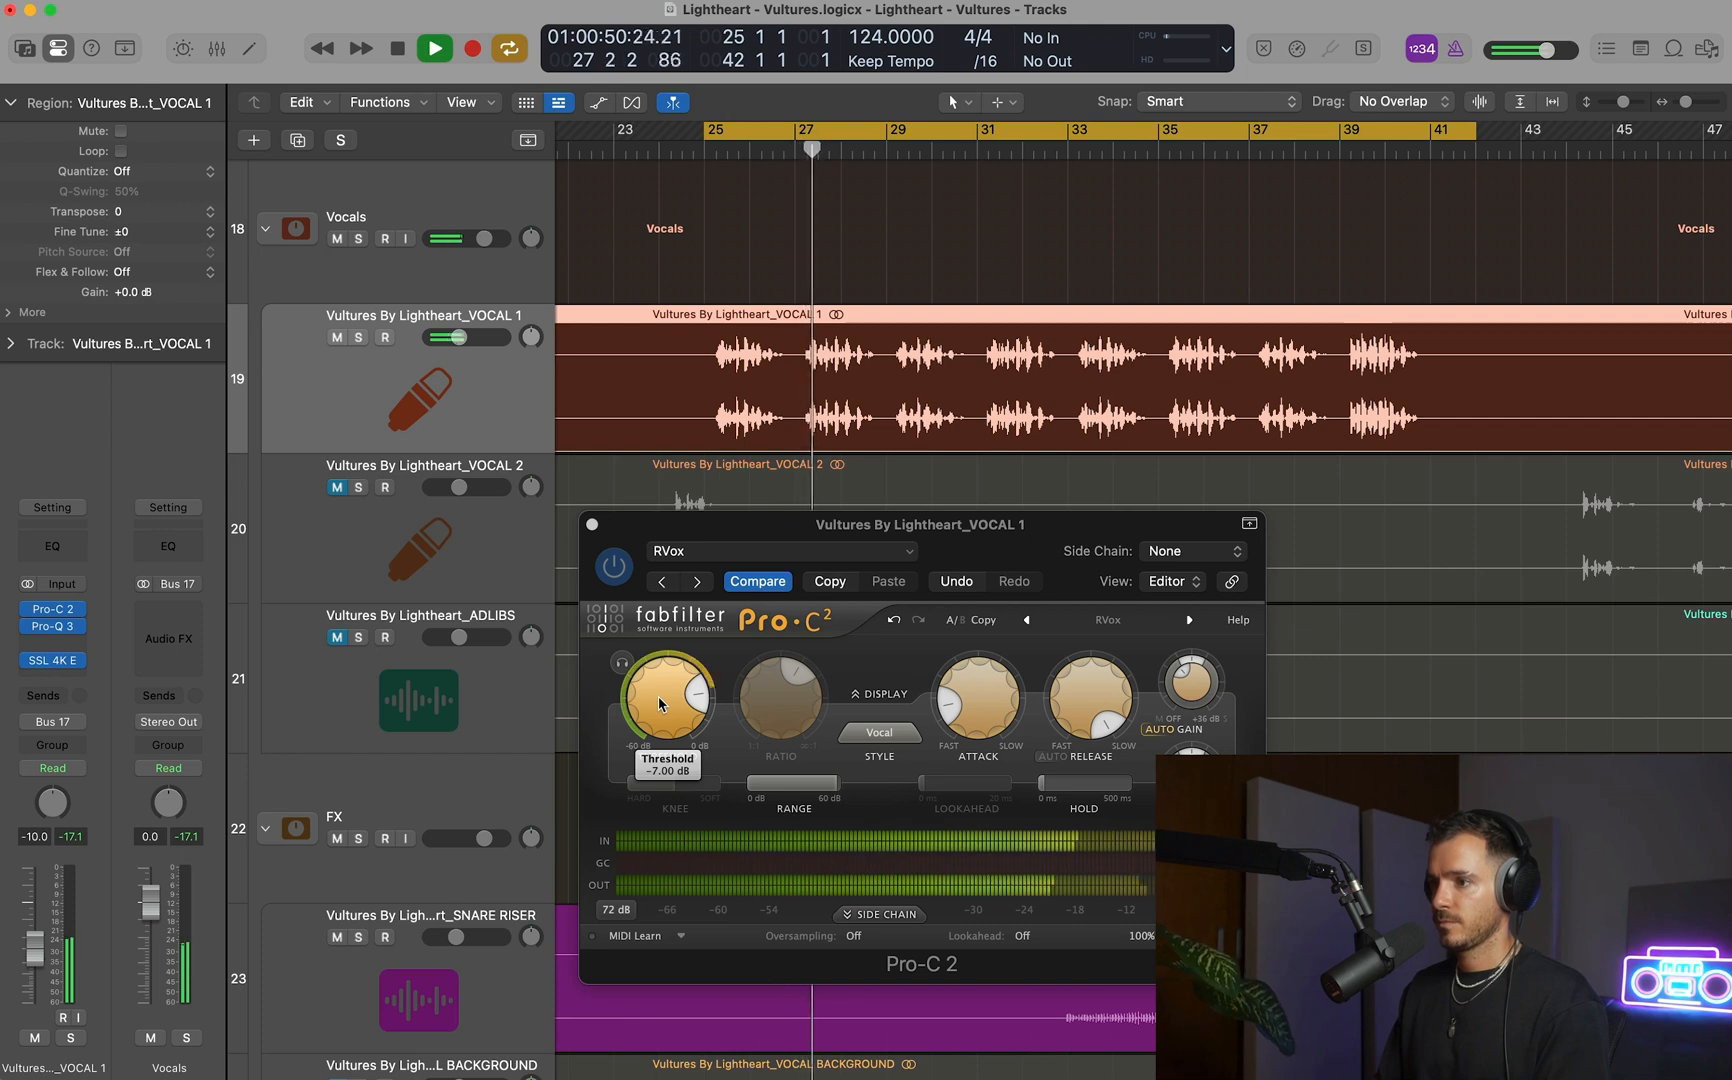
pyautogui.press('space')
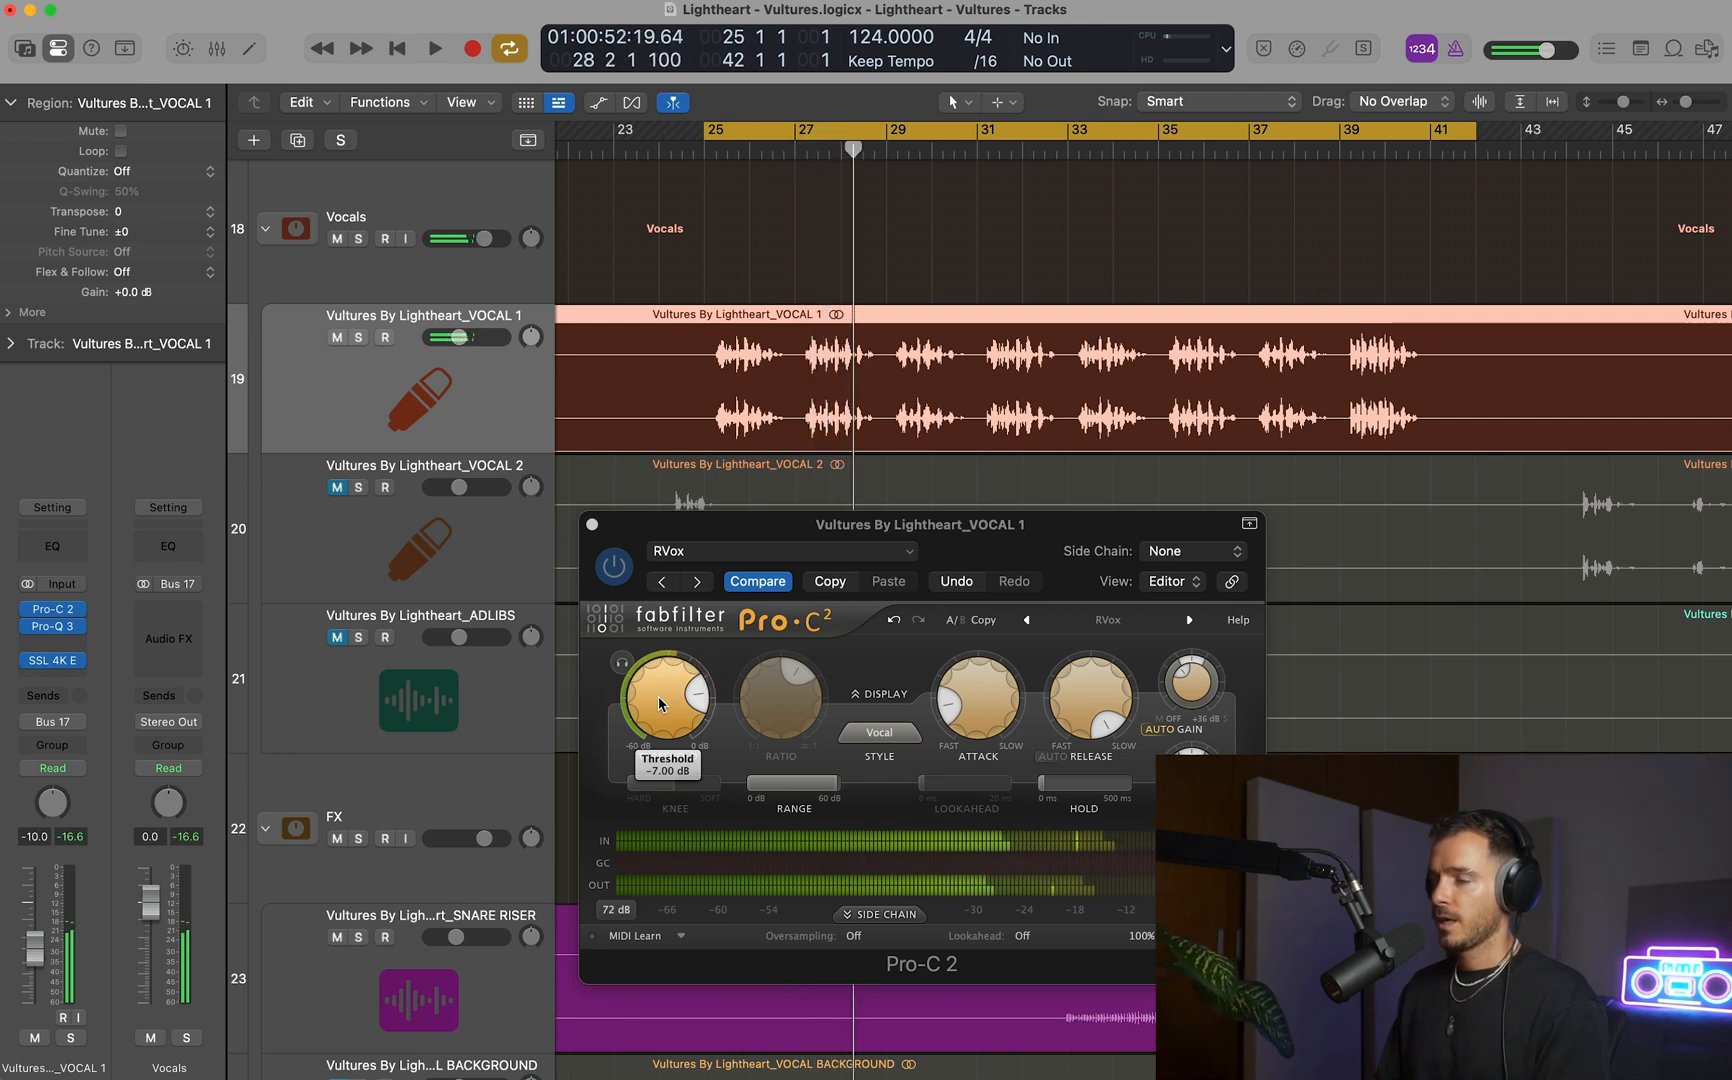
# Solo the VOCAL 1 track and play its compressed first phrase from bar 25.
pyautogui.press('s')
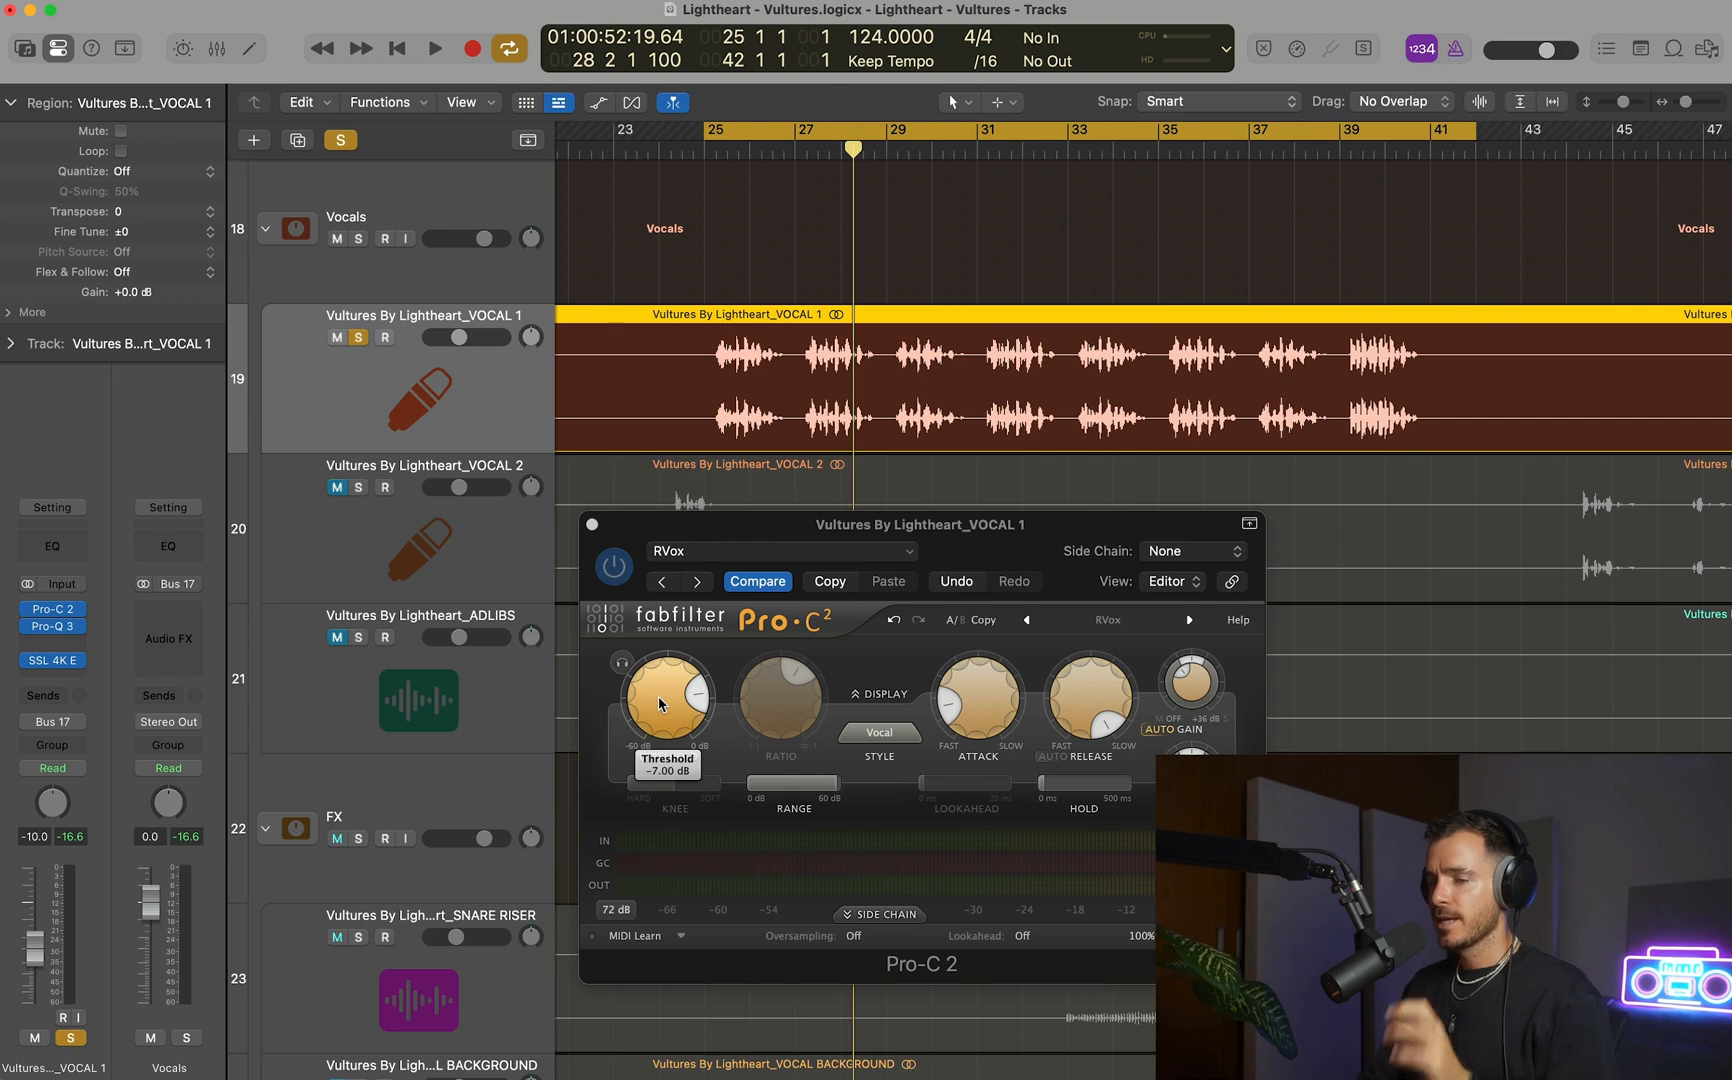
pyautogui.press('space')
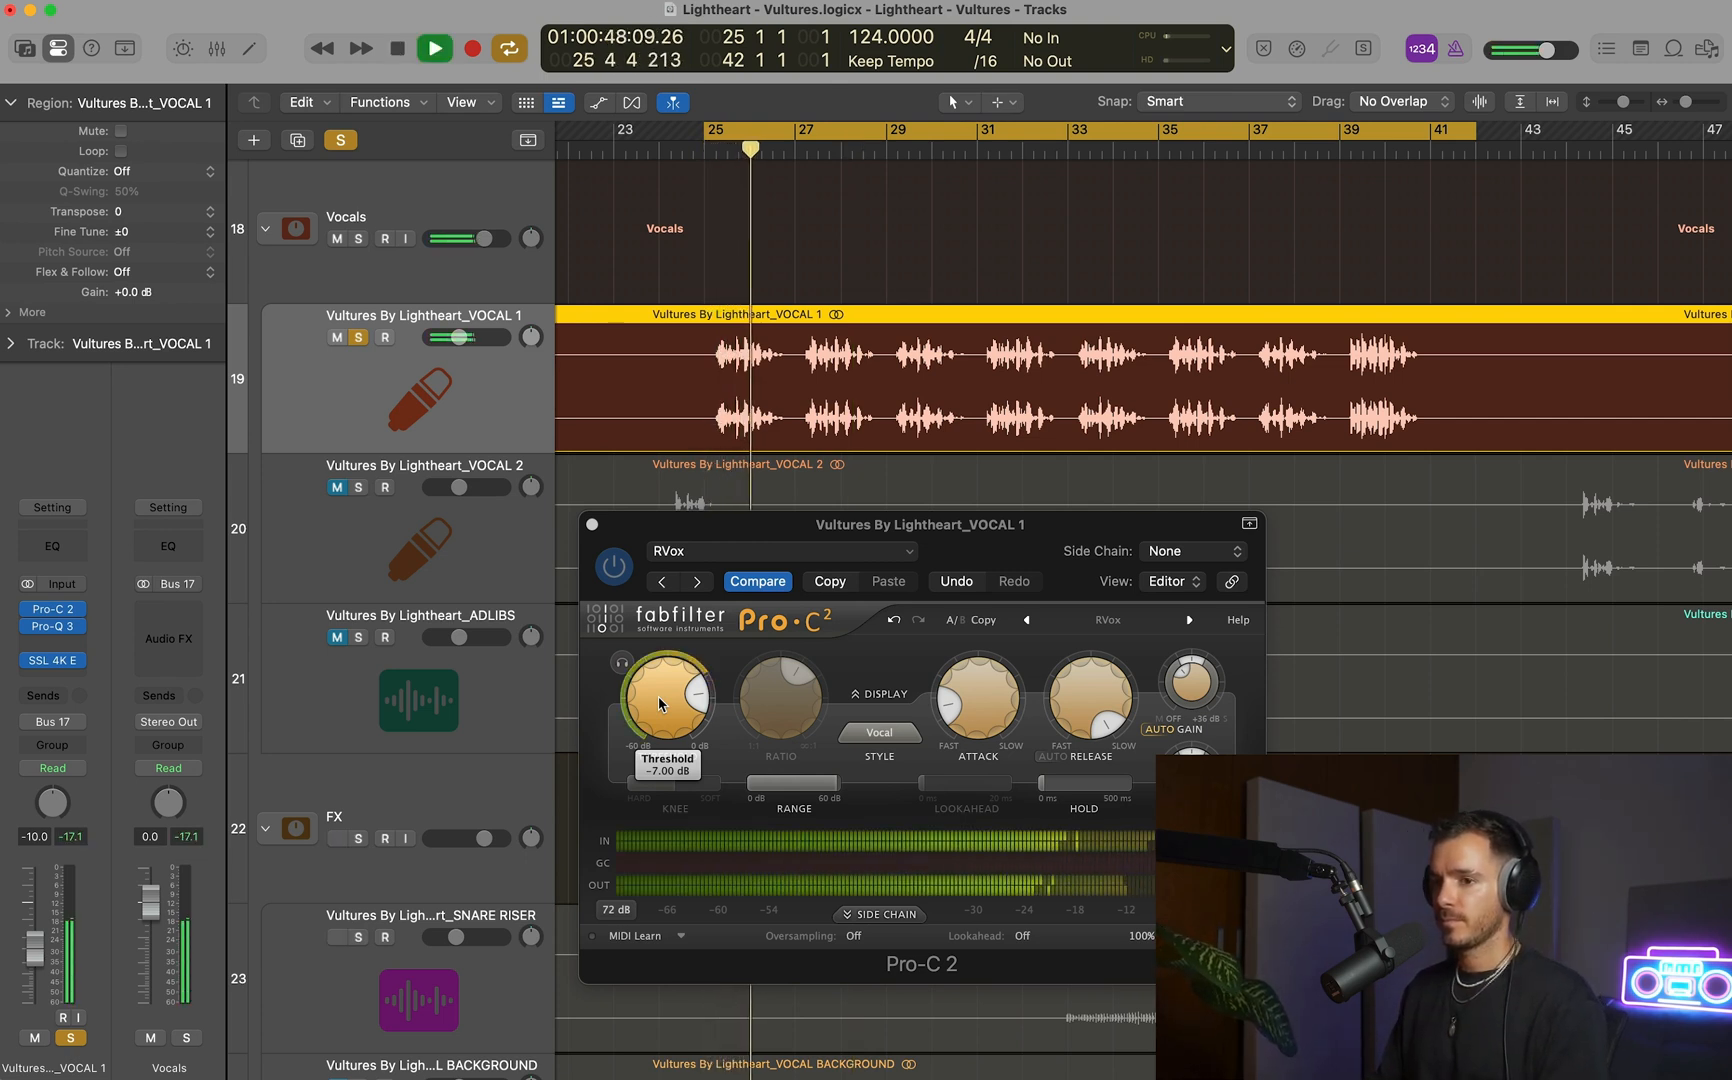
pyautogui.press('space')
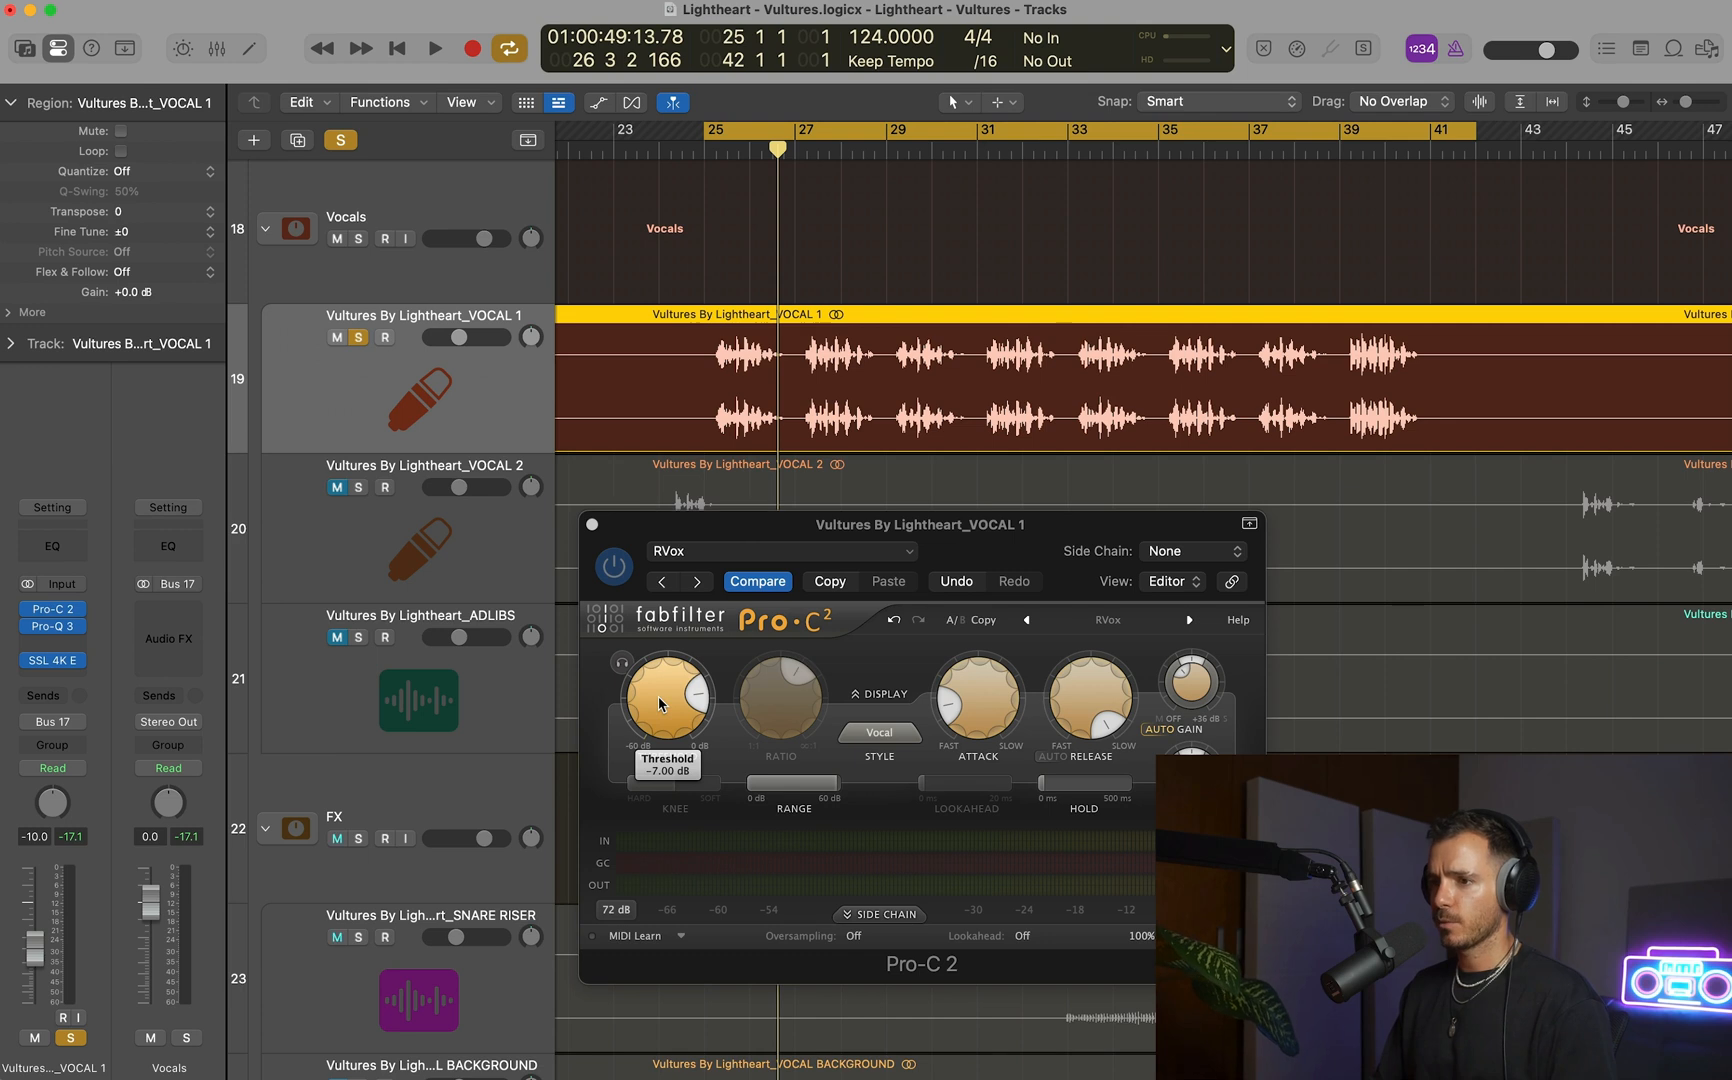
# Bypass VOCAL 1's RVox Pro-C 2 and insert a second Pro-C 2 between it and Pro-Q 3.
pyautogui.click(659, 702)
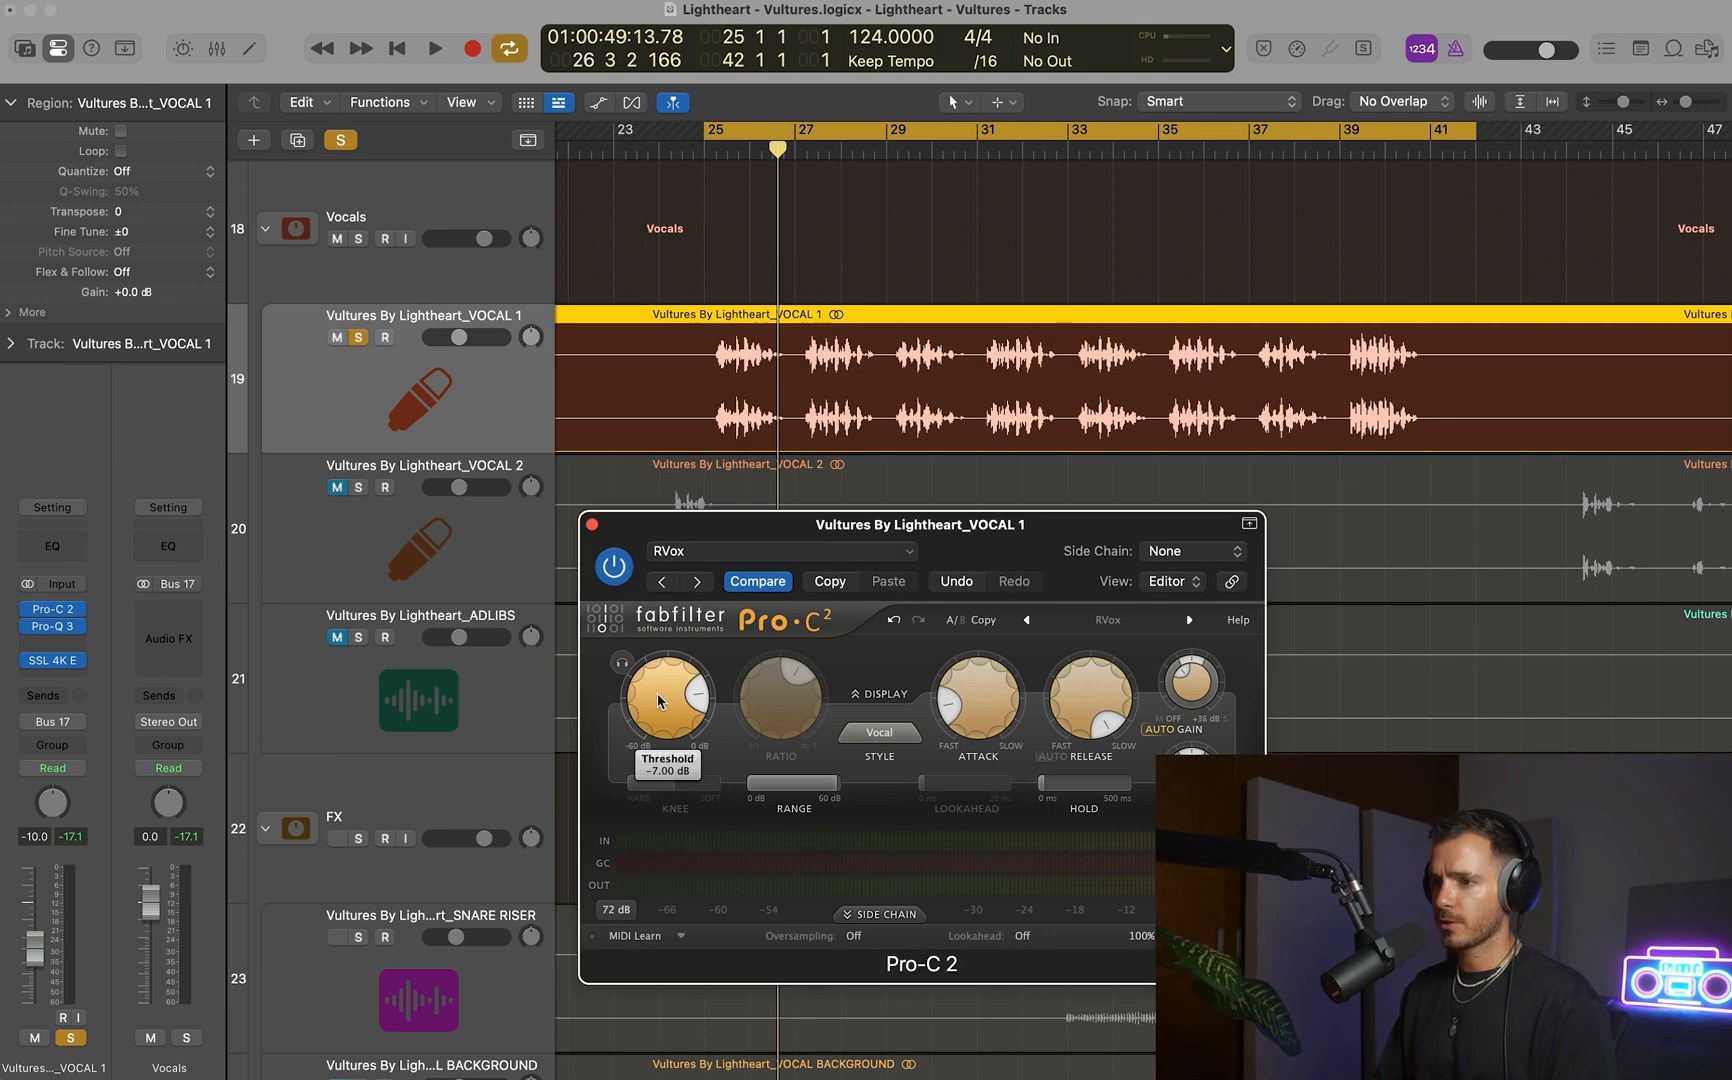
pyautogui.click(28, 609)
pyautogui.click(70, 618)
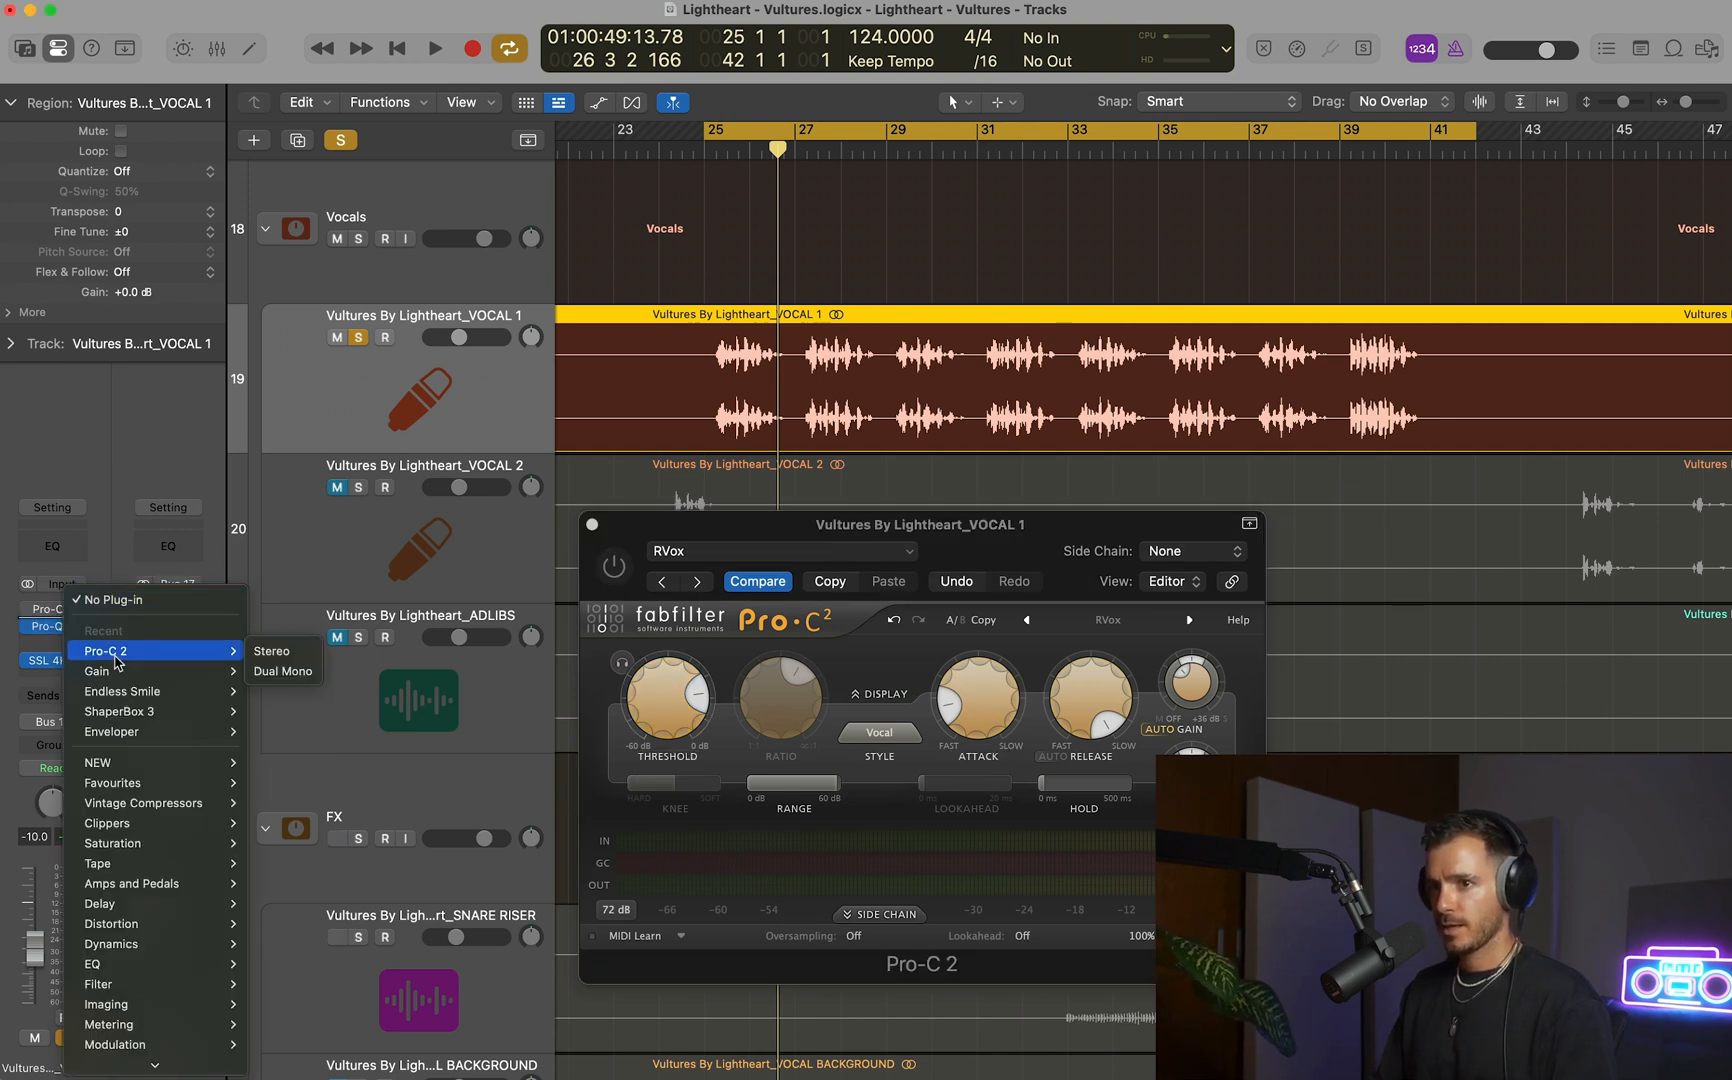
pyautogui.click(1307, 519)
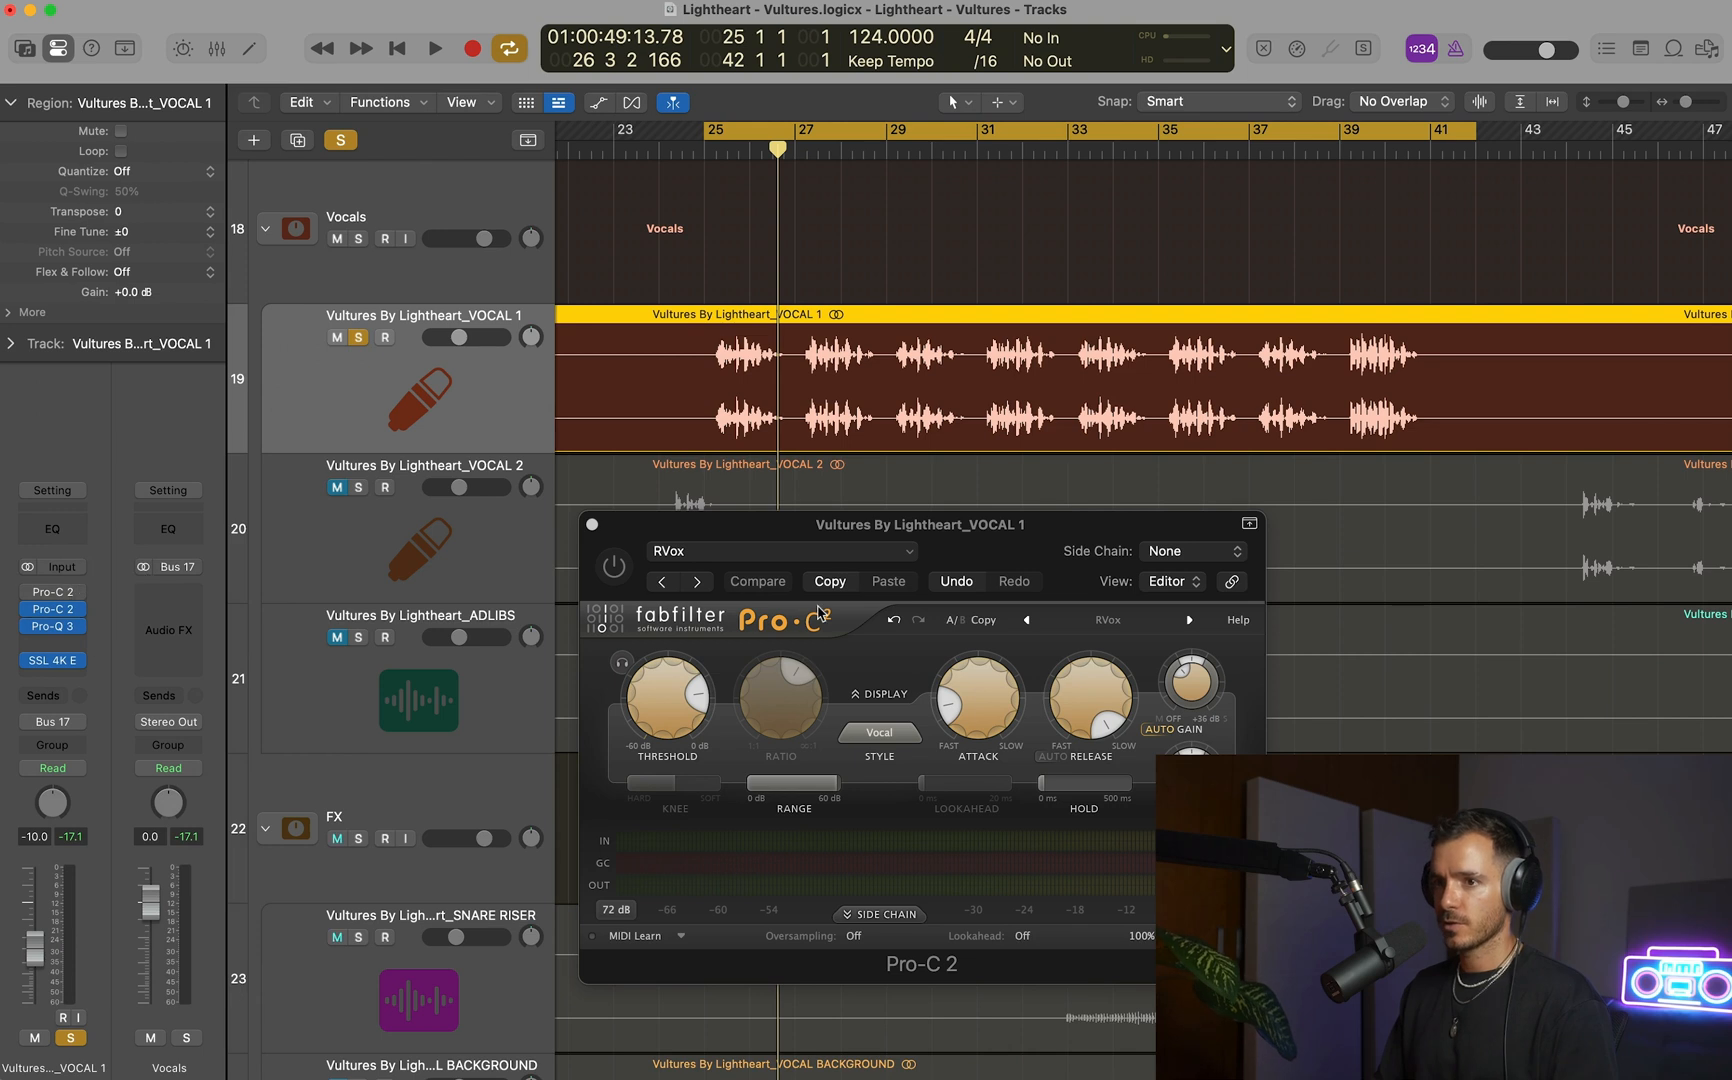
pyautogui.click(593, 524)
pyautogui.click(64, 611)
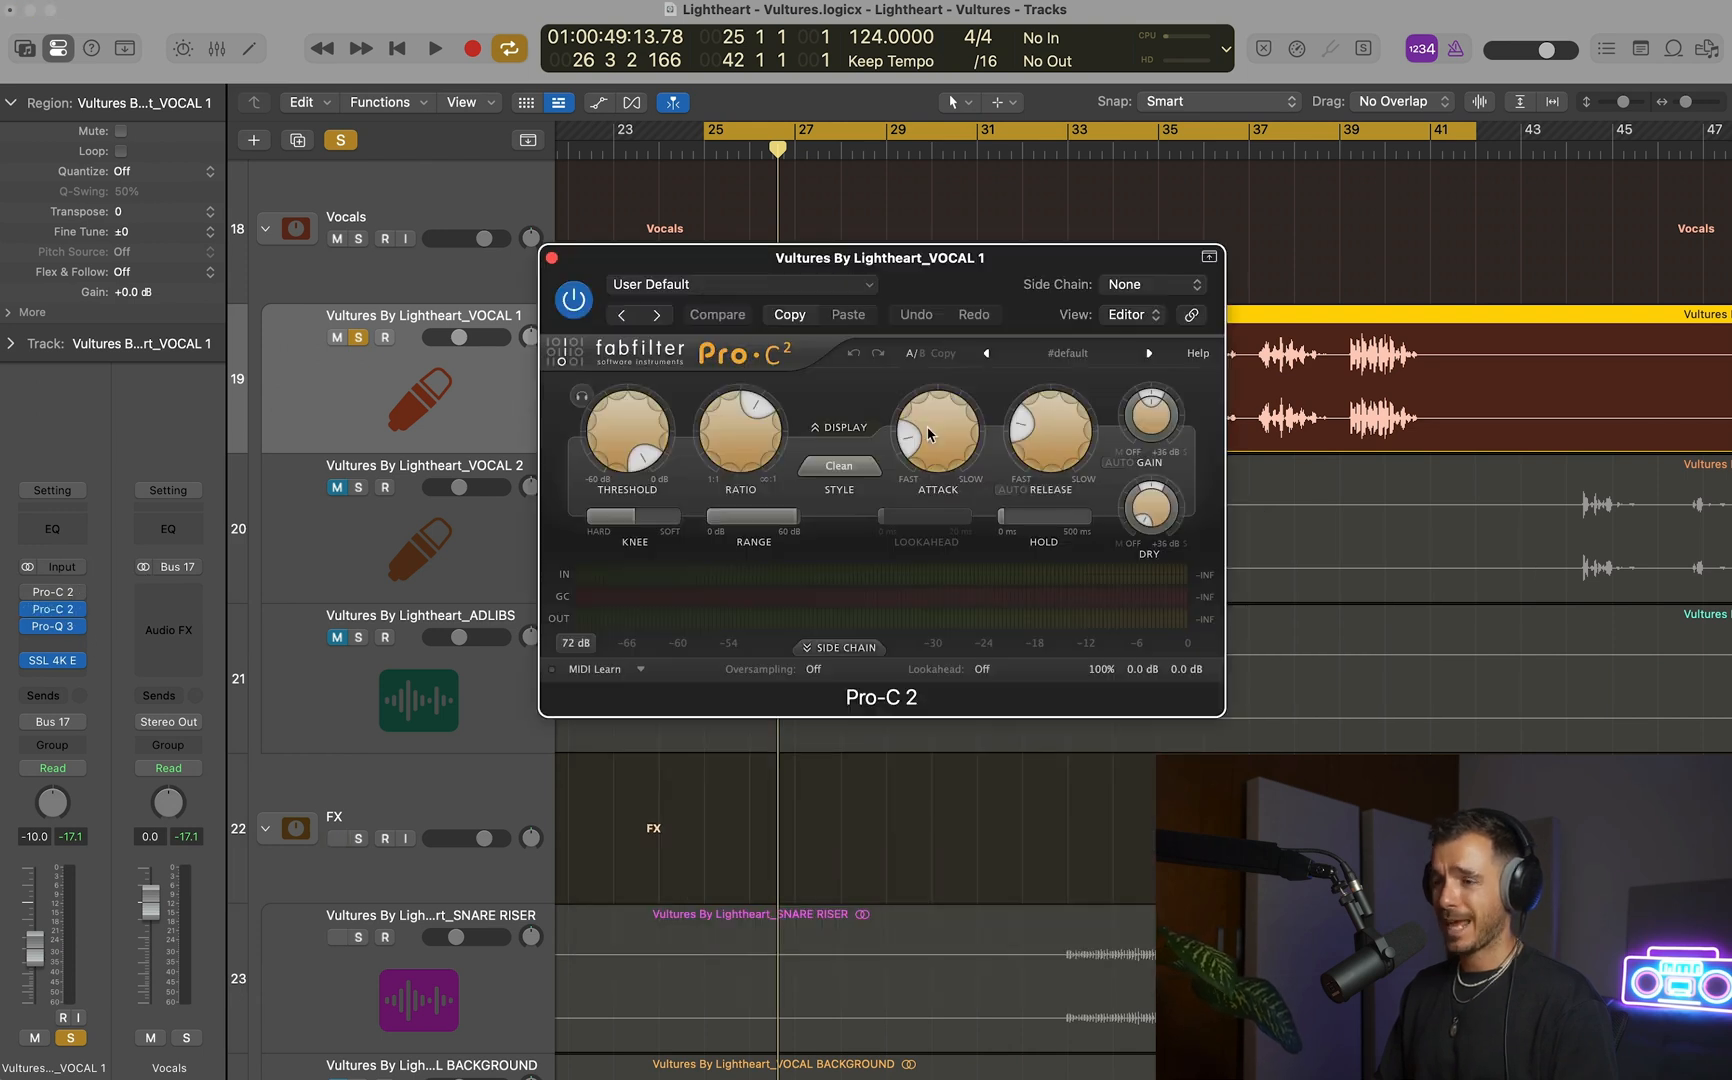
pyautogui.moveTo(1065, 263); pyautogui.dragTo(1105, 282)
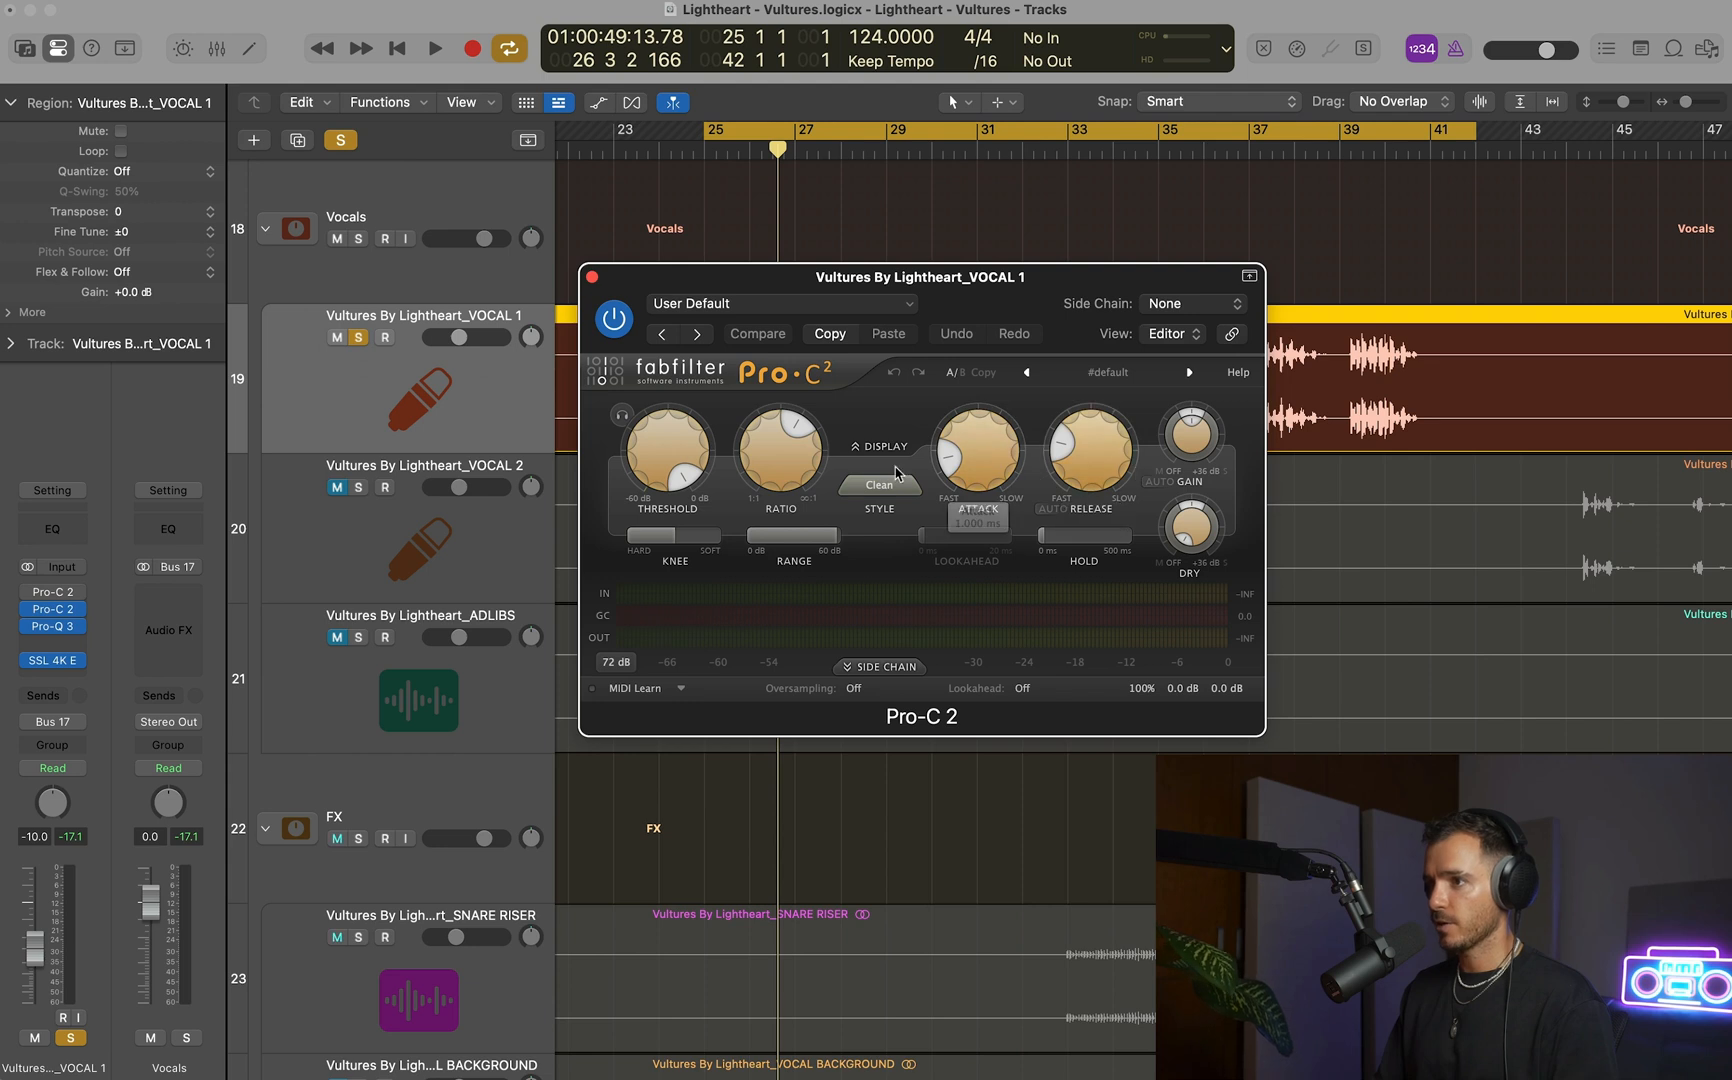
# Set the second Pro-C 2's Threshold to -12.16 dB and shorten its Attack while playing VOCAL 1's first phrase.
pyautogui.press('space')
pyautogui.moveTo(672, 459); pyautogui.dragTo(676, 463)
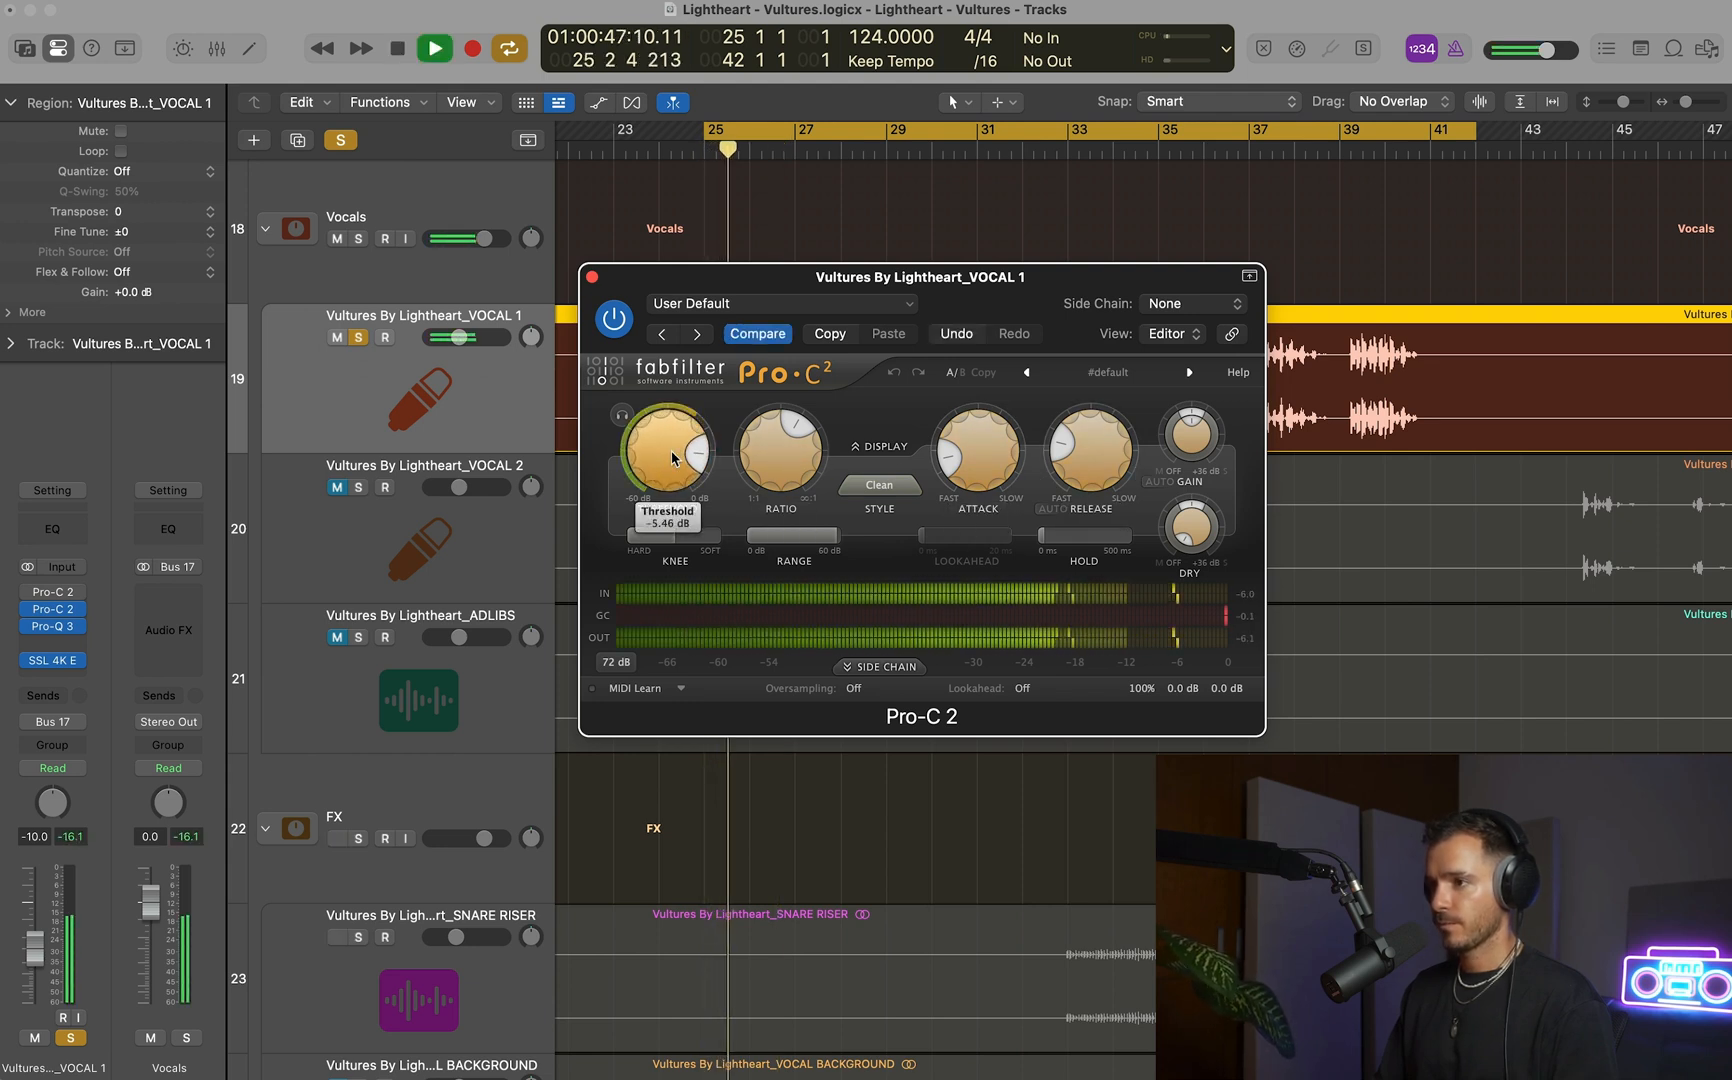
pyautogui.press('space')
pyautogui.moveTo(976, 455); pyautogui.dragTo(976, 475)
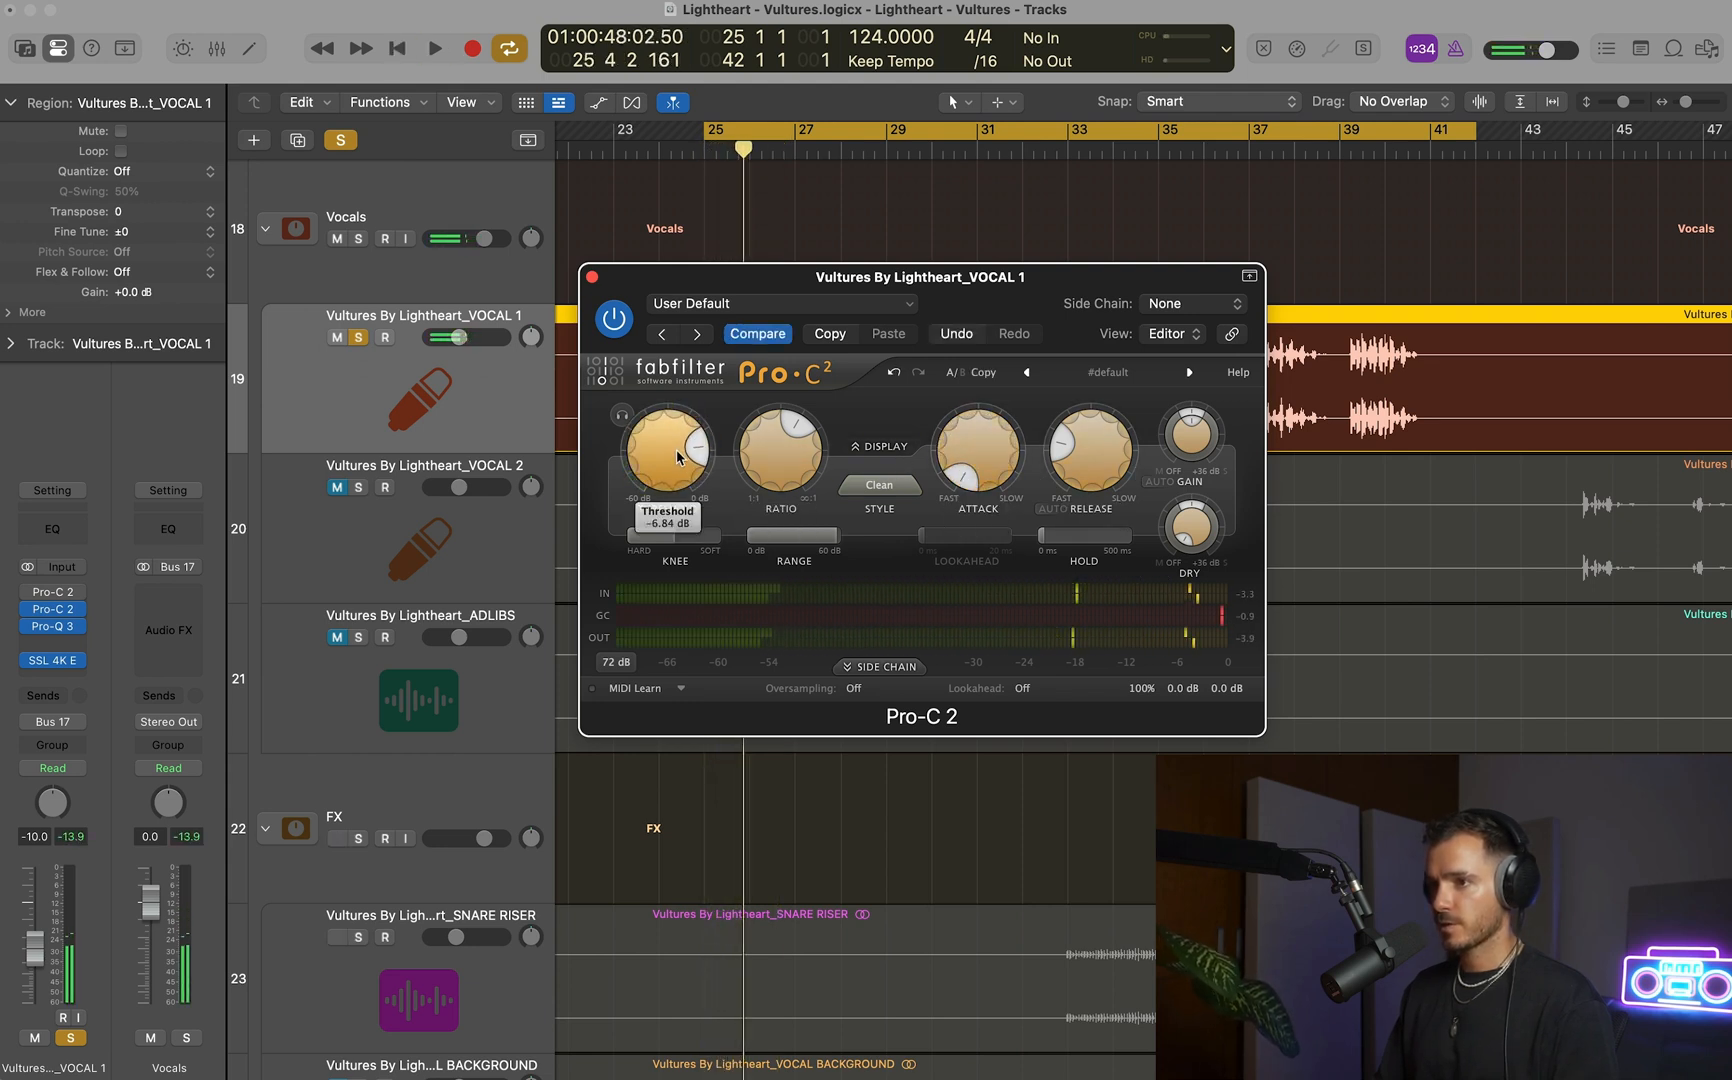
pyautogui.press('space')
pyautogui.scroll(-5, 668, 451)
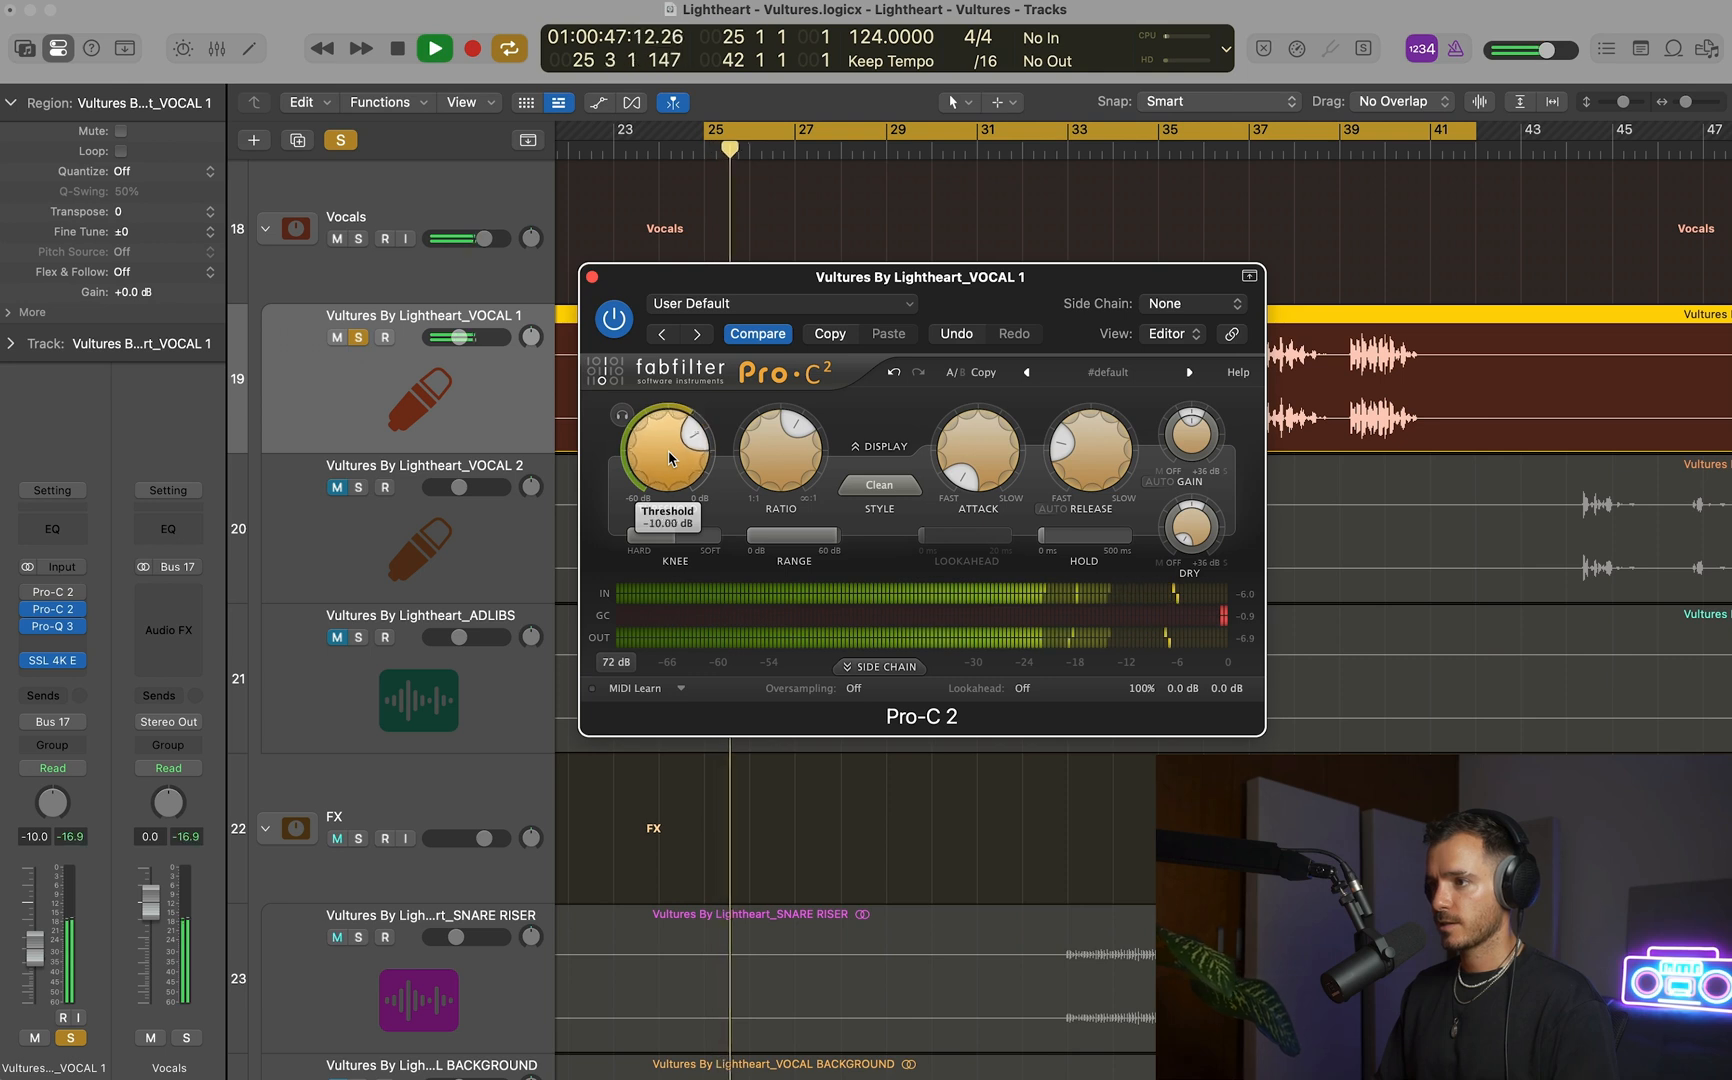
pyautogui.scroll(1, 668, 451)
pyautogui.press('space')
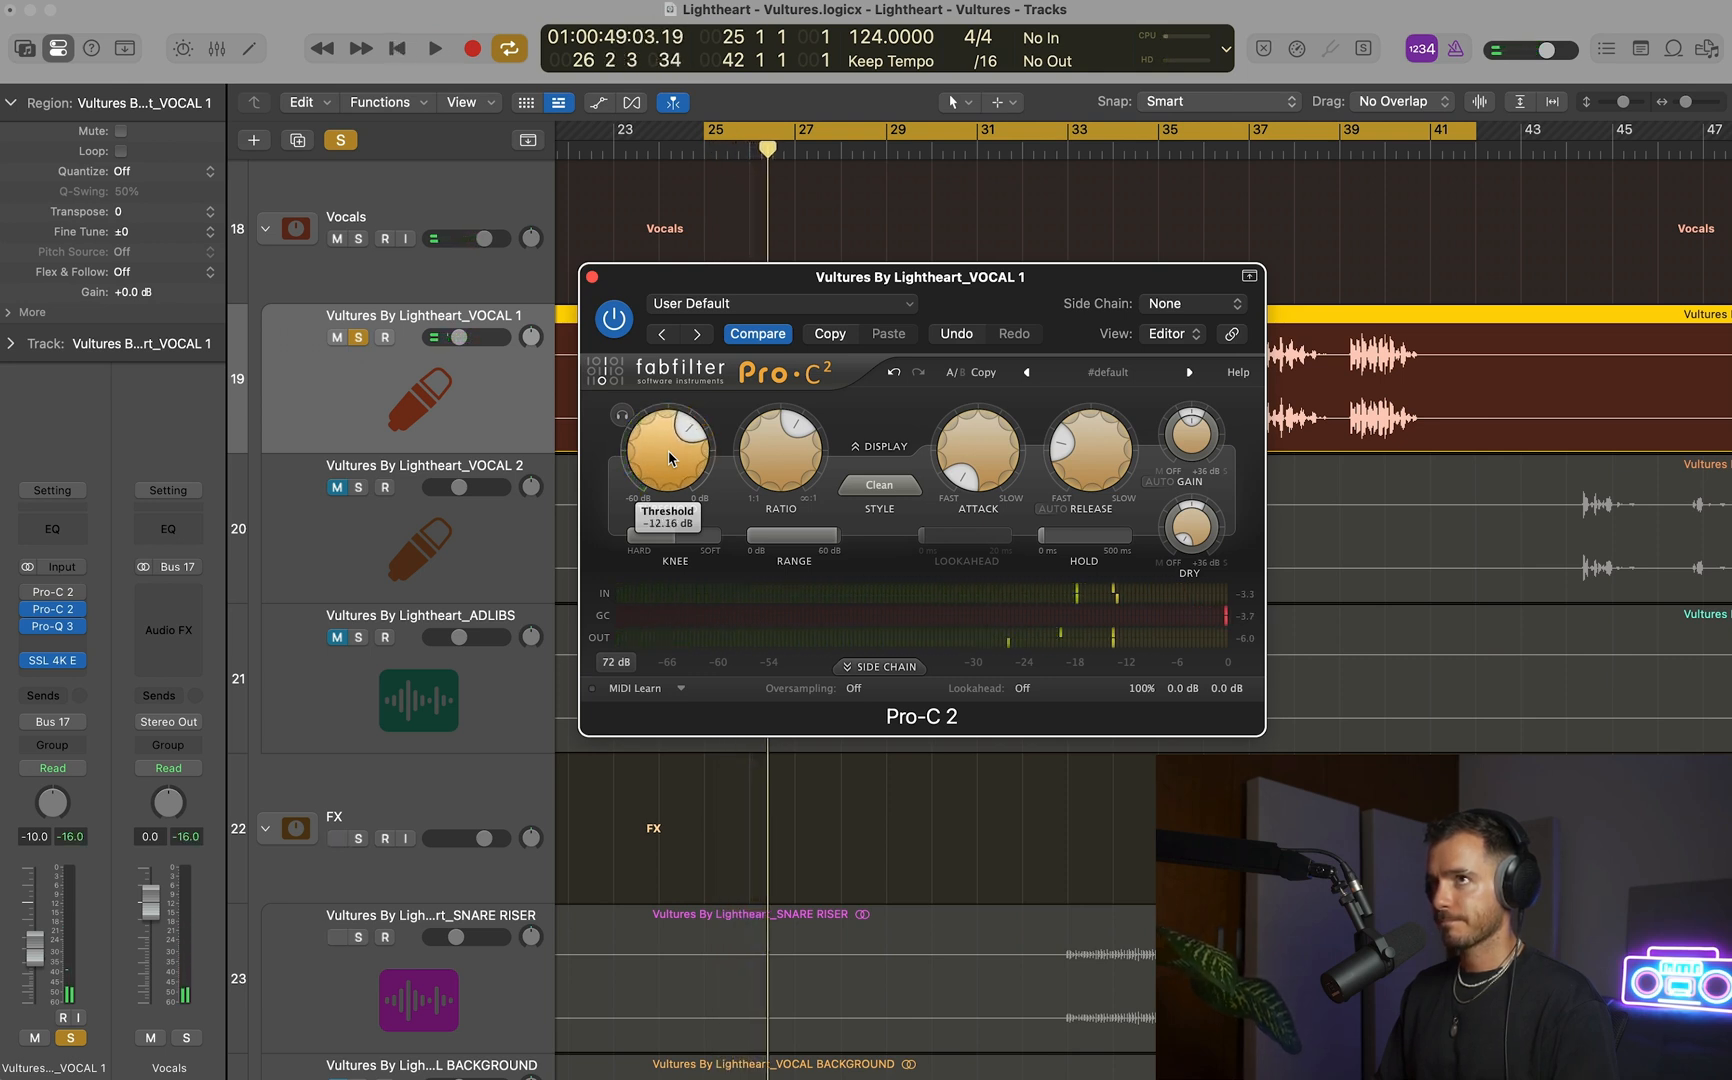
pyautogui.press('space')
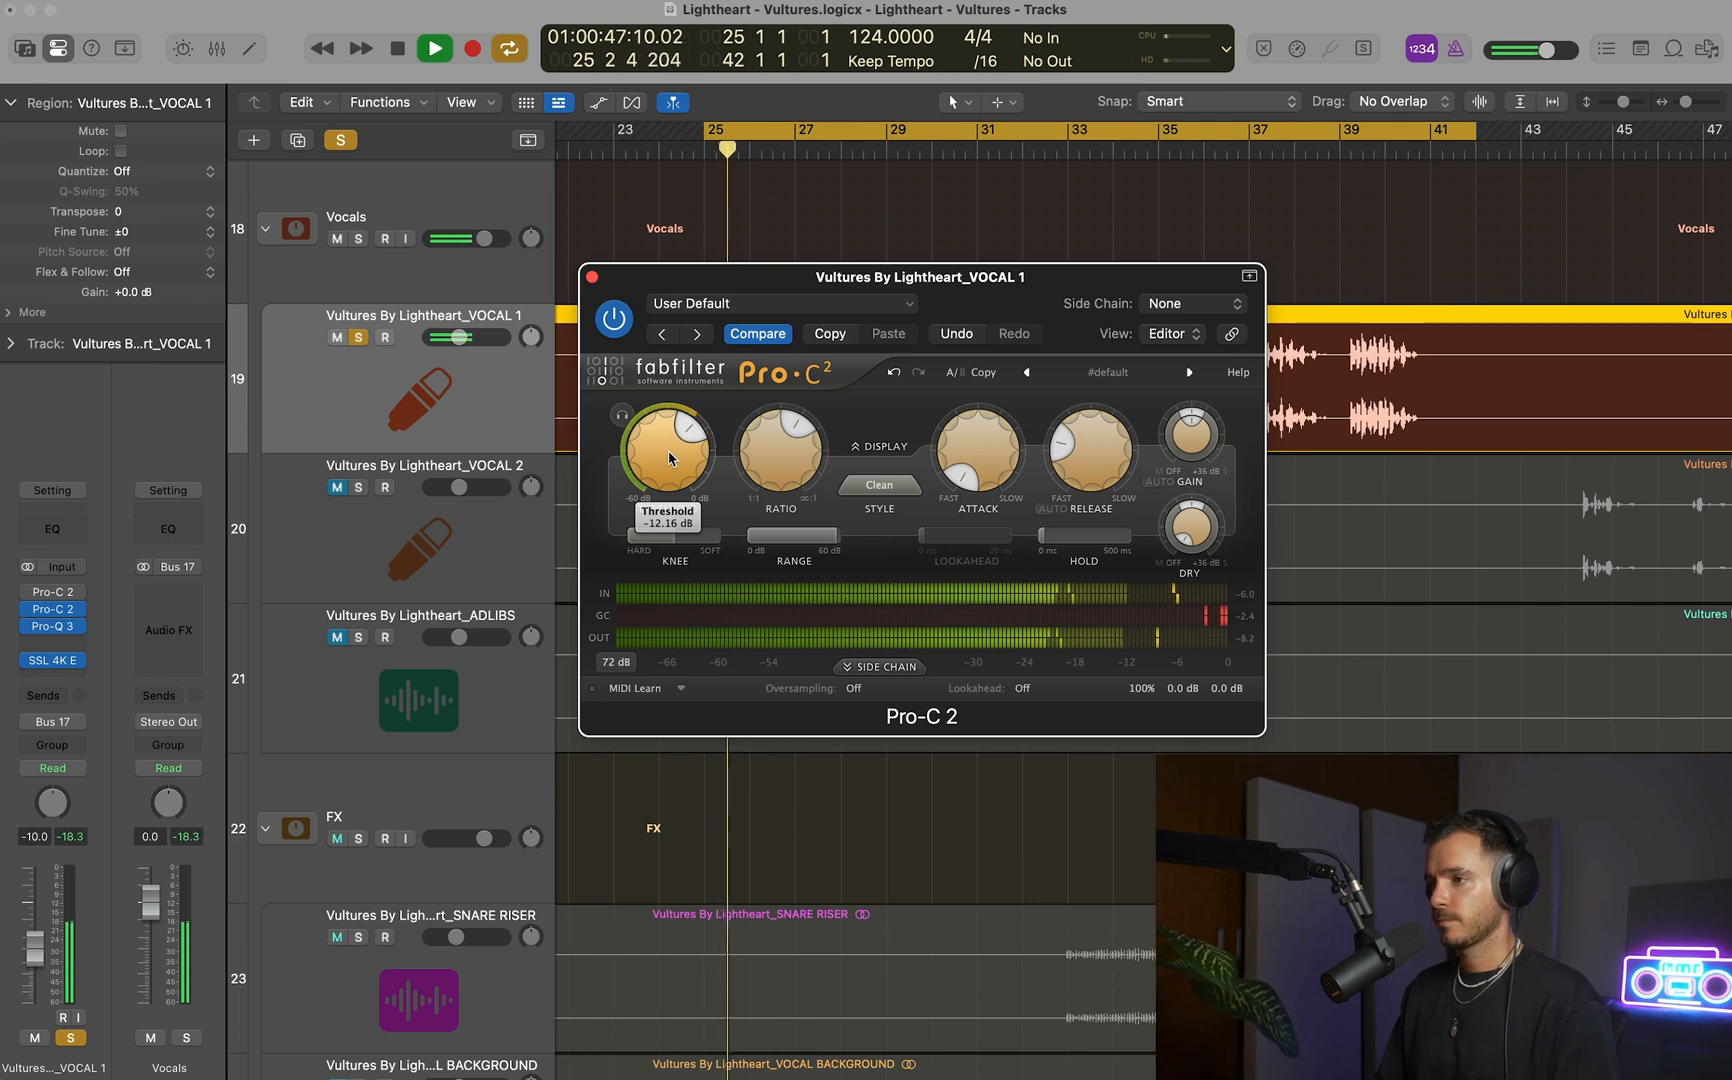
pyautogui.press('space')
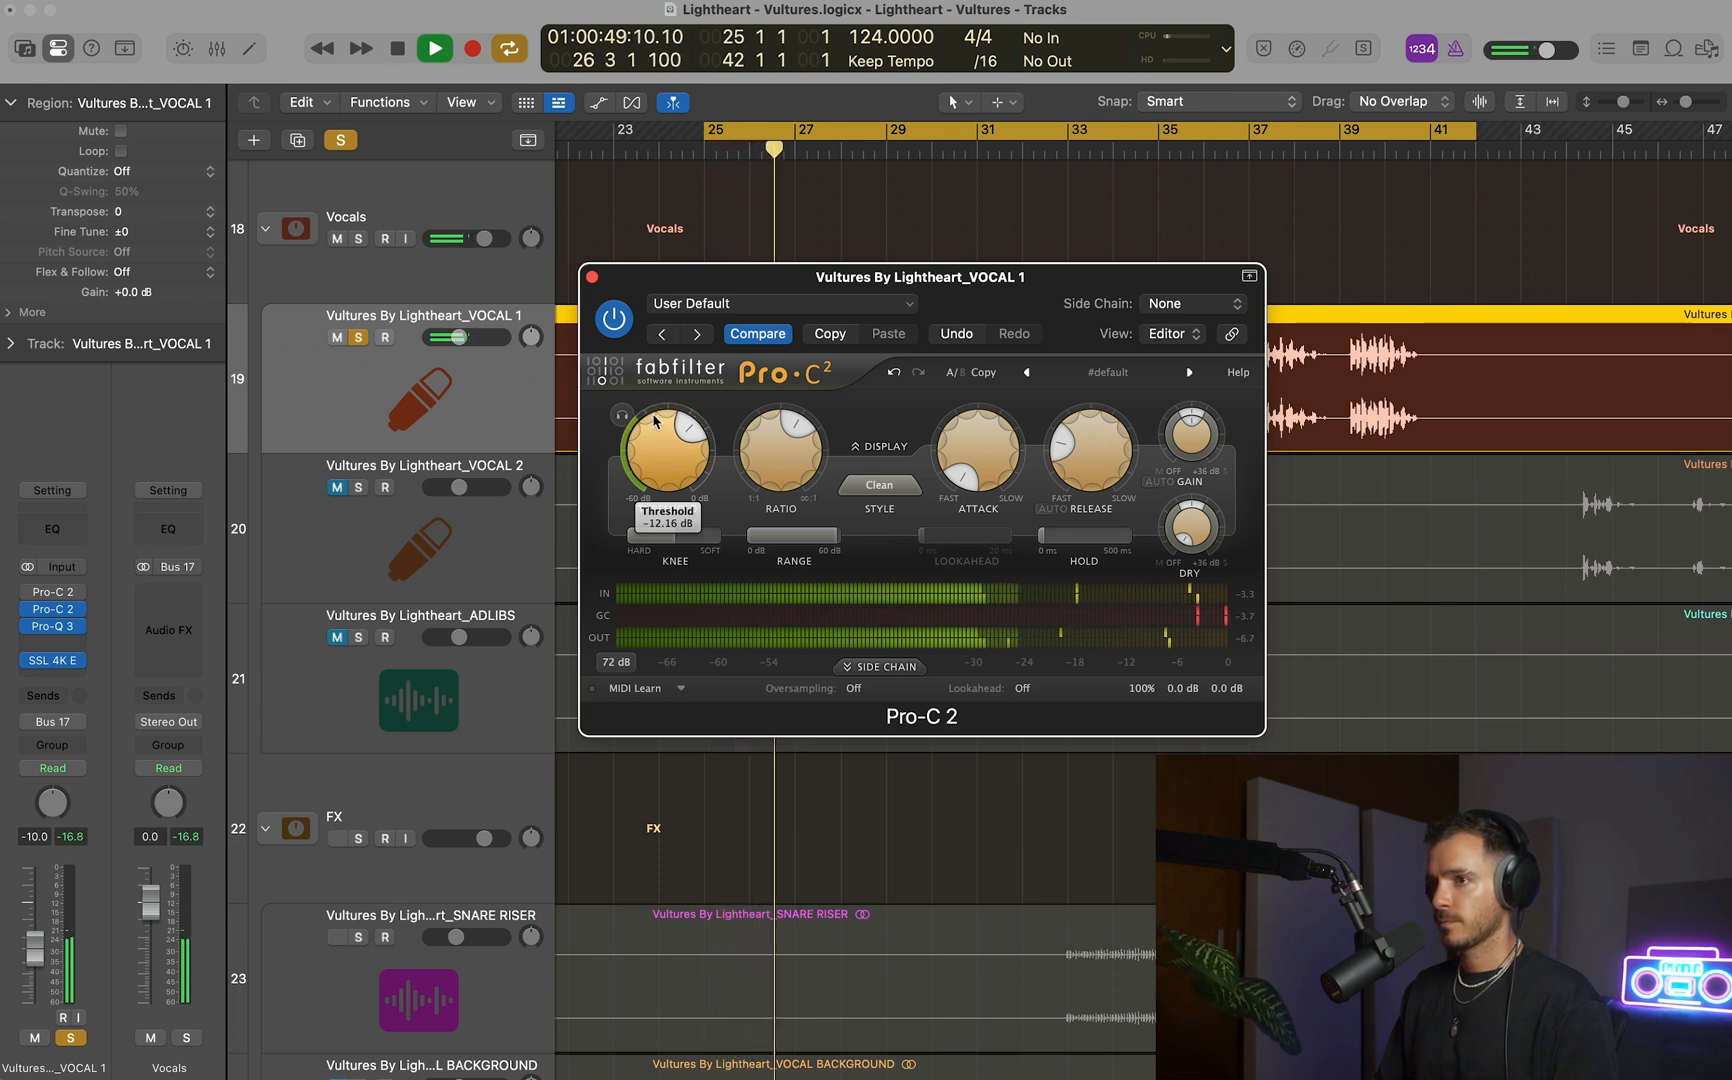
pyautogui.click(592, 276)
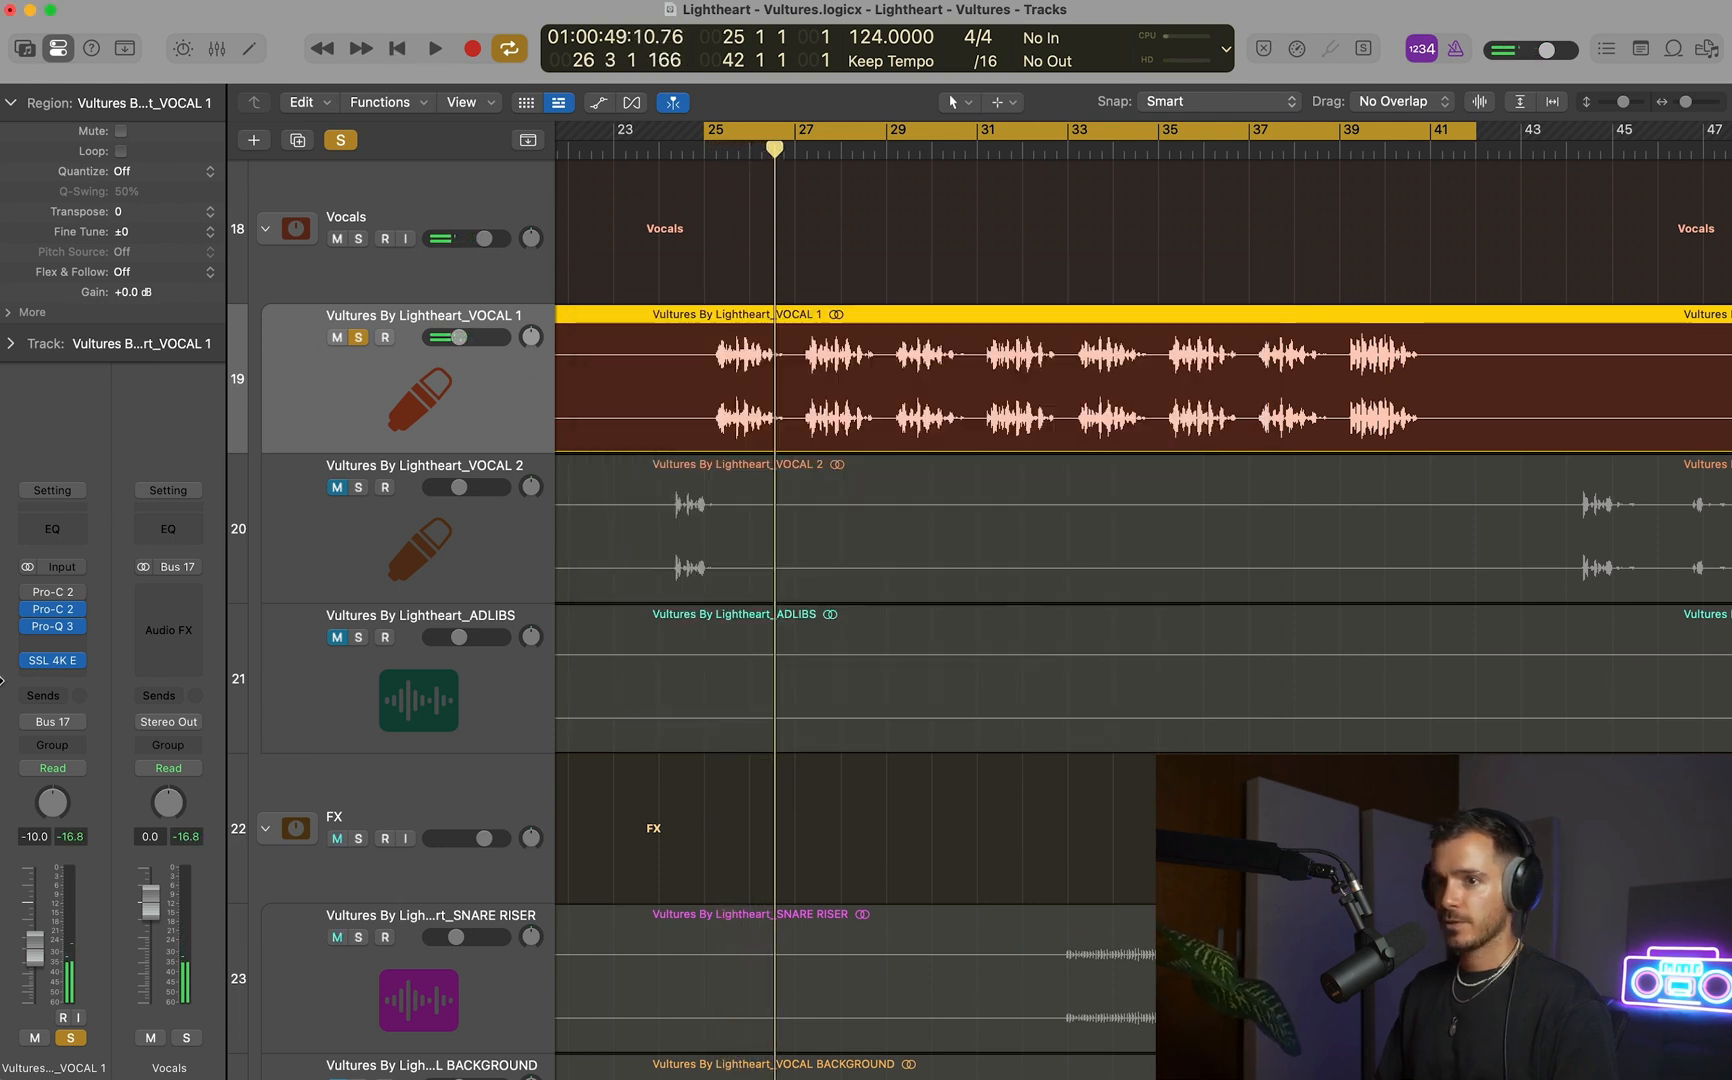
# Move the Clean-style Pro-C 2 ahead of the bypassed RVox Pro-C 2 in VOCAL 1's insert chain.
pyautogui.click(47, 594)
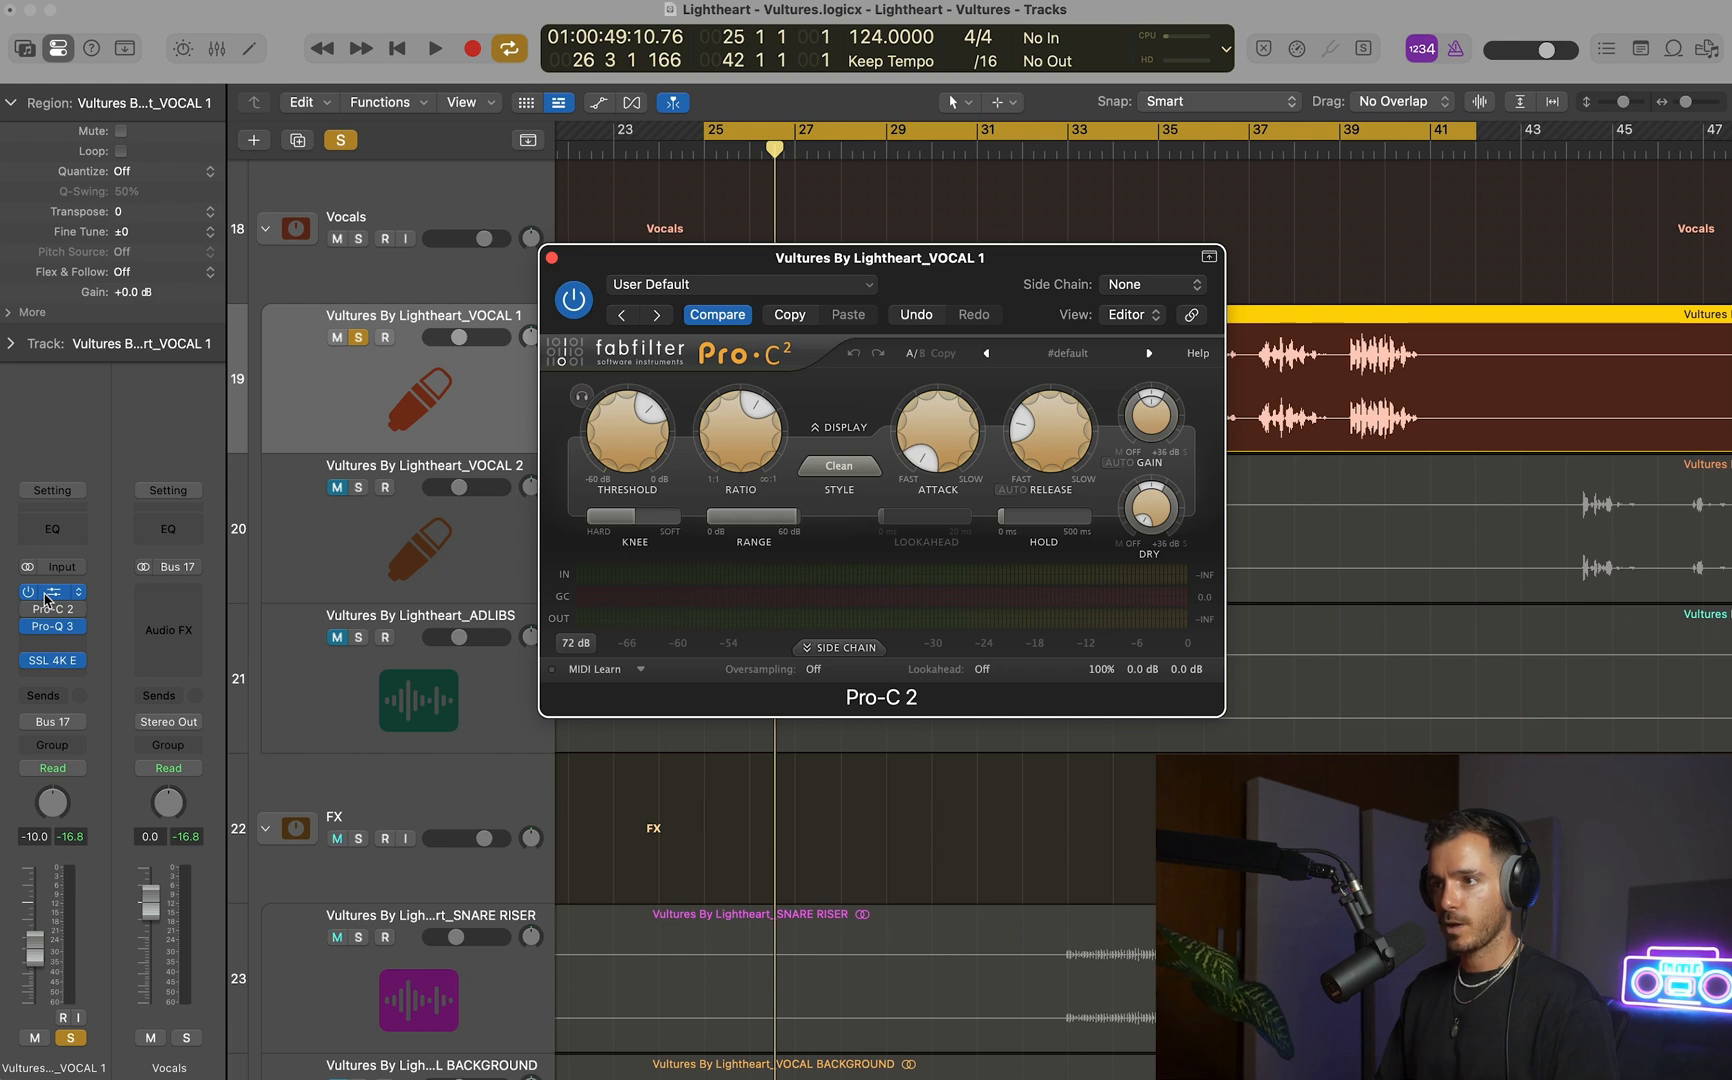
pyautogui.click(45, 597)
pyautogui.click(45, 597)
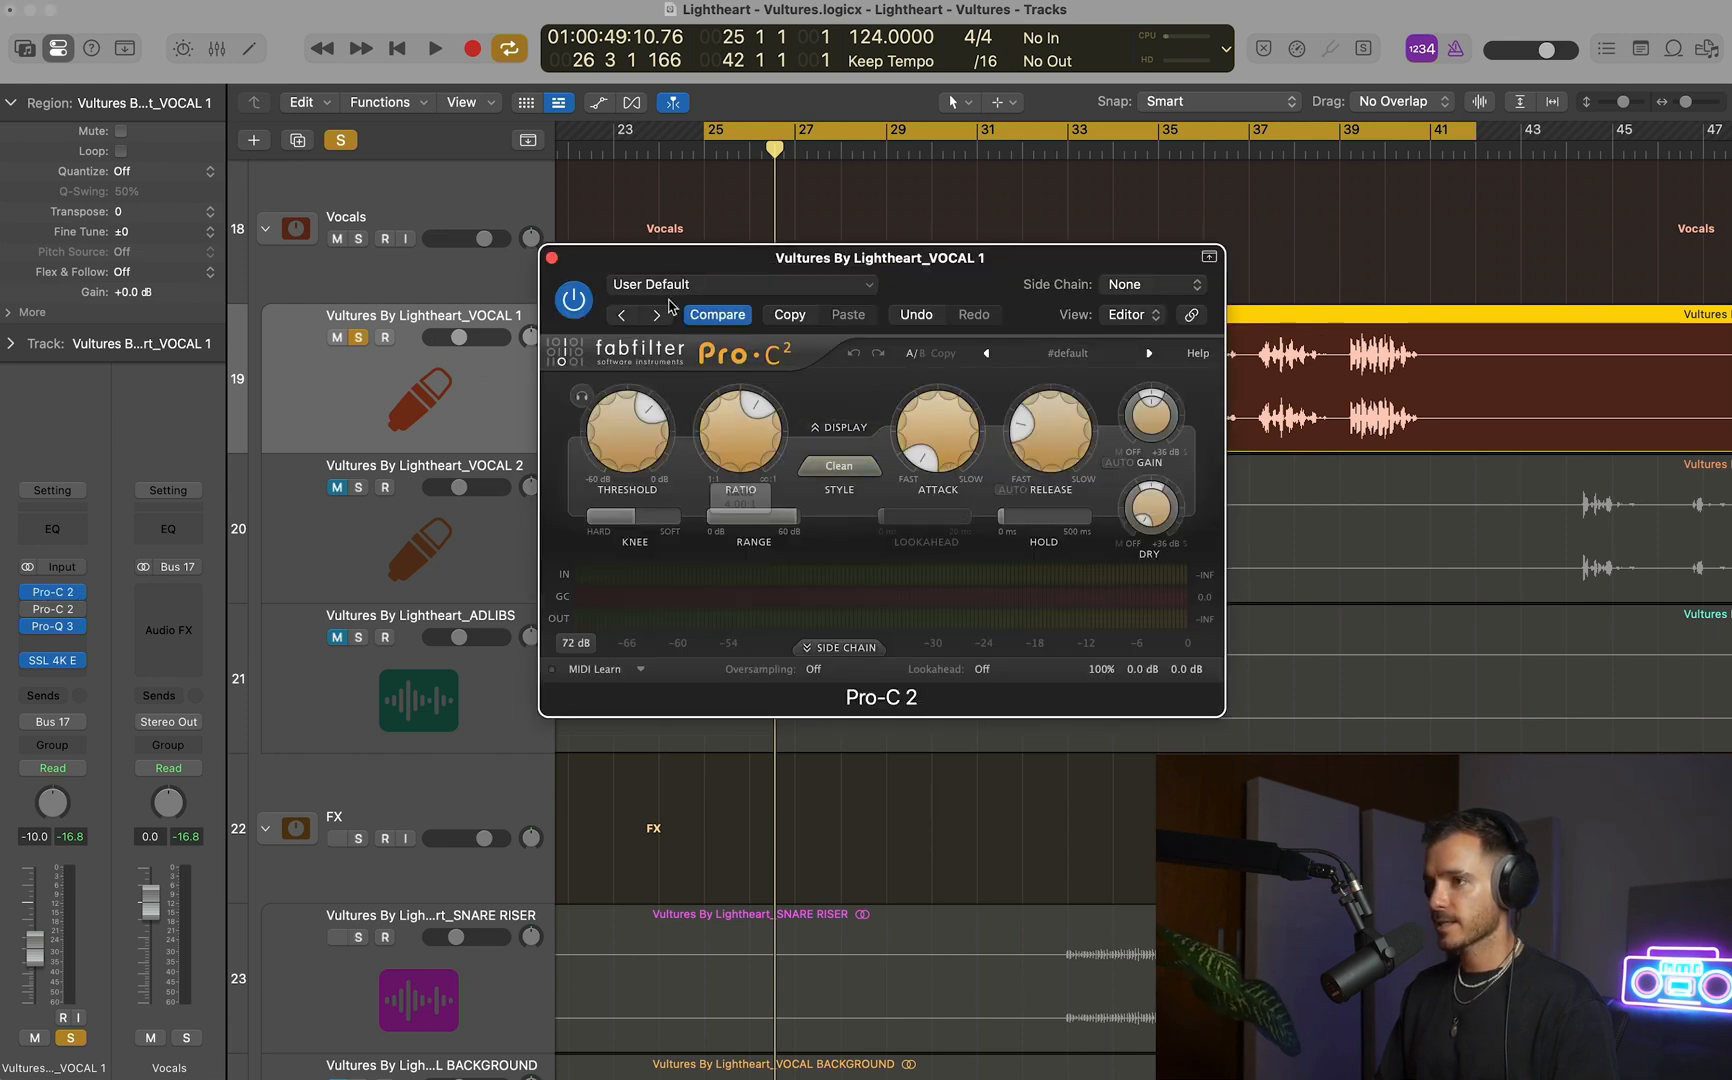
pyautogui.click(552, 258)
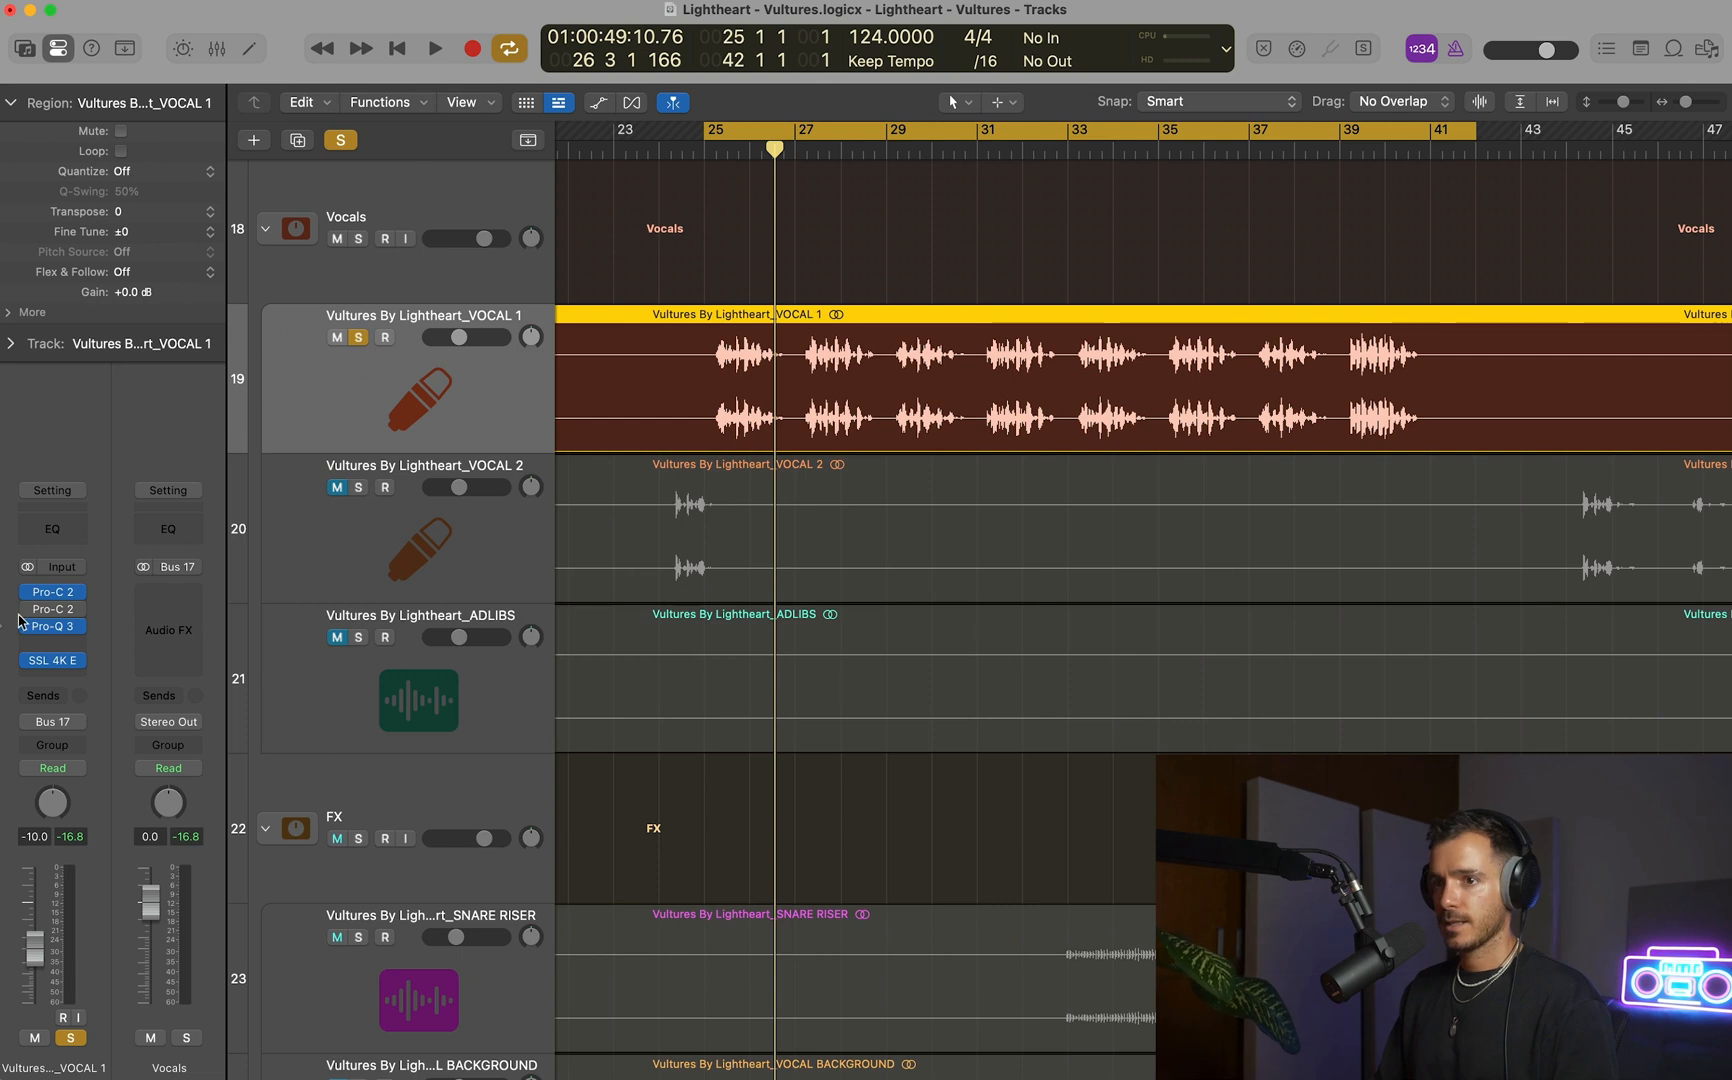
# Reactivate the RVox Pro-C 2 and lower its Threshold to -8.80 dB during playback.
pyautogui.click(52, 609)
pyautogui.press('space')
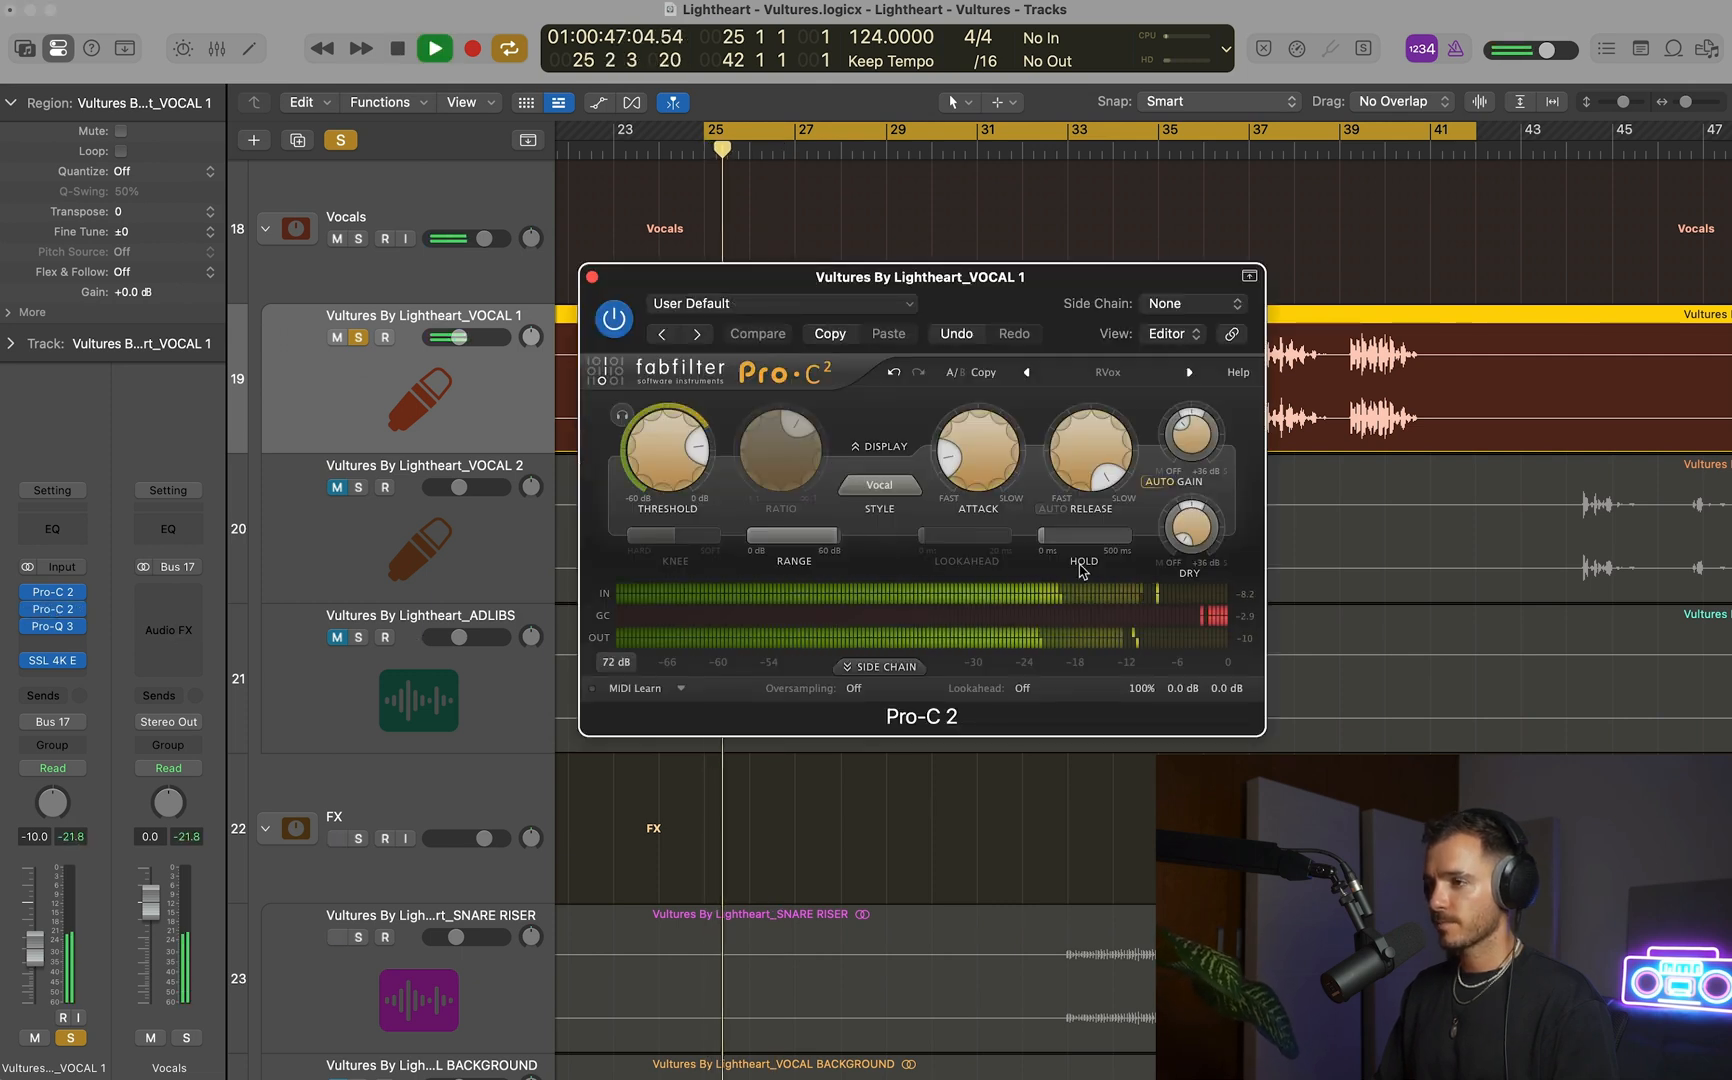
pyautogui.moveTo(648, 433); pyautogui.dragTo(648, 447)
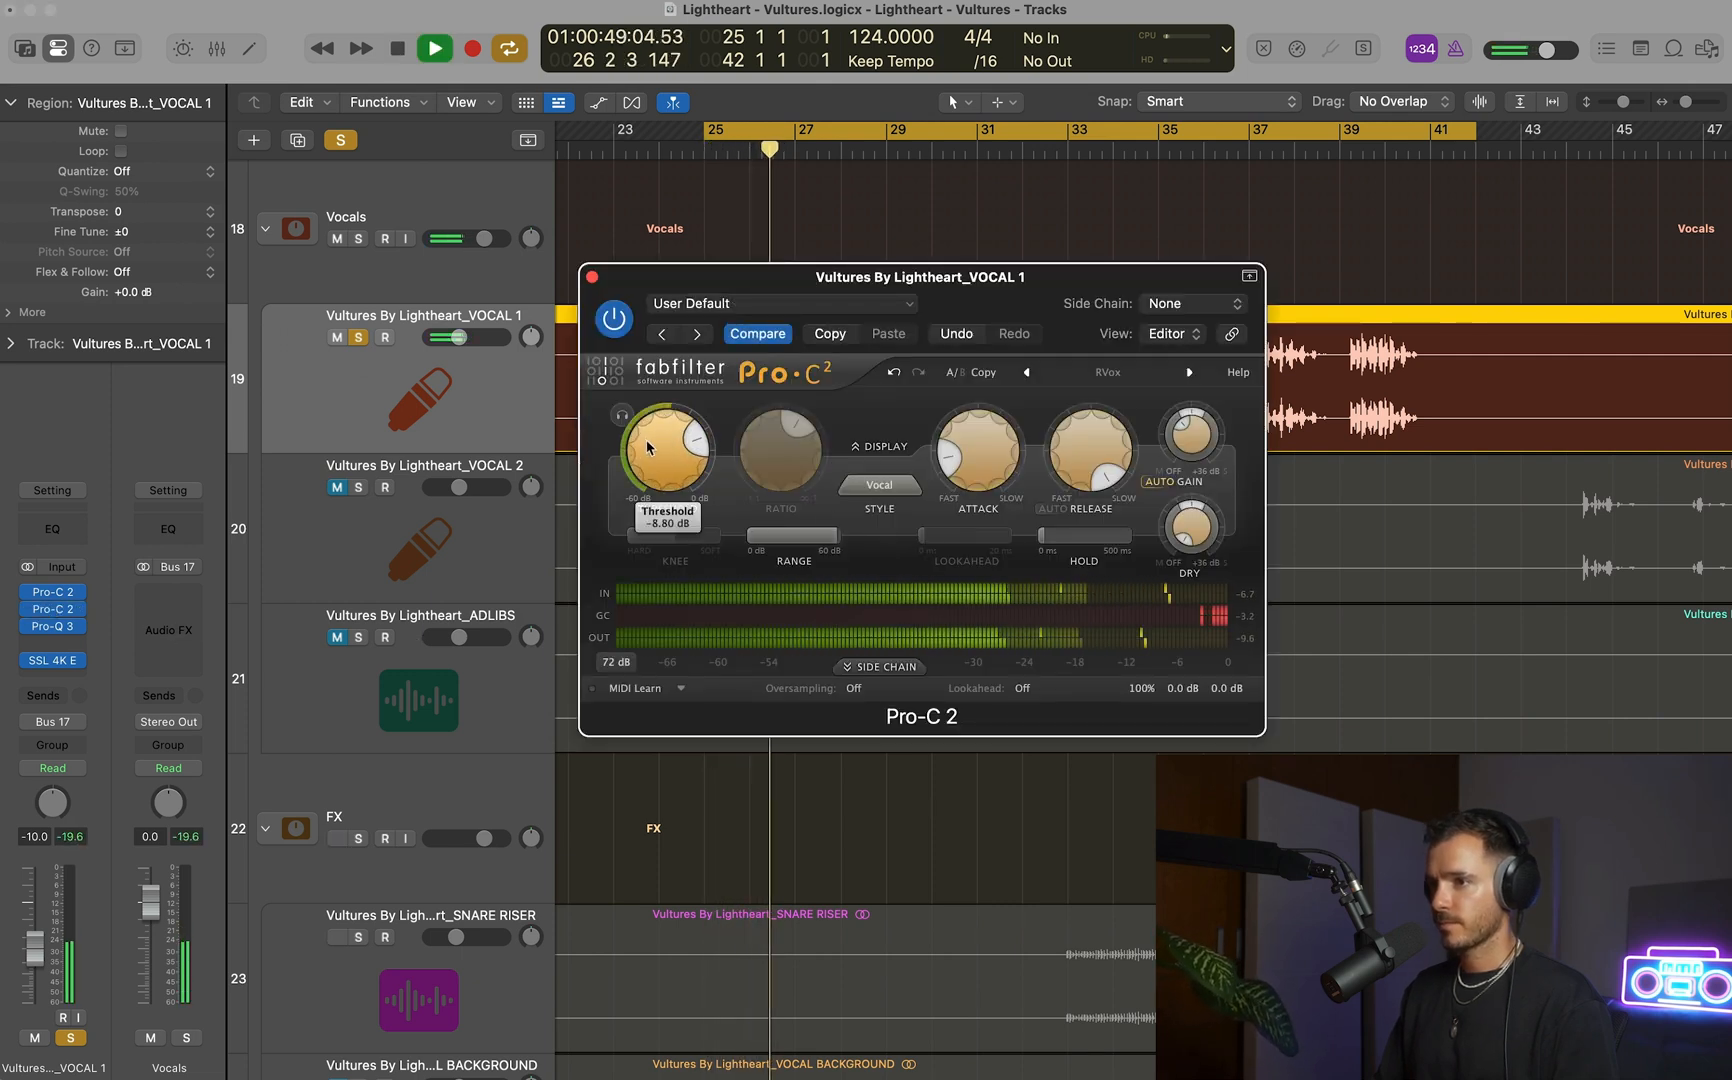
pyautogui.press('space')
pyautogui.press('space')
pyautogui.press('space')
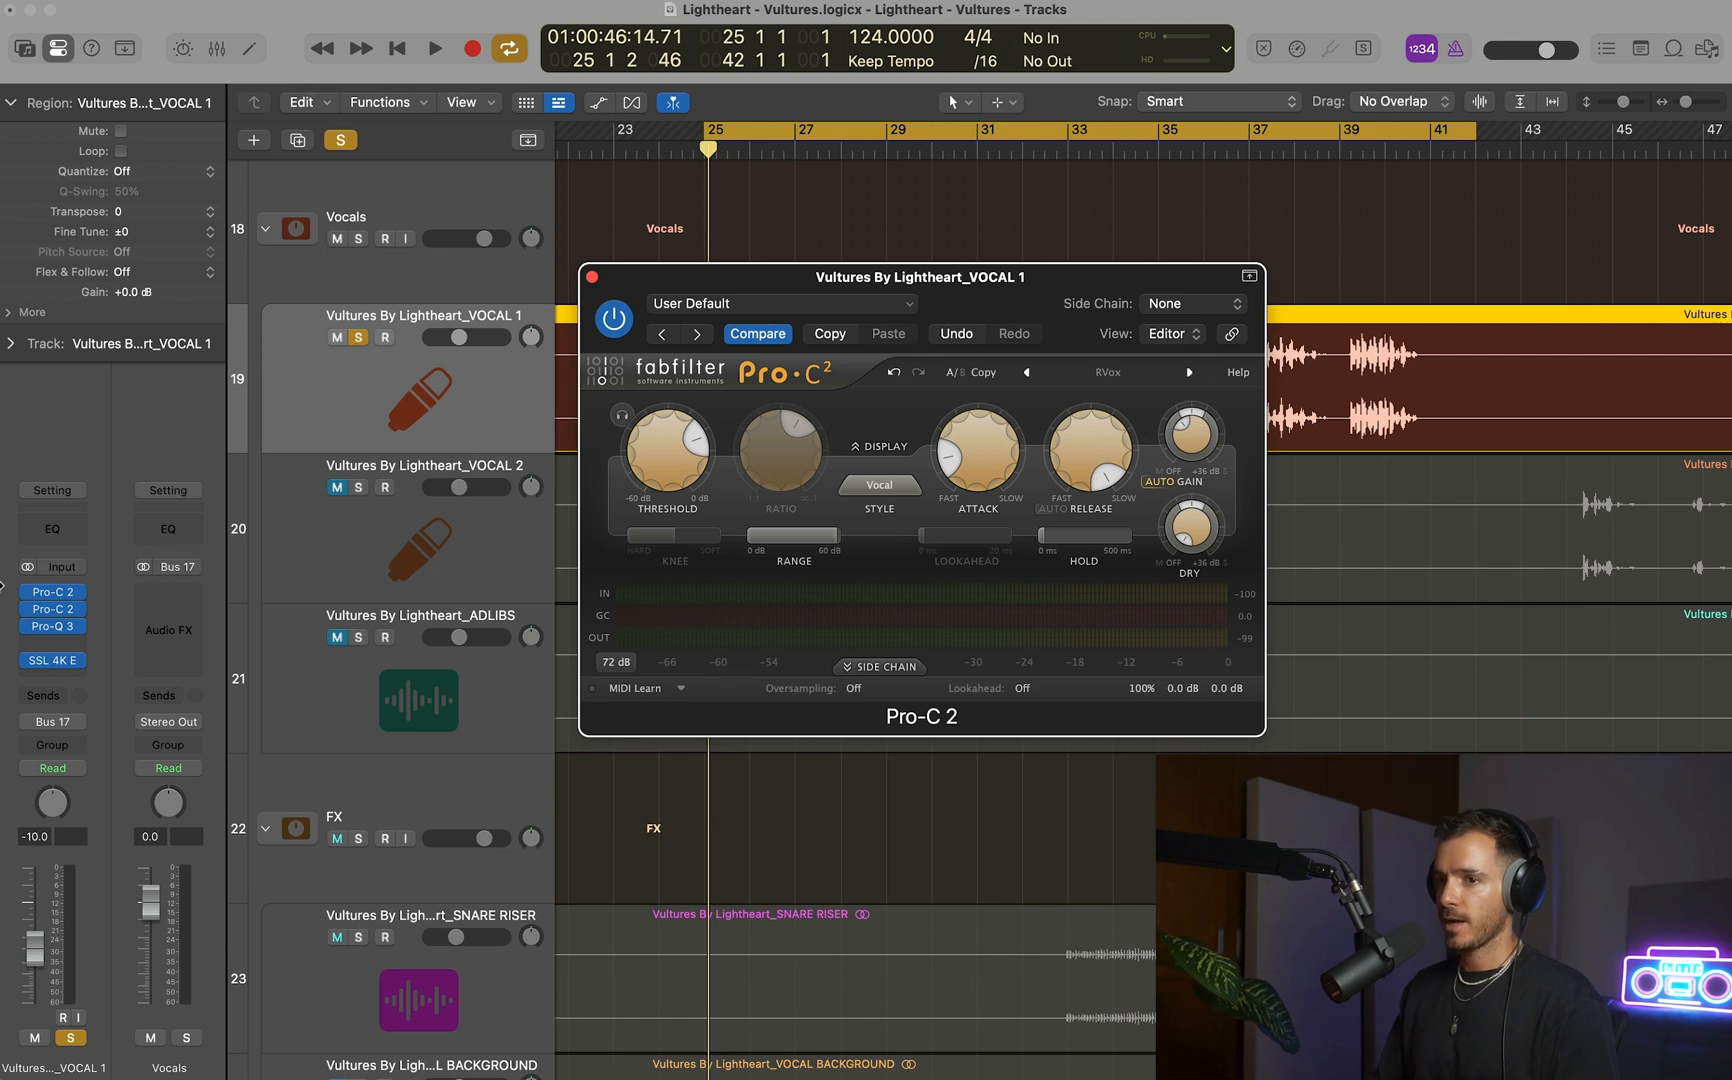
# Review both Pro-C 2 settings and replay VOCAL 1's first phrase through the two compressors.
pyautogui.click(53, 592)
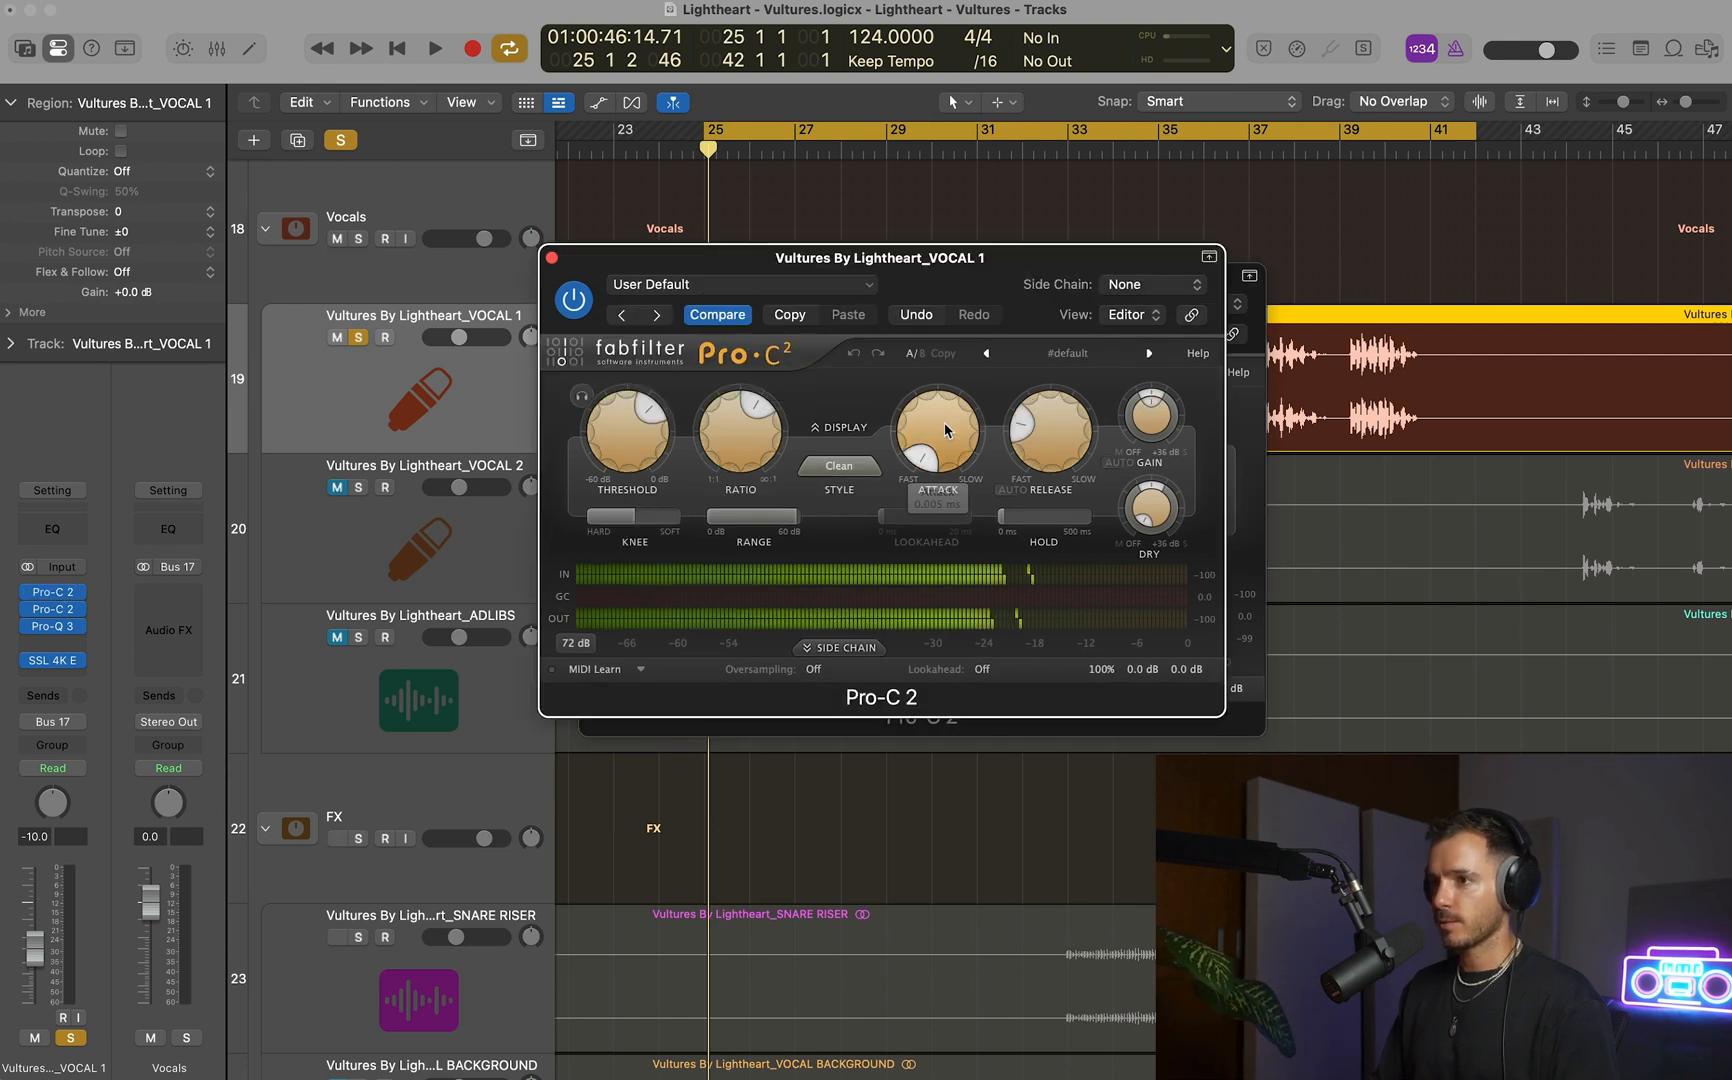
pyautogui.click(552, 258)
pyautogui.moveTo(829, 539)
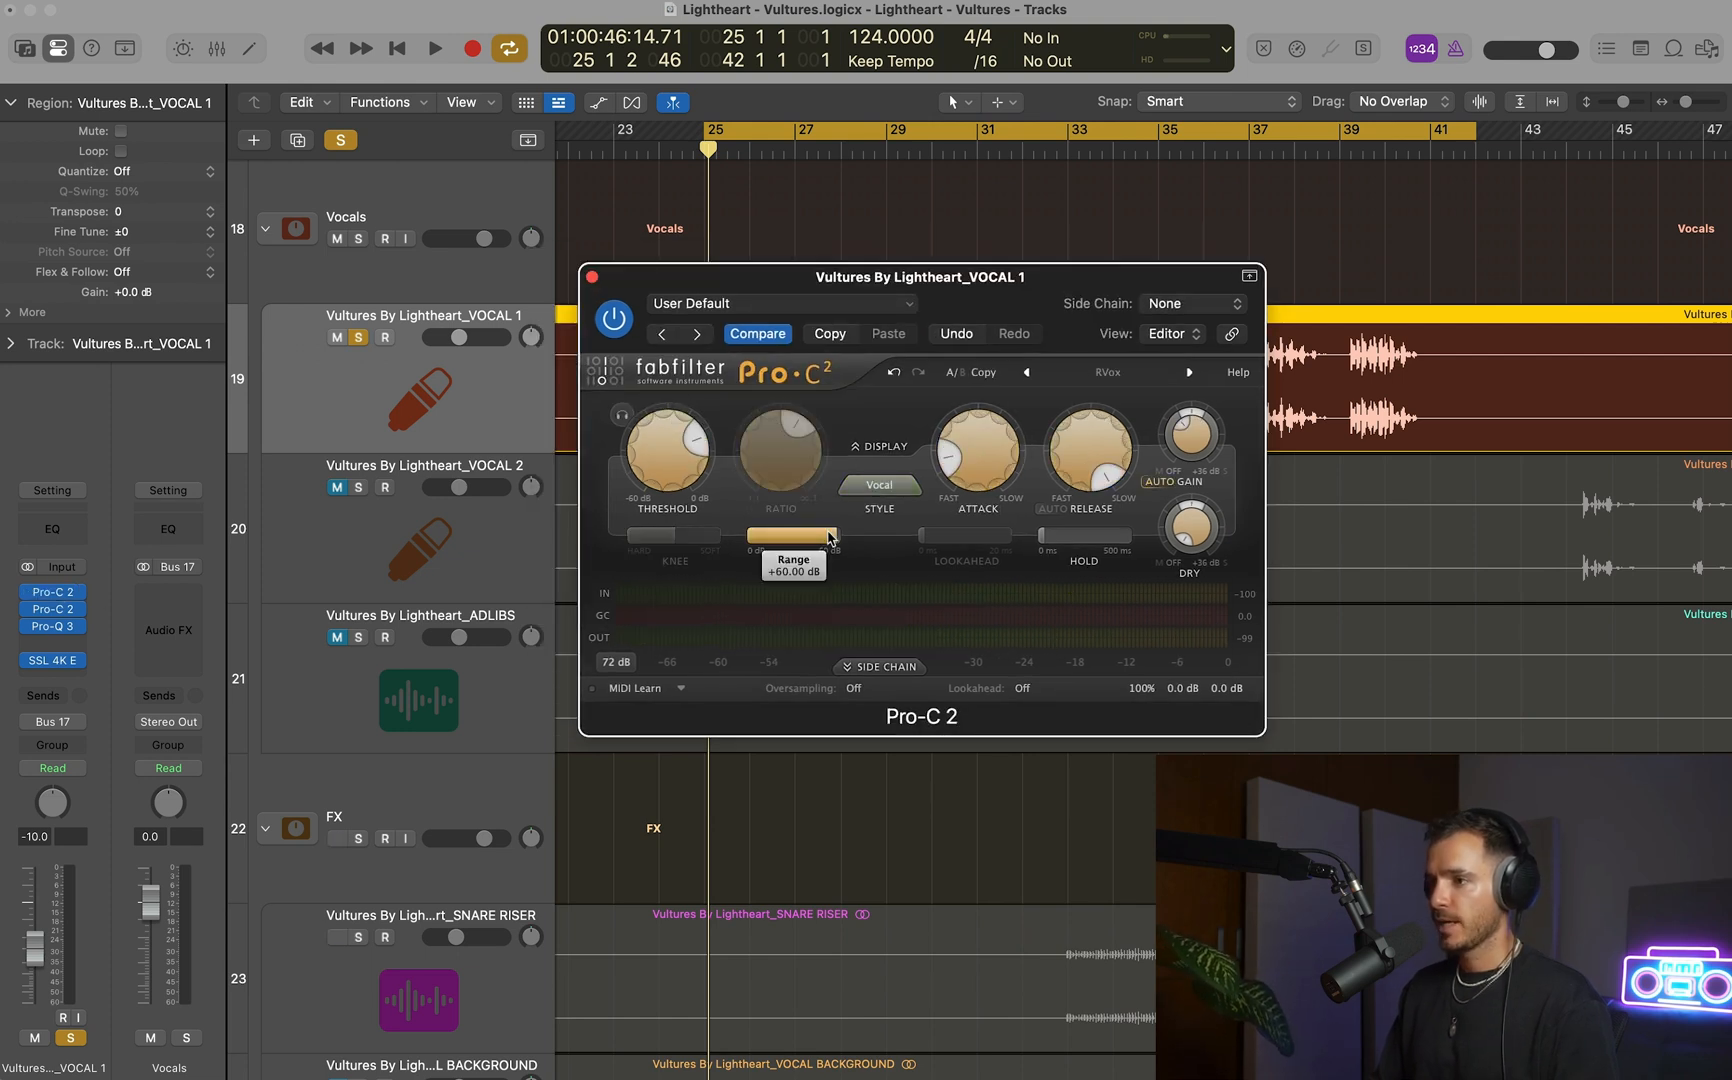
pyautogui.press('space')
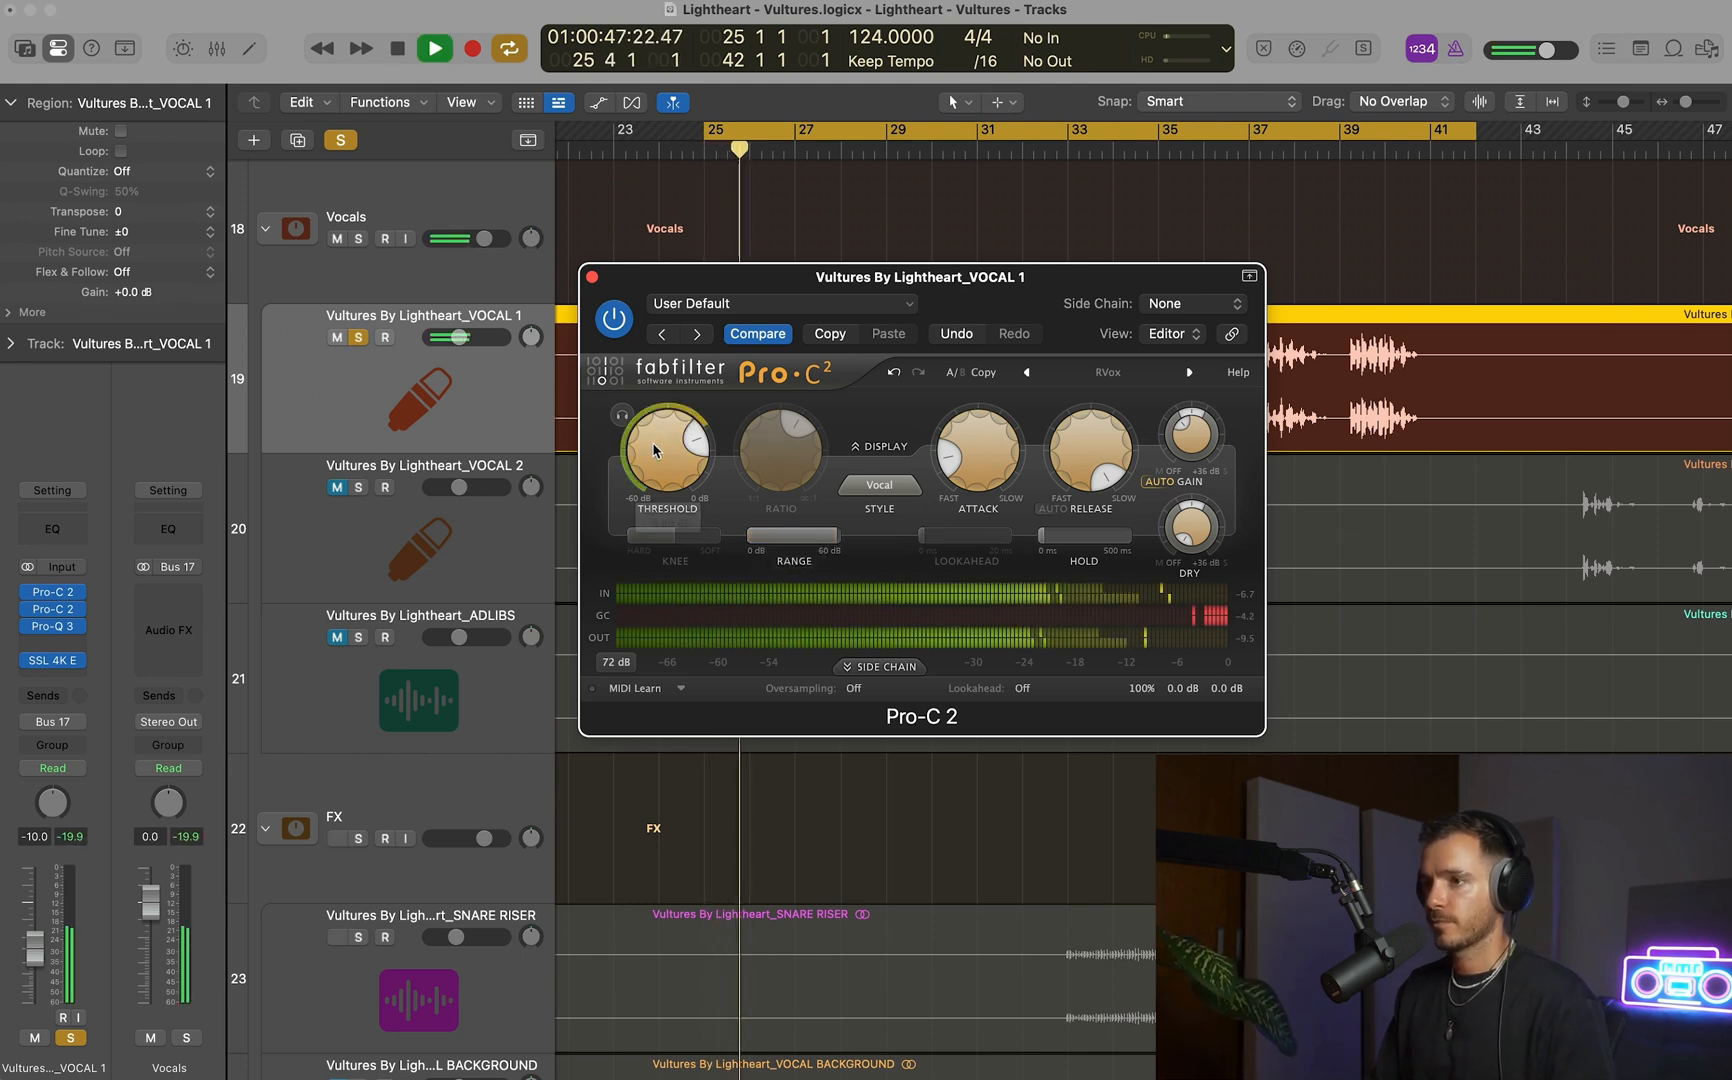
pyautogui.press('space')
pyautogui.click(591, 276)
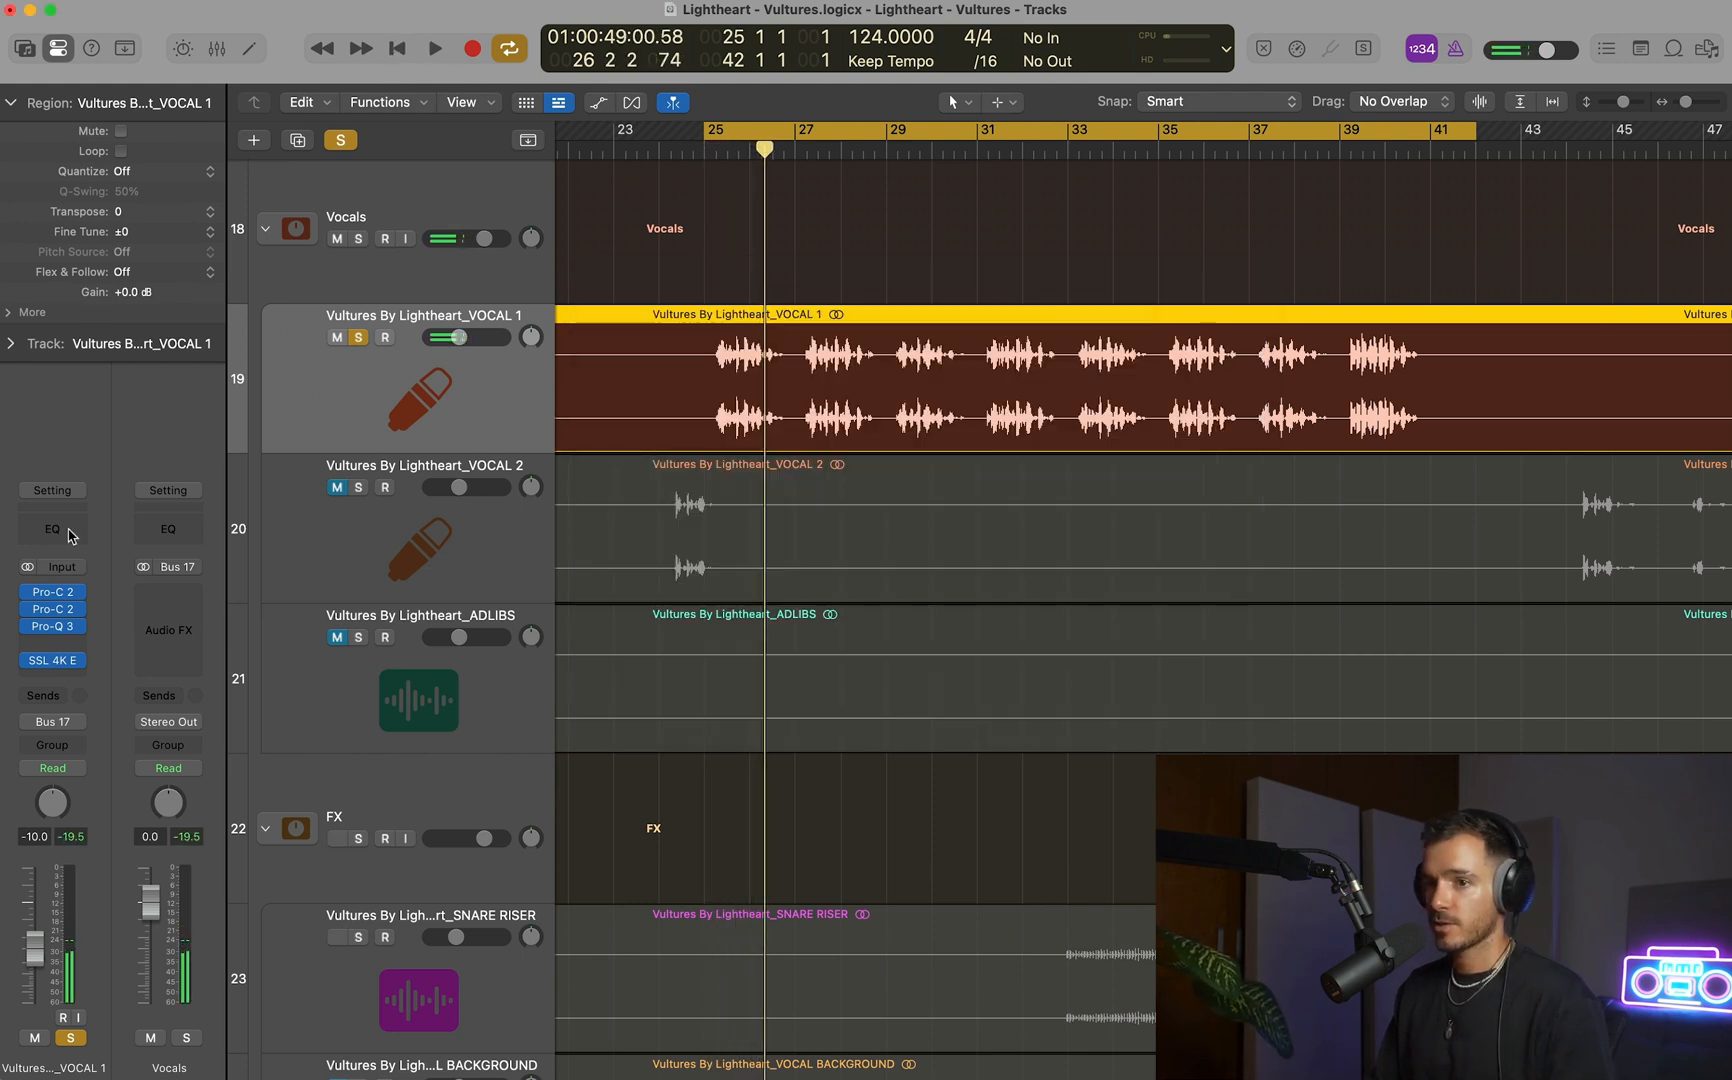
# Turn off VOCAL 1's solo, open its Pro-Q 3 and enlarge the equalizer's interface to Small.
pyautogui.click(47, 635)
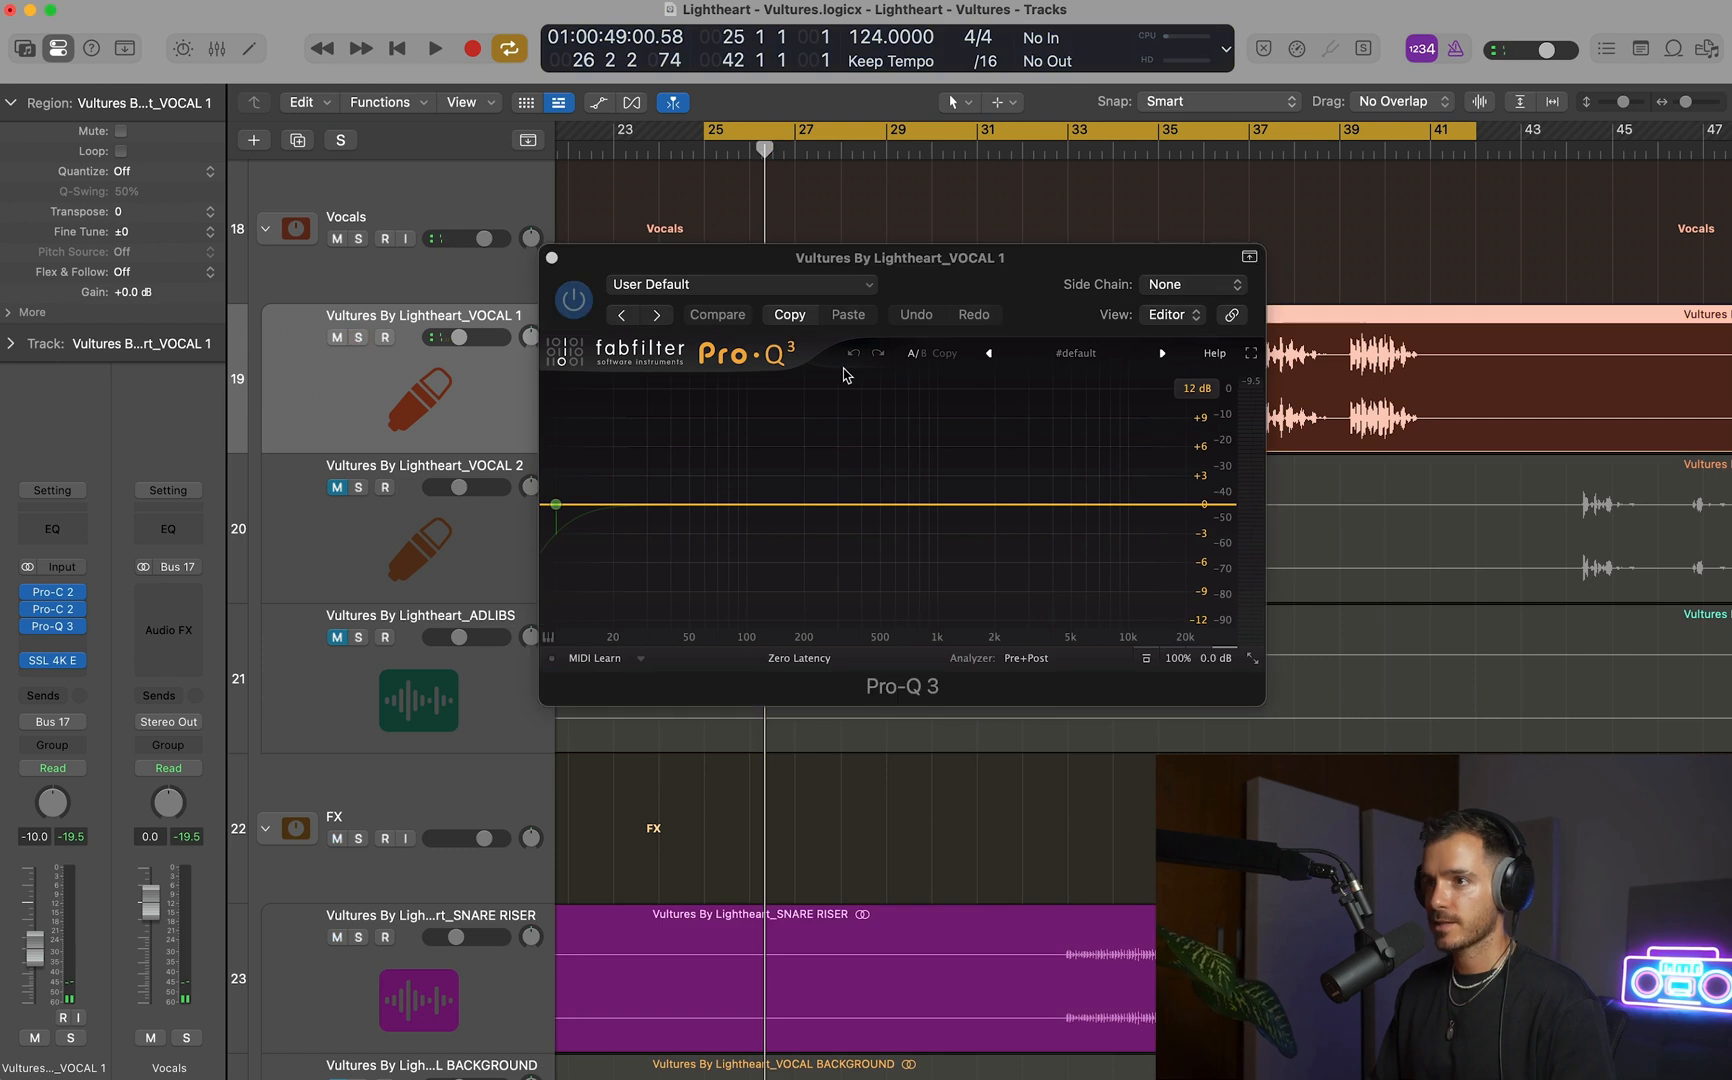
pyautogui.moveTo(988, 252); pyautogui.dragTo(985, 256)
pyautogui.click(1249, 662)
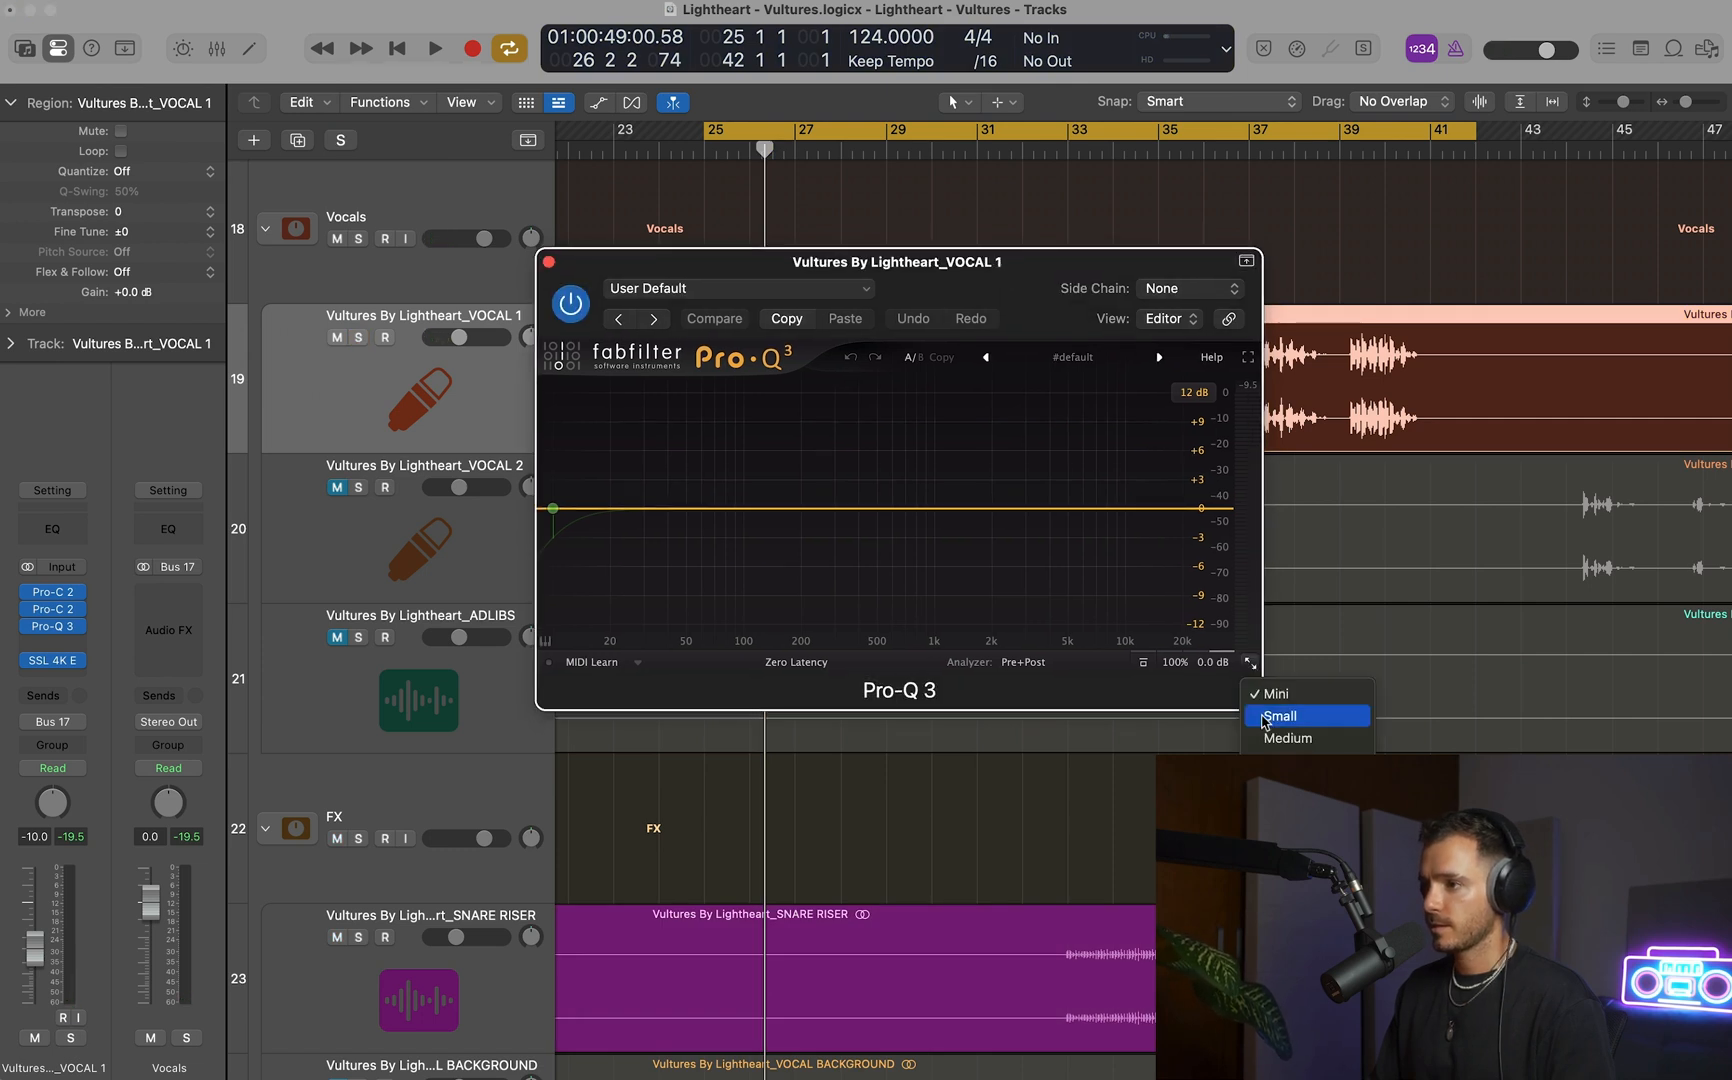
pyautogui.click(1265, 716)
# Play the full mix from bar 25 and lower VOCAL 1's fader to -10.2 dB.
pyautogui.press('space')
pyautogui.scroll(-4, 998, 193)
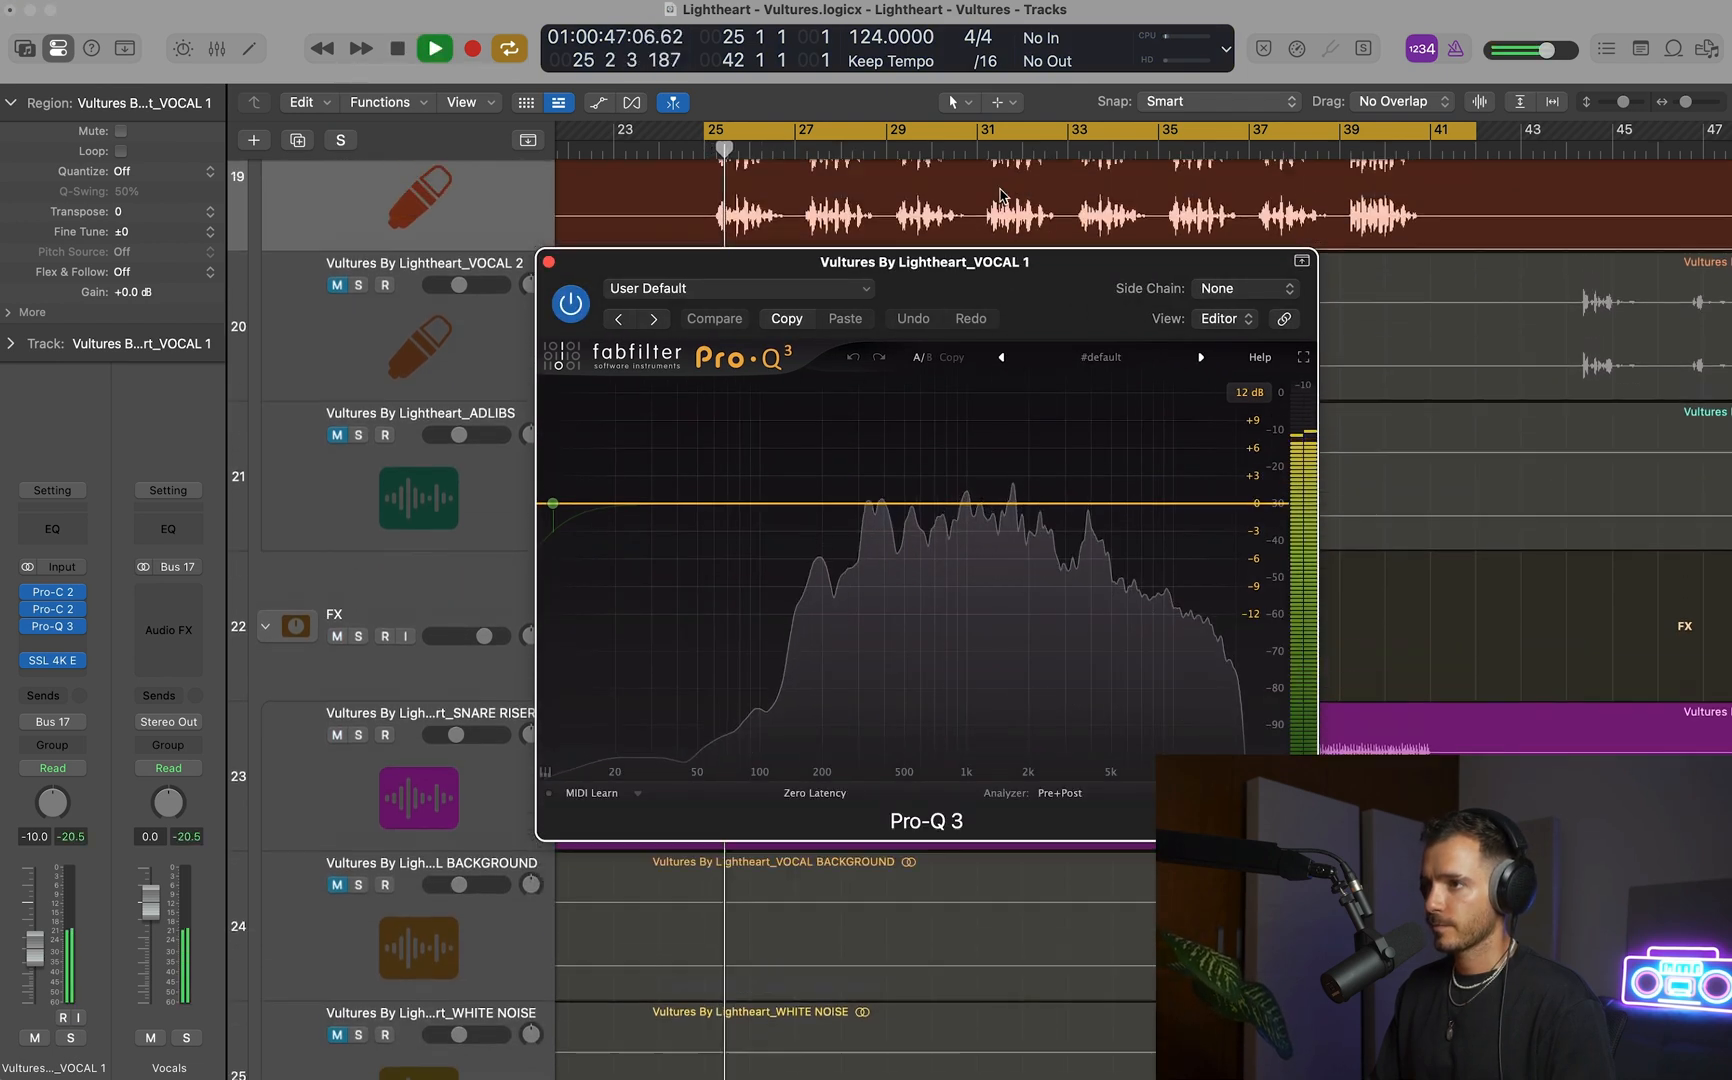
pyautogui.moveTo(1012, 335); pyautogui.dragTo(1019, 563)
pyautogui.scroll(3, 1037, 376)
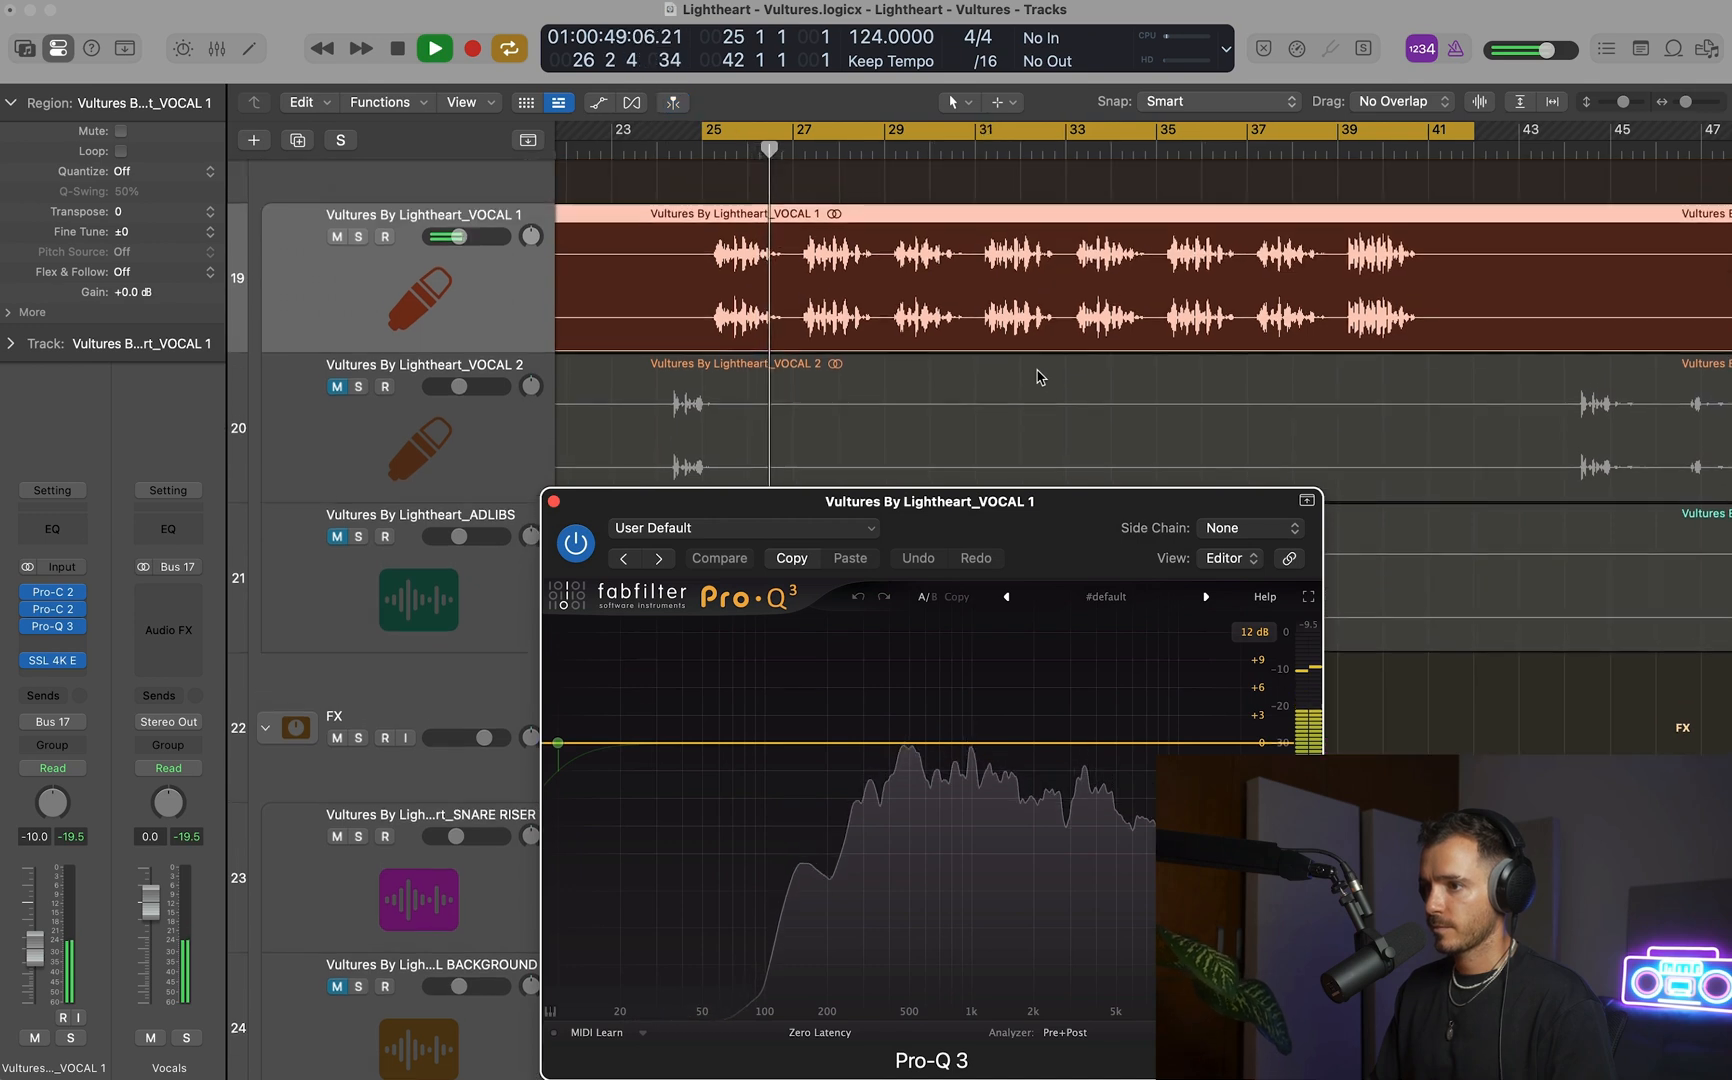
pyautogui.press('space')
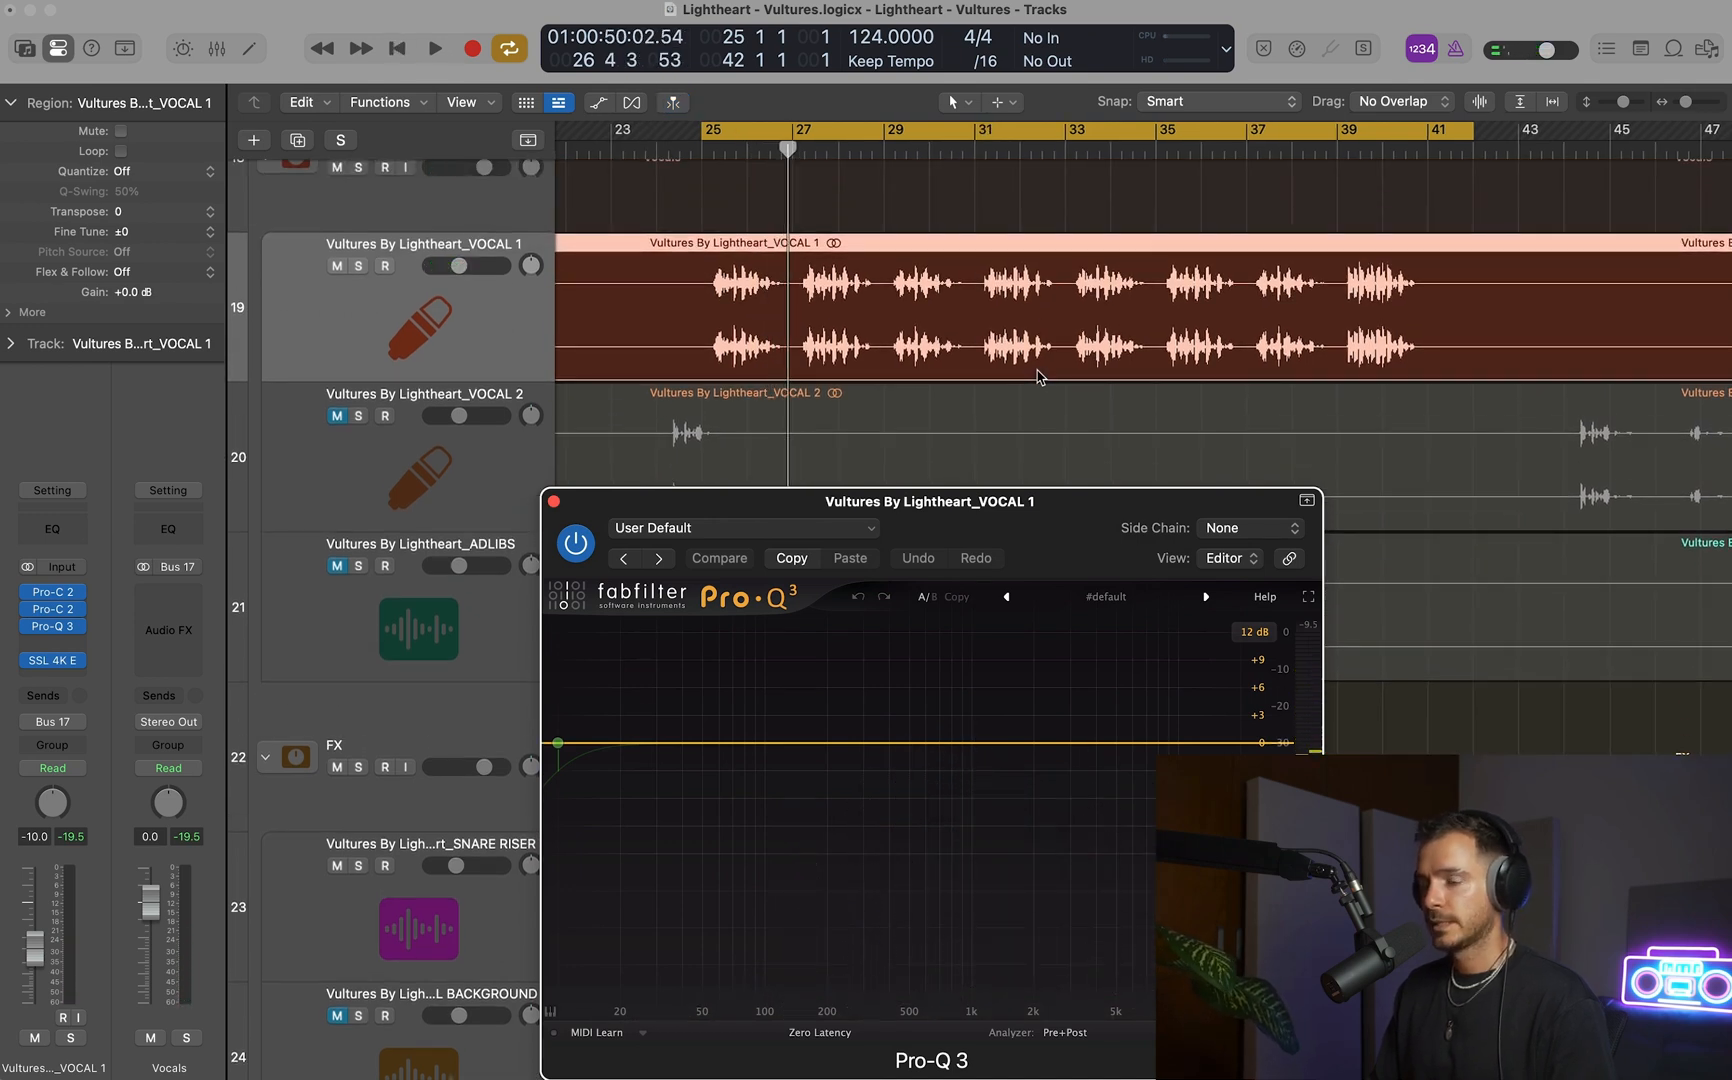
pyautogui.moveTo(1025, 546); pyautogui.dragTo(1048, 471)
pyautogui.press('space')
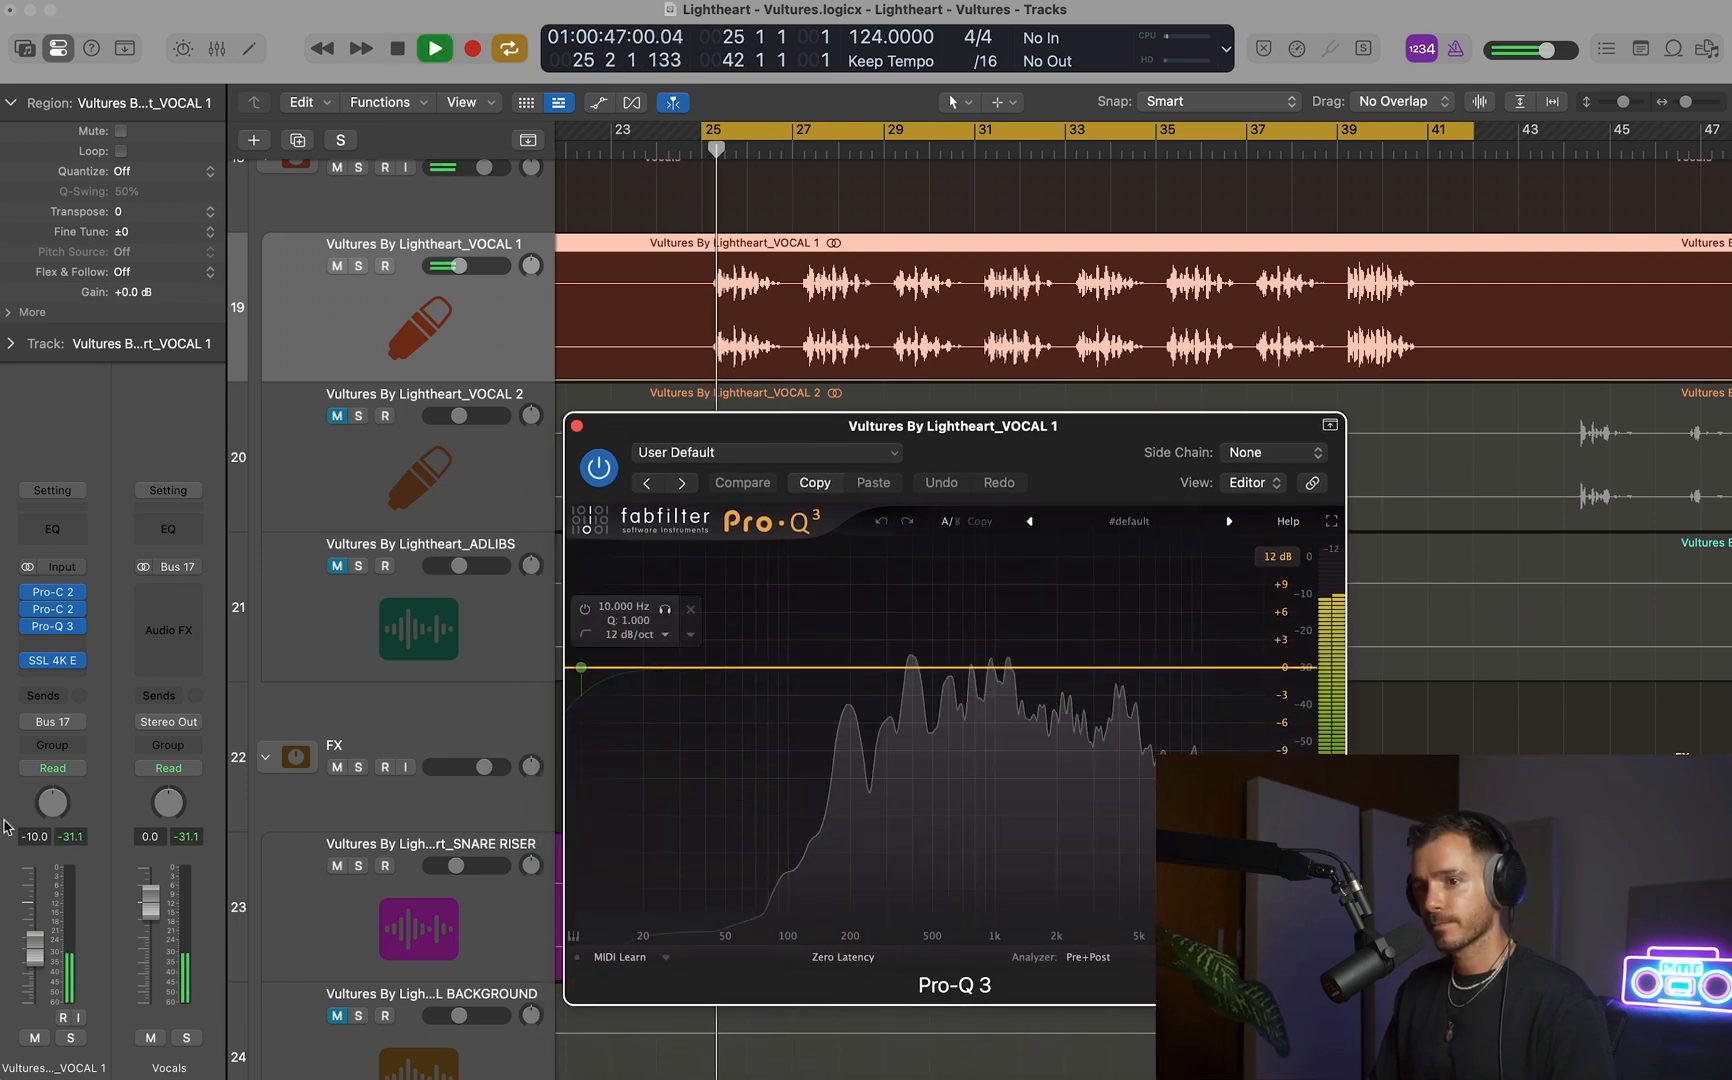
pyautogui.moveTo(30, 922); pyautogui.dragTo(30, 925)
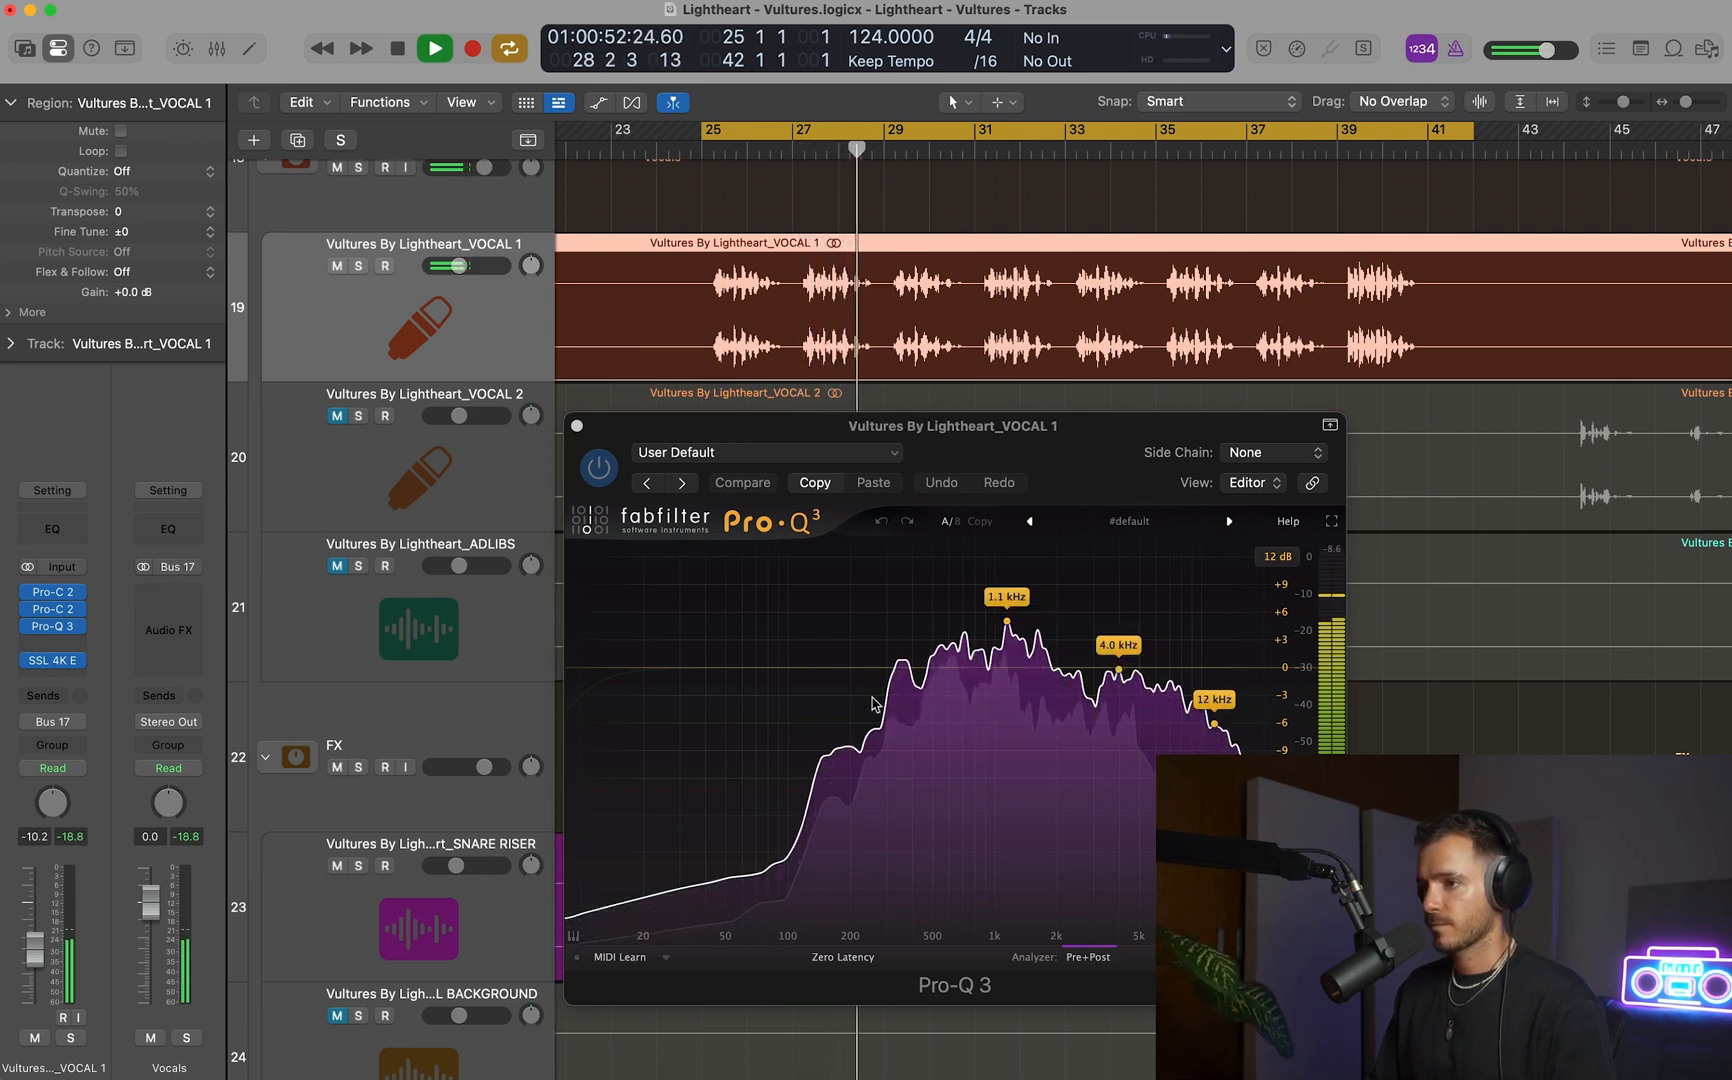
pyautogui.press('space')
# Turn off Pro-Q 3's Pre and Post analyzers and cut VOCAL 1 by 1.93 dB with a bell between 200 and 500 Hz.
pyautogui.click(1086, 958)
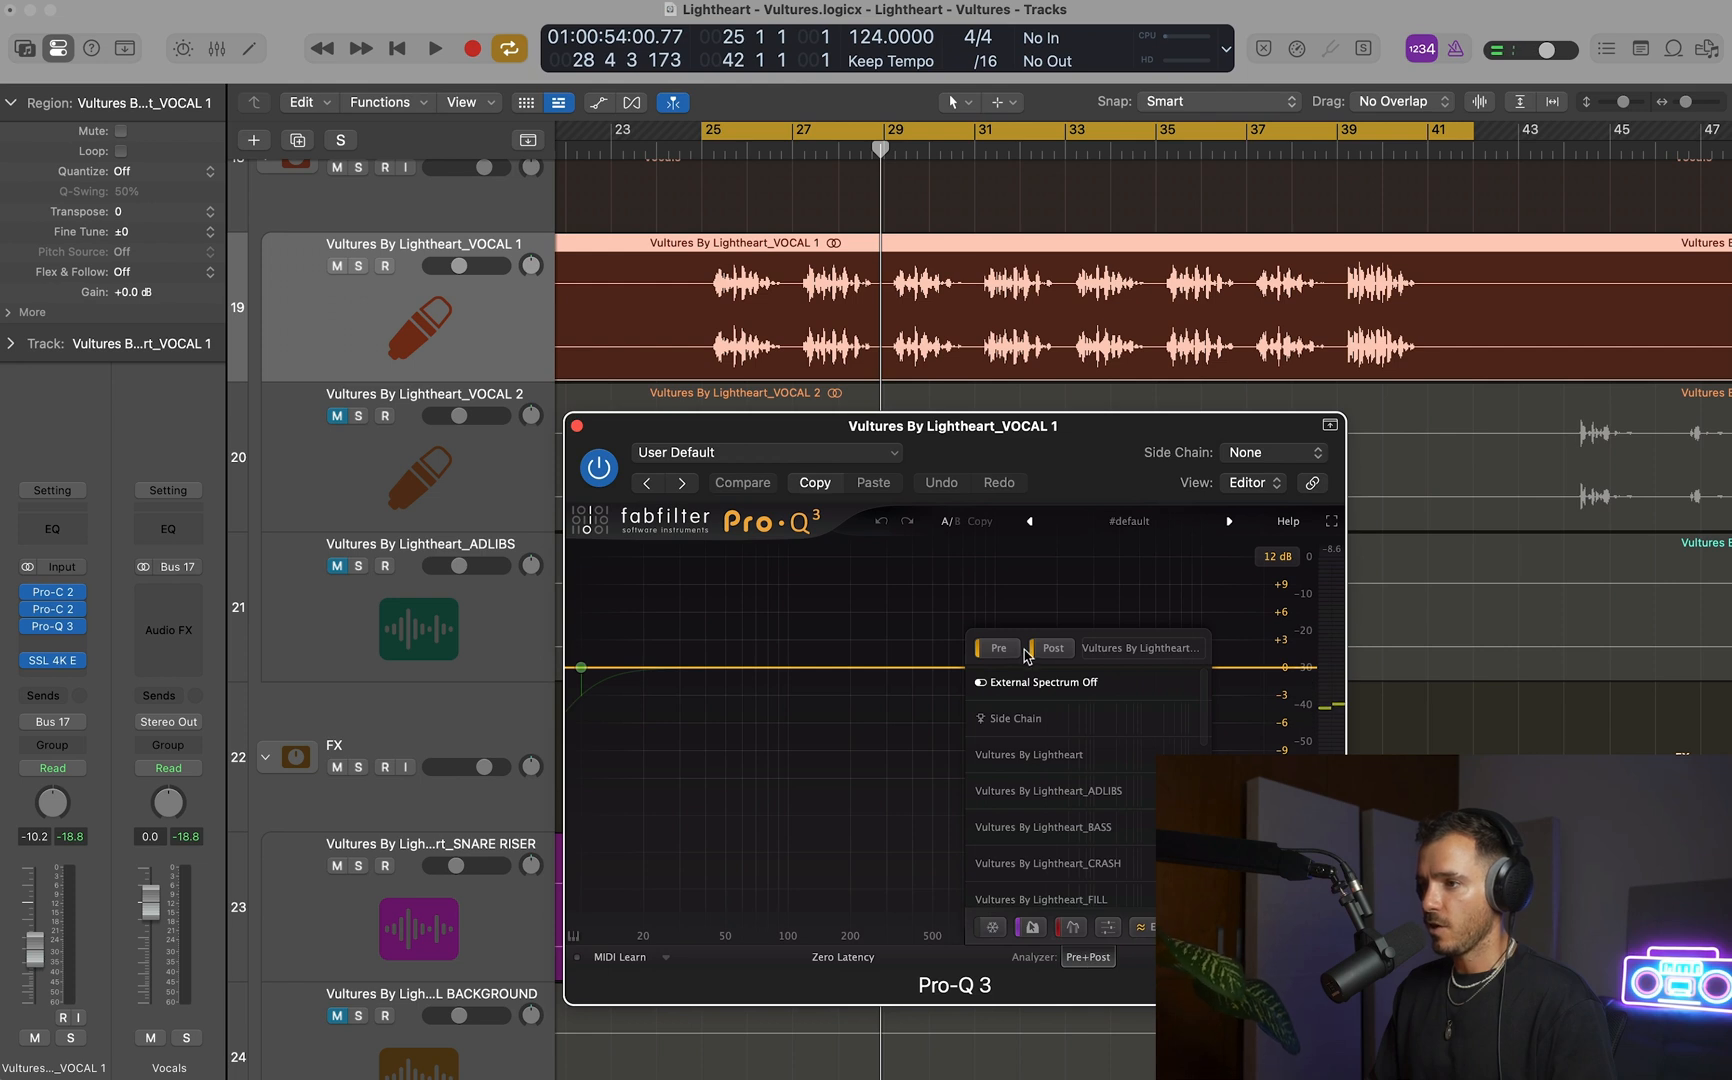
pyautogui.press('space')
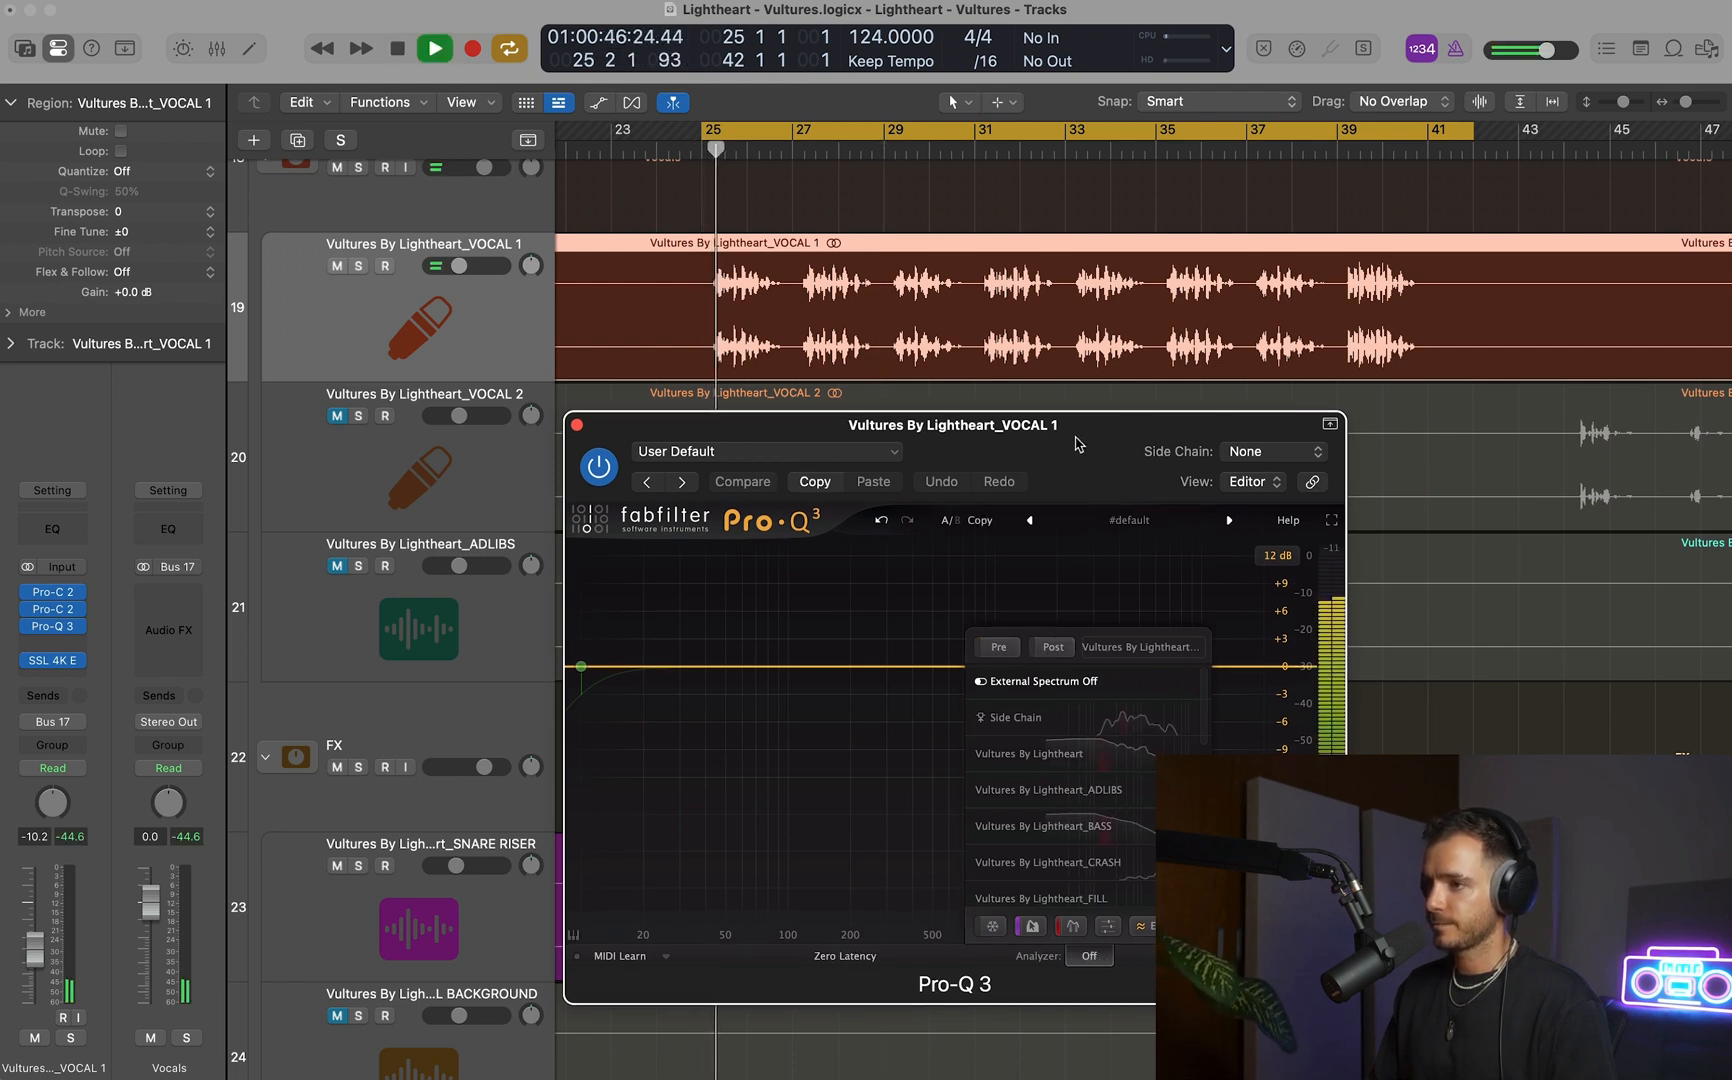
pyautogui.moveTo(881, 665); pyautogui.dragTo(878, 577)
pyautogui.press('space')
pyautogui.moveTo(876, 853)
pyautogui.mouseDown()
pyautogui.moveTo(874, 891)
pyautogui.moveTo(968, 869)
pyautogui.moveTo(889, 882)
pyautogui.mouseUp()
pyautogui.press('space')
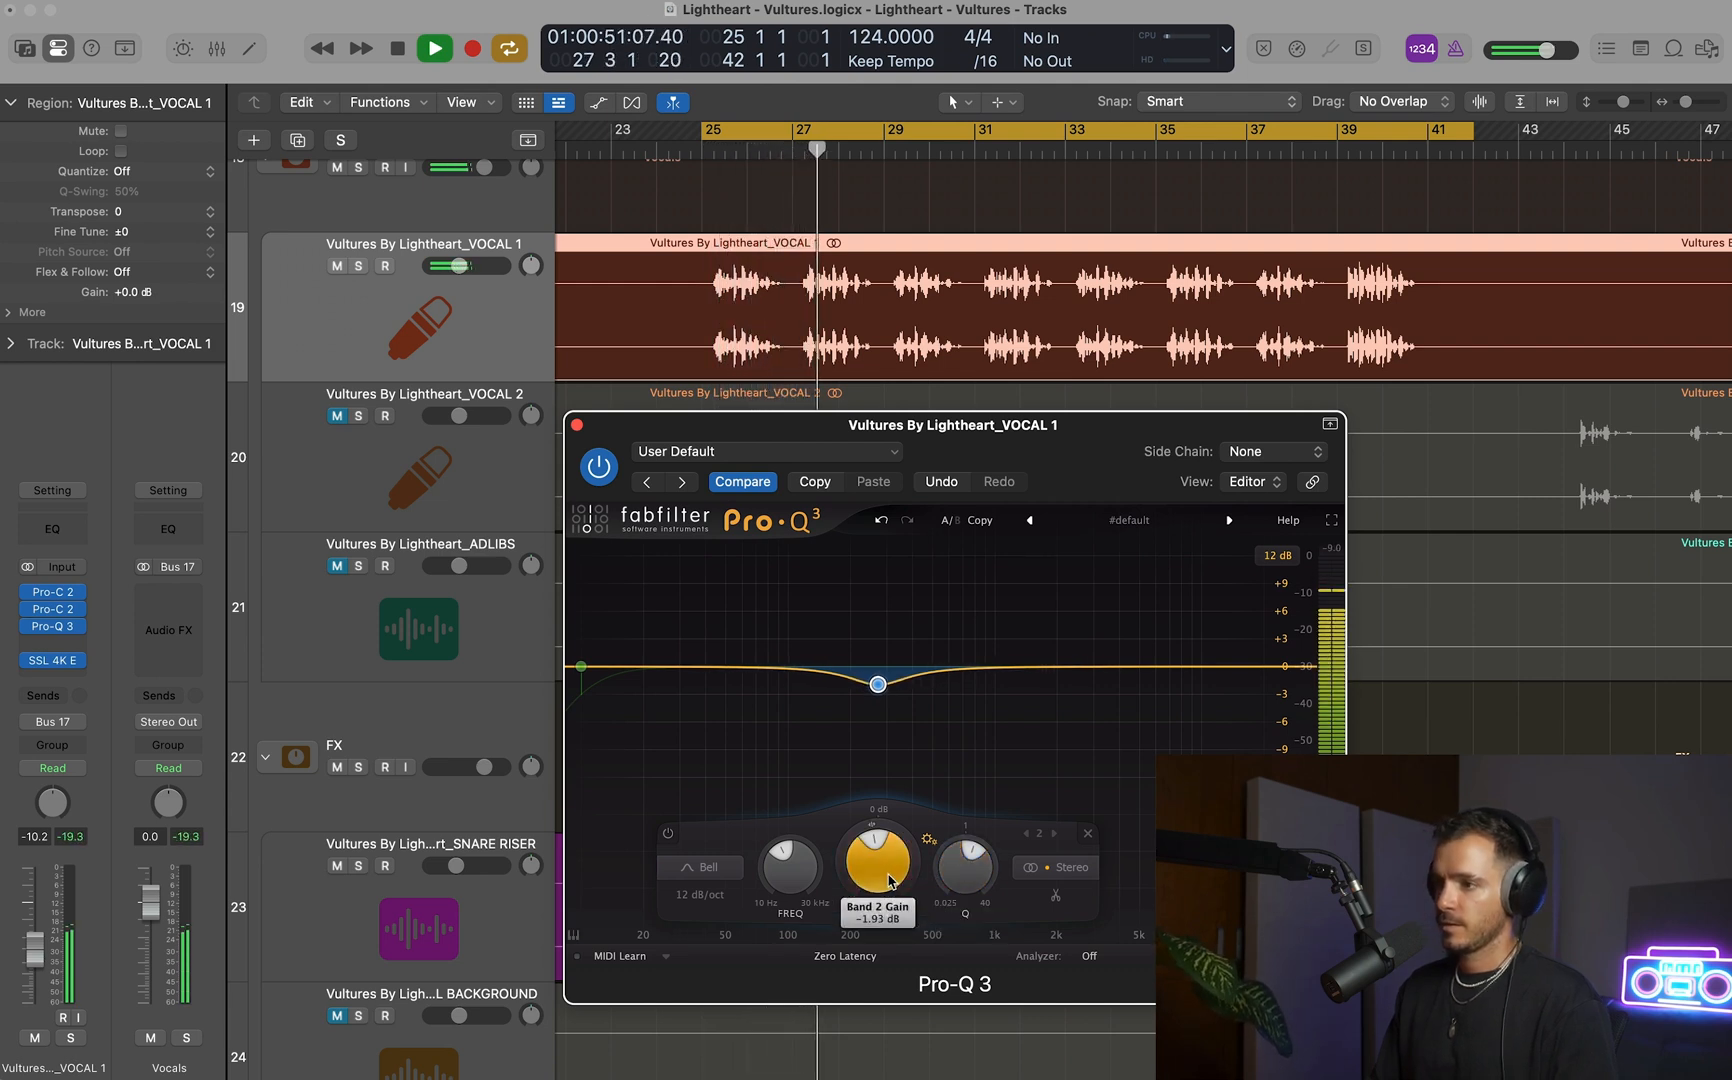
# Add another Pro-Q 3 bell cut on VOCAL 1 at 787.28 Hz with -1.47 dB gain and a Q of 2.683.
pyautogui.click(969, 657)
pyautogui.moveTo(969, 657); pyautogui.dragTo(972, 564)
pyautogui.moveTo(993, 847); pyautogui.dragTo(1056, 861)
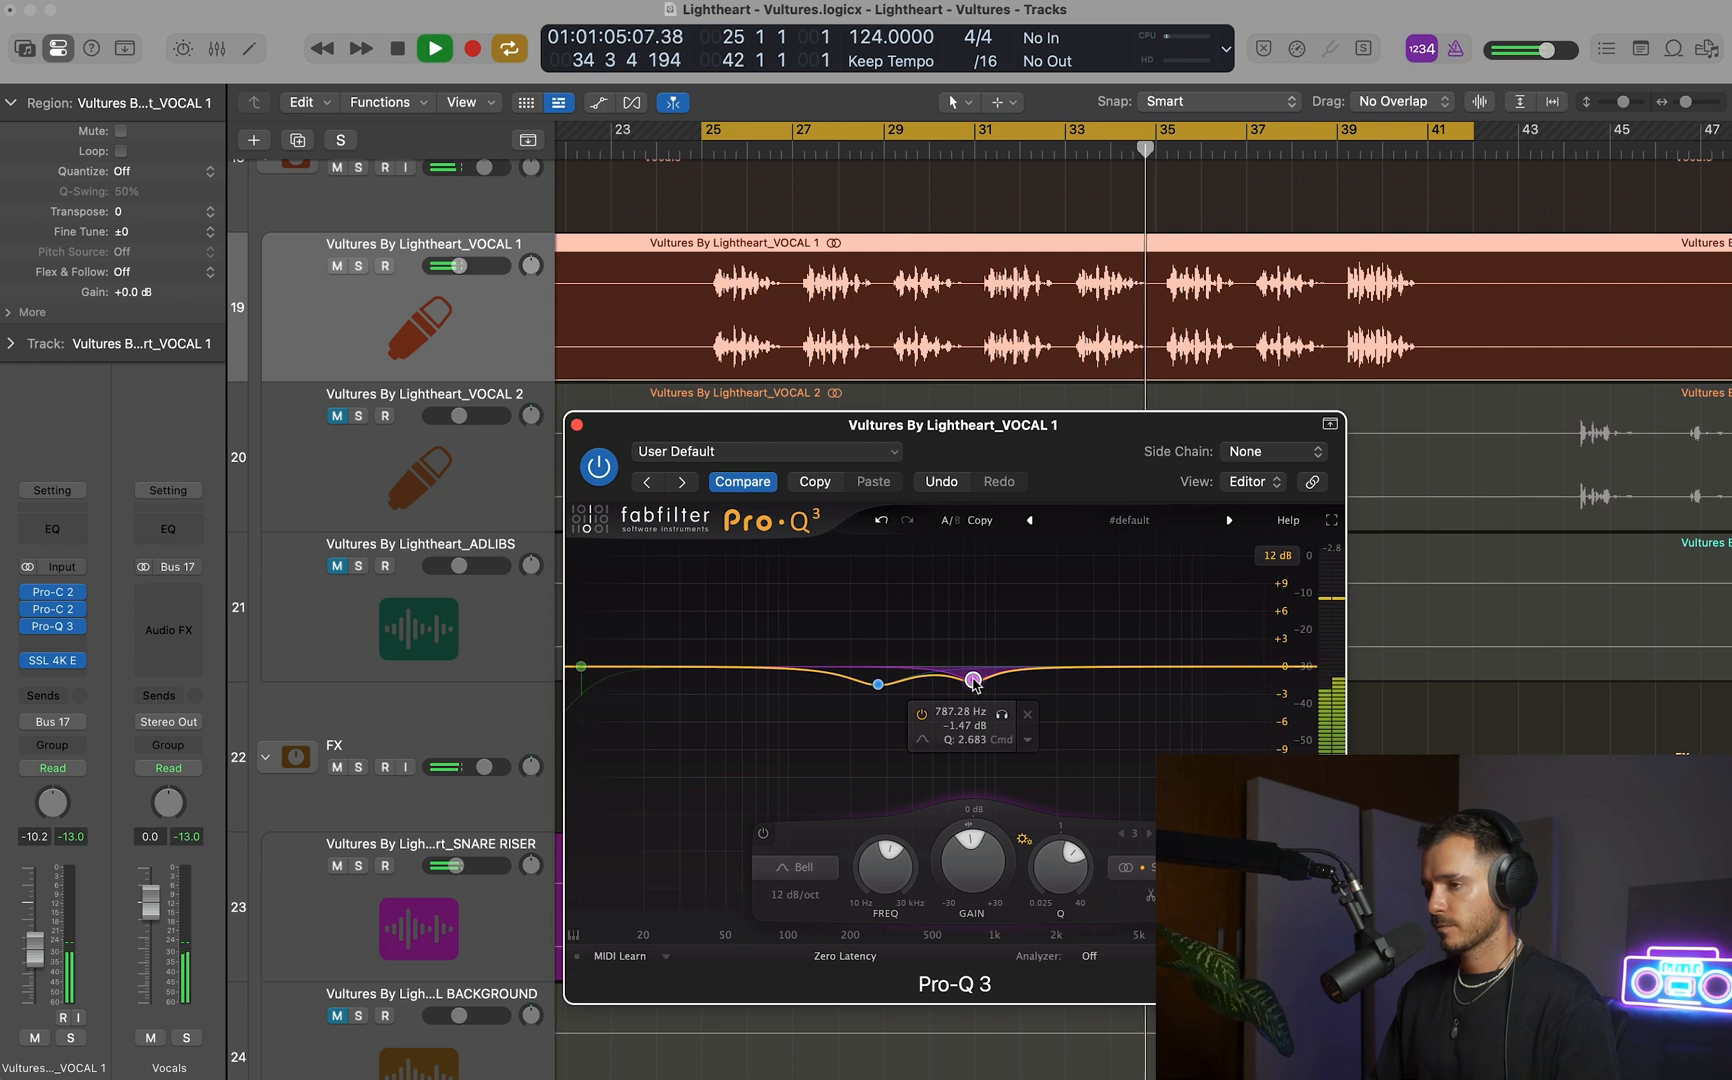
pyautogui.moveTo(1272, 667); pyautogui.dragTo(1186, 652)
pyautogui.press('space')
pyautogui.click(1245, 587)
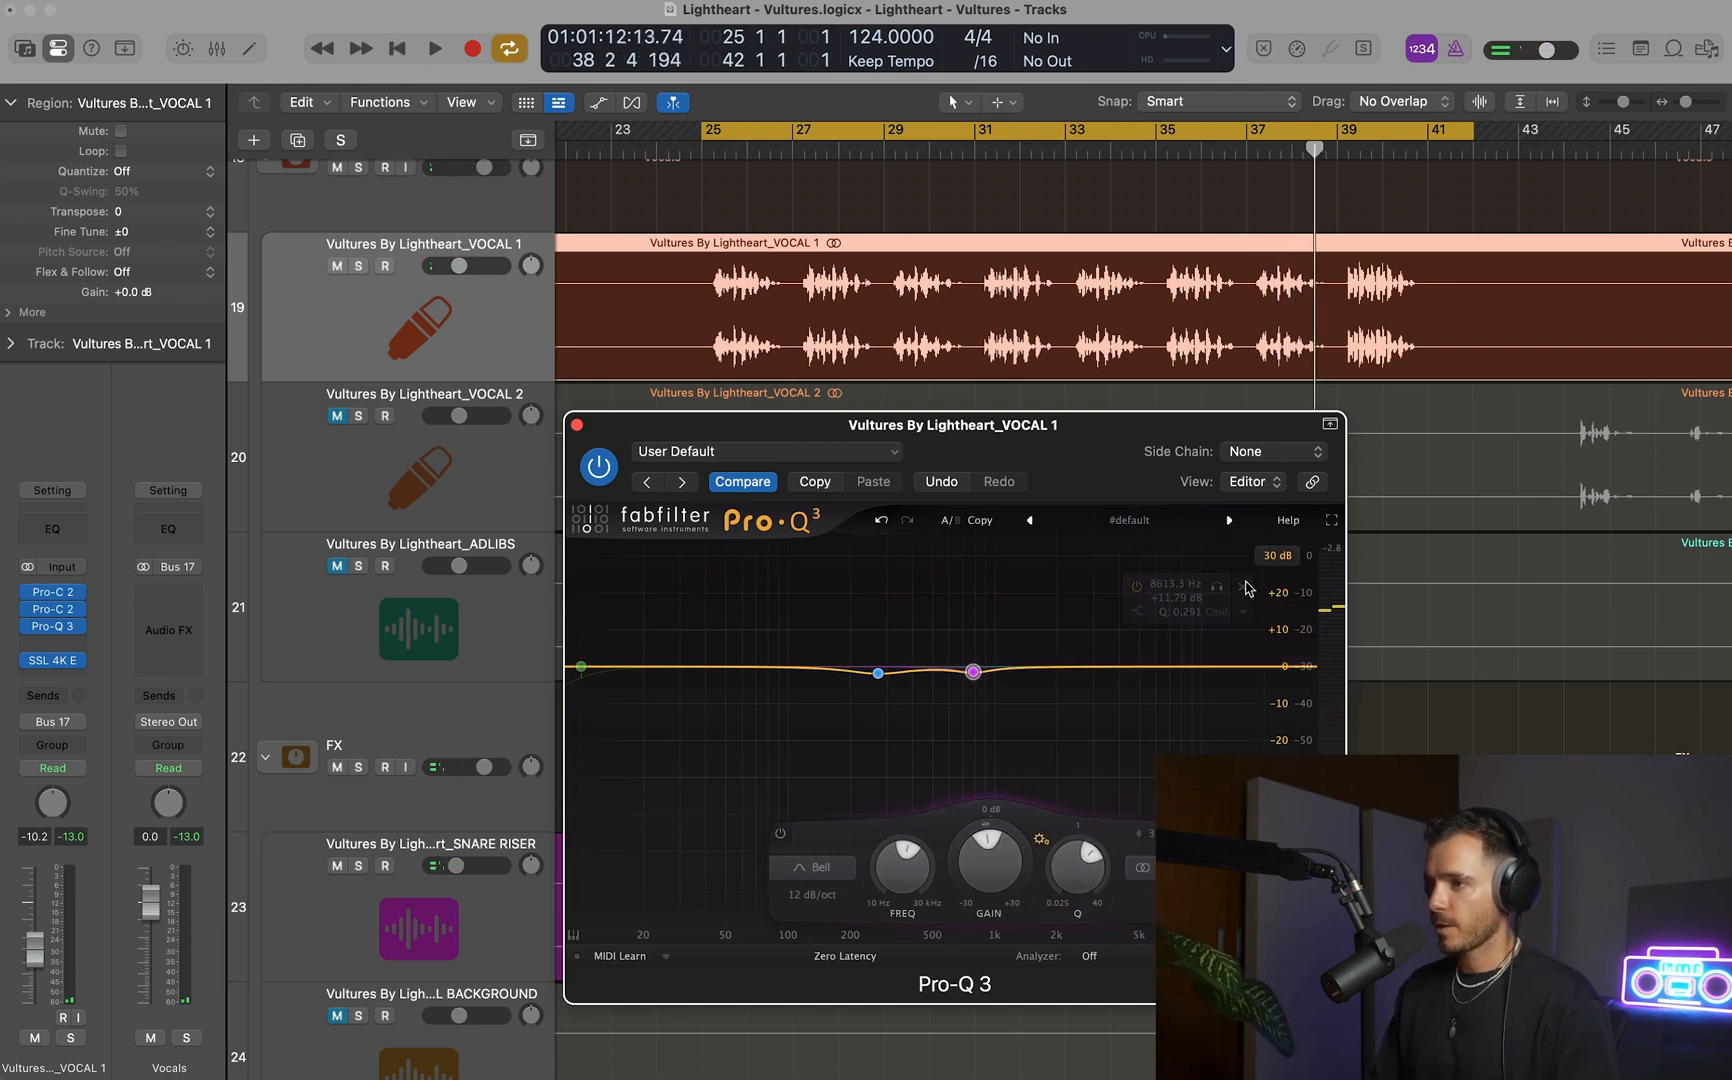
# Insert Maag EQ4 on VOCAL 1 between Pro-Q 3 and SSL 4K E, and close the Pro-Q 3 window.
pyautogui.click(51, 651)
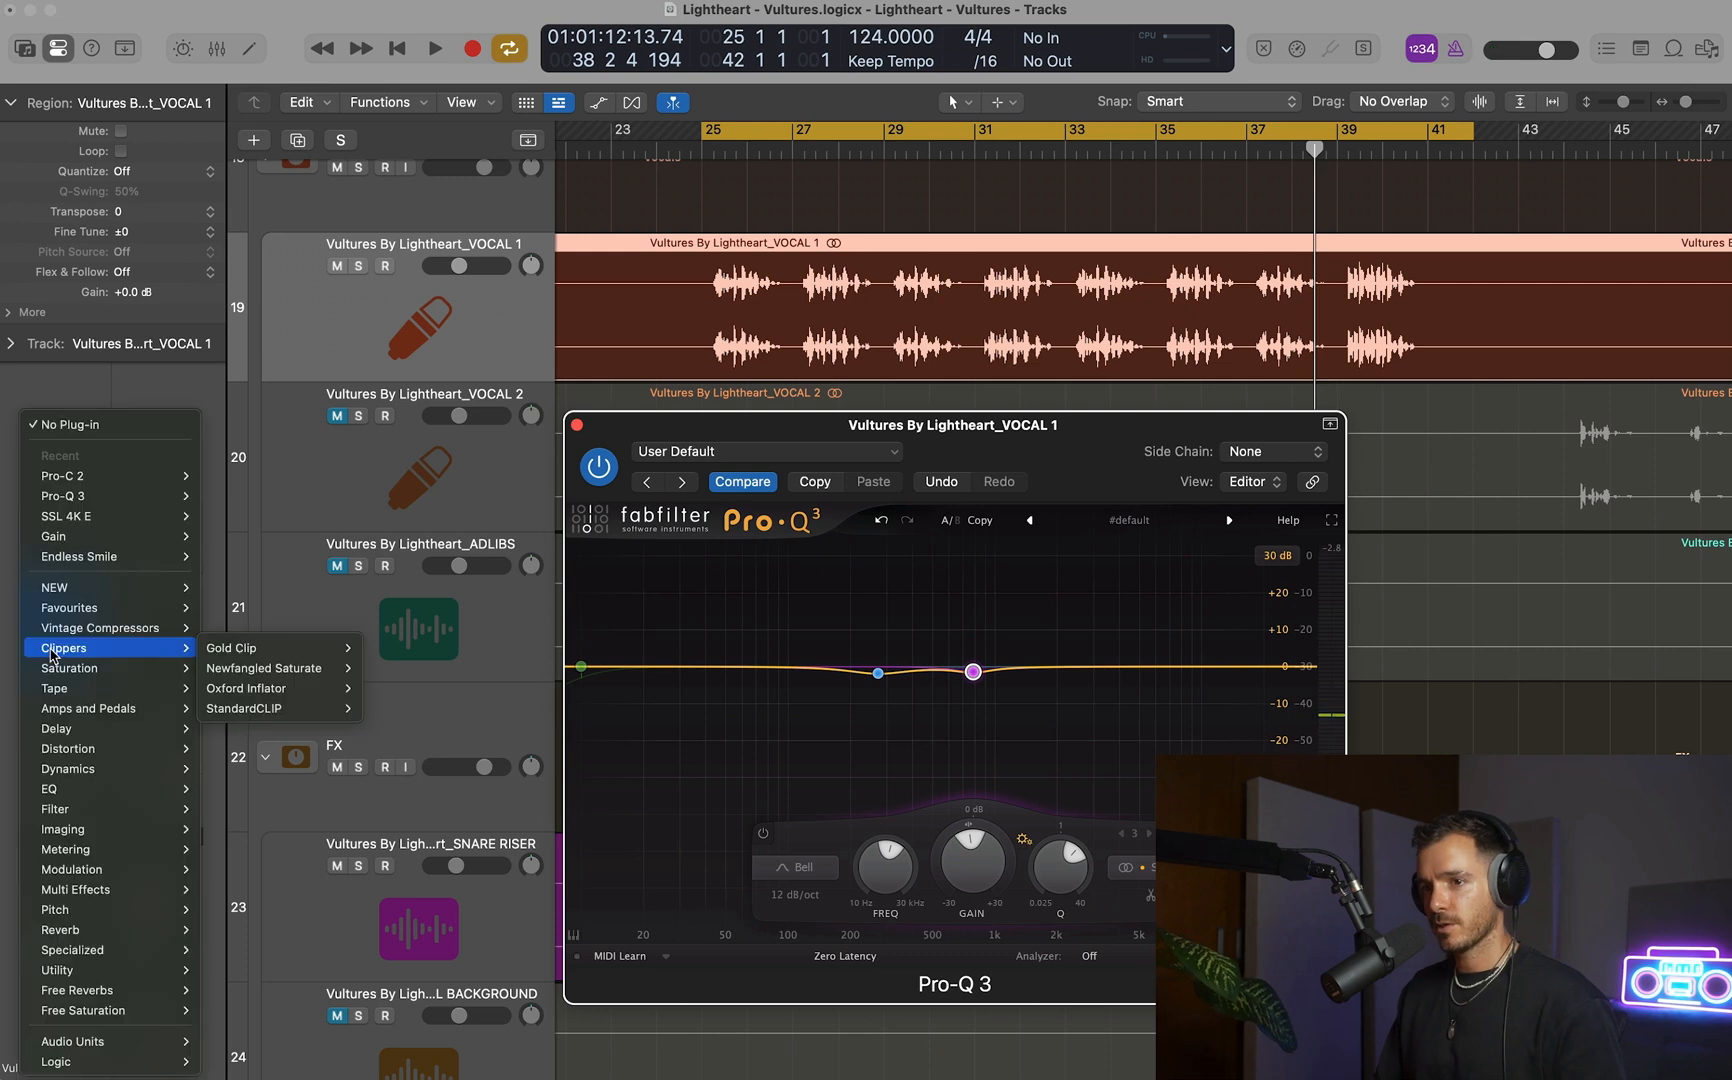
pyautogui.moveTo(60, 610)
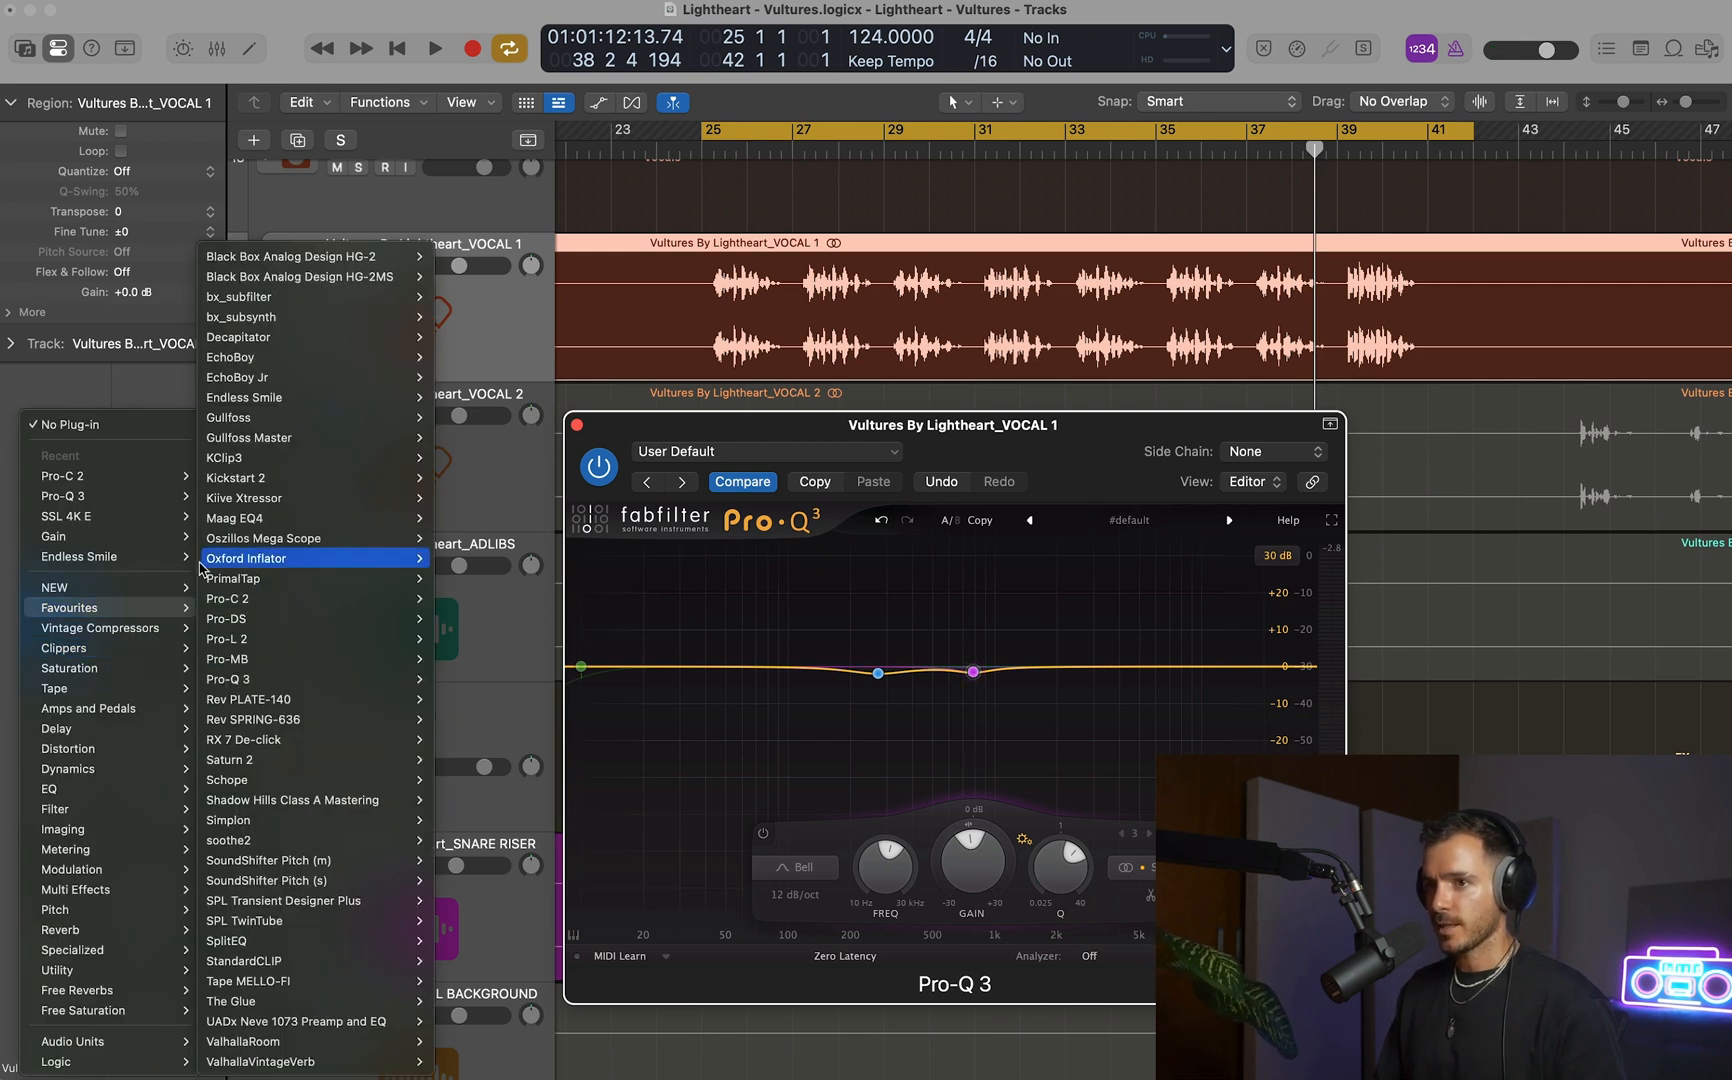
pyautogui.moveTo(202, 563)
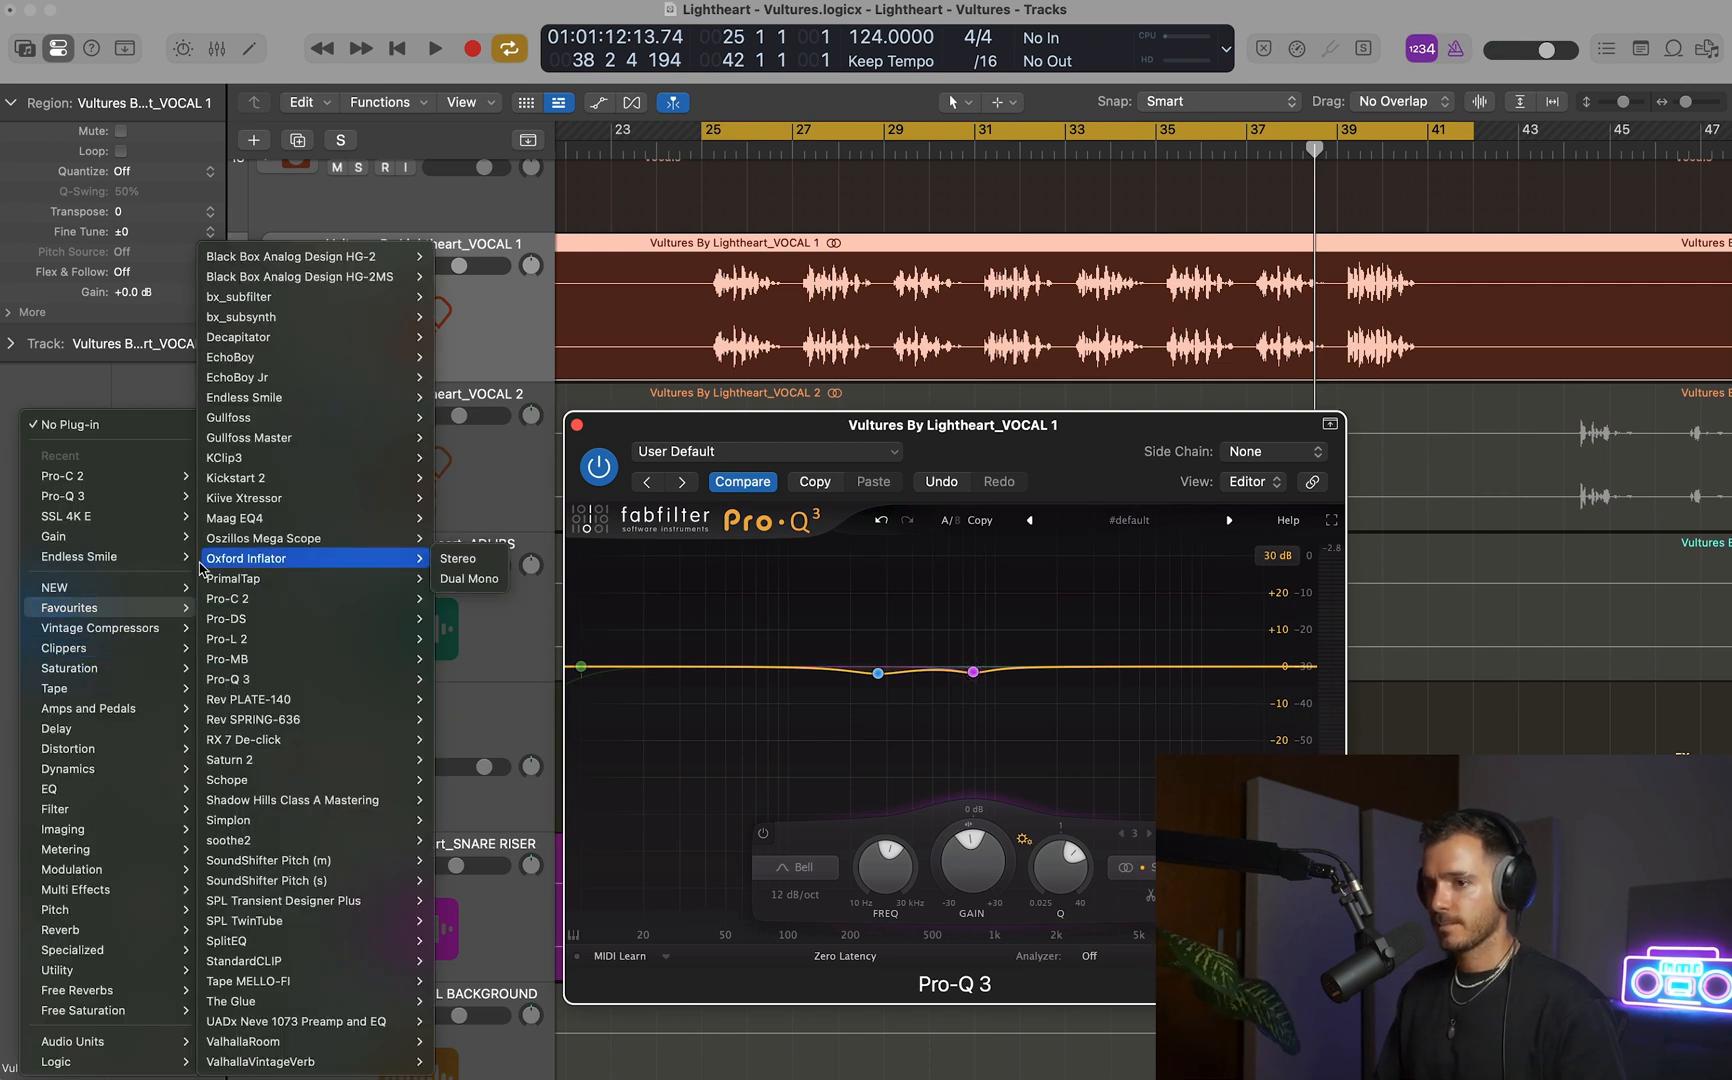
pyautogui.moveTo(401, 519)
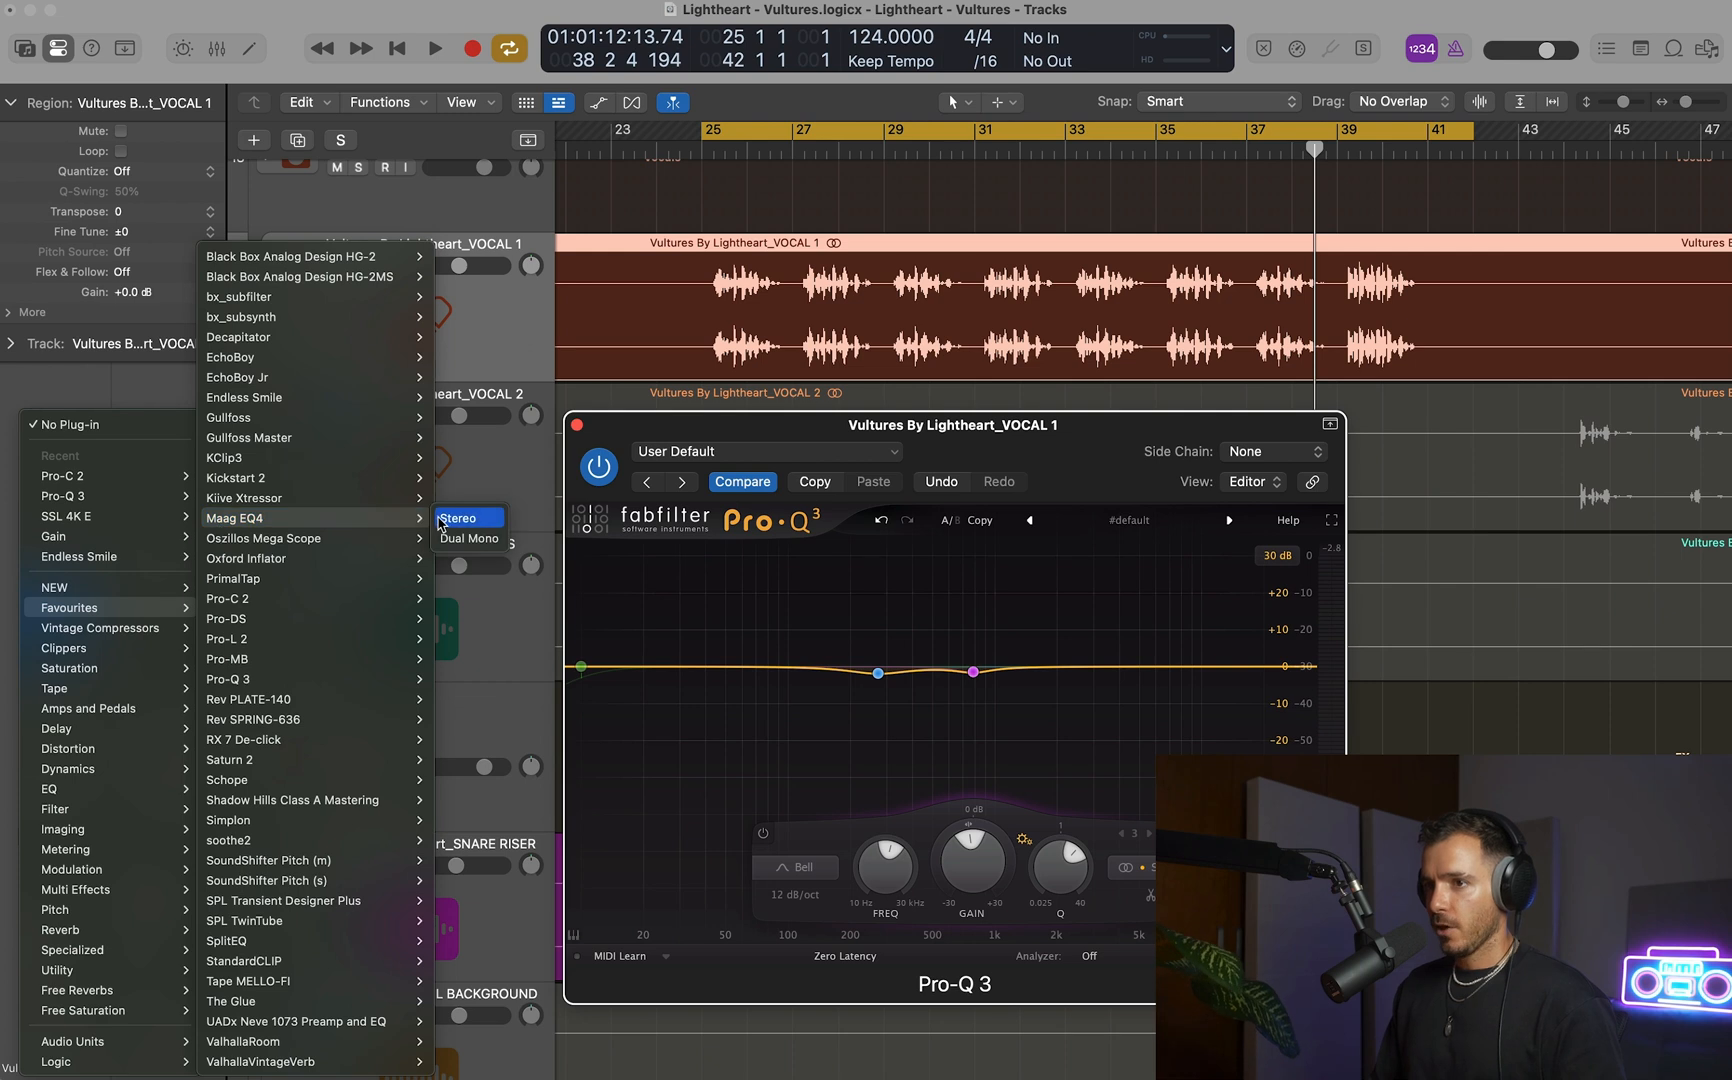
pyautogui.click(463, 541)
pyautogui.moveTo(612, 255); pyautogui.dragTo(362, 234)
pyautogui.moveTo(895, 433); pyautogui.dragTo(977, 422)
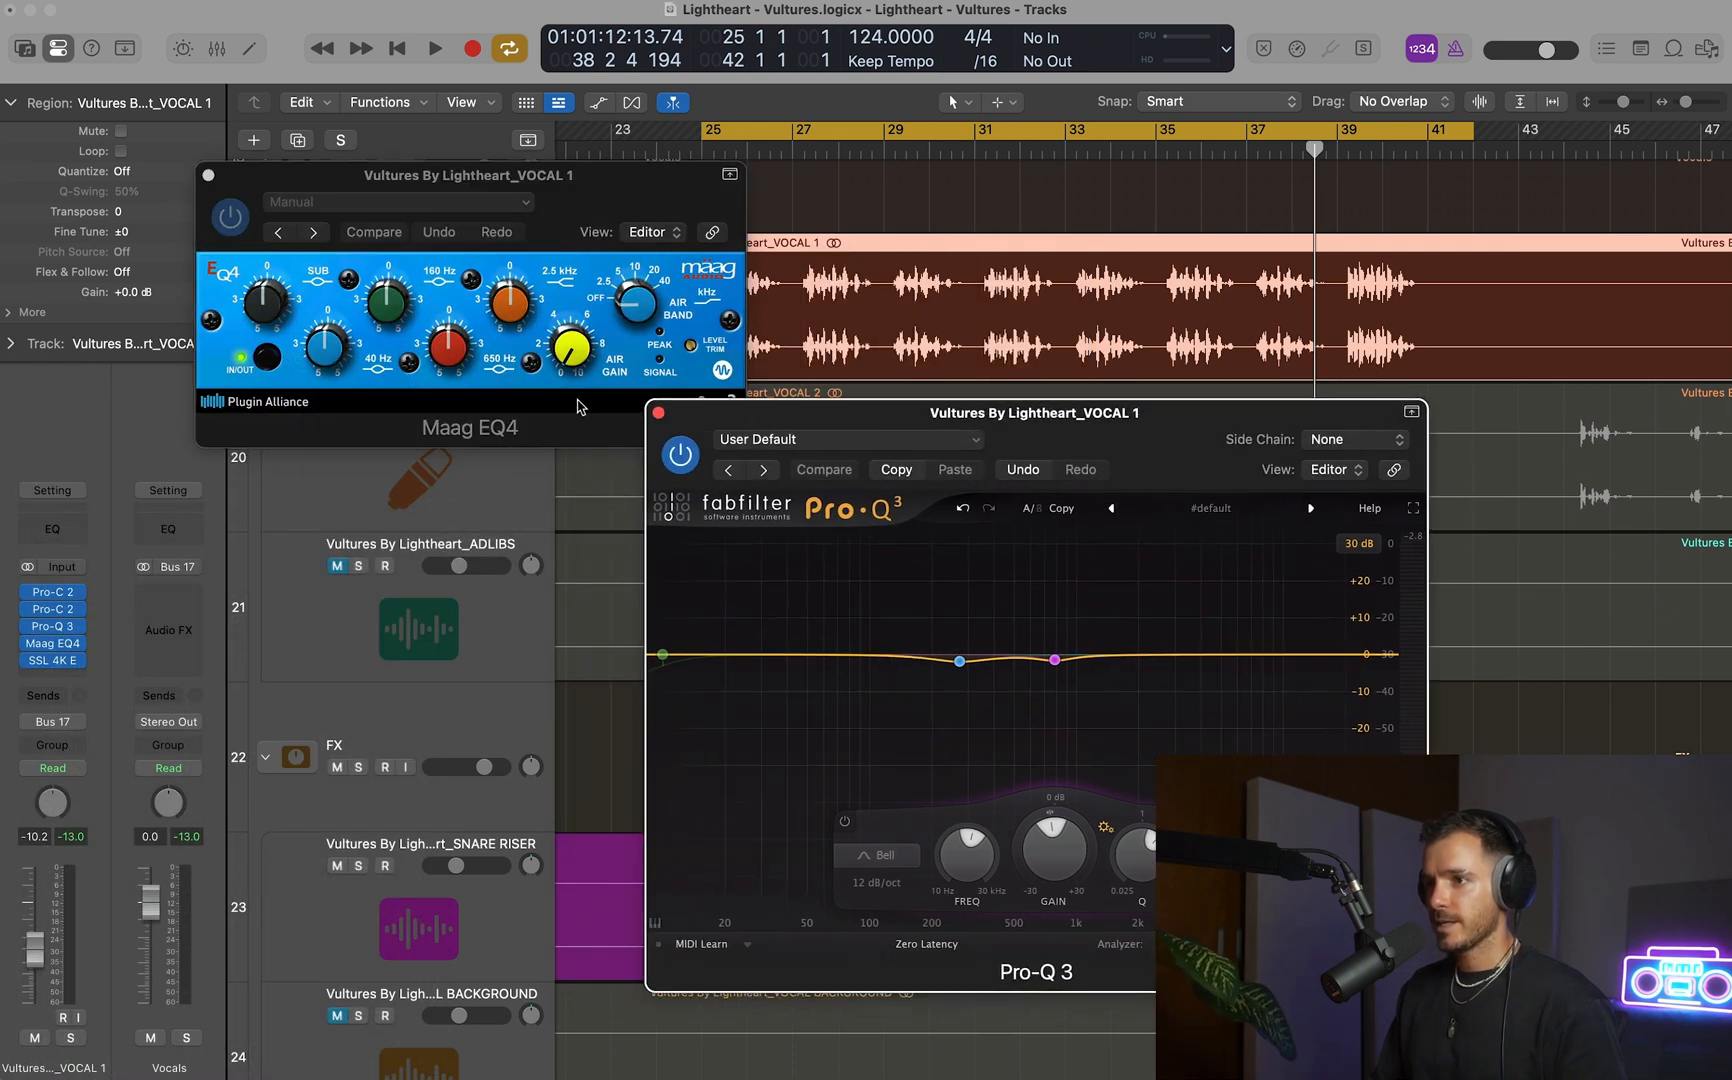
pyautogui.click(658, 413)
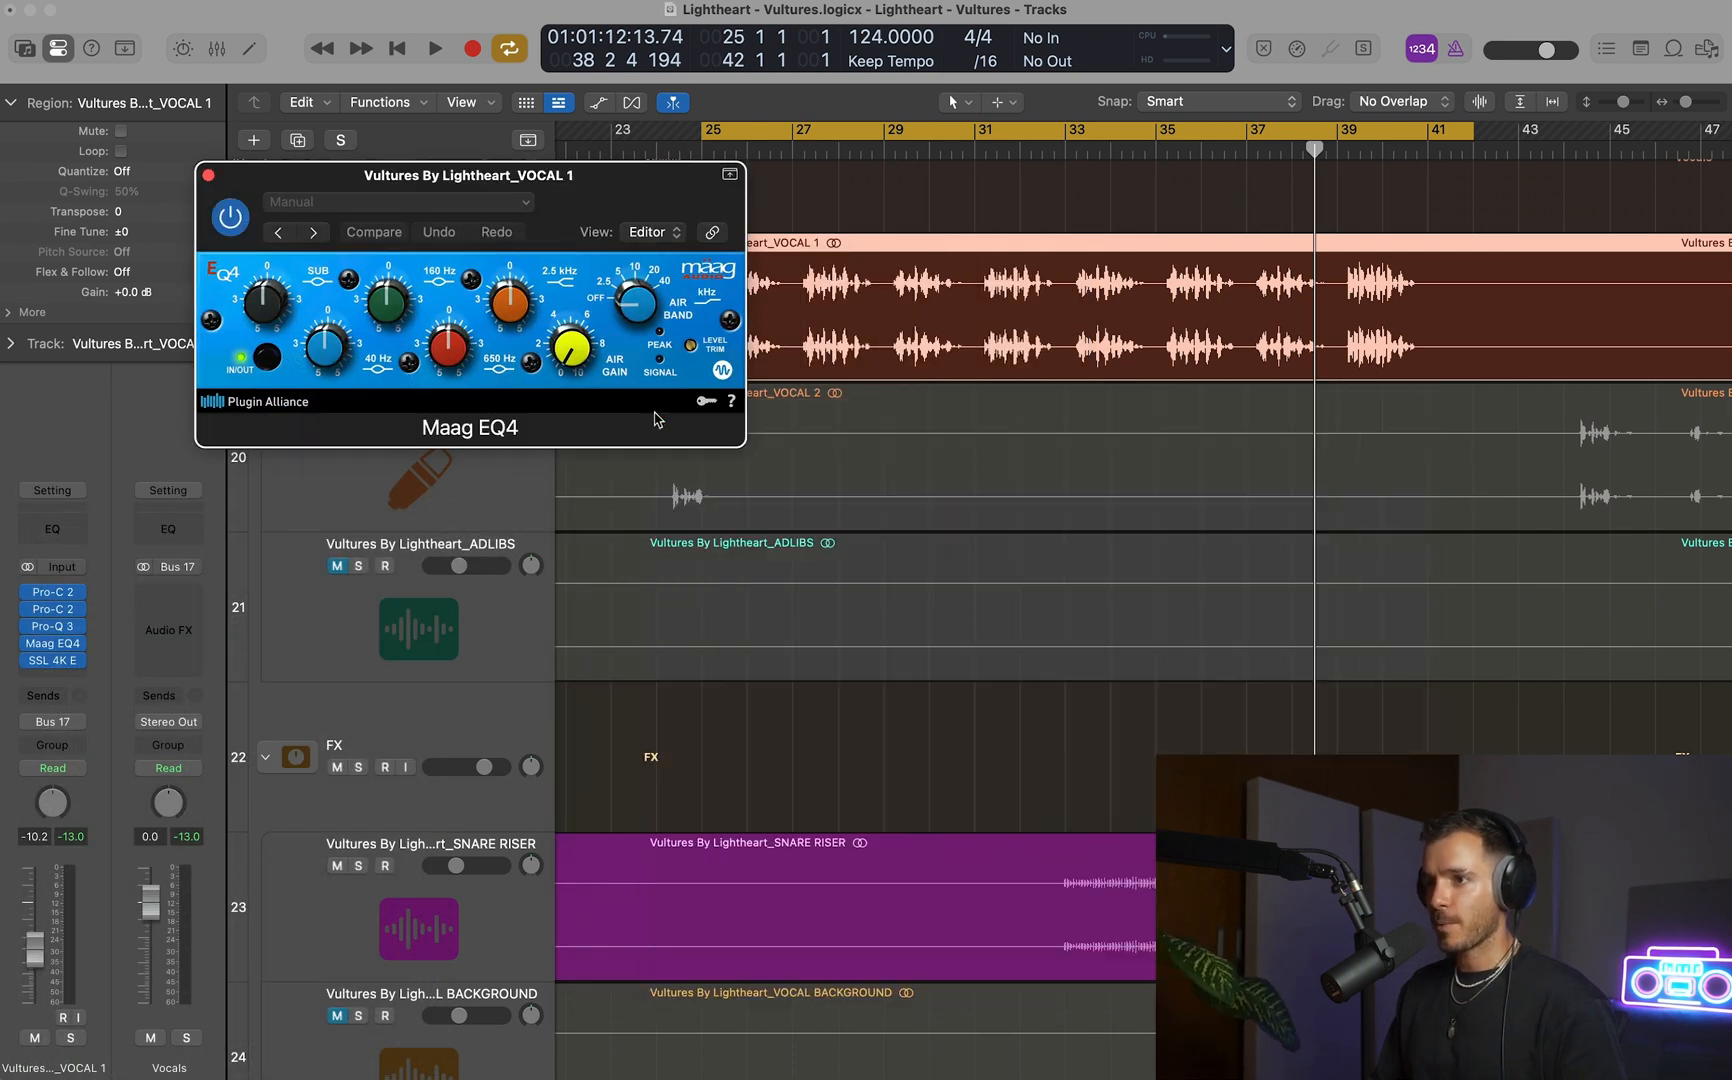
# Insert the stereo UADx Pultec EQP-1A EQ after Maag EQ4 on VOCAL 1 and arrange both EQ windows side by side.
pyautogui.click(53, 676)
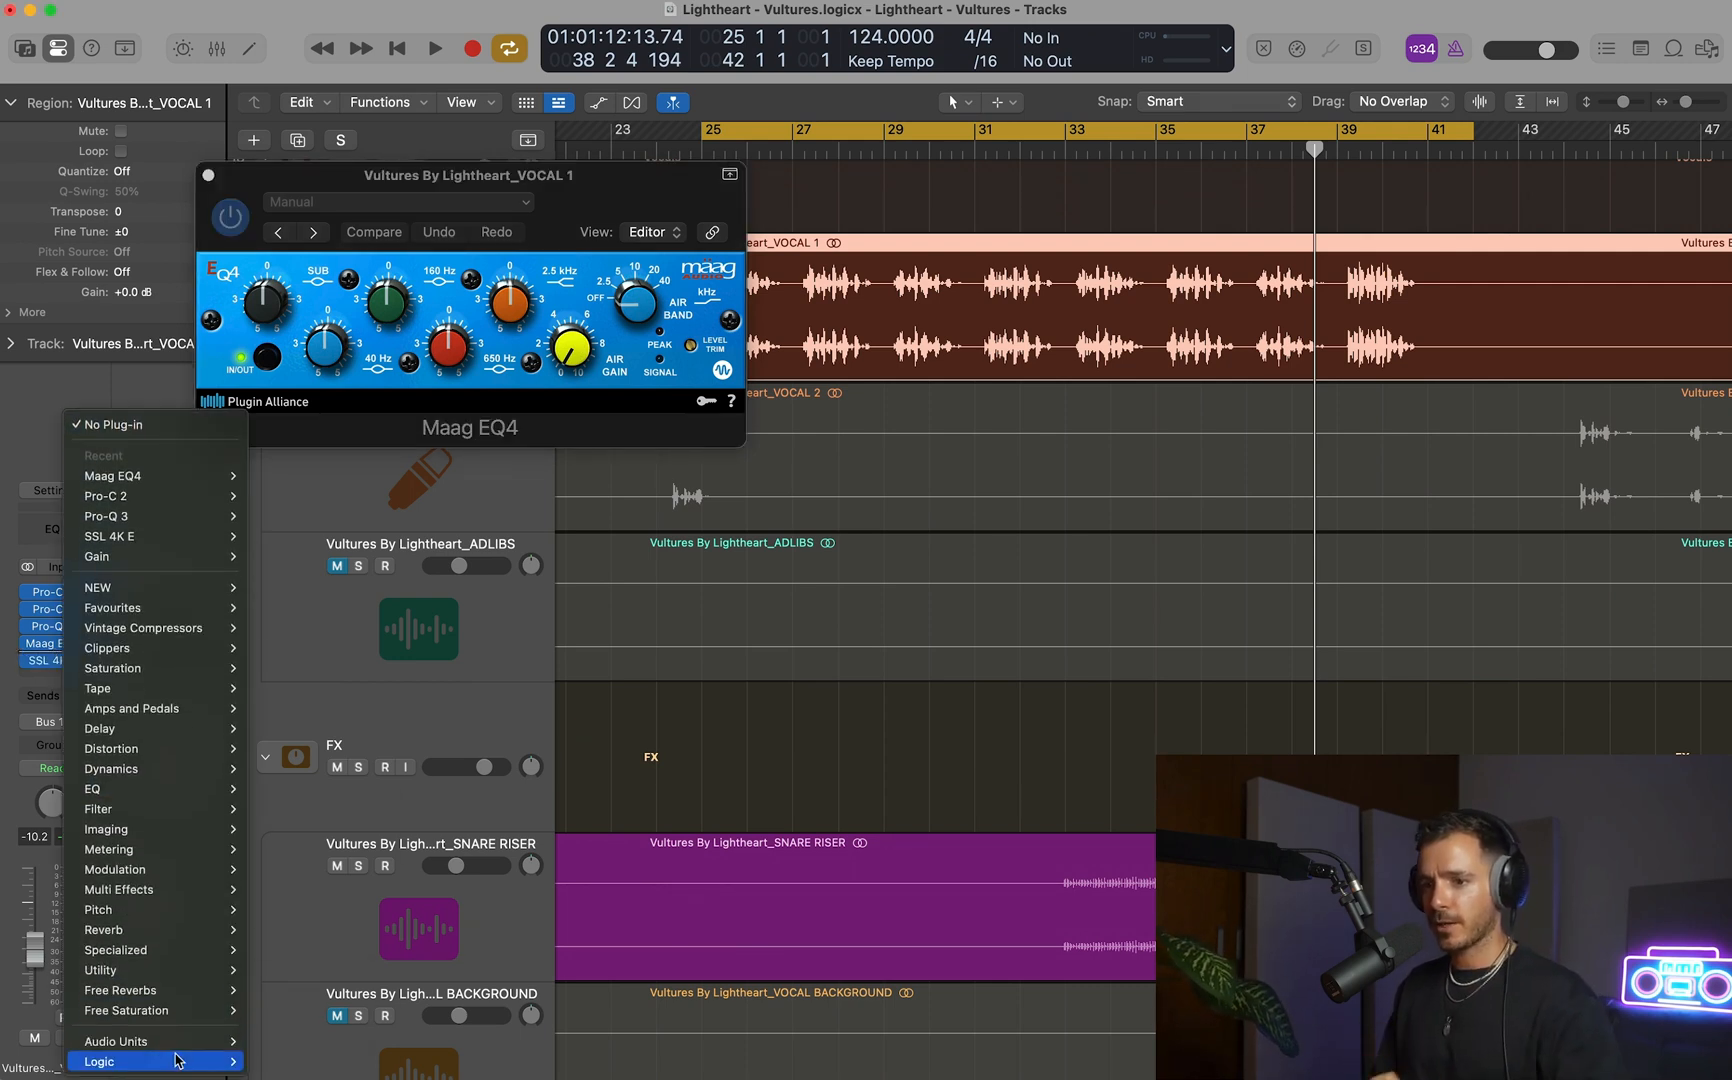
pyautogui.moveTo(200, 1041)
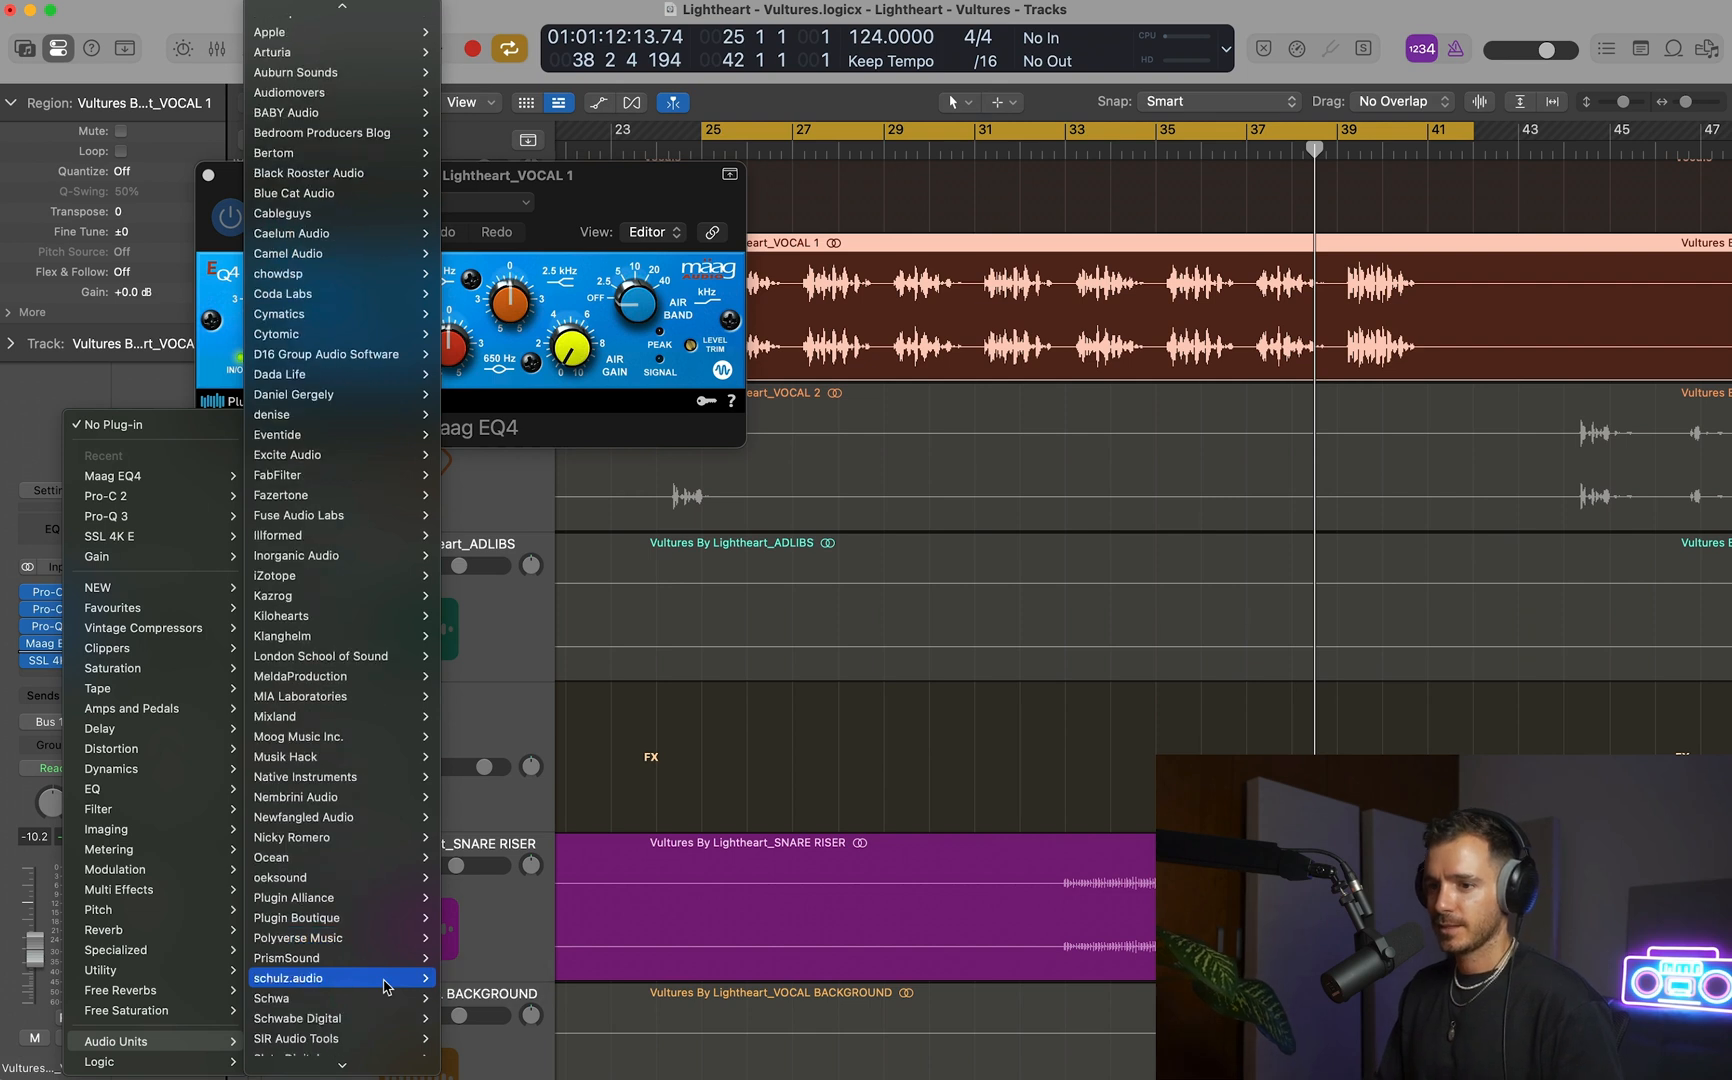
pyautogui.scroll(-5, 385, 987)
pyautogui.moveTo(385, 987)
pyautogui.scroll(-5, 385, 987)
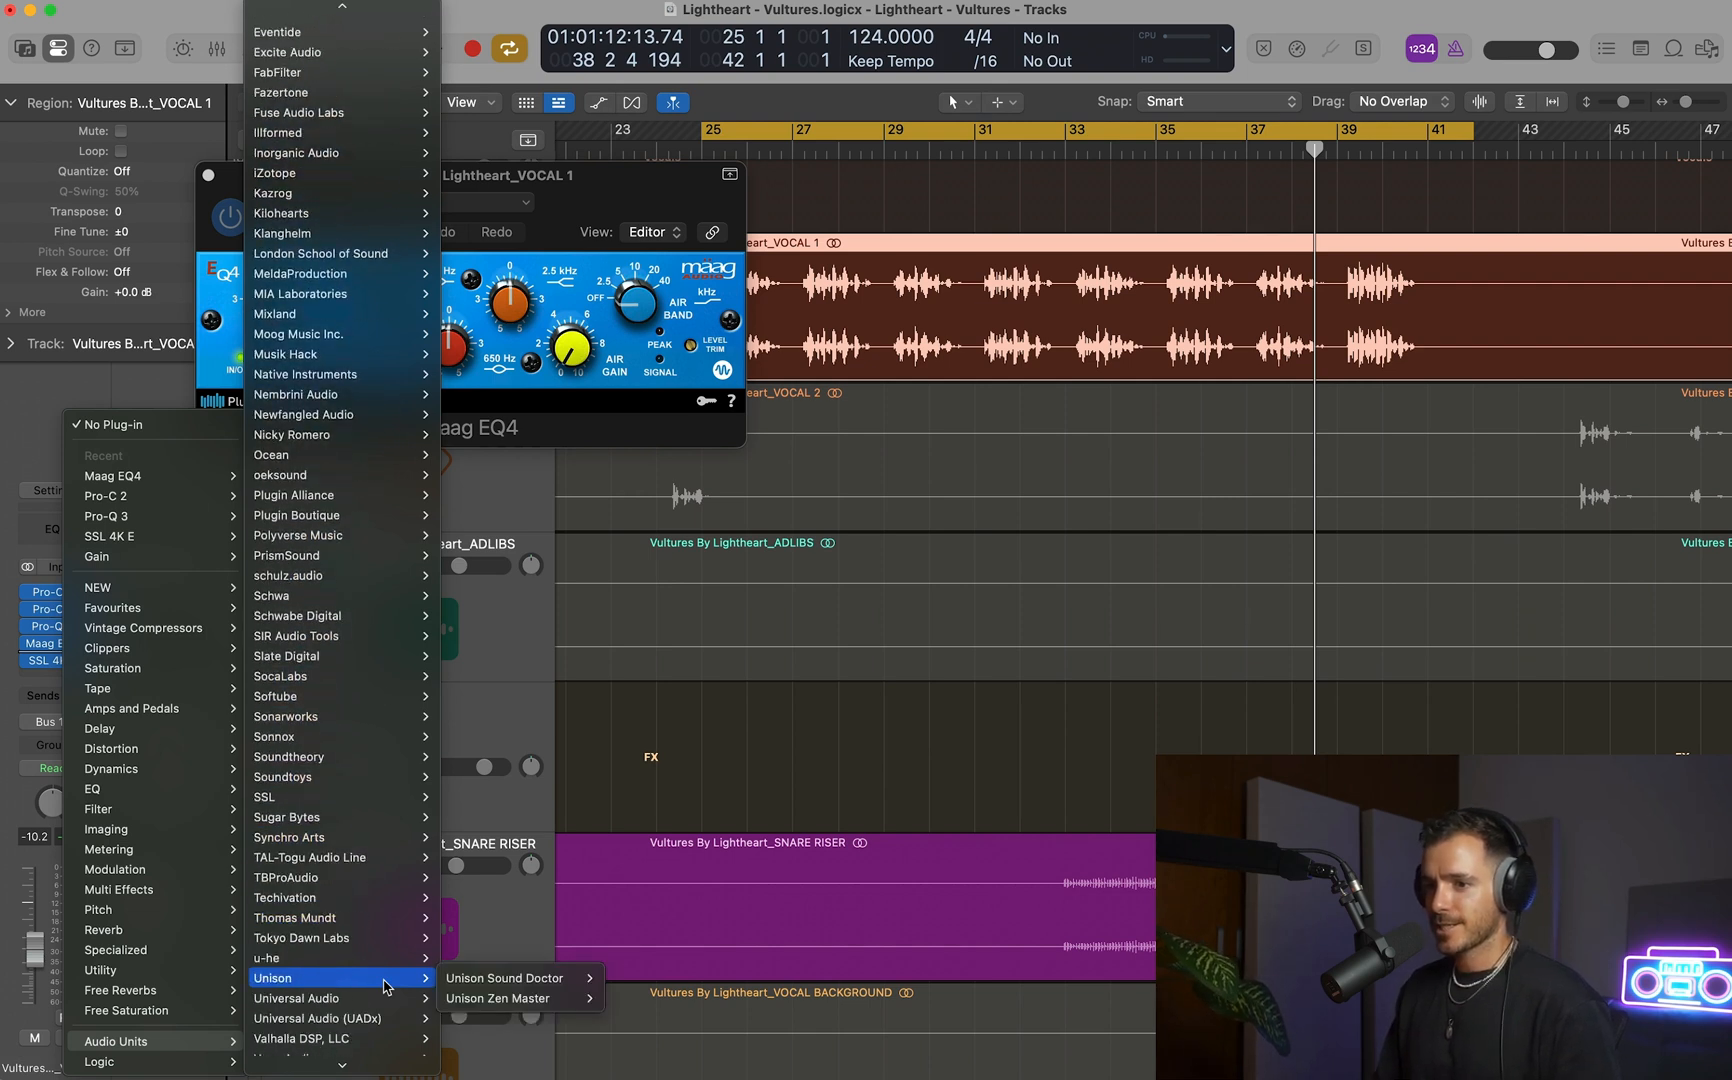
pyautogui.moveTo(575, 1003)
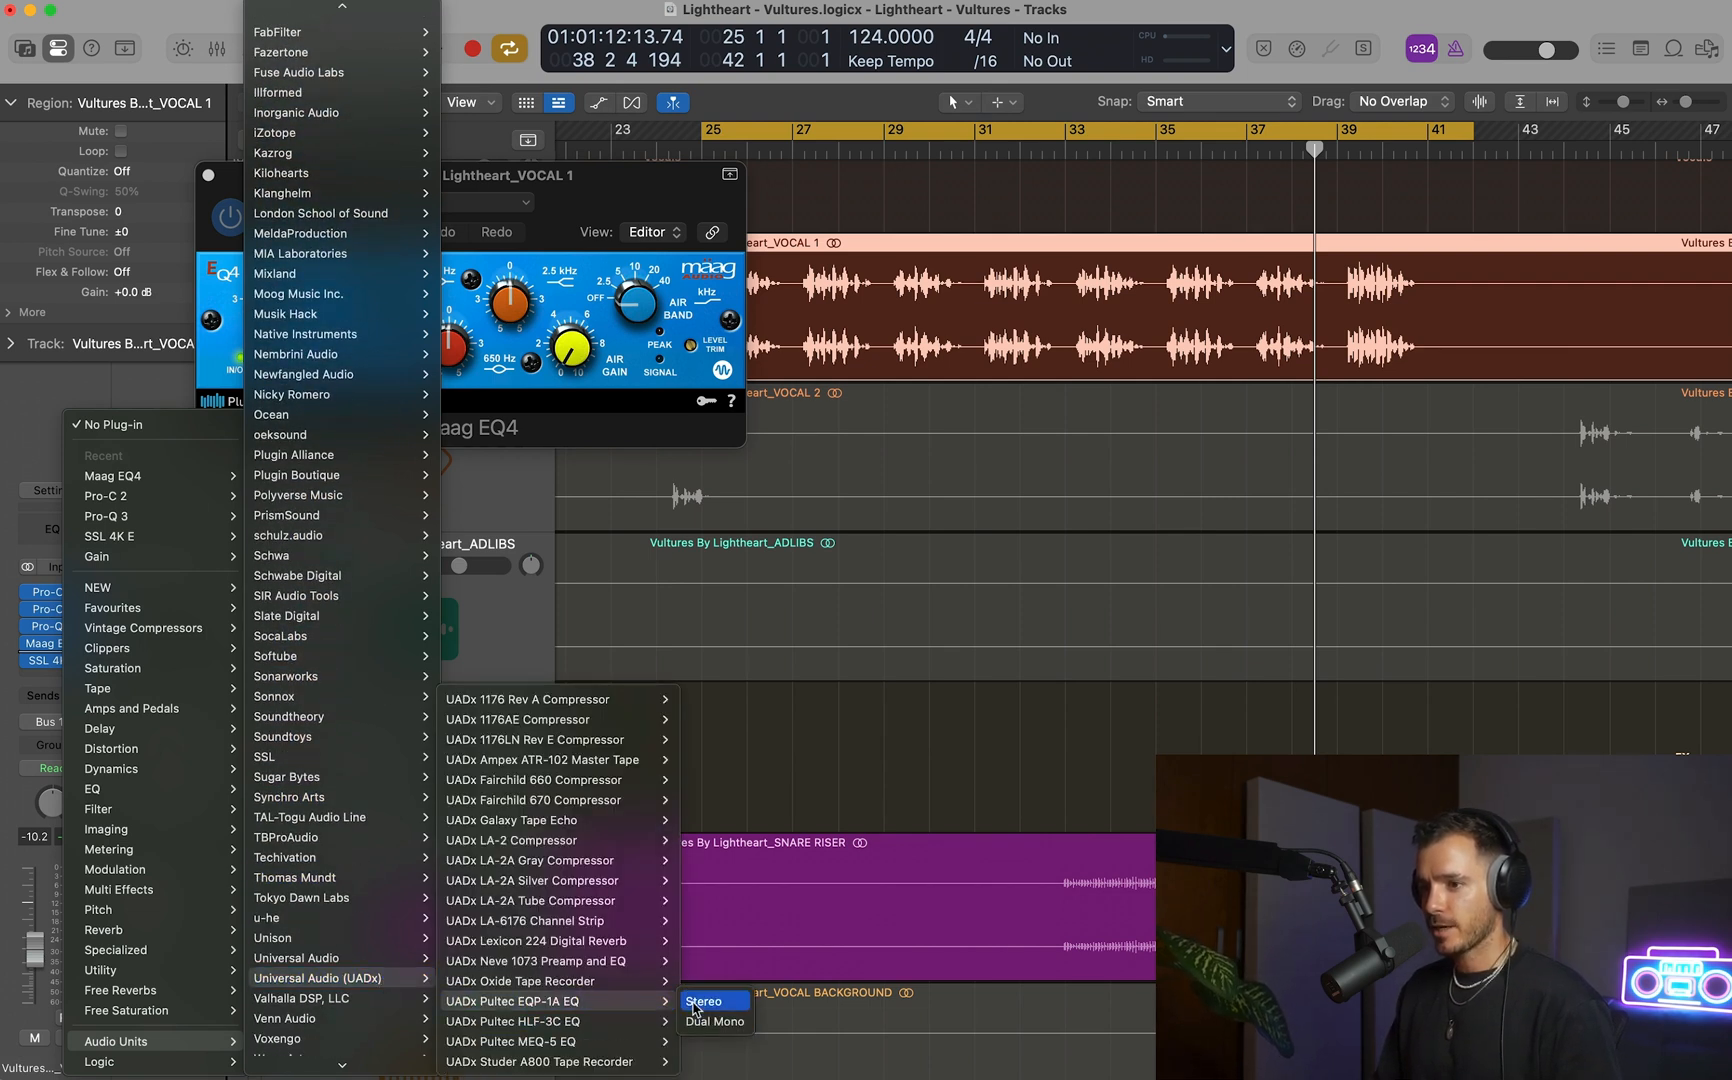
pyautogui.click(694, 1004)
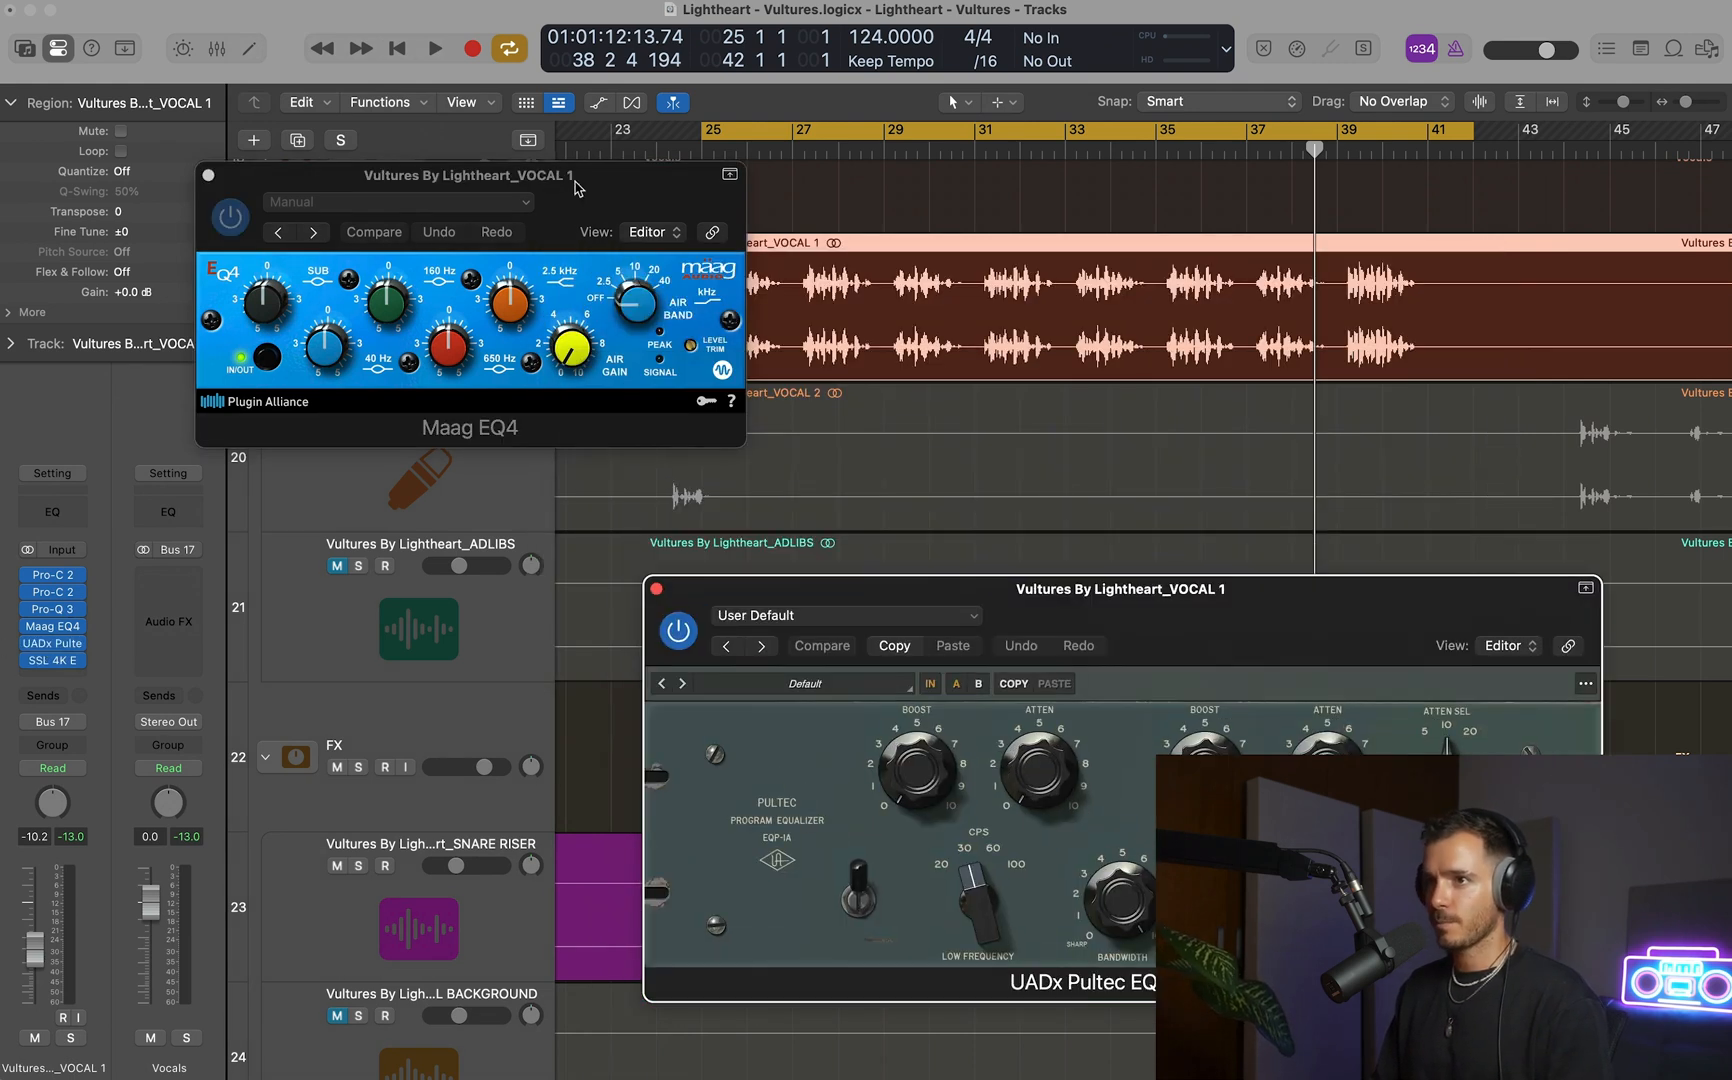
pyautogui.moveTo(577, 188); pyautogui.dragTo(453, 187)
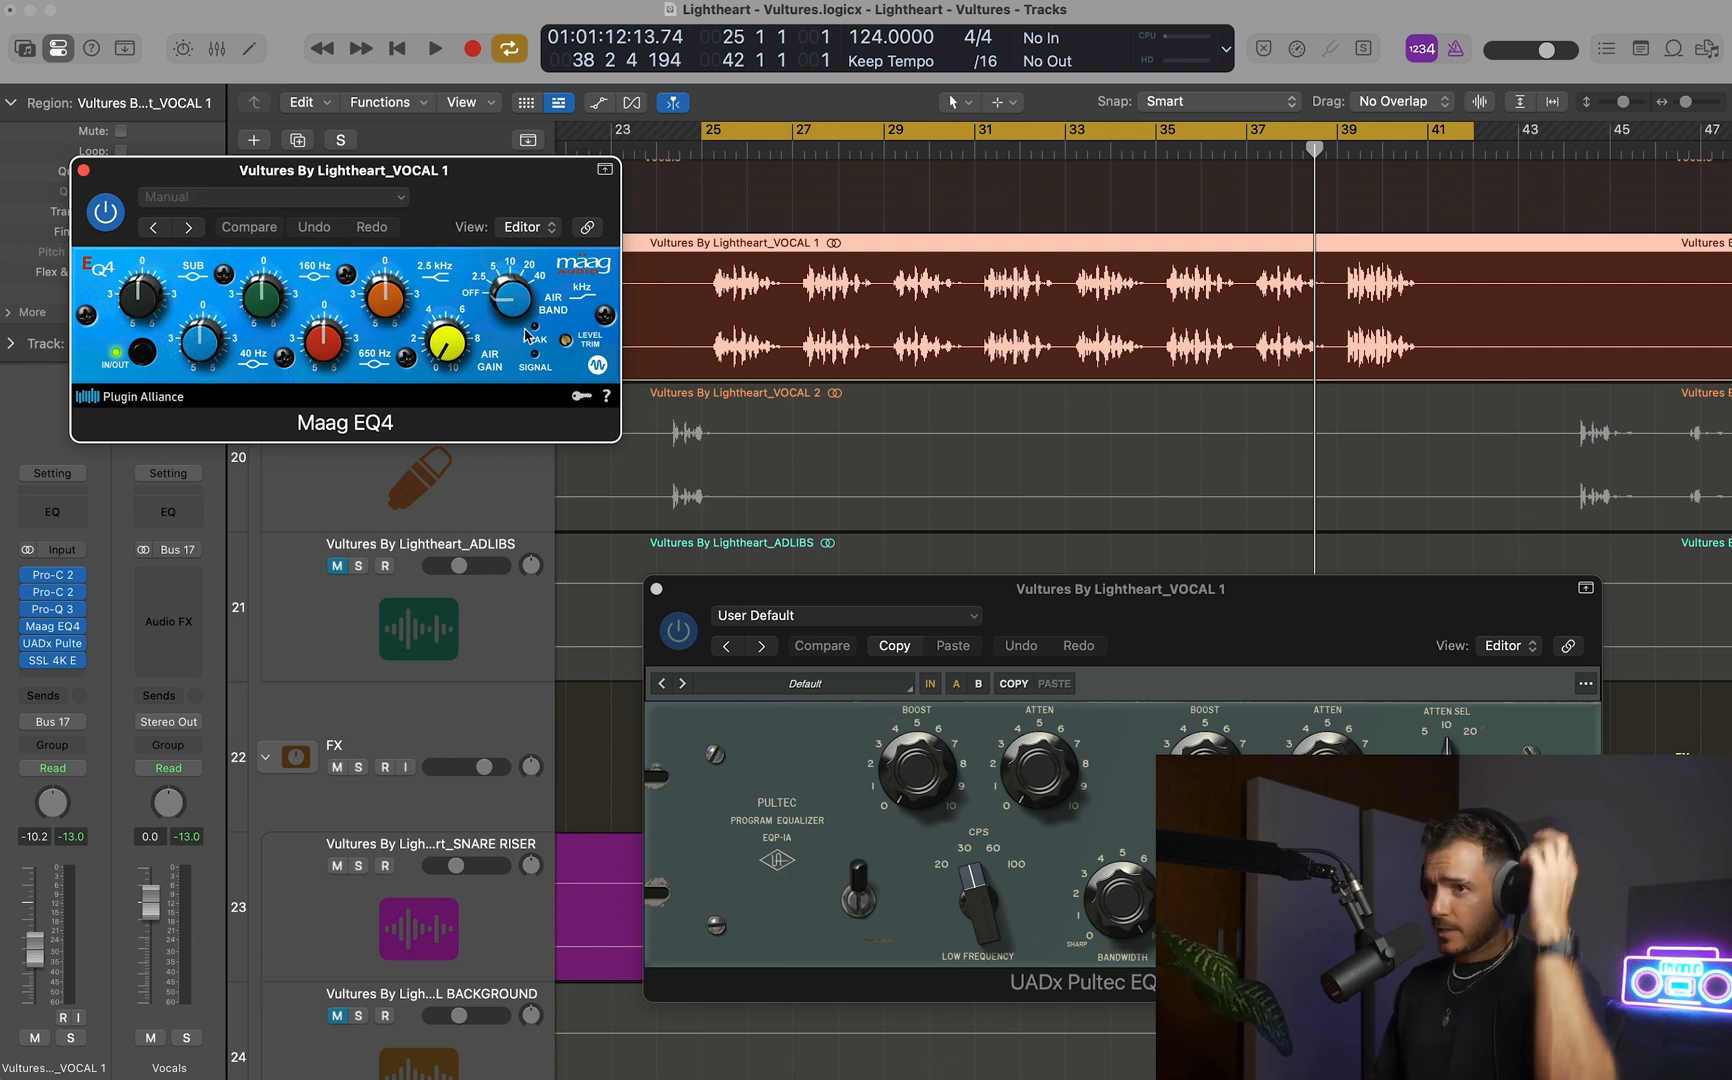
pyautogui.moveTo(1314, 648); pyautogui.dragTo(1313, 617)
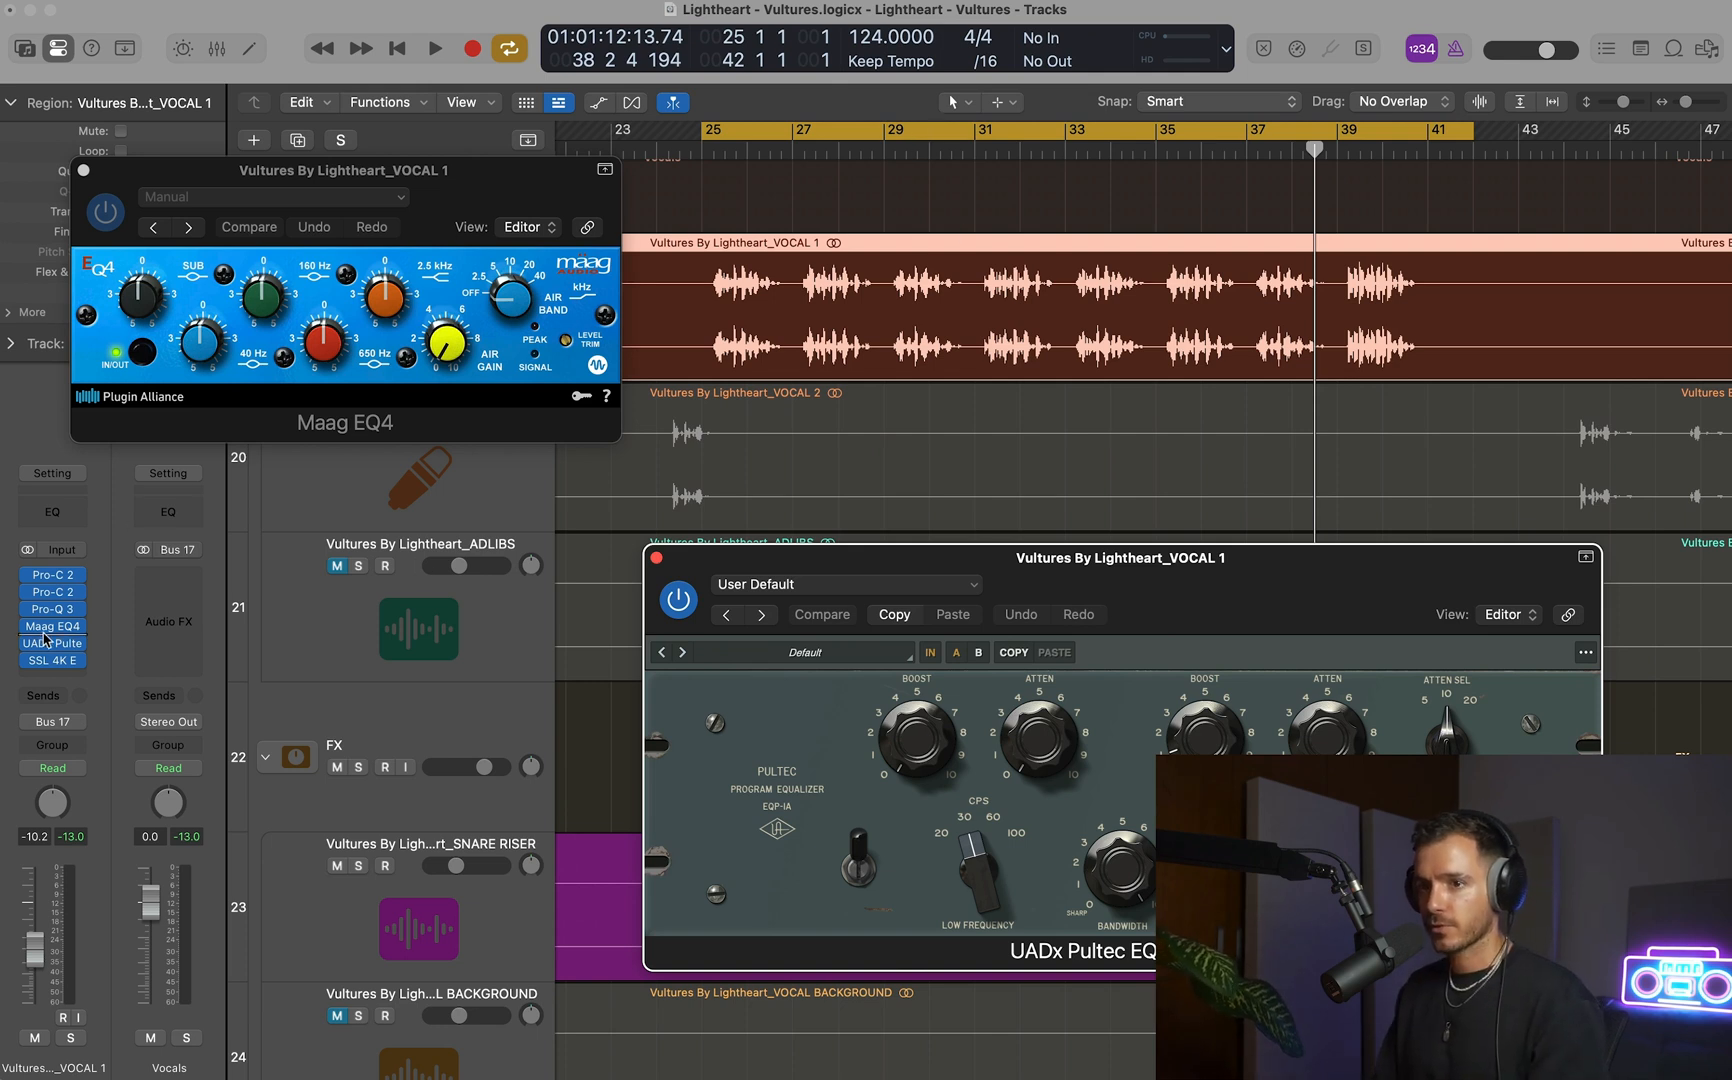
# With the Pultec bypassed, set Maag EQ4's air band to 10 kHz, raise its air gain and compare the EQ in and out during playback.
pyautogui.press('space')
pyautogui.moveTo(512, 298); pyautogui.dragTo(511, 272)
pyautogui.moveTo(446, 342)
pyautogui.mouseDown()
pyautogui.moveTo(434, 283)
pyautogui.moveTo(454, 346)
pyautogui.mouseUp()
pyautogui.click(141, 352)
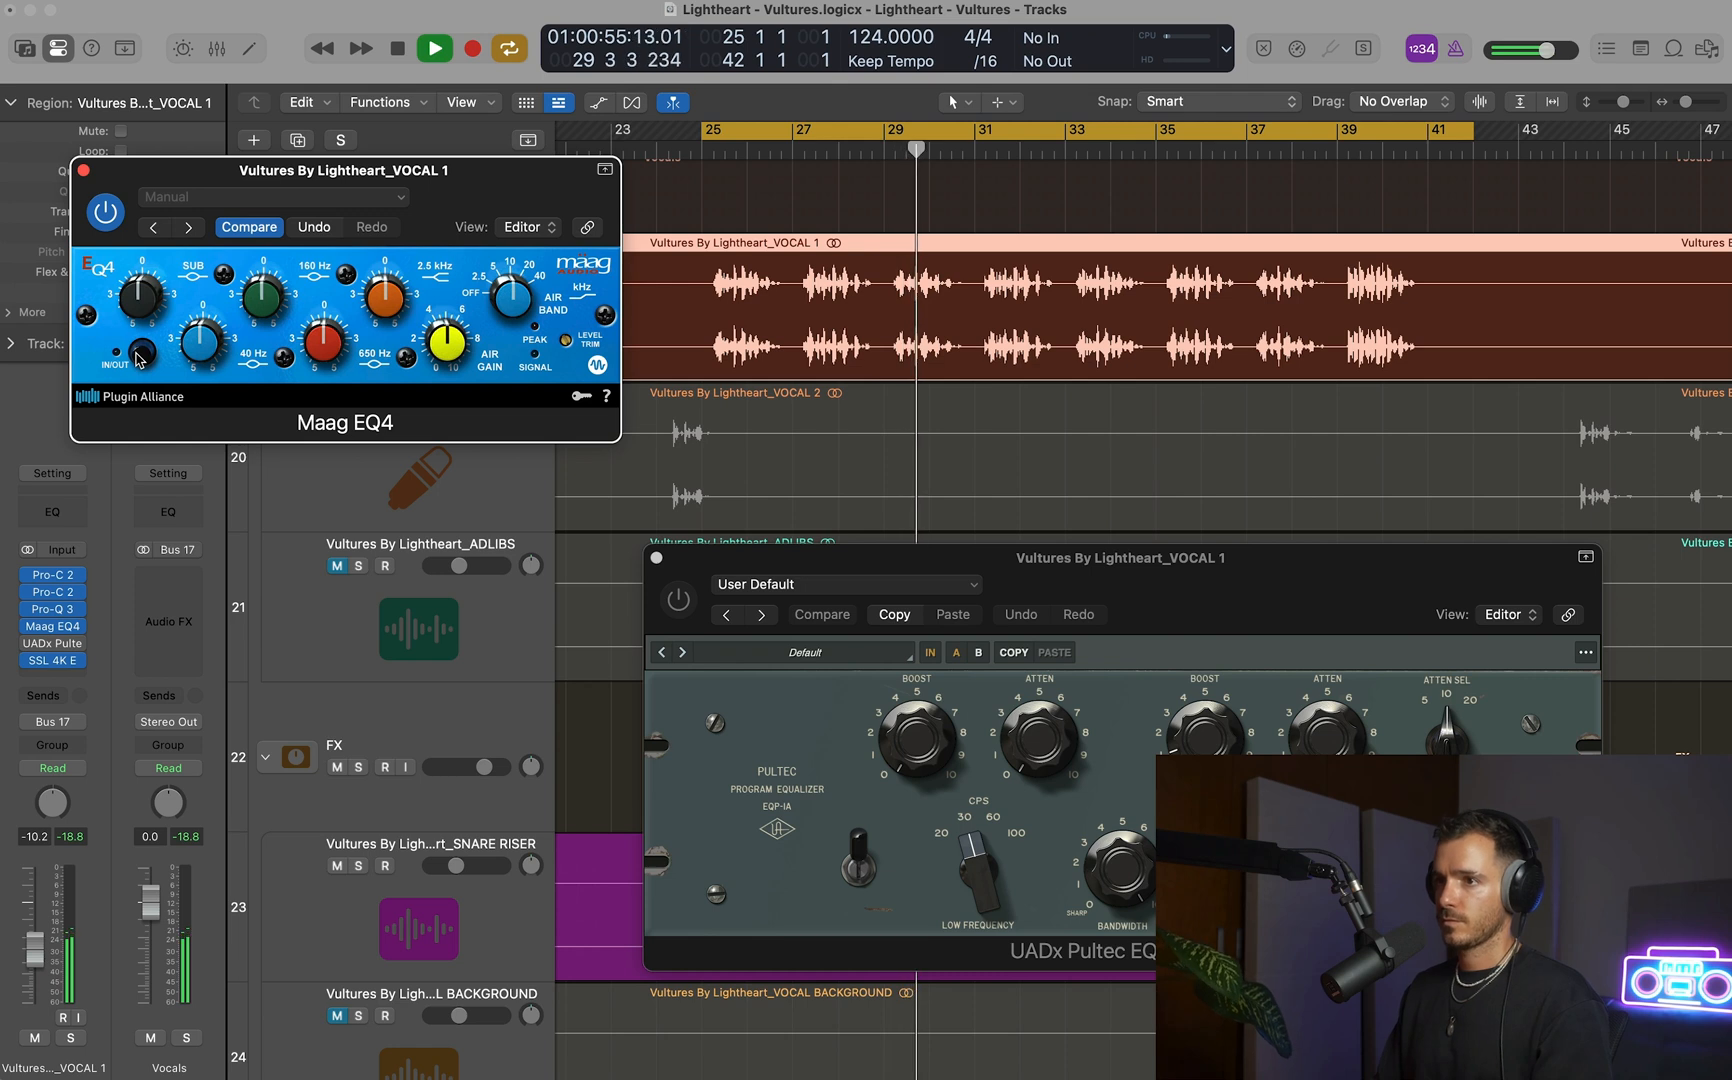
pyautogui.click(141, 352)
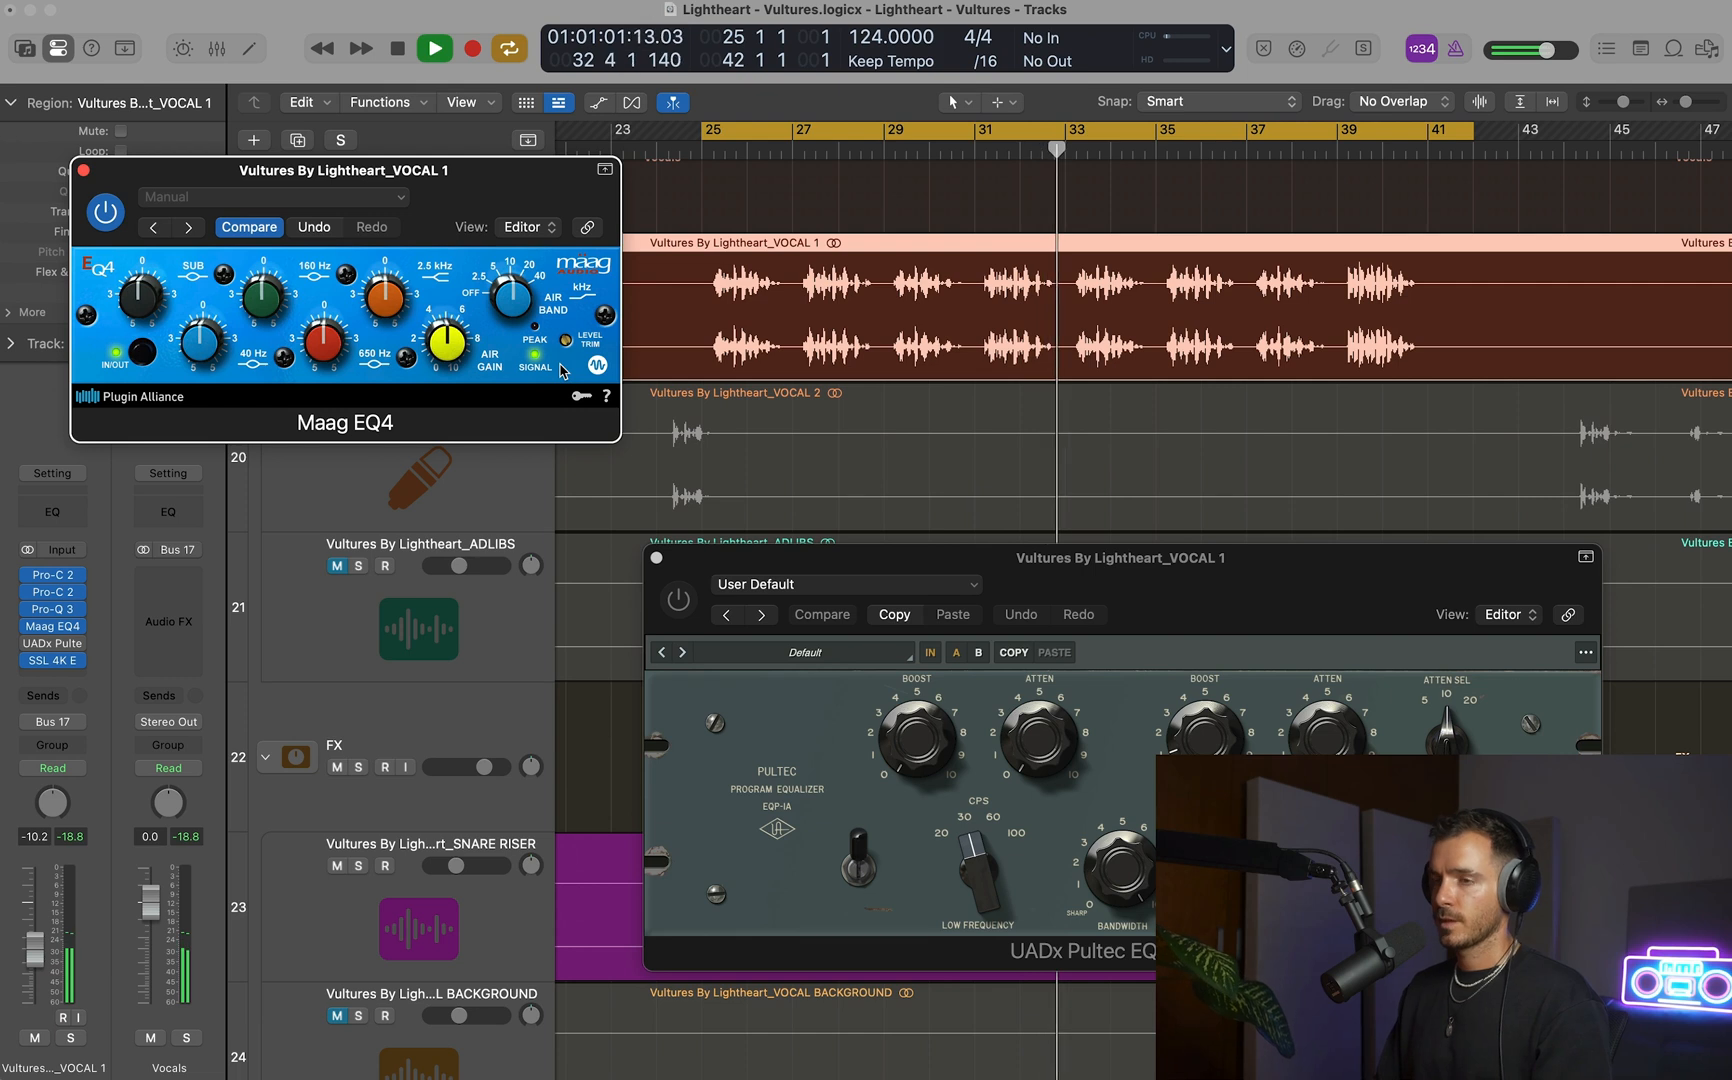
pyautogui.press('space')
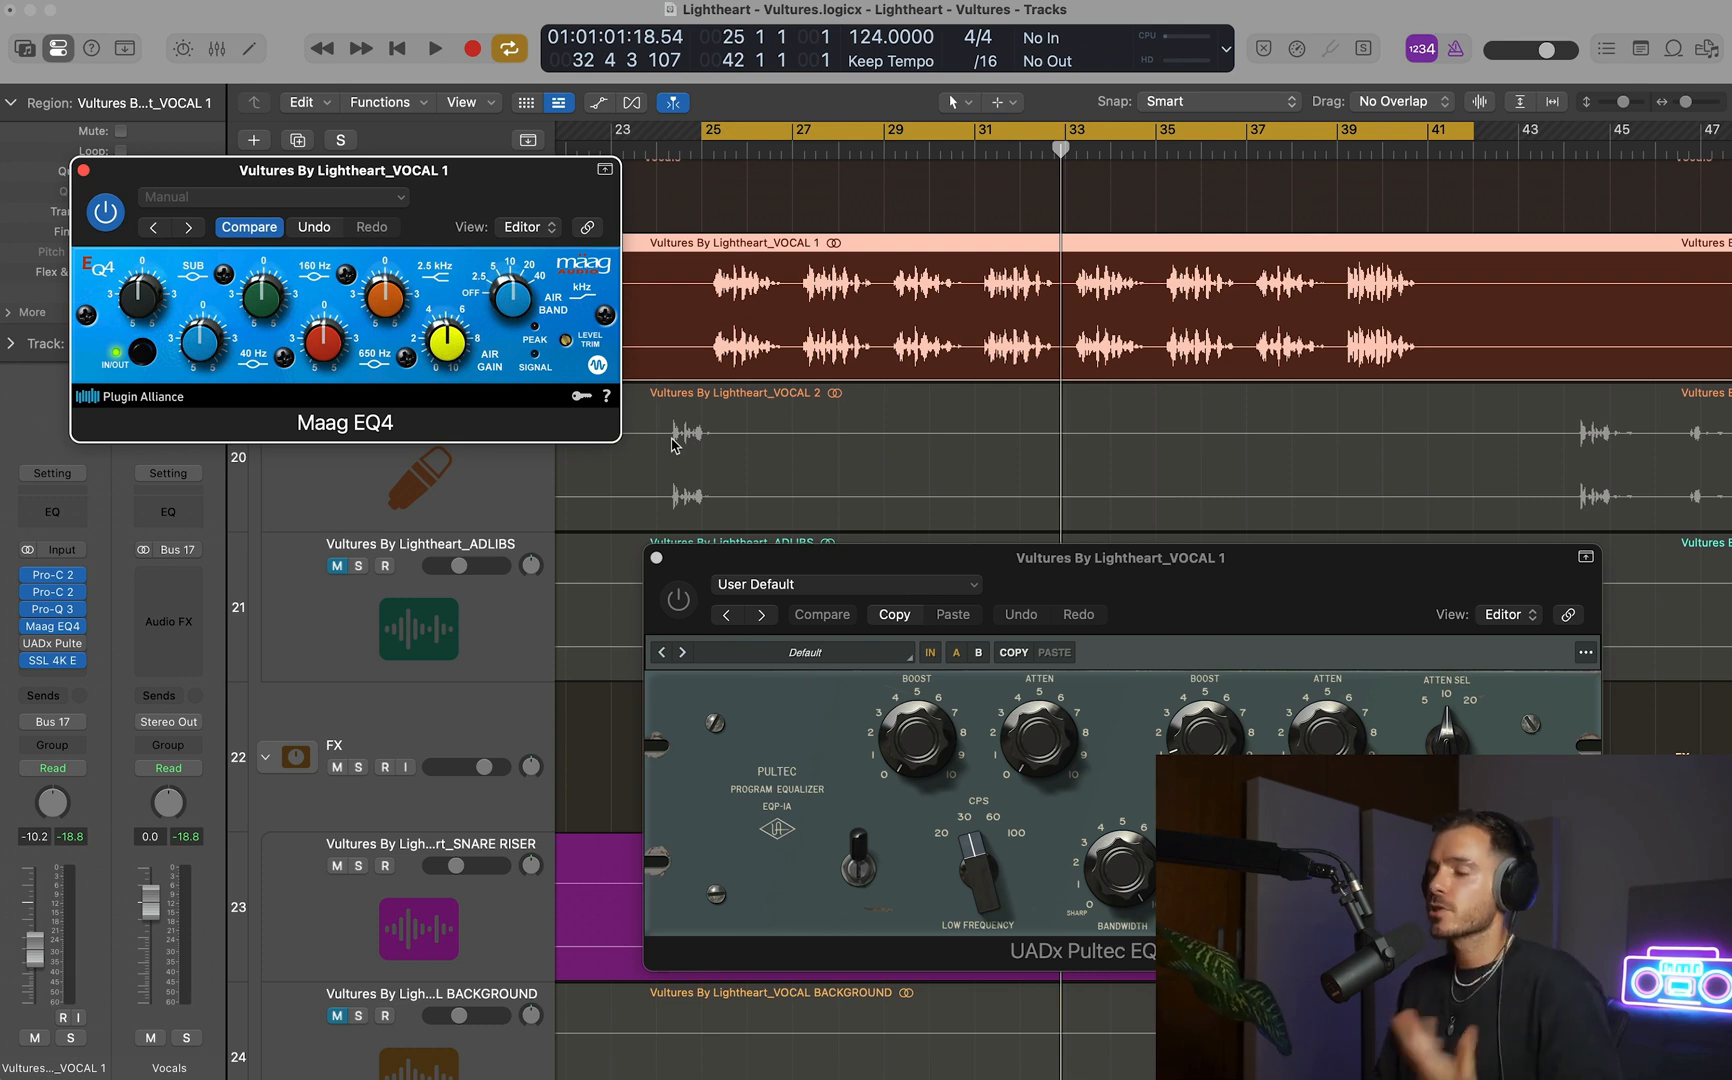
# Bypass Maag EQ4, enable the Pultec, raise its high-frequency boost and compare VOCAL 1 with it on and off during playback.
pyautogui.click(1238, 588)
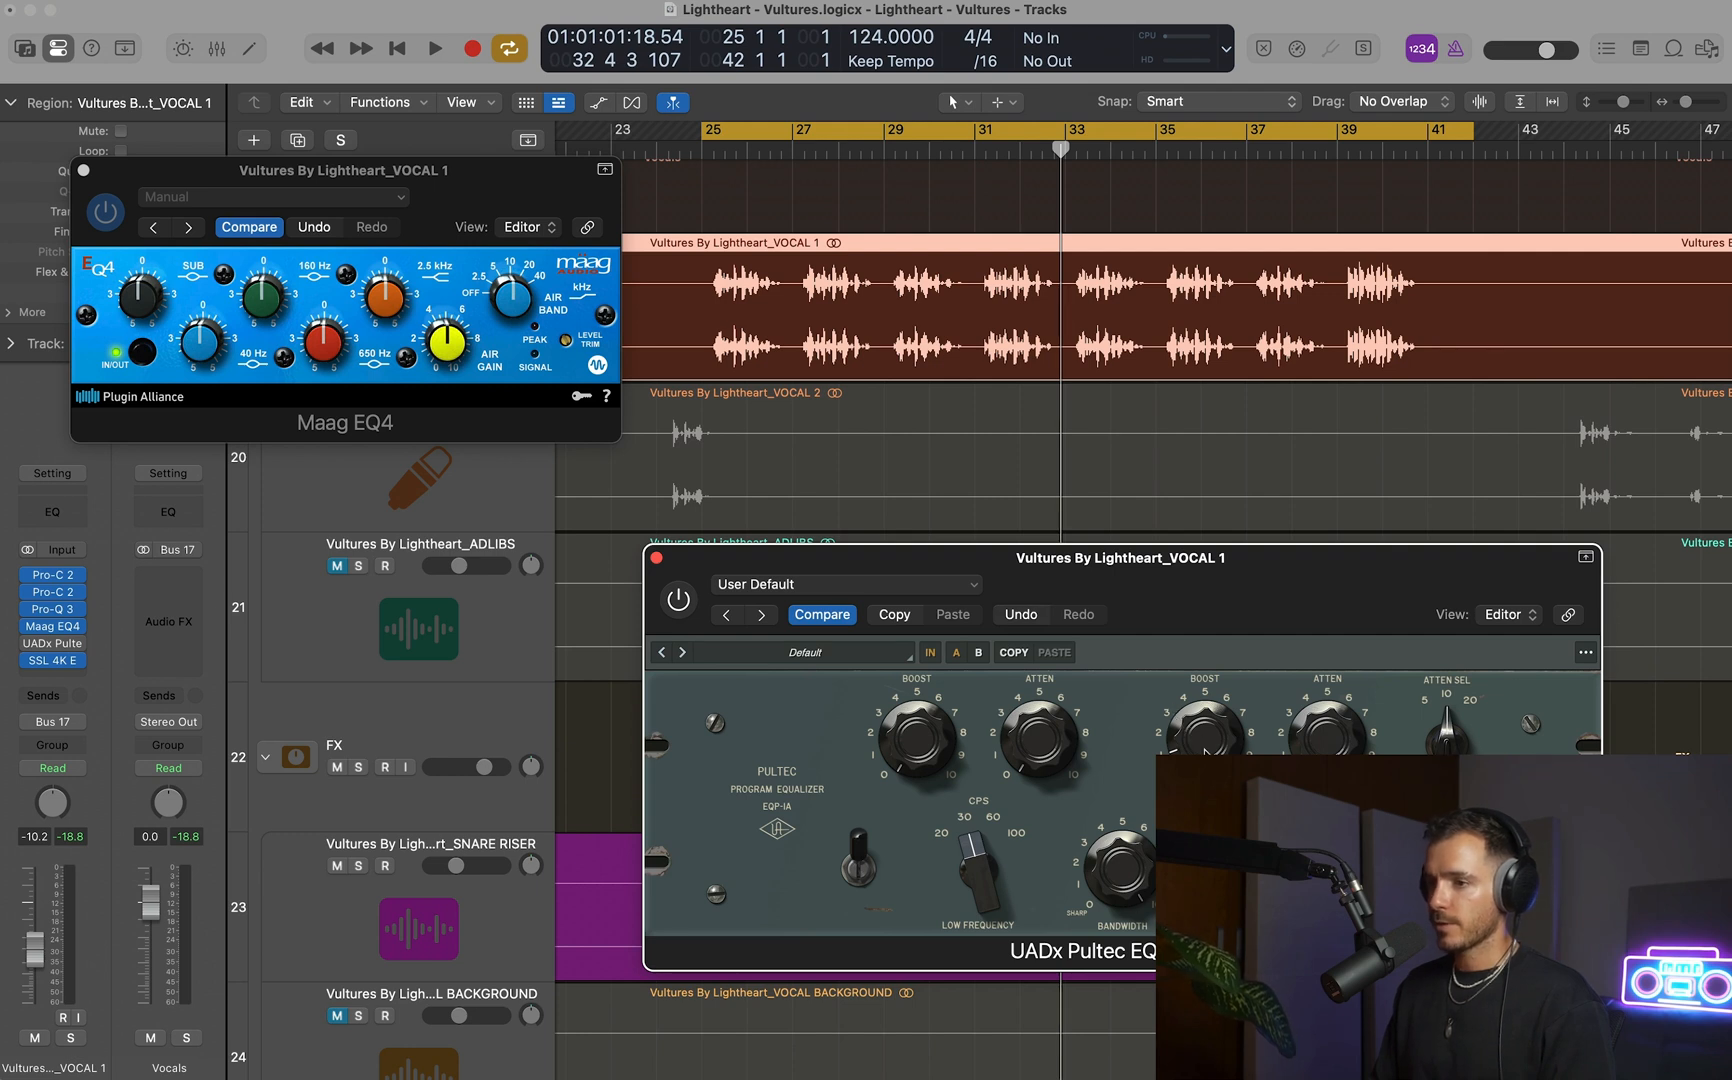
pyautogui.click(29, 644)
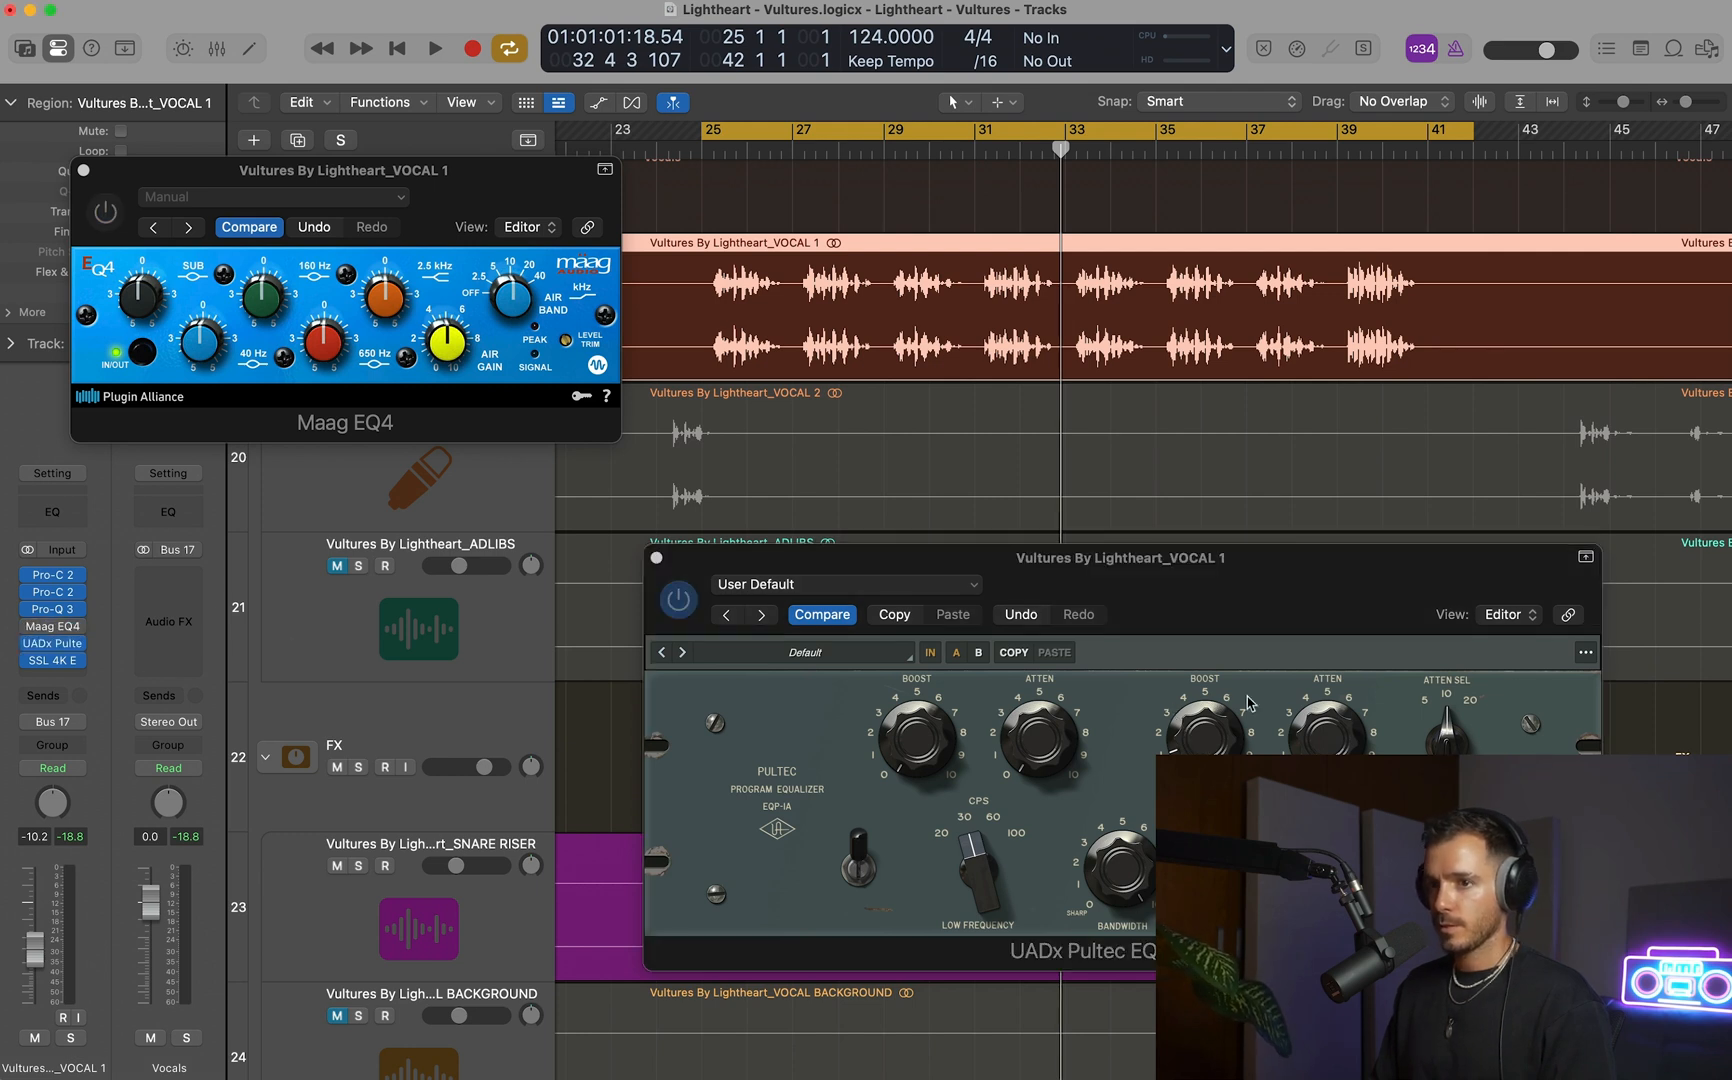
pyautogui.press('space')
pyautogui.moveTo(1213, 736); pyautogui.dragTo(1217, 676)
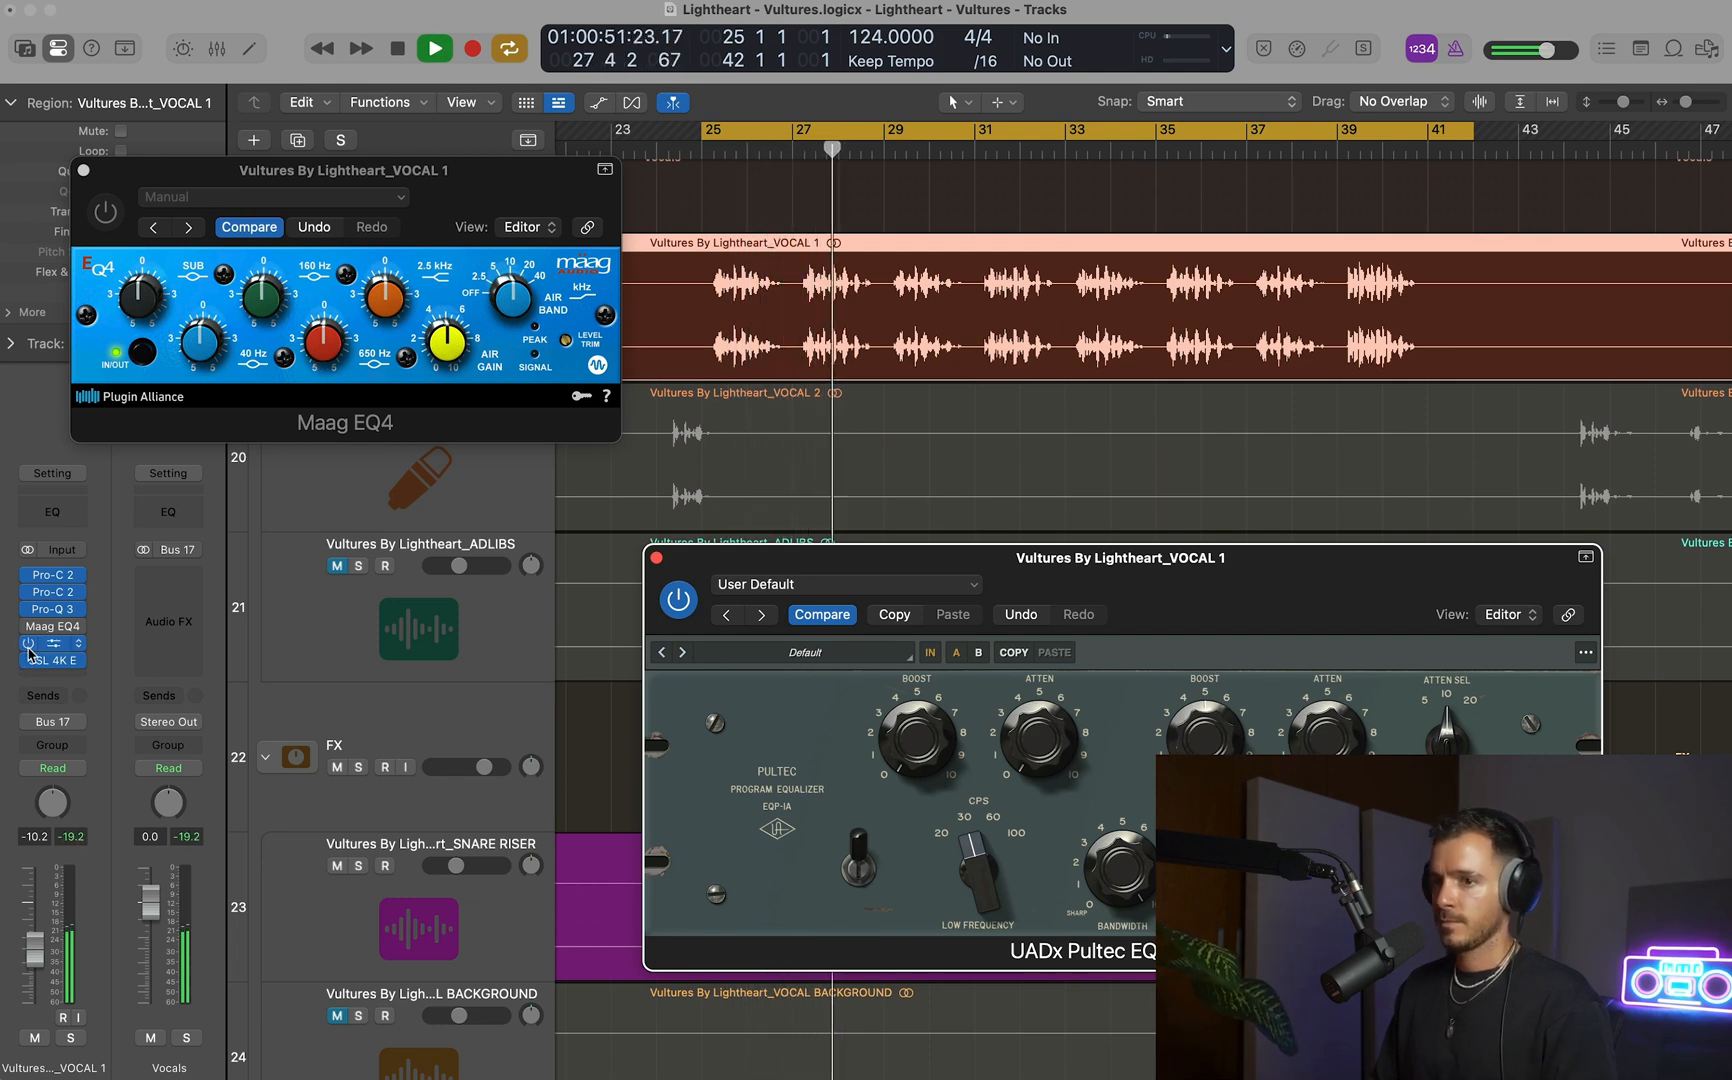
pyautogui.moveTo(449, 166); pyautogui.dragTo(1431, 258)
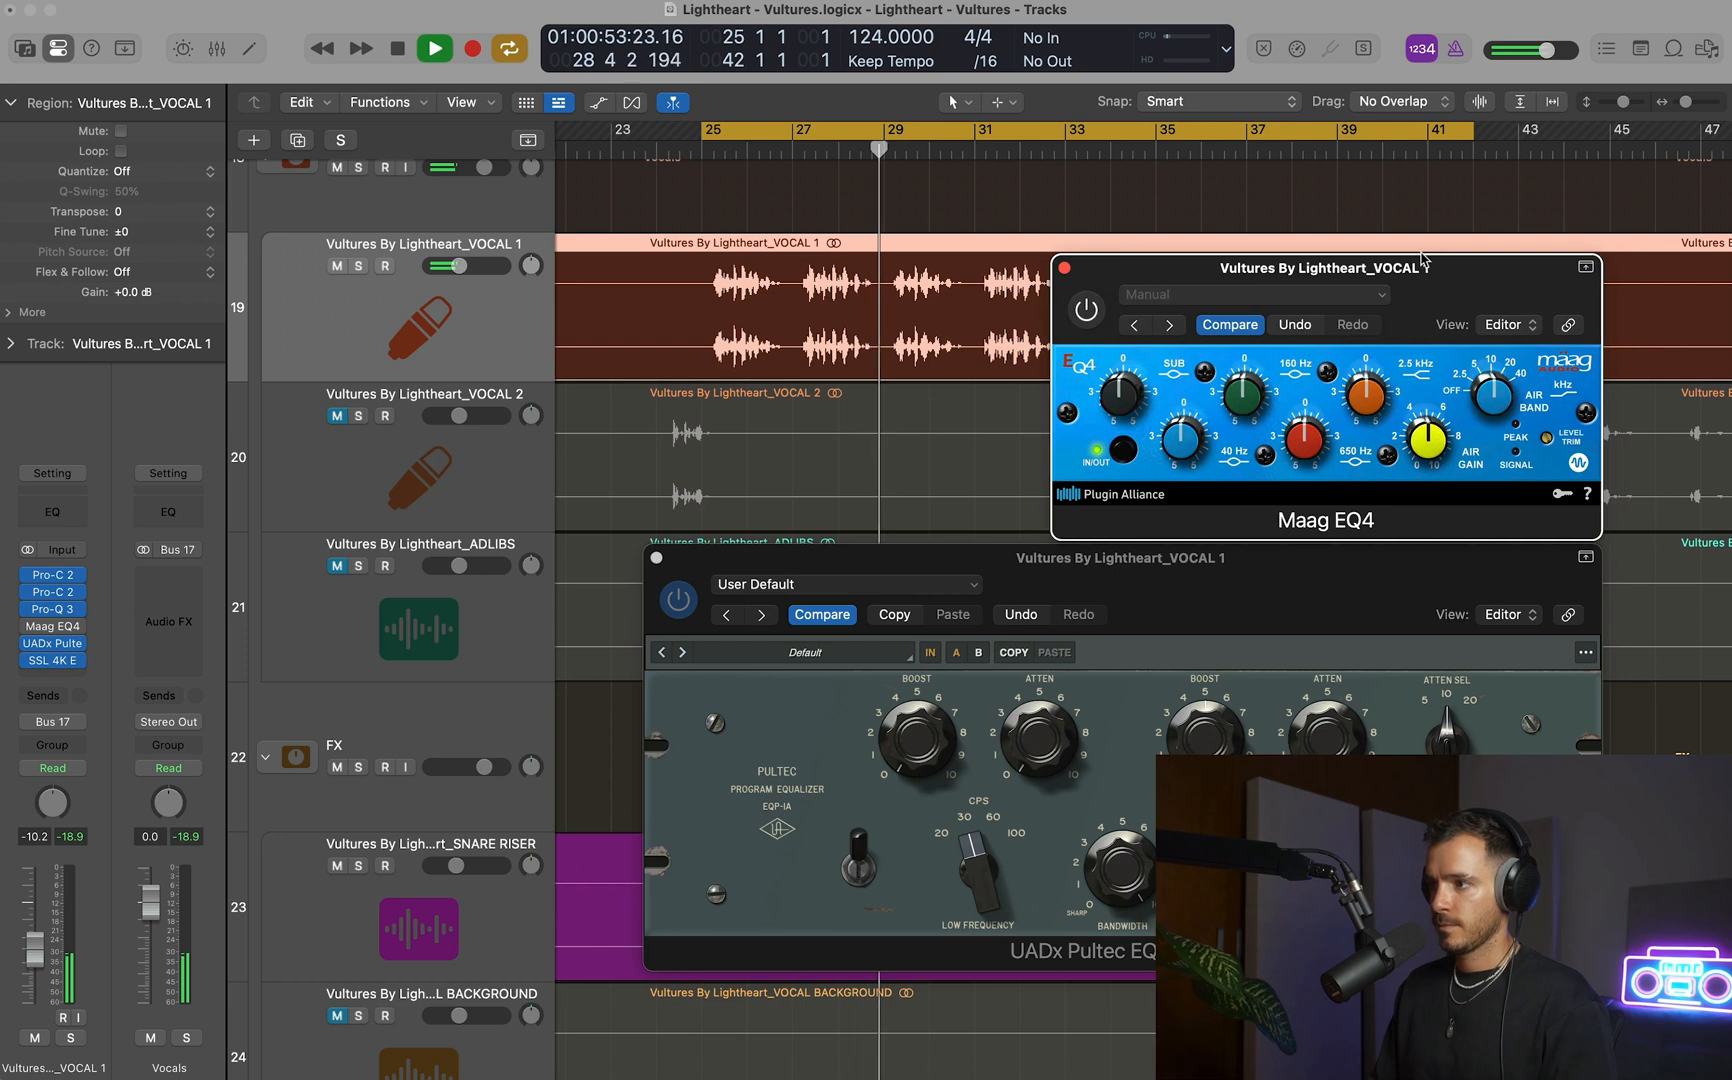
pyautogui.click(697, 561)
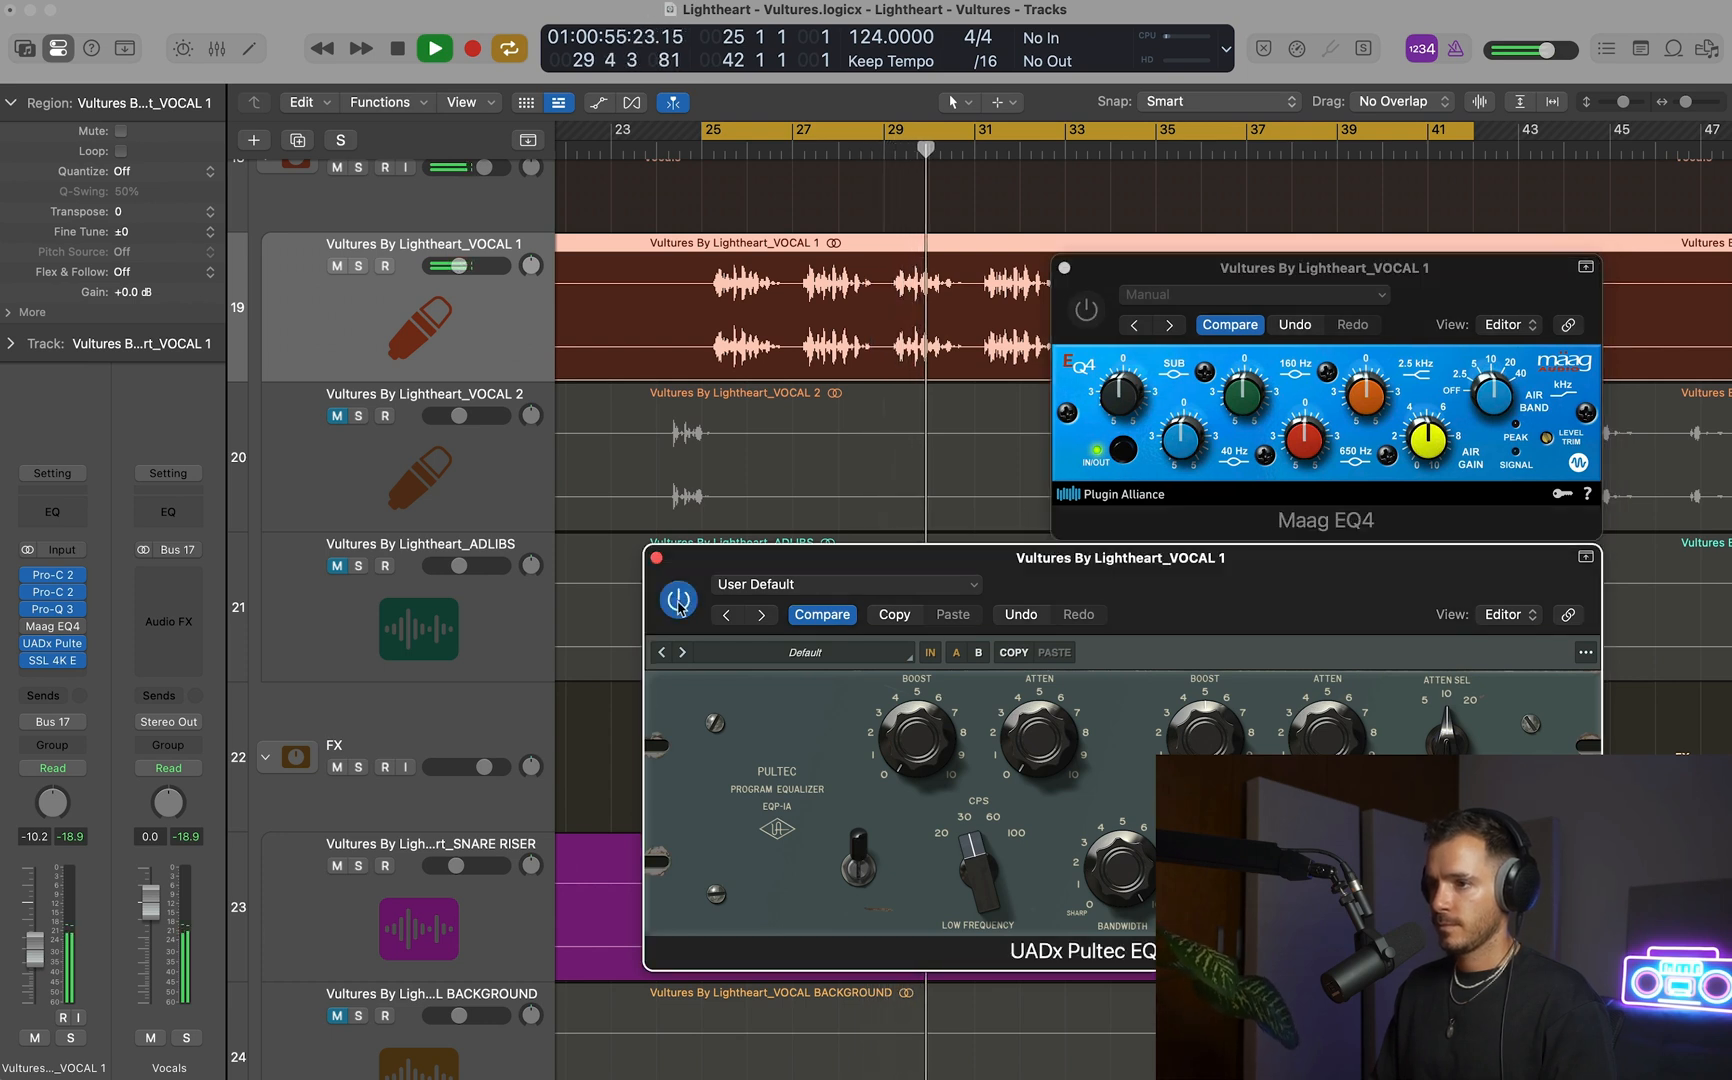
pyautogui.click(678, 603)
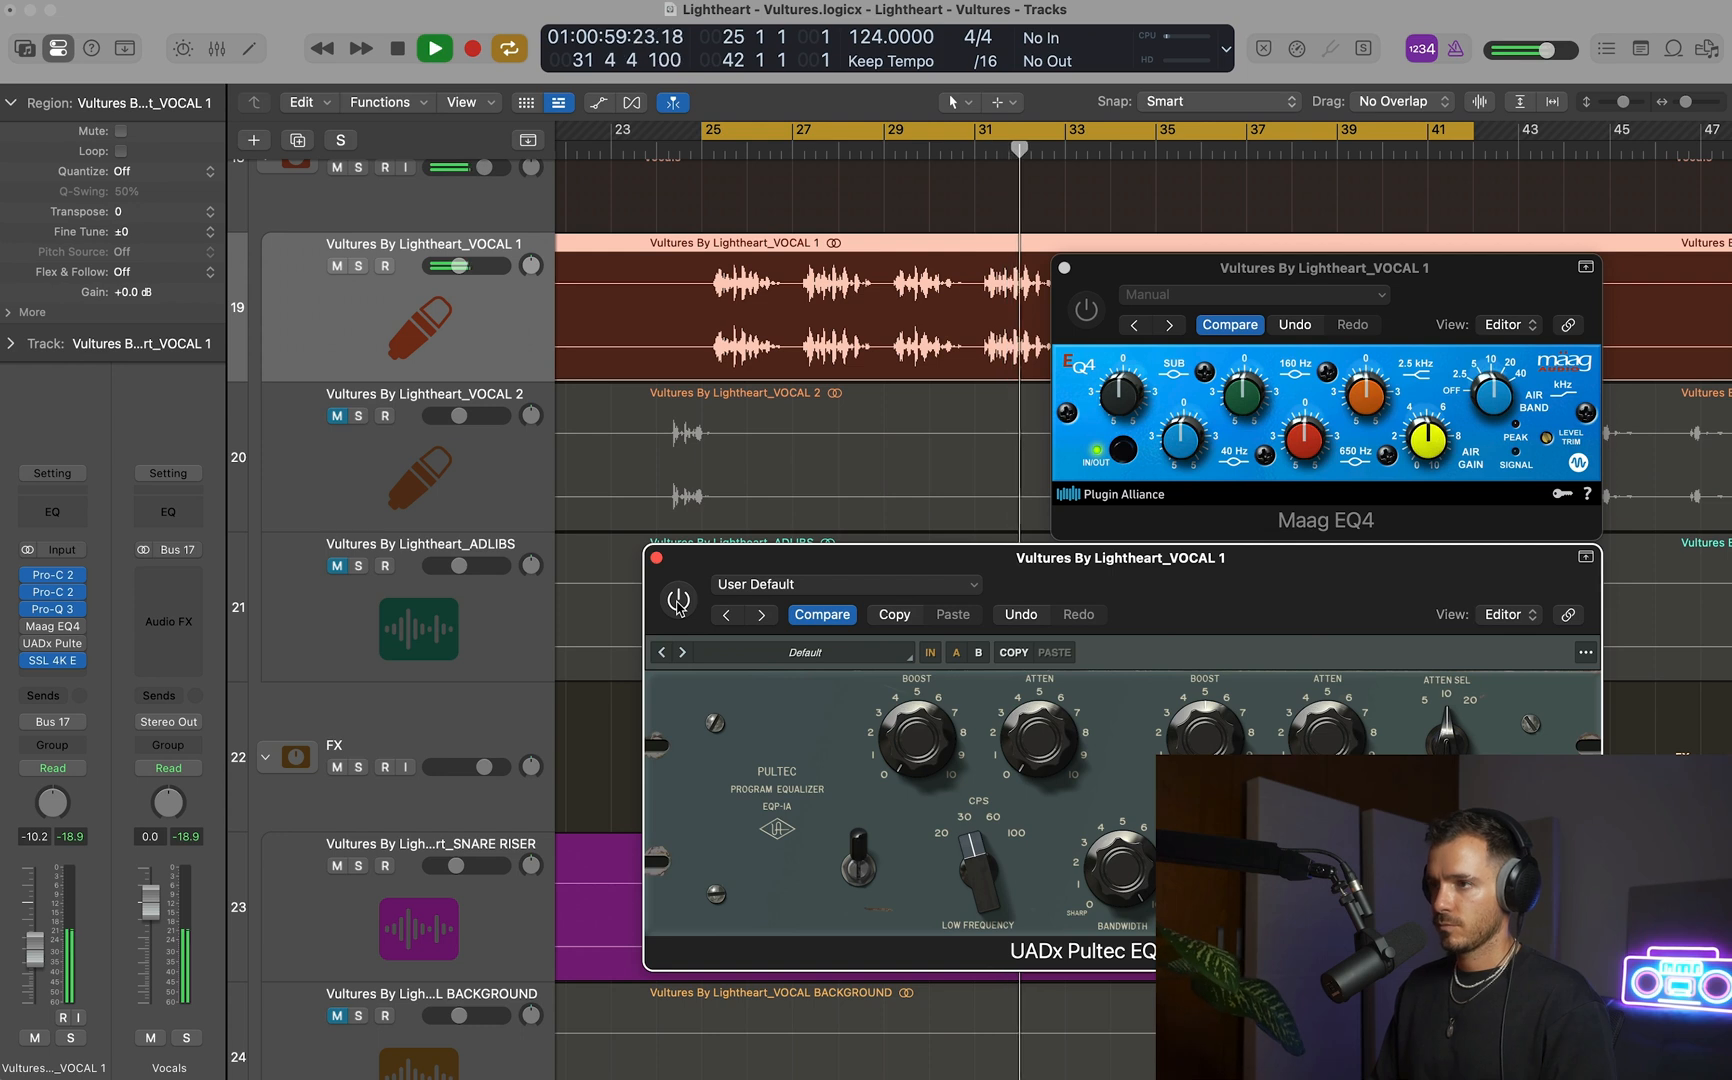
pyautogui.press('space')
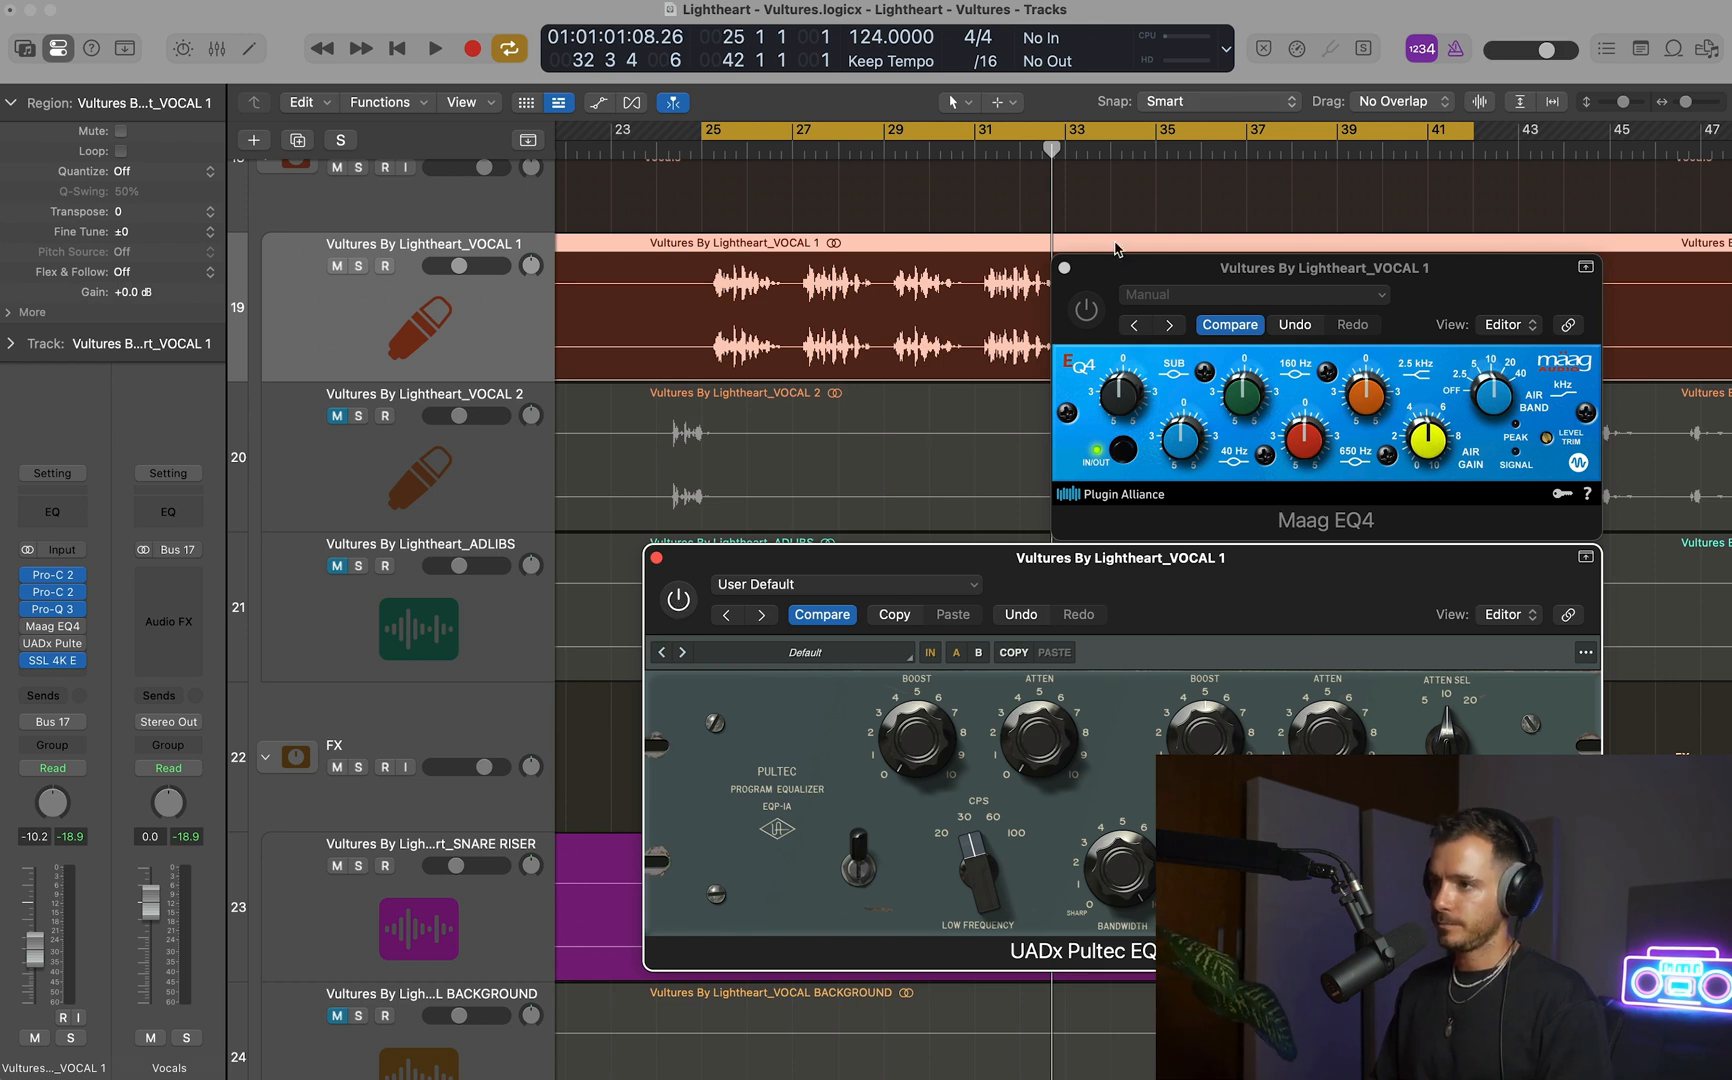
# Play from bar 25 and compare VOCAL 1 through Maag EQ4 and through the Pultec by alternating which one is bypassed.
pyautogui.press('space')
pyautogui.click(1087, 311)
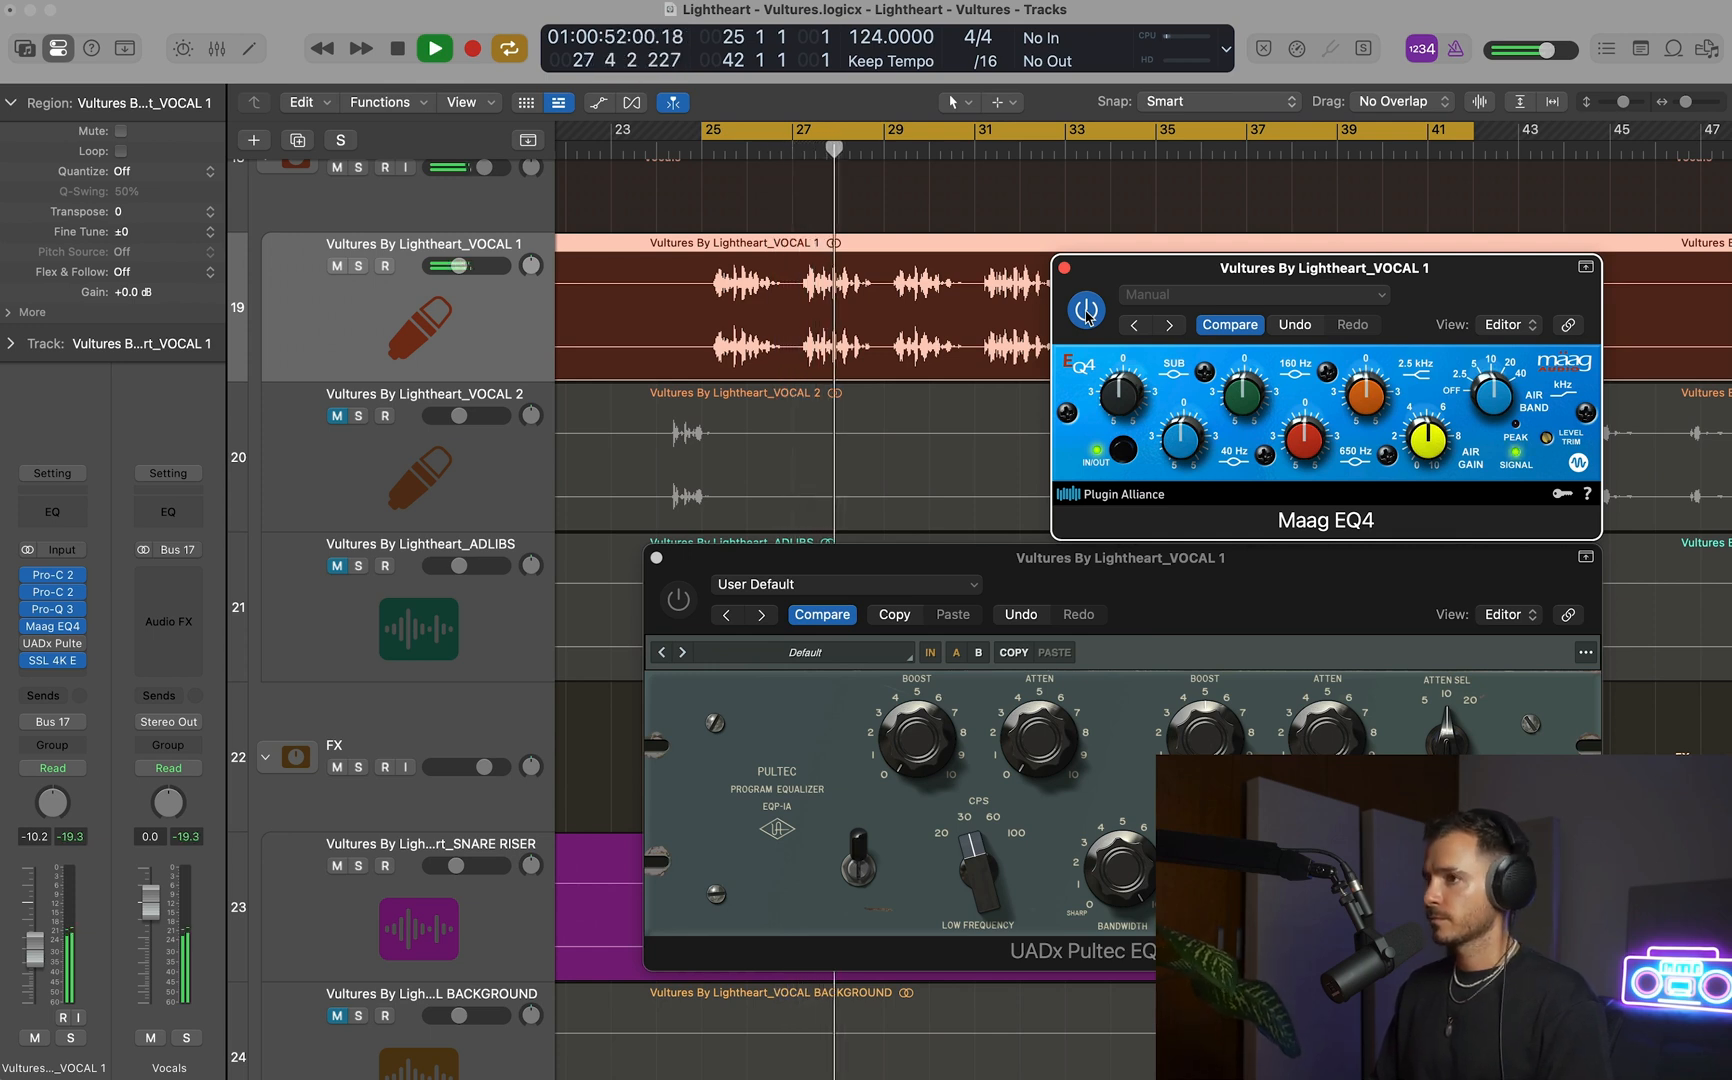
pyautogui.click(1087, 311)
pyautogui.click(677, 598)
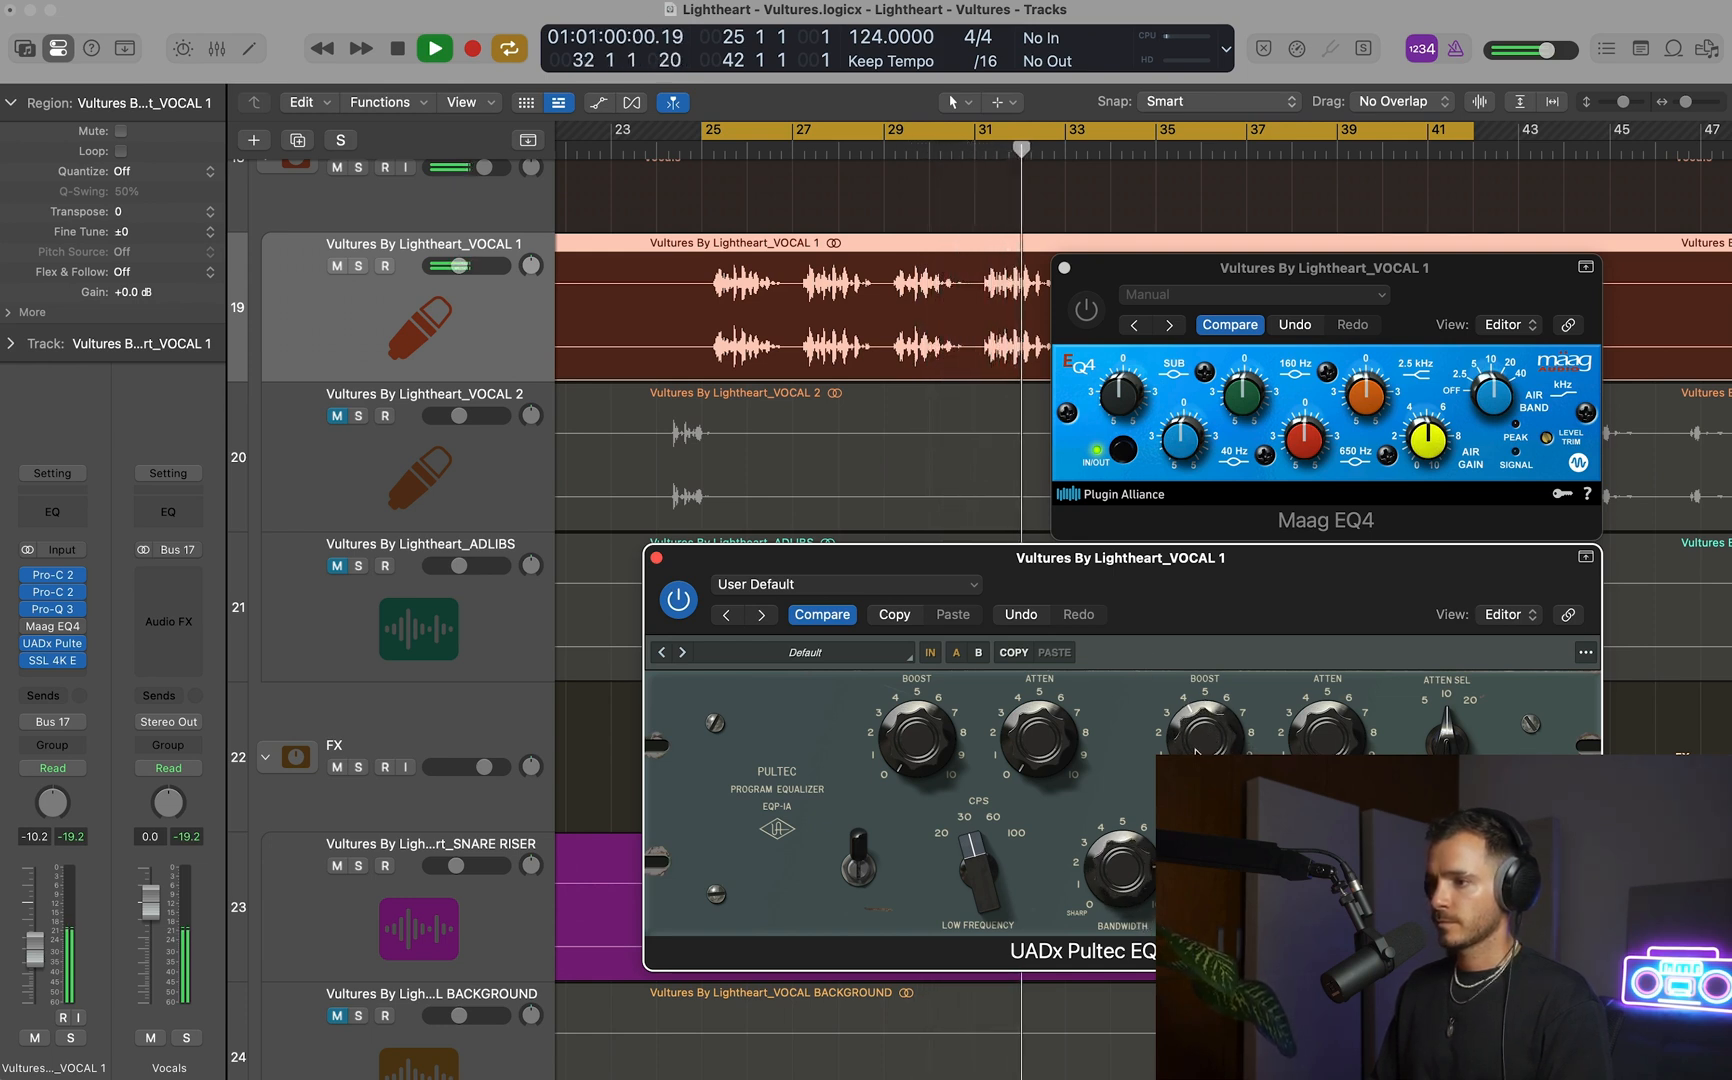
pyautogui.click(1086, 312)
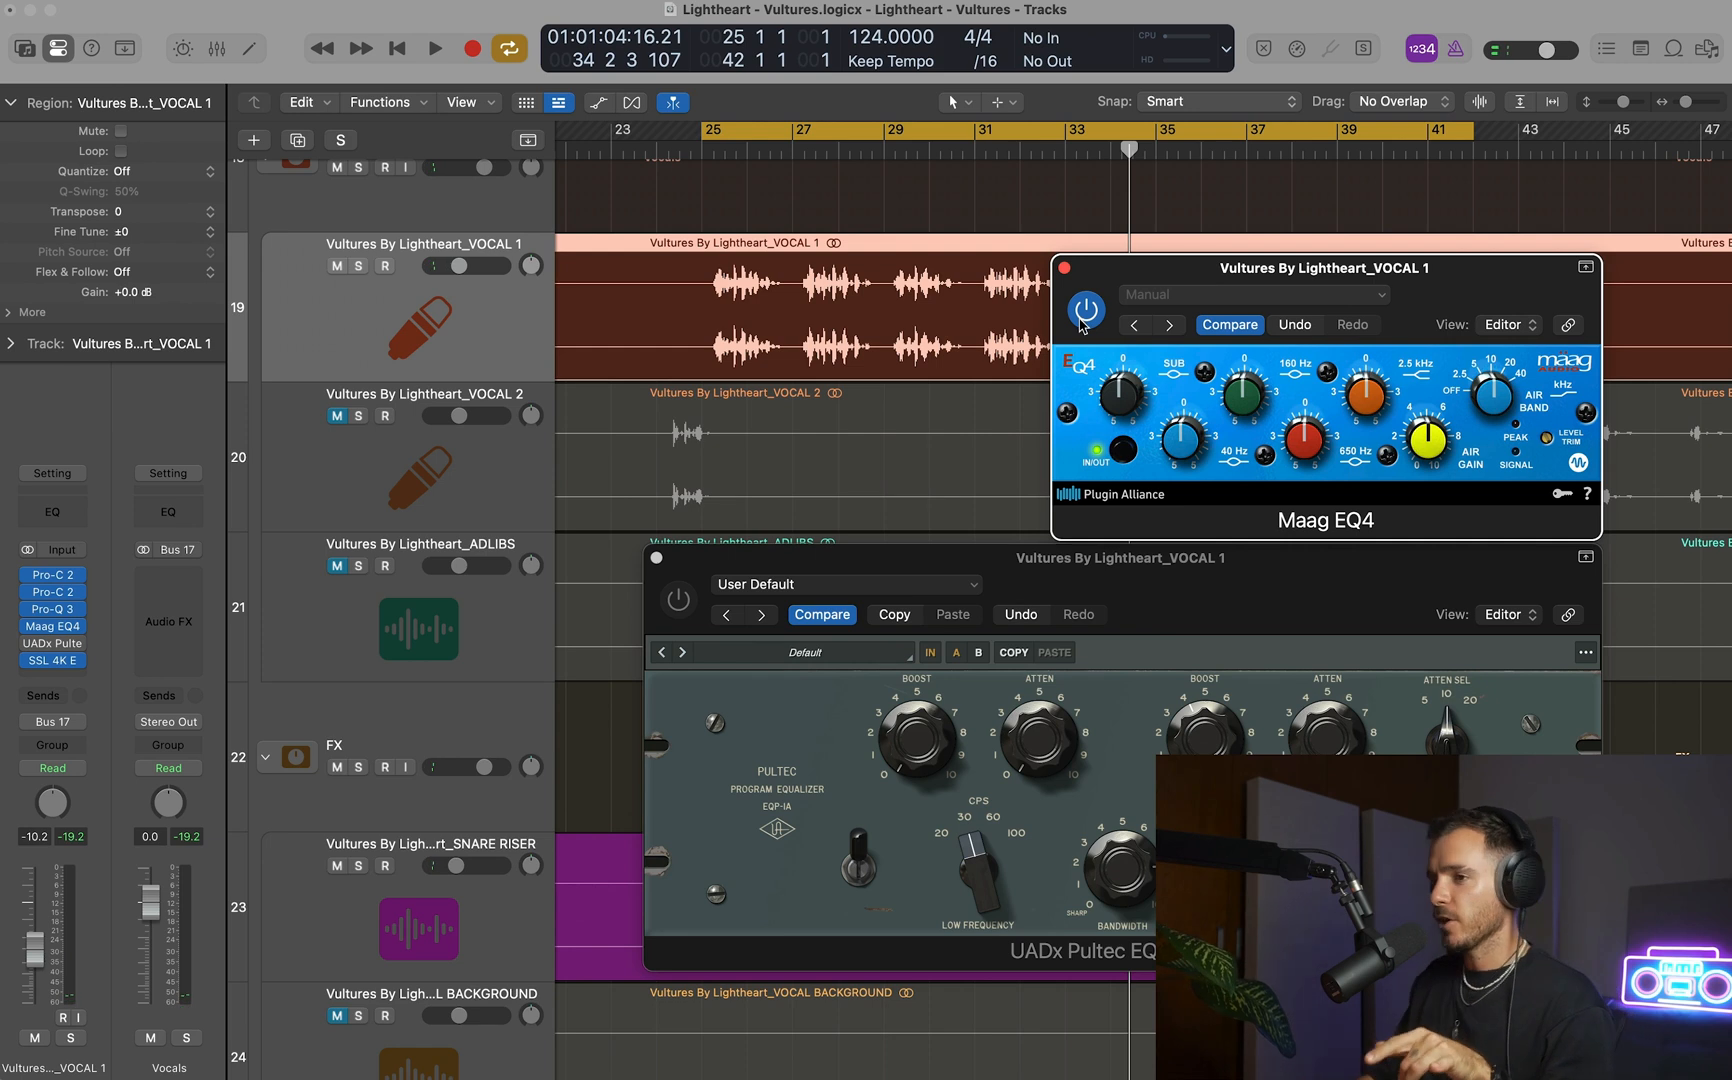
pyautogui.click(1121, 572)
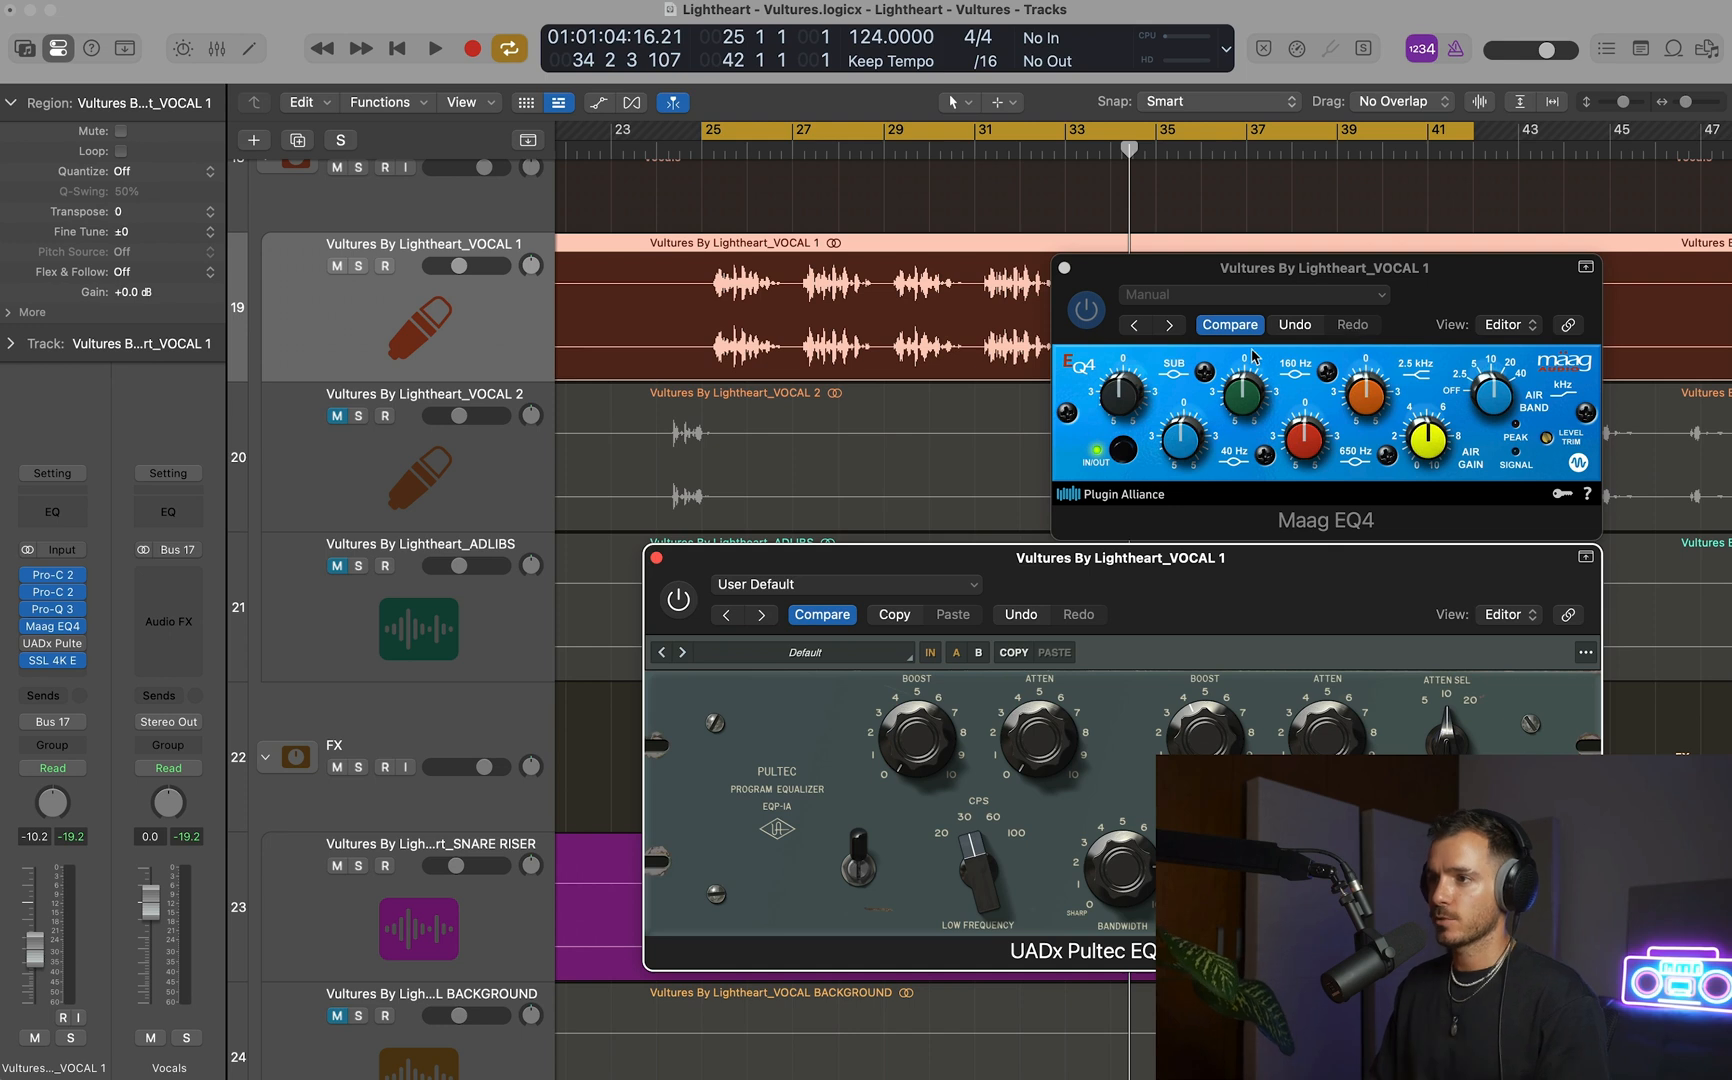
pyautogui.press('space')
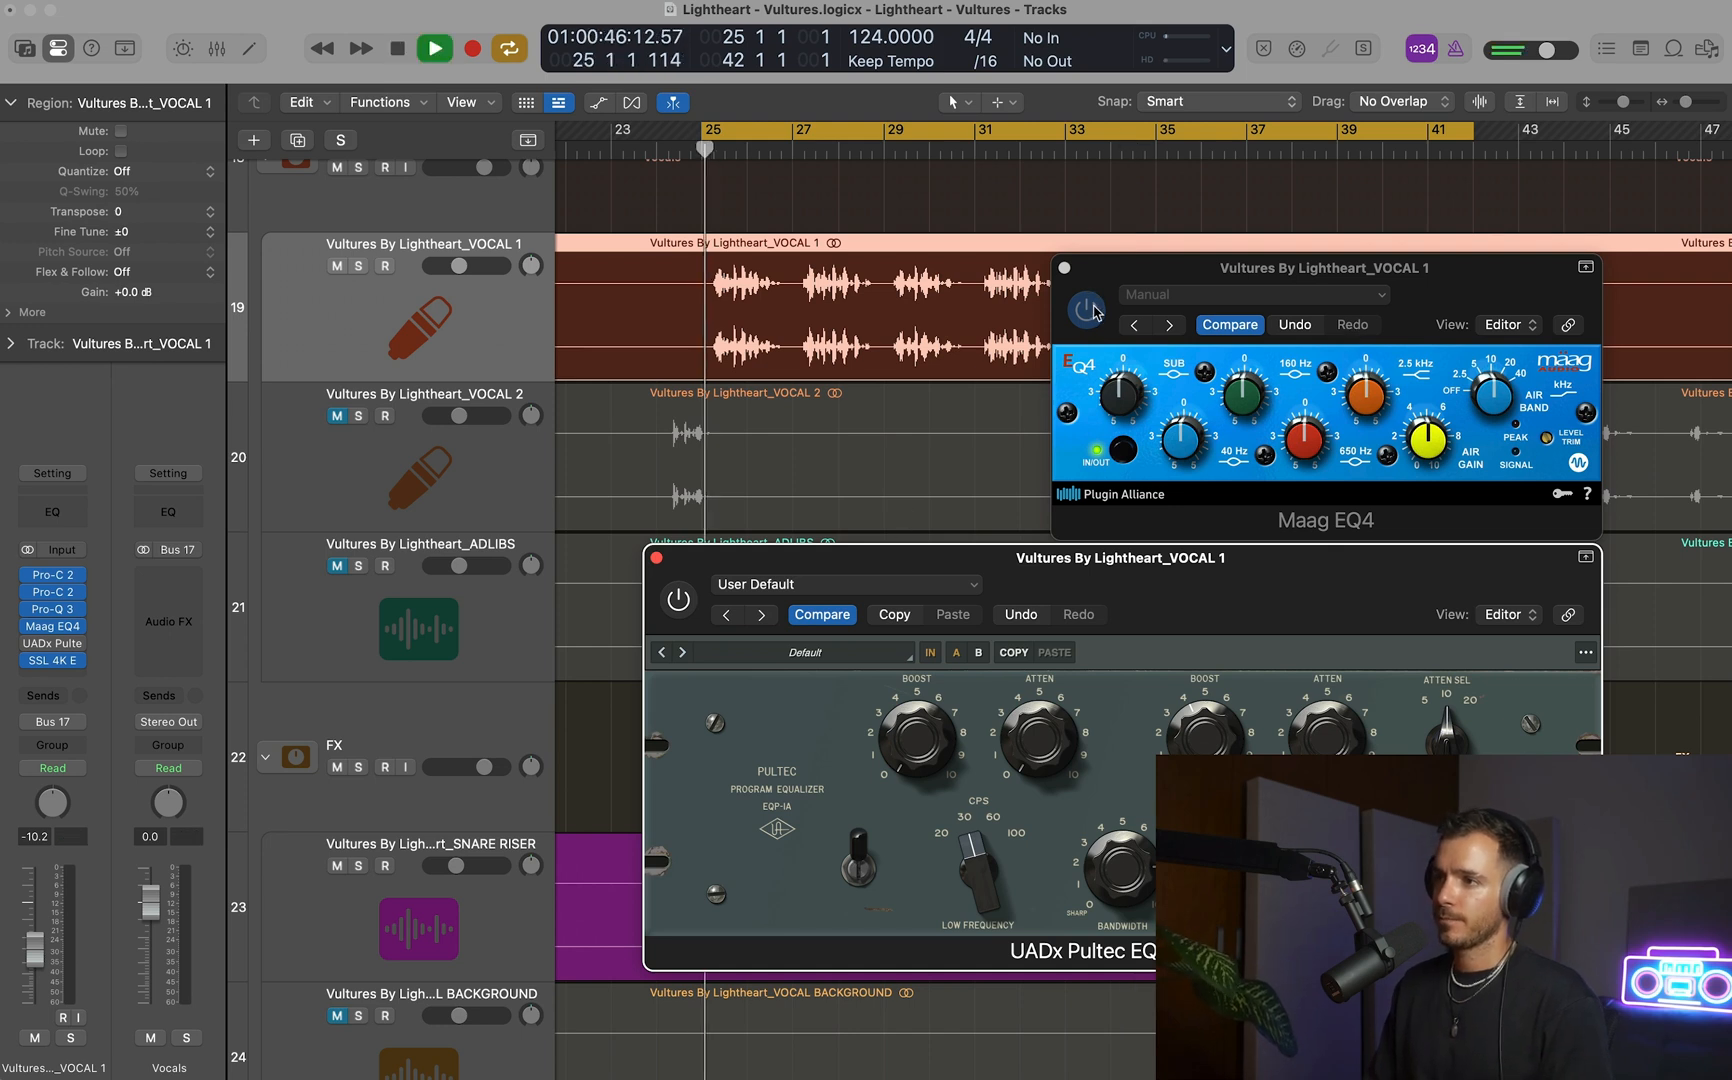
pyautogui.click(1121, 287)
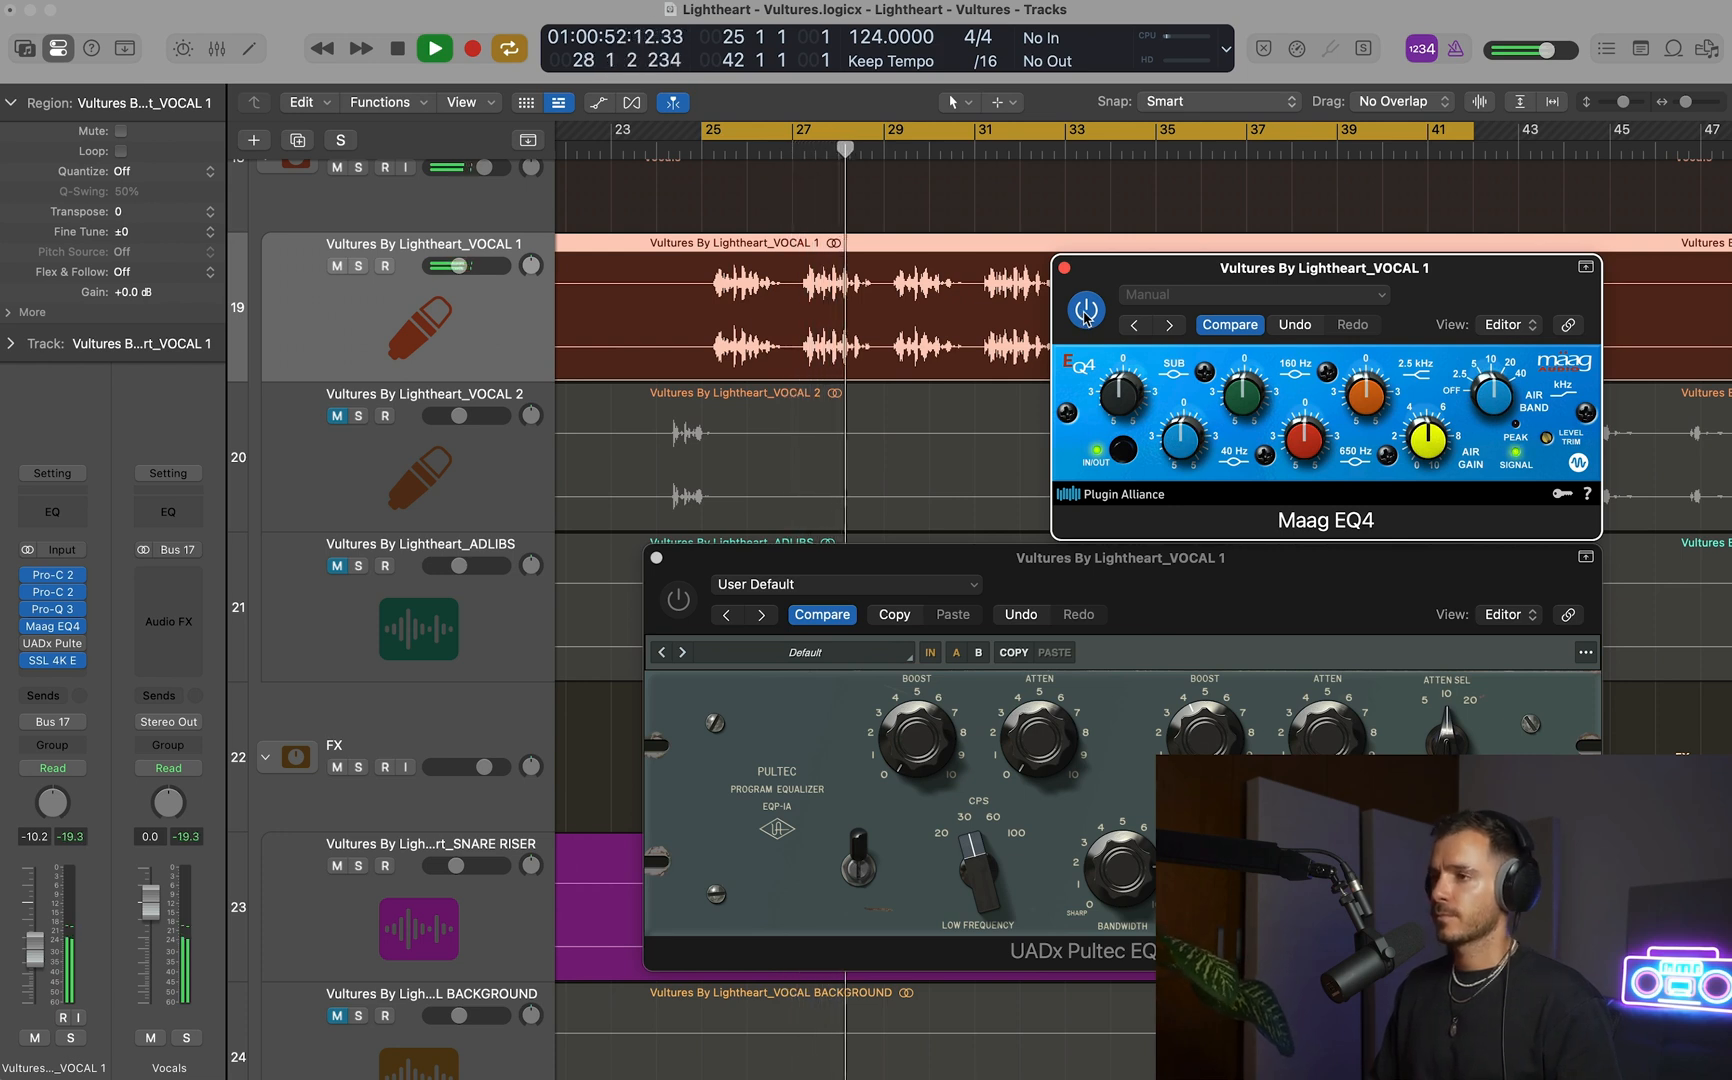
pyautogui.click(1086, 312)
pyautogui.click(677, 605)
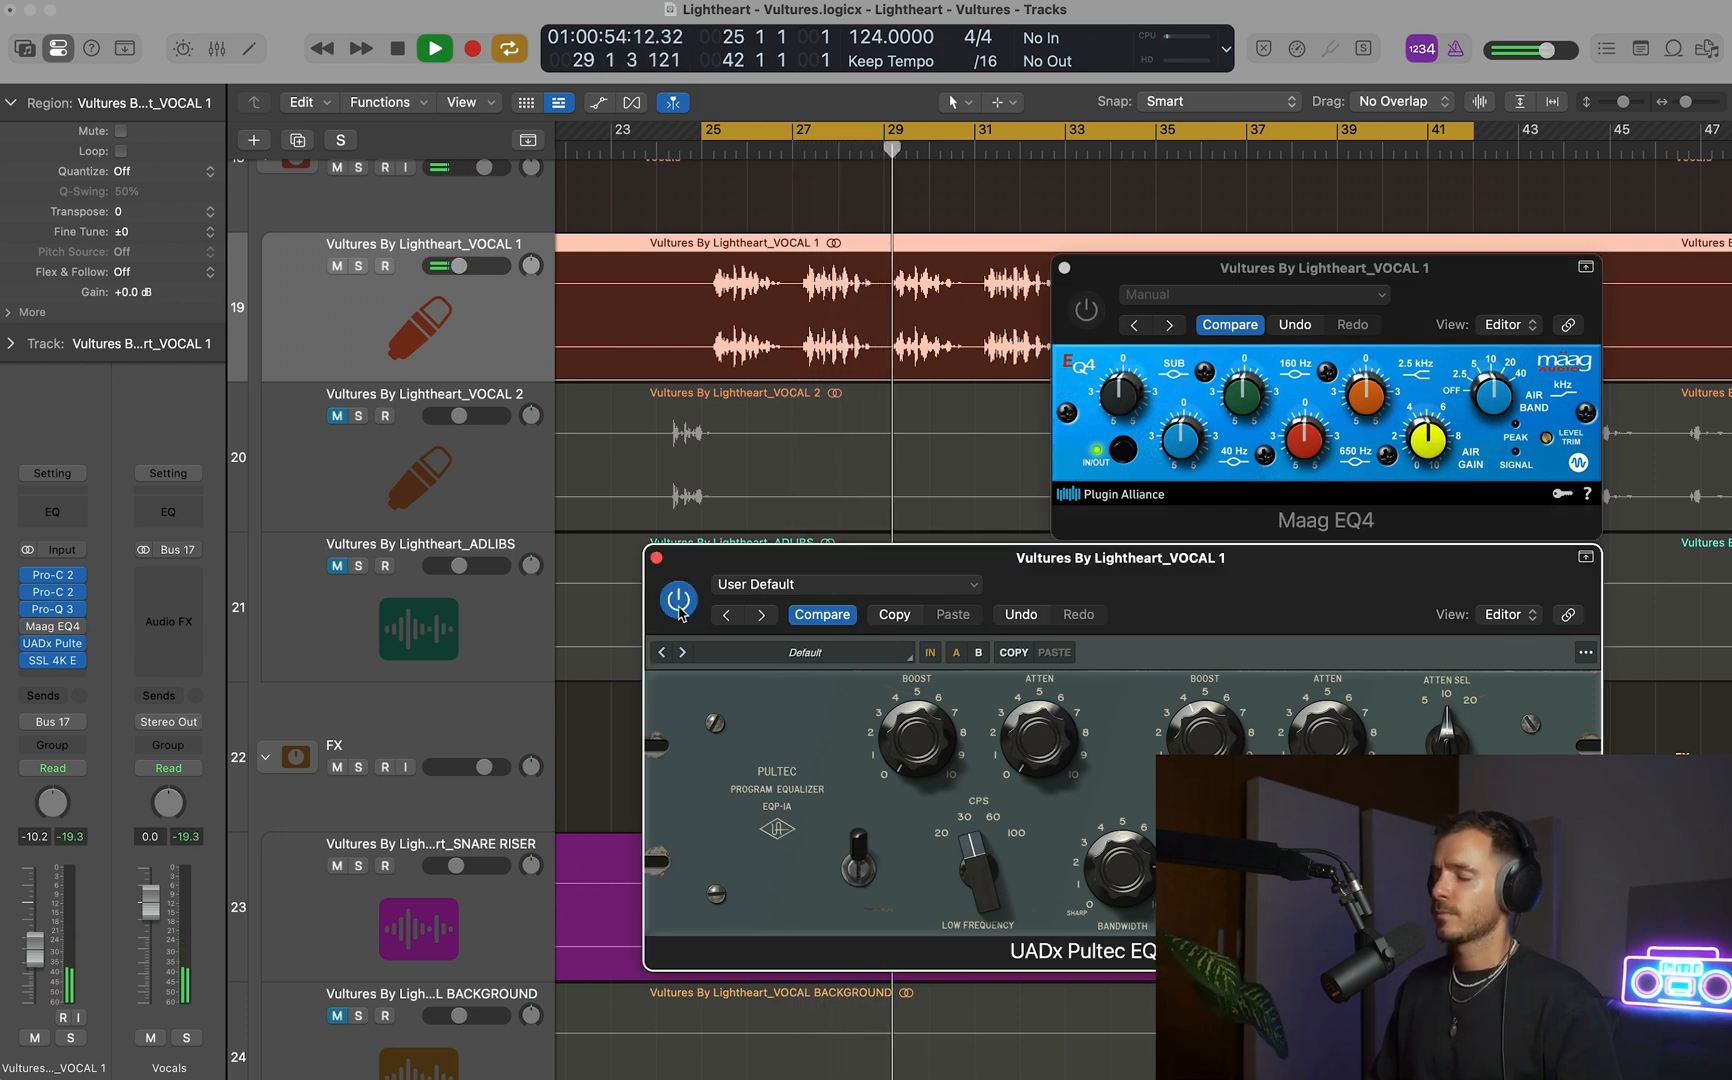
pyautogui.press('space')
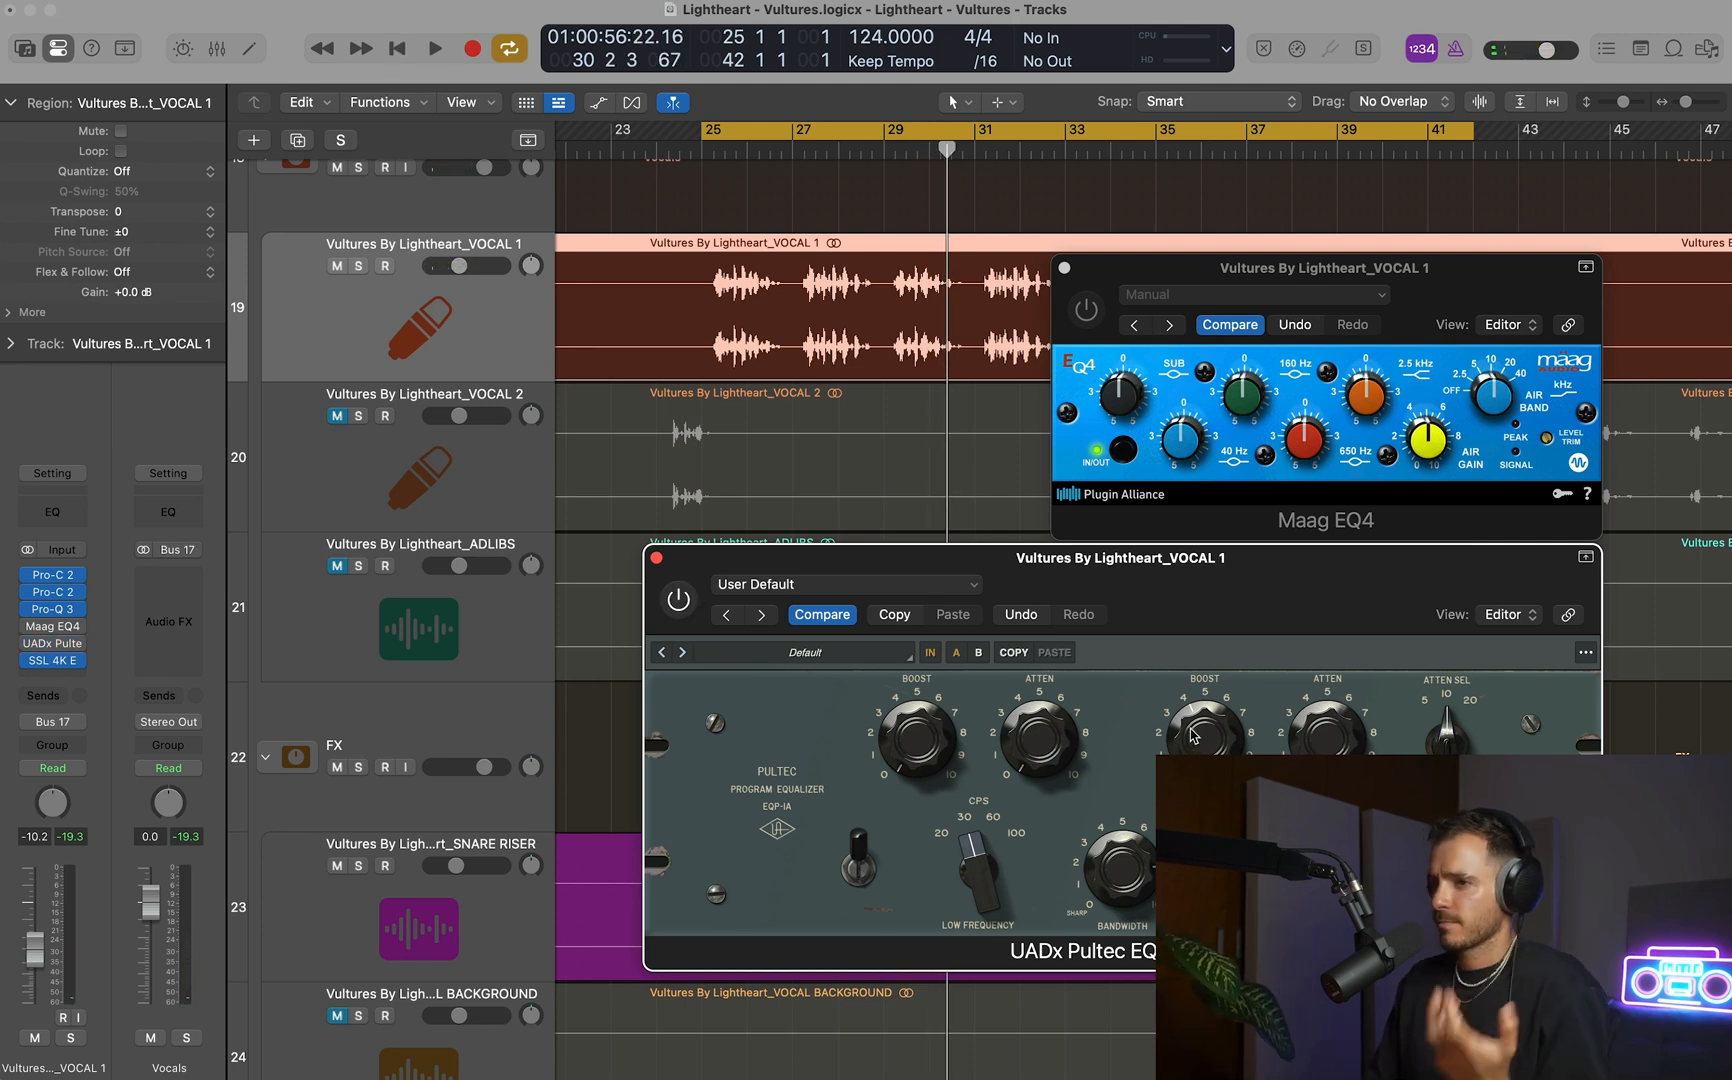
# Remove the UADx Pultec EQP-1A EQ from VOCAL 1's inserts.
pyautogui.click(78, 648)
pyautogui.click(146, 432)
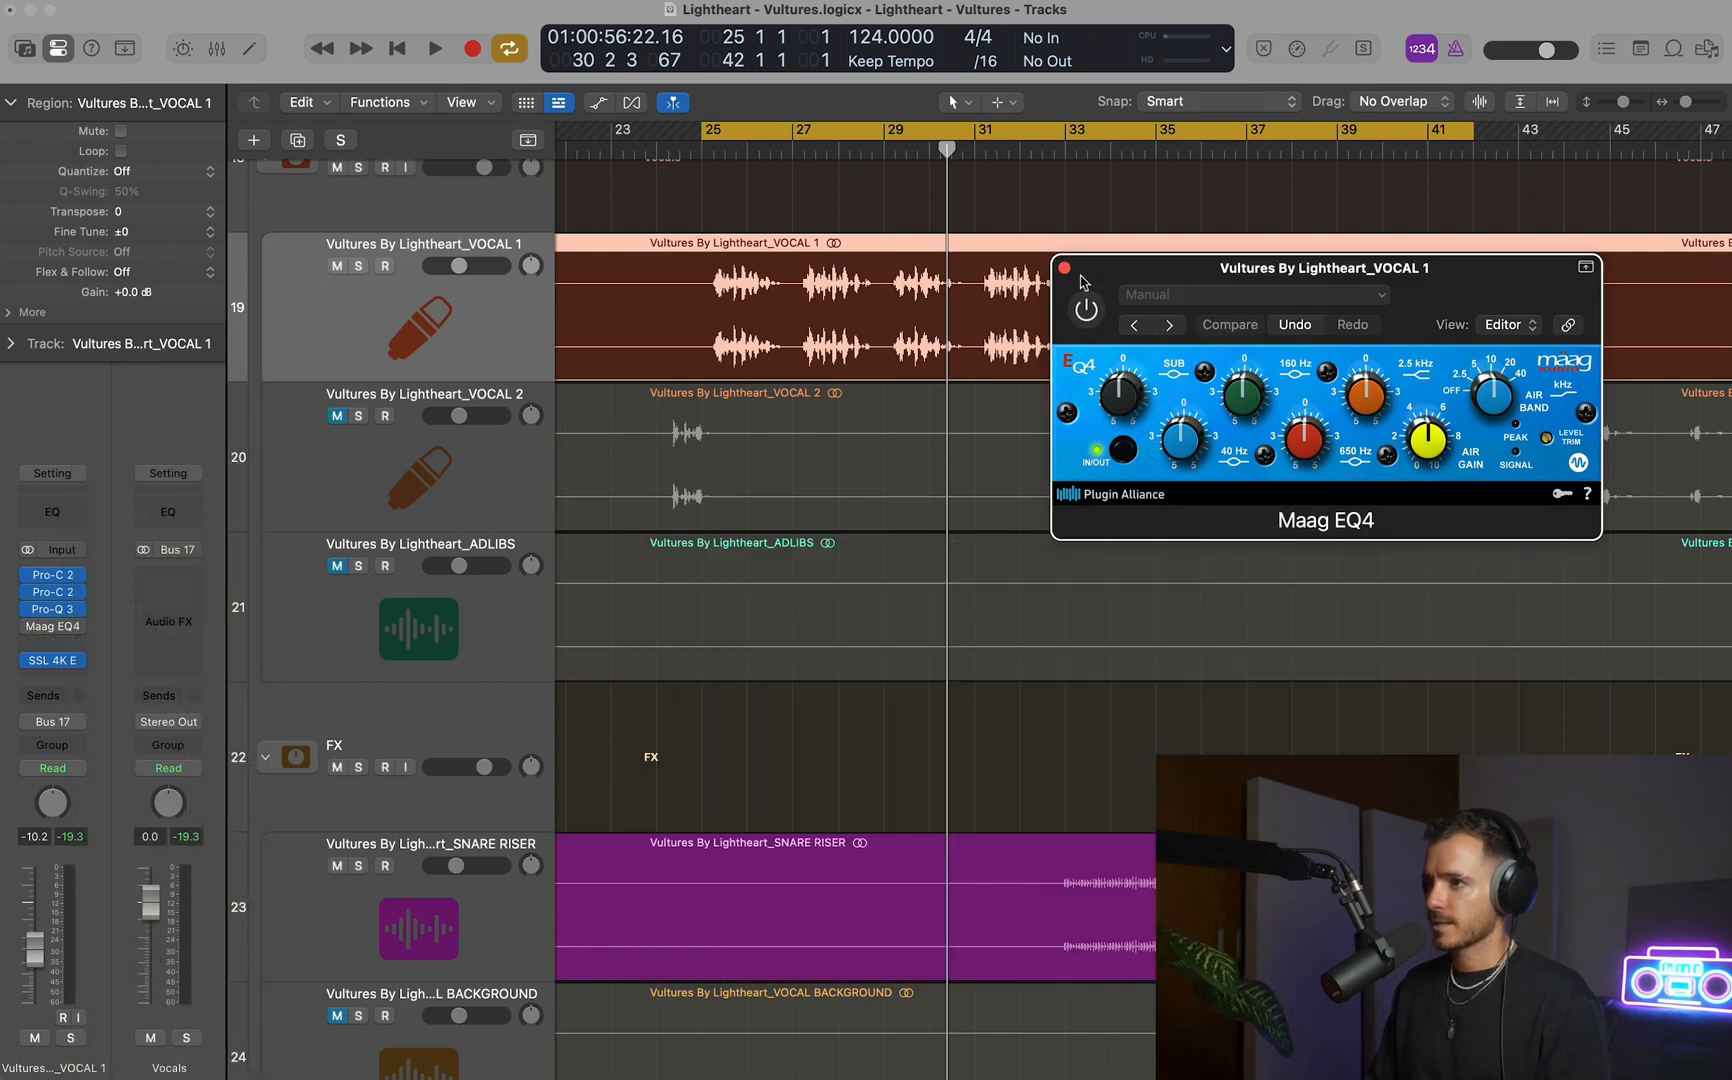
# Re-enable Maag EQ4 on VOCAL 1, reduce its air gain and compare the EQ in and out during playback.
pyautogui.press('space')
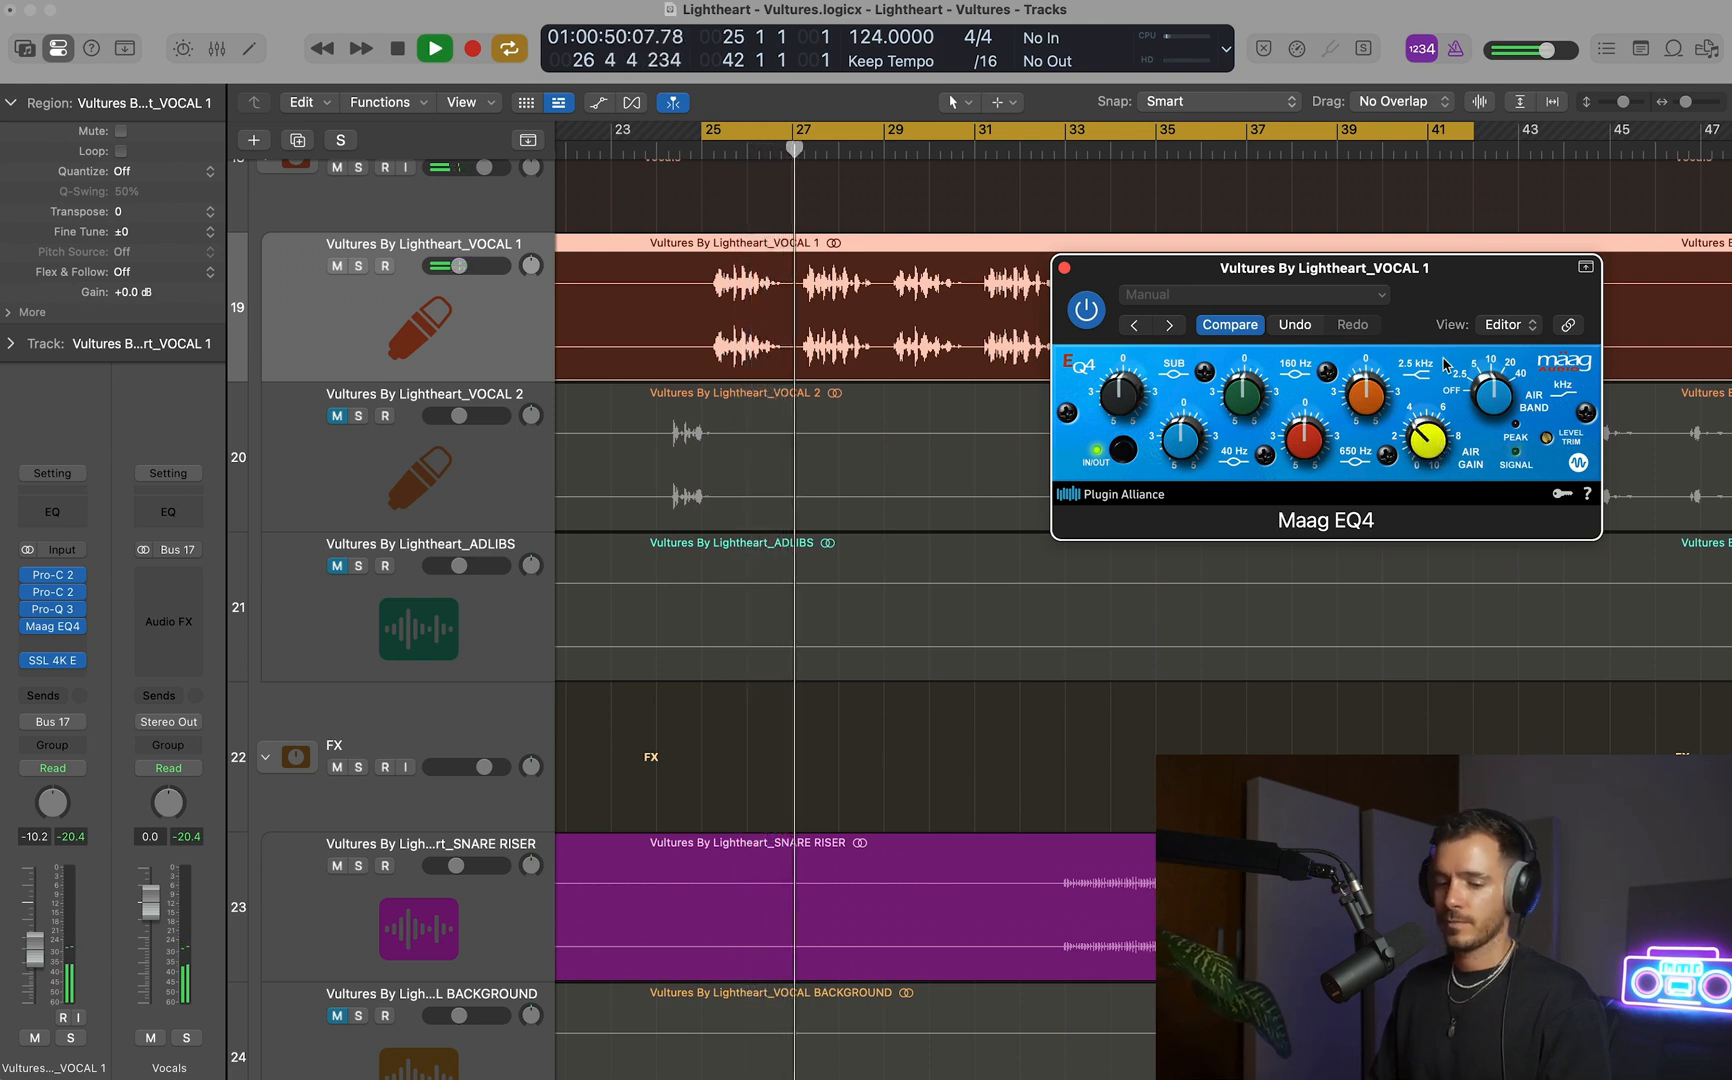
pyautogui.click(1121, 452)
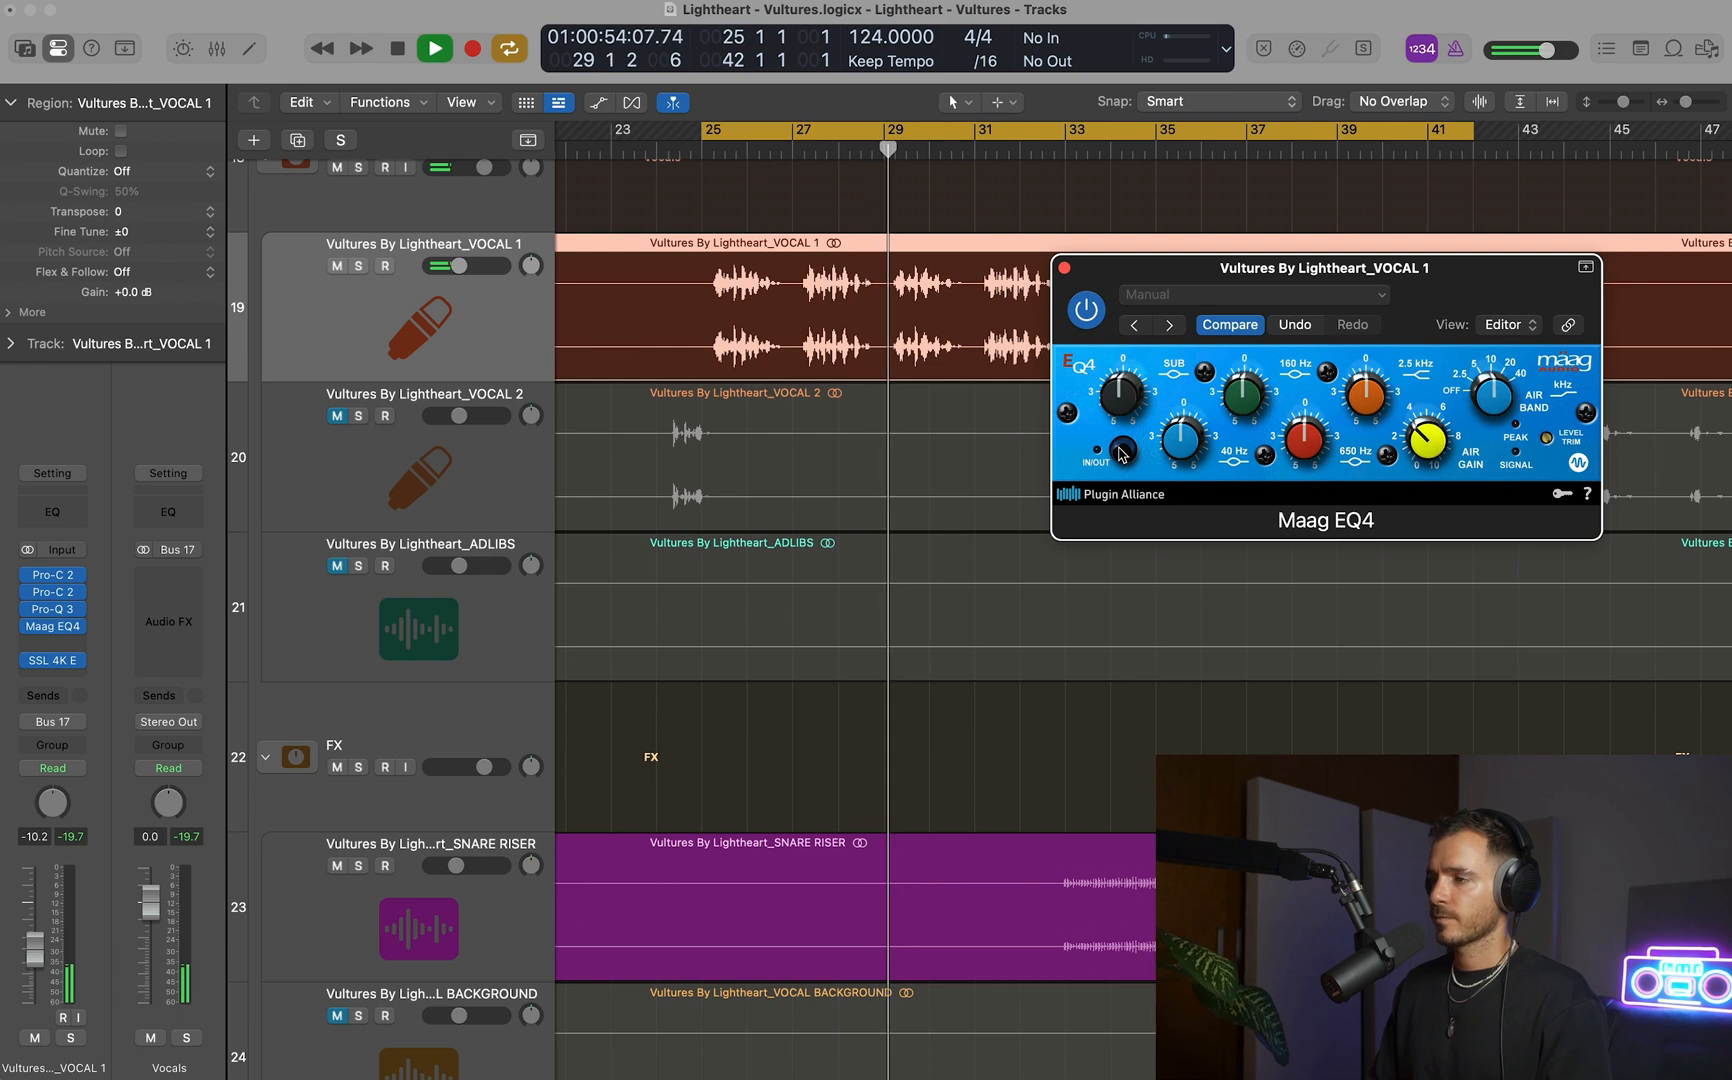
pyautogui.click(1121, 452)
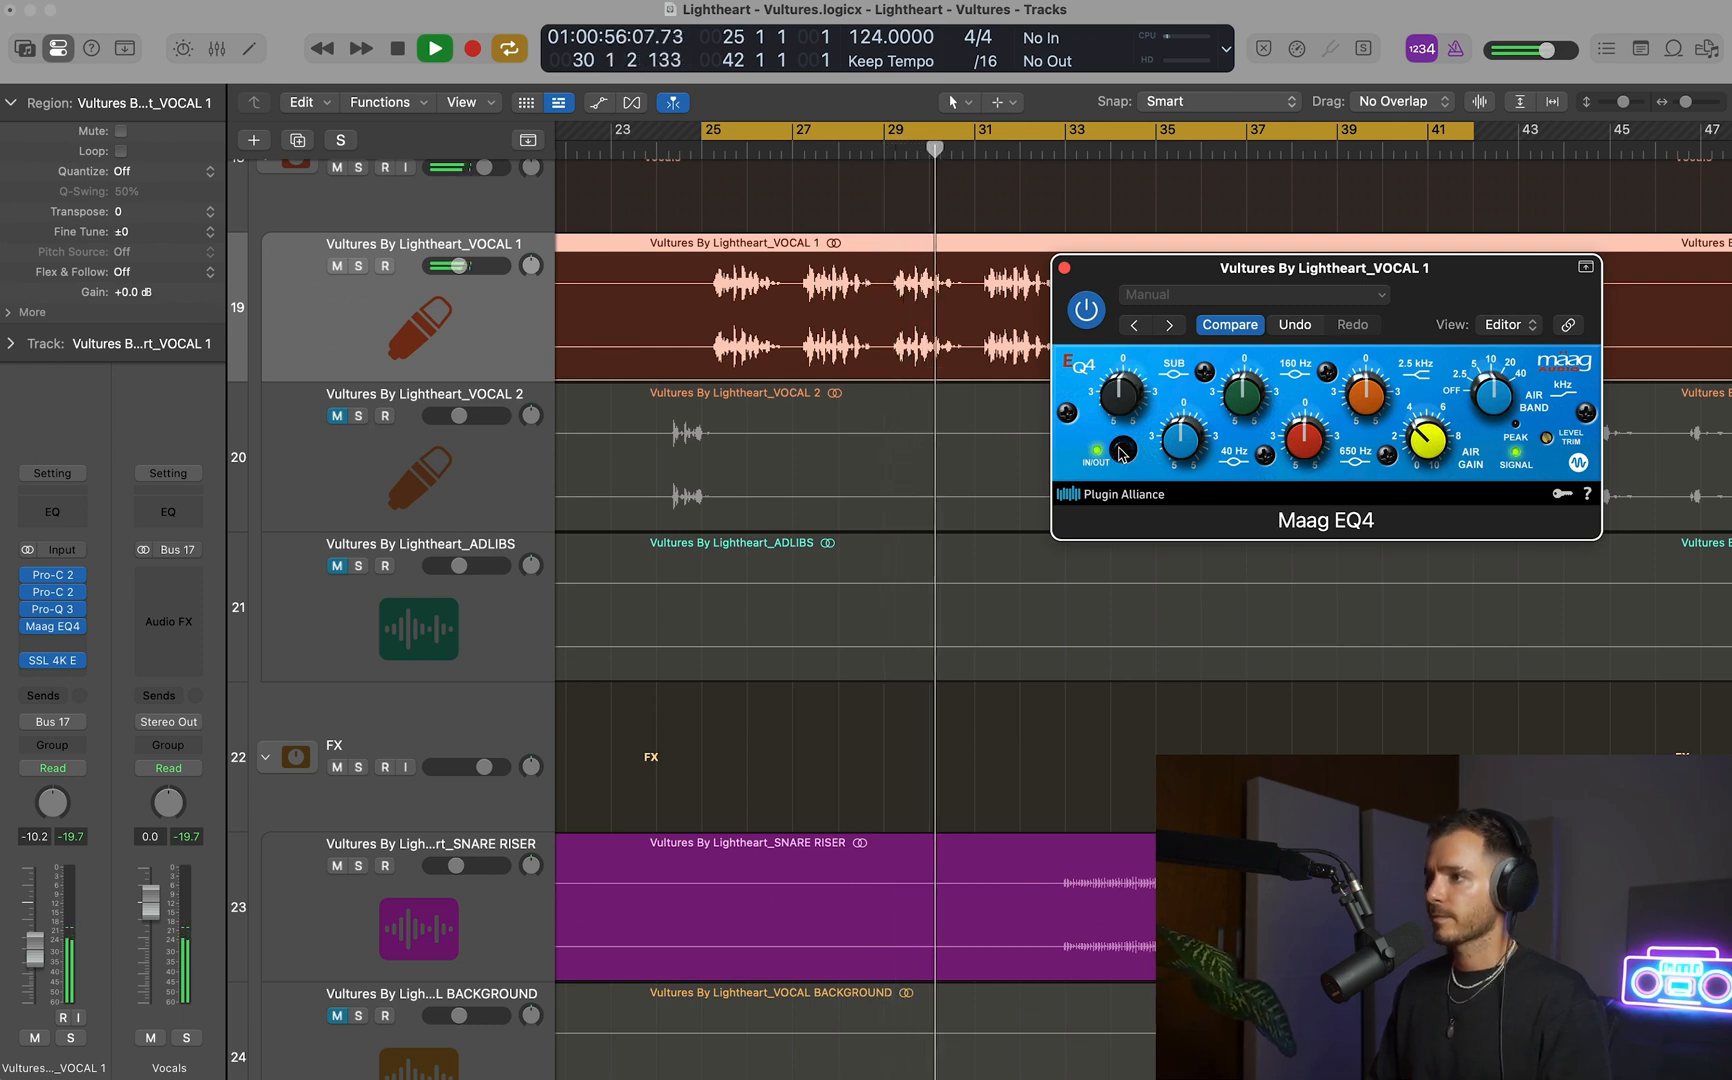
# Insert soothe2 on VOCAL 1 in the empty slot between Maag EQ4 and SSL 4K E and open it.
pyautogui.click(1064, 268)
pyautogui.press('space')
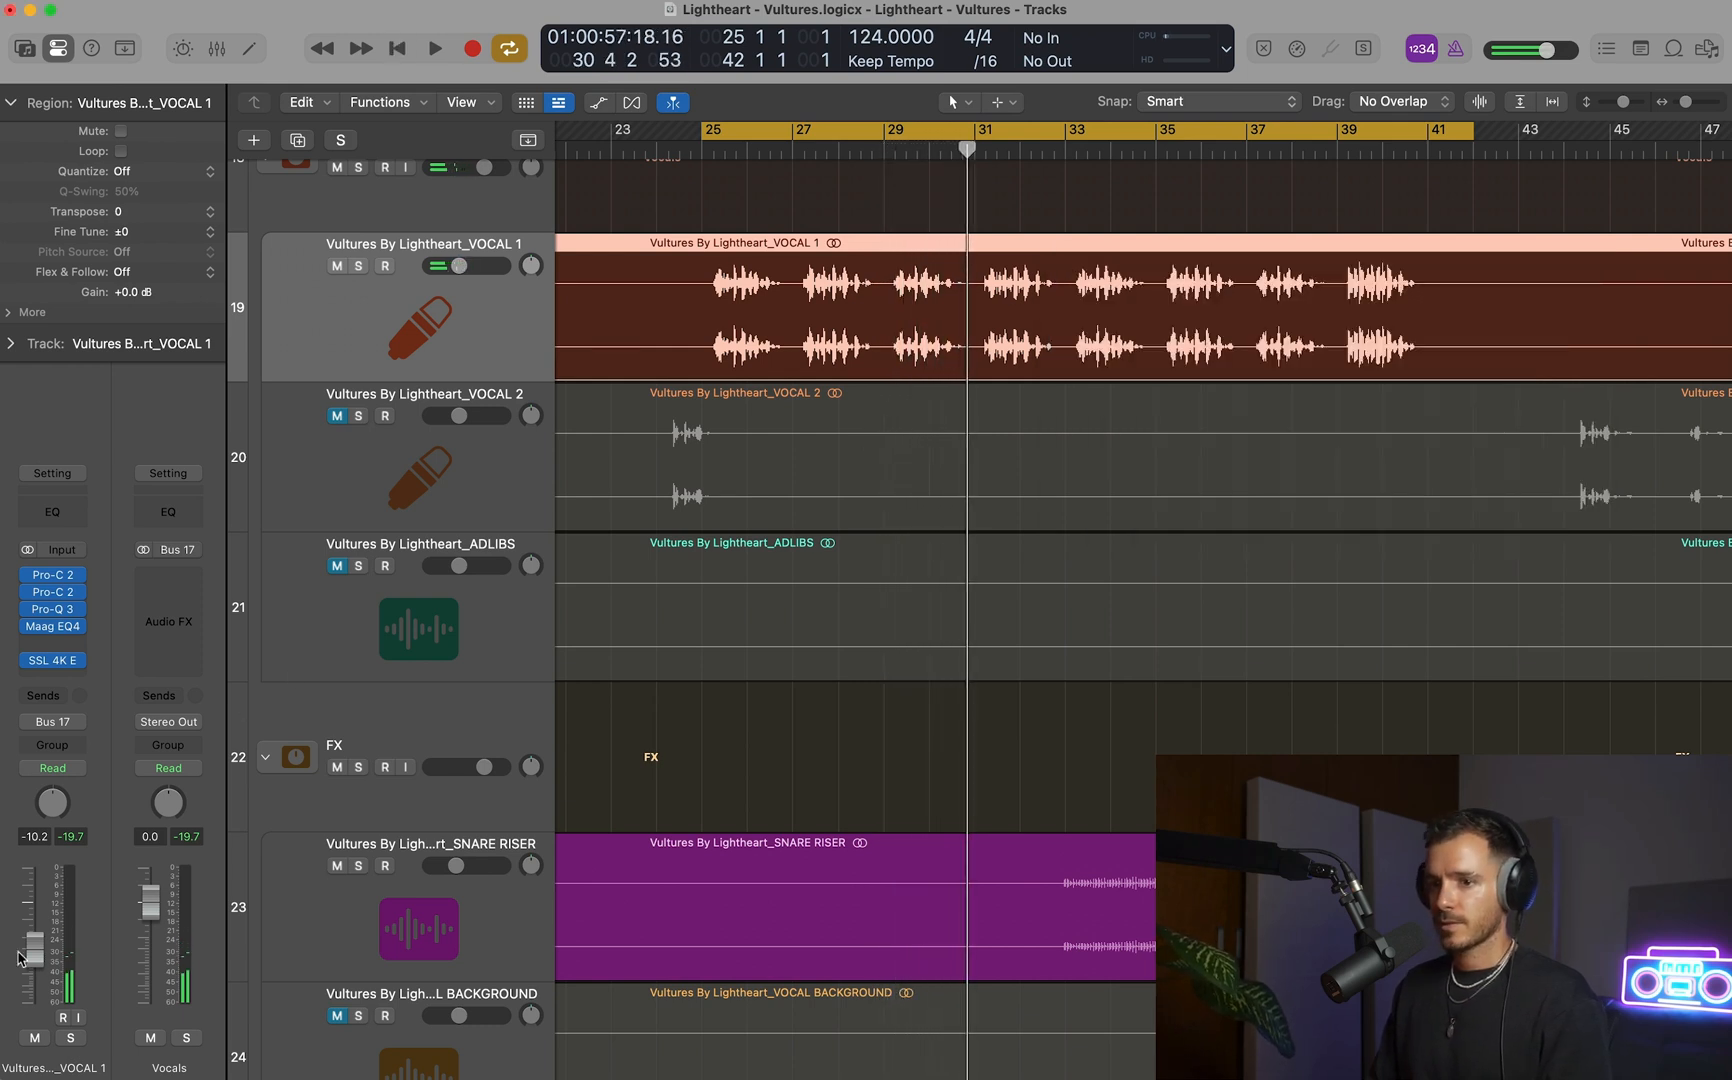
pyautogui.click(48, 641)
pyautogui.moveTo(69, 607)
pyautogui.moveTo(268, 805)
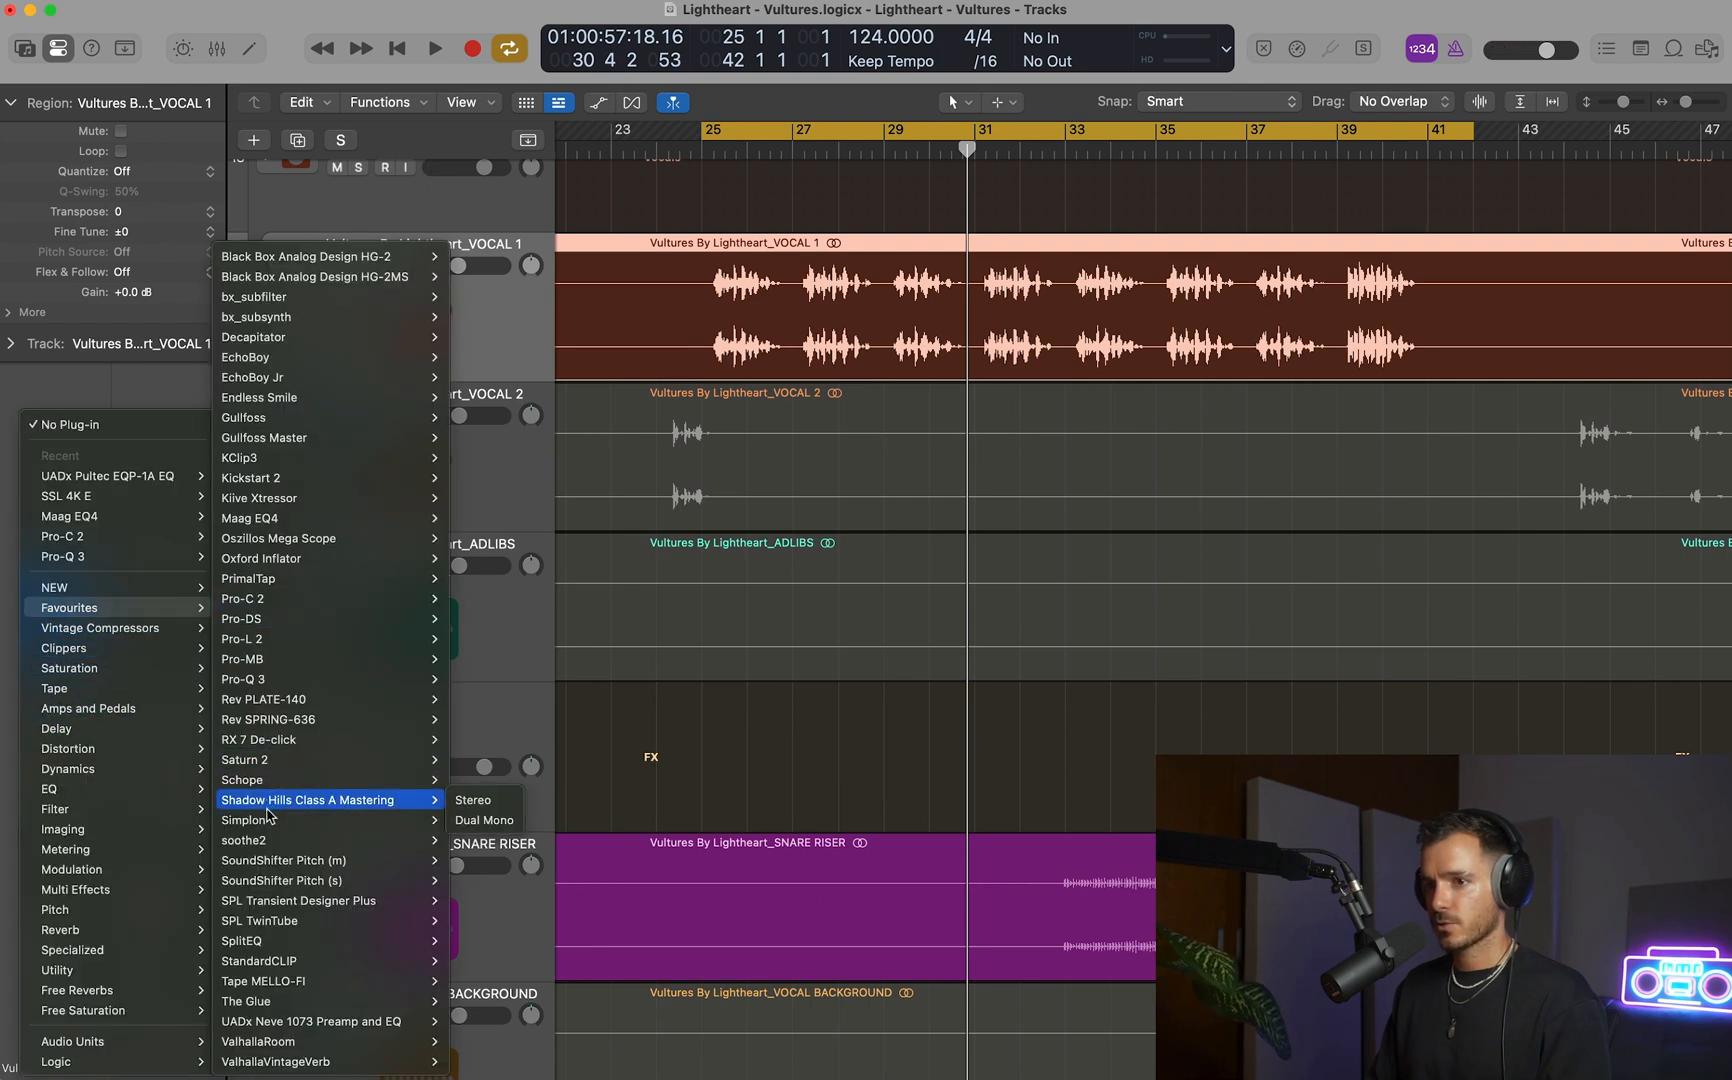
pyautogui.click(262, 841)
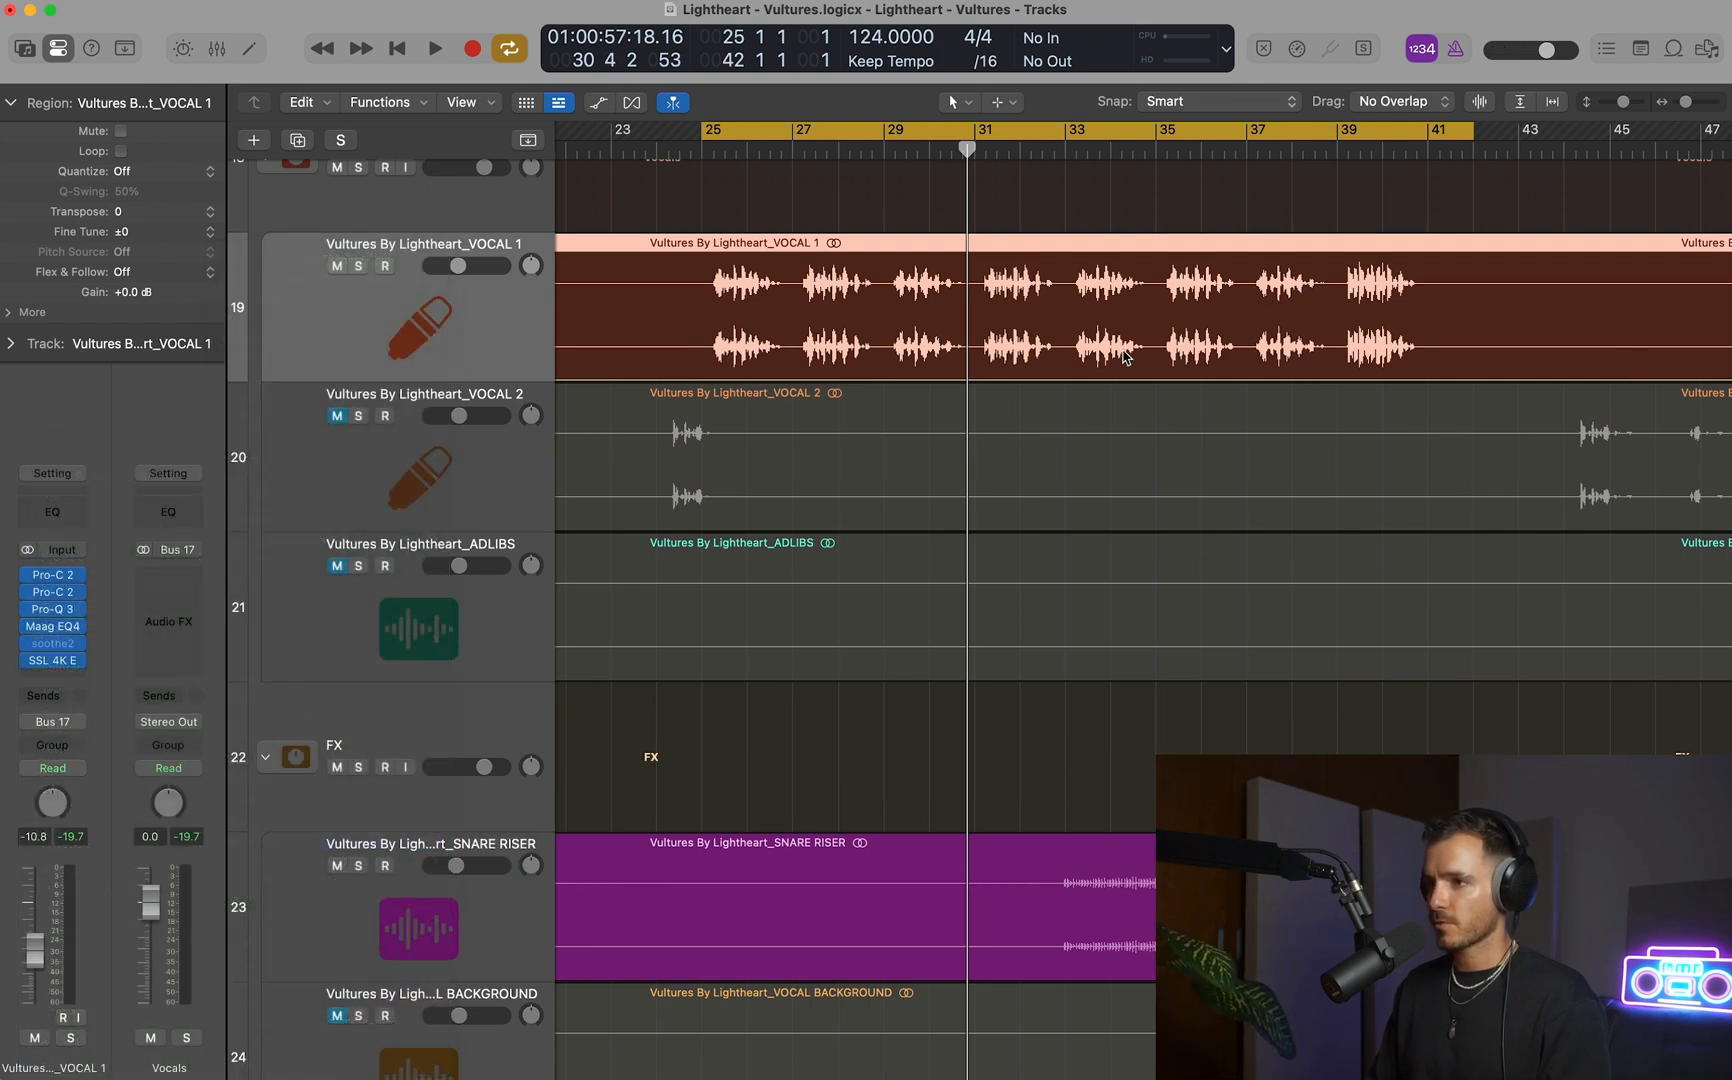
pyautogui.click(52, 645)
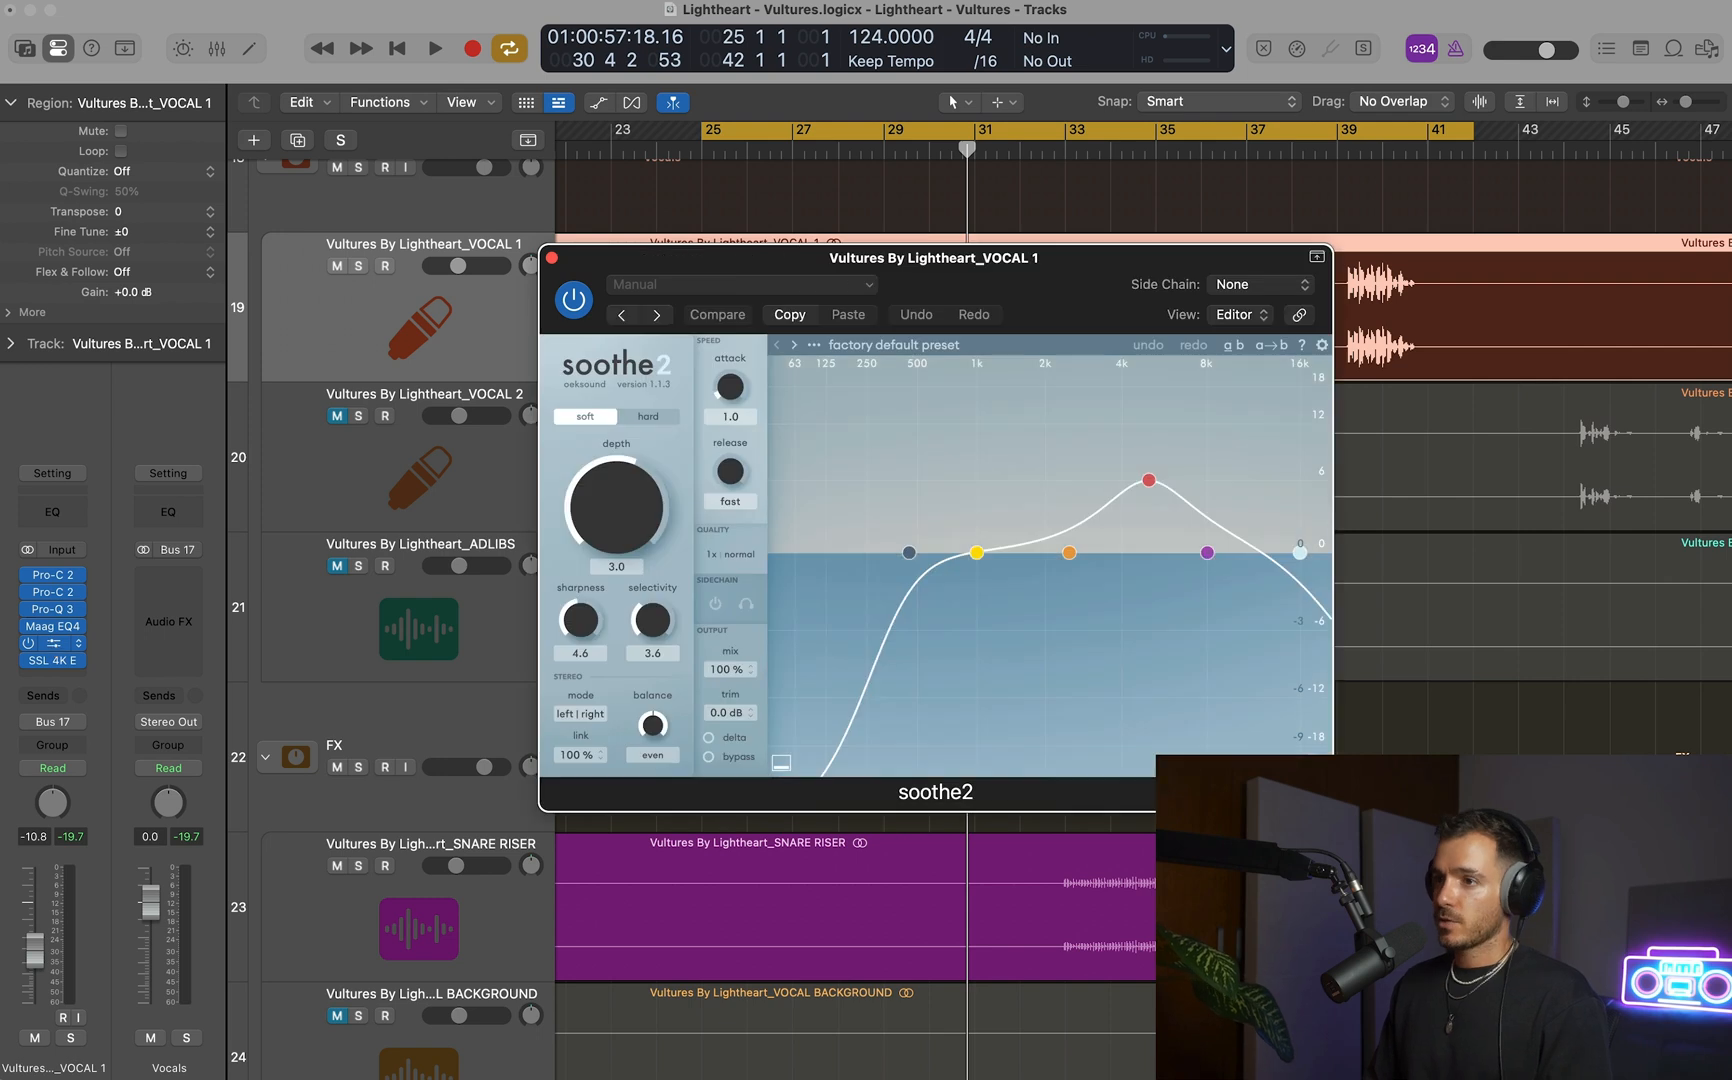
# Play from bar 25 and shift soothe2's red band on VOCAL 1 to about 4 kHz with a lower peak.
pyautogui.moveTo(1066, 262); pyautogui.dragTo(1214, 426)
pyautogui.press('space')
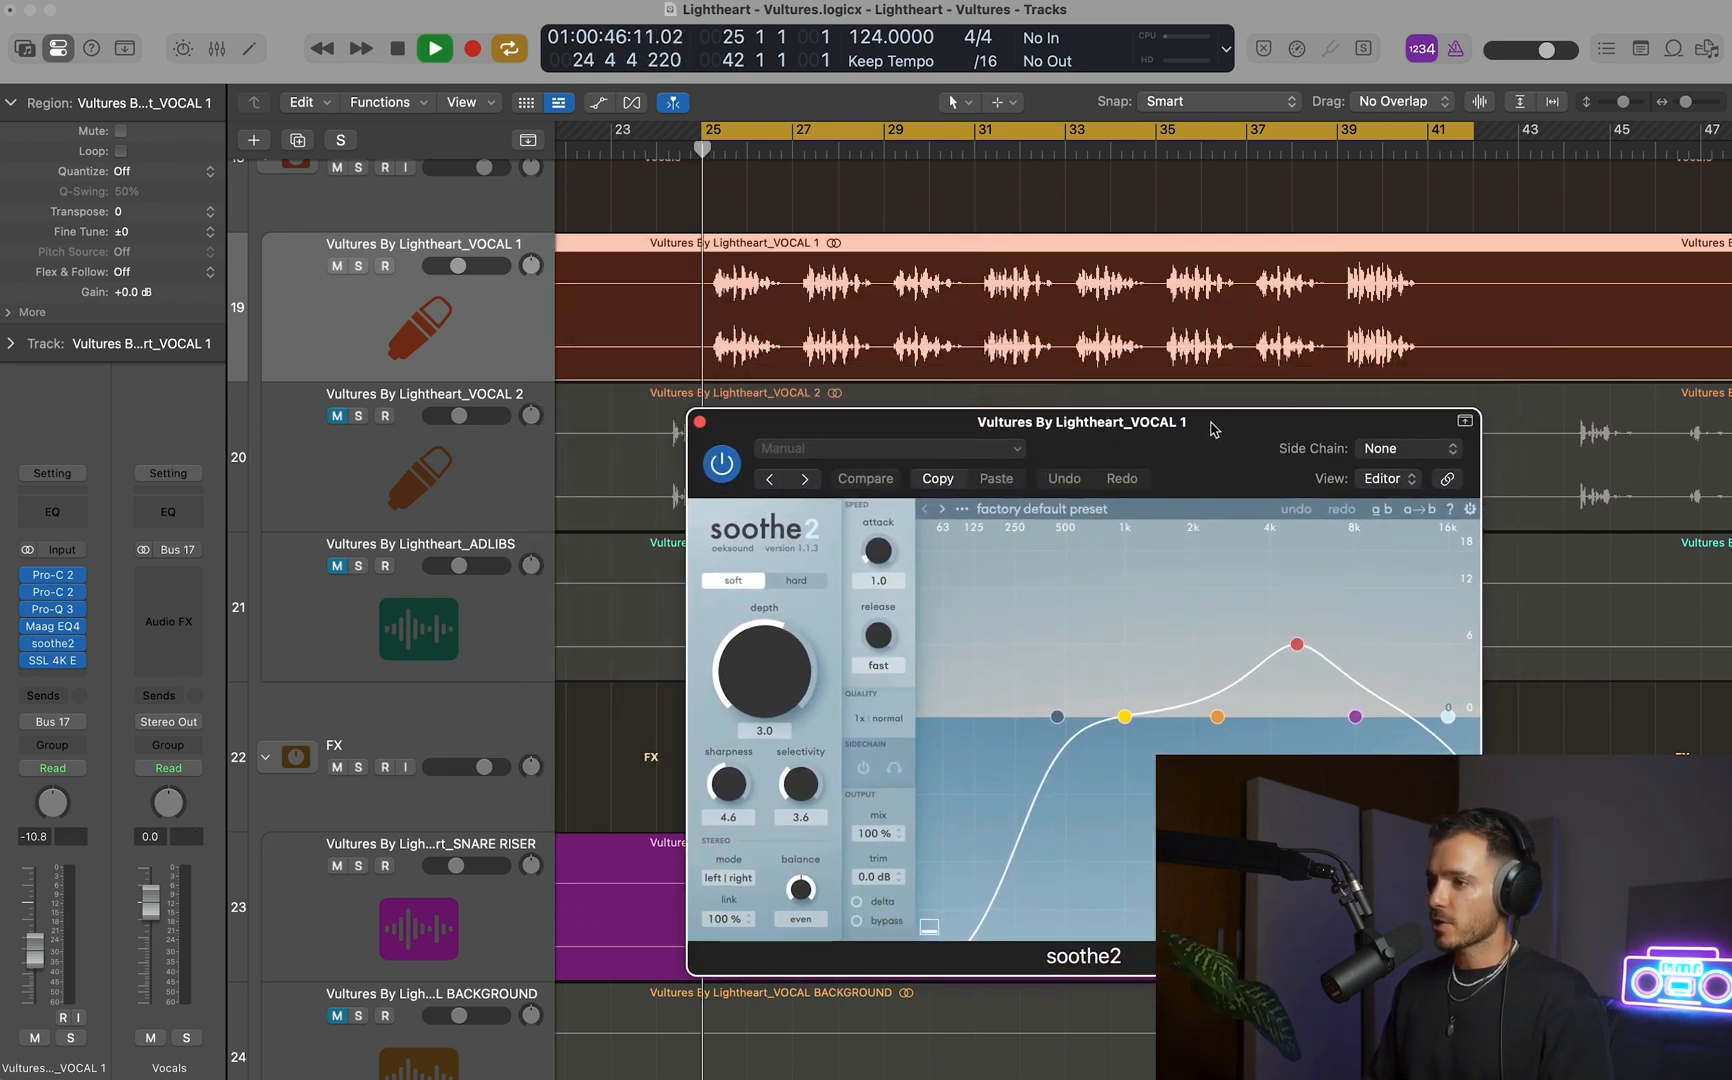
pyautogui.moveTo(1296, 643); pyautogui.dragTo(1271, 671)
pyautogui.click(701, 422)
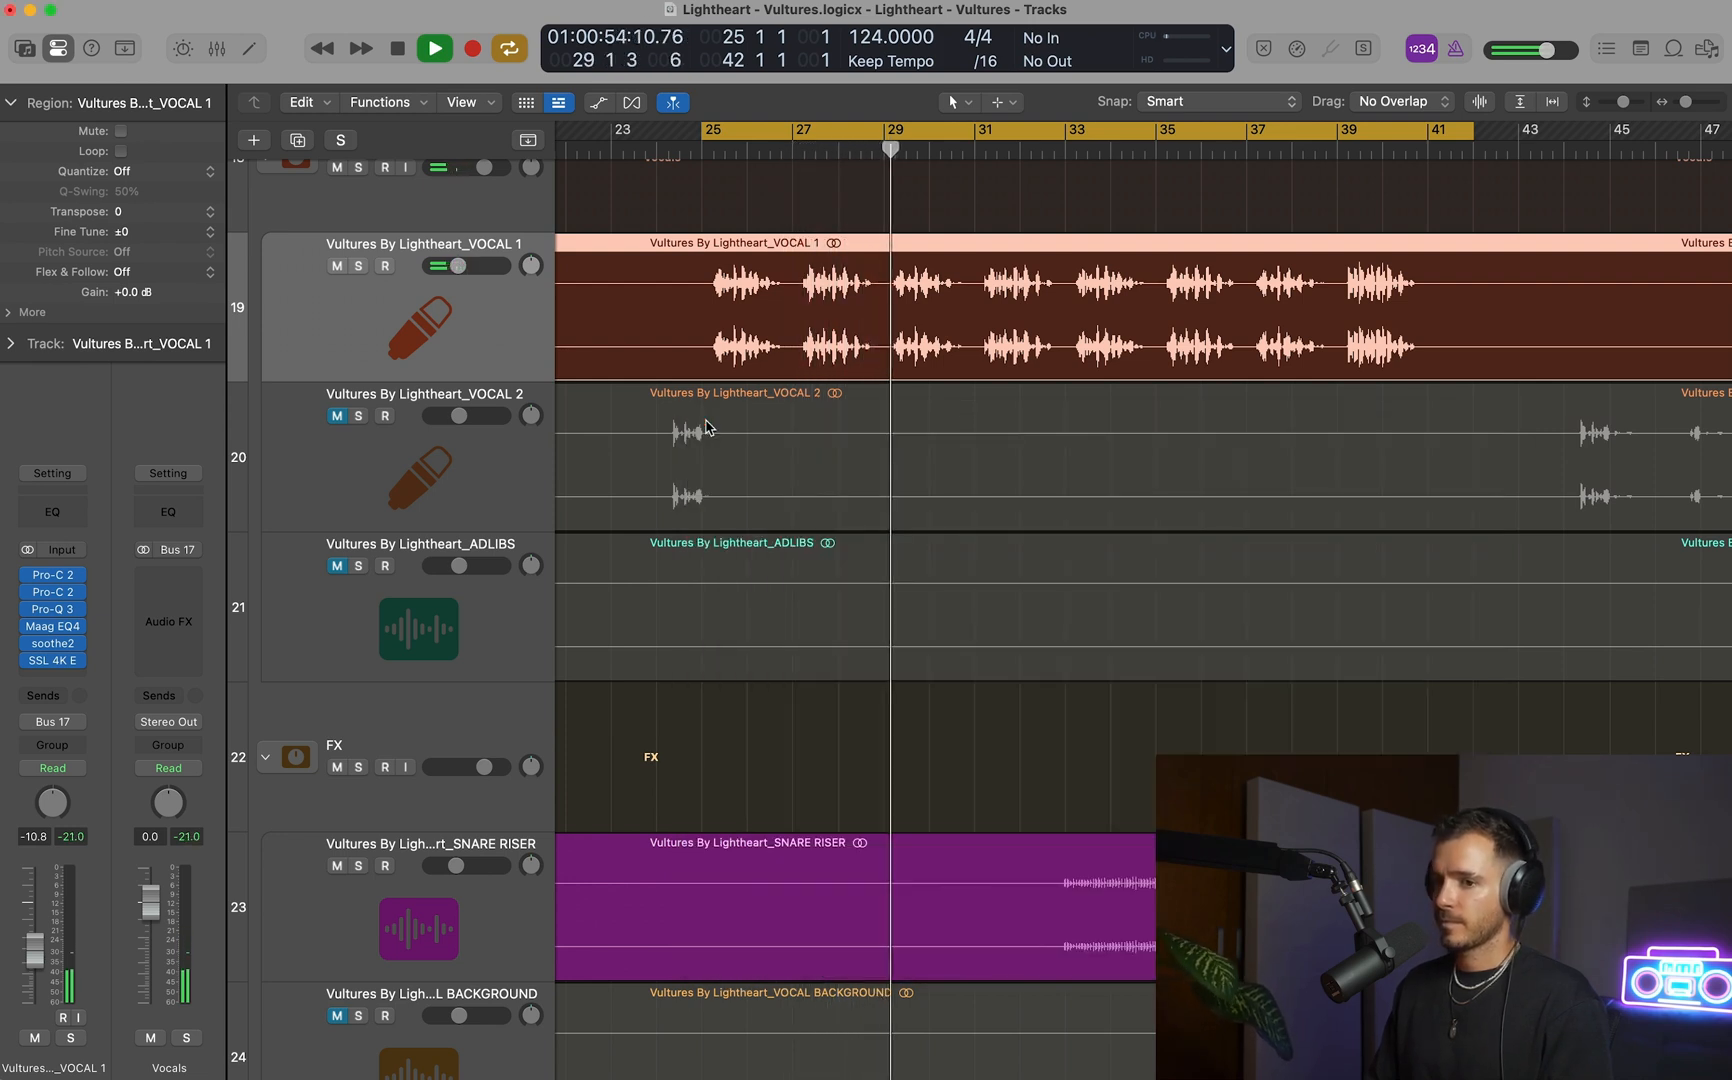
# Lower VOCAL 1's volume to -11.2 dB during playback.
pyautogui.scroll(-5, 1001, 418)
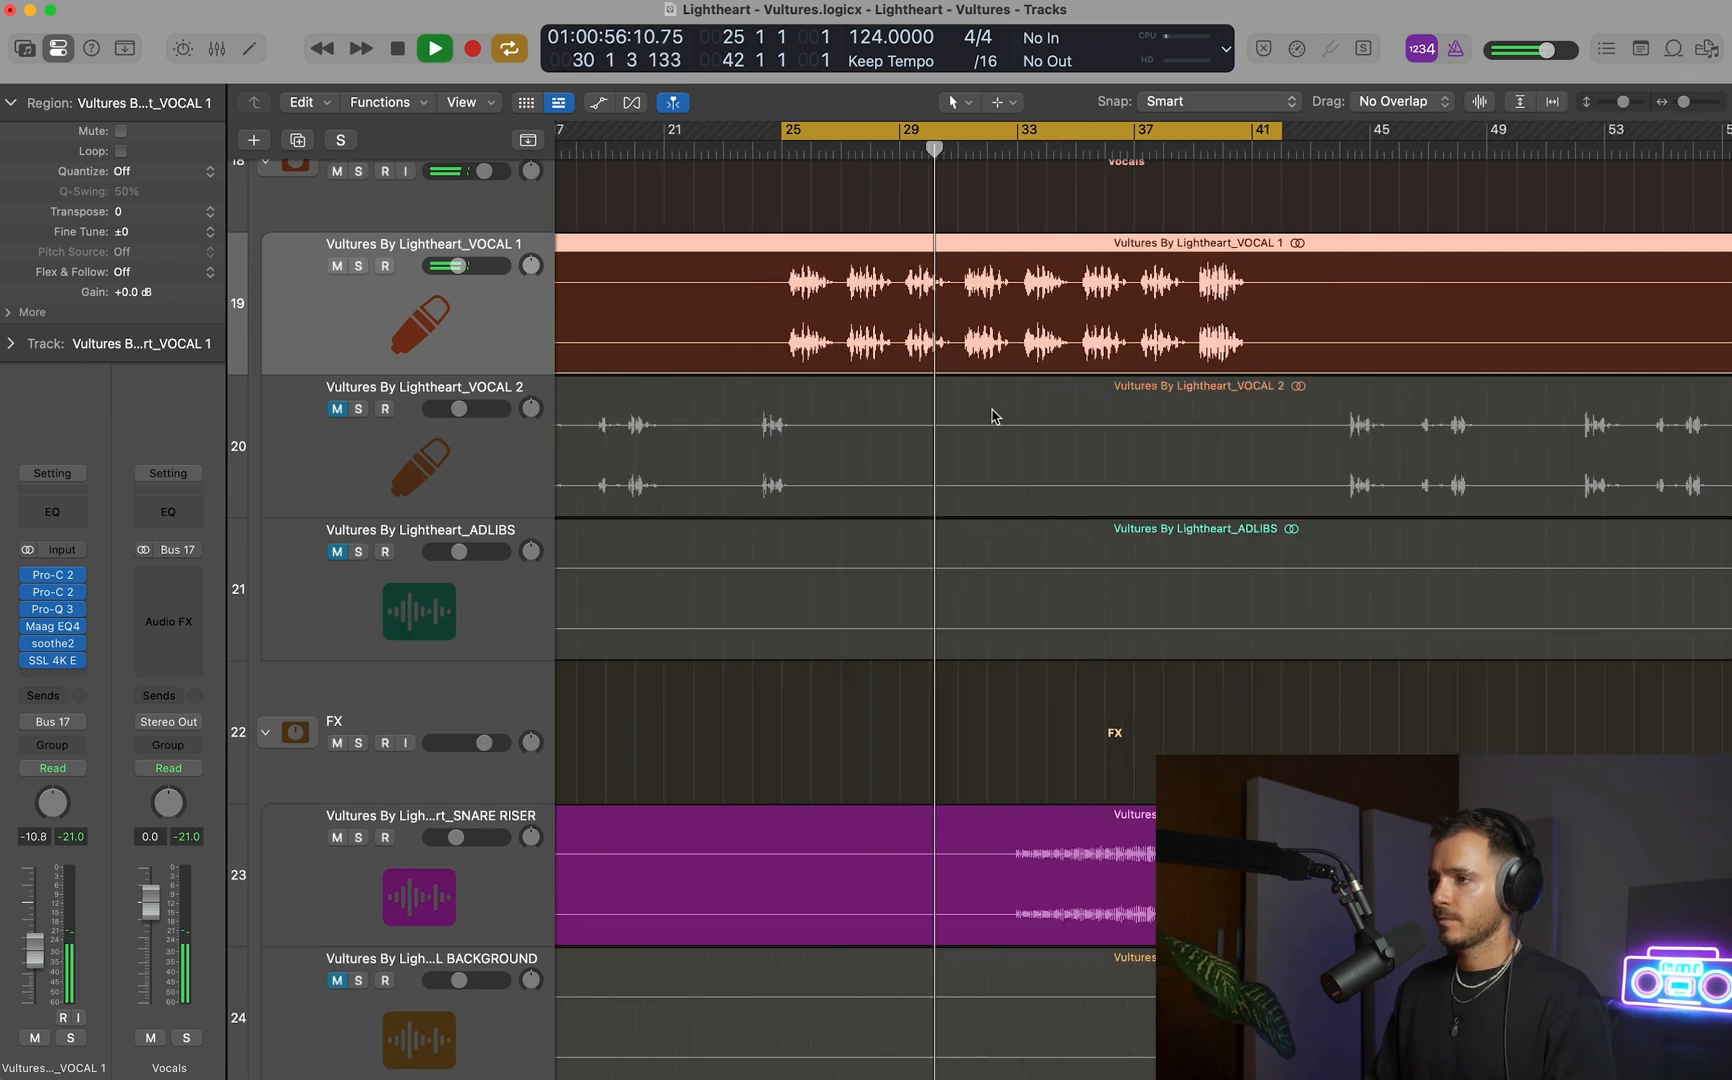
pyautogui.scroll(-2, 1001, 418)
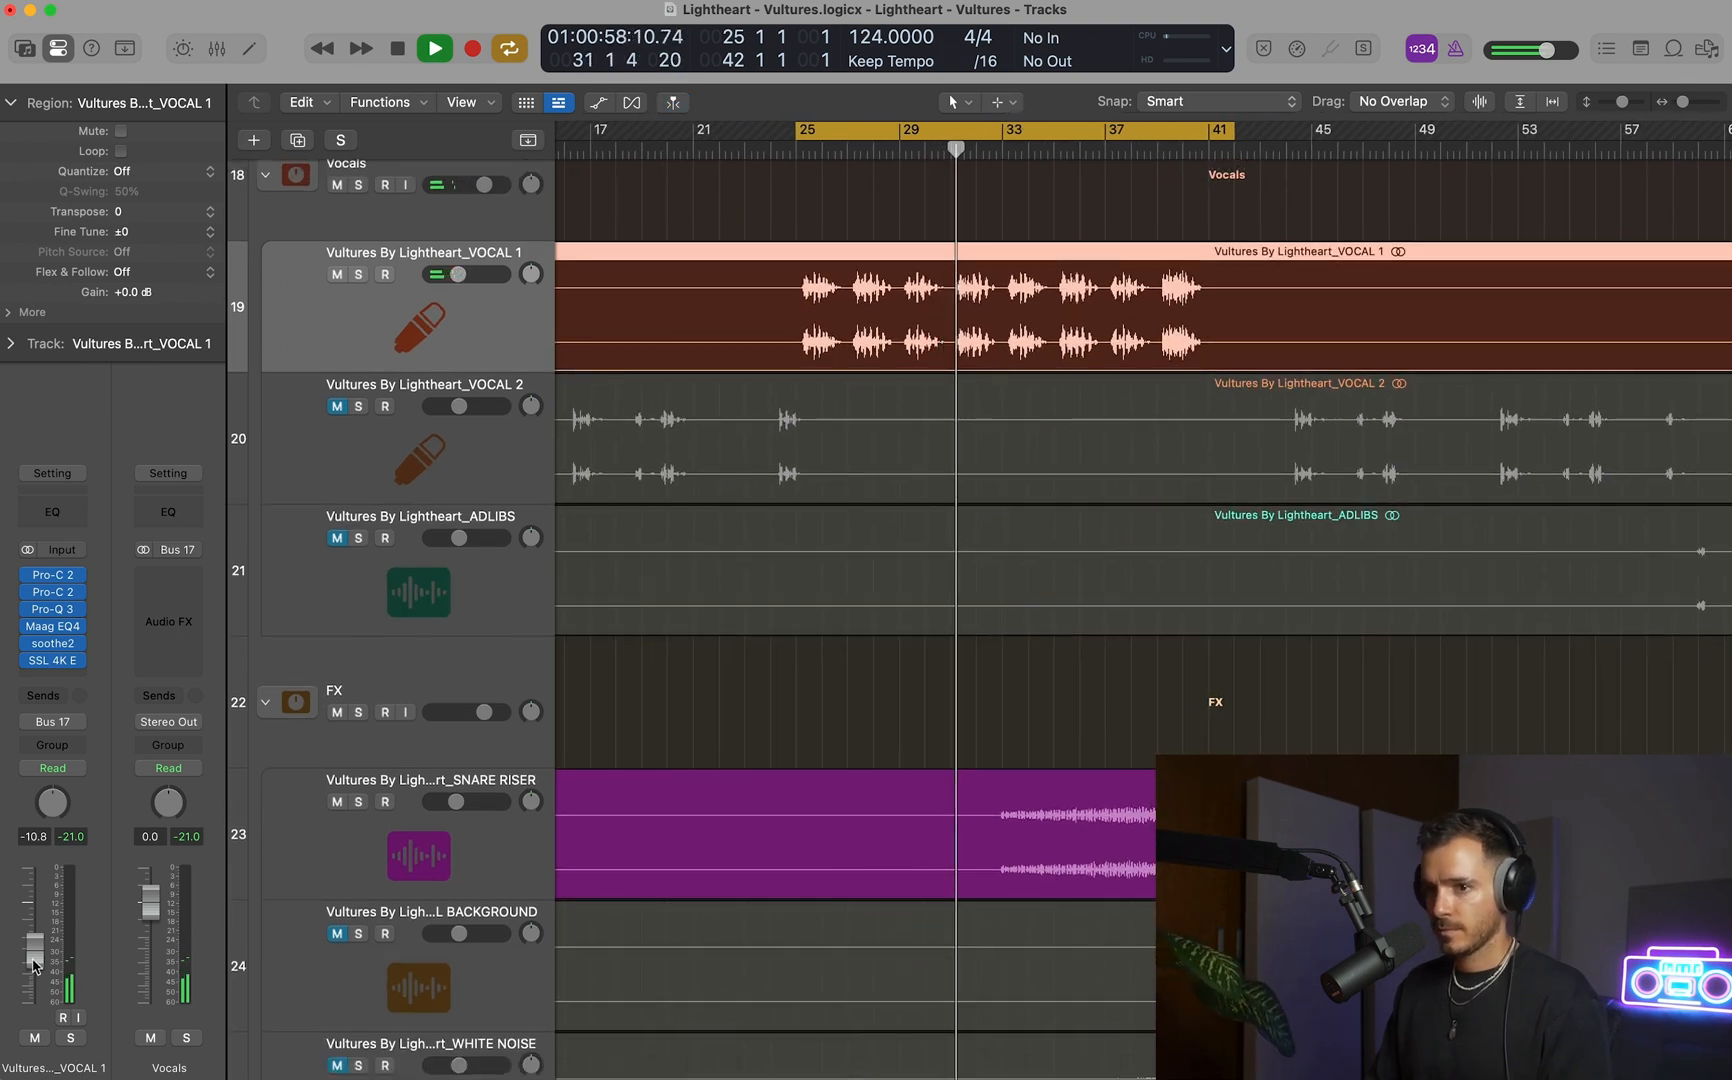
pyautogui.press('space')
# Boost the 160 Hz band of VOCAL 1's Maag EQ4 slightly and audition the EQ during playback.
pyautogui.click(52, 626)
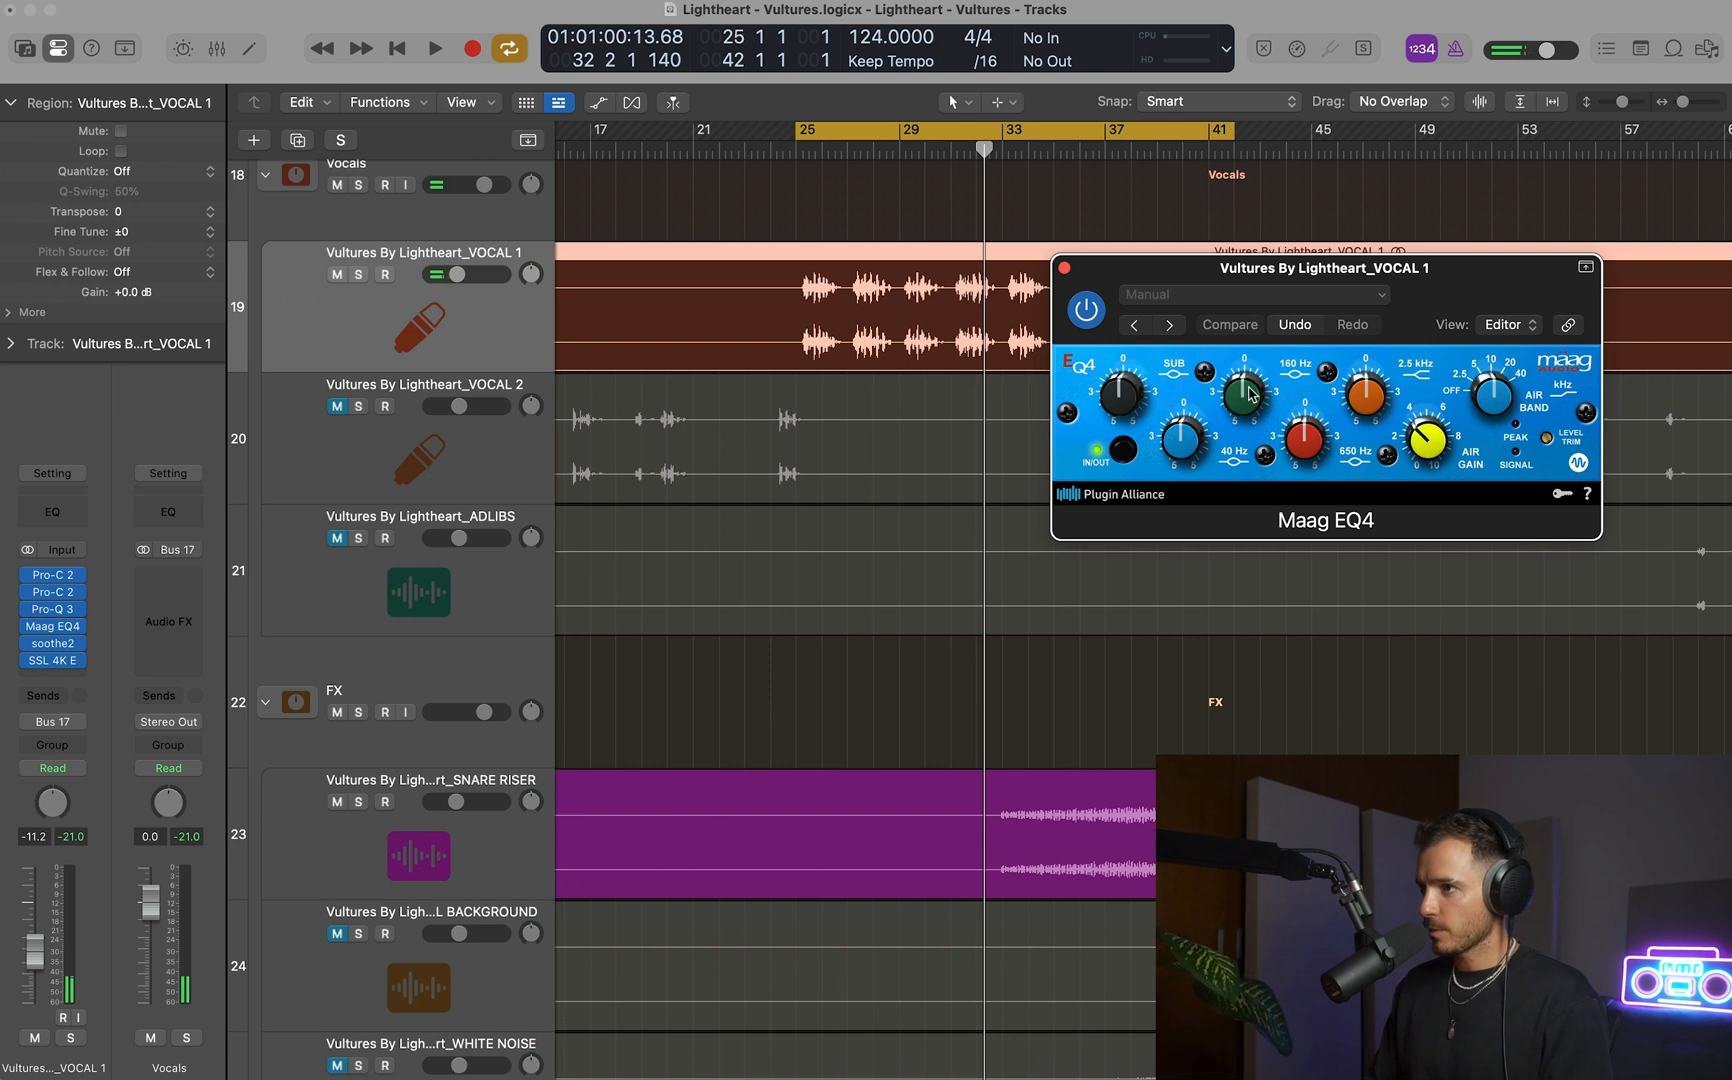
pyautogui.scroll(5, 1252, 388)
pyautogui.press('space')
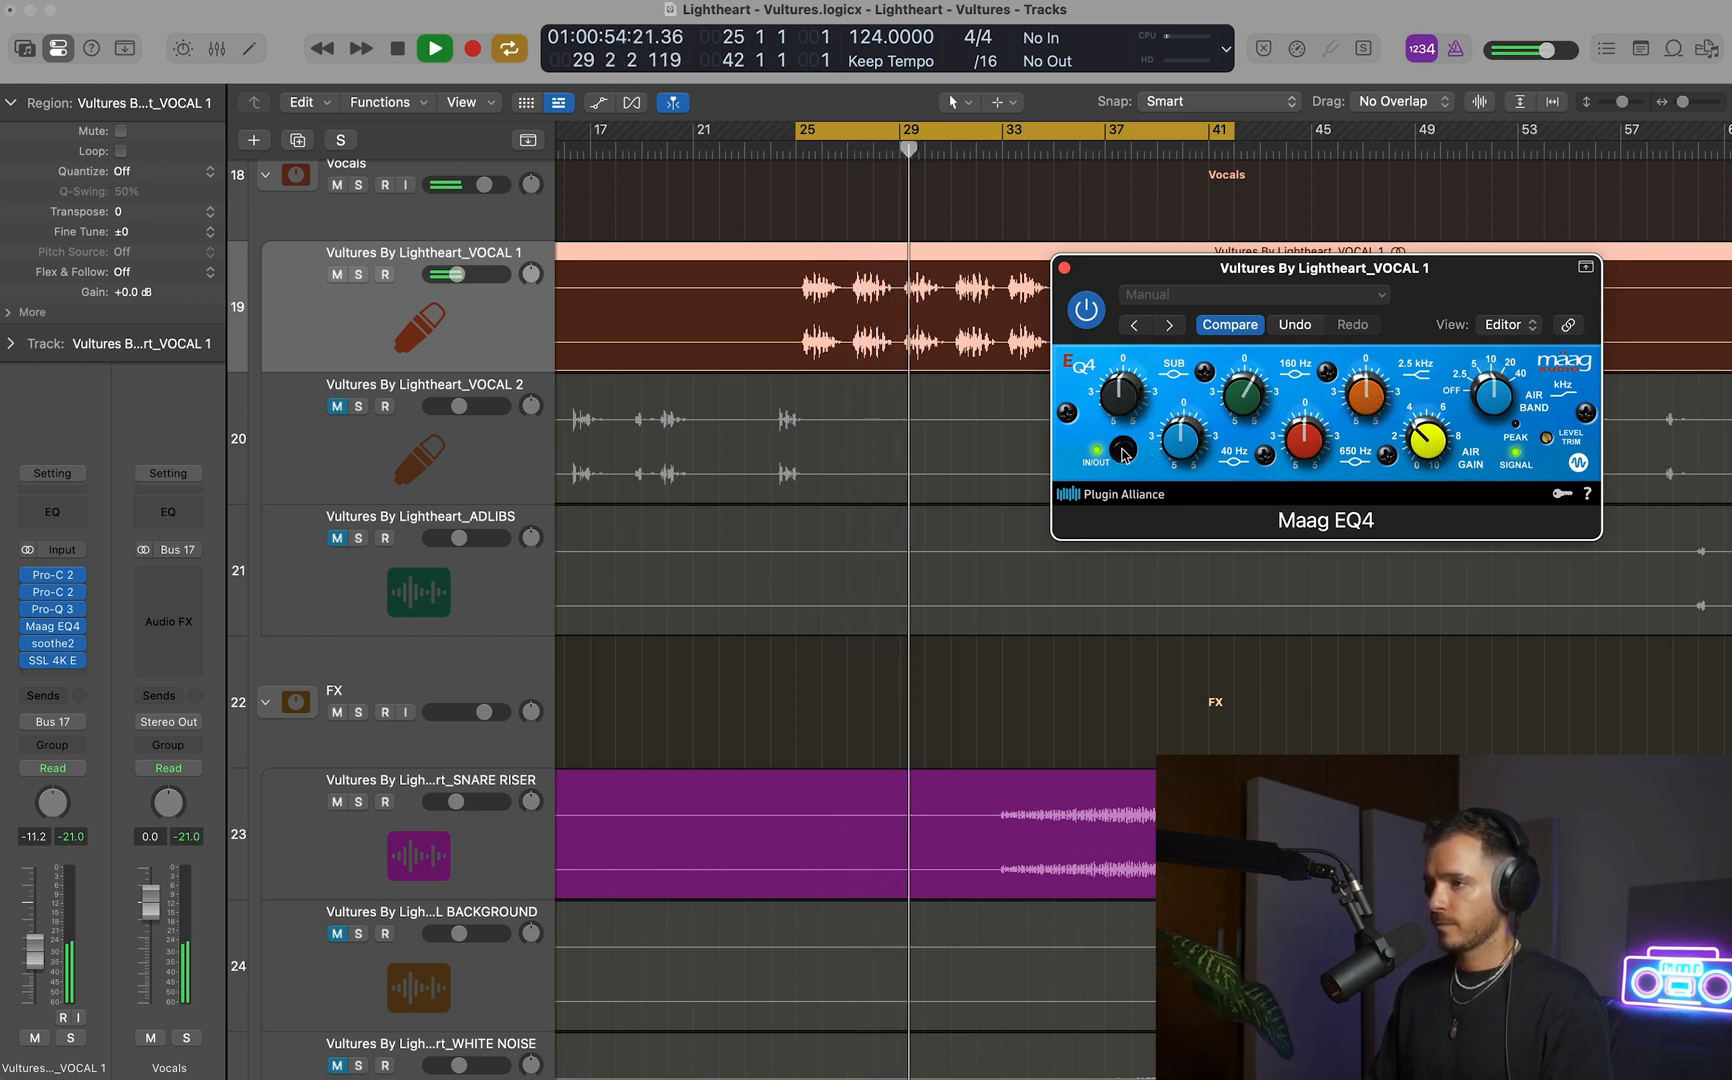
pyautogui.press('space')
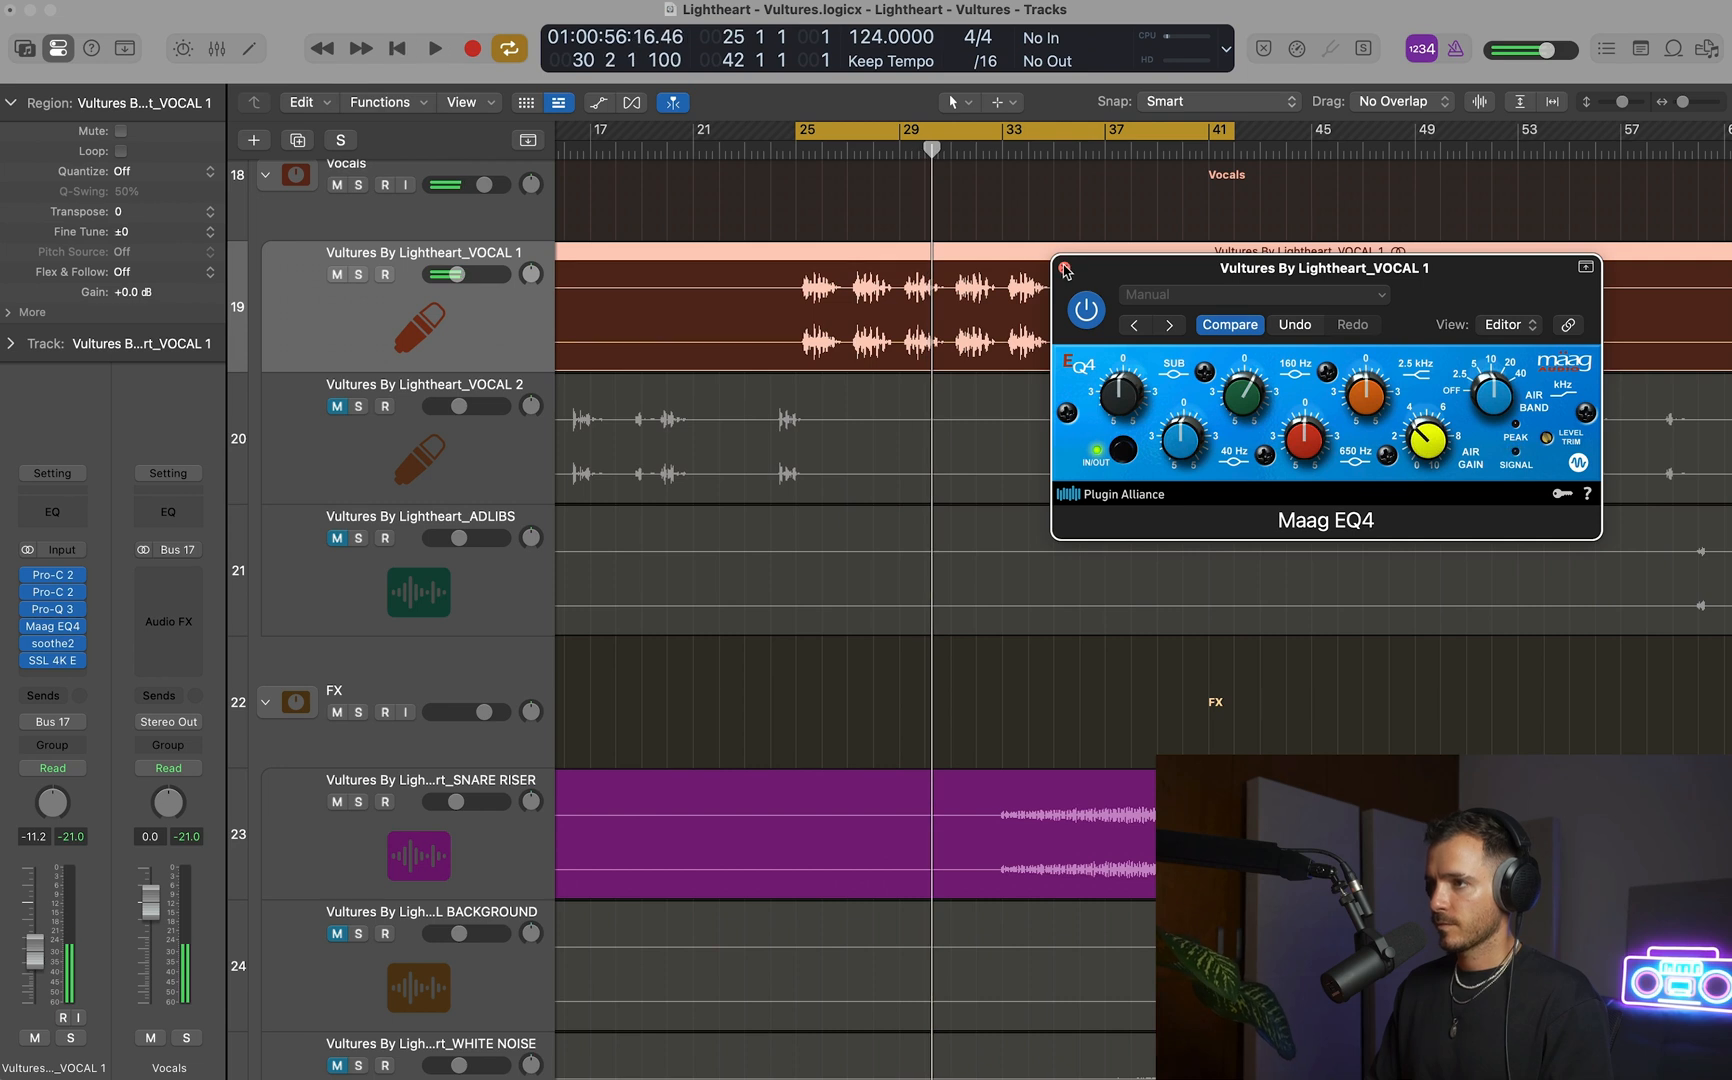
pyautogui.click(1064, 267)
# Solo the Vultures By Lightheart_Master reference, lower its volume to -10.6 dB while listening from bar 25, and release the solo.
pyautogui.press('super+Up')
pyautogui.keyDown('ctrl'); pyautogui.keyDown('alt'); pyautogui.click(1057, 327); pyautogui.keyUp('alt'); pyautogui.keyUp('ctrl')
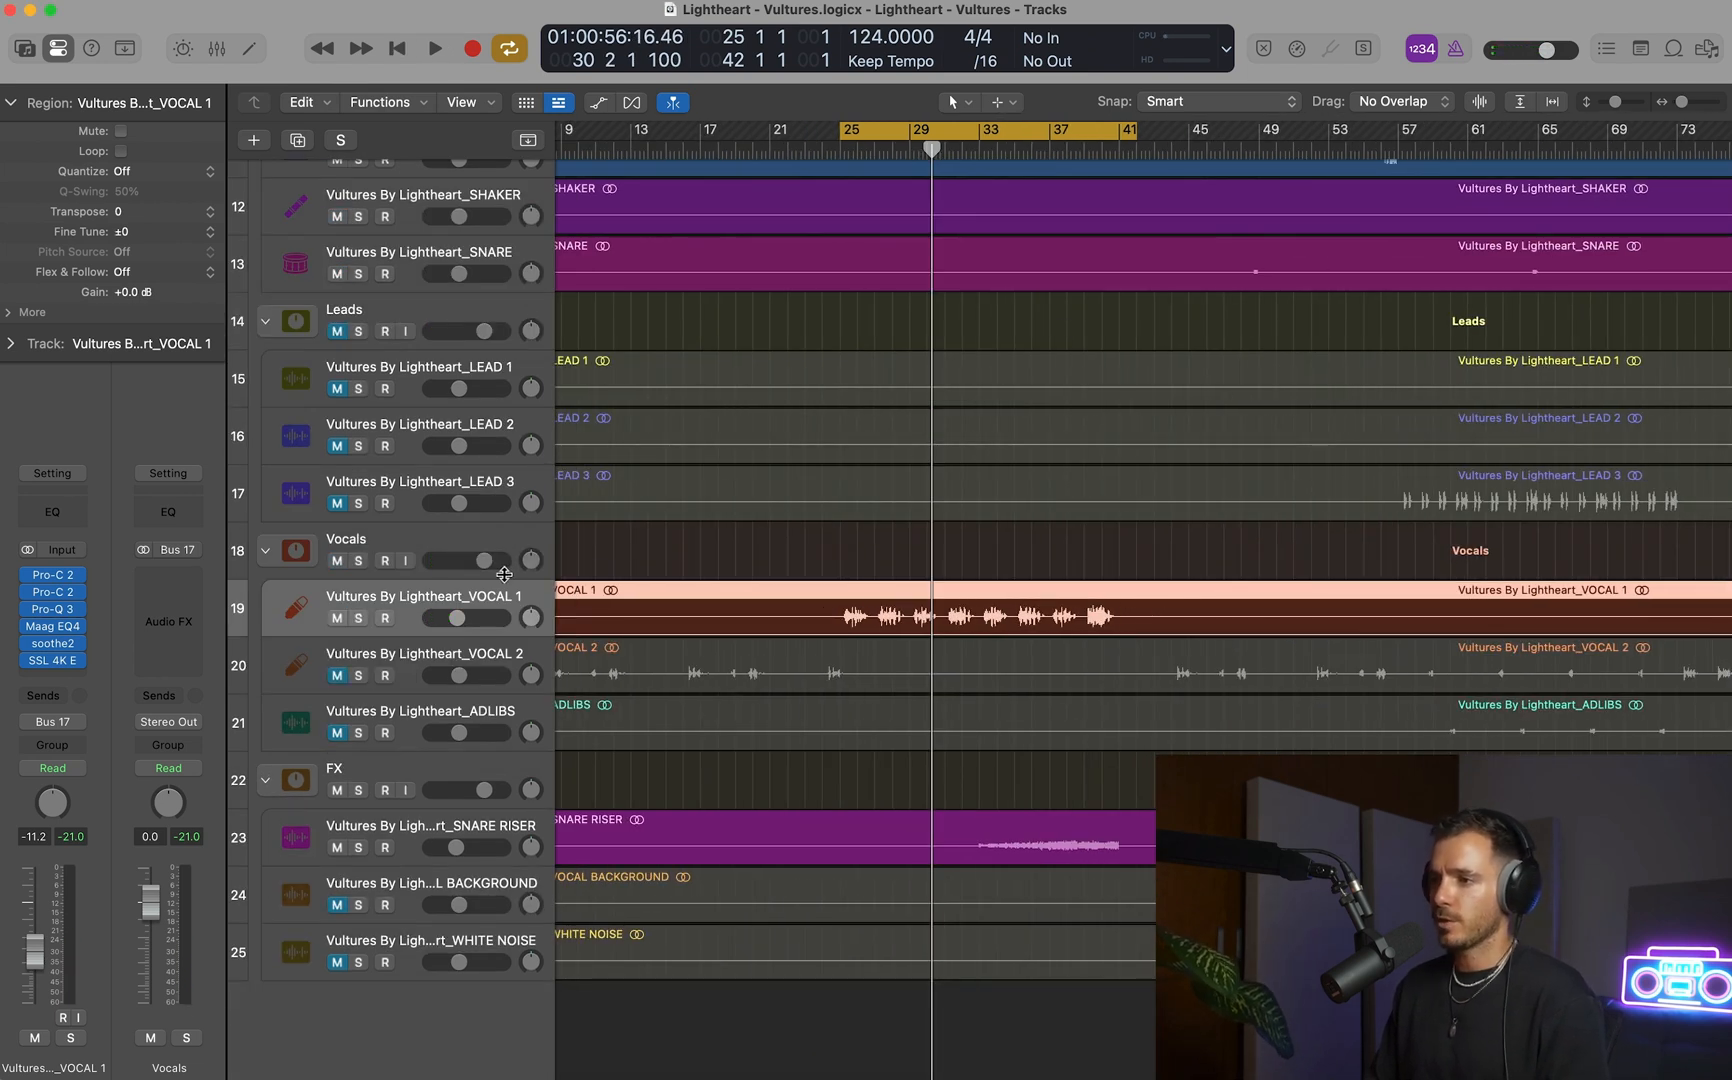
pyautogui.press('super+Left')
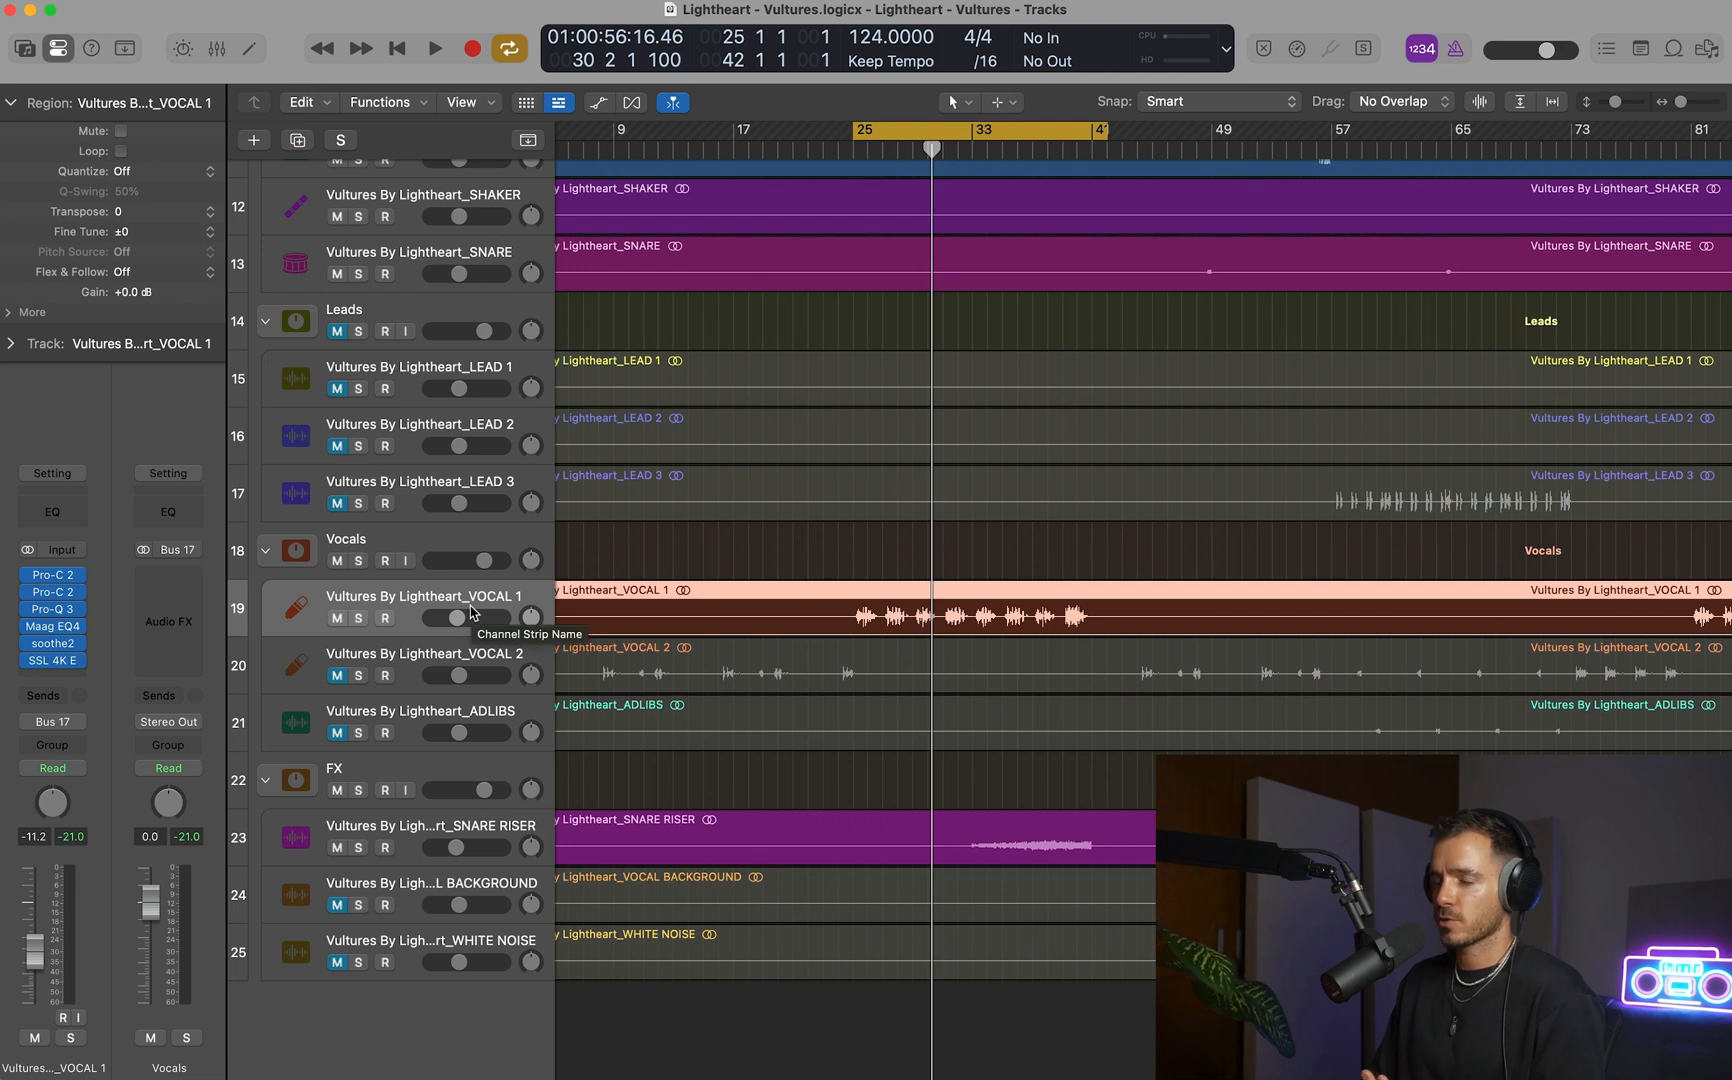
pyautogui.press('super+Left')
pyautogui.scroll(10, 873, 641)
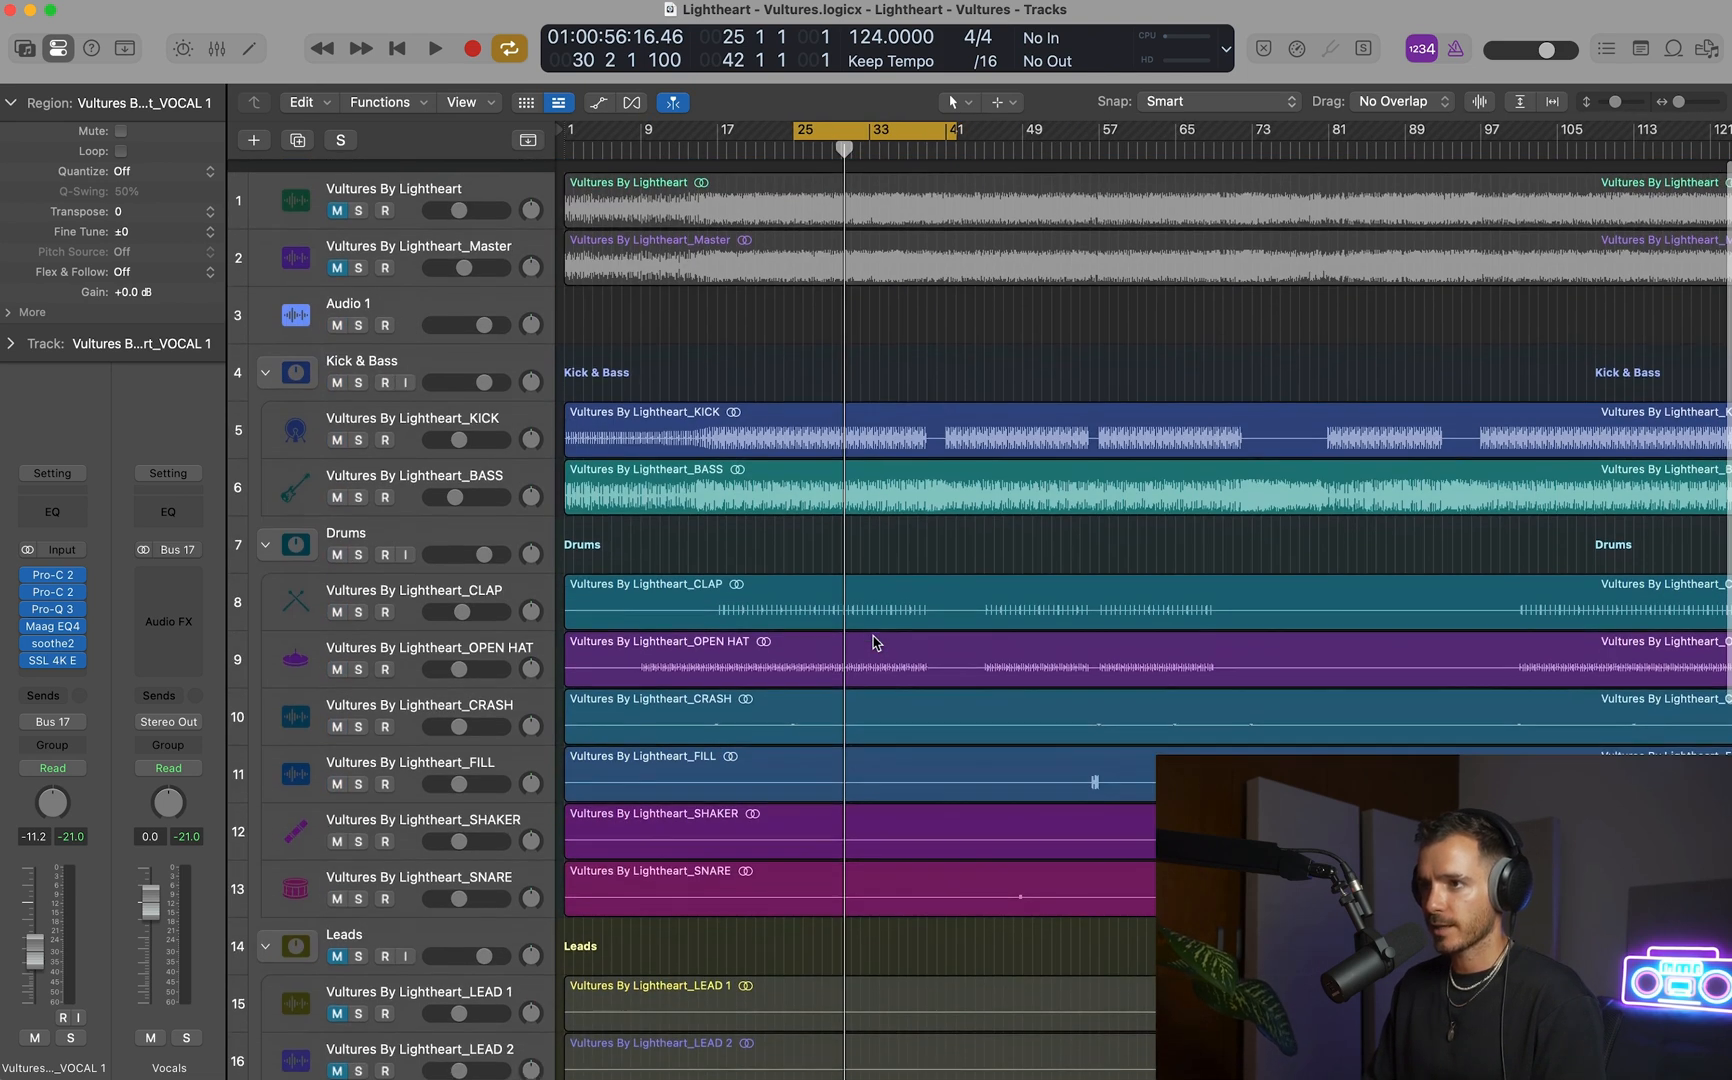
pyautogui.scroll(-1, 873, 641)
pyautogui.click(360, 256)
pyautogui.press('space')
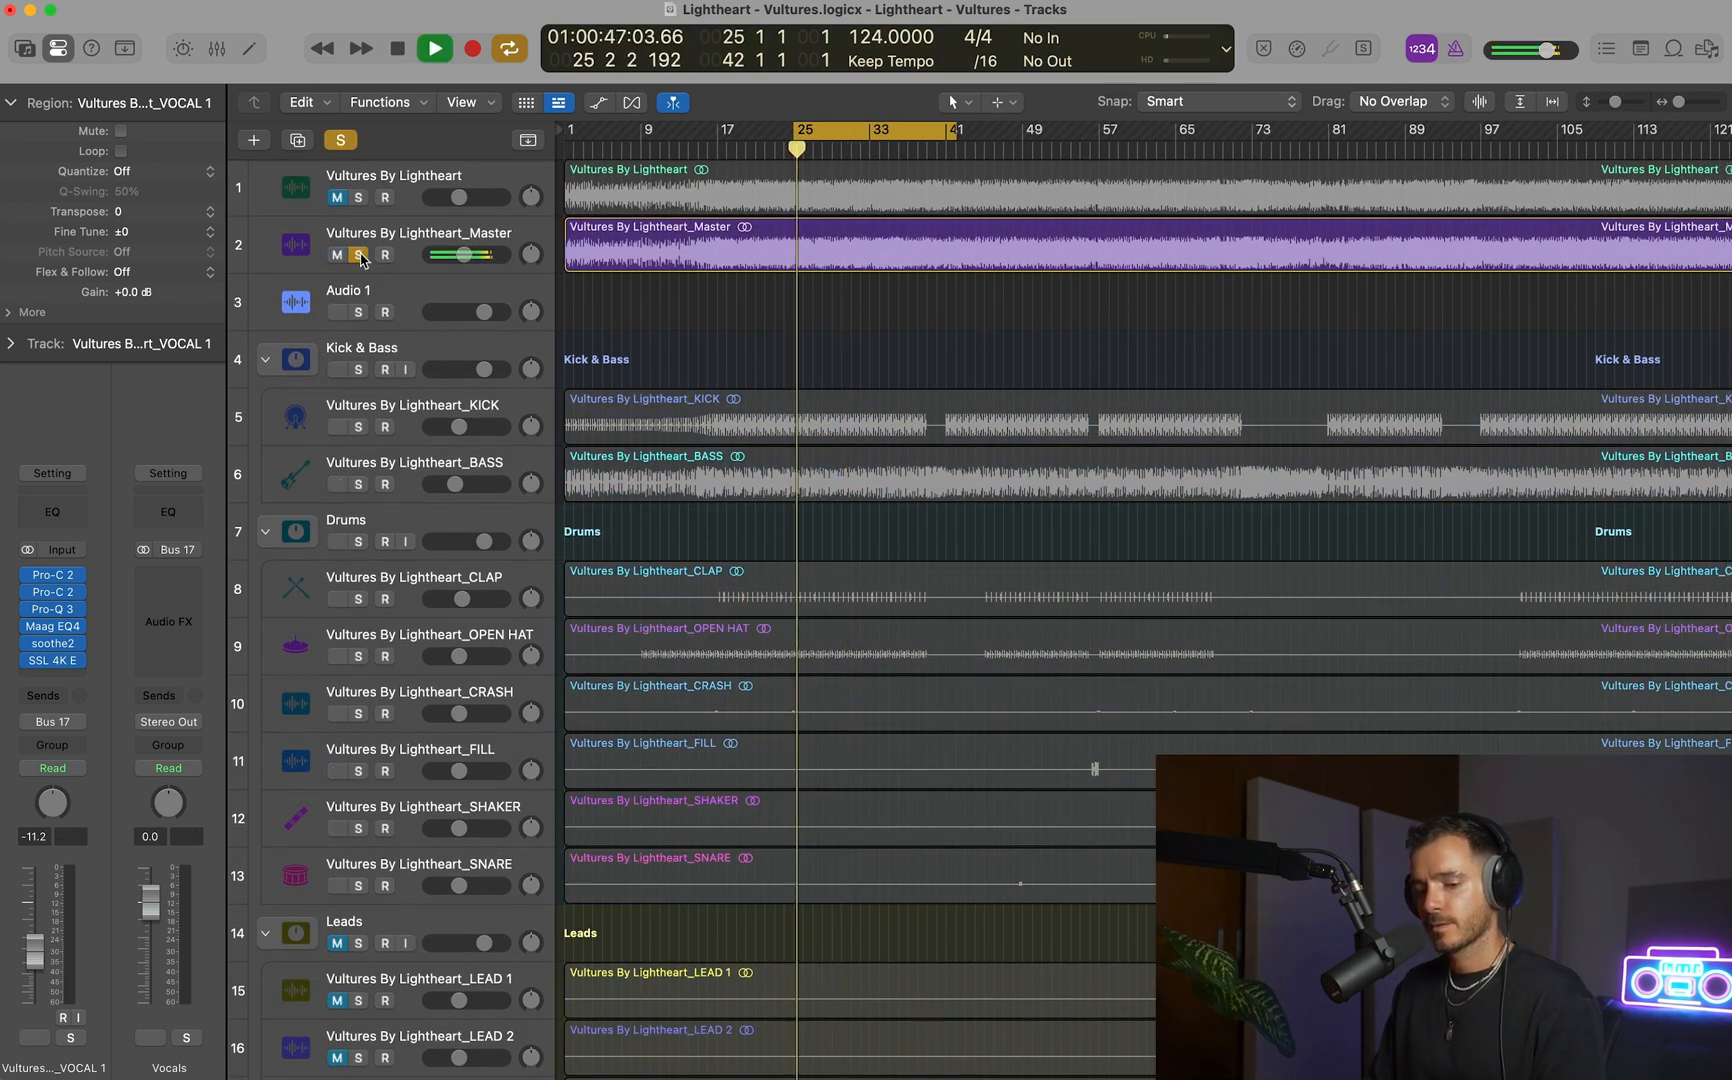
pyautogui.moveTo(465, 255); pyautogui.dragTo(463, 262)
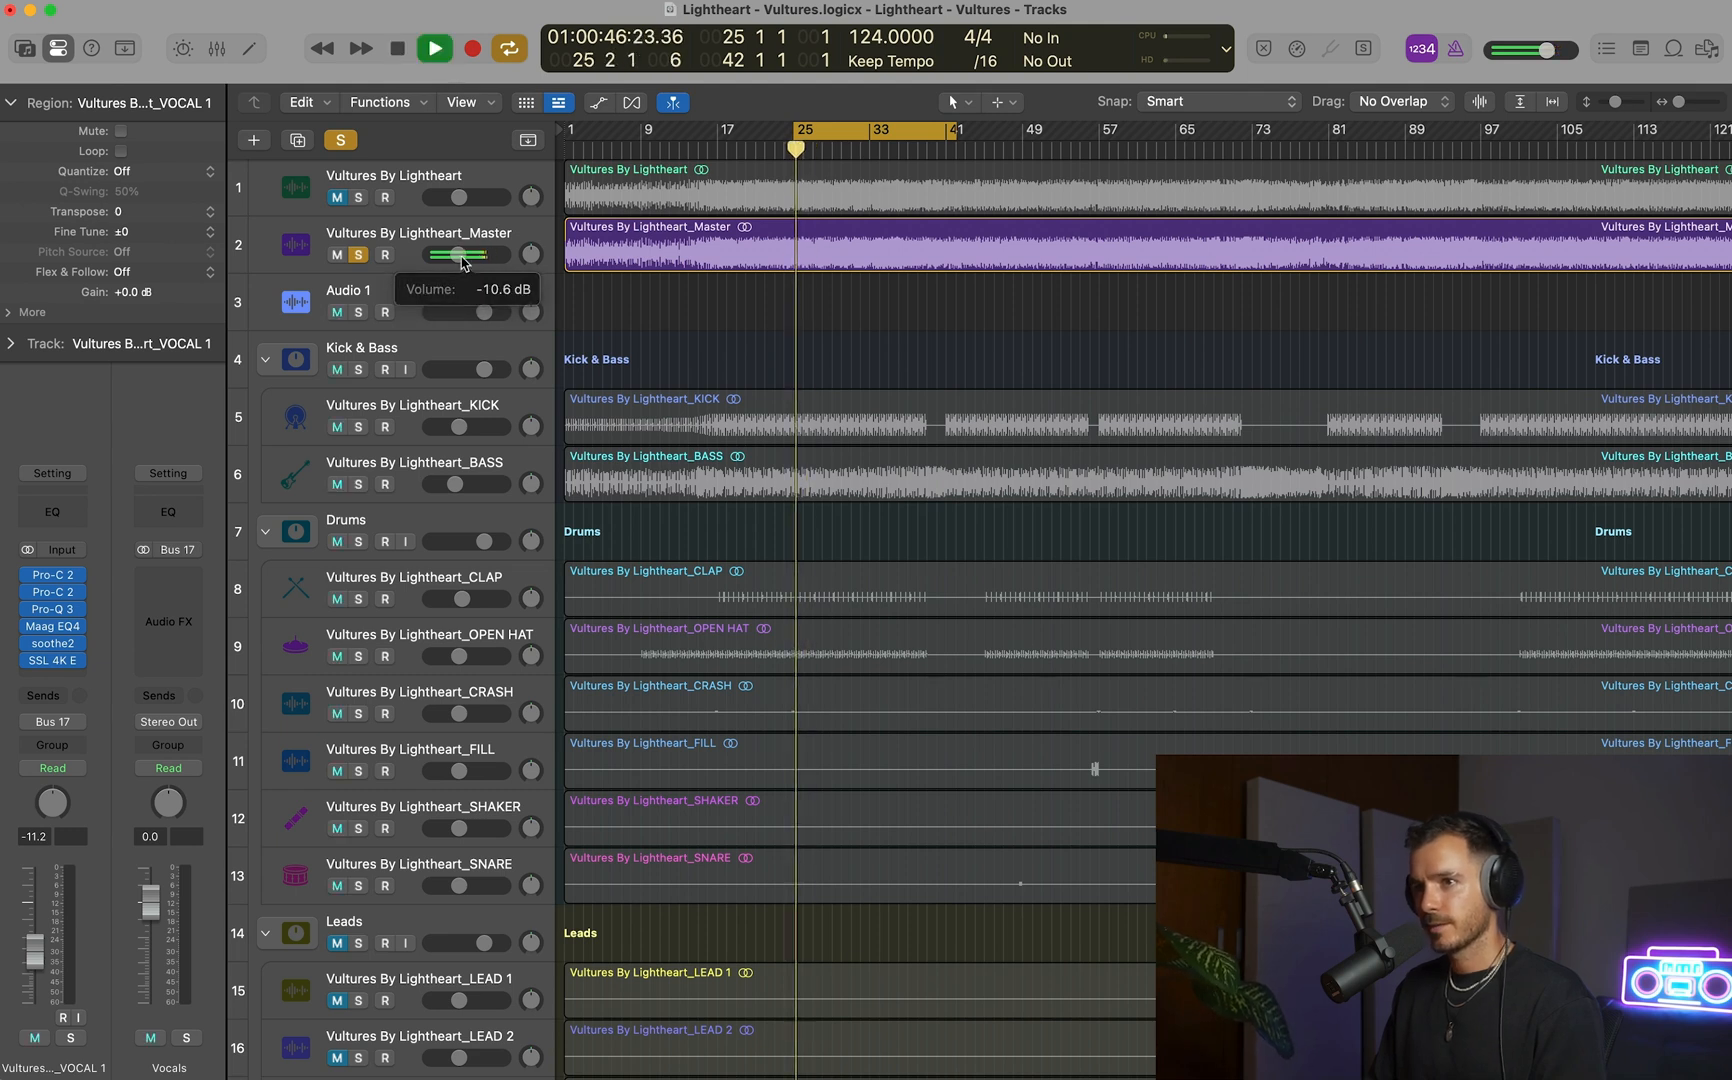
pyautogui.click(355, 257)
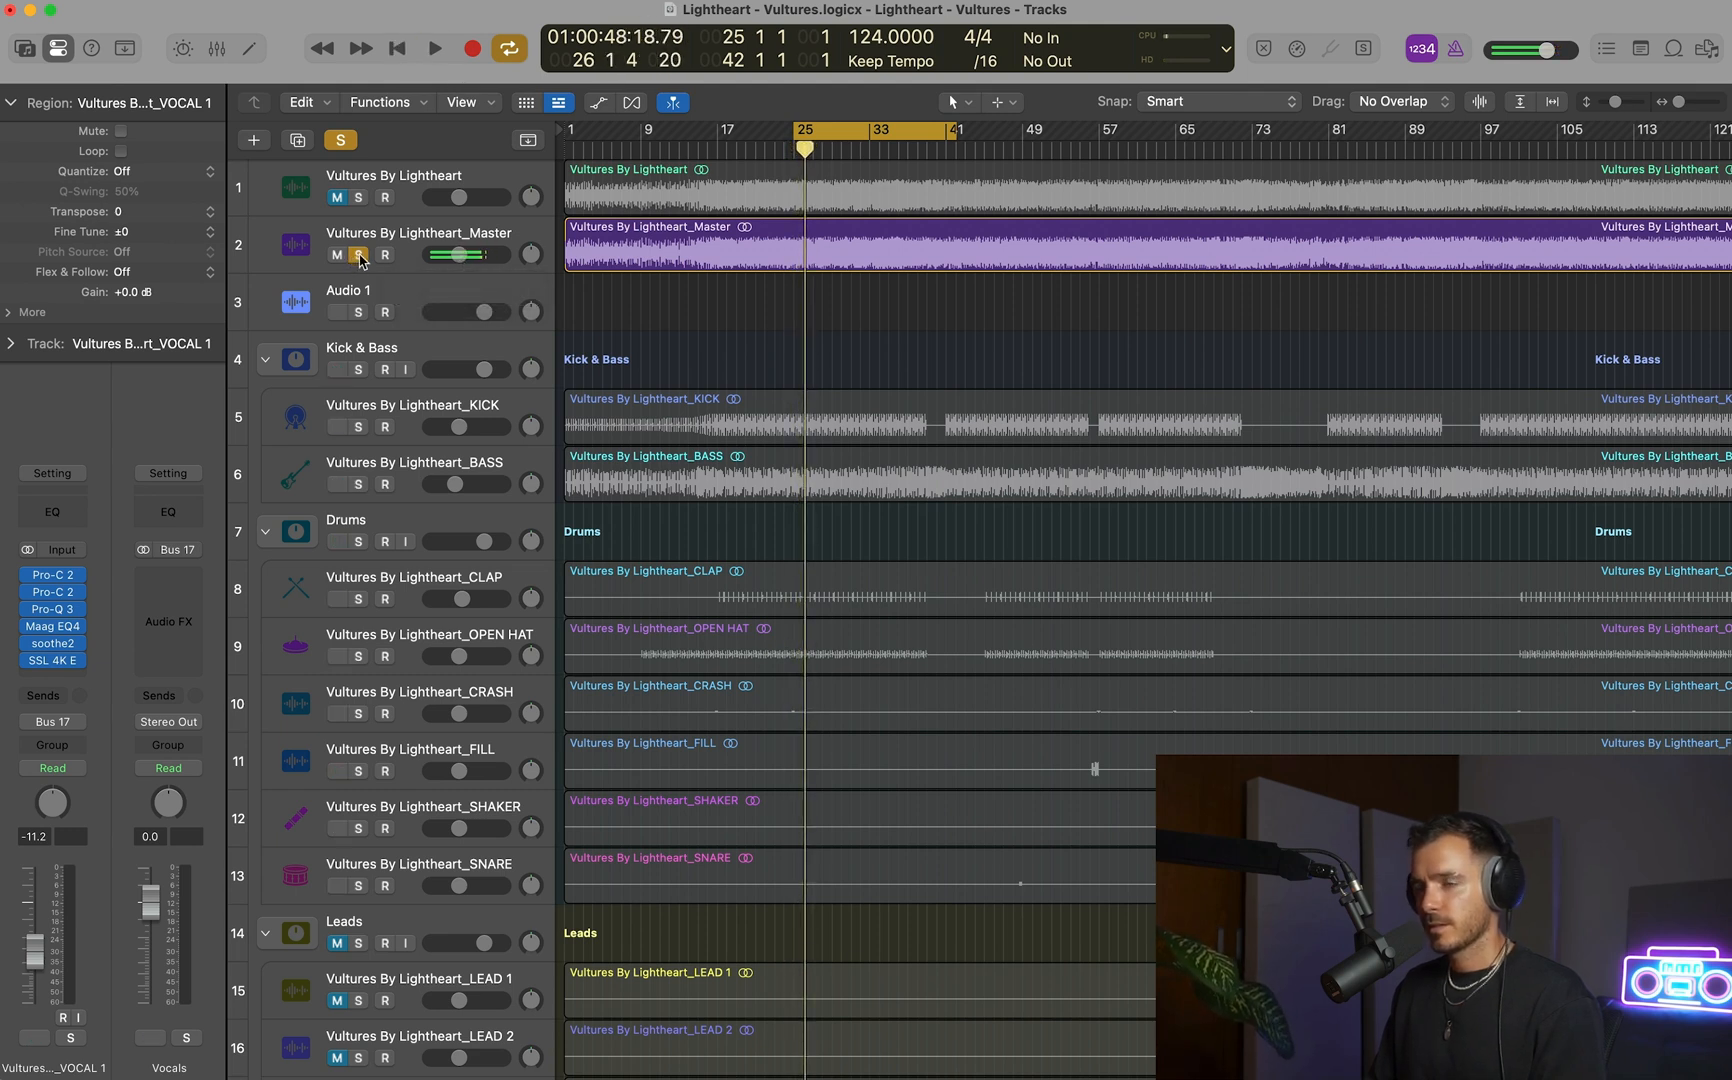
pyautogui.click(359, 255)
# Play the stem mix, lower VOCAL 1's volume to -12.0 dB and listen again from bar 25.
pyautogui.press('space')
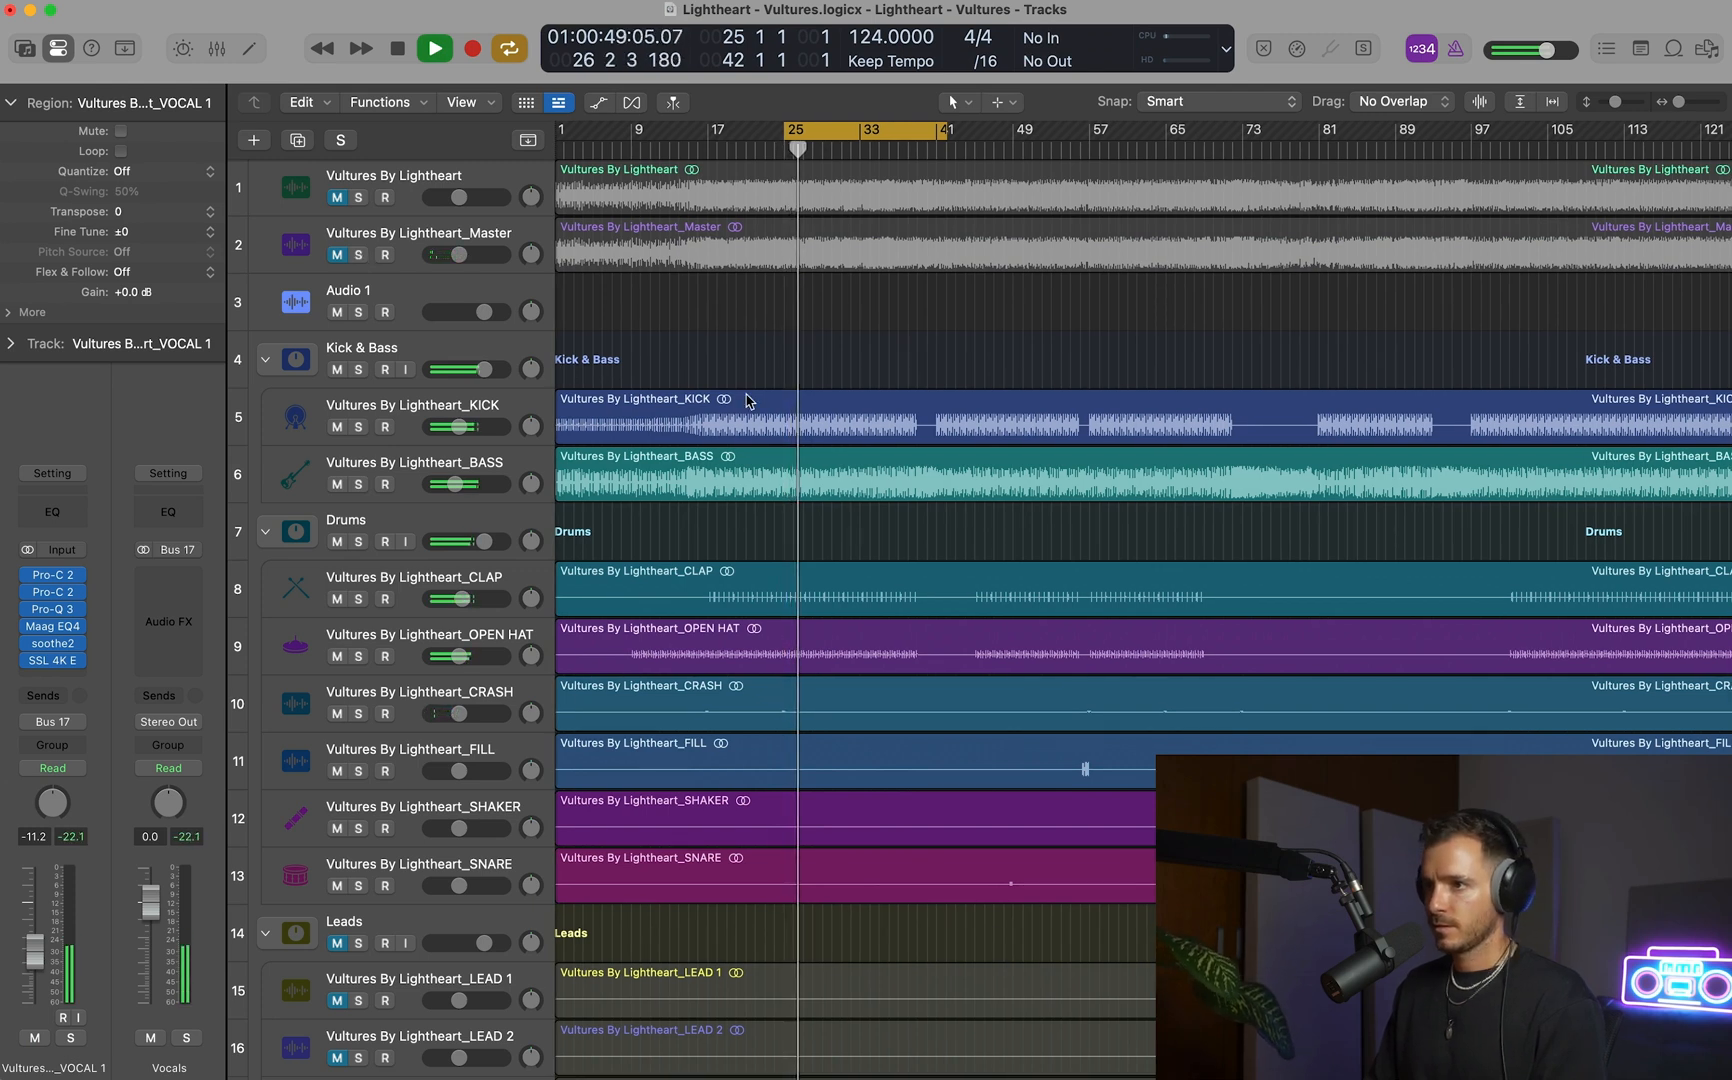
pyautogui.scroll(-10, 748, 400)
pyautogui.press('space')
pyautogui.moveTo(459, 686); pyautogui.dragTo(457, 686)
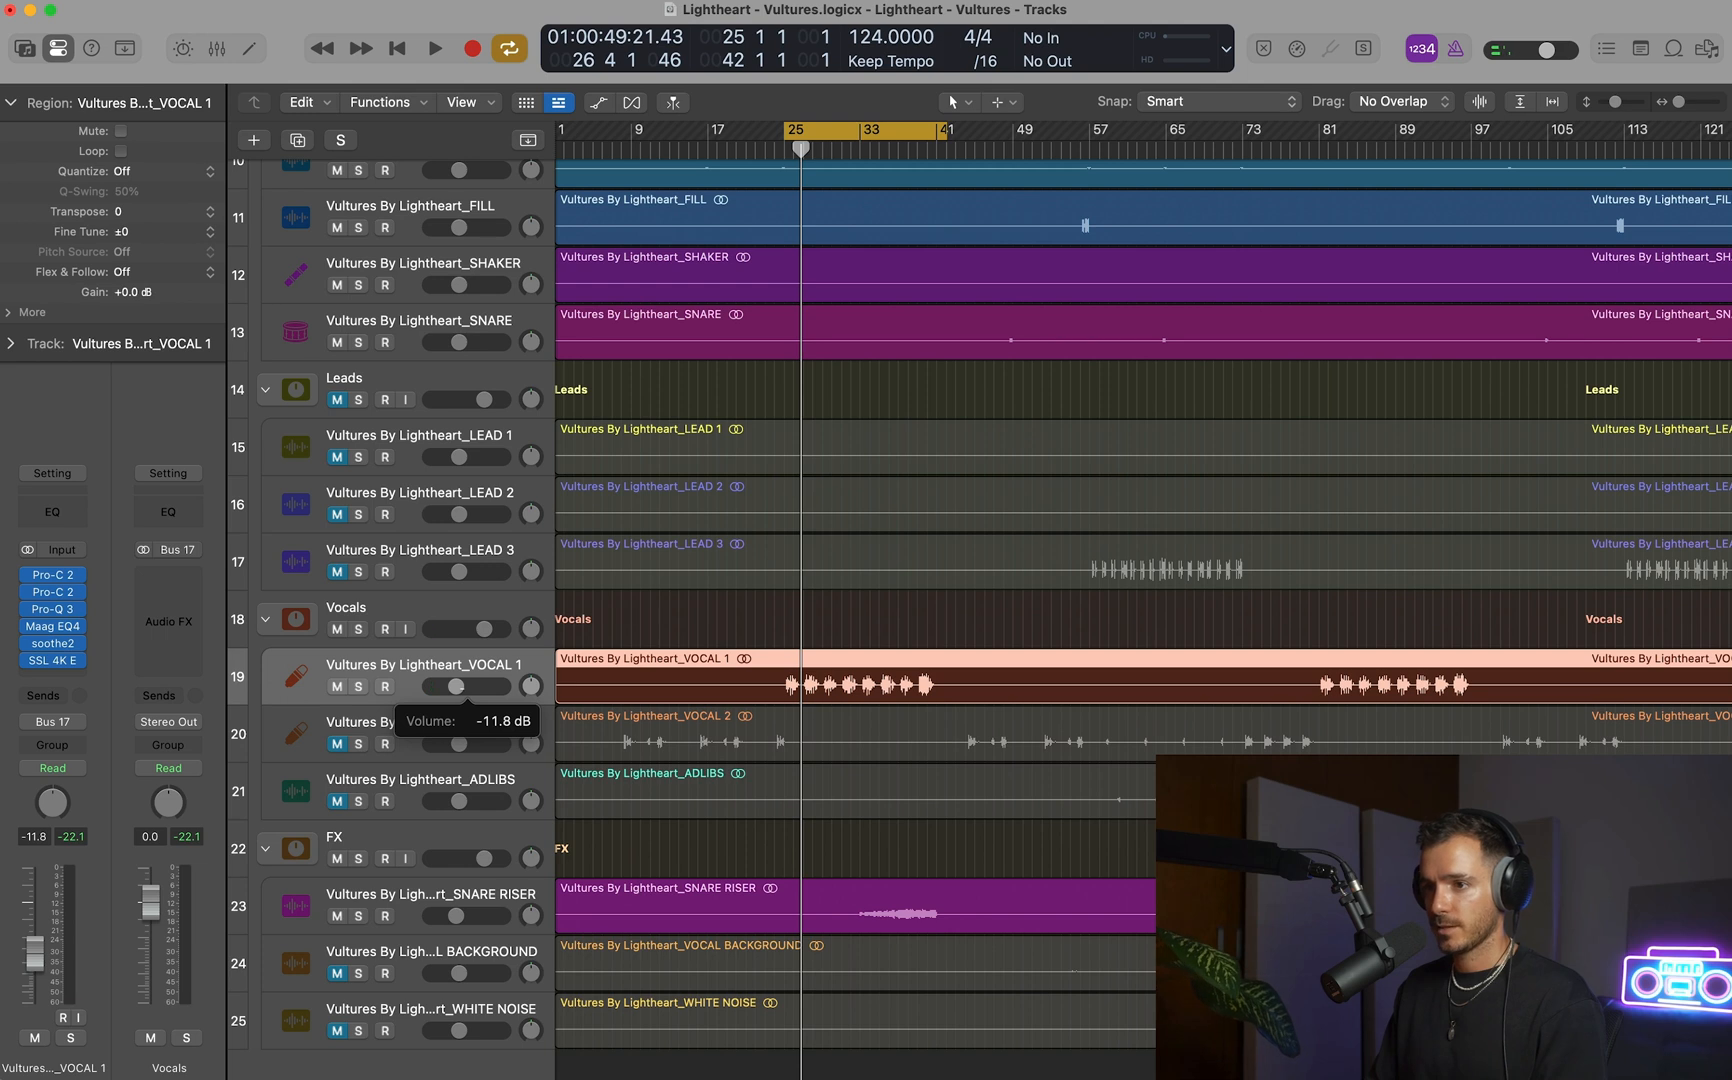
pyautogui.moveTo(456, 686); pyautogui.dragTo(455, 686)
pyautogui.press('space')
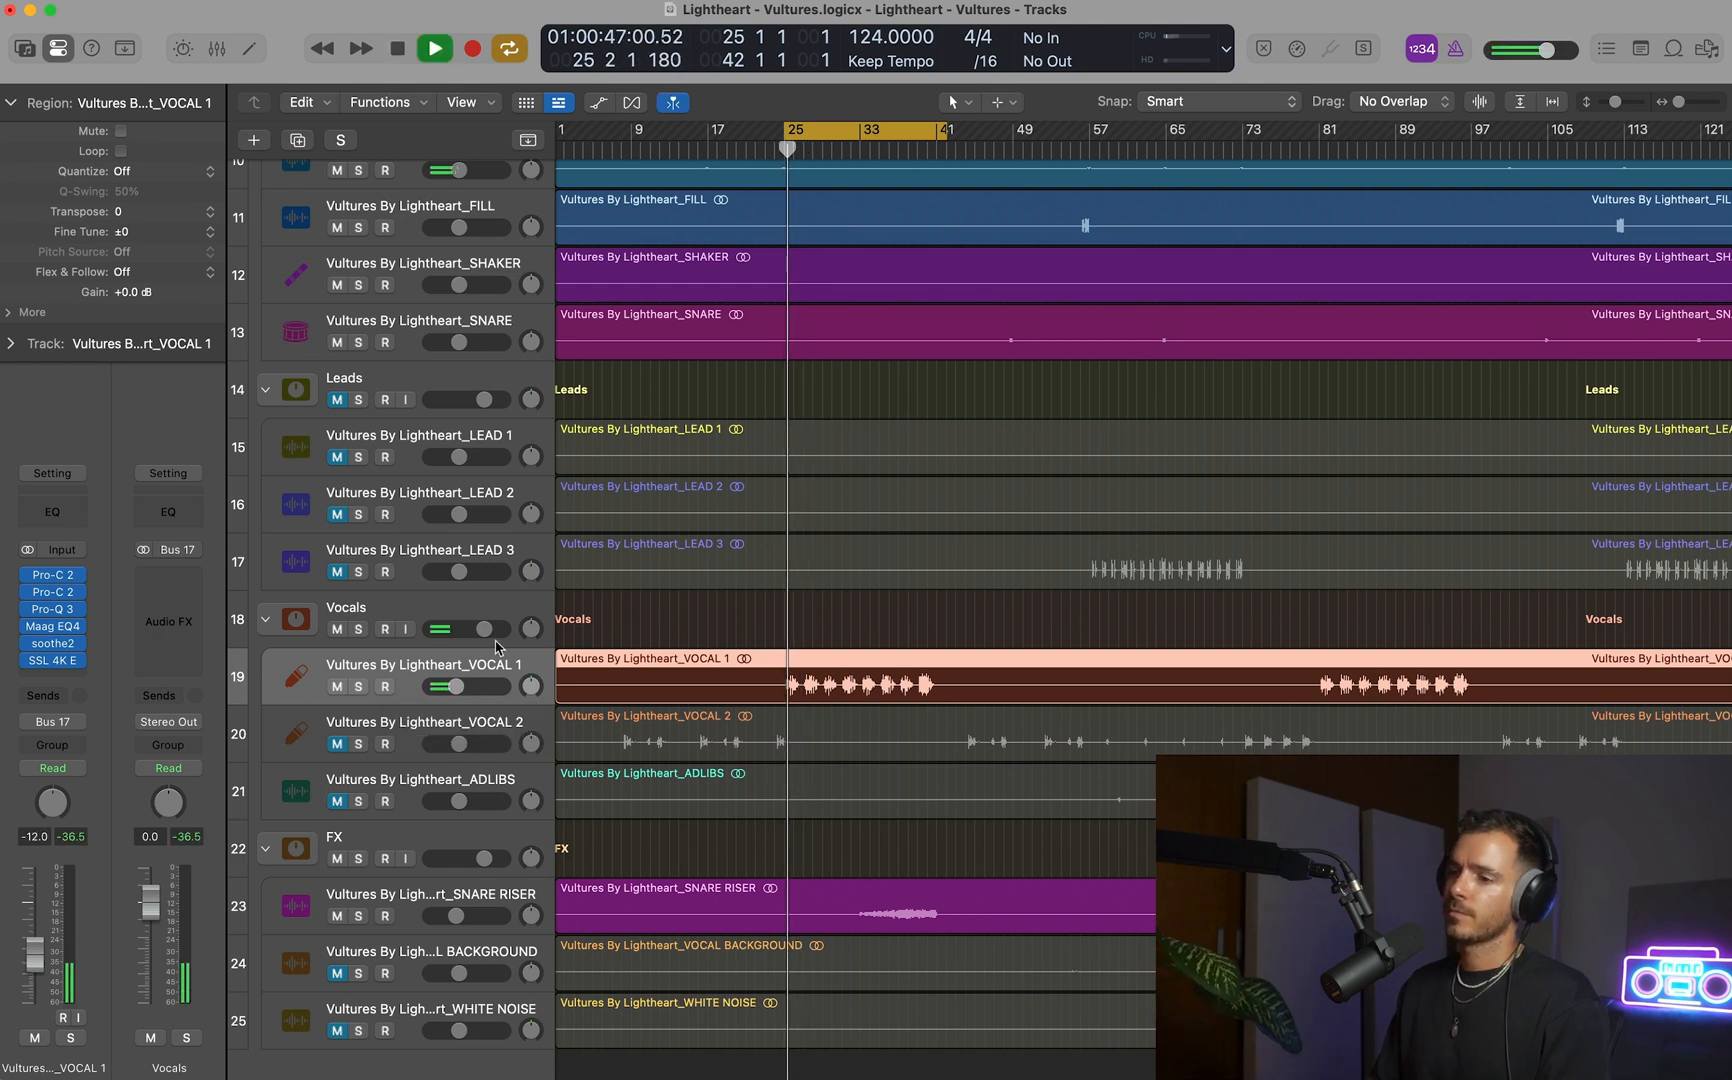
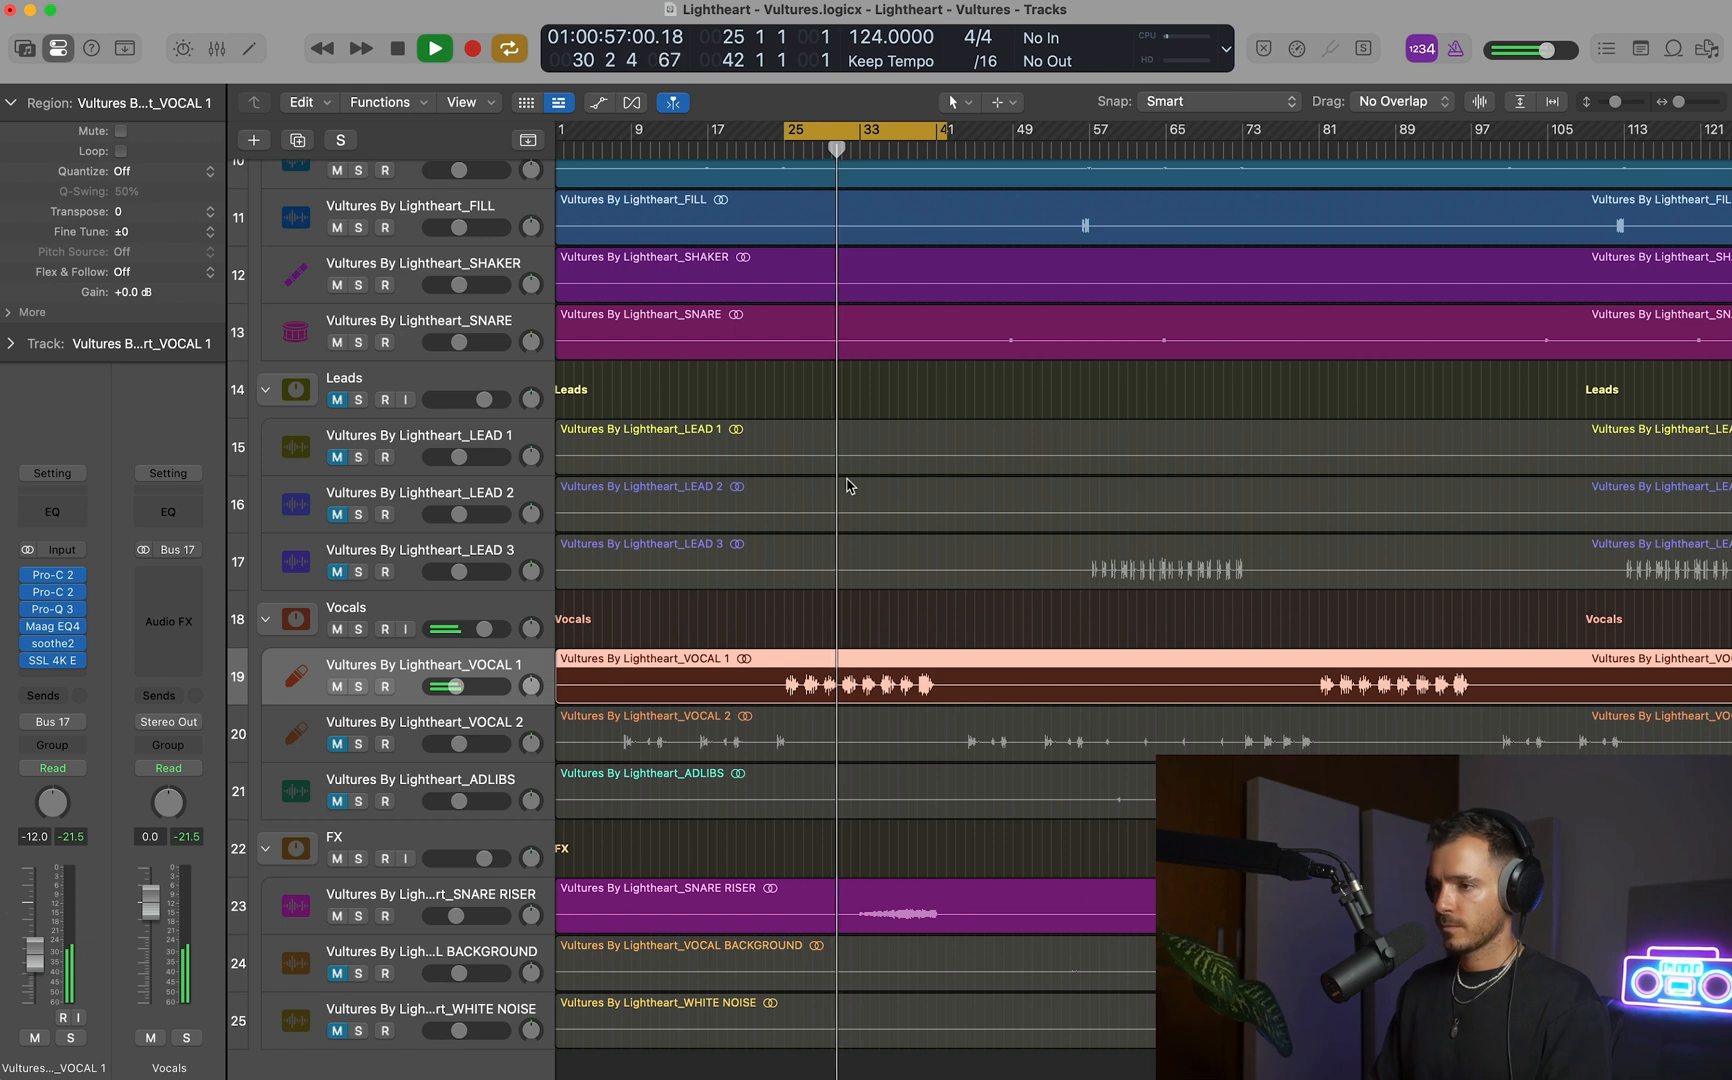
# Set the cycle range to bars 8–46, unmute VOCAL 2 and listen to it in the mix.
pyautogui.press('super+Down')
pyautogui.press('super+Left')
pyautogui.scroll(-3, 850, 485)
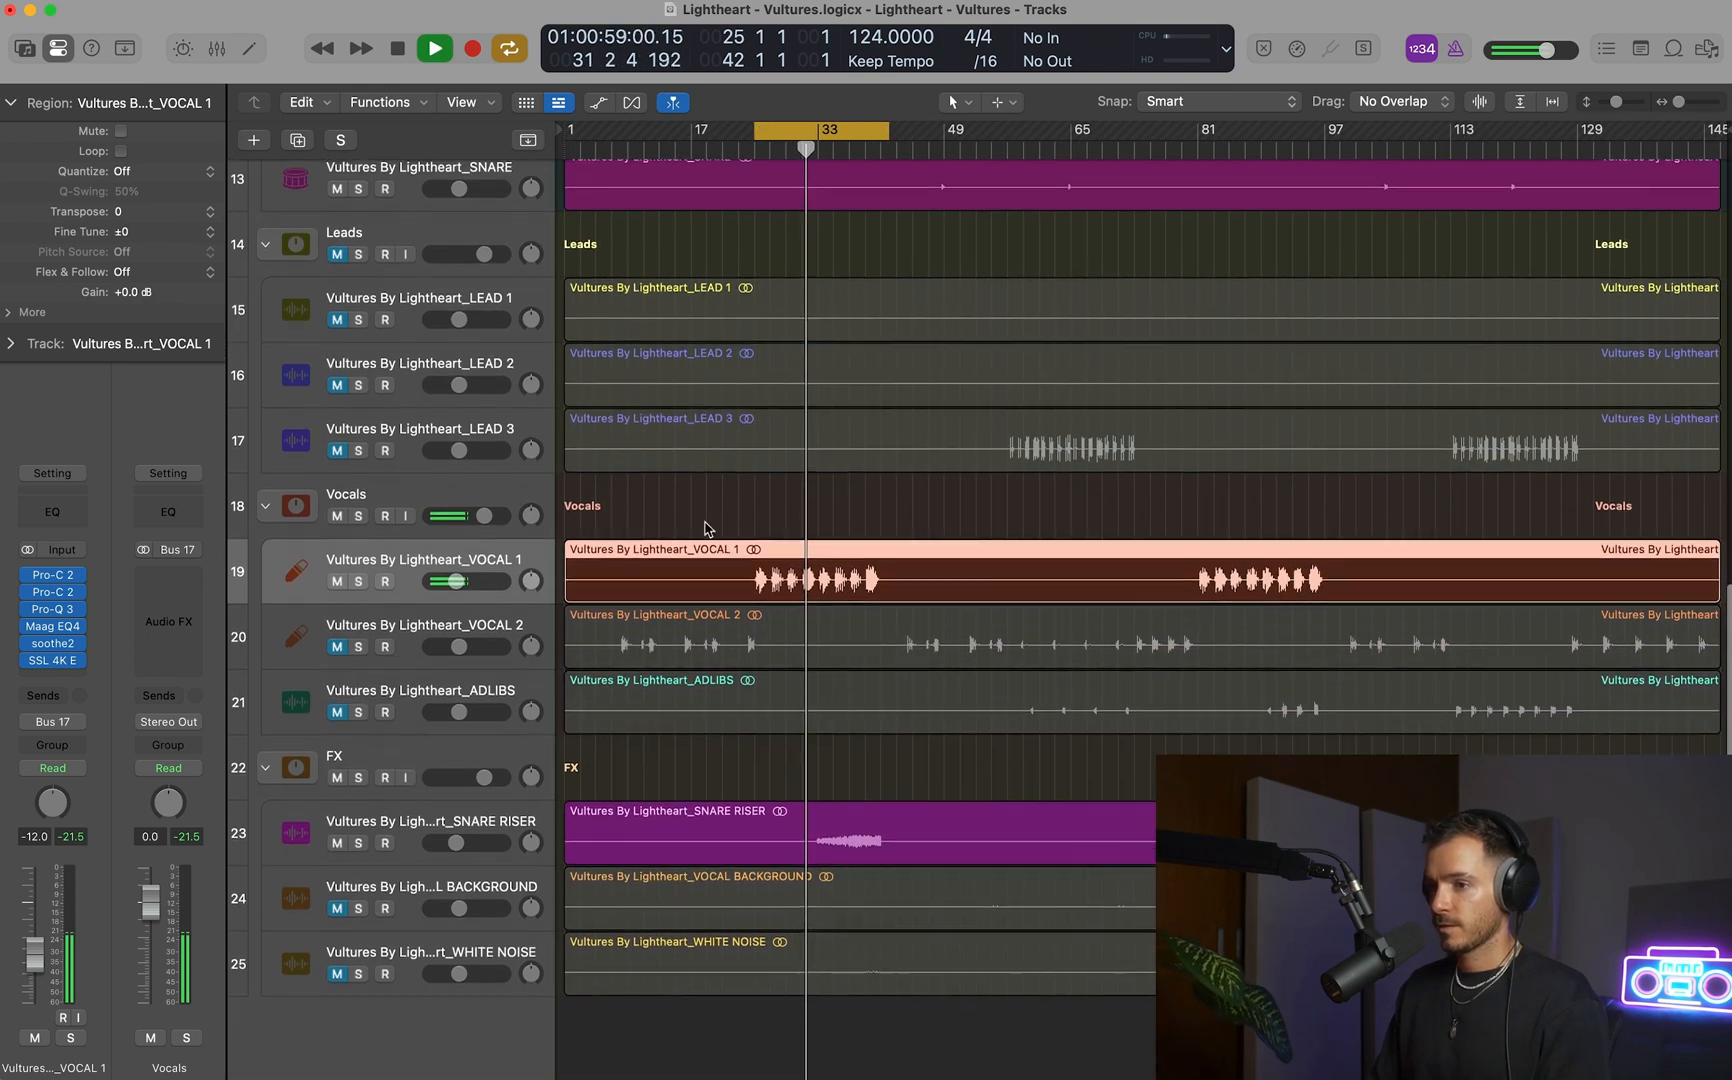
pyautogui.moveTo(635, 135); pyautogui.dragTo(937, 135)
pyautogui.moveTo(705, 132); pyautogui.dragTo(689, 132)
pyautogui.click(339, 644)
pyautogui.press('space')
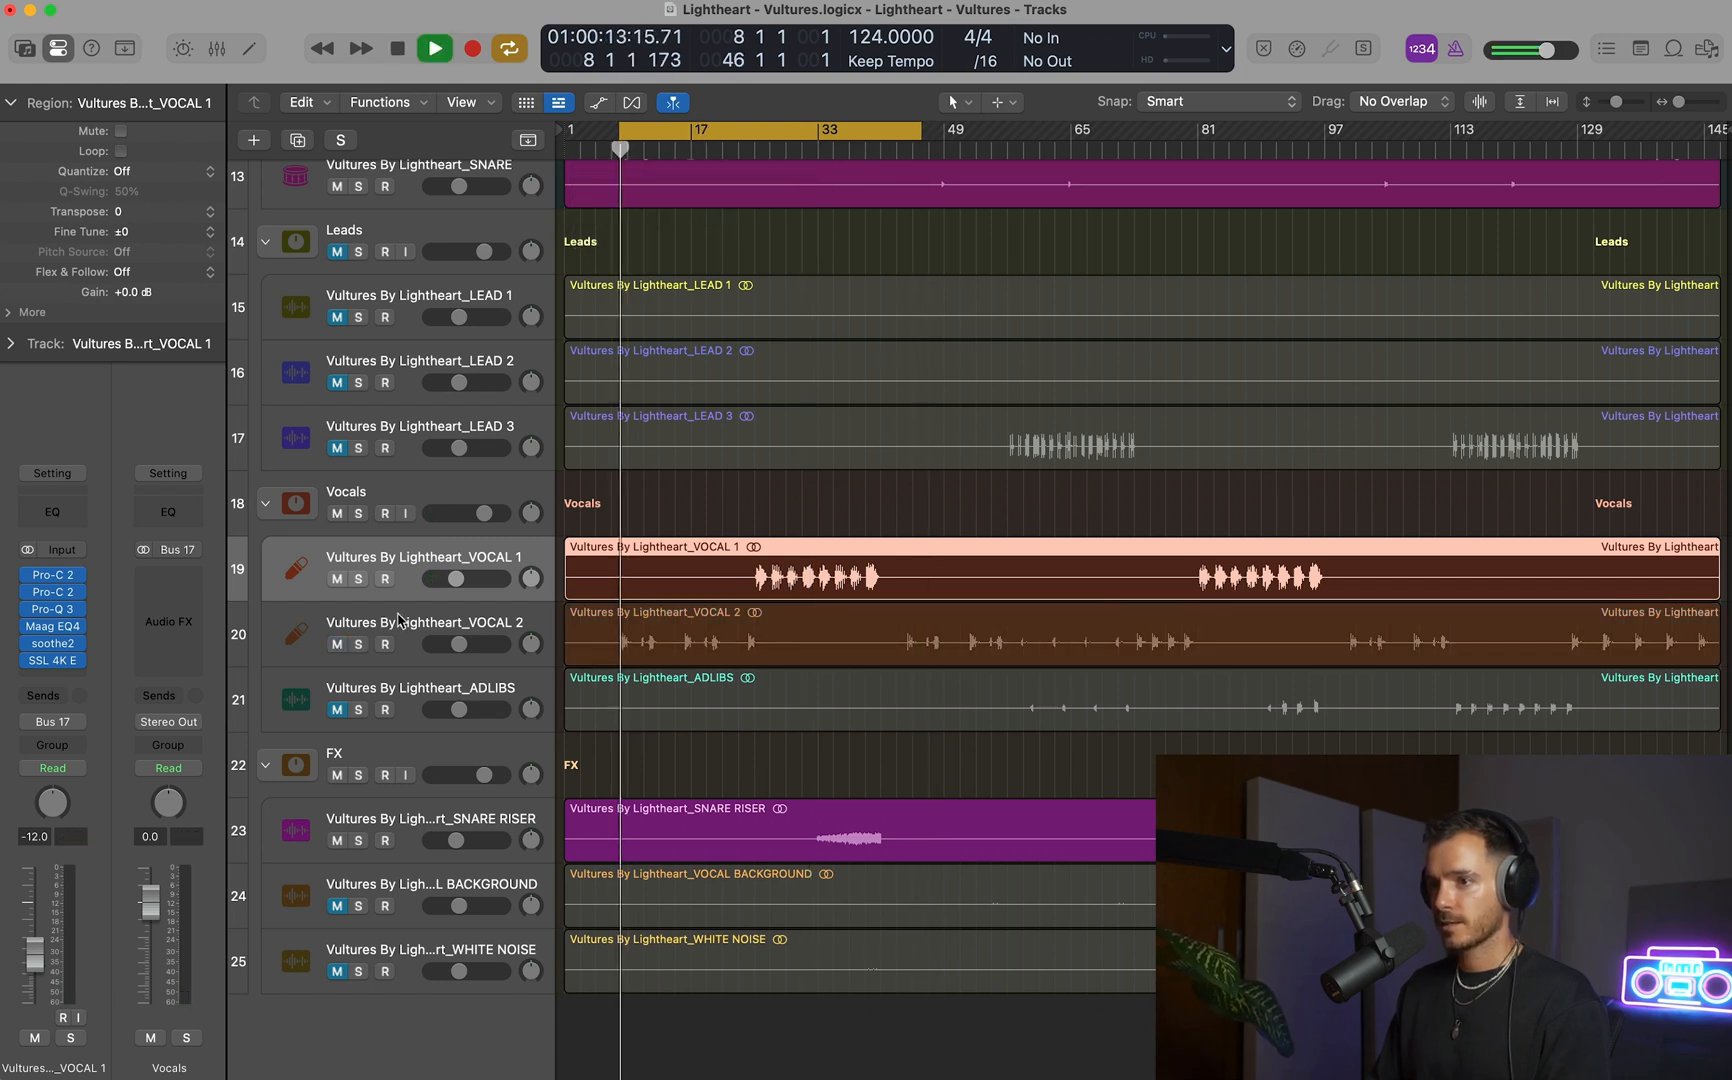
pyautogui.click(398, 620)
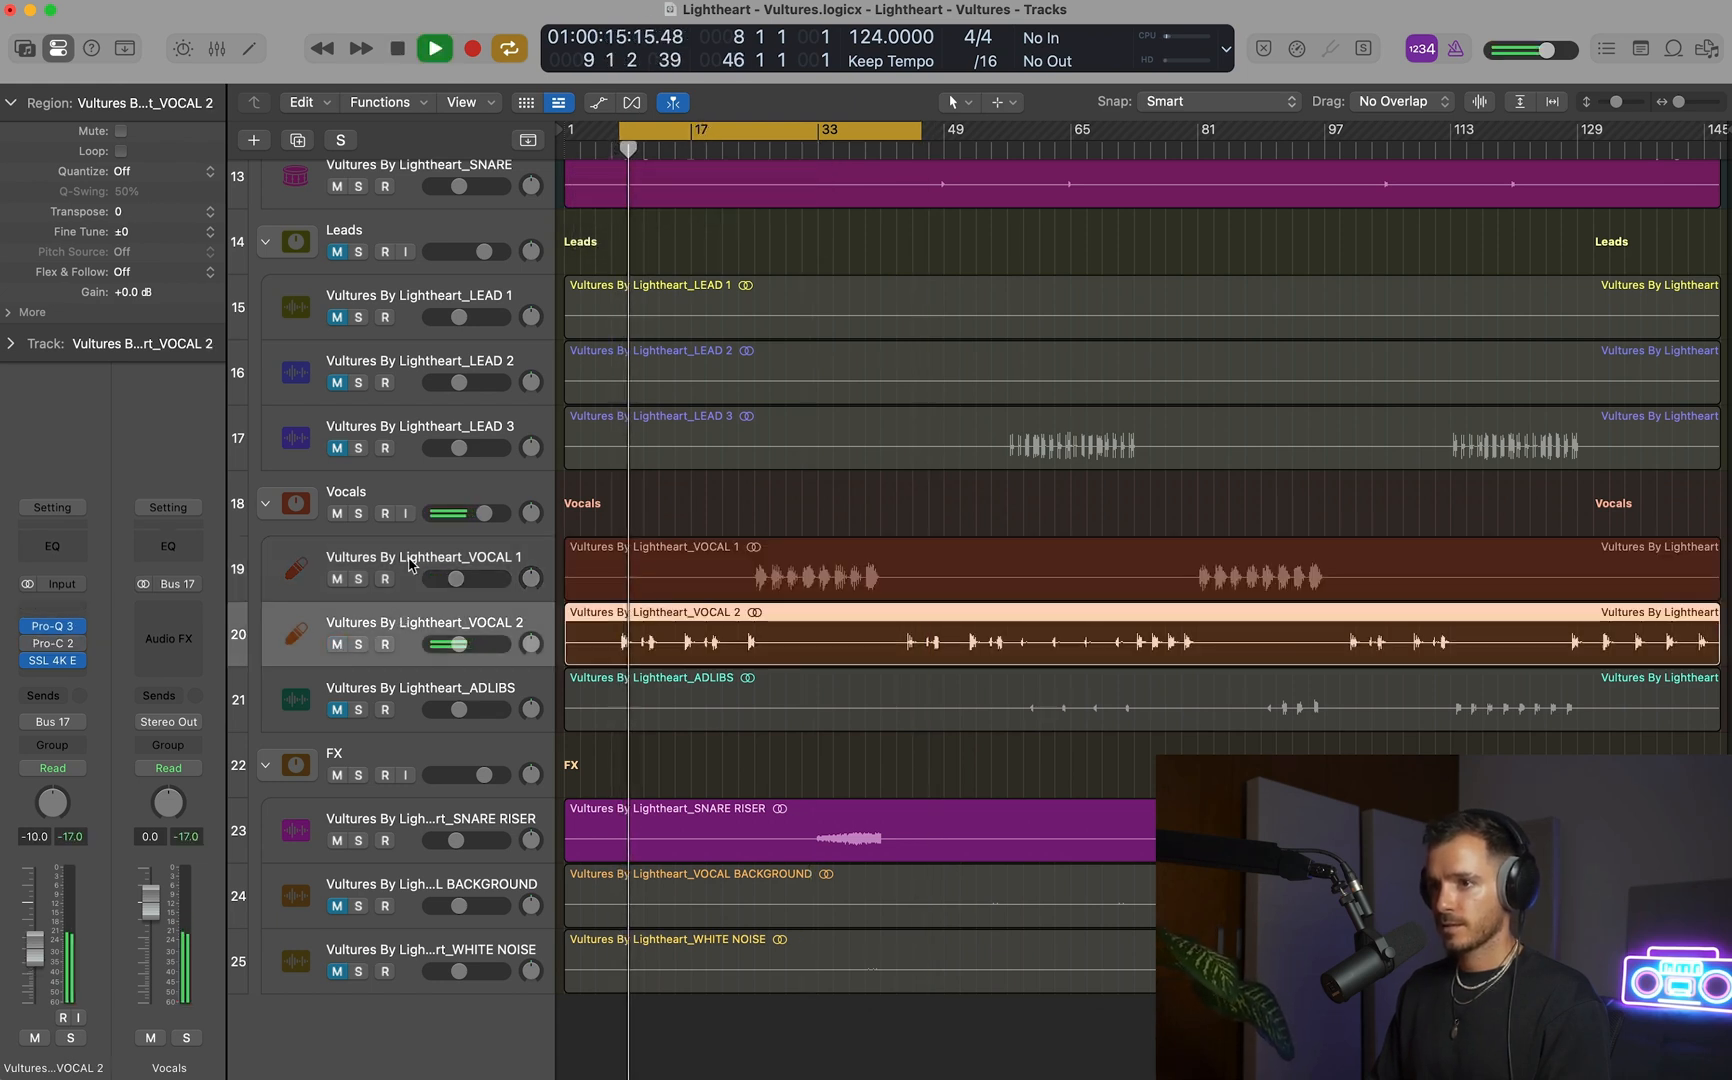
pyautogui.press('space')
# Copy the channel strip setting from VOCAL 1 and paste it onto VOCAL 2.
pyautogui.click(410, 563)
pyautogui.click(38, 478)
pyautogui.click(74, 545)
pyautogui.press('Down')
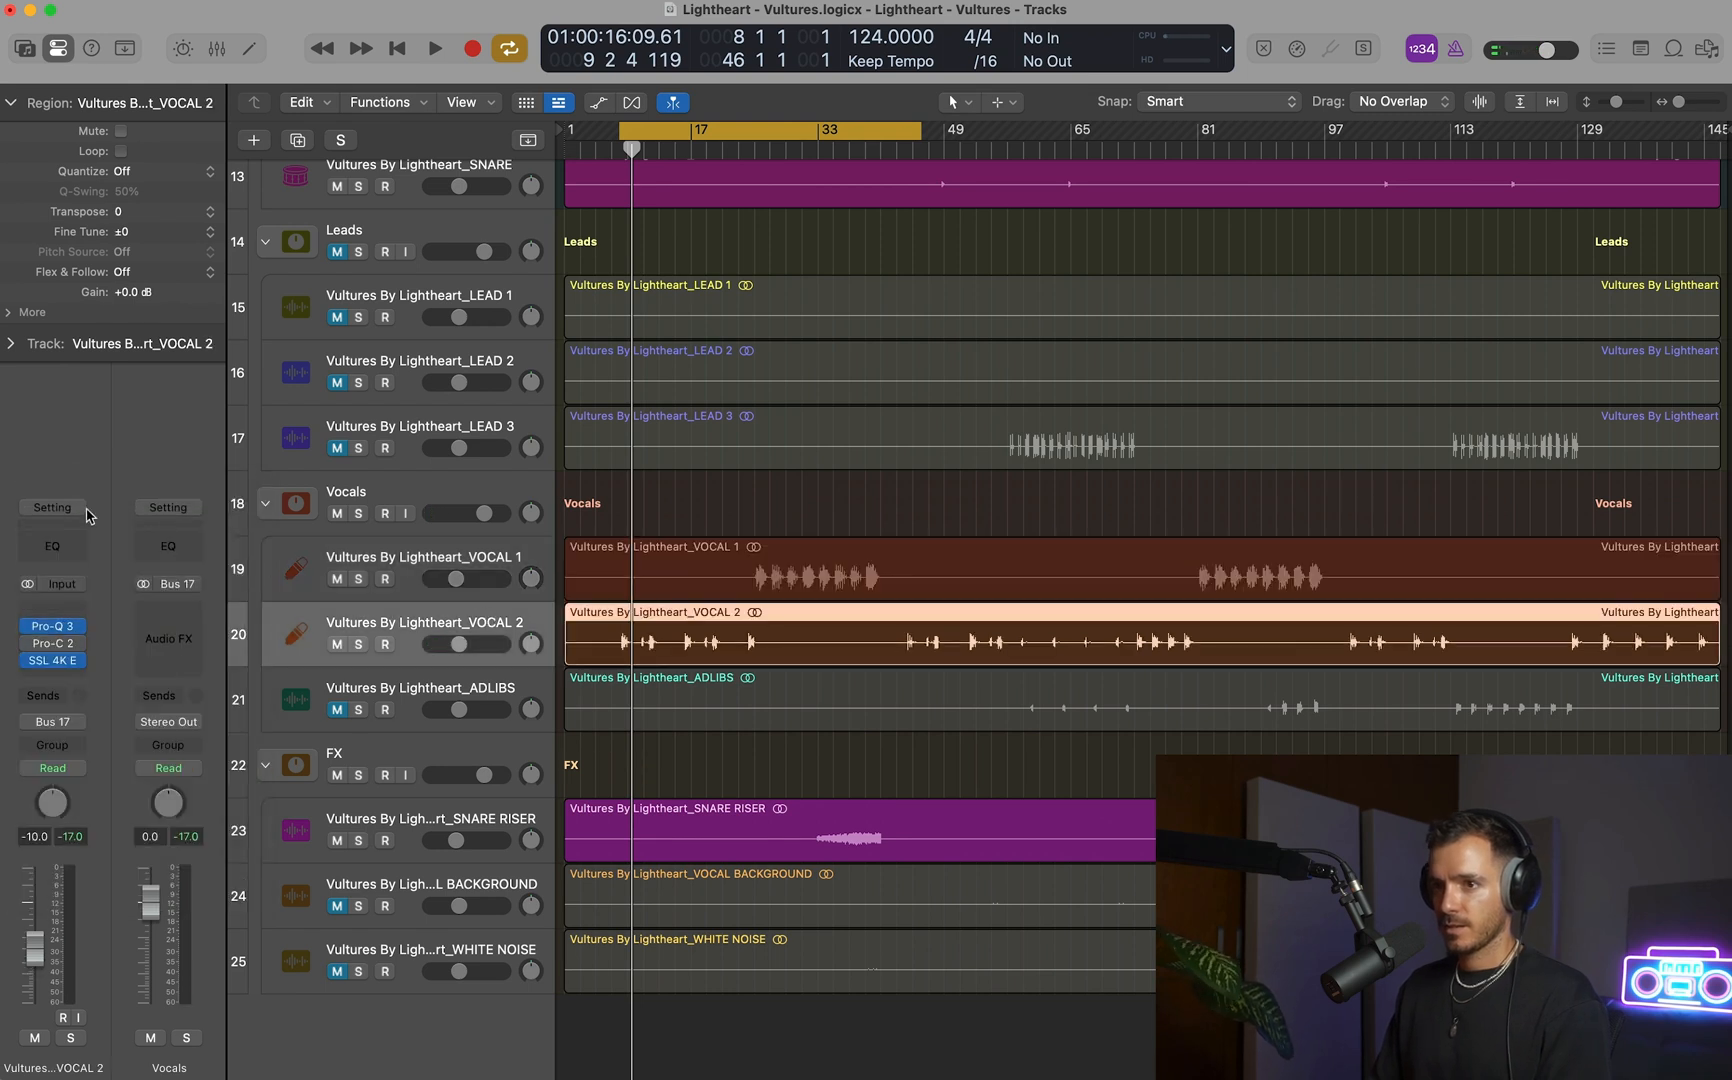
pyautogui.click(86, 512)
pyautogui.click(100, 596)
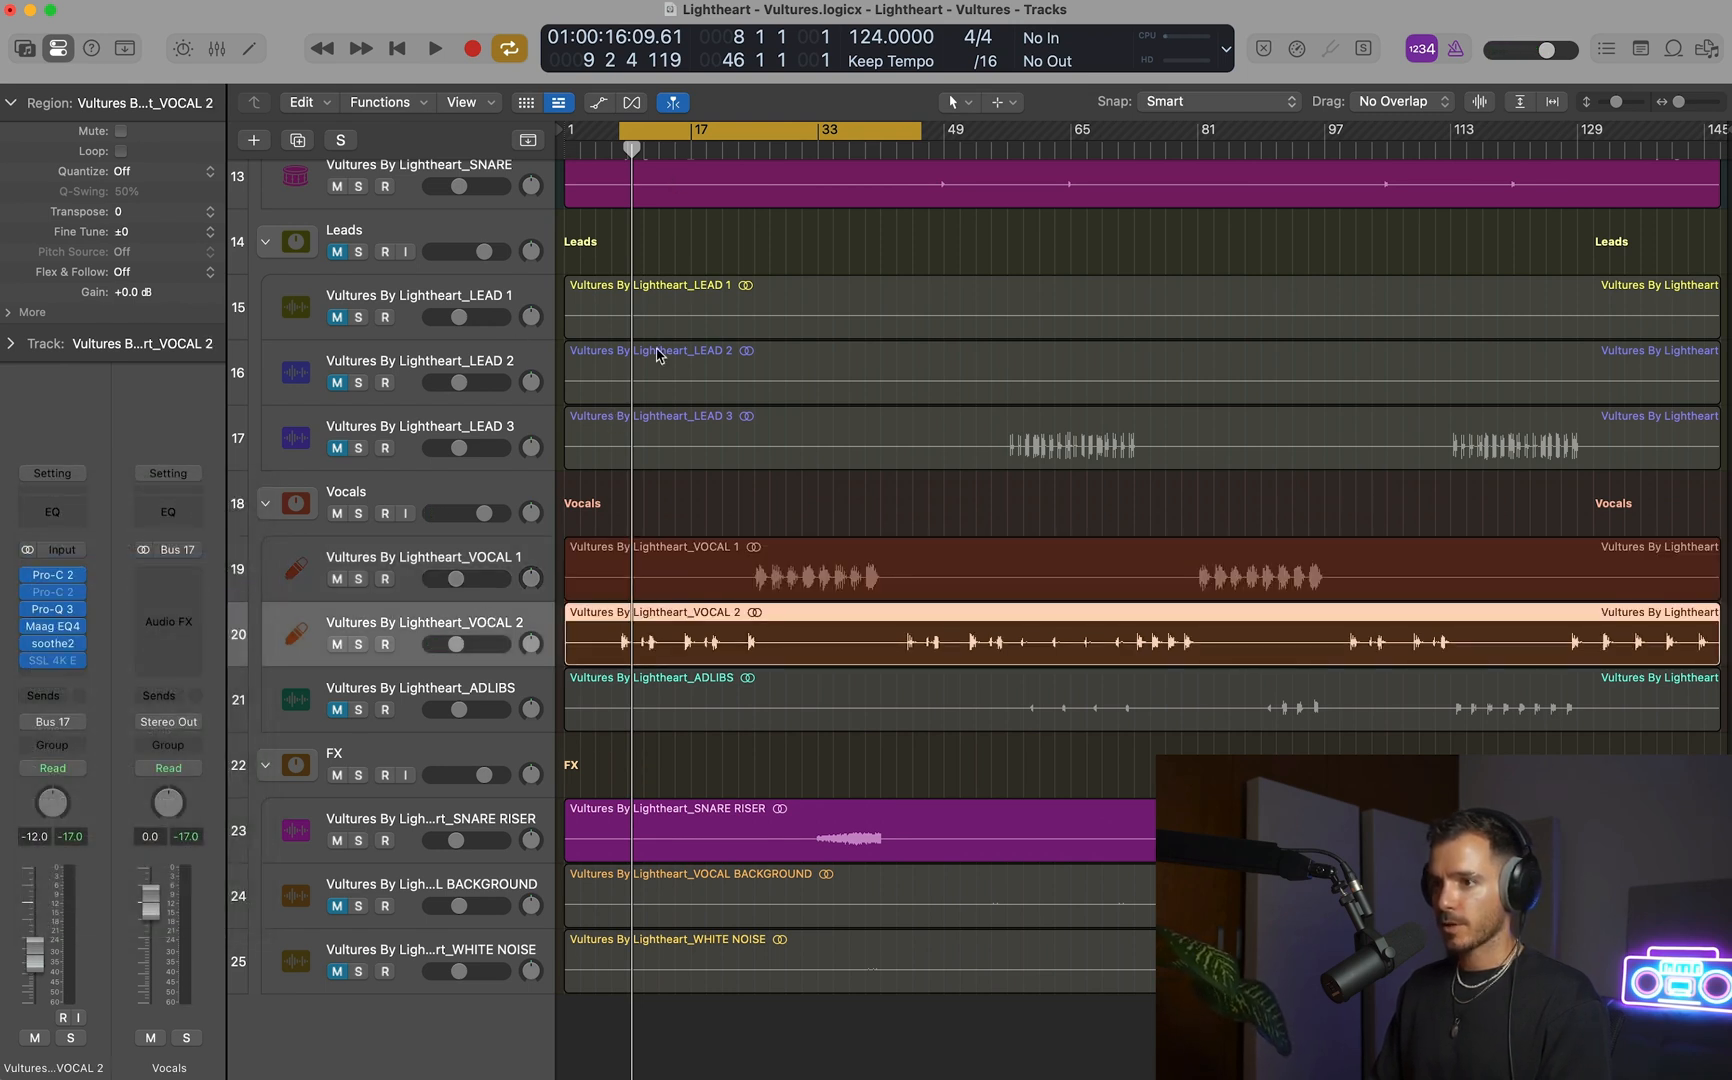
# Turn off cycle playback and listen to VOCAL 2 with the pasted channel strip in the mix.
pyautogui.click(699, 131)
pyautogui.press('space')
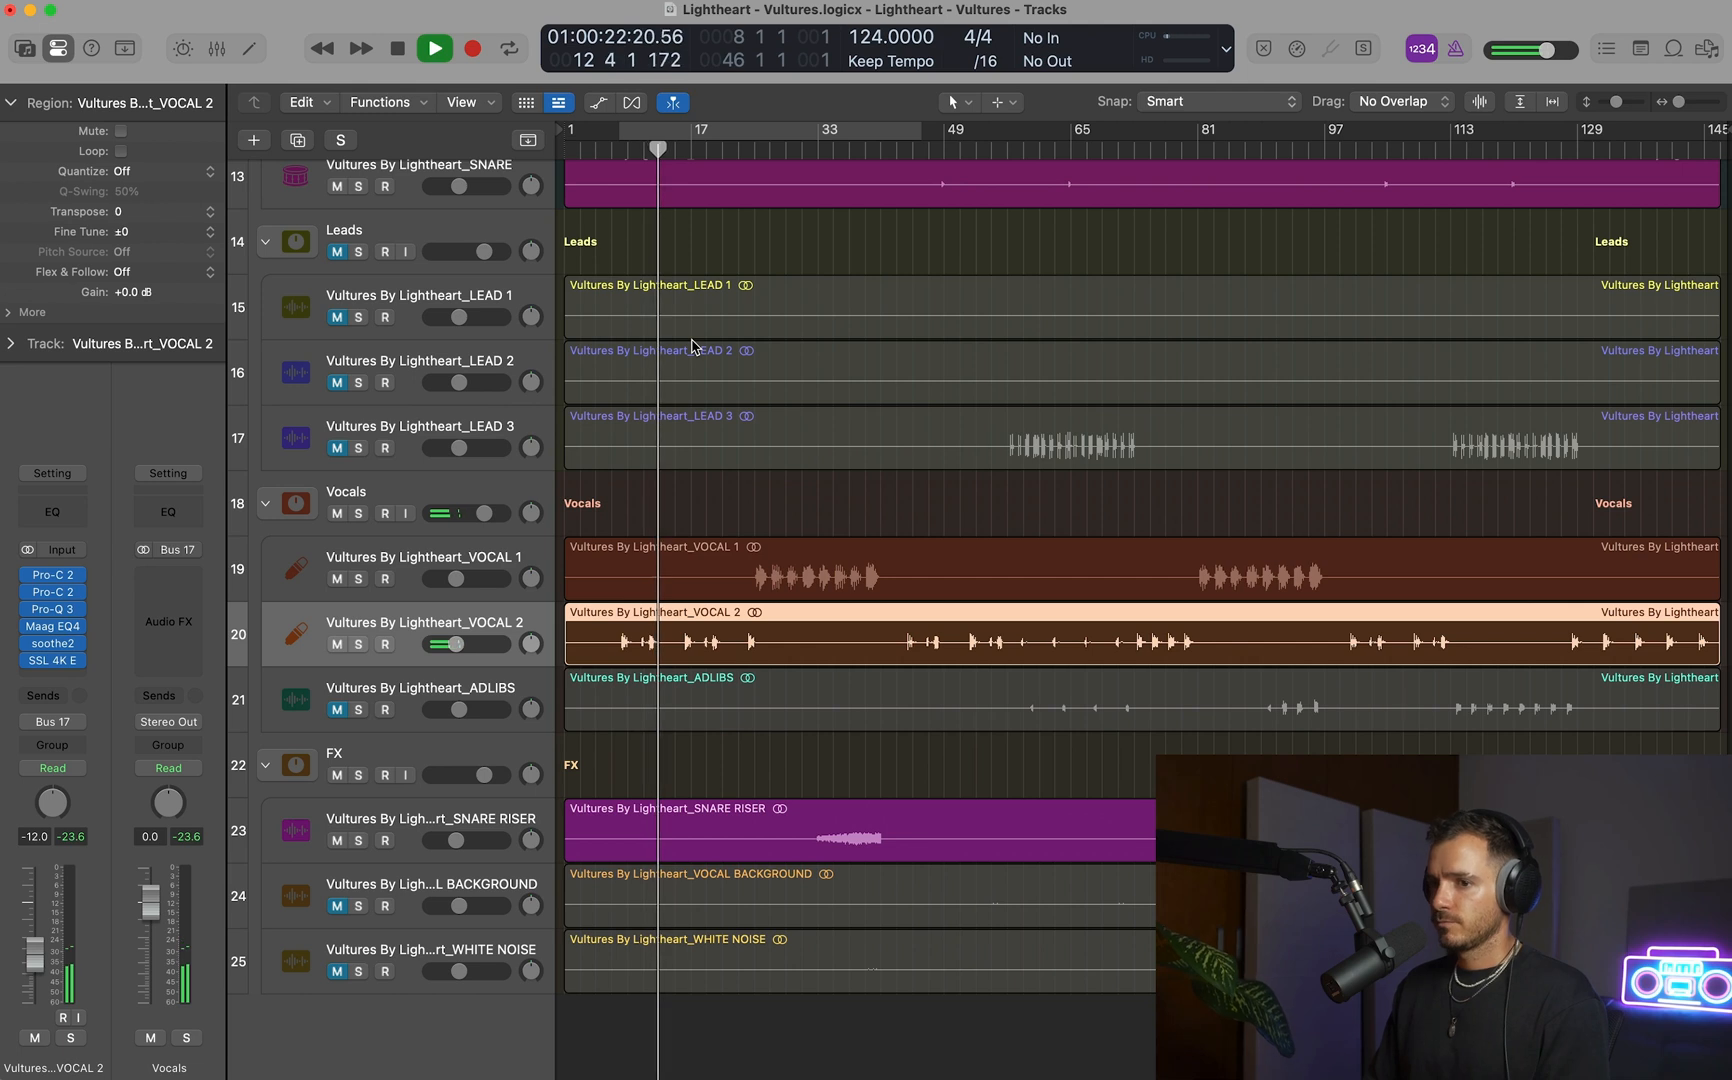
pyautogui.scroll(-1, 364, 784)
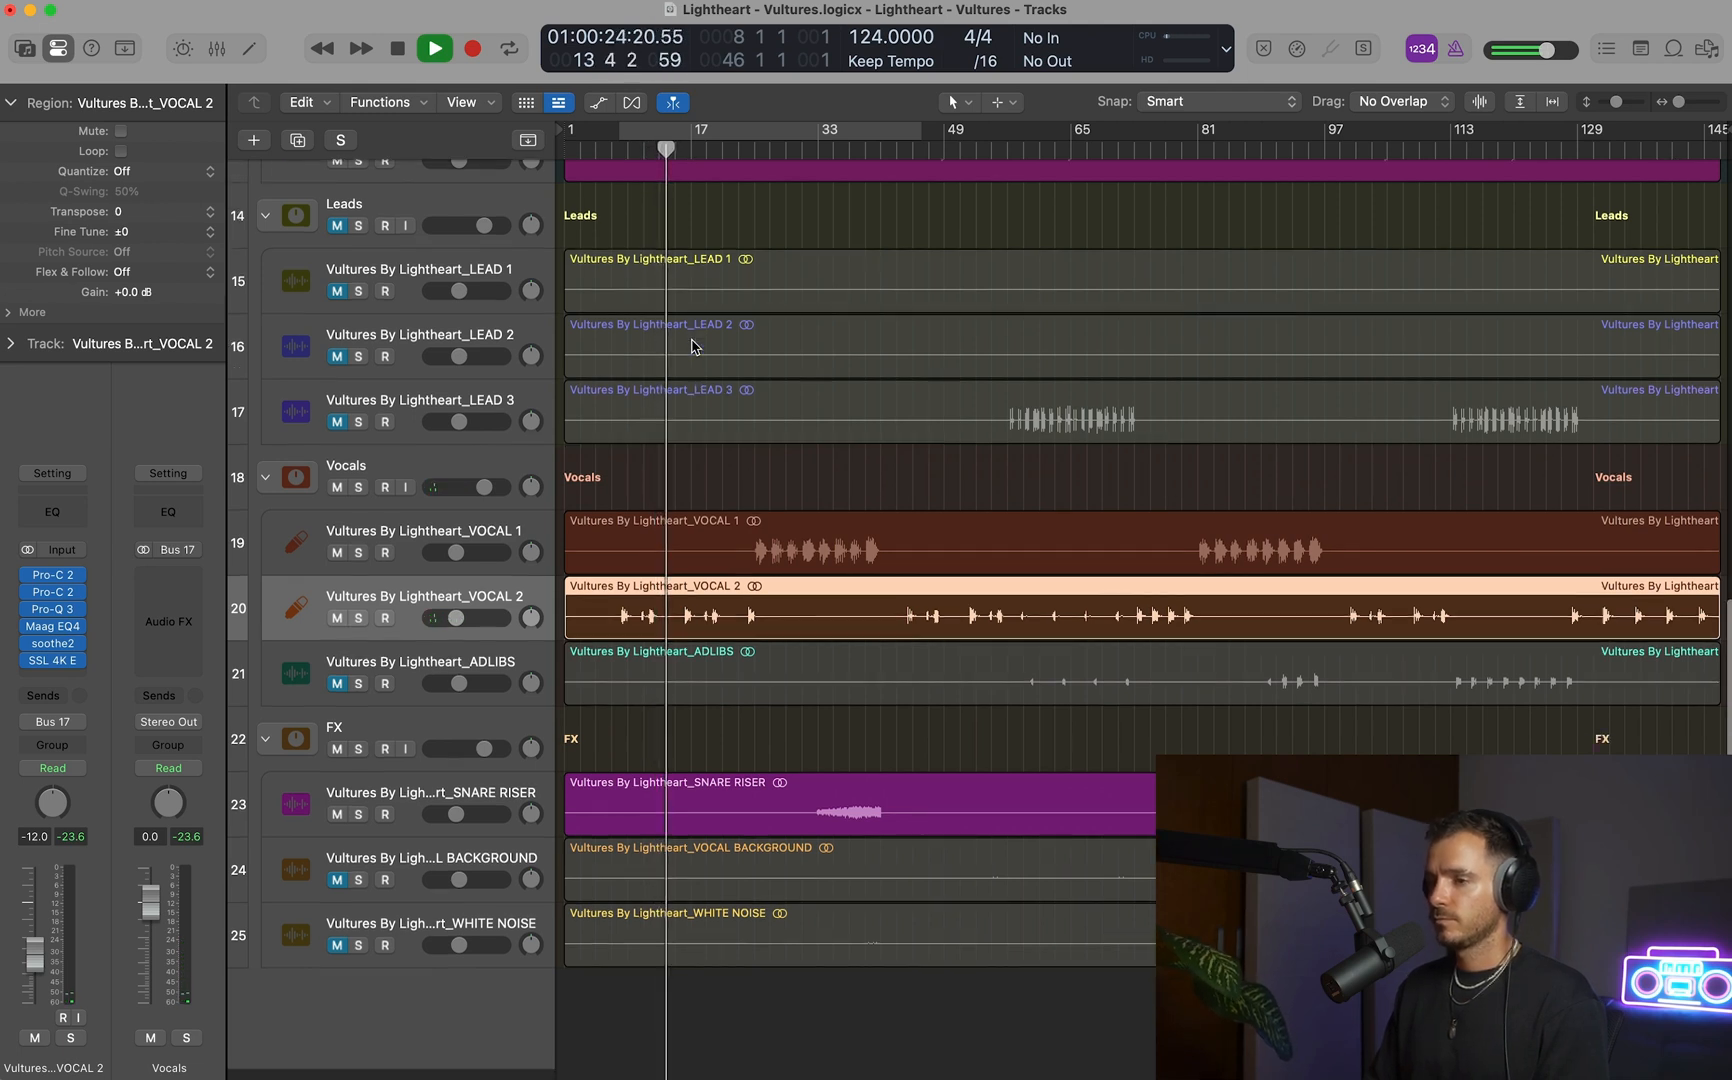
# Paste the copied VOCAL 1 channel strip setting onto the ADLIBS track.
pyautogui.press('Down')
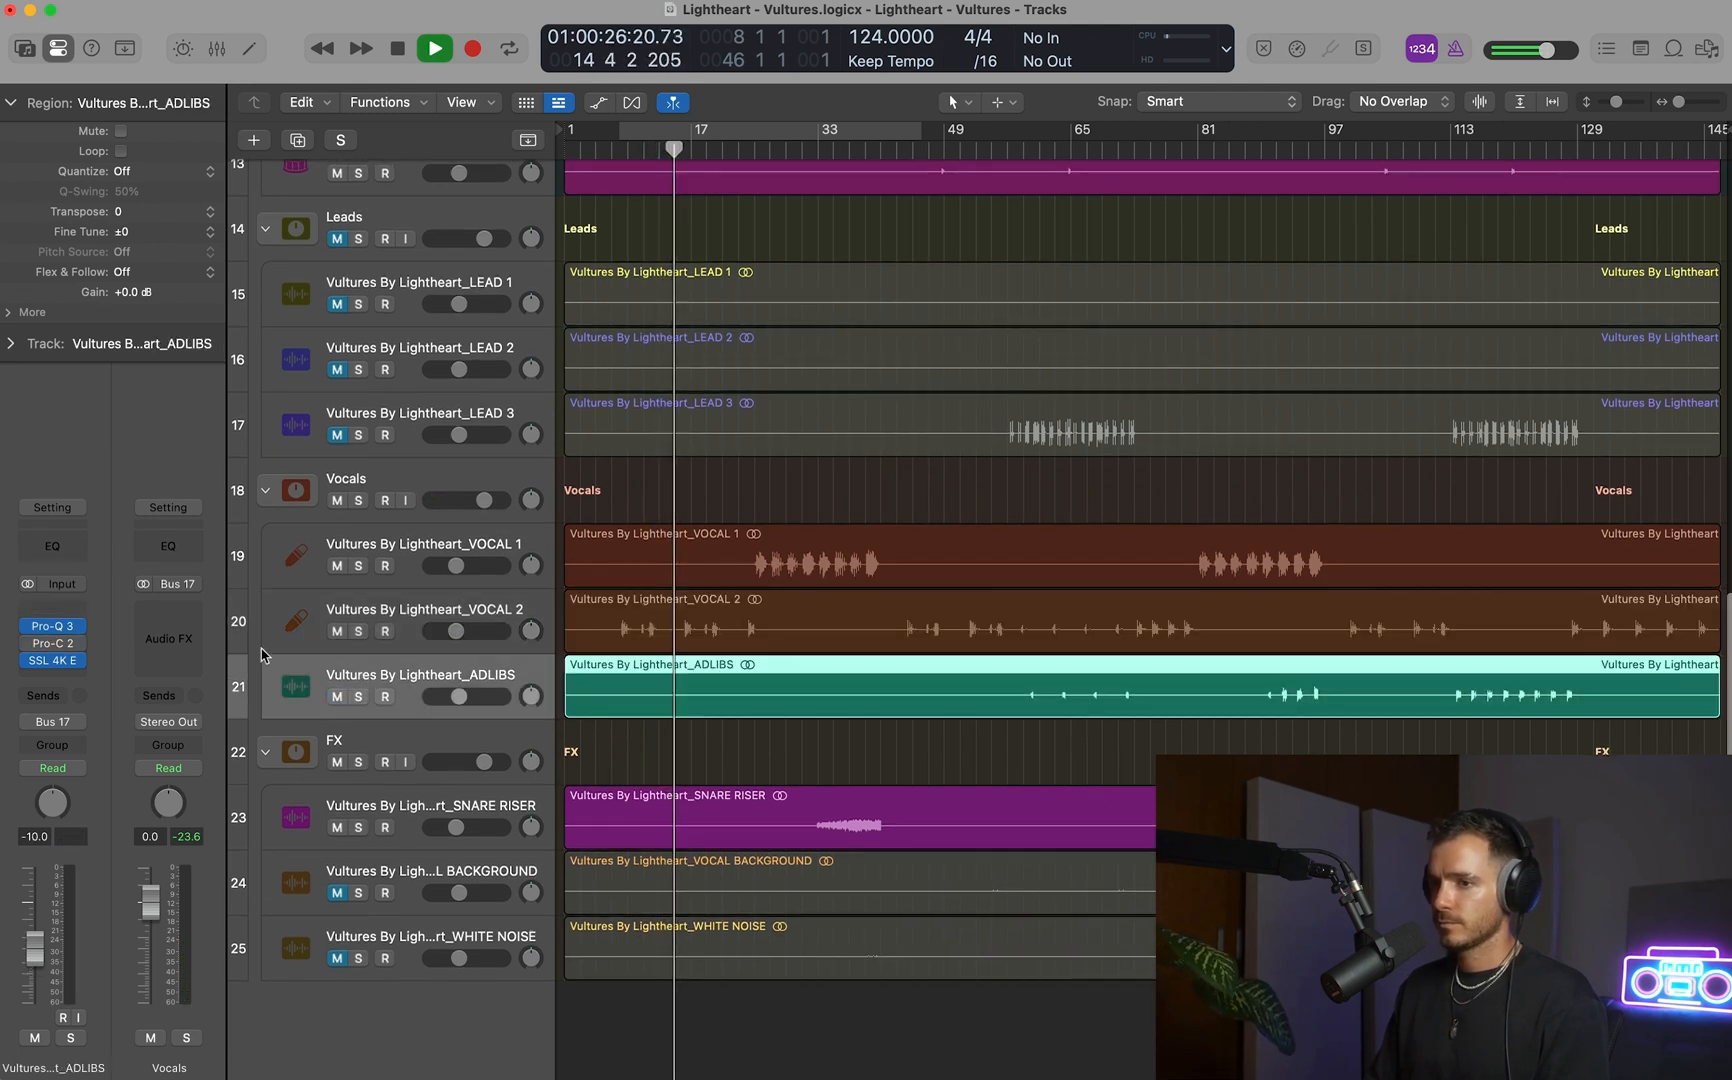
pyautogui.click(52, 507)
pyautogui.click(100, 600)
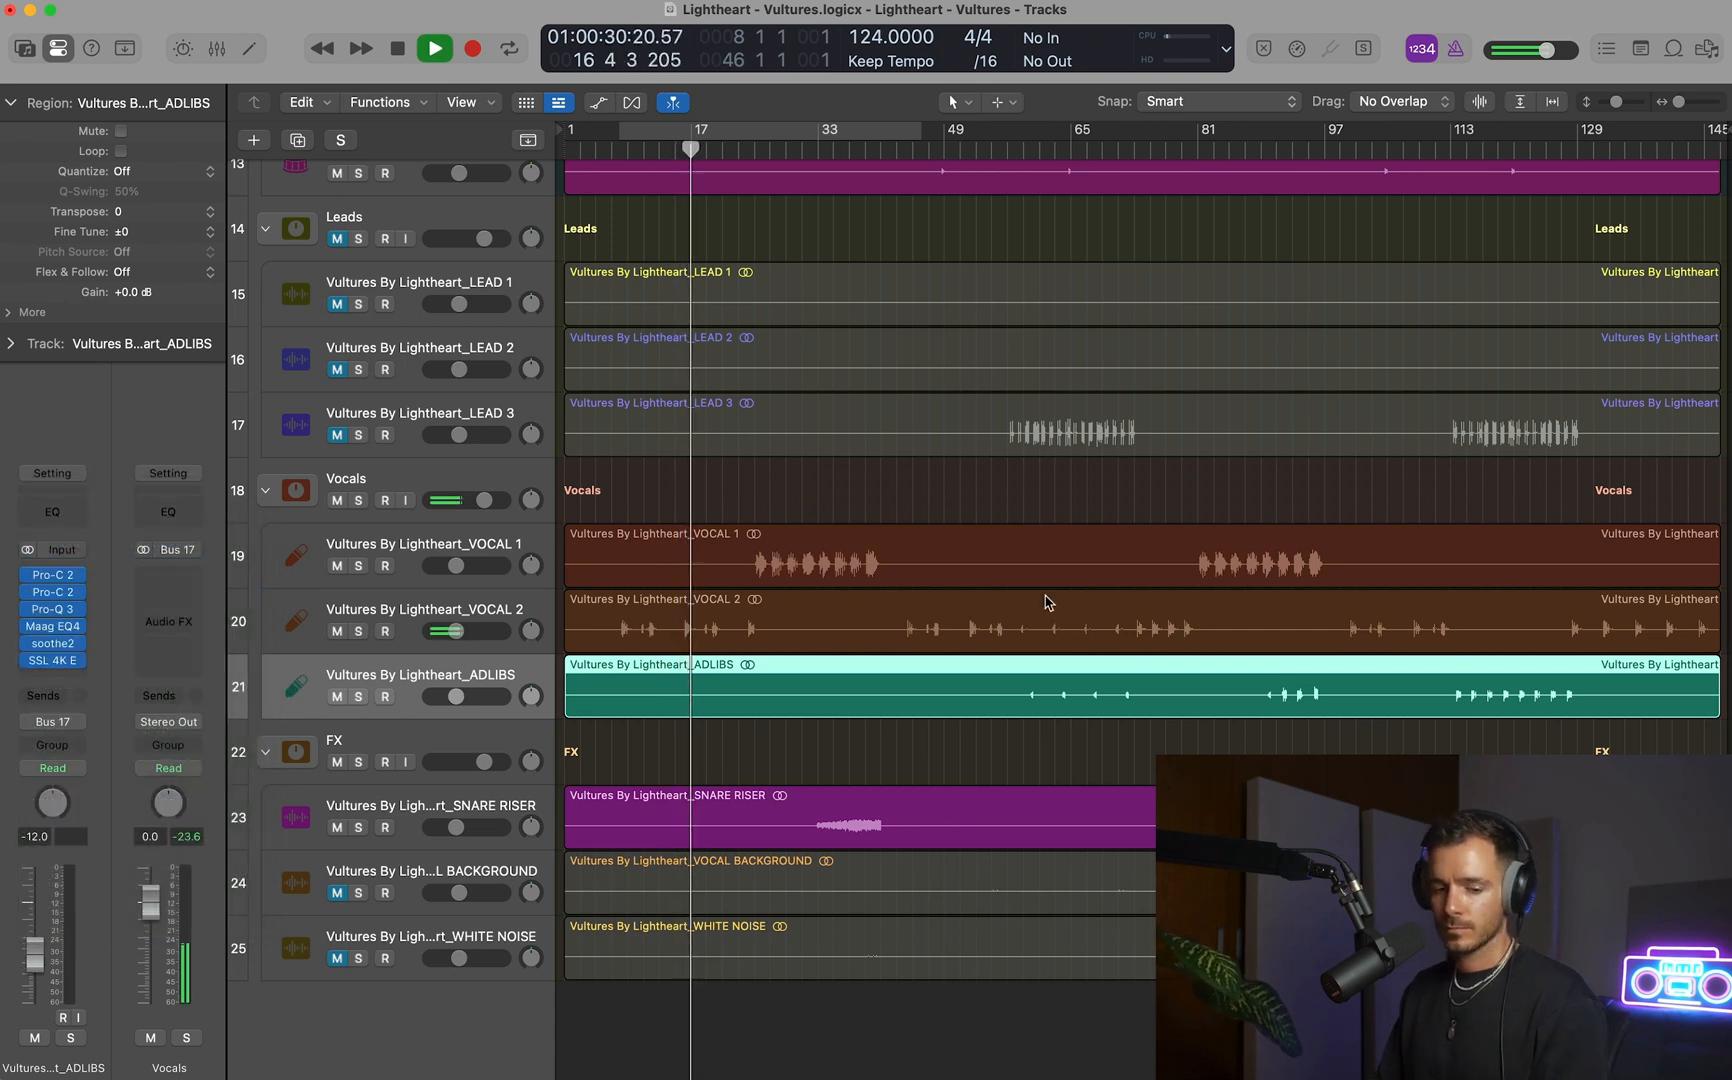
# Listen closely to the kick and bass build-up from about bar 14 into bar 17.
pyautogui.scroll(12, 1044, 601)
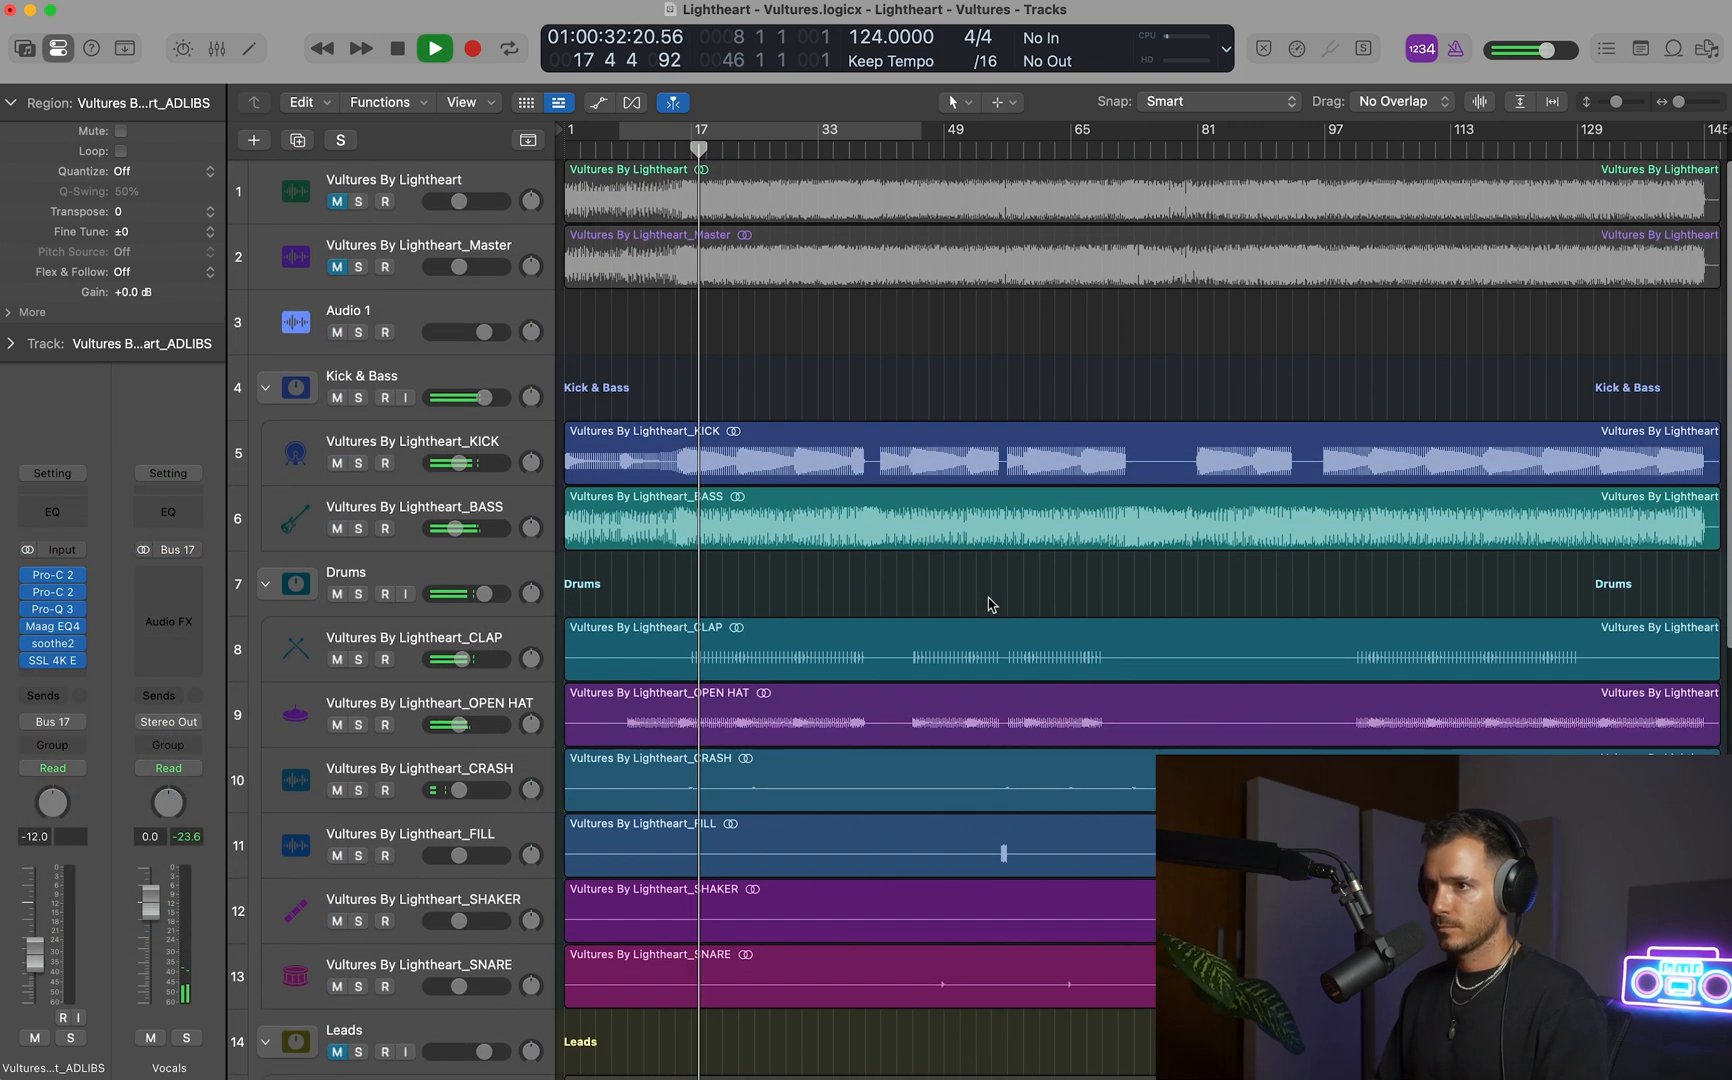
pyautogui.press('space')
pyautogui.moveTo(643, 381); pyautogui.dragTo(785, 602)
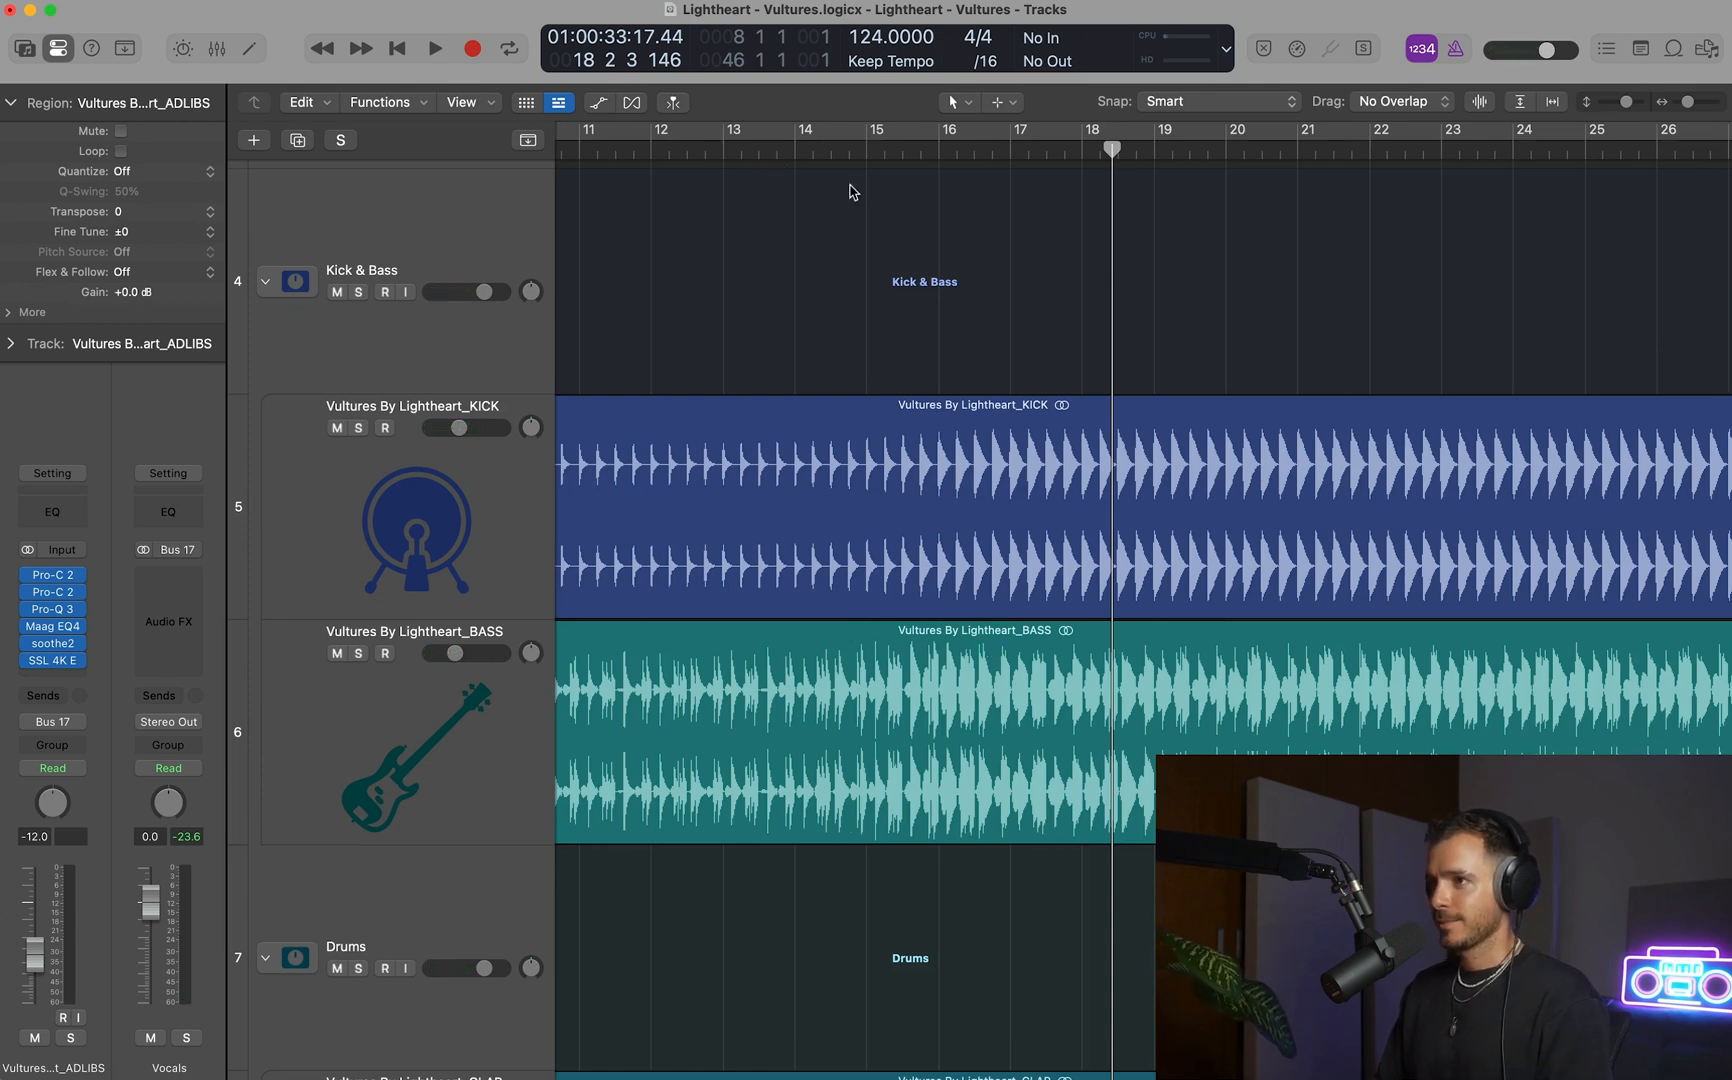
pyautogui.doubleClick(850, 146)
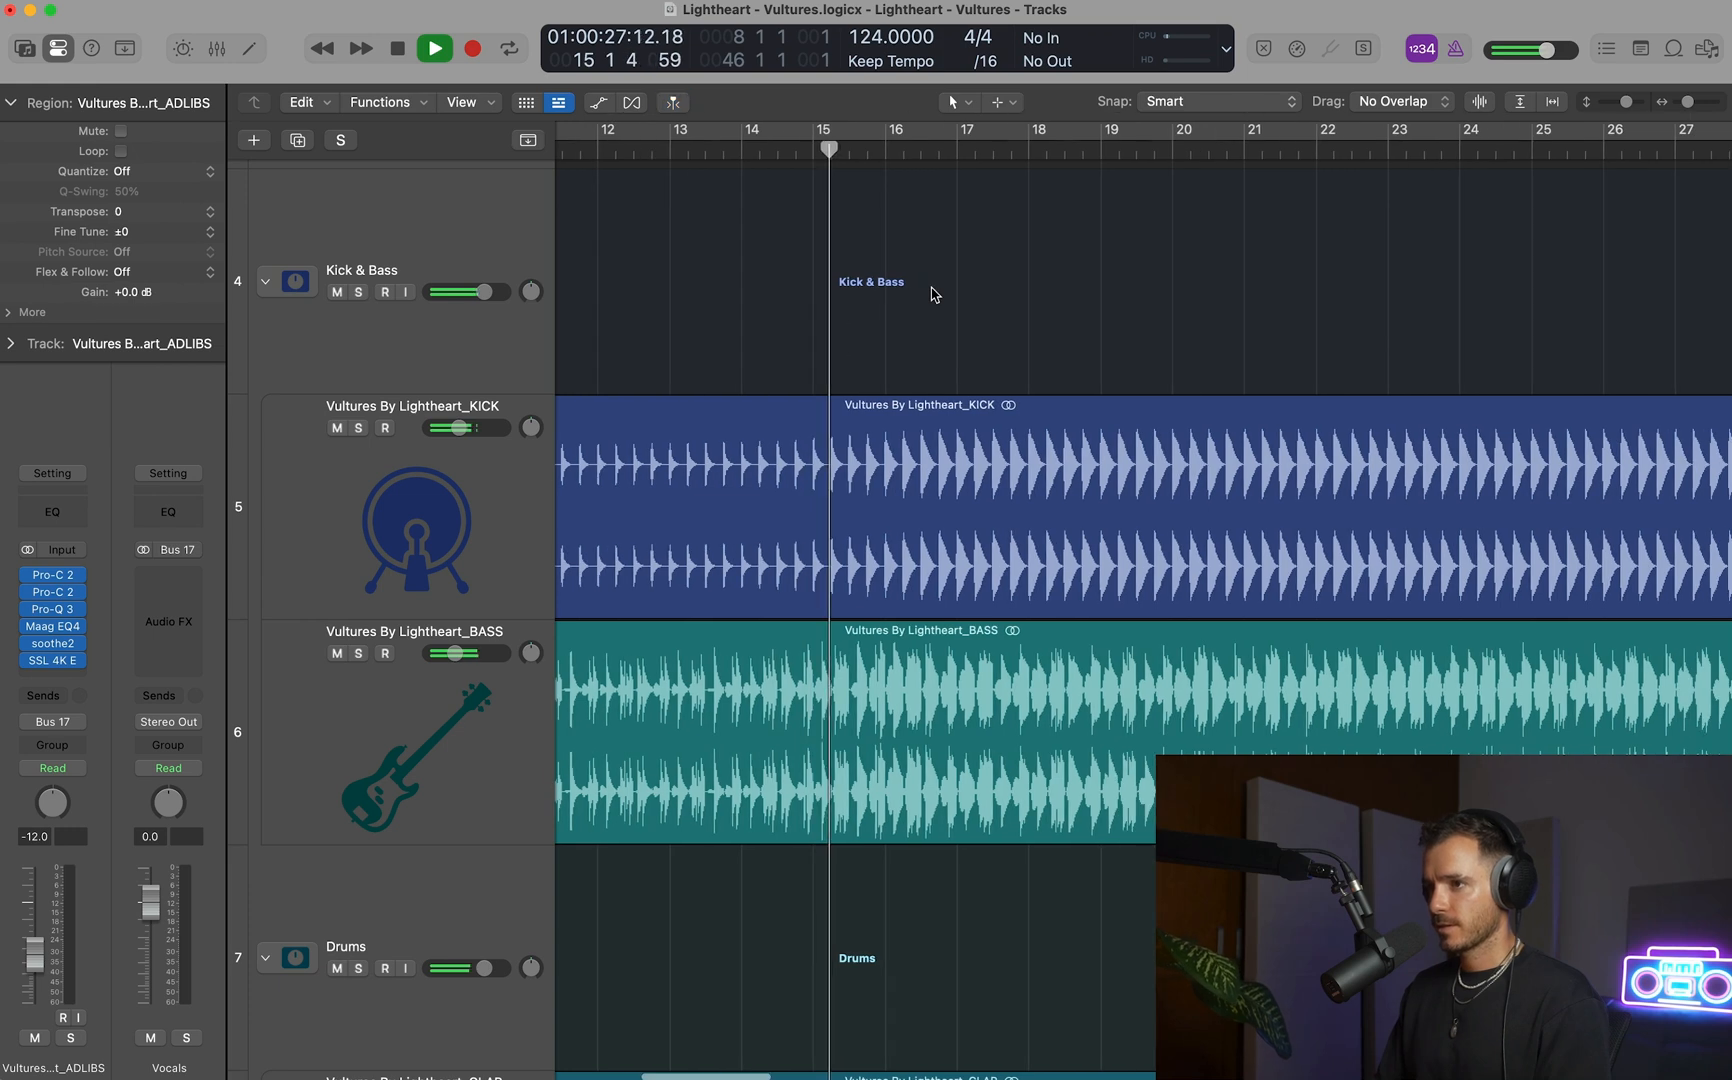
pyautogui.press('space')
pyautogui.click(755, 137)
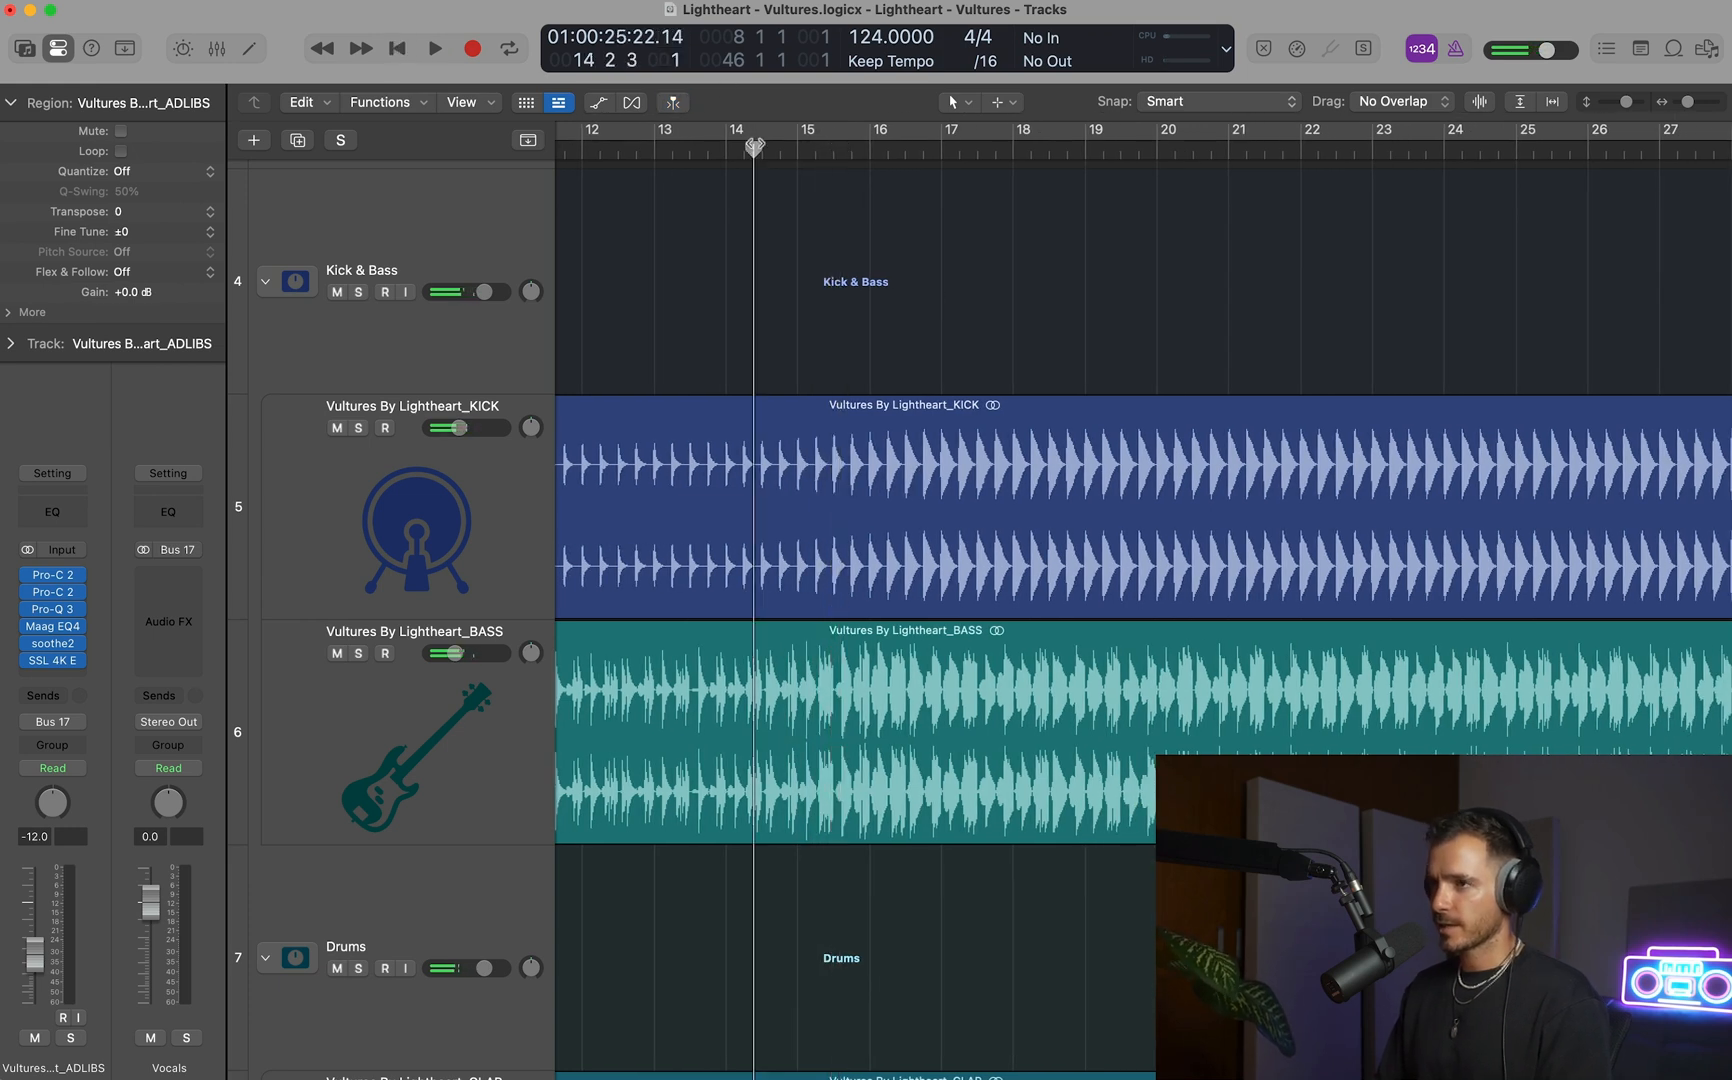
pyautogui.press('space')
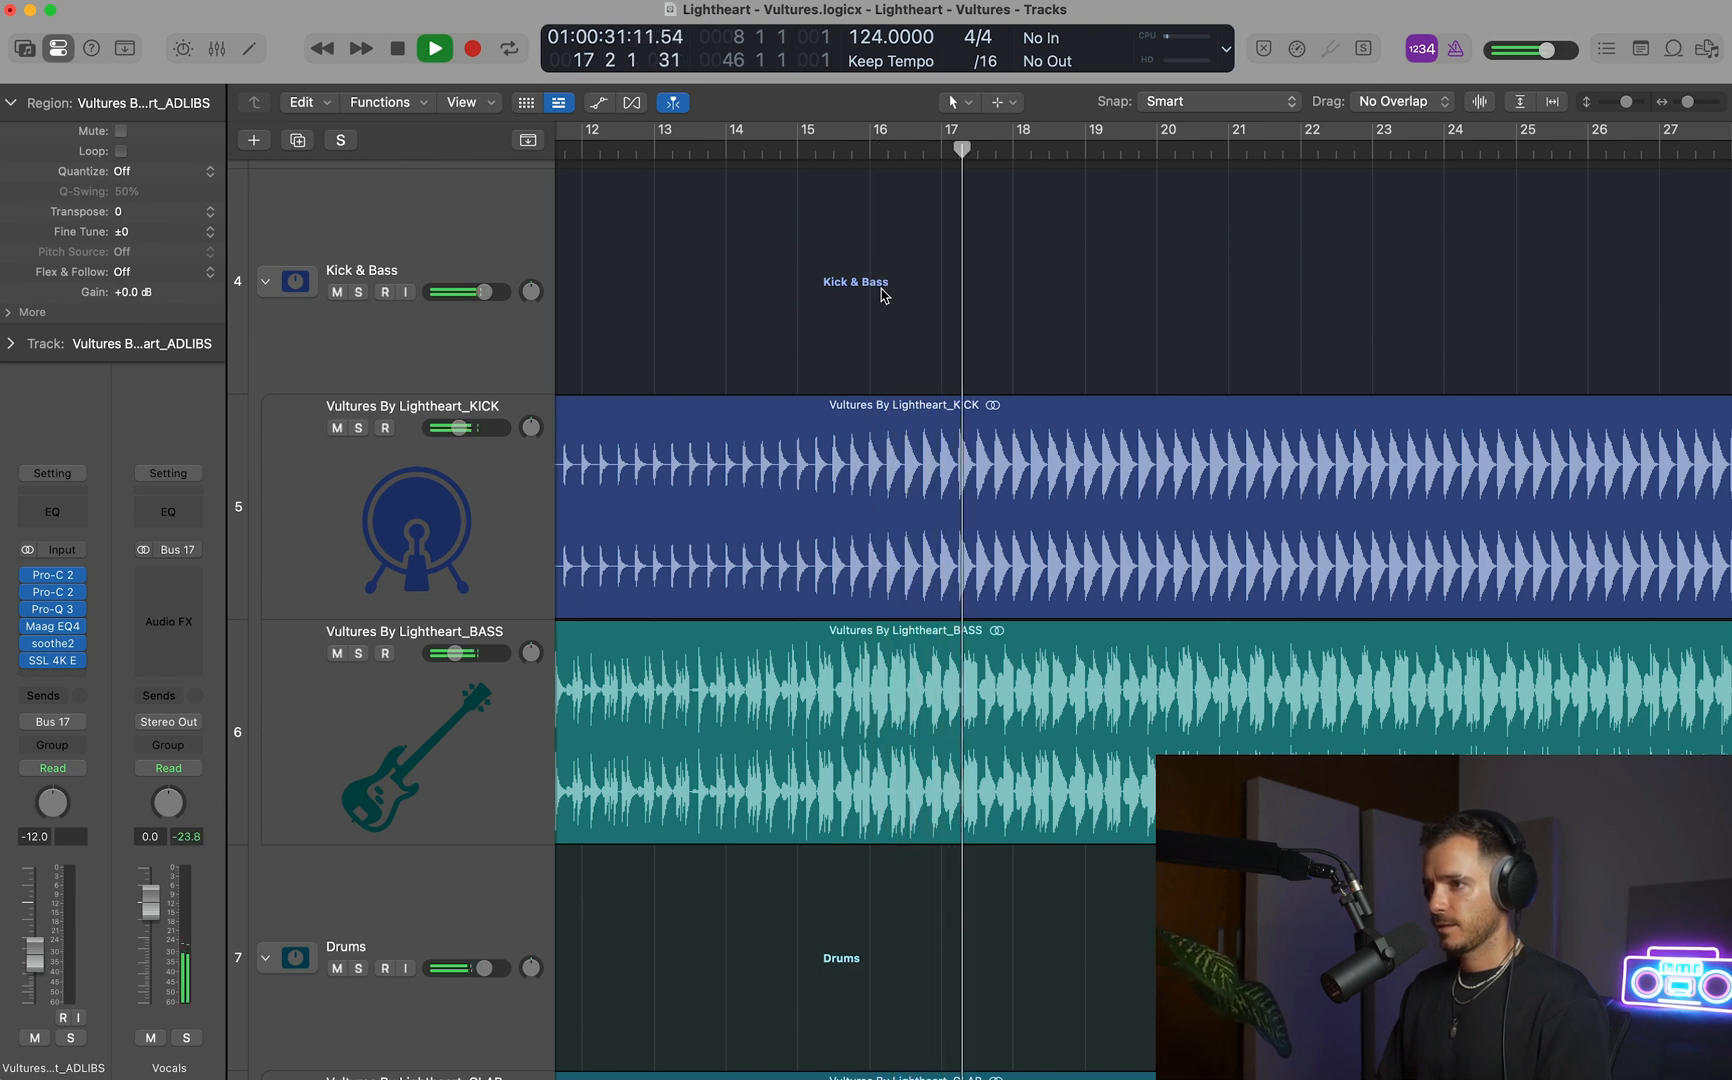
pyautogui.press('space')
# Show the track automation with BASS selected, audition the build-up and place the playhead at bar 15.
pyautogui.click(438, 800)
pyautogui.press('a')
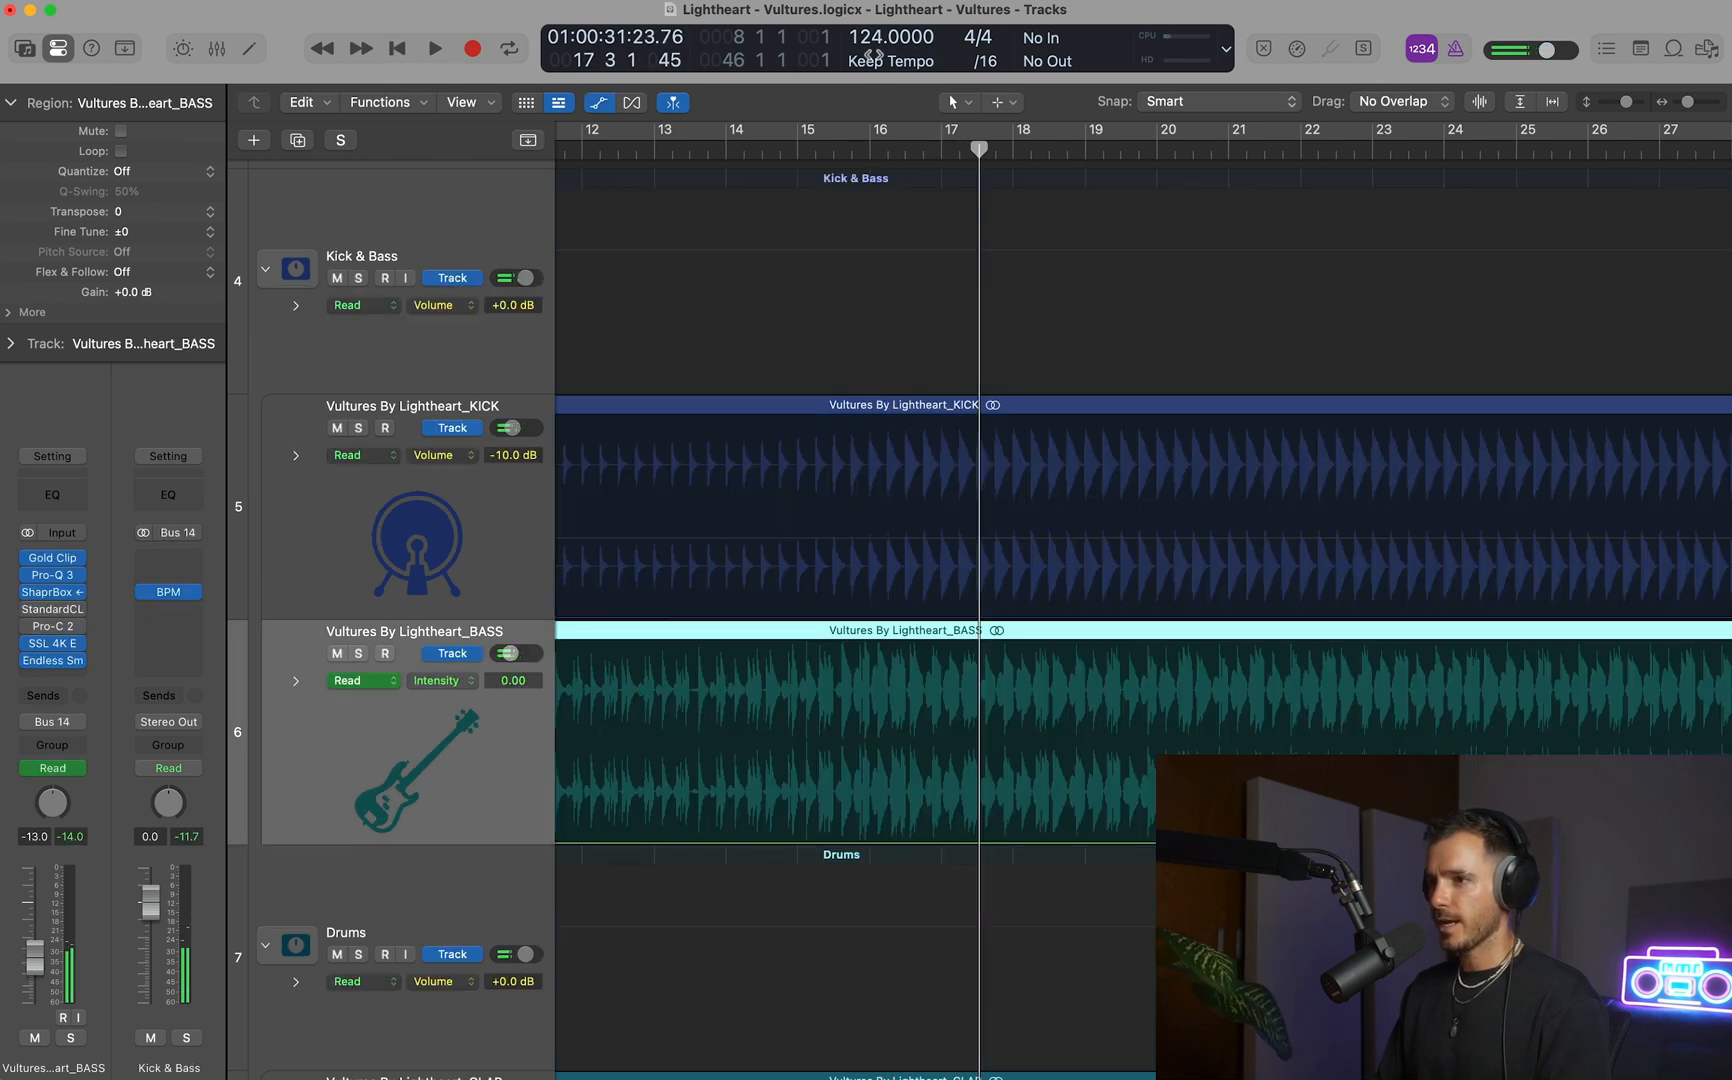
pyautogui.click(866, 149)
pyautogui.click(798, 149)
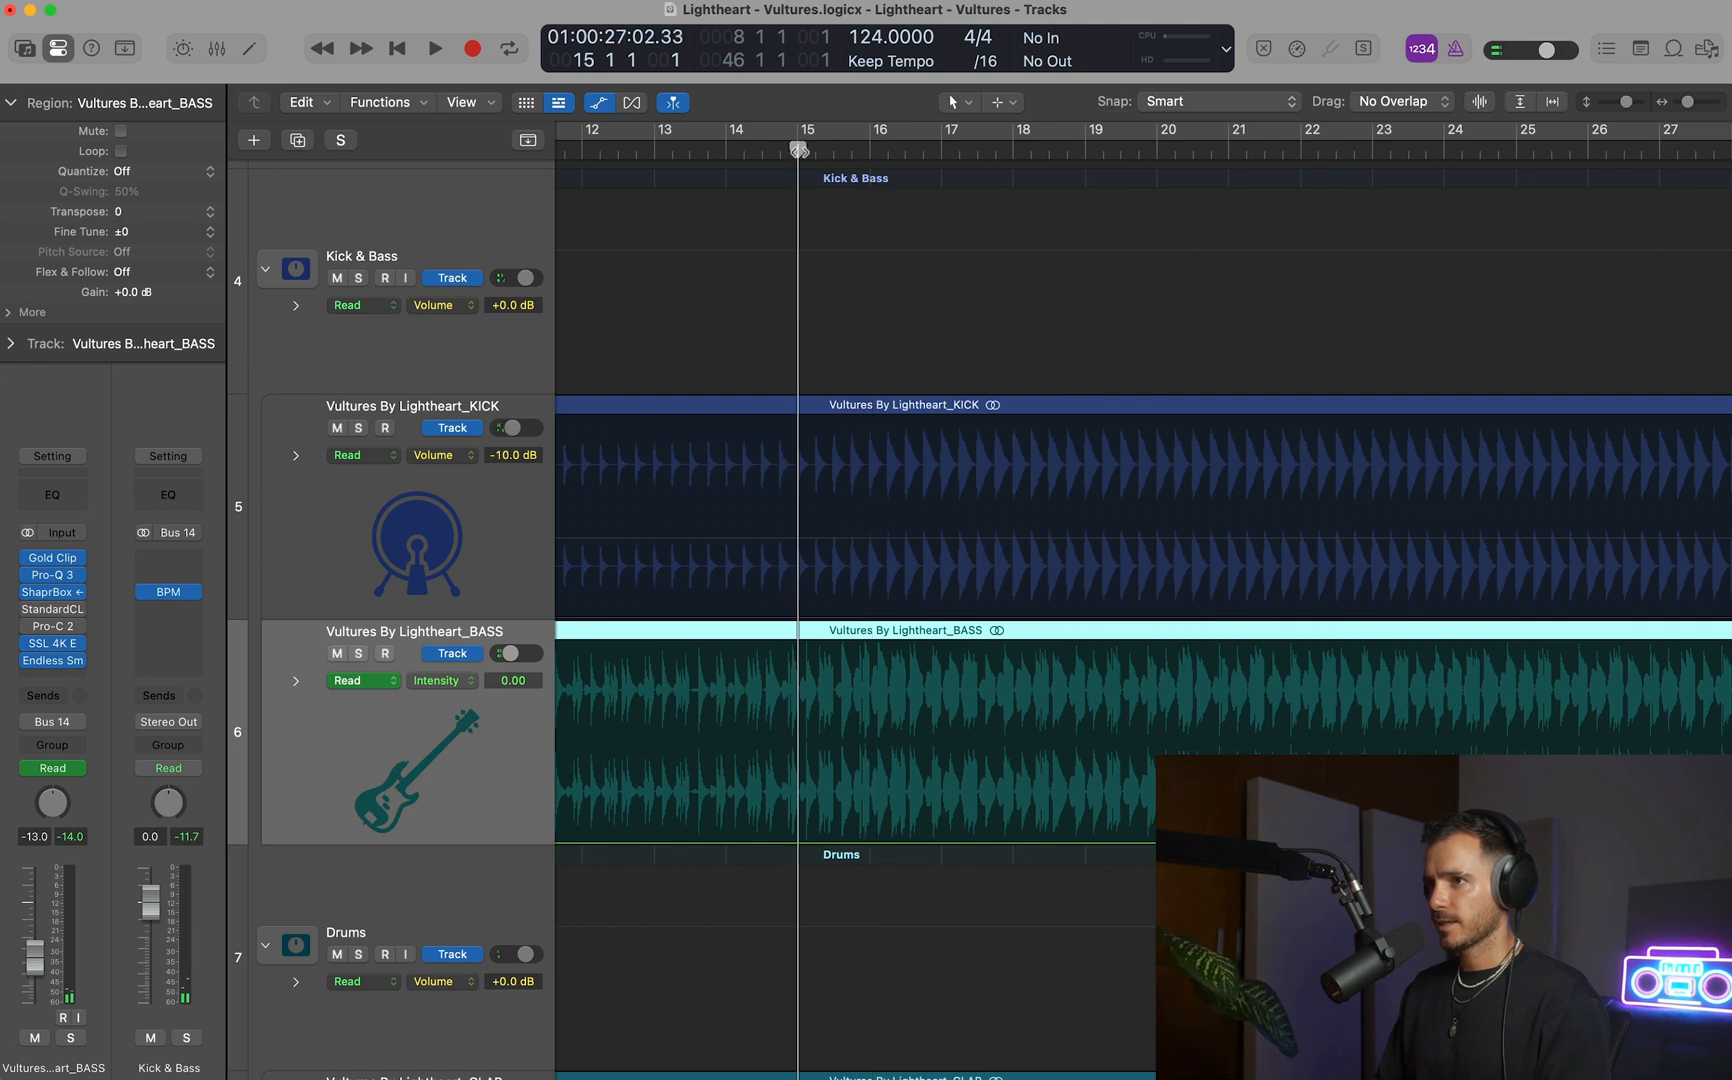
pyautogui.click(932, 146)
pyautogui.press('space')
pyautogui.press('space')
pyautogui.click(798, 149)
# Ramp BASS's Intensity automation from 0.00 at bar 15 to 0.23 at bar 17 and check the Endless Smile plug-in.
pyautogui.moveTo(787, 750); pyautogui.dragTo(940, 744)
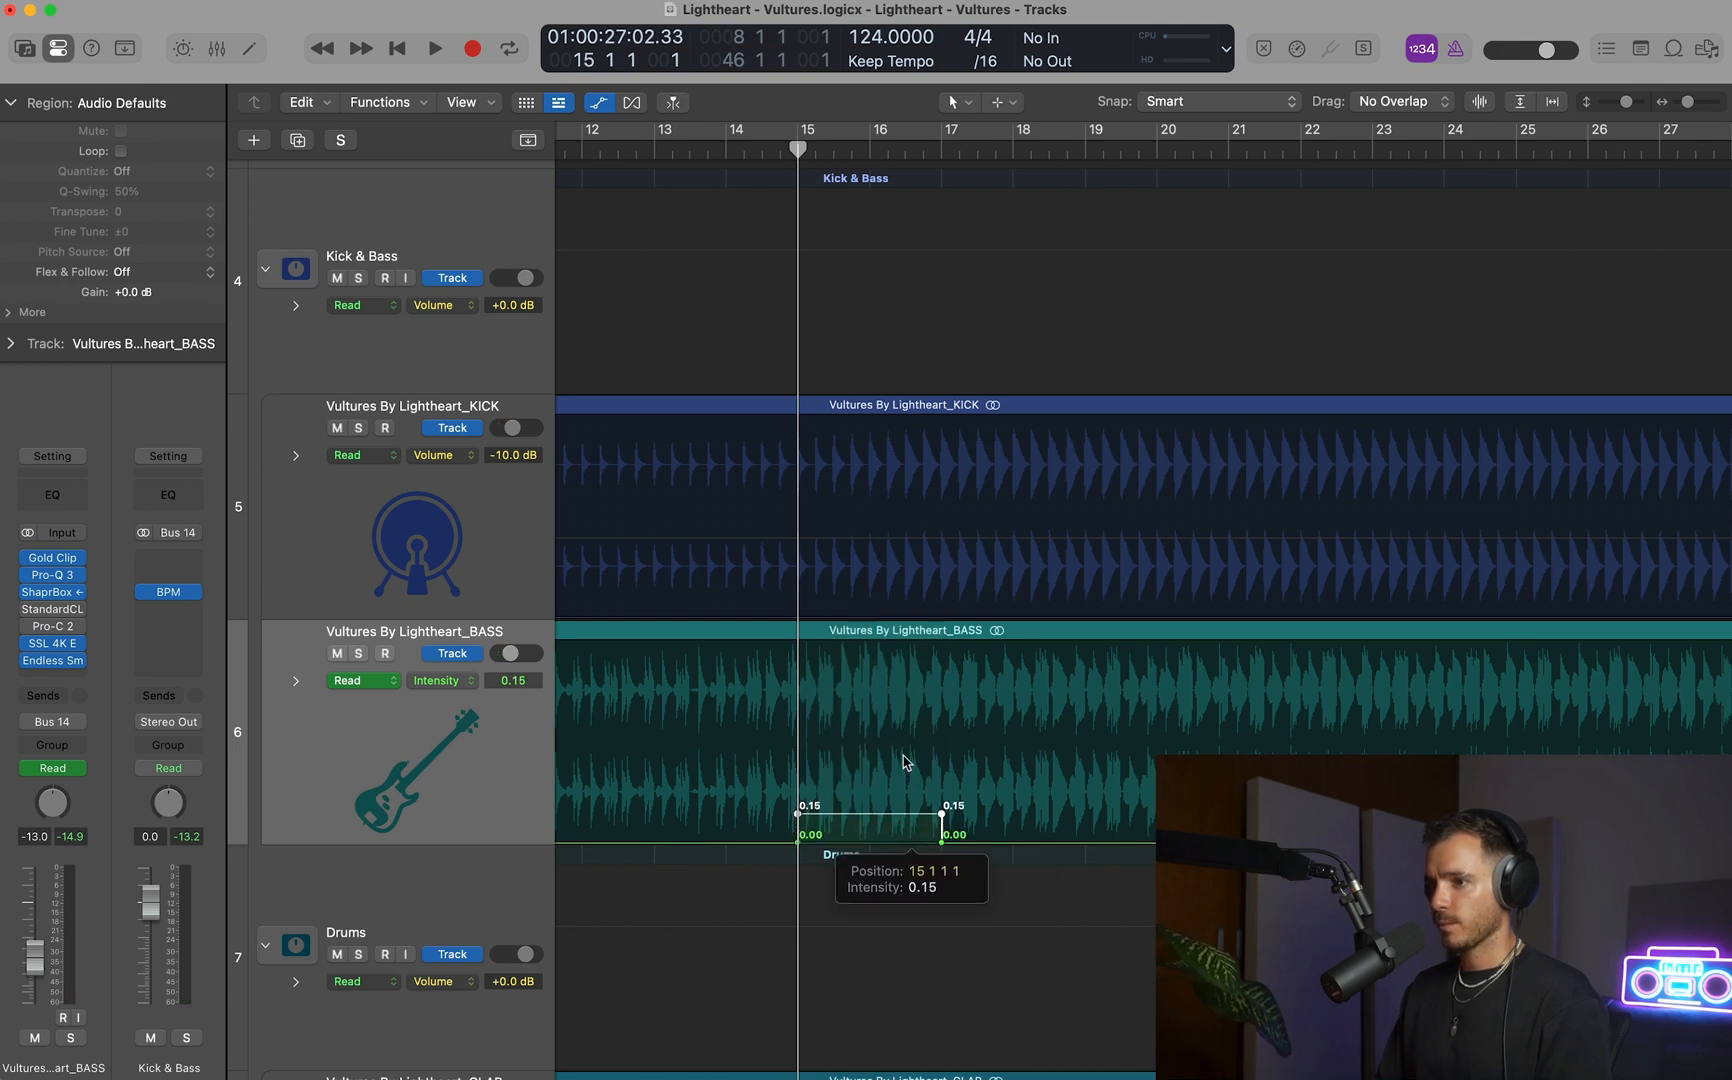
pyautogui.moveTo(940, 815); pyautogui.dragTo(941, 809)
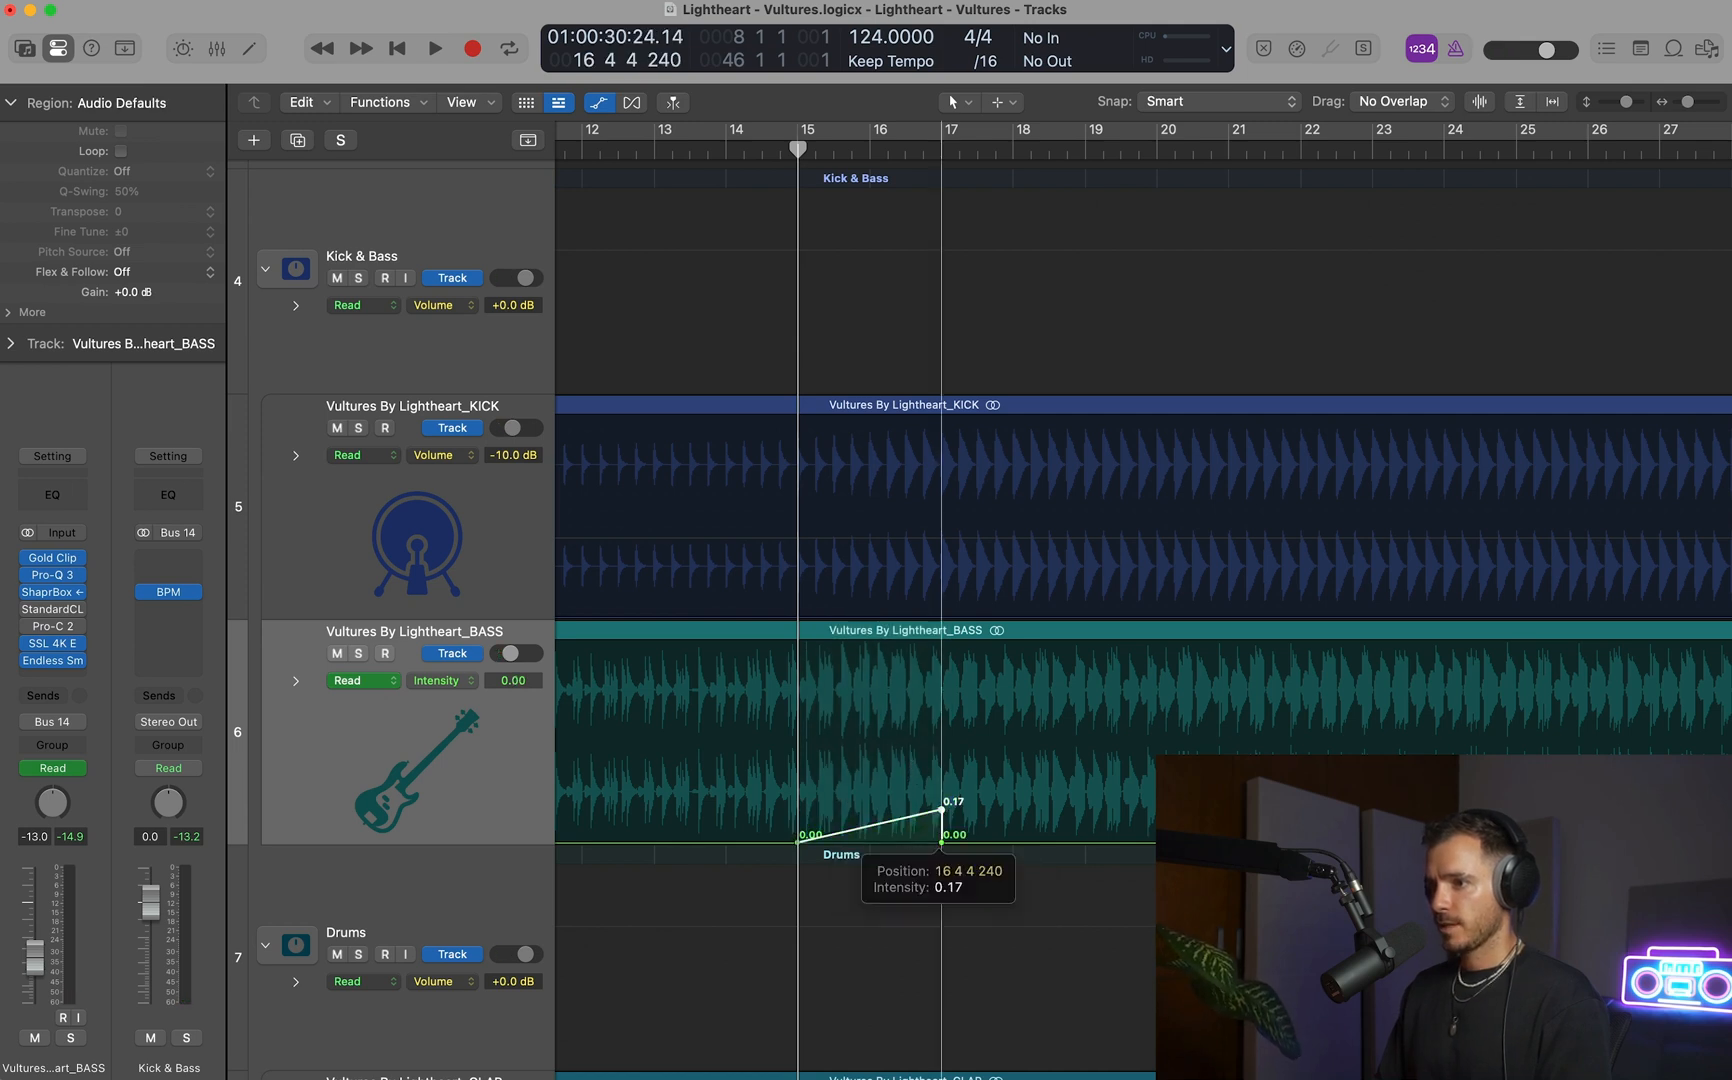
pyautogui.click(337, 803)
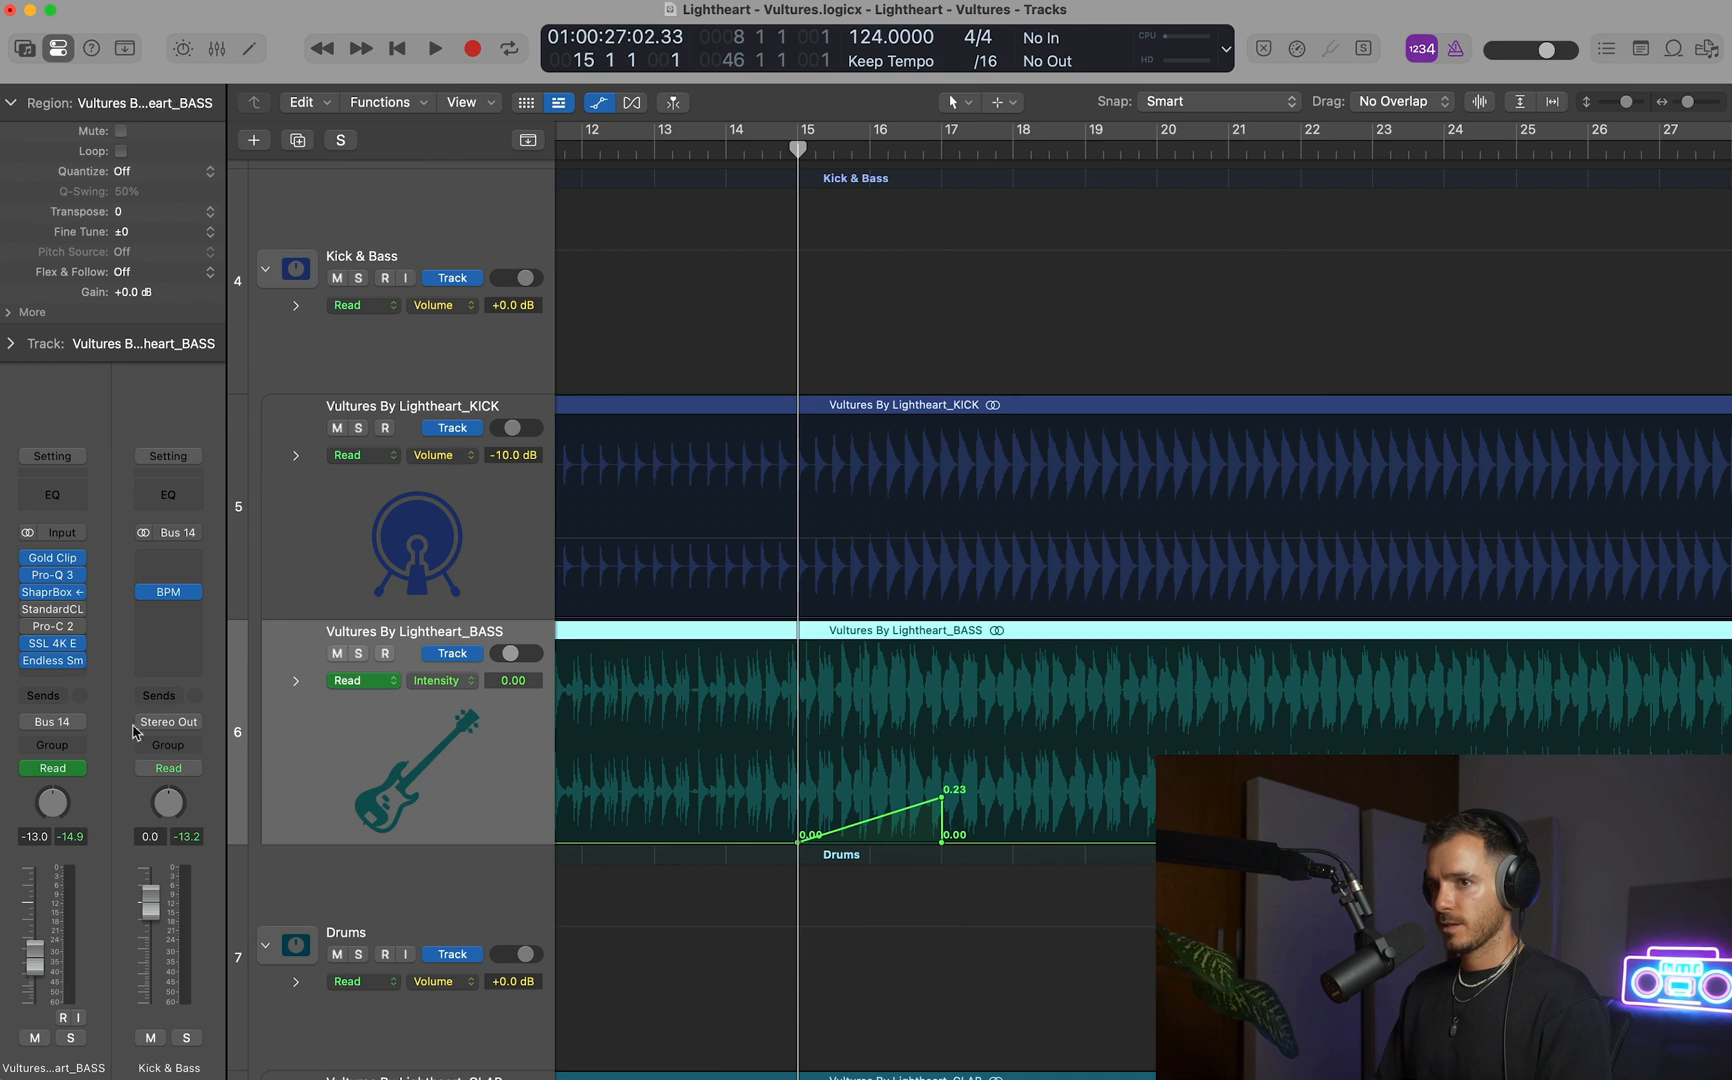
pyautogui.click(55, 662)
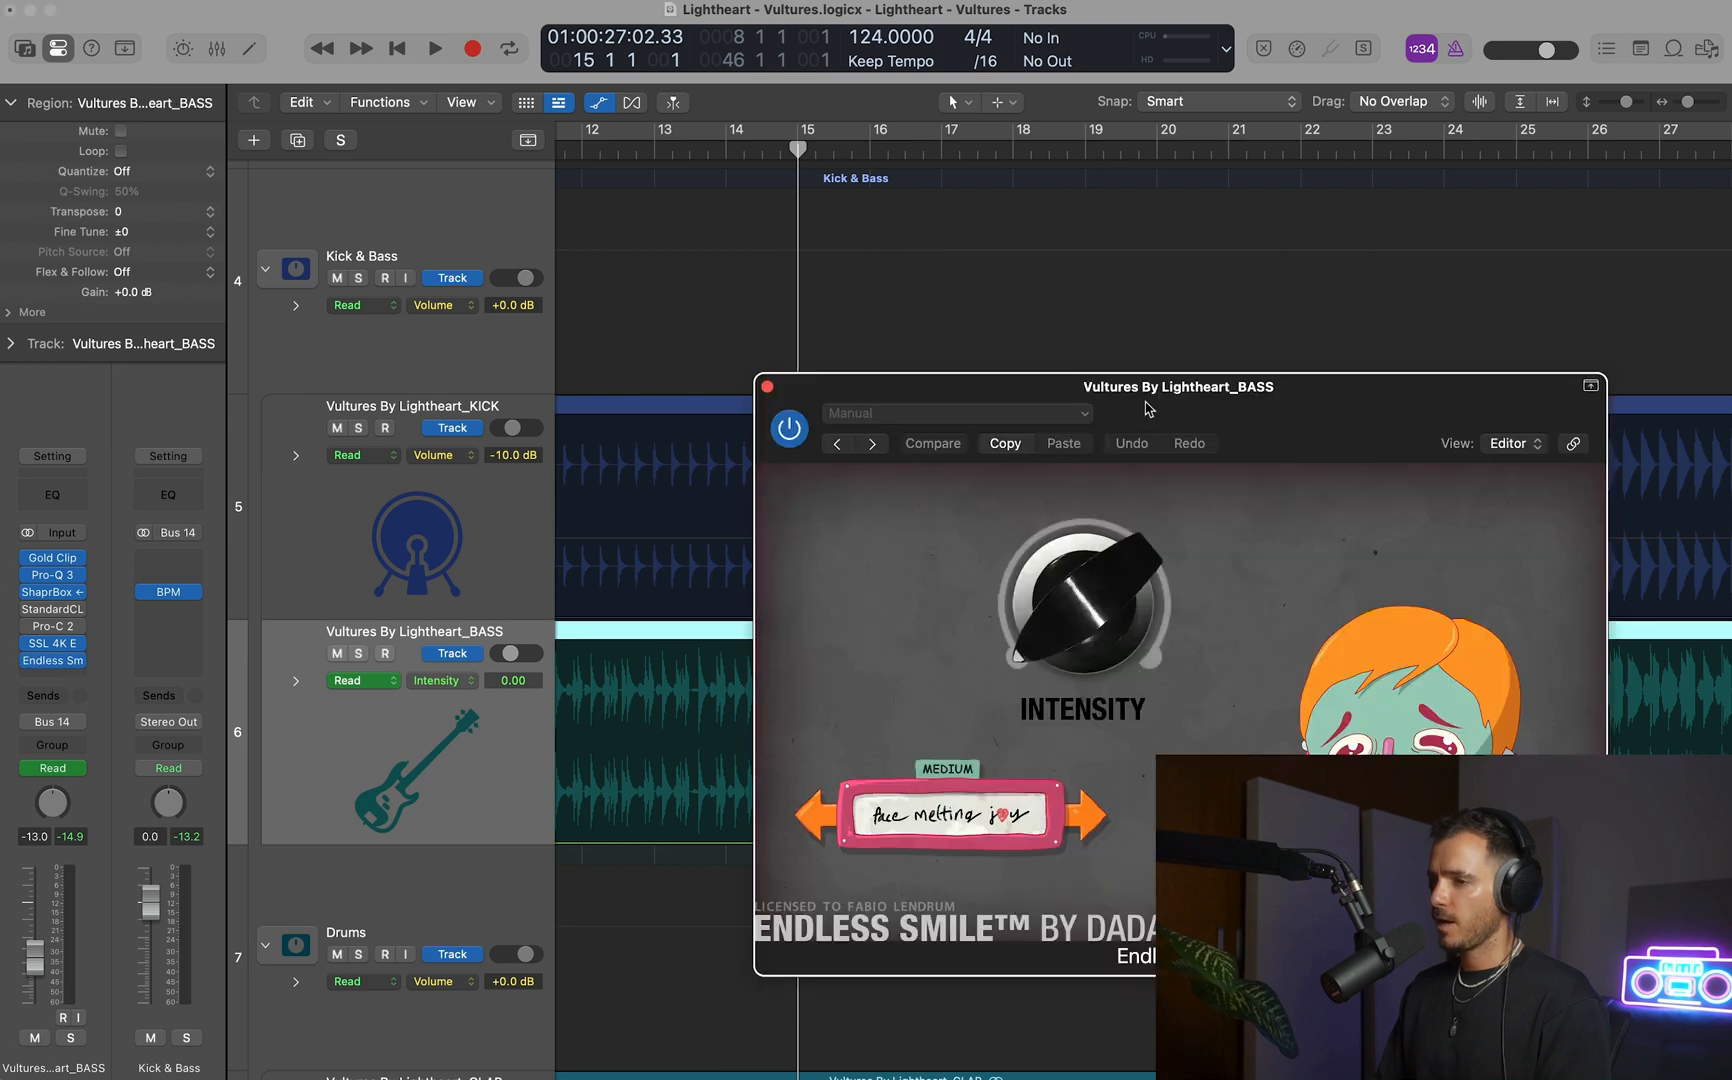
pyautogui.click(768, 386)
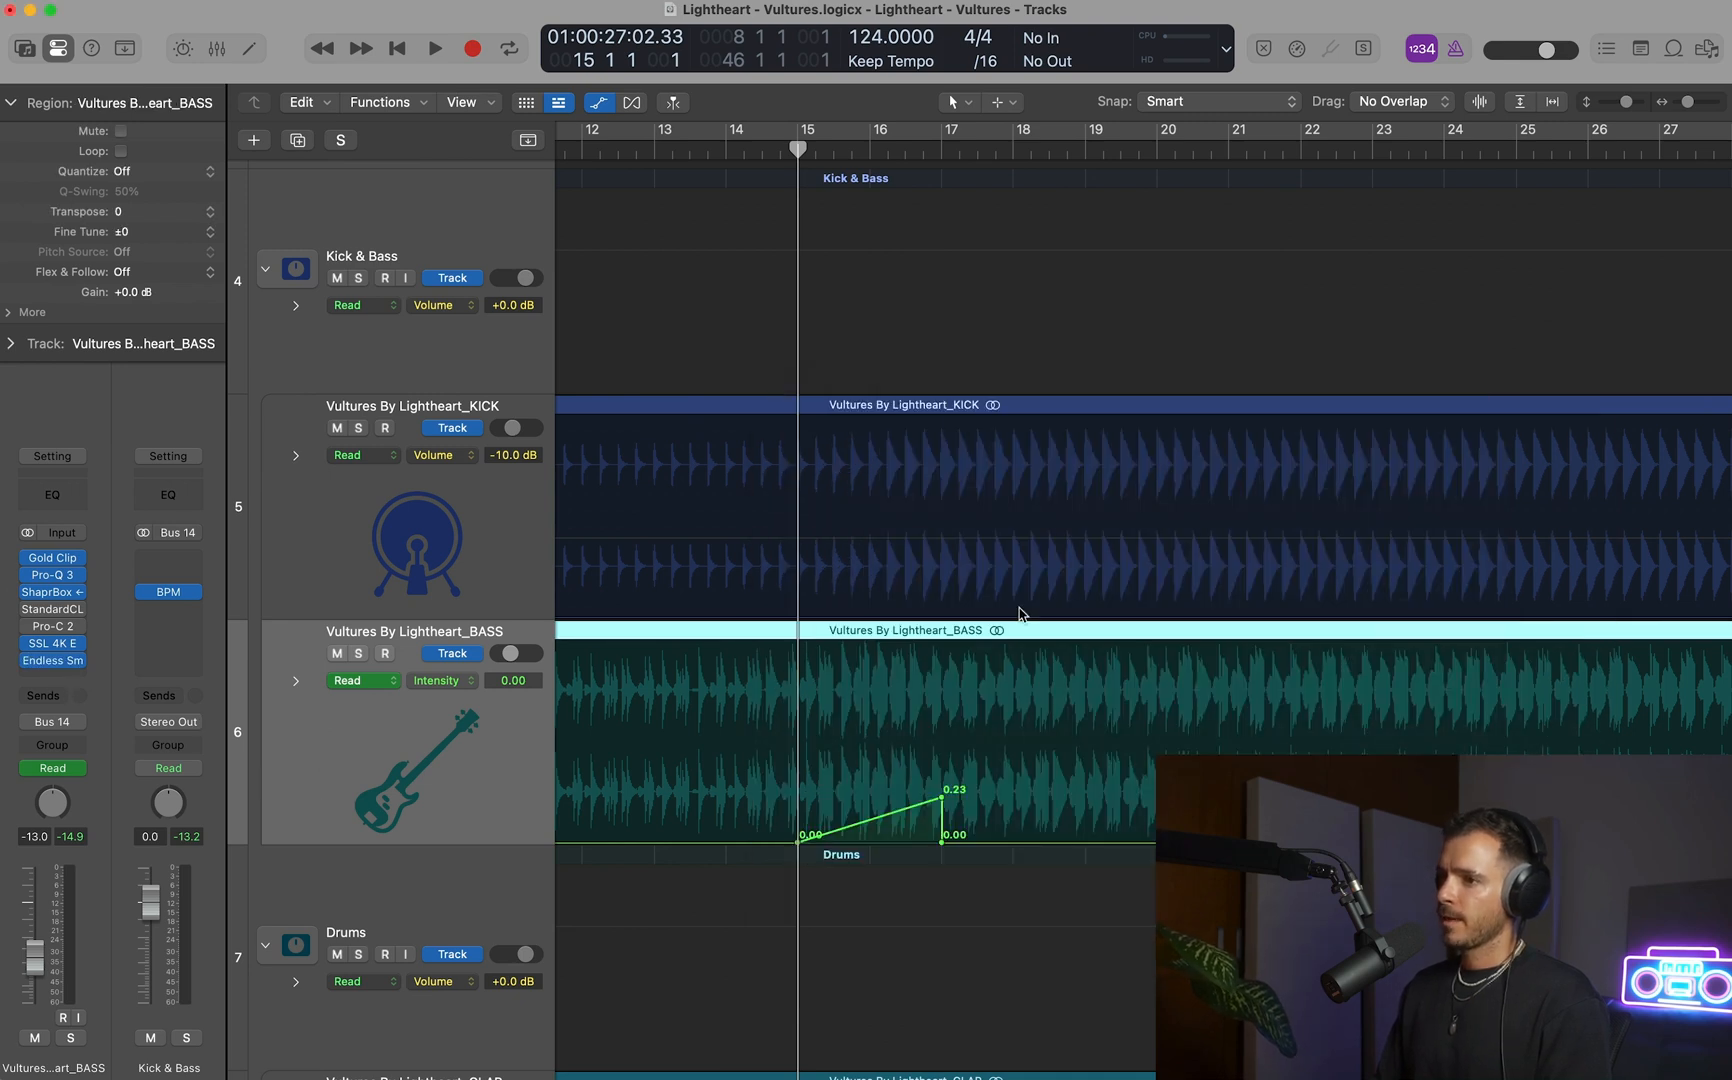
# Insert FabFilter Simplon on KICK between Pro-Q 3 and Pro-C 2 and open its editor.
pyautogui.click(406, 533)
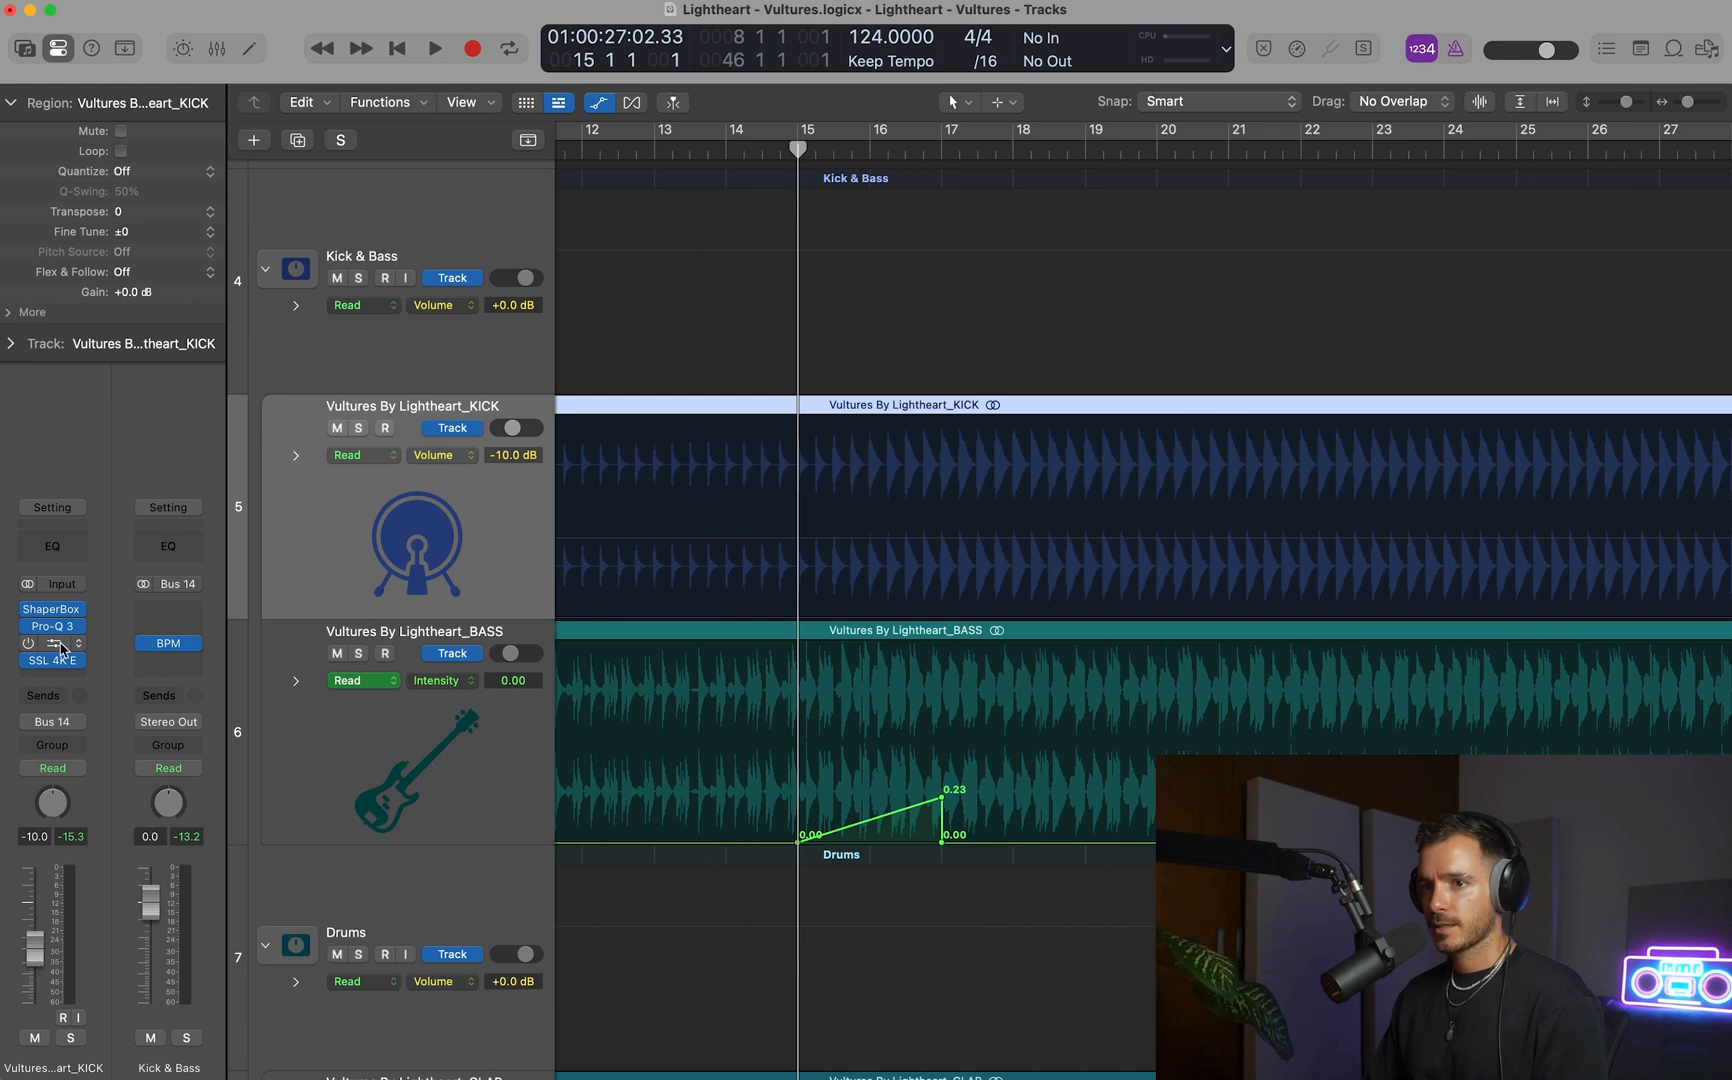
pyautogui.click(72, 643)
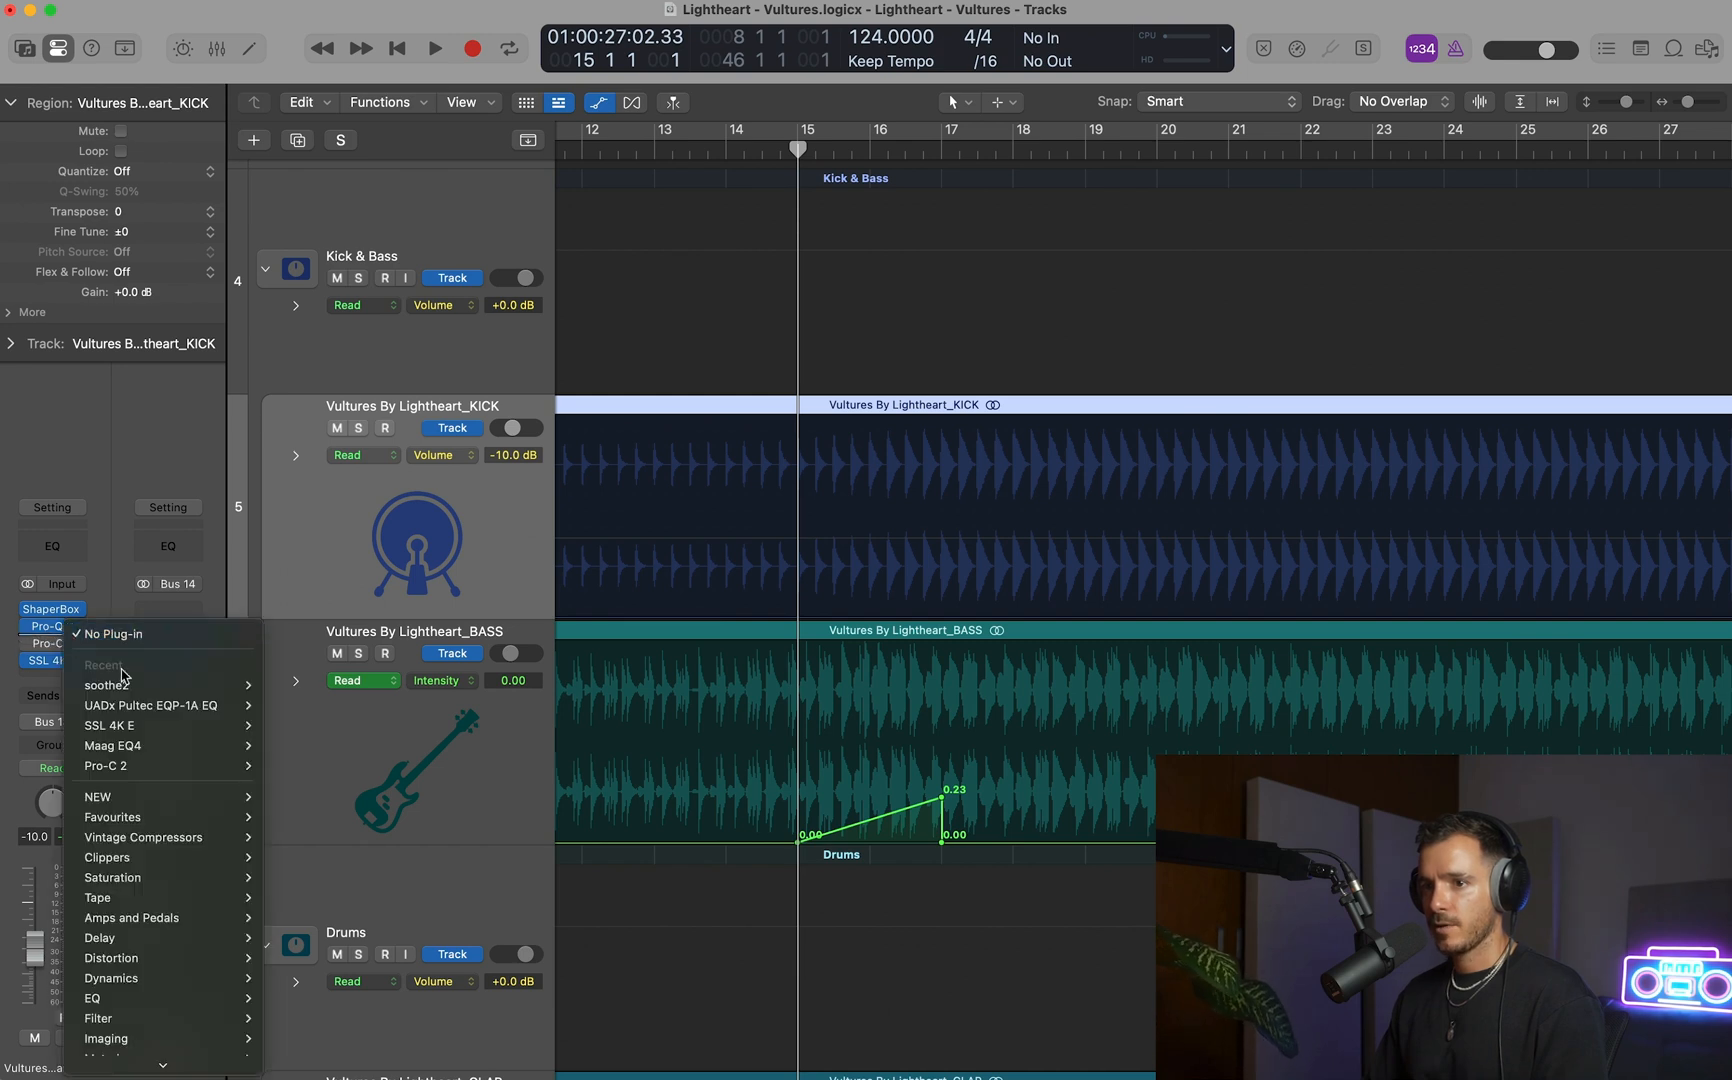
pyautogui.moveTo(159, 1060)
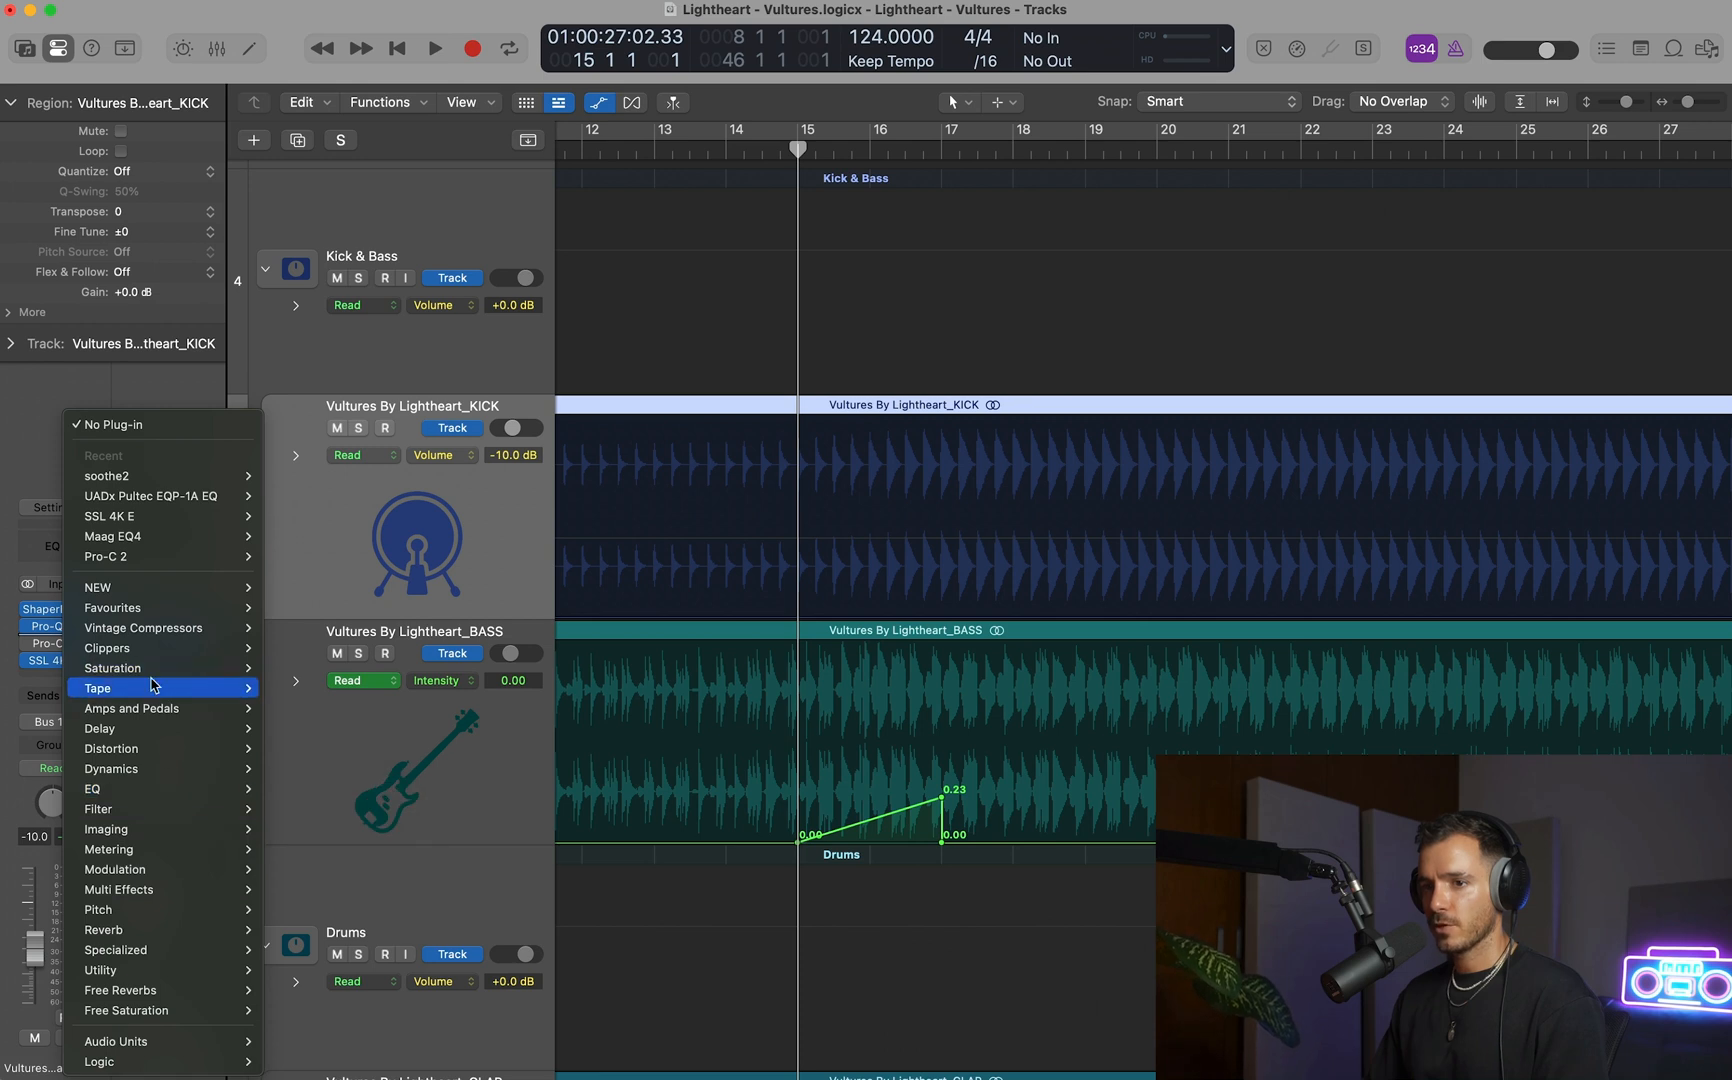
pyautogui.moveTo(141, 612)
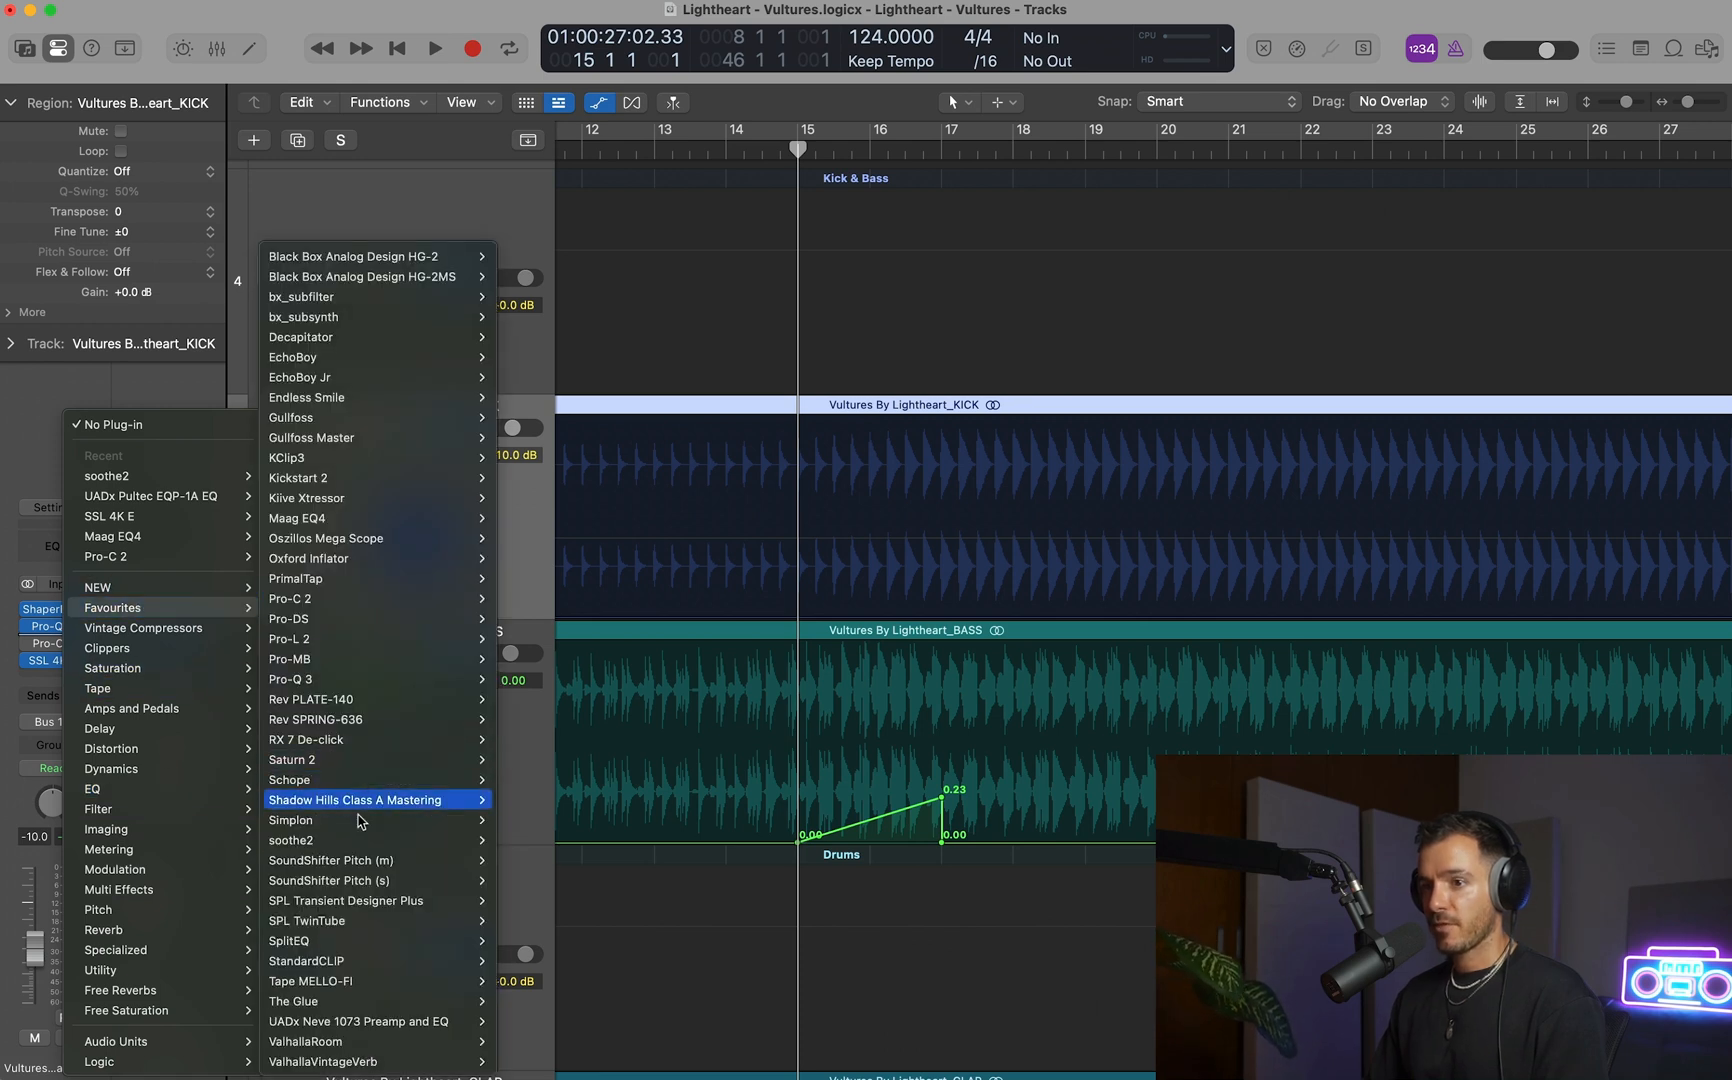
pyautogui.click(522, 821)
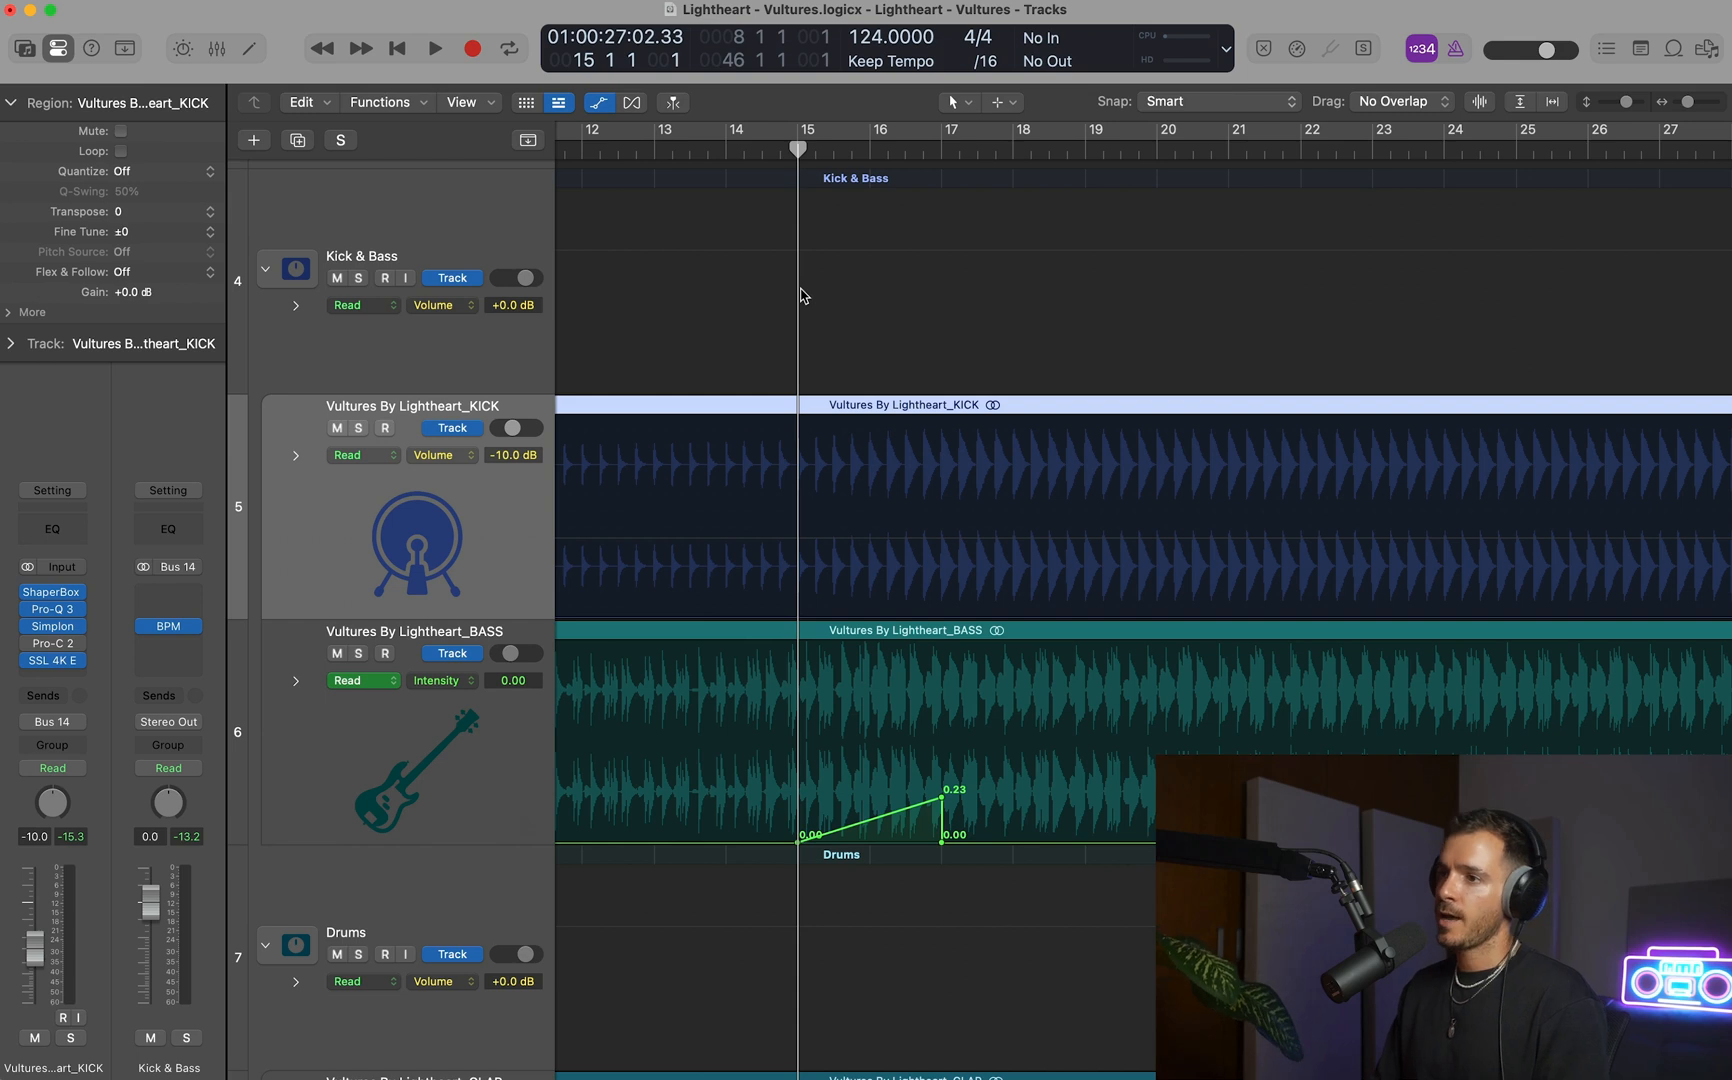
pyautogui.click(55, 627)
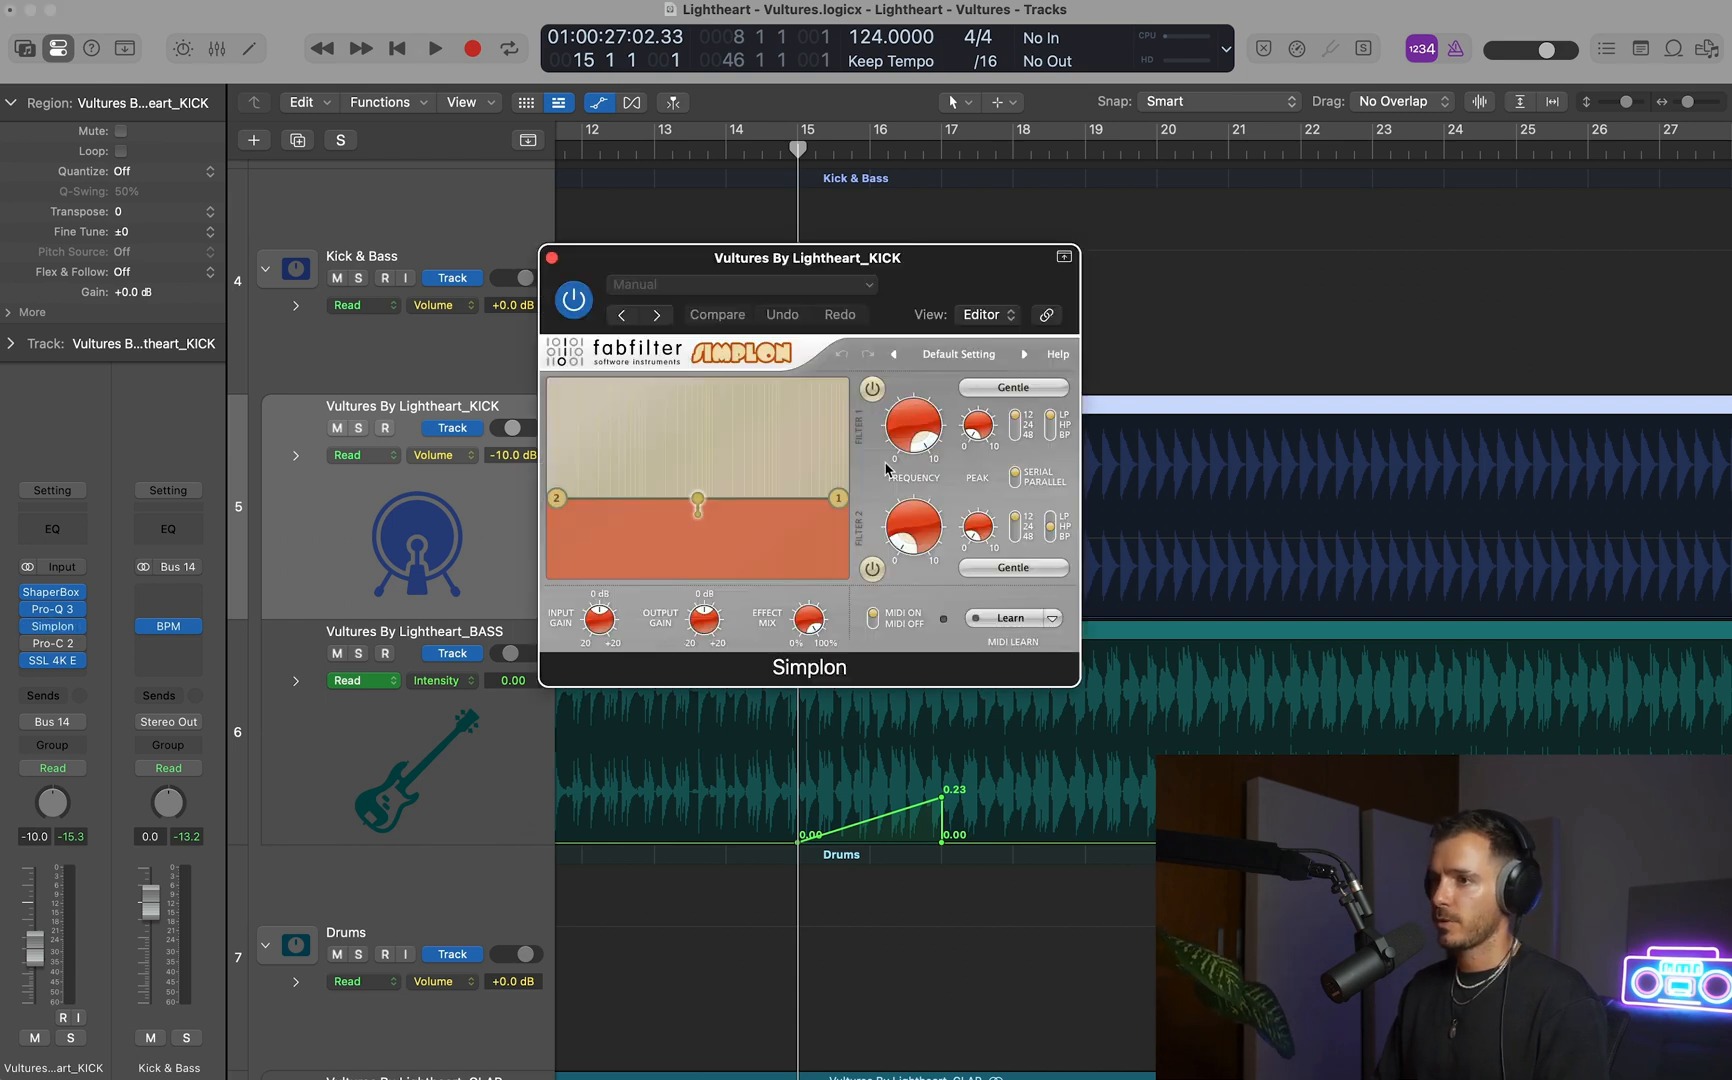
pyautogui.moveTo(907, 290); pyautogui.dragTo(1420, 277)
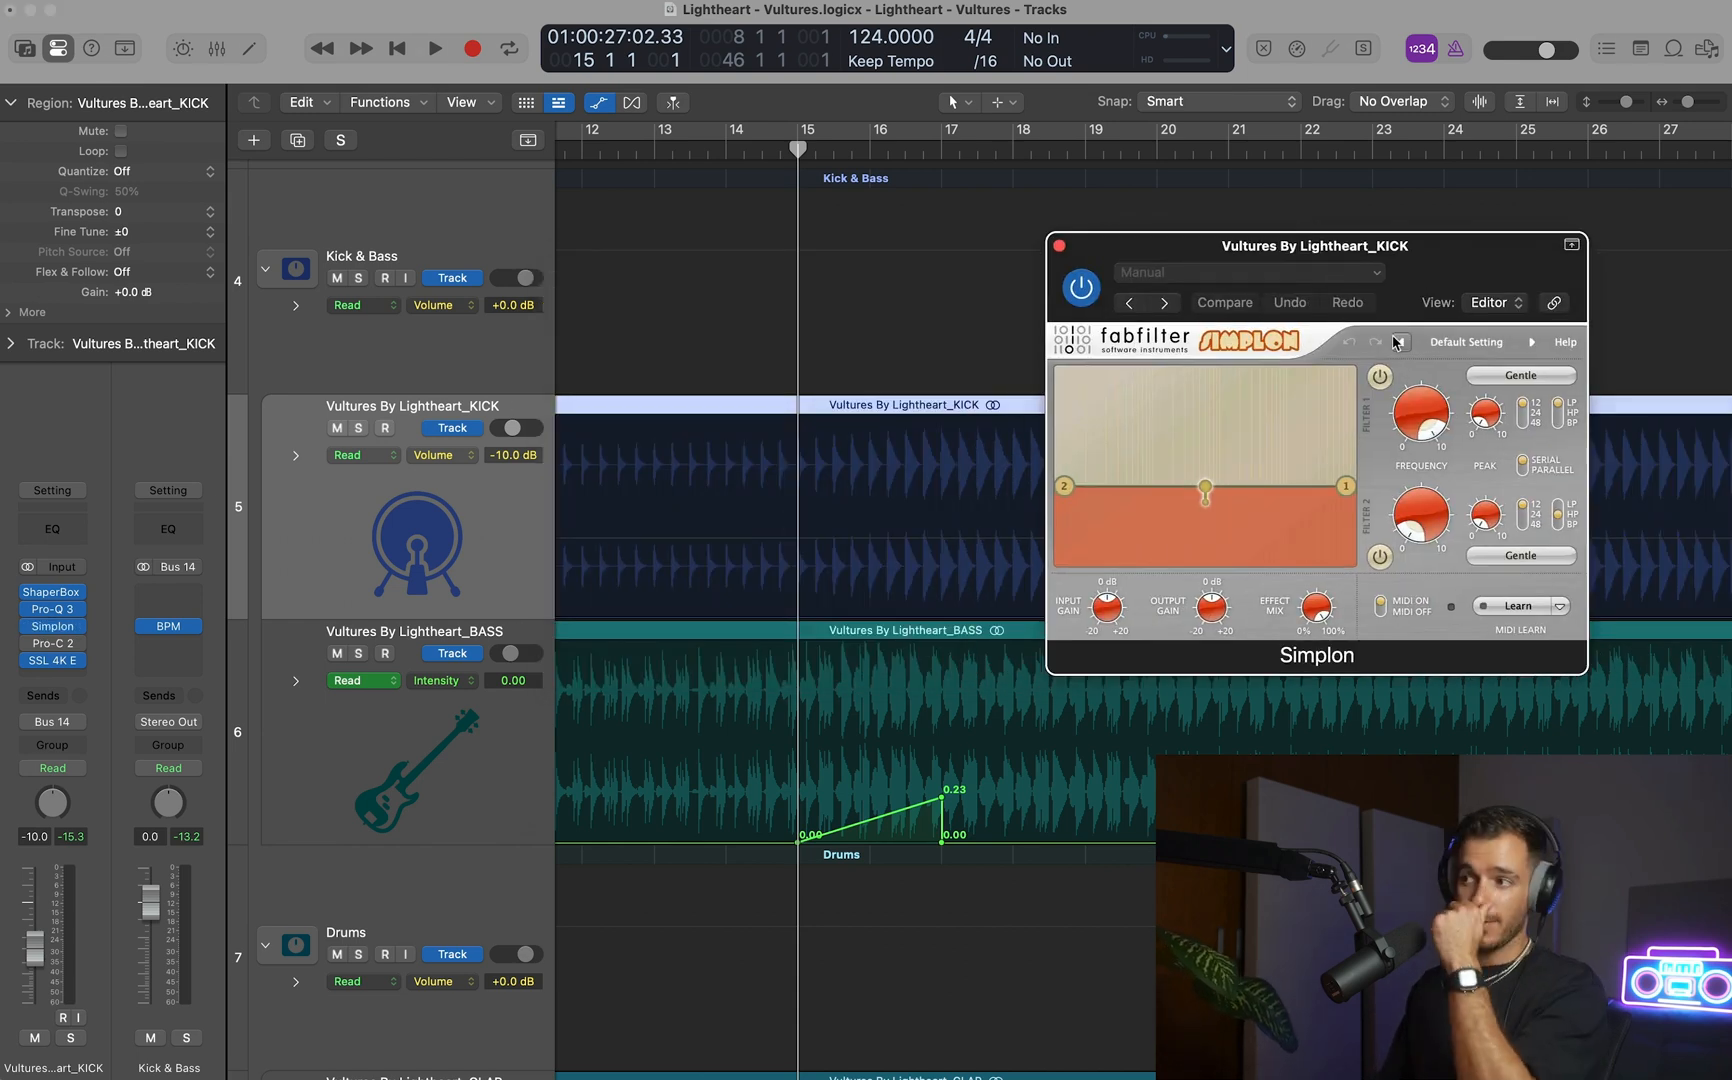
# Automate Simplon's Filter 2 frequency on KICK, ramping from 4.812 Hz at bar 15 to 89.387 Hz at bar 17.
pyautogui.press('a')
pyautogui.press('a')
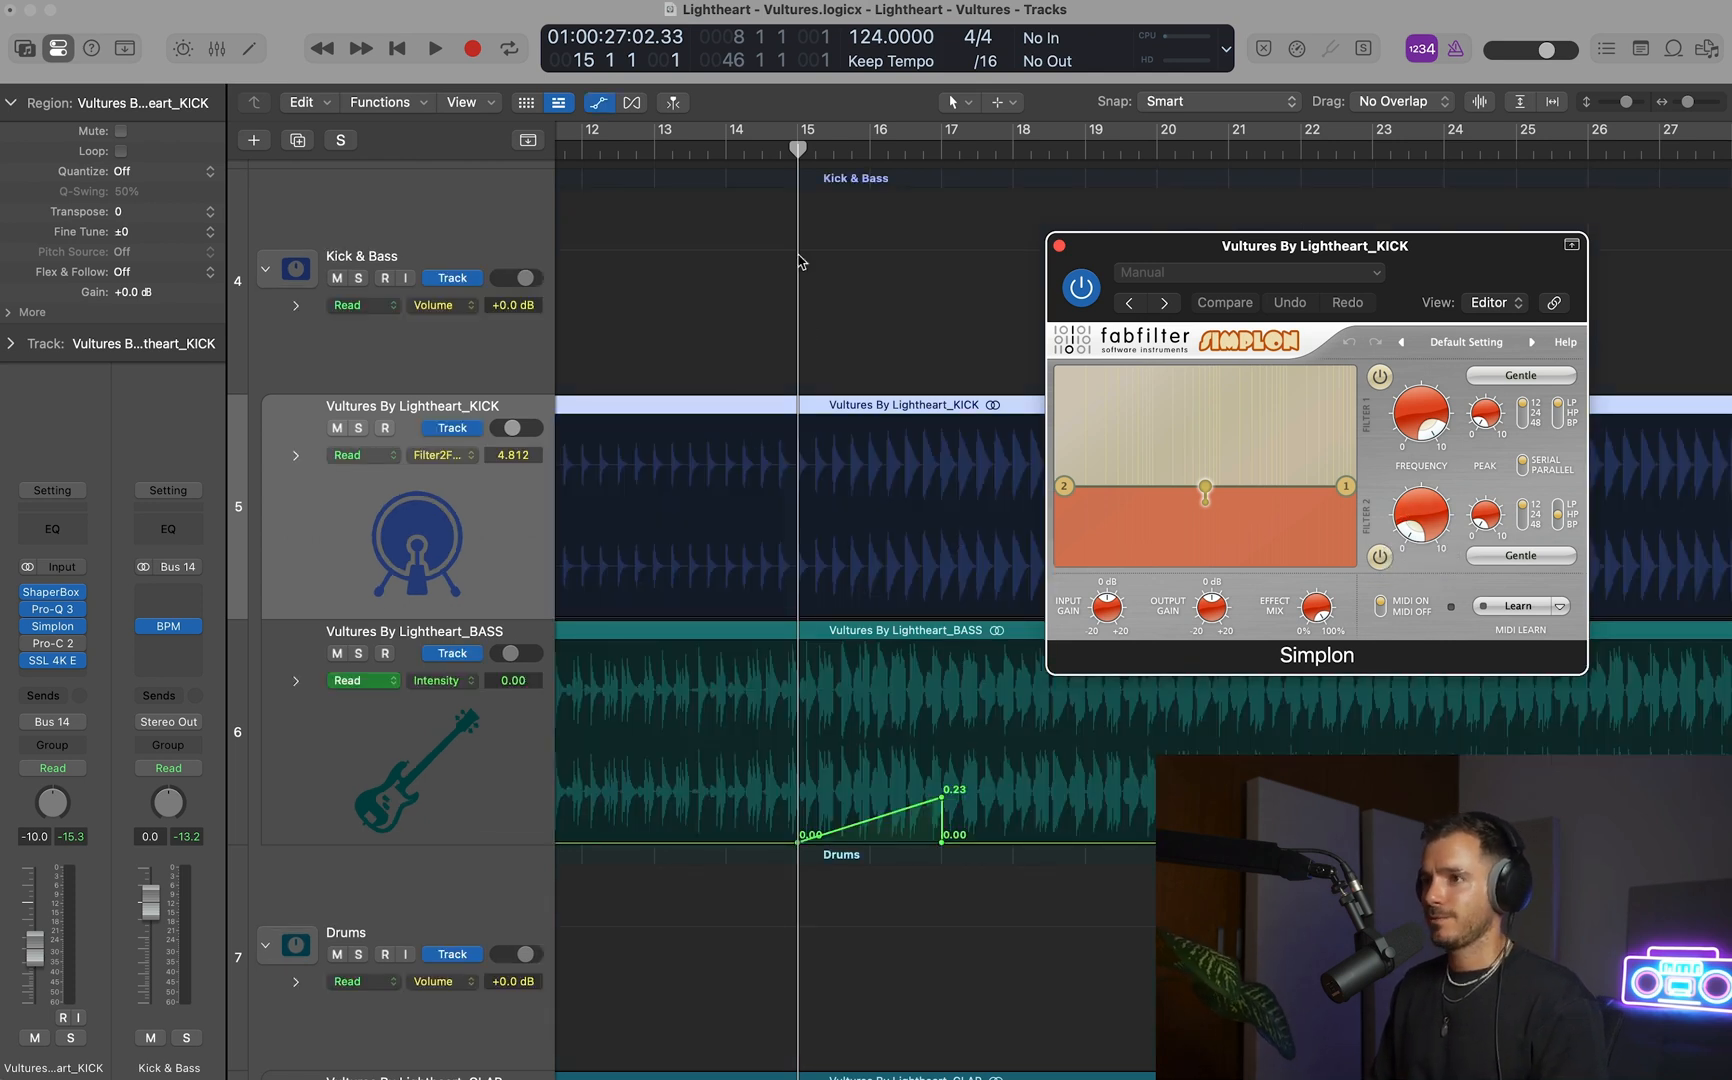
pyautogui.moveTo(800, 500); pyautogui.dragTo(920, 475)
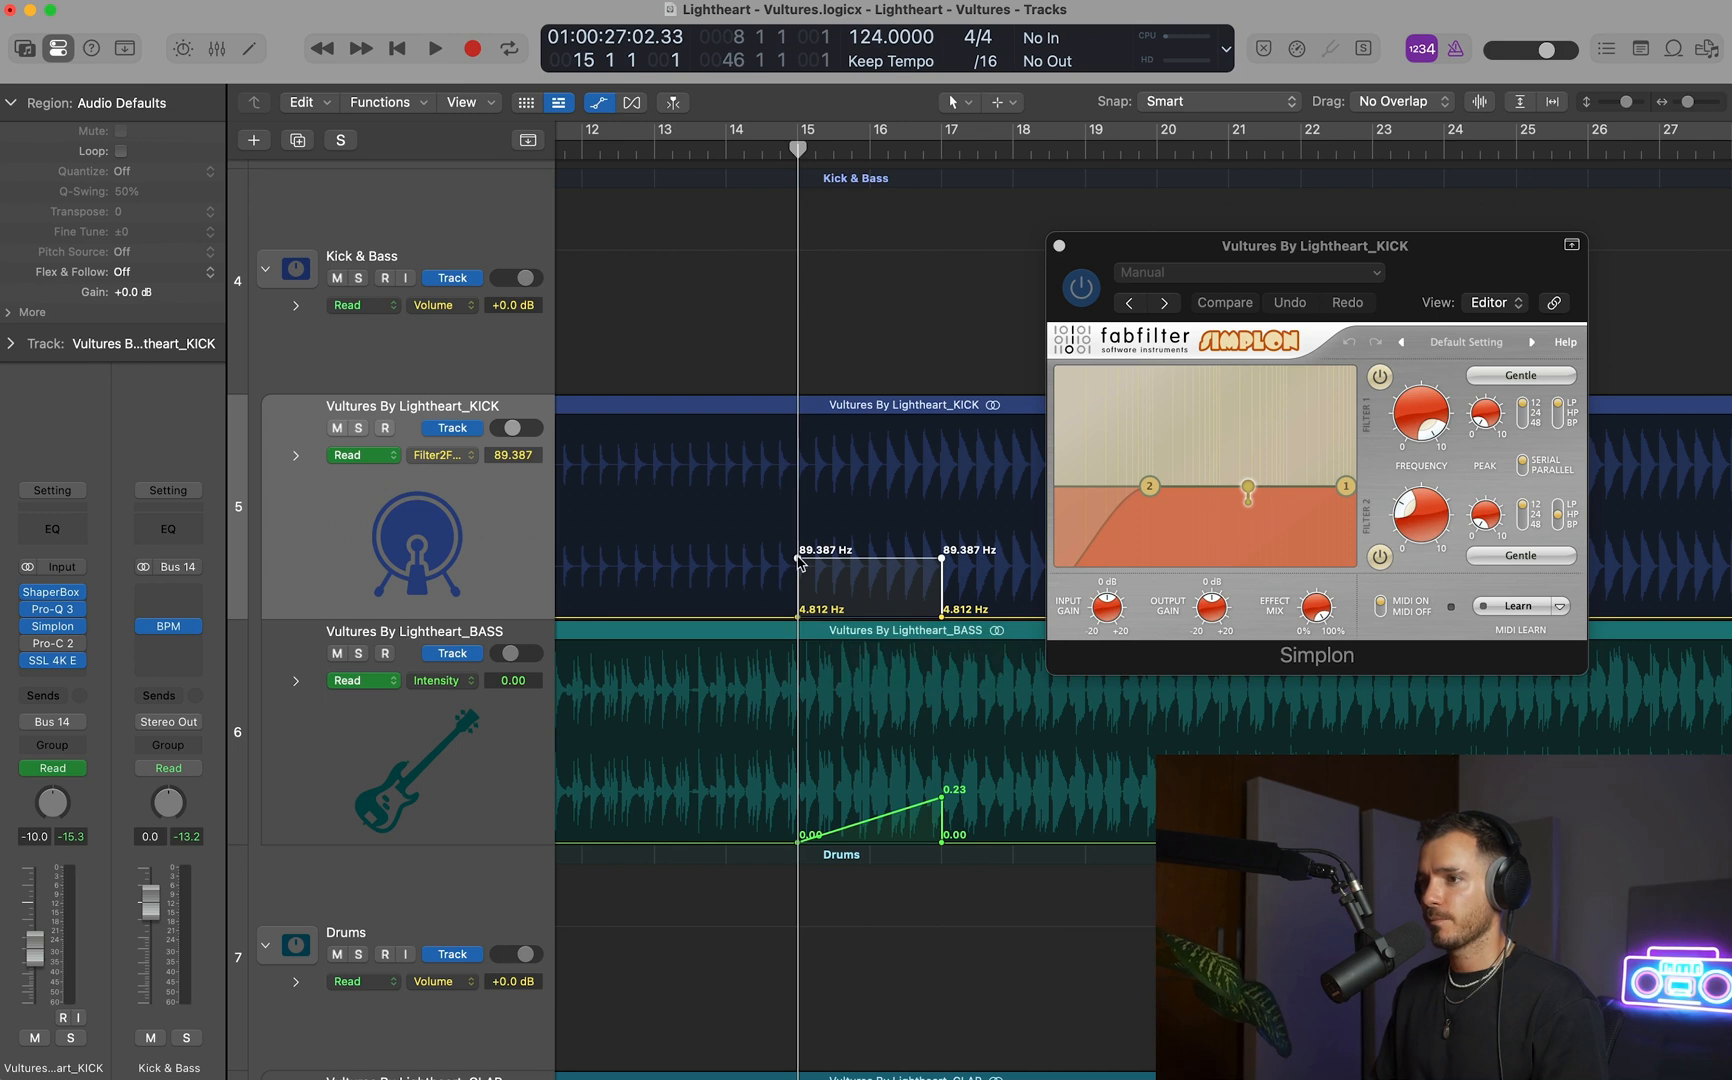
# Solo KICK and audition the filter sweep with the cycle range set to bars 15–22.
pyautogui.click(358, 428)
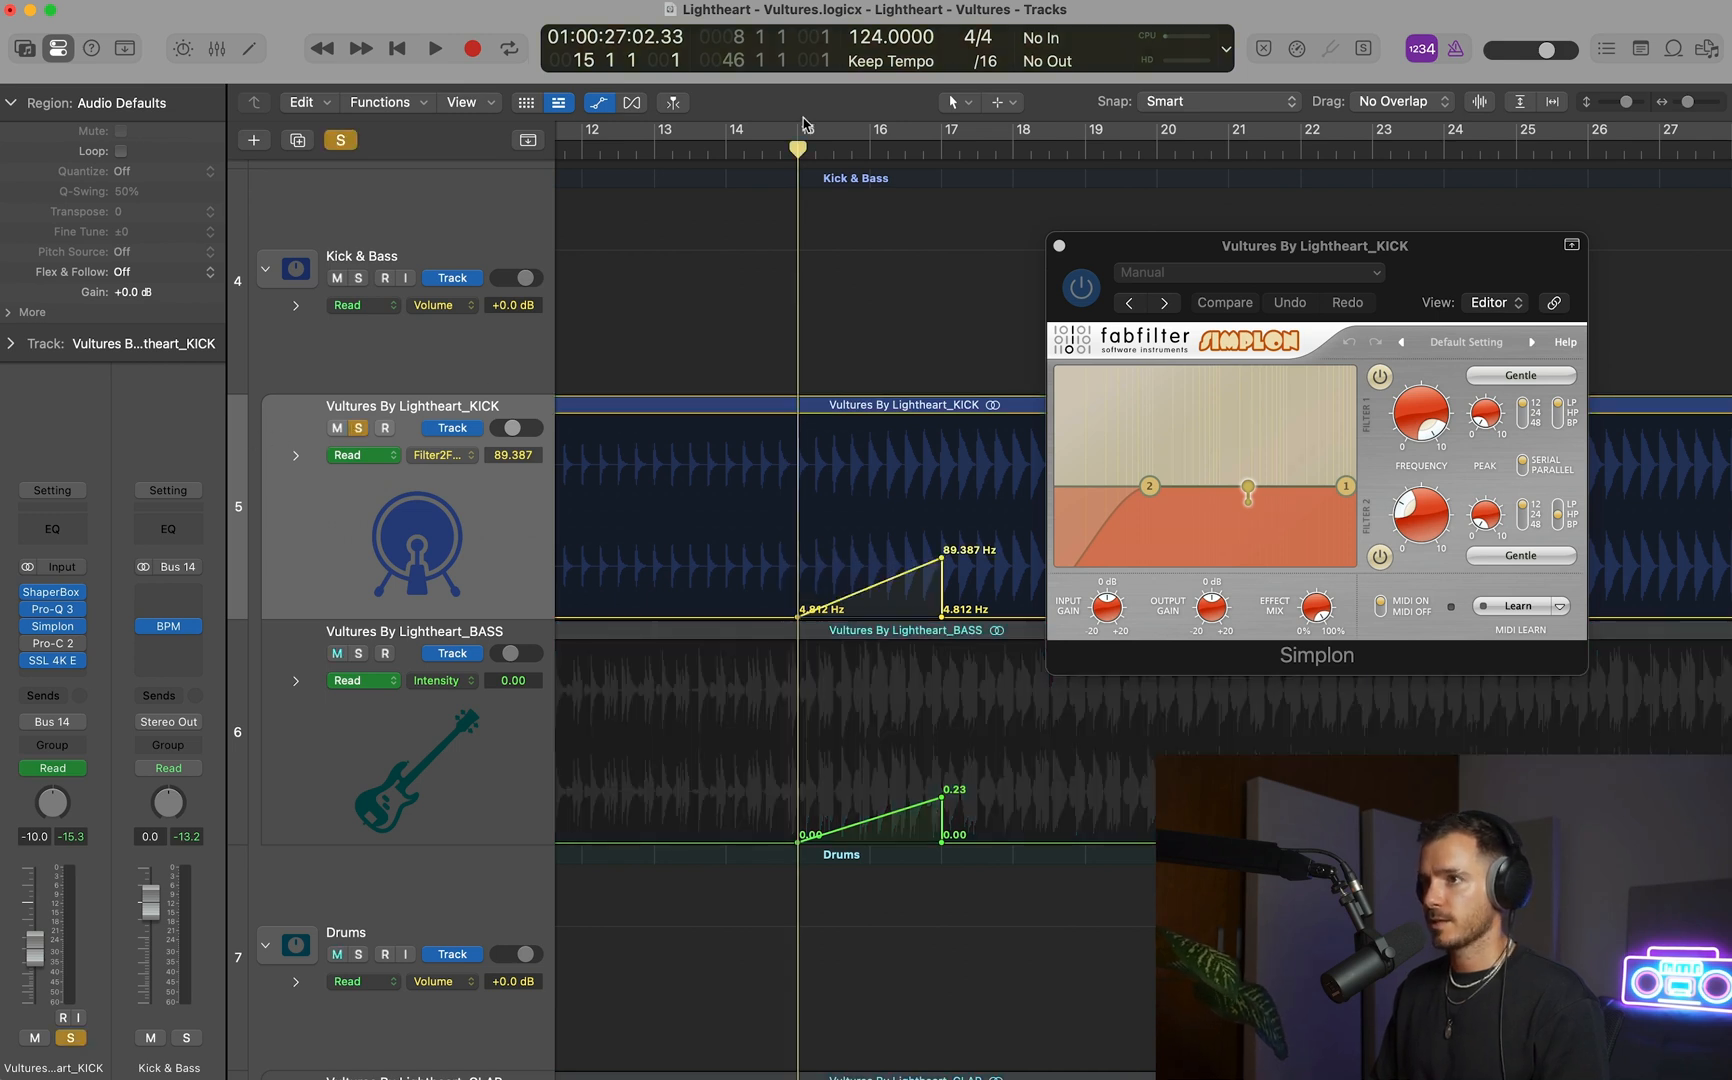
pyautogui.moveTo(803, 123); pyautogui.dragTo(1301, 128)
pyautogui.press('space')
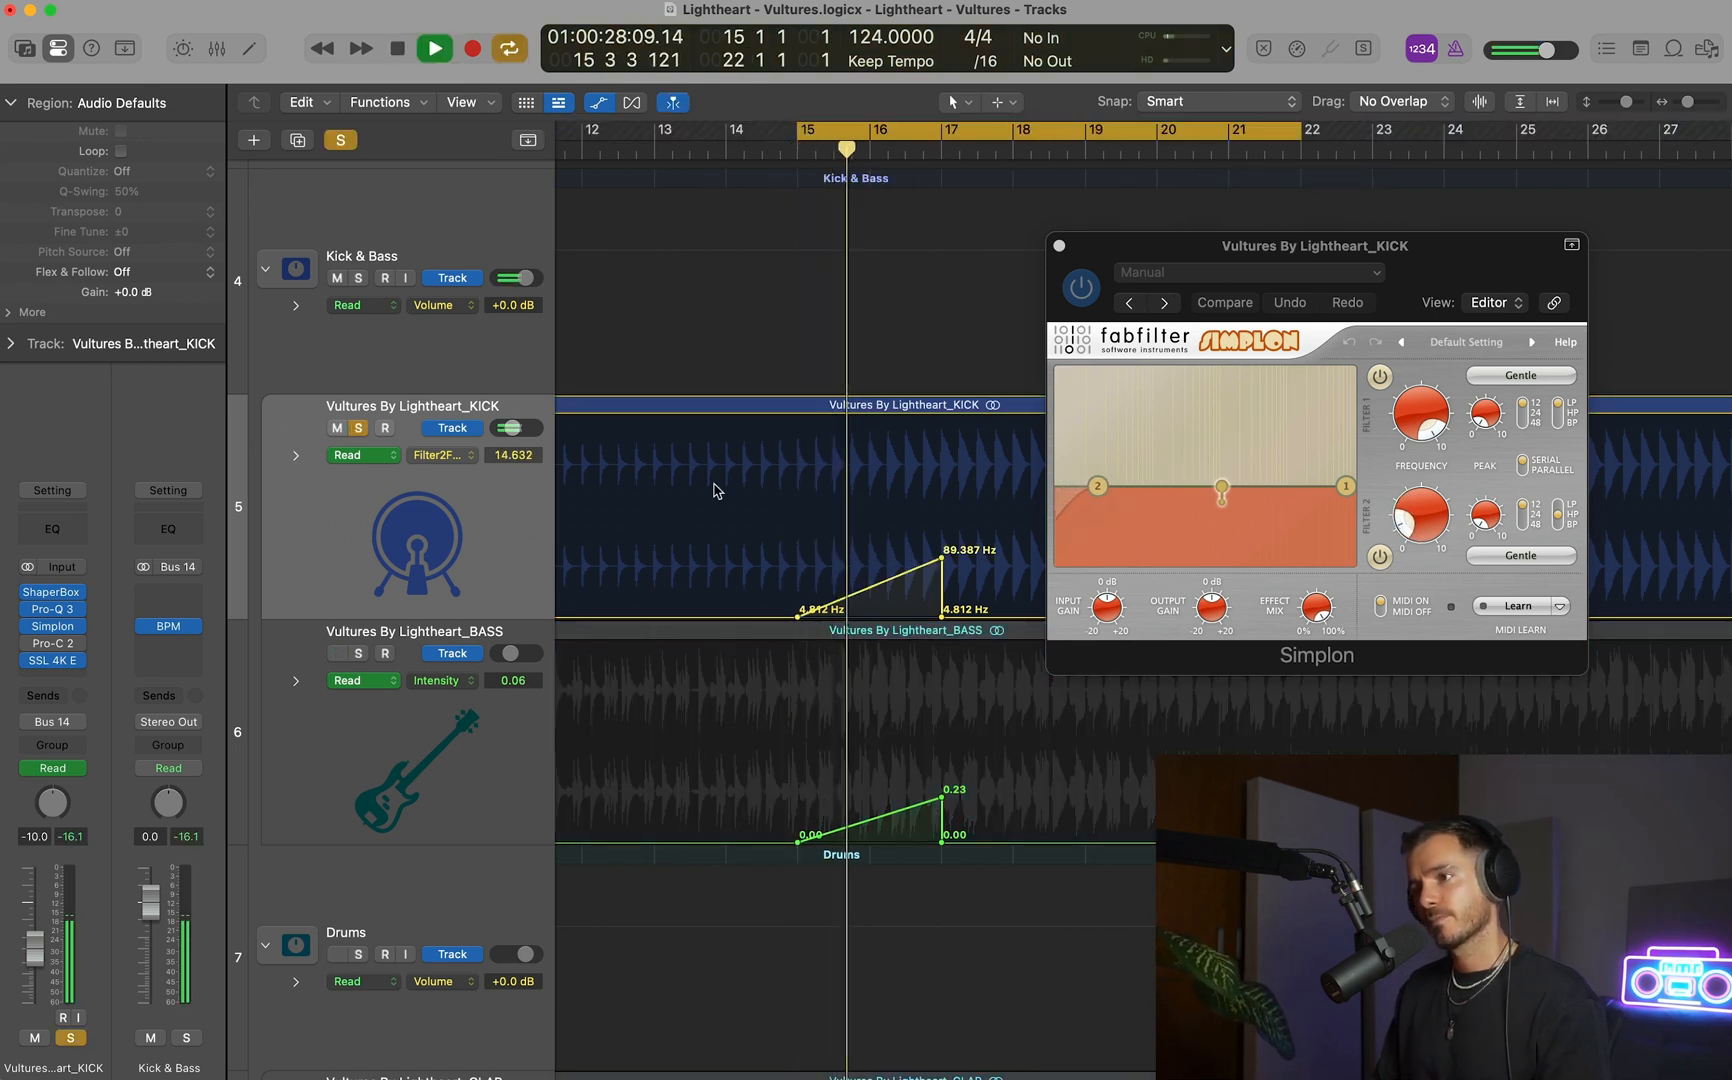
# Move the start of KICK's Filter 2 frequency ramp back to bar 13 and listen to the longer sweep.
pyautogui.moveTo(797, 616); pyautogui.dragTo(653, 616)
pyautogui.press('space')
pyautogui.press('space')
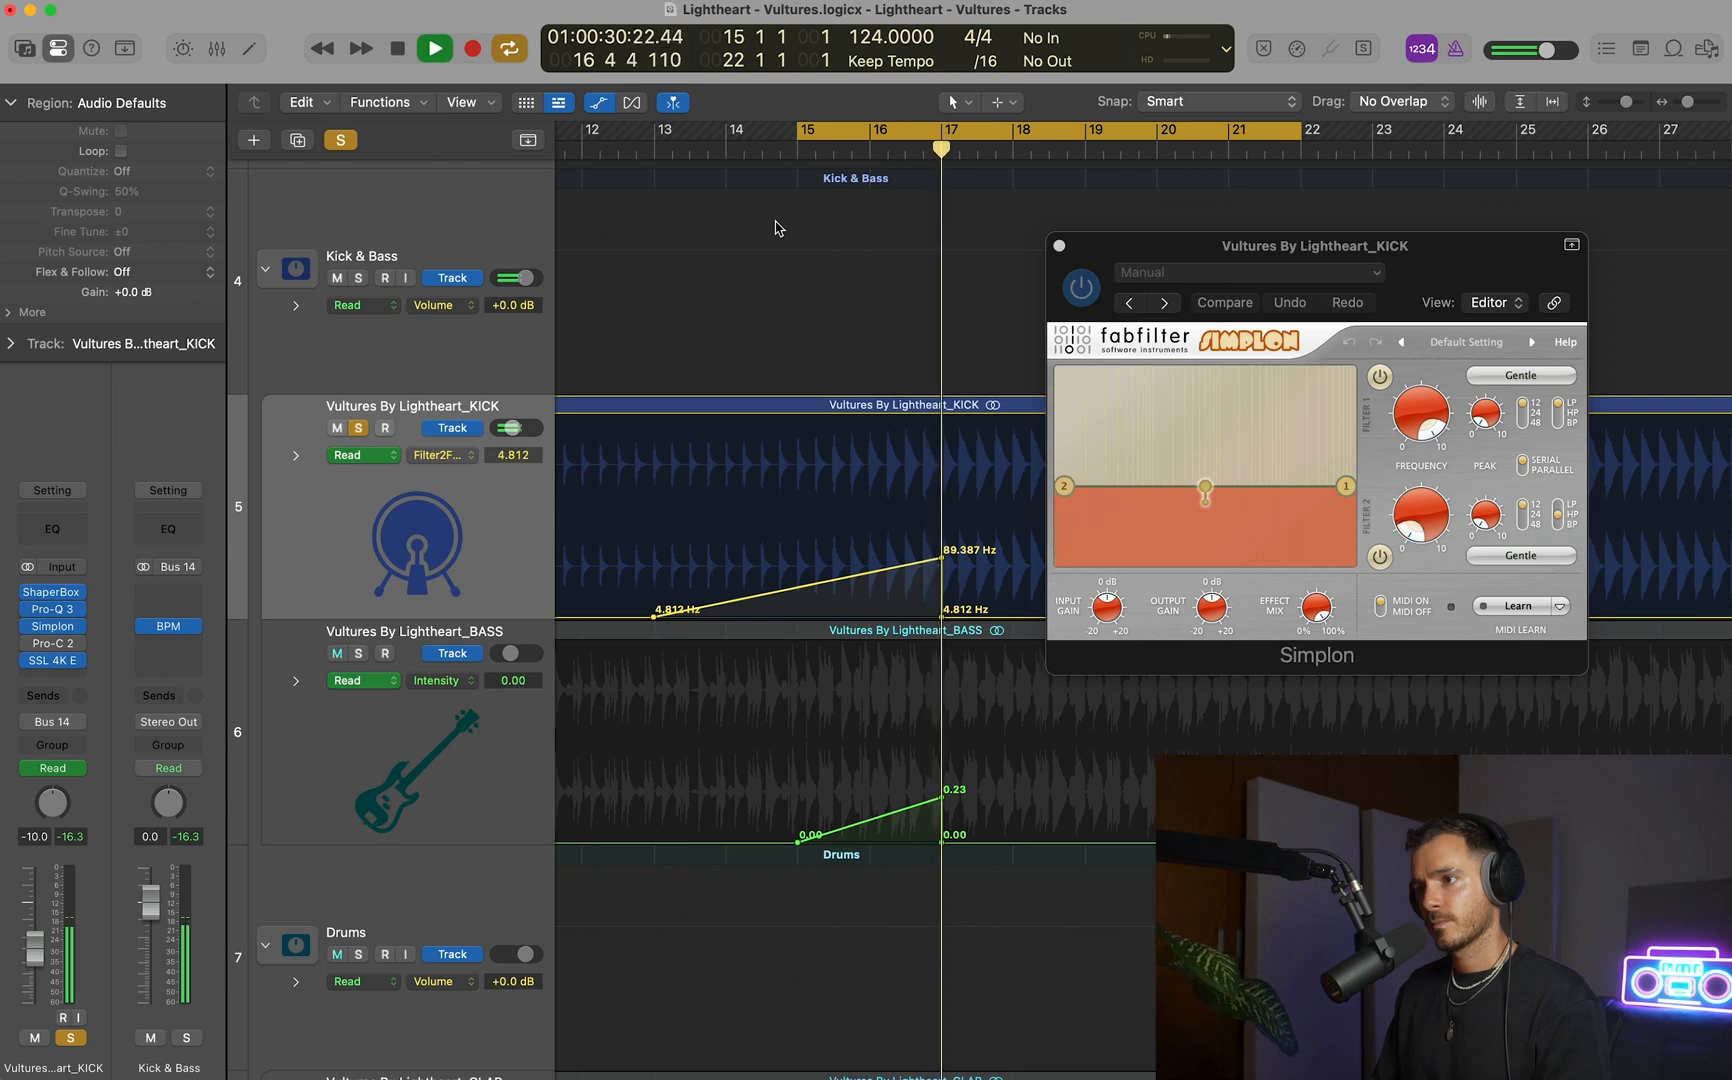
pyautogui.press('space')
# Solo BASS alongside KICK to audition both automation ramps, and close Simplon, the cycle range and the automation view.
pyautogui.click(358, 653)
pyautogui.press('space')
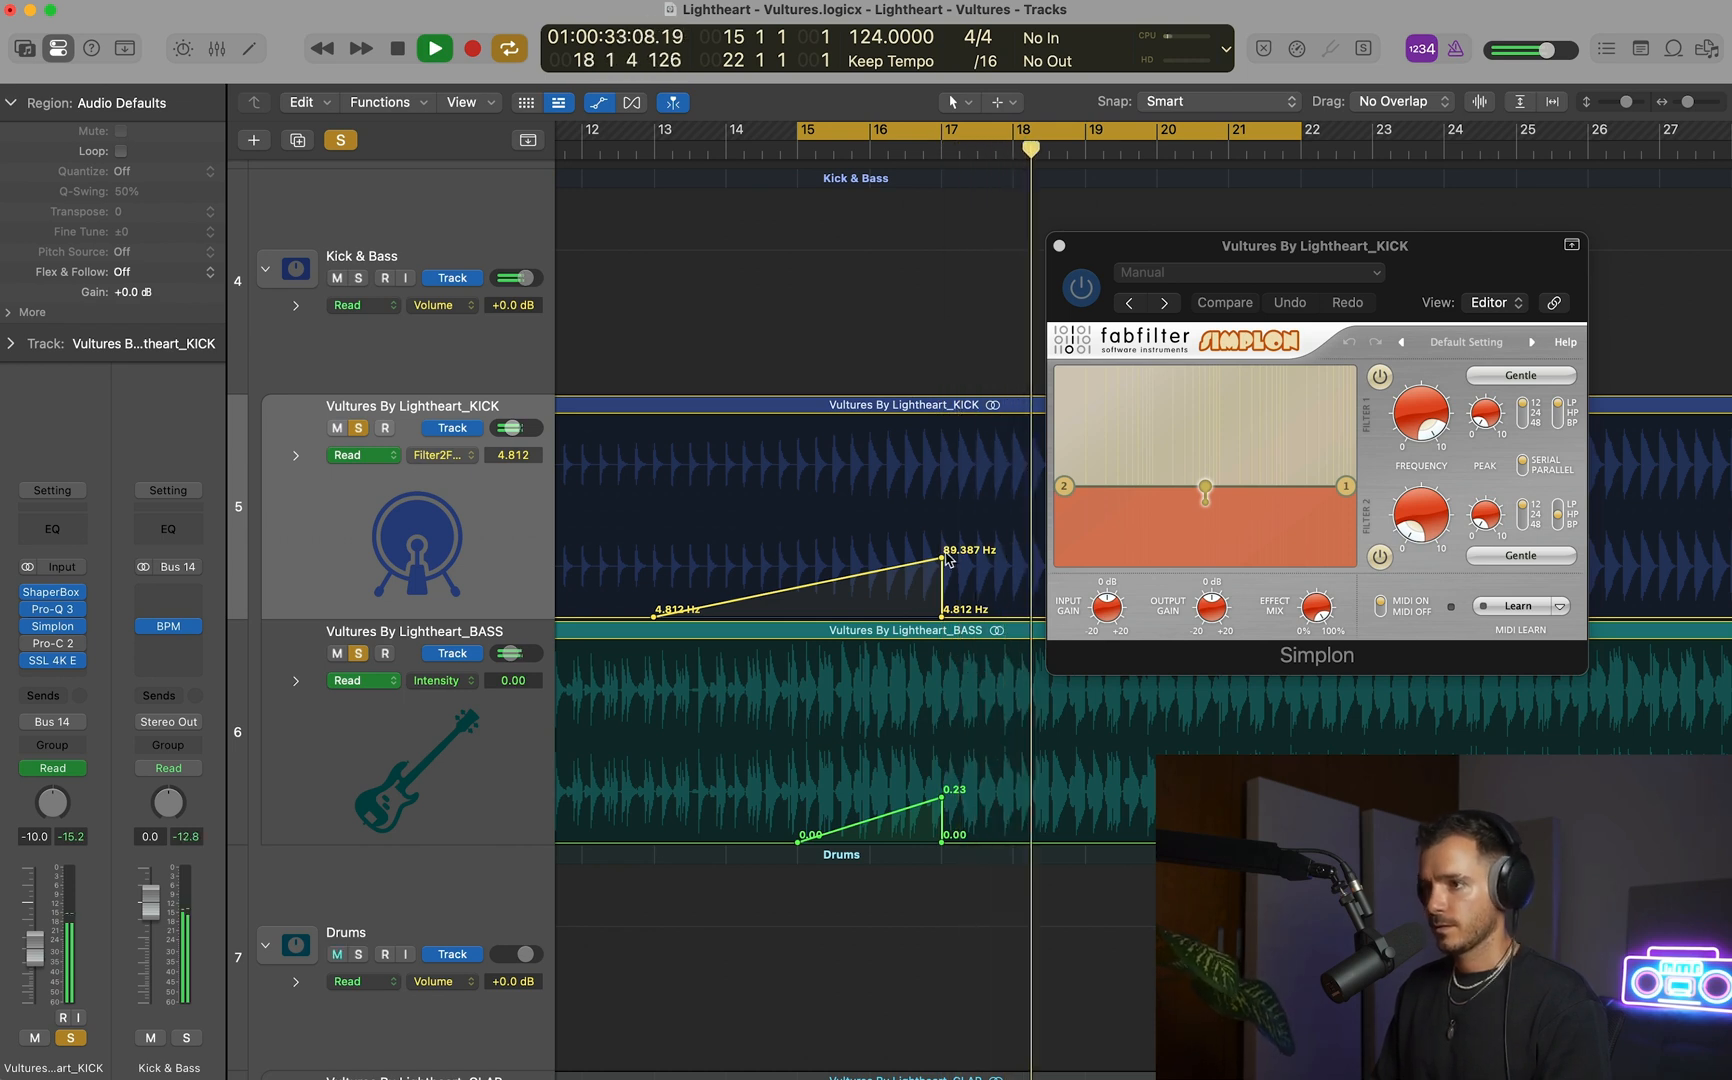
pyautogui.click(1060, 246)
pyautogui.press('space')
pyautogui.press('c')
pyautogui.press('a')
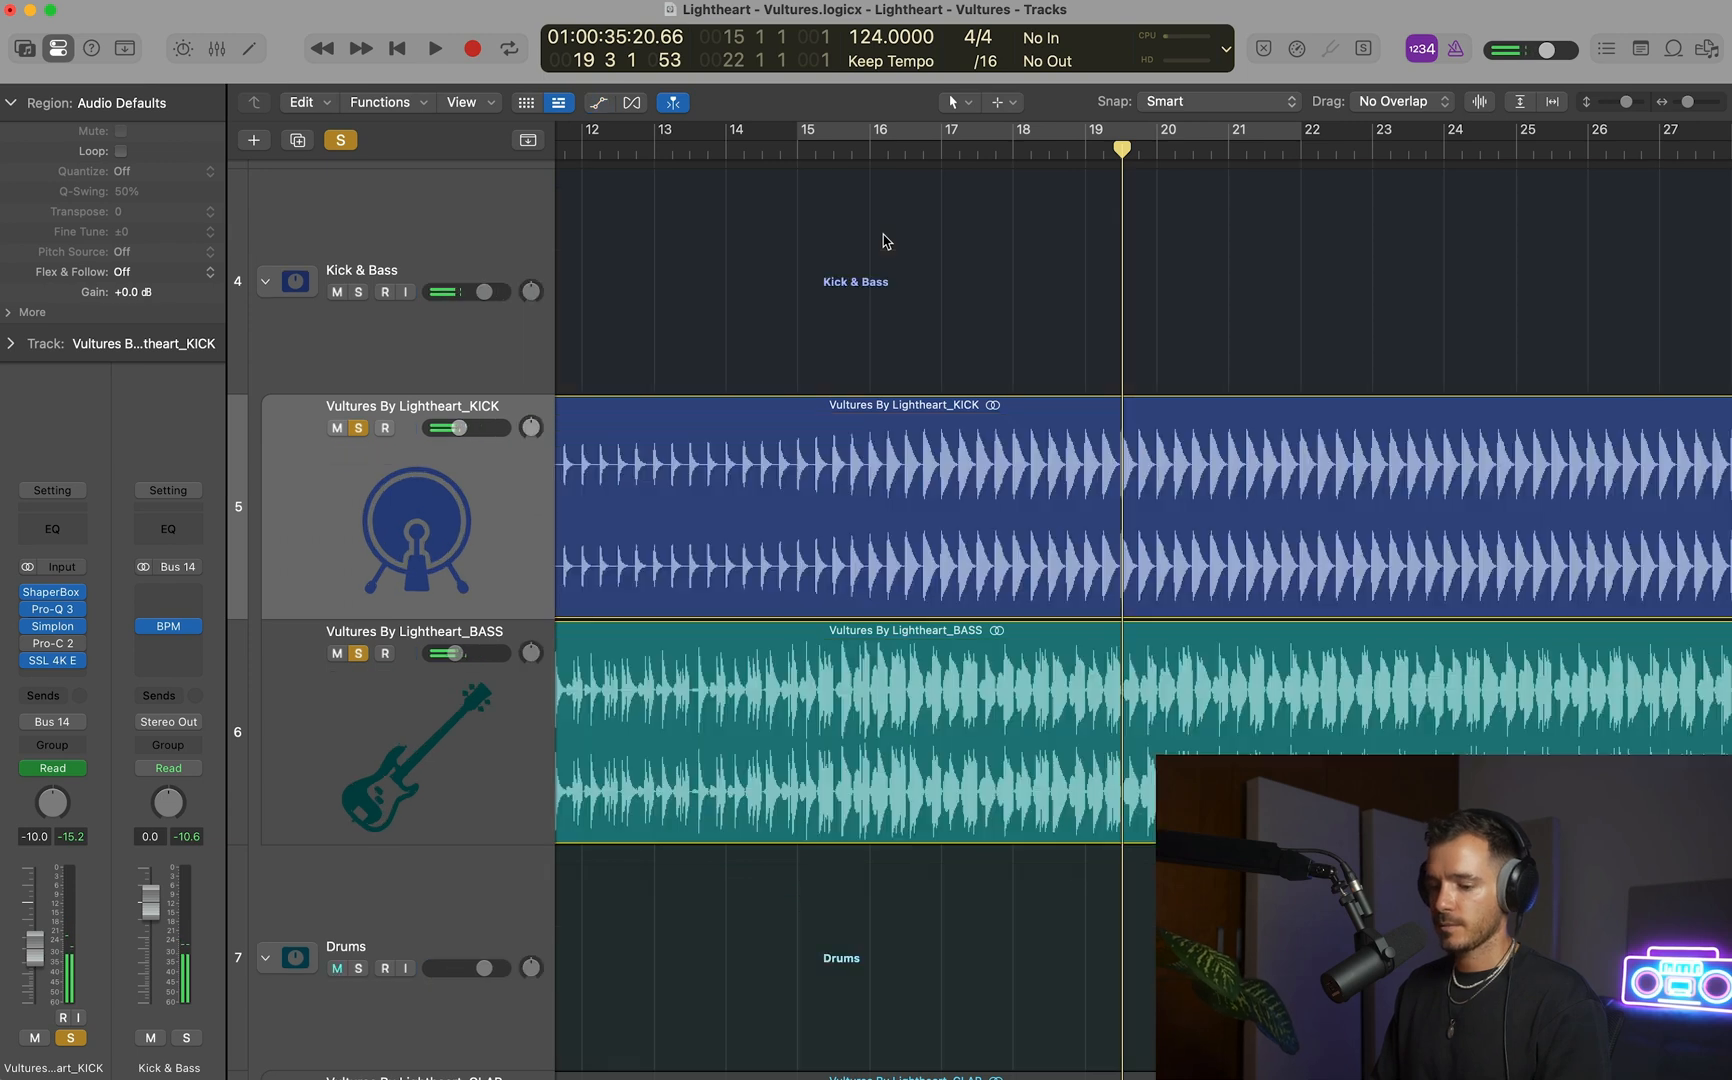
# Play the build-up from around bar 13 and unsolo KICK and BASS to hear the ramps in the full mix.
pyautogui.scroll(-3, 884, 236)
pyautogui.click(826, 151)
pyautogui.press('space')
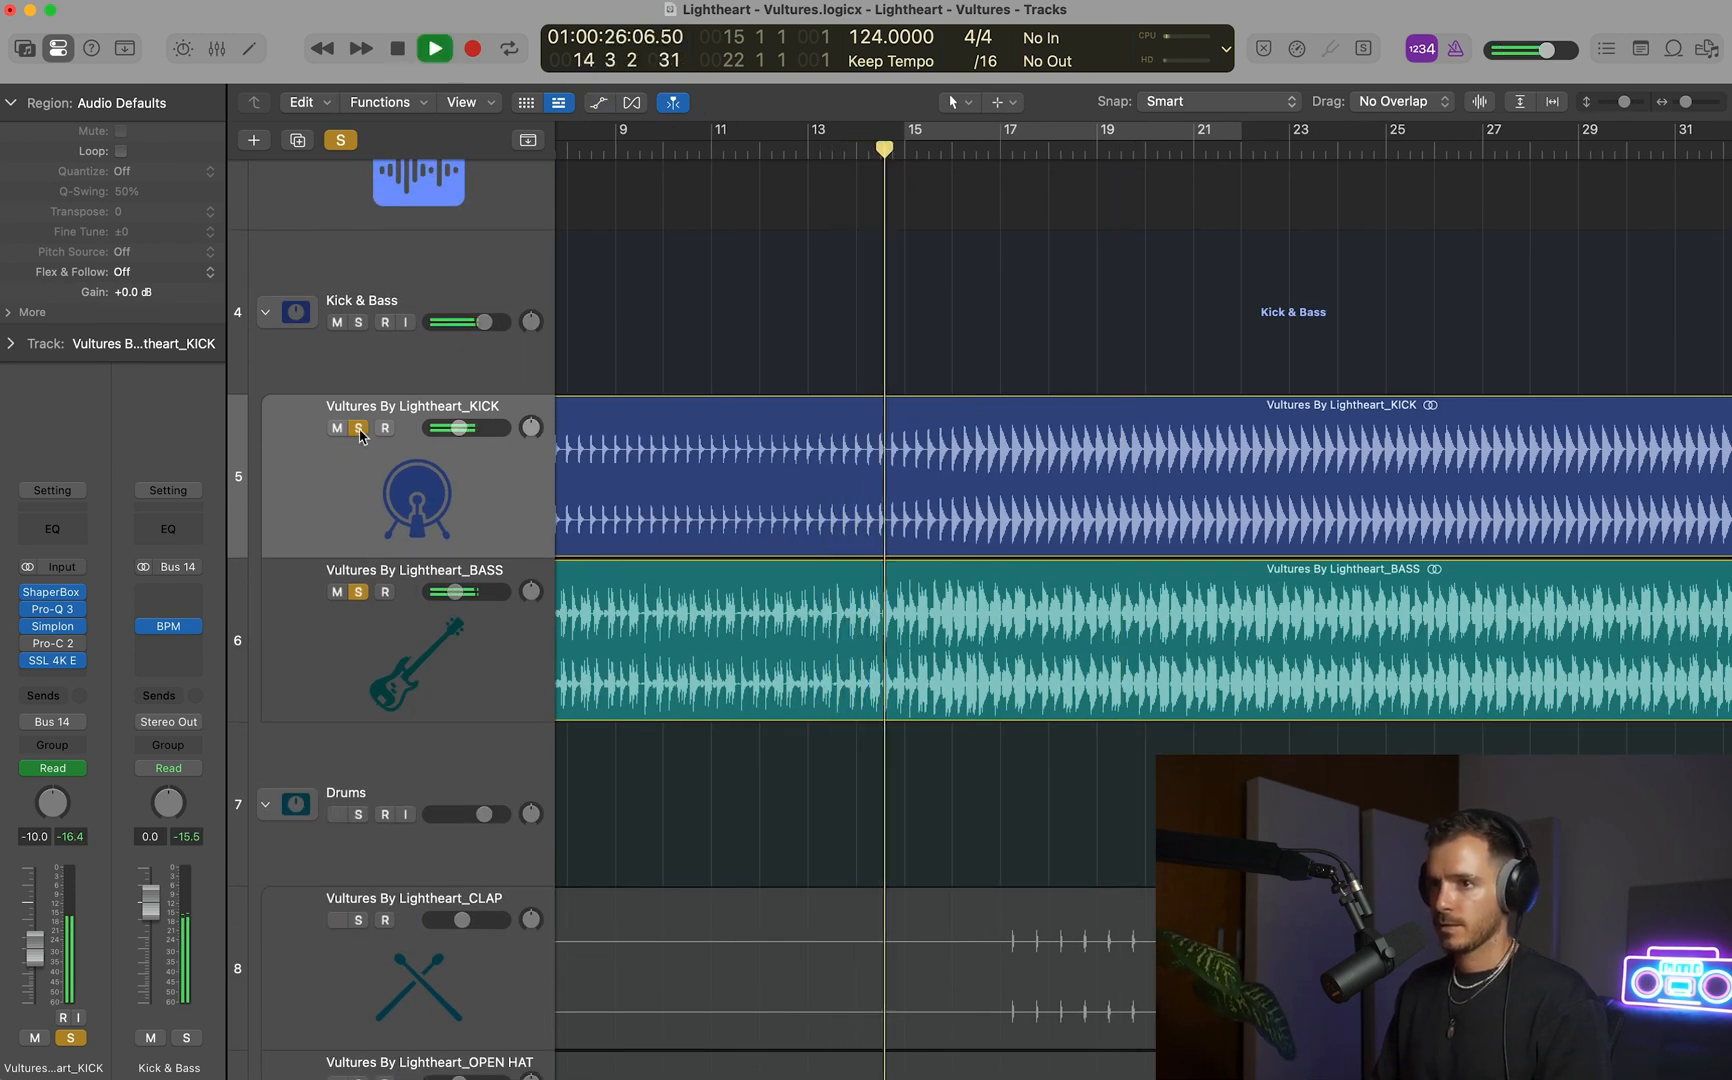
pyautogui.moveTo(359, 429); pyautogui.dragTo(359, 592)
pyautogui.scroll(-5, 1133, 455)
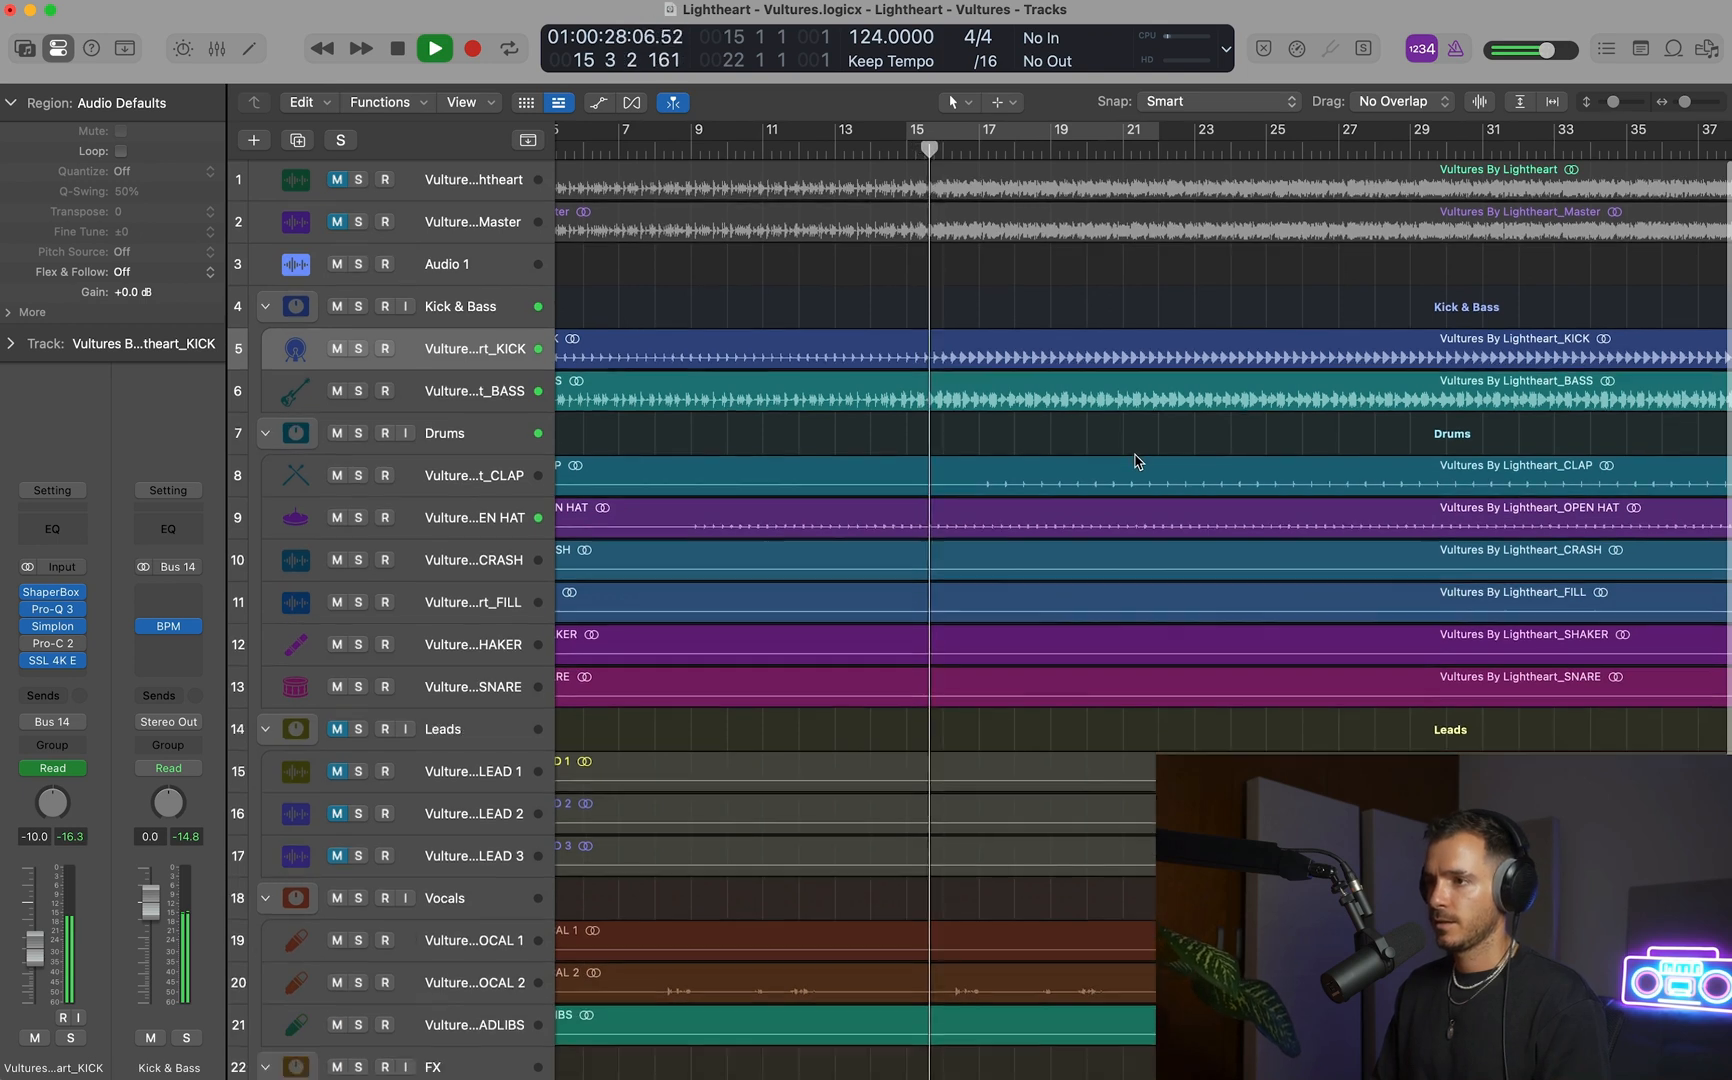
pyautogui.scroll(-3, 1137, 459)
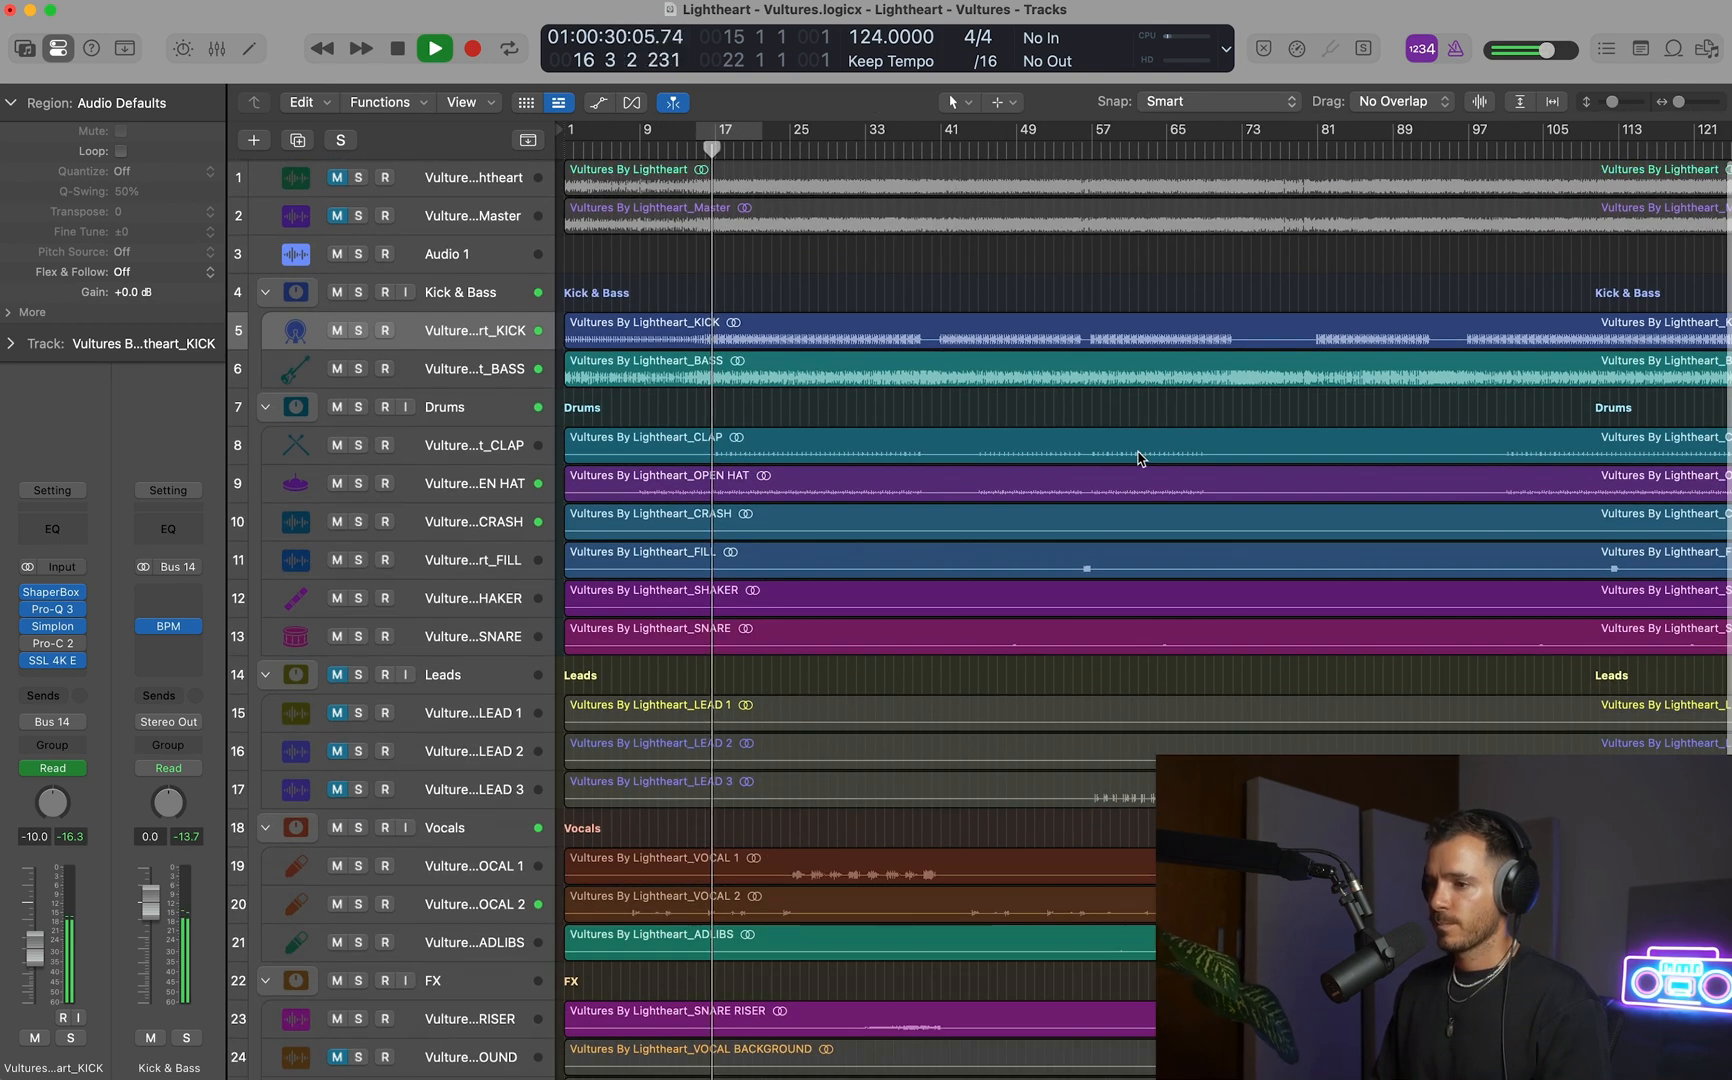
pyautogui.scroll(-3, 1138, 460)
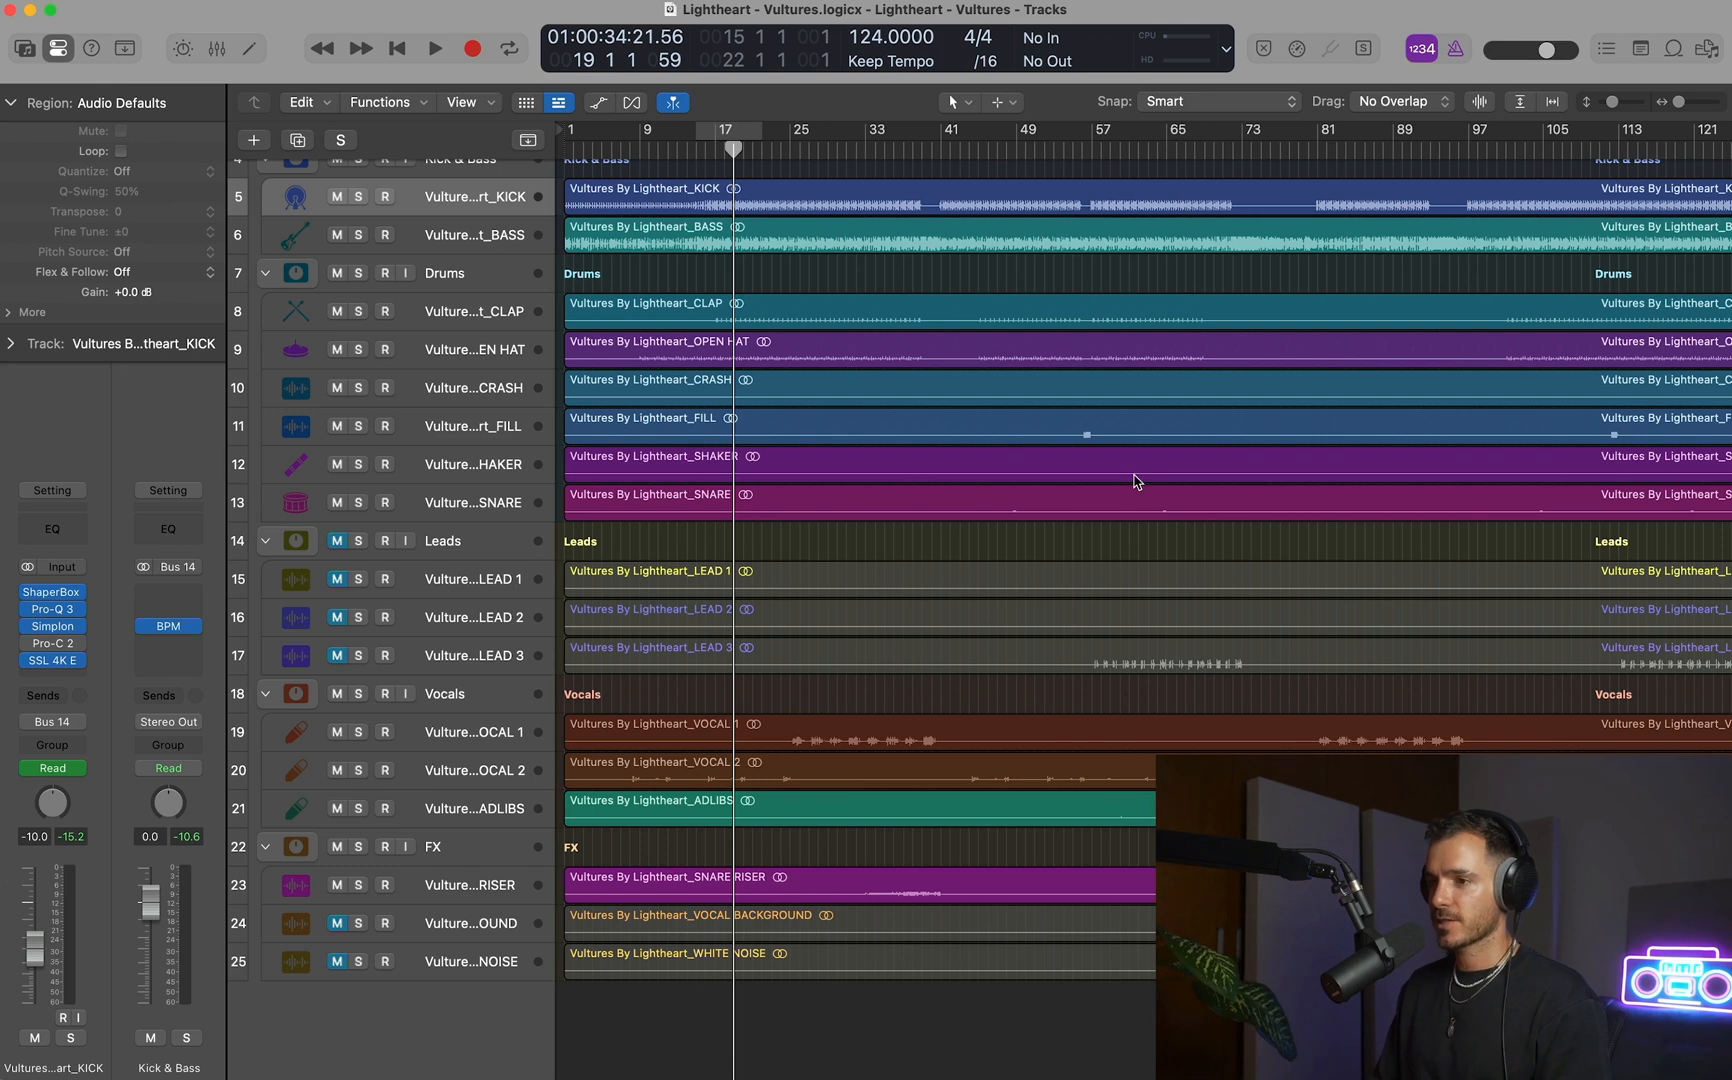
# Move the LEAD 3 track above LEAD 1 so it comes first in the Leads stack.
pyautogui.scroll(5, 1138, 485)
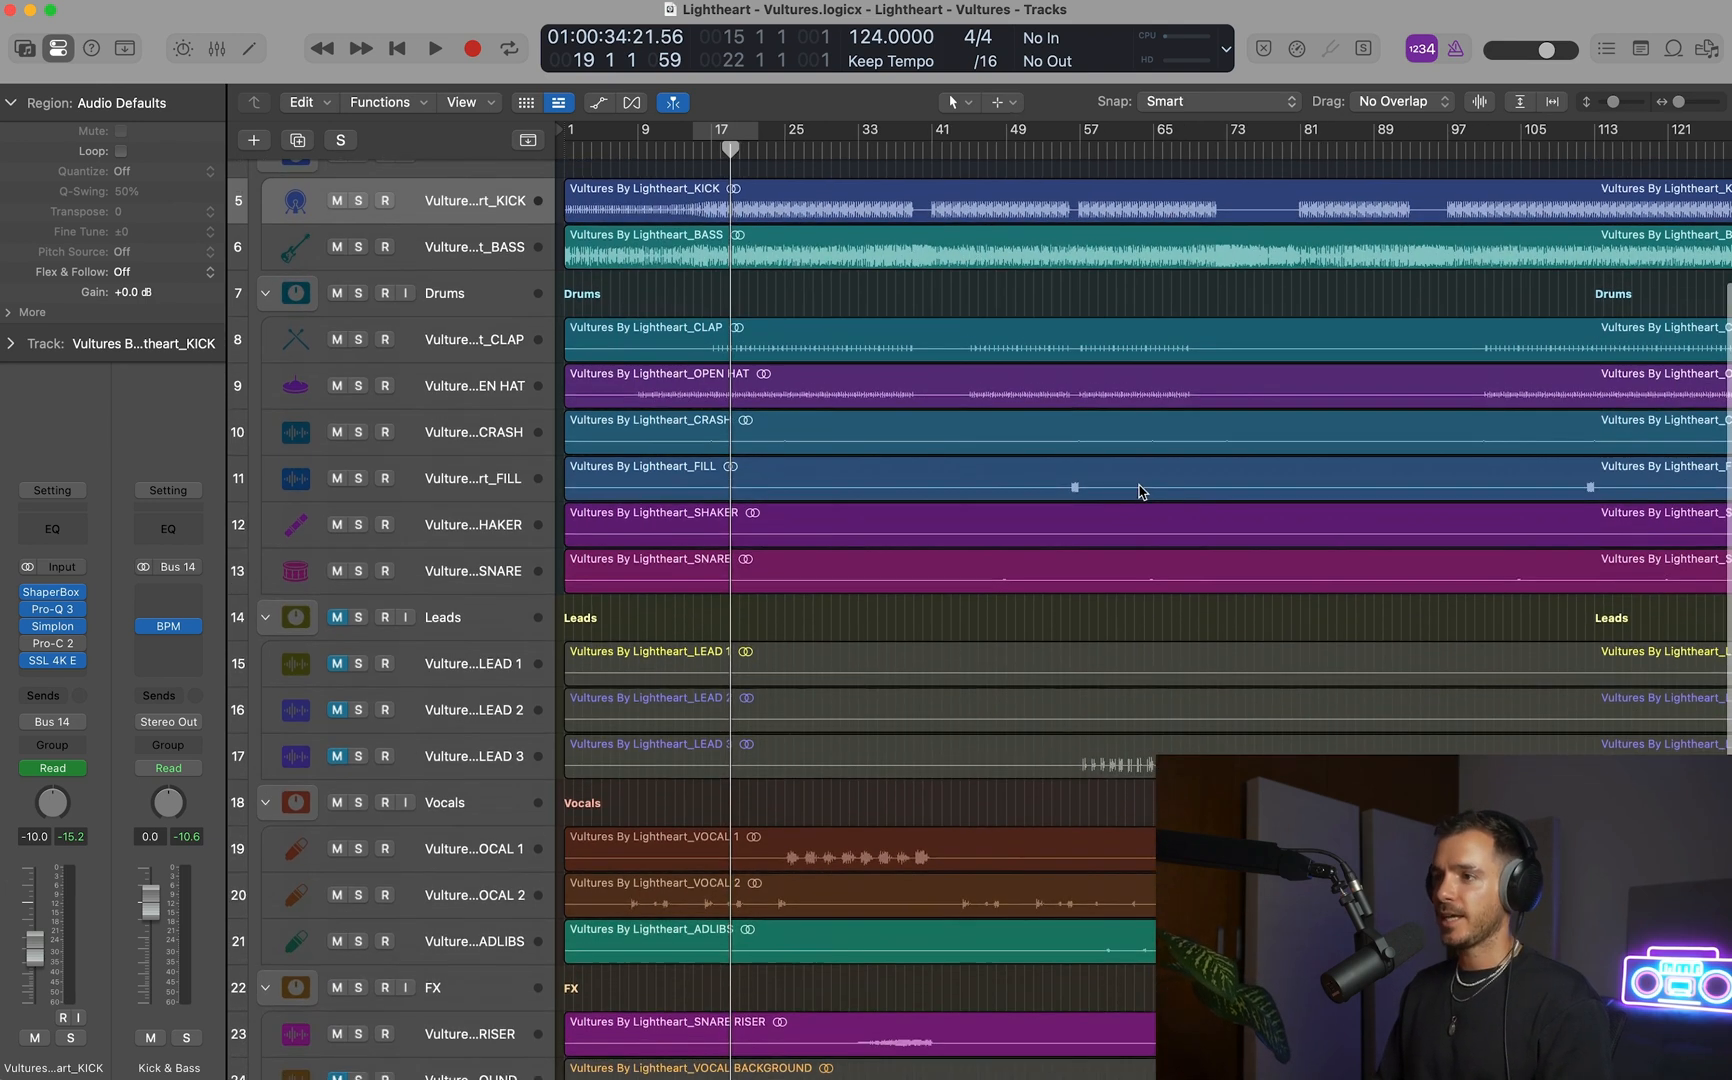
pyautogui.scroll(-3, 1143, 486)
pyautogui.scroll(-1, 1160, 492)
pyautogui.hscroll(1, 1170, 495)
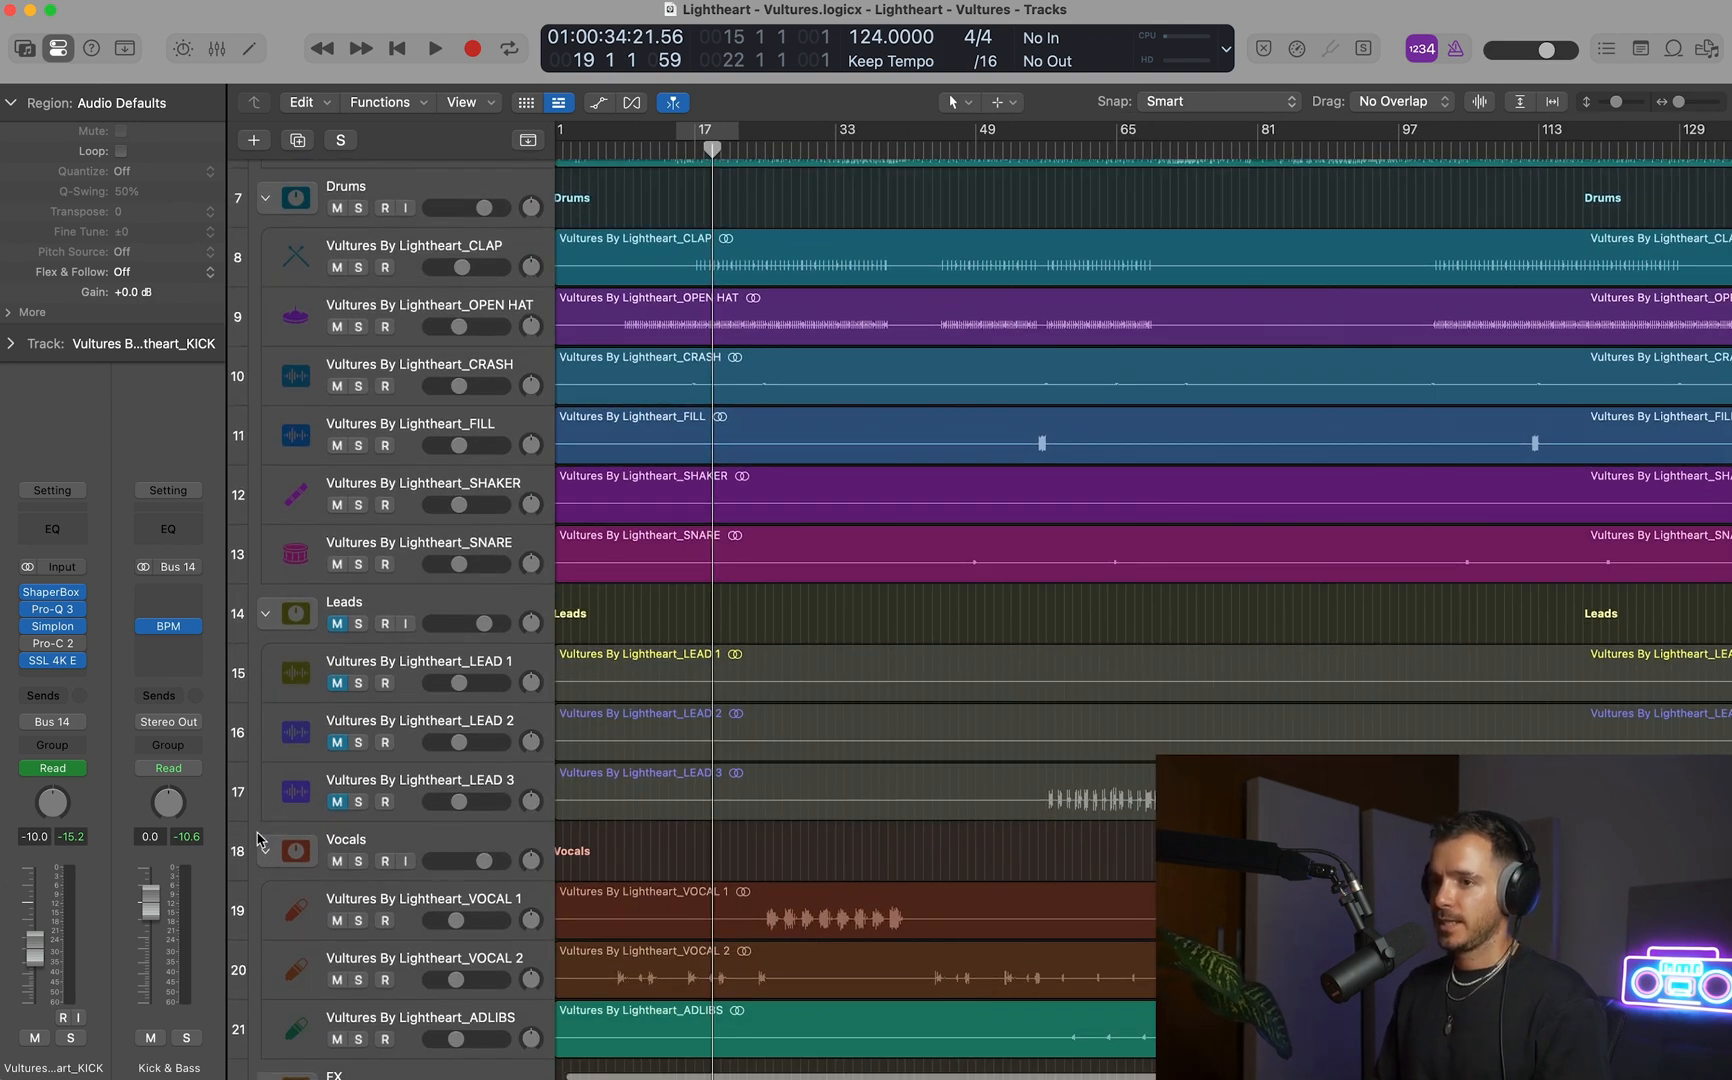
pyautogui.moveTo(409, 780); pyautogui.dragTo(415, 660)
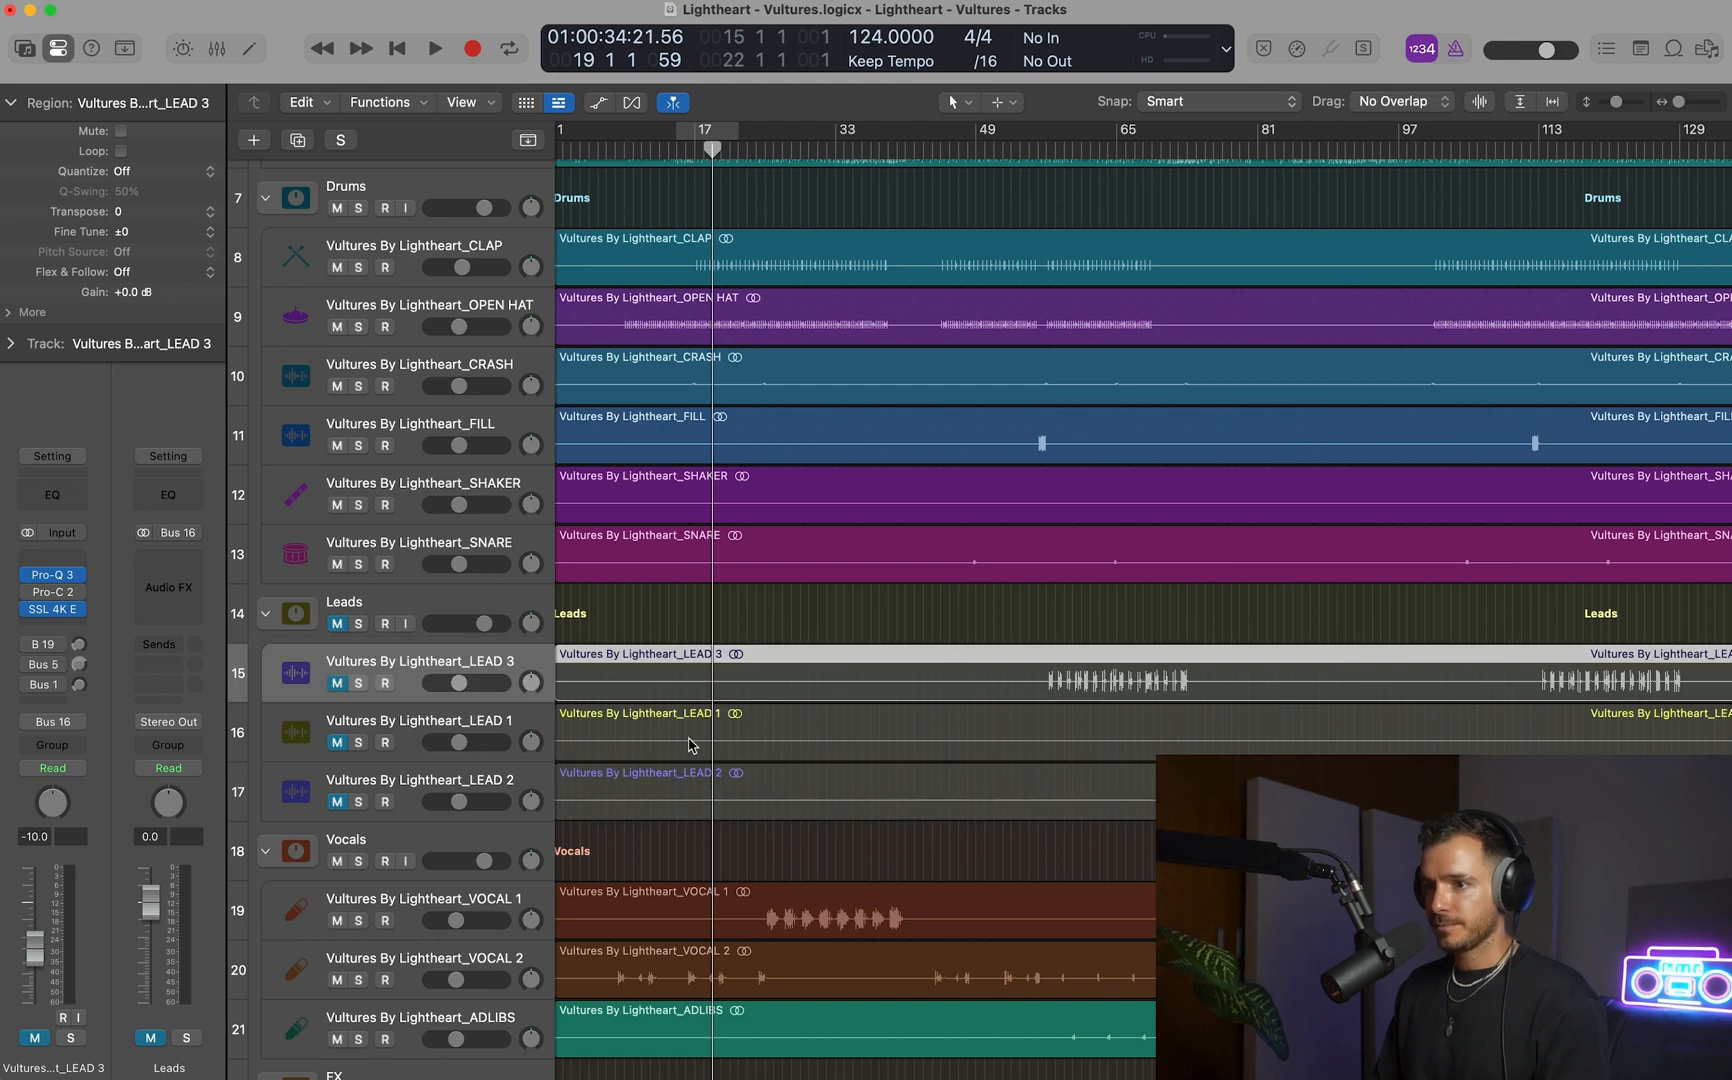
# Play the song from about bar 39, solo the Master track and sample the passages around bars 47 and 58.
pyautogui.scroll(-1, 707, 750)
pyautogui.scroll(5, 707, 752)
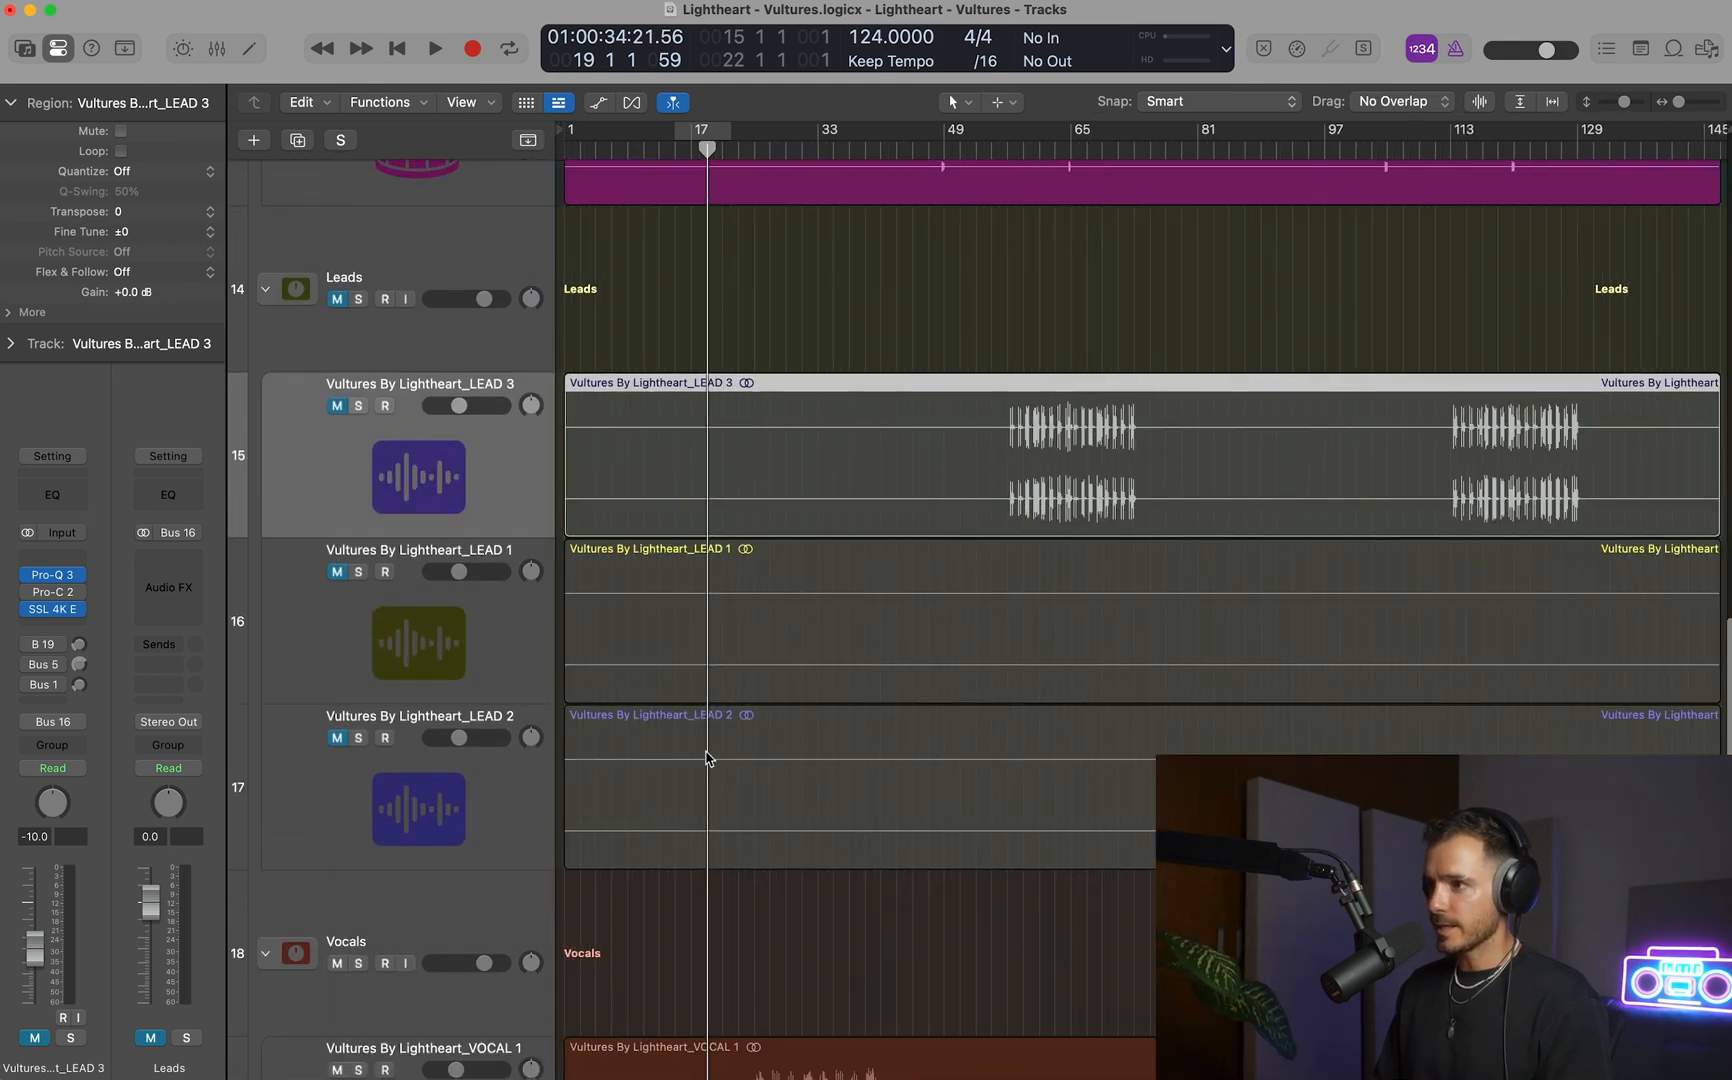
pyautogui.scroll(6, 704, 760)
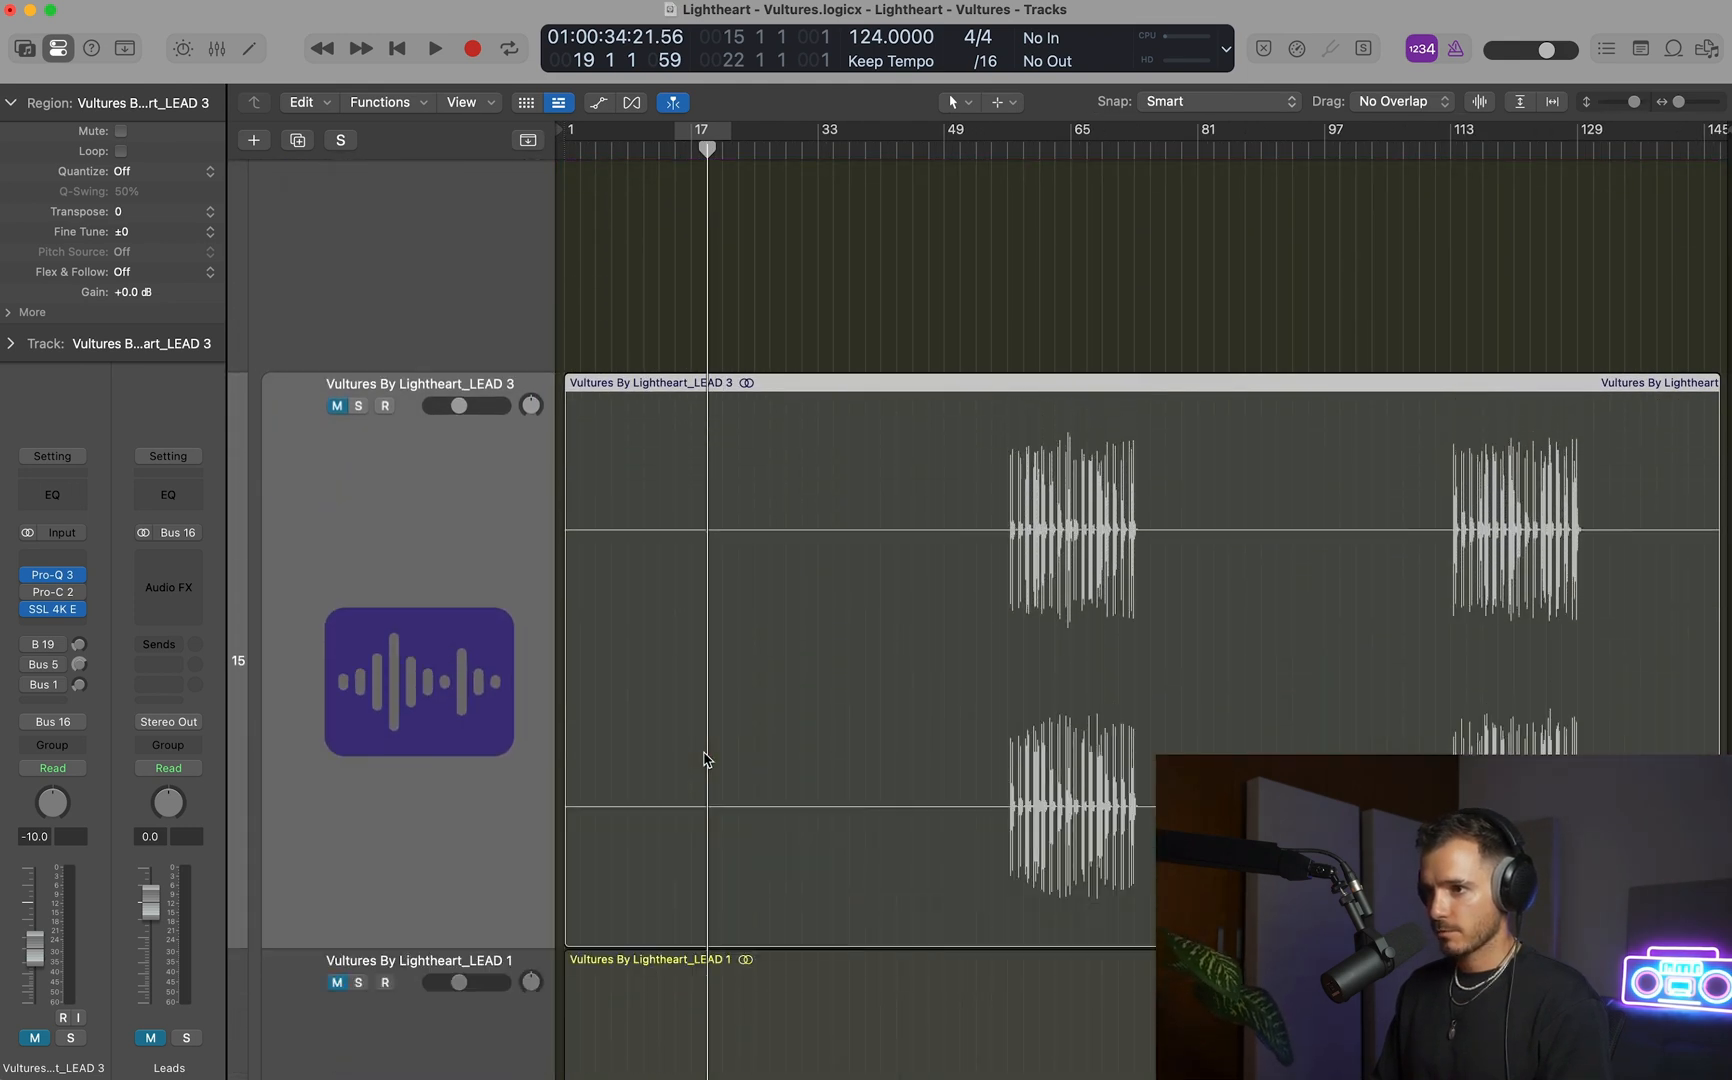
pyautogui.scroll(-10, 704, 760)
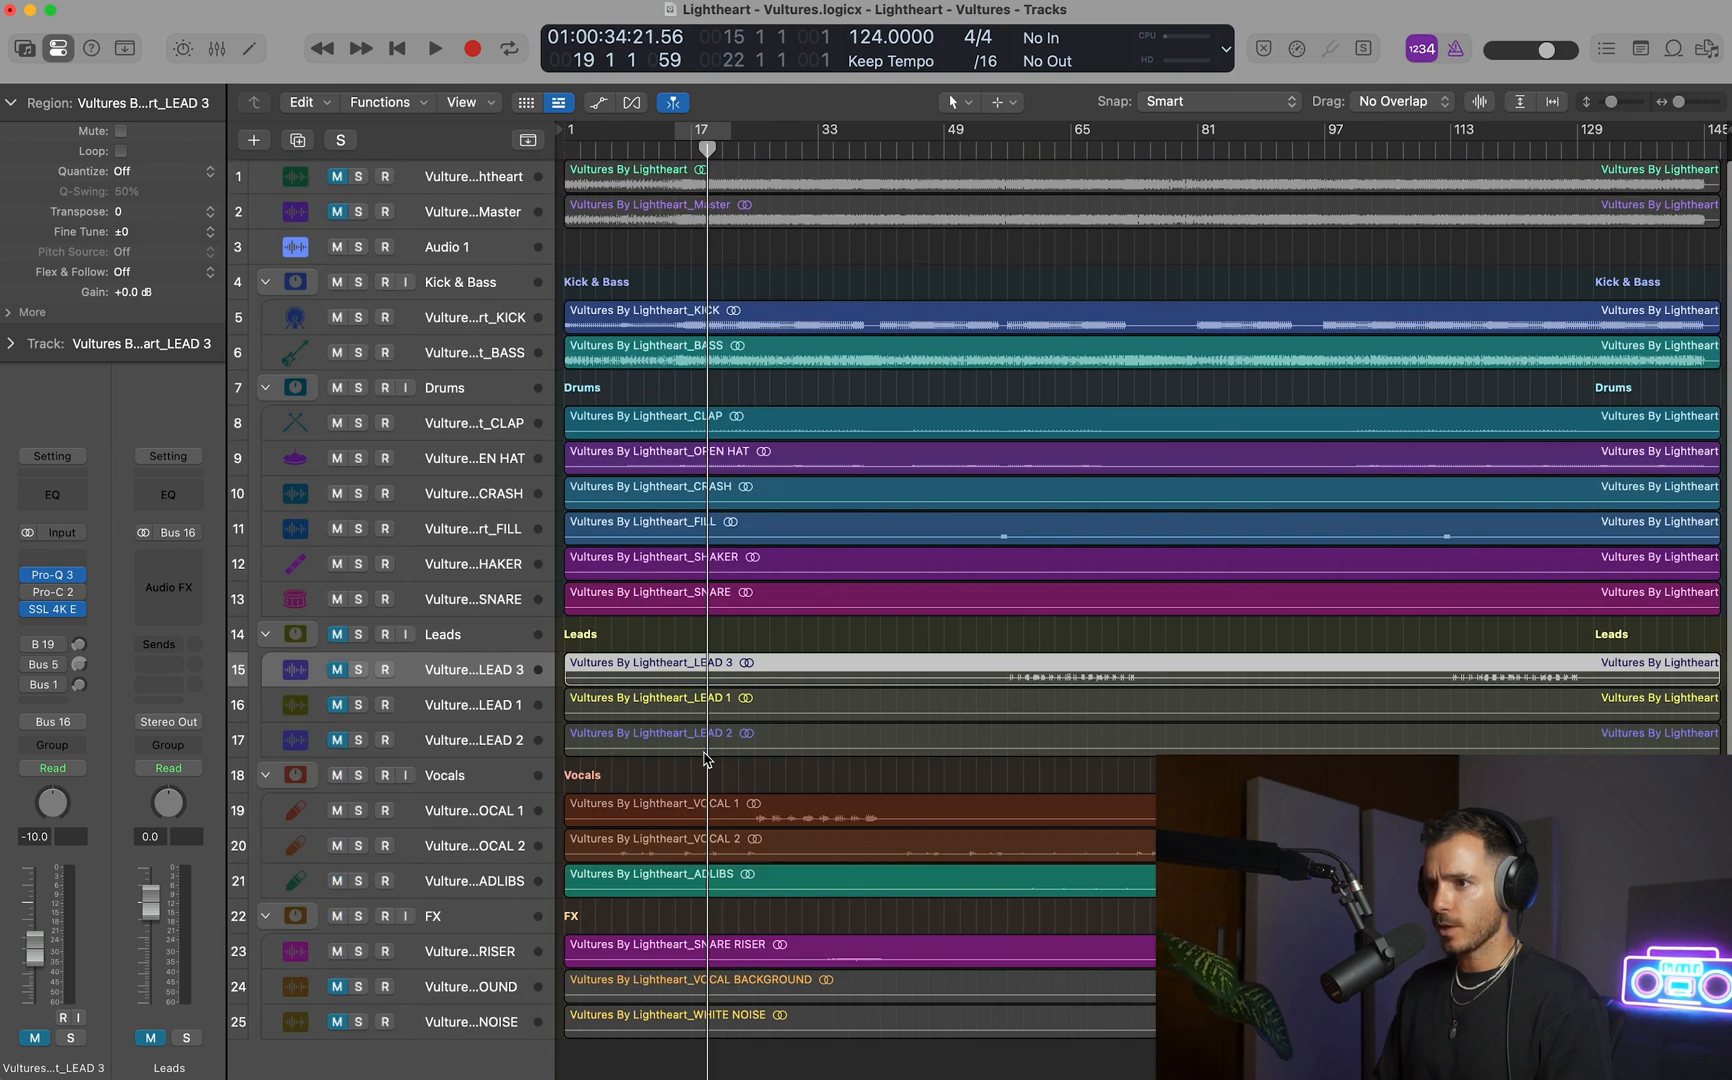
pyautogui.click(870, 145)
pyautogui.press('space')
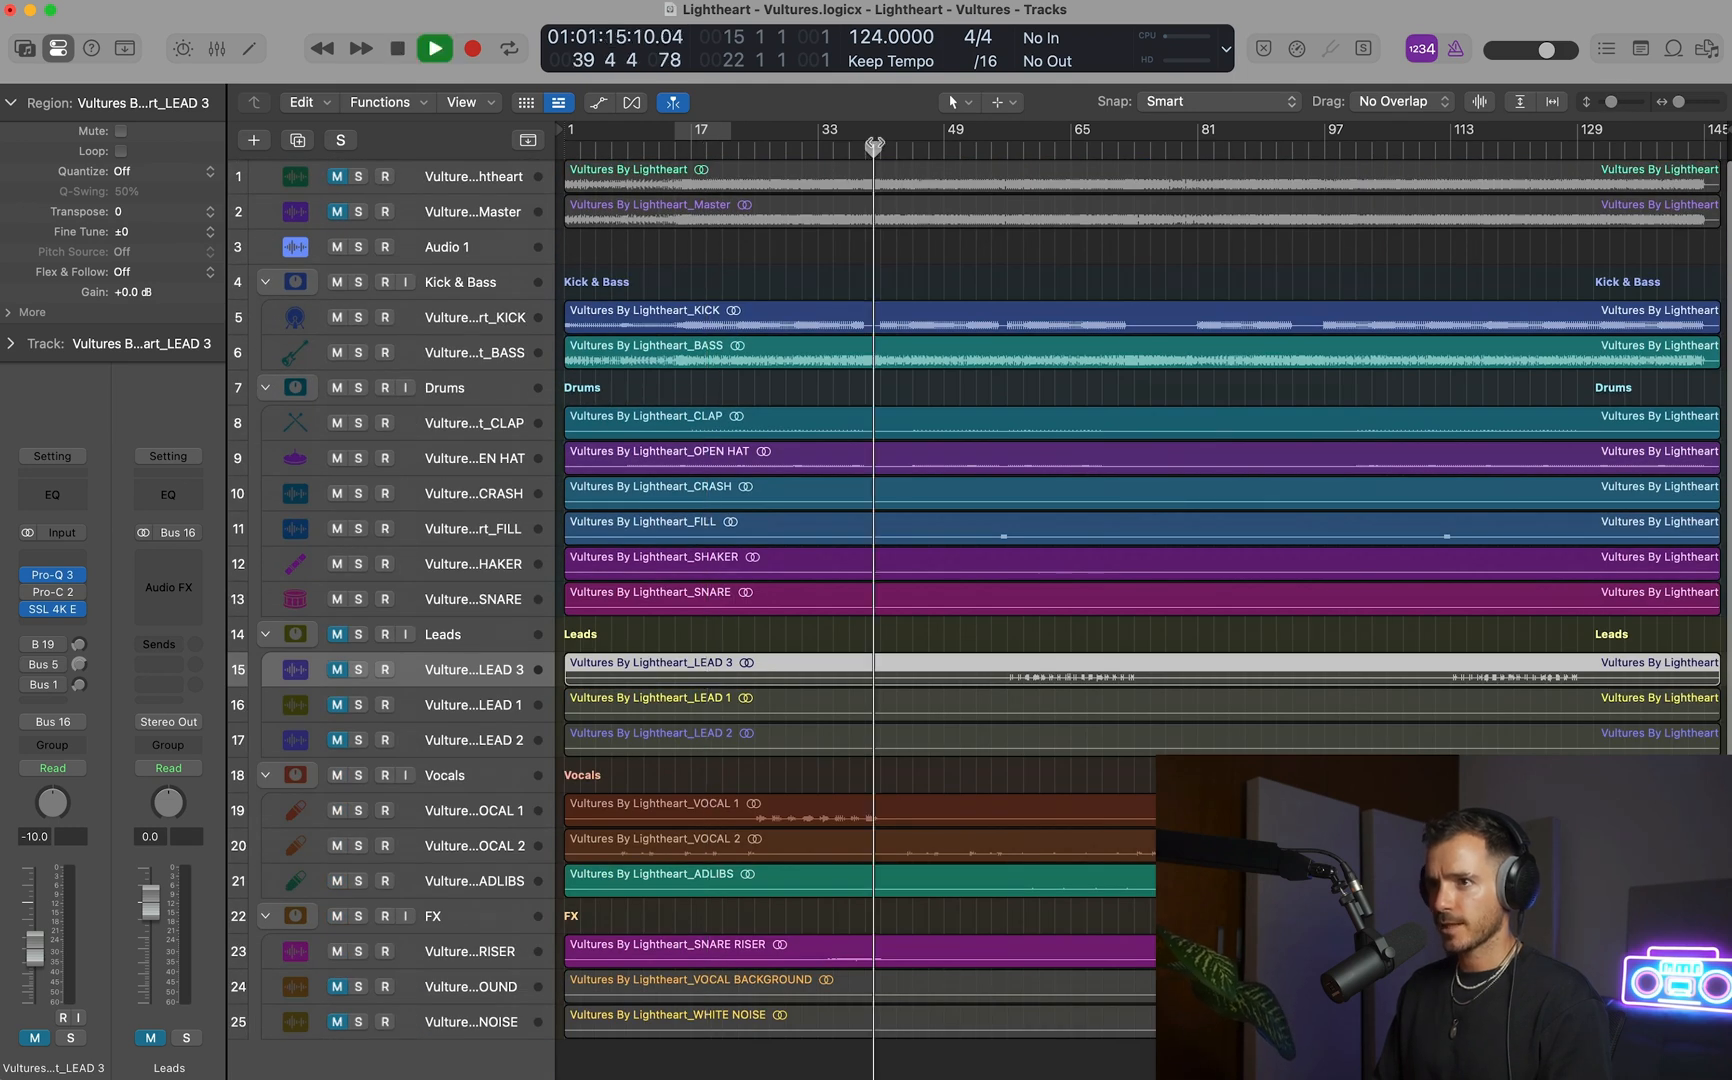
pyautogui.click(358, 211)
pyautogui.click(934, 150)
pyautogui.click(1021, 150)
pyautogui.press('space')
# Unmute LEAD 3 and the Leads stack, and clear the active solo.
pyautogui.scroll(-5, 735, 722)
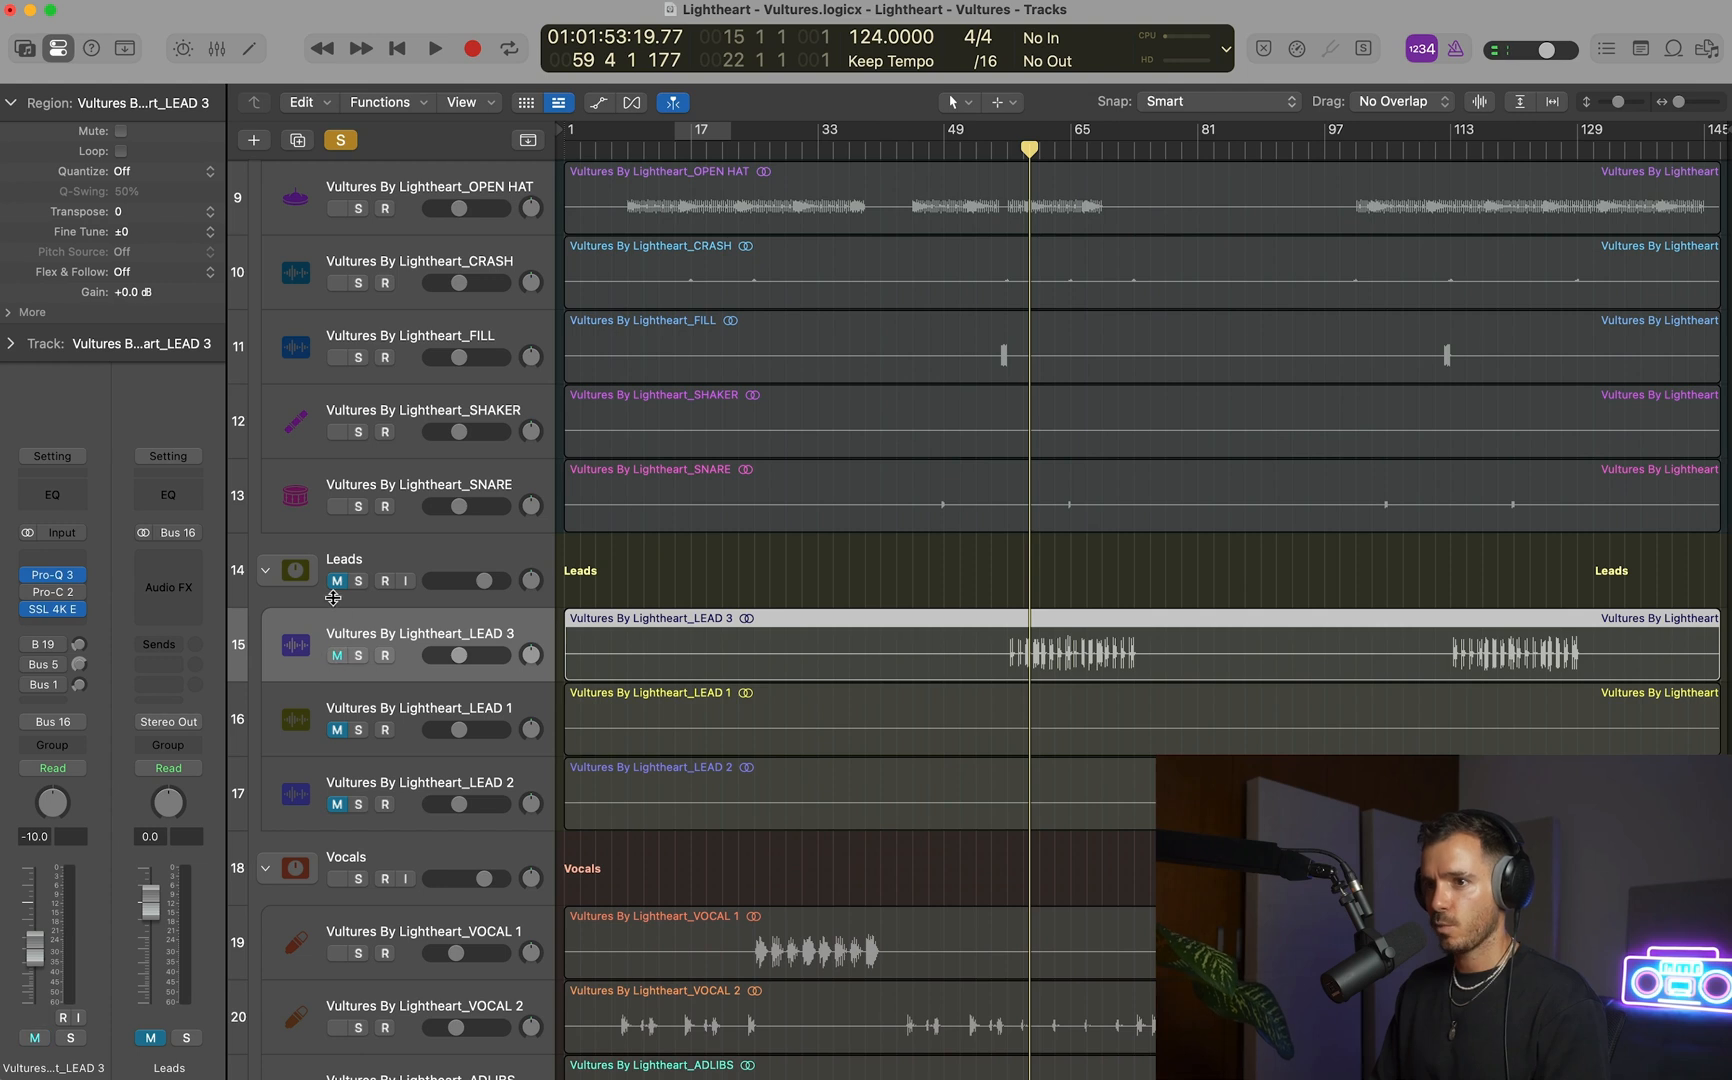
pyautogui.scroll(5, 433, 599)
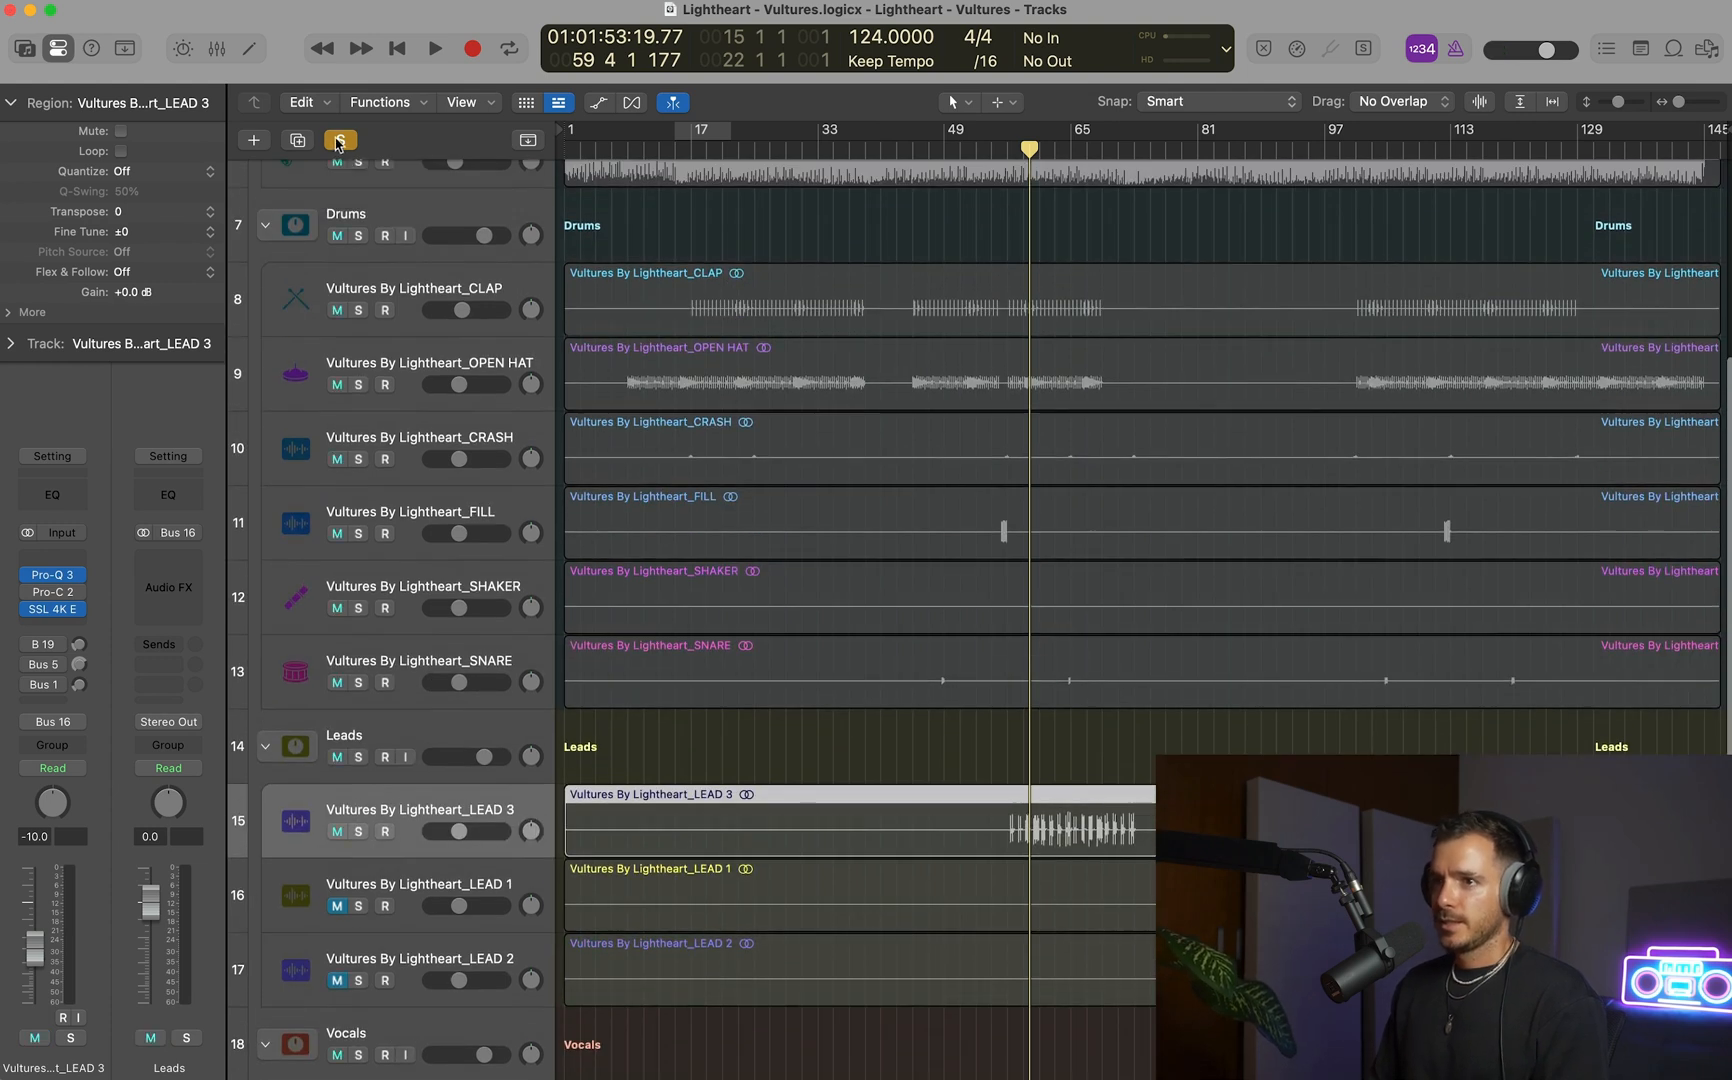
pyautogui.click(340, 140)
pyautogui.press('super+Up')
pyautogui.press('super+Up')
pyautogui.scroll(1, 1109, 564)
# Set the cycle range to bars 57–74 and play the start of the loop.
pyautogui.moveTo(1008, 140); pyautogui.dragTo(1143, 140)
pyautogui.press('super+Up')
pyautogui.press('super+Right')
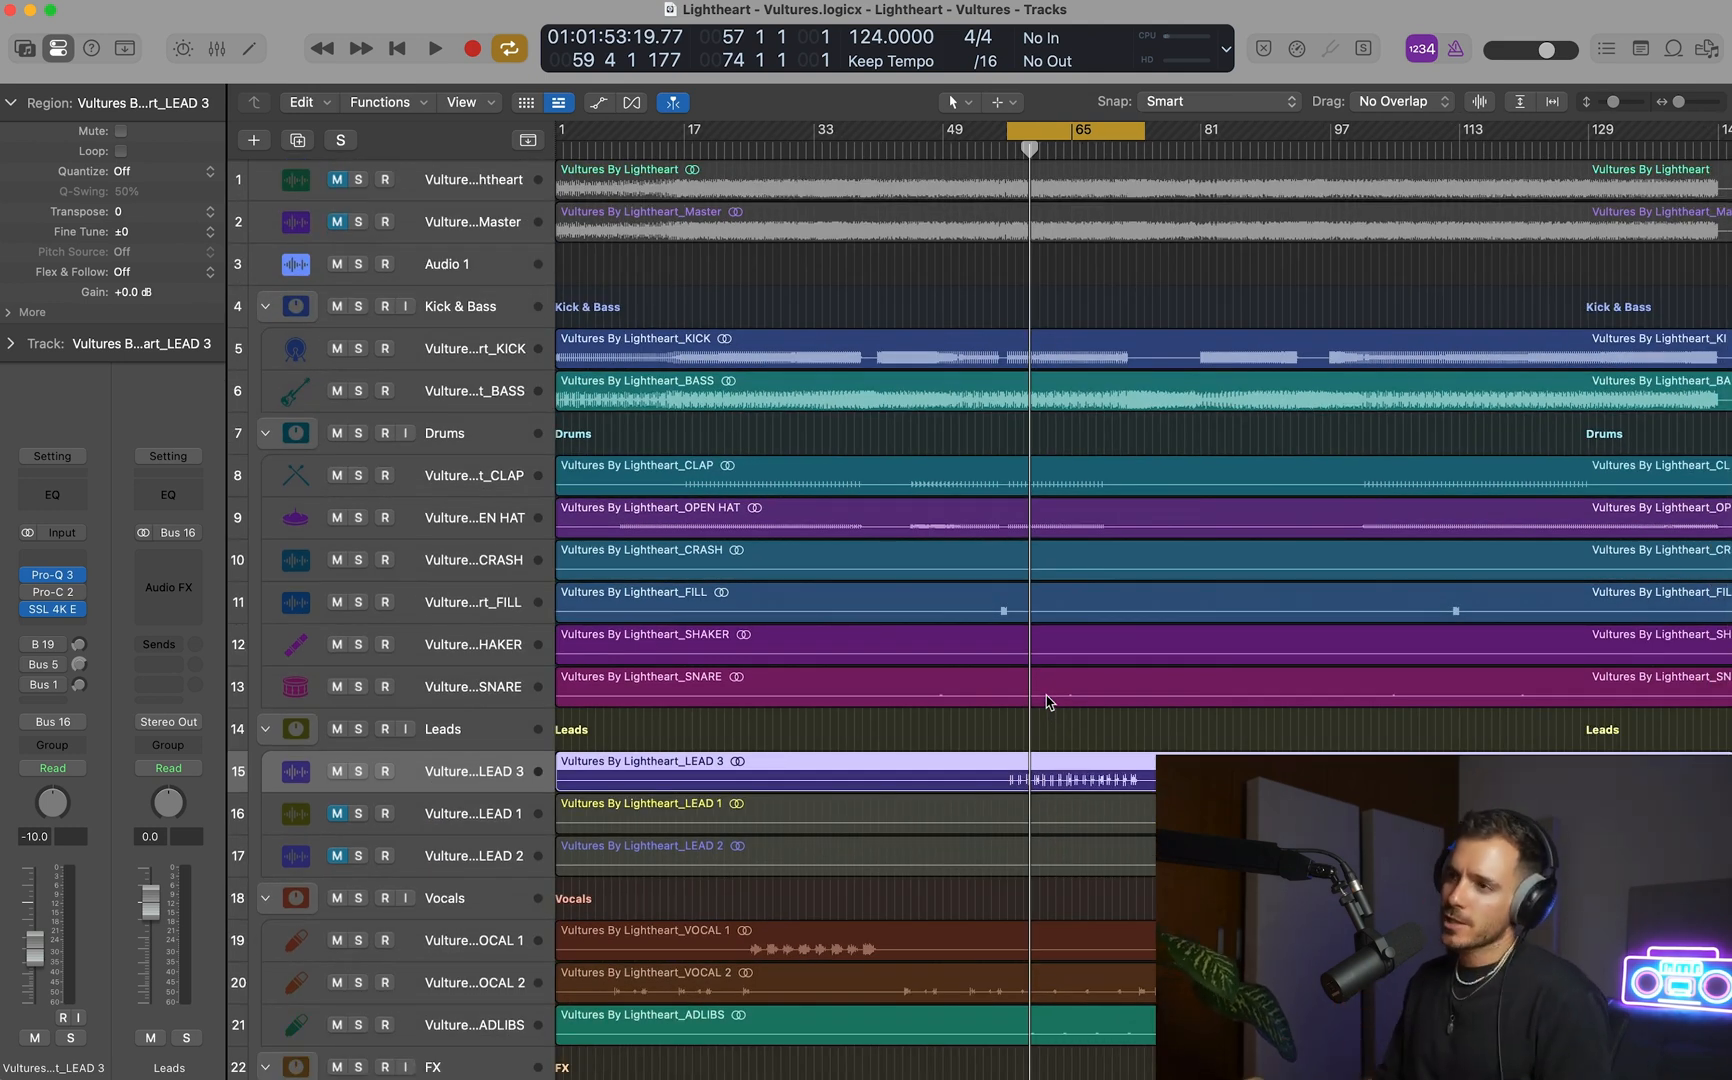
pyautogui.press('space')
pyautogui.scroll(-5, 1044, 700)
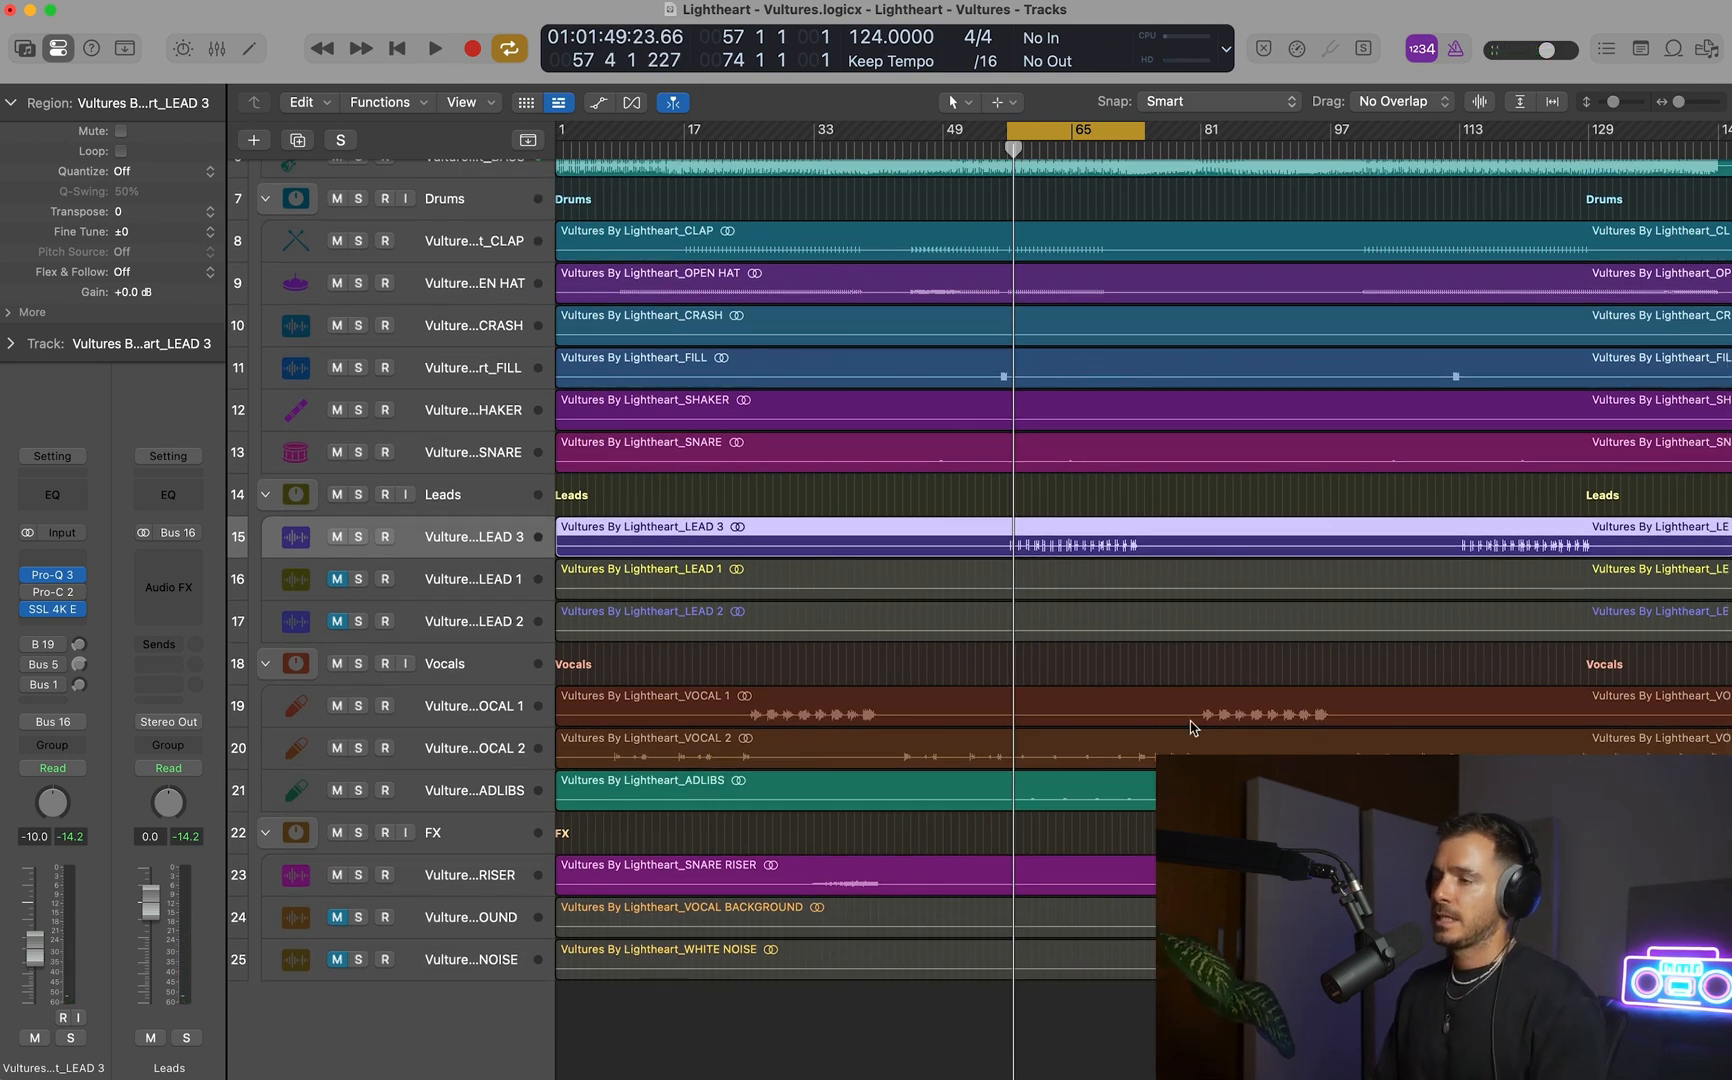
# Audition the LEAD 3 phrase from bar 57 with the rest of the mix.
pyautogui.press('super+Down')
pyautogui.press('super+Down')
pyautogui.moveTo(970, 460); pyautogui.dragTo(1186, 650)
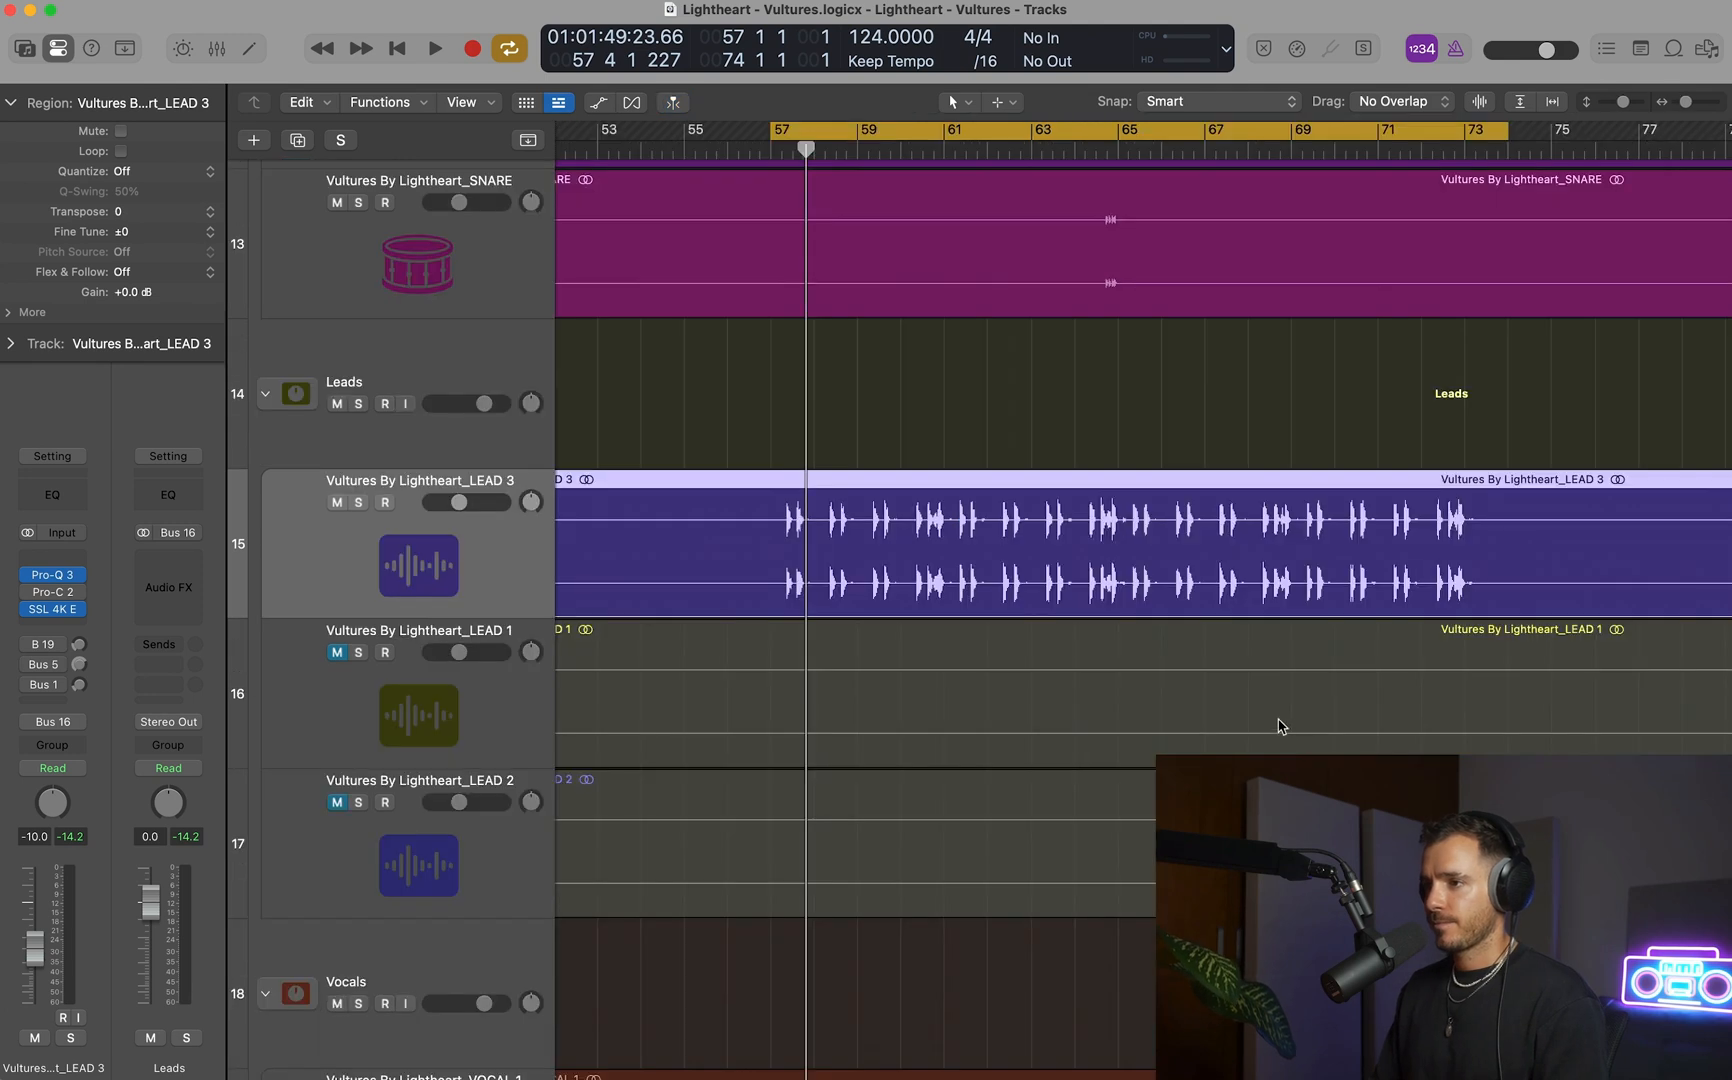
pyautogui.press('space')
pyautogui.press('super+Right')
pyautogui.press('super+Down')
pyautogui.press('super+Down')
pyautogui.press('super+Left')
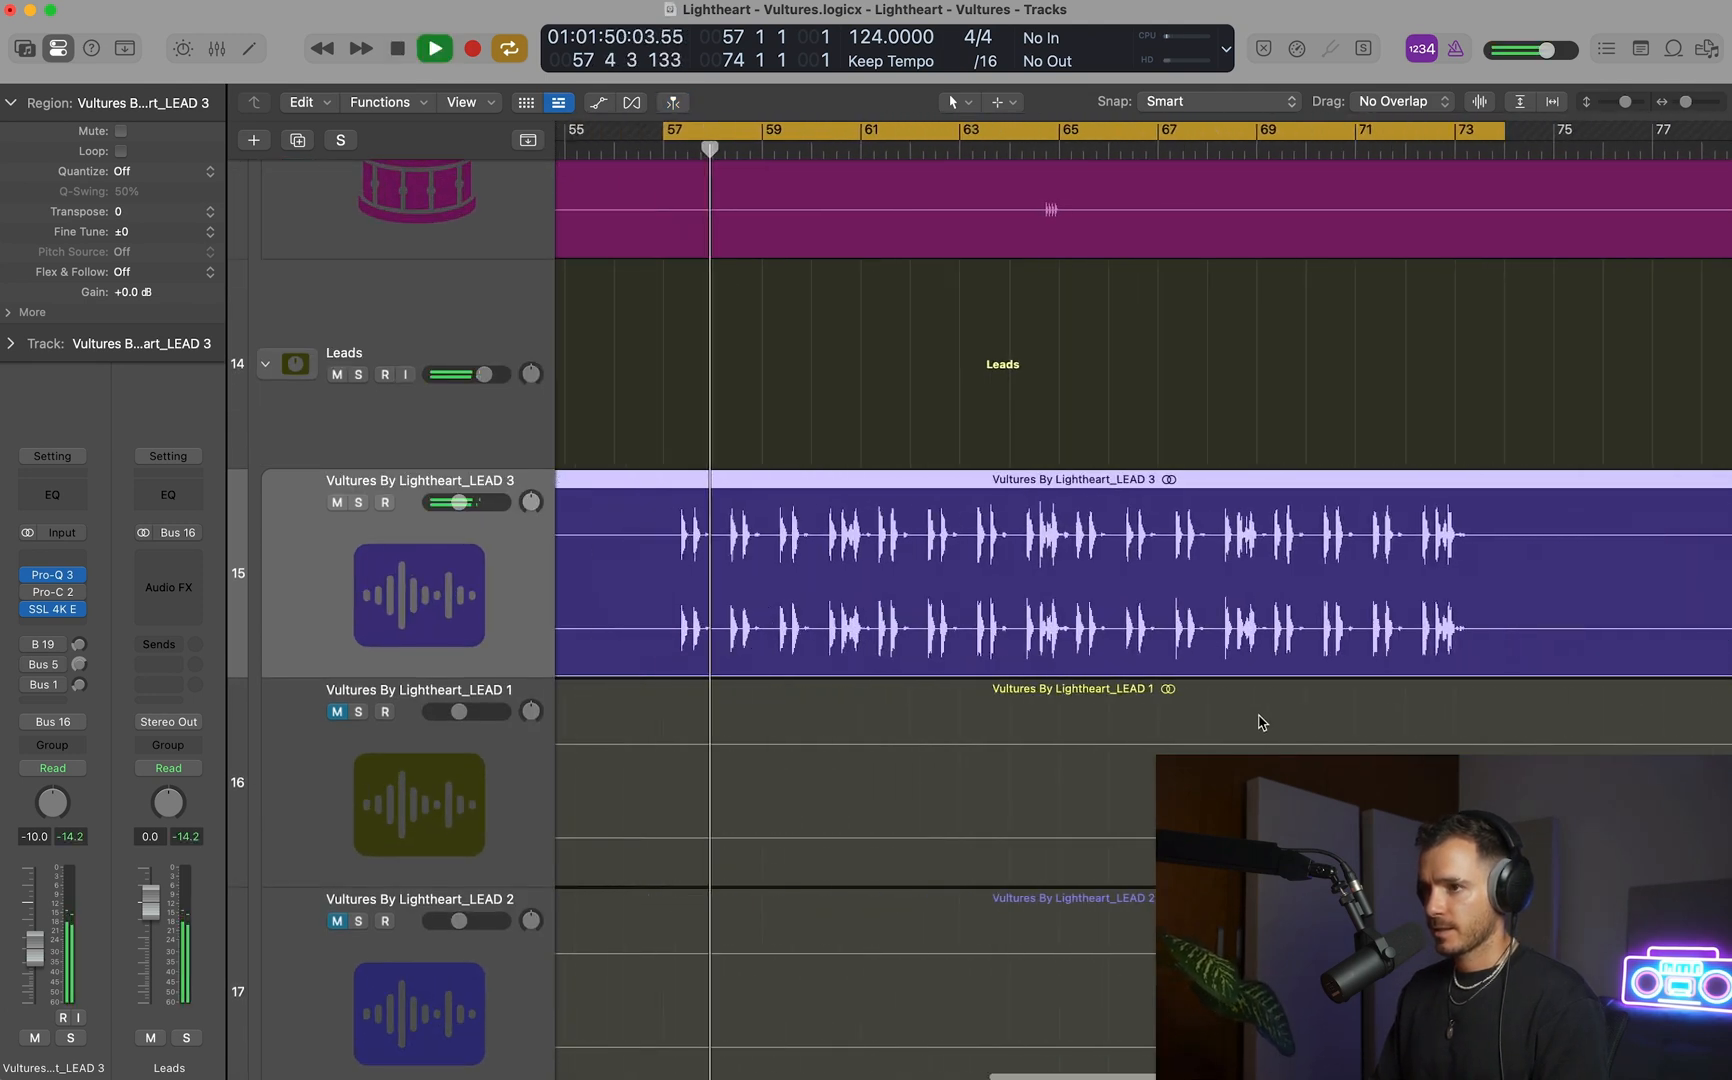
pyautogui.press('space')
# Insert the StandardCLIP clipper on LEAD 3 ahead of Pro-Q 3.
pyautogui.click(37, 563)
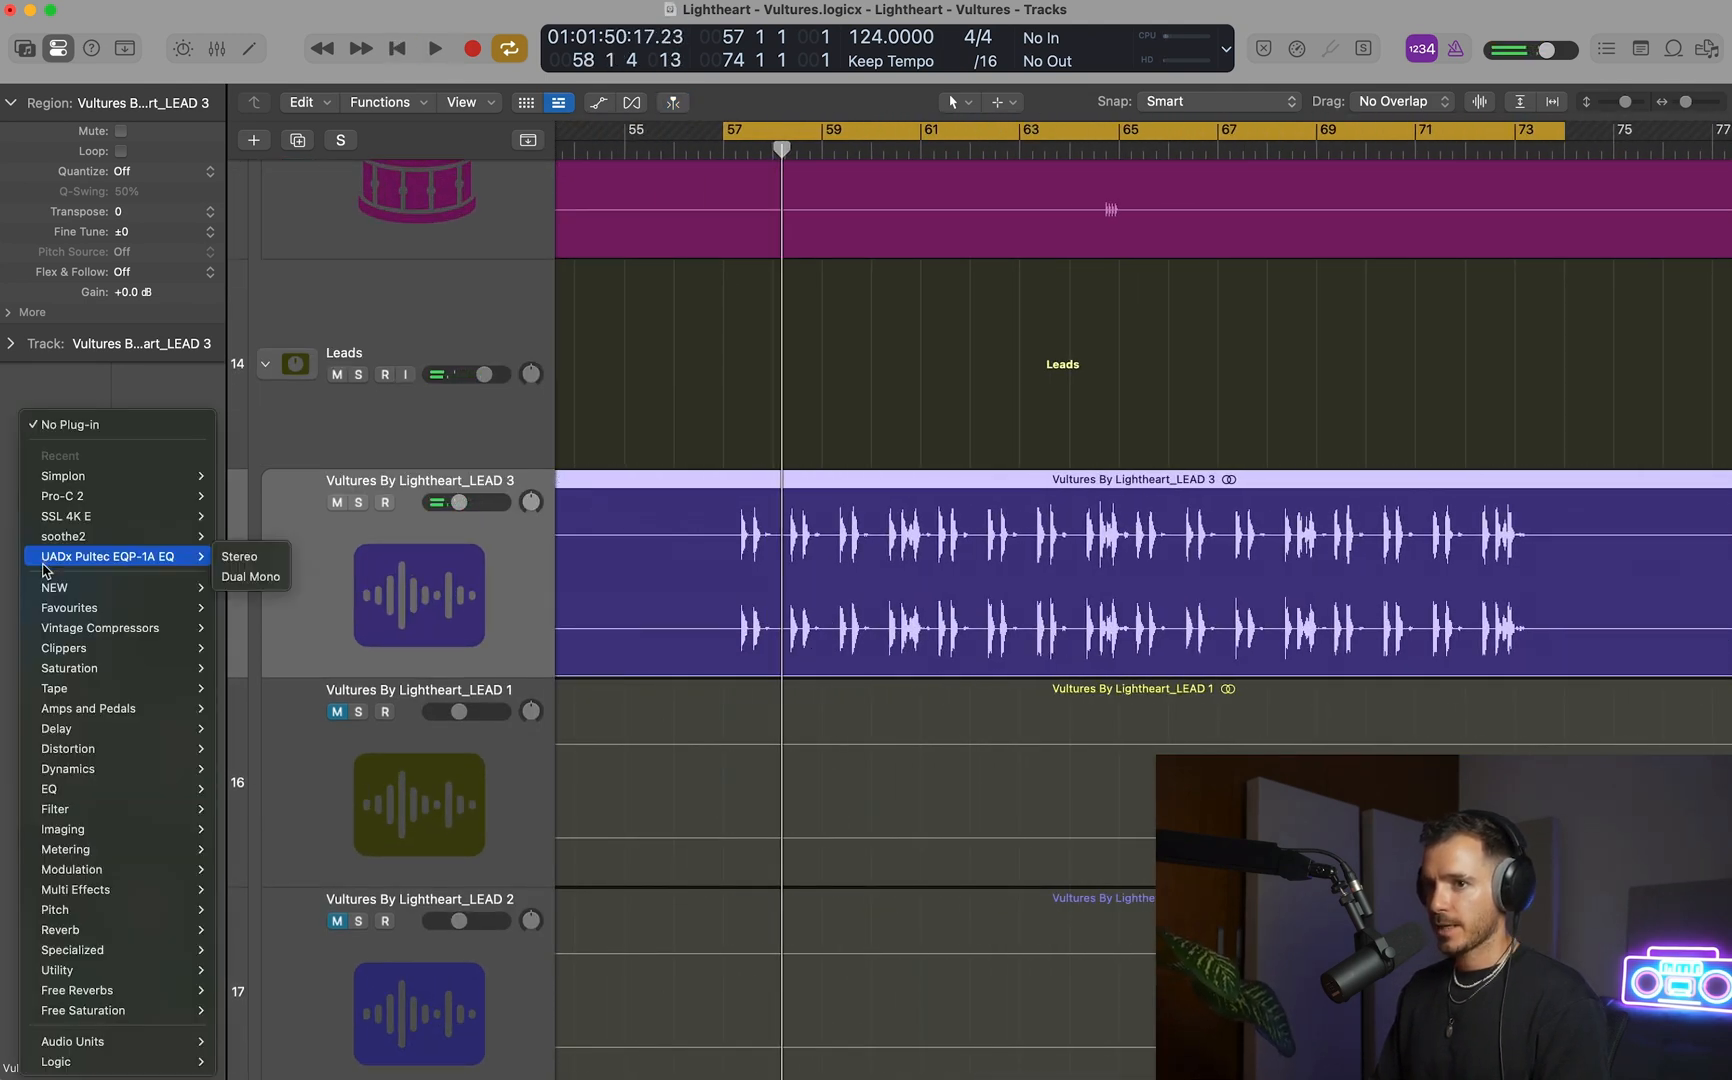
pyautogui.moveTo(180, 587)
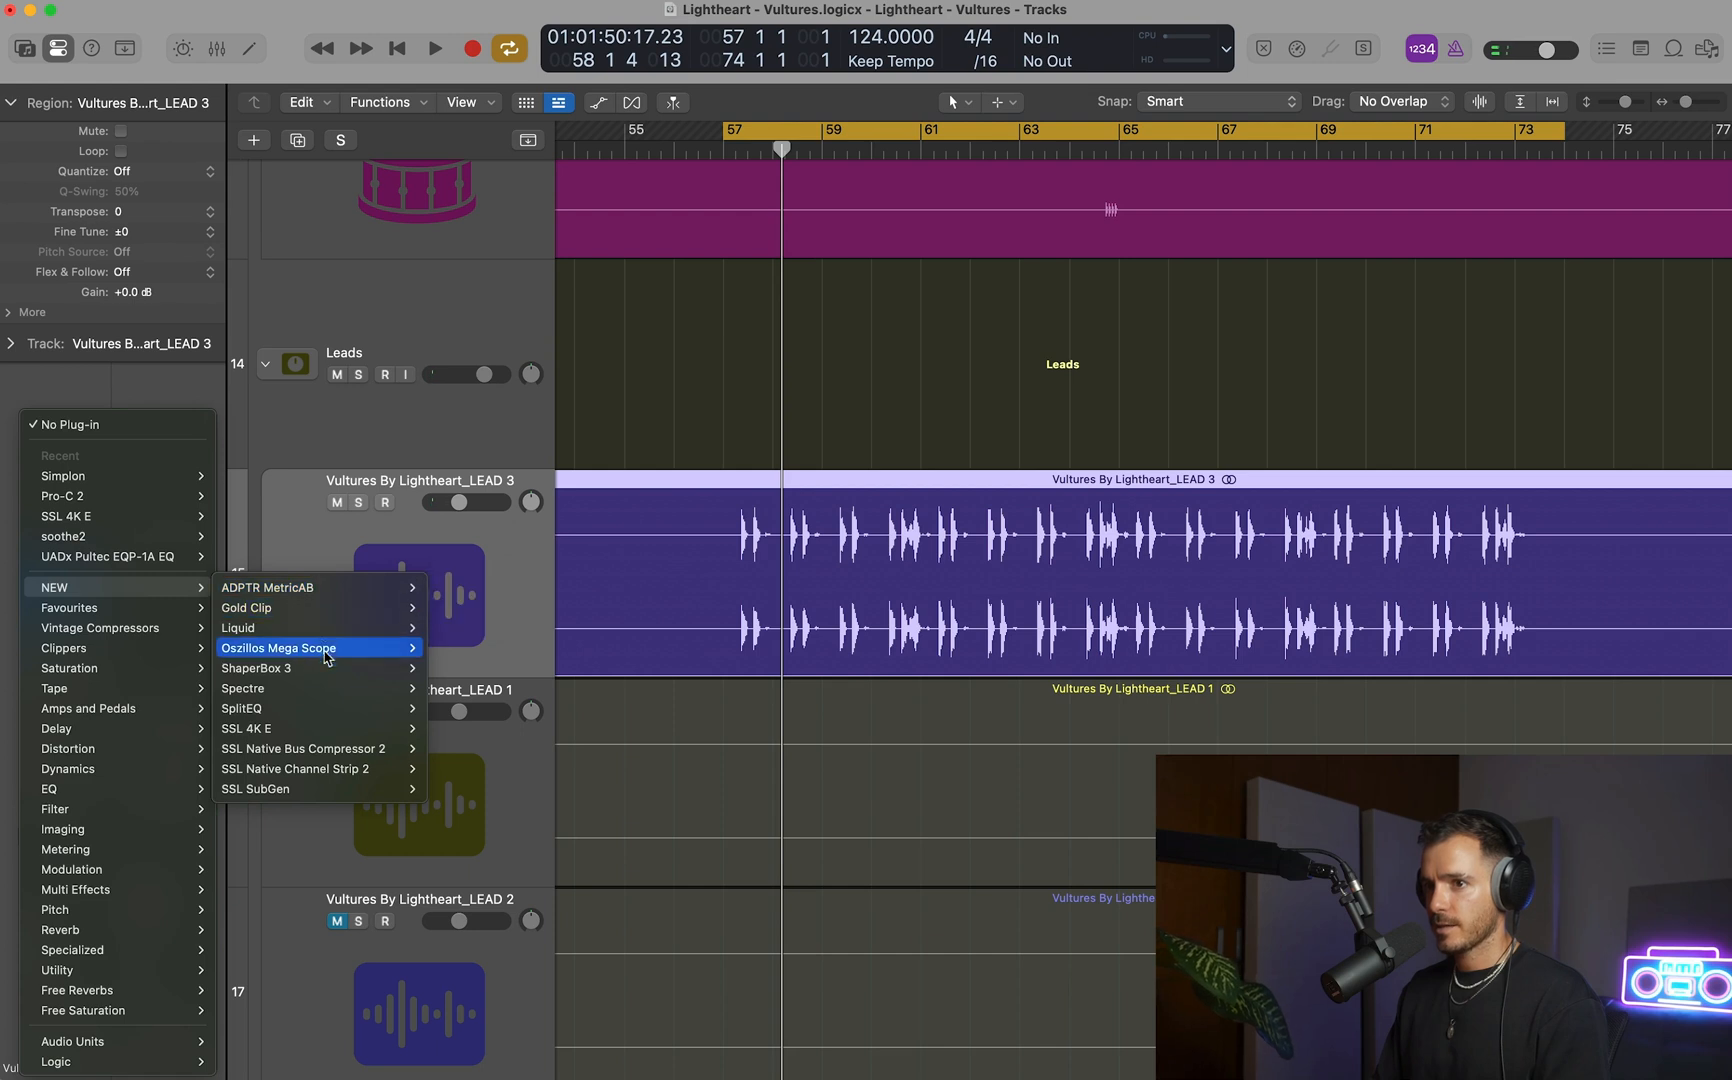
pyautogui.moveTo(320, 676)
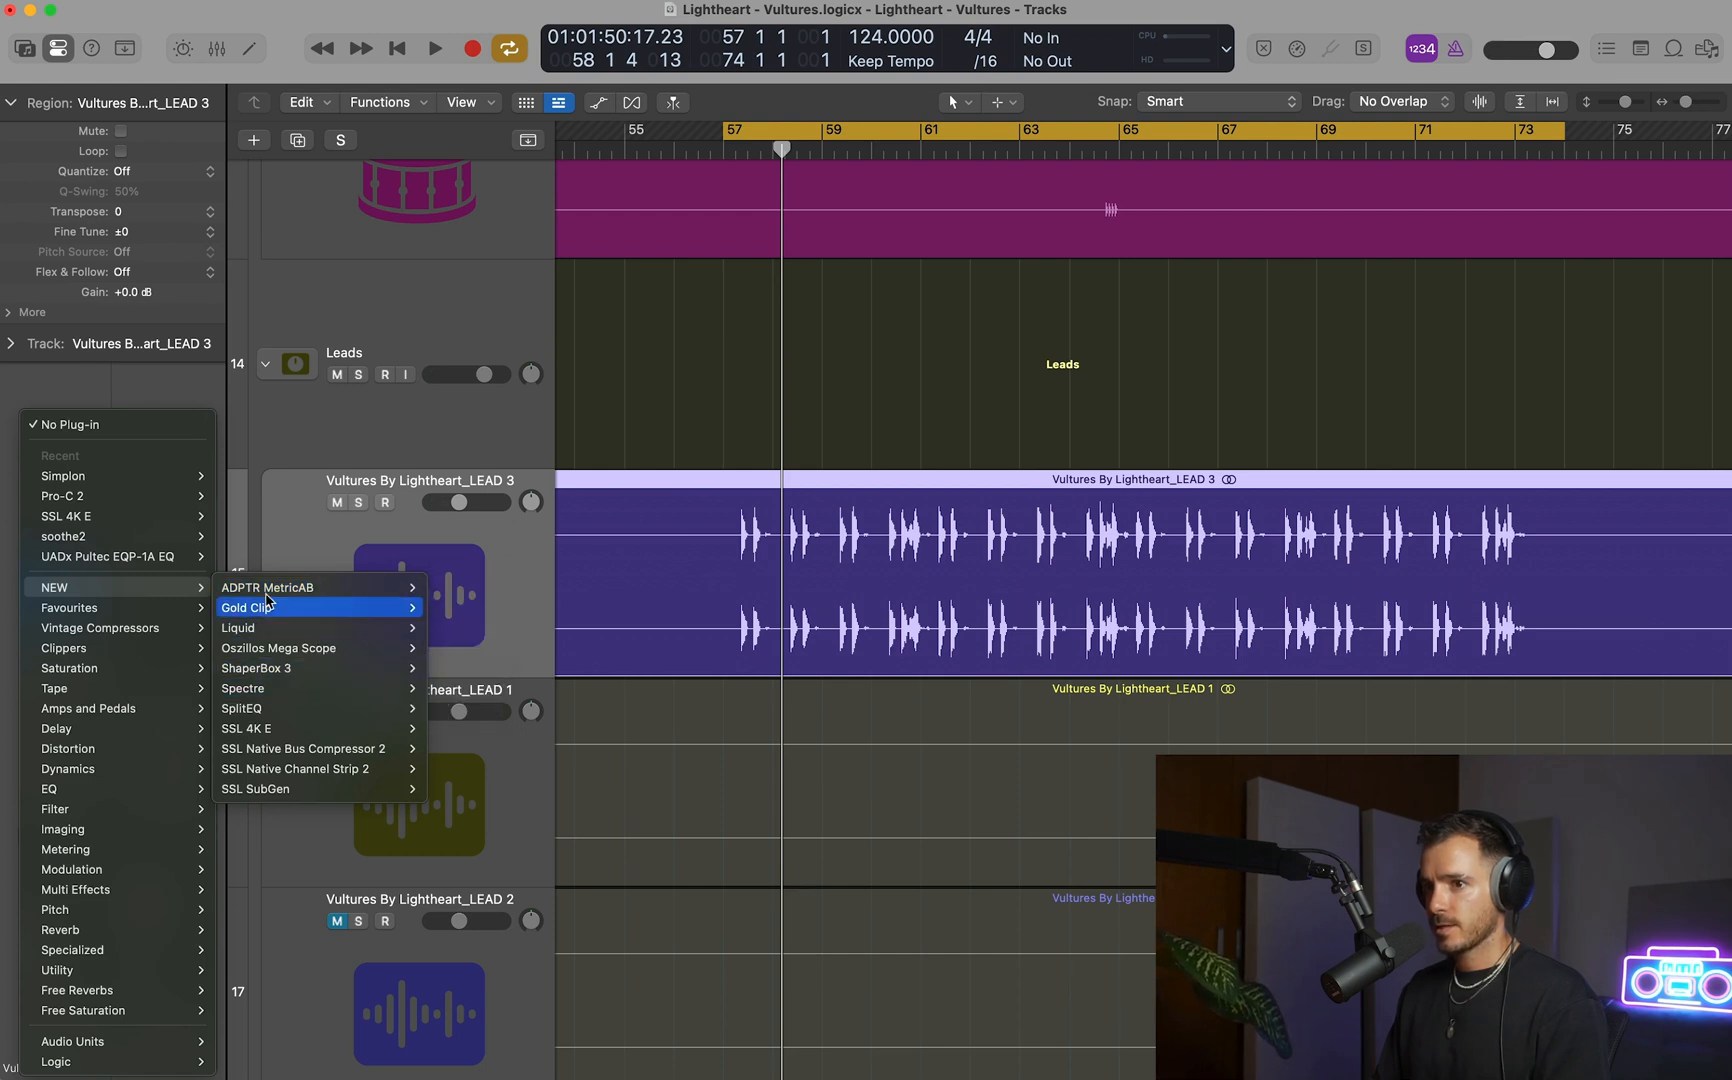
pyautogui.moveTo(140, 648)
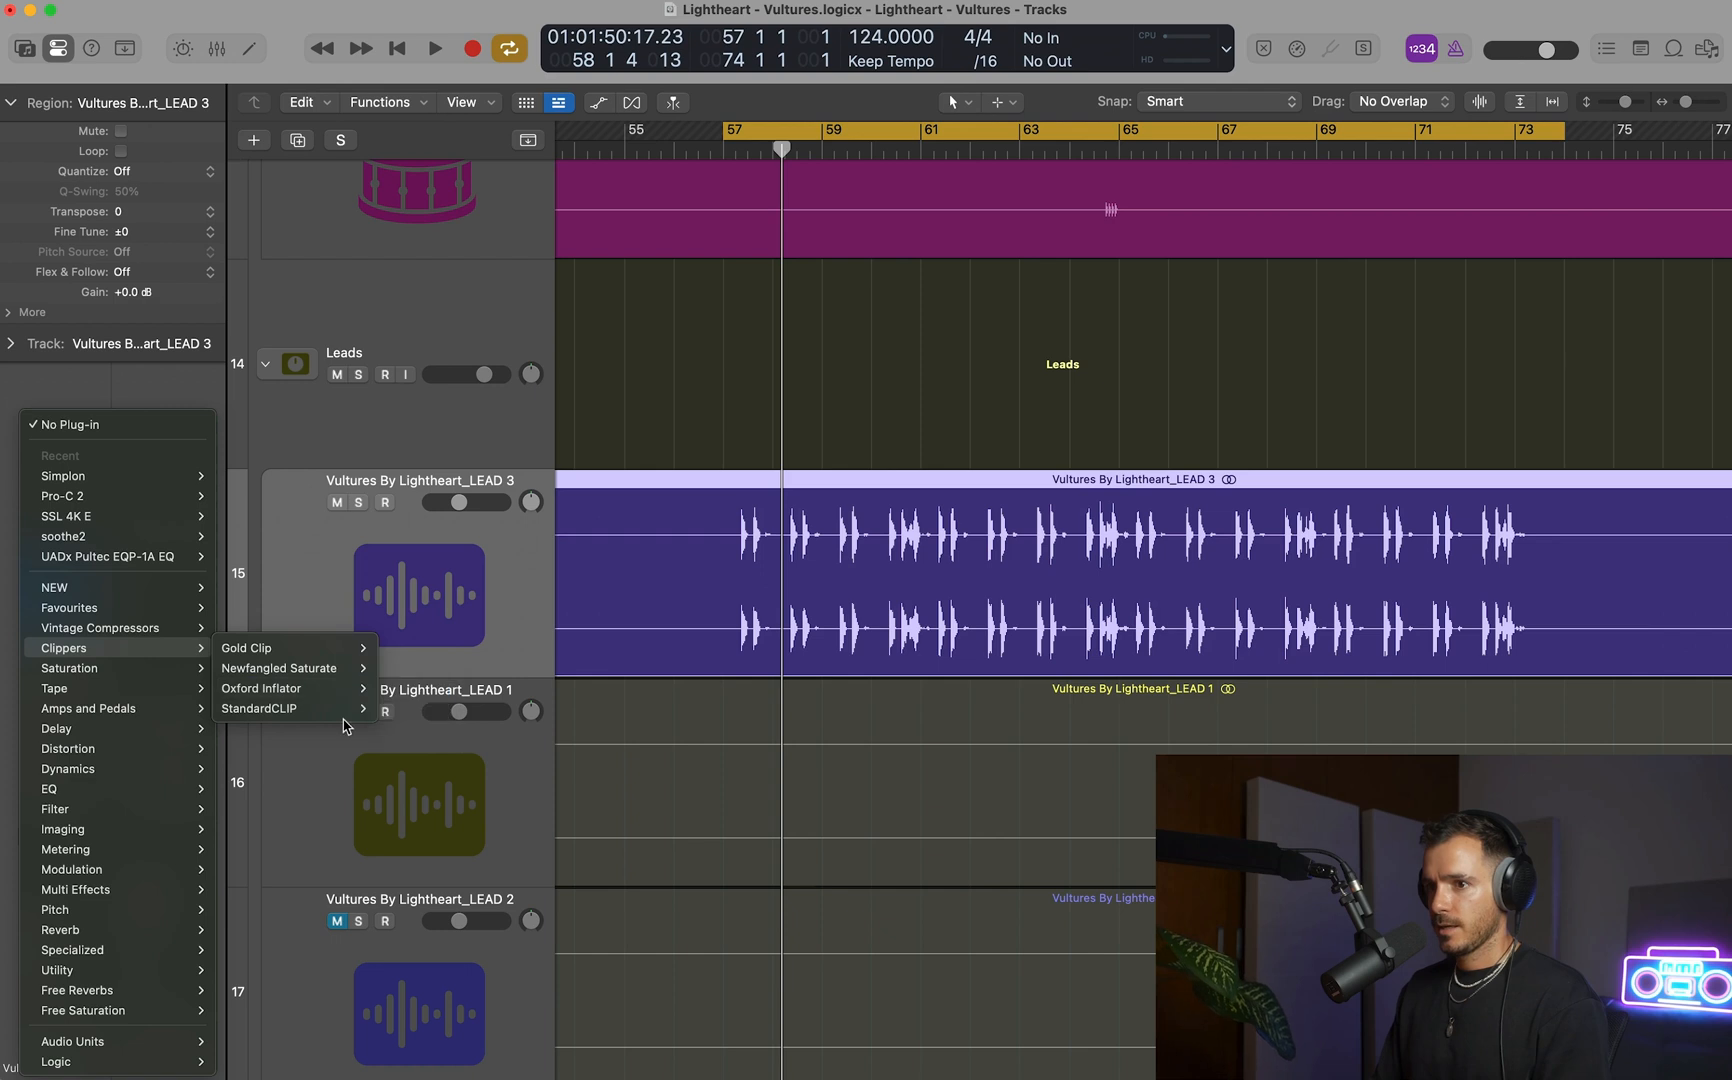
pyautogui.click(396, 710)
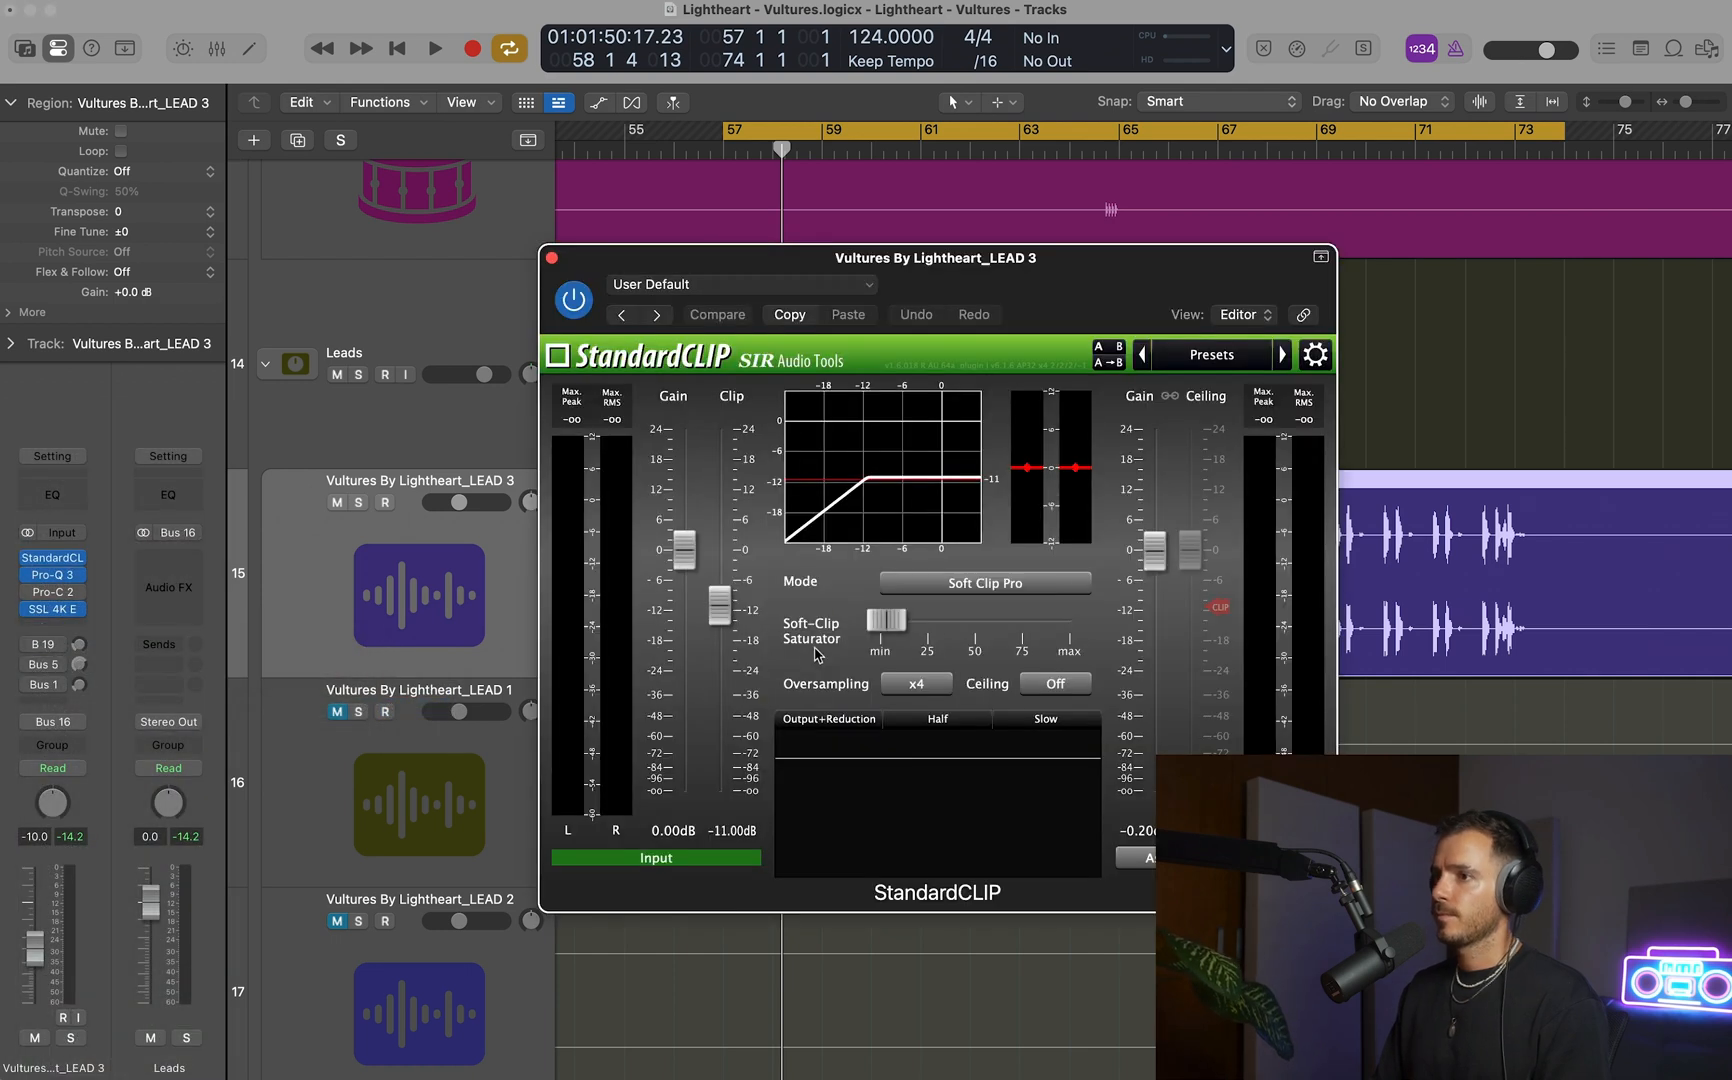
# Solo LEAD 3 and set StandardCLIP's clip level to -5 dB during playback of the loop.
pyautogui.press('space')
pyautogui.moveTo(958, 268); pyautogui.dragTo(659, 179)
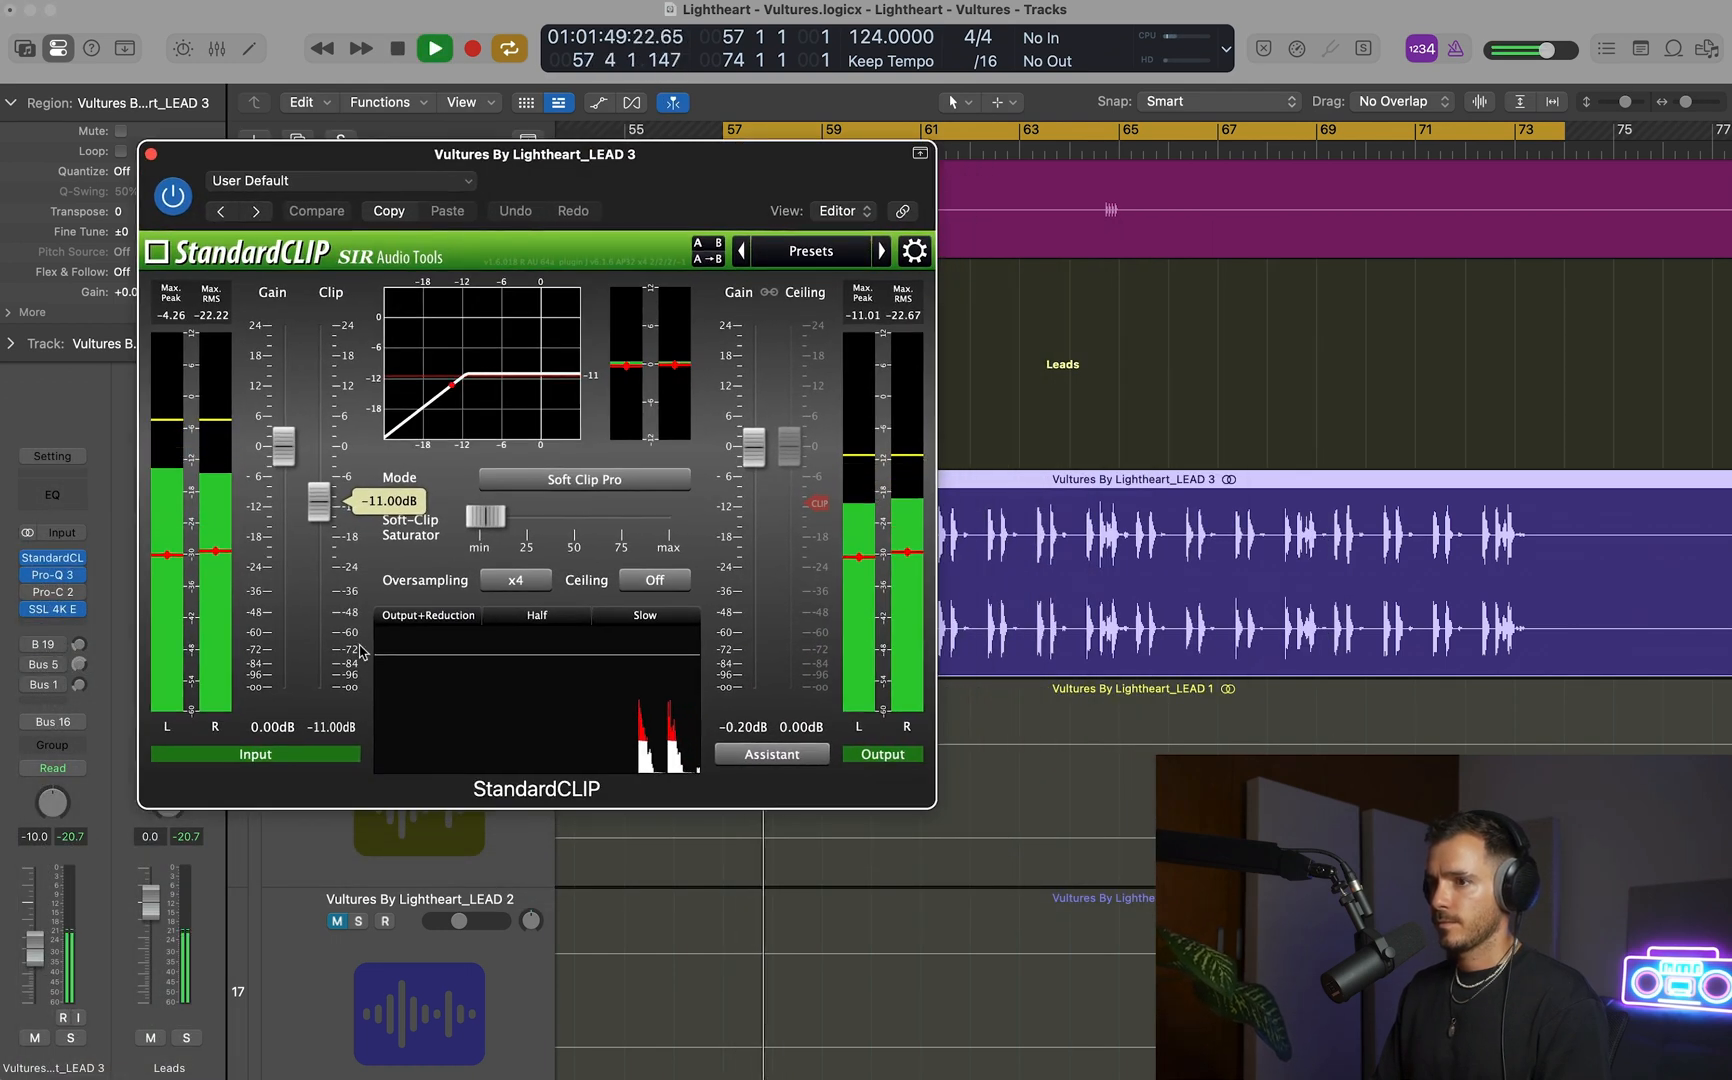
pyautogui.press('s')
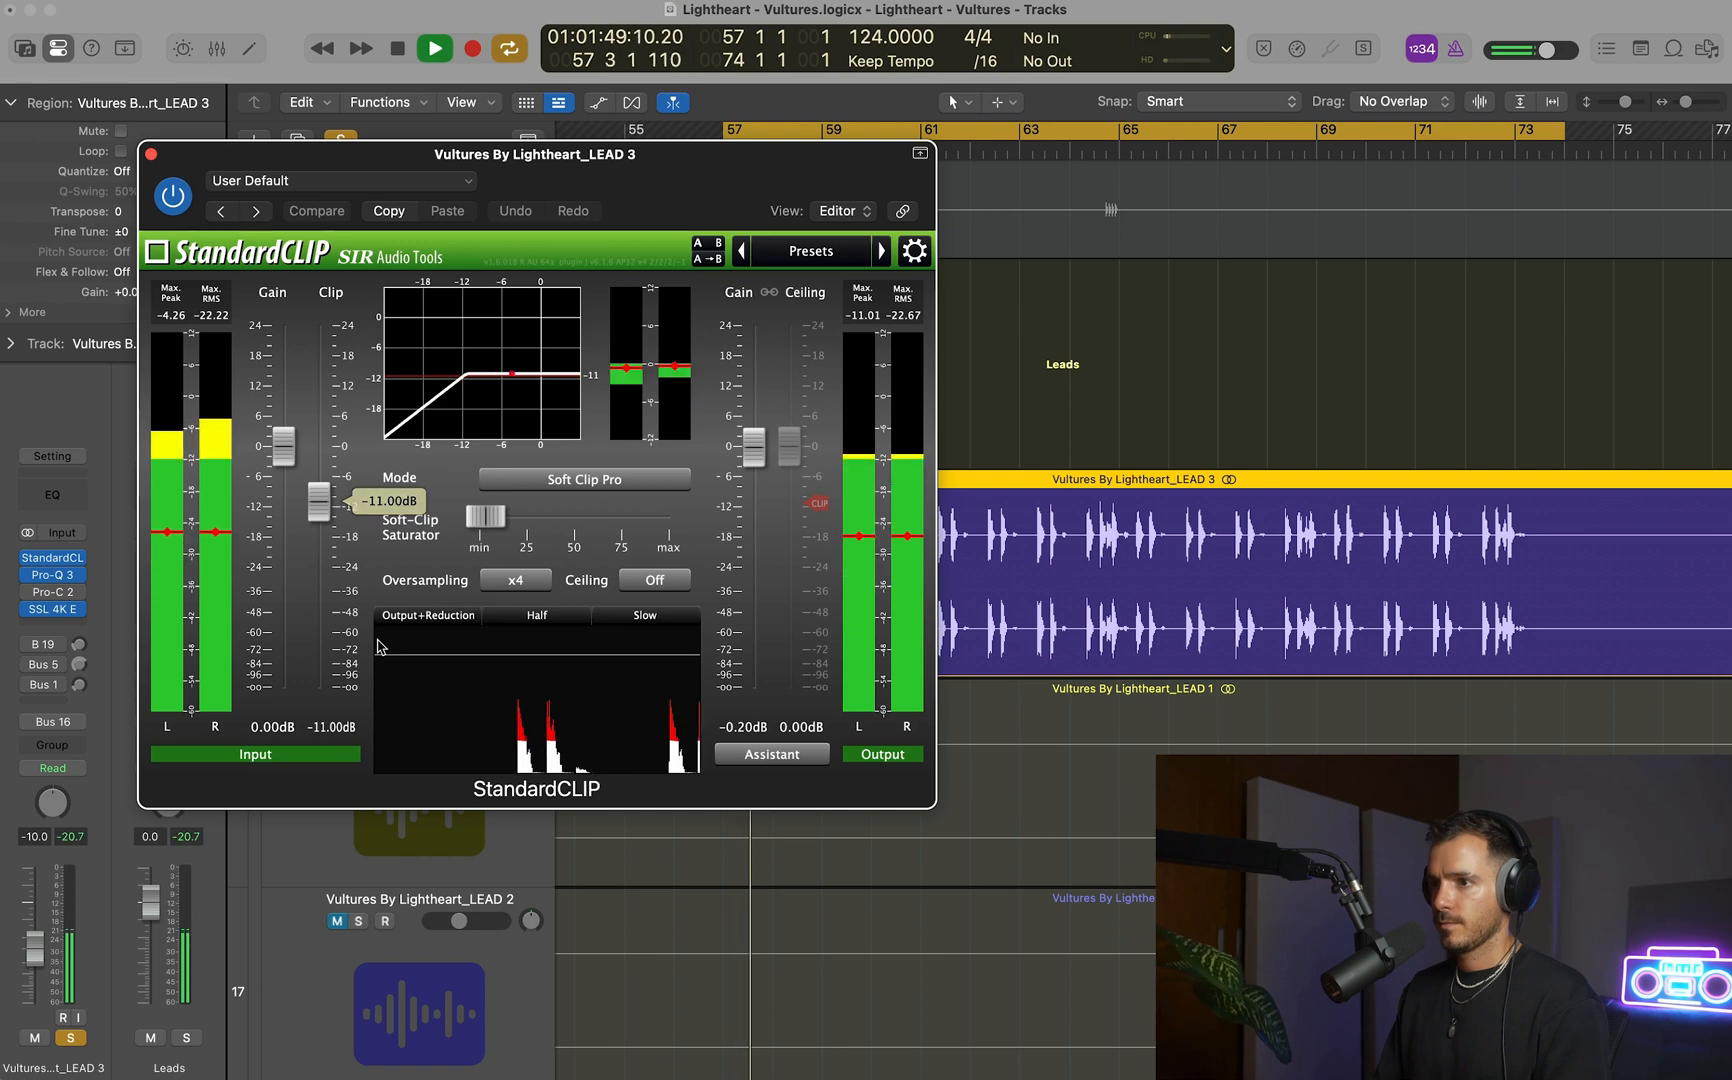
pyautogui.press('space')
pyautogui.moveTo(324, 511); pyautogui.dragTo(324, 485)
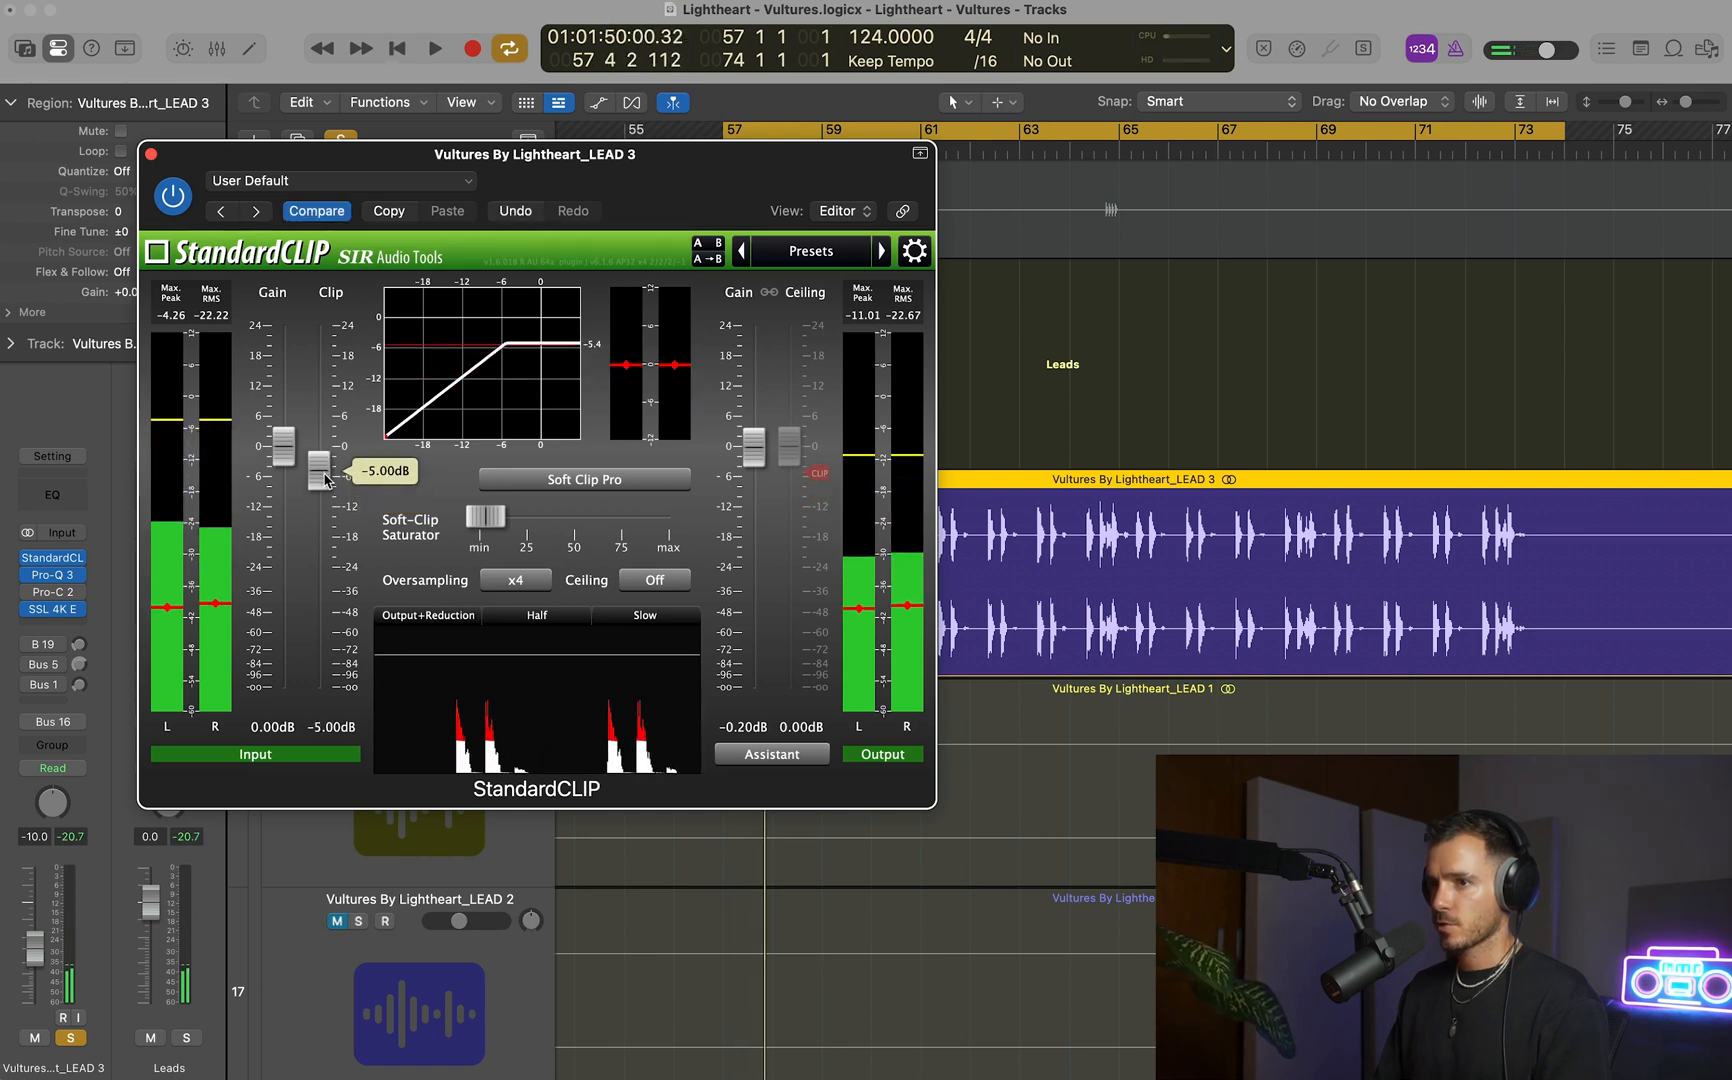
pyautogui.press('space')
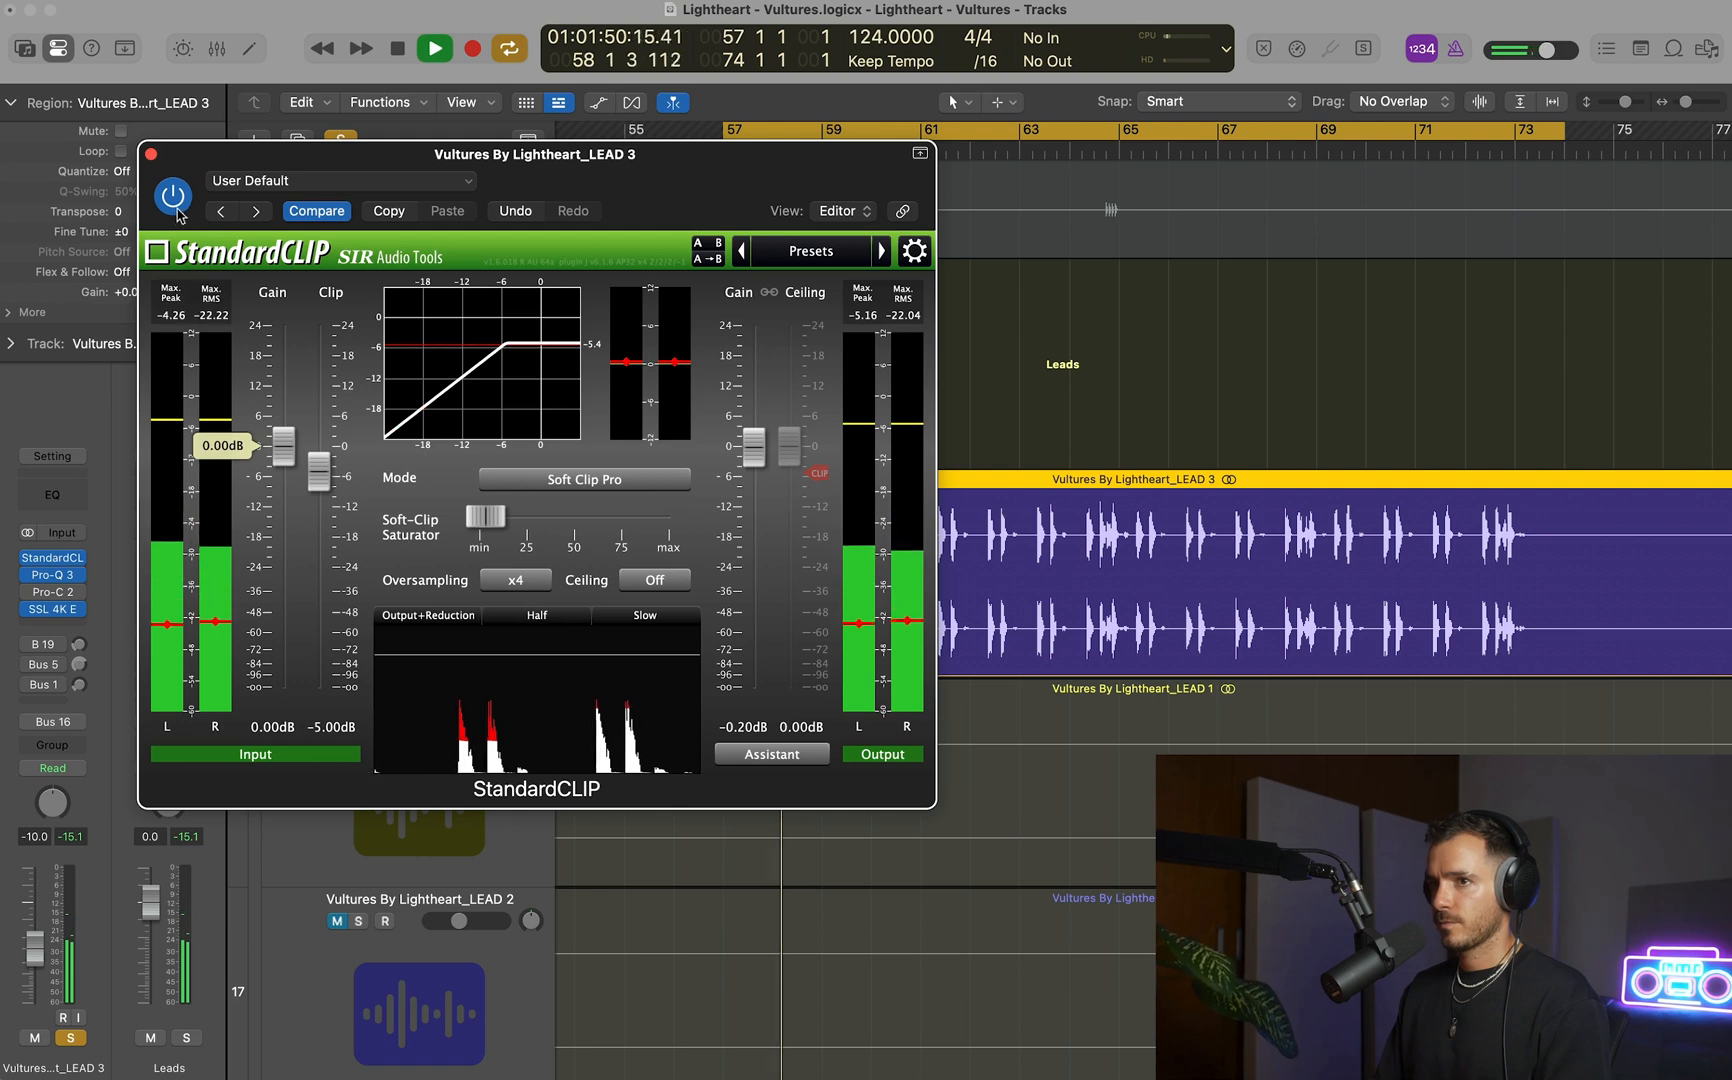
# Try a clip level of -6 dB in StandardCLIP and compare LEAD 3 with the clipper bypassed and active.
pyautogui.moveTo(328, 480); pyautogui.dragTo(328, 498)
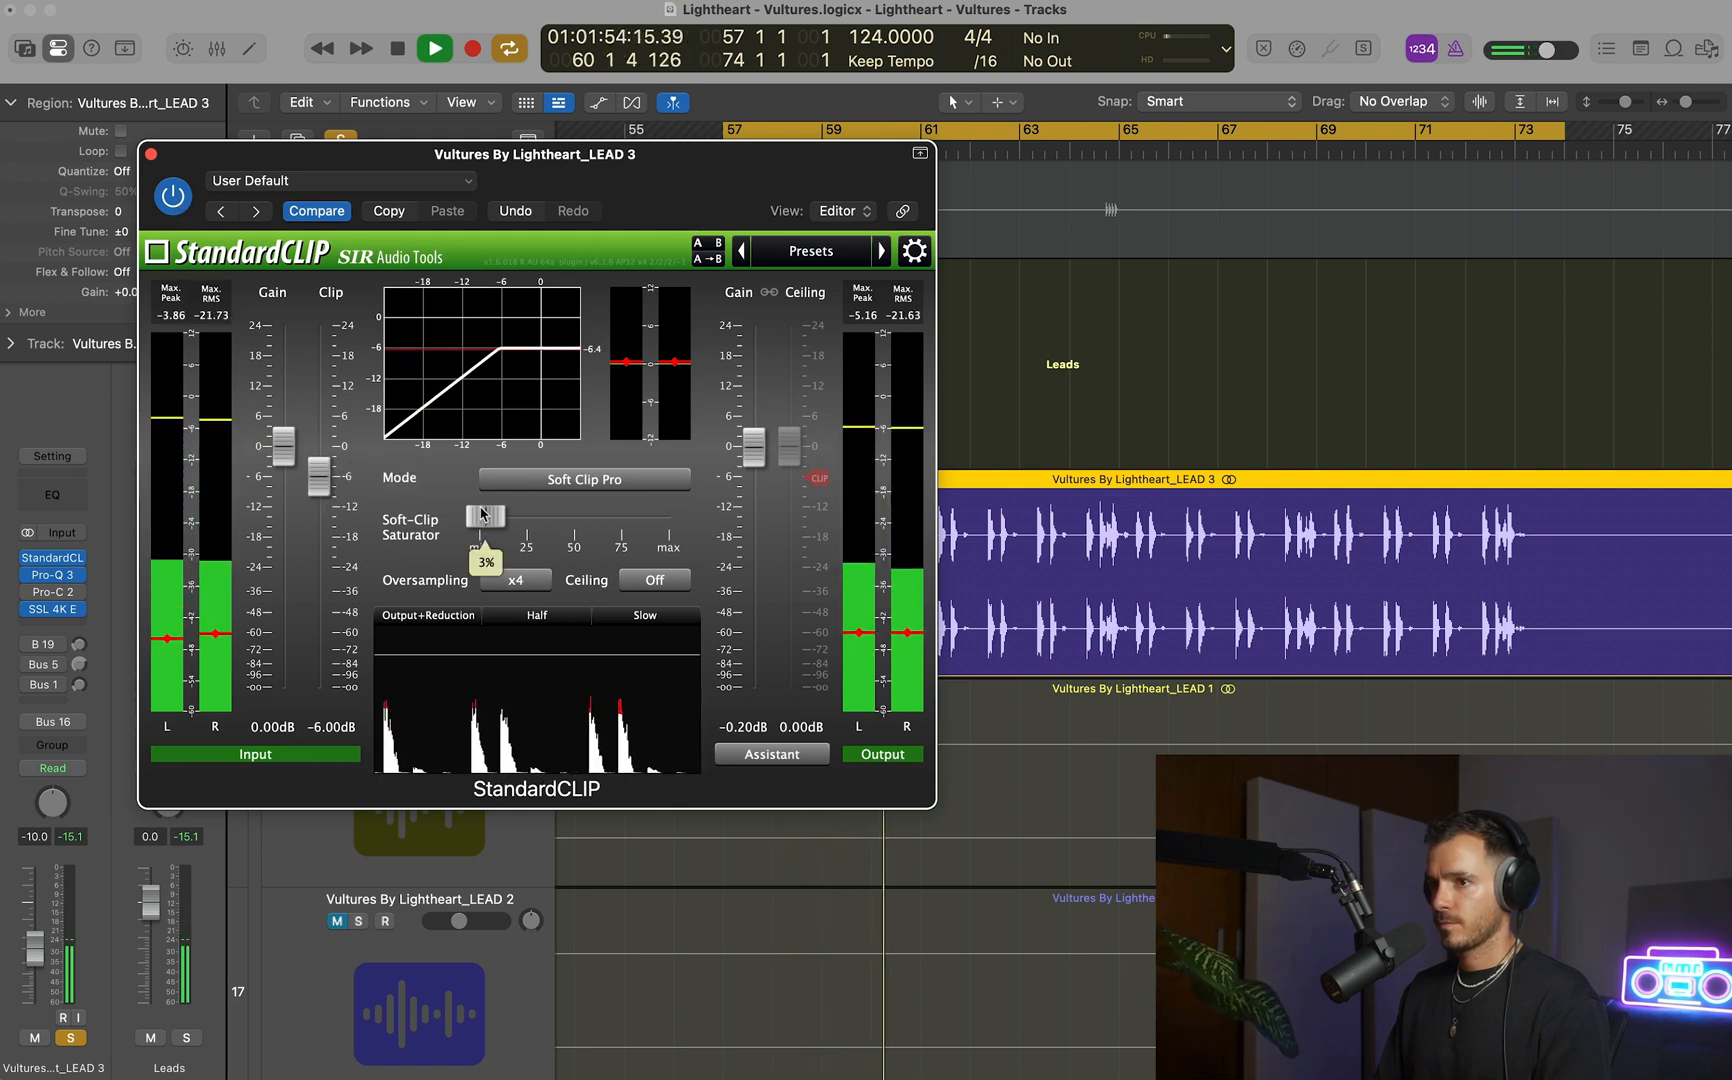
pyautogui.click(174, 198)
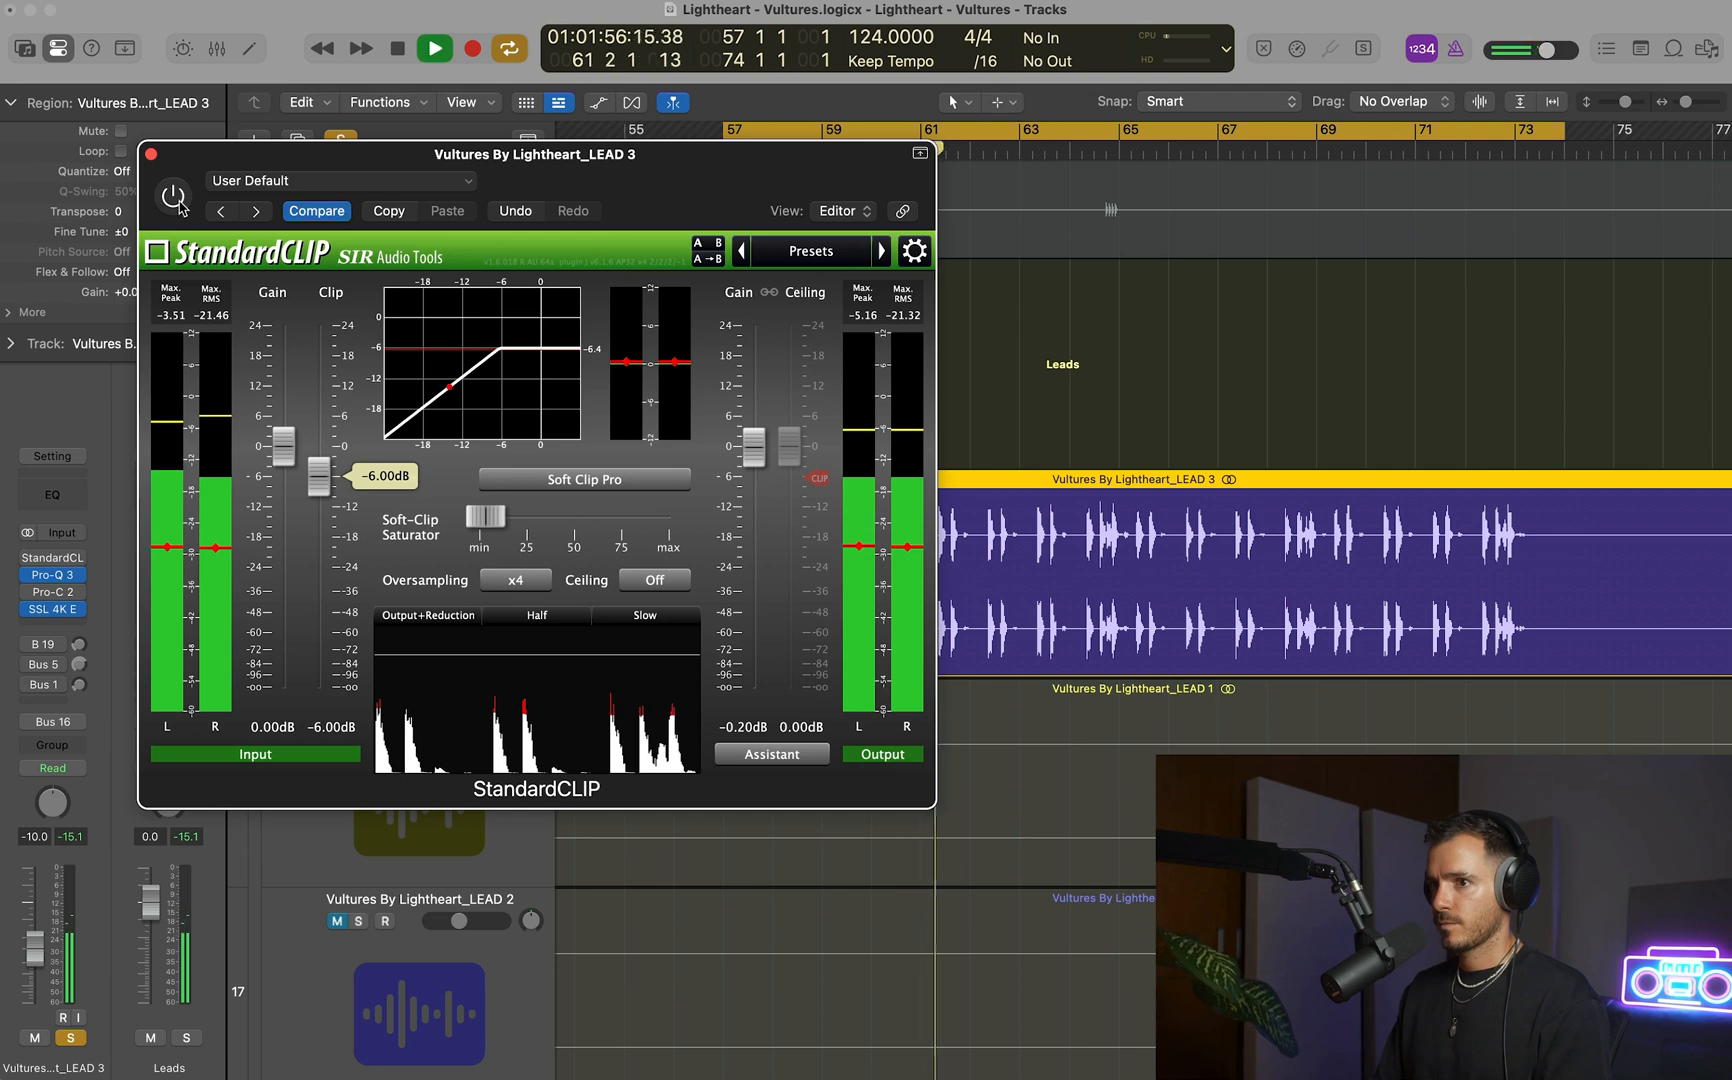
pyautogui.click(174, 197)
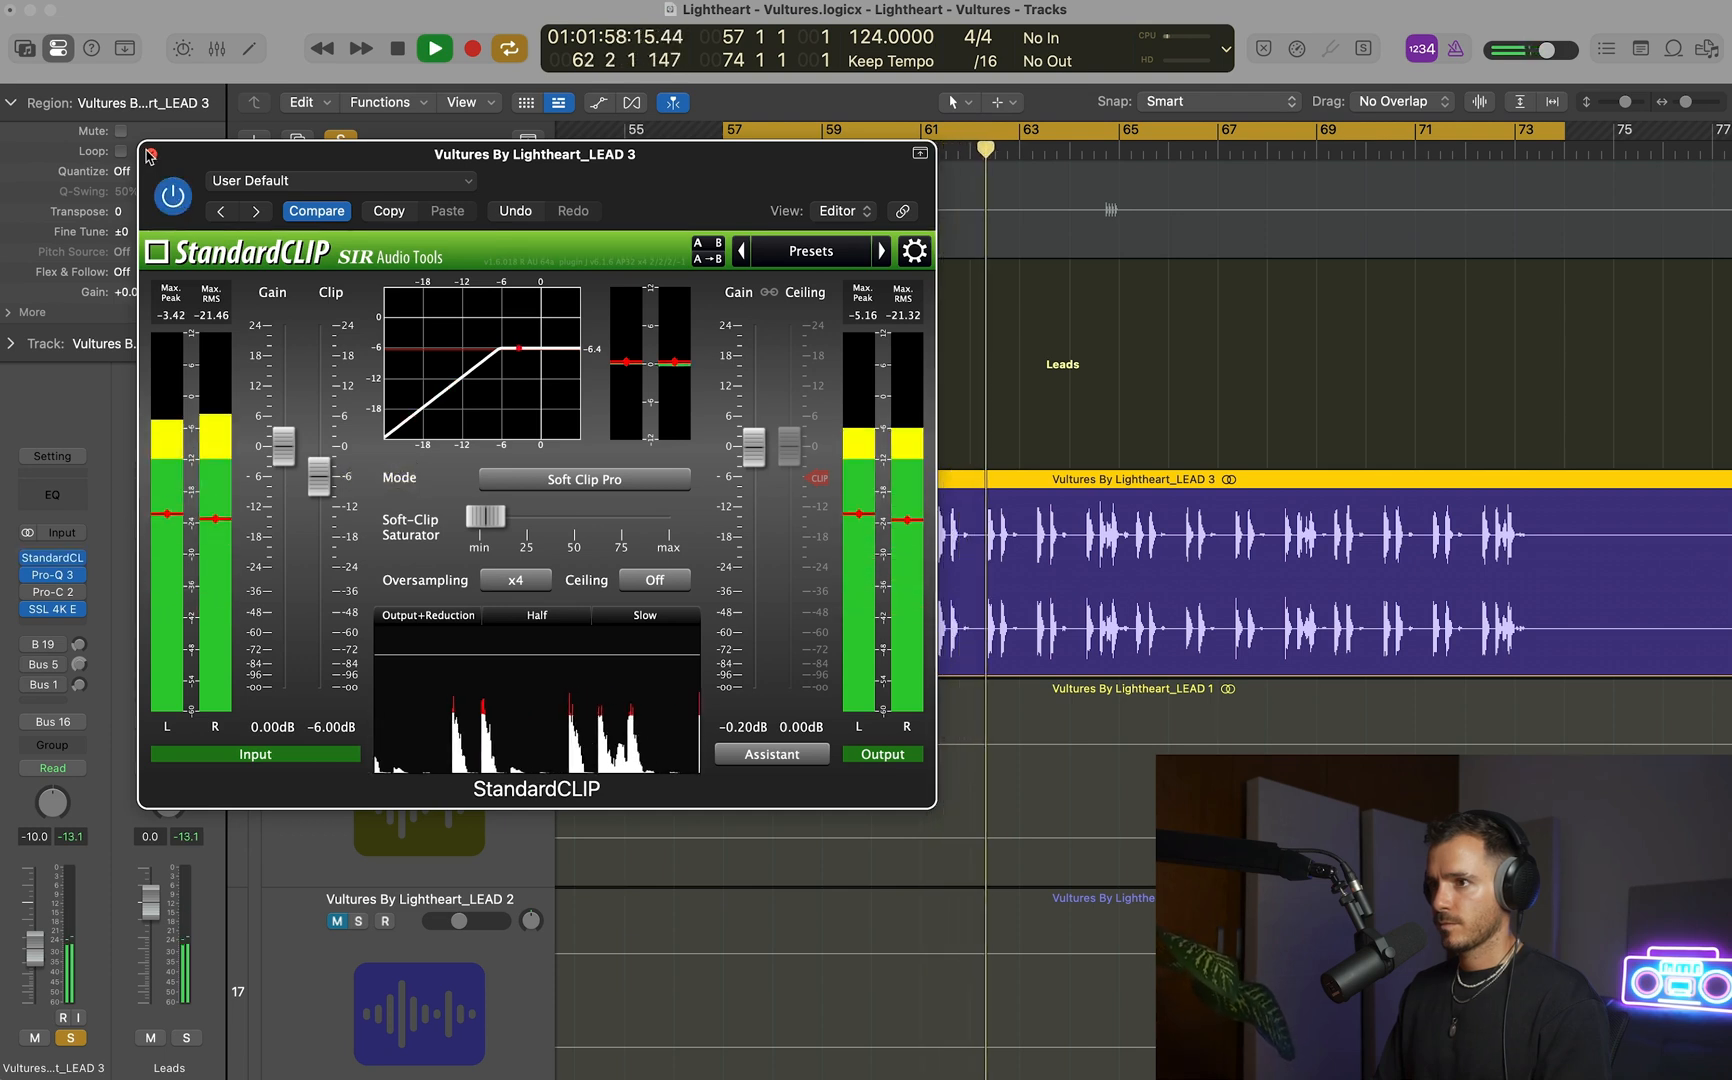
pyautogui.press('space')
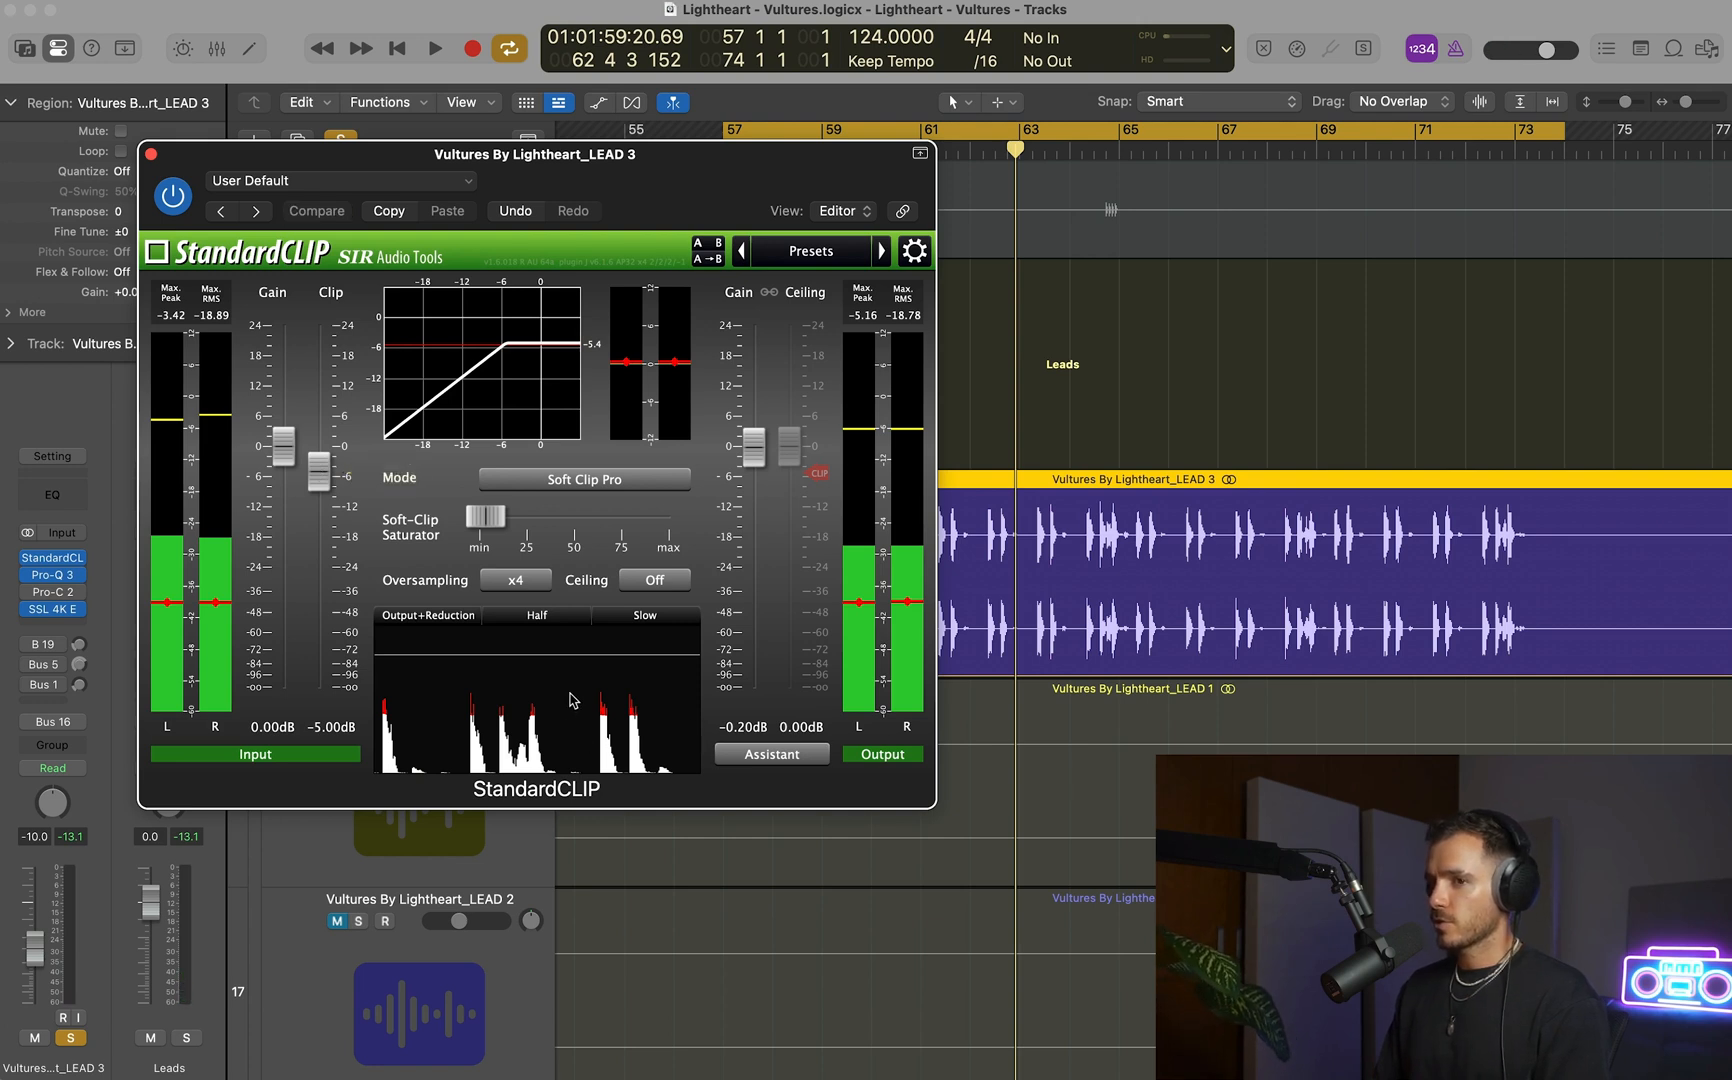
# Return StandardCLIP's clip level to -5 dB and listen to the soloed LEAD 3 loop again.
pyautogui.press('space')
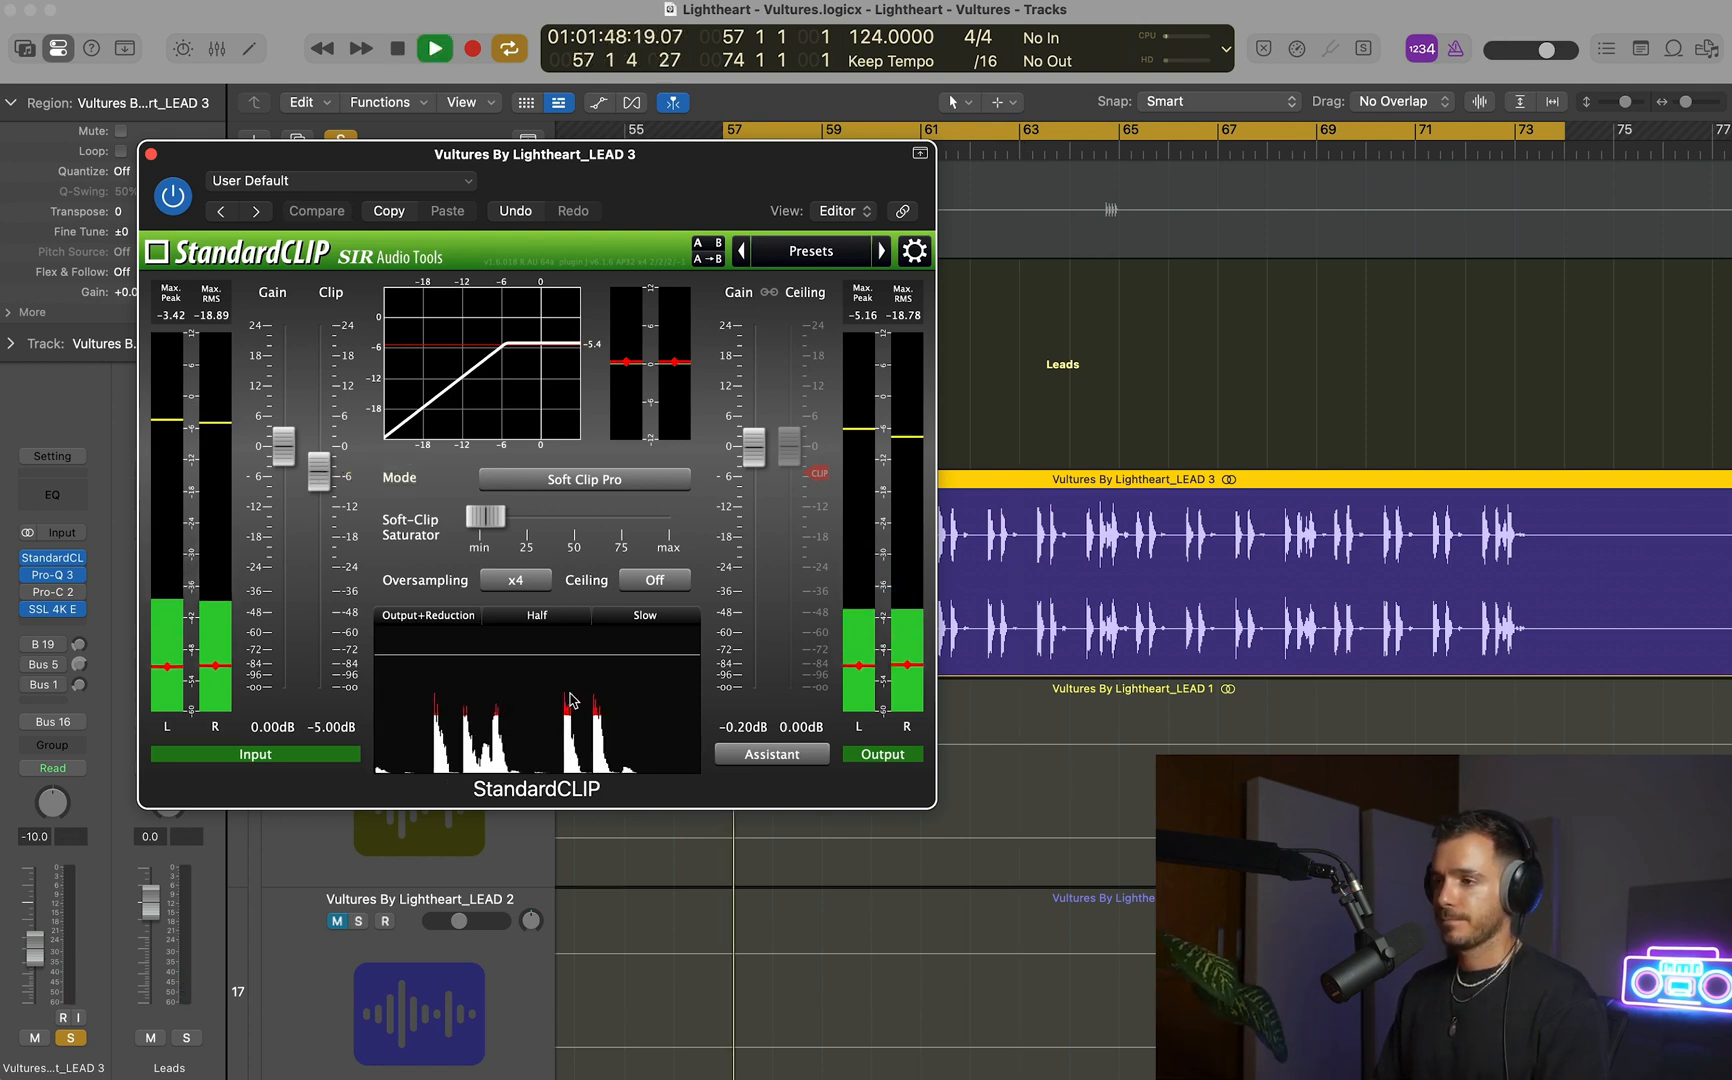
pyautogui.moveTo(319, 480); pyautogui.dragTo(321, 475)
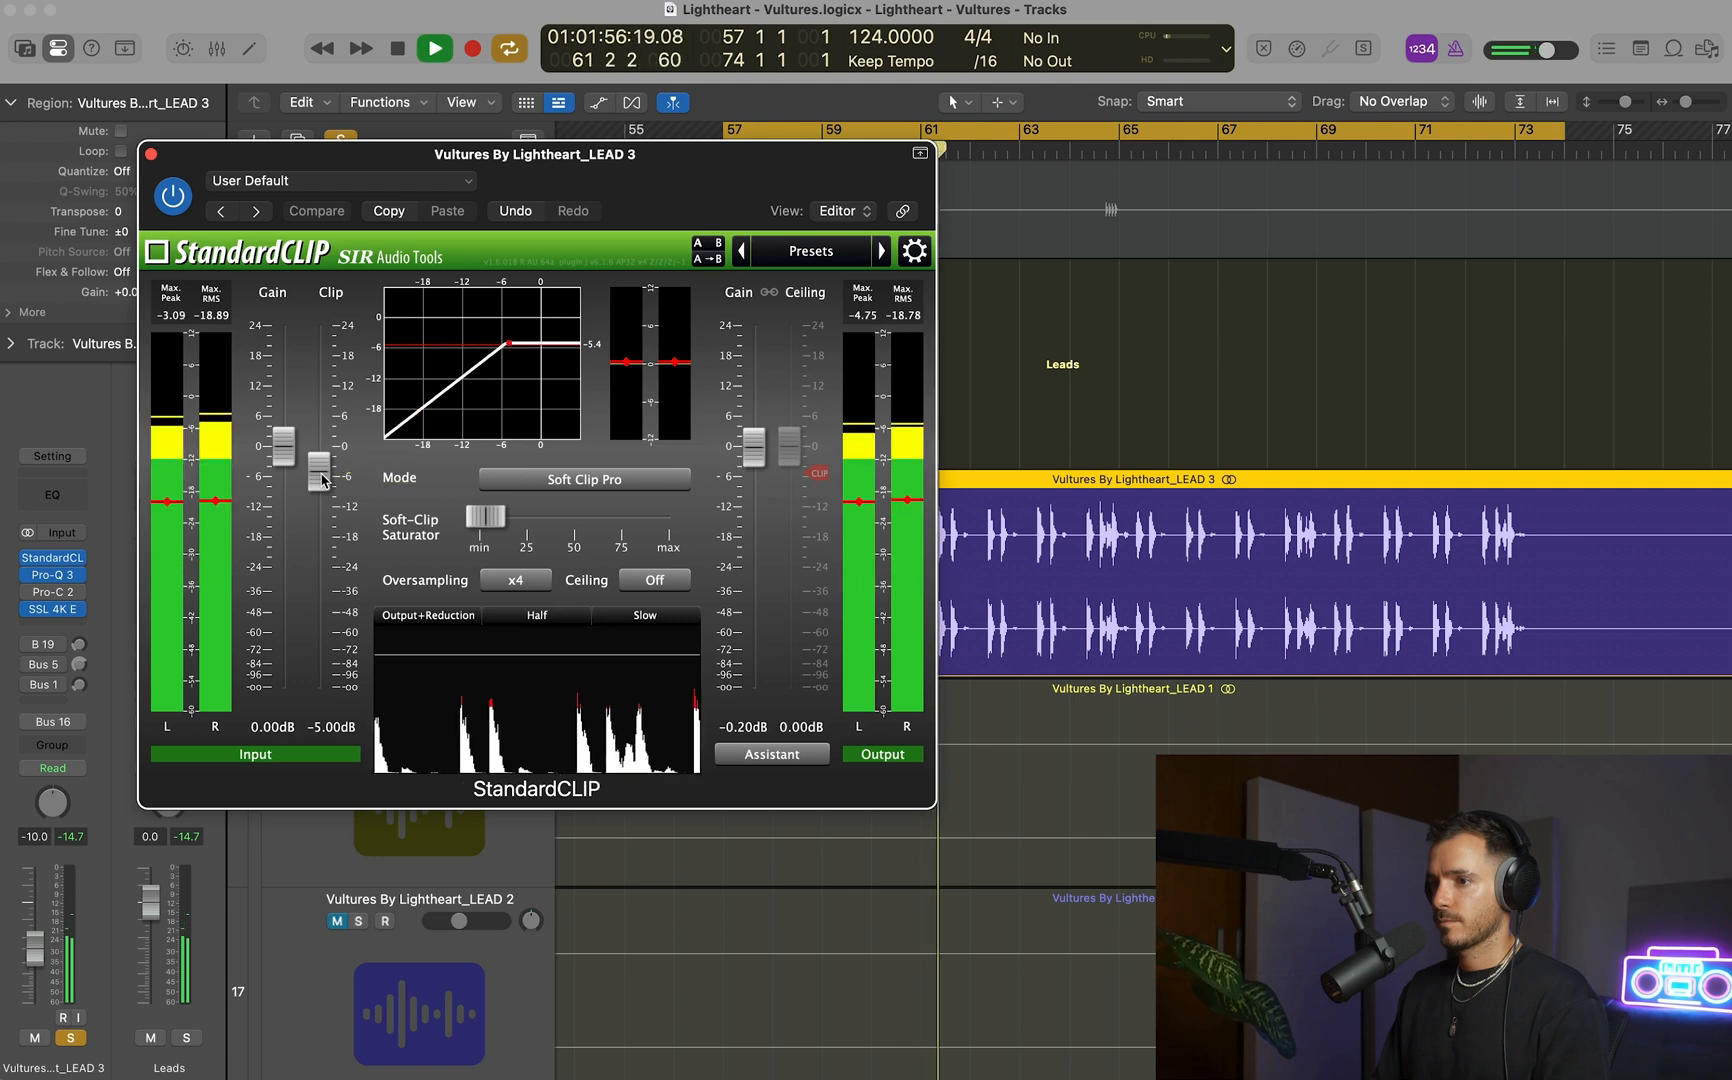
pyautogui.press('space')
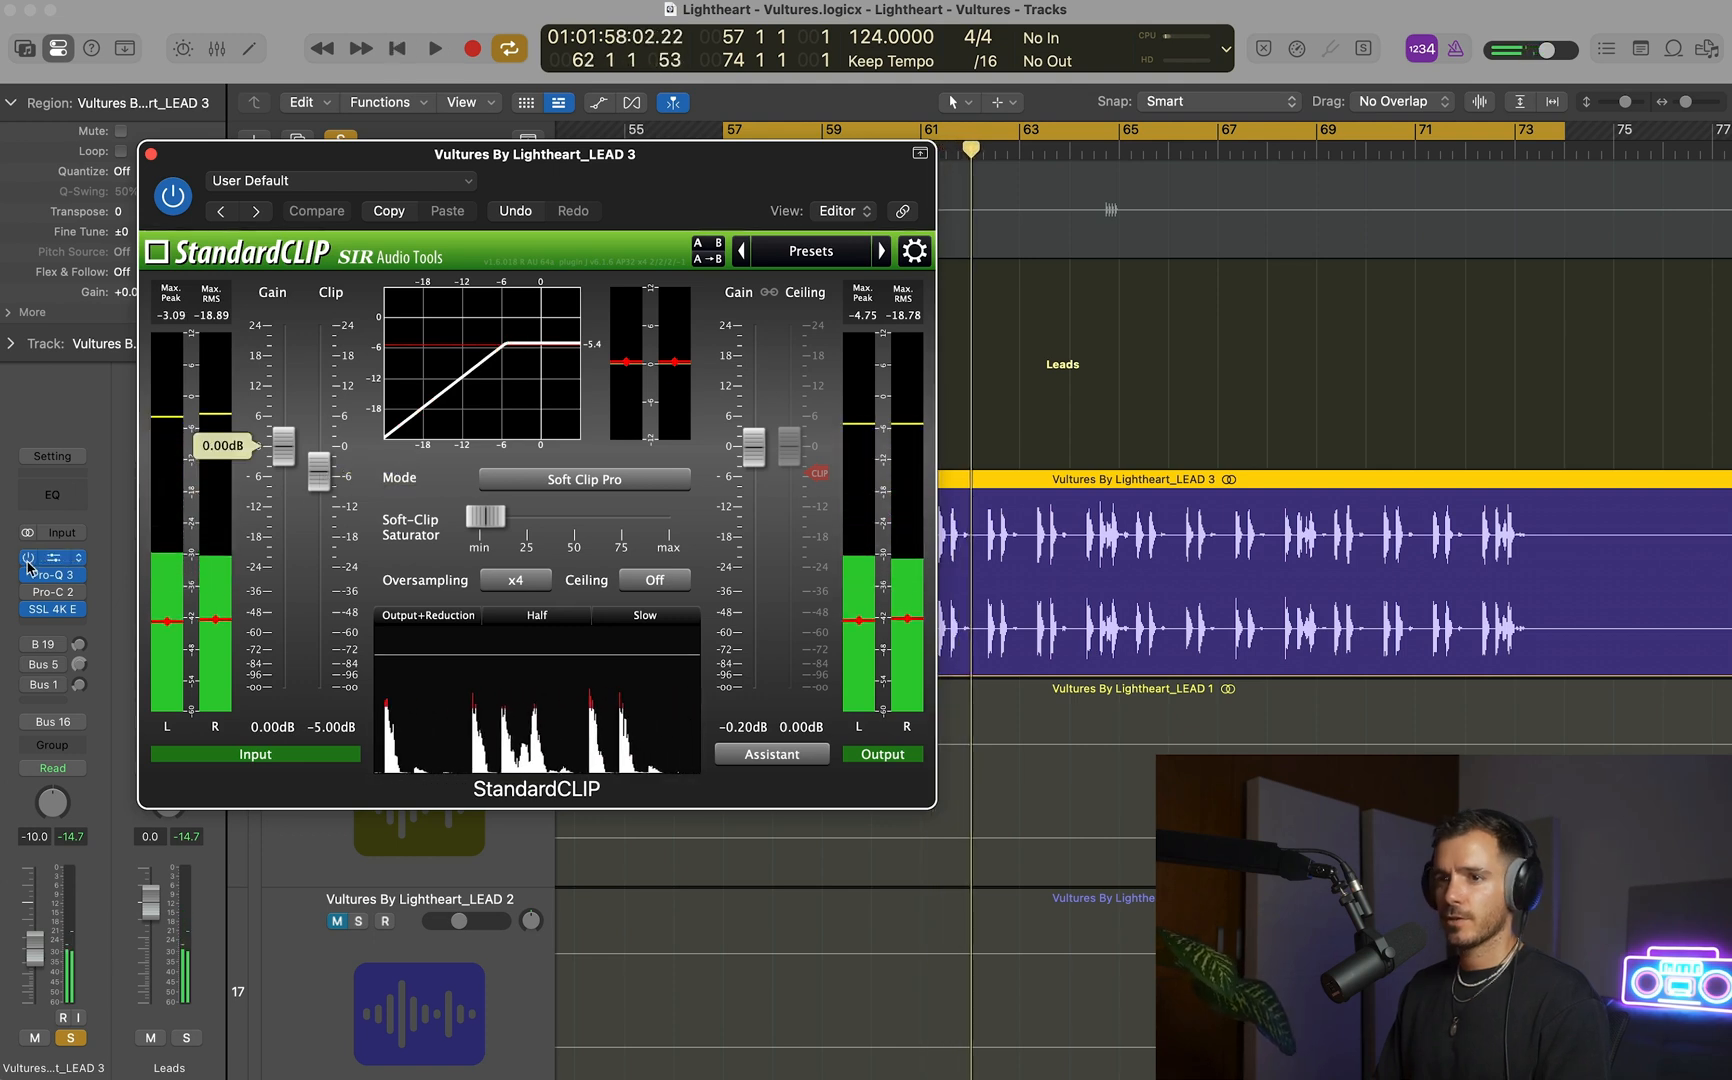
# Bypass StandardCLIP on LEAD 3, insert a stereo Newfangled Saturate directly after it and close the StandardCLIP window.
pyautogui.click(80, 557)
pyautogui.moveTo(160, 731)
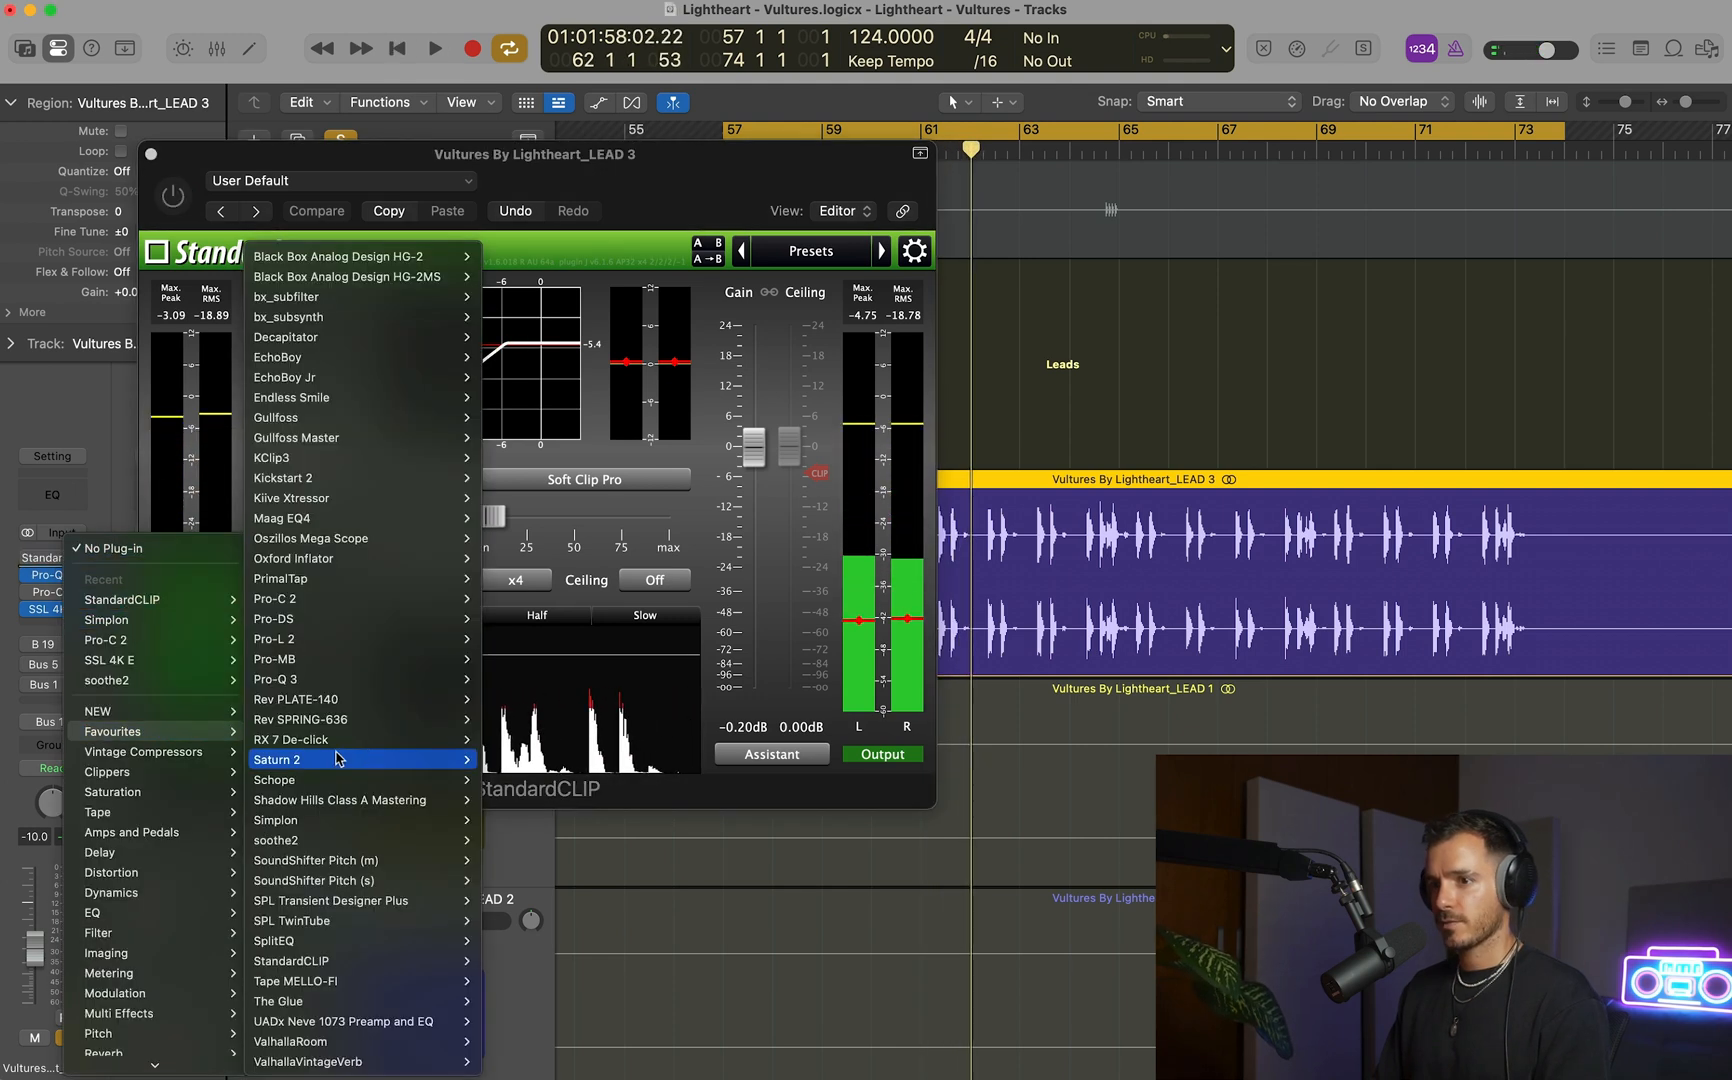
pyautogui.moveTo(178, 772)
pyautogui.moveTo(358, 798)
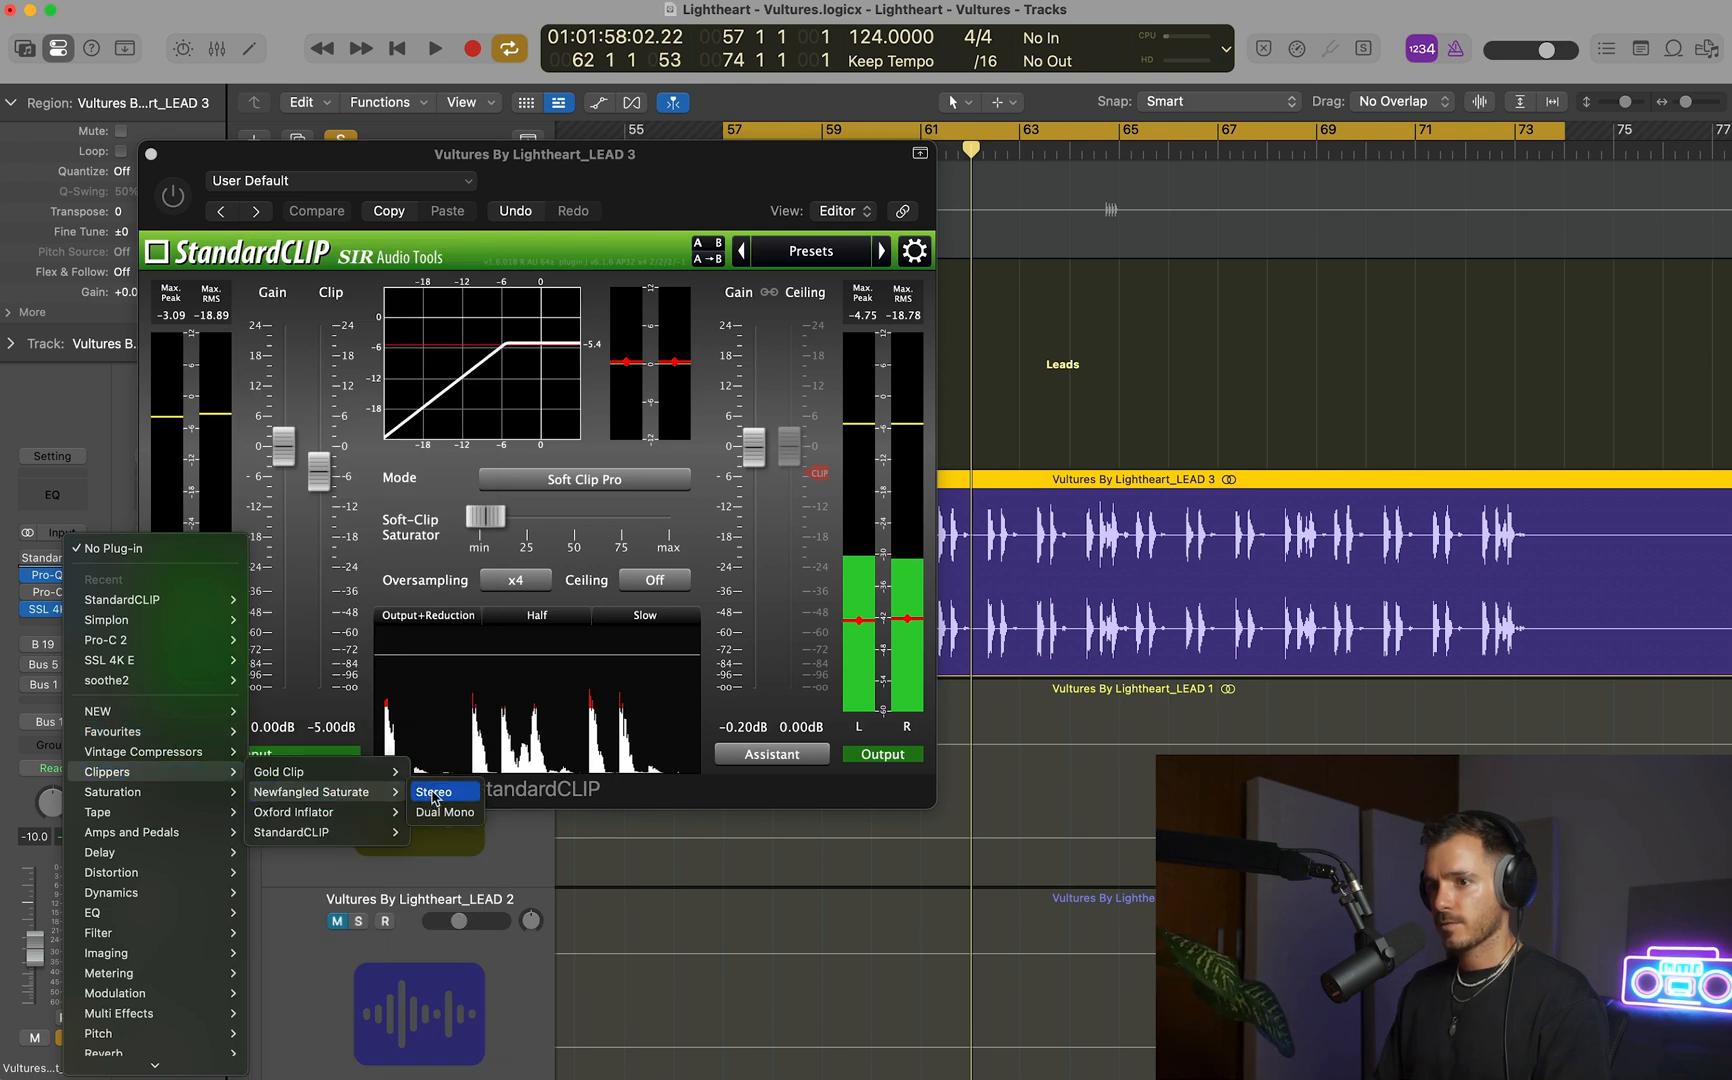
pyautogui.click(434, 797)
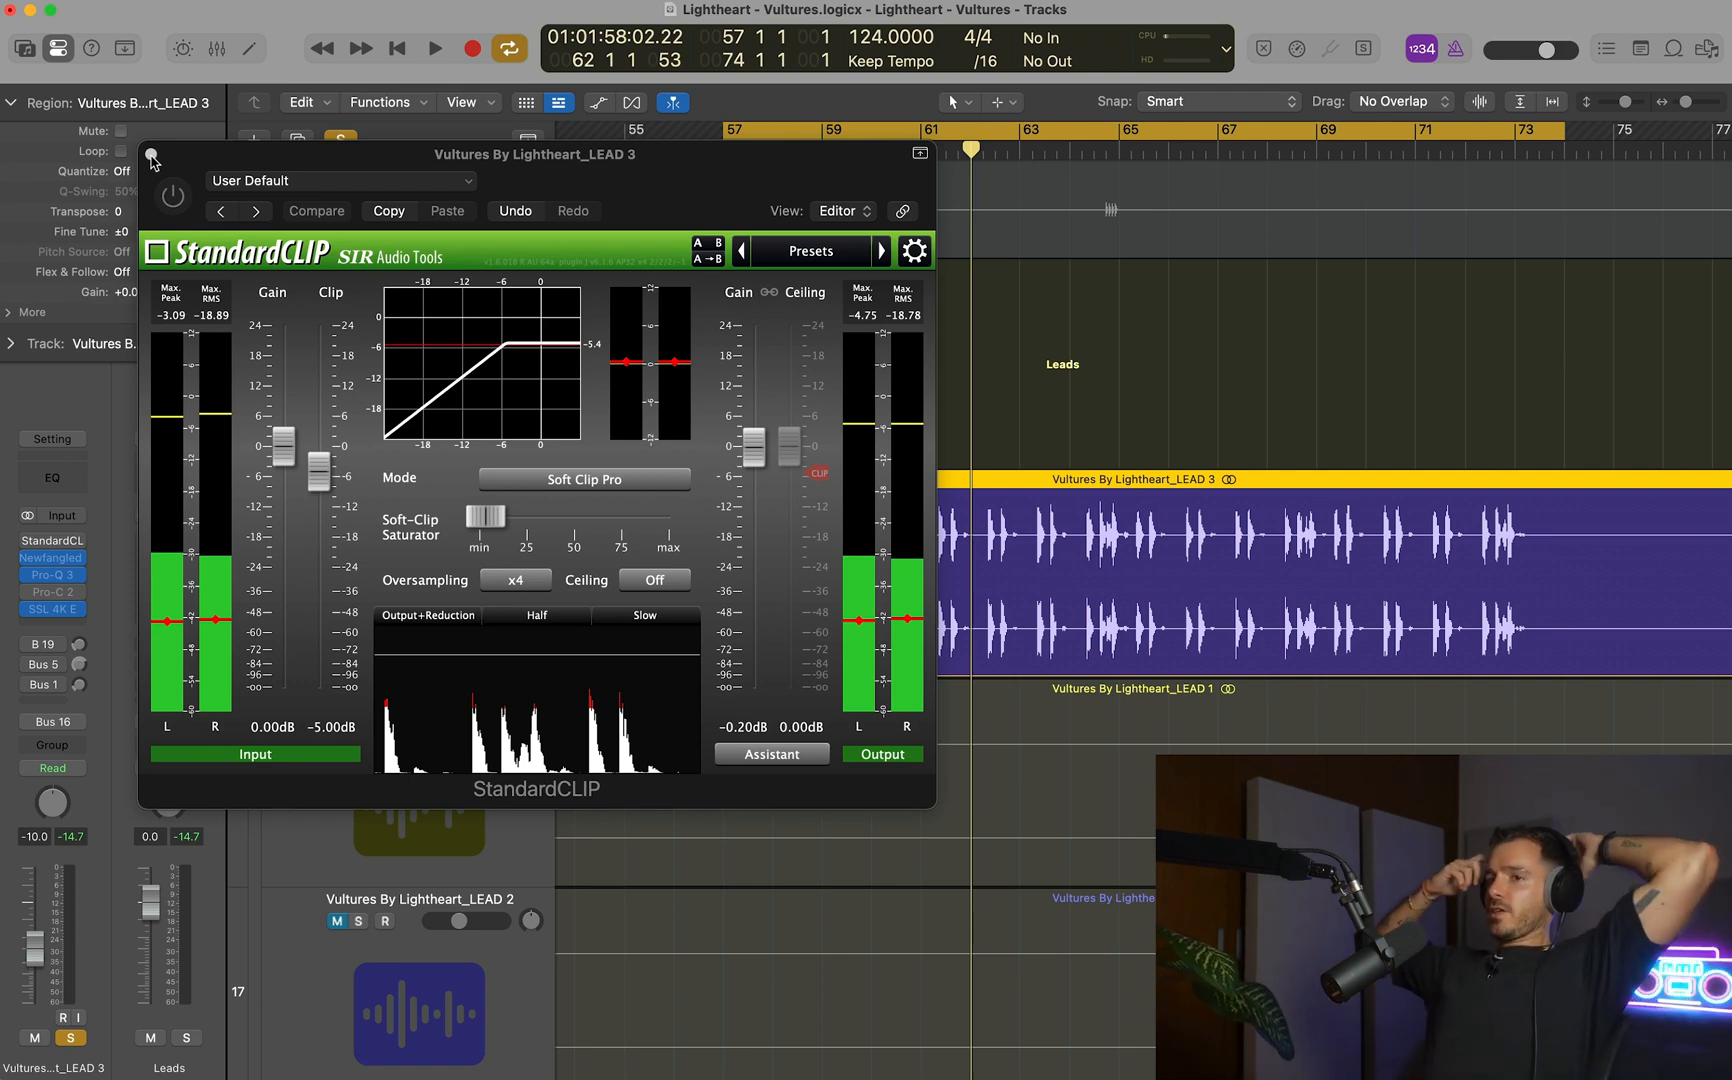
pyautogui.click(151, 155)
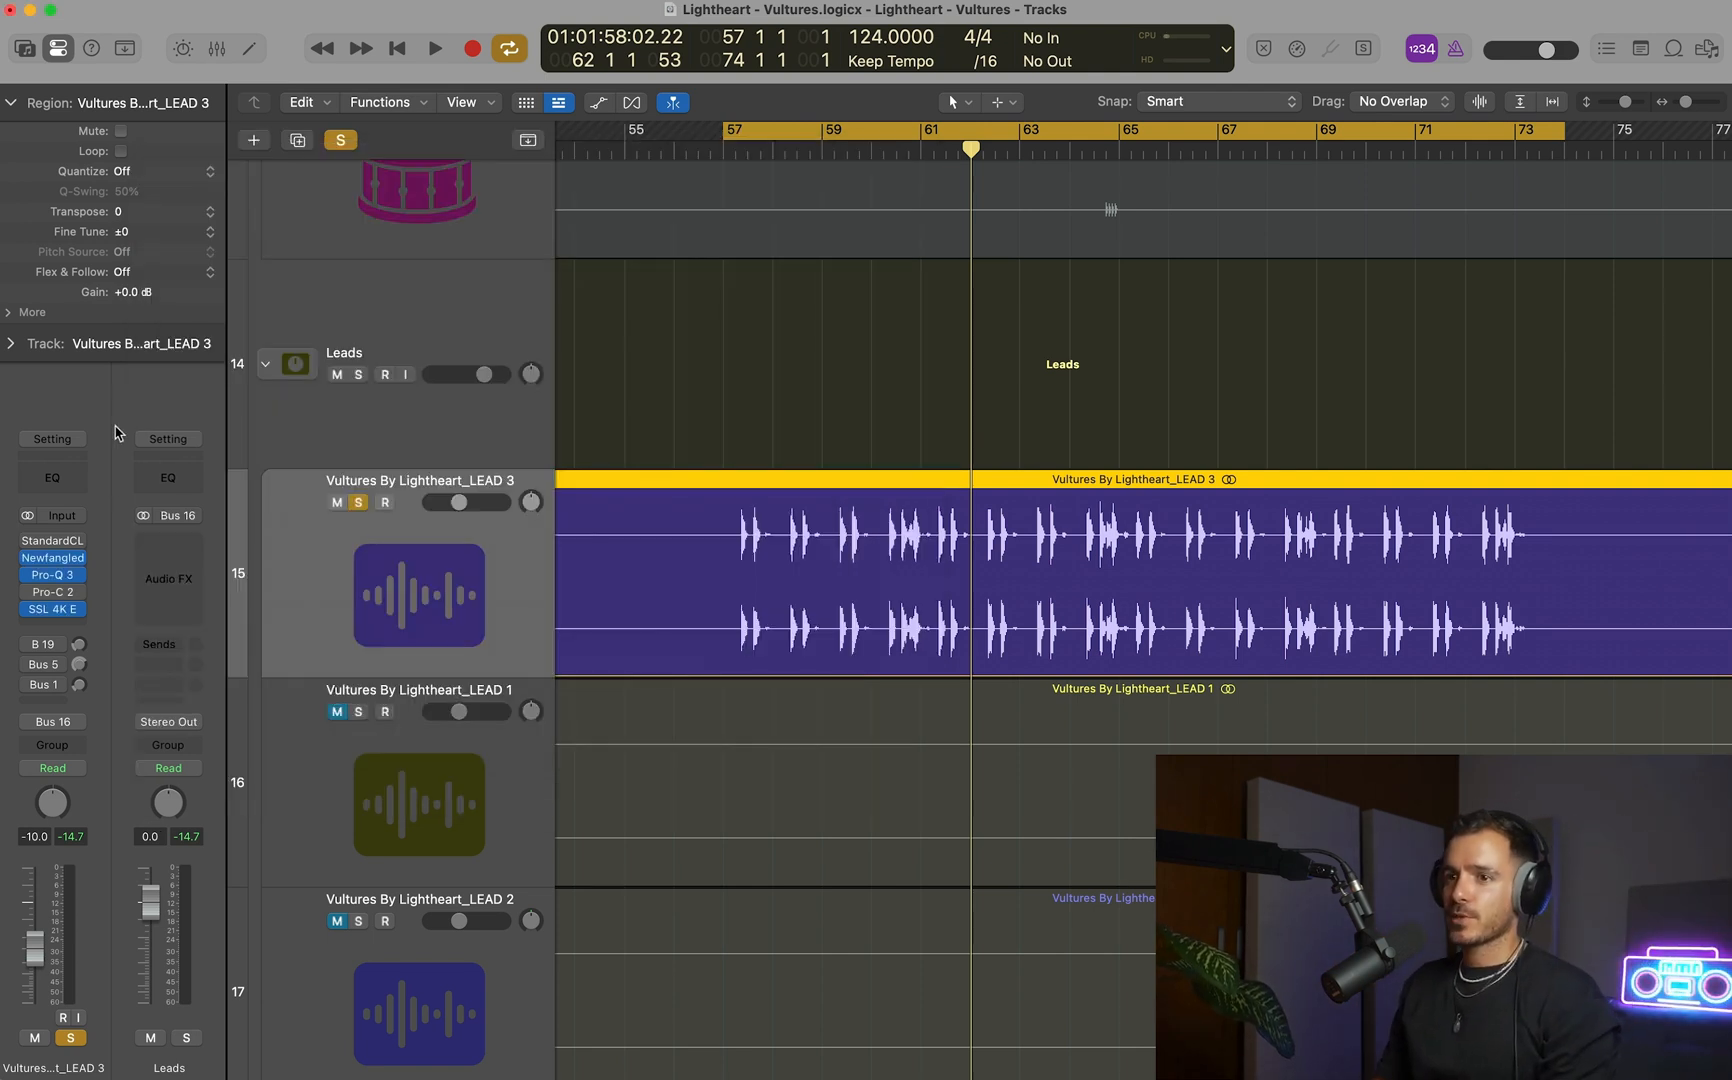
# Open Newfangled Saturate on LEAD 3 and listen to the soloed loop through its default settings.
pyautogui.click(59, 559)
pyautogui.moveTo(1008, 293); pyautogui.dragTo(565, 157)
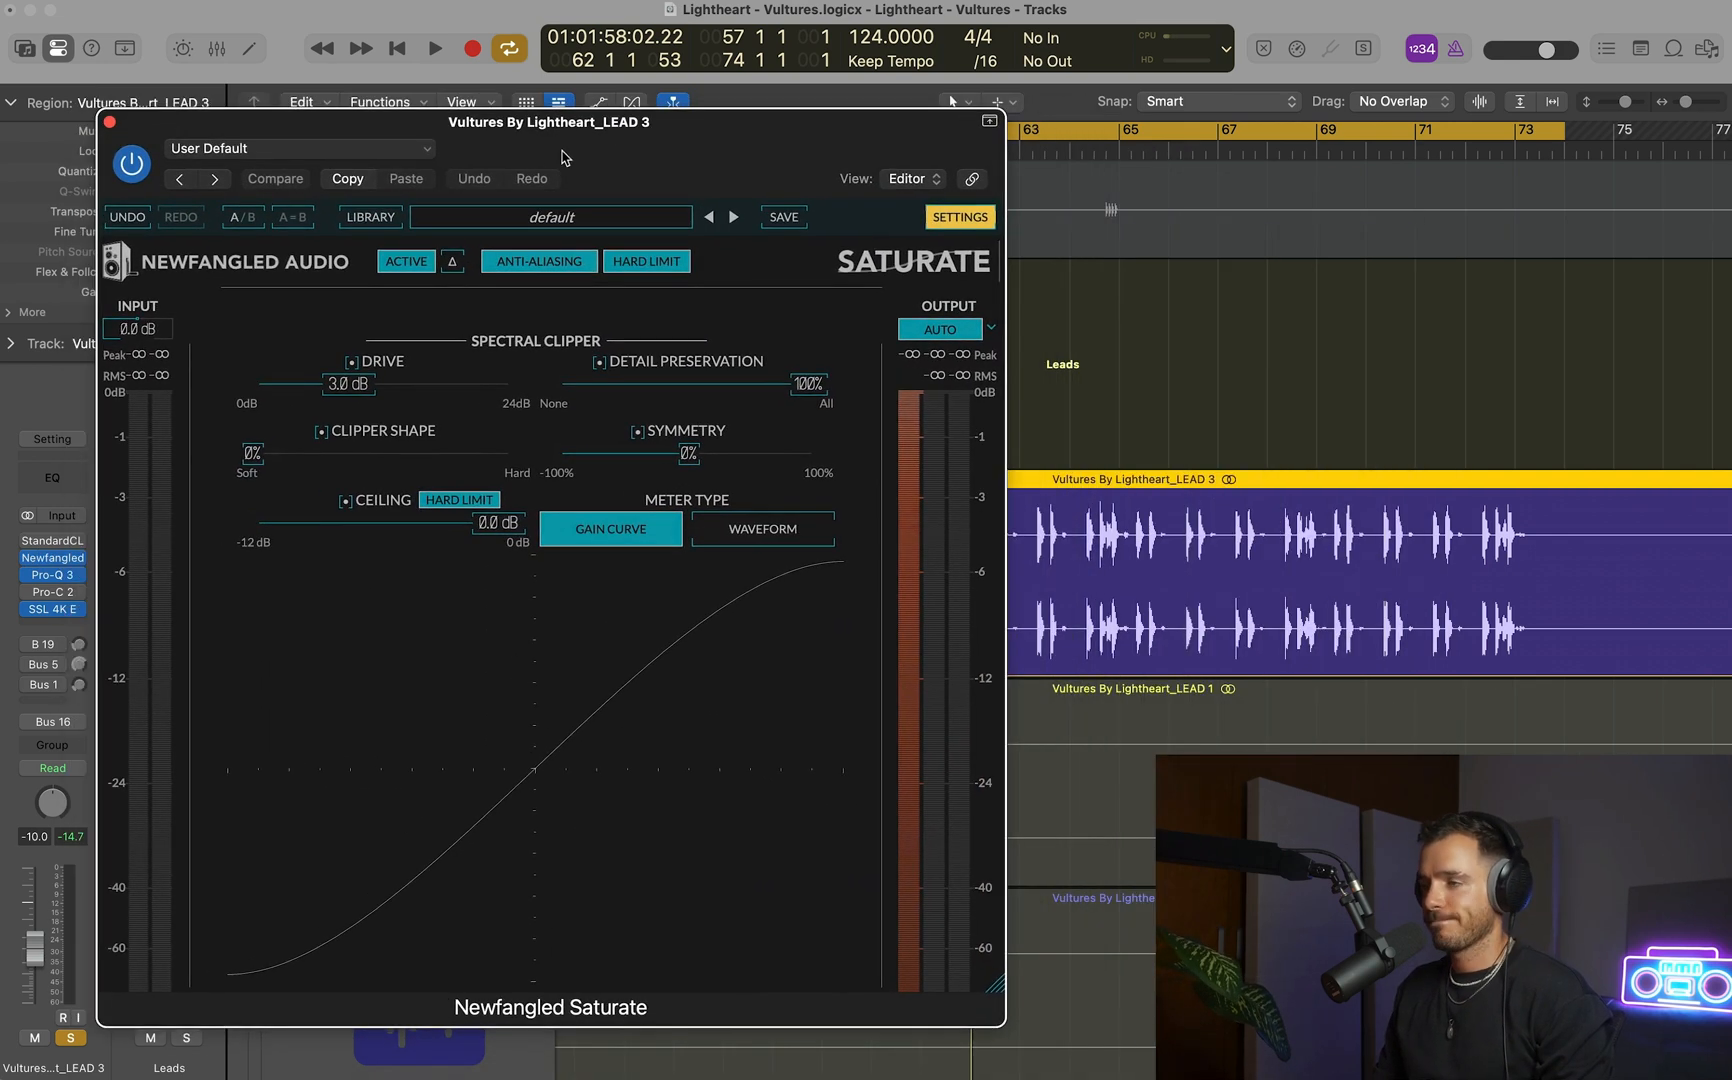
pyautogui.scroll(-3, 1113, 354)
pyautogui.hscroll(-5, 1118, 349)
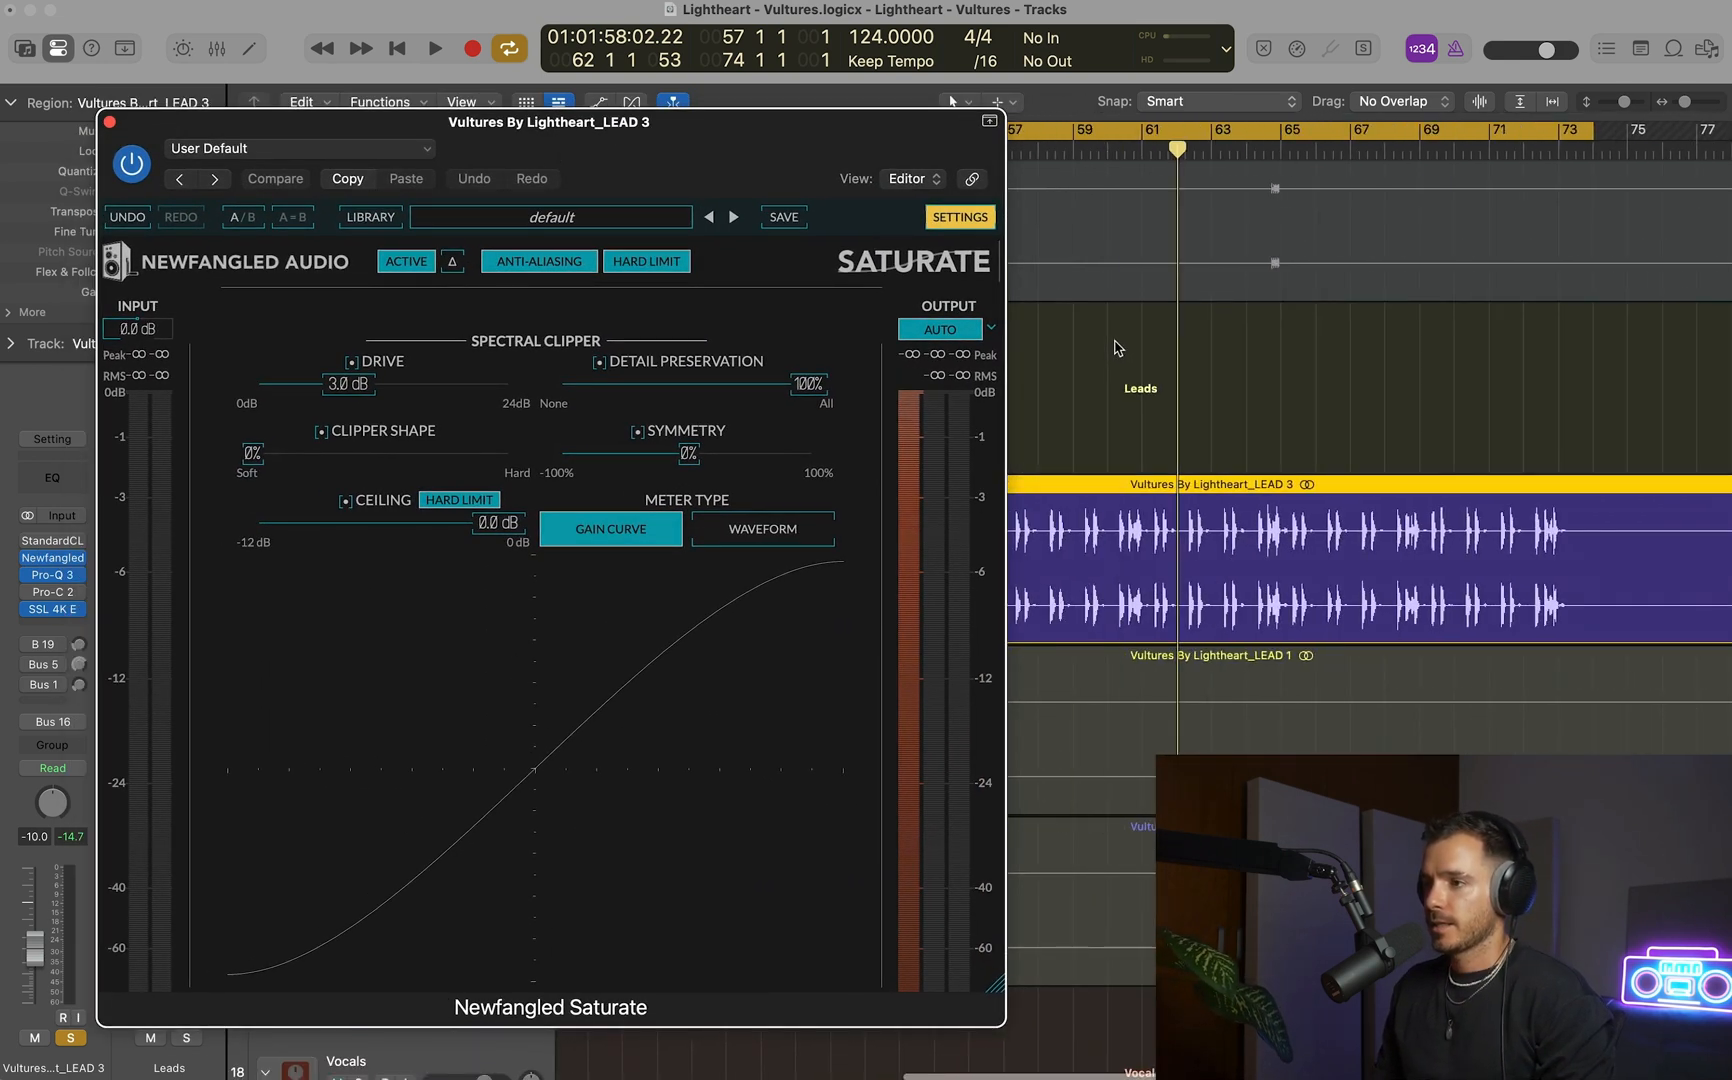
pyautogui.hscroll(-1, 1118, 346)
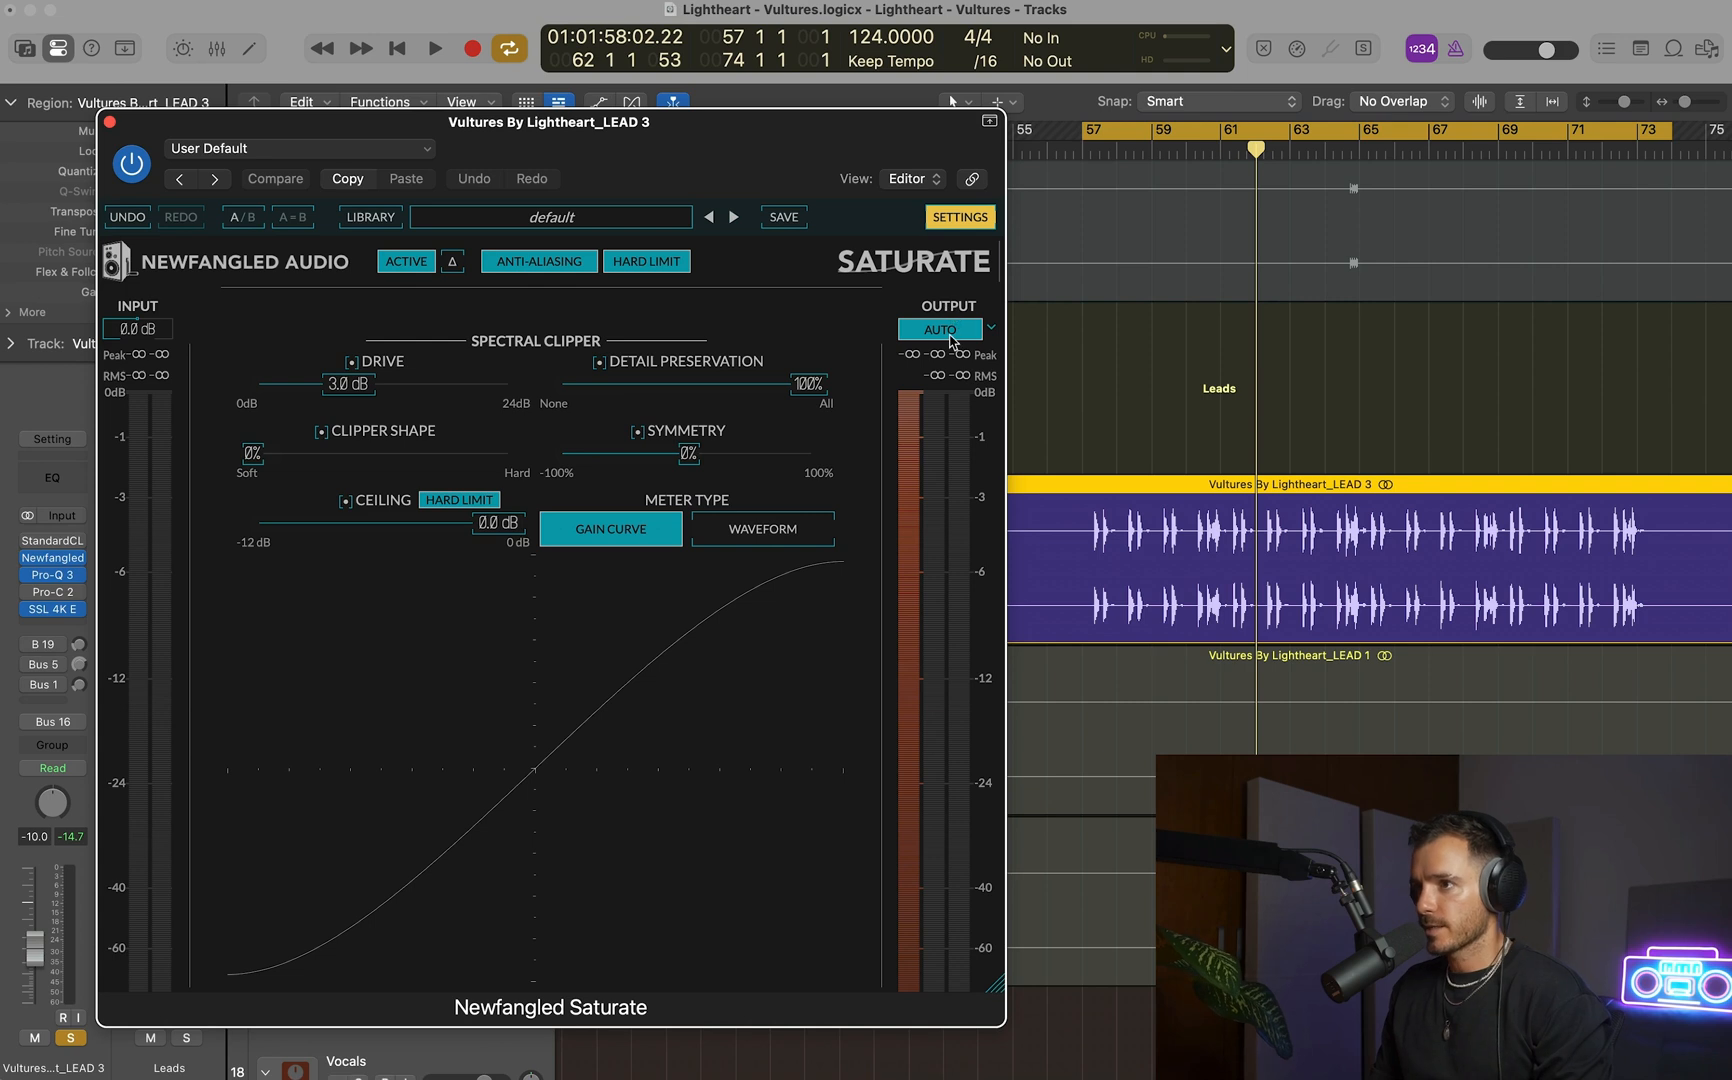
pyautogui.press('space')
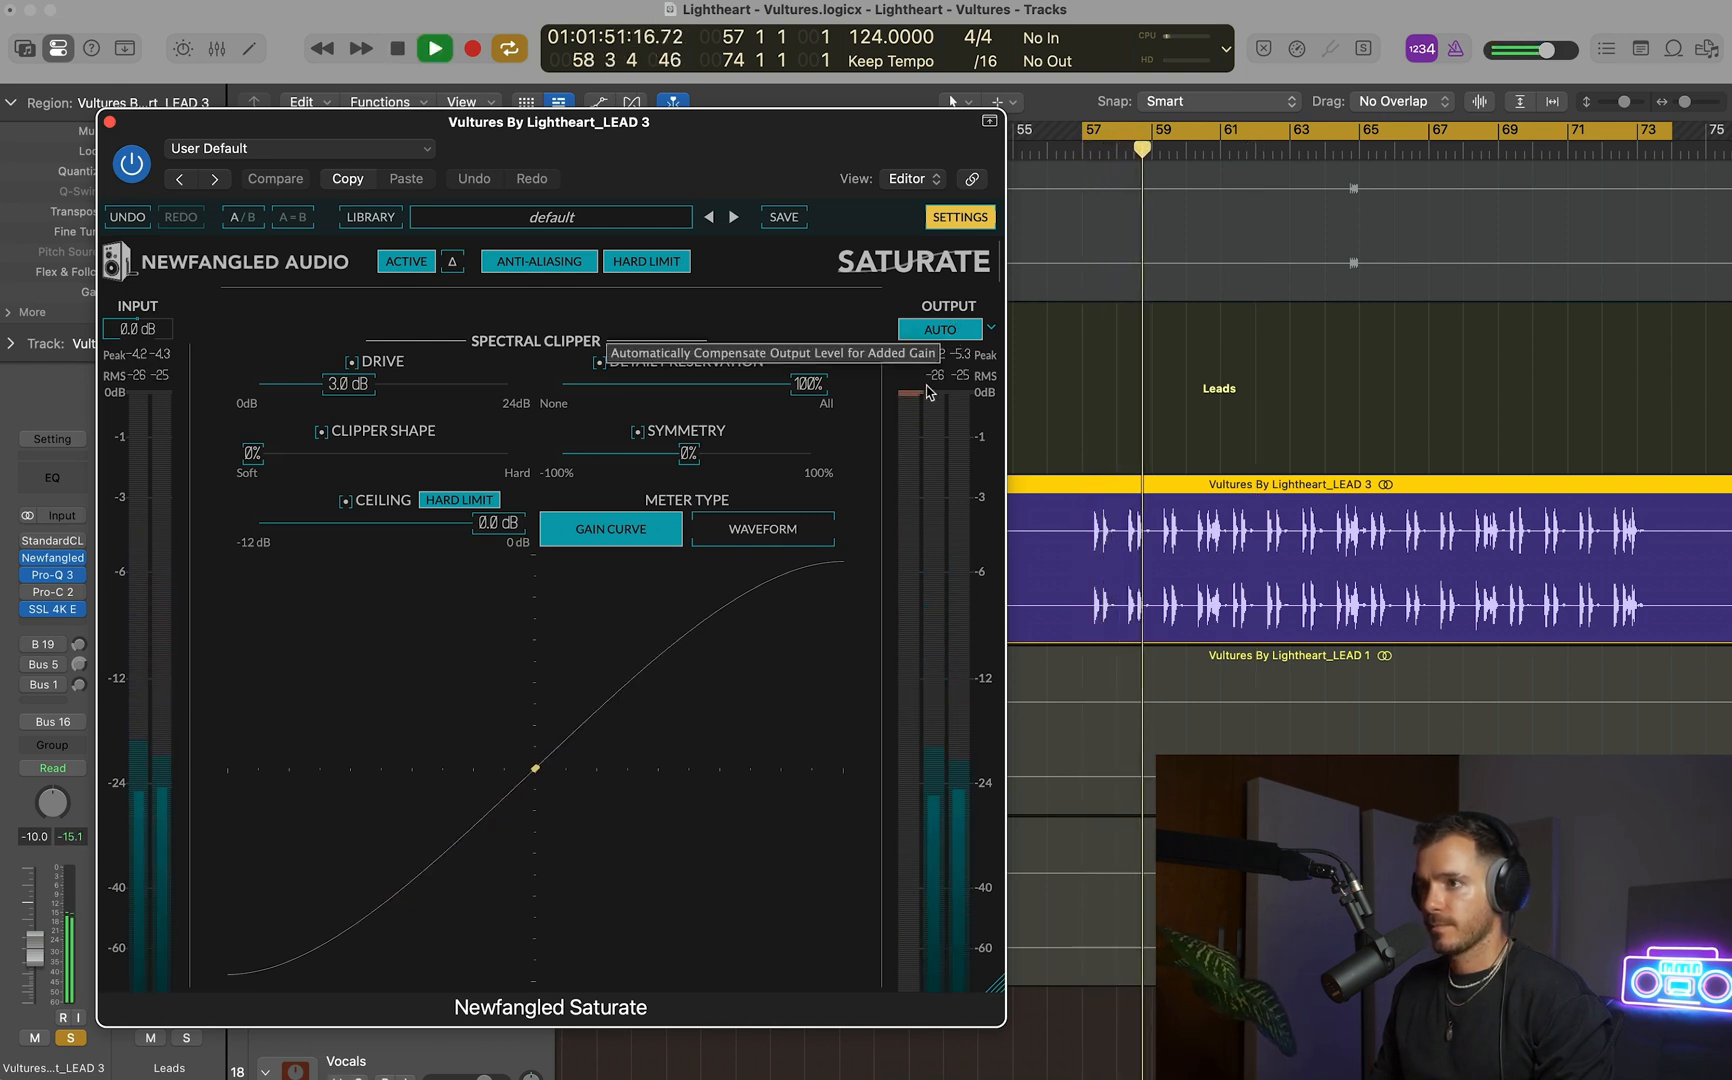
pyautogui.press('space')
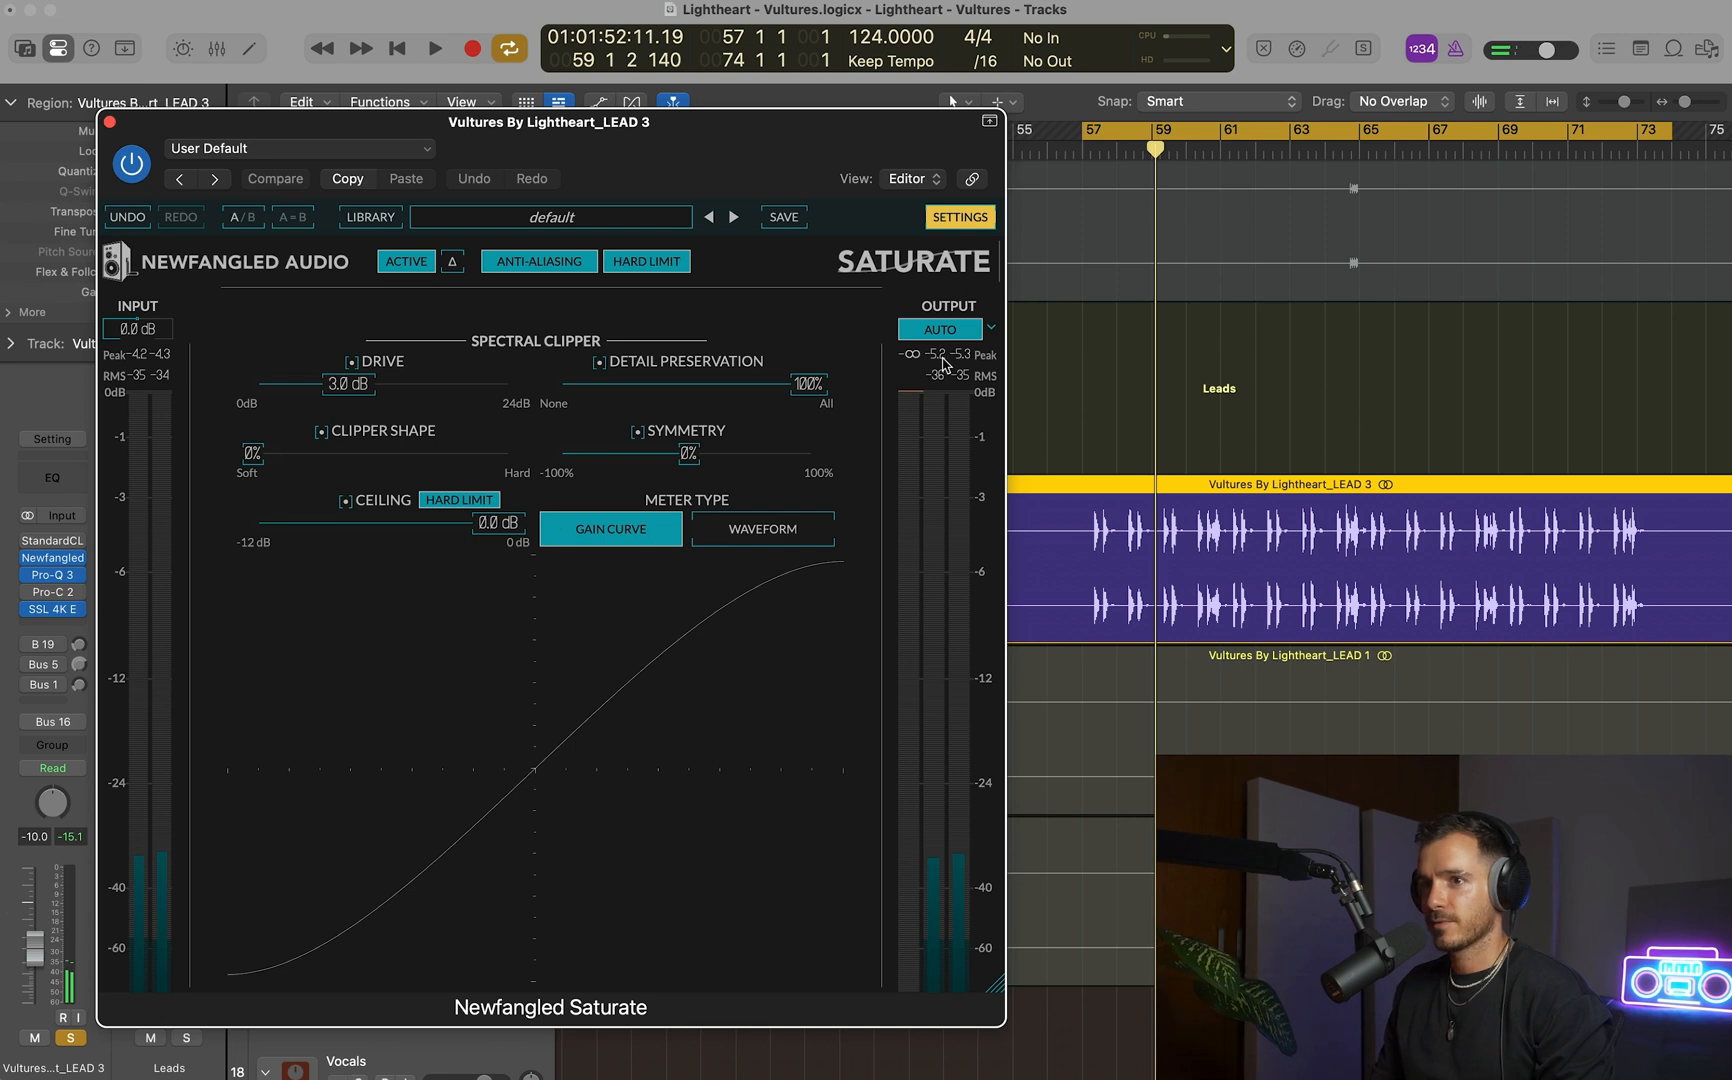
pyautogui.press('space')
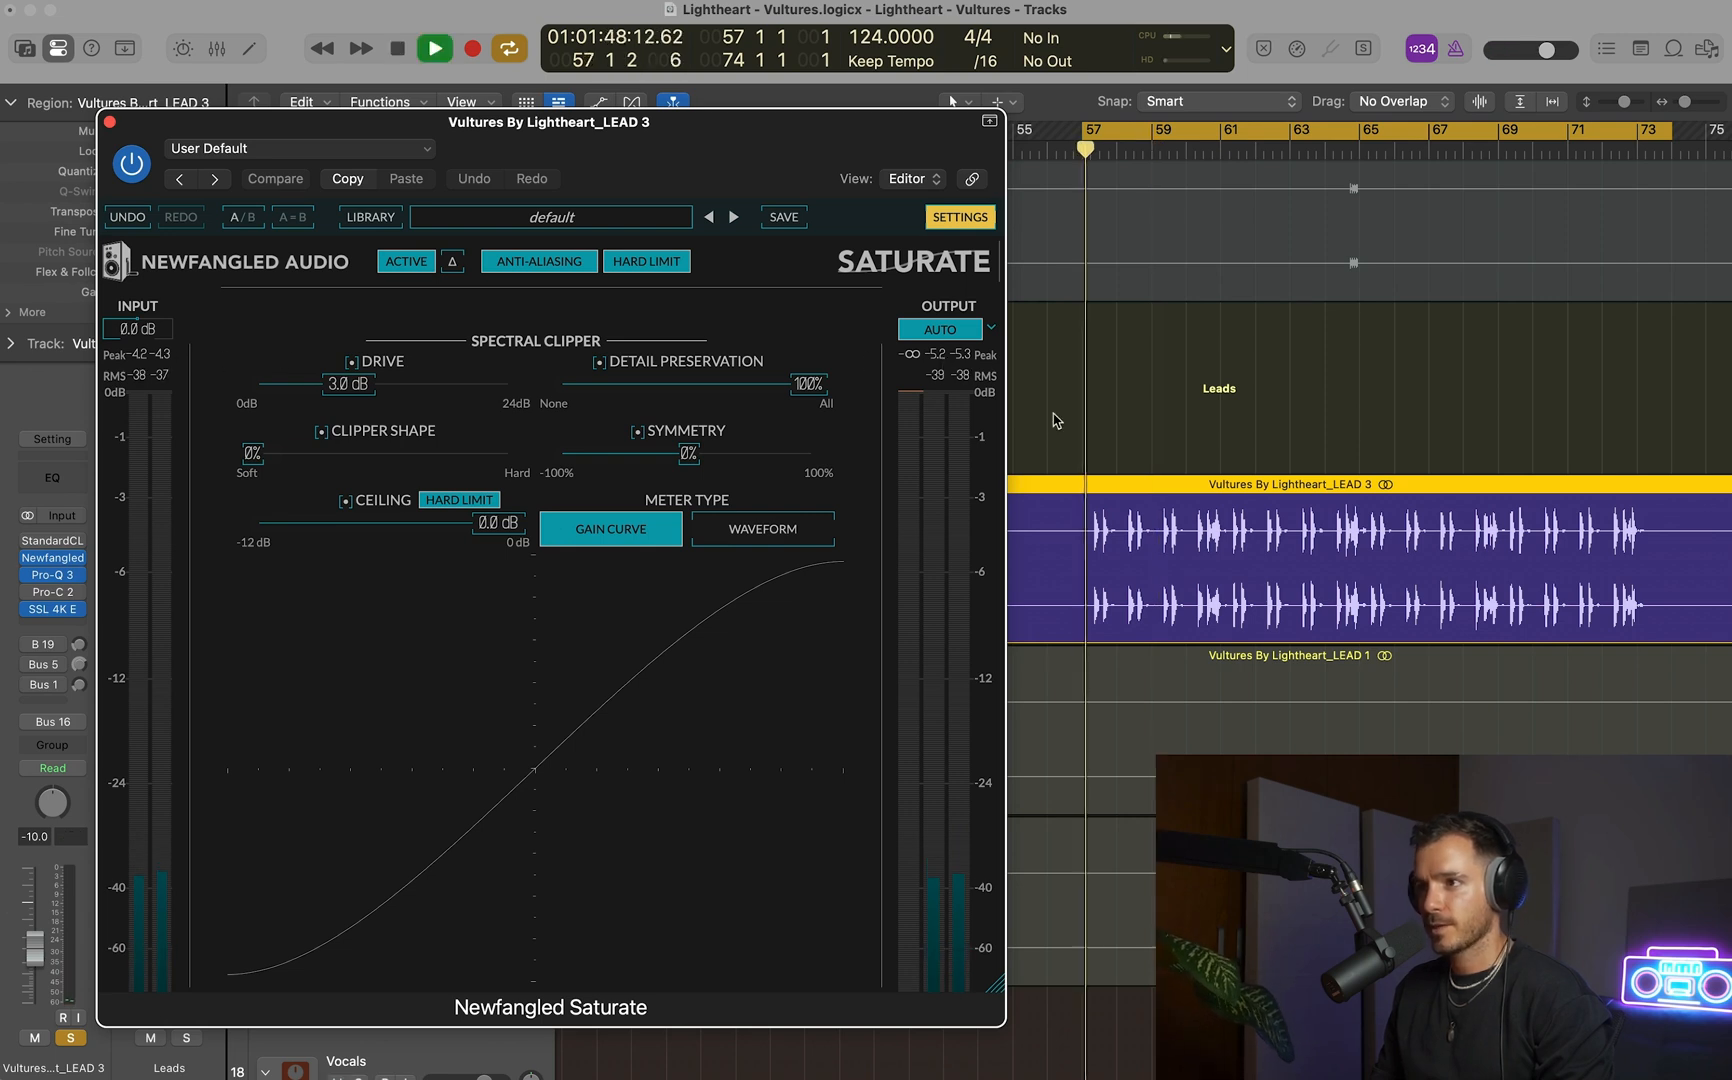
pyautogui.press('space')
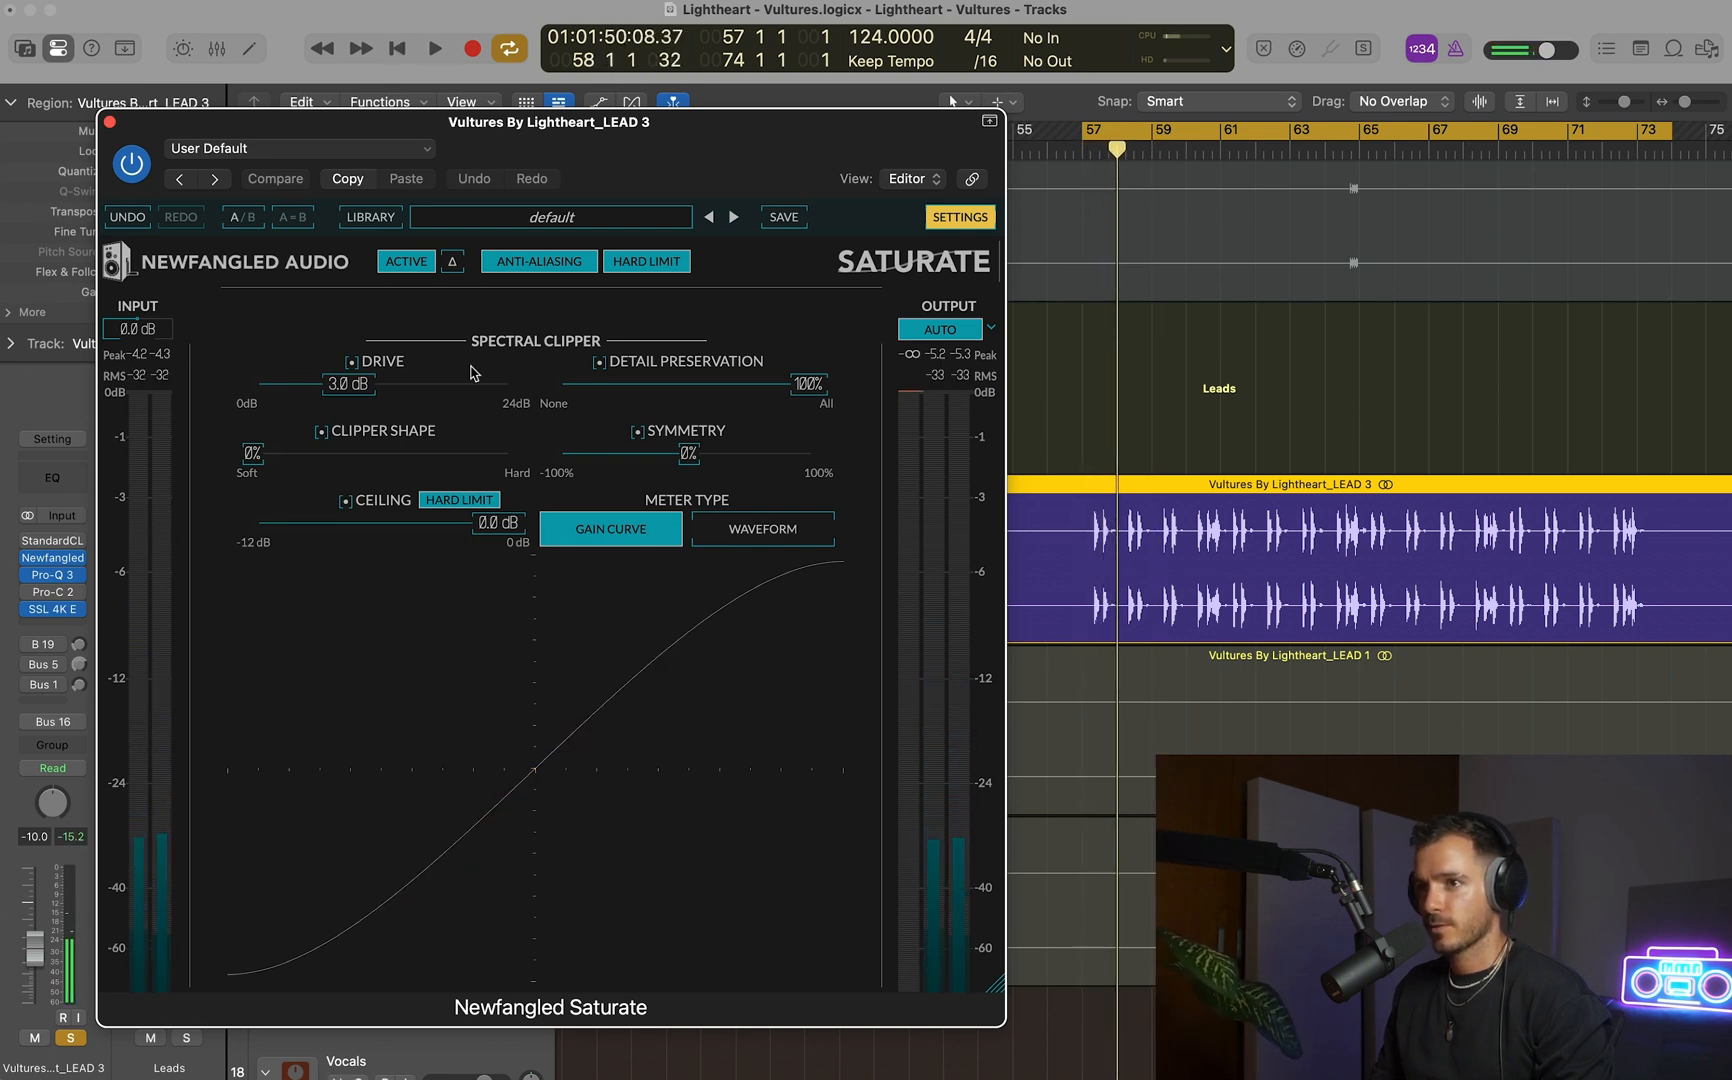
# Try an input gain of 5 dB in Saturate, settle on 4 dB during playback and close the plug-in.
pyautogui.moveTo(140, 328); pyautogui.dragTo(153, 311)
pyautogui.press('space')
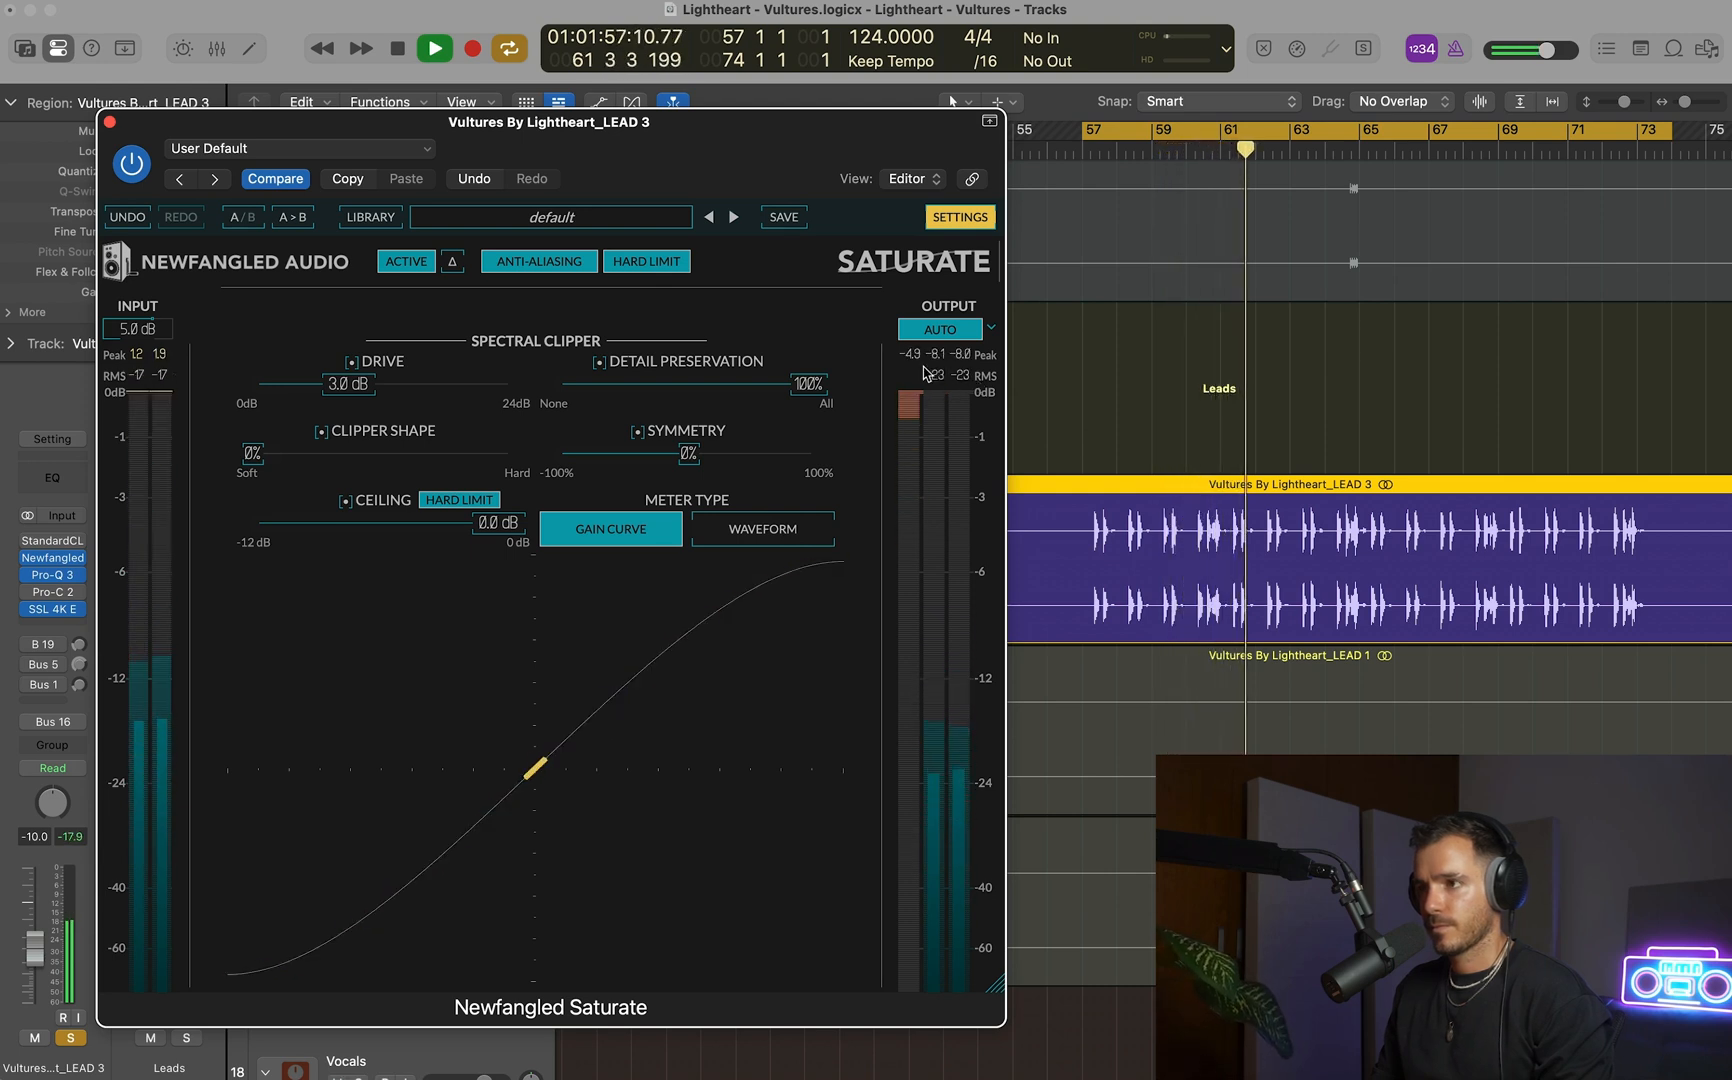
pyautogui.moveTo(137, 327); pyautogui.dragTo(137, 339)
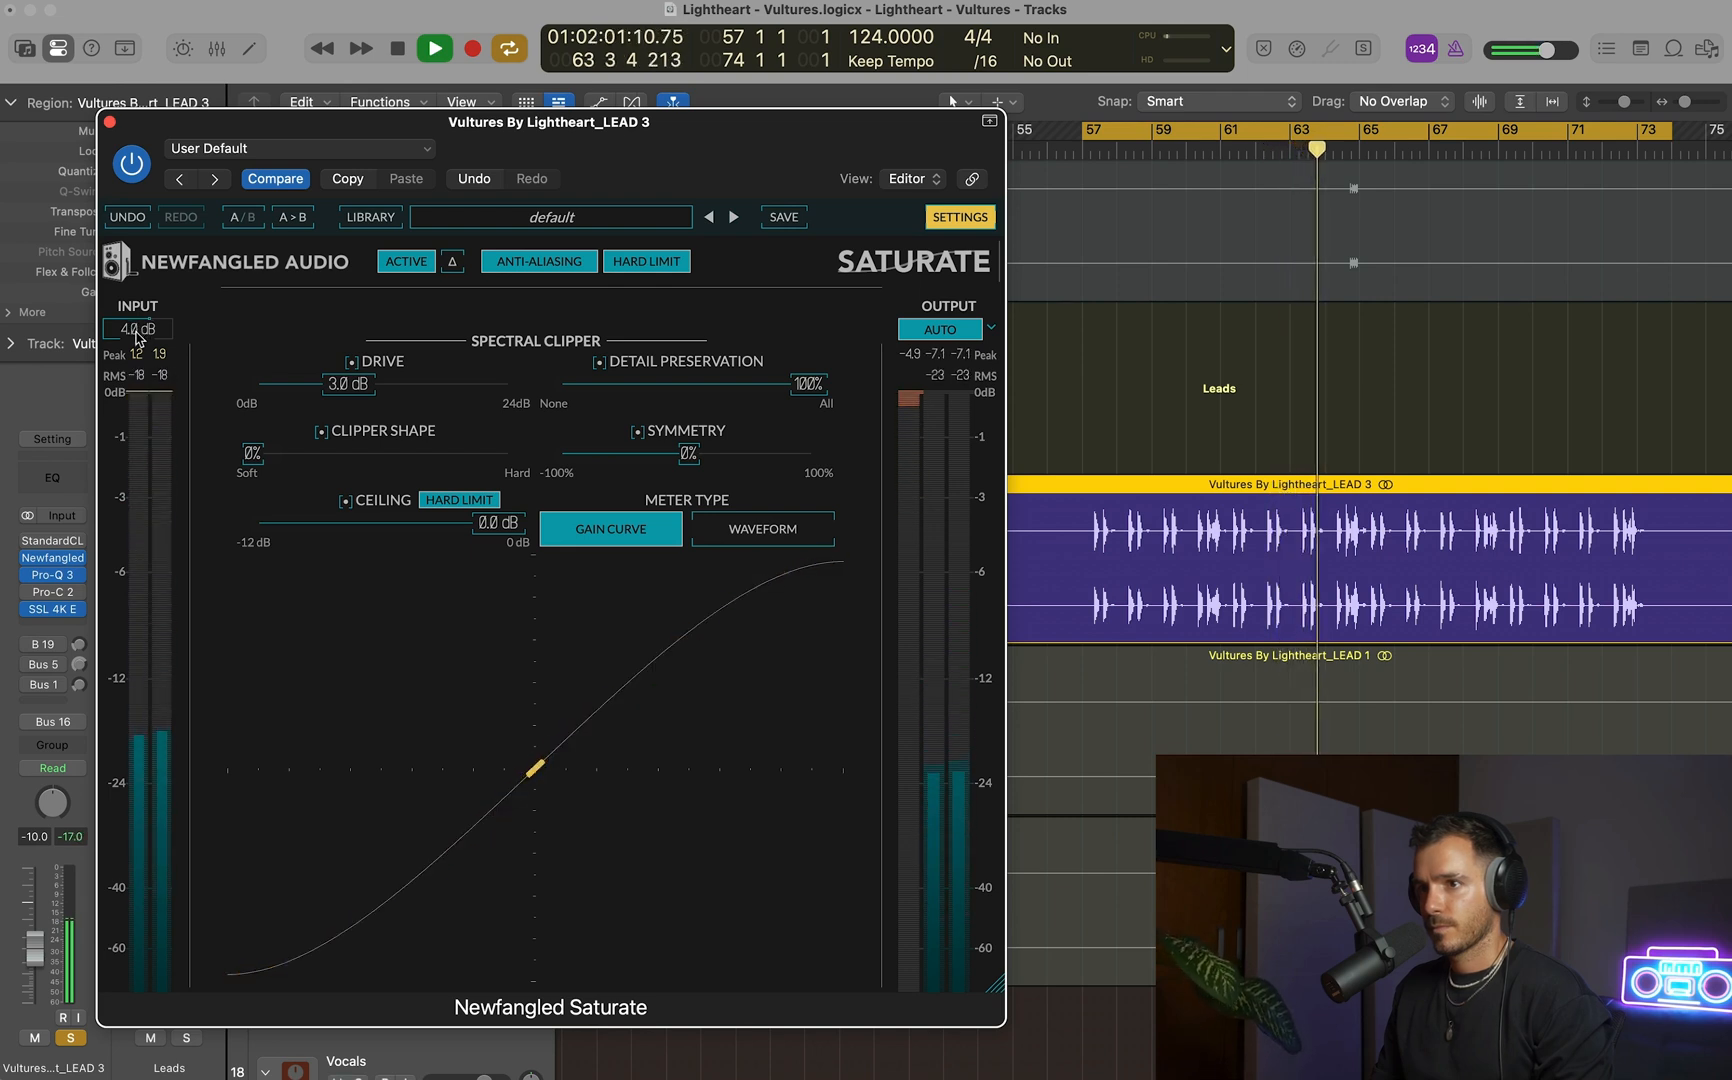
pyautogui.press('space')
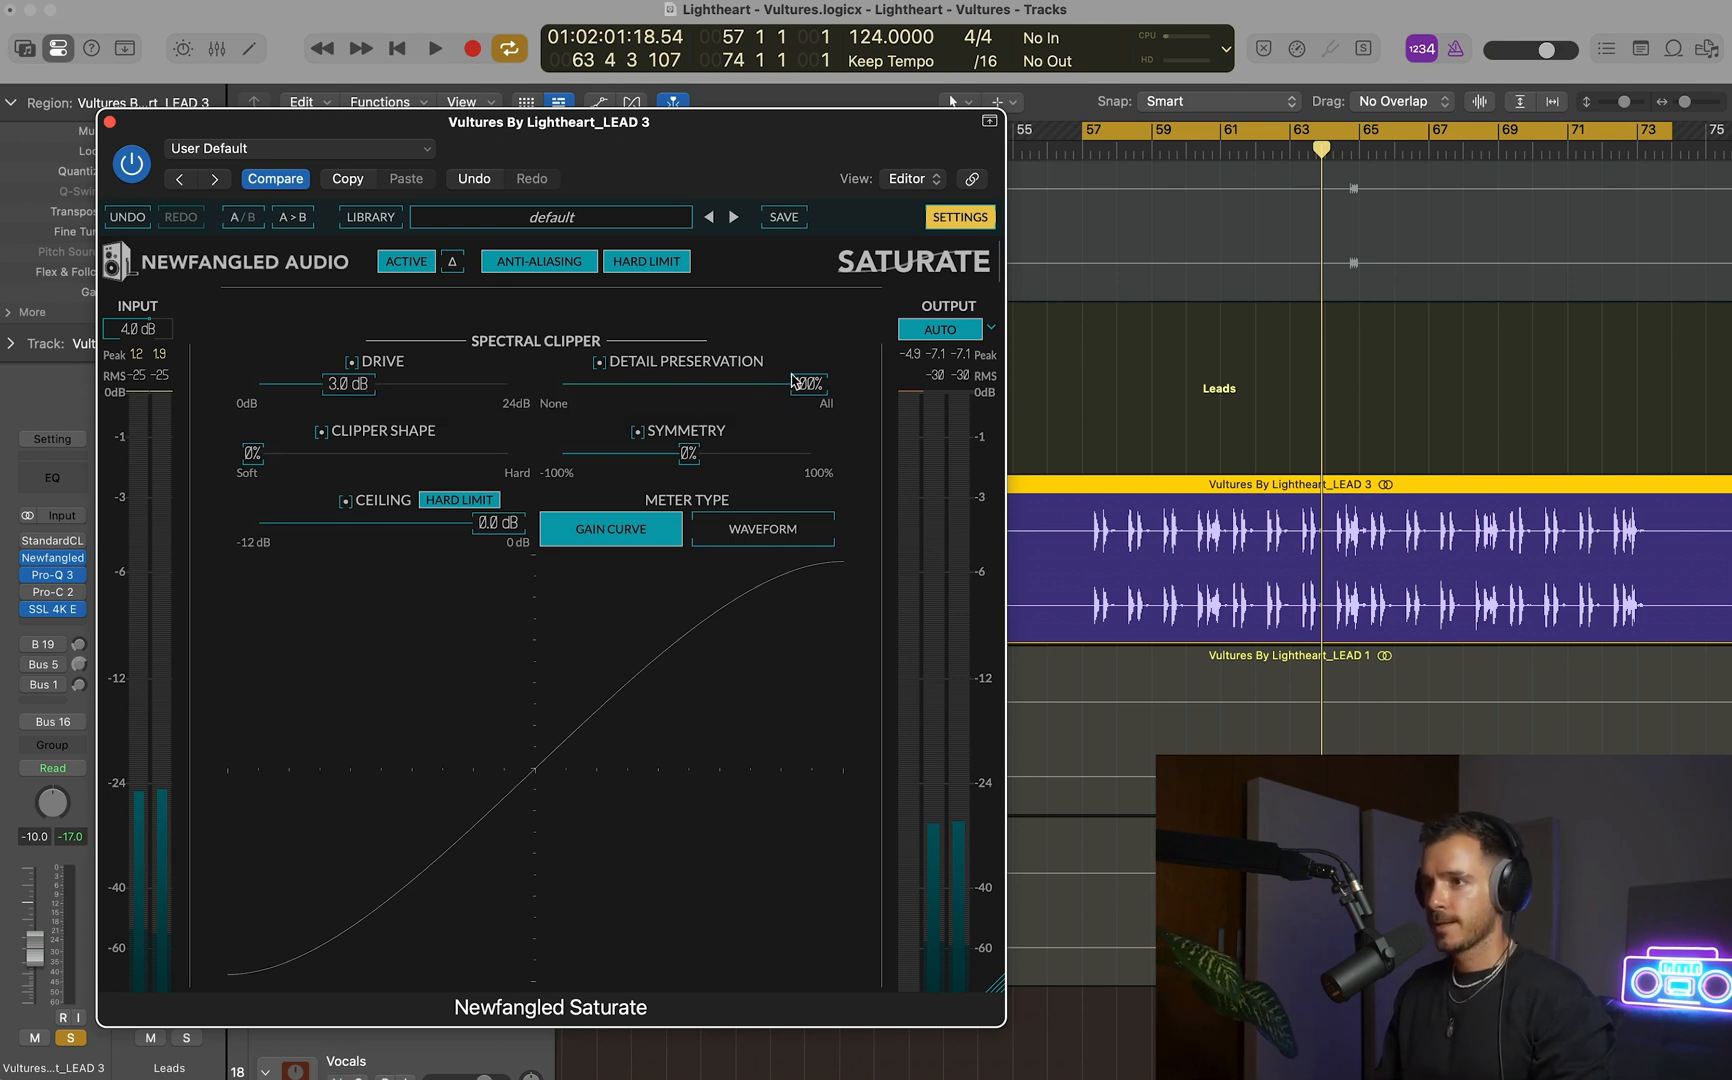
pyautogui.click(110, 123)
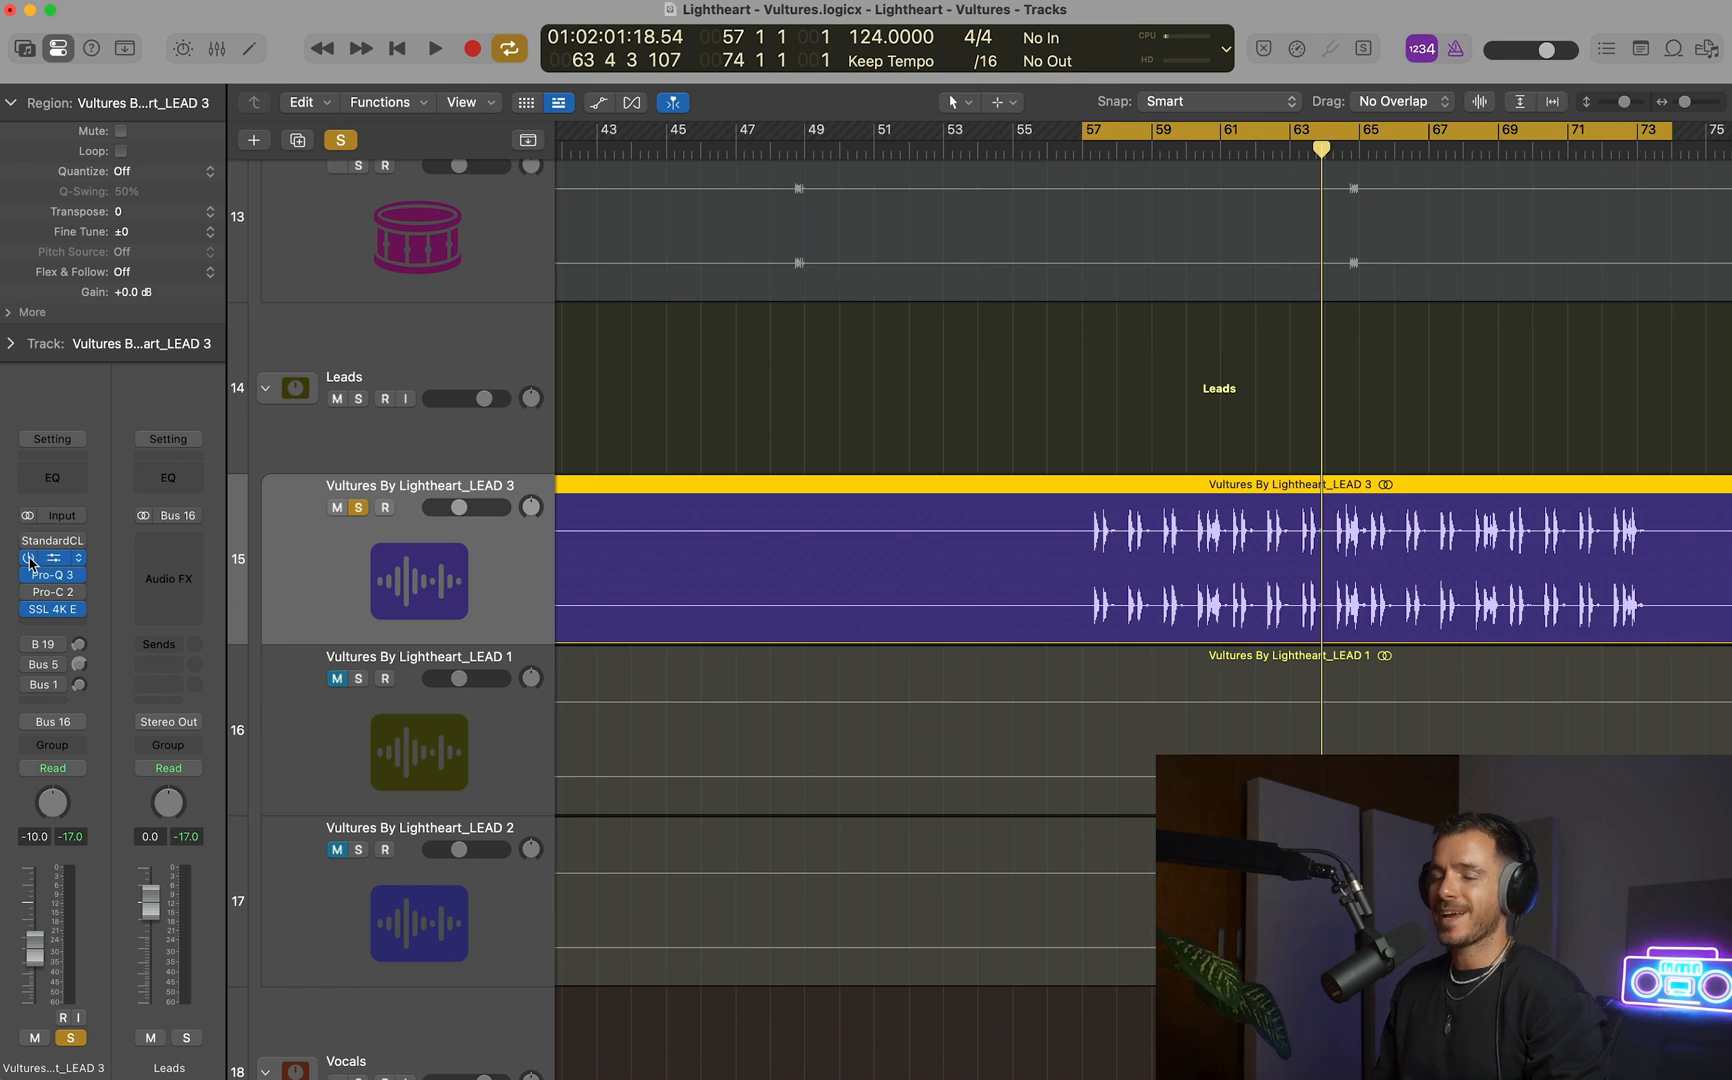
# Compare the soloed LEAD 3 loop with Saturate bypassed and active.
pyautogui.click(62, 560)
pyautogui.press('space')
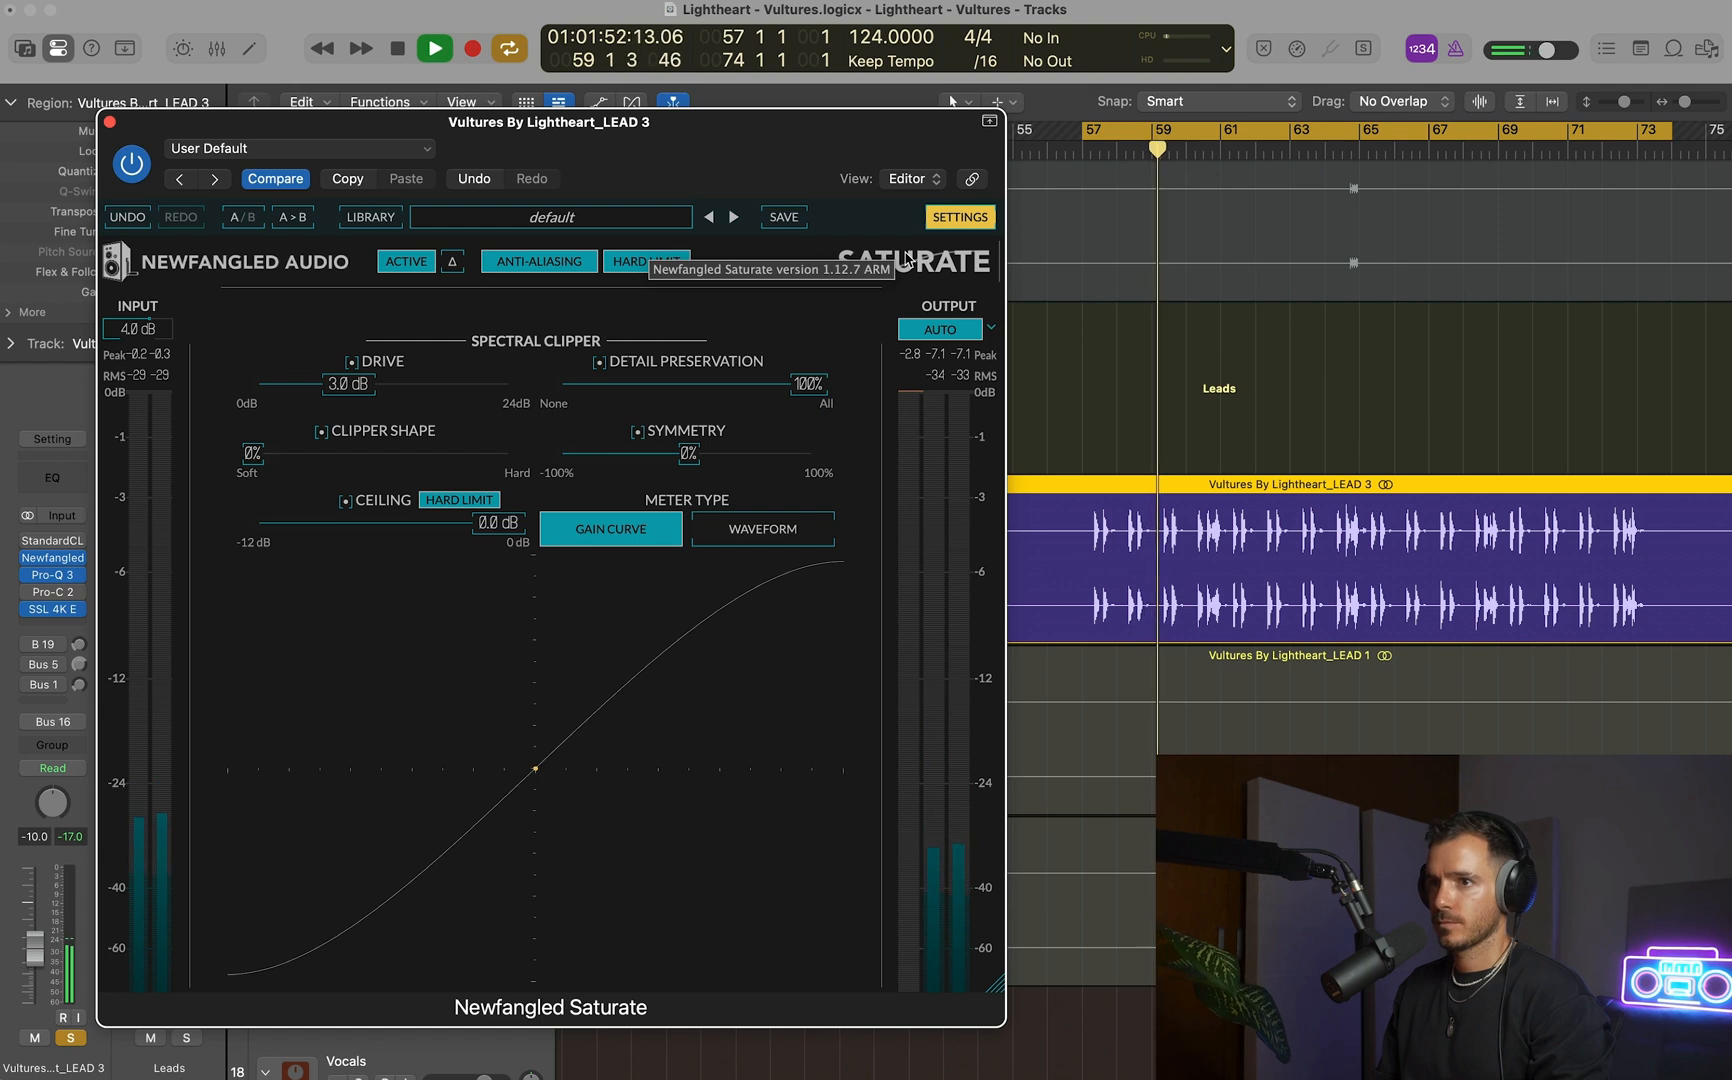
pyautogui.click(133, 172)
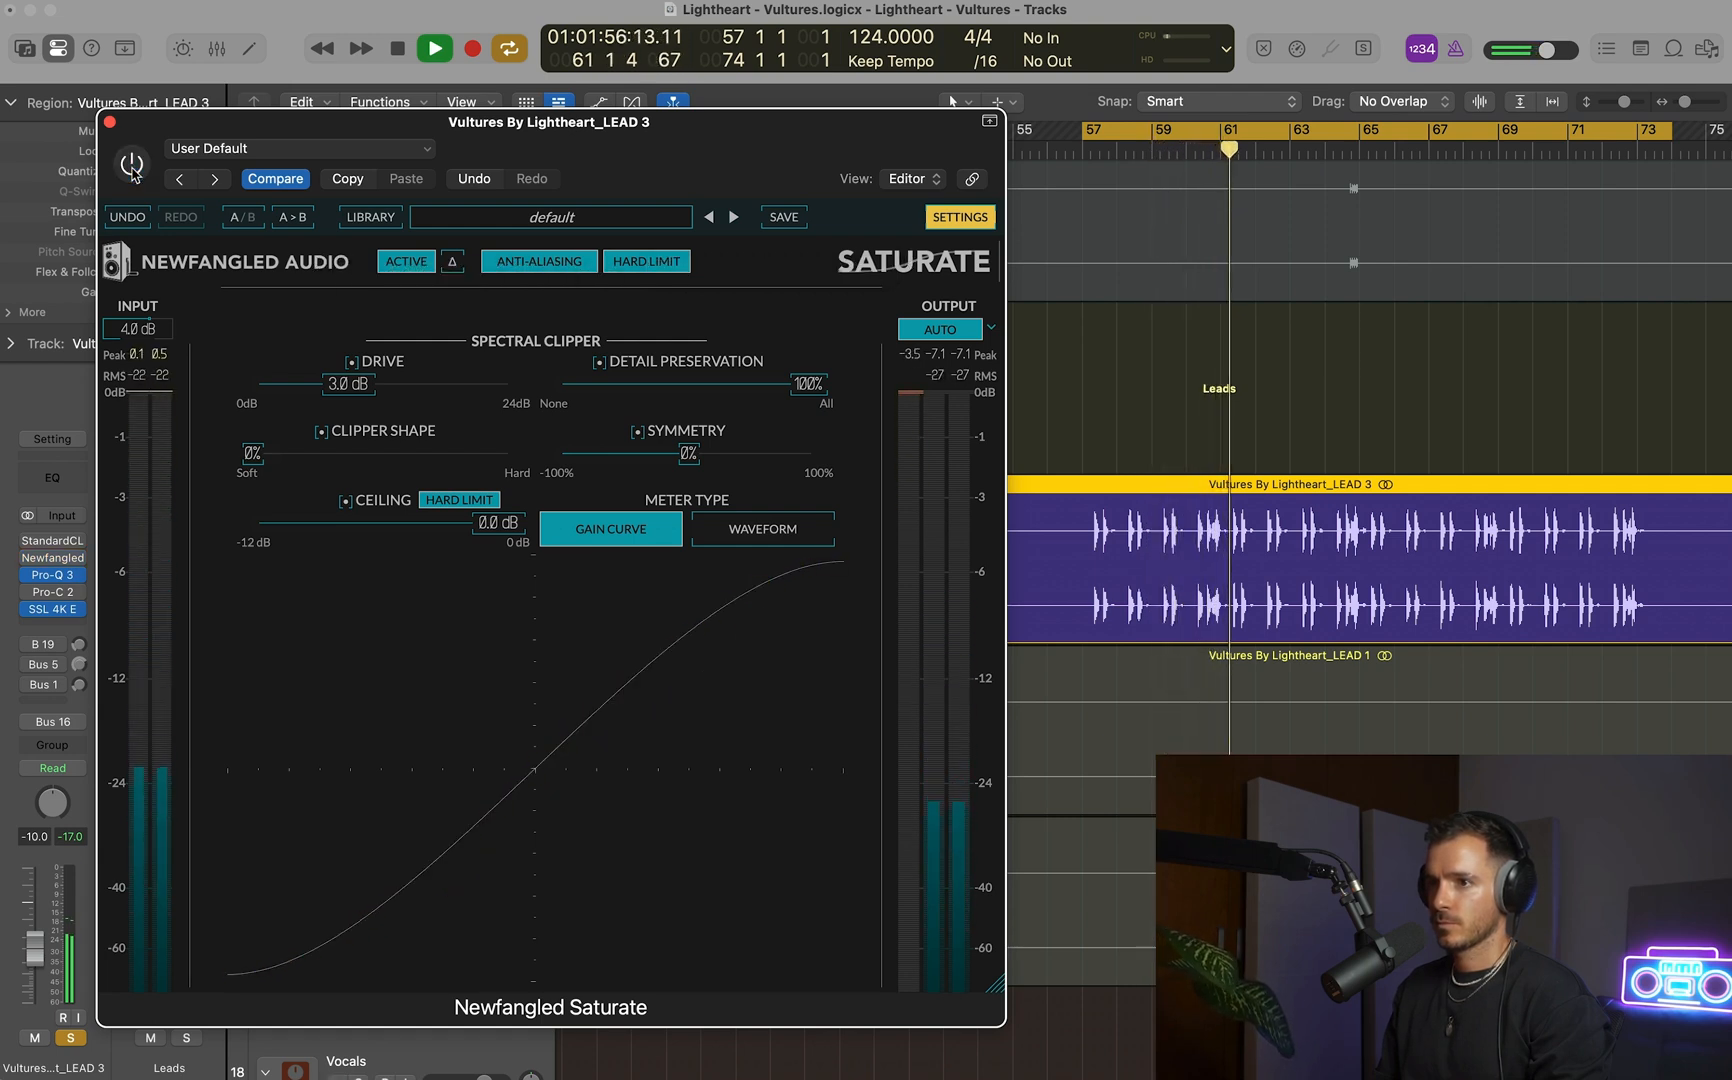
pyautogui.click(133, 172)
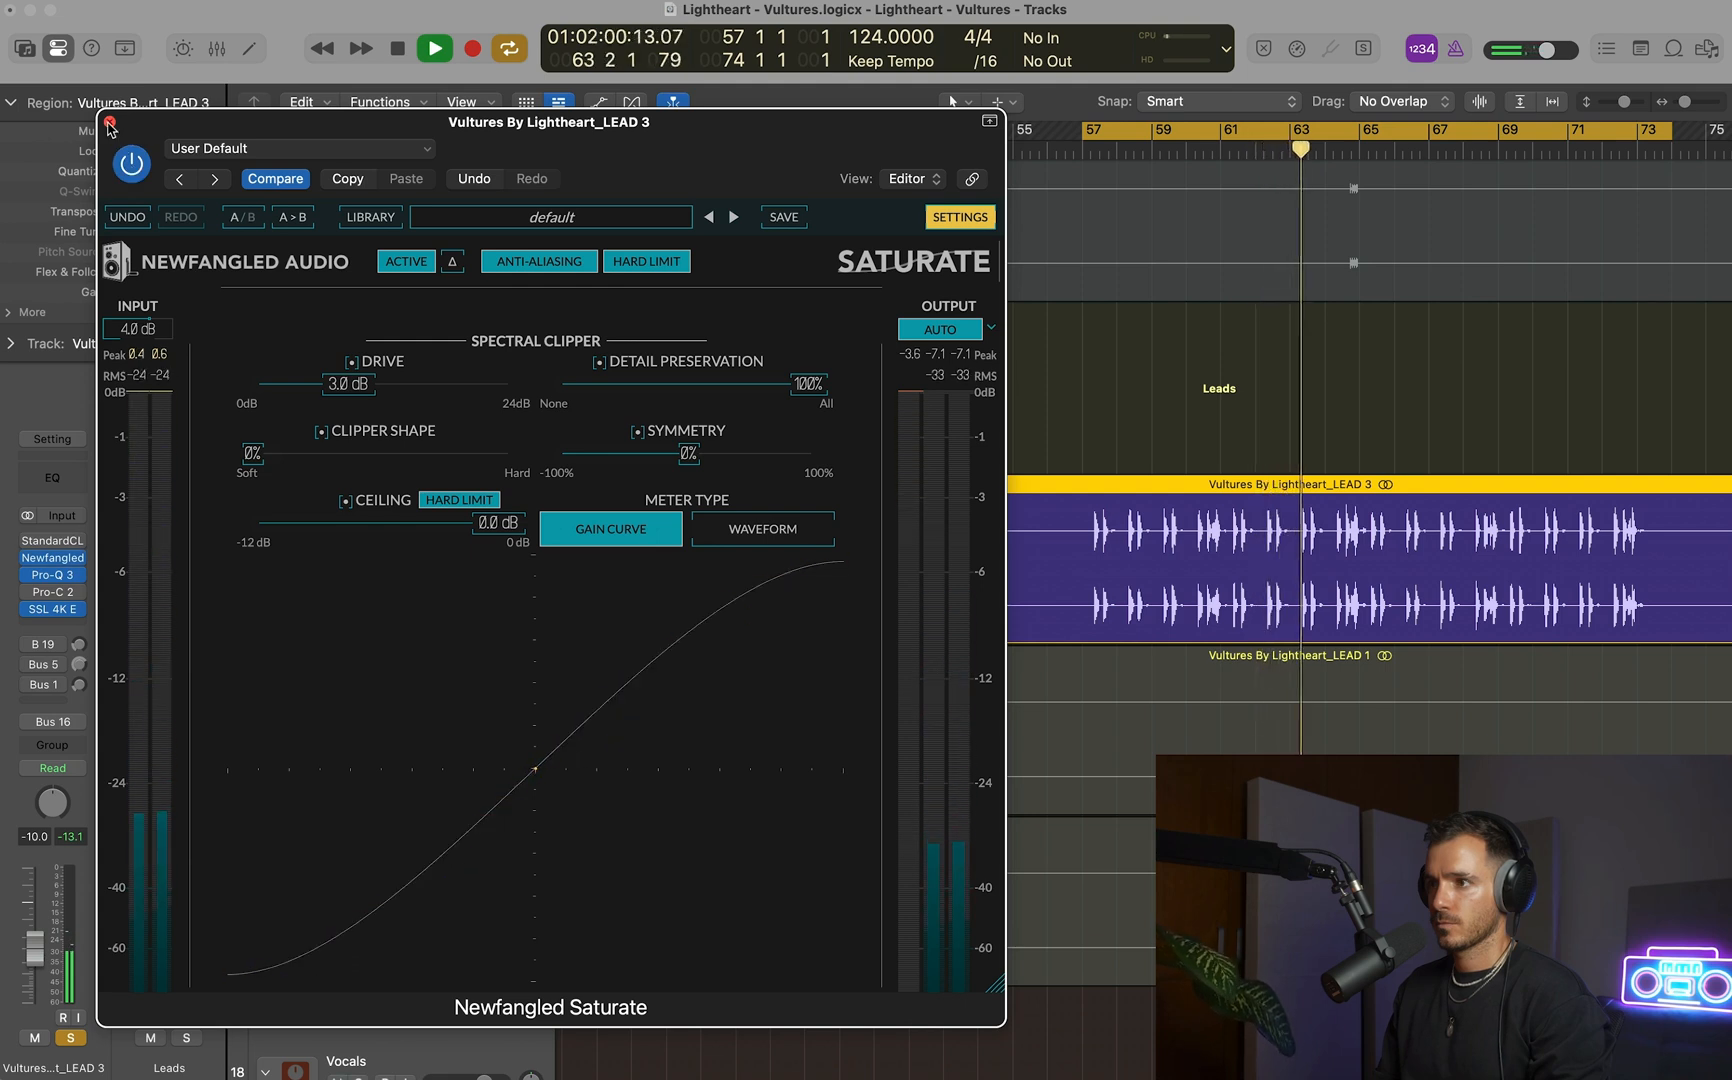
pyautogui.click(110, 123)
pyautogui.press('space')
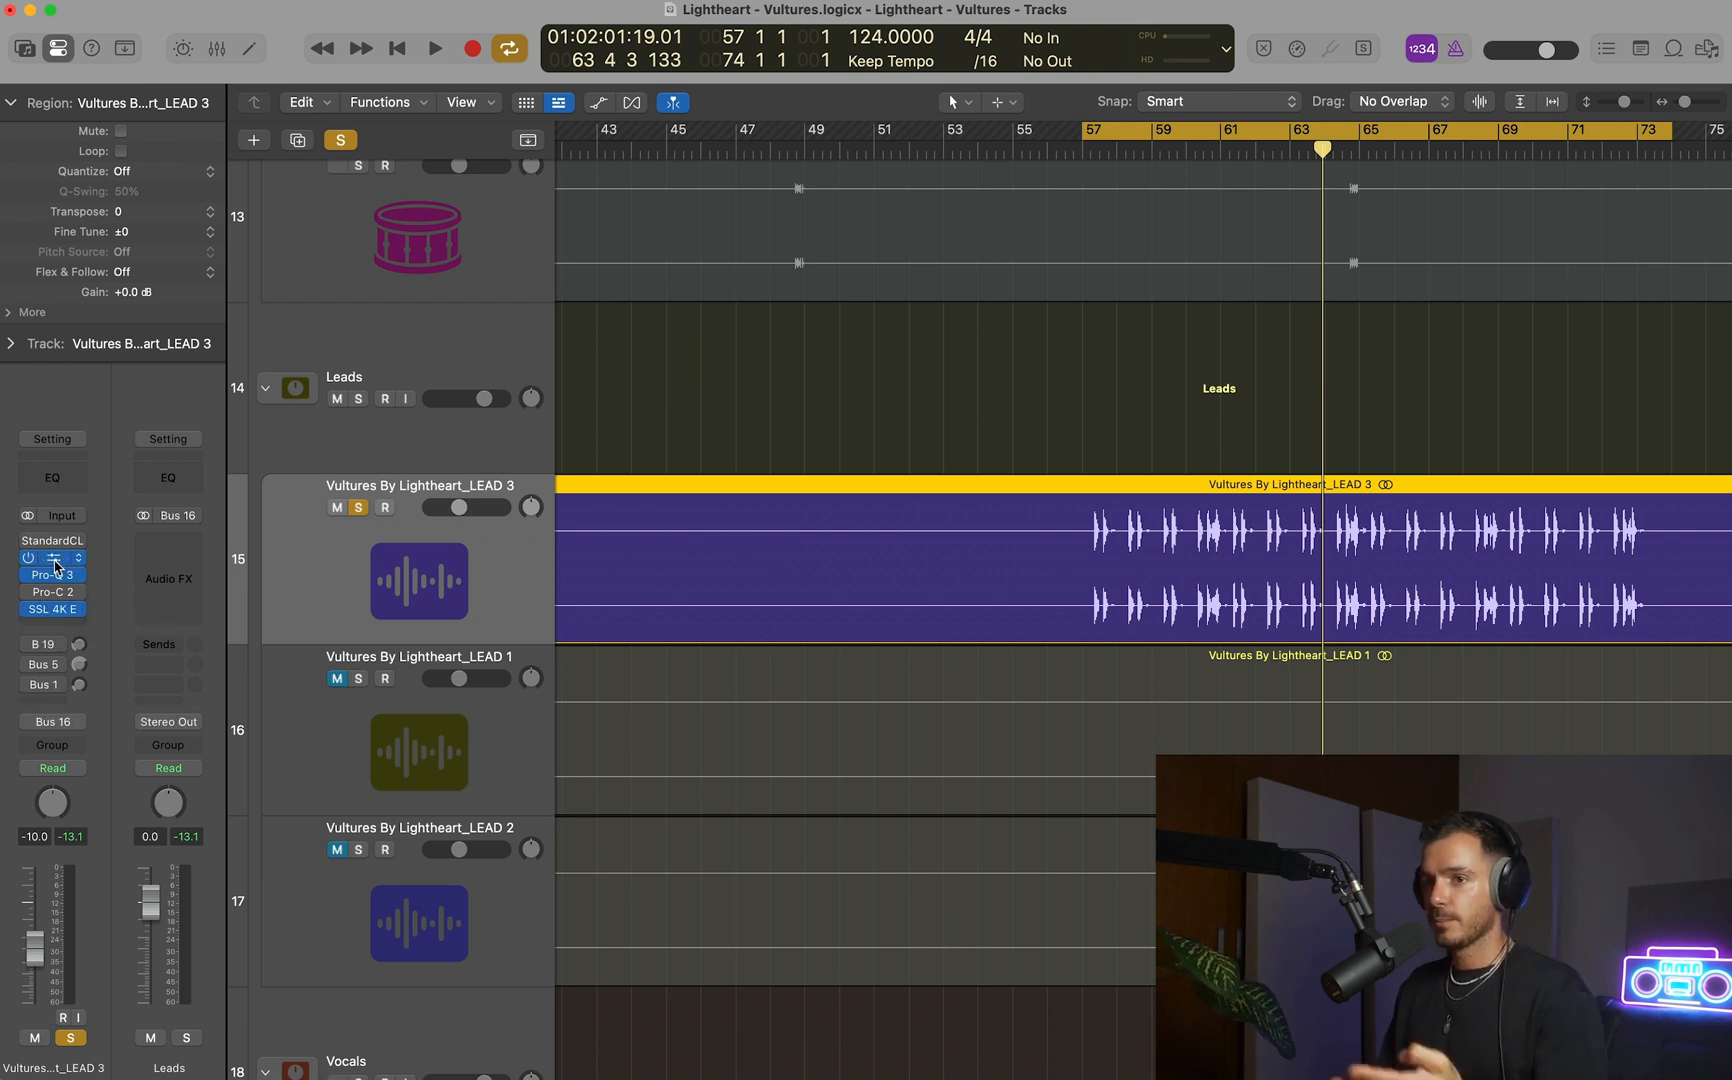
# Play the soloed LEAD 3 loop and enable its Bus 19 send to the Lead Synth reverb.
pyautogui.click(55, 566)
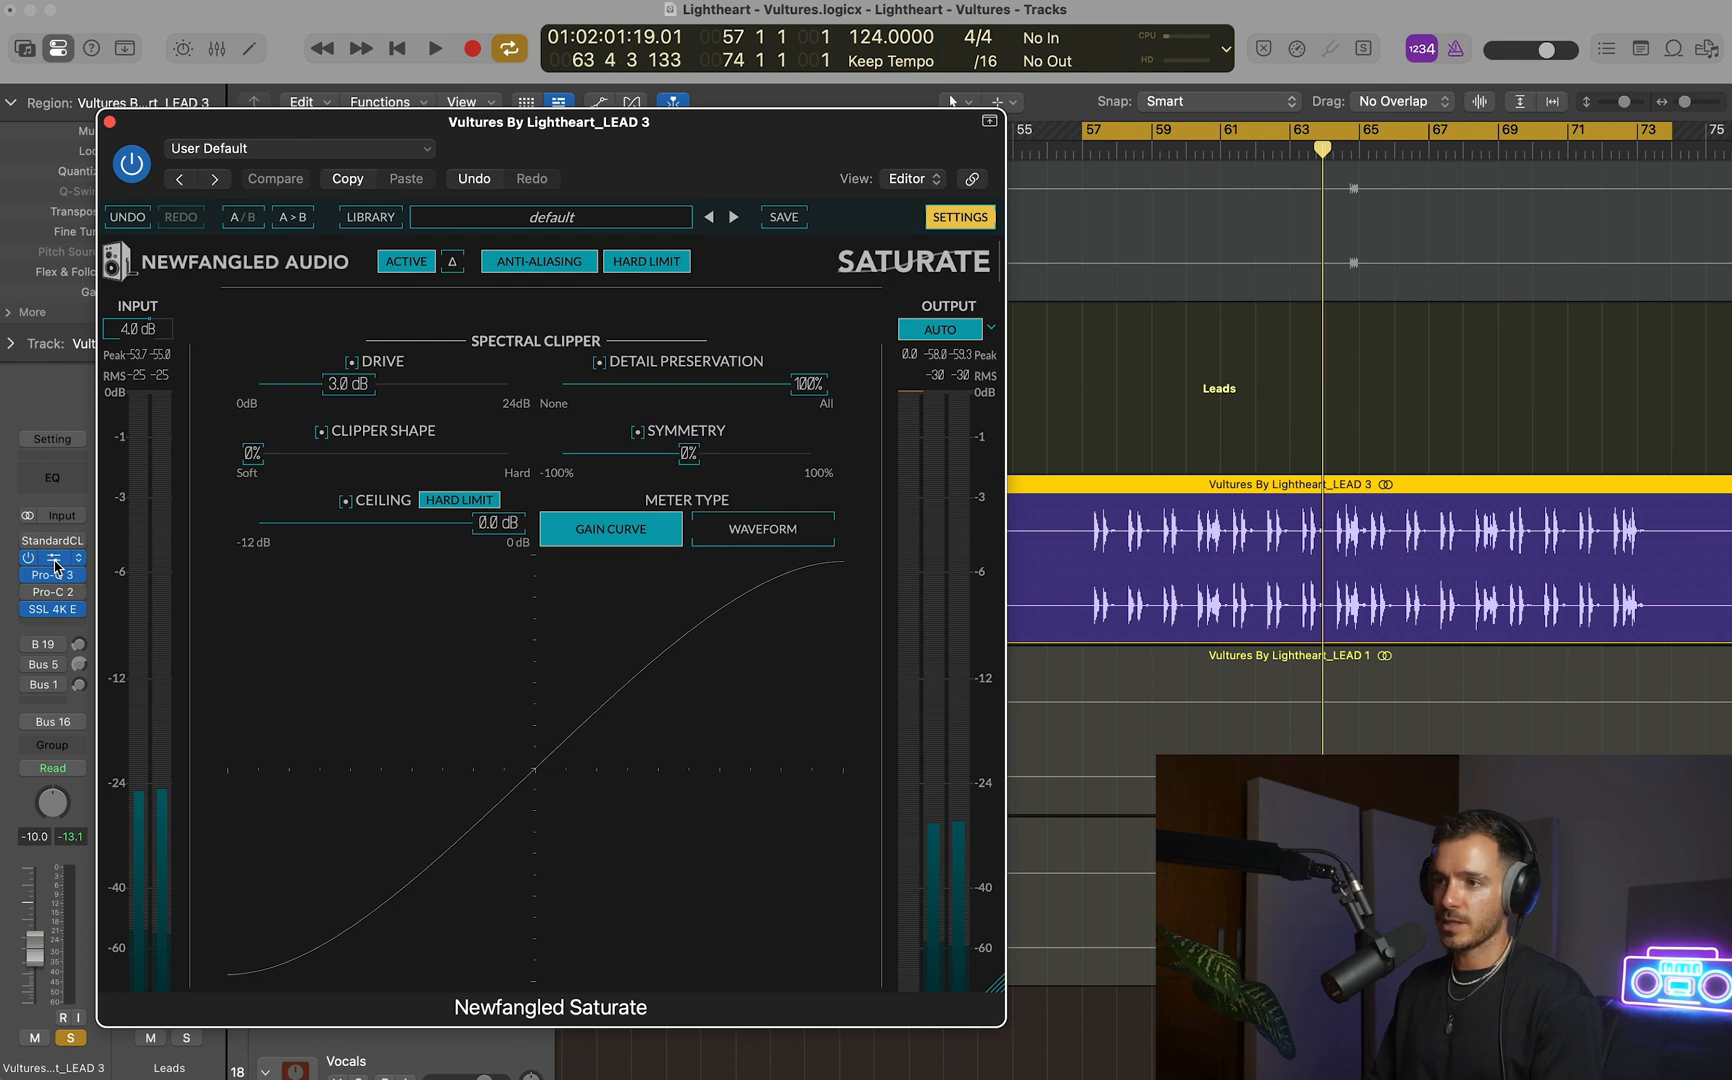
pyautogui.press('space')
pyautogui.click(109, 121)
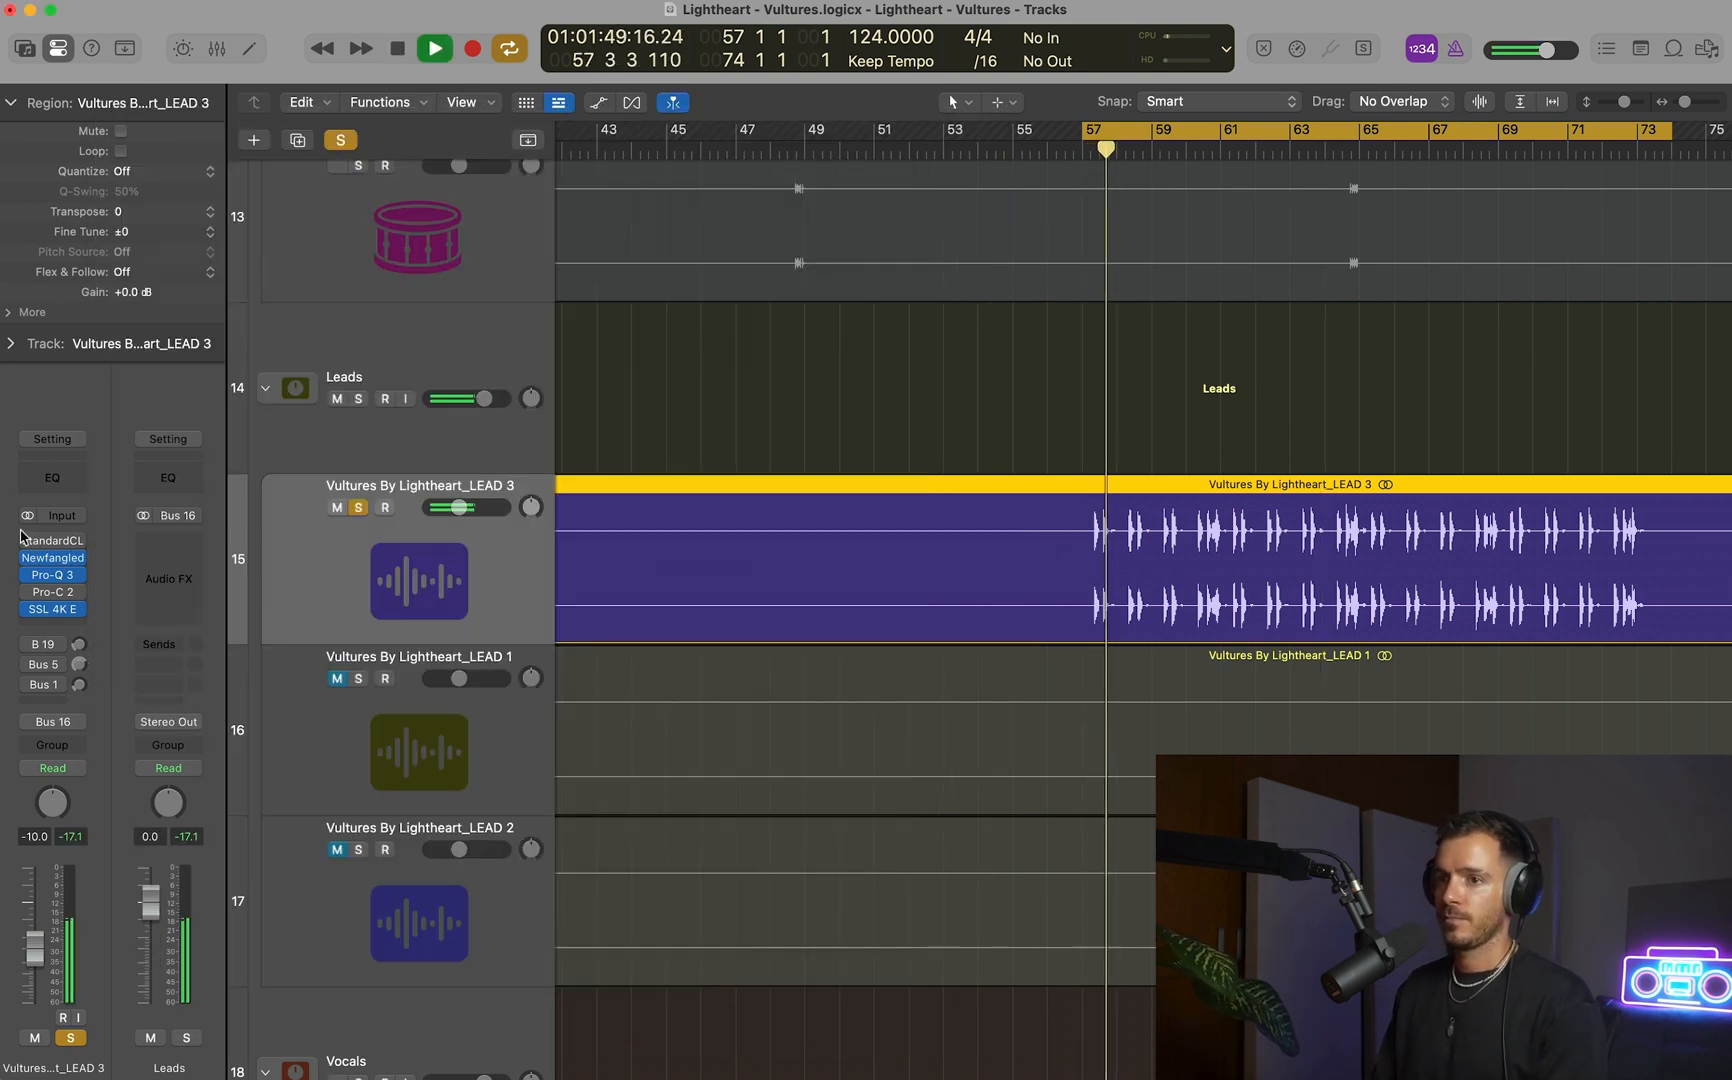
pyautogui.click(30, 644)
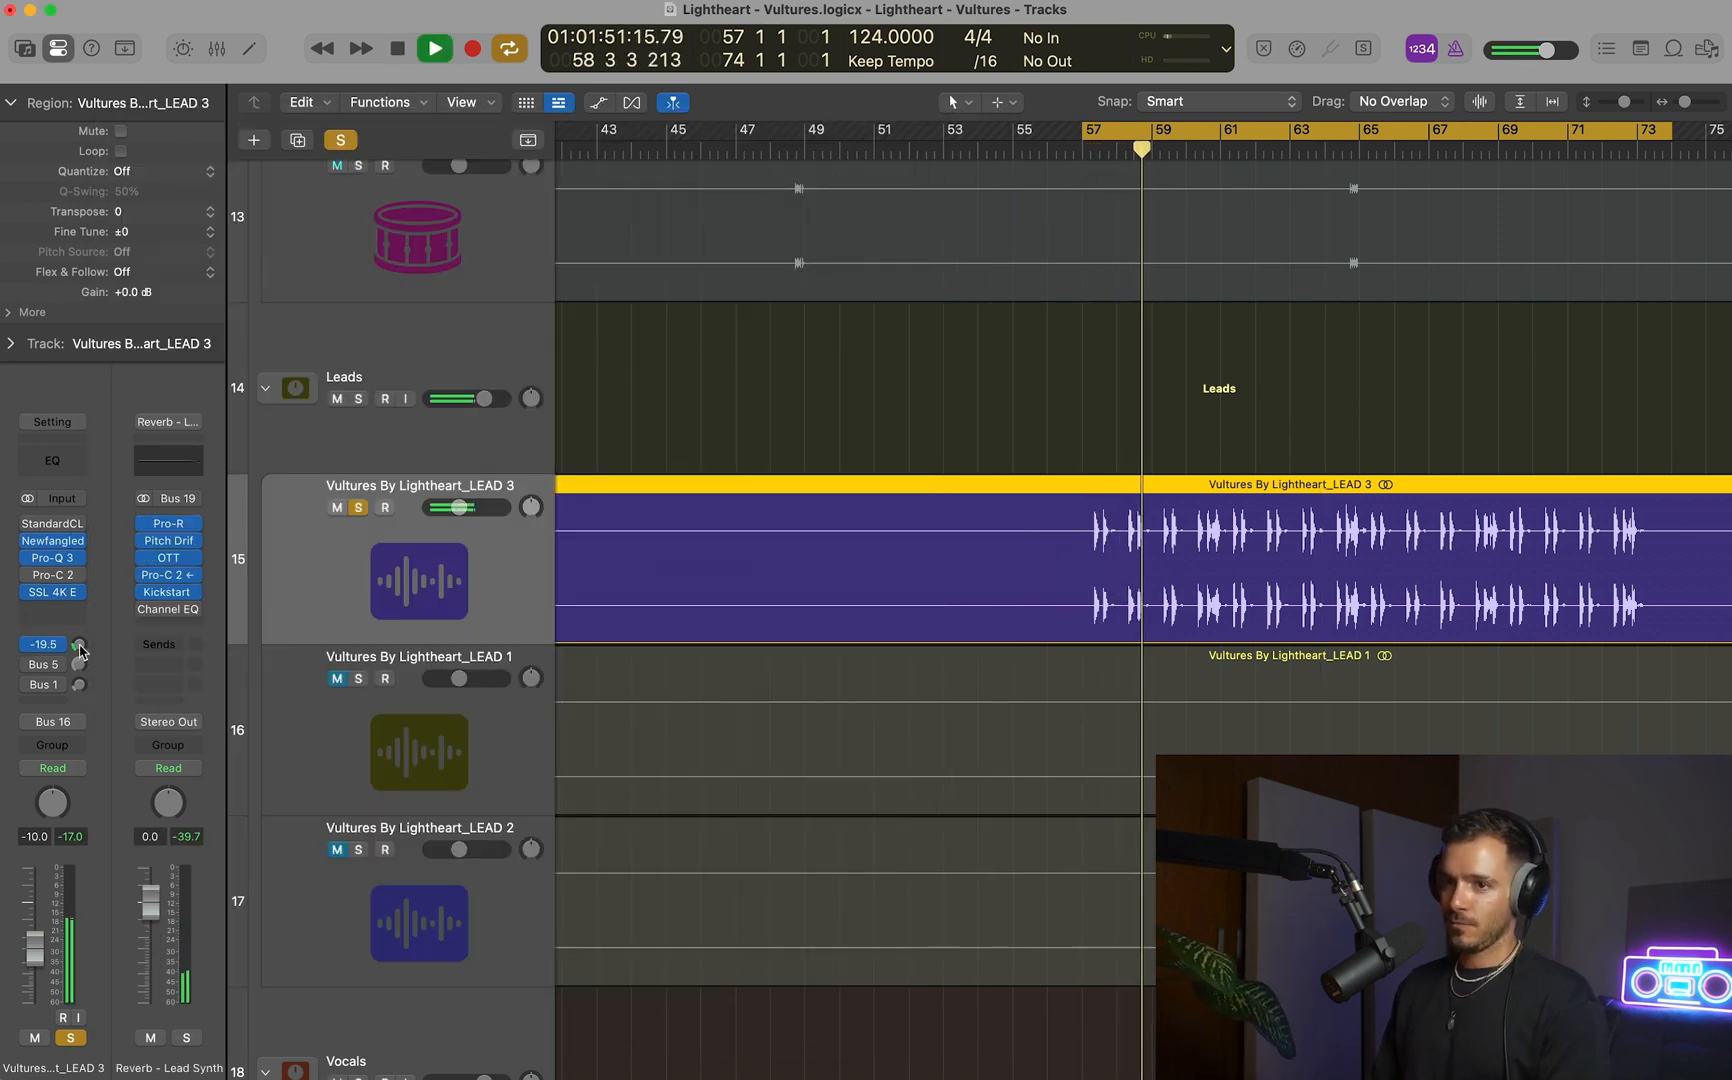
pyautogui.press('space')
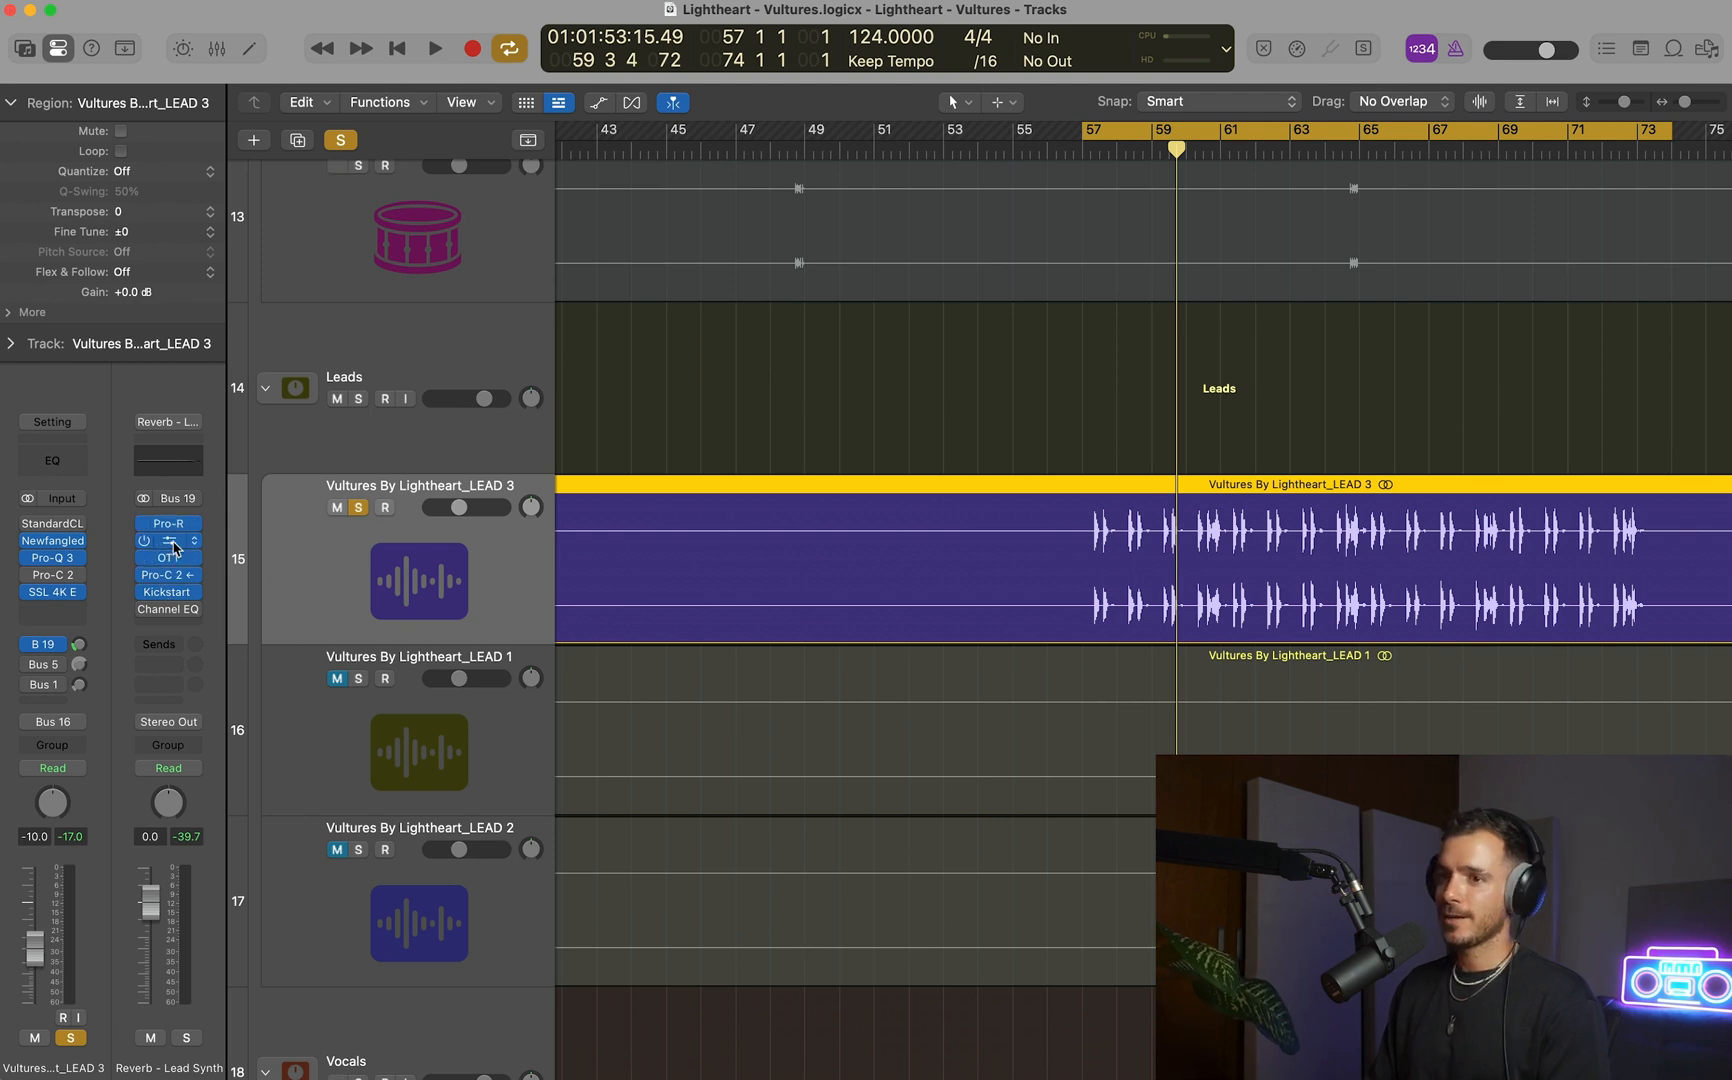
# Review the Pro-R, Pitch Drift, OTT, Pro-C 2 and Kickstart 2 settings on the Reverb - Lead Synth channel.
pyautogui.click(170, 524)
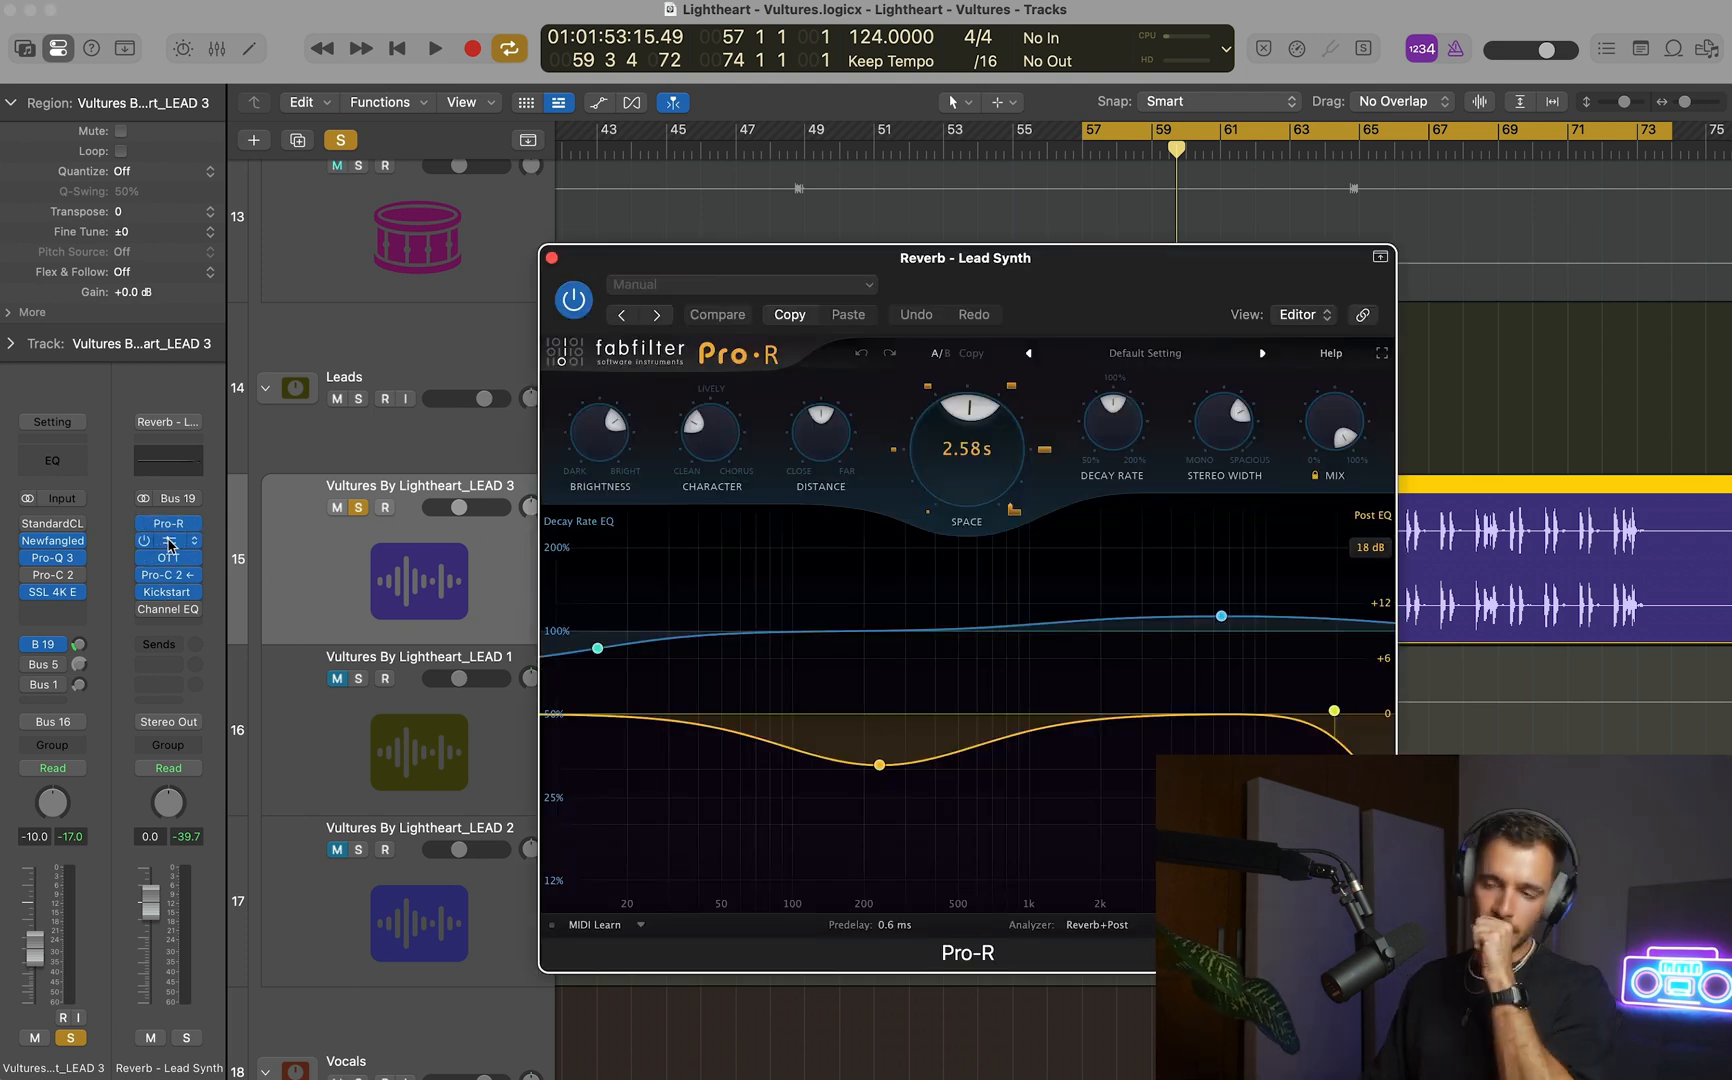
pyautogui.click(170, 541)
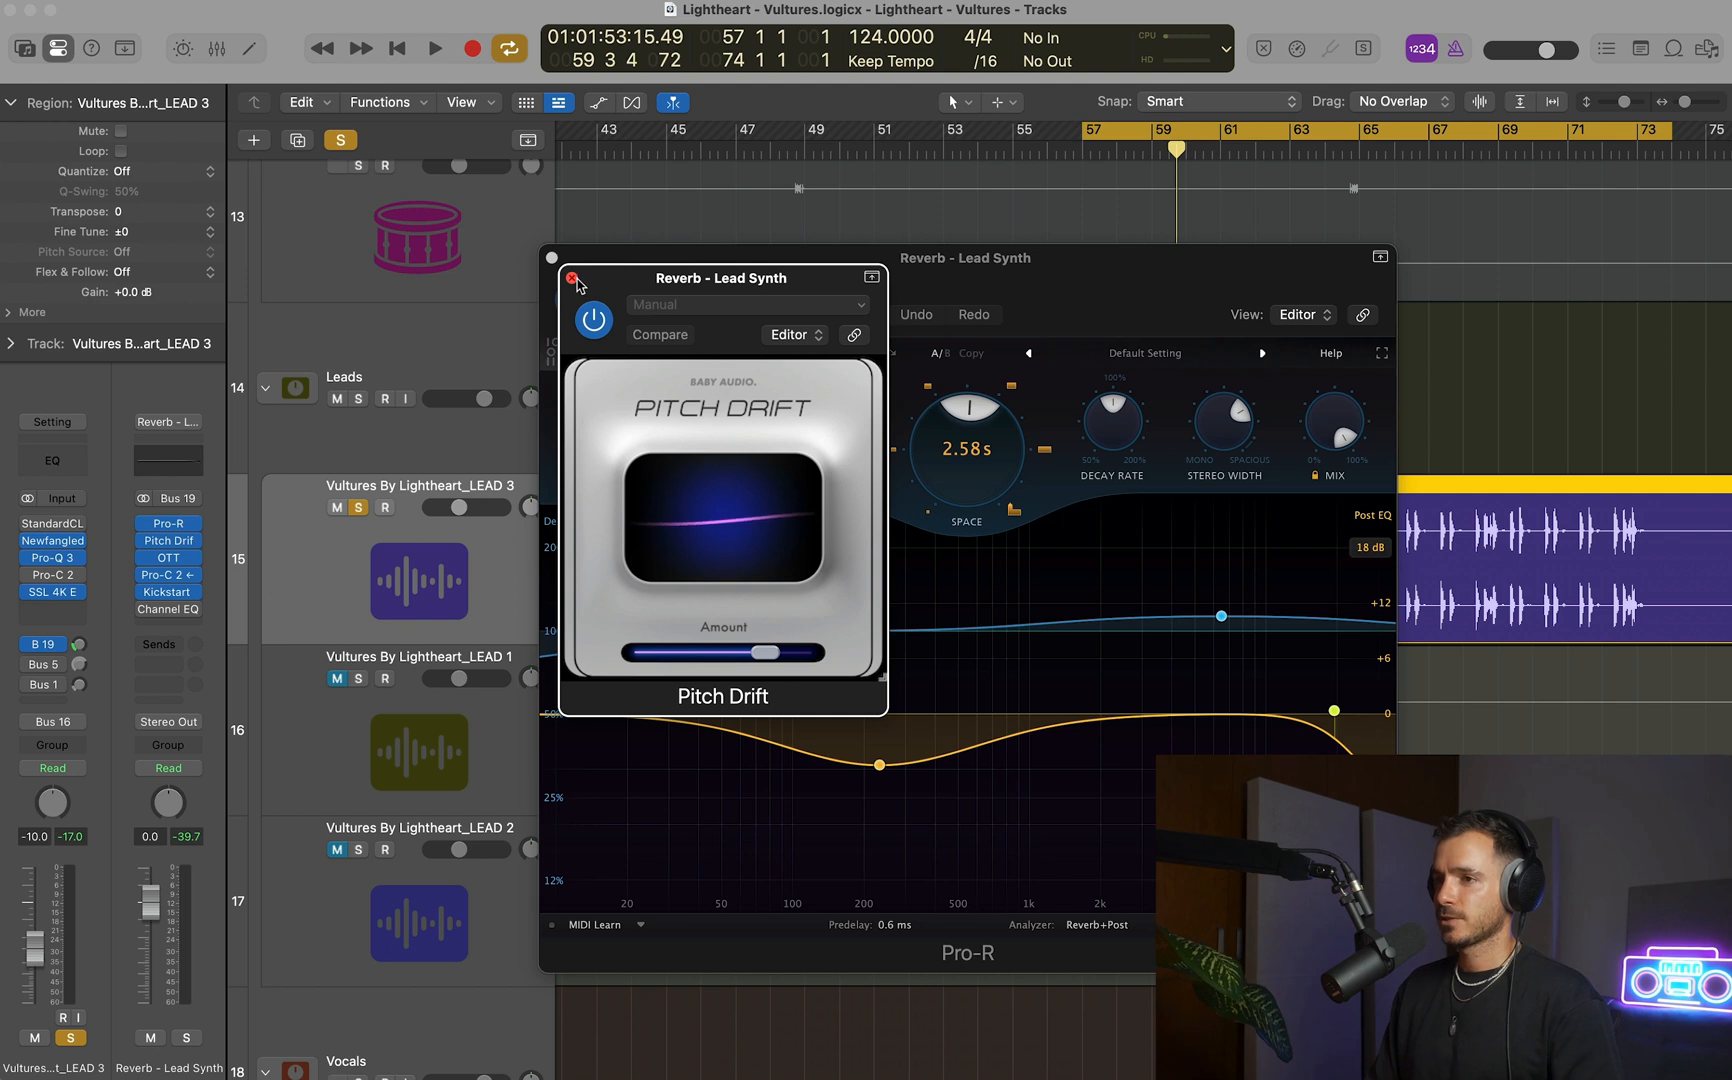
pyautogui.click(169, 558)
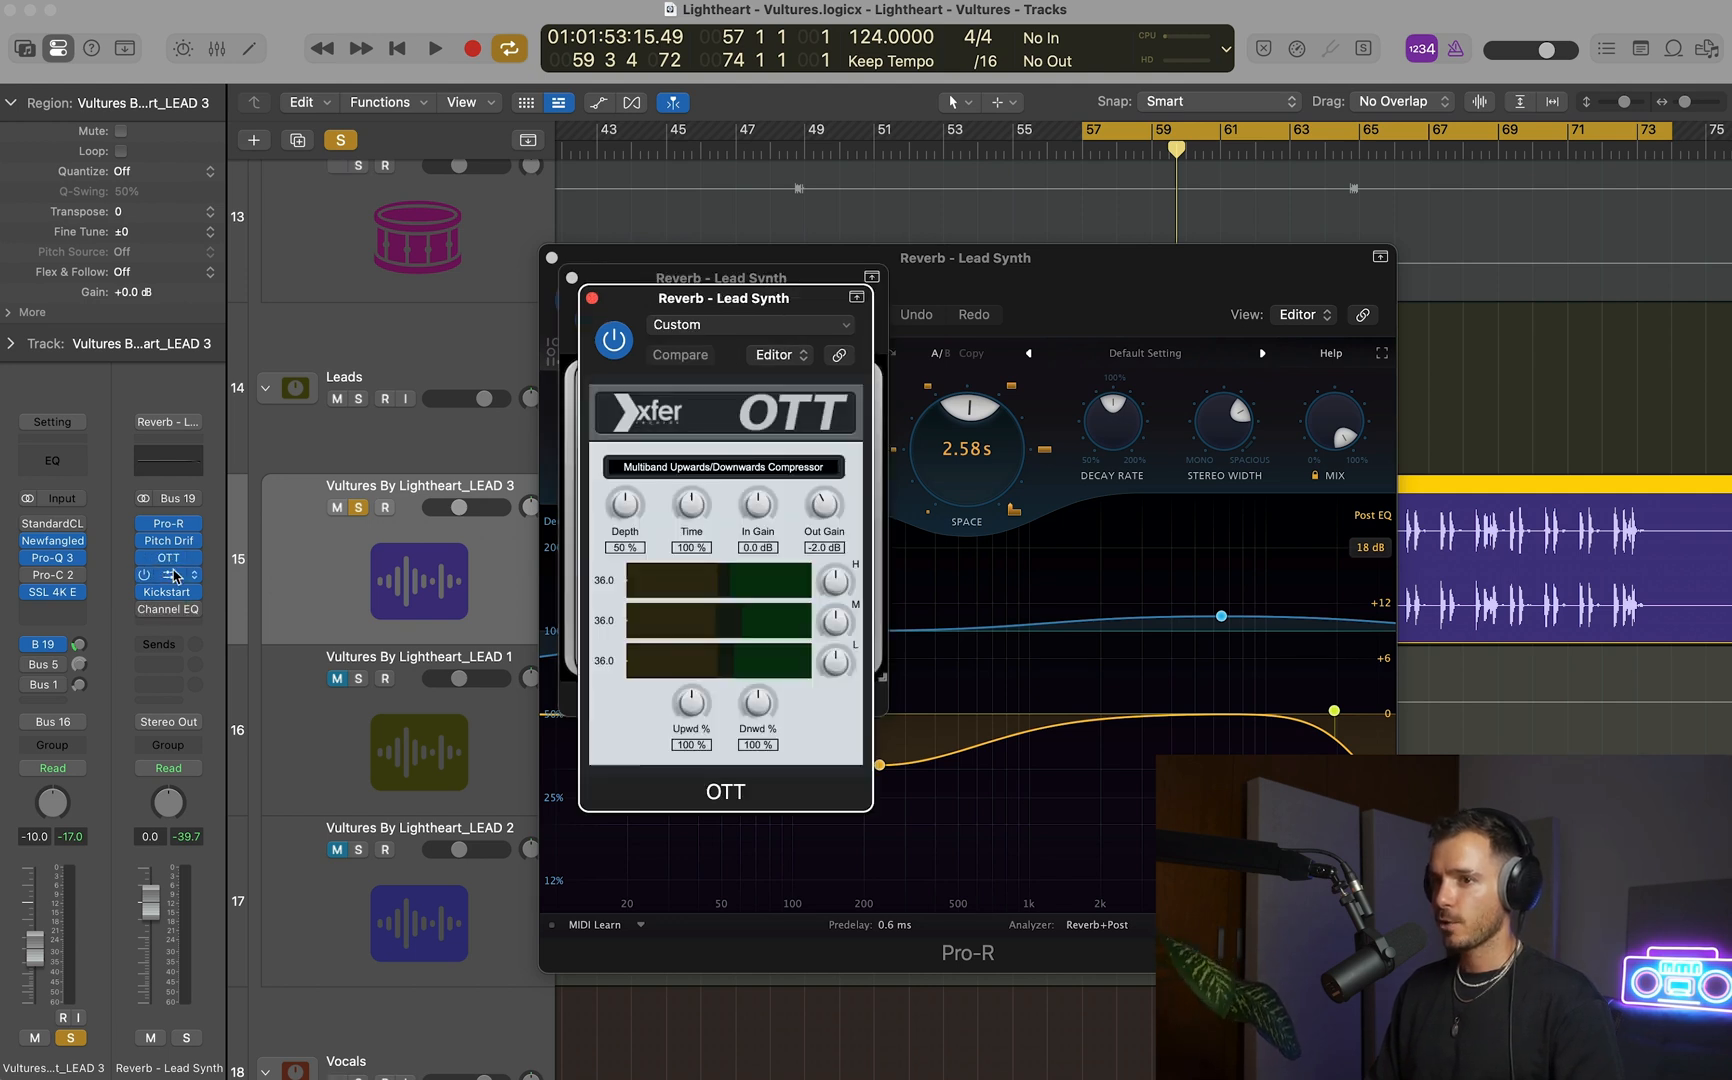
pyautogui.click(172, 578)
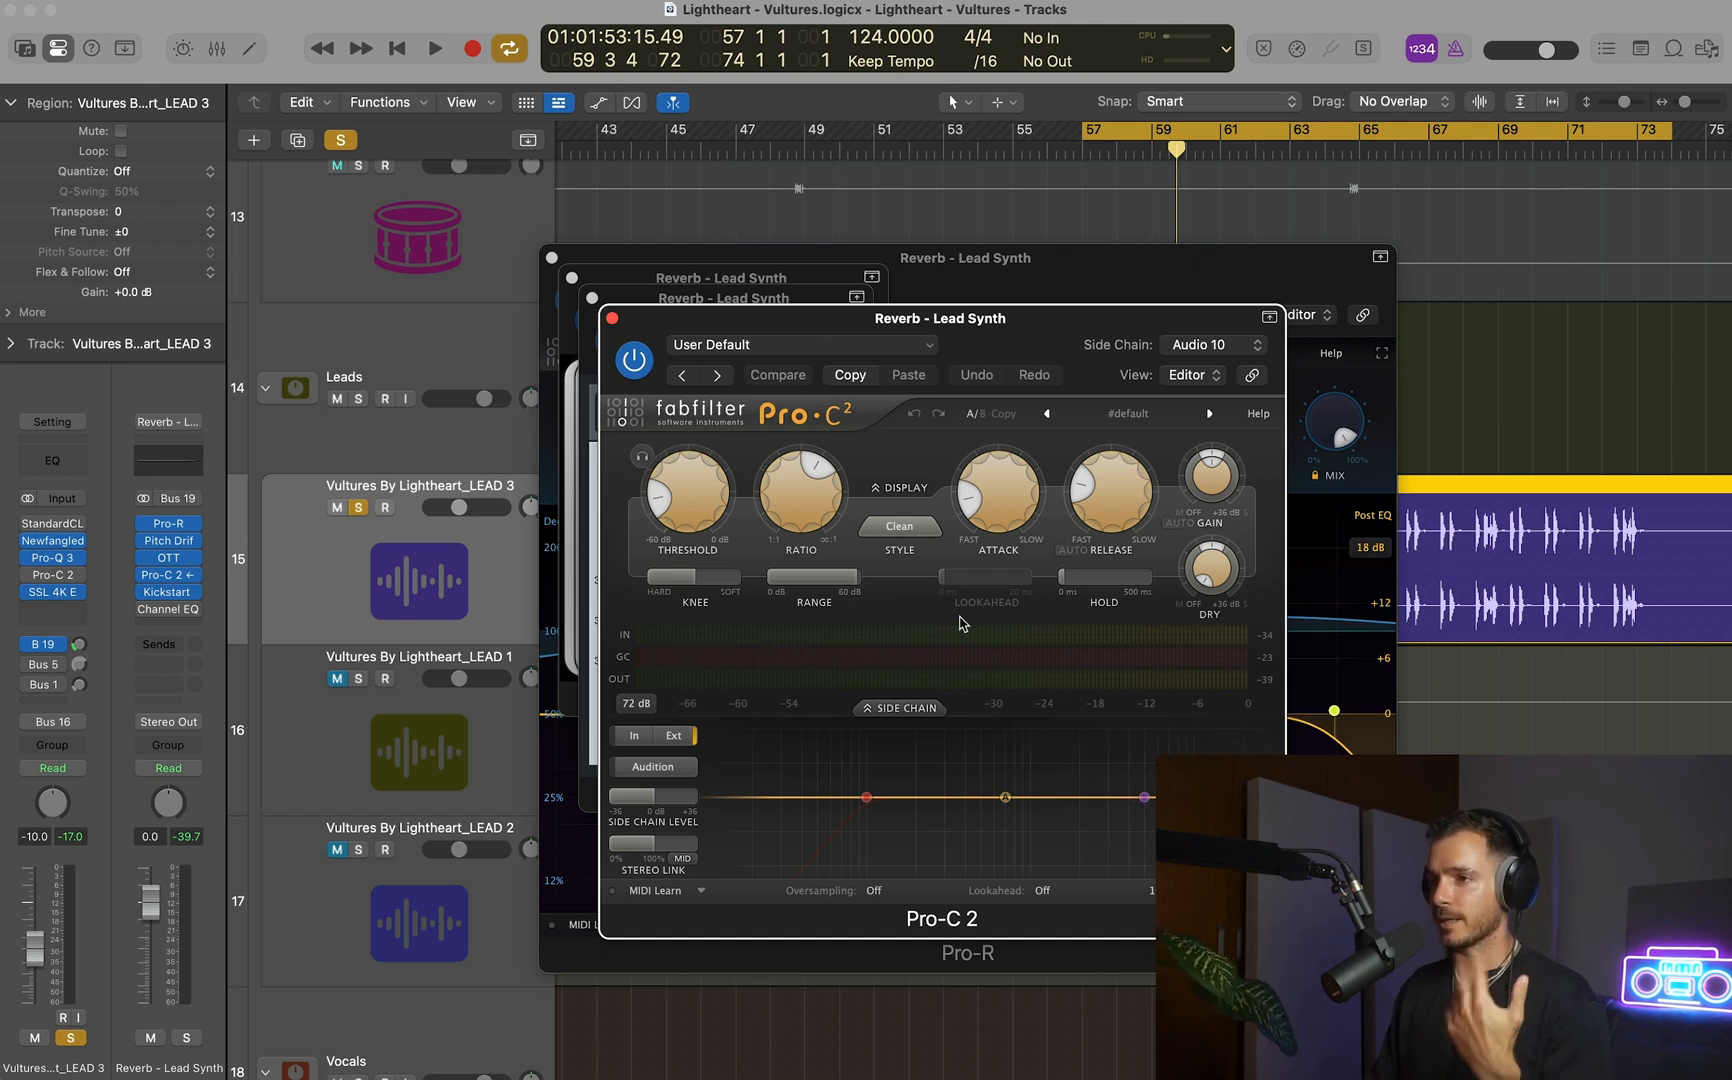
pyautogui.click(166, 592)
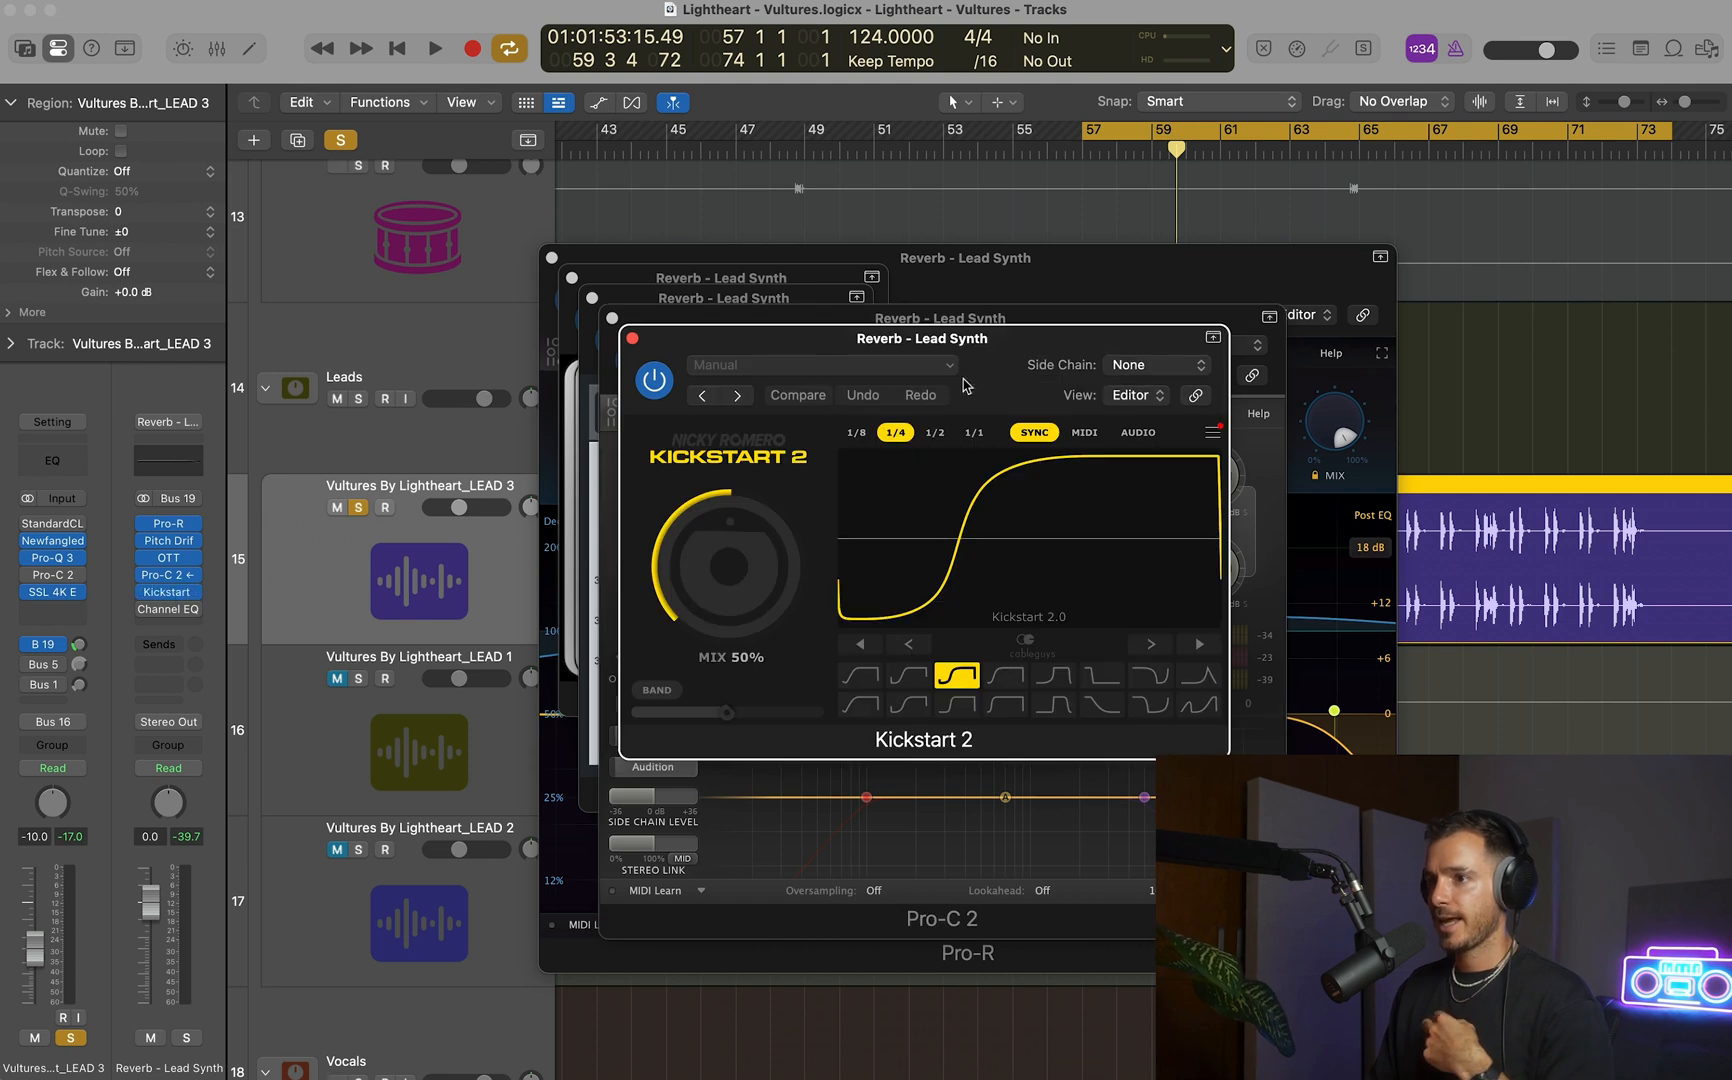
pyautogui.keyDown('alt'); pyautogui.click(633, 341); pyautogui.keyUp('alt')
# Audition LEAD 3 with its Bus 19 send at -4.4 dB and increase the Pitch Drift amount on the reverb channel.
pyautogui.press('space')
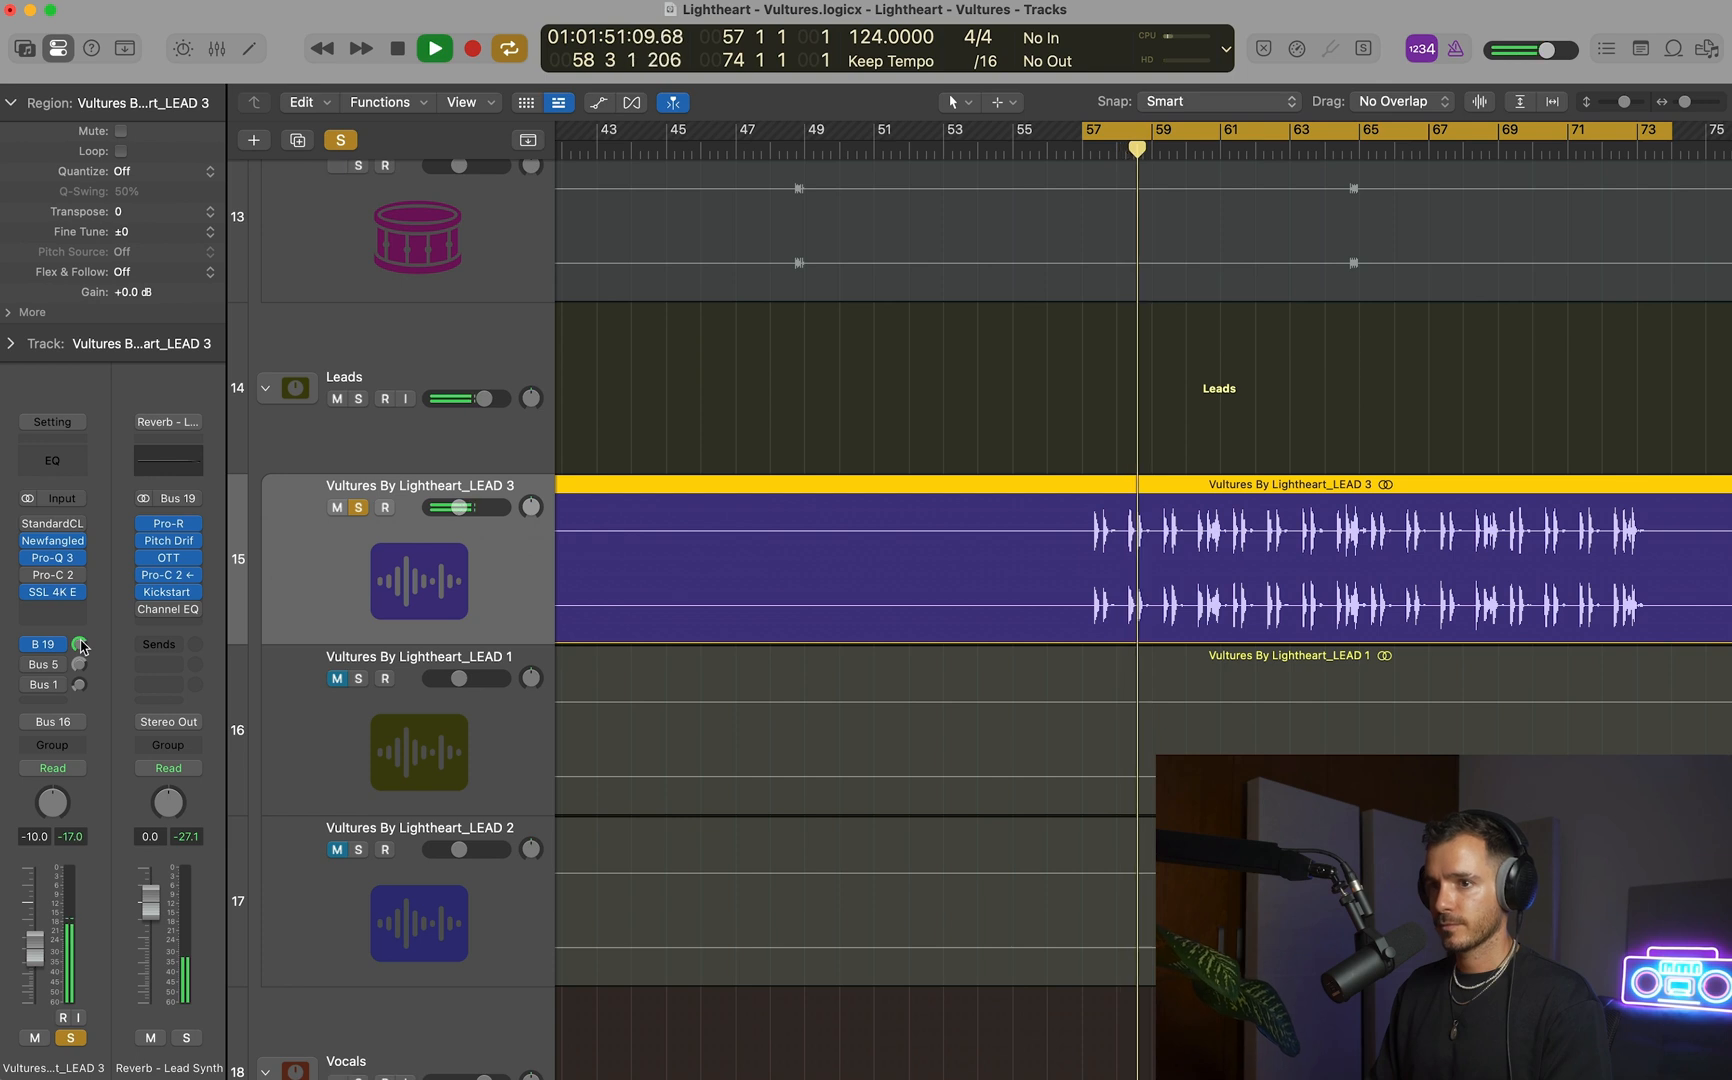
pyautogui.moveTo(80, 646); pyautogui.dragTo(78, 678)
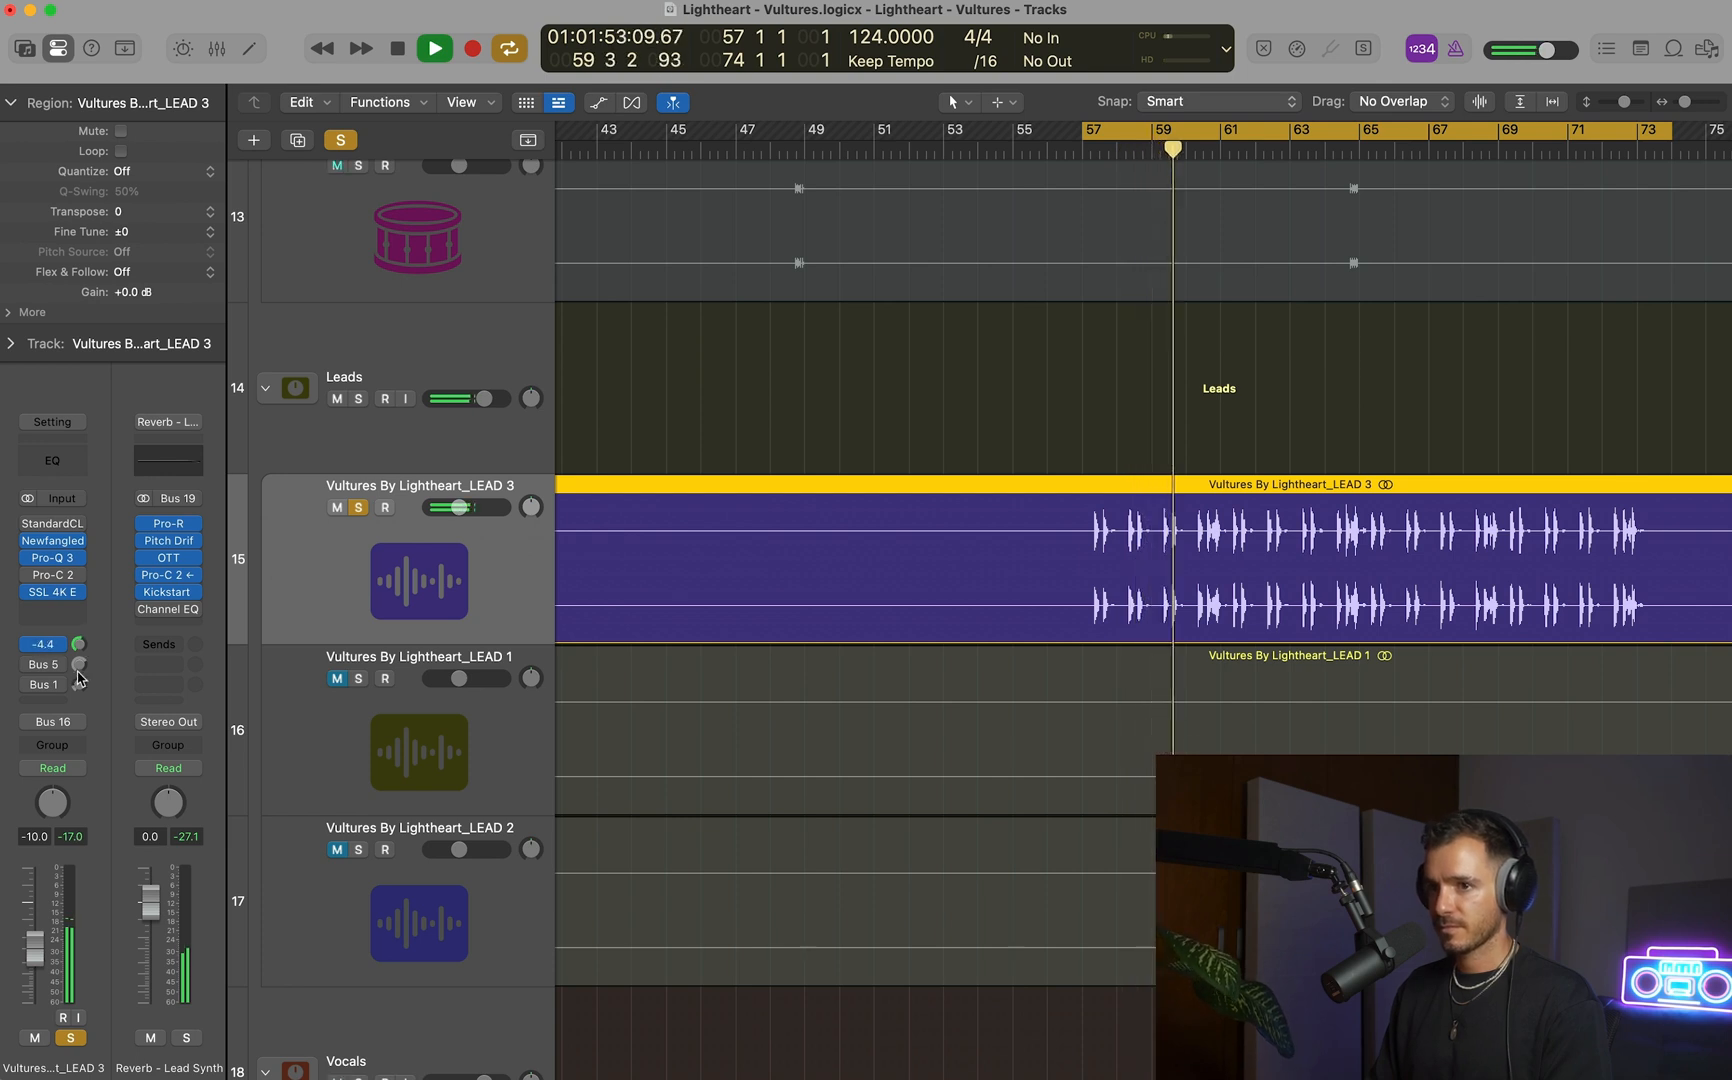
pyautogui.click(168, 540)
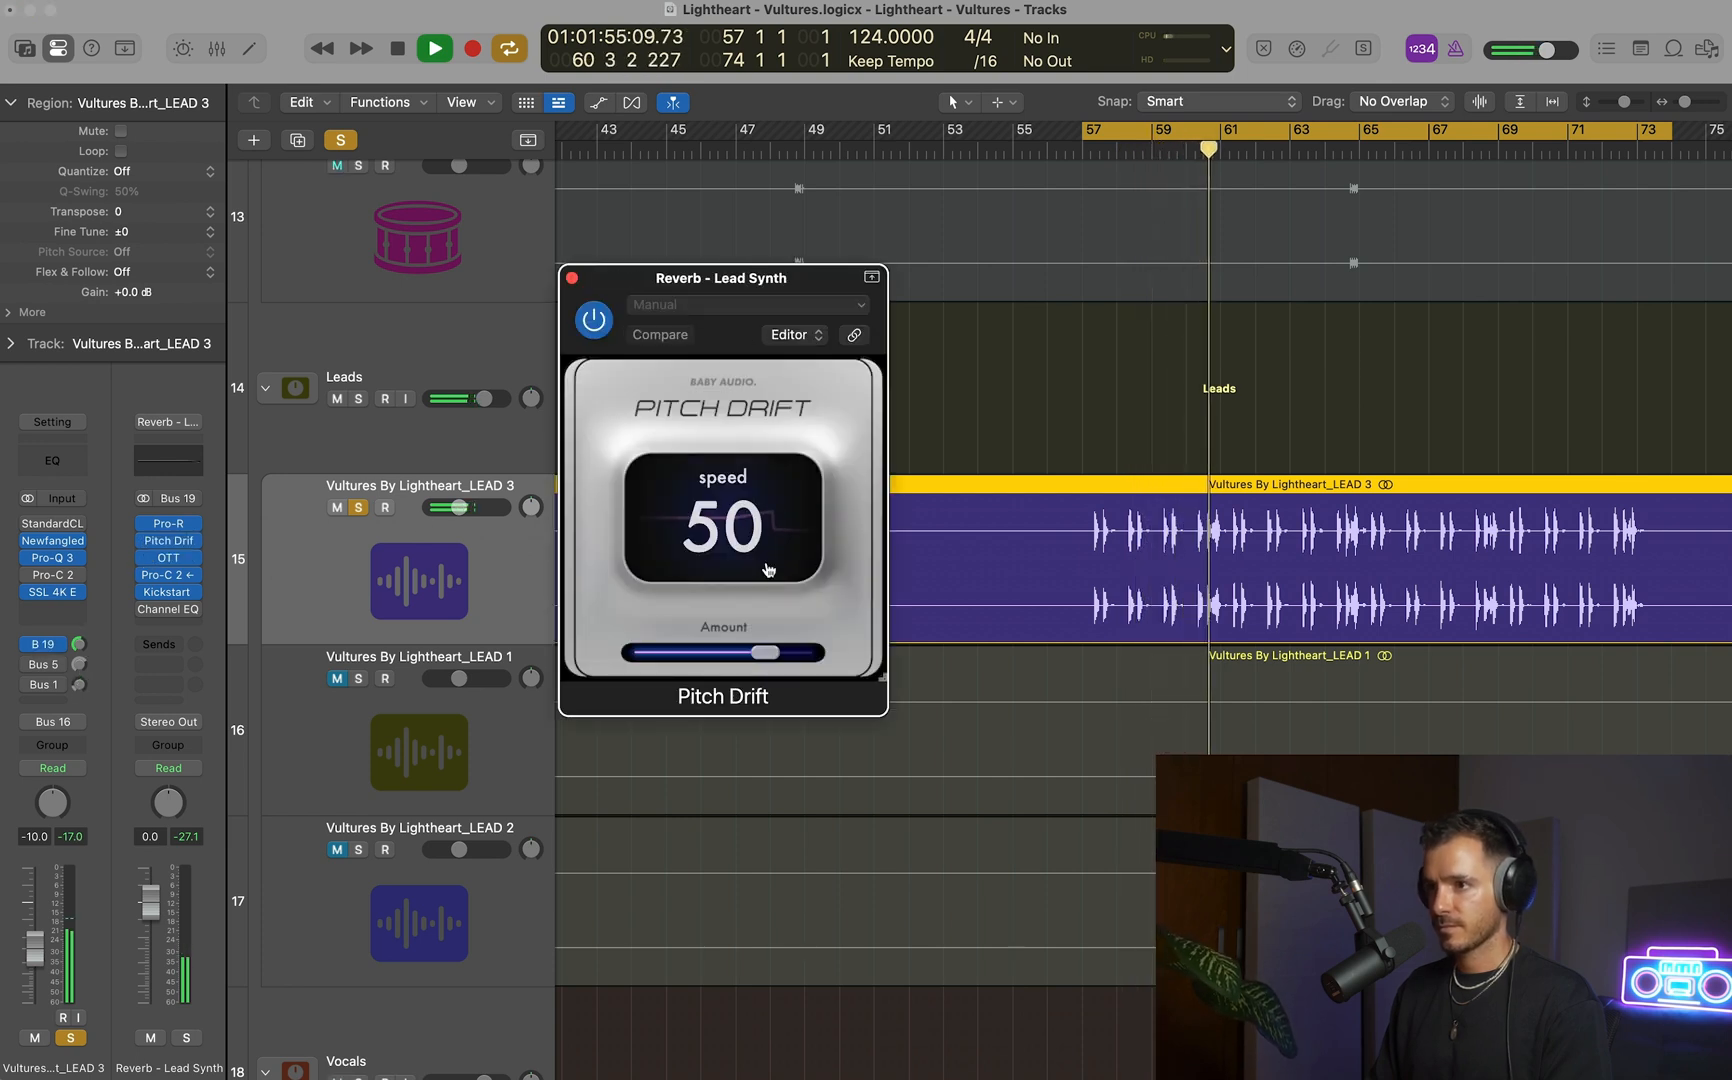
pyautogui.moveTo(765, 652); pyautogui.dragTo(800, 653)
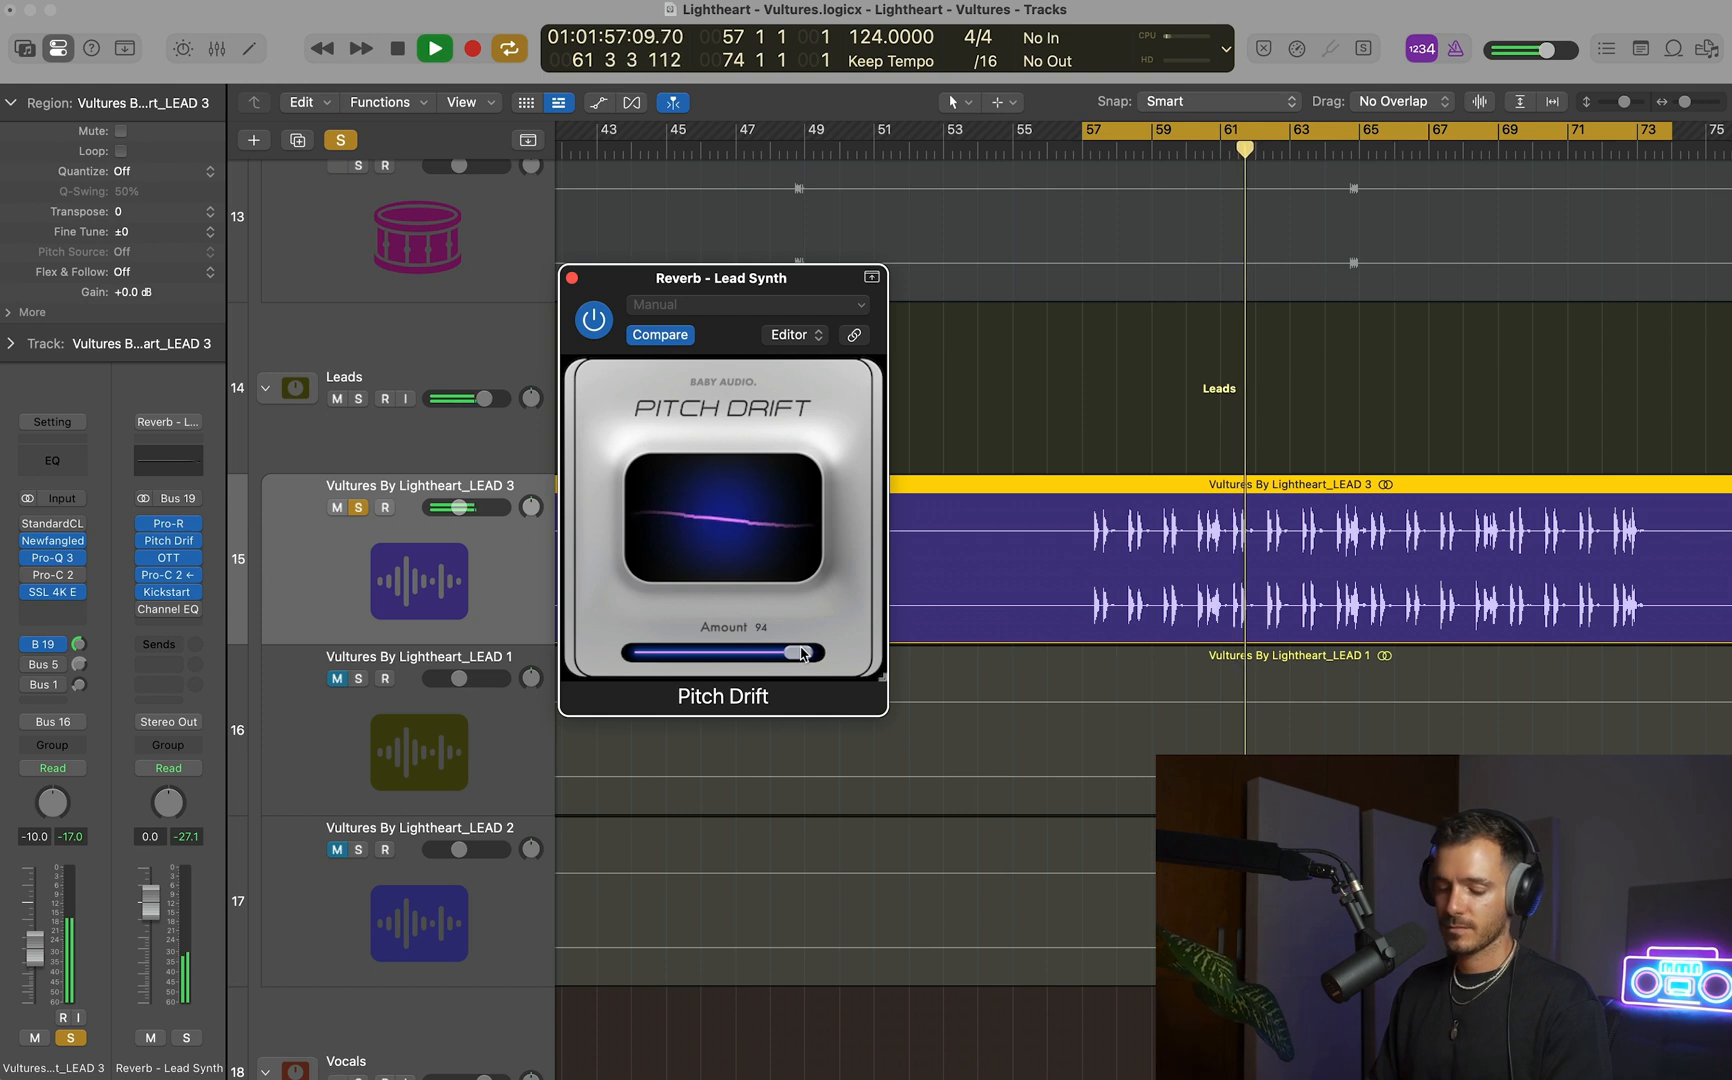
pyautogui.click(571, 277)
# Set LEAD 3's Bus 19 send level to -18.7 dB, stop playback and unsolo the track.
pyautogui.moveTo(78, 644); pyautogui.dragTo(62, 710)
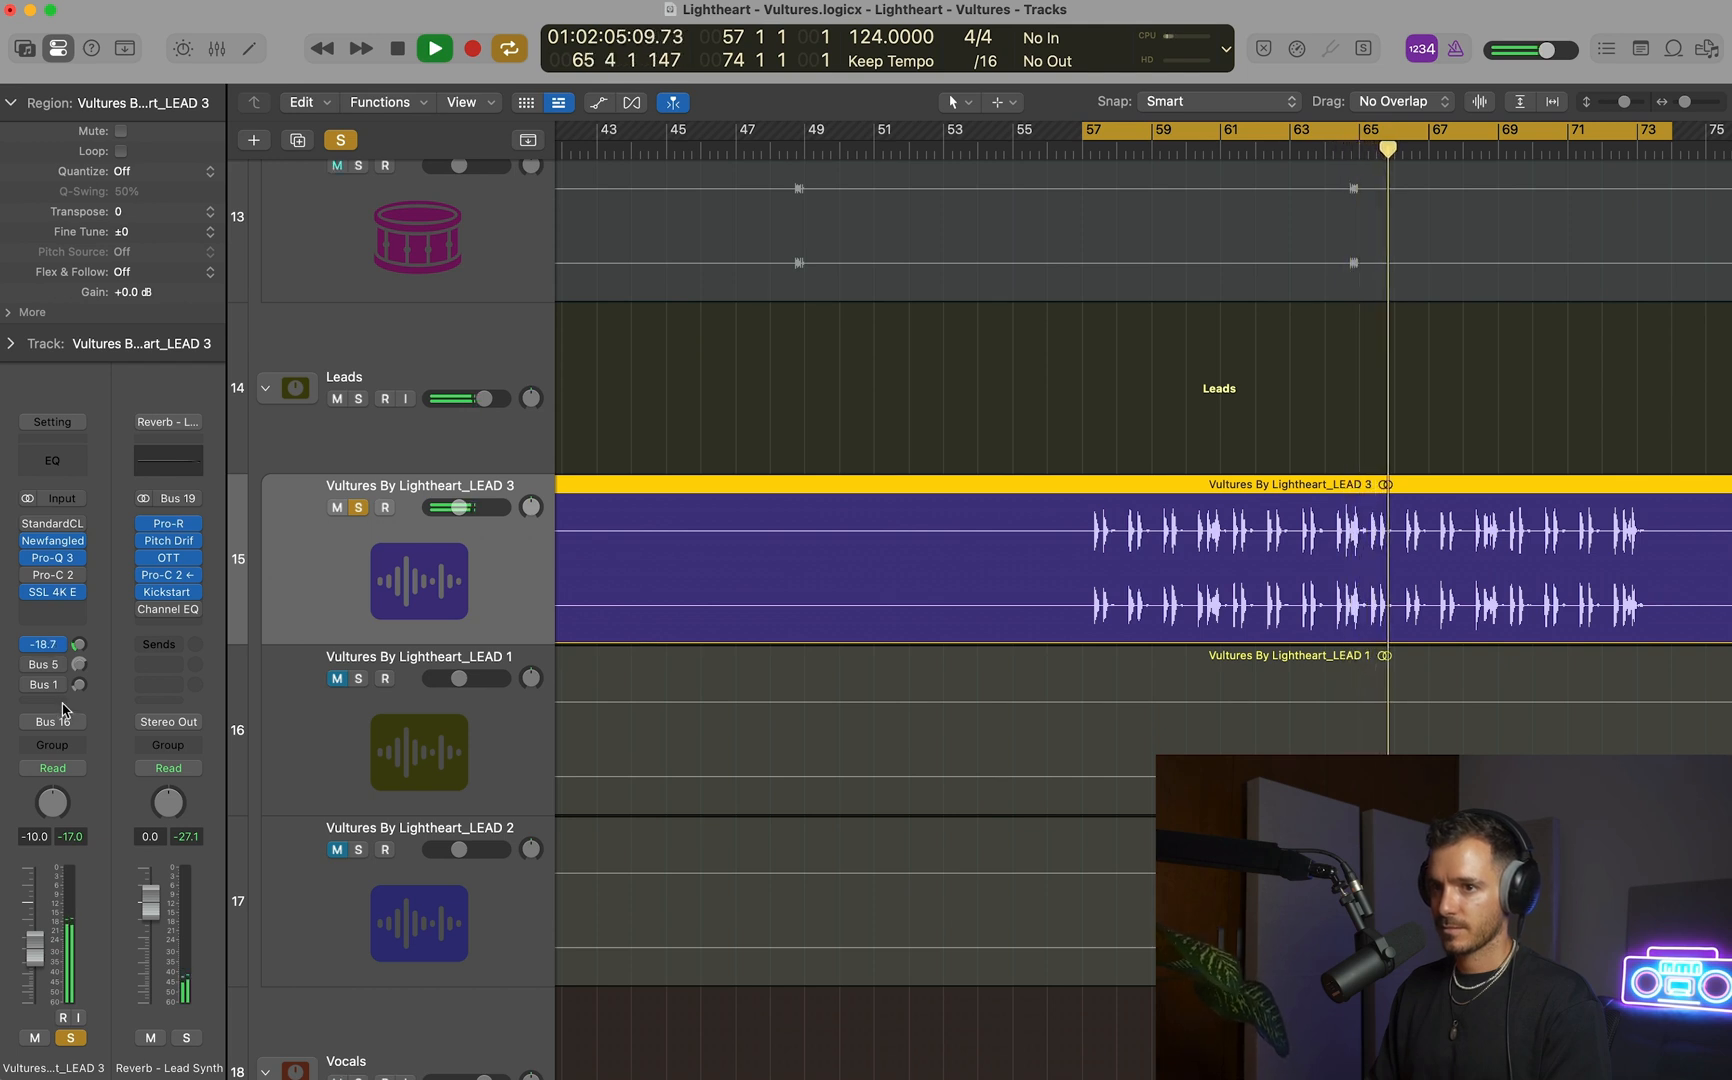
pyautogui.press('space')
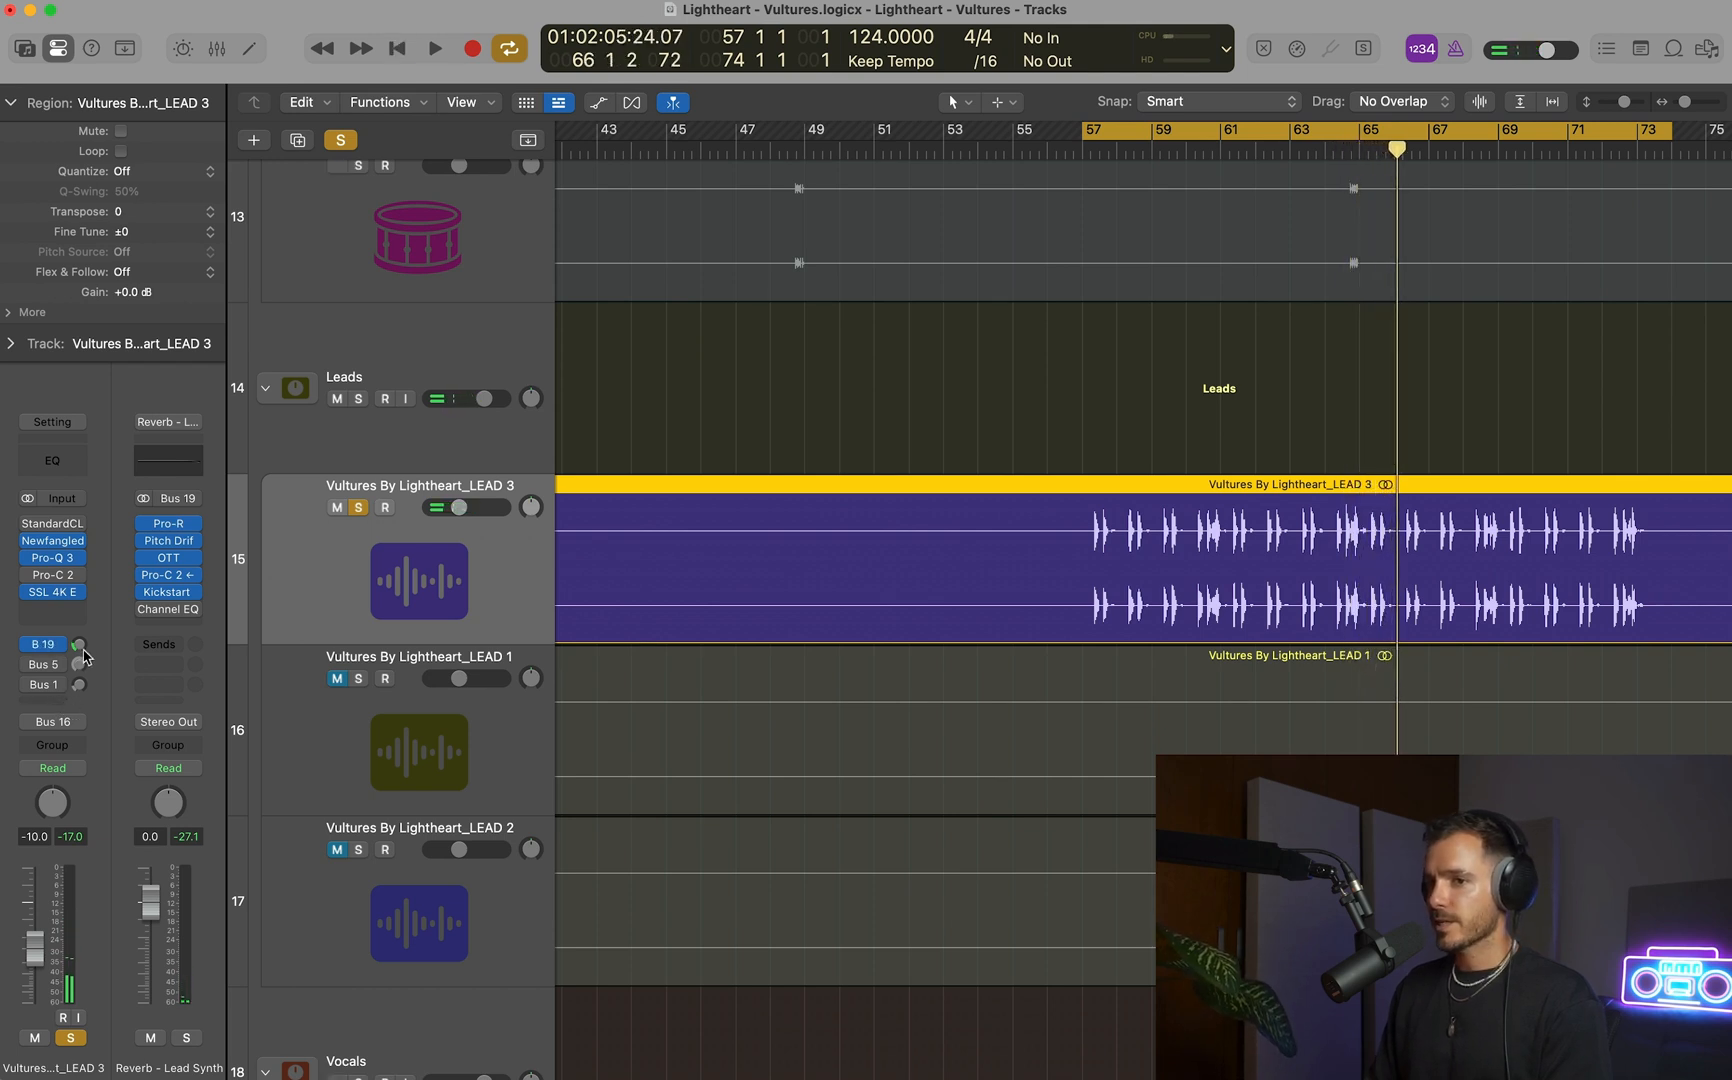
pyautogui.click(359, 508)
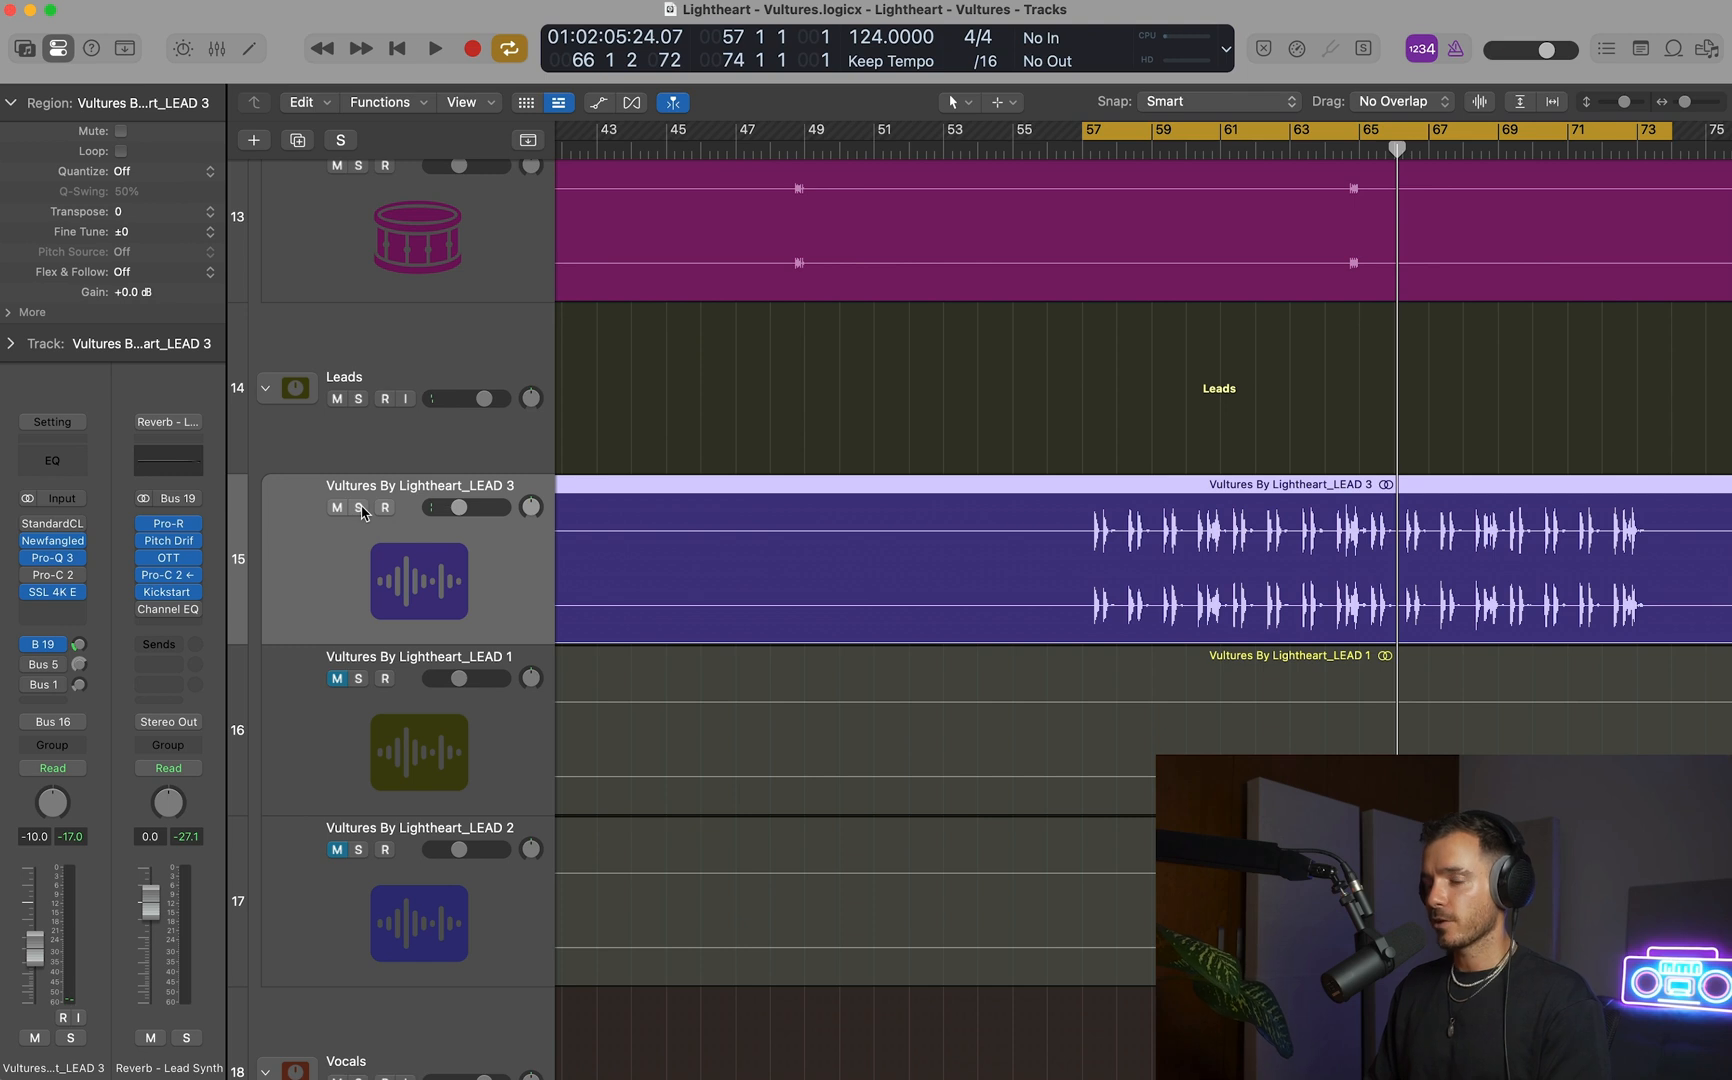
# Readjust LEAD 3's Bus 19 send and set its channel volume to -10.8 dB while the full mix loops, and stop playback.
pyautogui.press('space')
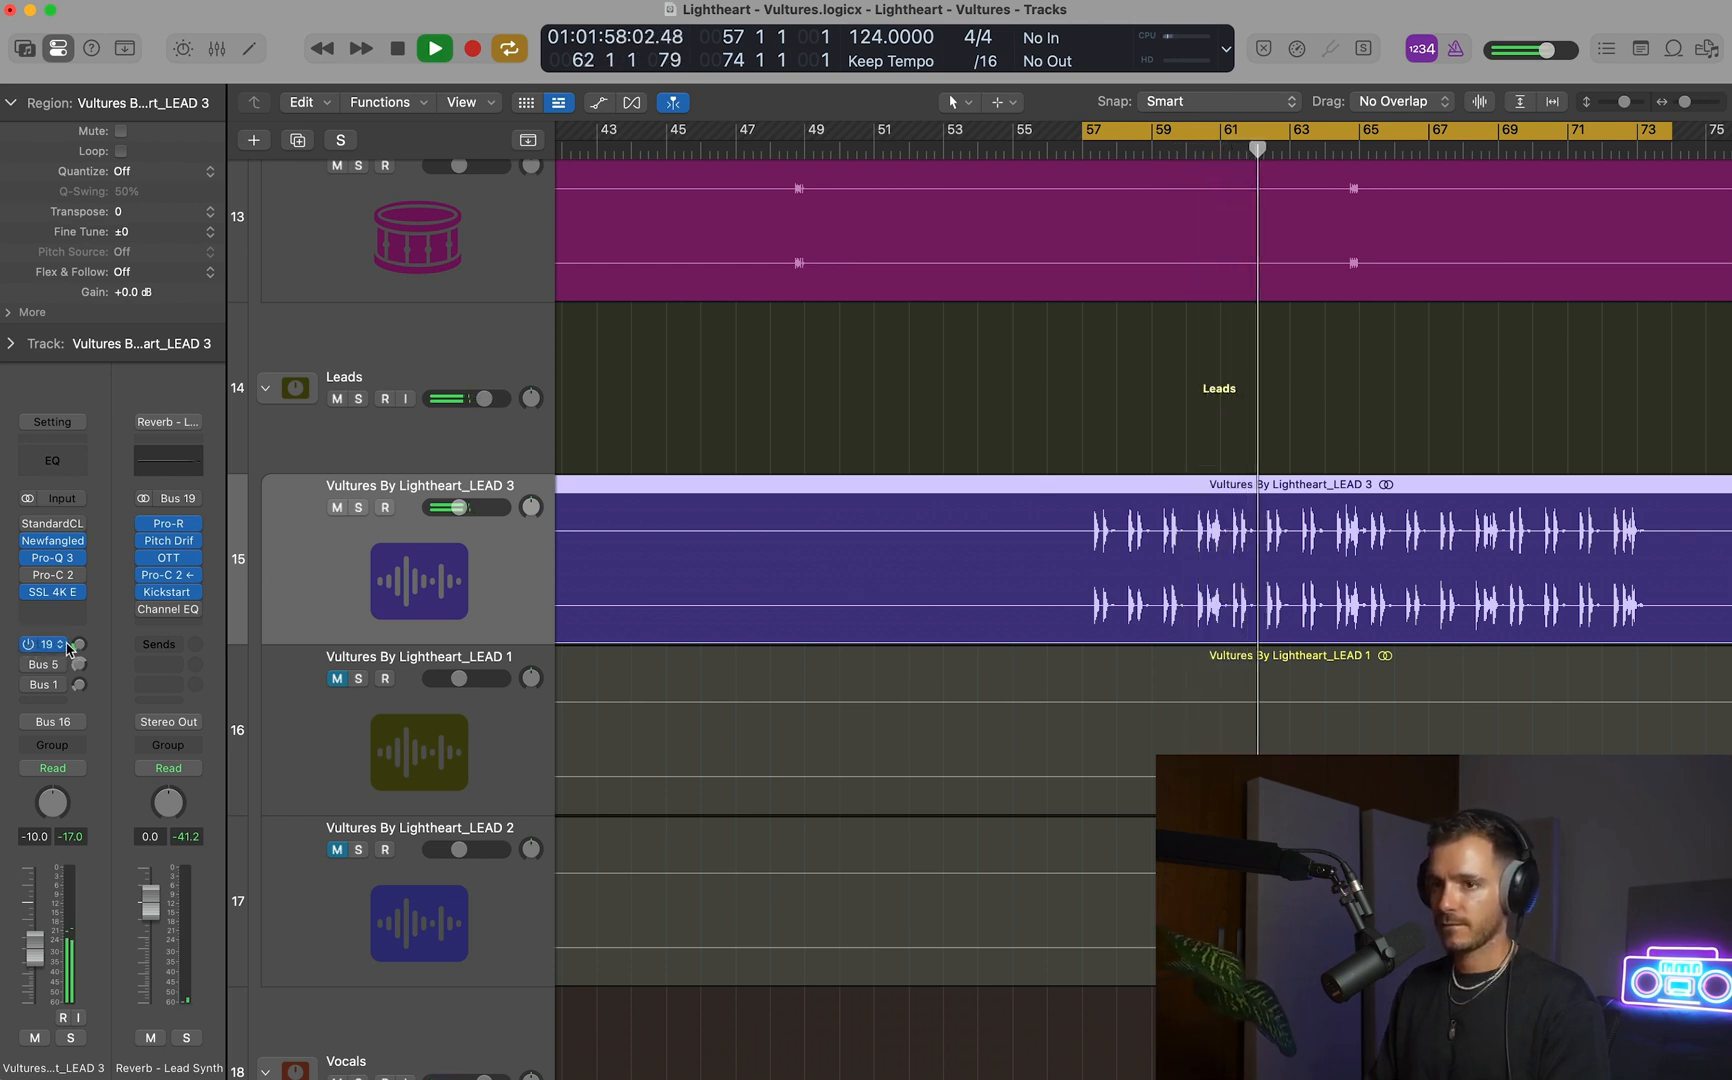
pyautogui.moveTo(79, 645); pyautogui.dragTo(79, 638)
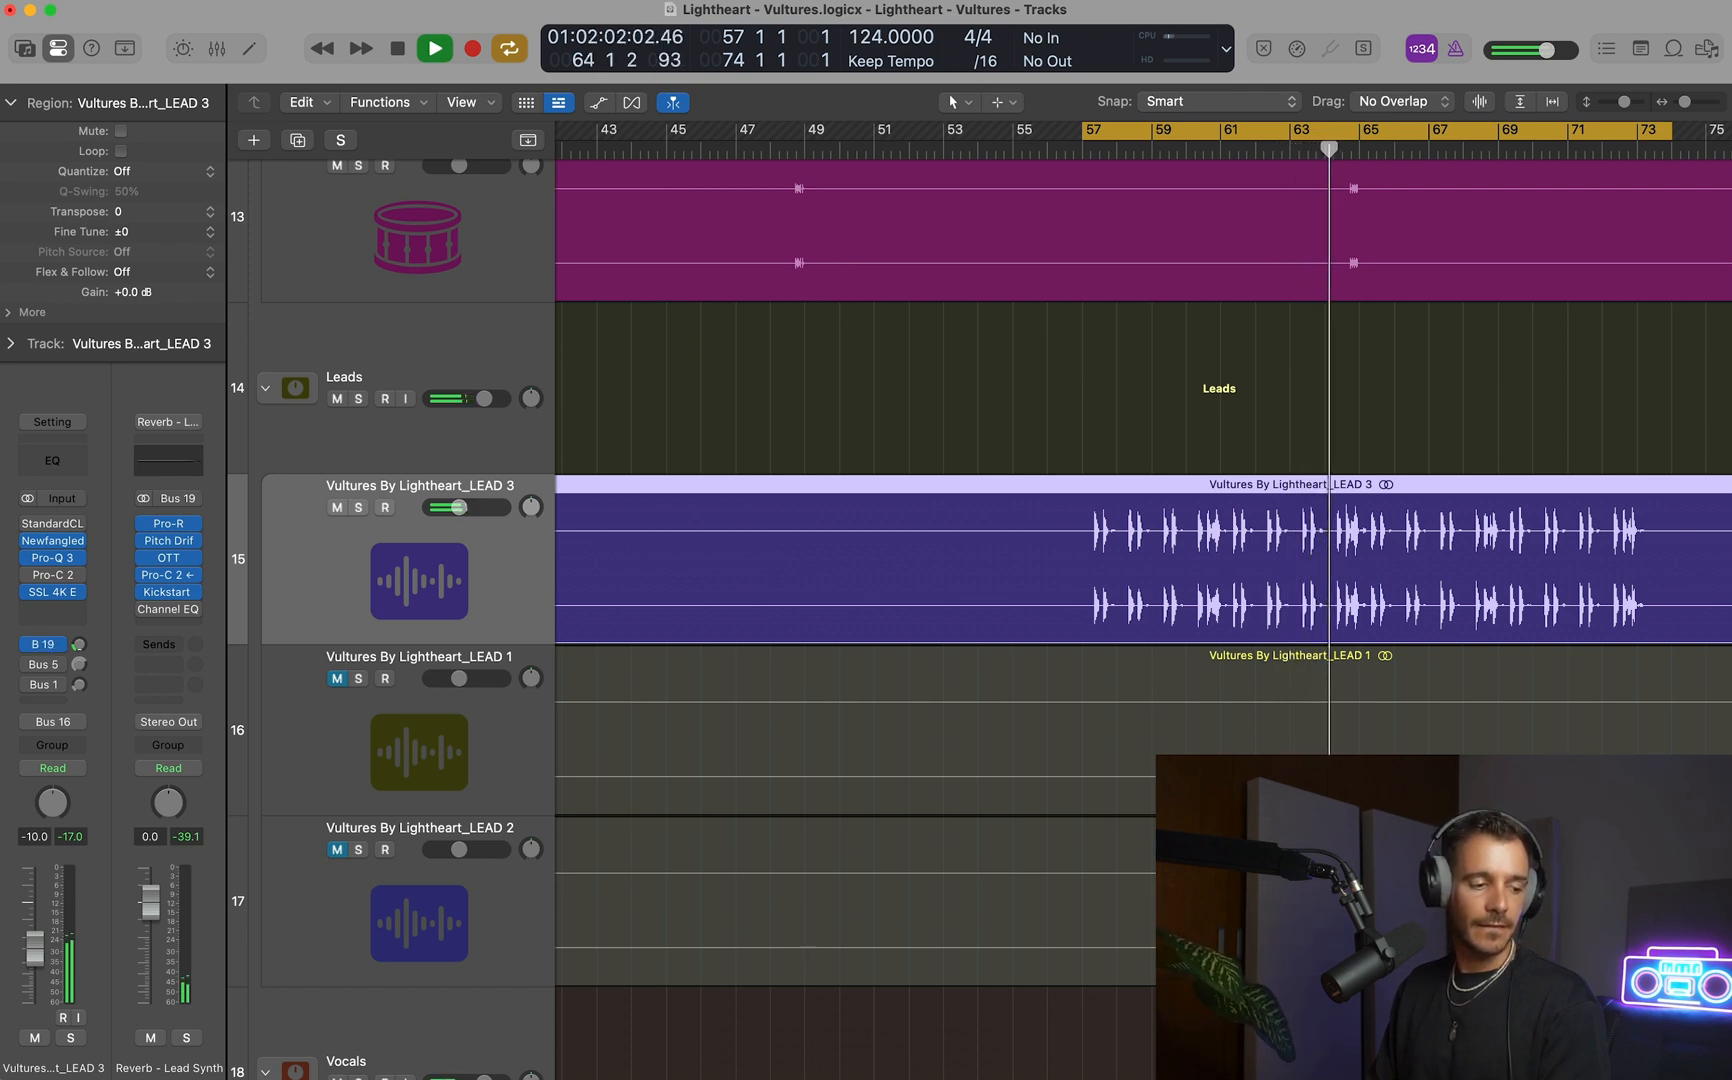
pyautogui.moveTo(34, 949); pyautogui.dragTo(34, 952)
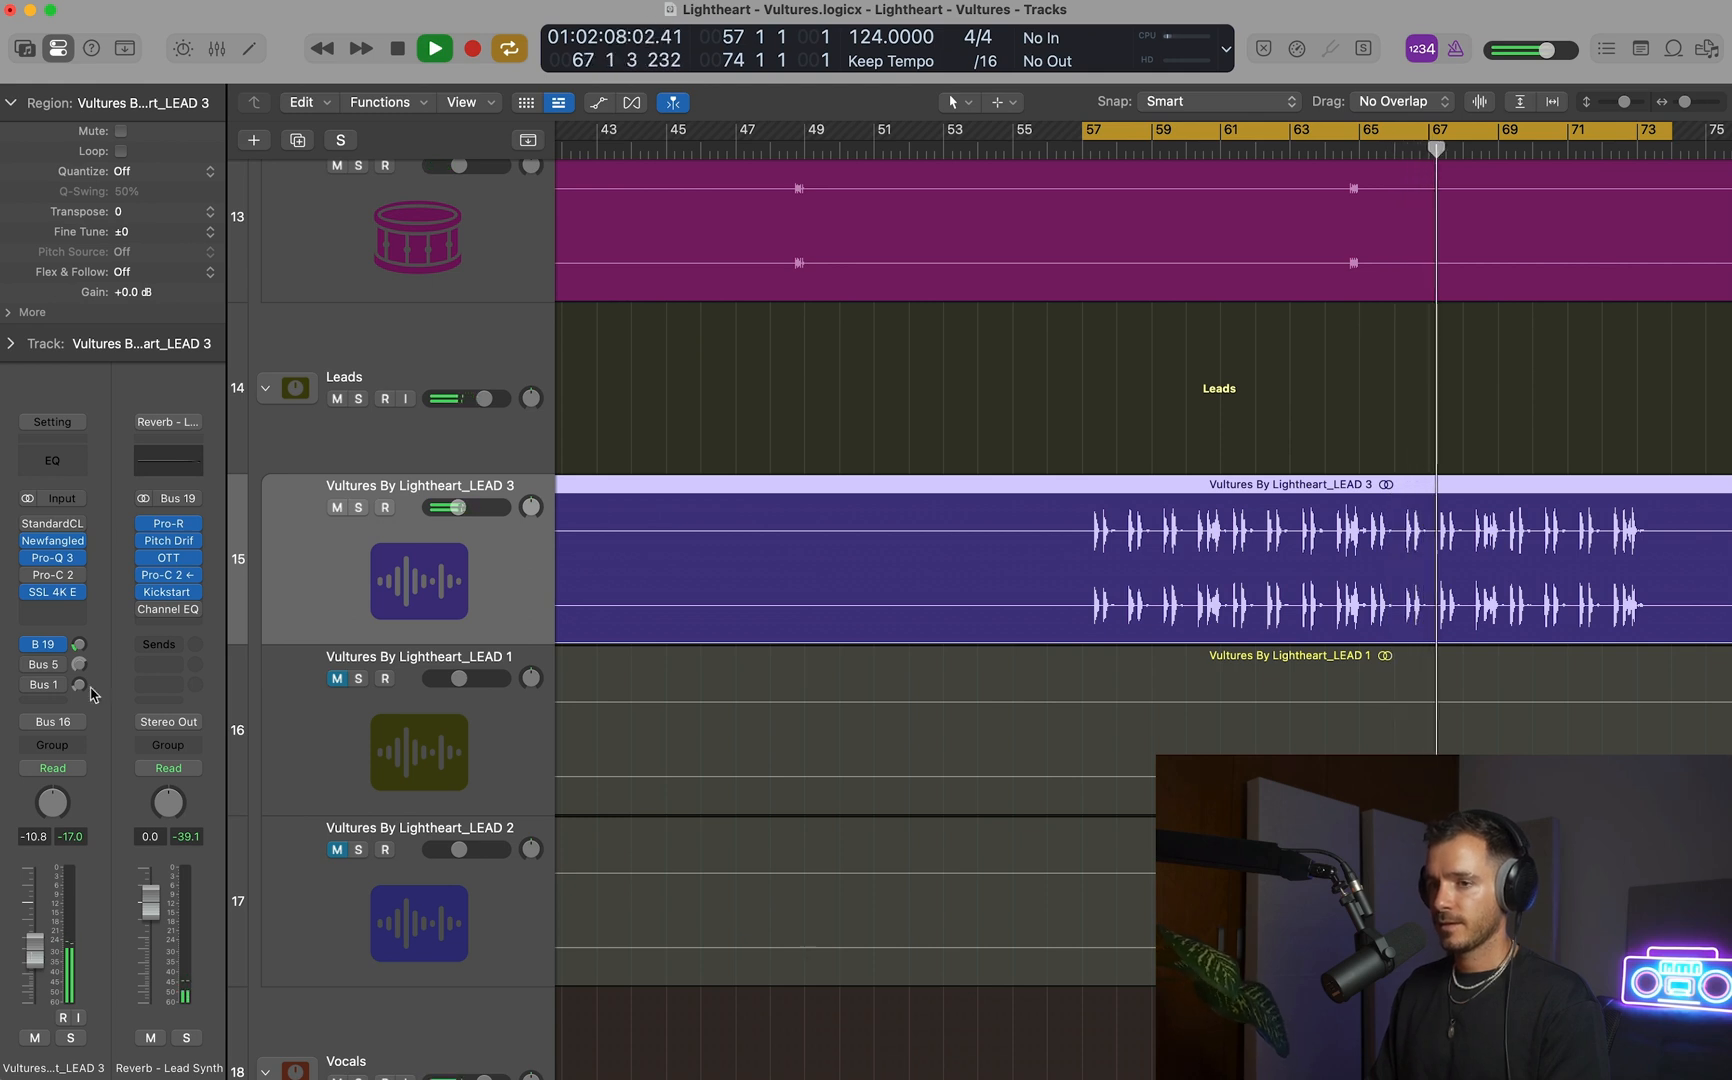
pyautogui.press('space')
# Check LEAD 3's Pro-Q 3, replace its Pro-C 2 insert with Spectre and close the Pro-Q 3 window.
pyautogui.click(52, 557)
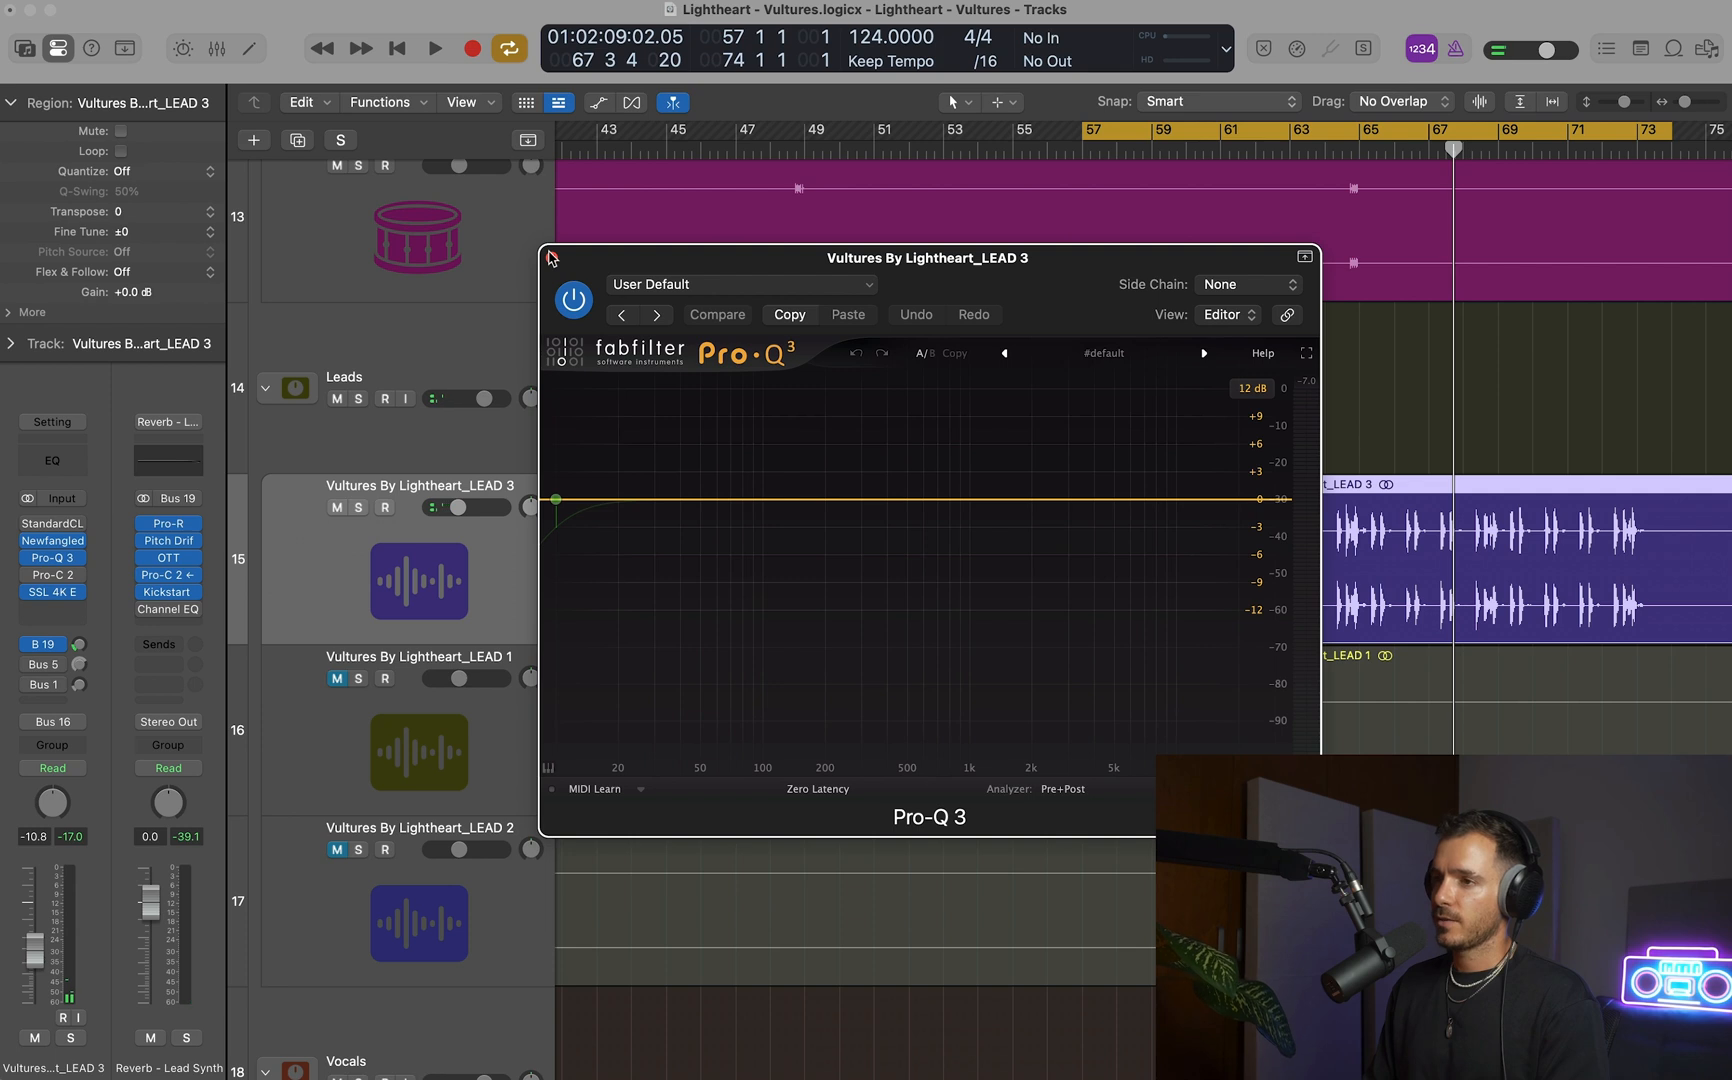
pyautogui.click(80, 580)
pyautogui.moveTo(150, 588)
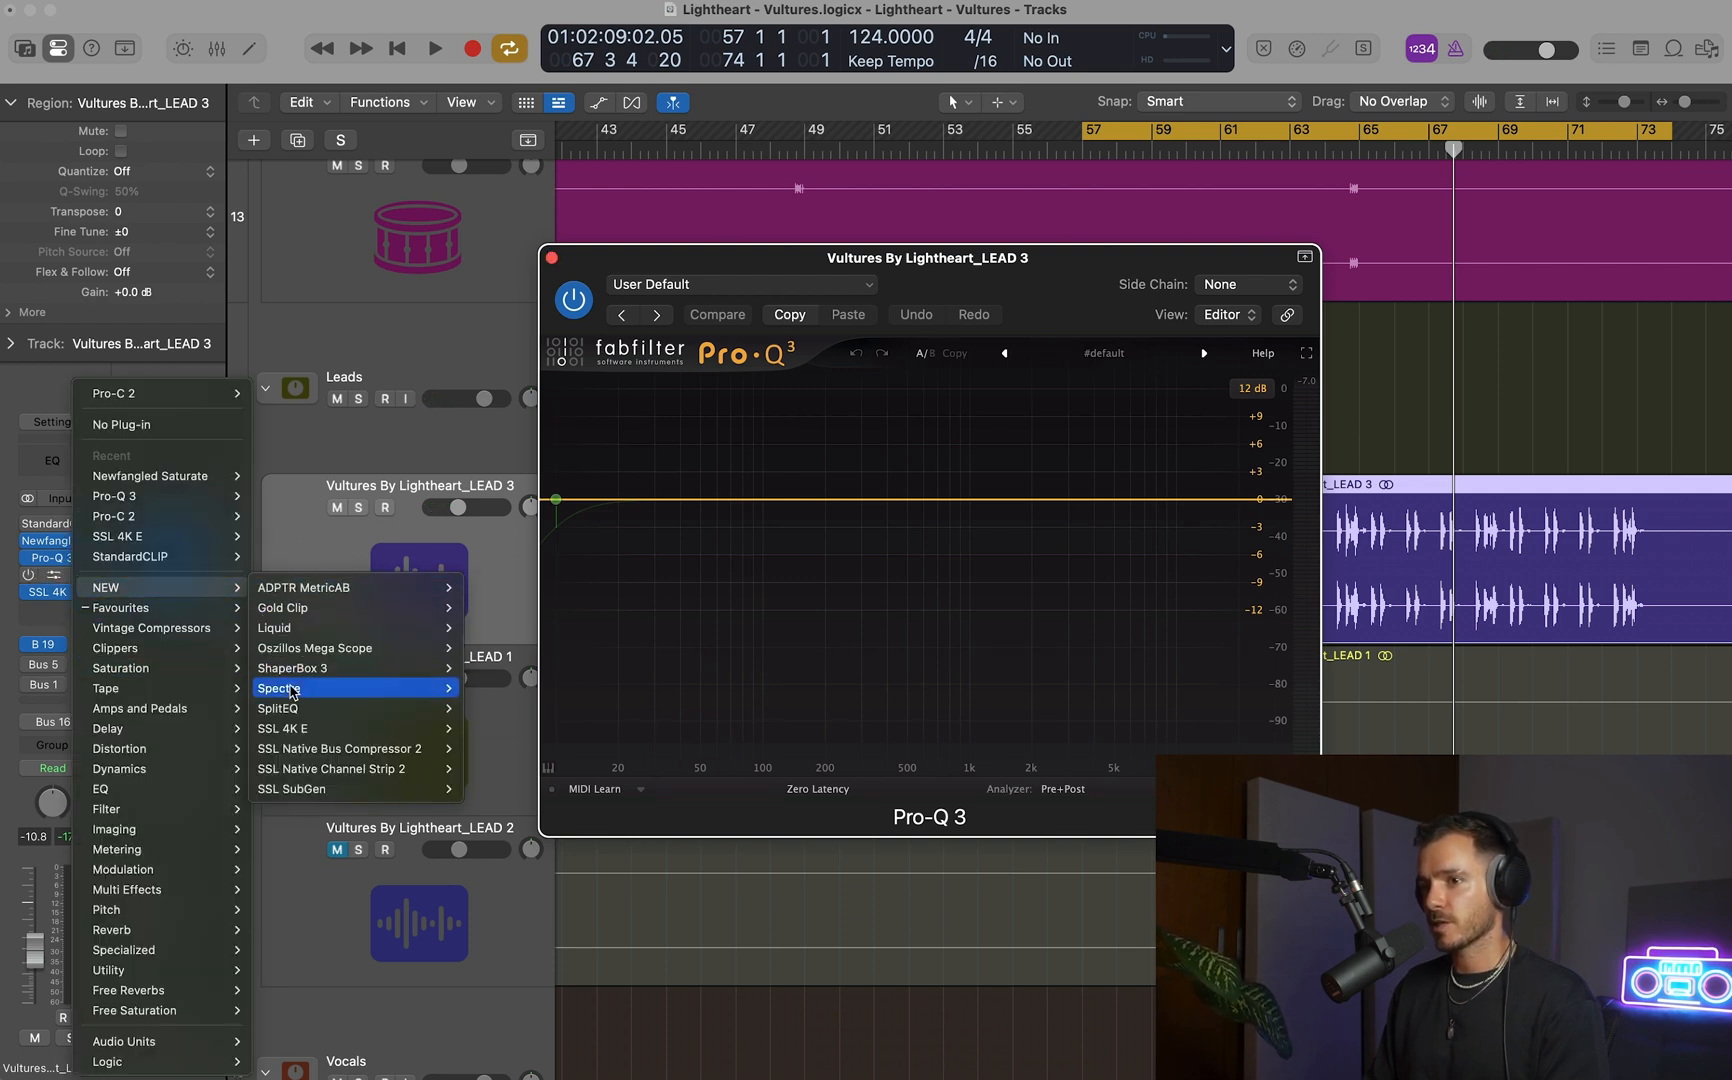
pyautogui.click(492, 692)
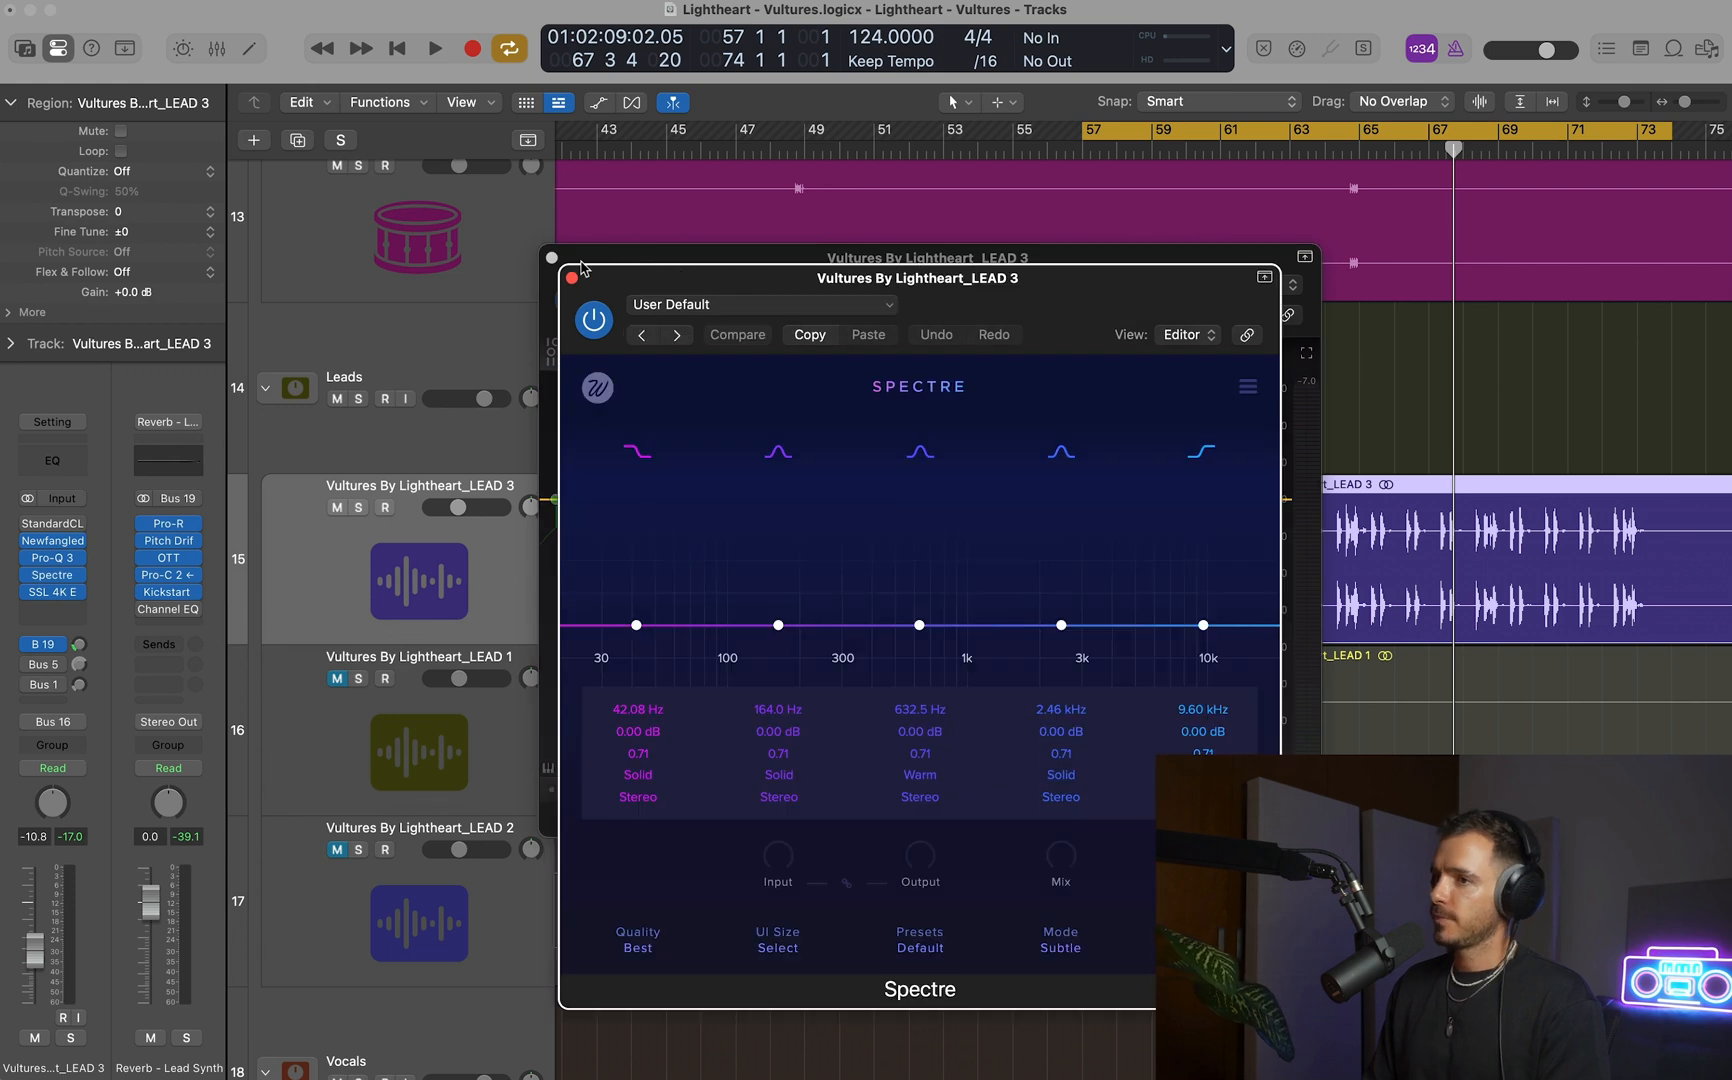
pyautogui.click(551, 259)
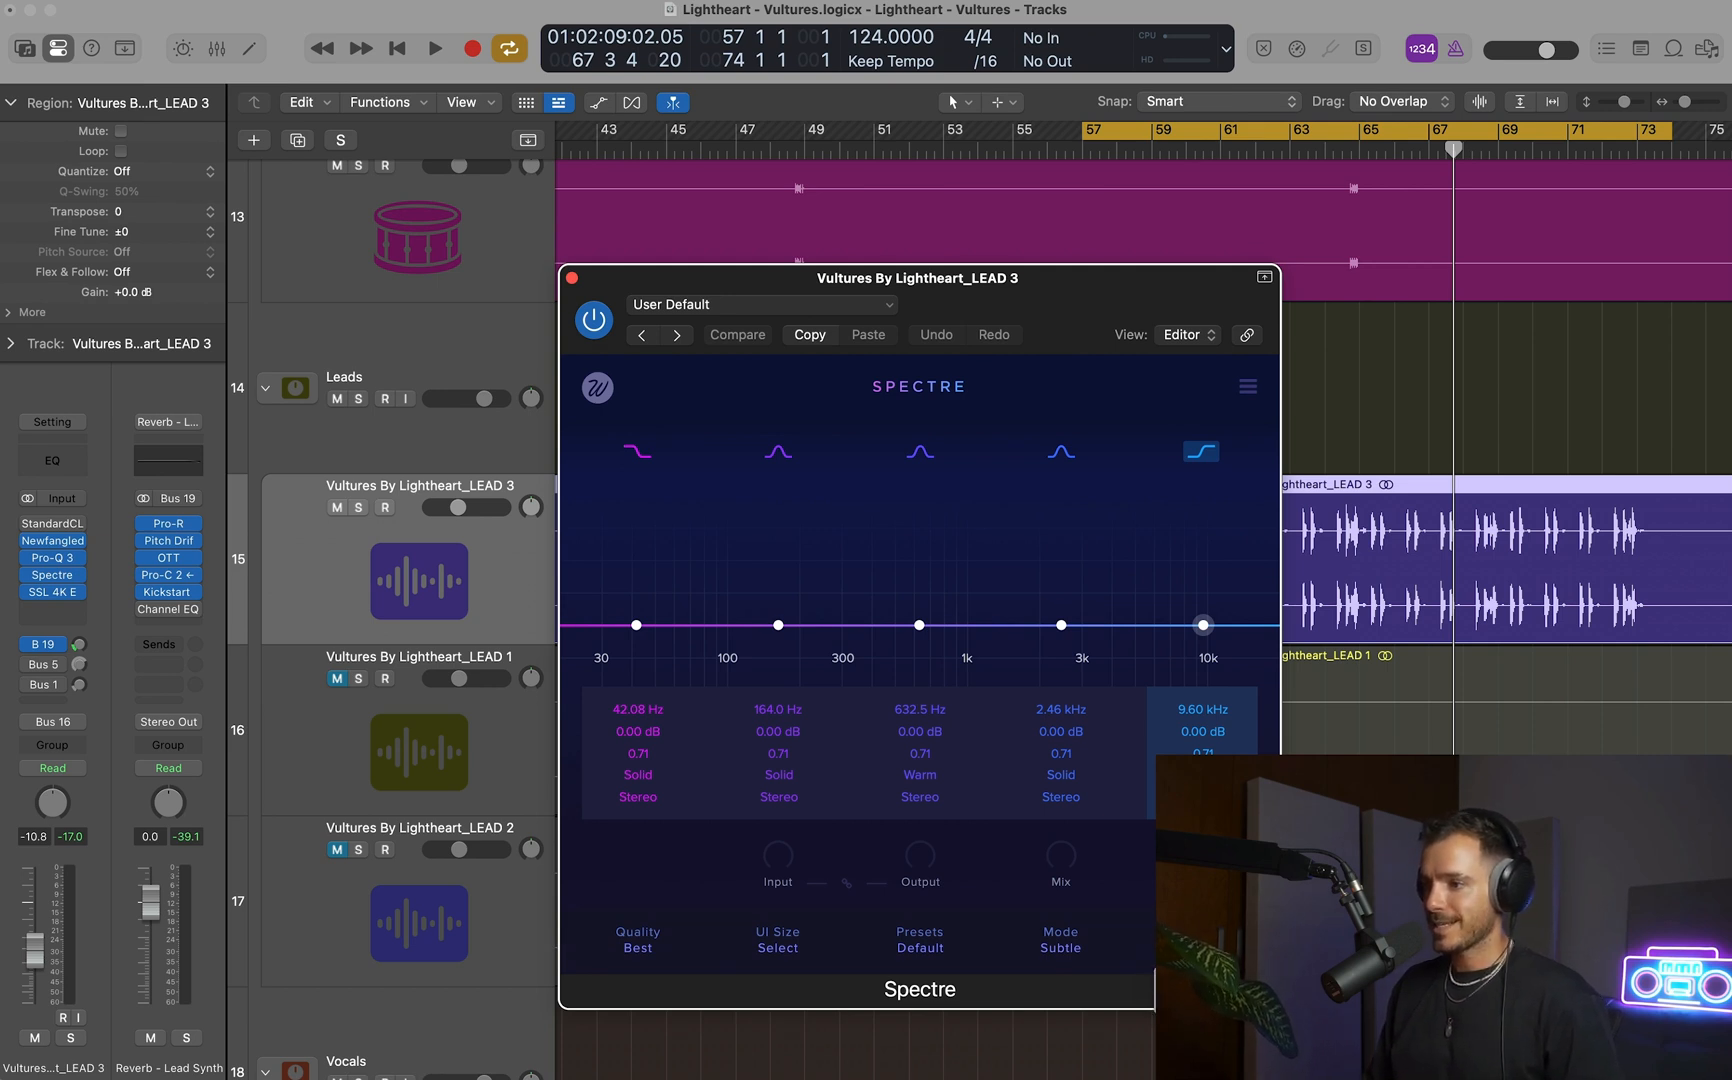
# Boost Spectre's high-shelf band about 5.8 dB at 6.21 kHz and switch the saturation mode to Aggressive.
pyautogui.moveTo(1202, 626)
pyautogui.mouseDown()
pyautogui.moveTo(1193, 563)
pyautogui.moveTo(1190, 625)
pyautogui.mouseUp()
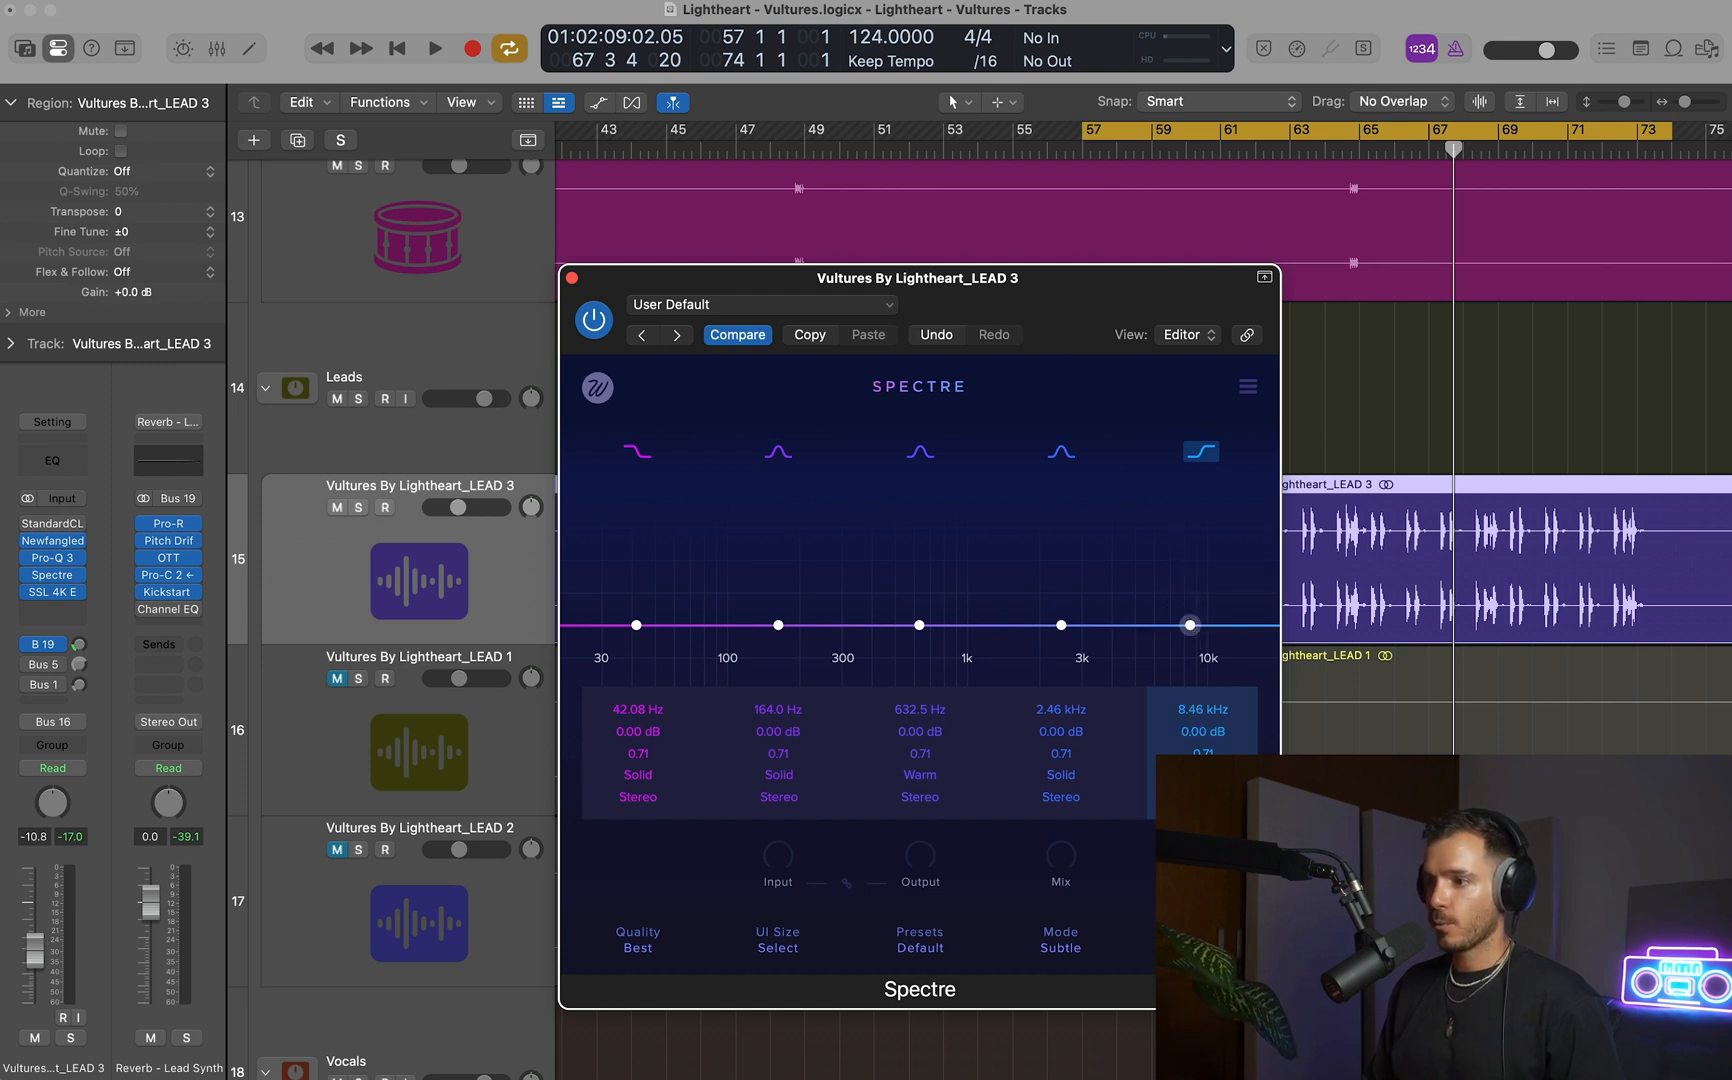
pyautogui.moveTo(1190, 620)
pyautogui.mouseDown()
pyautogui.moveTo(1187, 545)
pyautogui.moveTo(1188, 625)
pyautogui.mouseUp()
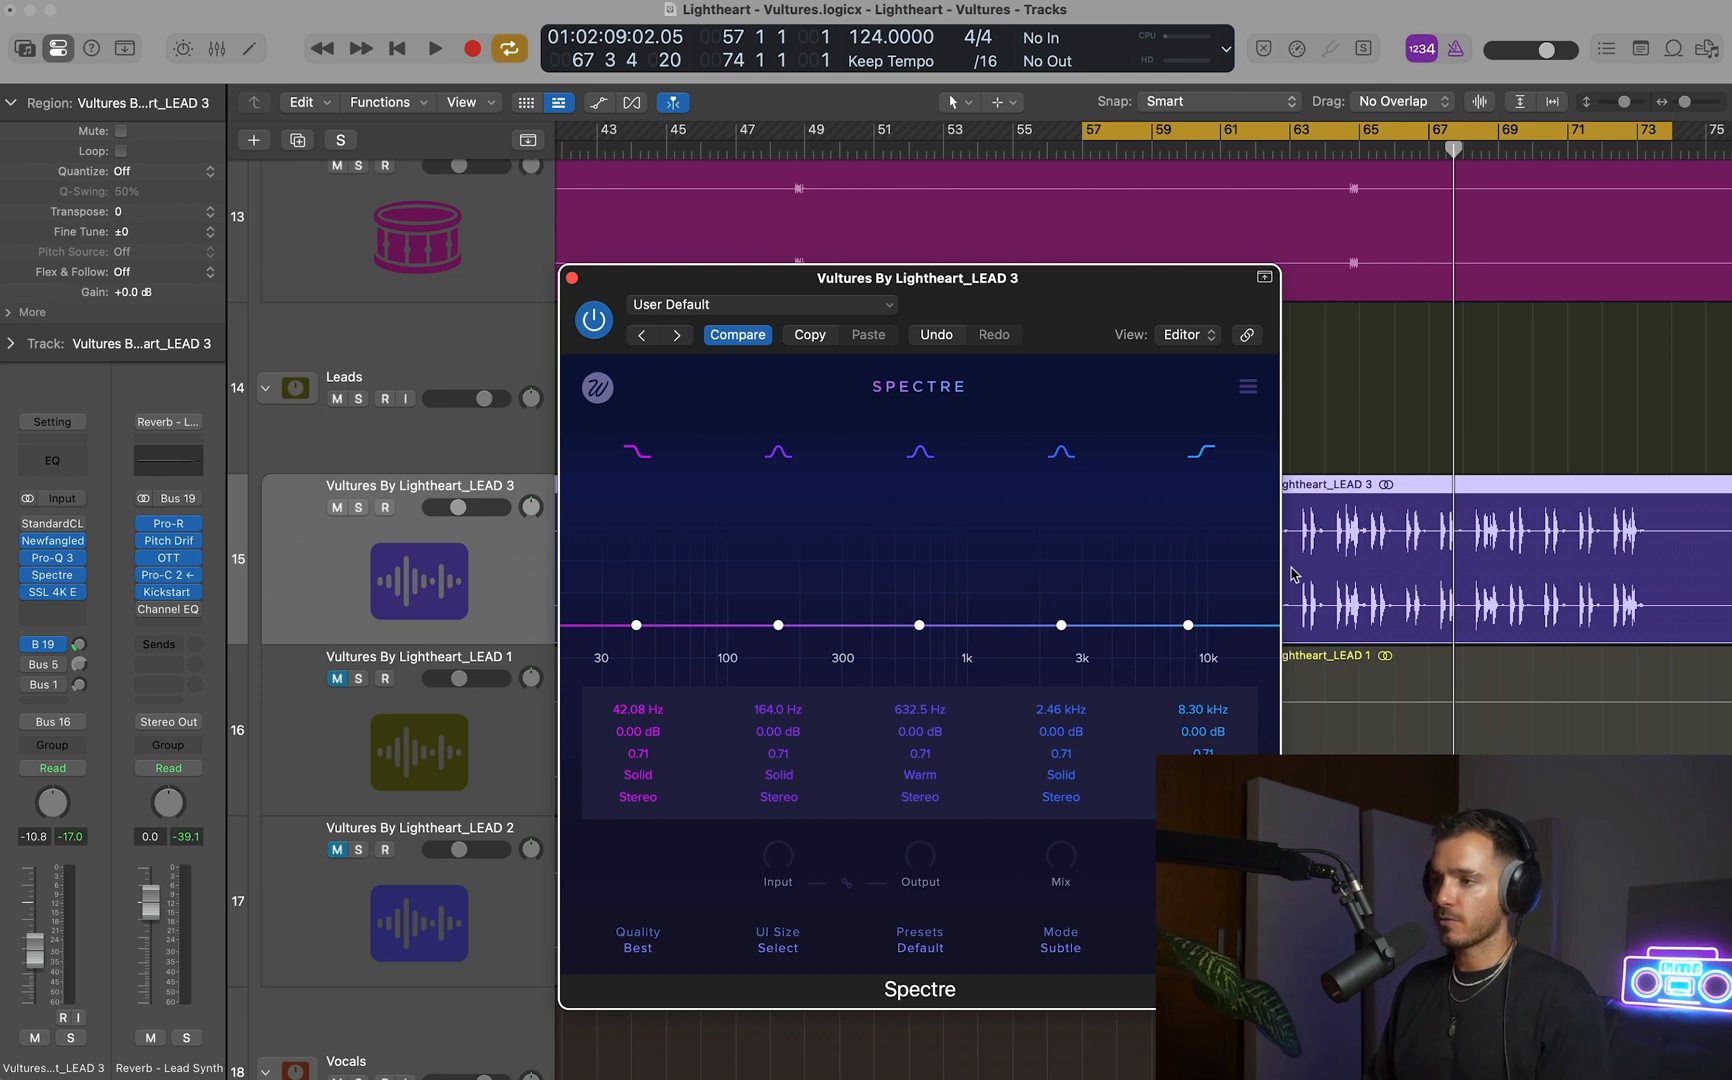
pyautogui.press('space')
pyautogui.moveTo(1188, 625); pyautogui.dragTo(1156, 566)
pyautogui.click(1202, 775)
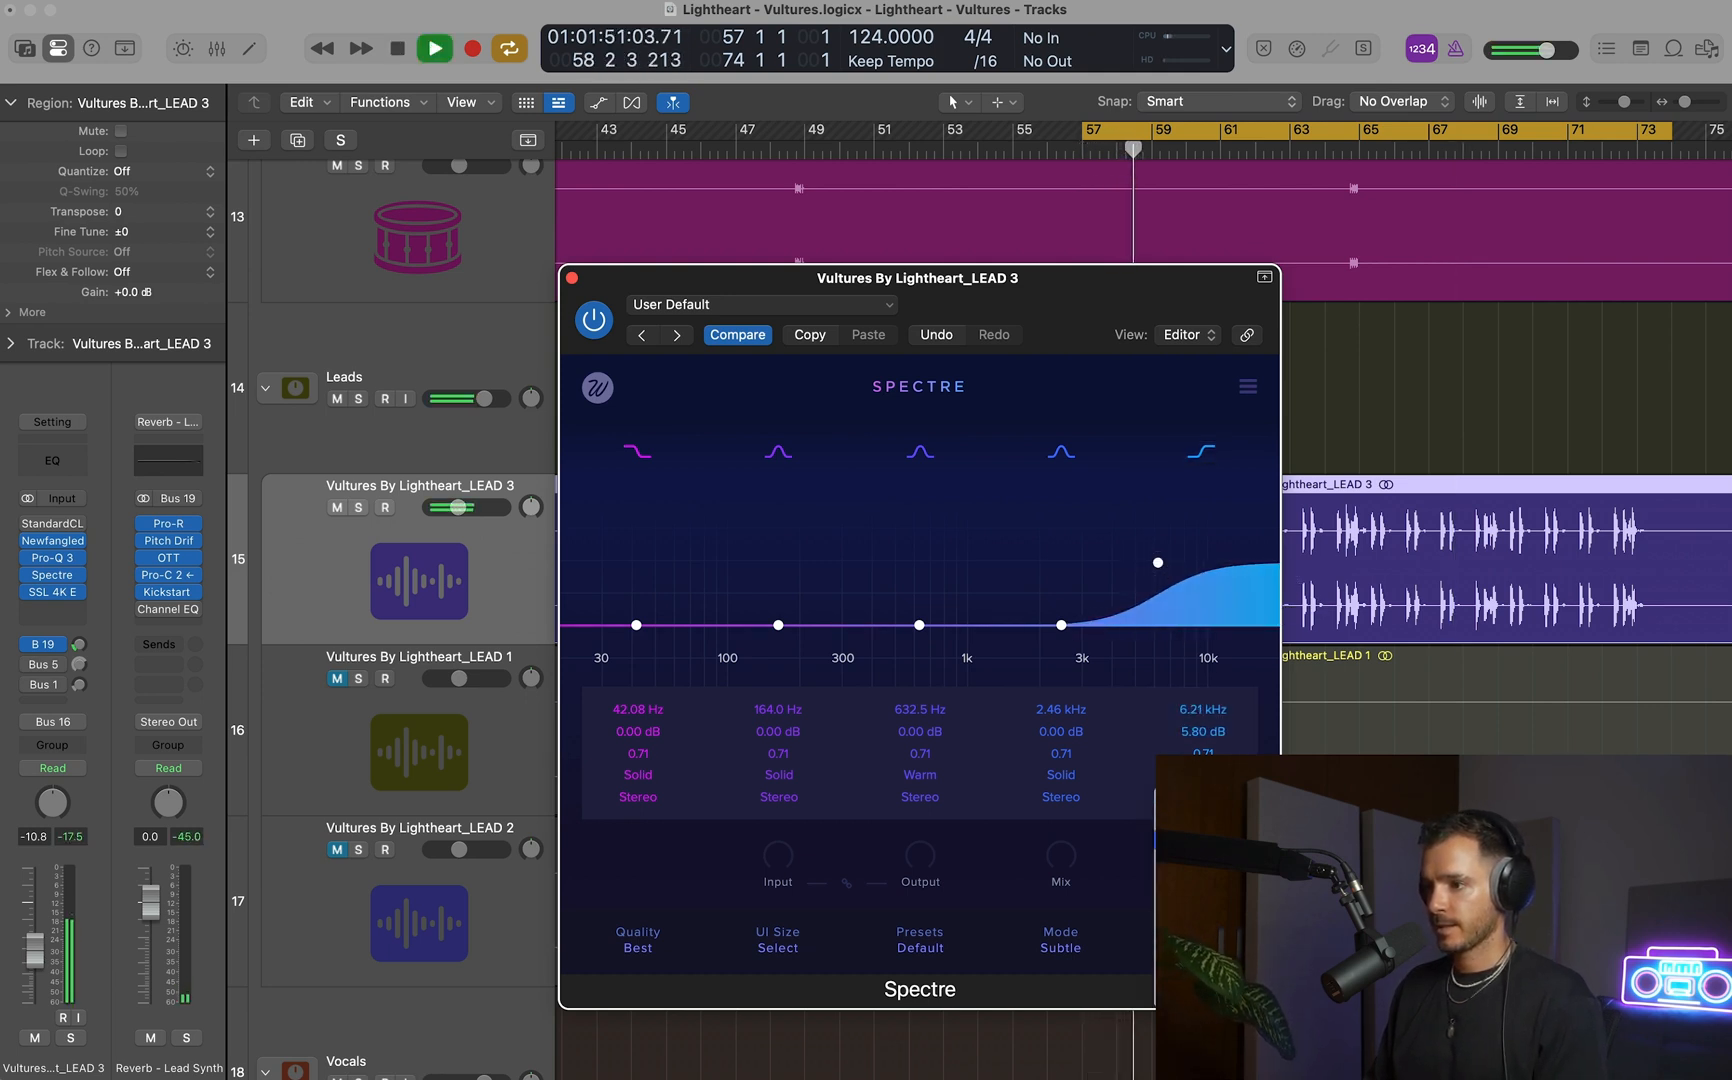
pyautogui.press('space')
pyautogui.click(1061, 947)
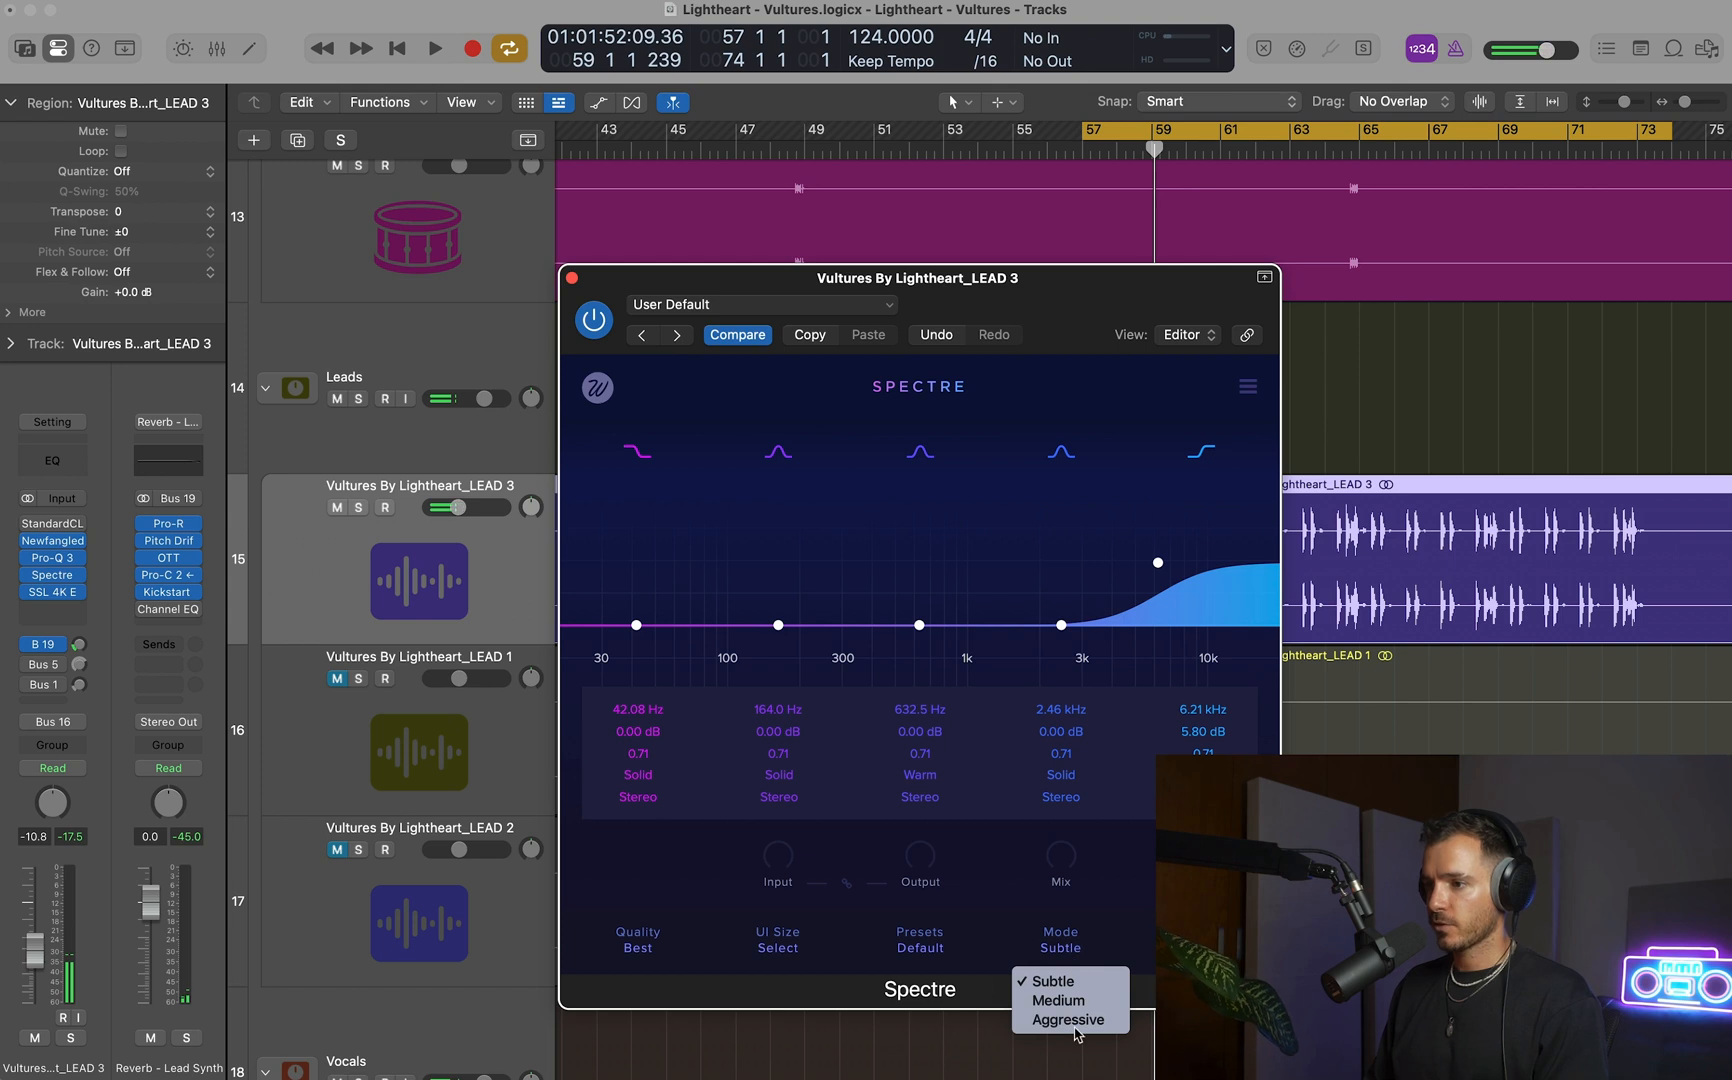
pyautogui.click(1070, 1020)
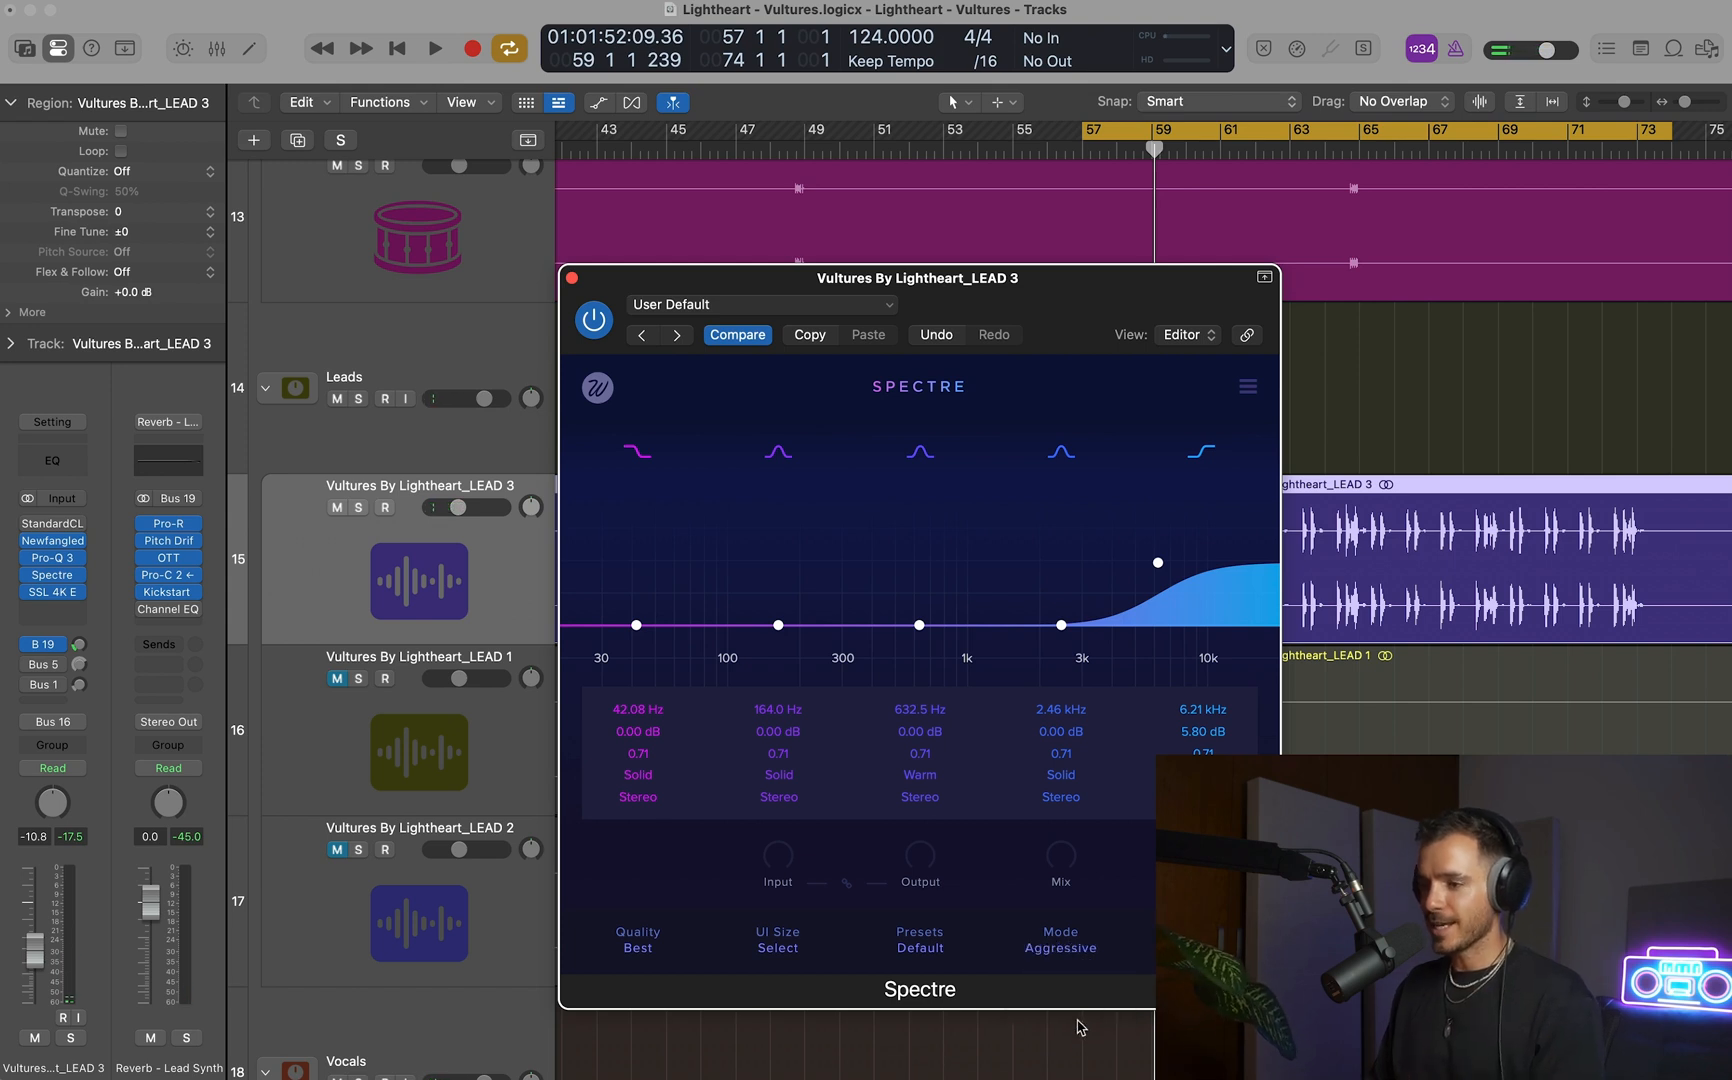
# Try Spectre's high shelf at about 1.84 kHz with a 7.1 dB boost during playback, comparing against the disabled band.
pyautogui.press('space')
pyautogui.moveTo(1158, 562)
pyautogui.mouseDown()
pyautogui.moveTo(1157, 542)
pyautogui.moveTo(1127, 549)
pyautogui.mouseUp()
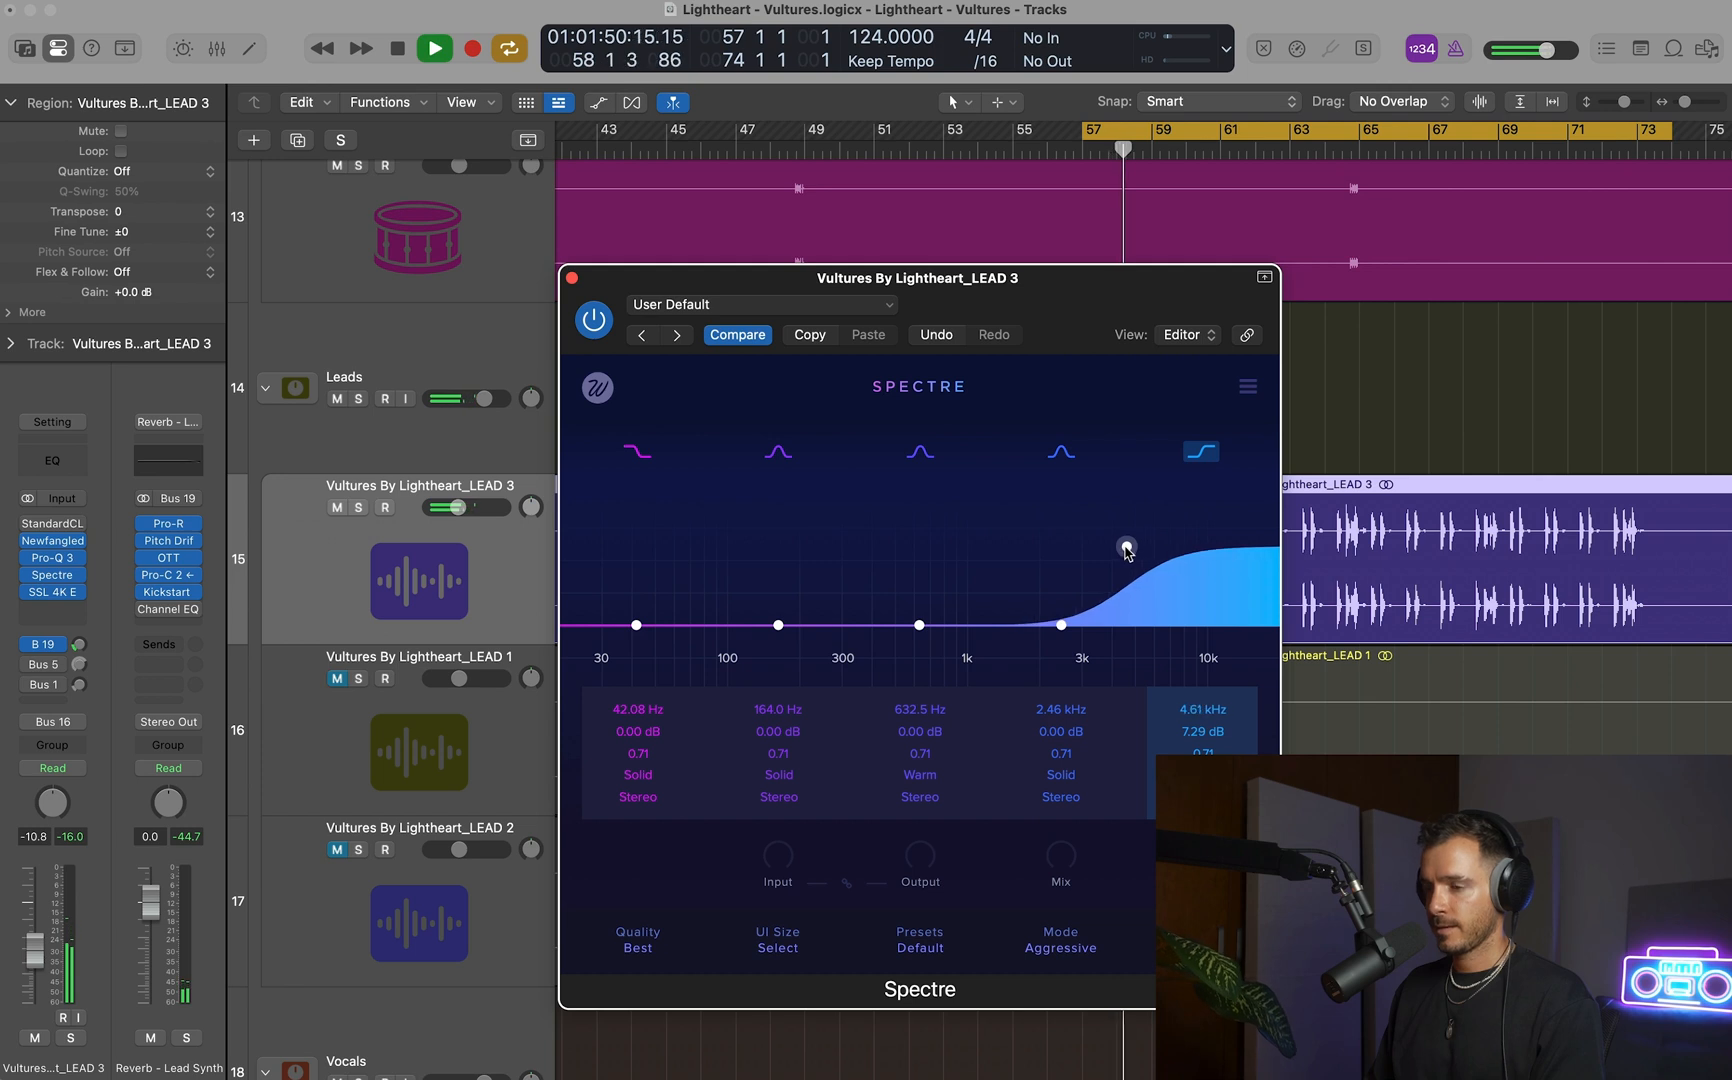
pyautogui.click(1201, 451)
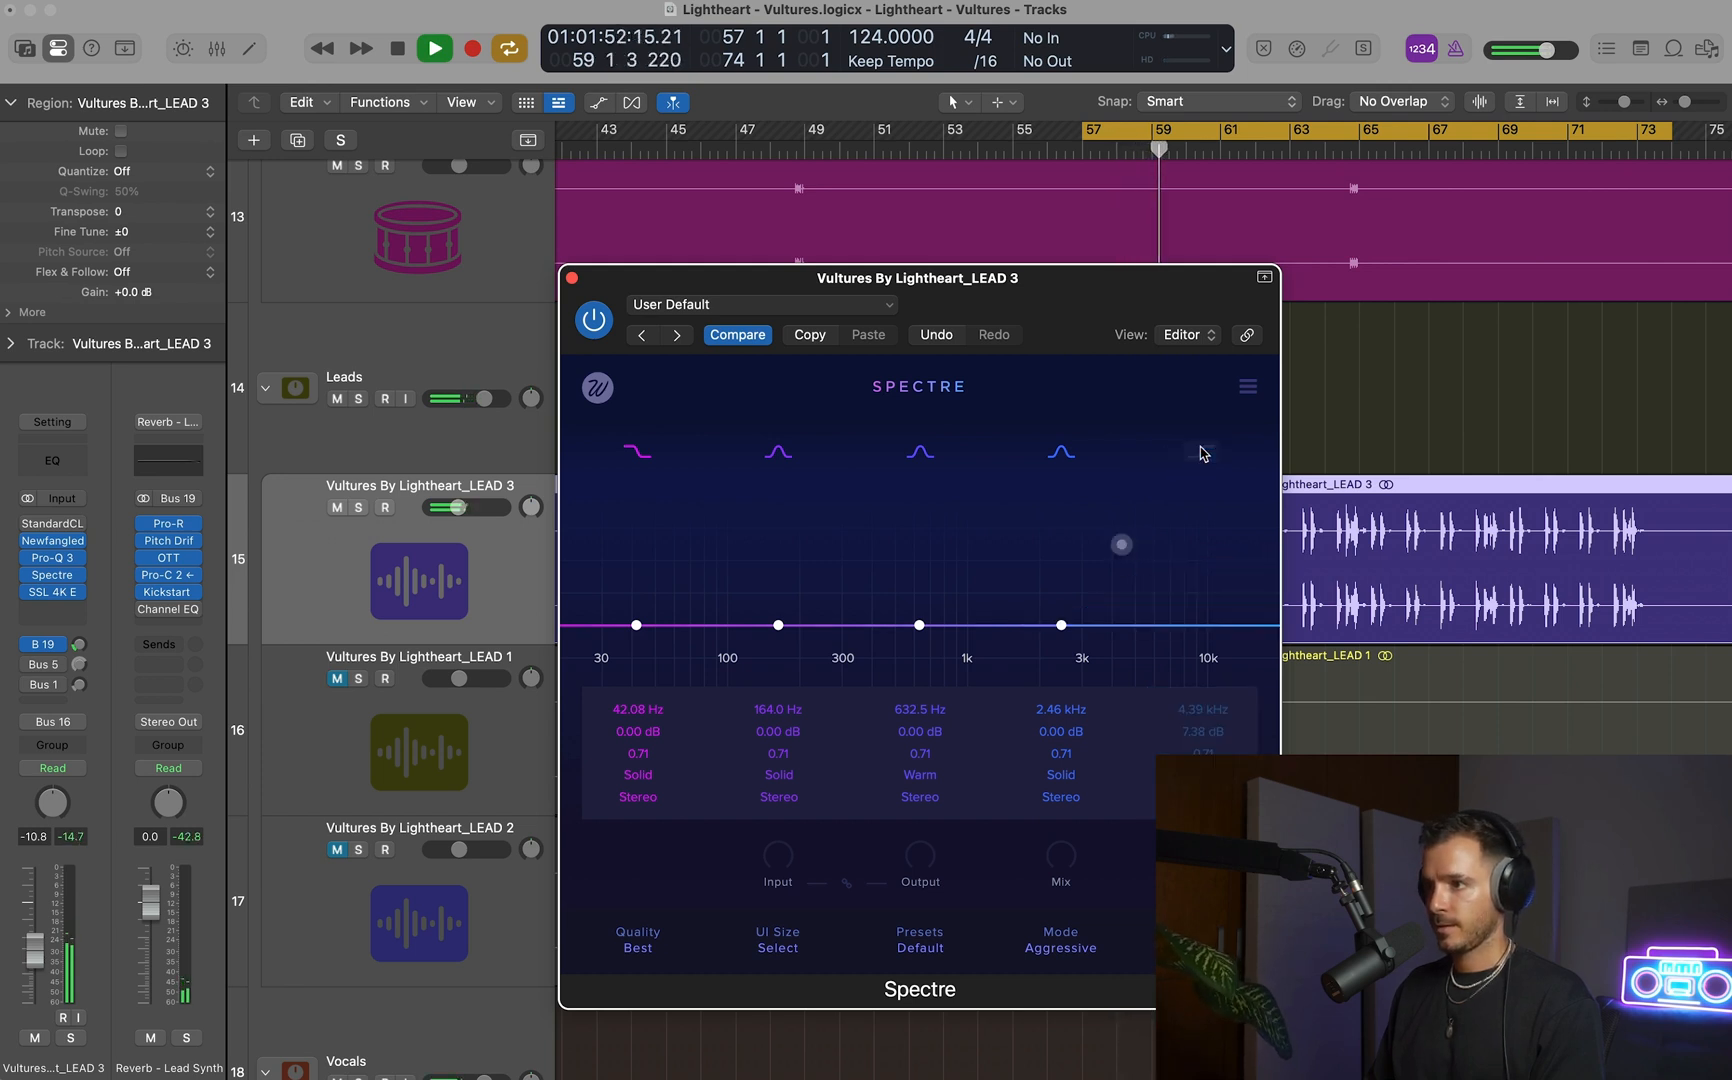
pyautogui.click(1201, 451)
pyautogui.moveTo(1121, 545); pyautogui.dragTo(1030, 548)
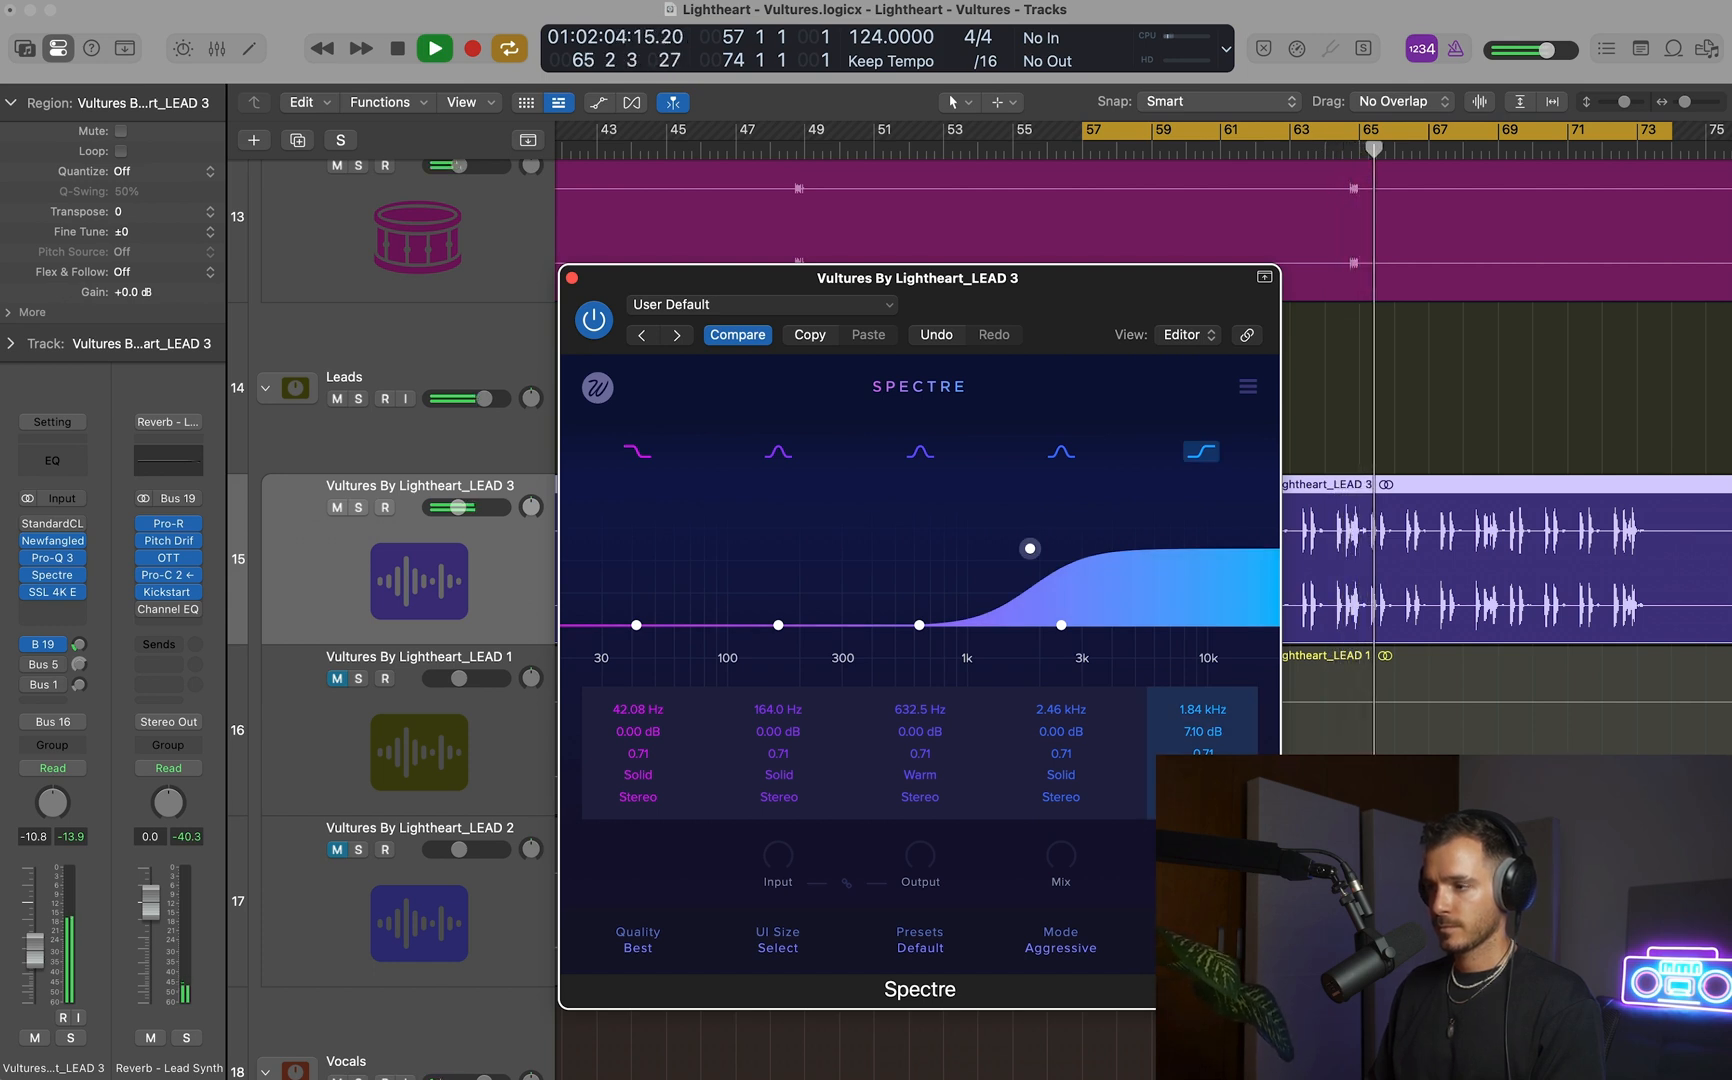
# Compare Spectre's high shelf on and off, set it to about 1.97 kHz with 2.18 dB gain, and close Spectre.
pyautogui.click(1204, 454)
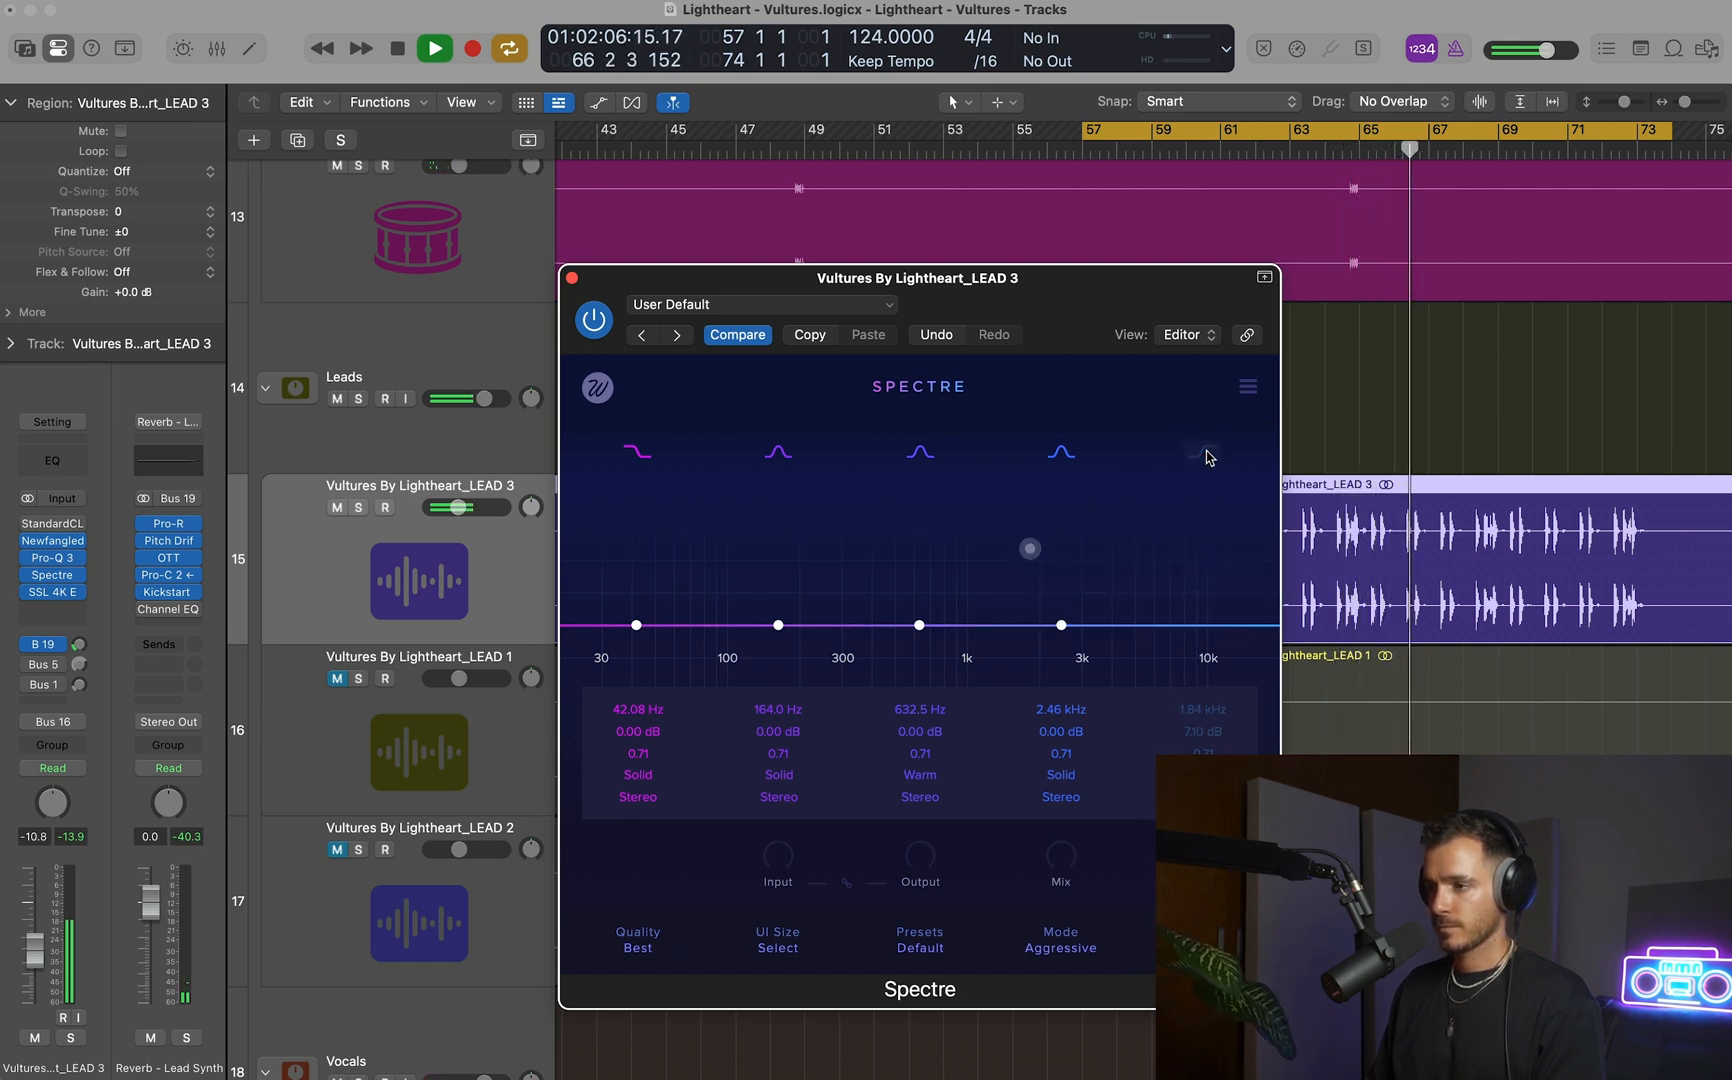
pyautogui.click(1204, 454)
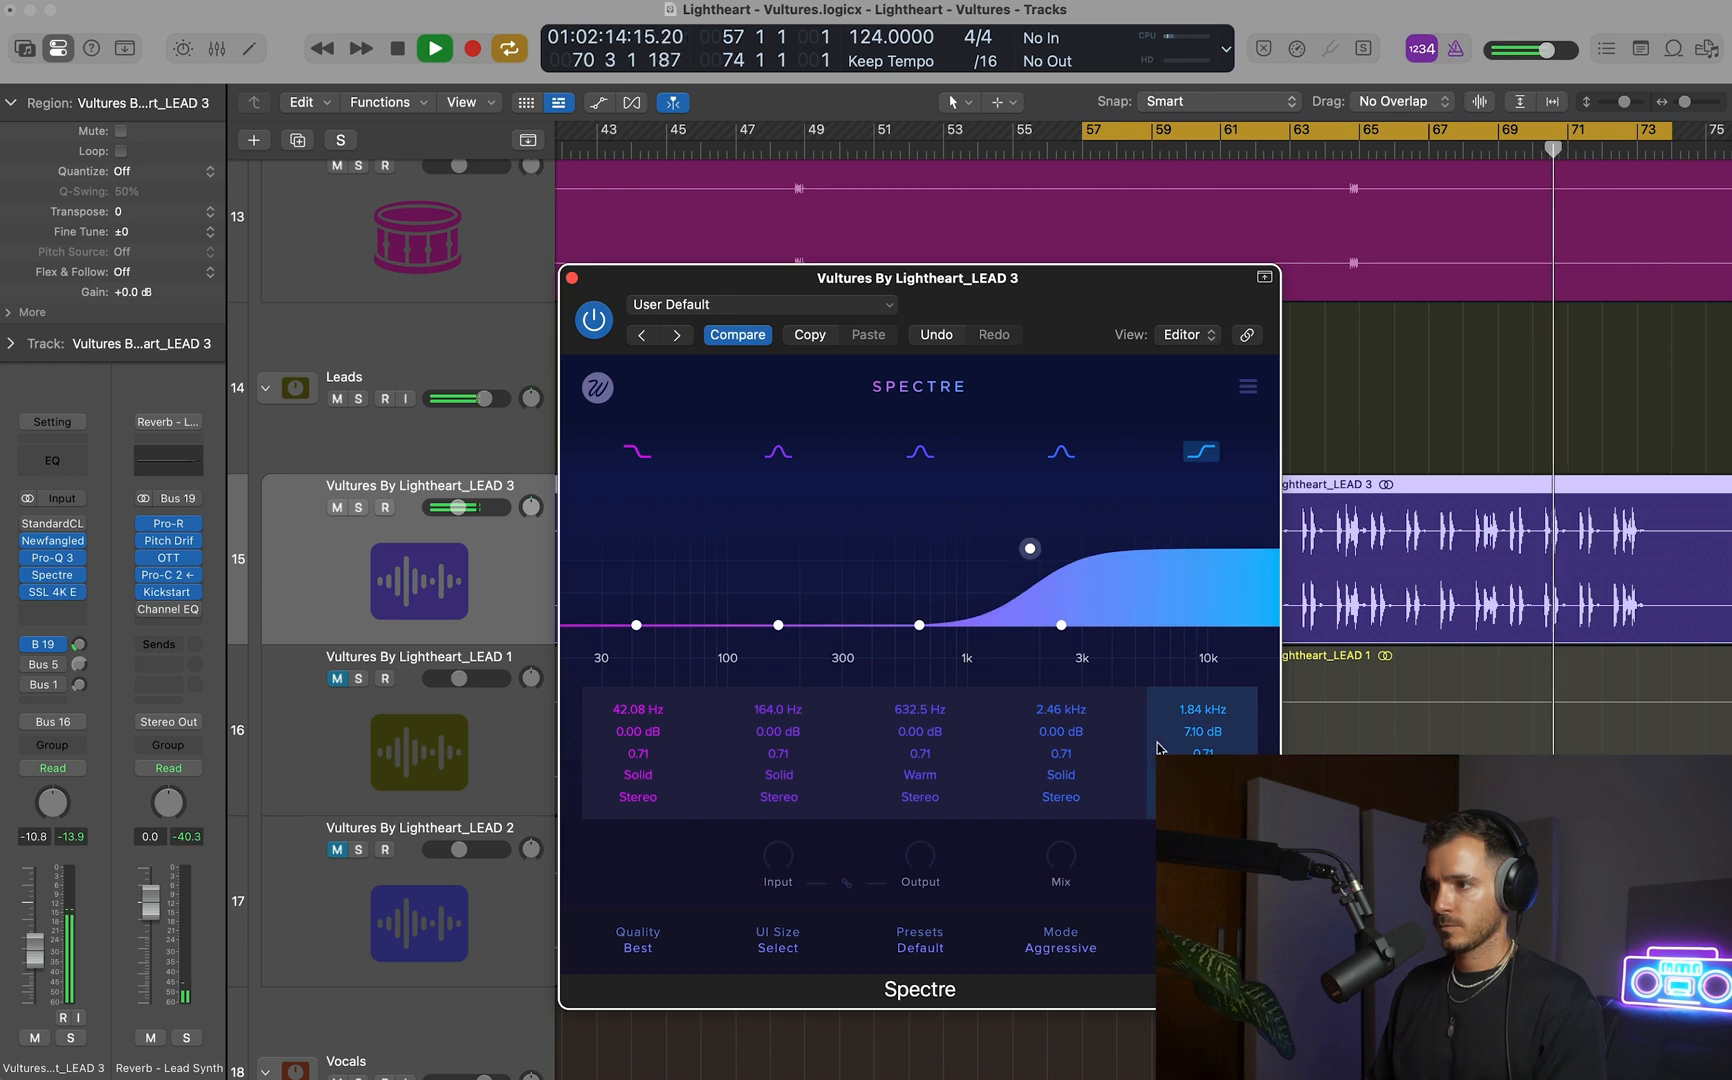
pyautogui.moveTo(1031, 547); pyautogui.dragTo(1038, 603)
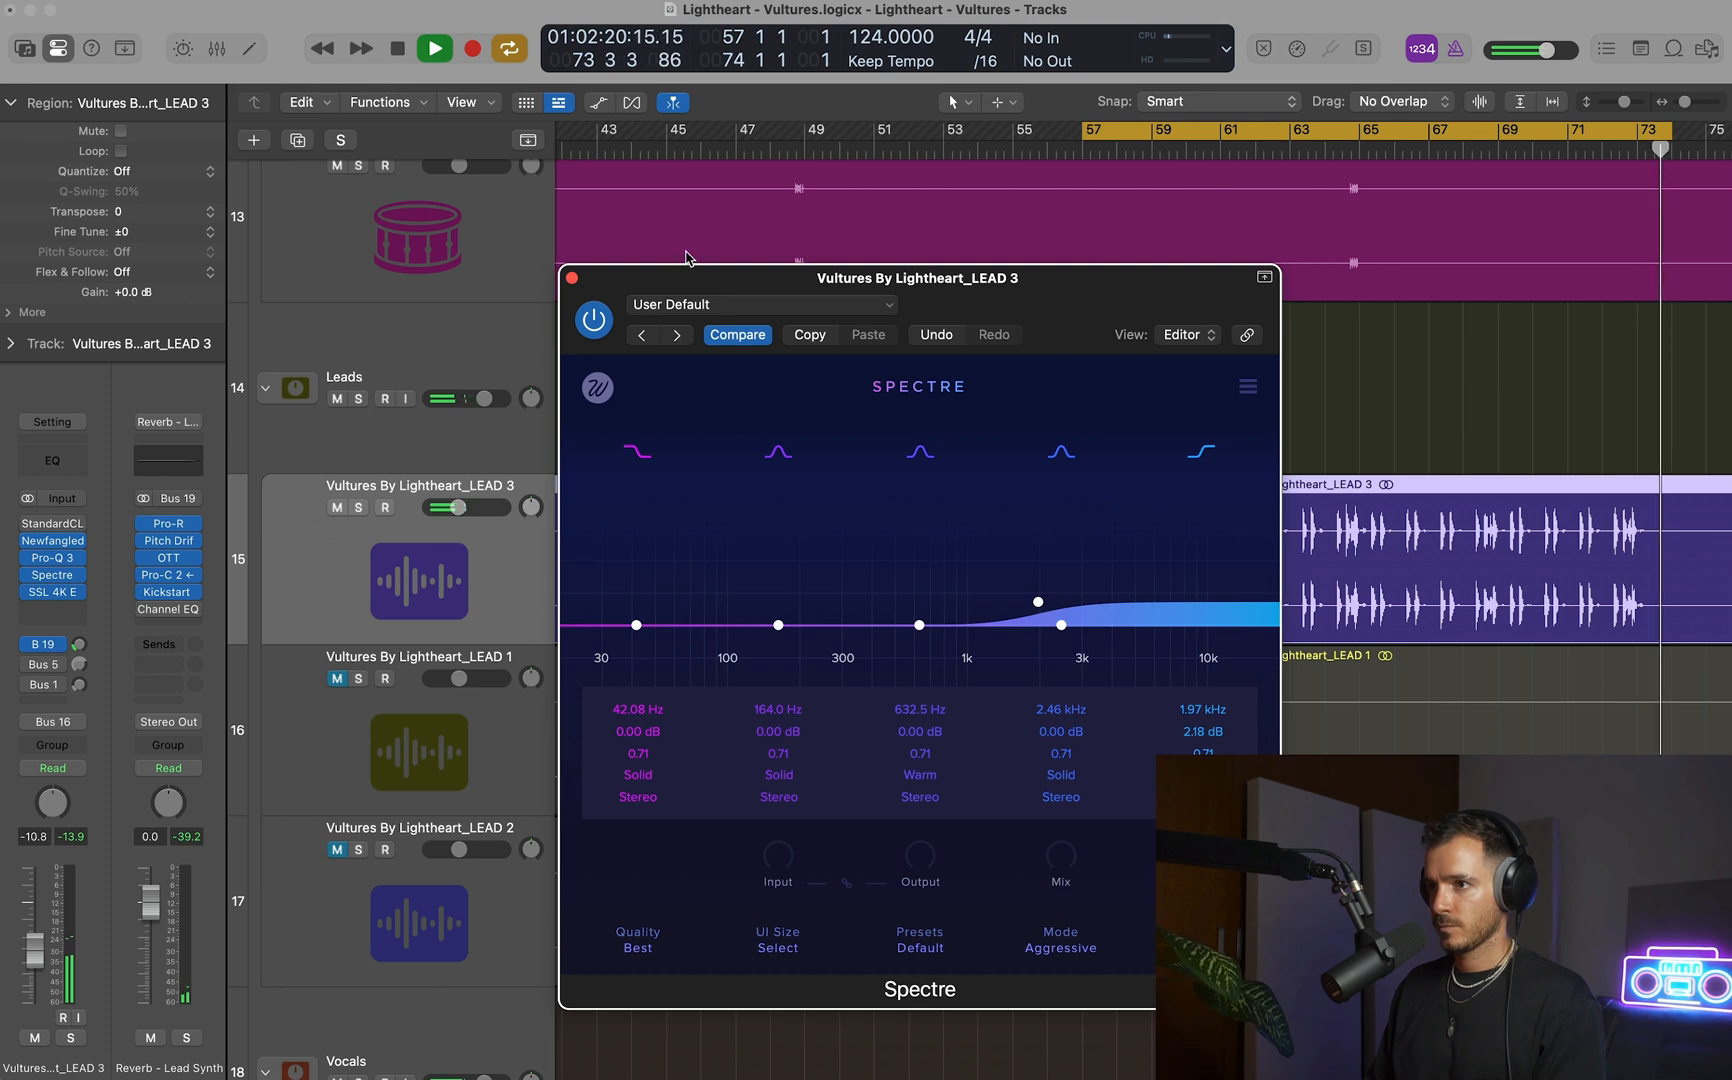
pyautogui.click(570, 278)
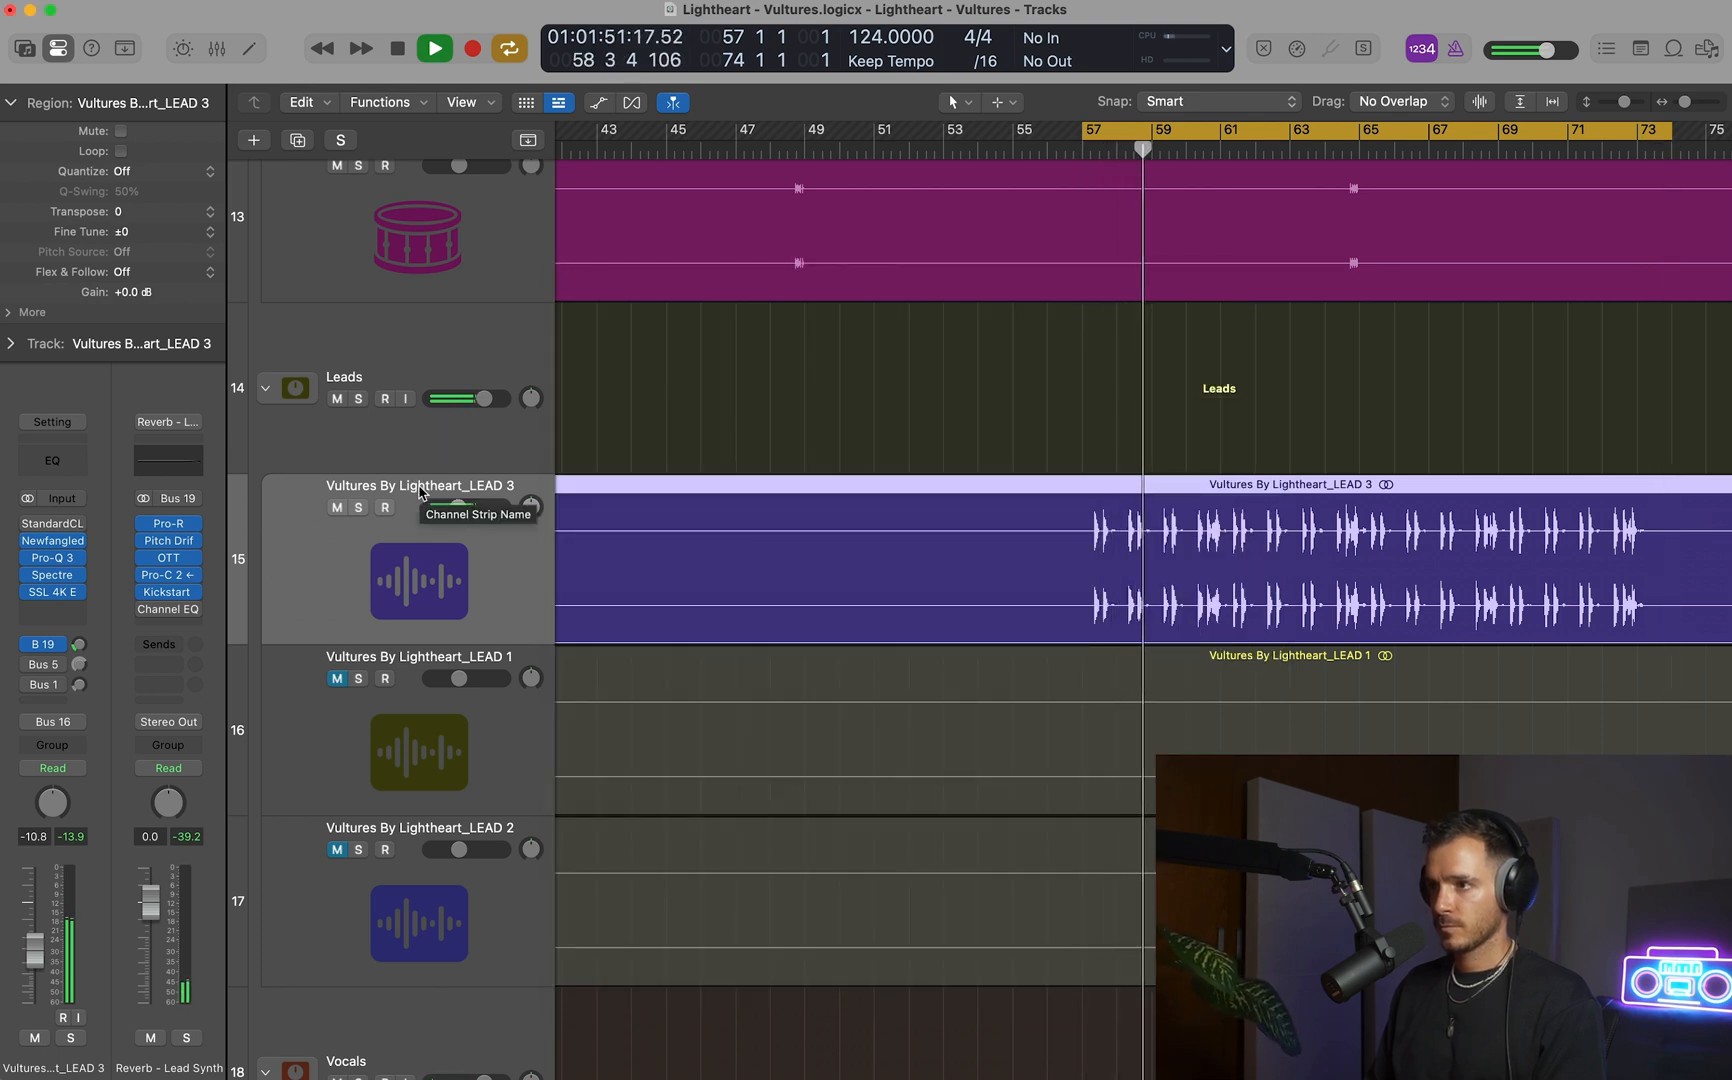
# Compare LEAD 3 with all its plug-ins and sends bypassed and re-enabled.
pyautogui.press('space')
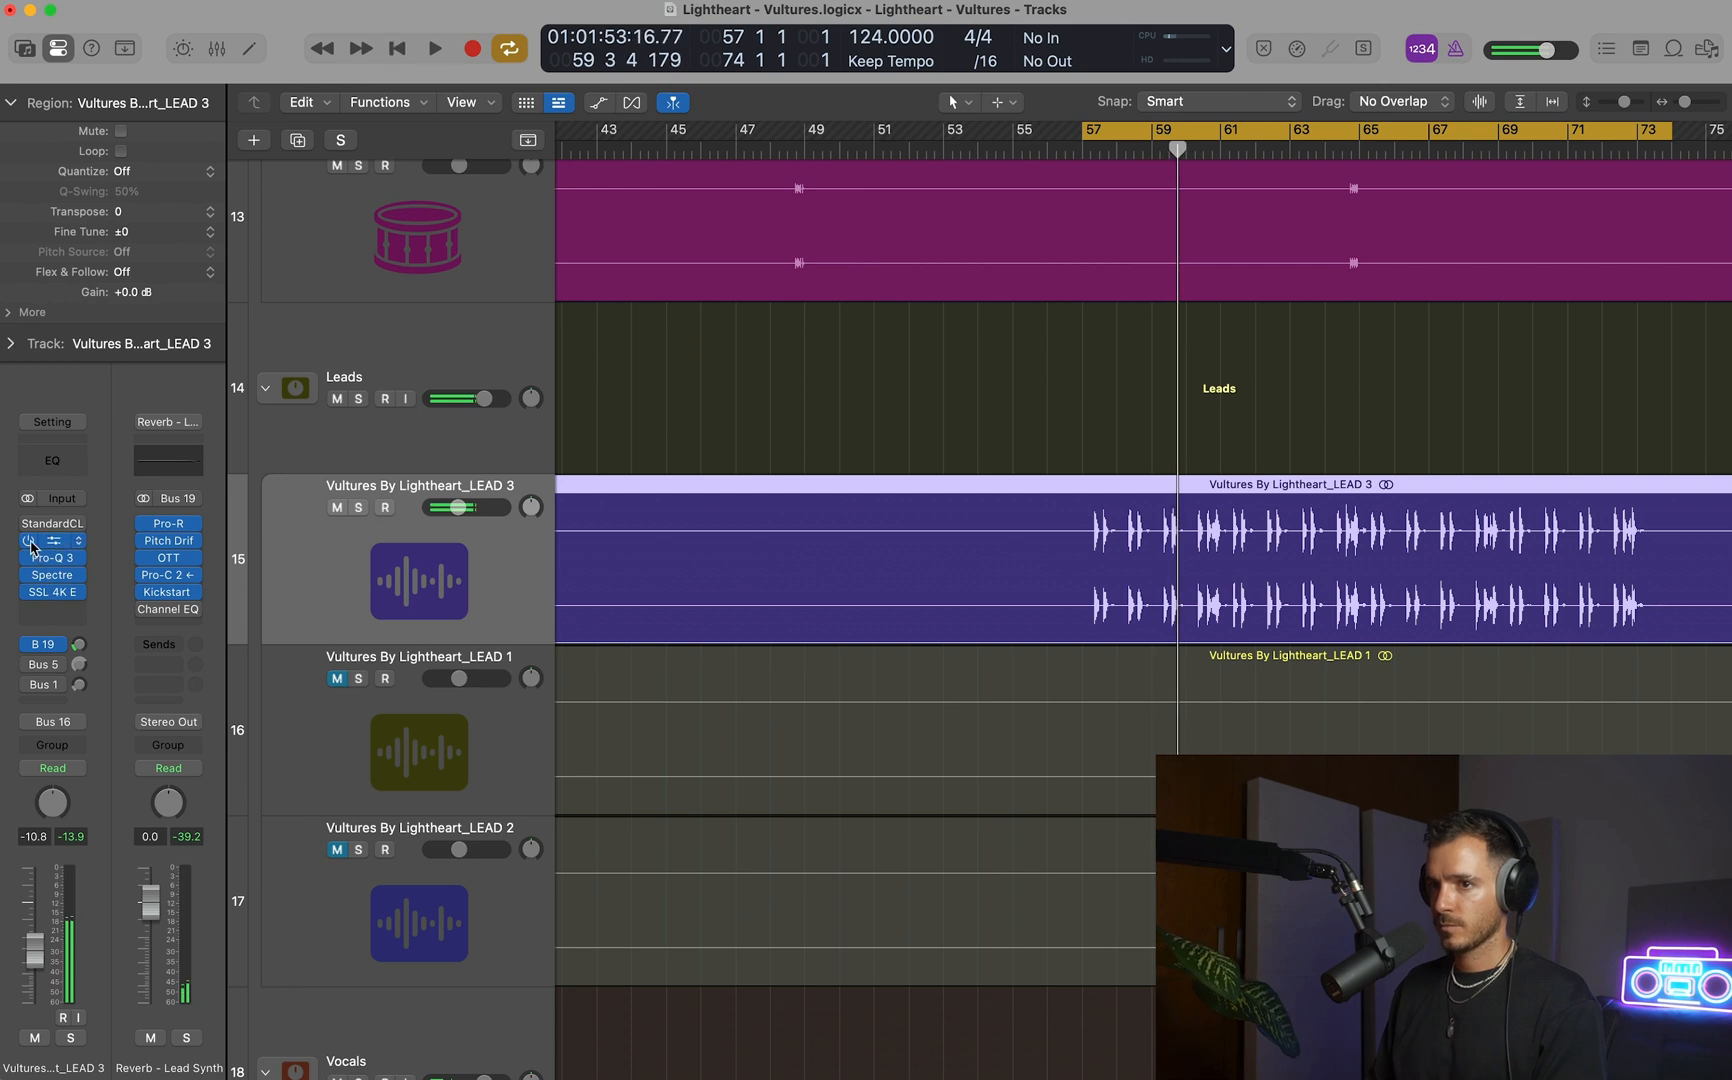
pyautogui.press('space')
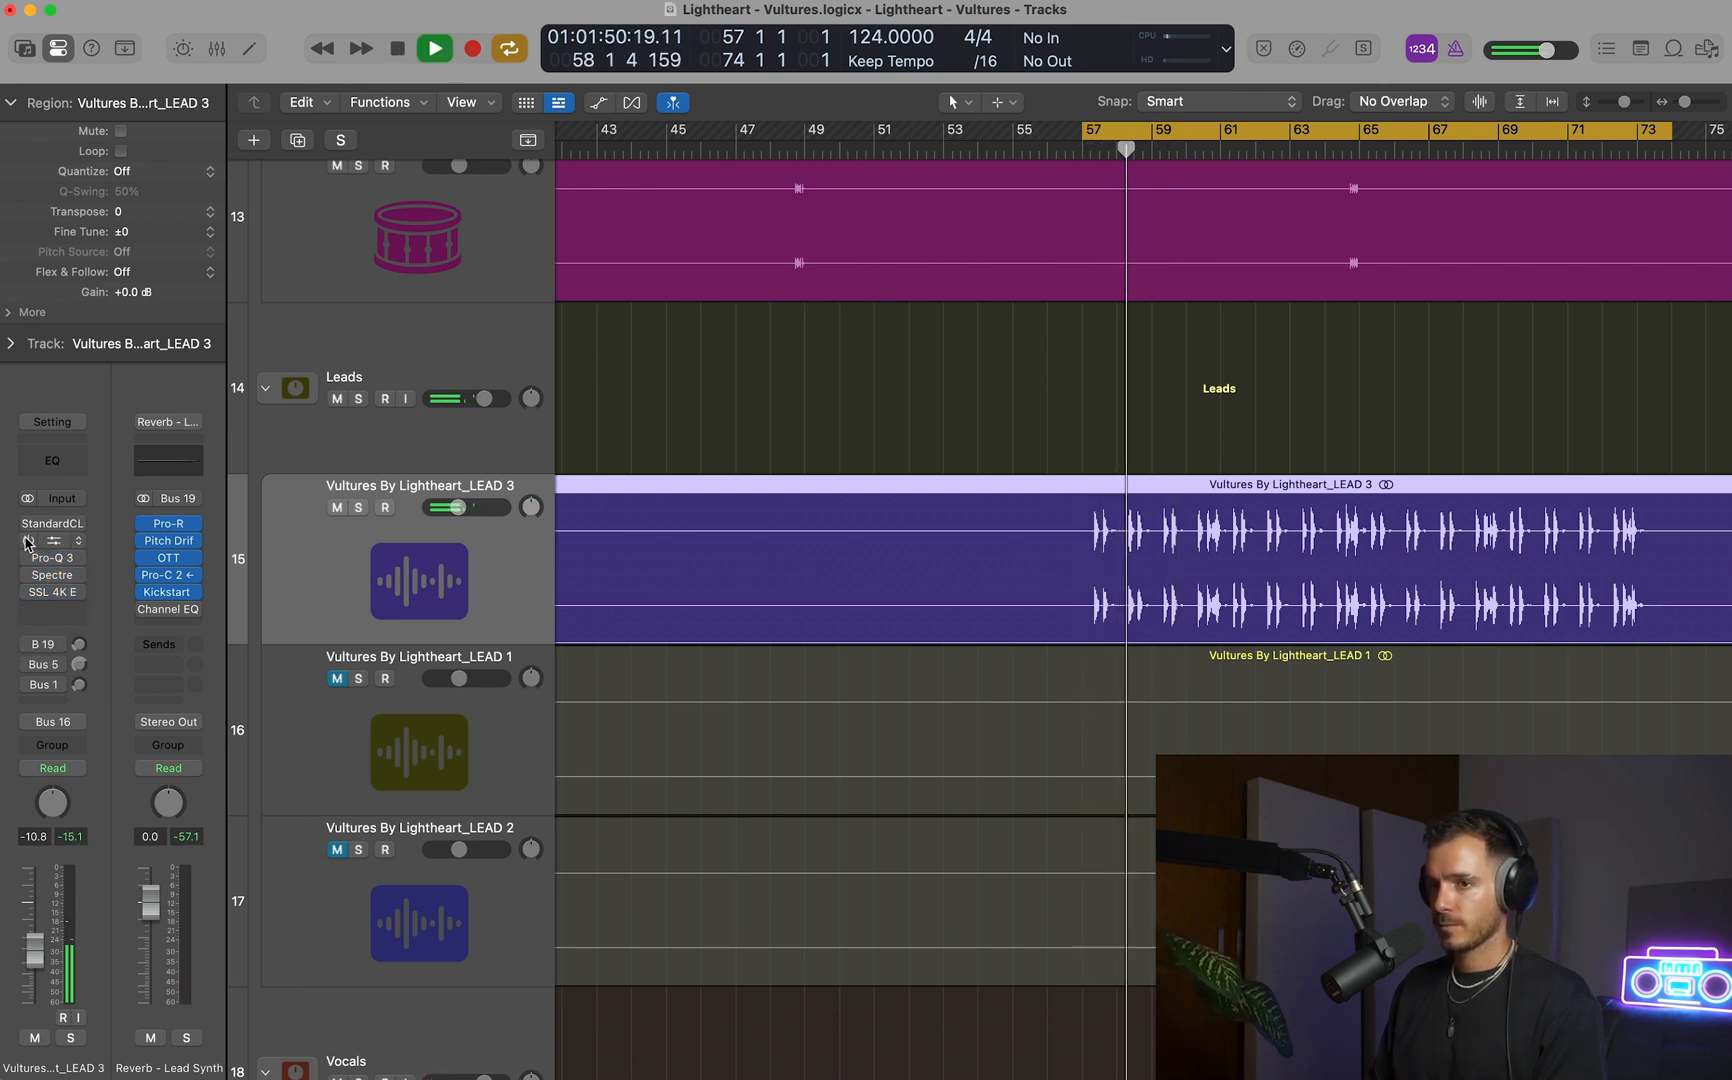
pyautogui.press('space')
pyautogui.moveTo(26, 539); pyautogui.dragTo(26, 601)
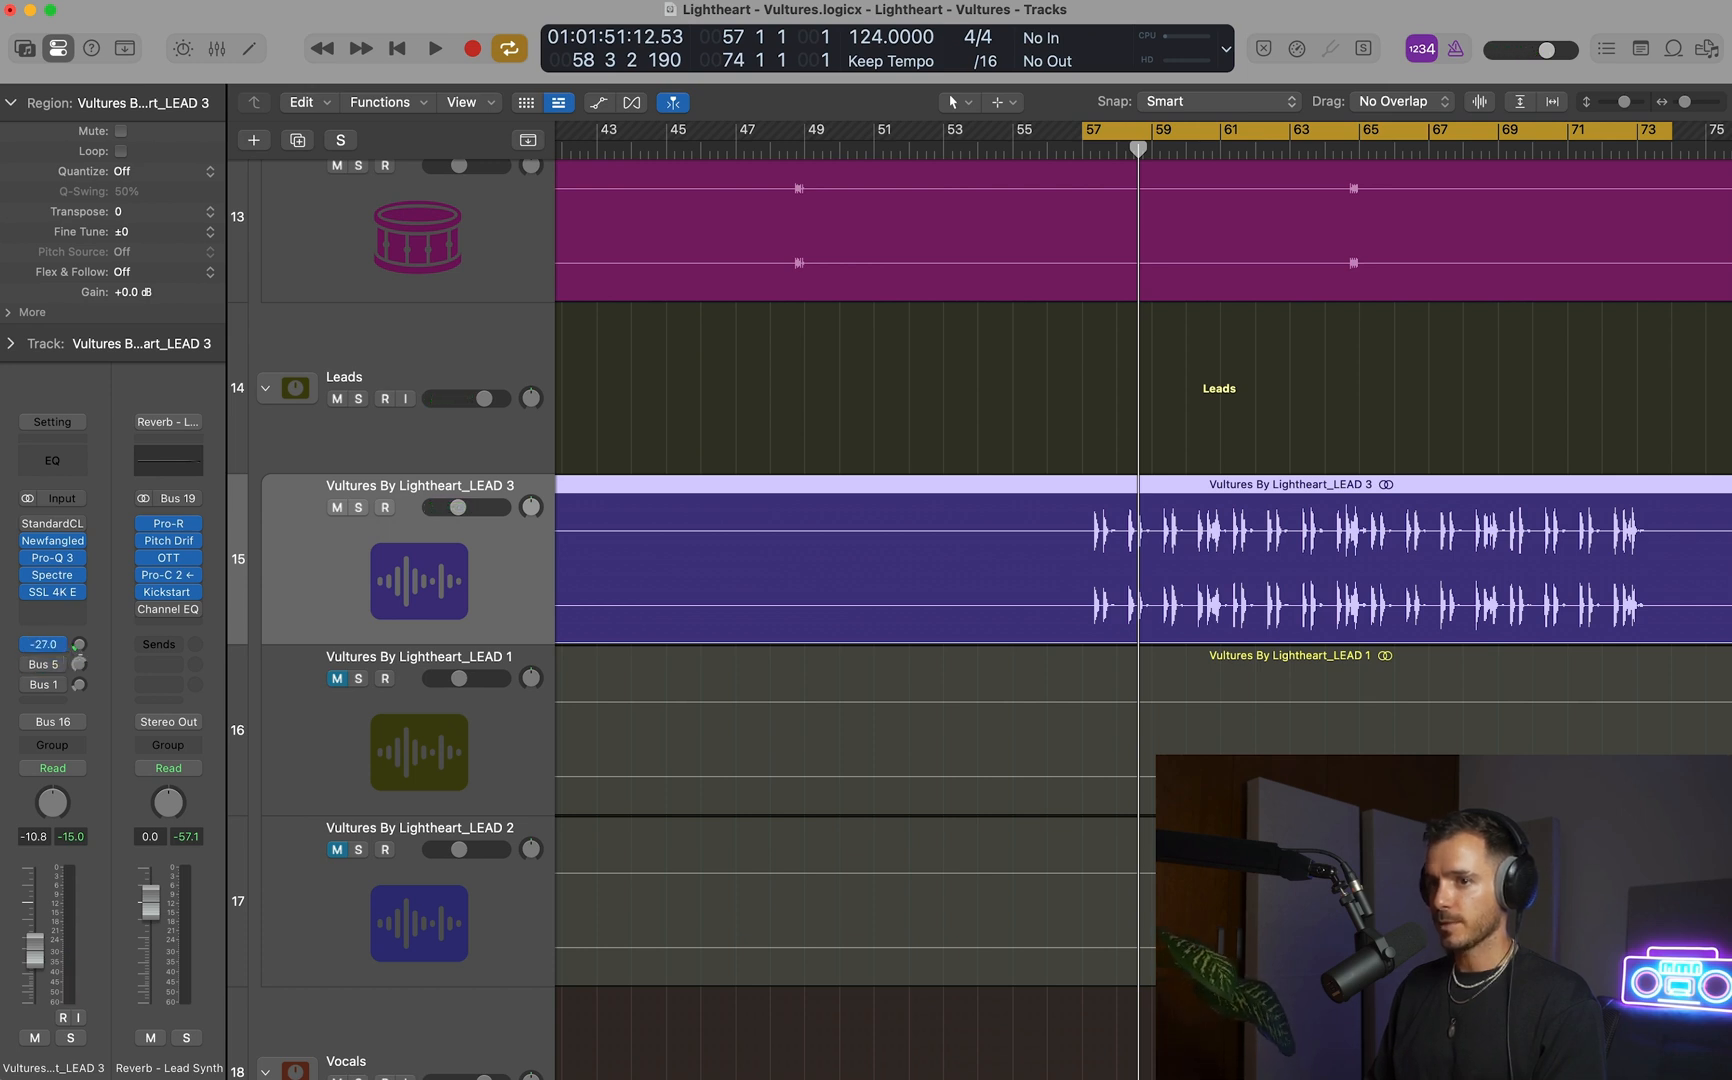
# Set LEAD 3's Bus 19 send to -29.1 dB during playback and remove the unused StandardCLIP insert.
pyautogui.press('space')
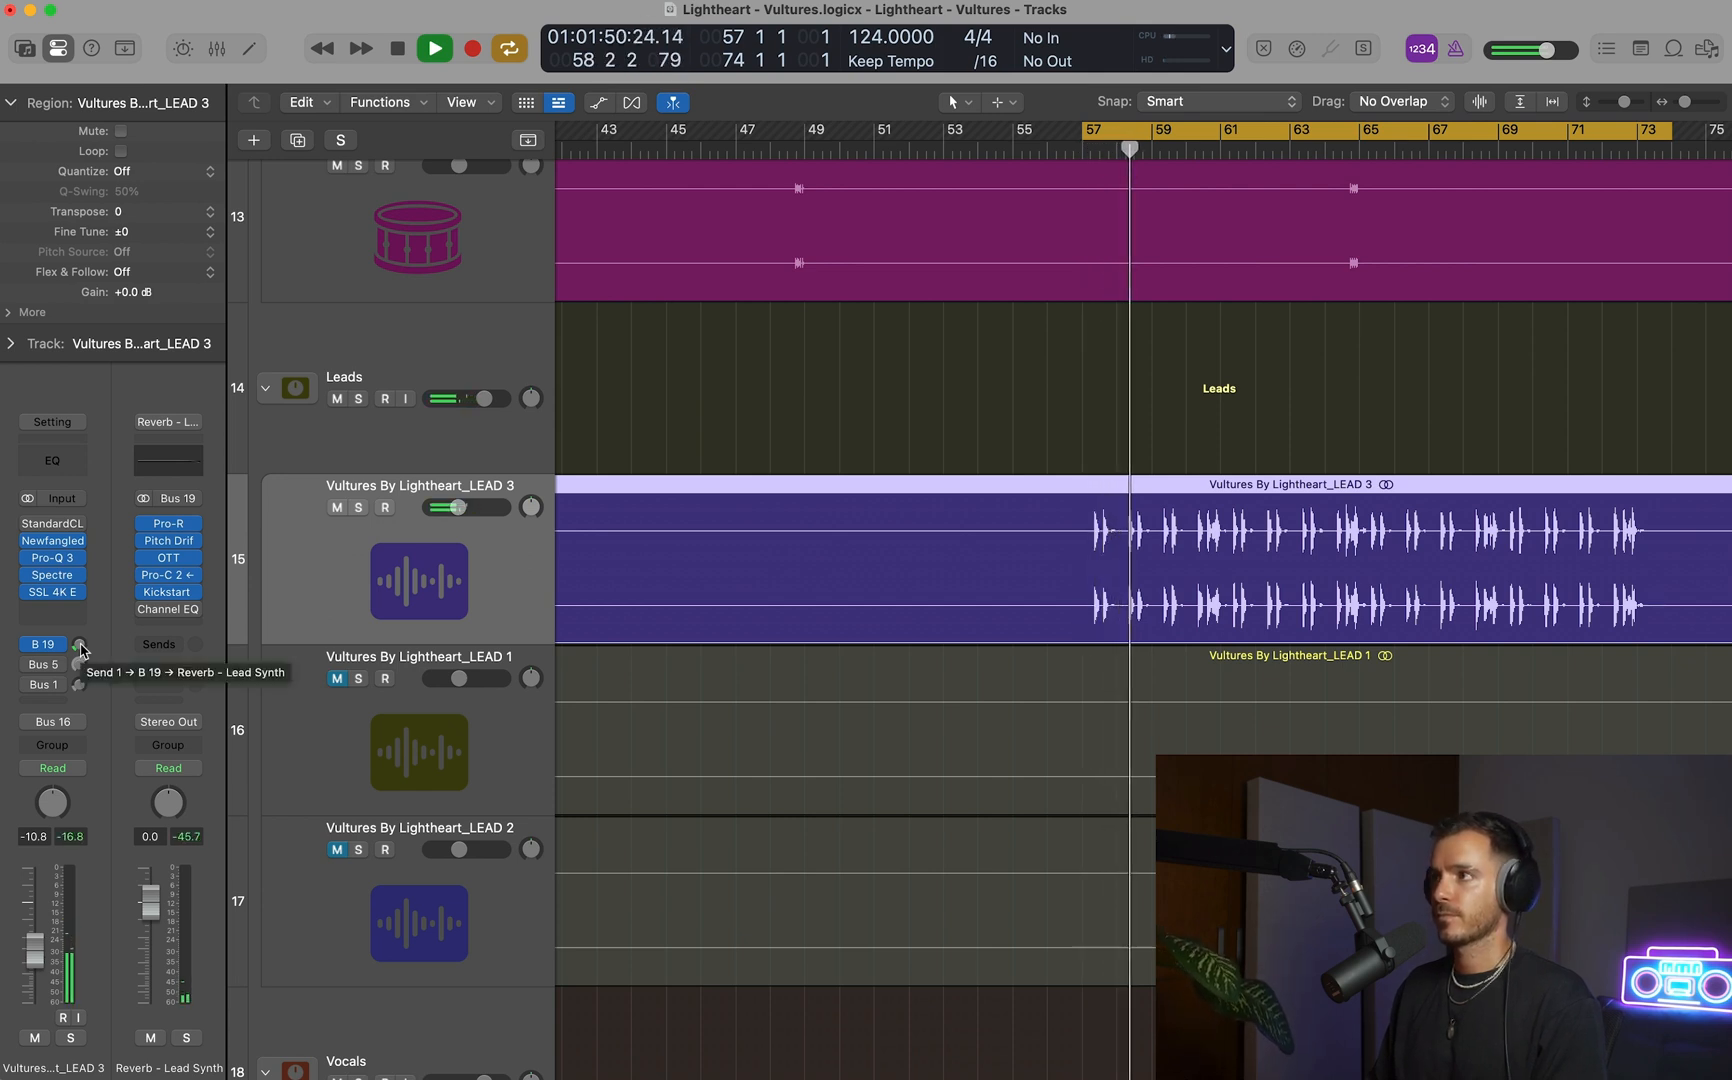
pyautogui.moveTo(80, 645); pyautogui.dragTo(80, 640)
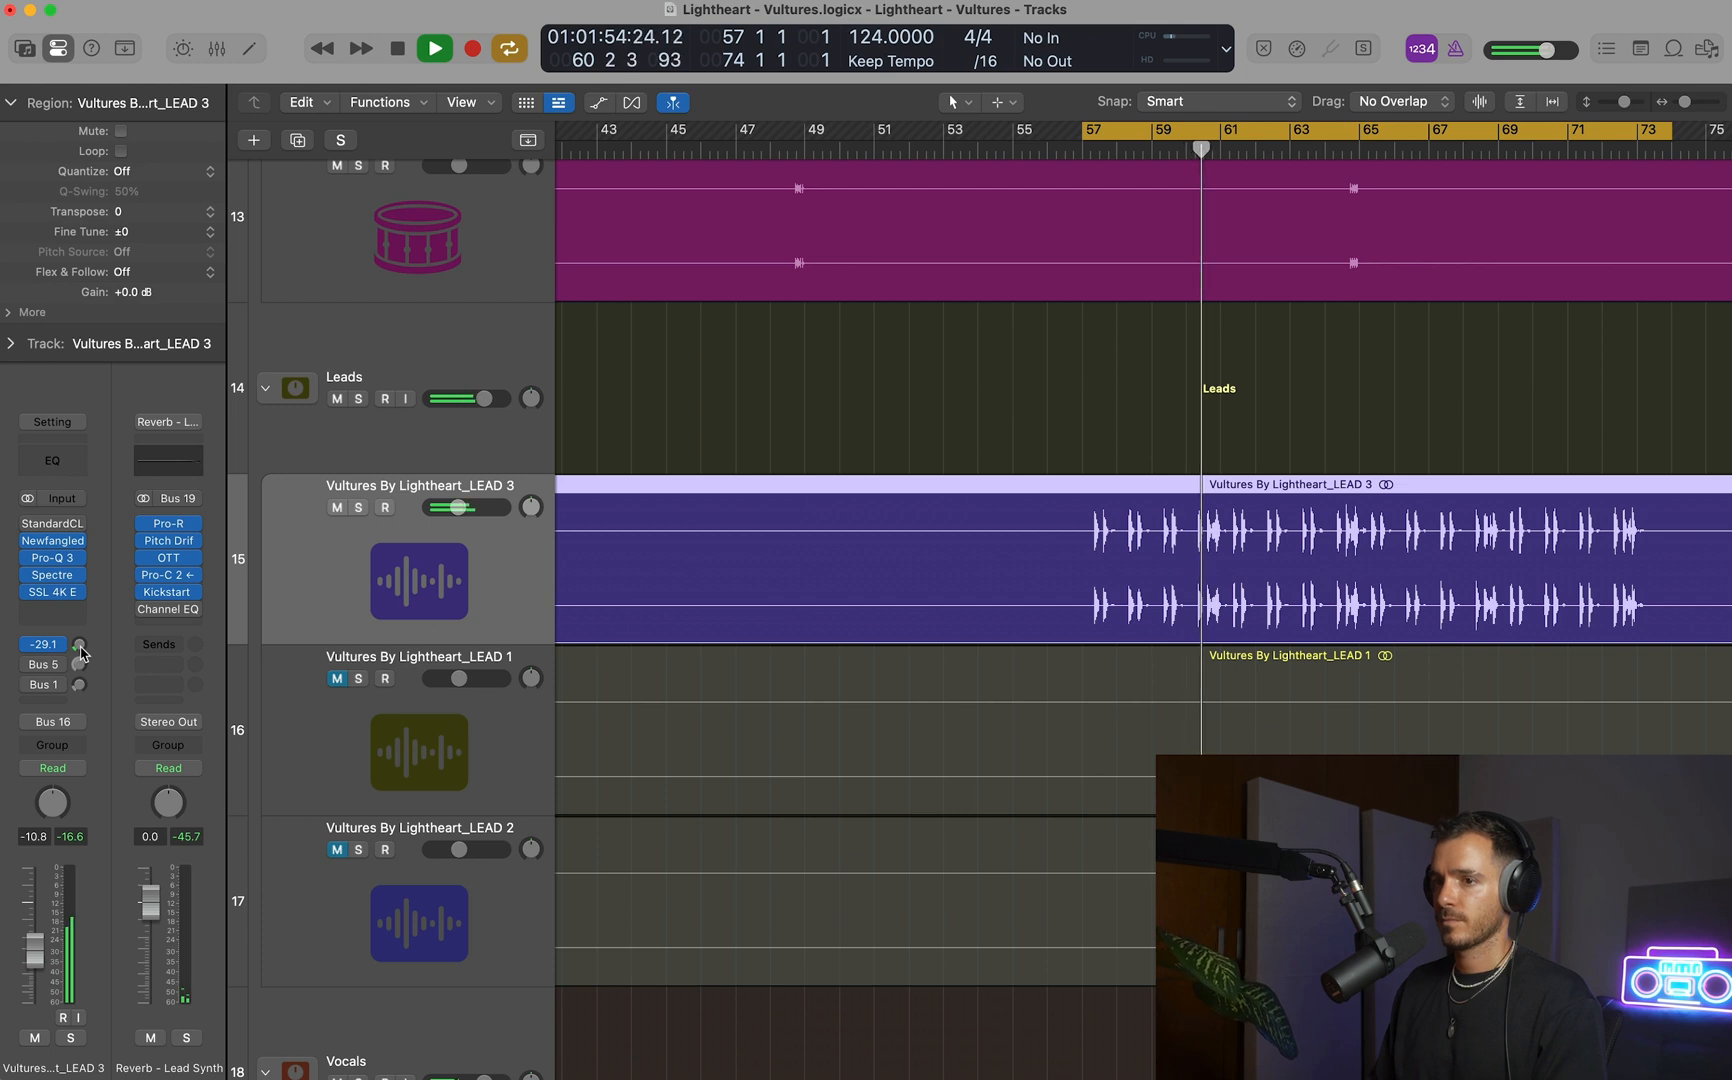
pyautogui.click(79, 525)
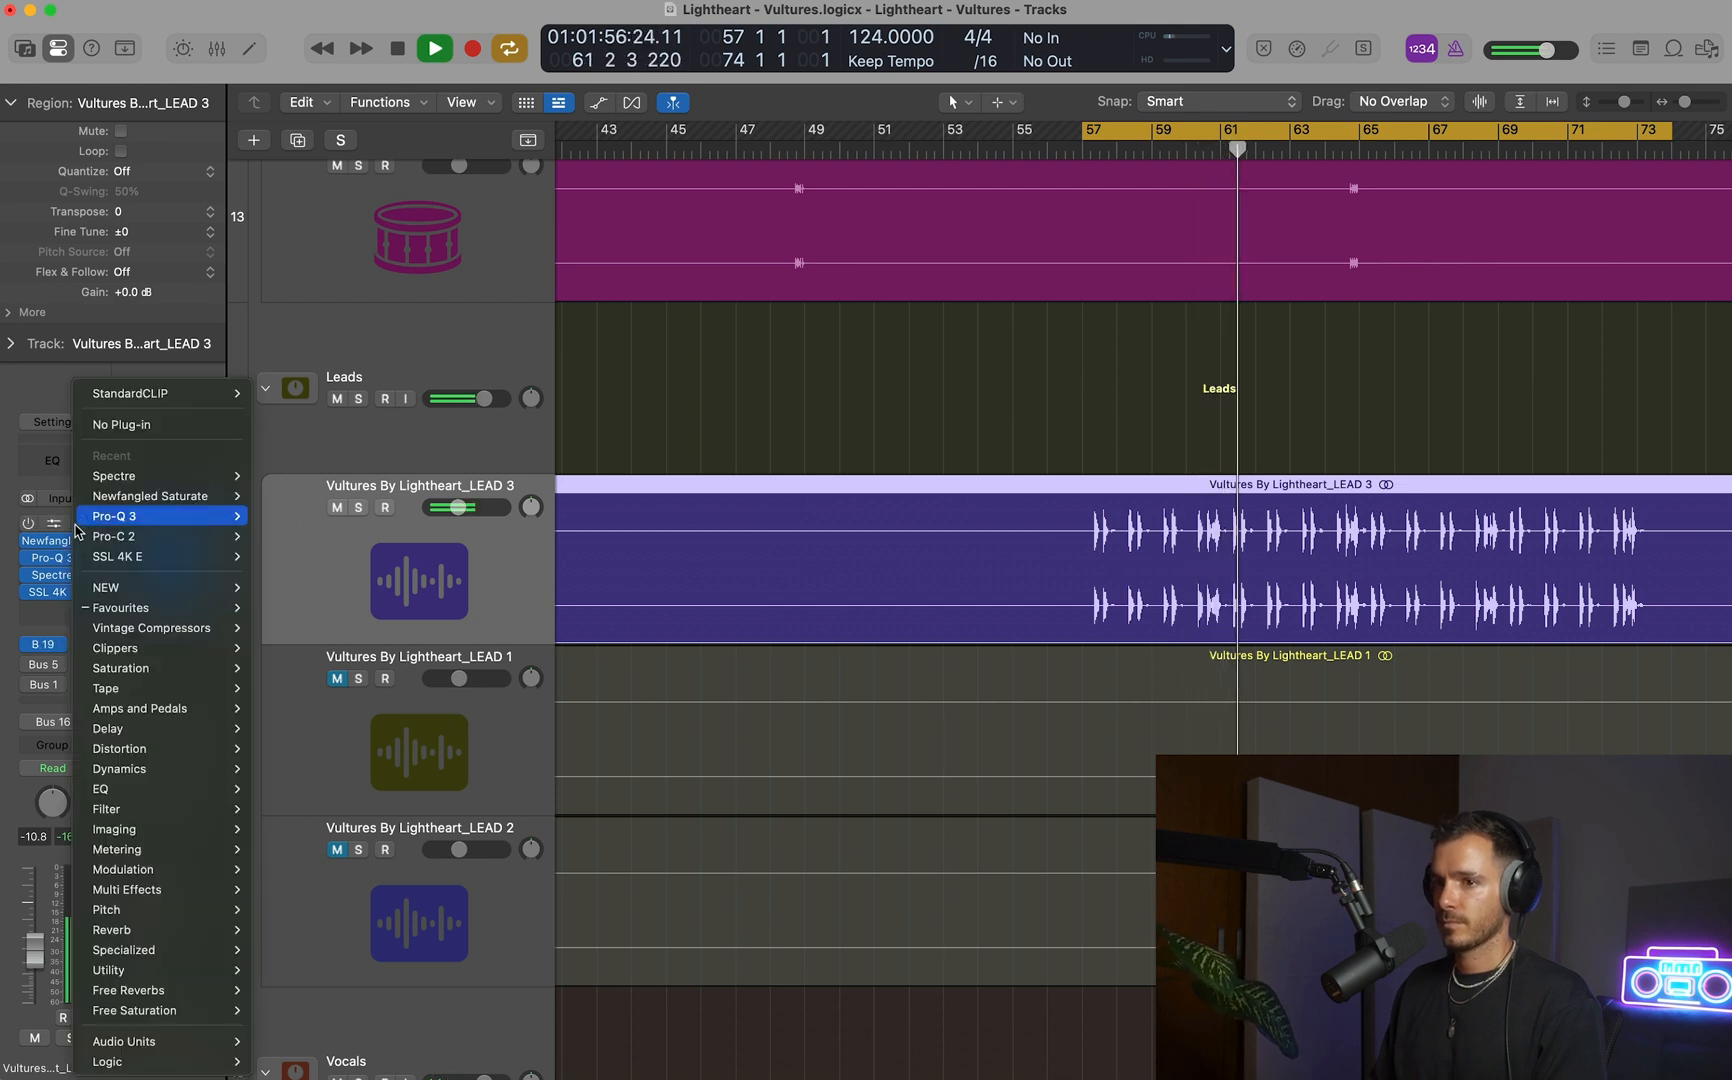
pyautogui.click(52, 552)
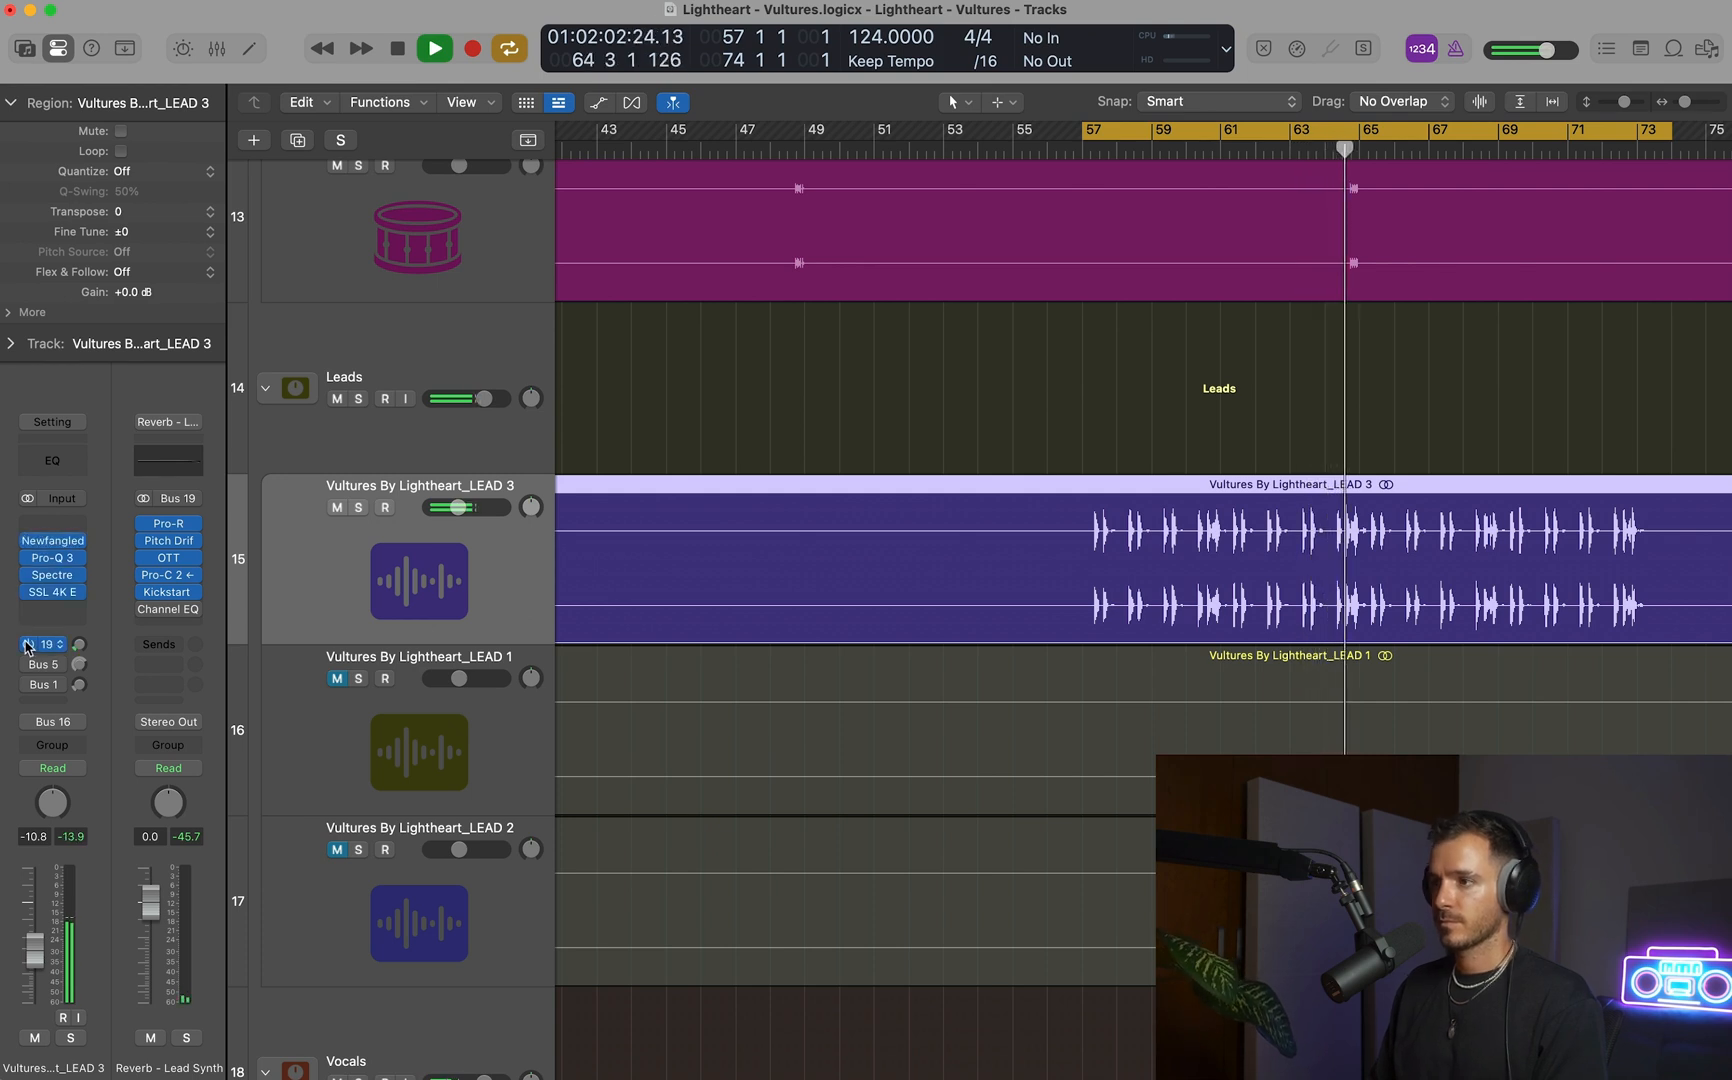
pyautogui.press('space')
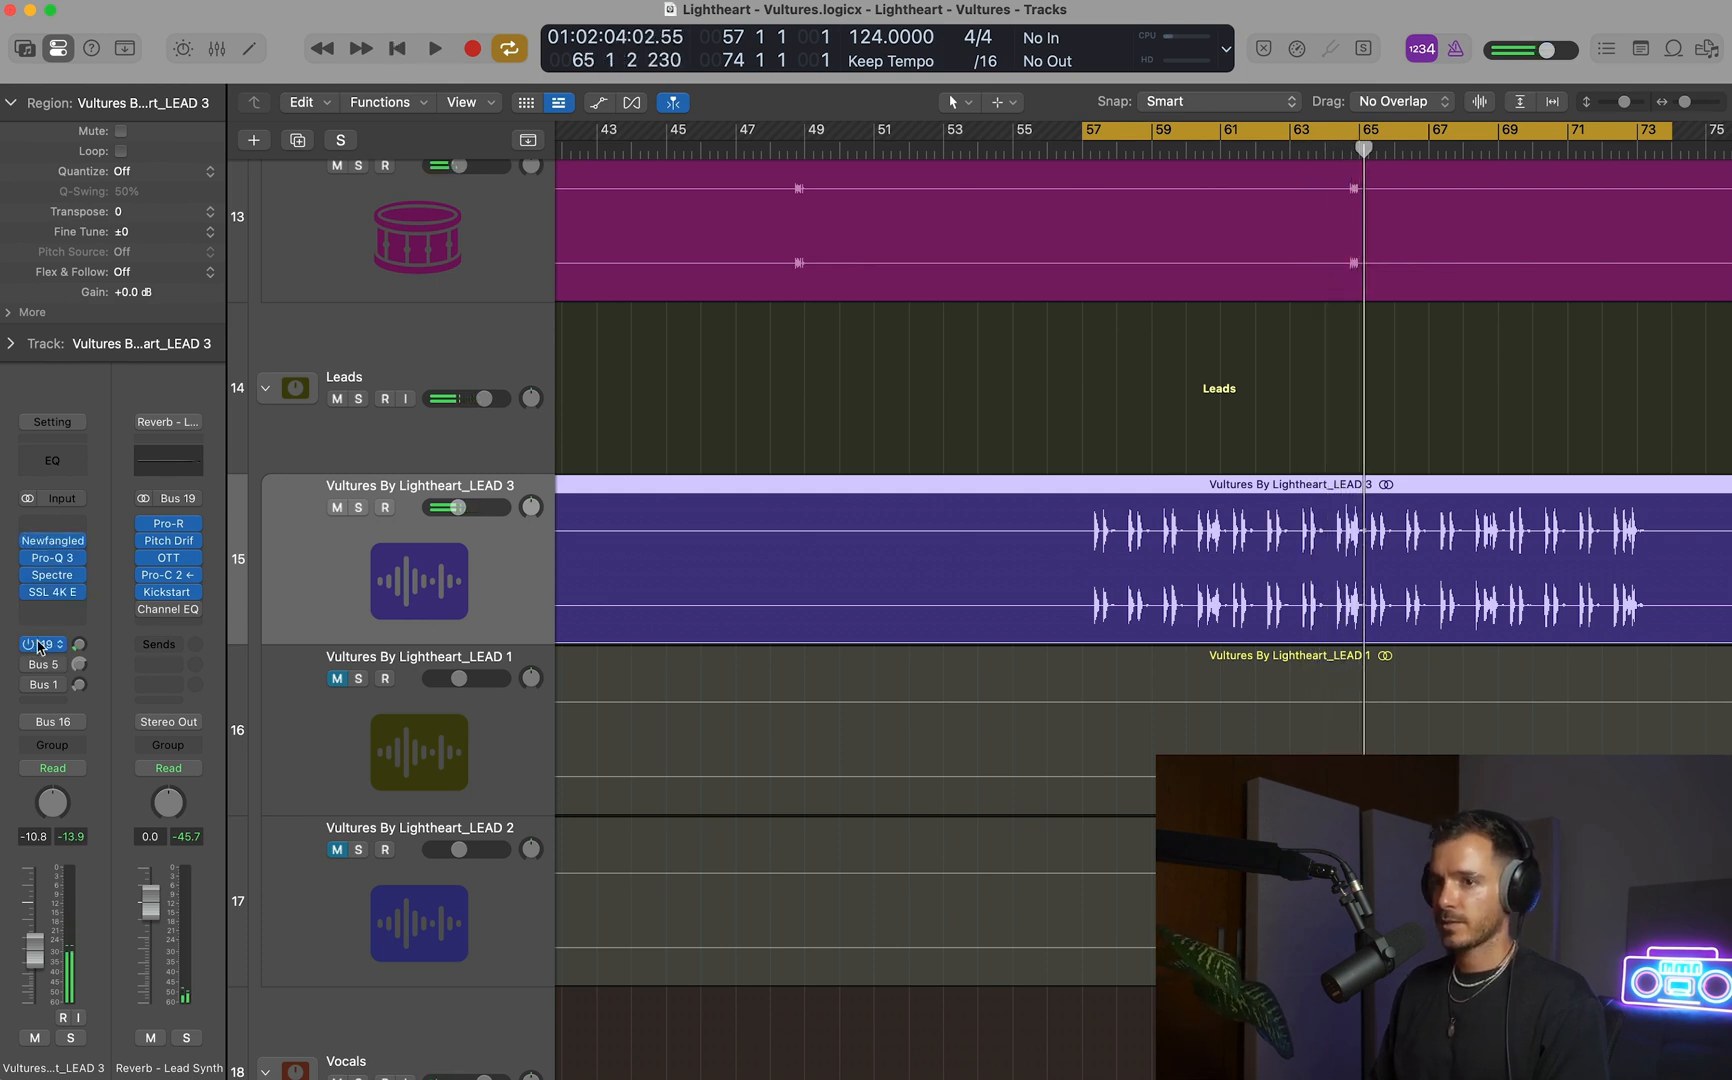
# Enable LEAD 3's Bus 5 send and review the Channel EQ, EchoBoy Jr and Rev SPRING-636 settings on its delay channel.
pyautogui.click(77, 665)
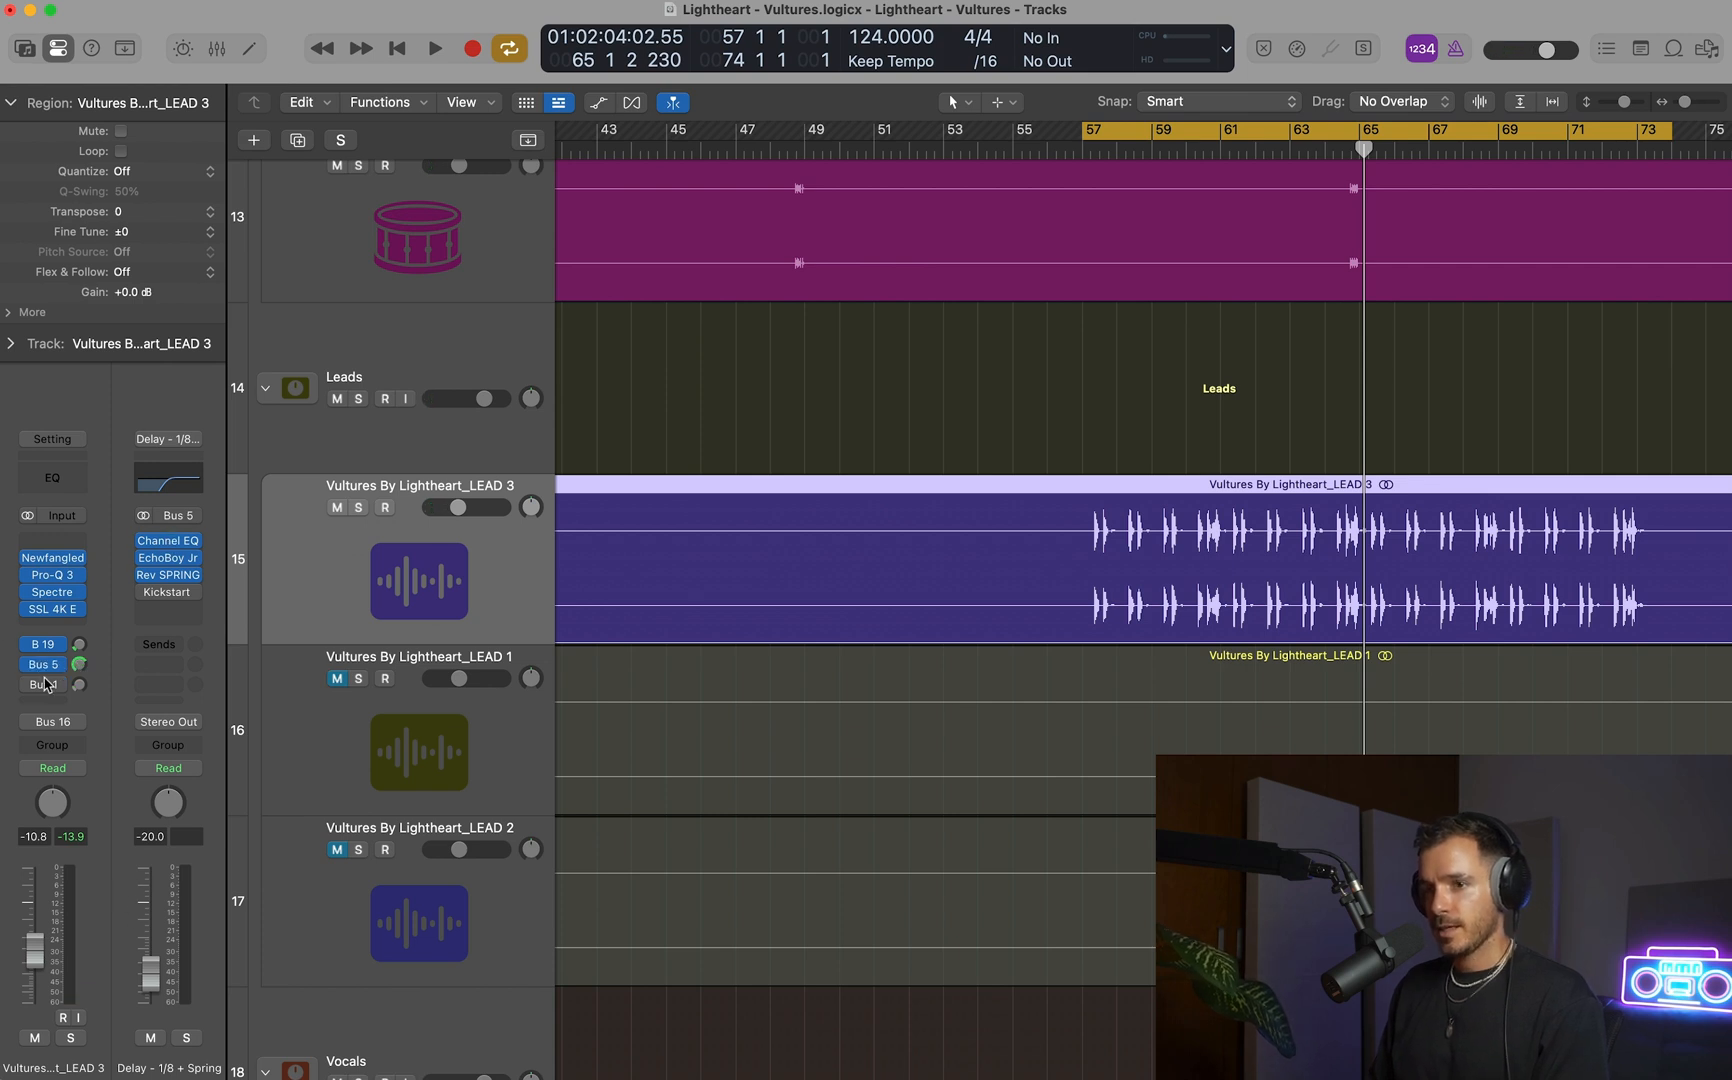
pyautogui.click(164, 560)
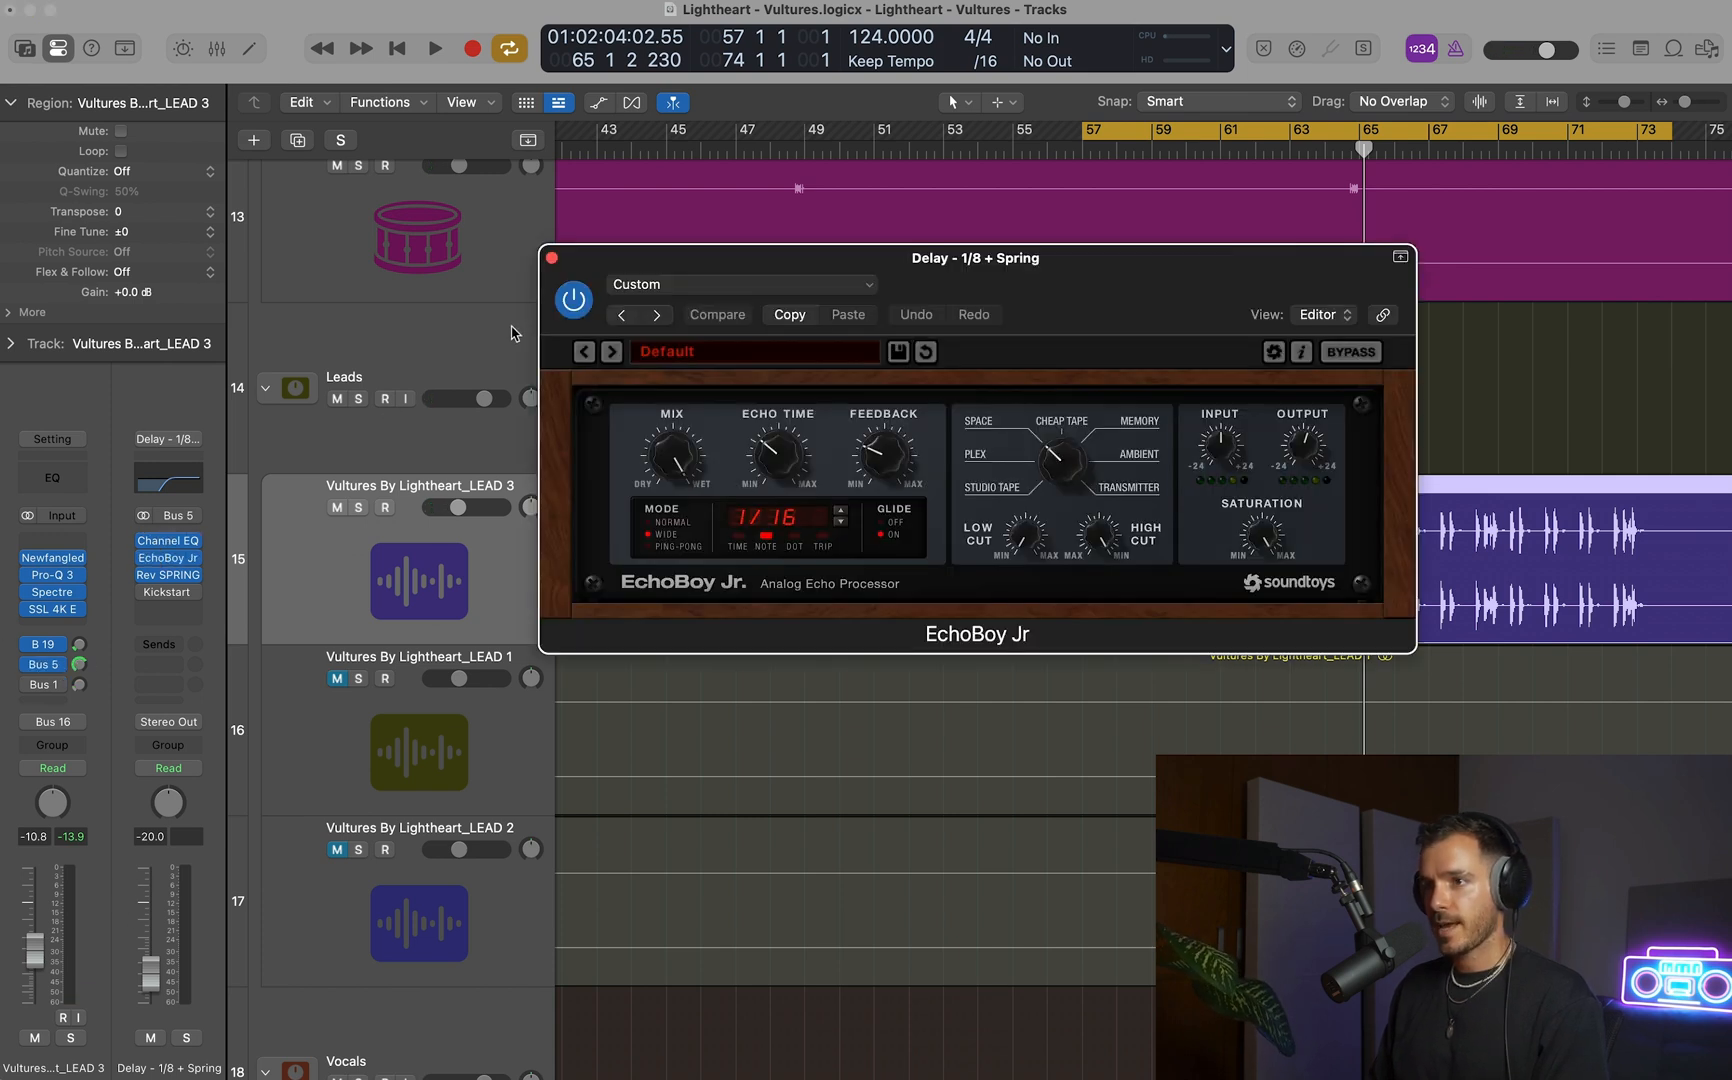
pyautogui.click(170, 544)
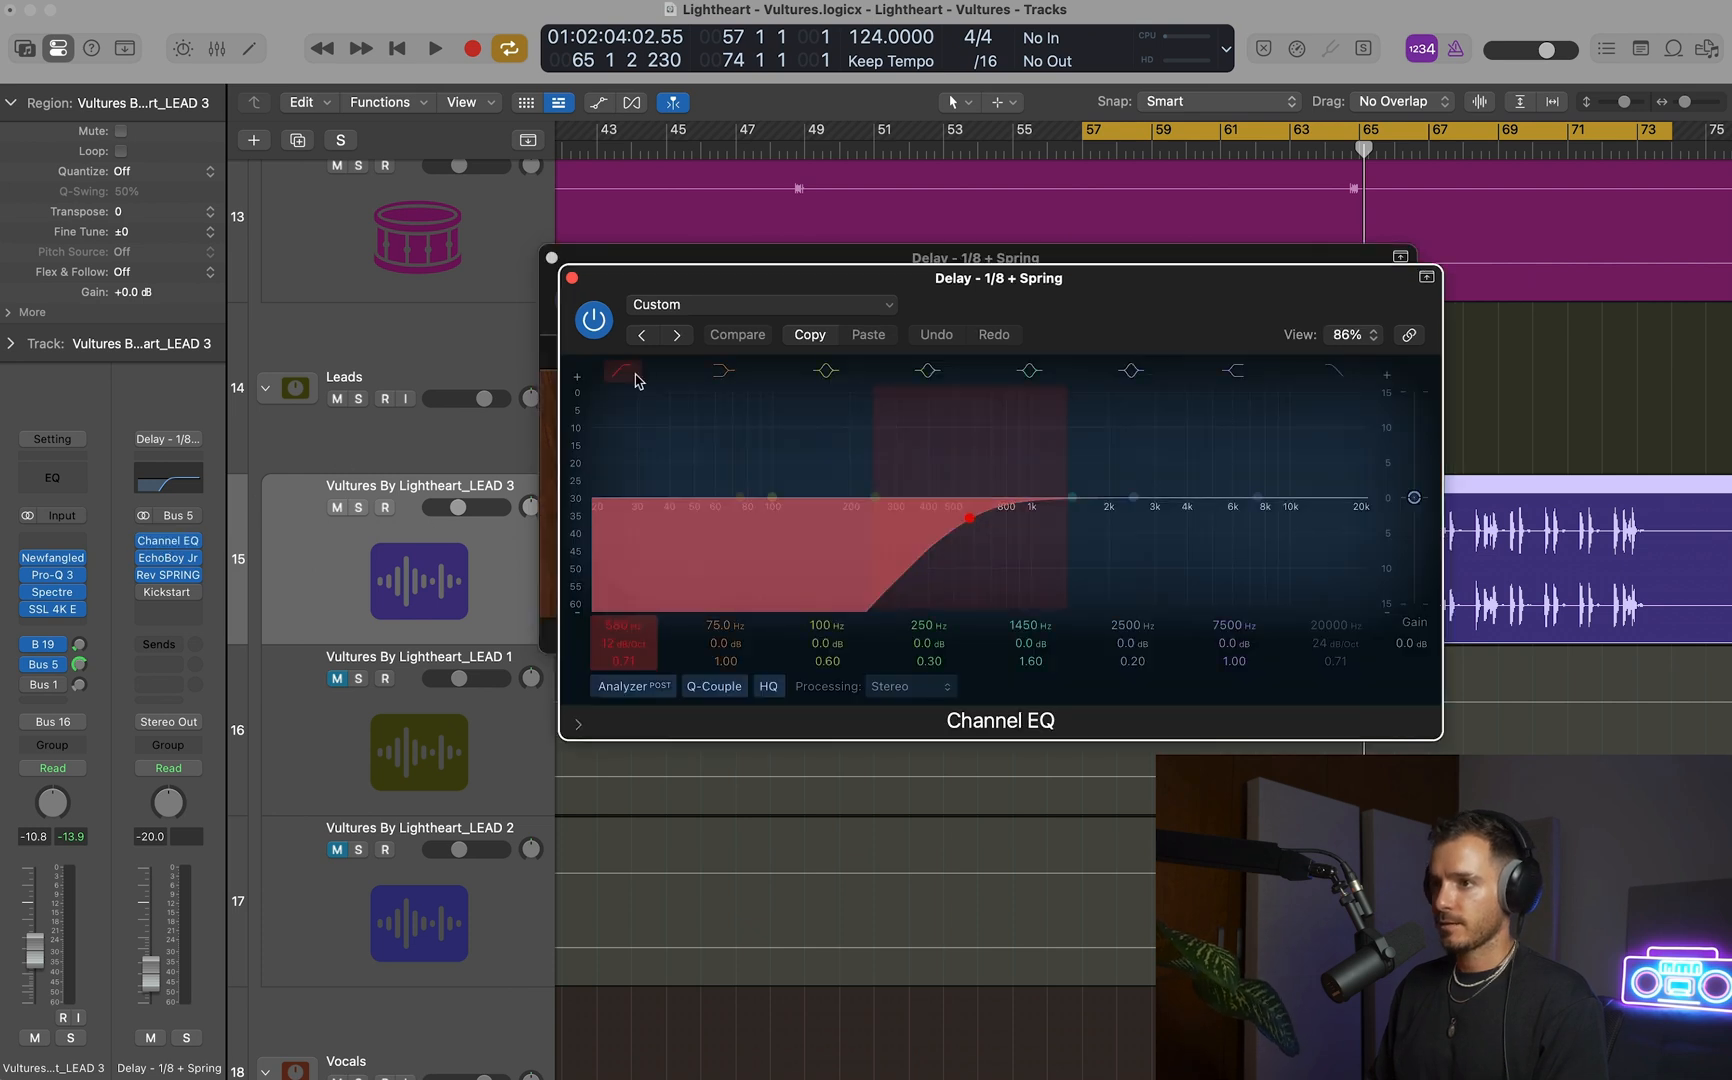
pyautogui.click(571, 279)
pyautogui.click(170, 575)
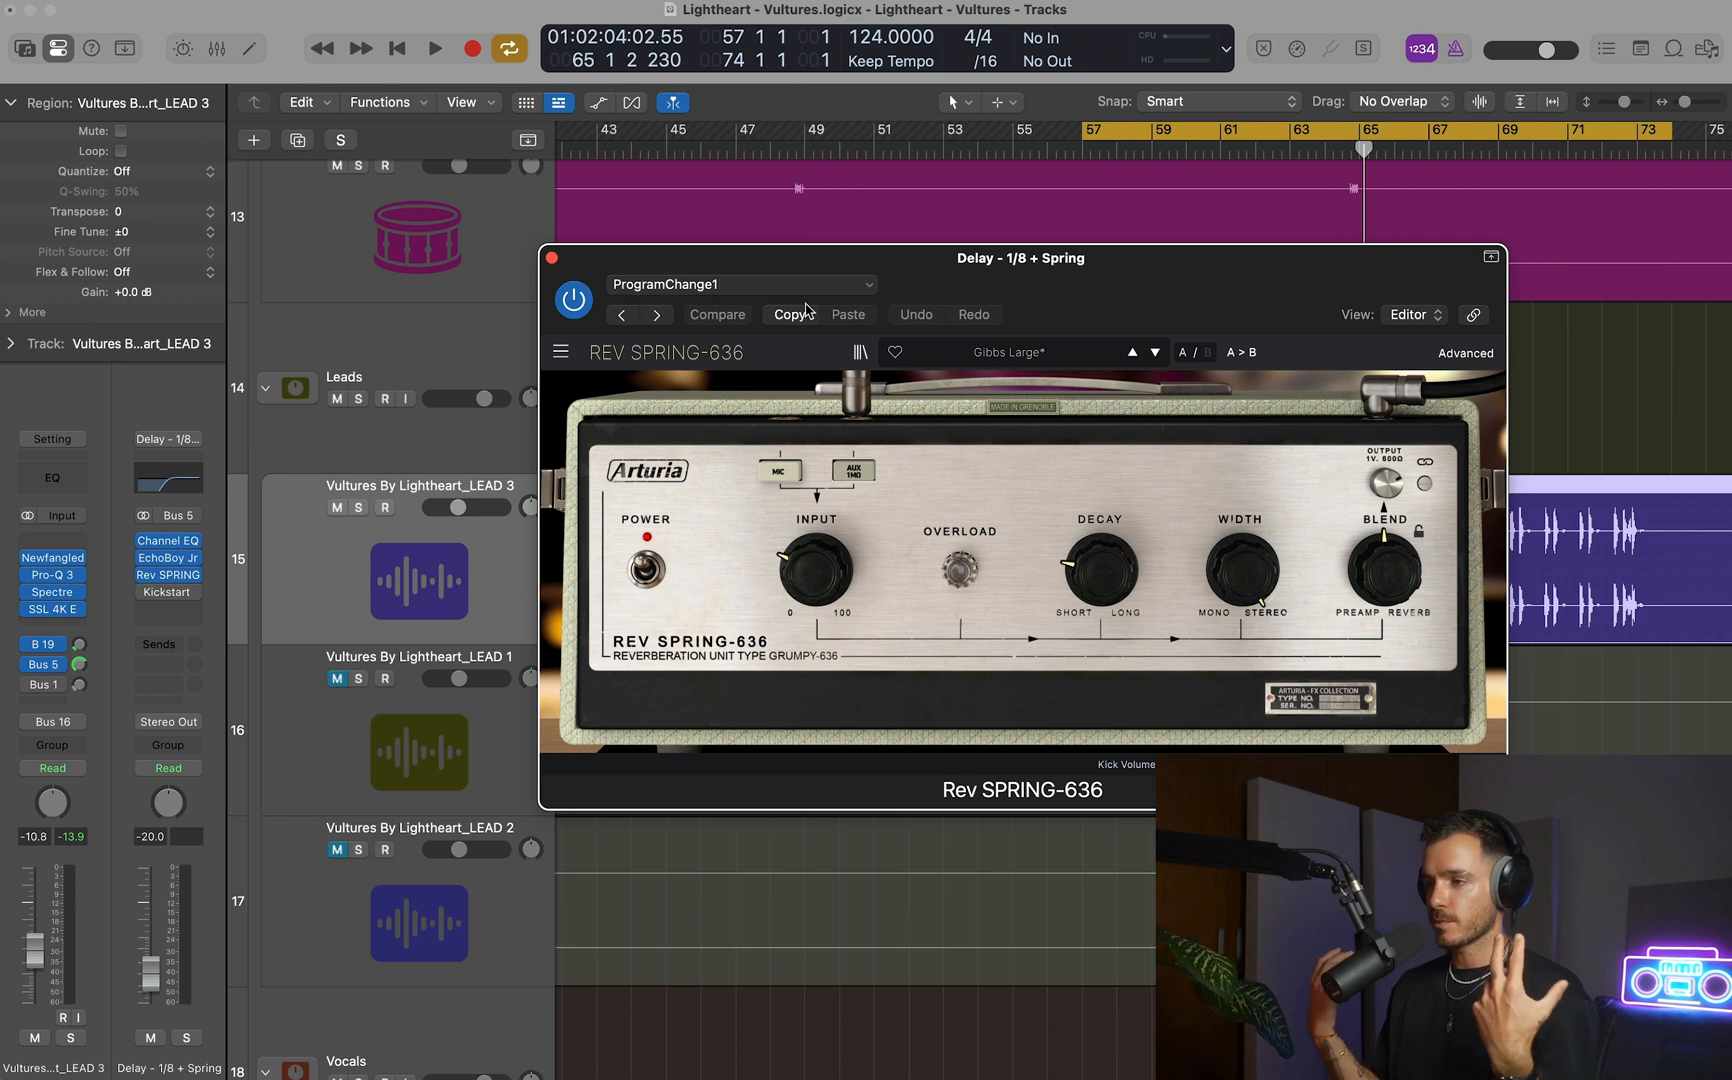
# Audition the delay with LEAD 3 soloed and in the mix, and lower the Delay - 1/8 + Spring channel to -36 dB.
pyautogui.press('space')
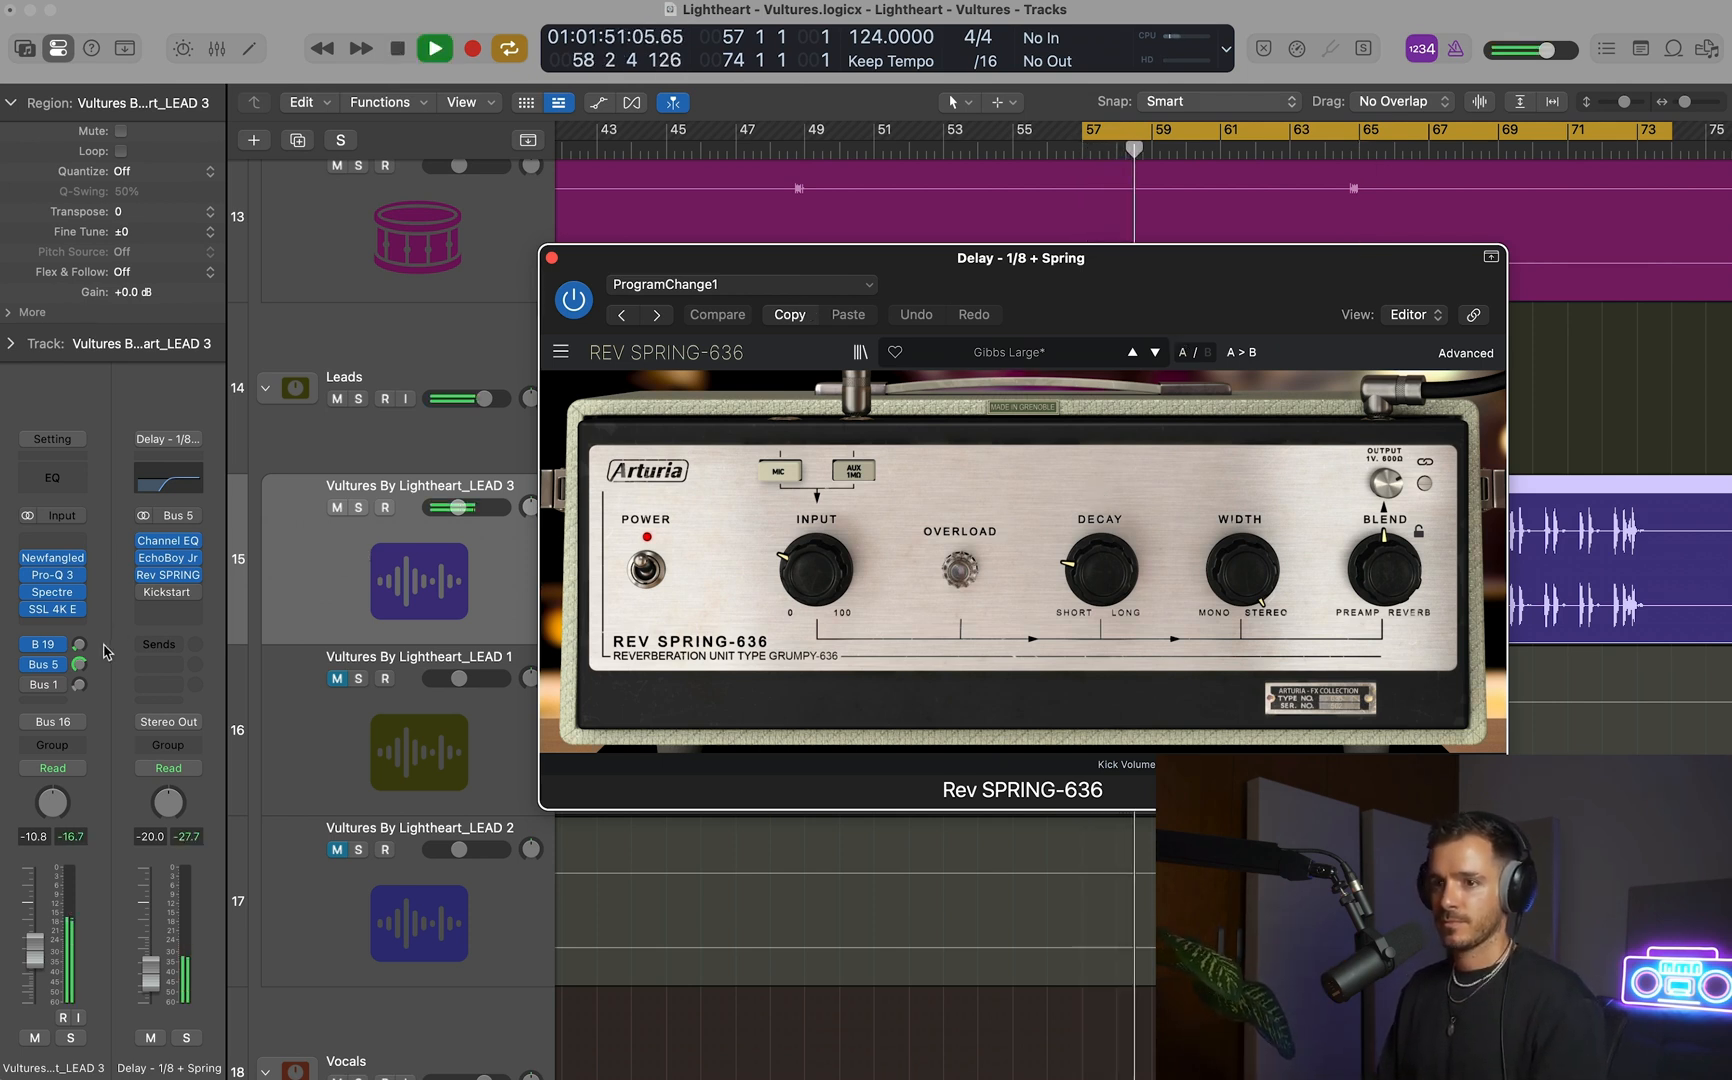
pyautogui.click(70, 1038)
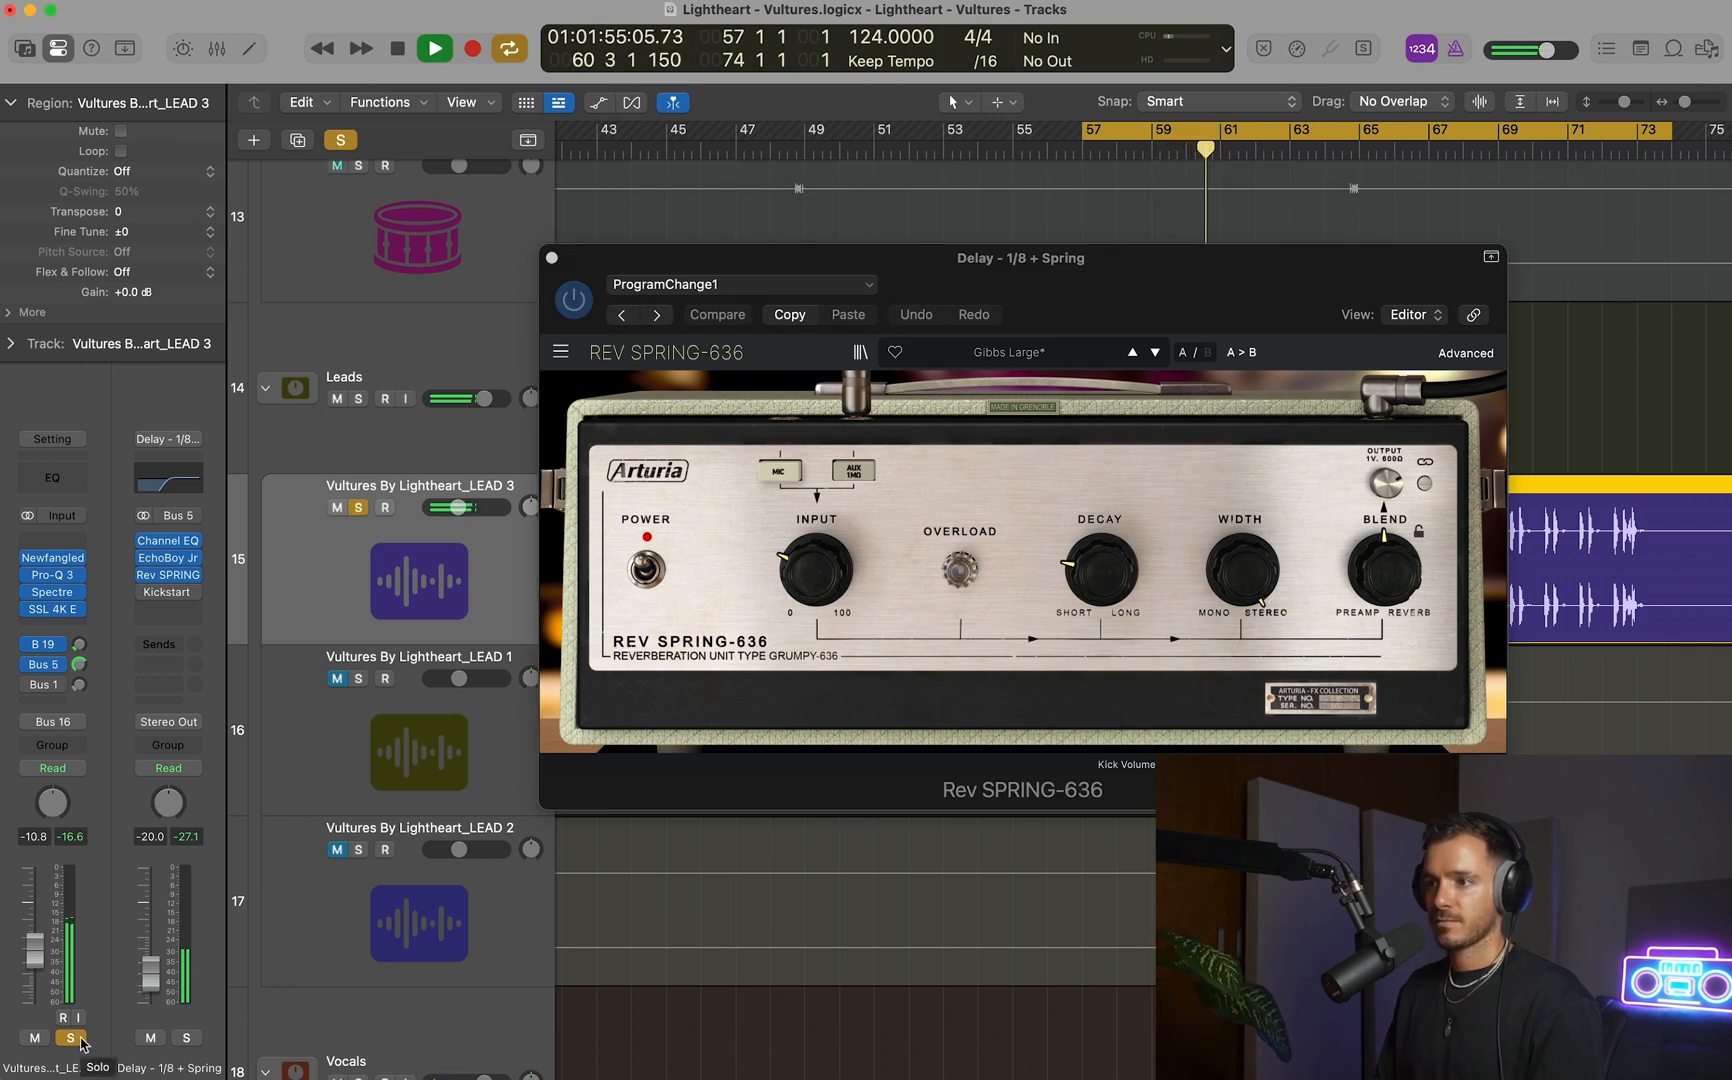
pyautogui.click(72, 1039)
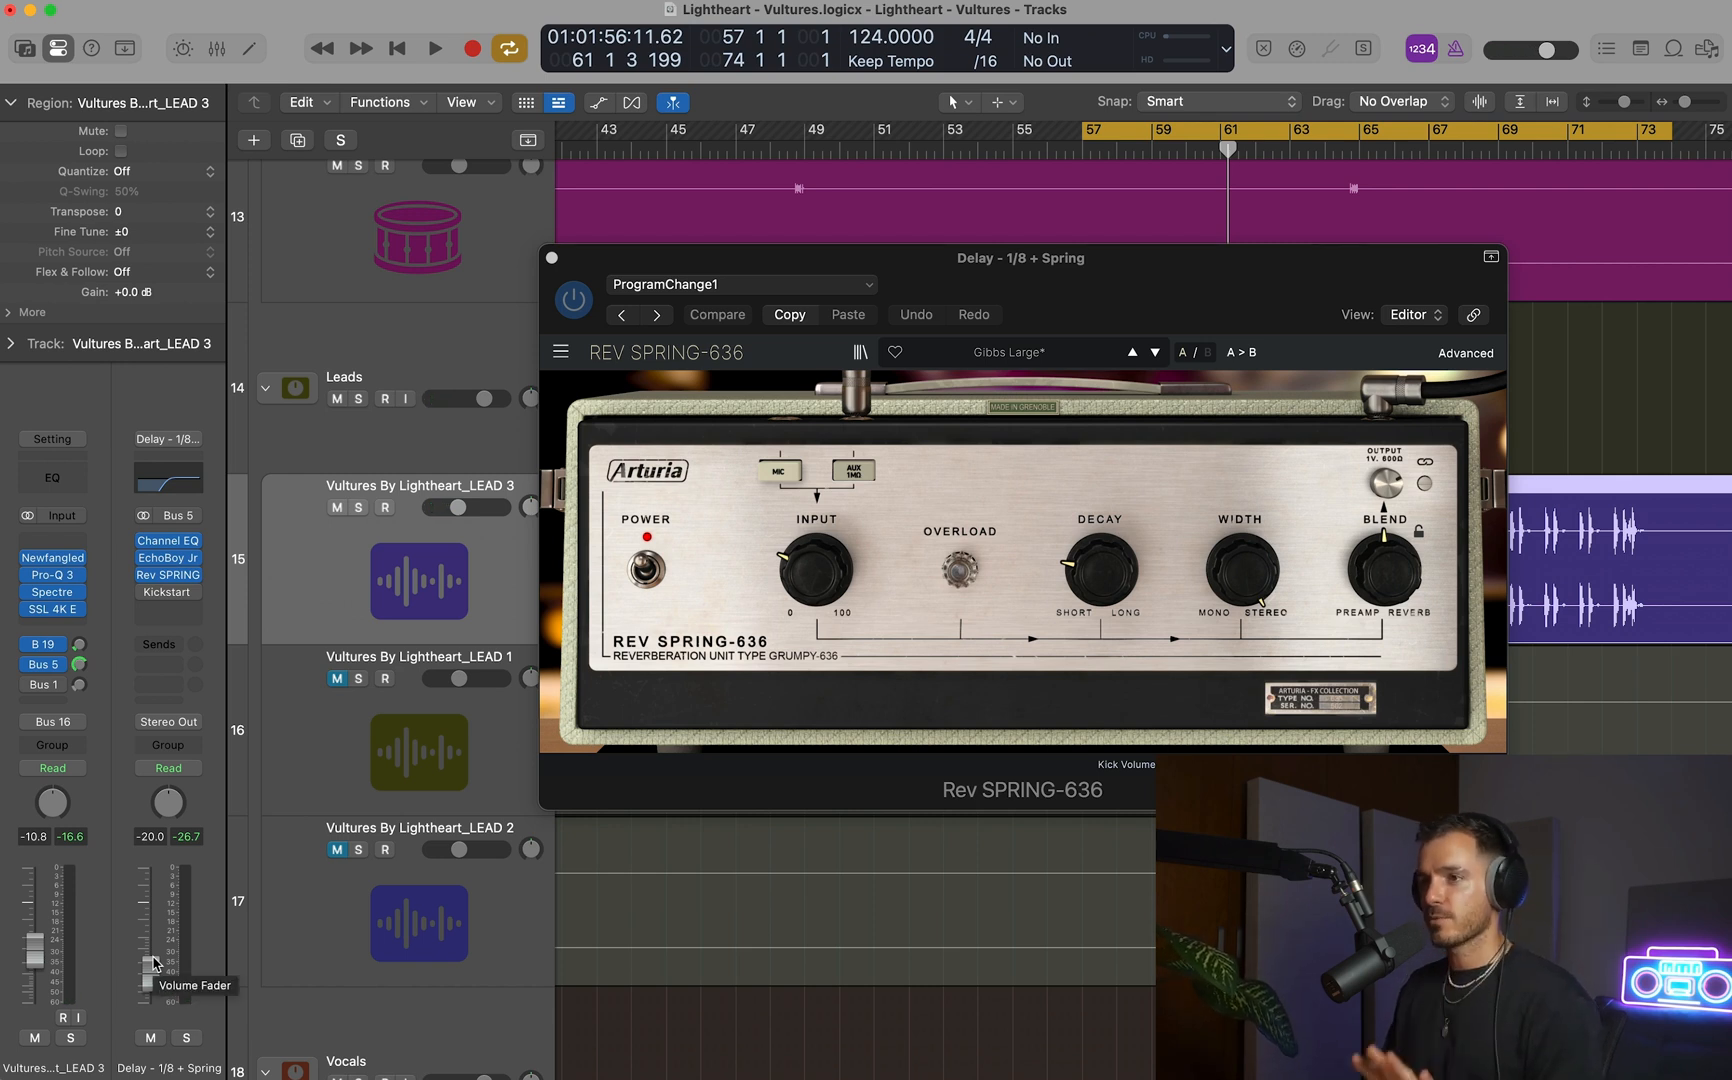
pyautogui.press('space')
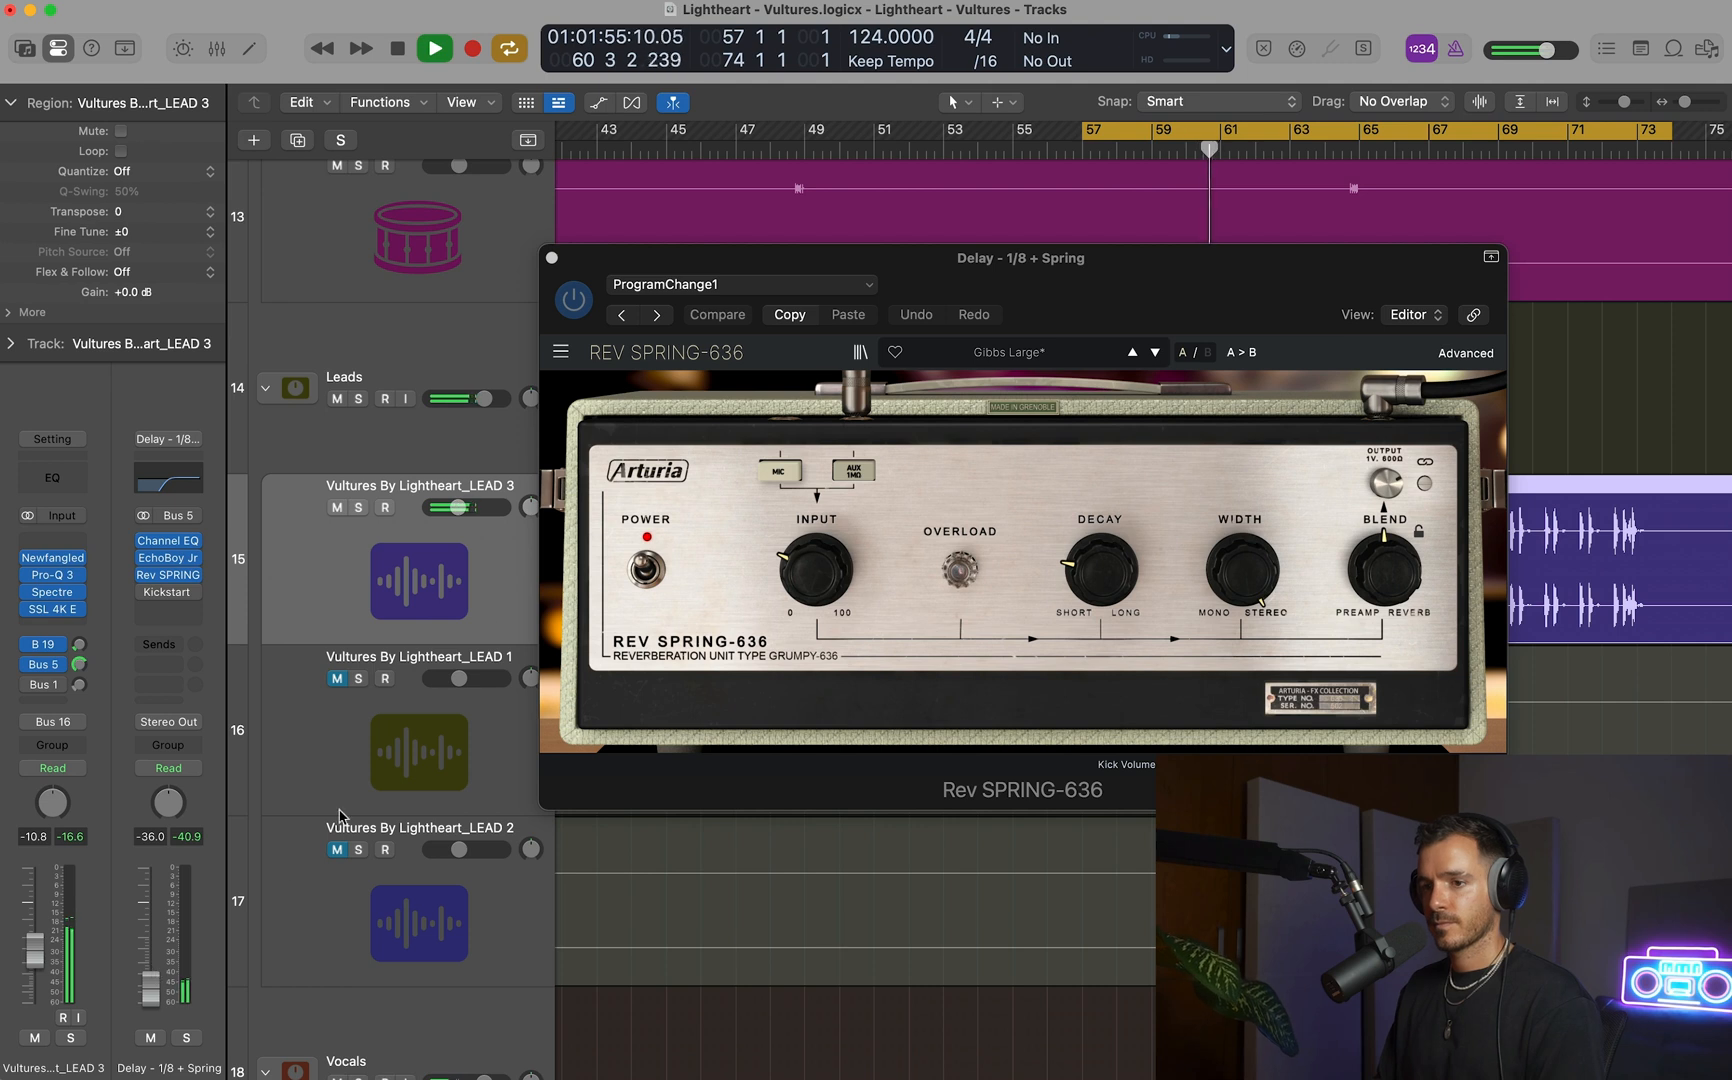
# Enable LEAD 3's Bus 1 send and compare the track with all its plug-ins and sends bypassed and re-enabled.
pyautogui.click(552, 259)
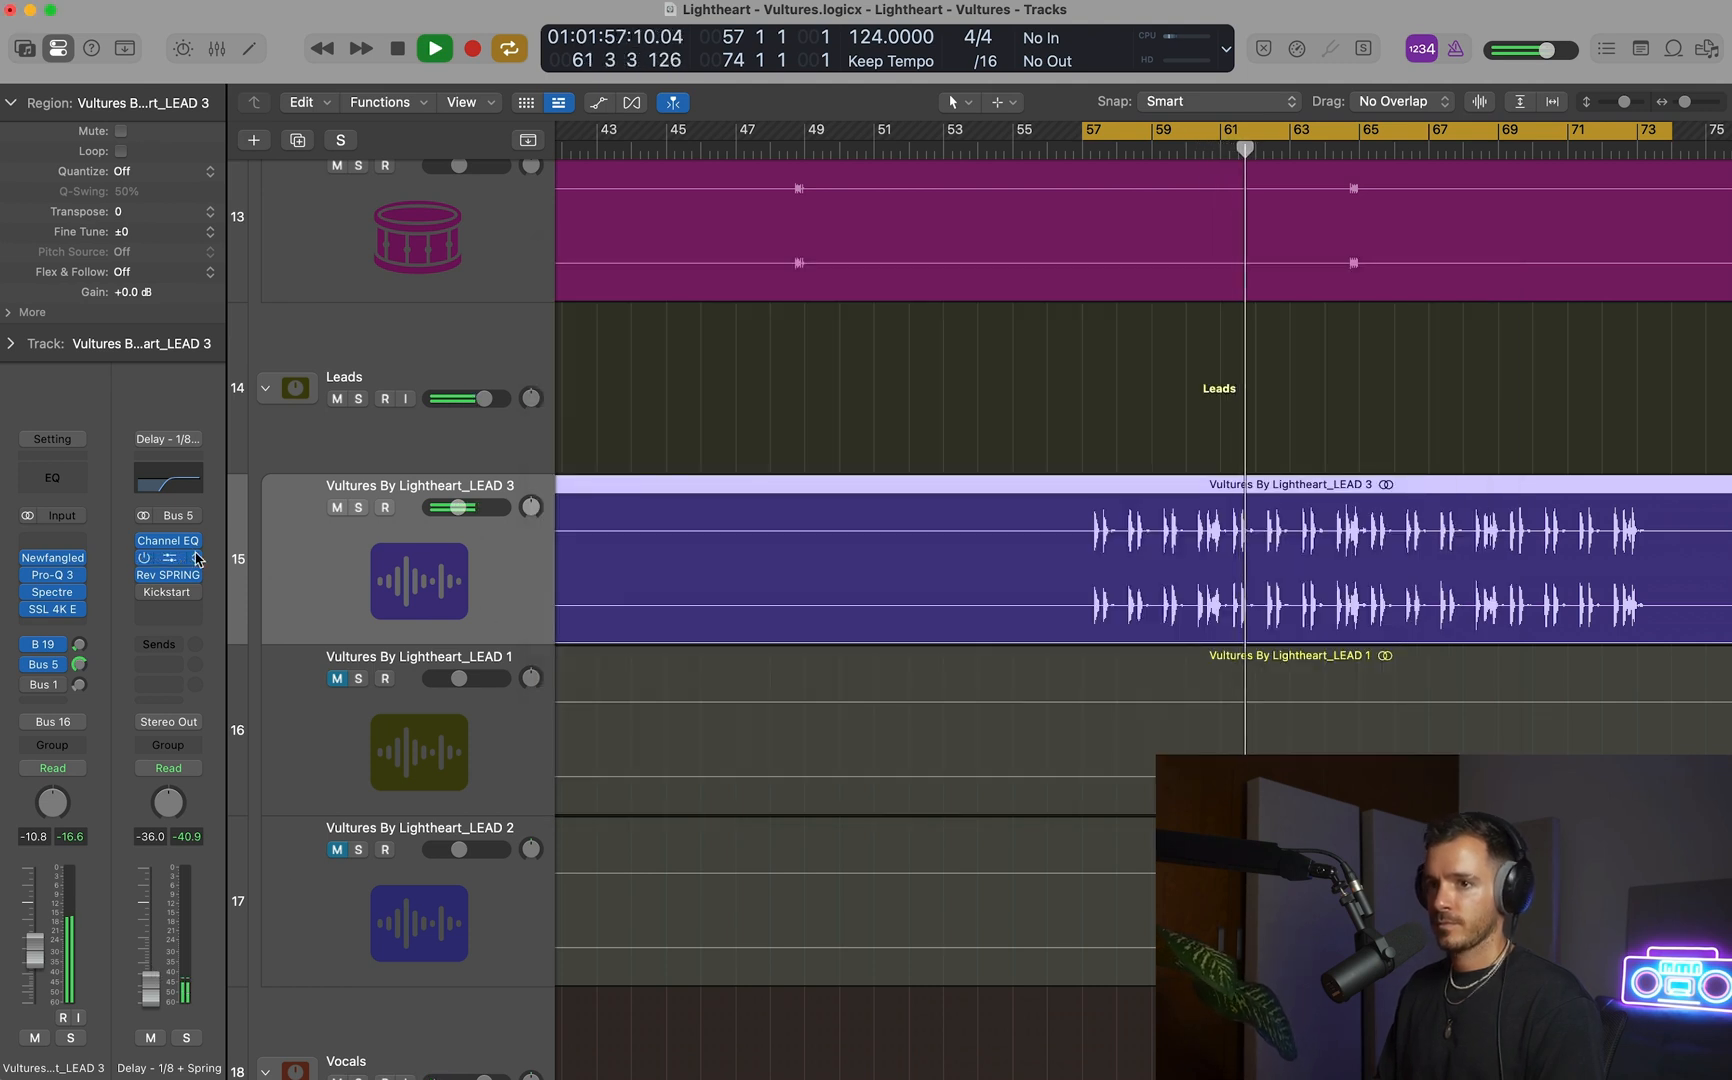
pyautogui.press('space')
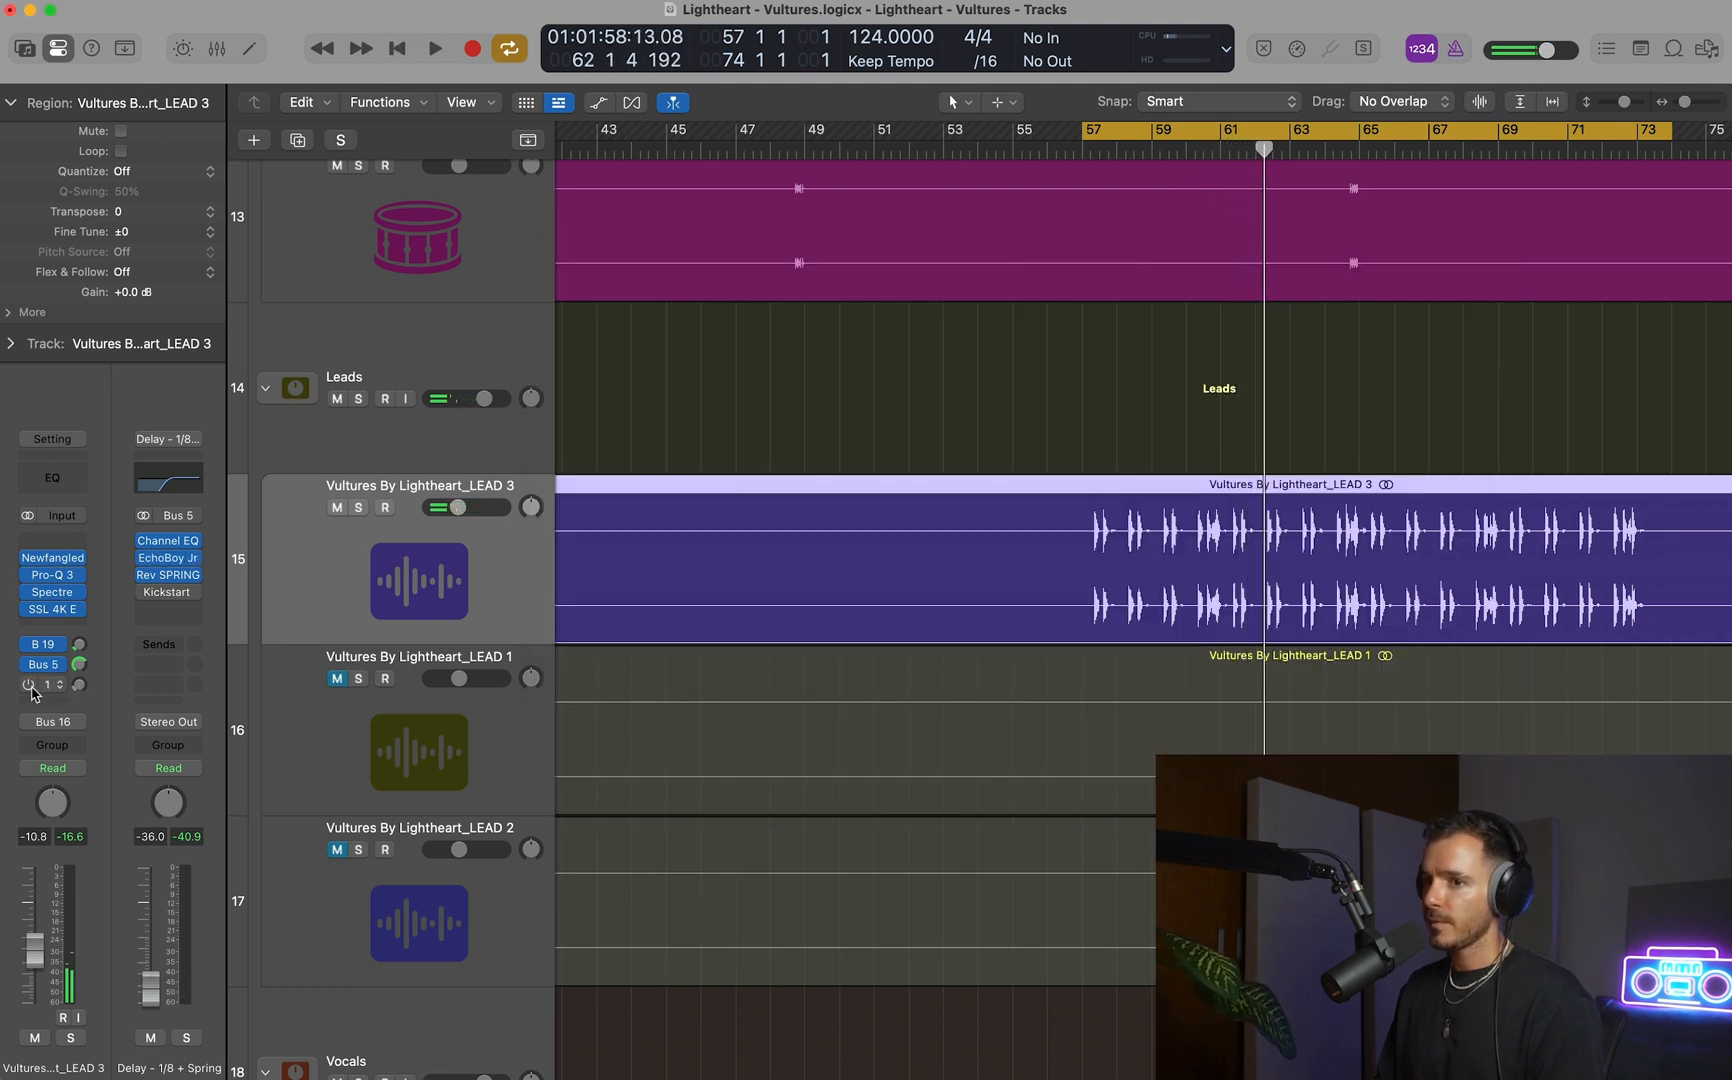
pyautogui.press('space')
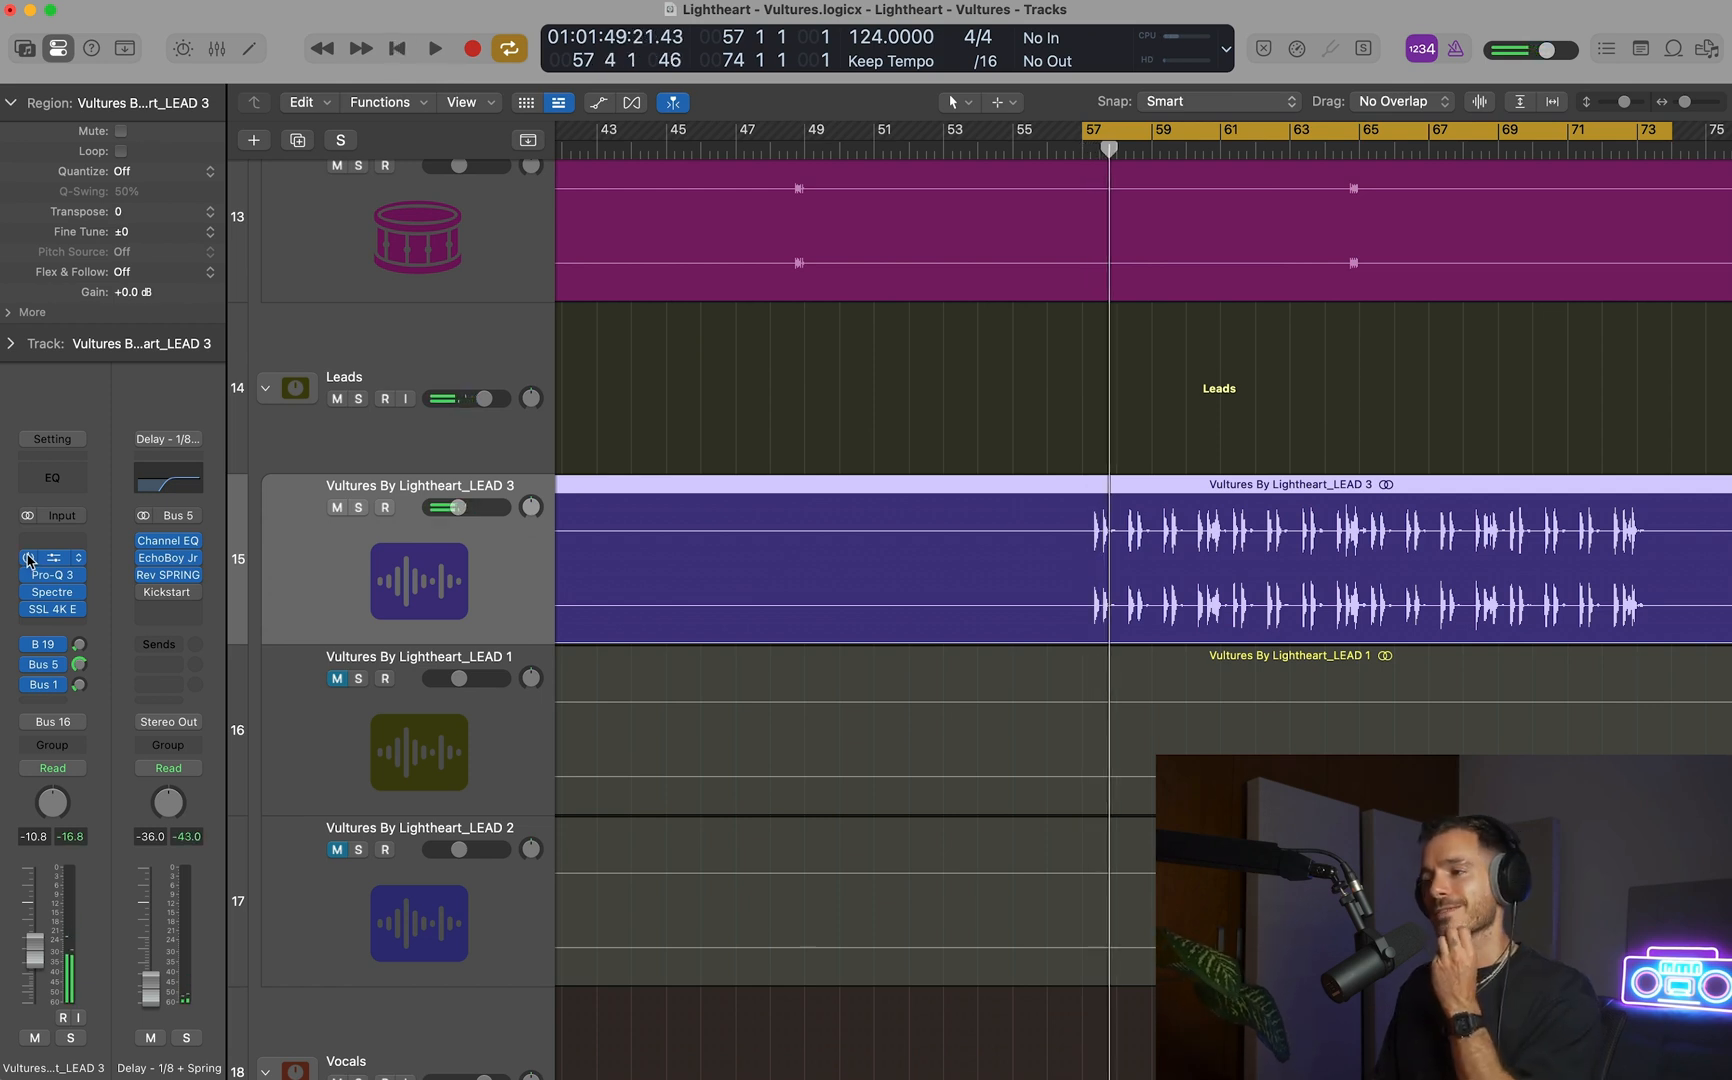
pyautogui.press('space')
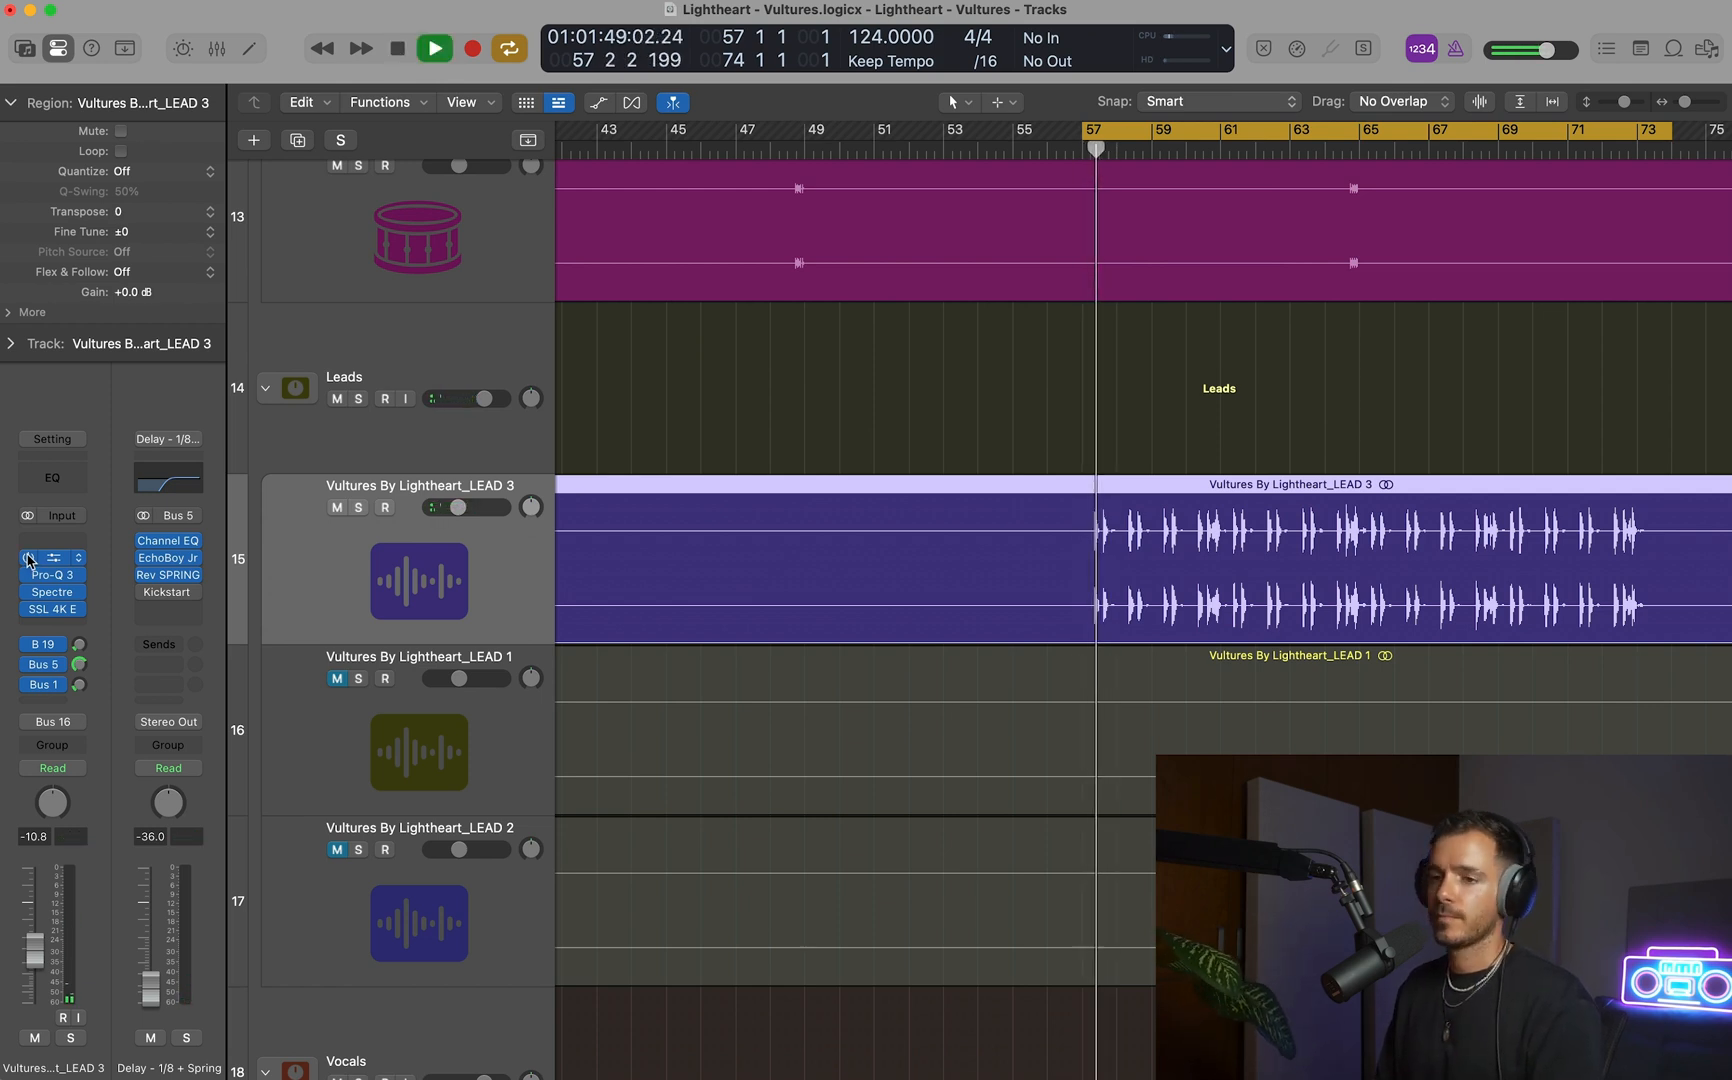
pyautogui.click(29, 558)
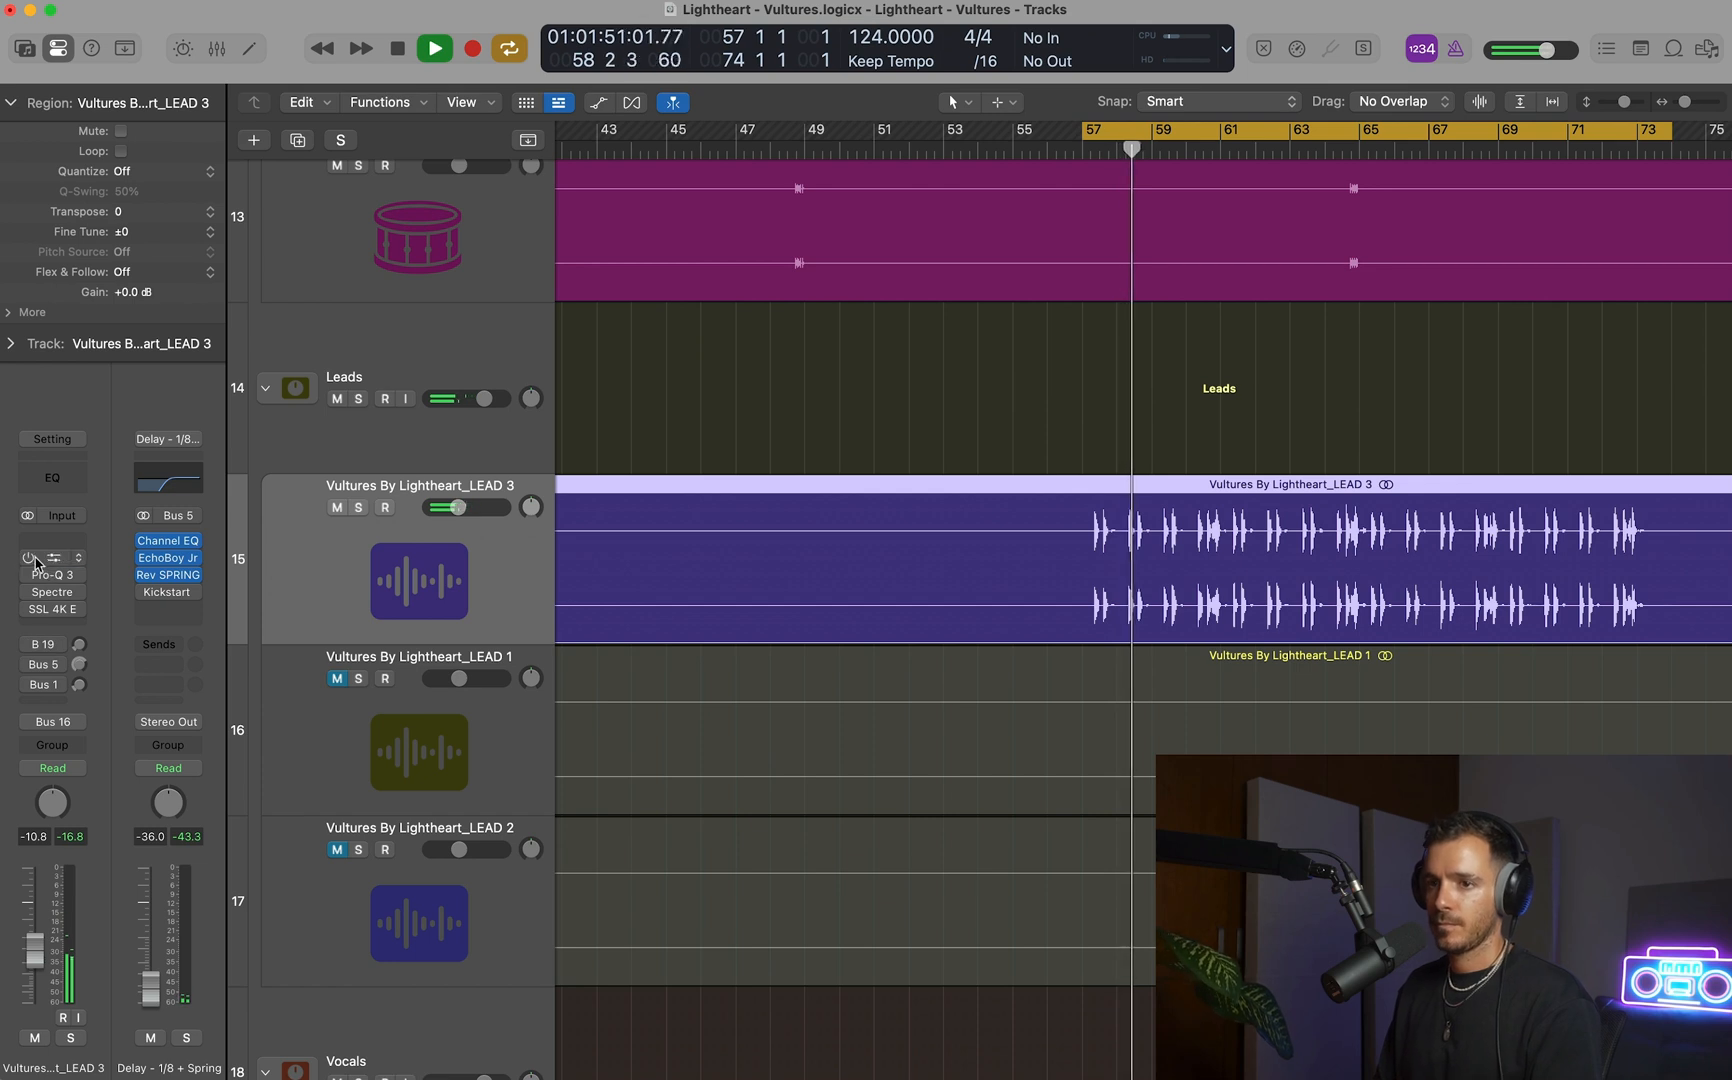
pyautogui.click(29, 558)
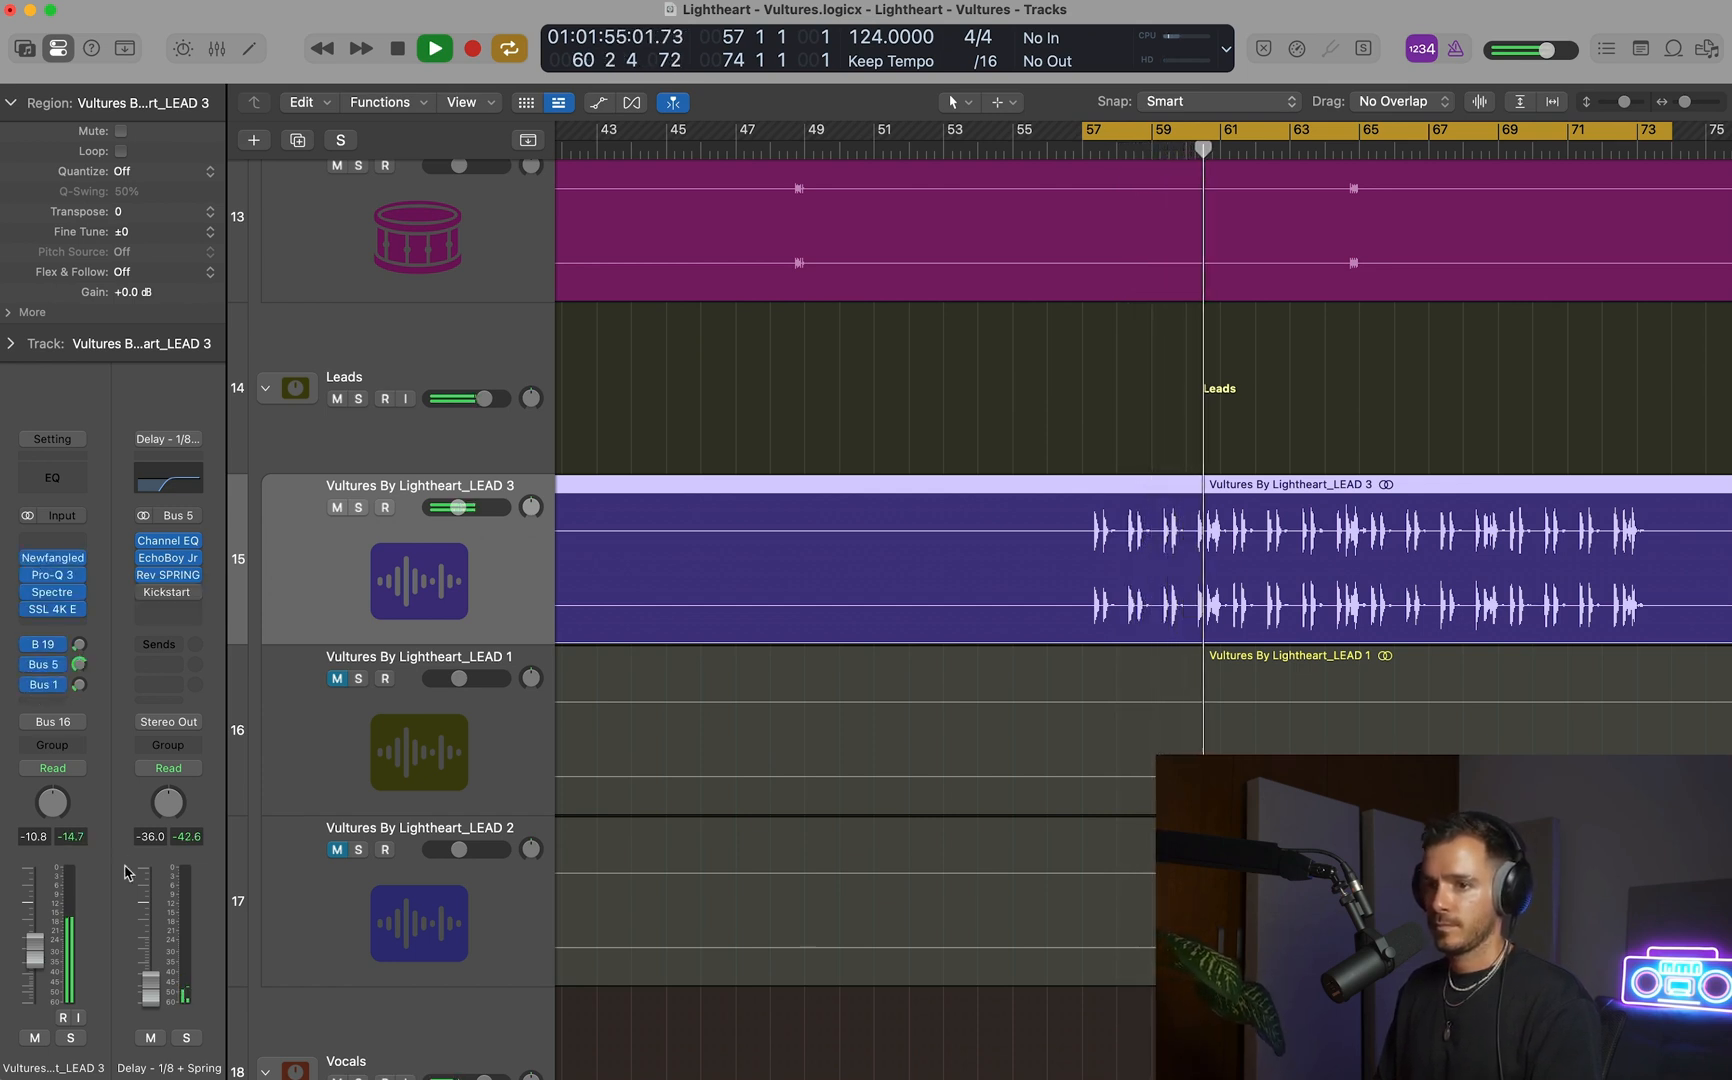
# Set the Reverb - Lead Synth channel to -3.0 dB and LEAD 3's volume to -11.2 dB during playback.
pyautogui.click(80, 646)
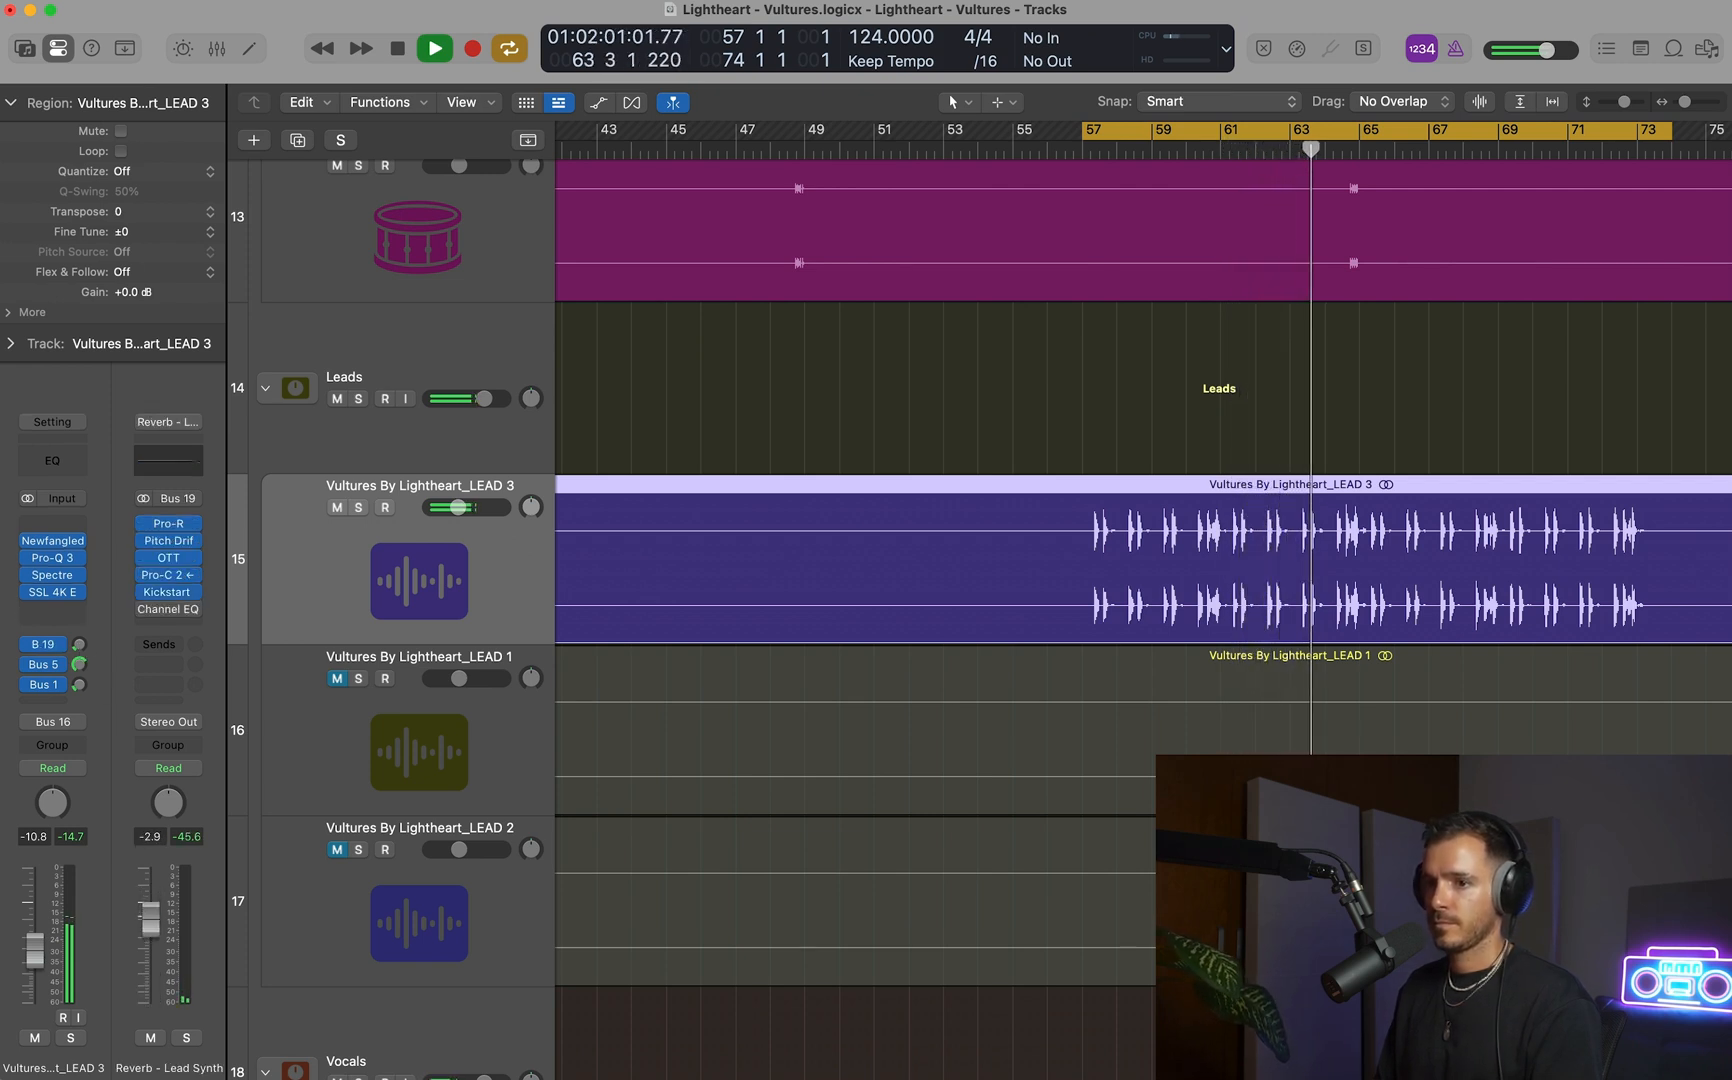
pyautogui.press('super+Up')
pyautogui.press('super+Up')
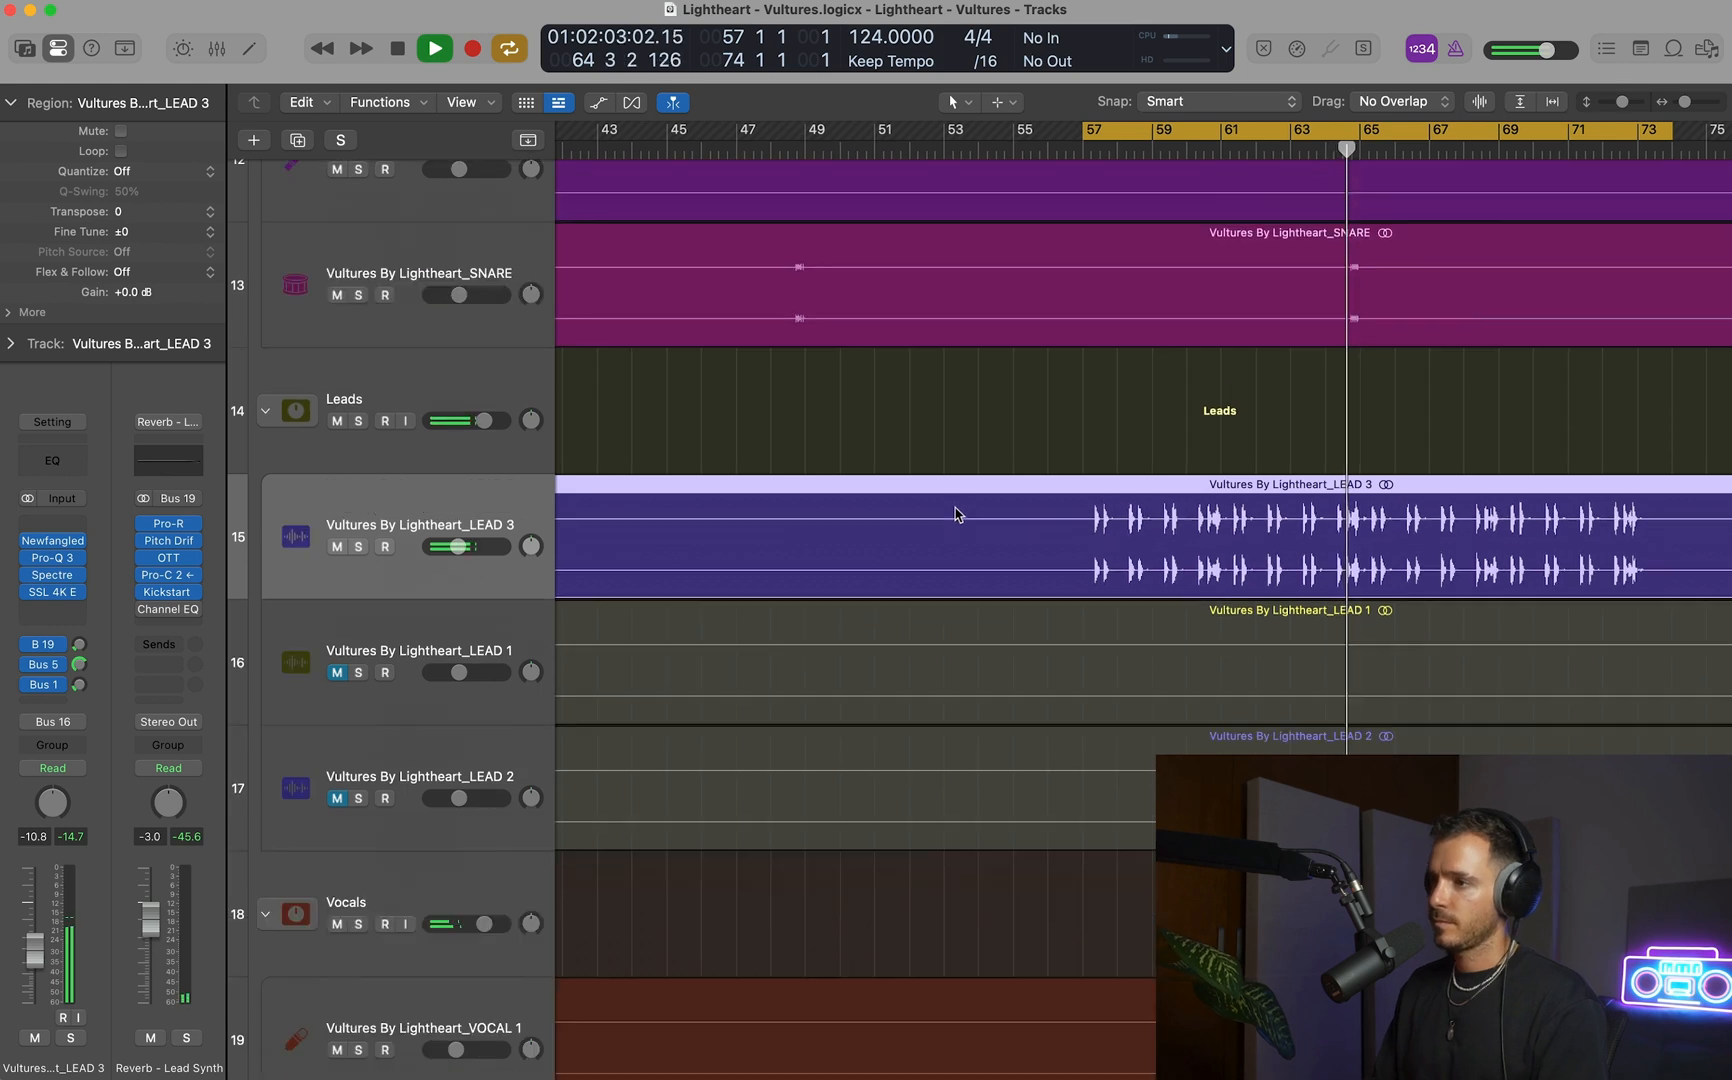
pyautogui.press('super+Left')
pyautogui.press('super+Left')
pyautogui.press('super+Left')
pyautogui.press('super+Left')
pyautogui.press('super+Left')
pyautogui.press('super+Up')
pyautogui.moveTo(459, 520); pyautogui.dragTo(457, 520)
pyautogui.press('super+Up')
pyautogui.press('super+Up')
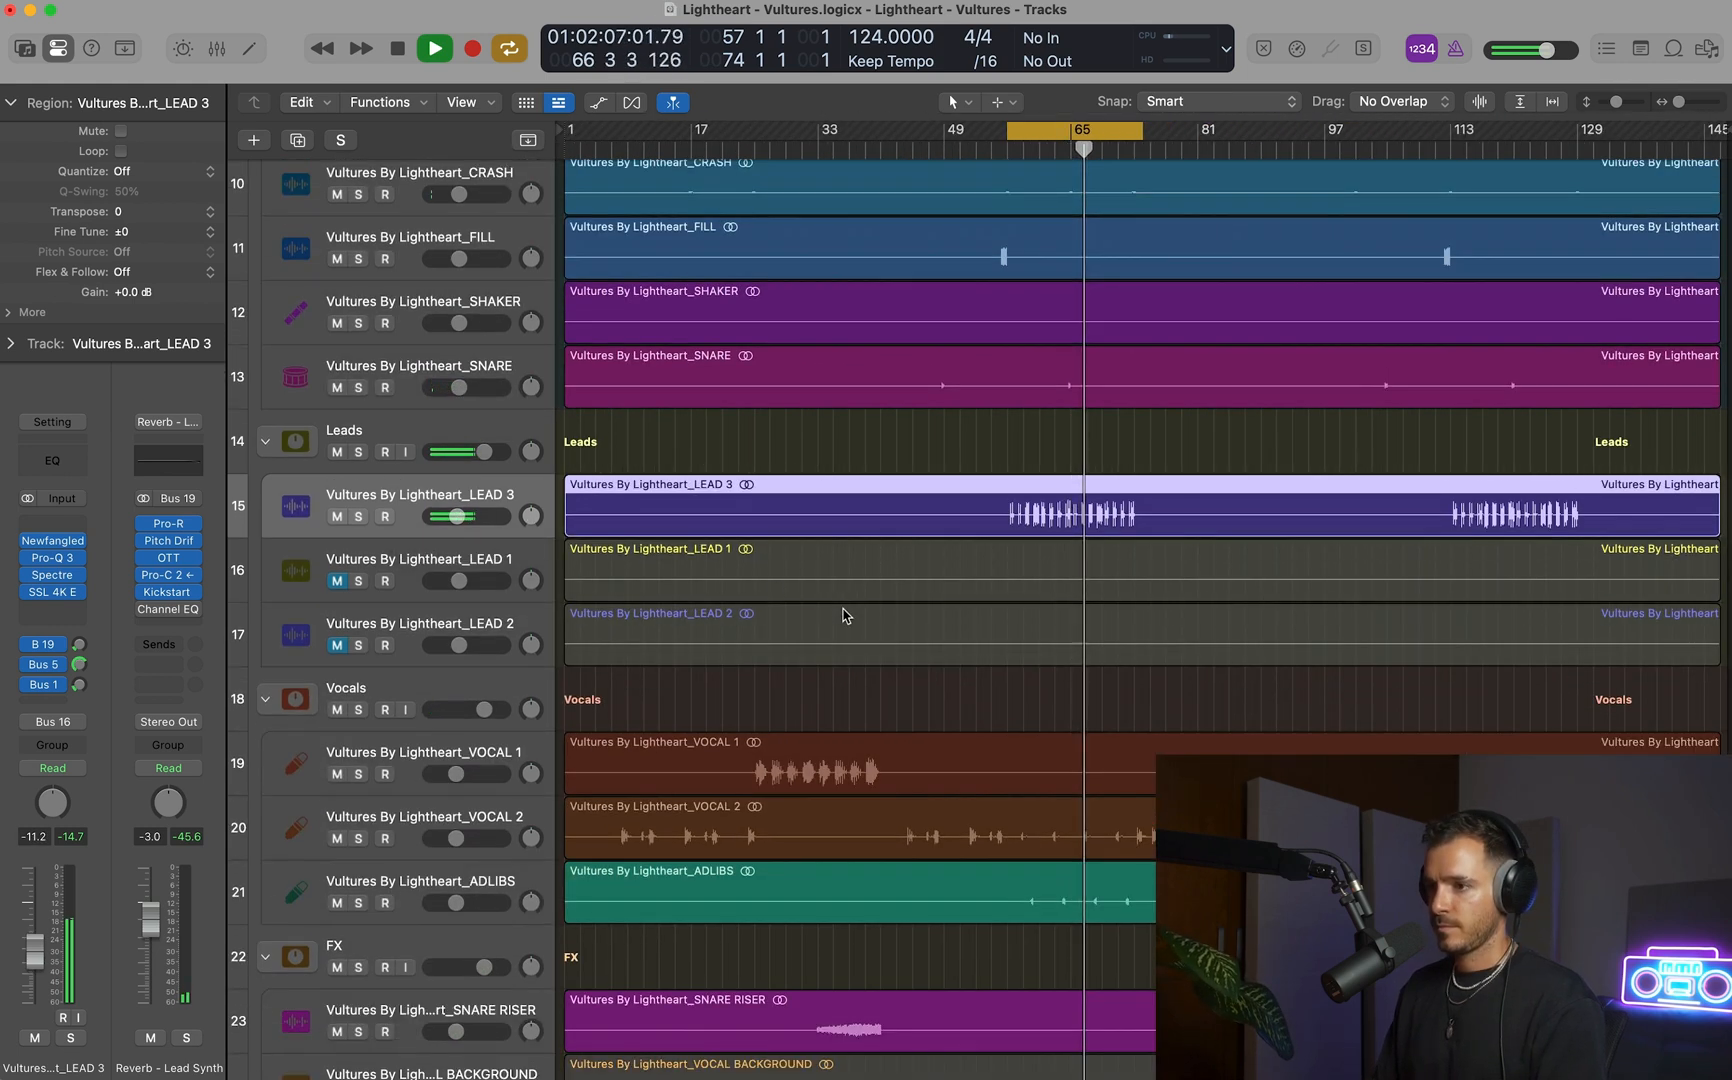
pyautogui.press('space')
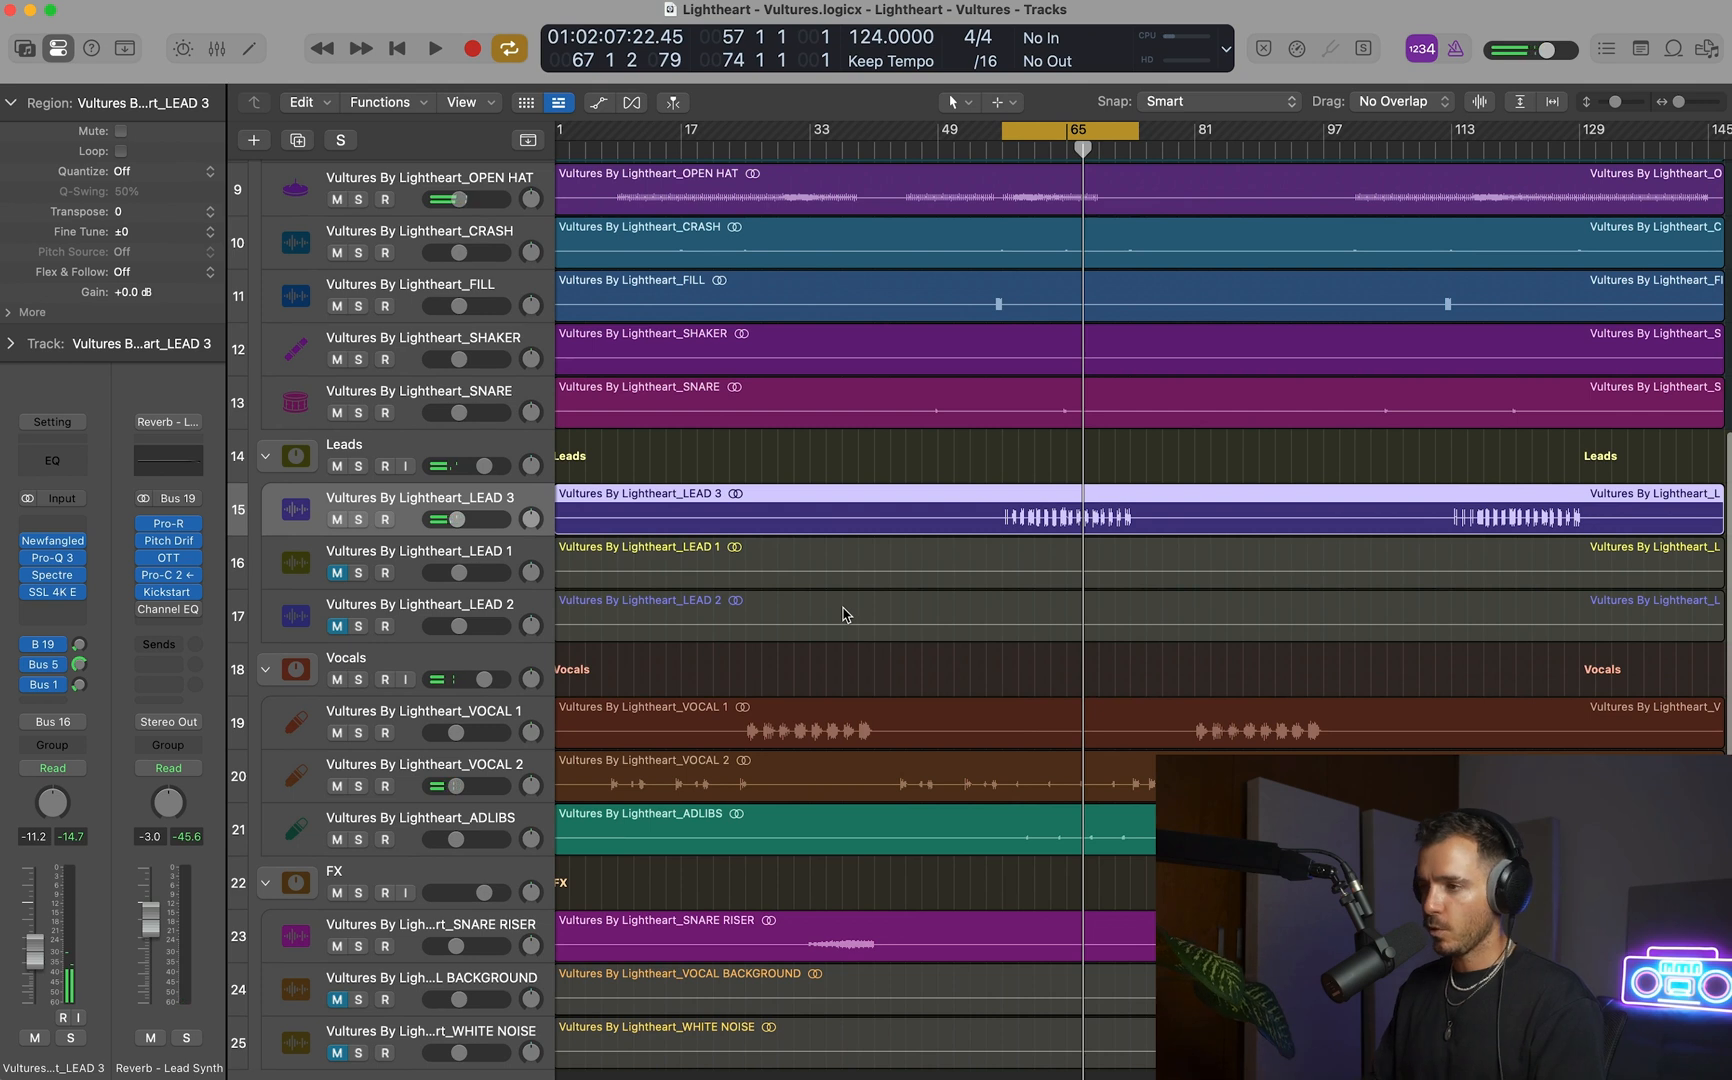
# Play the looped section and balance the vocals, setting VOCAL 2 to -10.6 dB and ADLIBS to -11.4 dB.
pyautogui.press('super+Up')
pyautogui.press('super+Up')
pyautogui.press('super+Up')
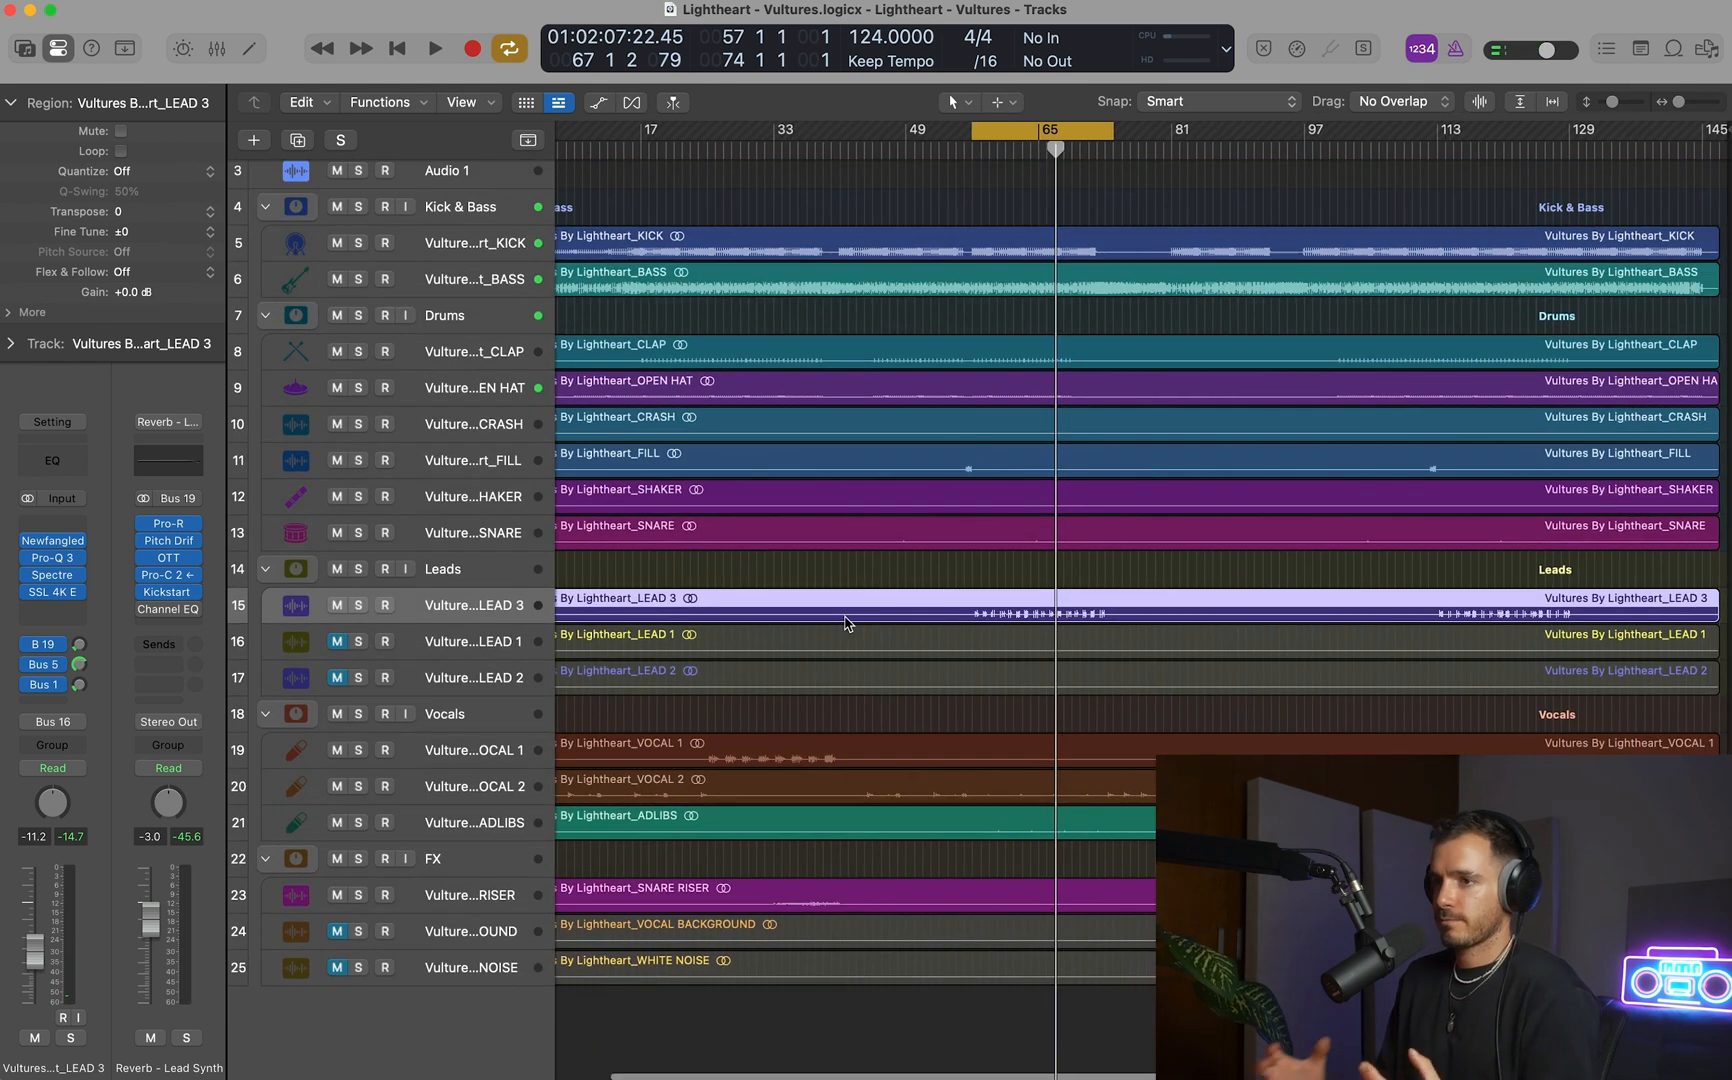
pyautogui.press('super+Down')
pyautogui.press('super+Down')
pyautogui.press('space')
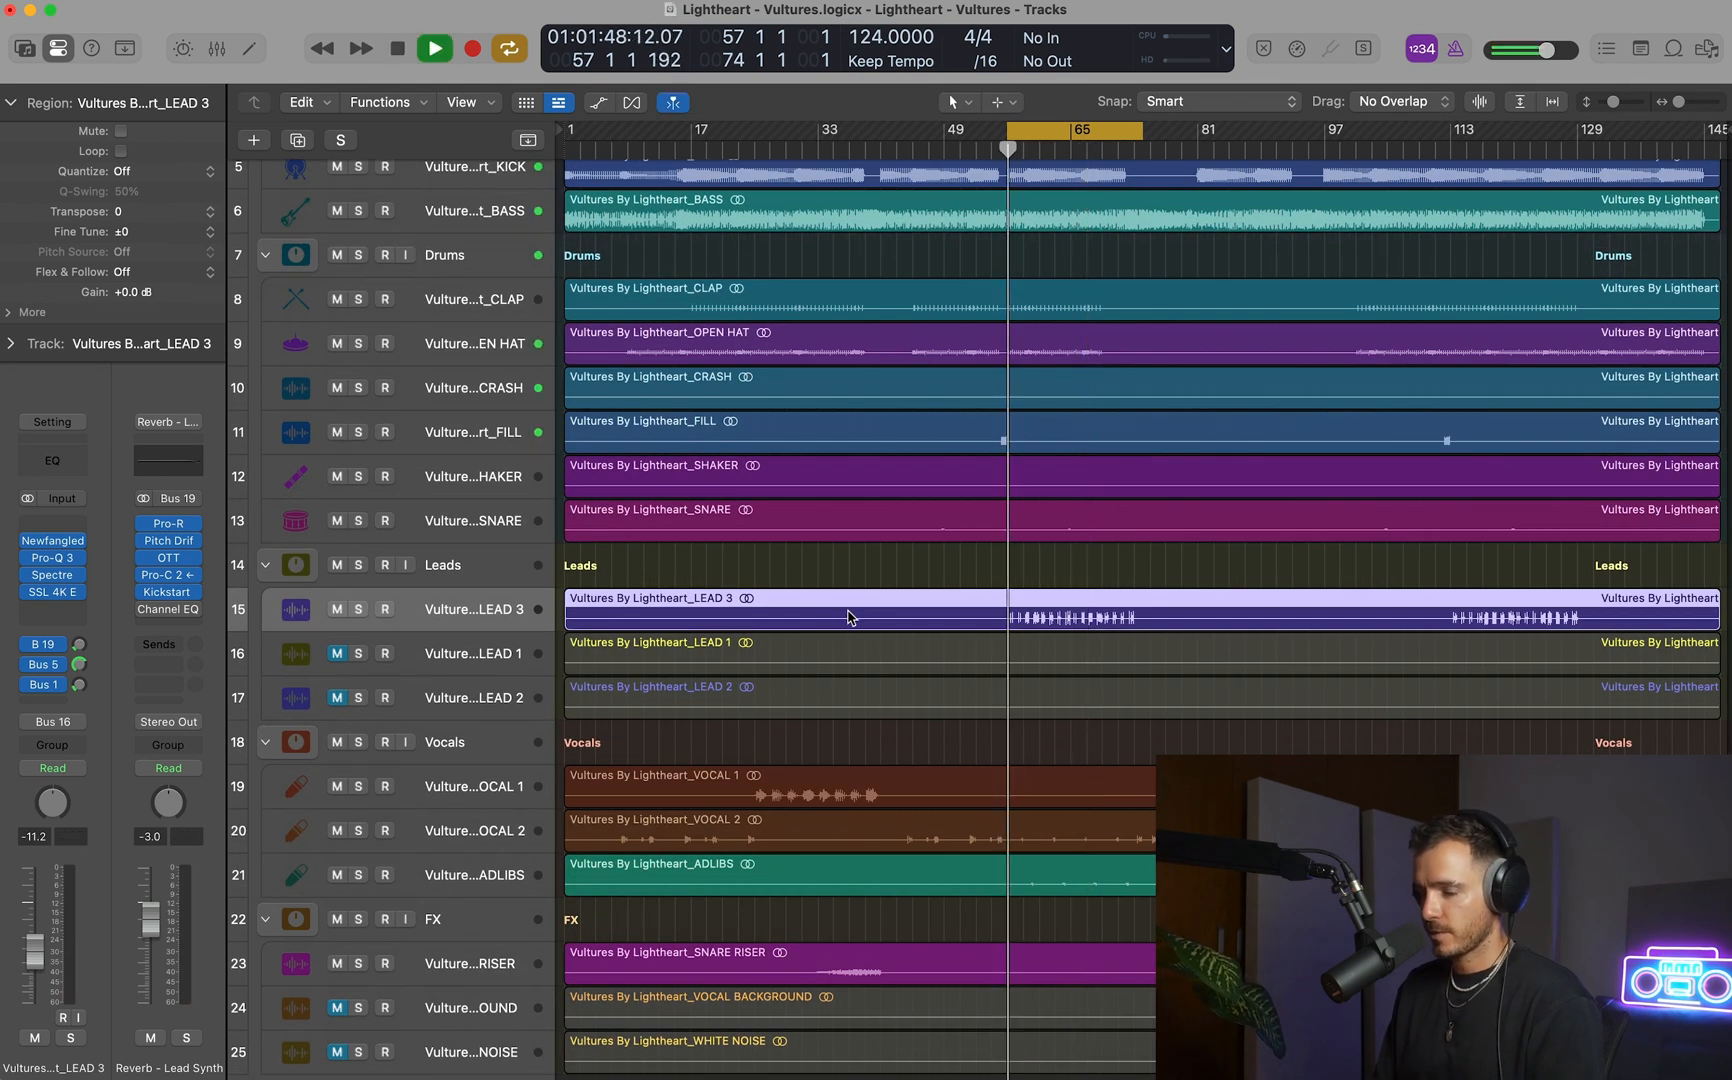
pyautogui.scroll(-2, 848, 617)
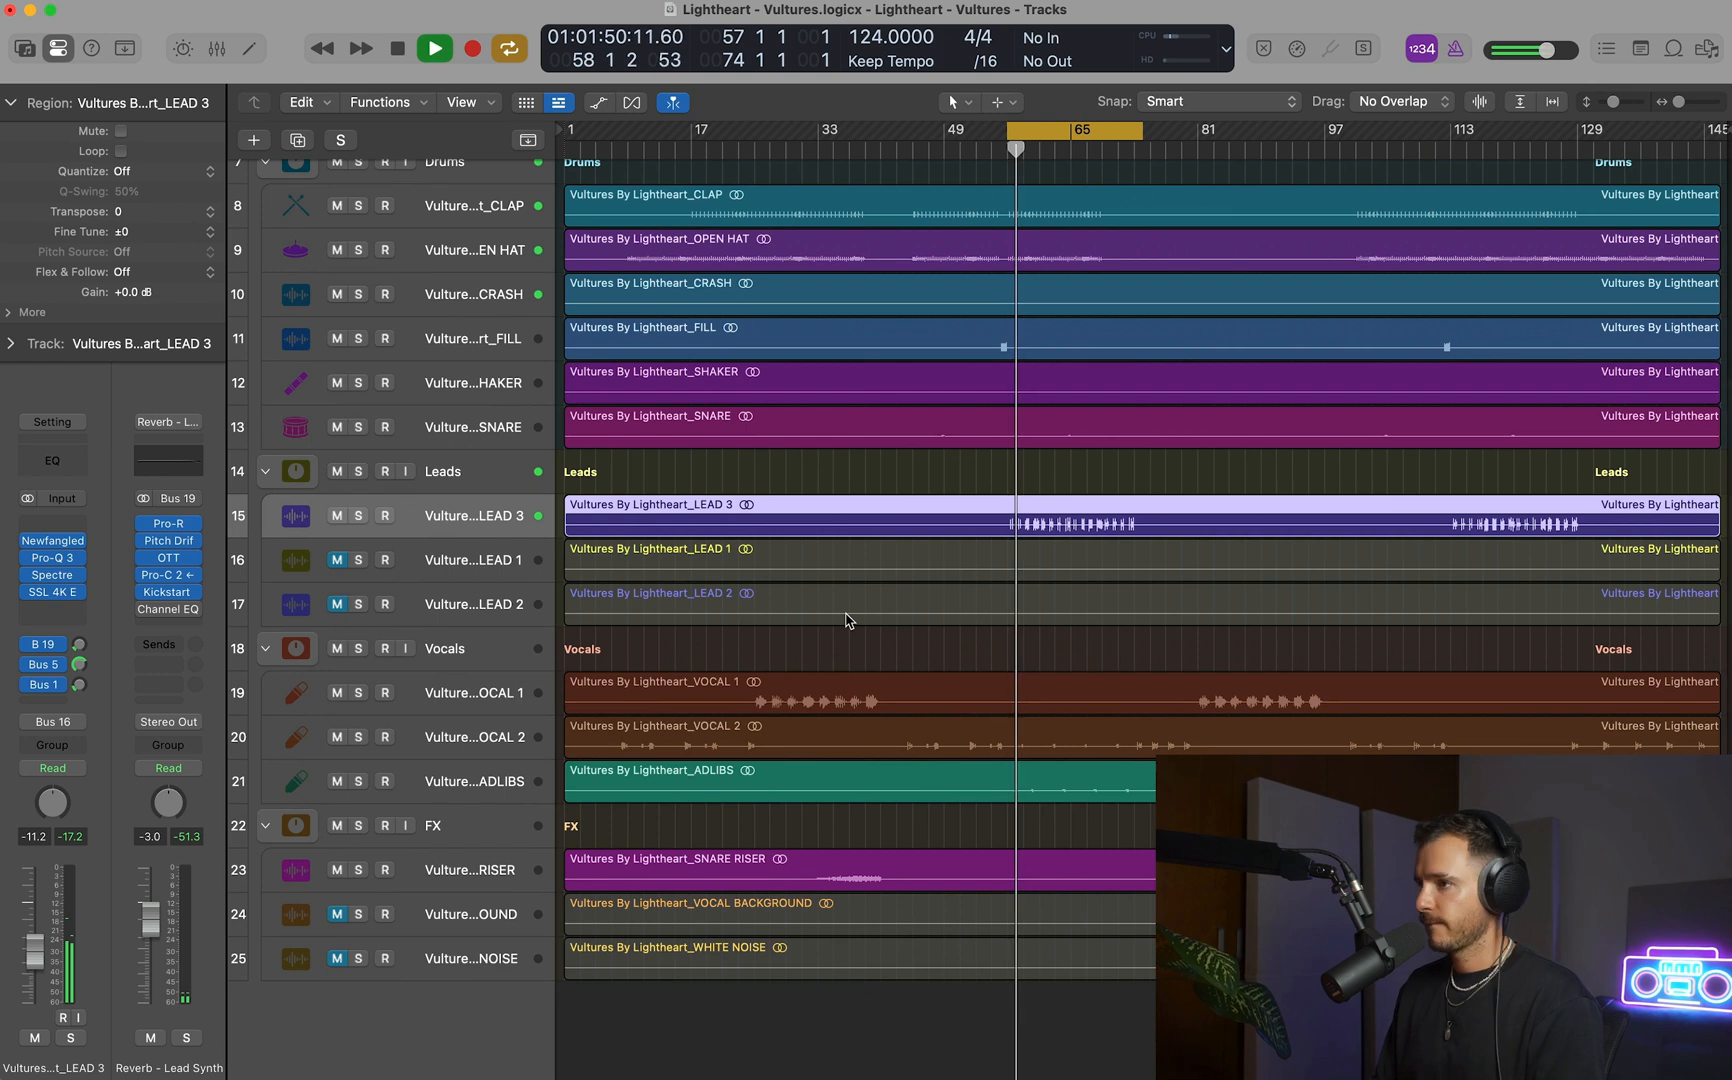
pyautogui.click(459, 735)
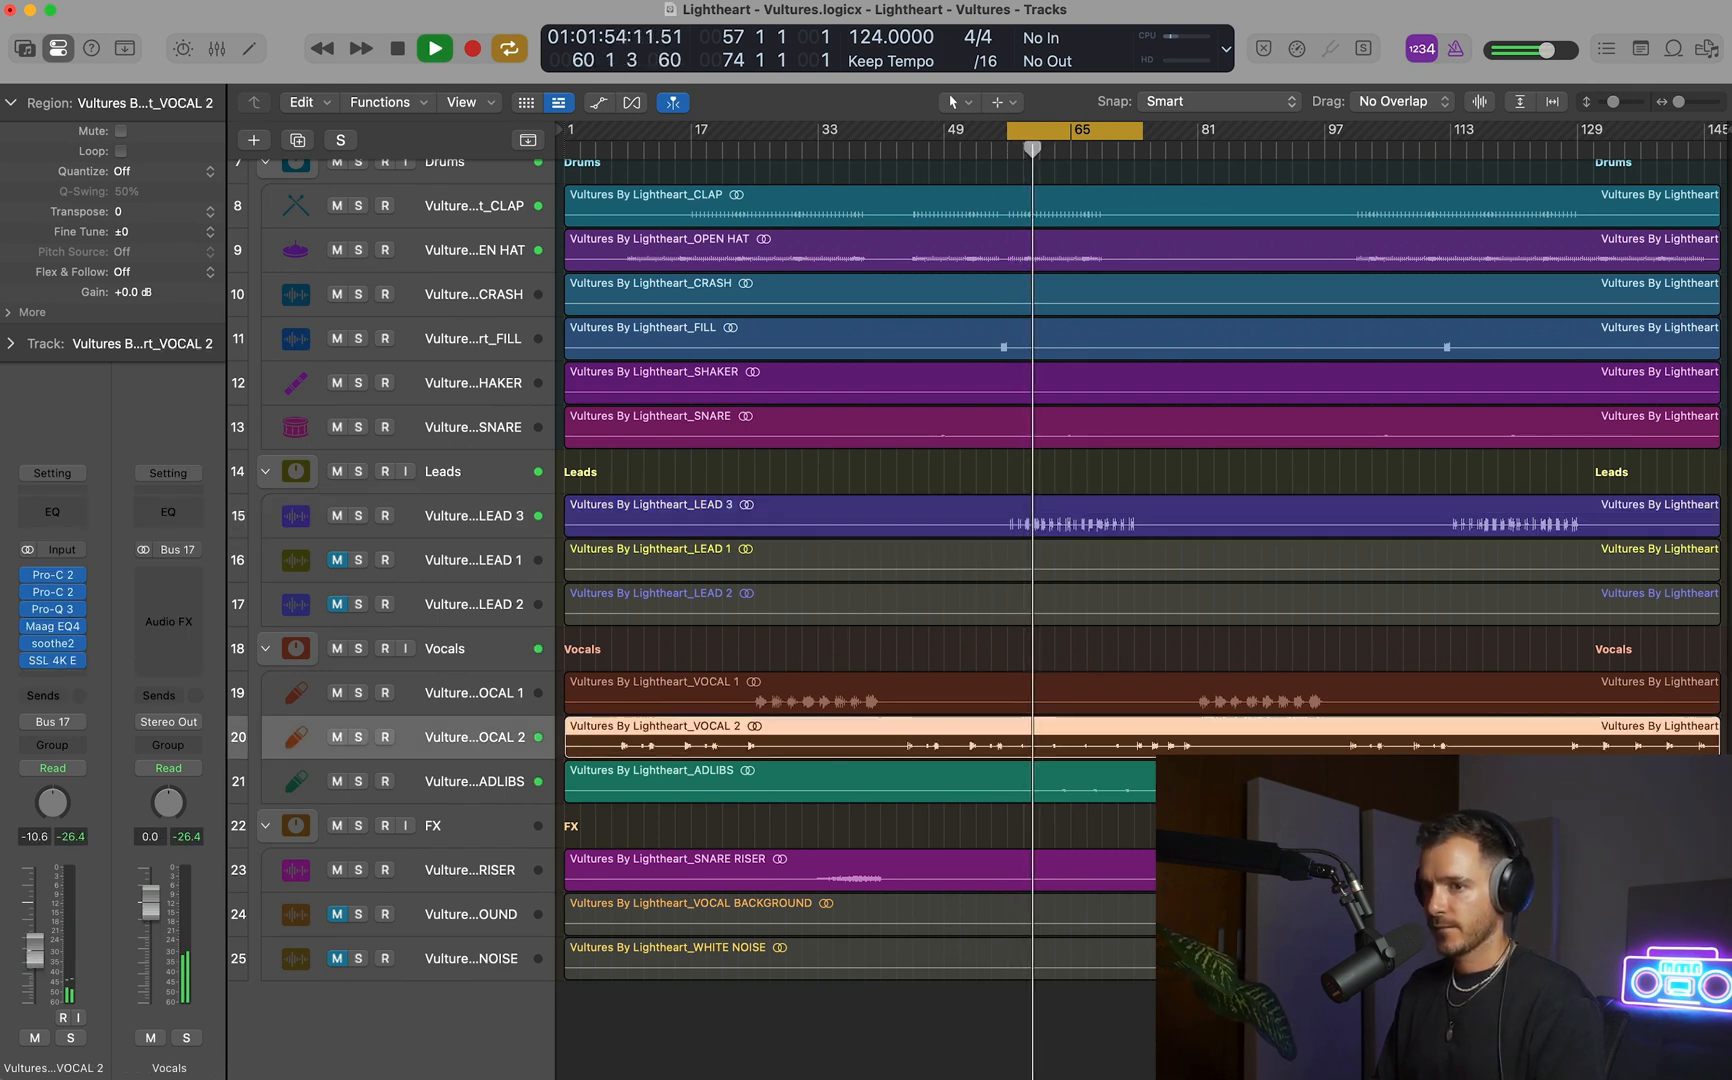
pyautogui.click(484, 784)
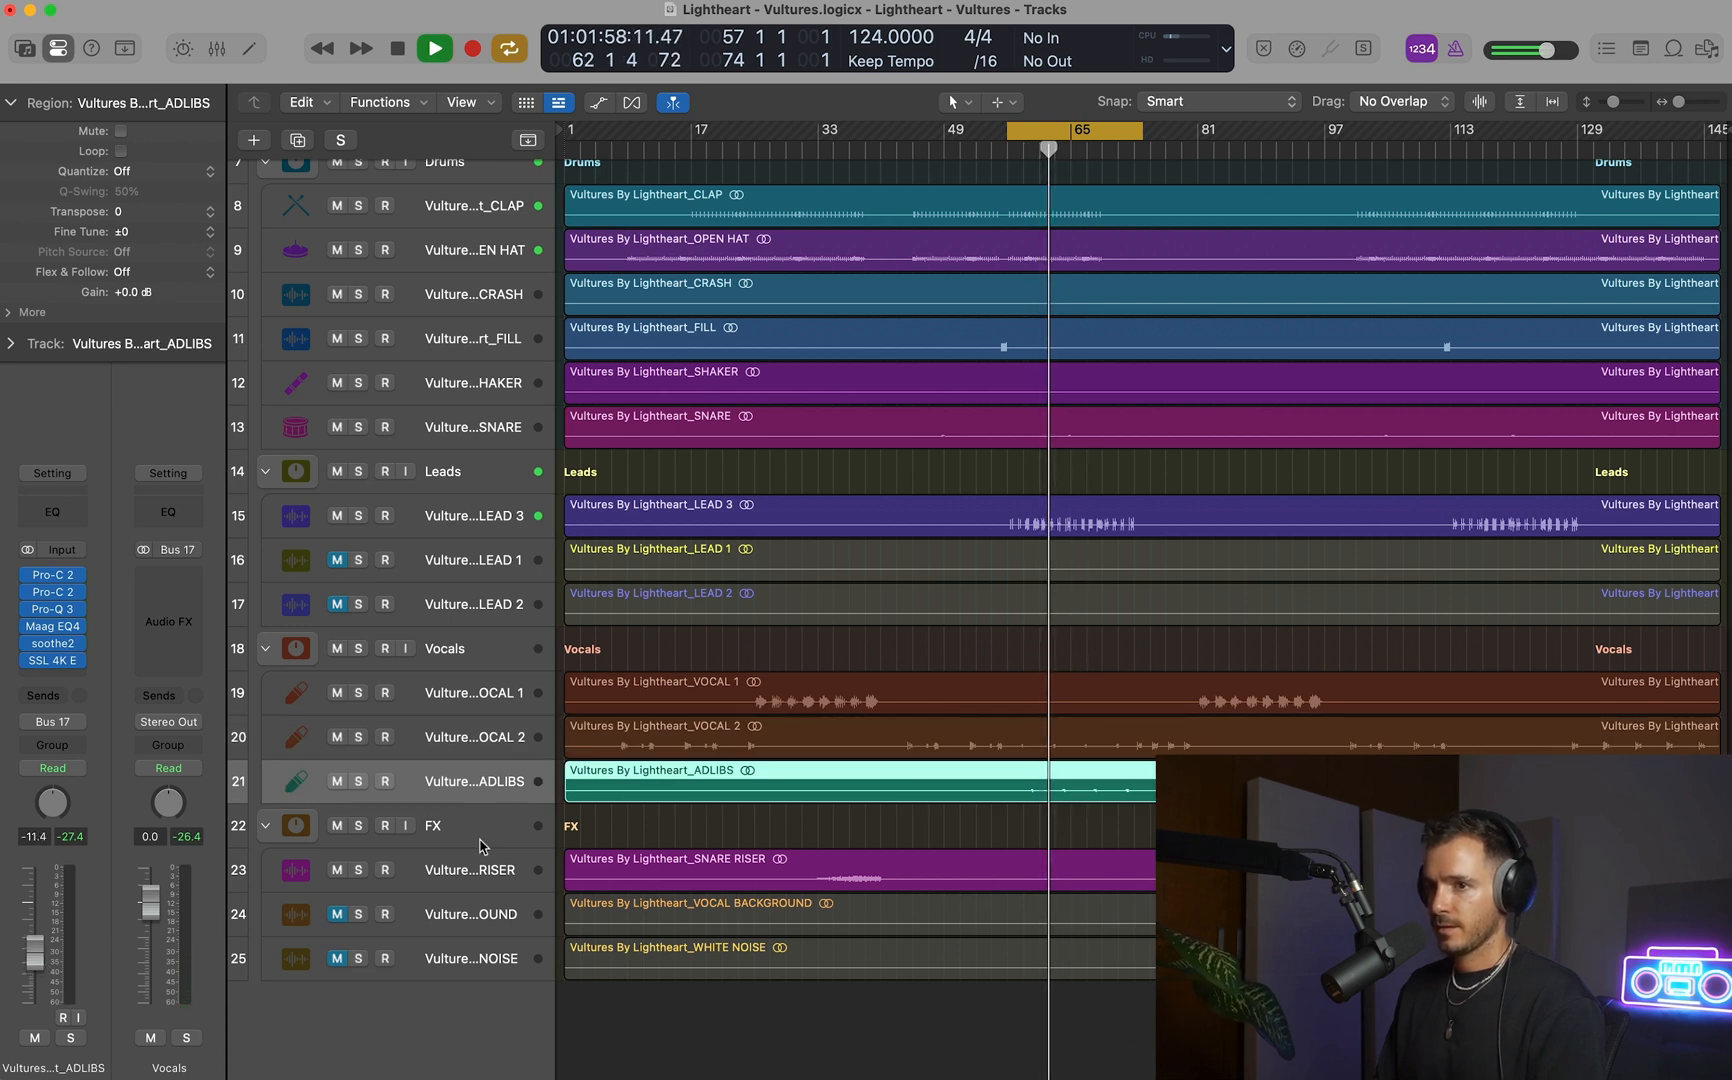
pyautogui.scroll(1, 927, 786)
pyautogui.scroll(-5, 926, 783)
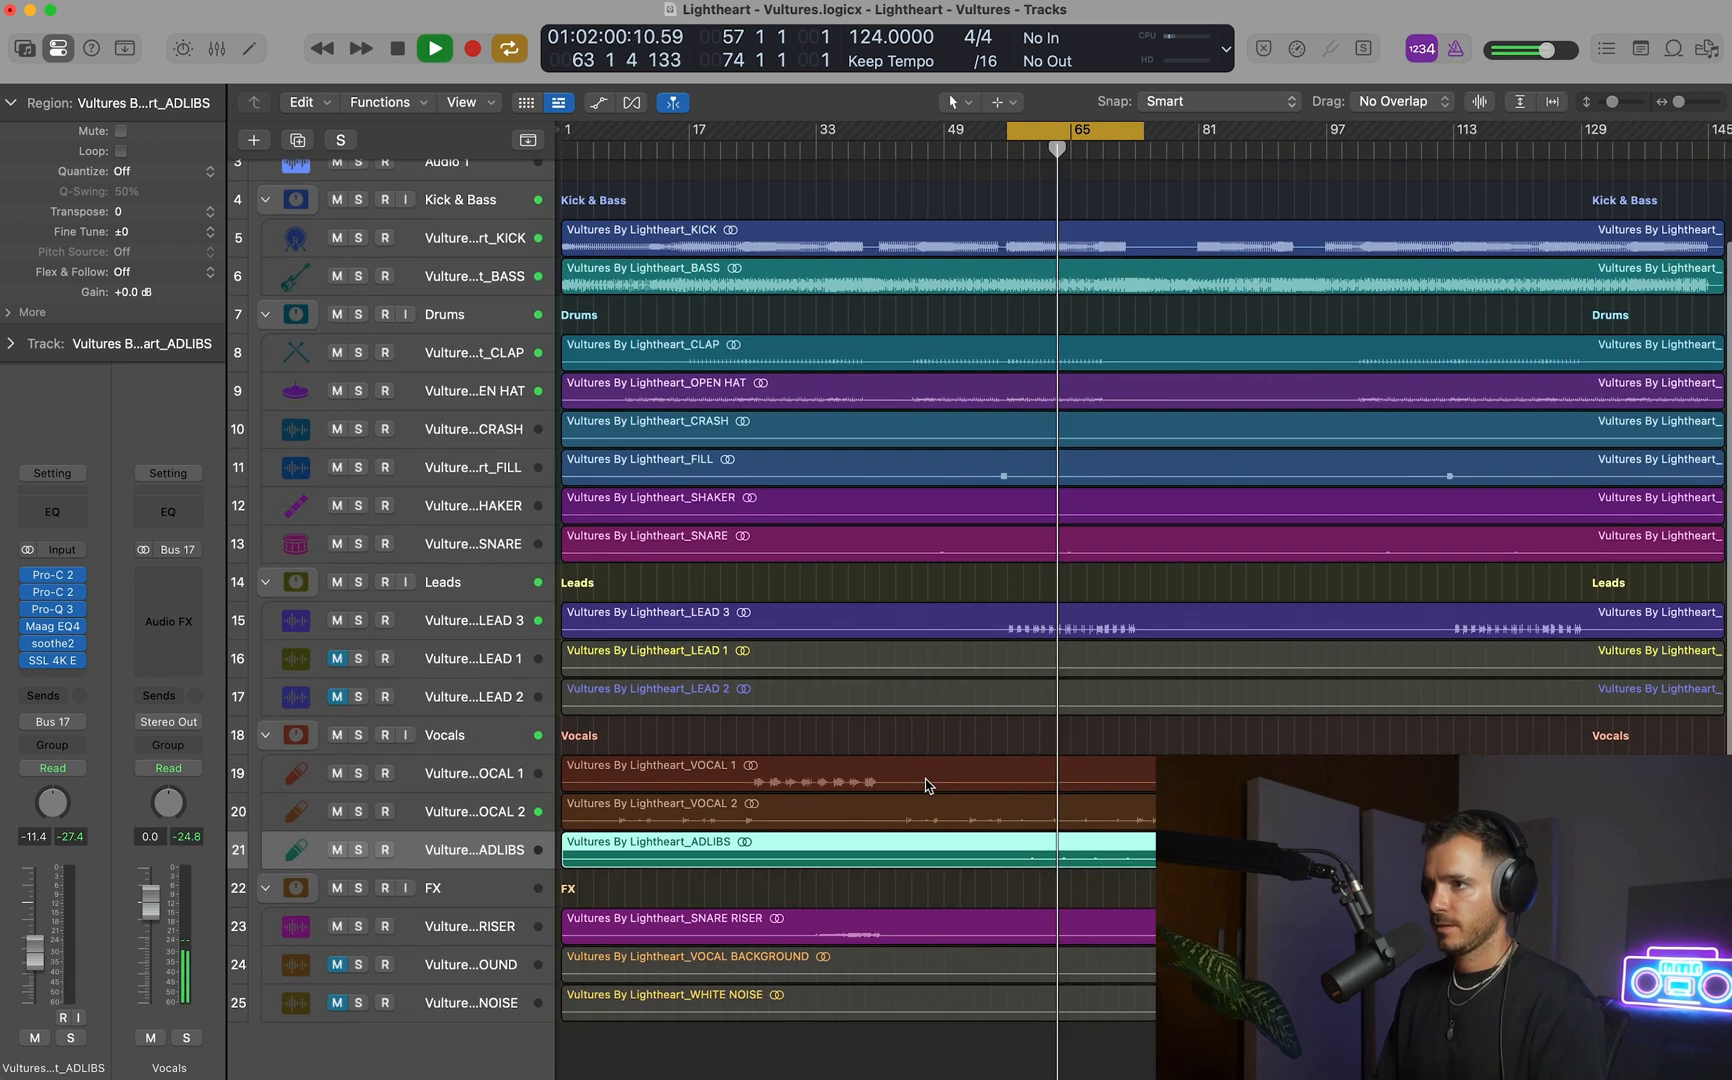
# Lower LEAD 3 to -11.6 dB and compare the mix with the soloed Master reference track.
pyautogui.scroll(1, 926, 782)
pyautogui.click(296, 652)
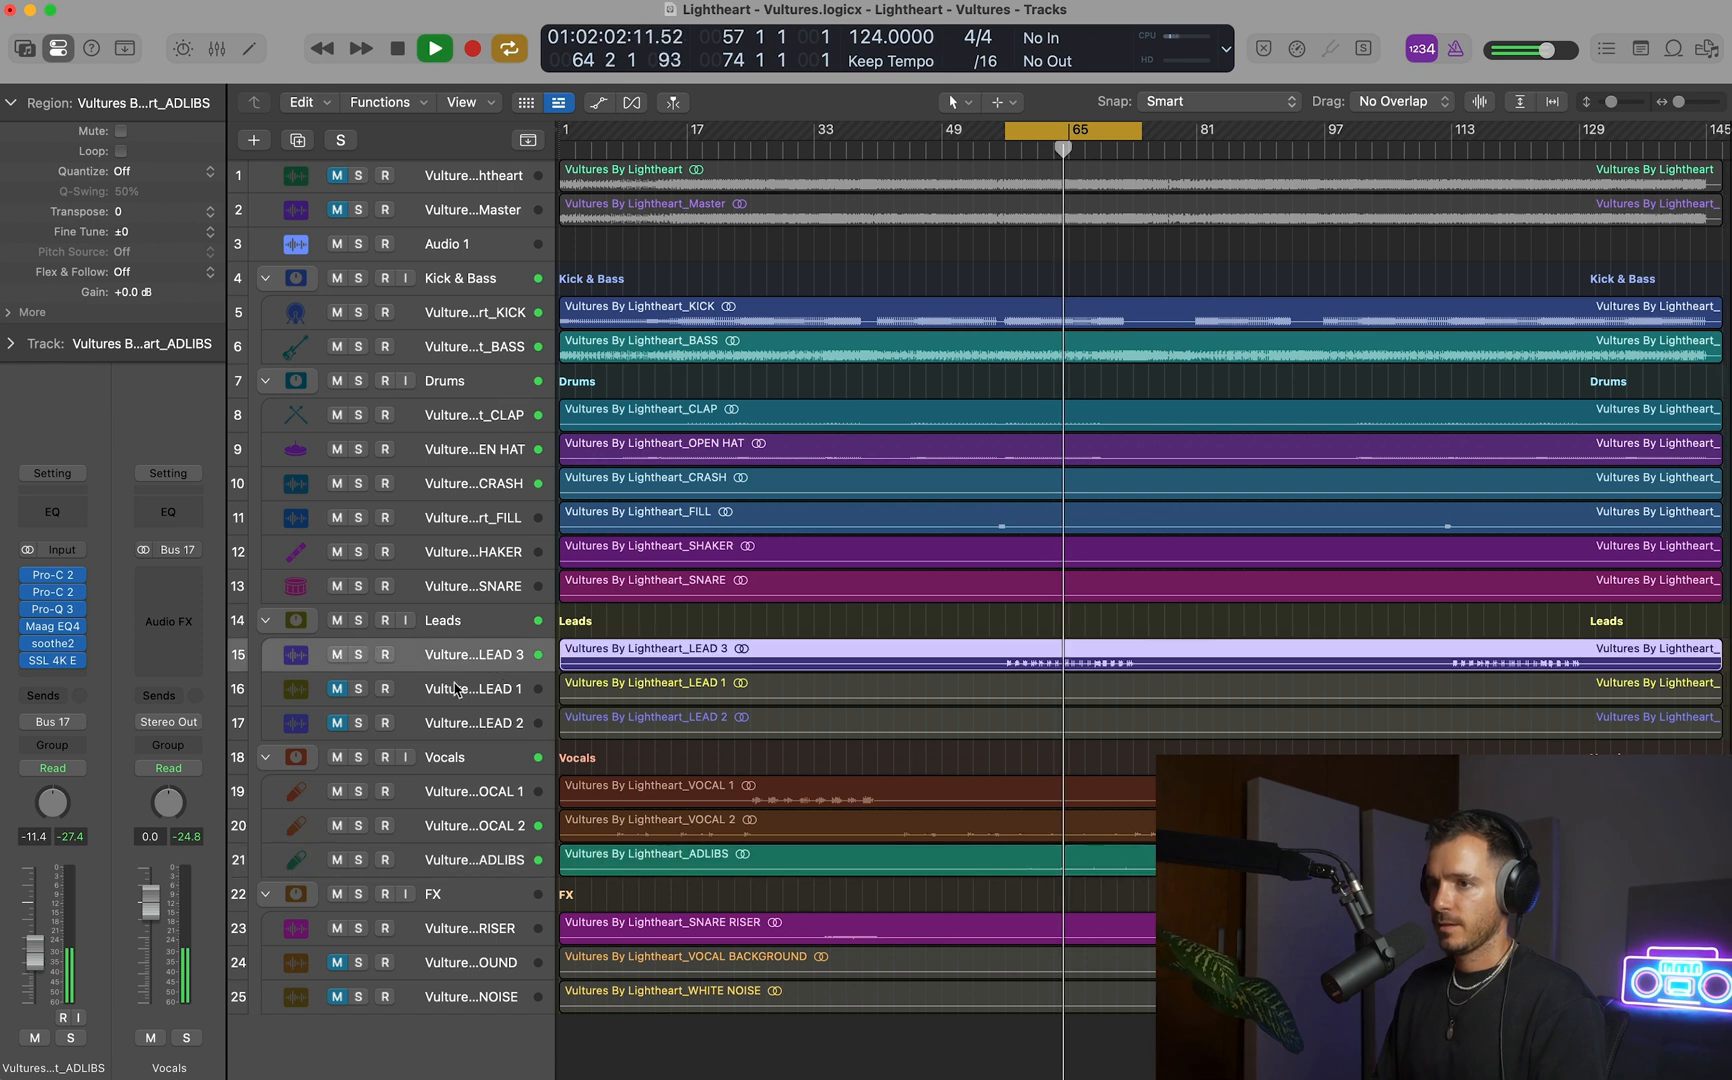
pyautogui.click(358, 209)
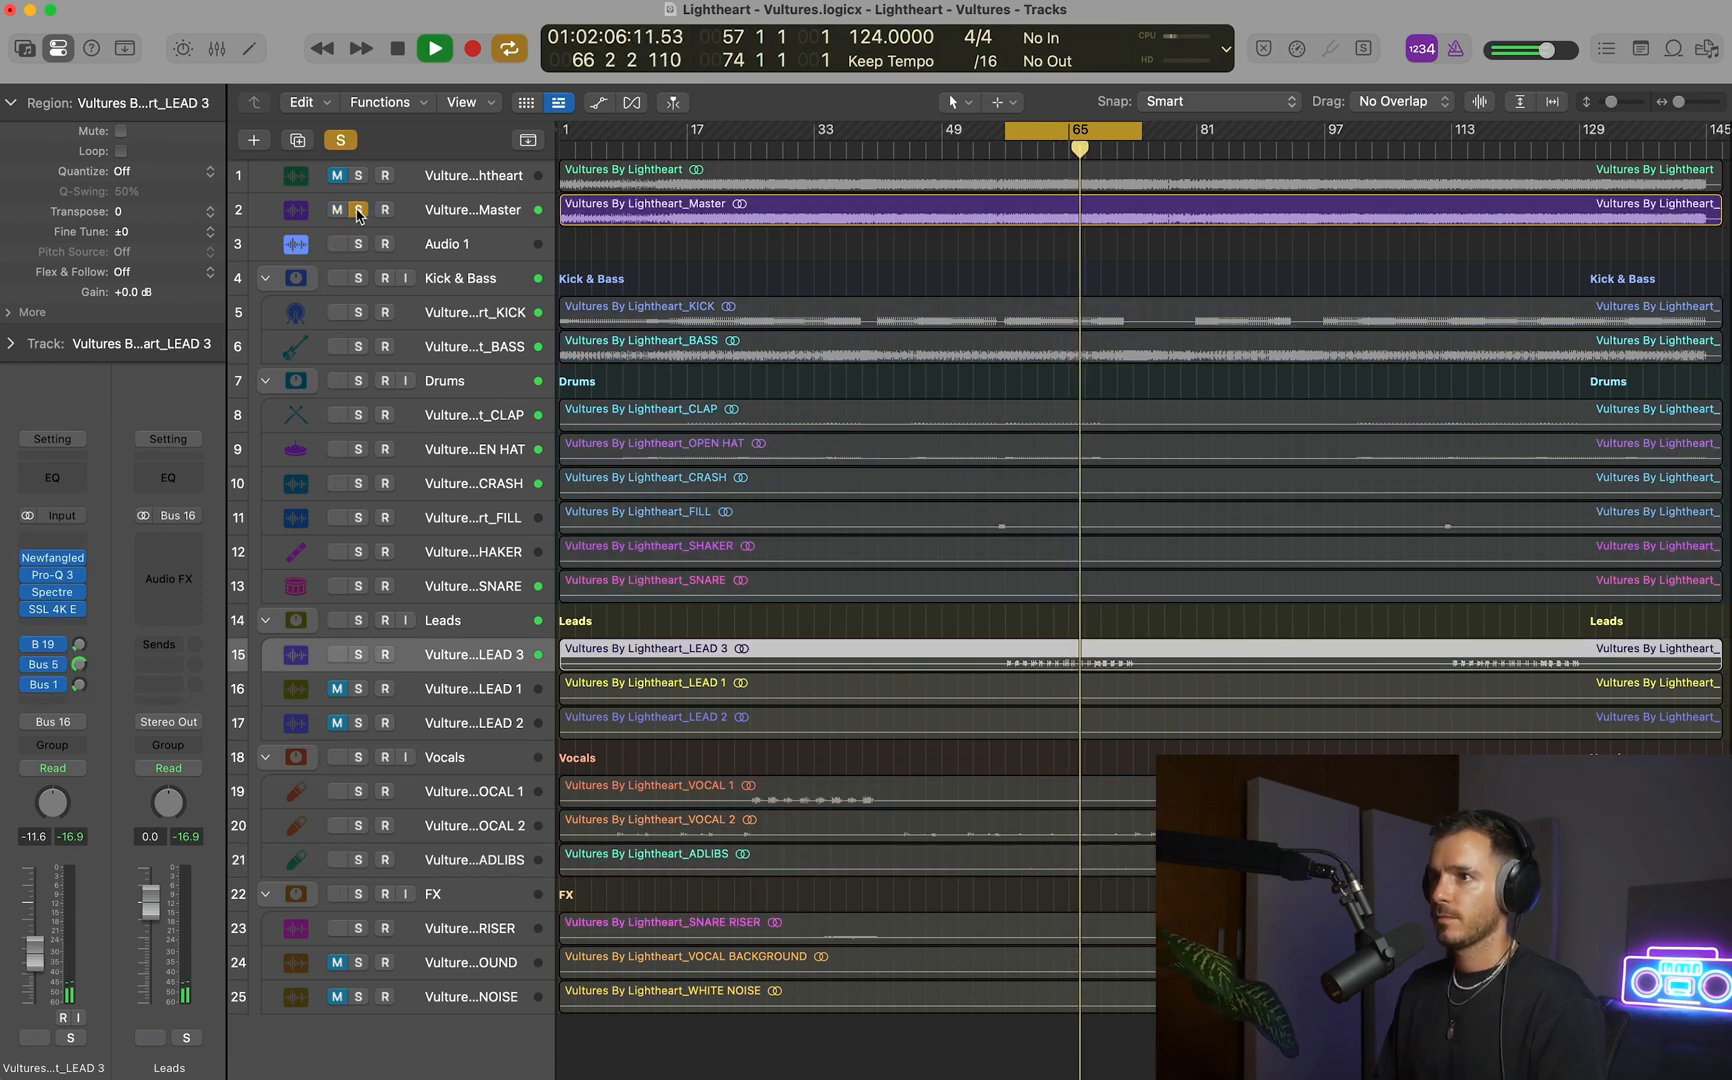
pyautogui.click(358, 209)
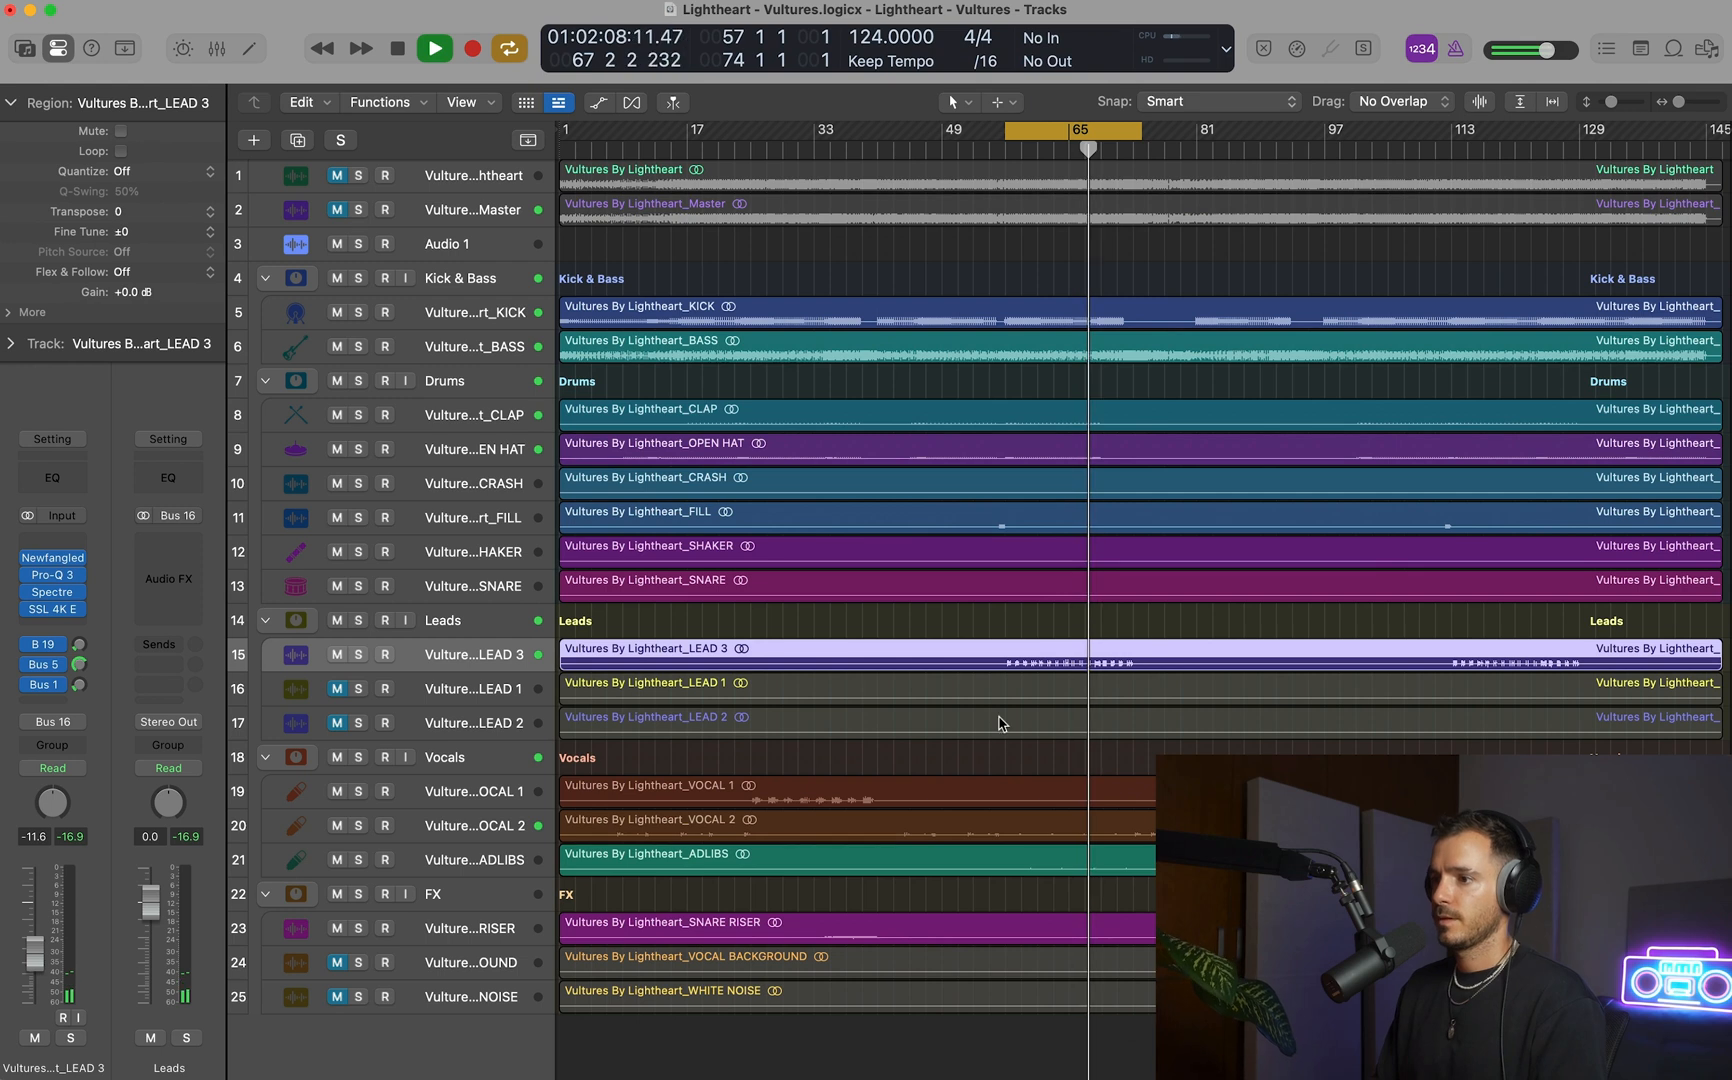
# Unmute the VOCAL BACKGROUND track in the FX group and audition it soloed over the looped section.
pyautogui.moveTo(995, 698); pyautogui.dragTo(1166, 997)
pyautogui.scroll(5, 1145, 878)
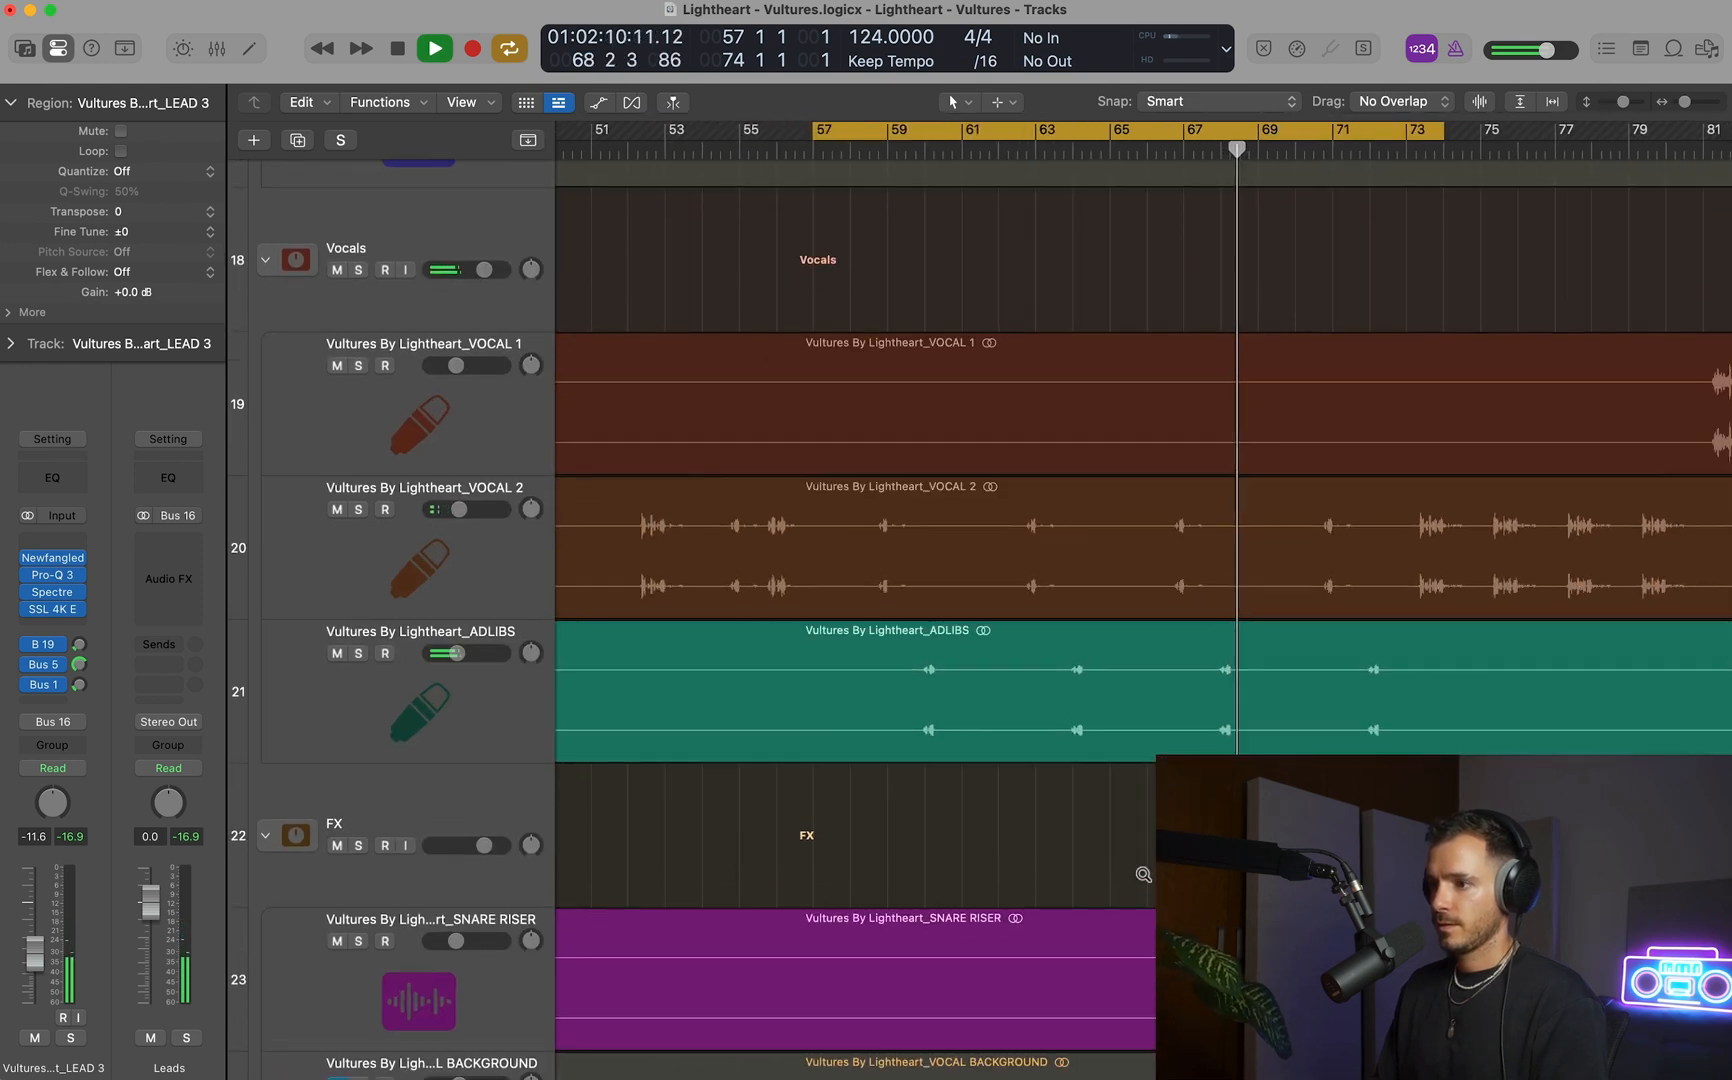
pyautogui.scroll(-10, 1145, 878)
pyautogui.press('space')
pyautogui.click(335, 644)
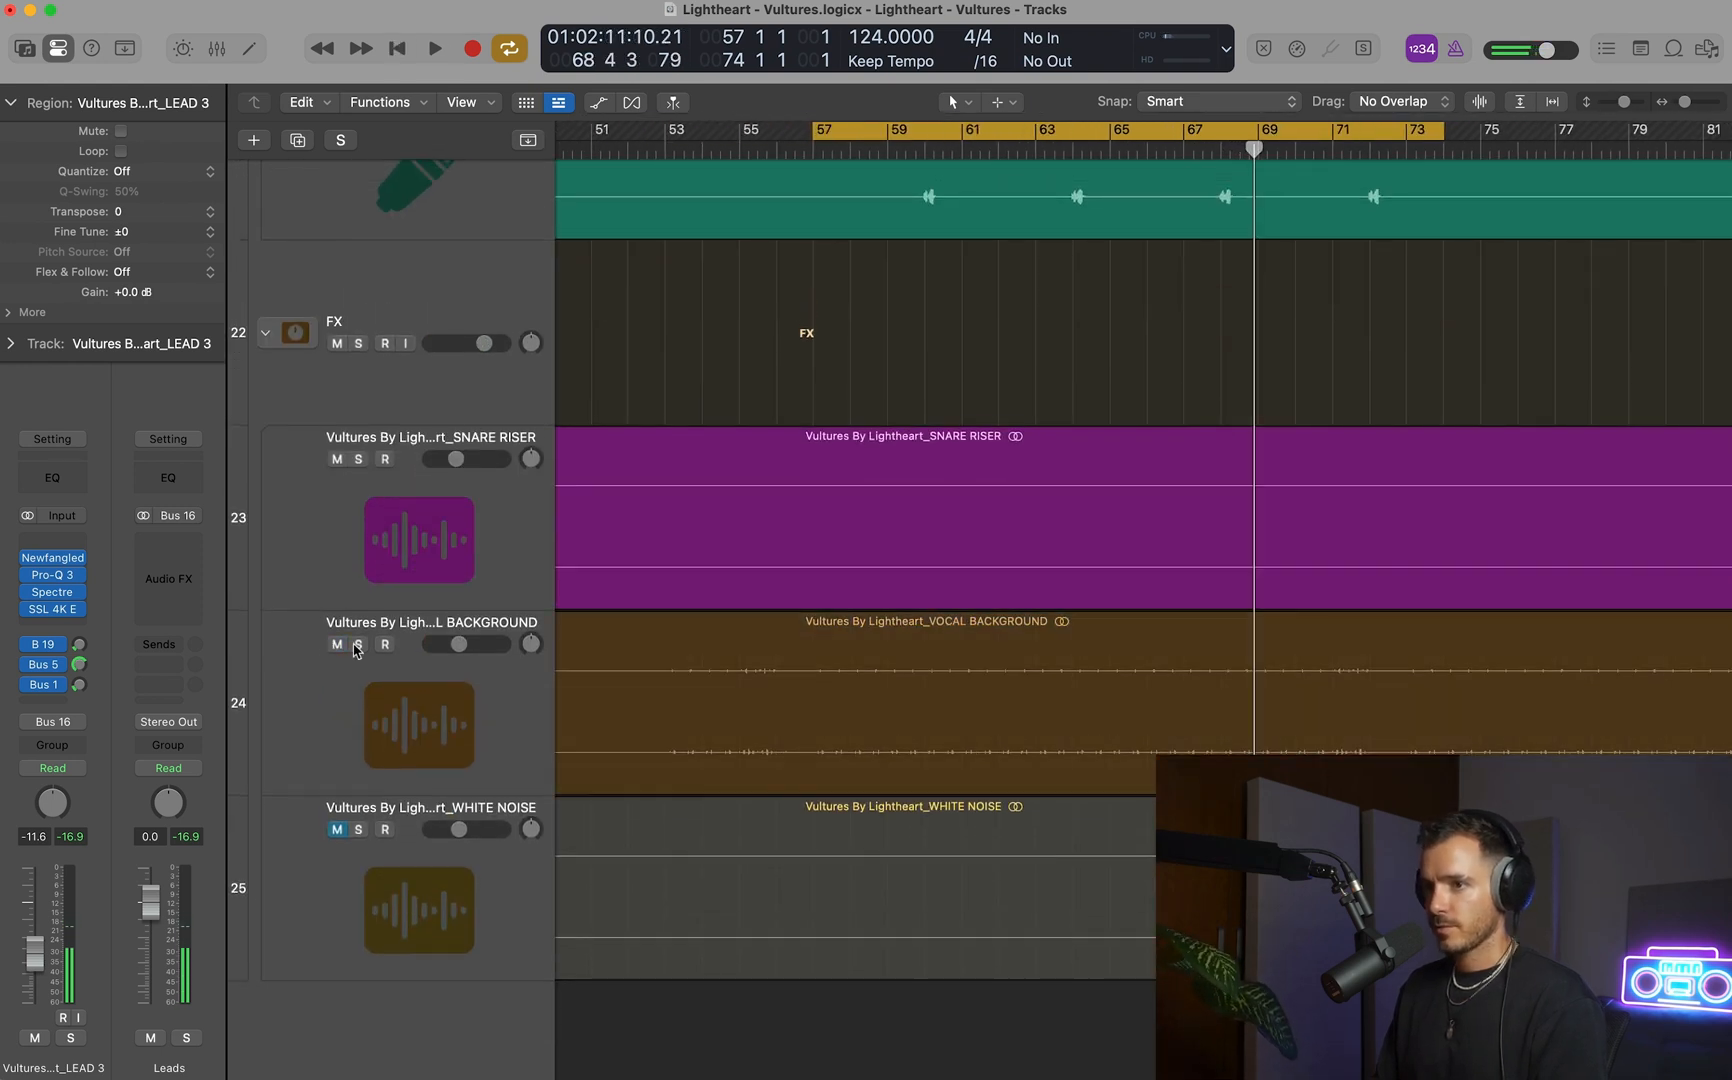
pyautogui.click(358, 645)
pyautogui.scroll(-5, 1106, 669)
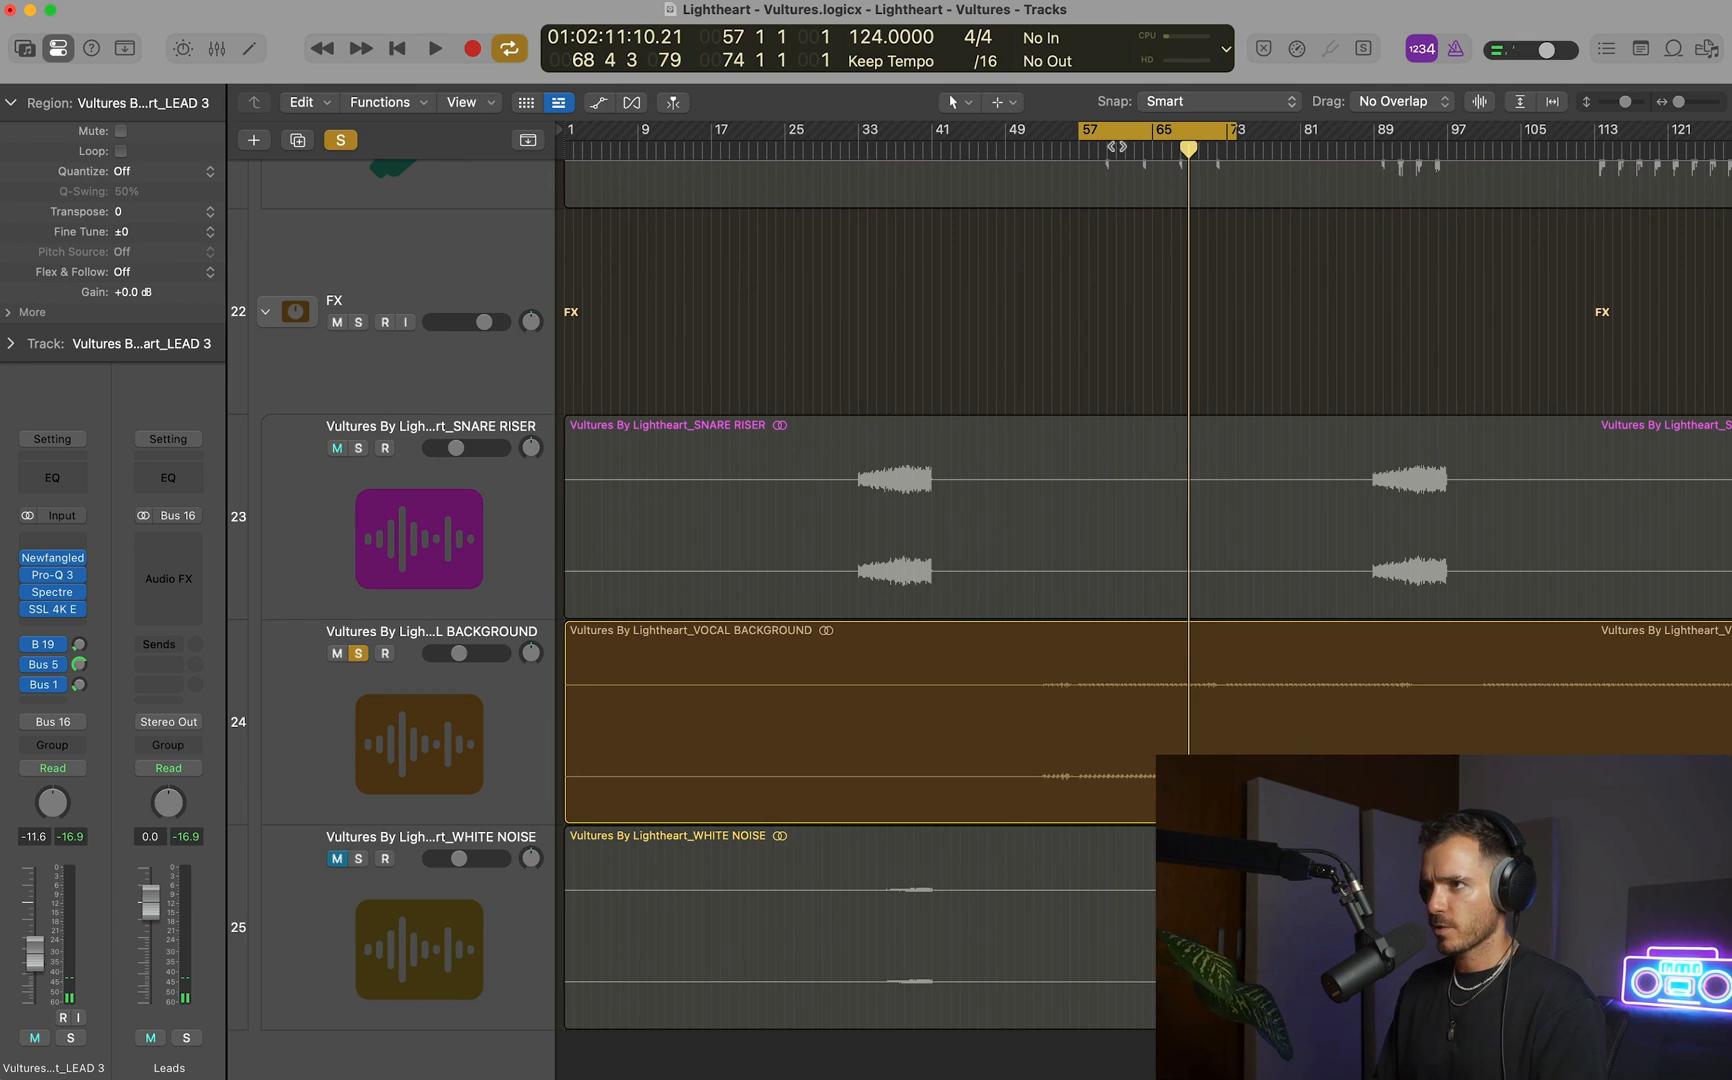
pyautogui.press('space')
pyautogui.click(433, 703)
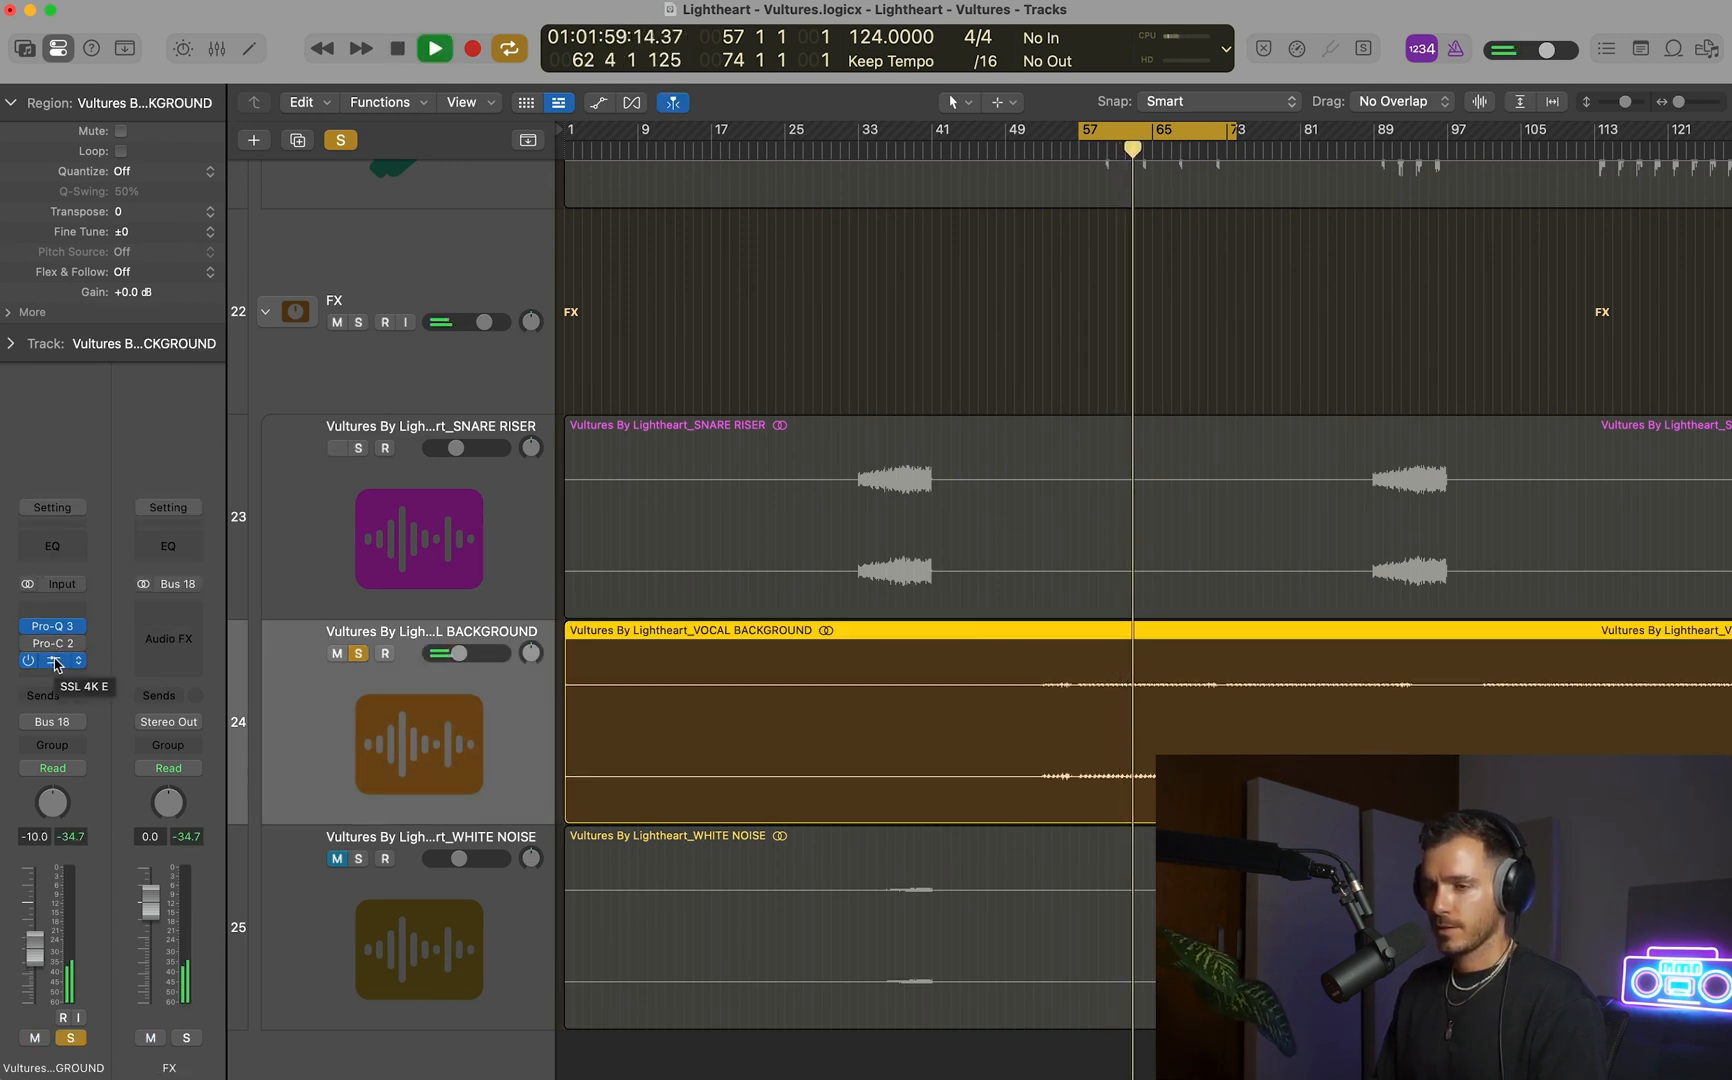
# Unsolo VOCAL BACKGROUND and raise its volume to -7.6 dB while listening in the full mix.
pyautogui.click(358, 653)
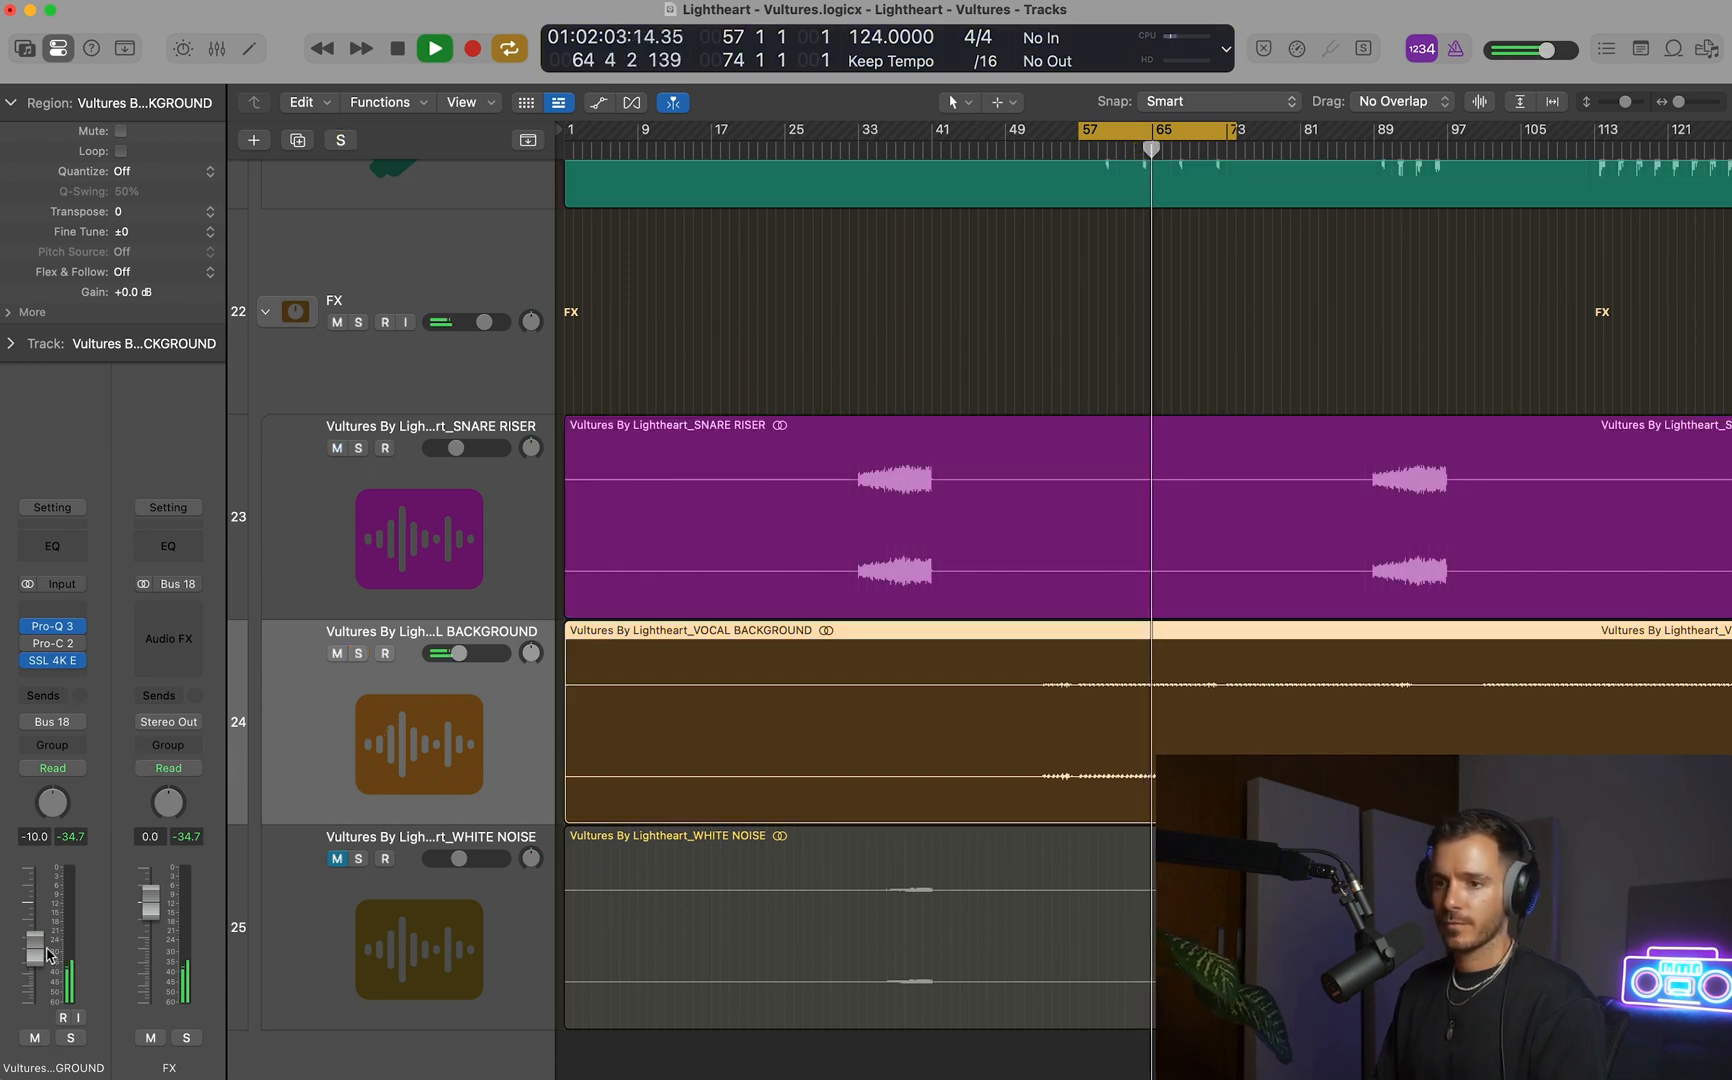
pyautogui.moveTo(47, 955); pyautogui.dragTo(47, 947)
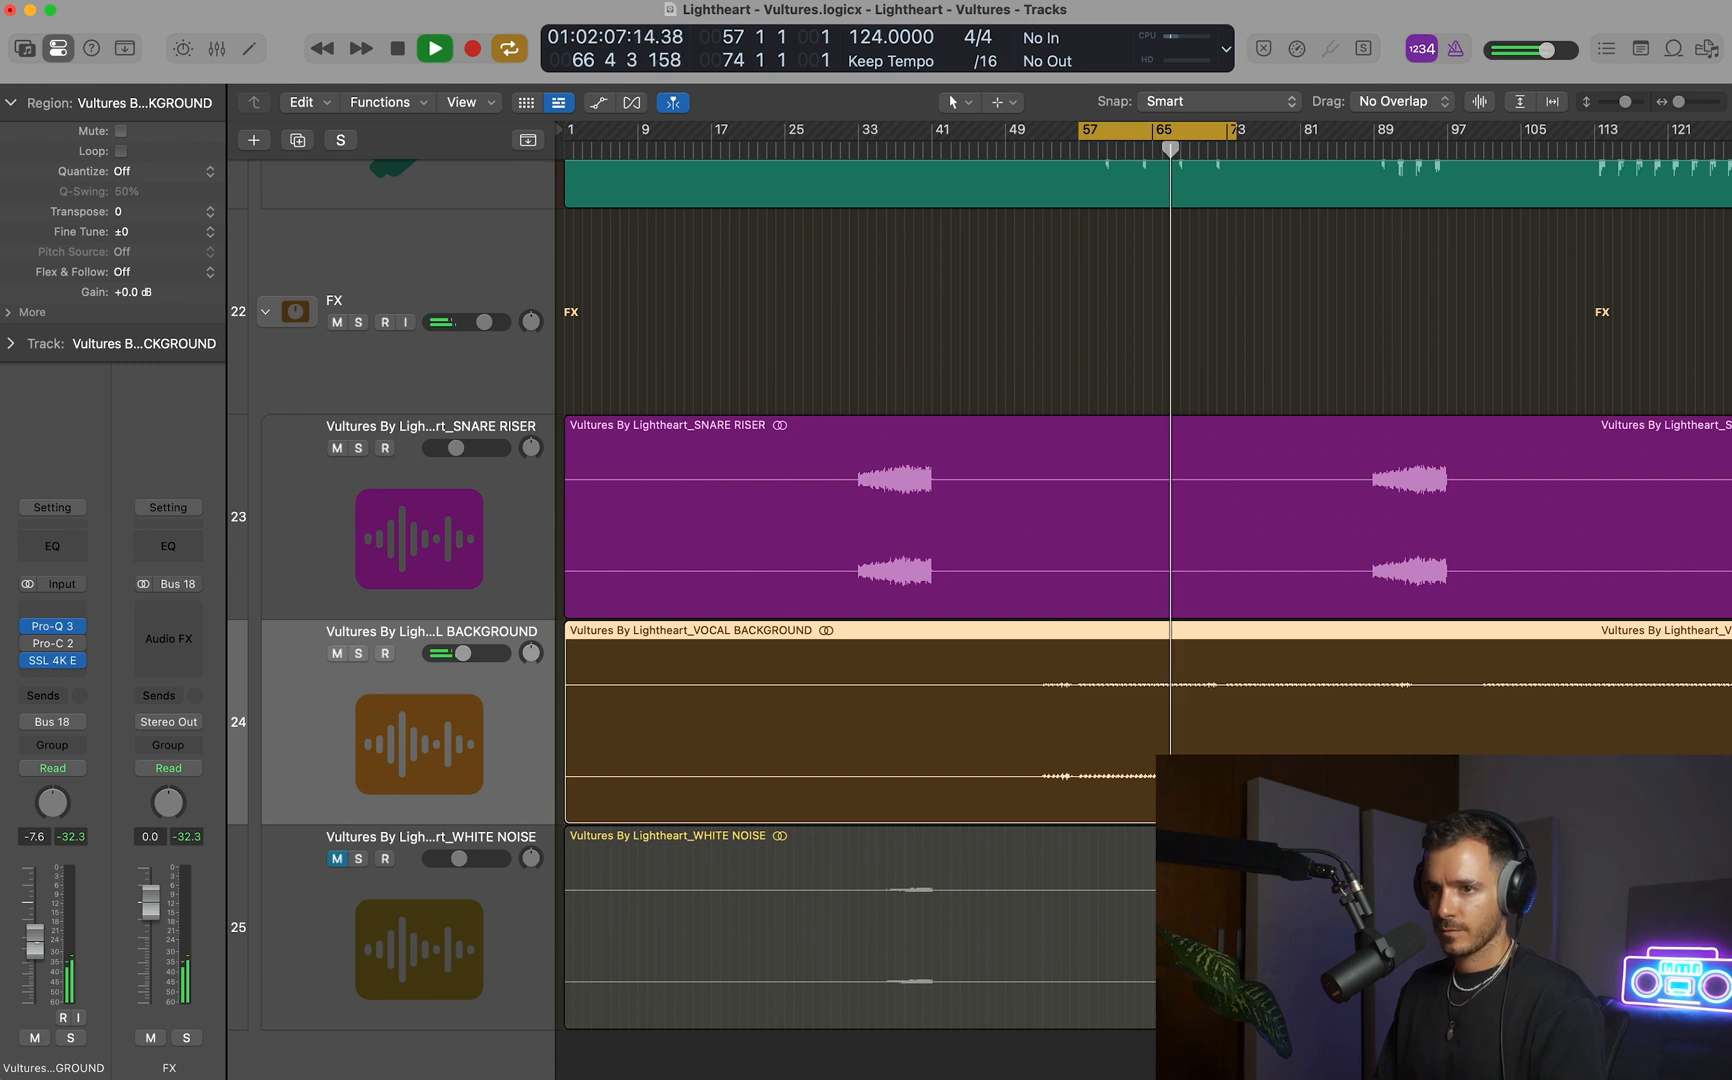
pyautogui.press('space')
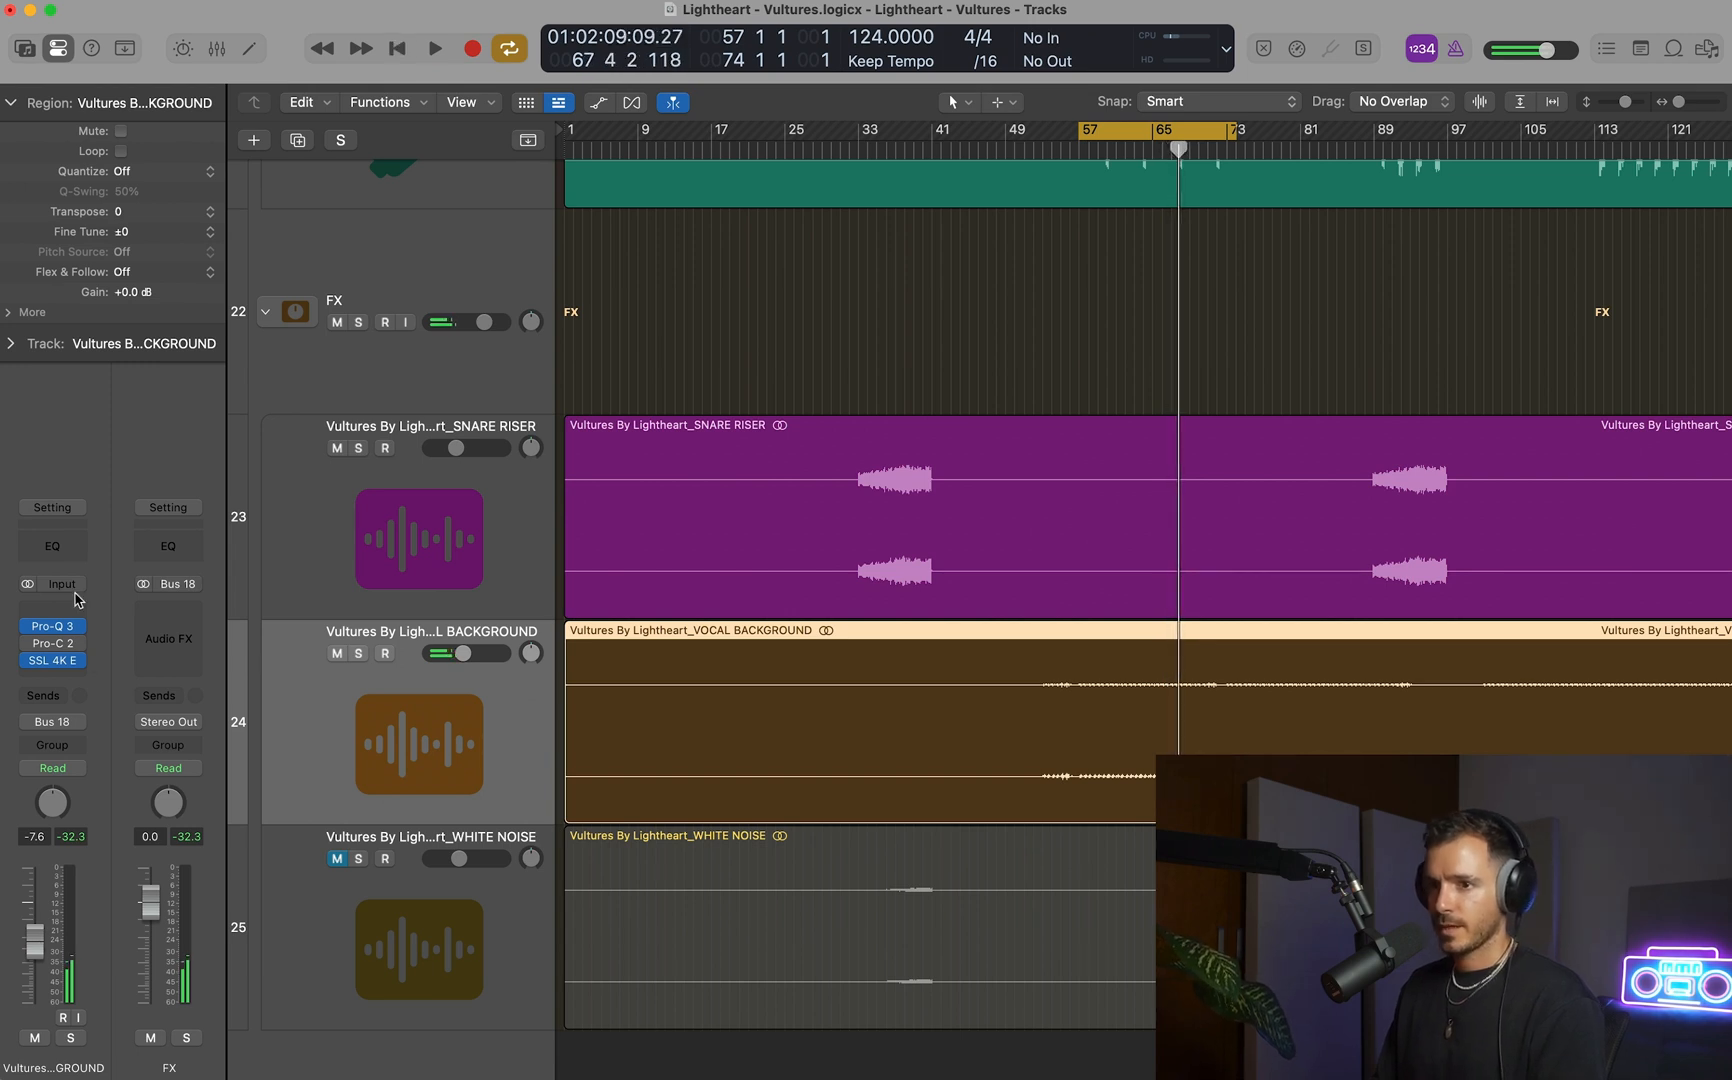
# Insert a stereo ShaperBox 3 on VOCAL BACKGROUND and add a Volume shaper with the Ramp up shape.
pyautogui.click(62, 676)
pyautogui.moveTo(77, 624)
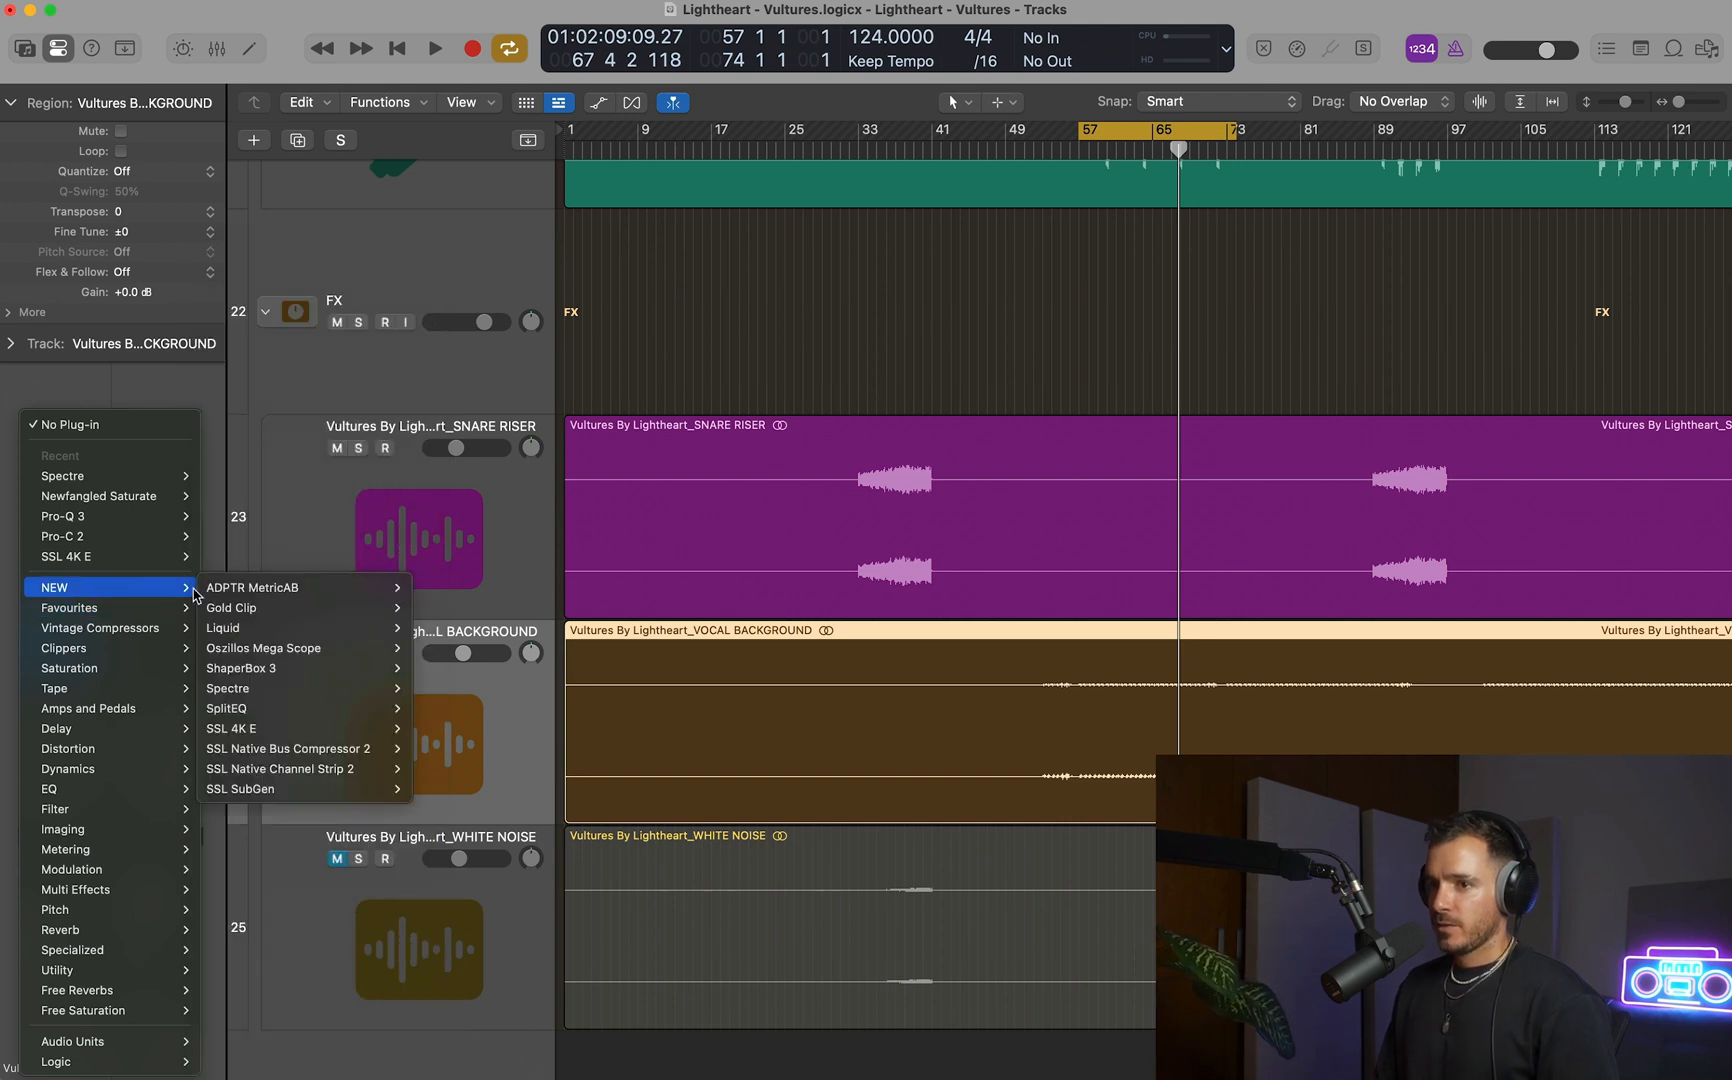
pyautogui.moveTo(385, 672)
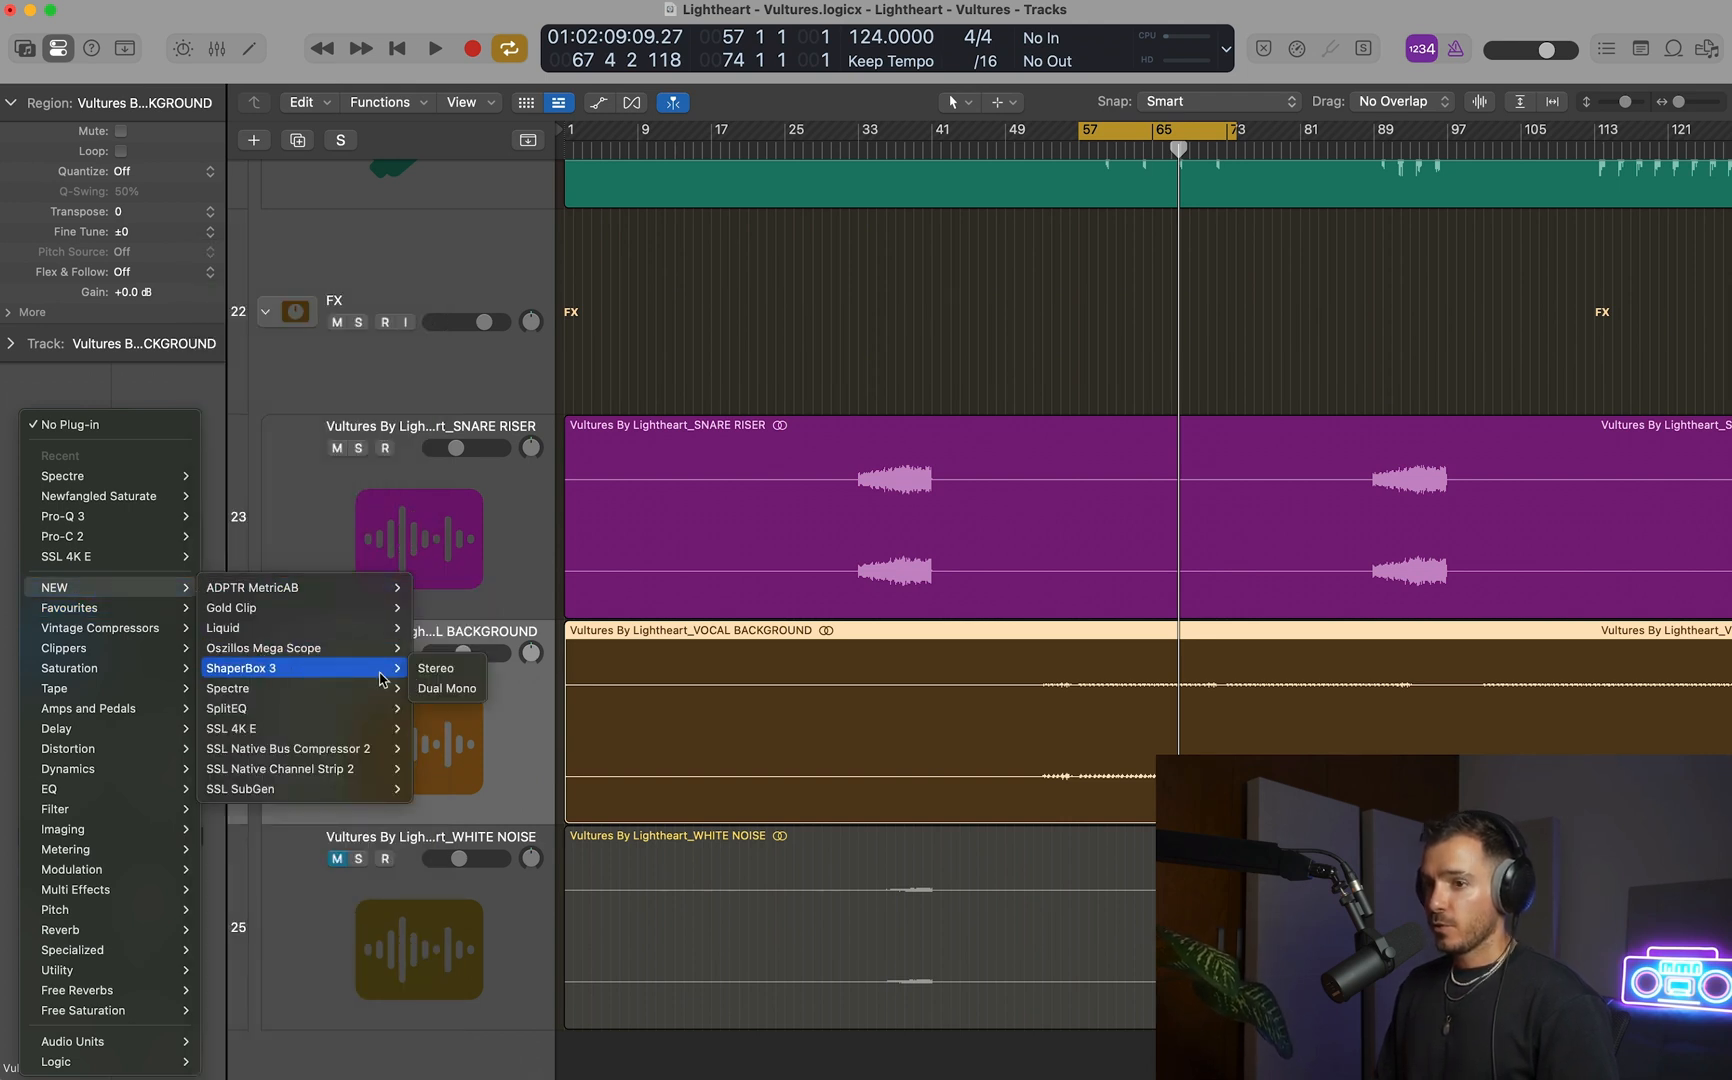
pyautogui.click(437, 669)
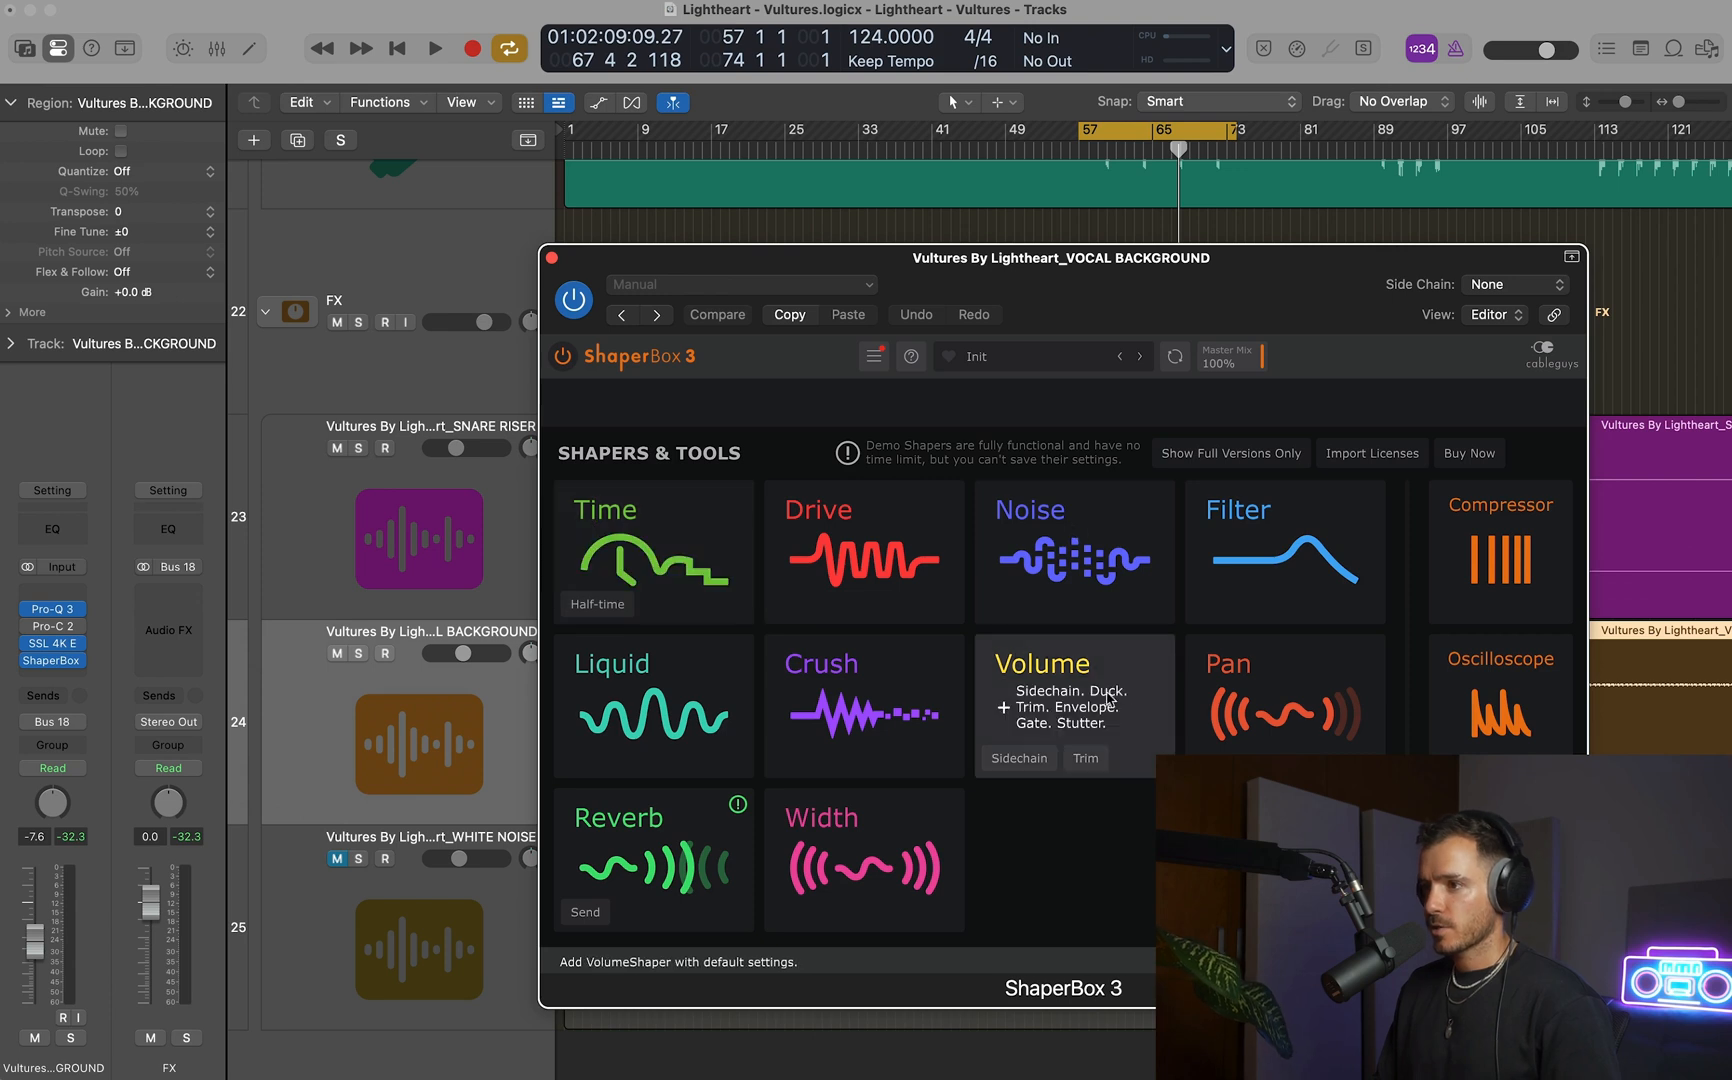
pyautogui.click(1108, 697)
pyautogui.click(789, 928)
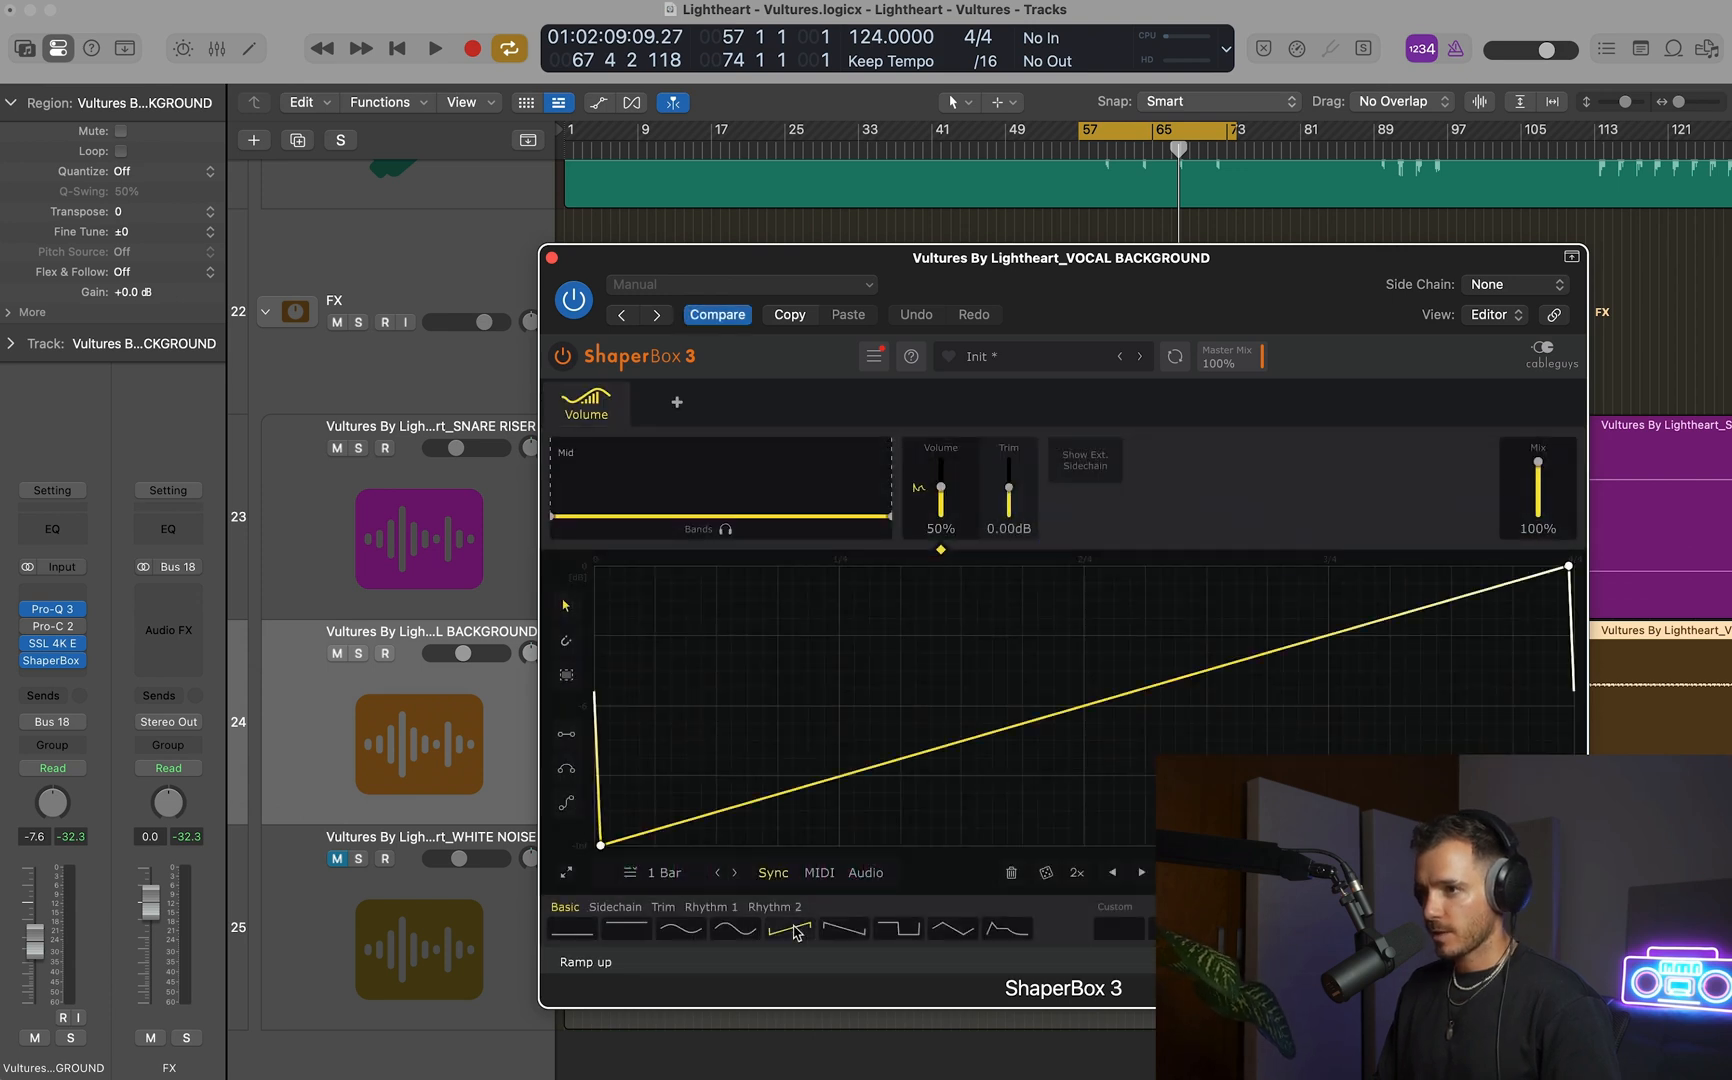
# Set the shaper's Volume to 35% and its Mix to 74%, auditioning VOCAL BACKGROUND soloed.
pyautogui.moveTo(594, 694); pyautogui.dragTo(595, 828)
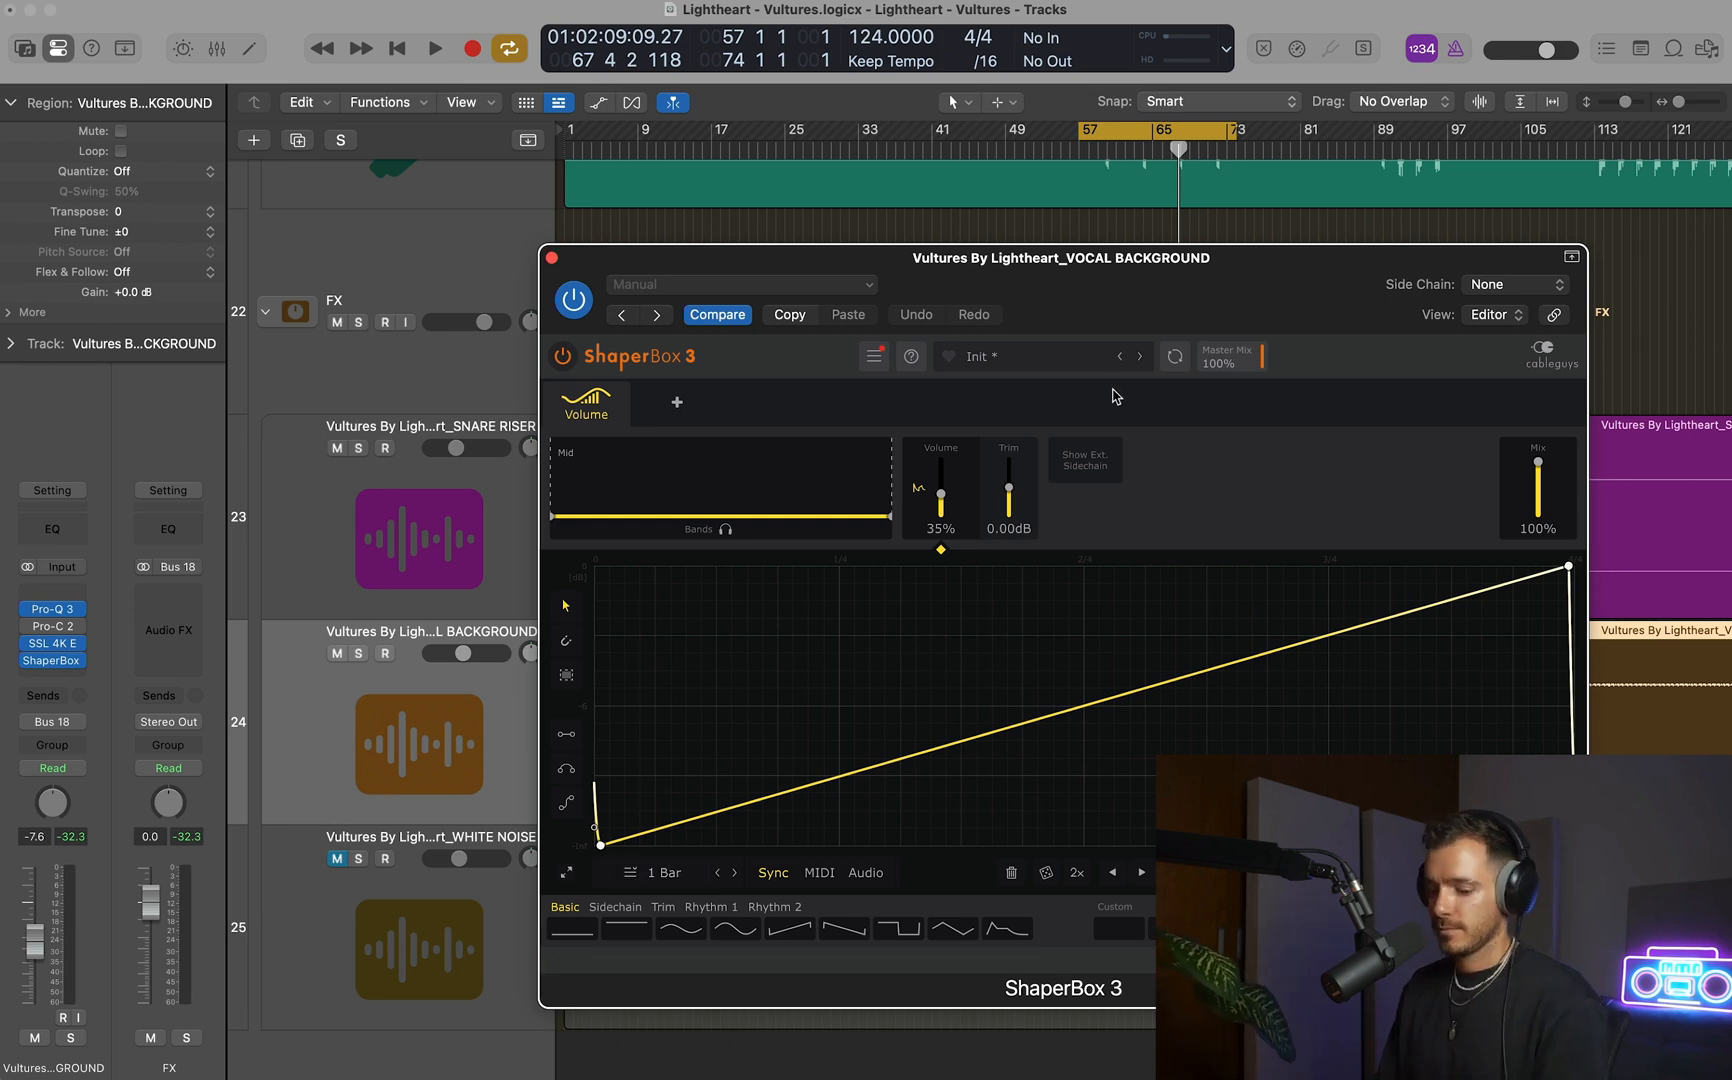
pyautogui.press('s')
pyautogui.press('space')
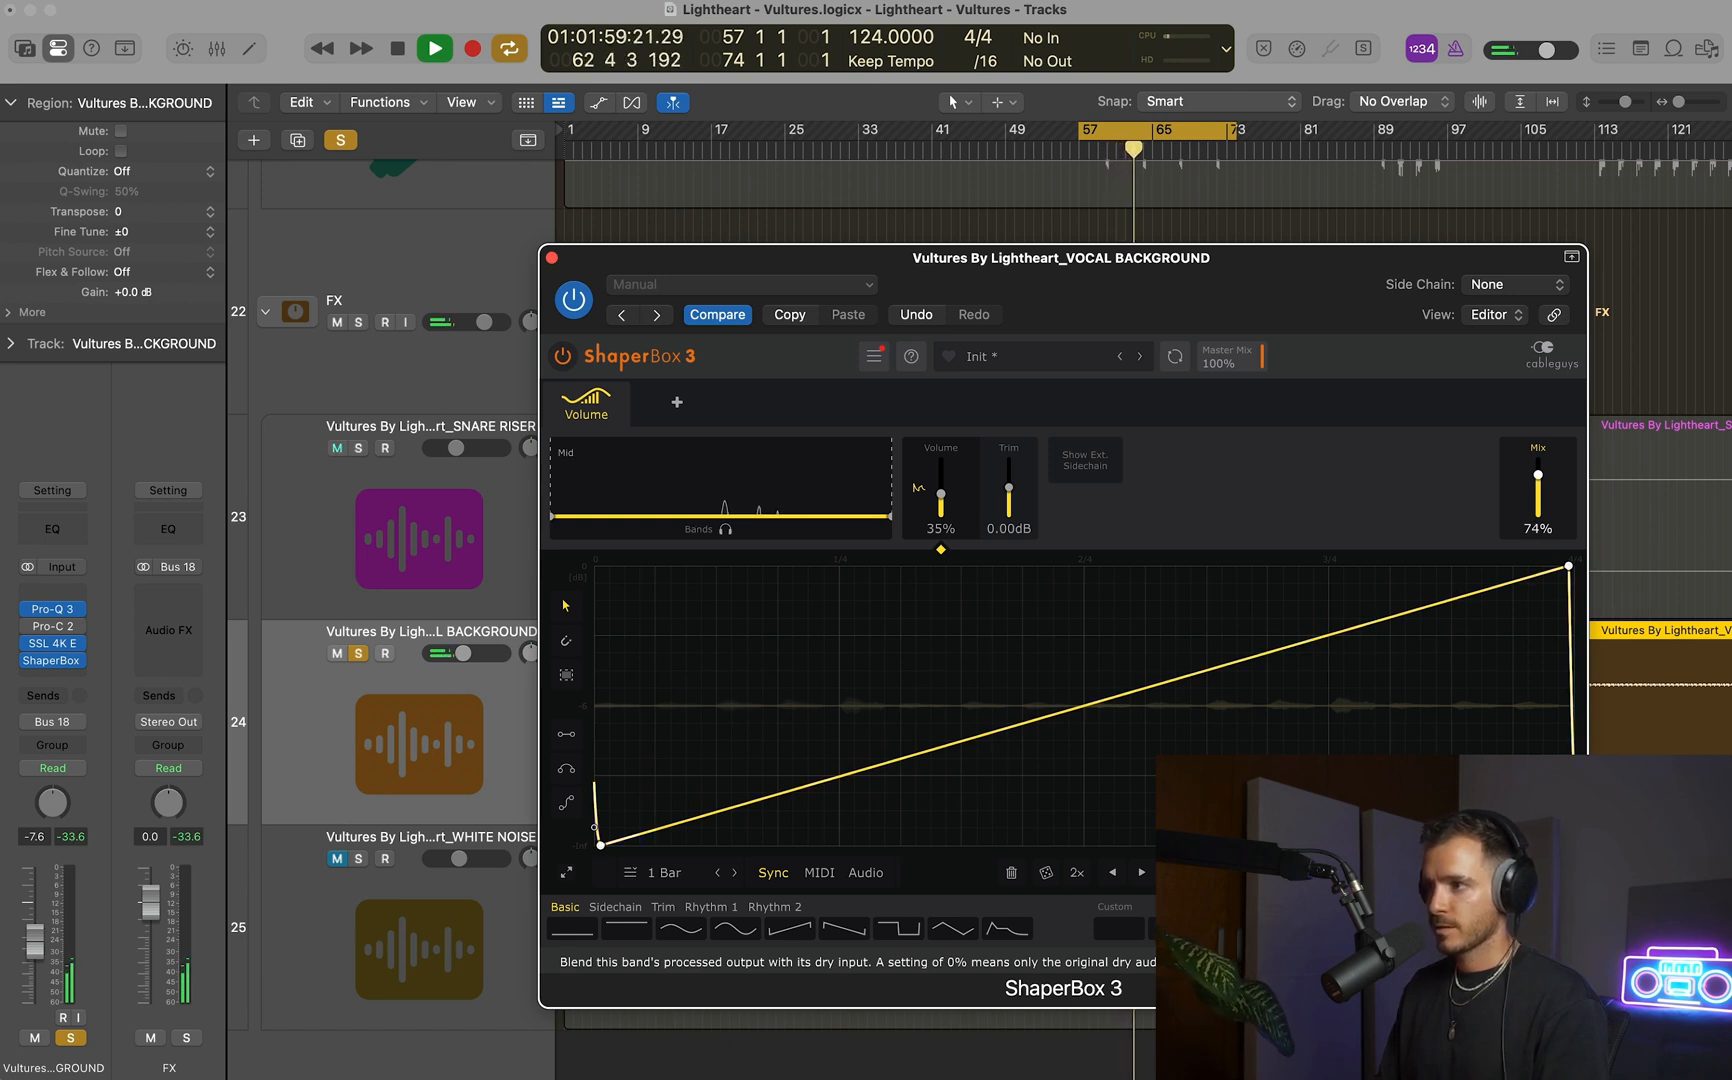
pyautogui.press('space')
# Set the shaper's LFO length to 2 Bars and audition VOCAL BACKGROUND soloed and in the full mix.
pyautogui.click(662, 872)
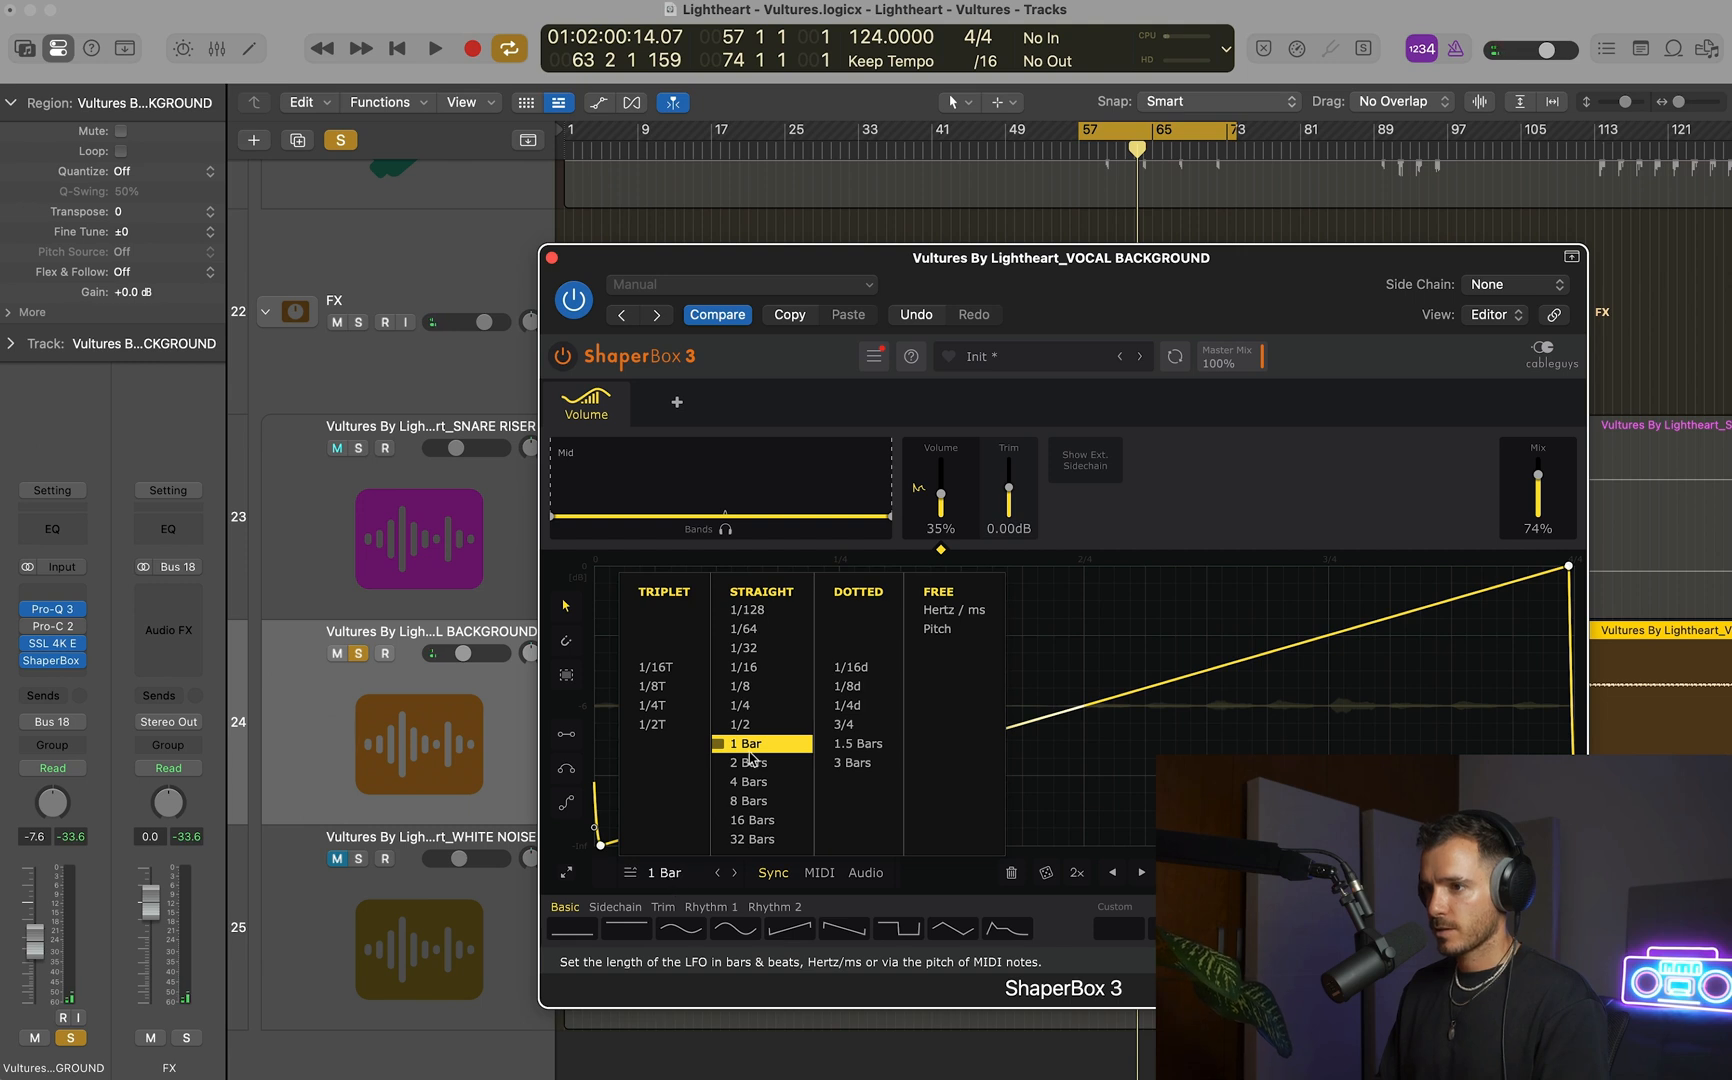
pyautogui.click(750, 762)
pyautogui.press('space')
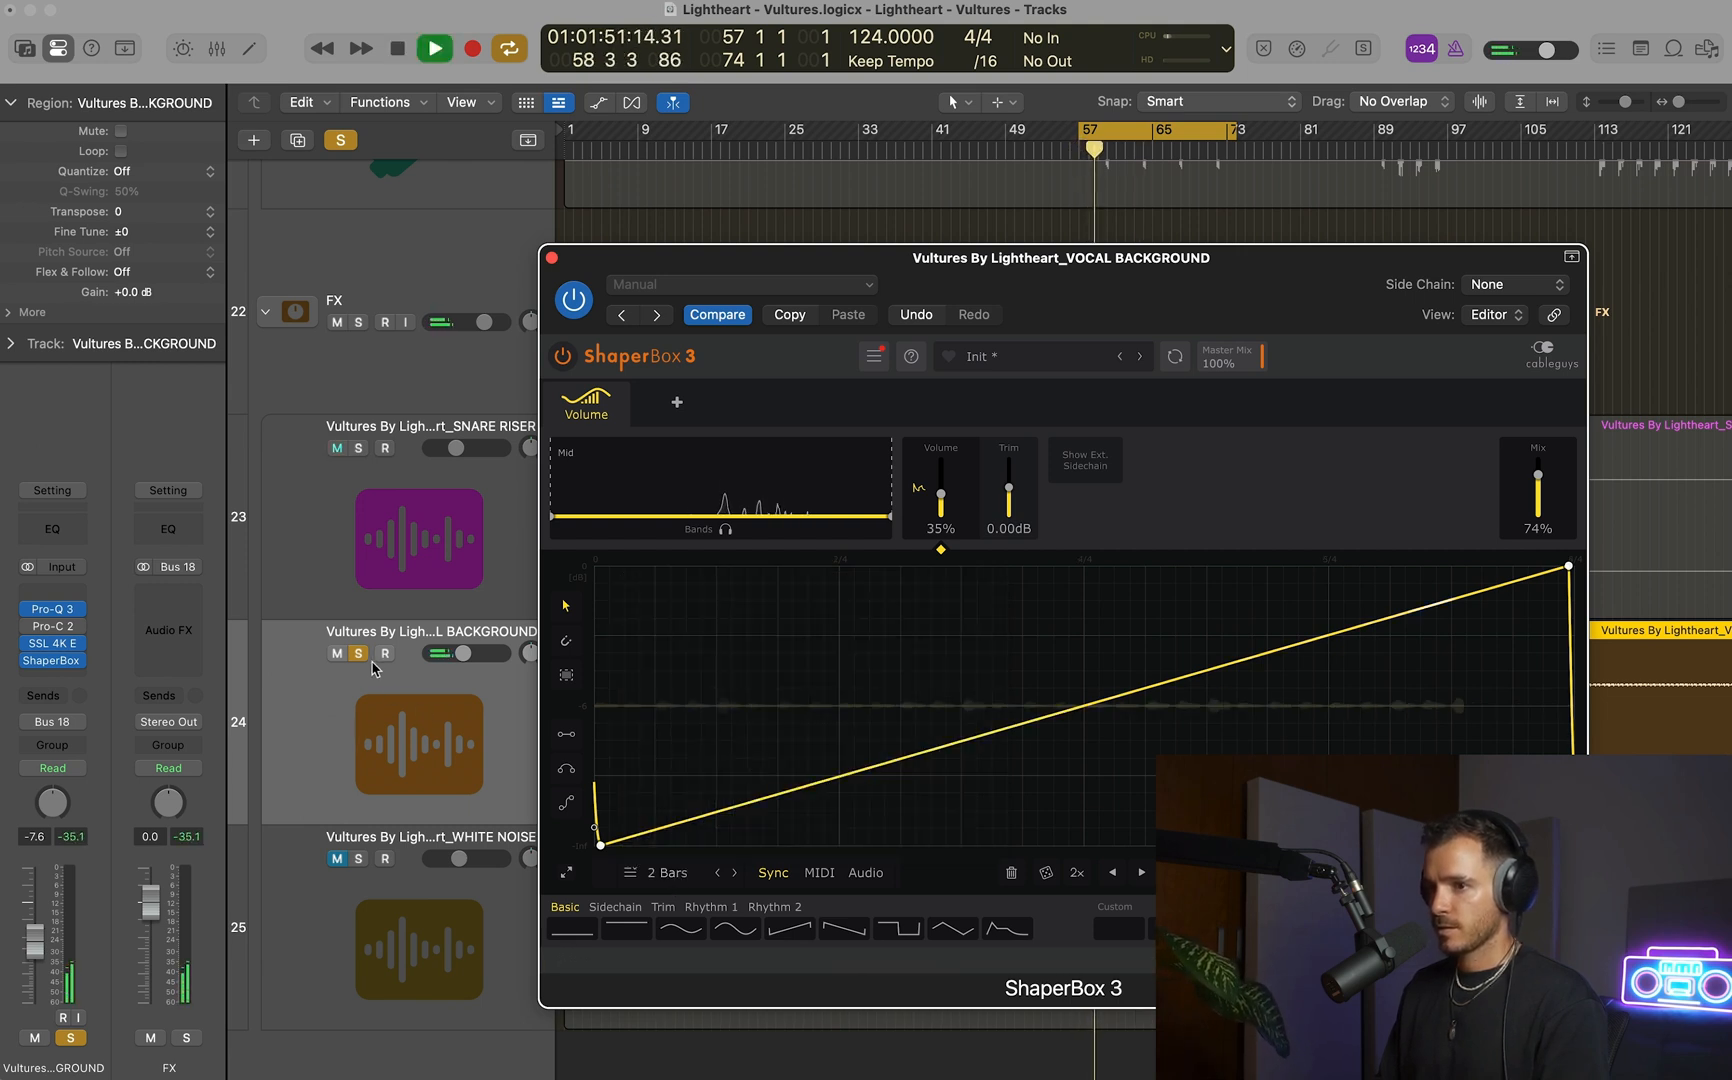
pyautogui.click(360, 655)
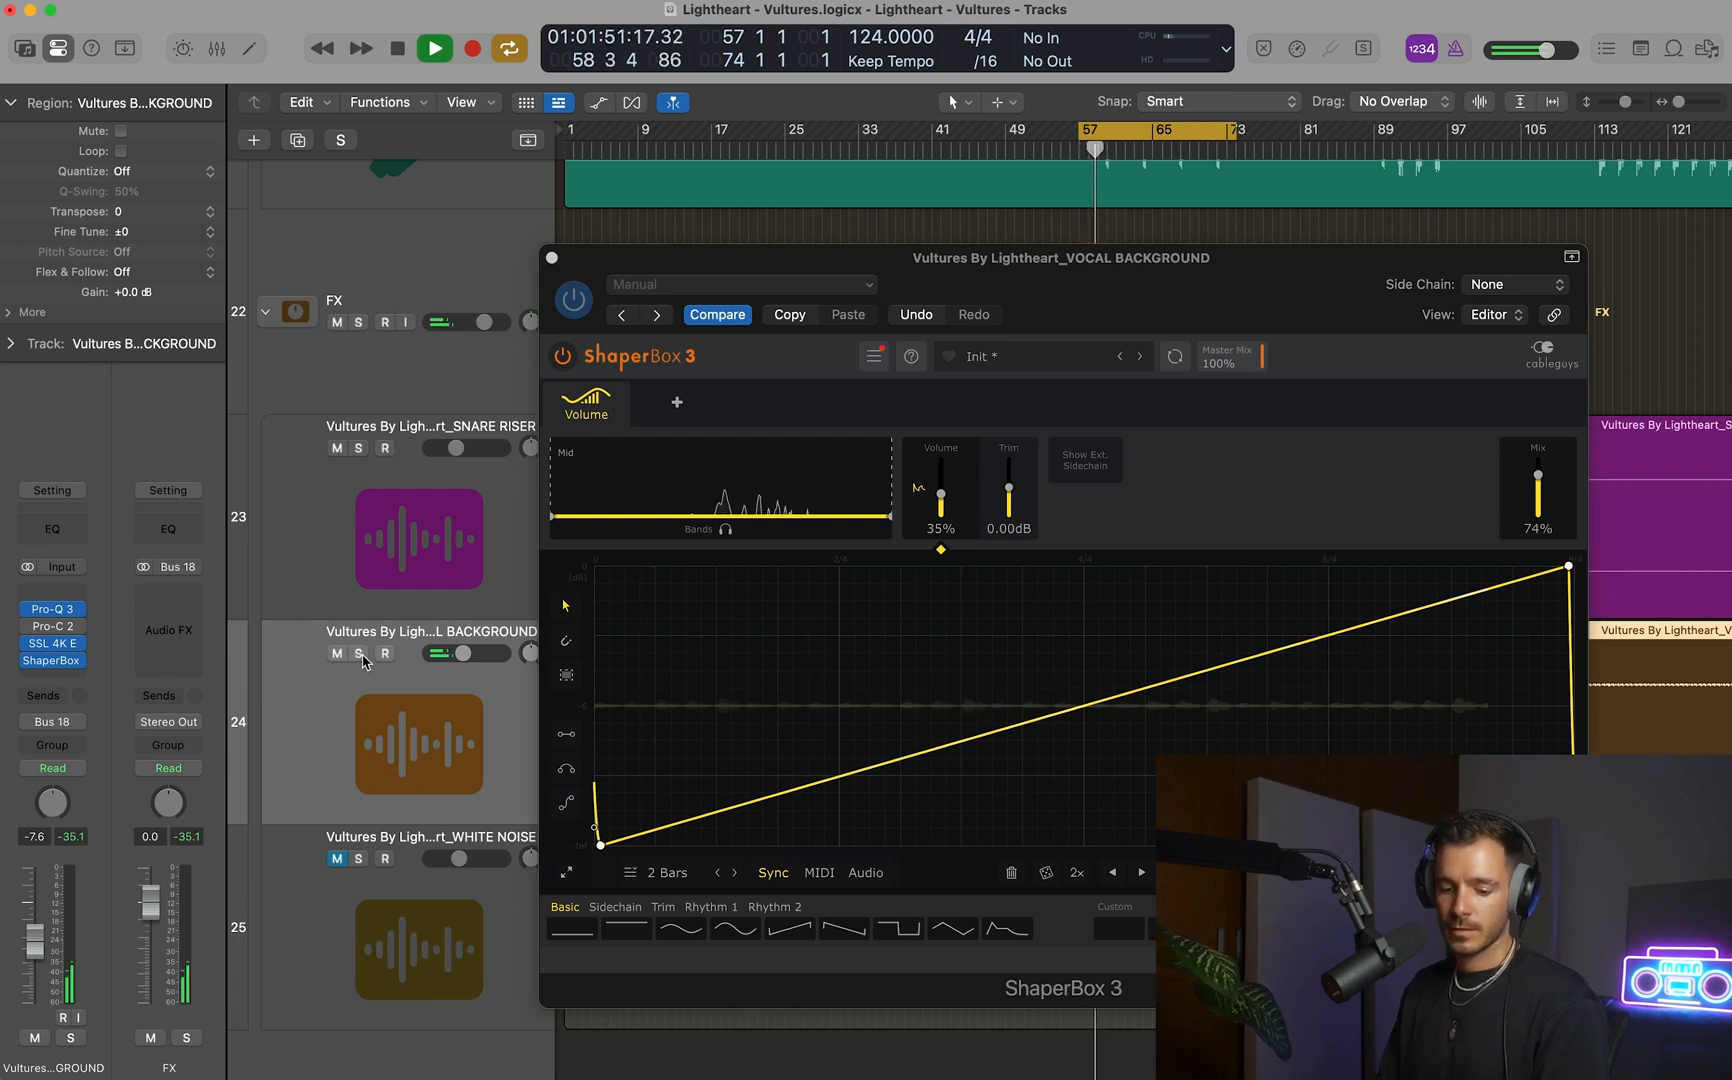
# Lower the ShaperBox 3 Mix to 56% and set its LFO length to 1 Bar, auditioning the change in the full mix.
pyautogui.press('space')
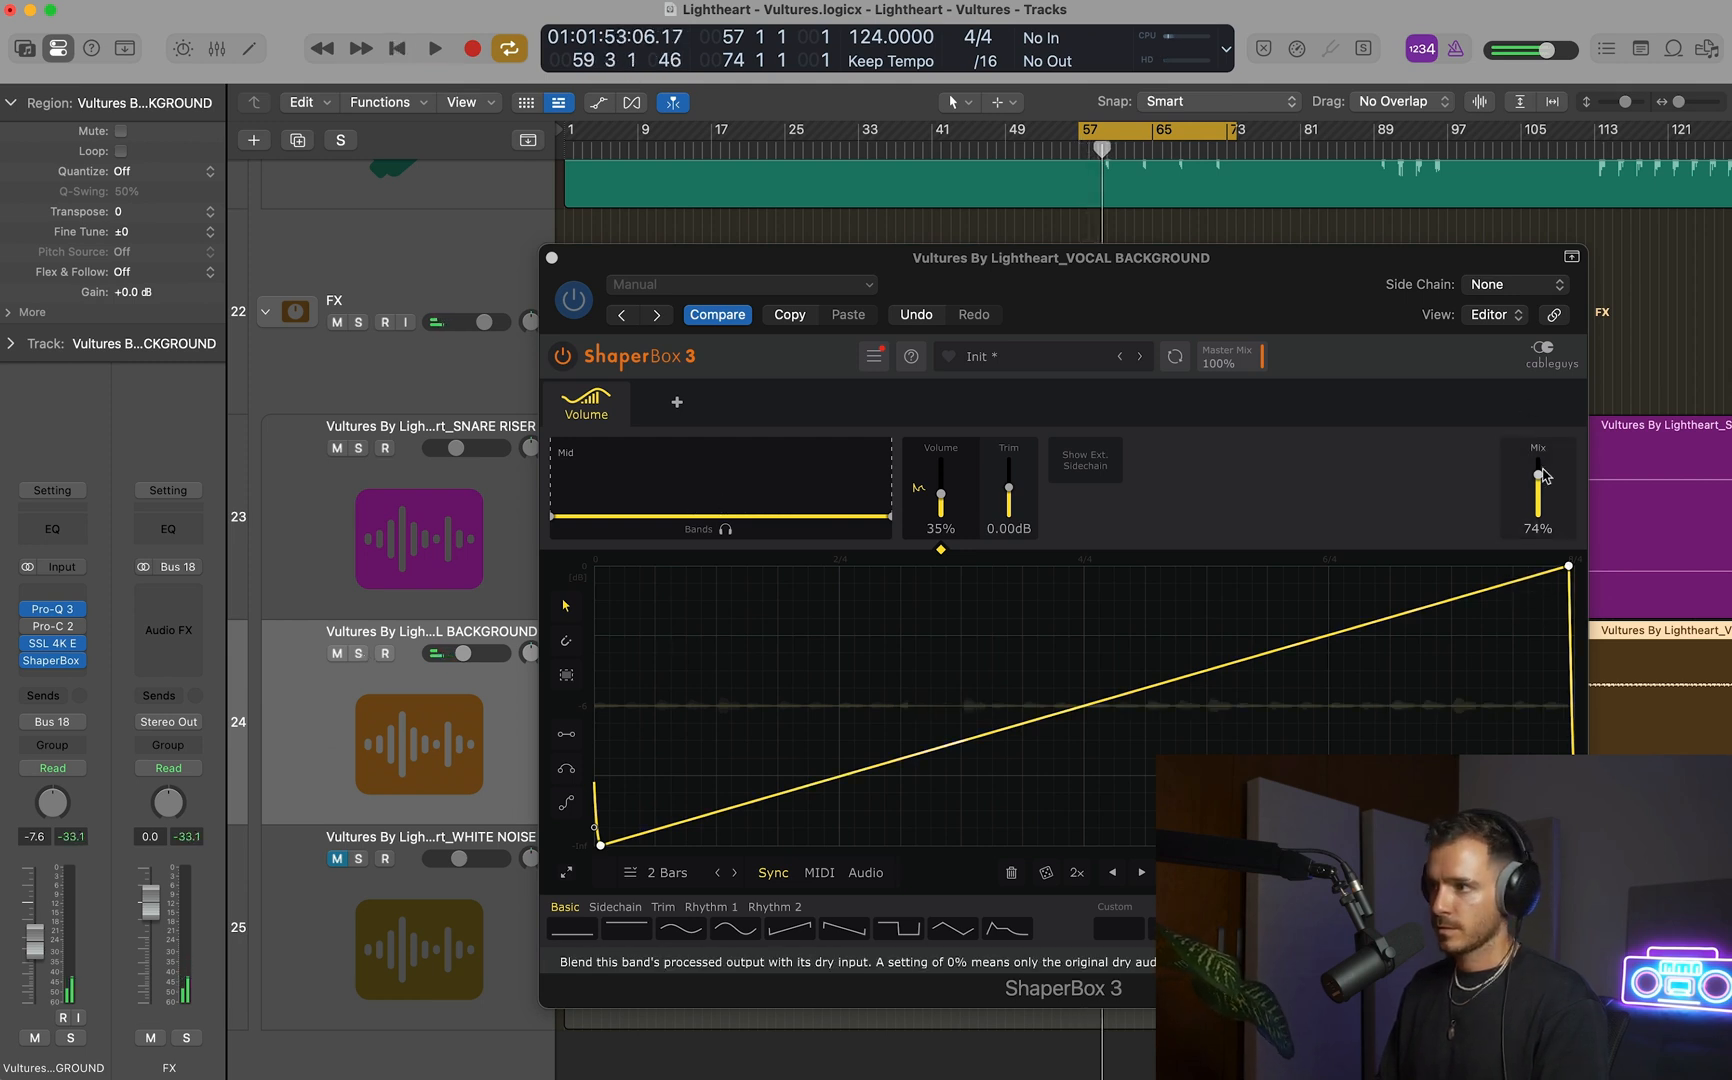
pyautogui.moveTo(1543, 483); pyautogui.dragTo(1541, 500)
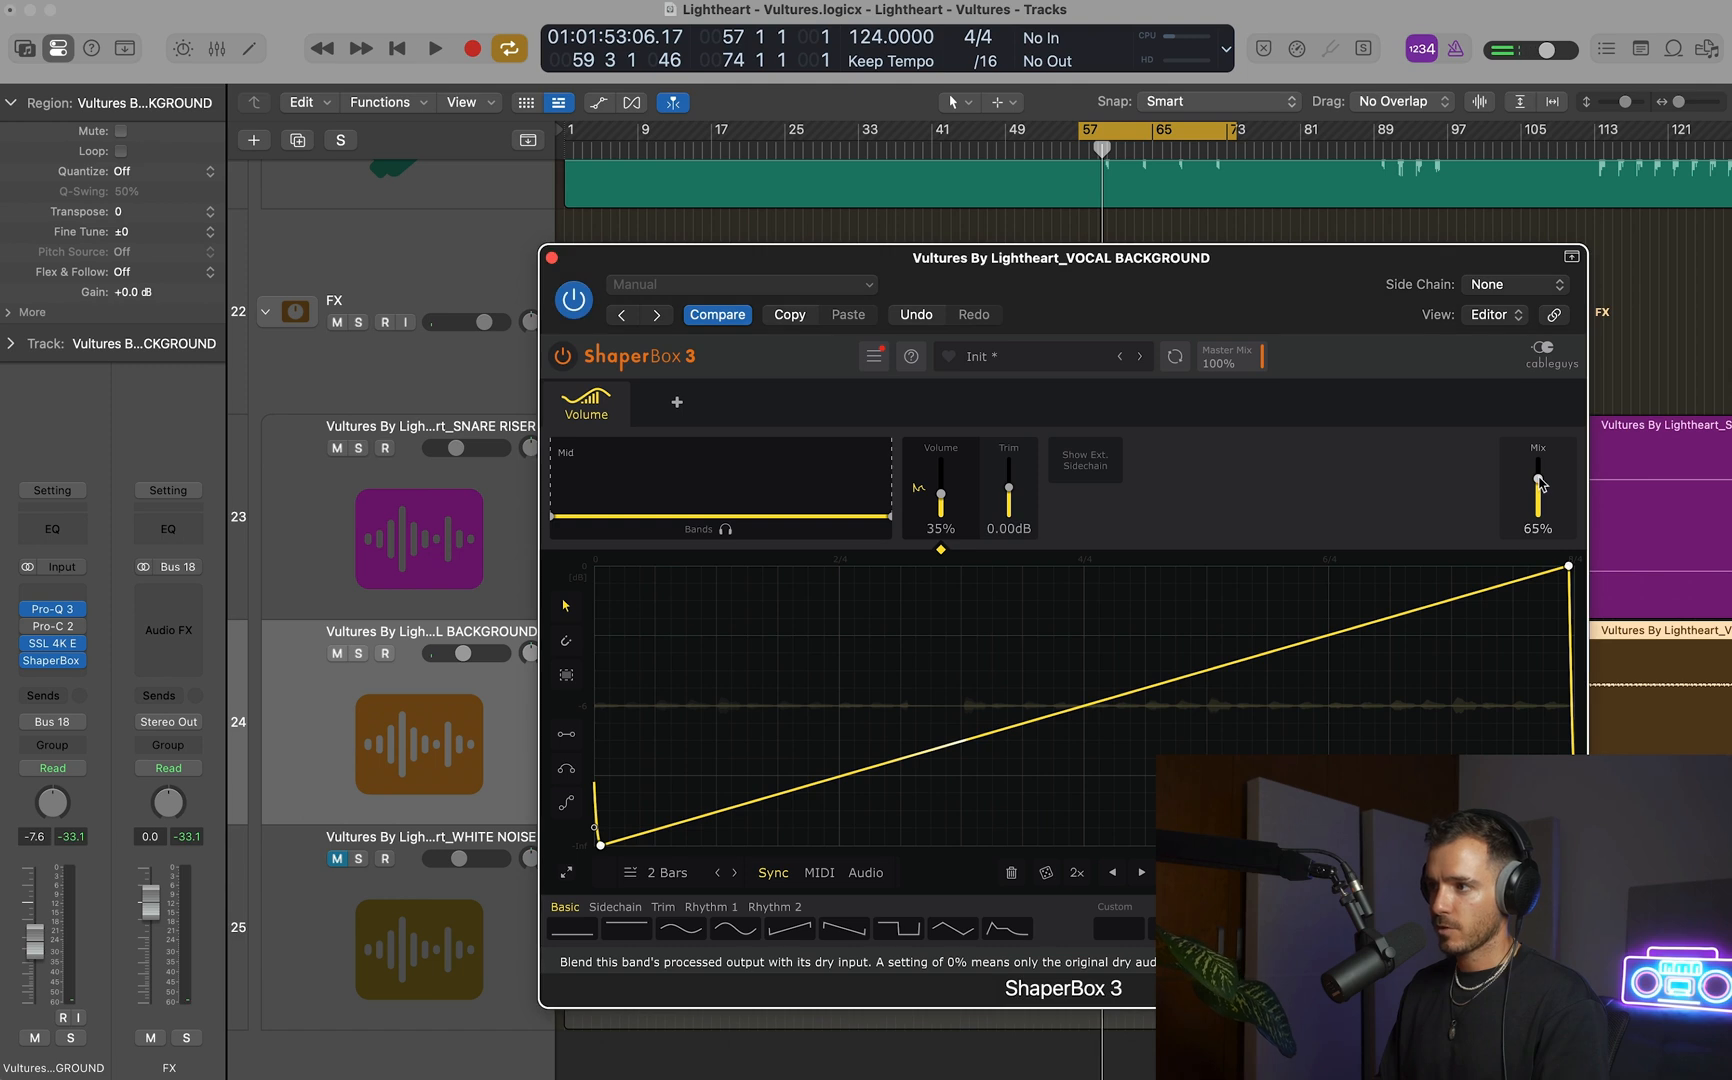
pyautogui.press('space')
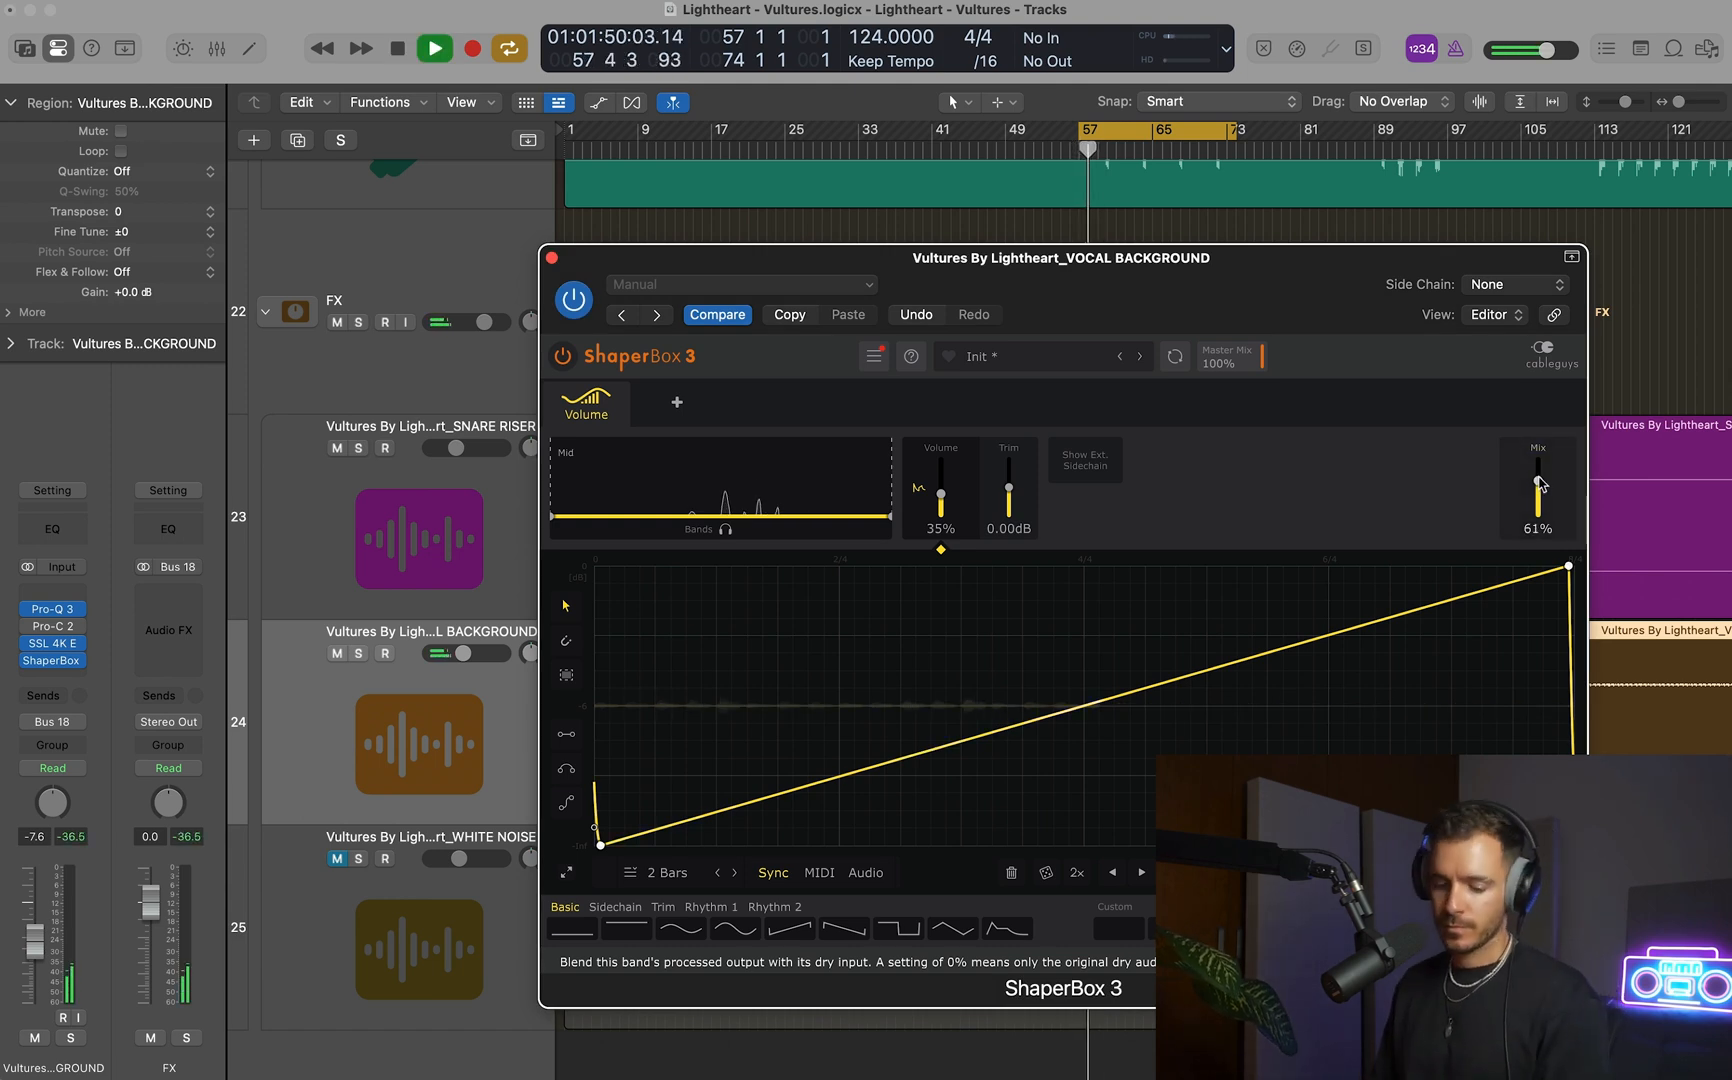
pyautogui.press('space')
pyautogui.click(662, 872)
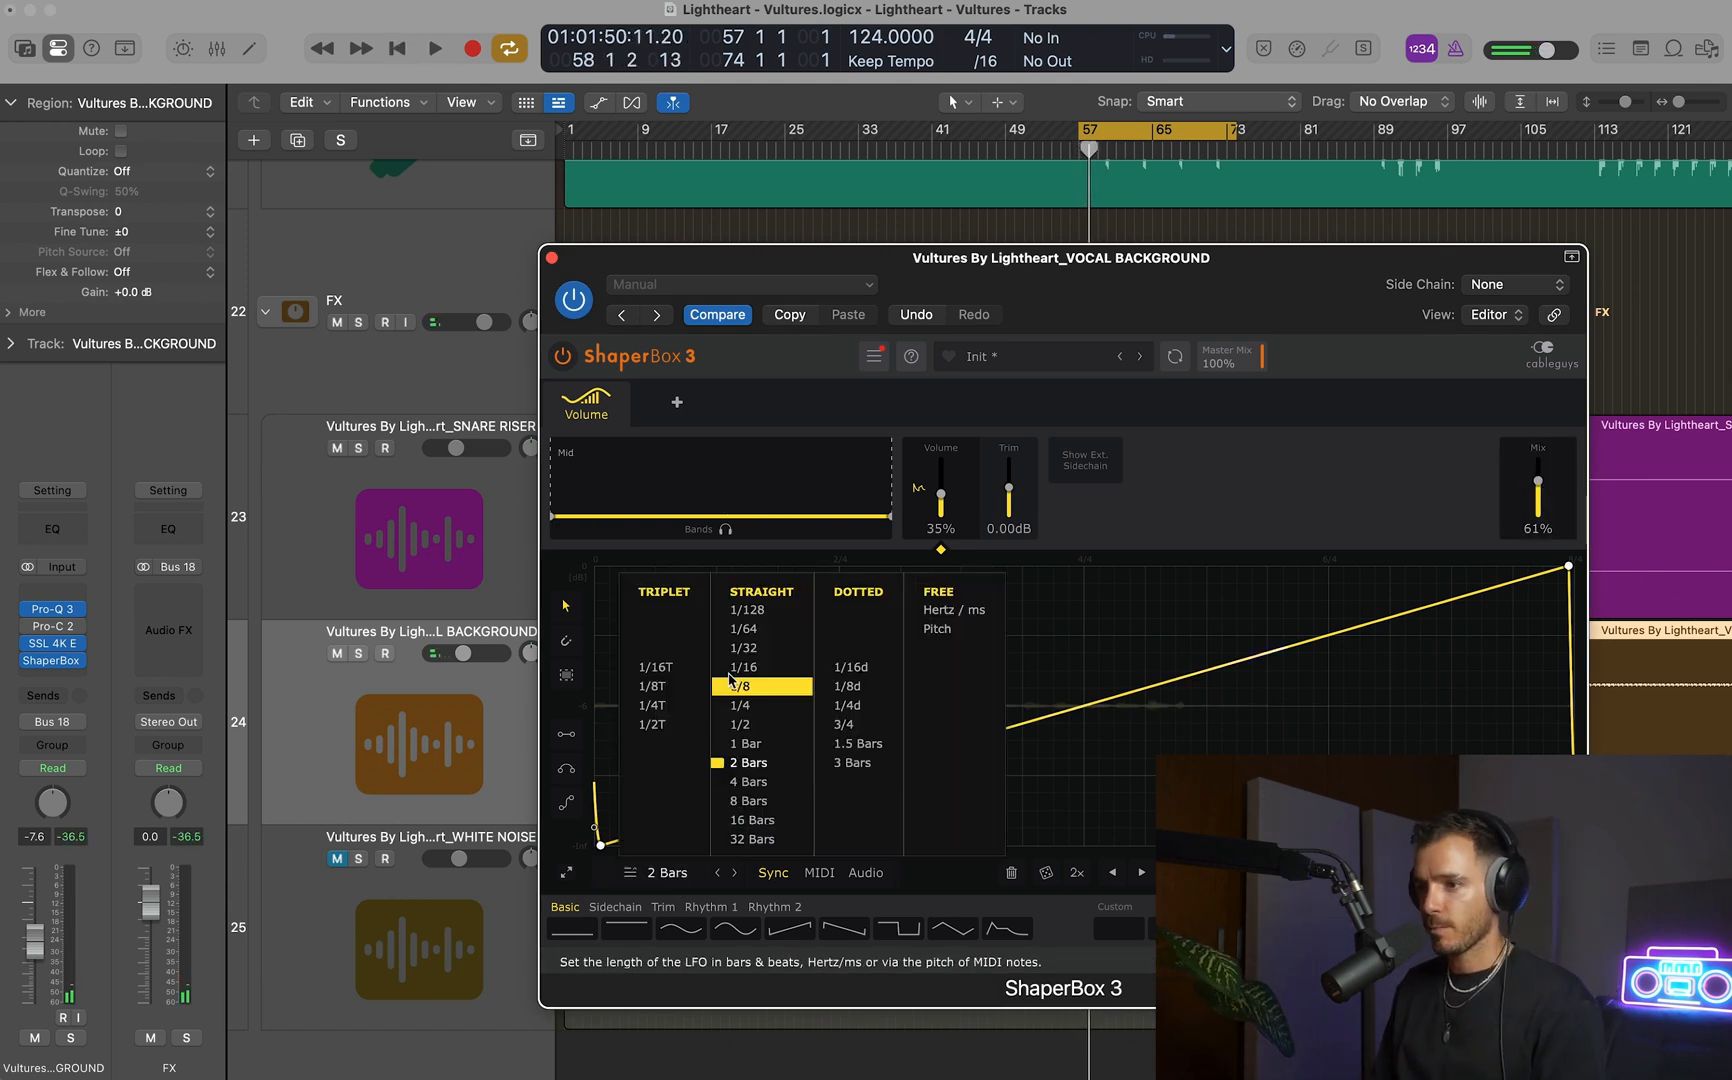
pyautogui.click(740, 745)
pyautogui.press('space')
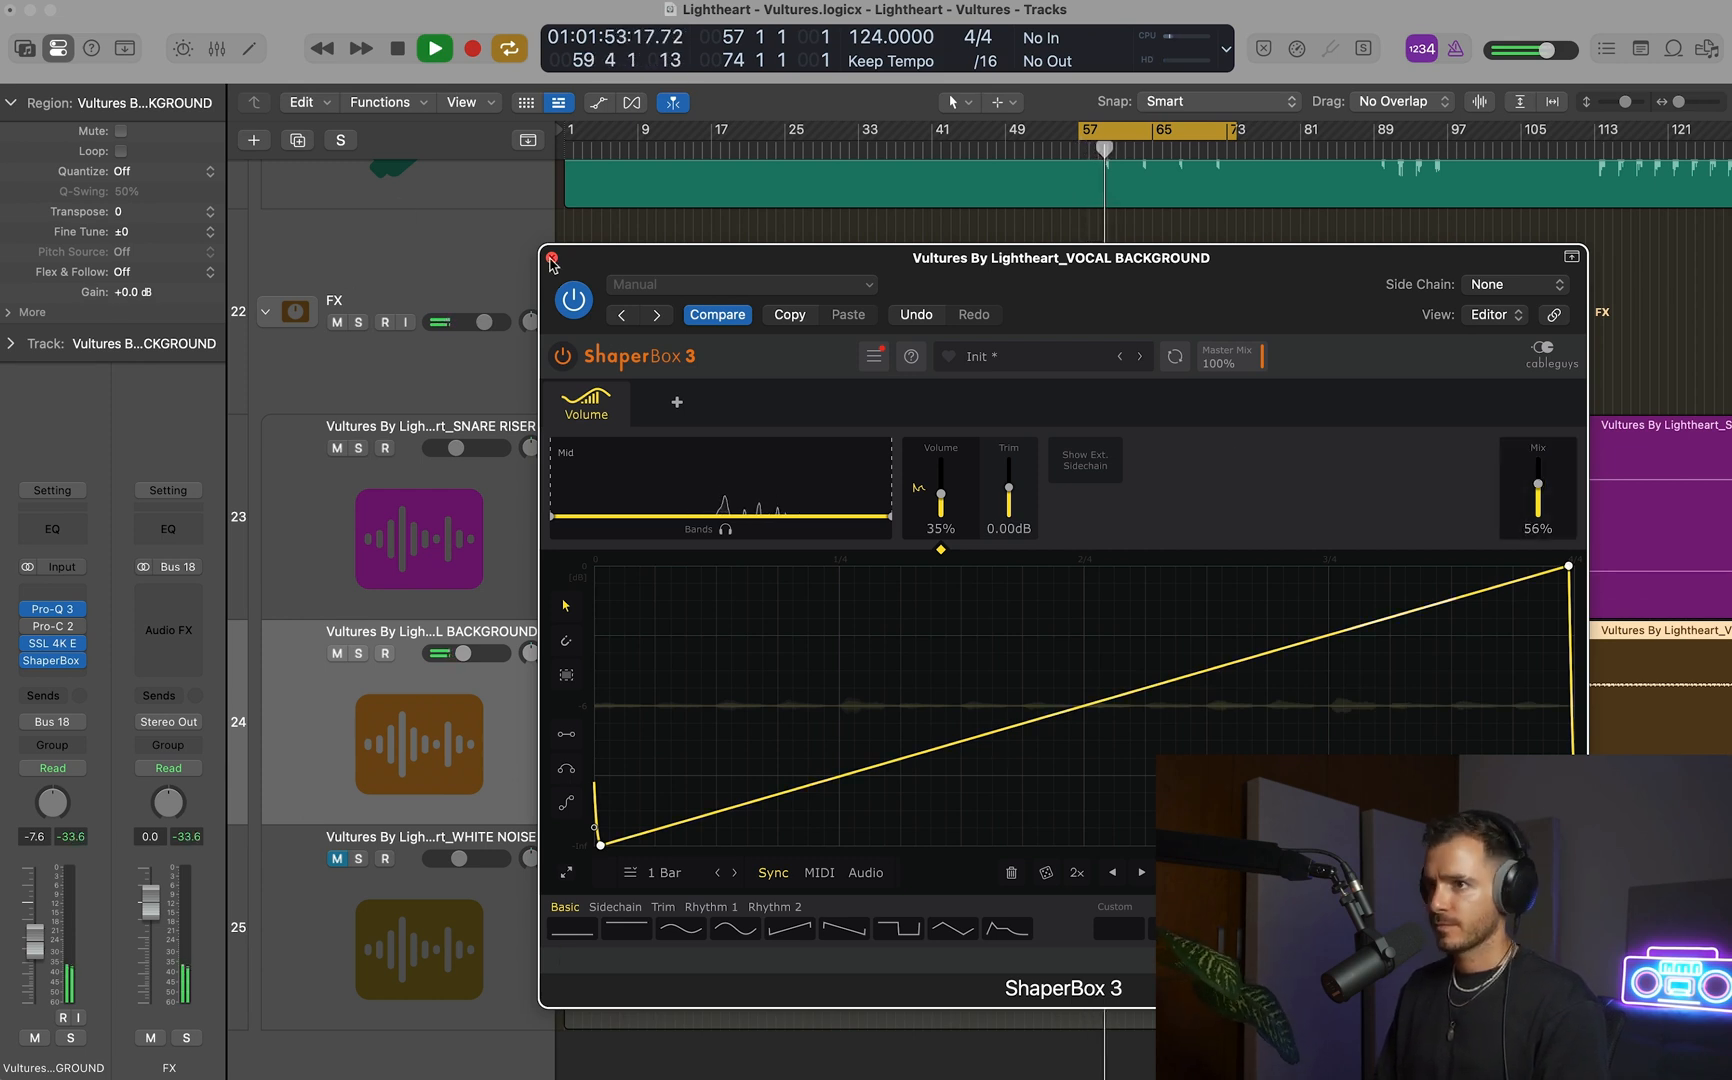
pyautogui.click(551, 259)
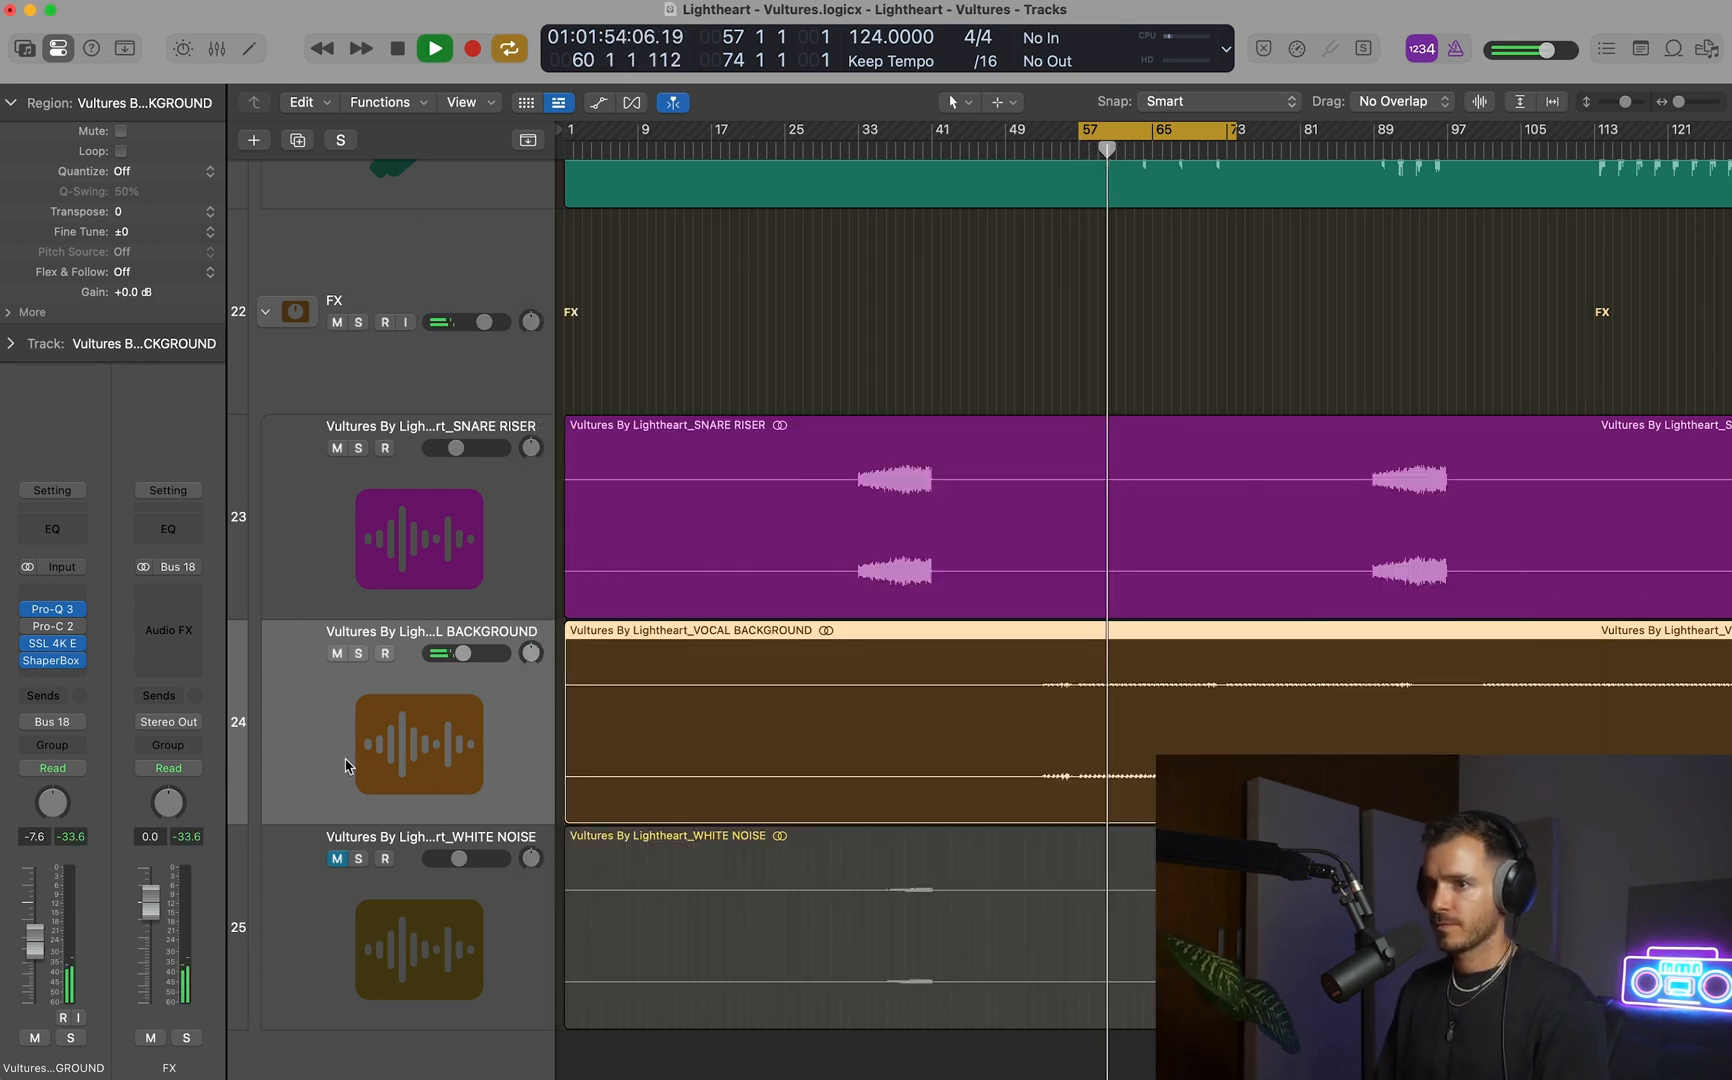
pyautogui.press('space')
# Solo VOCAL BACKGROUND and add sends to Bus 11 (H3000) and Bus 12 (MicroShift).
pyautogui.click(358, 653)
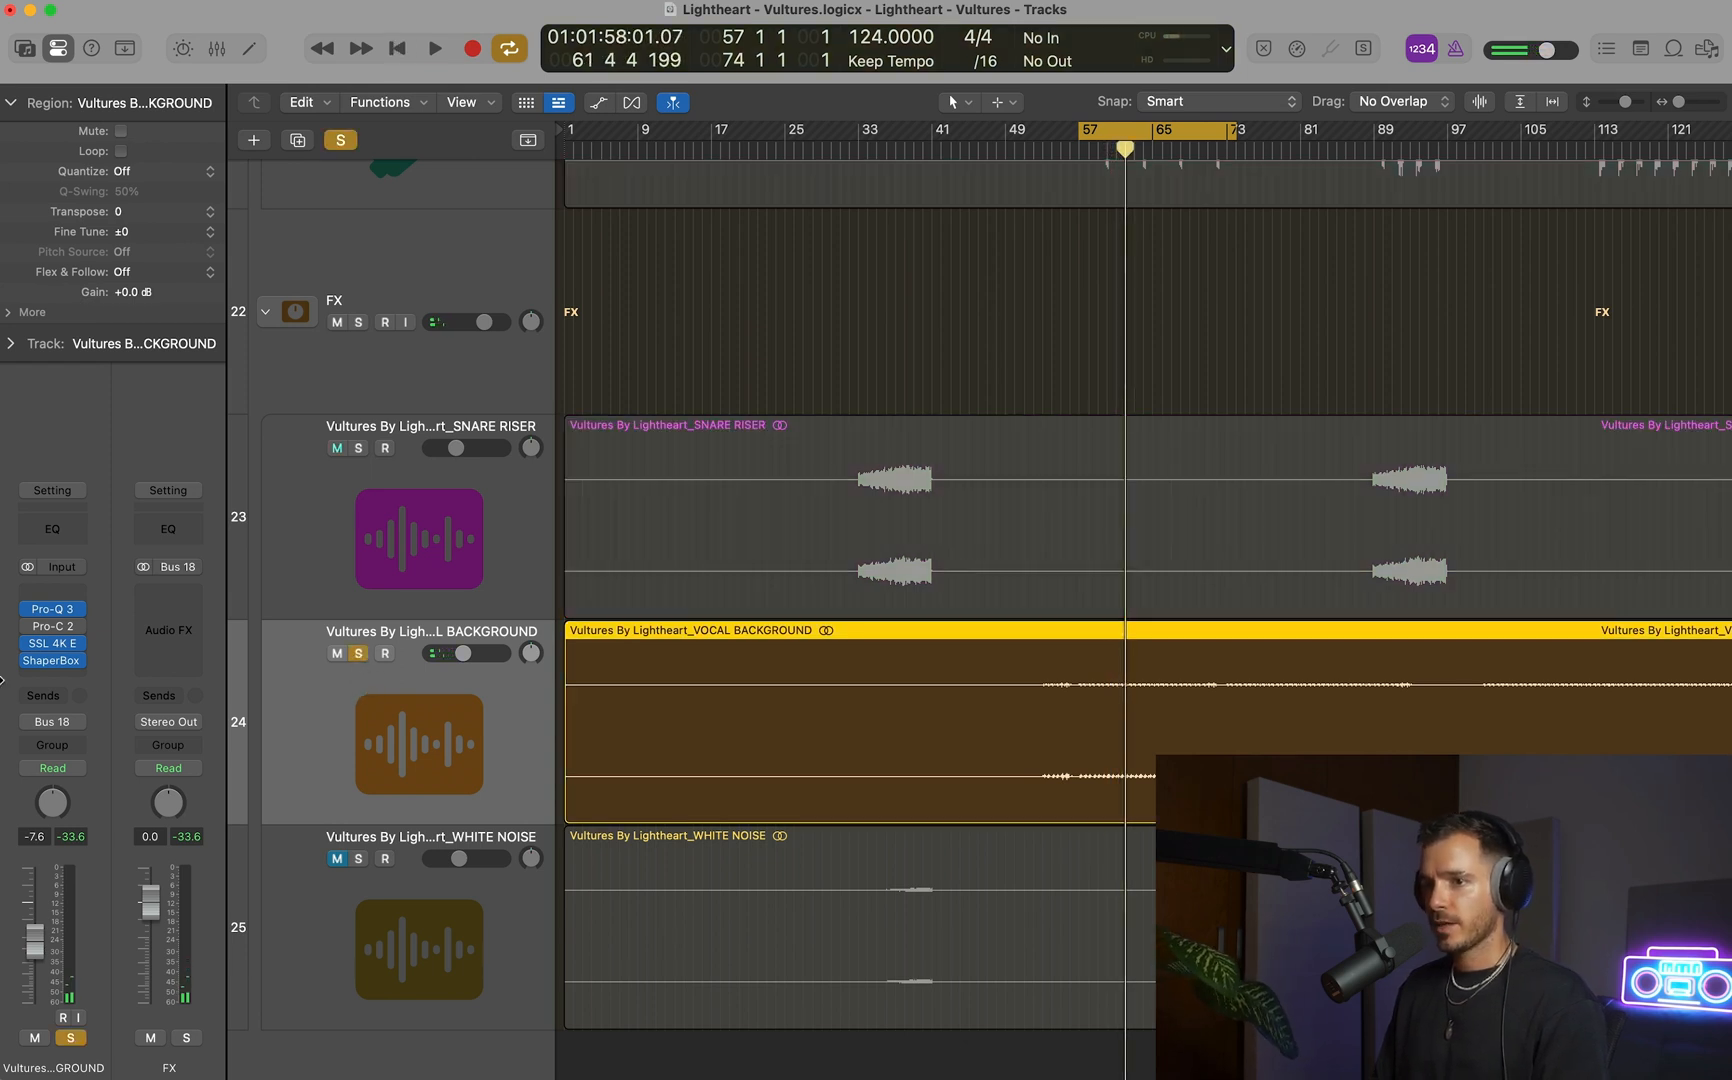
pyautogui.click(52, 697)
pyautogui.moveTo(95, 726)
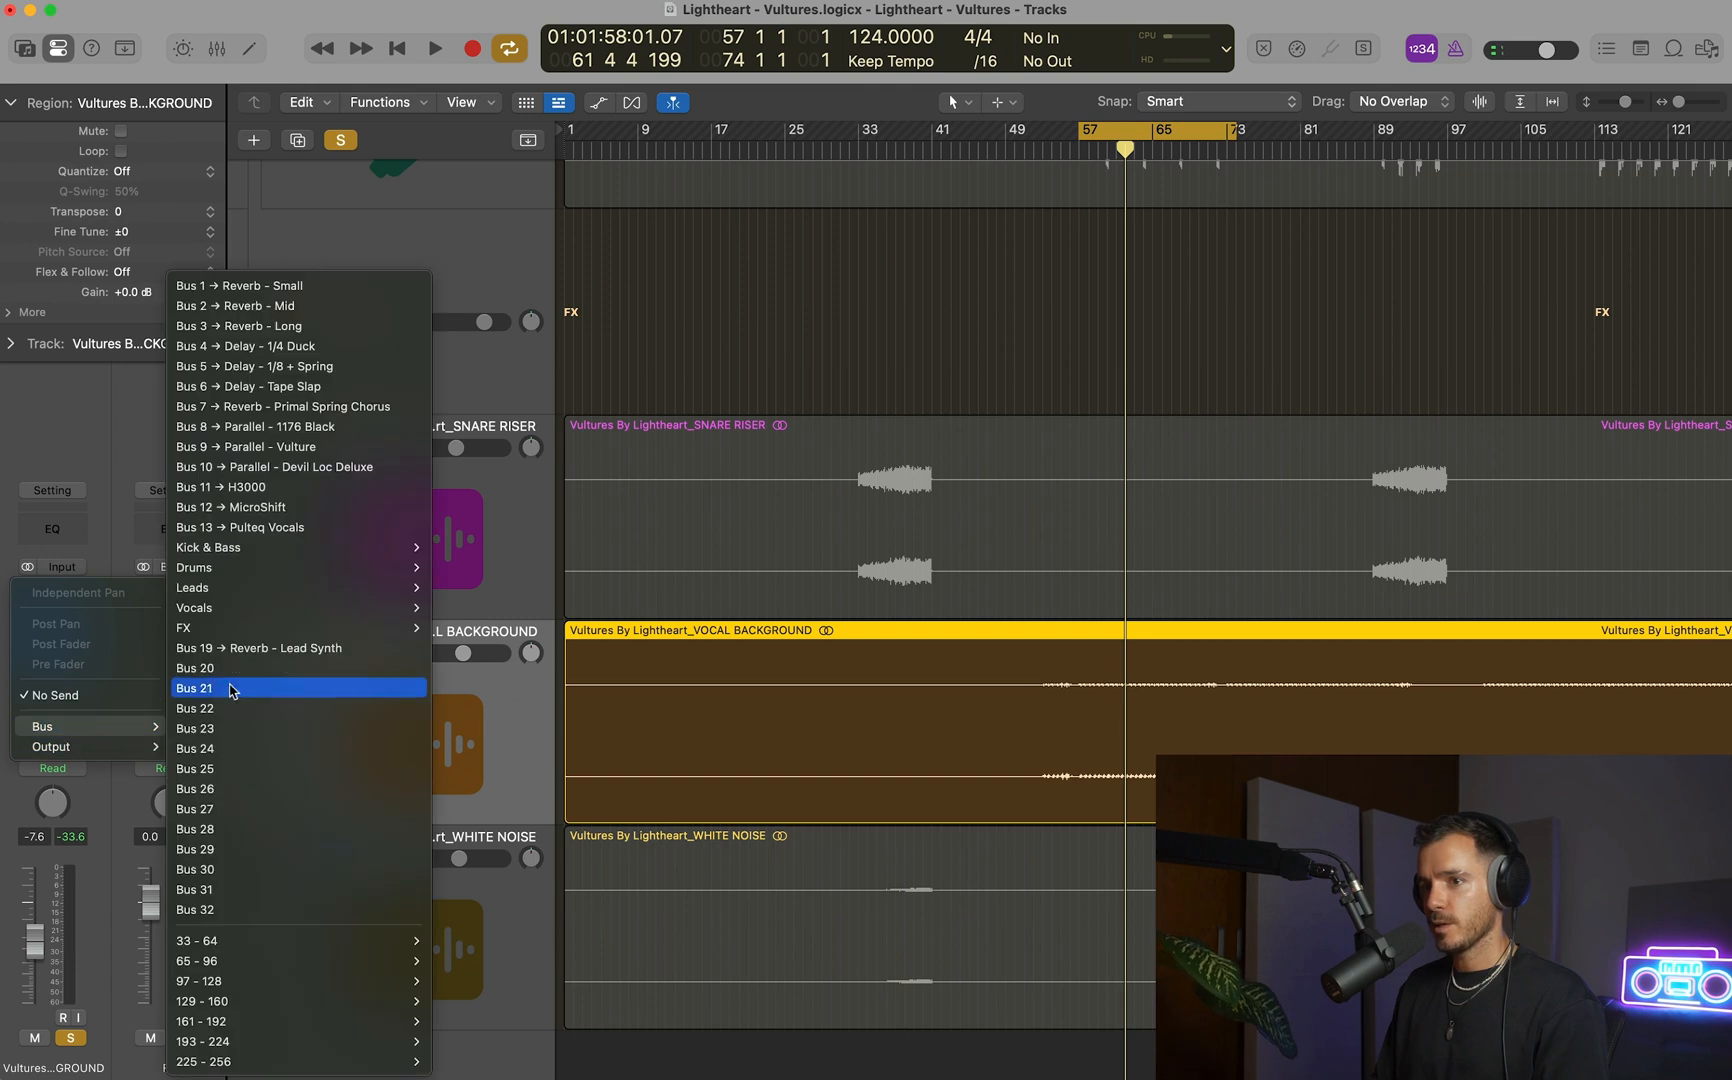
pyautogui.click(293, 486)
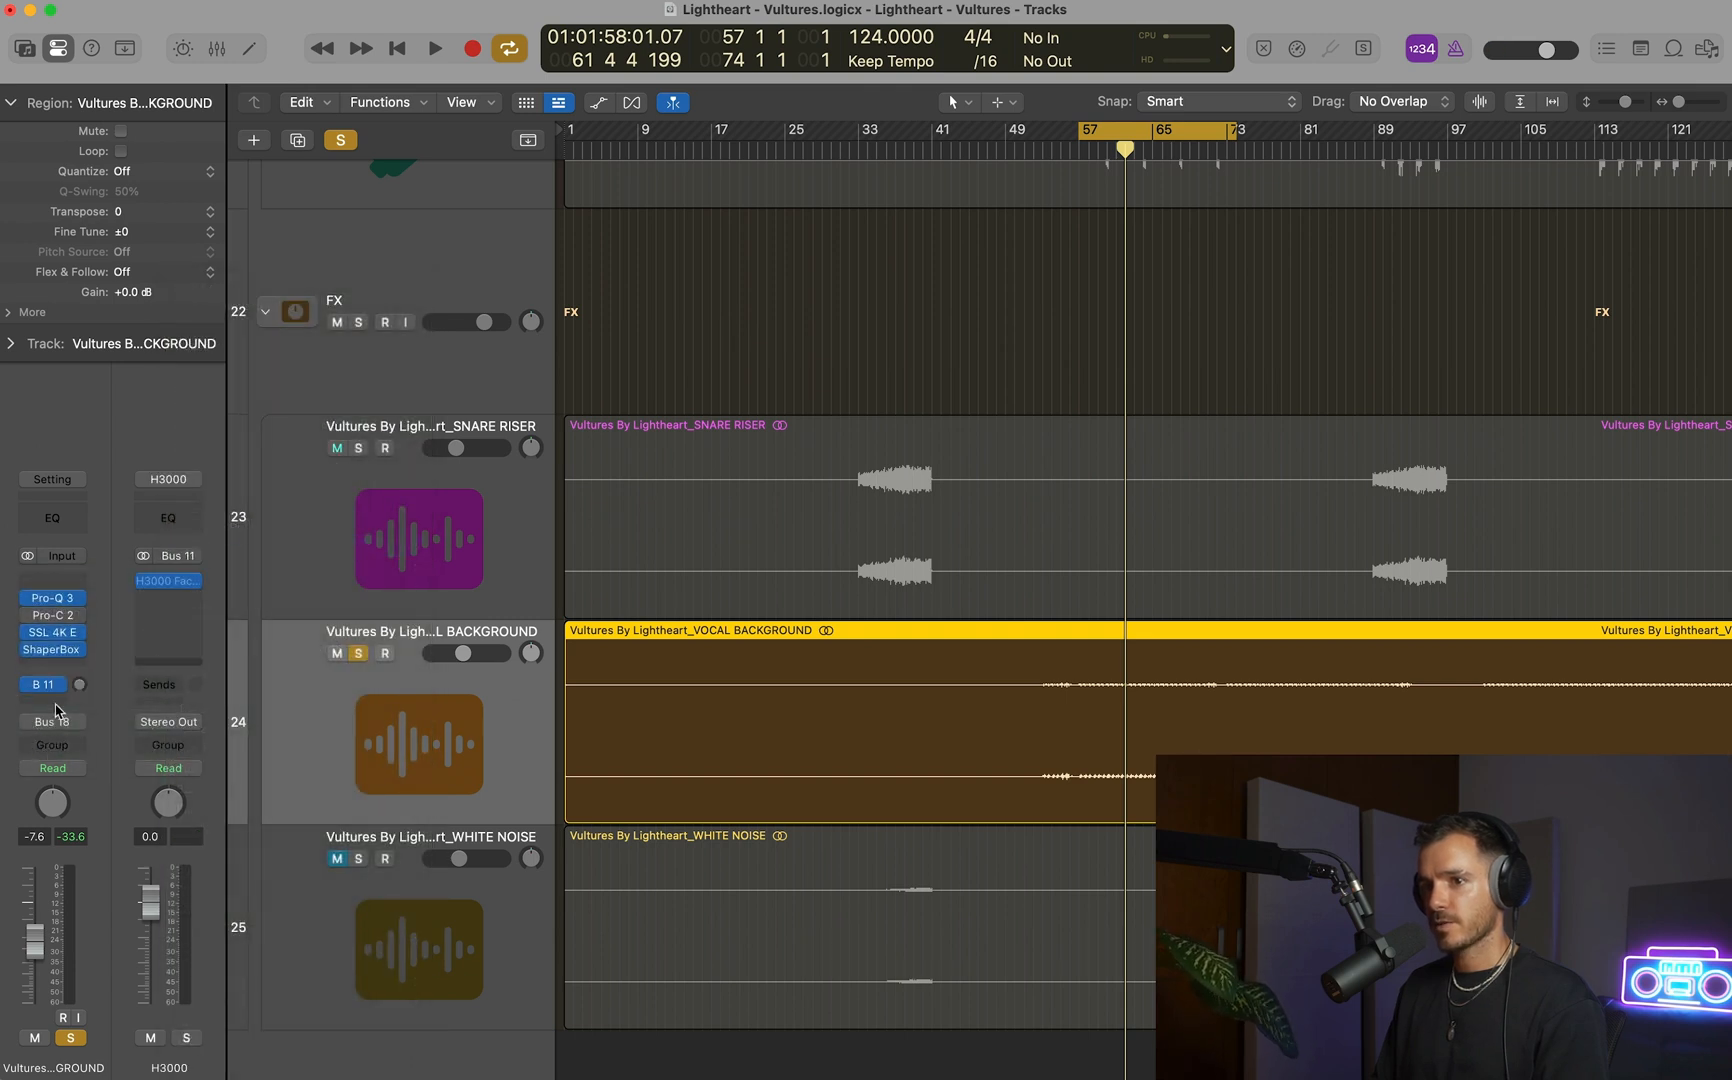
pyautogui.click(58, 706)
pyautogui.moveTo(60, 729)
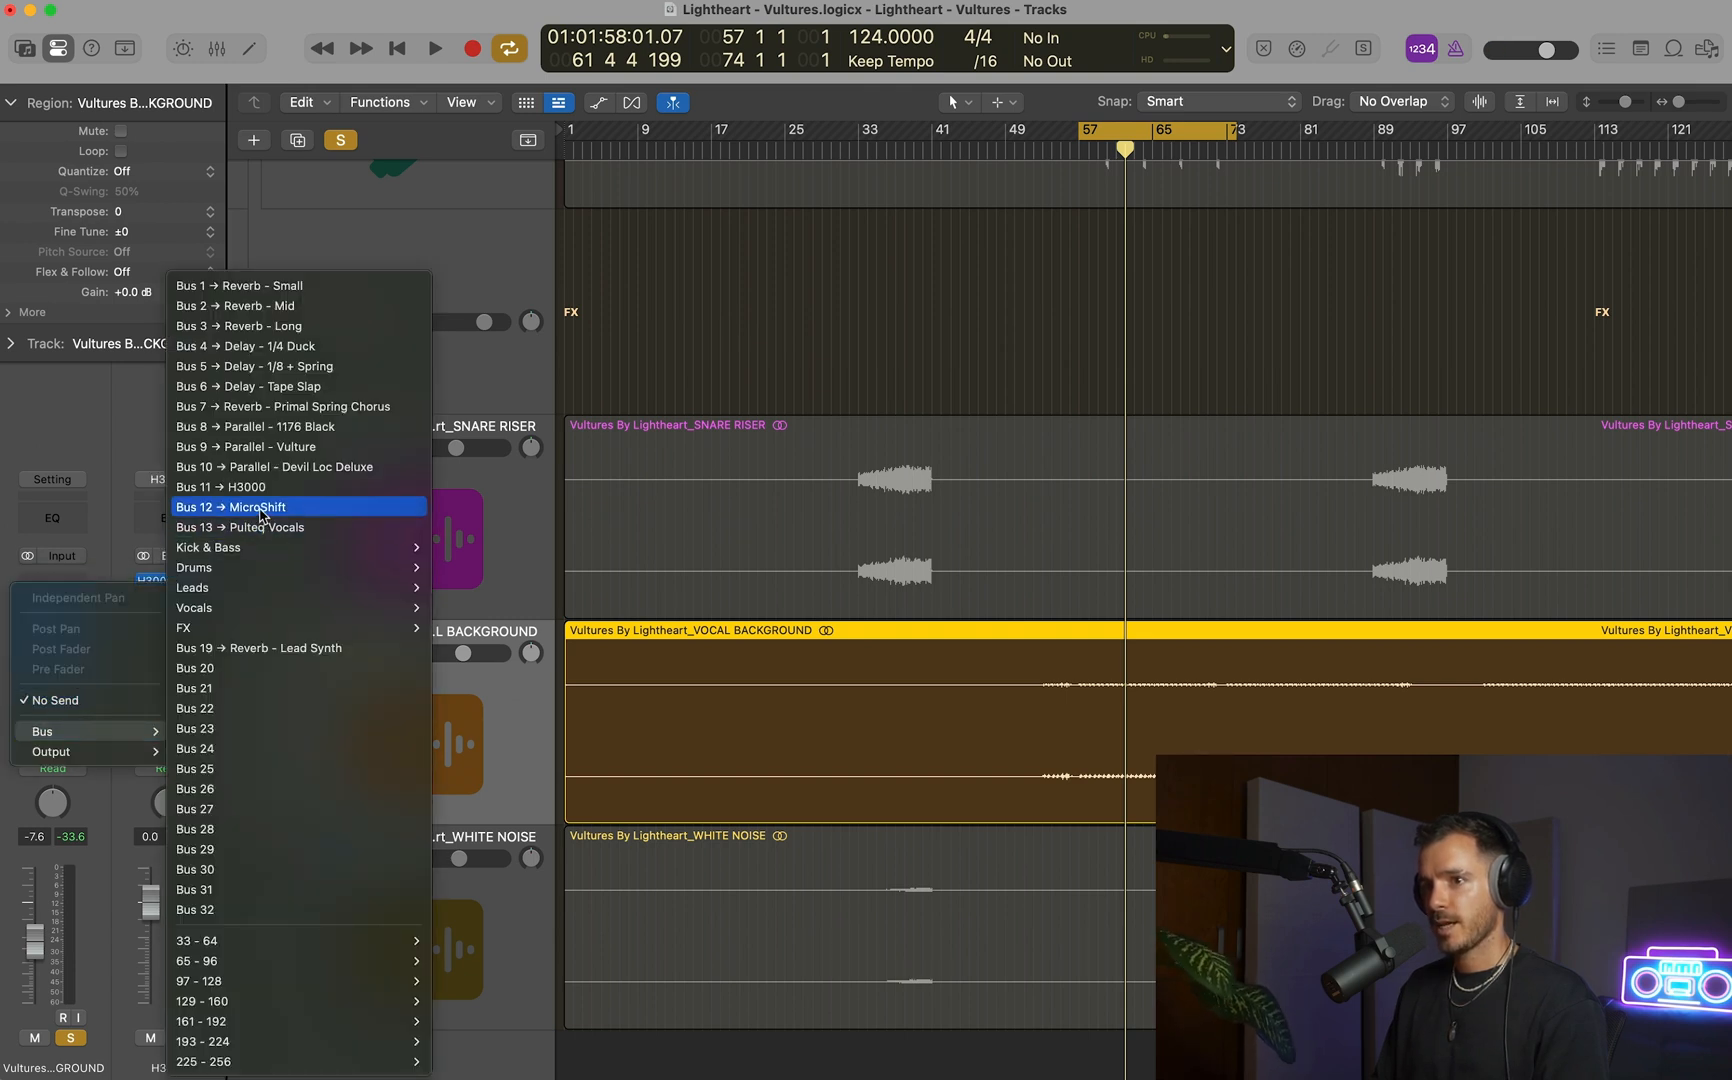
pyautogui.click(259, 516)
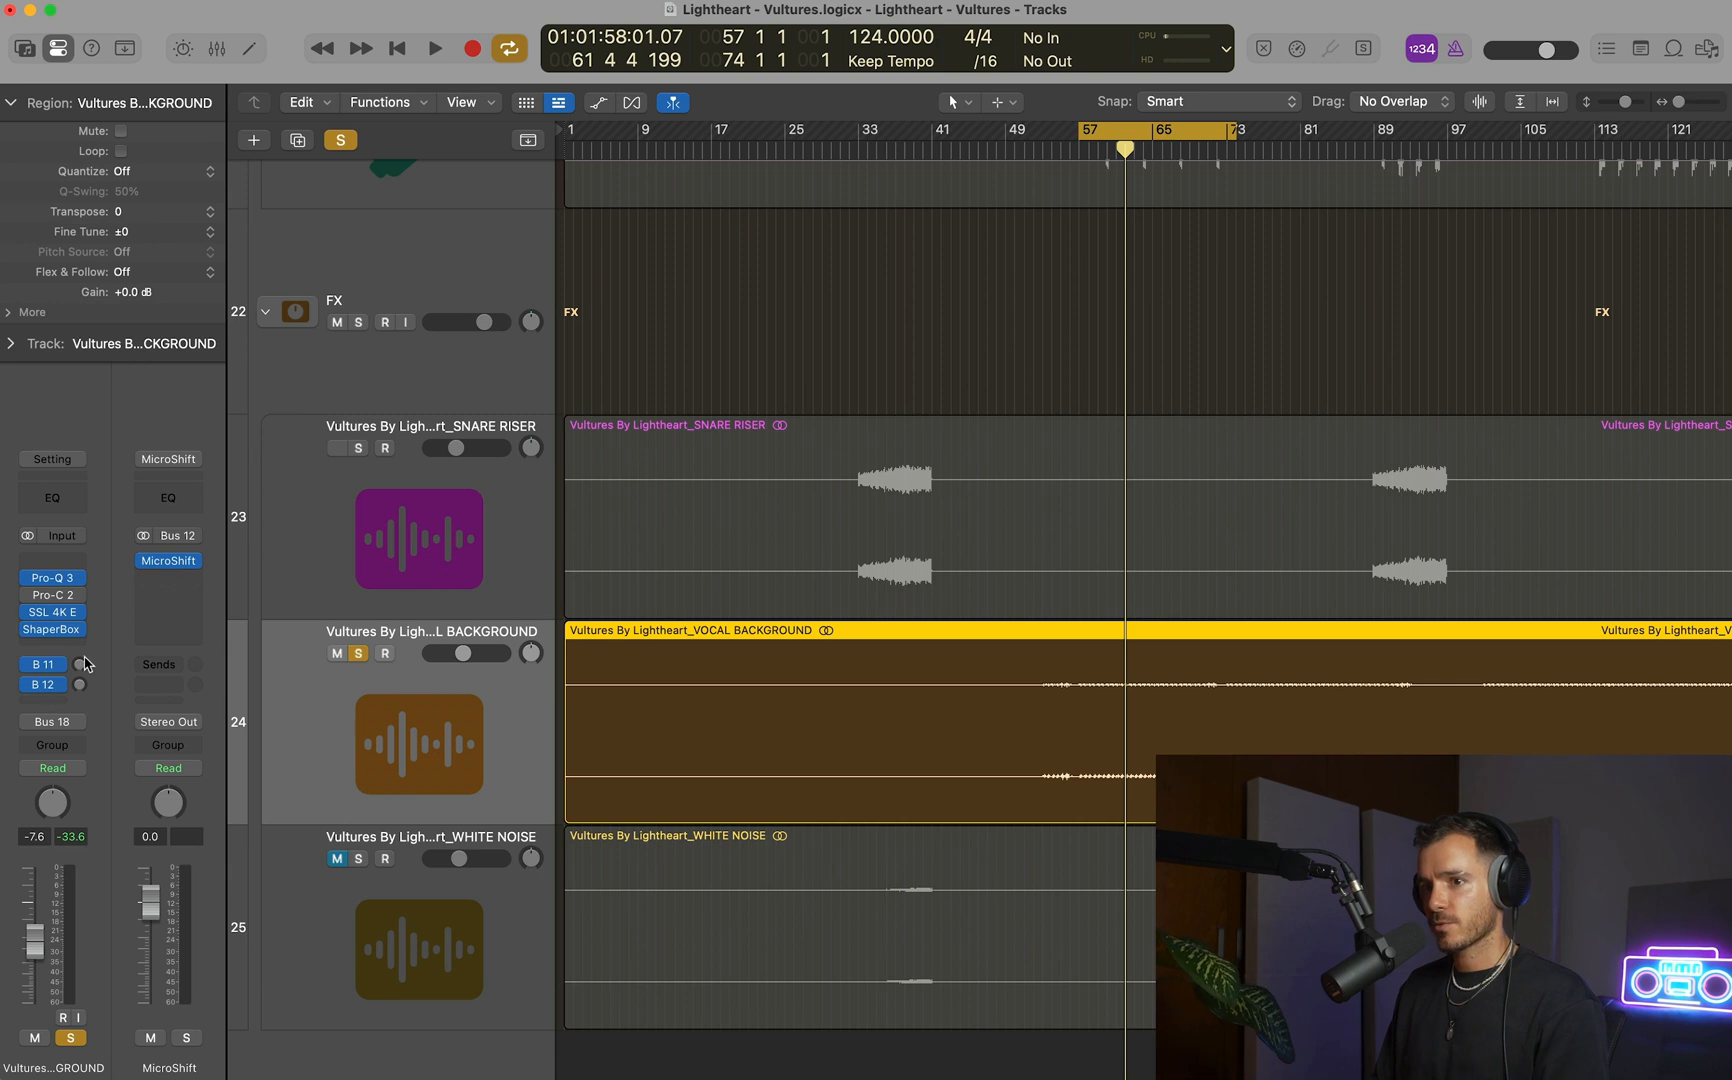
# Examine the H3000 Factory and MicroShift plug-in settings on the two send buses.
pyautogui.click(172, 562)
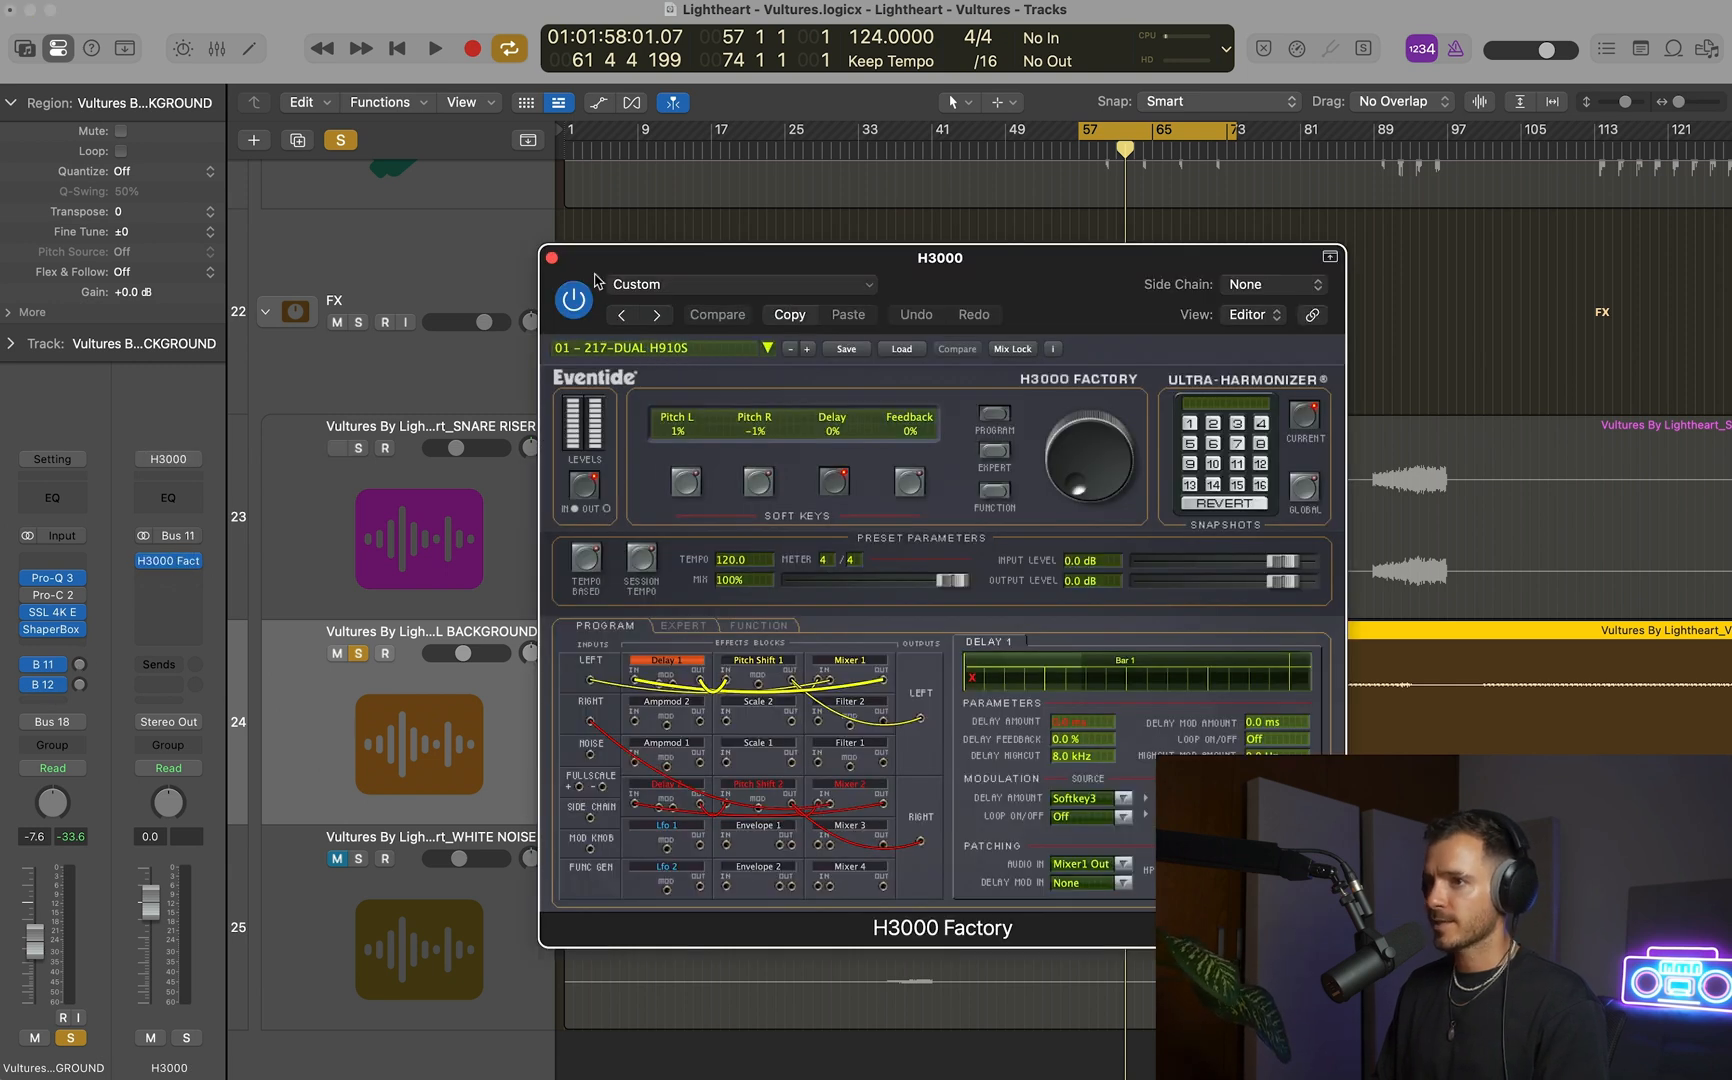
pyautogui.click(550, 258)
pyautogui.click(80, 685)
pyautogui.click(168, 560)
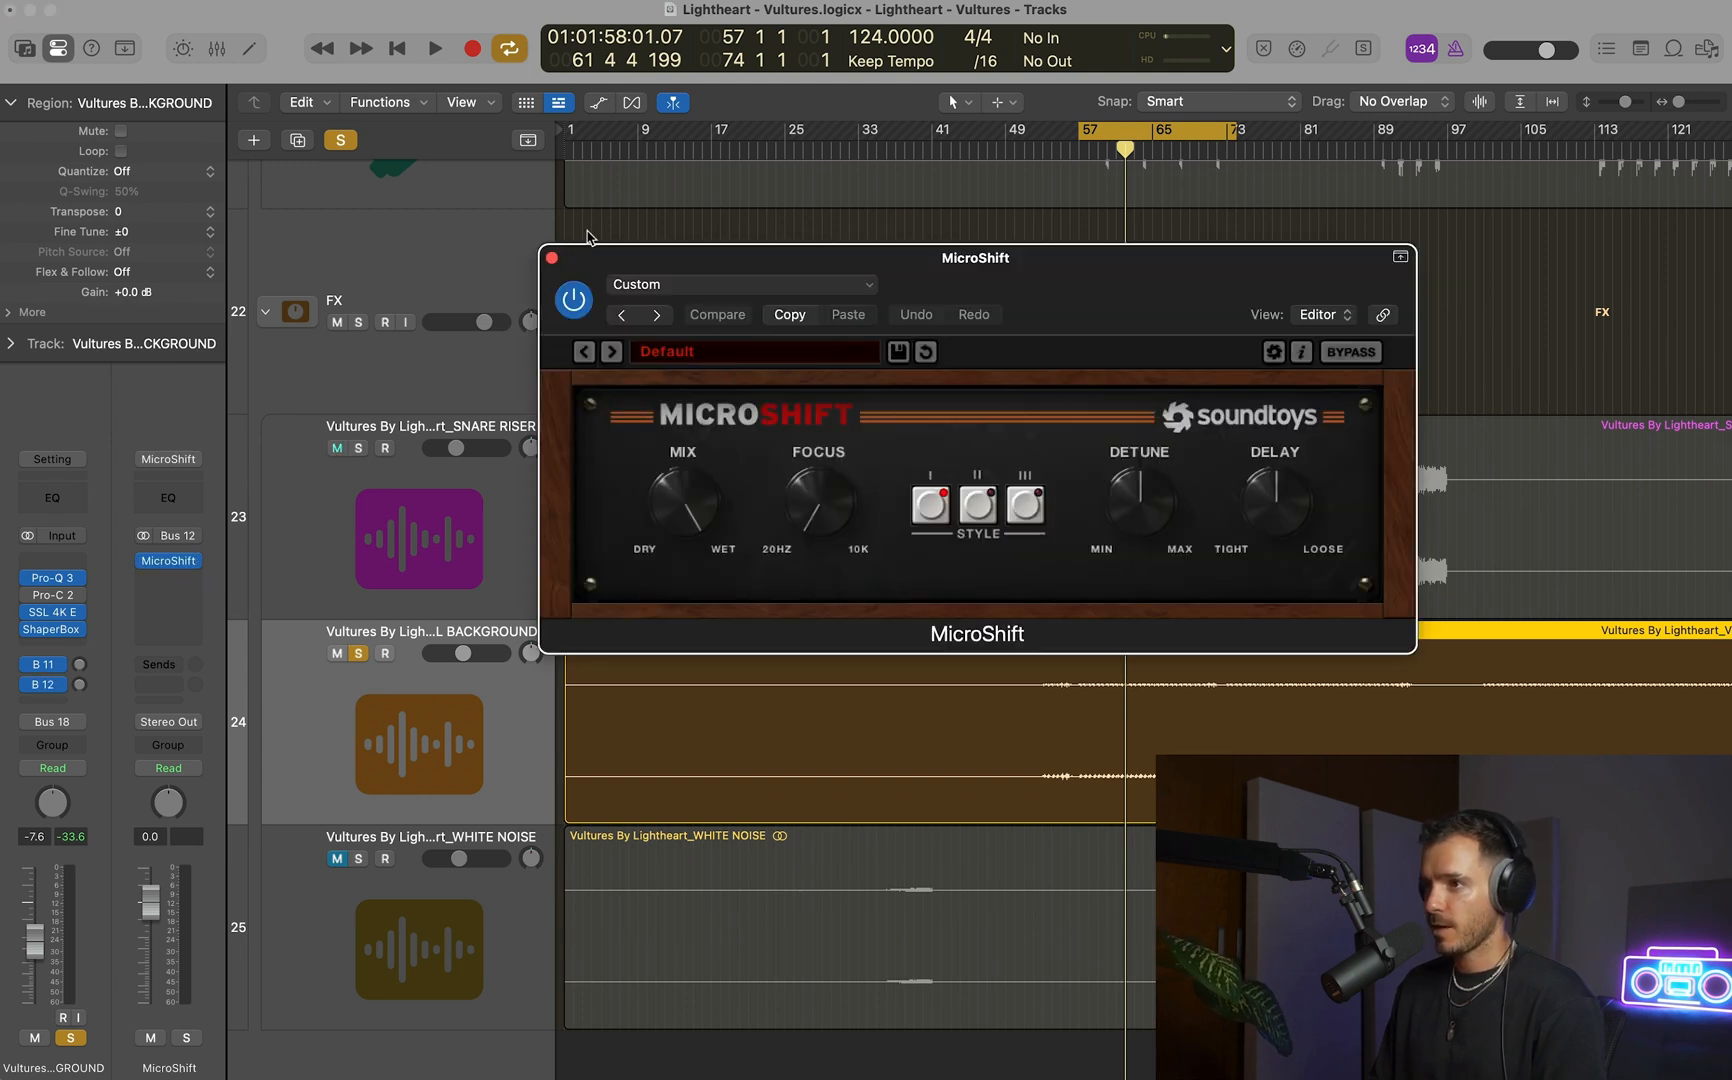
pyautogui.click(551, 258)
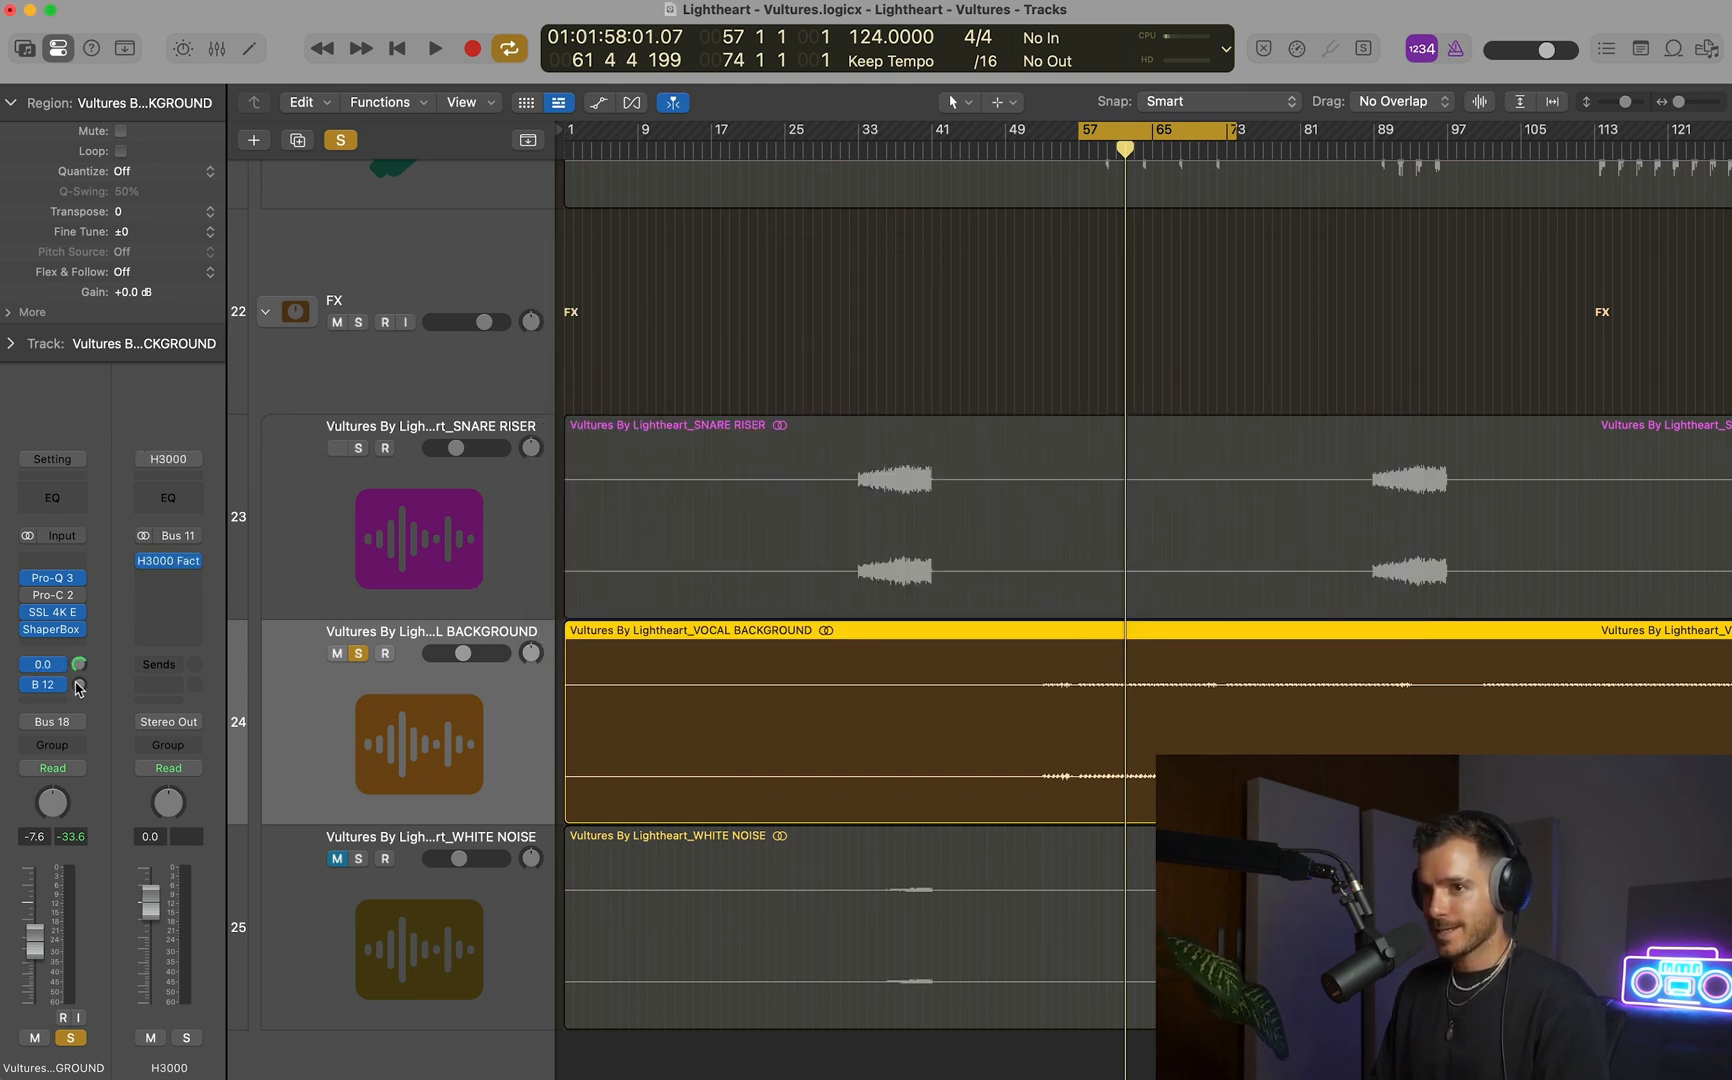
# Play VOCAL BACKGROUND soloed and balance its send levels to the H3000 and MicroShift buses by ear.
pyautogui.press('space')
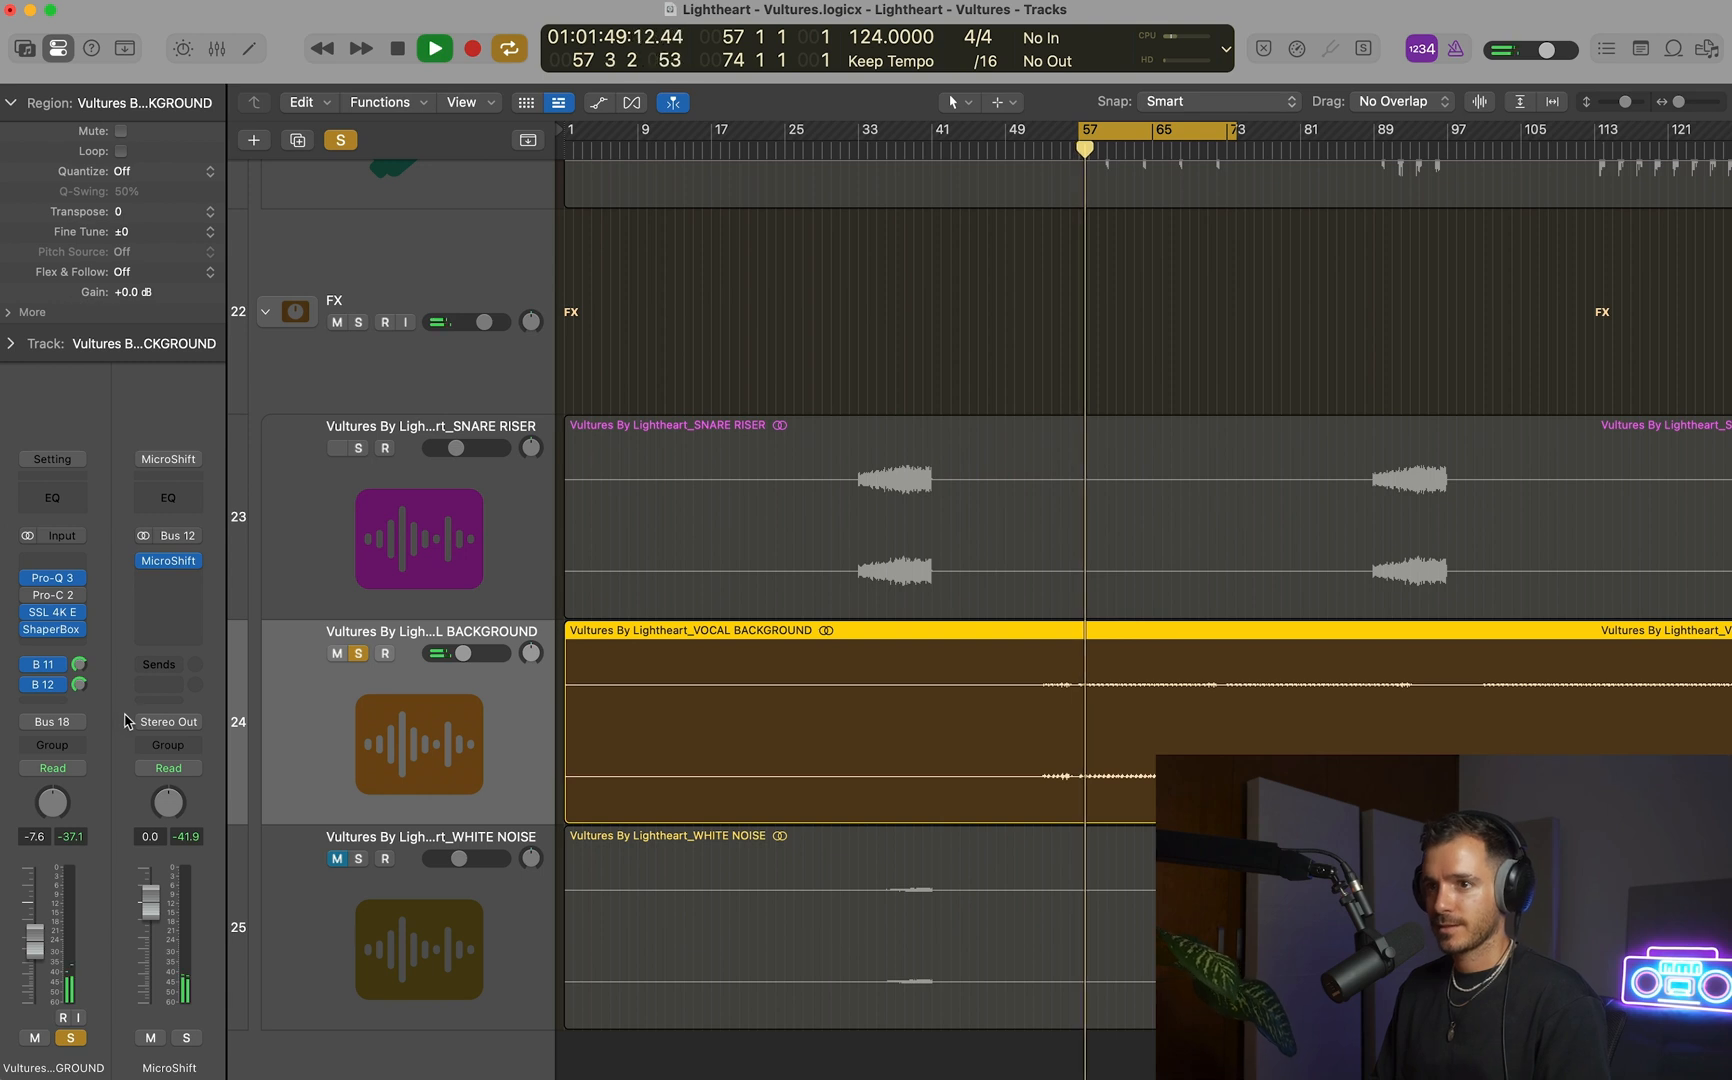
pyautogui.moveTo(28, 665); pyautogui.dragTo(31, 687)
pyautogui.click(78, 665)
pyautogui.click(79, 686)
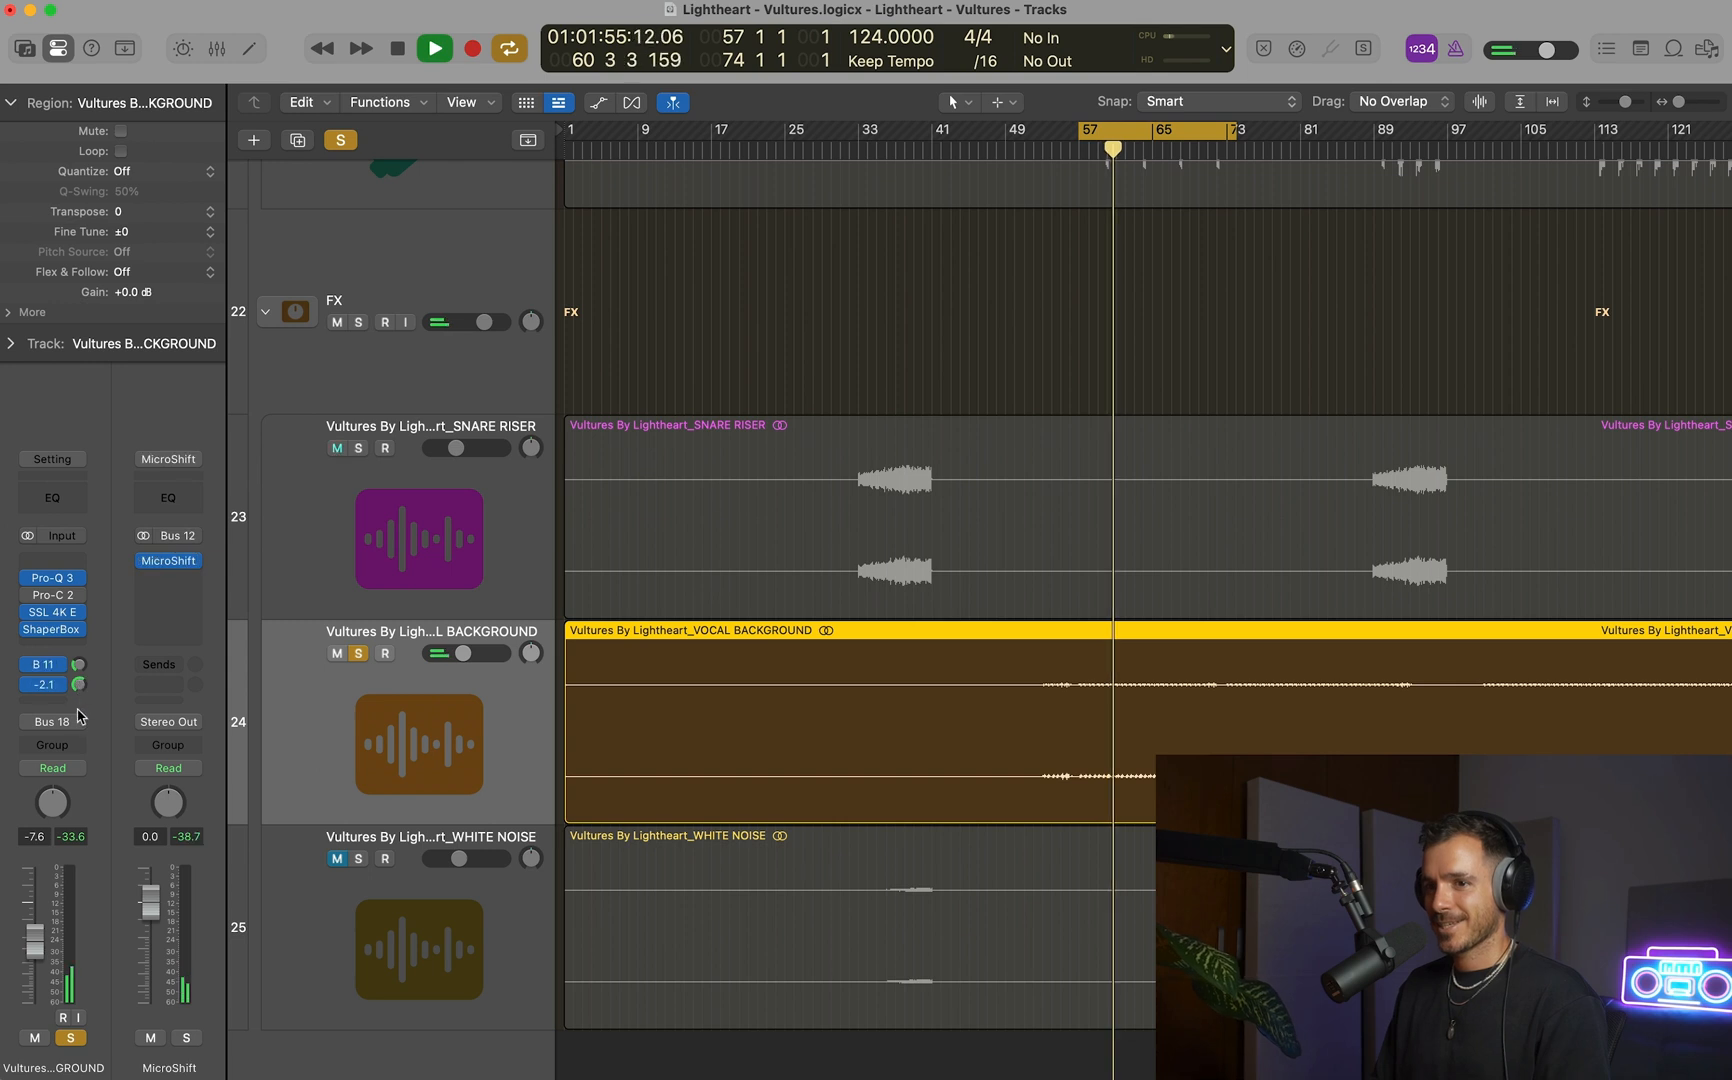
pyautogui.click(79, 665)
pyautogui.click(79, 686)
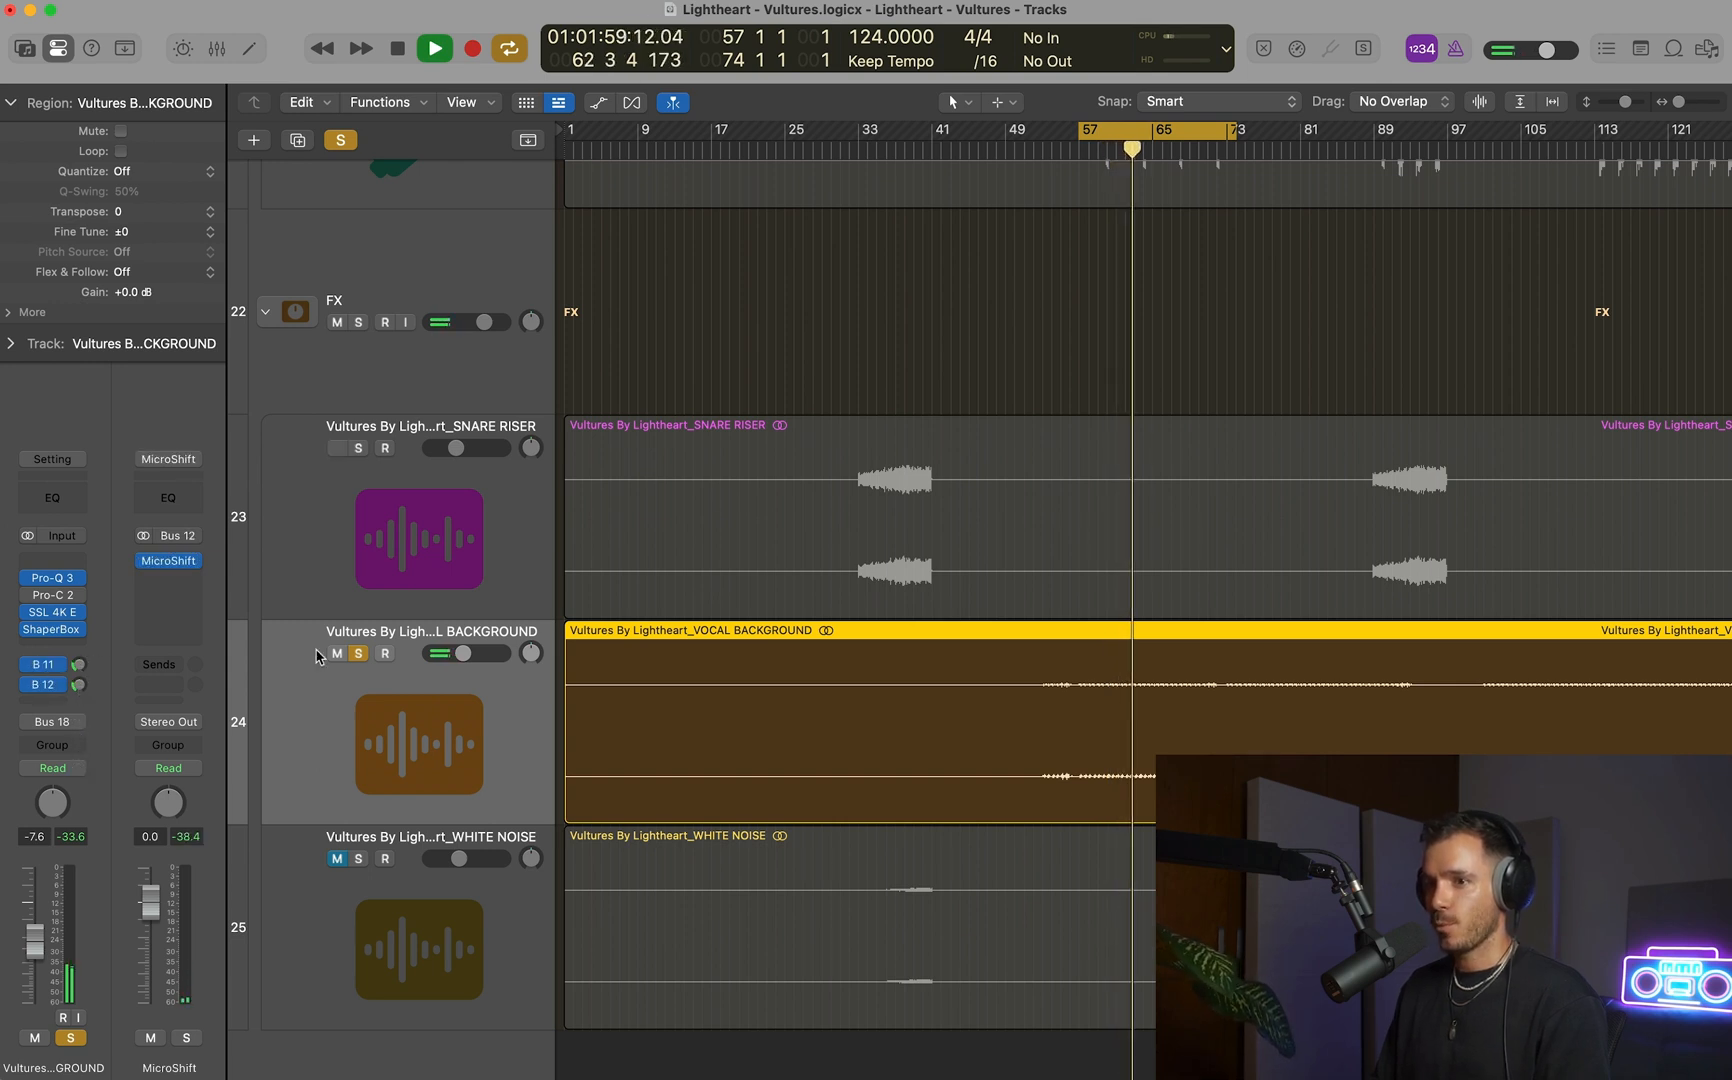
# Unsolo VOCAL BACKGROUND and raise its volume to -5.4 dB while listening in the full mix.
pyautogui.click(357, 655)
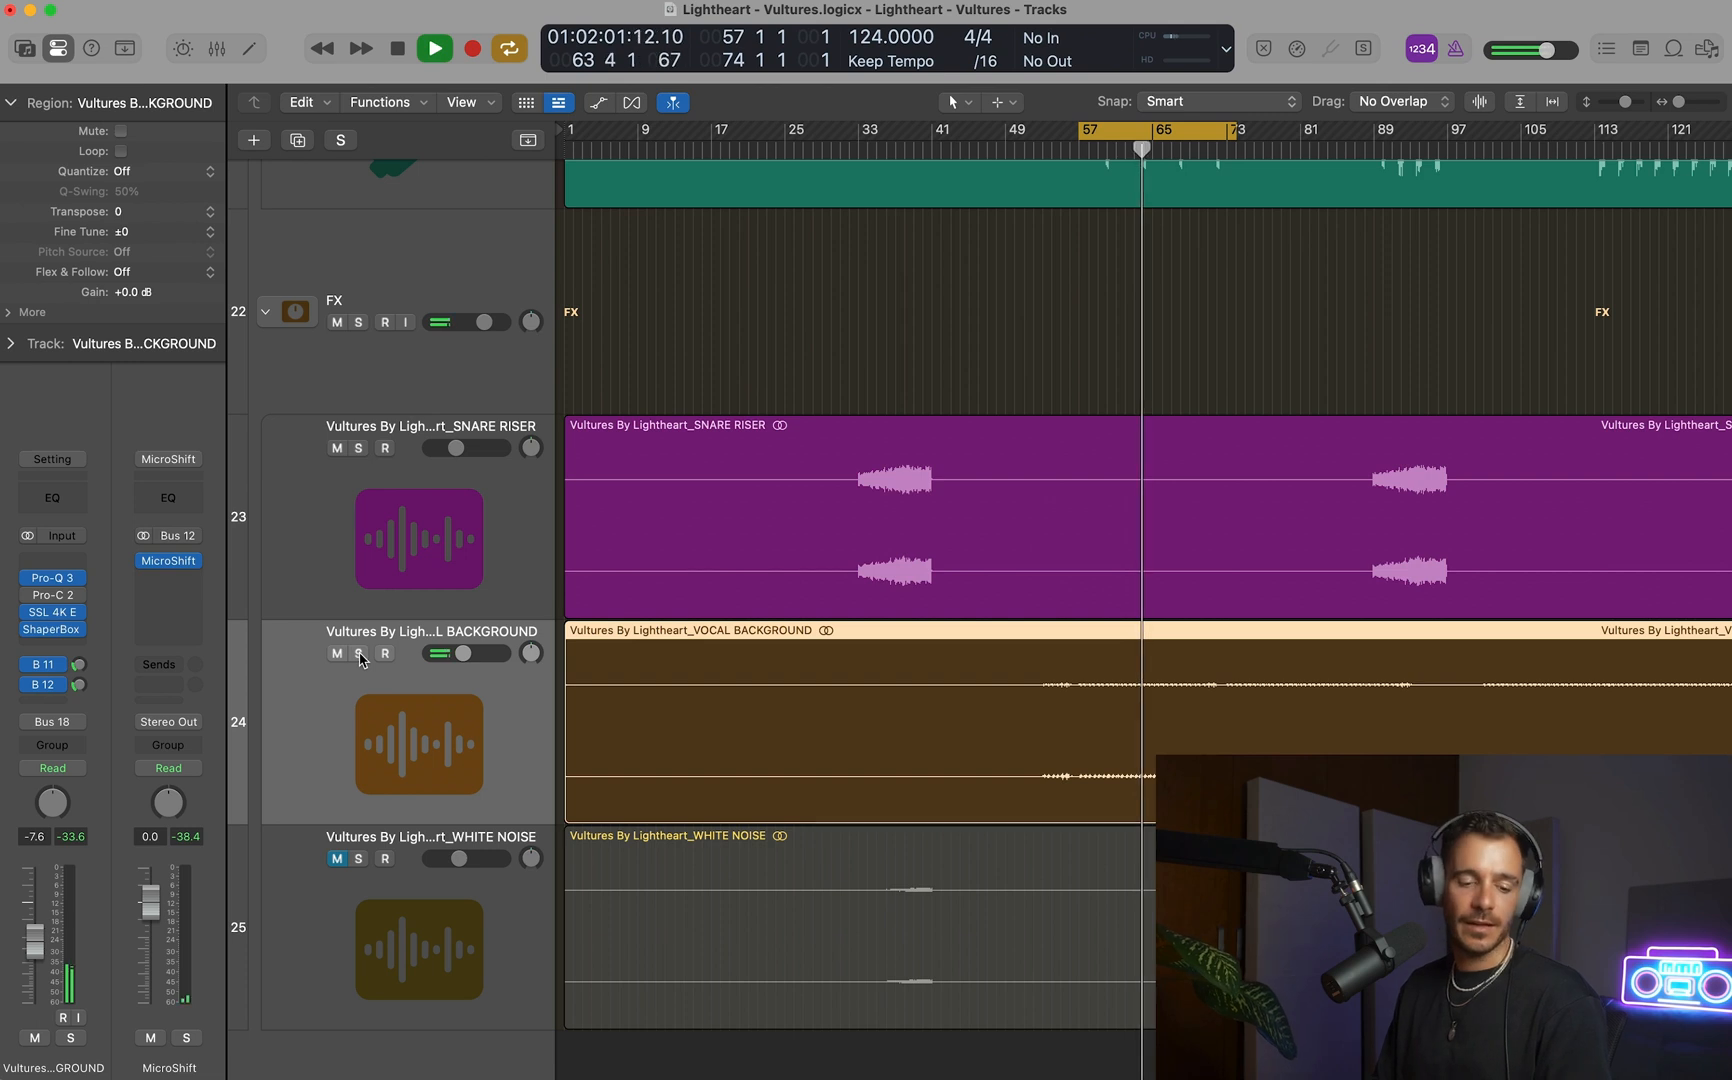
pyautogui.moveTo(463, 653); pyautogui.dragTo(468, 653)
pyautogui.press('space')
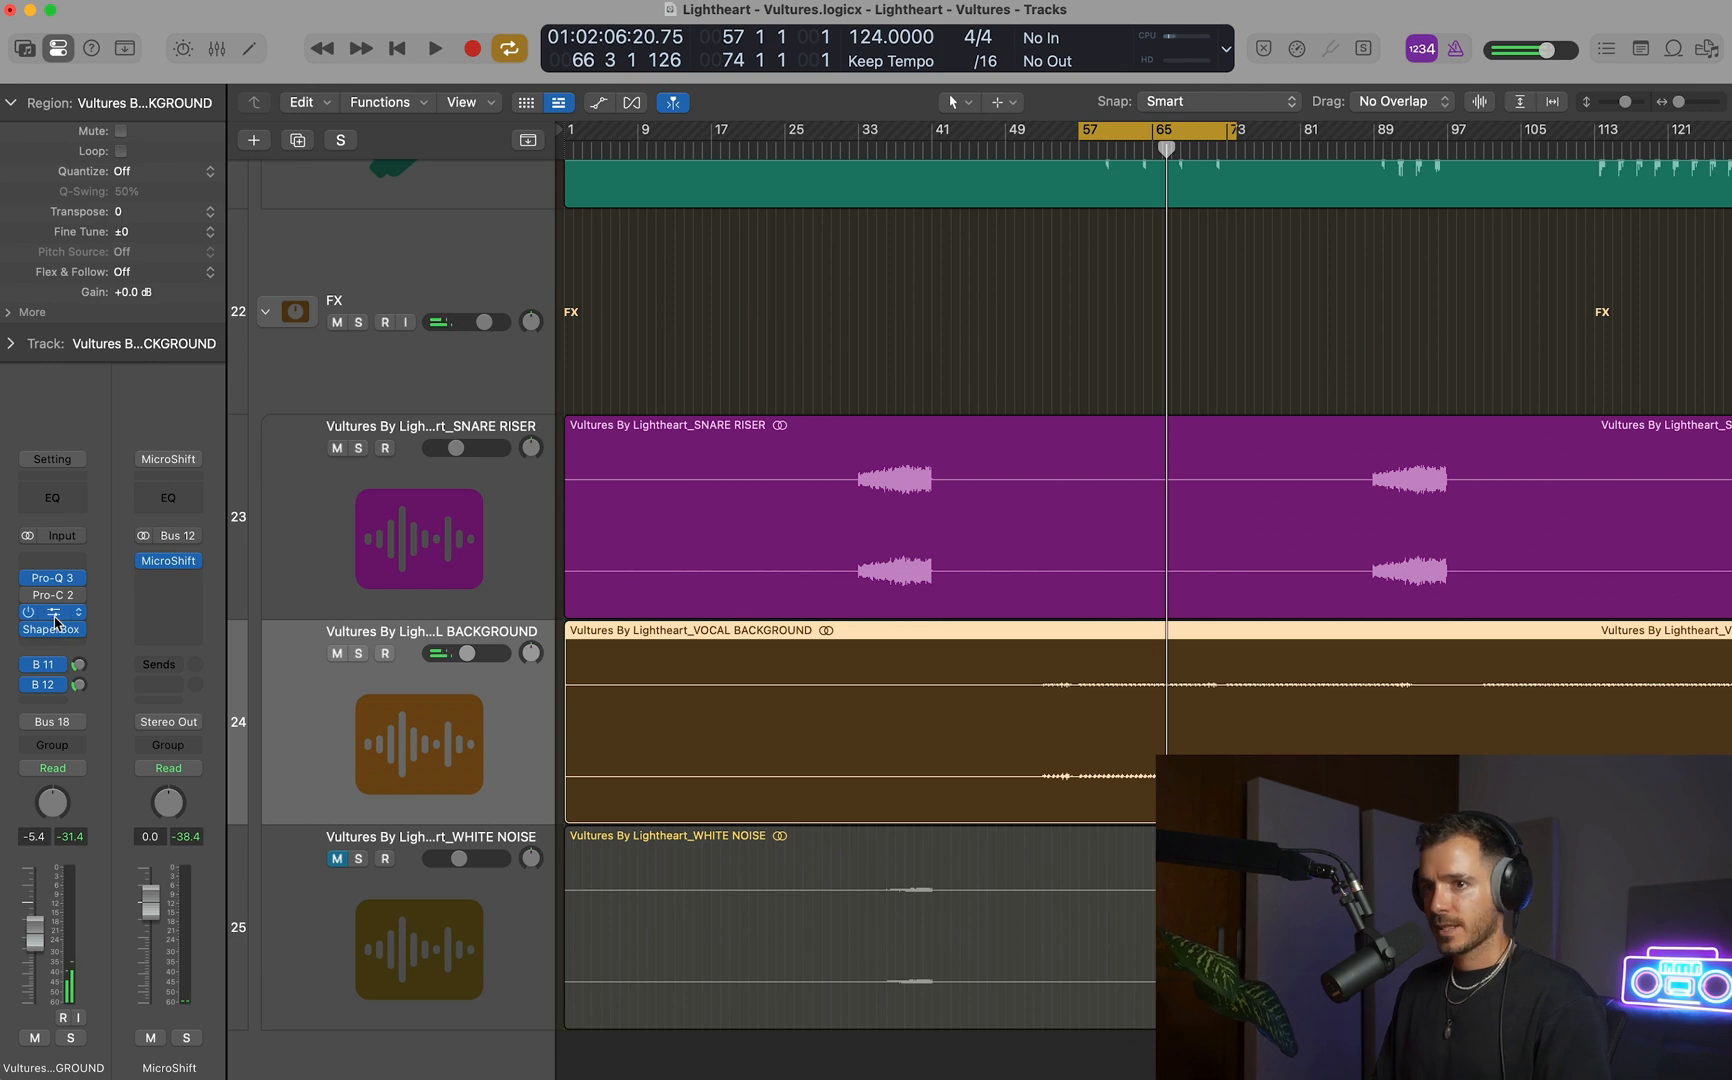
# Raise the low-cut frequency in VOCAL BACKGROUND's Pro-Q 3, auditioning it in the full mix.
pyautogui.click(54, 613)
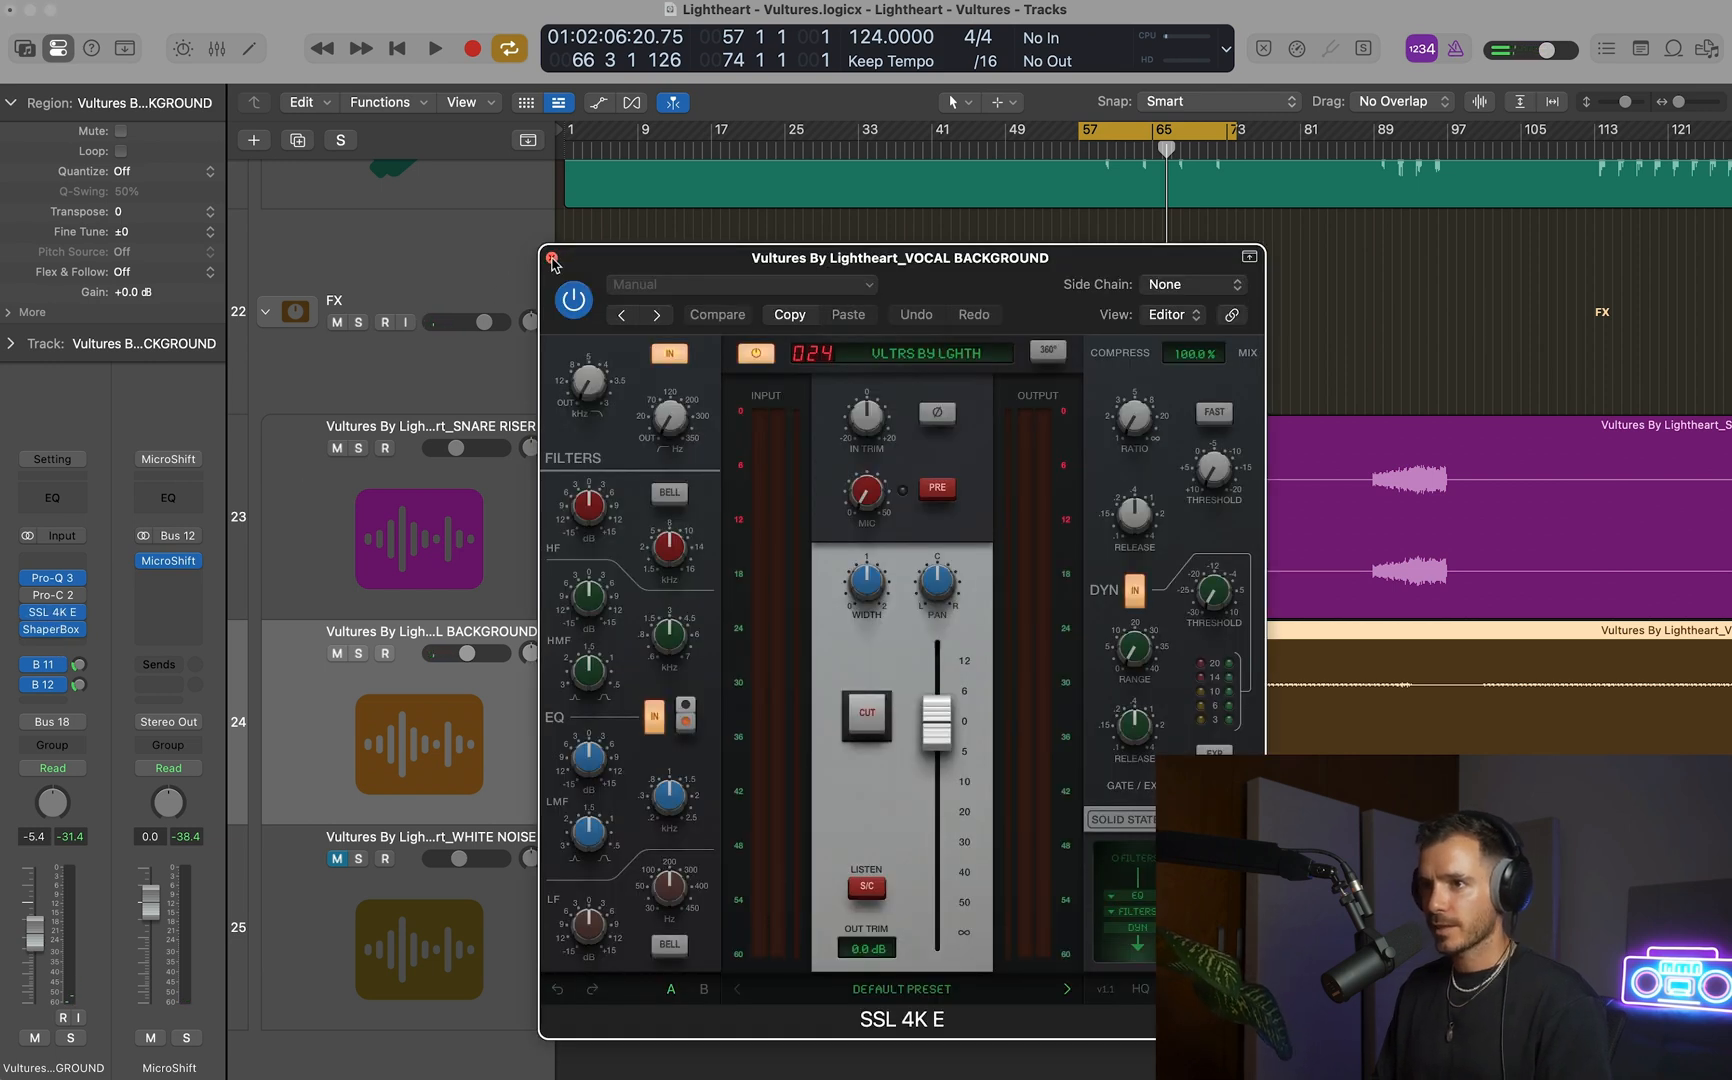
pyautogui.click(552, 258)
pyautogui.click(52, 577)
pyautogui.press('space')
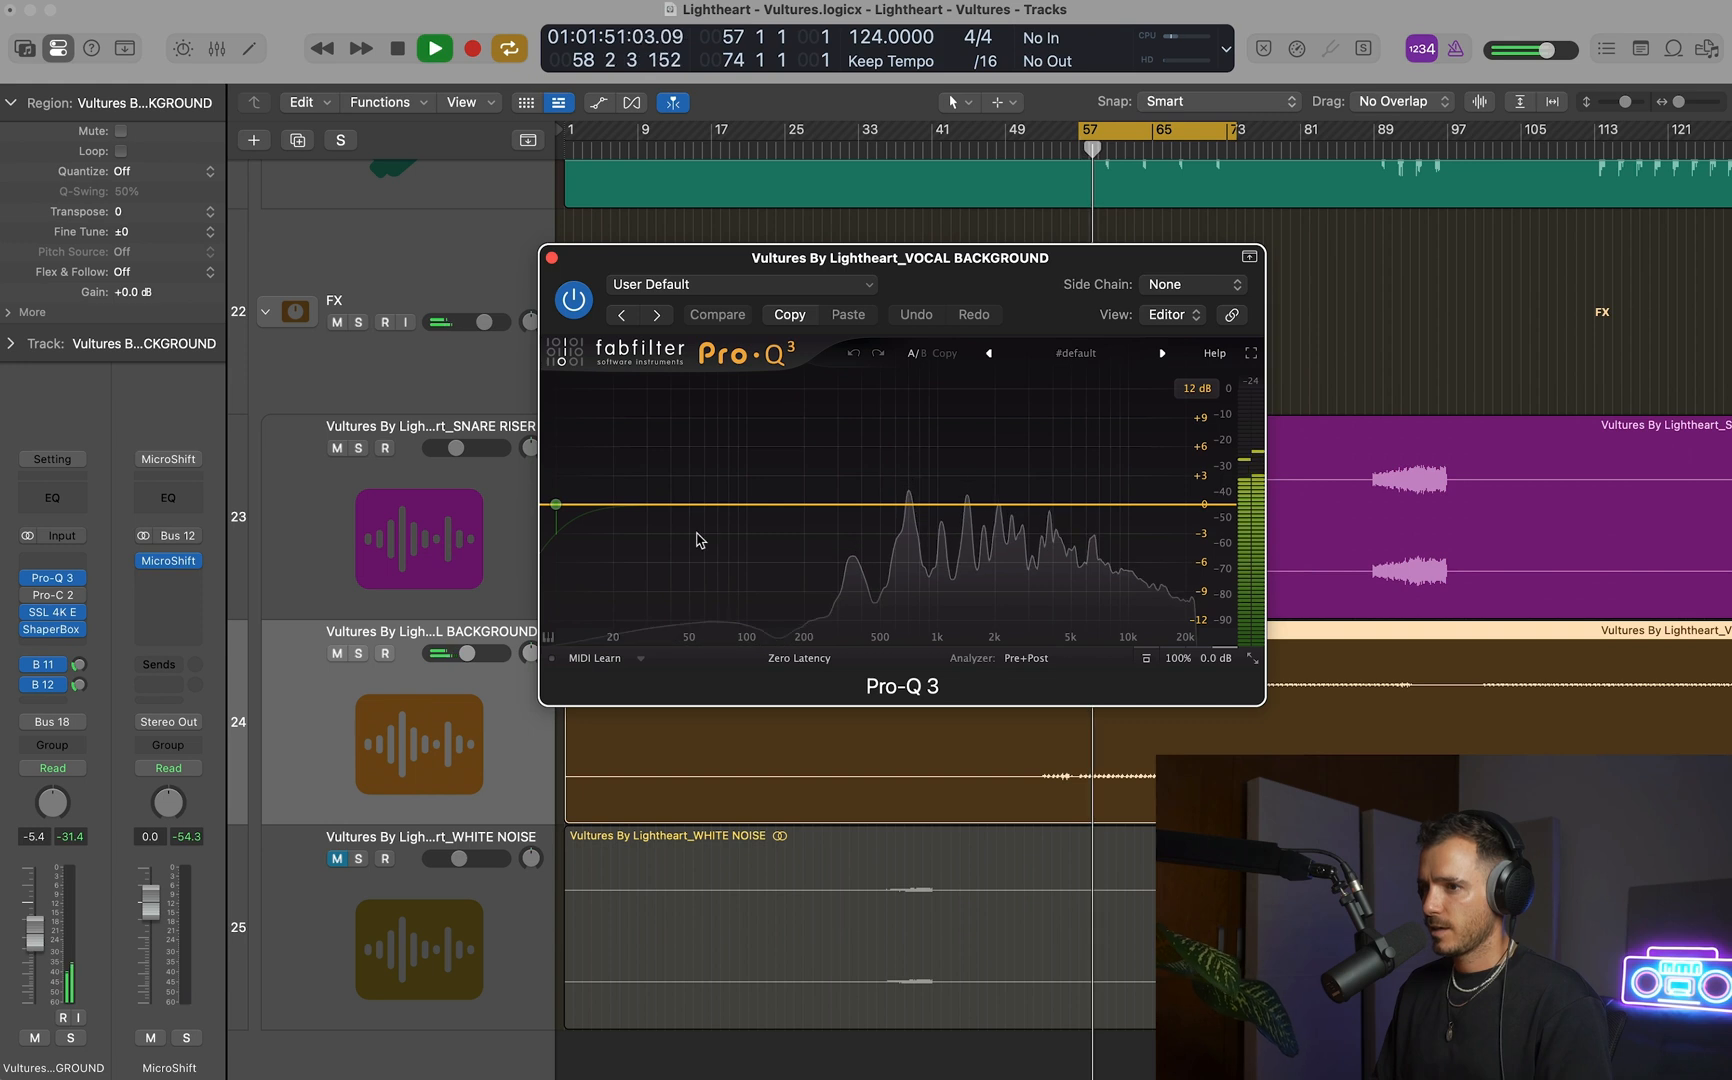
pyautogui.press('space')
pyautogui.moveTo(552, 505)
pyautogui.moveTo(561, 519); pyautogui.dragTo(791, 510)
pyautogui.press('space')
pyautogui.press('space')
pyautogui.press('super+w')
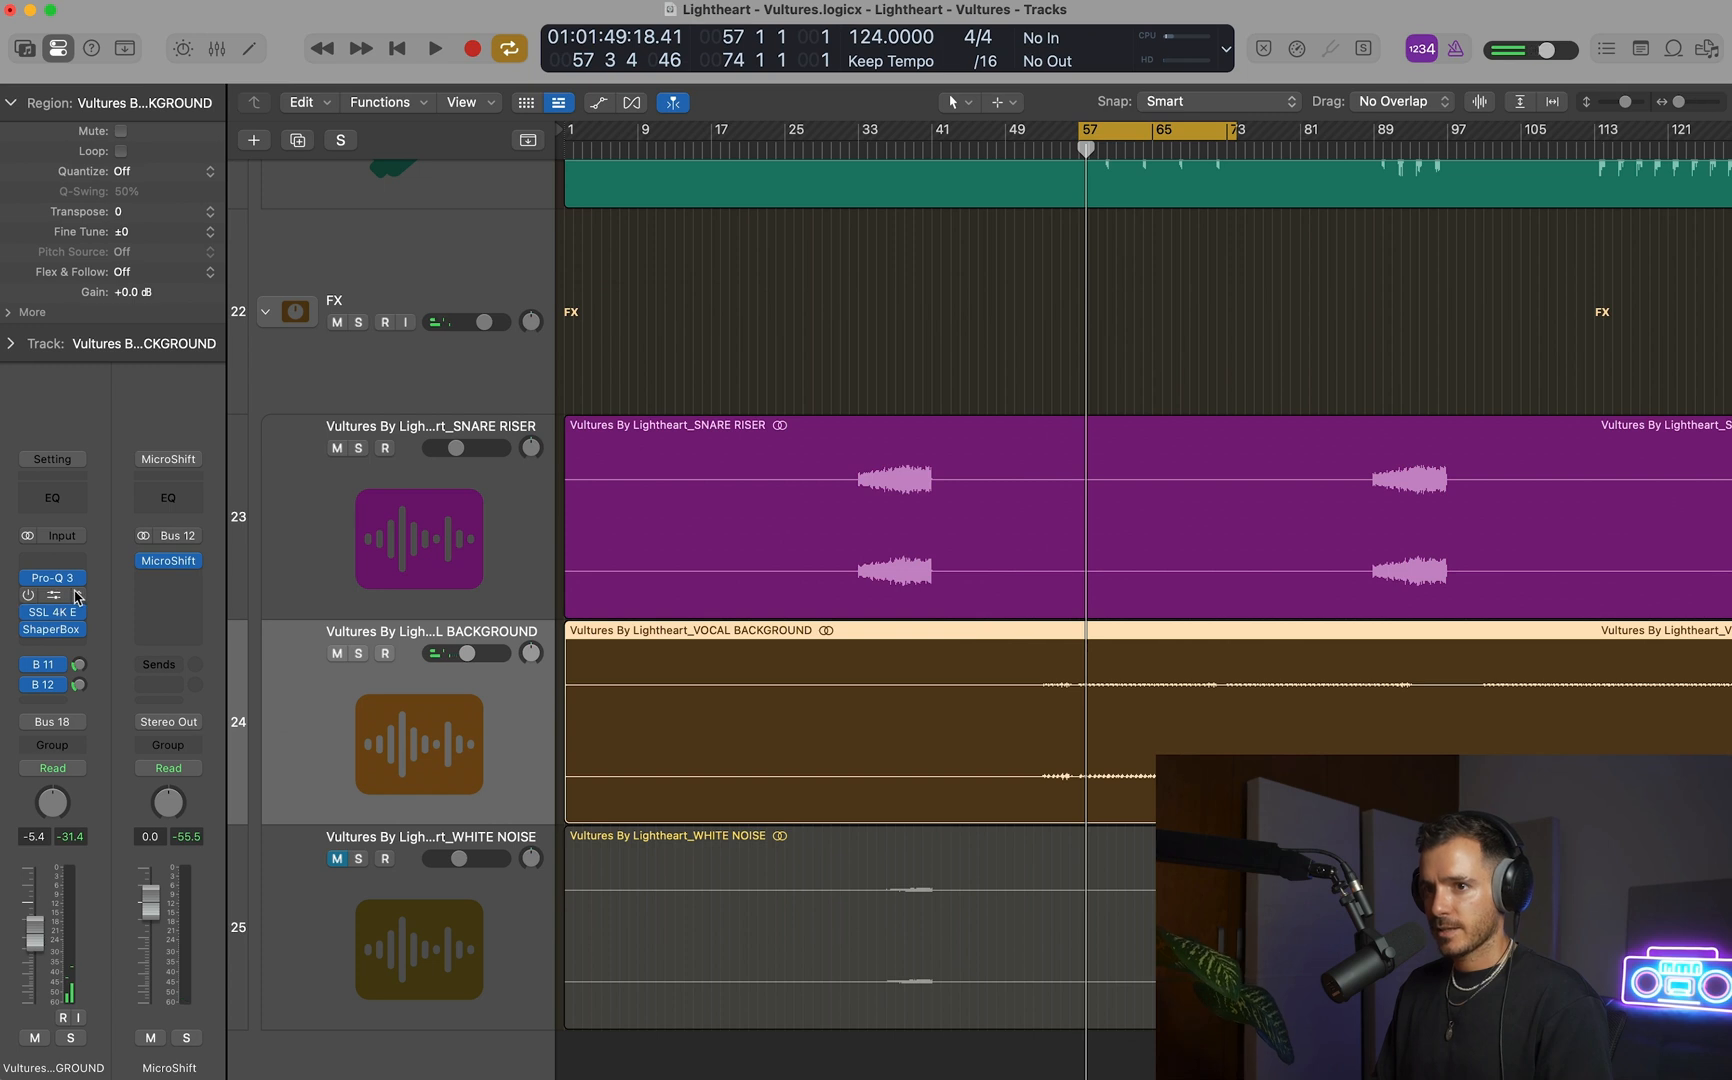
# Replace the Pro-C 2 on VOCAL BACKGROUND with a stereo Saturn 2.
pyautogui.click(76, 596)
pyautogui.moveTo(90, 607)
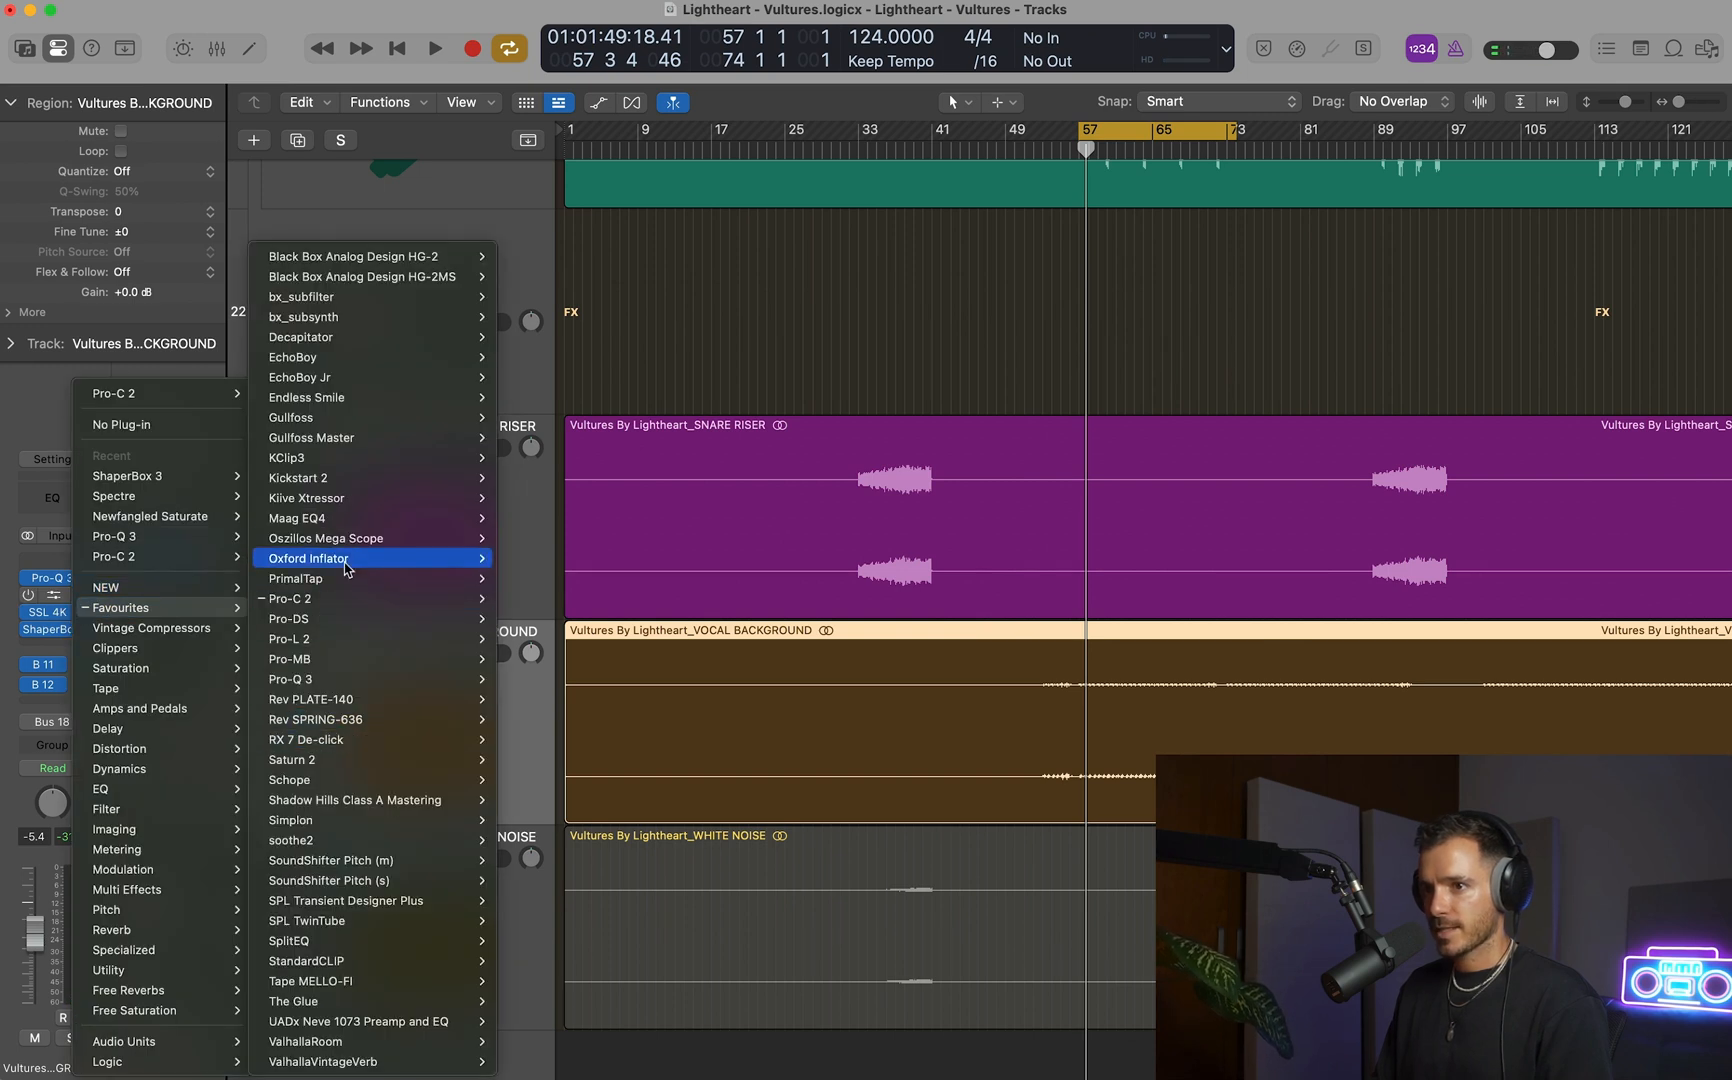
pyautogui.moveTo(456, 768)
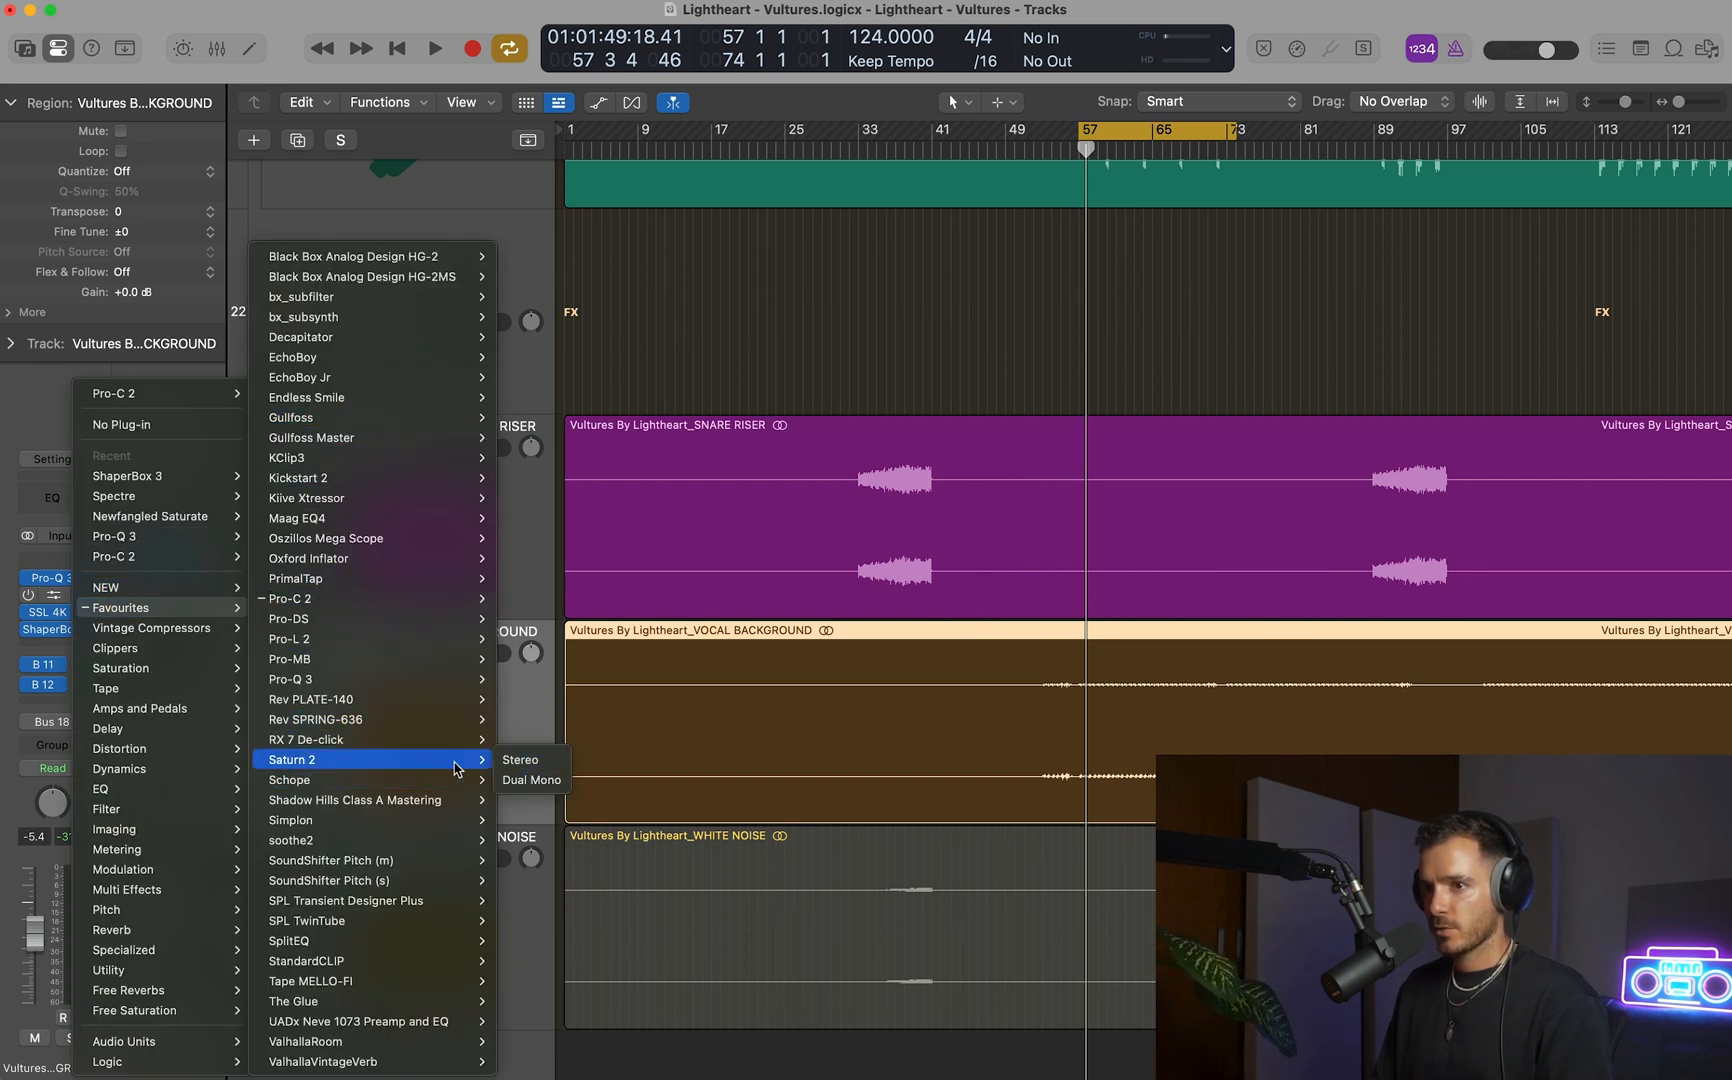
pyautogui.click(520, 760)
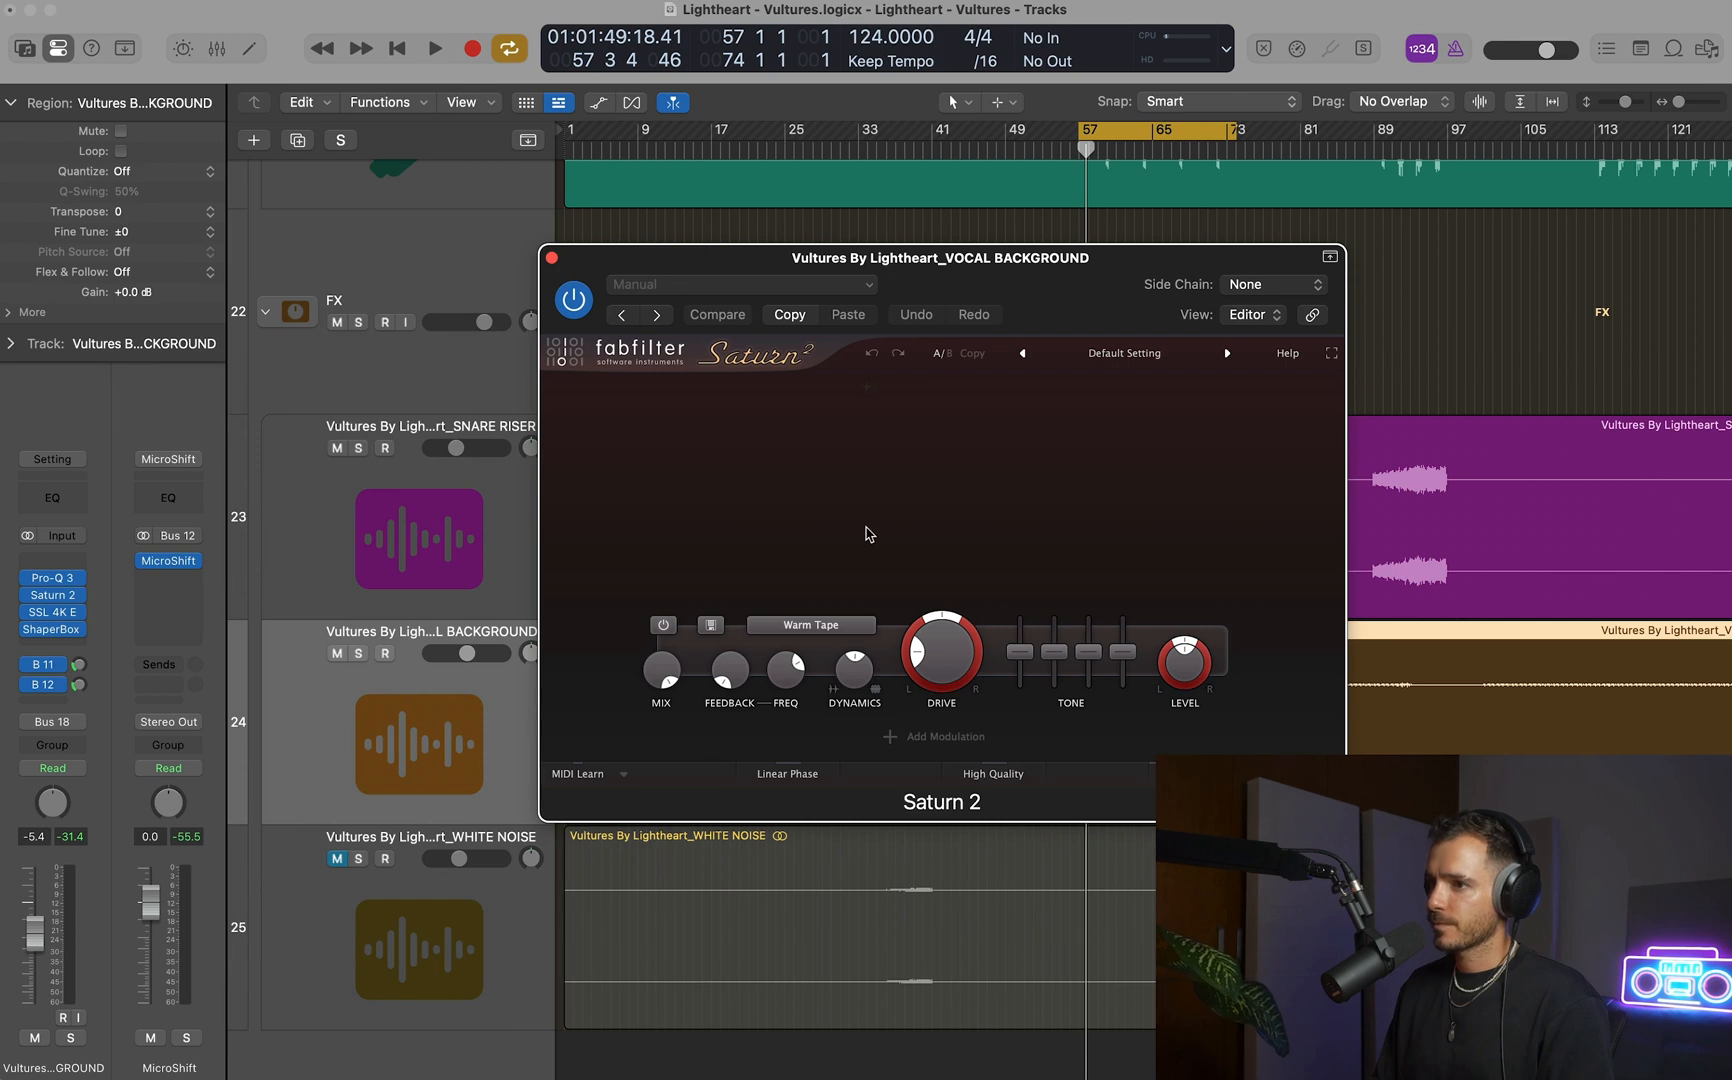
# Set Saturn 2 to Warm Tube with Drive at 100%, and move it before Pro-Q 3 in the insert chain.
pyautogui.press('space')
pyautogui.click(768, 625)
pyautogui.moveTo(820, 651)
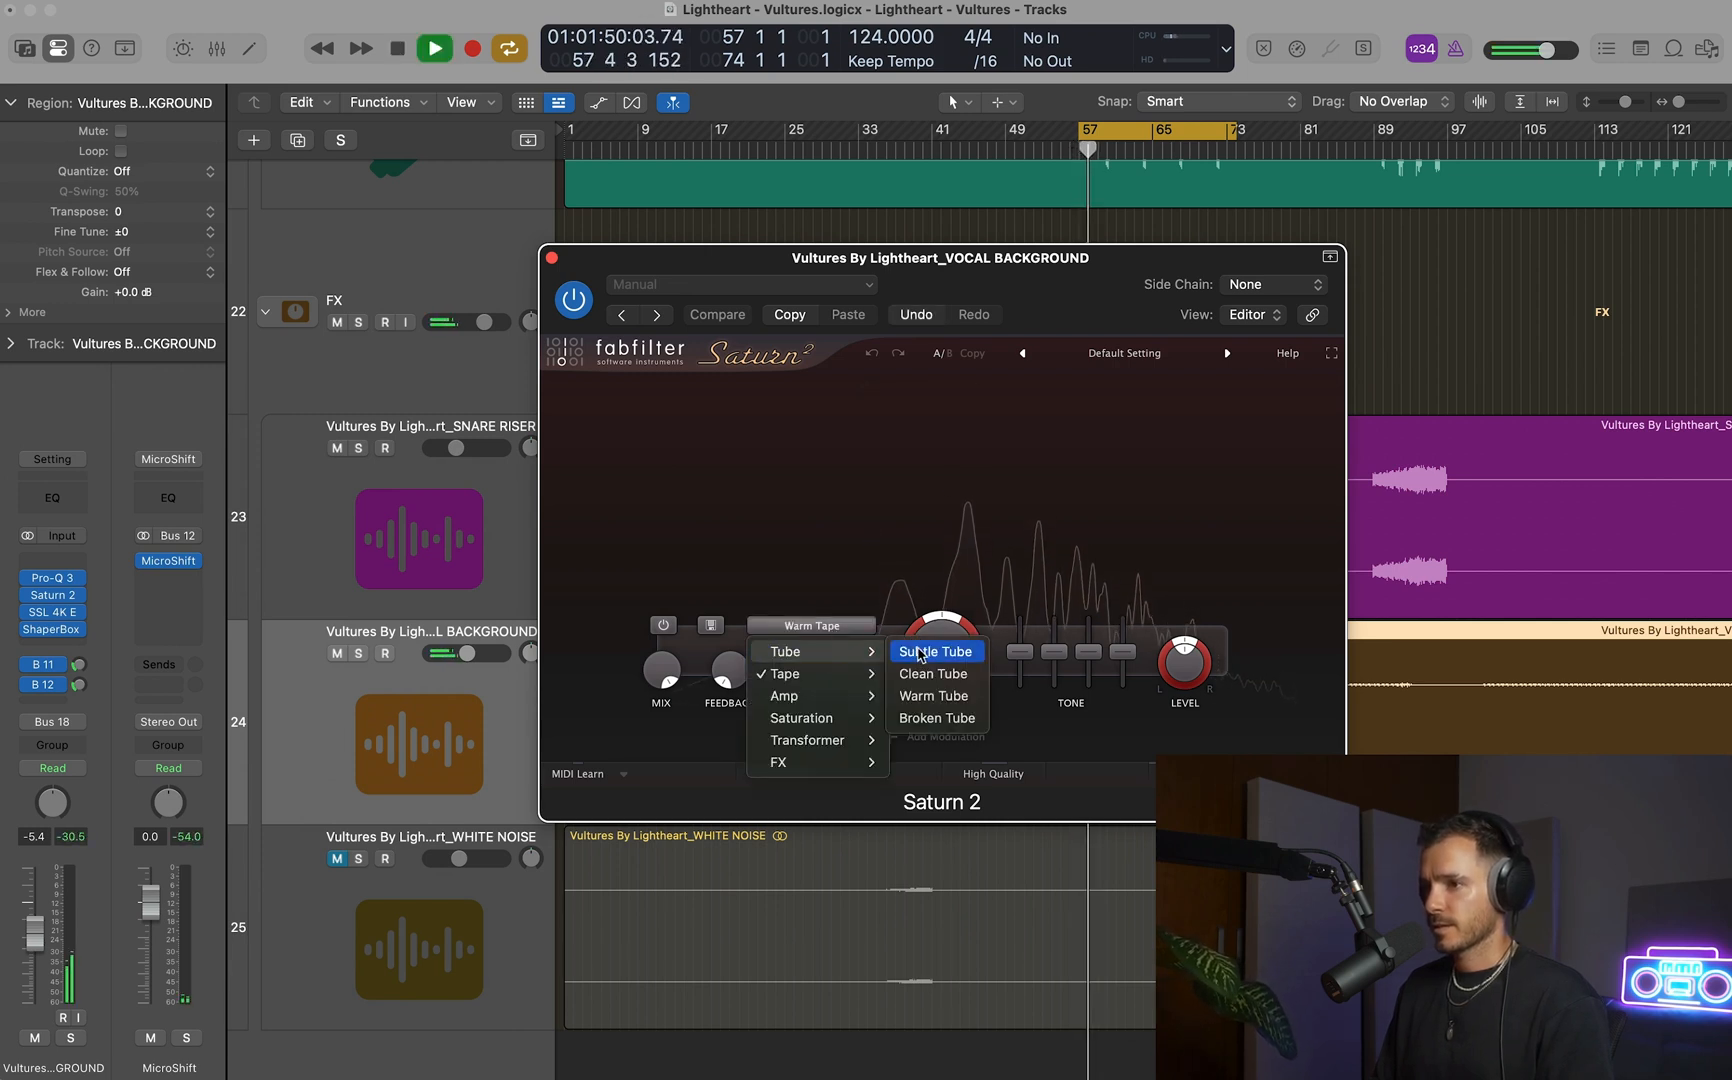
pyautogui.click(933, 695)
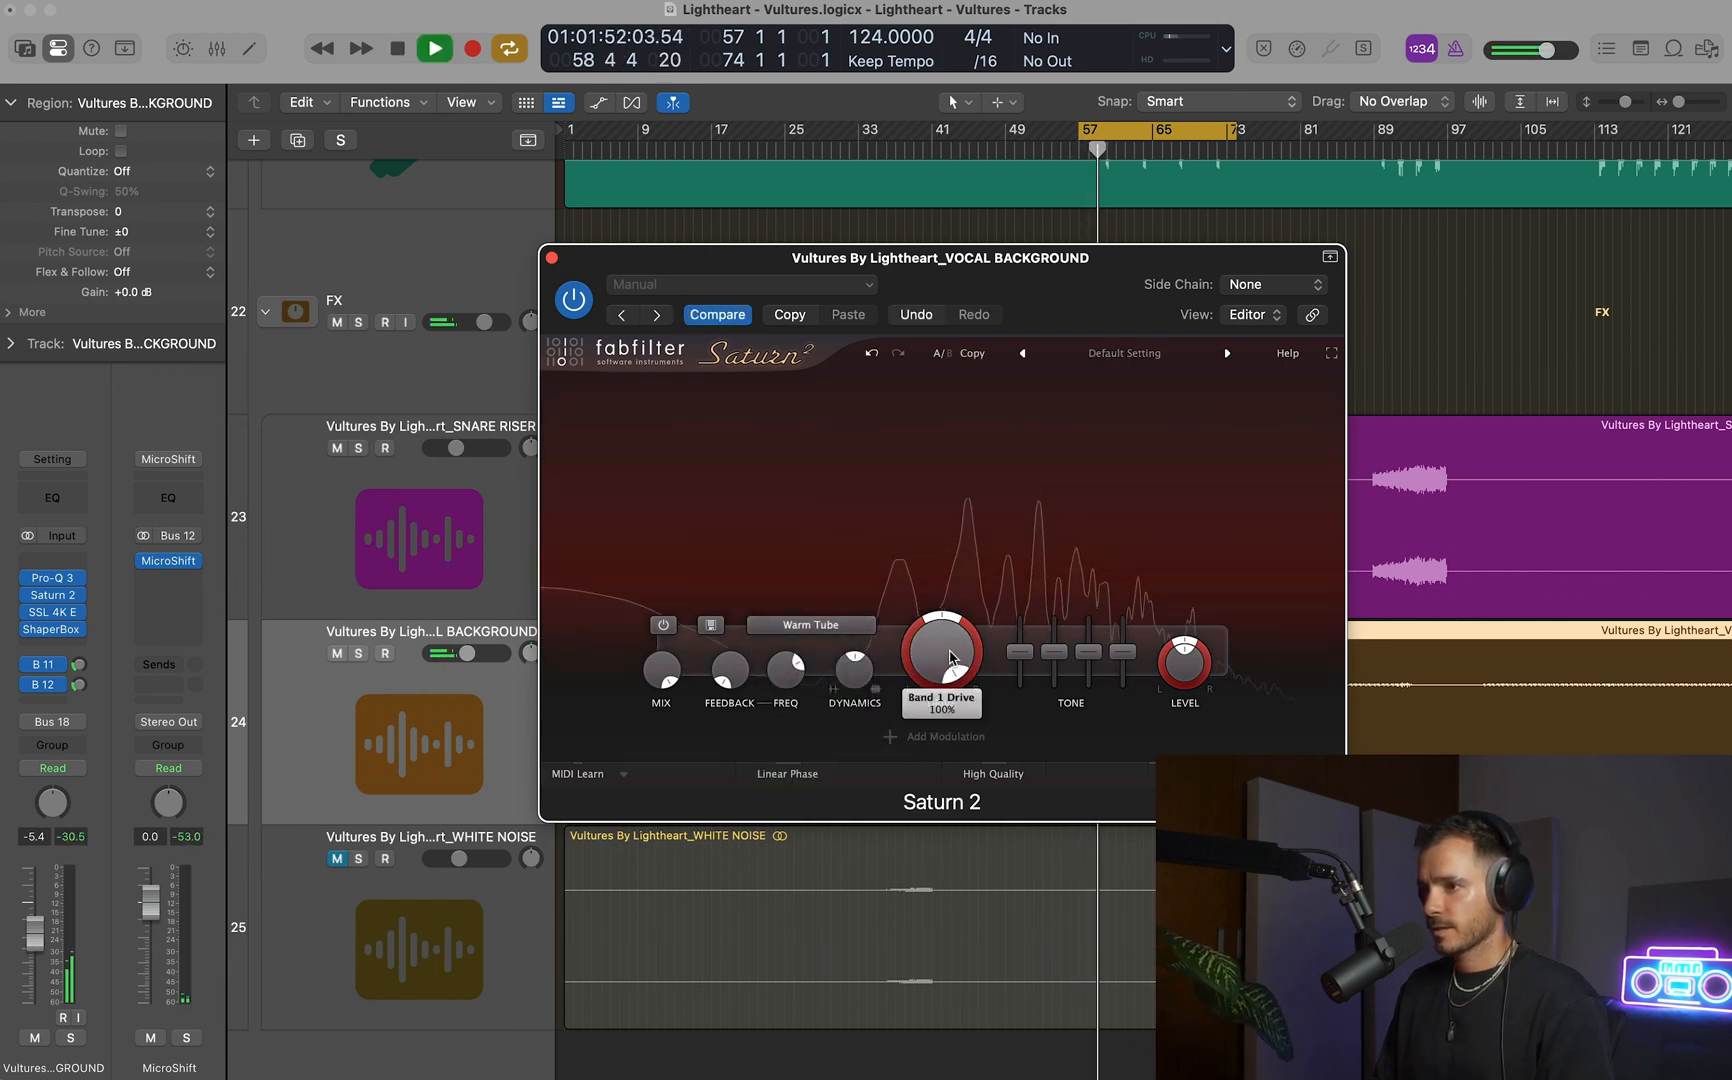
pyautogui.moveTo(55, 600); pyautogui.dragTo(50, 565)
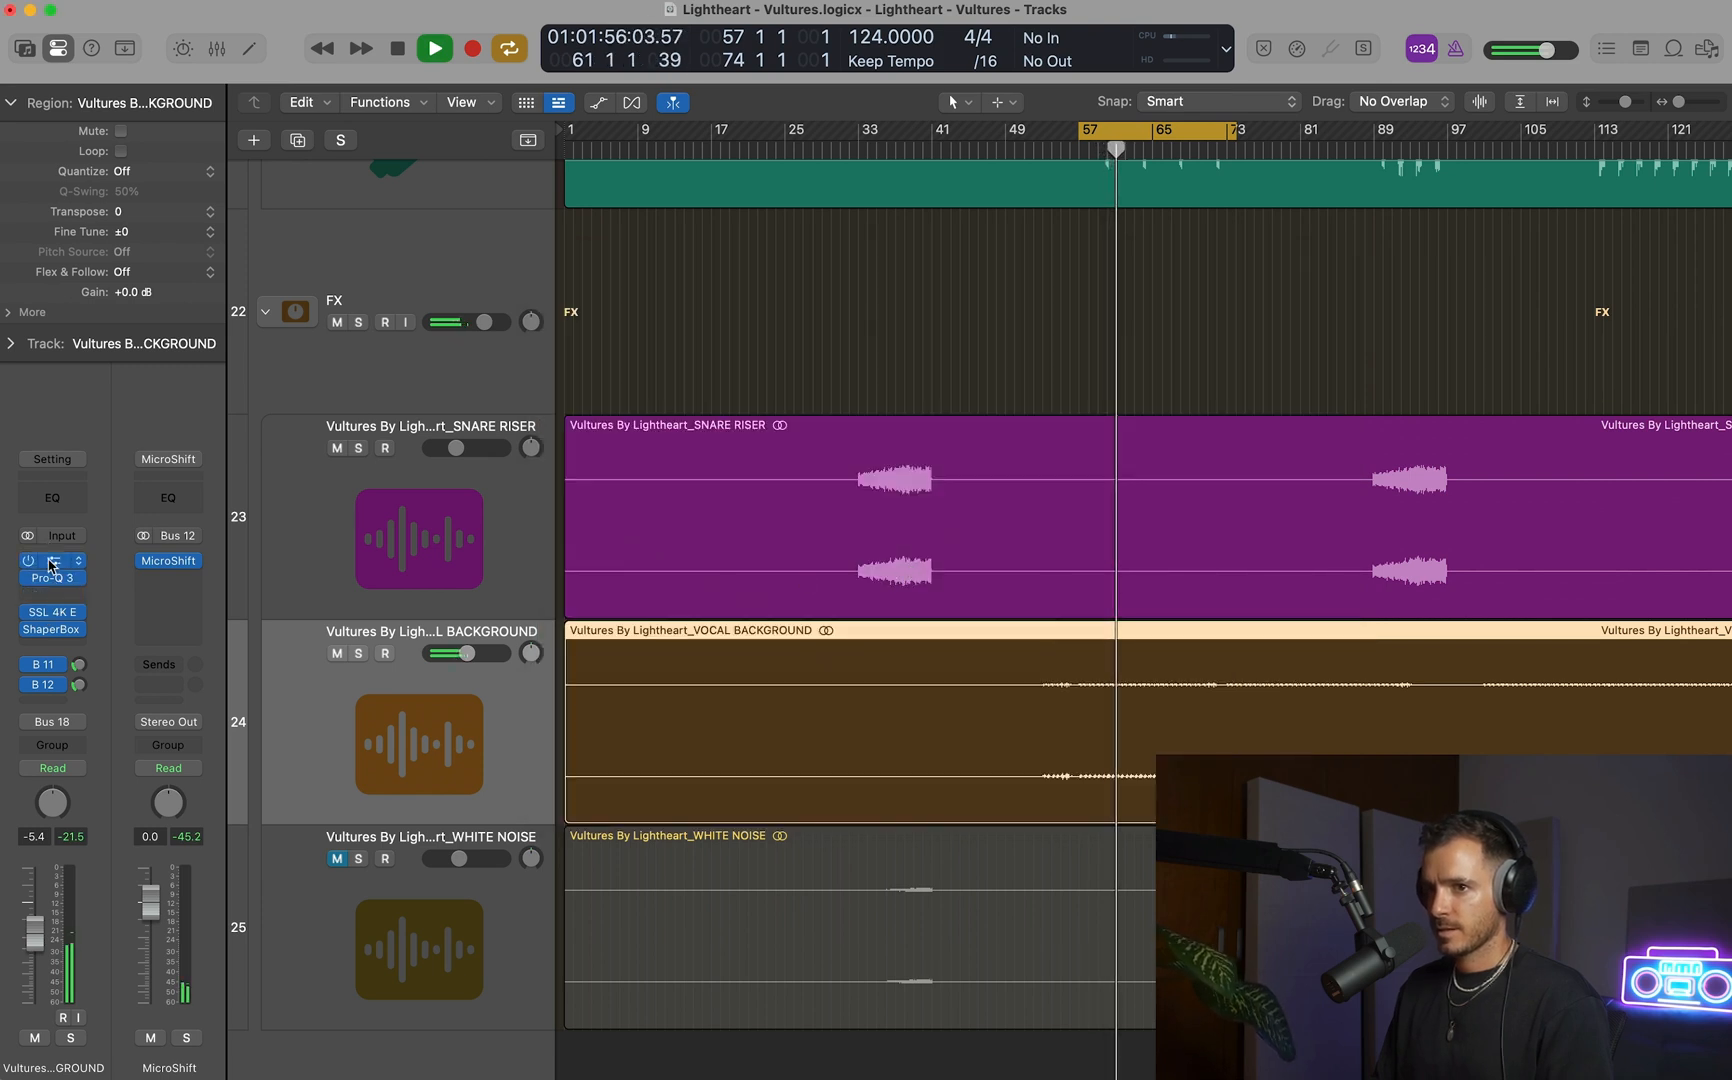
# Lower Saturn 2's band level on soloed VOCAL BACKGROUND to about -9.8 dB, comparing with the band bypassed, and unsolo the track.
pyautogui.click(52, 561)
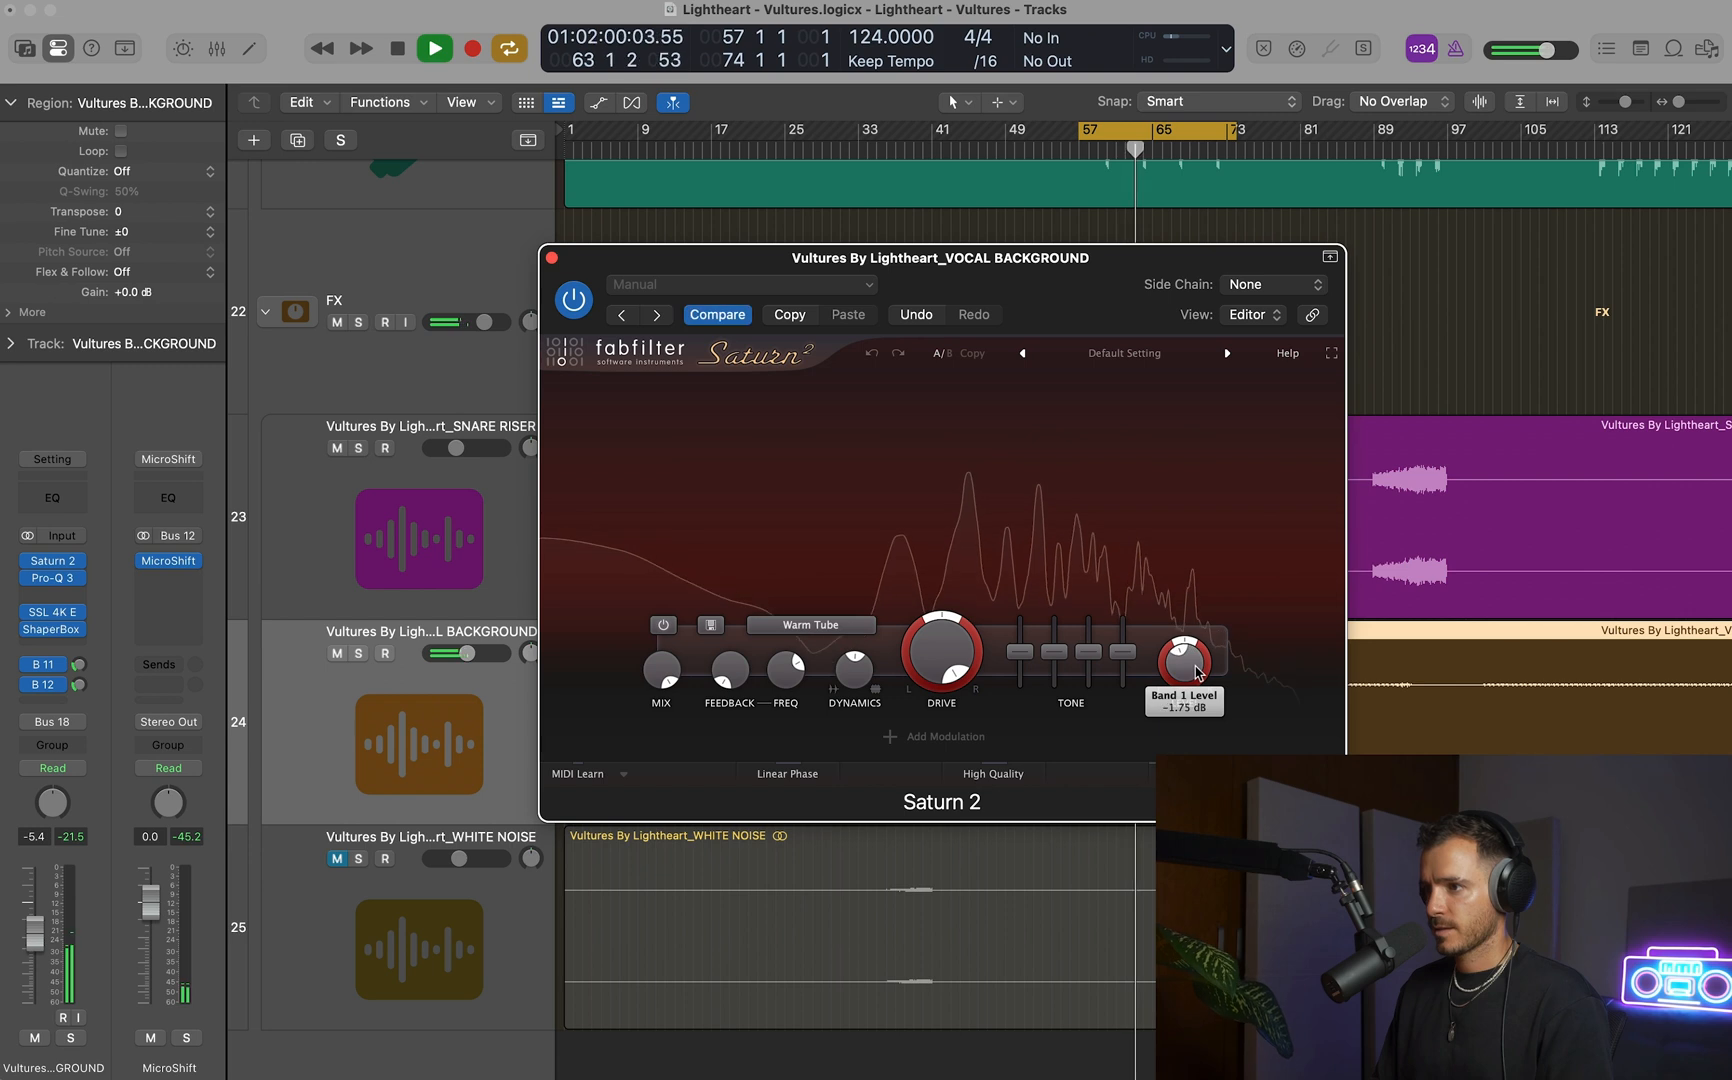
pyautogui.press('s')
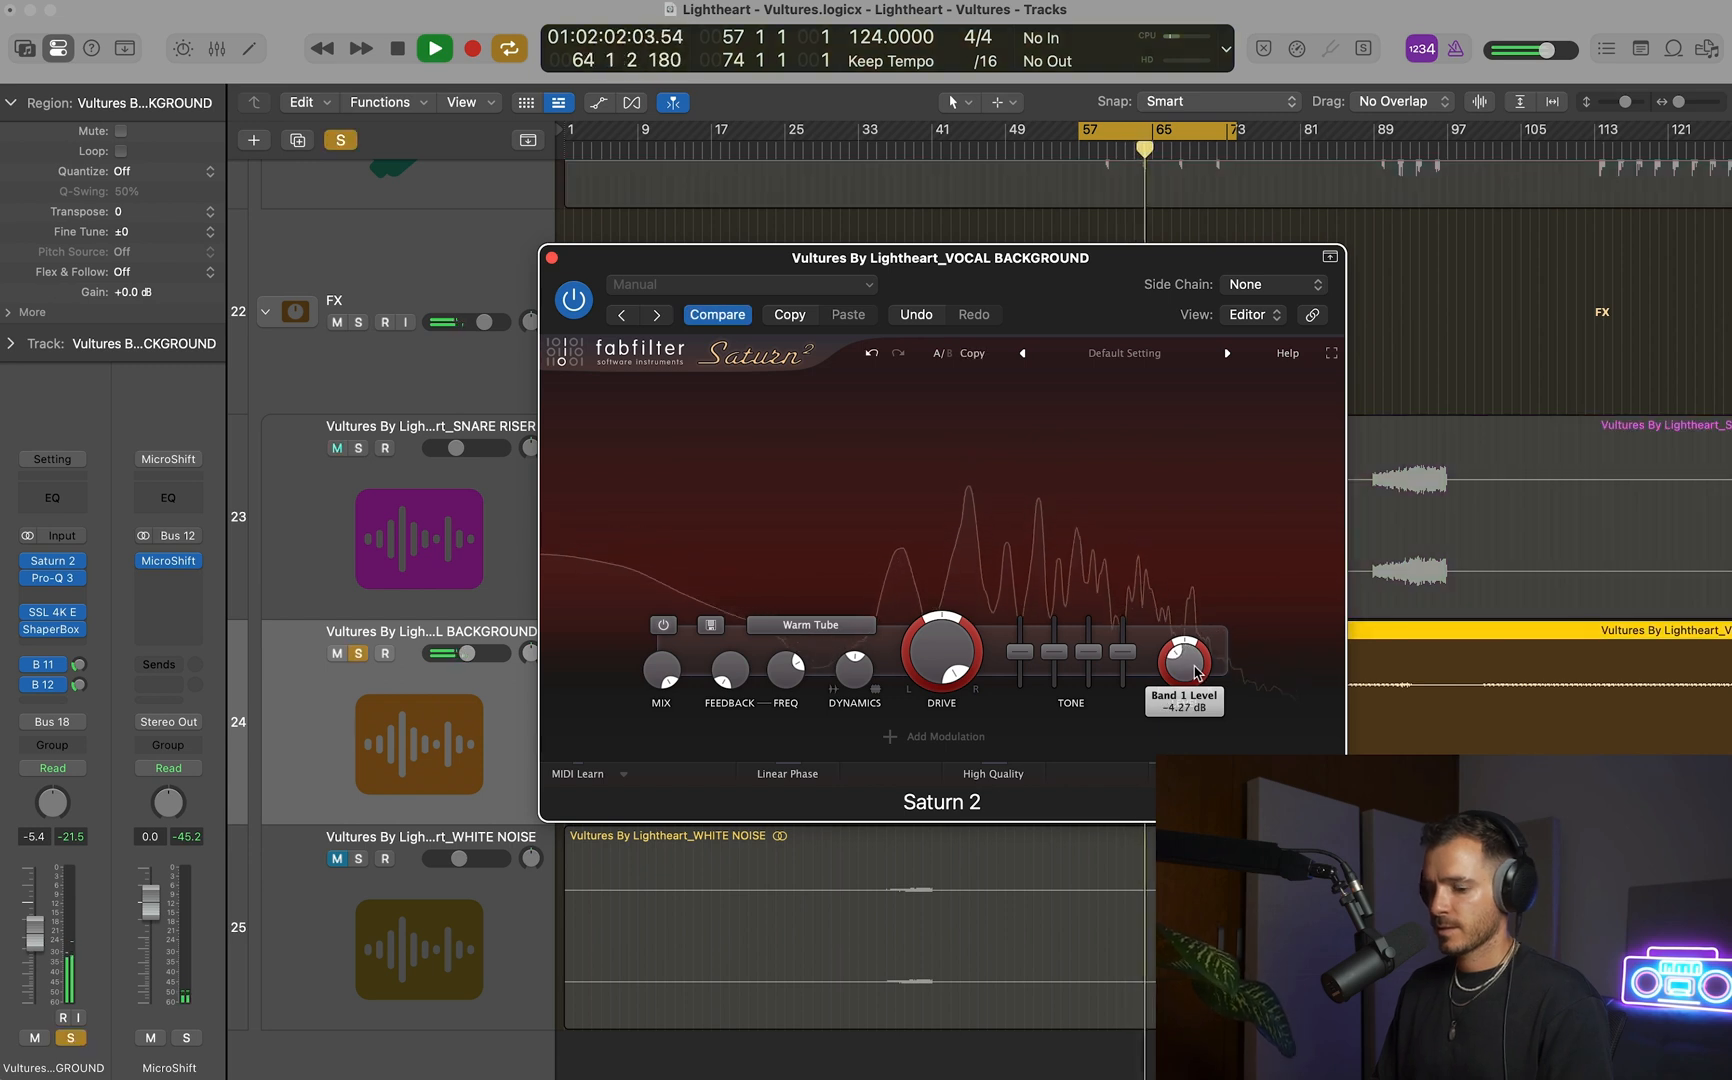
pyautogui.click(661, 626)
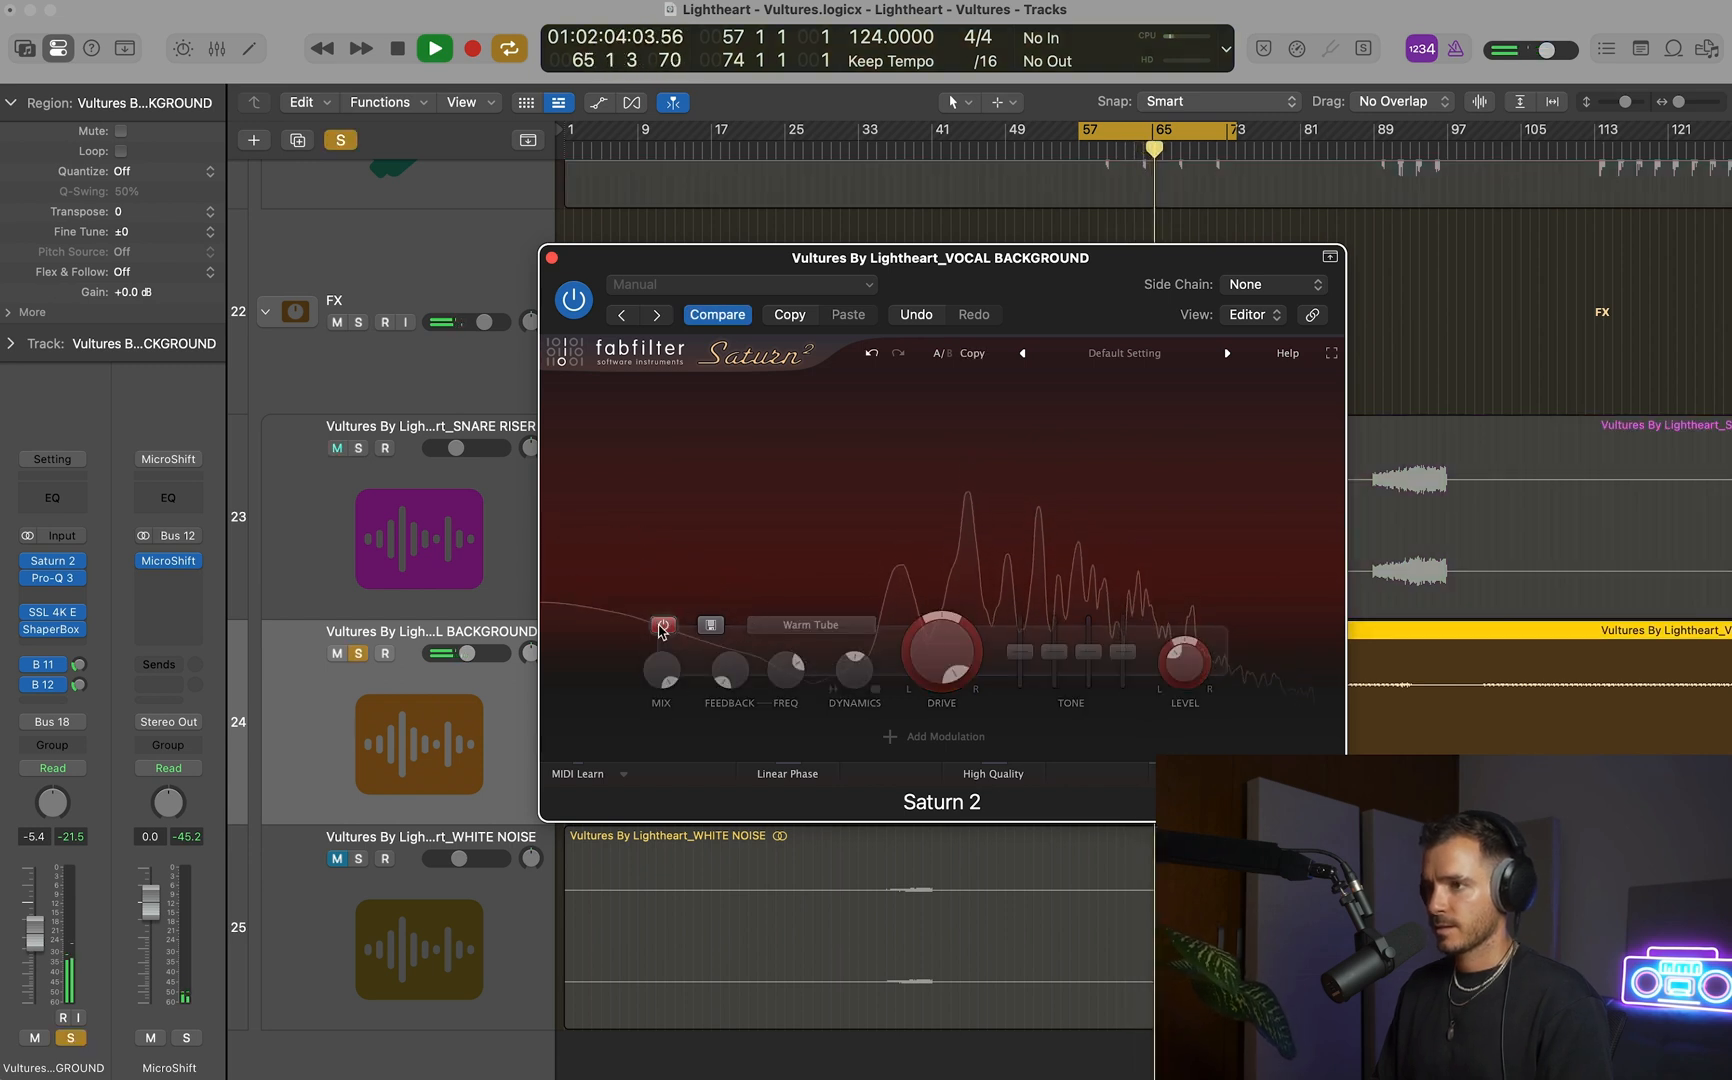
pyautogui.click(661, 626)
pyautogui.moveTo(1192, 670)
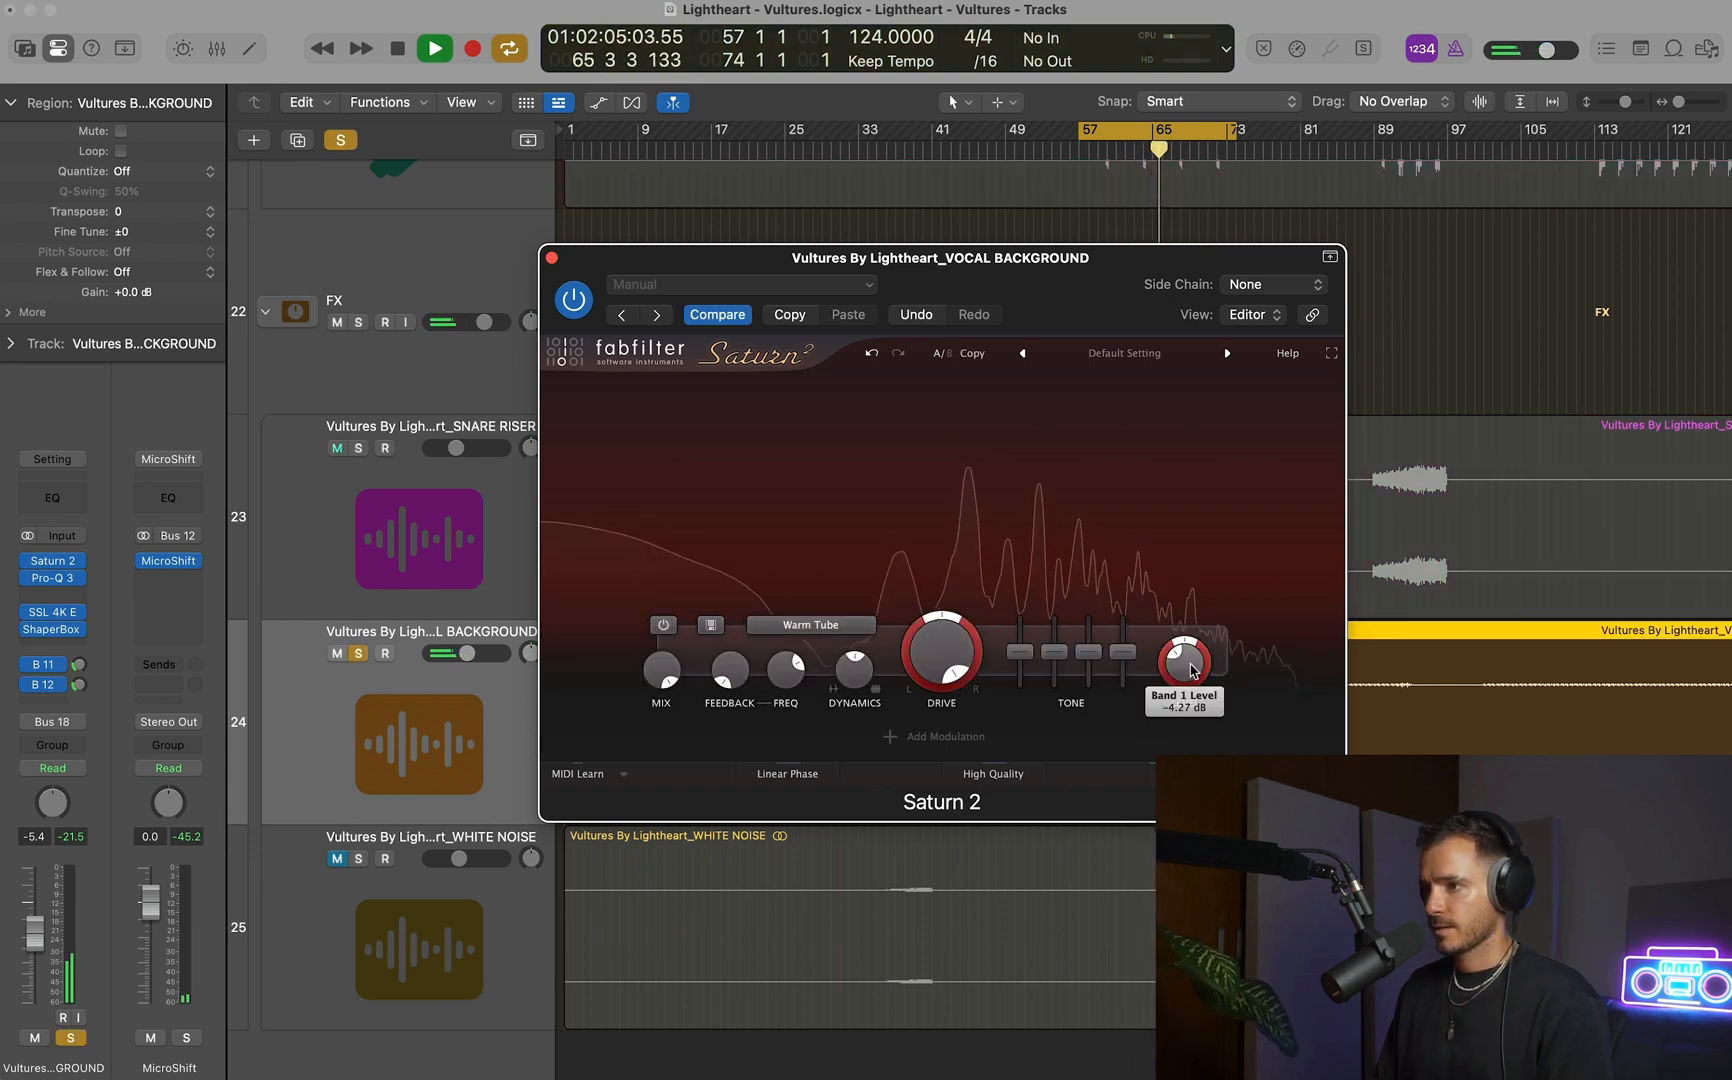
pyautogui.click(663, 626)
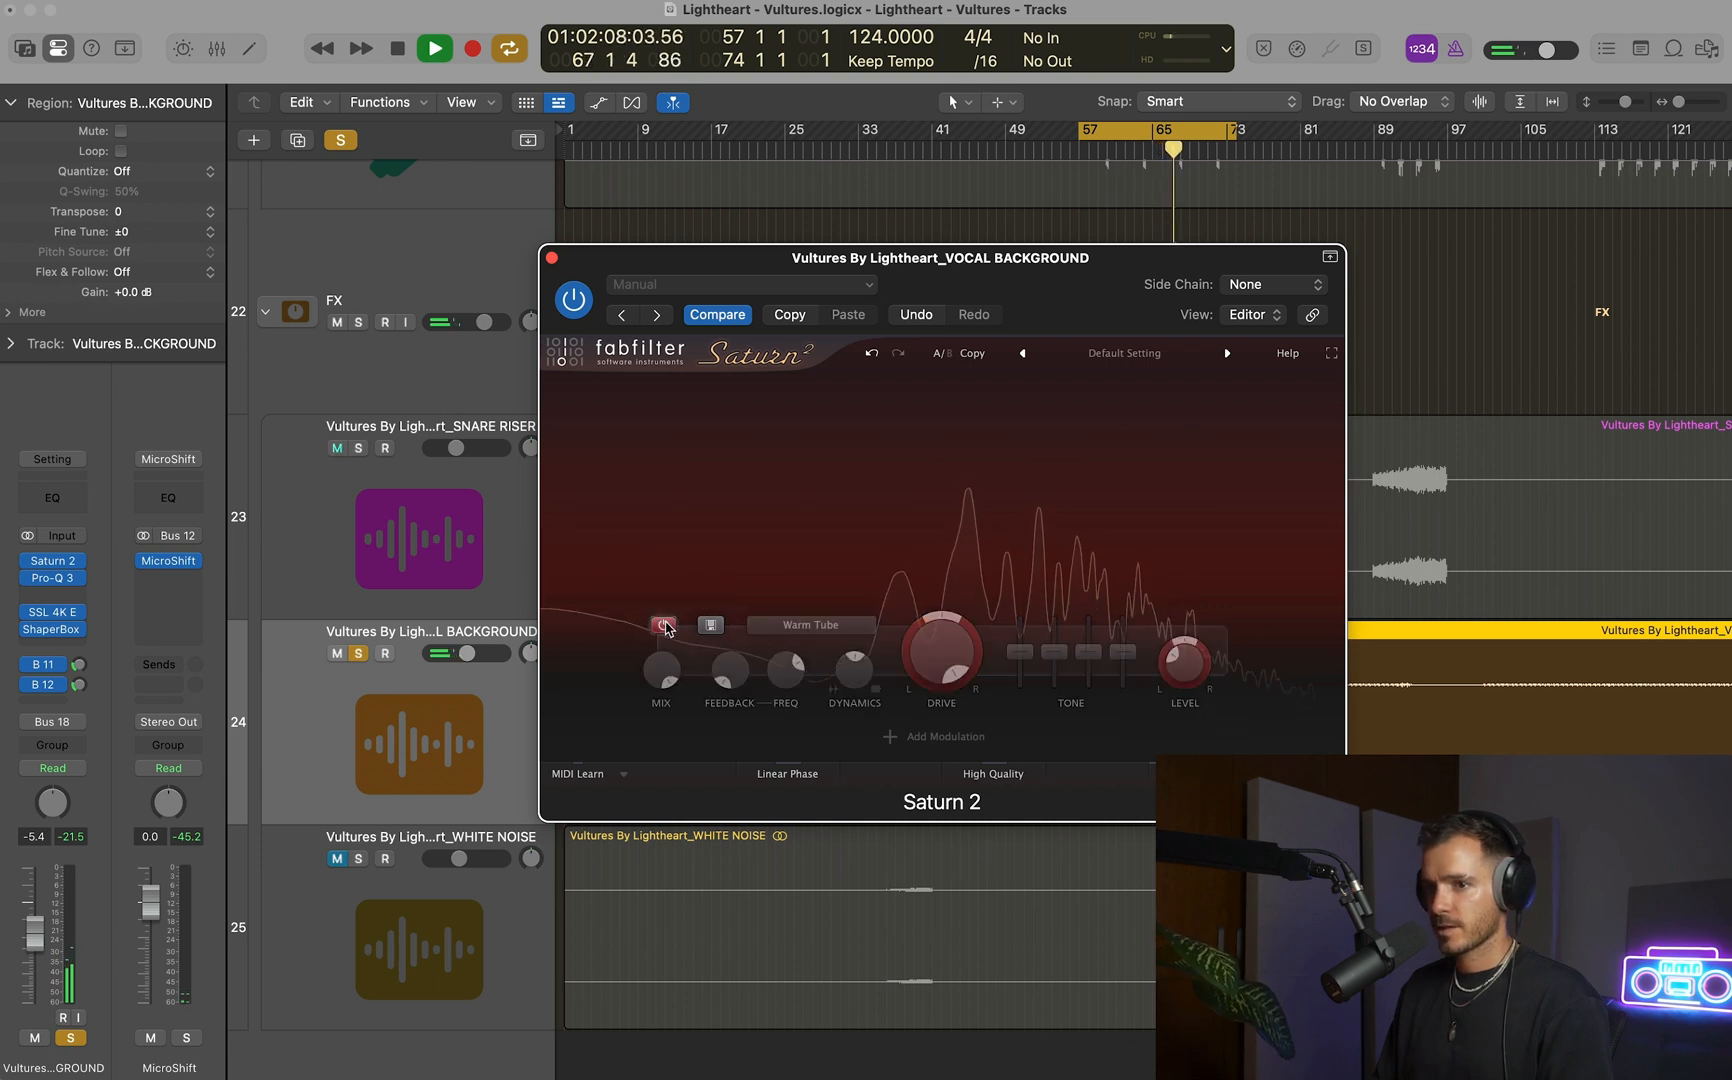
pyautogui.click(664, 626)
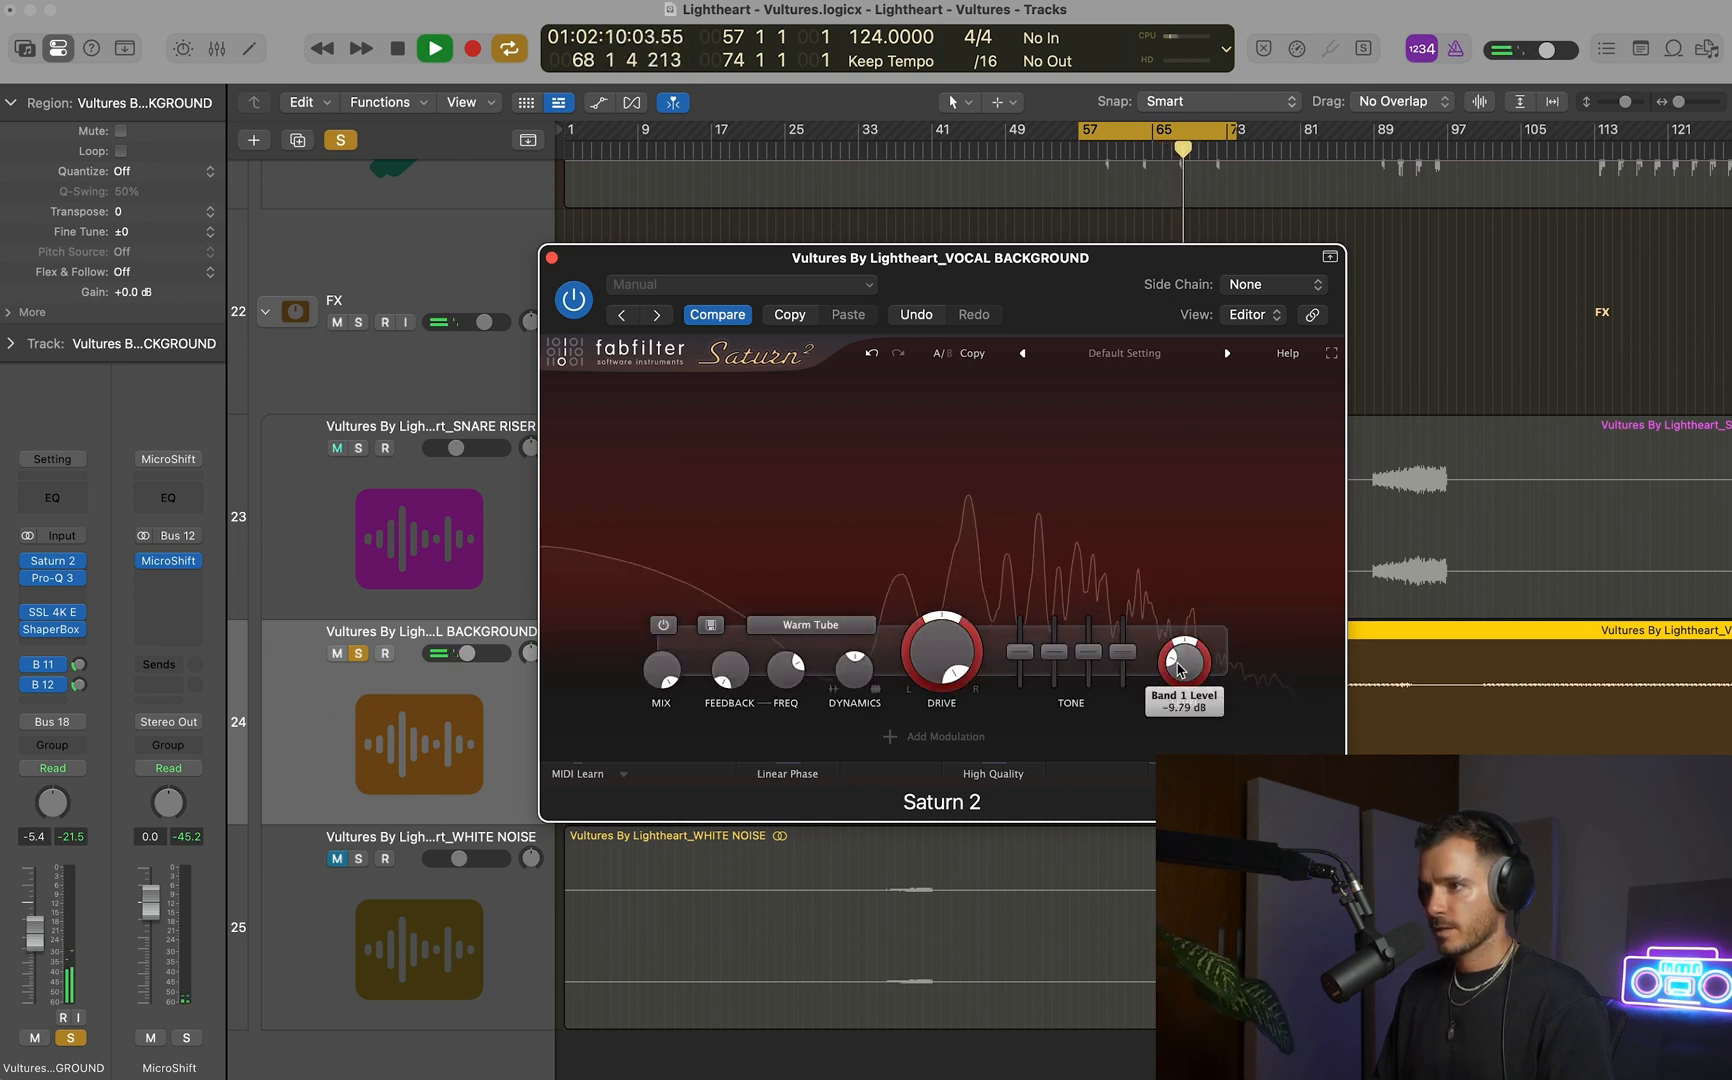
pyautogui.click(664, 626)
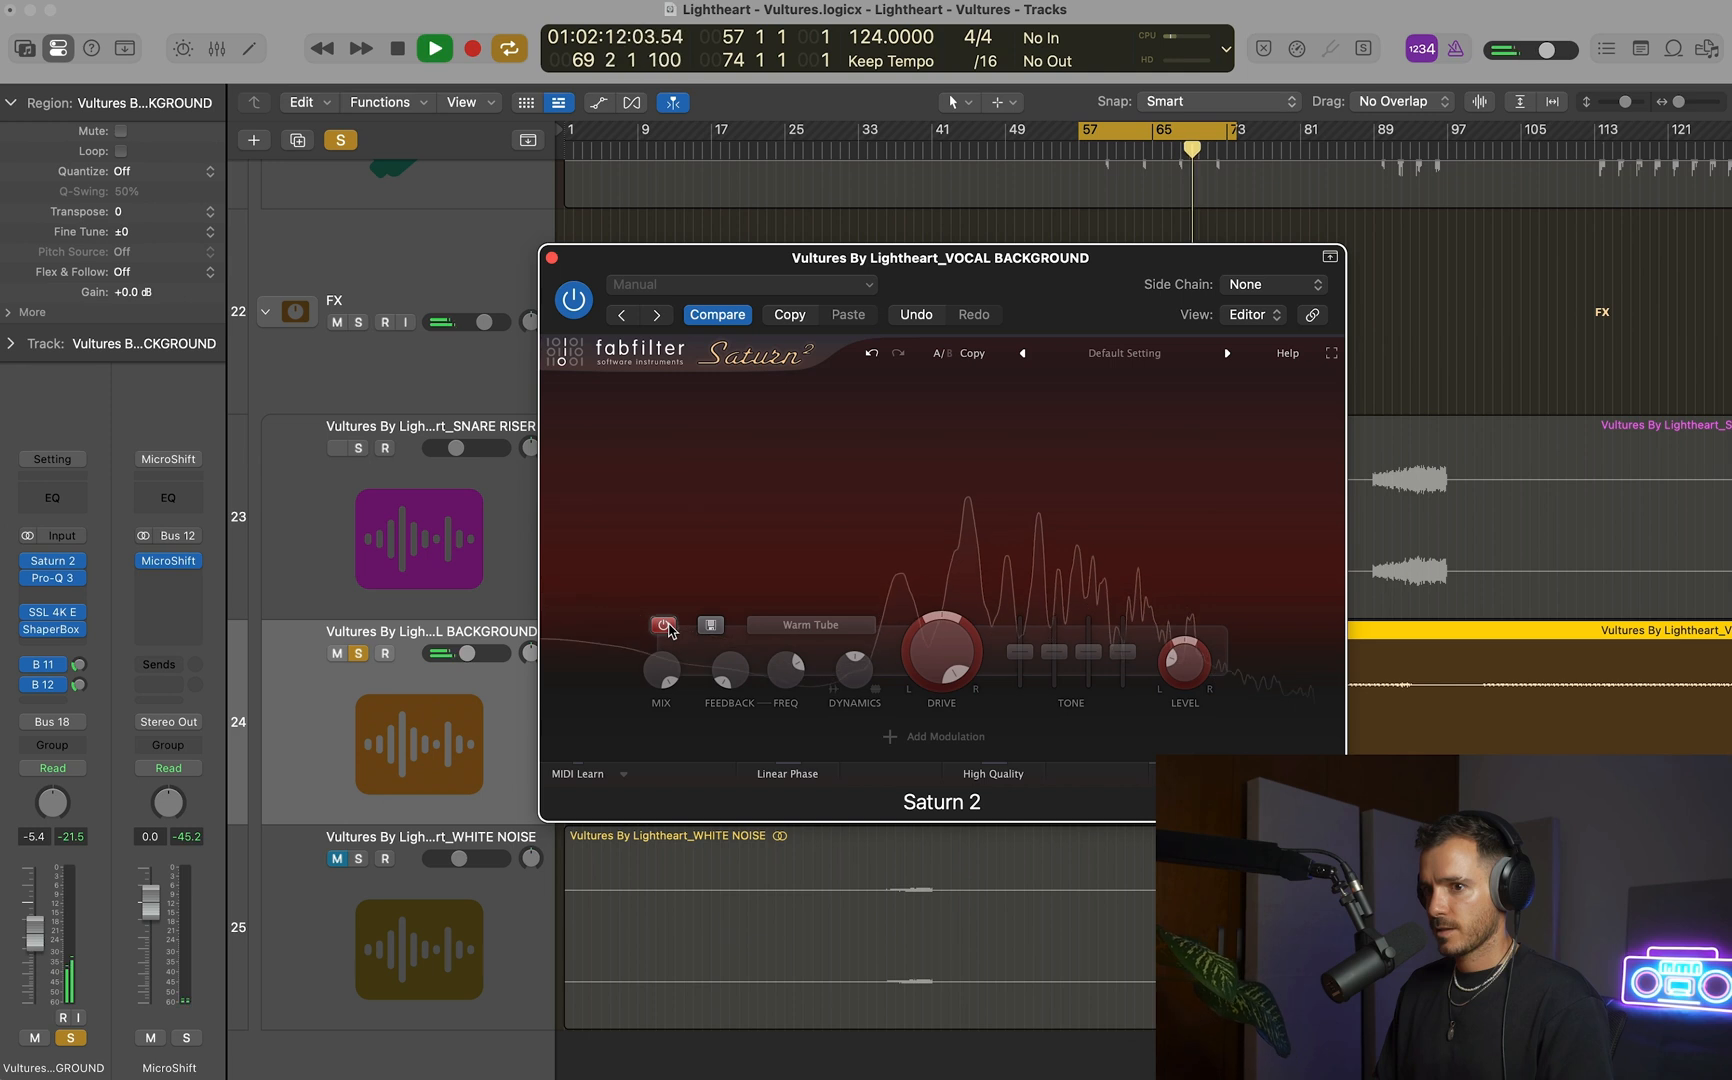
pyautogui.click(664, 626)
pyautogui.click(359, 654)
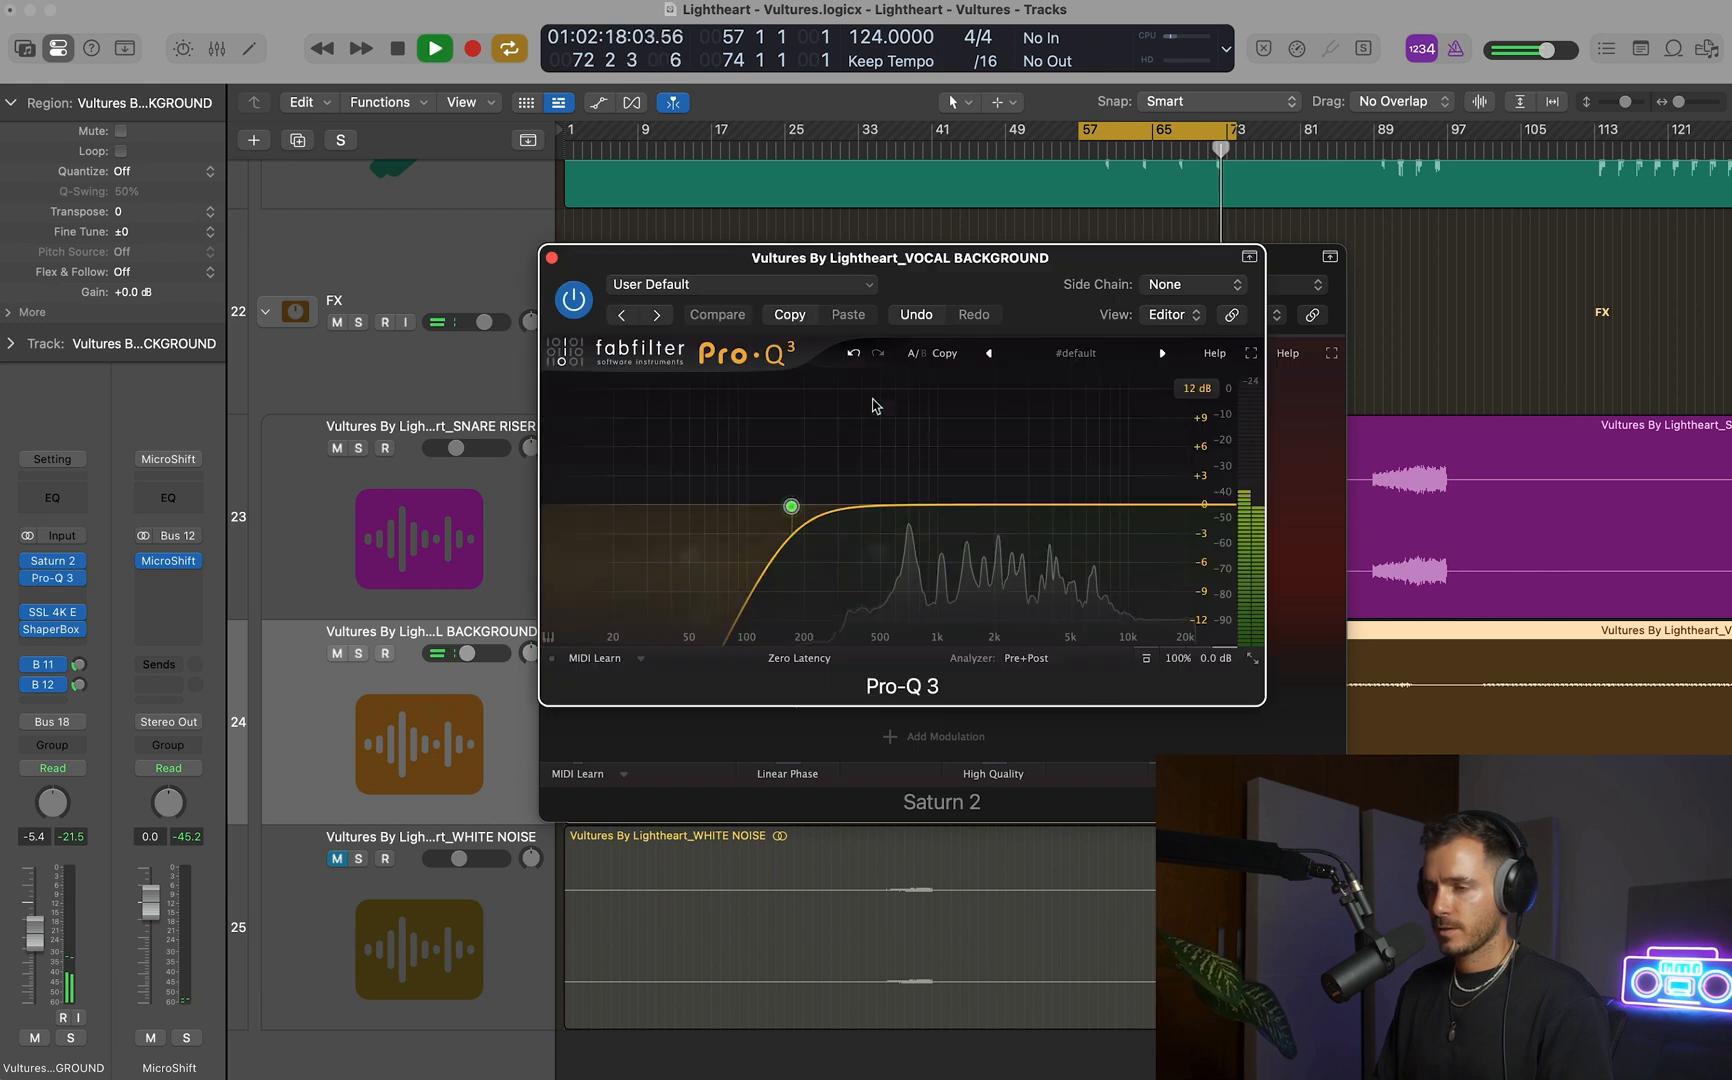
# Raise the low-cut frequency further in VOCAL BACKGROUND's Pro-Q 3 and set the track volume to -4.6 dB.
pyautogui.click(52, 578)
pyautogui.moveTo(790, 502); pyautogui.dragTo(813, 508)
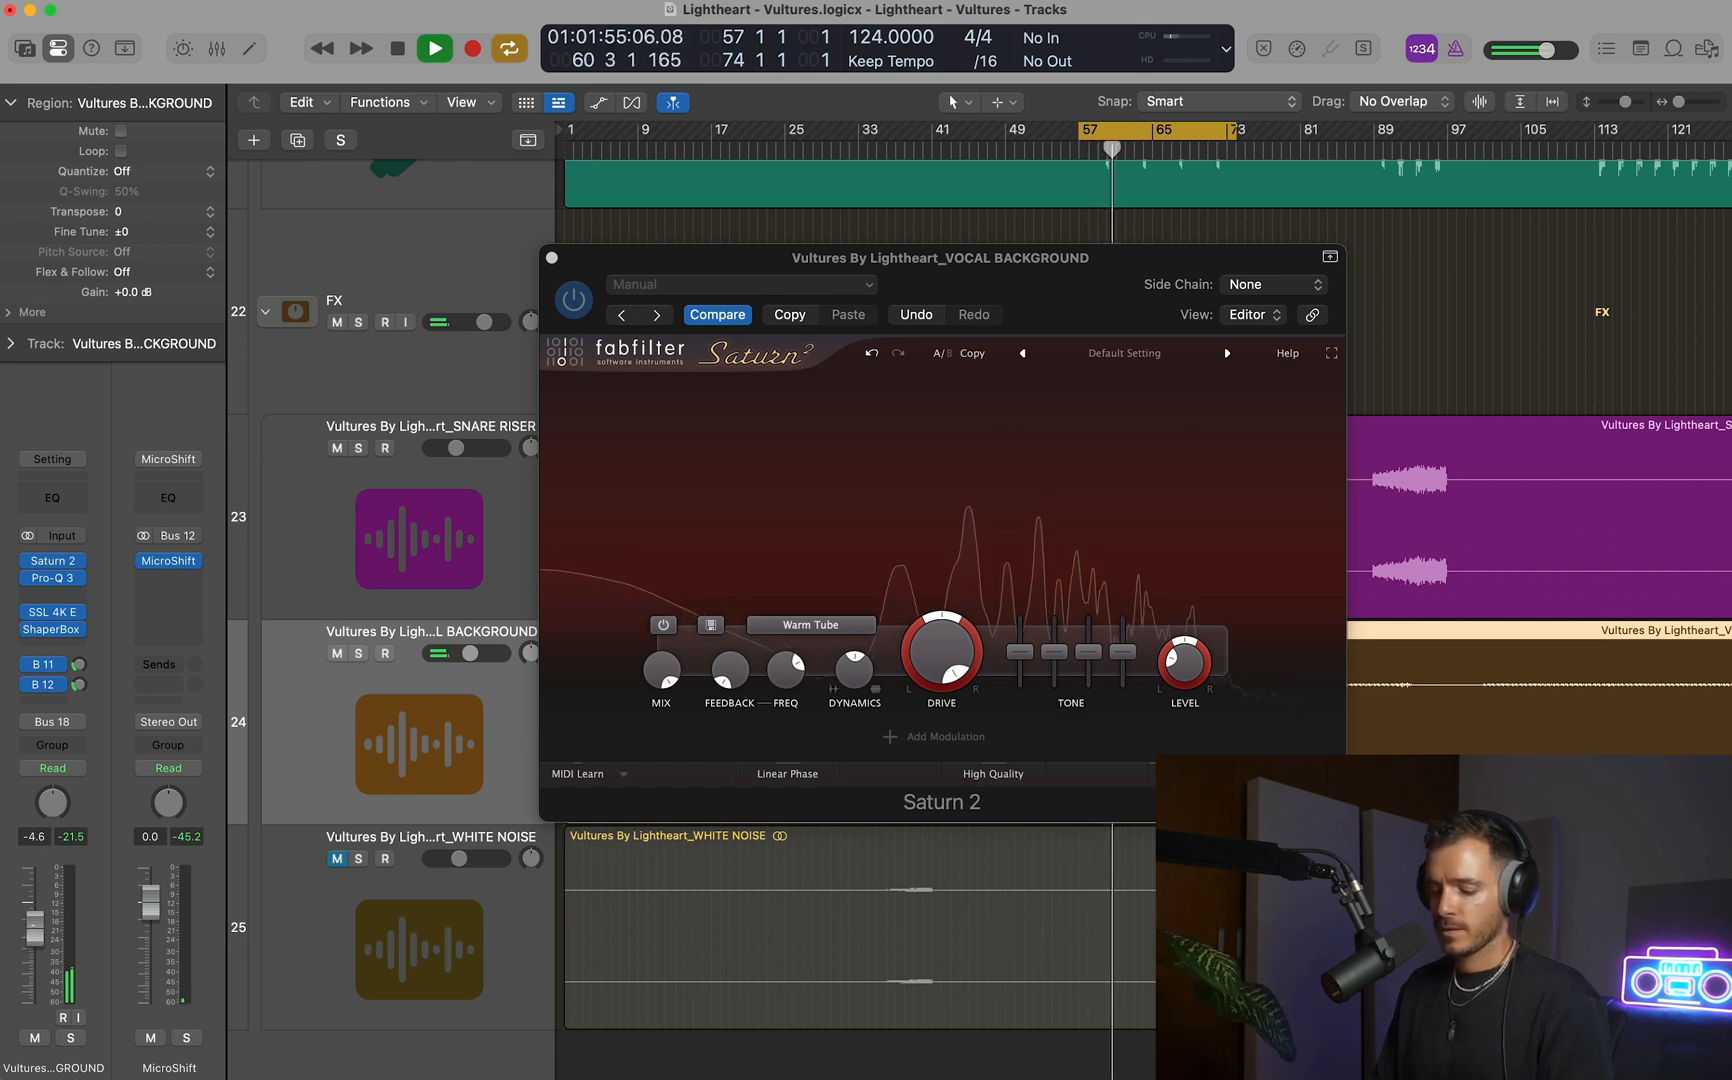
pyautogui.click(552, 258)
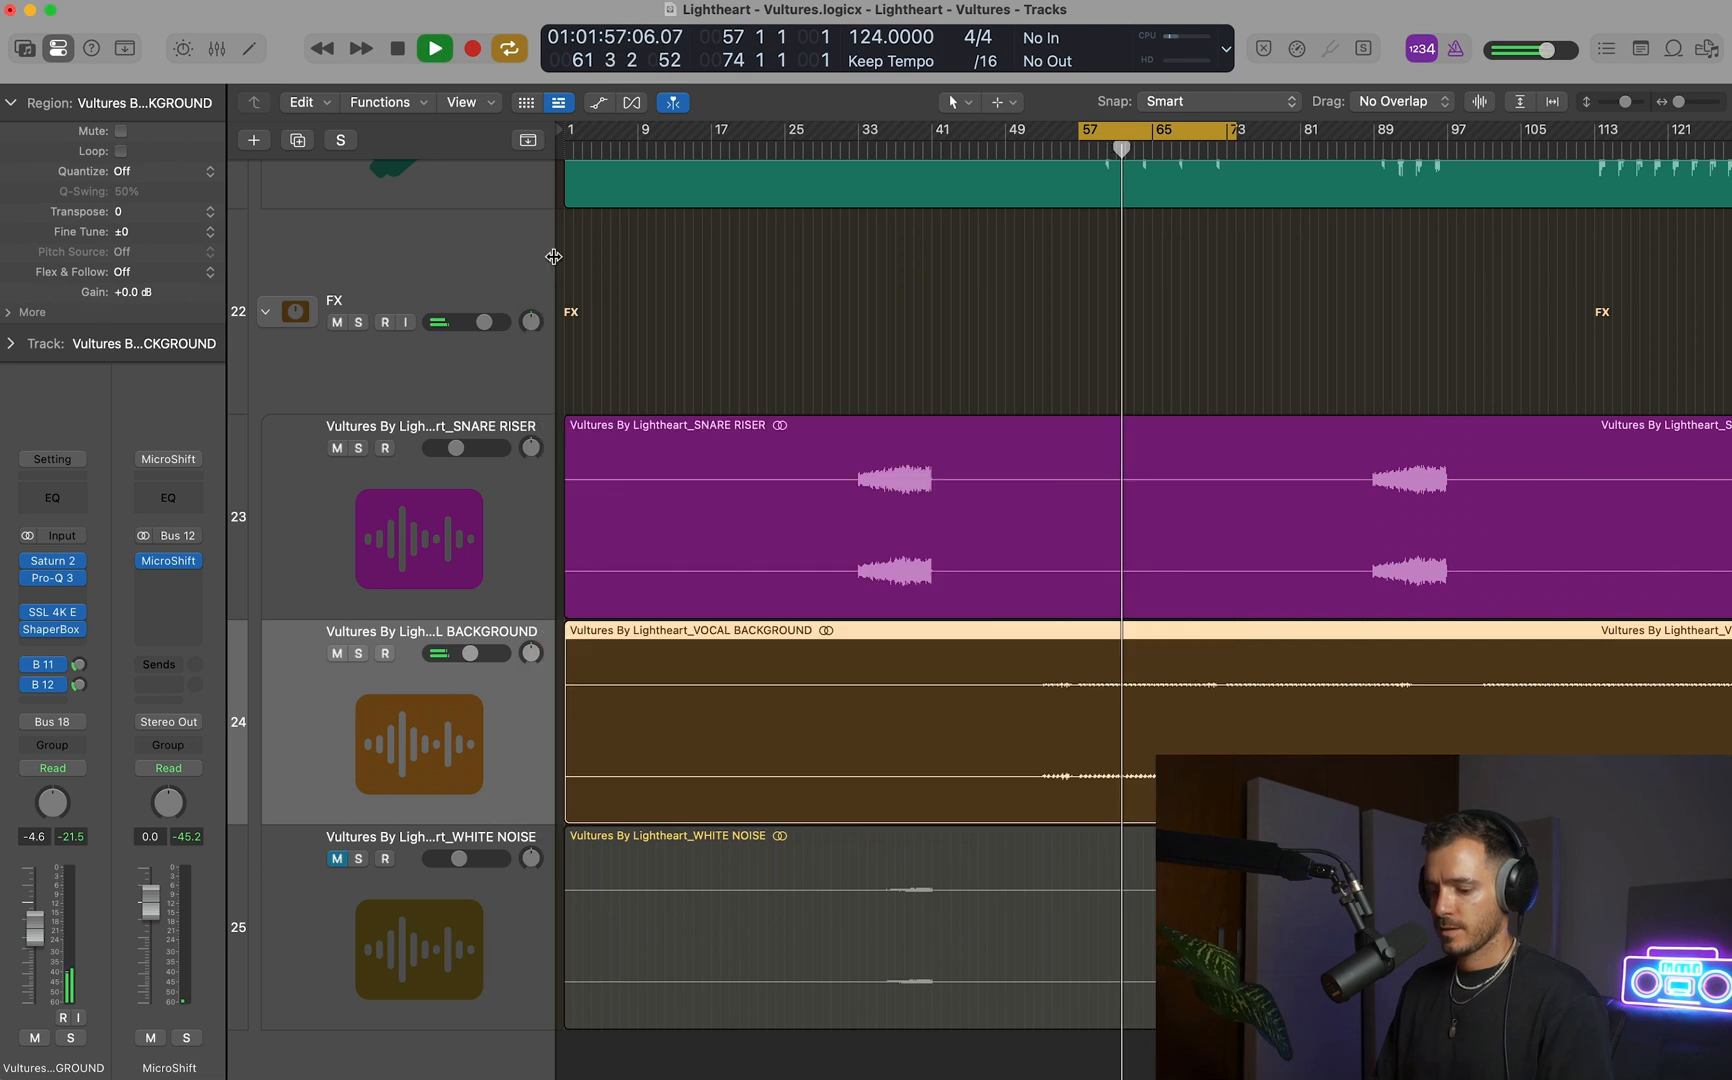
pyautogui.press('super+Up')
pyautogui.press('super+Up')
pyautogui.press('super+Up')
pyautogui.press('super+Left')
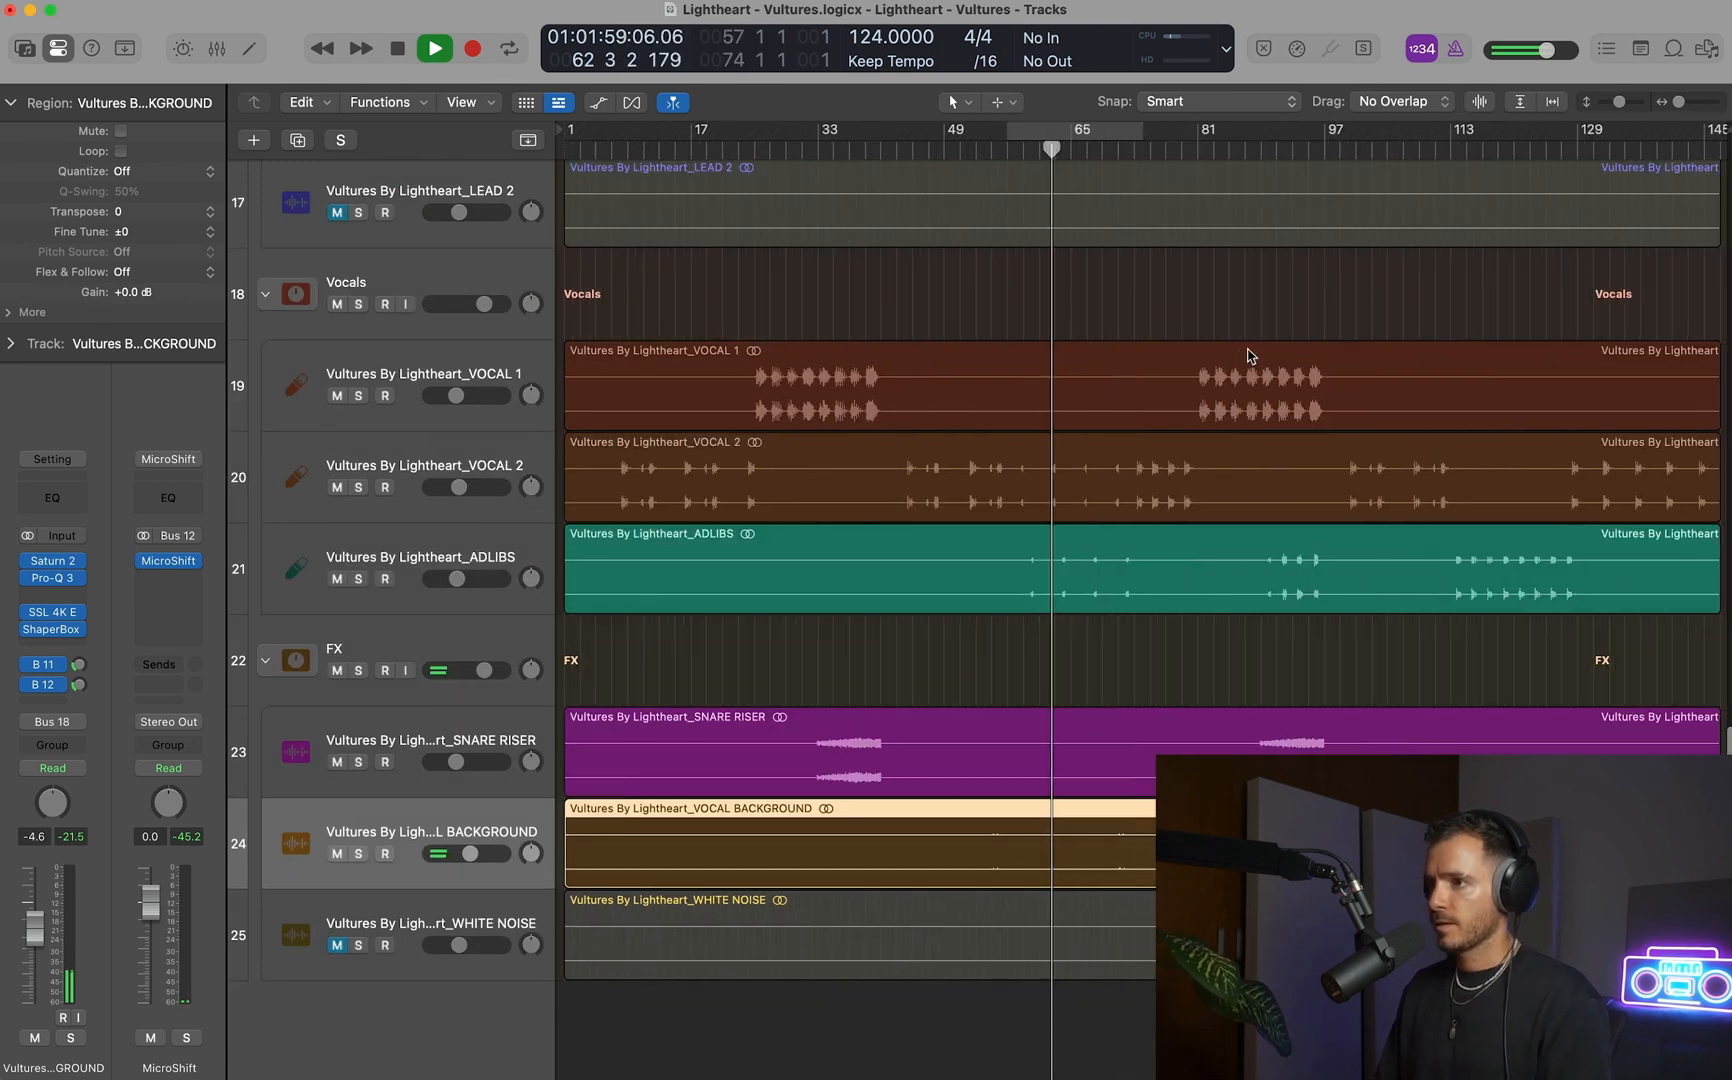
pyautogui.press('super+Down')
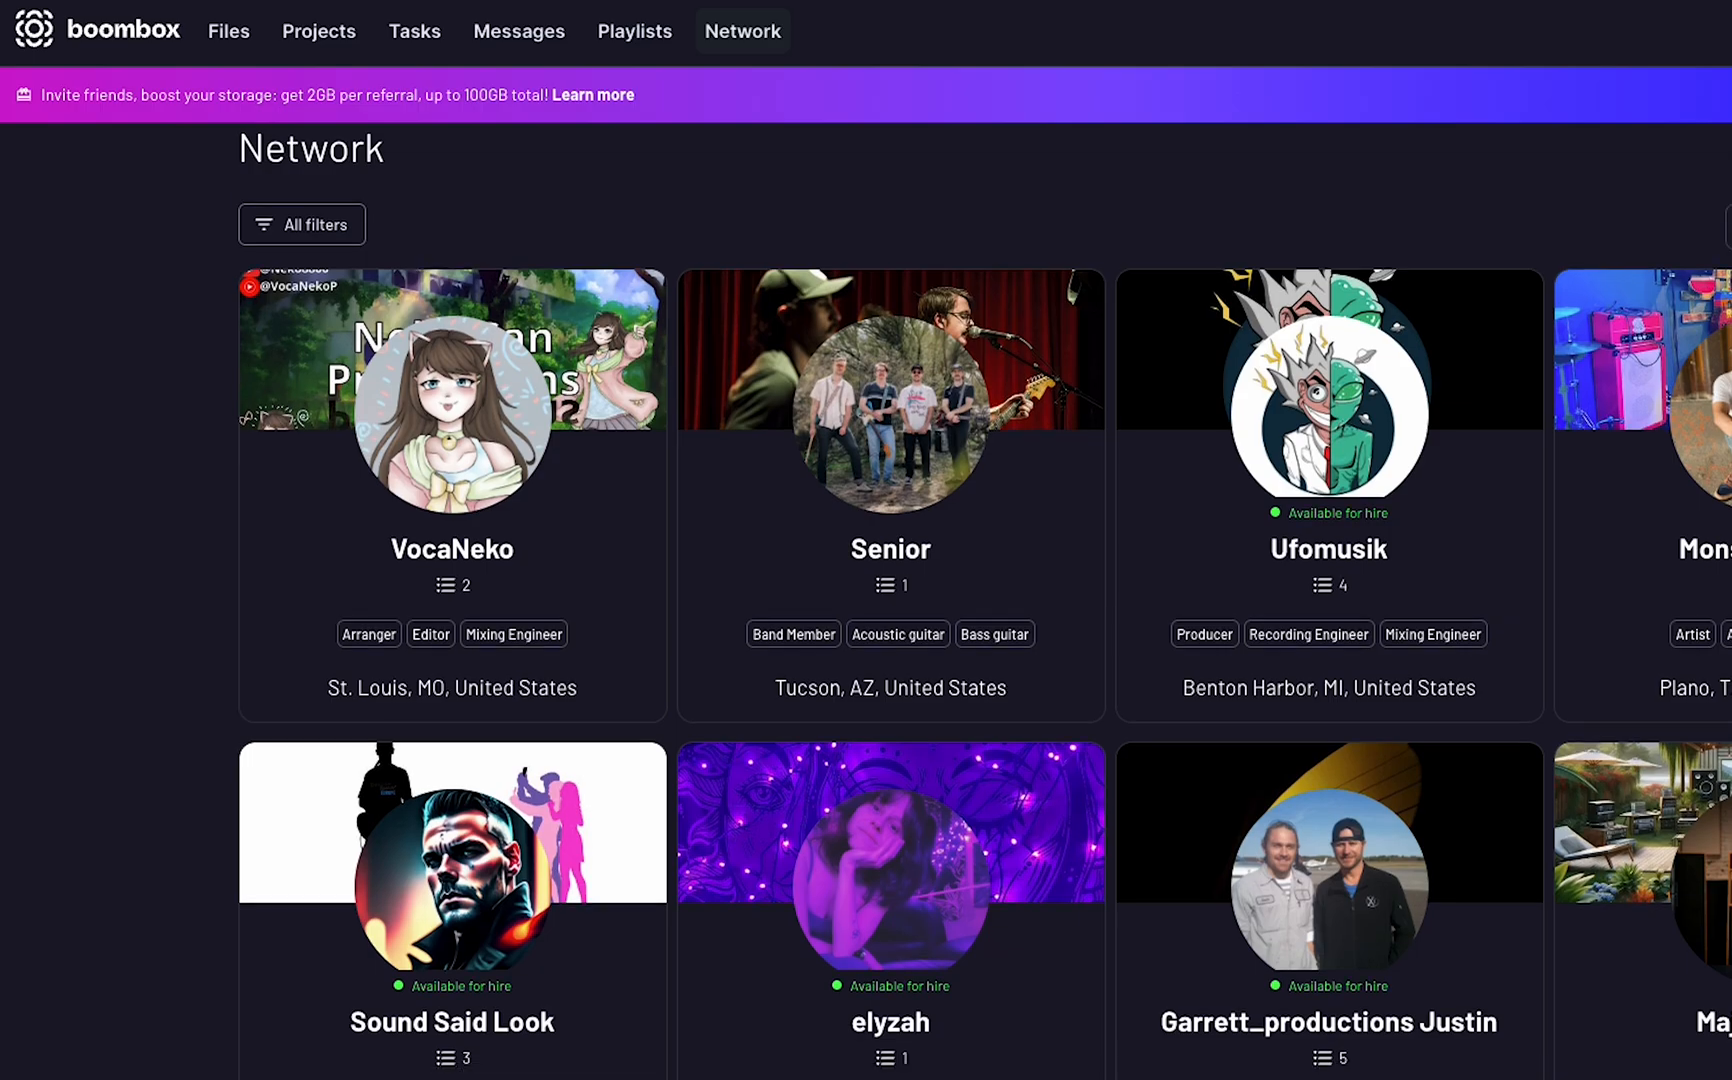
# Switch to Boombox, play the Imagine demo MP3 from the Boombox Demo Project folder, and show its version list.
pyautogui.scroll(-3, 866, 600)
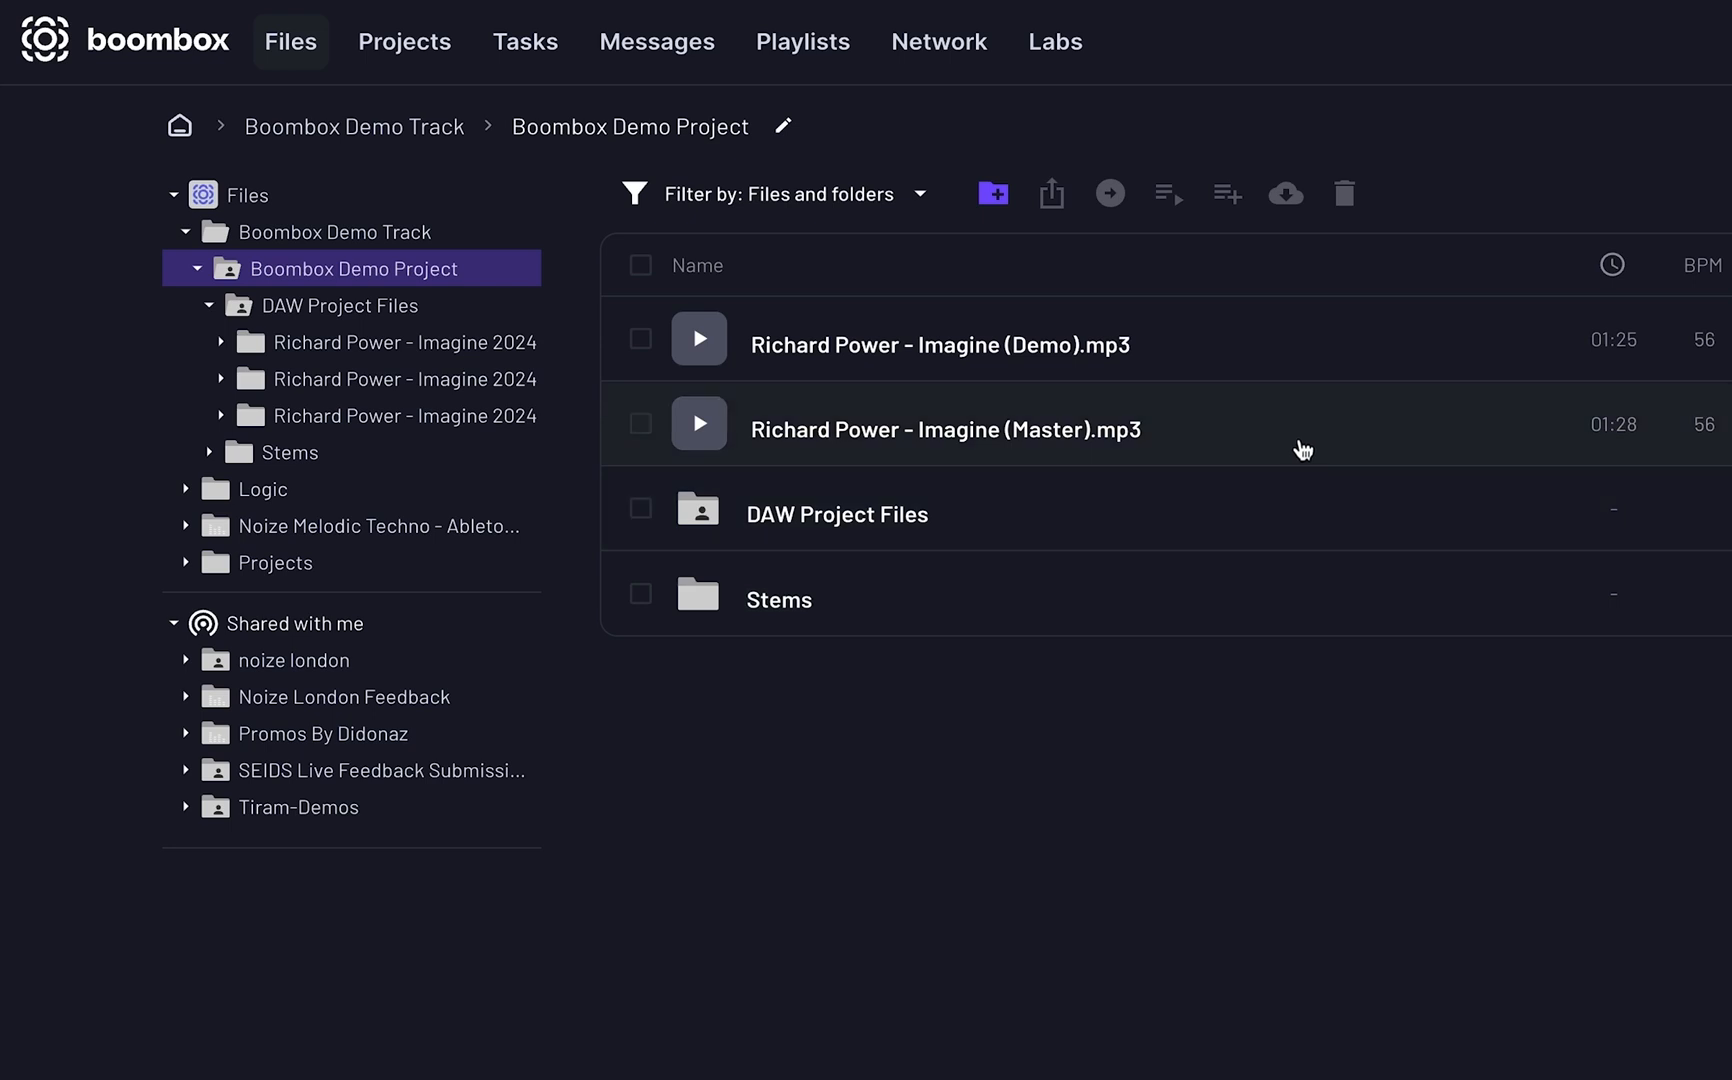
pyautogui.click(1299, 360)
pyautogui.click(258, 249)
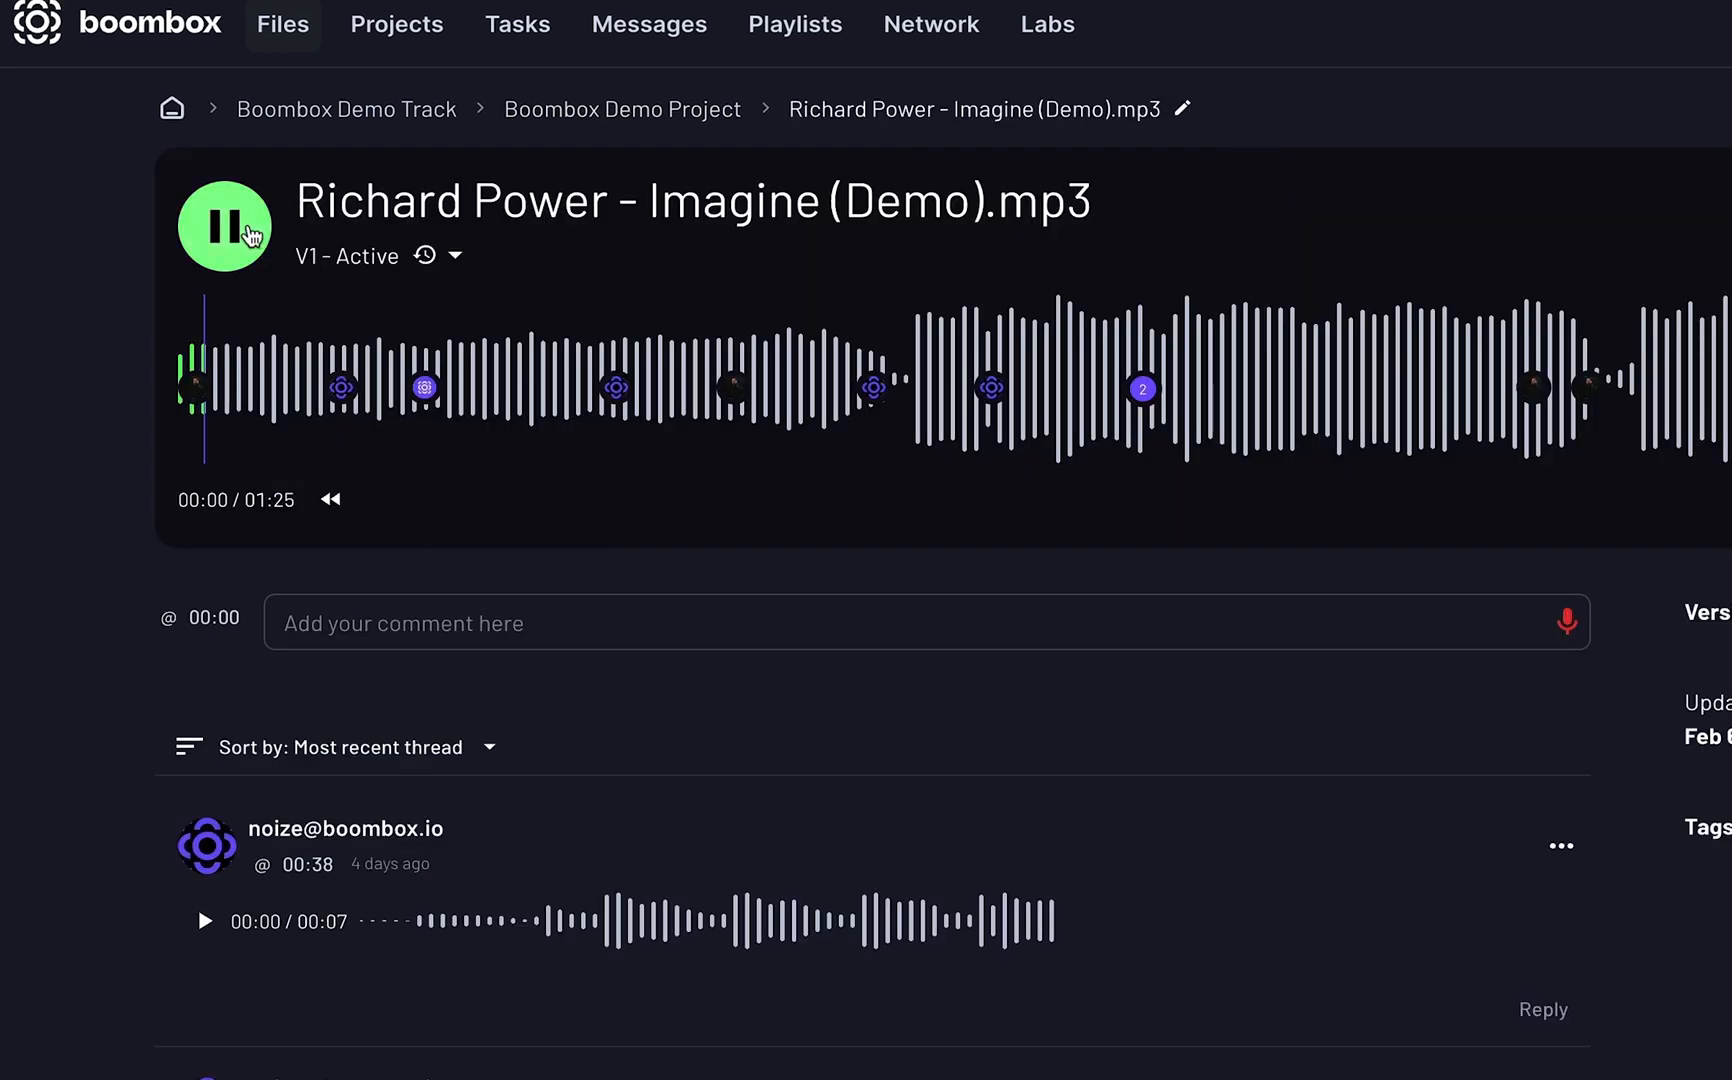
pyautogui.click(455, 255)
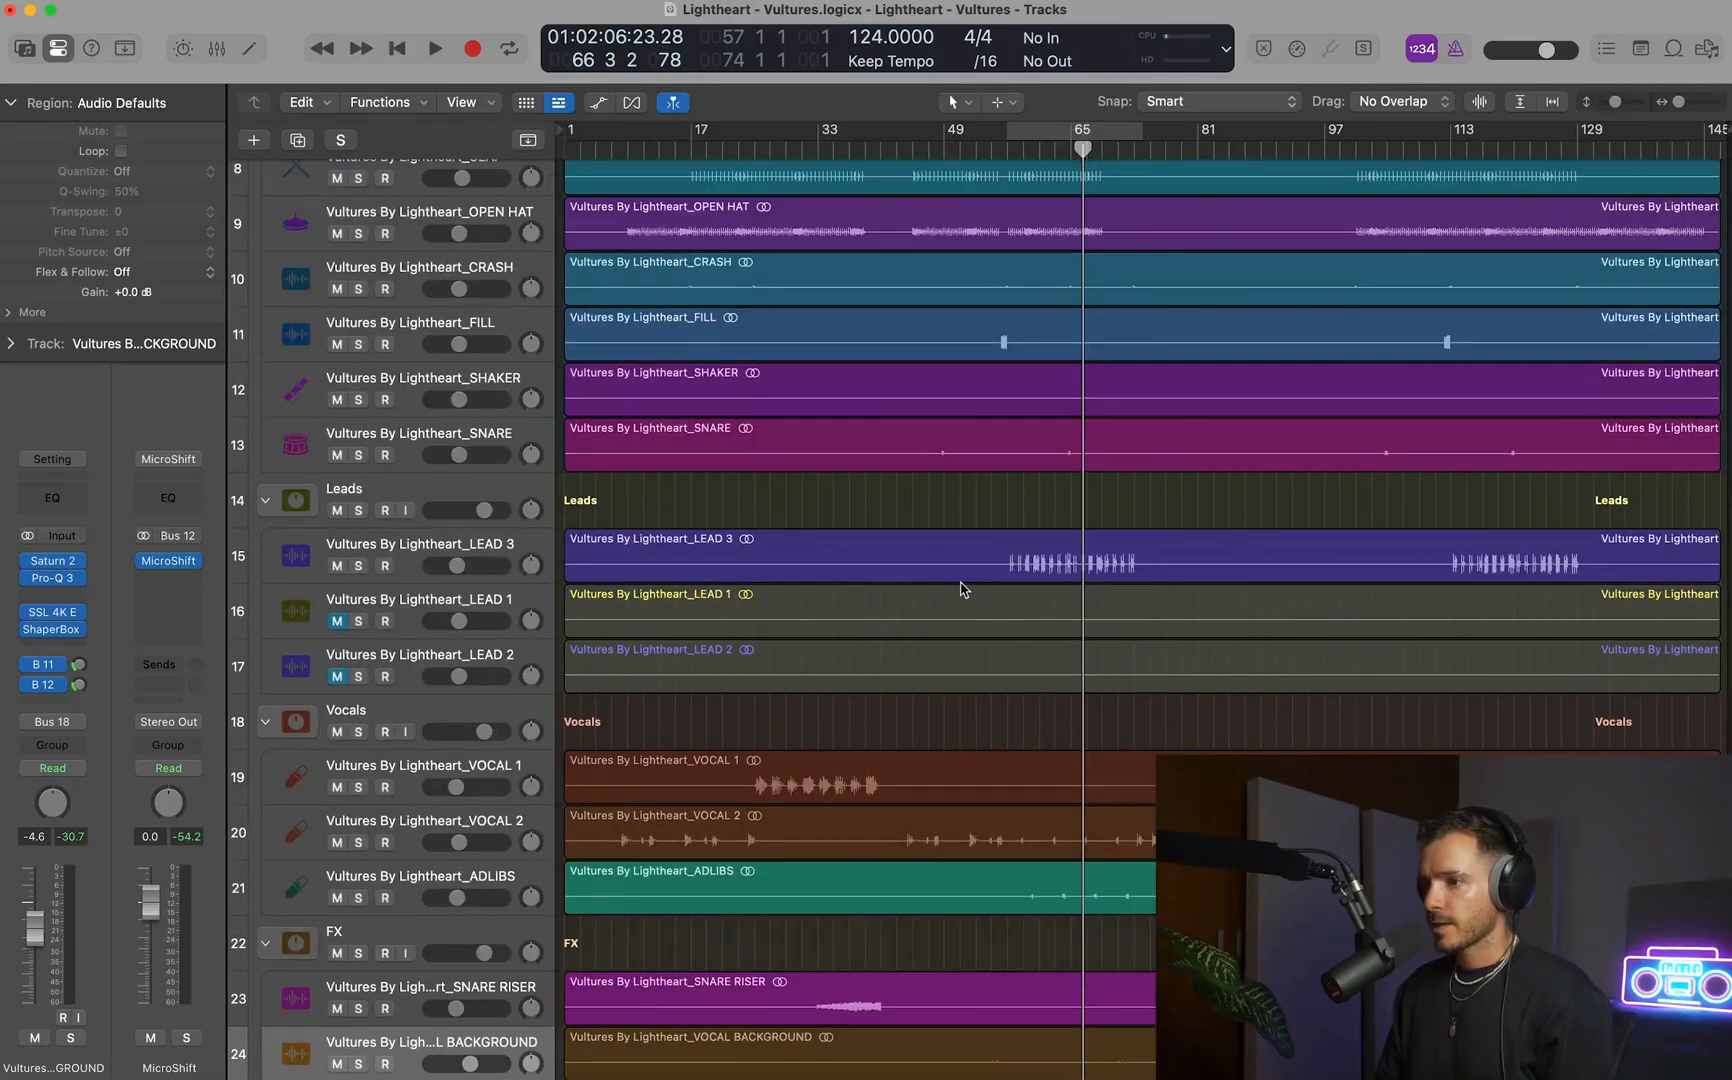
# Set the cycle range to bars 54–86 and play the full mix from its start.
pyautogui.scroll(3, 1113, 580)
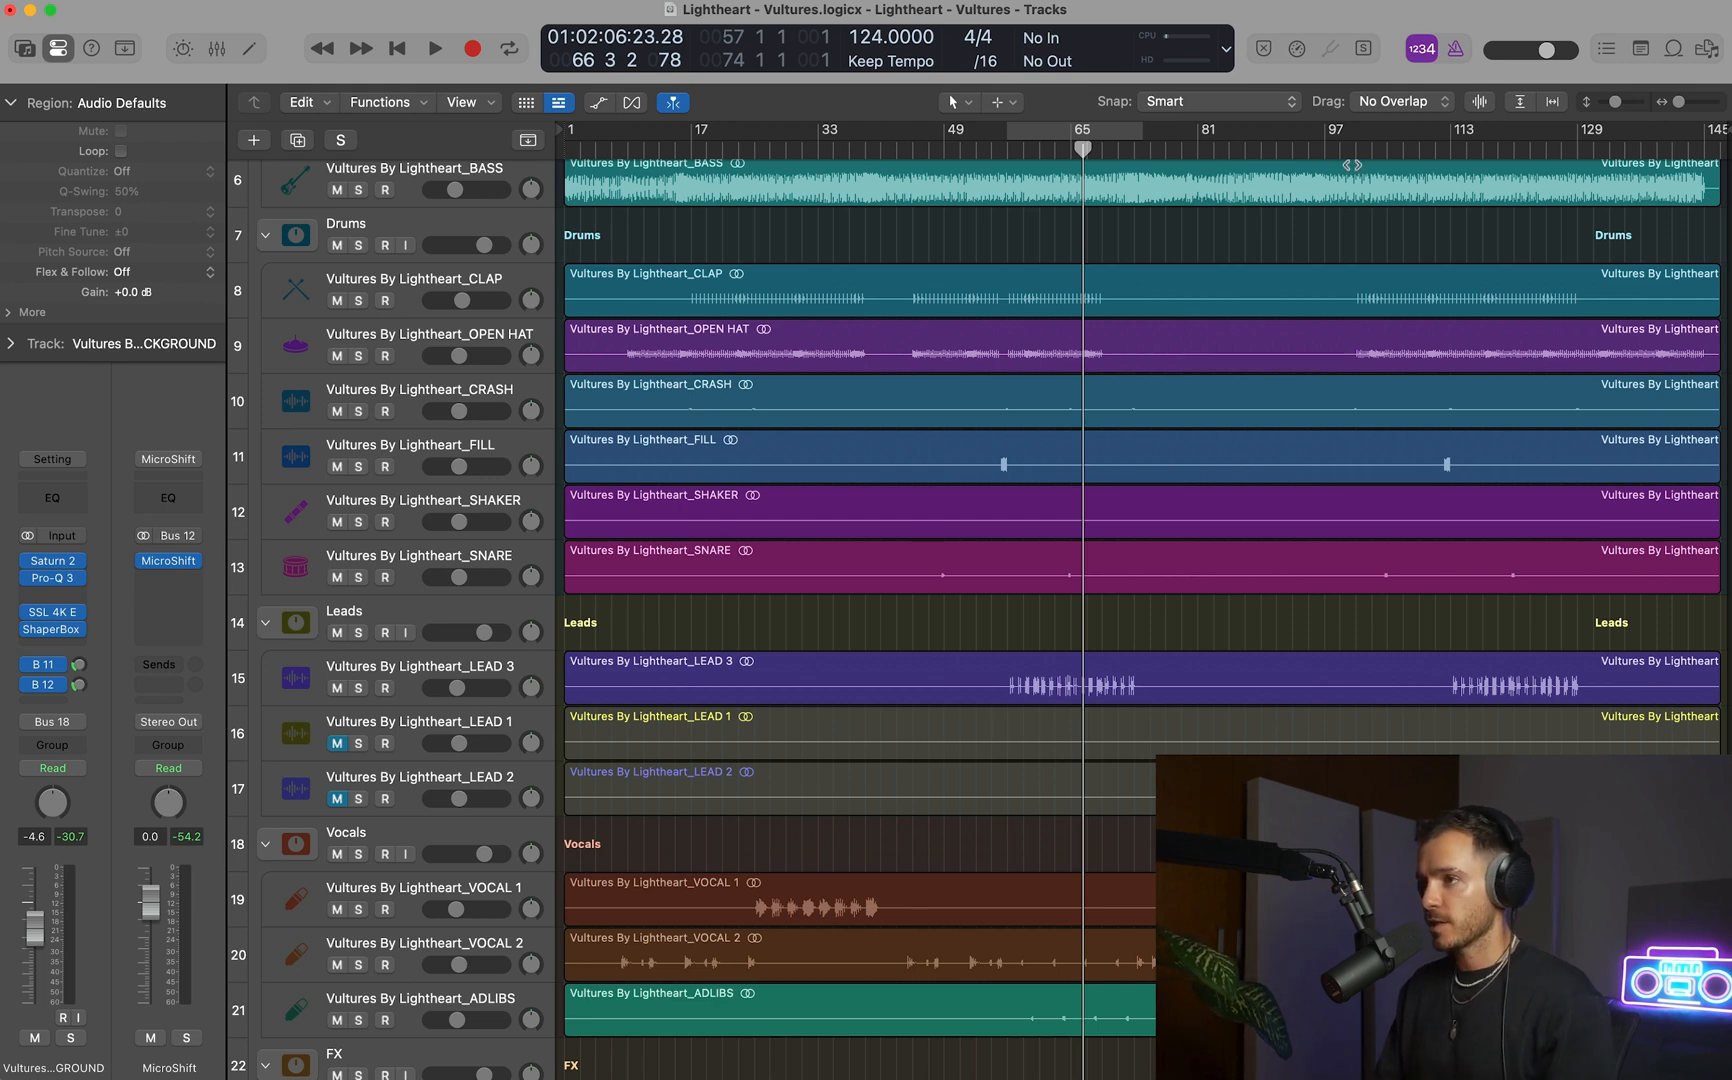
pyautogui.click(1051, 147)
pyautogui.press('space')
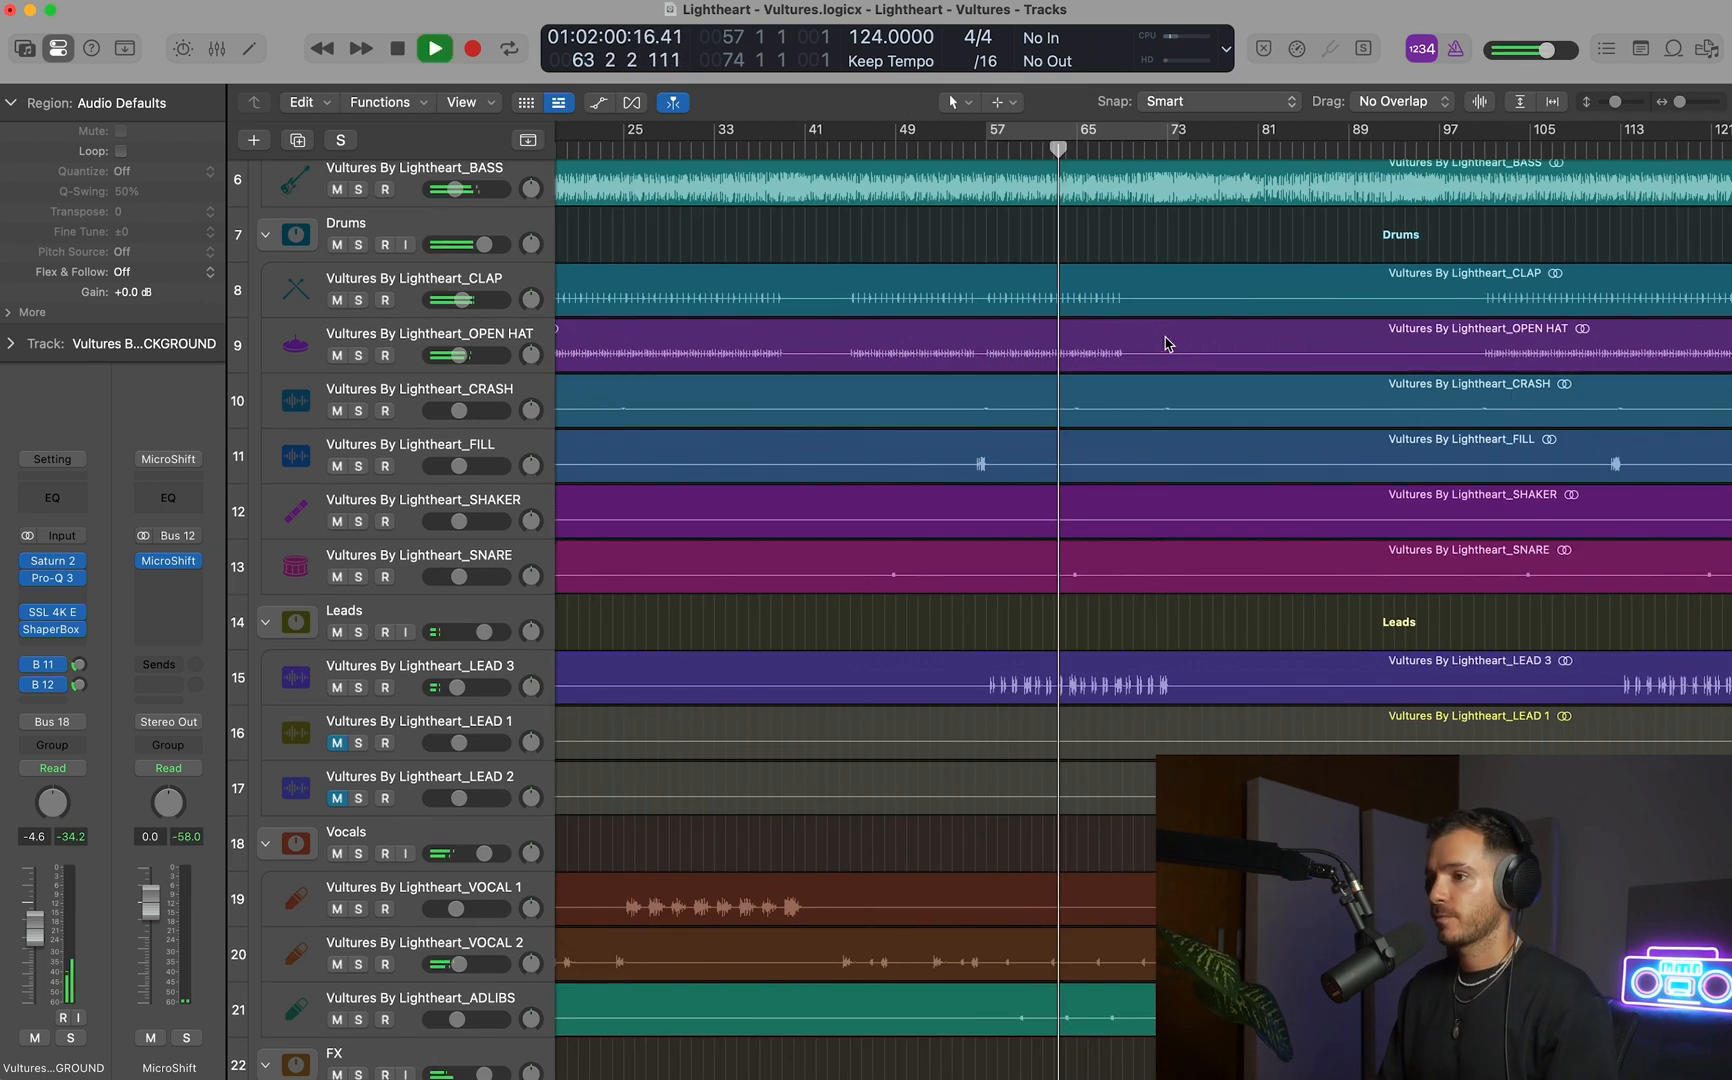
pyautogui.scroll(2, 1168, 342)
pyautogui.hscroll(-2, 1170, 343)
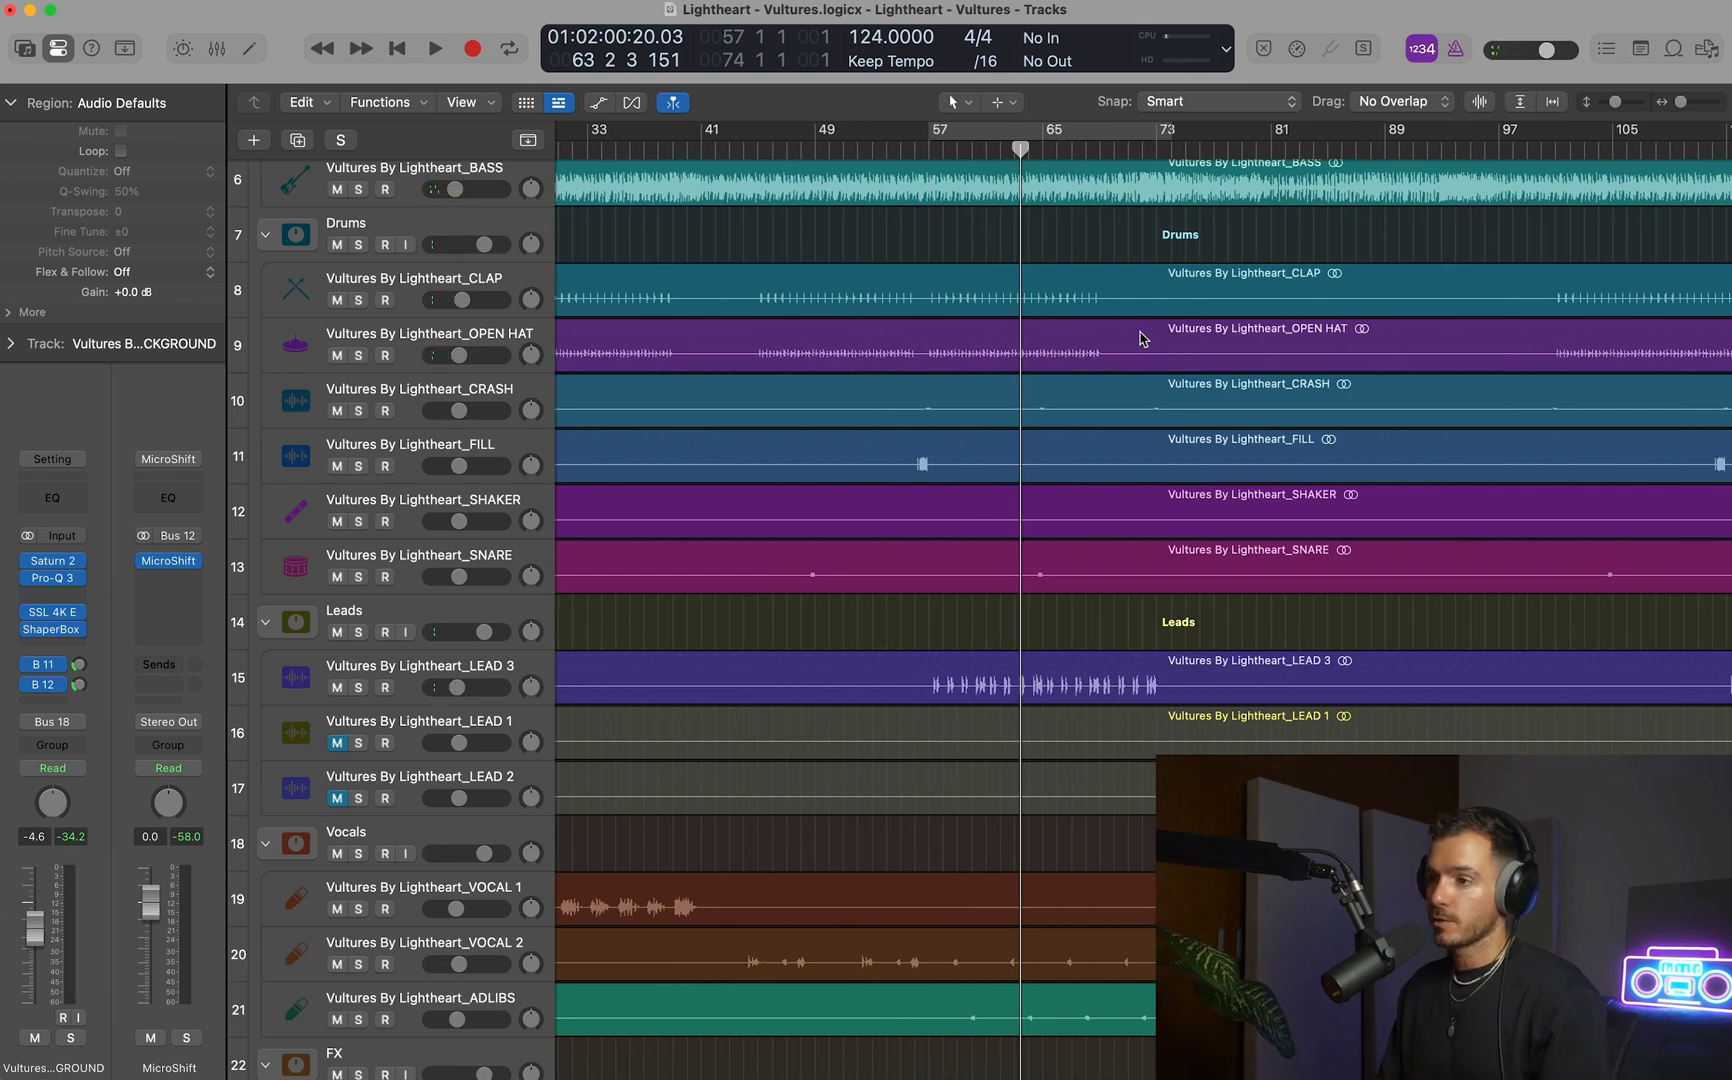
pyautogui.moveTo(893, 137); pyautogui.dragTo(1347, 154)
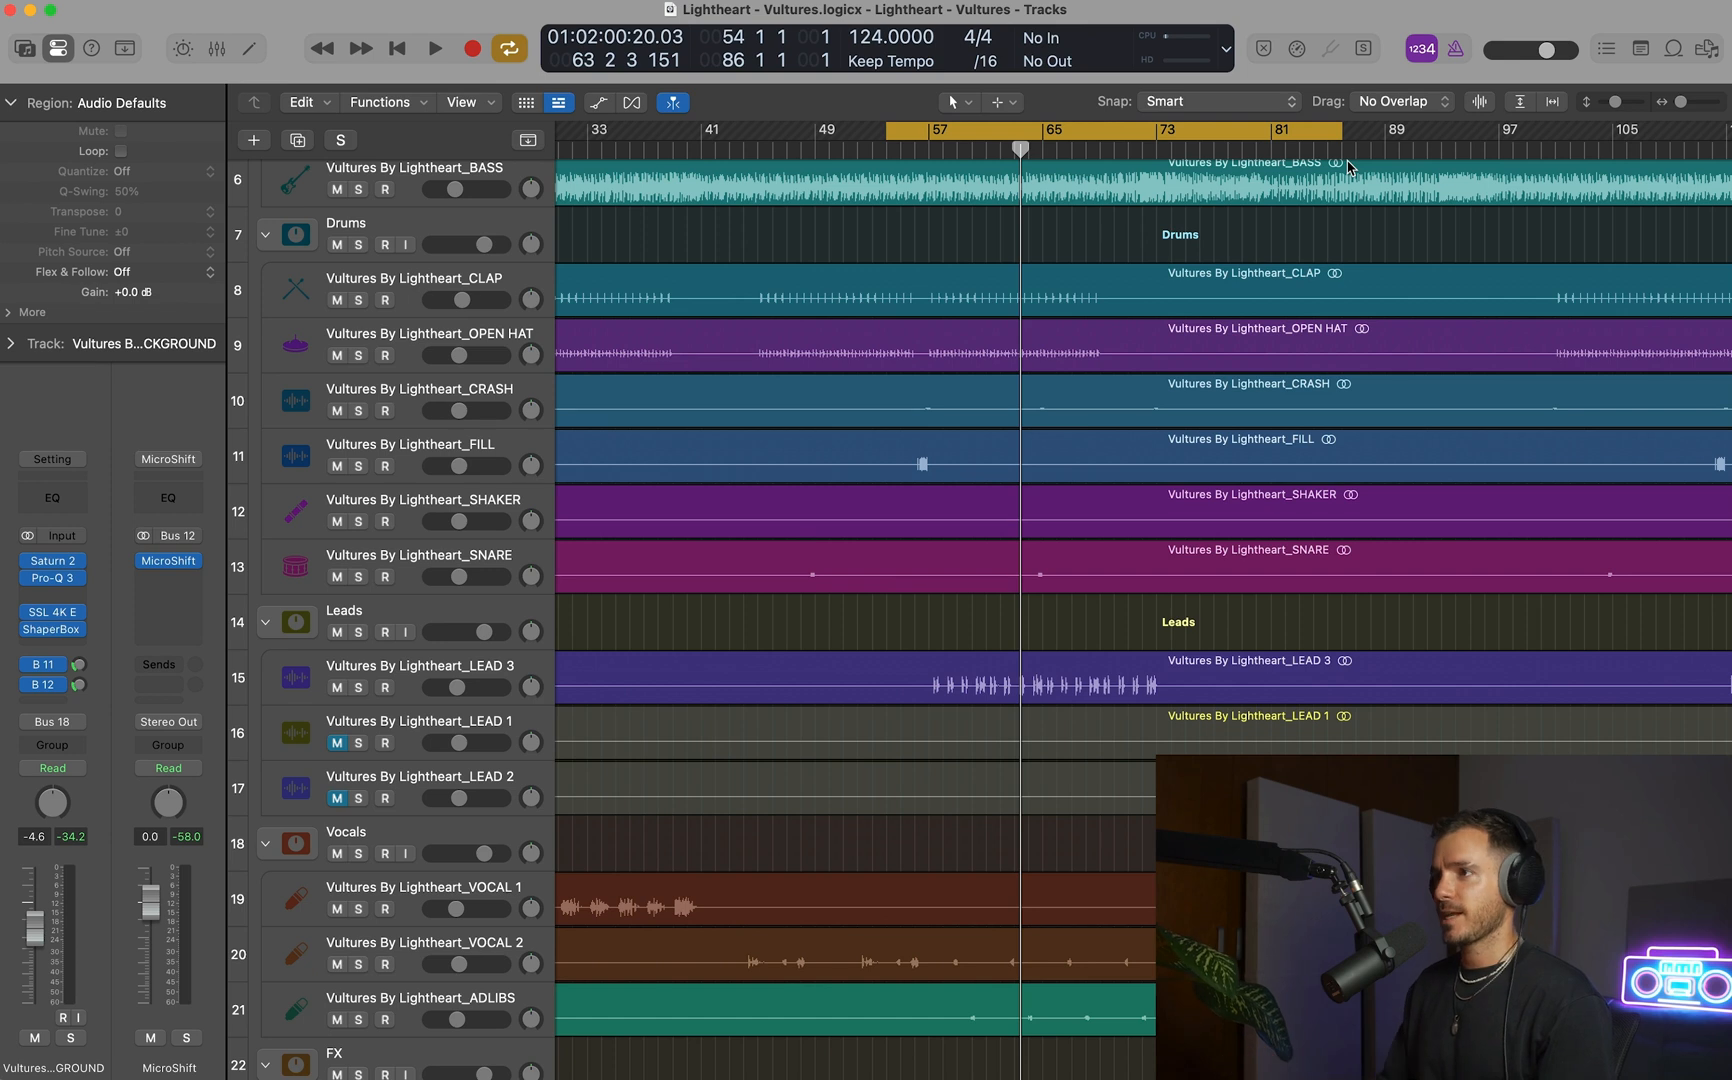
pyautogui.press('space')
pyautogui.press('super+Right')
pyautogui.scroll(5, 971, 359)
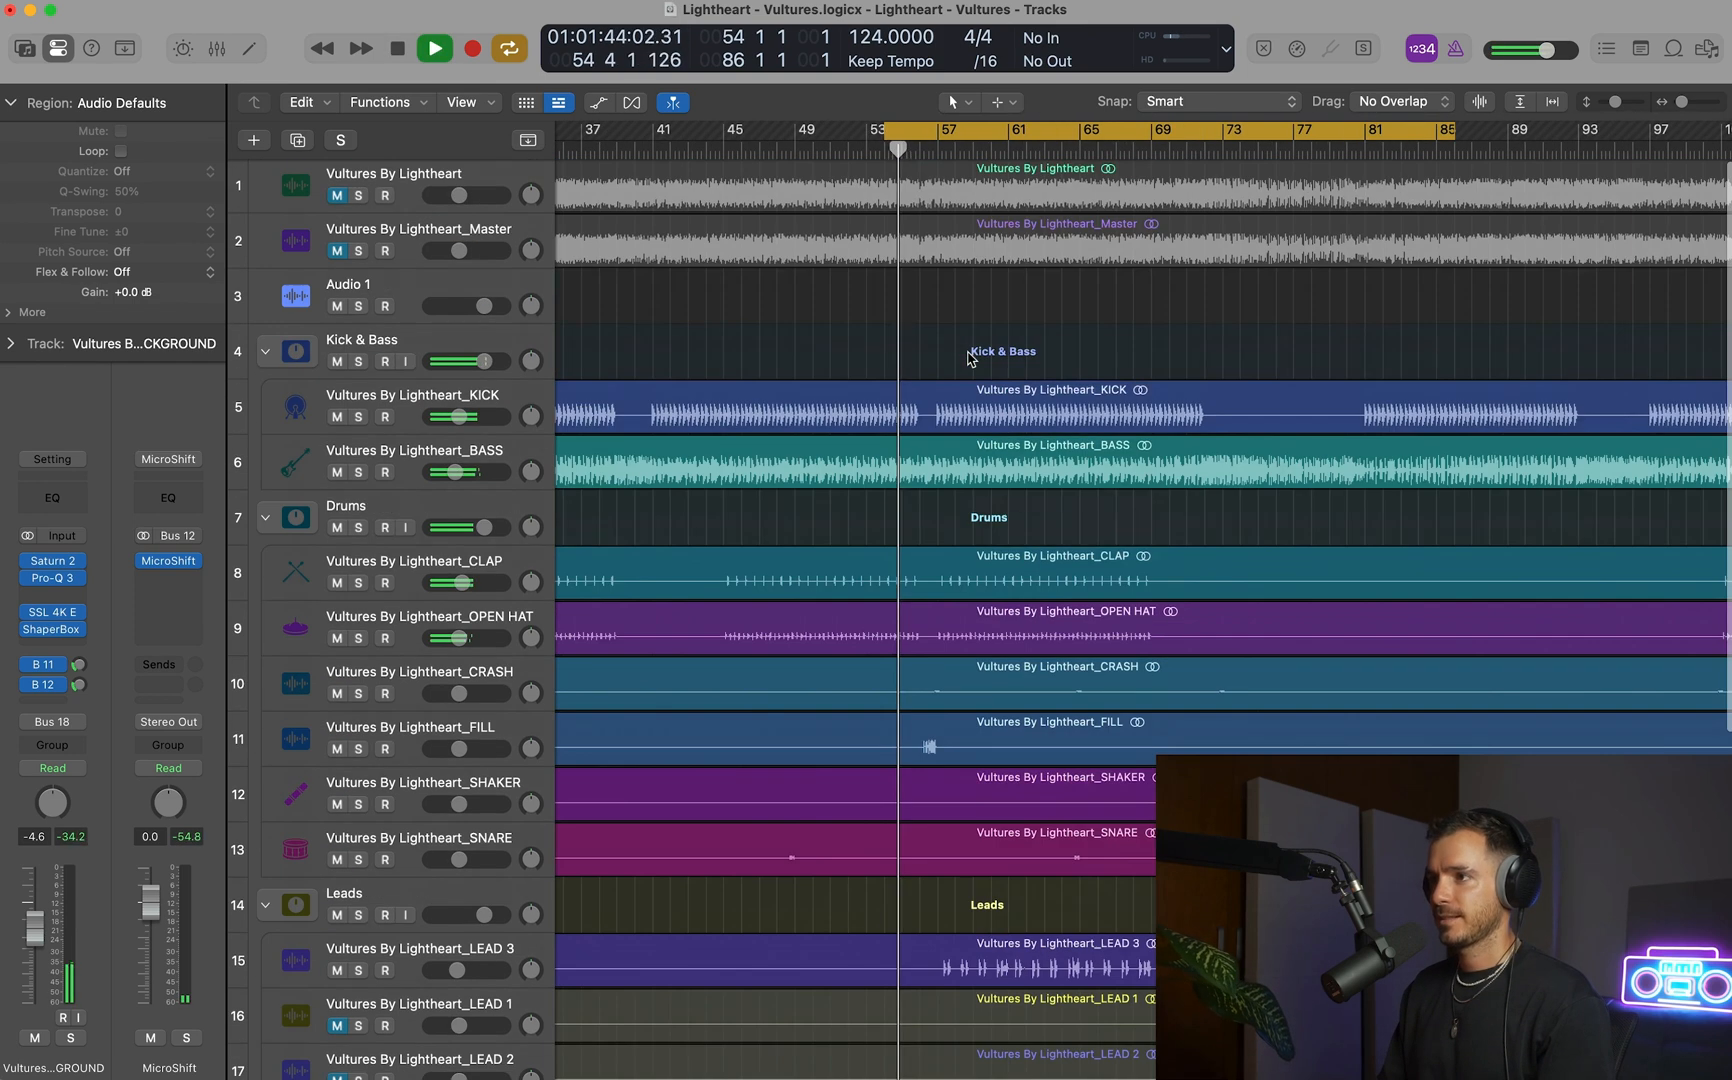
# Add an Intensity automation ramp from 0.00 to 0.28 on the BASS track across bars 72–81, and hide the automation lanes.
pyautogui.press('super+Left')
pyautogui.scroll(-2, 968, 359)
pyautogui.click(470, 365)
pyautogui.press('a')
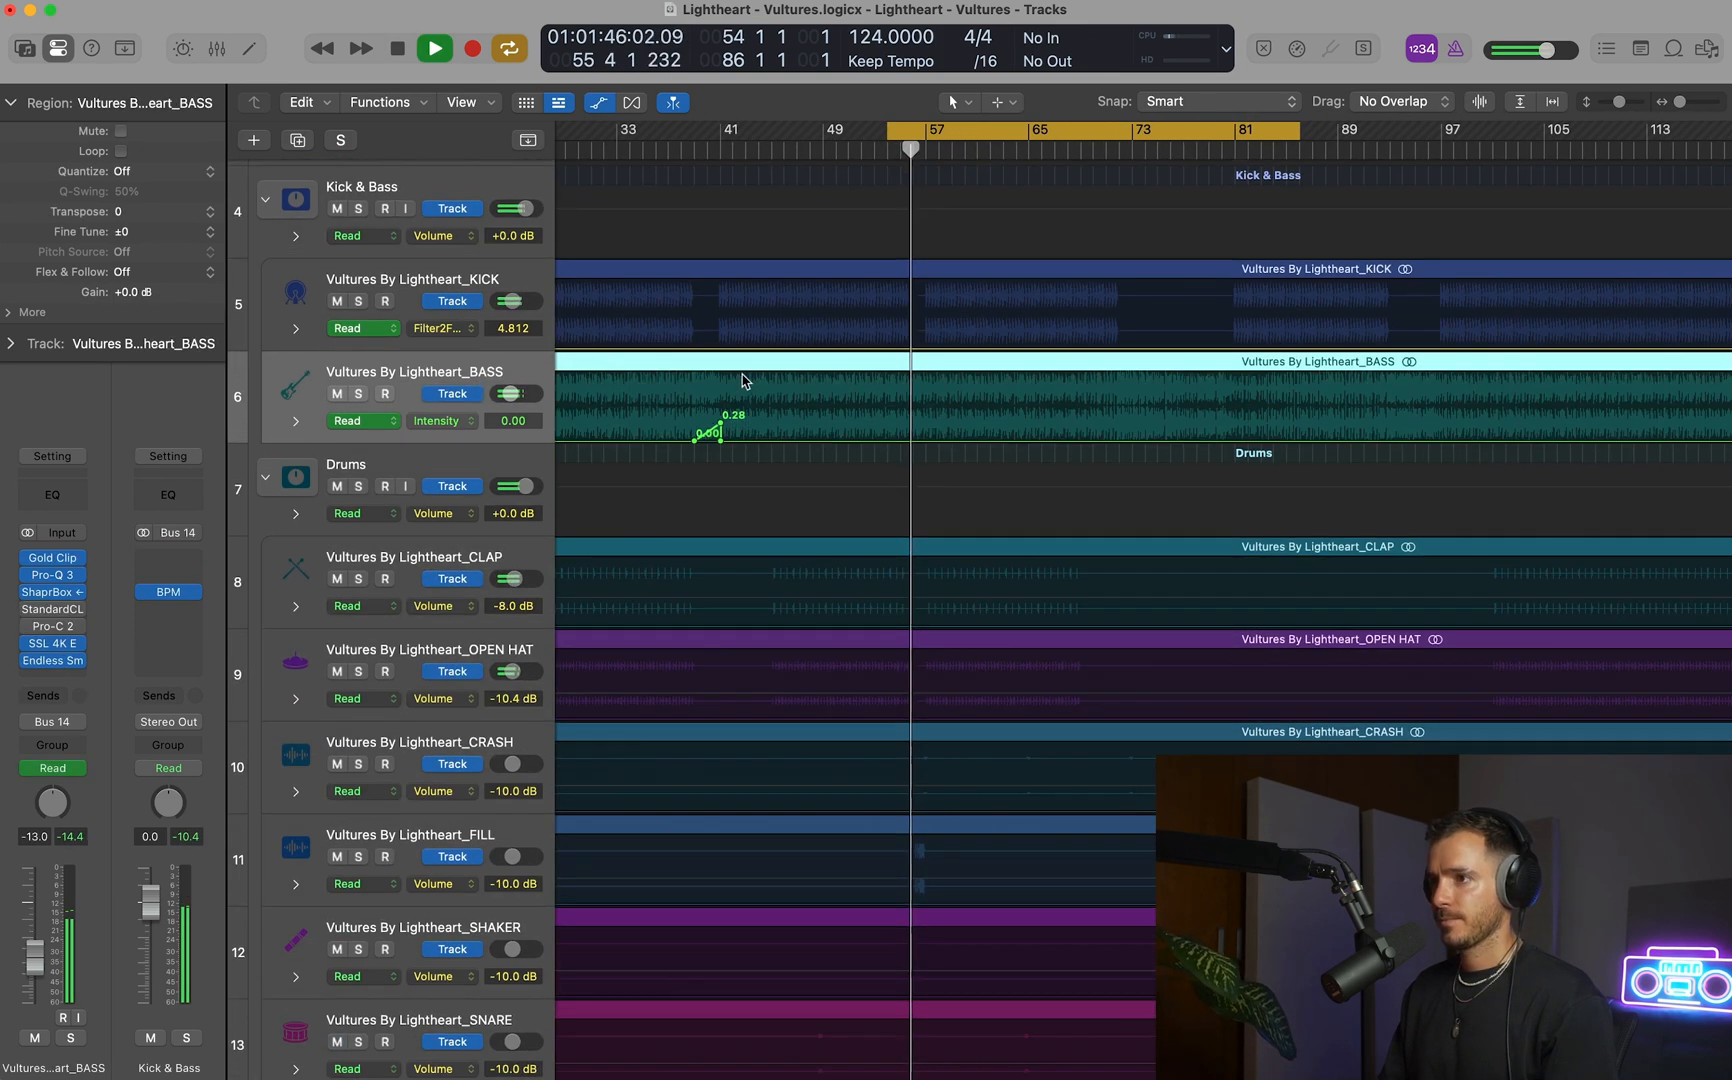
pyautogui.moveTo(1117, 397); pyautogui.dragTo(1209, 397)
pyautogui.click(1119, 423)
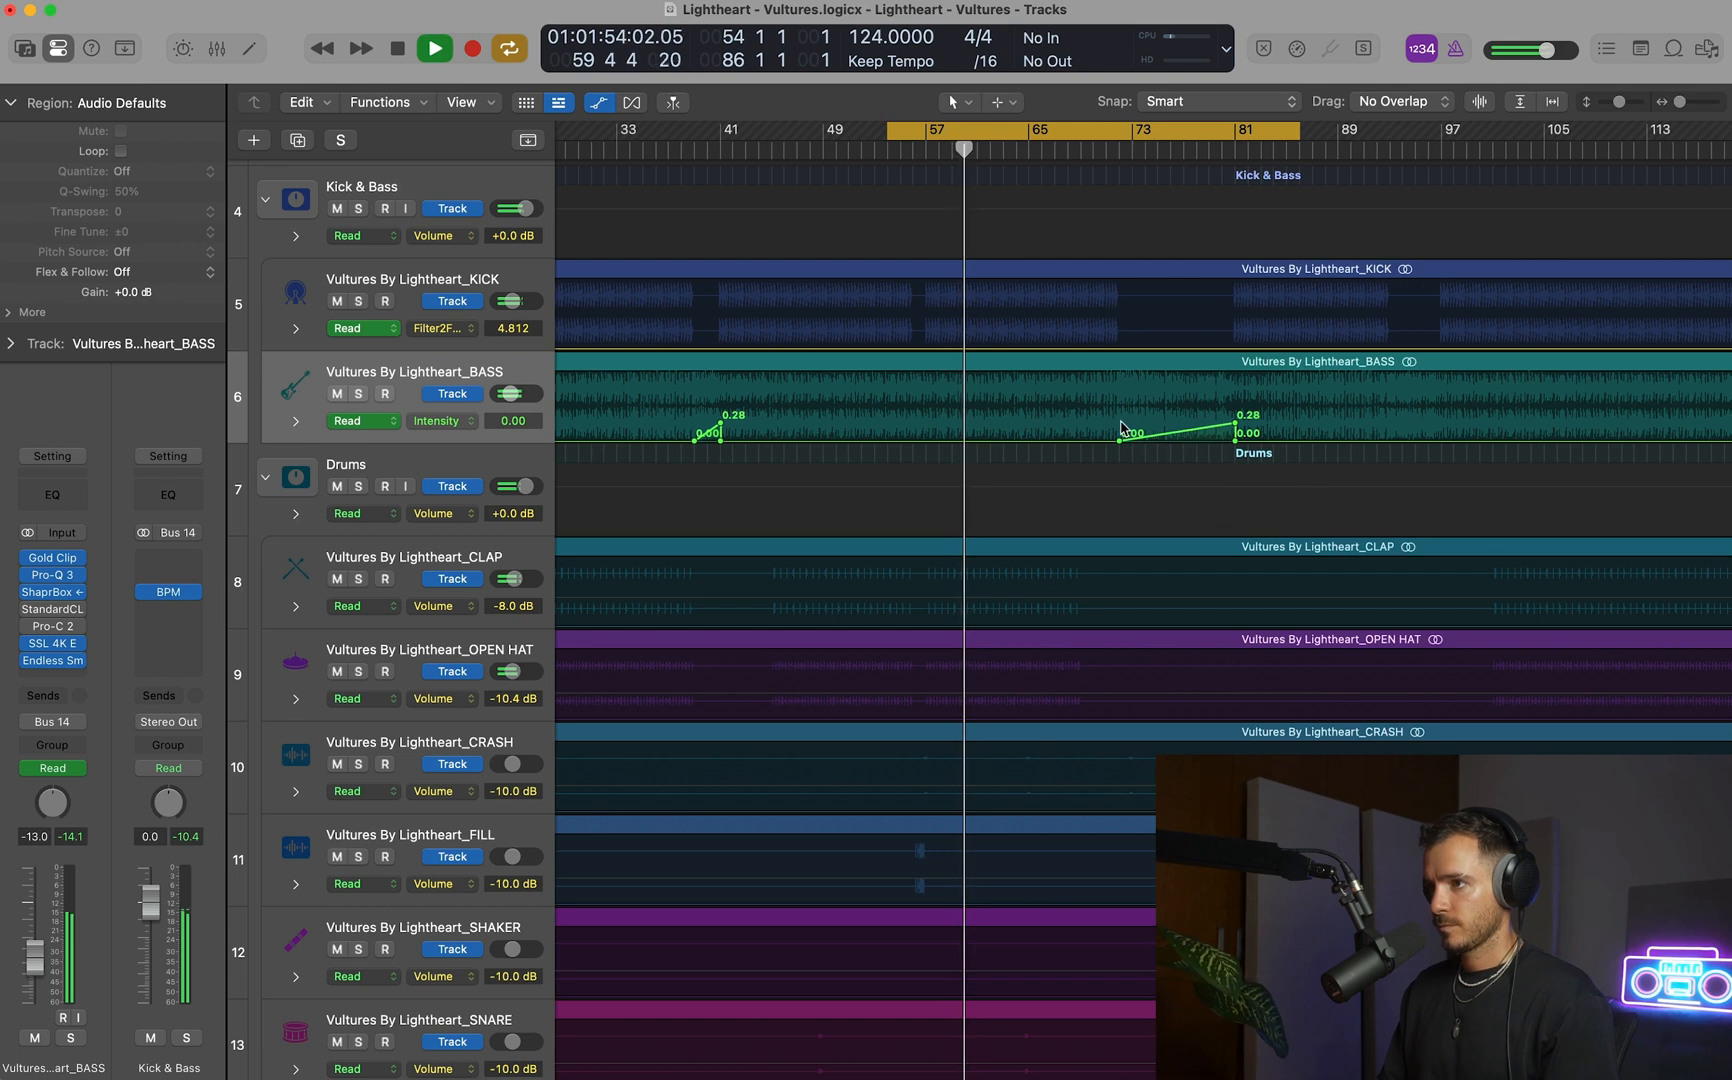
pyautogui.scroll(-4, 1121, 428)
pyautogui.hscroll(1, 1121, 428)
pyautogui.click(869, 151)
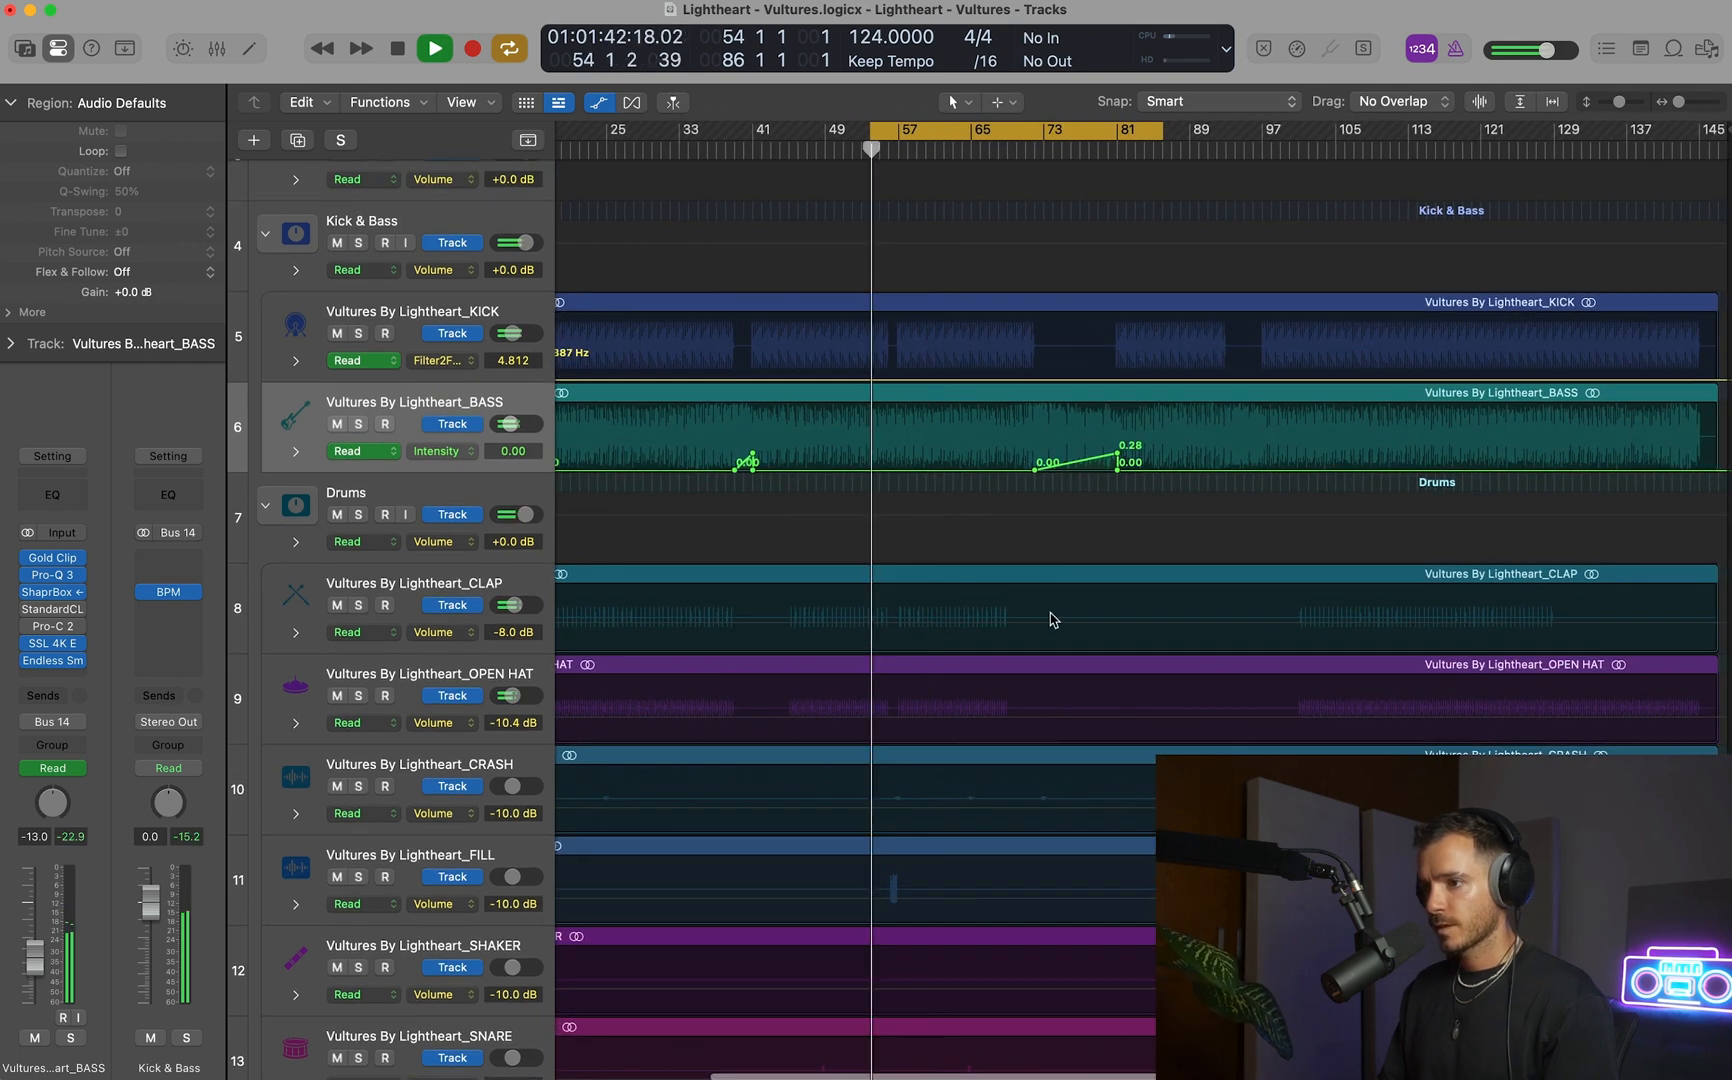
pyautogui.press('a')
# Replay the section from bar 54 and raise the FILL track's volume to -8.0 dB.
pyautogui.moveTo(829, 807); pyautogui.dragTo(1091, 1054)
pyautogui.scroll(2, 945, 824)
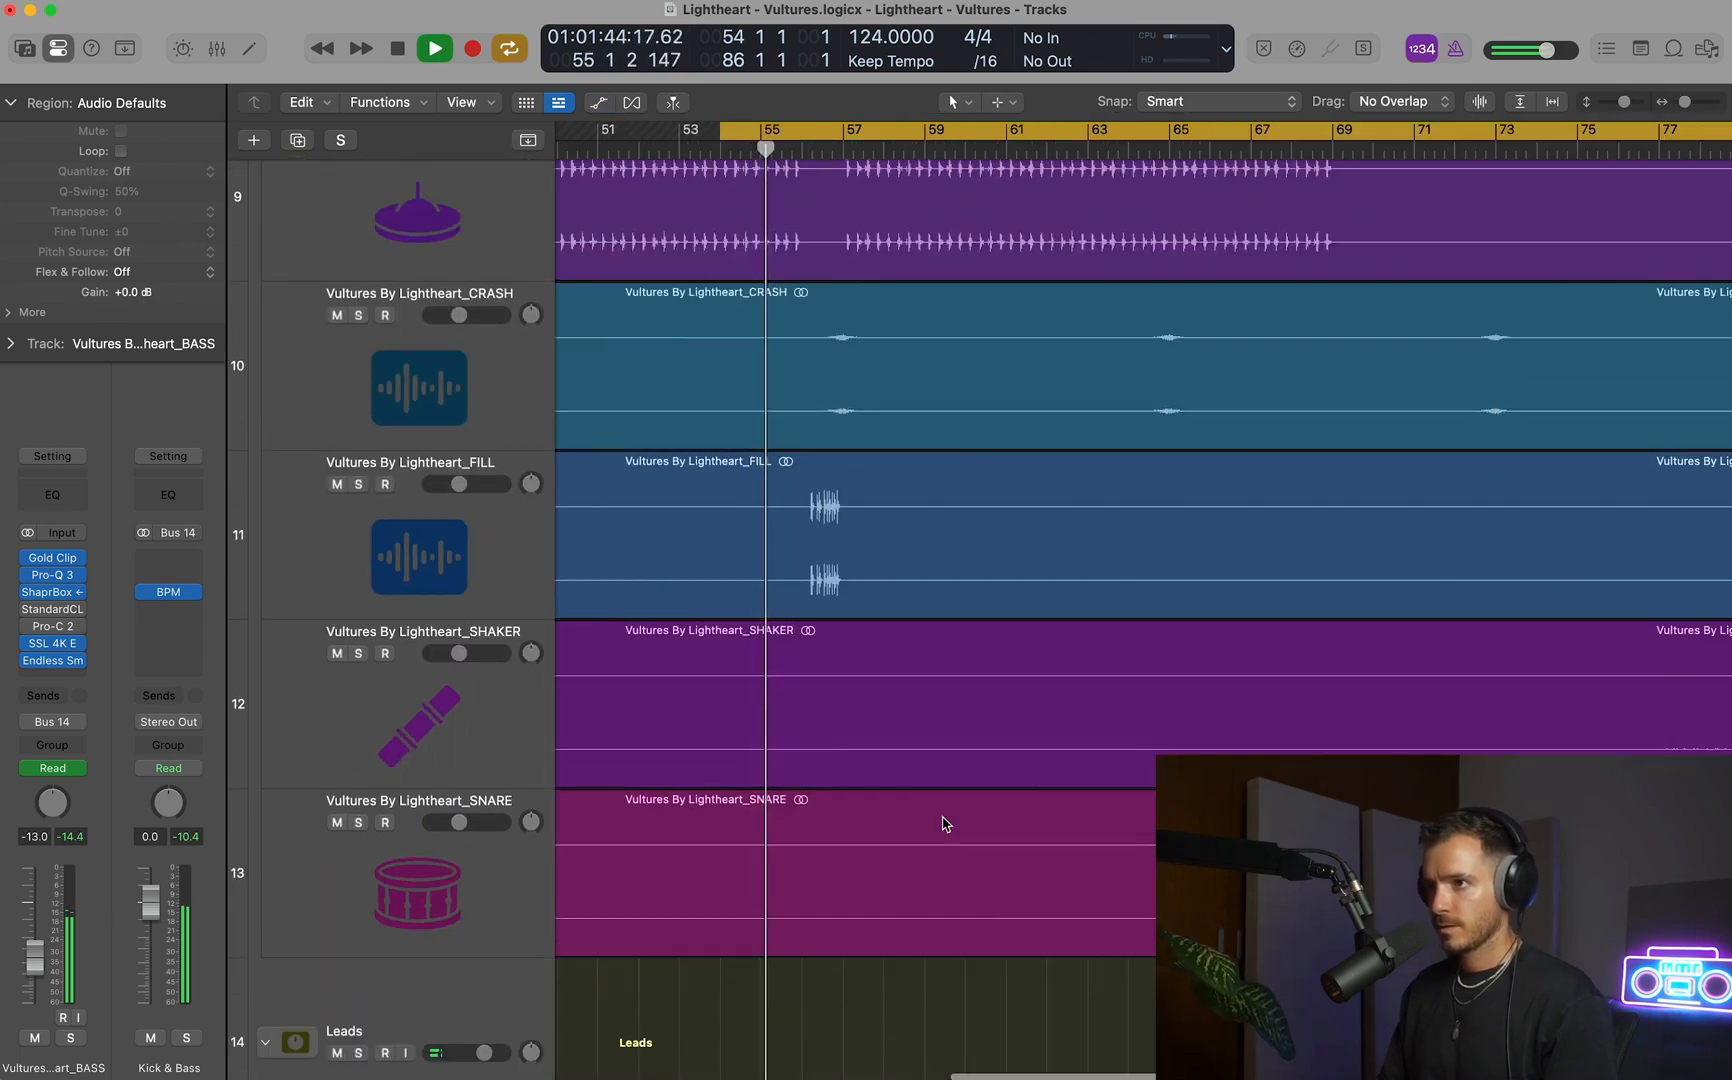
pyautogui.press('space')
pyautogui.press('space')
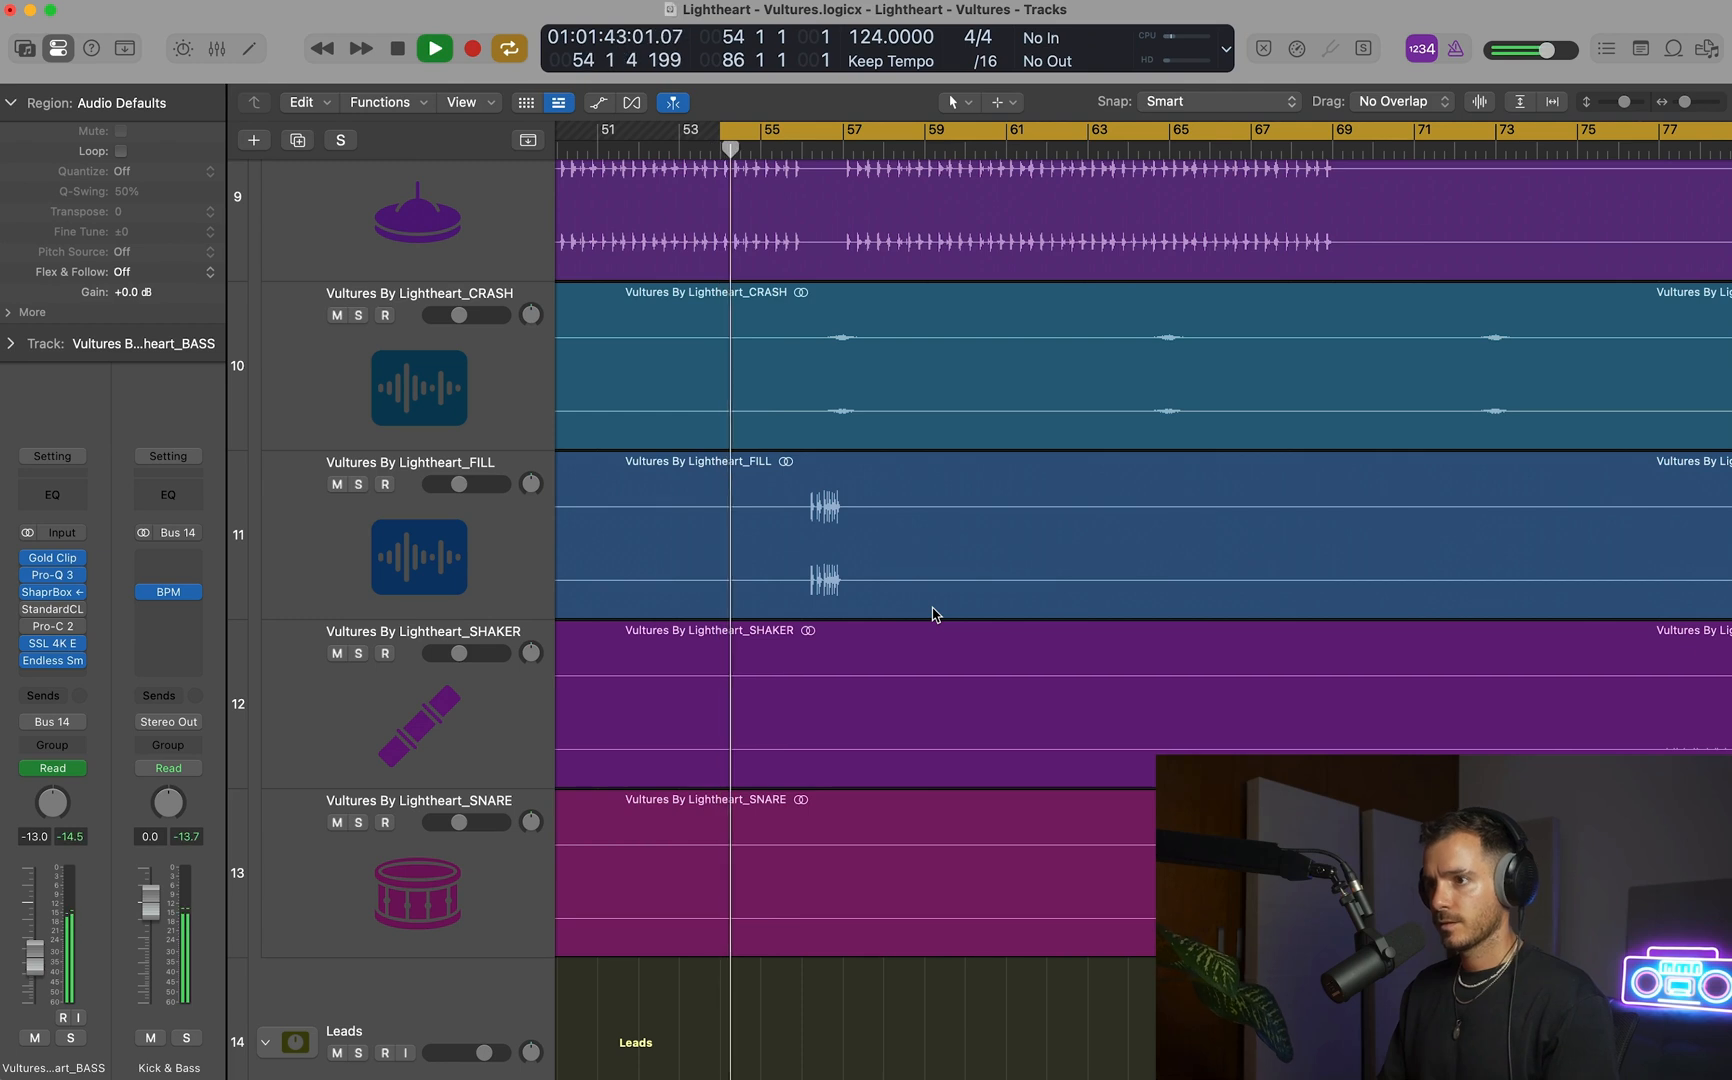
pyautogui.press('super+Up')
pyautogui.press('super+Up')
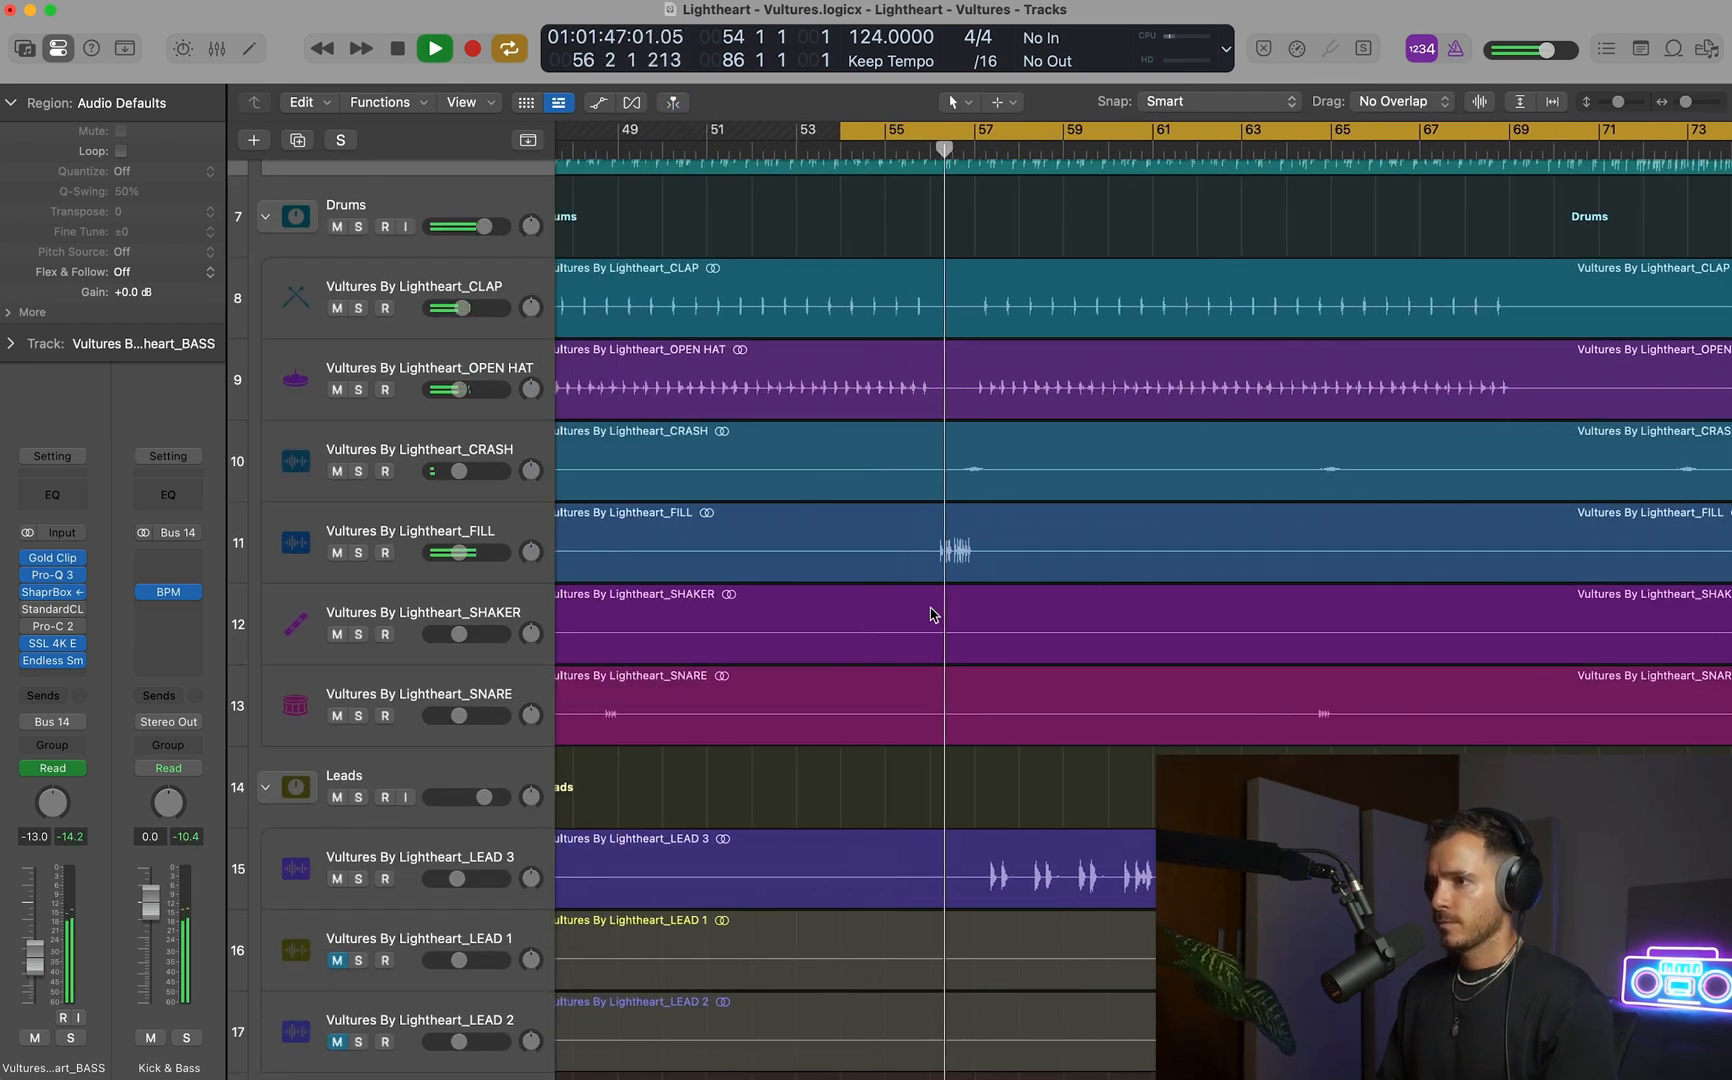
pyautogui.click(487, 523)
pyautogui.press('space')
pyautogui.click(458, 552)
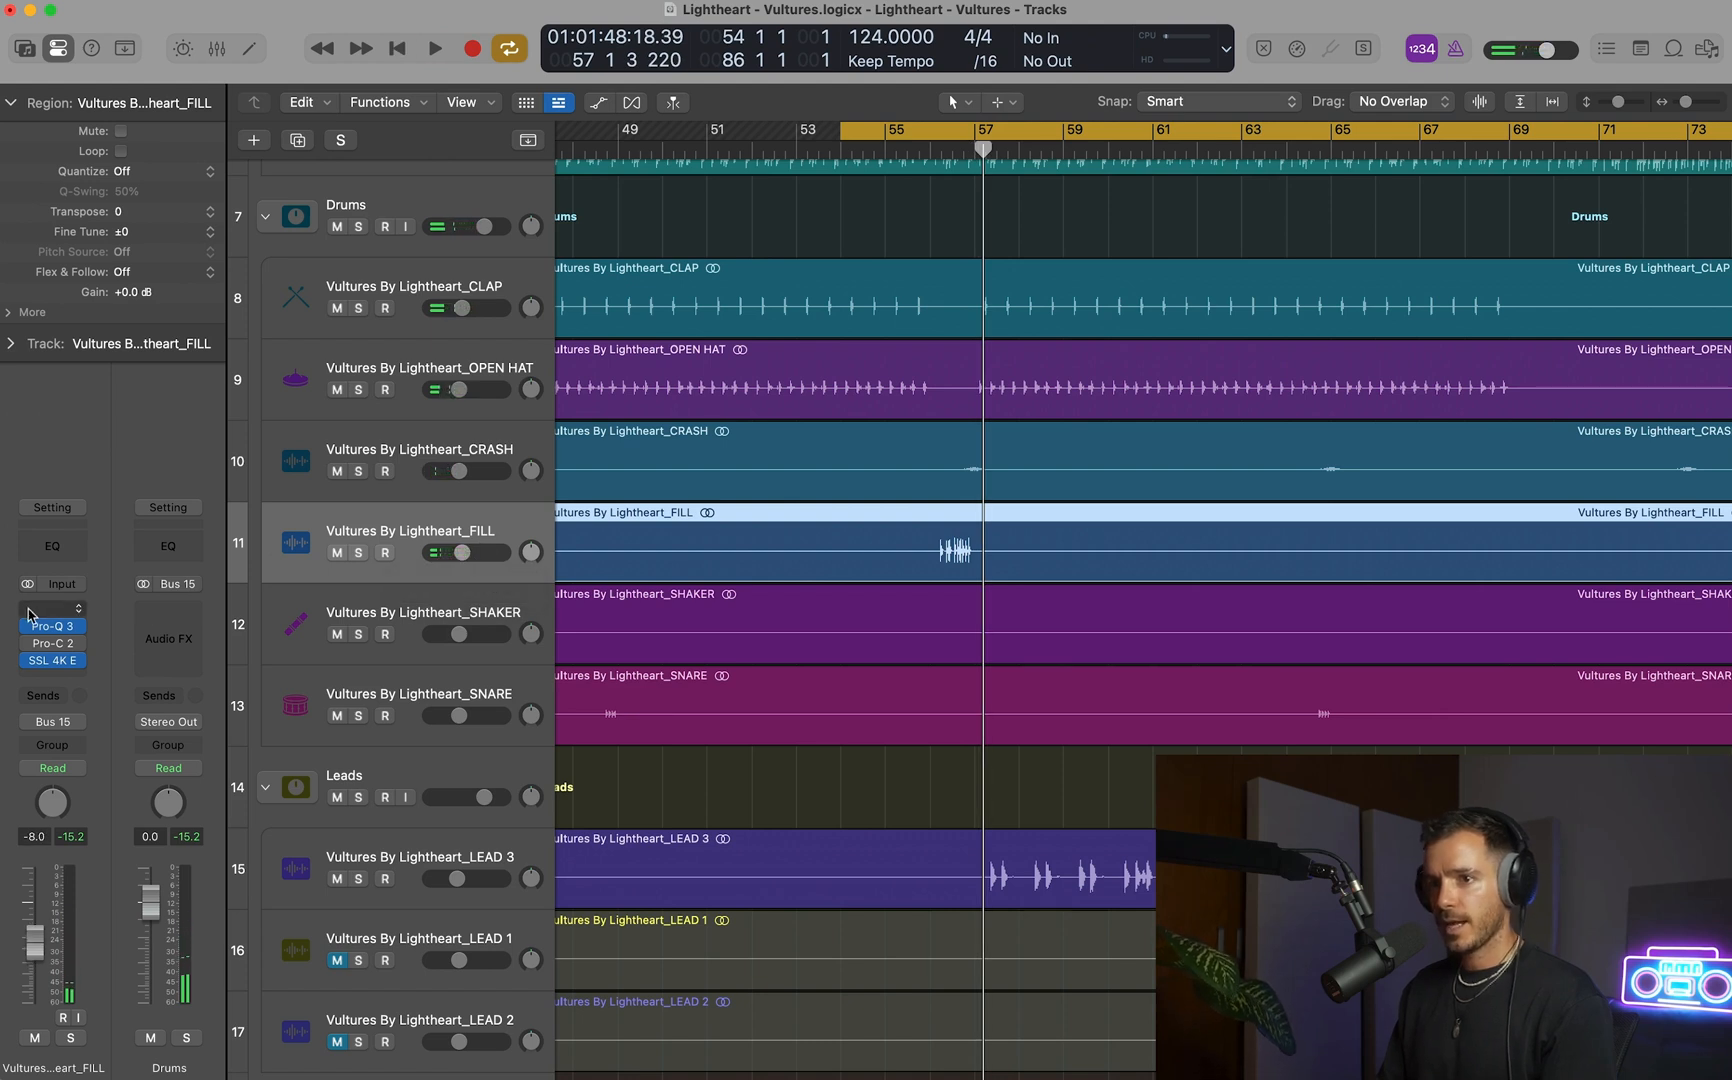
# Insert a stereo StandardCLIP before Pro-Q 3 on the FILL track.
pyautogui.click(52, 610)
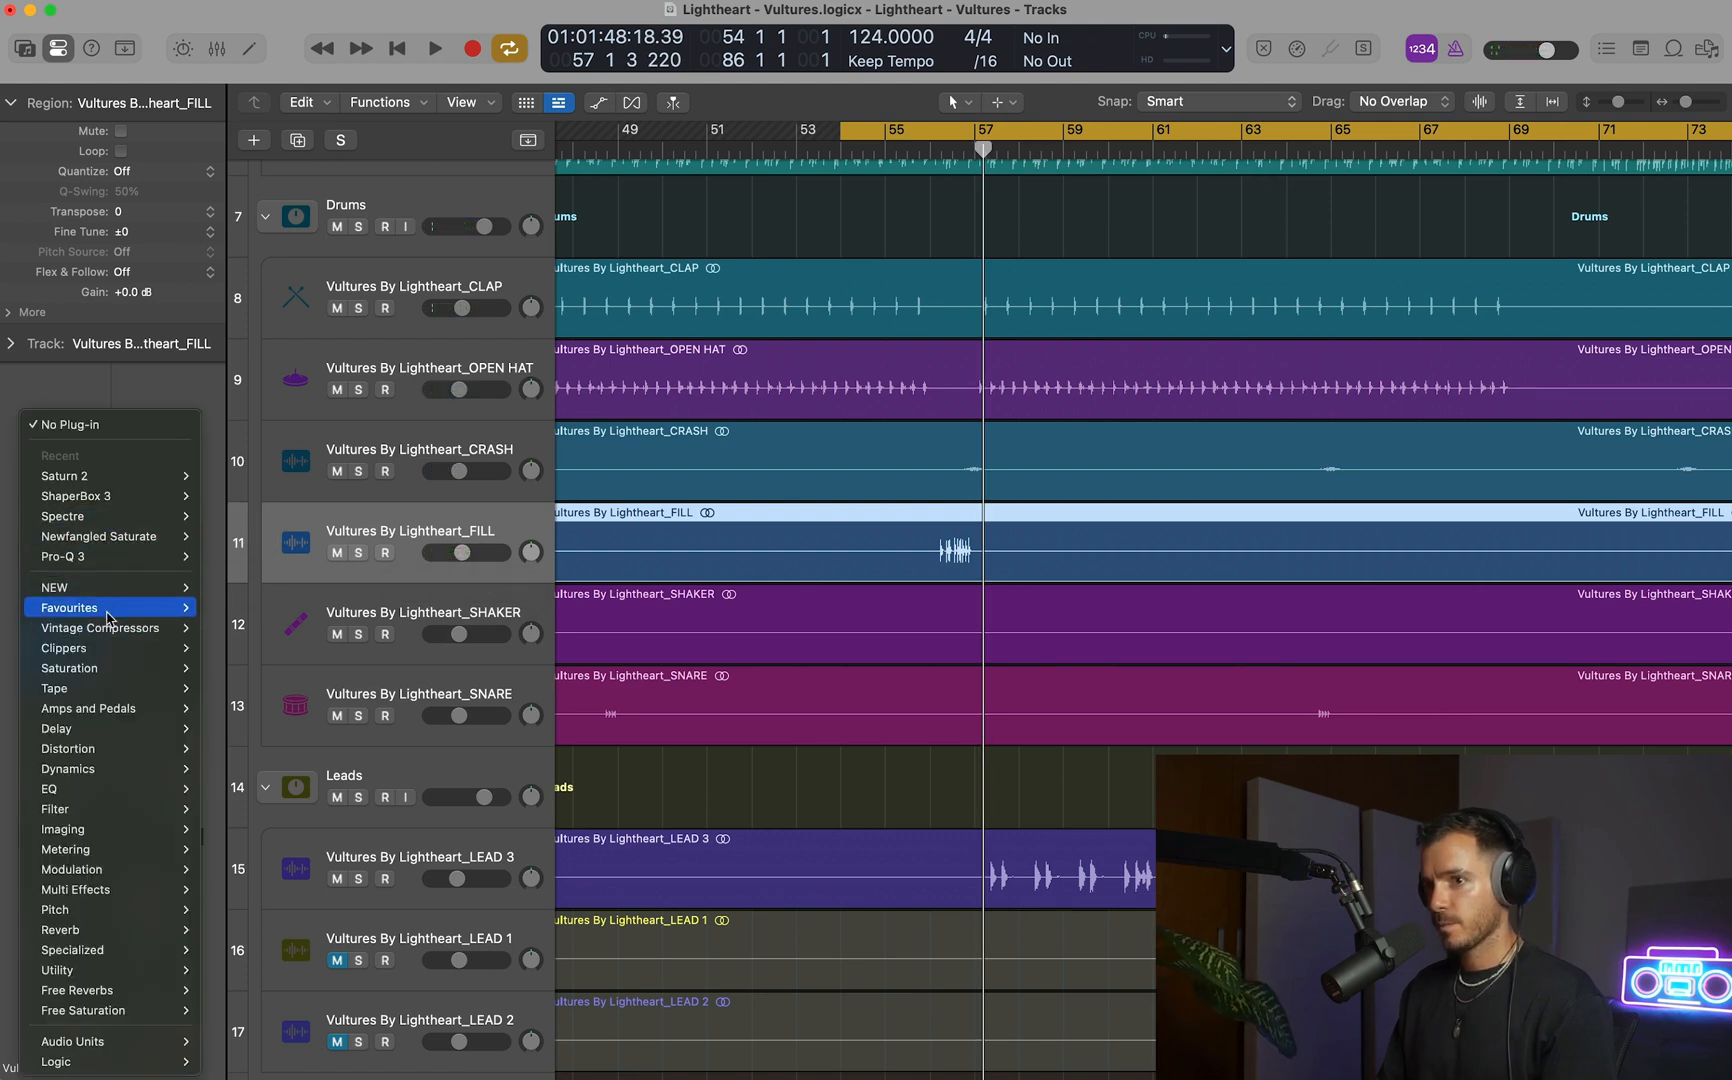
pyautogui.moveTo(108, 655)
pyautogui.moveTo(300, 708)
pyautogui.click(395, 711)
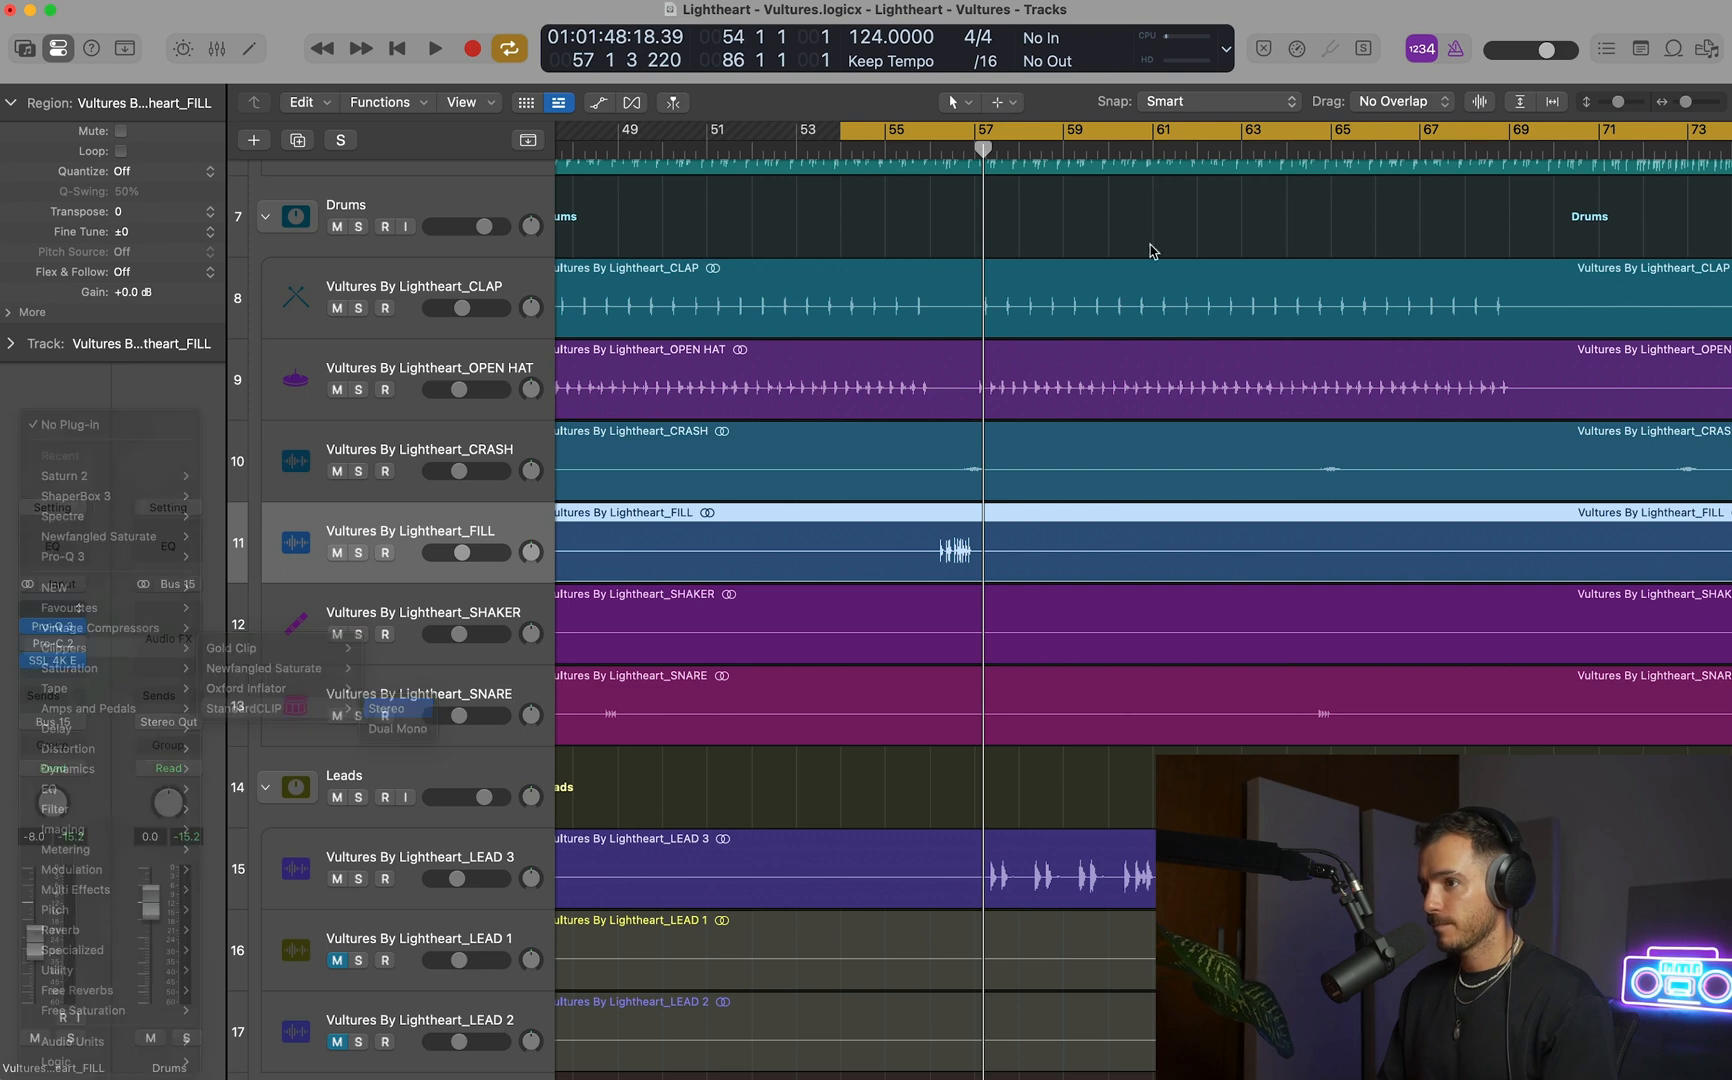
# Solo the FILL track and shorten the playback cycle to bars 56–57 around the drum fill.
pyautogui.press('space')
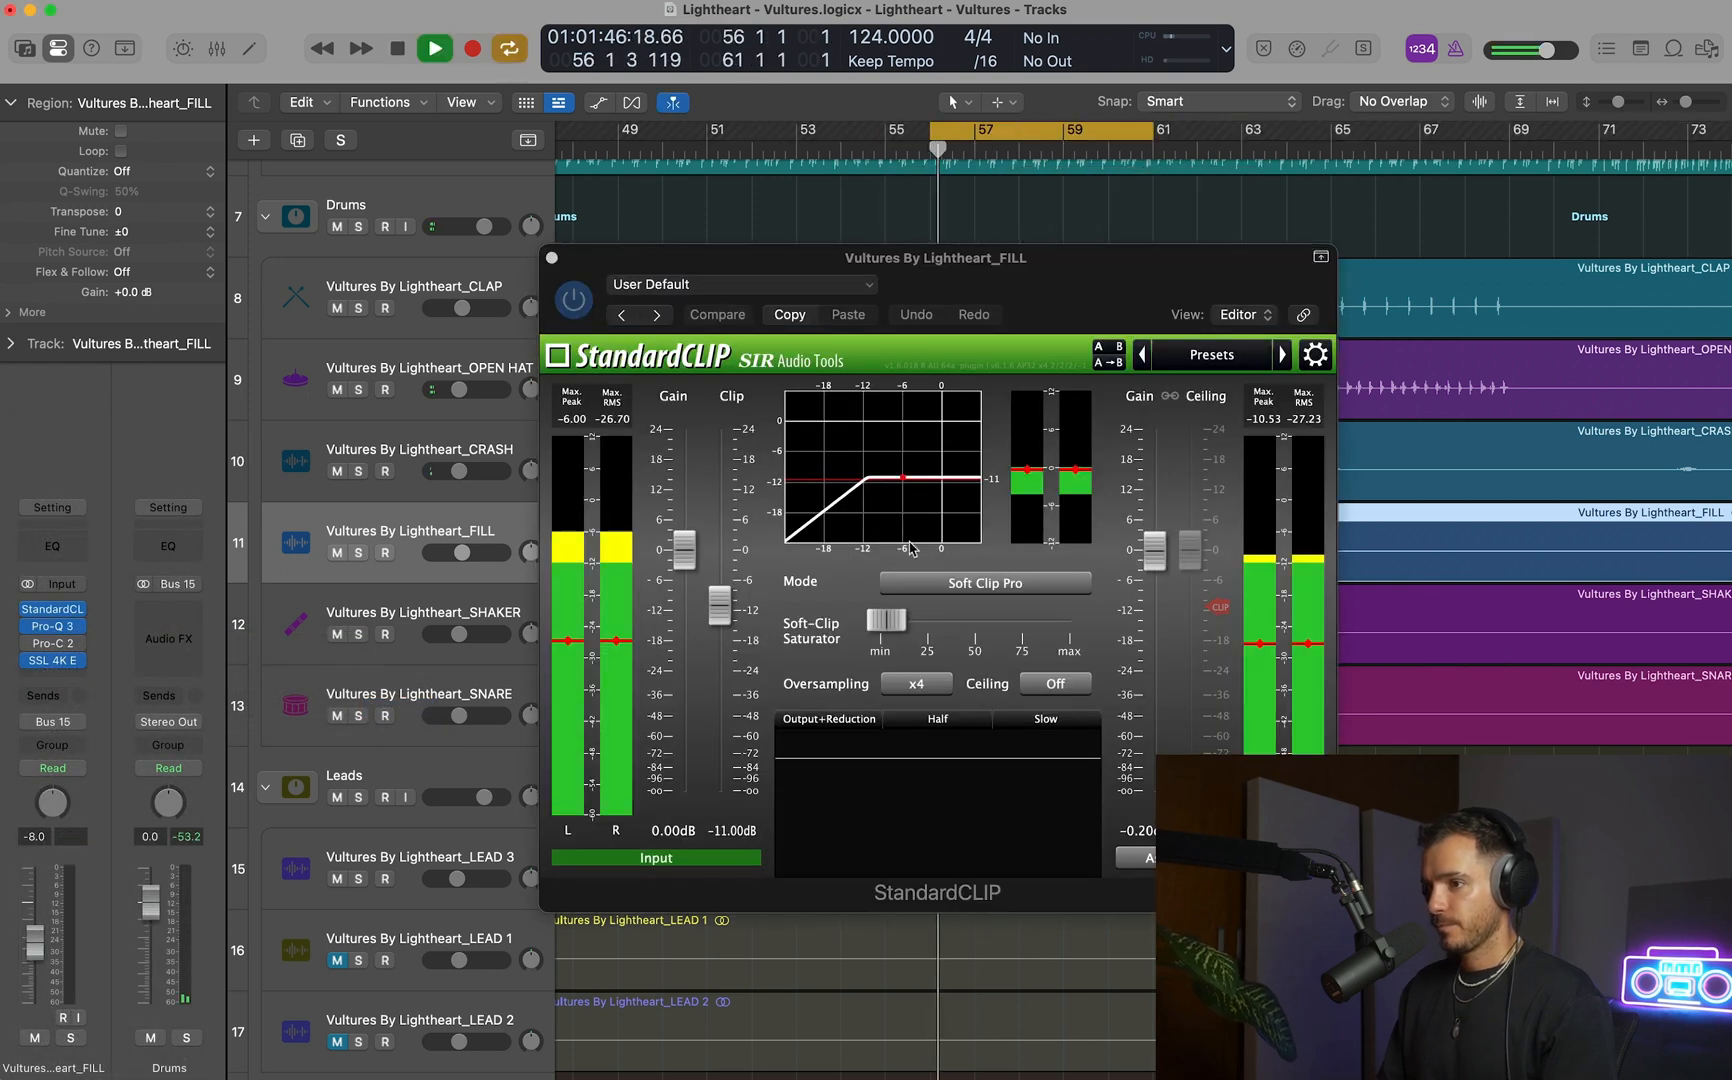
pyautogui.moveTo(723, 607)
pyautogui.press('s')
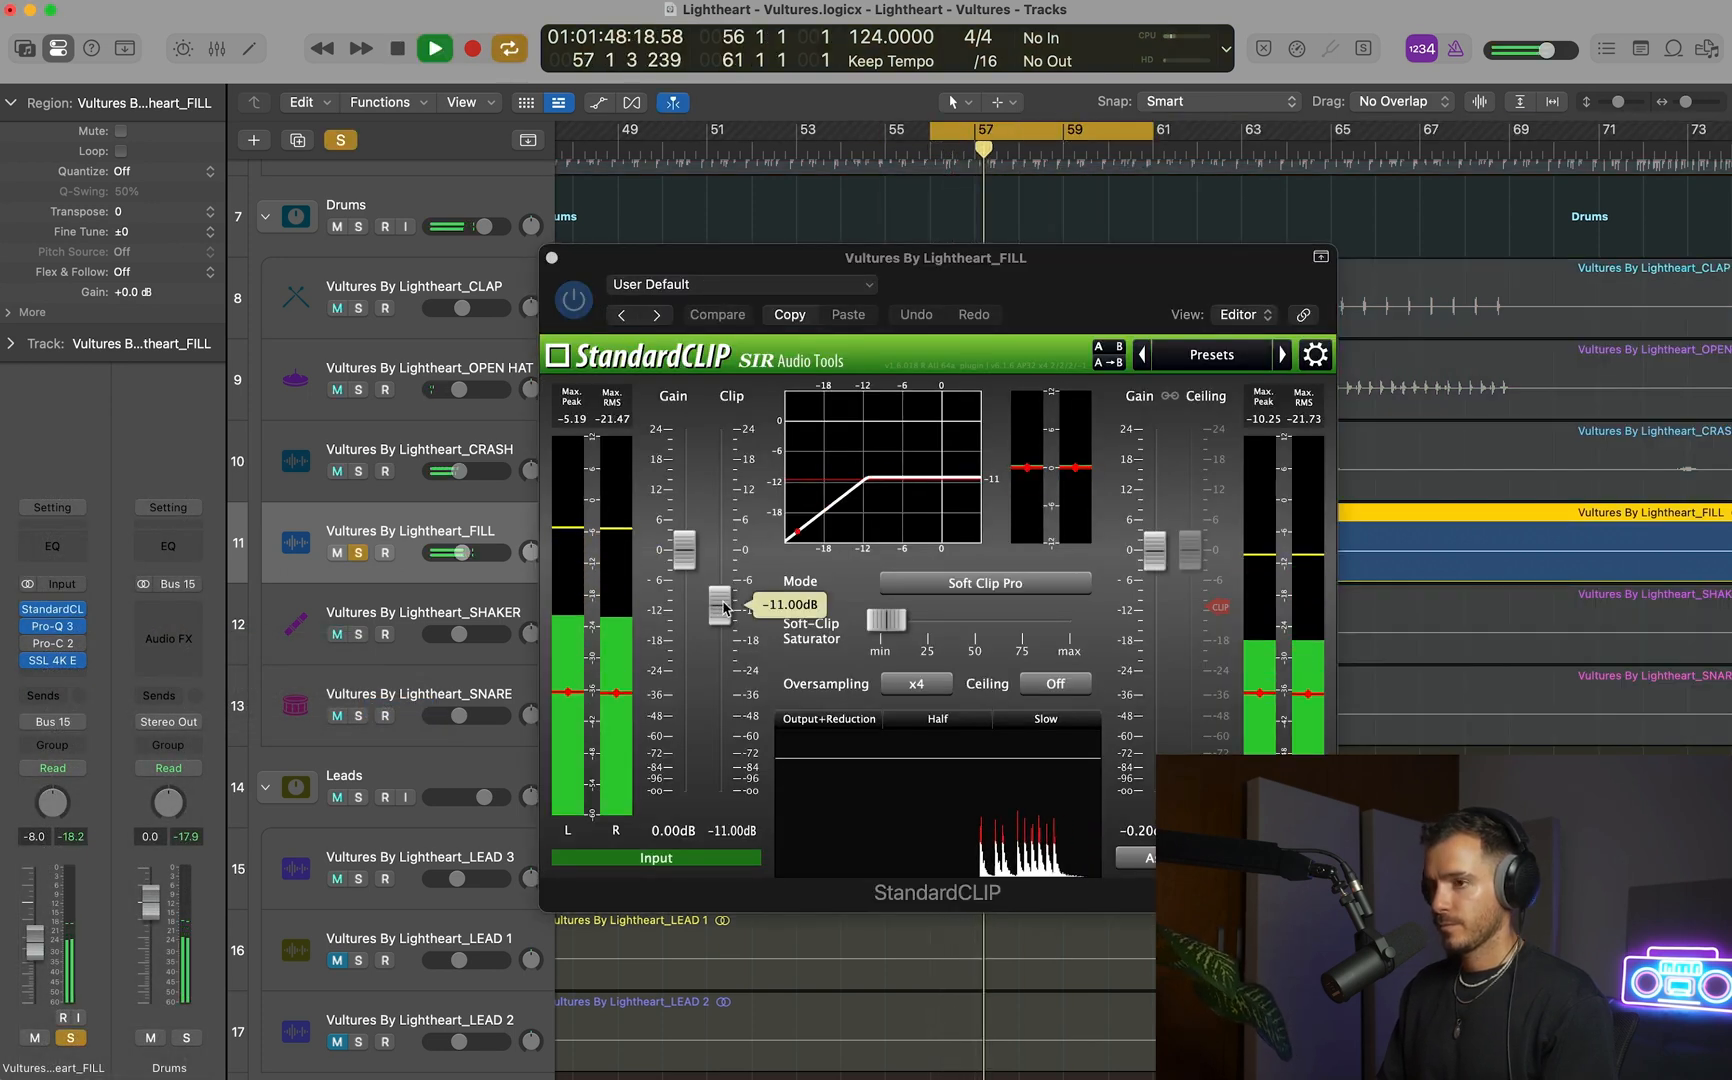
pyautogui.moveTo(1152, 133); pyautogui.dragTo(975, 133)
# Set StandardCLIP's clip level to -10 dB and its output gain to 1.8 dB on the FILL track.
pyautogui.moveTo(726, 620)
pyautogui.moveTo(726, 620); pyautogui.dragTo(727, 614)
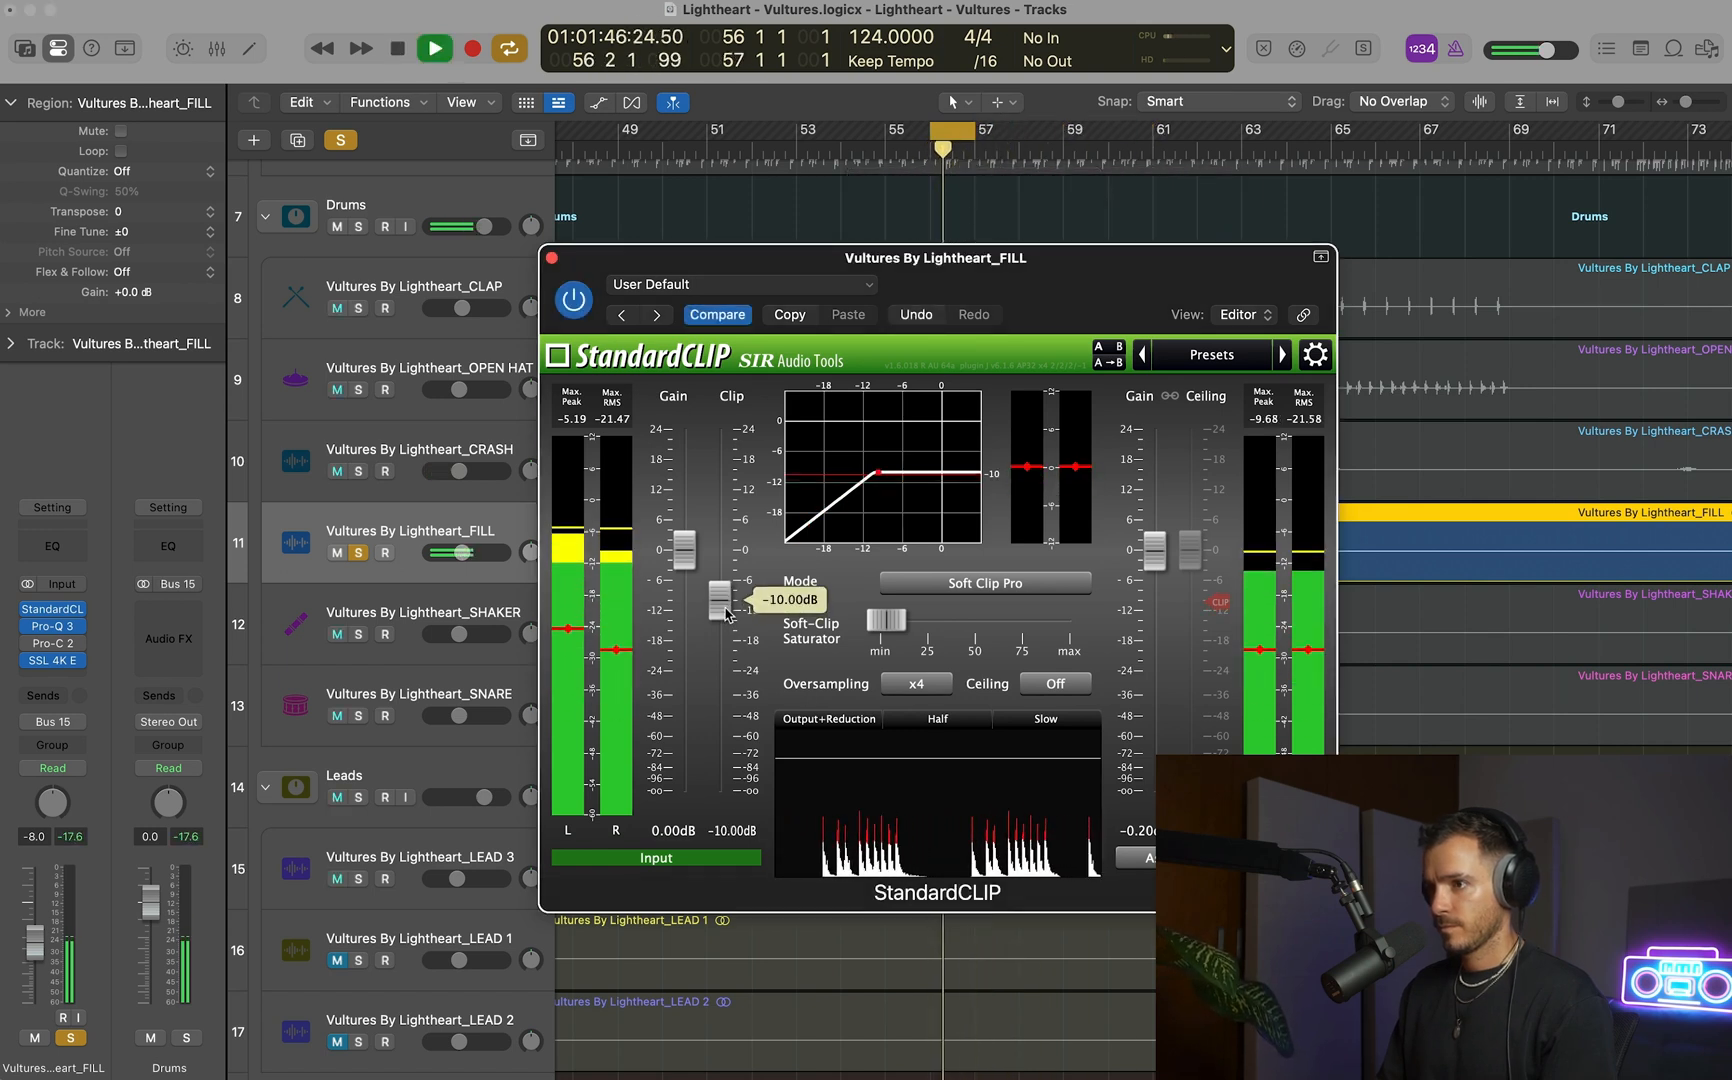
pyautogui.moveTo(1160, 561)
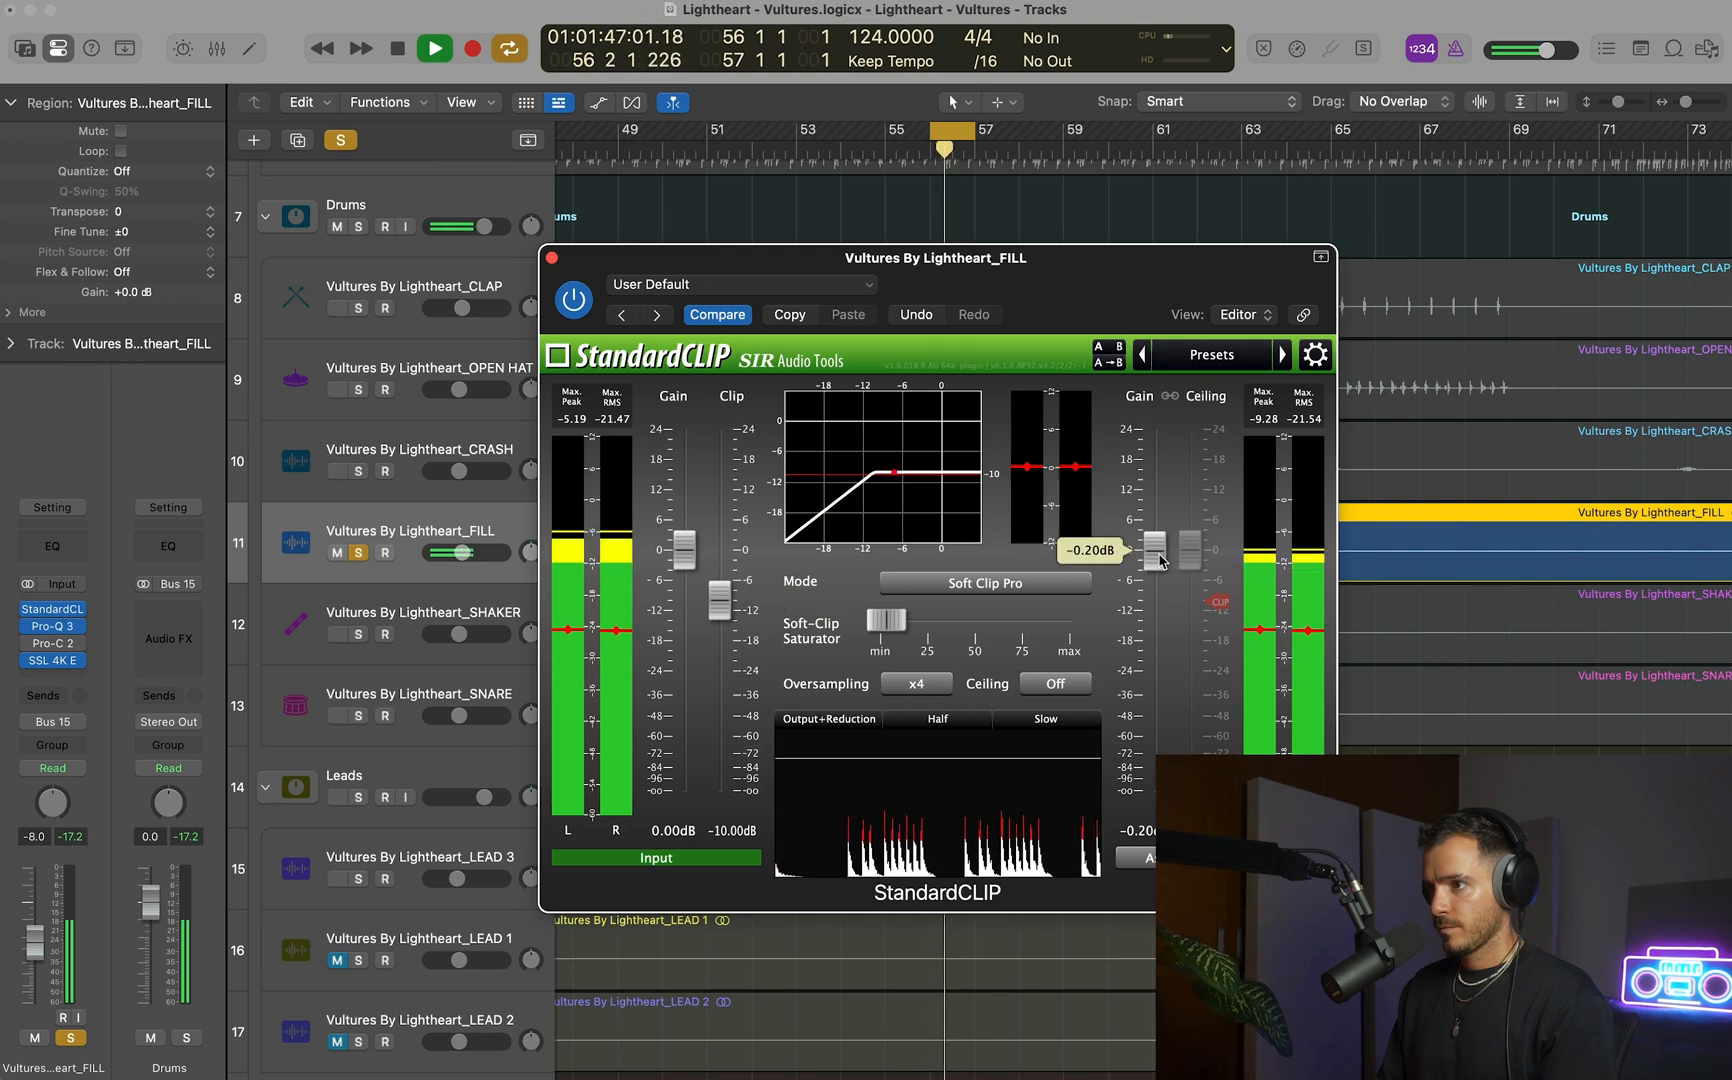
pyautogui.moveTo(1160, 561); pyautogui.dragTo(1154, 540)
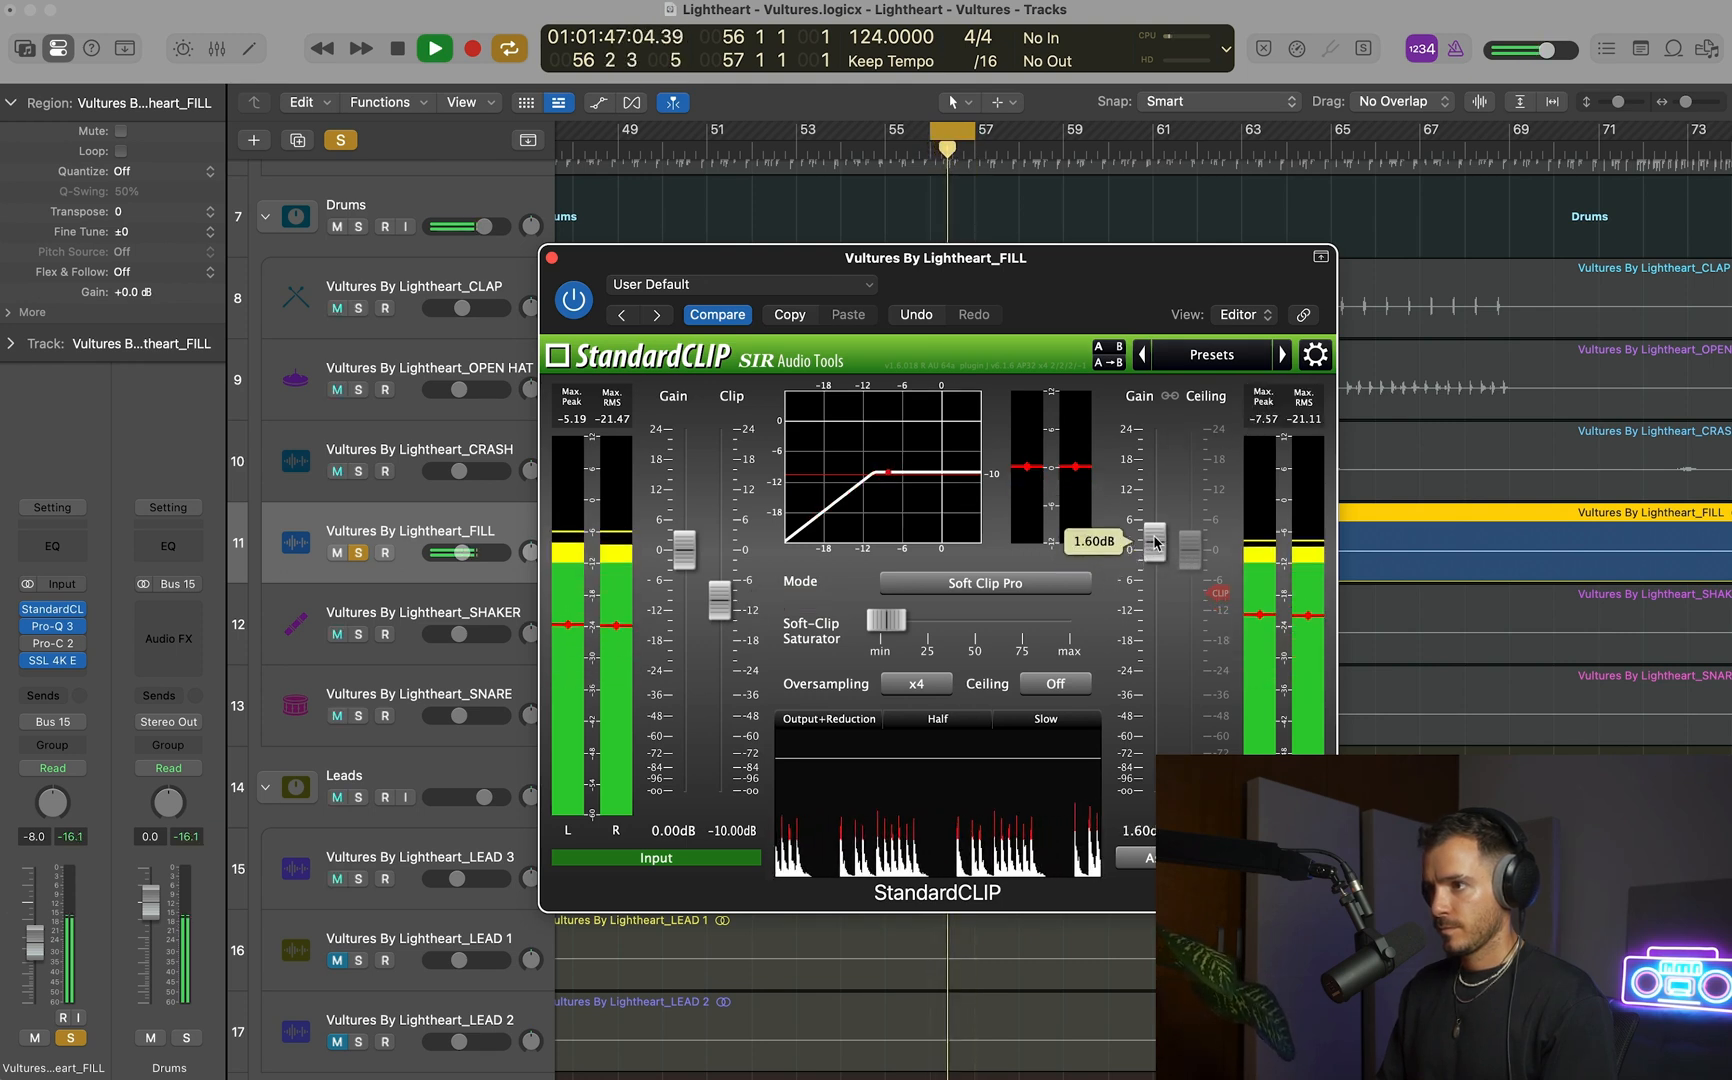
# Compare the fill with StandardCLIP bypassed and active, close the plug-in, and unsolo the FILL track.
pyautogui.click(573, 300)
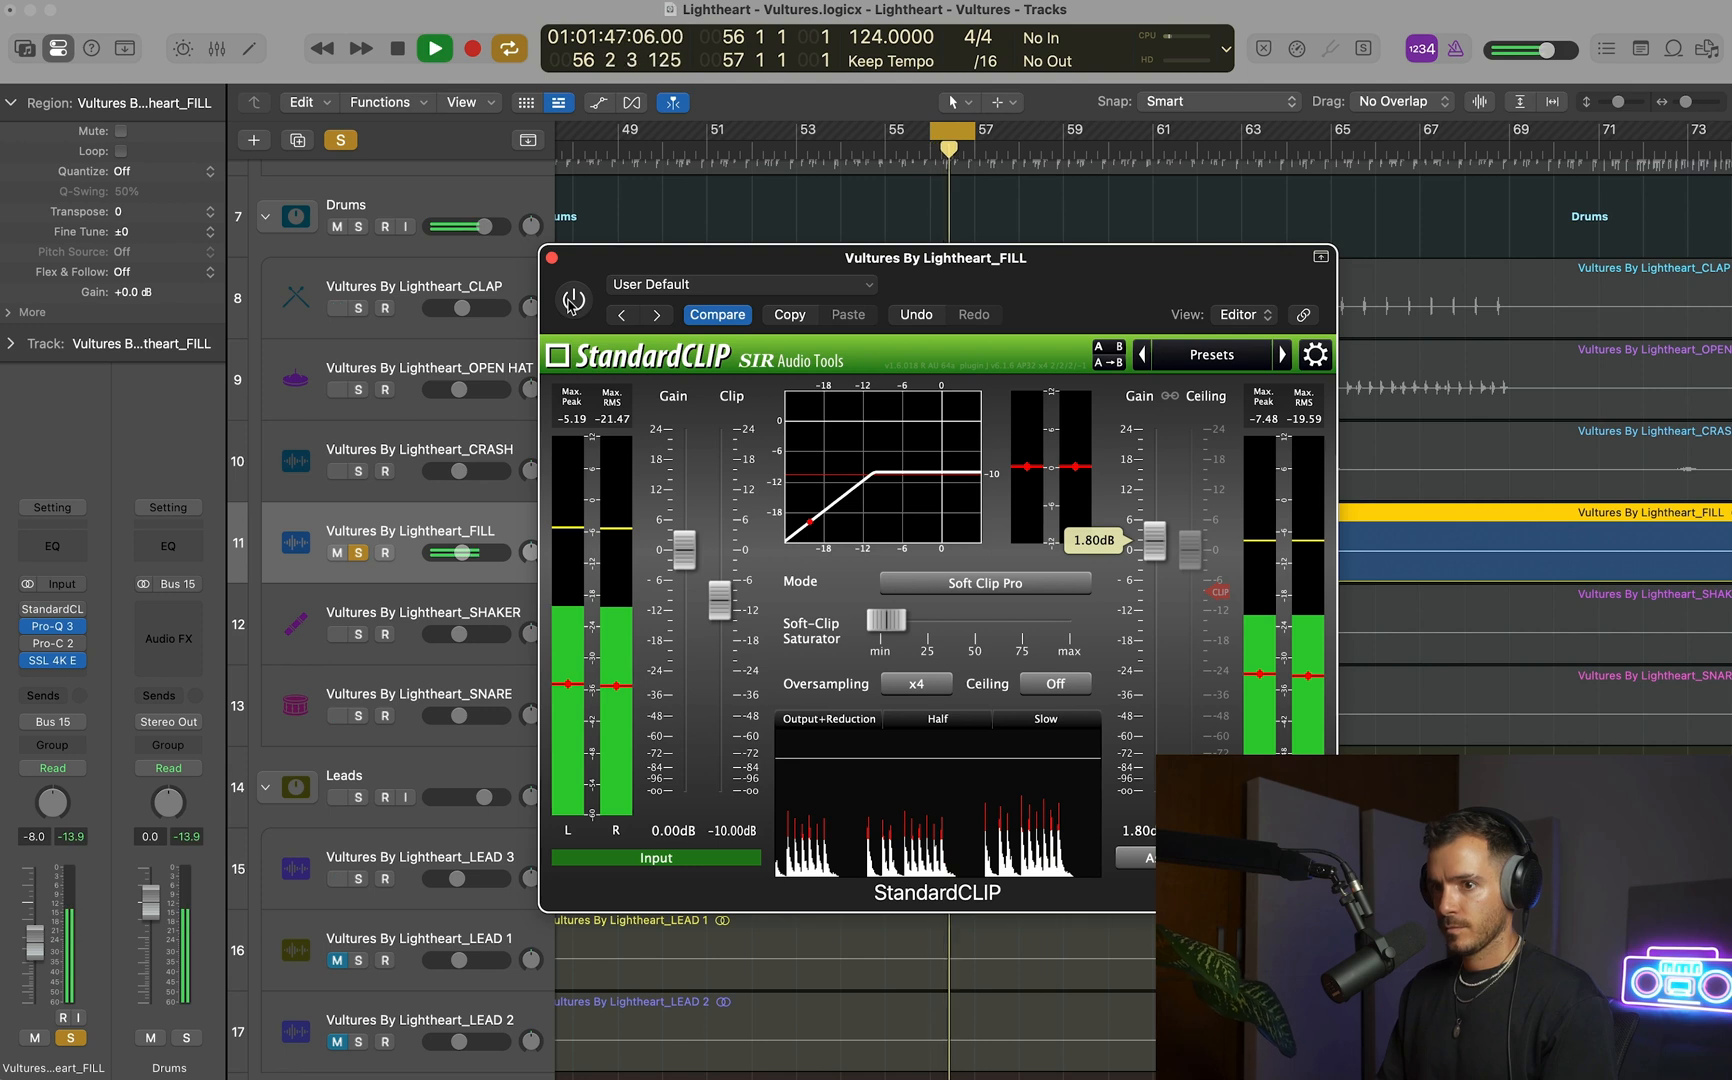
pyautogui.click(573, 300)
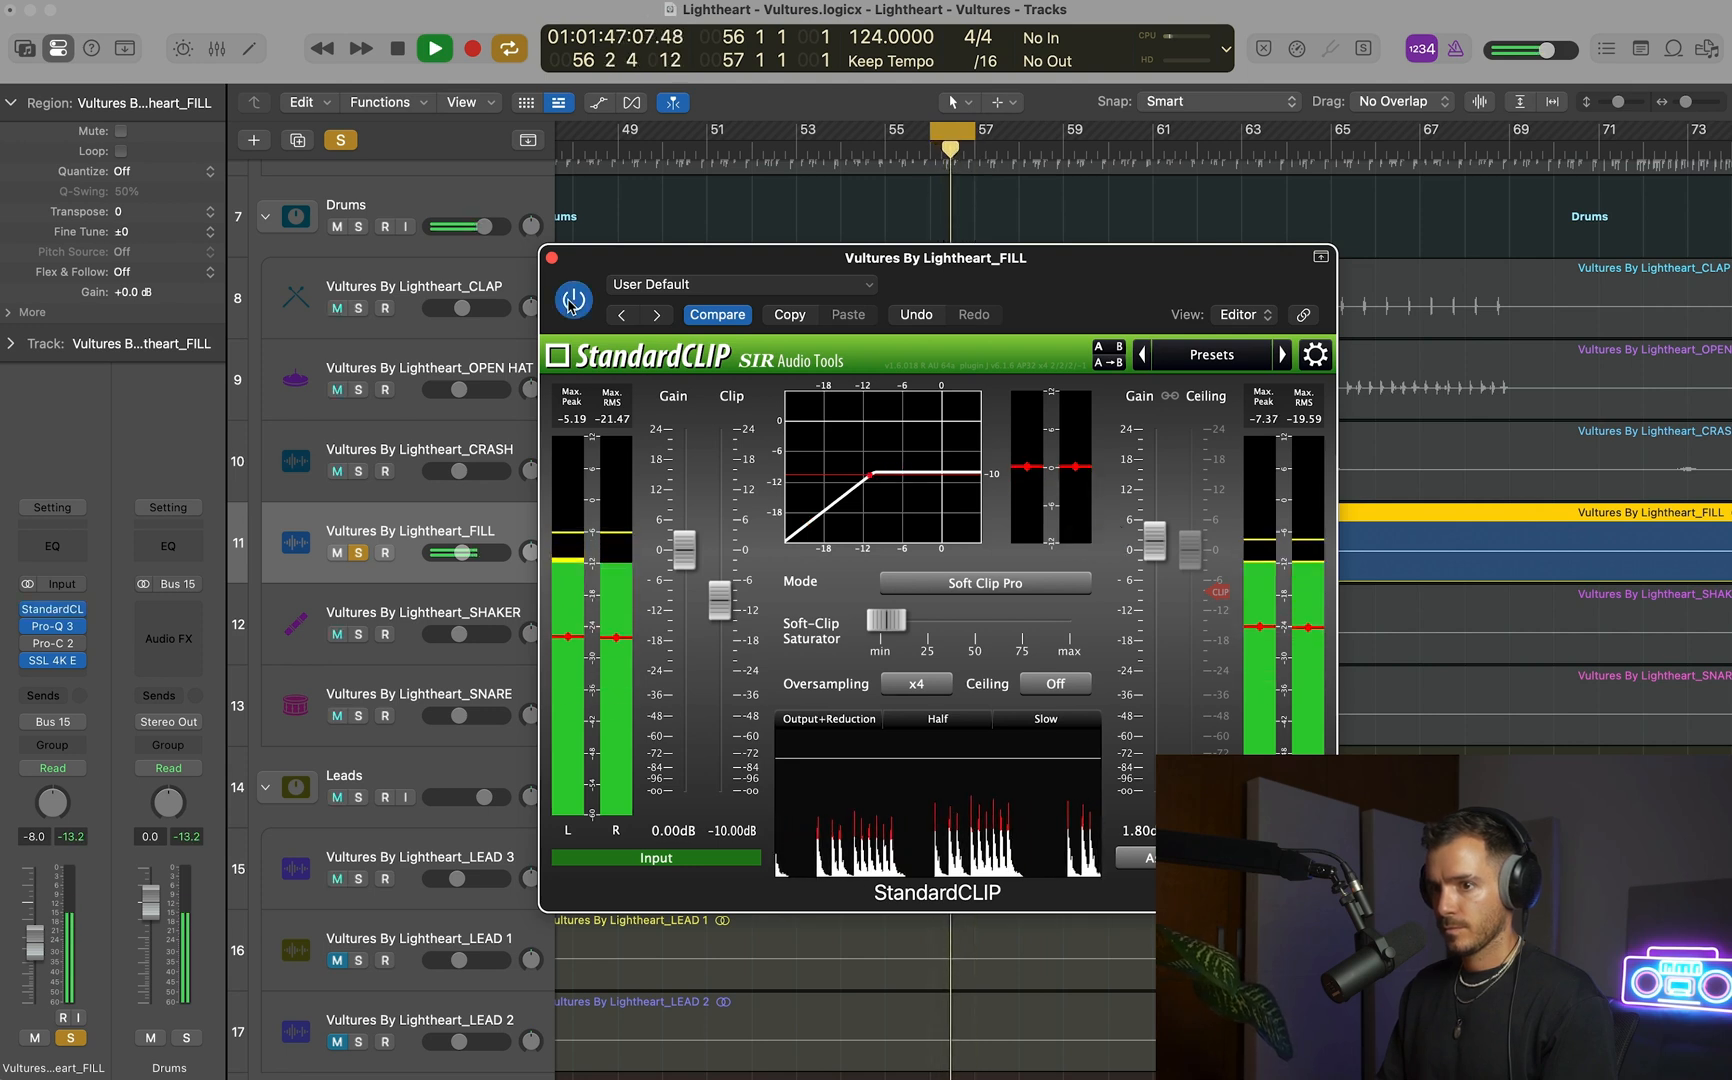
pyautogui.click(552, 259)
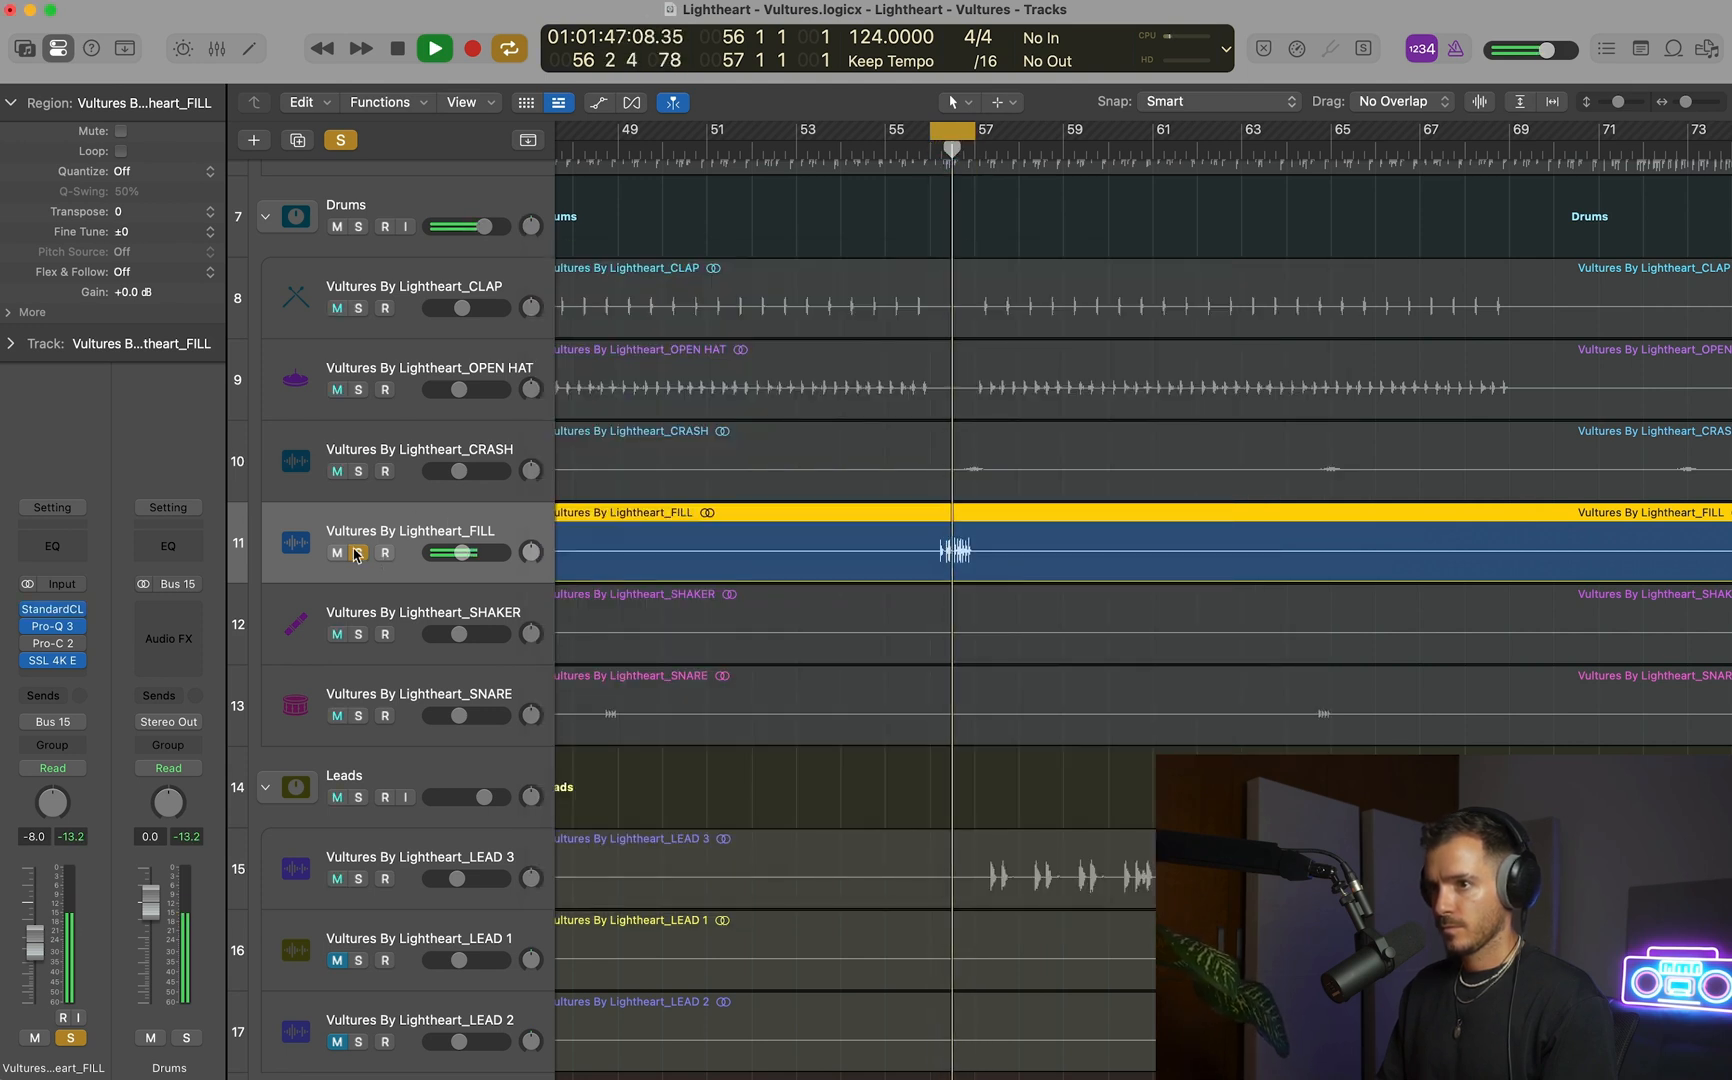
pyautogui.click(357, 553)
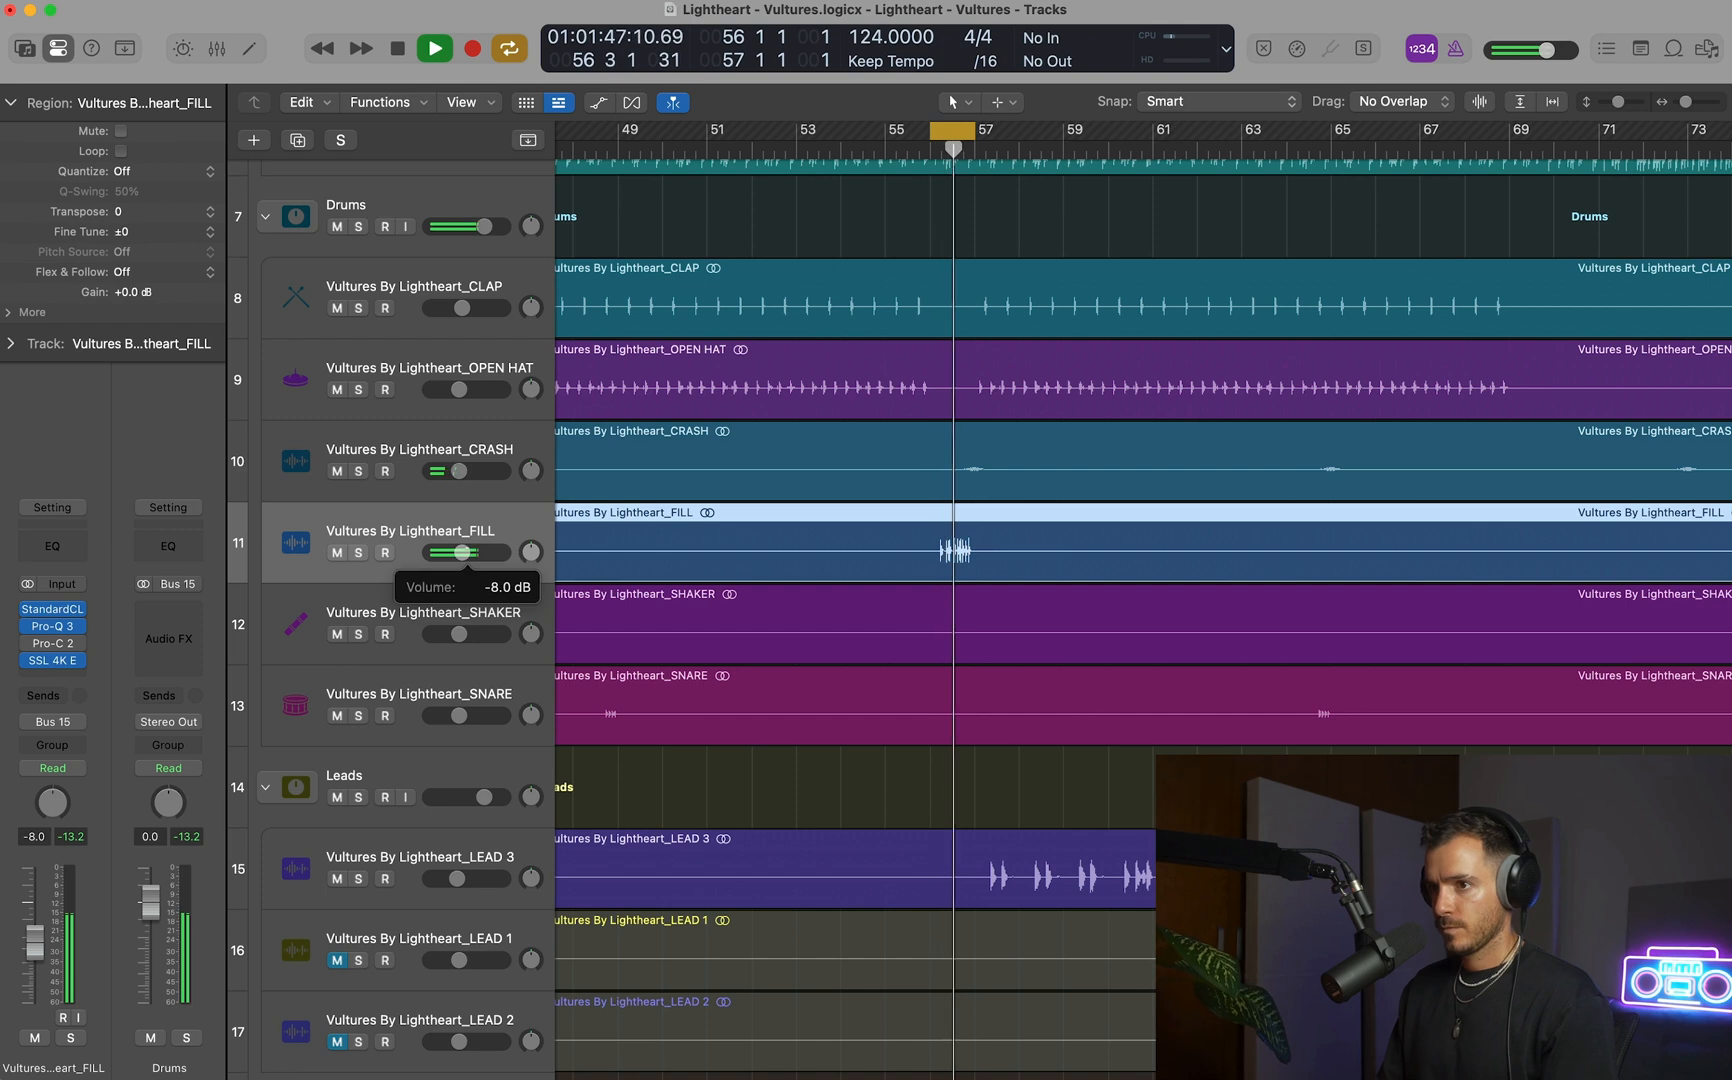
# Solo the FILL and add a Pro-Q 3 bell cut of about -3.9 dB near 507 Hz, comparing the band on and off.
pyautogui.click(56, 640)
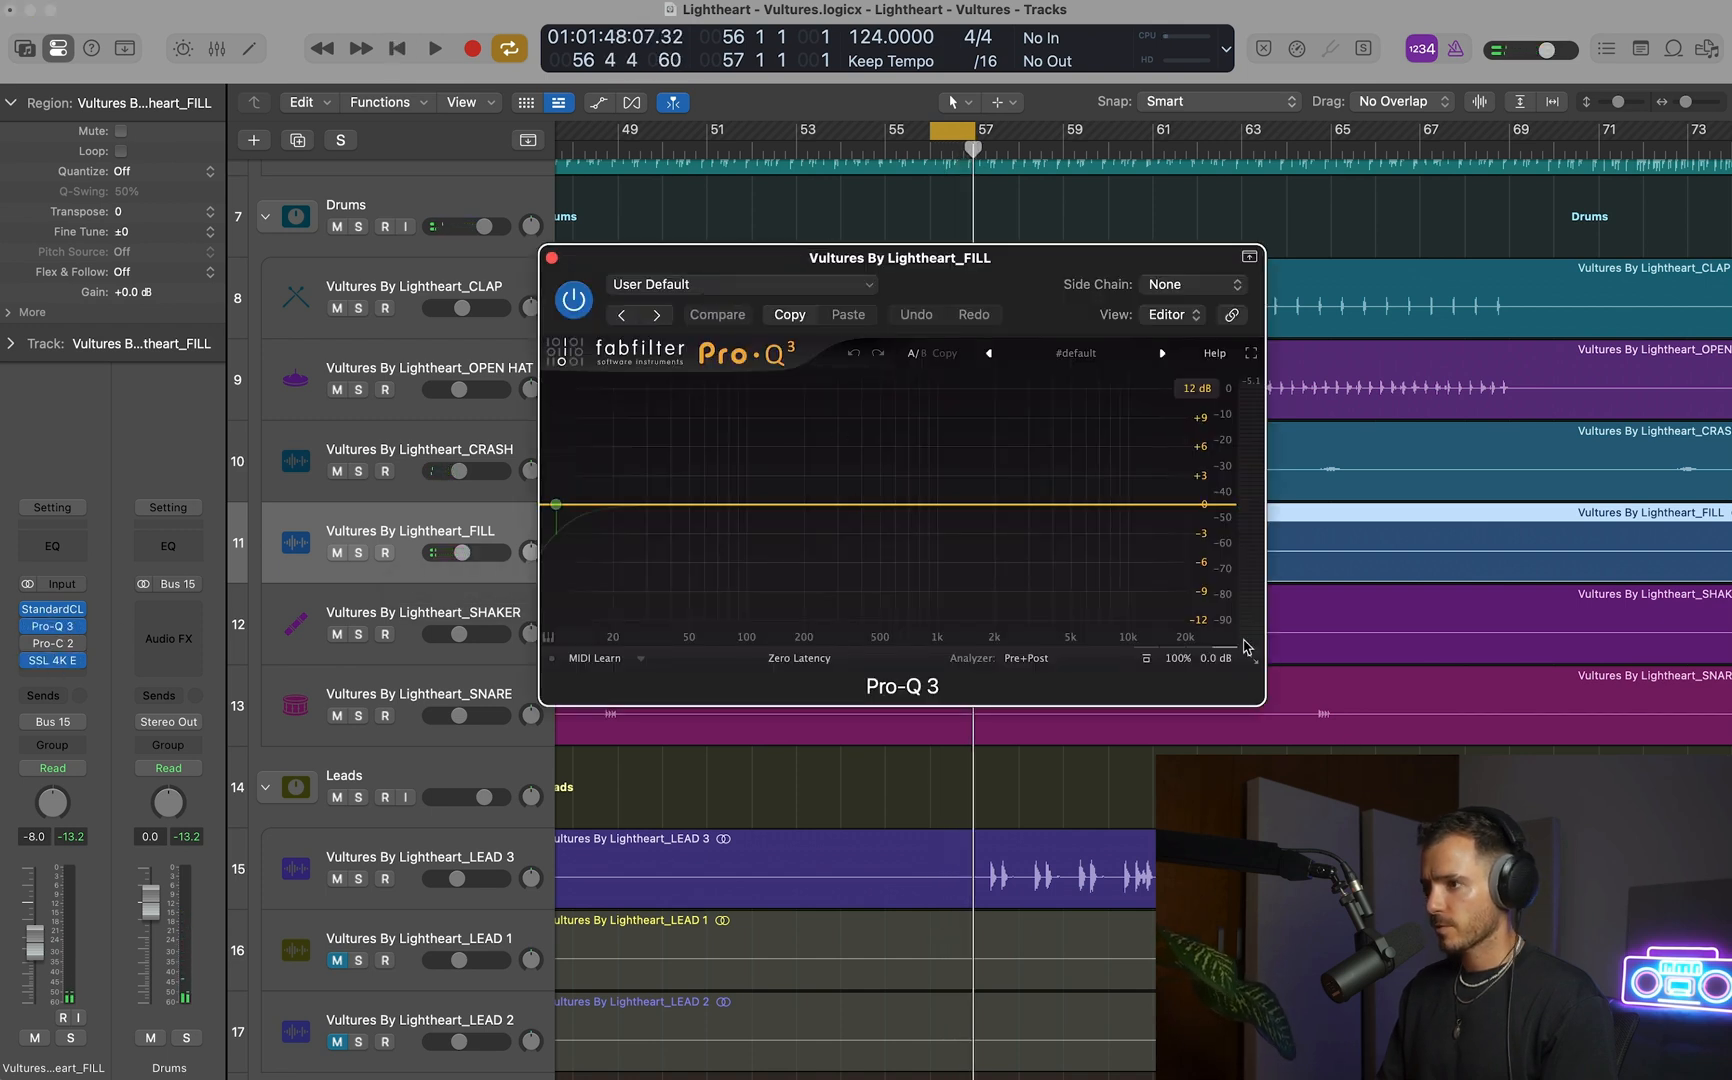
pyautogui.click(1280, 711)
pyautogui.press('s')
pyautogui.press('space')
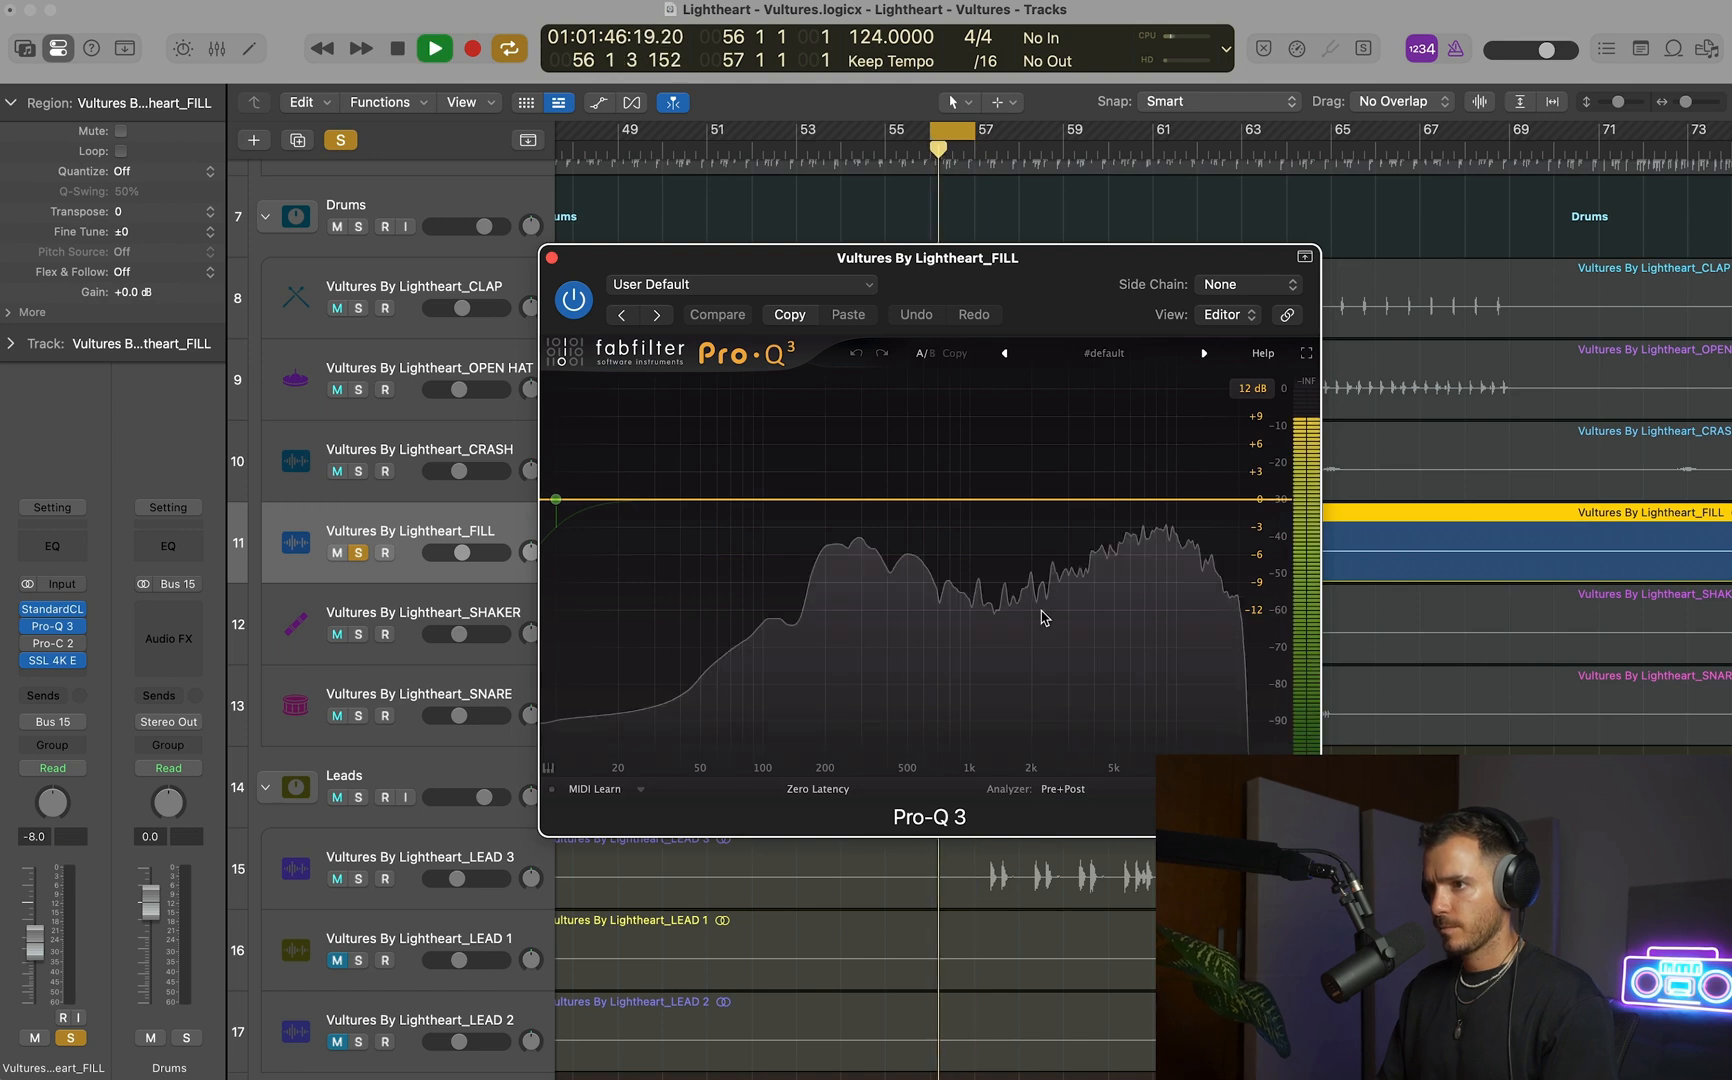
pyautogui.moveTo(861, 499); pyautogui.dragTo(911, 546)
pyautogui.click(700, 667)
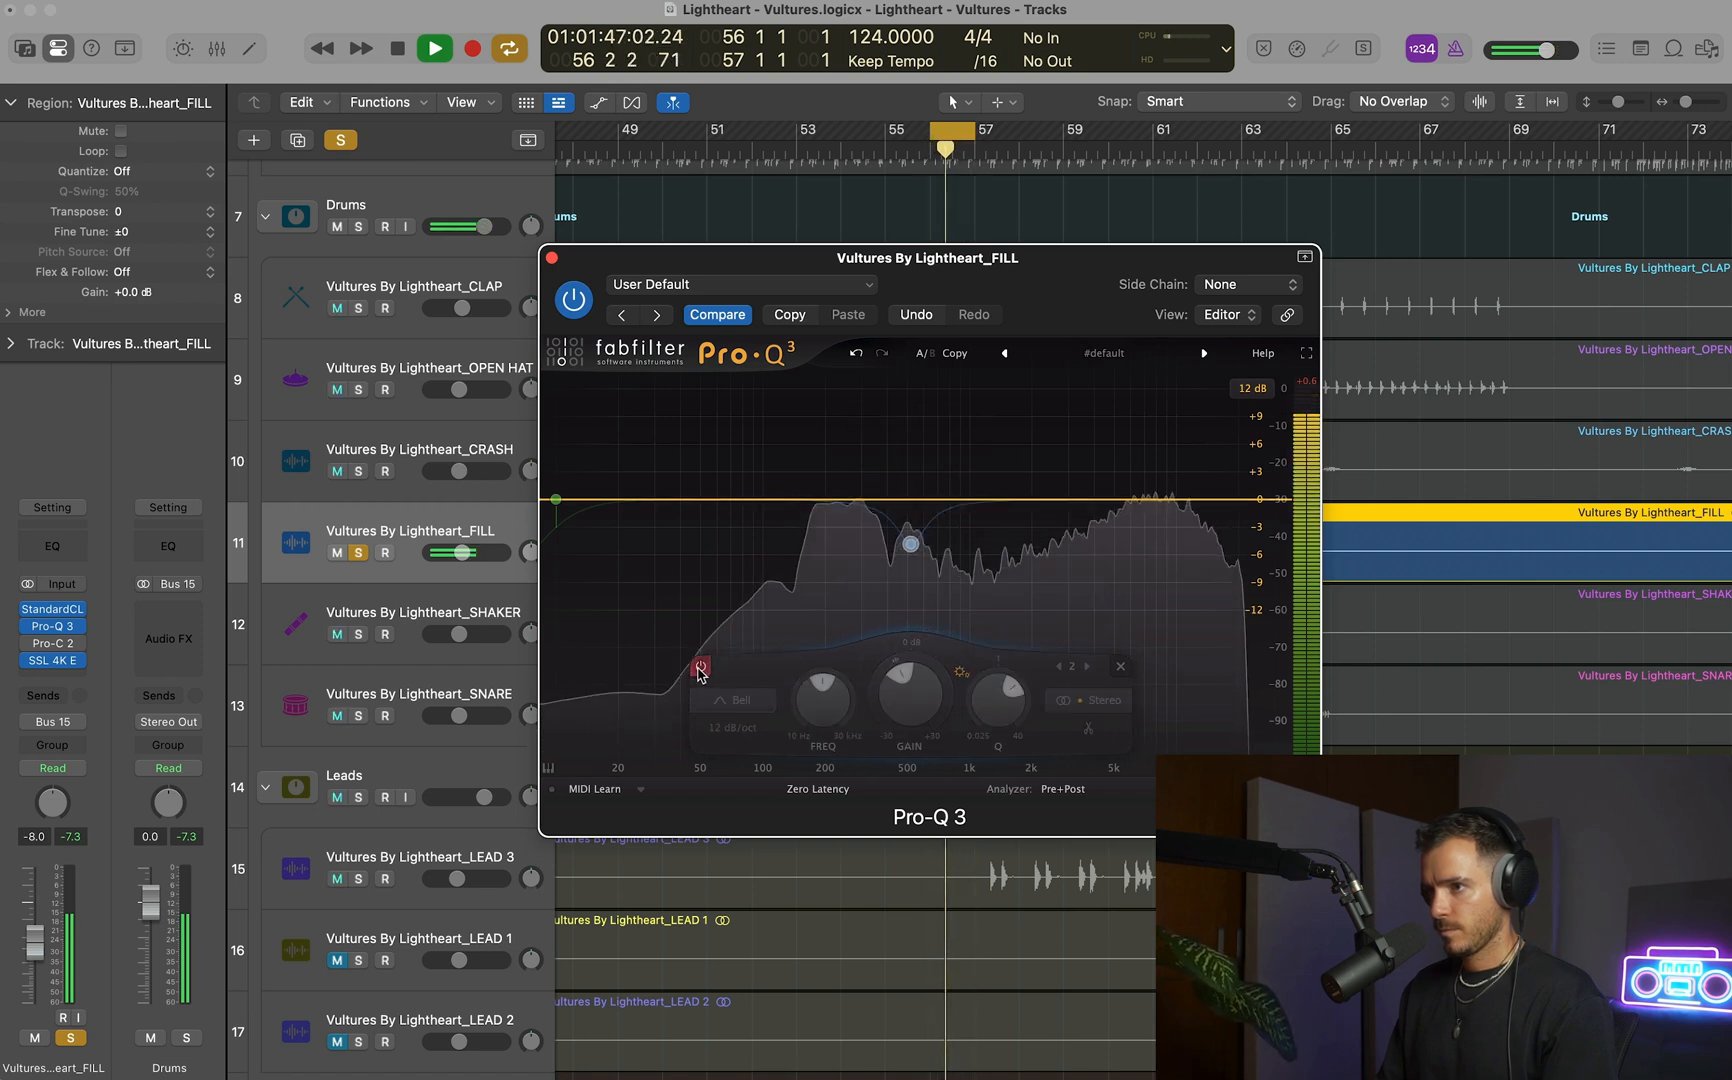
pyautogui.click(700, 667)
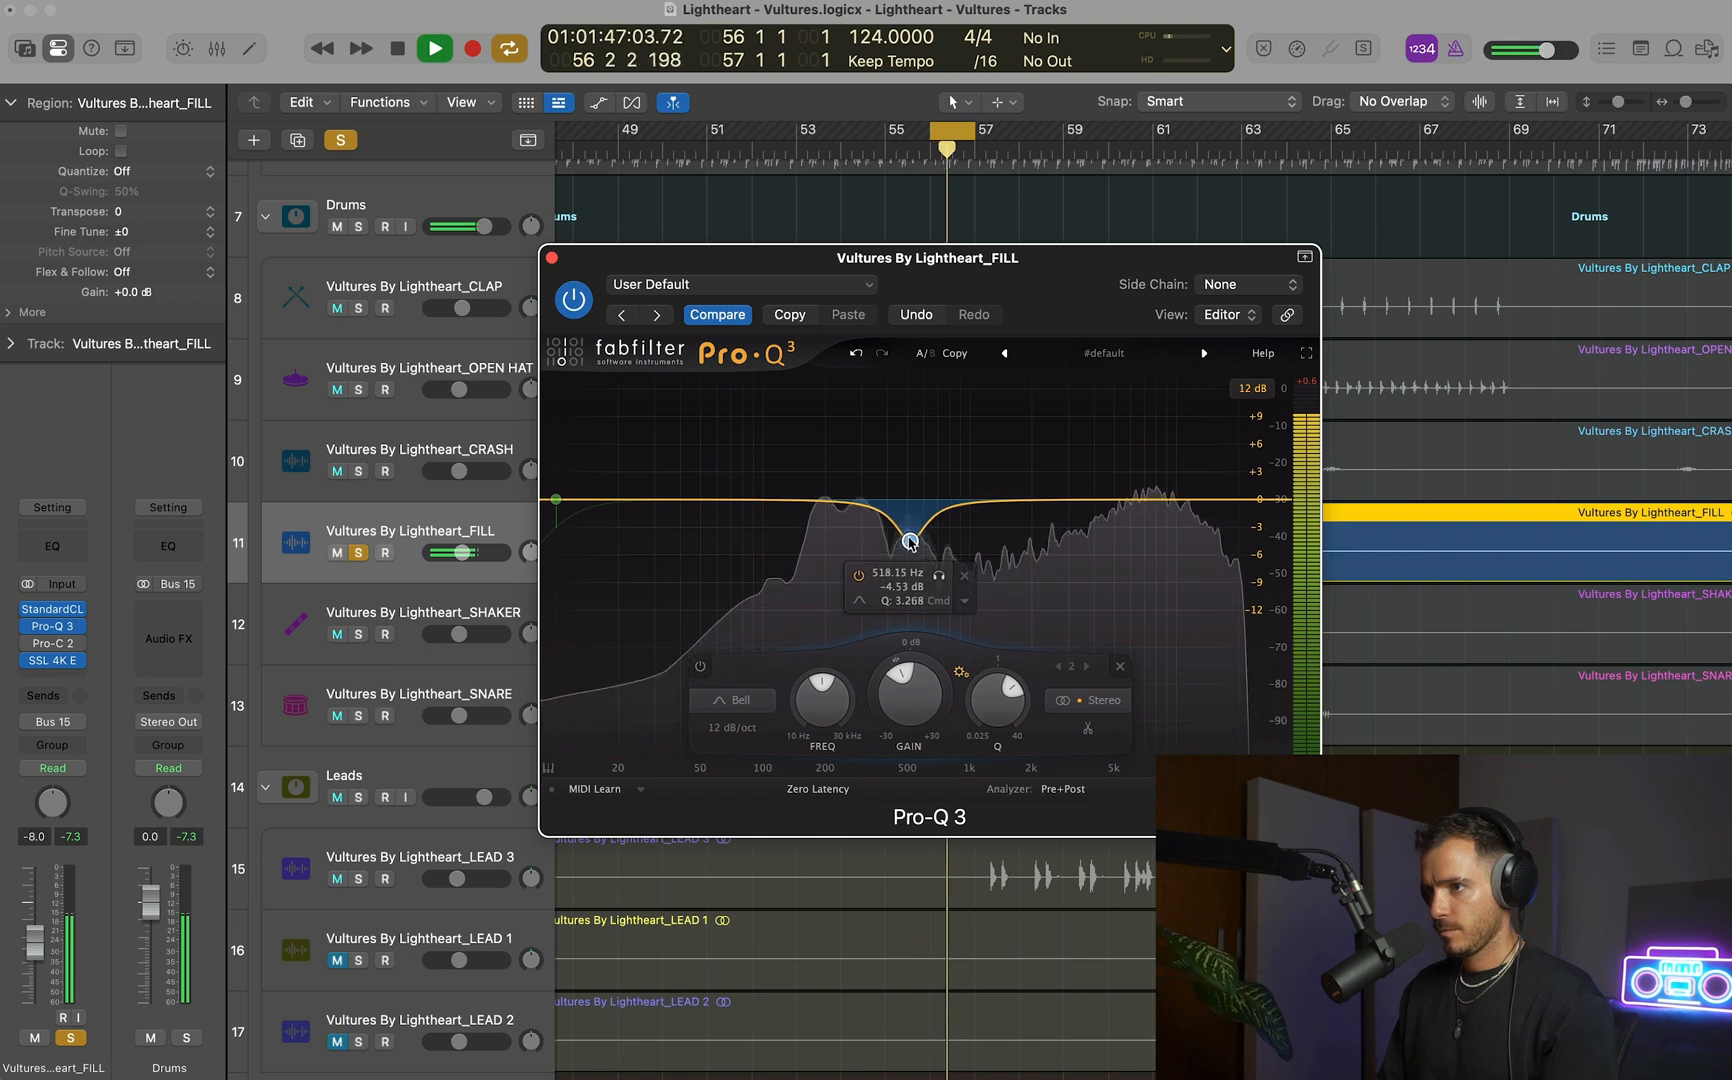
pyautogui.press('space')
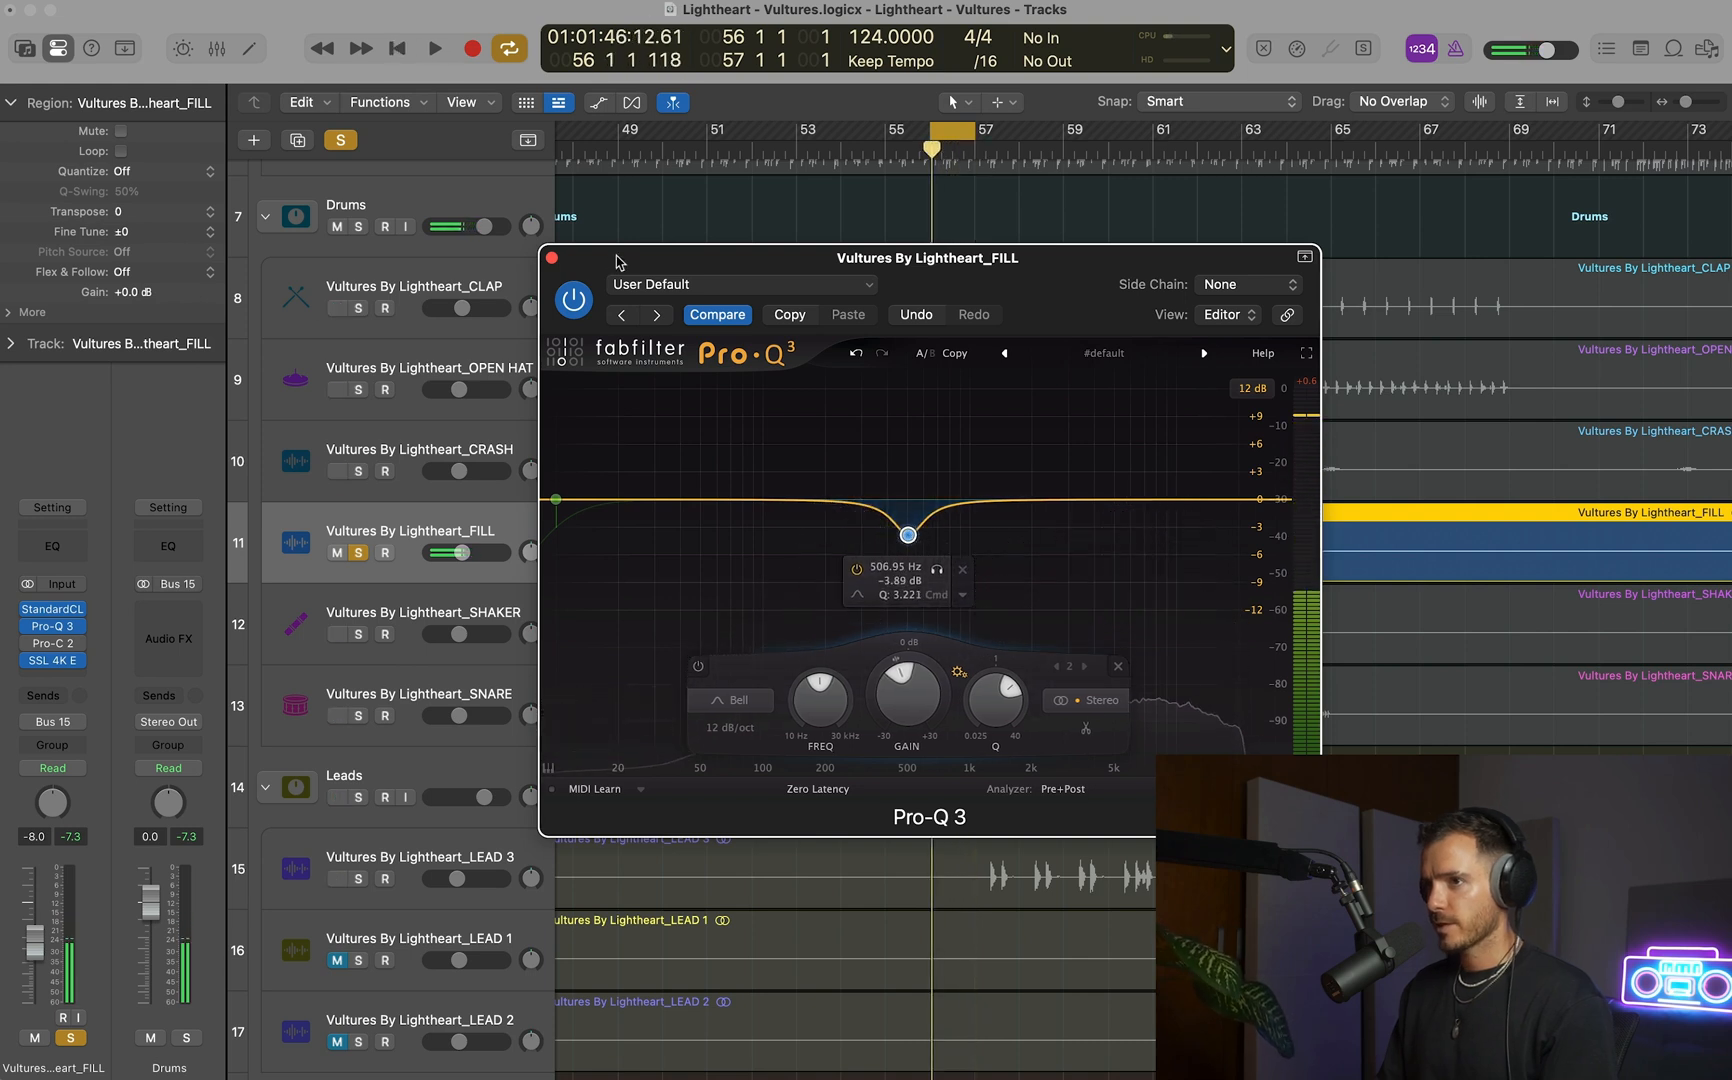
pyautogui.click(553, 259)
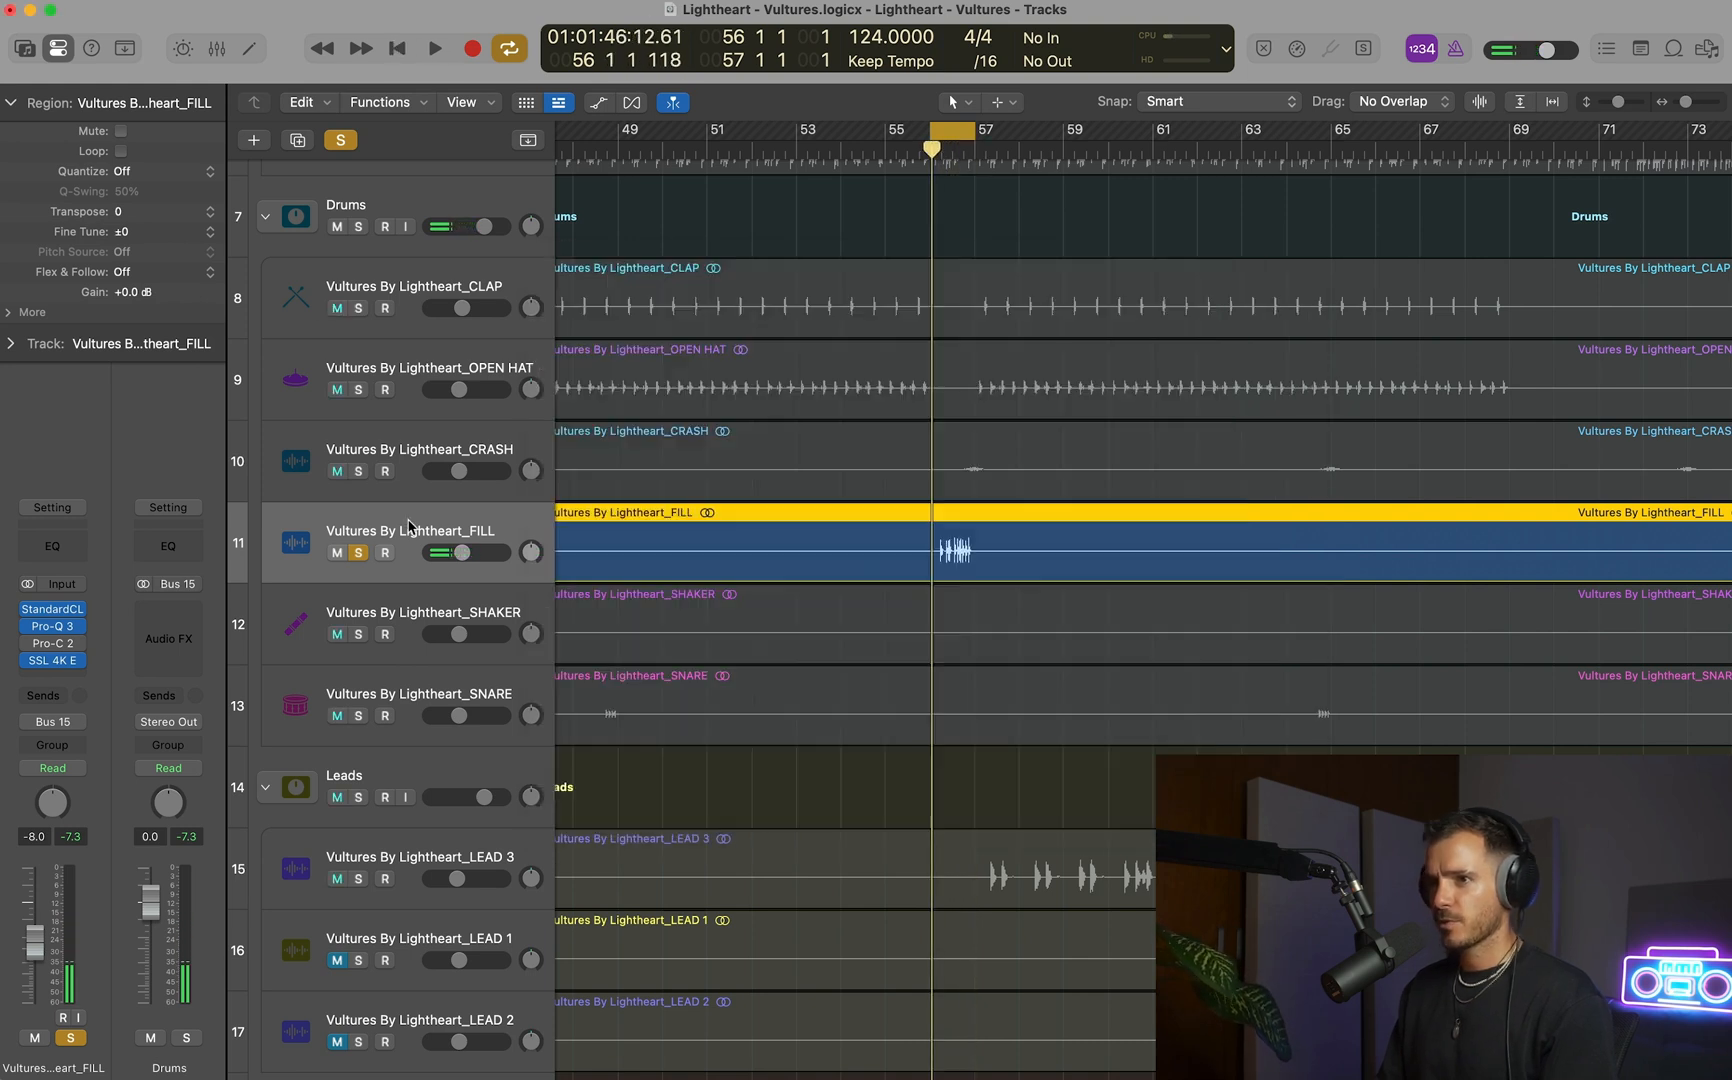
# Unsolo the FILL track, disable cycle playback, and replay the full mix from just before bar 55.
pyautogui.click(359, 553)
pyautogui.press('space')
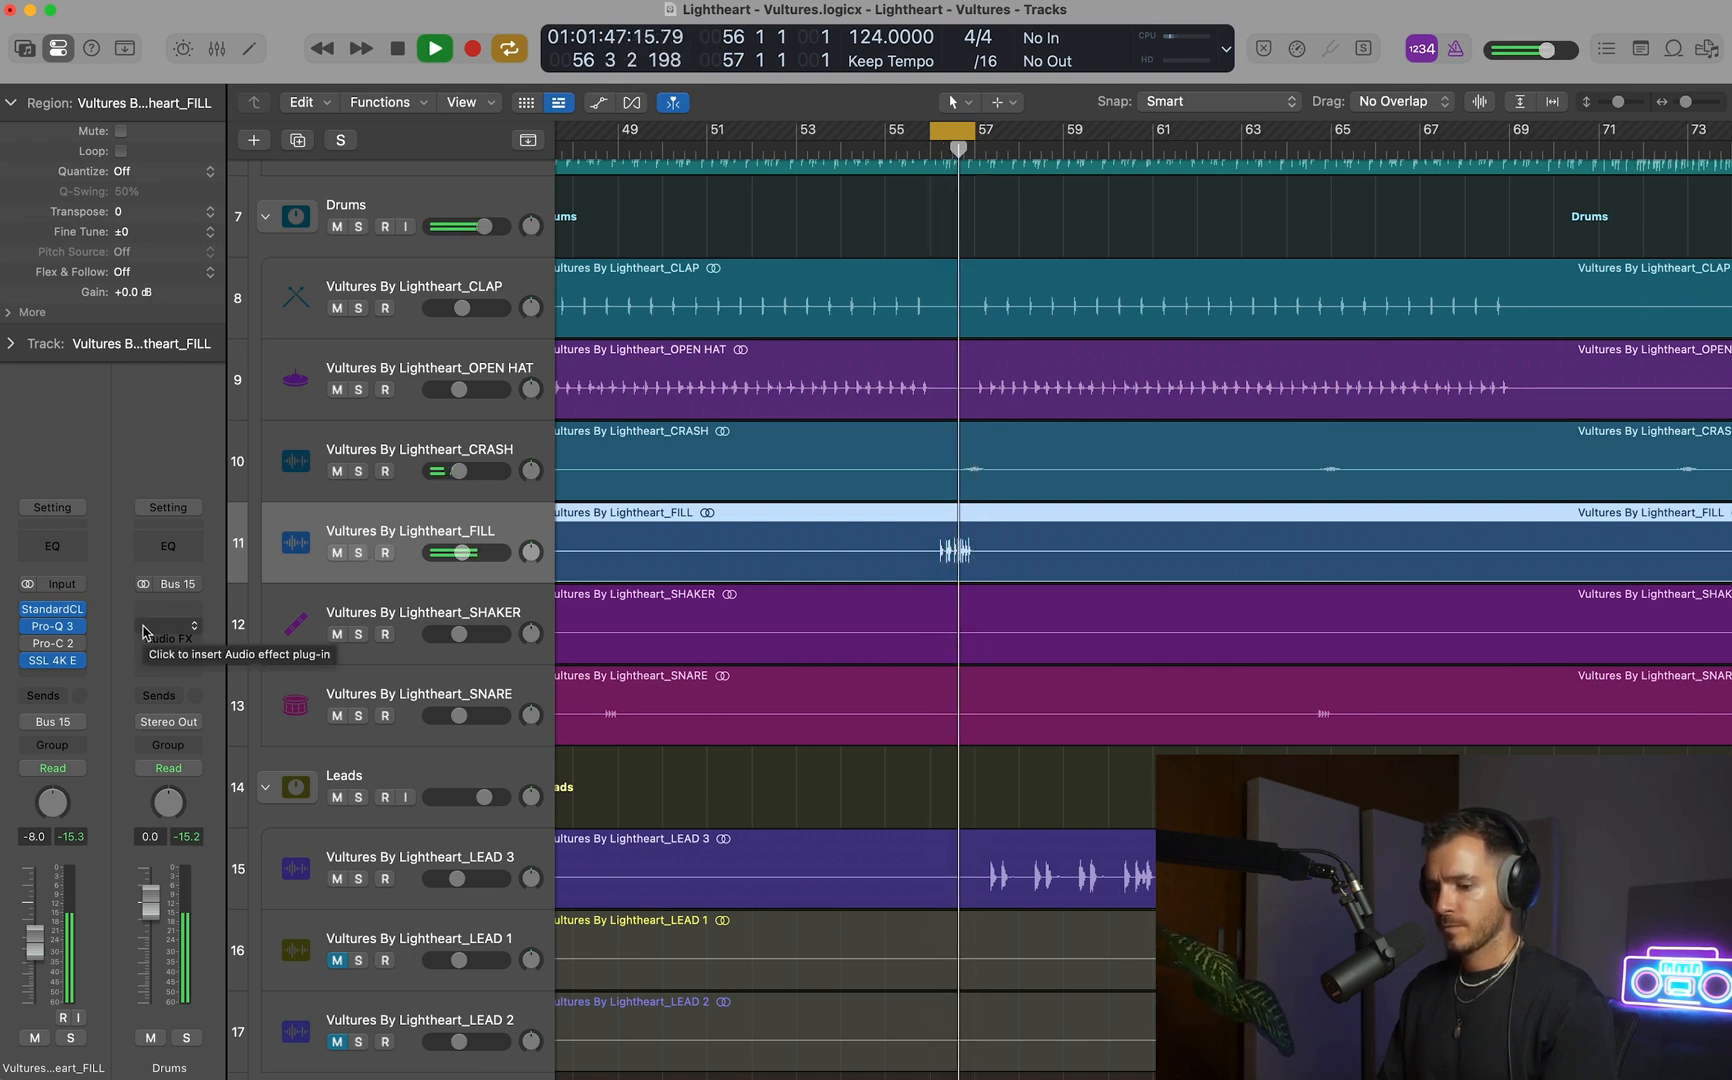
pyautogui.click(869, 148)
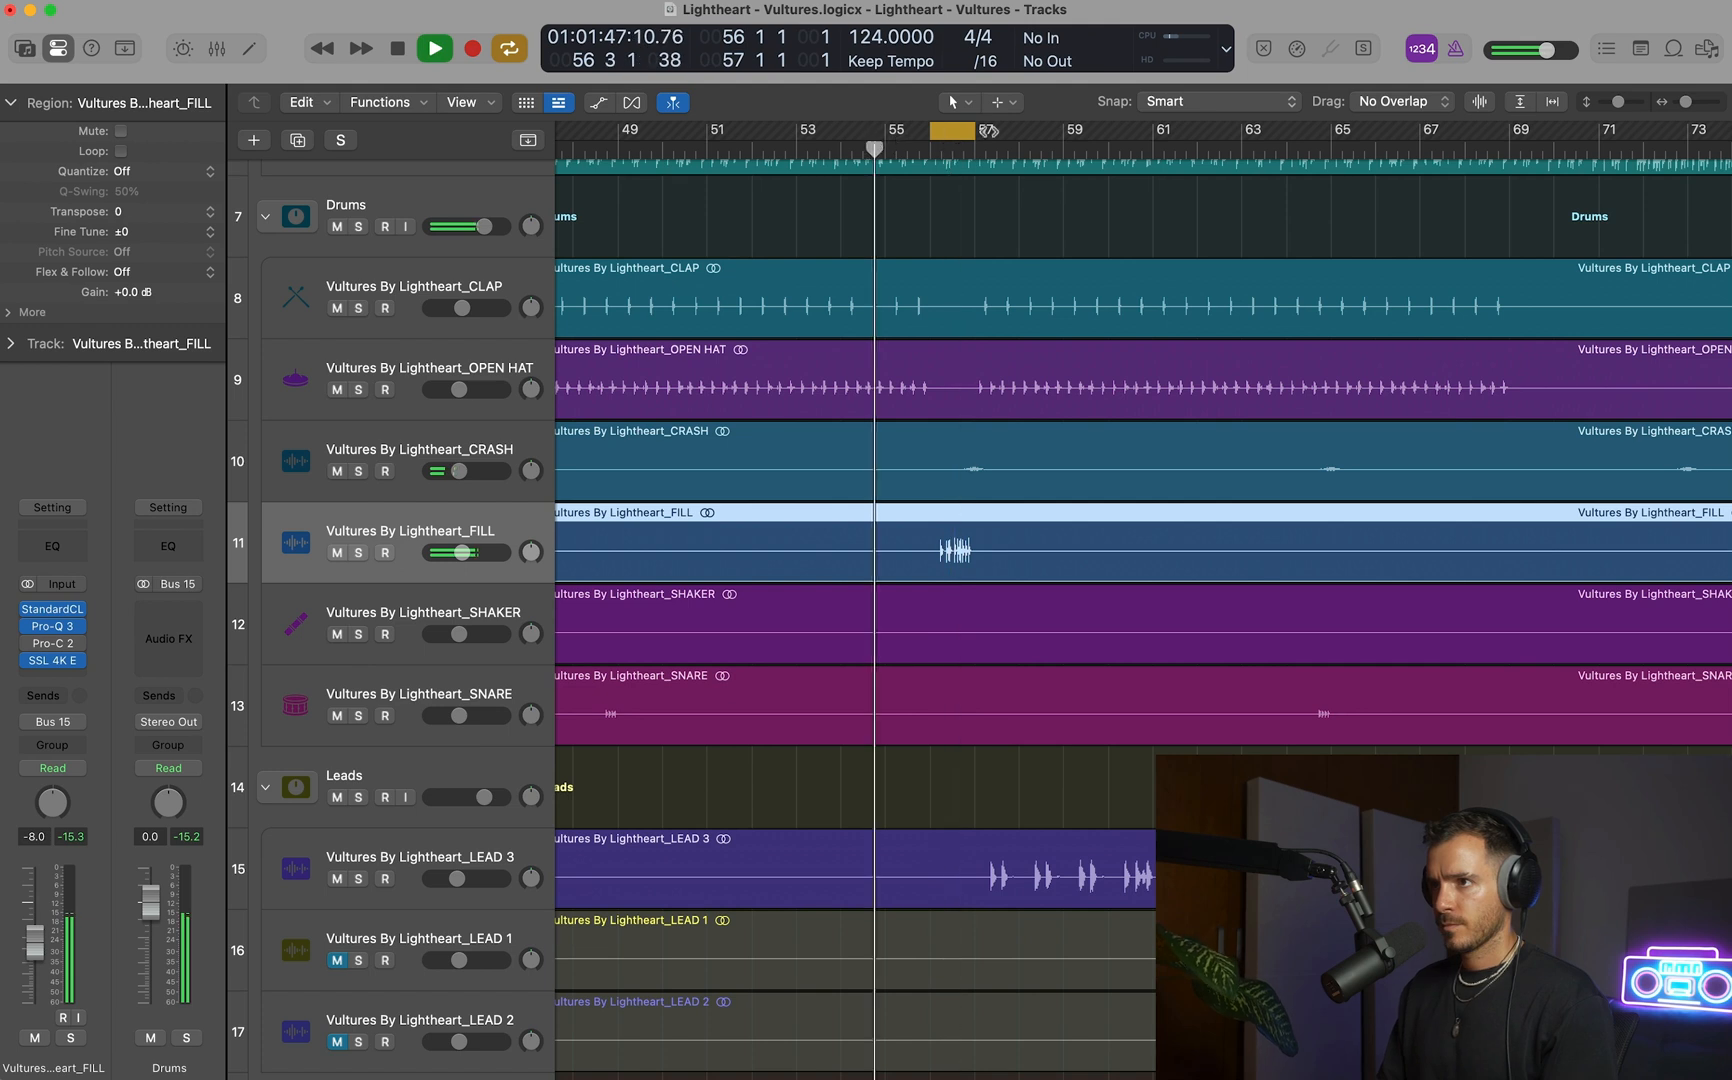
pyautogui.click(956, 134)
pyautogui.scroll(-5, 966, 246)
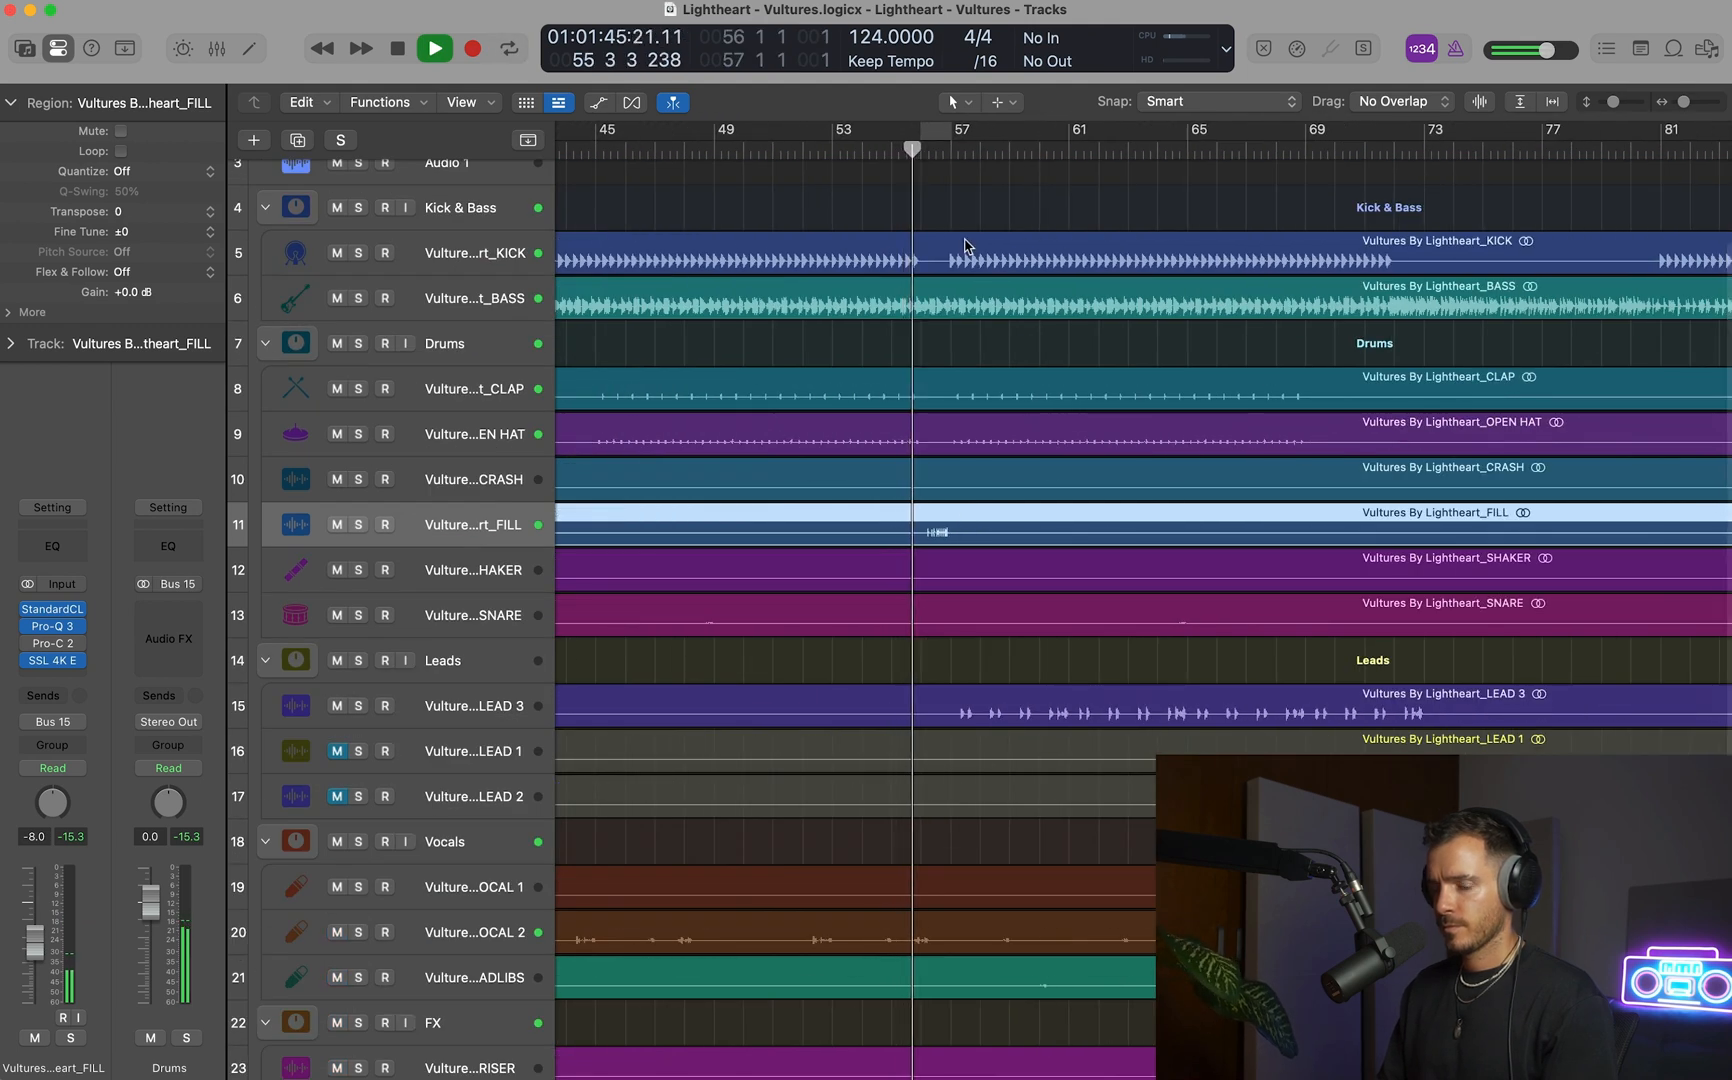
pyautogui.scroll(-2, 962, 310)
pyautogui.scroll(-3, 962, 310)
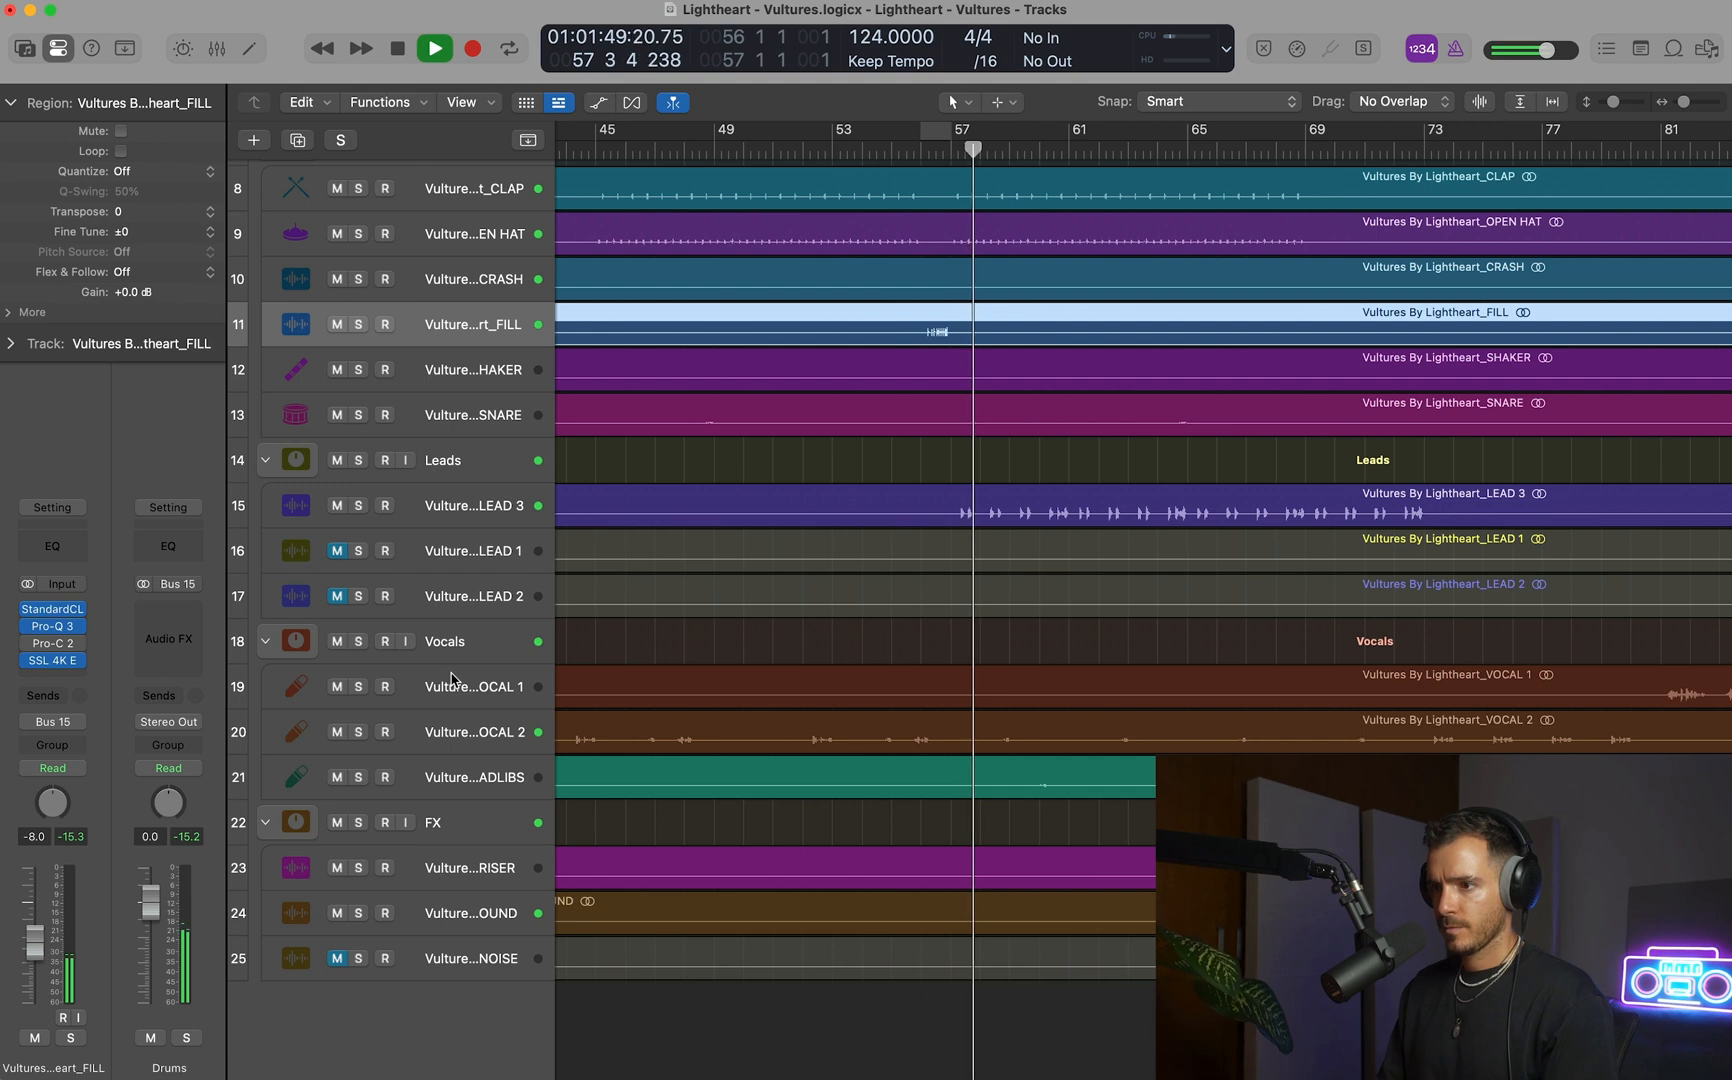
# Lower the FILL track's volume to -8.6 dB and stop playback.
pyautogui.moveTo(37, 943); pyautogui.dragTo(37, 945)
pyautogui.scroll(1, 817, 707)
pyautogui.press('space')
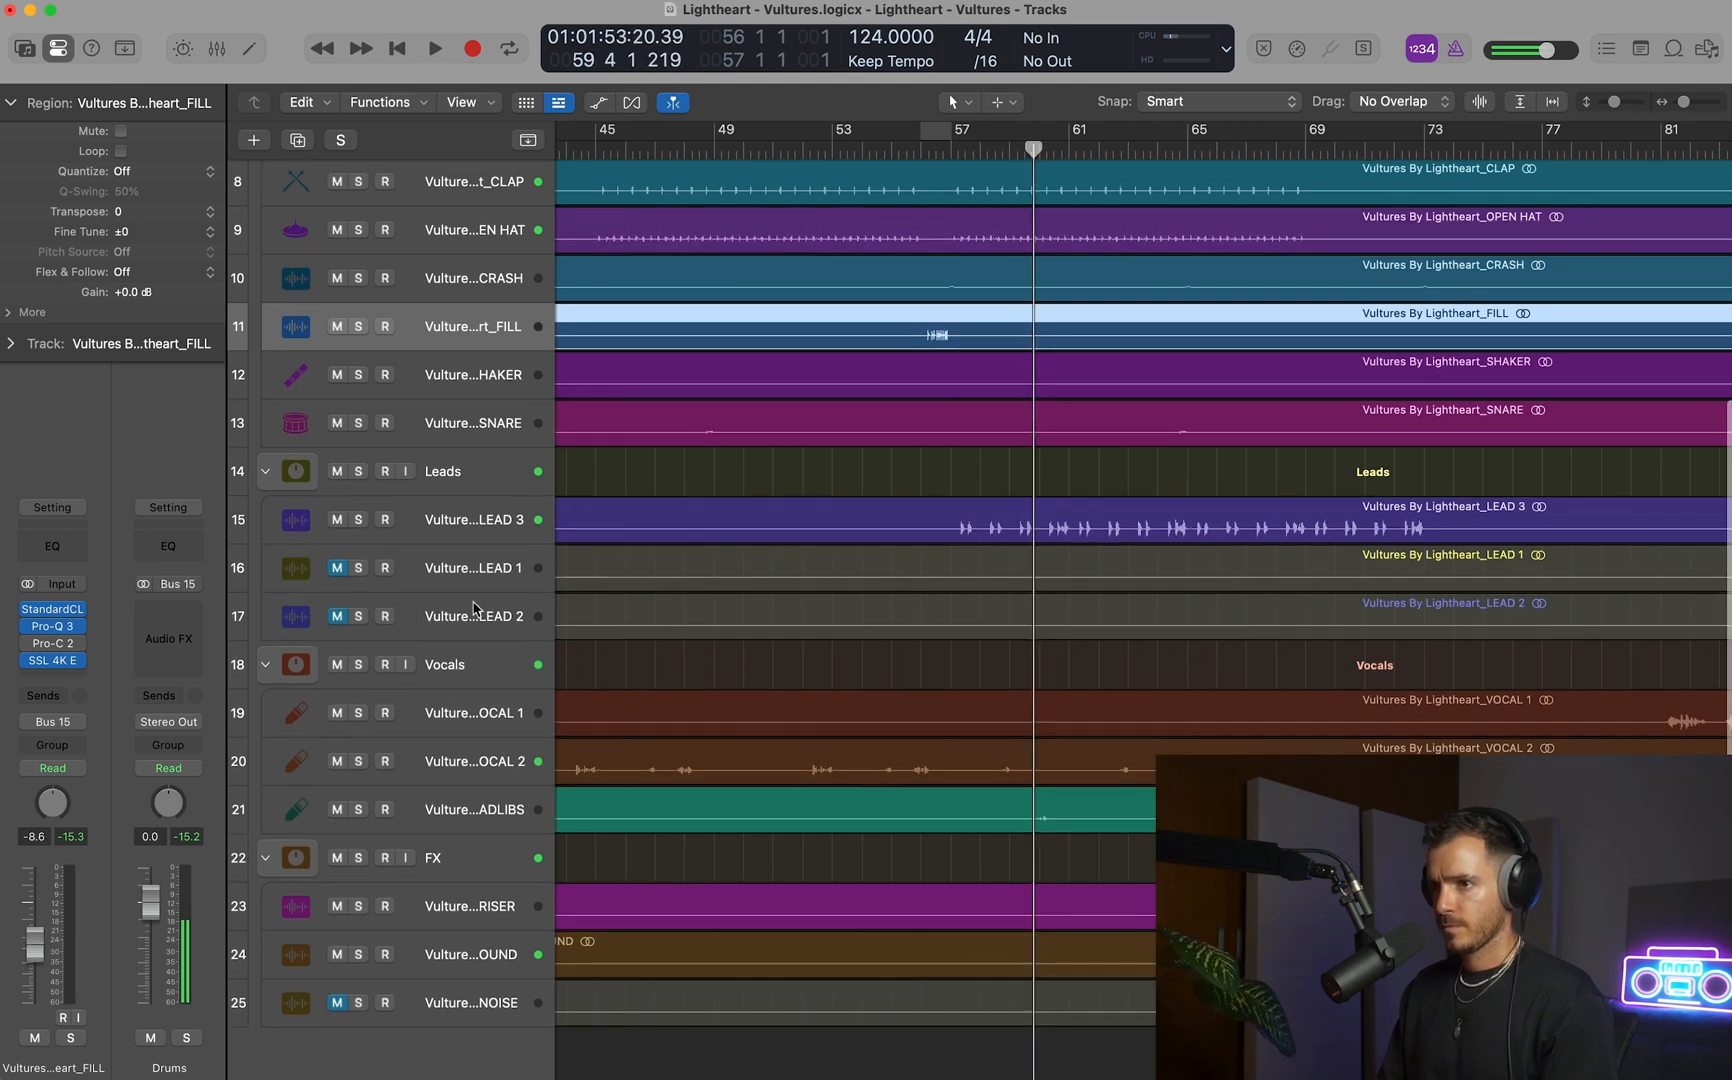
# Reshape the high-shelf band in LEAD 3's Spectre to about 6.91 kHz and 6 dB during playback, and close the plug-in.
pyautogui.click(460, 530)
pyautogui.click(58, 593)
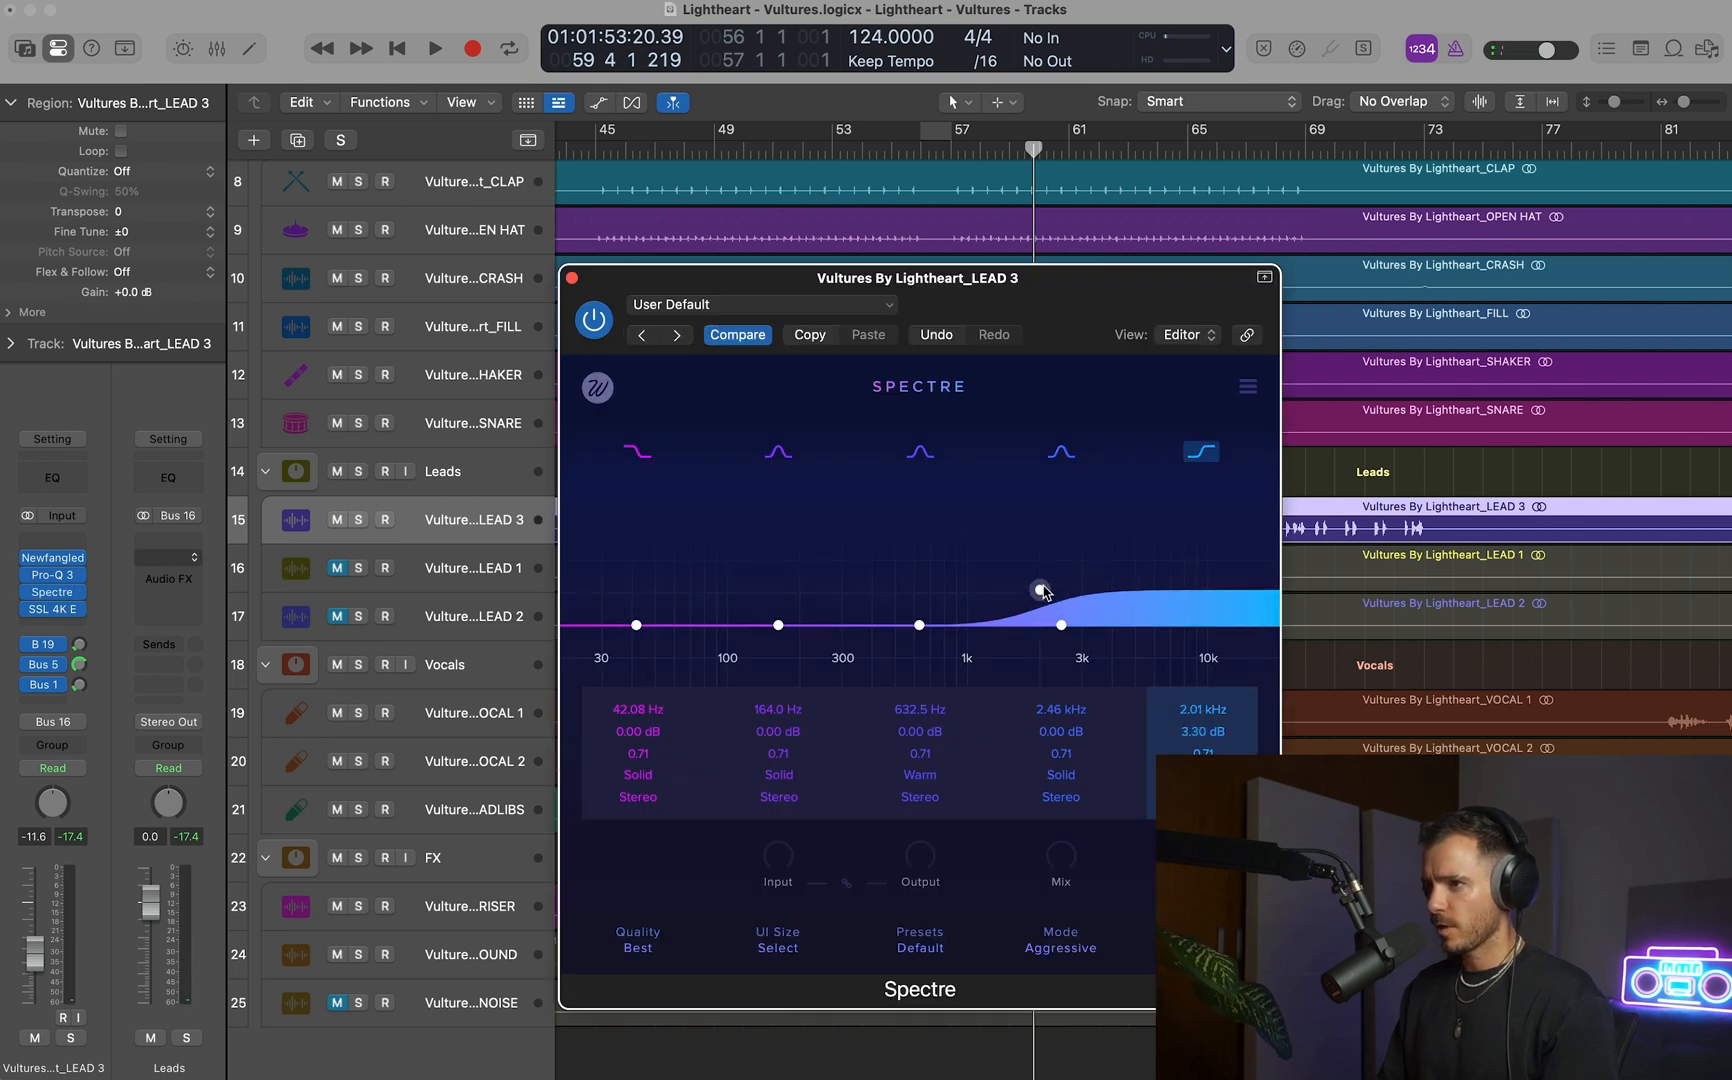
pyautogui.press('space')
pyautogui.moveTo(1041, 583); pyautogui.dragTo(1041, 573)
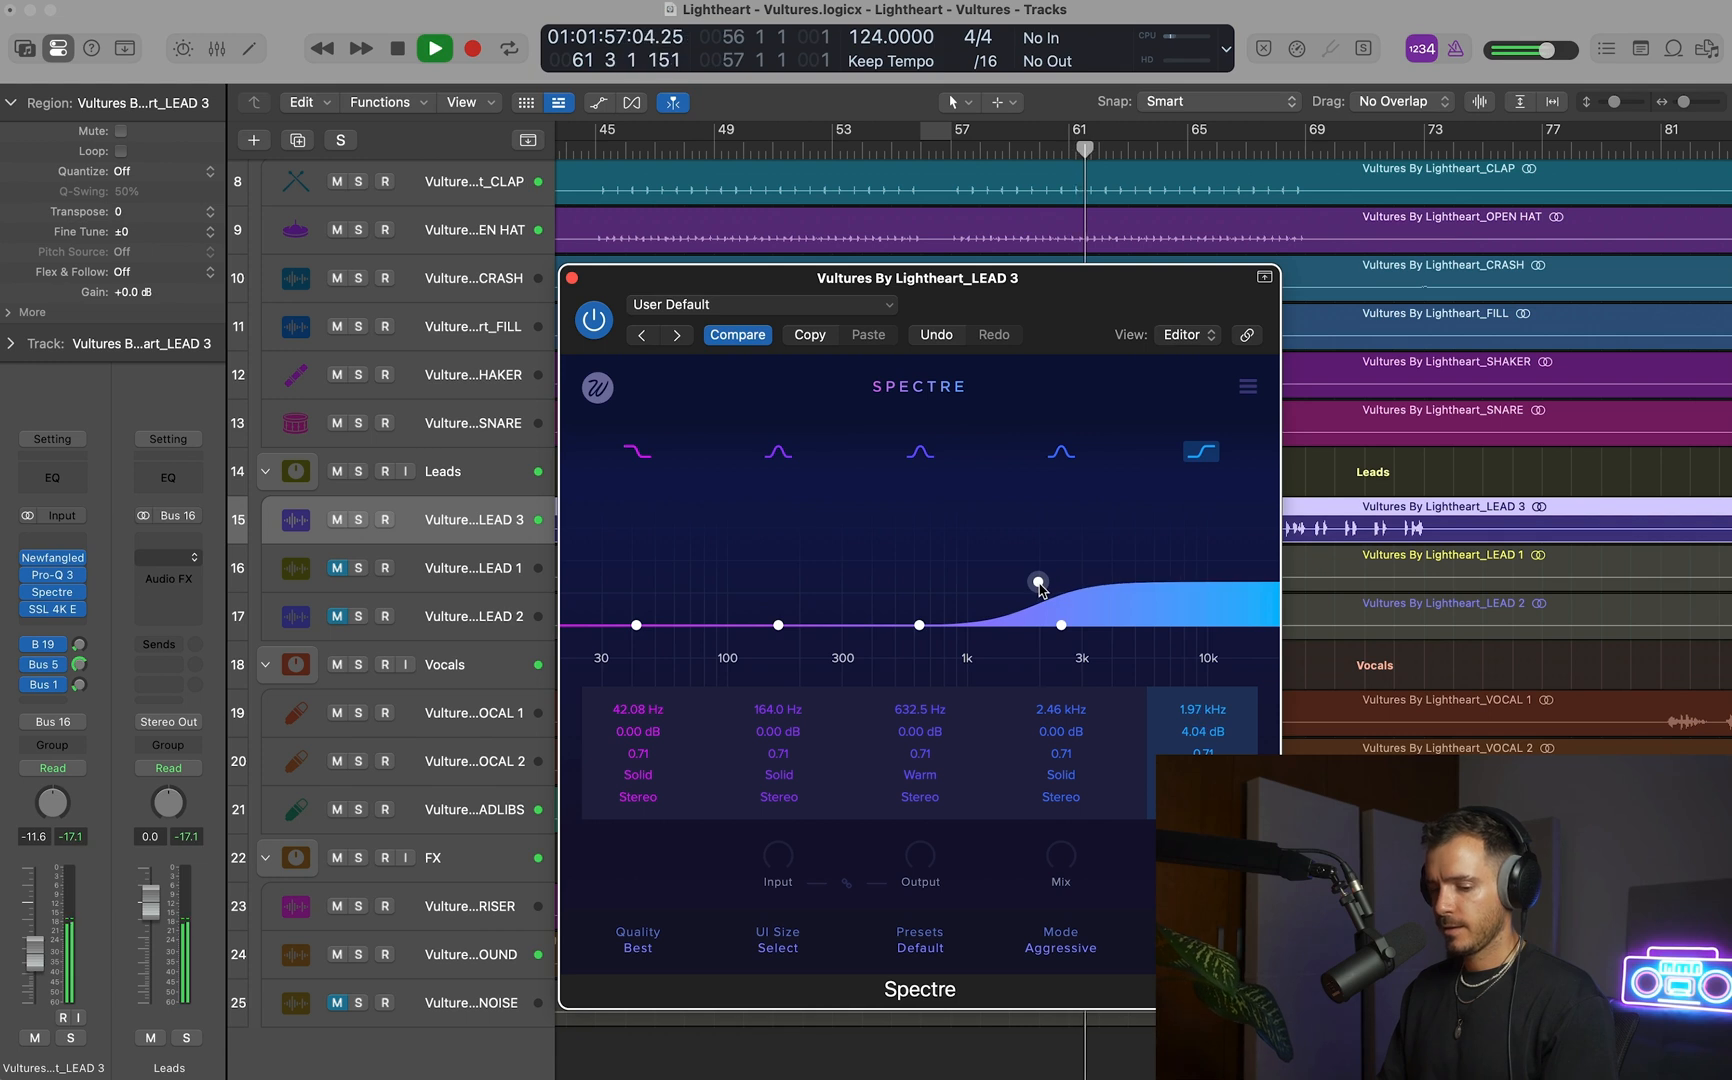
pyautogui.moveTo(1055, 580); pyautogui.dragTo(1256, 472)
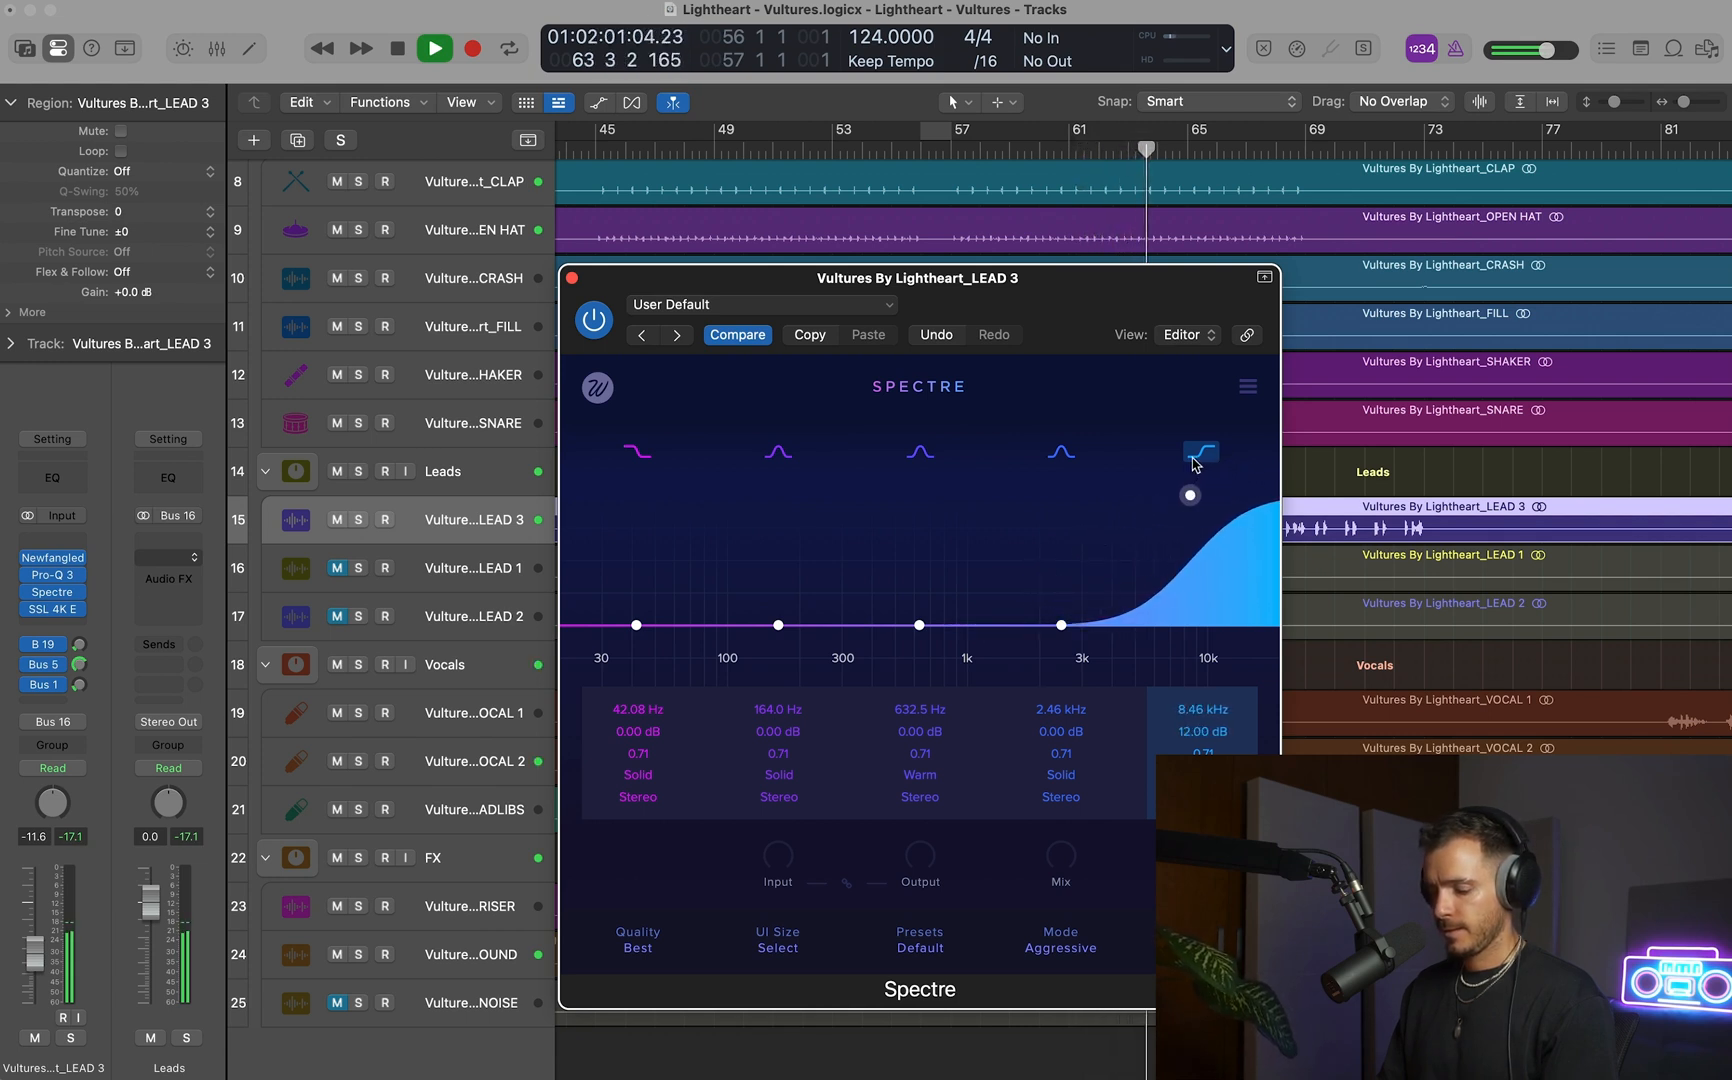
pyautogui.moveTo(1176, 545); pyautogui.dragTo(1169, 562)
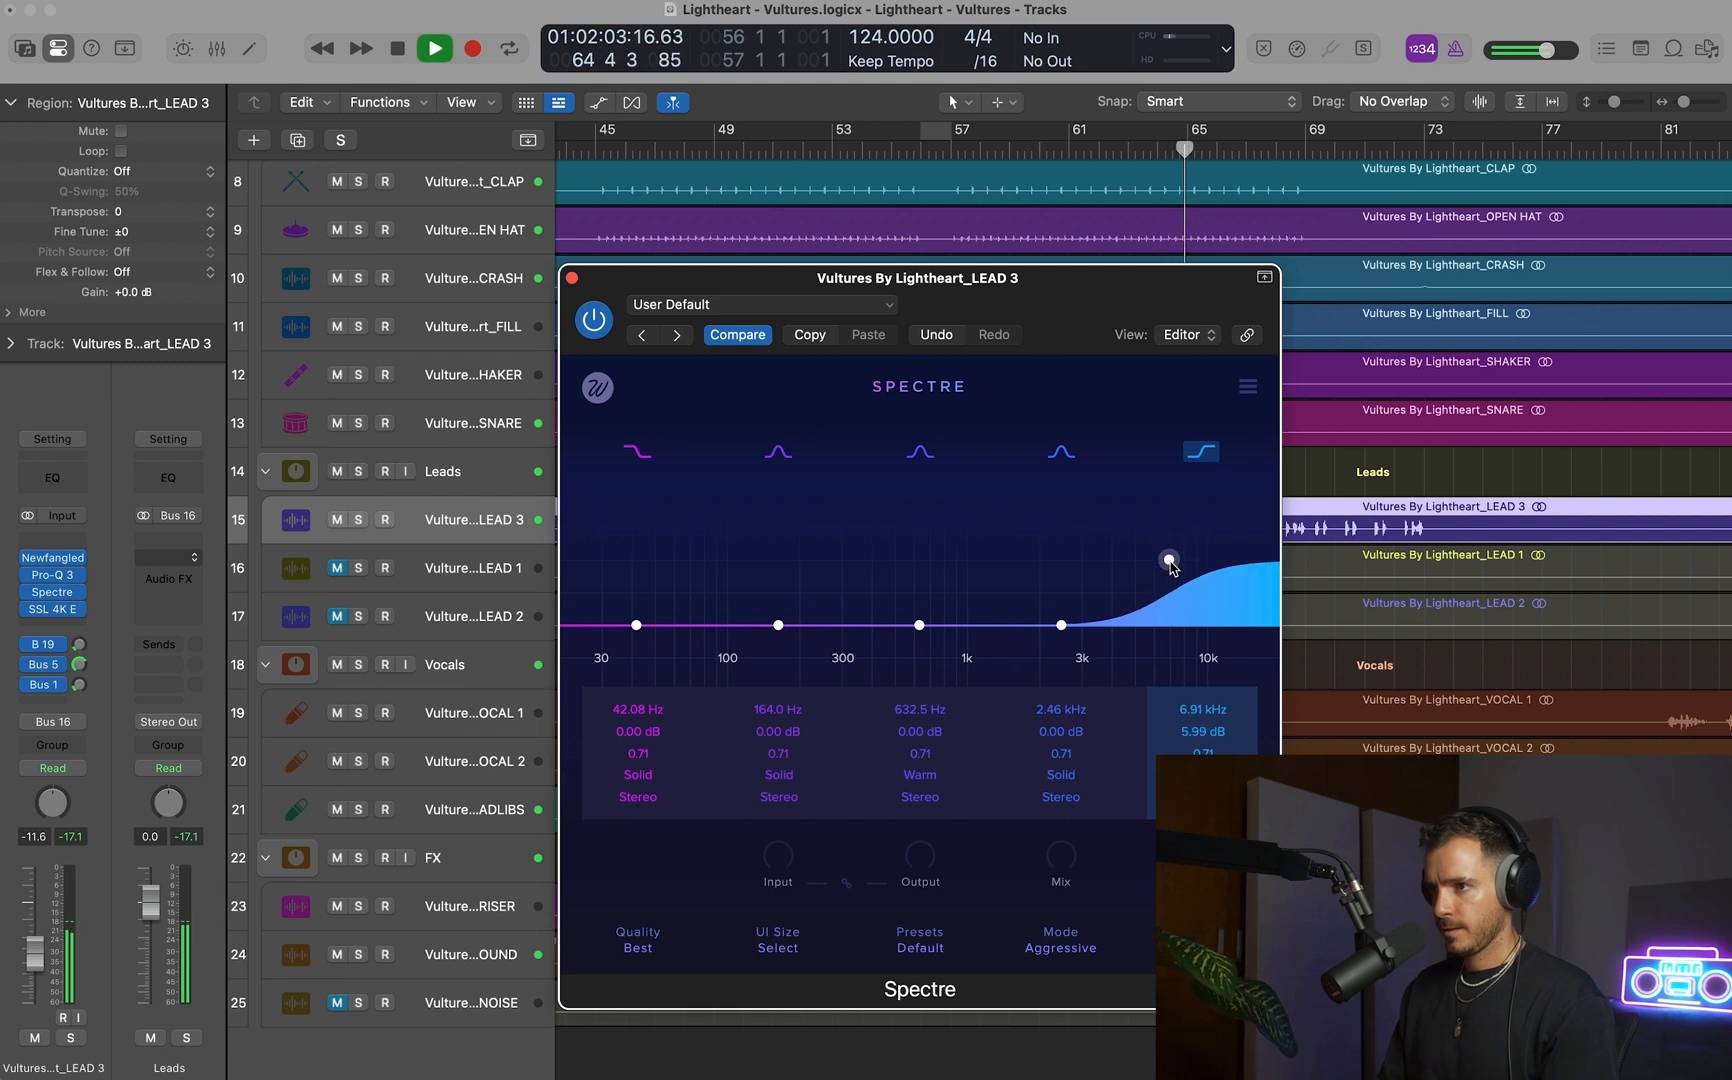
pyautogui.click(573, 279)
pyautogui.press('space')
# Insert Xfer Records OTT after SSL 4K E on the LEAD 3 track.
pyautogui.click(54, 625)
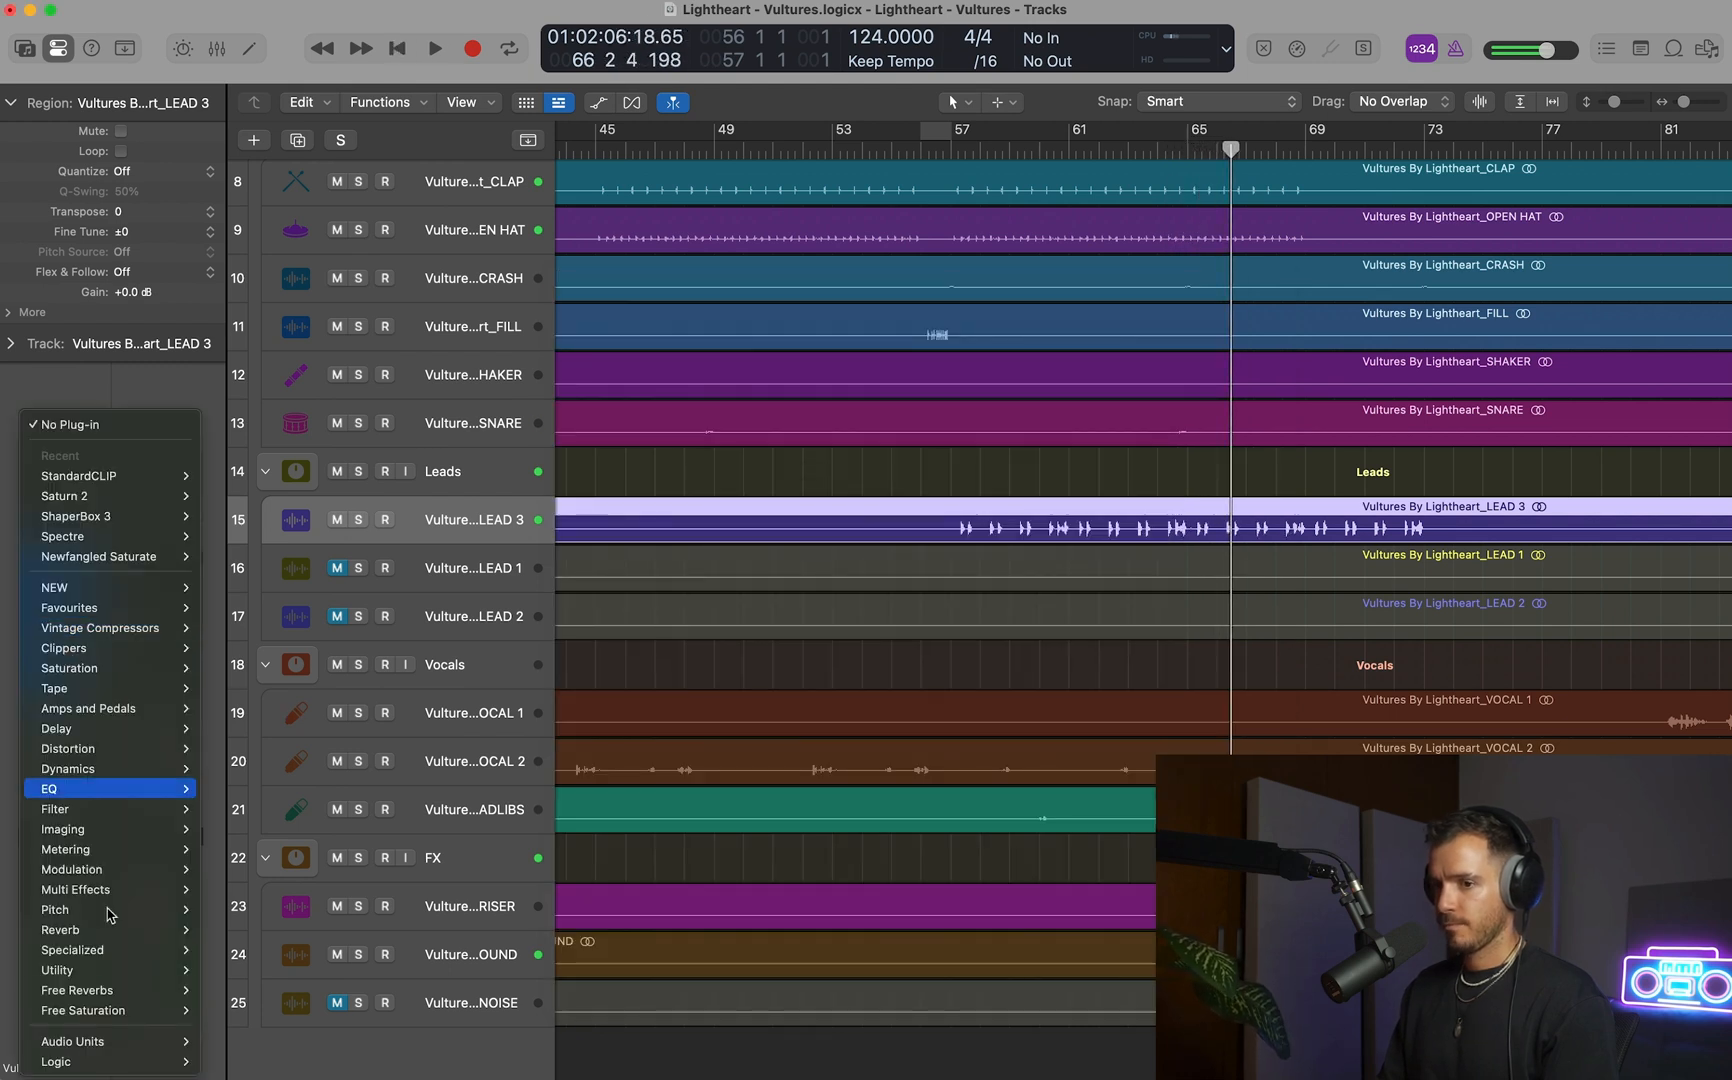
pyautogui.moveTo(112, 1039)
pyautogui.scroll(-10, 342, 1010)
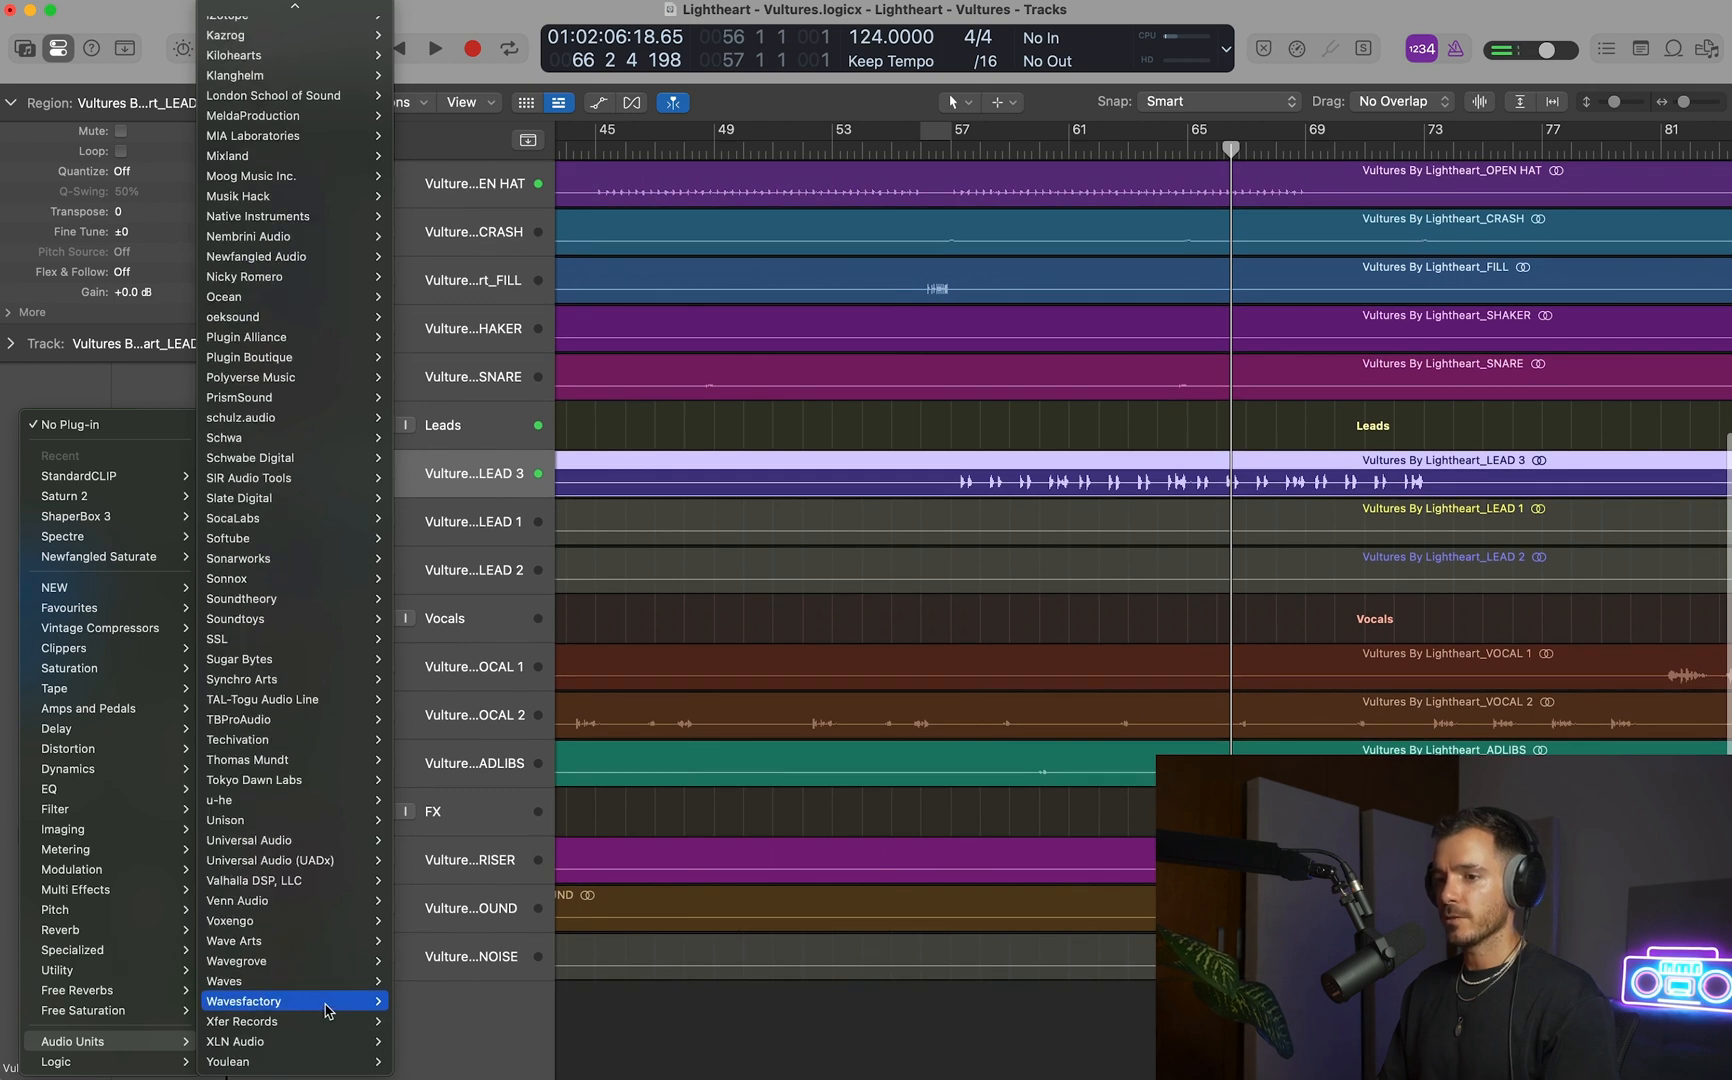
pyautogui.moveTo(281, 988)
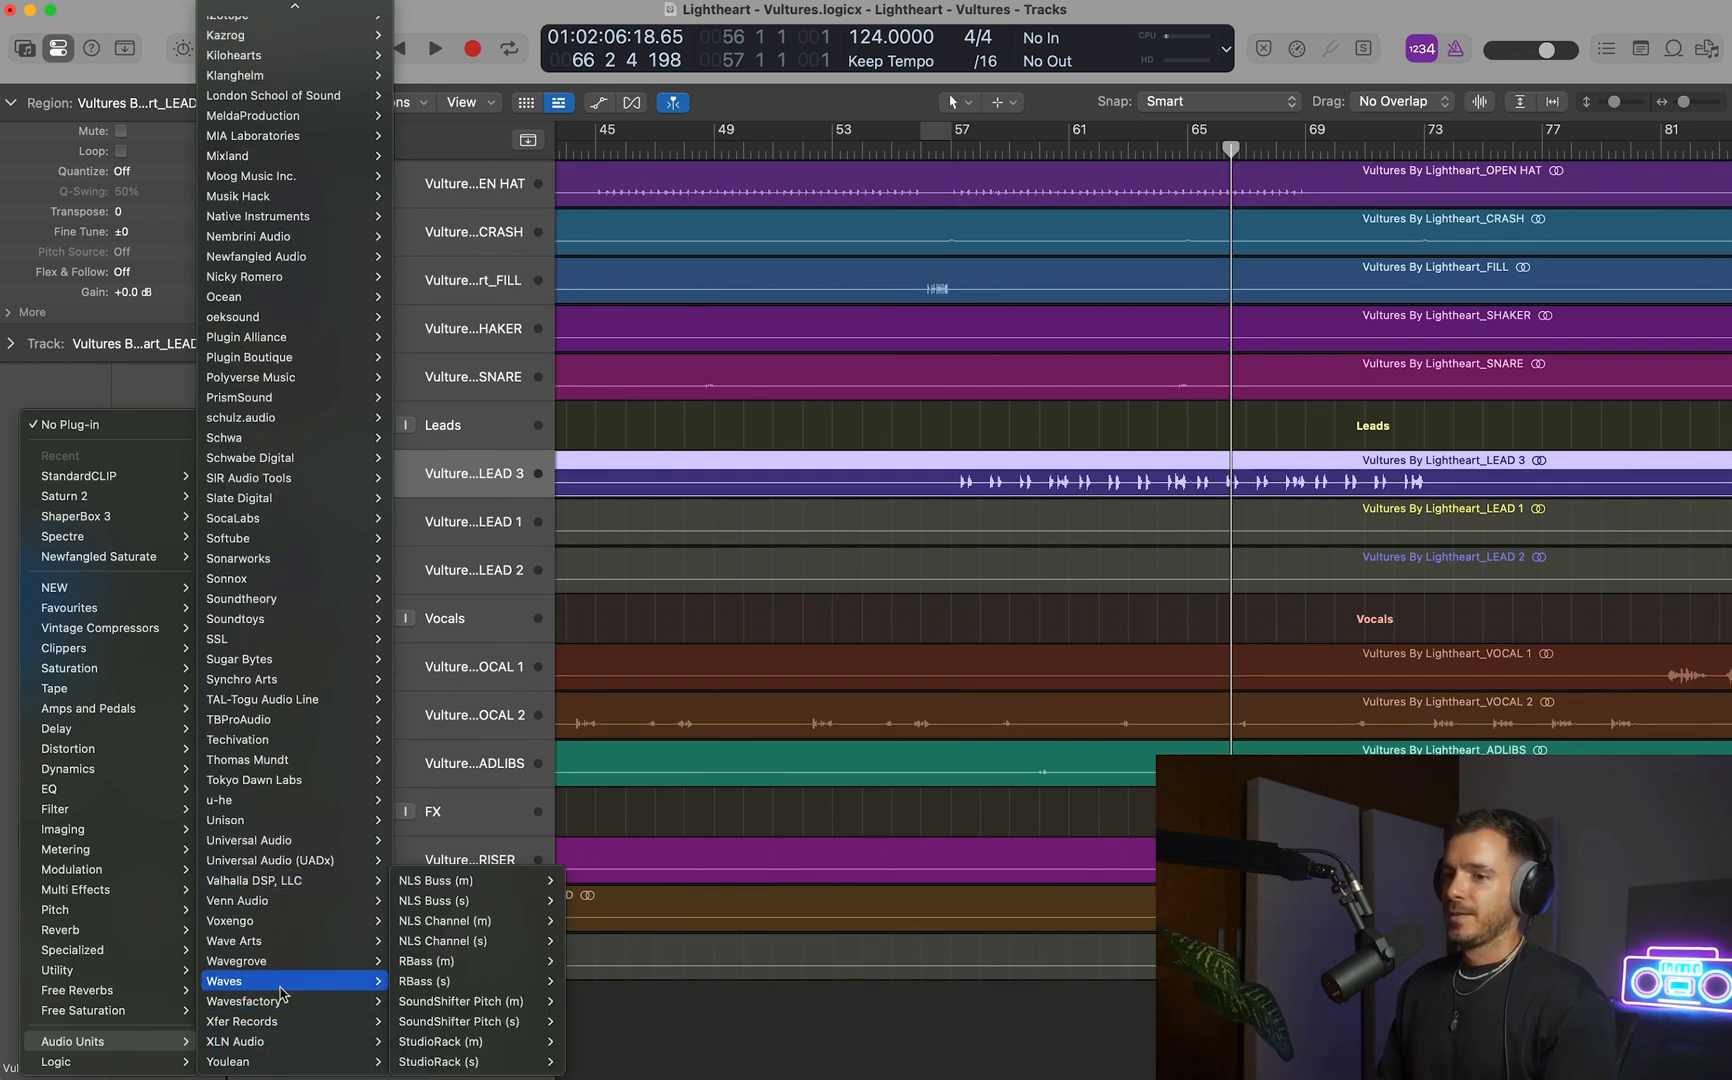
pyautogui.moveTo(285, 1021)
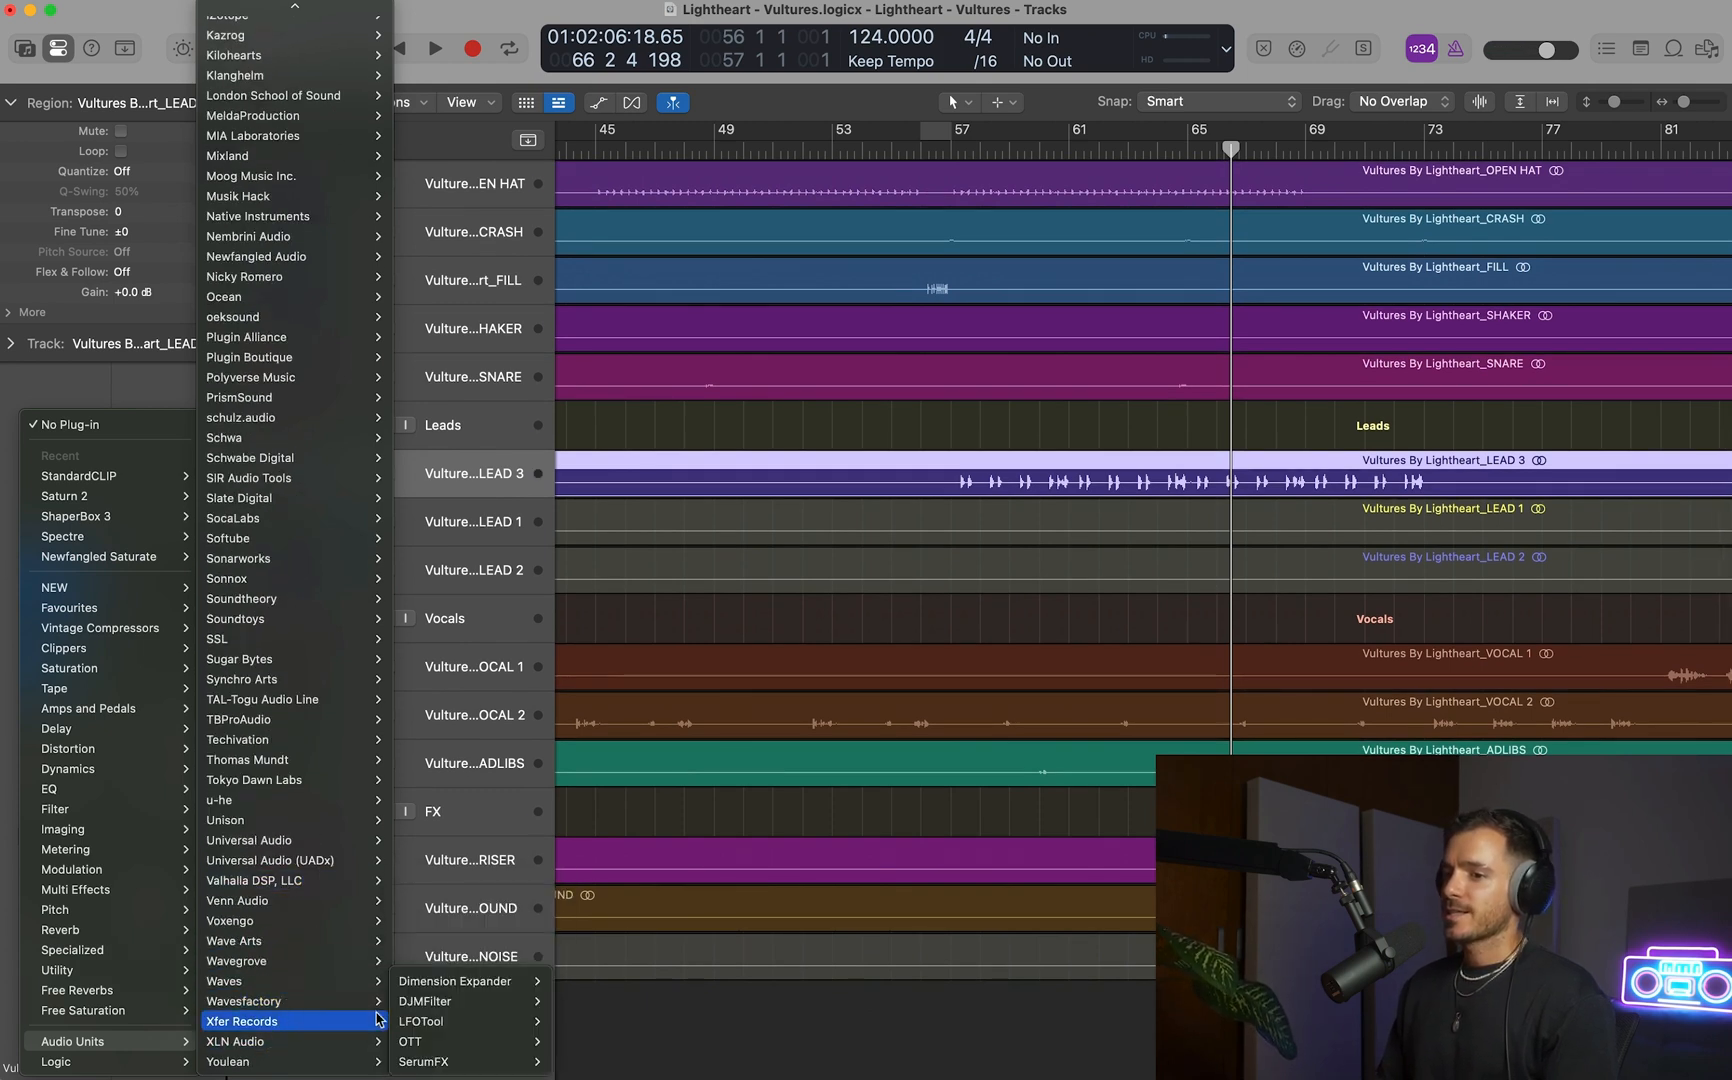
pyautogui.click(575, 1041)
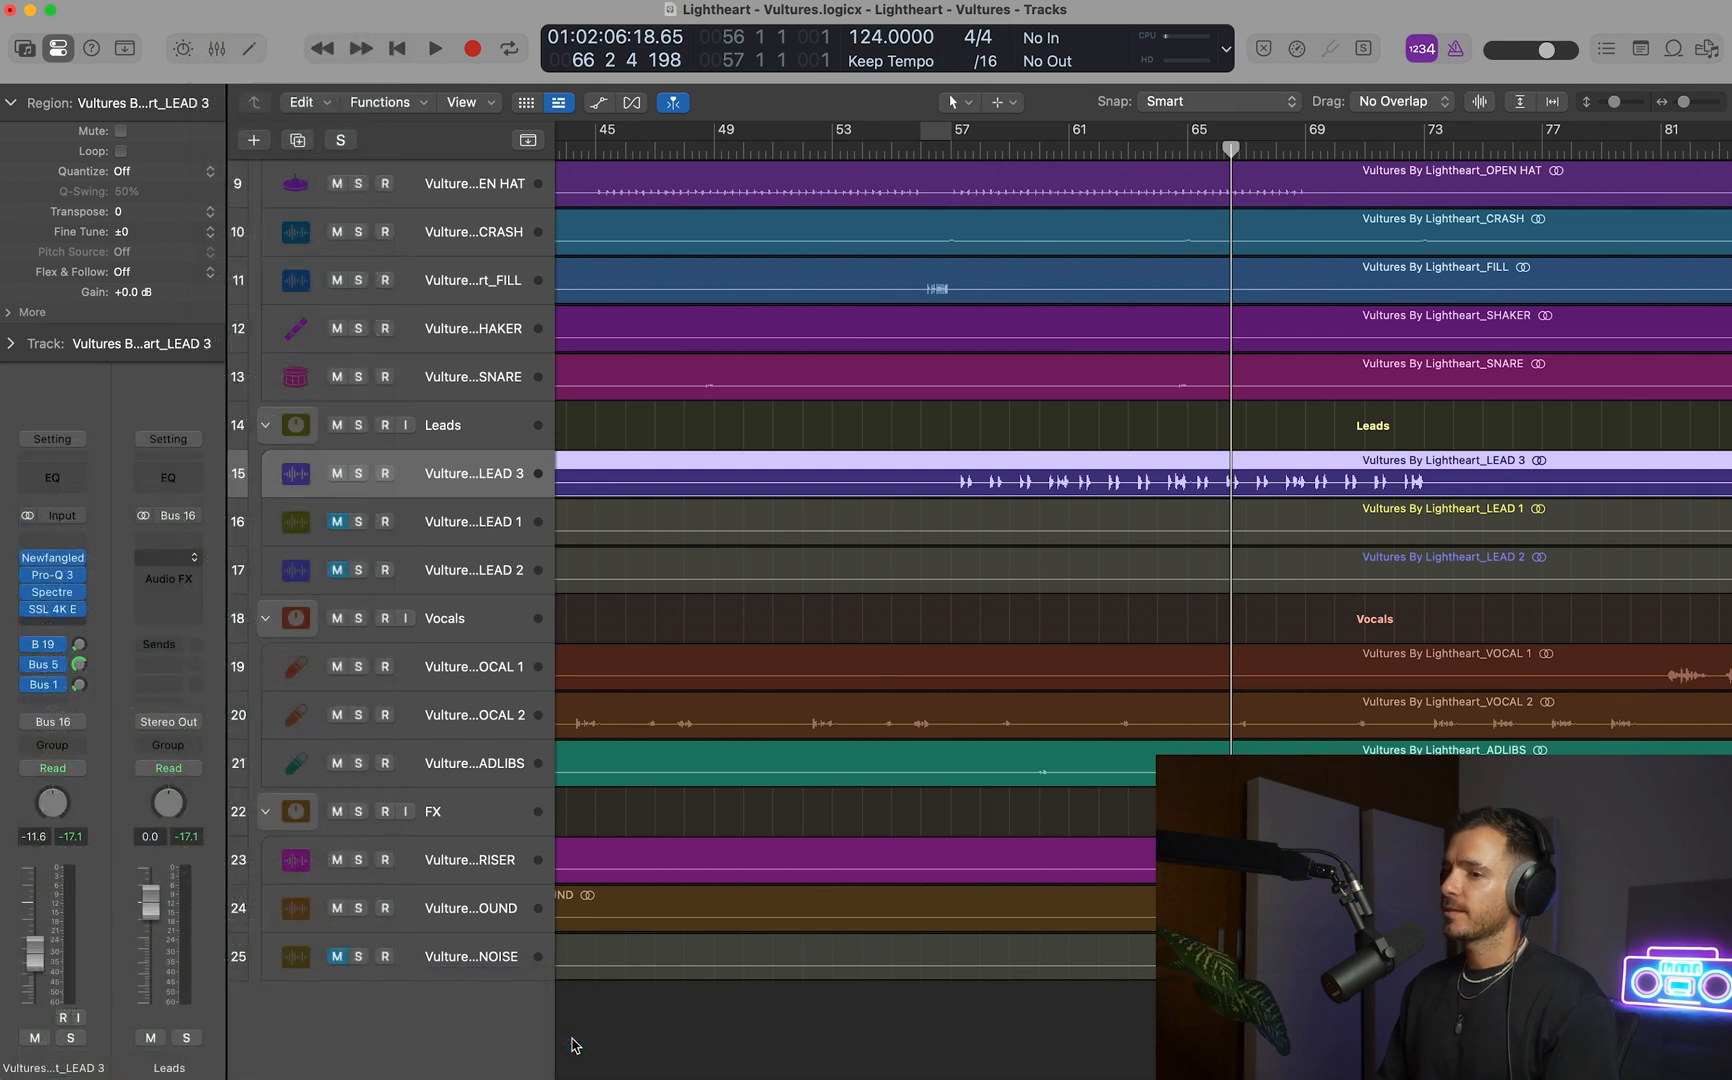
pyautogui.moveTo(597, 253); pyautogui.dragTo(590, 449)
# Set the playback cycle to bars 57–73, solo LEAD 3, and start playback.
pyautogui.moveTo(978, 136); pyautogui.dragTo(1425, 153)
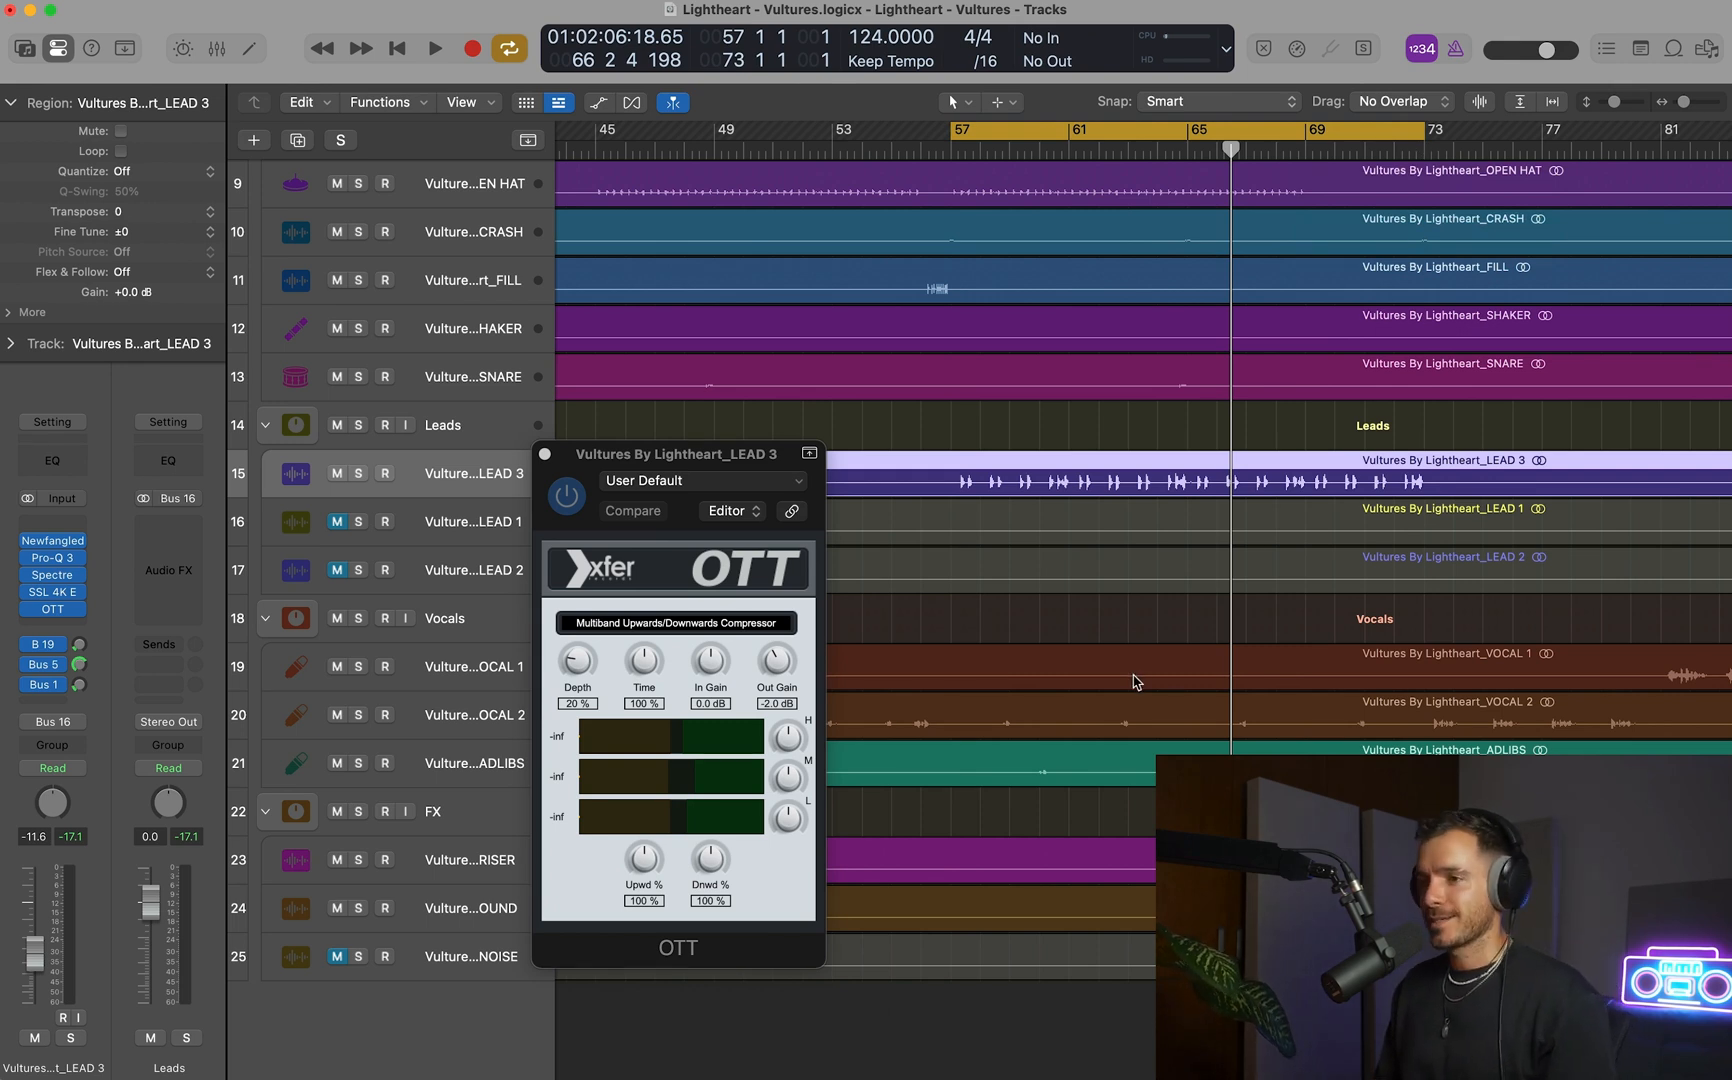
pyautogui.press('s')
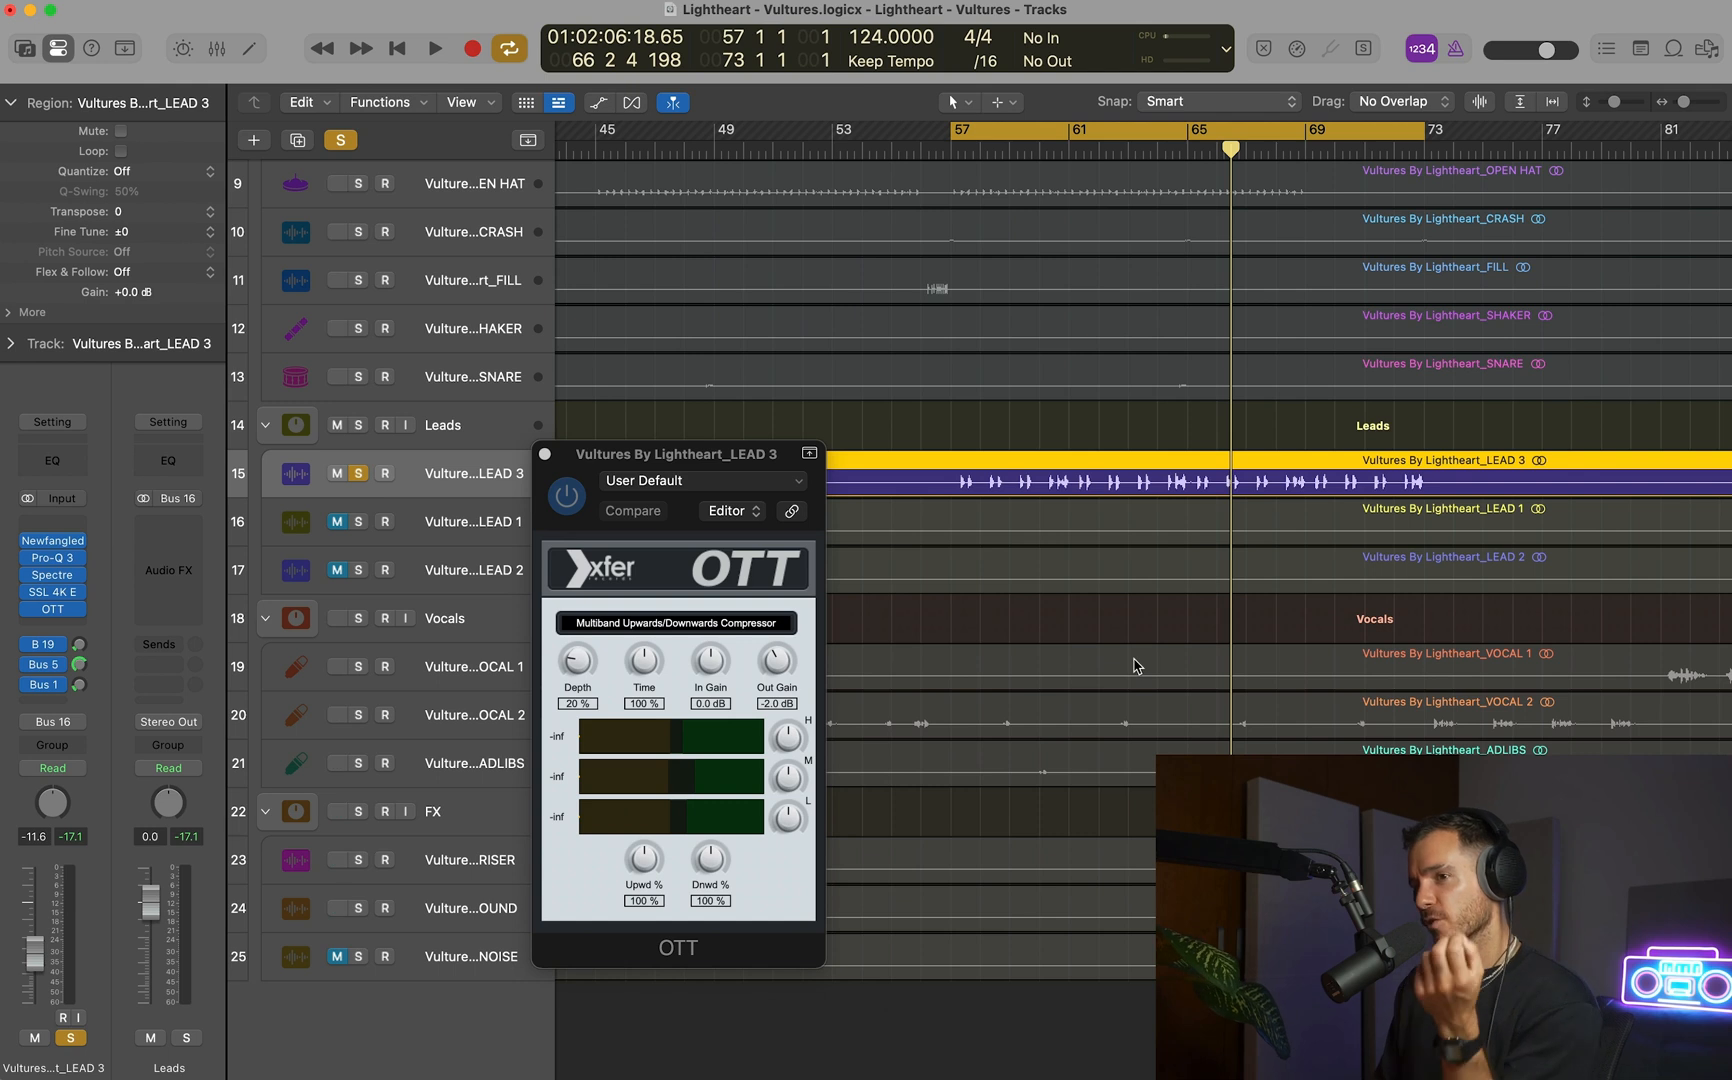
pyautogui.click(684, 458)
pyautogui.press('space')
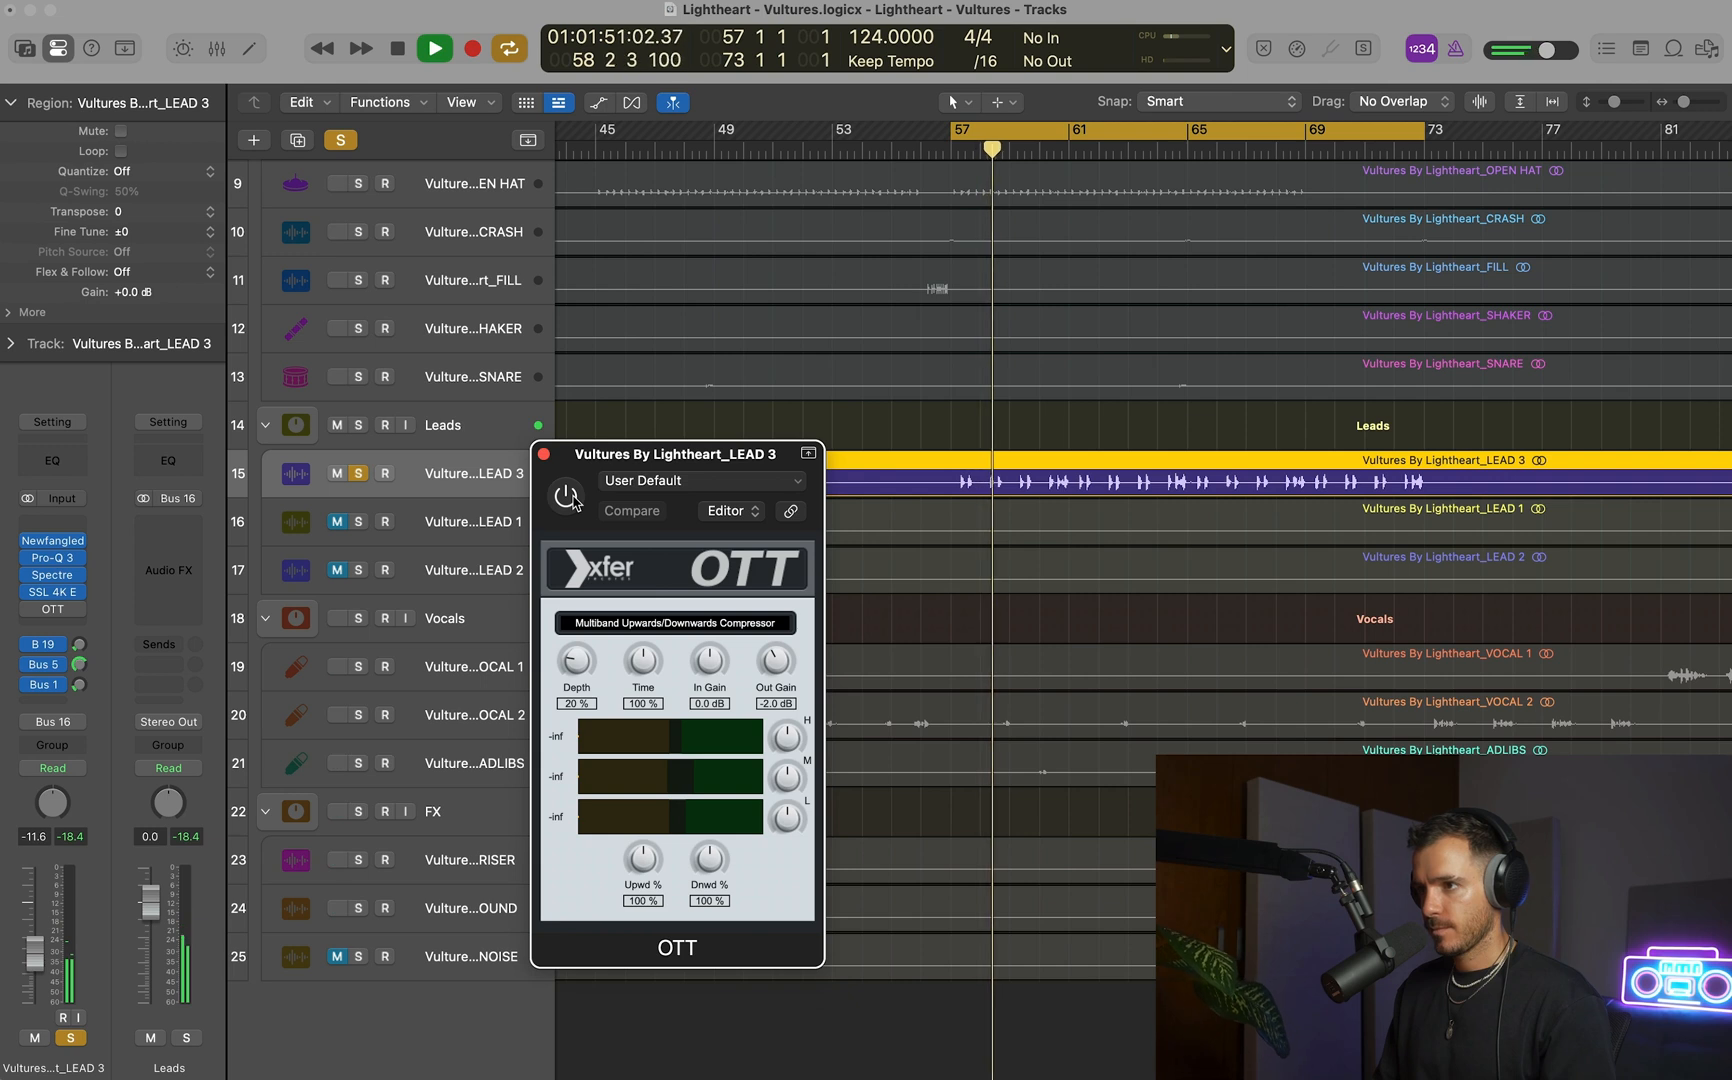
# Compare the soloed LEAD 3 with OTT bypassed and active.
pyautogui.click(572, 502)
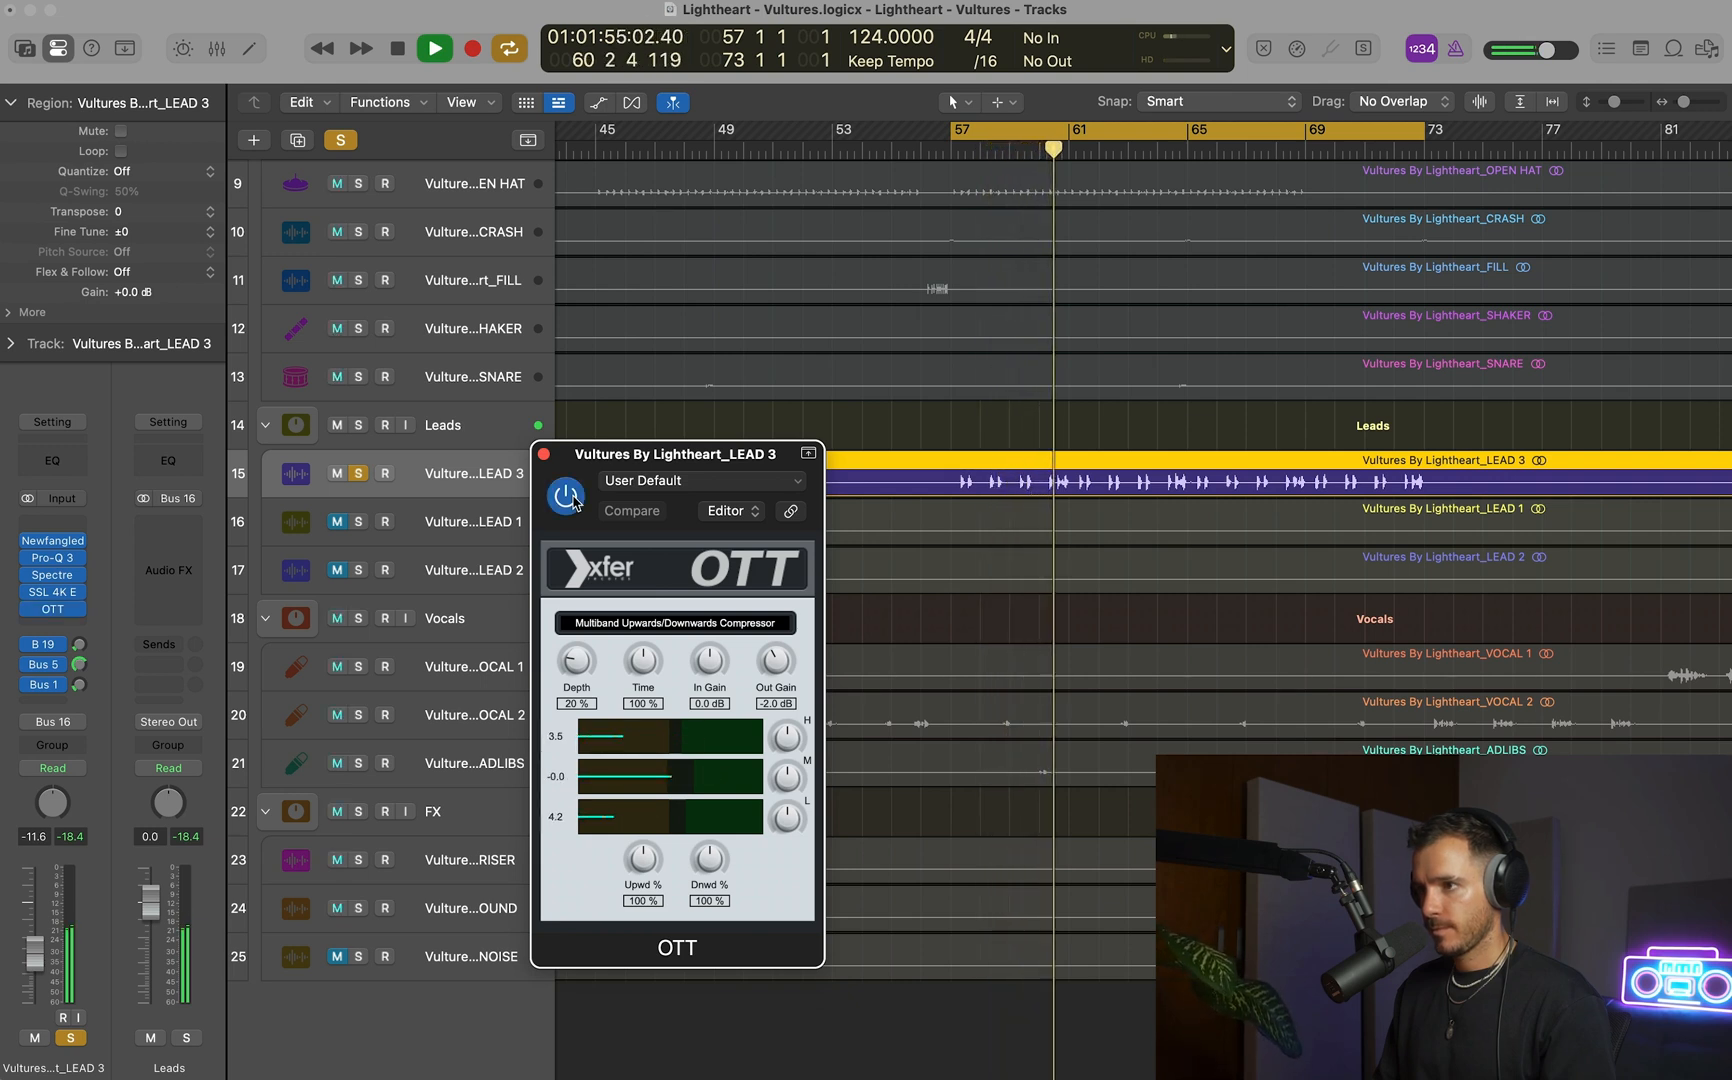
pyautogui.click(566, 496)
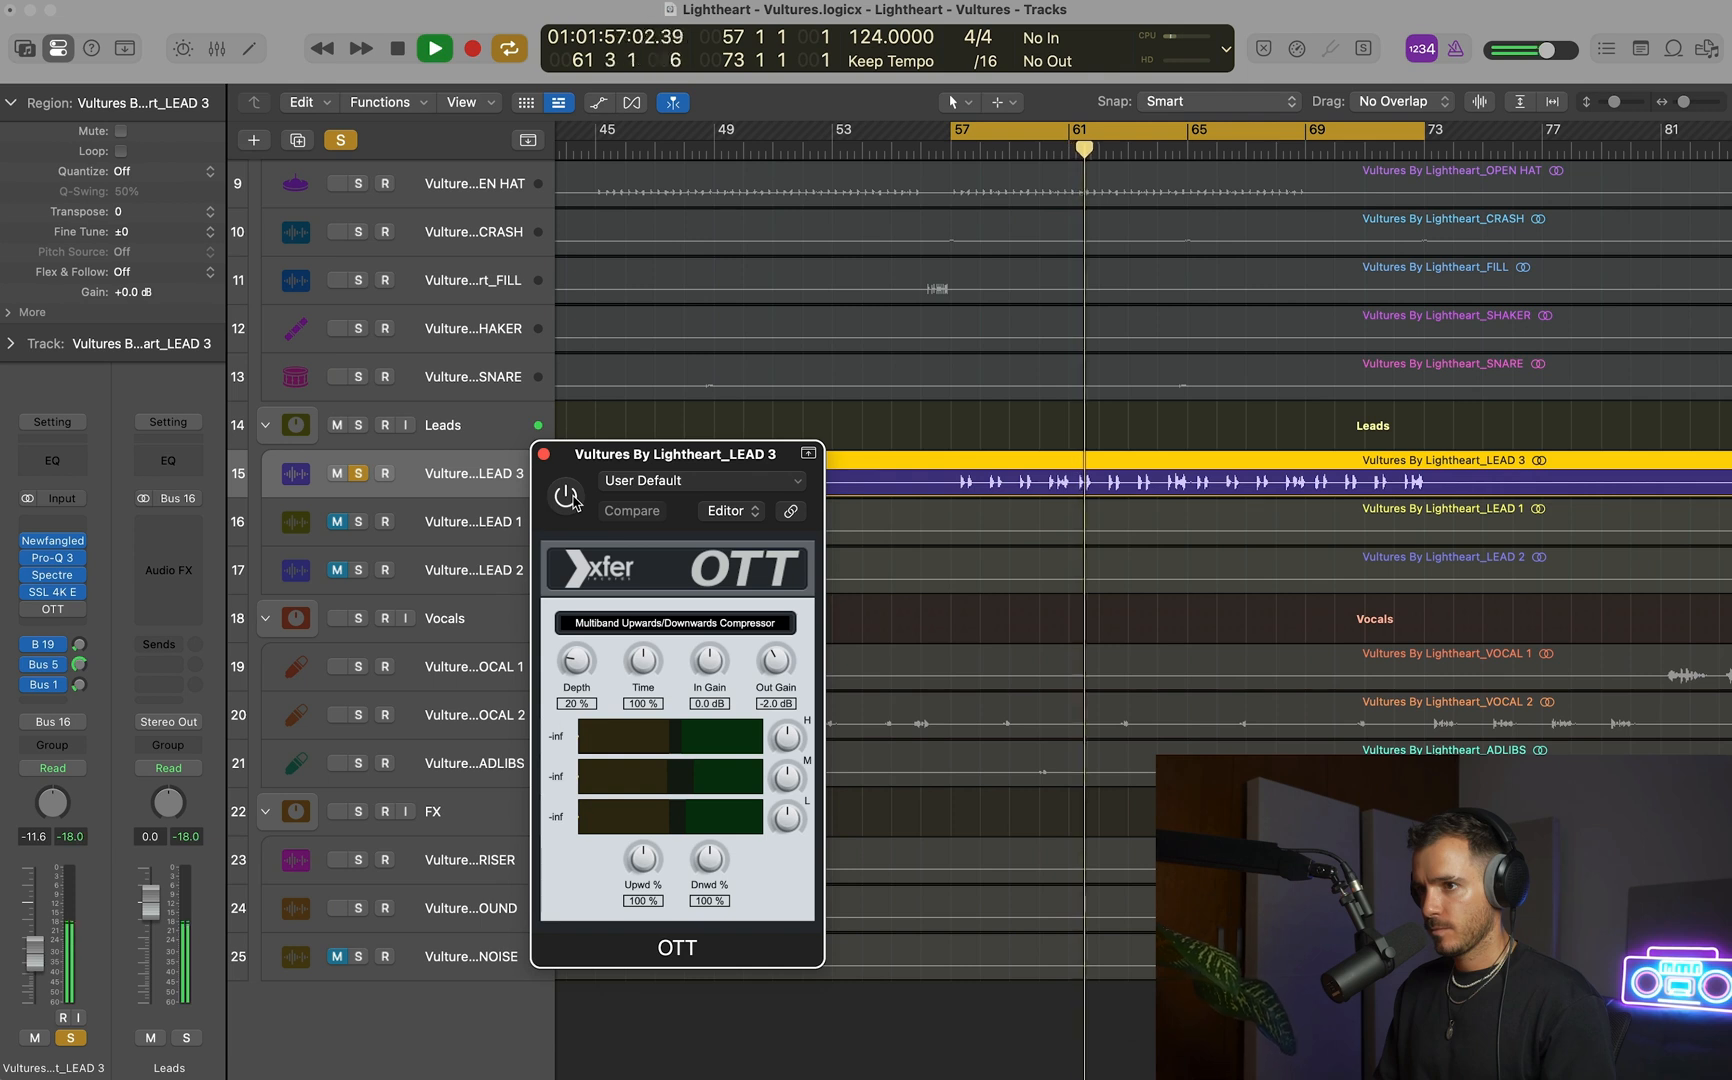
pyautogui.click(573, 500)
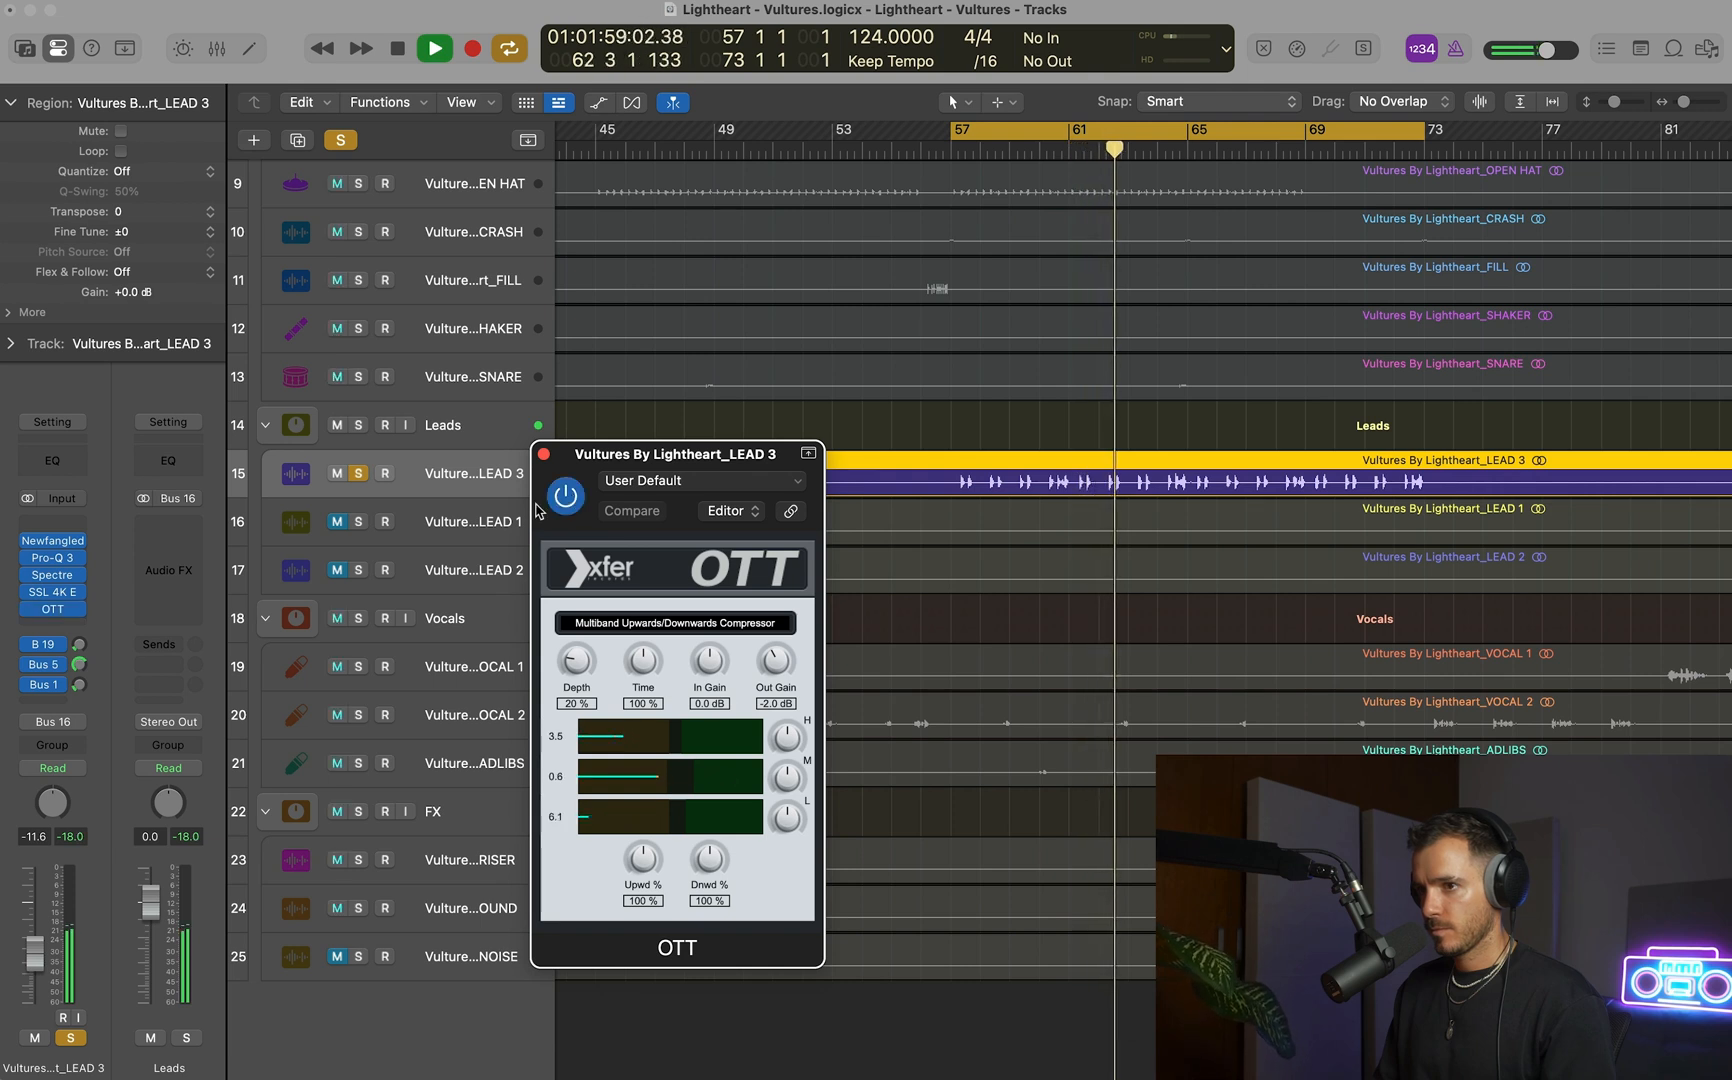
# Unsolo LEAD 3, compare OTT bypassed and active within the full mix, and stop playback.
pyautogui.click(363, 474)
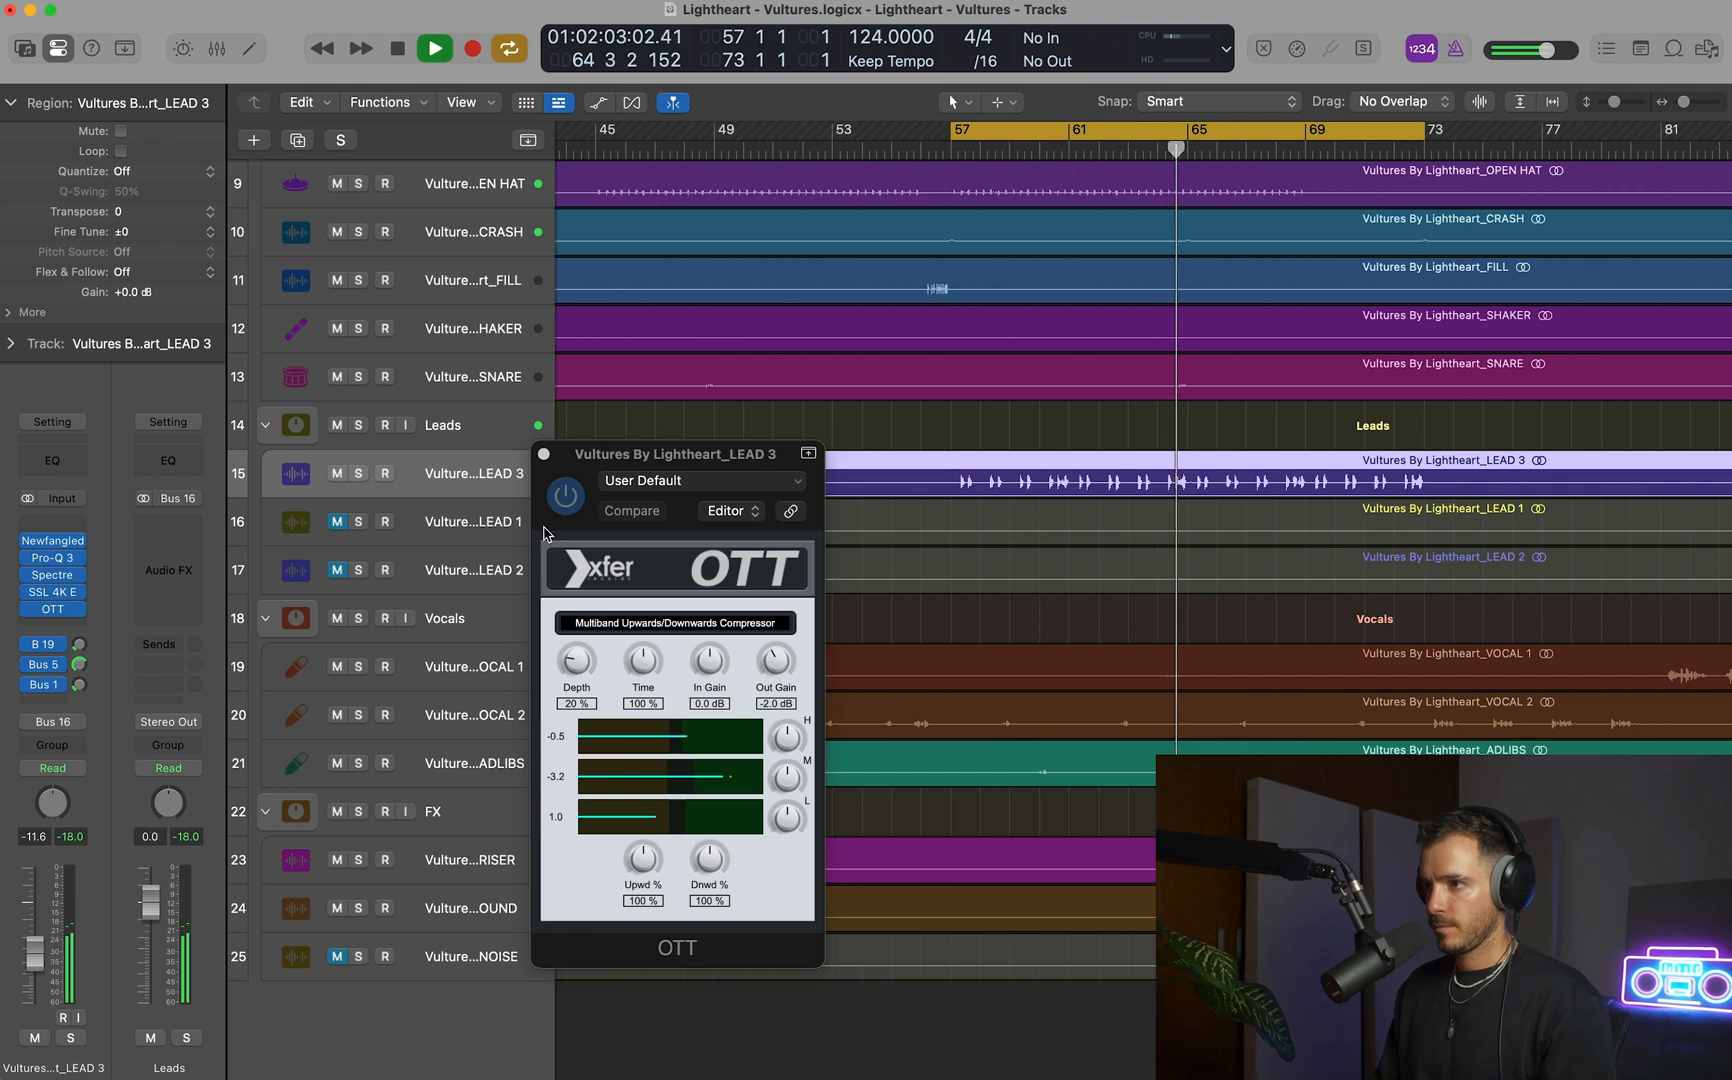
pyautogui.click(563, 504)
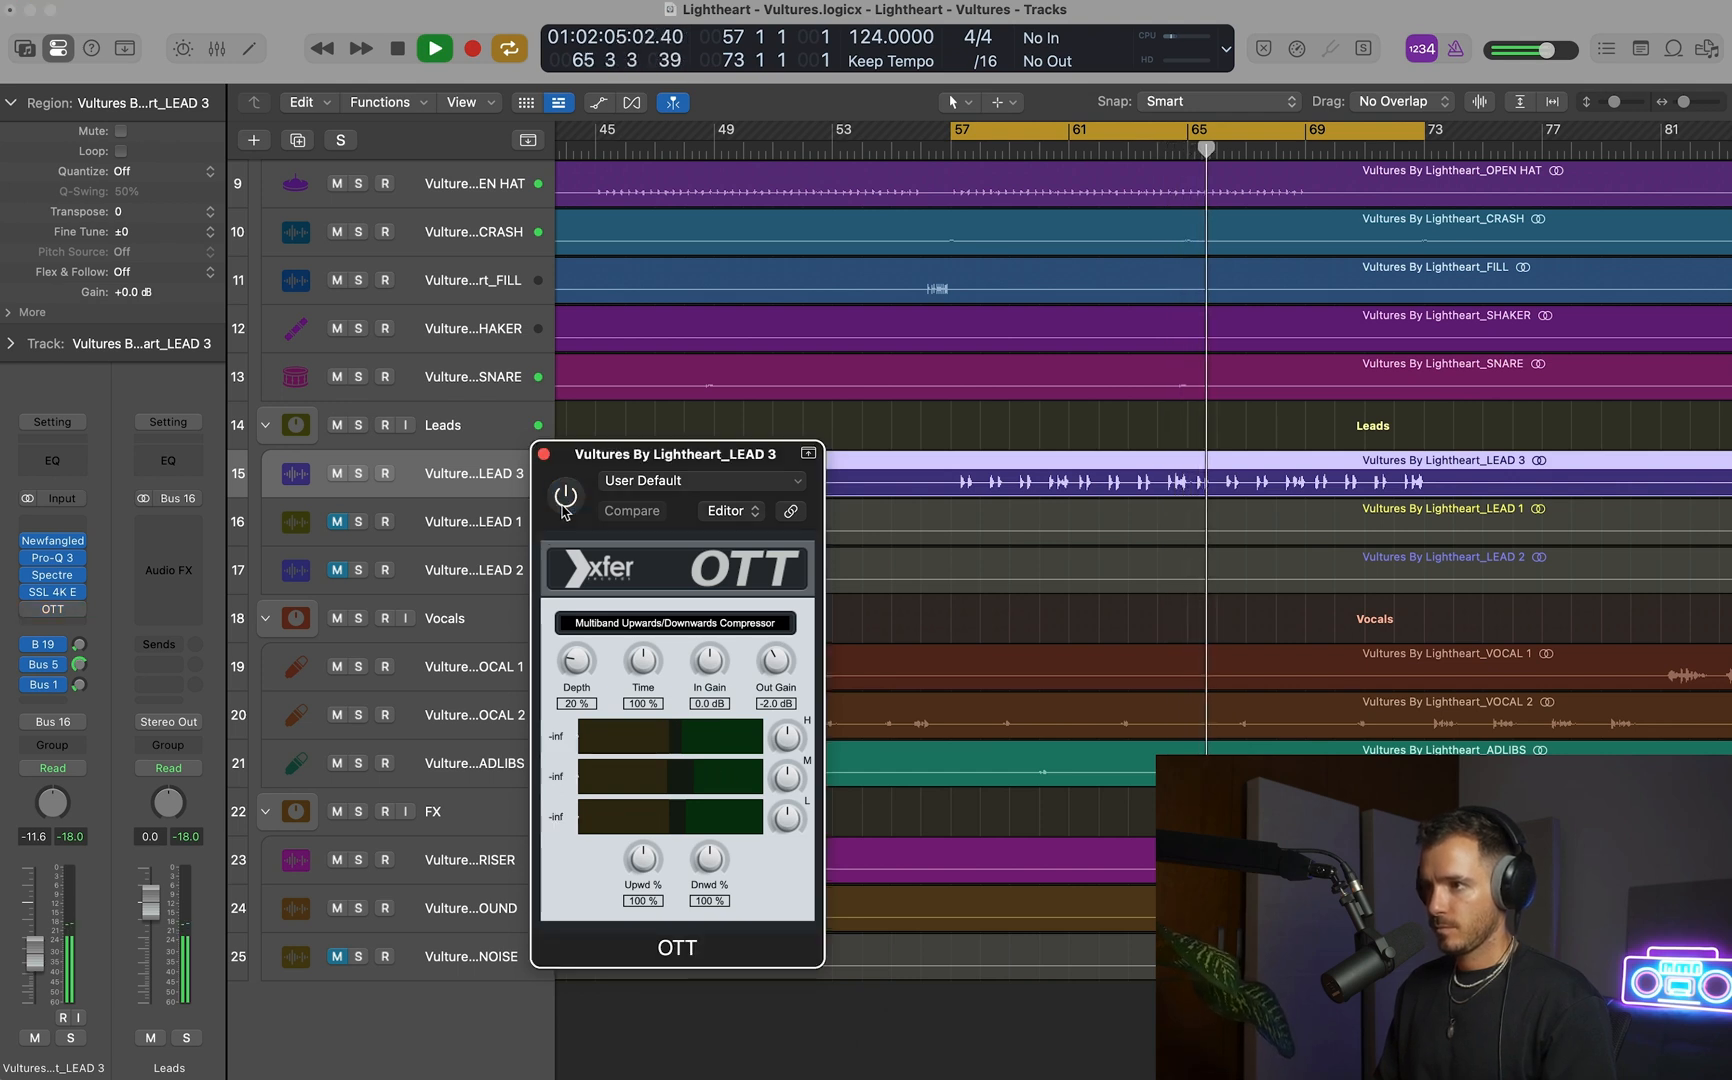
pyautogui.click(564, 508)
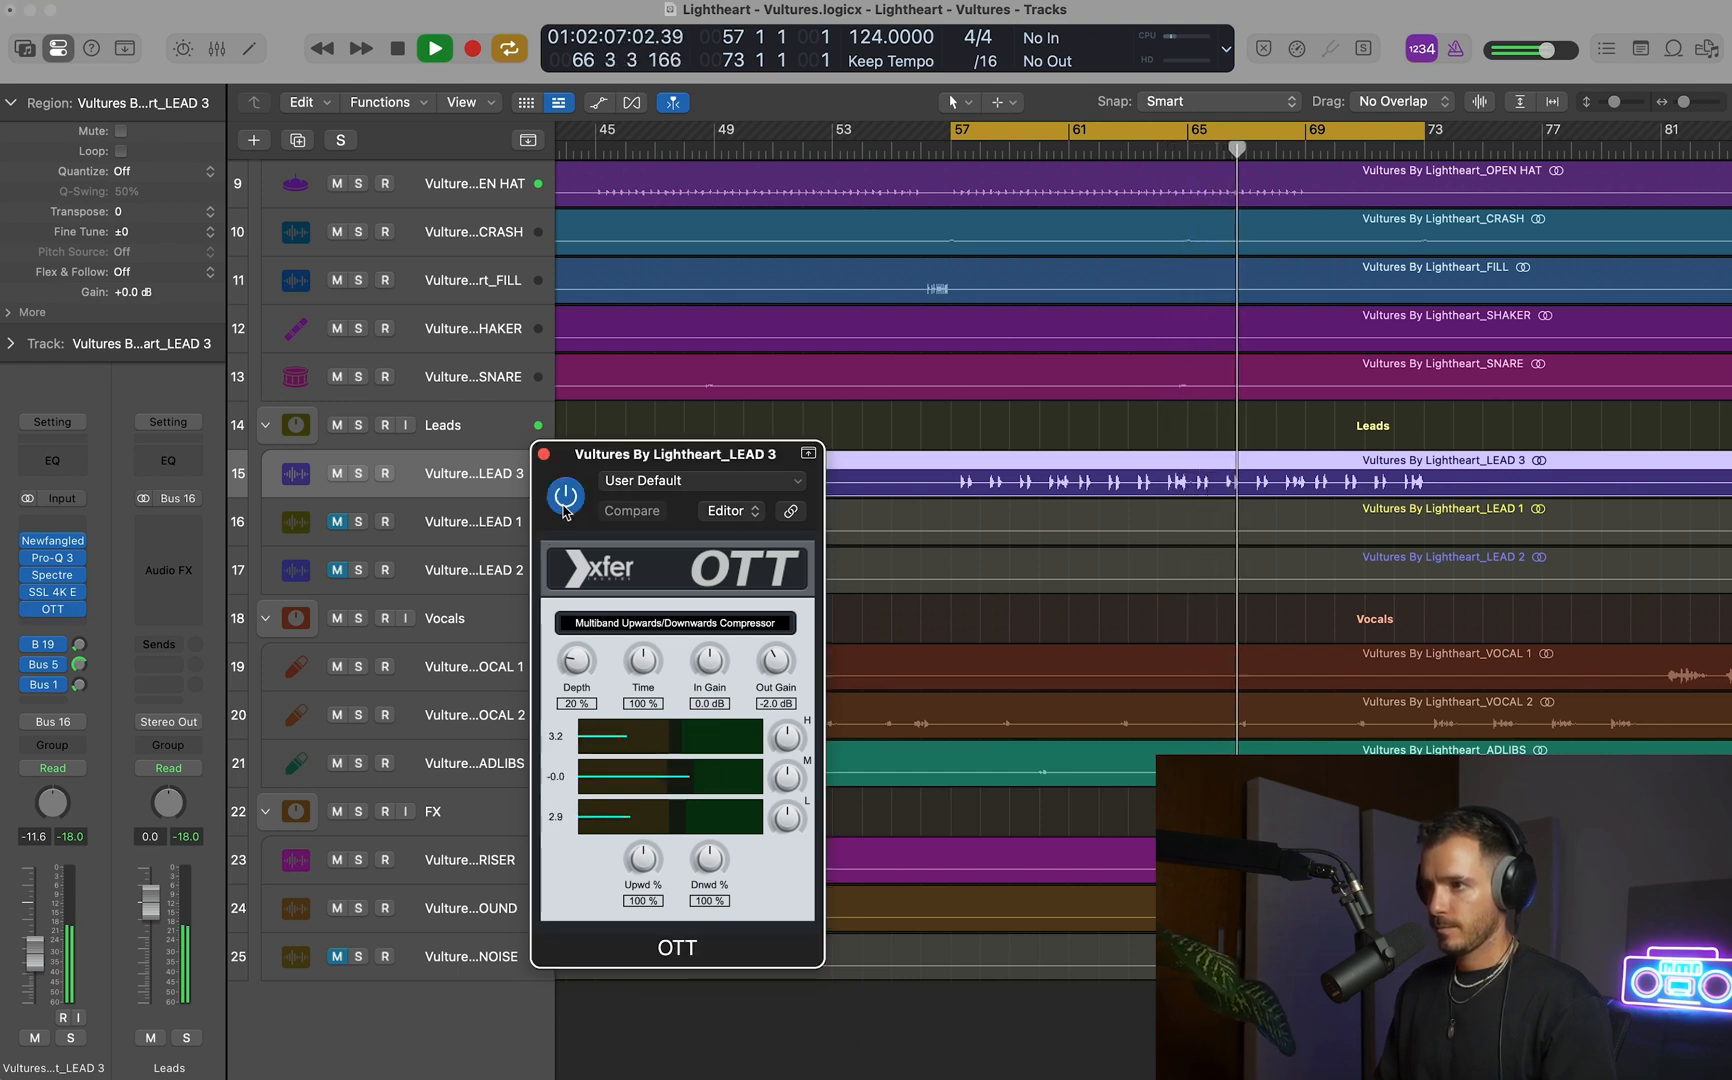
pyautogui.press('space')
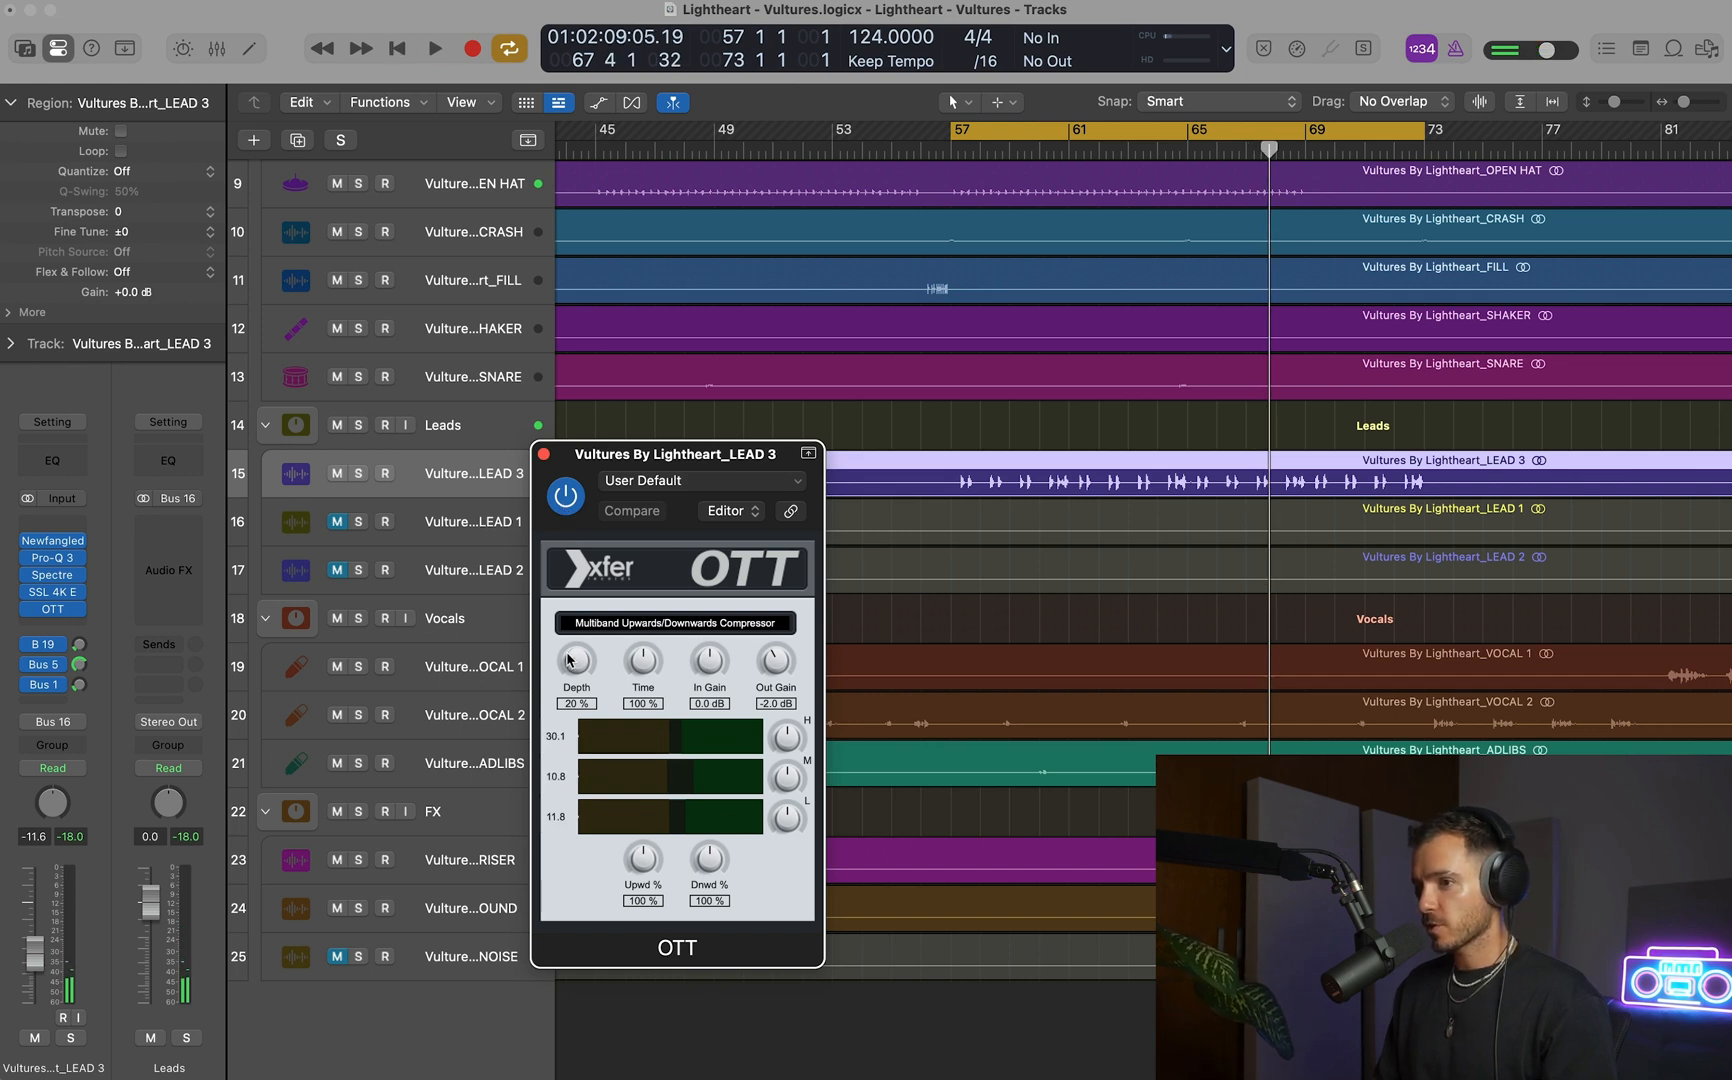
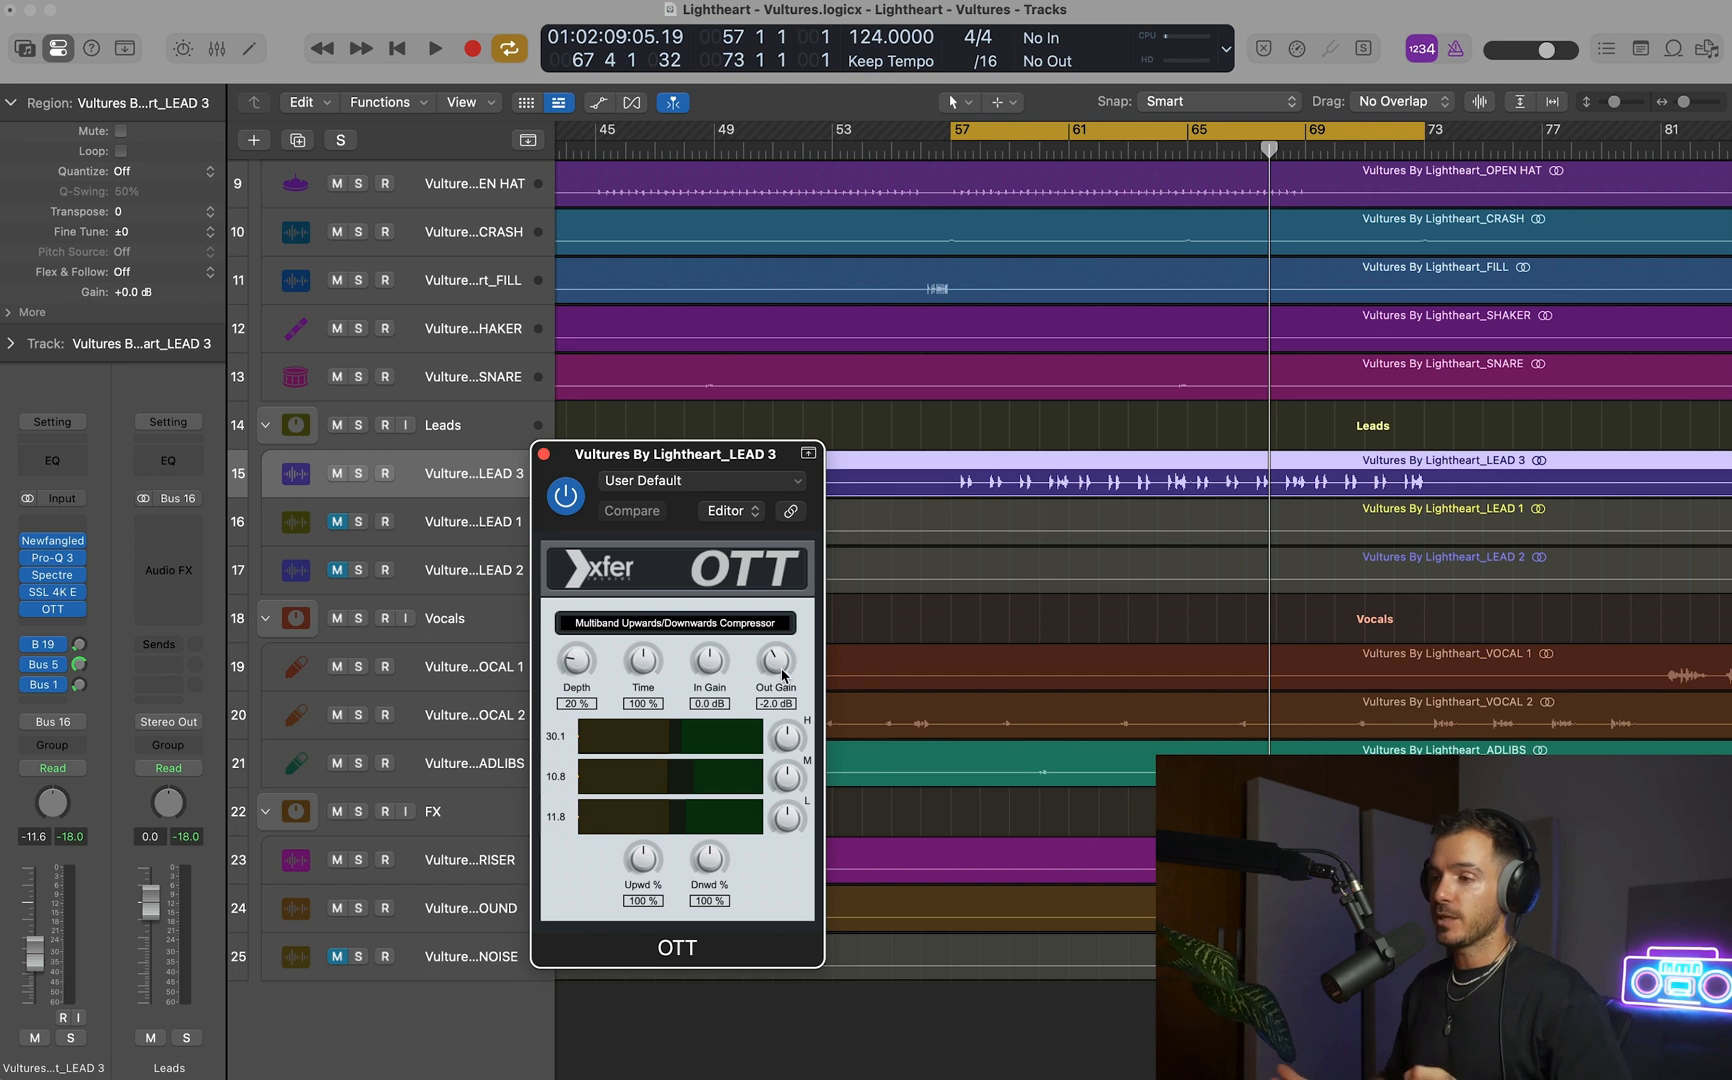
# Close LEAD 3's OTT window, set the playback cycle to bars 56–92, and start playback.
pyautogui.press('space')
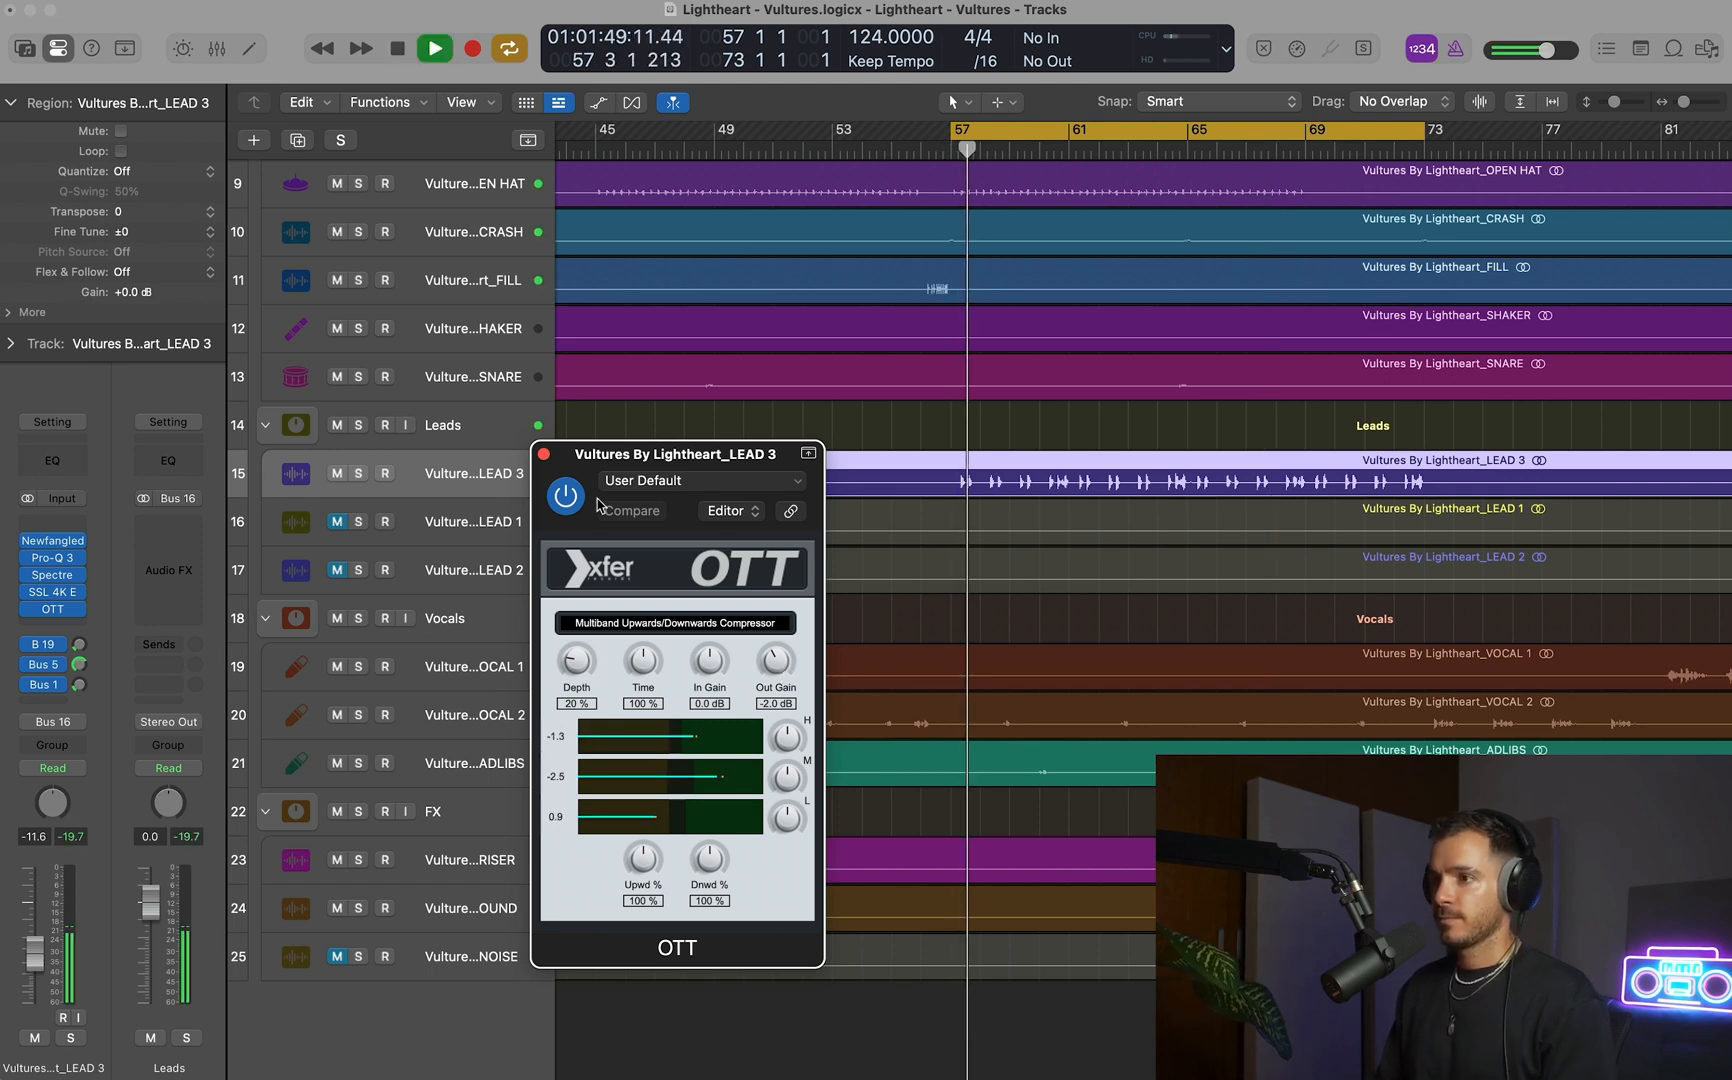
pyautogui.click(544, 455)
pyautogui.press('super+Up')
pyautogui.press('super+Left')
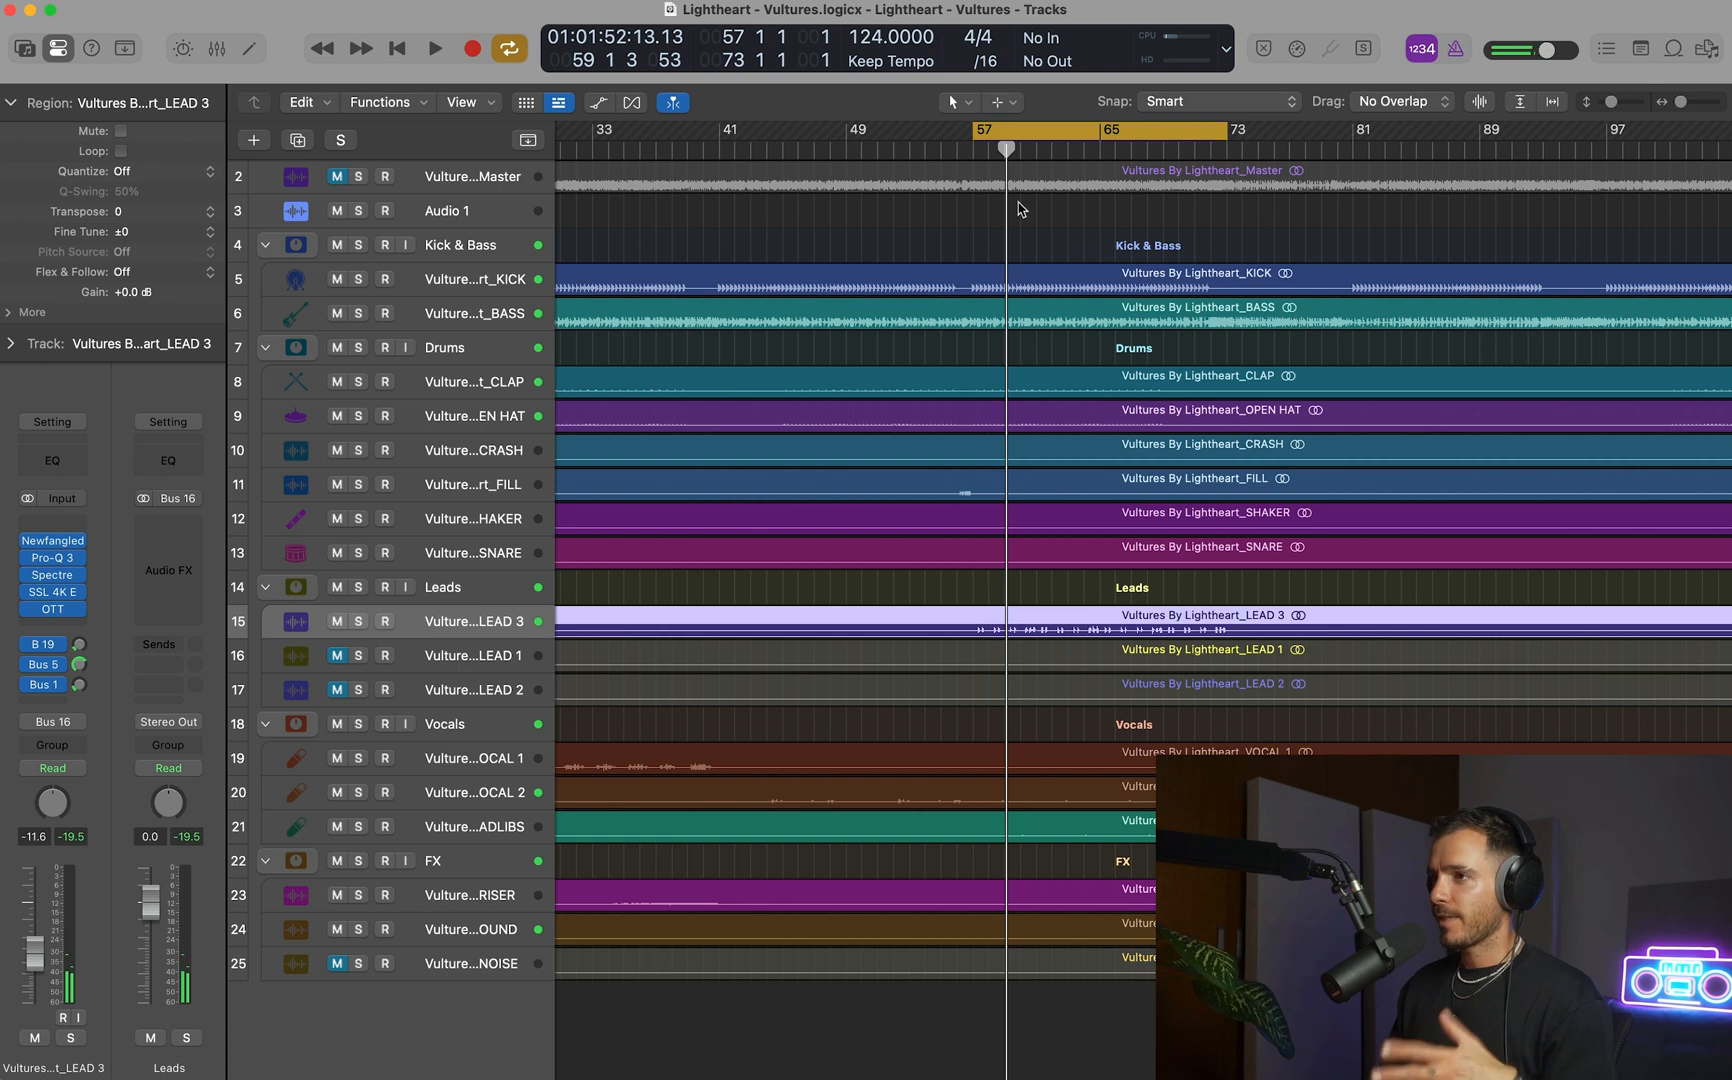
pyautogui.moveTo(946, 140); pyautogui.dragTo(1530, 180)
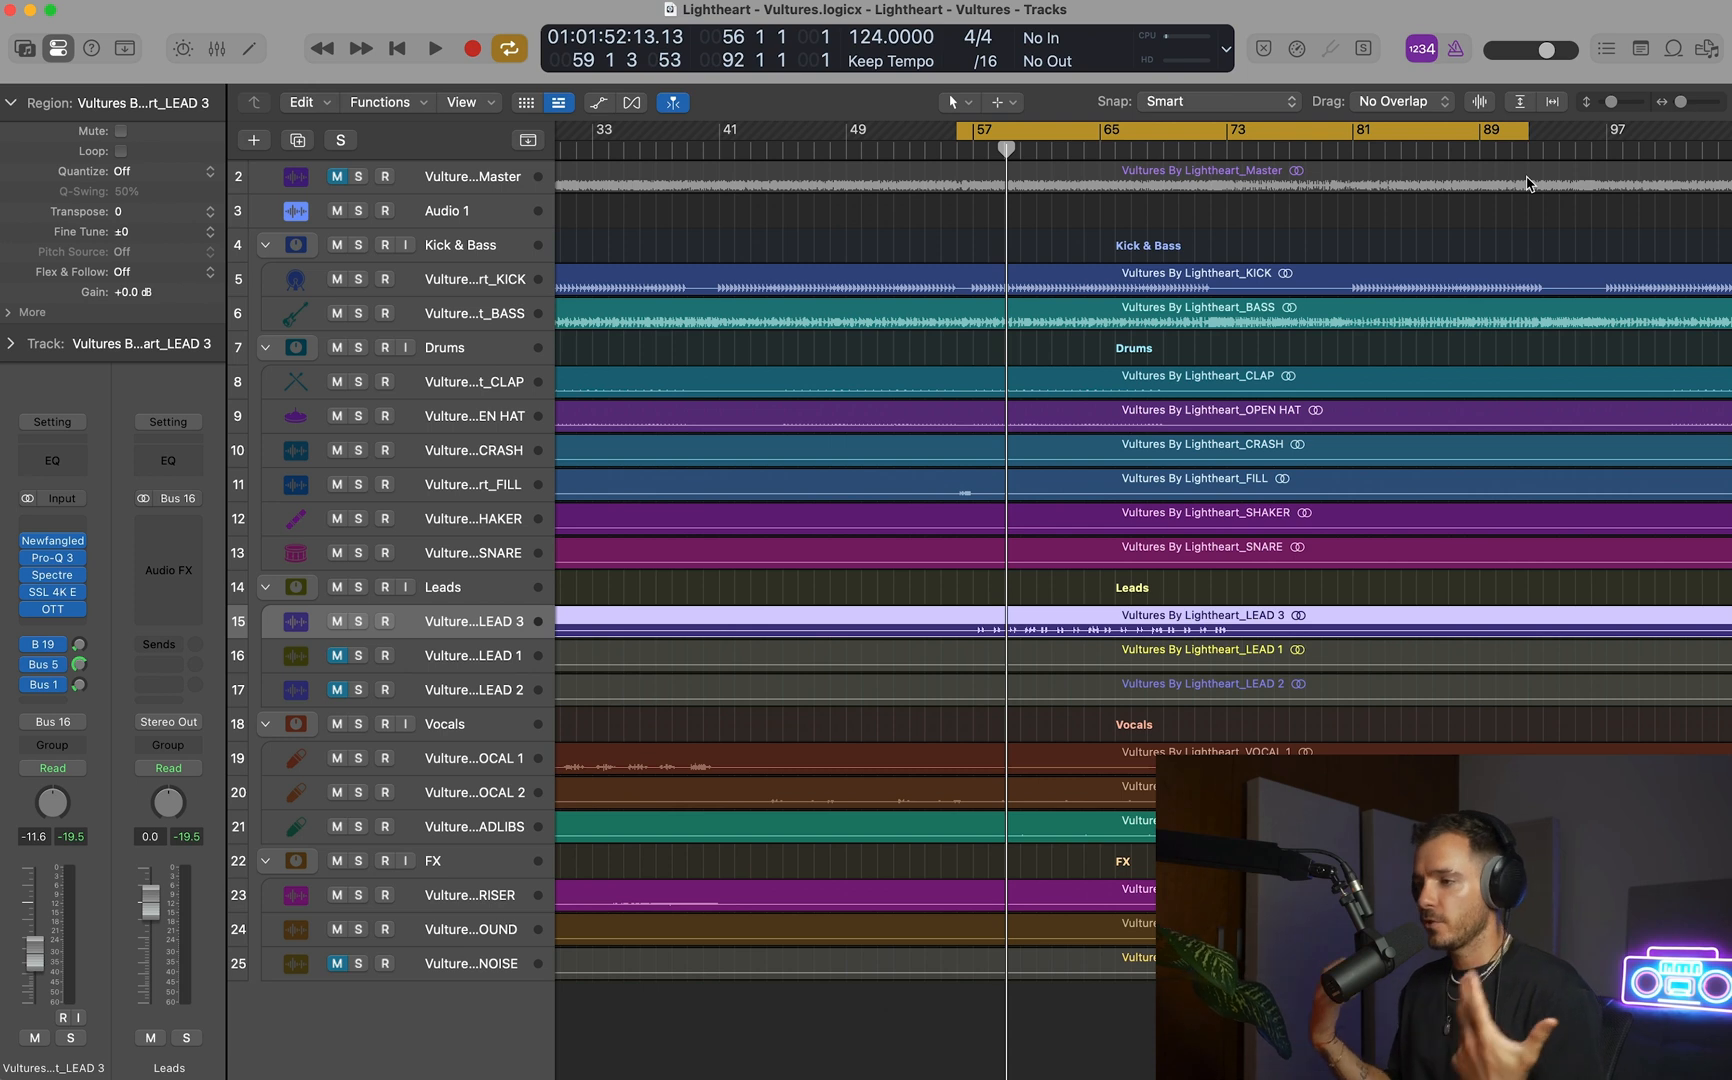
pyautogui.press('space')
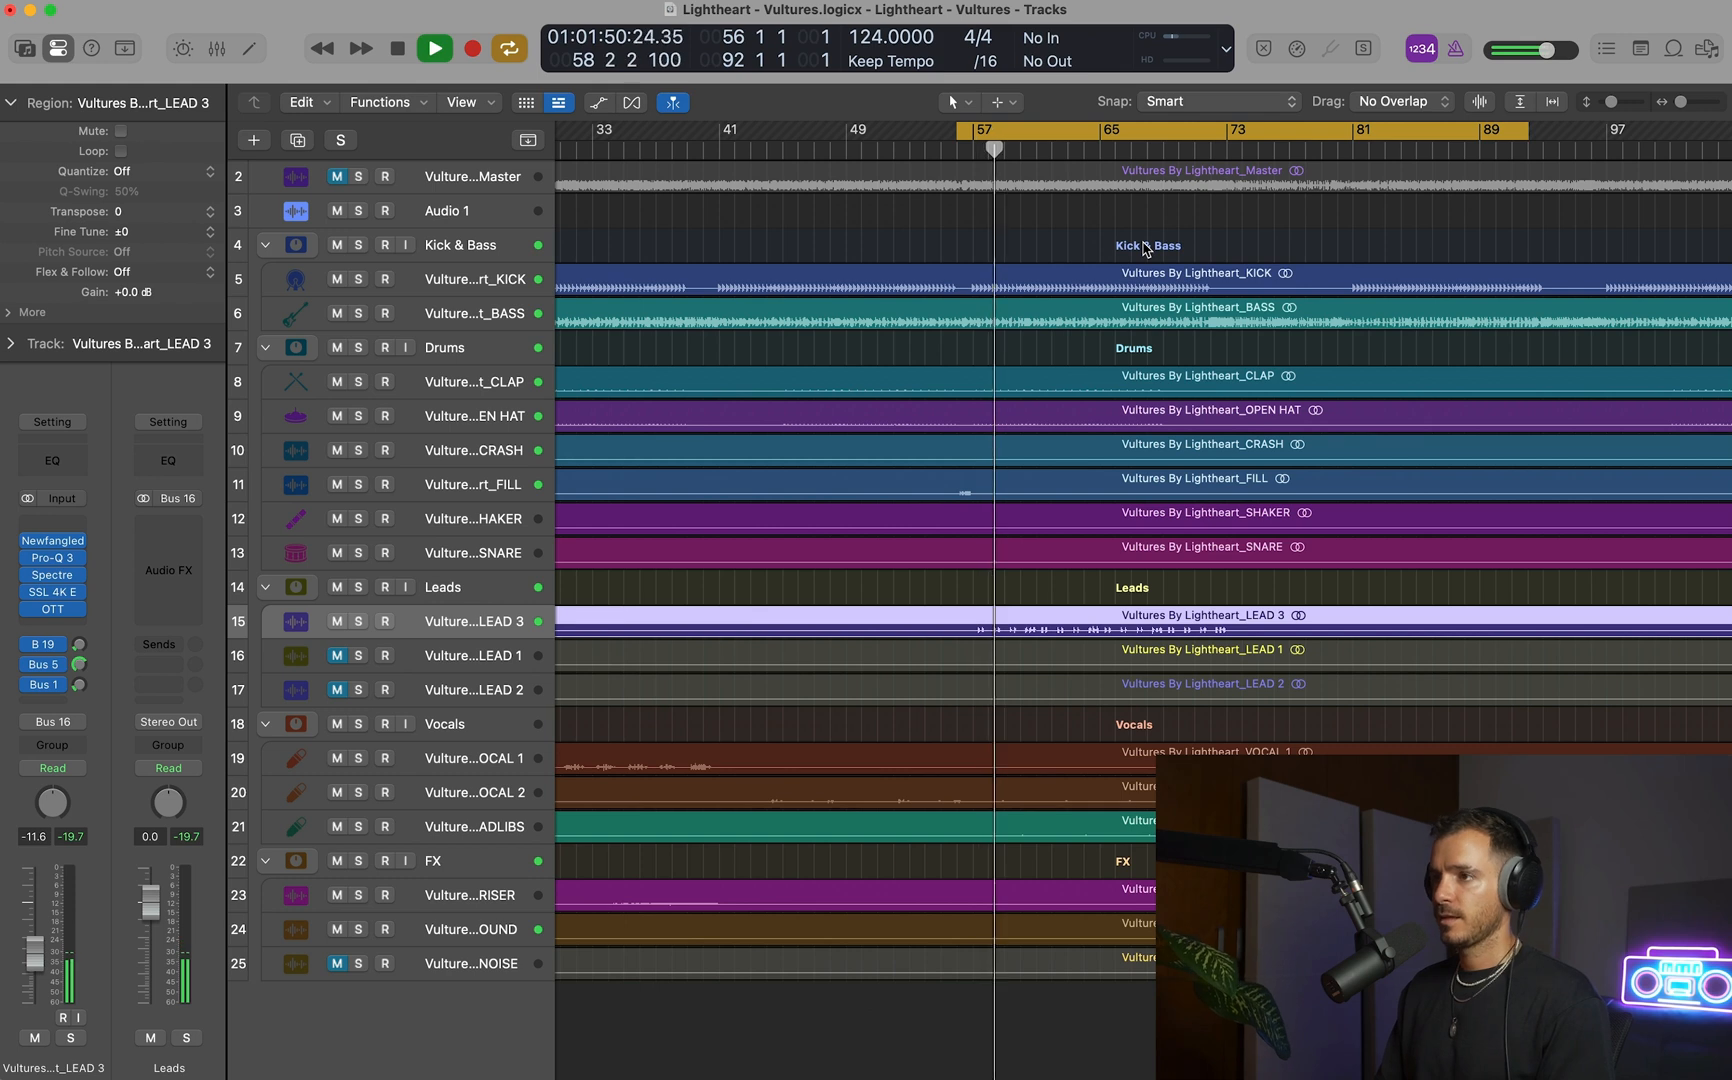
# Unmute the WHITE NOISE track and turn on waveform zoom for the regions.
pyautogui.scroll(5, 1093, 628)
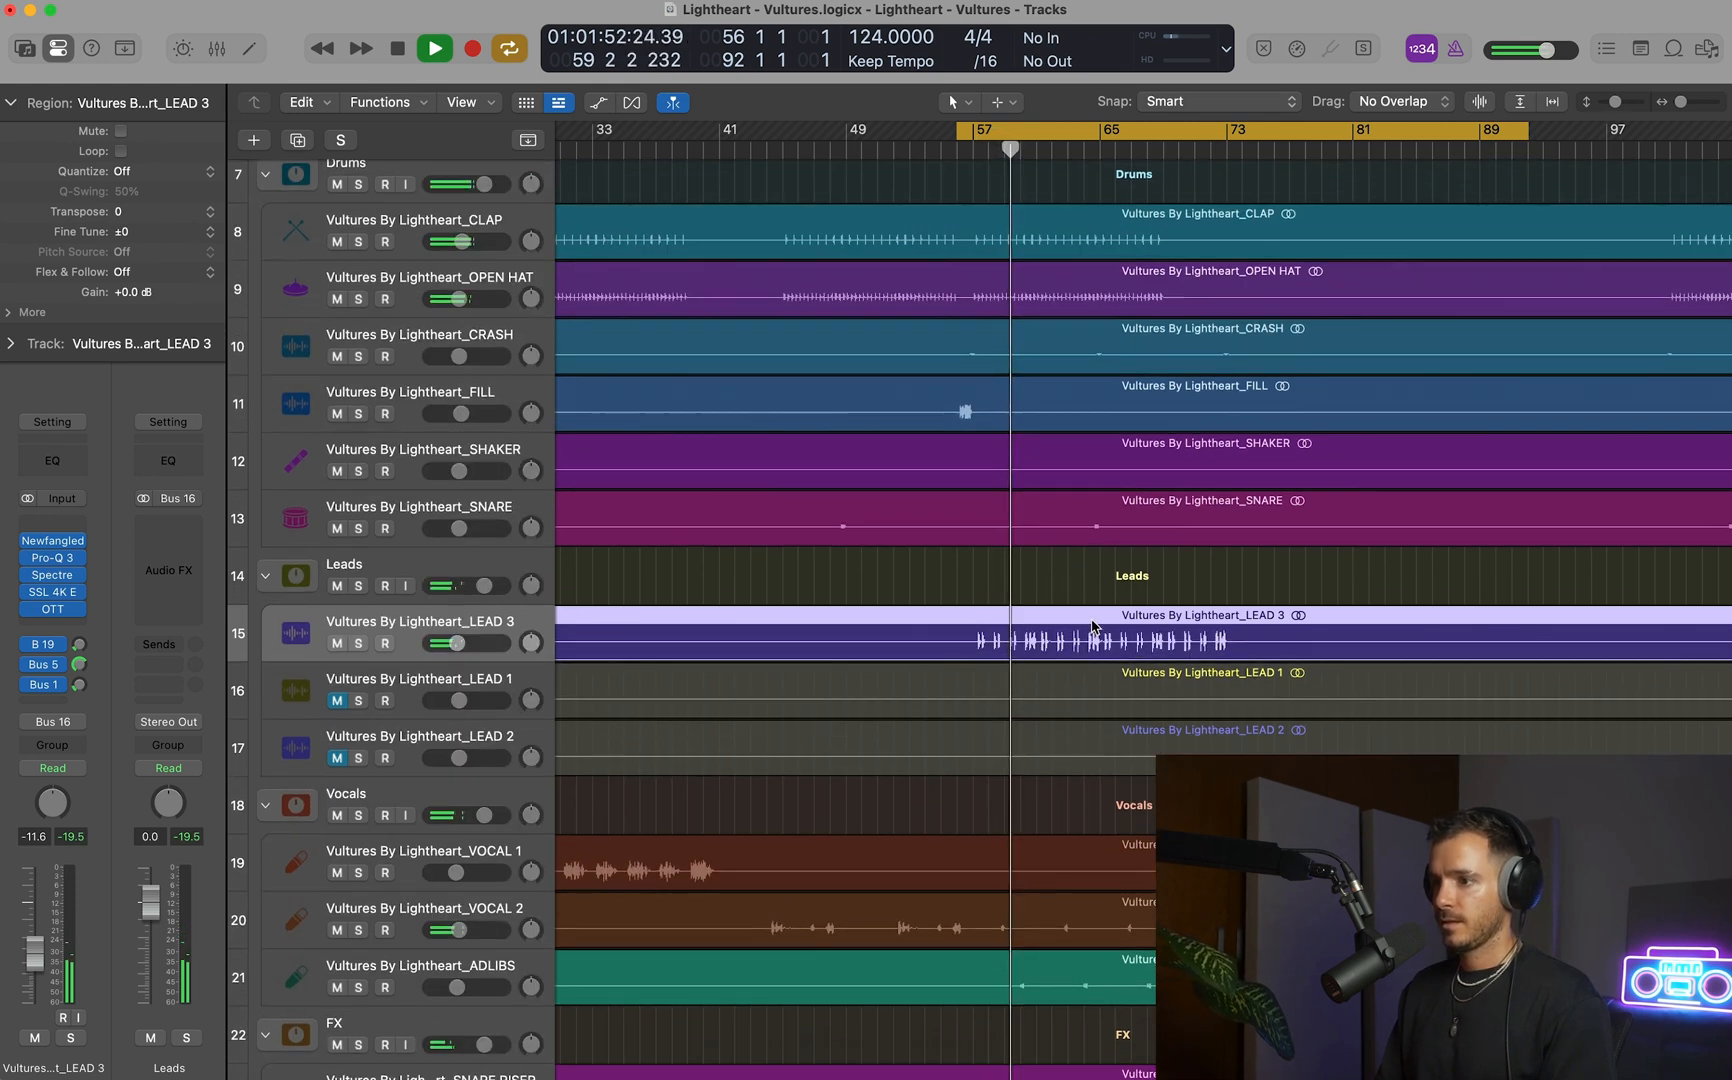
pyautogui.scroll(-5, 1094, 628)
pyautogui.scroll(1, 1095, 628)
pyautogui.scroll(-2, 1093, 628)
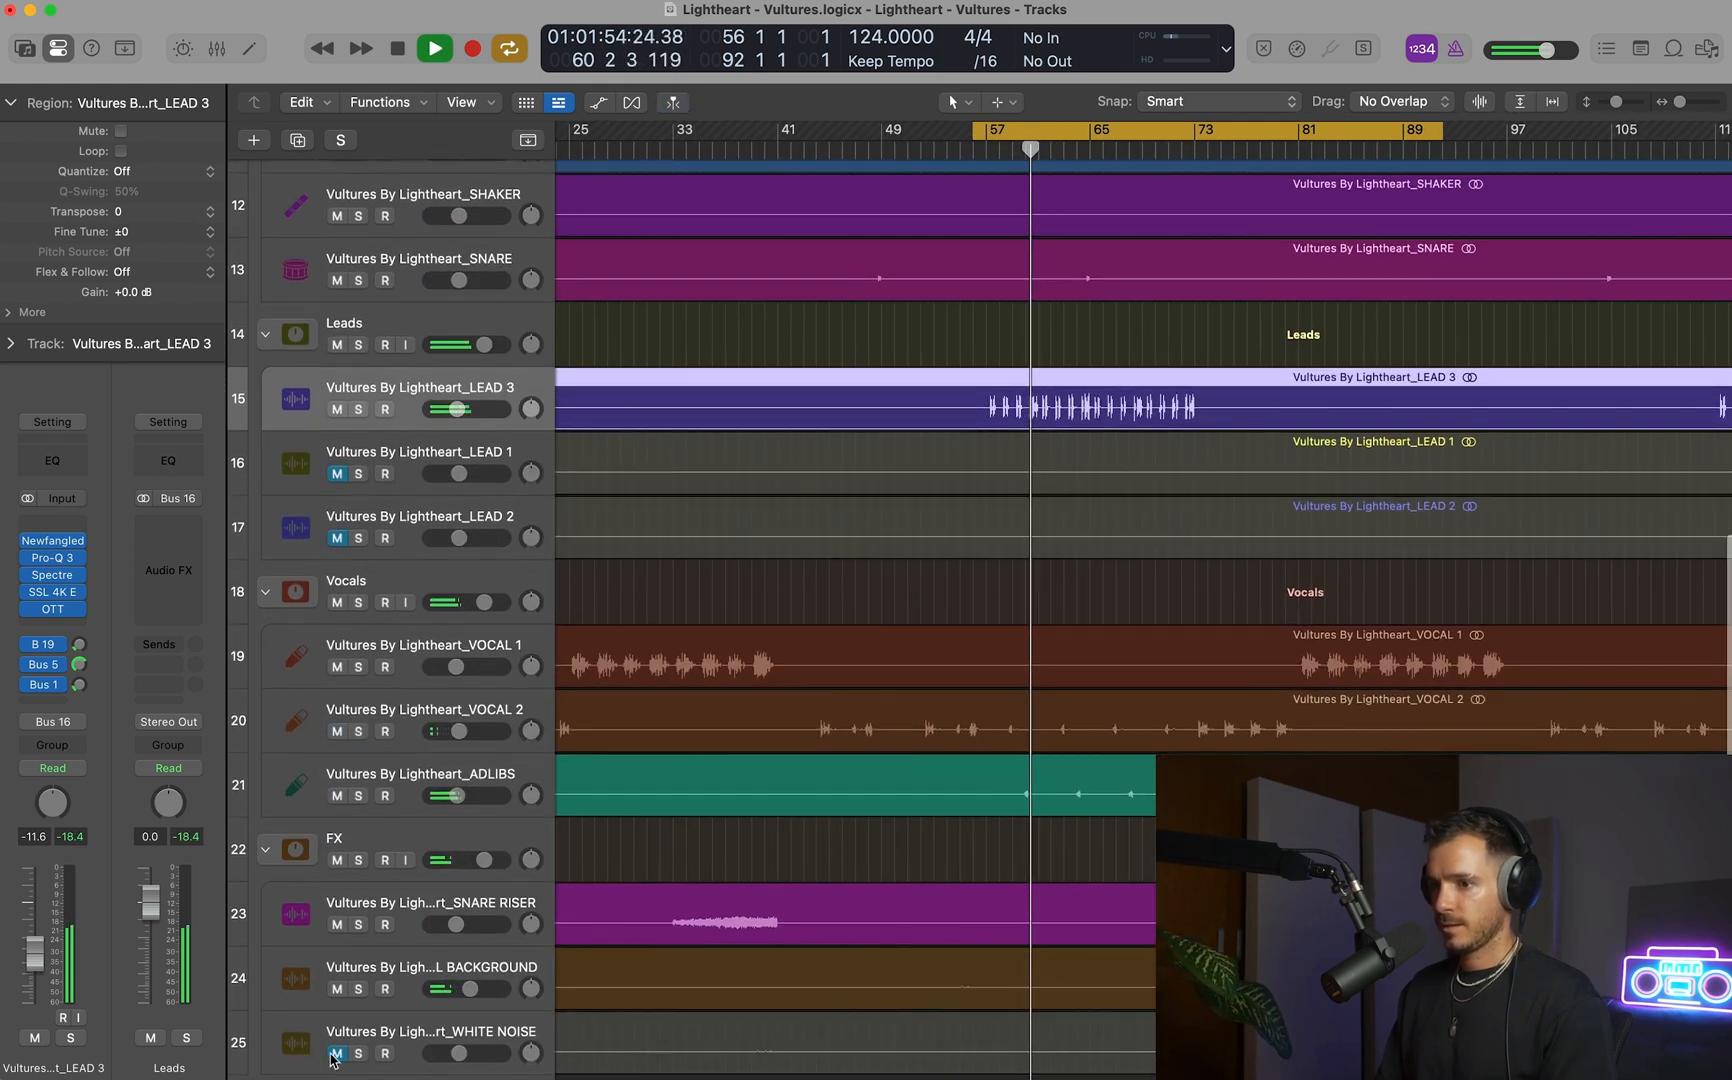
pyautogui.click(1479, 102)
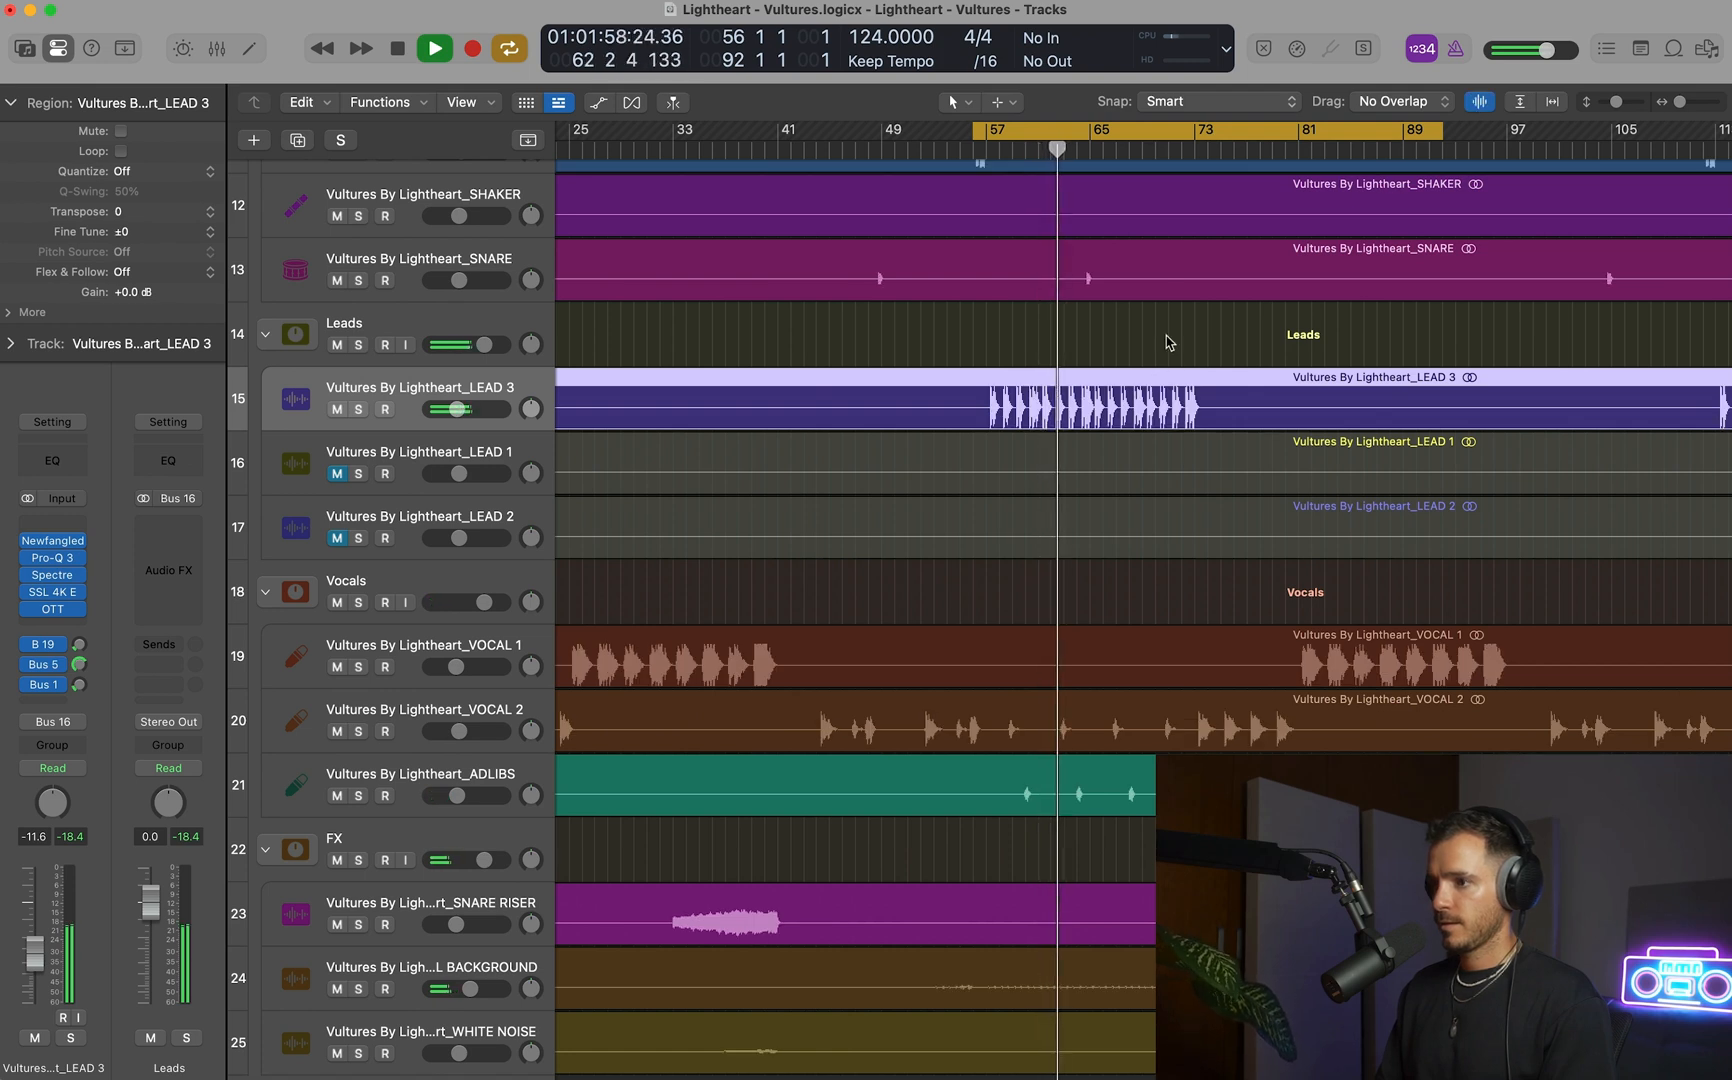
# Stop playback near bar 53, show track automation, lower the BASS Intensity automation peak at bar 57 to 0.49, and turn off the cycle.
pyautogui.scroll(2, 1167, 294)
pyautogui.scroll(8, 1167, 294)
pyautogui.click(821, 151)
pyautogui.press('space')
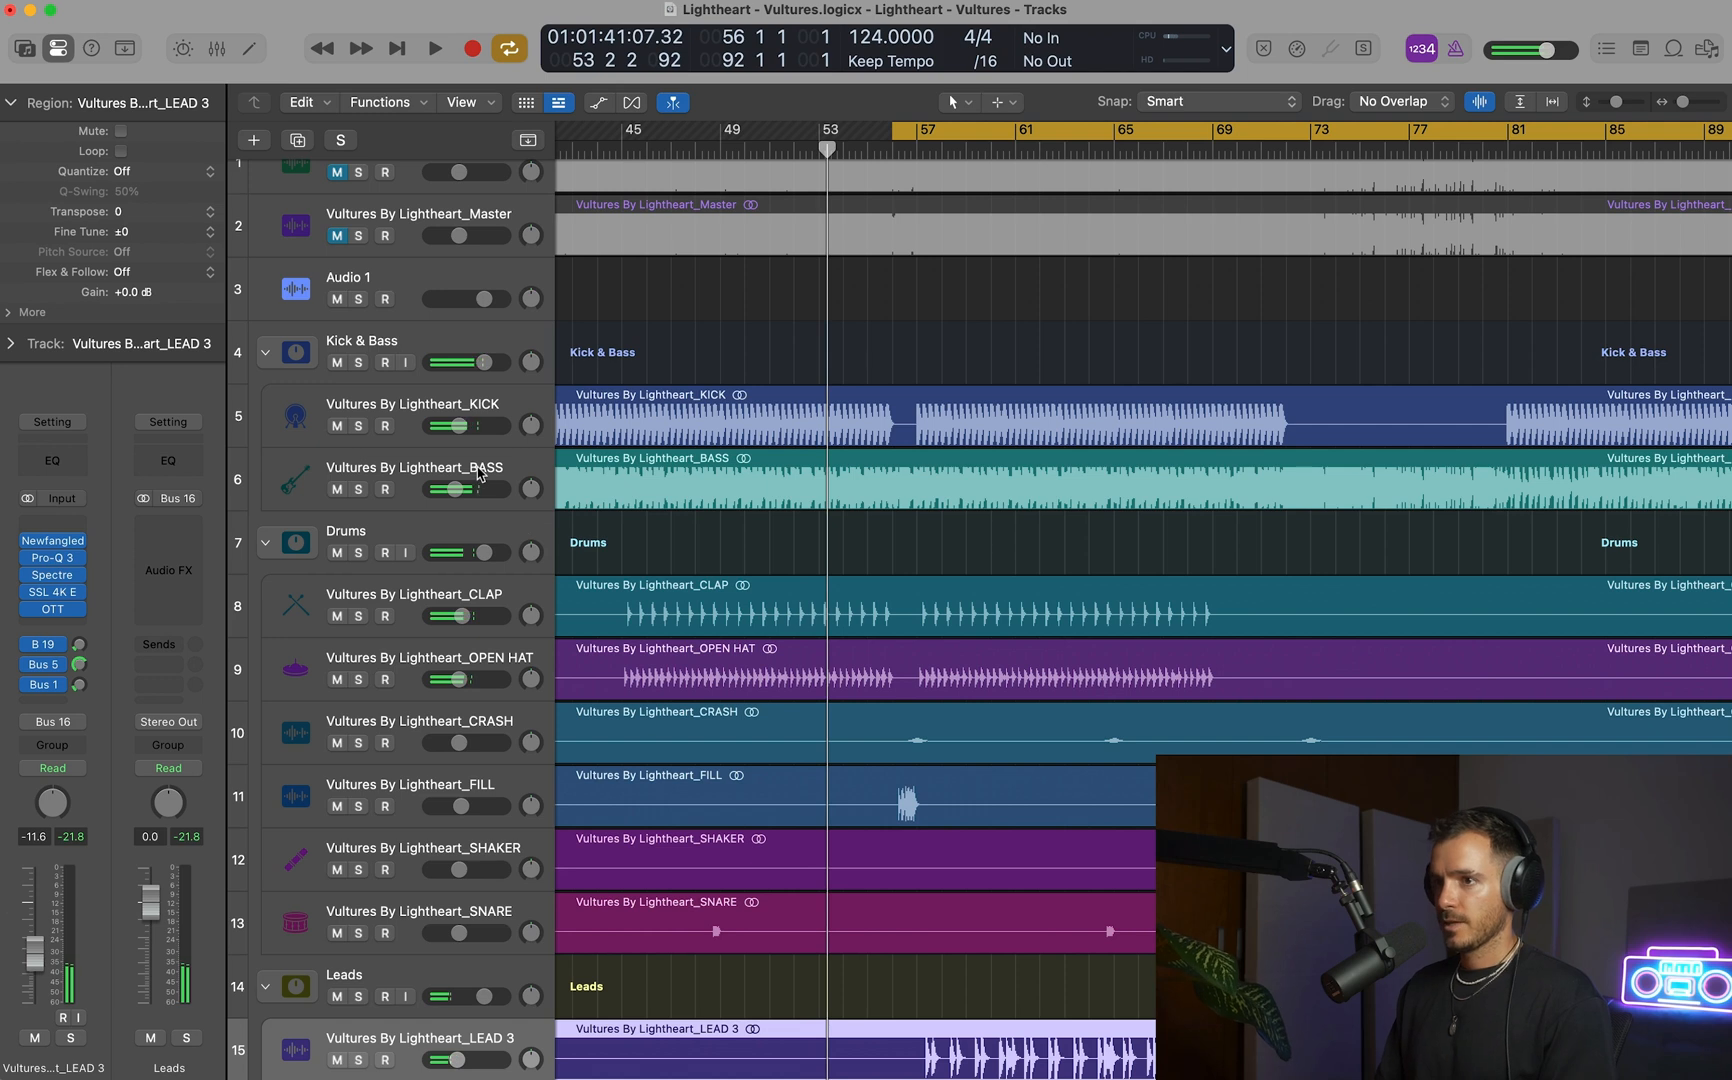
pyautogui.click(765, 475)
pyautogui.press('a')
pyautogui.moveTo(892, 483)
pyautogui.mouseDown()
pyautogui.moveTo(917, 516)
pyautogui.moveTo(893, 508)
pyautogui.mouseUp()
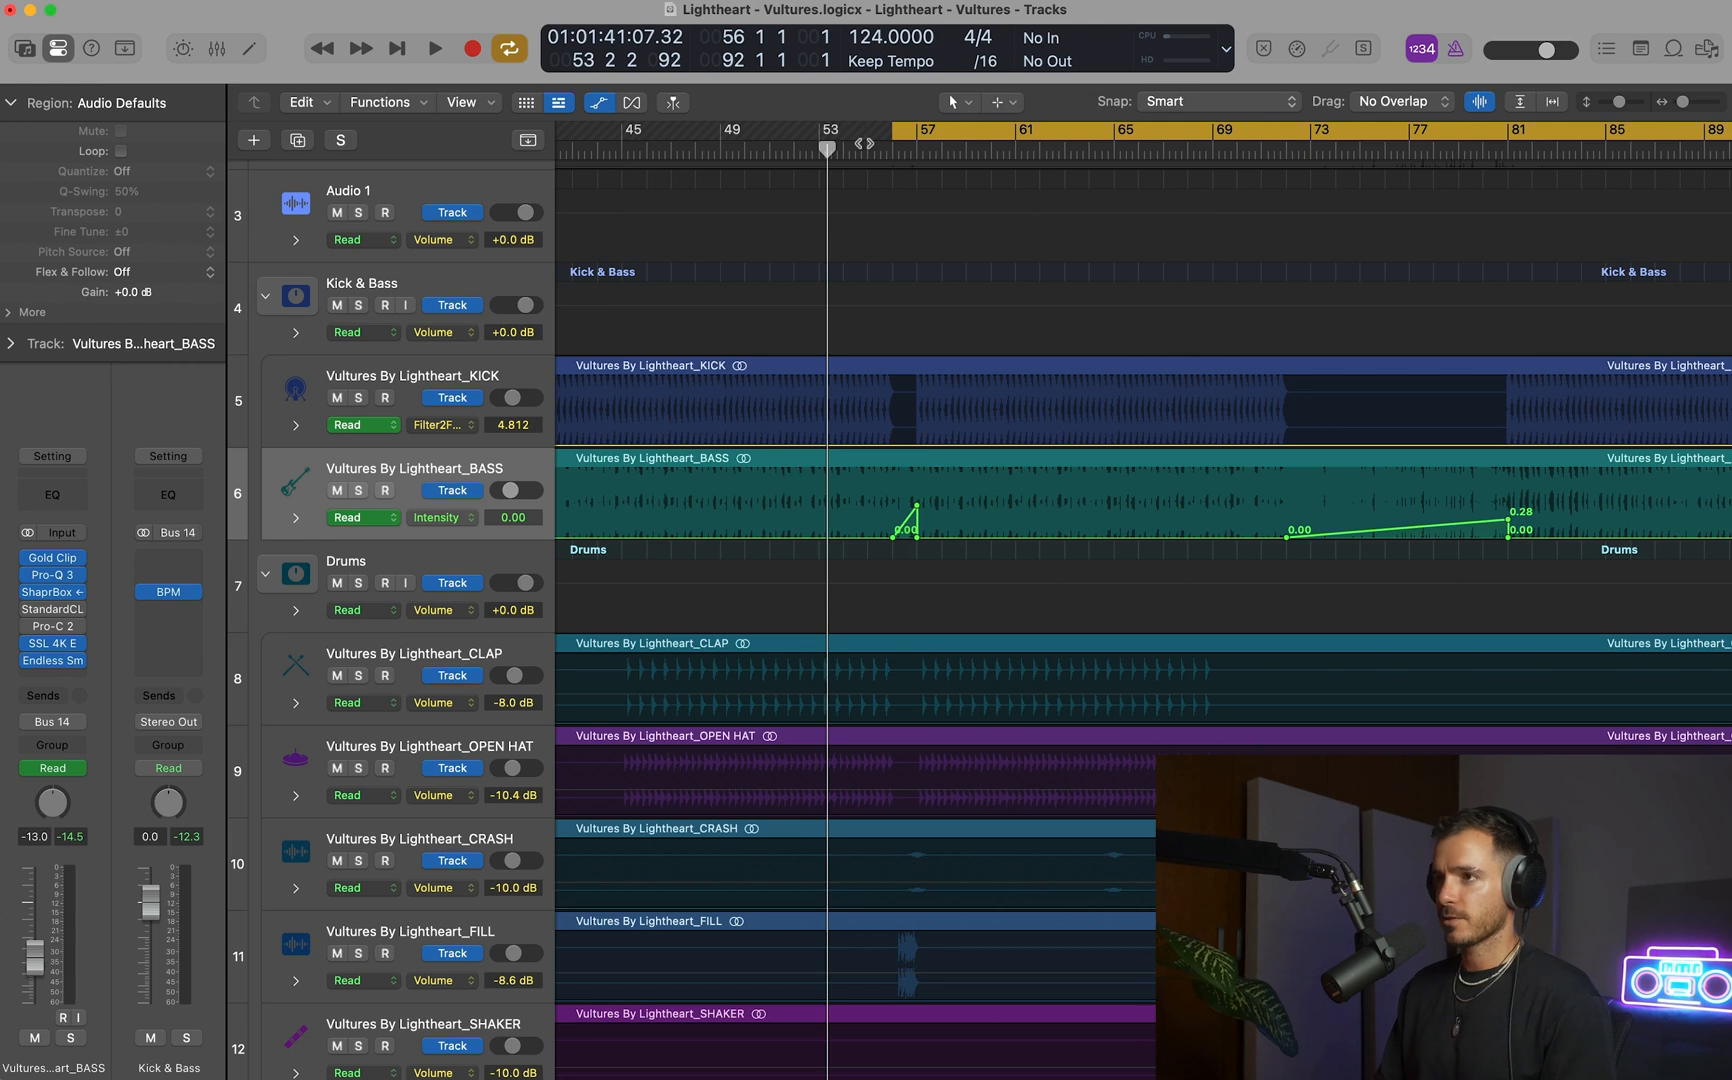
pyautogui.press('c')
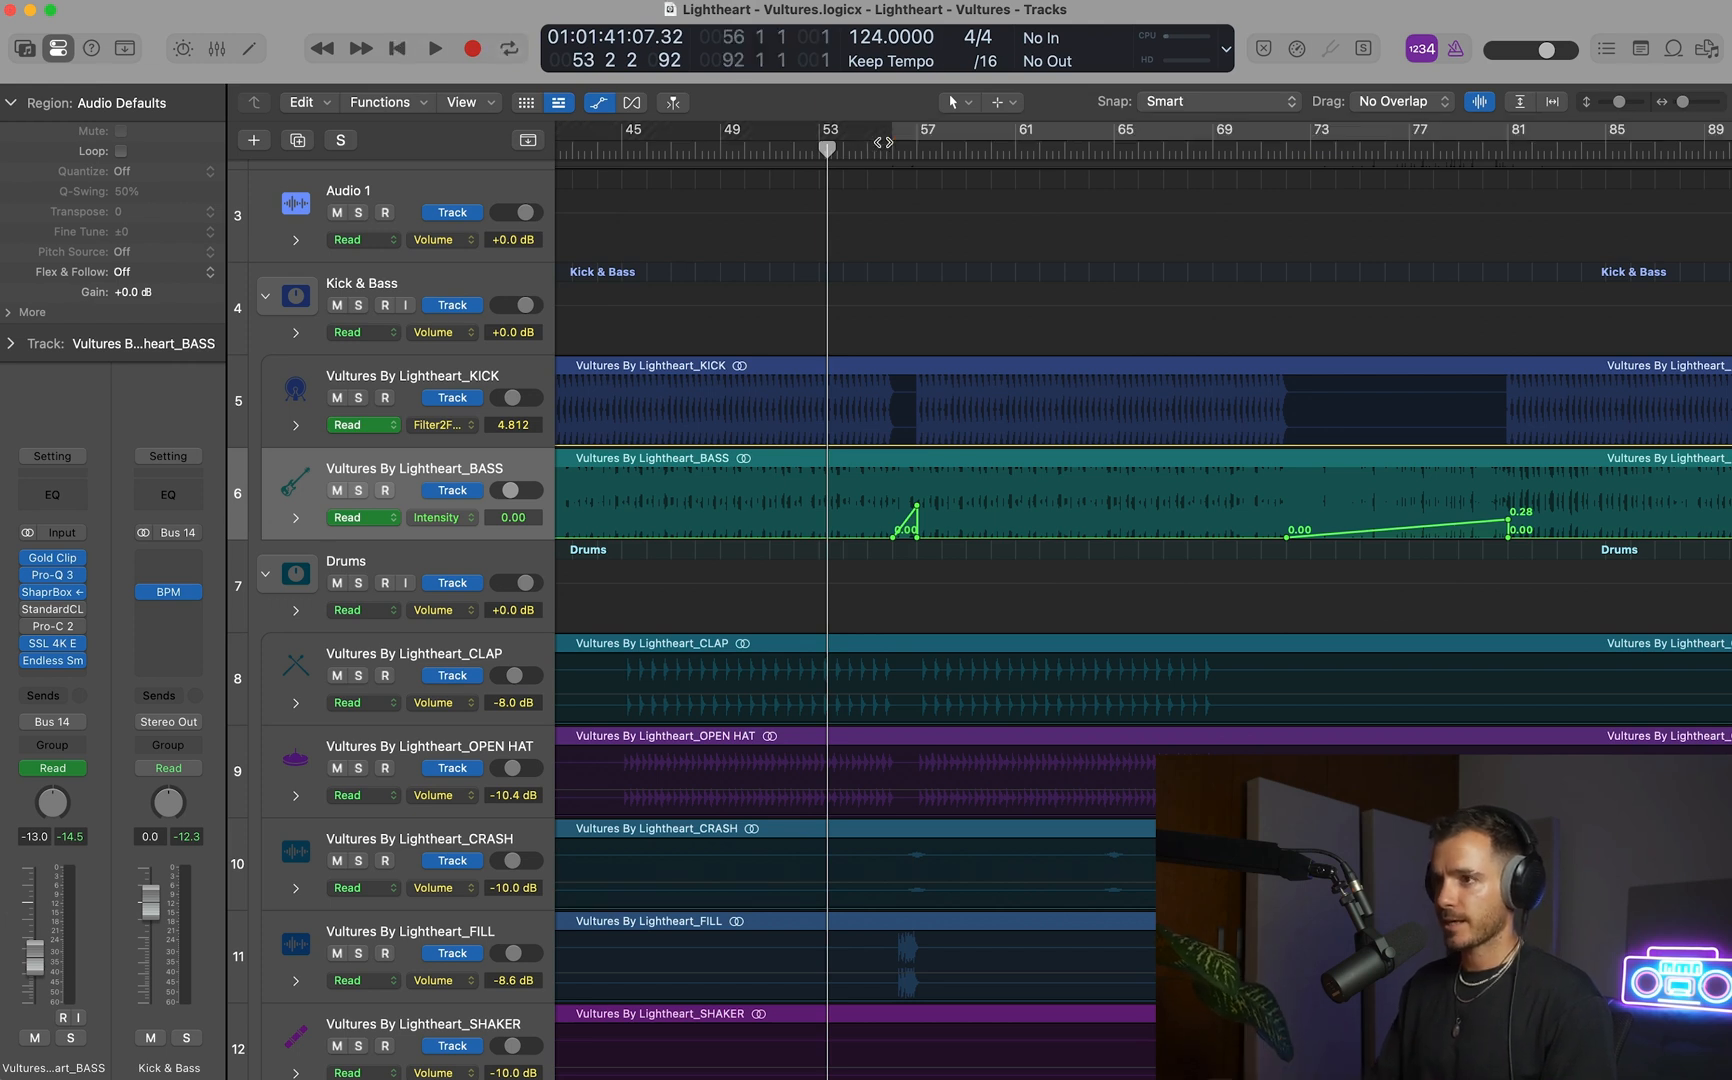
# Set the CRASH track's volume to -6.6 dB.
pyautogui.press('super+Right')
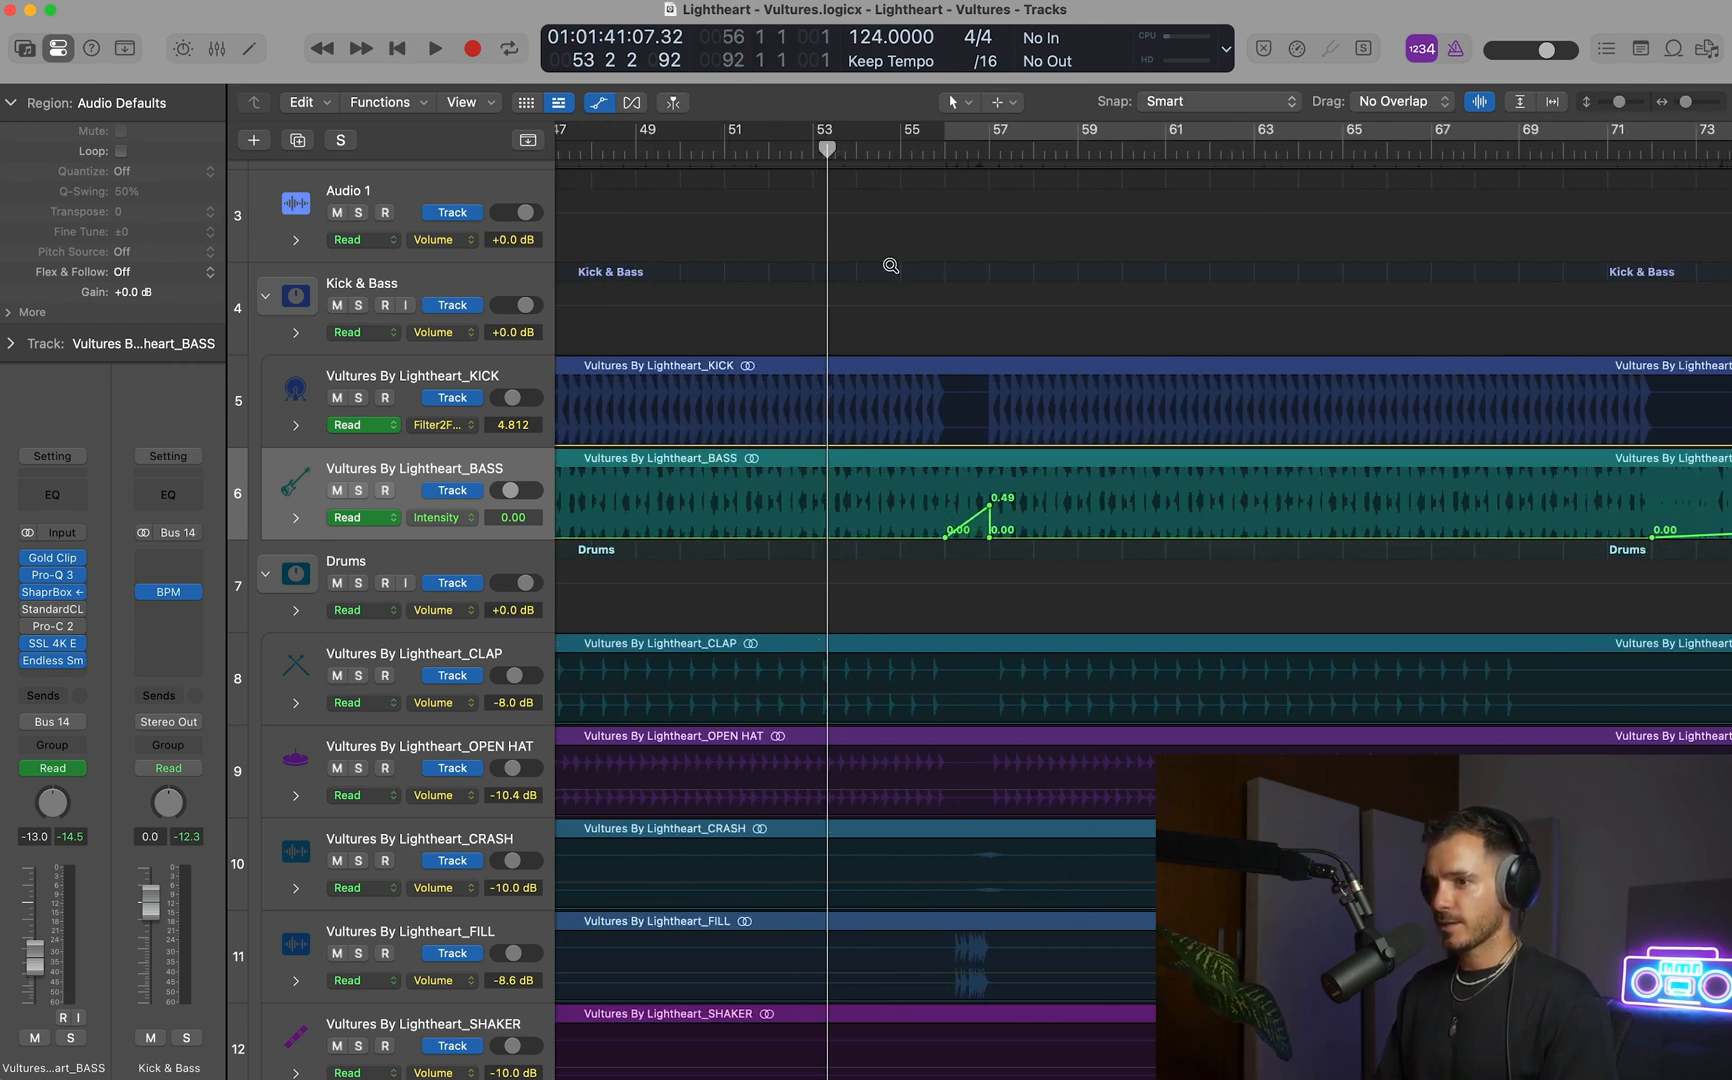
pyautogui.scroll(-6, 890, 265)
pyautogui.moveTo(512, 486); pyautogui.dragTo(512, 470)
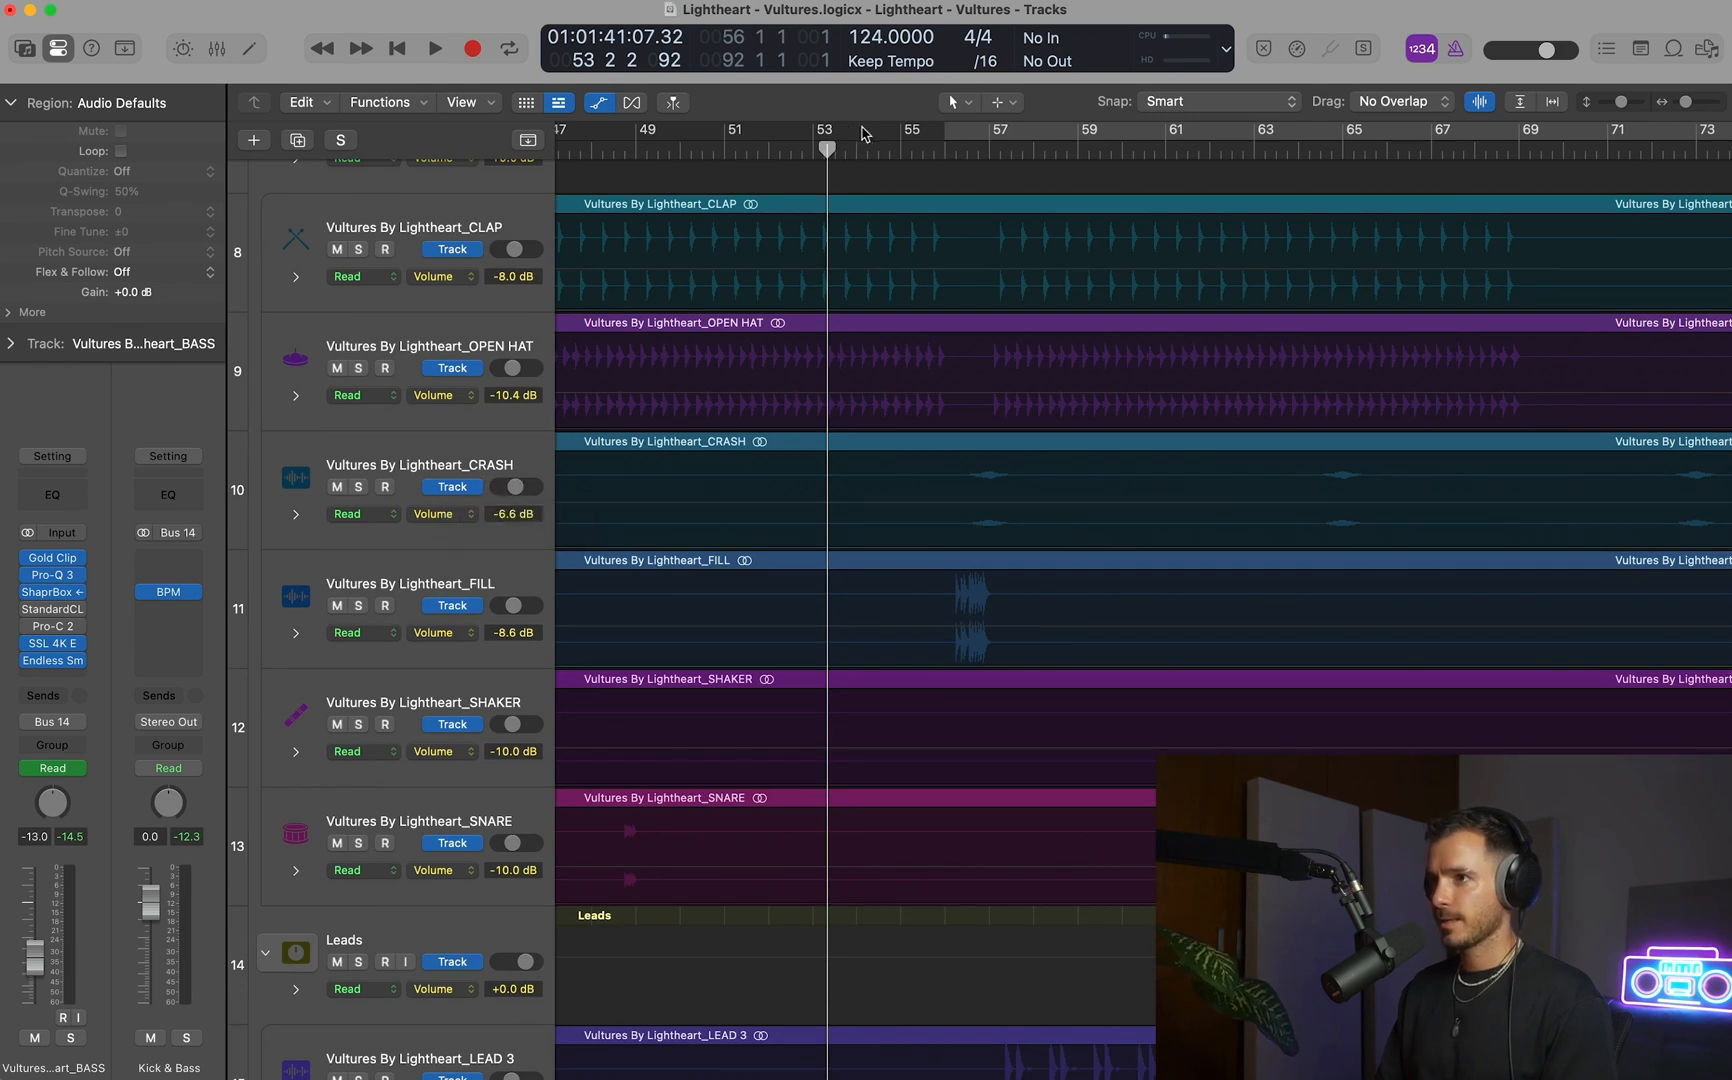
# Set the playback cycle to bars 53–64 and listen to the crash at the bar 57 transition.
pyautogui.moveTo(819, 133); pyautogui.dragTo(1298, 138)
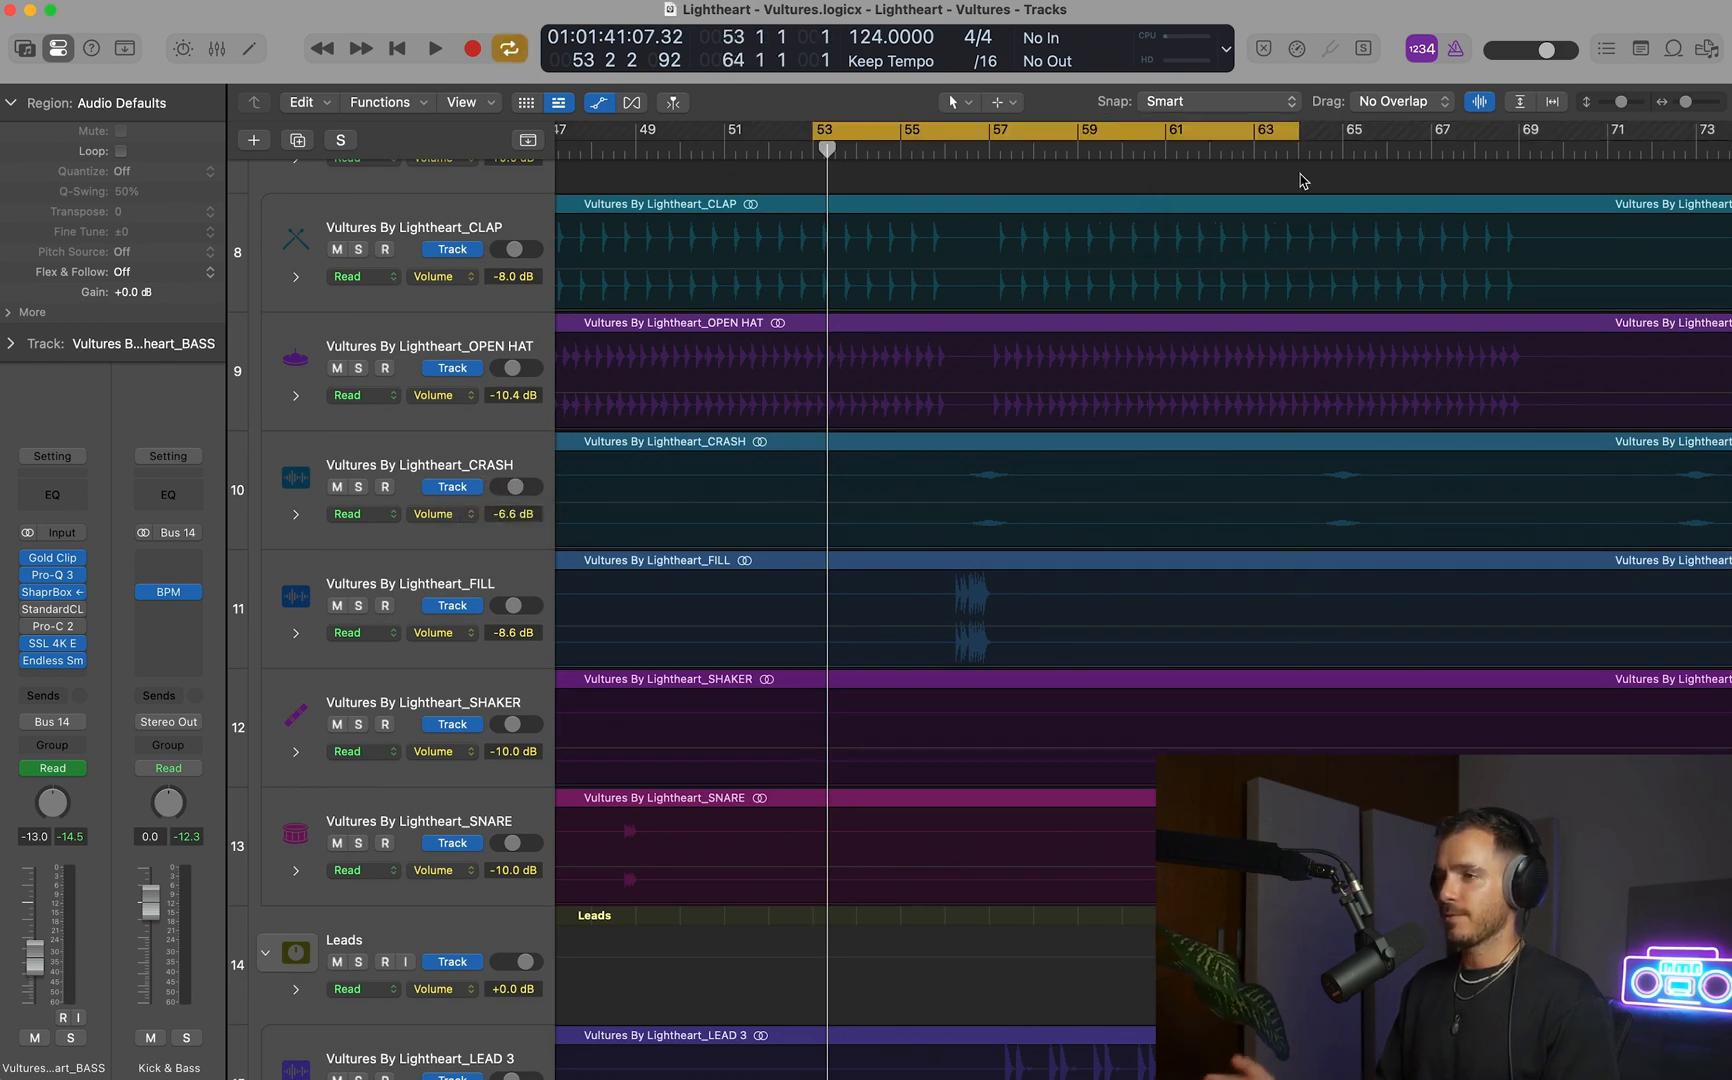
pyautogui.press('space')
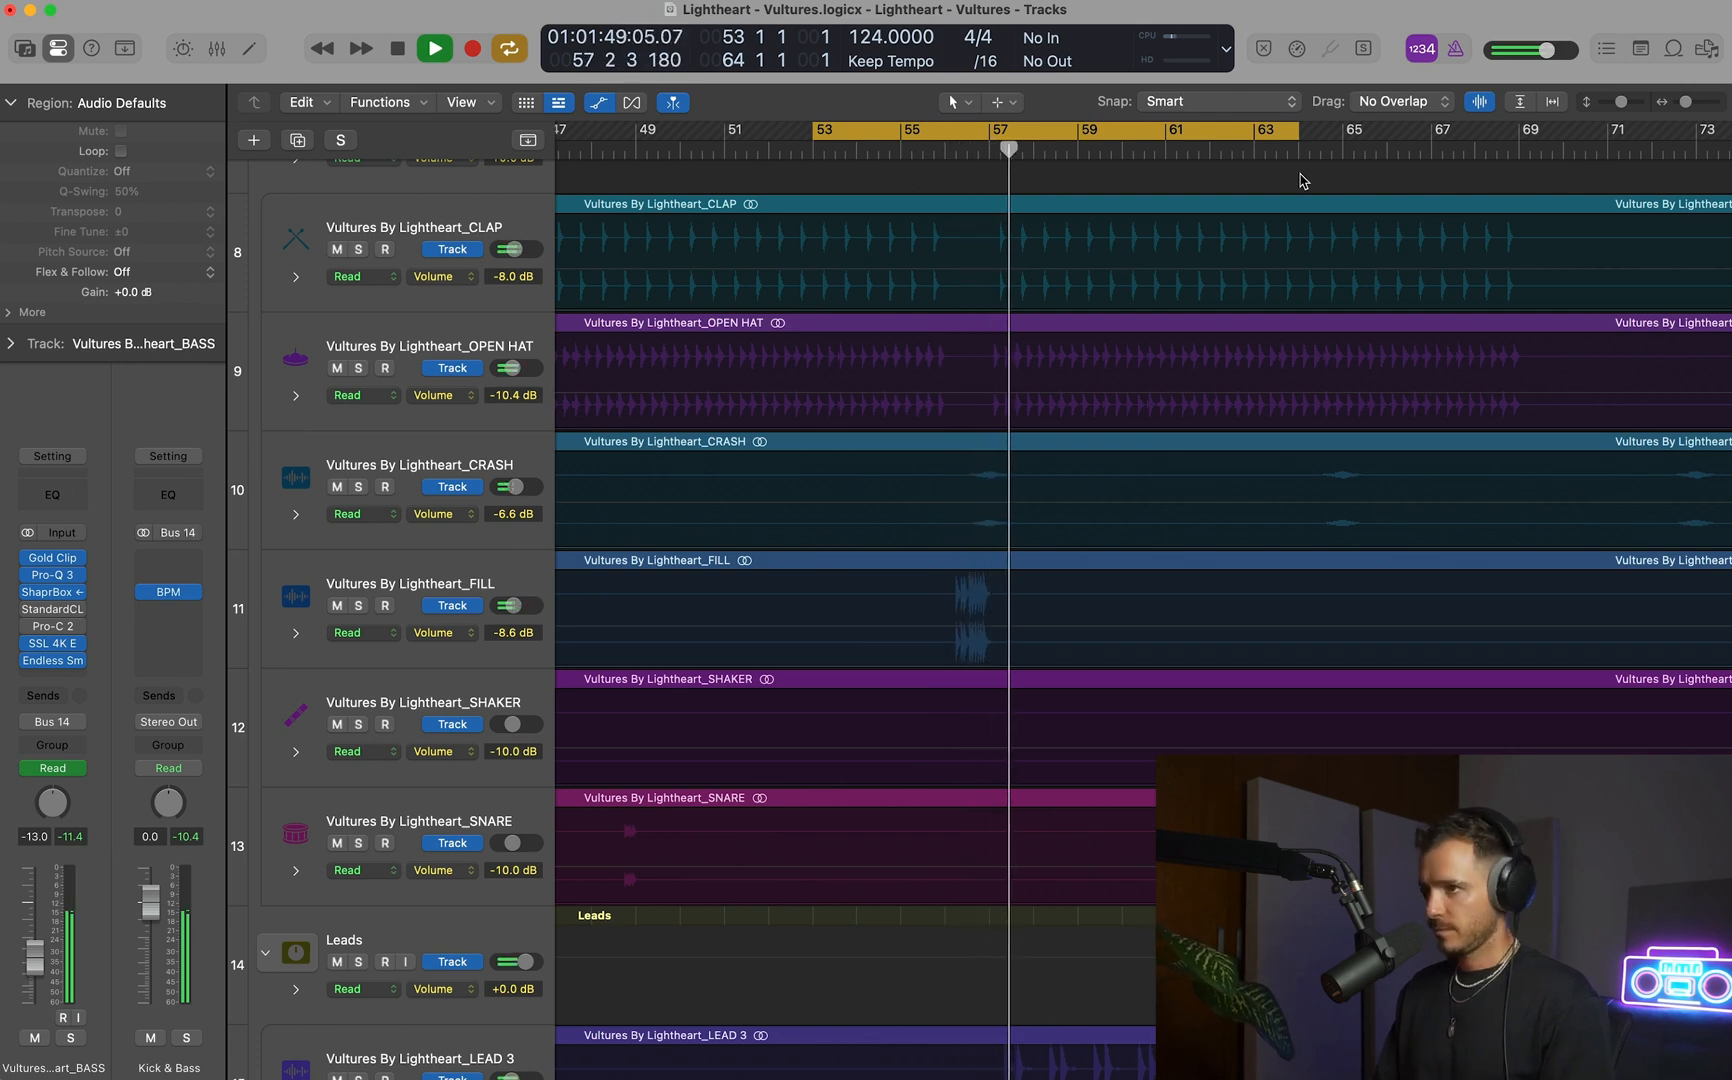
pyautogui.moveTo(52, 647)
pyautogui.press('space')
pyautogui.click(389, 465)
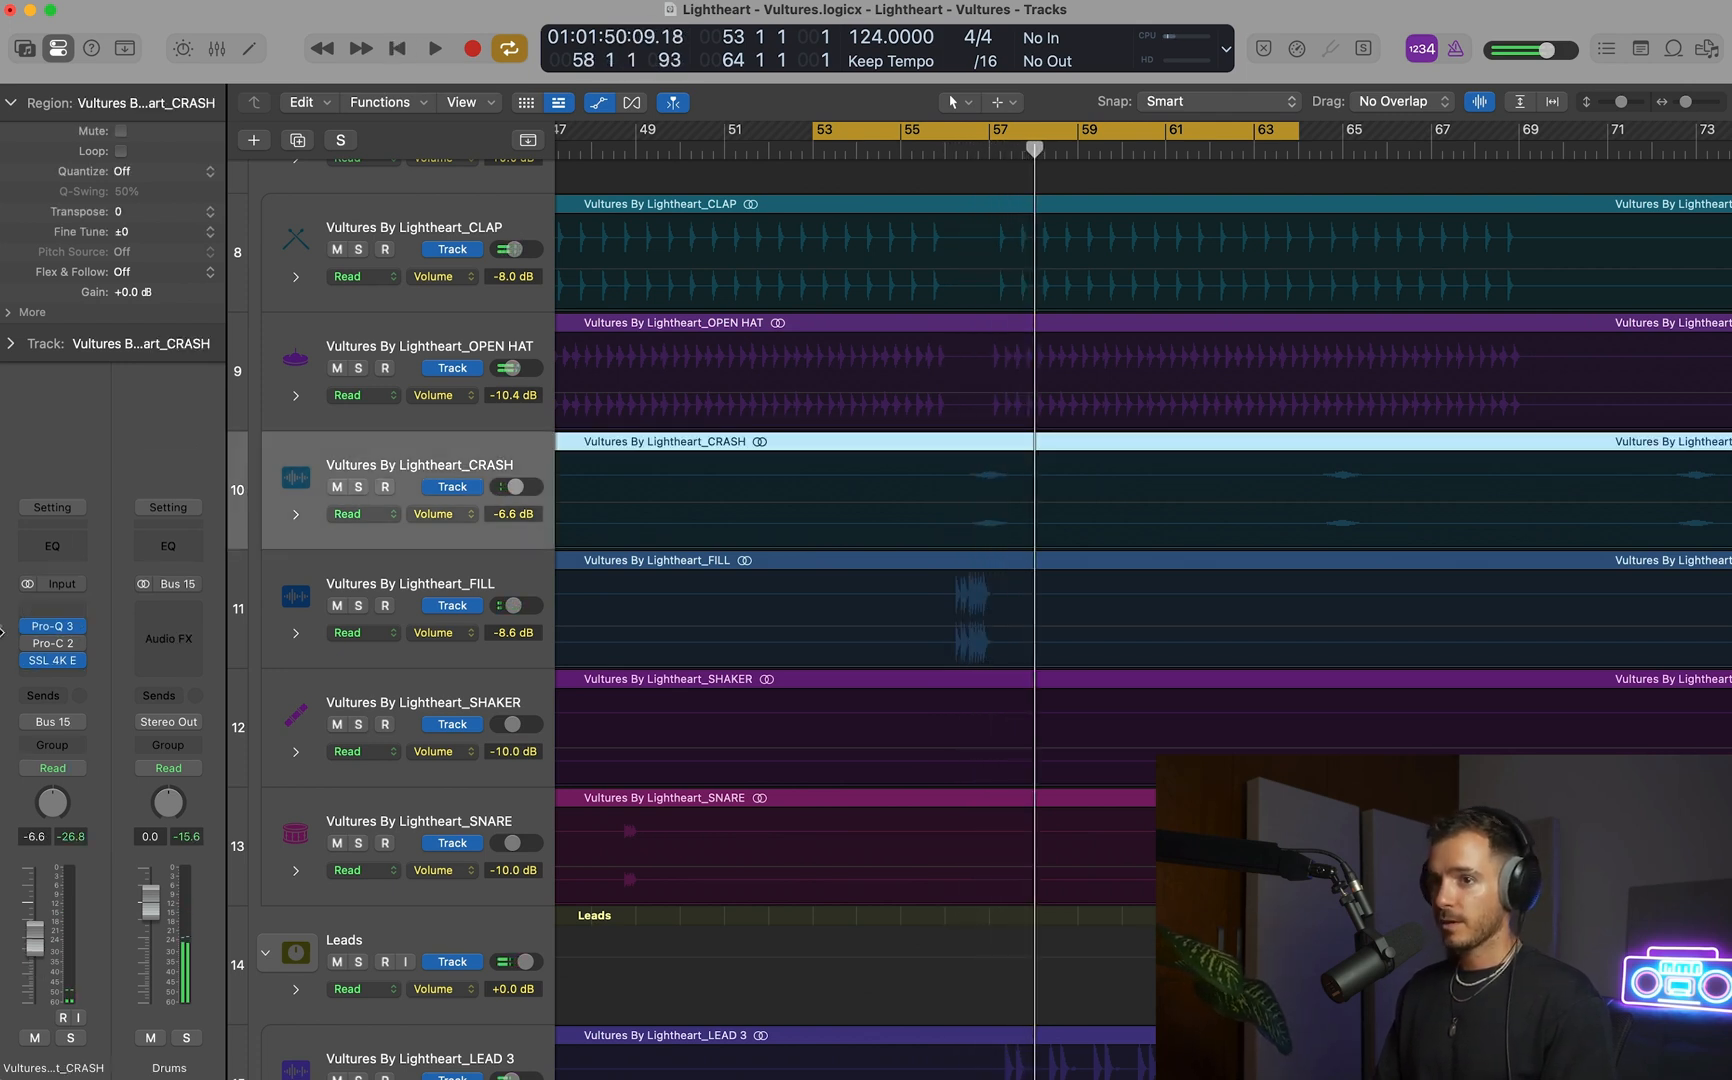
pyautogui.click(52, 677)
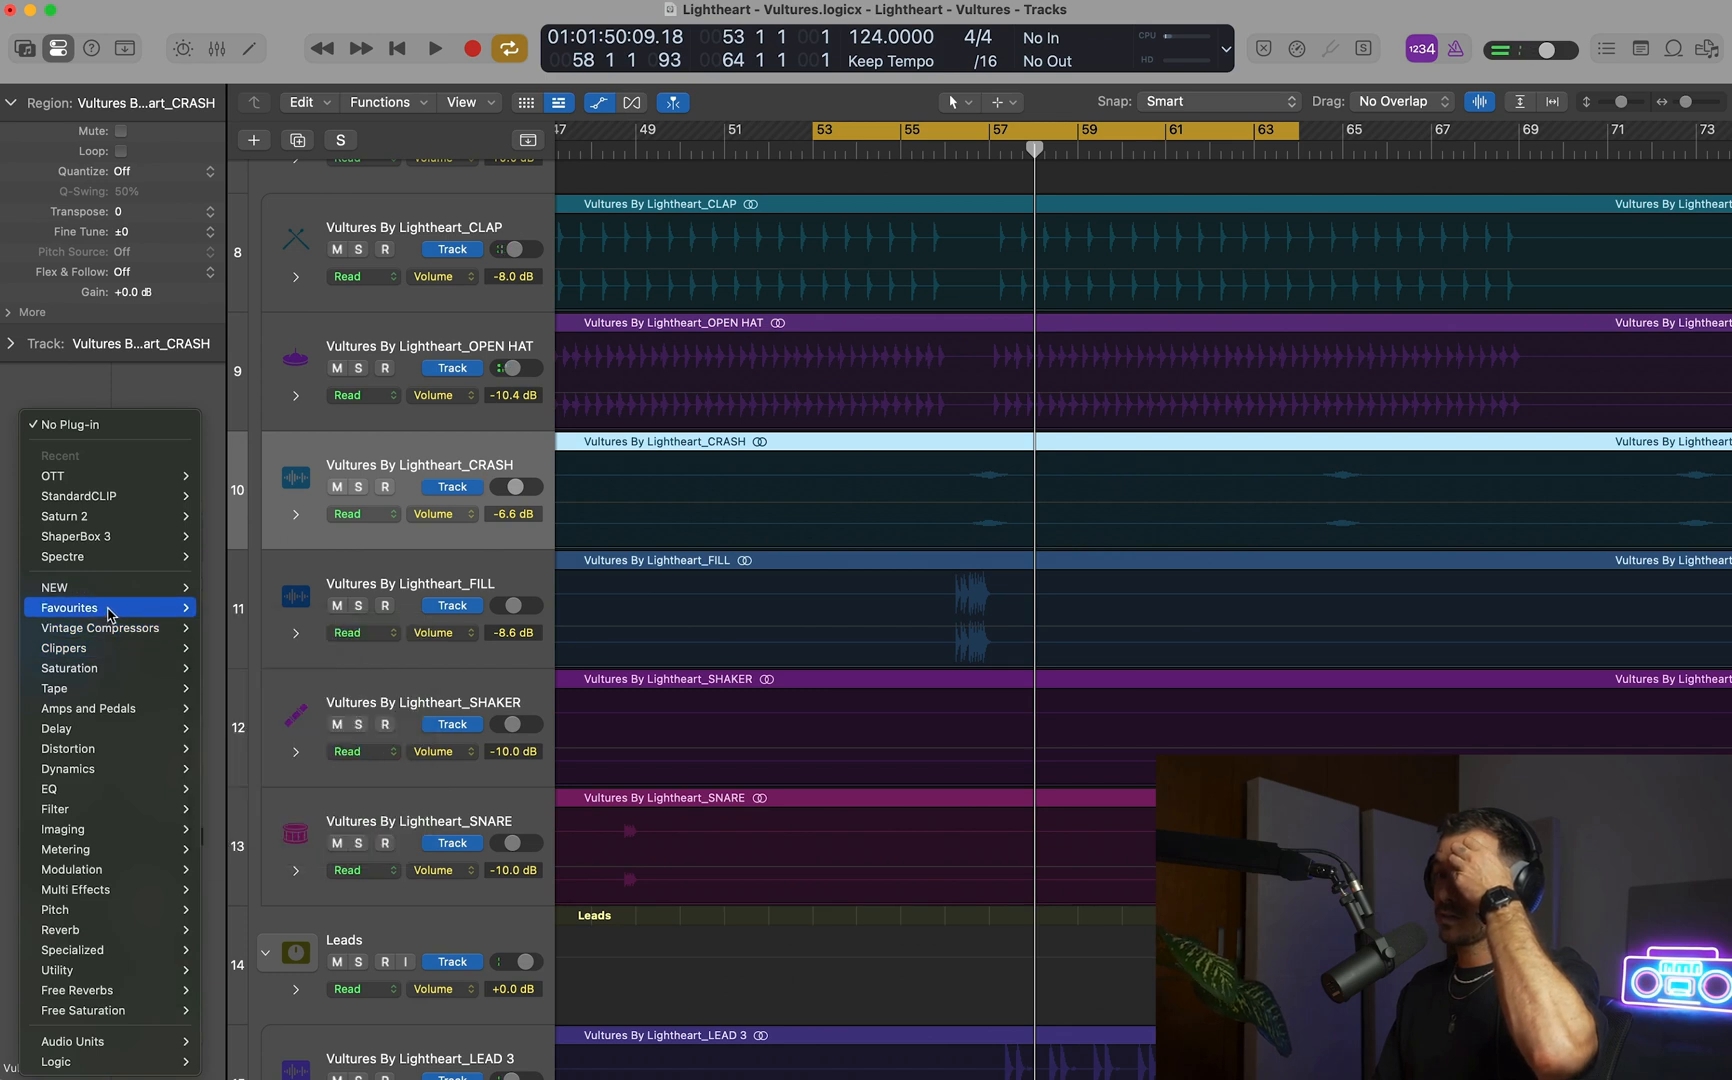
pyautogui.moveTo(110, 612)
pyautogui.press('Escape')
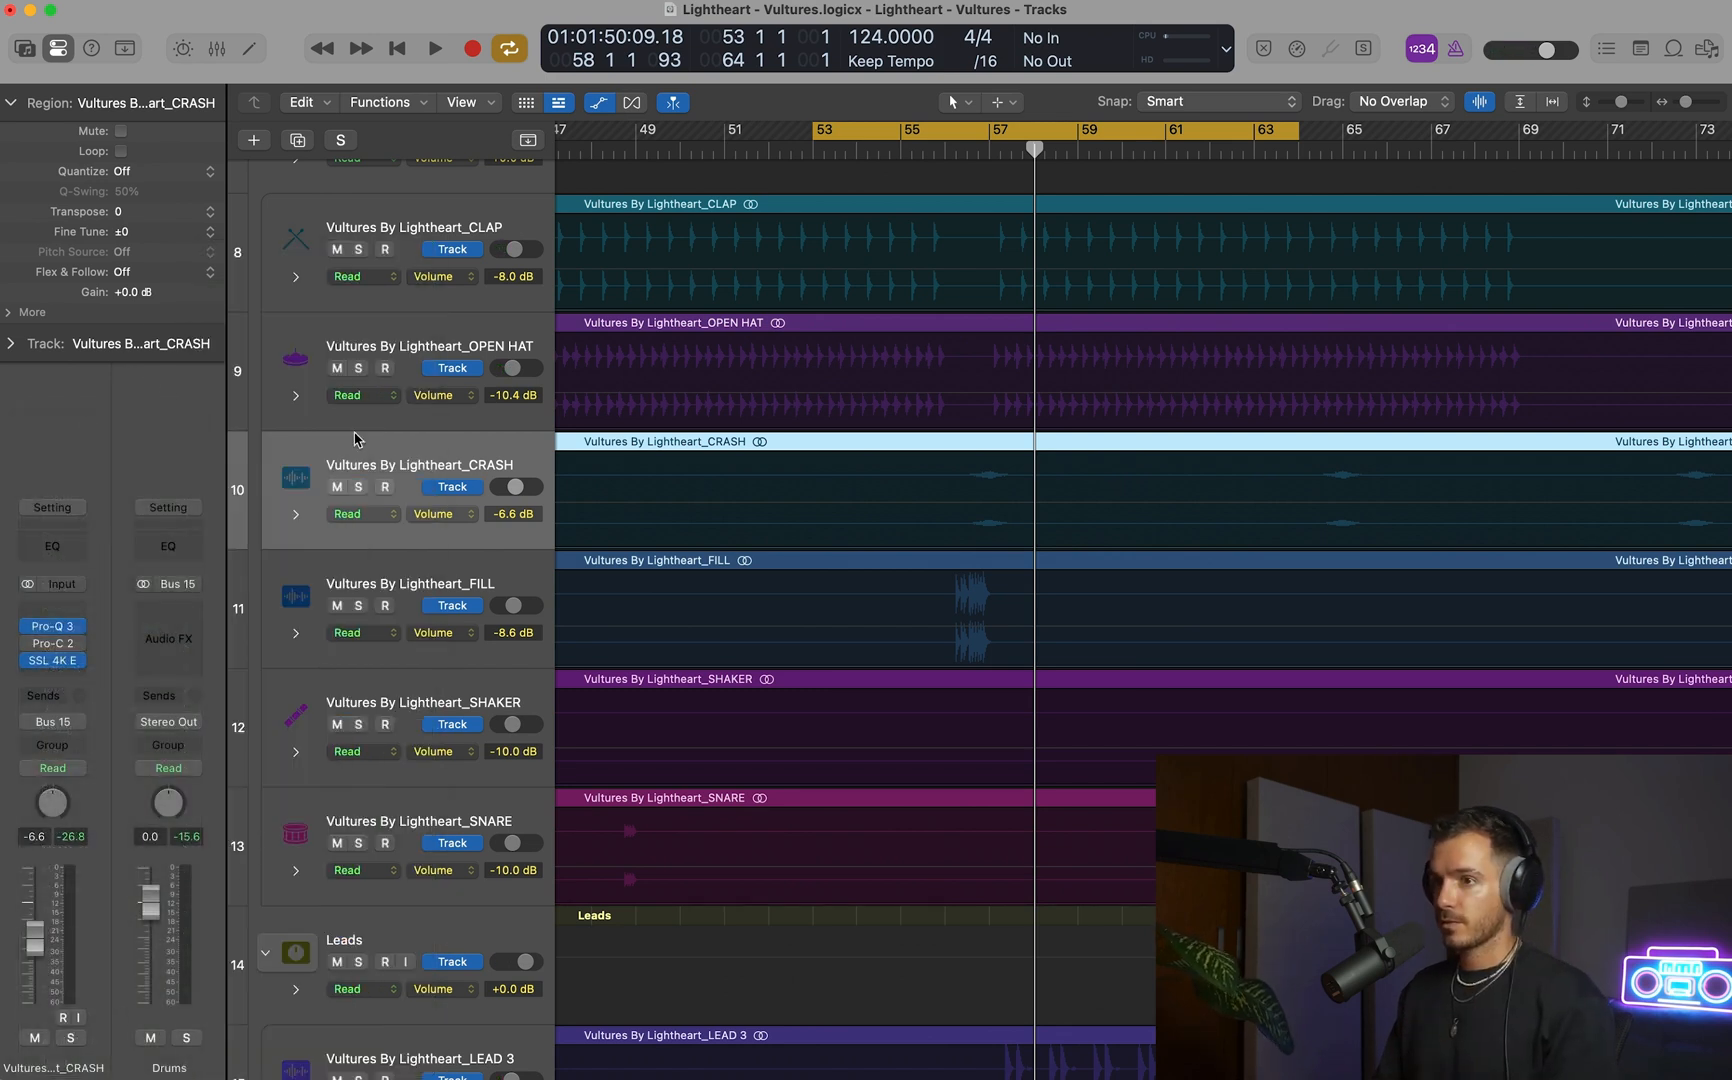
# Copy ShaperBox 3 from the BASS channel onto CRASH after SSL 4K E, and disable its High band so Mid covers the full range.
pyautogui.press('x')
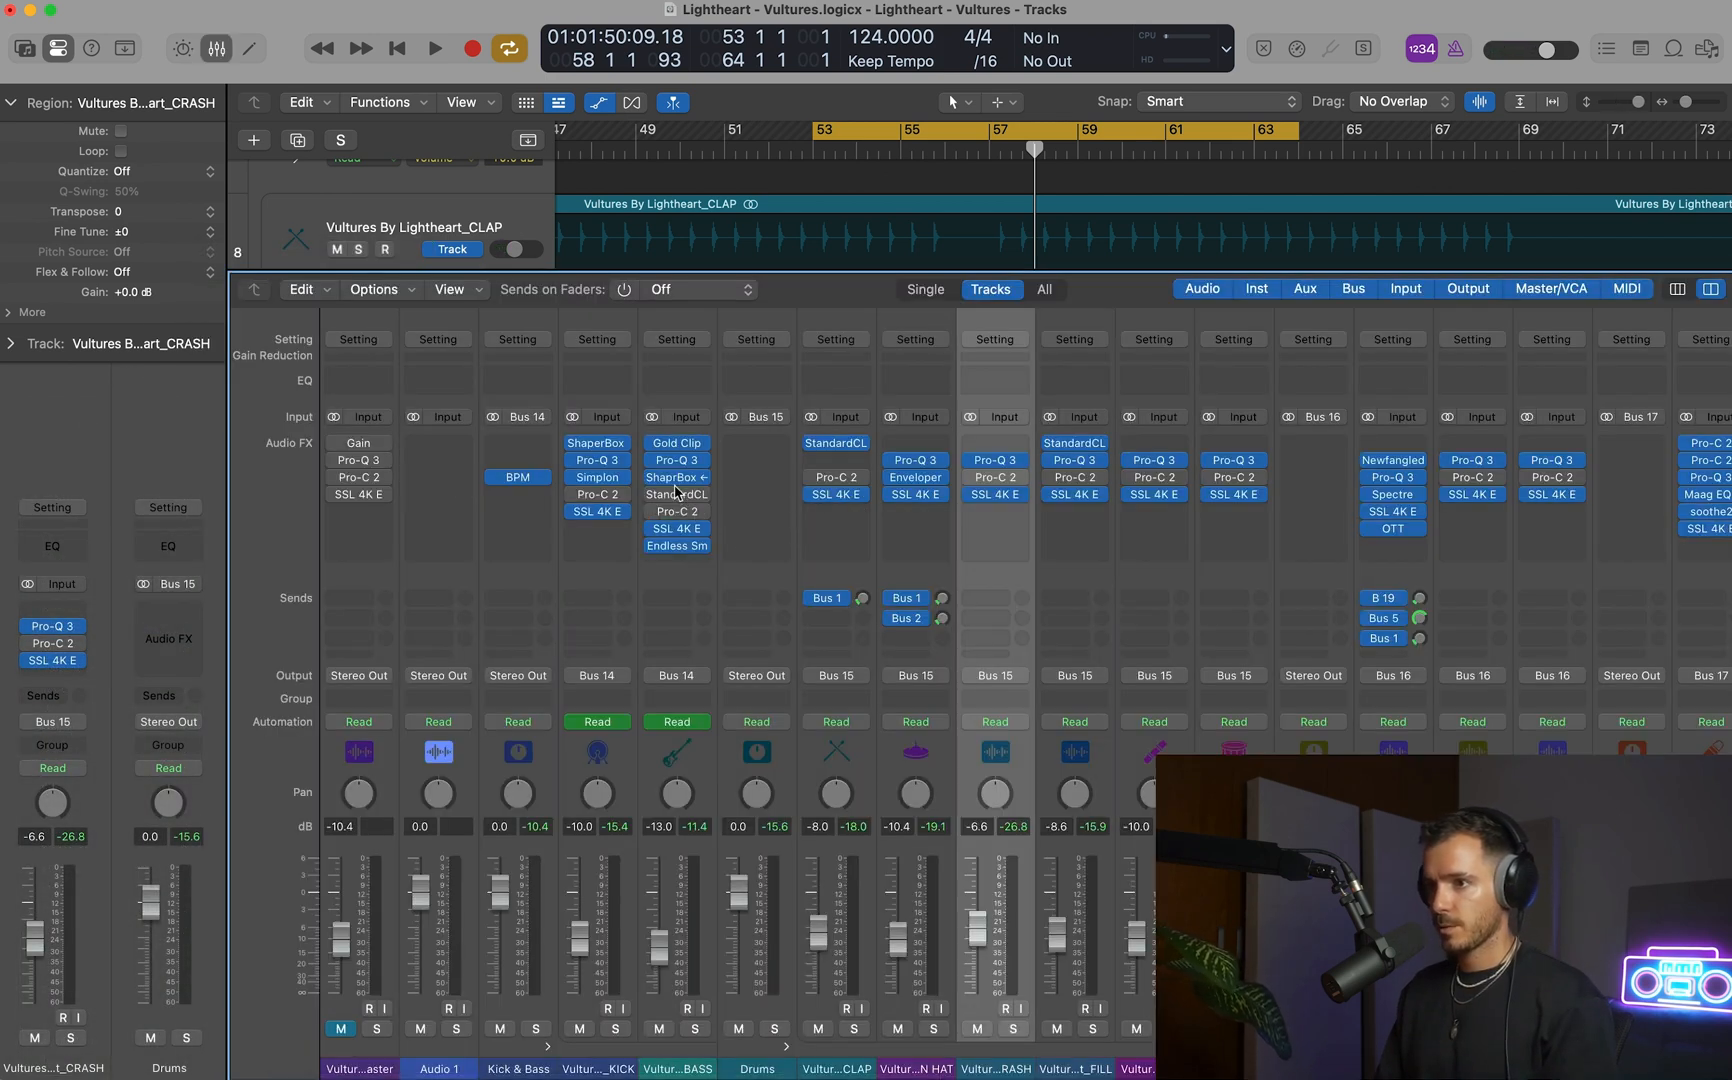
pyautogui.moveTo(985, 515); pyautogui.dragTo(985, 513)
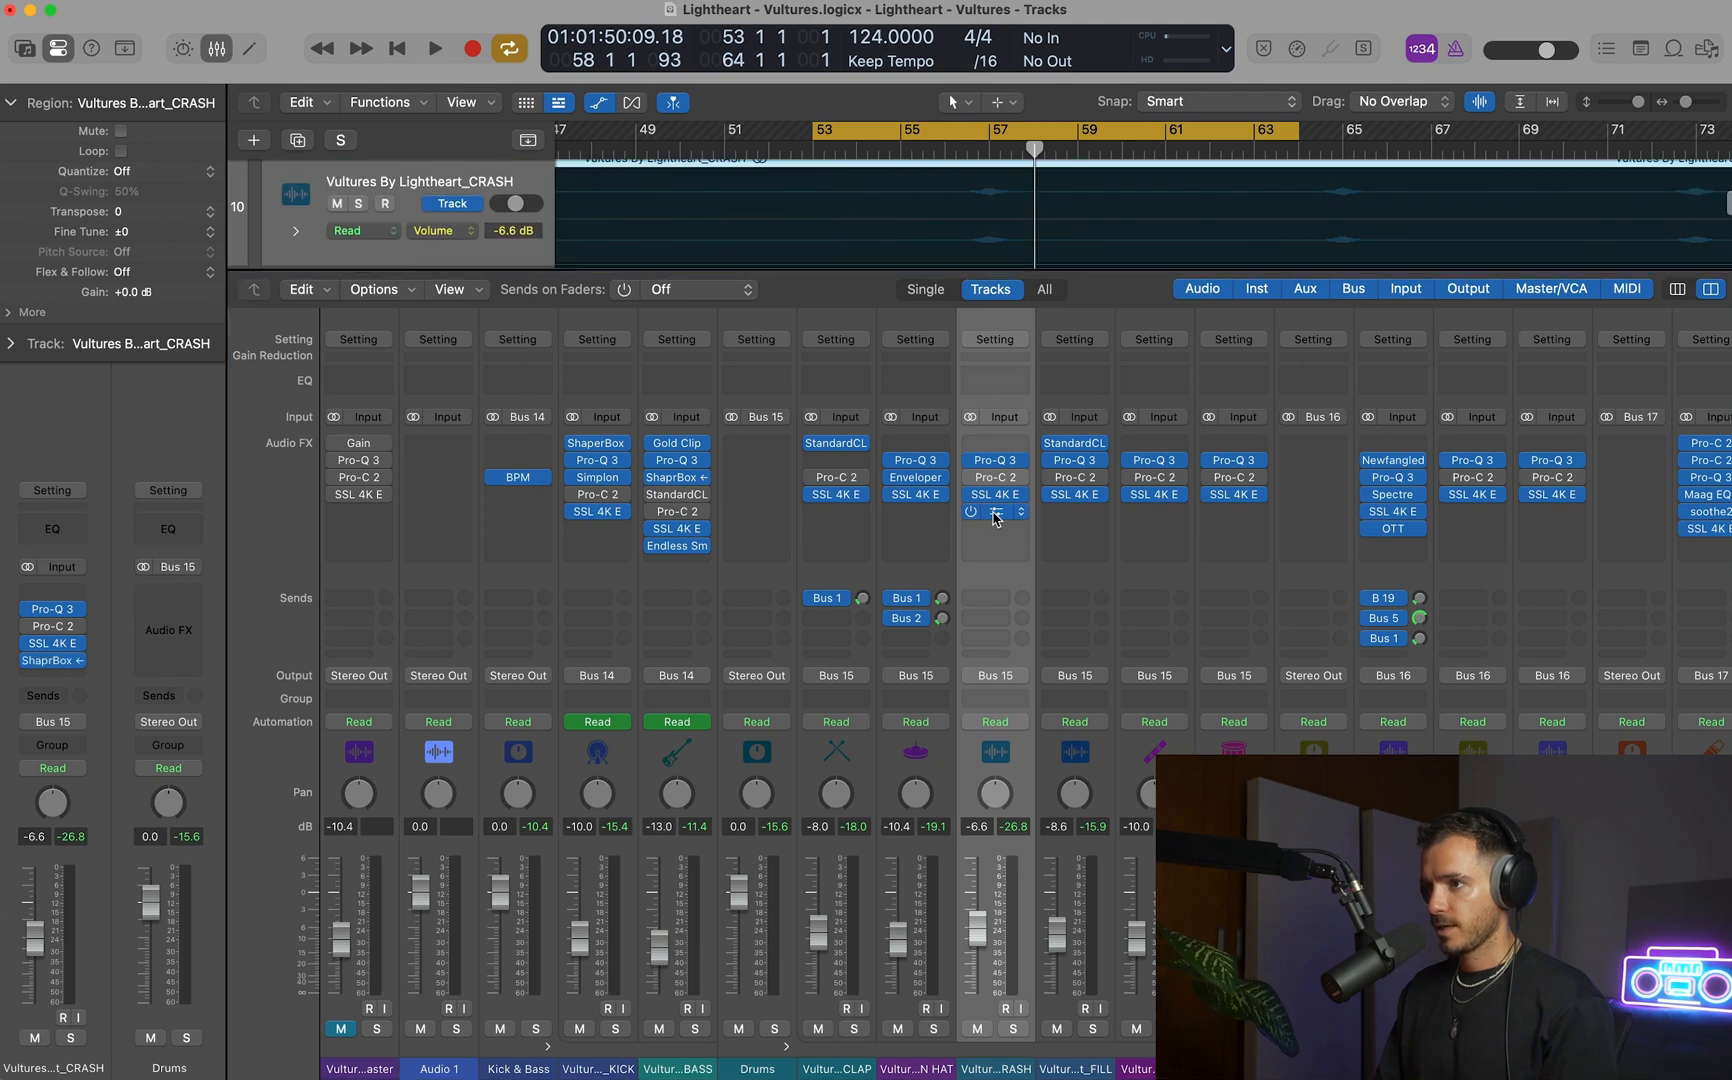
pyautogui.click(995, 515)
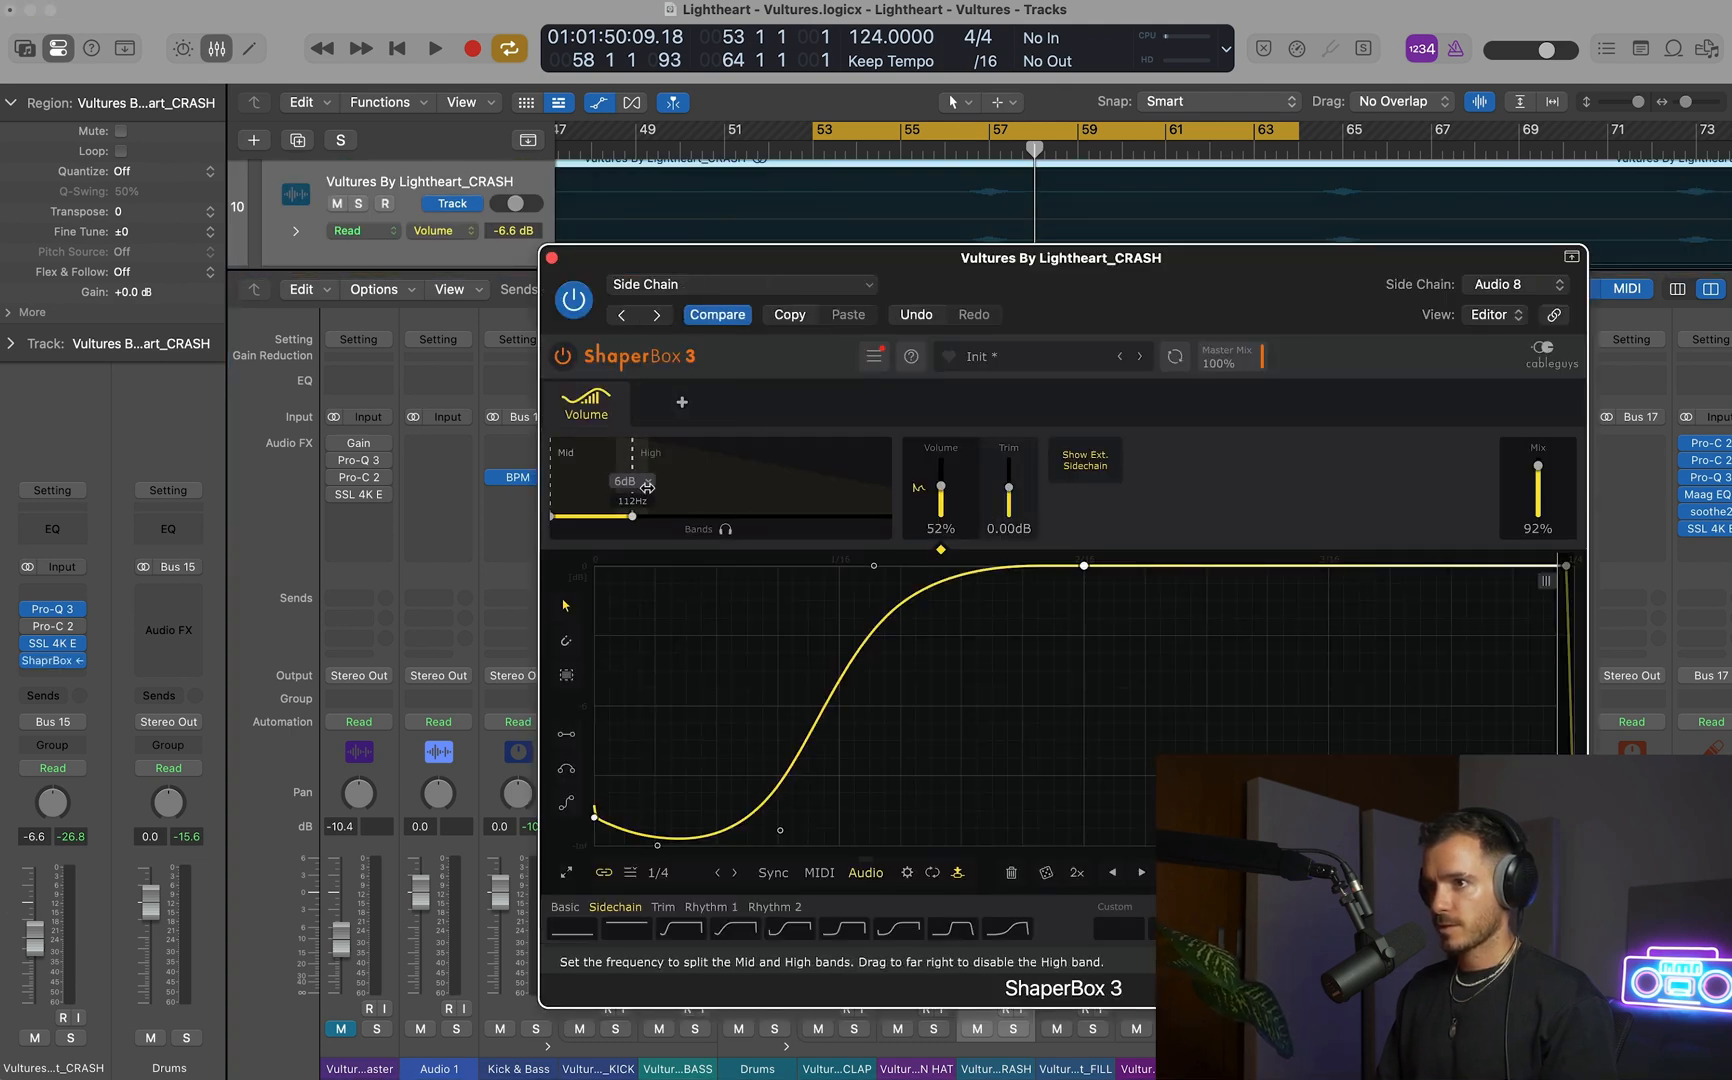
pyautogui.moveTo(632, 456); pyautogui.dragTo(900, 458)
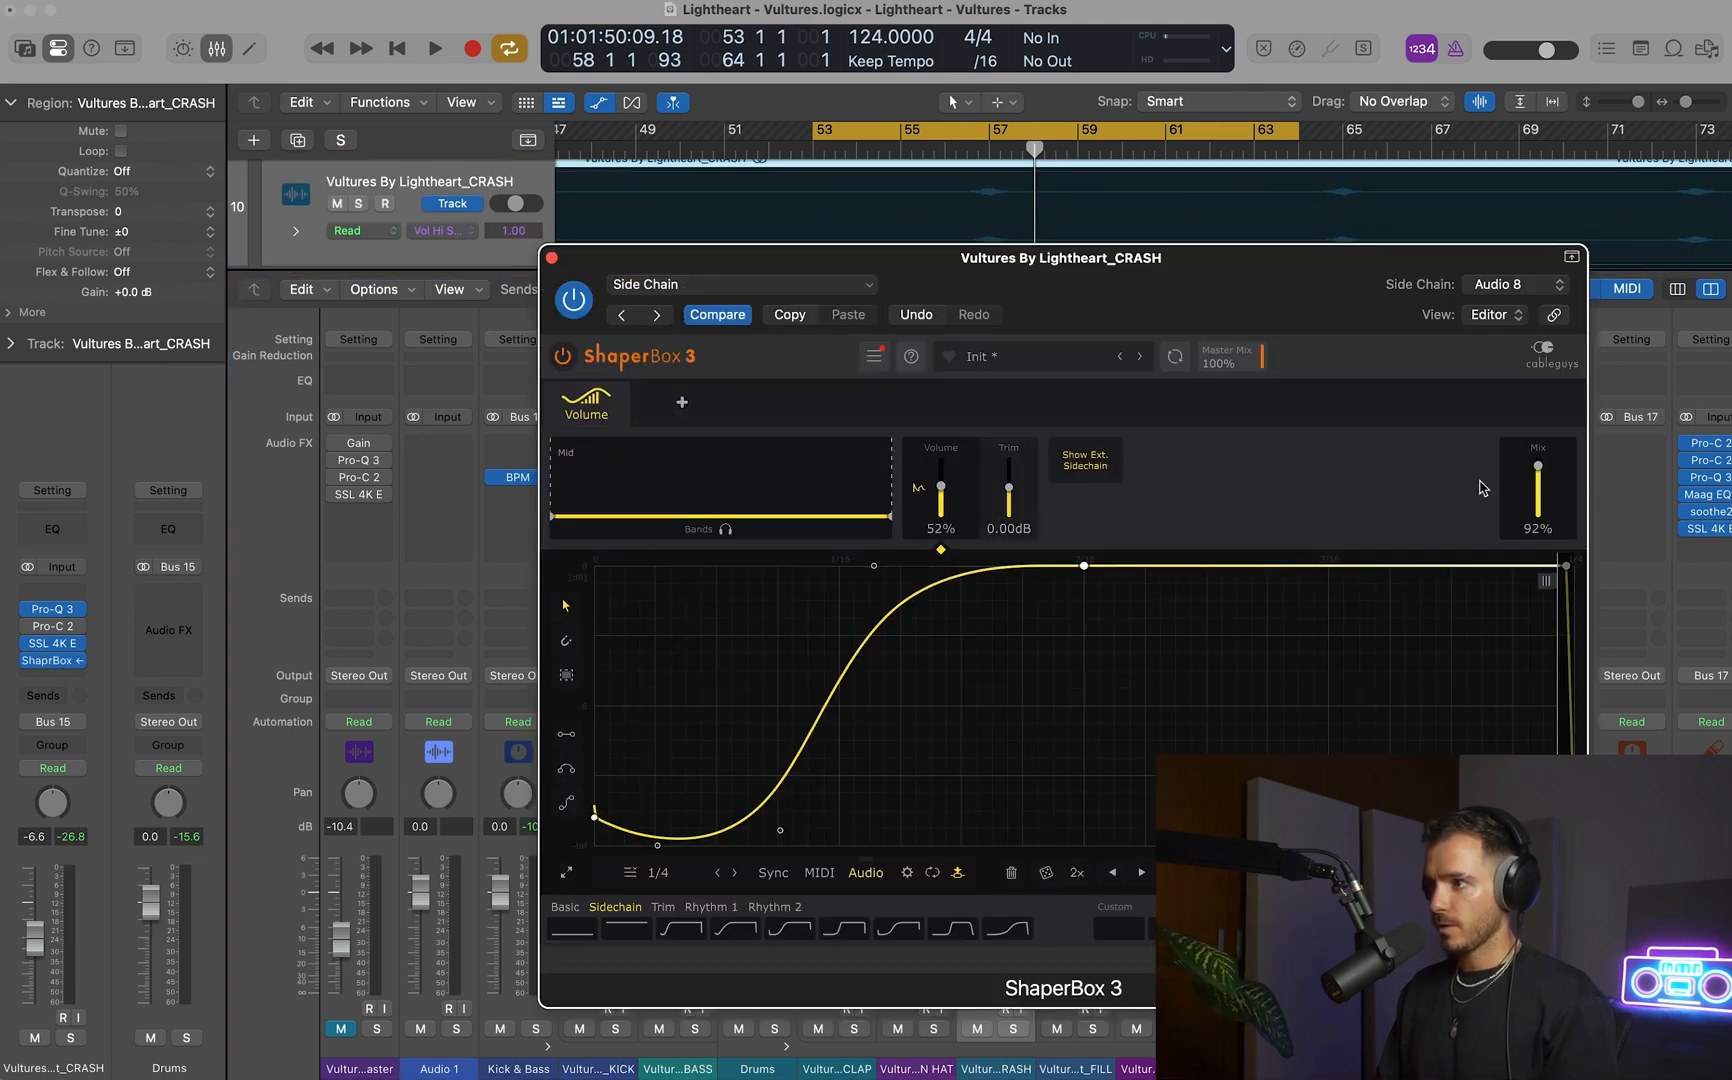
pyautogui.click(551, 258)
# Listen to the ducked CRASH from bar 53 in the full mix, turn off the cycle, hide track automation, and stop playback.
pyautogui.press('space')
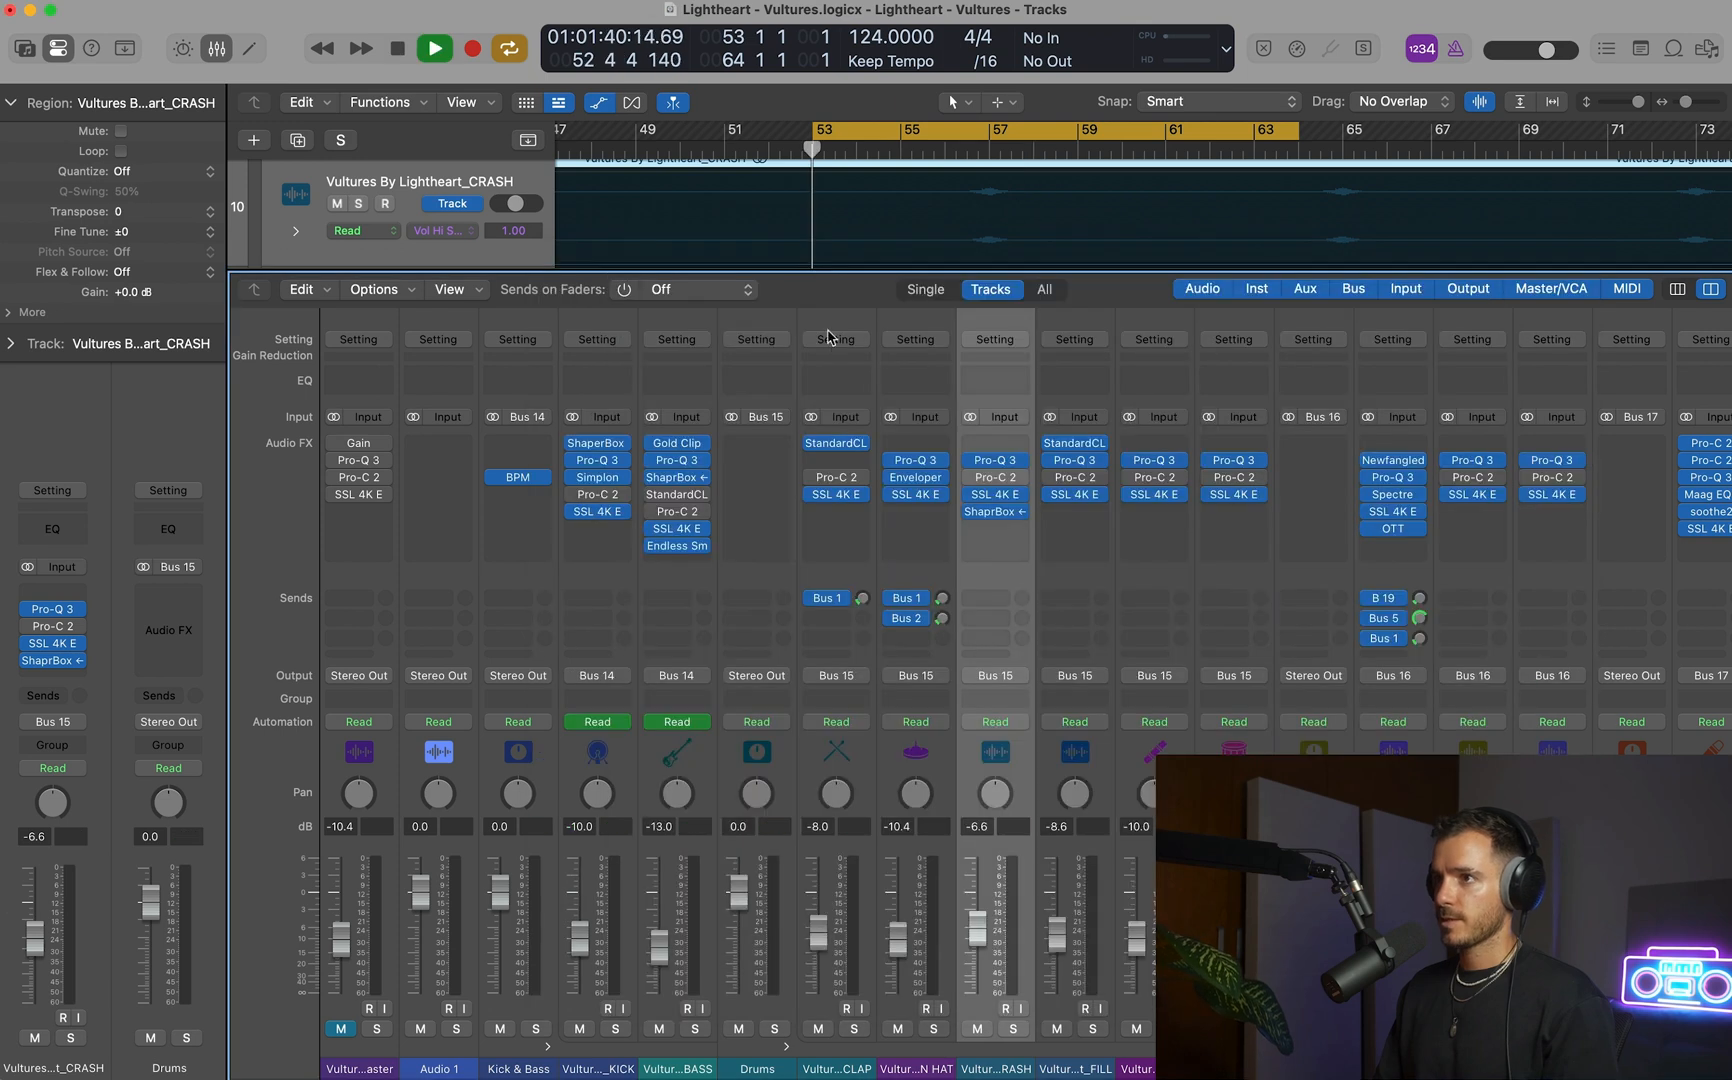
pyautogui.press('x')
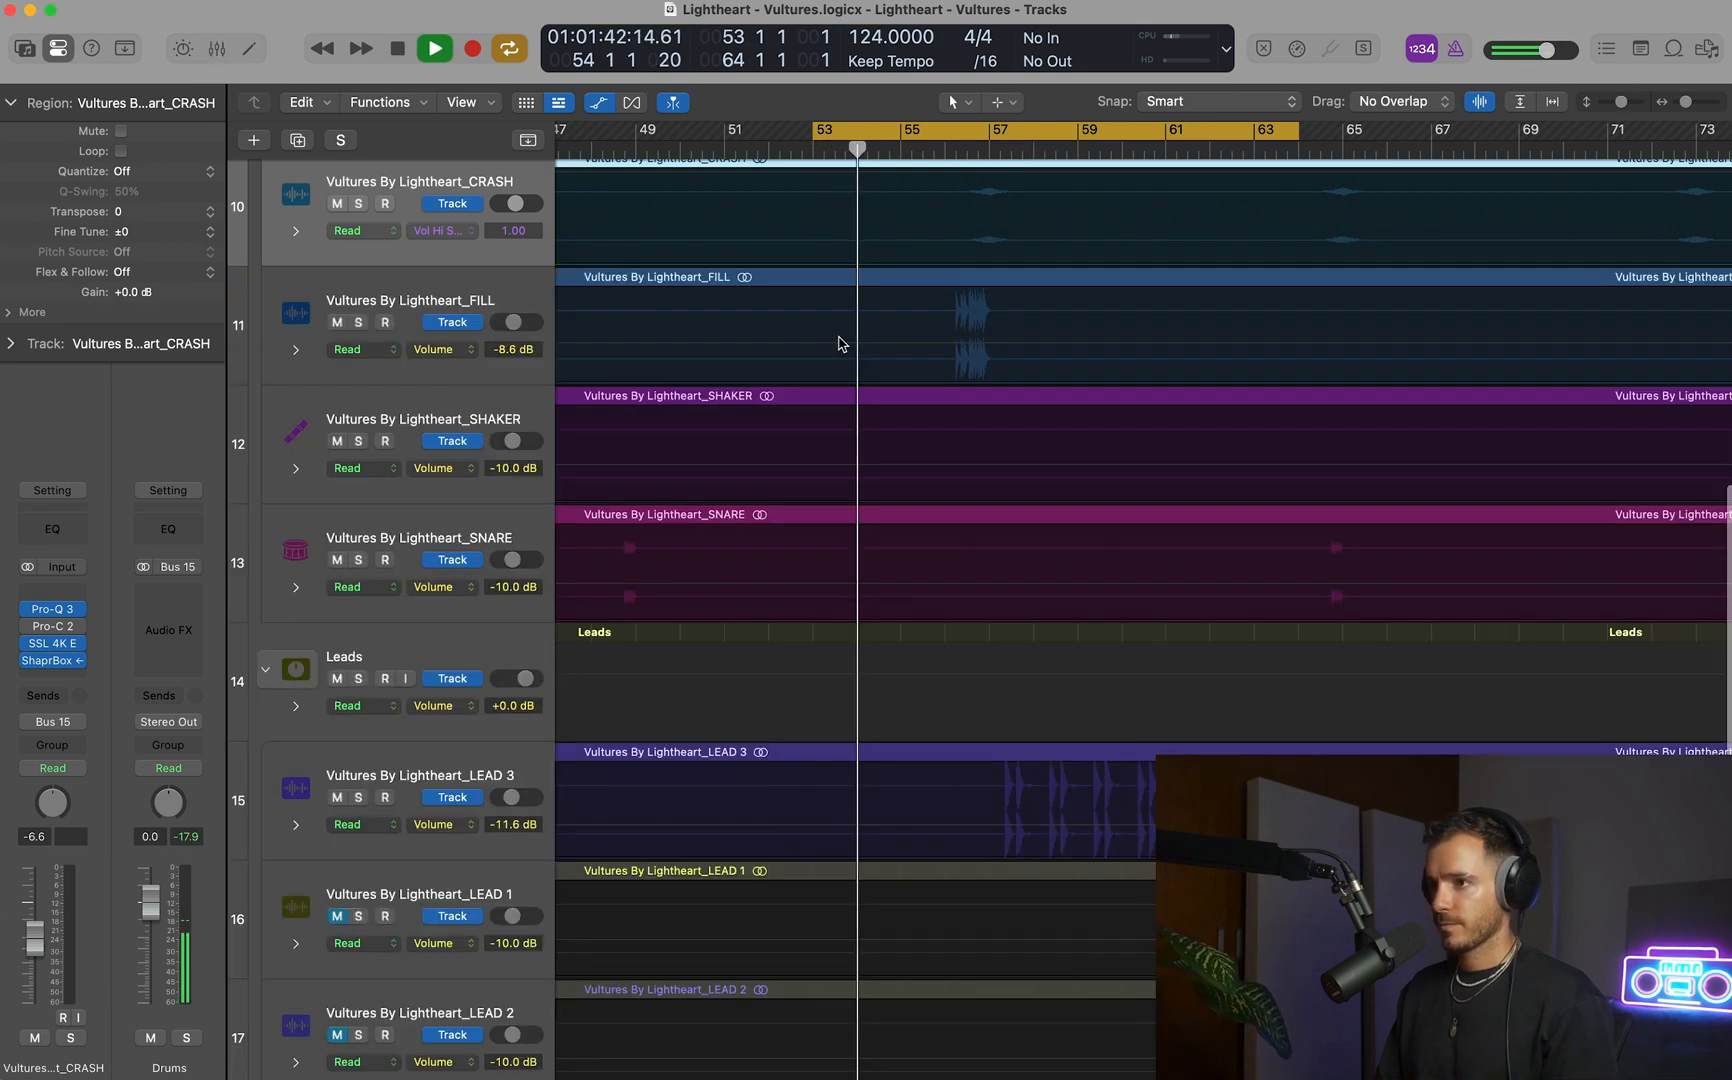
pyautogui.scroll(4, 838, 343)
pyautogui.scroll(3, 838, 343)
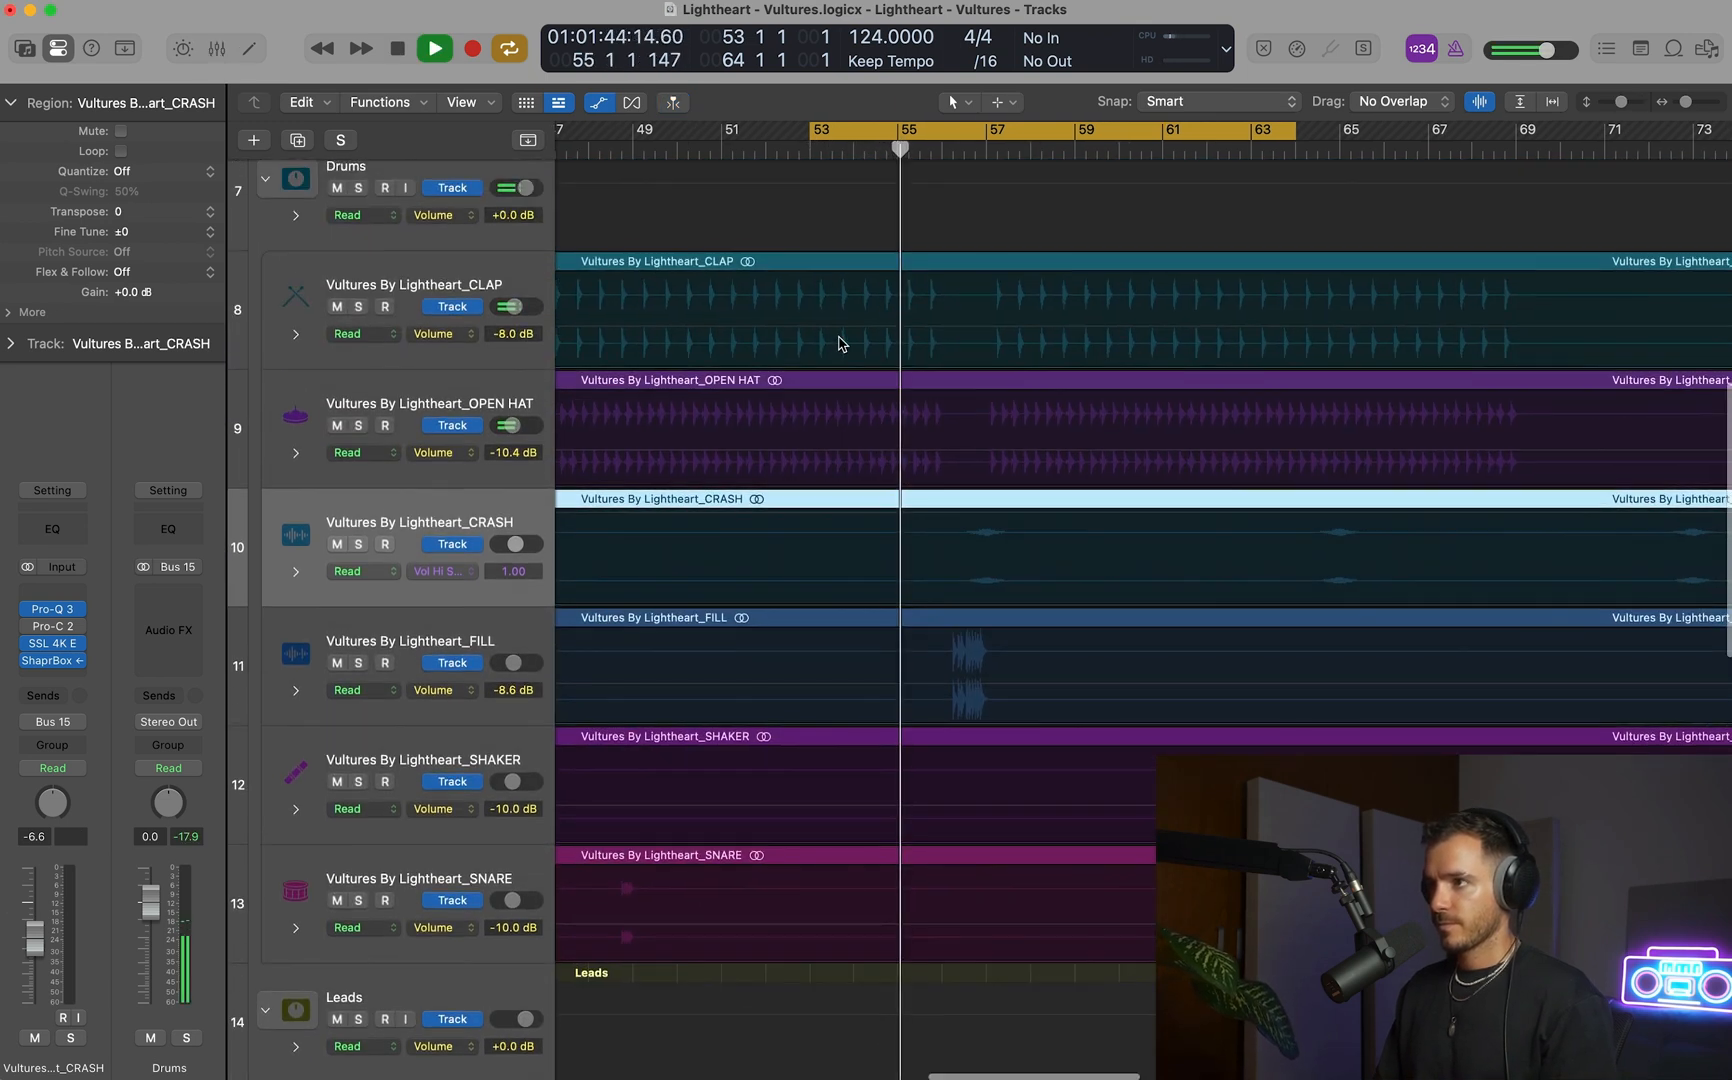
pyautogui.press('c')
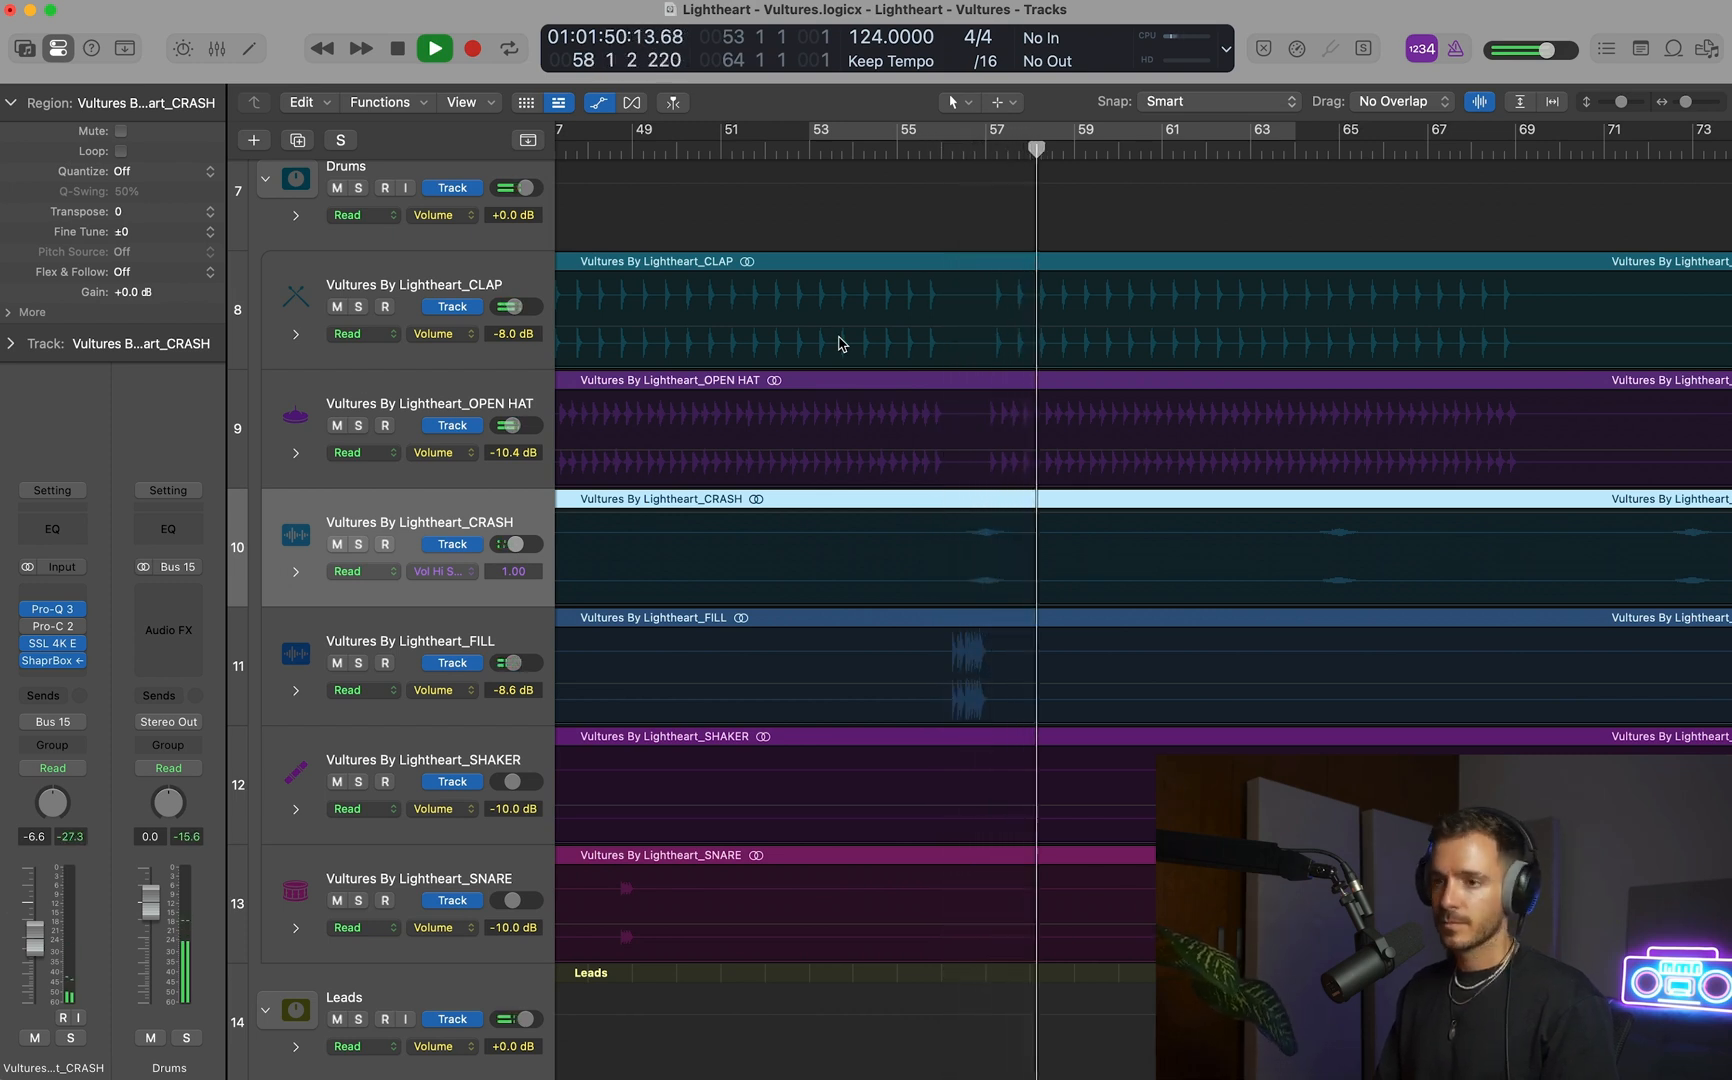
pyautogui.press('a')
pyautogui.press('space')
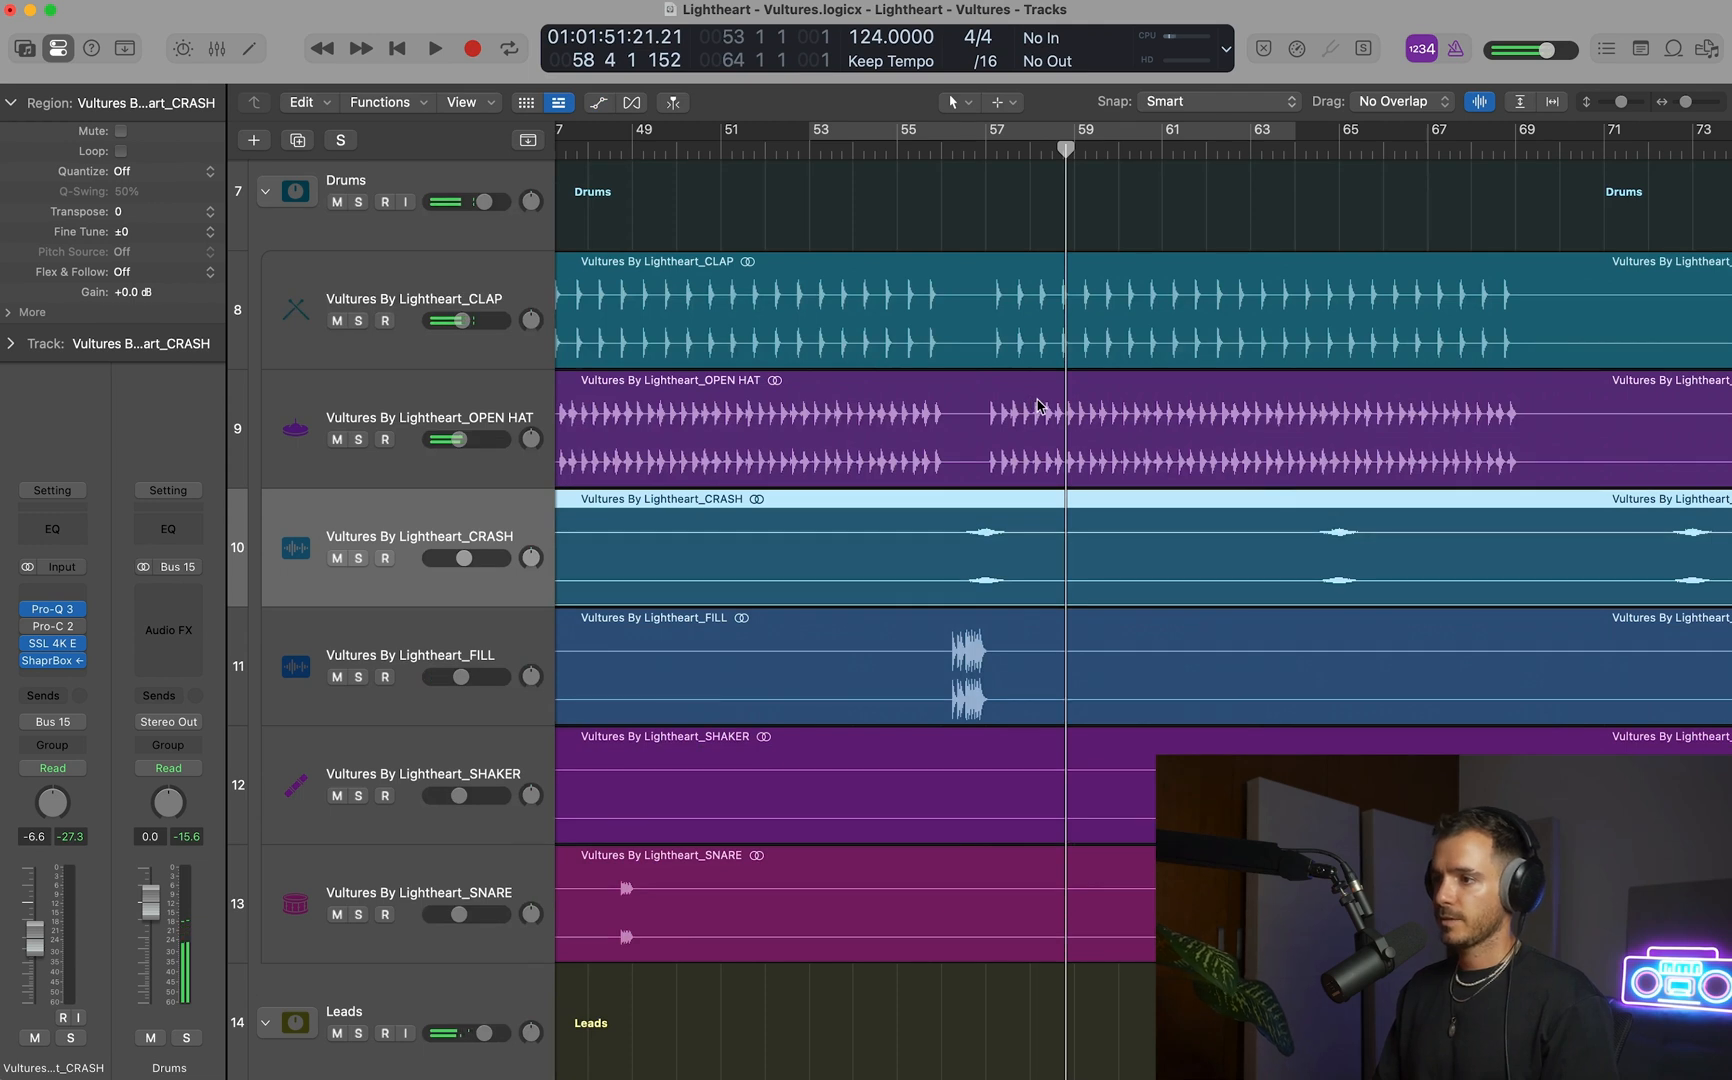
# Delete the muted LEAD 1 and LEAD 2 tracks from the Leads stack along with their regions.
pyautogui.scroll(-3, 1036, 406)
pyautogui.scroll(-4, 1036, 405)
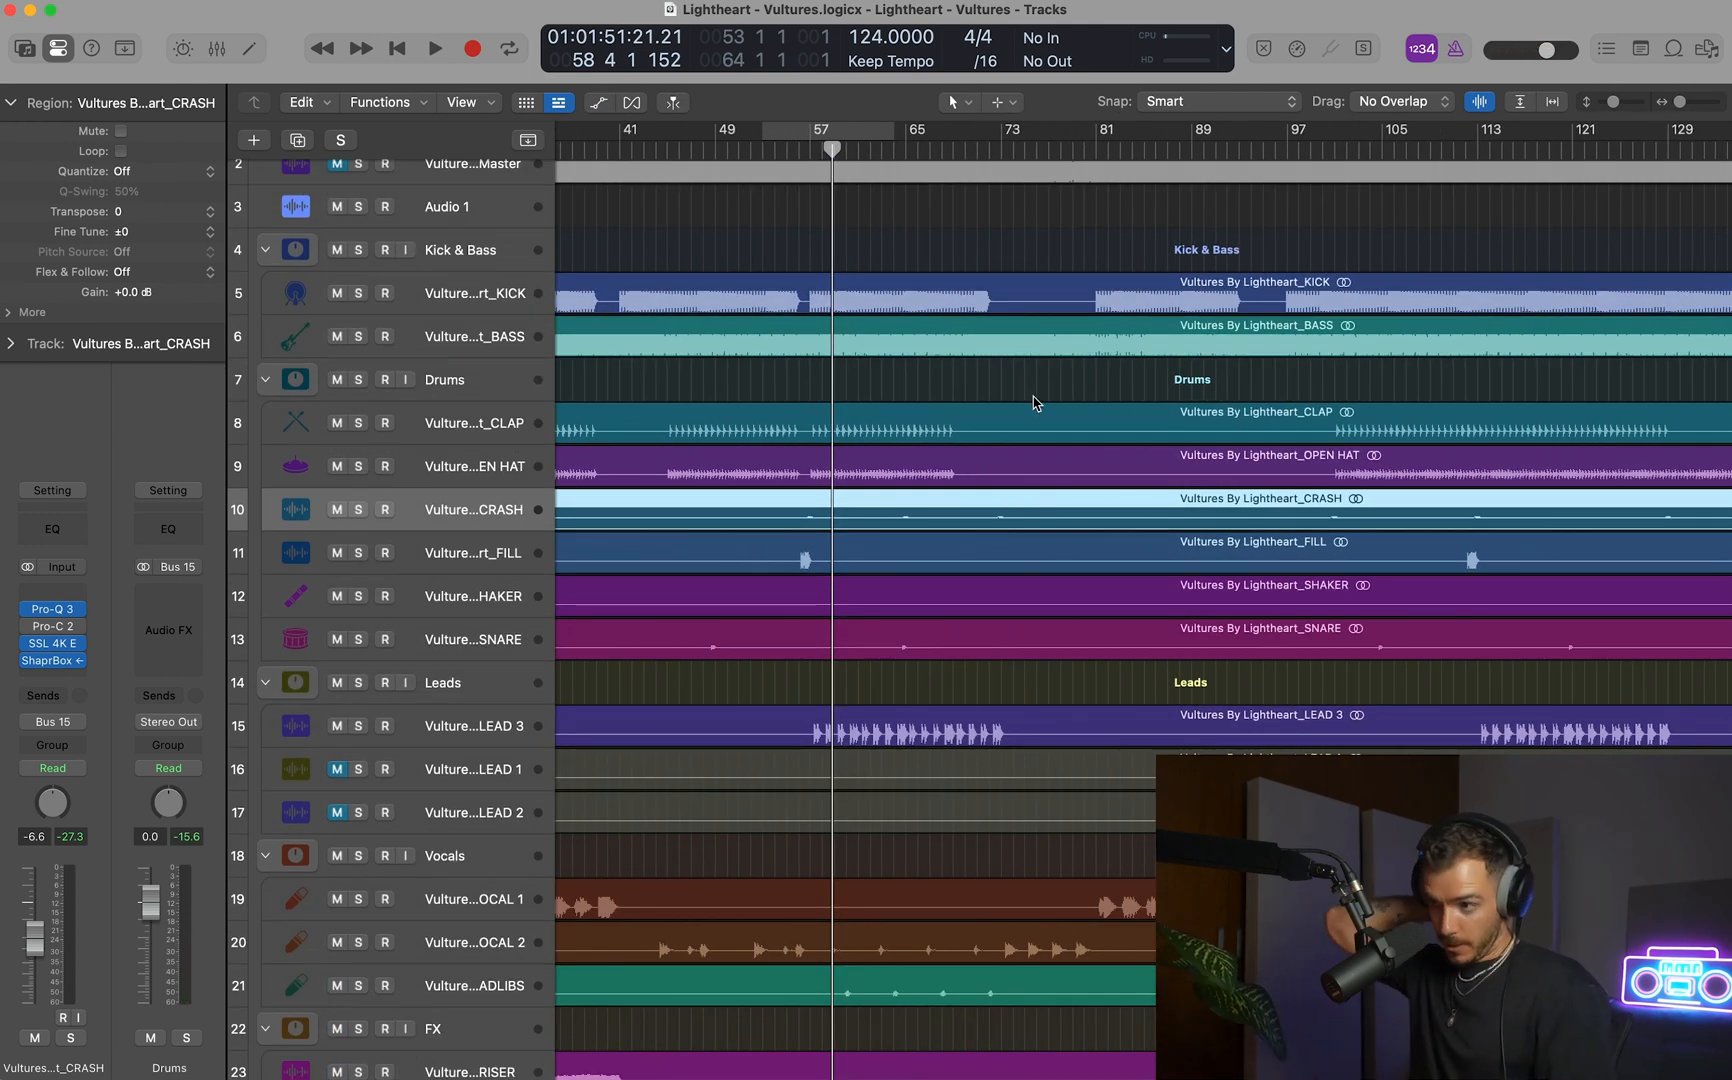
pyautogui.scroll(-2, 1035, 537)
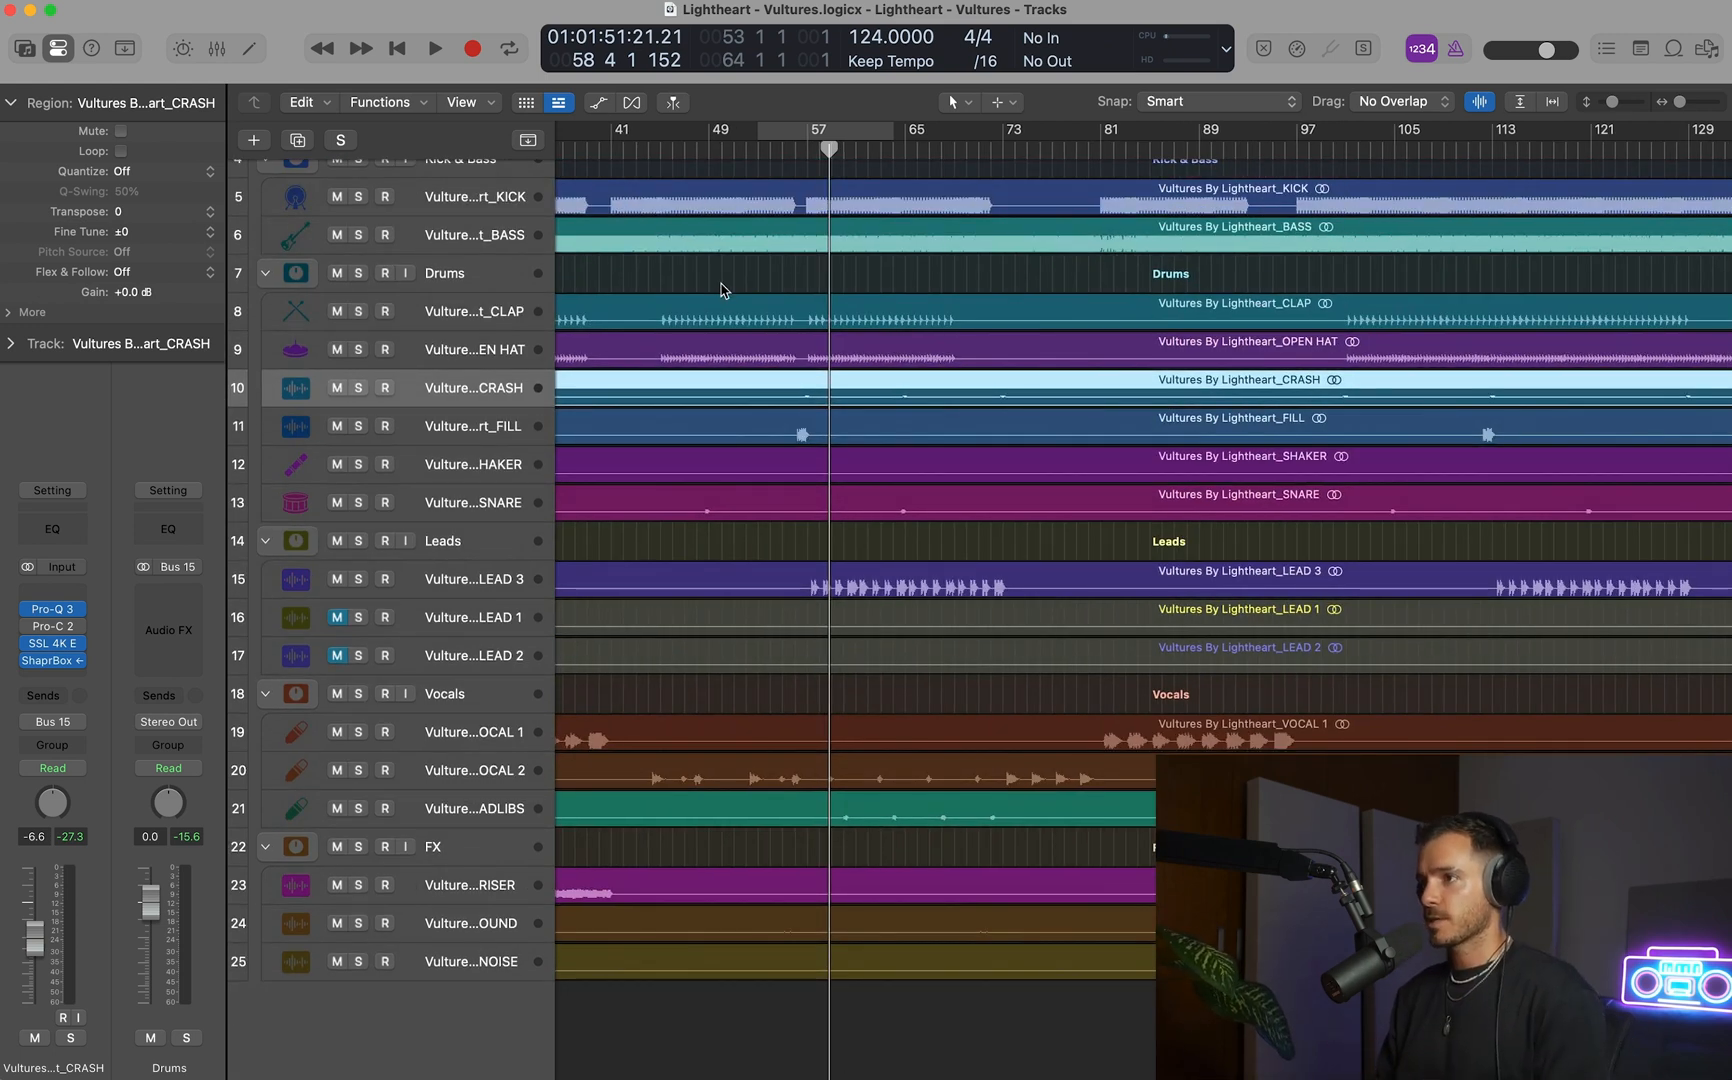
pyautogui.hscroll(2, 722, 290)
pyautogui.scroll(1, 722, 290)
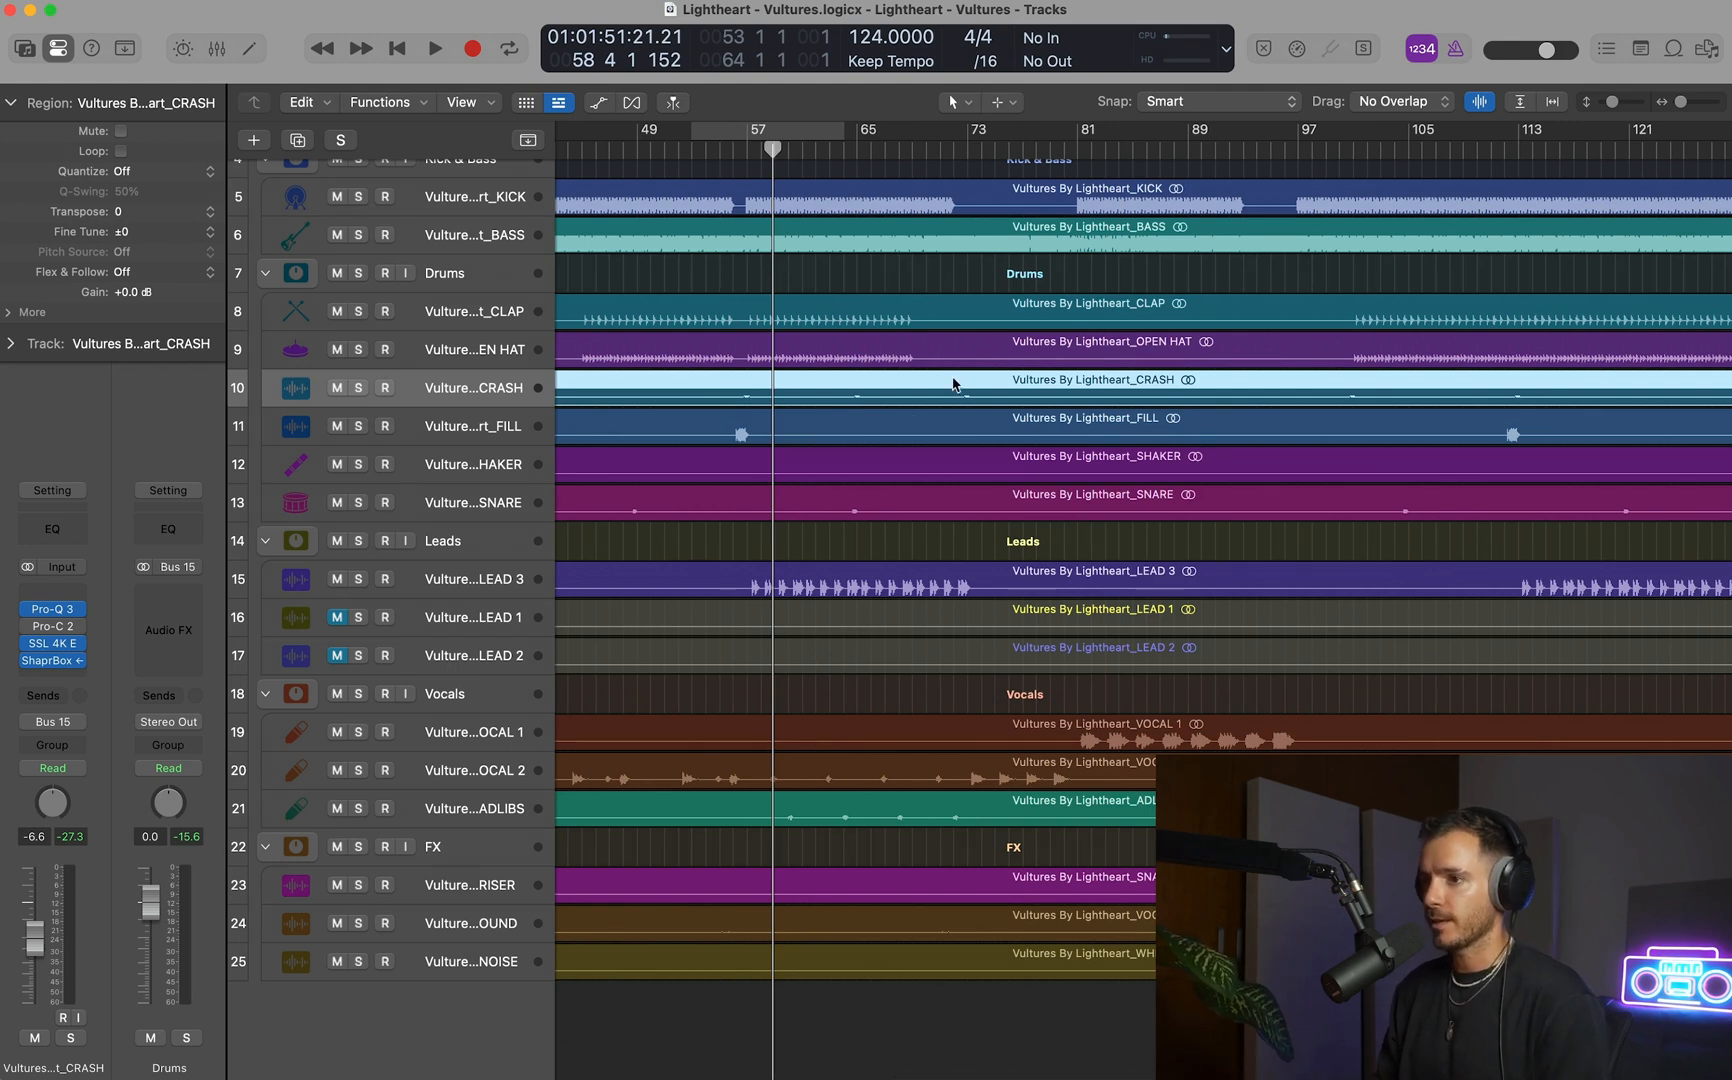
pyautogui.scroll(2, 735, 626)
pyautogui.hscroll(-3, 735, 626)
pyautogui.scroll(-3, 700, 628)
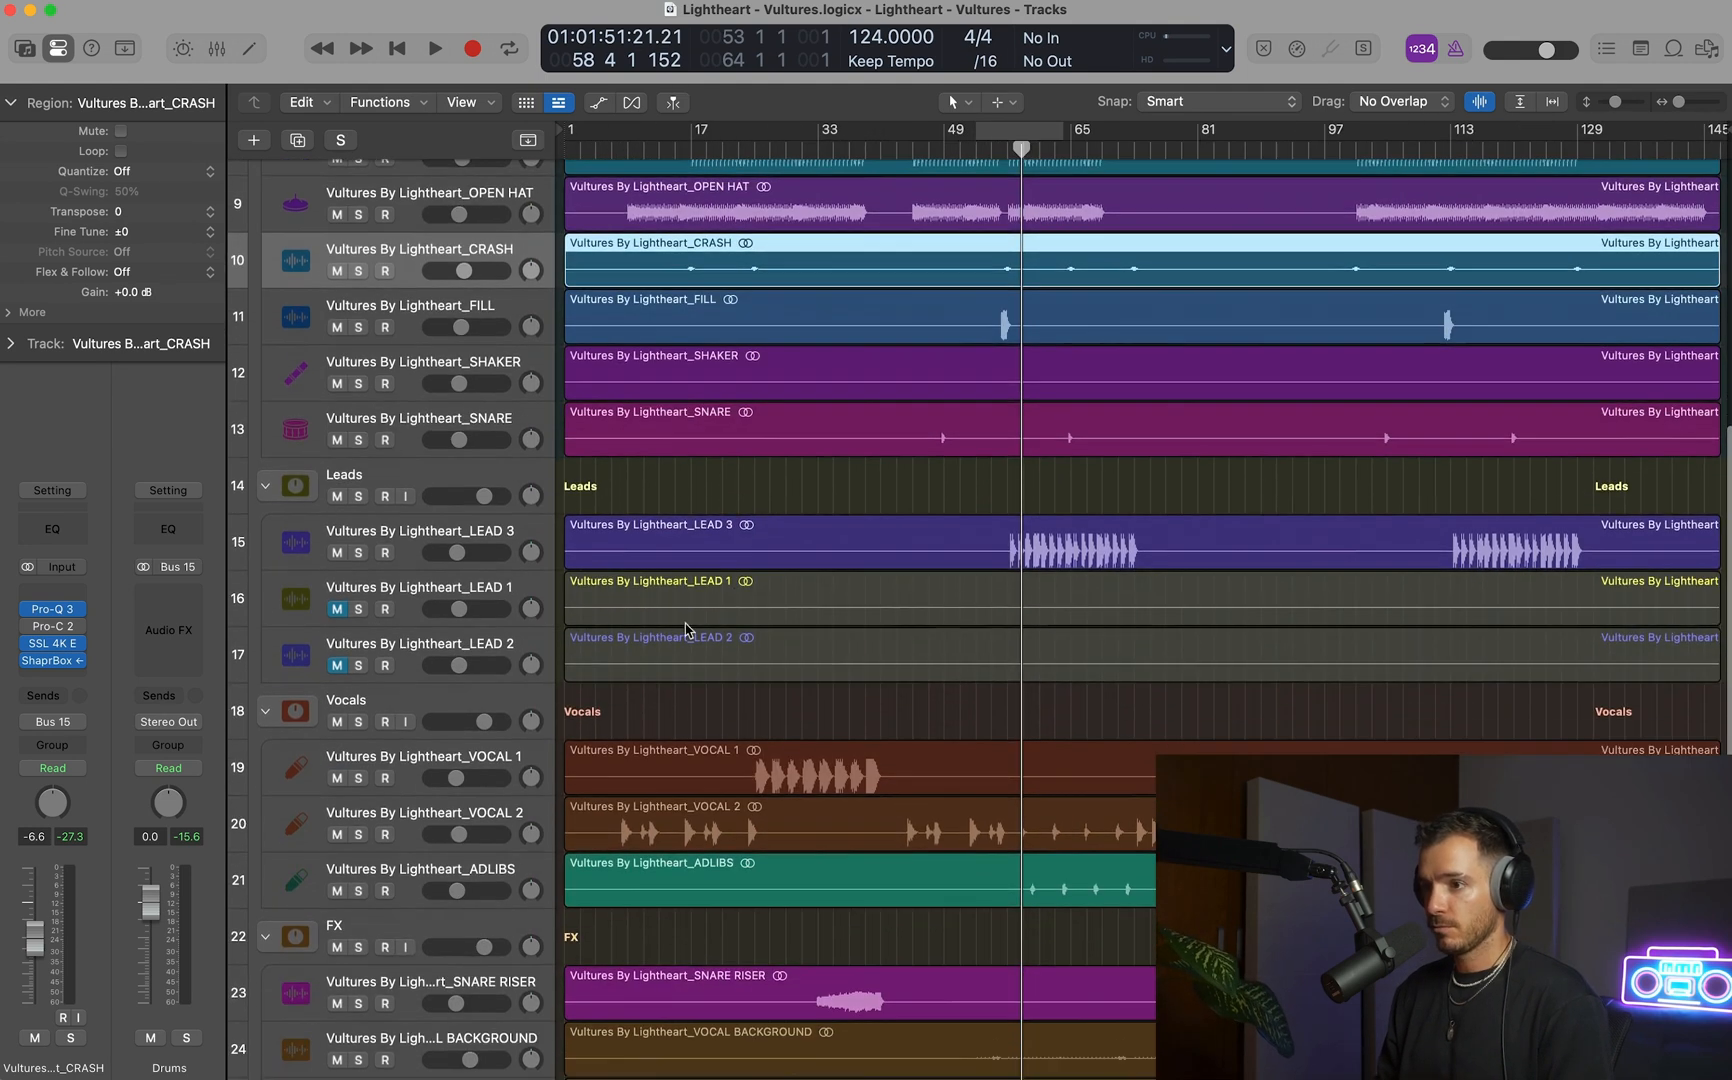
pyautogui.click(425, 587)
pyautogui.keyDown('shift'); pyautogui.click(423, 636); pyautogui.keyUp('shift')
pyautogui.press('Delete')
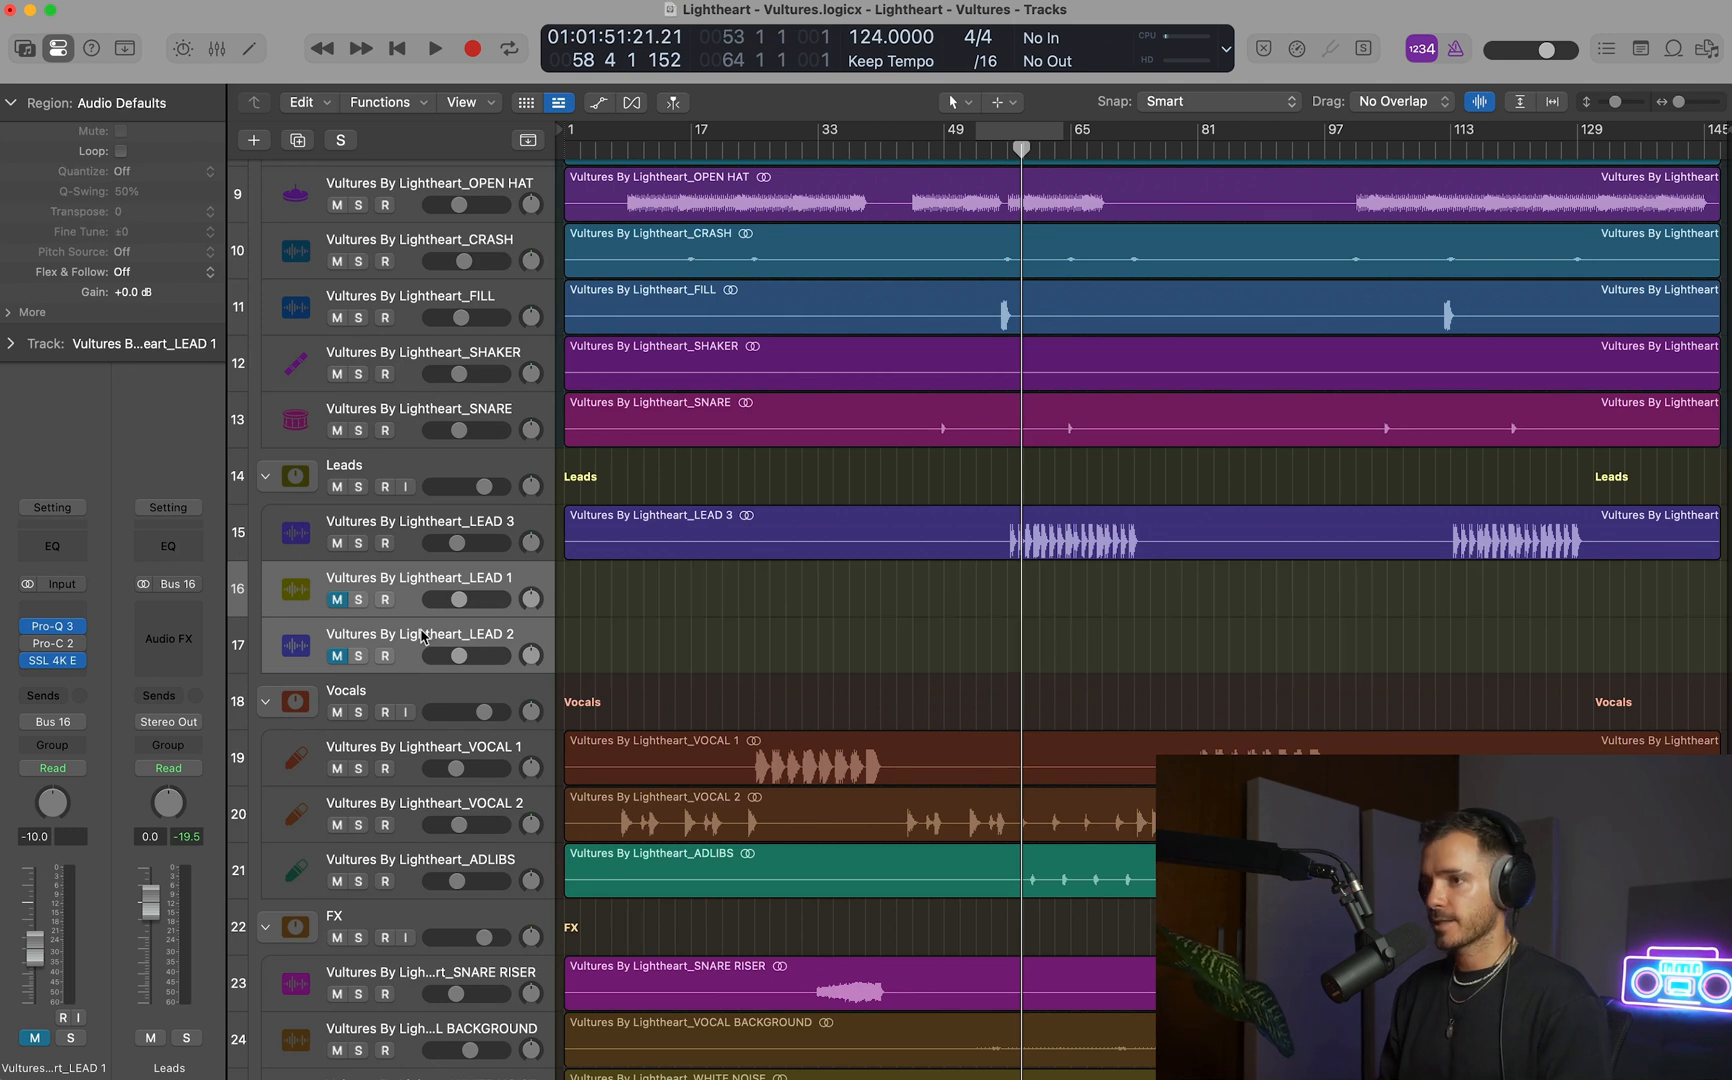
pyautogui.press('super+BackSpace')
# Play the full mix from bar 58 and listen to the section.
pyautogui.scroll(-1, 1100, 600)
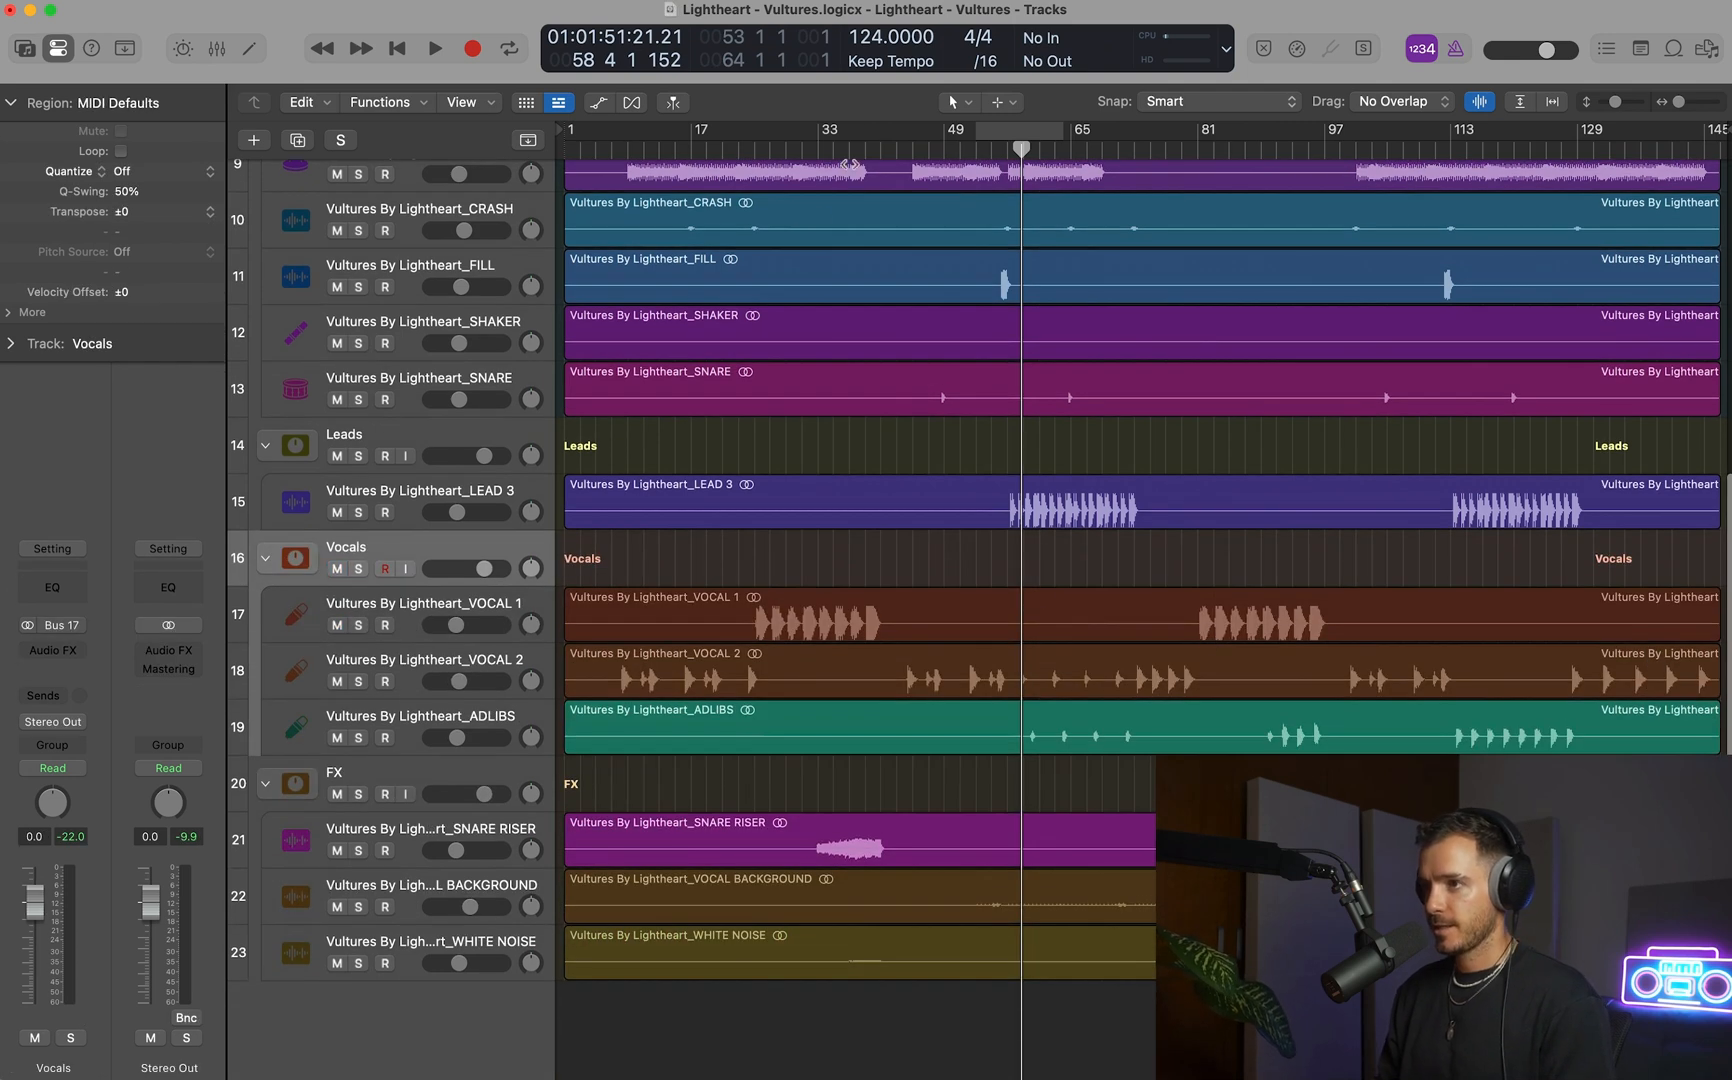
pyautogui.press('space')
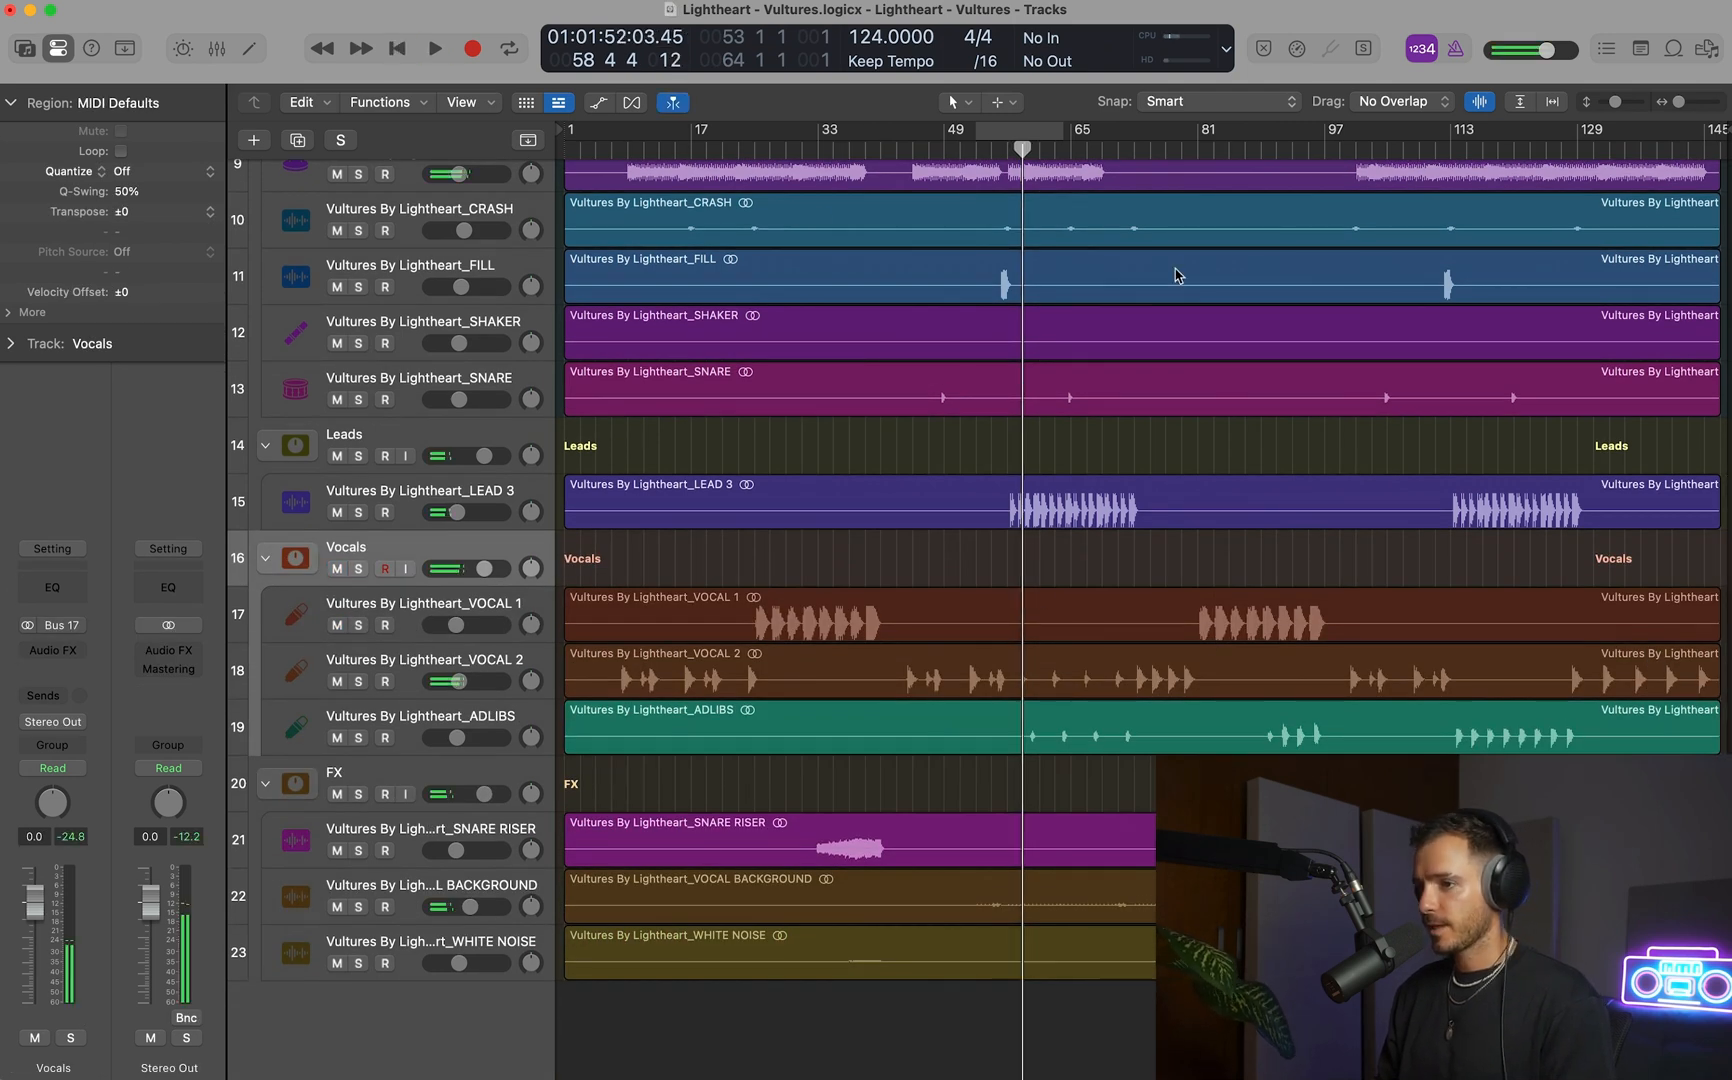
pyautogui.scroll(-4, 1178, 295)
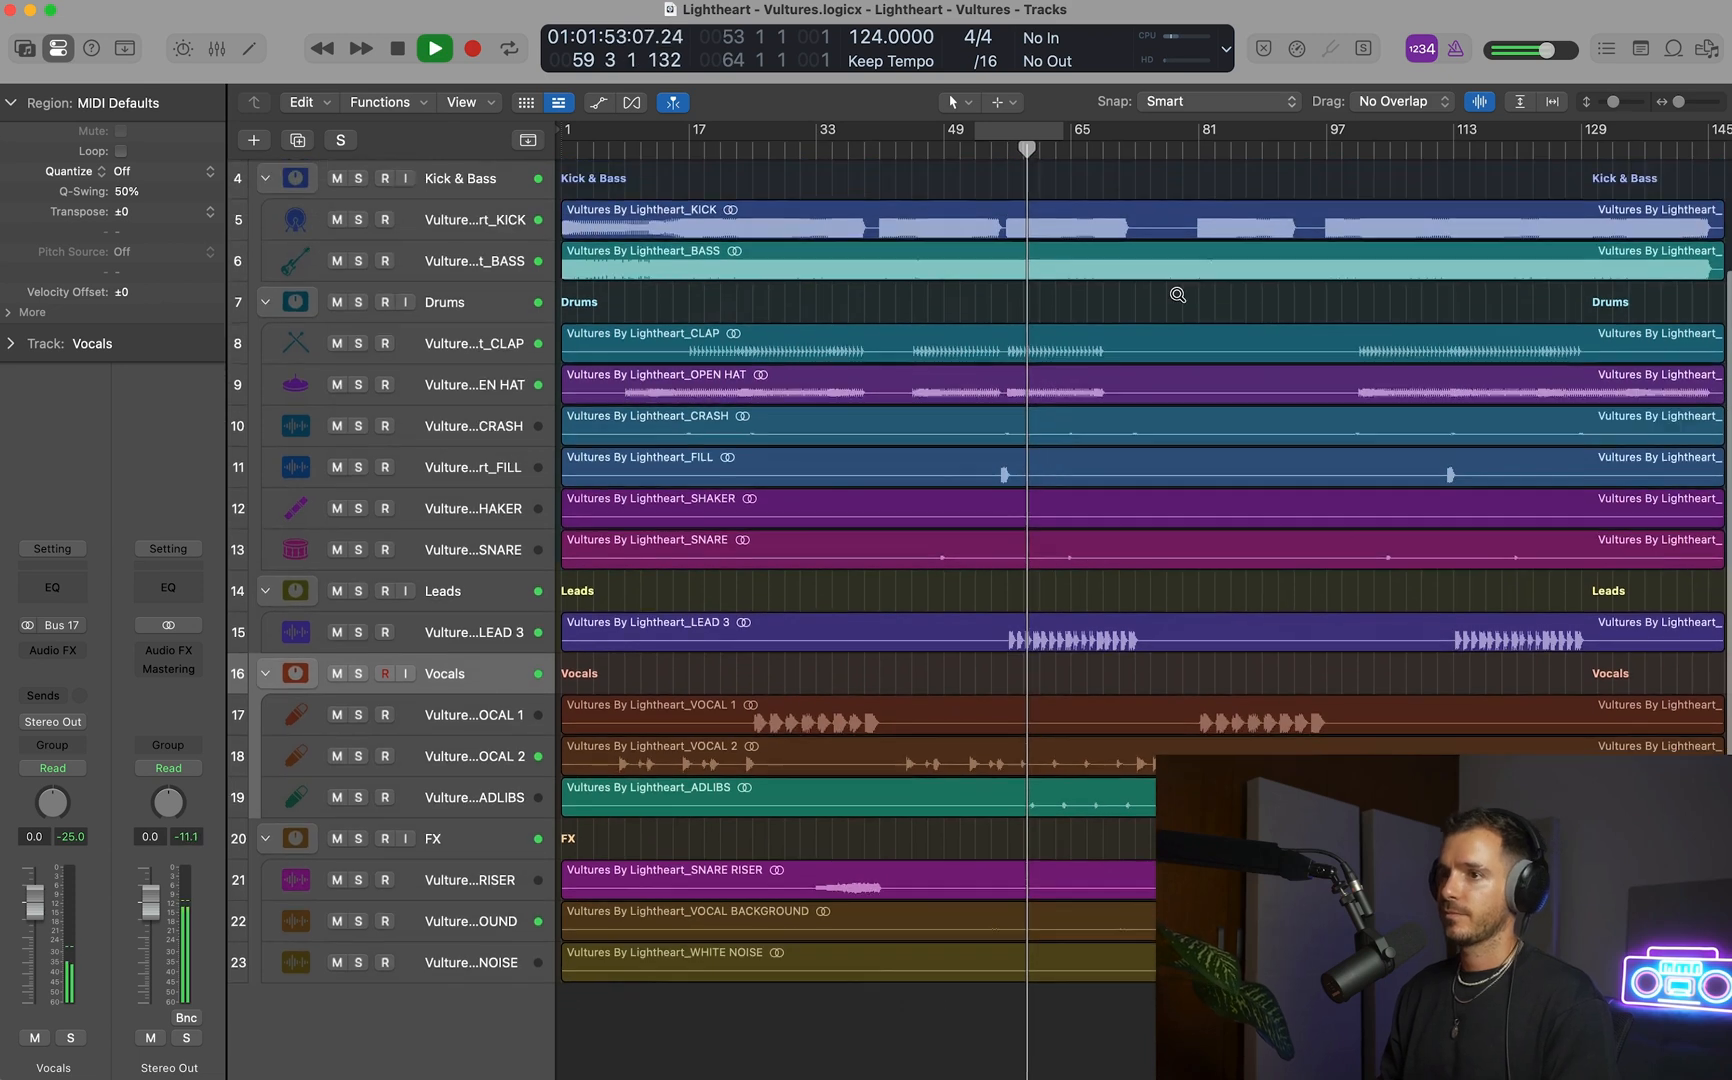
pyautogui.click(474, 316)
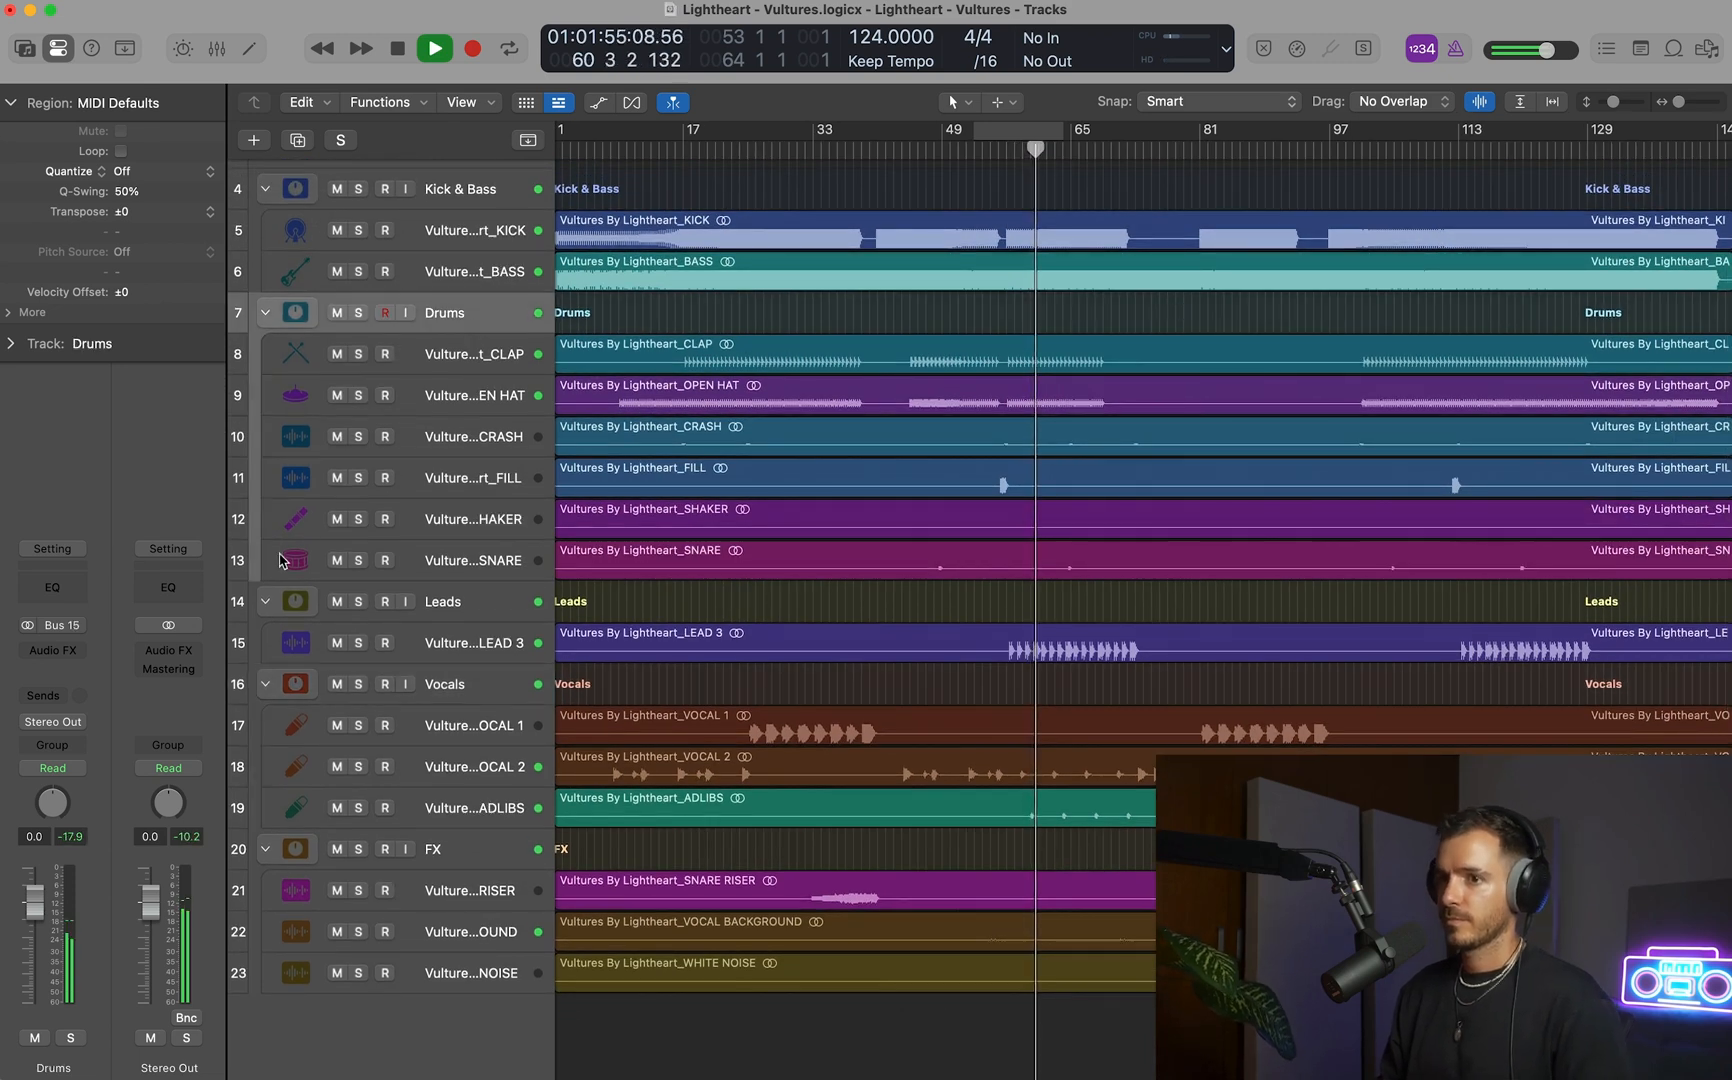
pyautogui.click(65, 553)
pyautogui.moveTo(188, 886)
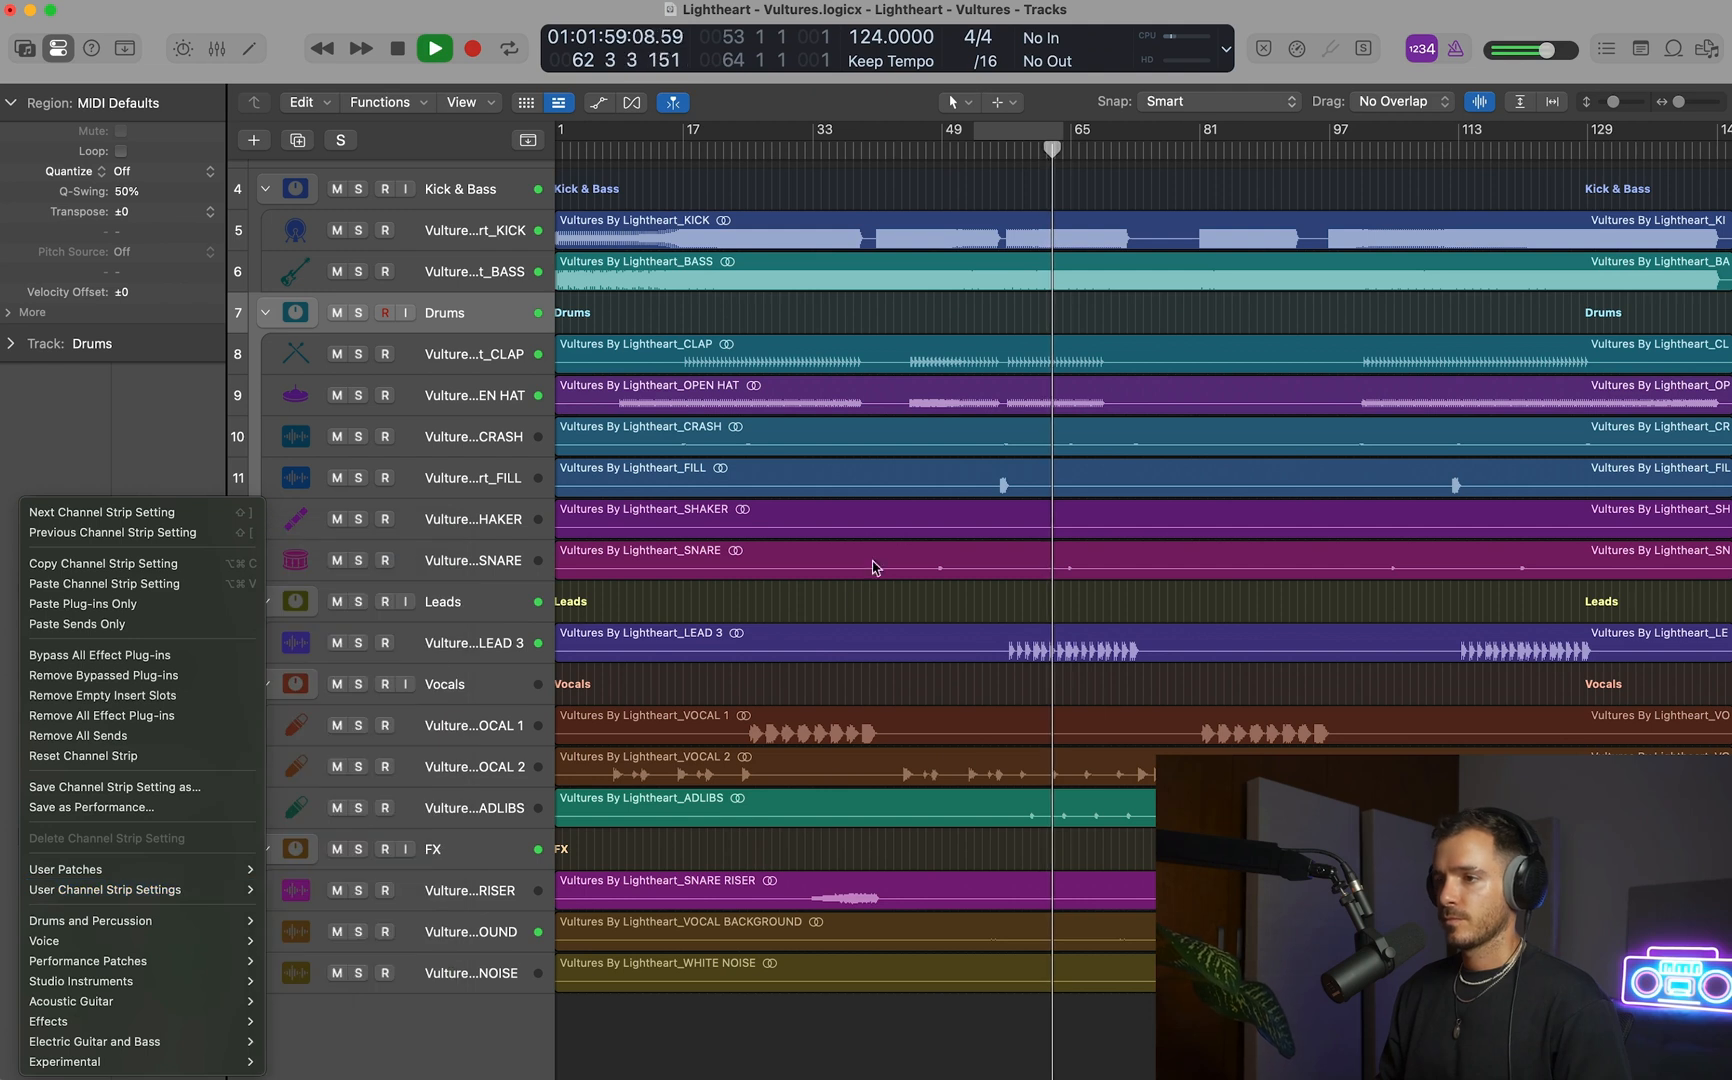
pyautogui.click(862, 599)
# Compare the playing mix with the Master reference by soloing the reference track and returning to the stems.
pyautogui.hscroll(1, 887, 592)
pyautogui.scroll(2, 889, 592)
pyautogui.scroll(1, 887, 592)
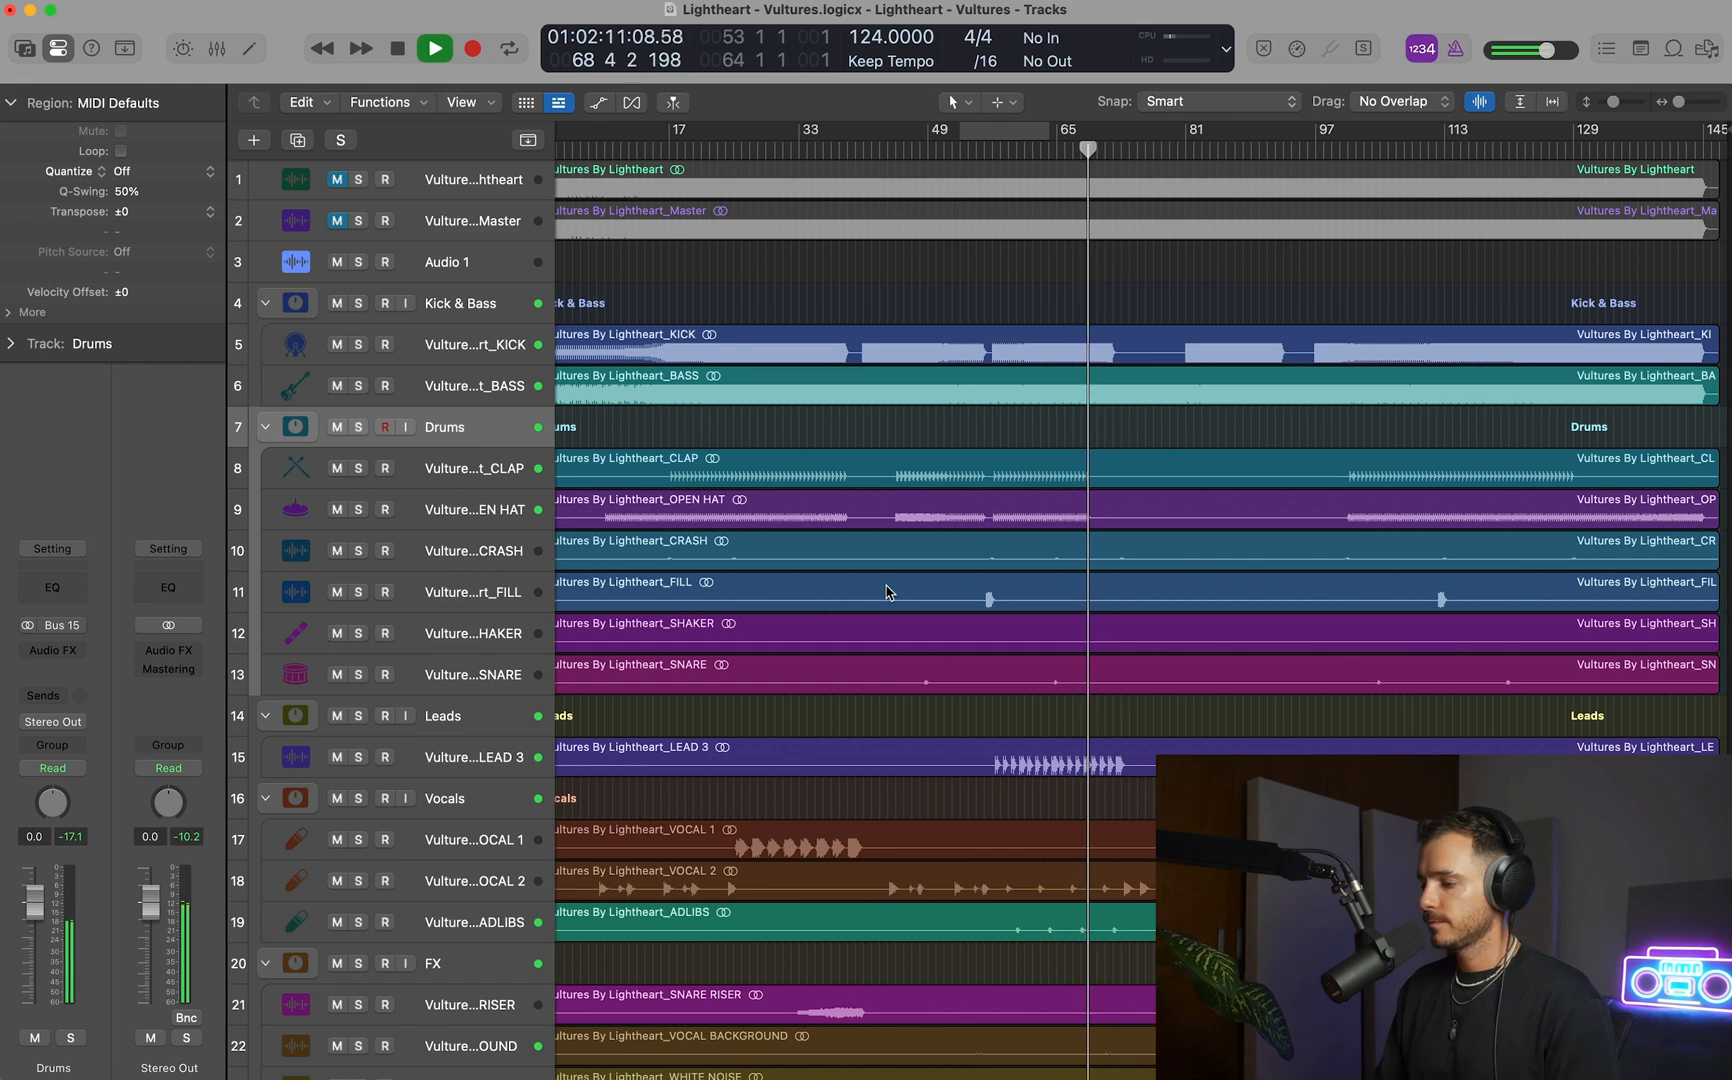
pyautogui.click(358, 221)
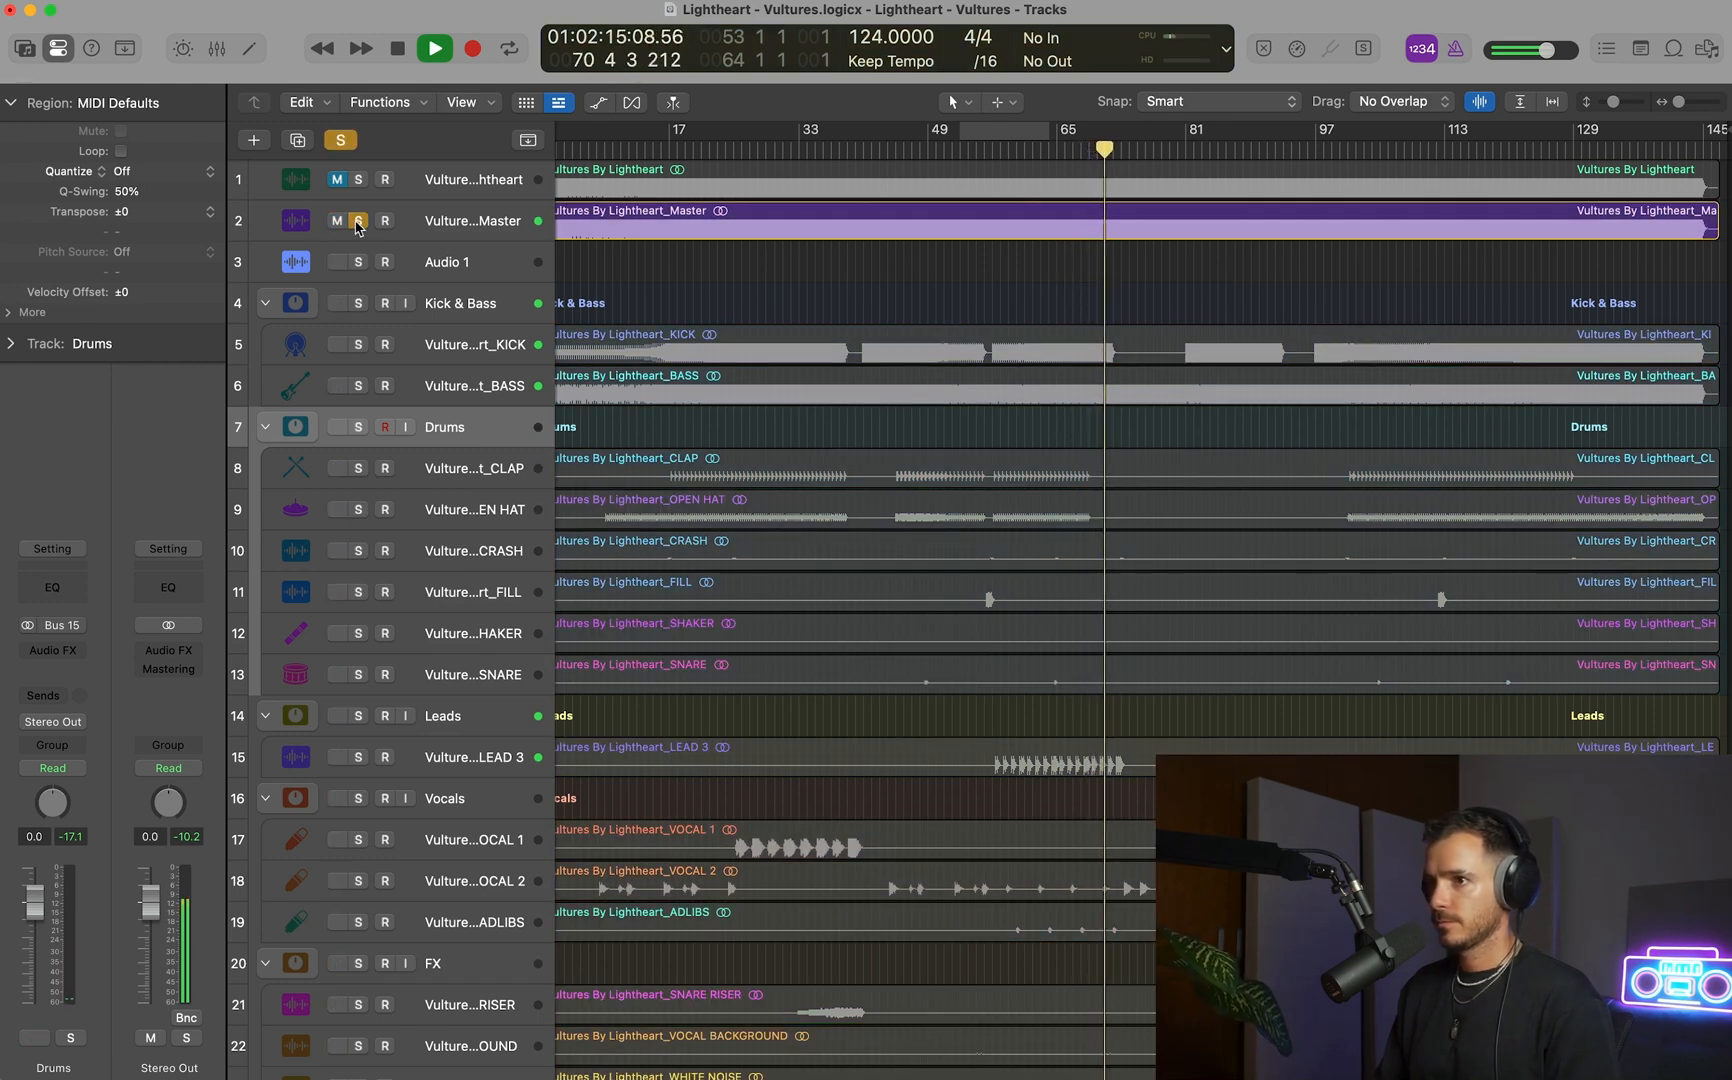
pyautogui.click(358, 221)
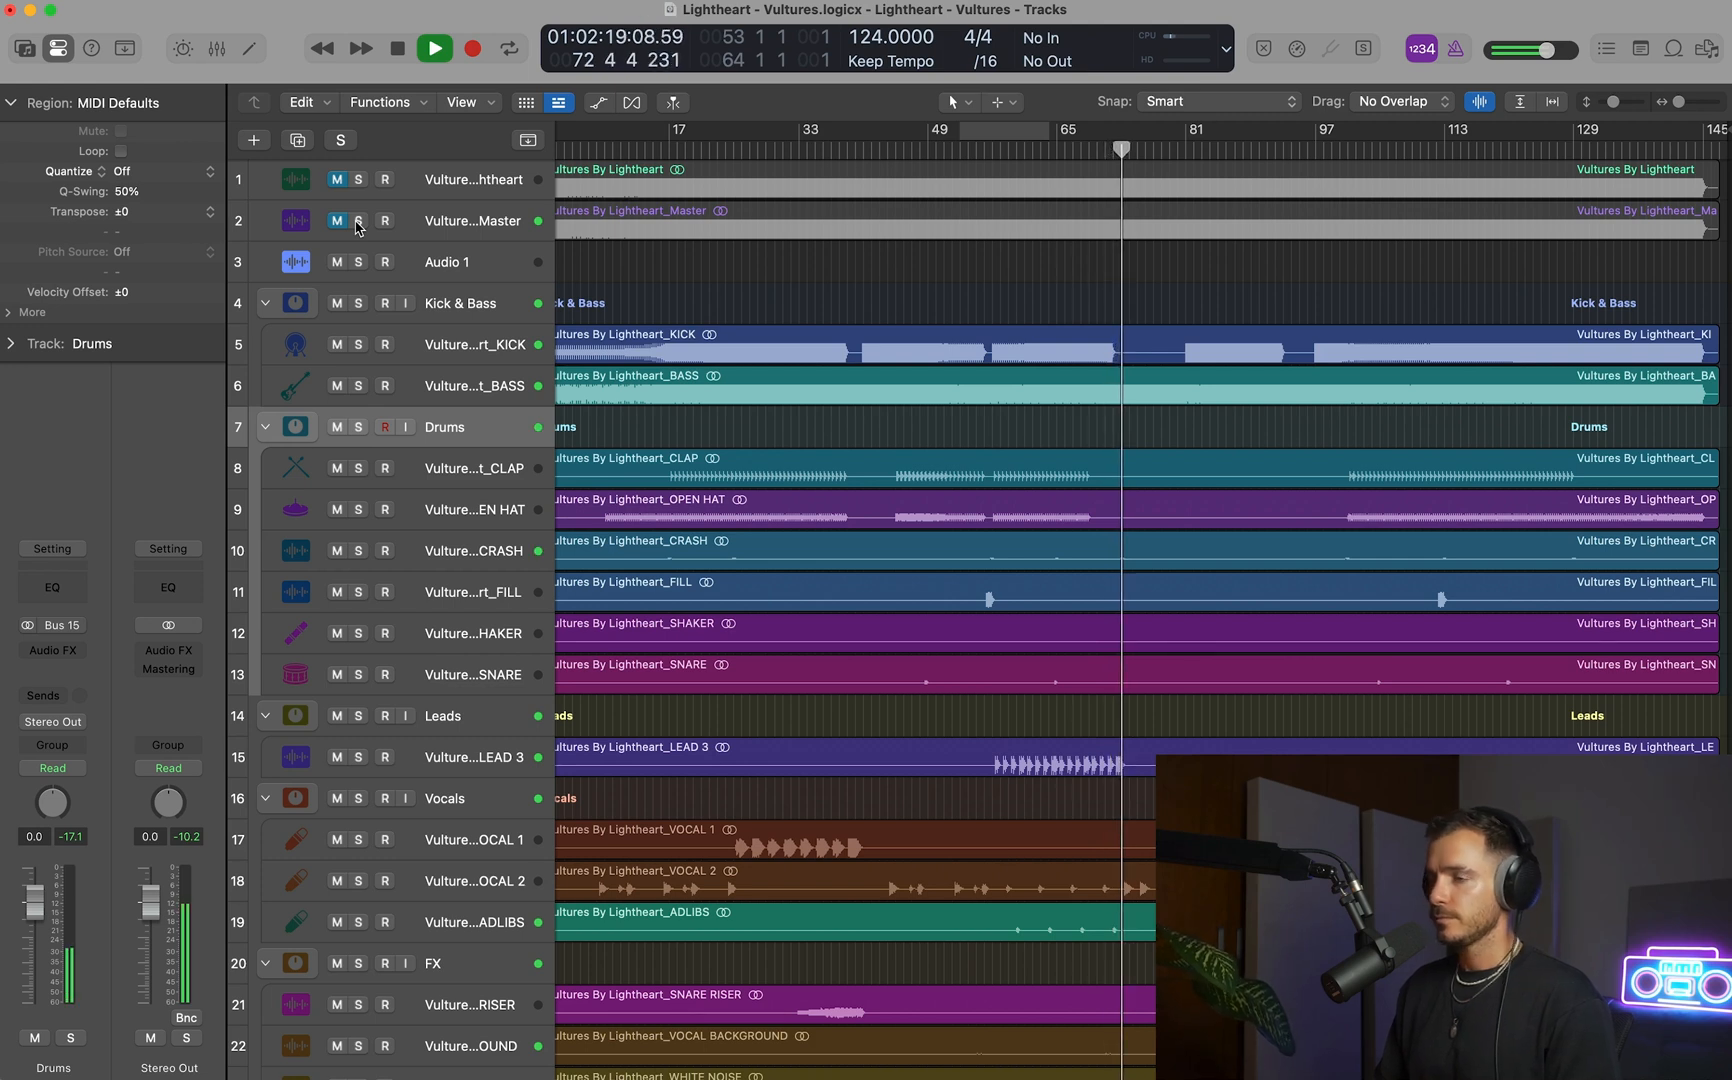
pyautogui.click(358, 221)
pyautogui.click(358, 221)
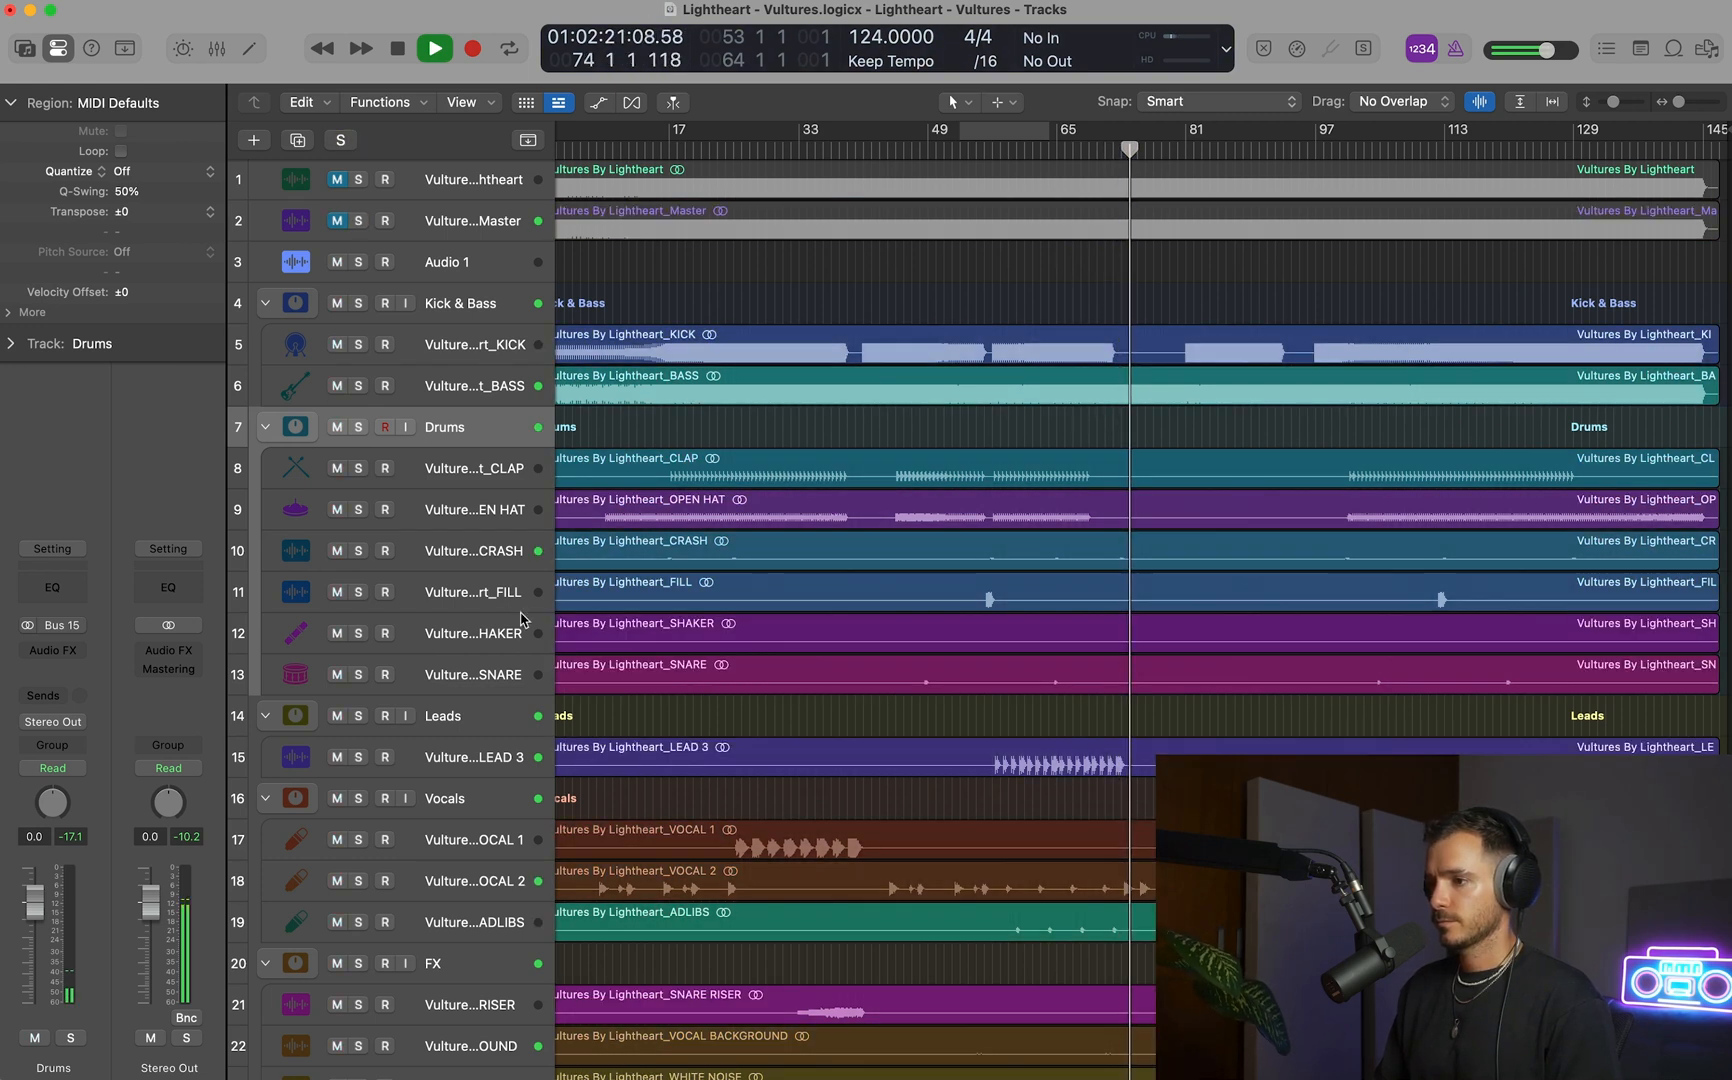
# Inspect the VOCAL 2 and VOCAL BACKGROUND tracks during playback, enlarging the track heights and waveforms.
pyautogui.click(466, 886)
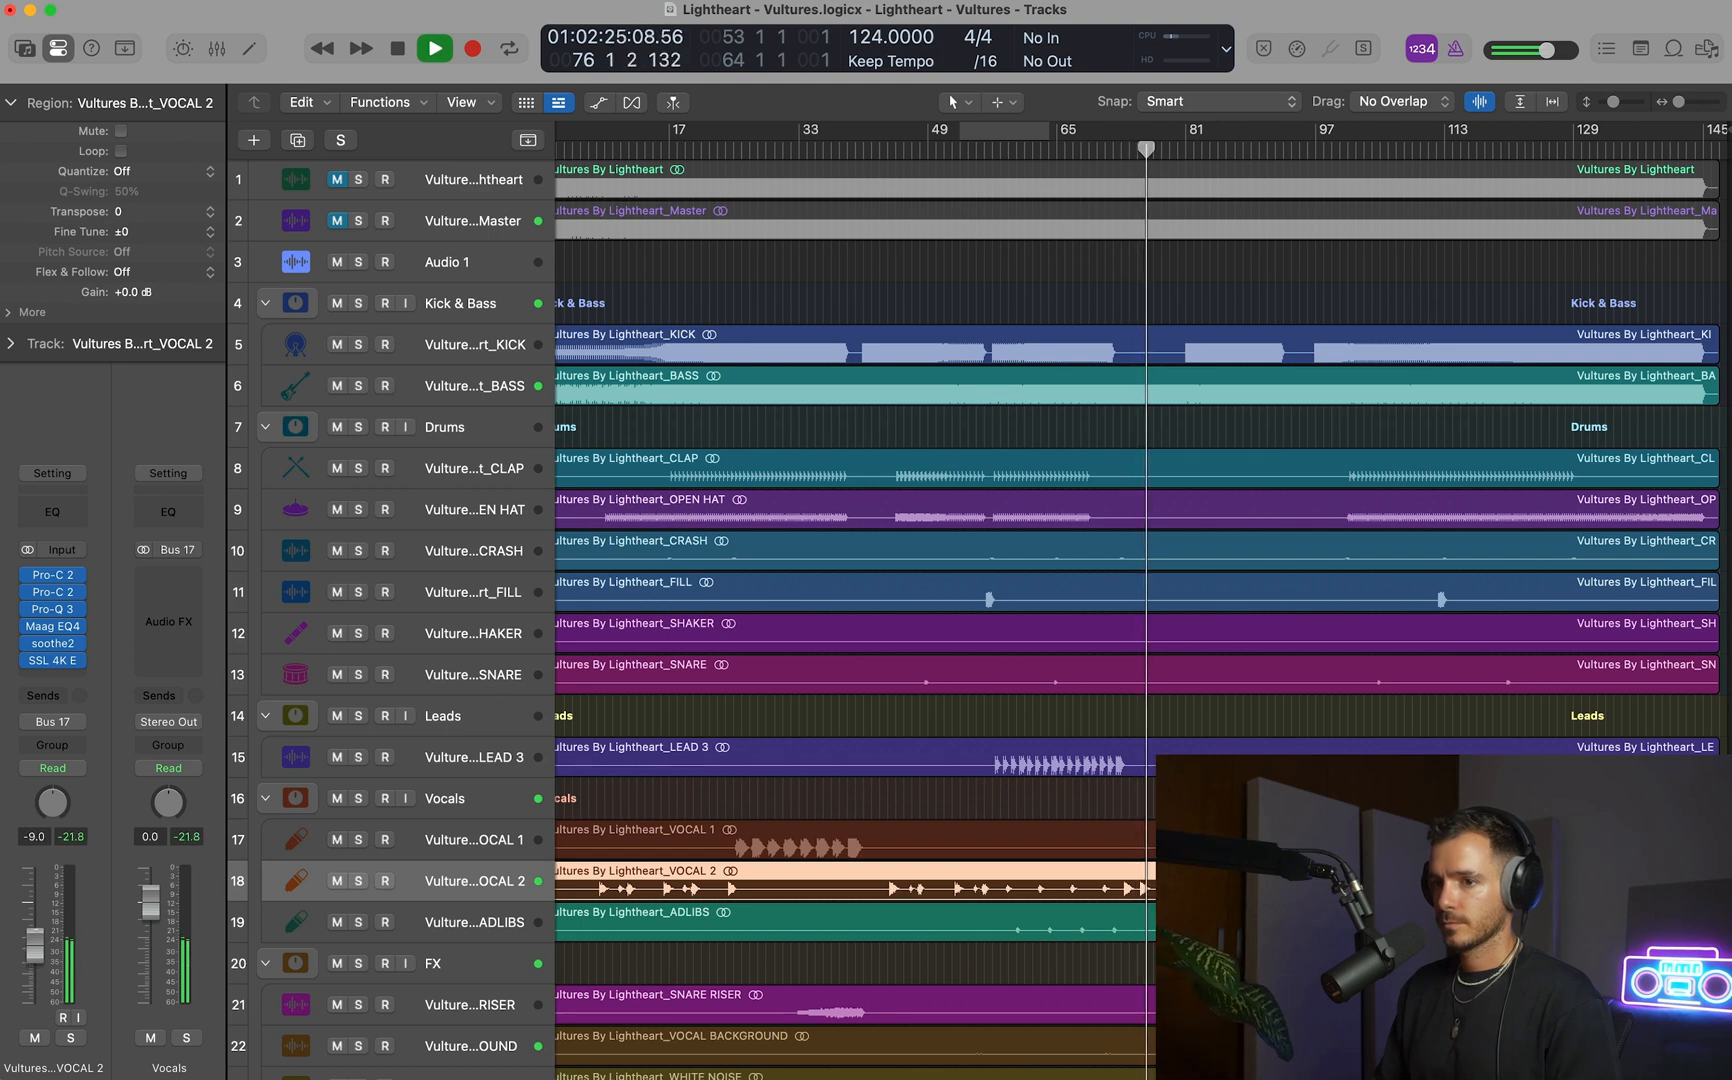
pyautogui.scroll(-4, 371, 914)
pyautogui.click(371, 914)
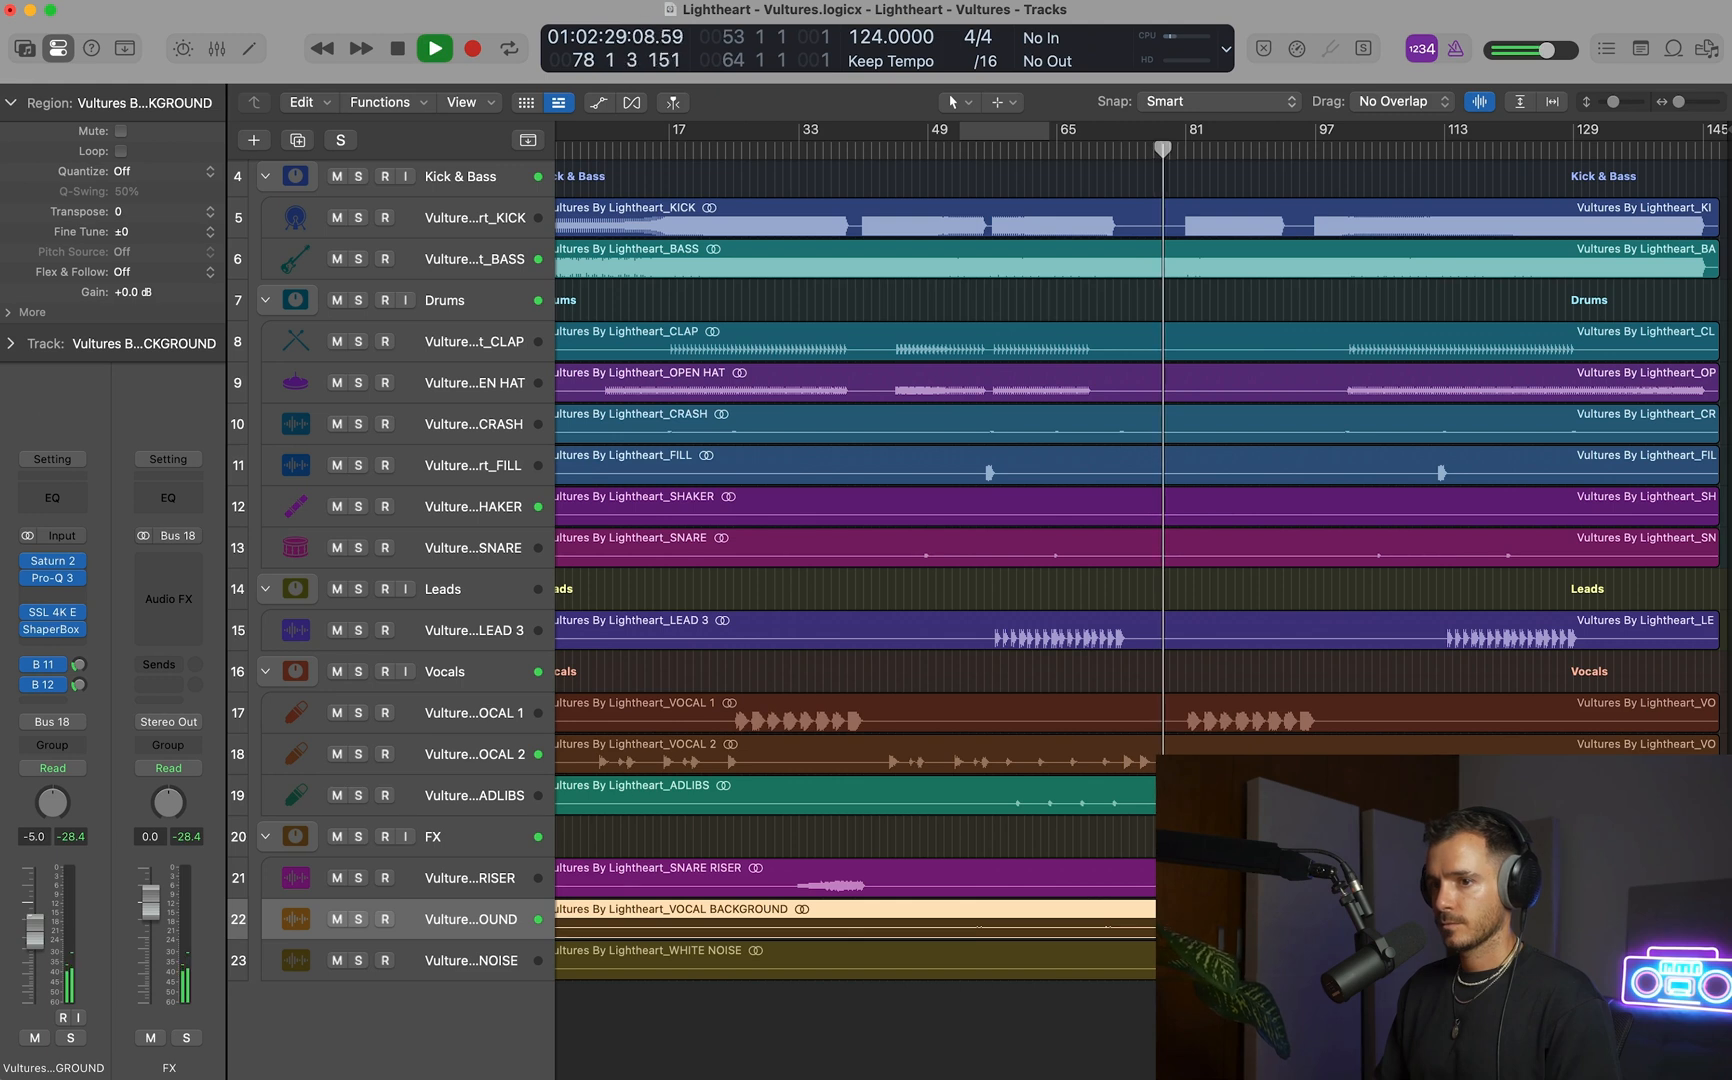
pyautogui.press('super+Down')
pyautogui.press('super+Down')
pyautogui.press('super+Down')
pyautogui.press('super+Down')
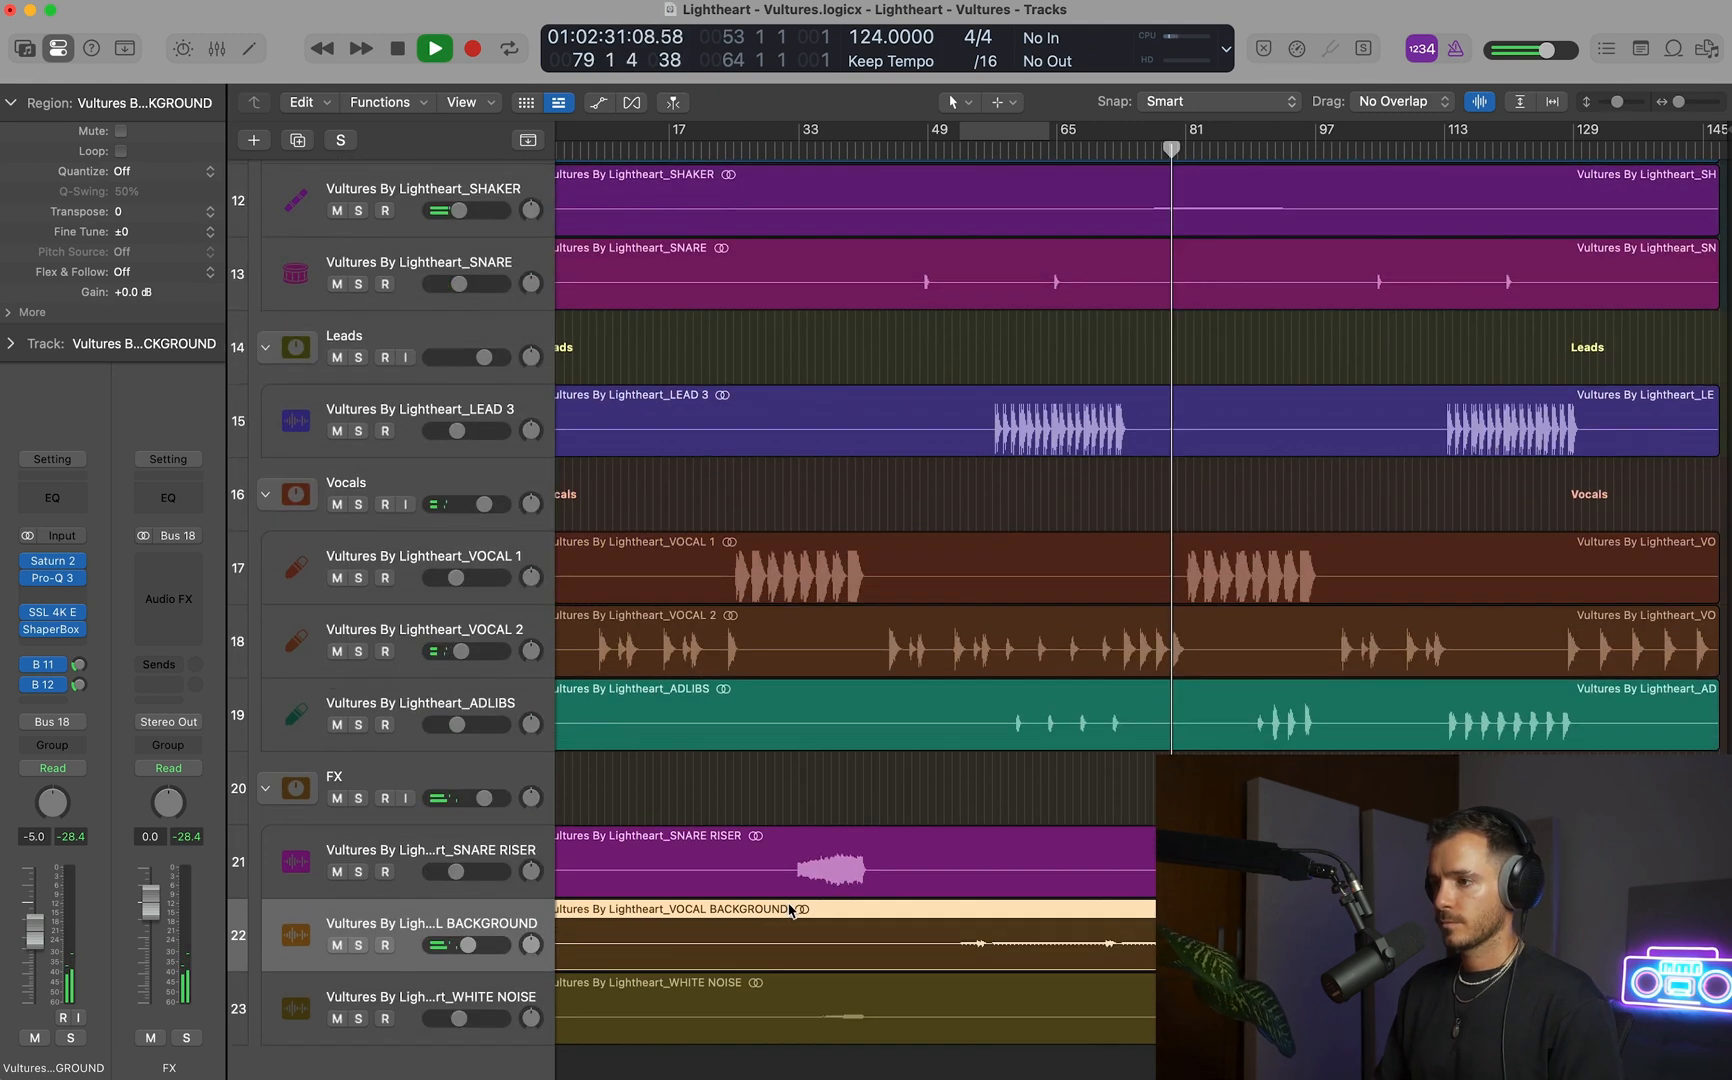
pyautogui.moveTo(1480, 101); pyautogui.dragTo(1481, 38)
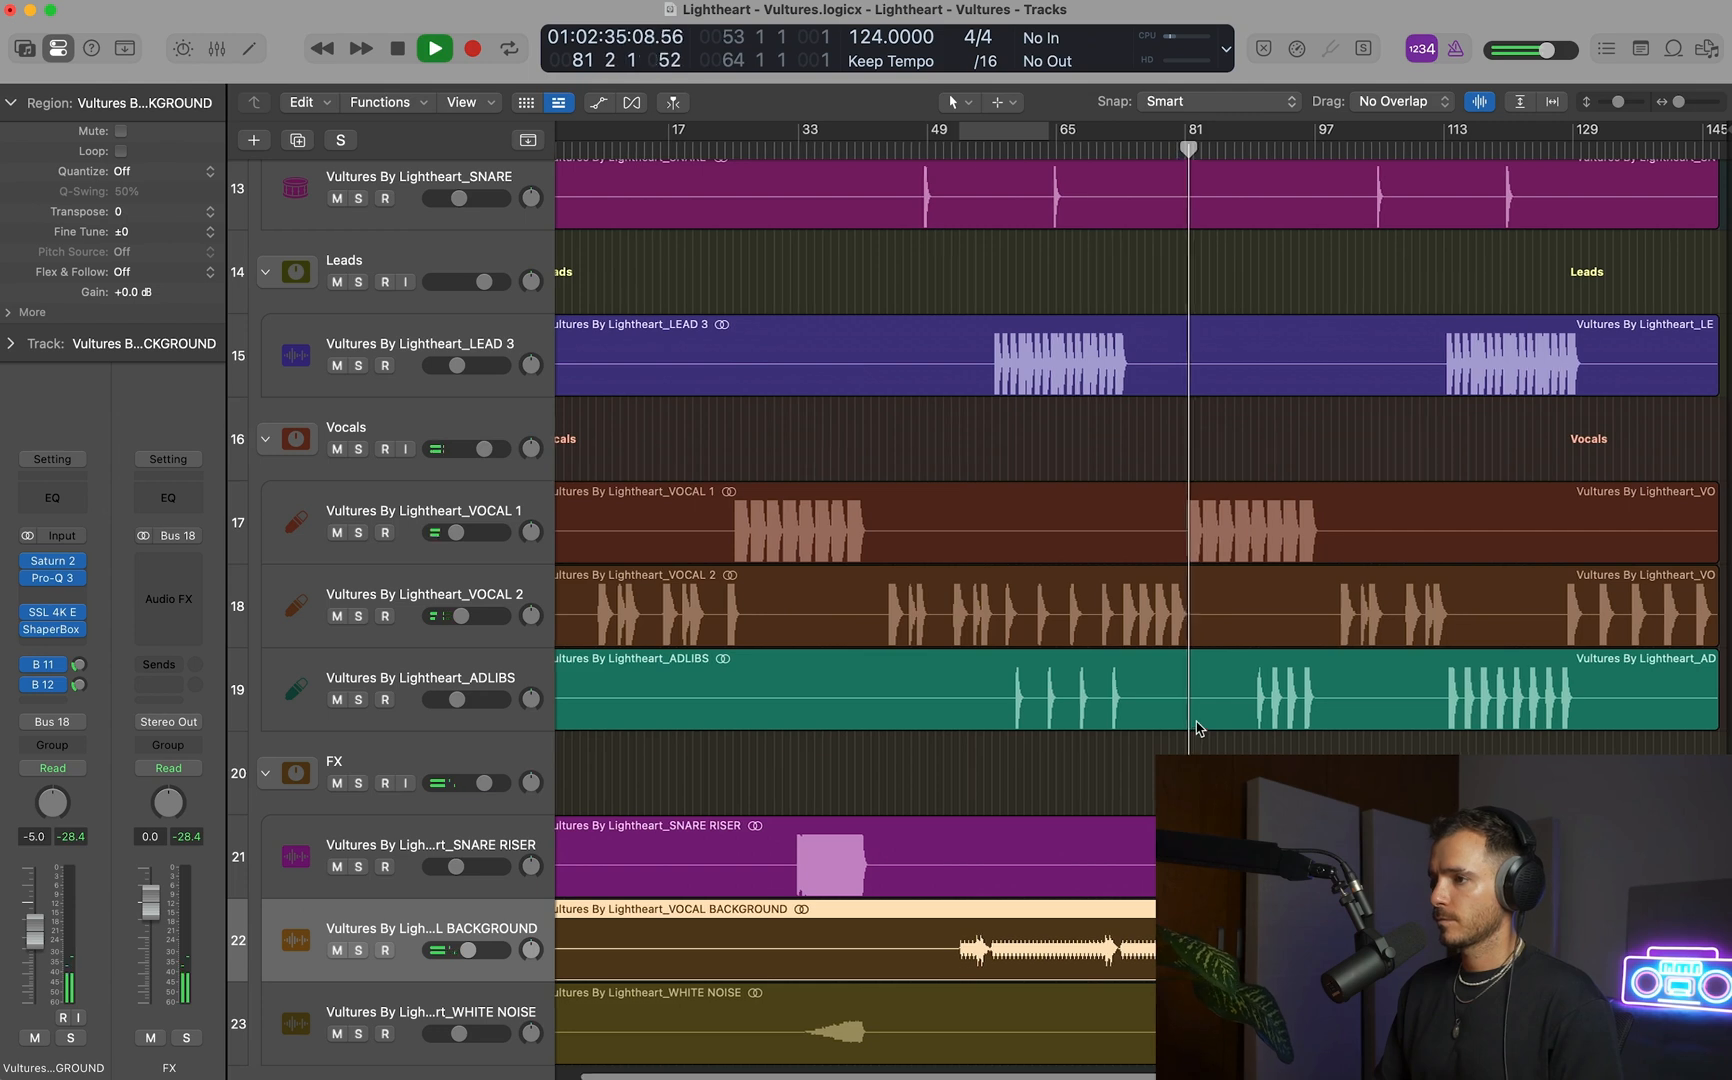
# Raise the BASS track's Intensity automation to 0.24 across bars 93–97, and hide the track automation.
pyautogui.scroll(10, 1184, 689)
pyautogui.scroll(3, 1183, 687)
pyautogui.scroll(4, 1183, 686)
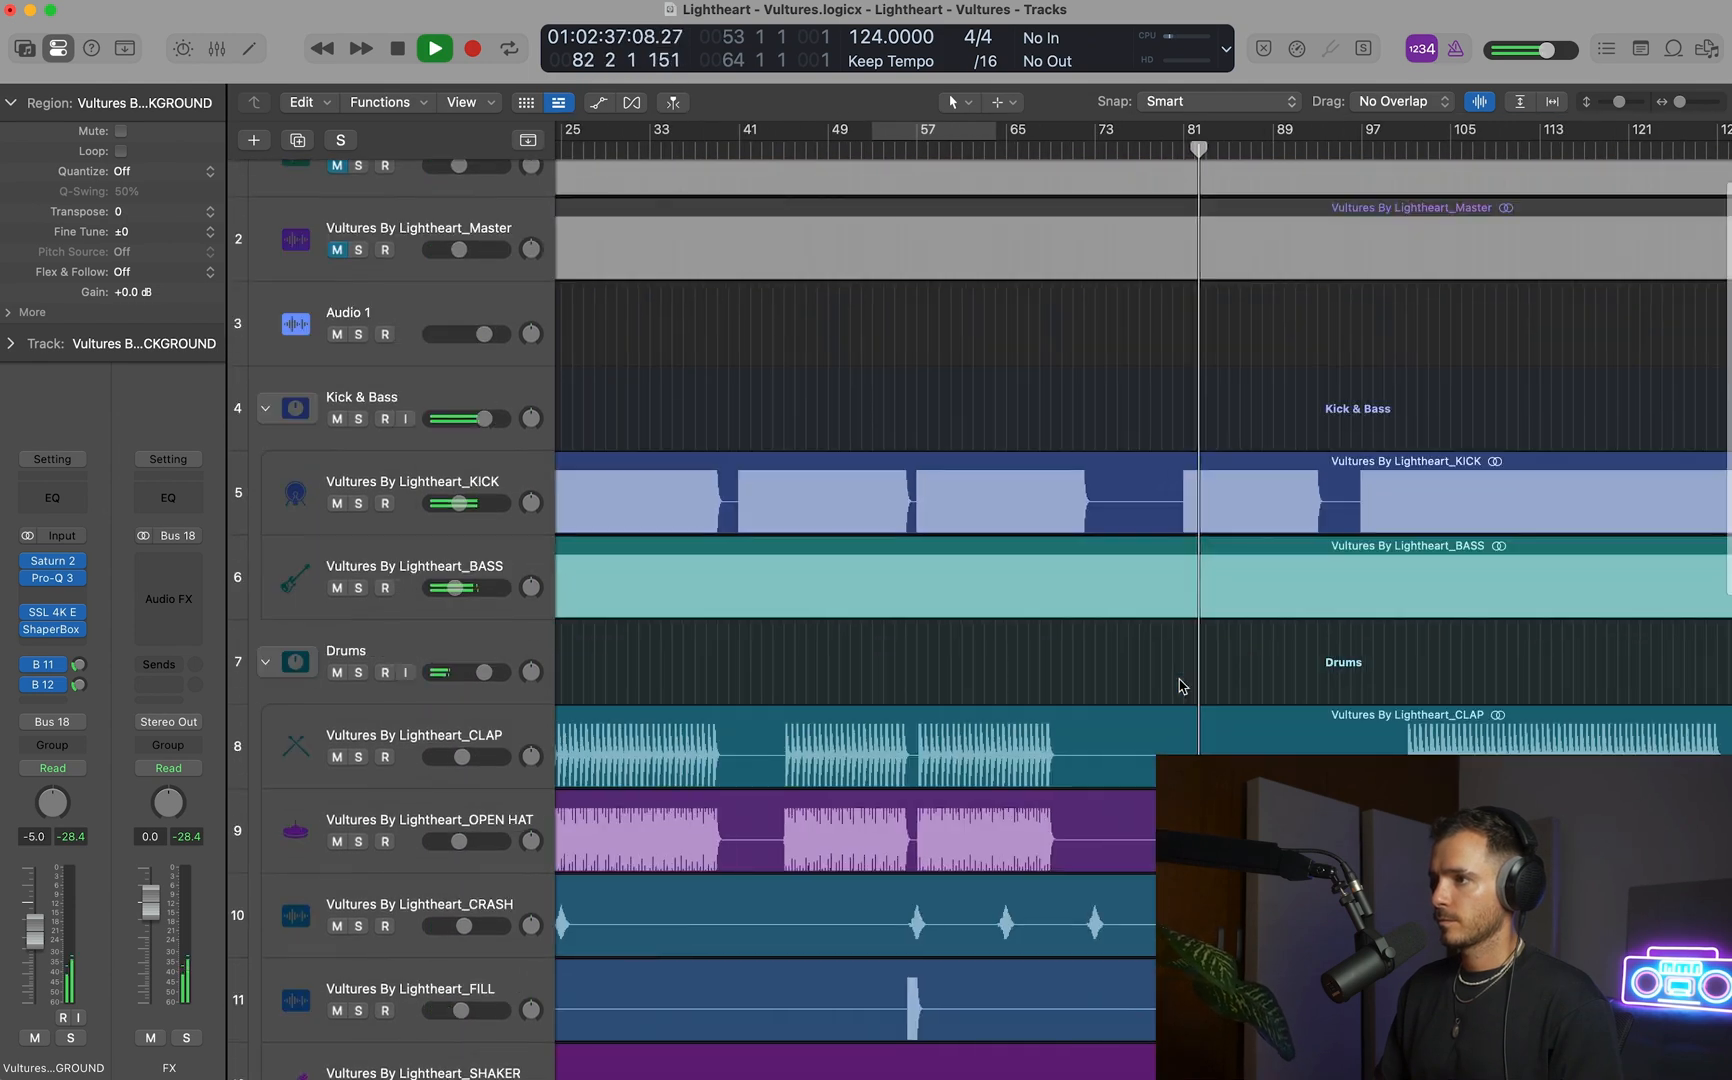
pyautogui.click(959, 612)
pyautogui.press('a')
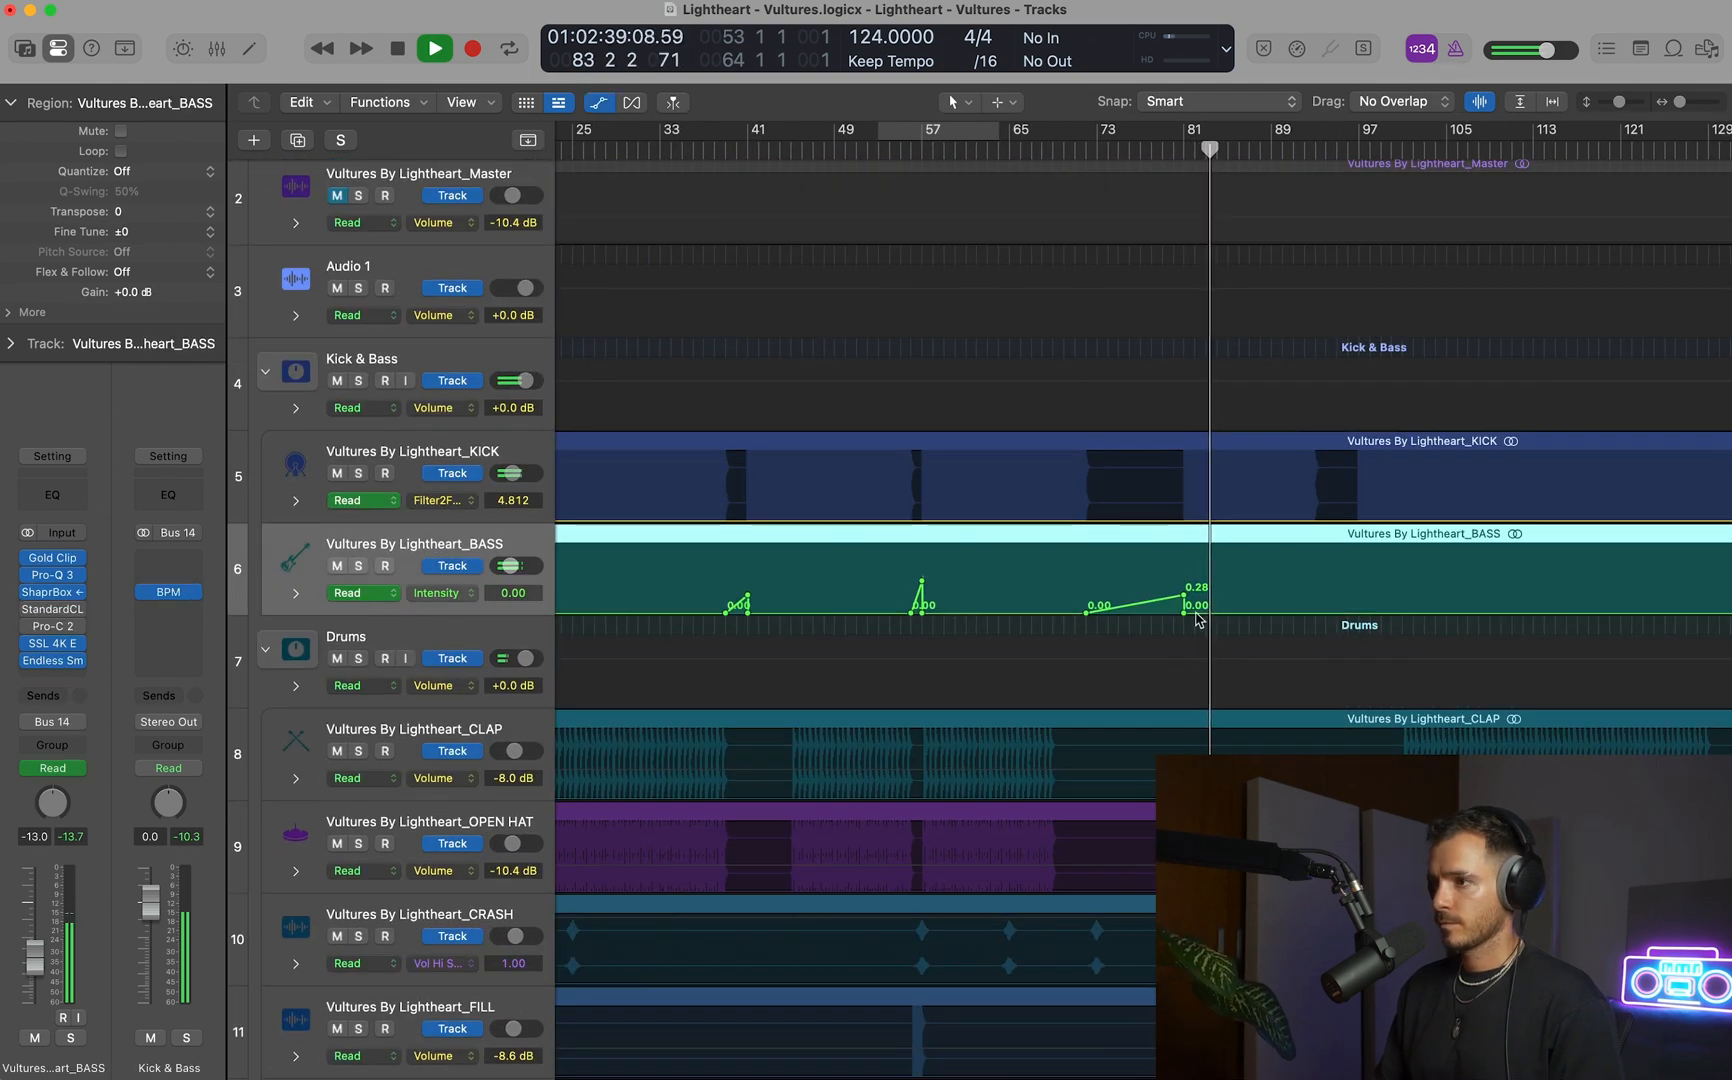
pyautogui.moveTo(1311, 599)
pyautogui.mouseDown()
pyautogui.moveTo(1318, 572)
pyautogui.moveTo(1342, 576)
pyautogui.moveTo(1336, 590)
pyautogui.mouseUp()
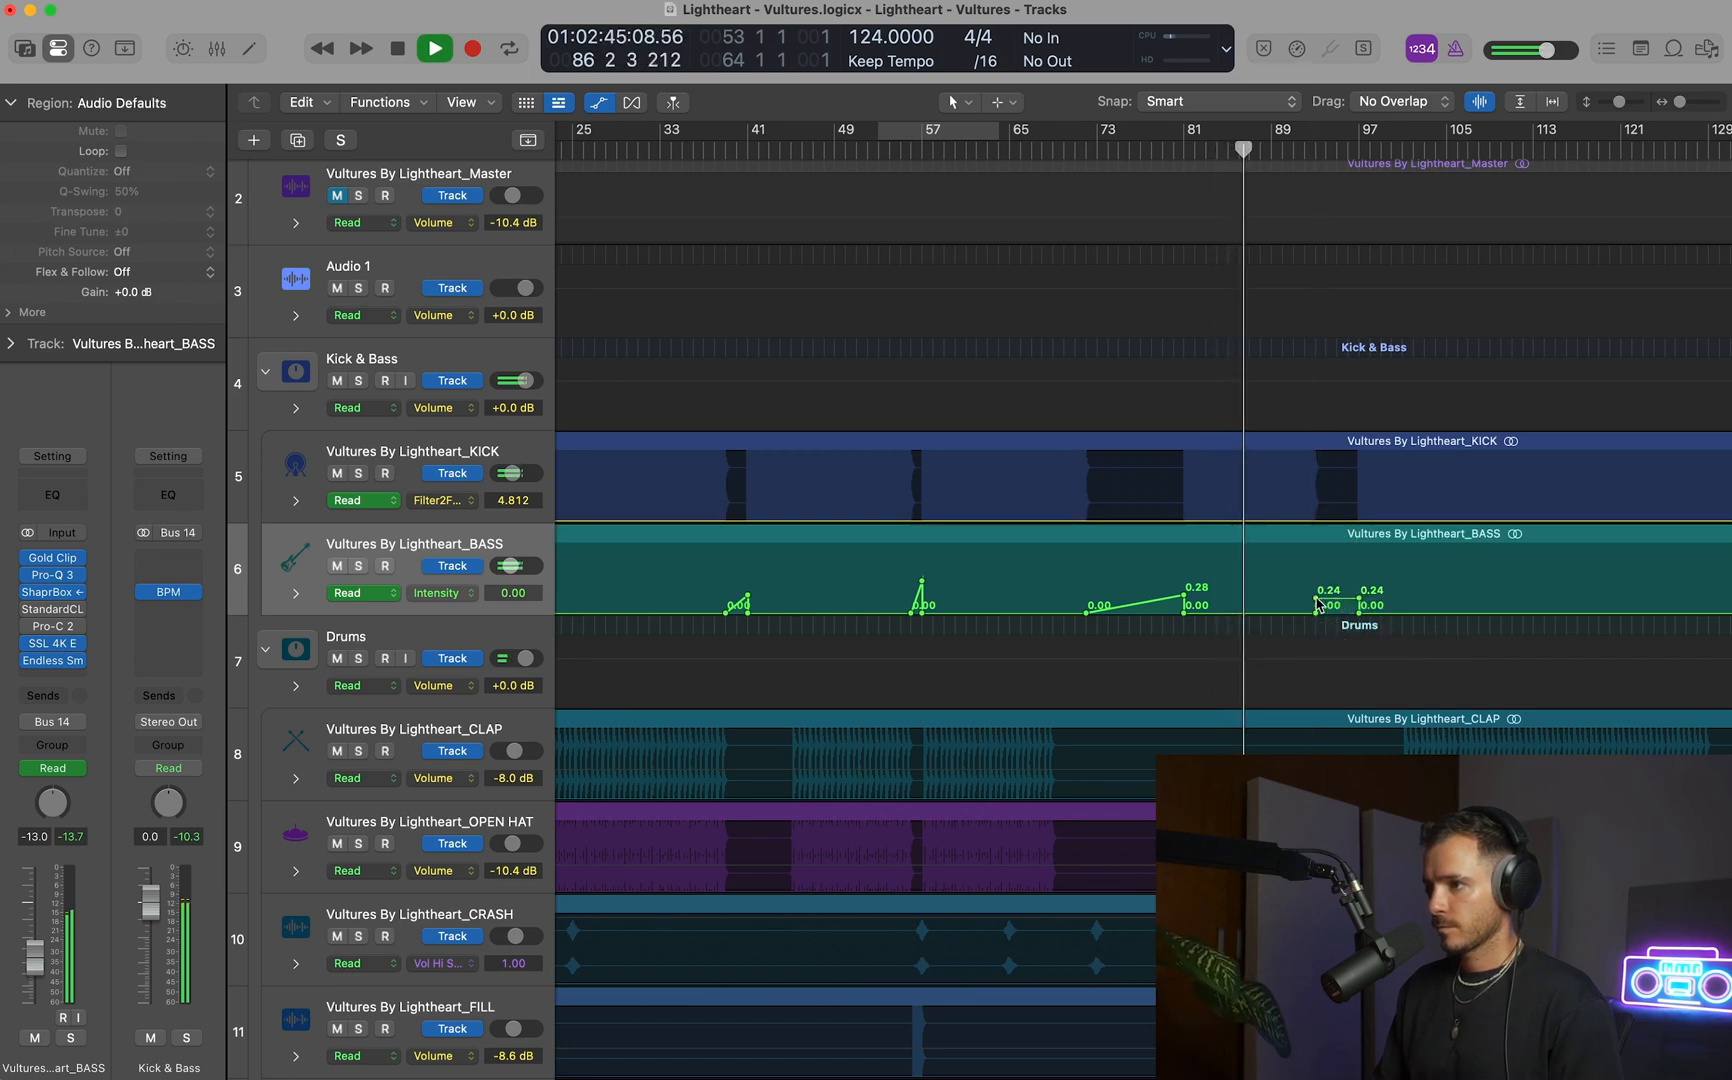
pyautogui.moveTo(1360, 601); pyautogui.dragTo(1360, 599)
pyautogui.press('a')
# Set the VOCAL 1 track's volume to about -11 dB while the mix plays.
pyautogui.scroll(-10, 1356, 612)
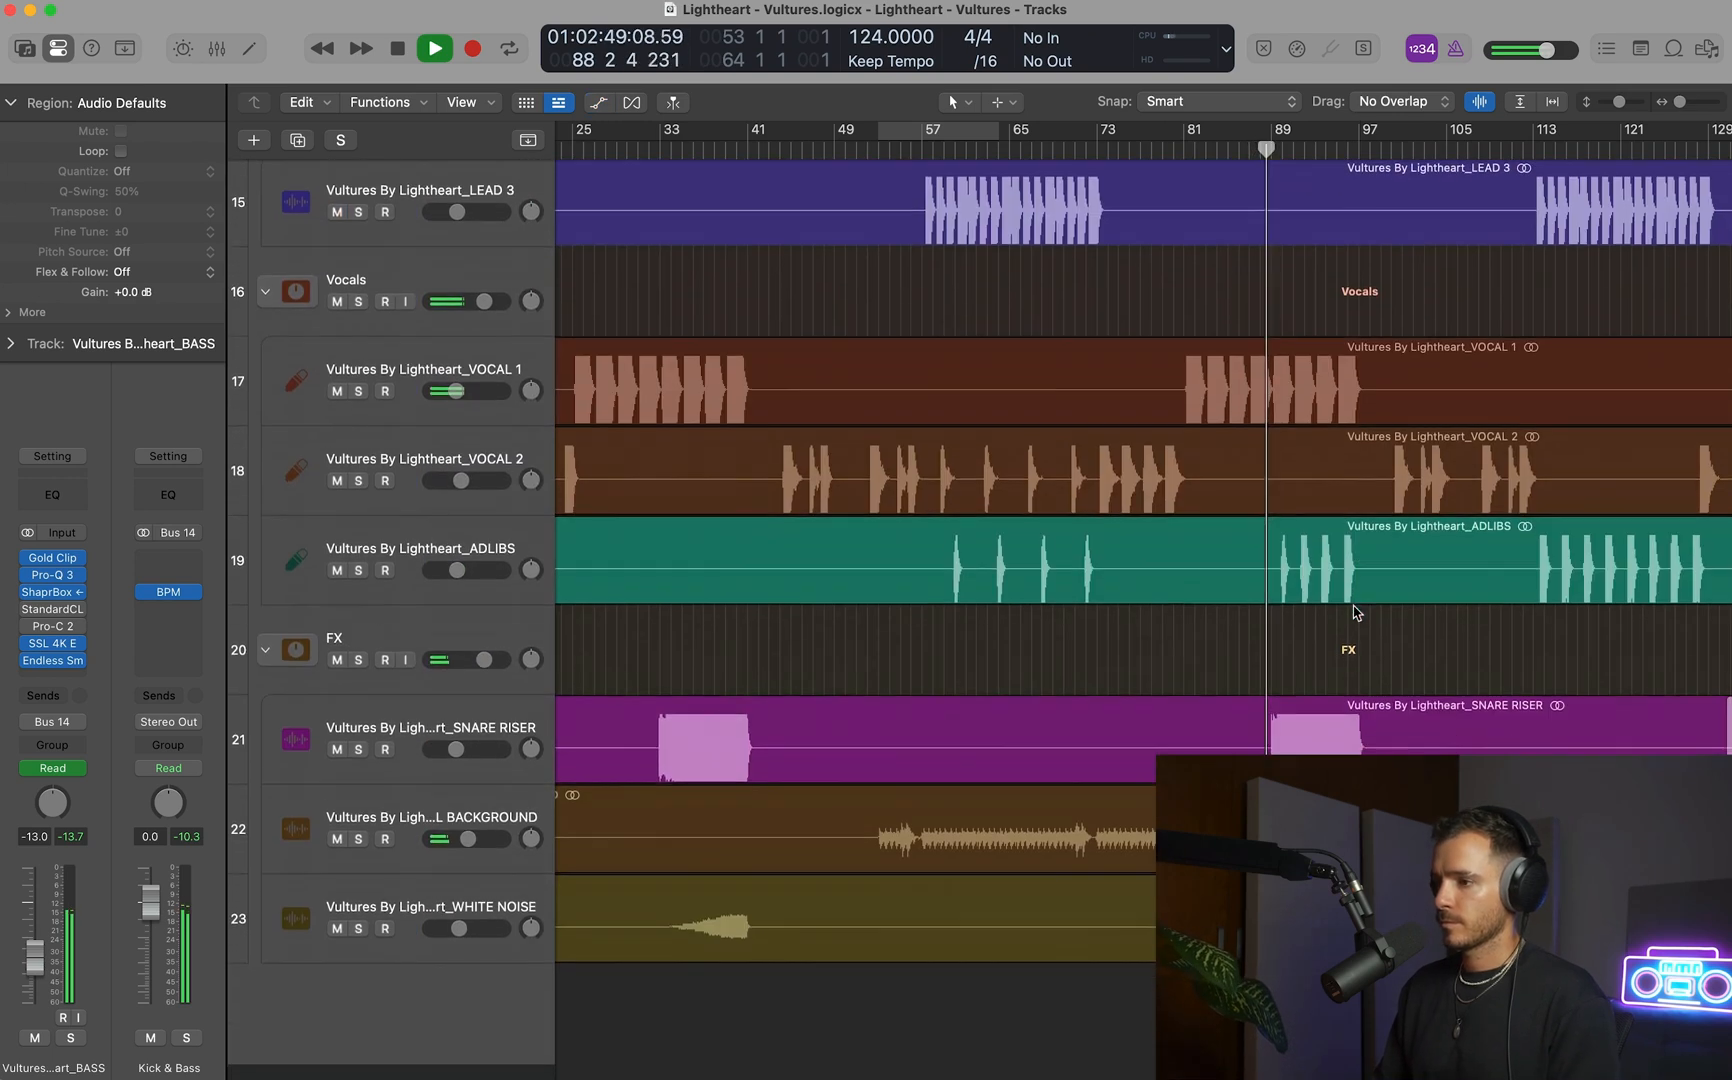
pyautogui.moveTo(459, 413)
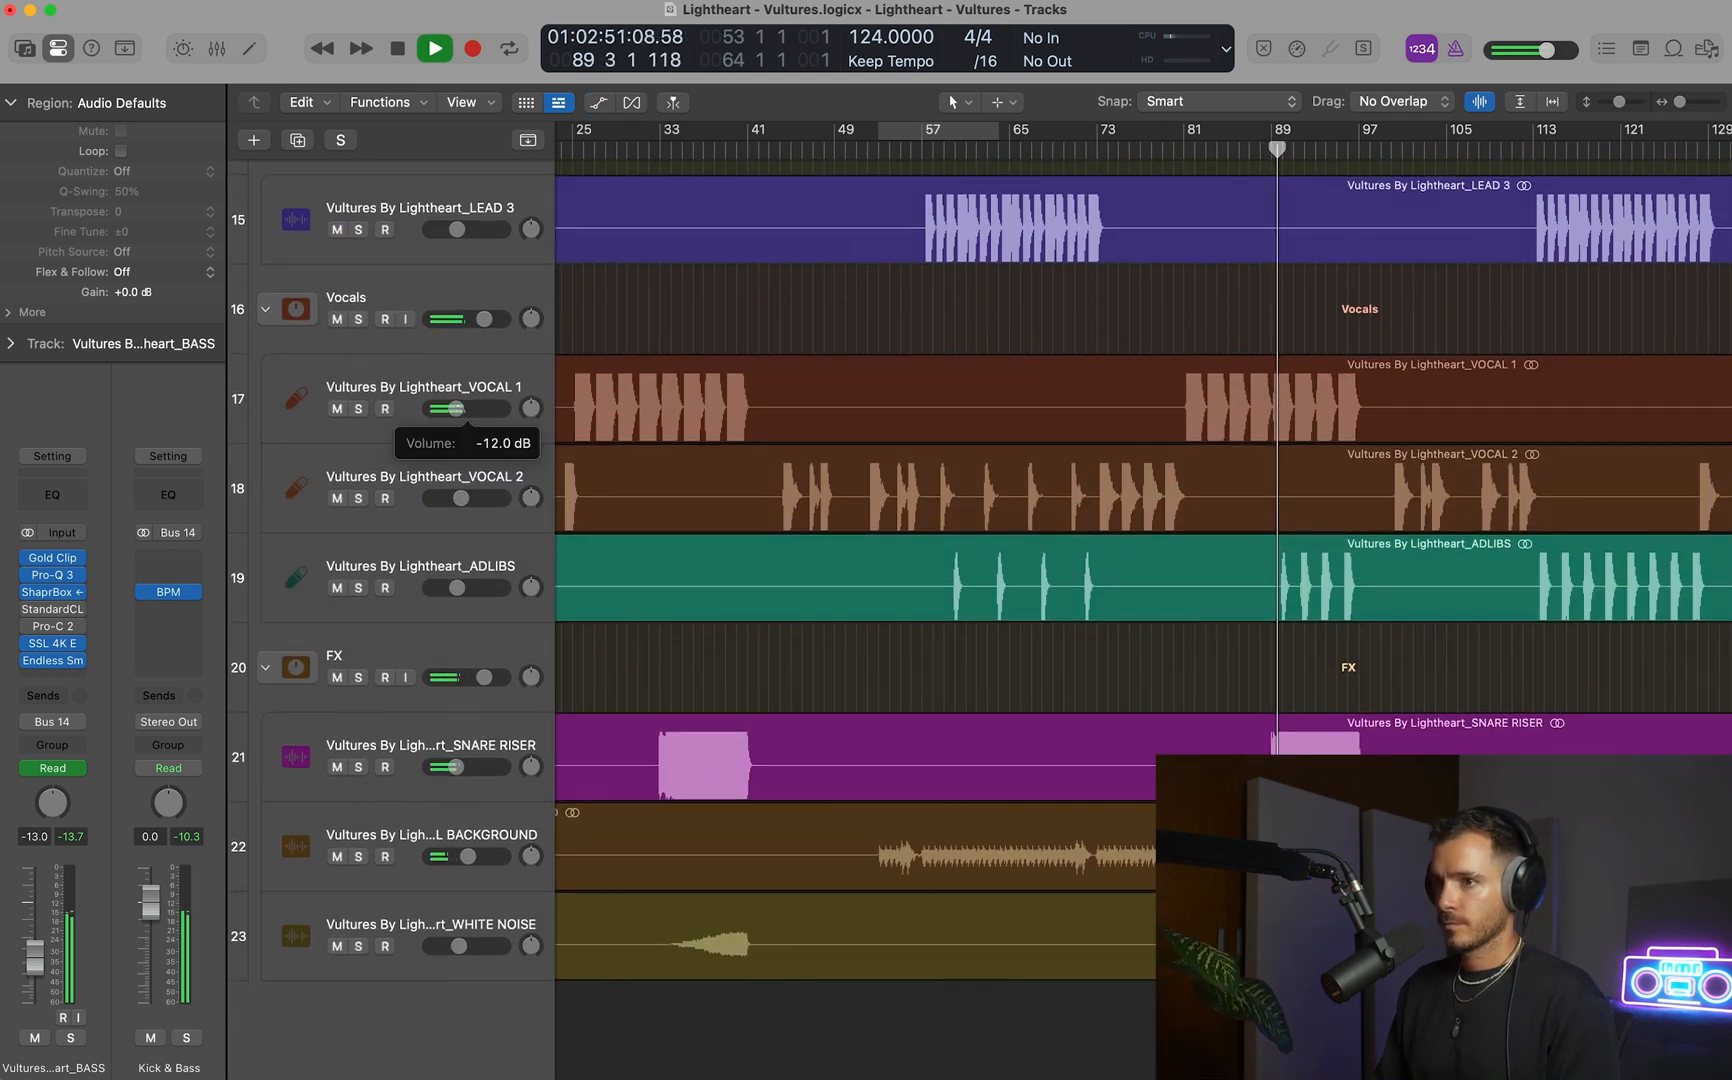
pyautogui.click(455, 401)
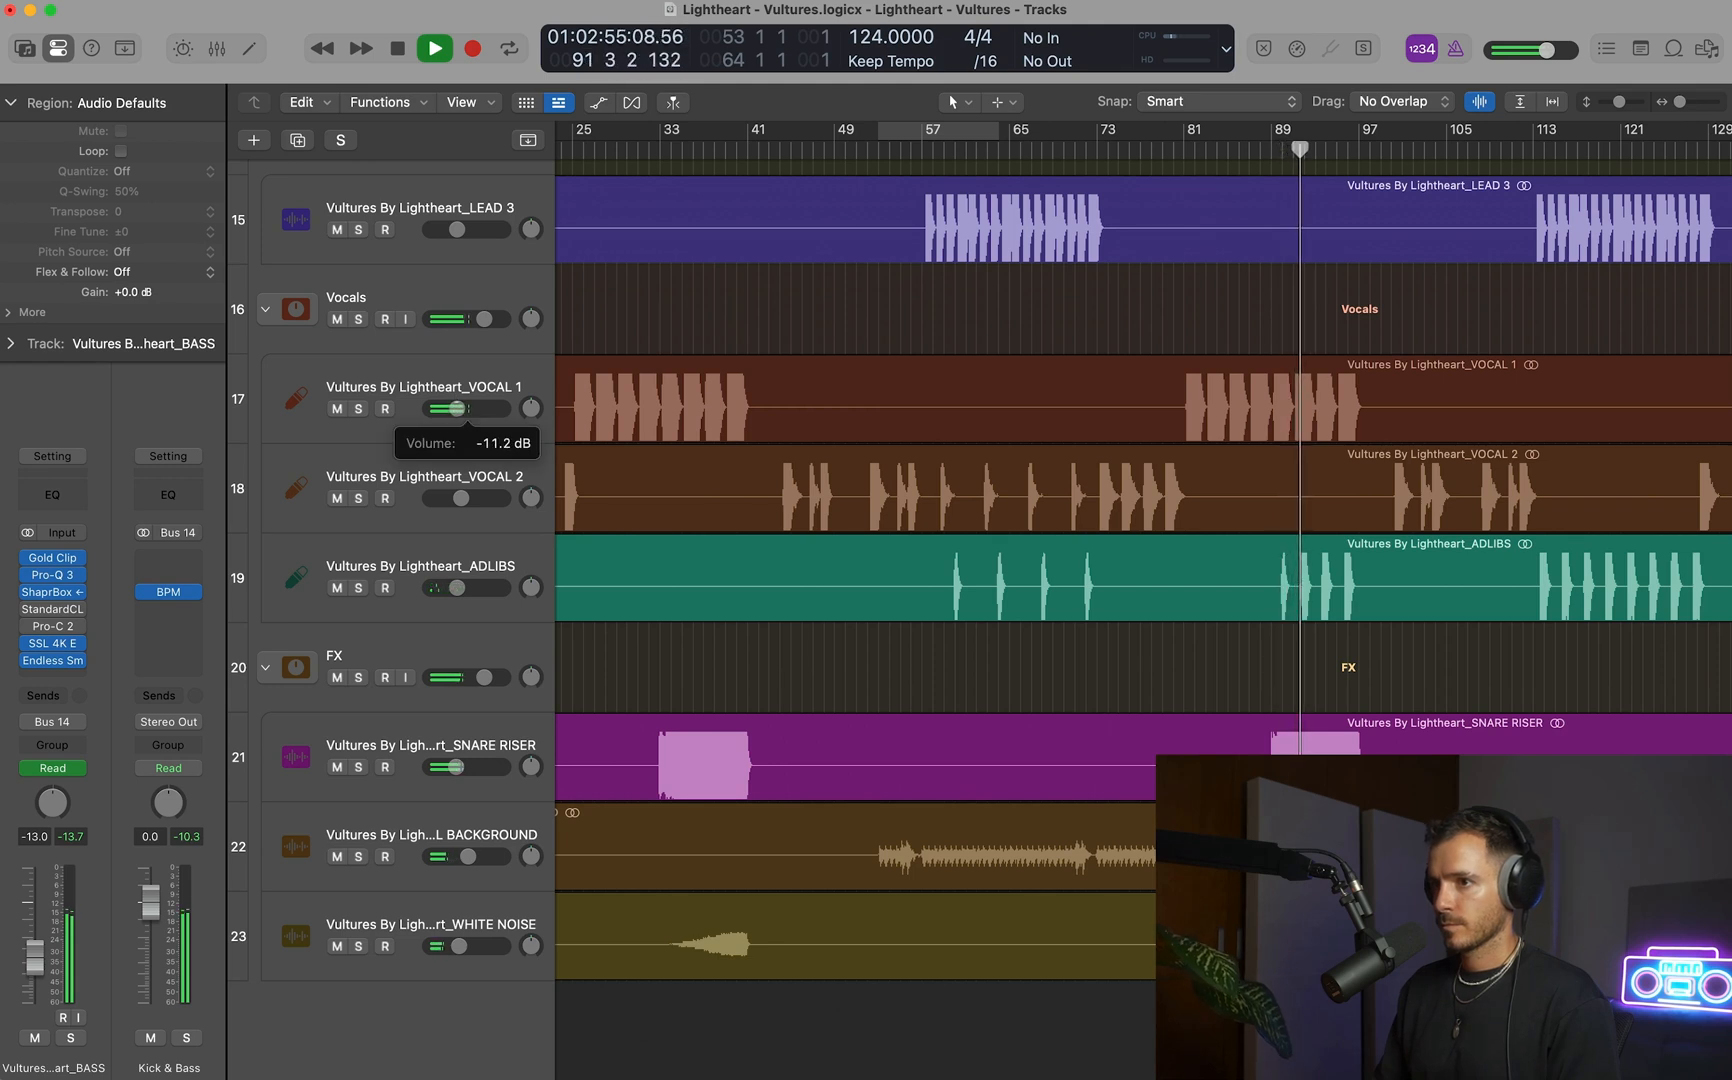
# Listen to the full arrangement through the transition at bar 97, and stop playback.
pyautogui.scroll(3, 1050, 437)
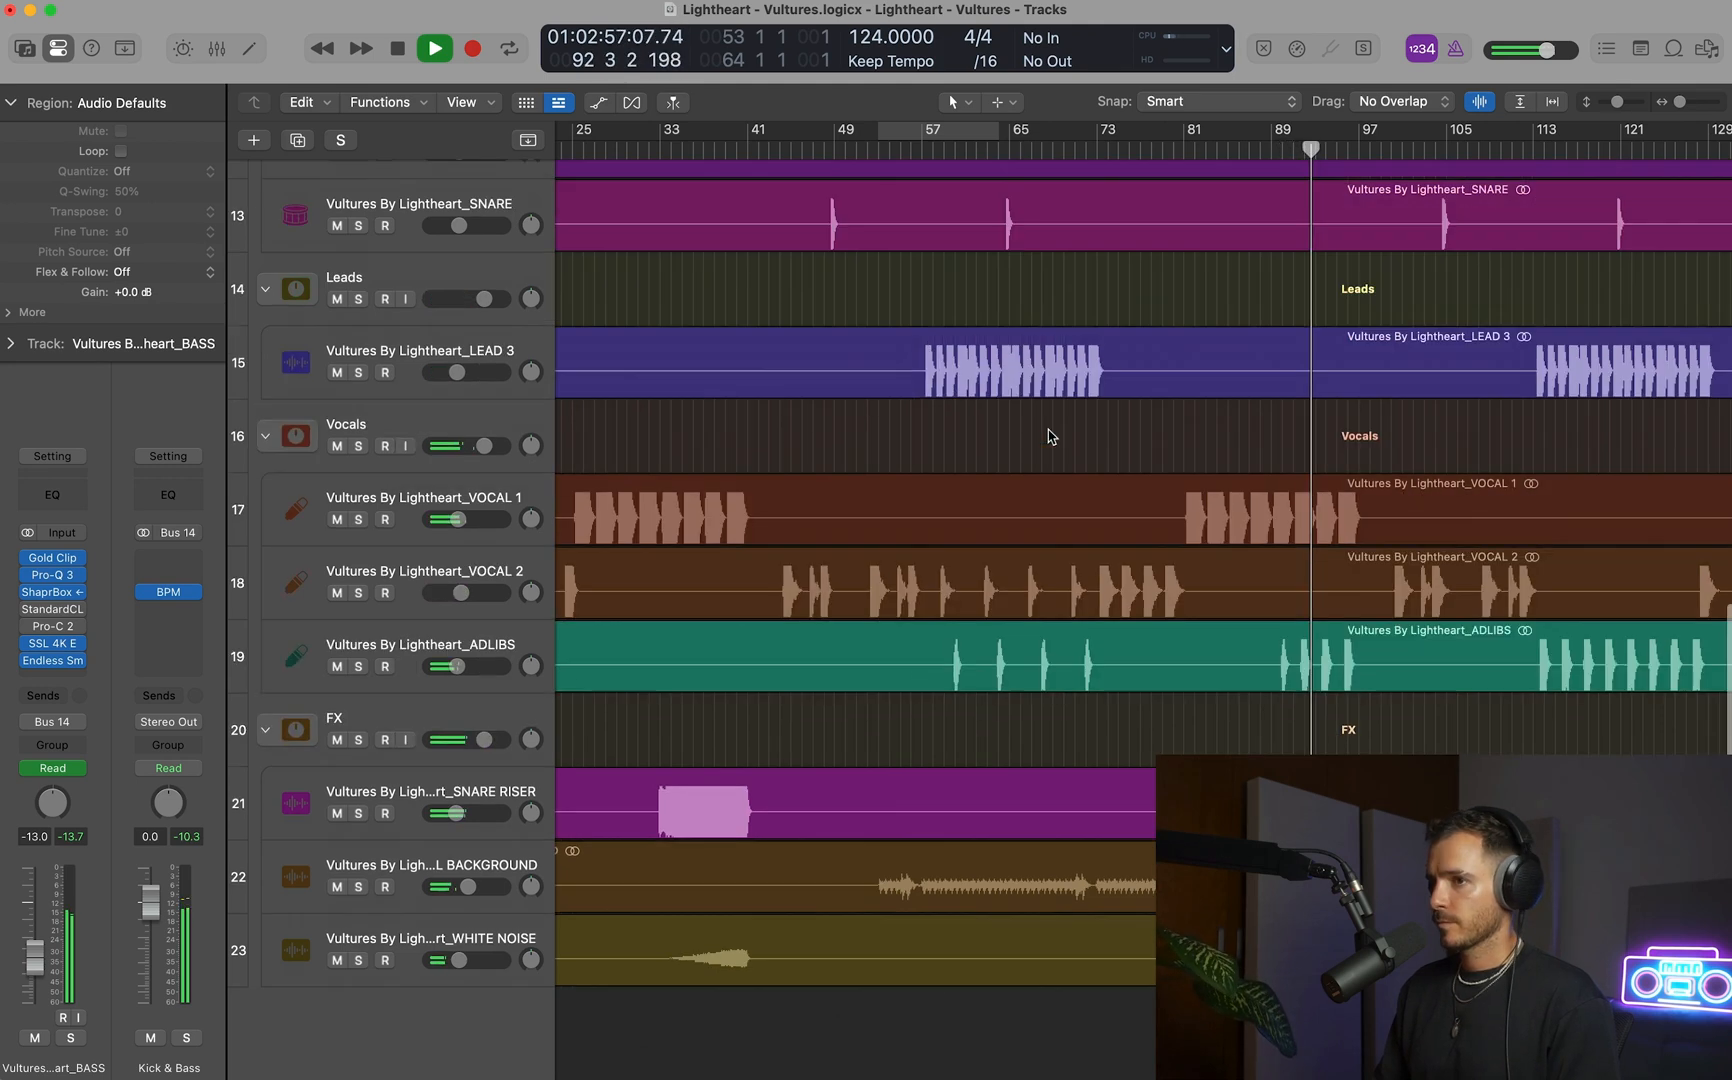
pyautogui.scroll(10, 1048, 428)
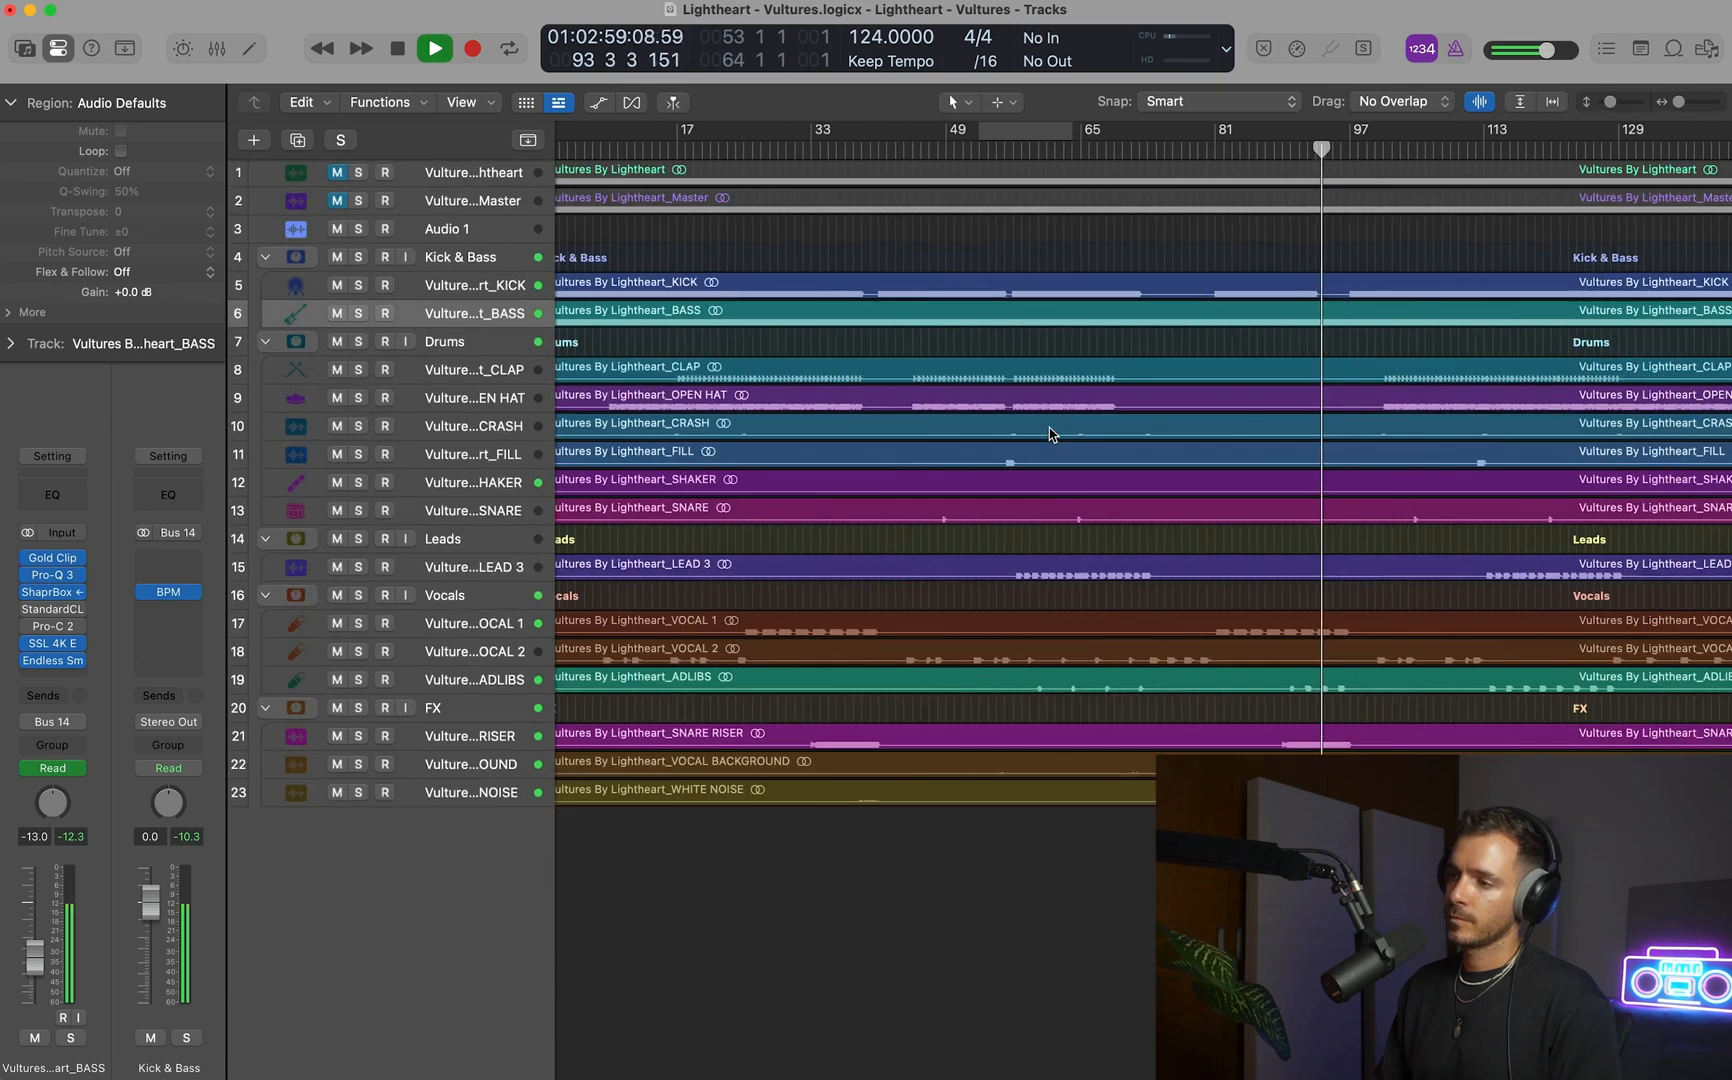
pyautogui.scroll(-8, 1049, 432)
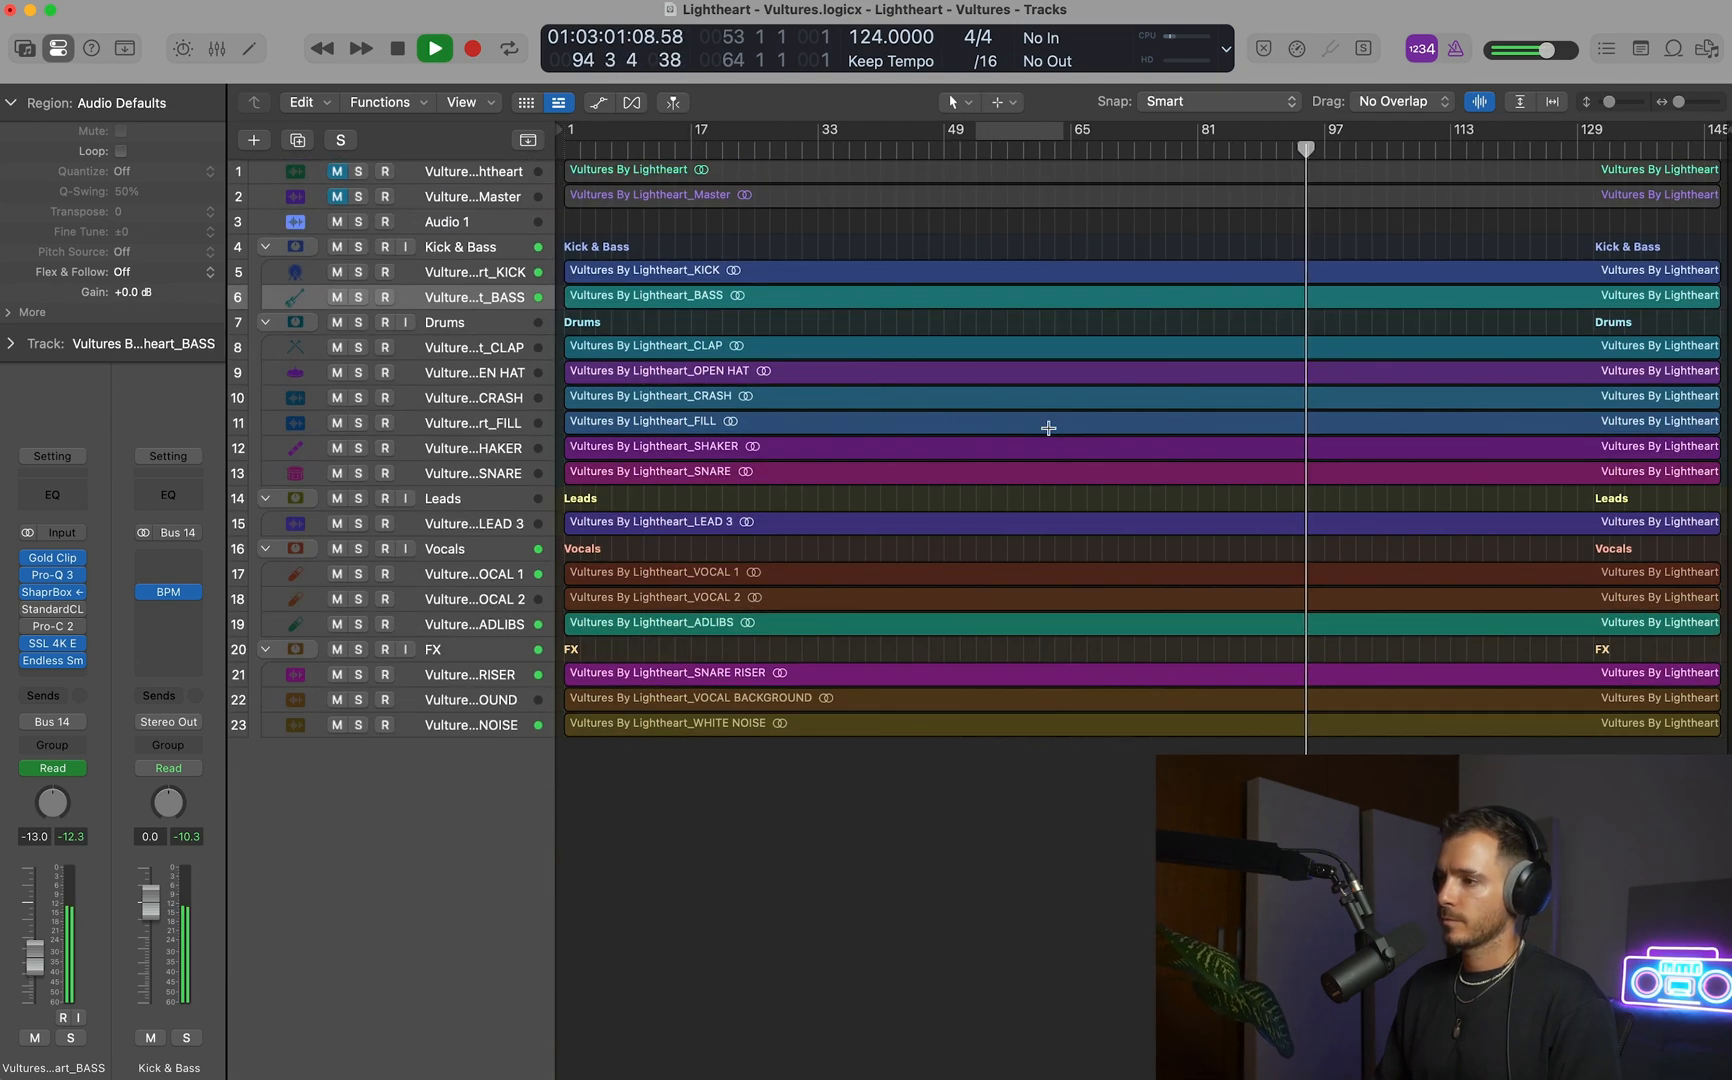
pyautogui.scroll(8, 1049, 432)
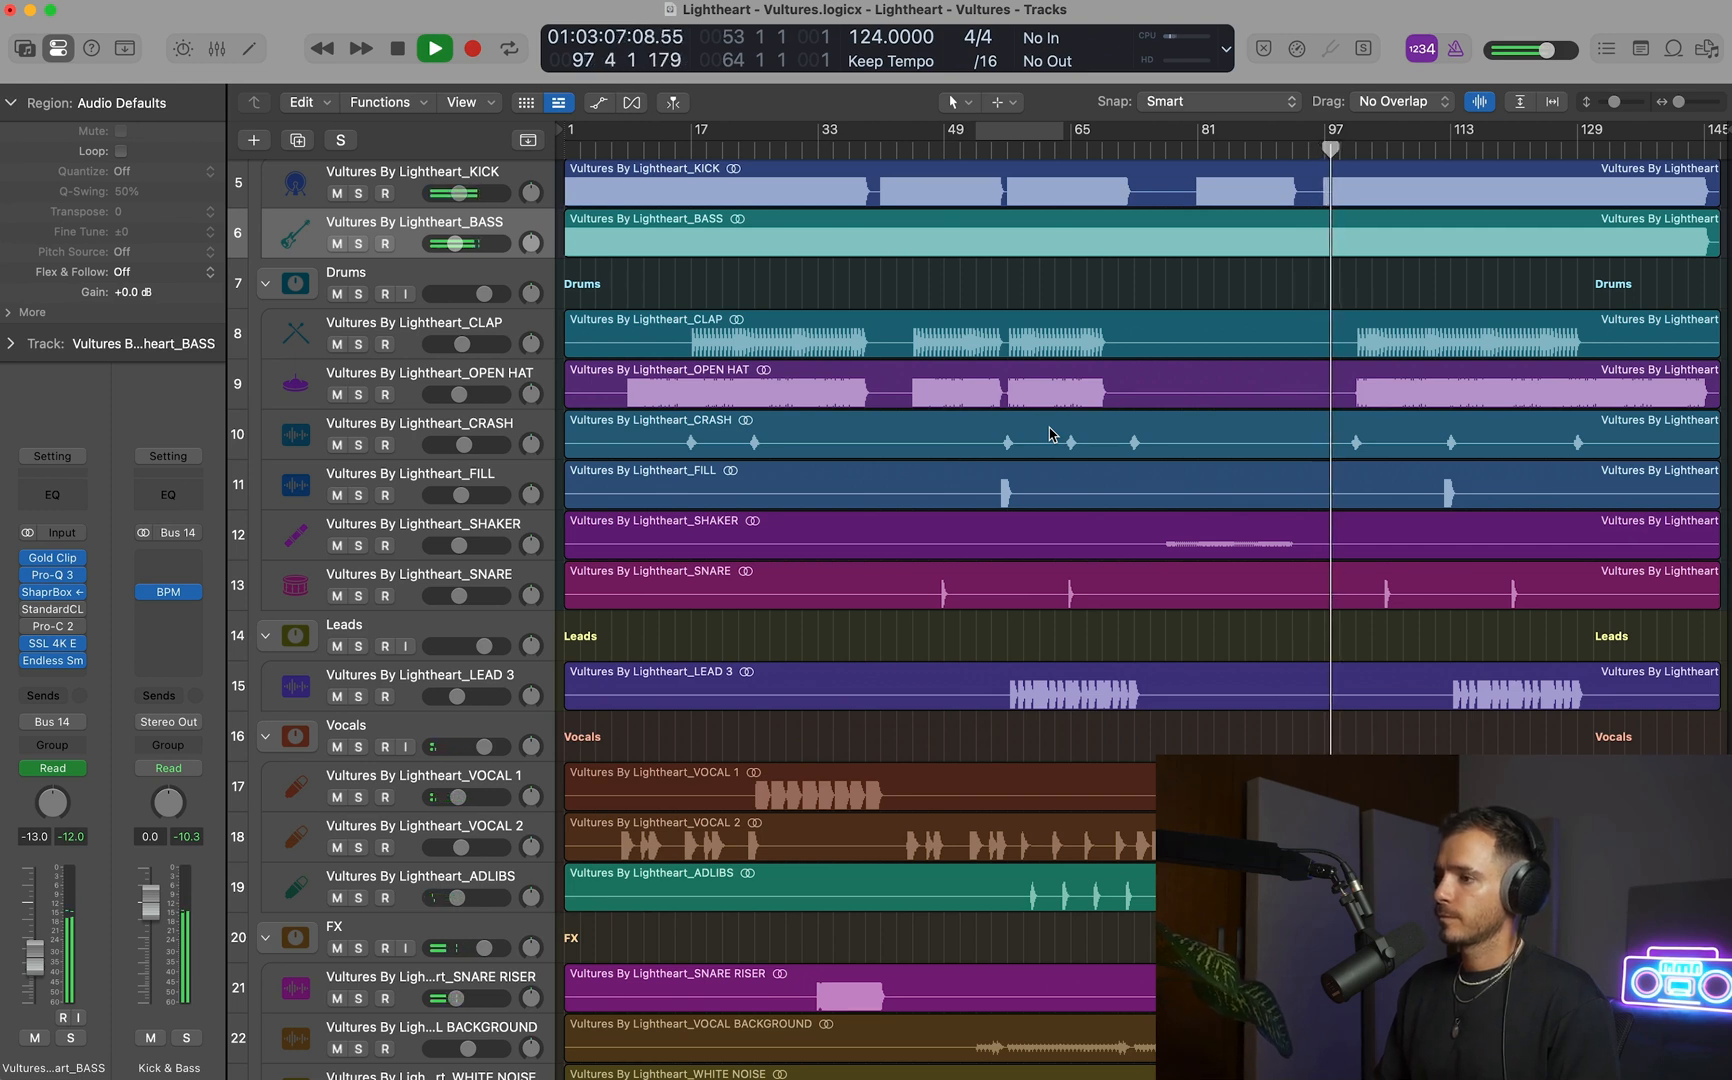
pyautogui.press('space')
# Show track automation and copy the SNARE RISER's Gain ramp from bars 33–41 to the riser ending at bar 97.
pyautogui.scroll(-4, 939, 843)
pyautogui.click(939, 845)
pyautogui.press('a')
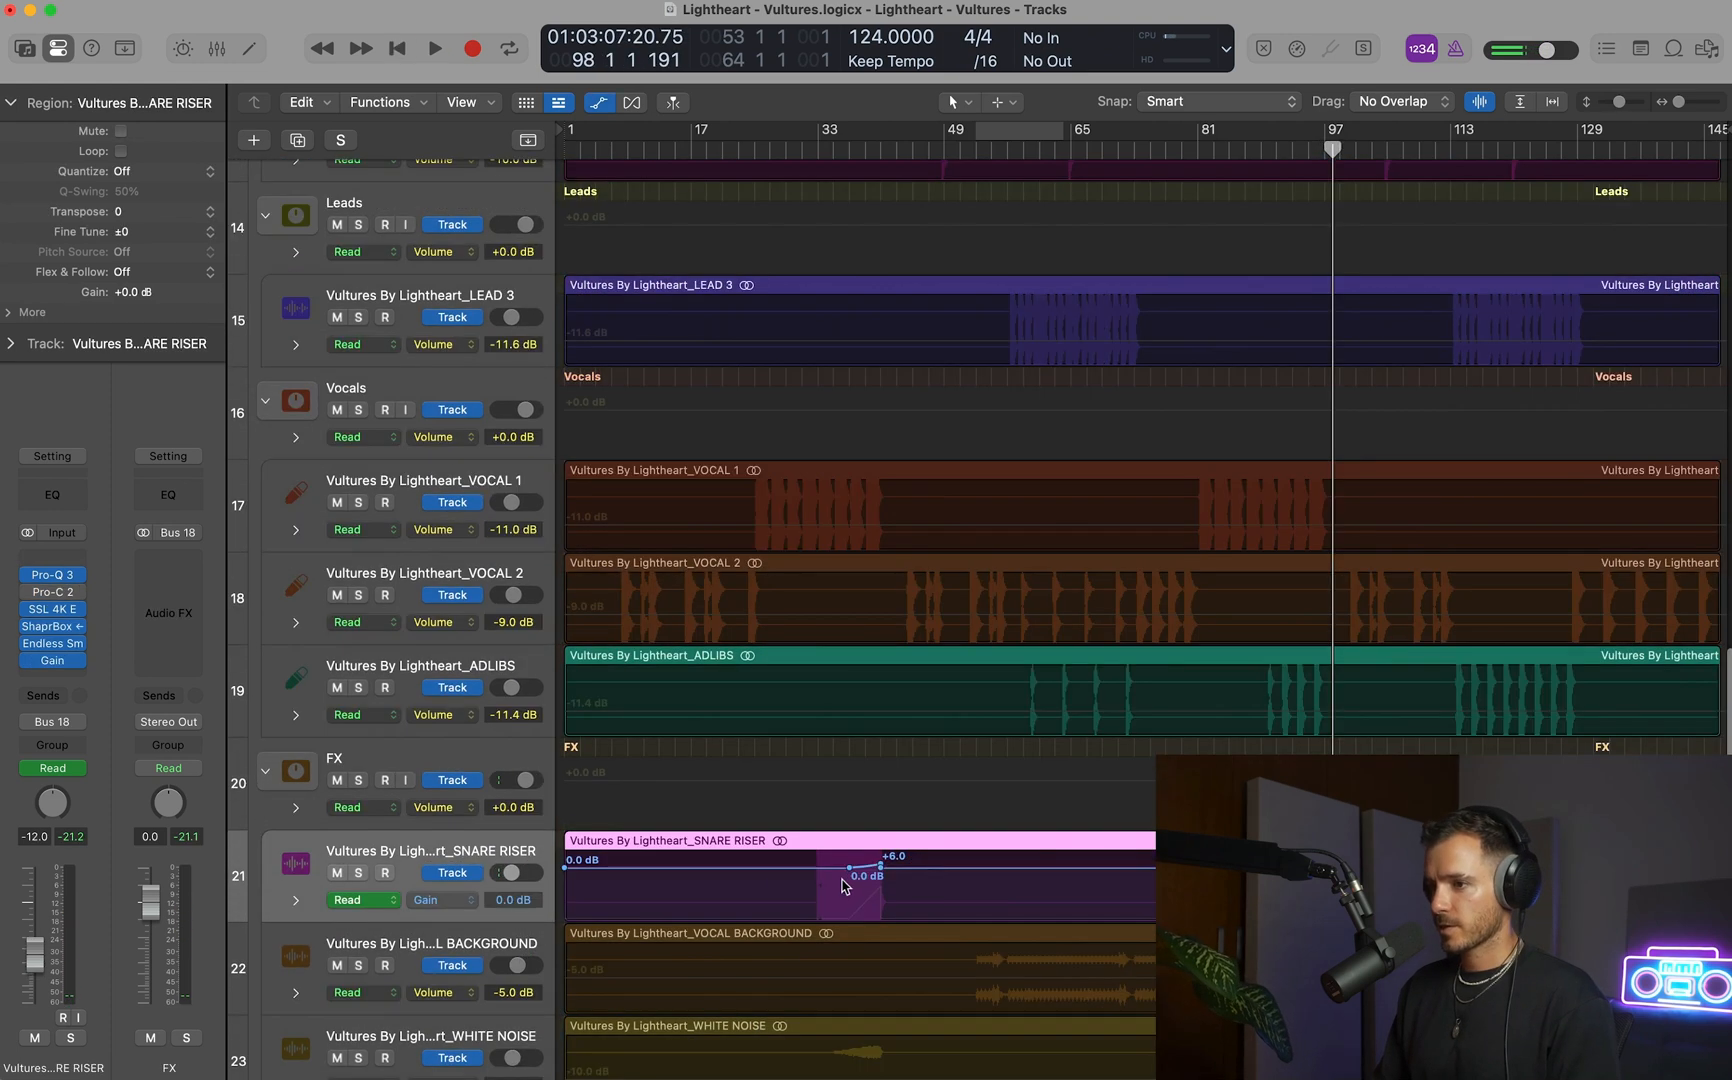
pyautogui.moveTo(818, 879); pyautogui.dragTo(885, 881)
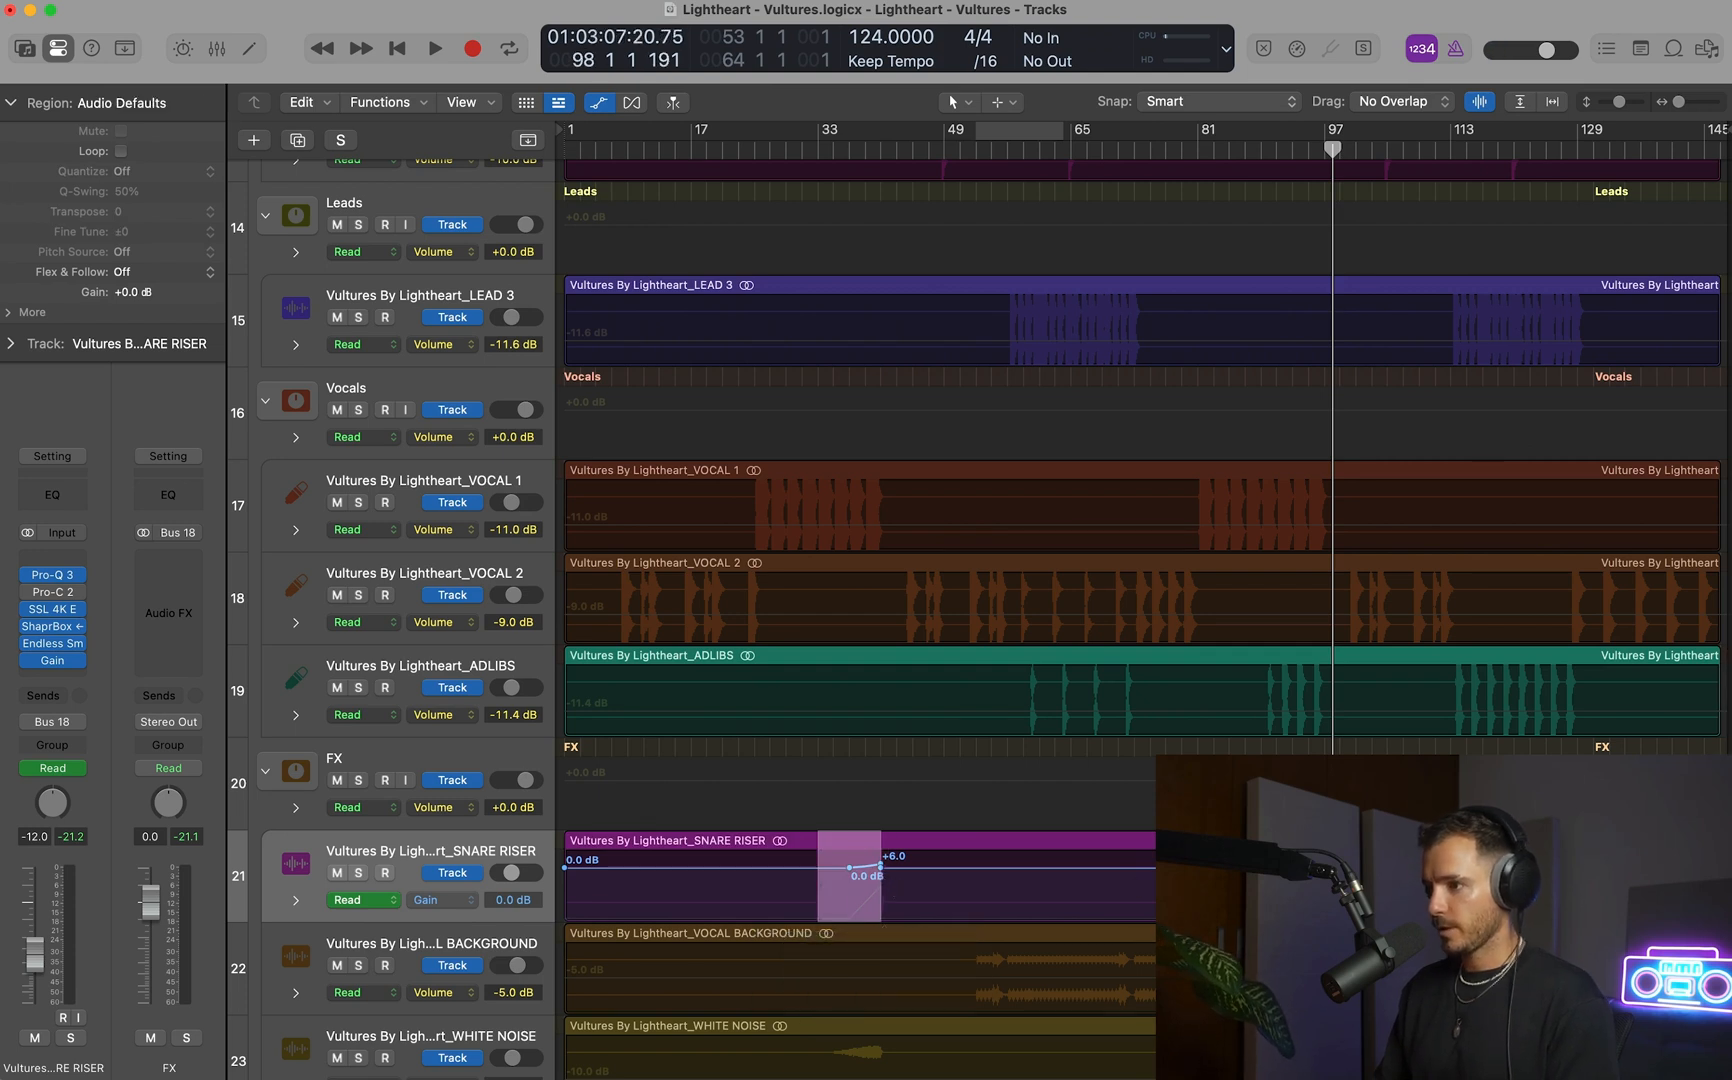
pyautogui.press('super+c')
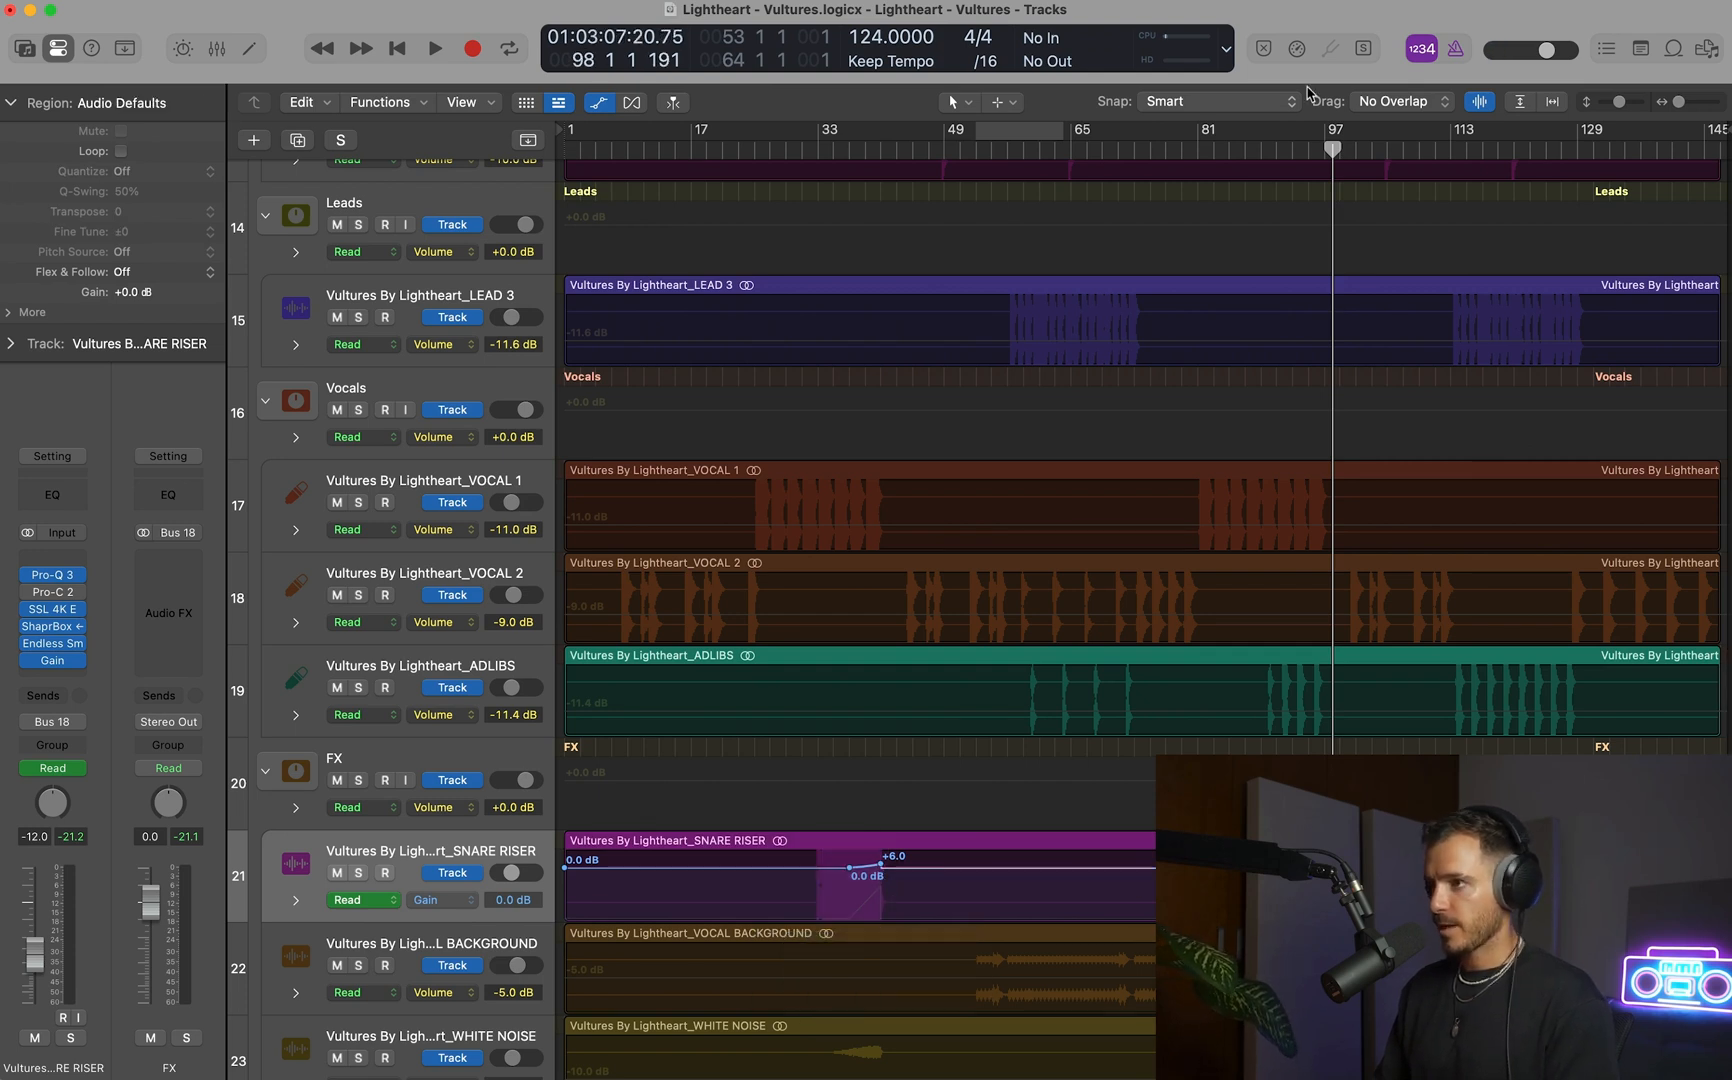
pyautogui.doubleClick(1278, 148)
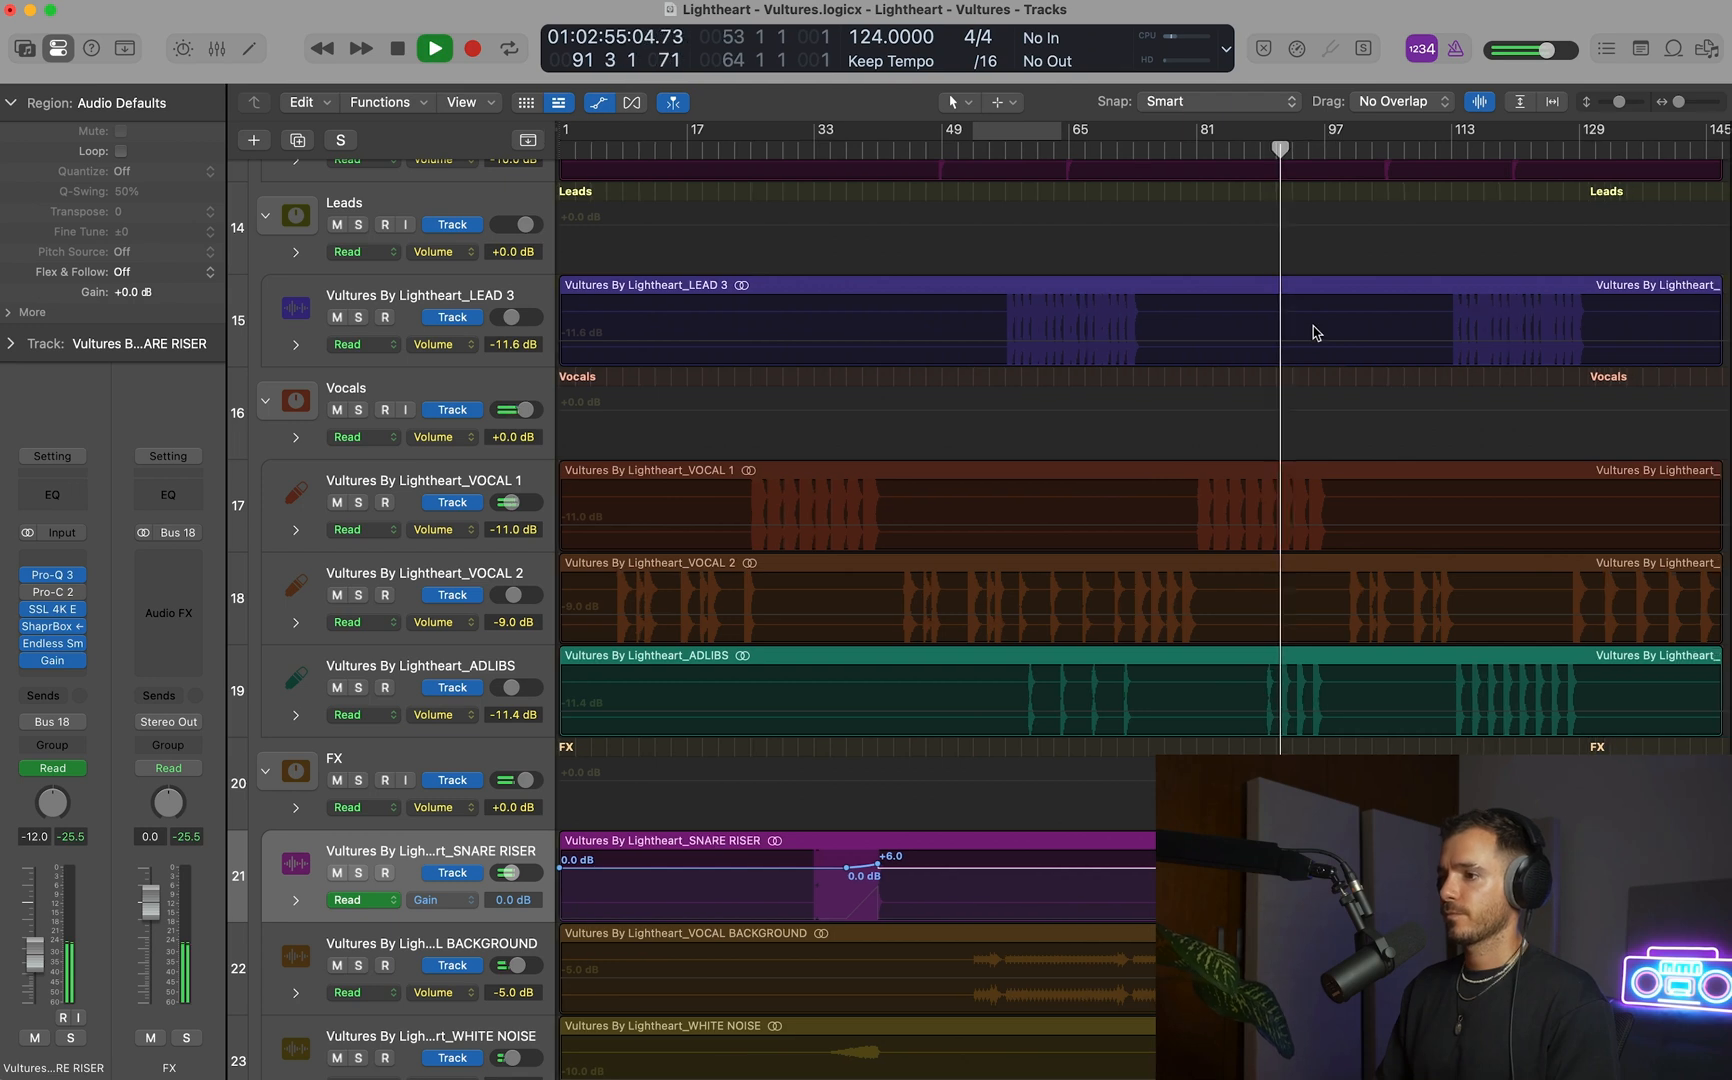
# Expand the SNARE RISER's automation lanes and copy its Intensity ramp from bars 33–41 to the riser ending at bar 97.
pyautogui.click(296, 900)
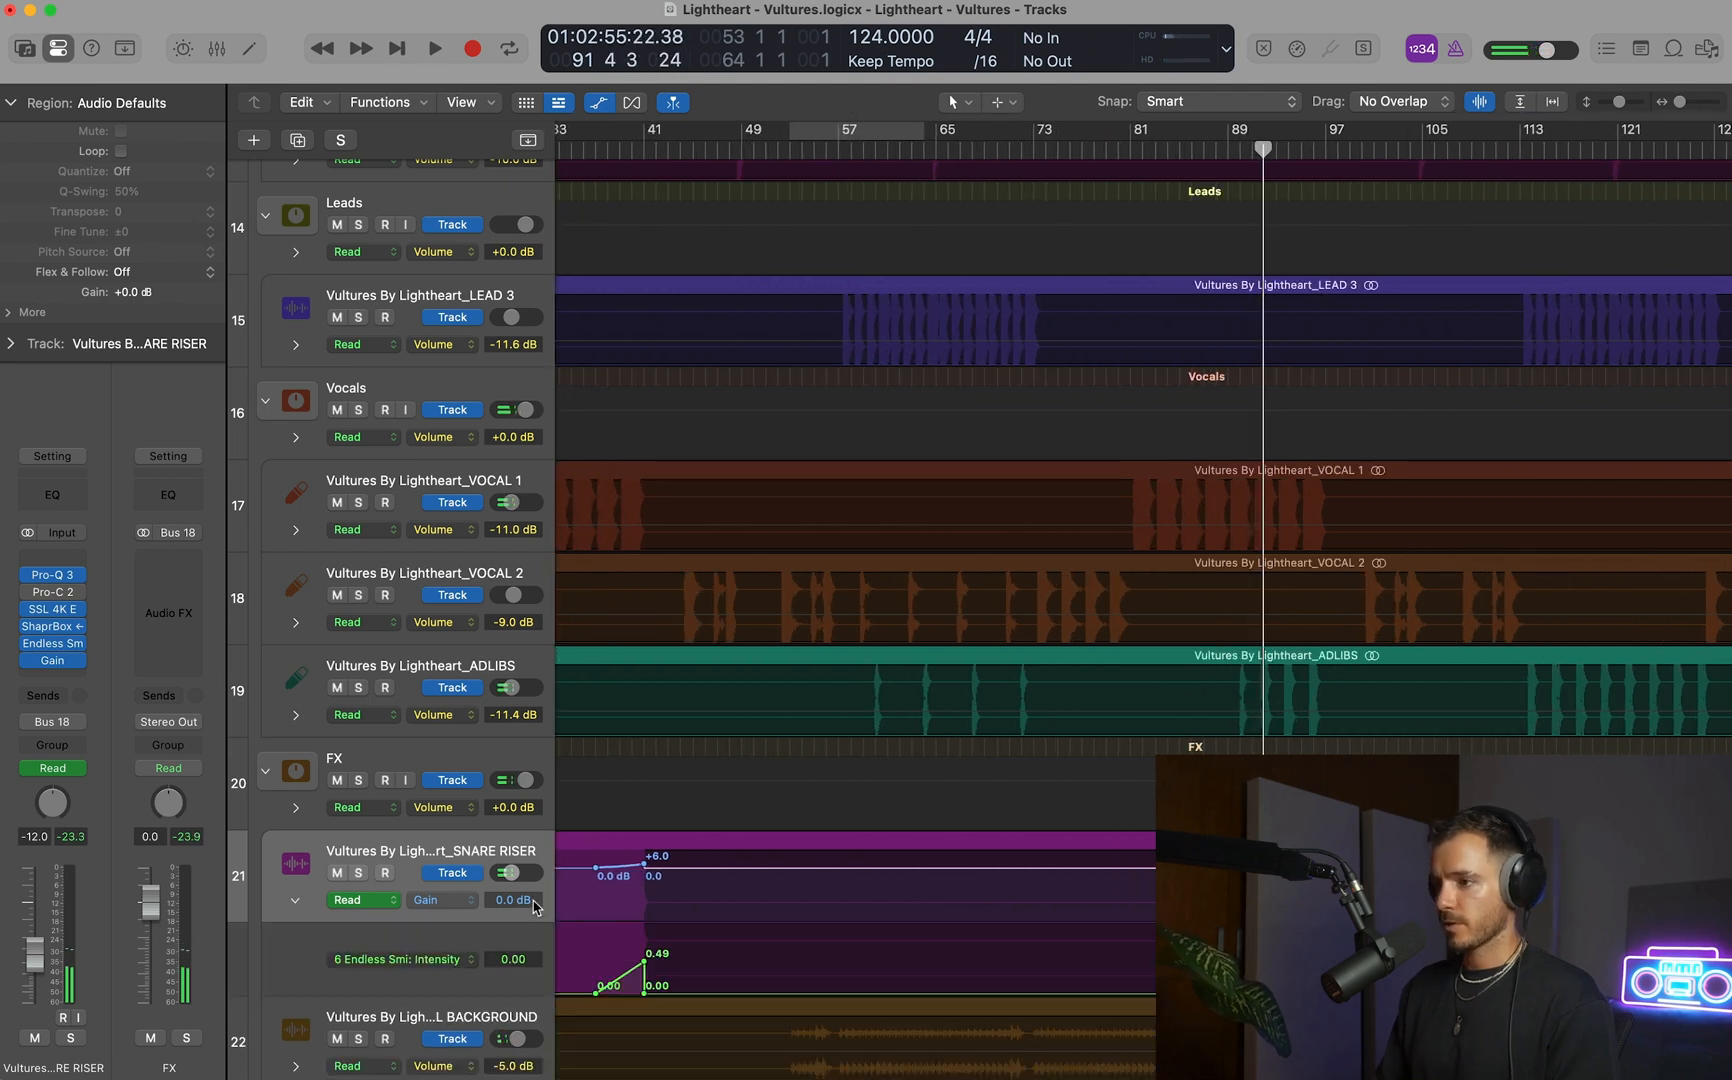
pyautogui.hscroll(-3, 1005, 956)
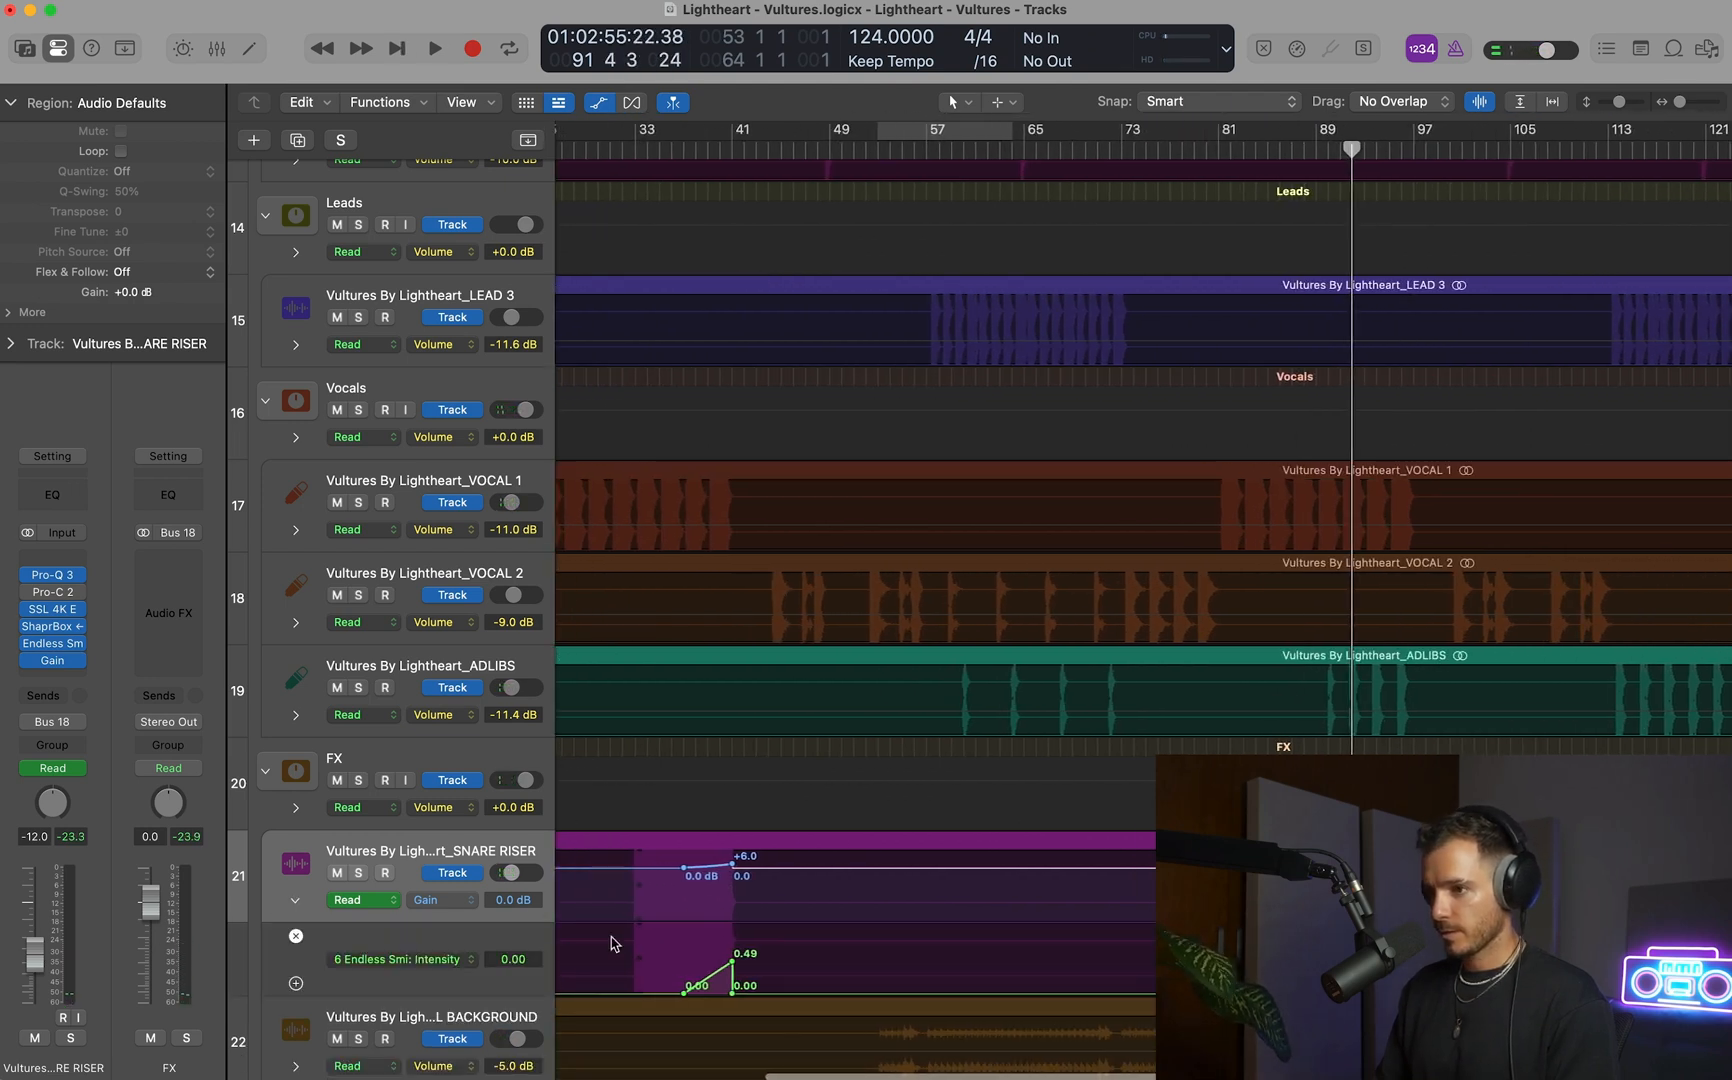
pyautogui.moveTo(634, 942); pyautogui.dragTo(735, 955)
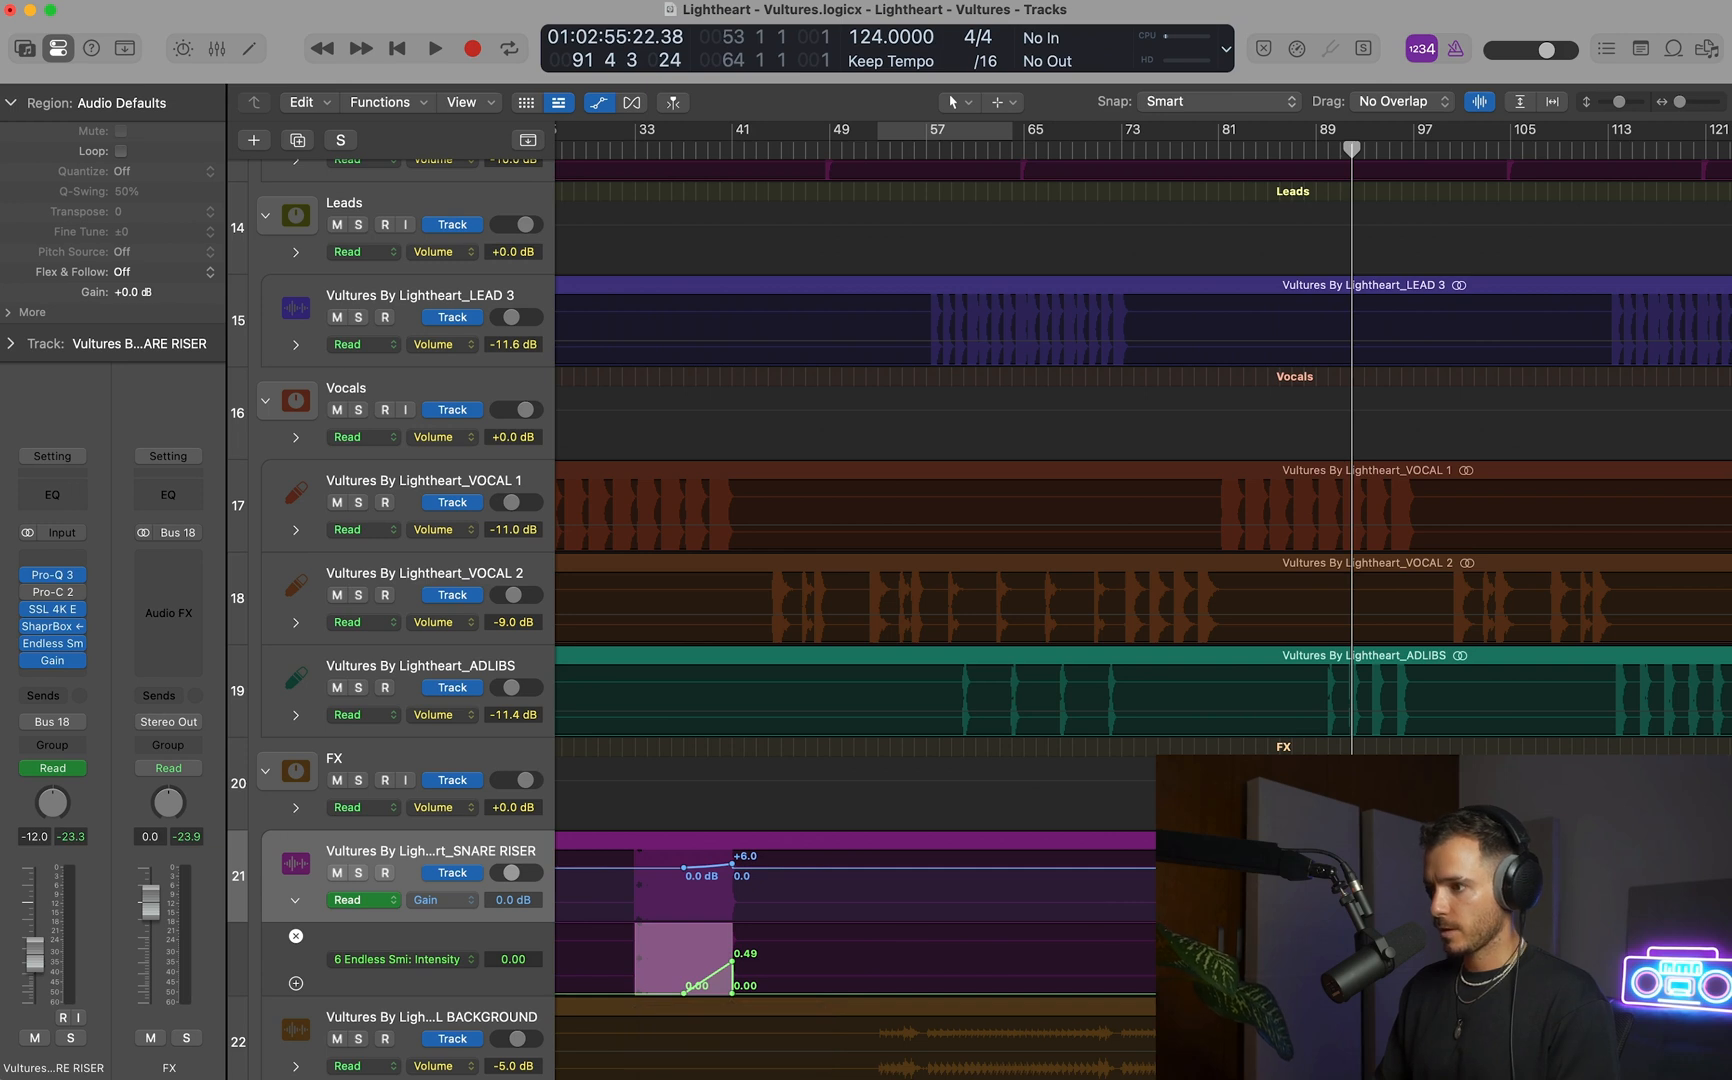
pyautogui.press('Escape')
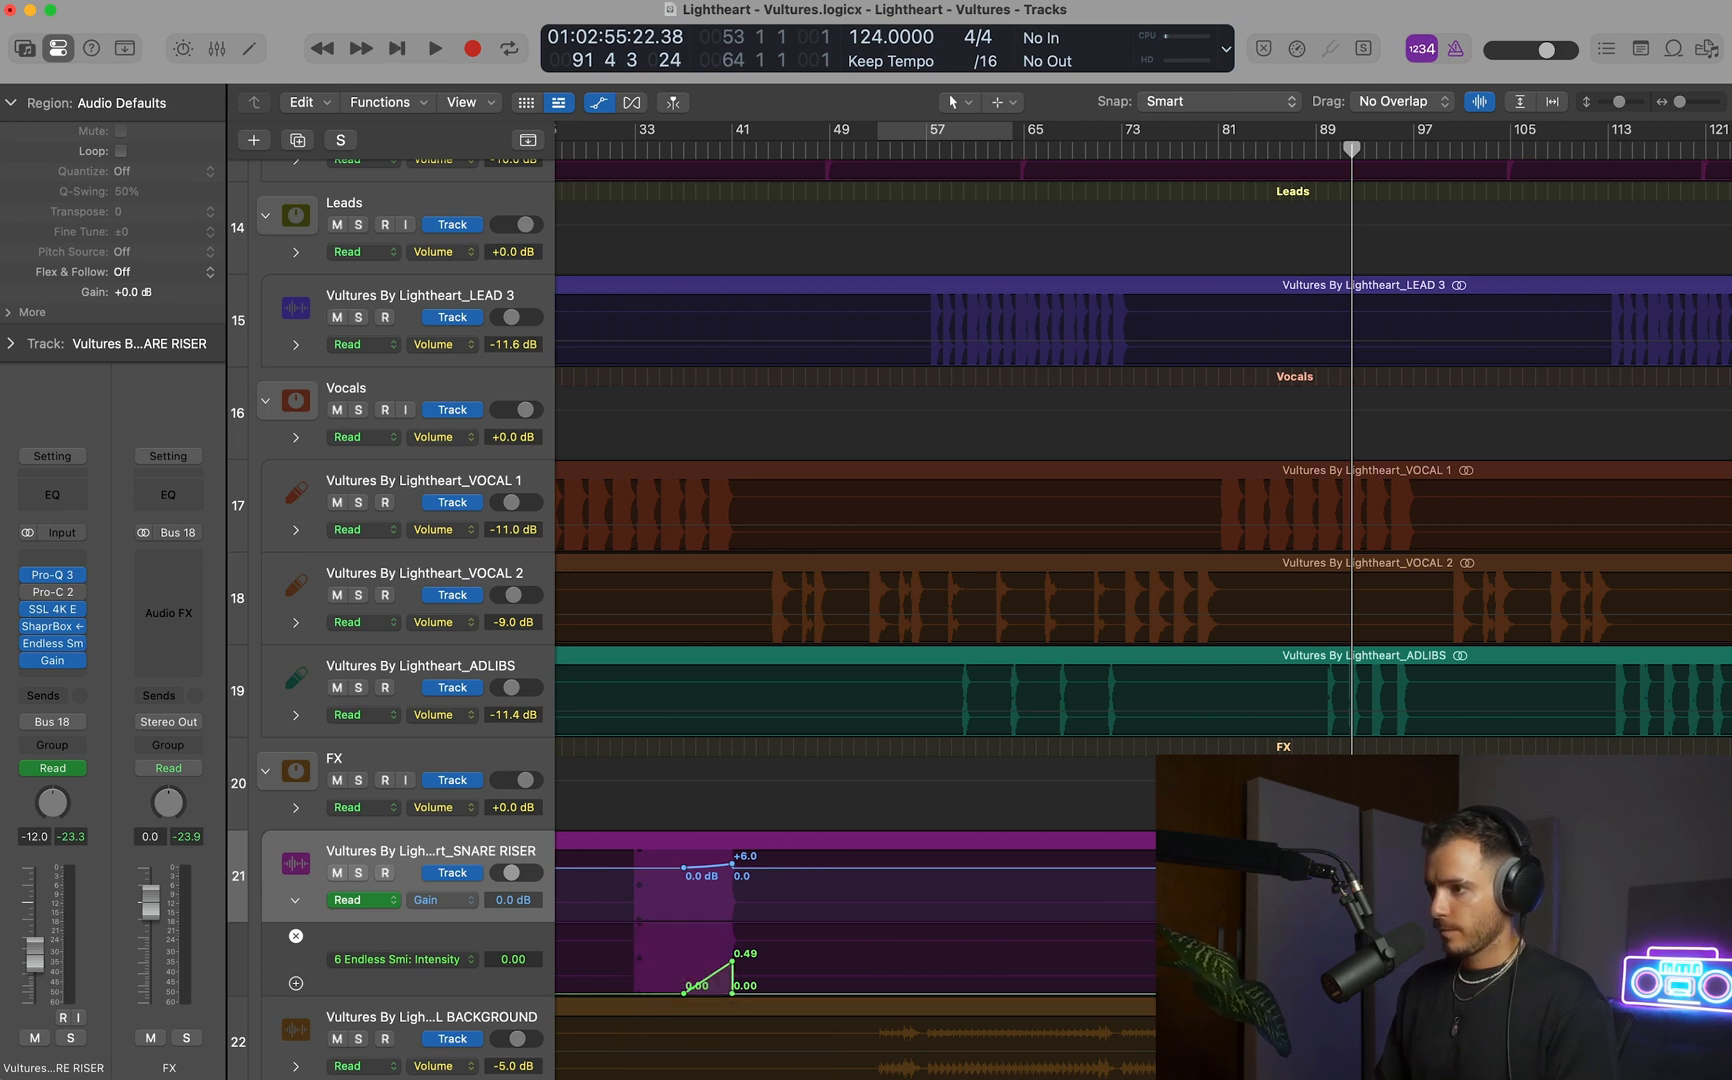
# Play the riser from bar 93 and set the SNARE RISER's Gain automation peak at bar 97 to +6.2 dB.
pyautogui.moveTo(1352, 149); pyautogui.dragTo(1321, 149)
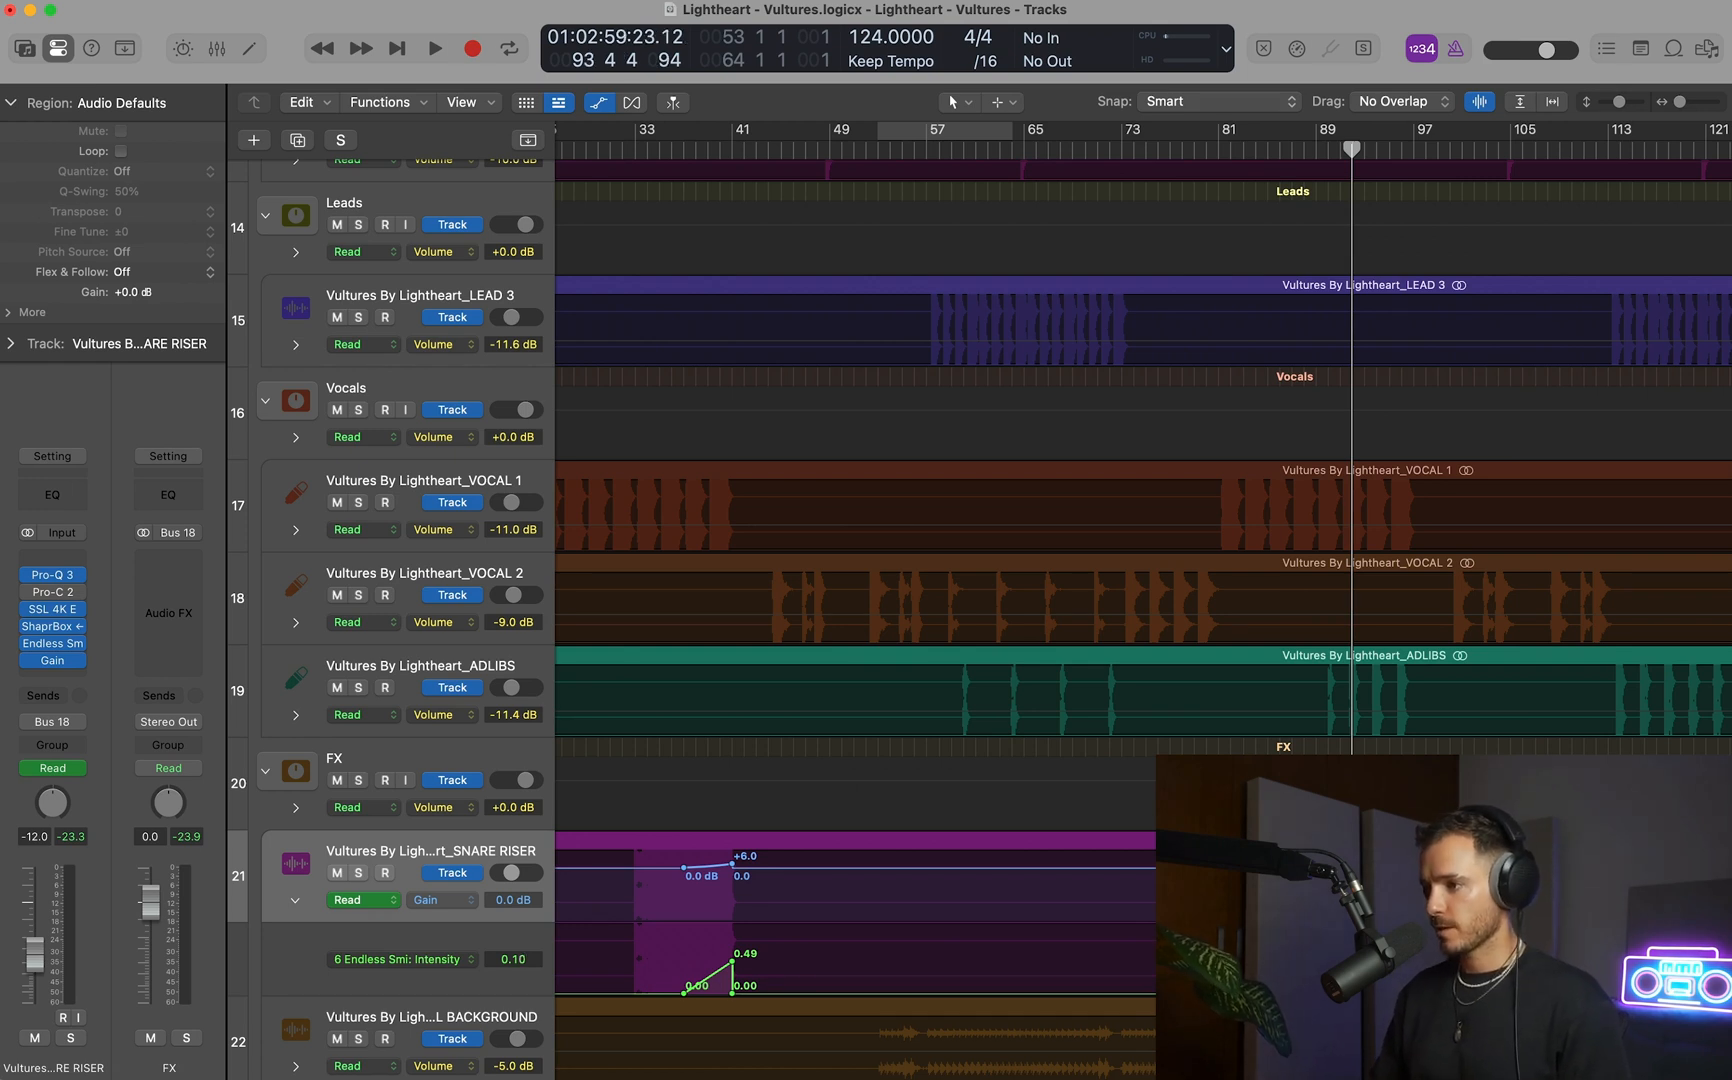
pyautogui.press('space')
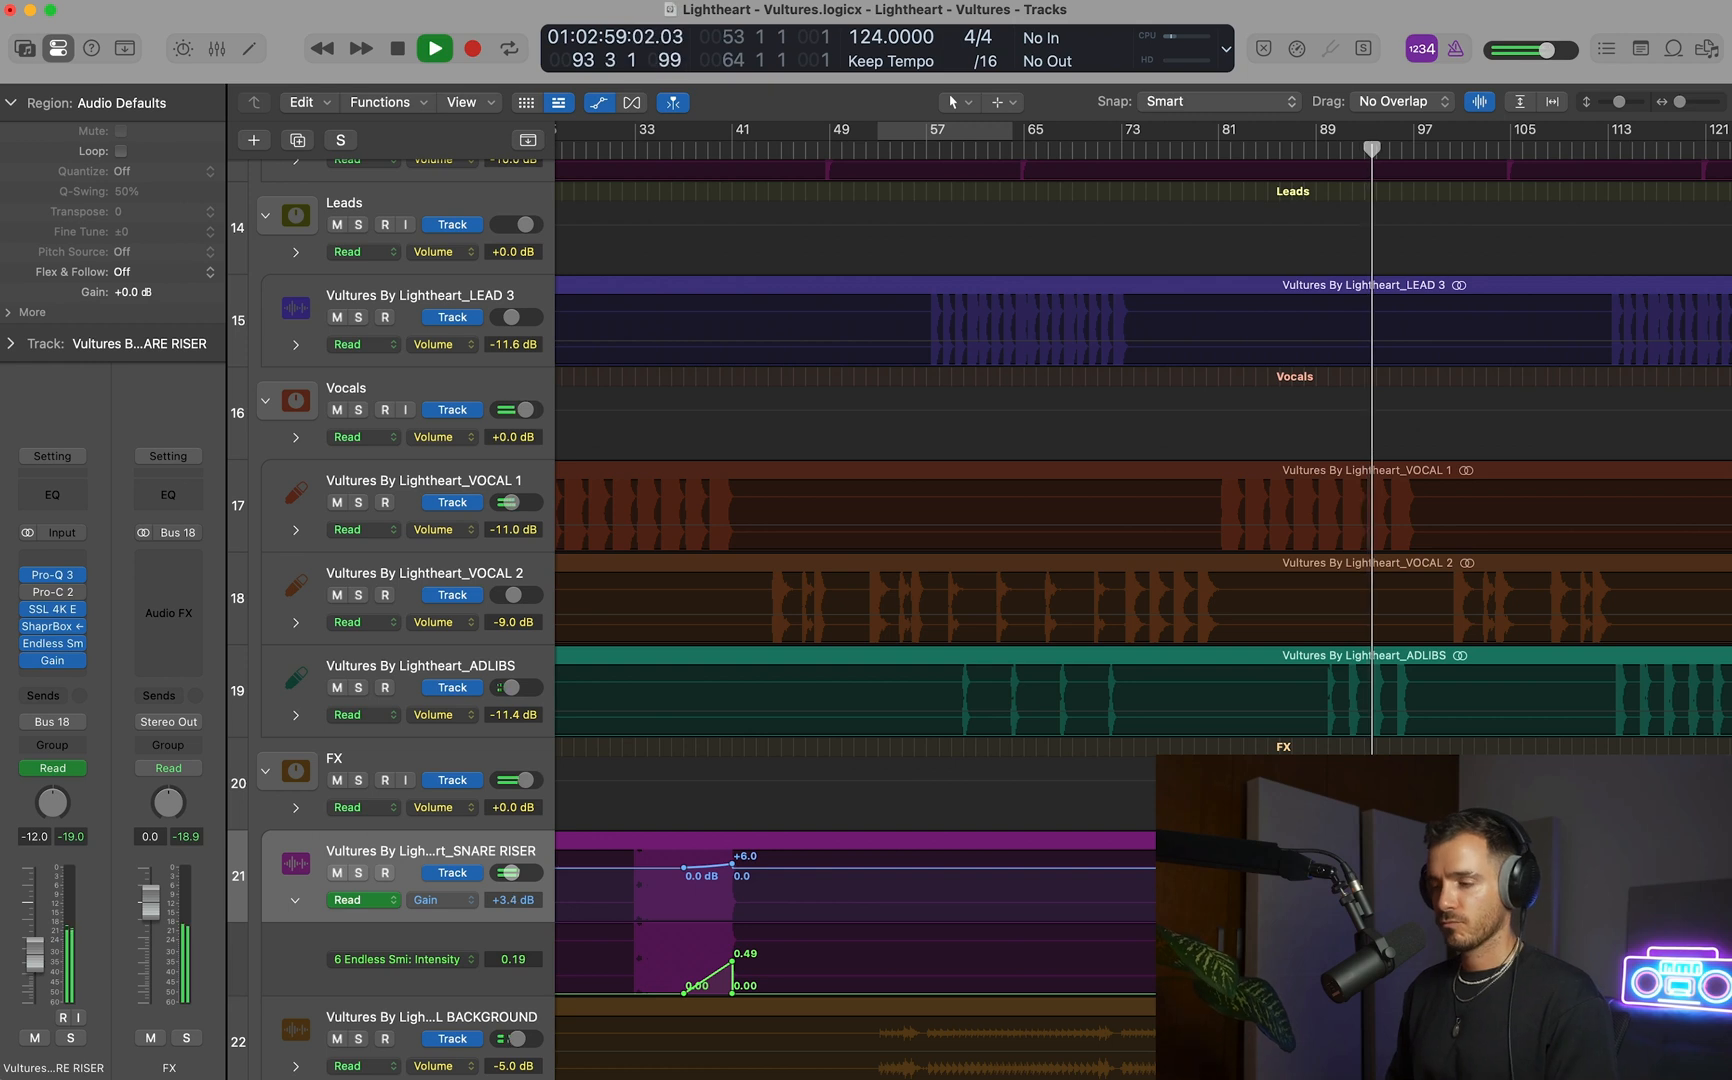
pyautogui.moveTo(1363, 760); pyautogui.dragTo(1594, 1075)
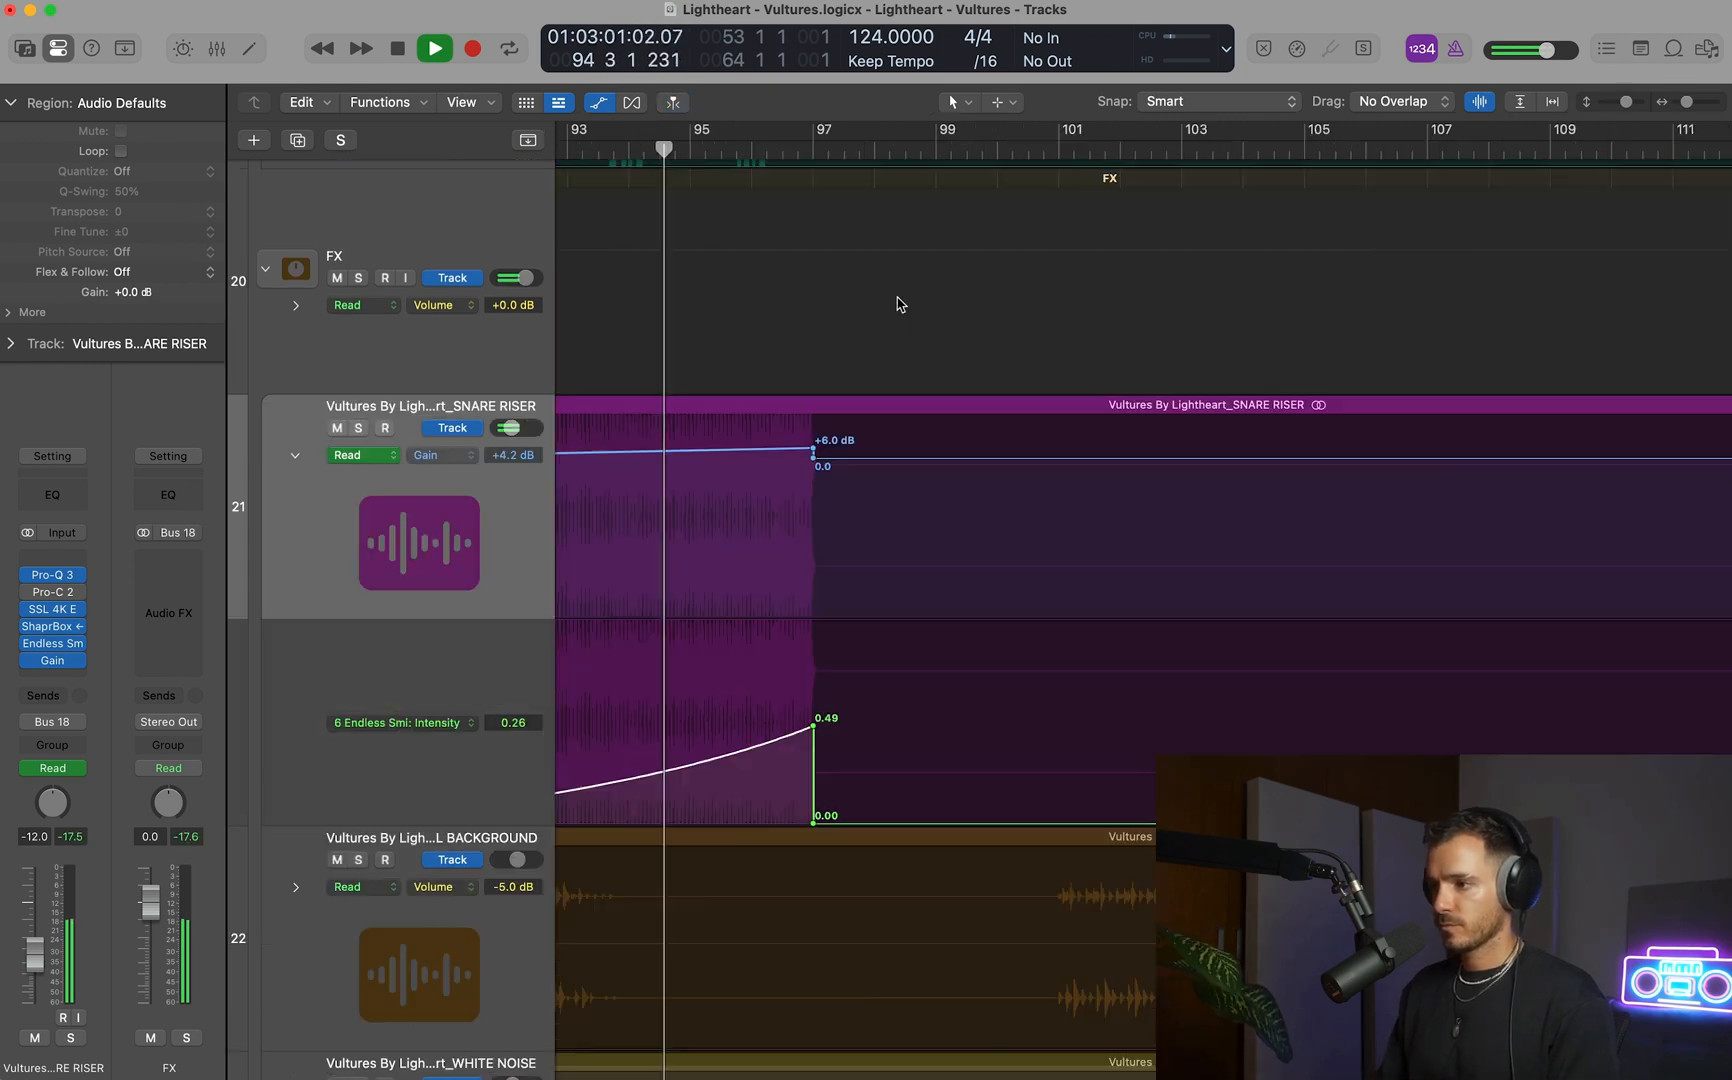
pyautogui.moveTo(813, 451); pyautogui.dragTo(813, 448)
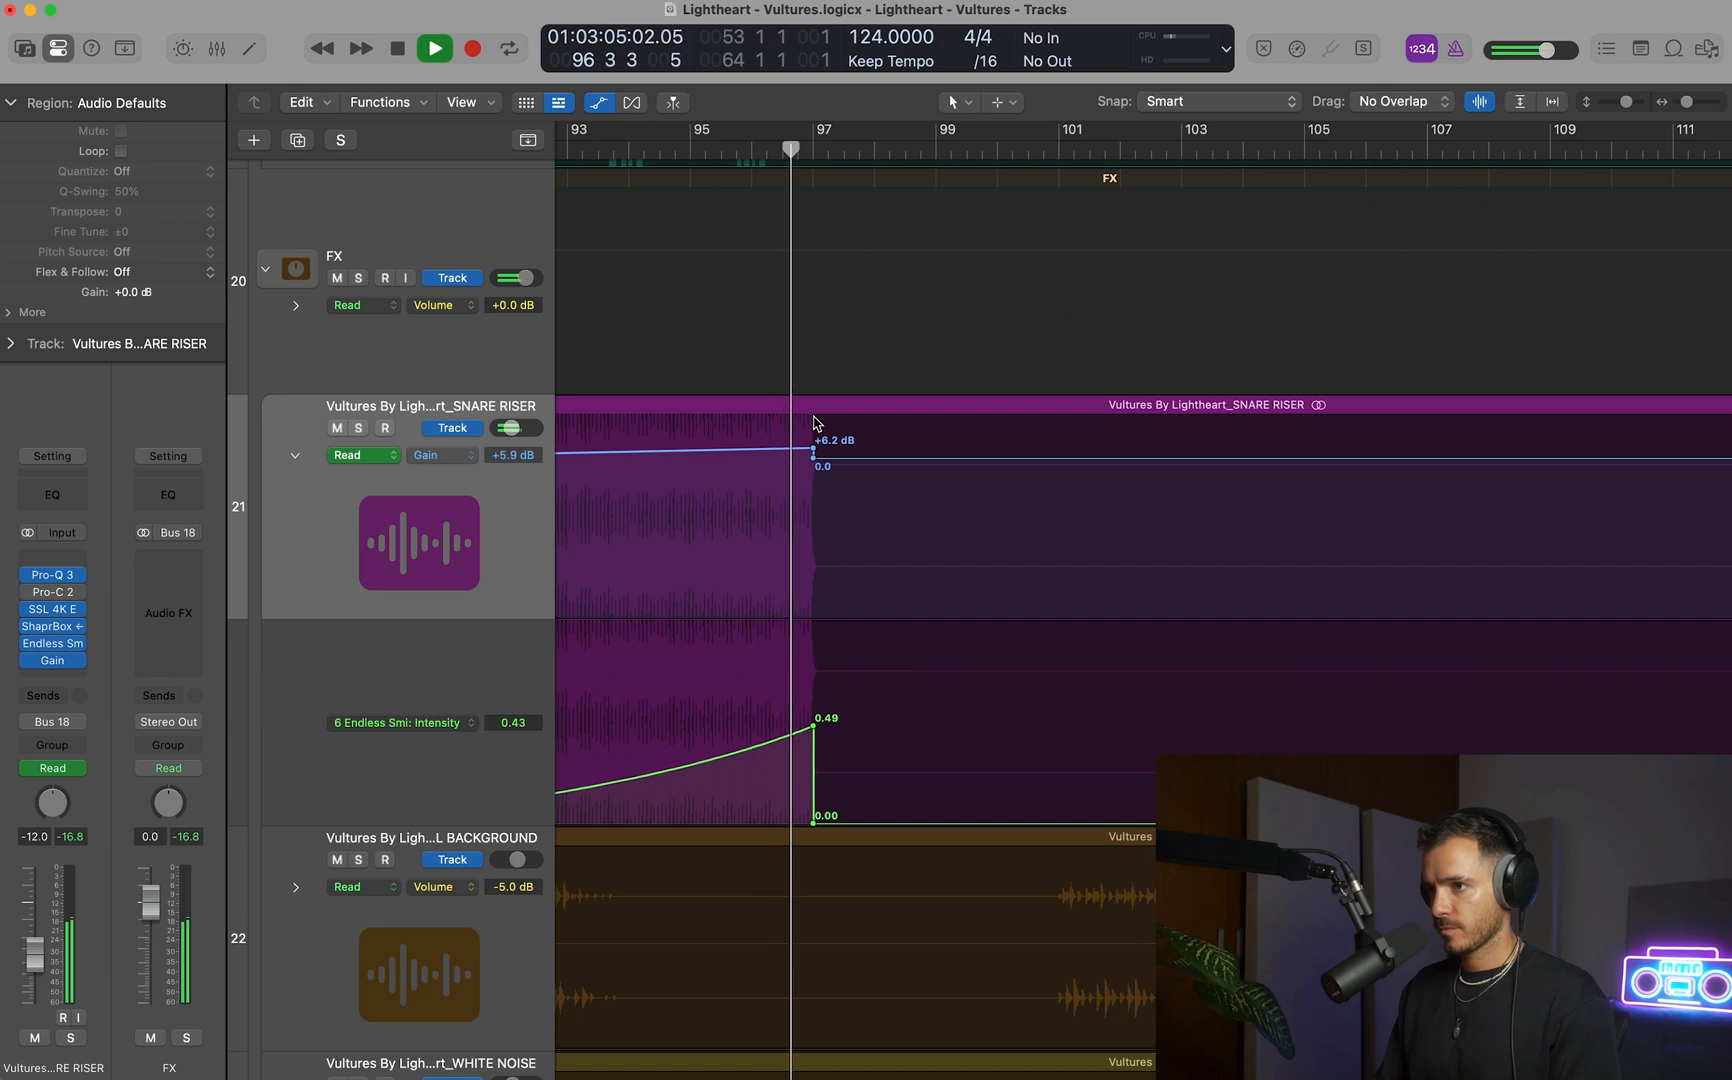
# Stop playback, hide the track automation, and listen to the vocals through the transition with bars 91–105 looping.
pyautogui.press('space')
pyautogui.press('a')
pyautogui.press('super+Up')
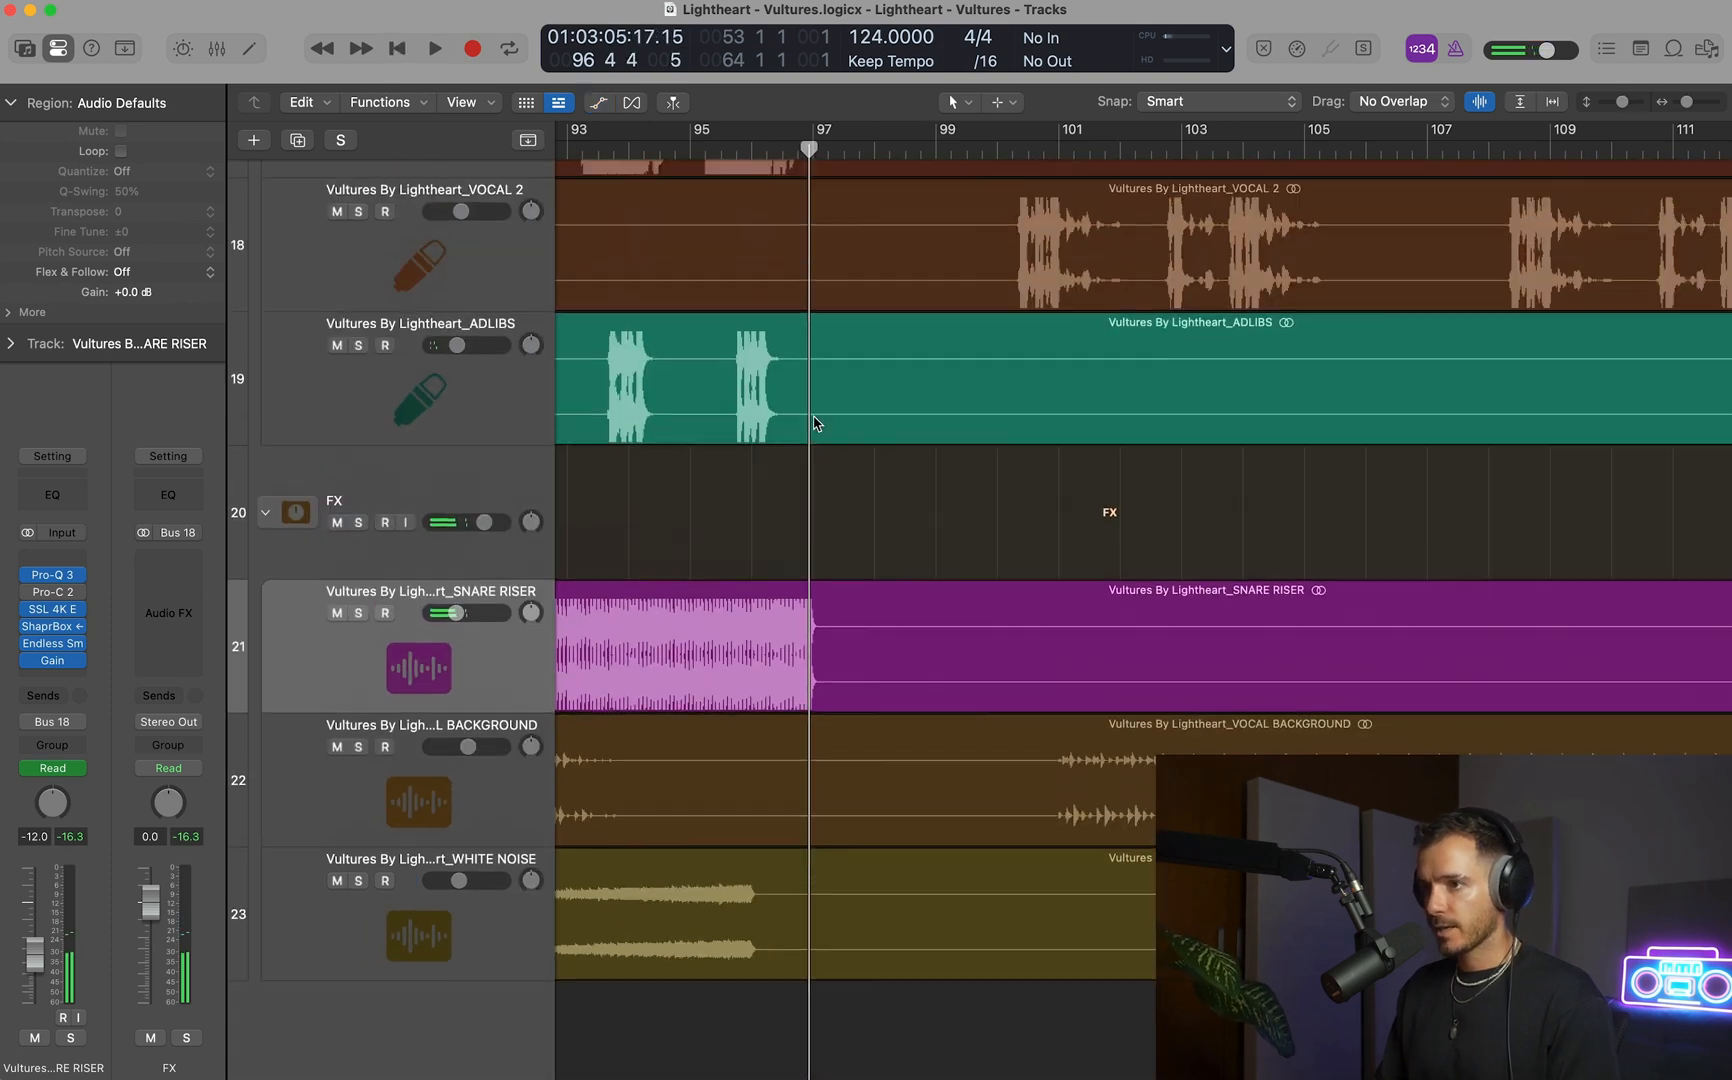
pyautogui.hscroll(-5, 816, 422)
pyautogui.scroll(4, 819, 421)
pyautogui.scroll(3, 816, 420)
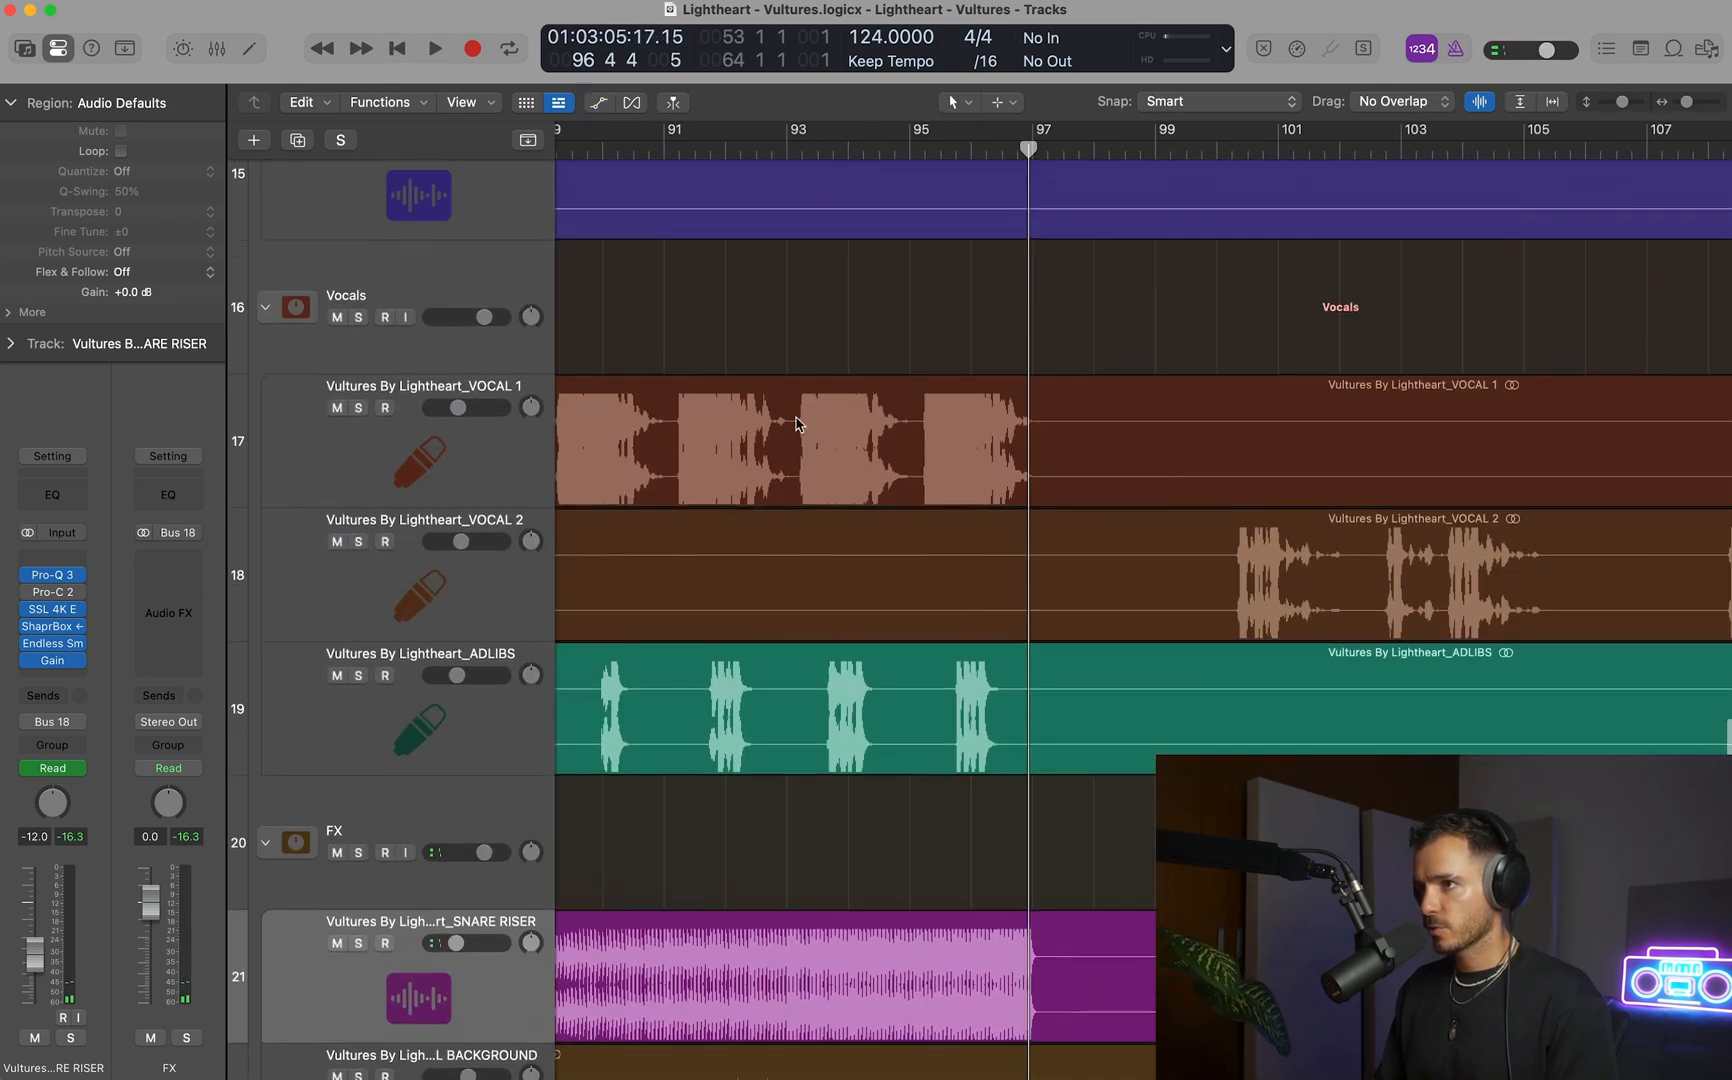
pyautogui.moveTo(651, 137); pyautogui.dragTo(1526, 137)
pyautogui.press('space')
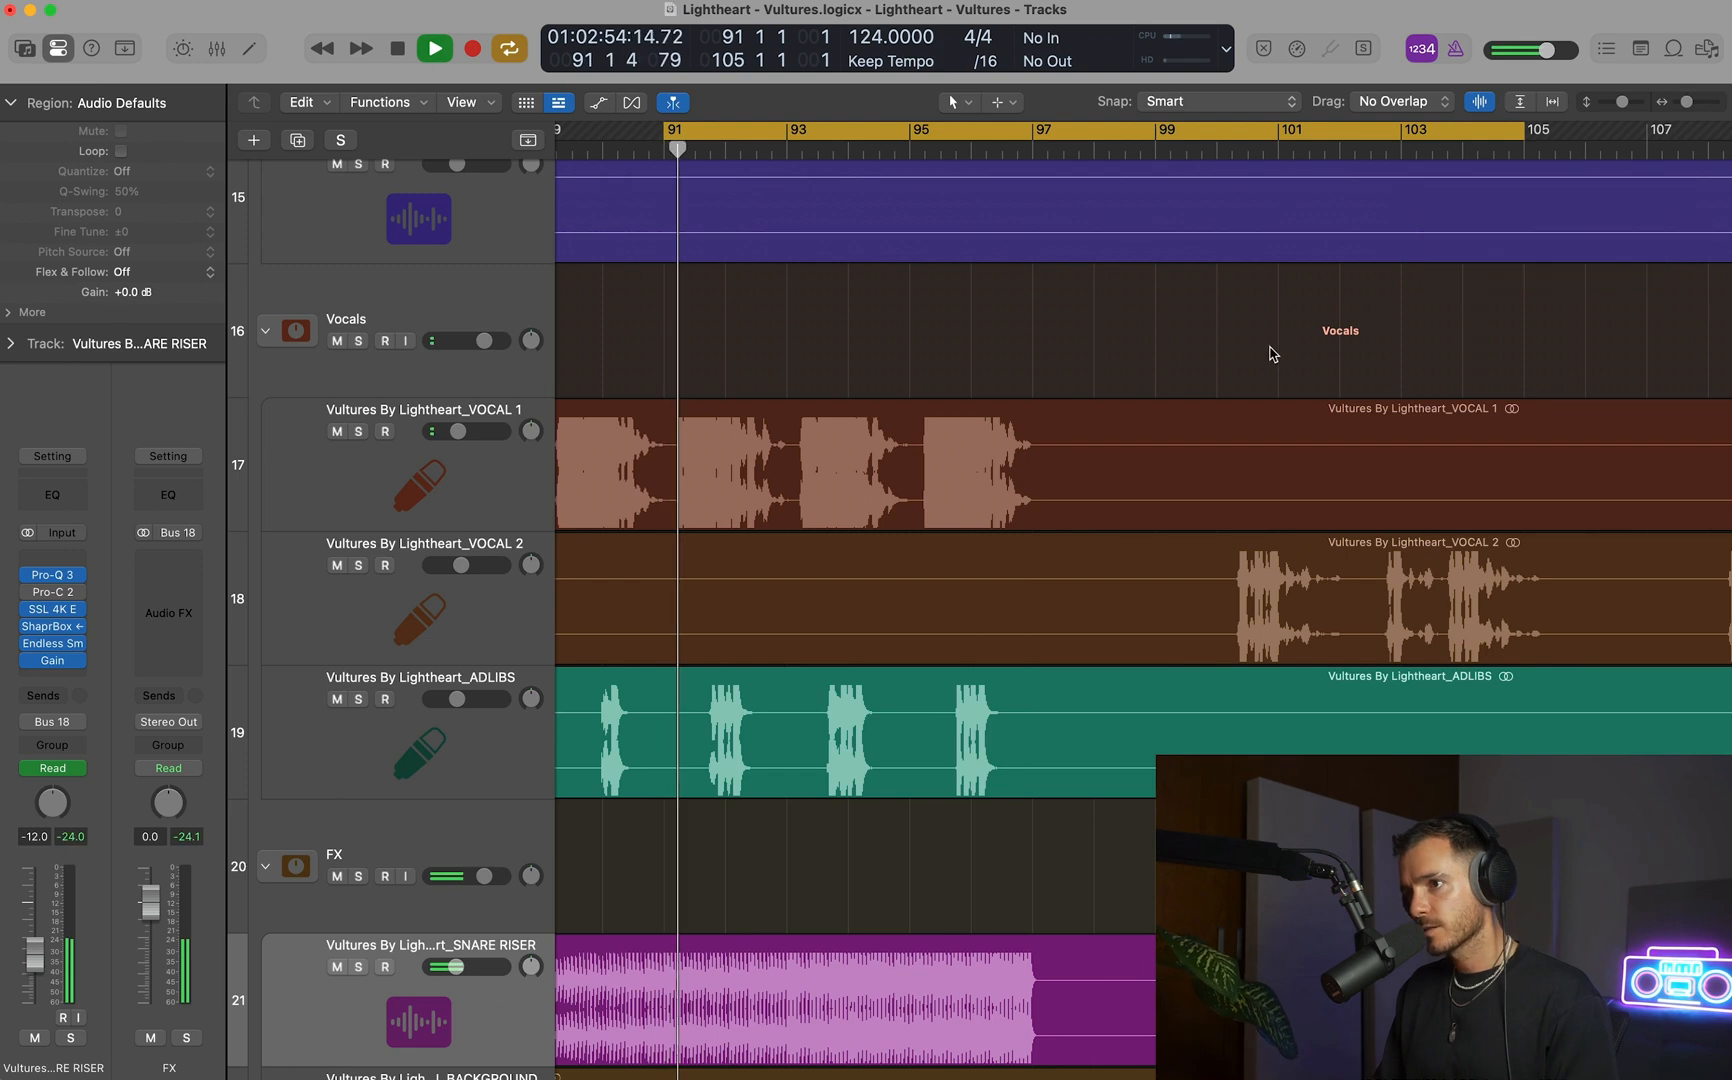
pyautogui.hscroll(-3, 930, 345)
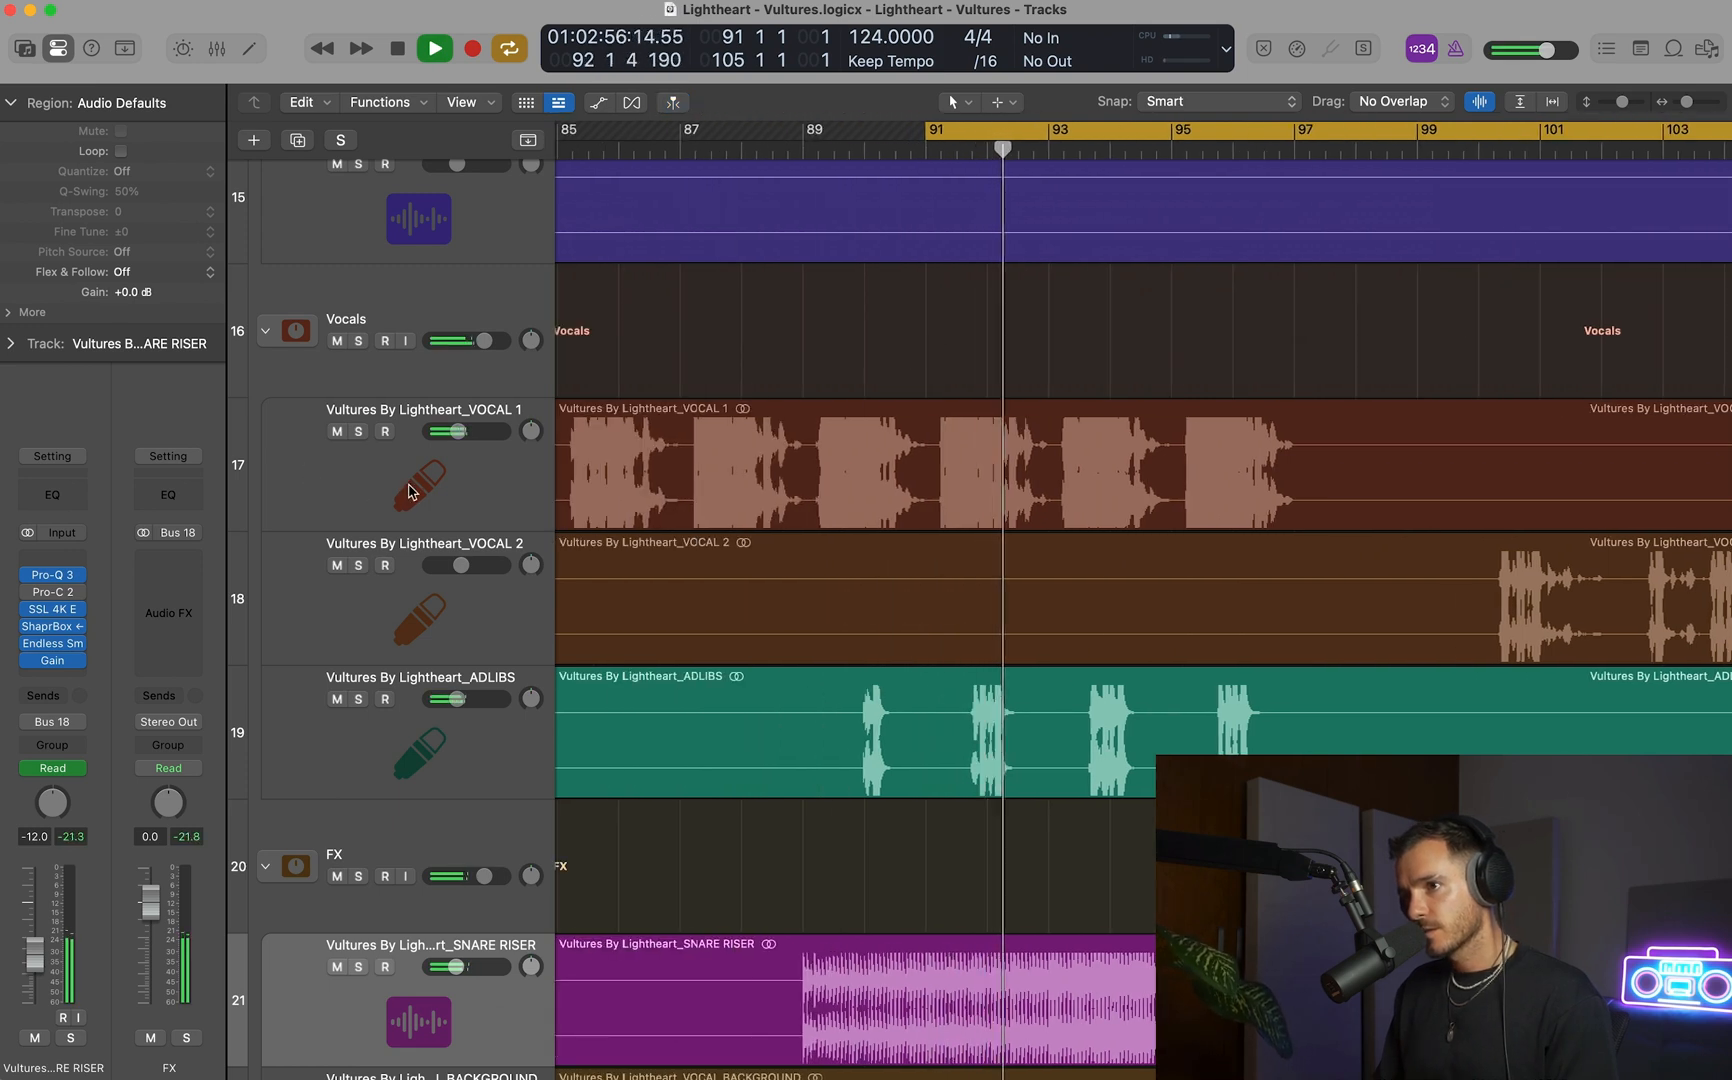
# Stop playback and create a new track below VOCAL 1 with a duplicate of its channel settings.
pyautogui.click(998, 442)
pyautogui.press('space')
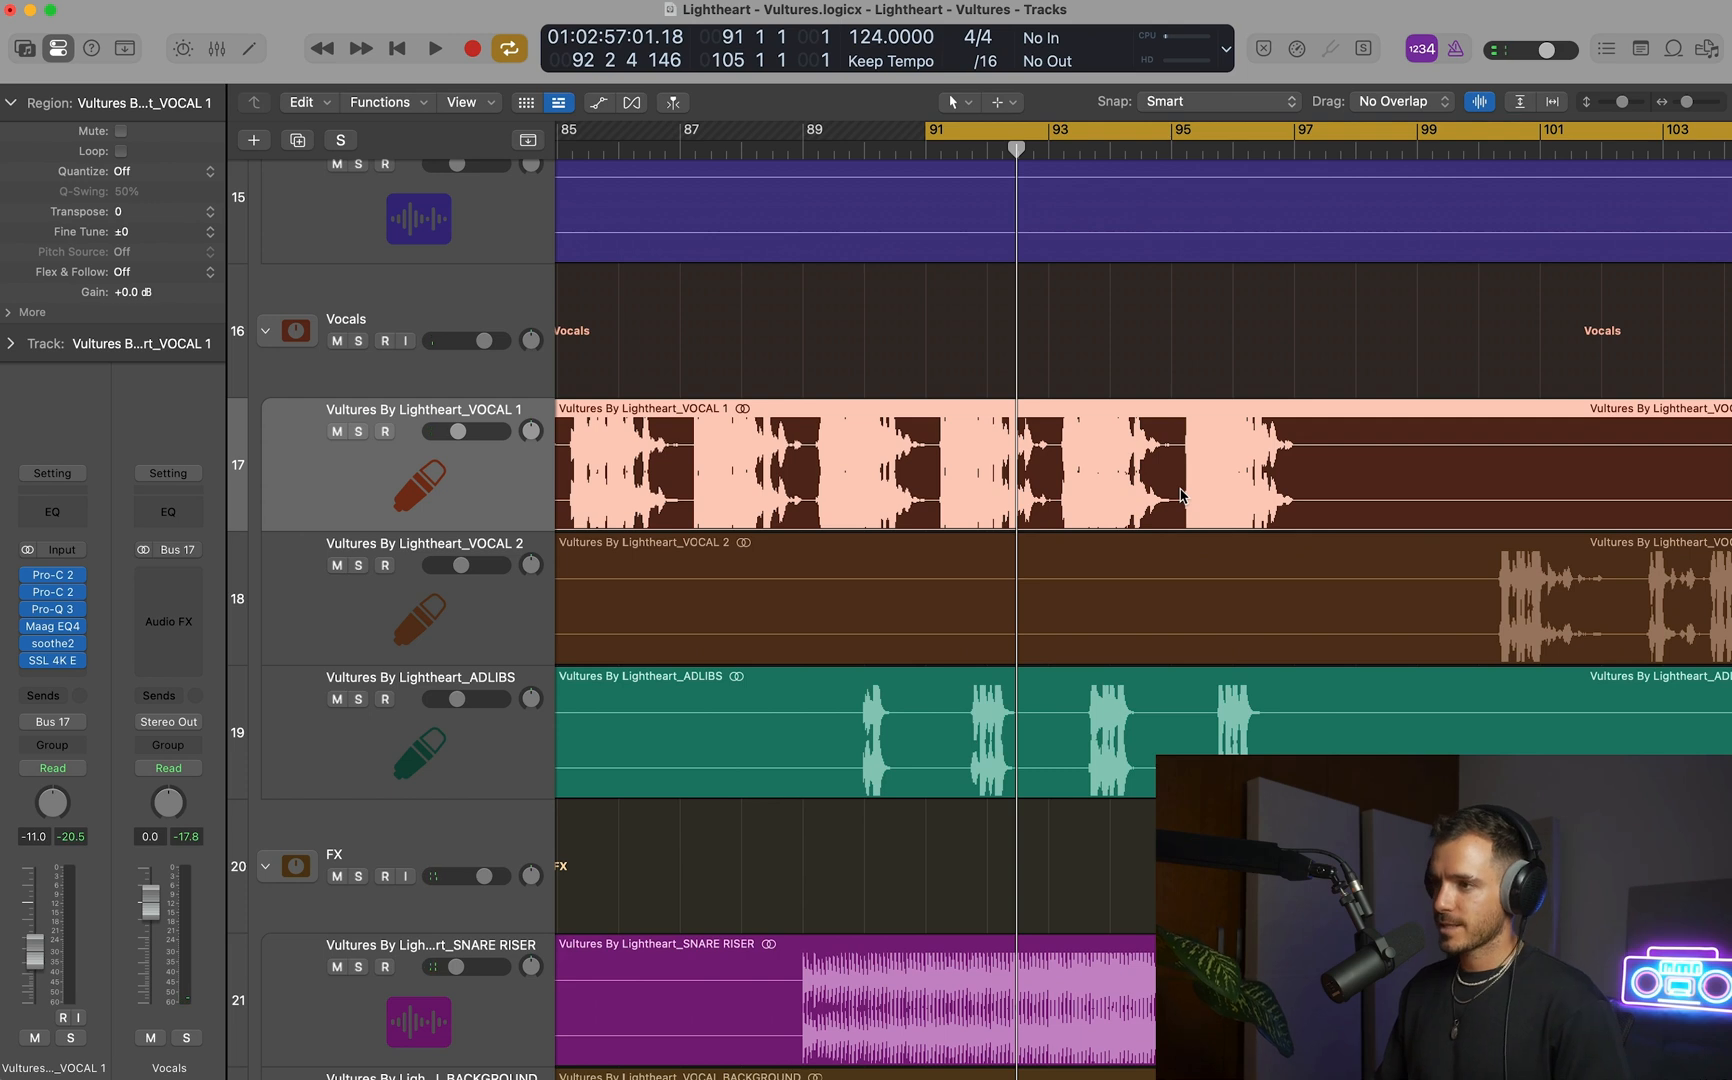
pyautogui.click(58, 658)
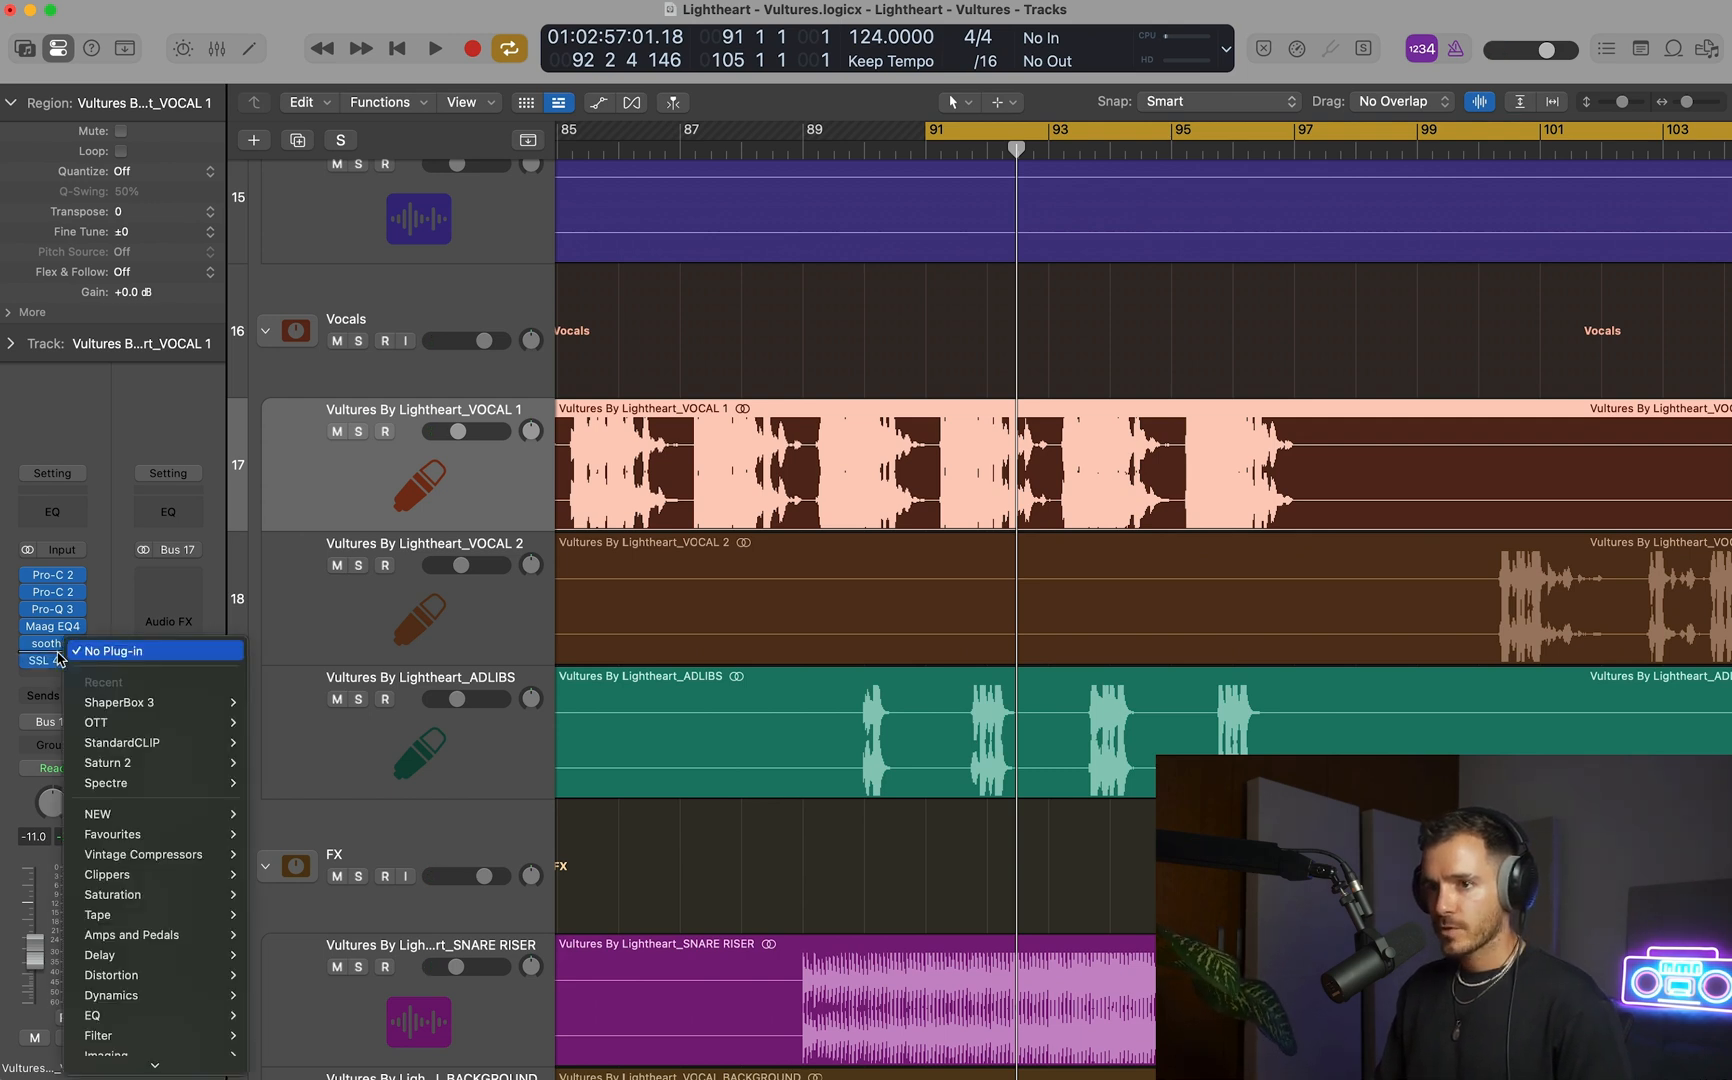
pyautogui.click(450, 512)
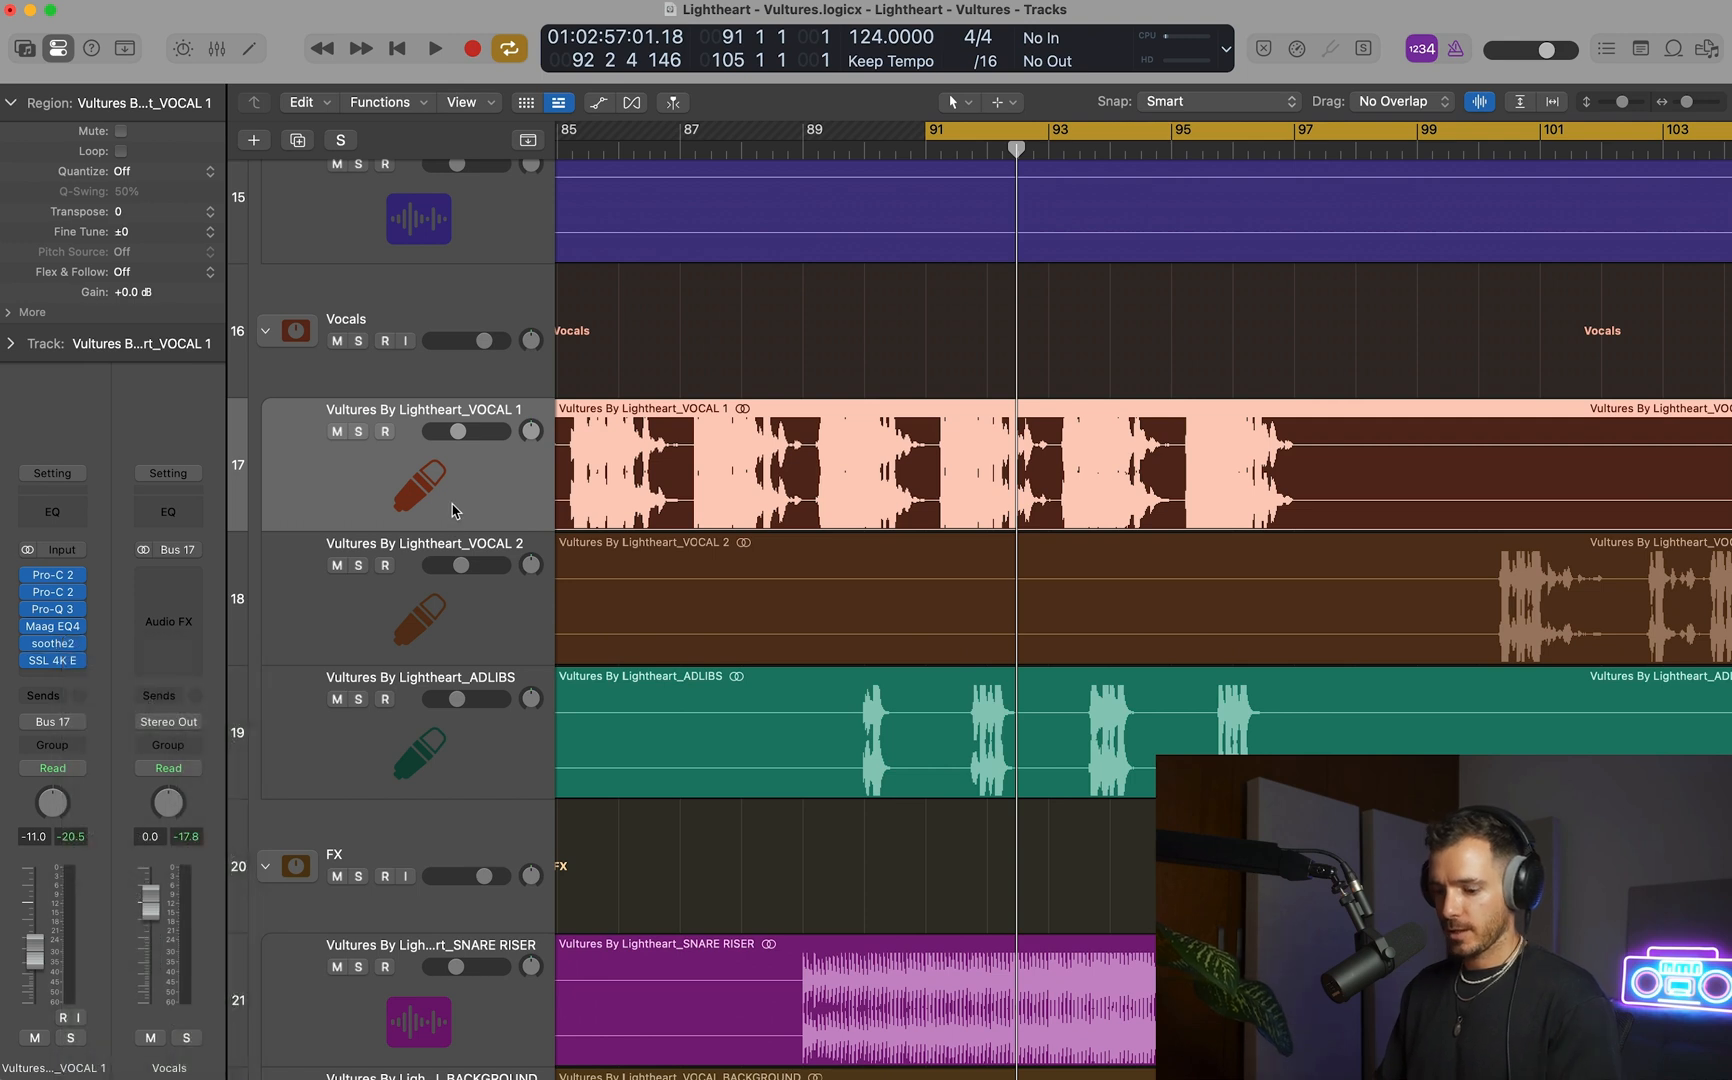
pyautogui.press('super+d')
# Split the VOCAL 1 region at bars 81 and 97 and move the section between them down to the Audio 9 track.
pyautogui.press('super+Left')
pyautogui.press('super+Left')
pyautogui.press('super+Left')
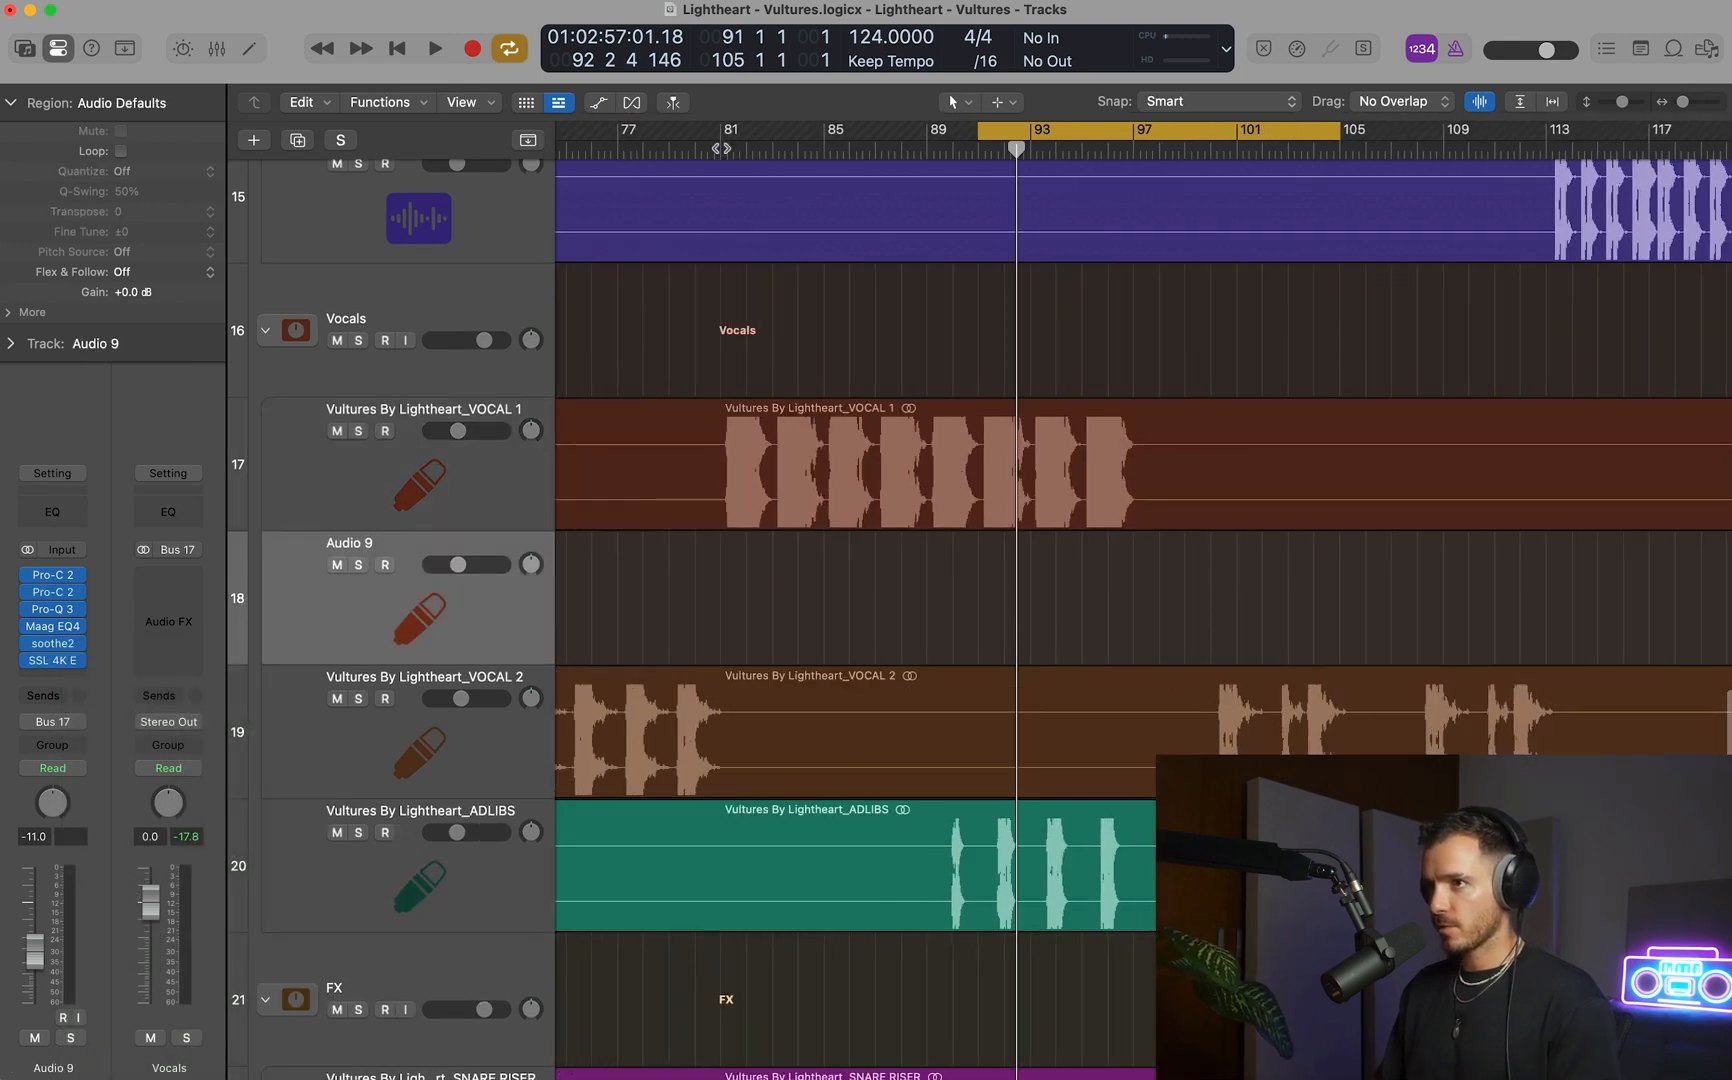
pyautogui.click(721, 149)
pyautogui.press('space')
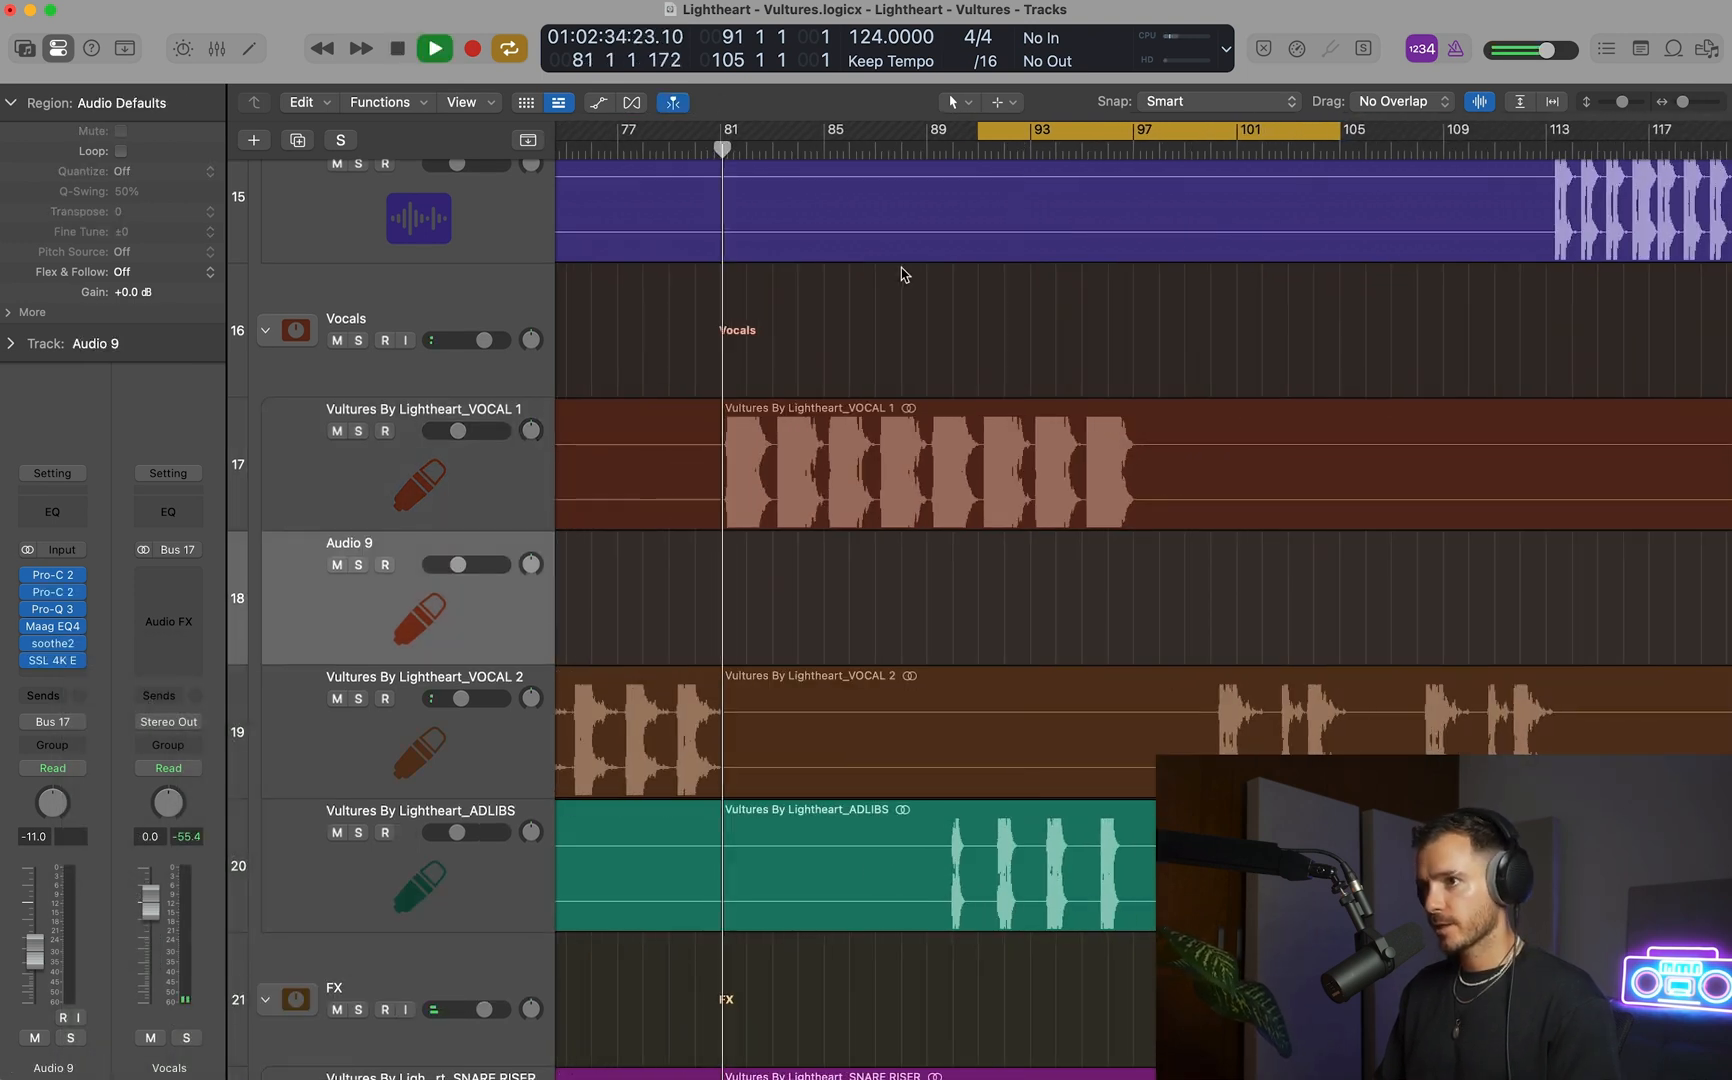
pyautogui.press('space')
pyautogui.keyDown('super'); pyautogui.doubleClick(721, 424); pyautogui.keyUp('super')
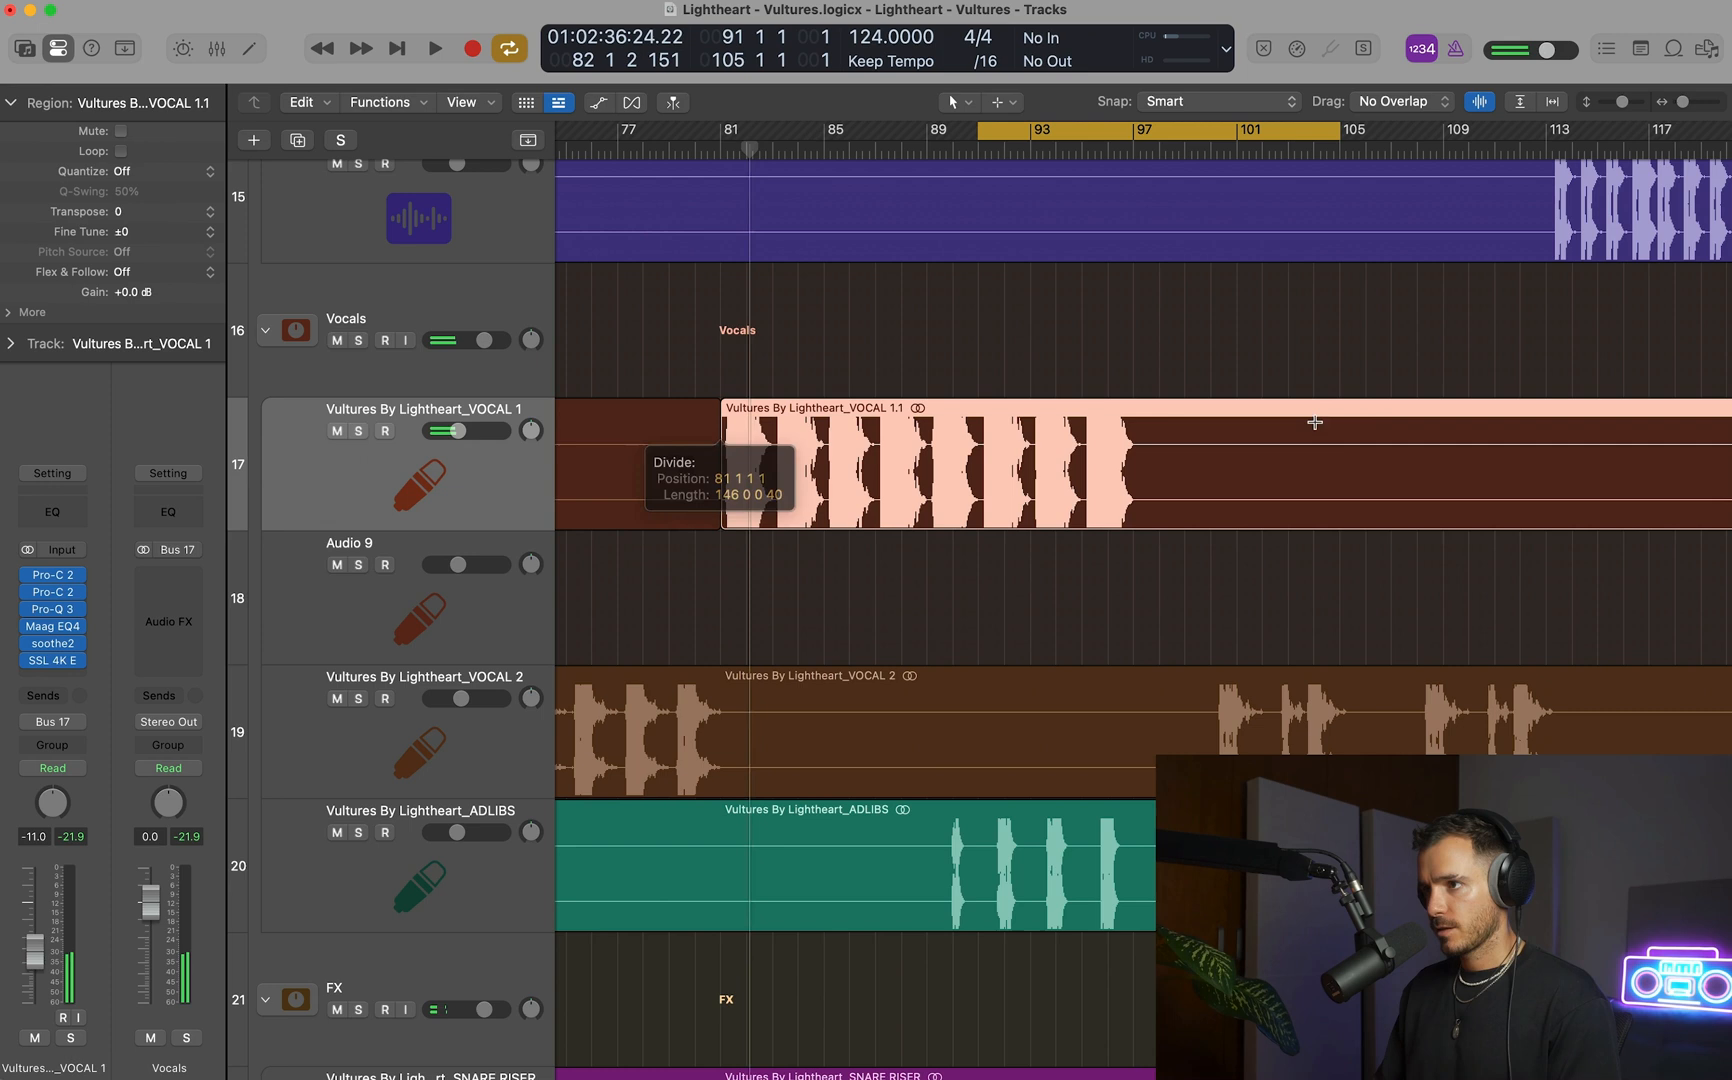
pyautogui.keyDown('super'); pyautogui.click(1137, 432); pyautogui.keyUp('super')
pyautogui.moveTo(1070, 460); pyautogui.dragTo(1074, 565)
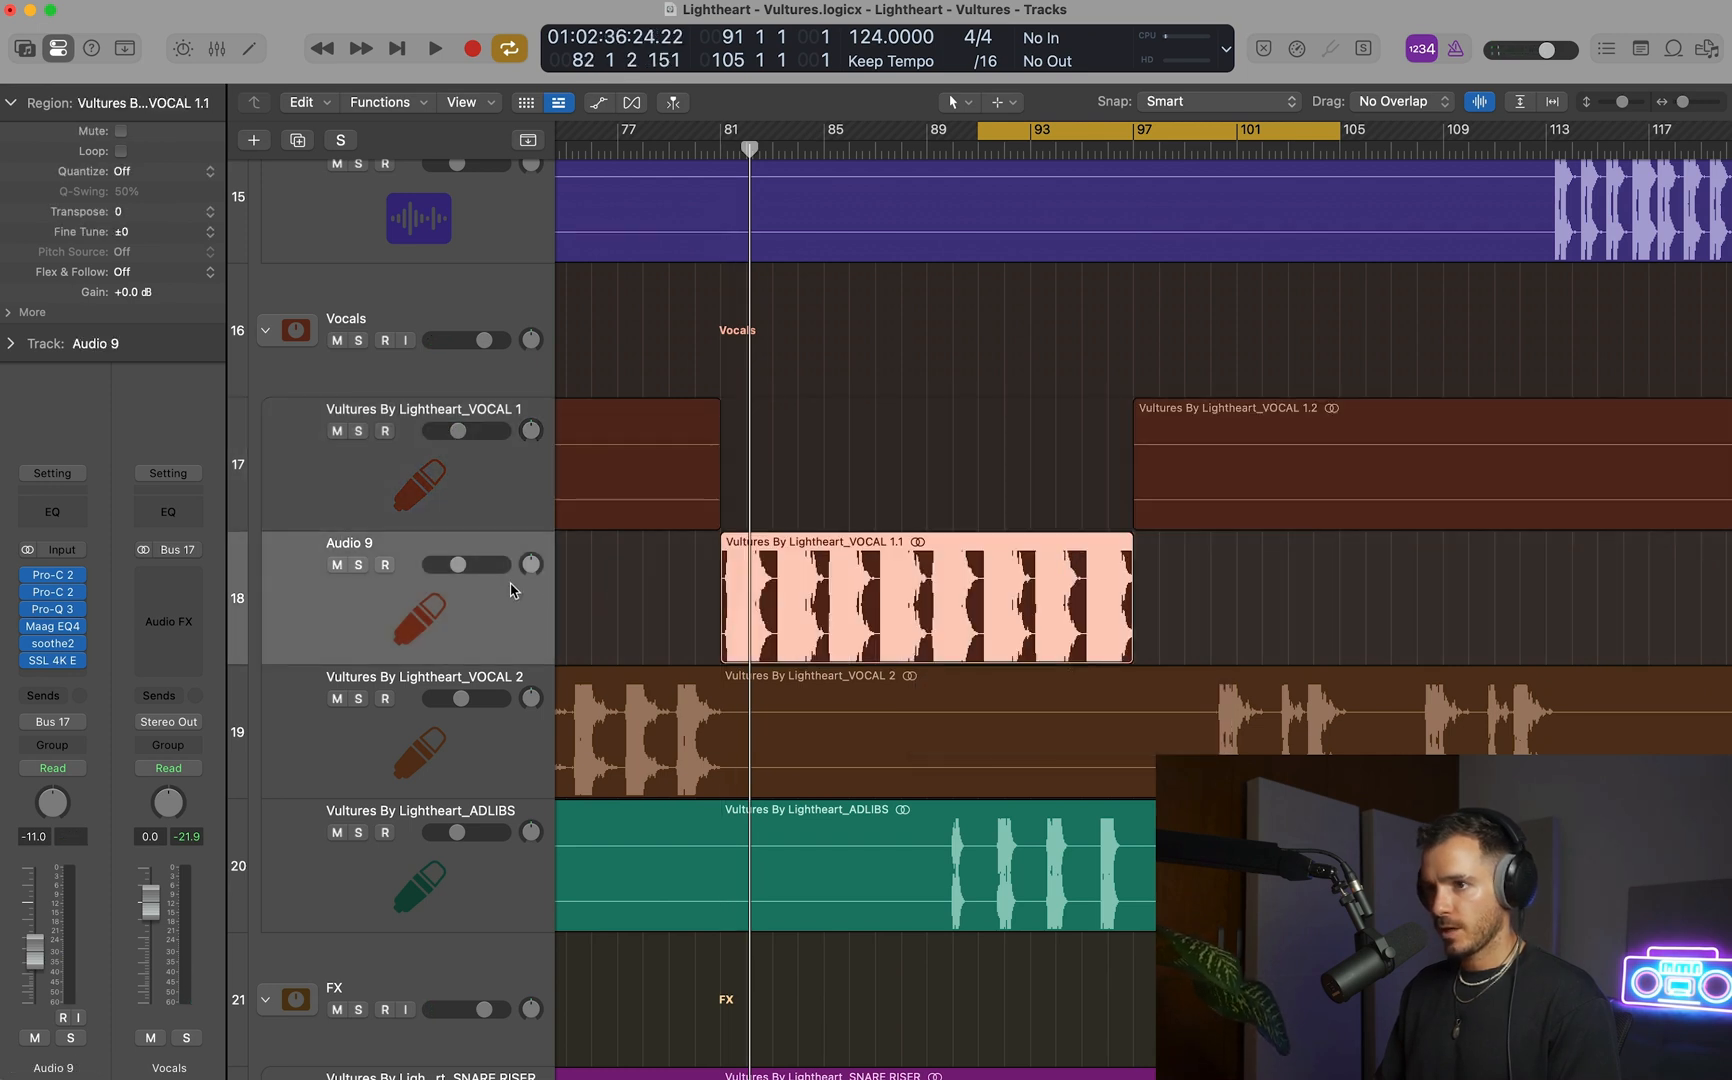
# Insert a stereo Saturn 2 between Maag EQ4 and soothe2 on the Audio 9 track and open it.
pyautogui.click(52, 636)
pyautogui.moveTo(200, 745)
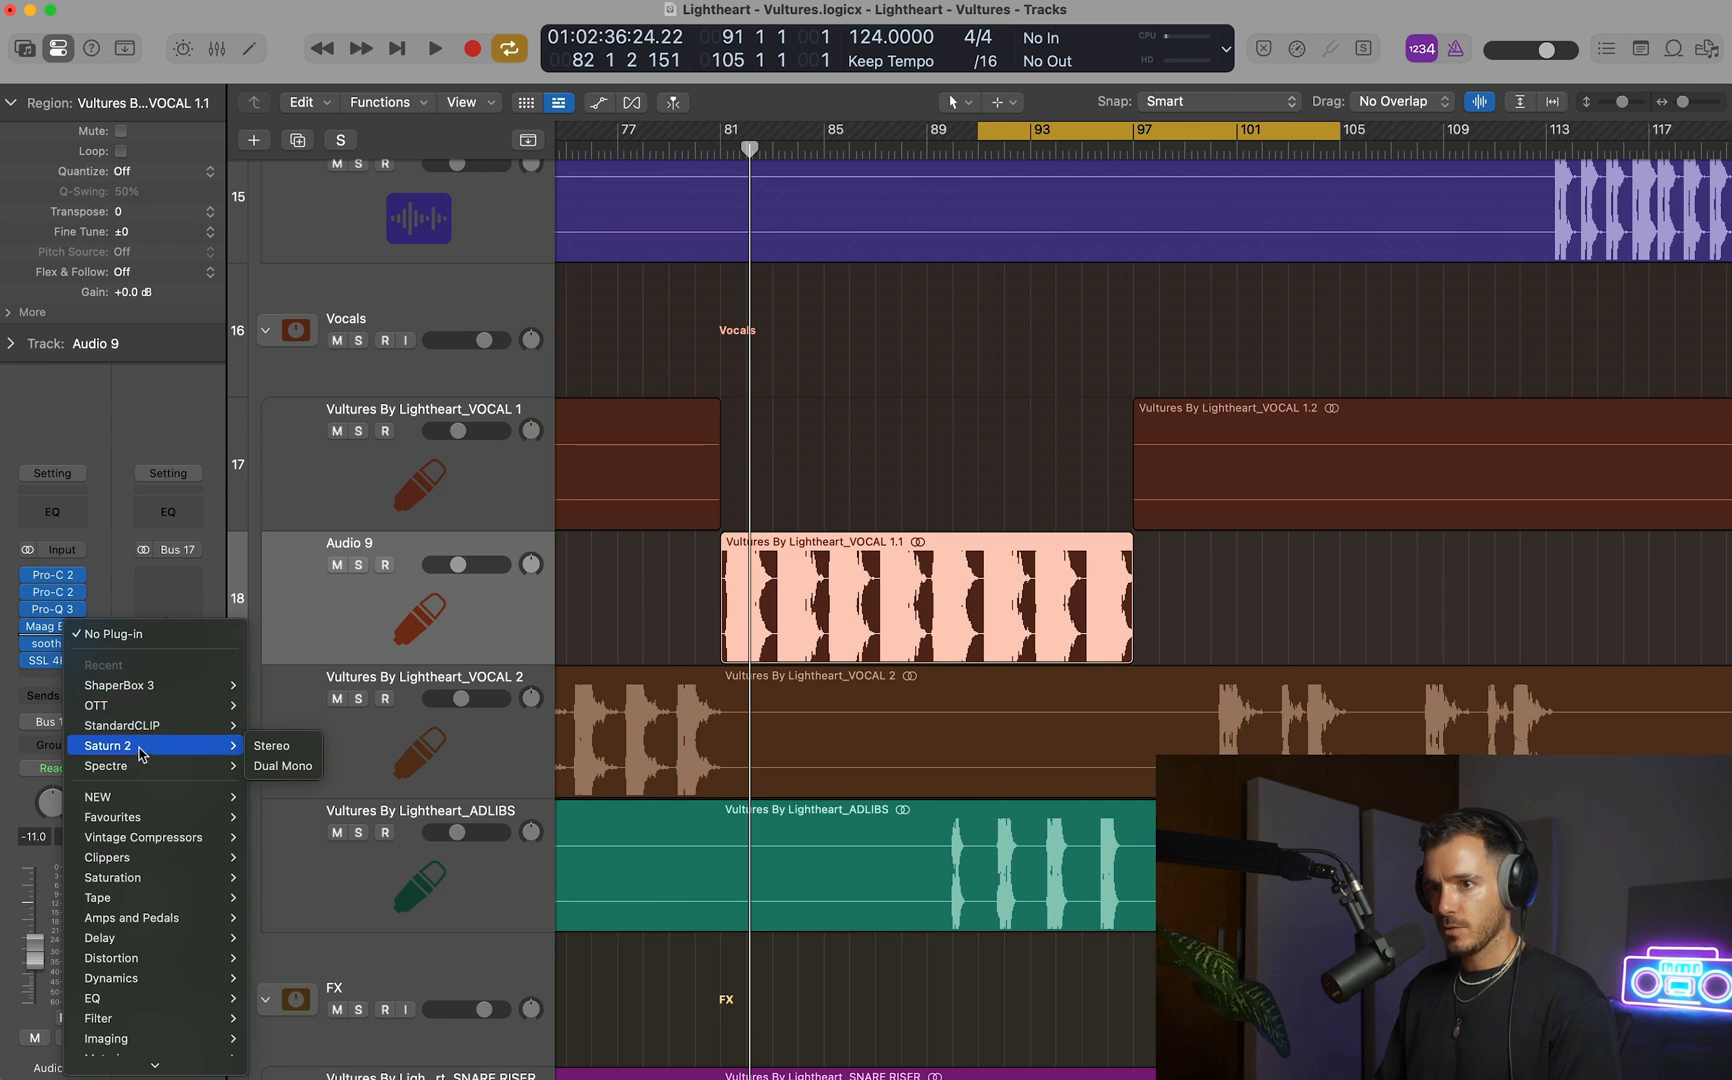
pyautogui.click(285, 747)
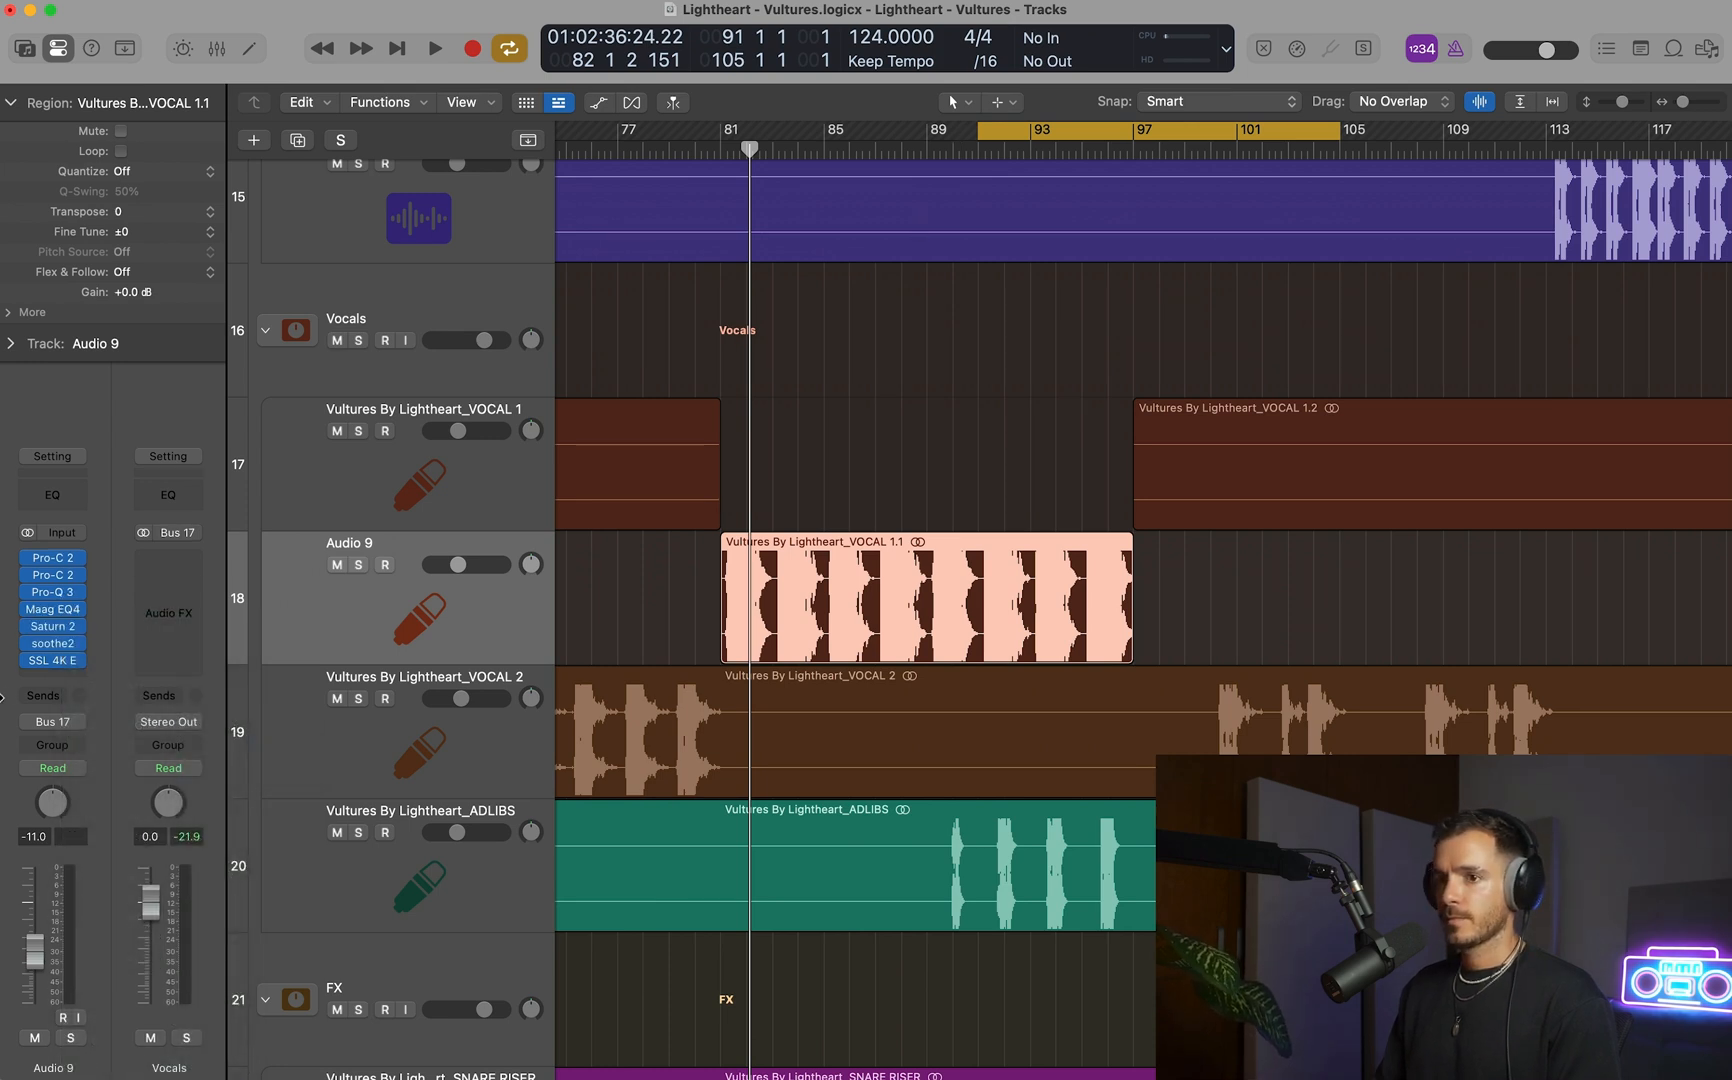
pyautogui.click(56, 628)
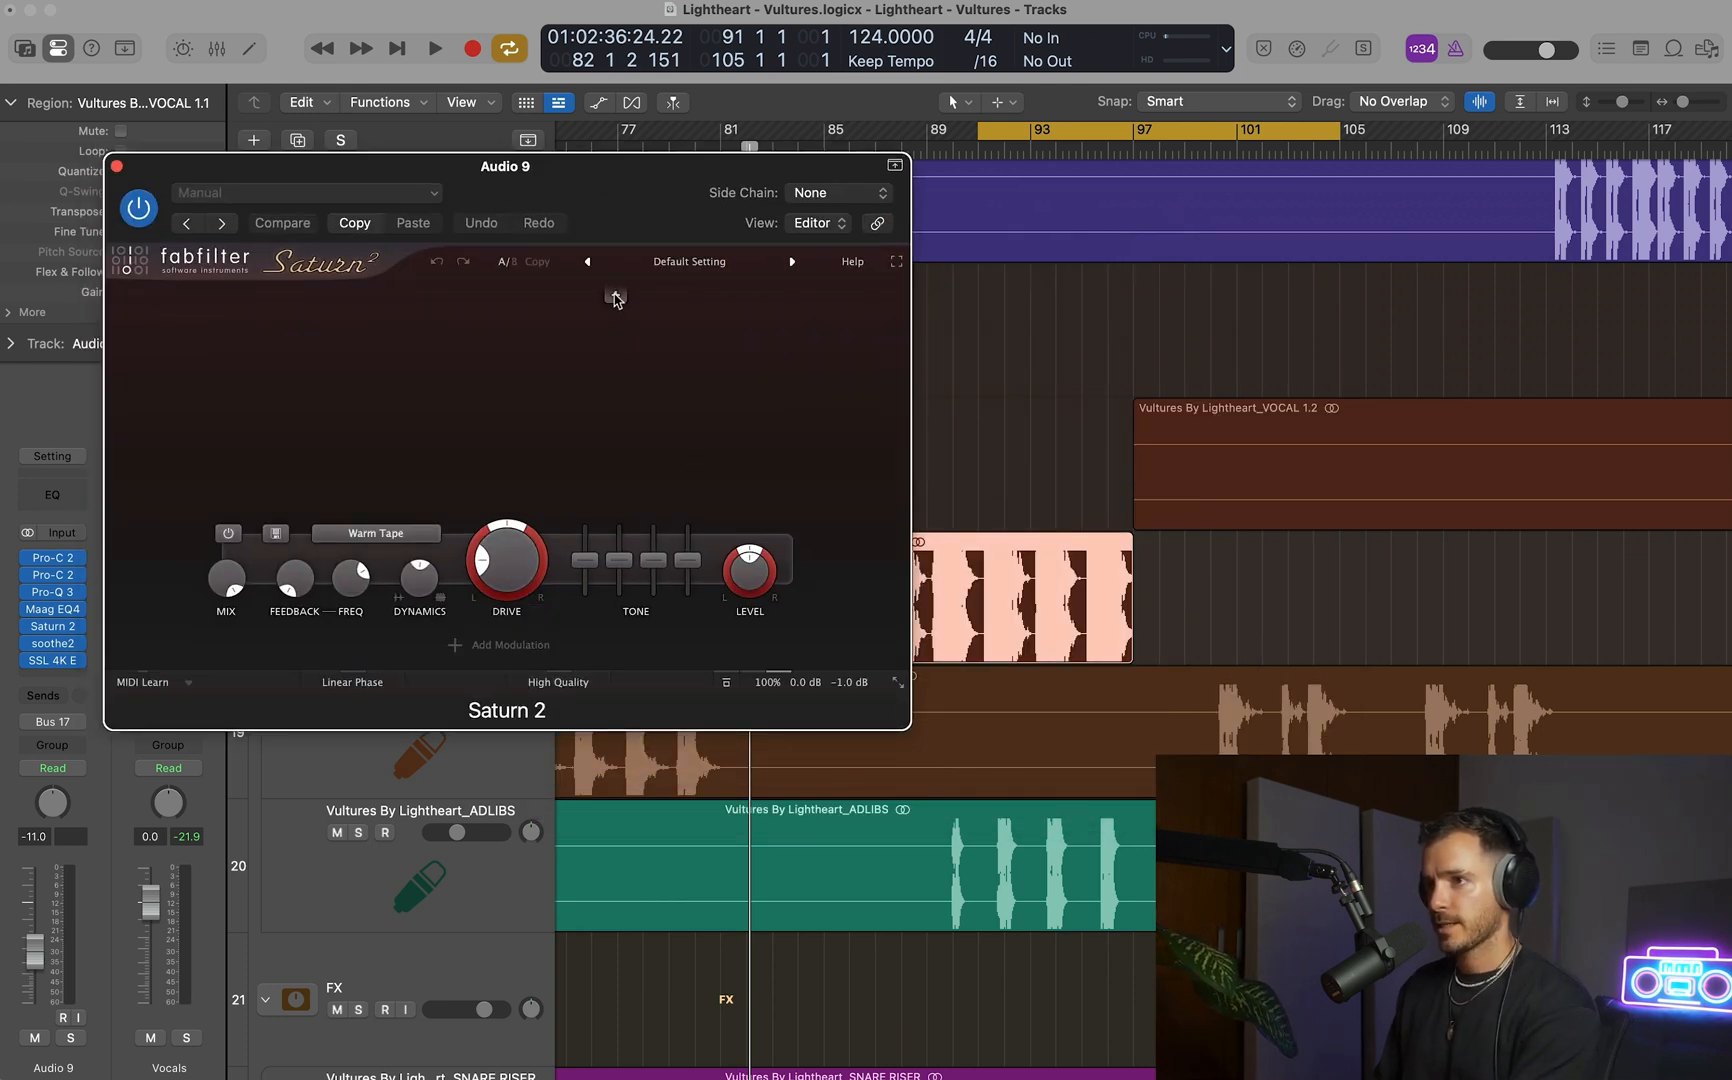
# Split Saturn 2 into two bands at about 1.5 kHz and set the upper band to Clean Tape with minimum drive.
pyautogui.click(615, 298)
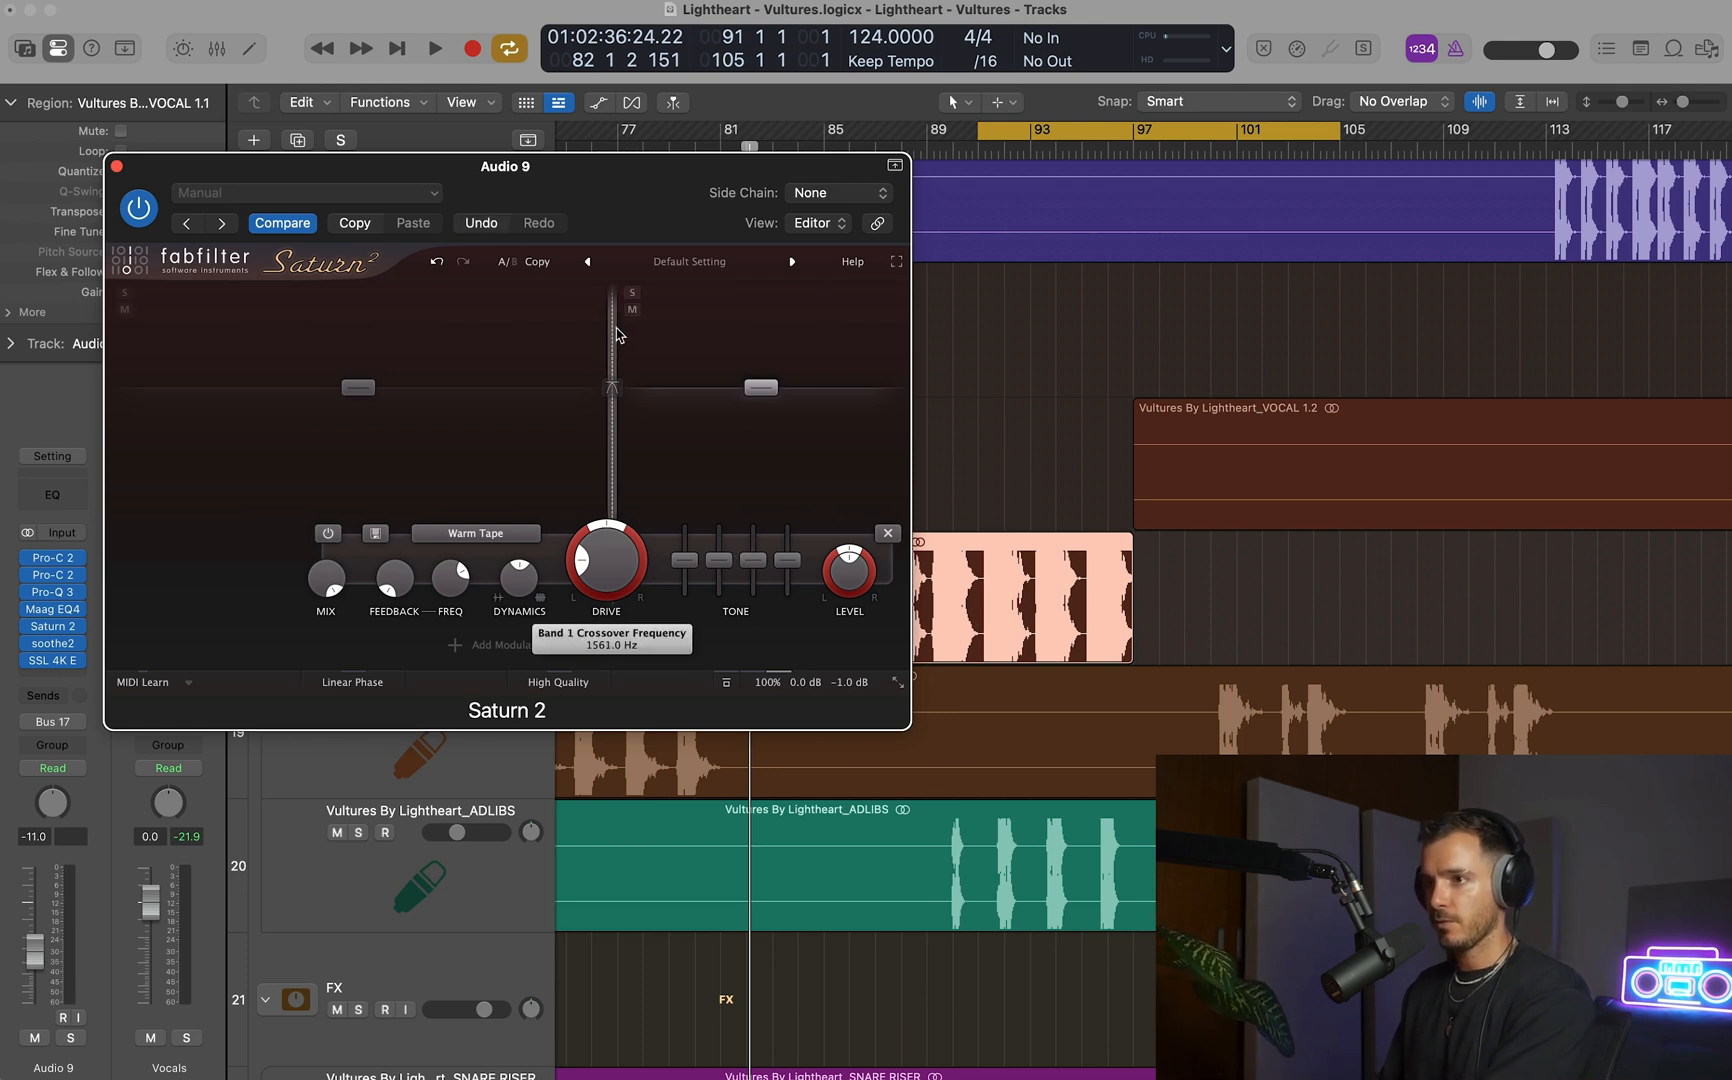
pyautogui.click(476, 533)
pyautogui.moveTo(483, 585)
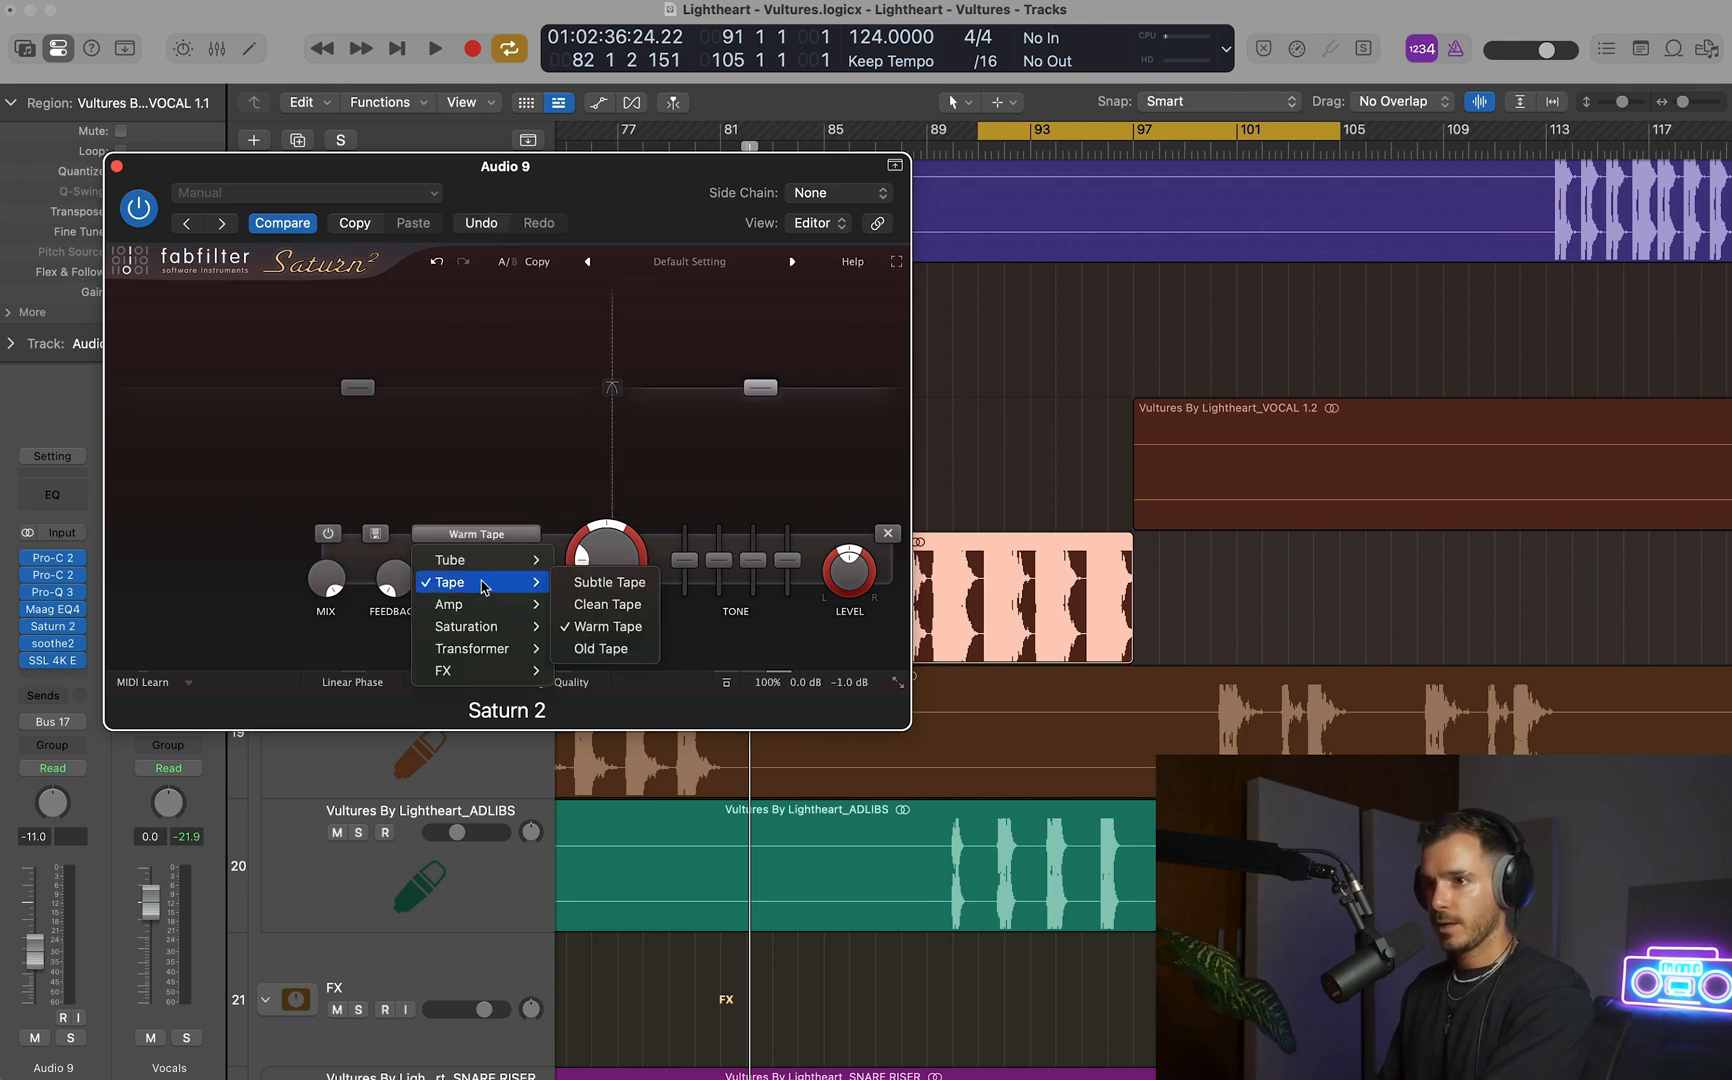
pyautogui.click(608, 606)
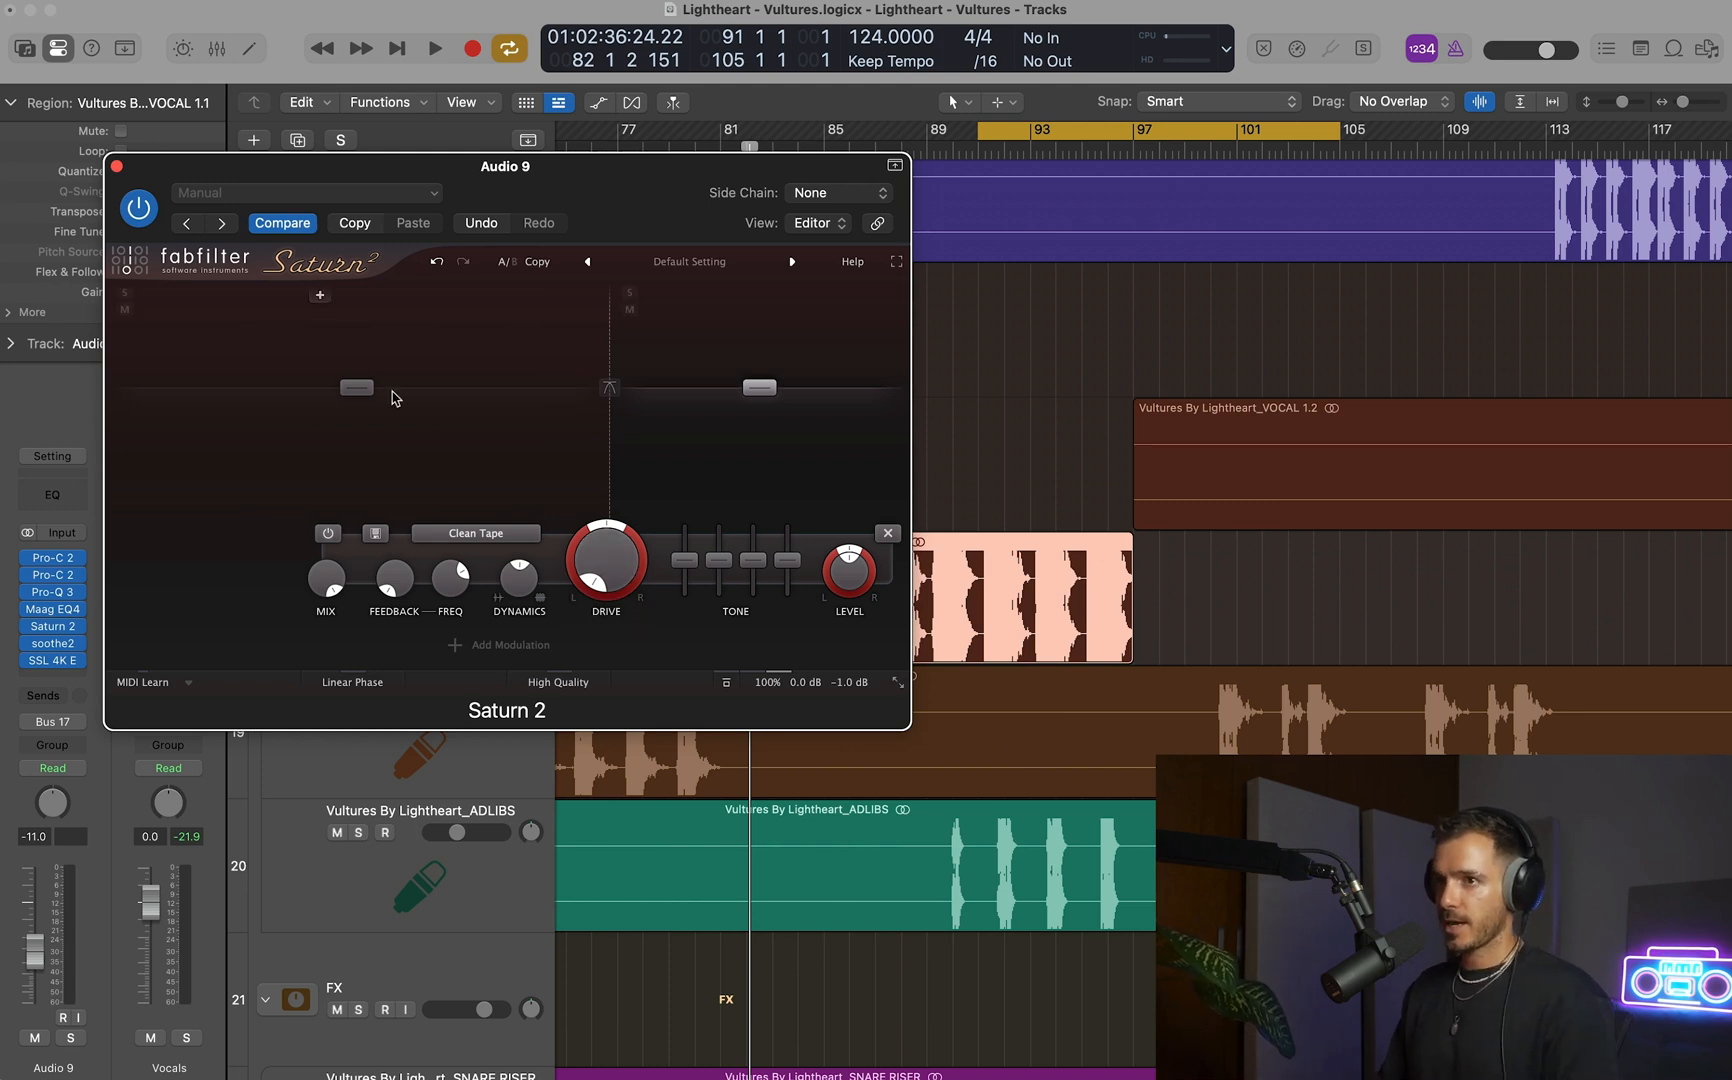
# Show track automation, move the Saturn 2 window clear of Audio 9, and choose Band 2 Drive as the track's automation parameter.
pyautogui.press('a')
pyautogui.moveTo(597, 167); pyautogui.dragTo(484, 34)
pyautogui.click(735, 11)
pyautogui.moveTo(633, 15); pyautogui.dragTo(722, 13)
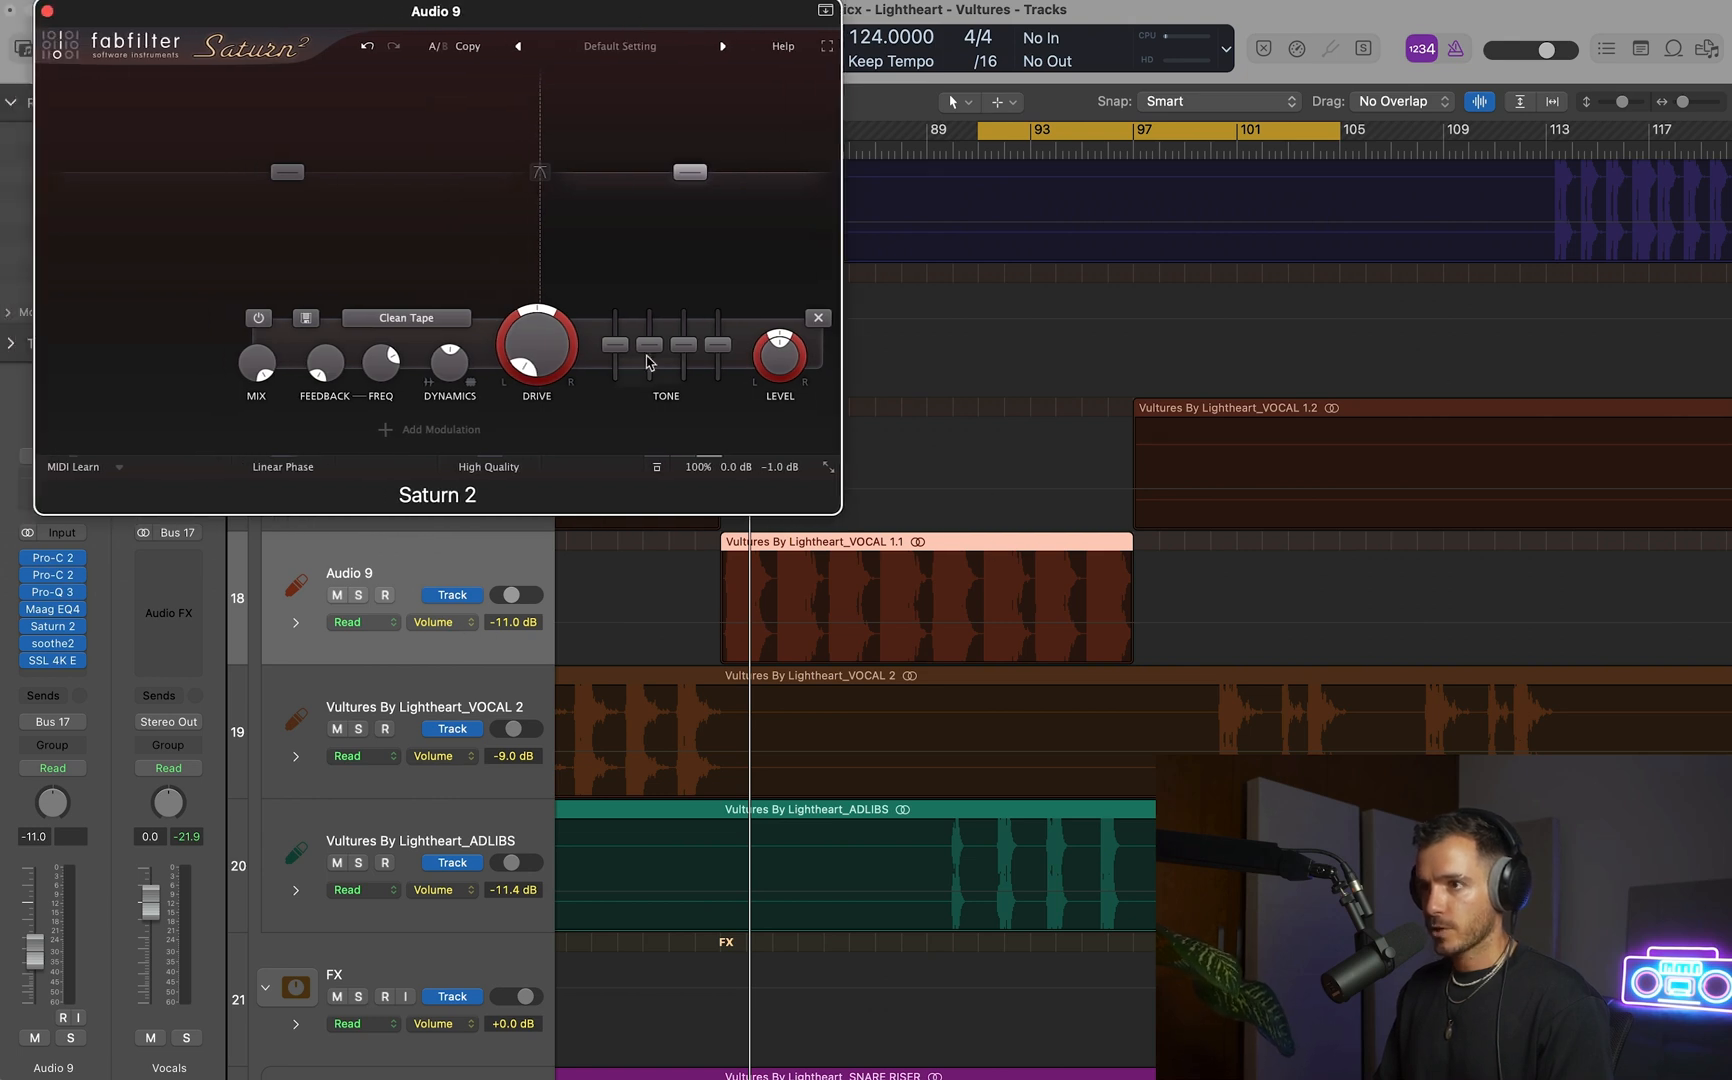
pyautogui.moveTo(536, 352)
pyautogui.moveTo(757, 370)
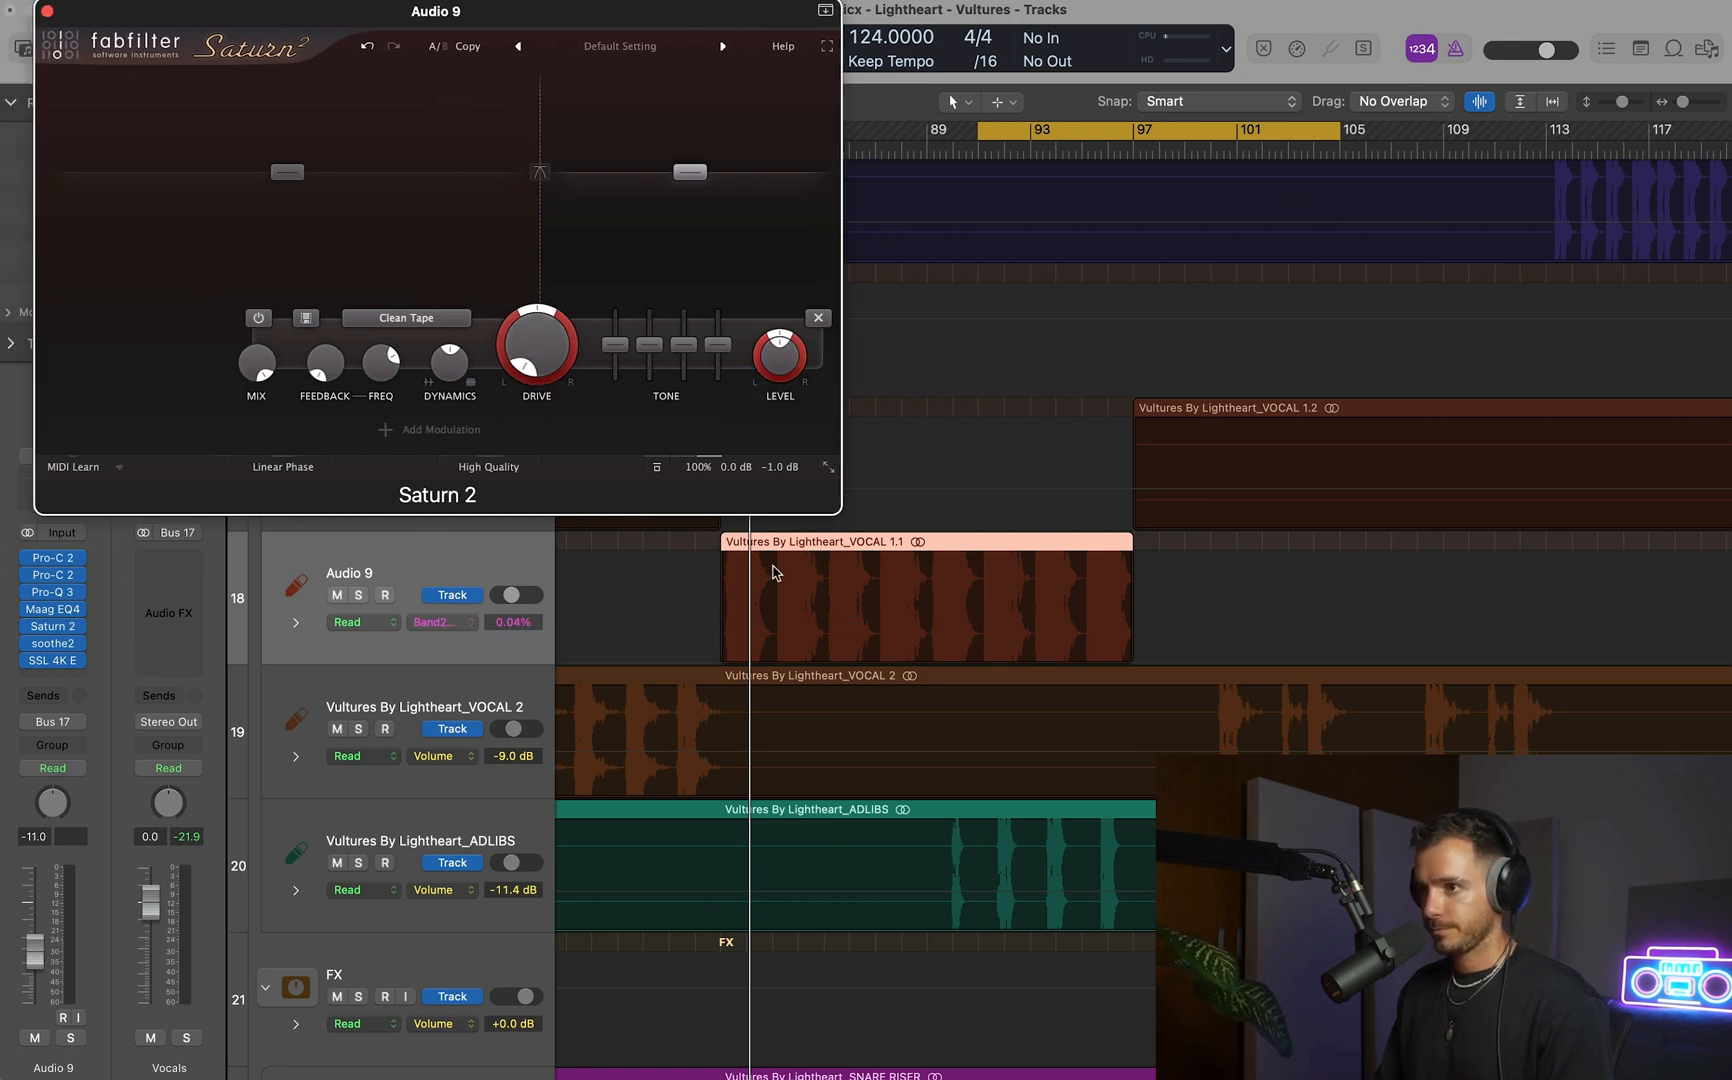
# Draw a Band 2 Drive ramp on Audio 9 from 0.04% at bar 81 to 58.0% at bar 97, and loop bars 93–112.
pyautogui.moveTo(721, 591); pyautogui.dragTo(1107, 555)
pyautogui.press('a')
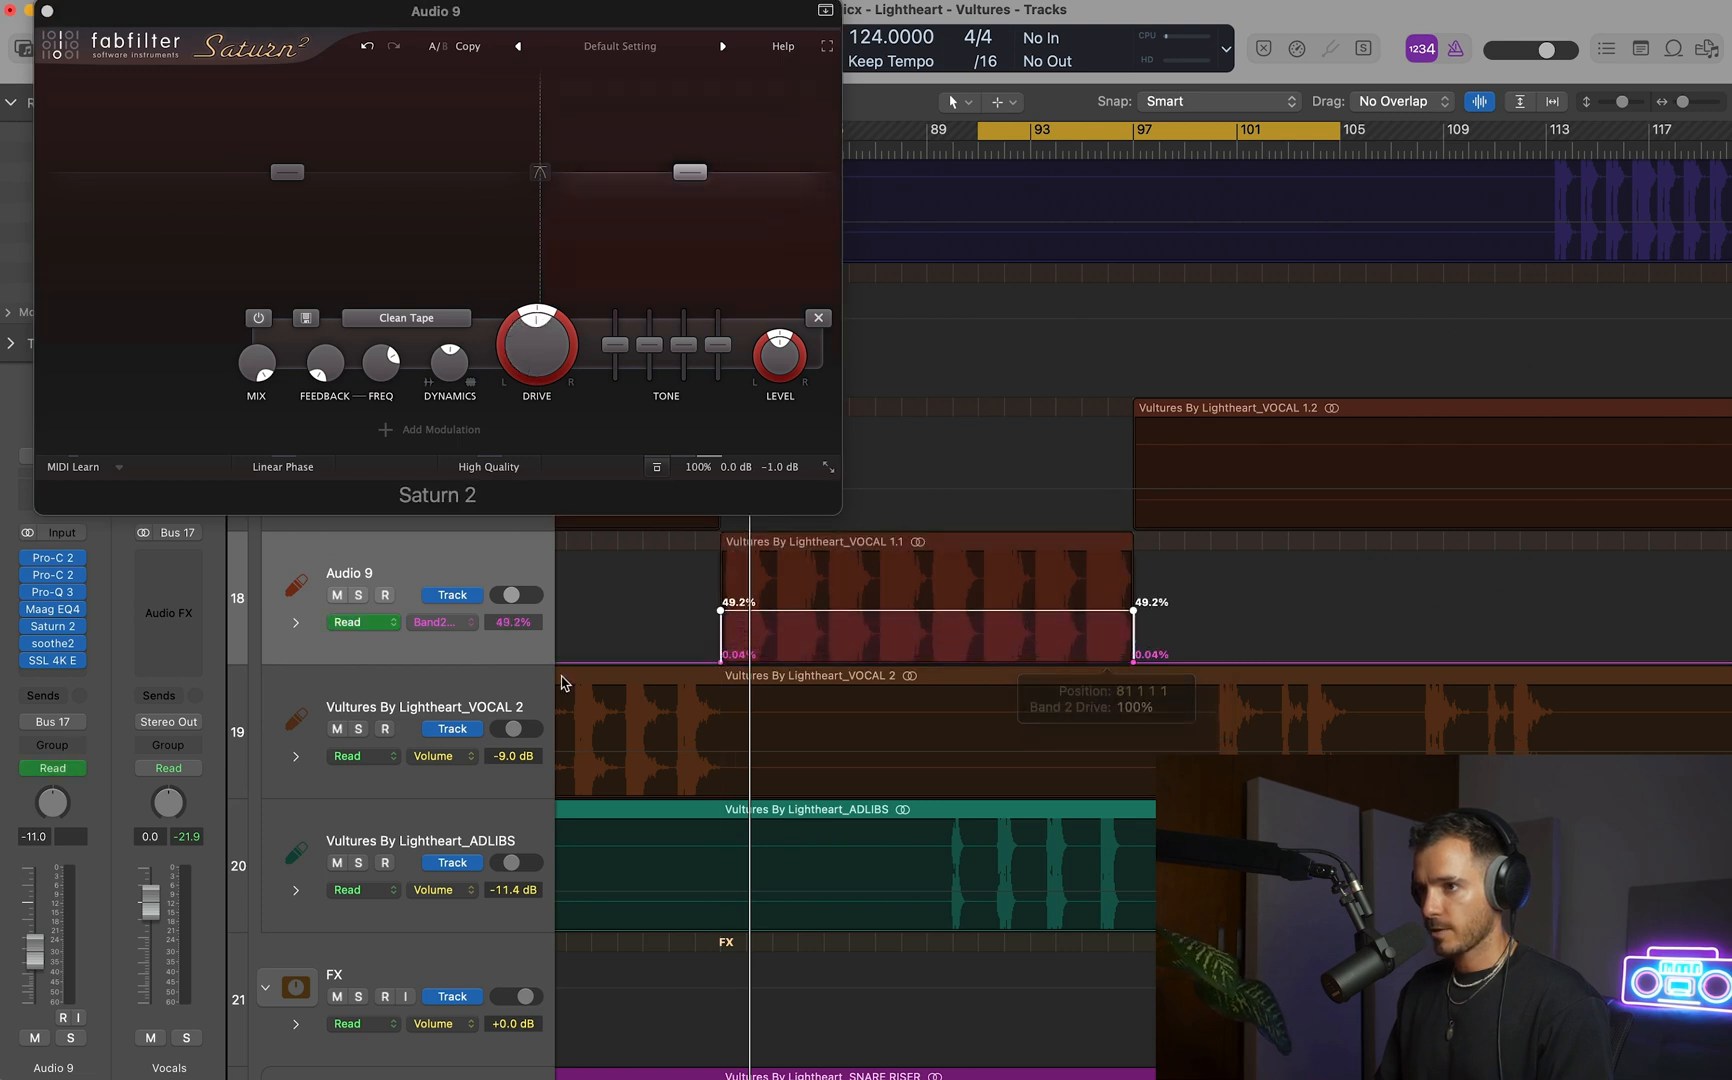
pyautogui.click(1060, 153)
pyautogui.press('space')
pyautogui.moveTo(1132, 610); pyautogui.dragTo(1133, 600)
pyautogui.moveTo(1028, 132); pyautogui.dragTo(1520, 133)
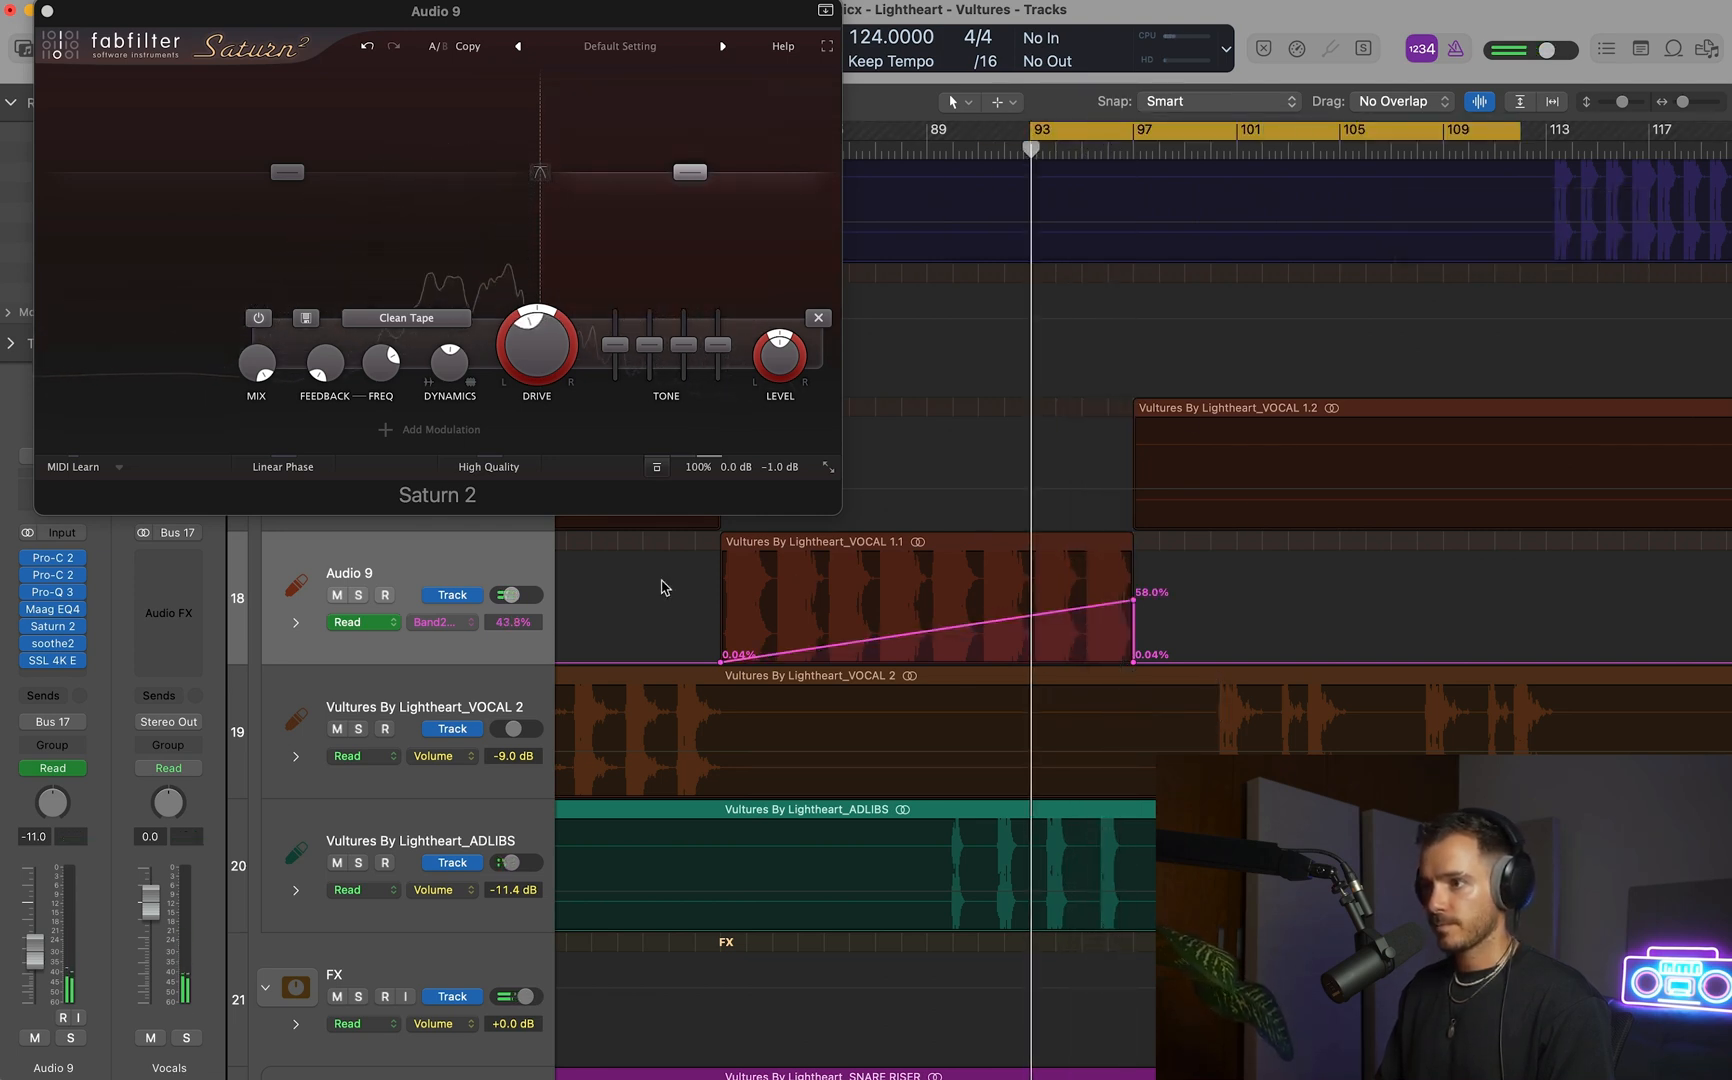
# Loop bars 91–101 and compare the vocal with Saturn 2's upper band disabled and enabled.
pyautogui.click(259, 319)
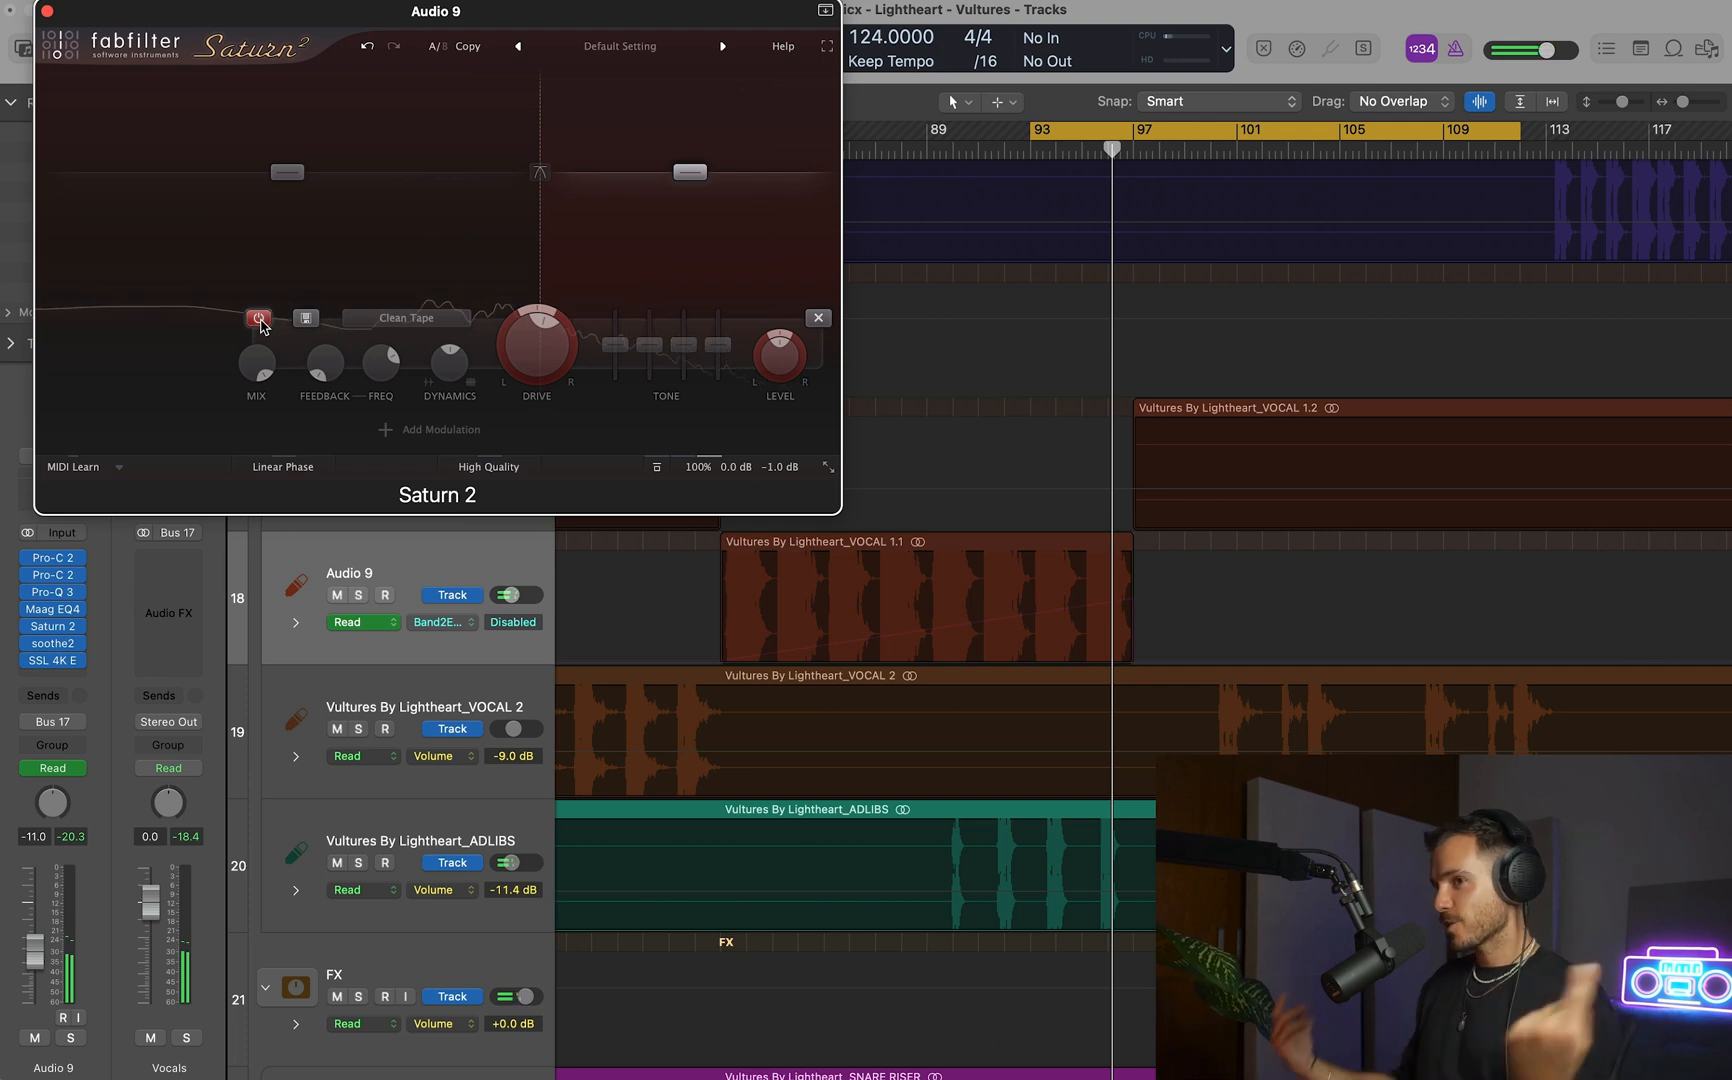
pyautogui.moveTo(986, 140); pyautogui.dragTo(1237, 141)
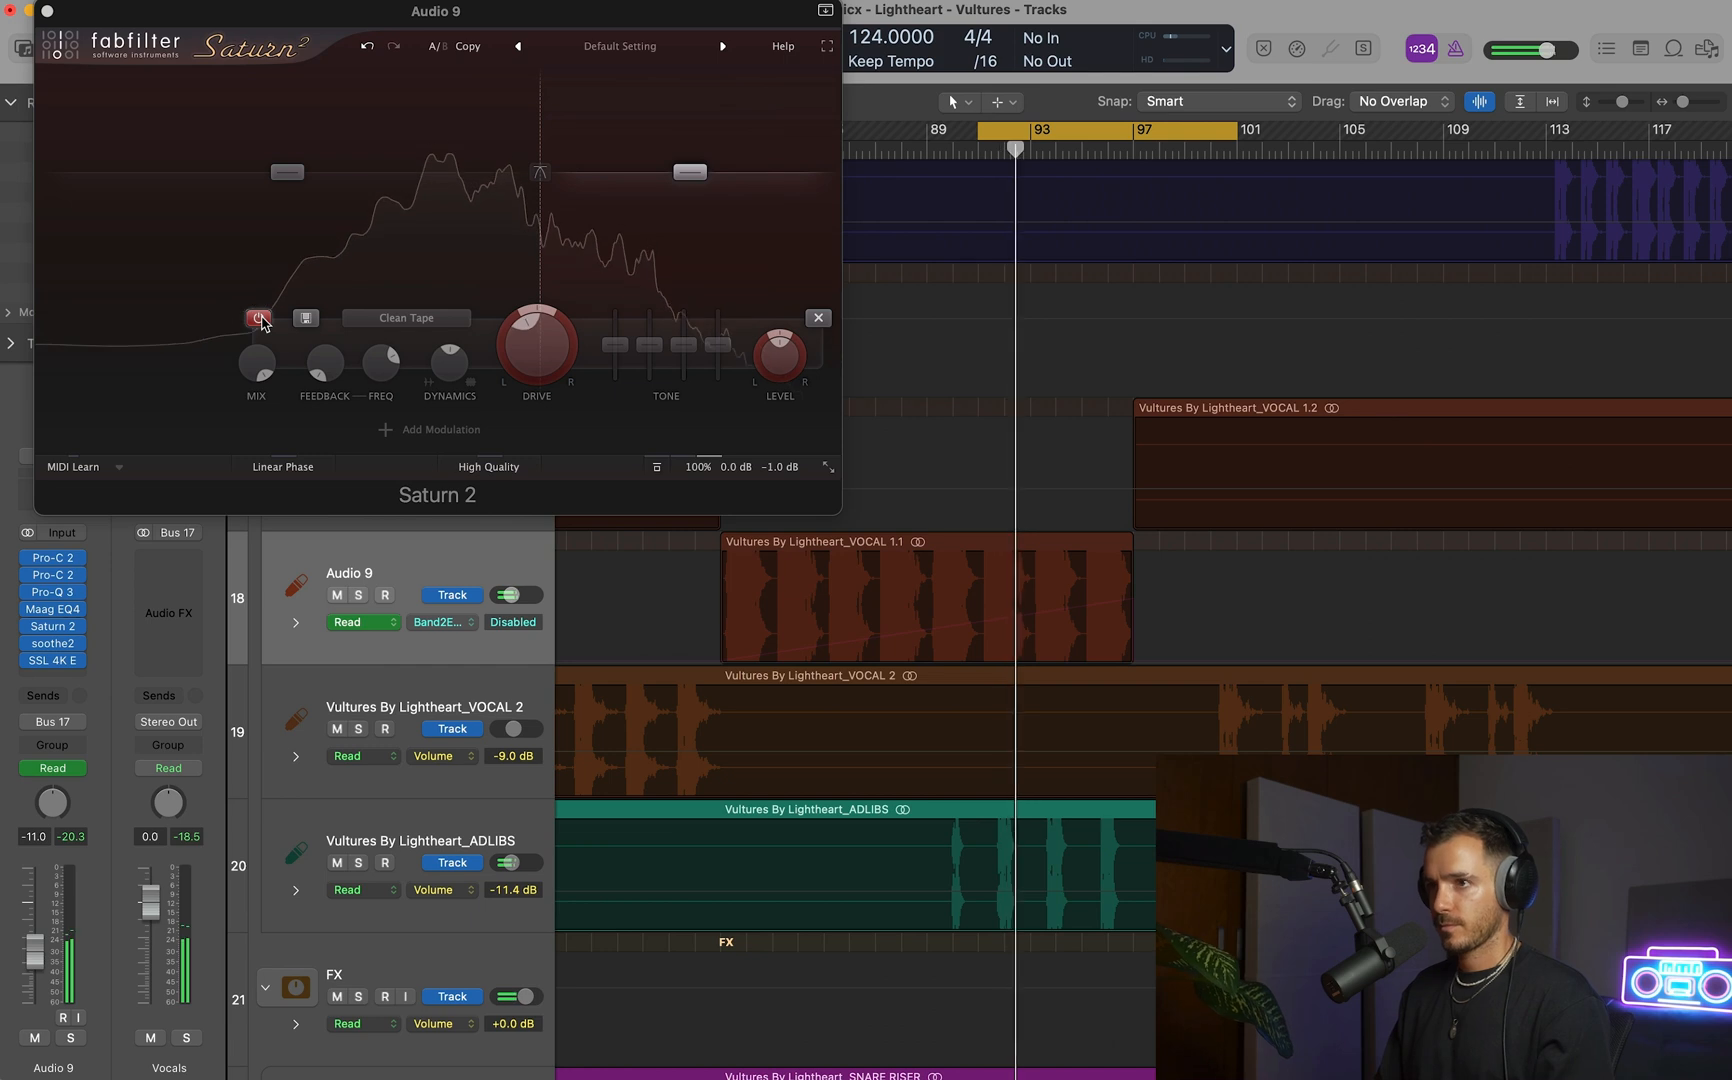
pyautogui.click(260, 318)
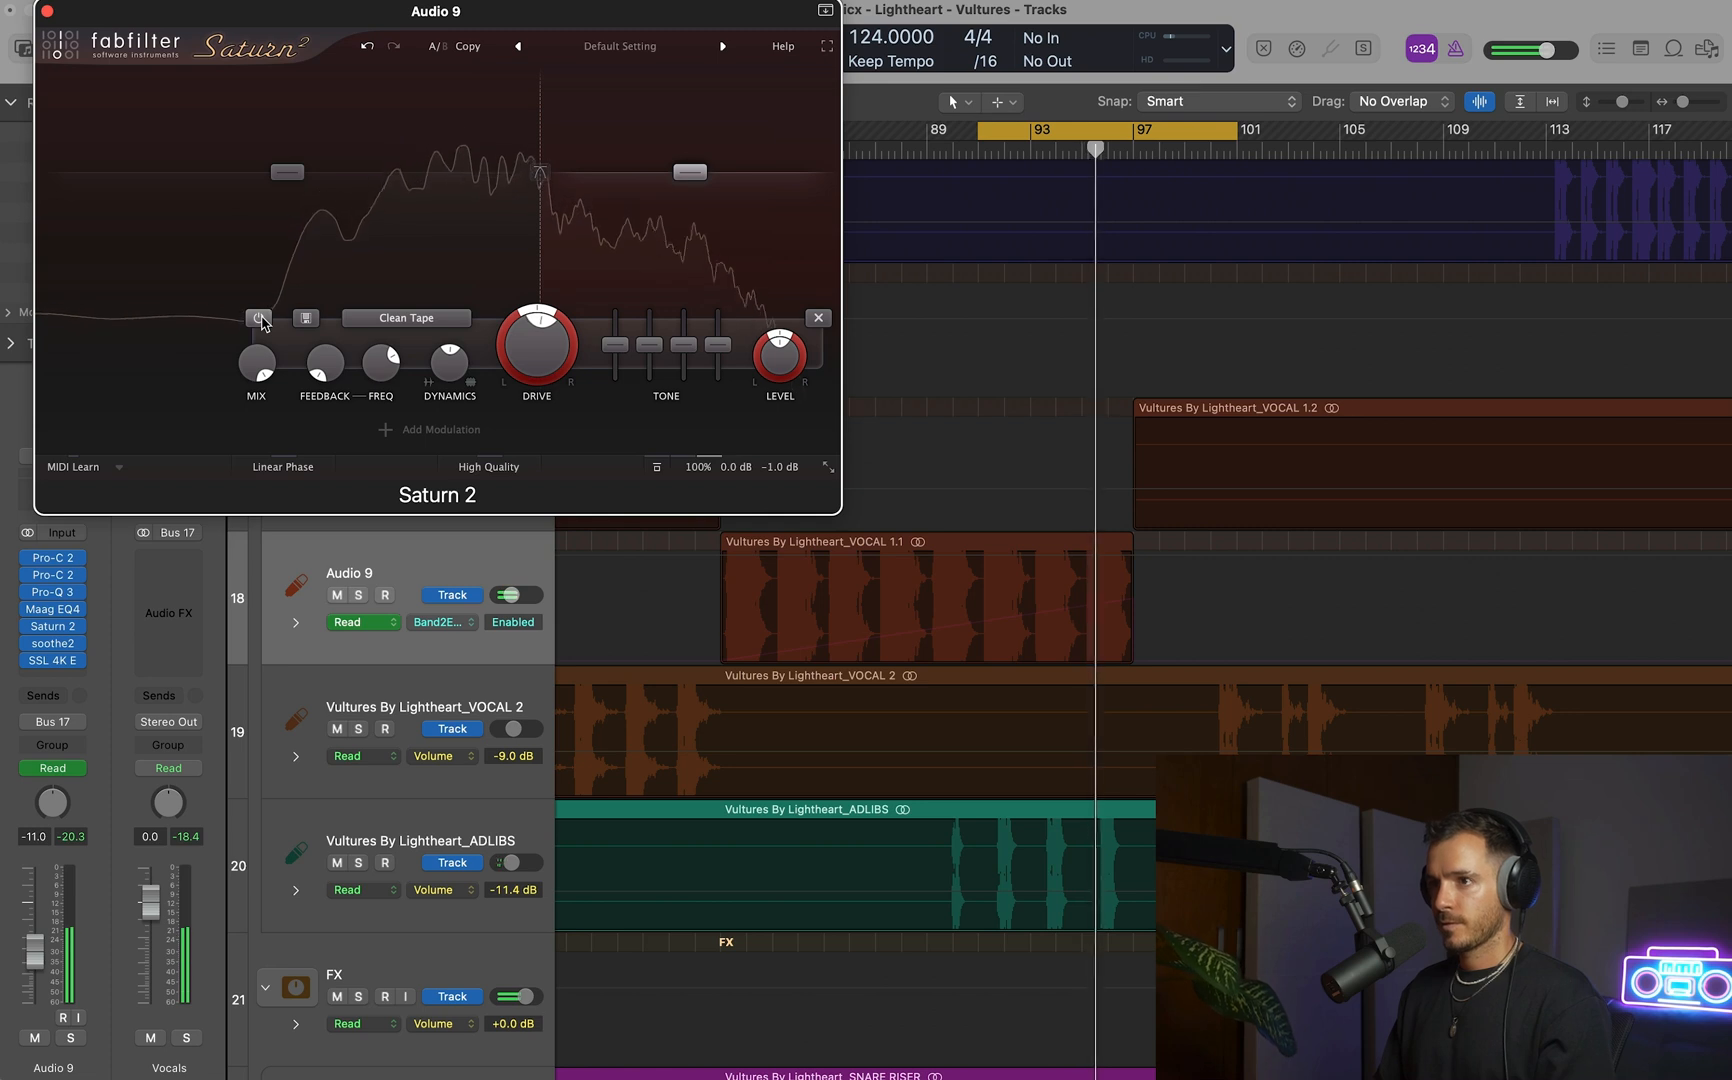
pyautogui.click(259, 318)
pyautogui.click(259, 318)
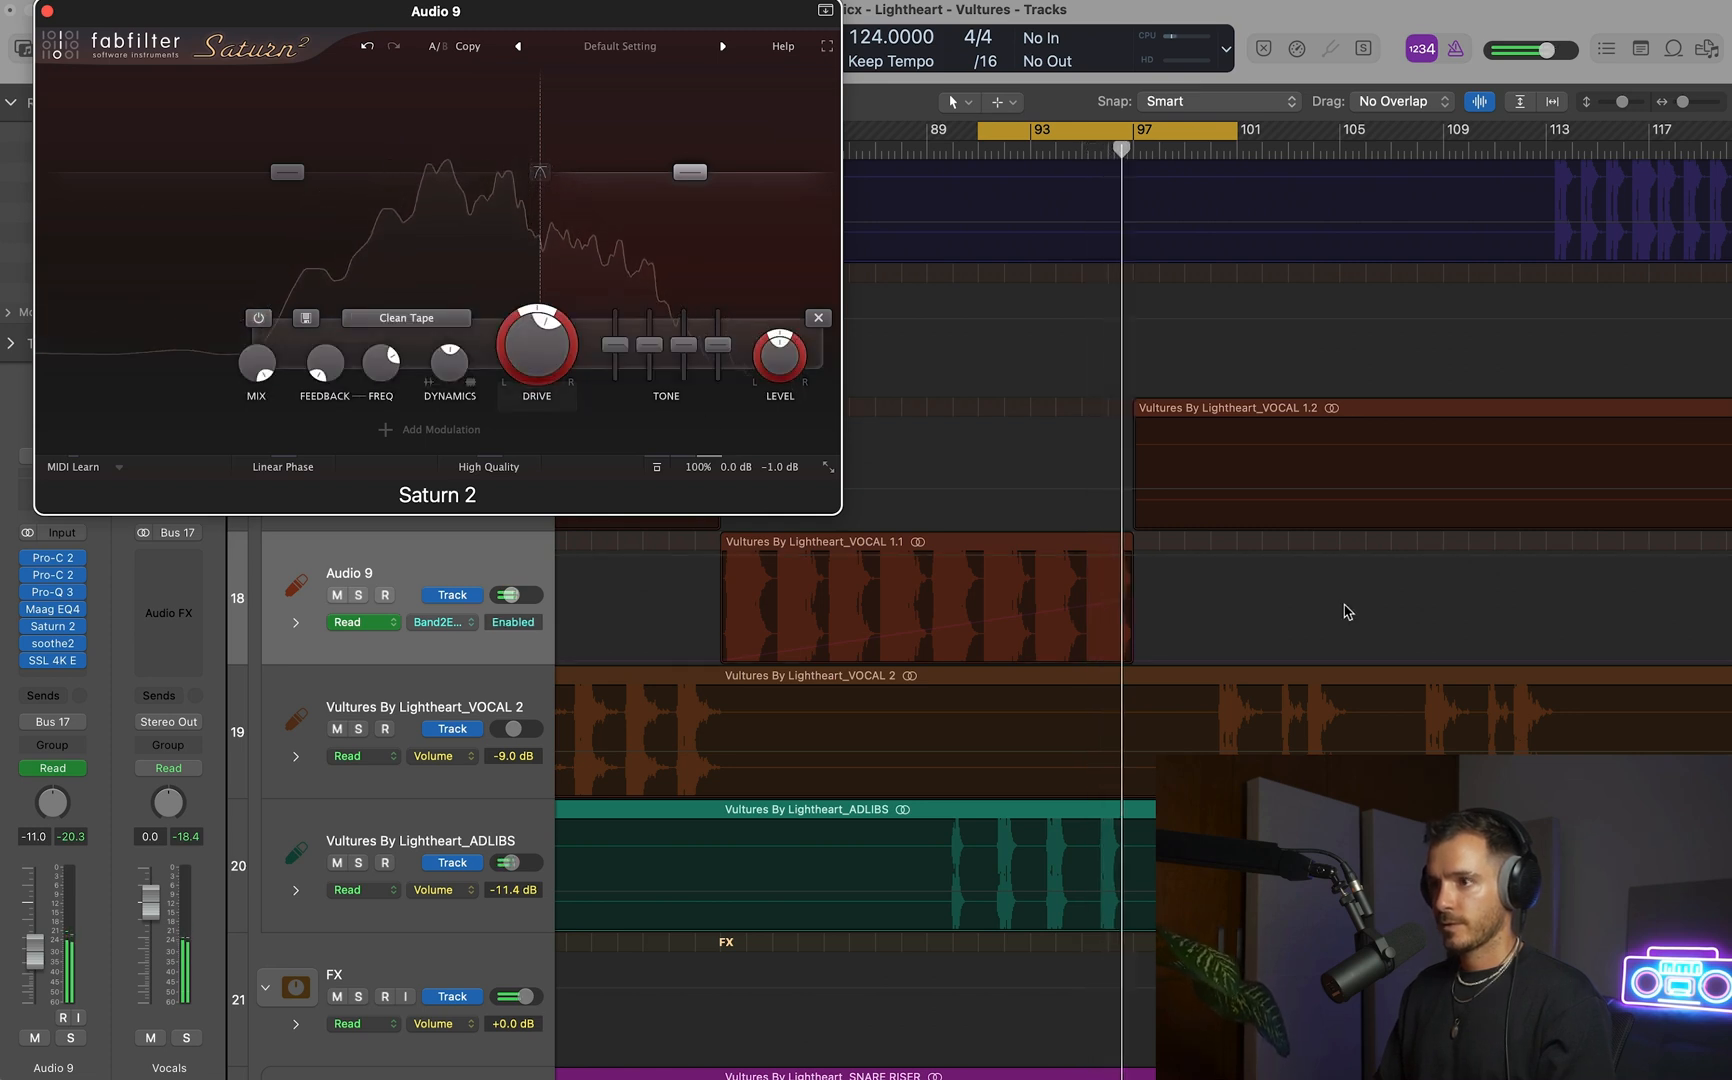
# Raise the Band 2 Drive peak at bar 97 to 82.6%, replay the loop, and close Saturn 2.
pyautogui.click(1117, 602)
pyautogui.moveTo(1135, 603); pyautogui.dragTo(1135, 573)
pyautogui.press('space')
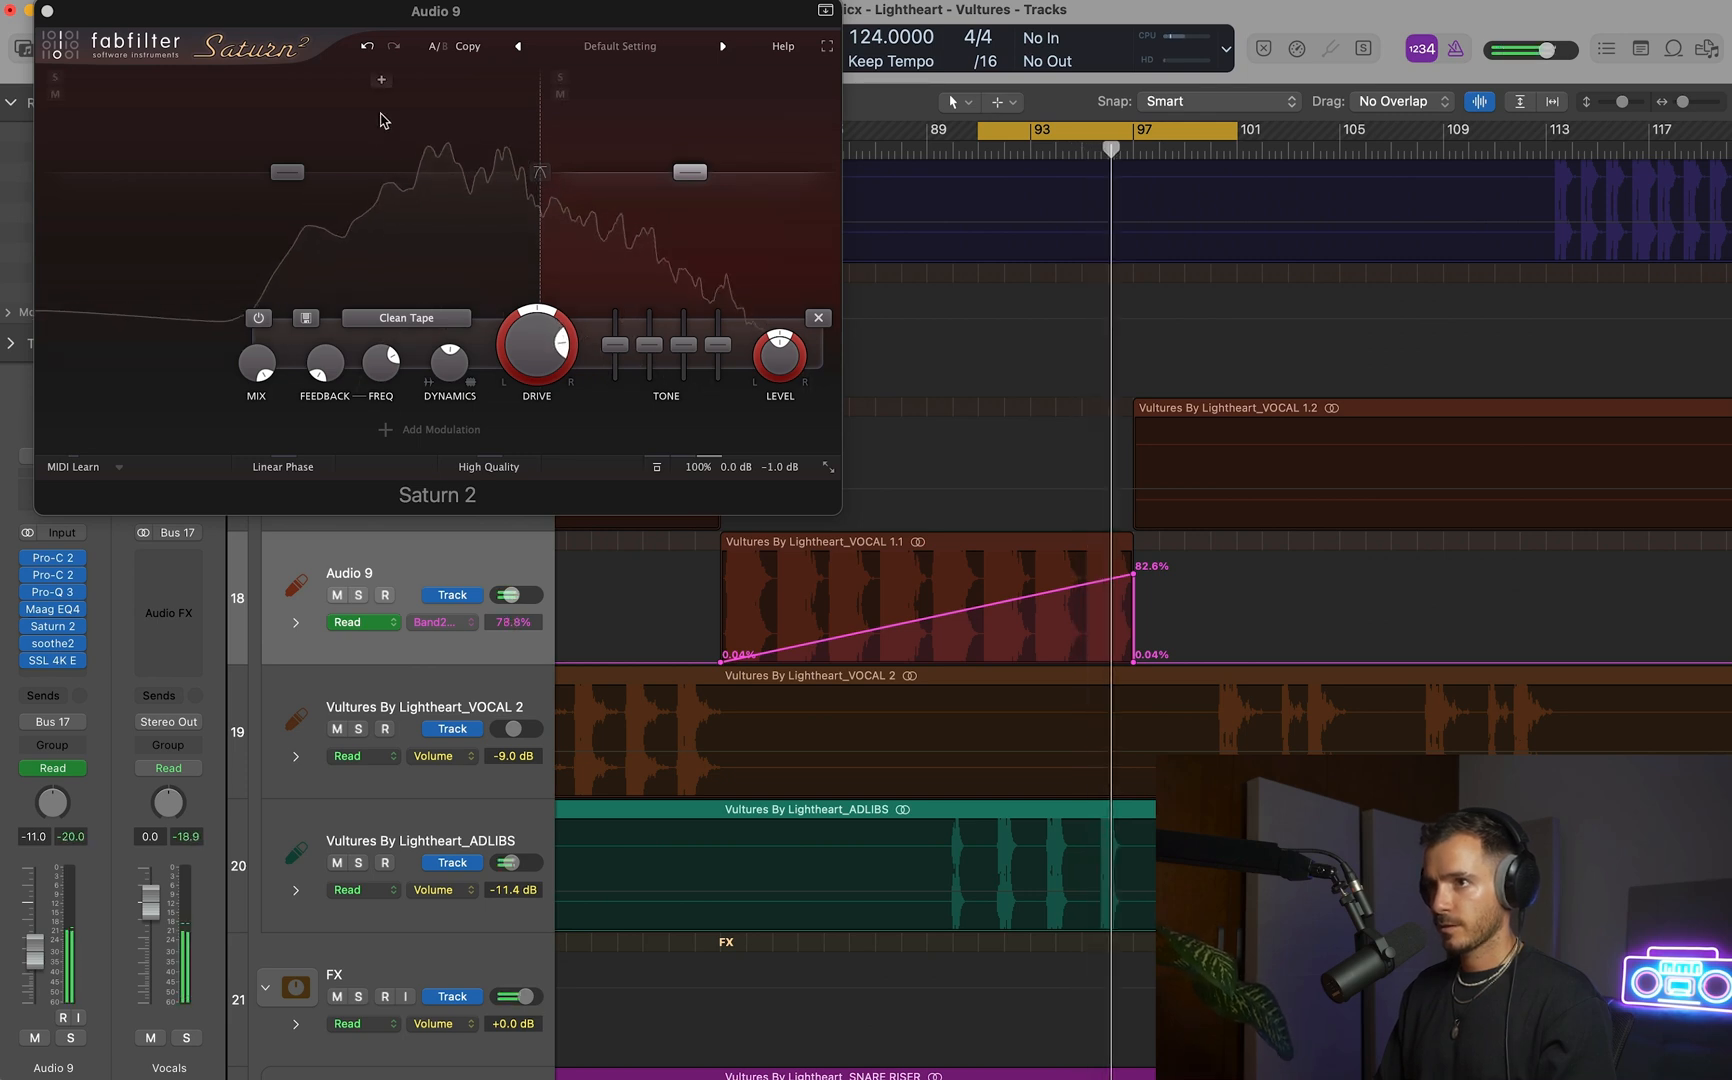
pyautogui.click(47, 11)
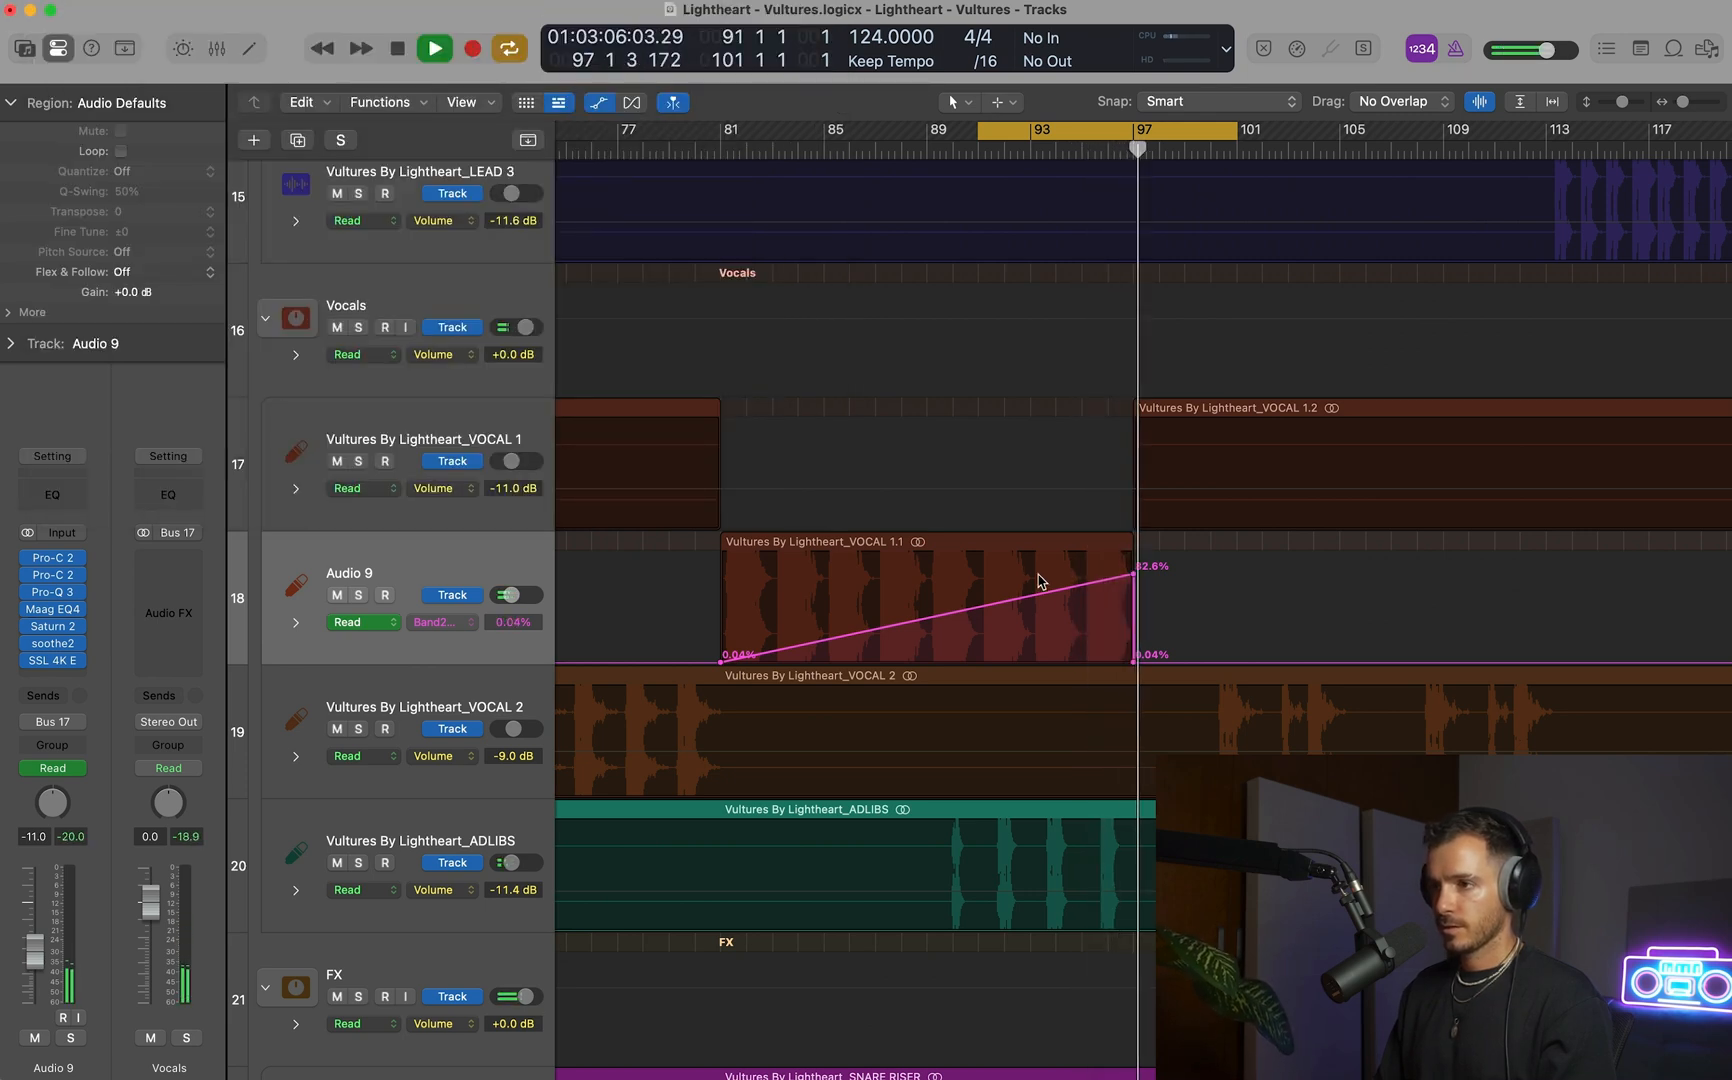
# Listen to Audio 9's saturation ramp from bar 85, turn off looping, and replay from bar 93.
pyautogui.press('super+Left')
pyautogui.press('super+Left')
pyautogui.click(895, 153)
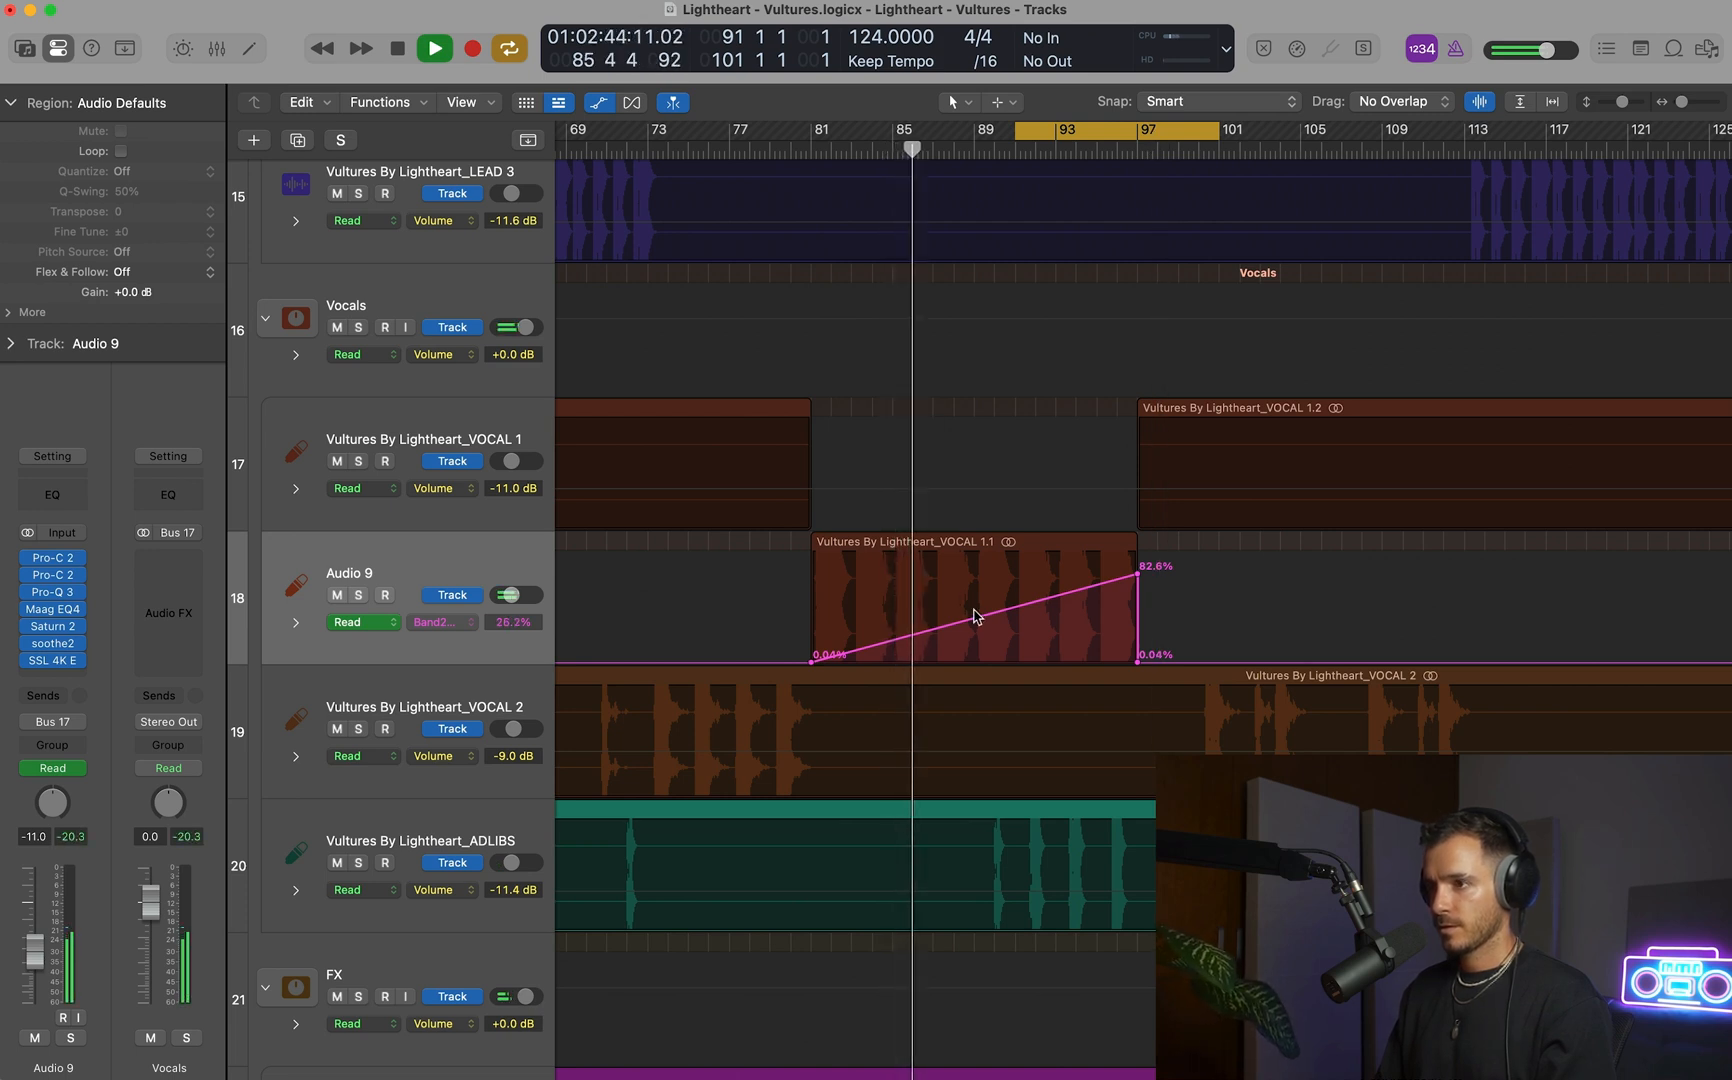
pyautogui.press('space')
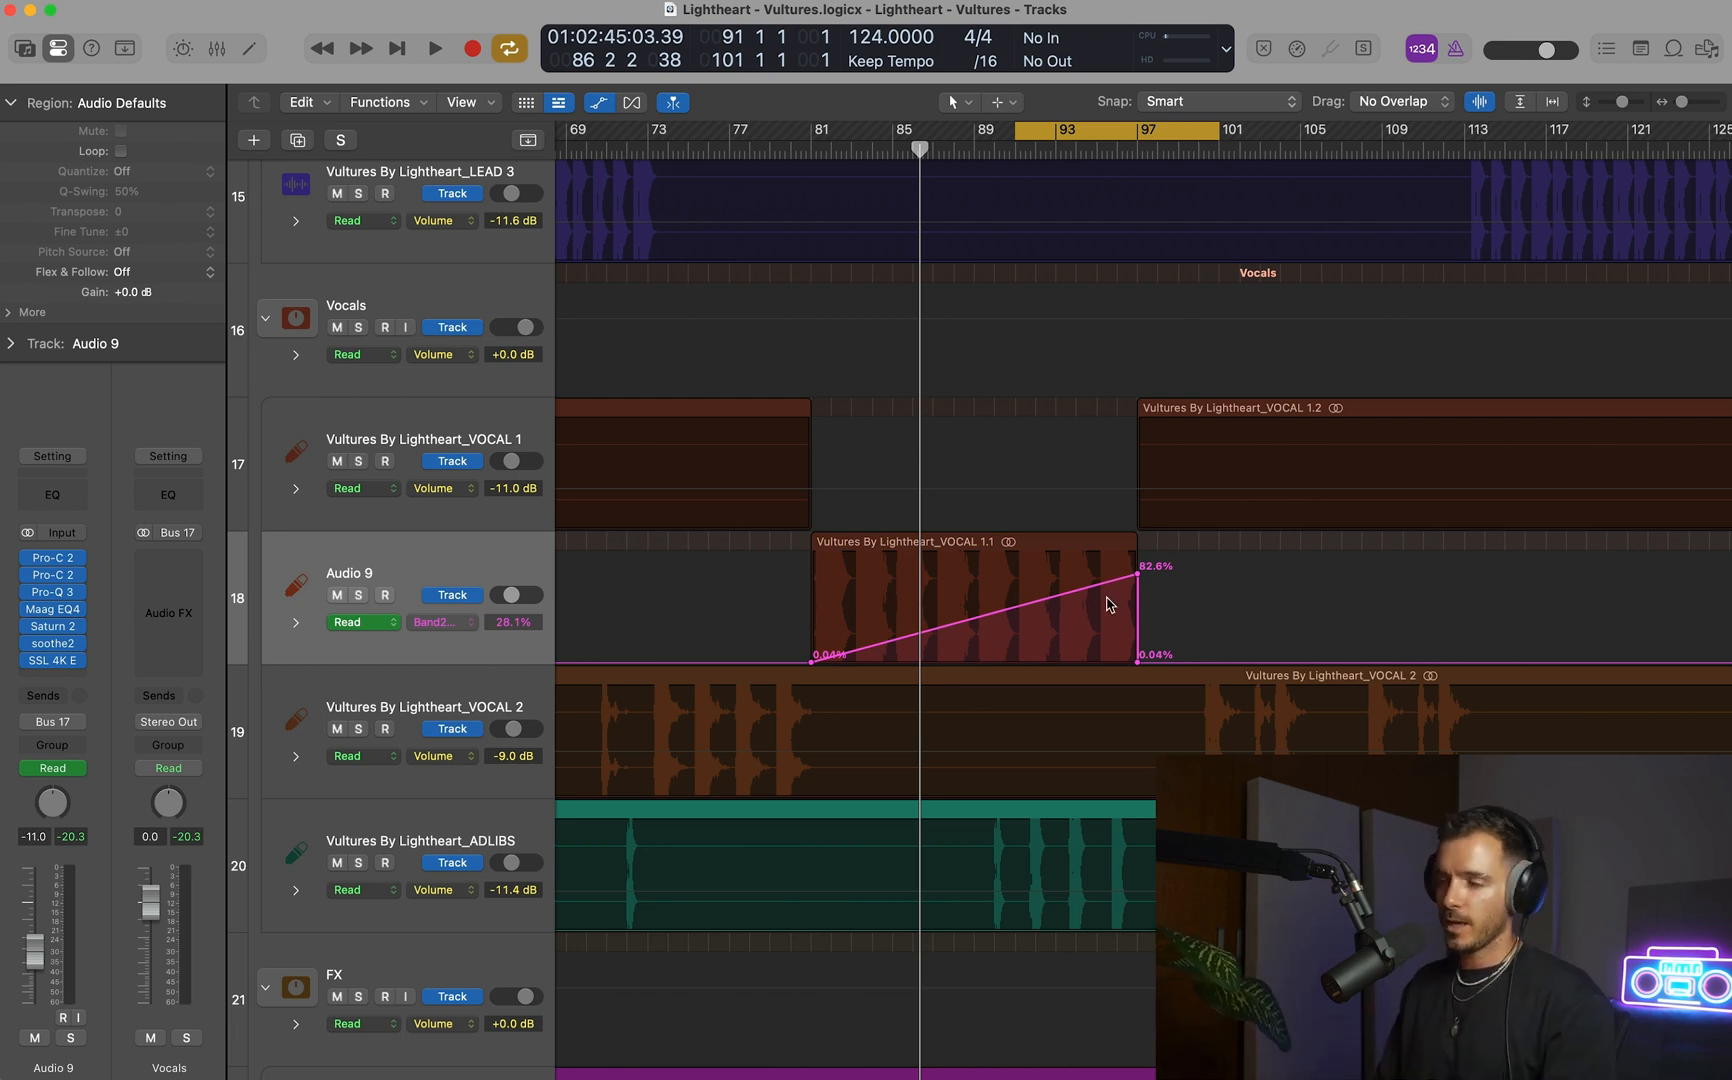
pyautogui.click(1077, 133)
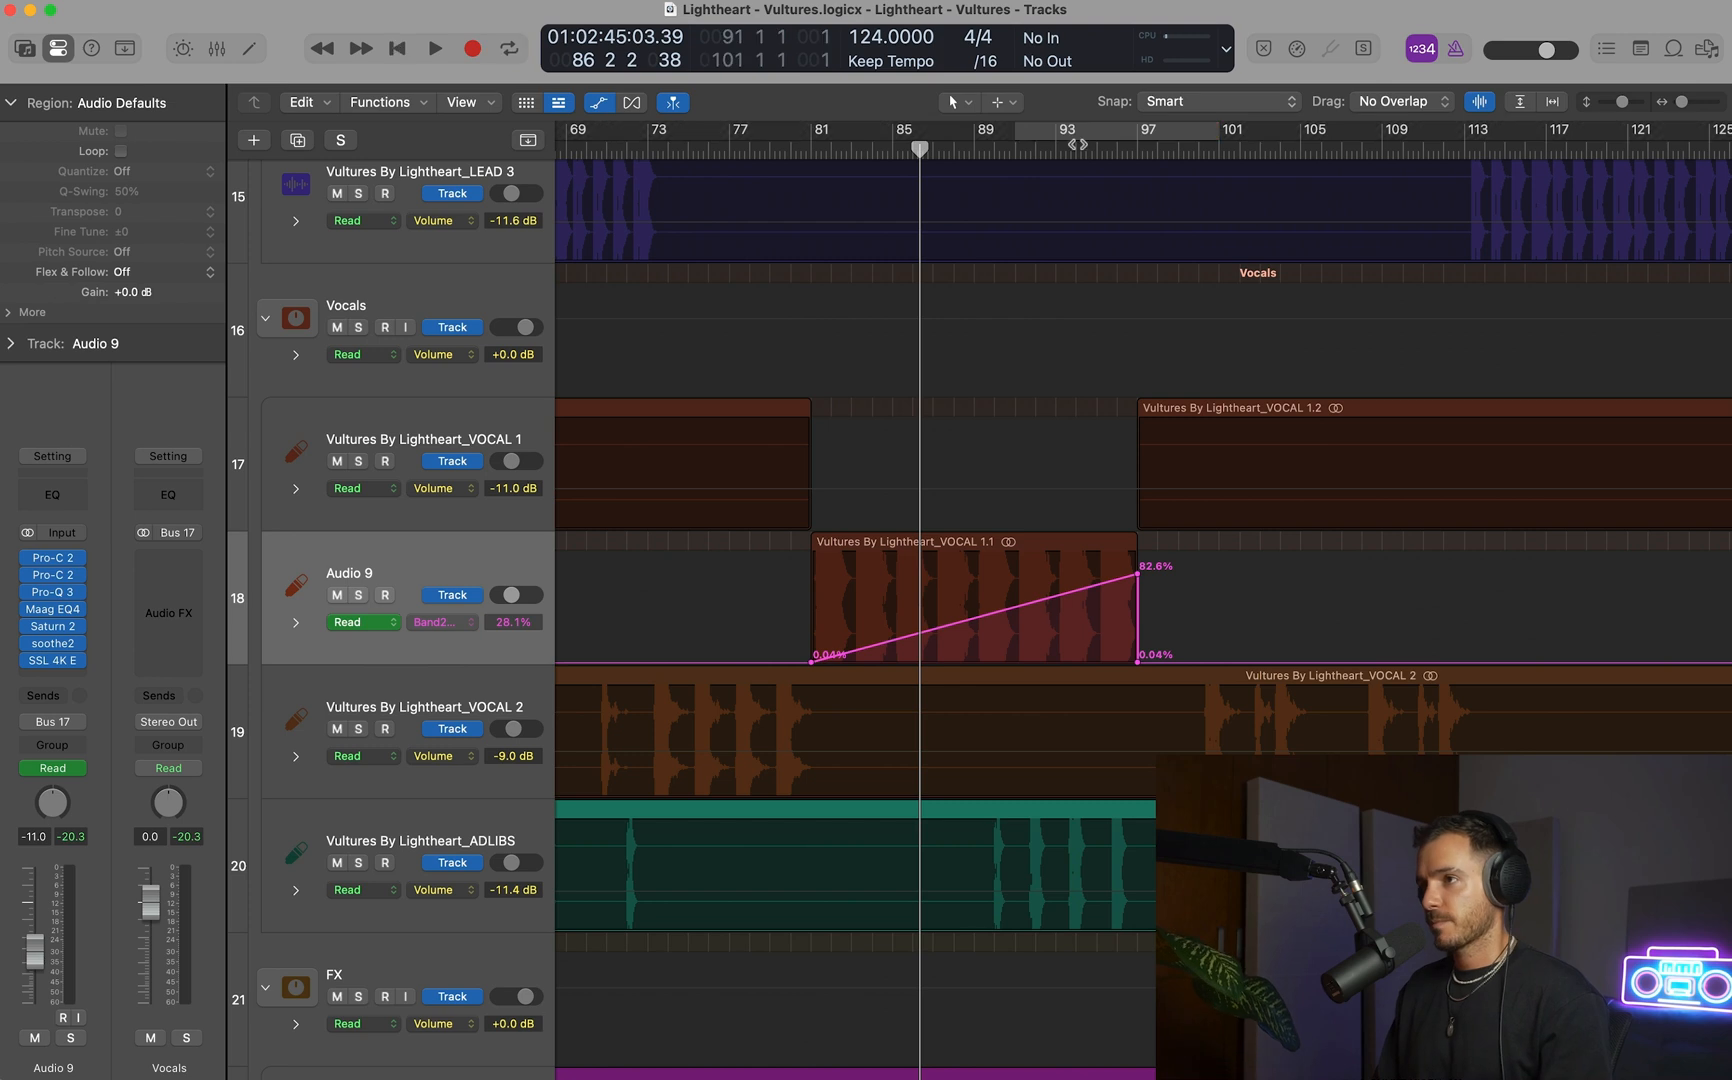
pyautogui.click(1066, 154)
pyautogui.press('space')
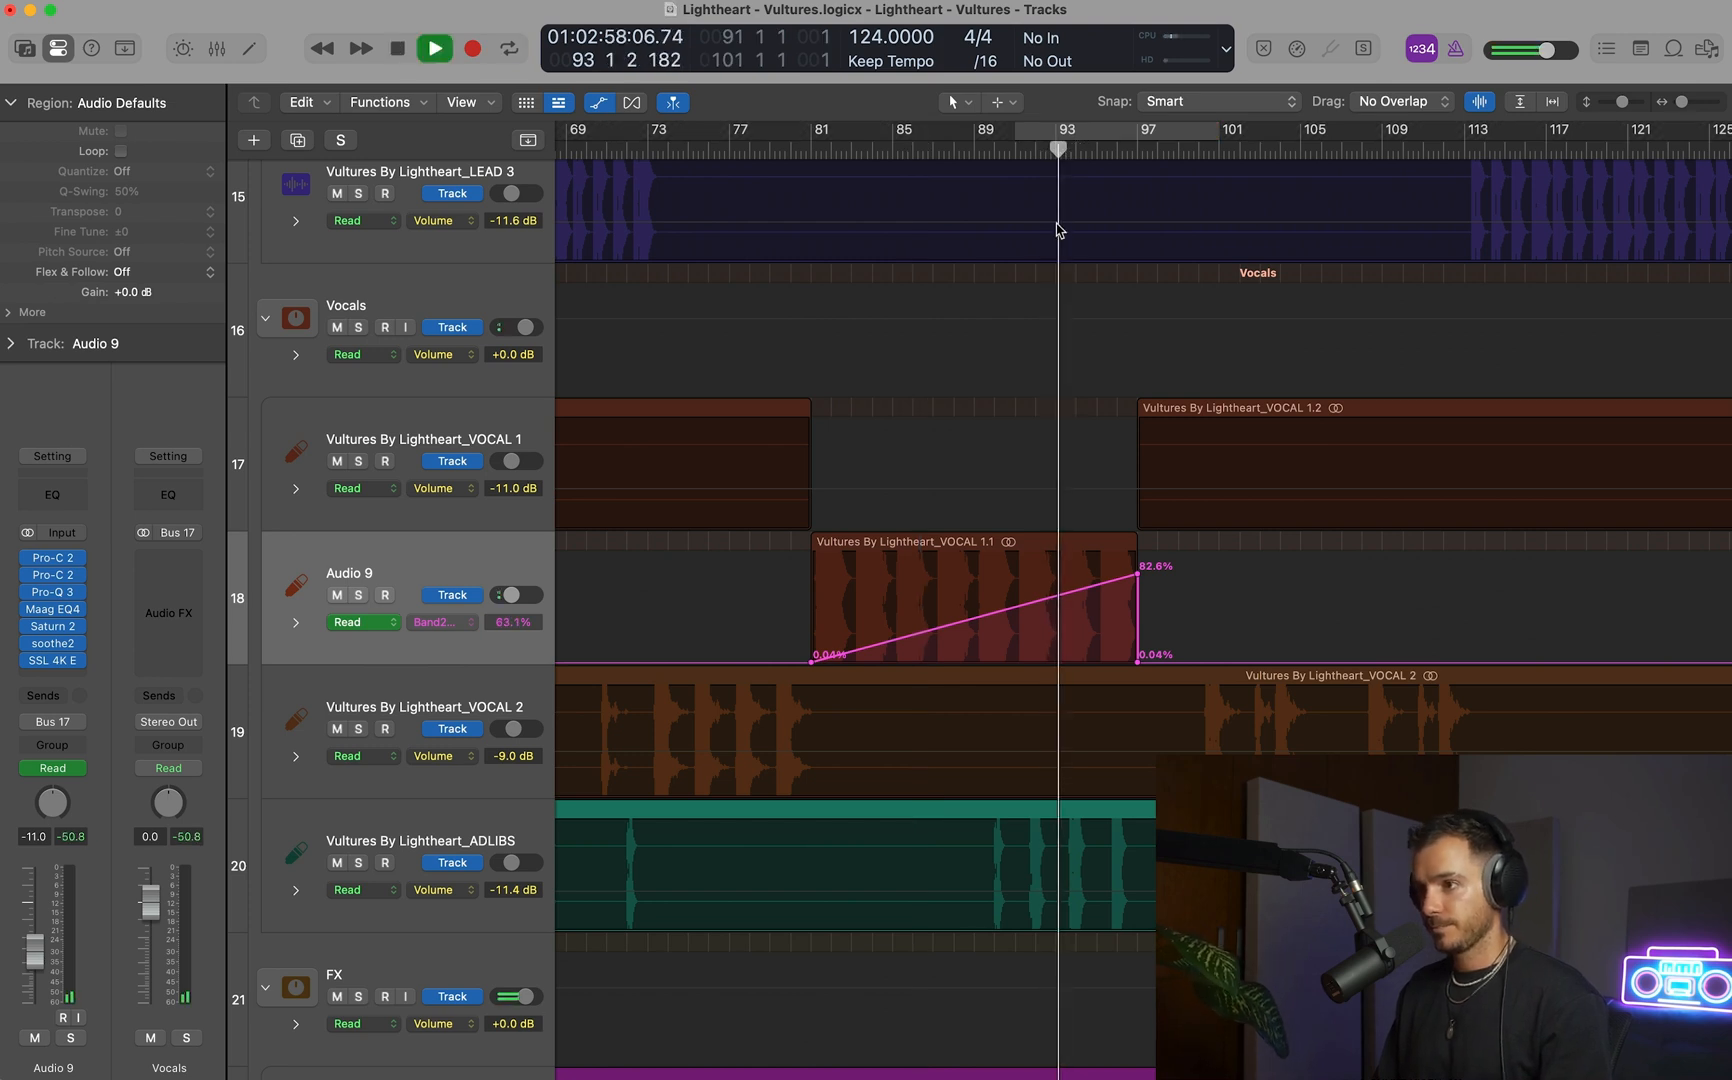
# Hide the automation lanes and zoom out to the whole arrangement while playback runs past bar 97.
pyautogui.press('a')
pyautogui.scroll(-5, 909, 615)
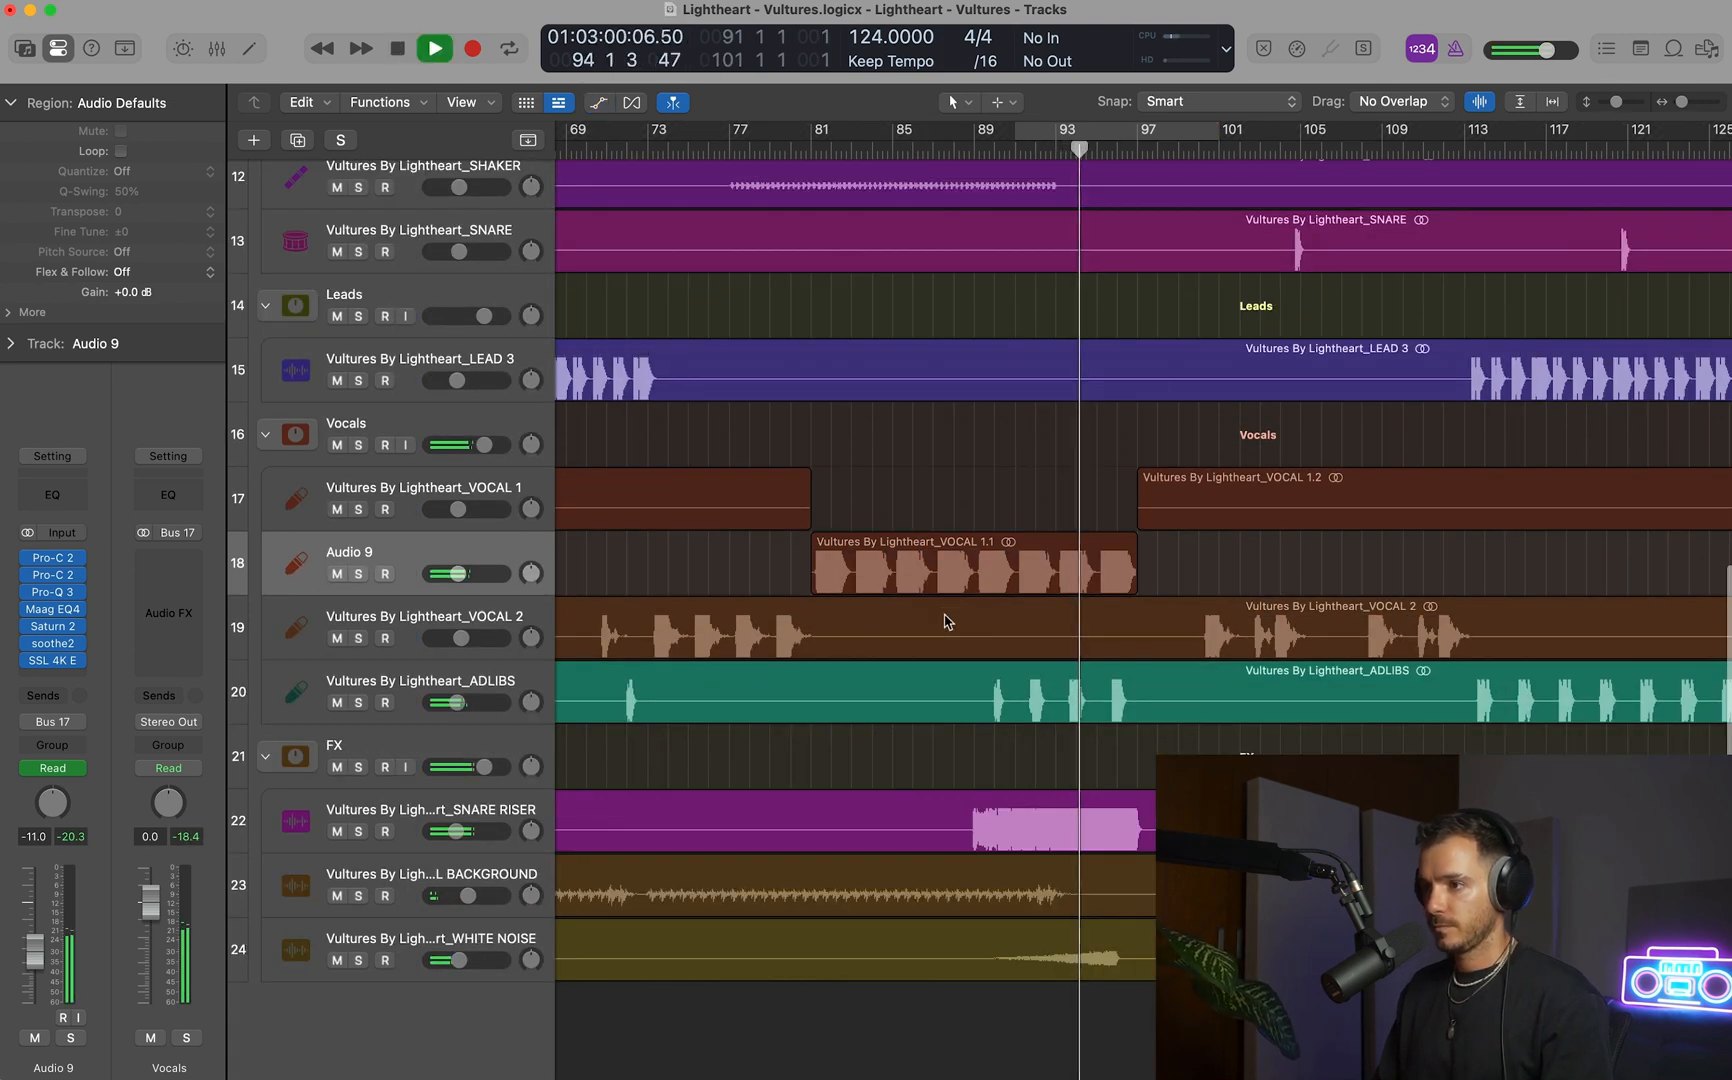
pyautogui.press('a')
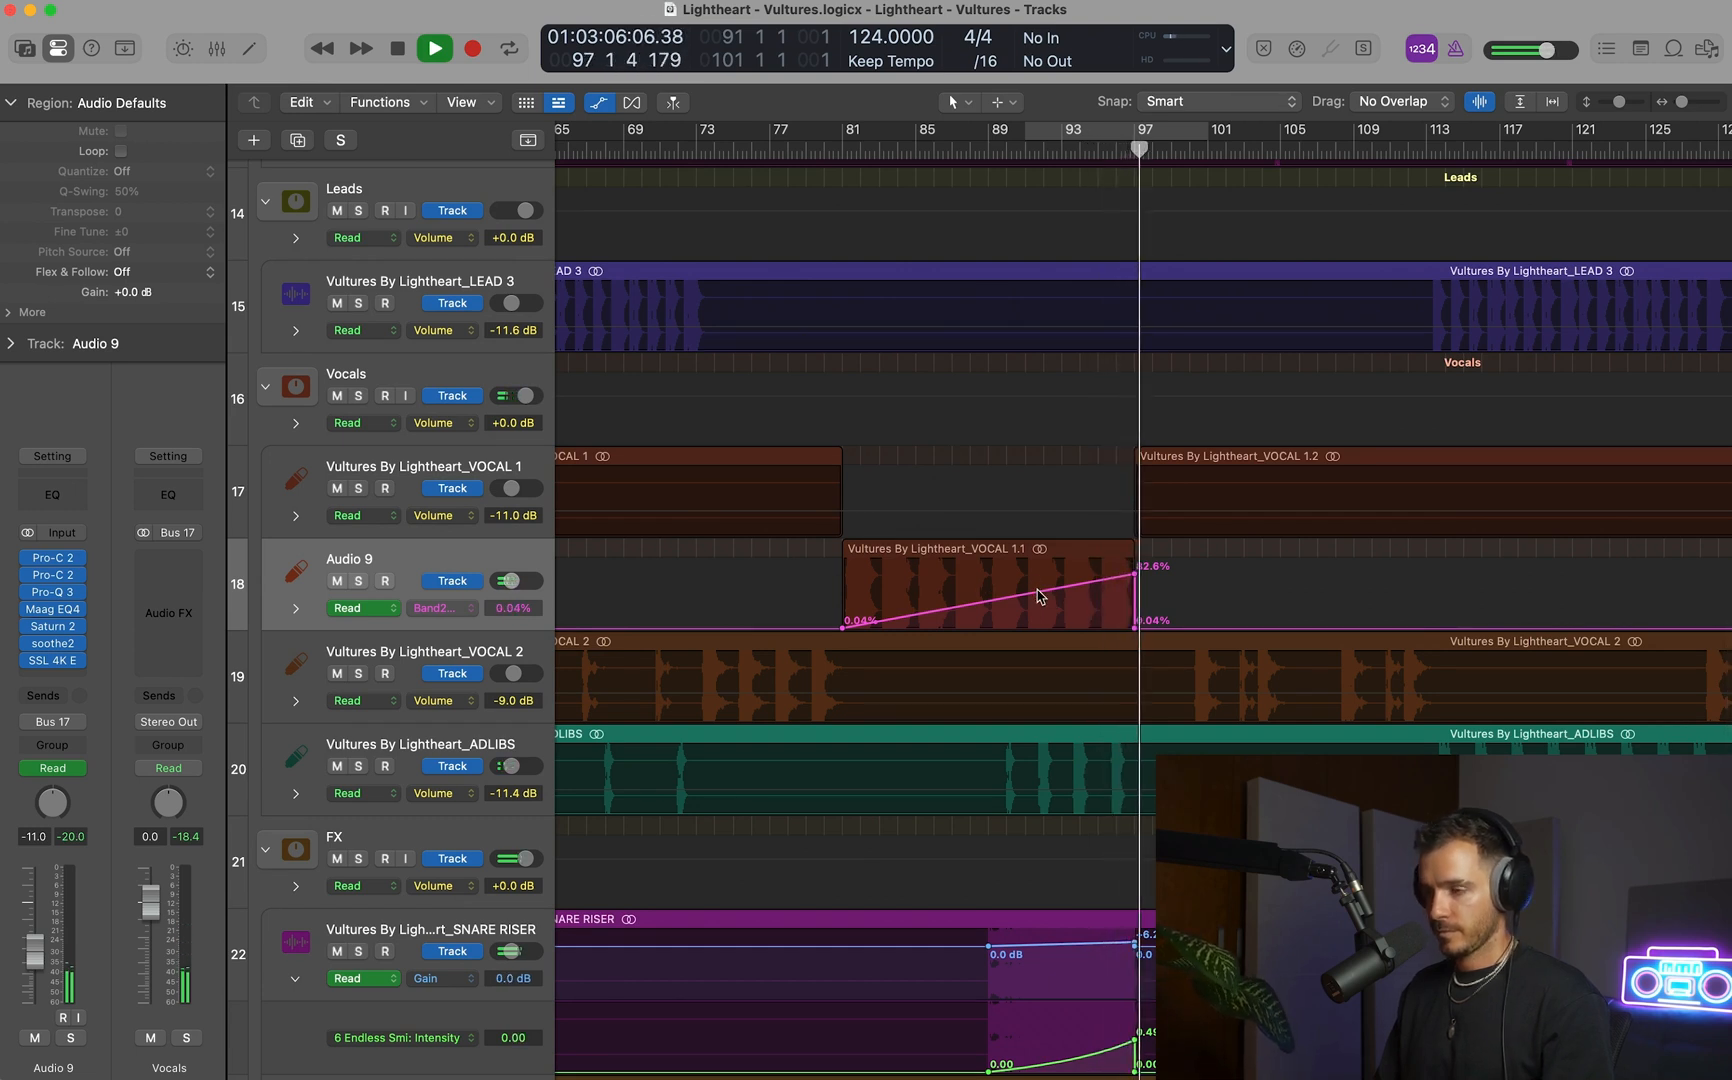
pyautogui.press('a')
pyautogui.scroll(-4, 1037, 596)
pyautogui.scroll(-2, 1038, 596)
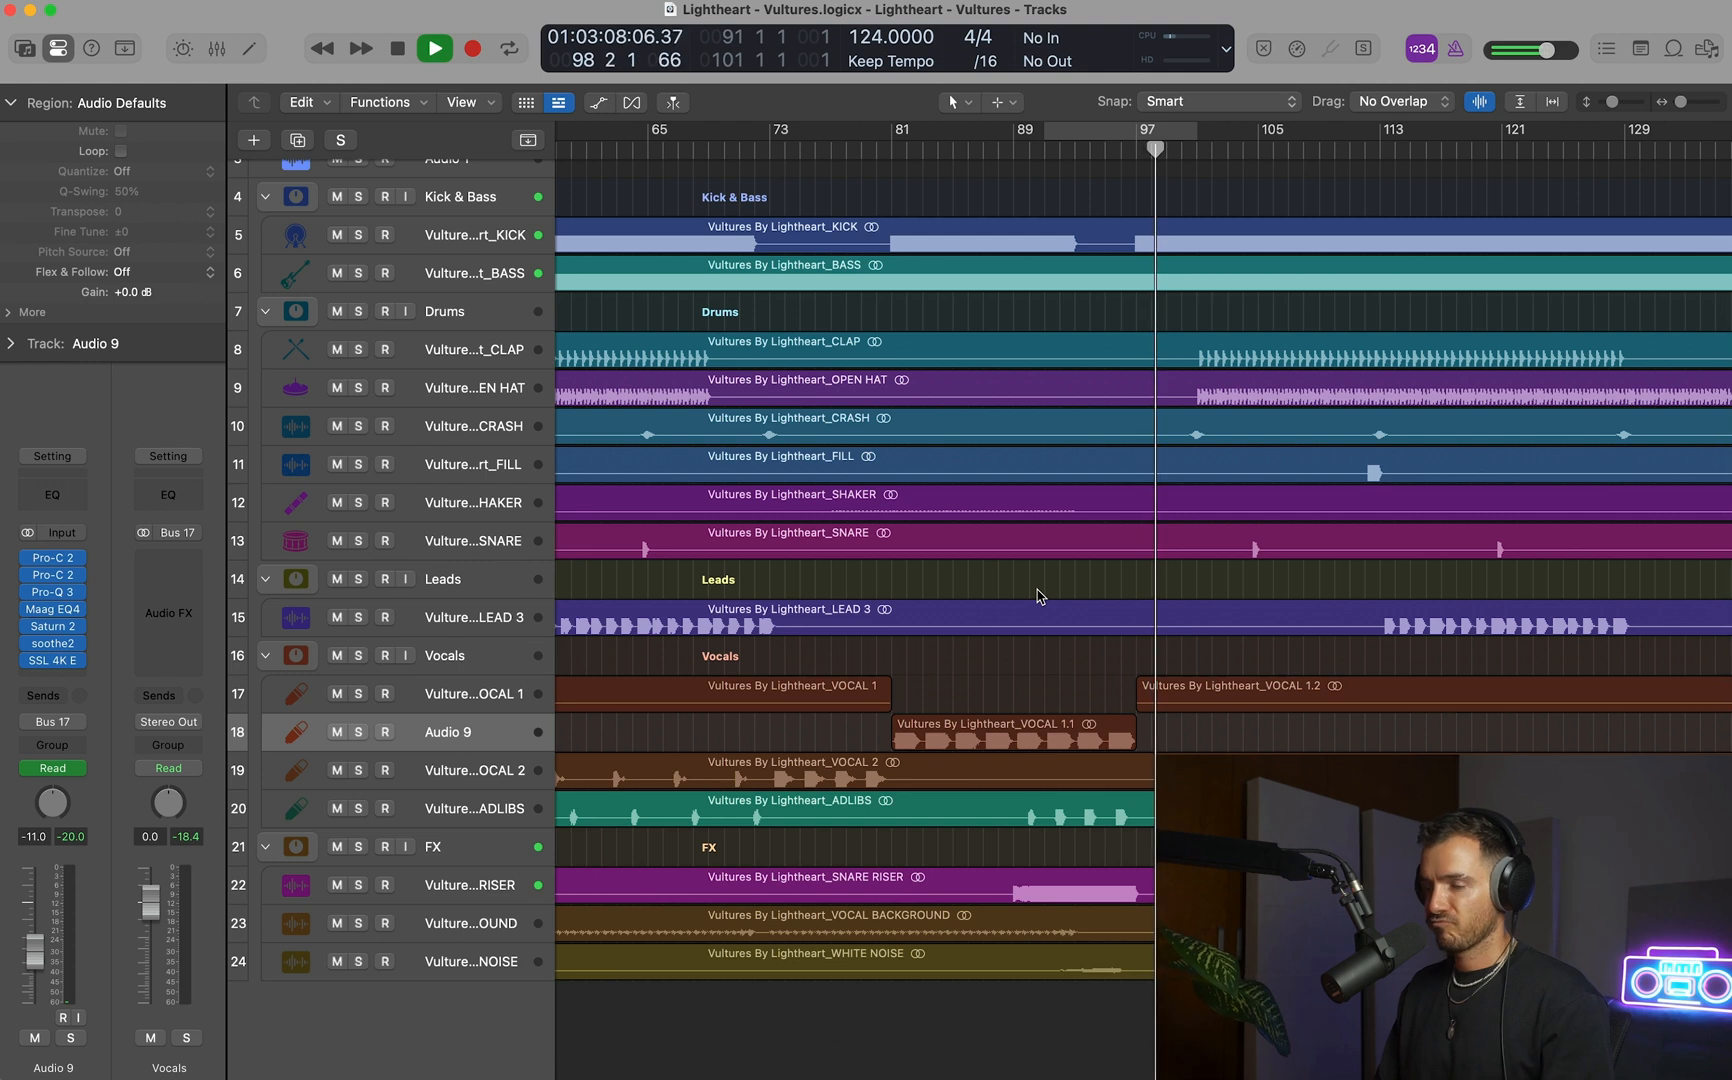
pyautogui.scroll(-2, 1038, 591)
pyautogui.scroll(-2, 1038, 591)
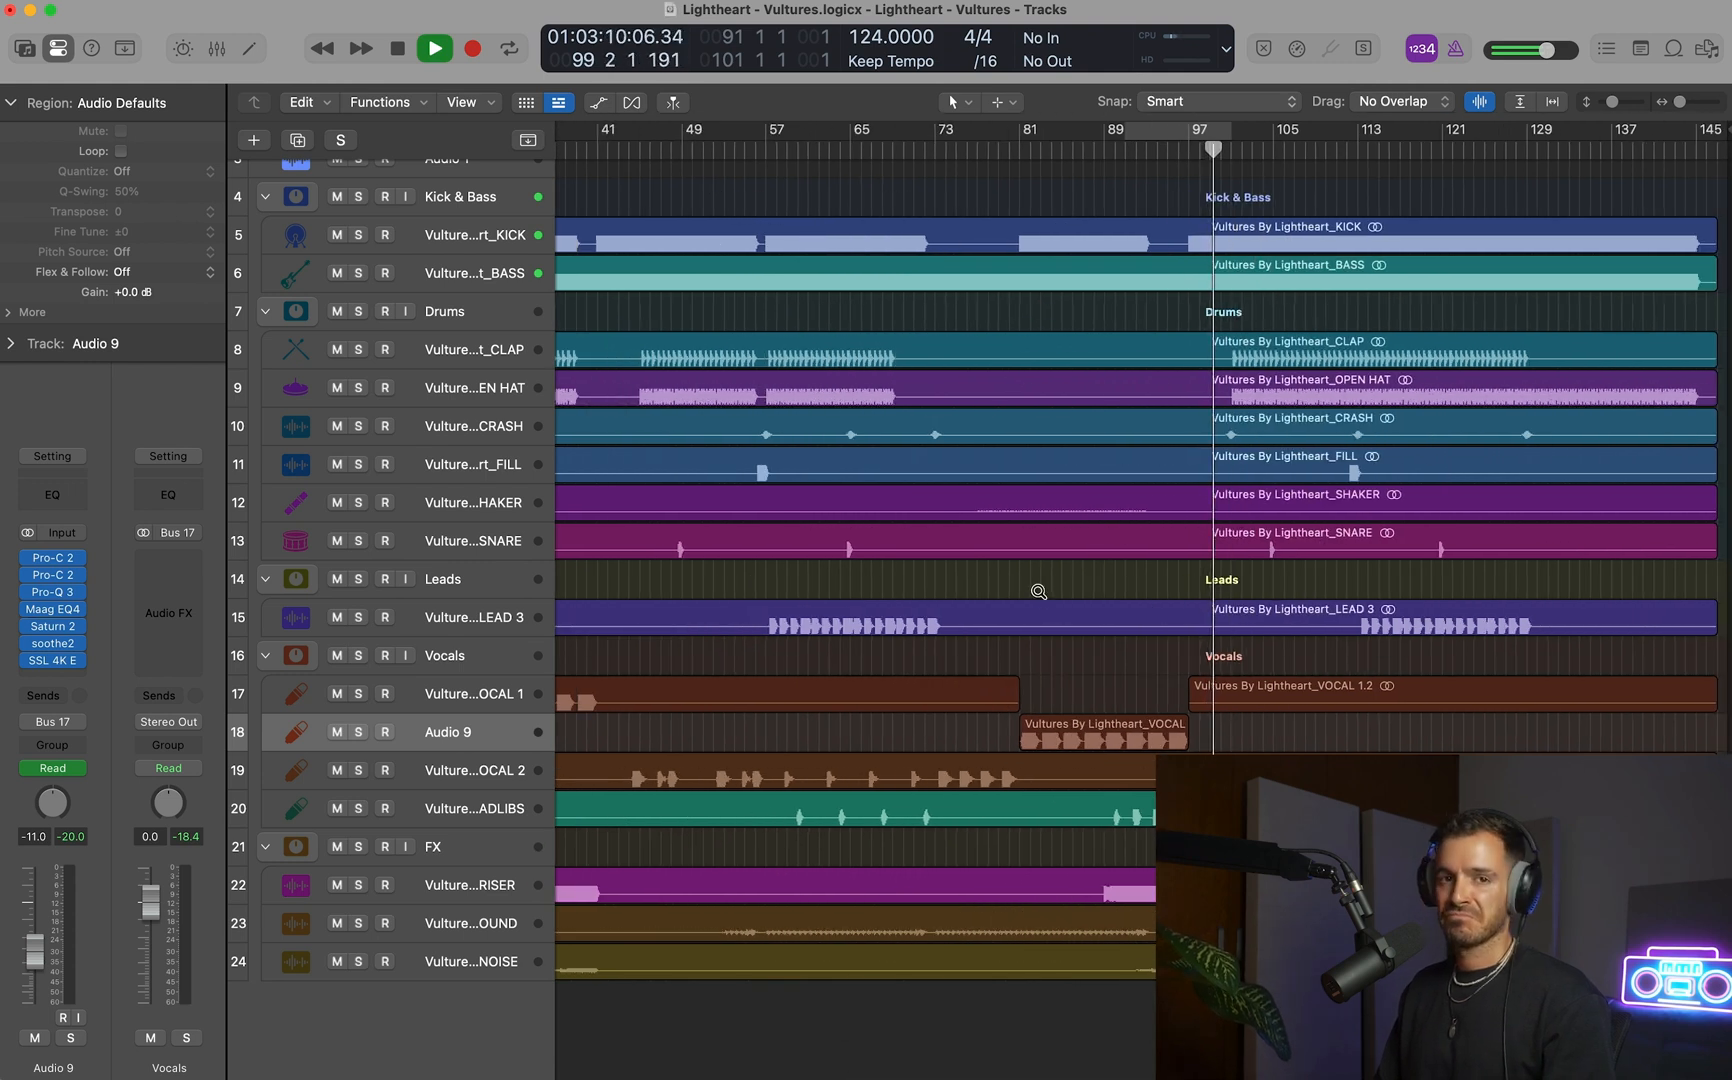
# Check the CLAP and OPEN HAT channel strips and listen to the drums from around bar 103.
pyautogui.scroll(-2, 1038, 591)
pyautogui.scroll(-2, 1038, 591)
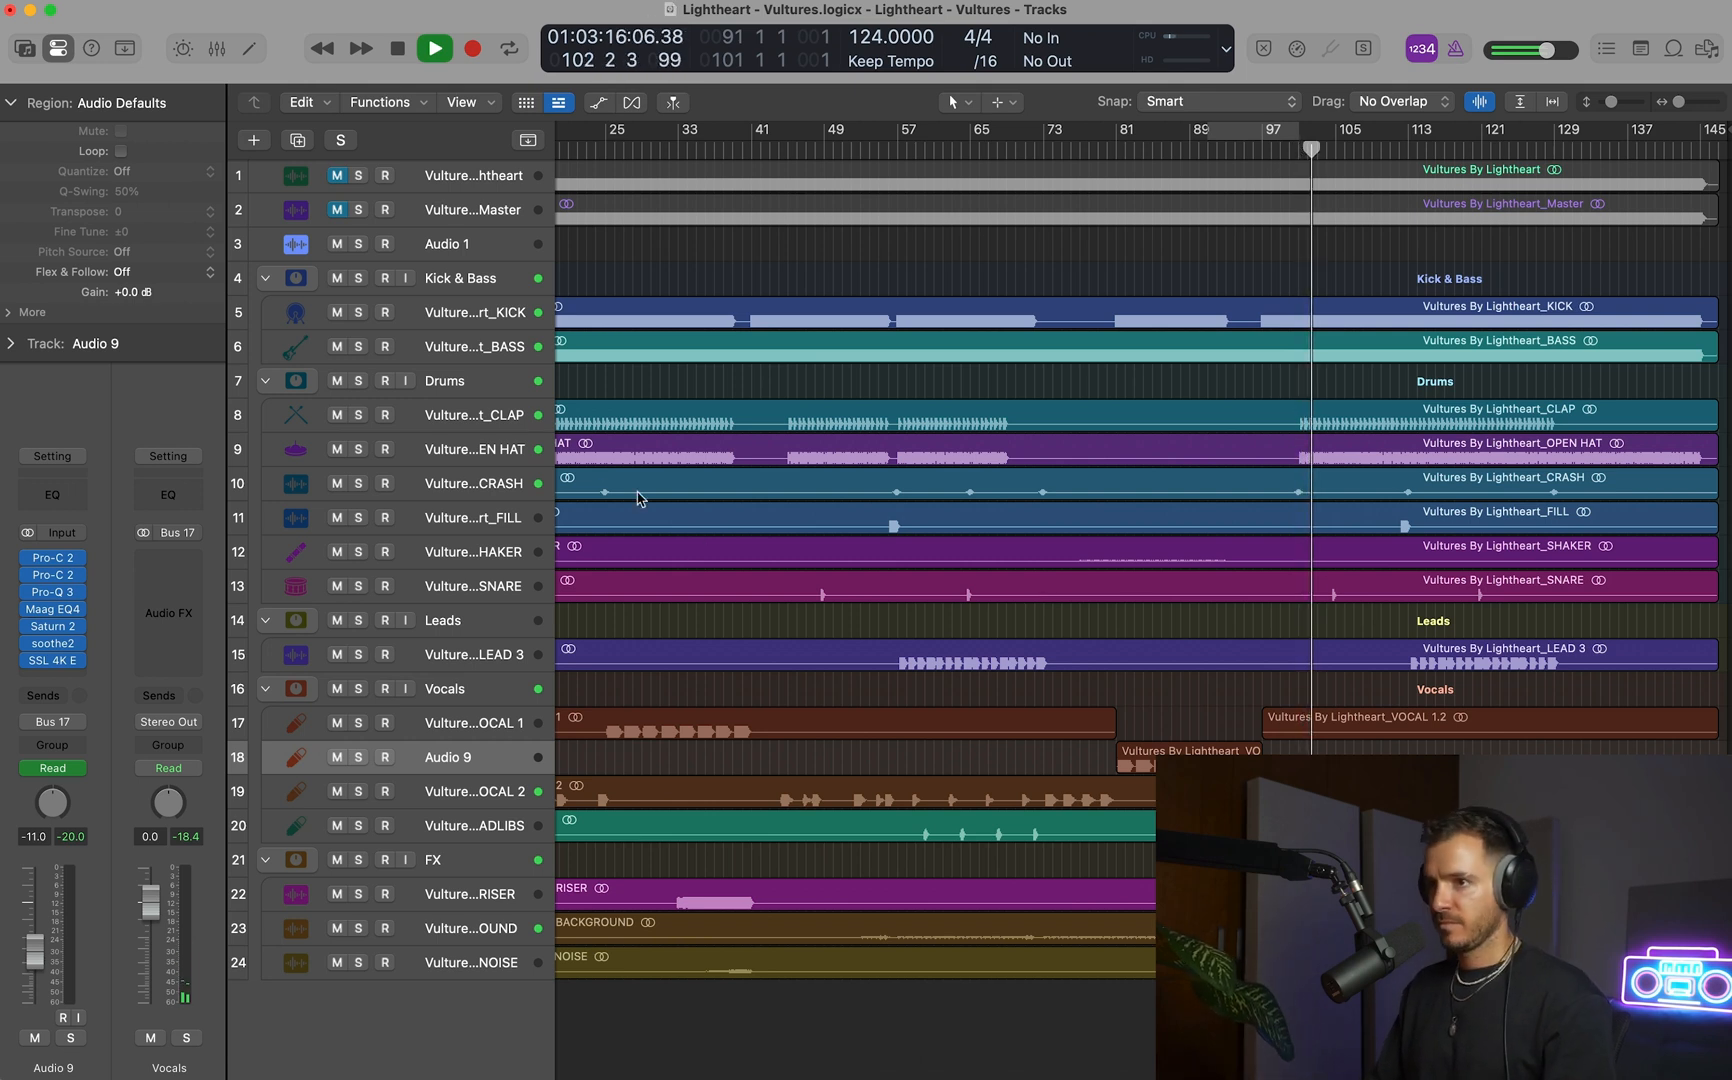
pyautogui.click(500, 420)
pyautogui.press('space')
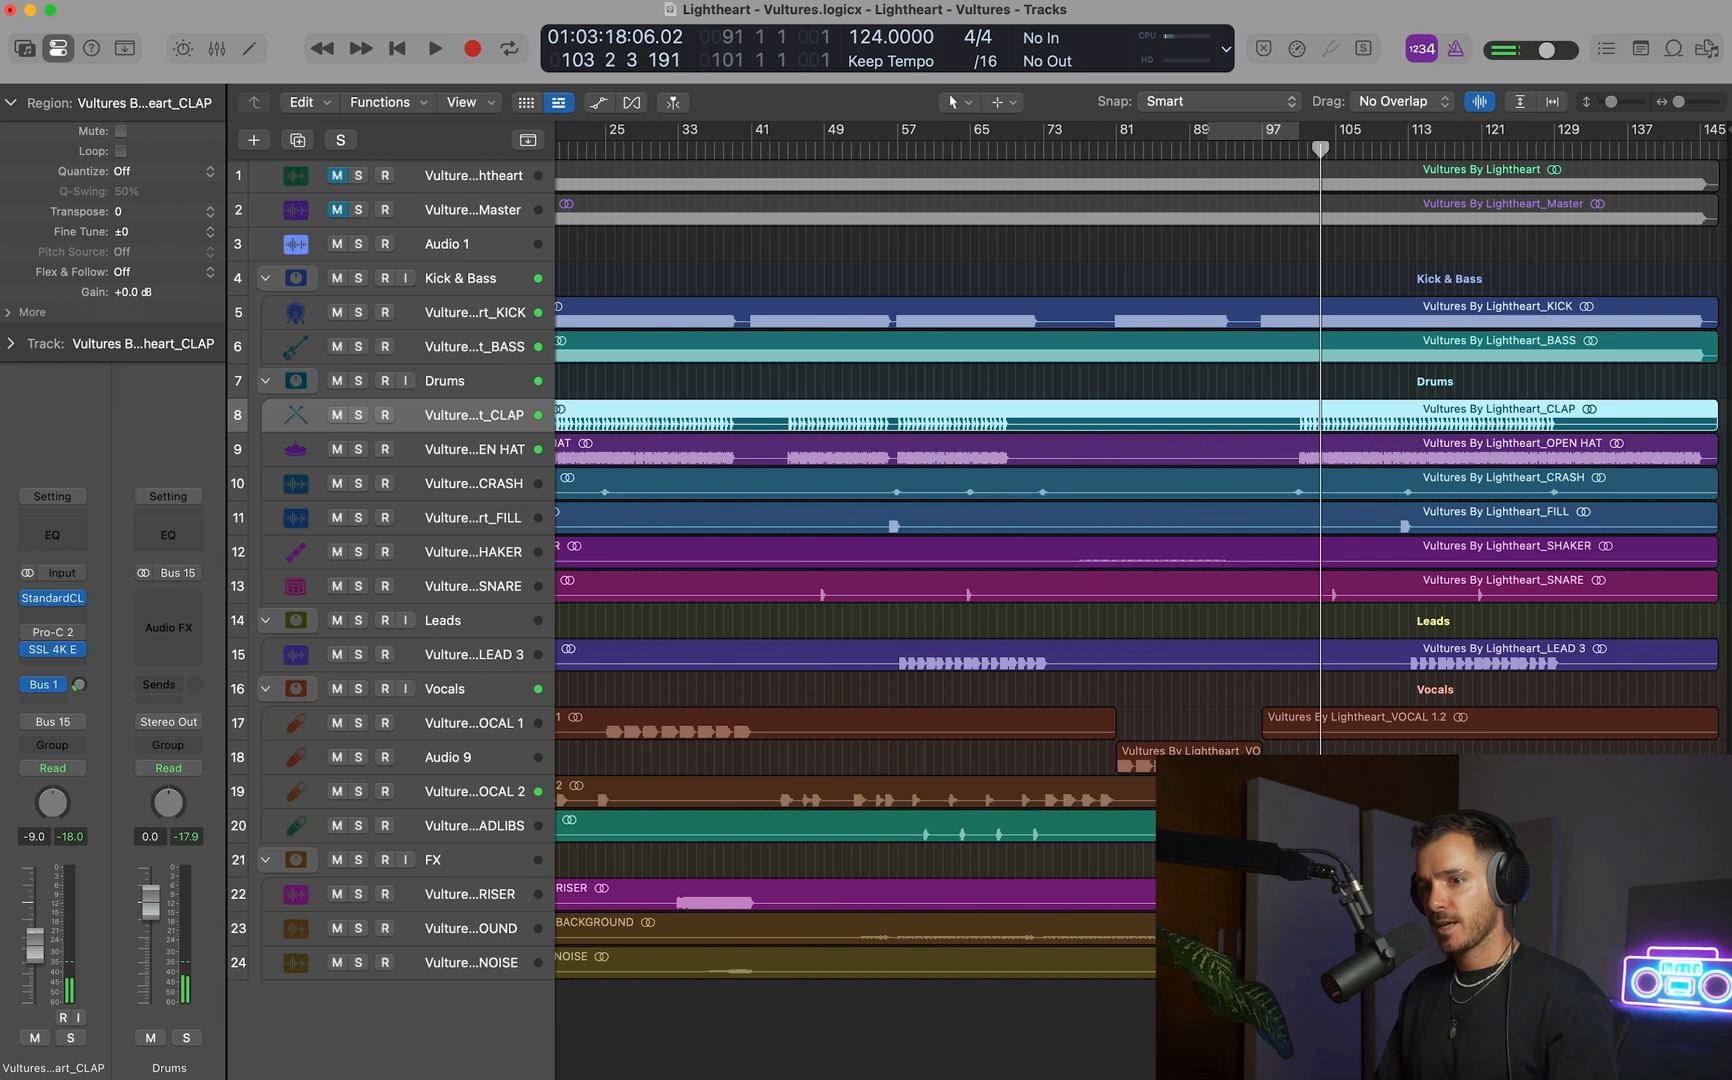
pyautogui.click(480, 455)
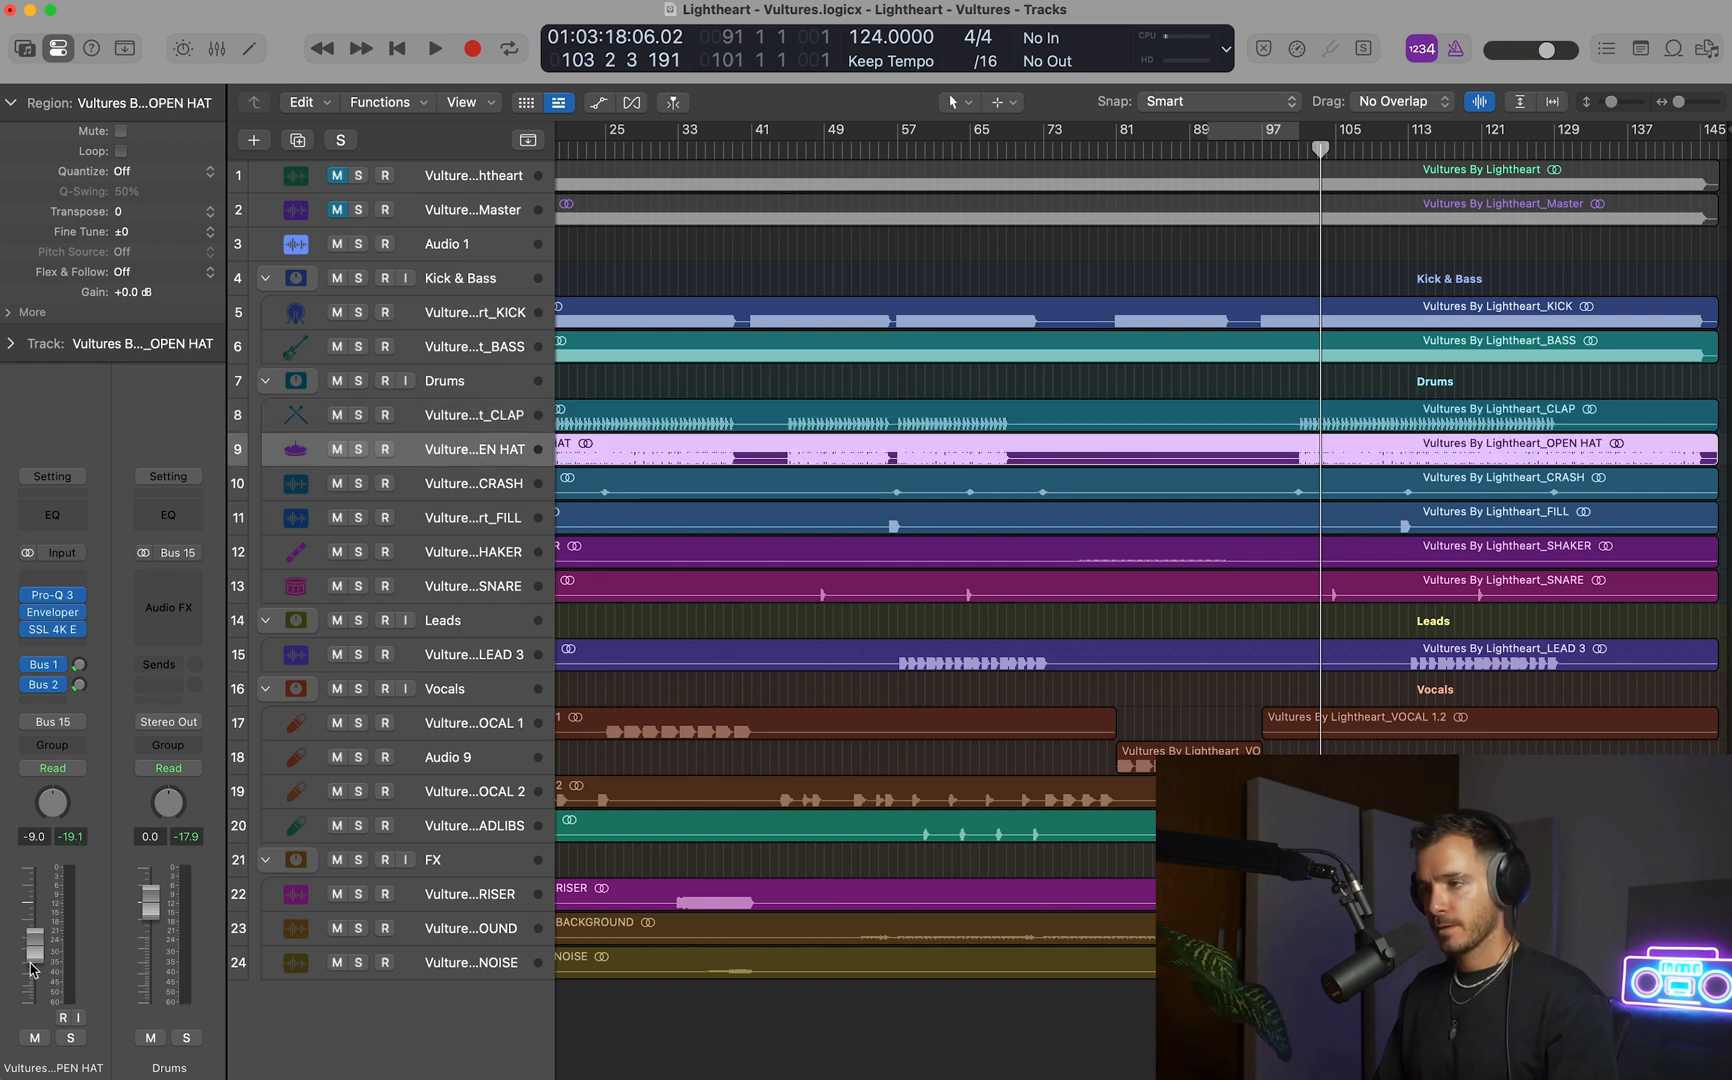
pyautogui.press('space')
pyautogui.scroll(2, 1220, 684)
pyautogui.scroll(-3, 1220, 684)
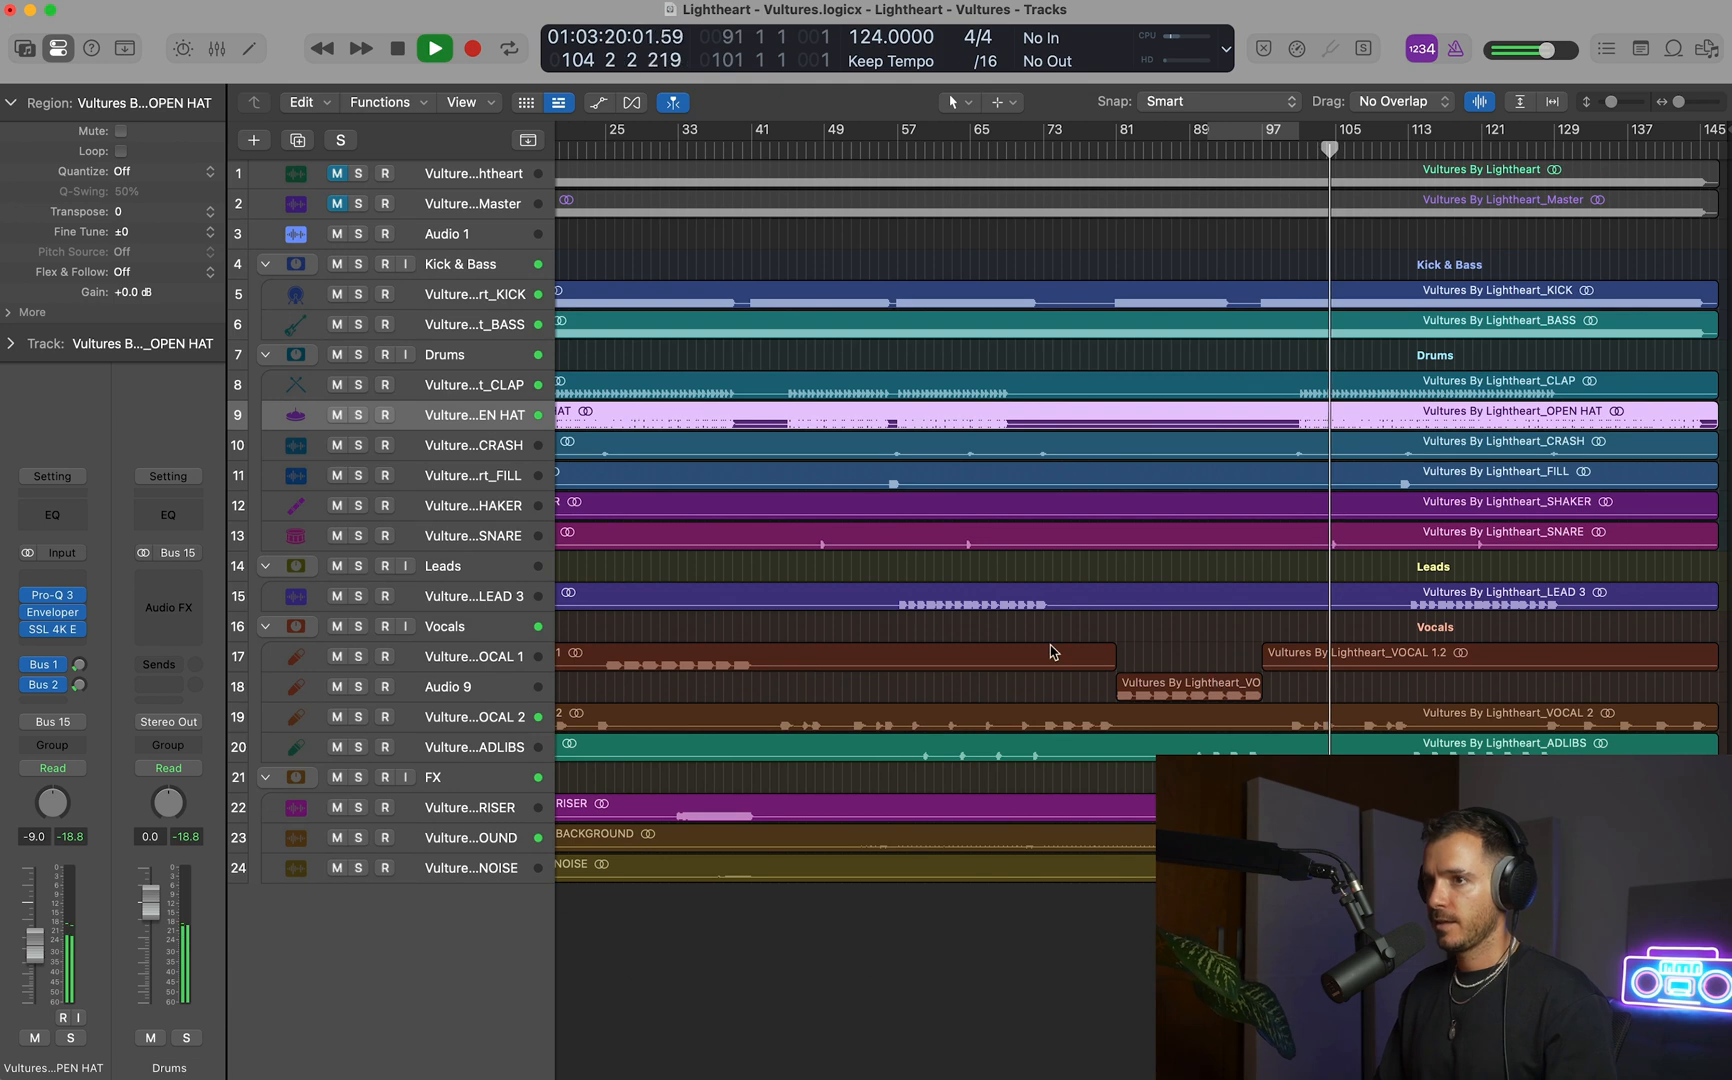
# Stop playback and load the user channel strip setting "Bus - Drums" on the Drums stack.
pyautogui.click(491, 355)
pyautogui.press('space')
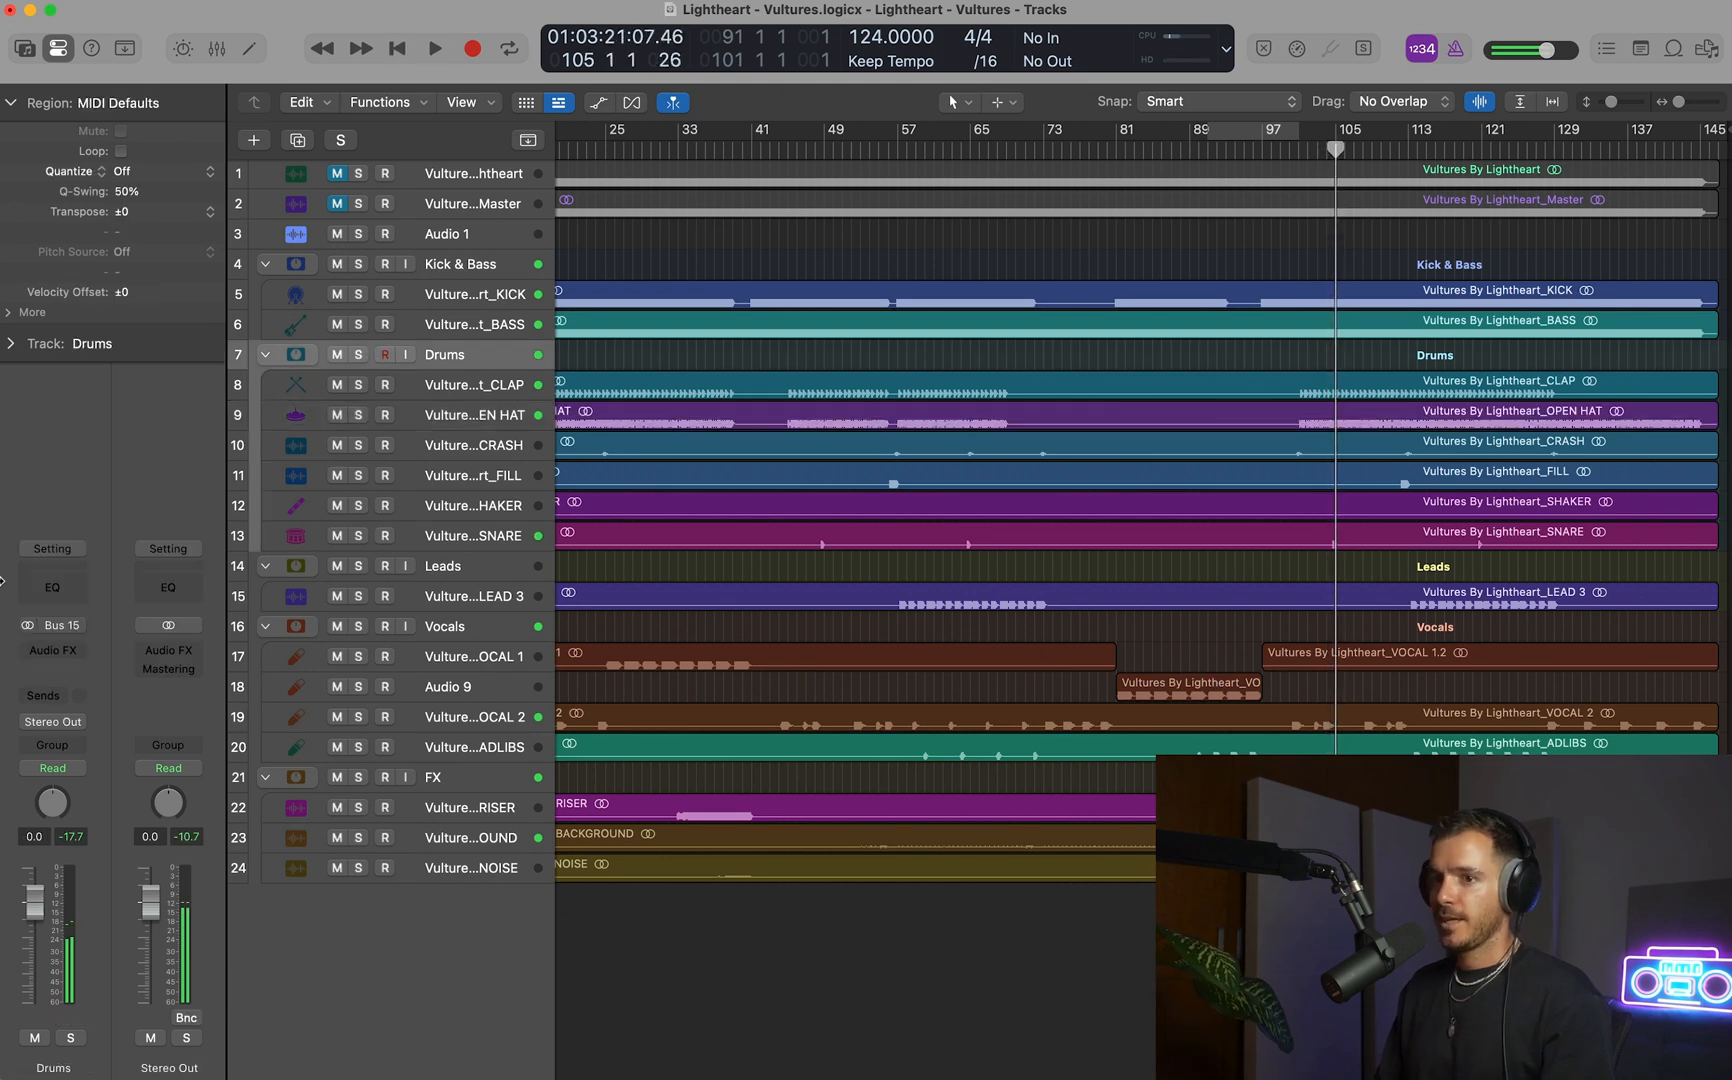
pyautogui.click(52, 548)
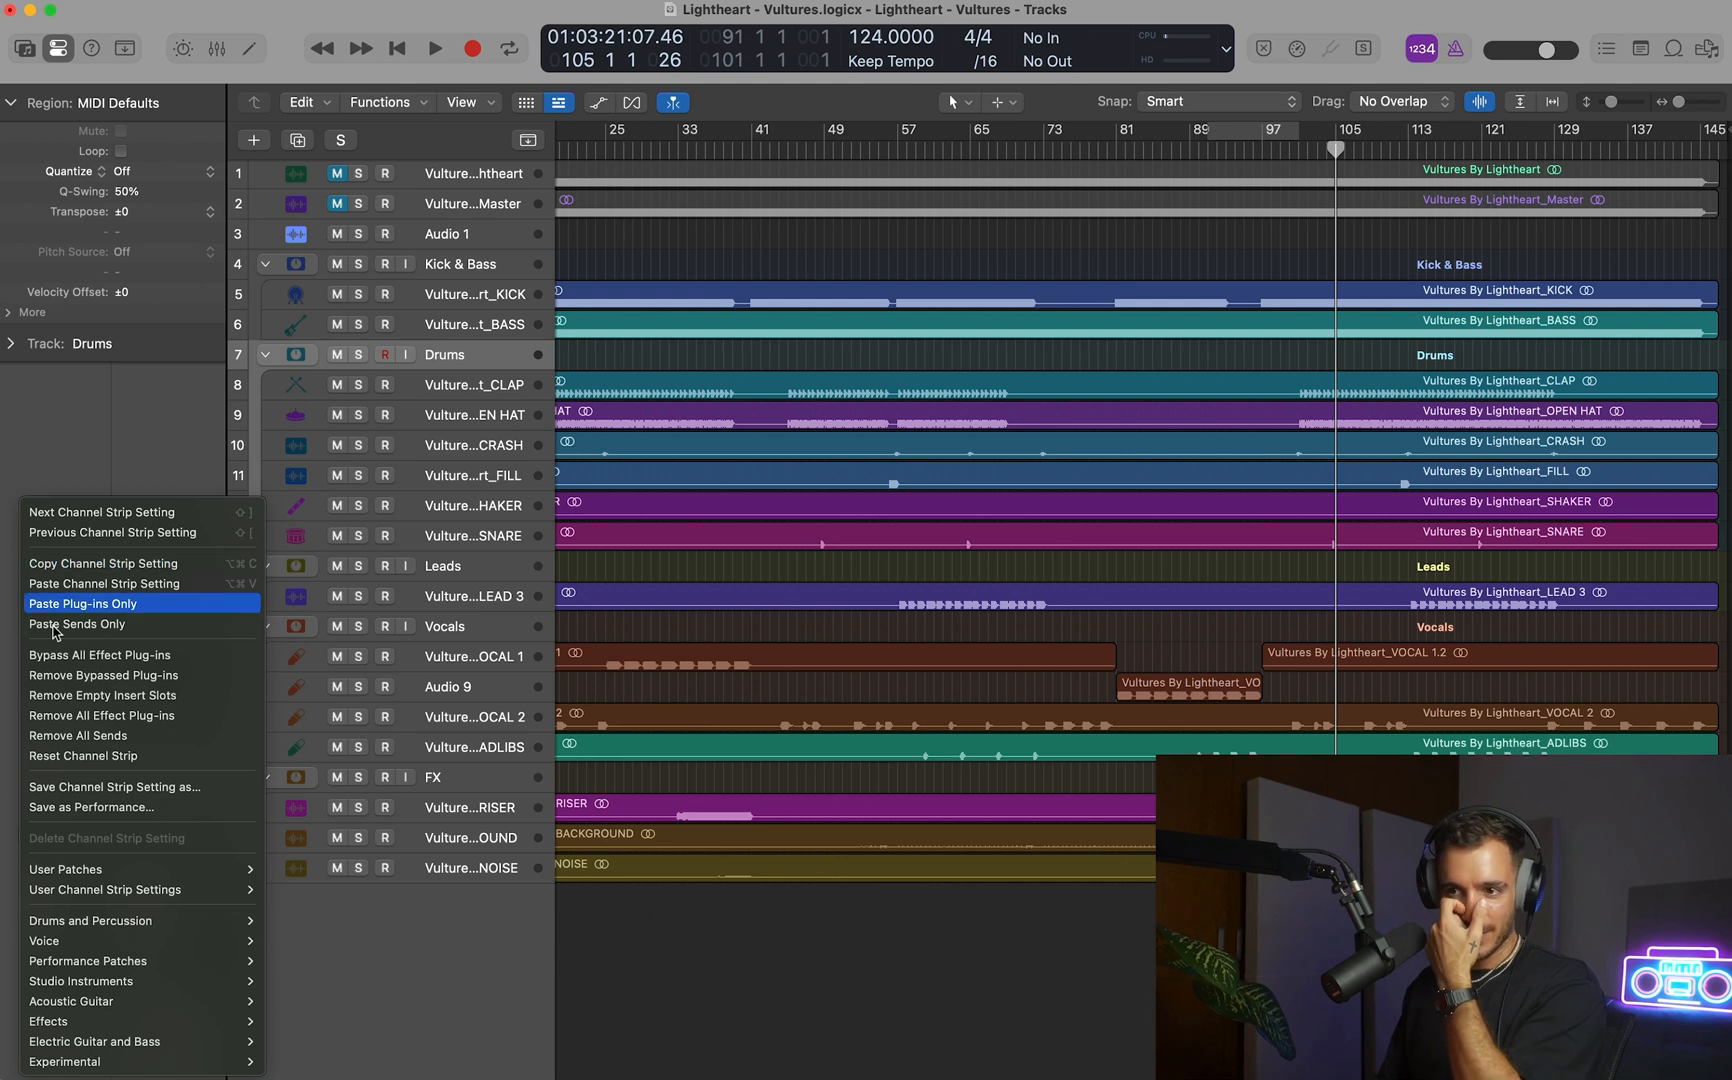
pyautogui.moveTo(103, 872)
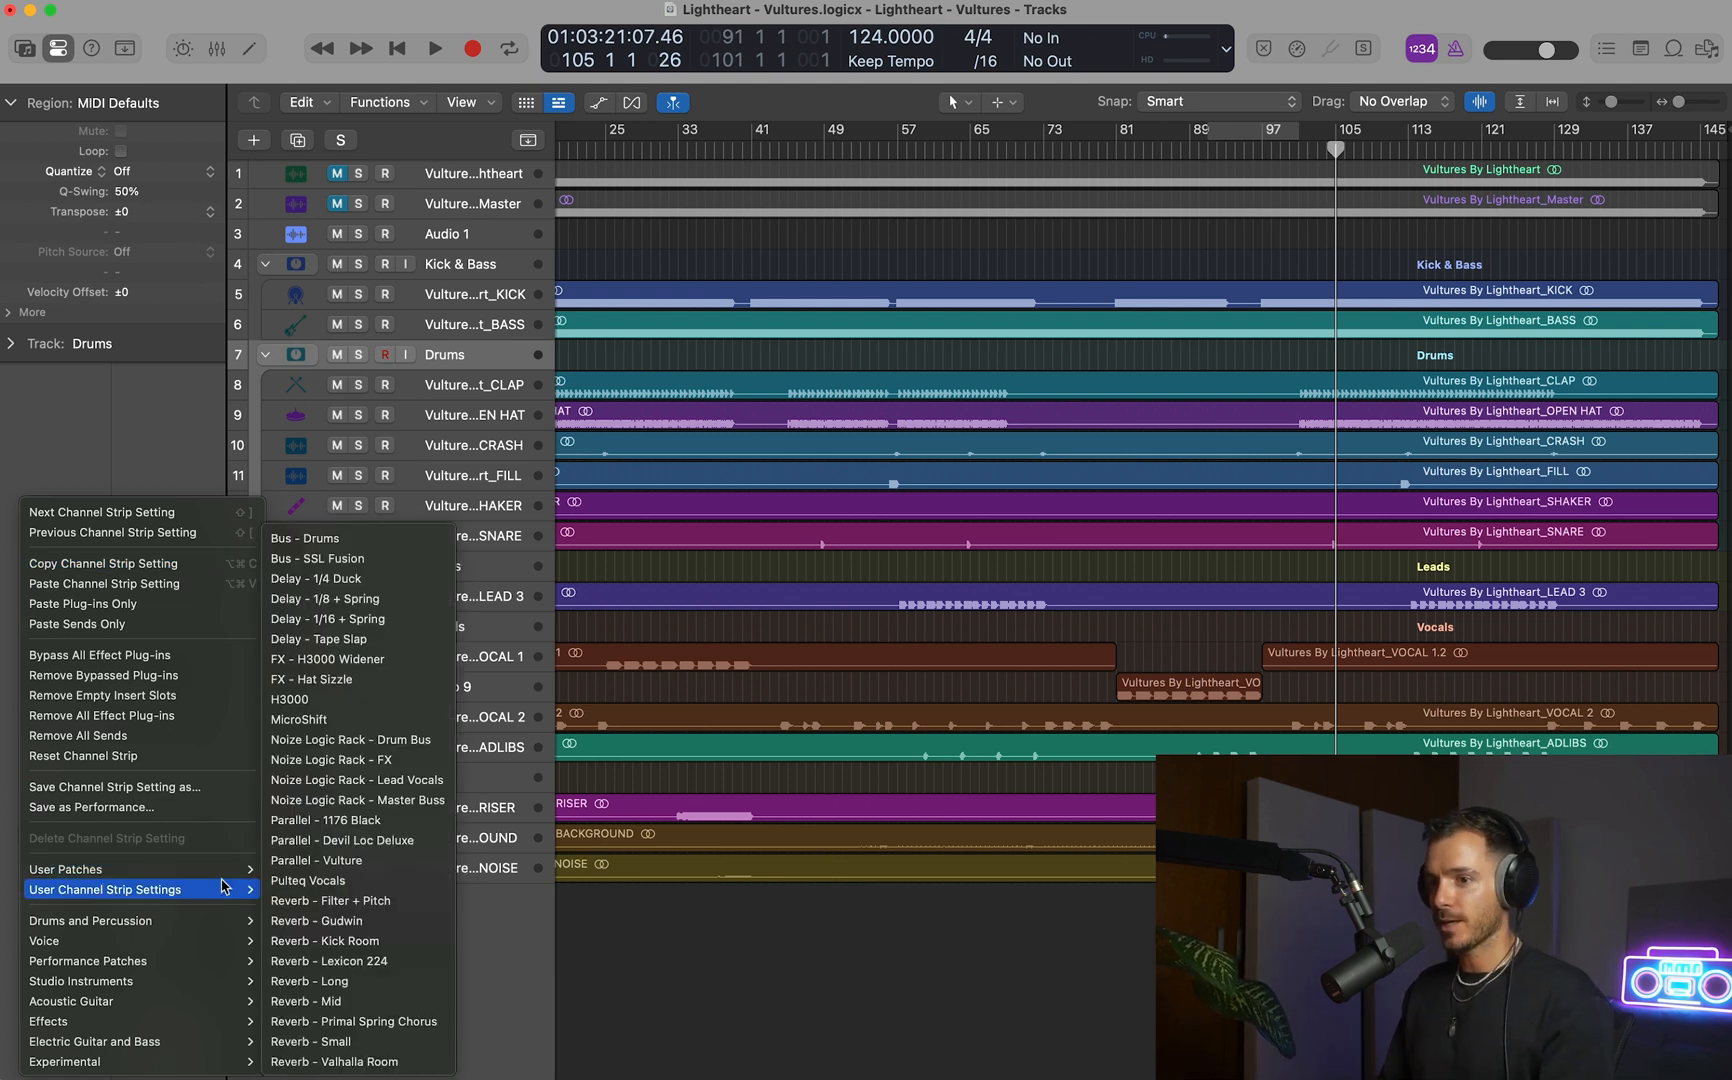
pyautogui.click(390, 539)
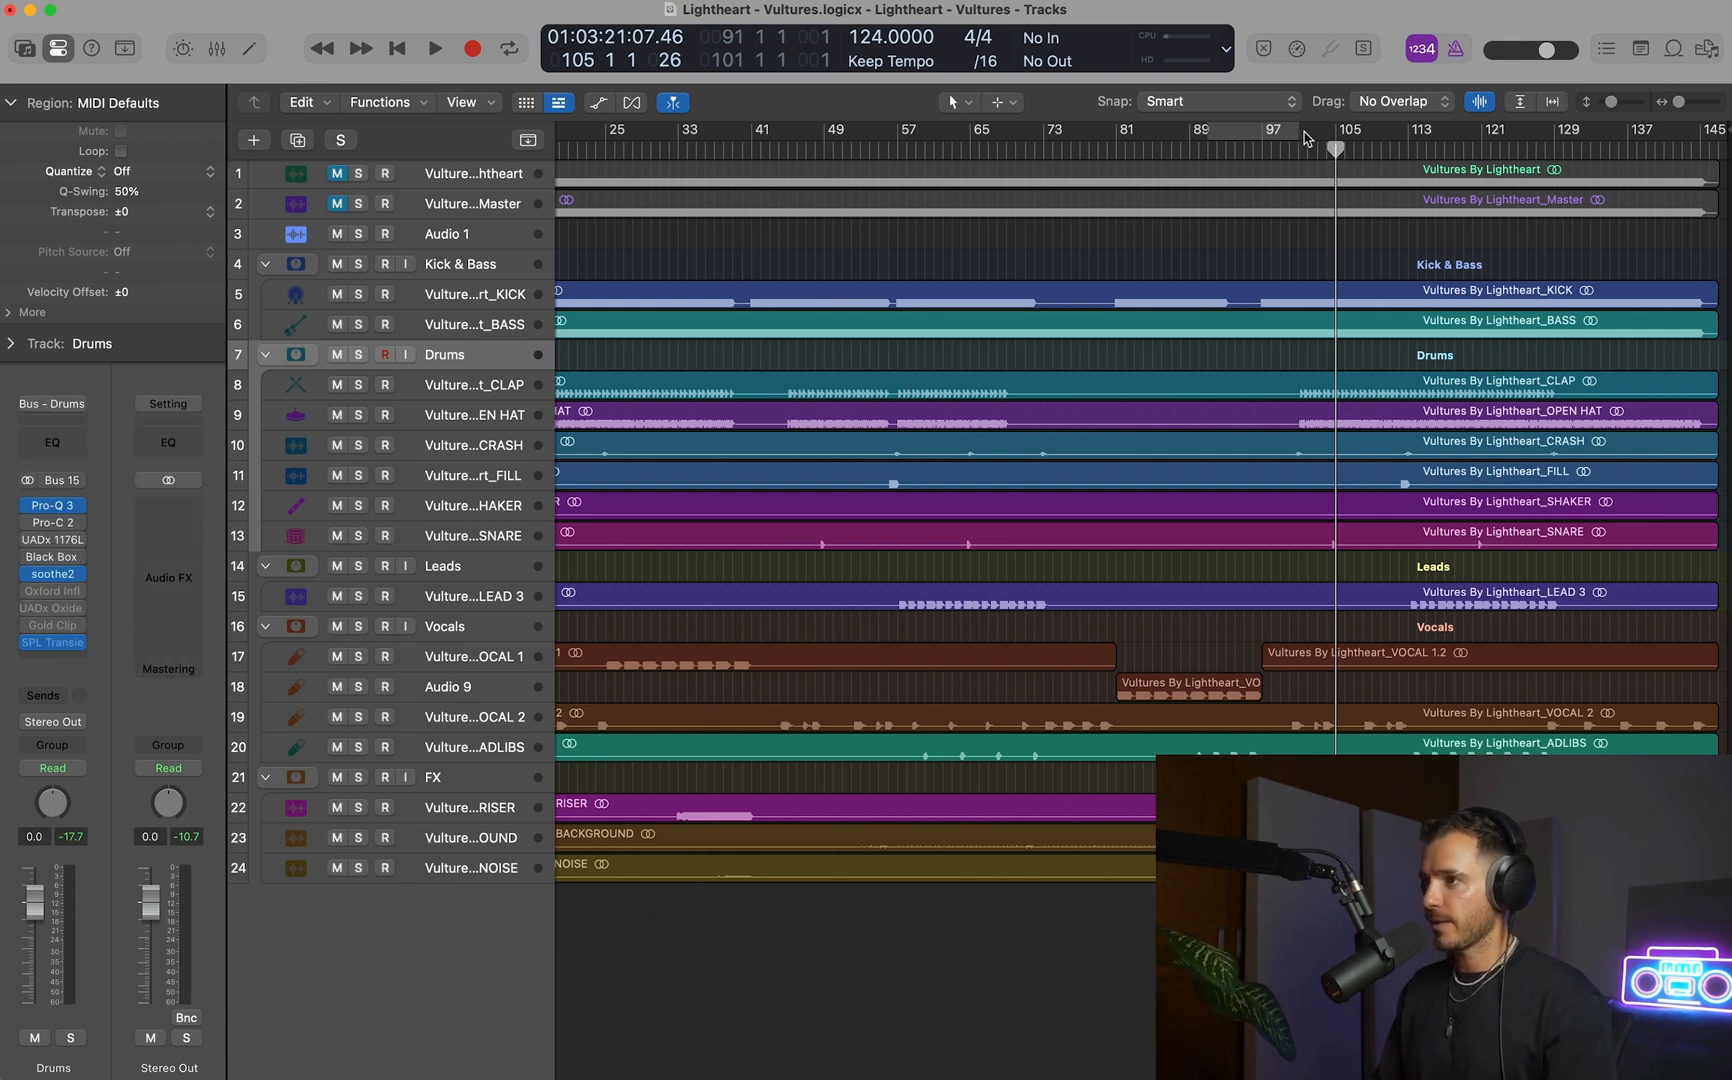
# Set a cycle range from 100 4 1 to 133 4 1 over the clap and open hat section.
pyautogui.moveTo(1307, 137); pyautogui.dragTo(1608, 138)
pyautogui.moveTo(1276, 331); pyautogui.dragTo(1472, 575)
pyautogui.moveTo(872, 133); pyautogui.dragTo(823, 150)
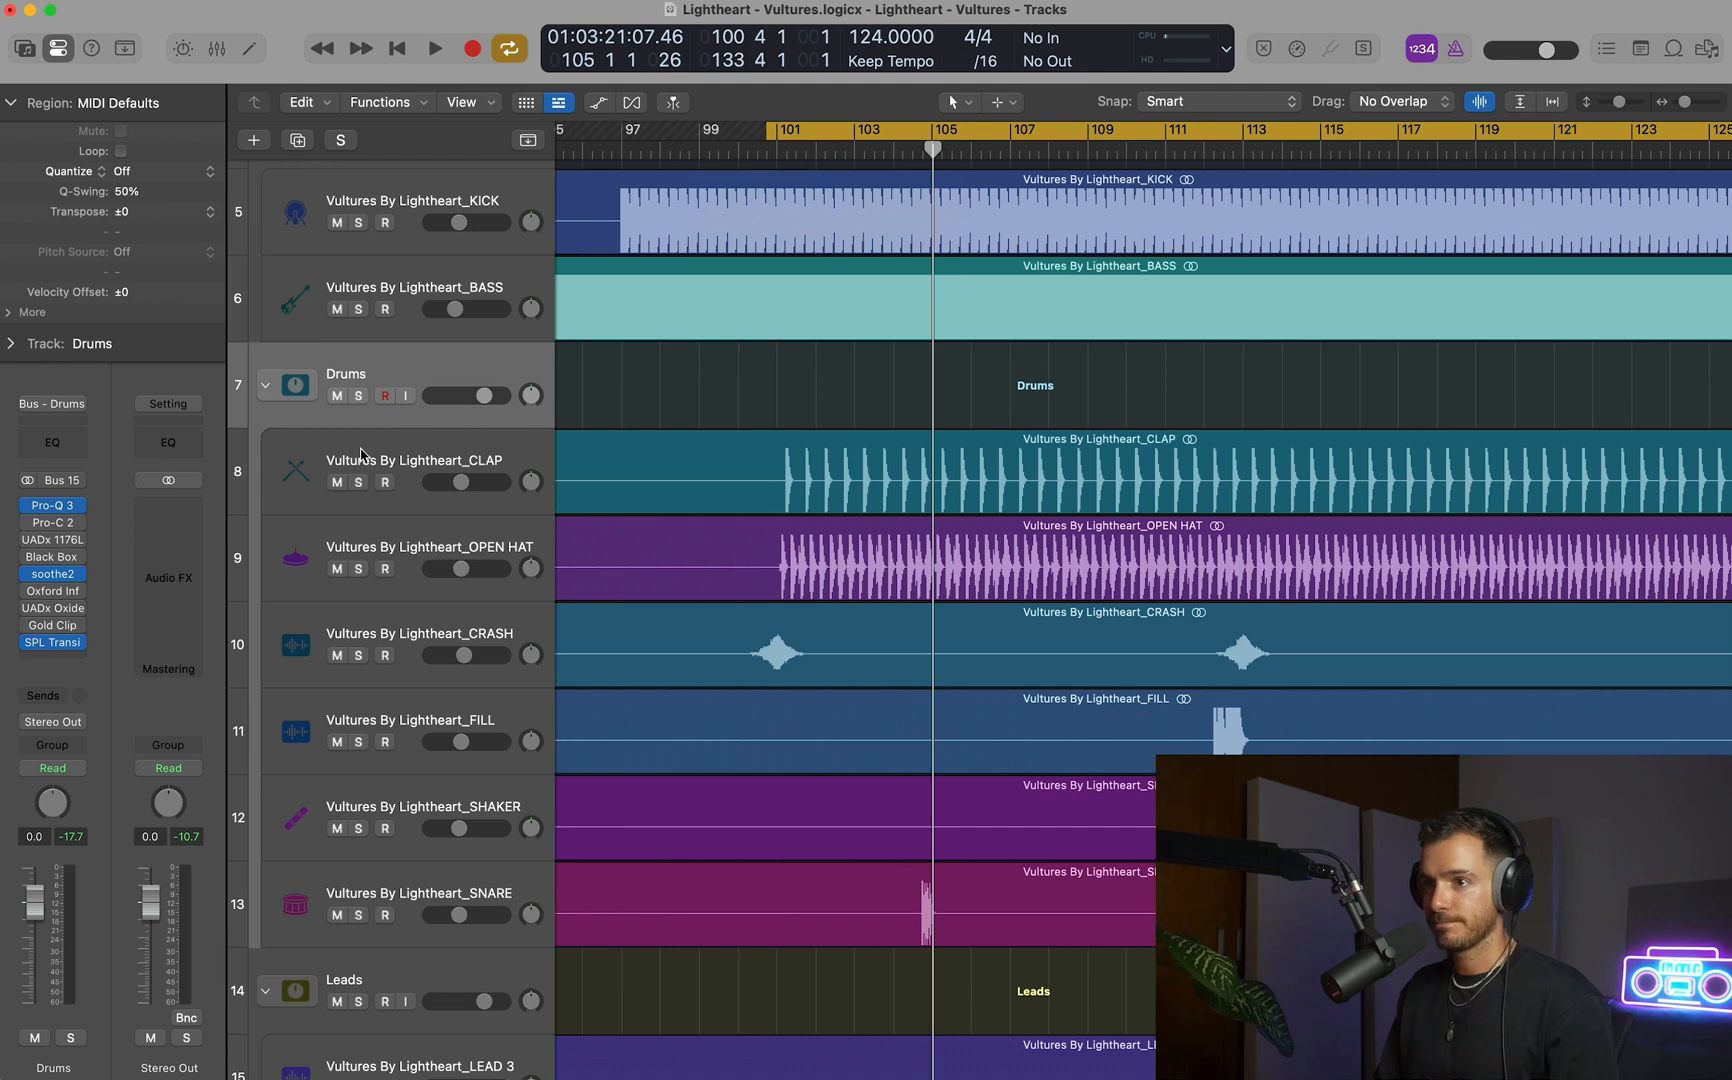
# Play the loop with the Drums stack soloed and bypass its Pro-Q 3, soothe2 and SPL Transient plug-ins.
pyautogui.press('space')
pyautogui.click(359, 396)
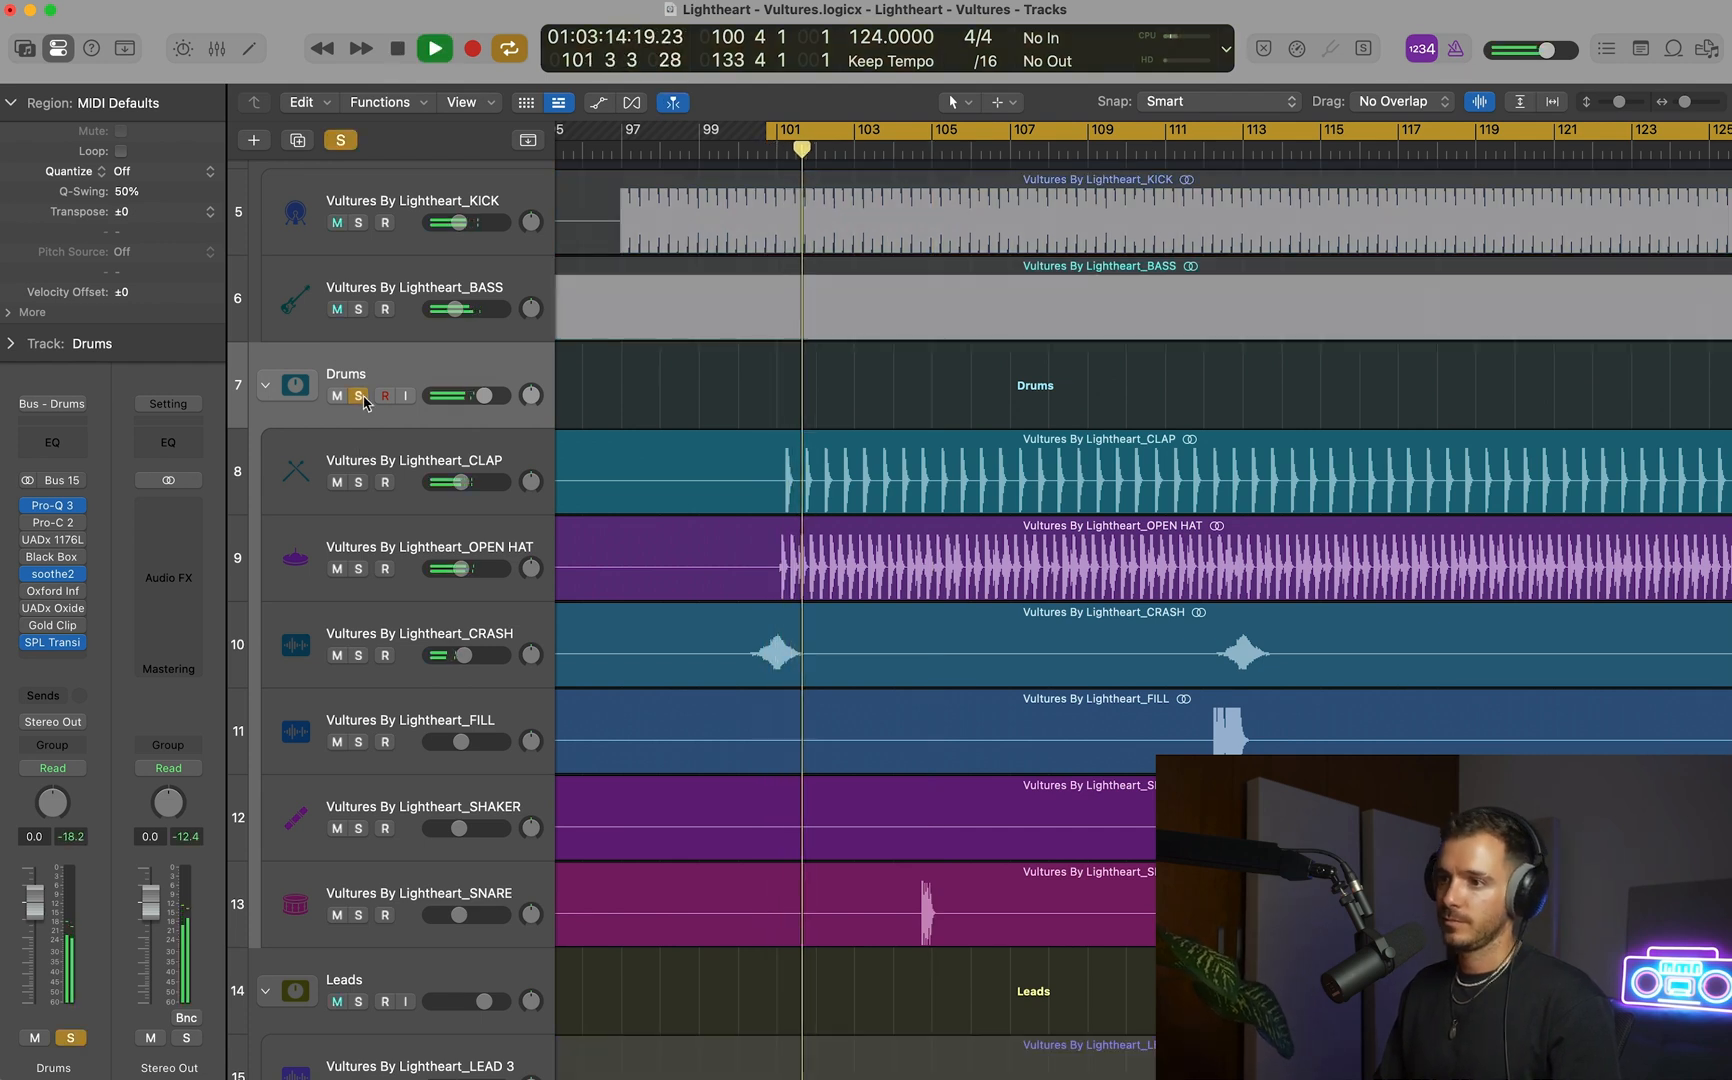
pyautogui.click(32, 576)
pyautogui.click(32, 644)
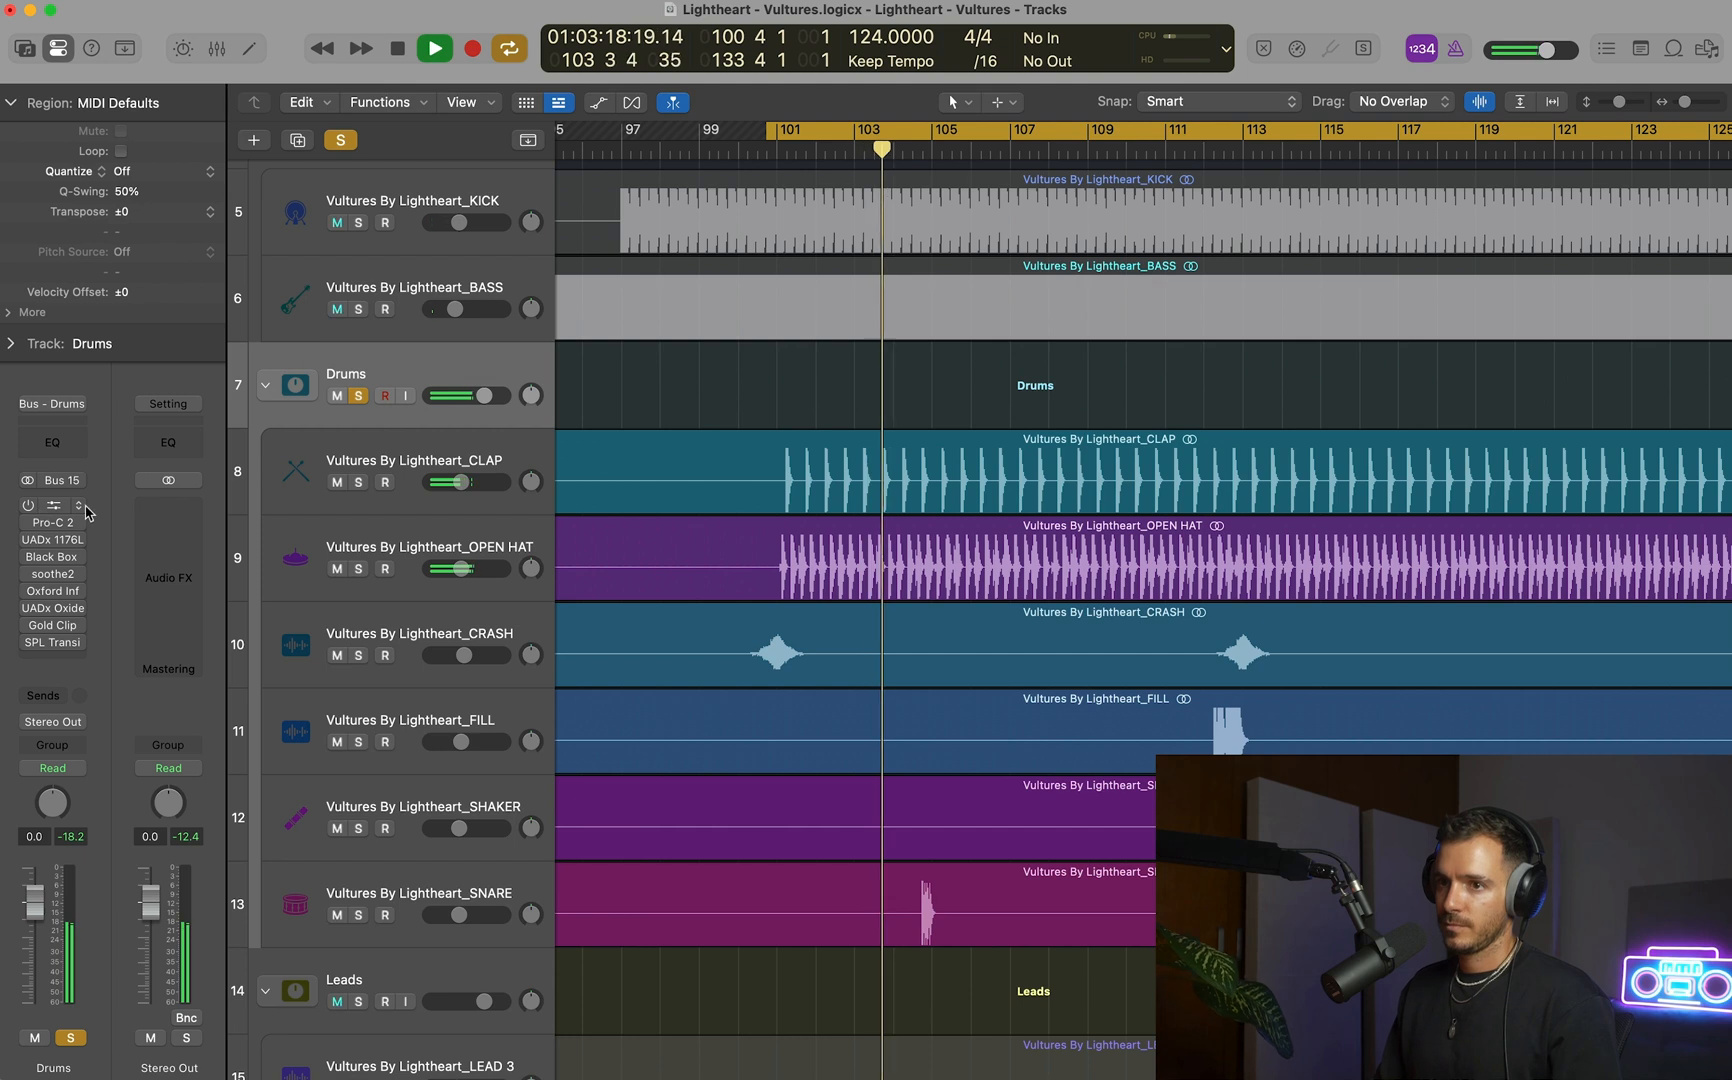
pyautogui.click(79, 505)
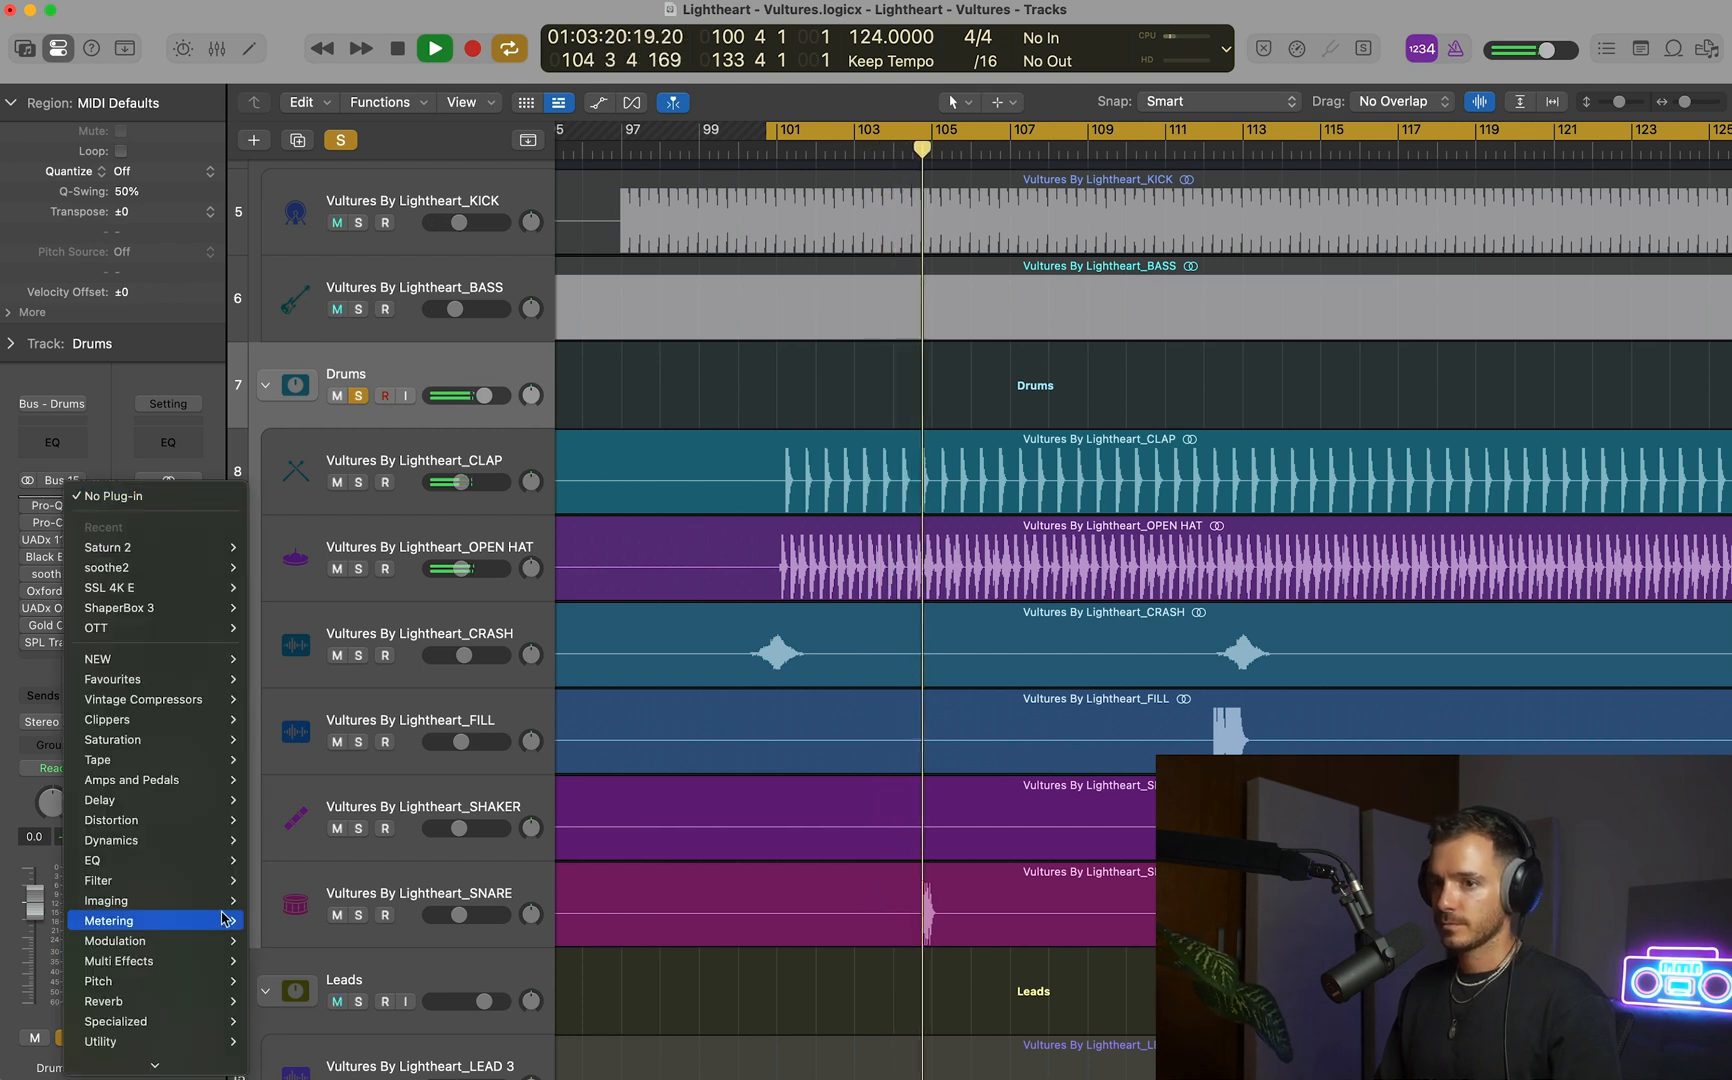
pyautogui.moveTo(165, 1062)
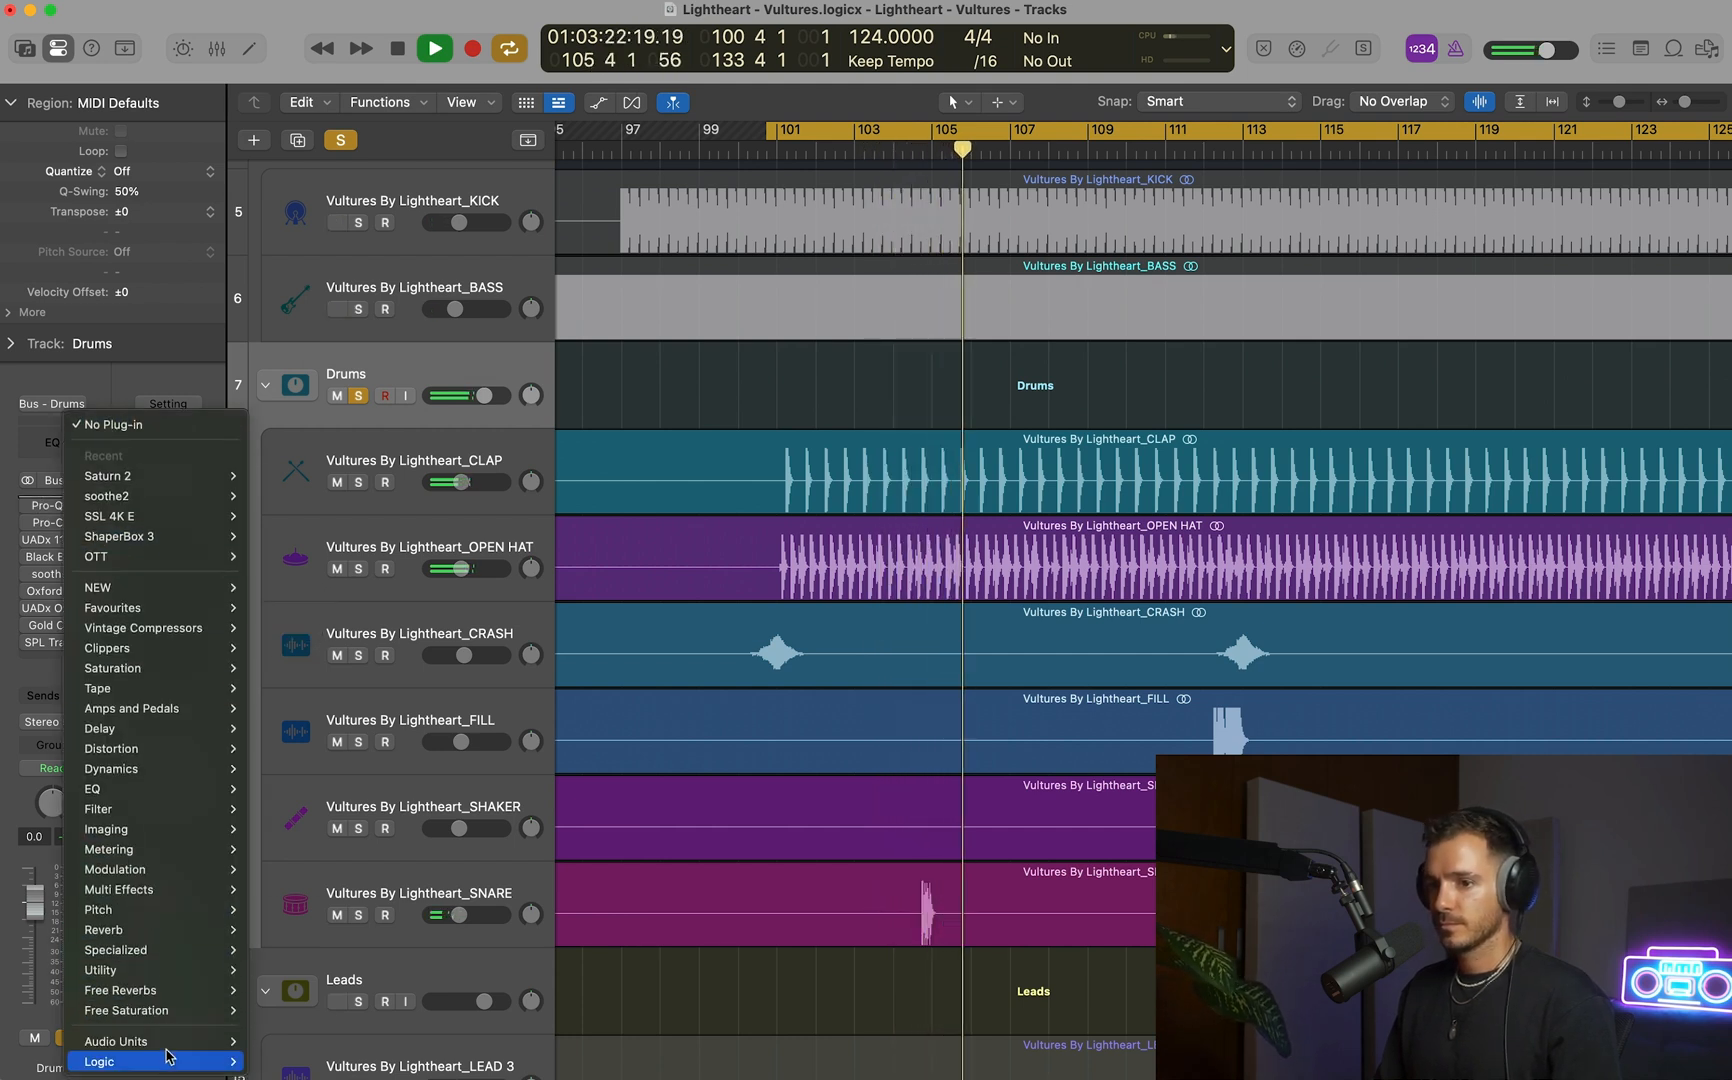
pyautogui.moveTo(322, 738)
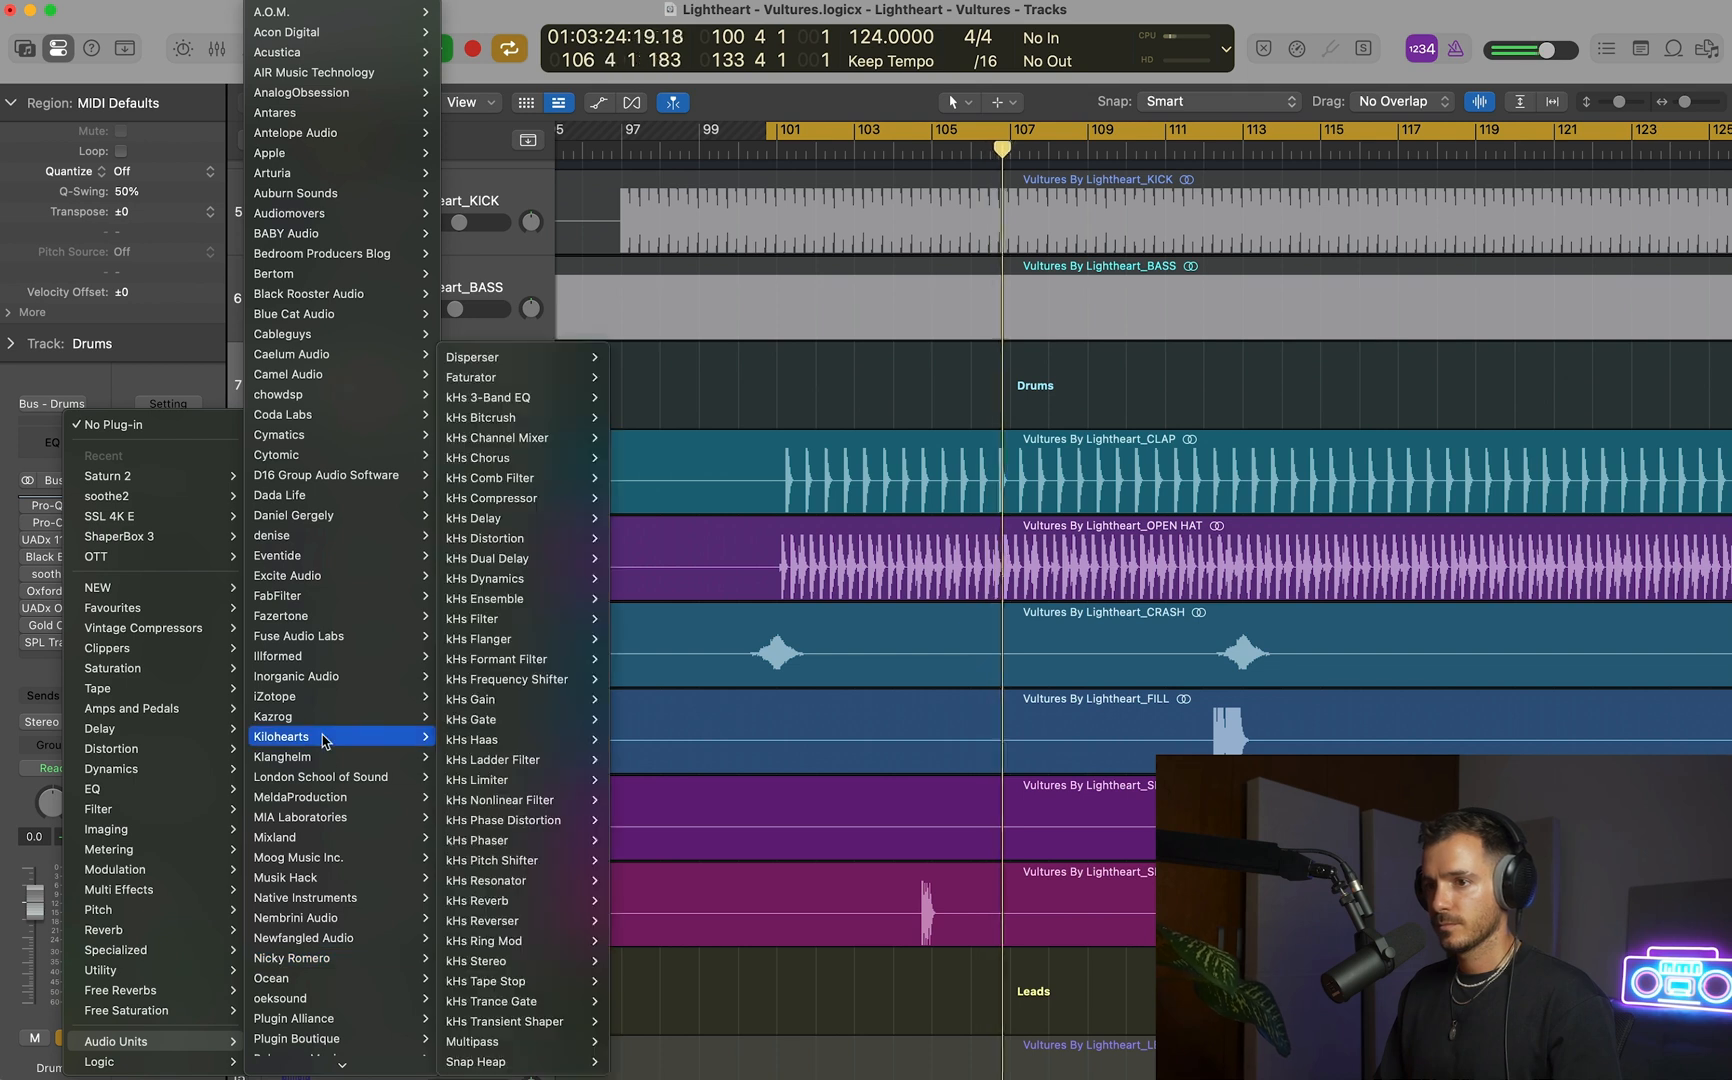
pyautogui.moveTo(338, 658)
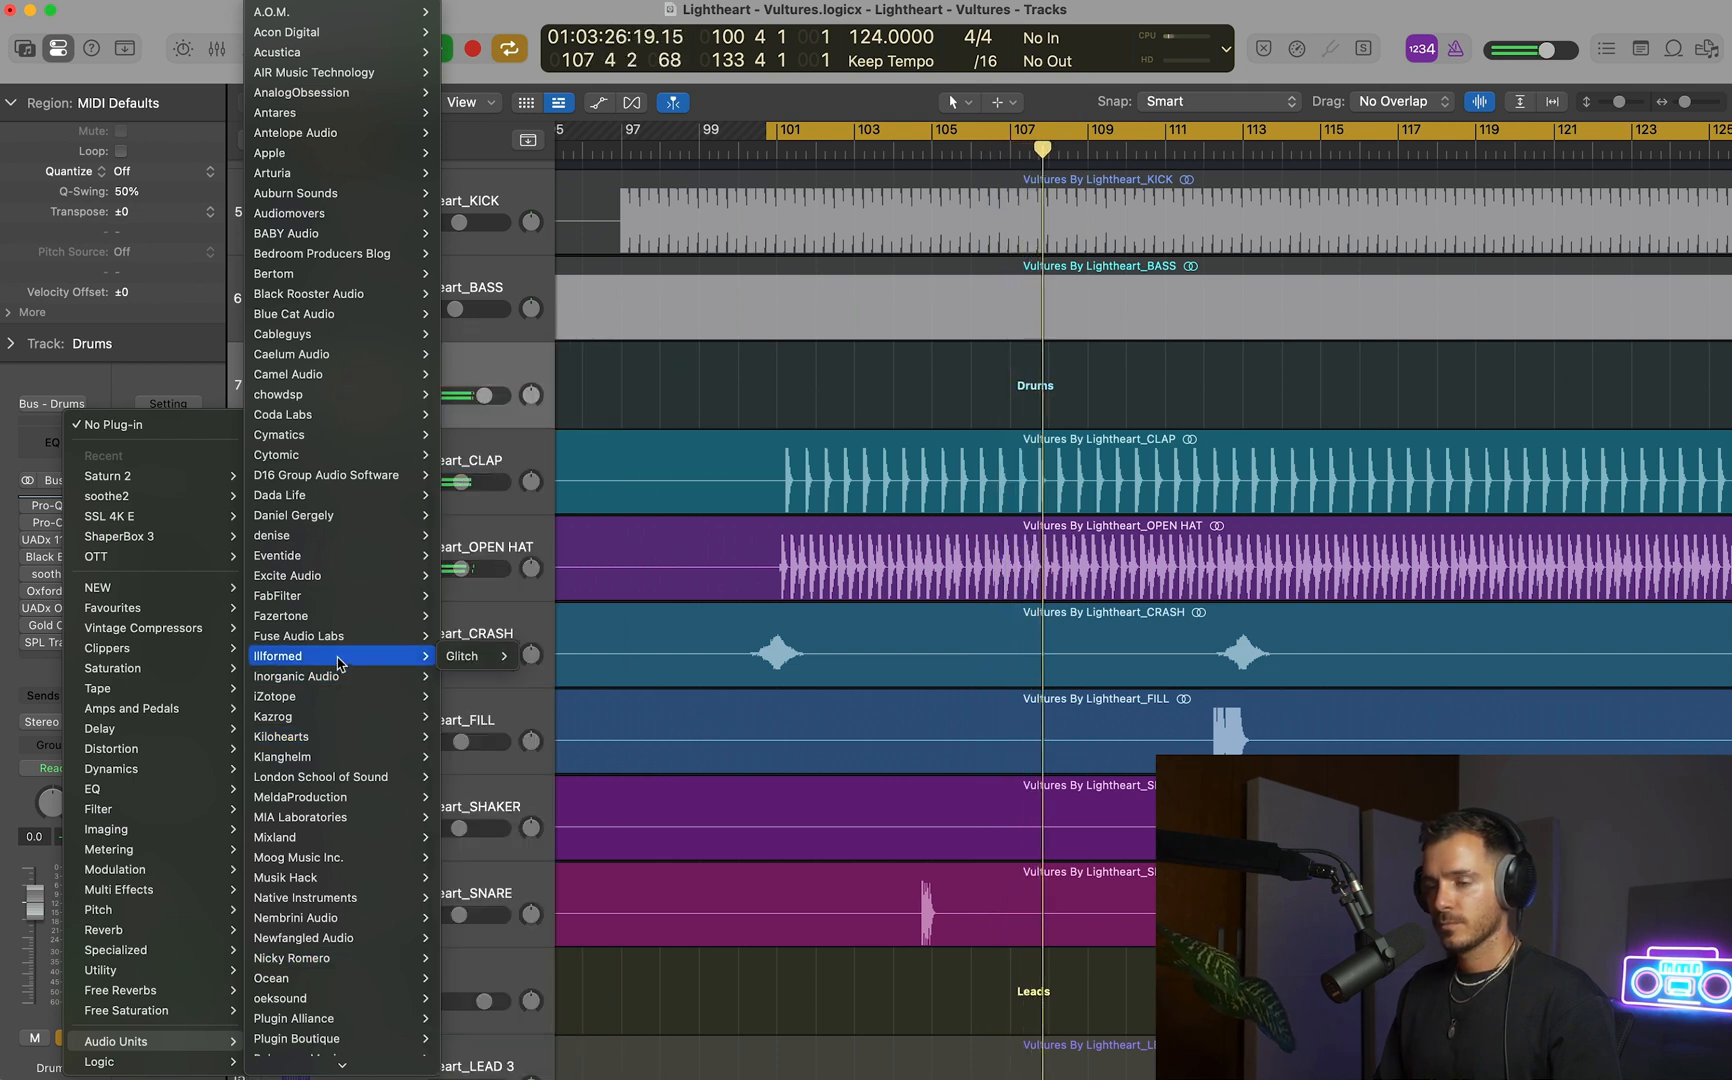
pyautogui.click(185, 359)
pyautogui.press('space')
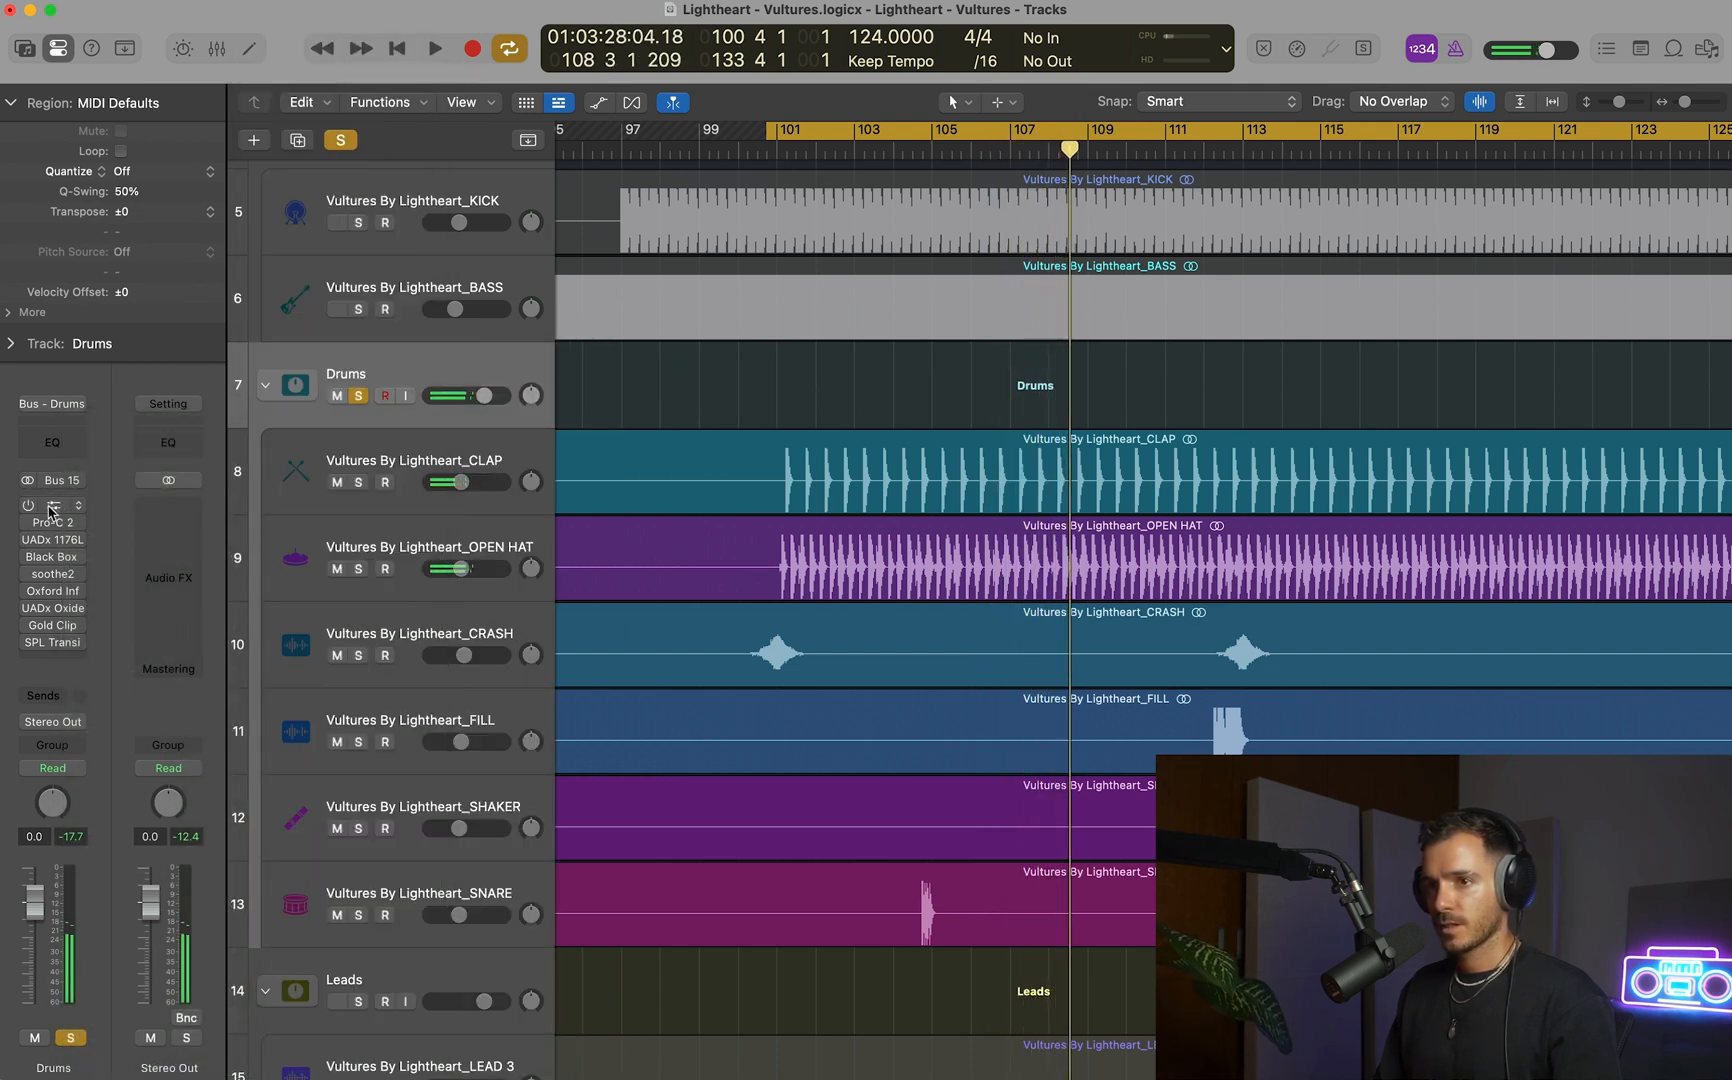
# Replace Pro-Q 3 in the first insert of the Drums stack with the stereo UADx Oxide Tape Recorder.
pyautogui.click(54, 499)
pyautogui.click(56, 502)
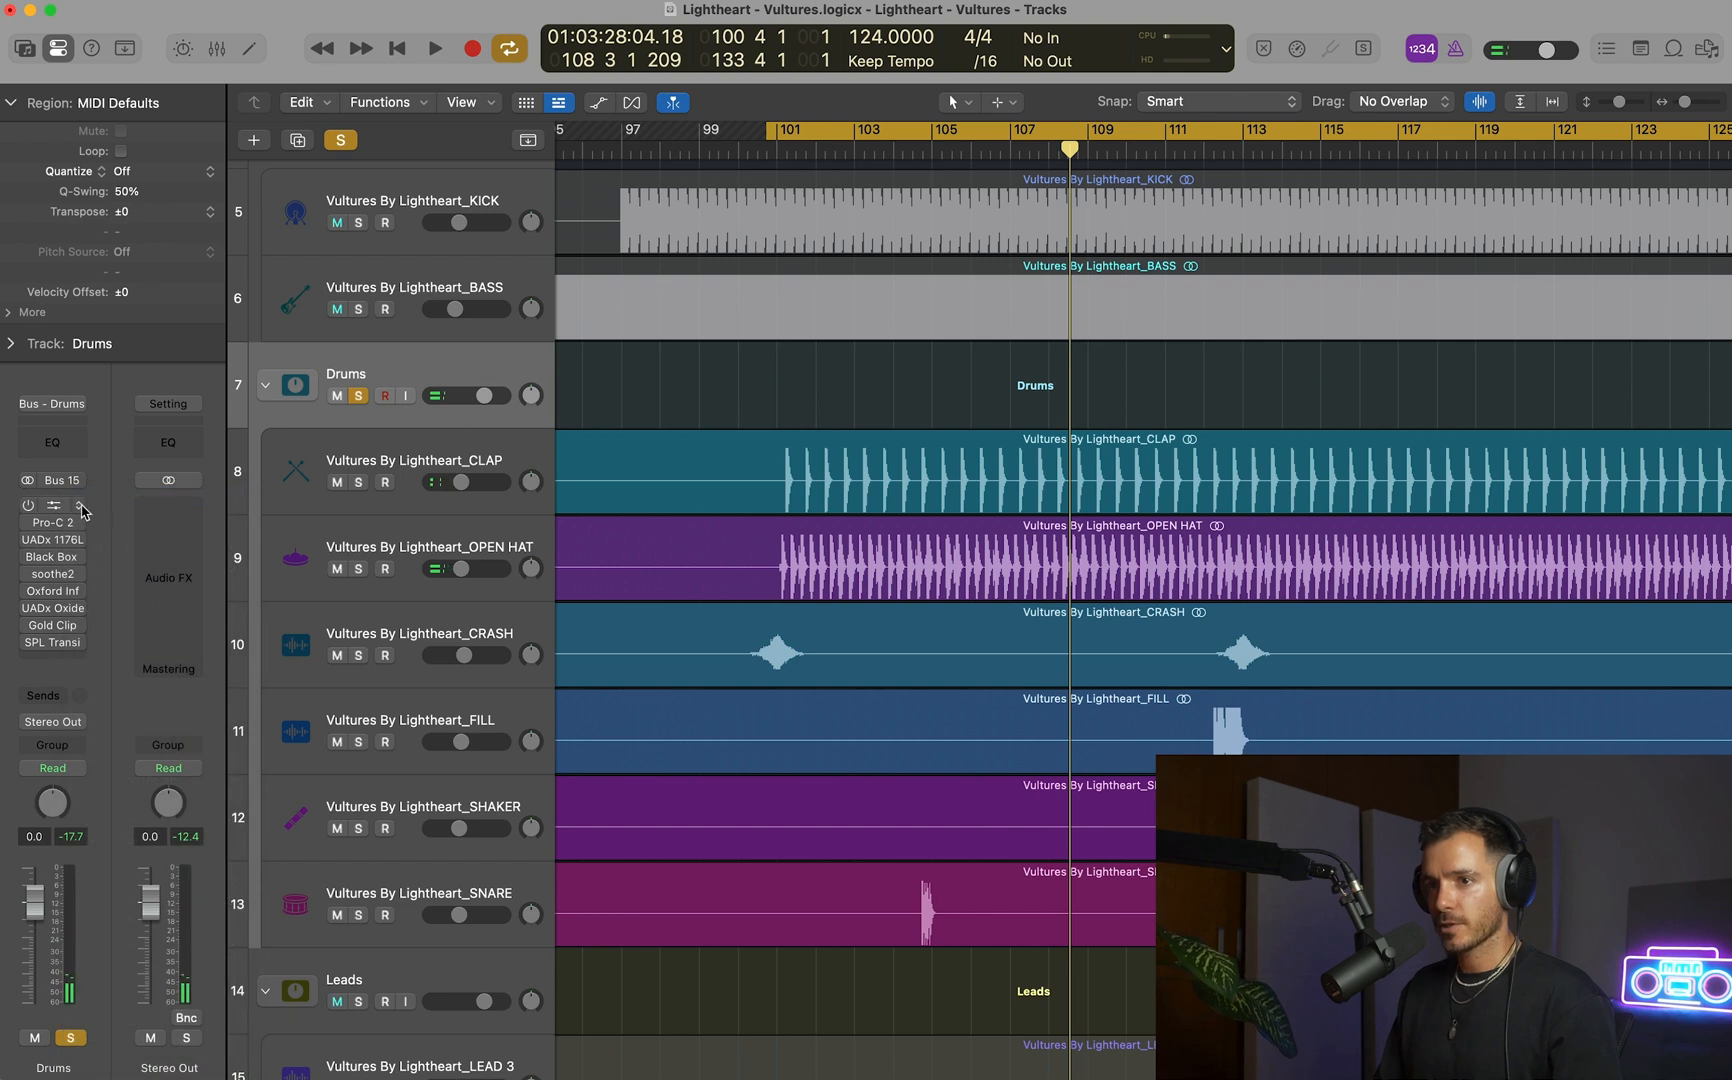
pyautogui.click(78, 506)
pyautogui.moveTo(160, 1041)
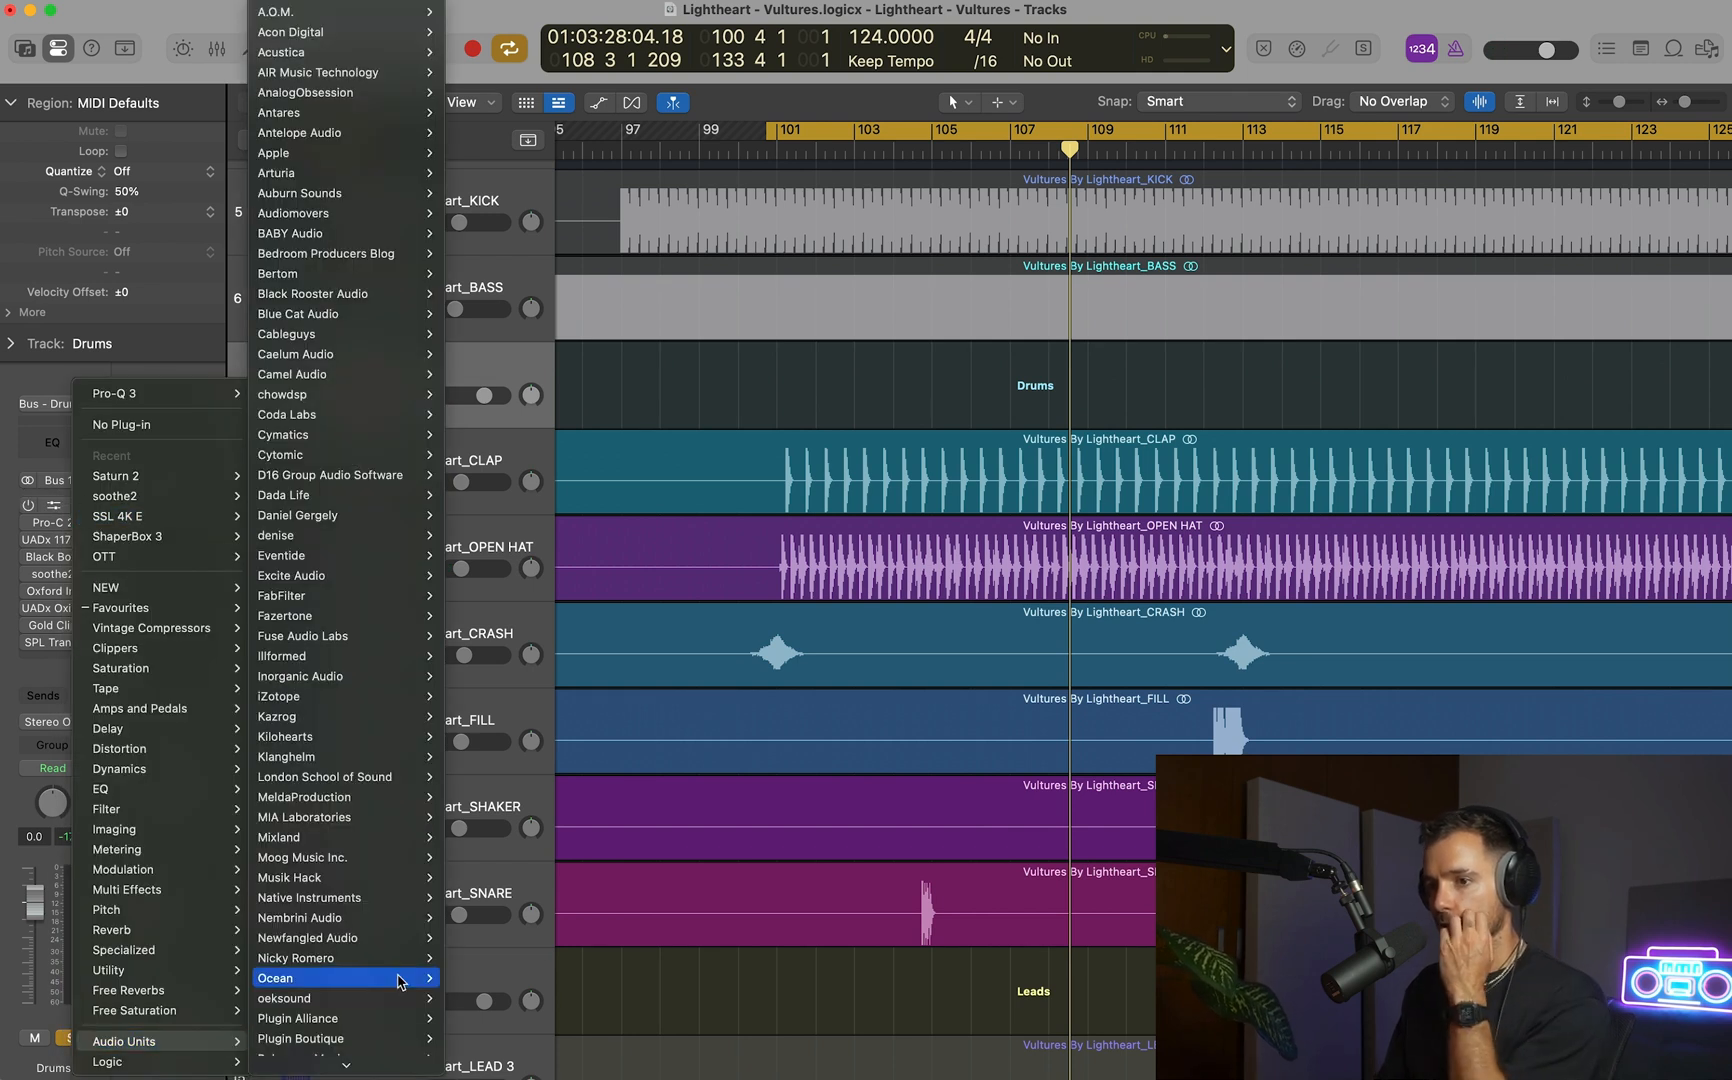
pyautogui.moveTo(400, 982)
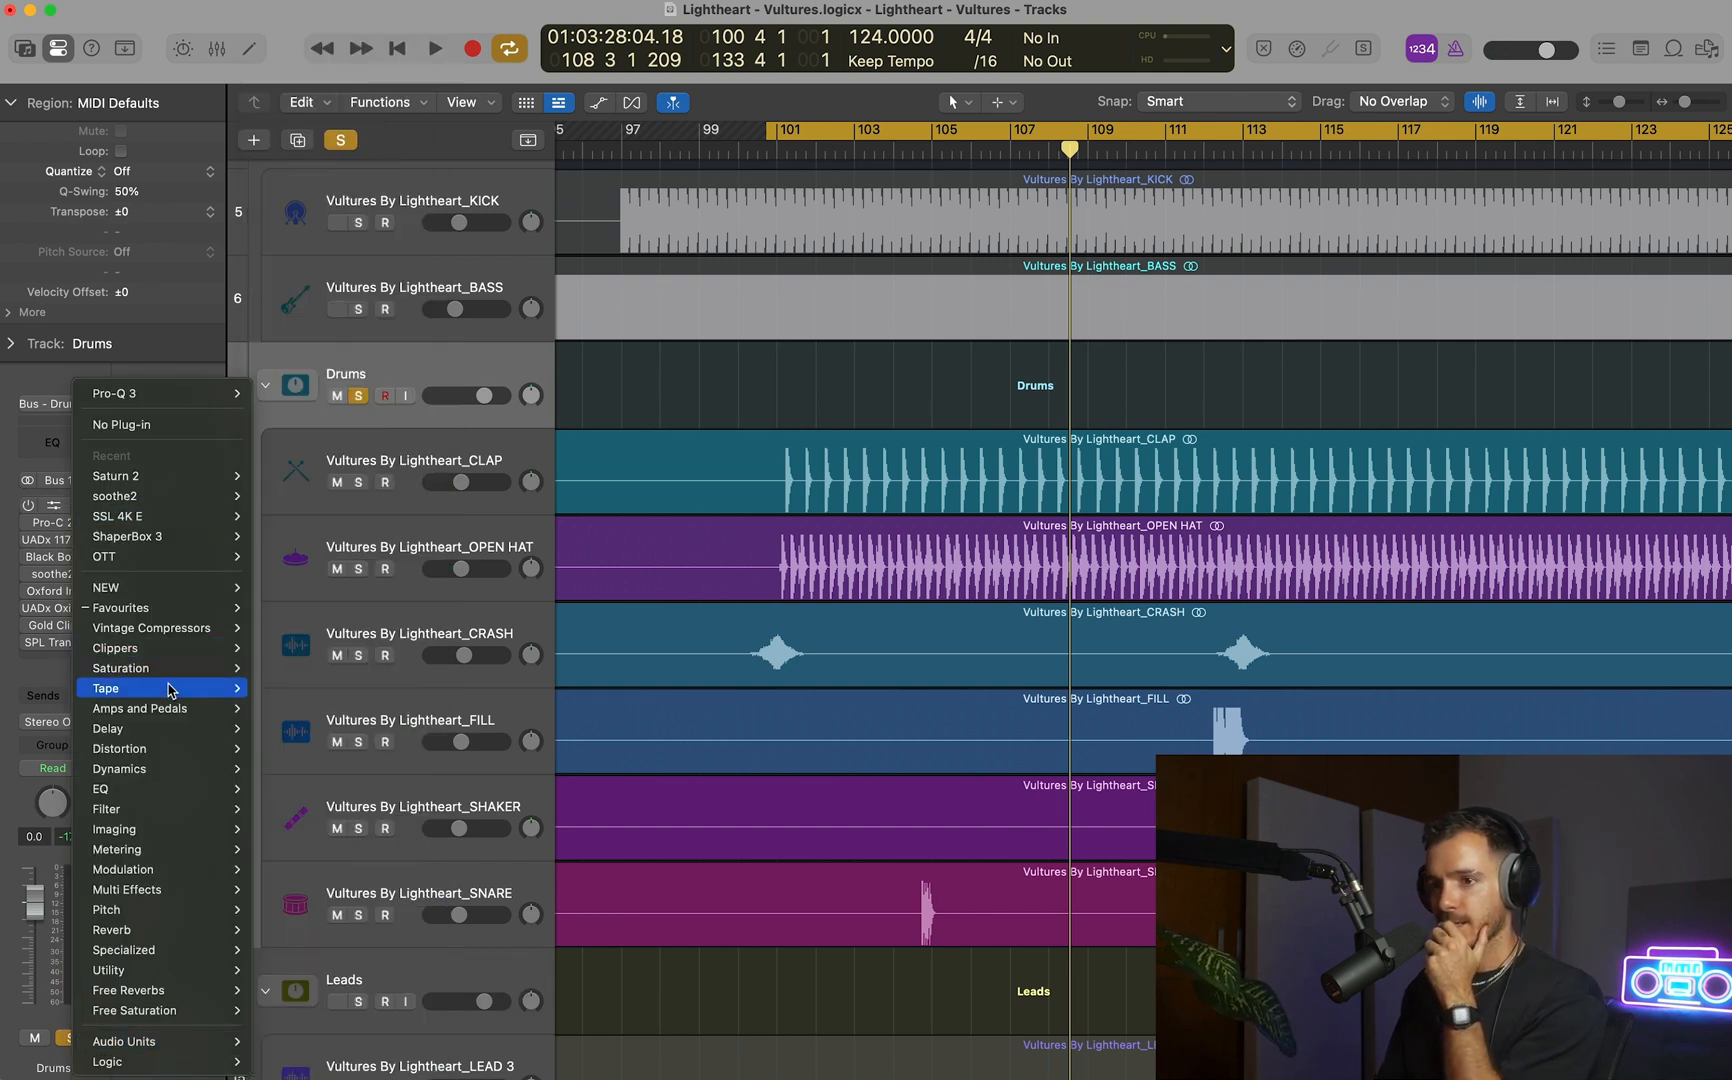
pyautogui.moveTo(168, 695)
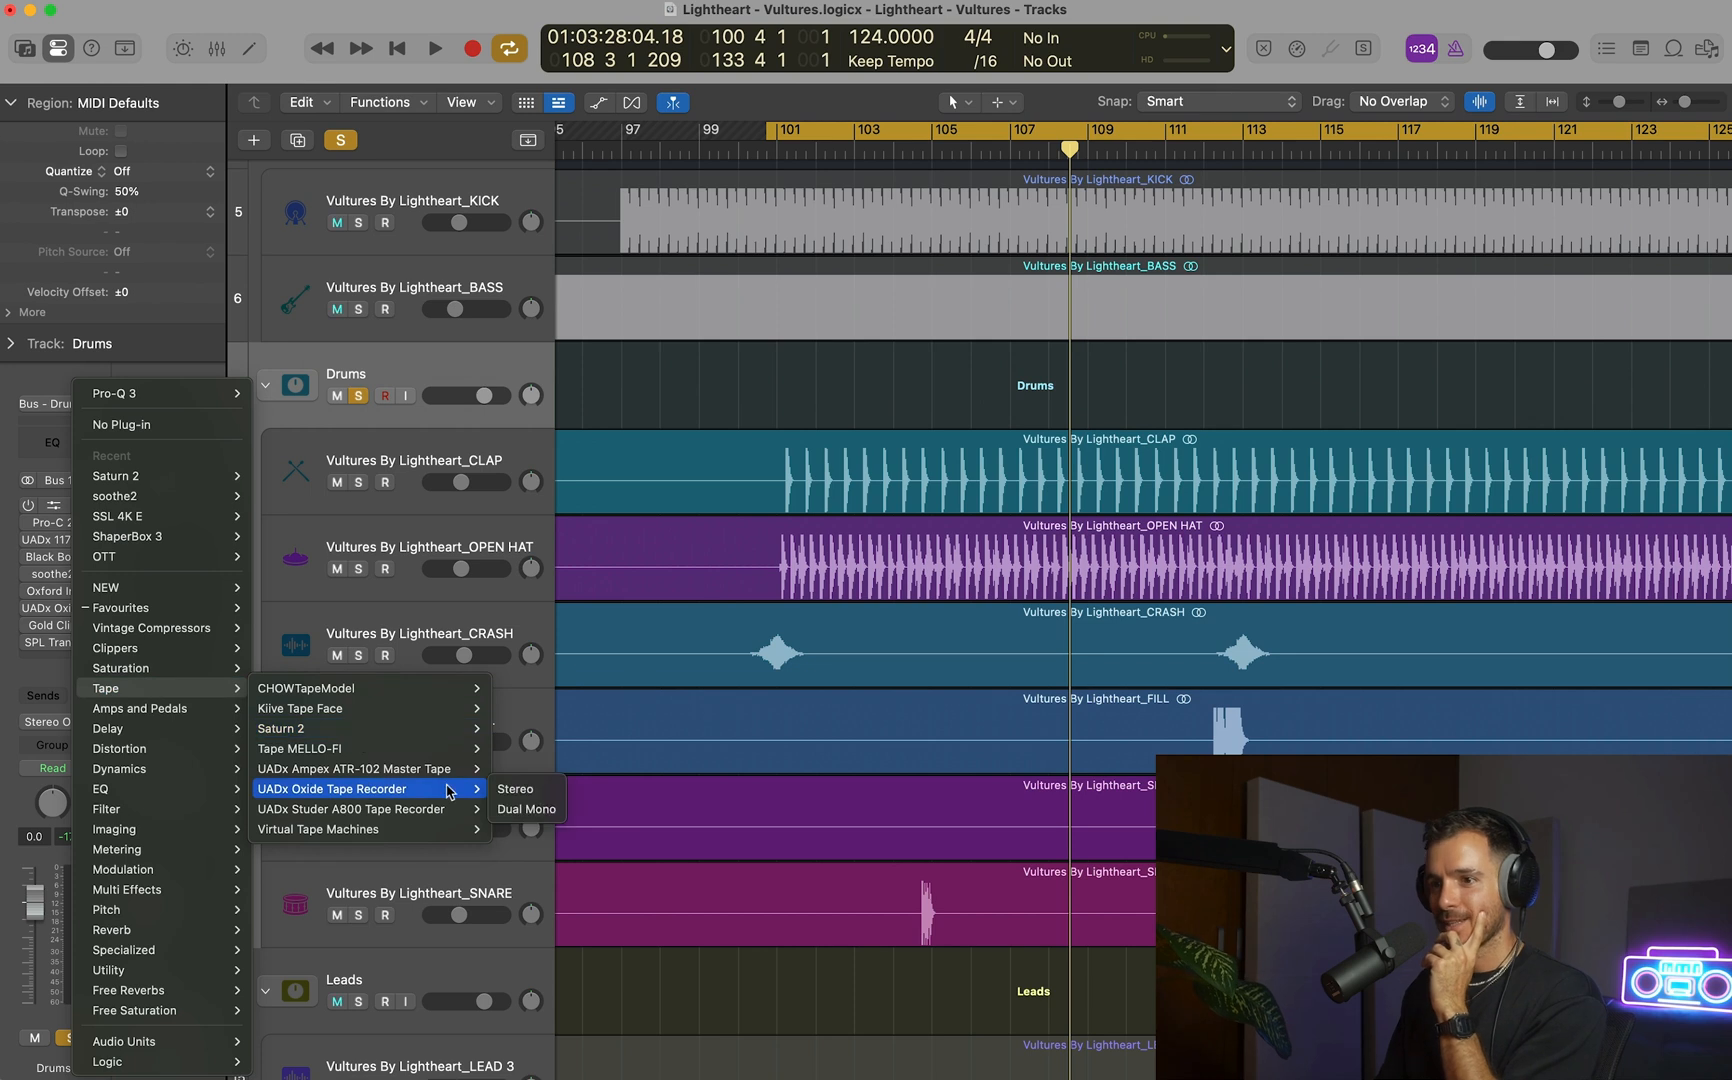
pyautogui.click(535, 789)
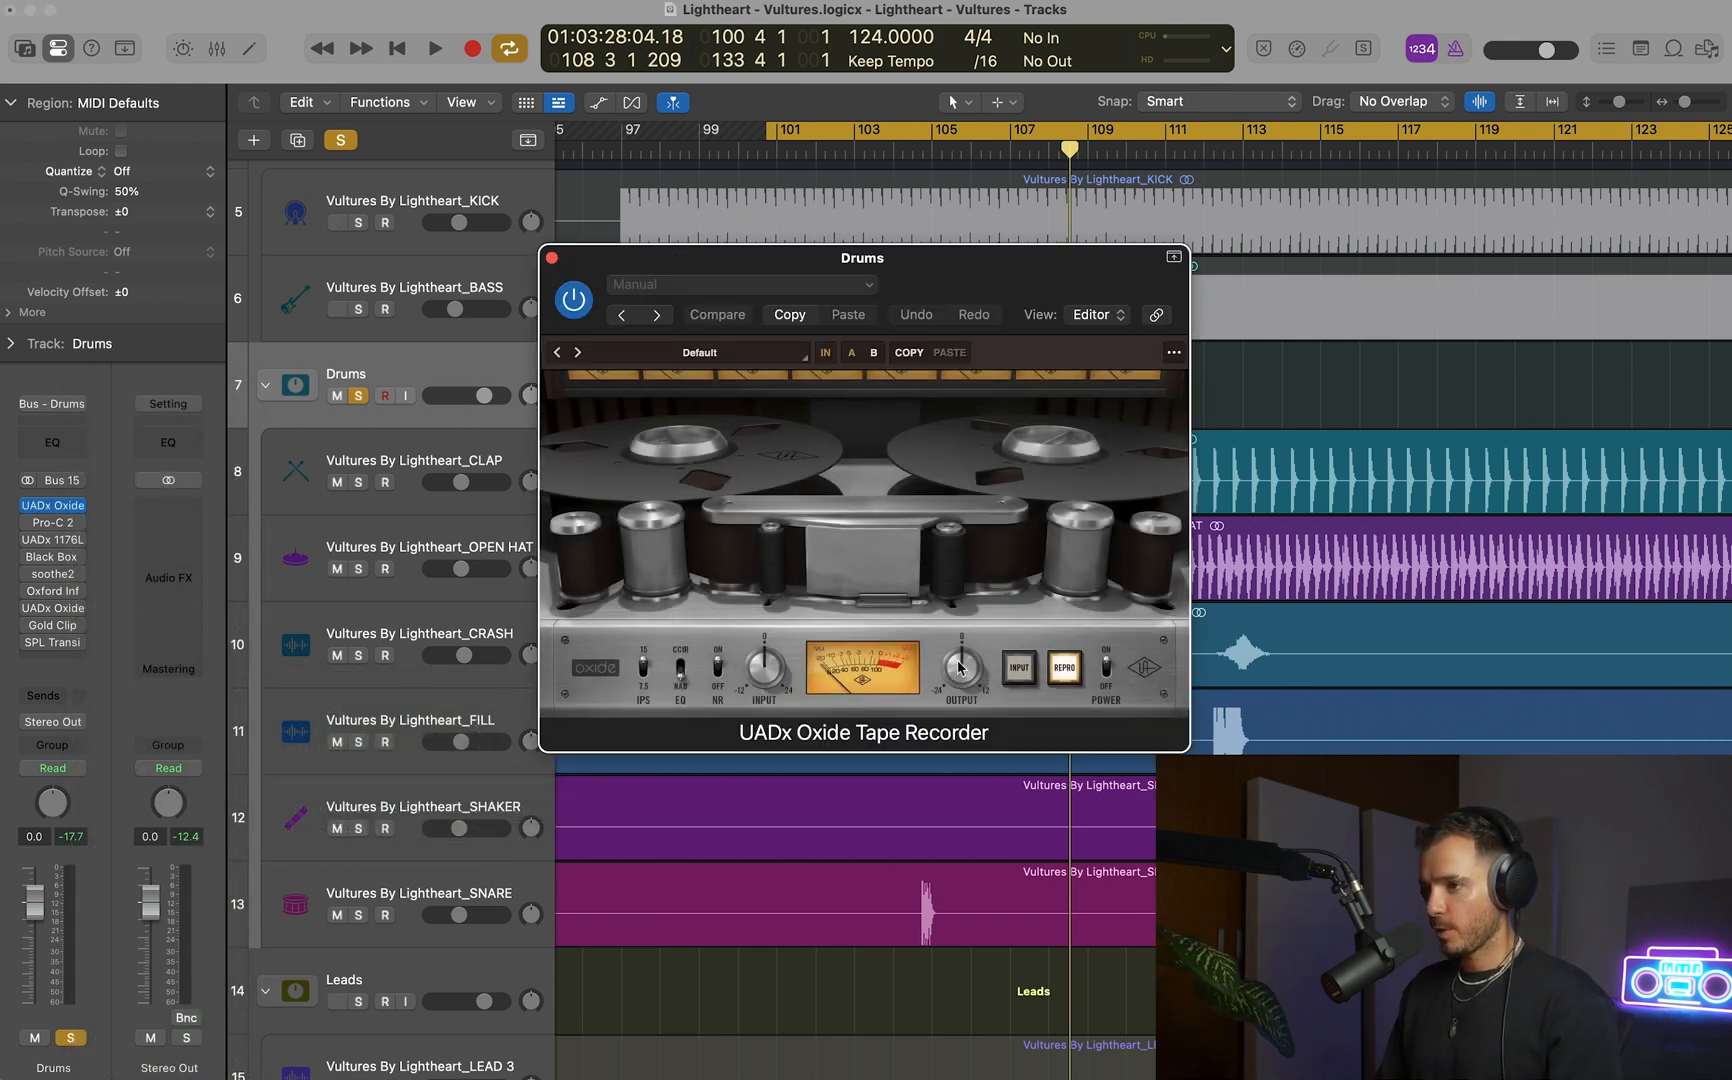
# Switch the Oxide's IPS tape speed and compare the soloed drums with its power off and on.
pyautogui.click(645, 677)
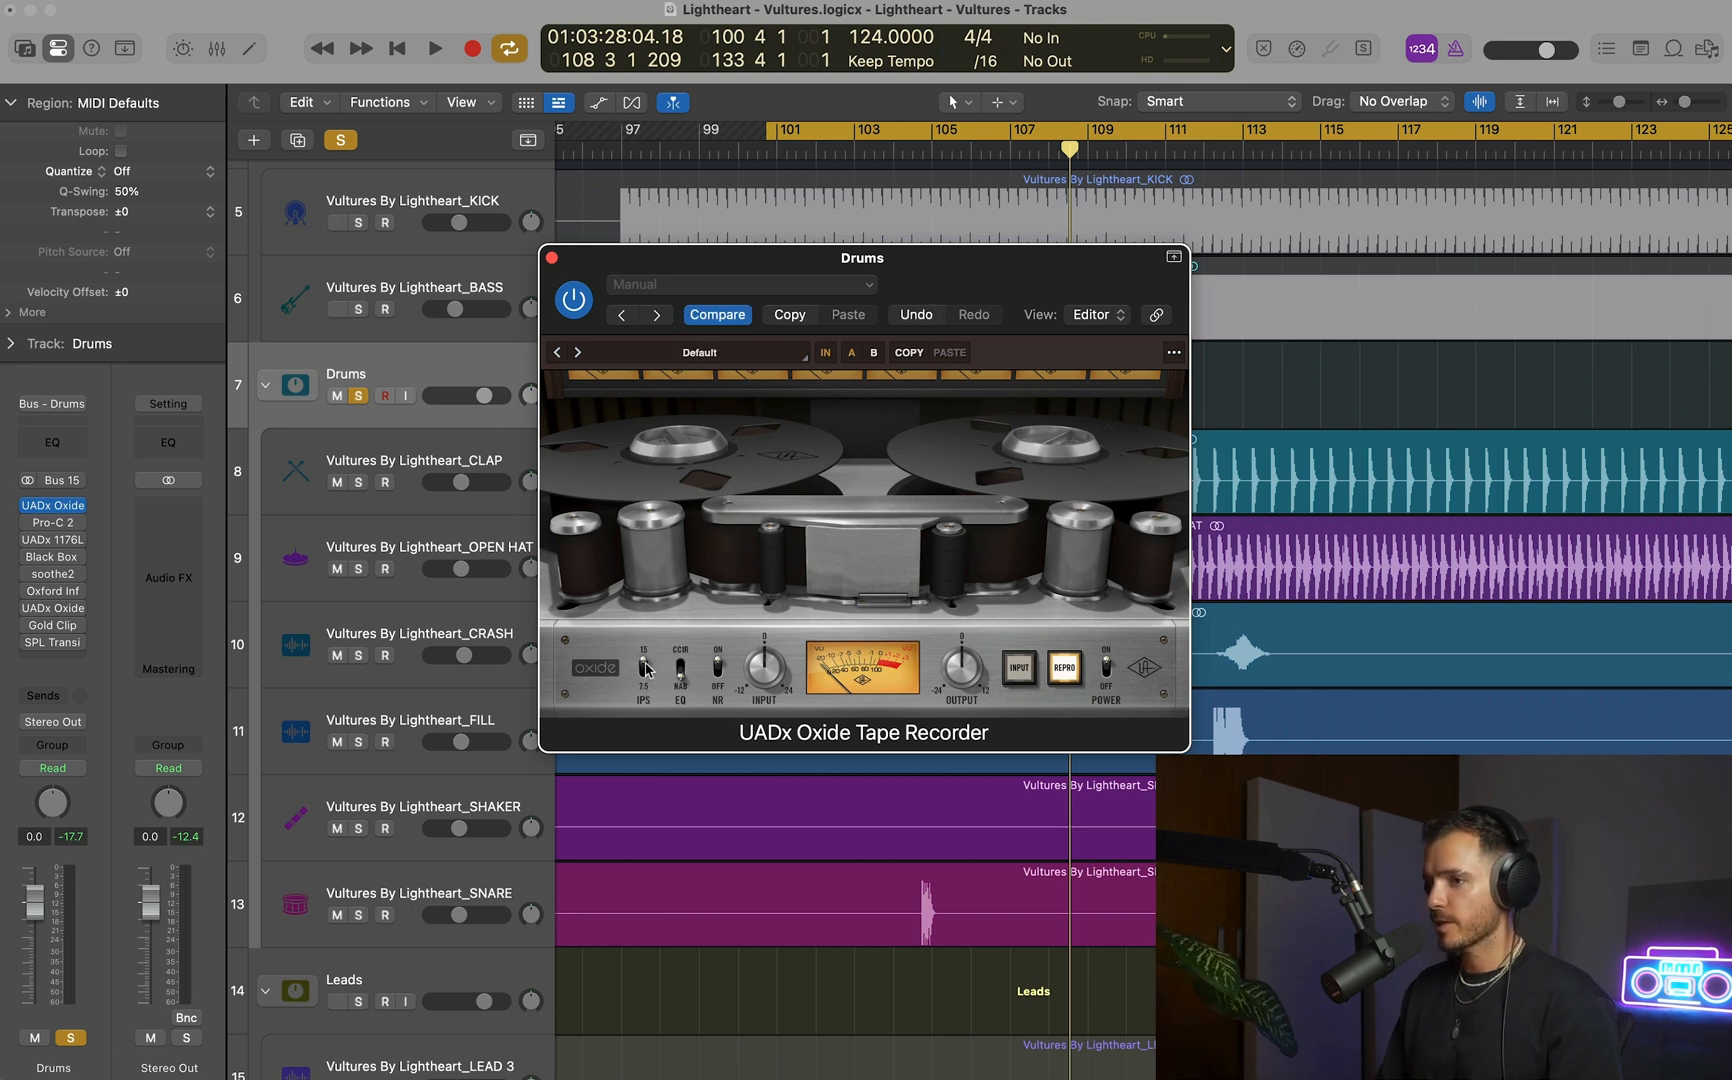
pyautogui.press('space')
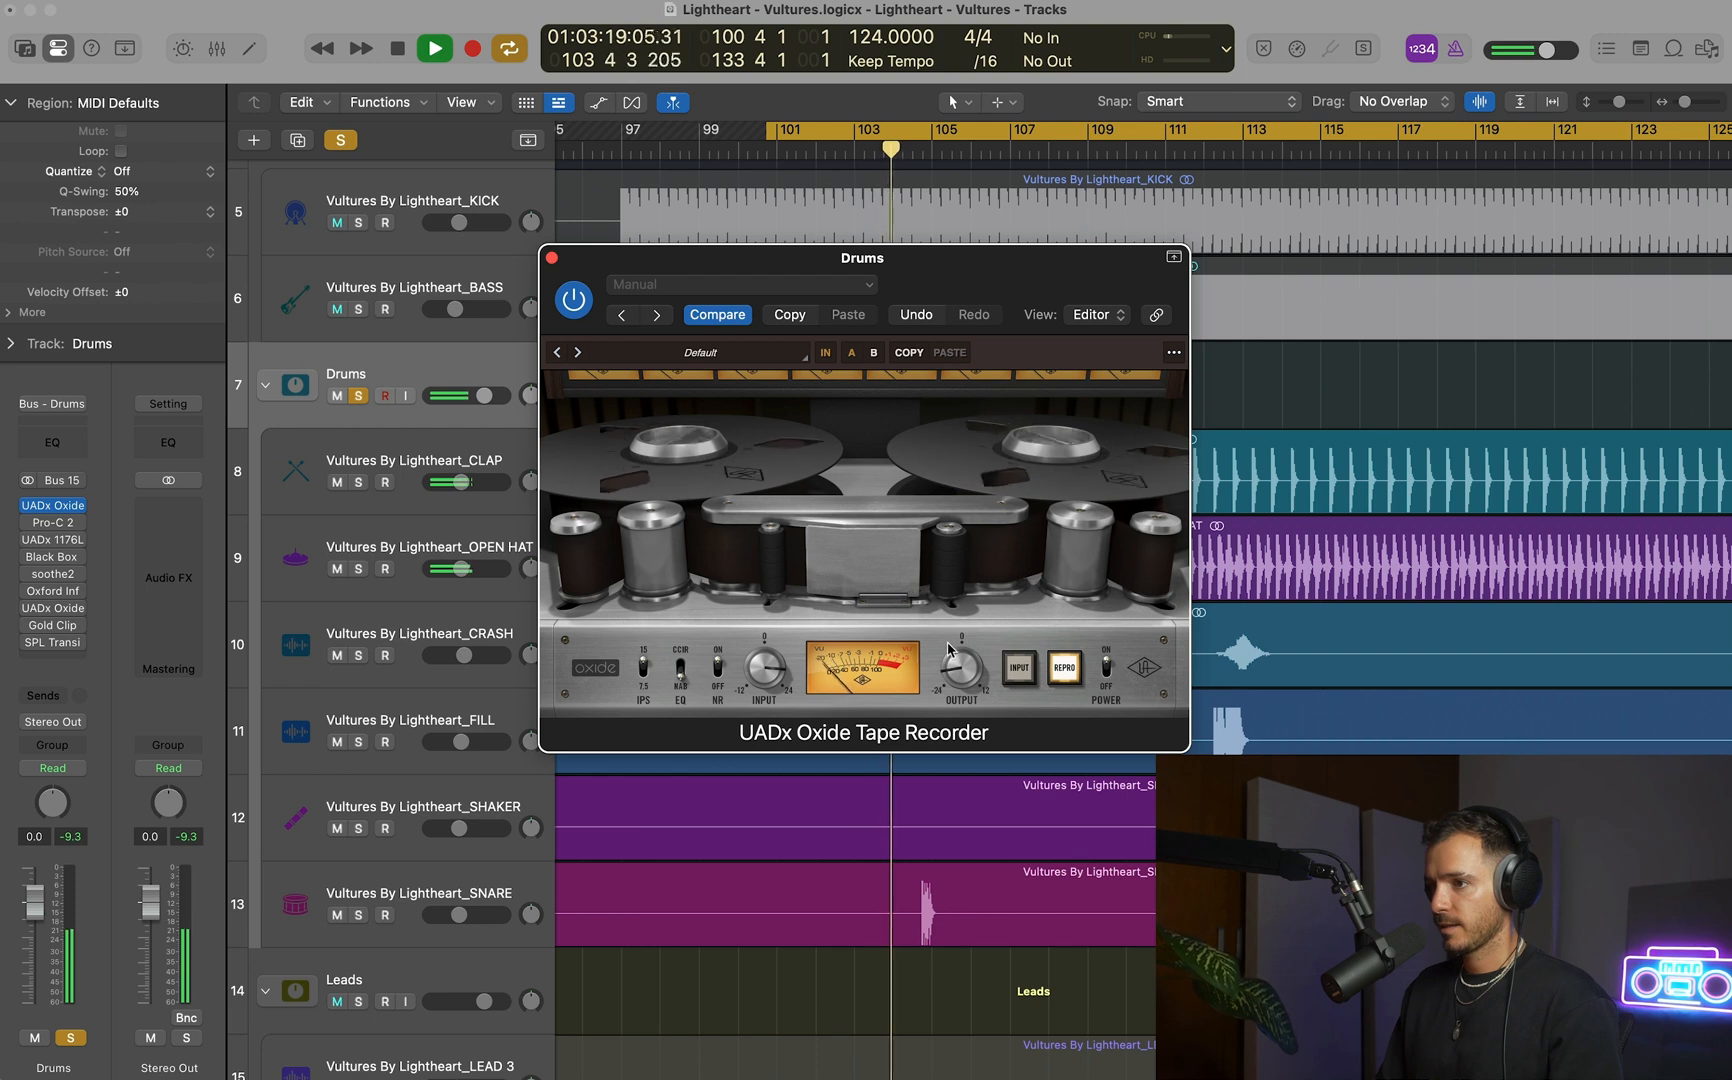
pyautogui.click(1107, 686)
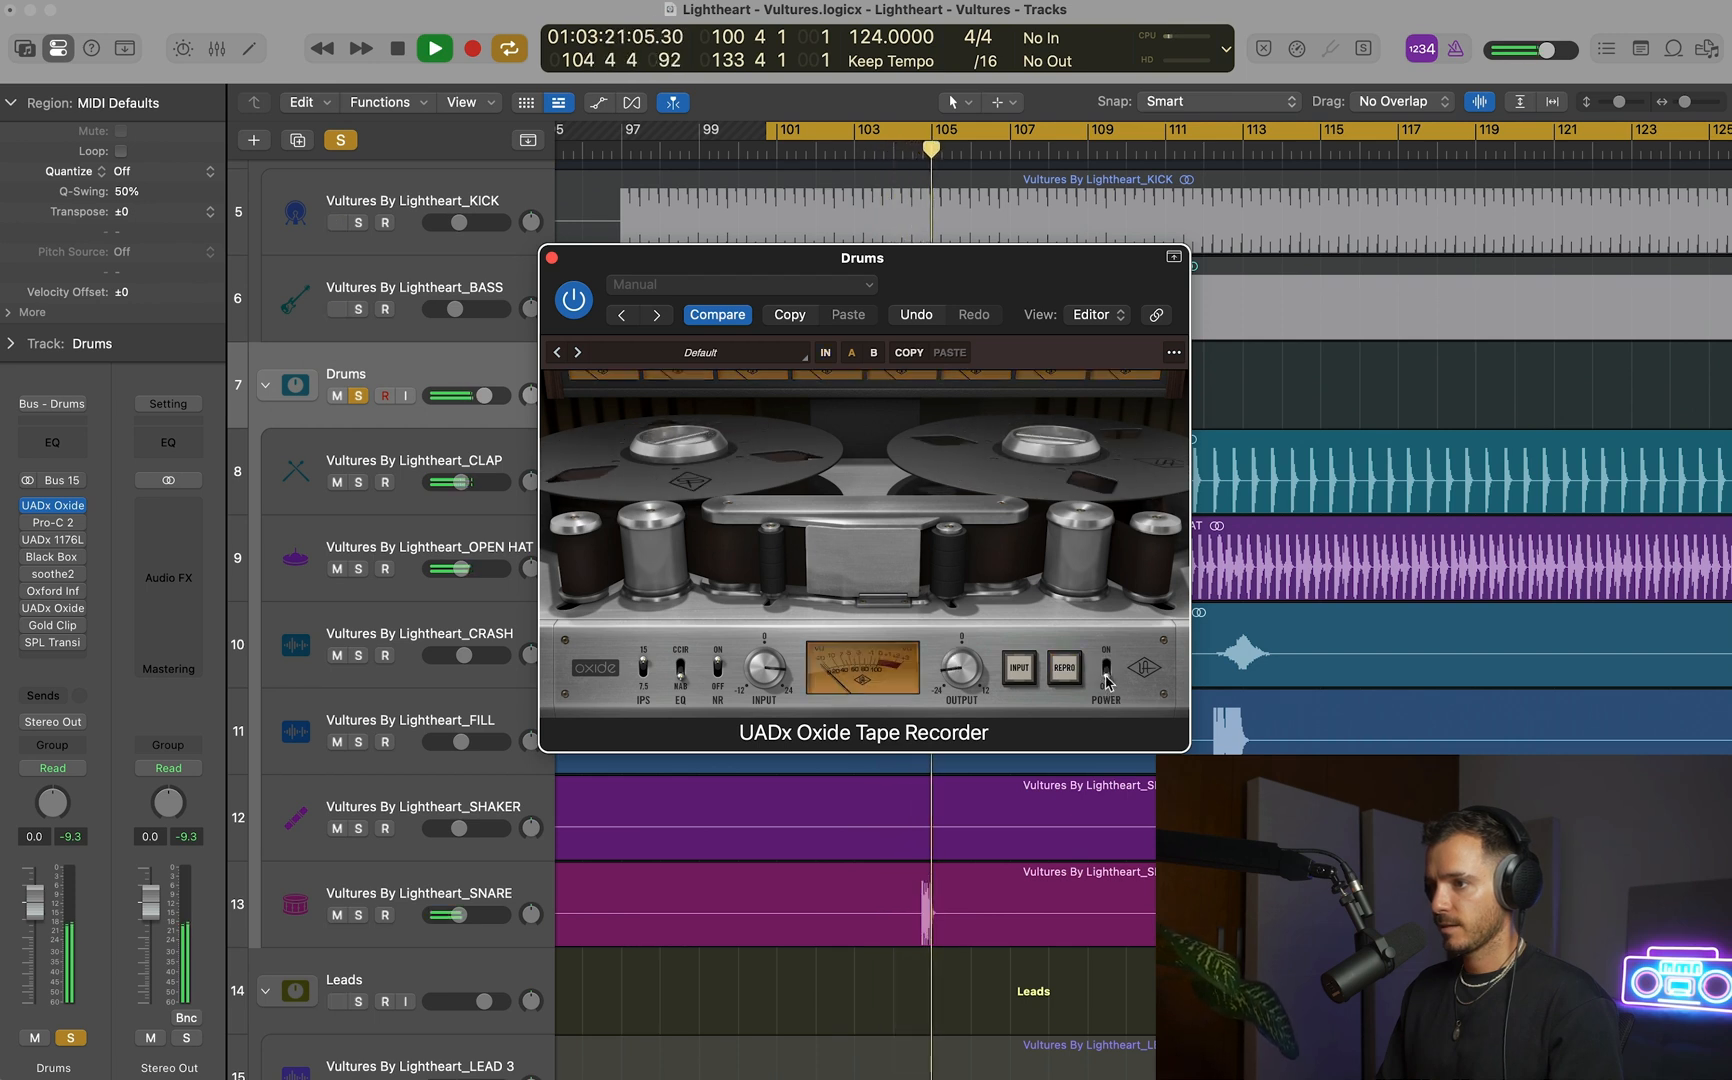
pyautogui.click(1107, 684)
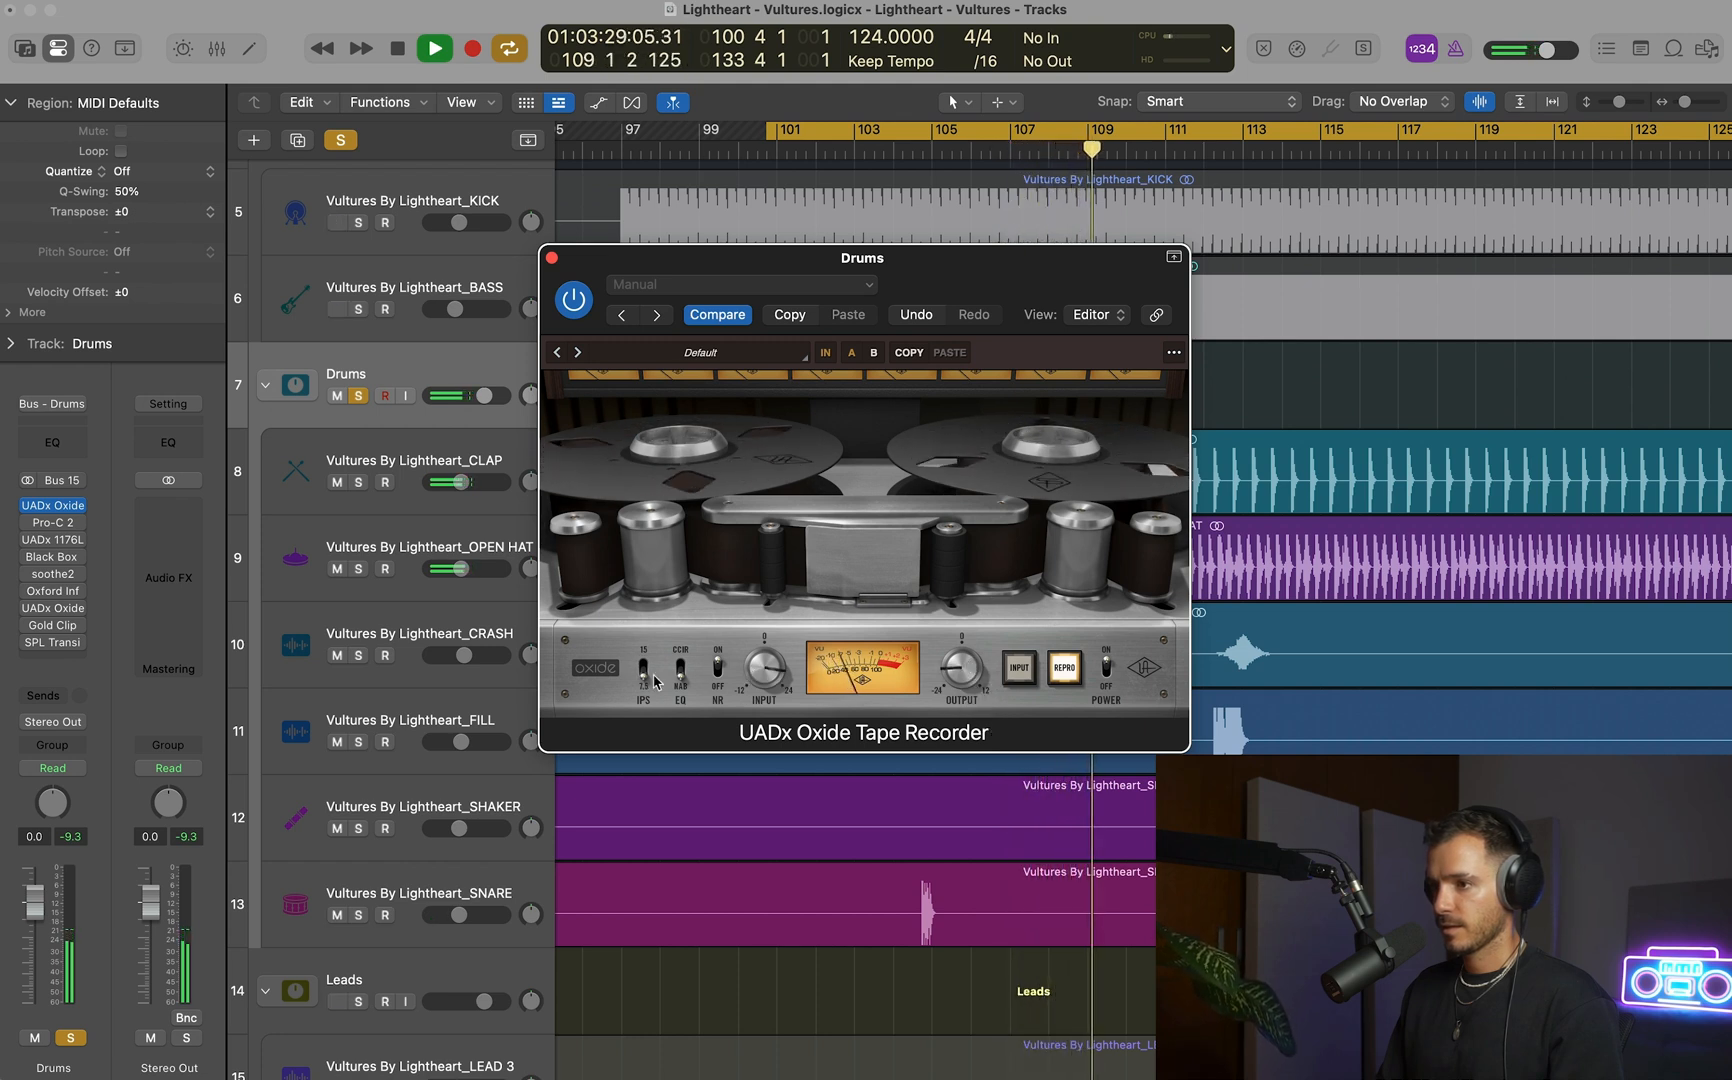
pyautogui.click(1107, 677)
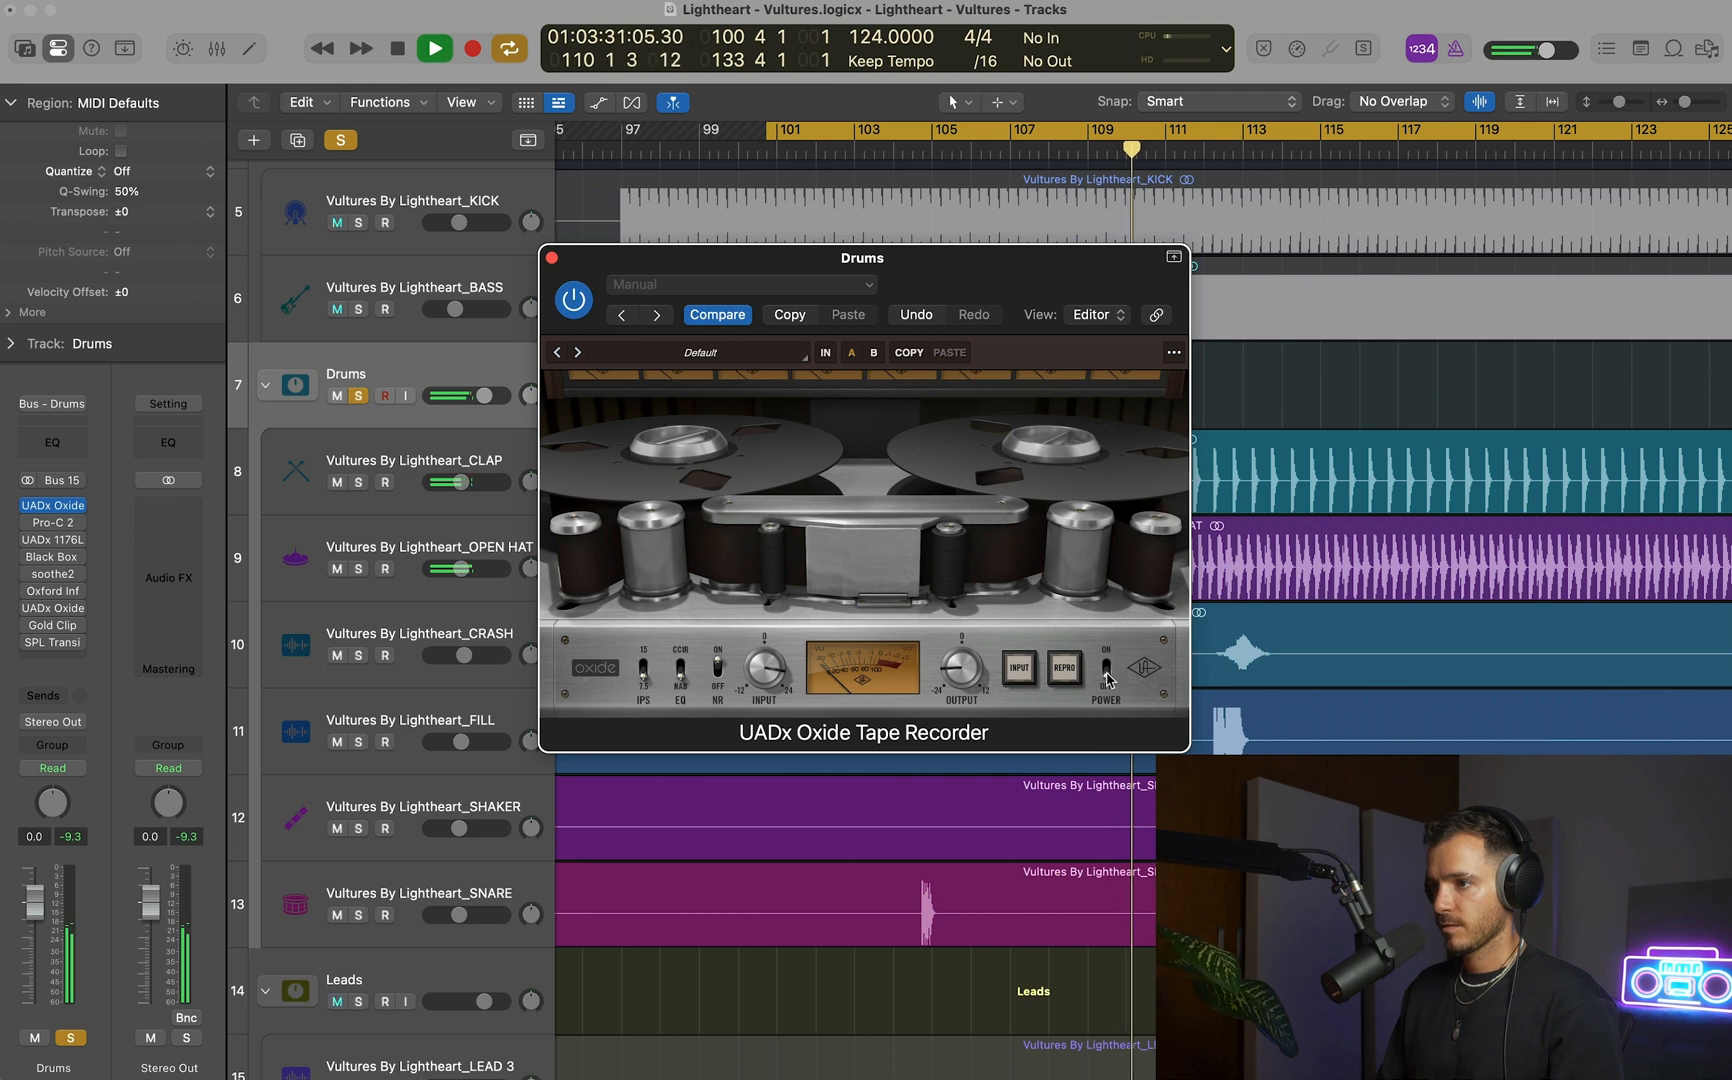
pyautogui.click(1107, 677)
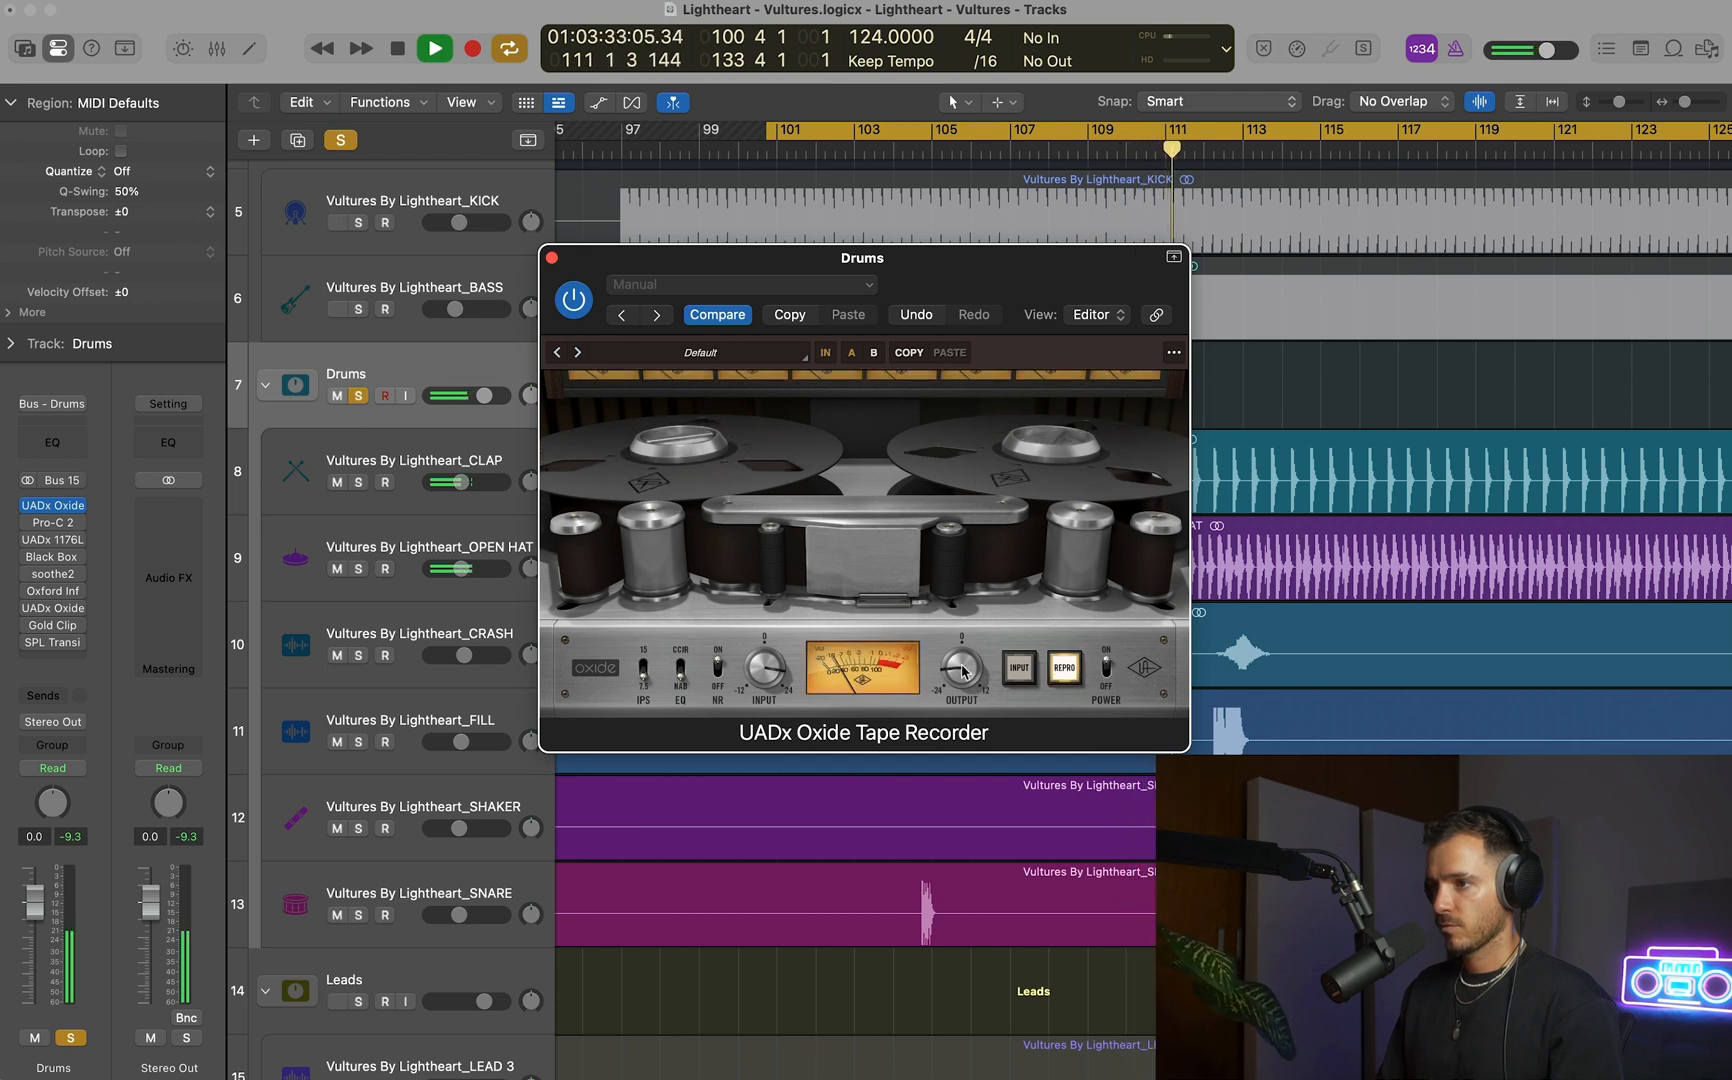
pyautogui.press('space')
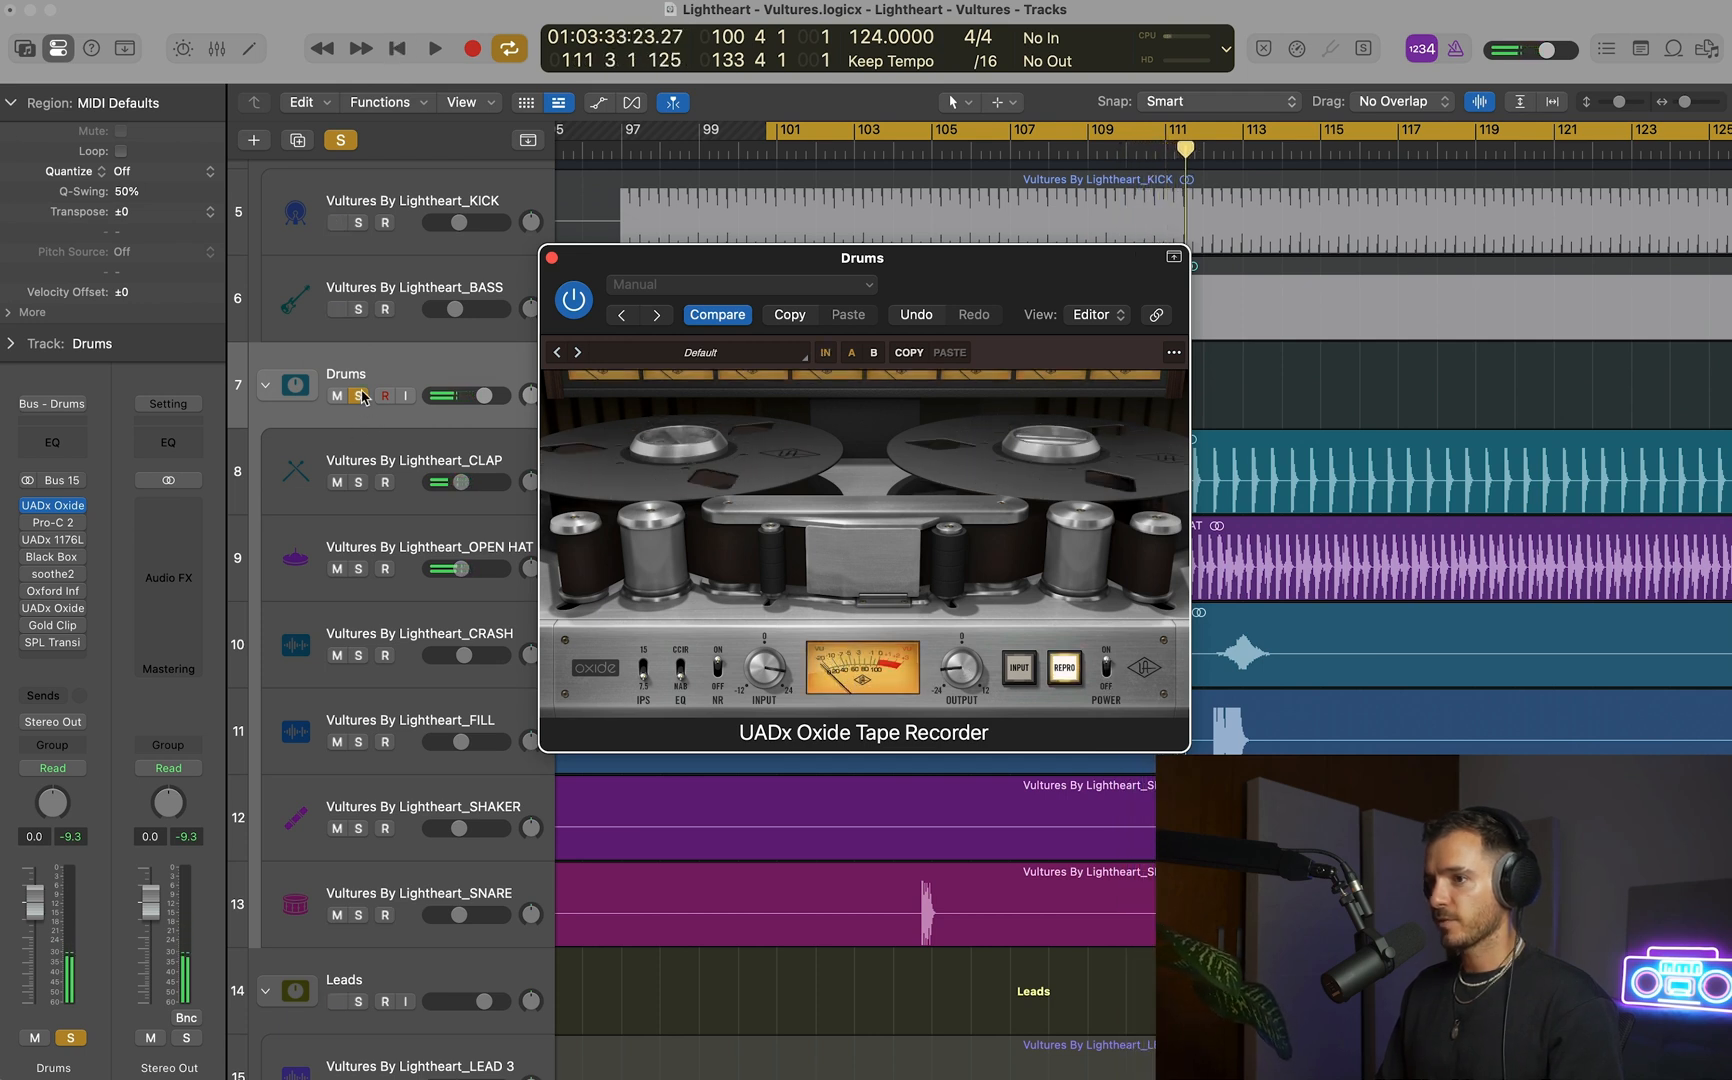
# Unsolo the Drums stack, replay the loop, and compare the Oxide's tape speed and power settings in the full mix.
pyautogui.click(359, 395)
pyautogui.press('space')
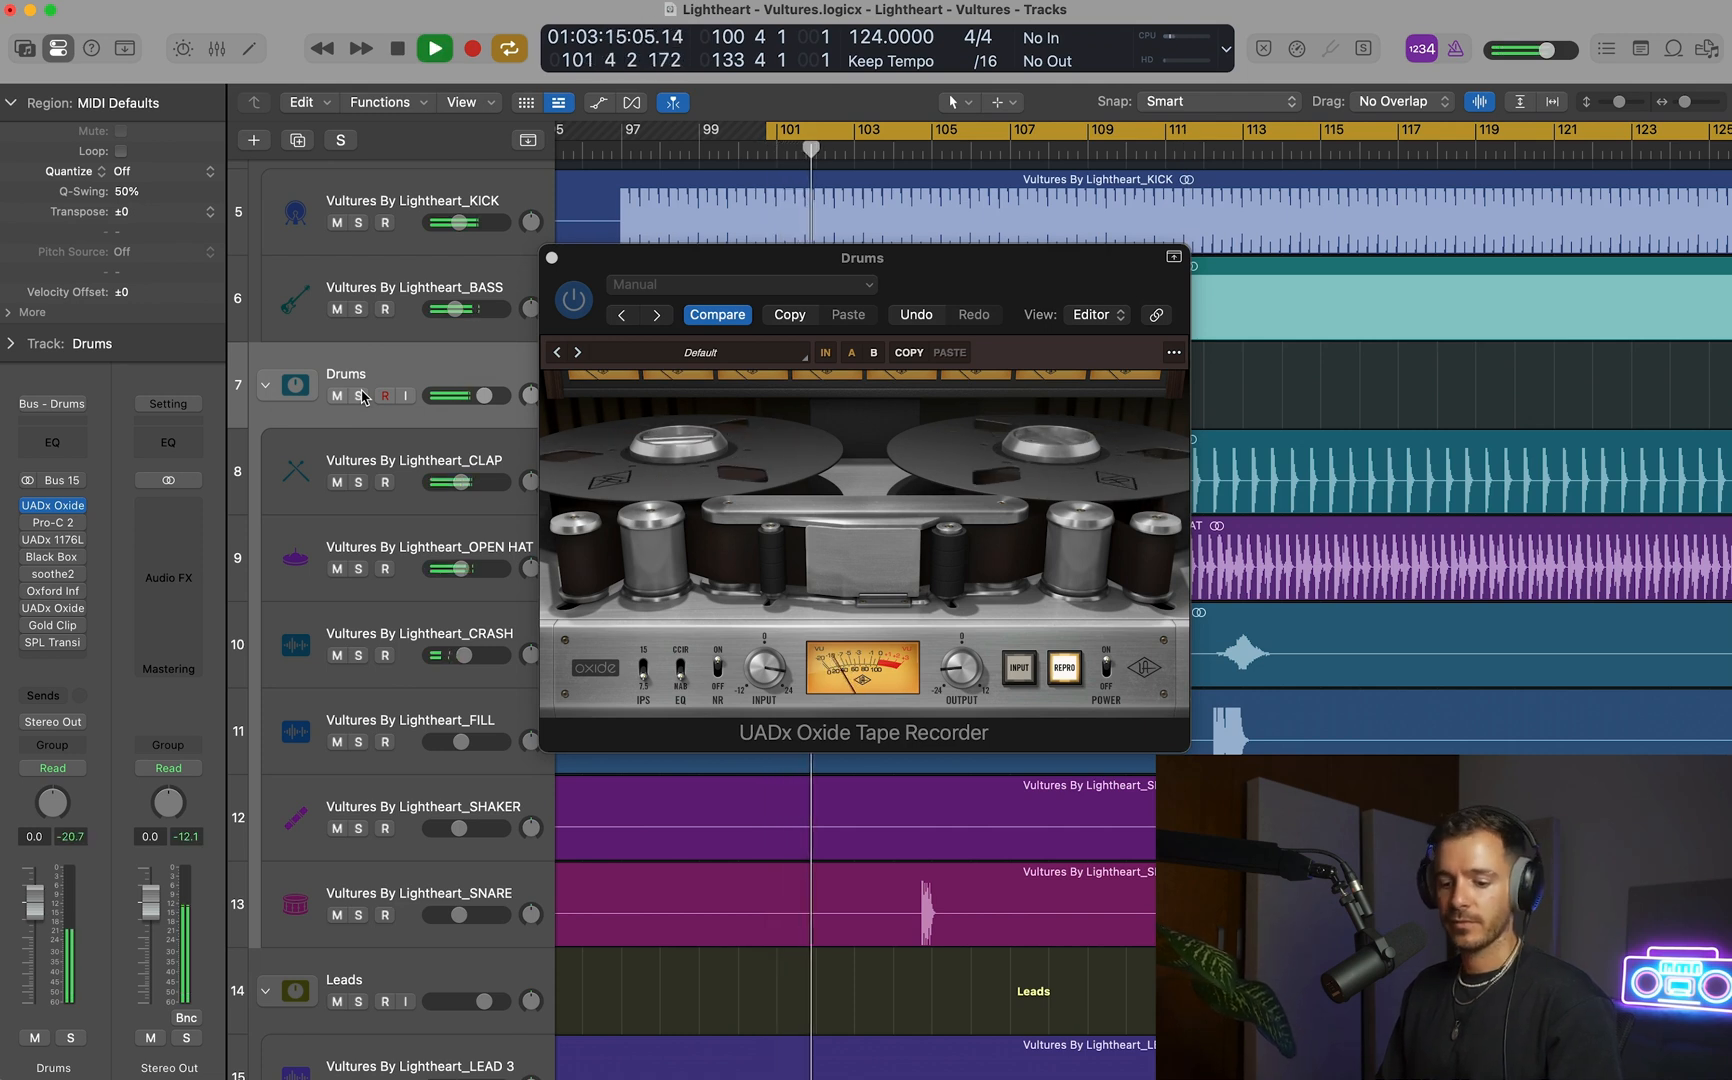
pyautogui.click(646, 674)
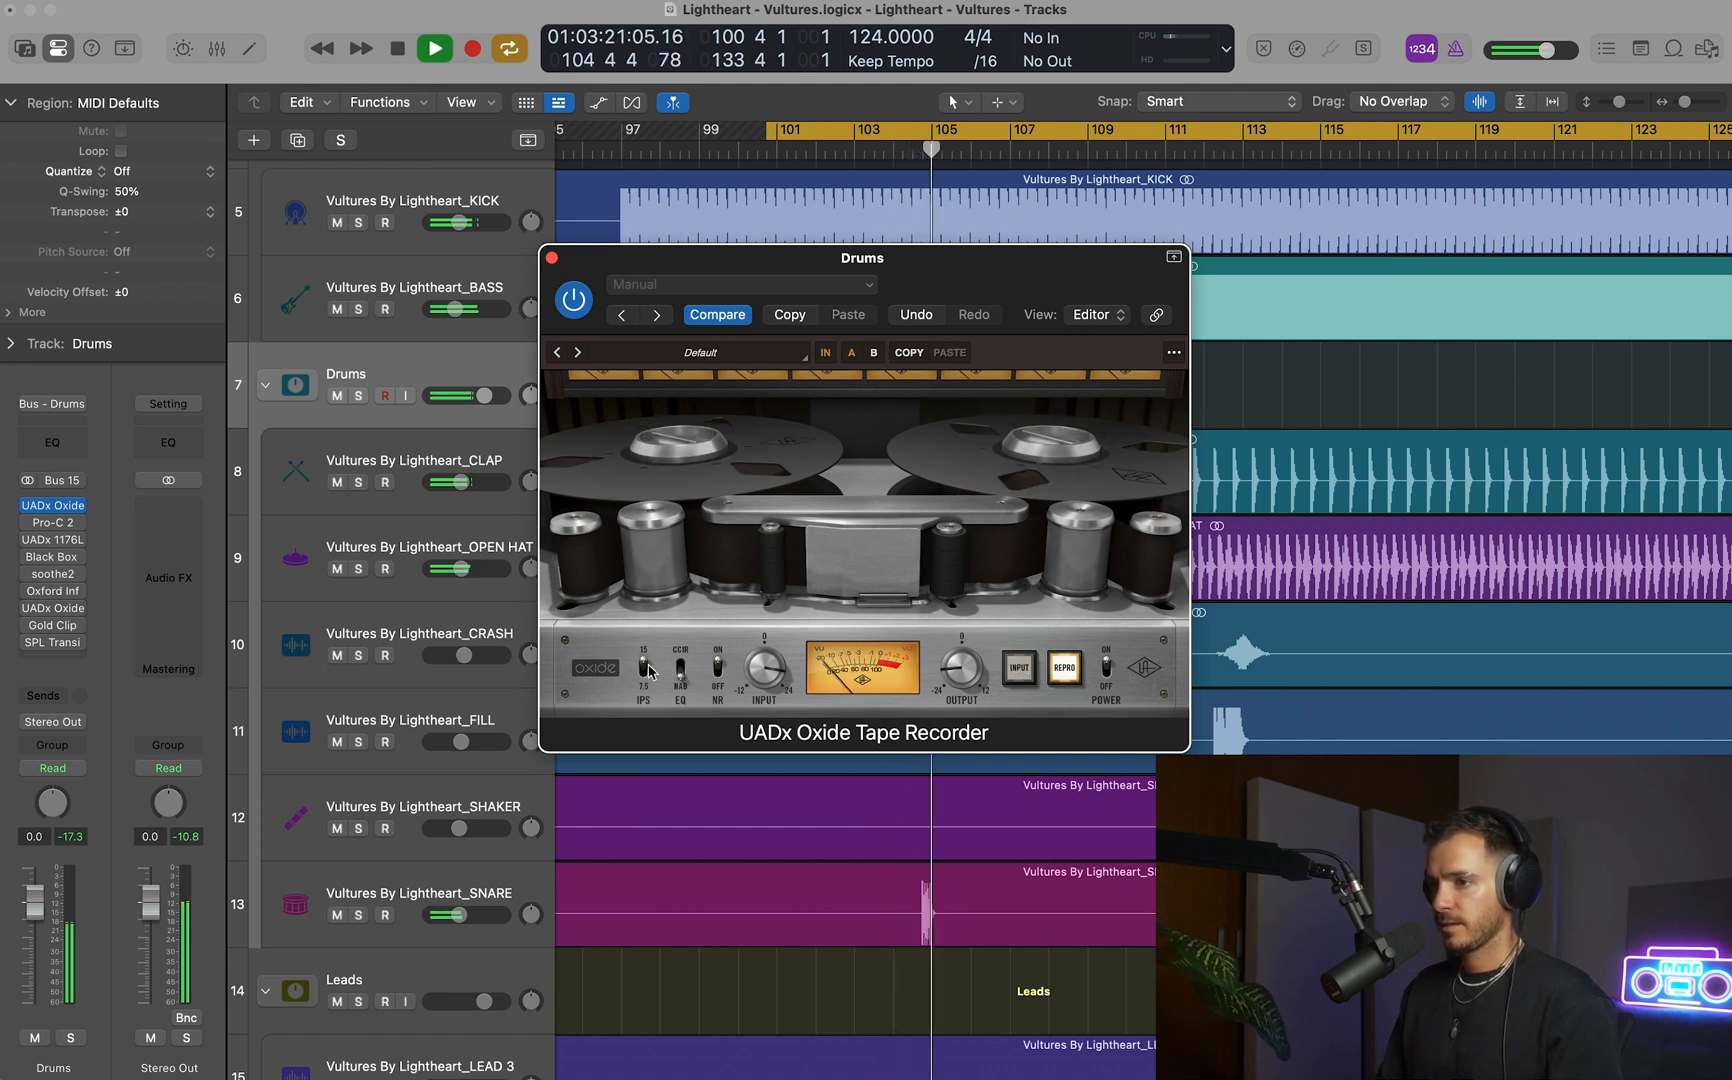
pyautogui.click(1105, 672)
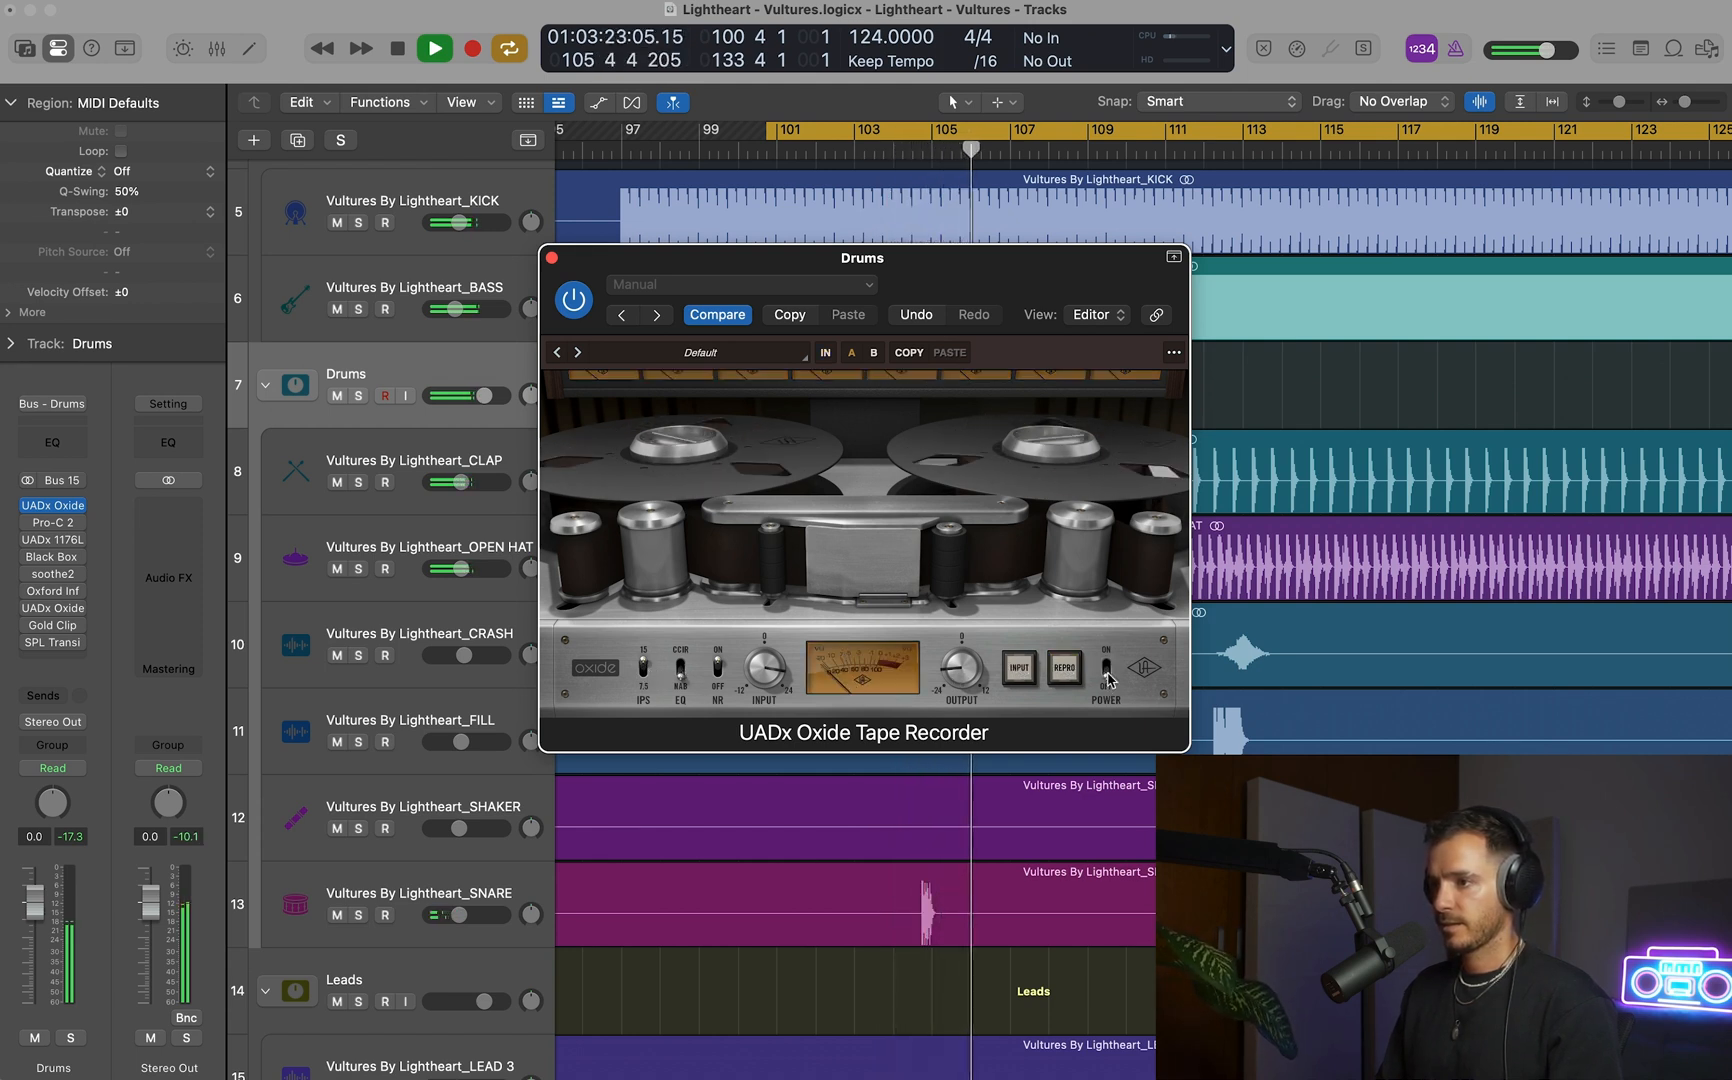
pyautogui.click(1106, 676)
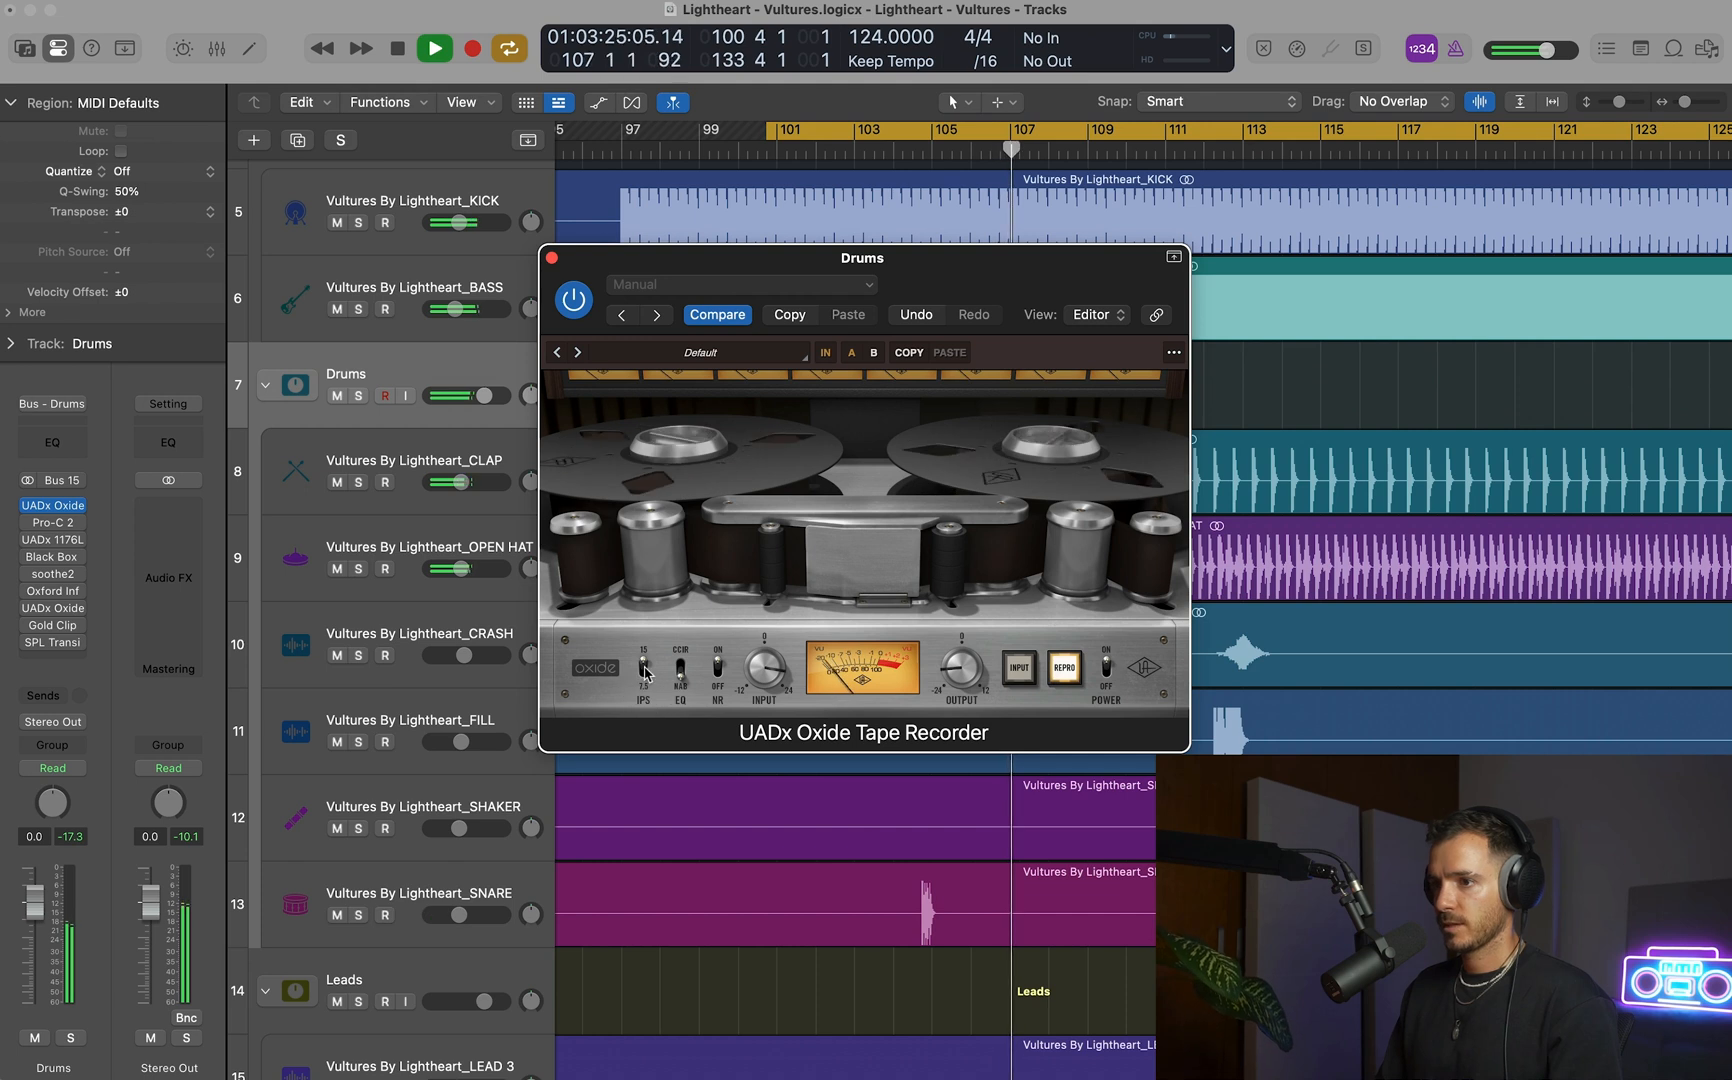
pyautogui.press('space')
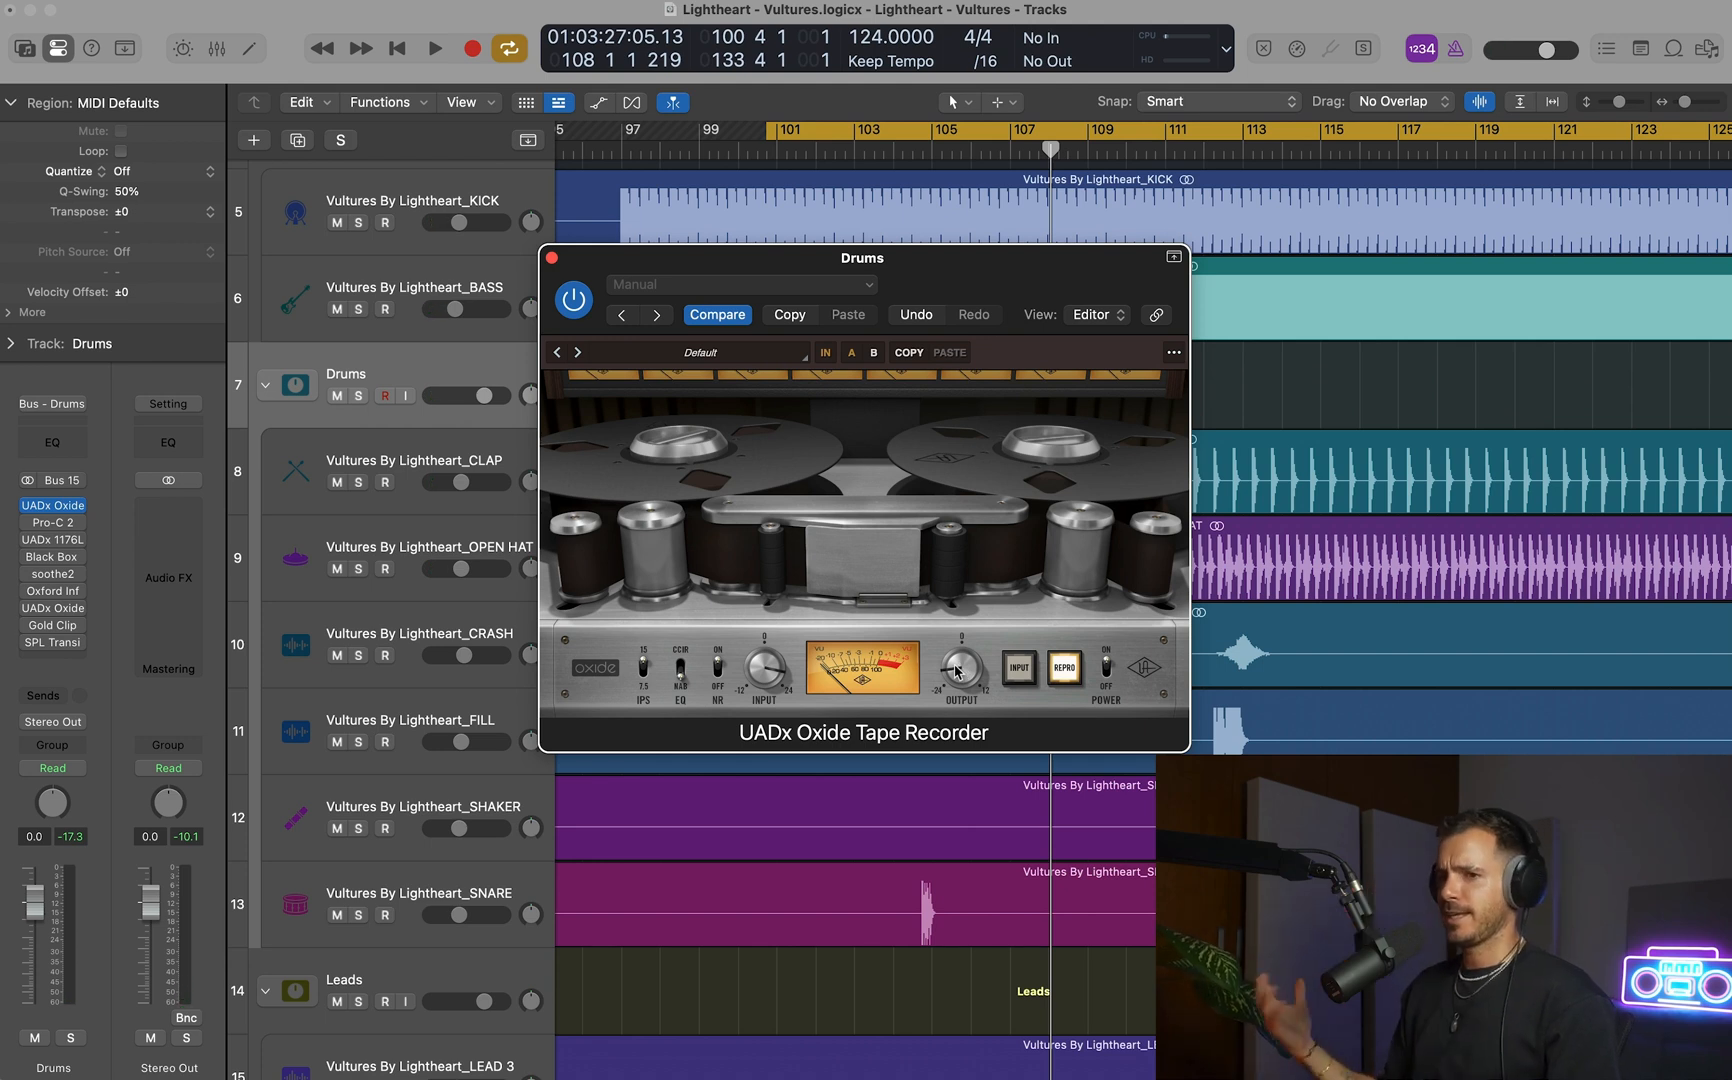
pyautogui.press('space')
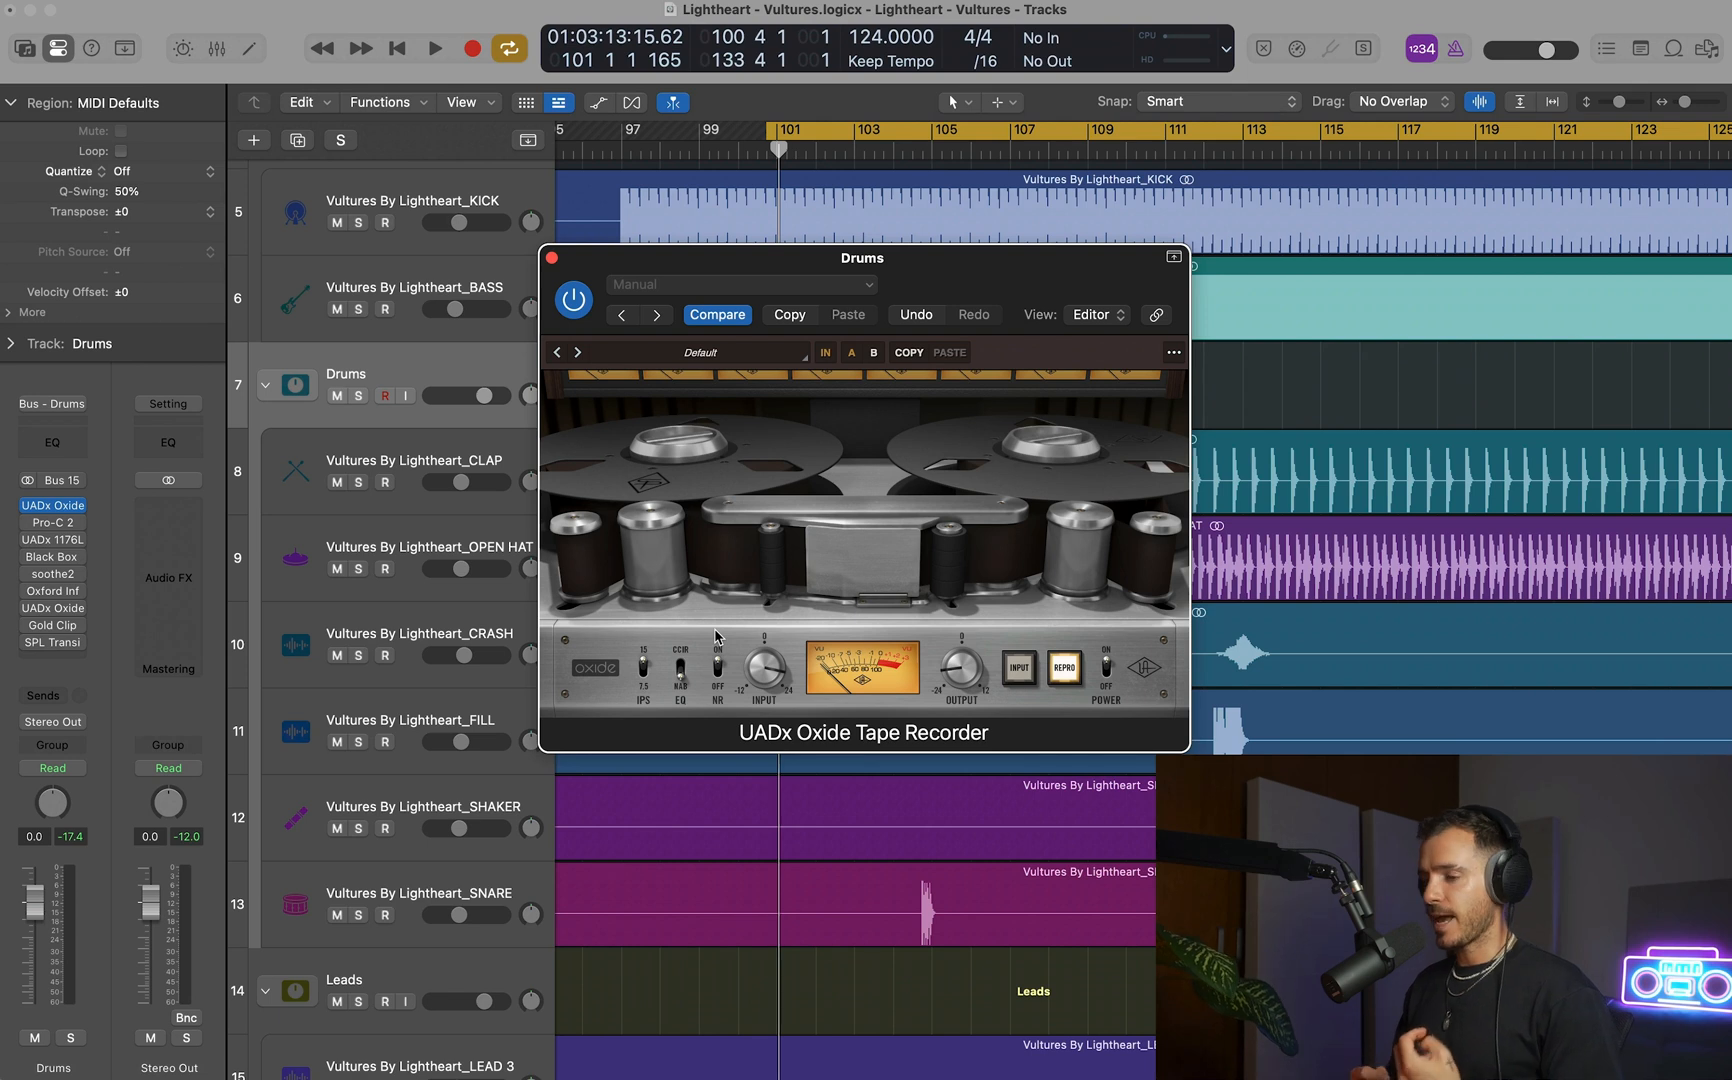
pyautogui.press('space')
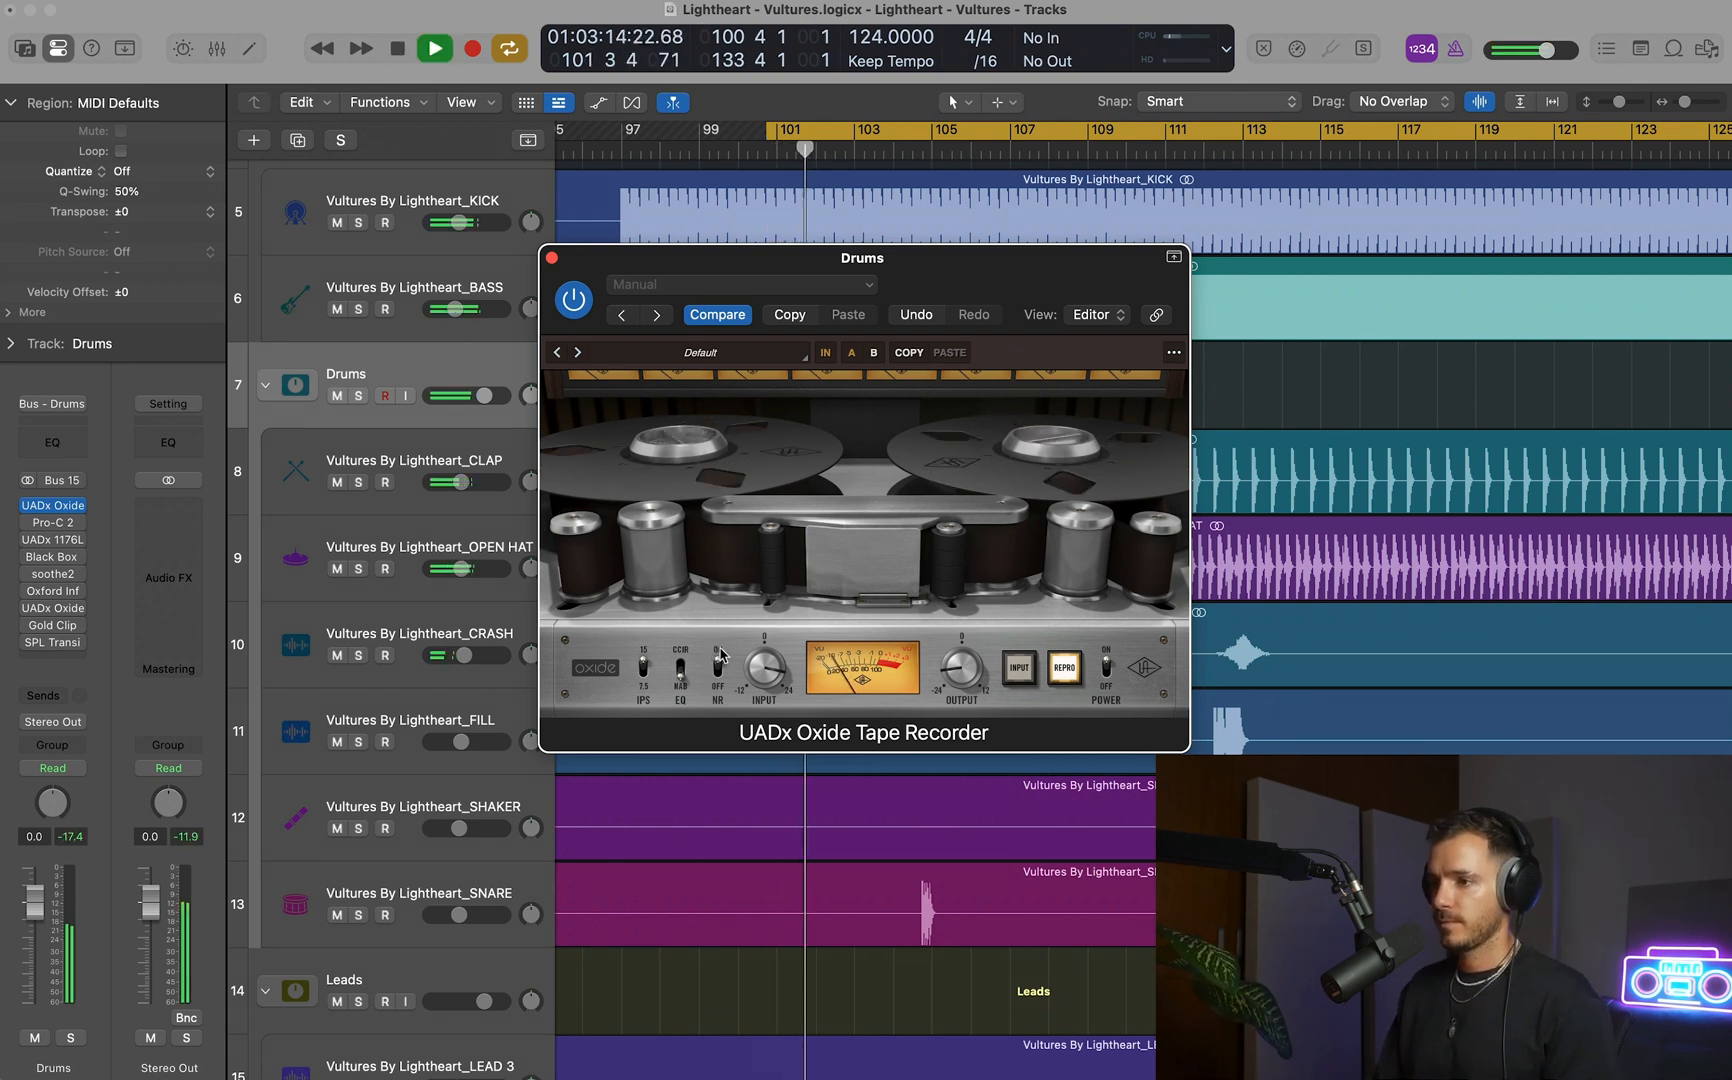
# Move the soothe2 plug-in from the Drums stack to the CRASH track's slot below ShaperBox.
pyautogui.click(552, 259)
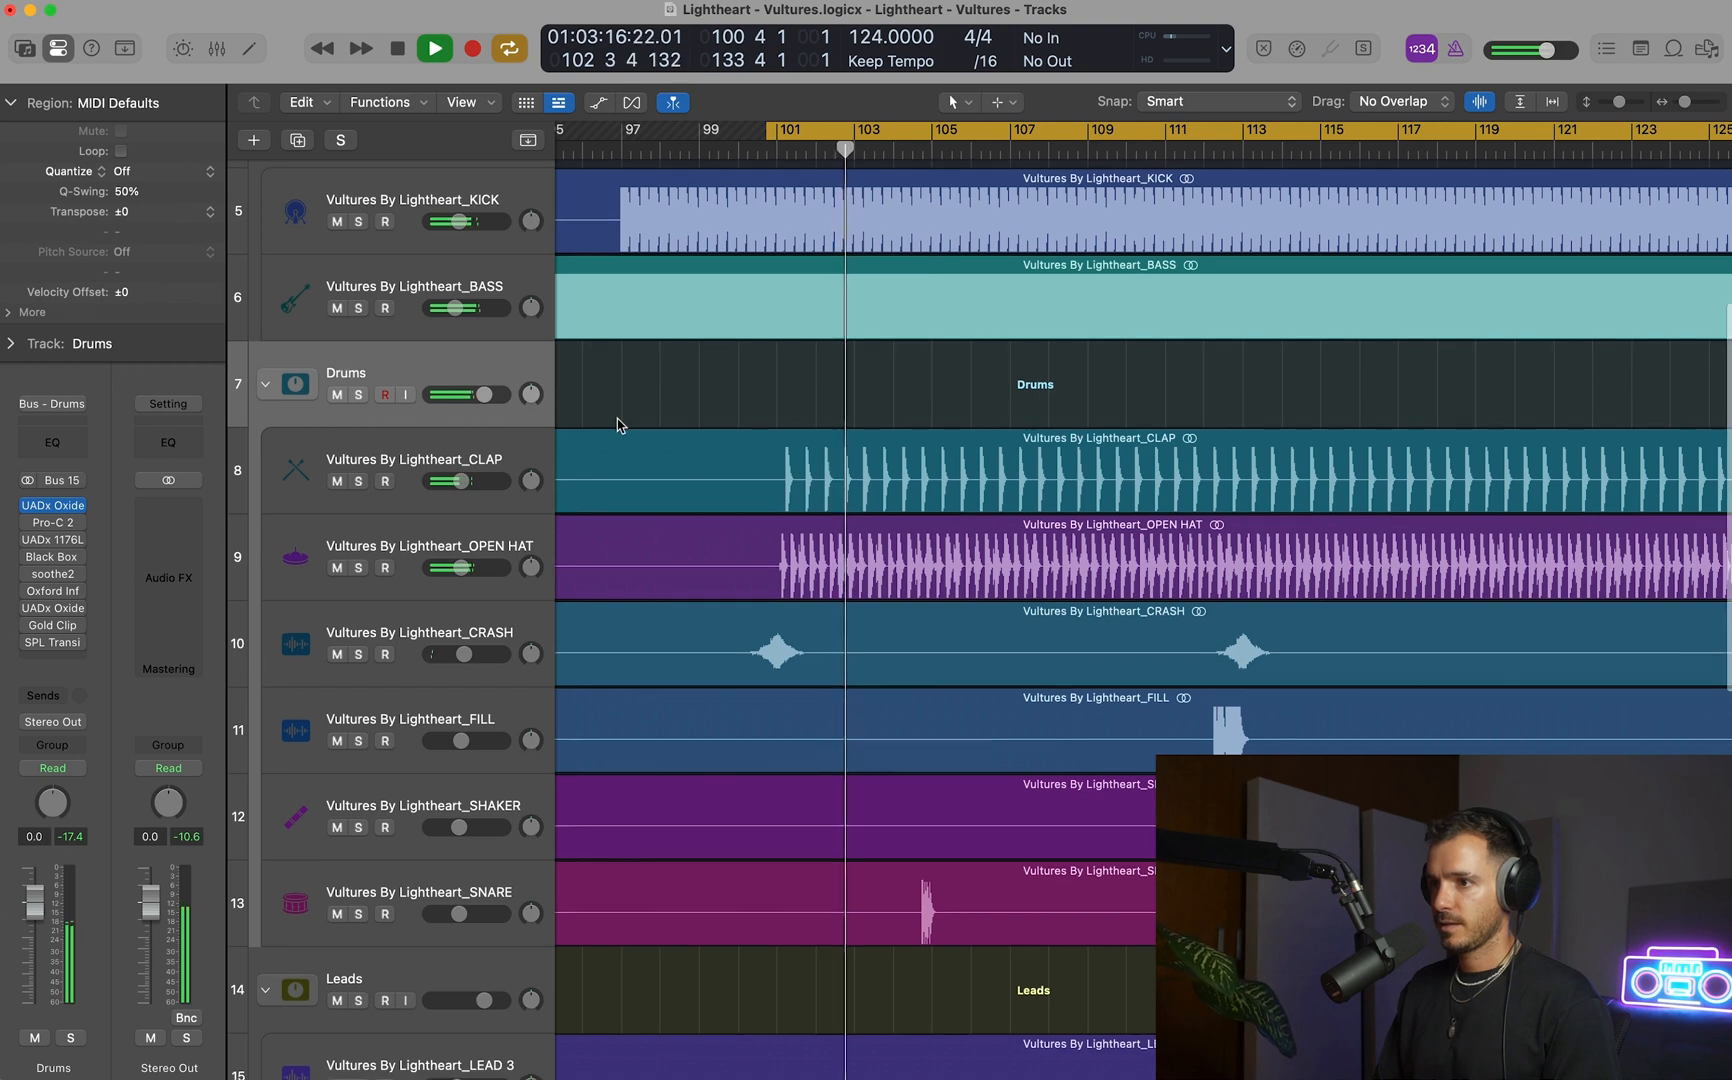
pyautogui.scroll(-3, 477, 480)
pyautogui.click(477, 480)
pyautogui.press('space')
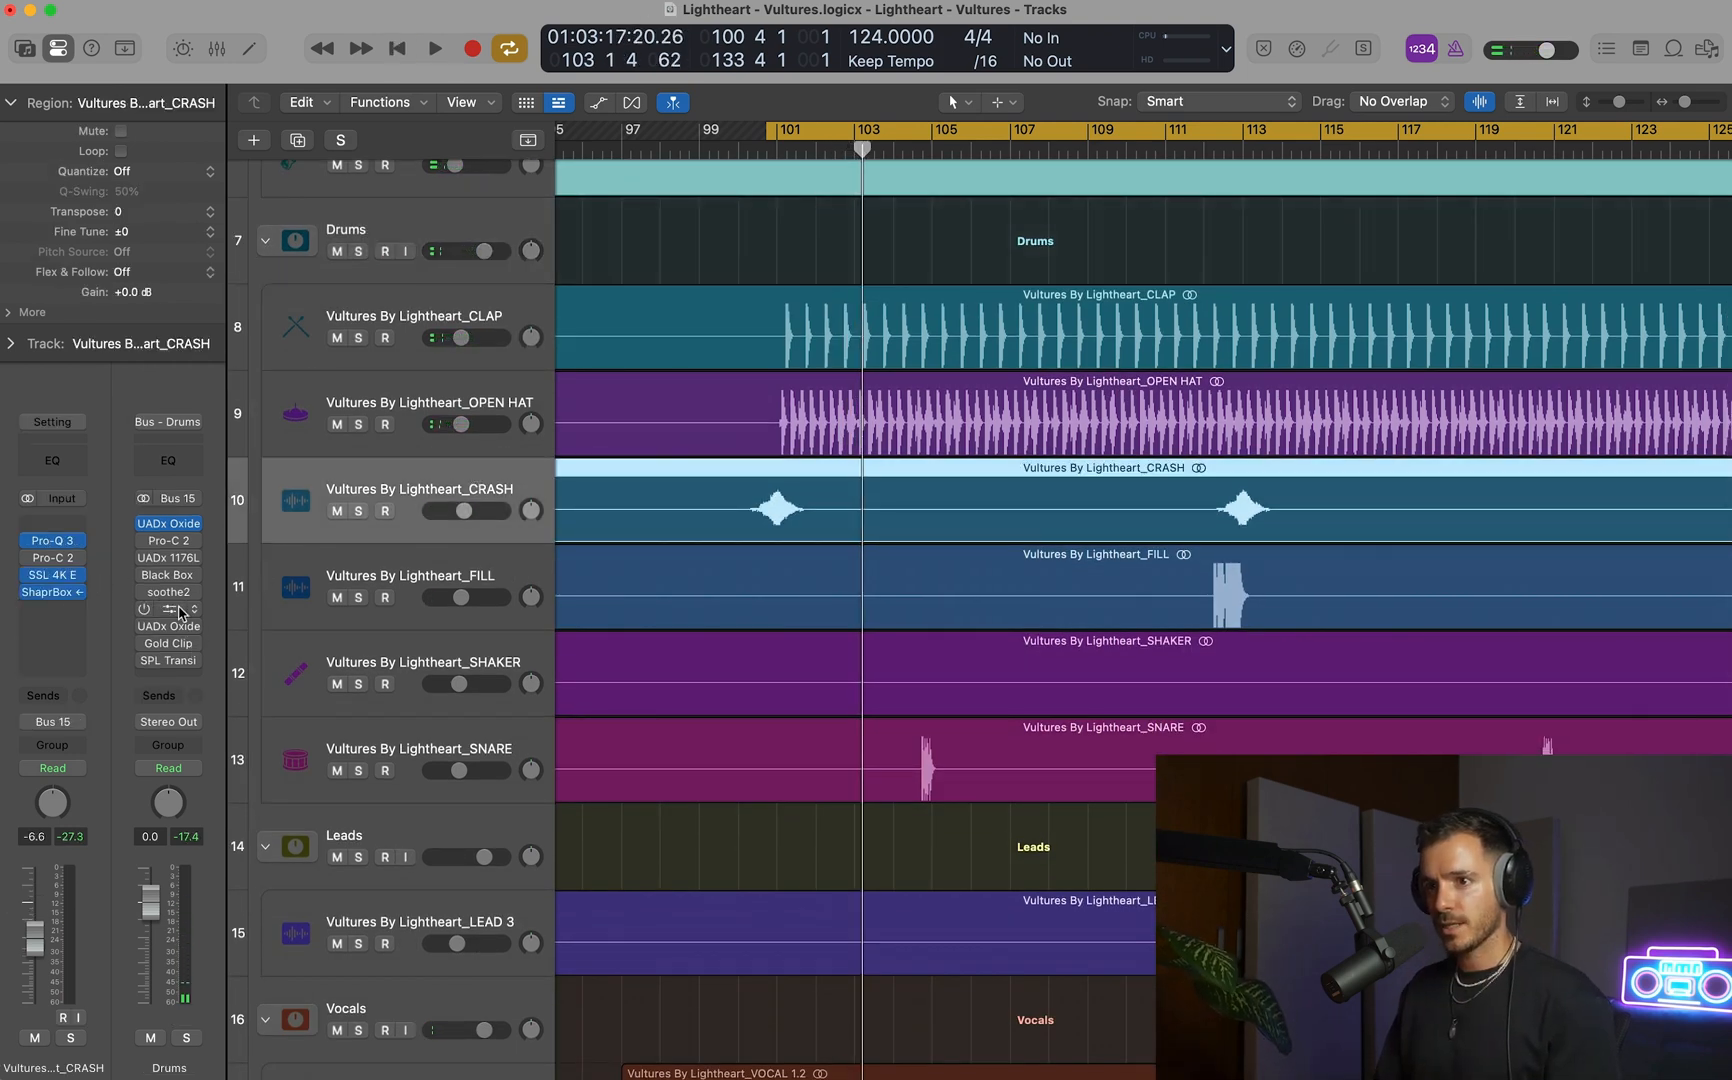
pyautogui.moveTo(150, 600); pyautogui.dragTo(40, 609)
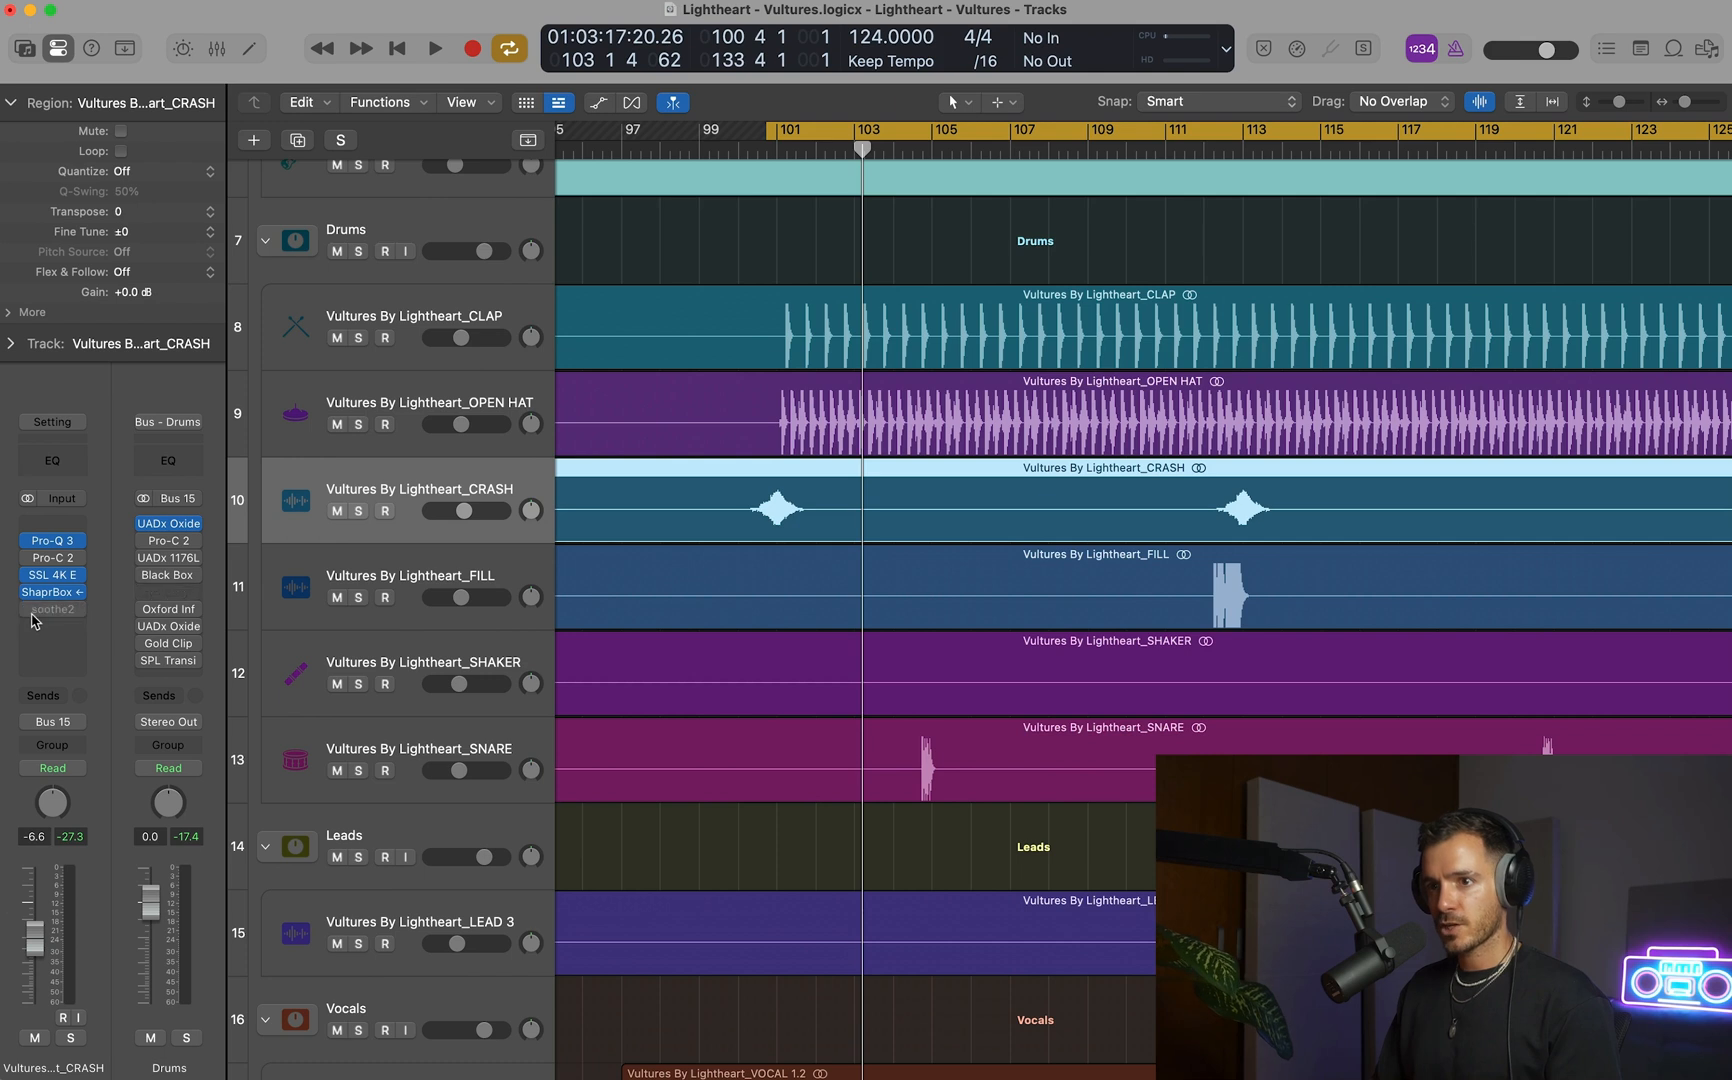
# Open soothe2 on the CRASH track, audition it in the loop, and close its window.
pyautogui.click(37, 611)
pyautogui.press('space')
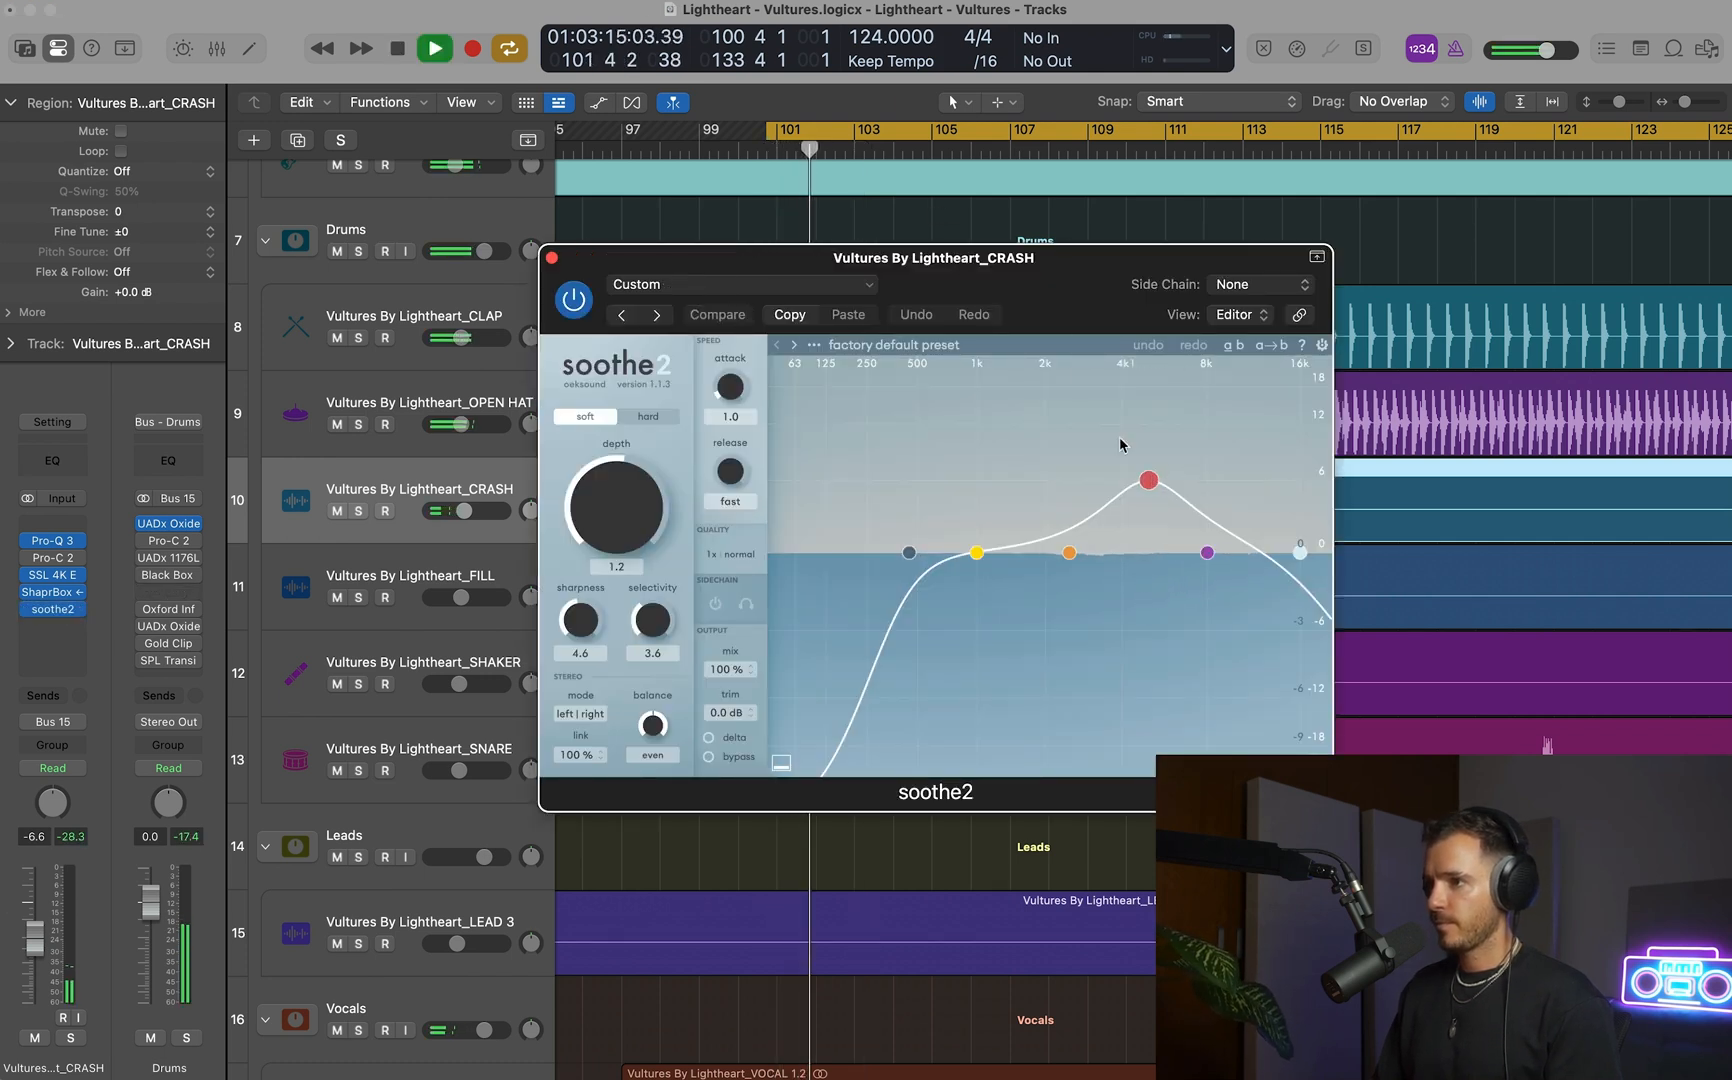
pyautogui.press('space')
pyautogui.moveTo(1030, 301); pyautogui.dragTo(1290, 294)
pyautogui.click(811, 251)
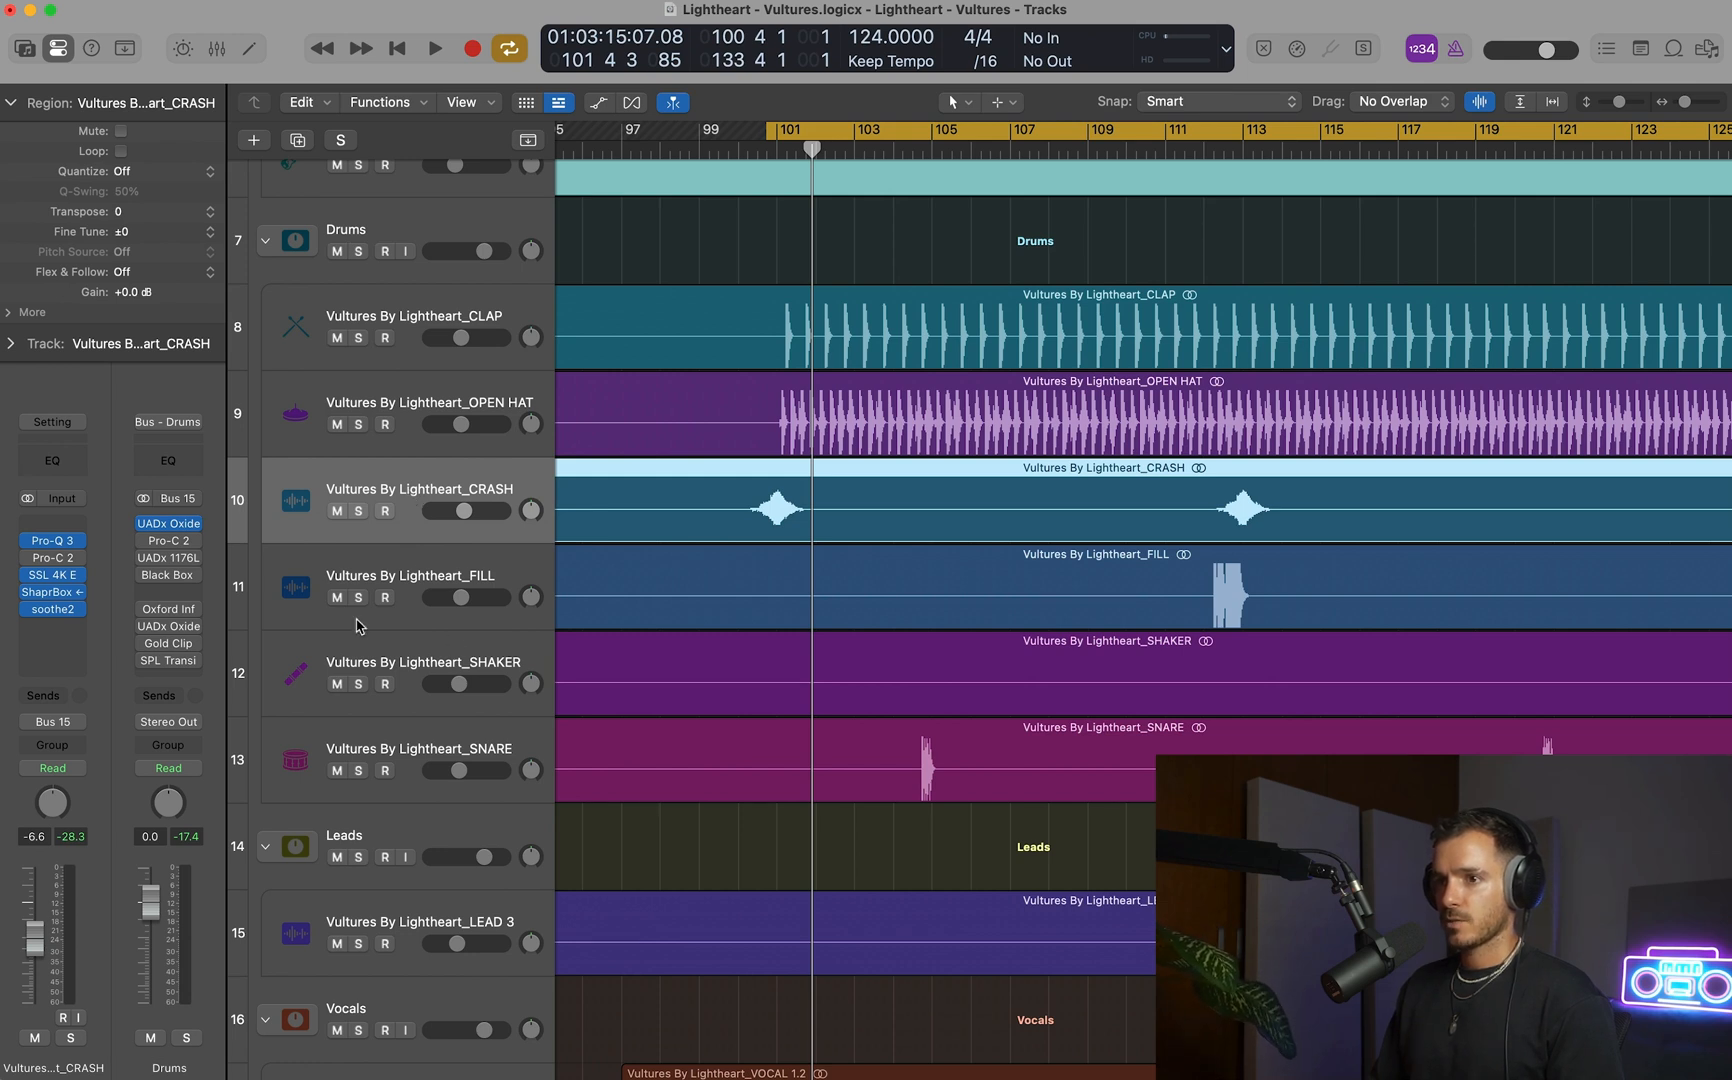
# Open the CRASH track's Pro-Q 3 and overlay the OPEN HAT track's spectrum in its analyzer.
pyautogui.click(76, 564)
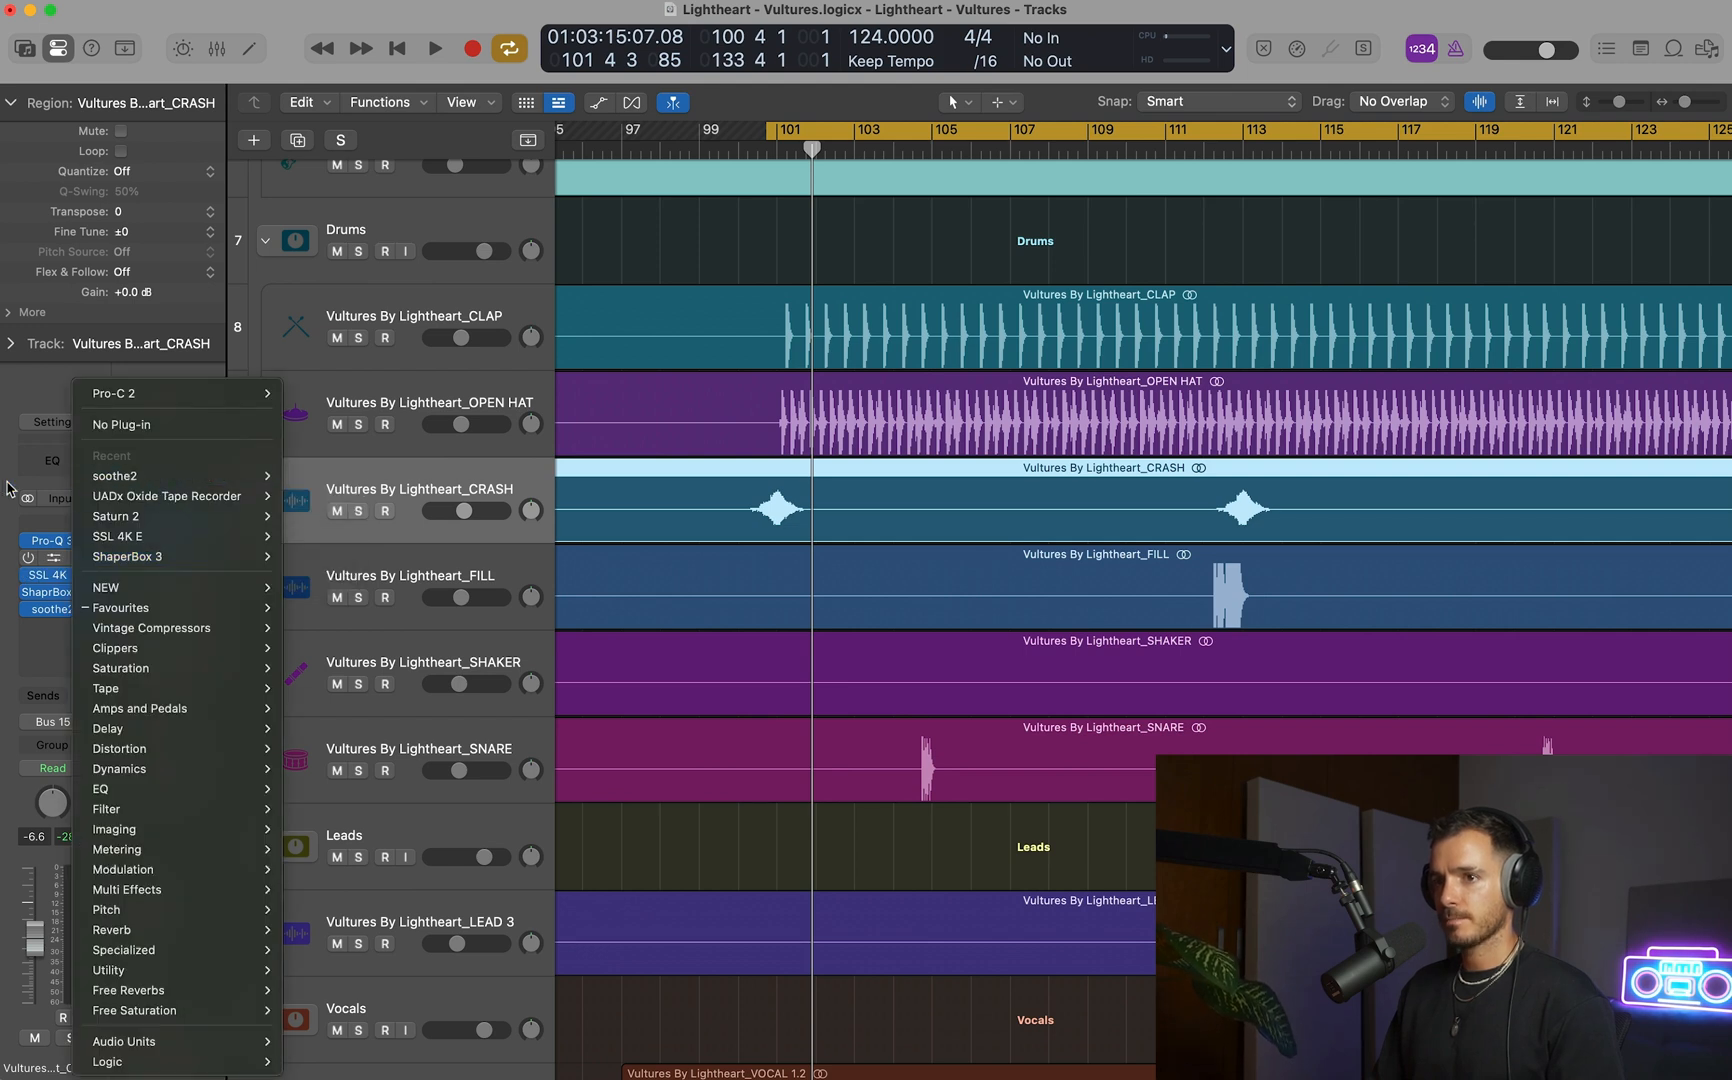
pyautogui.click(68, 563)
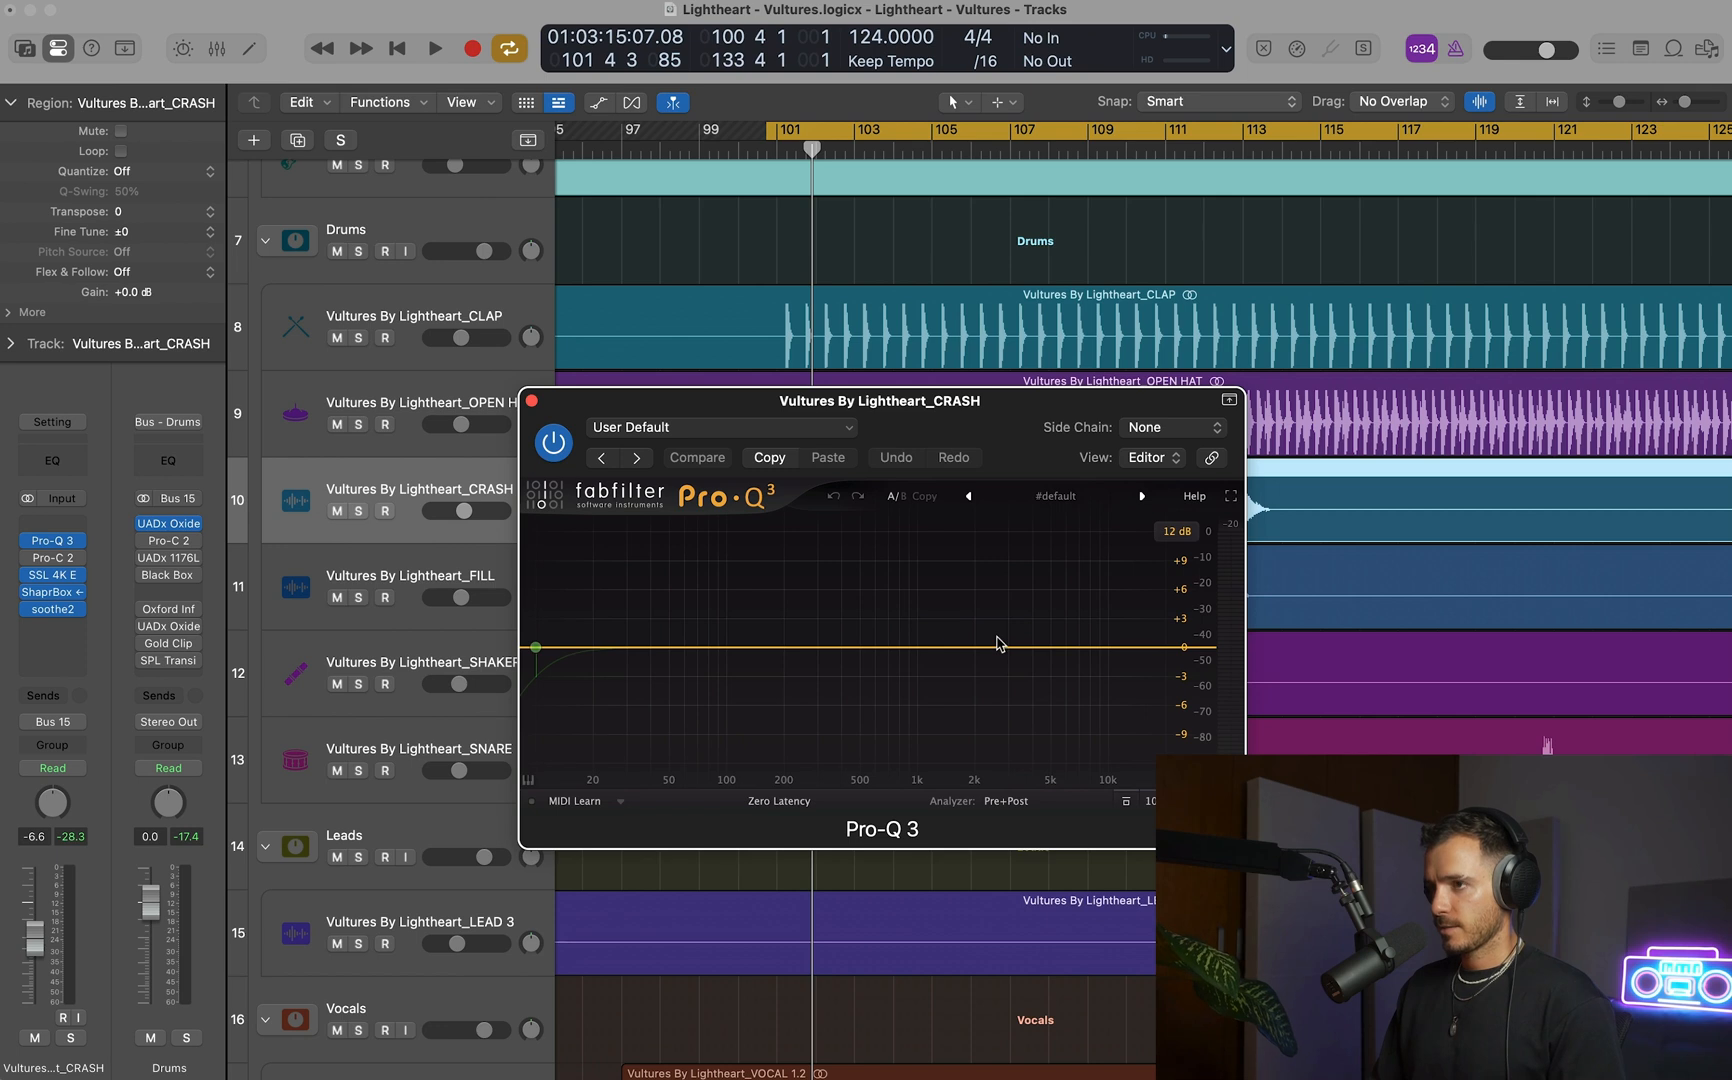
pyautogui.moveTo(977, 408); pyautogui.dragTo(954, 407)
pyautogui.press('space')
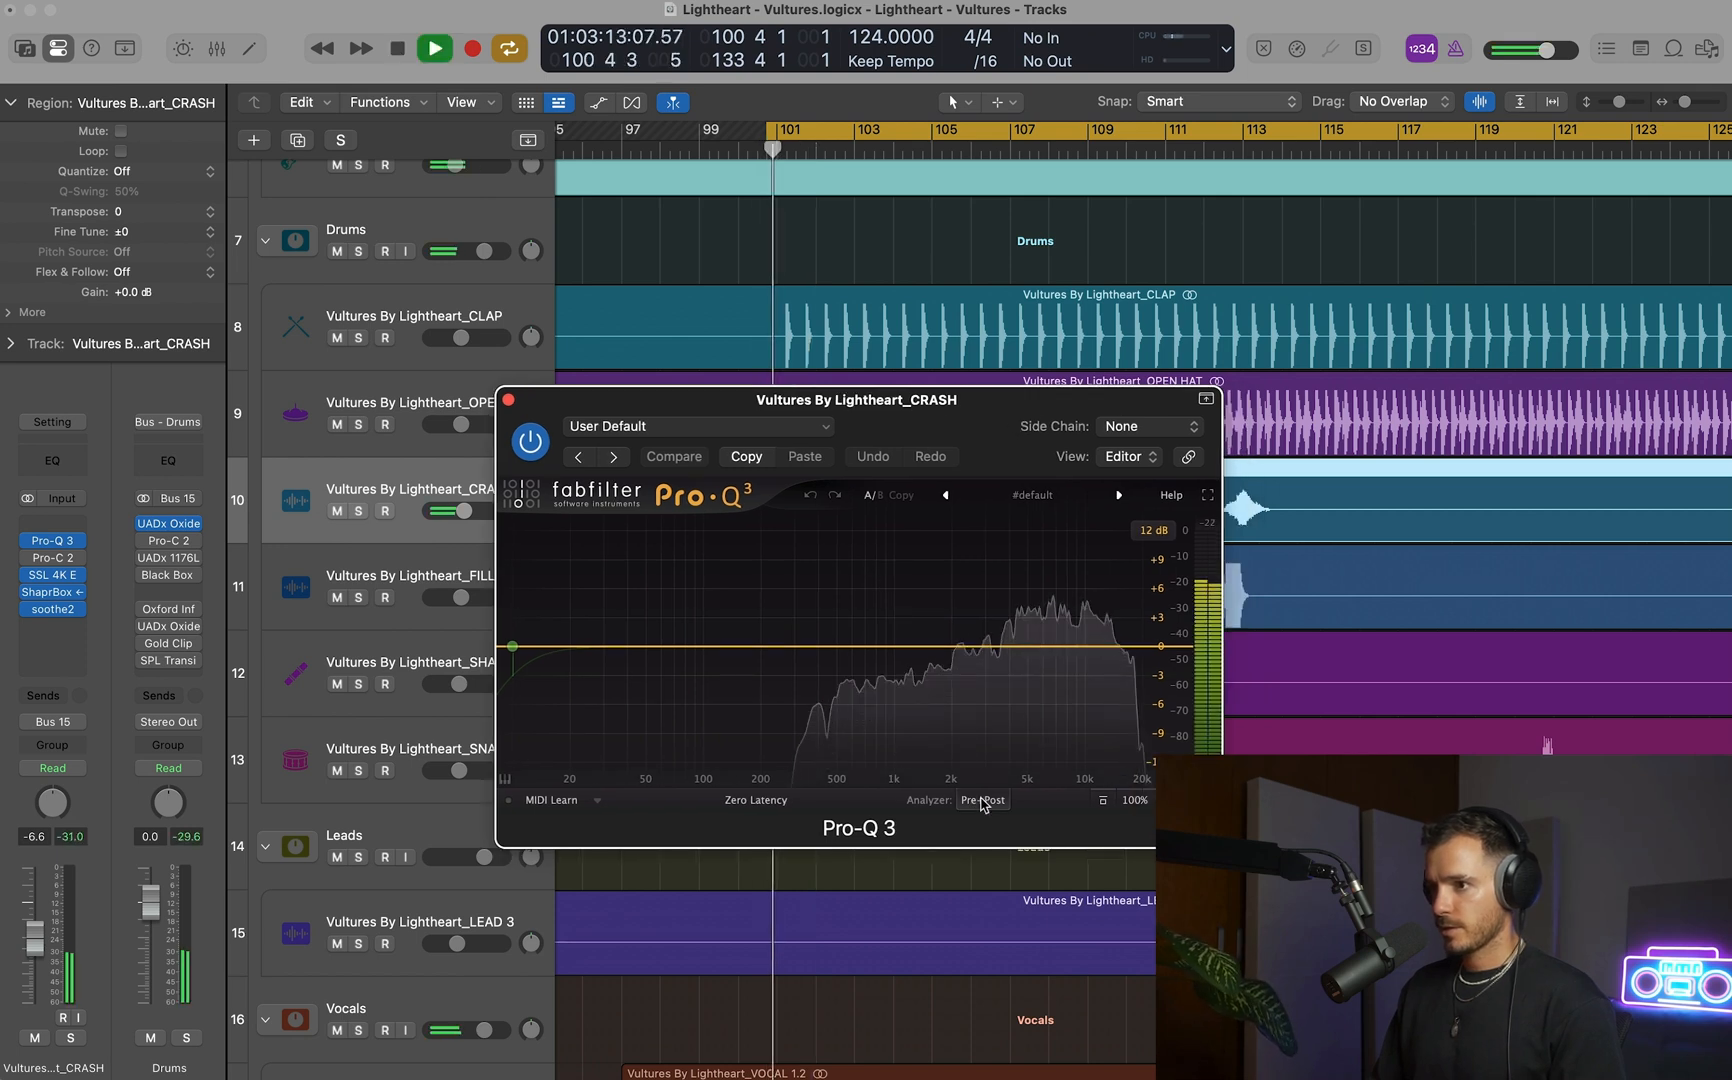
pyautogui.click(982, 800)
pyautogui.press('space')
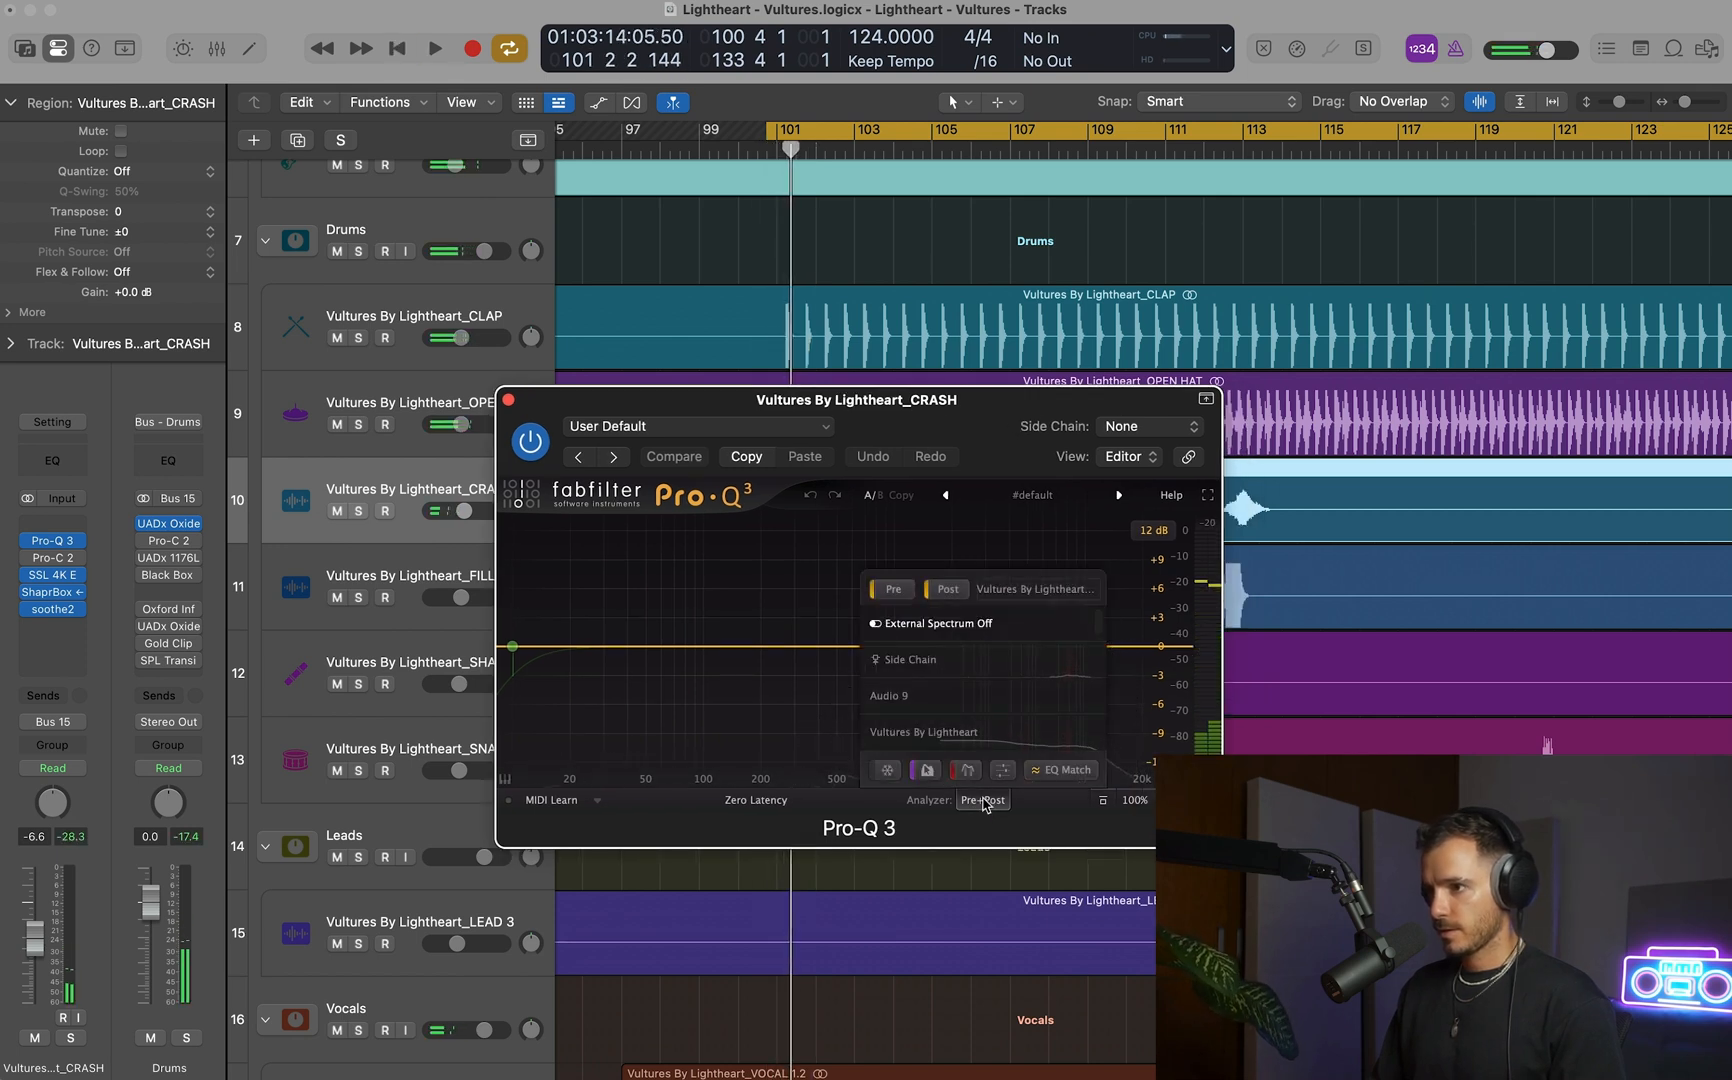
pyautogui.scroll(-10, 970, 677)
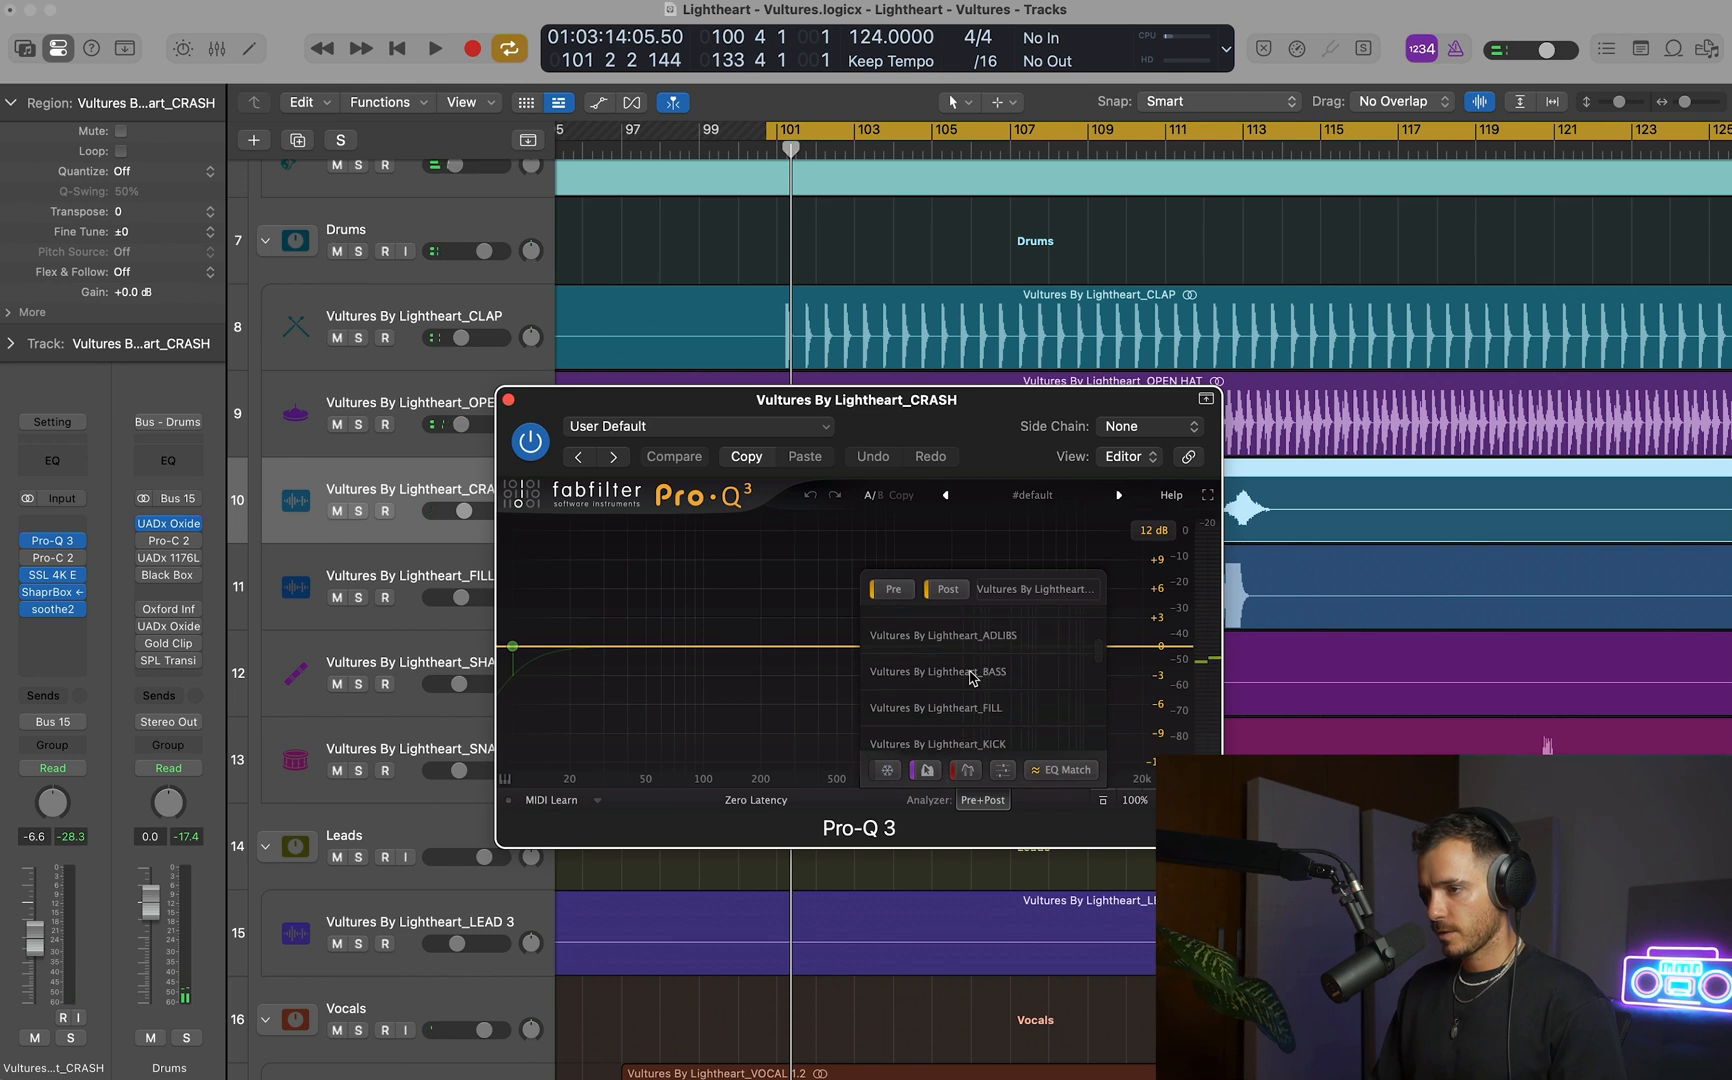
pyautogui.scroll(-2, 970, 677)
pyautogui.click(975, 656)
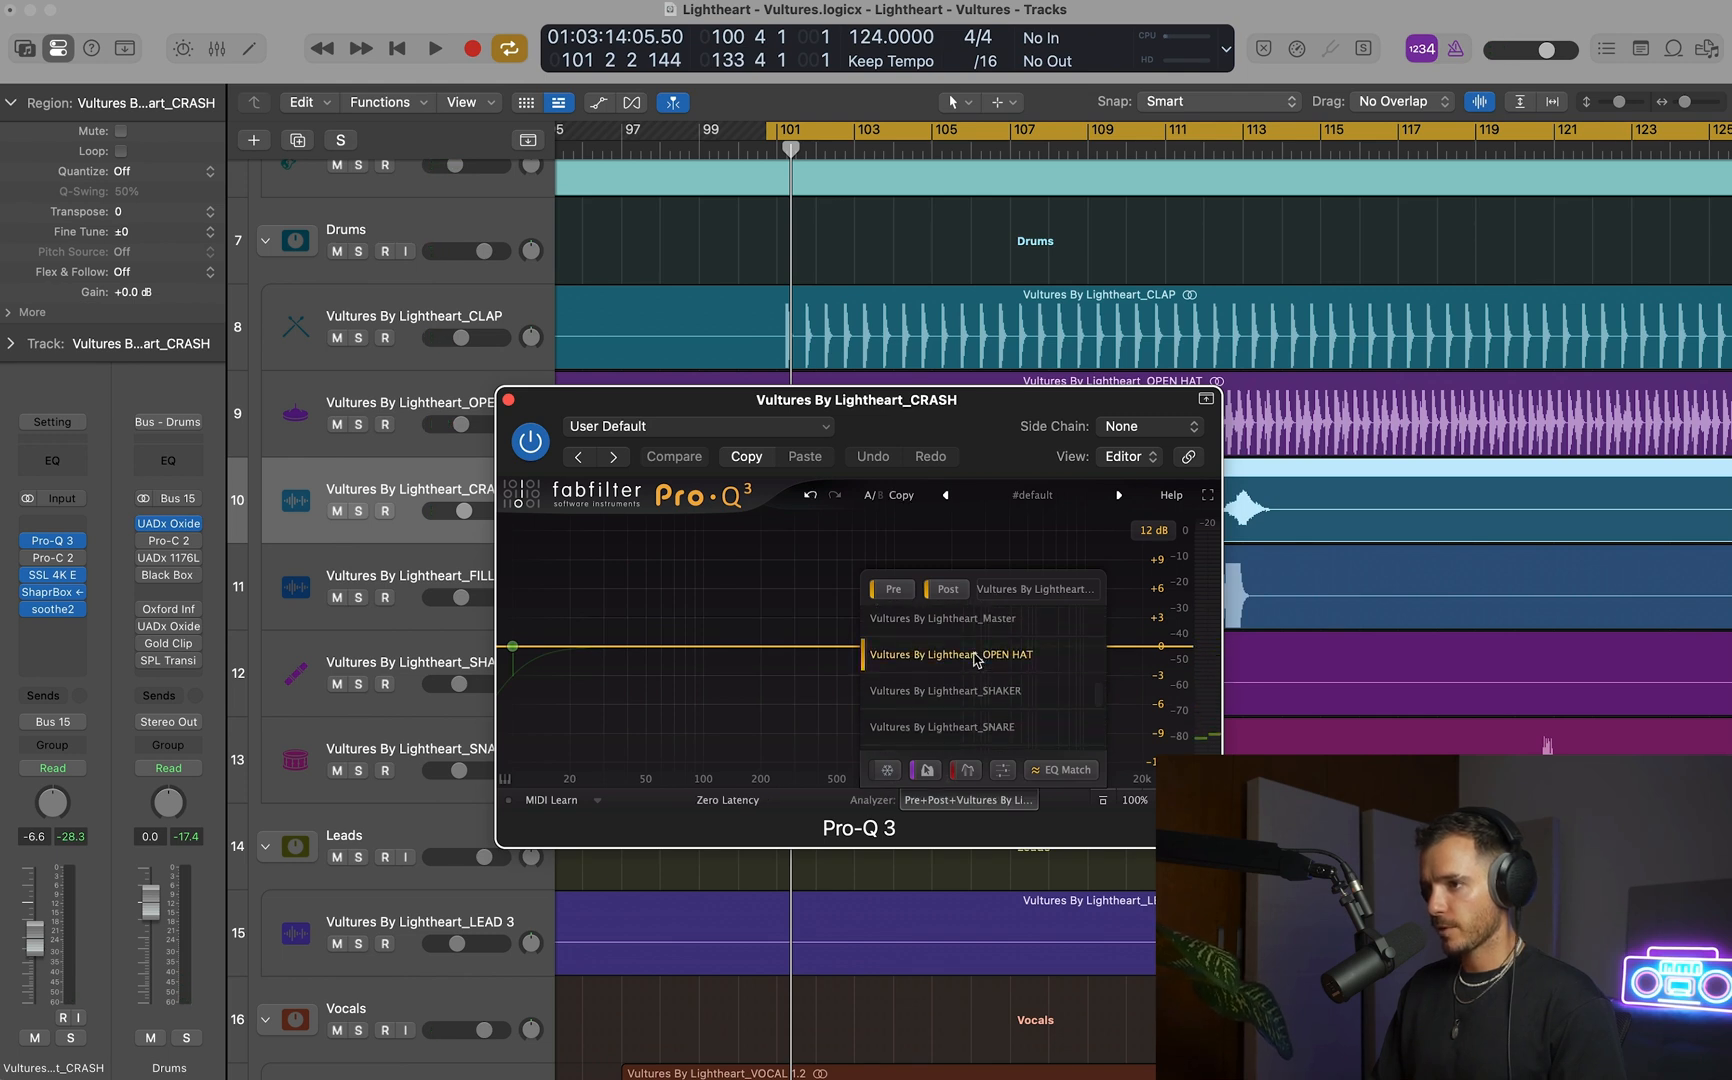
pyautogui.click(963, 802)
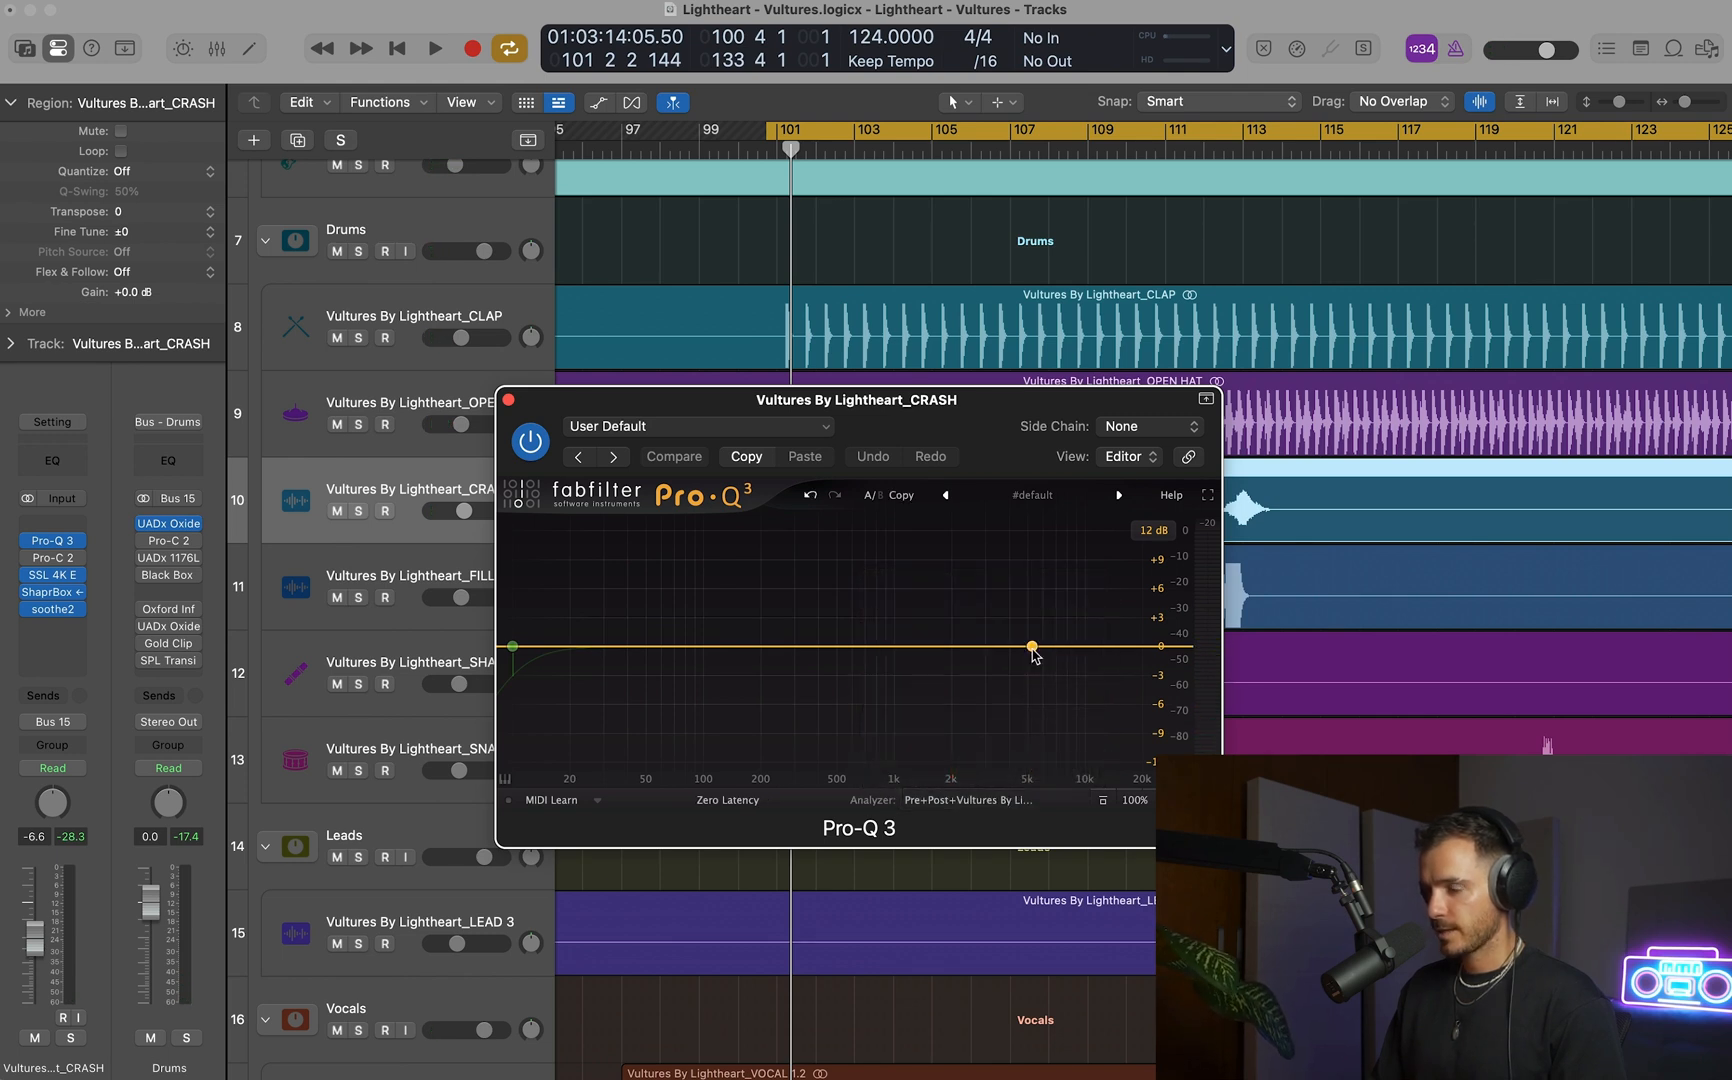
# Add a dynamic bell band at about 4541.5 Hz with a Q of about 2.5 and a slight downward dynamic range.
pyautogui.press('space')
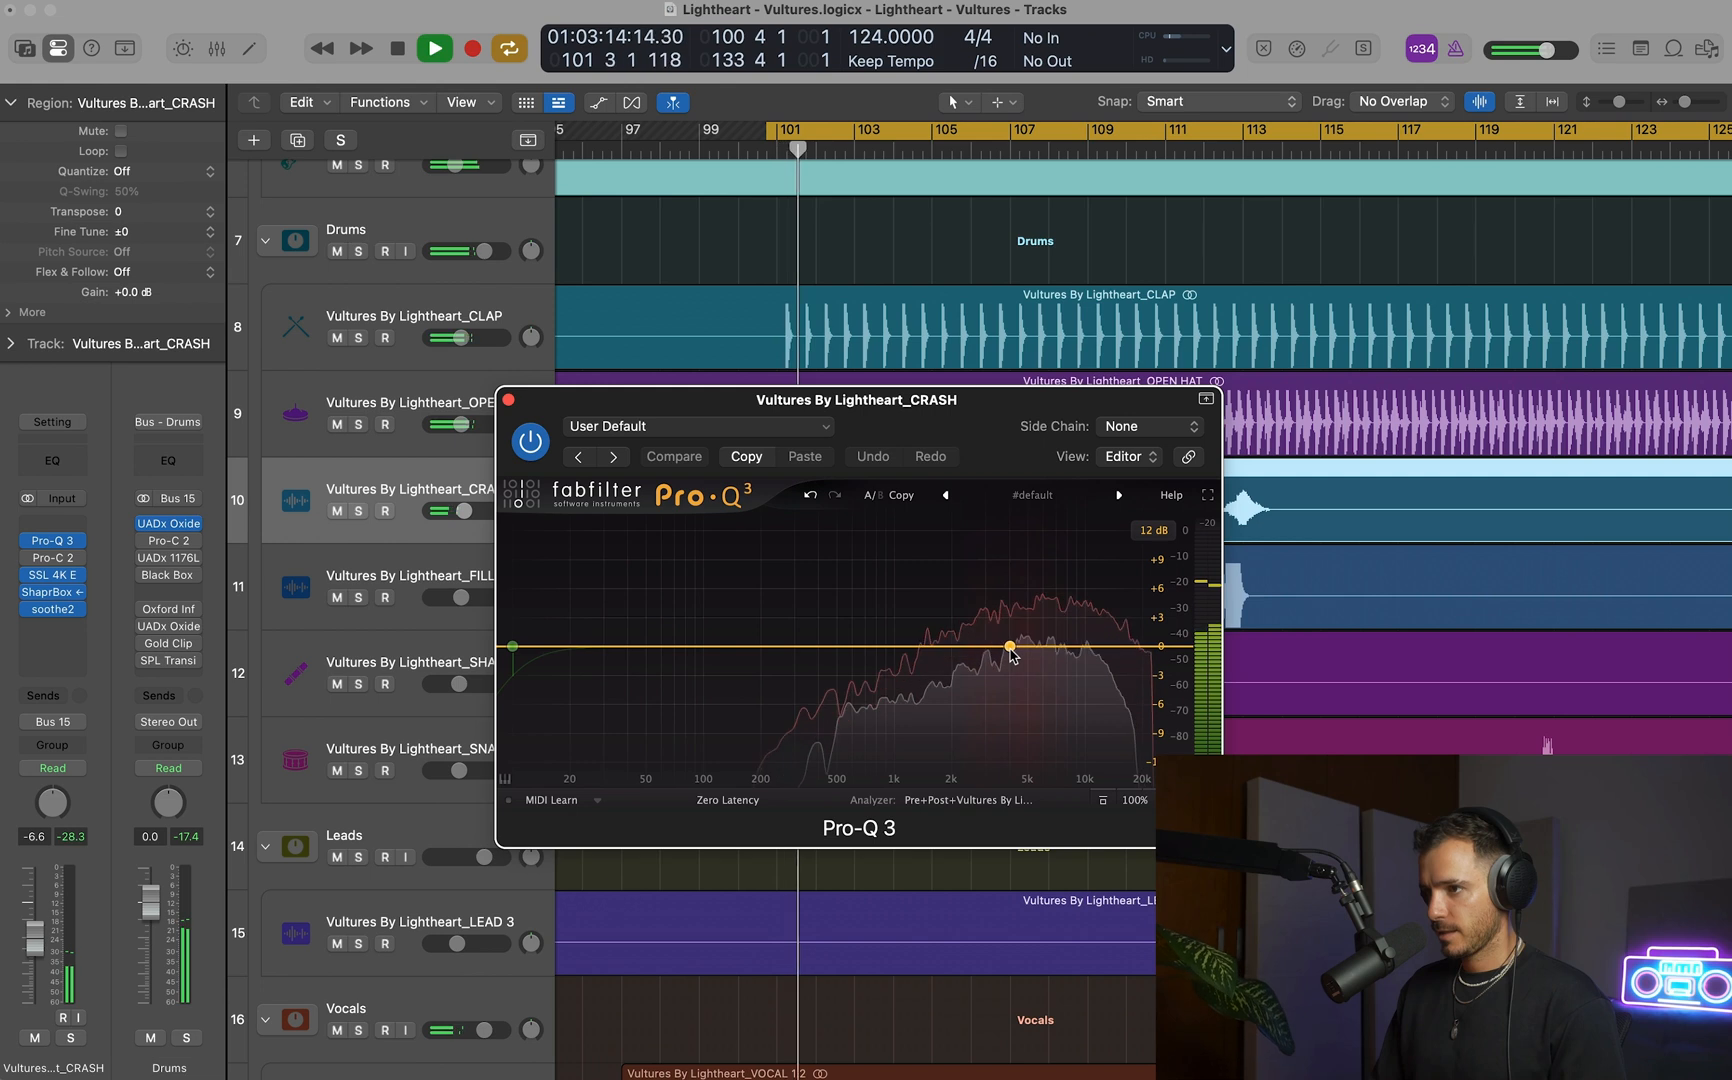
pyautogui.press('space')
pyautogui.click(1019, 647)
pyautogui.moveTo(1019, 650); pyautogui.dragTo(1016, 650)
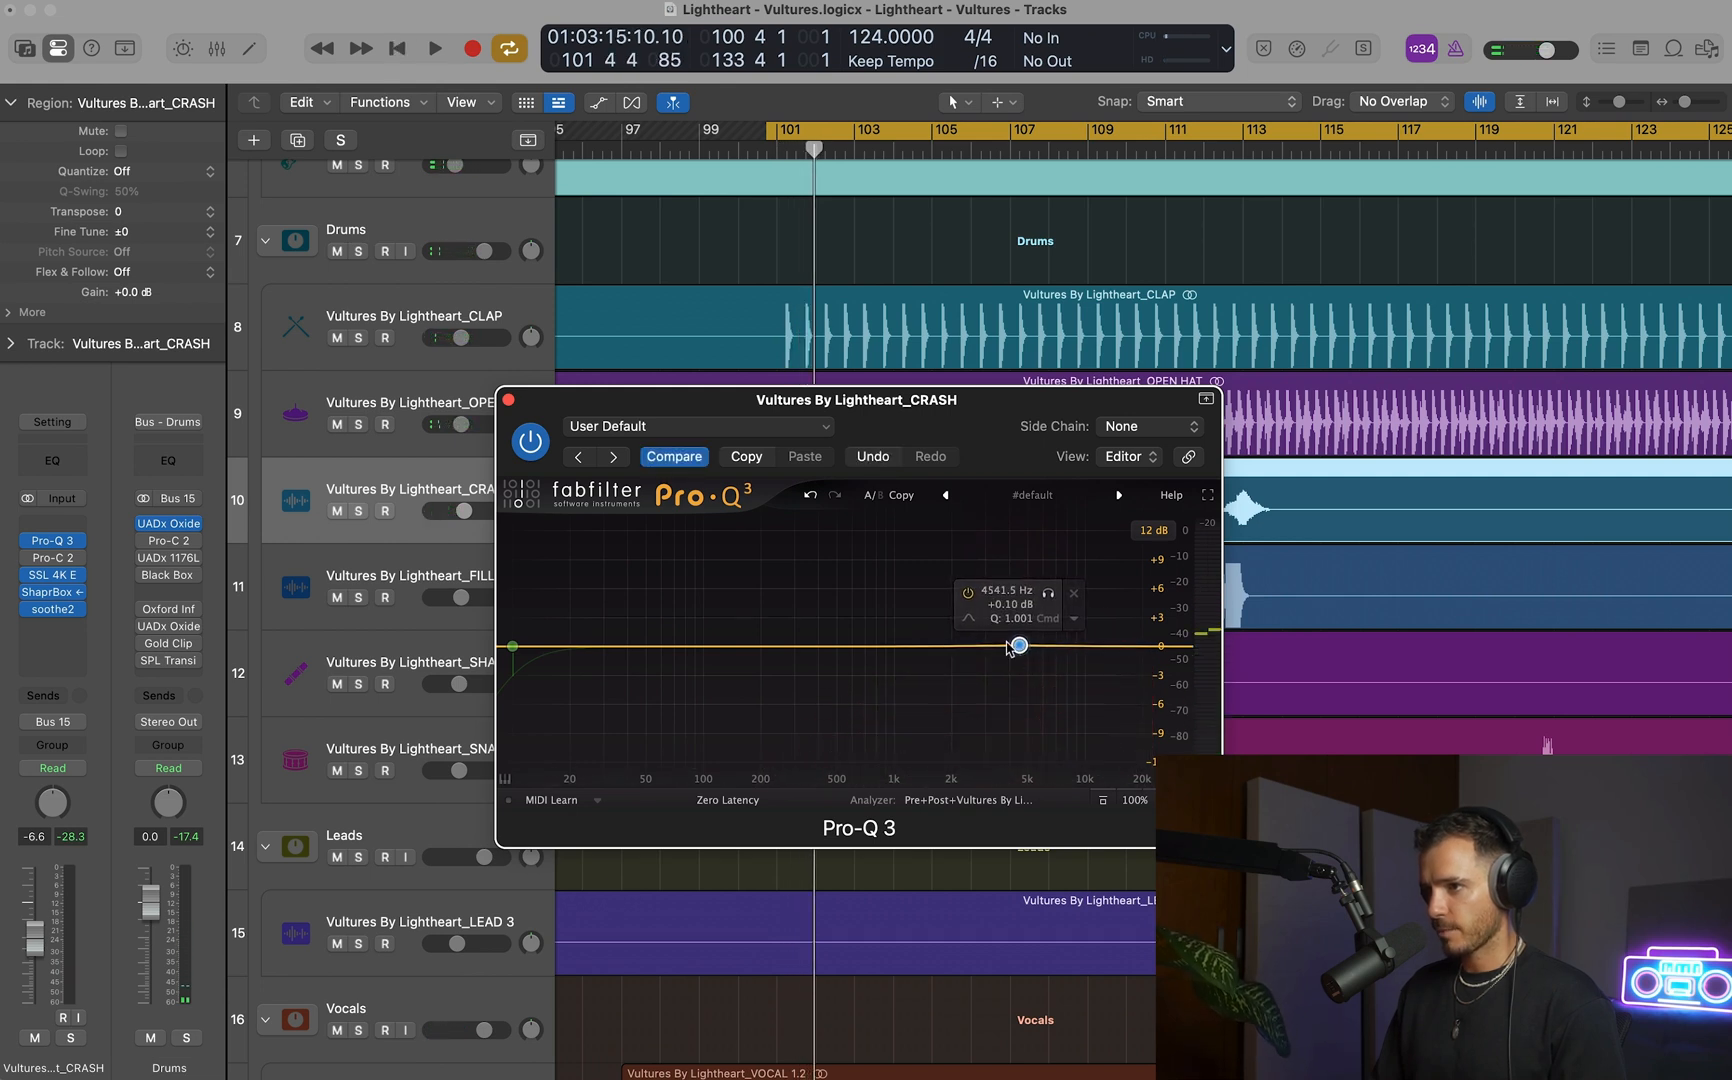
pyautogui.click(1075, 622)
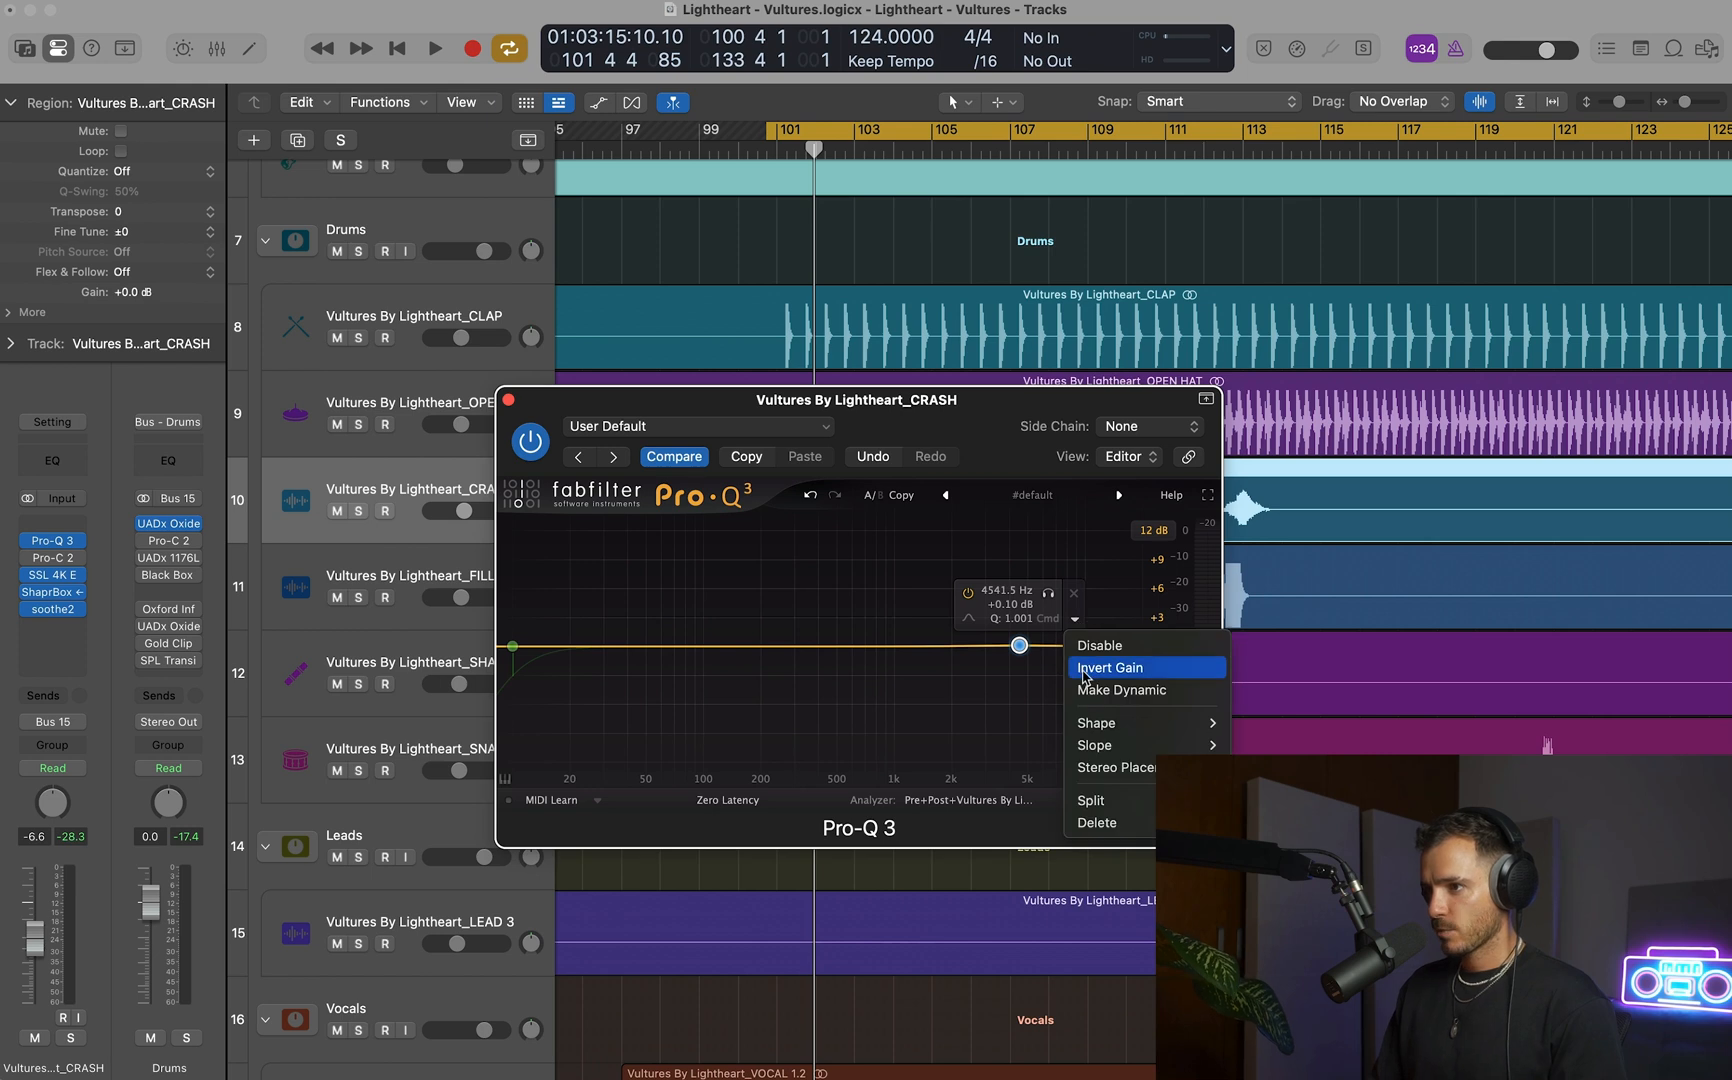
pyautogui.click(1085, 690)
pyautogui.moveTo(1019, 643); pyautogui.dragTo(1021, 670)
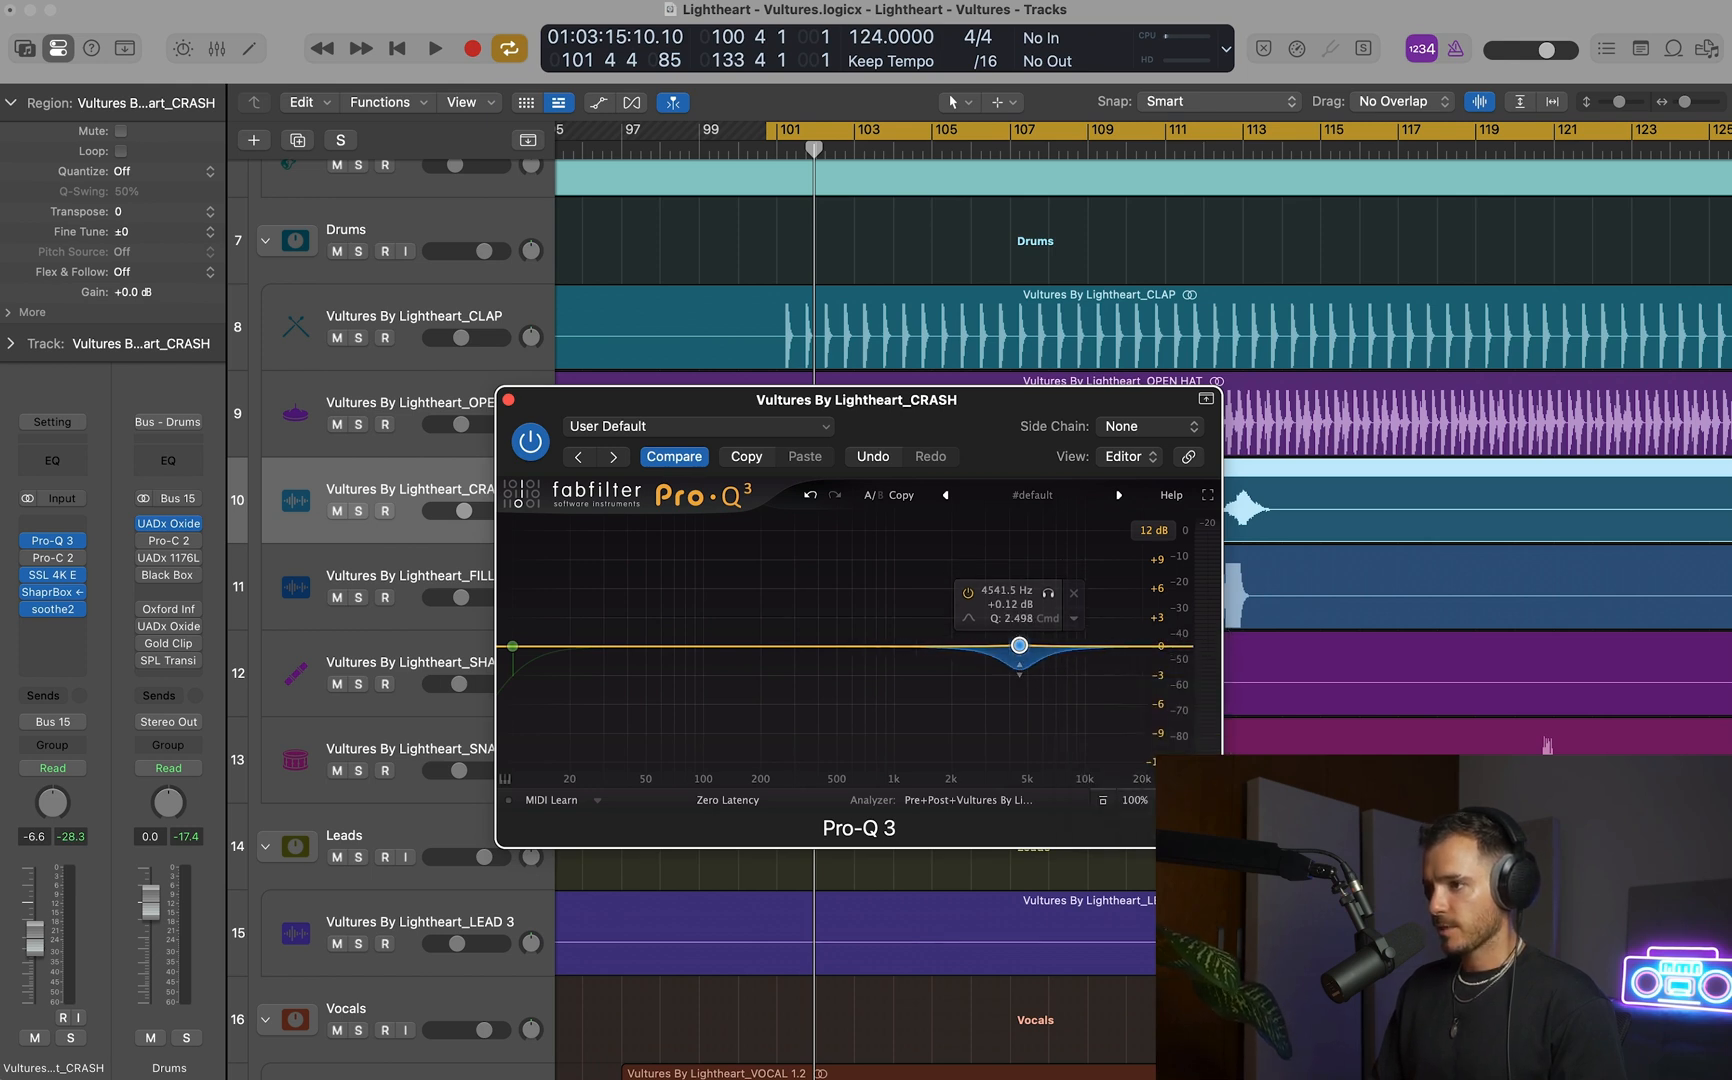
# Enlarge the Pro-Q 3 window and set its side chain to the OPEN HAT track (Audio 12).
pyautogui.moveTo(1220, 846); pyautogui.dragTo(1276, 976)
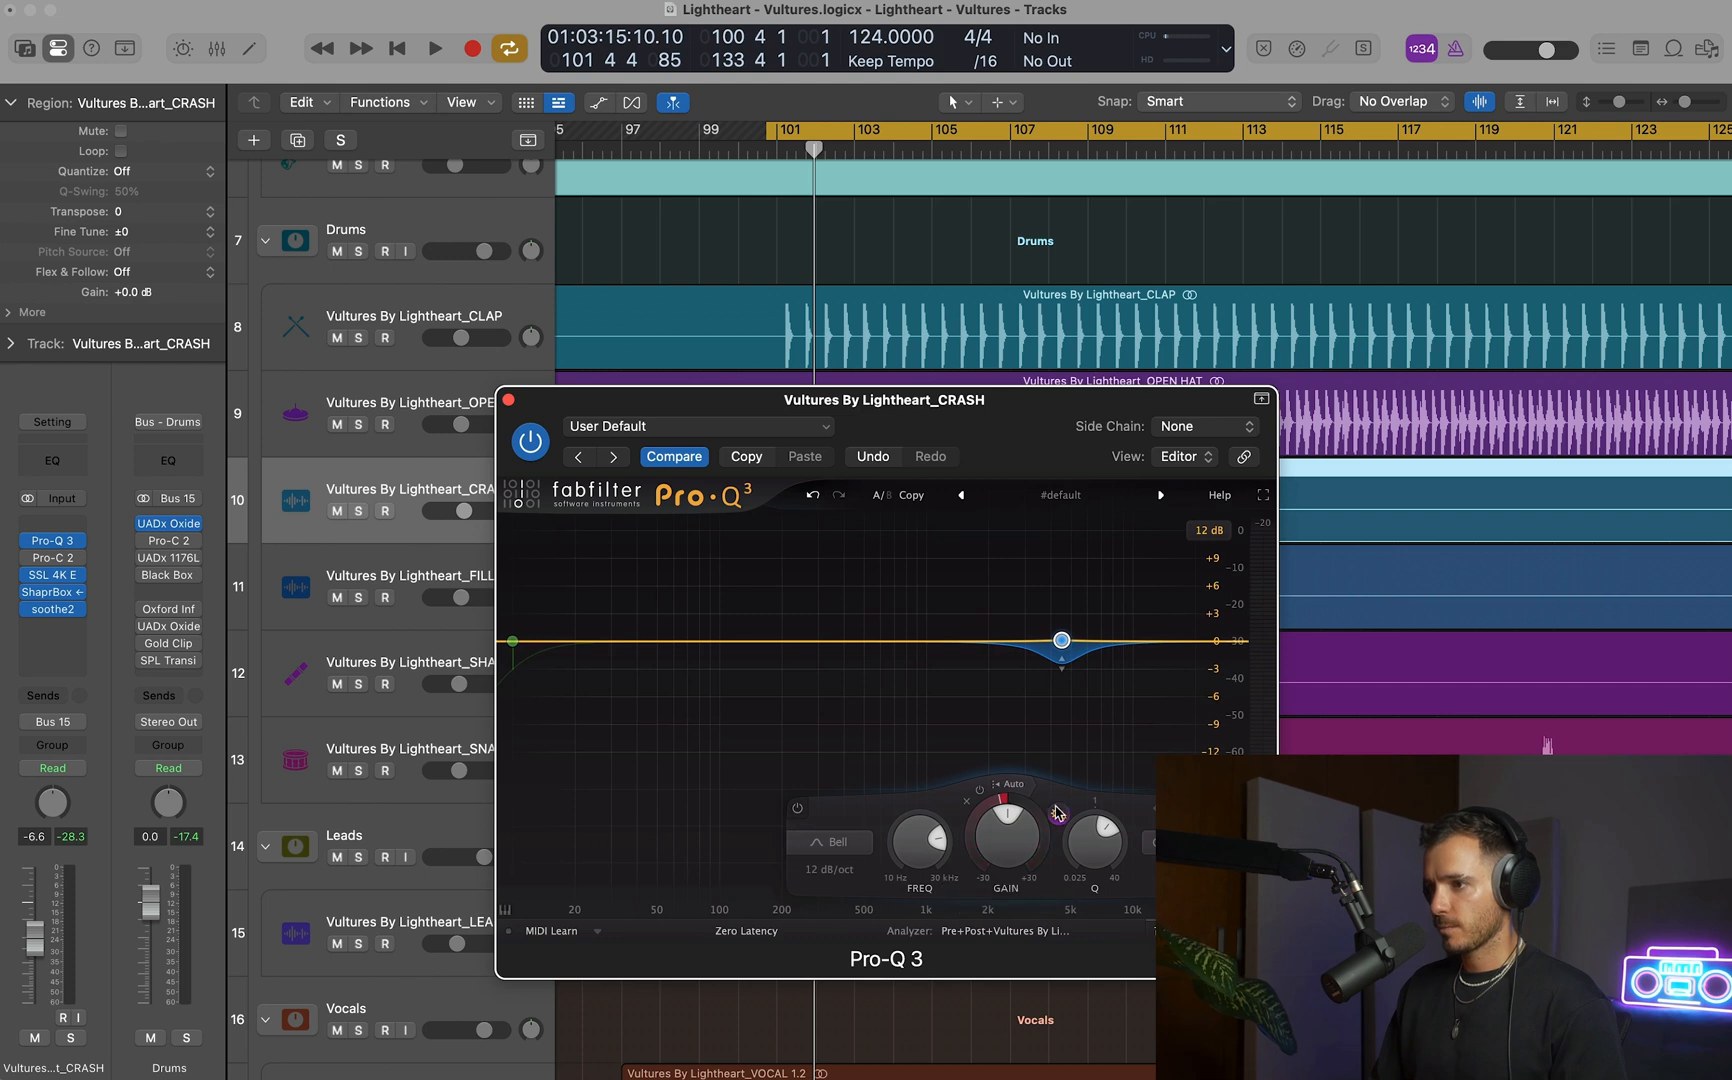
pyautogui.click(1190, 426)
pyautogui.moveTo(1186, 461)
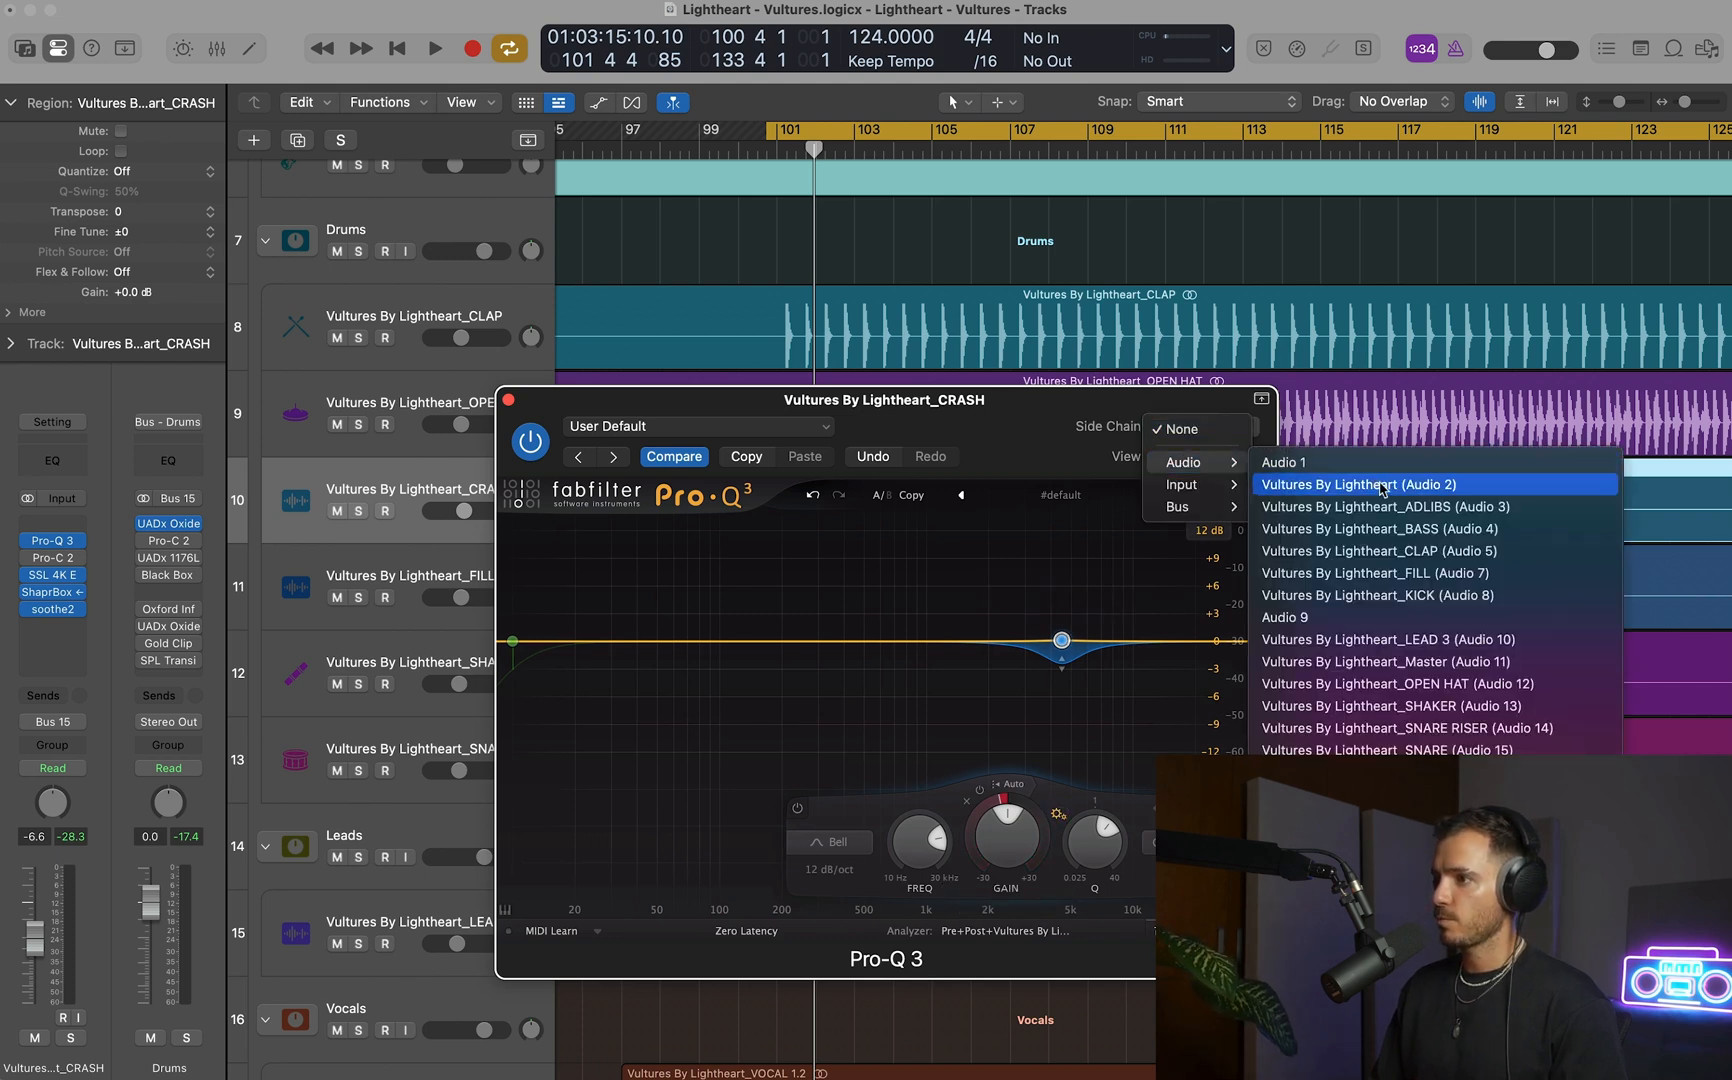
pyautogui.click(1410, 684)
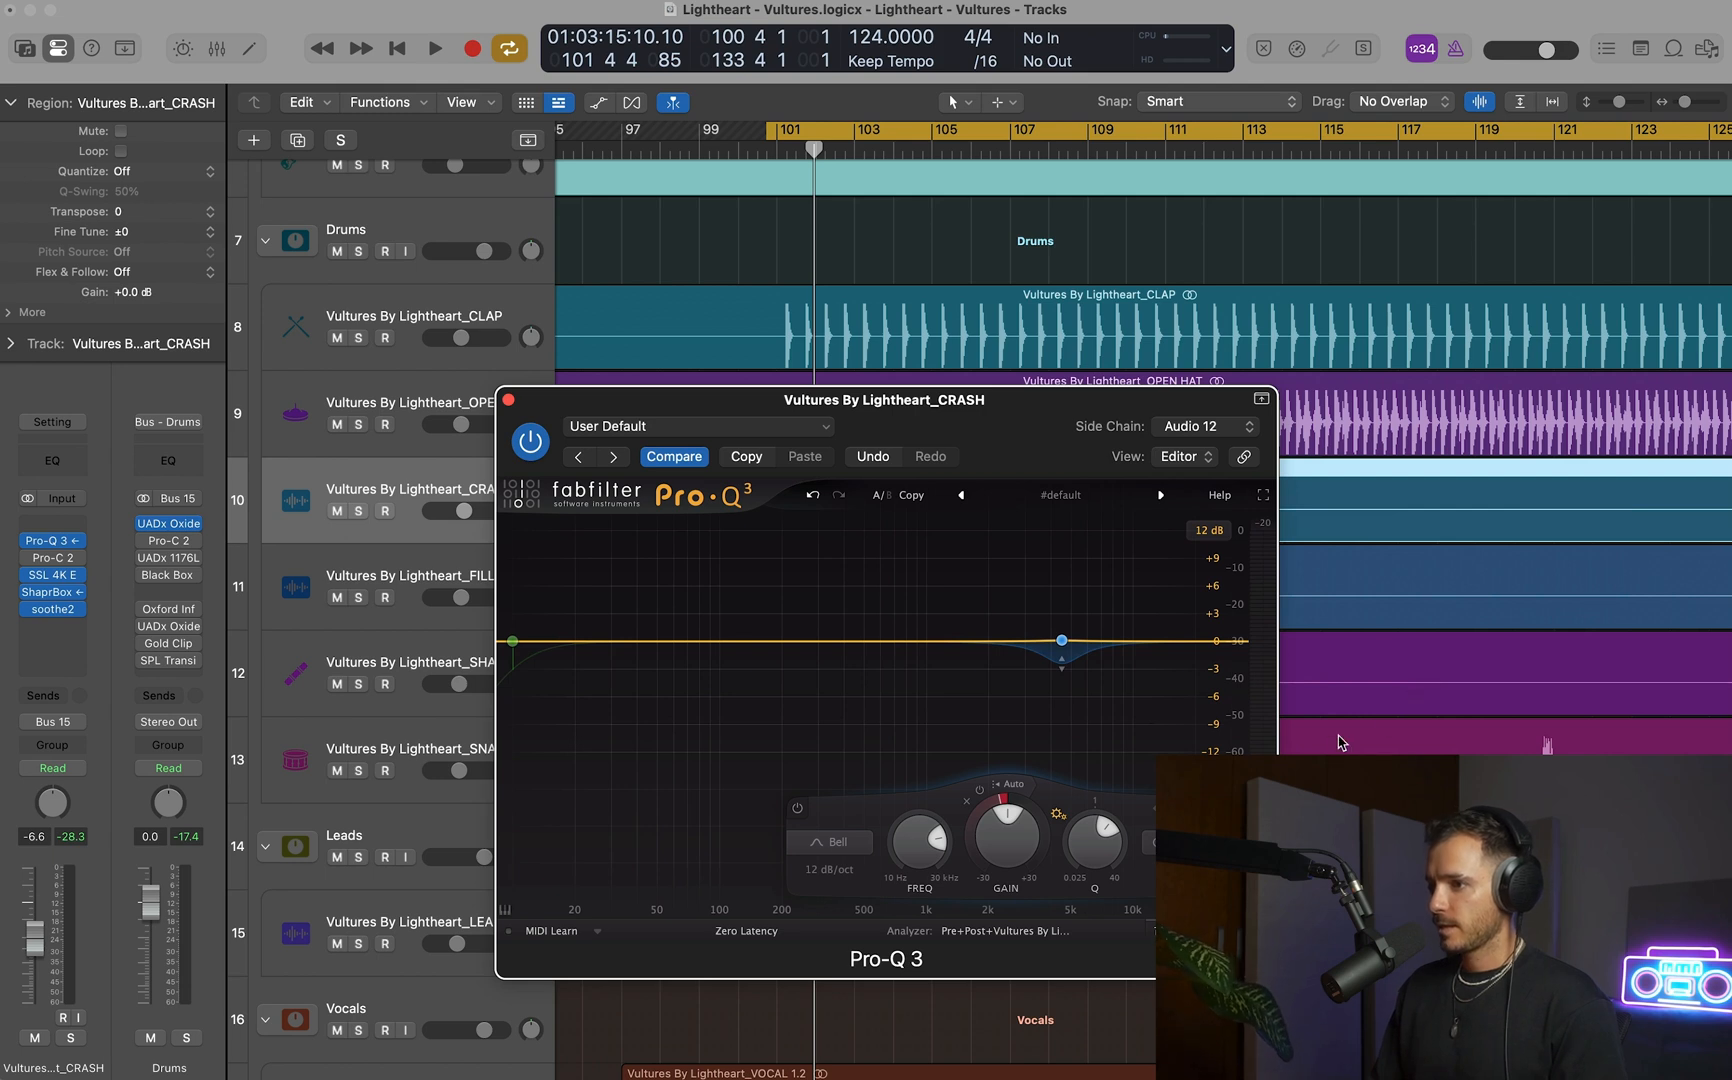
# Trigger the dynamic band from the side chain at a -20.0 threshold and deepen its dynamic cut to about 10 dB.
pyautogui.click(1022, 790)
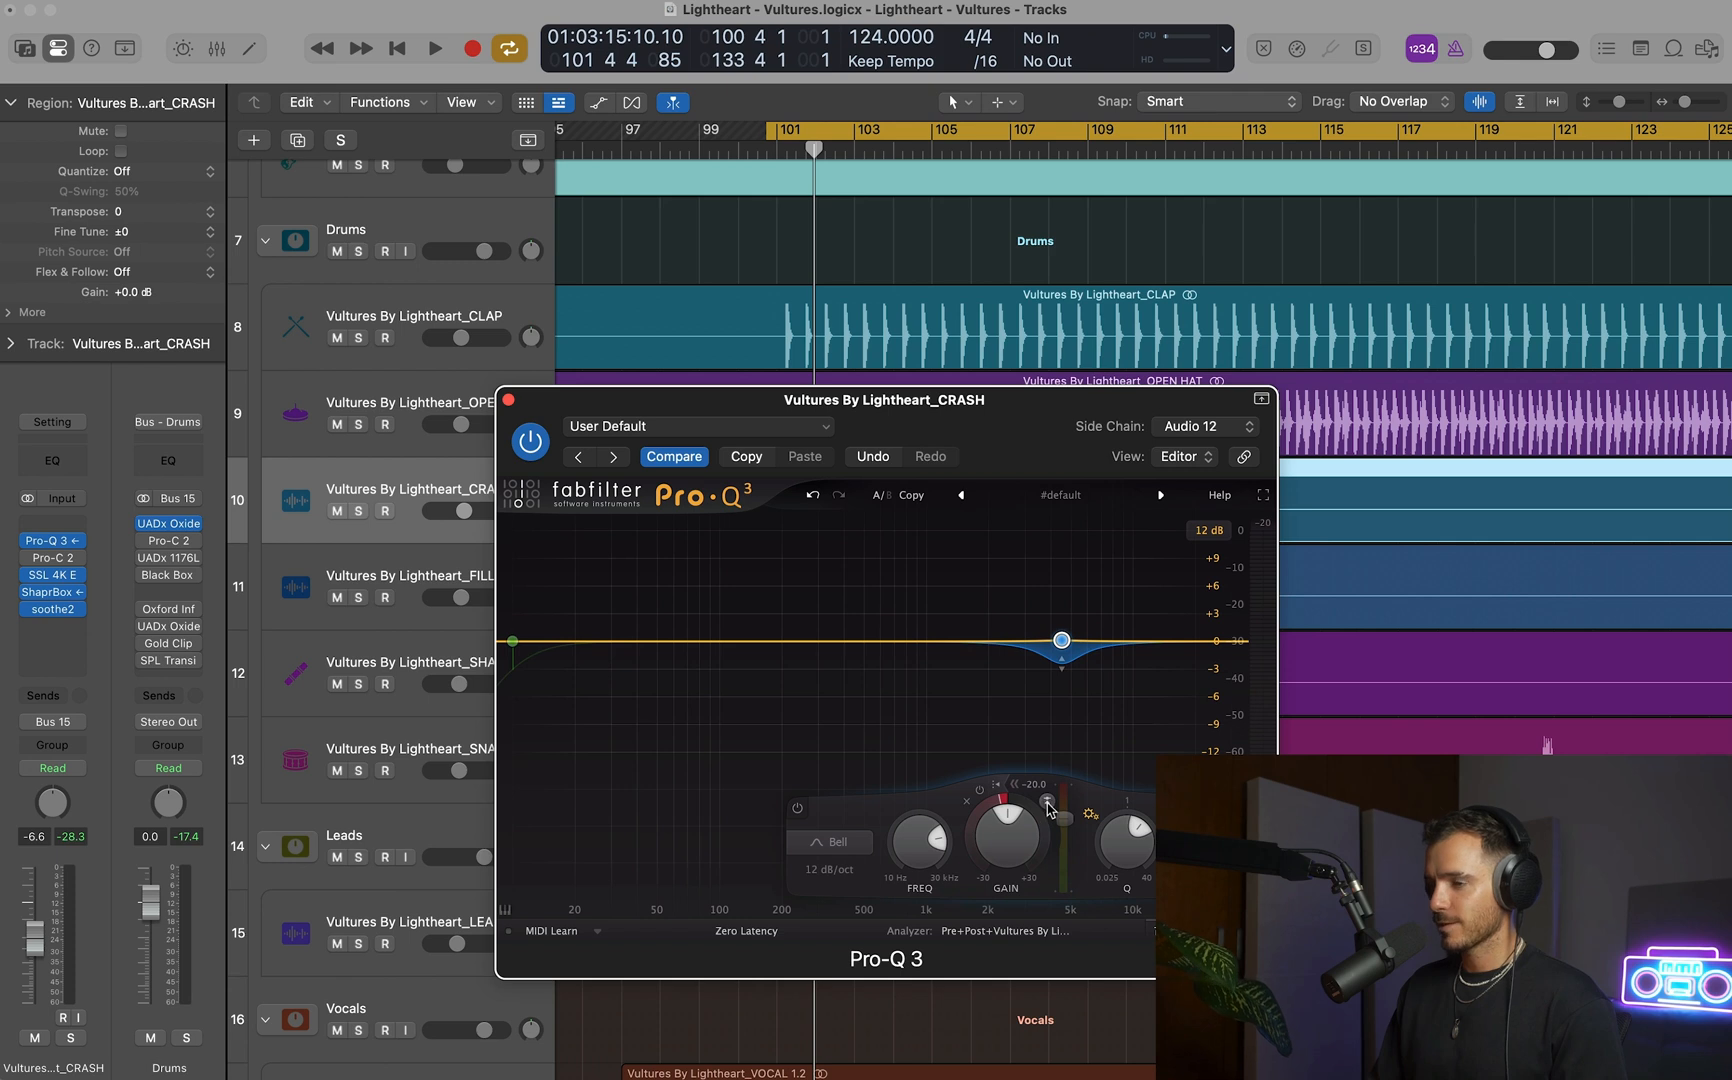
pyautogui.moveTo(1061, 665)
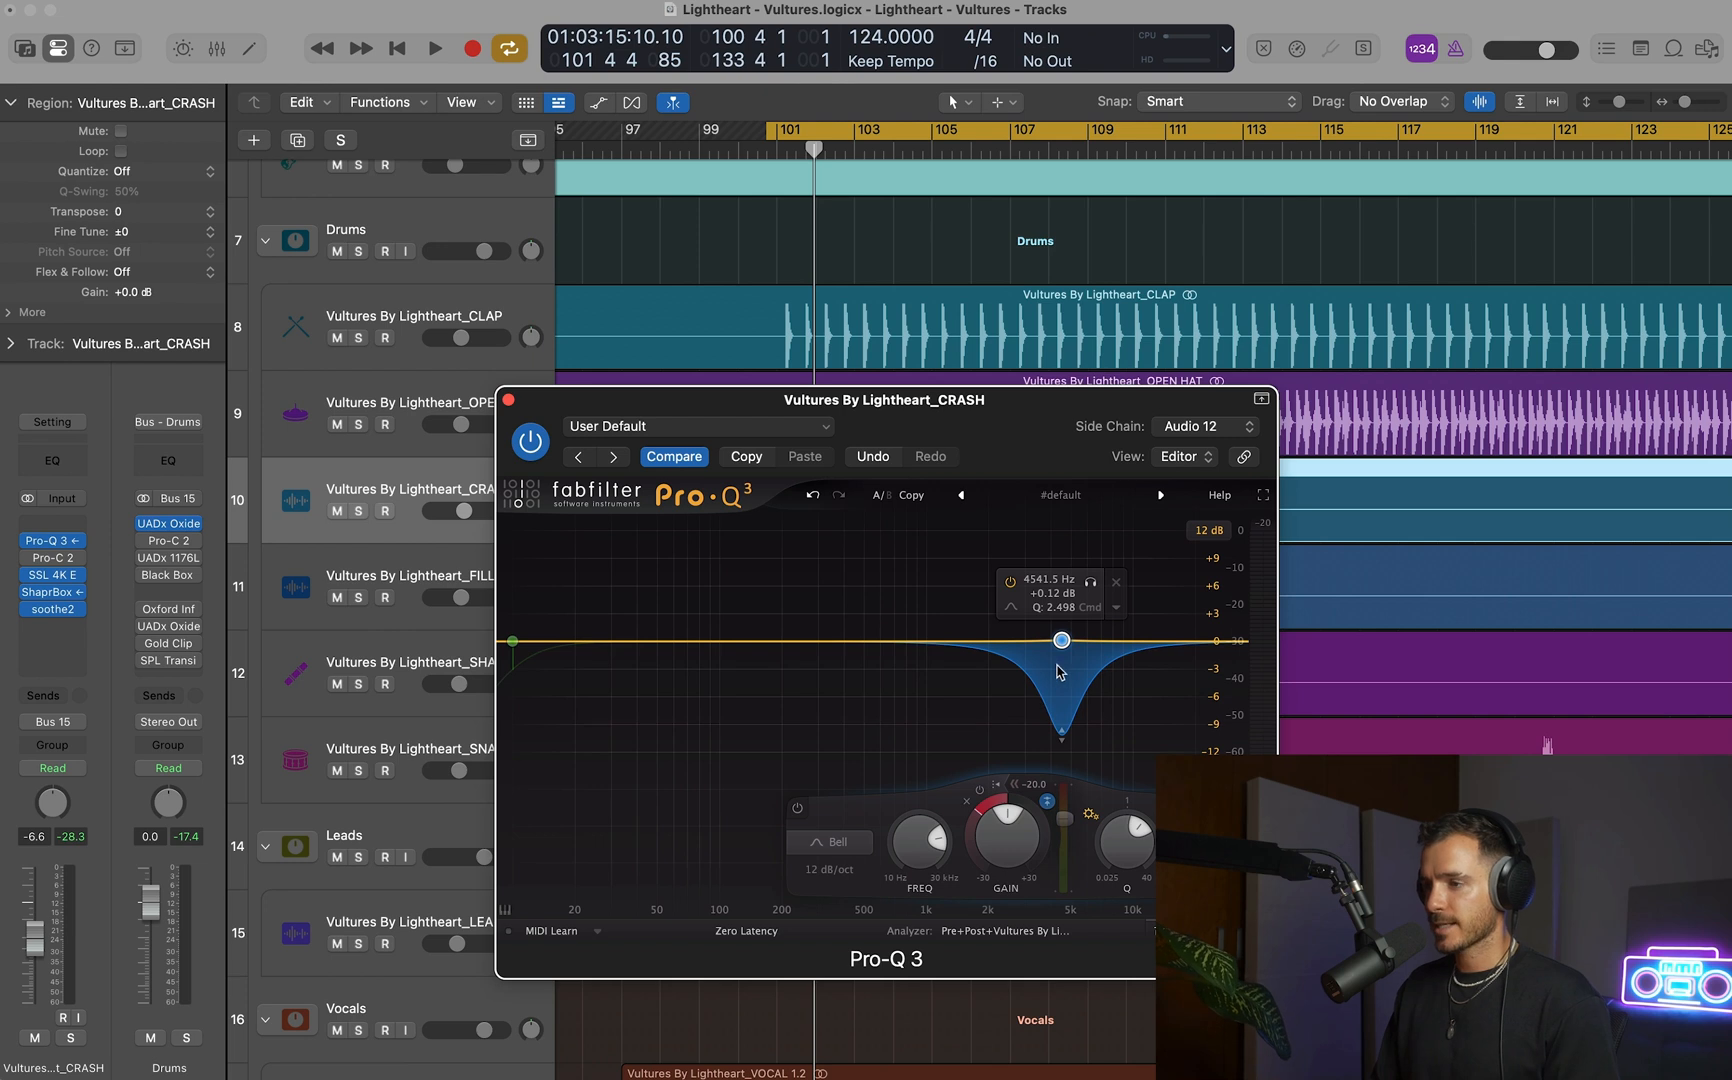
pyautogui.moveTo(946, 400); pyautogui.dragTo(1293, 373)
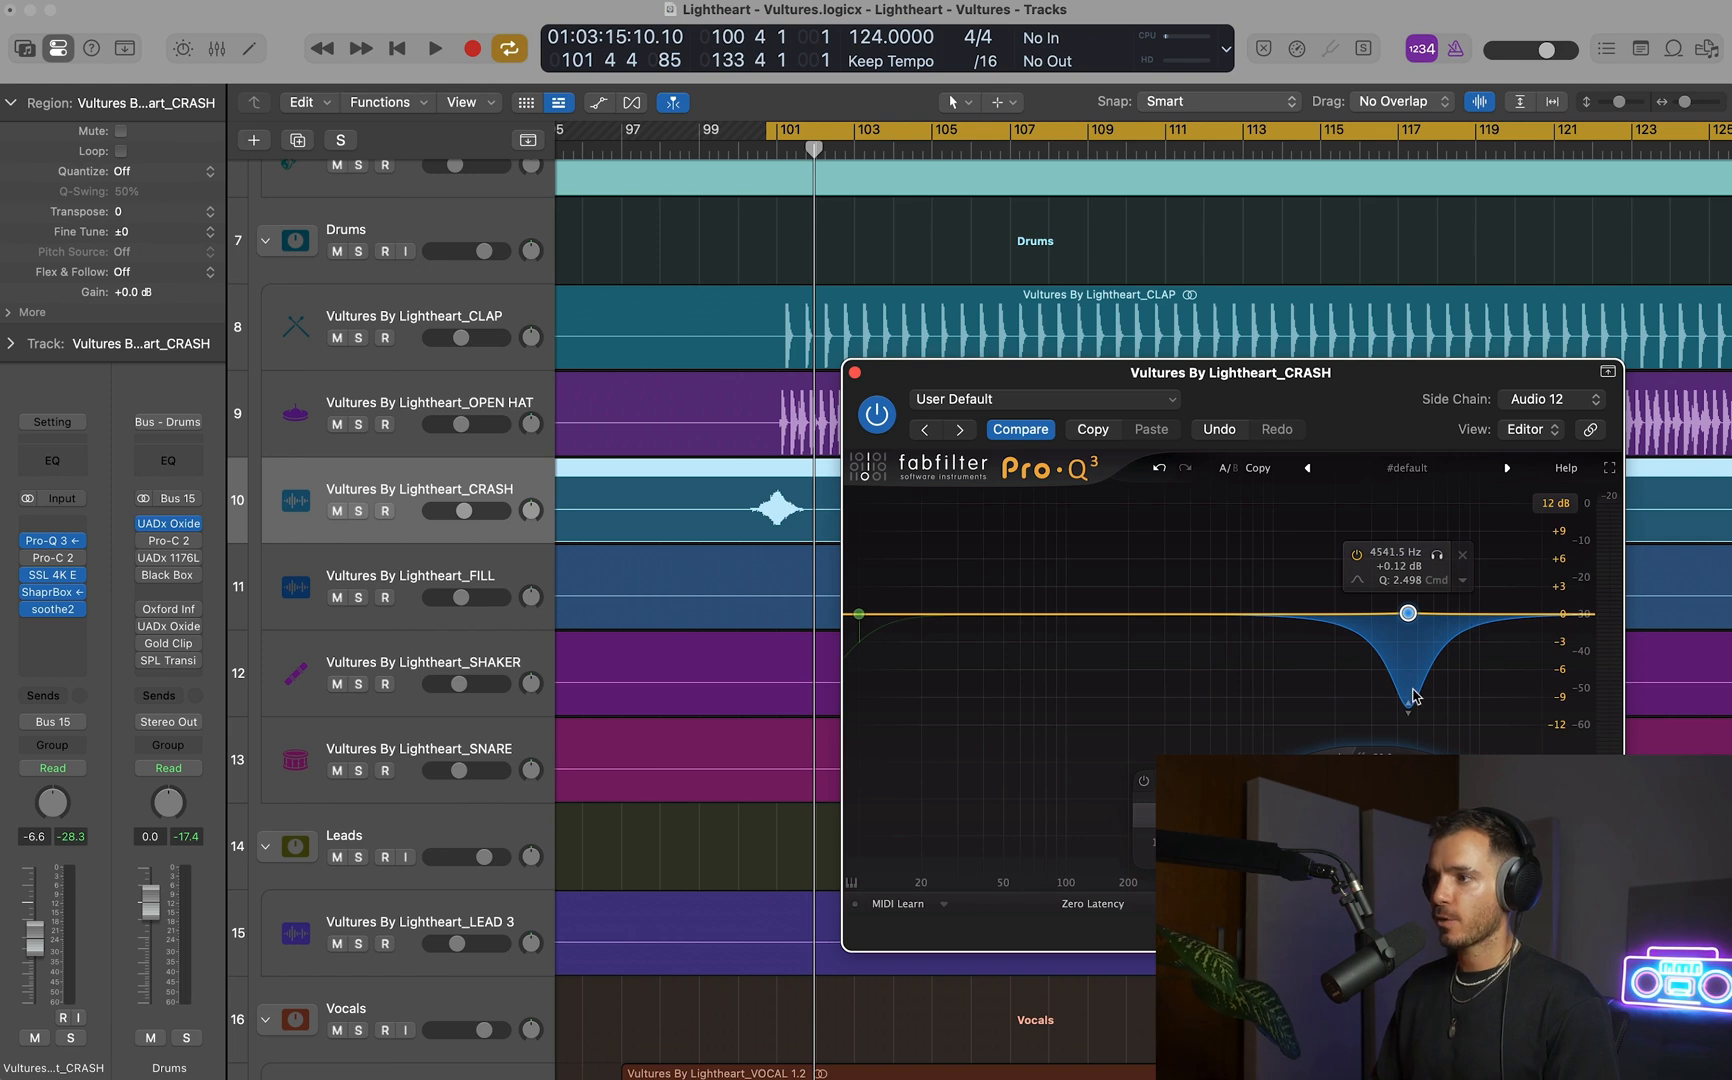
# Replay the loop to compare the crash with the side-chained EQ band bypassed and enabled, and close Pro-Q 3.
pyautogui.press('space')
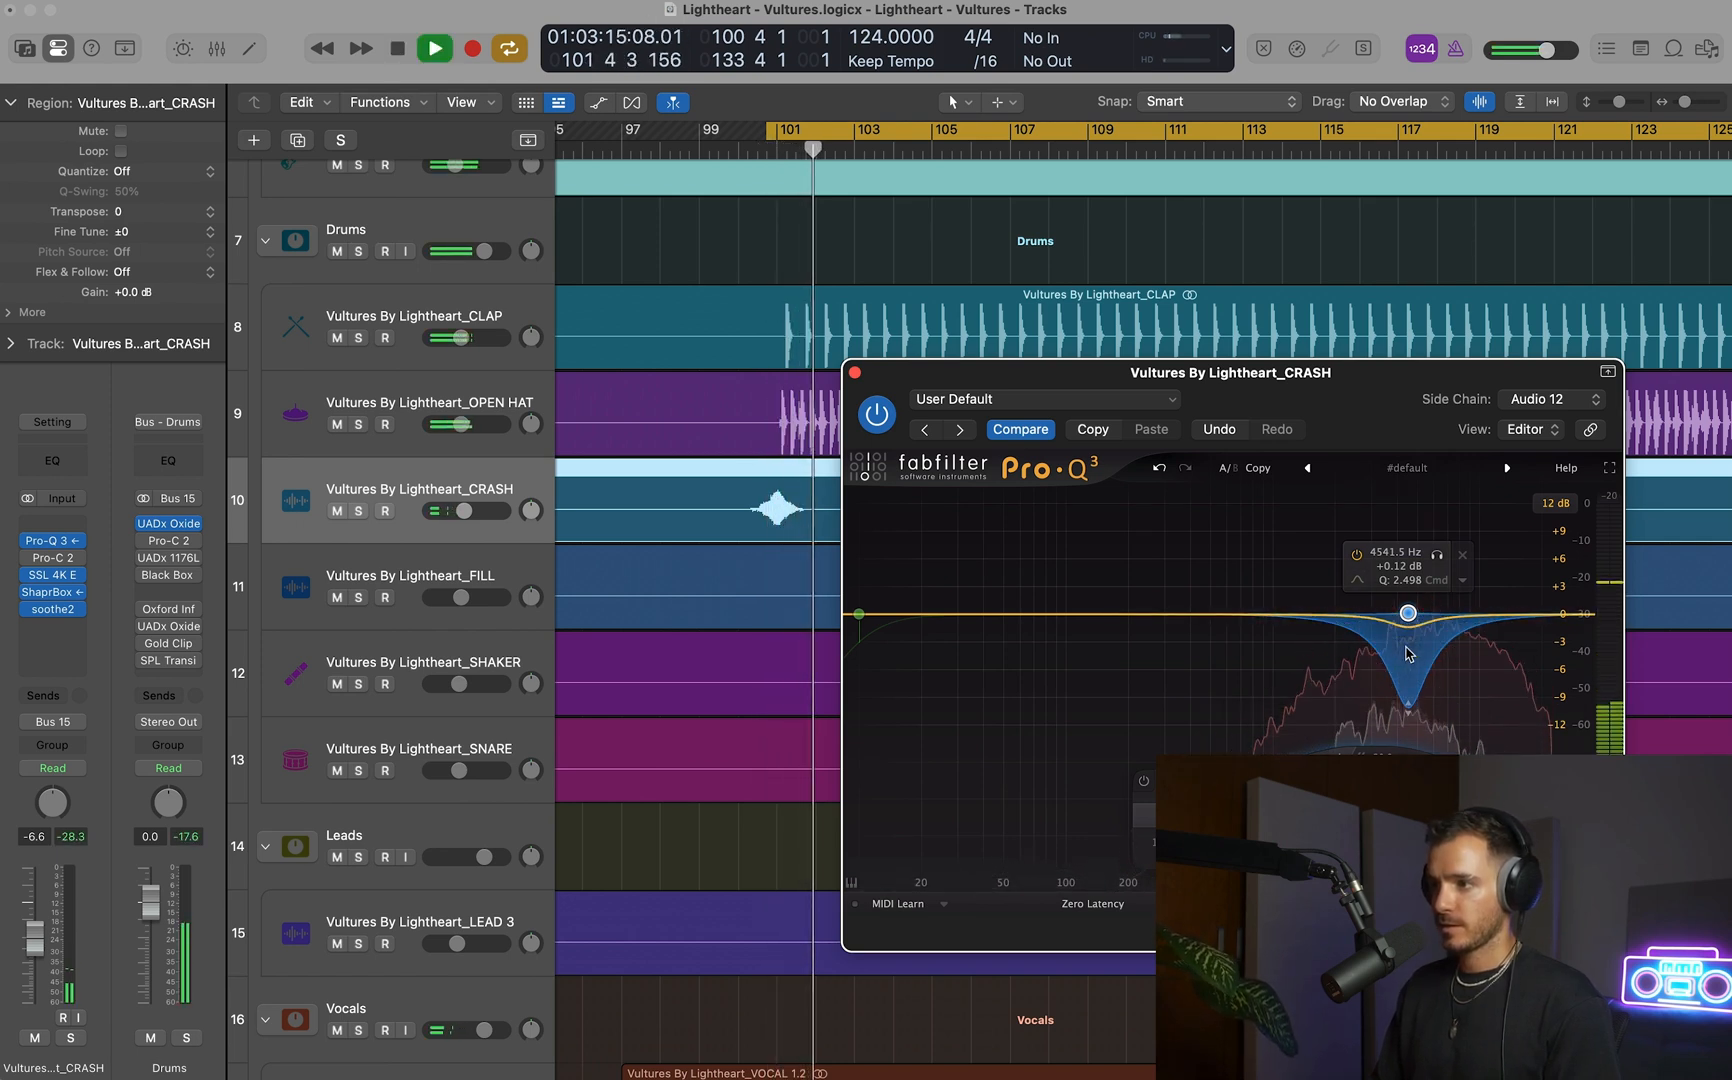
pyautogui.press('space')
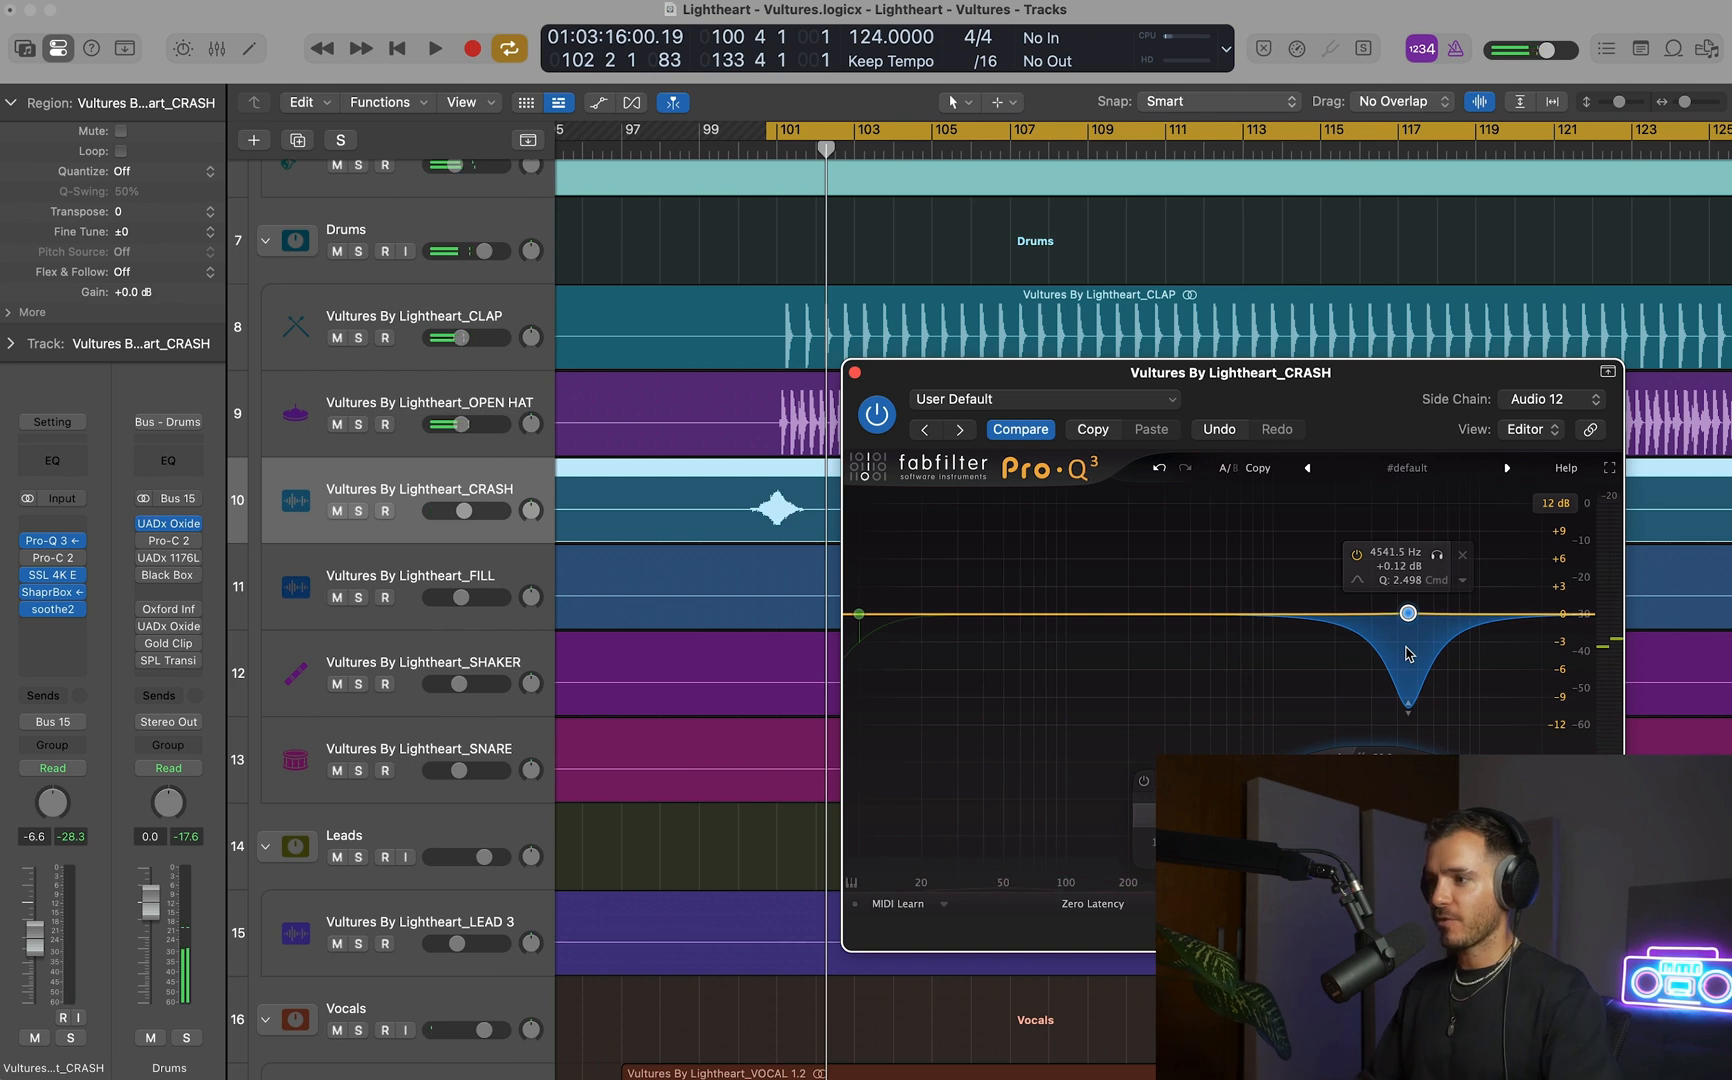
pyautogui.press('space')
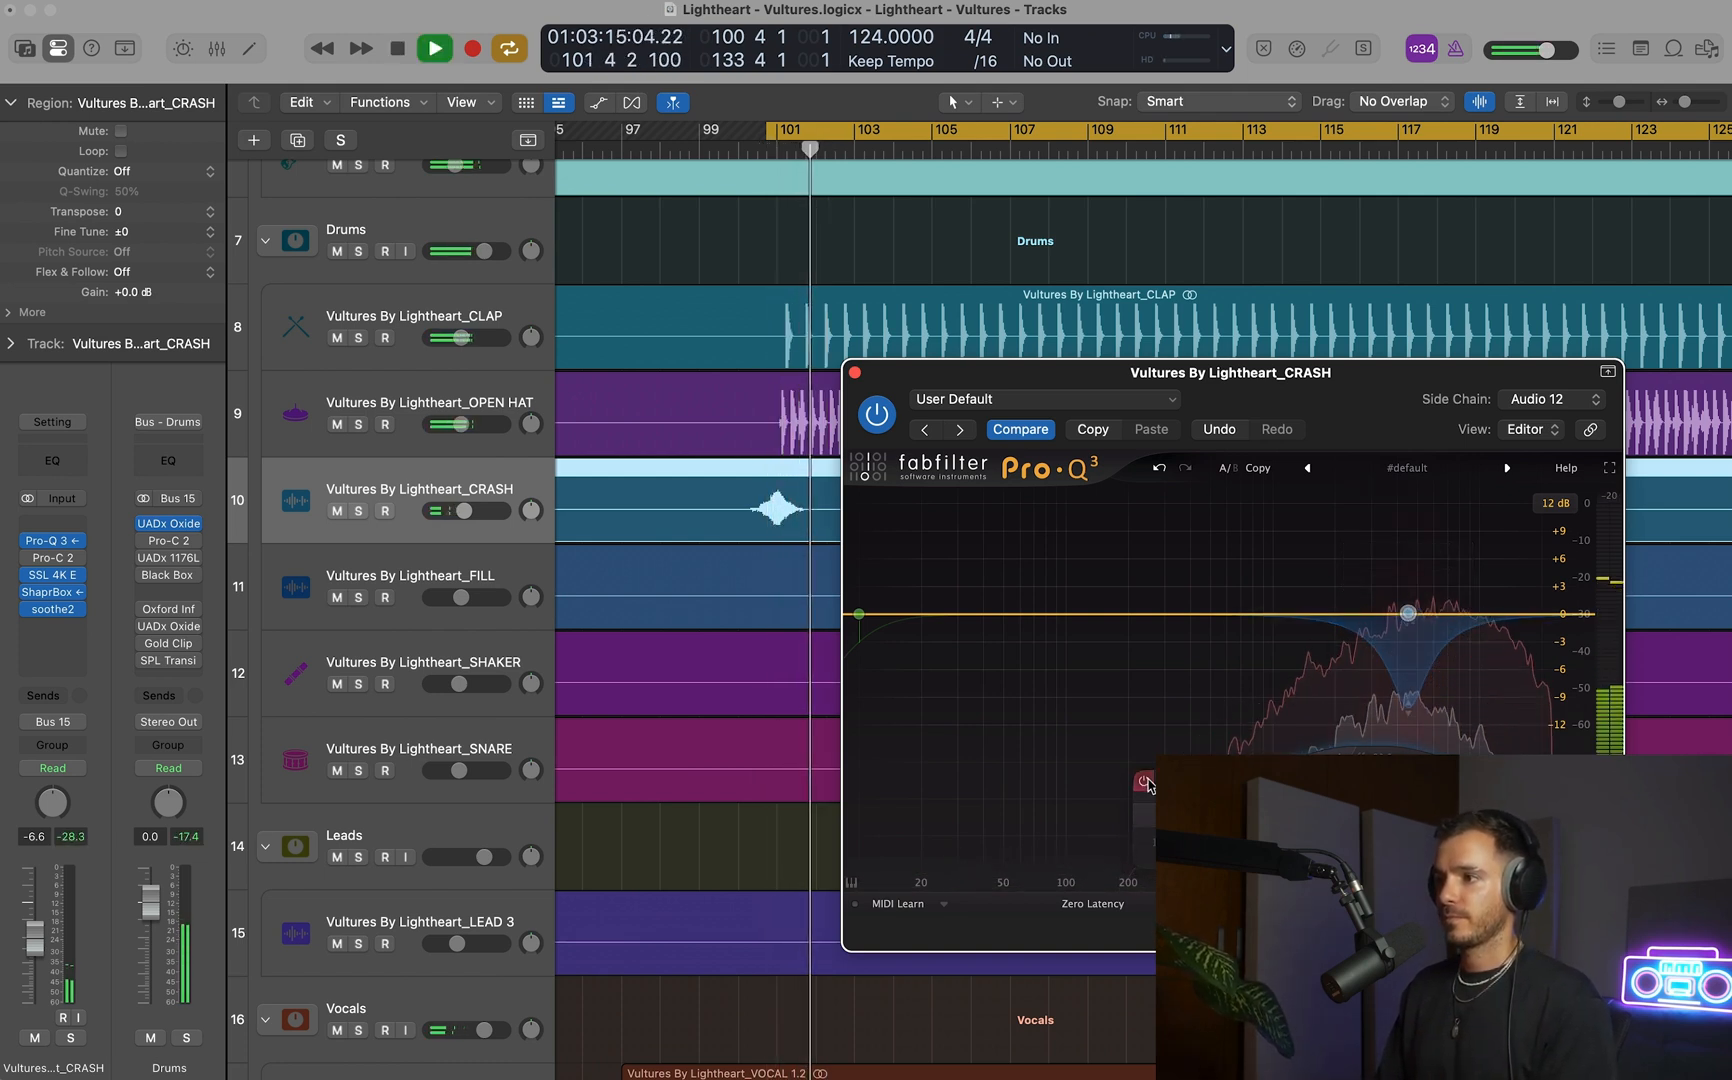
pyautogui.press('space')
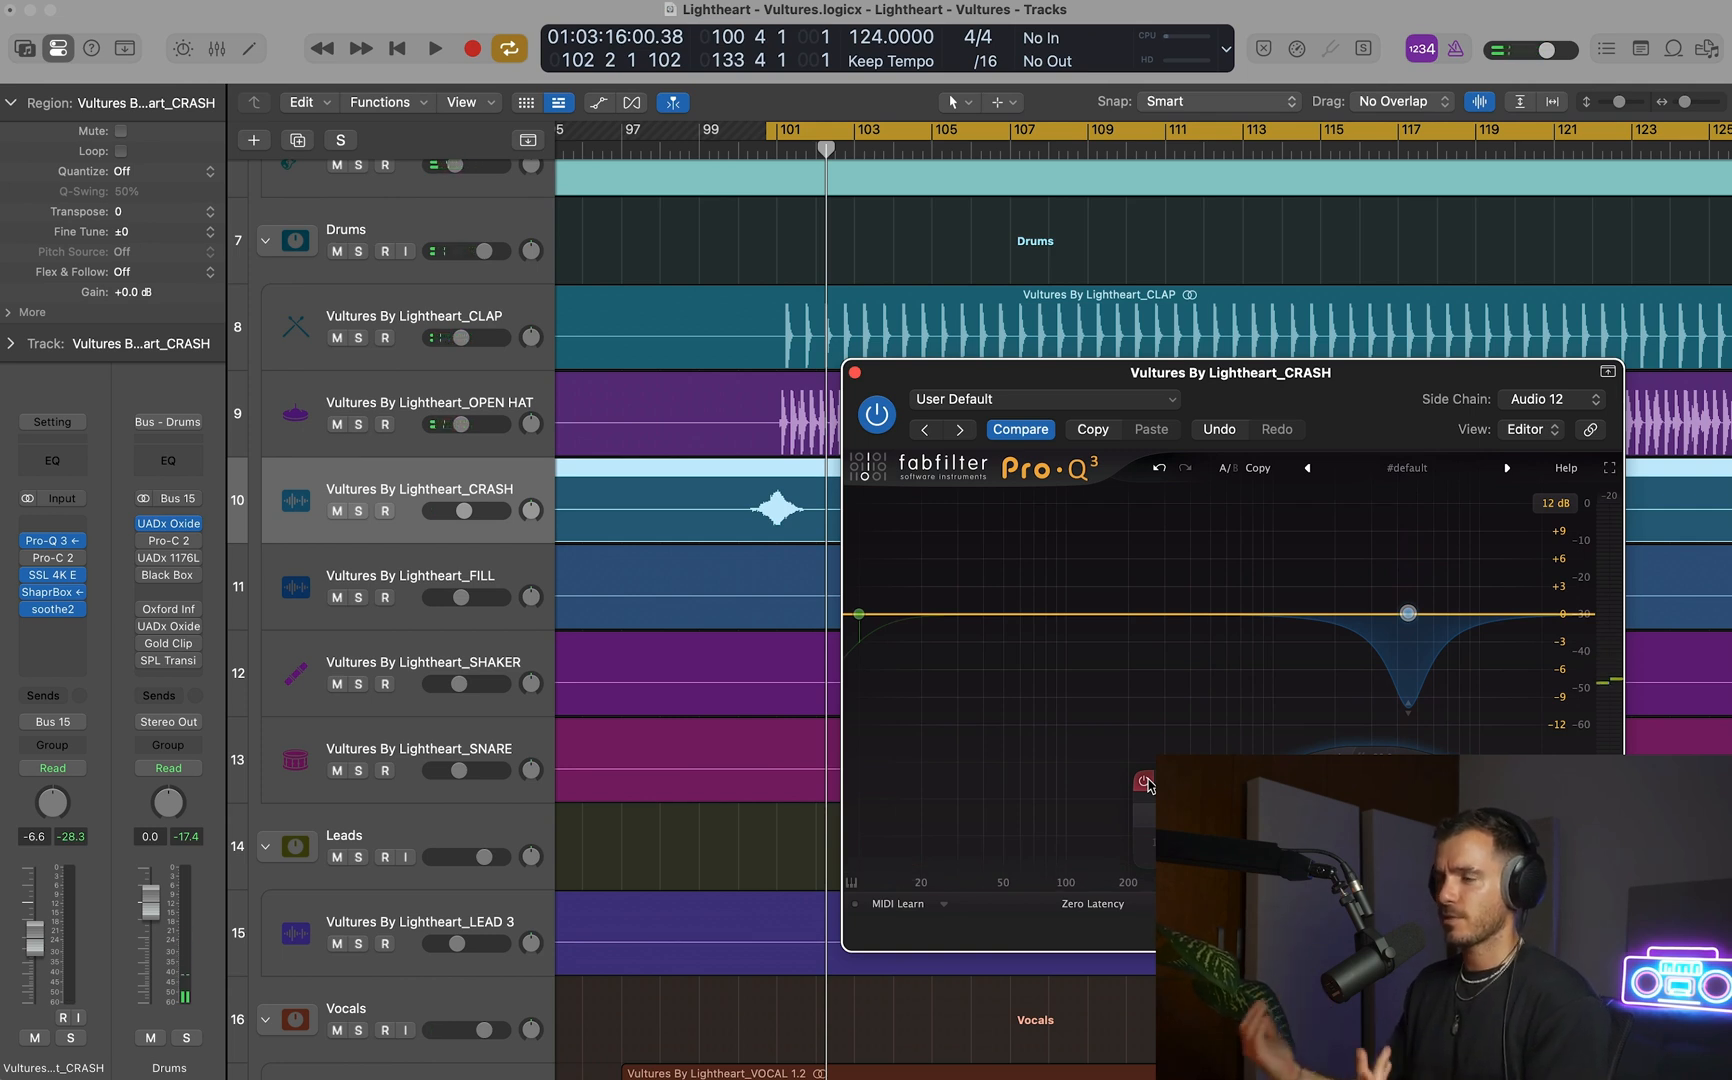
pyautogui.press('space')
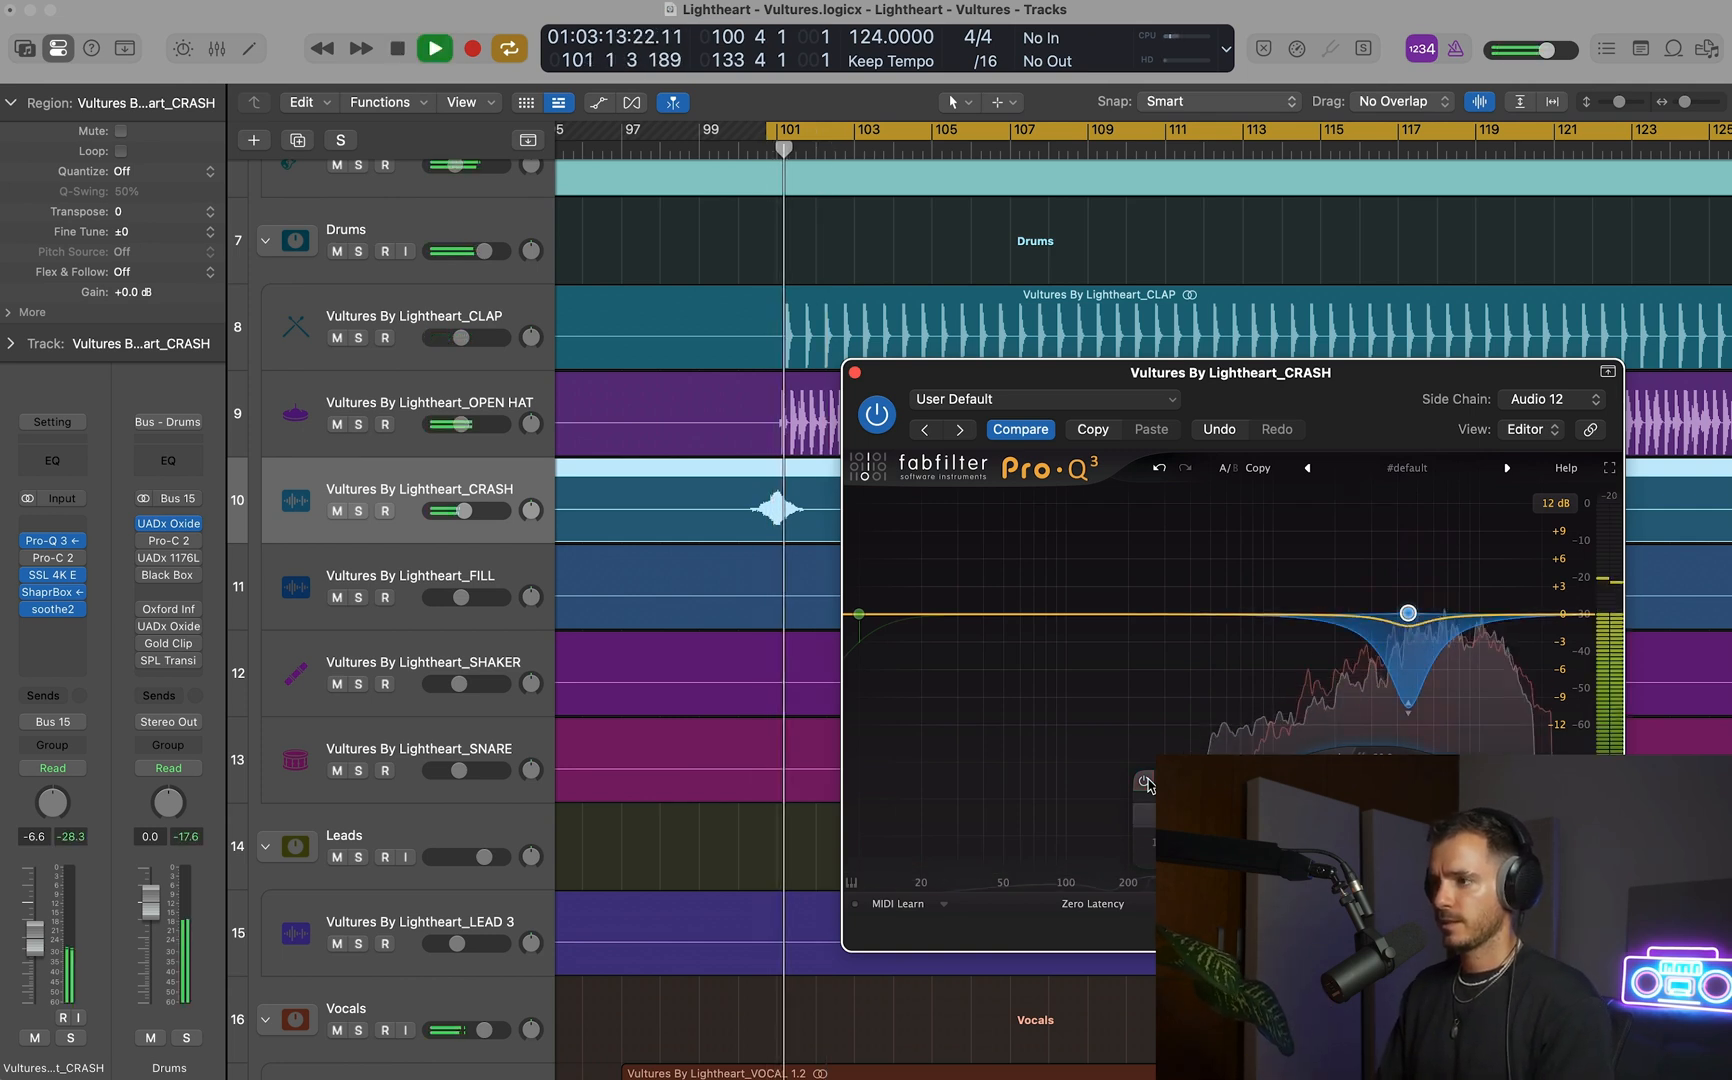
pyautogui.press('space')
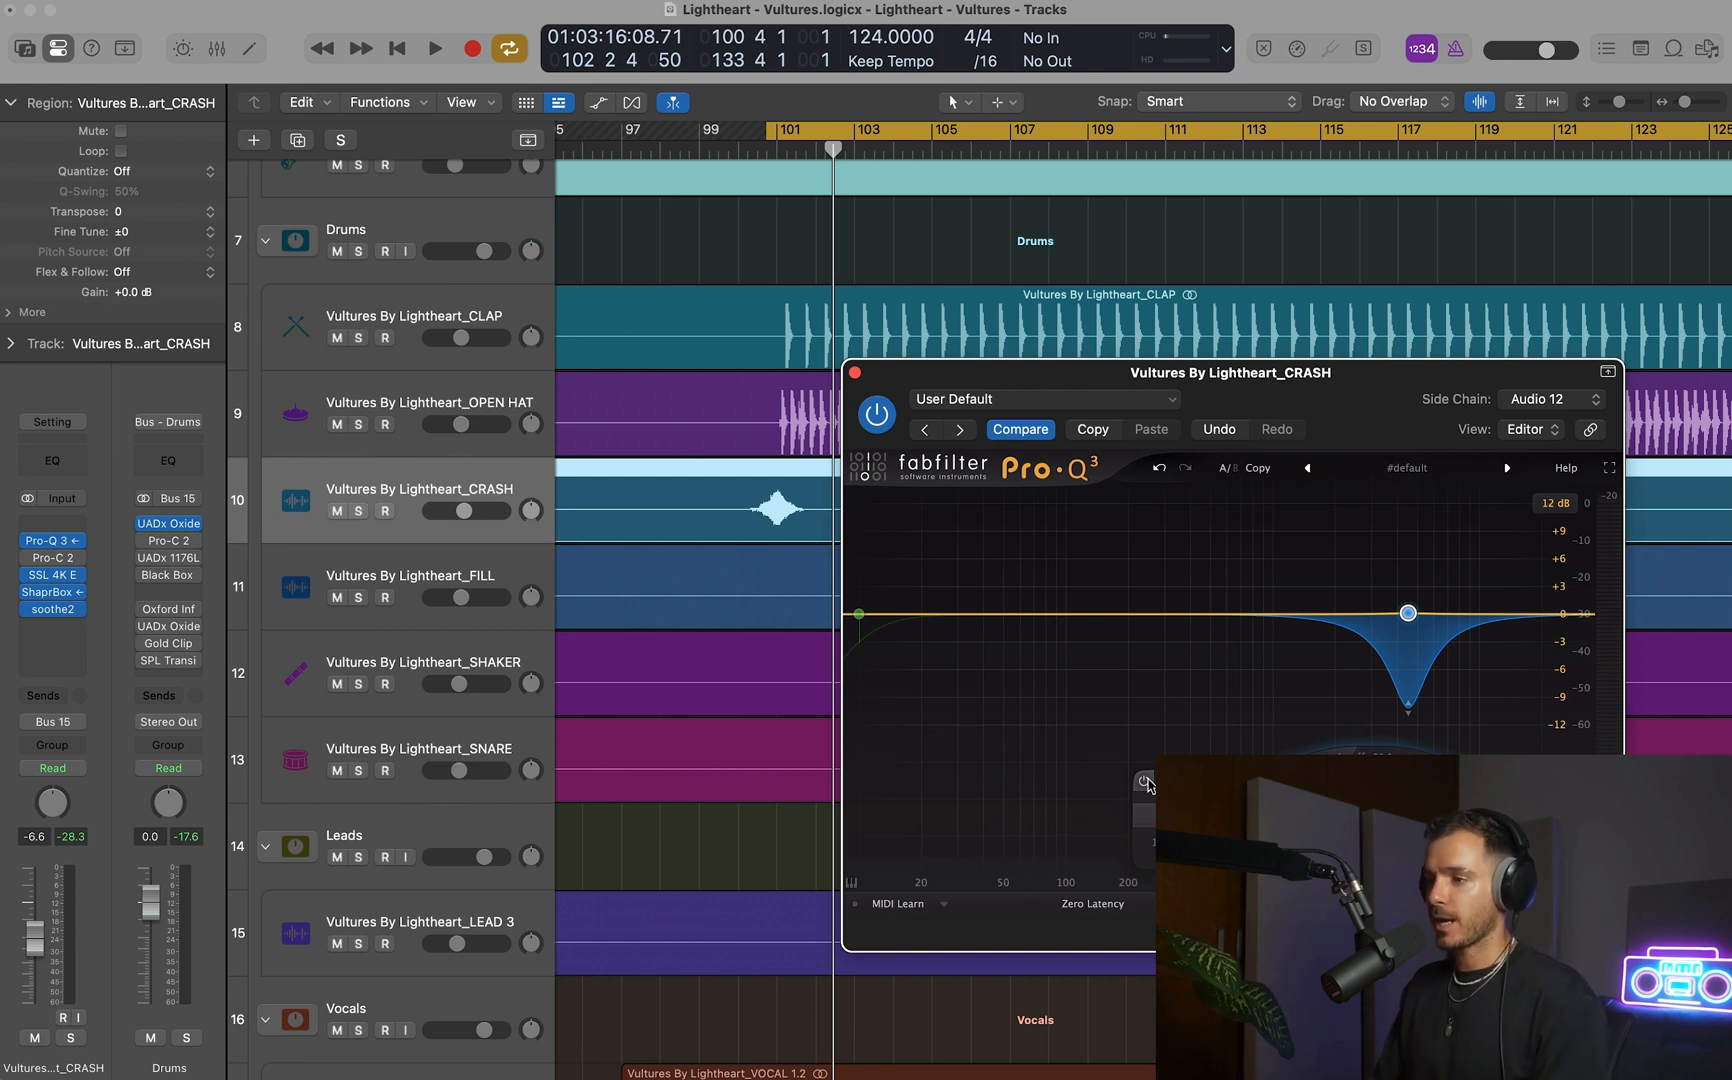
pyautogui.press('space')
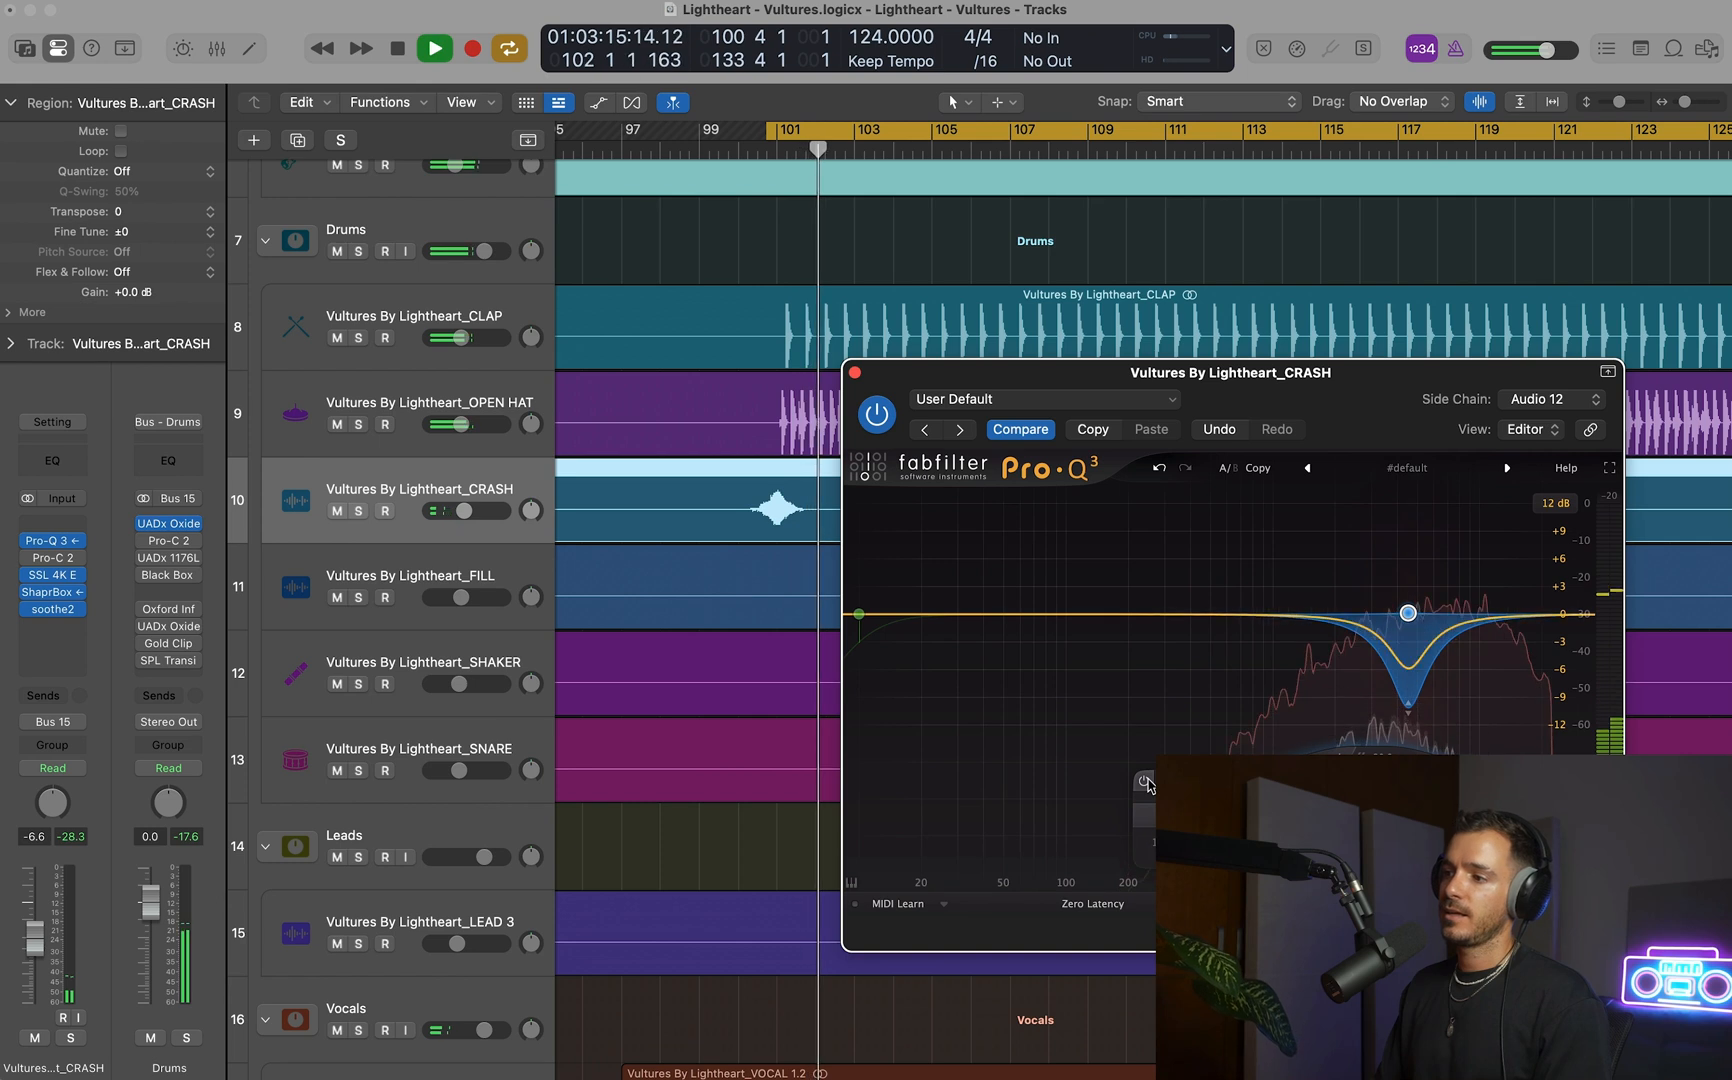
pyautogui.press('space')
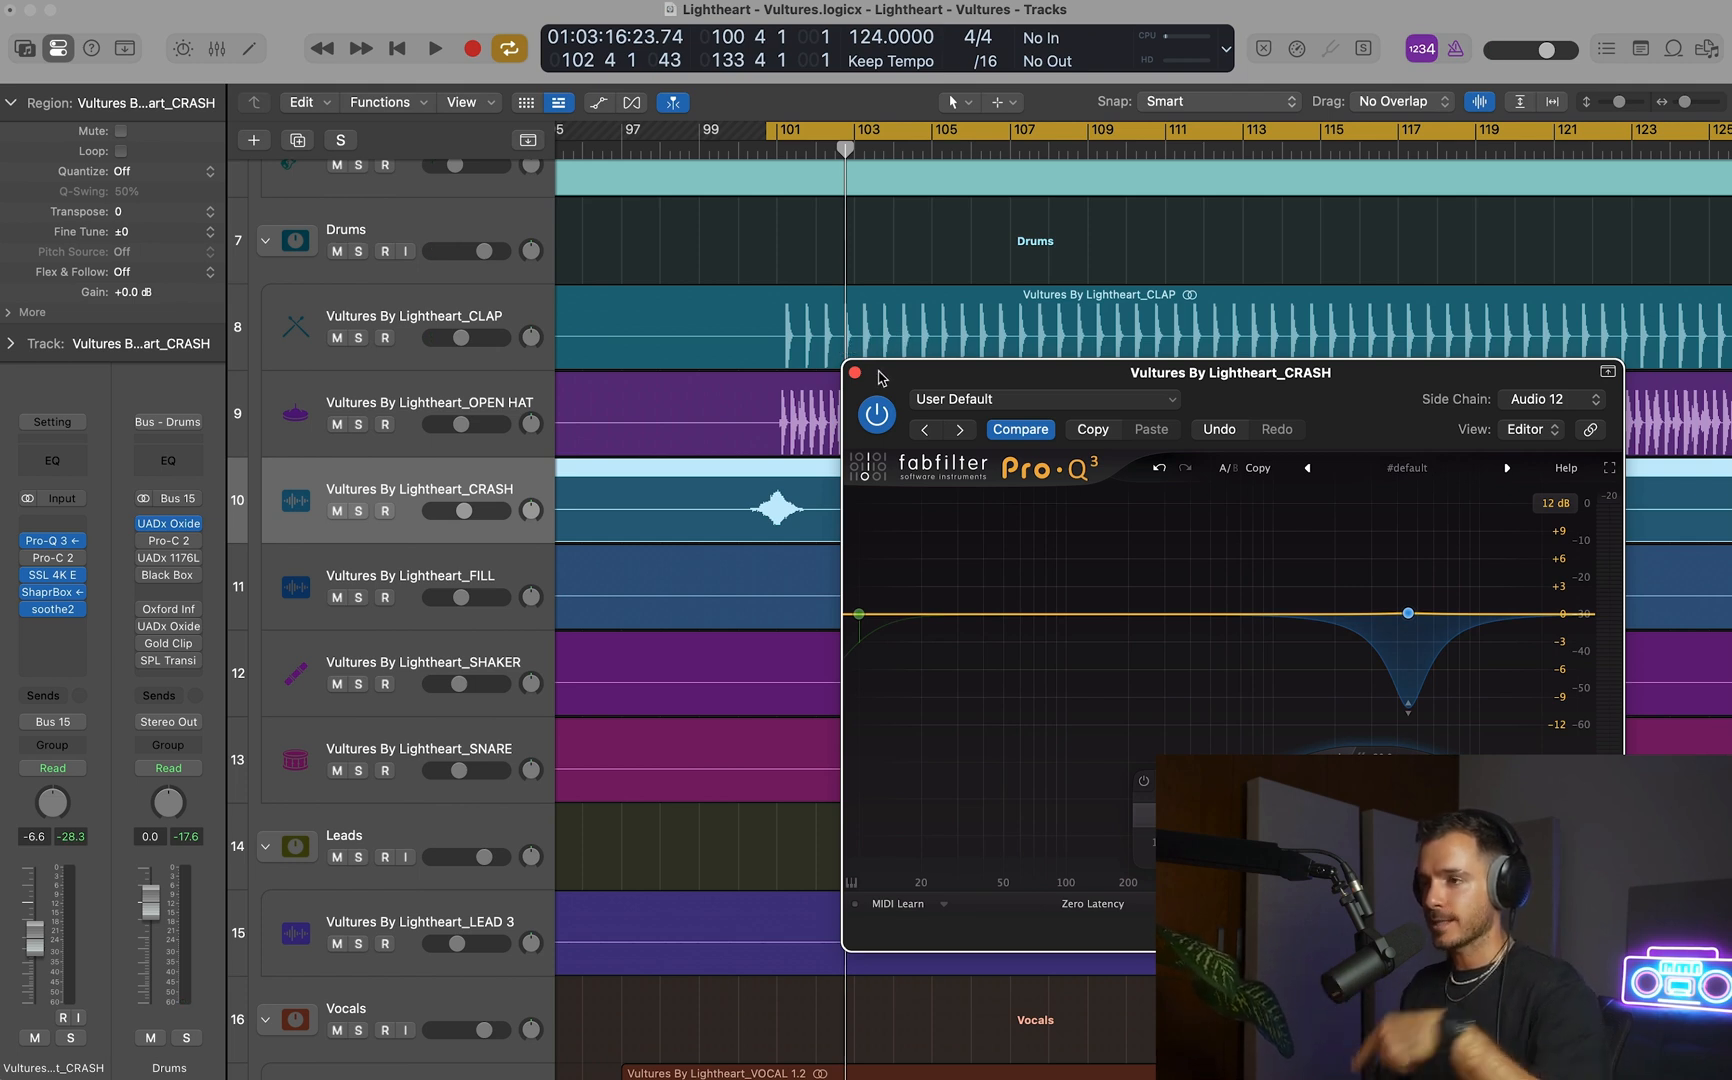
pyautogui.press('space')
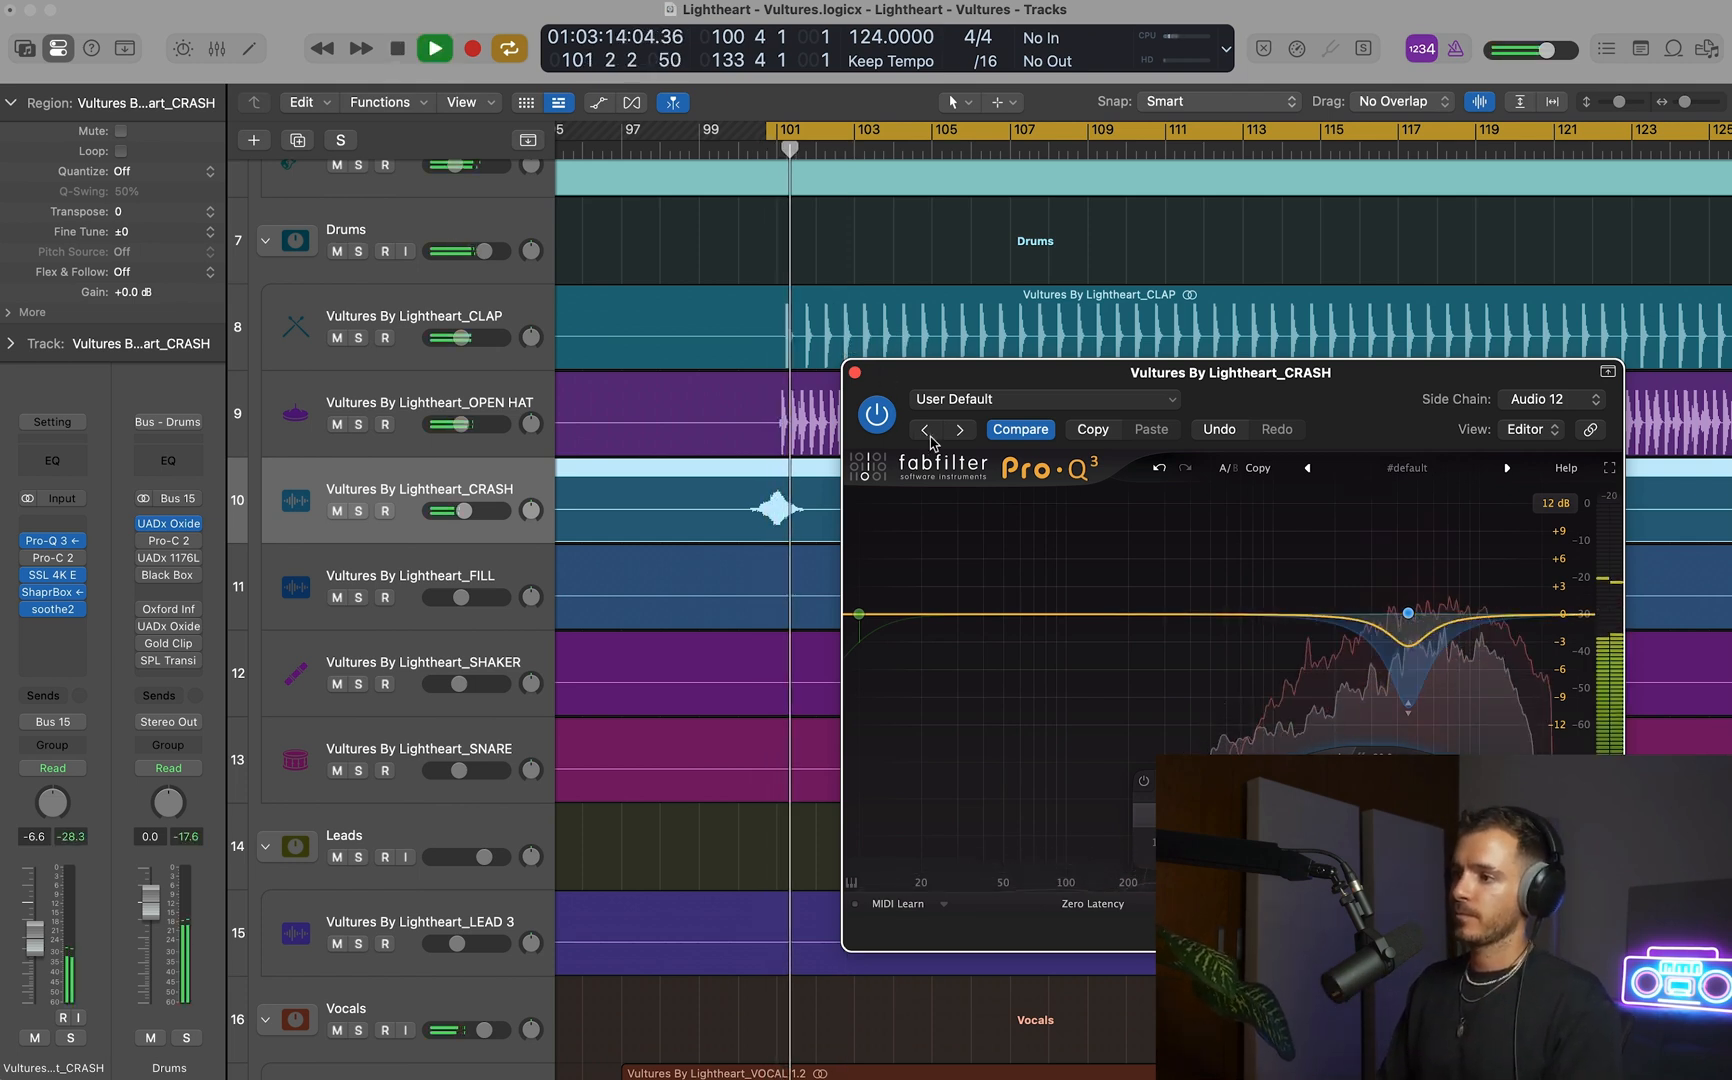
pyautogui.click(854, 372)
pyautogui.press('space')
# Replay the mix from bar 101 to check the background vocal's level, and solo the VOCAL BACKGROUND track.
pyautogui.scroll(-10, 846, 396)
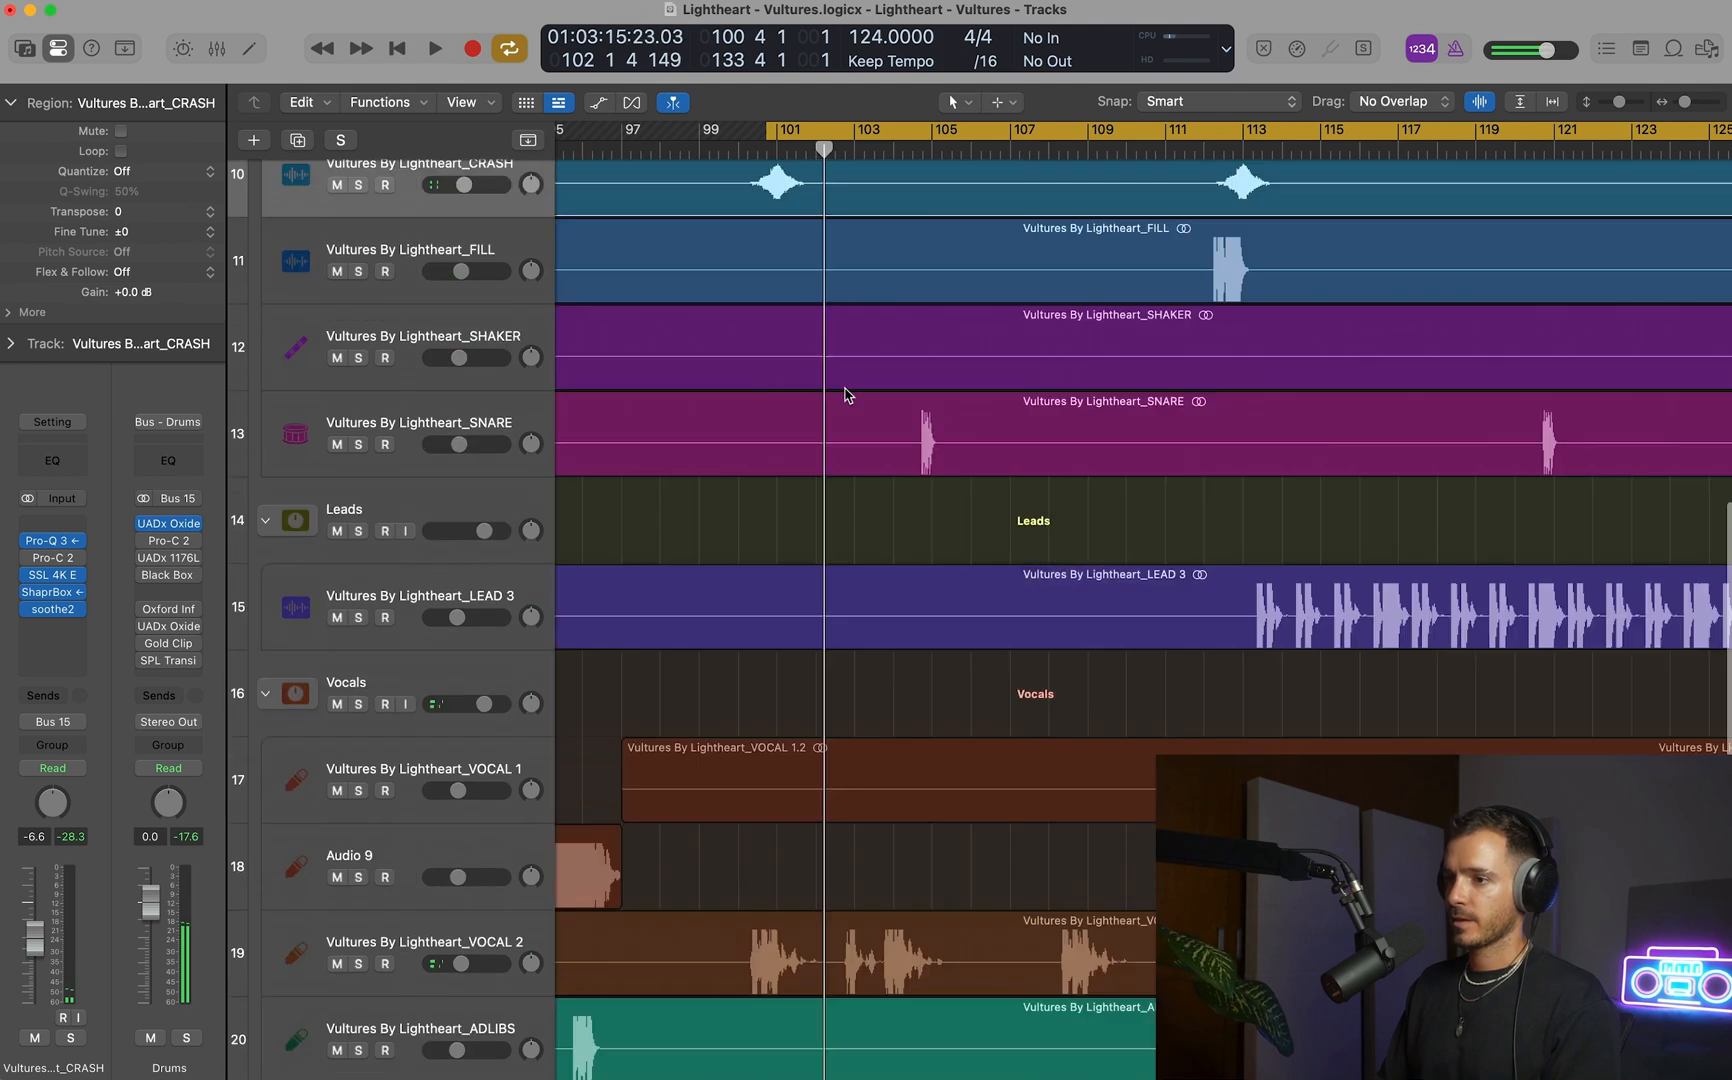
pyautogui.scroll(2, 846, 396)
pyautogui.press('space')
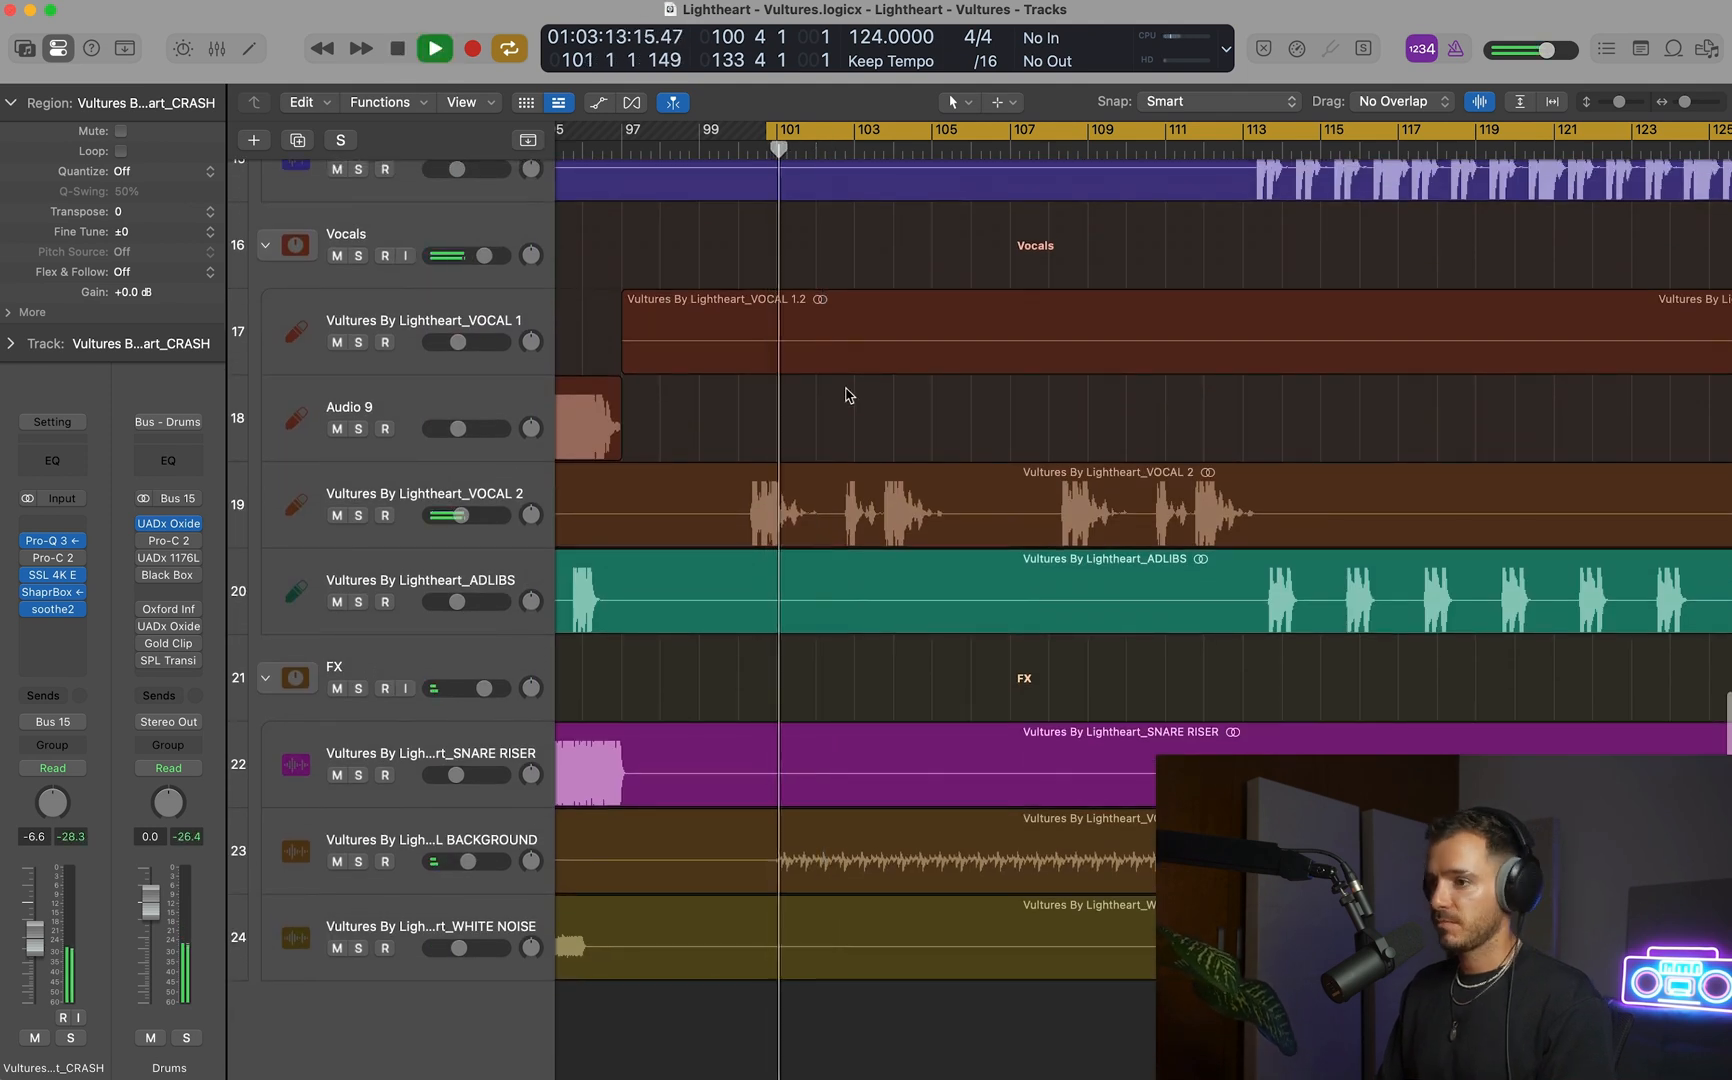
pyautogui.scroll(3, 846, 396)
pyautogui.scroll(-3, 846, 396)
pyautogui.hscroll(-3, 846, 396)
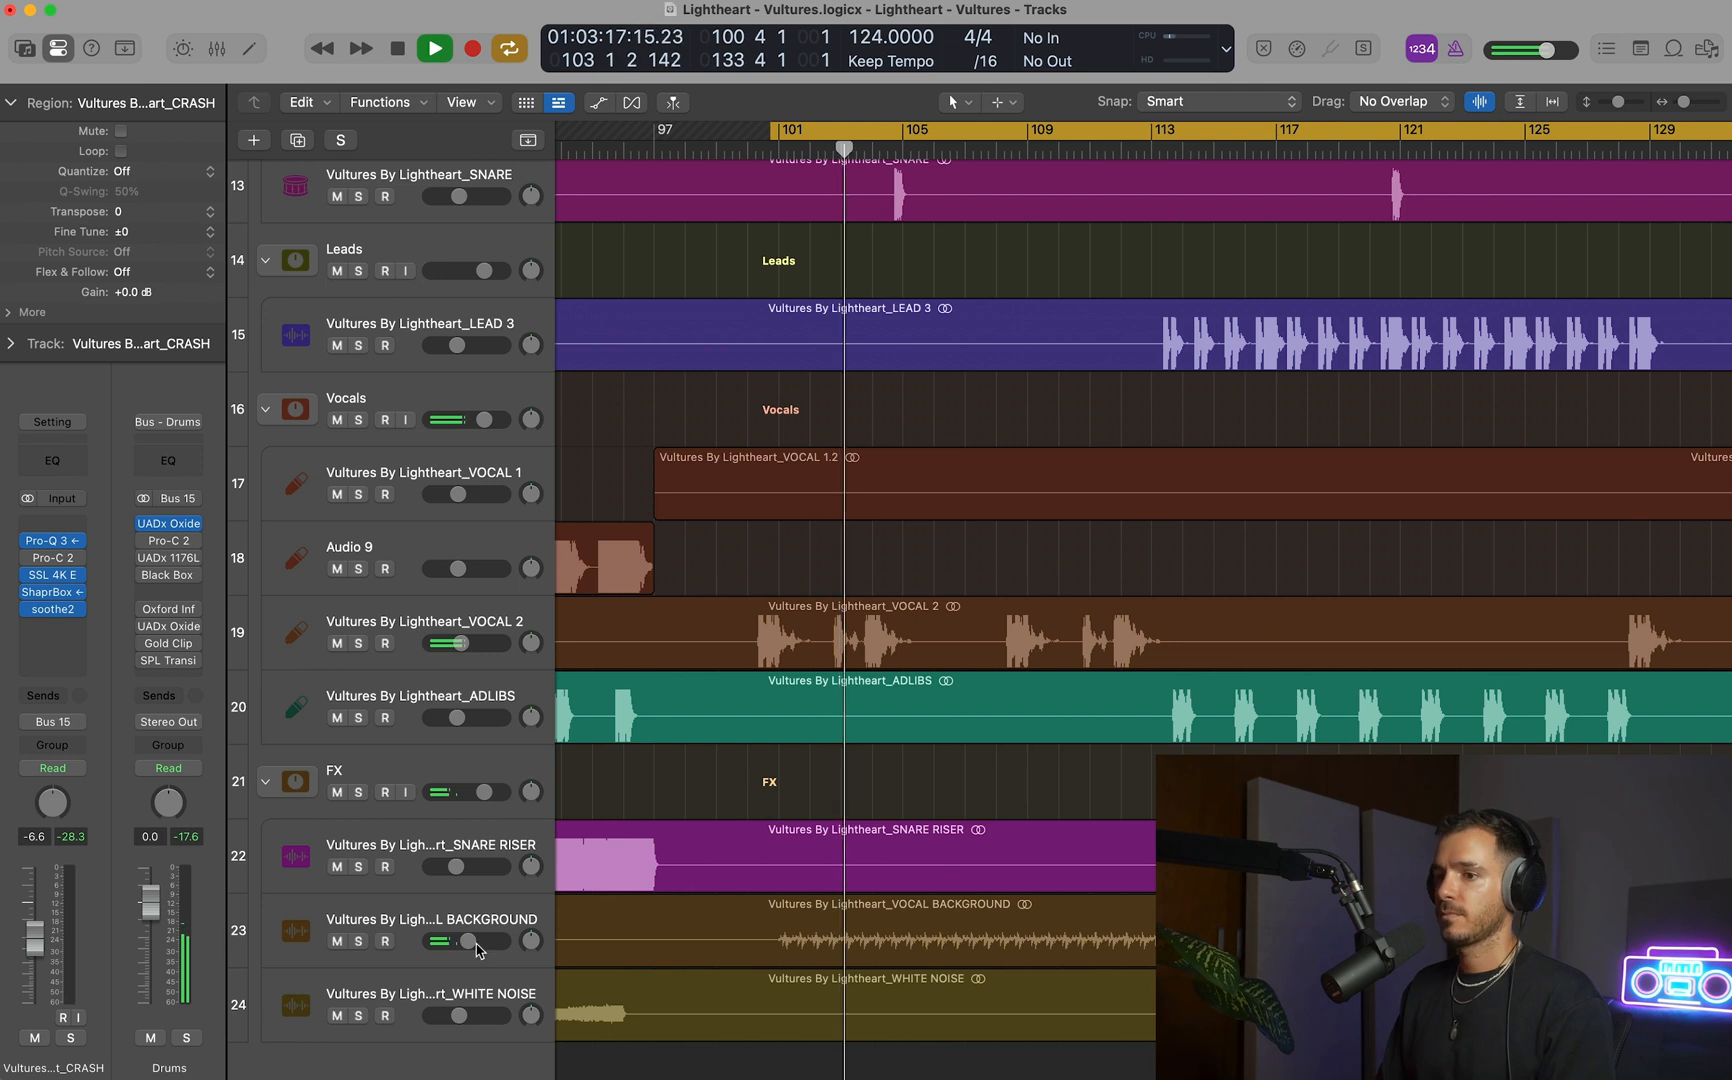
pyautogui.moveTo(473, 942); pyautogui.dragTo(473, 942)
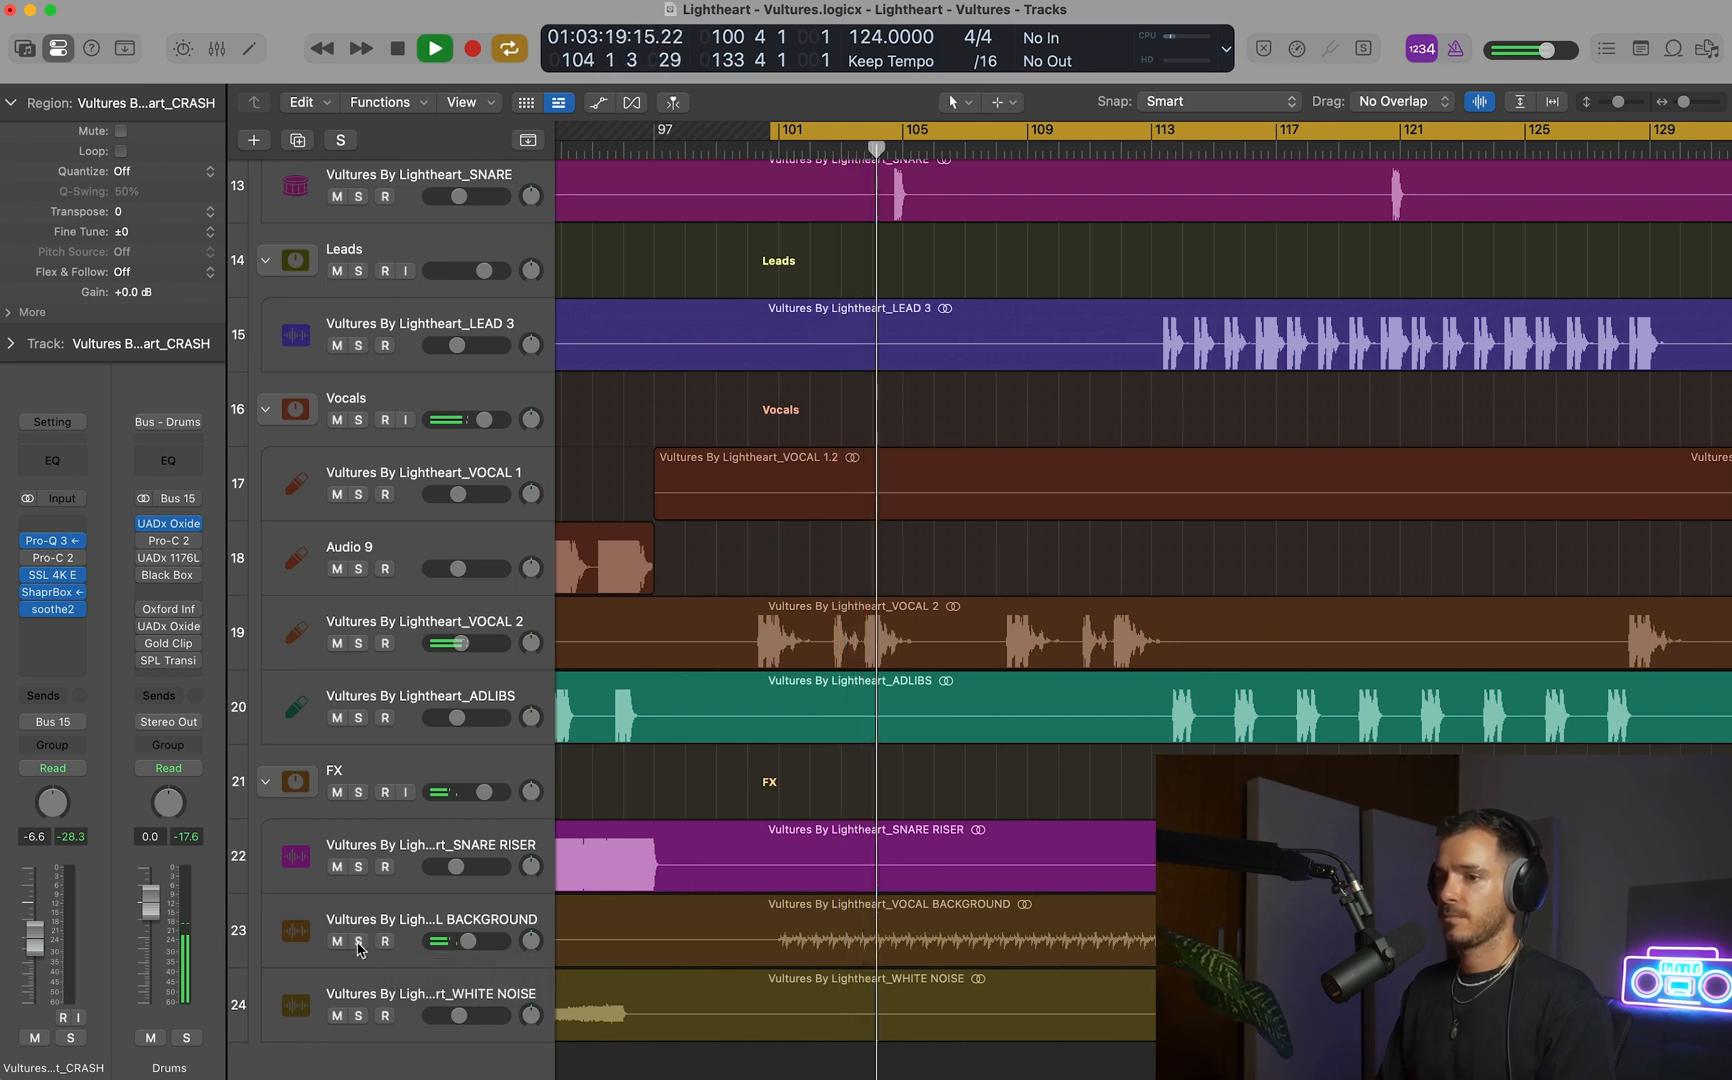
pyautogui.click(358, 941)
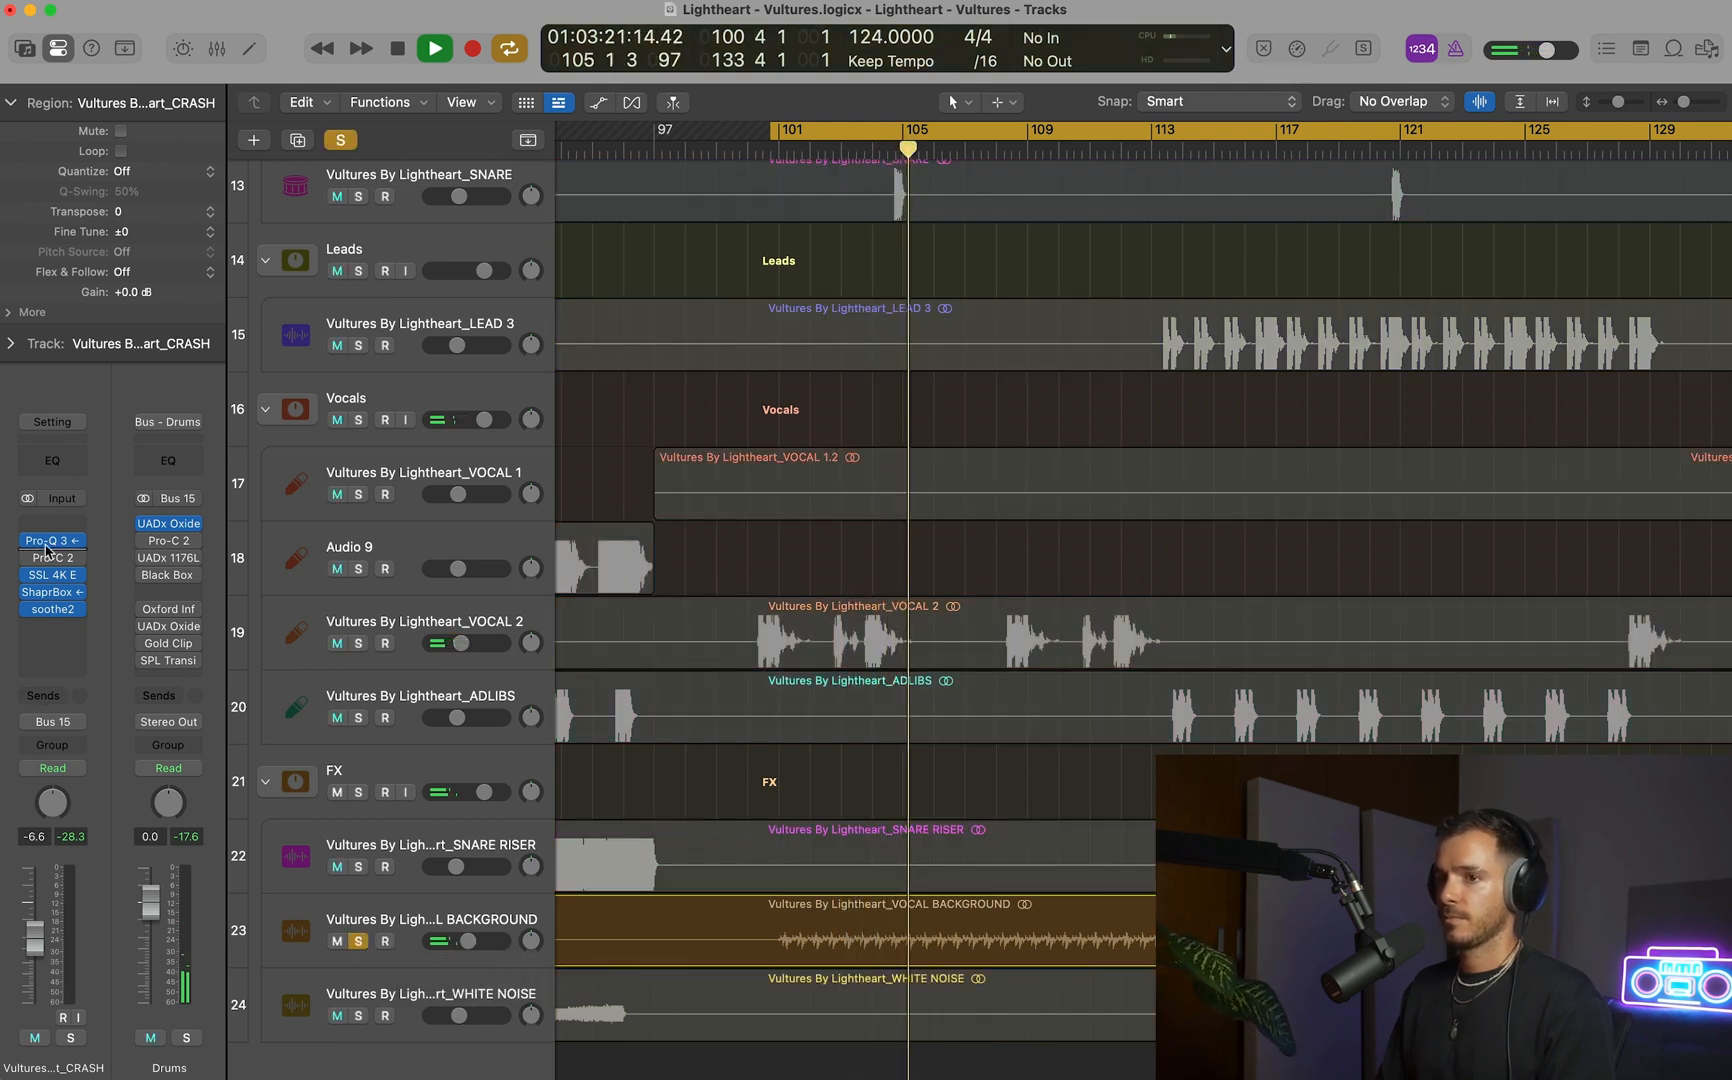
# Add a 12 dB/oct high cut at about 12182 Hz to the VOCAL BACKGROUND track's Pro-Q 3 and close the plug-in.
pyautogui.press('space')
pyautogui.click(398, 907)
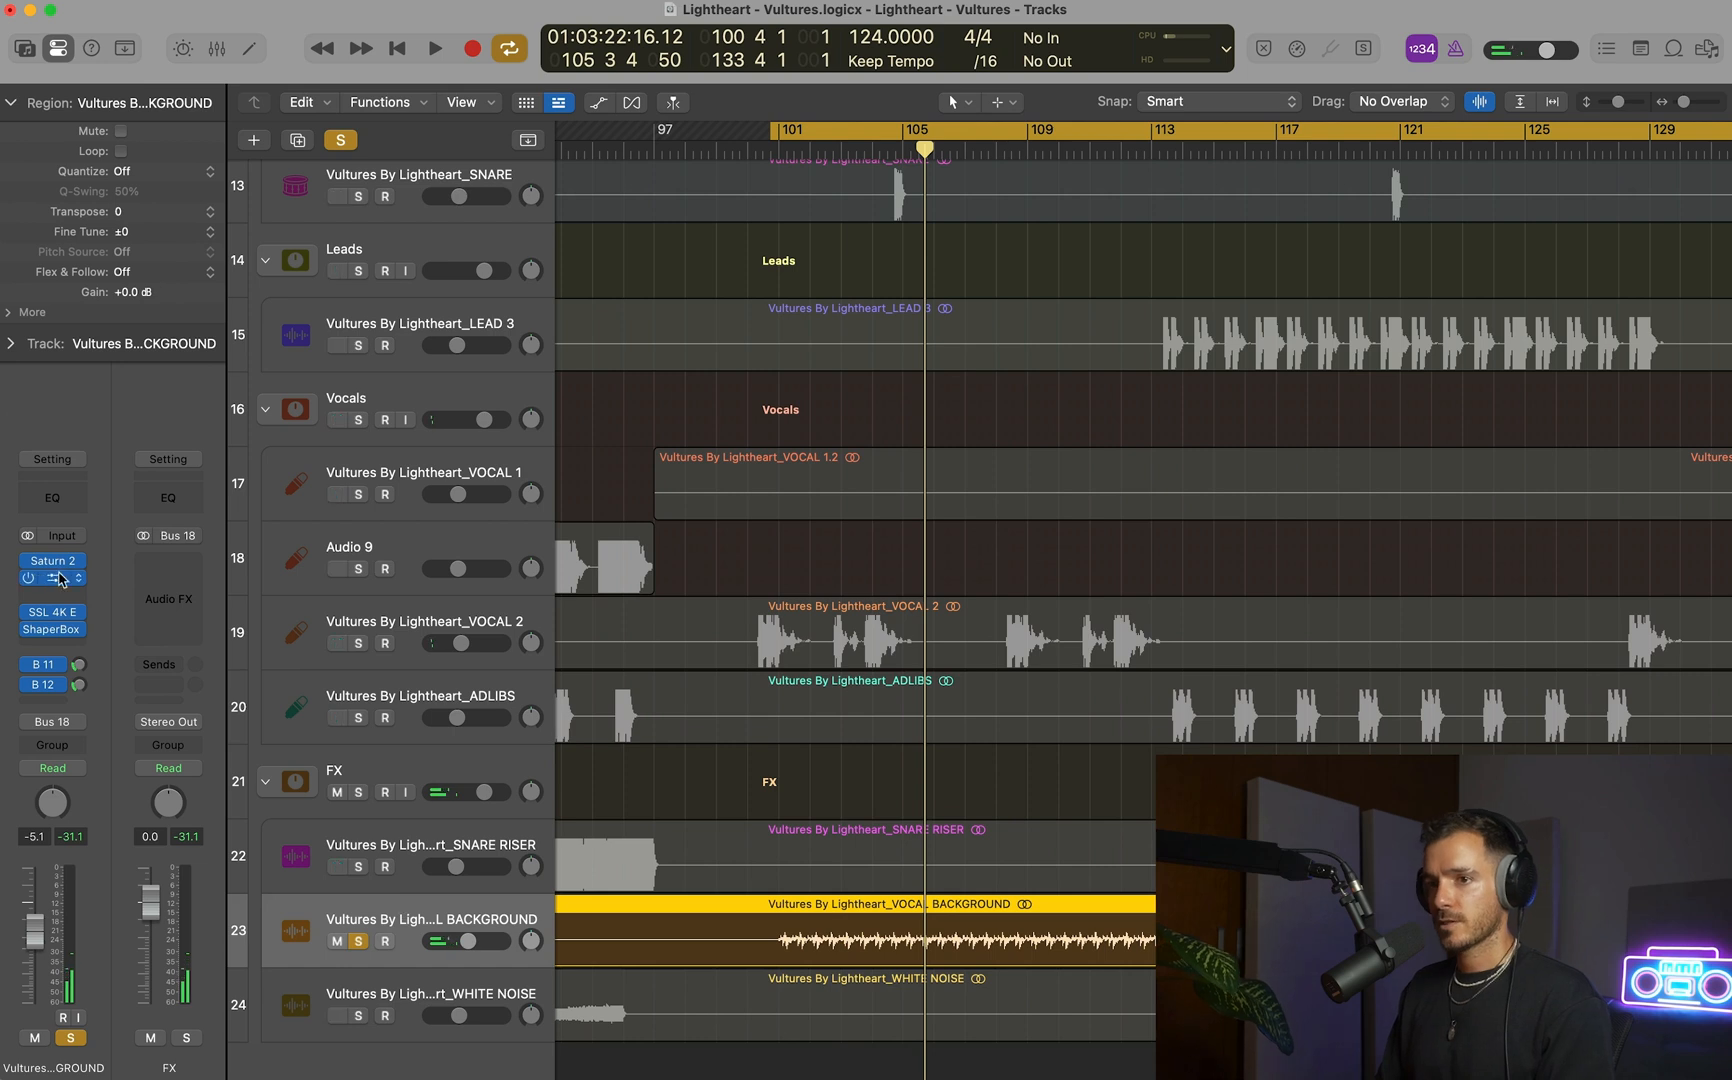
pyautogui.click(59, 578)
pyautogui.press('space')
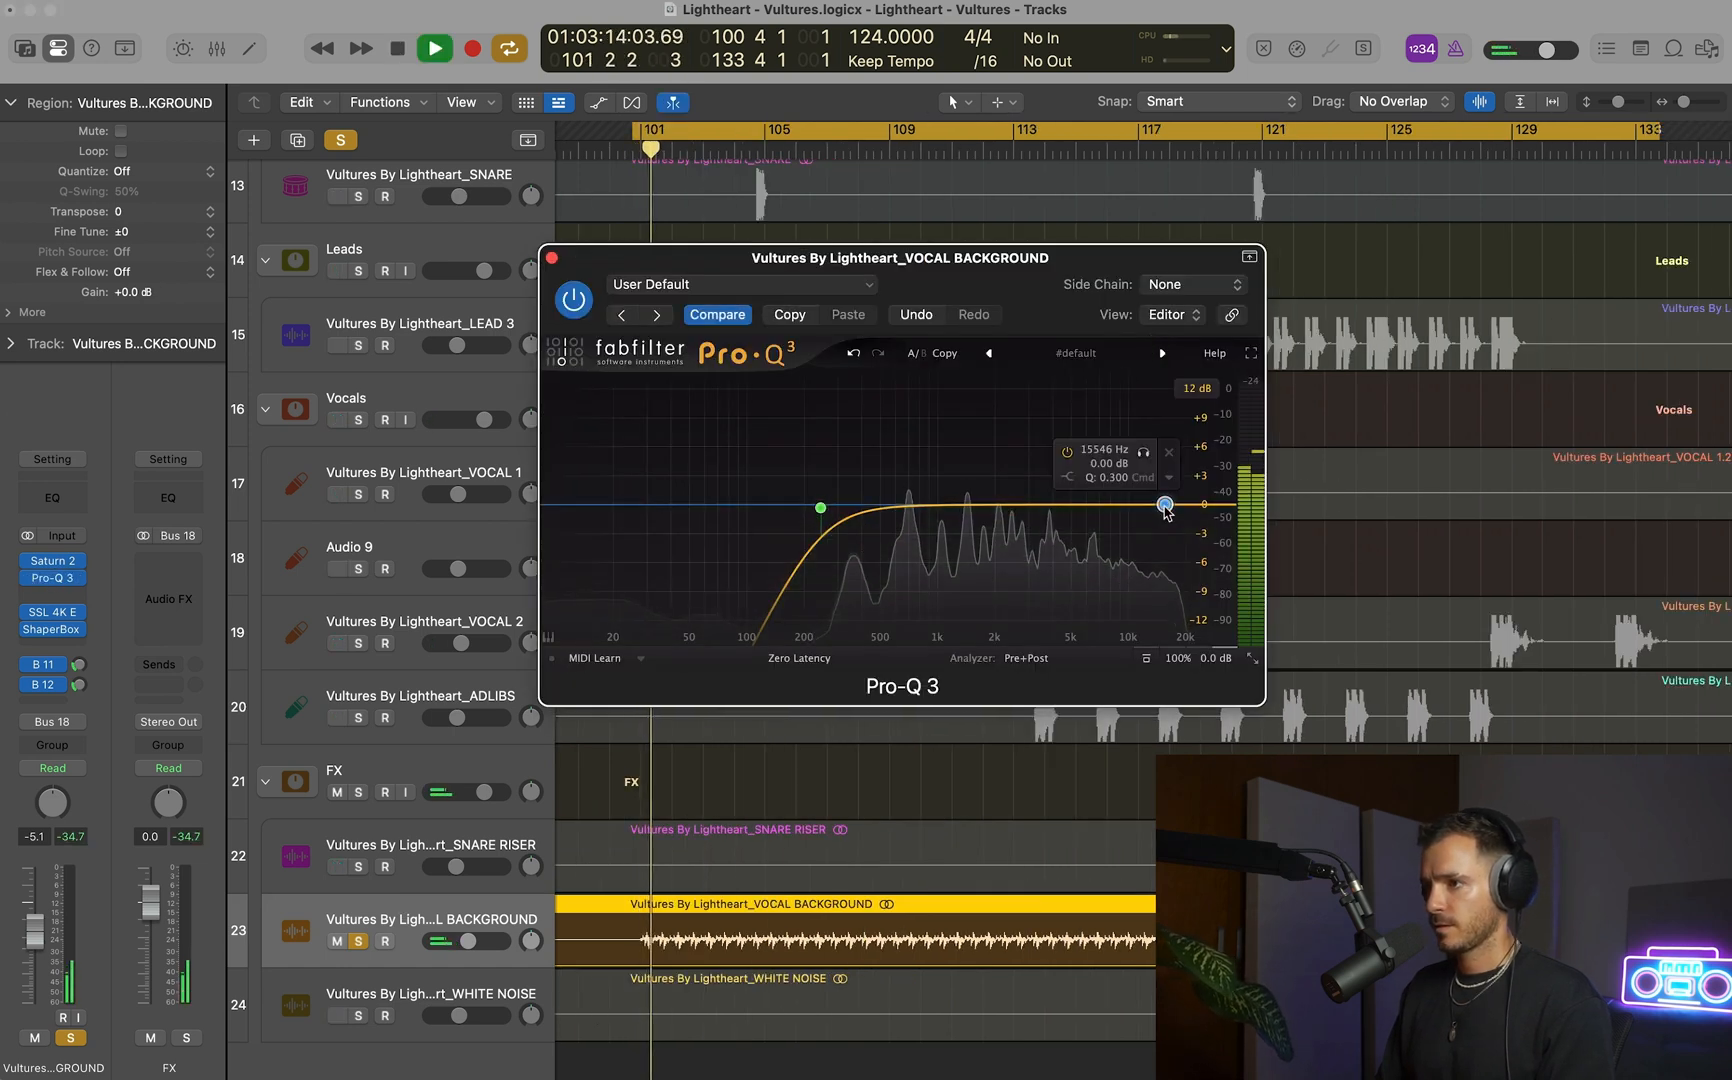
pyautogui.moveTo(1165, 506); pyautogui.dragTo(1150, 507)
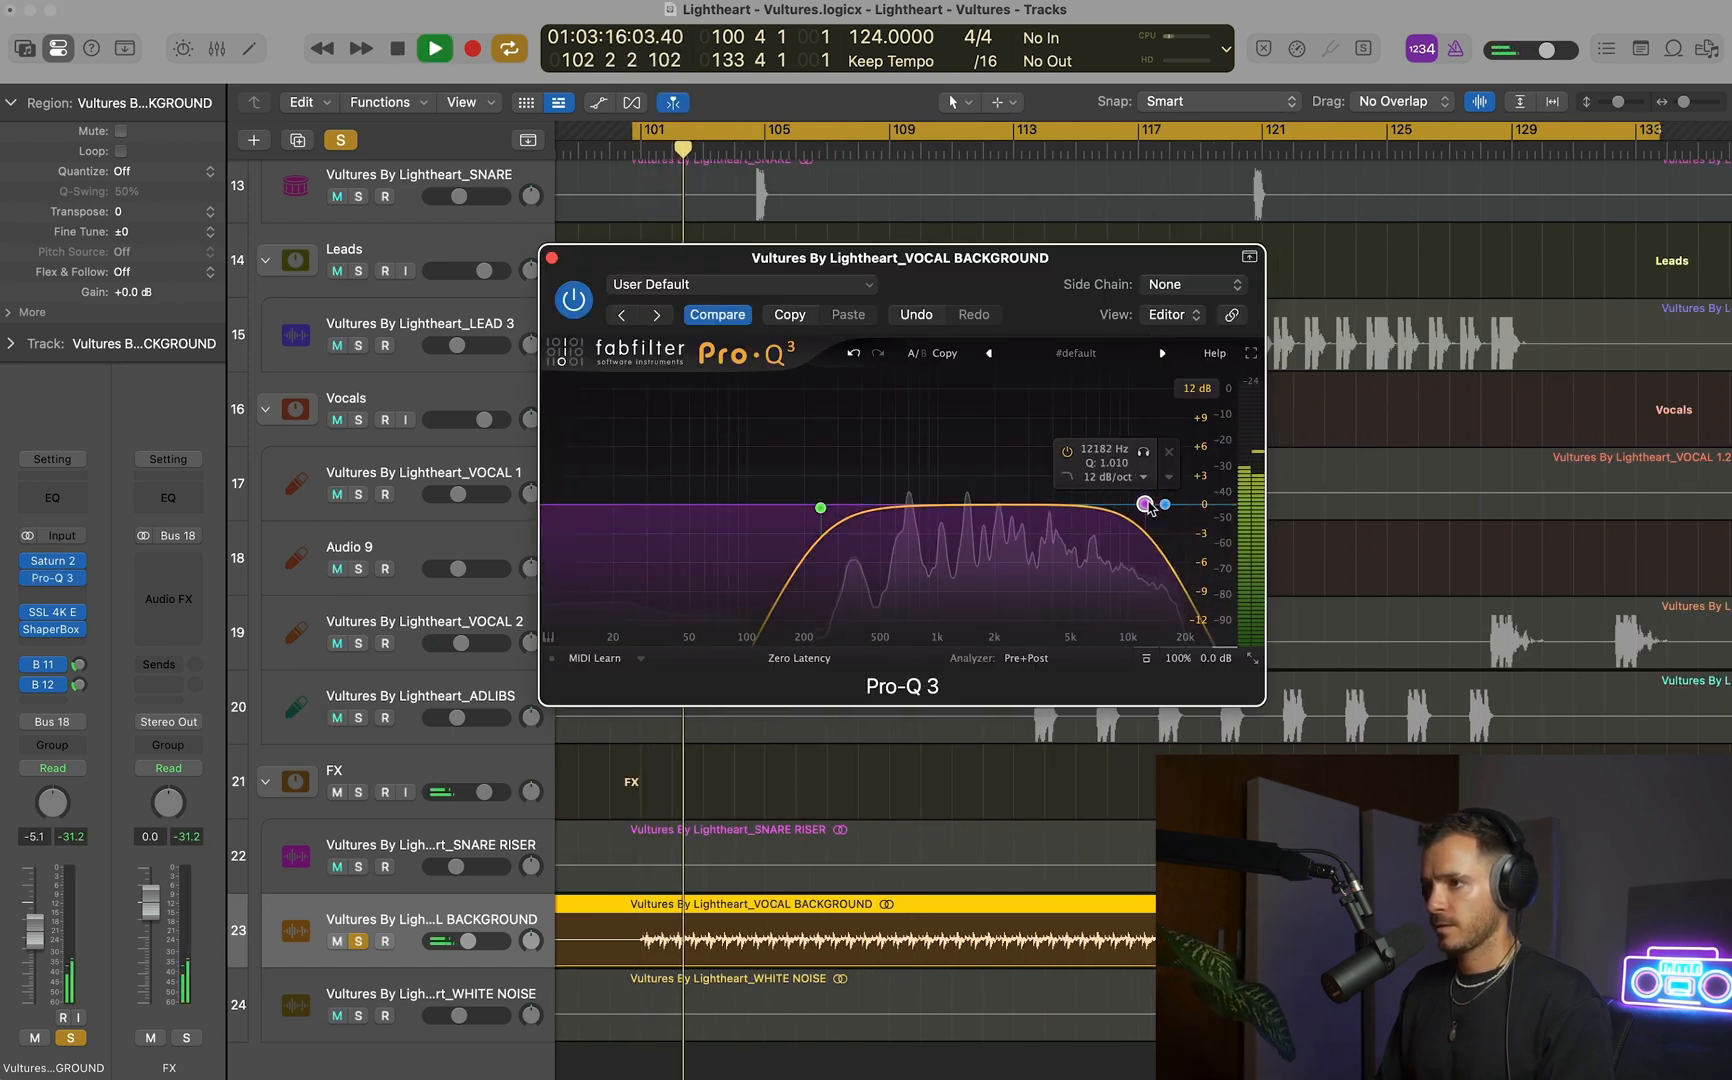
pyautogui.press('space')
pyautogui.click(552, 258)
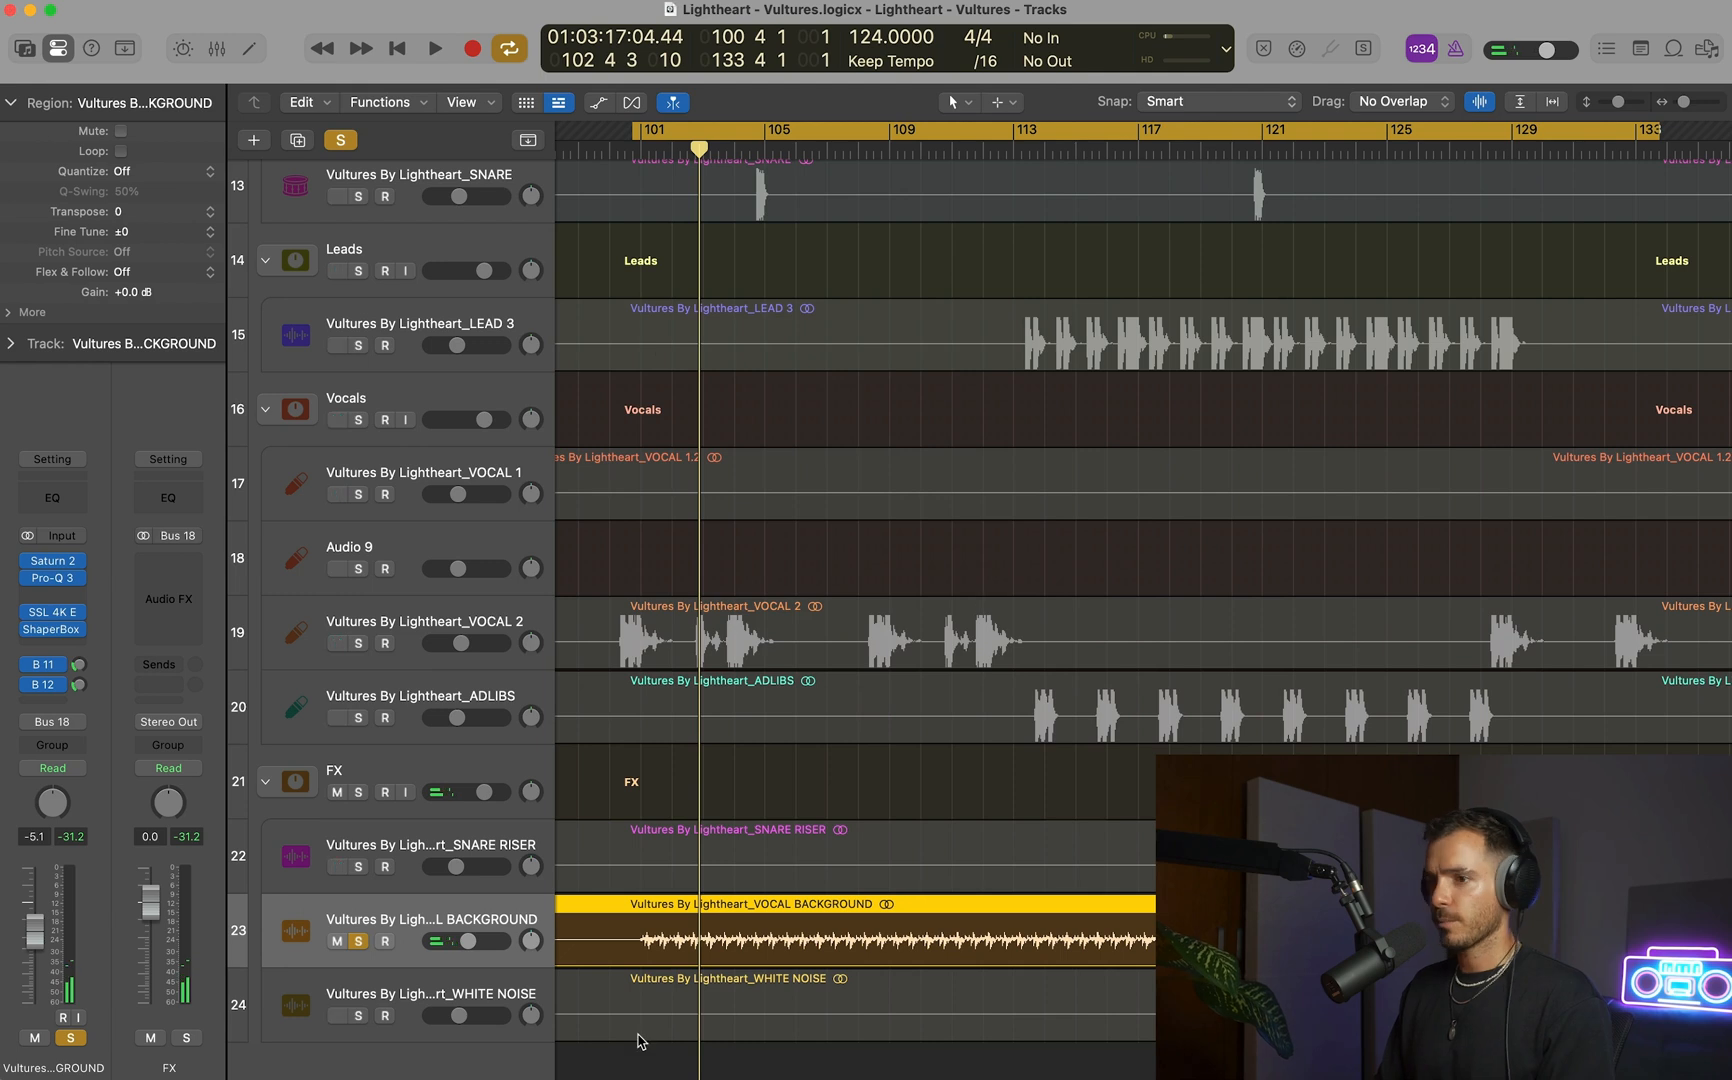
# Unsolo the VOCAL BACKGROUND track and replay the full mix with cycle playback turned off.
pyautogui.click(362, 943)
pyautogui.press('space')
pyautogui.scroll(-5, 868, 779)
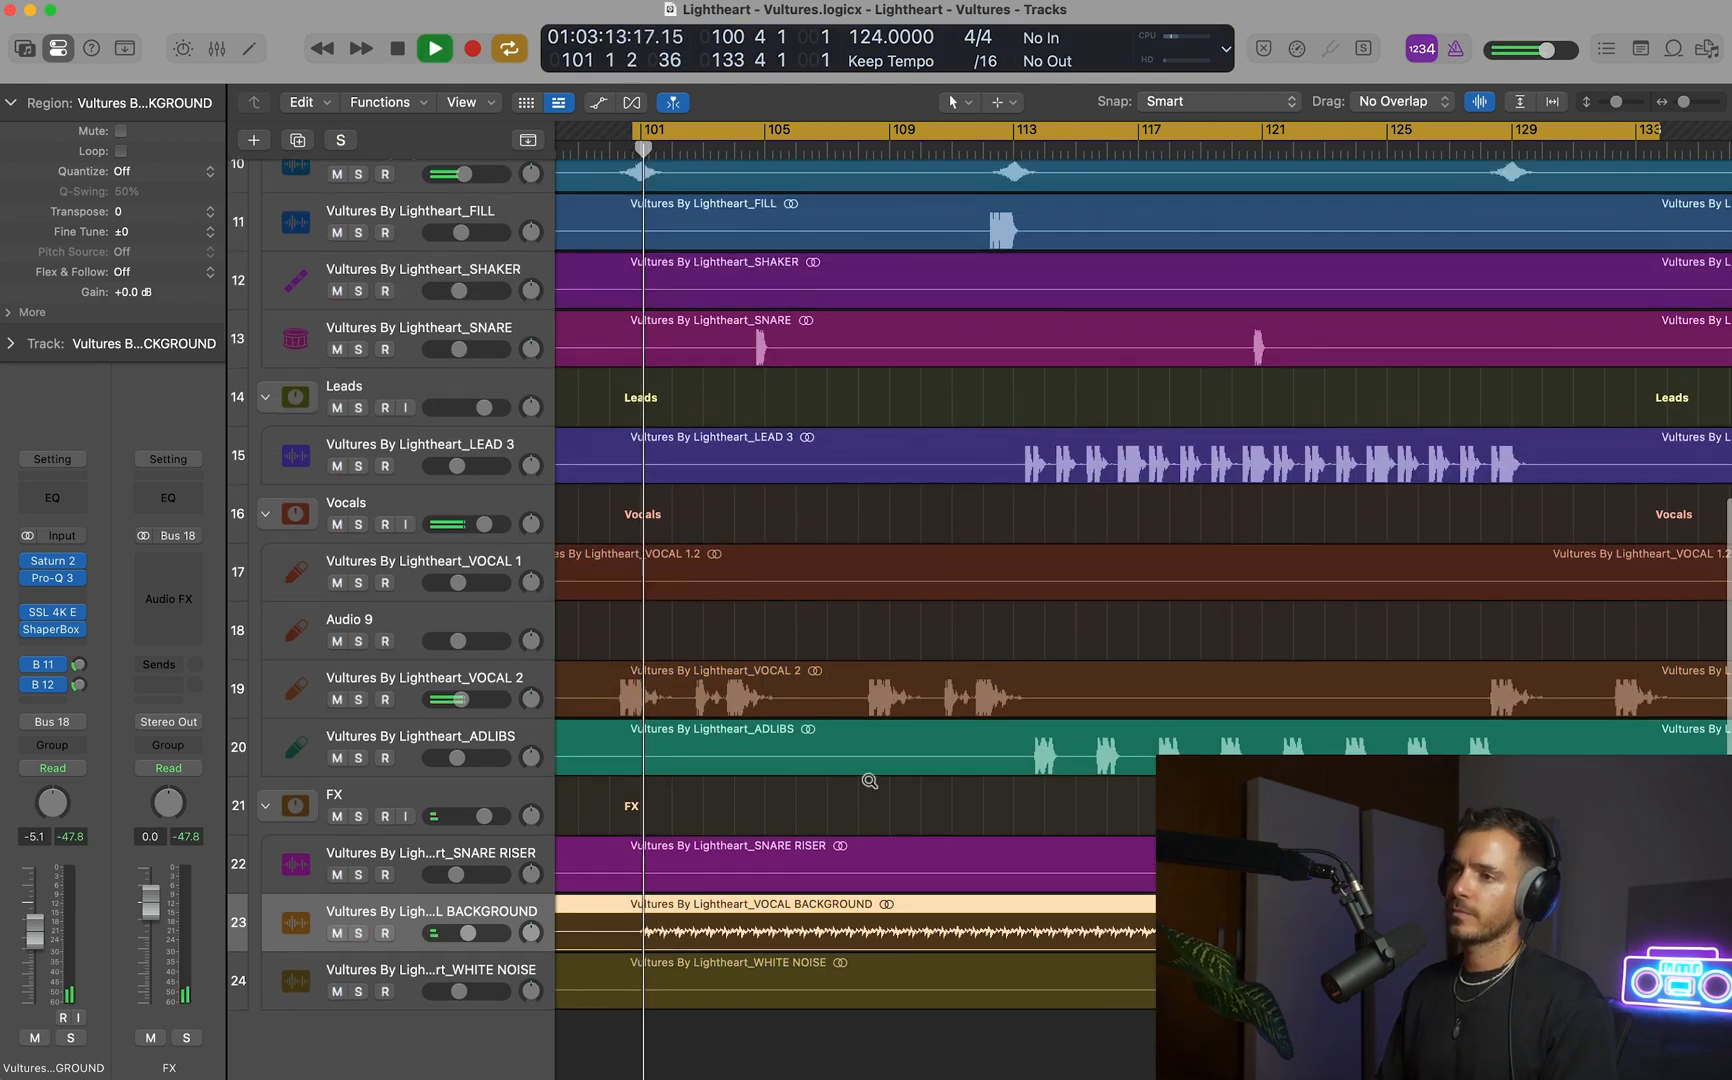
pyautogui.press('c')
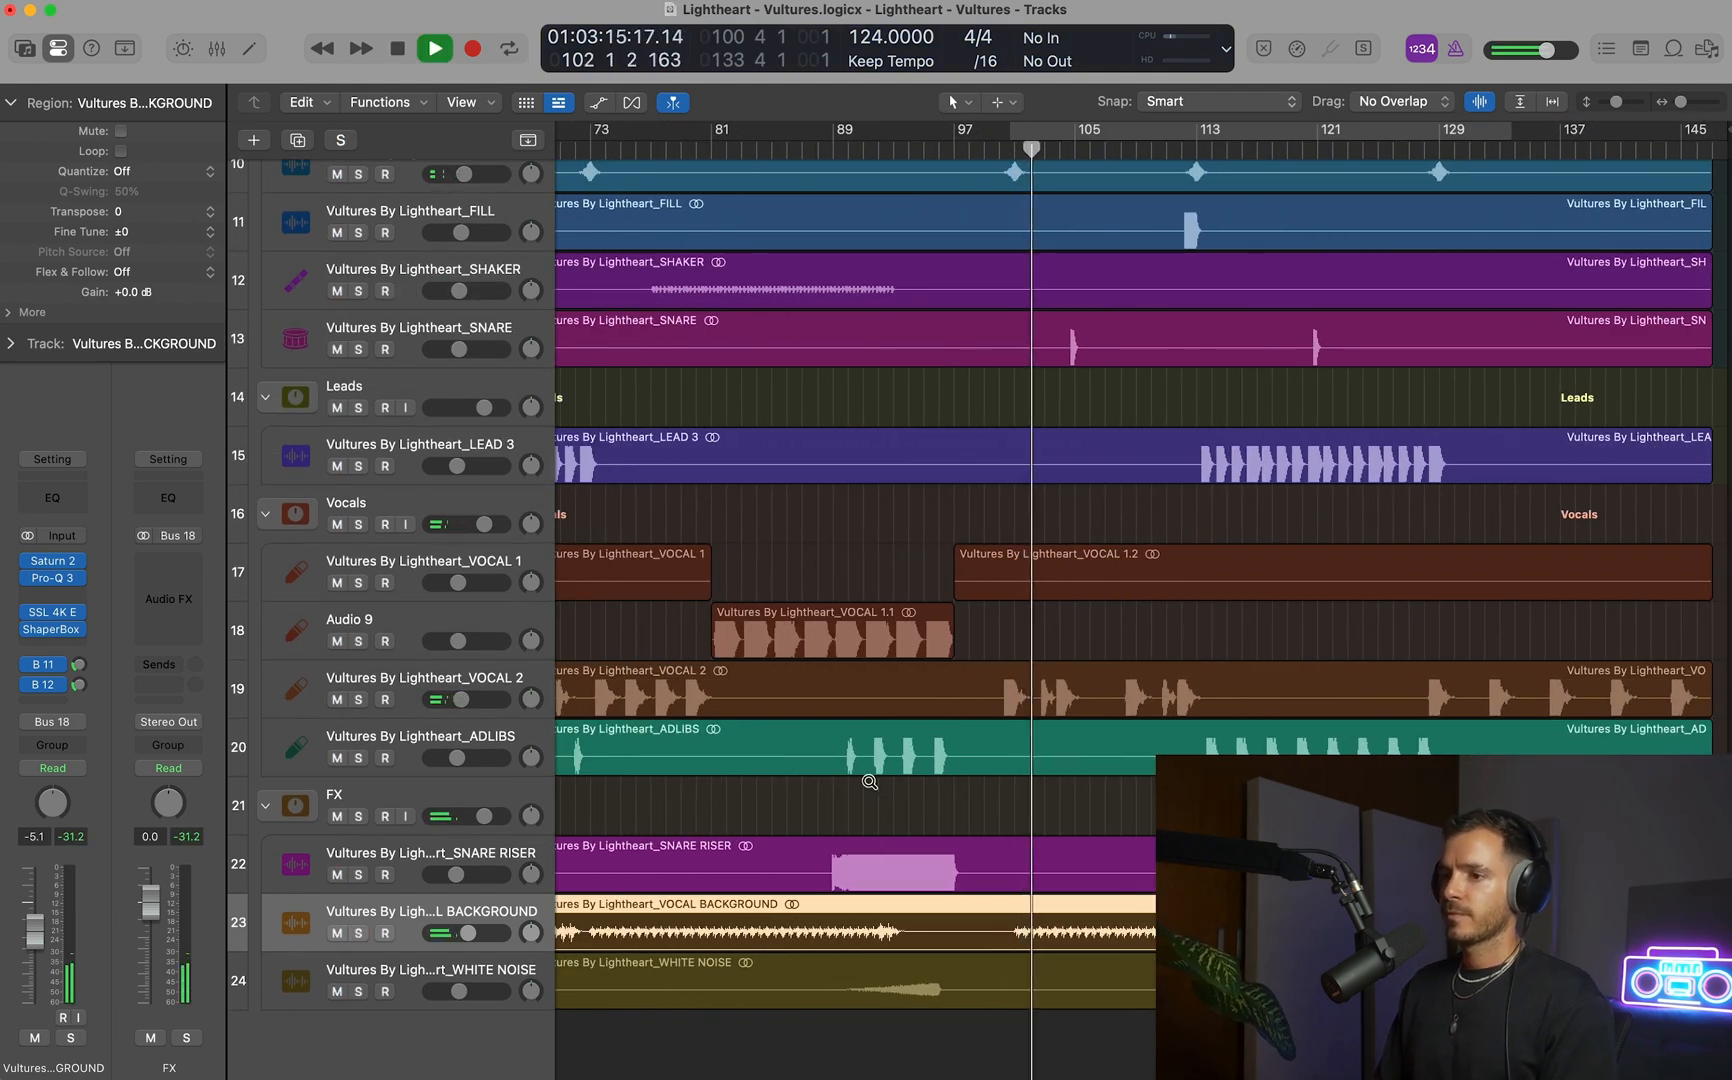
# Lower the VOCAL BACKGROUND track's fader to -5.4 dB and fit the whole arrangement in view.
pyautogui.scroll(-3, 868, 787)
pyautogui.press('super+Left')
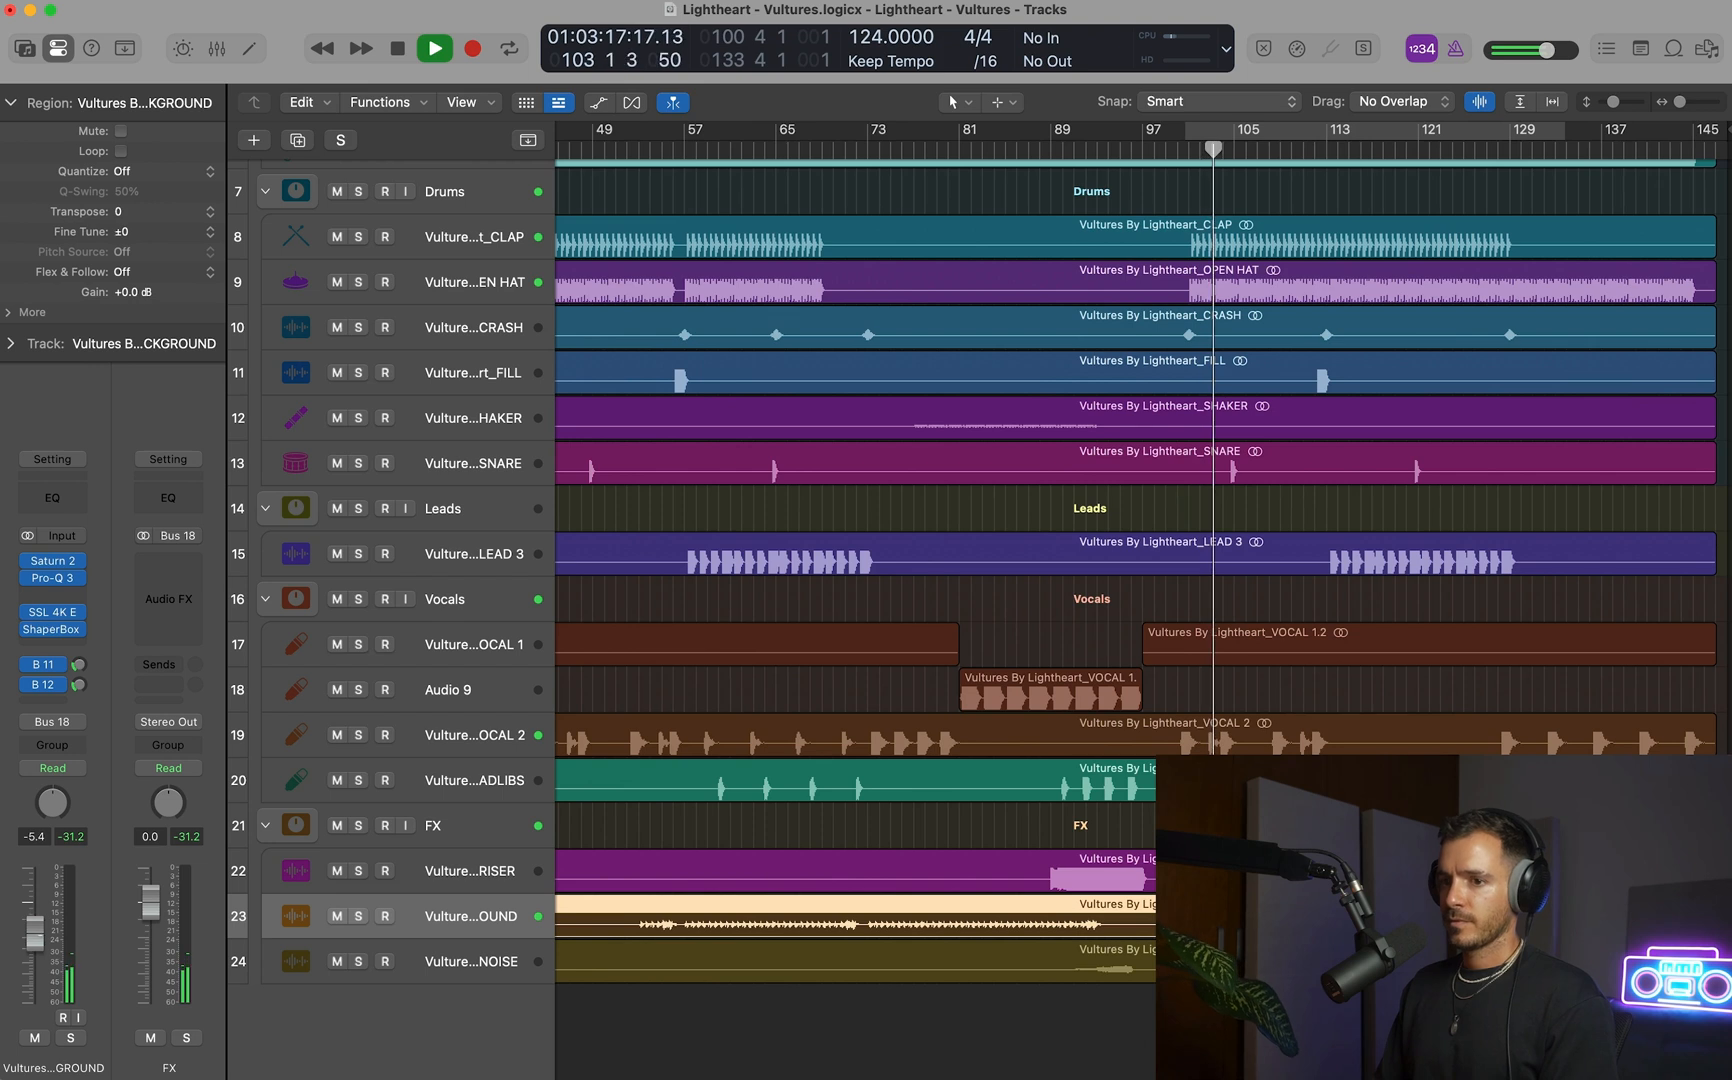
pyautogui.press('z')
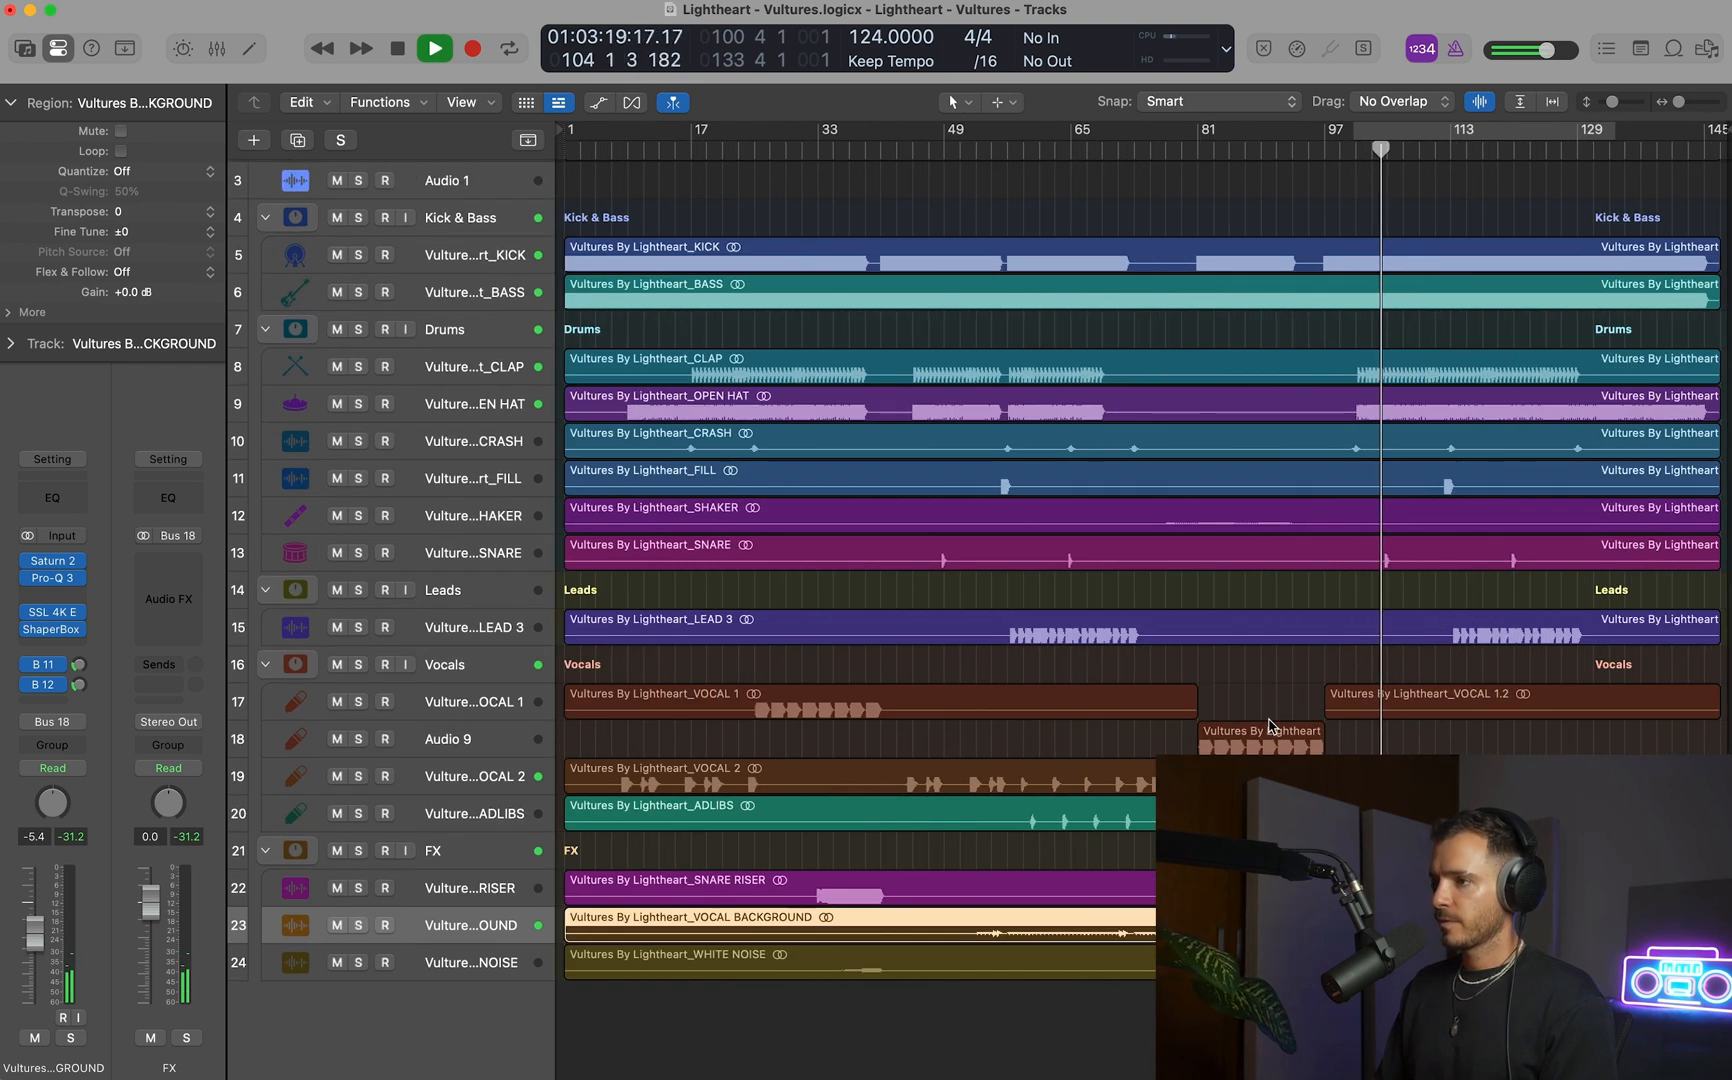
# Set the 2.5 kHz band of the VOCAL 2 track's Maag EQ4 to +0.5, replay from about bar 100 and close the plug-in.
pyautogui.click(500, 776)
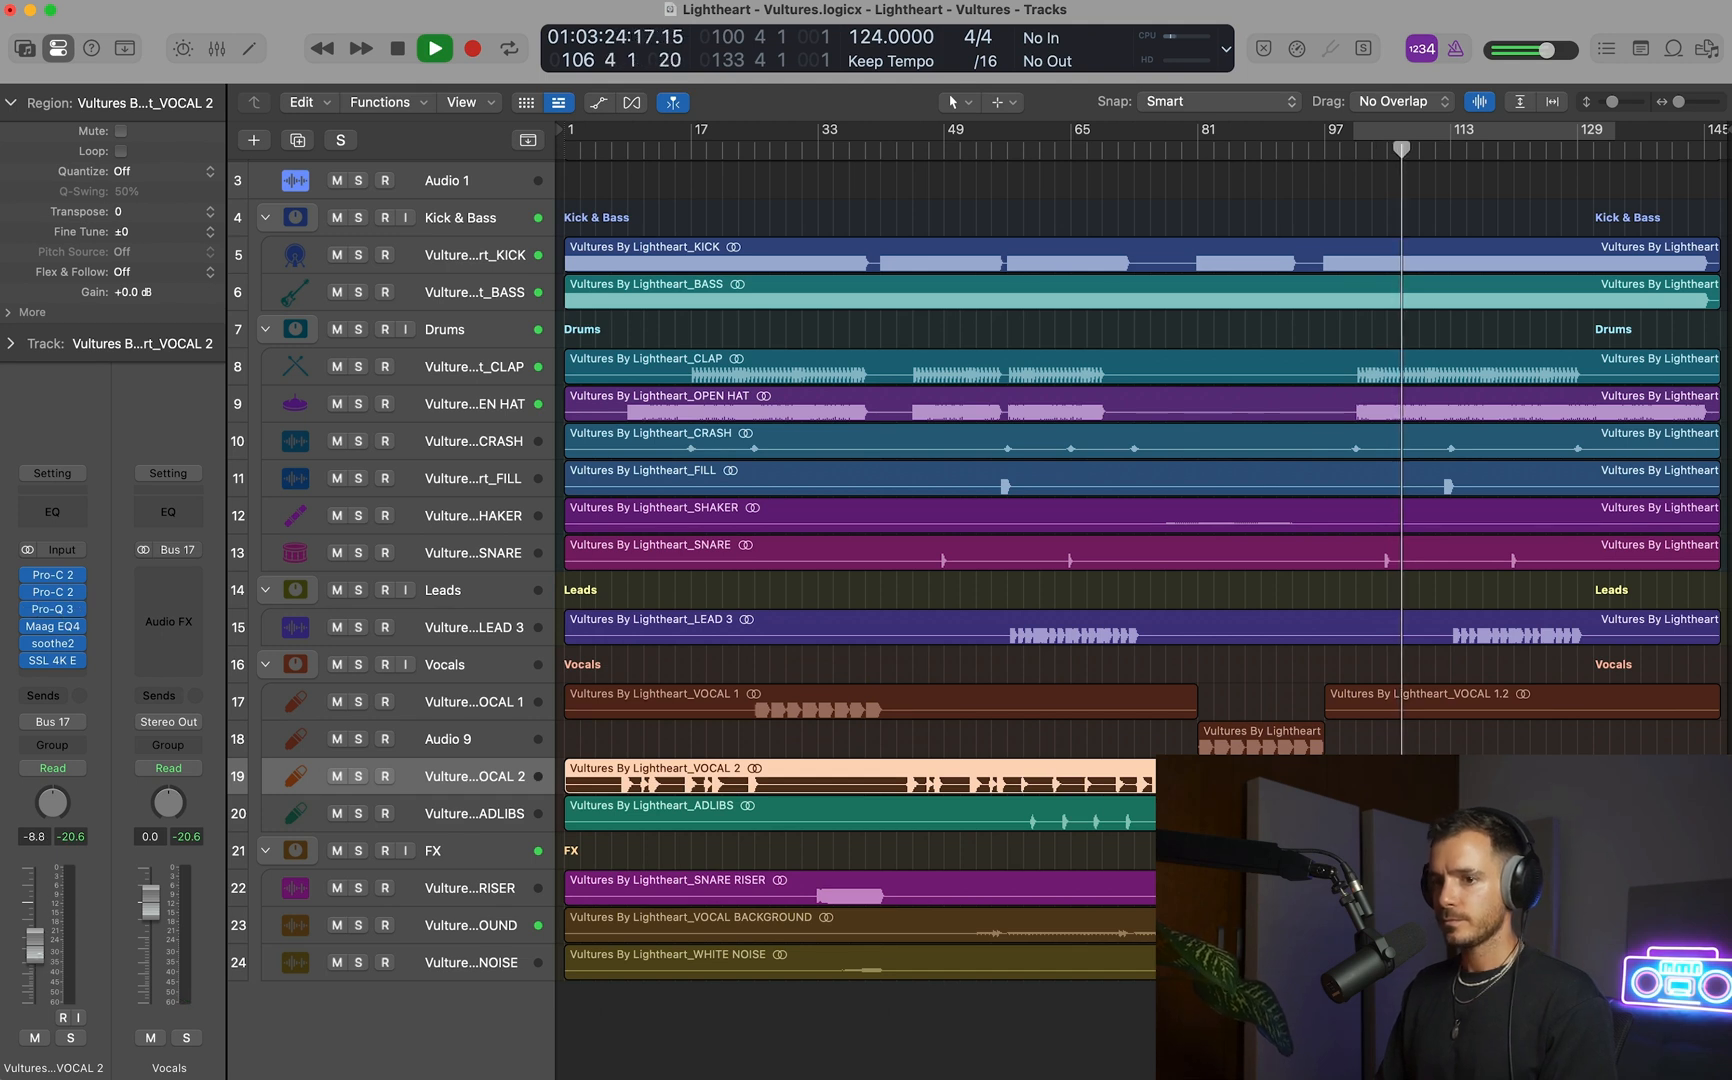
pyautogui.click(52, 626)
pyautogui.moveTo(595, 393); pyautogui.dragTo(662, 433)
pyautogui.moveTo(848, 395); pyautogui.dragTo(848, 386)
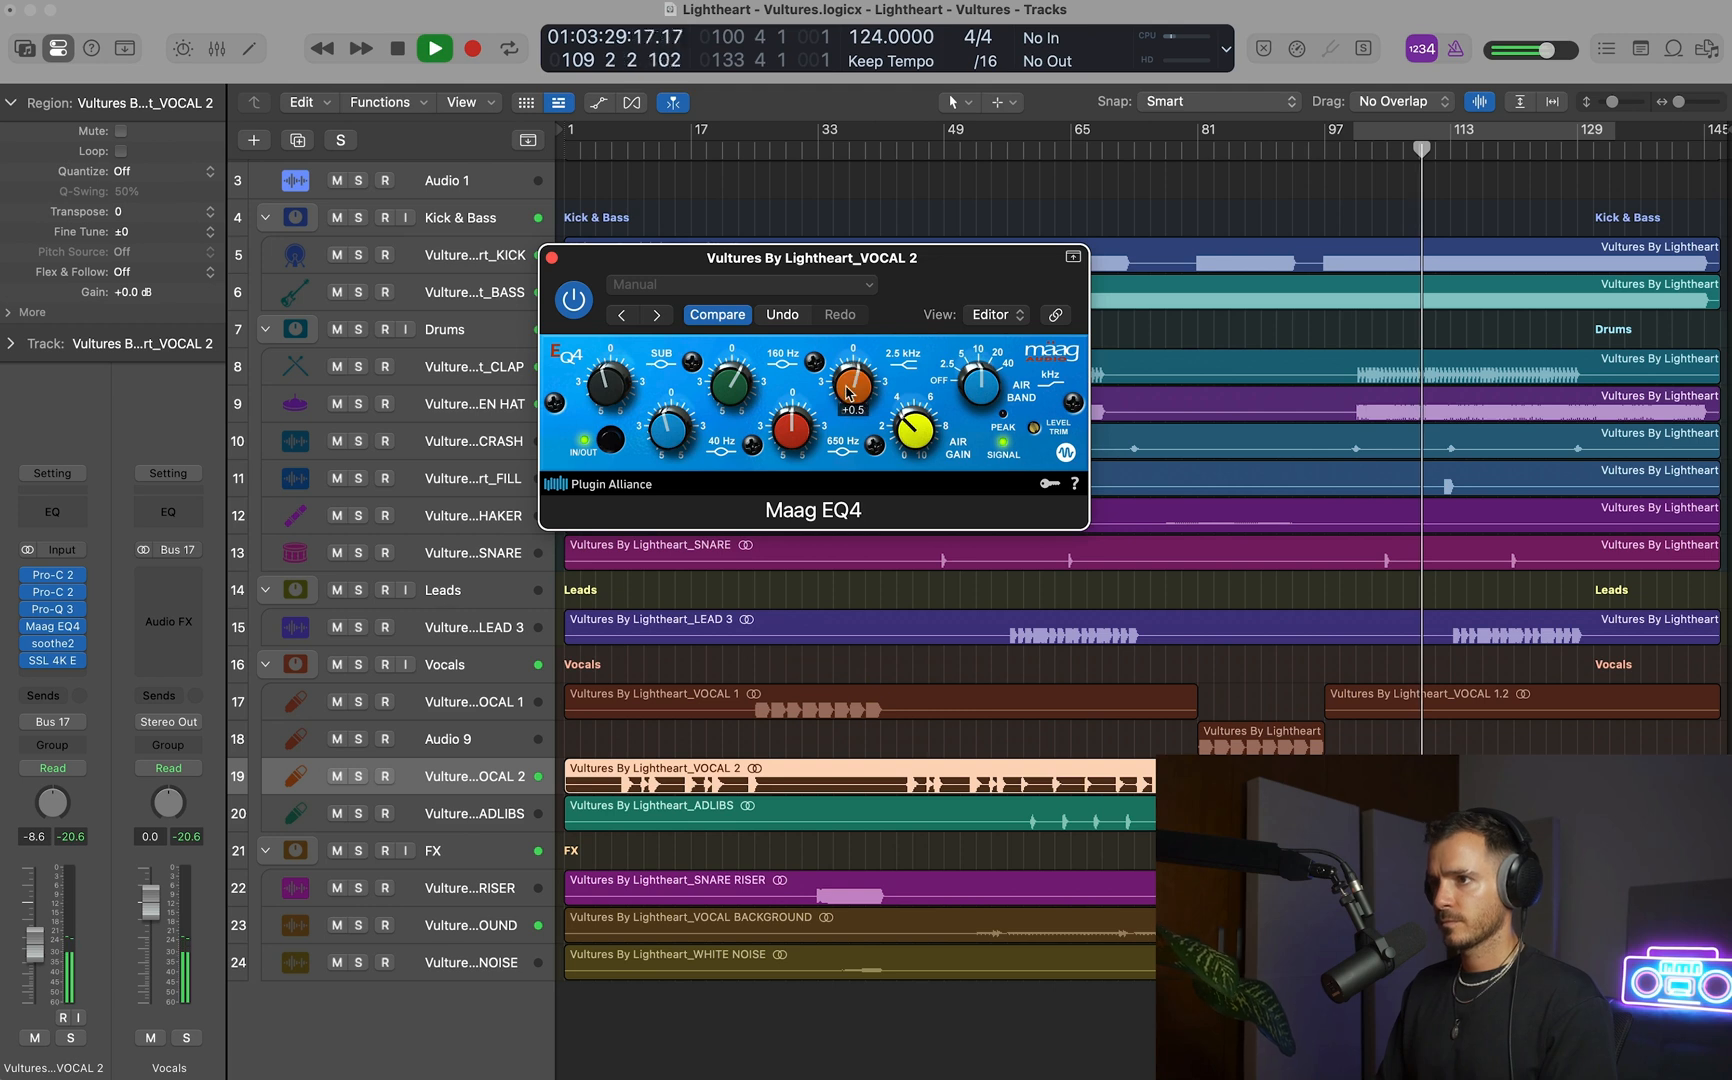
pyautogui.click(1348, 153)
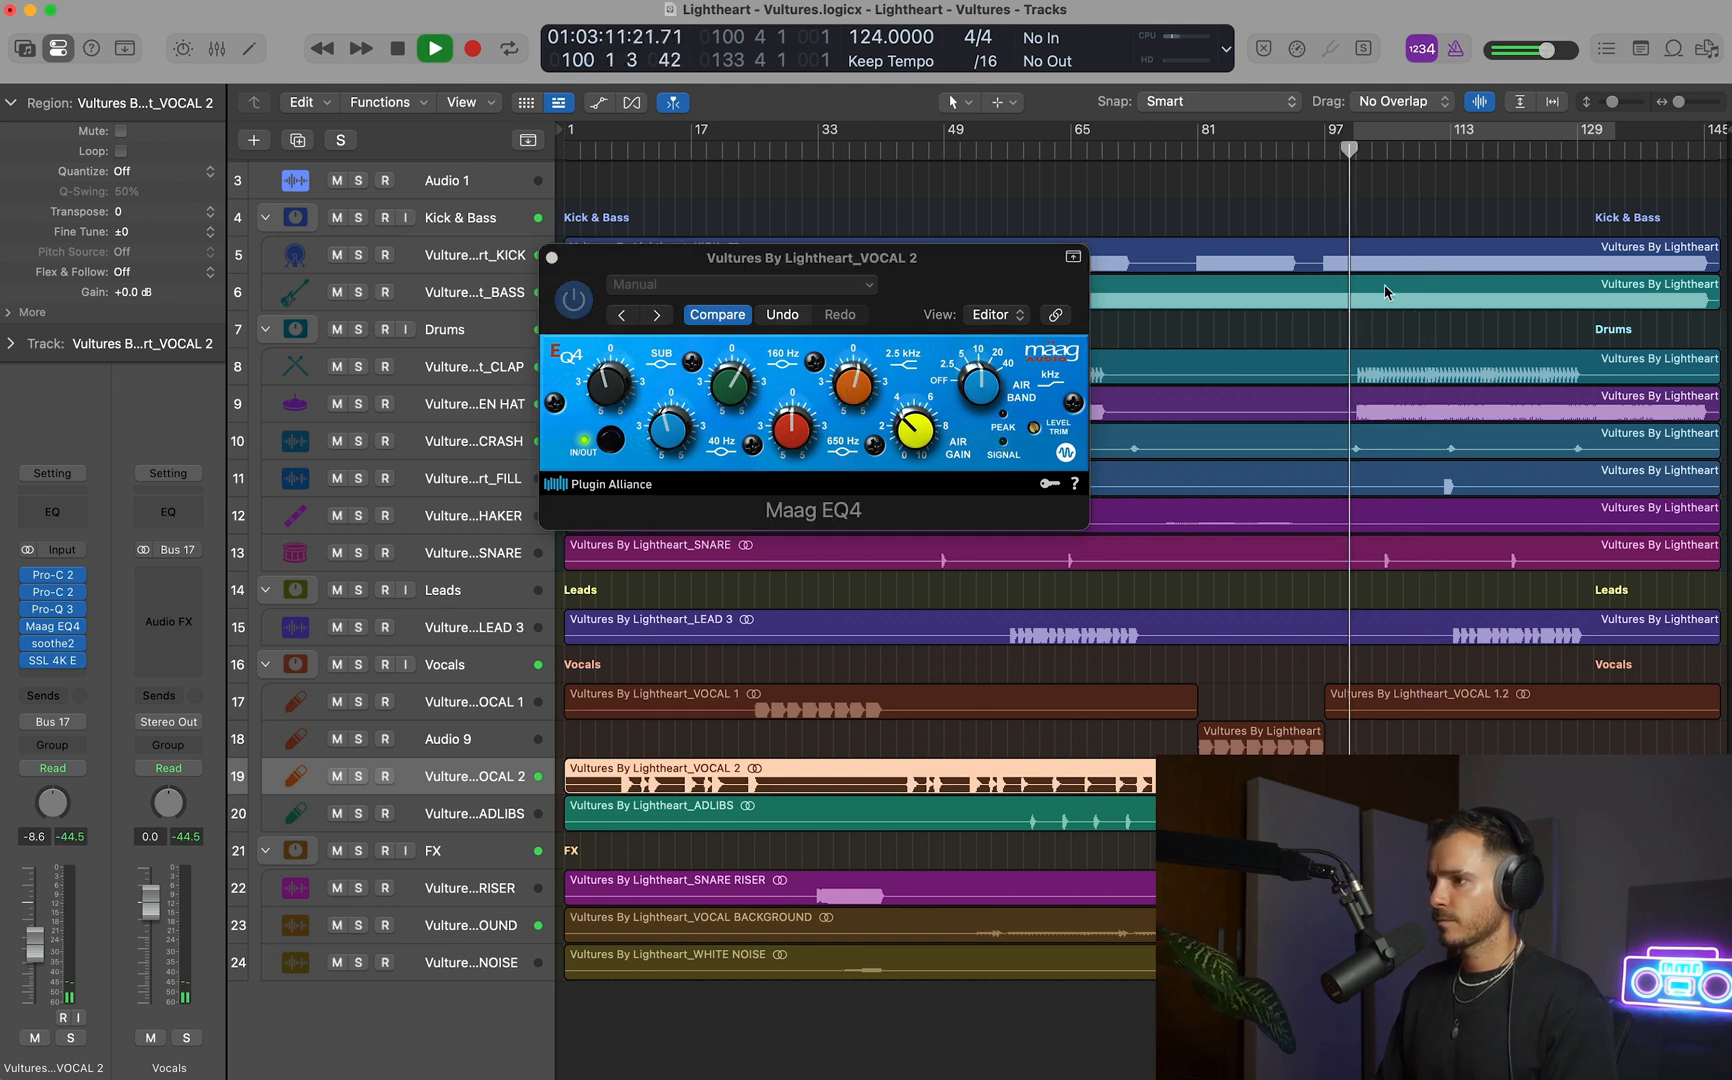
pyautogui.press('space')
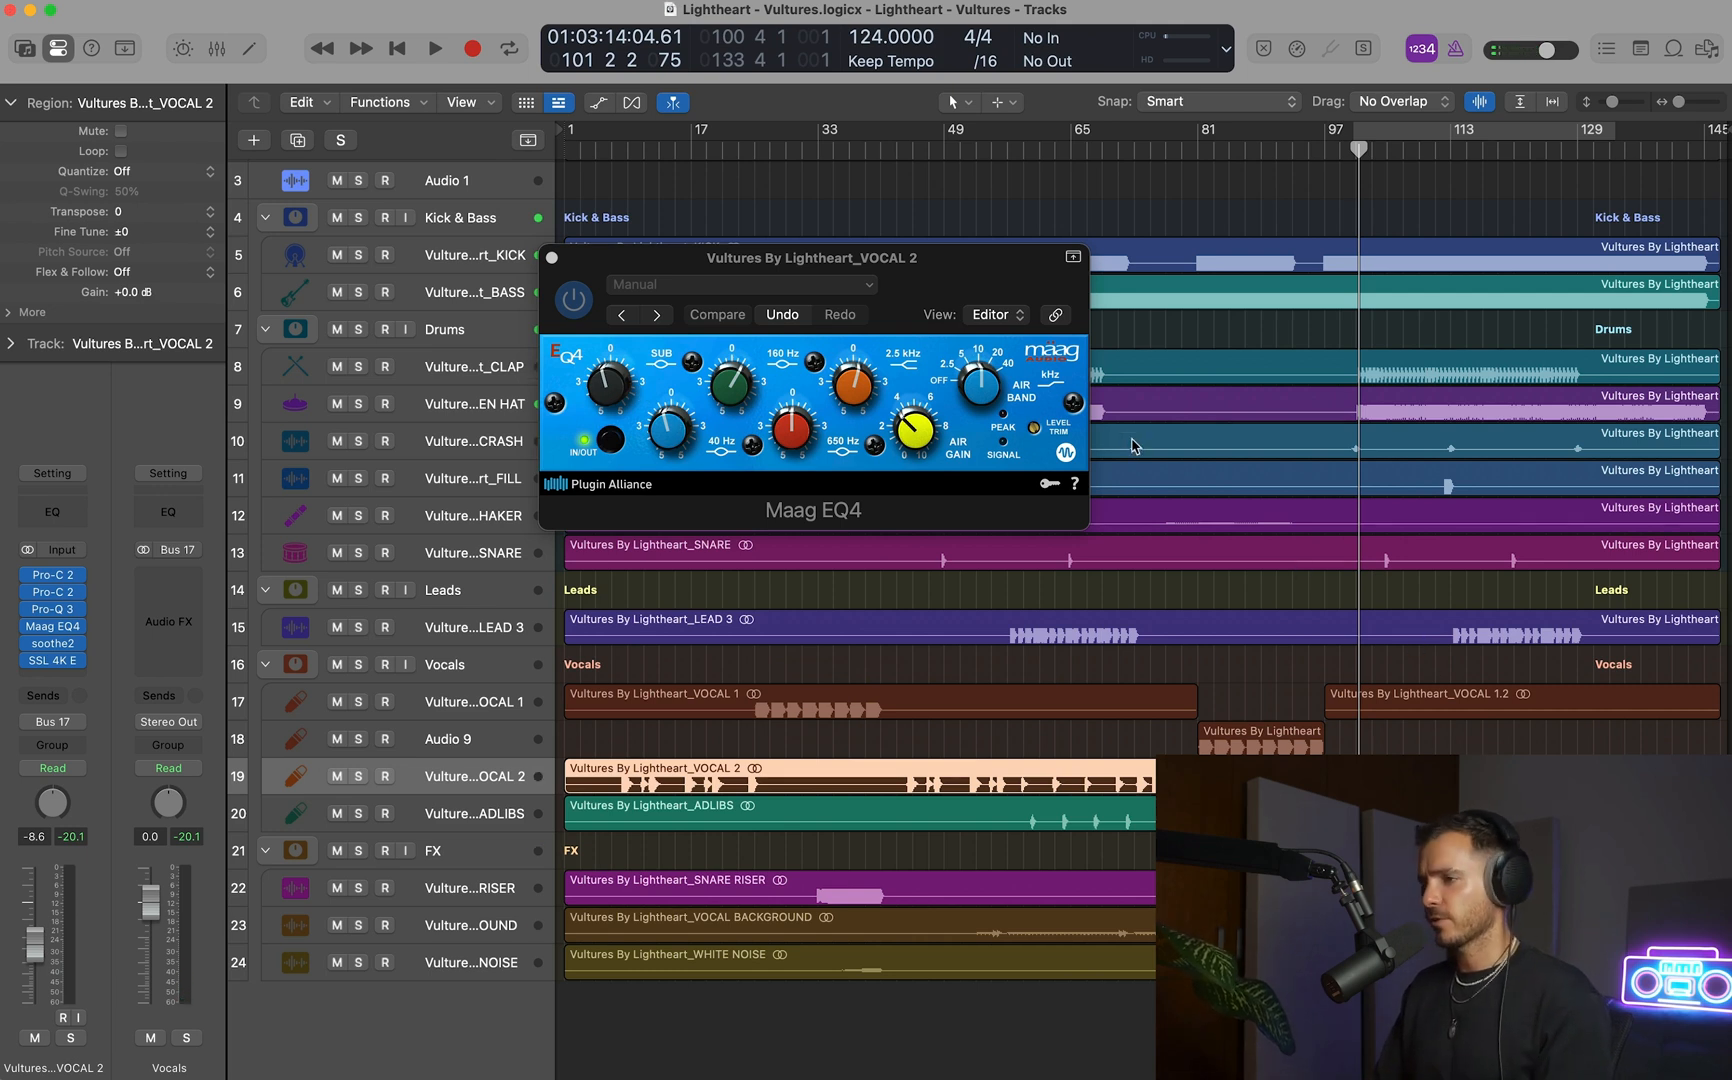
pyautogui.click(552, 258)
# Compare the mix with the Master reference track by soloing and unsoloing it during playback, and save the project.
pyautogui.press('space')
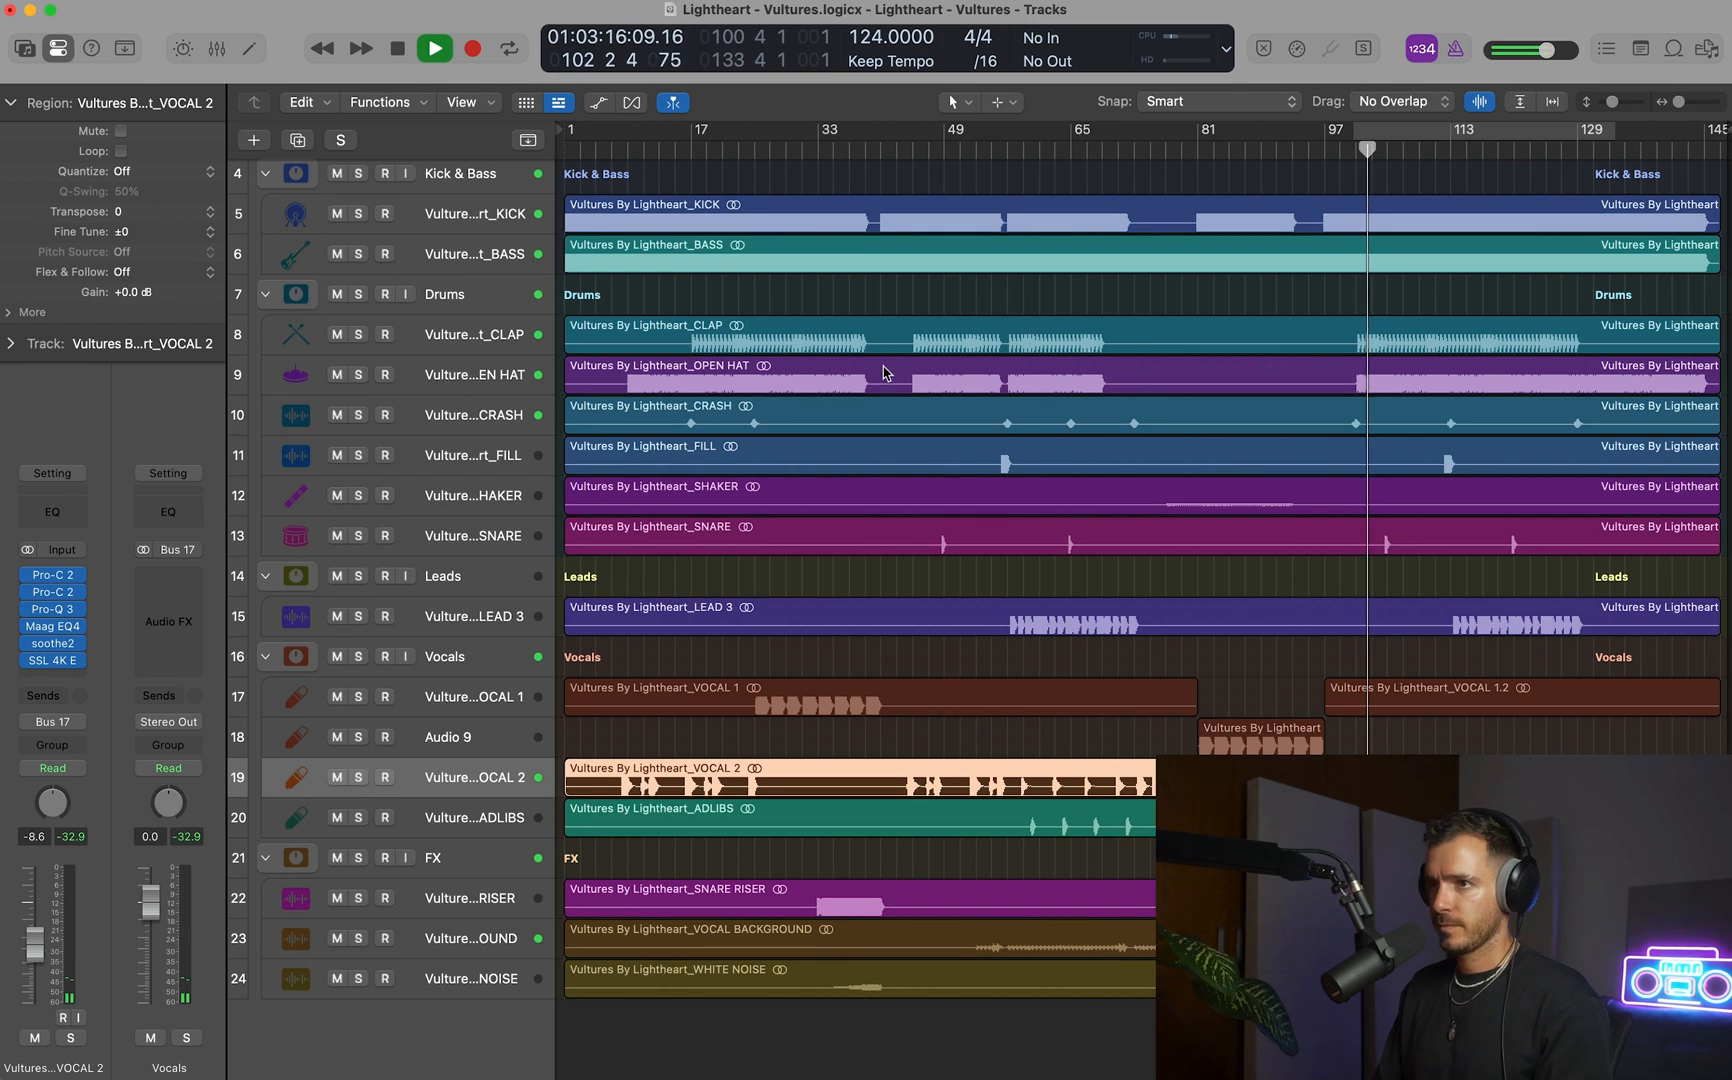
pyautogui.scroll(3, 884, 373)
pyautogui.click(359, 218)
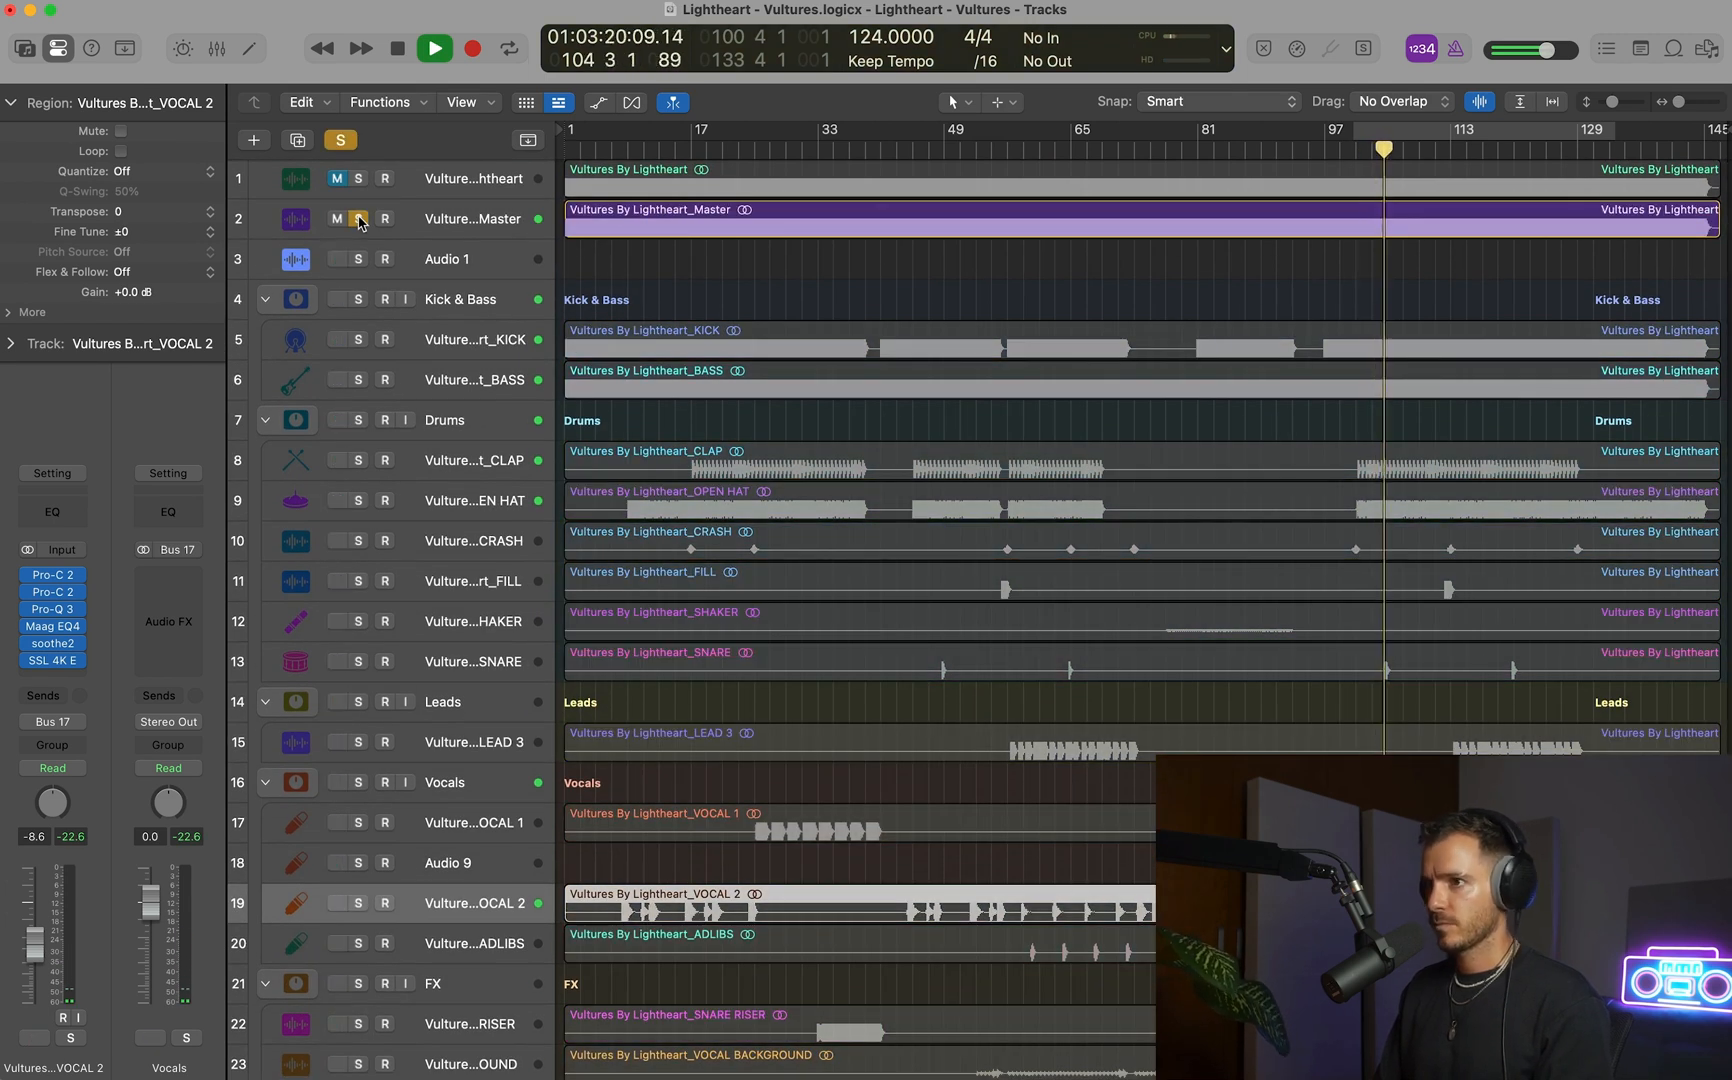
pyautogui.click(359, 219)
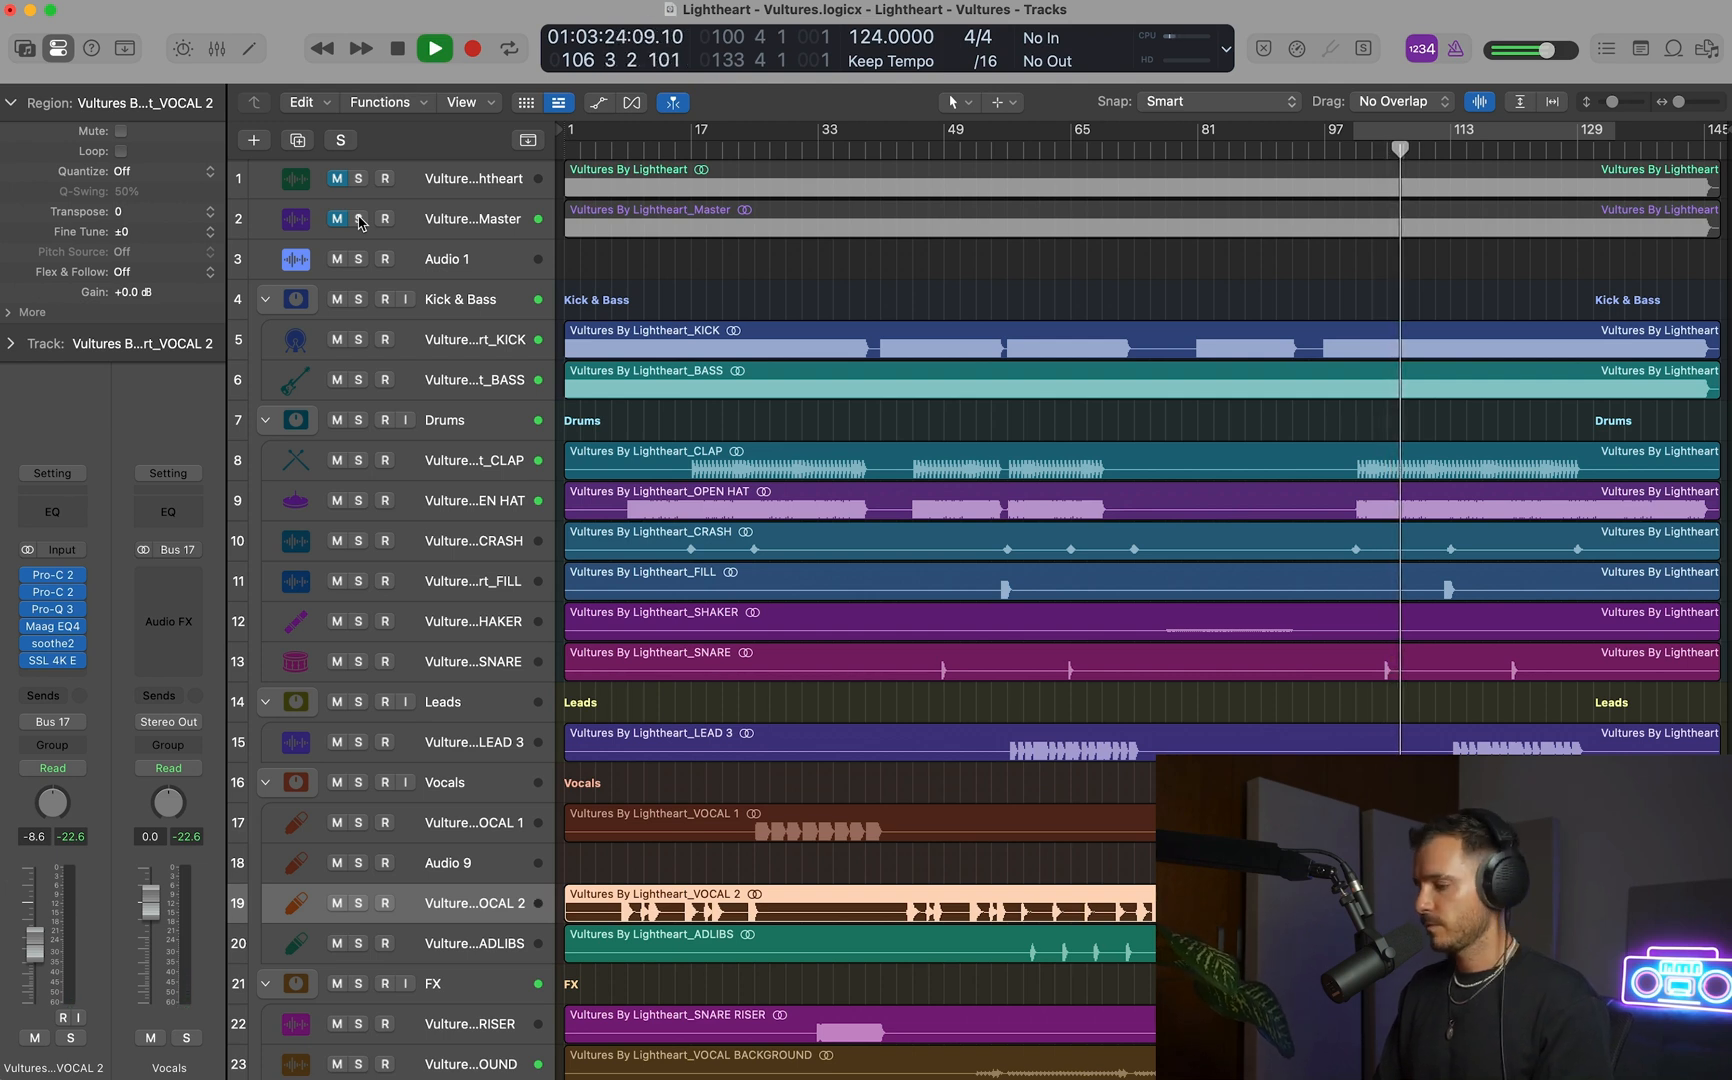
pyautogui.press('super+s')
# Remove the BPM Counter plug-in from the Kick & Bass bus.
pyautogui.scroll(1, 1049, 442)
pyautogui.click(423, 263)
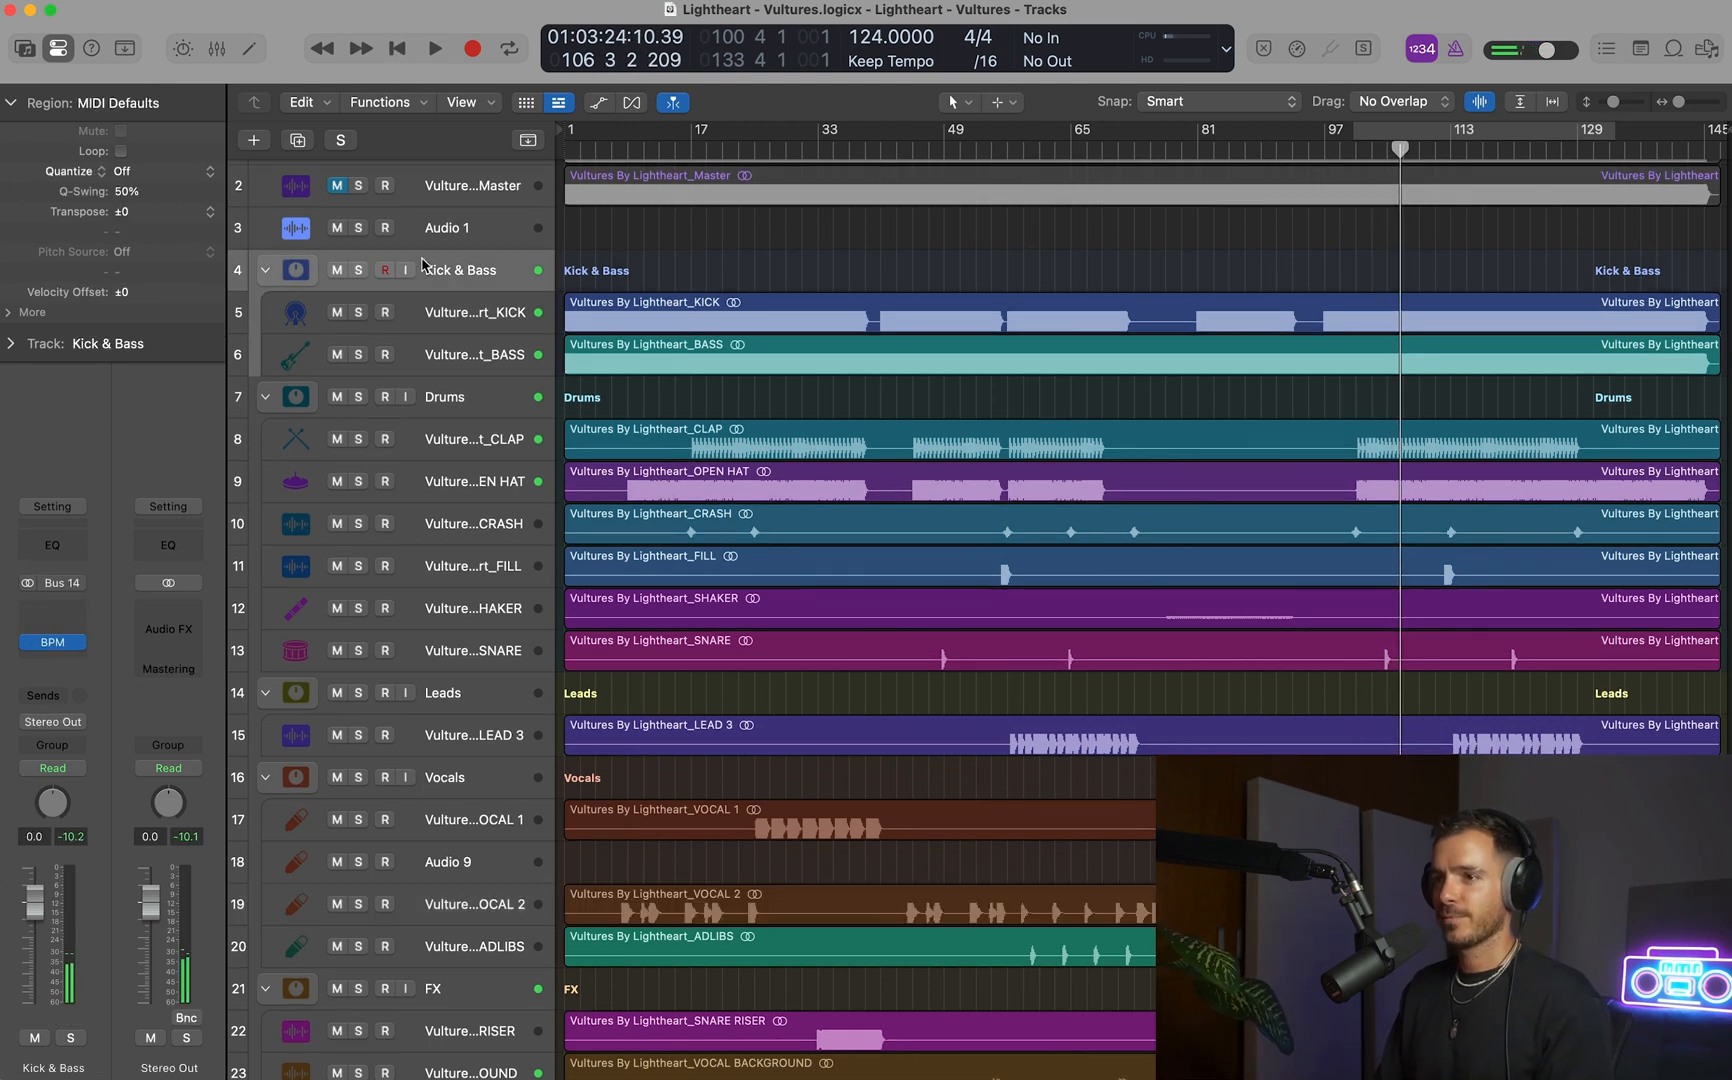
pyautogui.click(79, 643)
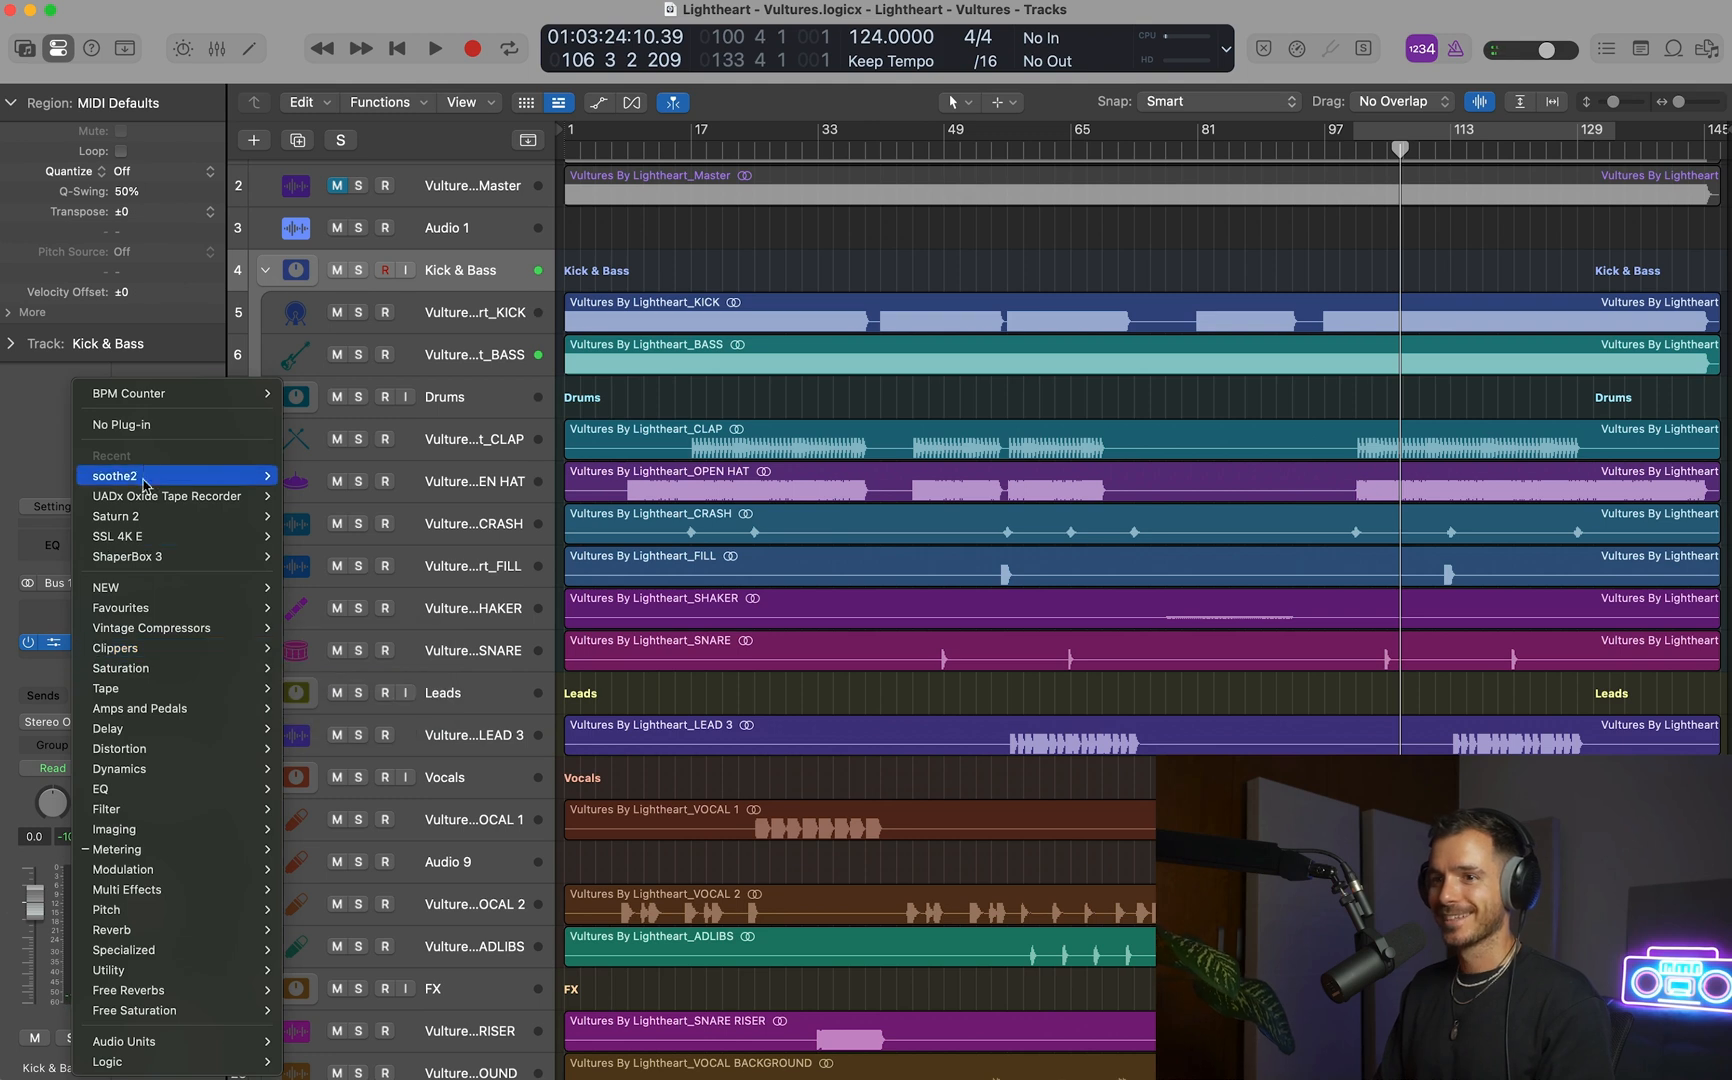
pyautogui.click(142, 427)
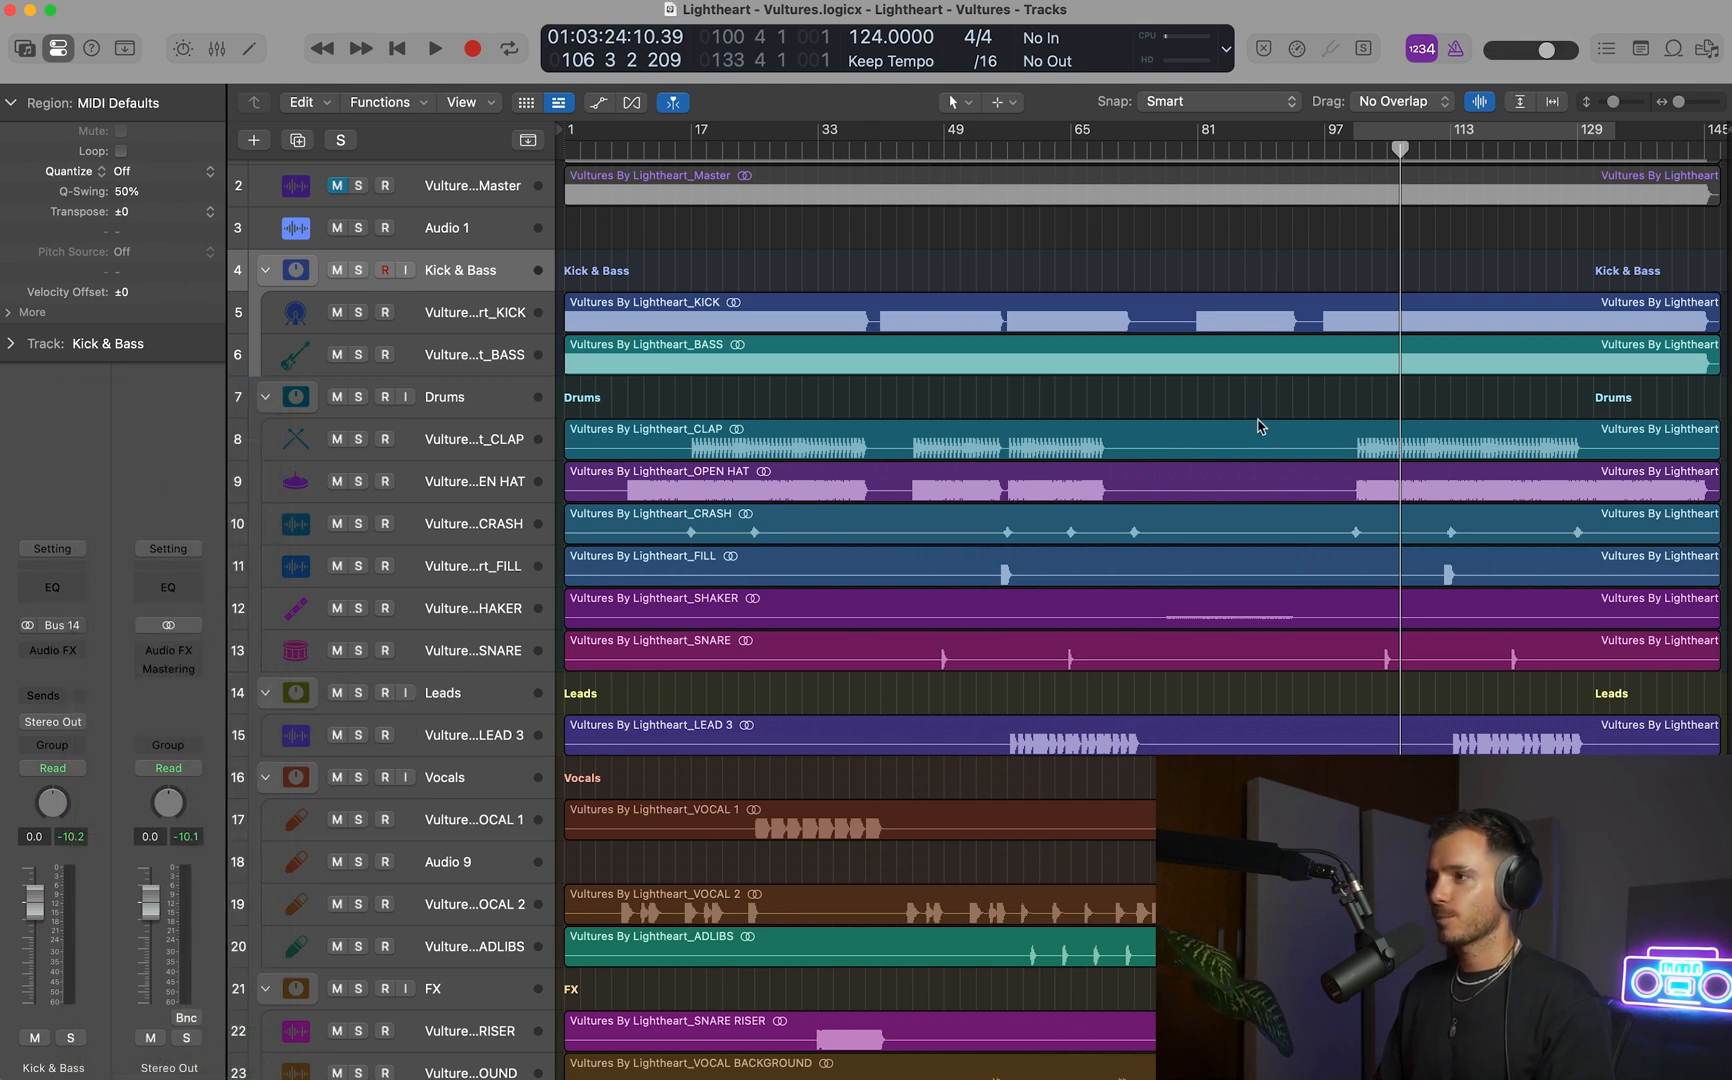
# Set the cycle range from bar 97 to bar 105, starting where the kick enters.
pyautogui.press('super+Down')
pyautogui.press('super+Down')
pyautogui.press('super+Down')
pyautogui.press('super+Down')
pyautogui.press('super+Right')
pyautogui.press('super+Right')
pyautogui.press('super+Right')
pyautogui.press('super+Right')
pyautogui.press('super+Right')
pyautogui.press('super+Right')
pyautogui.press('super+Right')
pyautogui.press('super+Right')
pyautogui.press('super+Right')
pyautogui.press('super+Right')
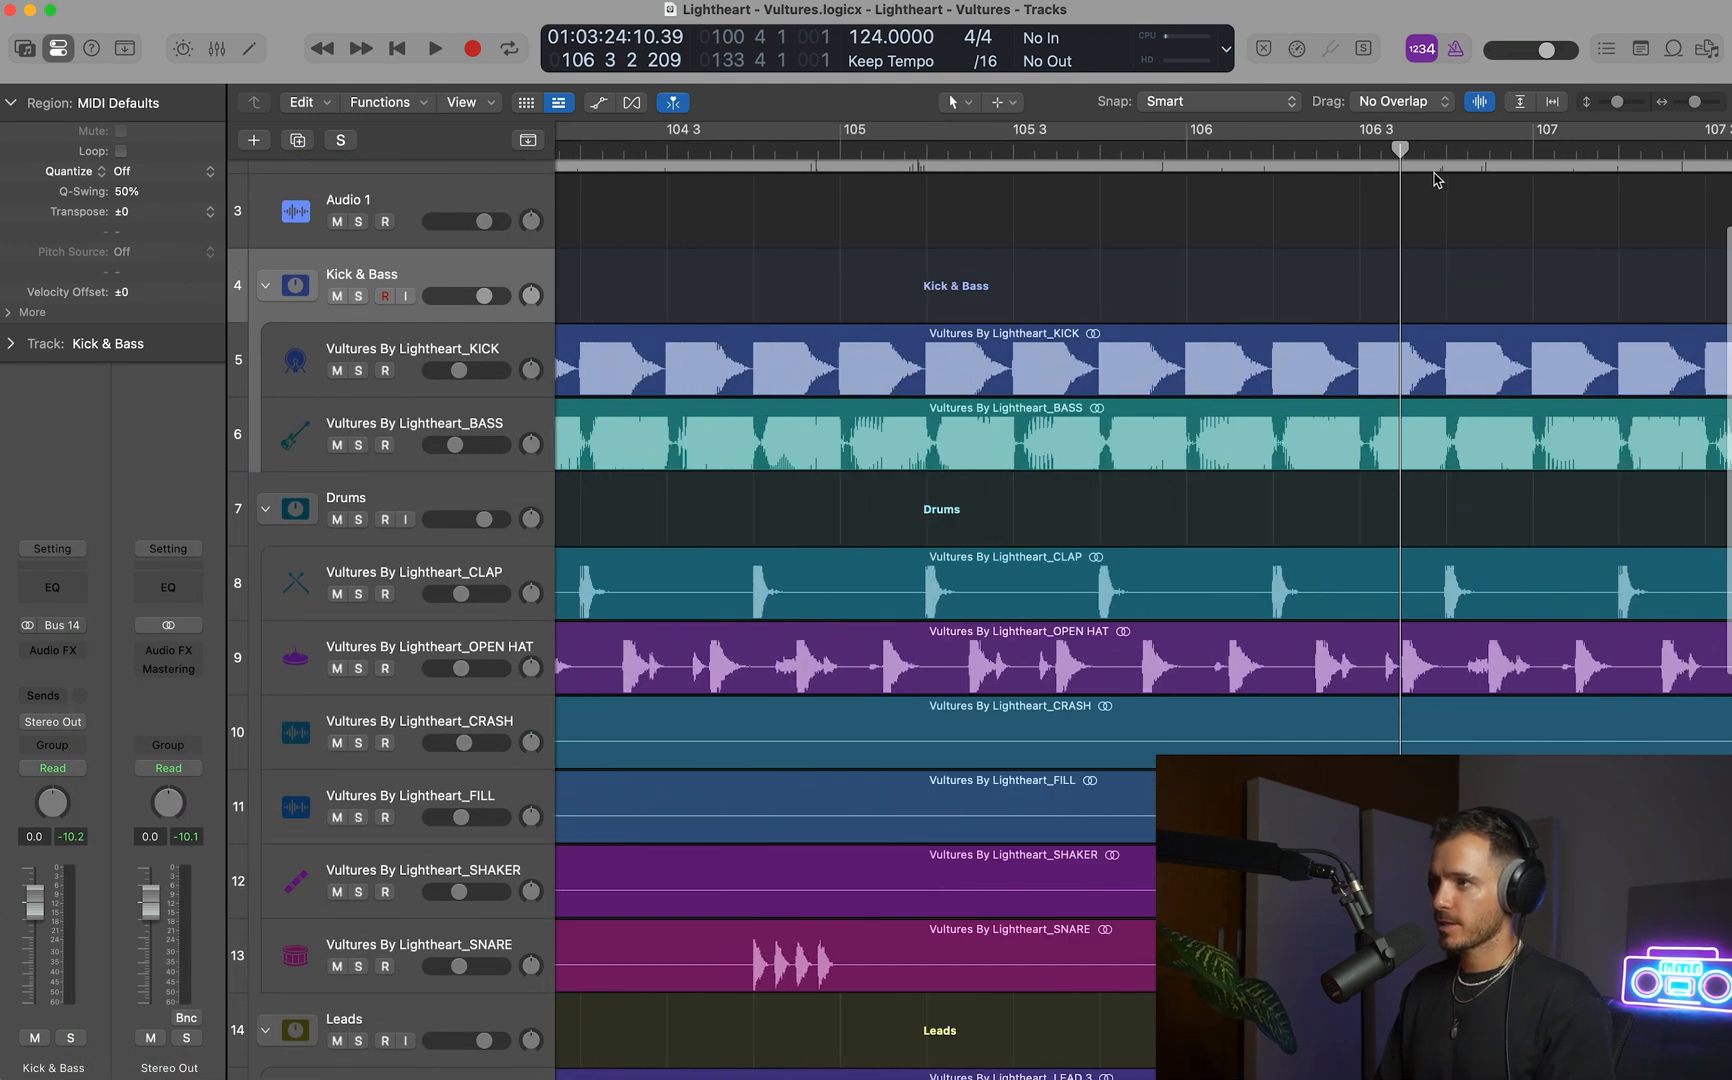
pyautogui.press('super+Left')
pyautogui.press('super+Left')
pyautogui.press('super+Left')
pyautogui.press('super+Left')
pyautogui.press('super+Left')
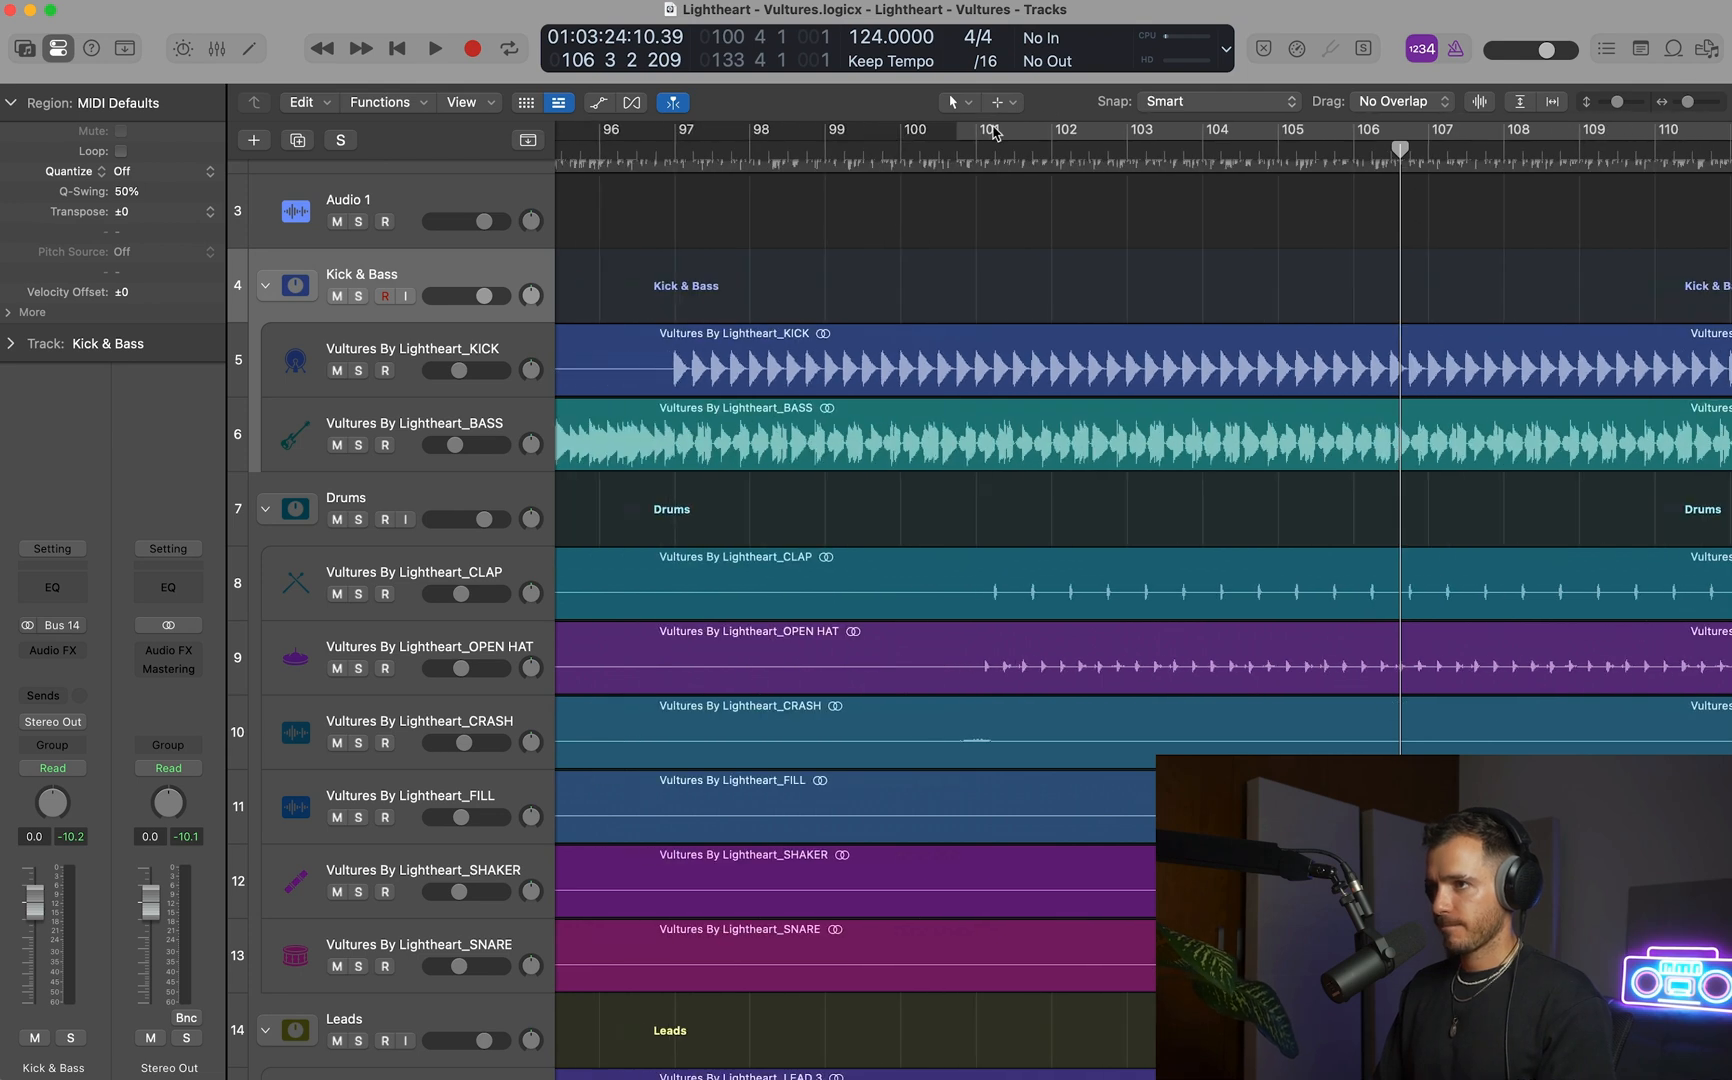
pyautogui.press('super+Left')
pyautogui.moveTo(747, 140); pyautogui.dragTo(1138, 150)
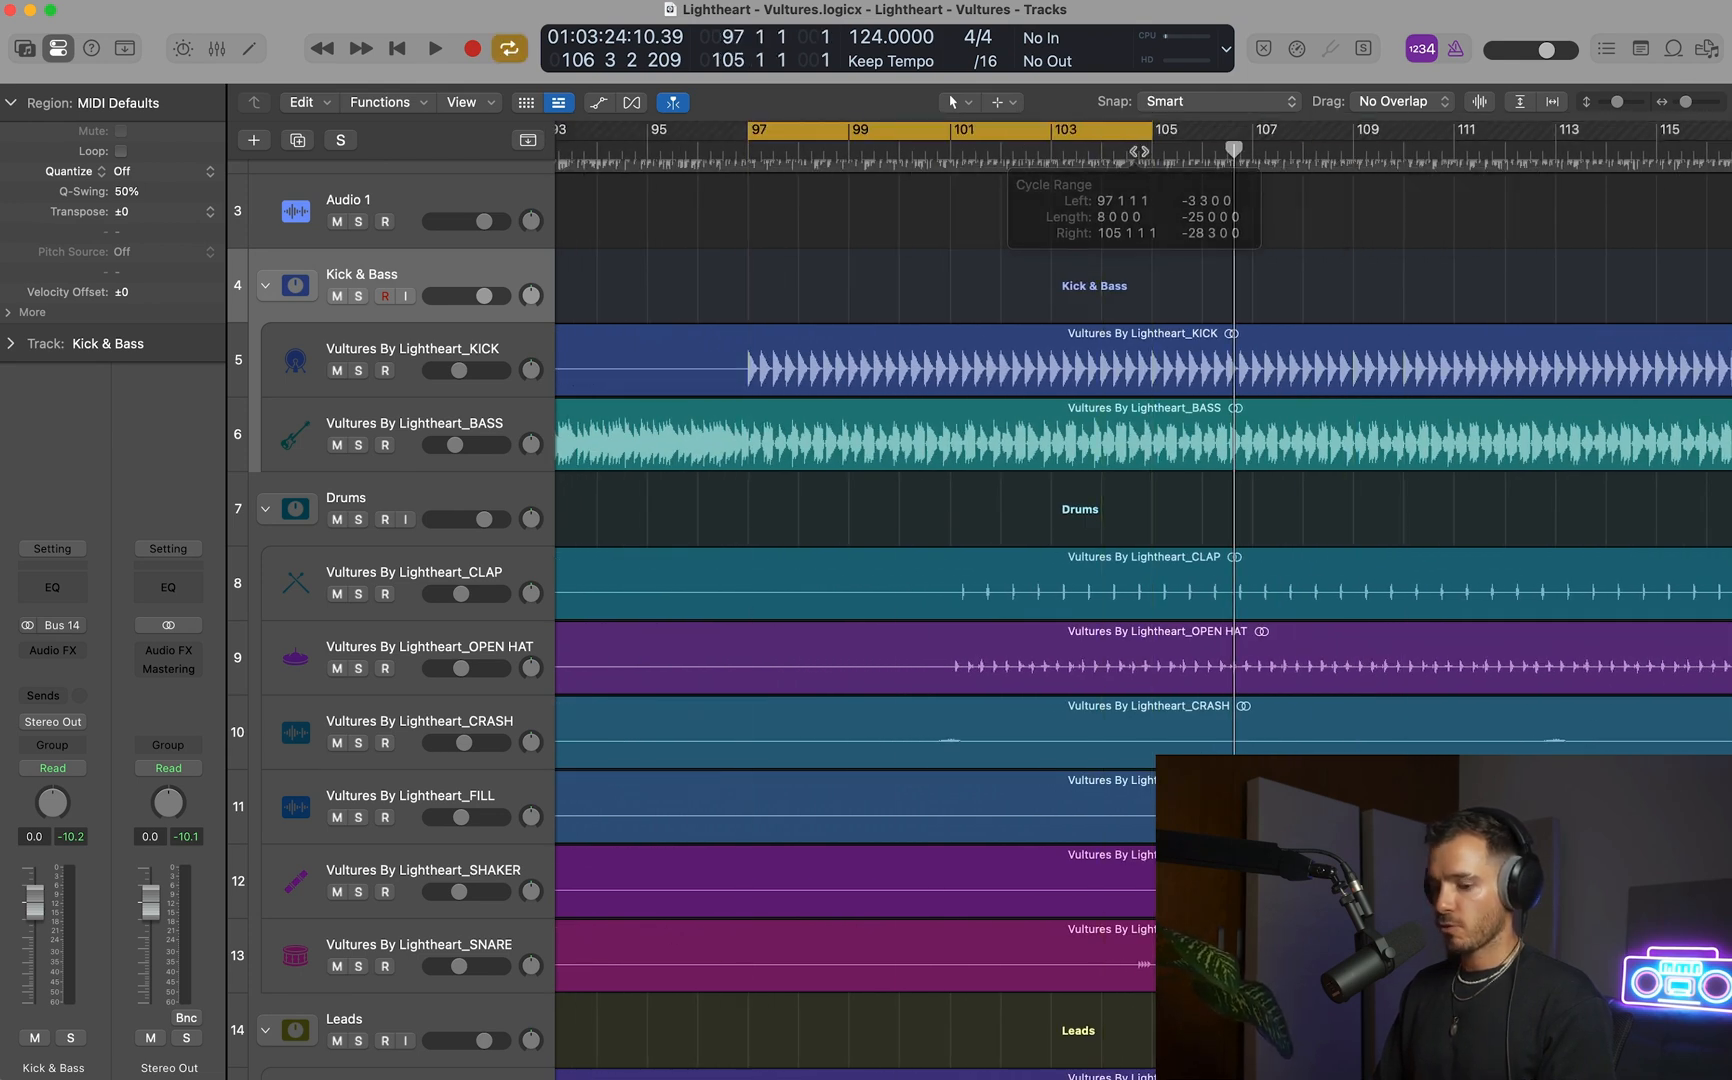
# Mute the BASS track and select the KICK track.
pyautogui.click(310, 423)
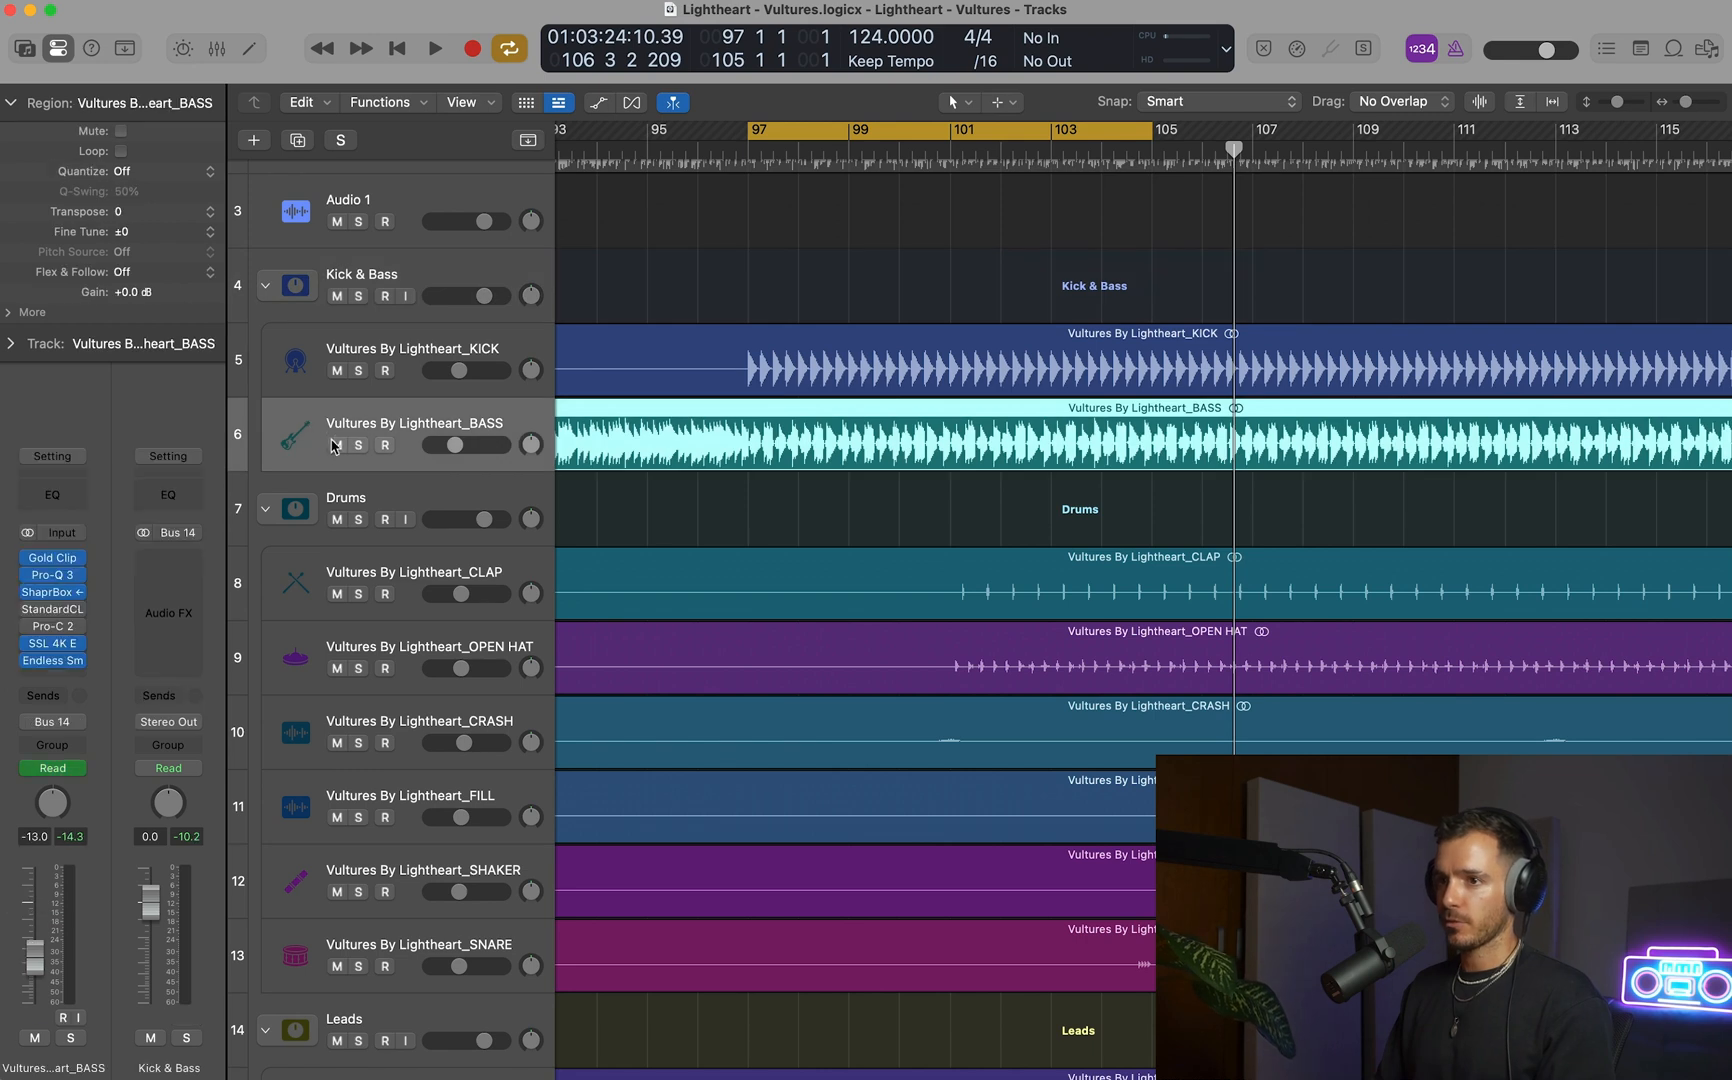
pyautogui.click(337, 445)
pyautogui.click(362, 358)
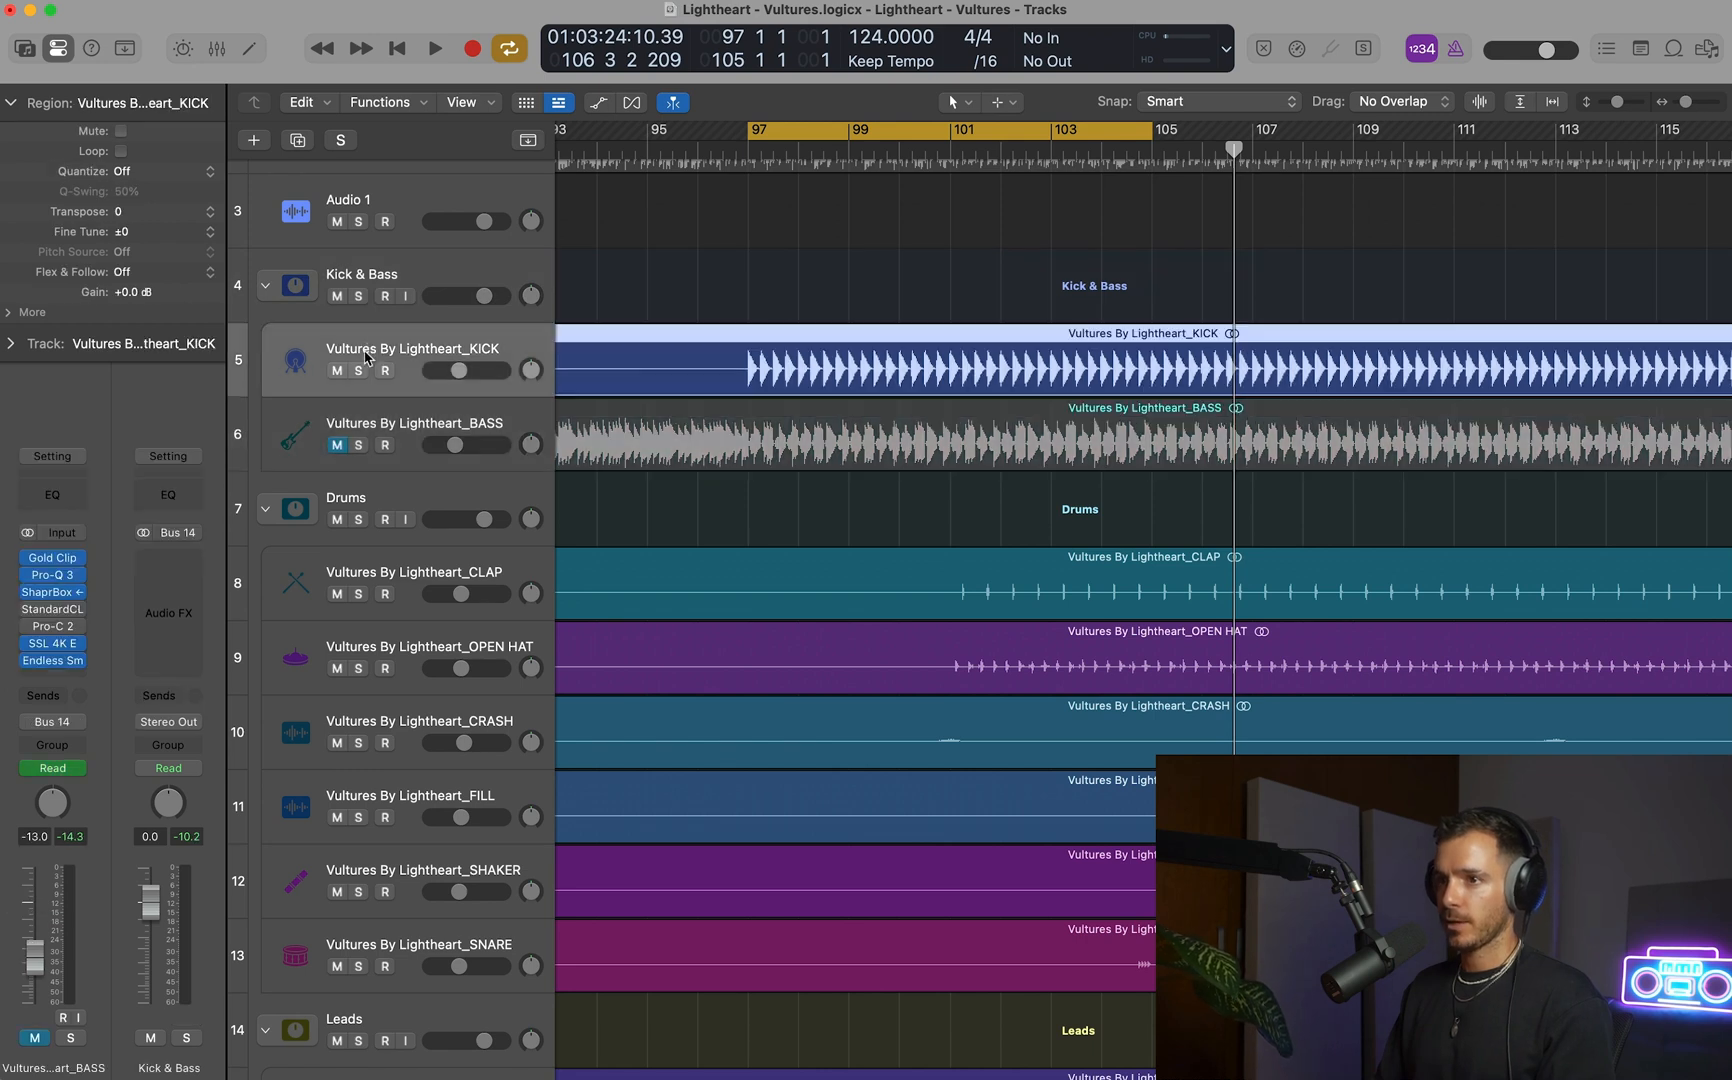
# Insert Pro-L 2 on the Kick & Bass bus and load its Kick & Bass Bus preset.
pyautogui.click(387, 277)
pyautogui.click(64, 651)
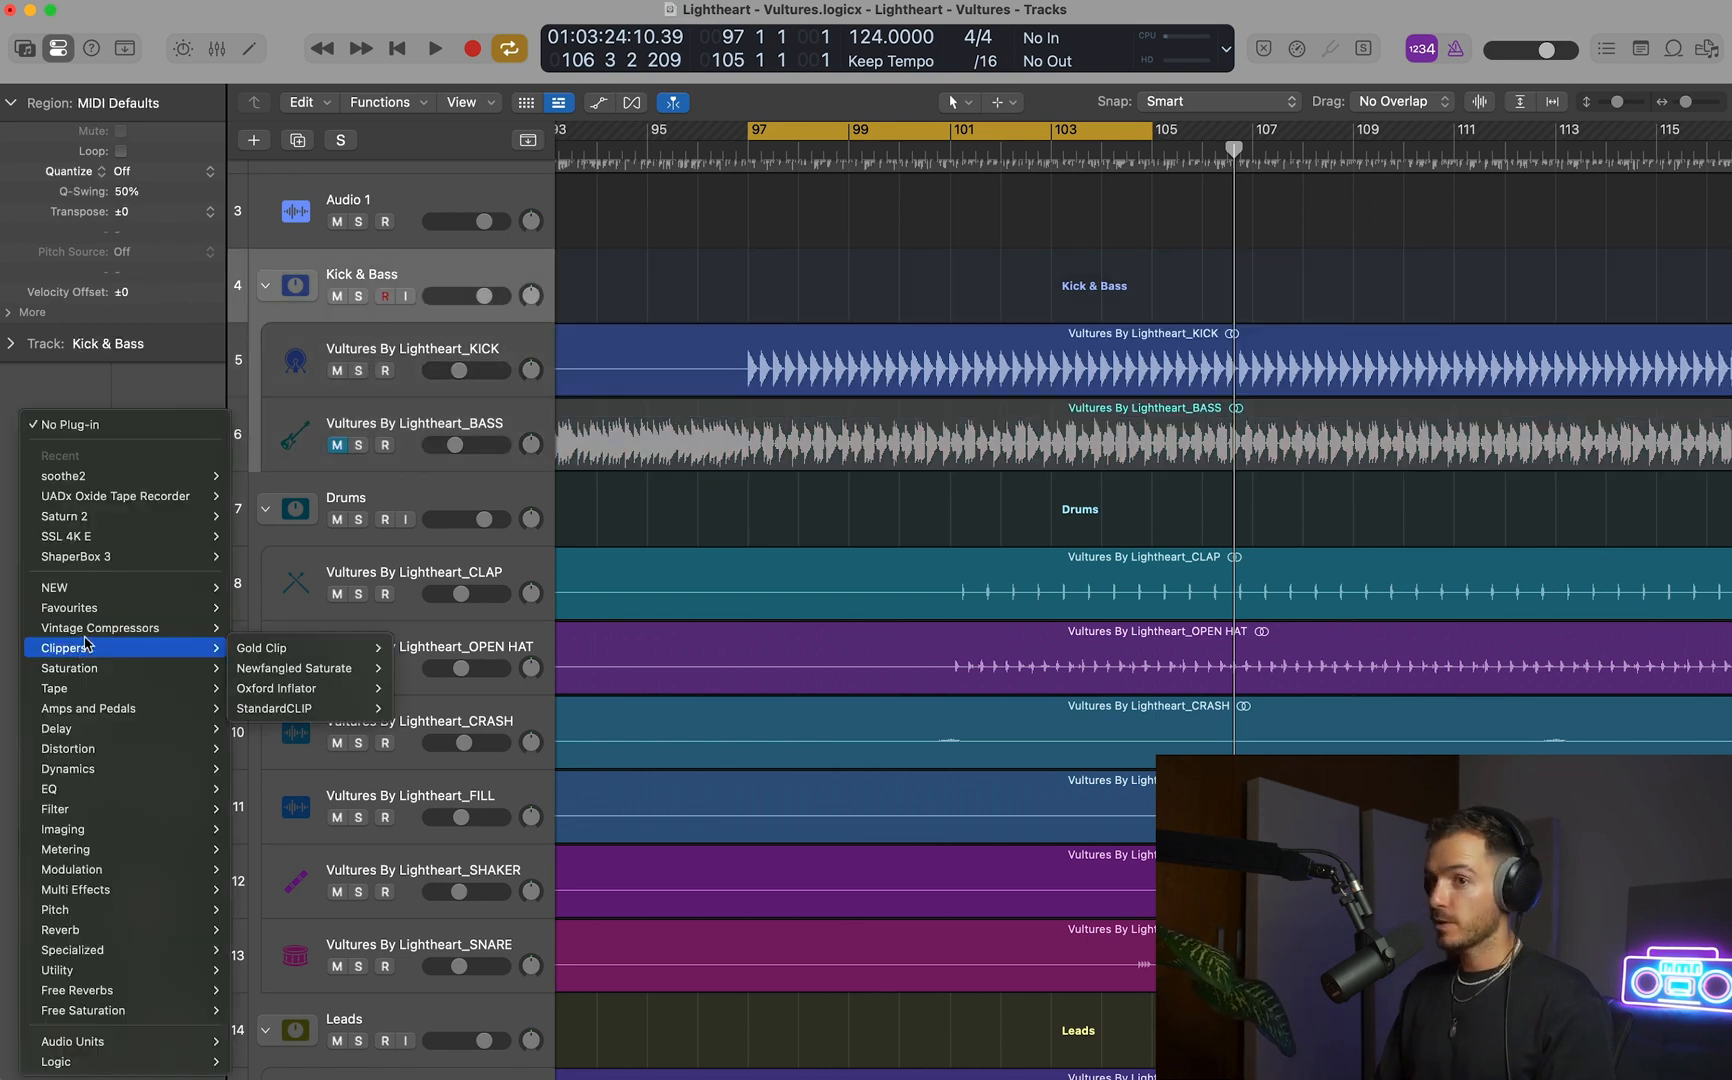
pyautogui.moveTo(178, 614)
pyautogui.click(265, 641)
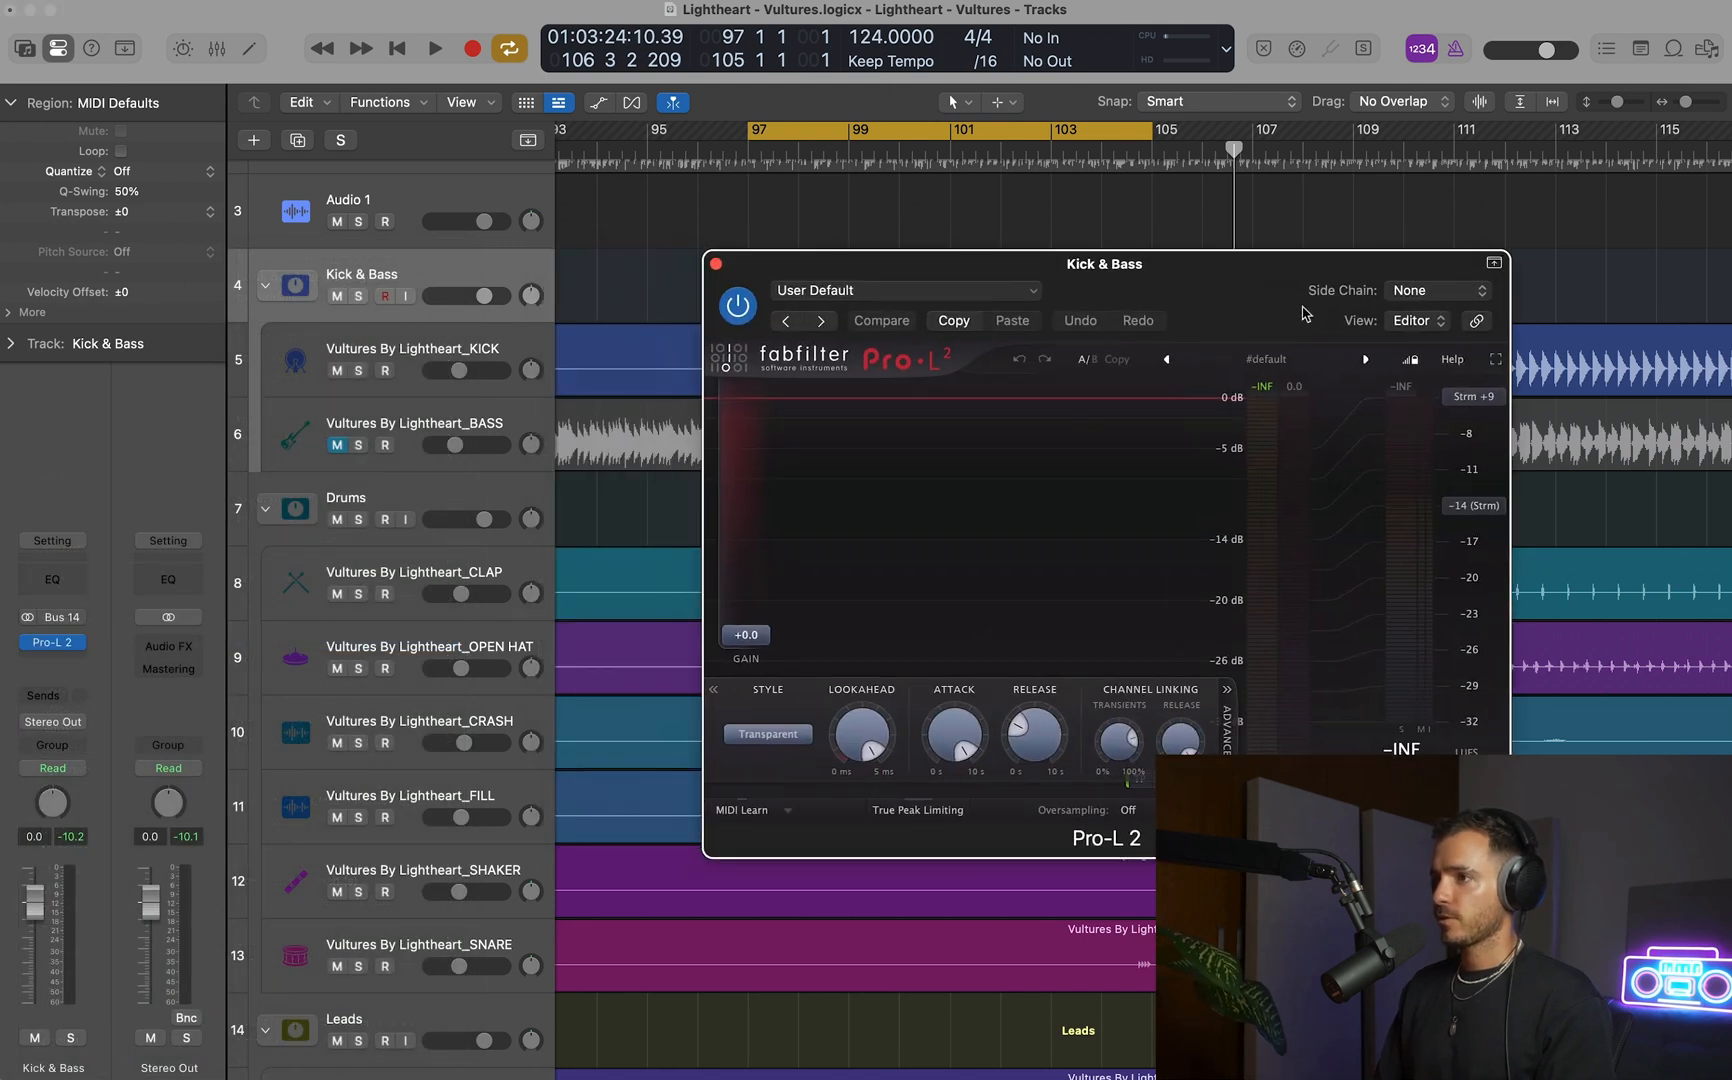
pyautogui.click(1283, 375)
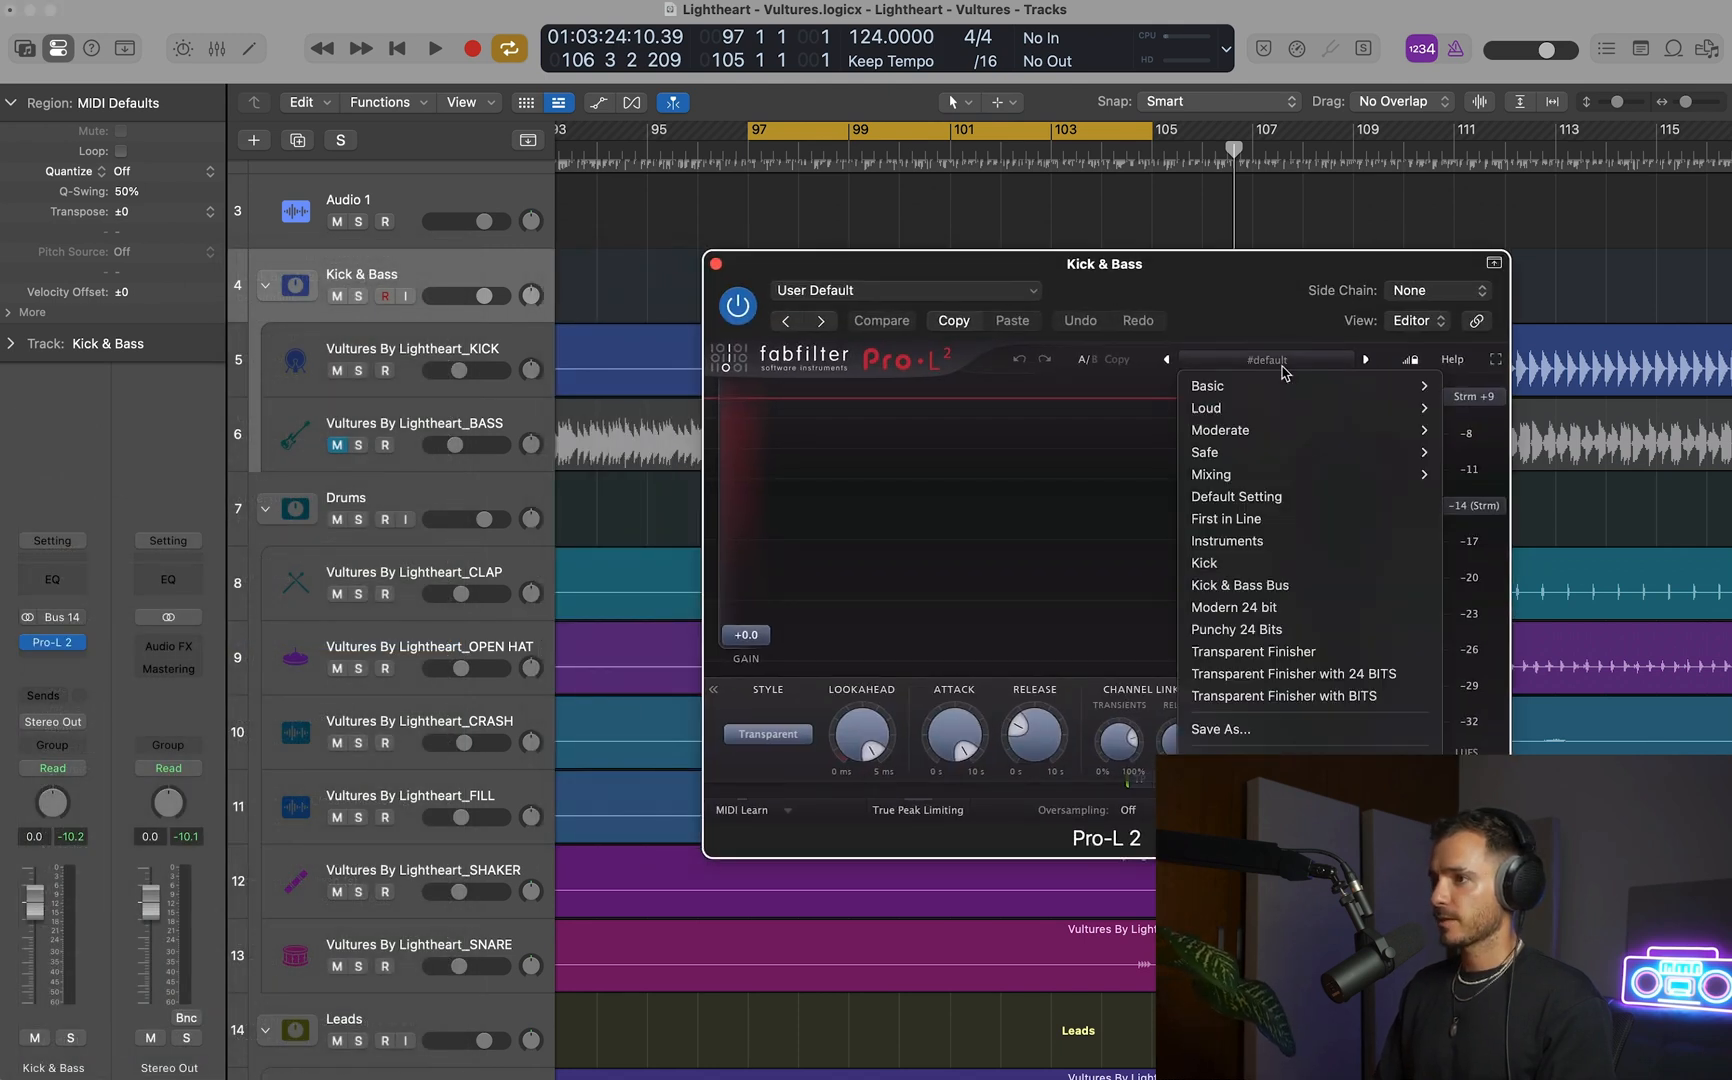
pyautogui.click(1240, 585)
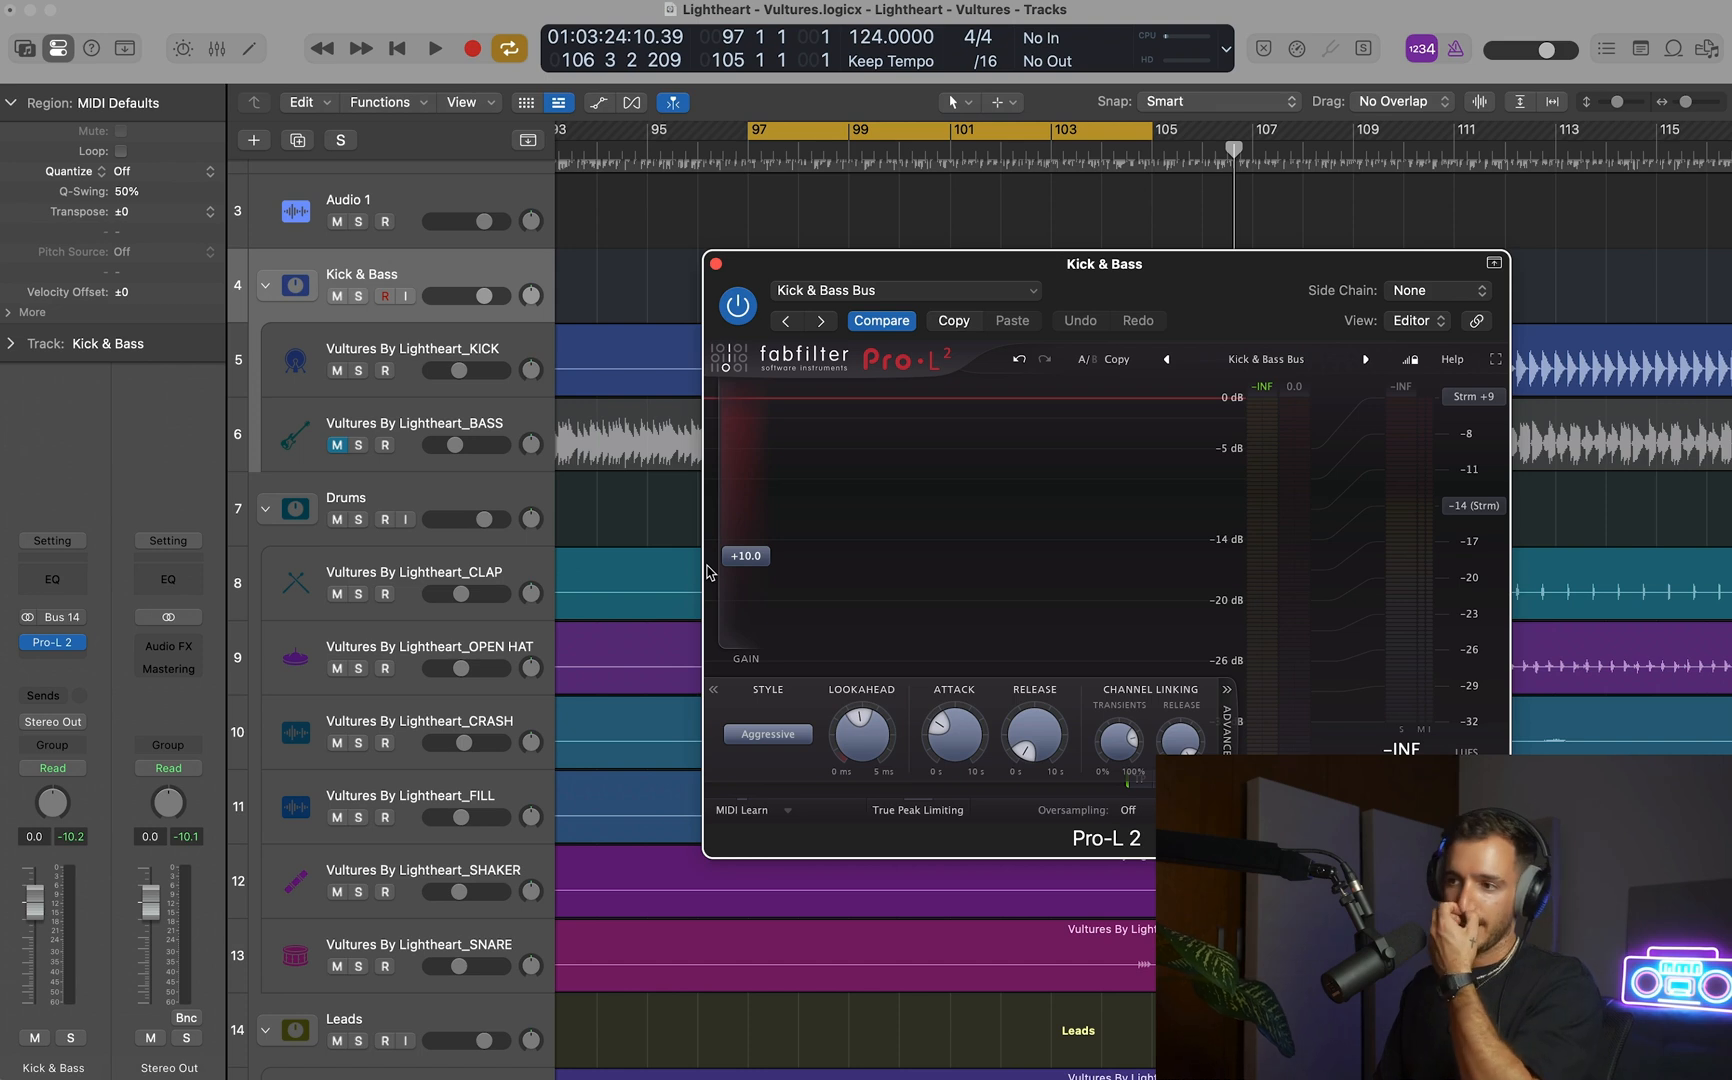
# Solo the KICK track and set the Kick & Bass bus limiter's gain to about +15 dB while playing the cycle.
pyautogui.moveTo(746, 556)
pyautogui.mouseDown()
pyautogui.moveTo(746, 635)
pyautogui.moveTo(748, 522)
pyautogui.mouseUp()
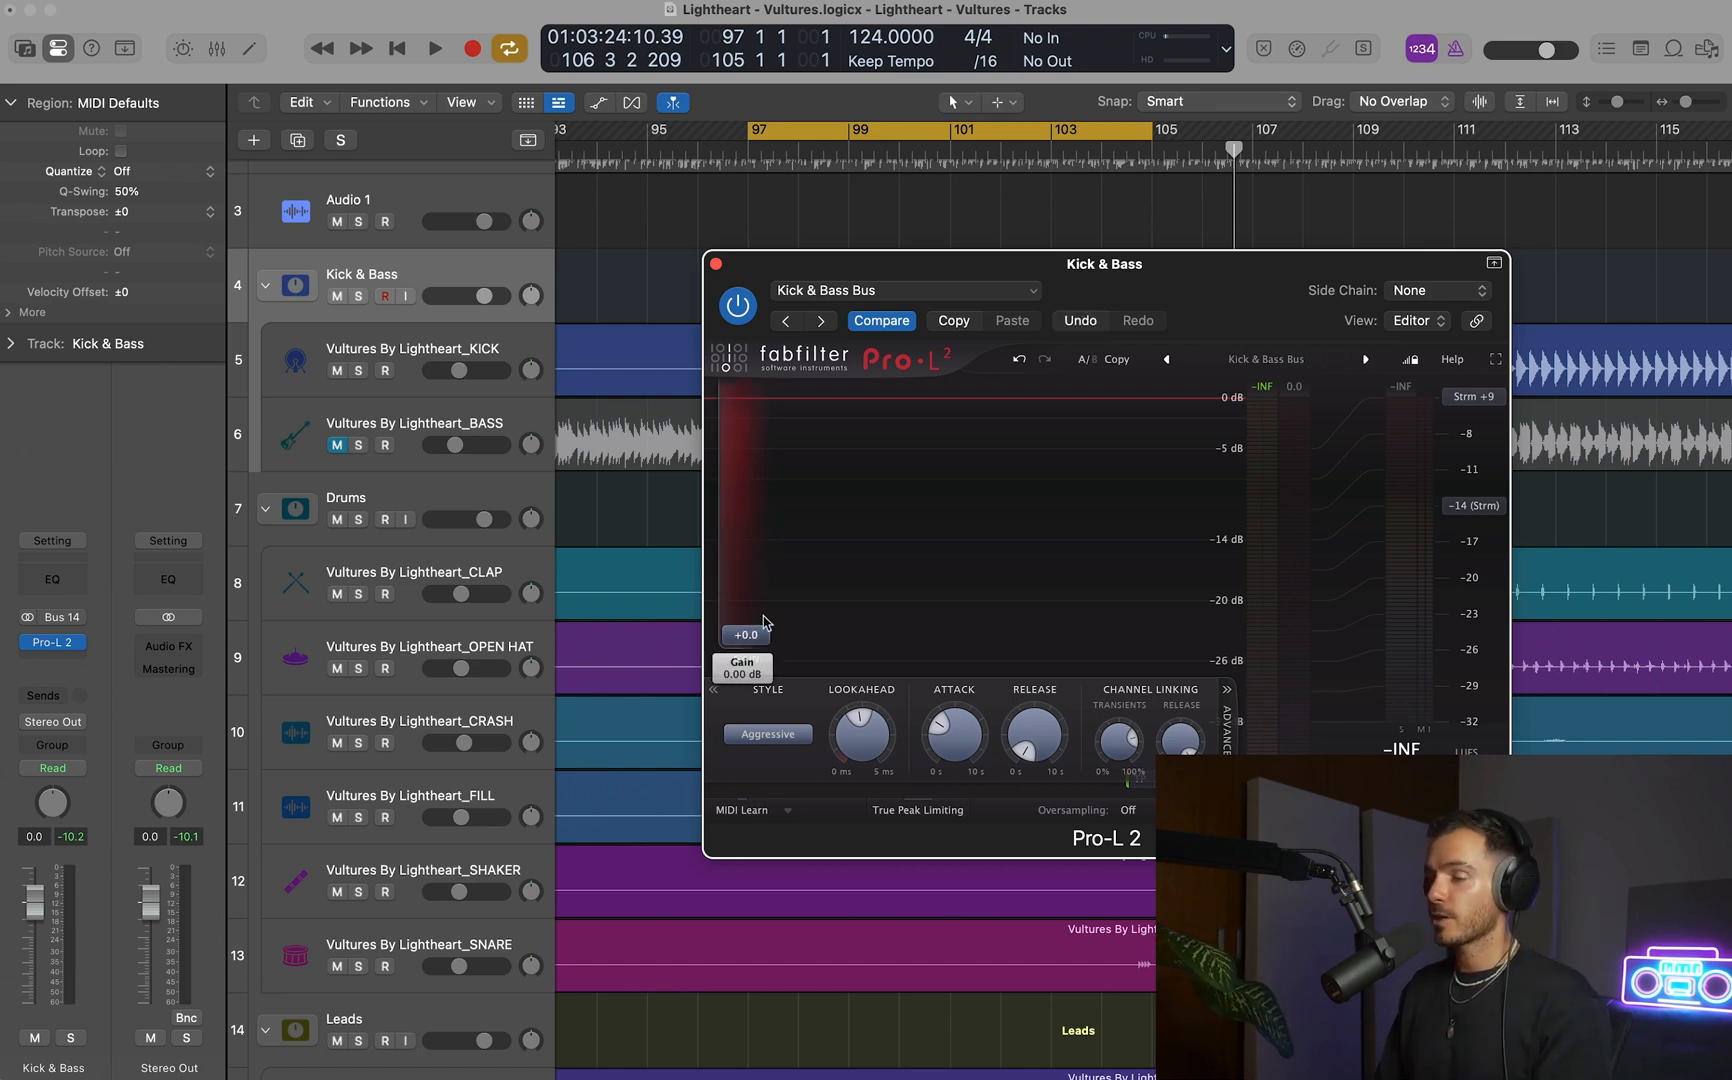
pyautogui.press('space')
pyautogui.moveTo(764, 625); pyautogui.dragTo(765, 513)
pyautogui.press('space')
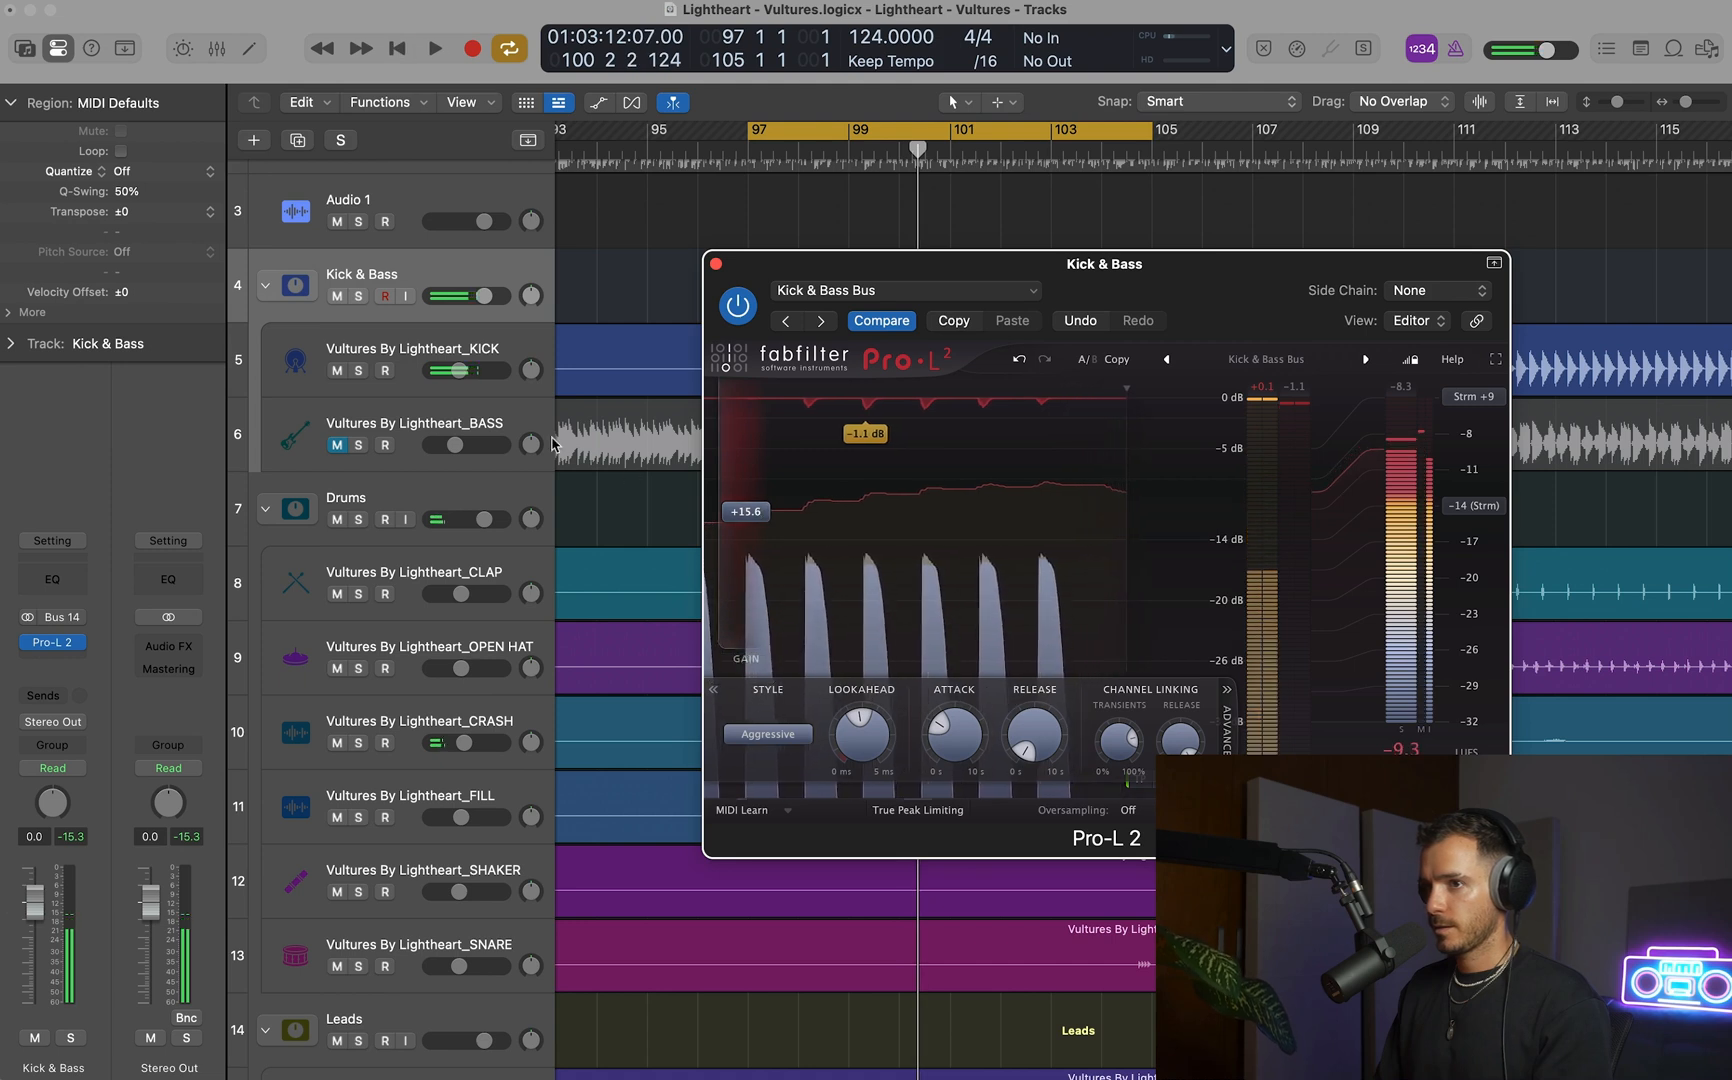
pyautogui.click(359, 371)
pyautogui.click(752, 515)
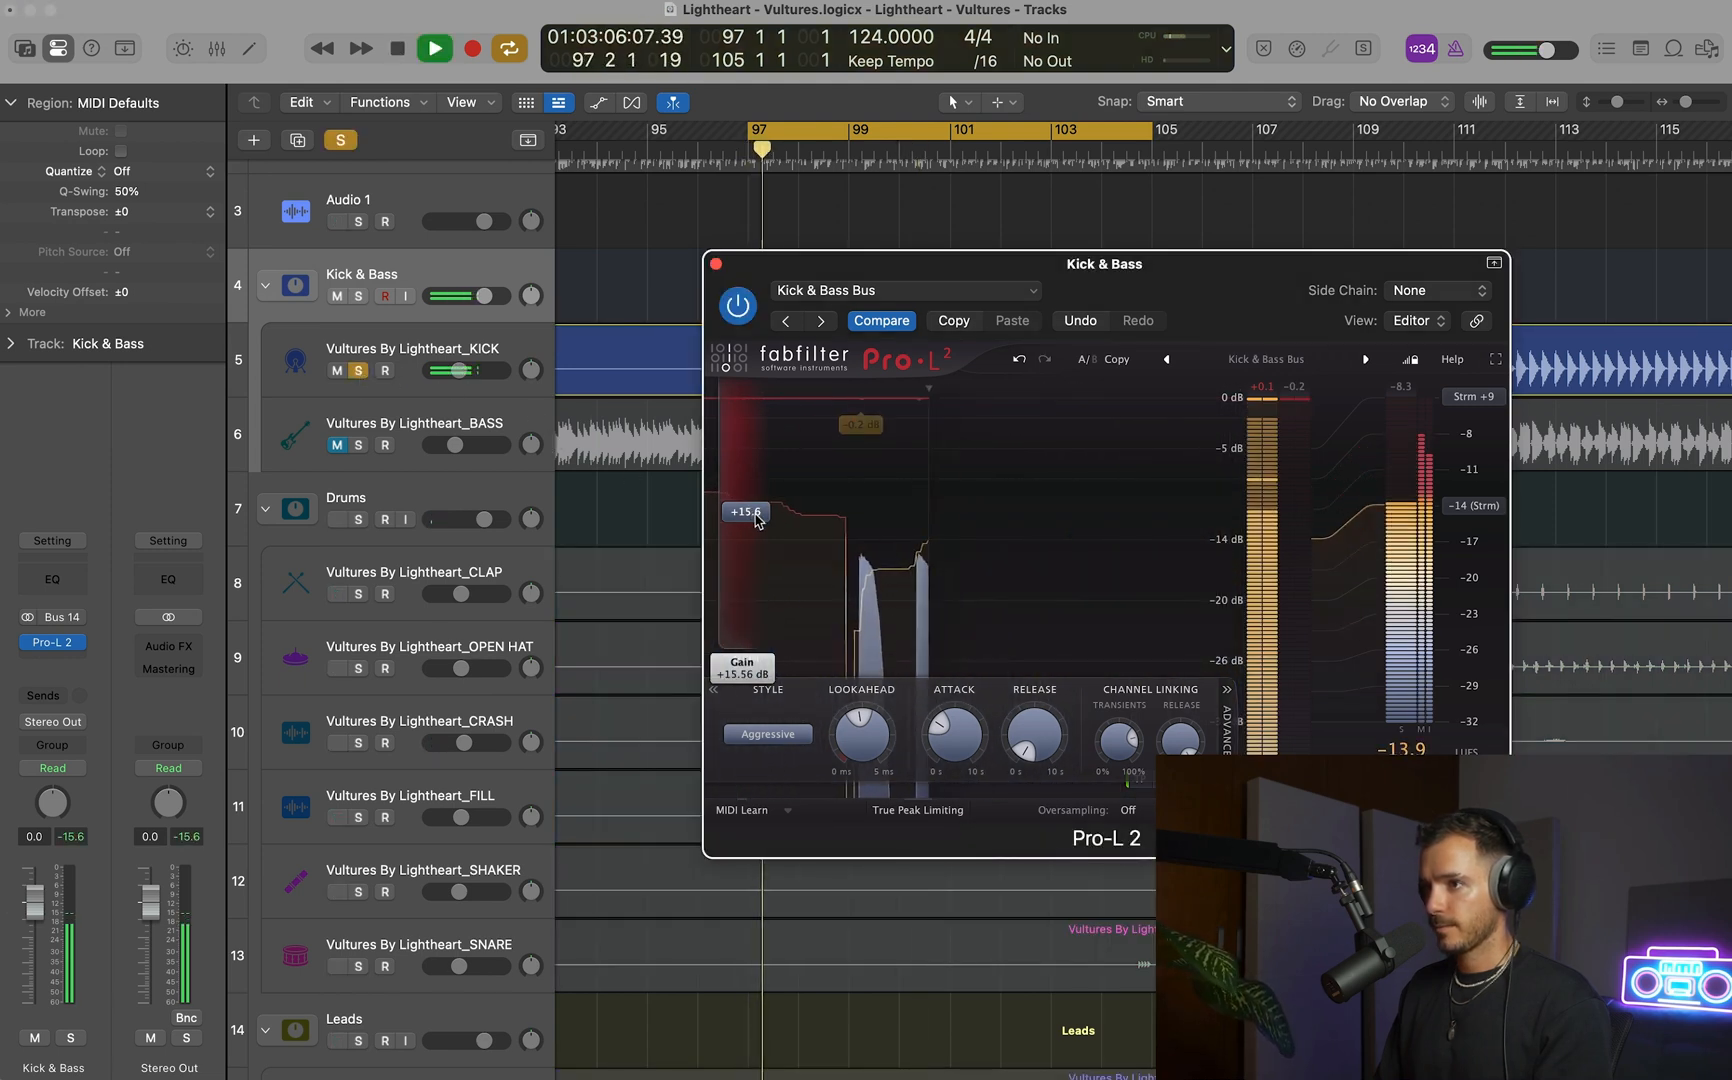
pyautogui.moveTo(754, 519); pyautogui.dragTo(754, 520)
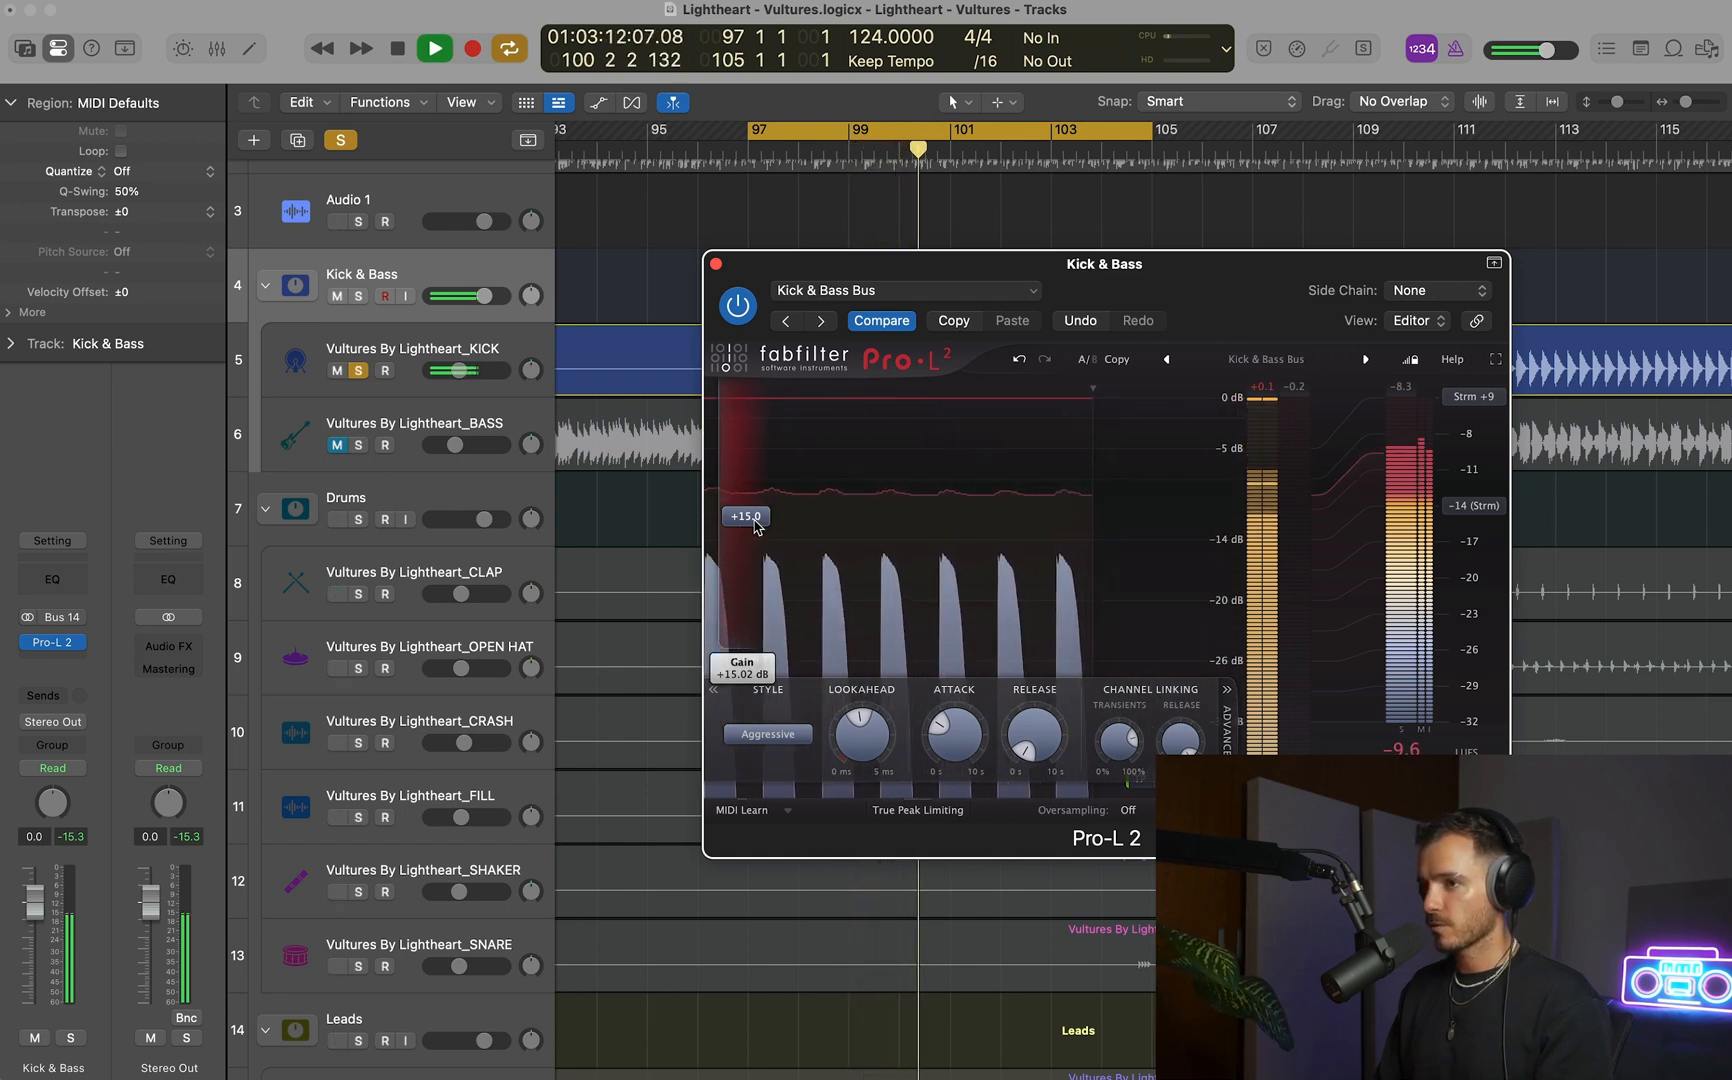
# Unmute and solo the BASS track alongside the KICK and audition both through the bus limiter.
pyautogui.click(358, 447)
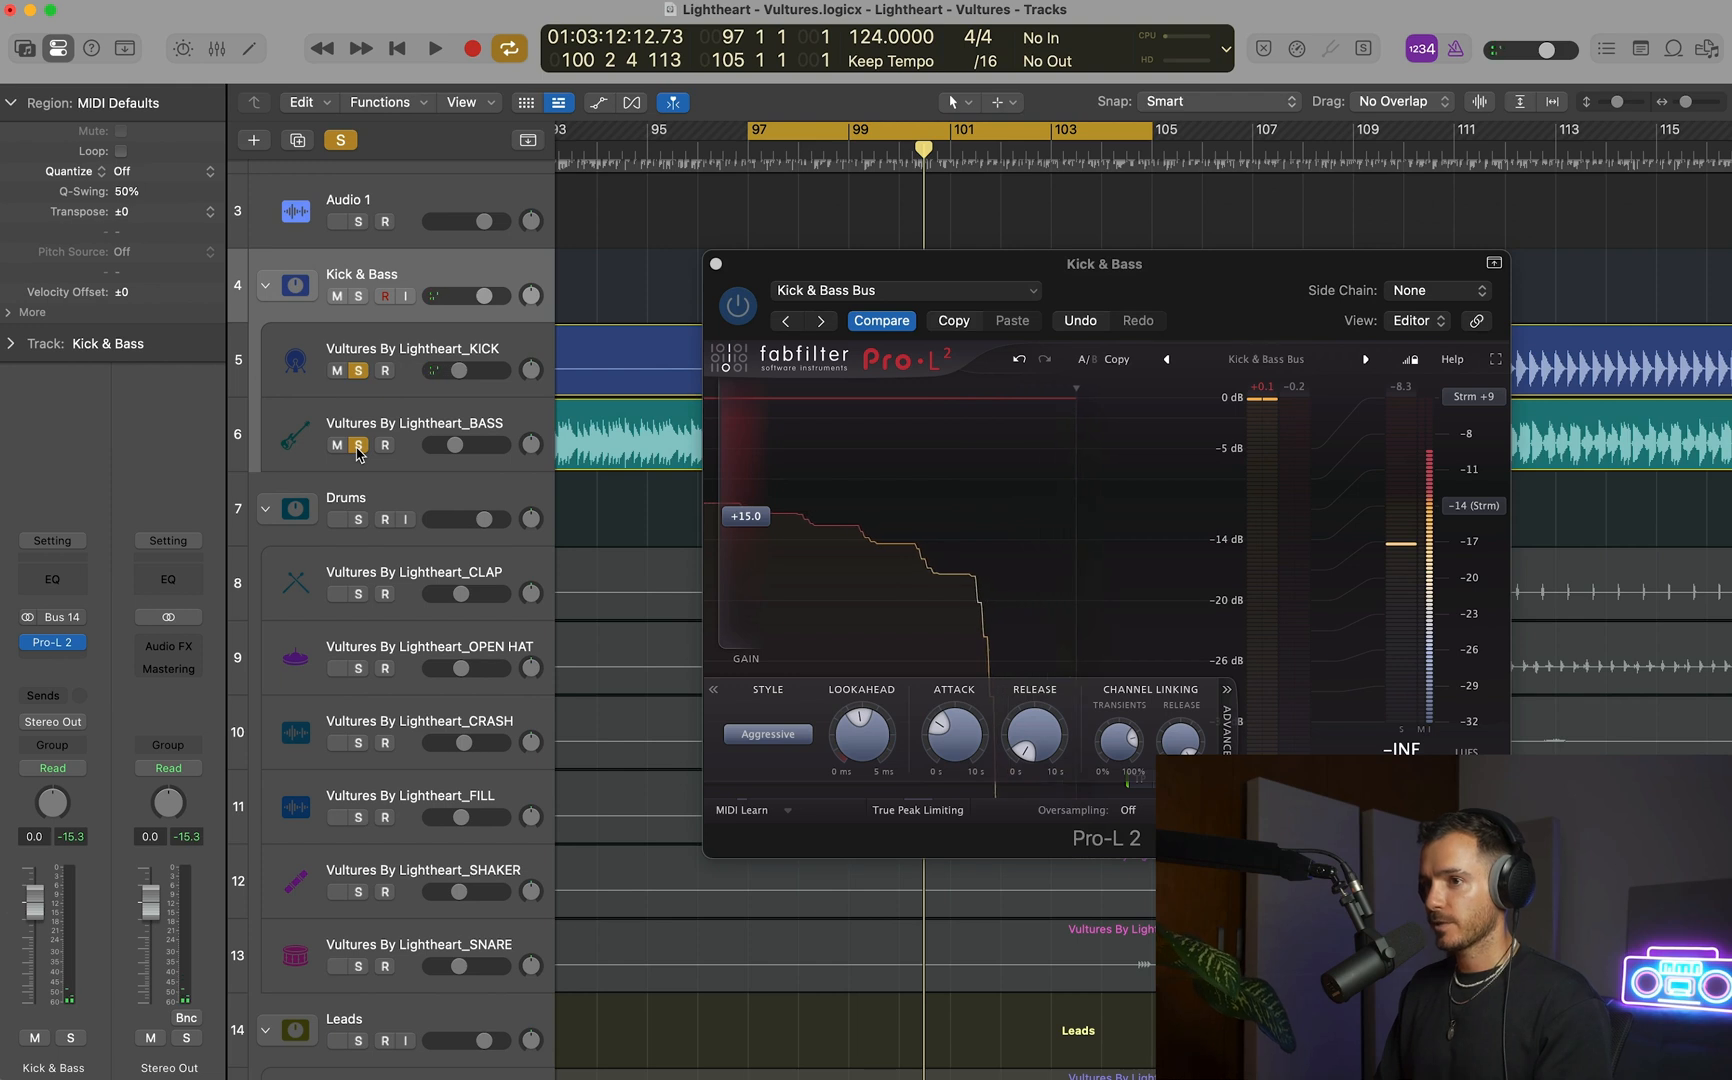
pyautogui.press('space')
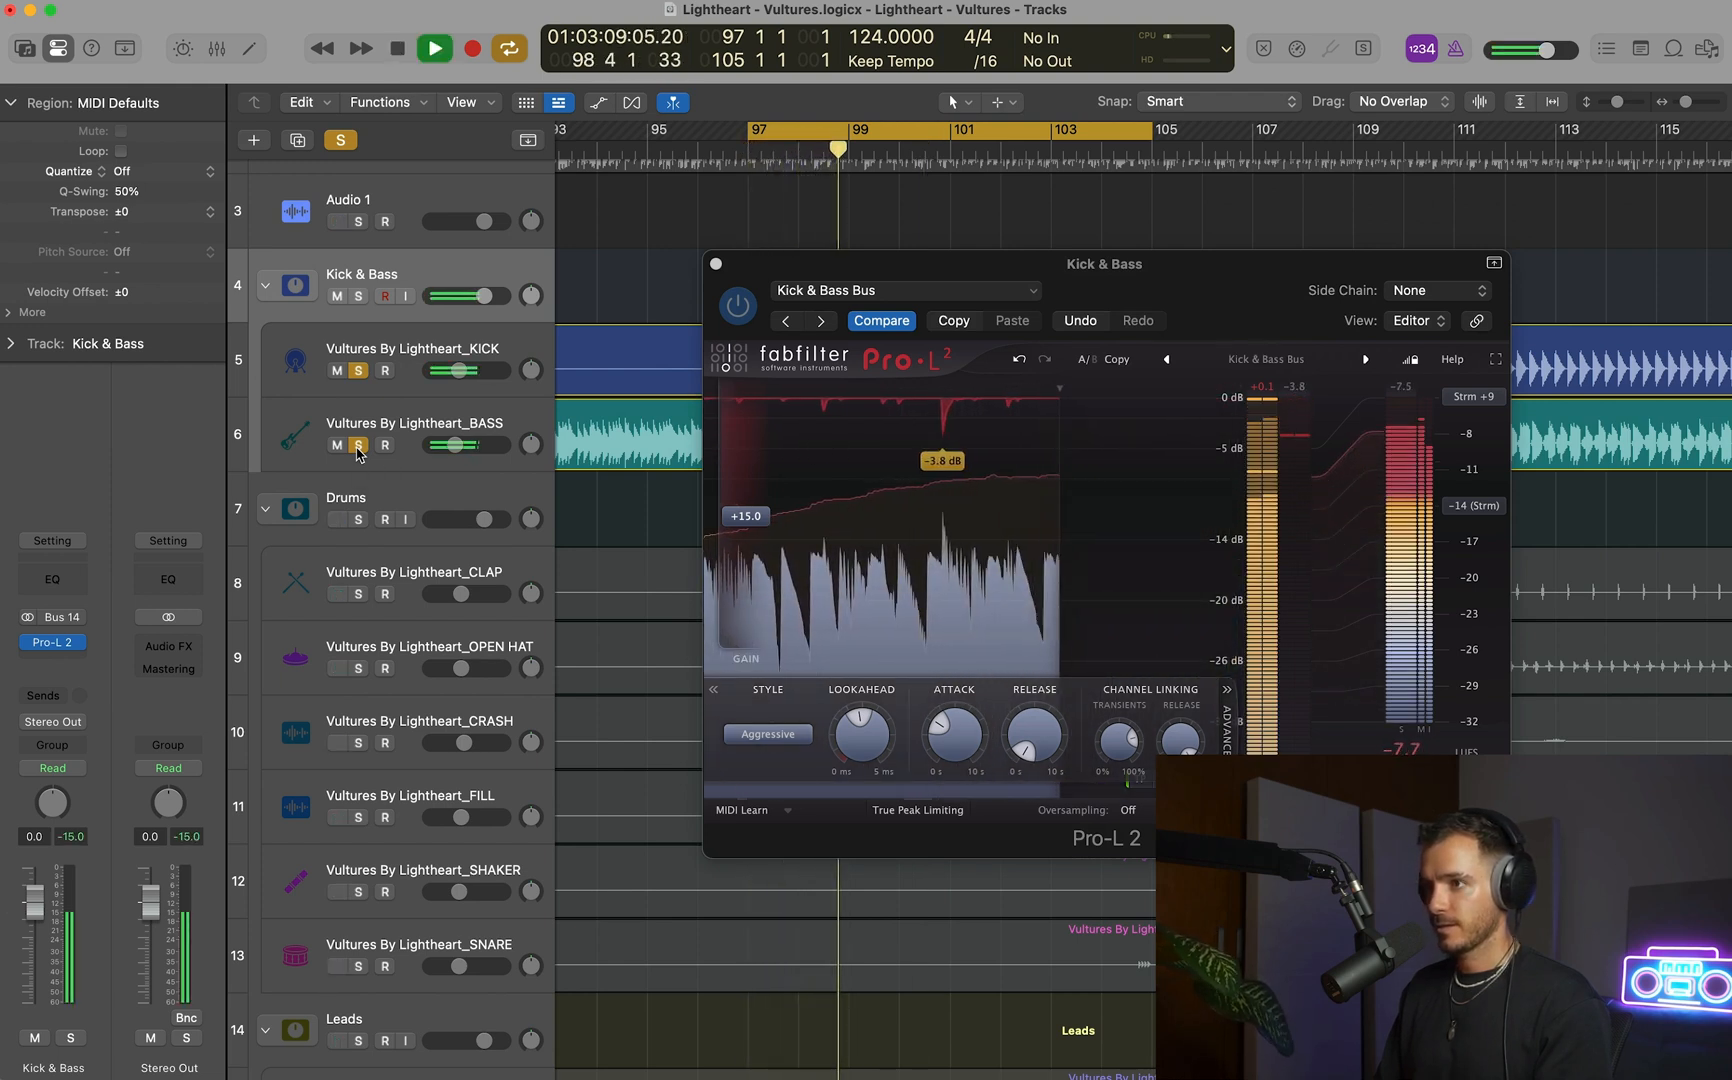
pyautogui.moveTo(722, 461)
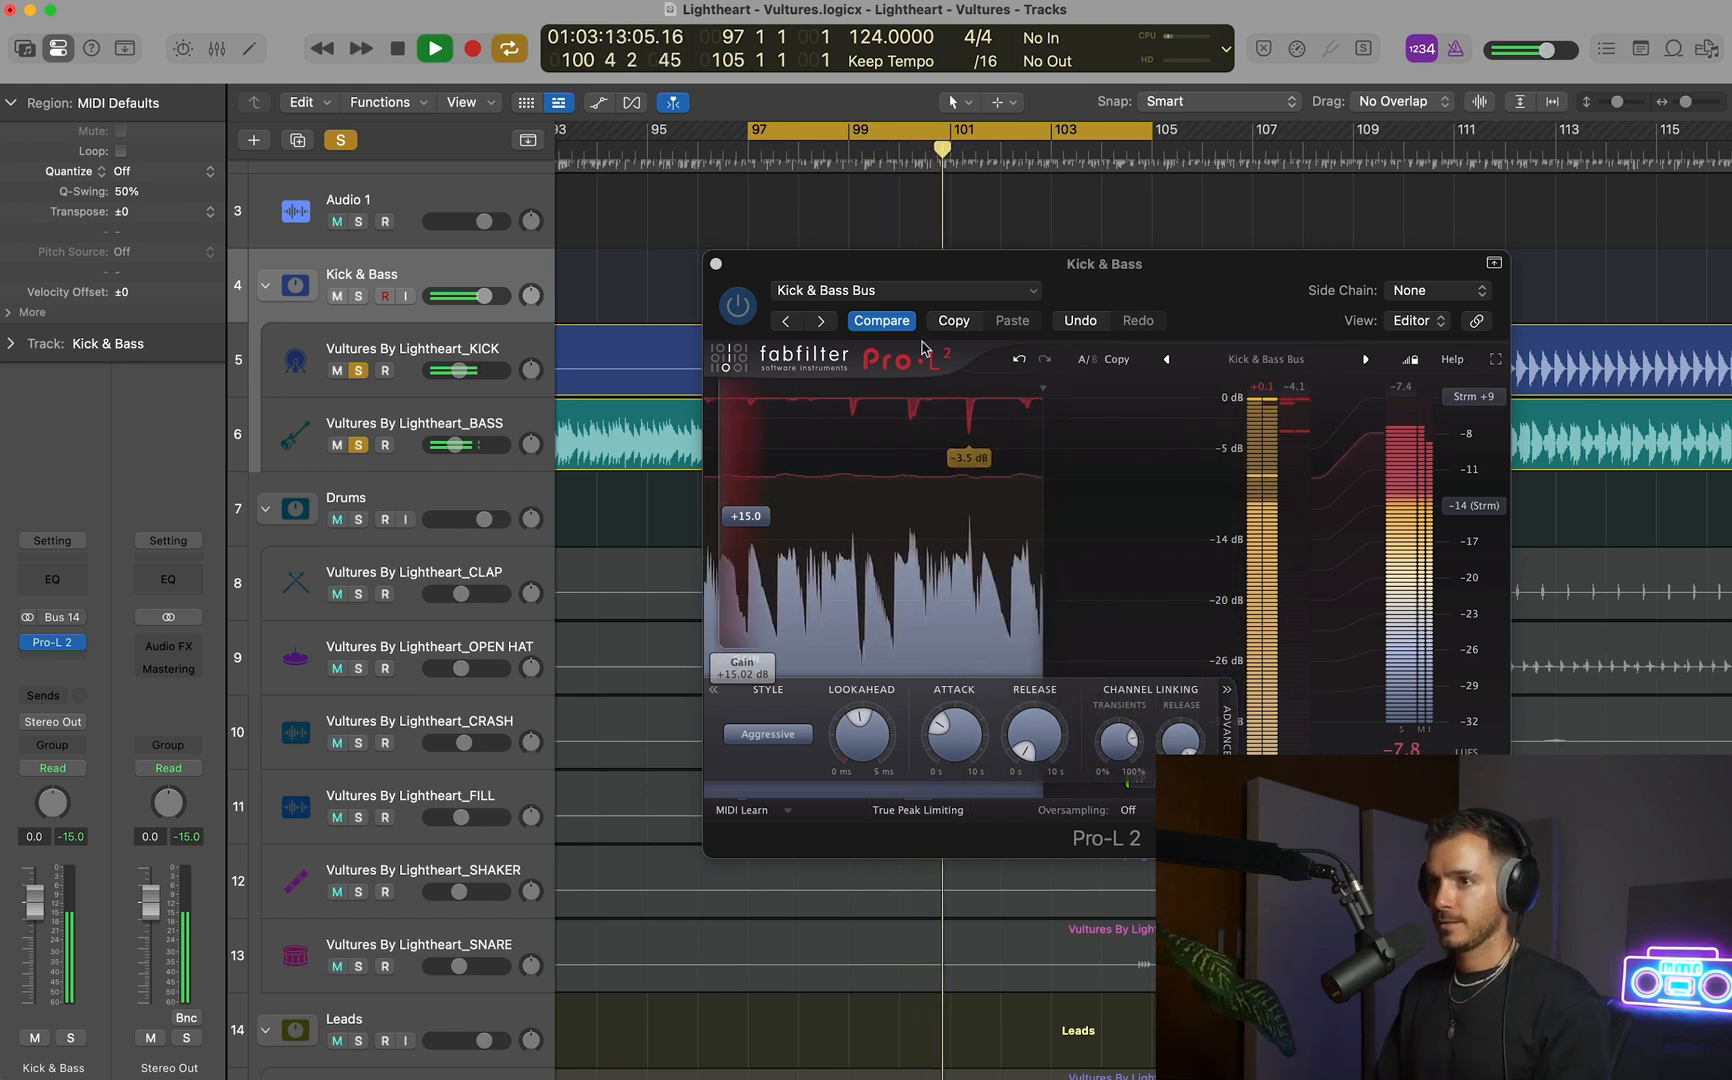
pyautogui.press('space')
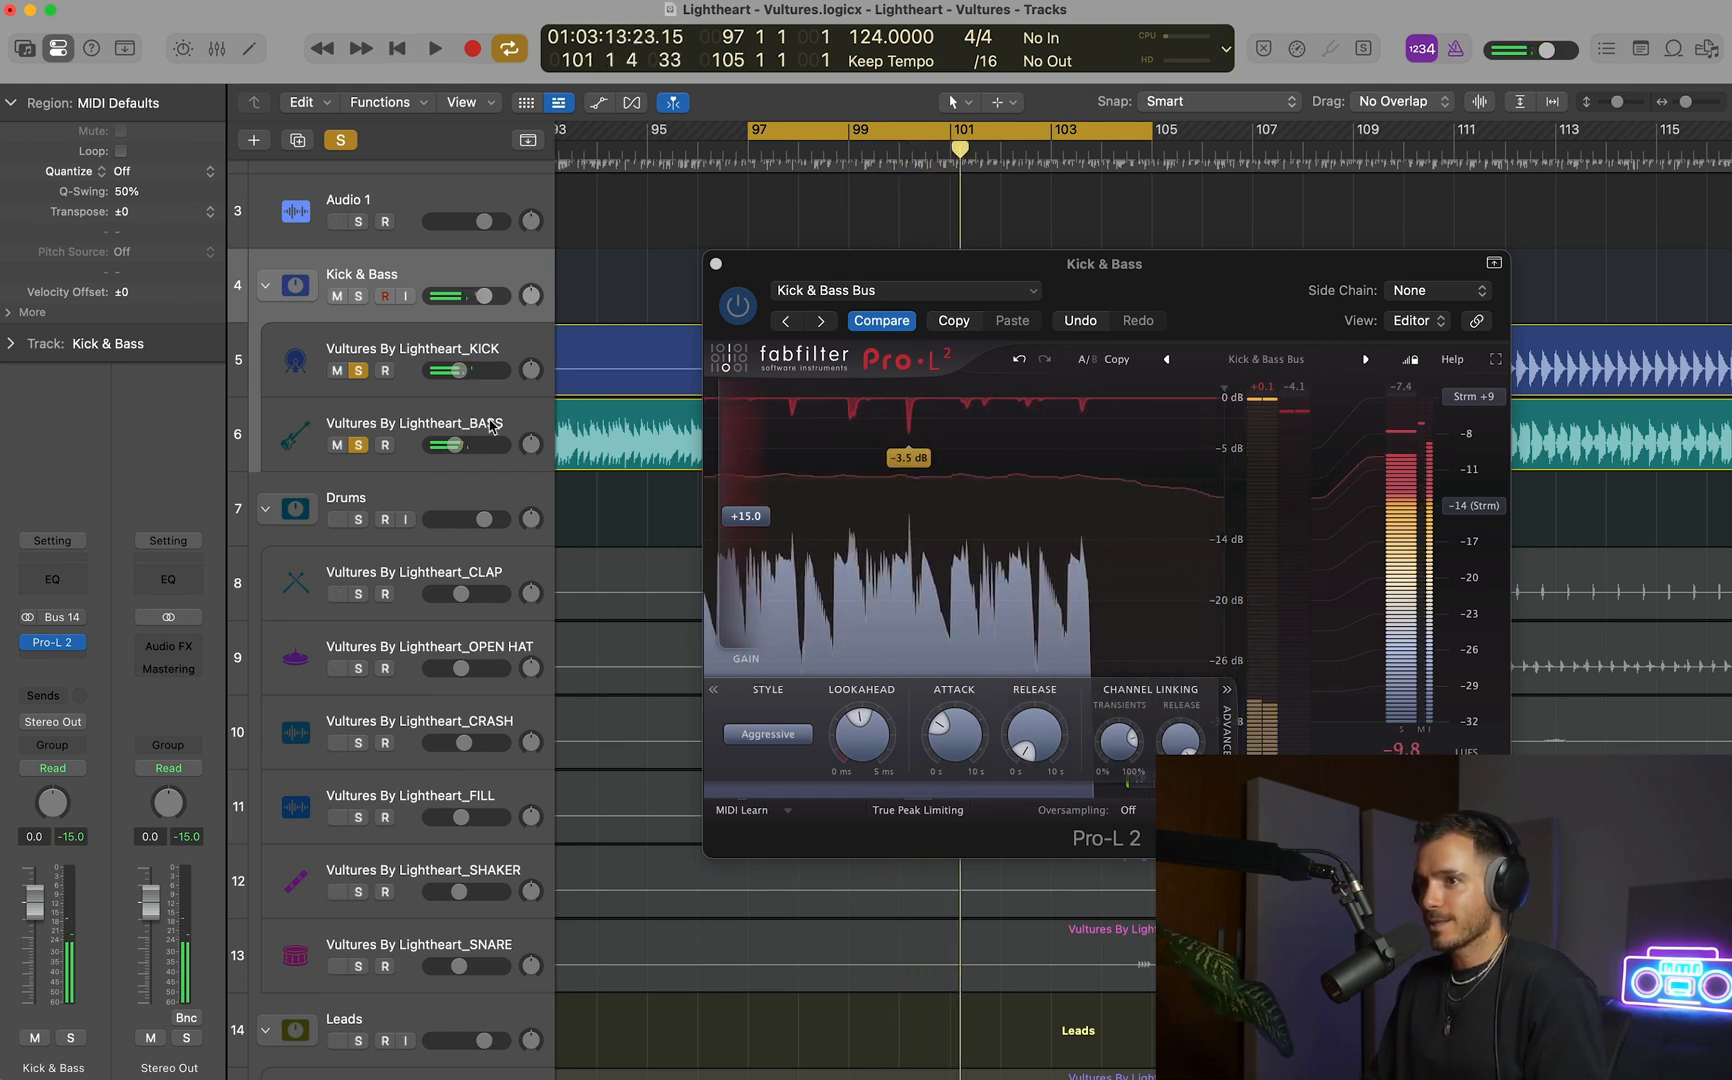
# Remove the bypassed StandardCLIP and Pro-C 2 plug-ins from the BASS track.
pyautogui.click(490, 425)
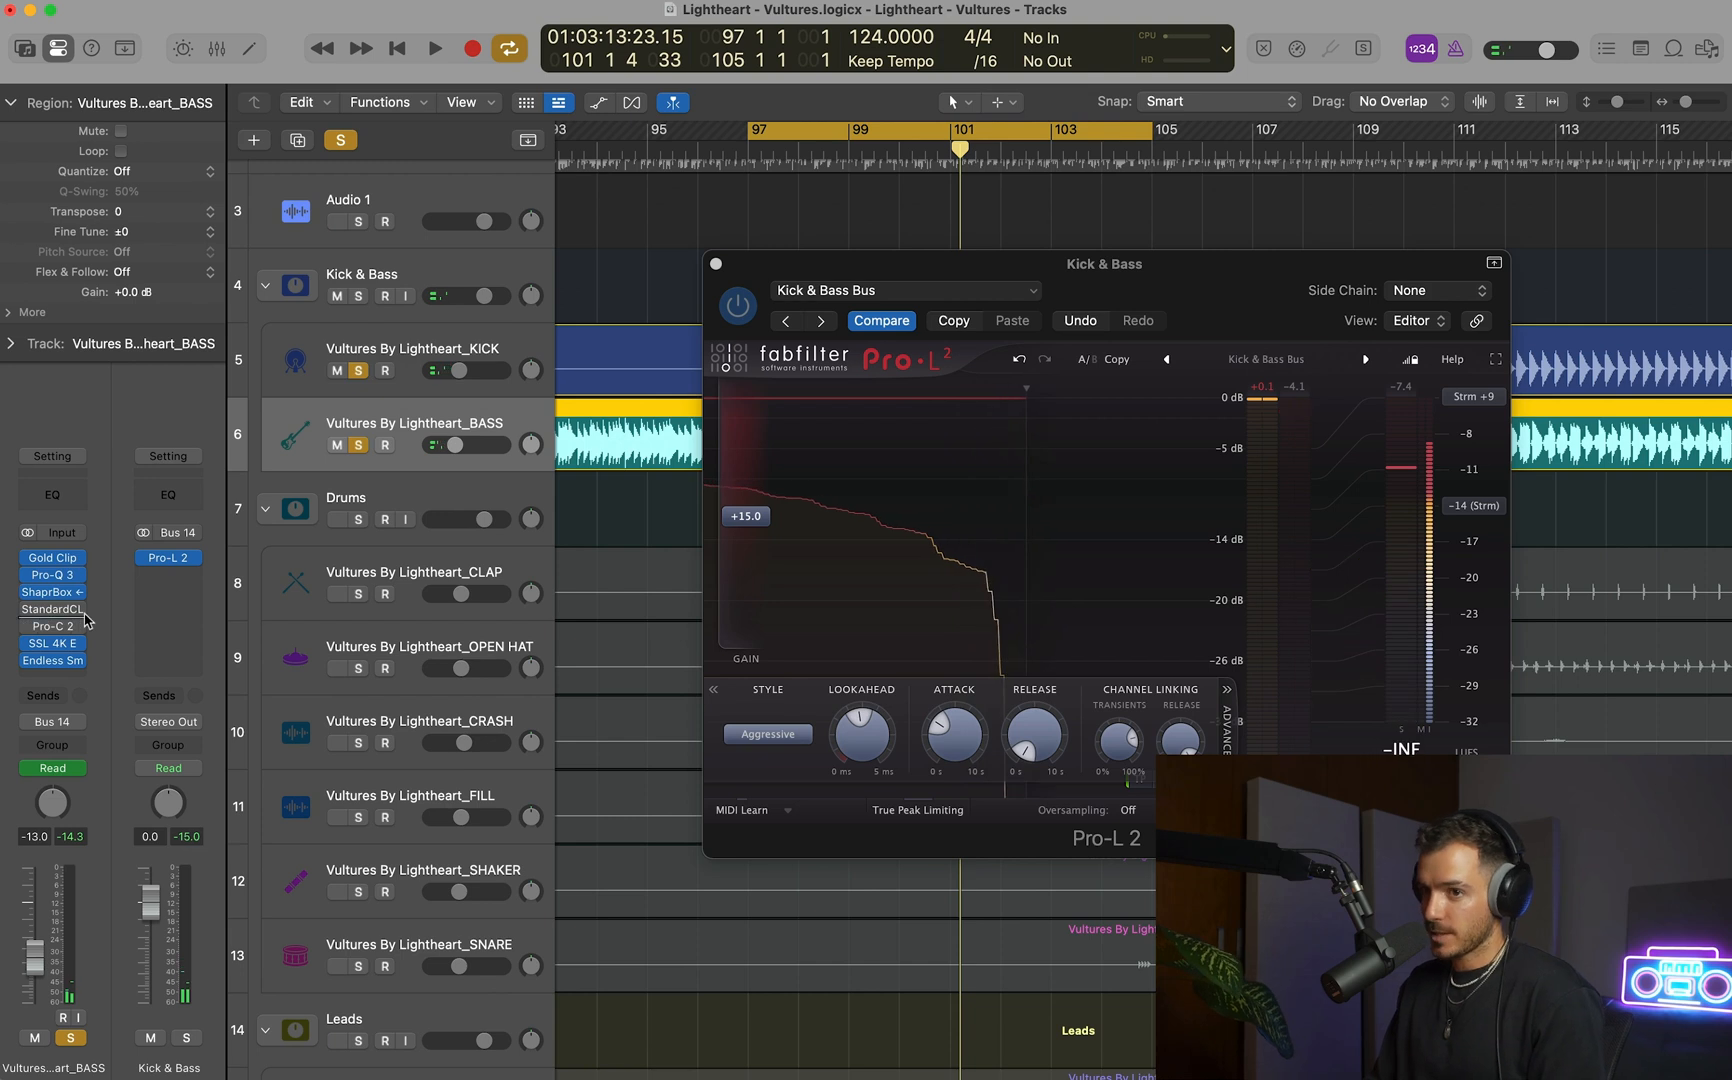
pyautogui.click(78, 625)
pyautogui.click(122, 425)
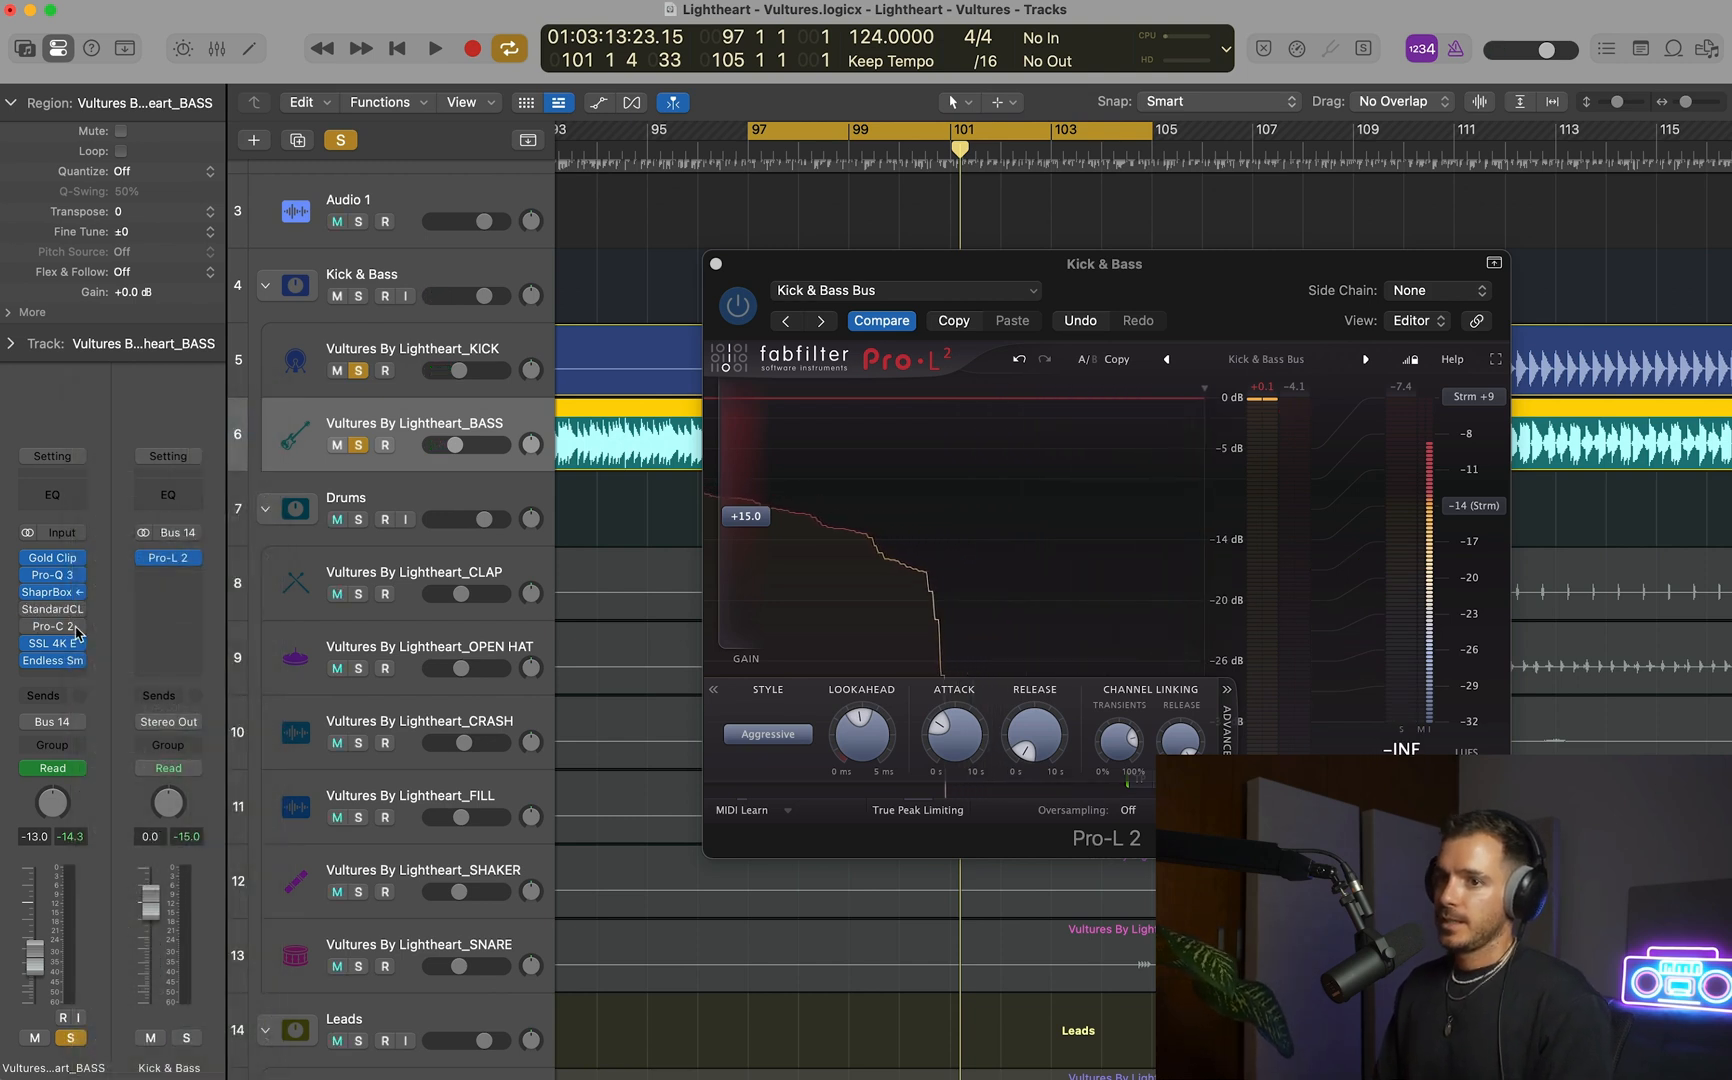
pyautogui.click(78, 628)
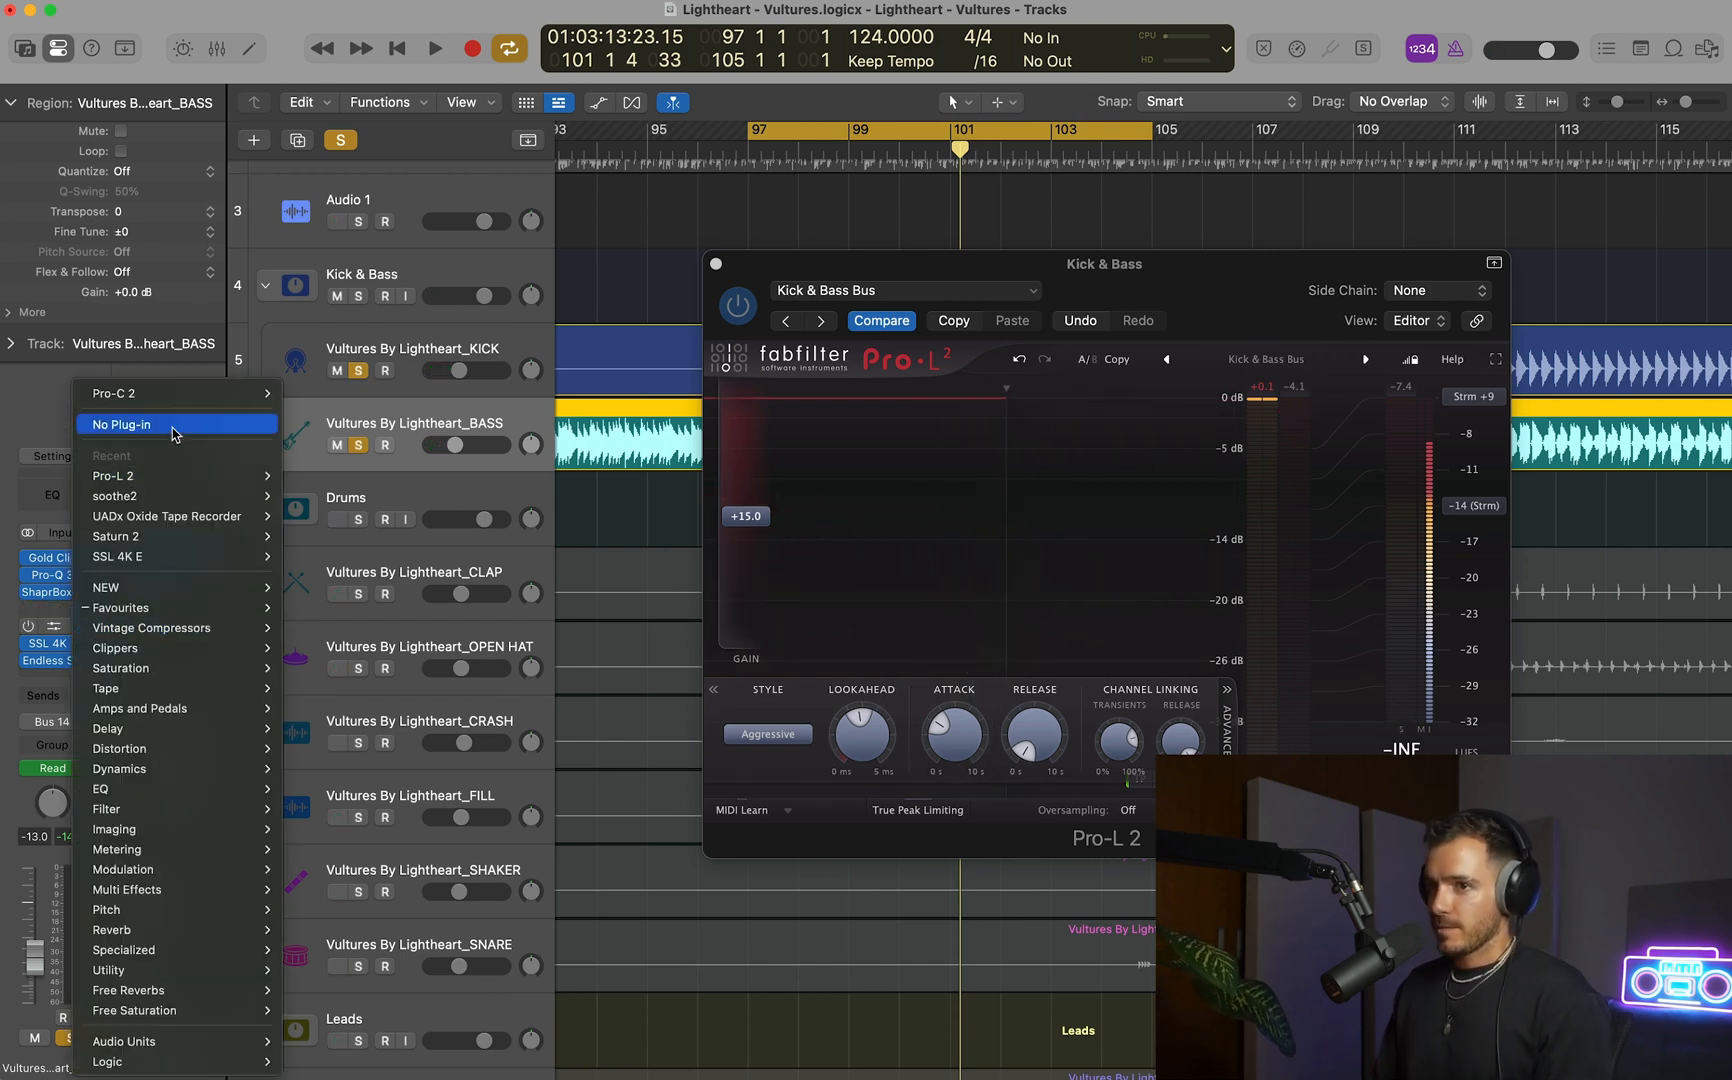
pyautogui.click(172, 433)
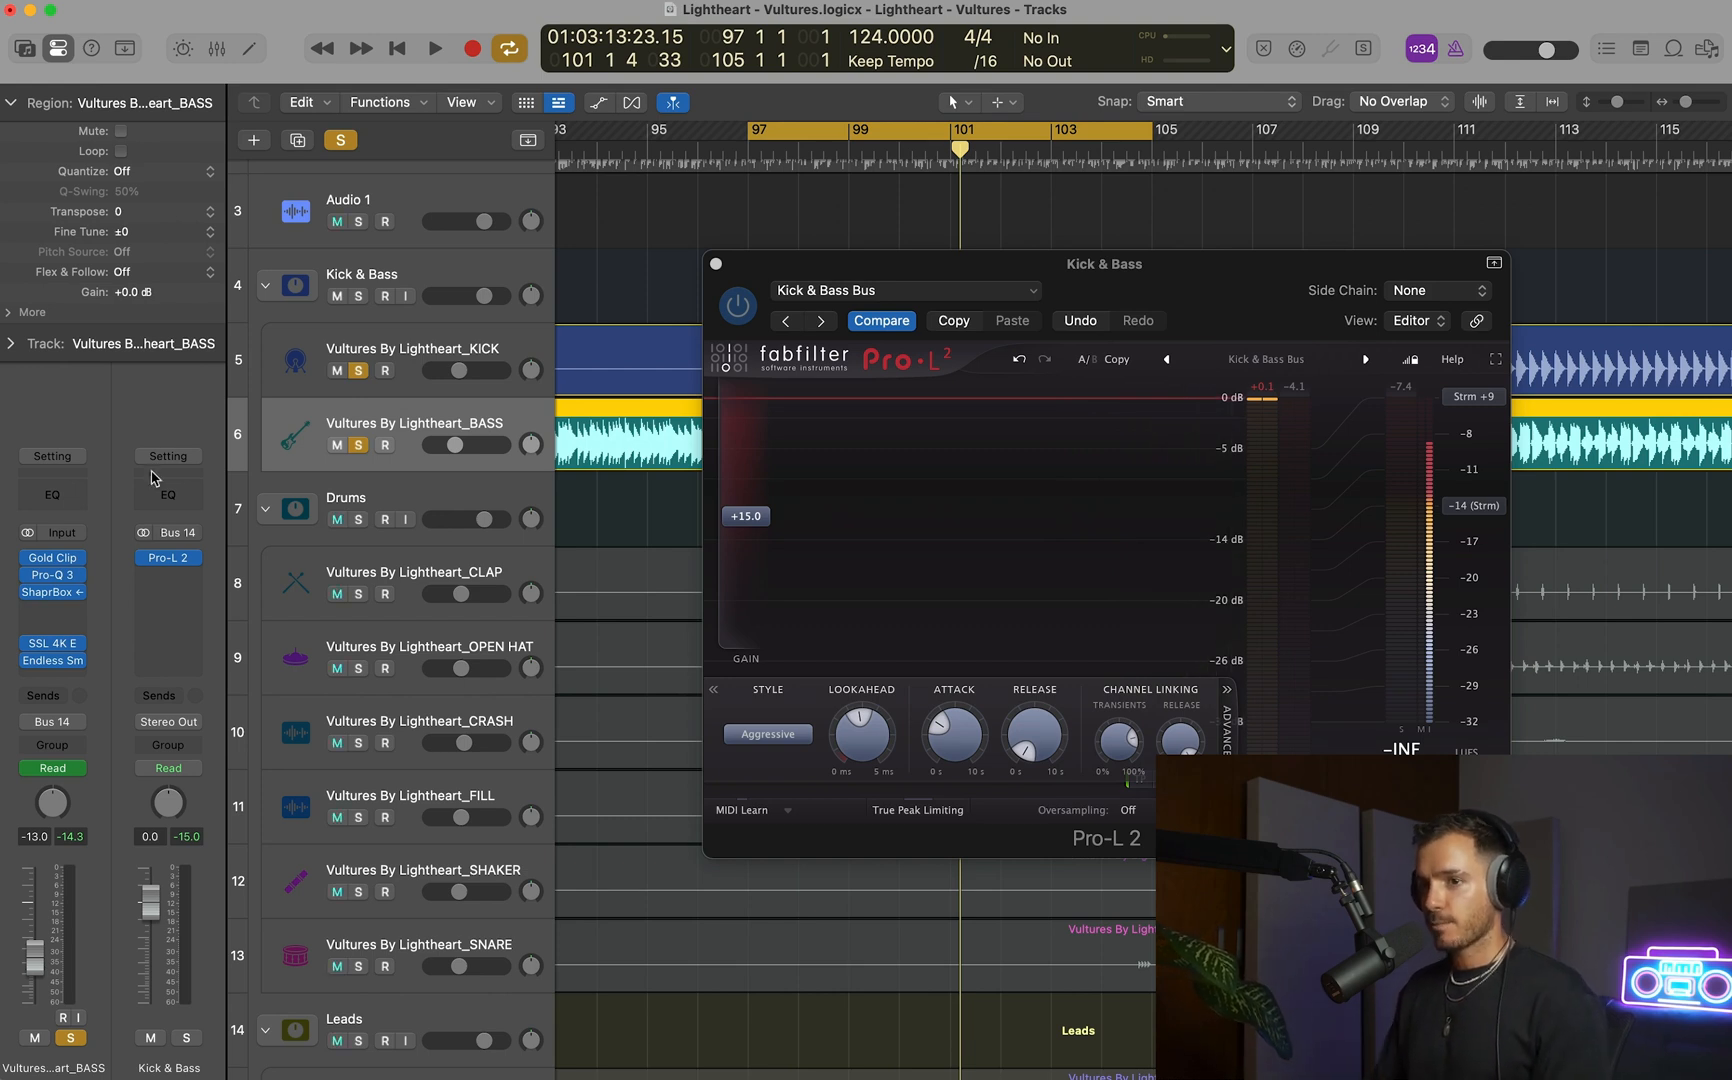
# Insert Pro-L 2 on the BASS track in the free slot directly after ShaperBox.
pyautogui.click(68, 618)
pyautogui.moveTo(68, 612)
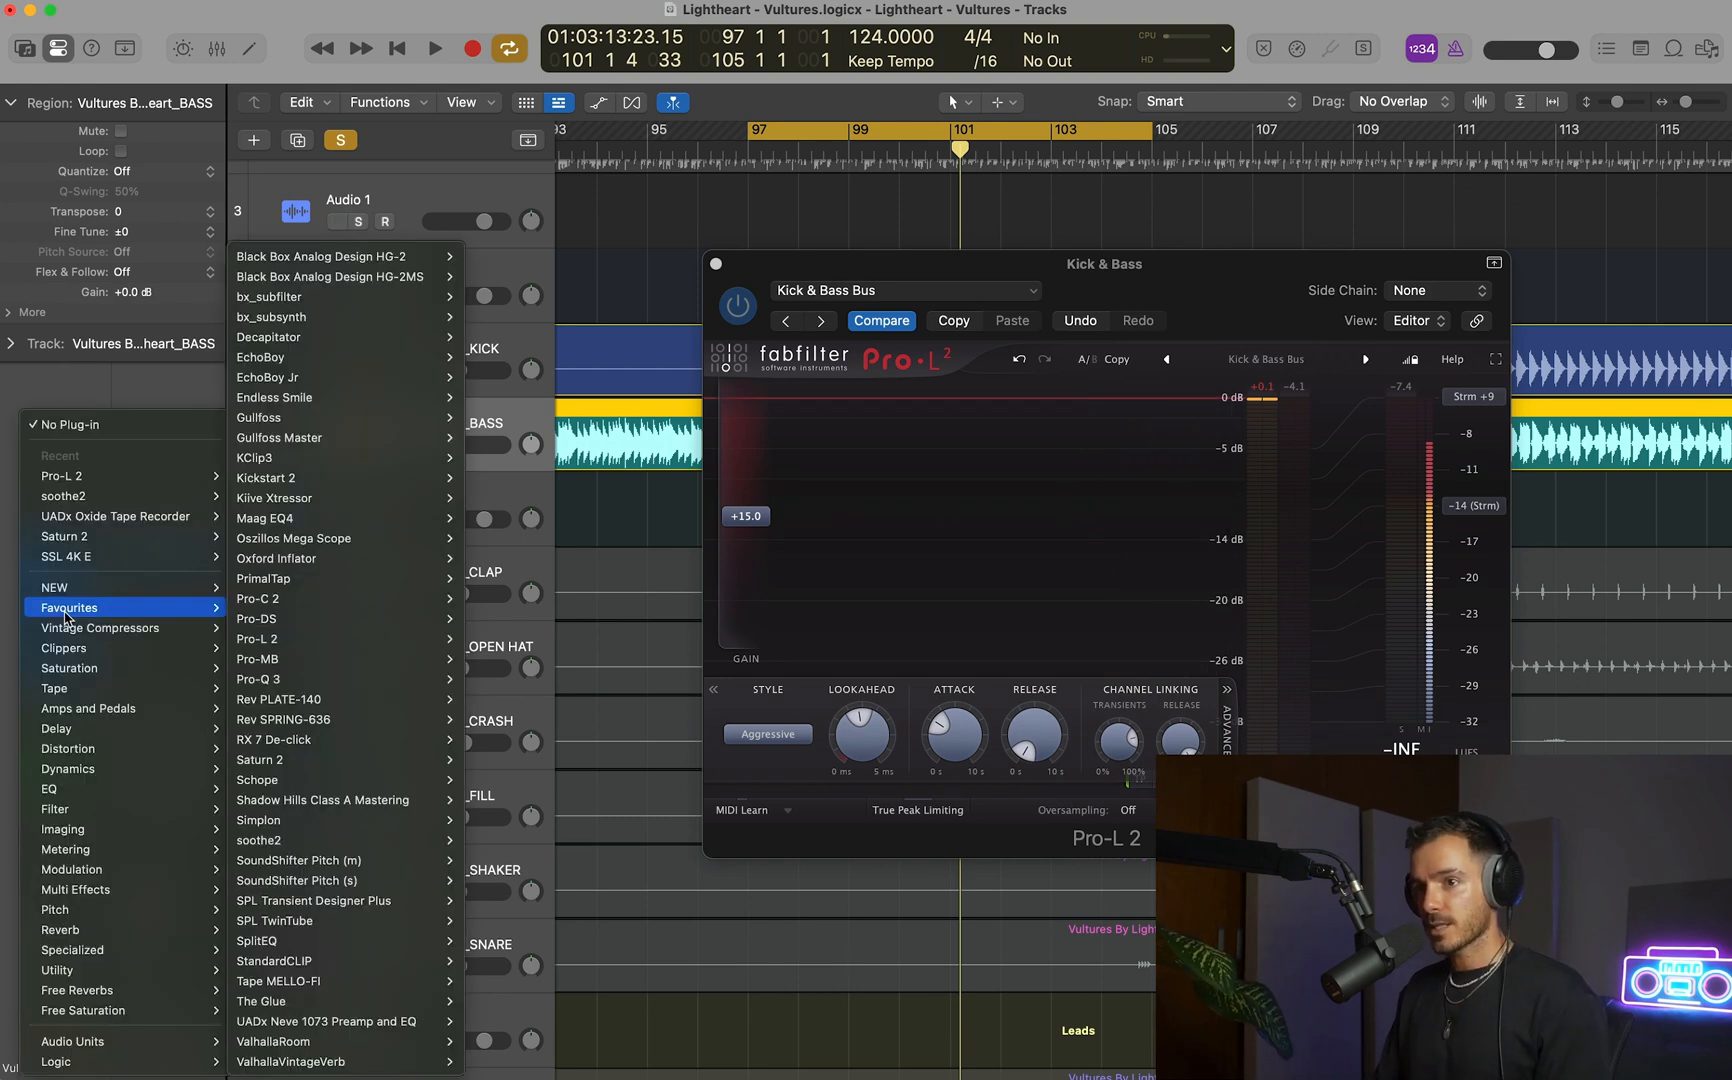
pyautogui.moveTo(127, 482)
pyautogui.click(253, 476)
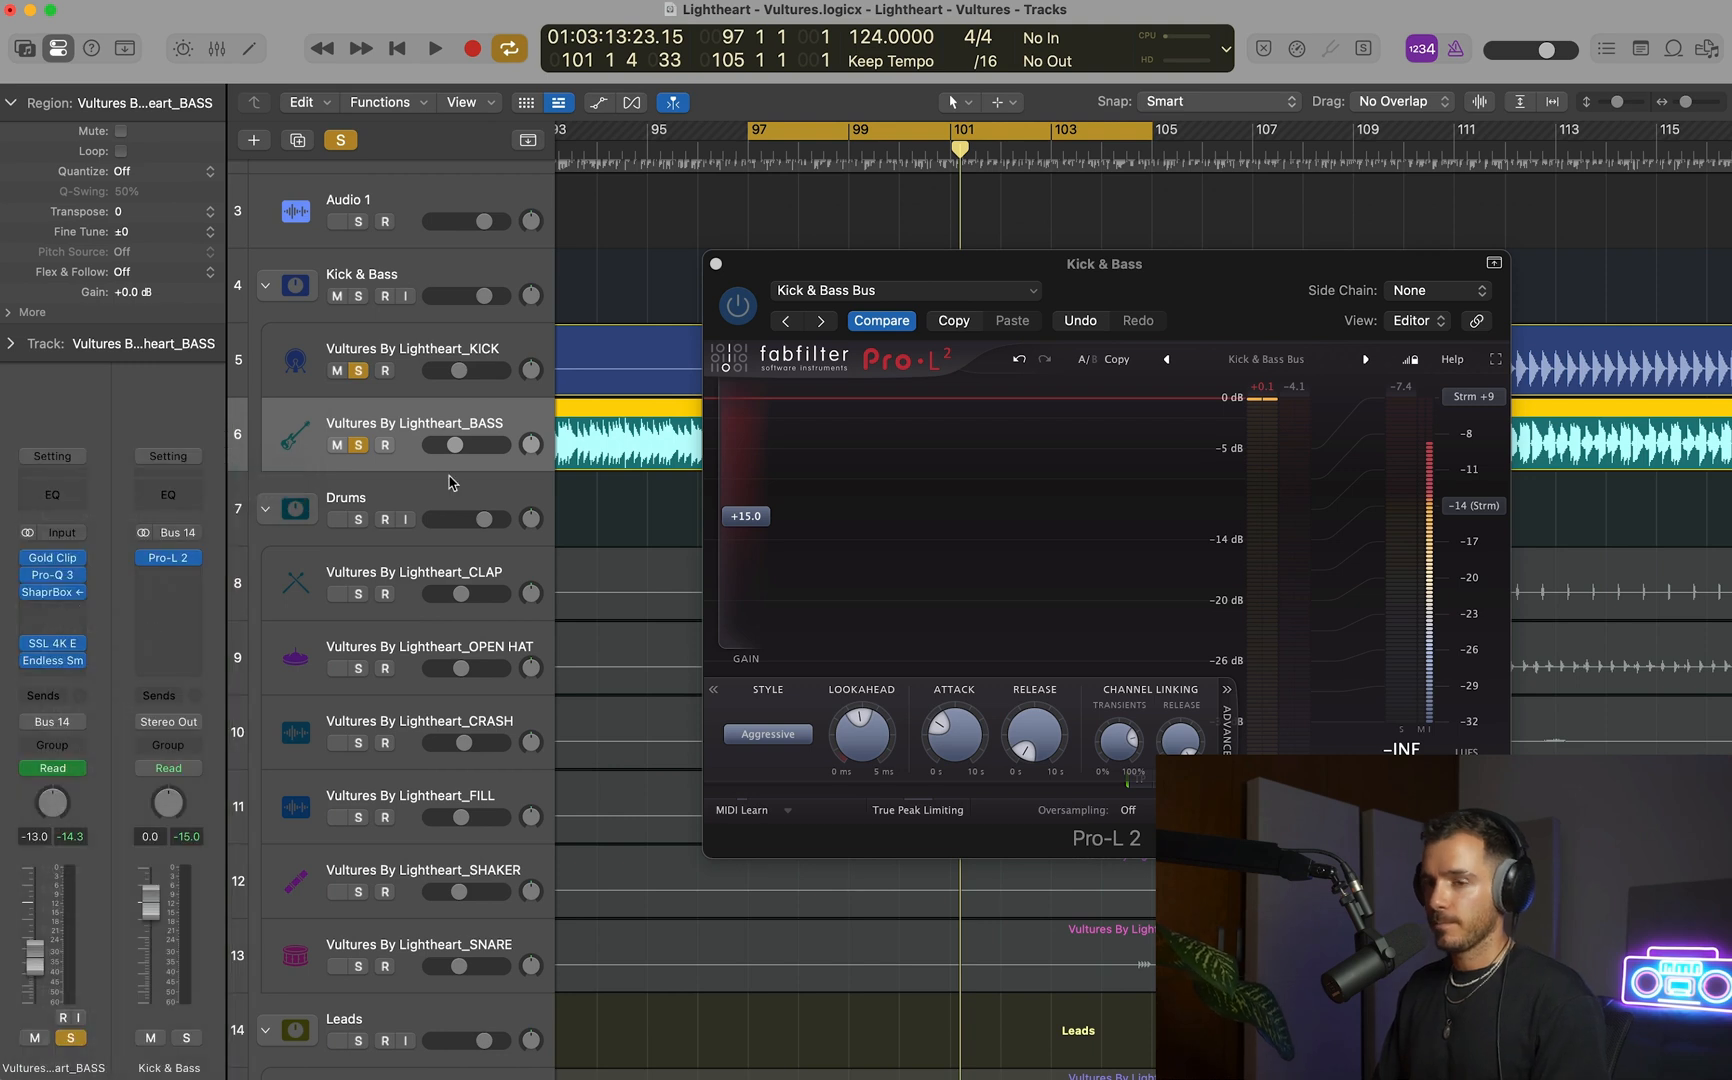
# Arrange the BASS and Kick & Bass limiter windows for comparison and play the cycle to check the bass peaks.
pyautogui.moveTo(1113, 252); pyautogui.dragTo(851, 332)
pyautogui.moveTo(1256, 271); pyautogui.dragTo(1313, 227)
pyautogui.moveTo(698, 345); pyautogui.dragTo(673, 338)
pyautogui.press('space')
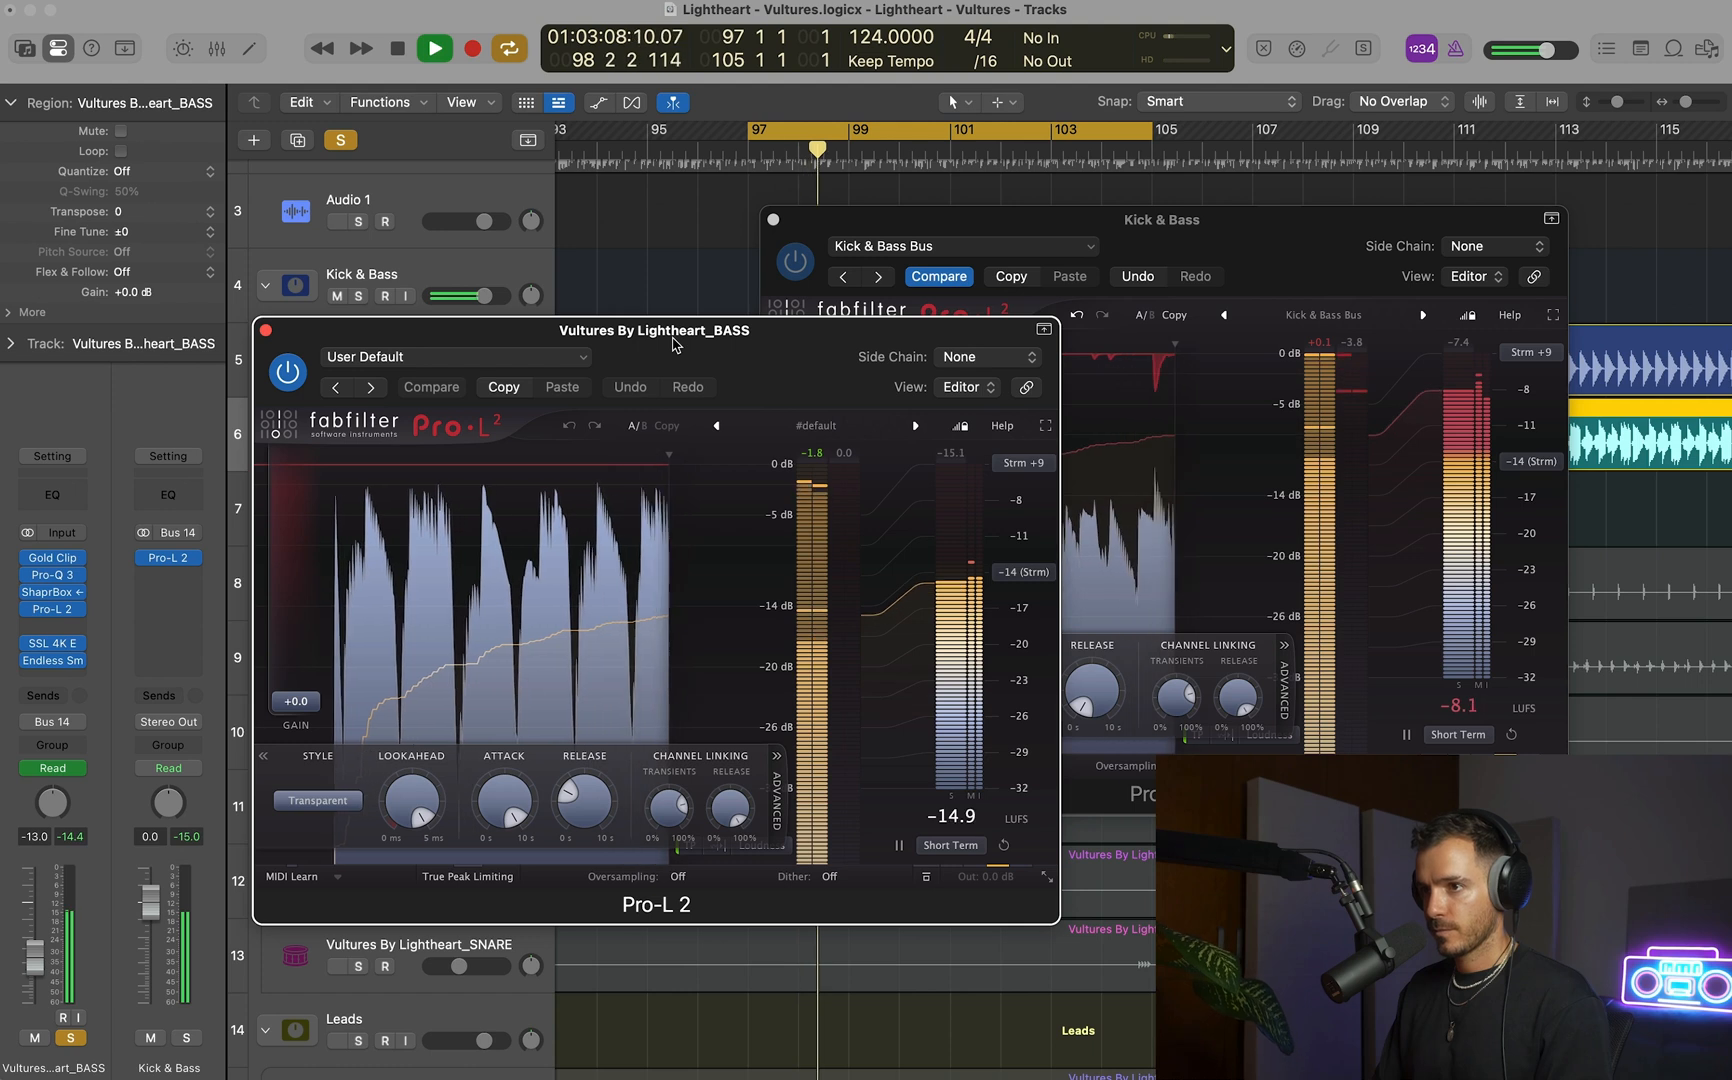
pyautogui.press('space')
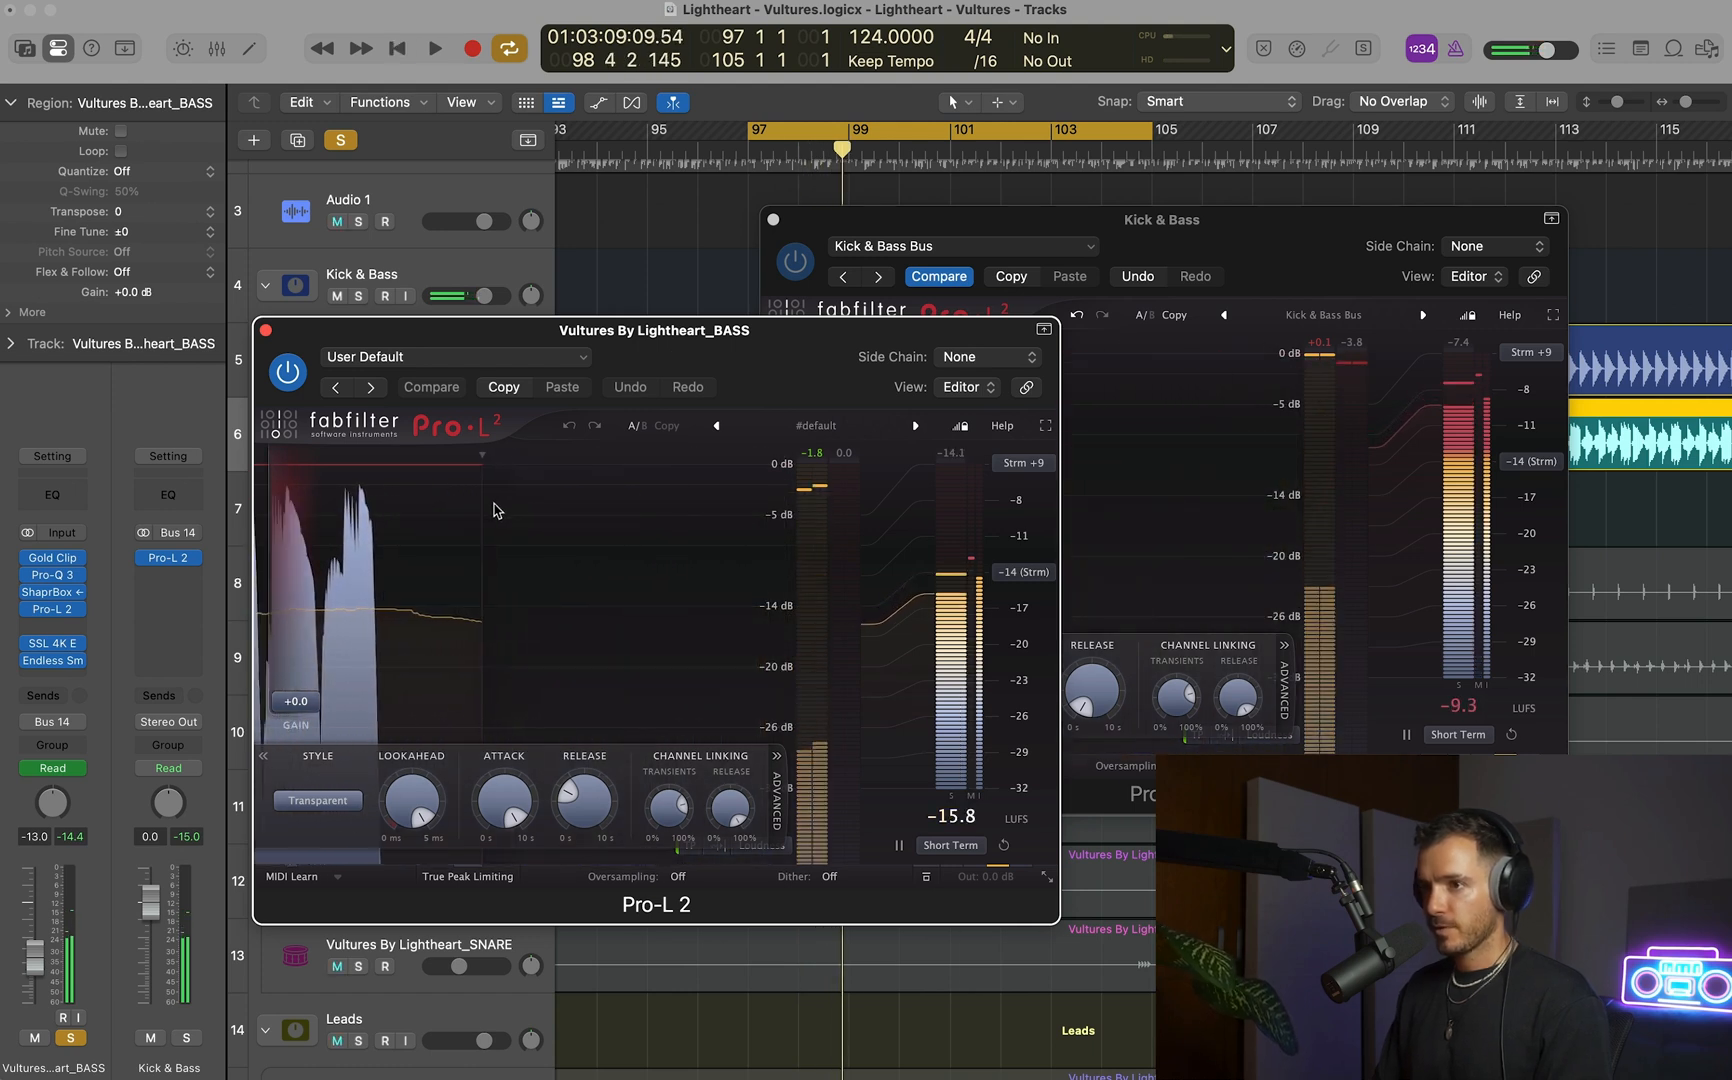
pyautogui.click(266, 330)
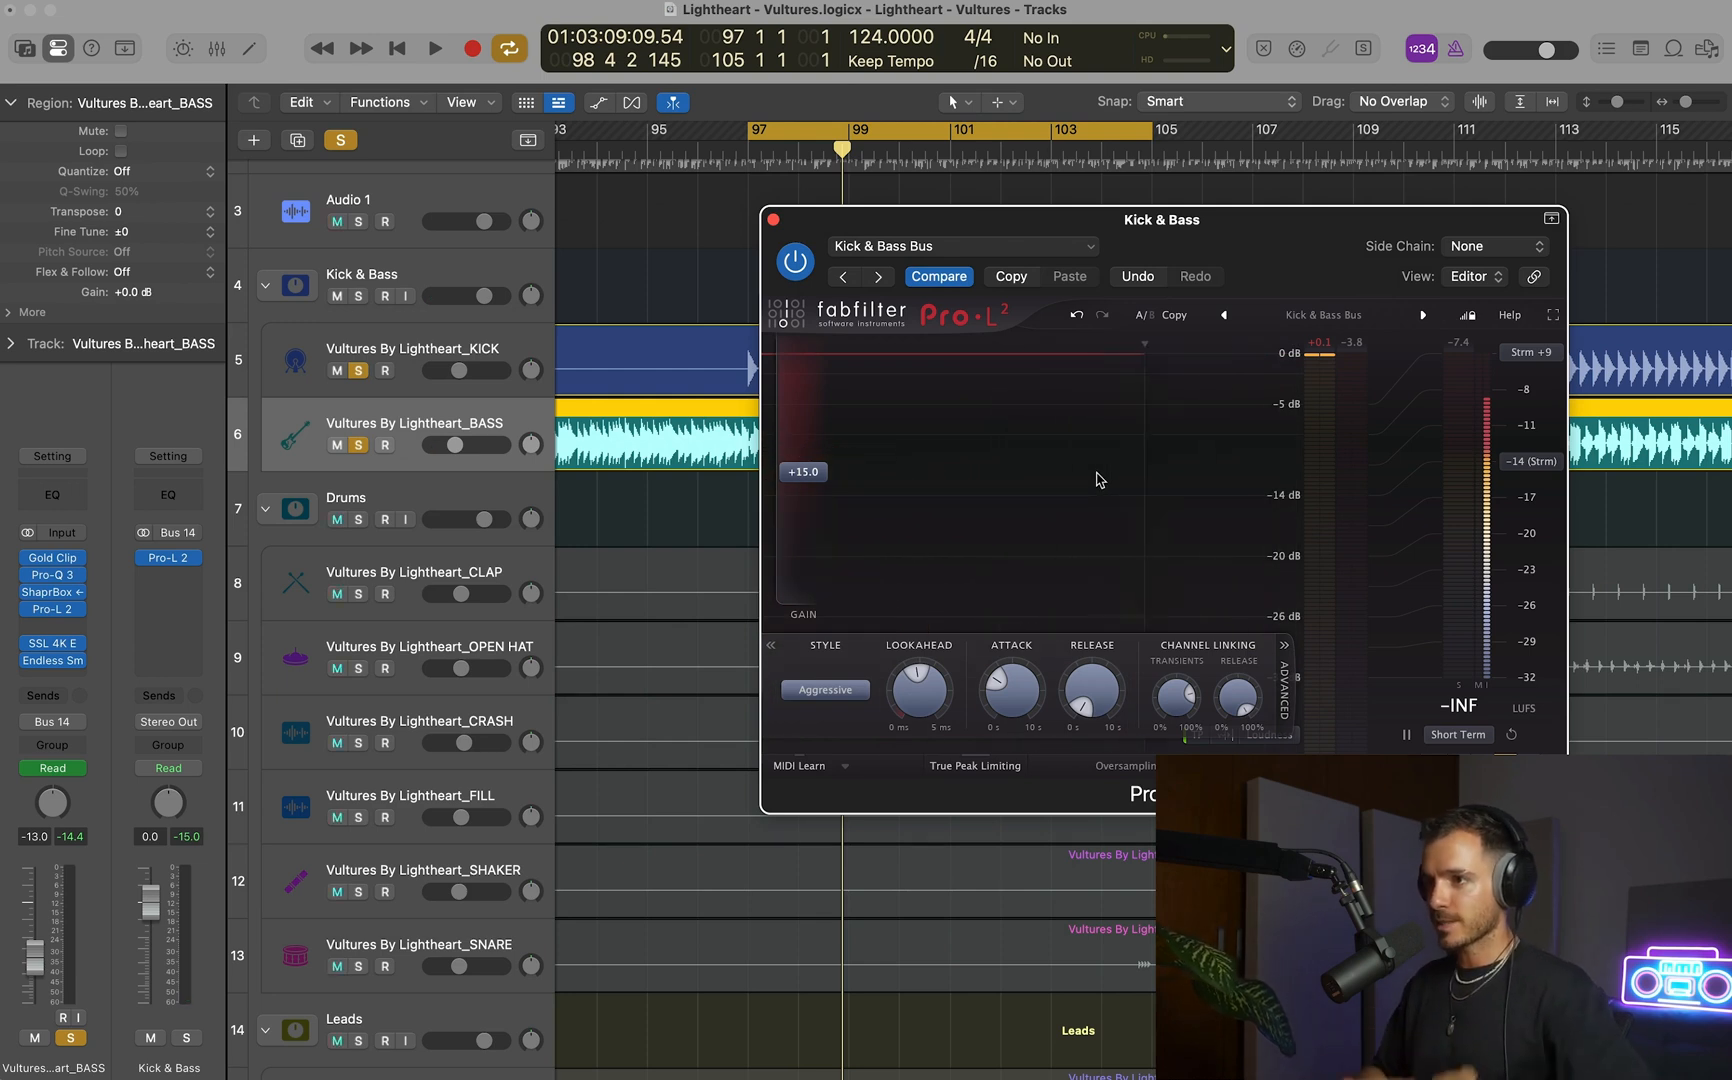
# Set a much slower attack on the Kick & Bass bus limiter while playing the cycle.
pyautogui.press('space')
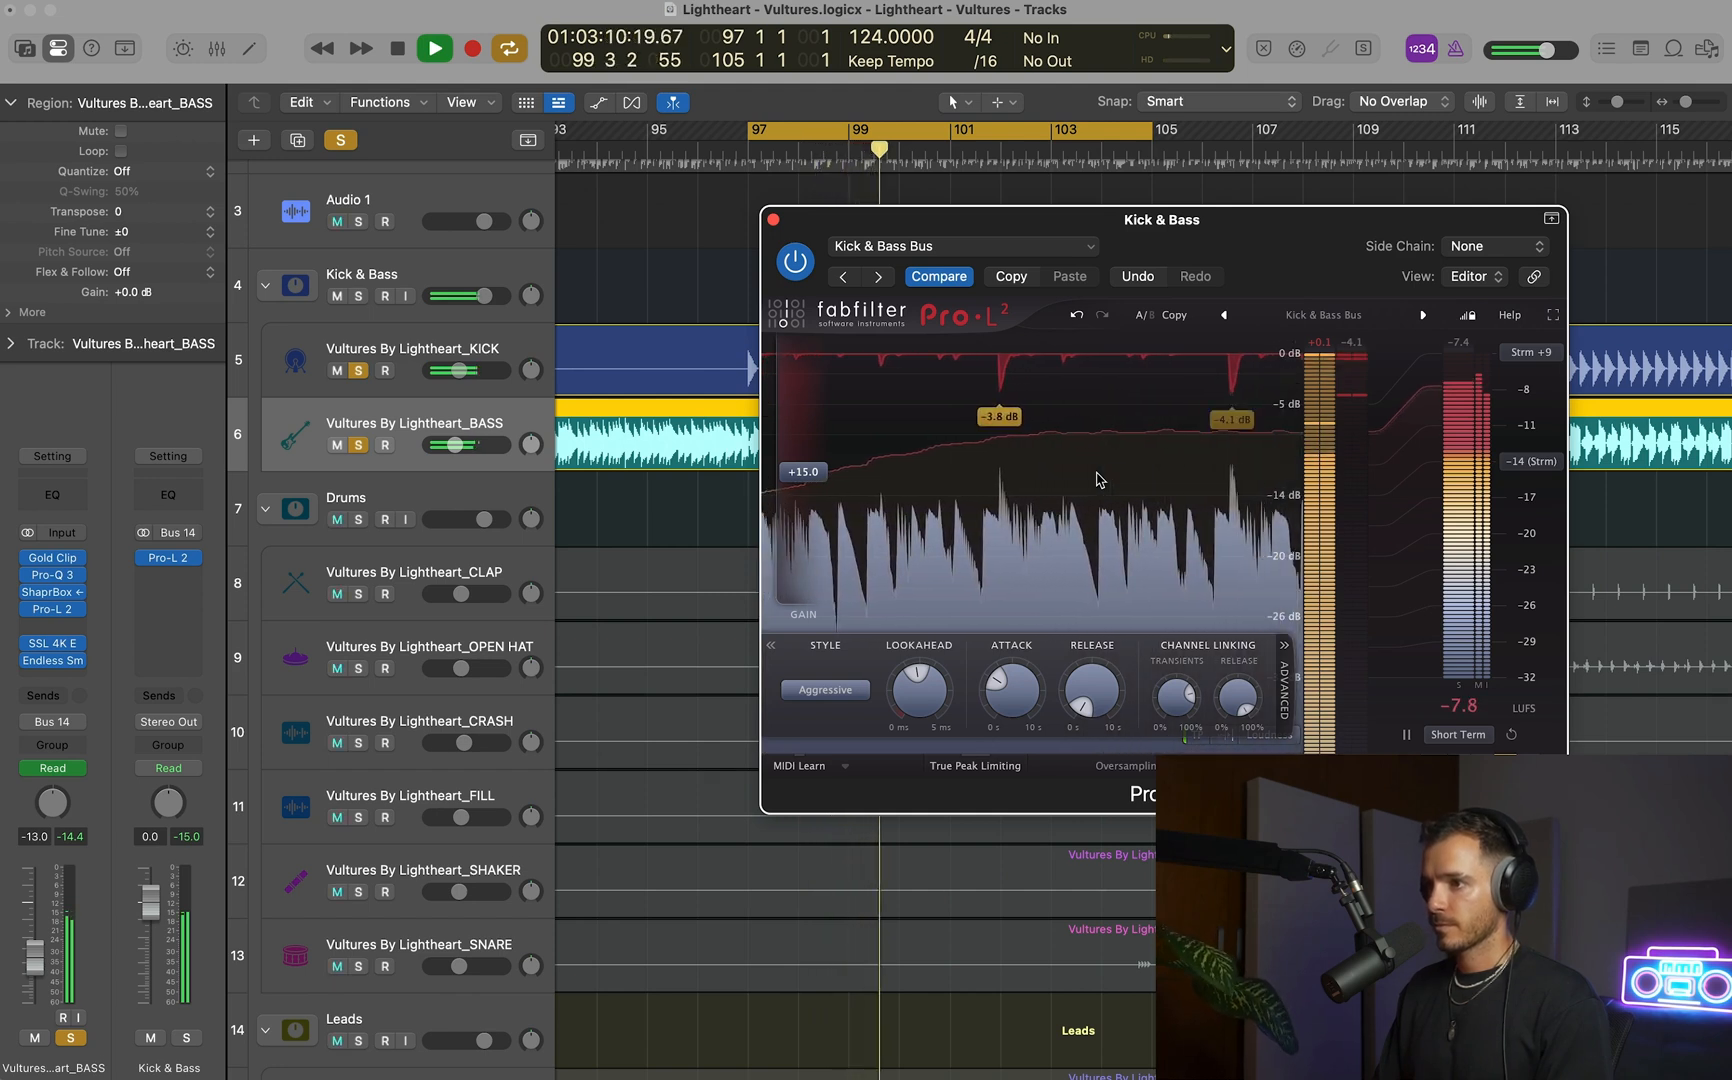
pyautogui.moveTo(1083, 684)
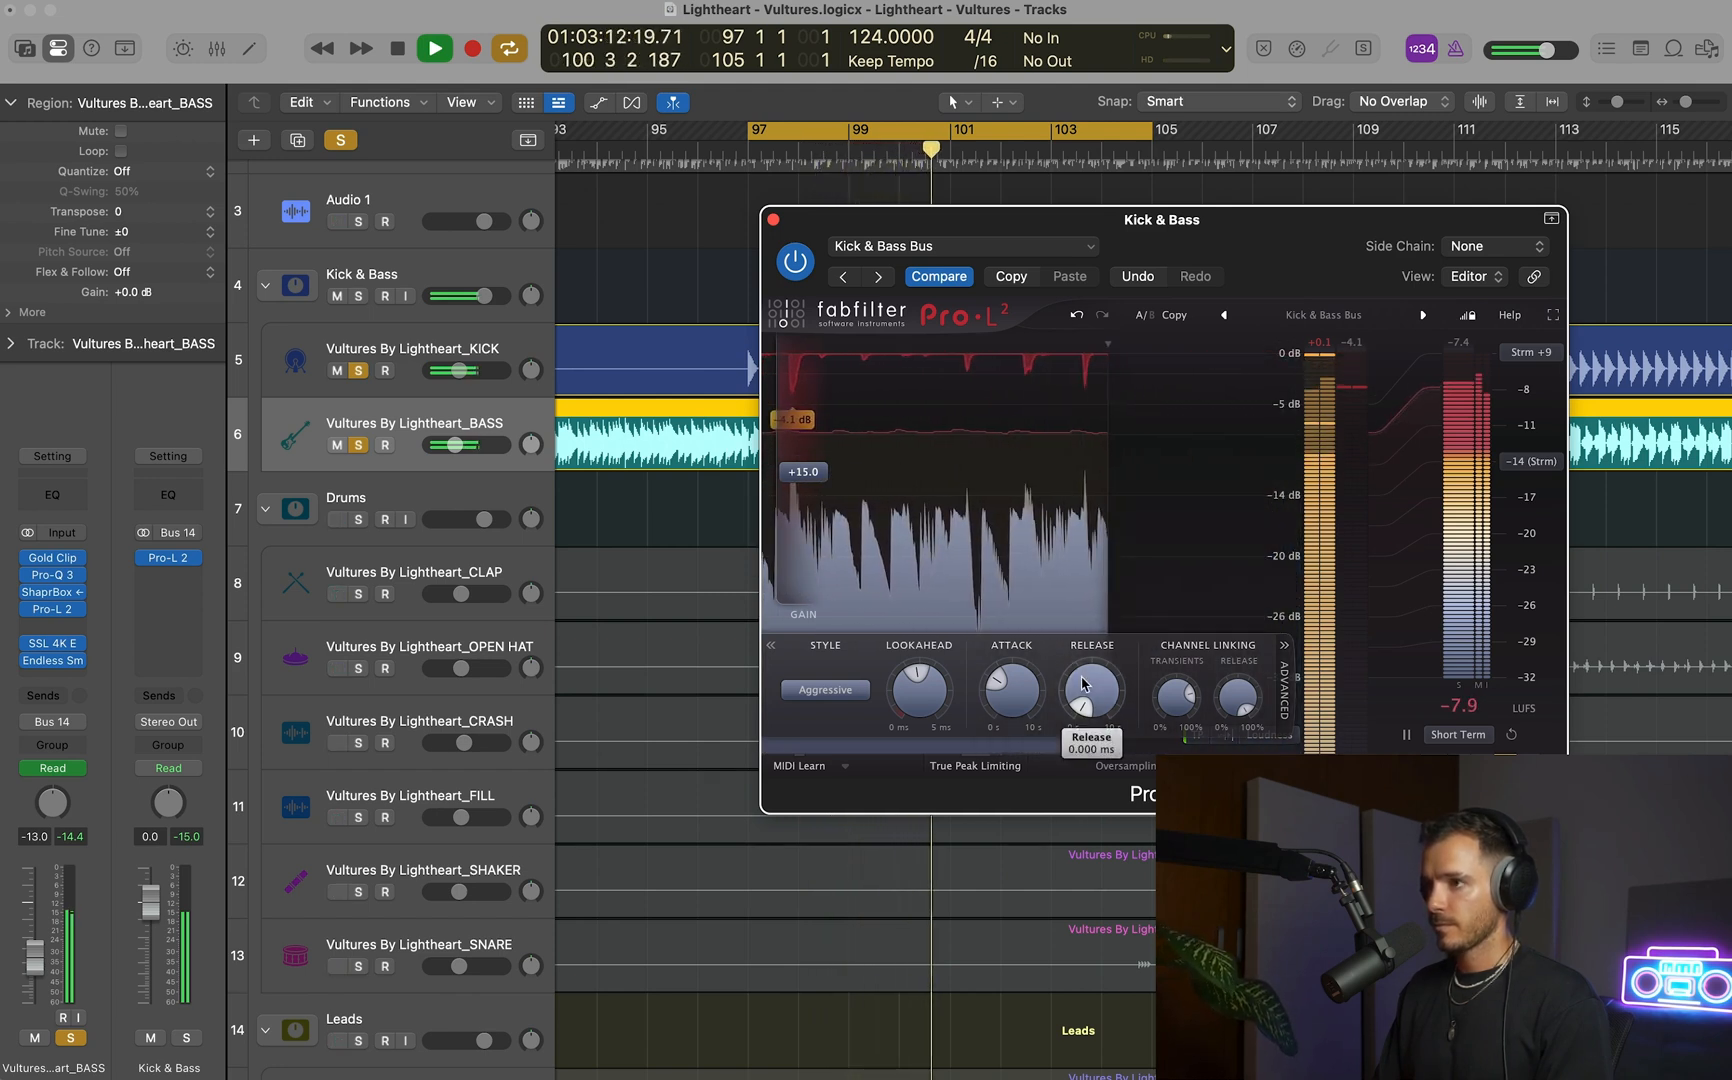
pyautogui.moveTo(1025, 690)
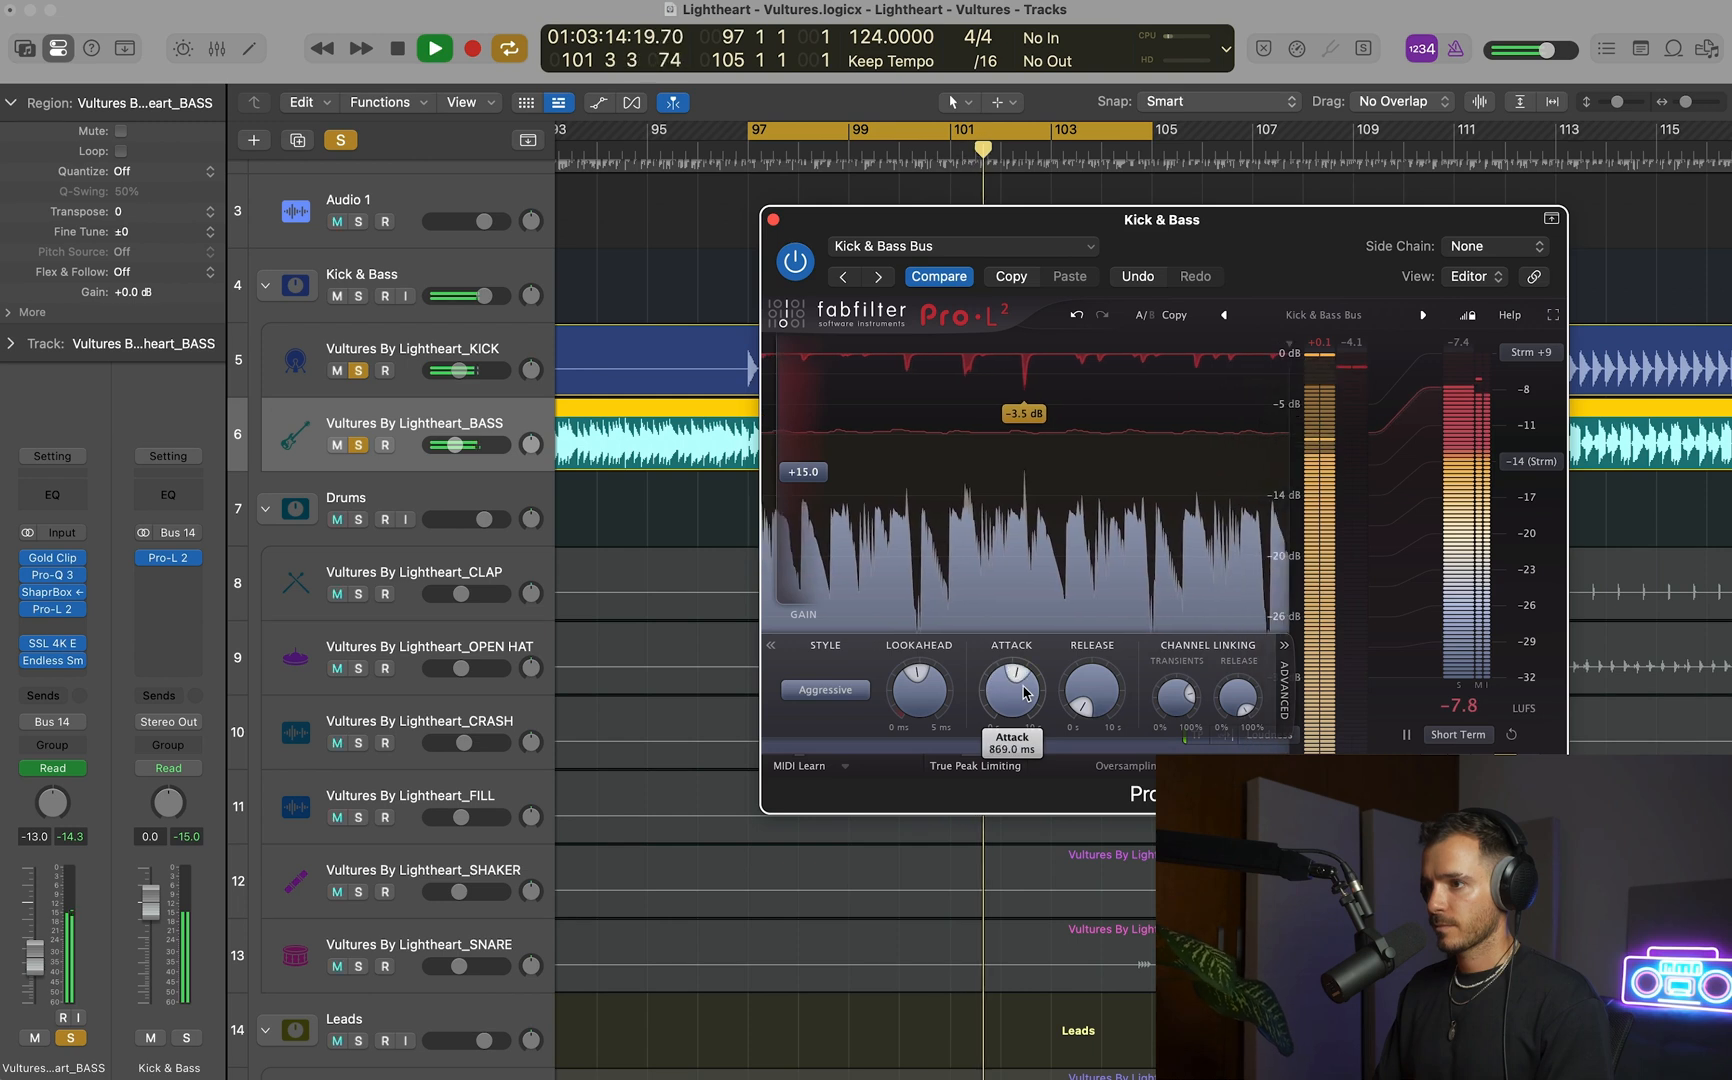
pyautogui.scroll(3, 1025, 690)
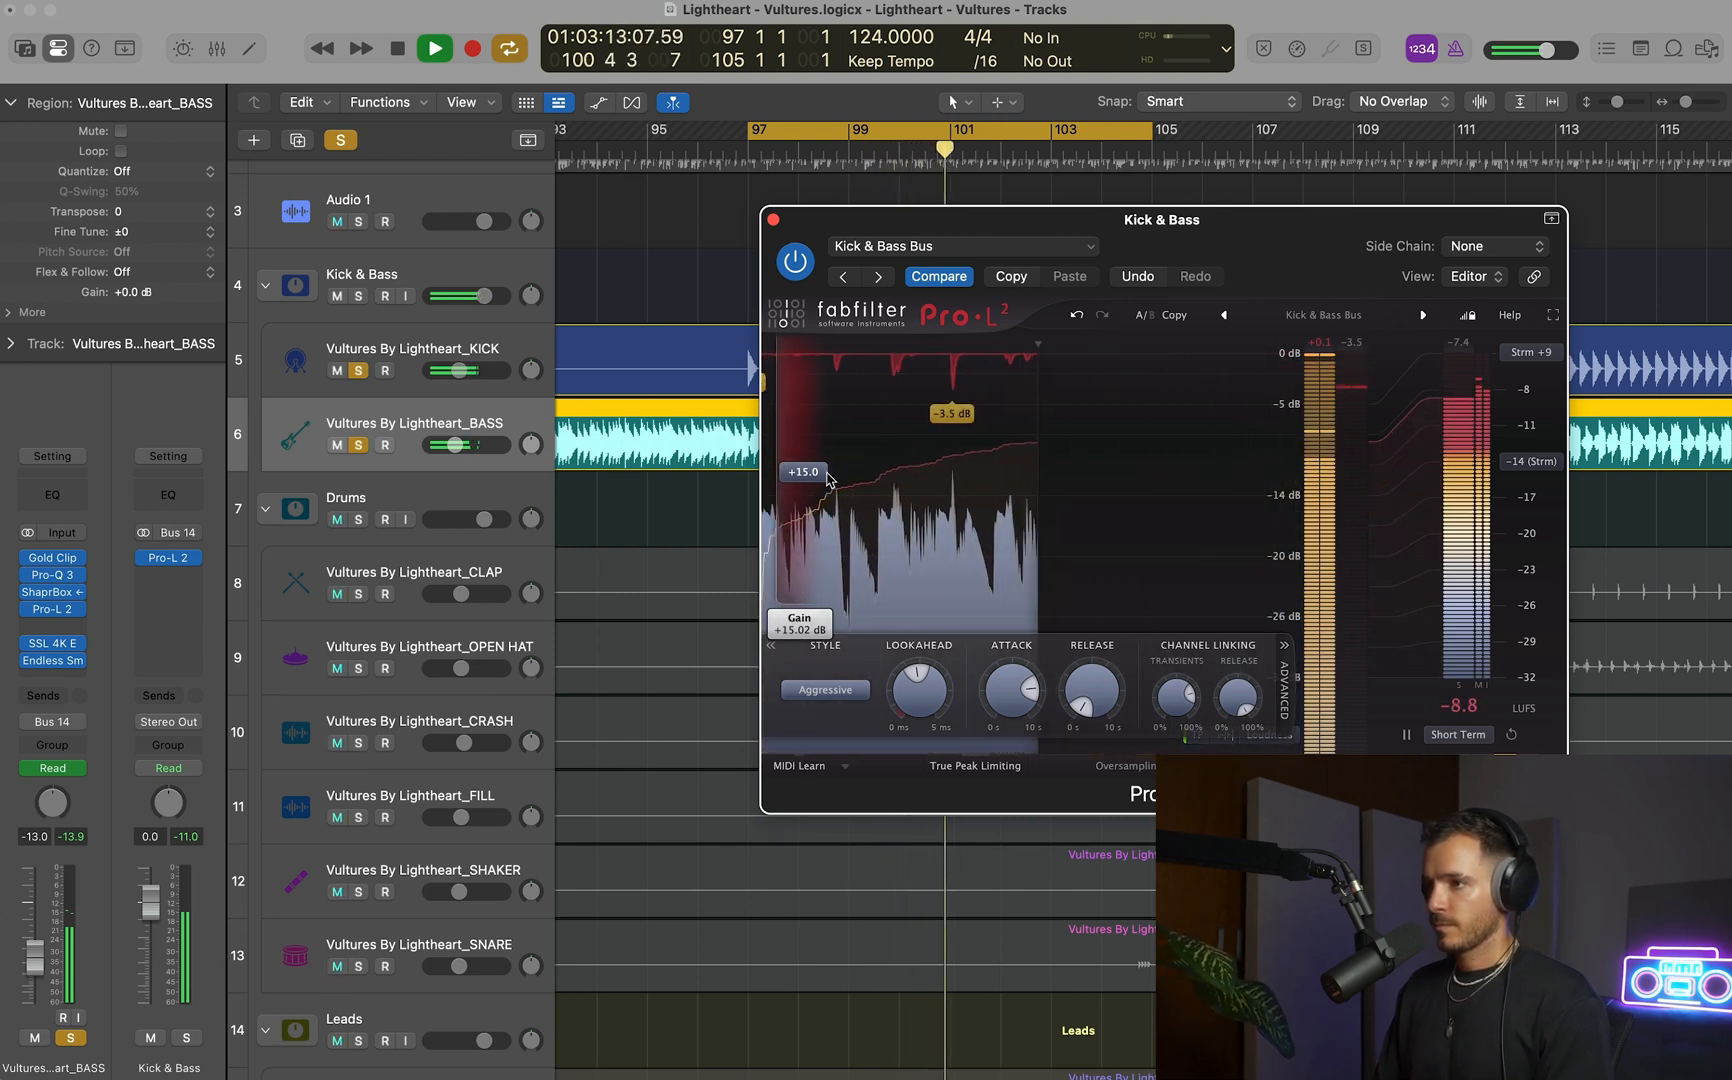
pyautogui.press('space')
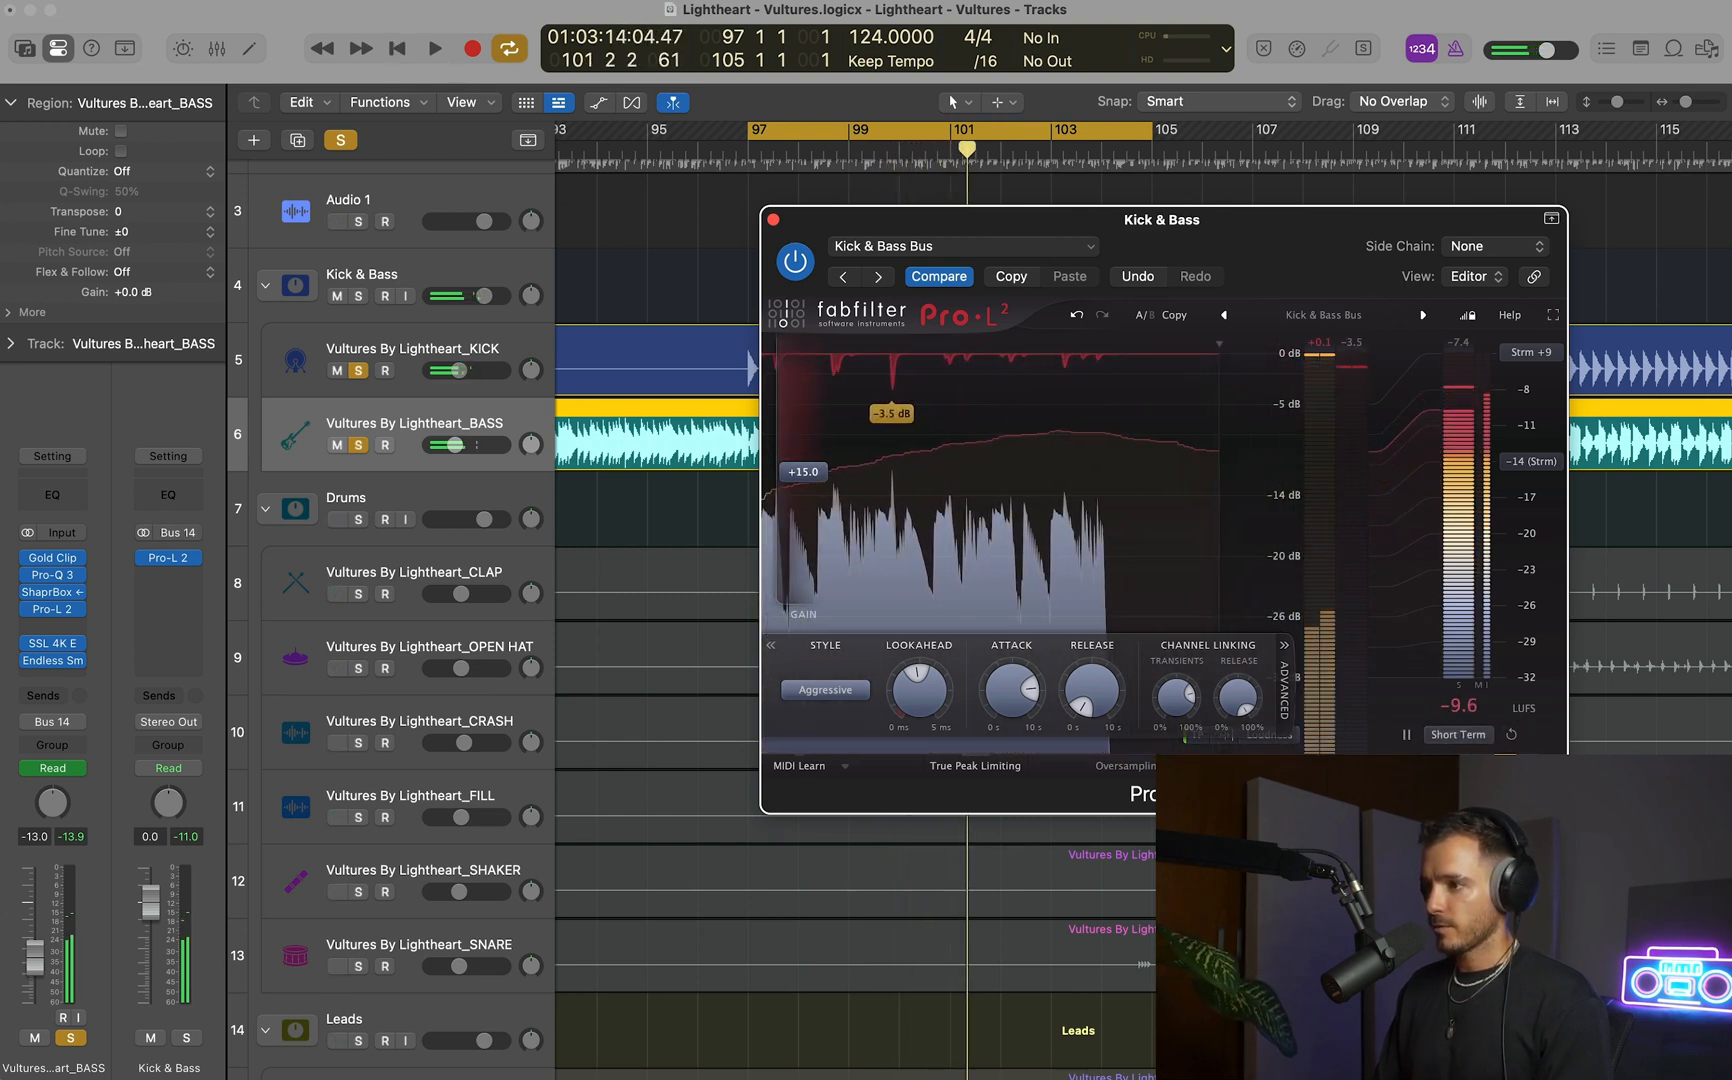
# Temporarily audition only what the bus limiter removes at unity gain, comparing the Transparent style with Aggressive.
pyautogui.click(1528, 745)
pyautogui.press('space')
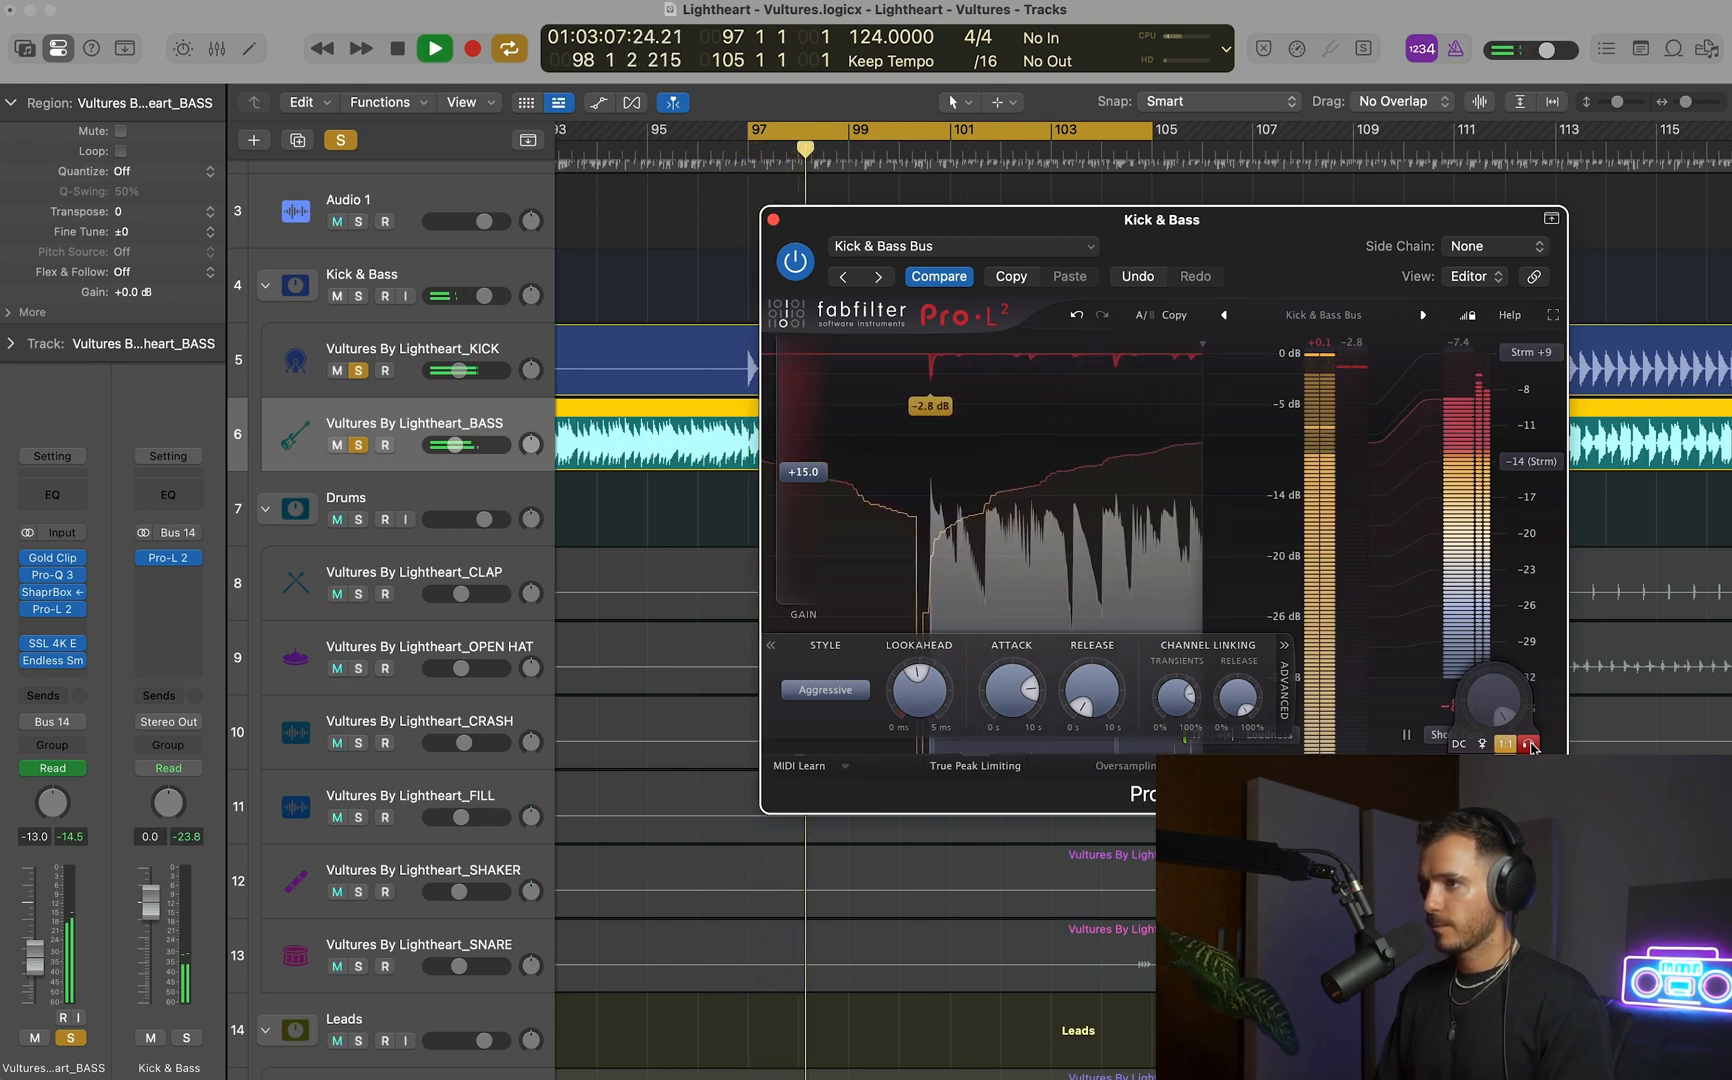
pyautogui.click(825, 690)
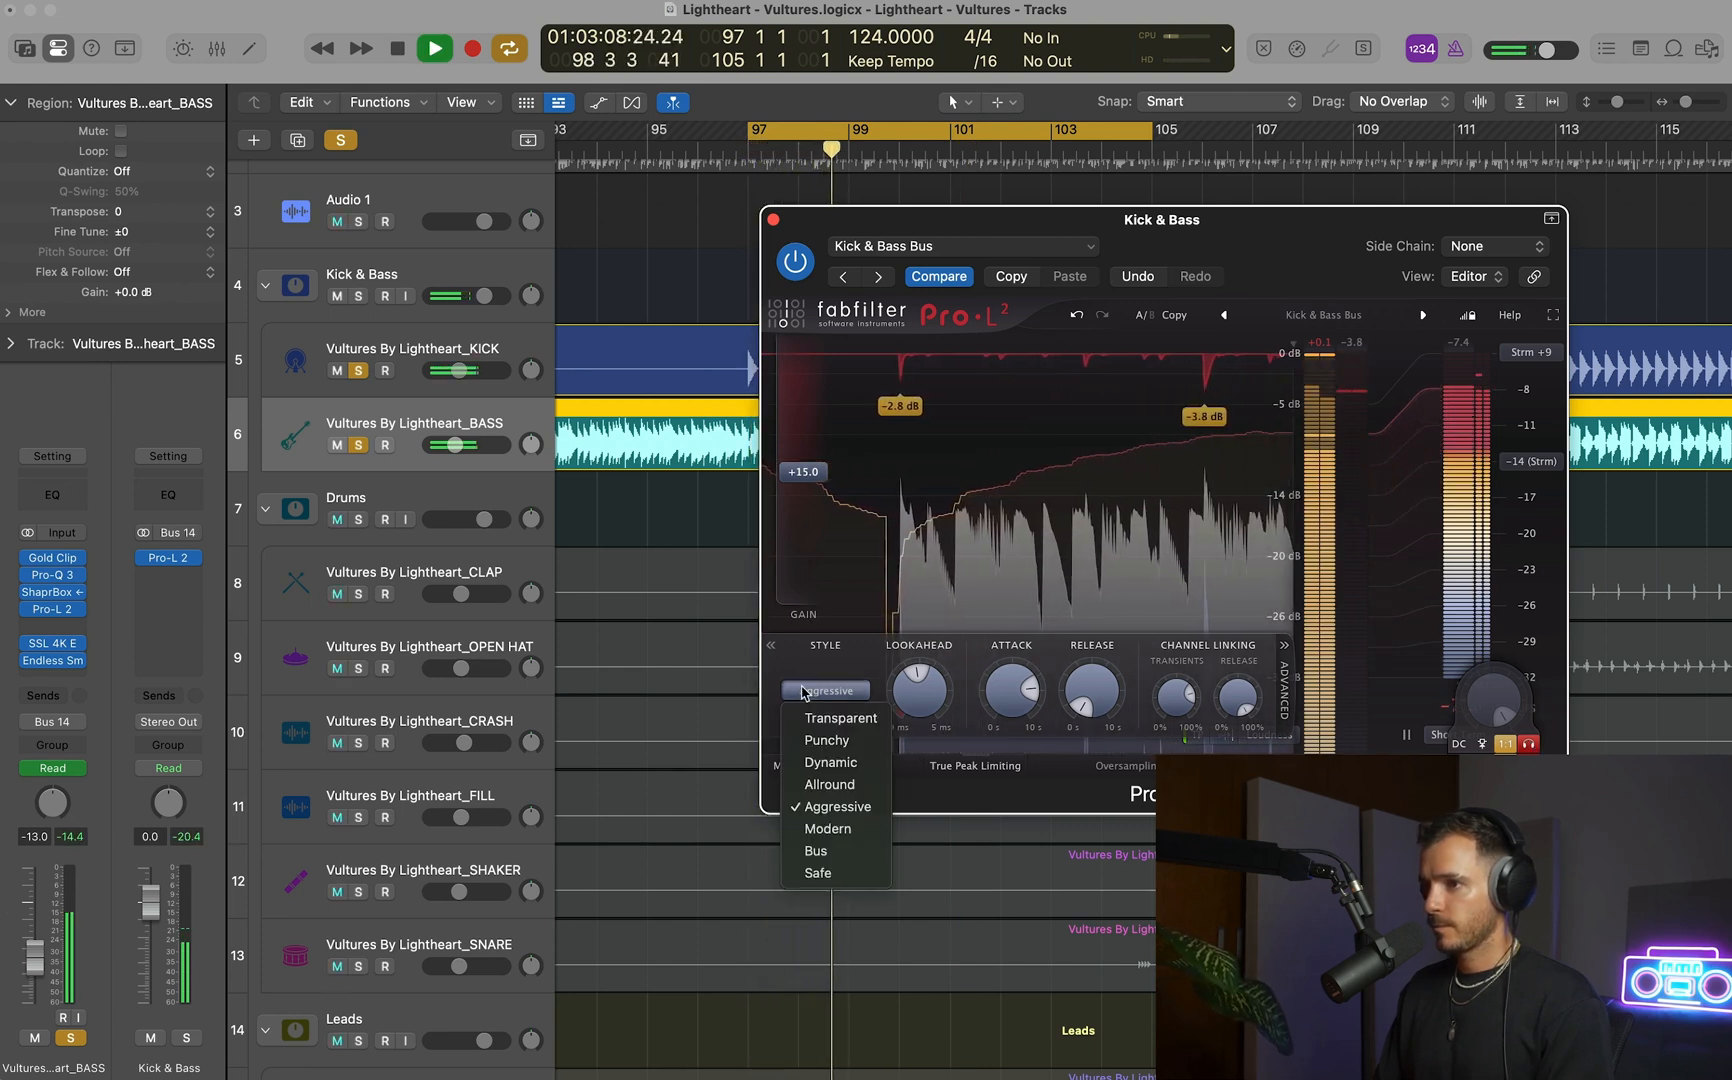
pyautogui.click(845, 720)
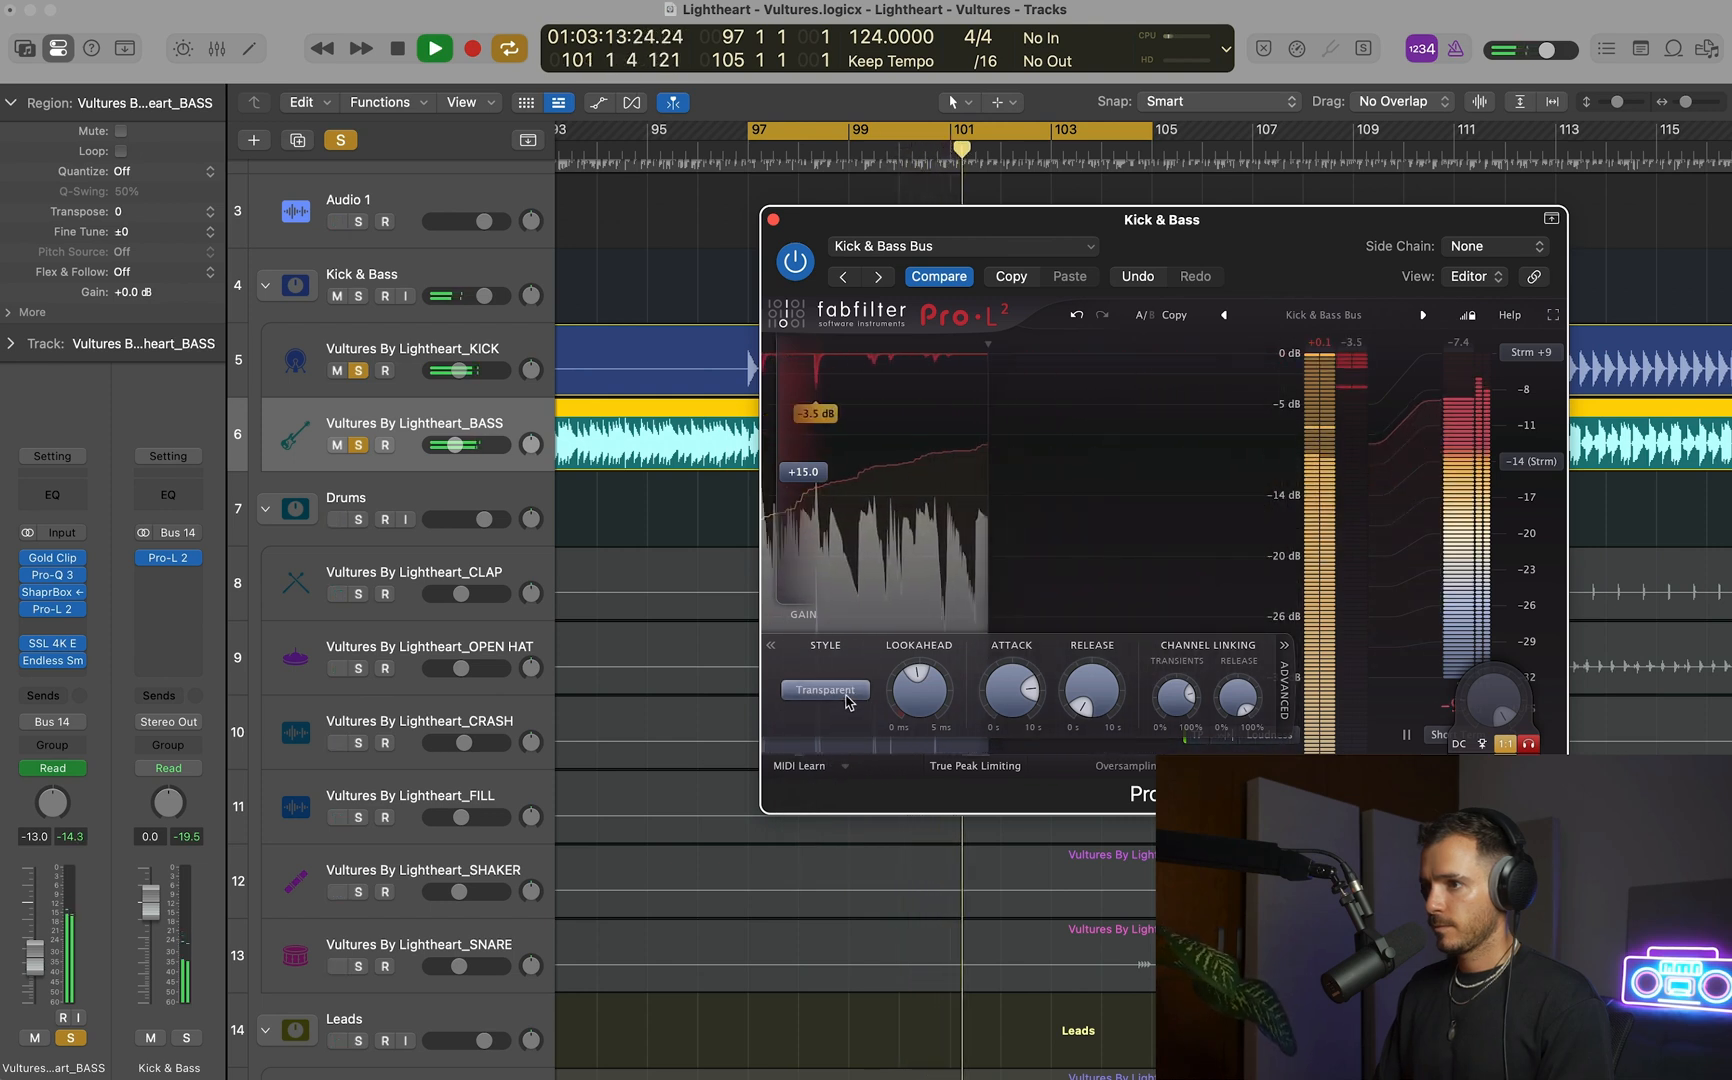
pyautogui.click(845, 694)
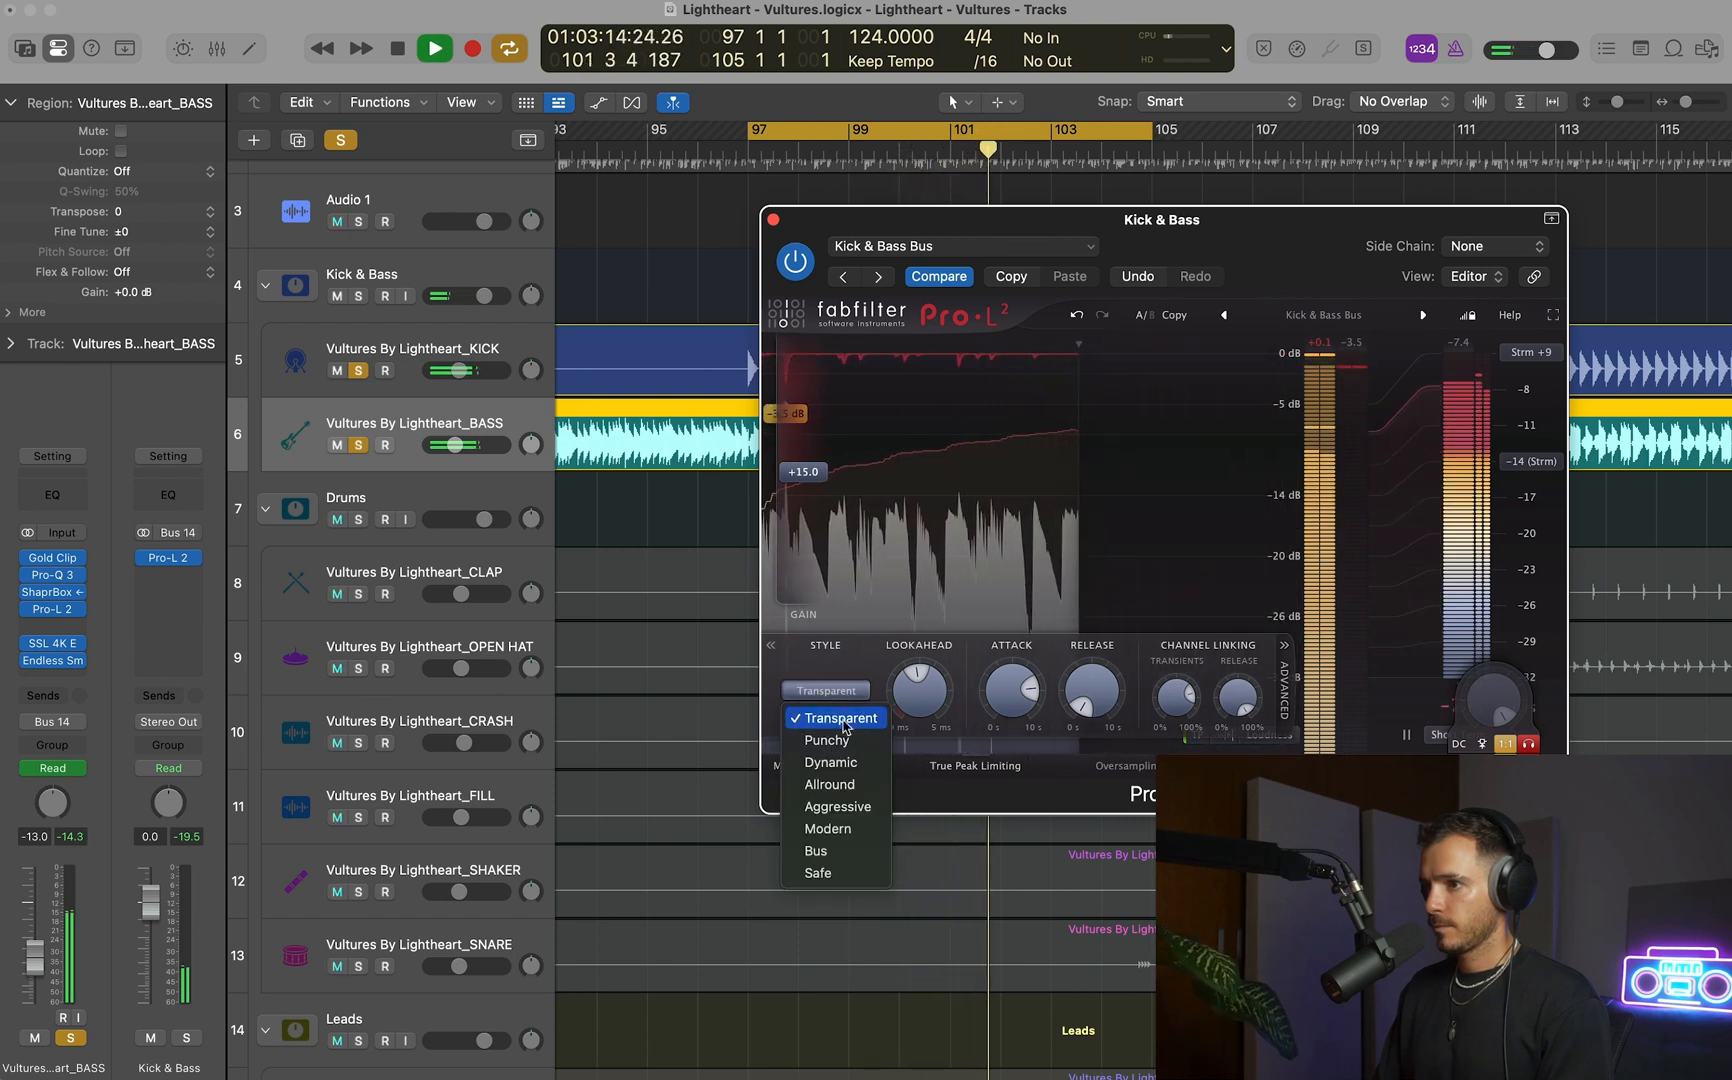
pyautogui.click(841, 804)
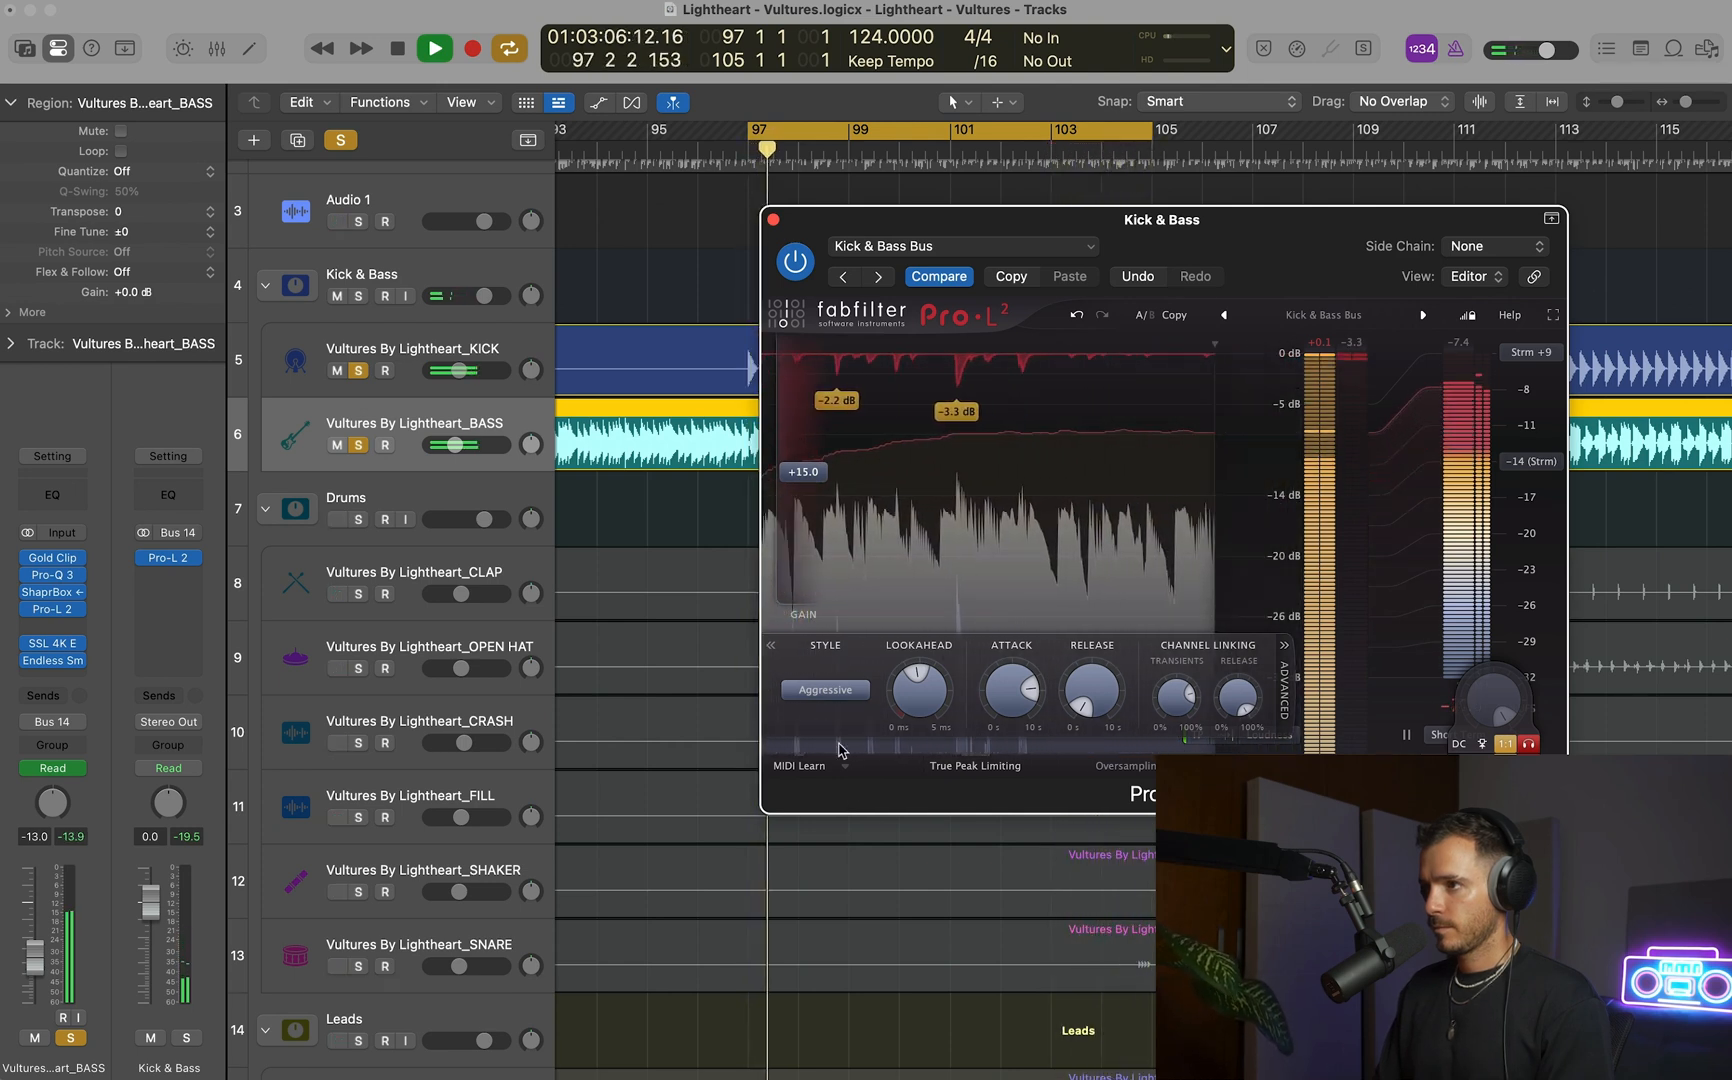
pyautogui.press('space')
pyautogui.click(1525, 745)
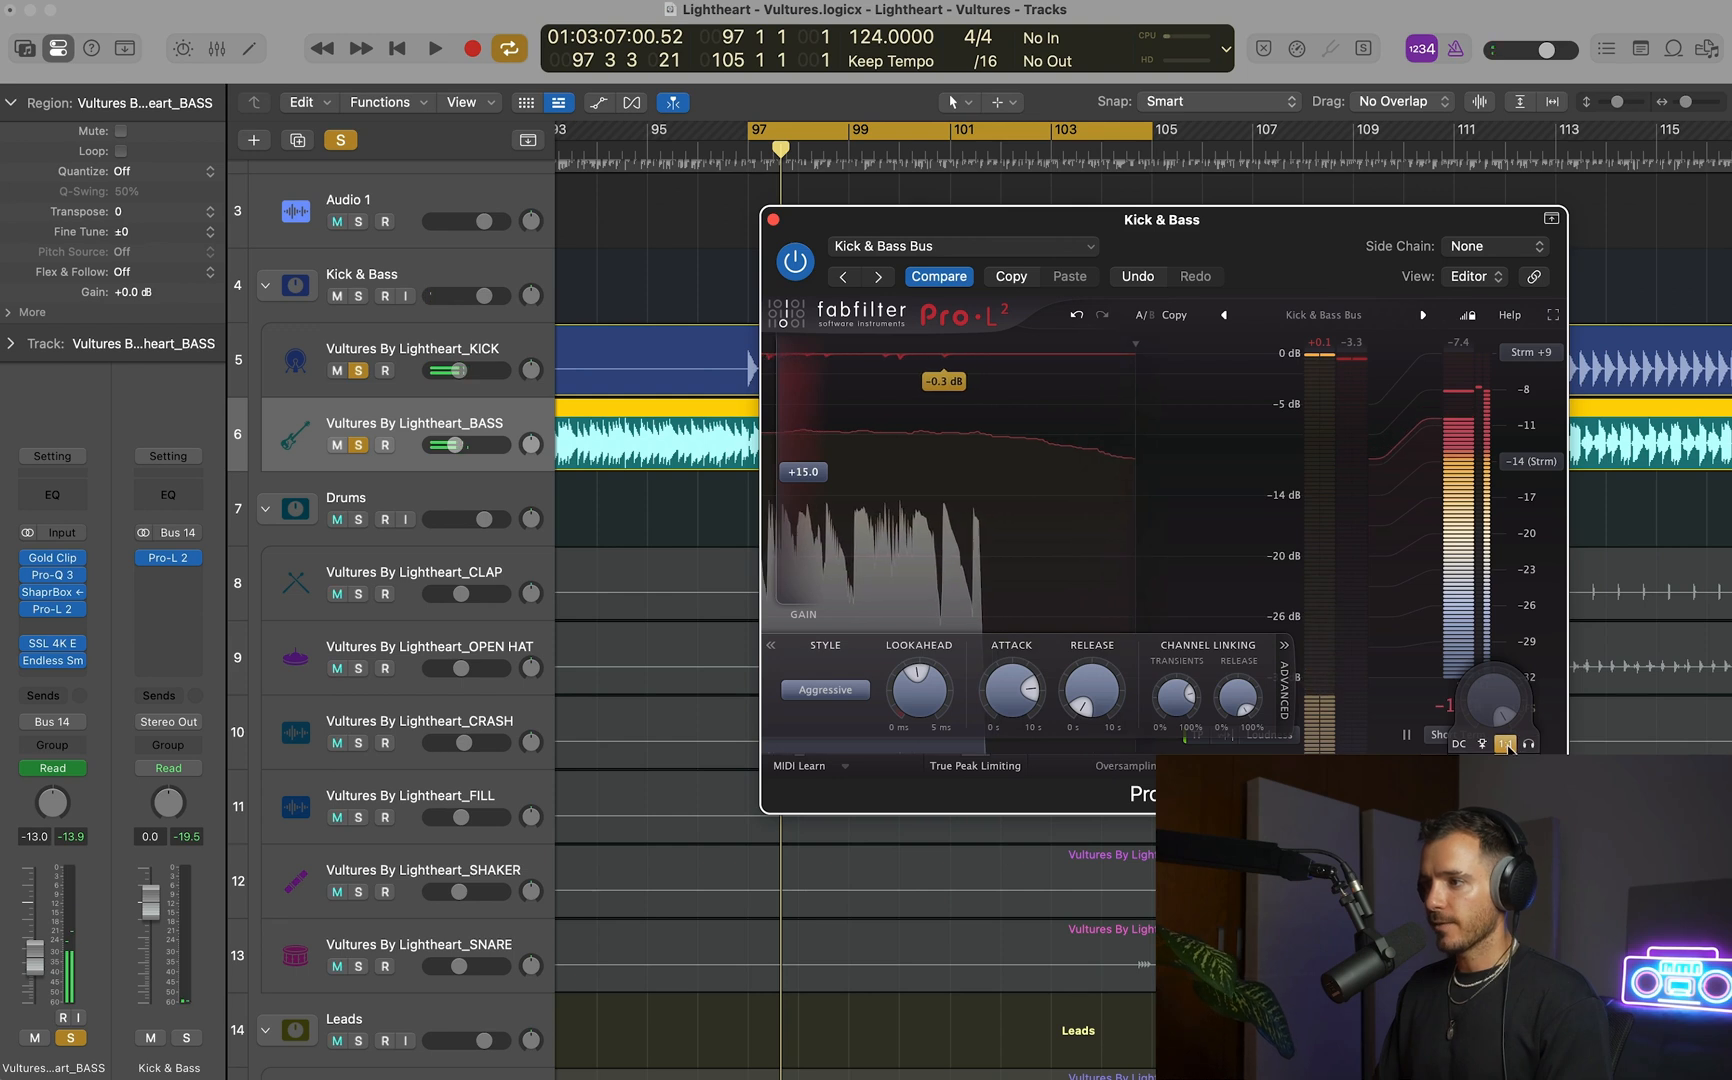
pyautogui.click(1507, 745)
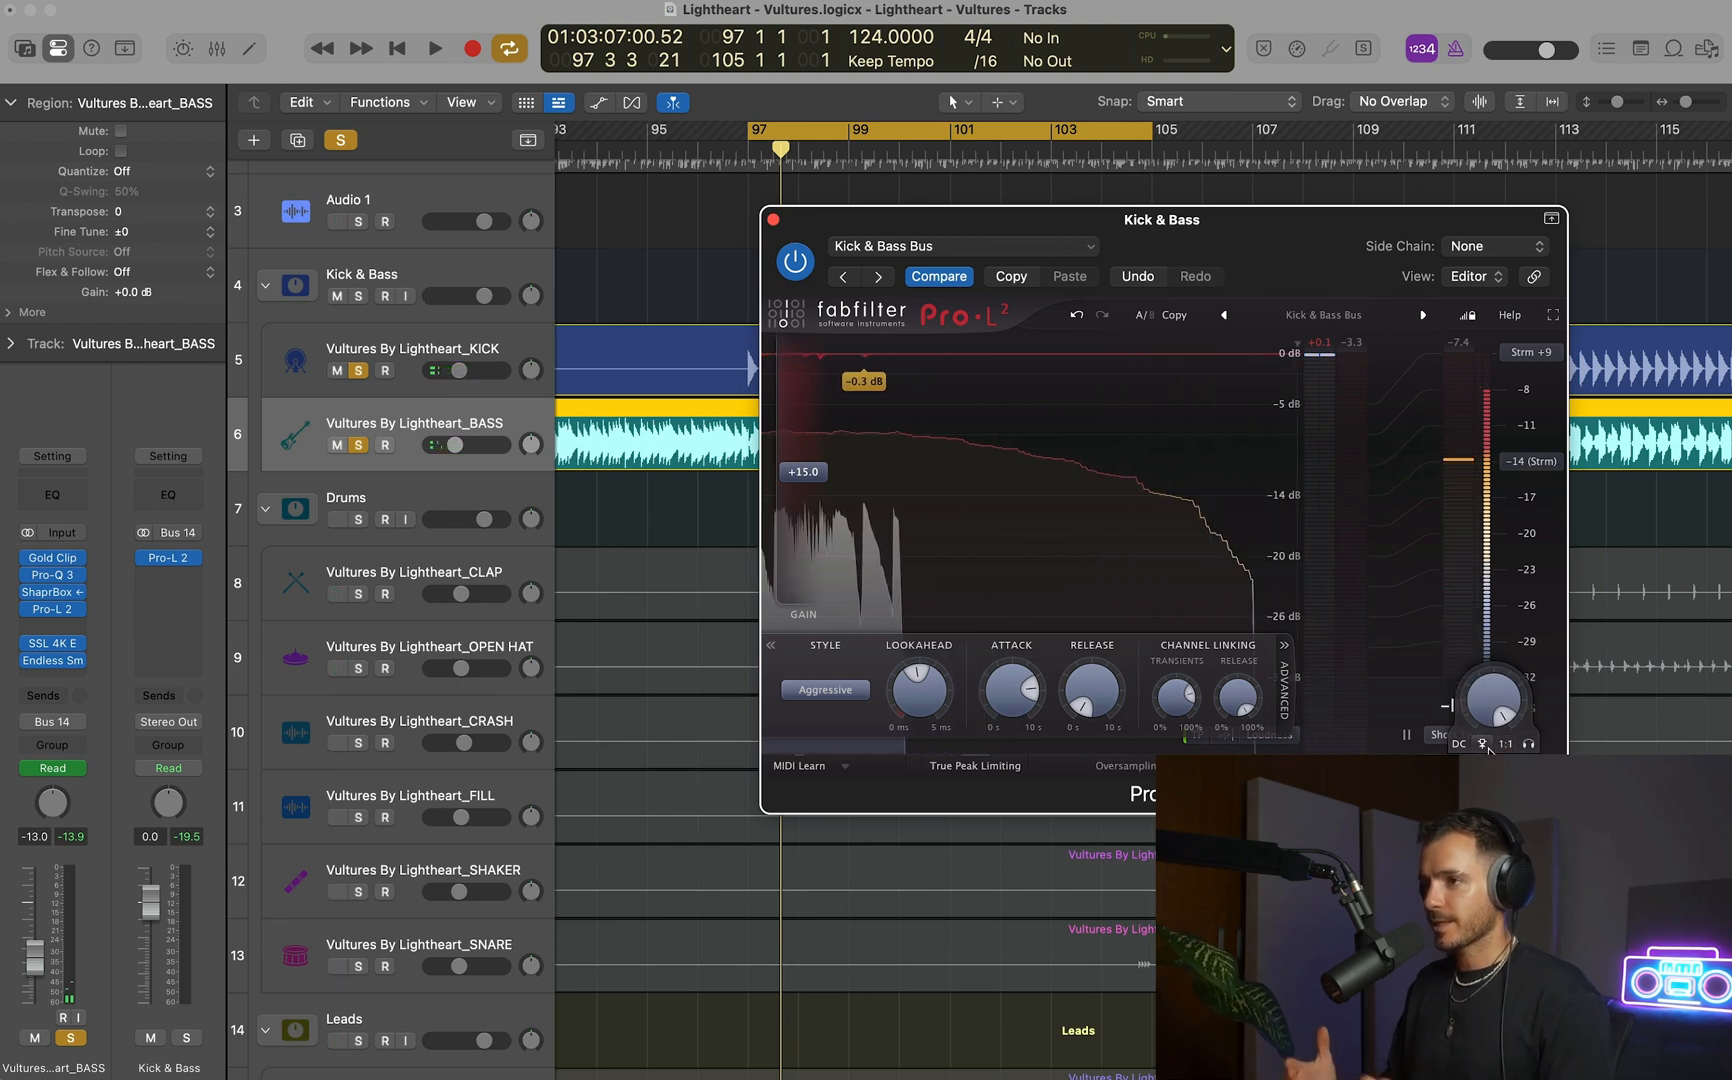
pyautogui.click(773, 218)
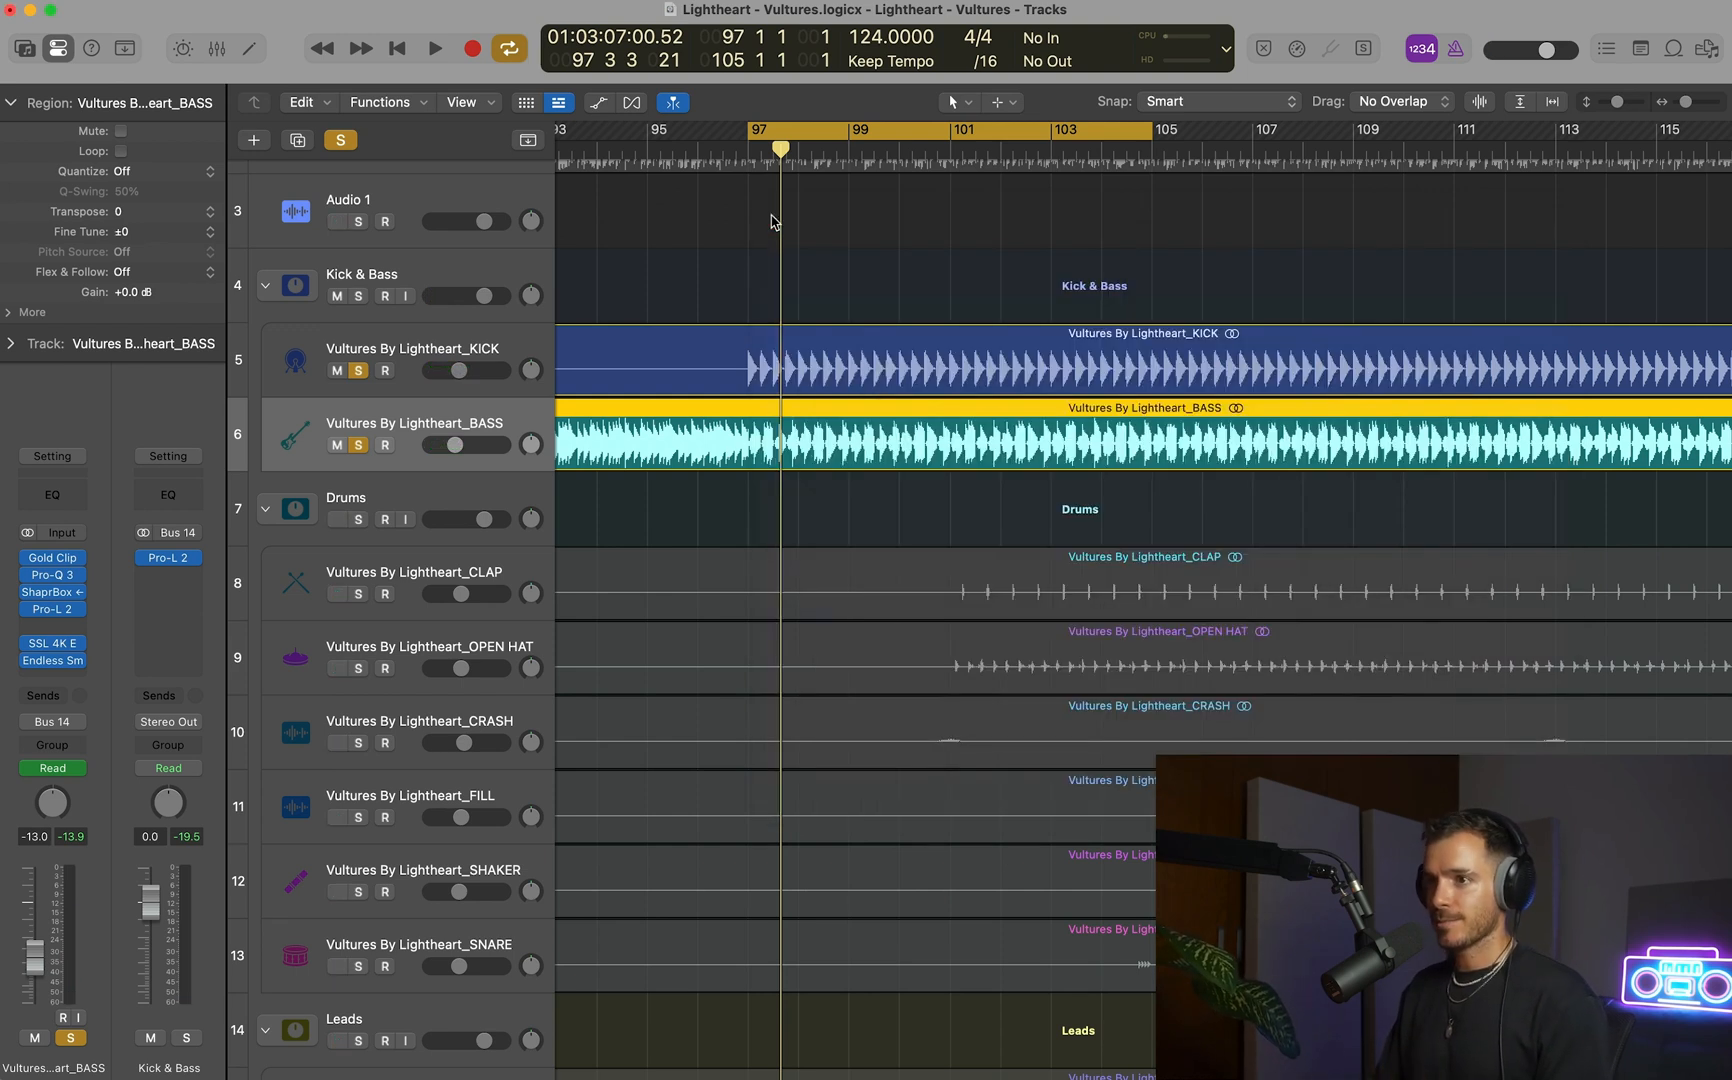
# Insert the UADx Neve 1073 Preamp and EQ on the Kick & Bass bus after Pro-L 2.
pyautogui.click(174, 576)
pyautogui.moveTo(173, 583)
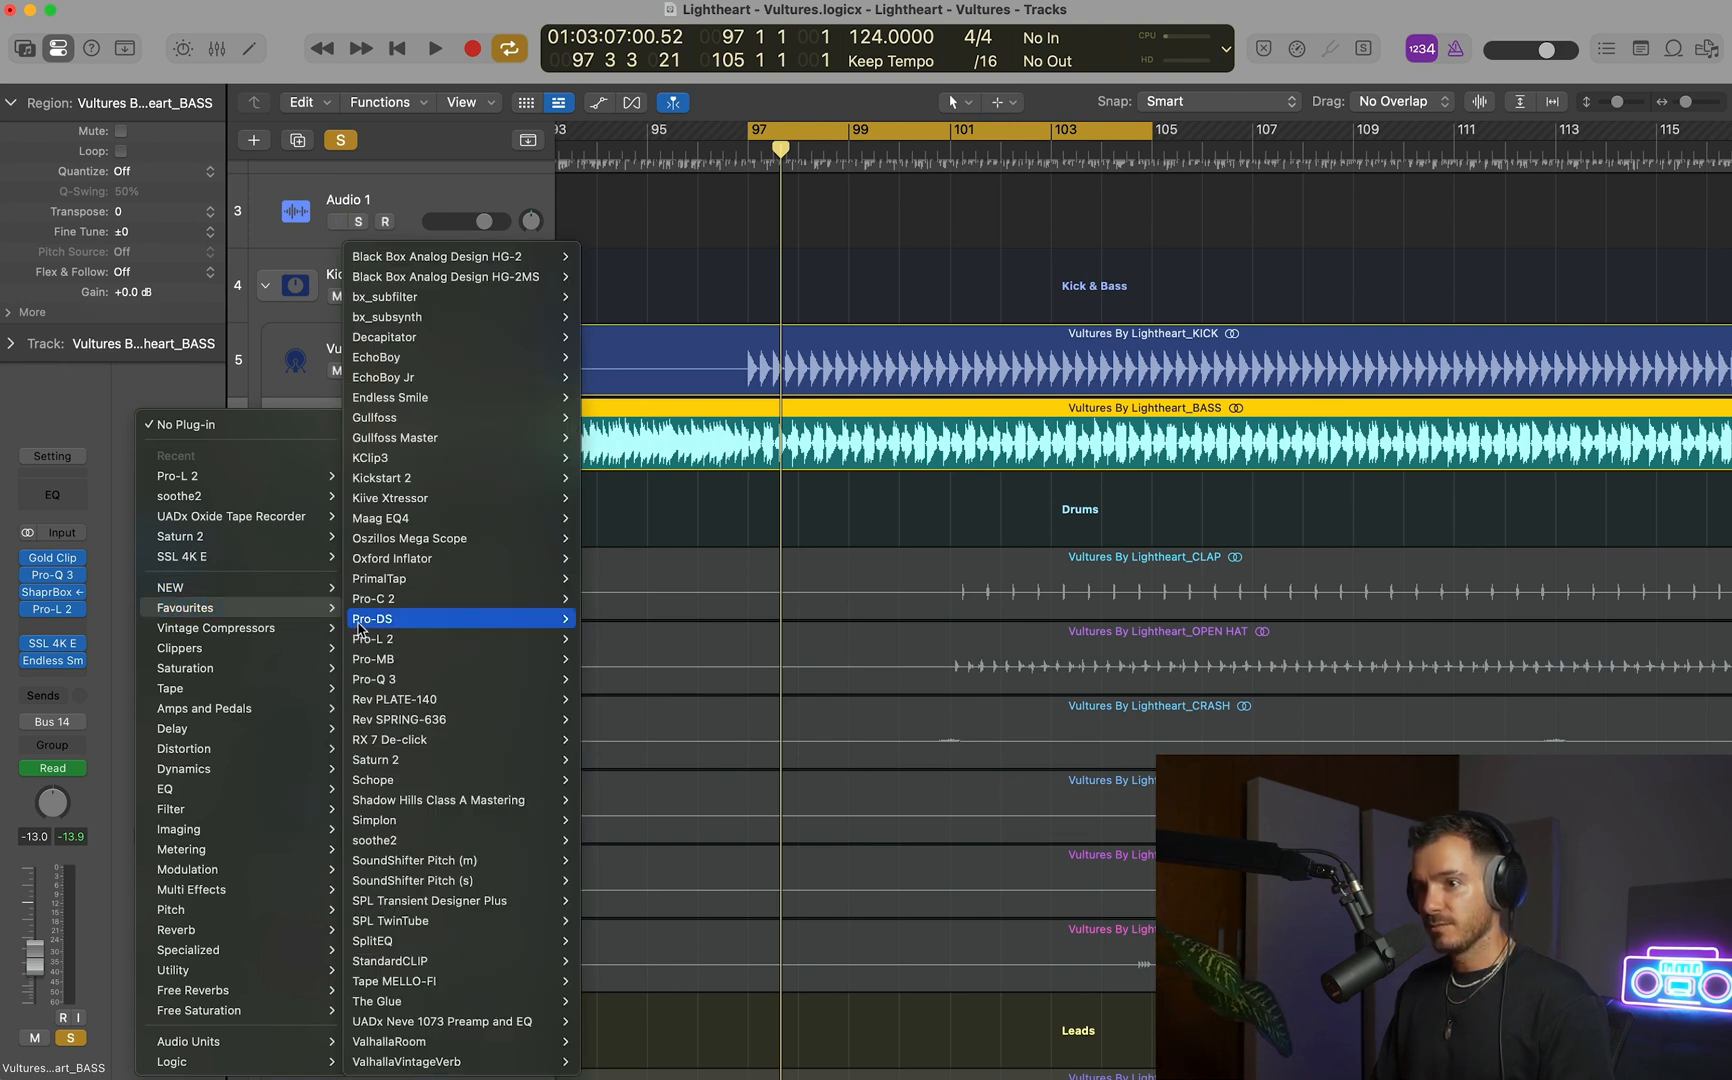
pyautogui.moveTo(434, 660)
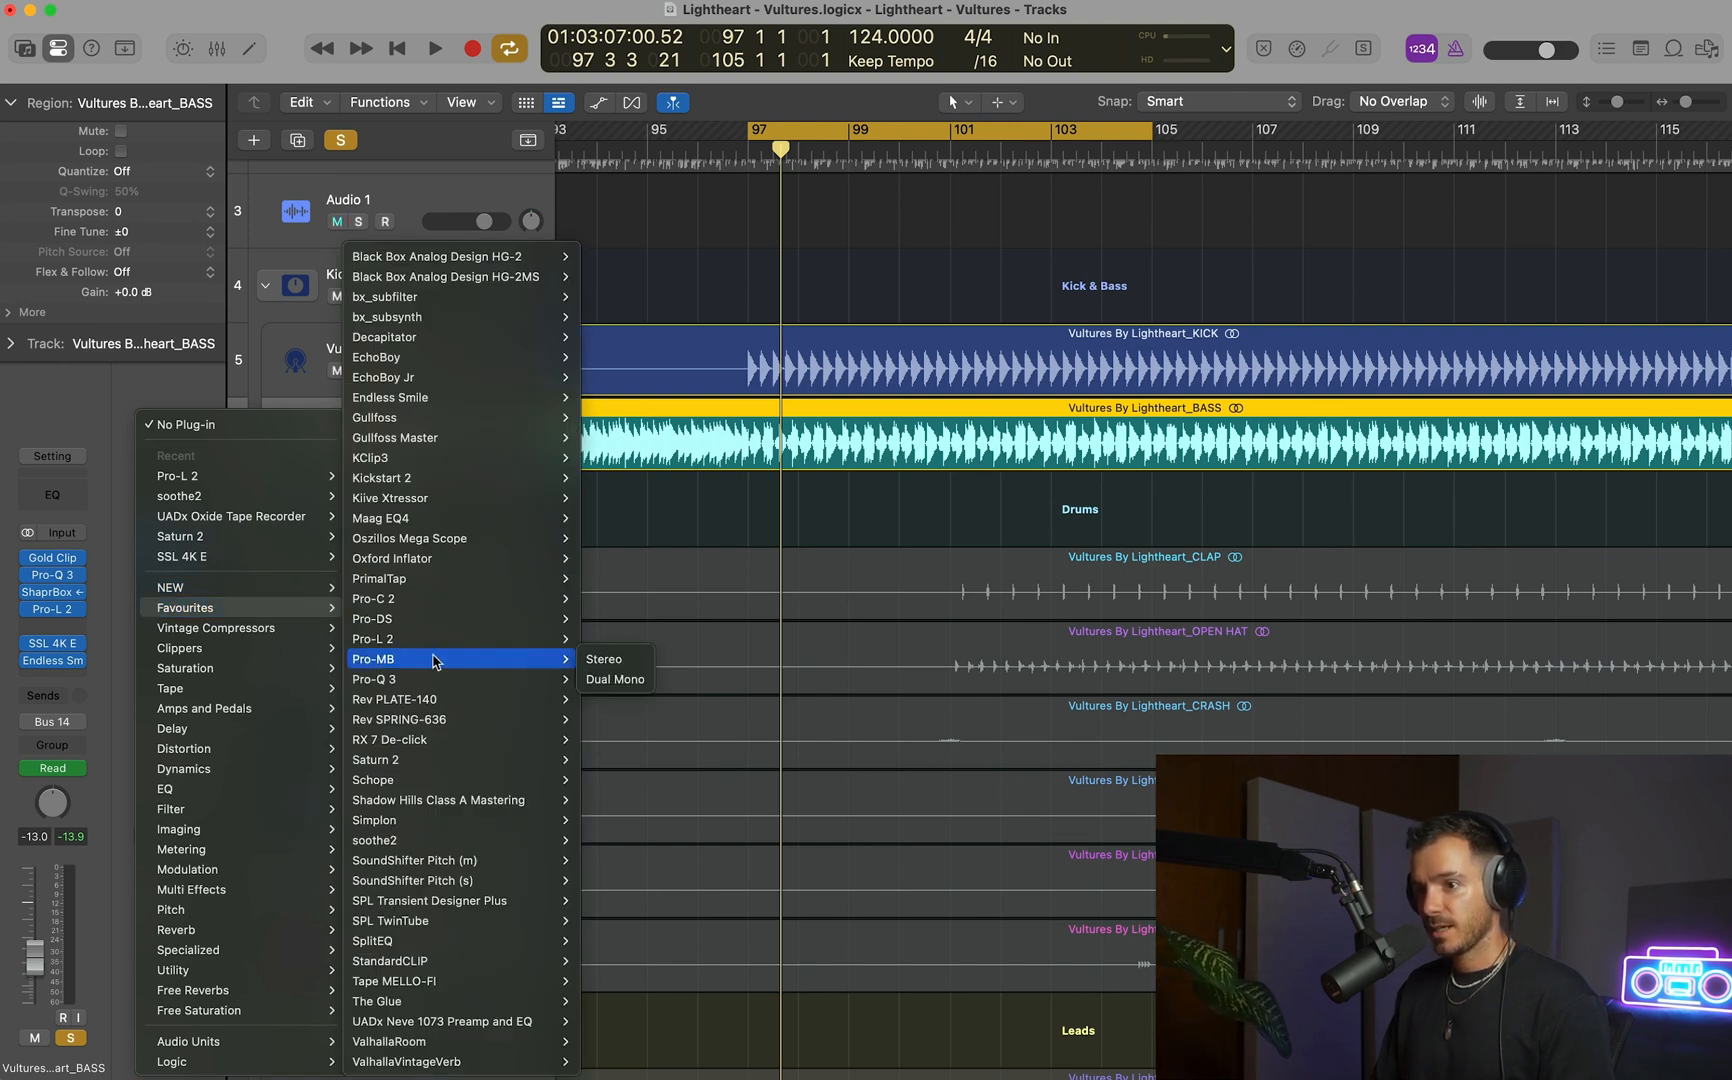
pyautogui.click(479, 1026)
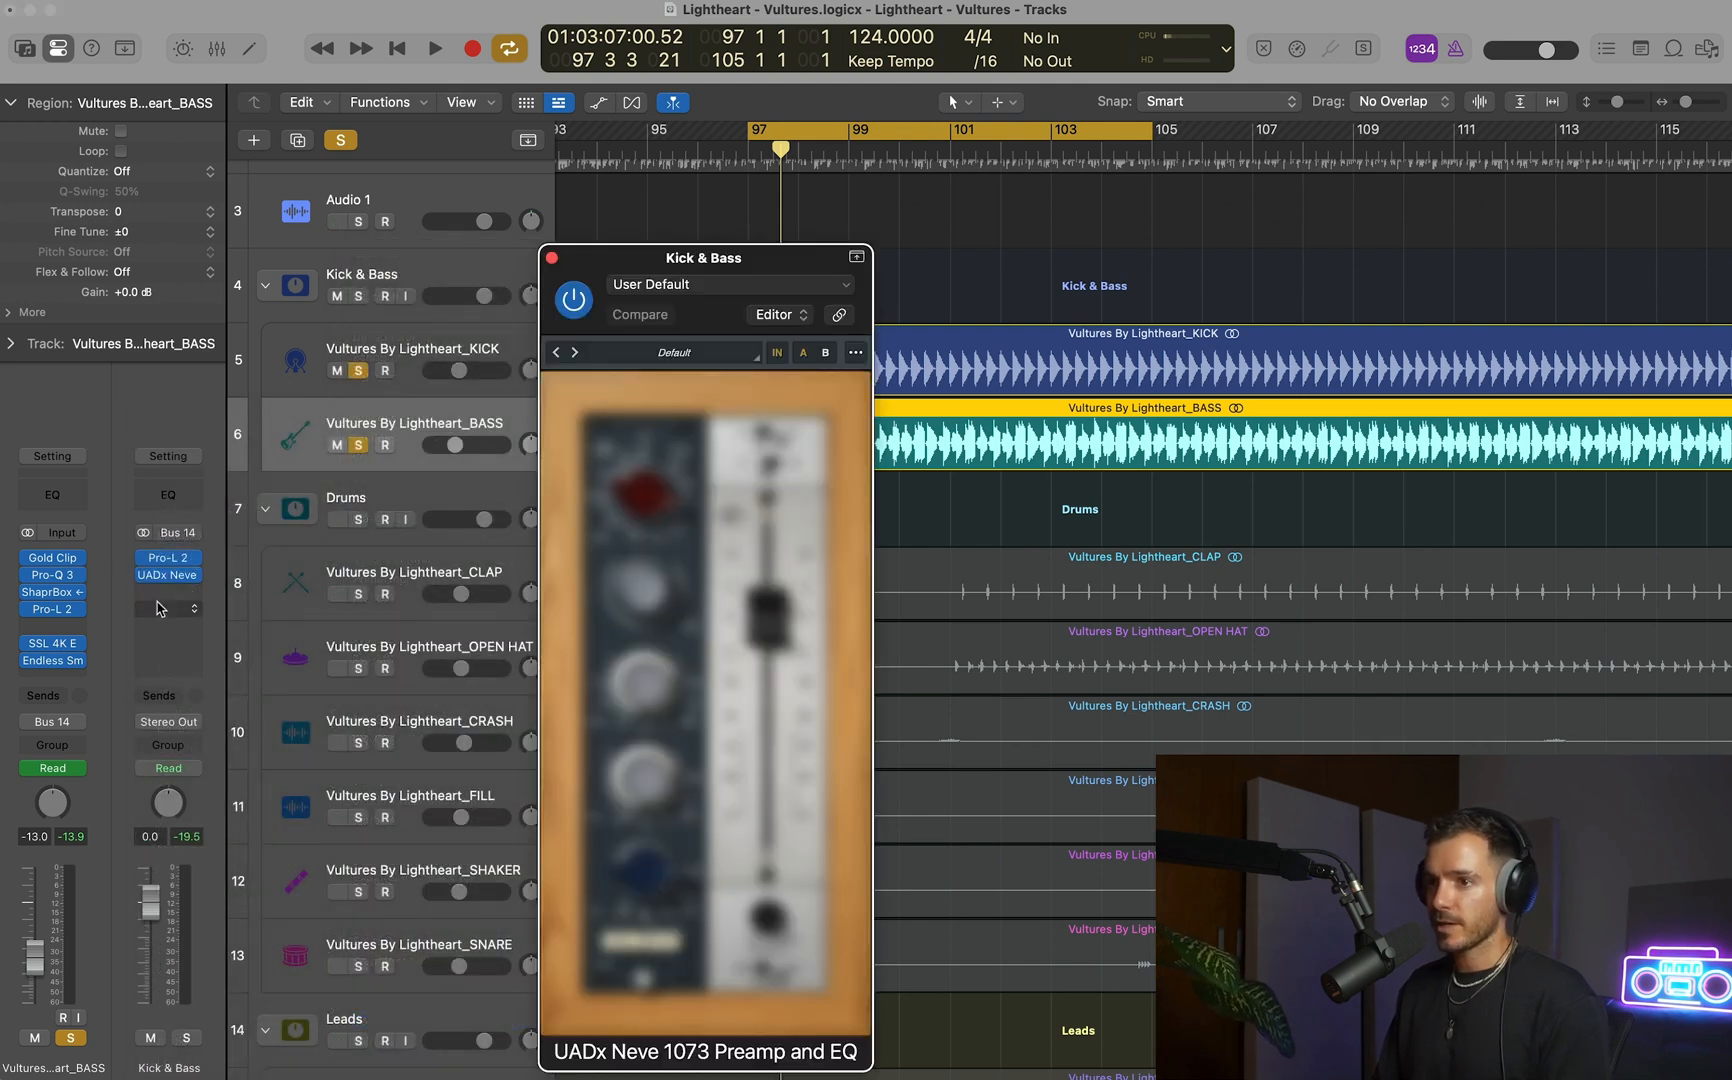
pyautogui.moveTo(752, 250); pyautogui.dragTo(1528, 158)
# Bypass the Neve 1073 on the bus and play the cycle to check the level through Pro-L 2.
pyautogui.press('space')
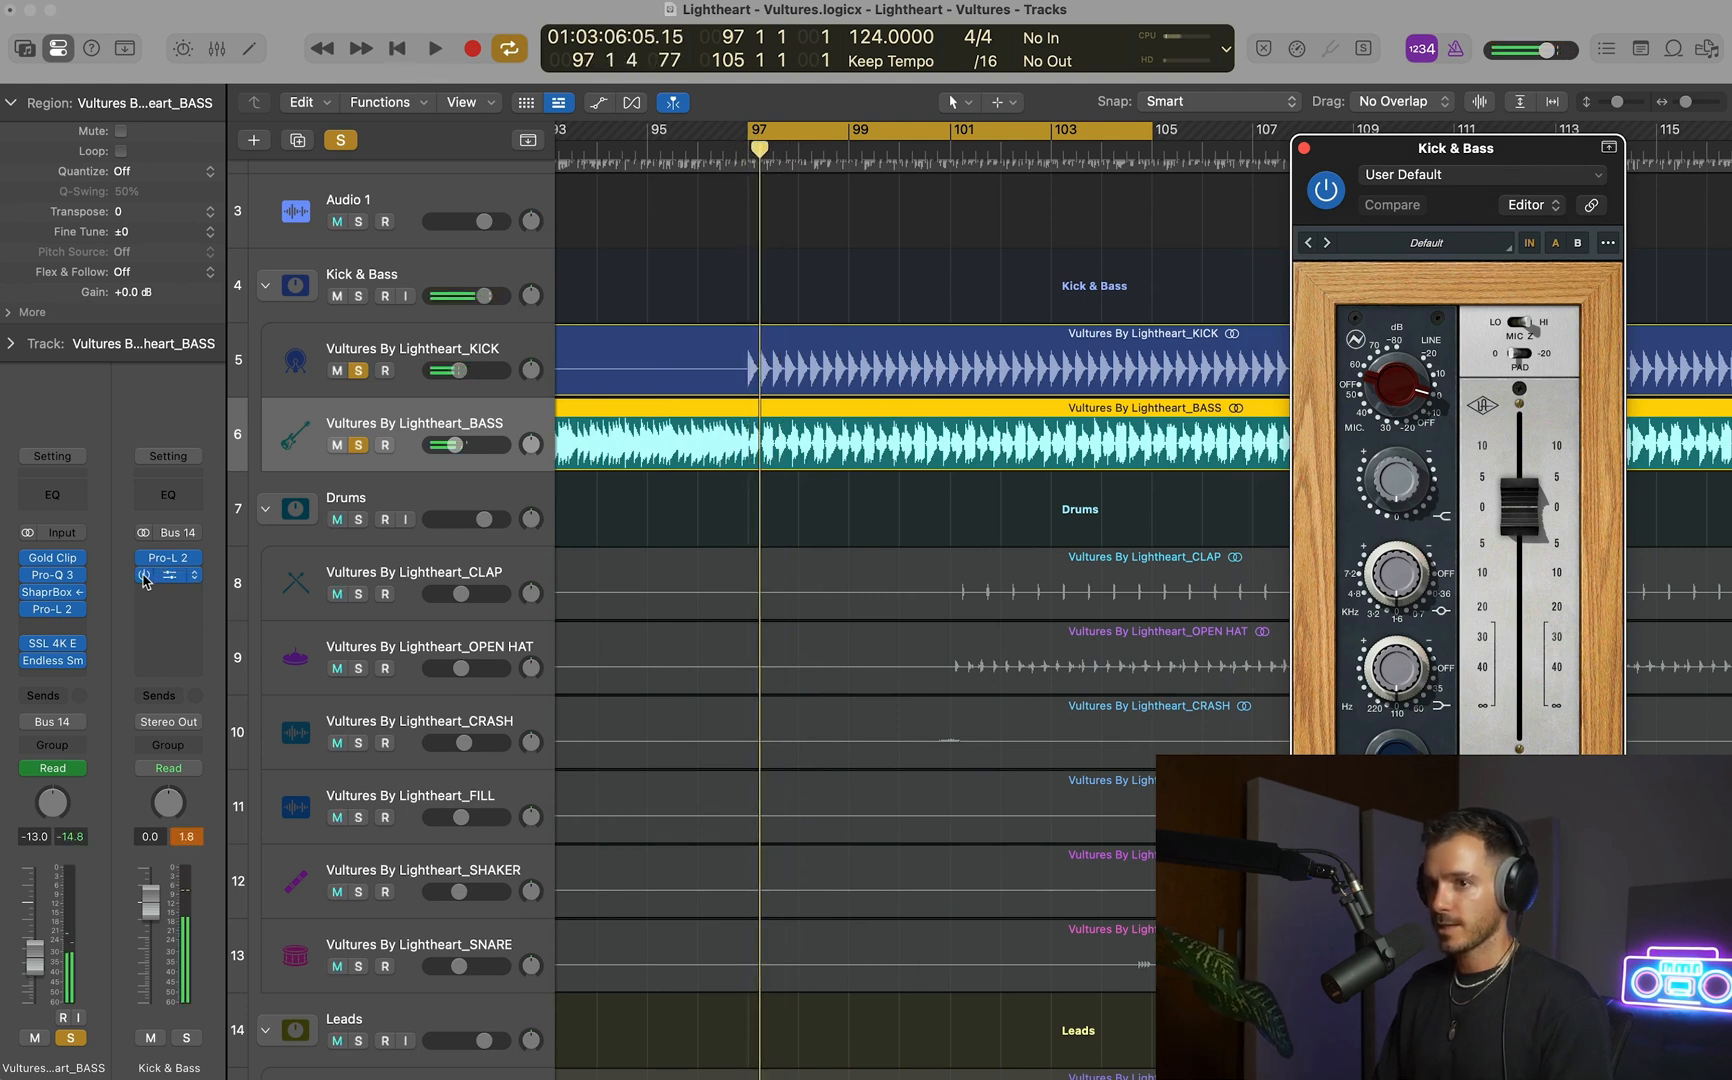
pyautogui.click(170, 557)
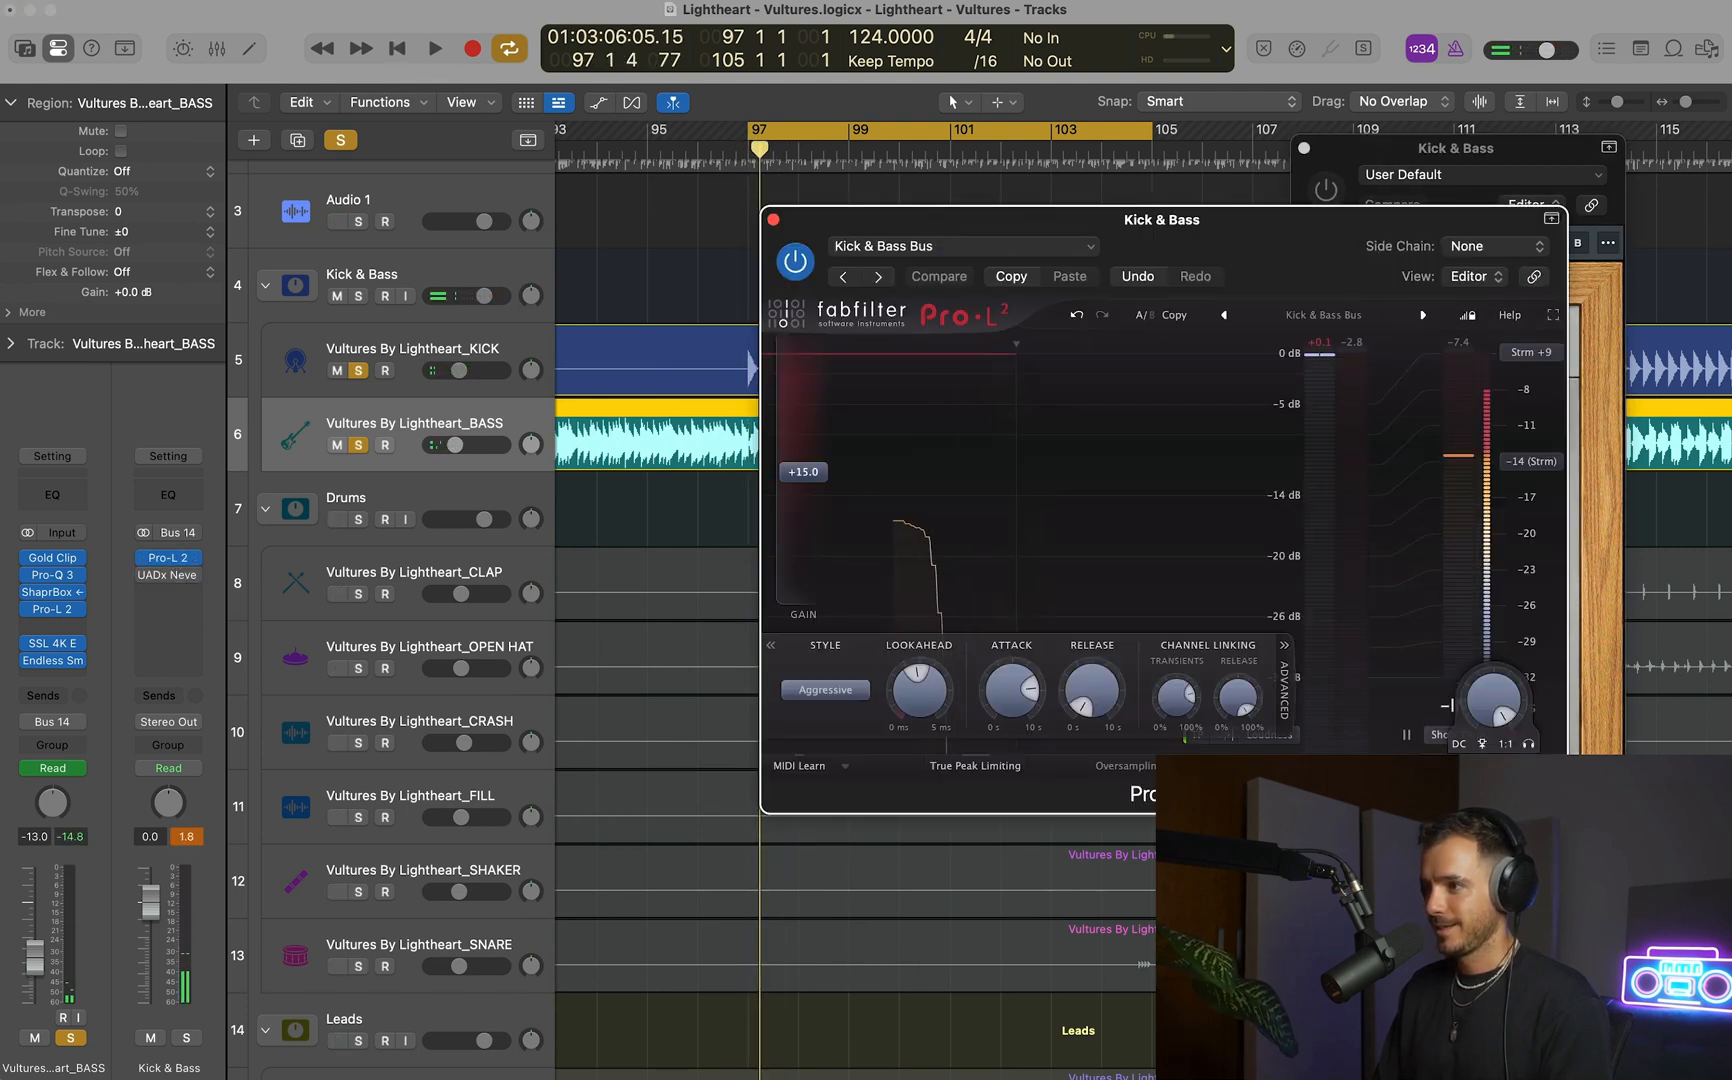
pyautogui.press('space')
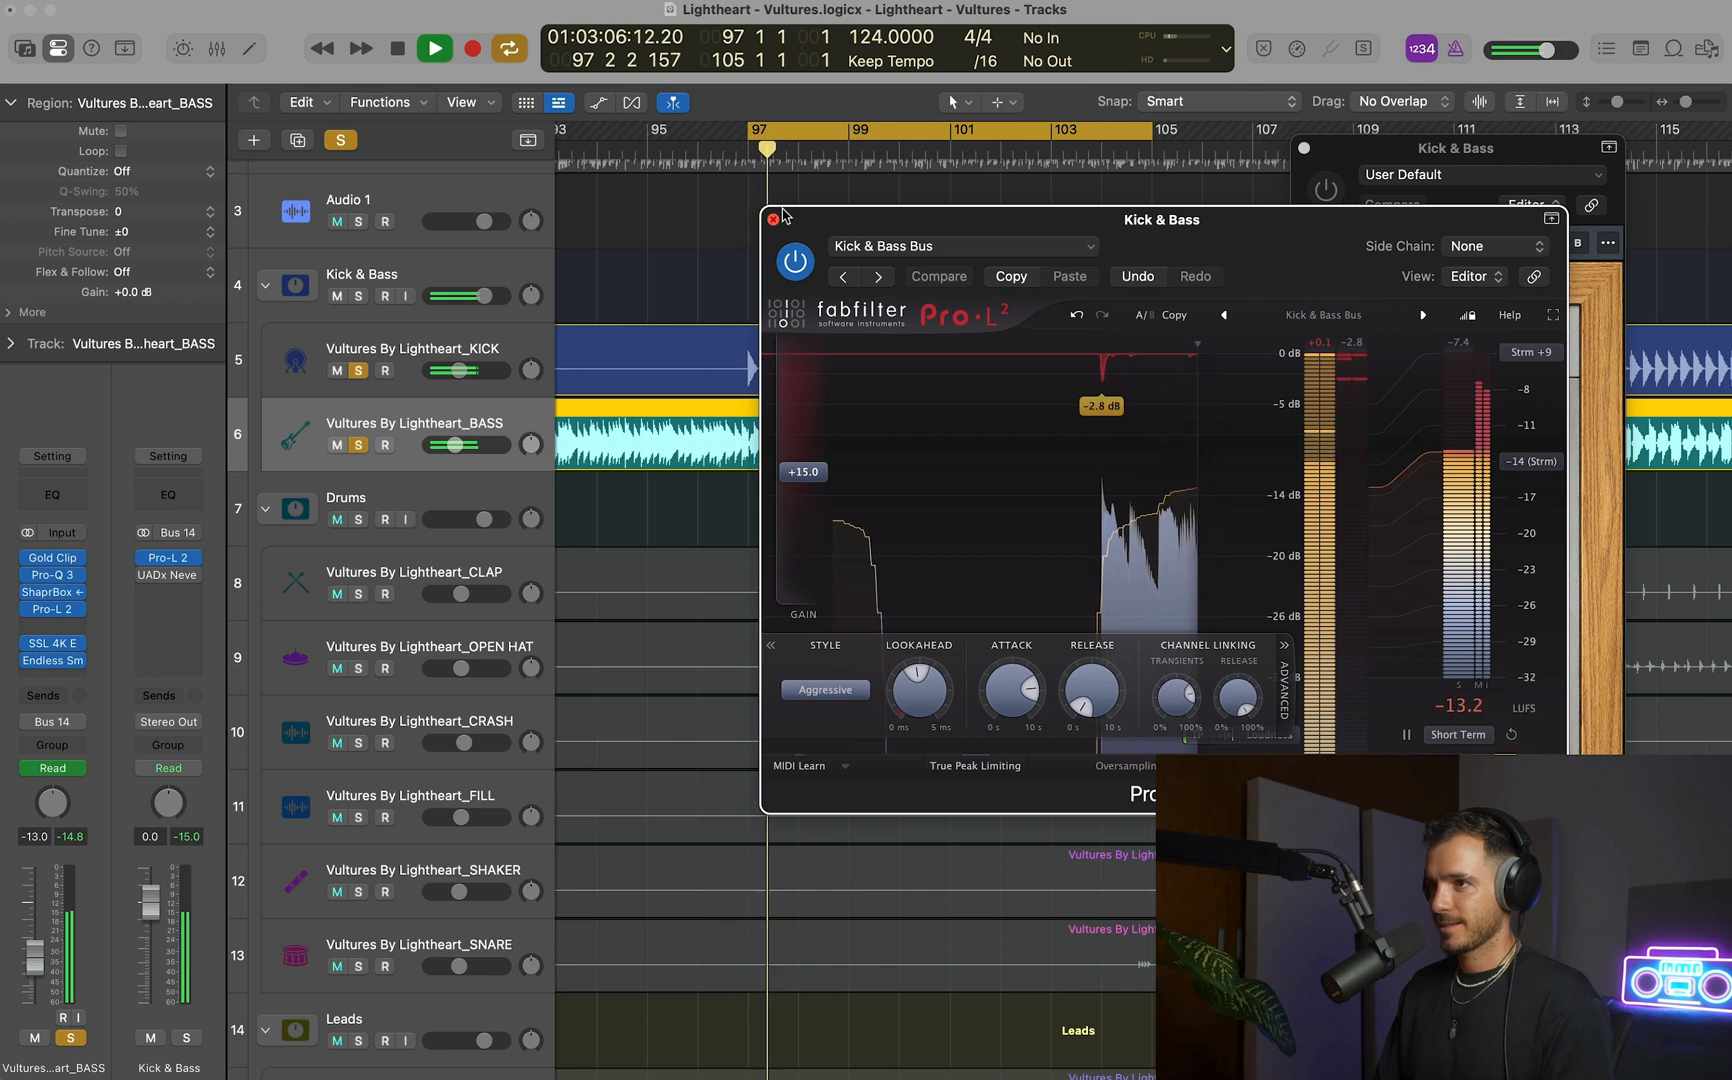
# Close the bus limiter and adjust the midrange frequency on the bus's Neve 1073.
pyautogui.click(773, 220)
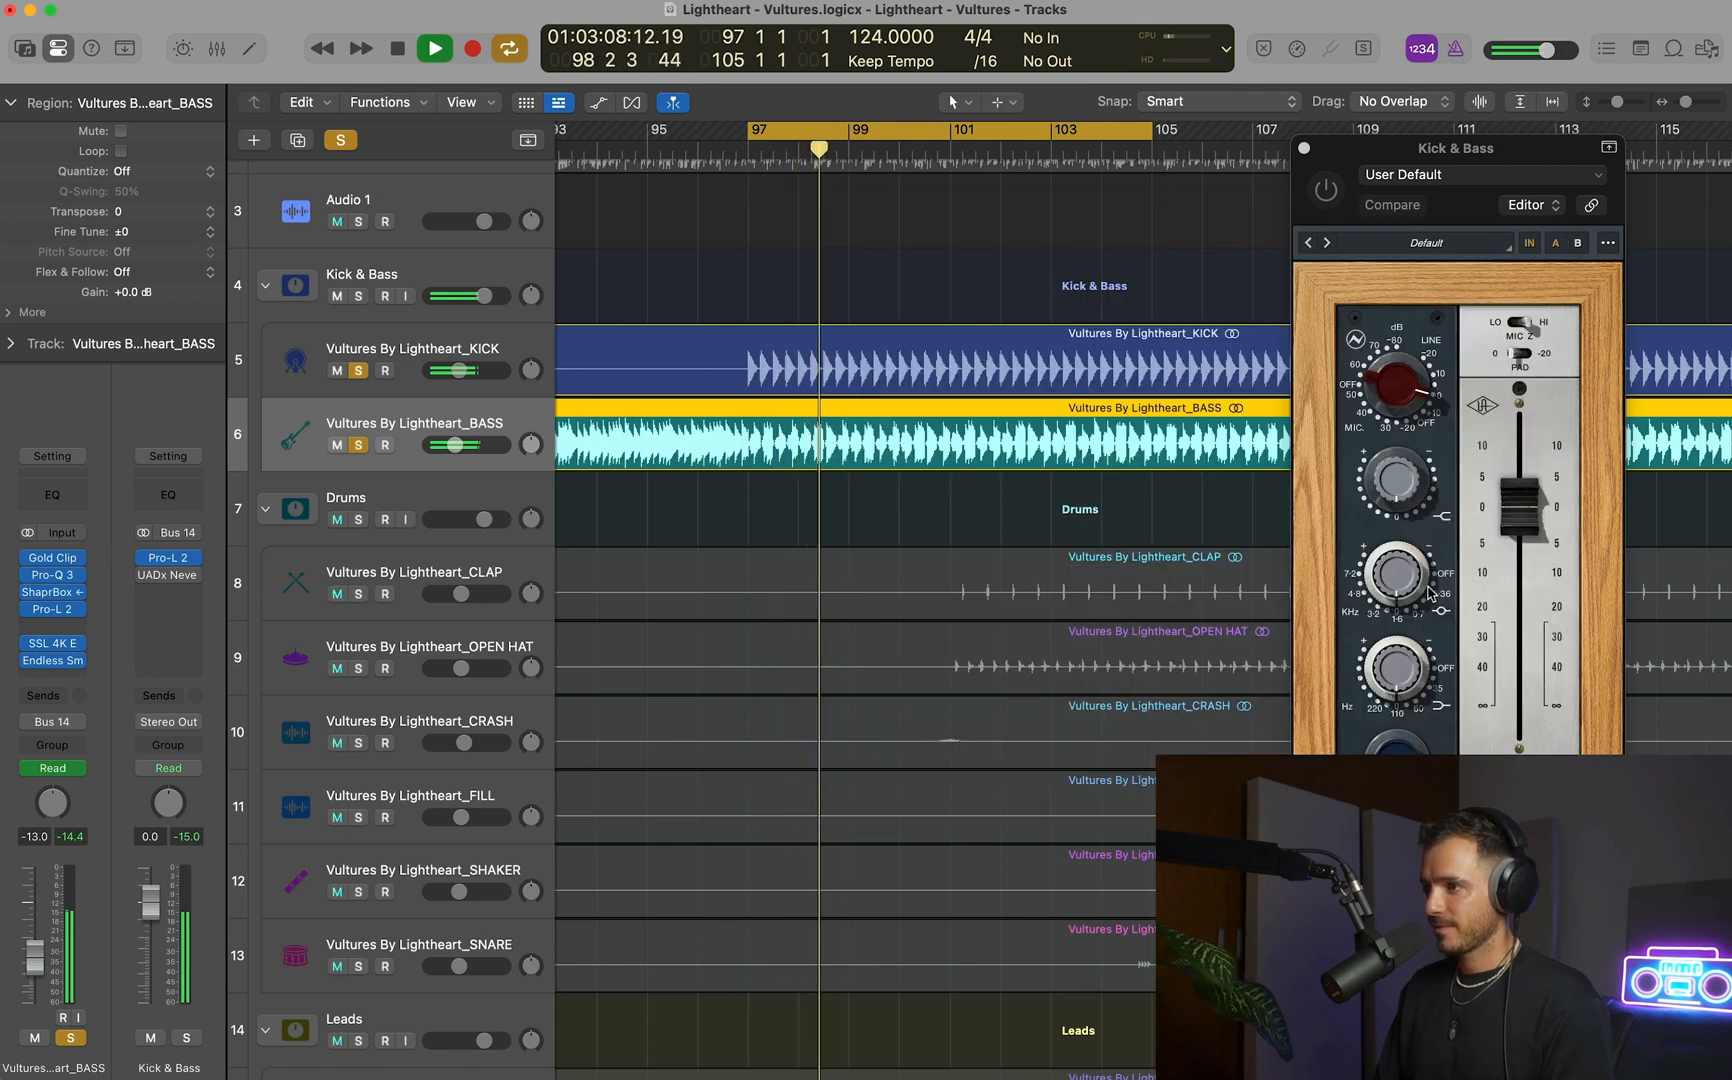
pyautogui.click(1420, 617)
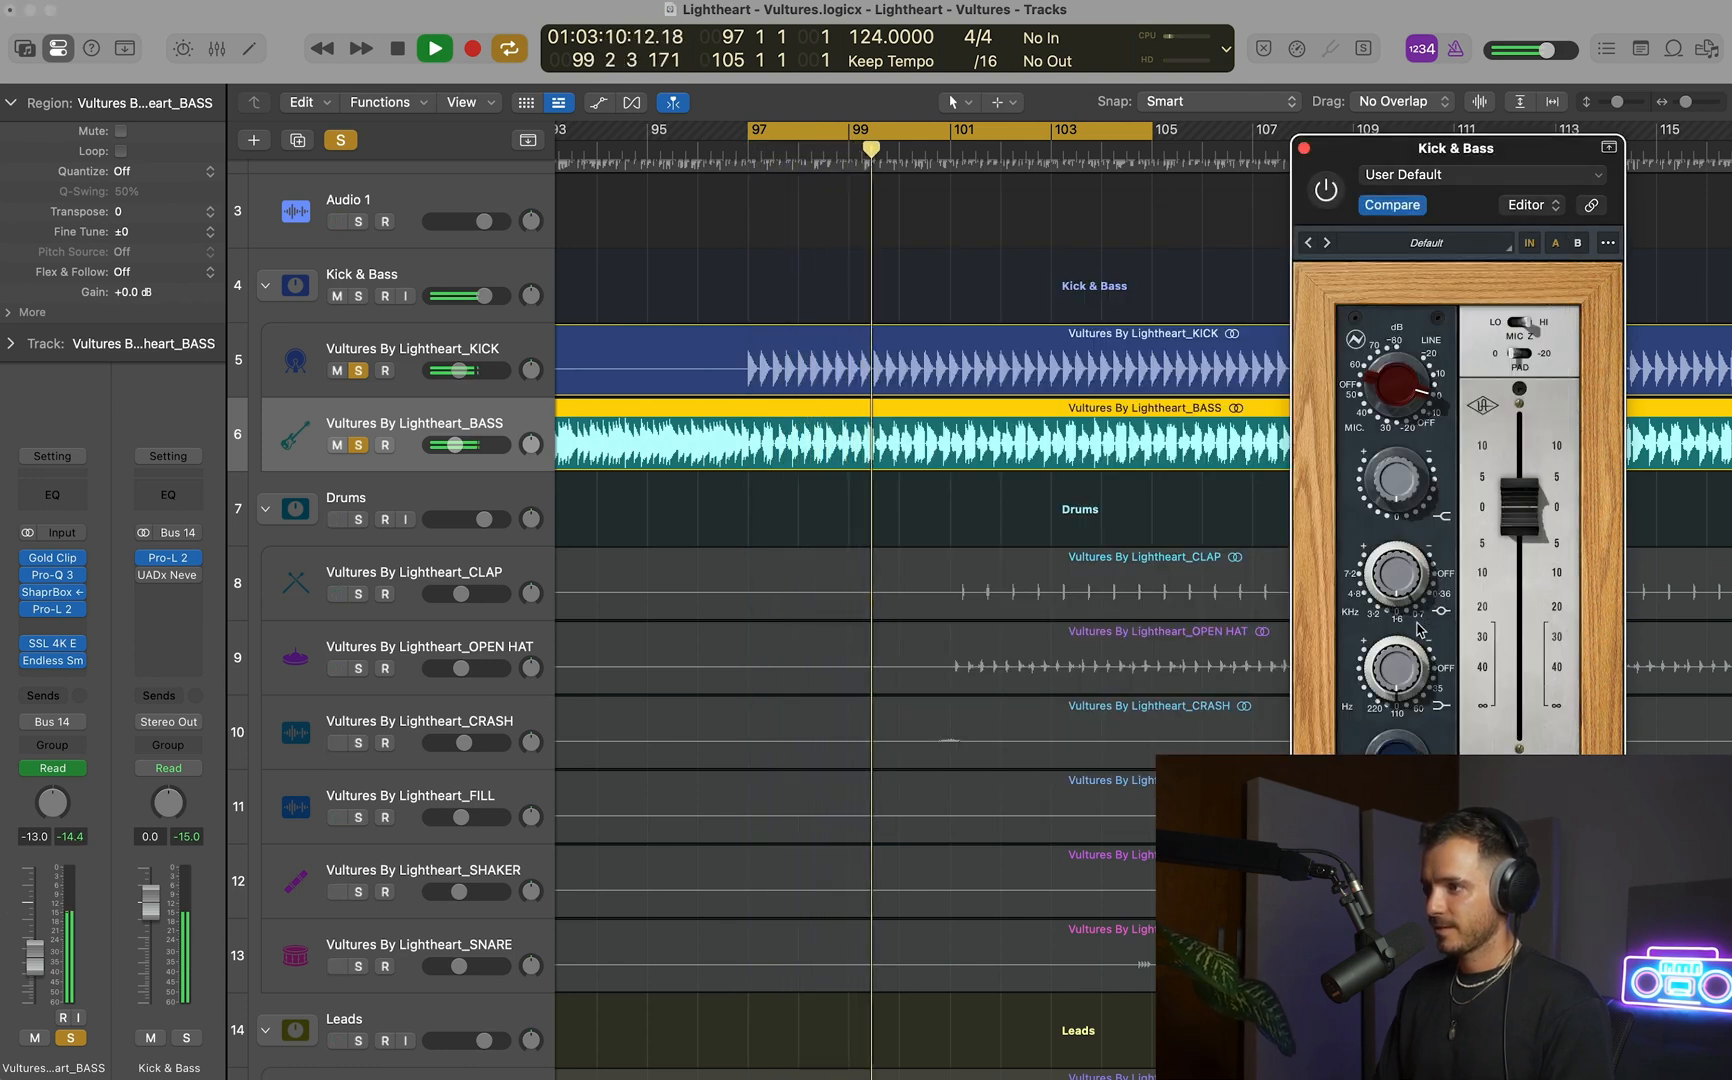
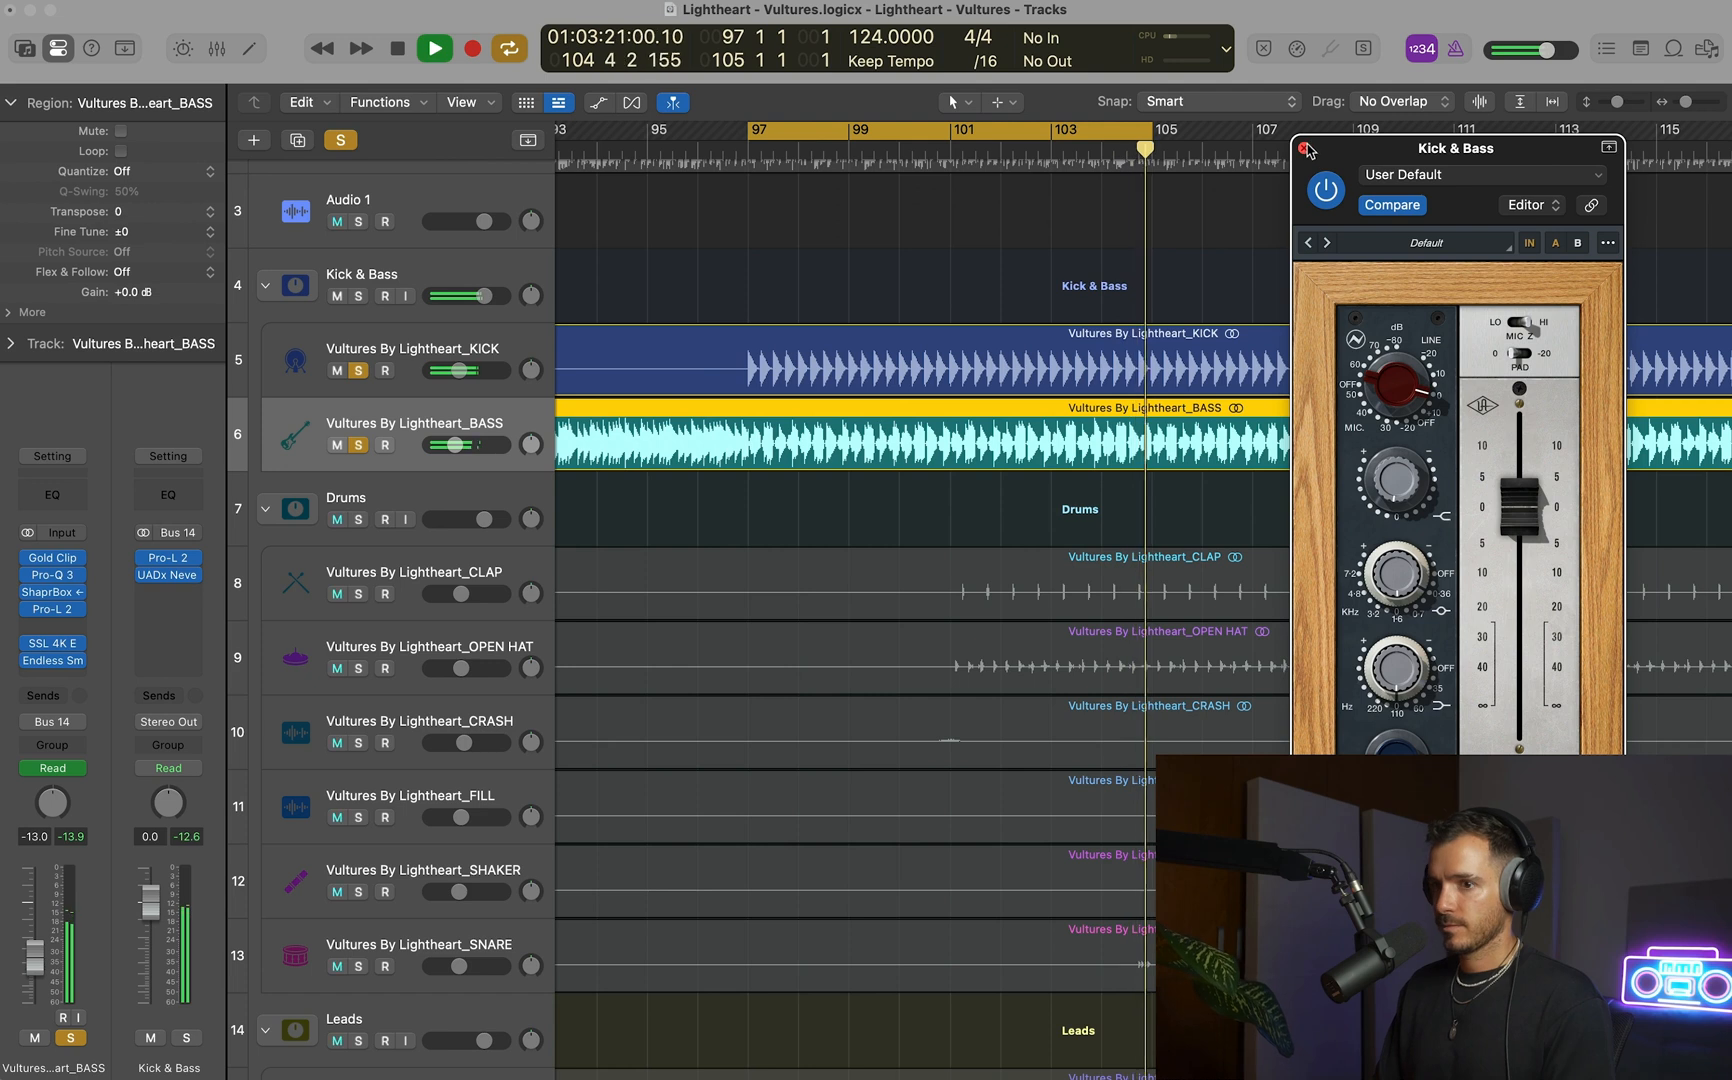
# Close the Kick & Bass channel's preamp plug-in, stop playback, and clear the solos on the KICK and BASS tracks.
pyautogui.click(1304, 148)
pyautogui.press('space')
pyautogui.press('super+Up')
pyautogui.press('super+Up')
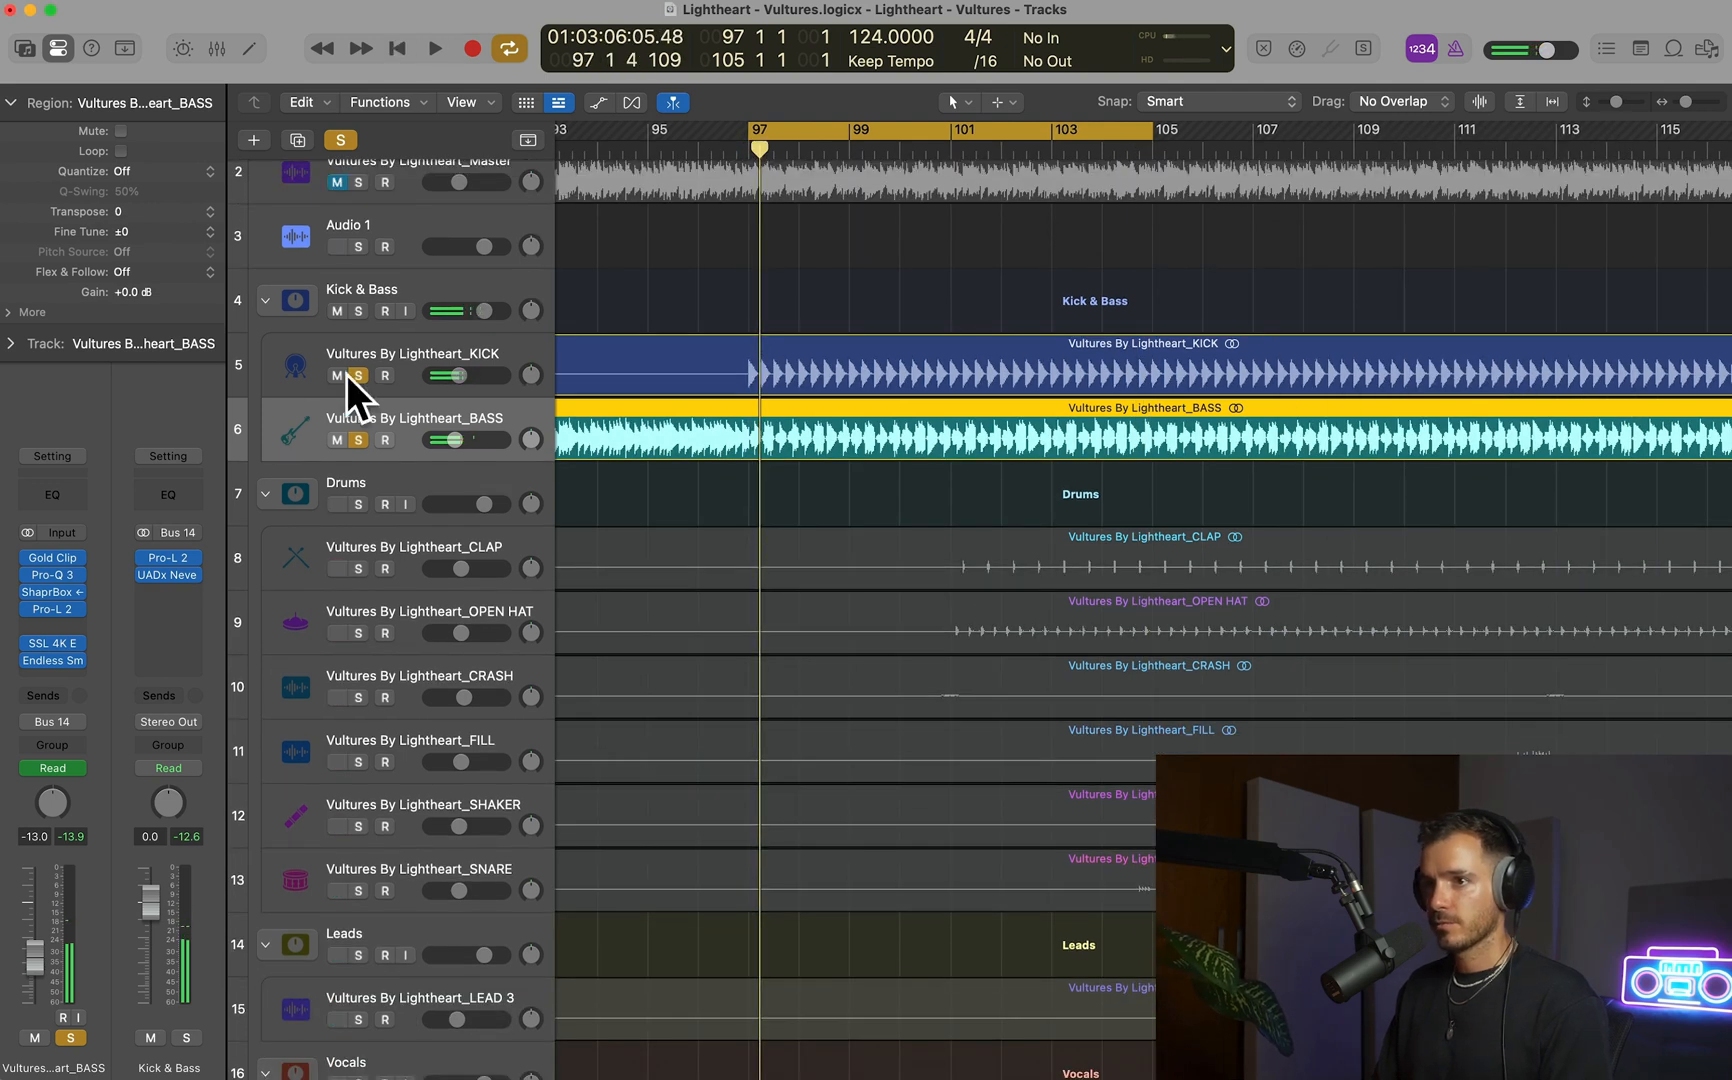
pyautogui.moveTo(352, 375); pyautogui.dragTo(353, 432)
pyautogui.press('super+Left')
pyautogui.click(336, 444)
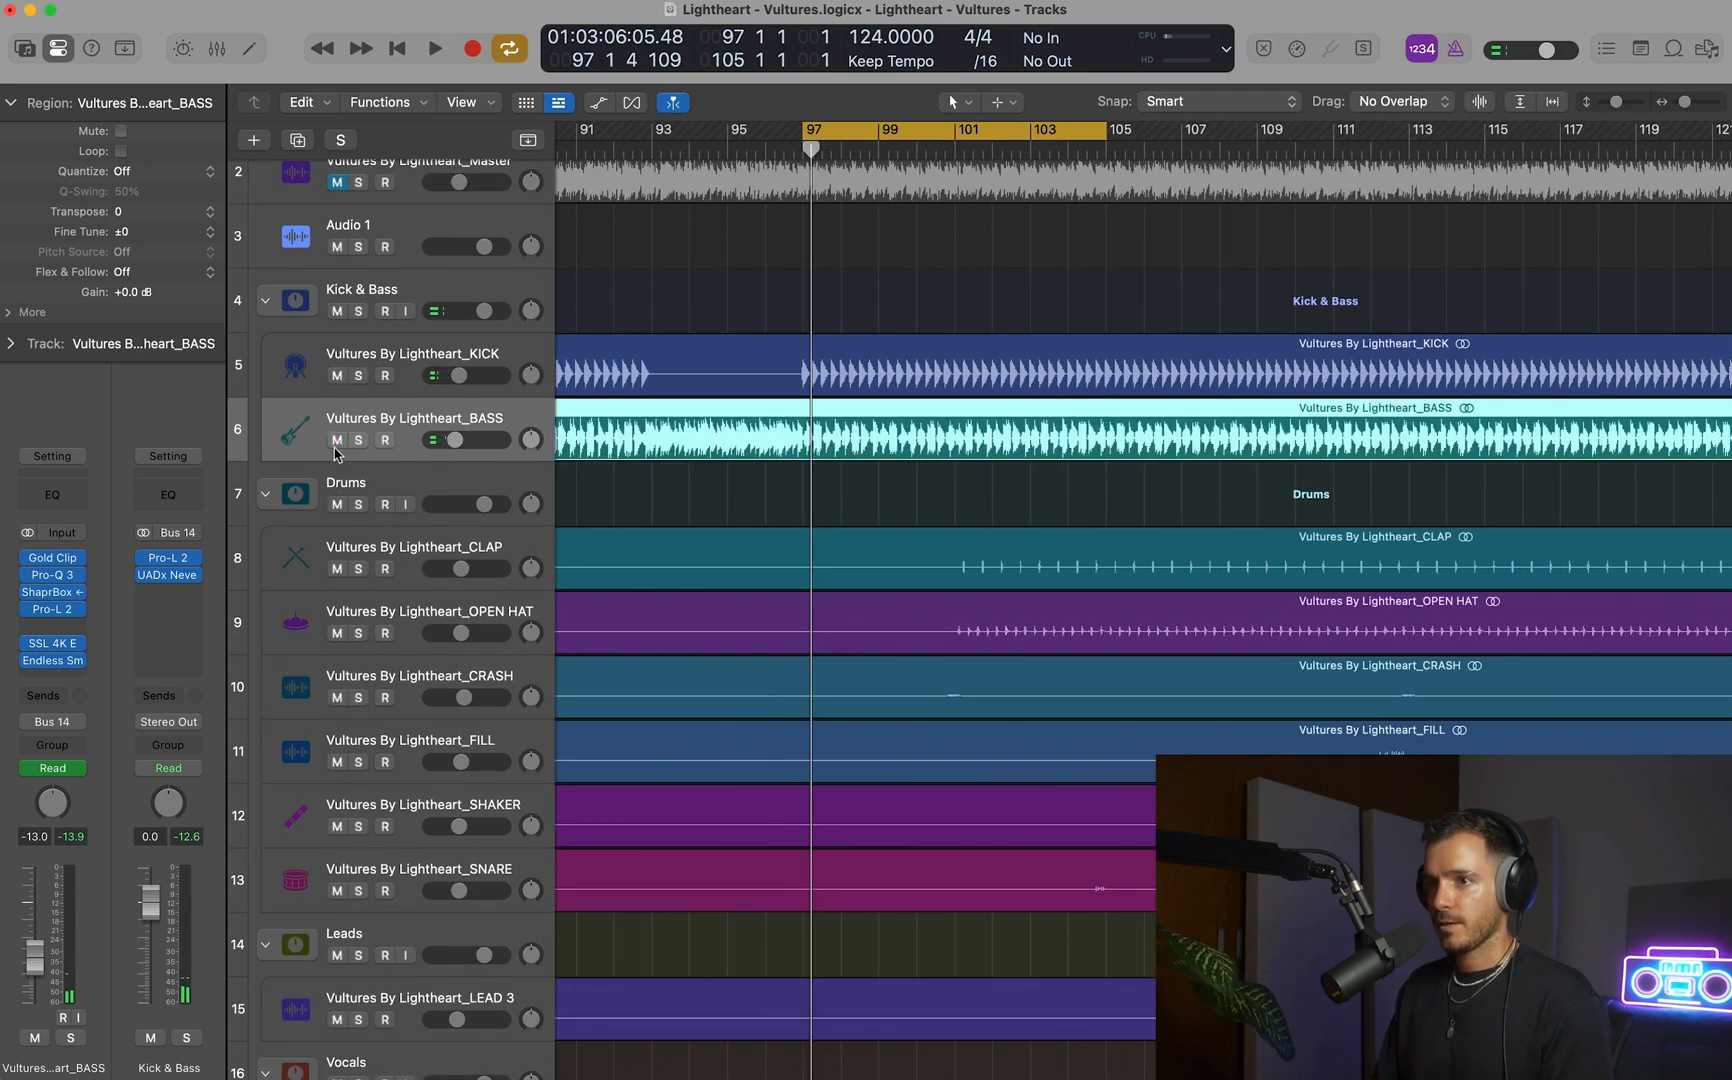
# Set the cycle range to bars 101–105 and play it with the Kick & Bass and Drums stacks soloed.
pyautogui.click(958, 128)
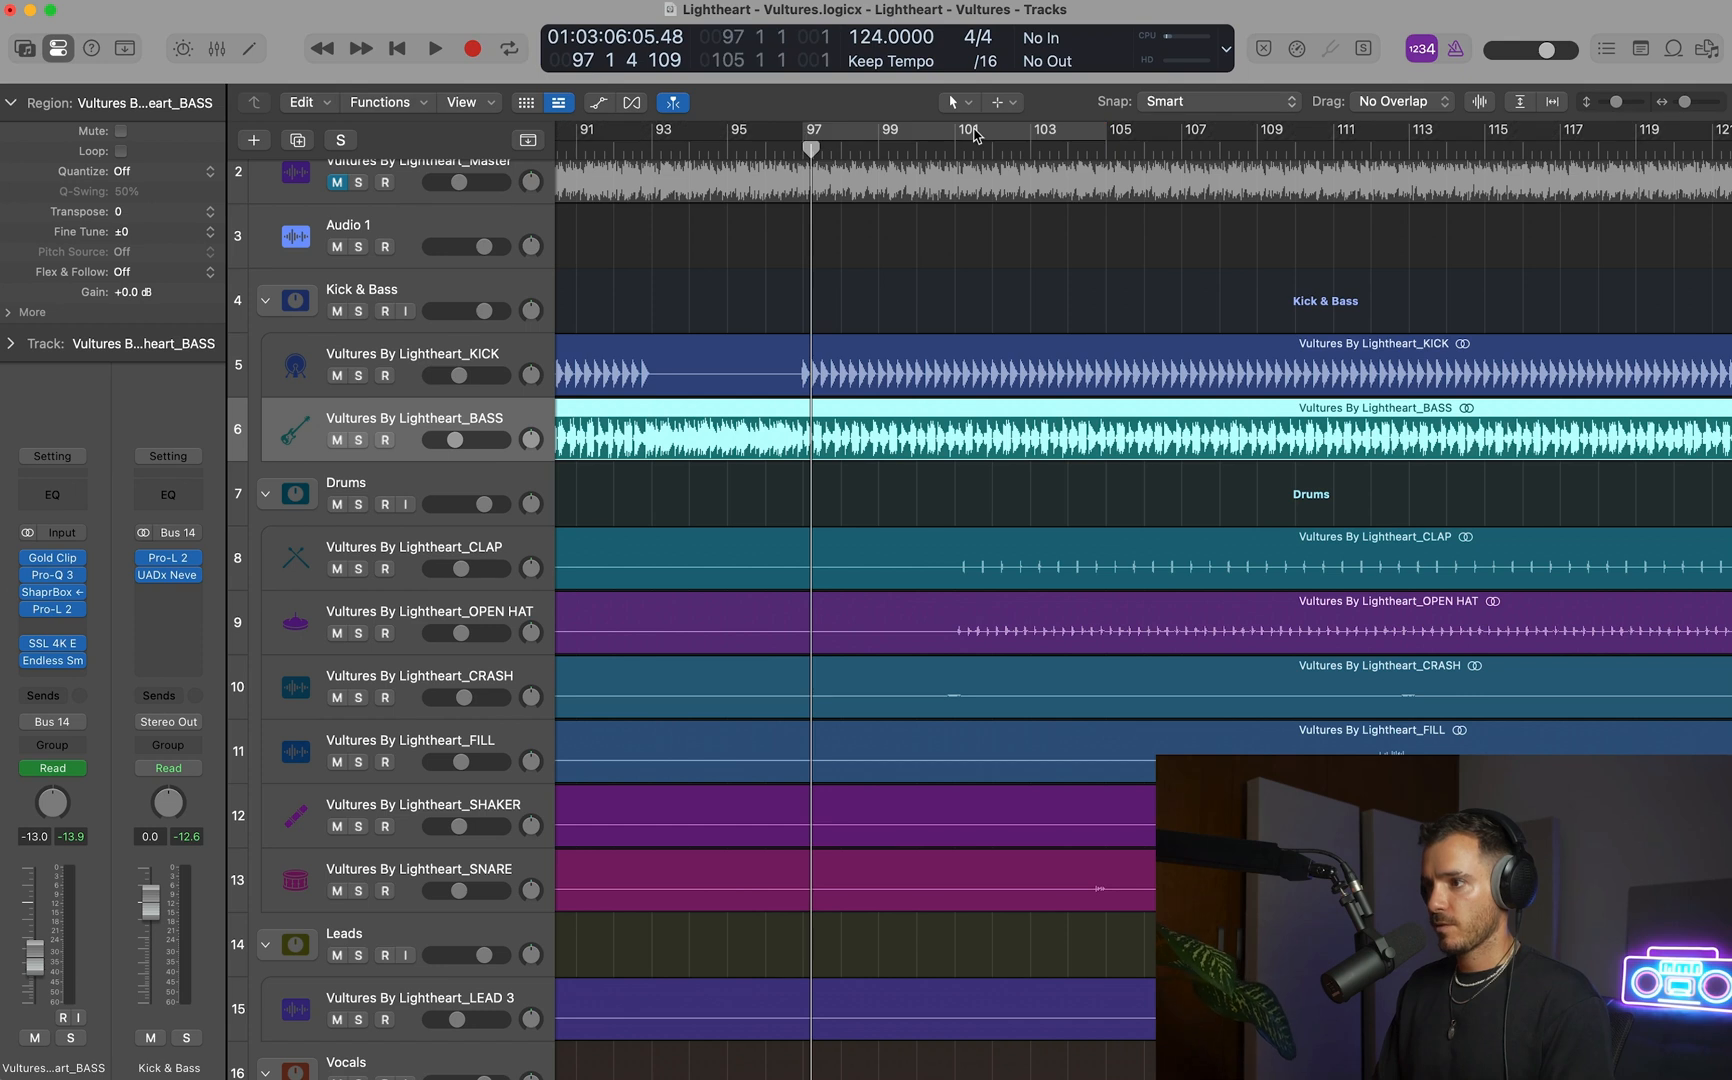
pyautogui.moveTo(958, 130); pyautogui.dragTo(1105, 130)
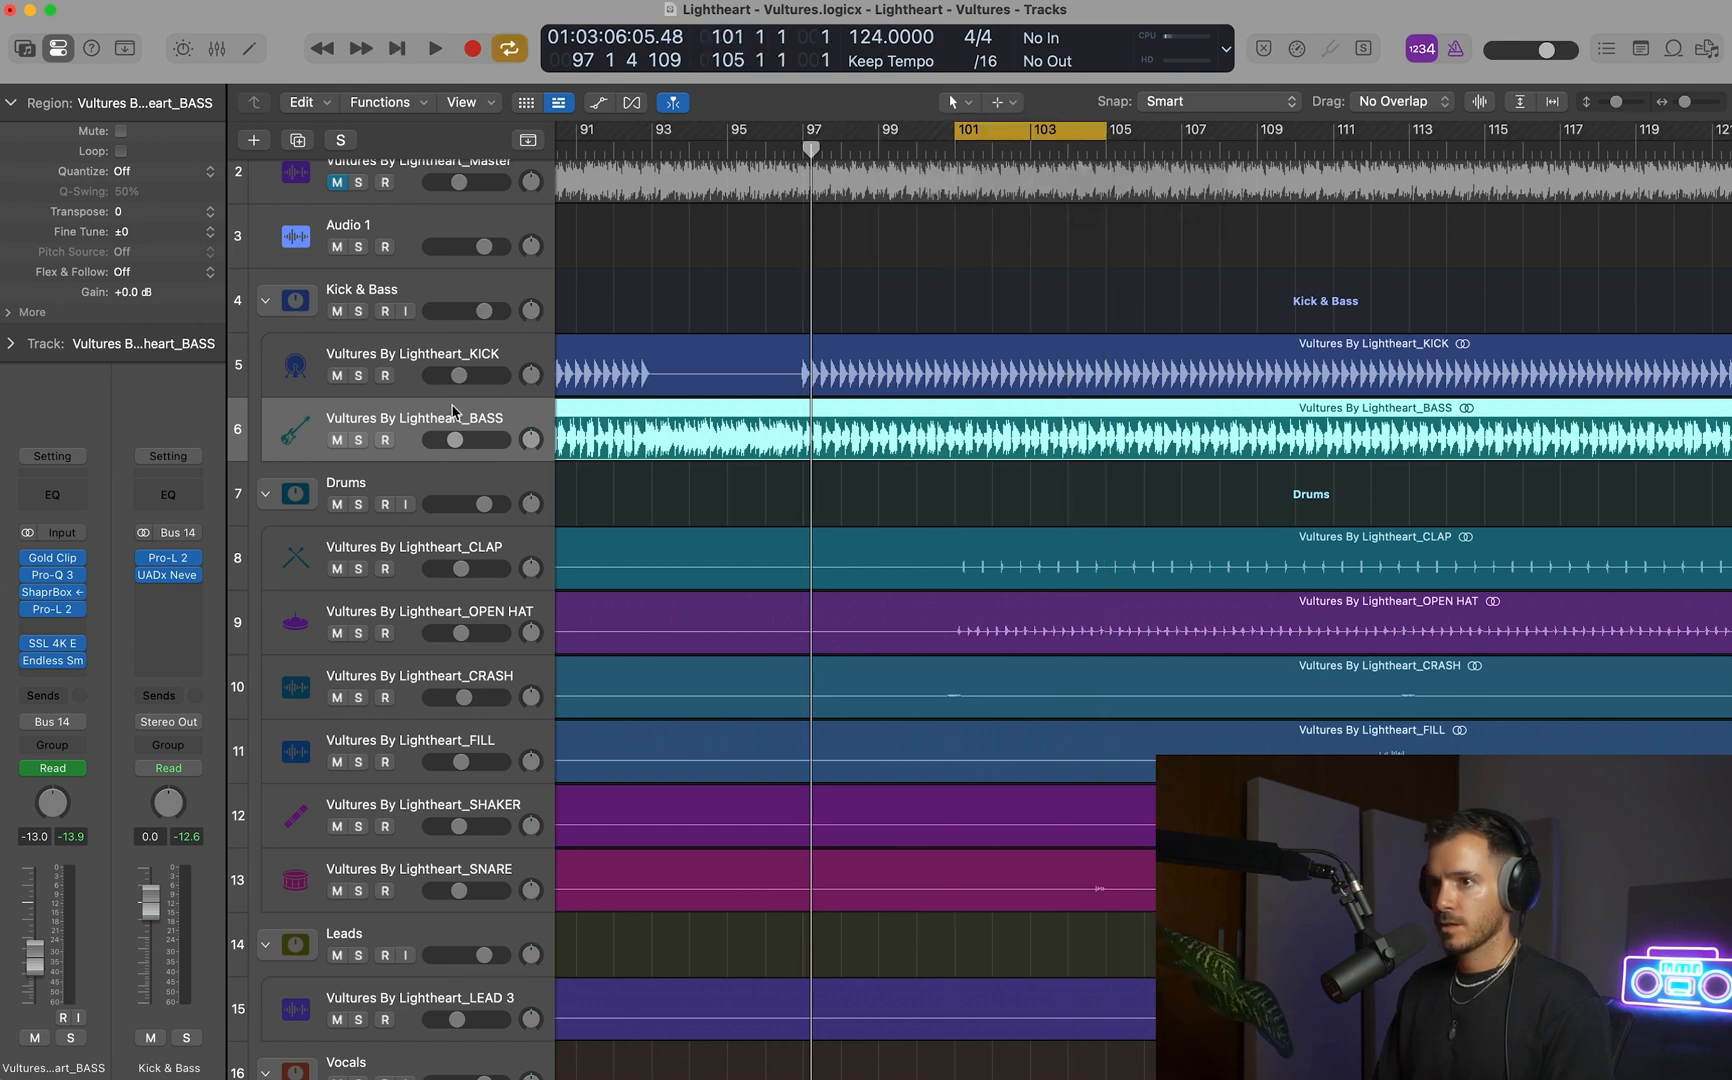
pyautogui.click(358, 311)
pyautogui.click(358, 504)
pyautogui.press('space')
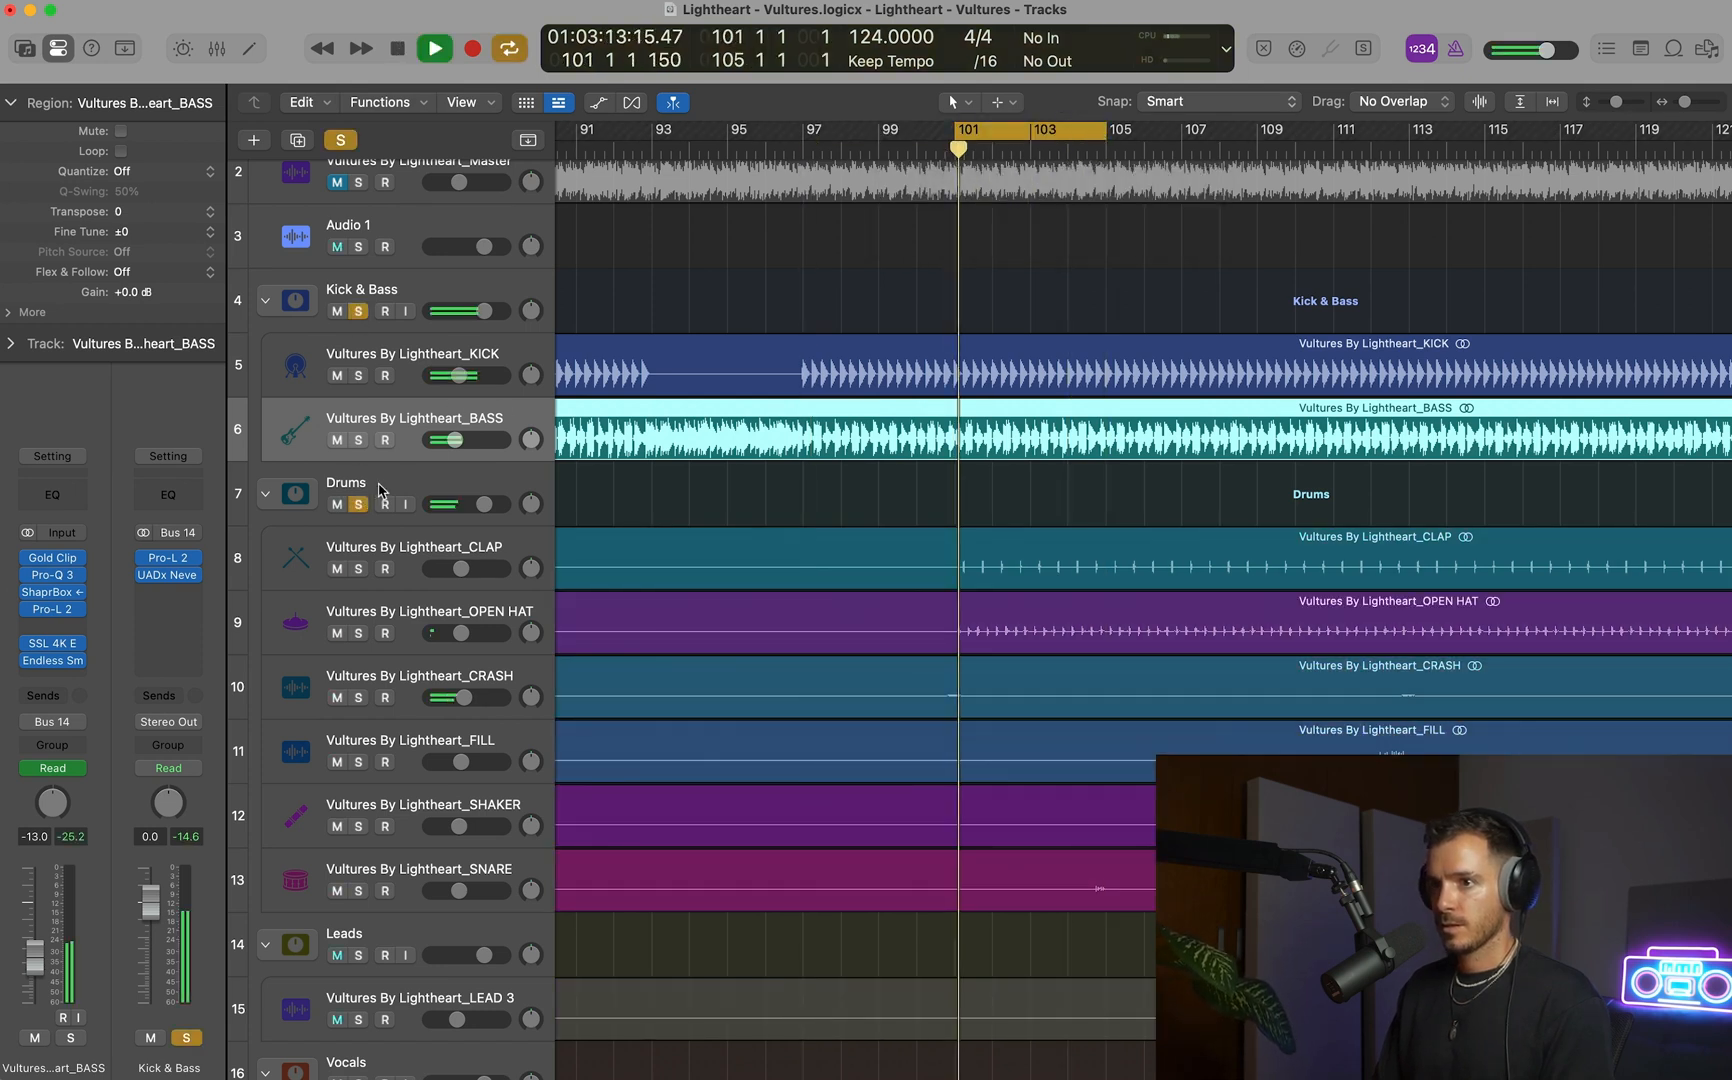
# On the Drums stack, move Gold Clip between the first UADx Oxide and Pro-C 2, and open it enabled.
pyautogui.click(380, 490)
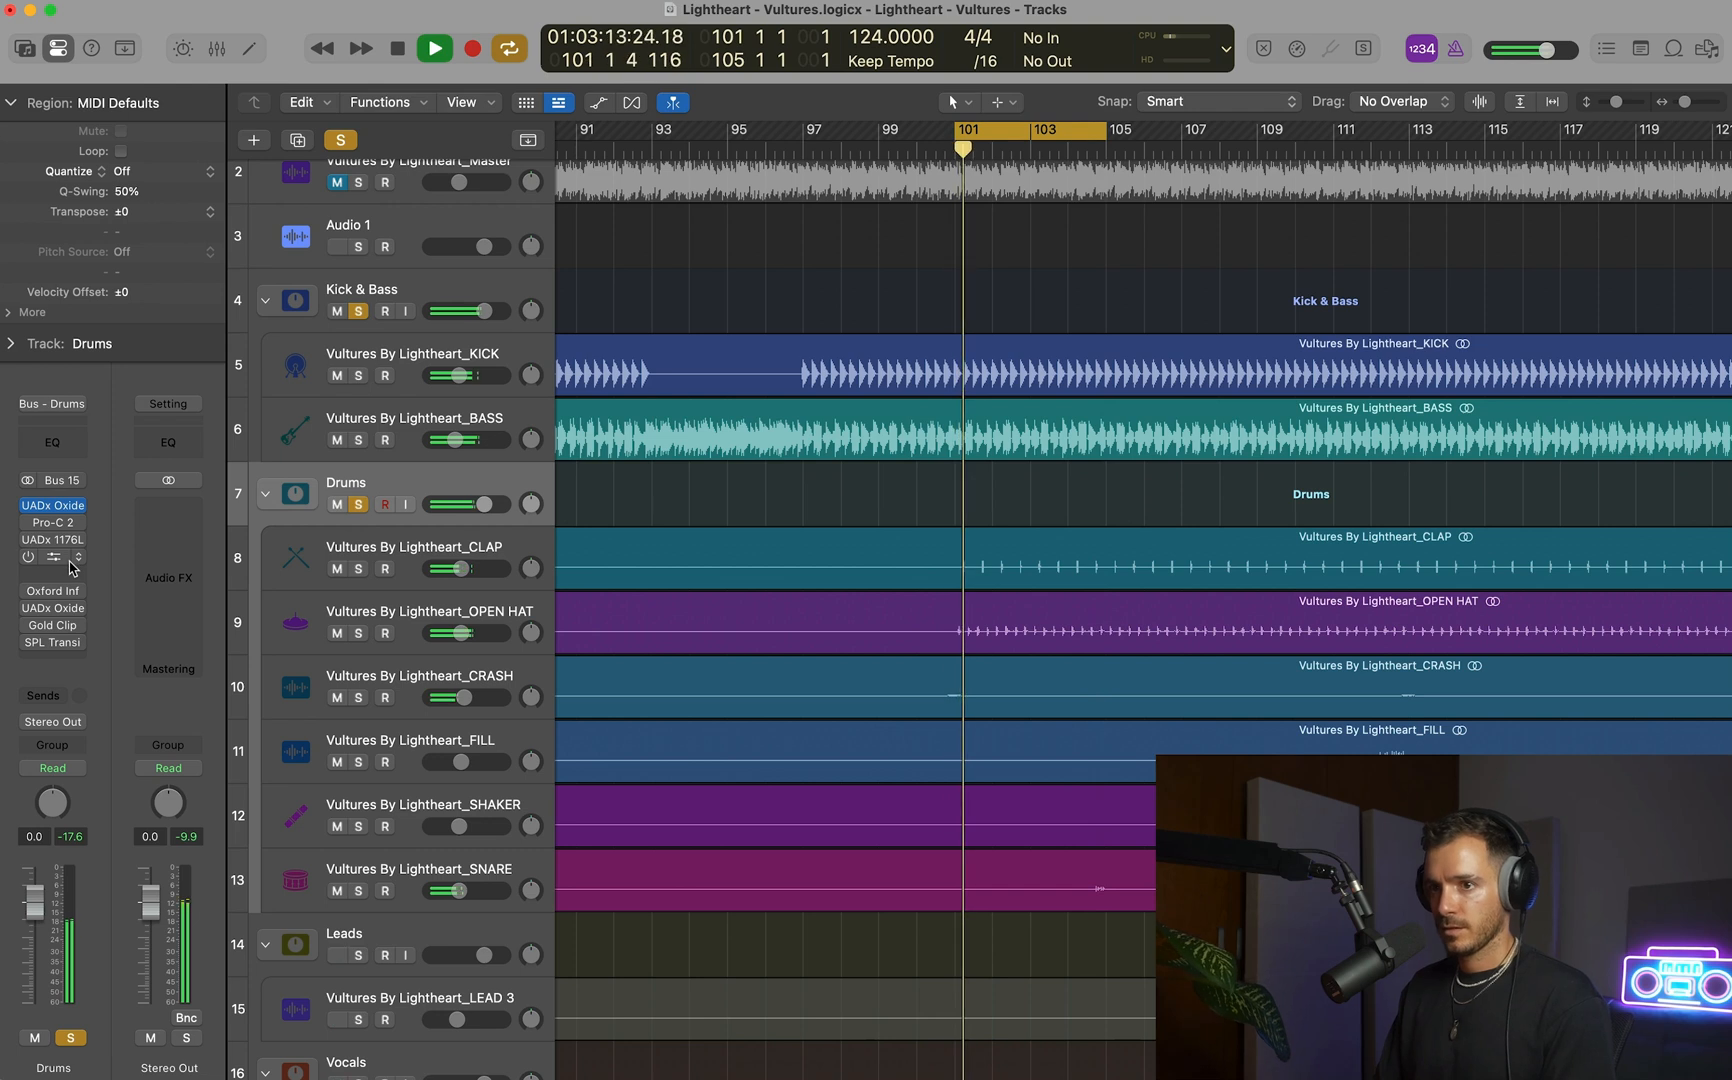
pyautogui.press('space')
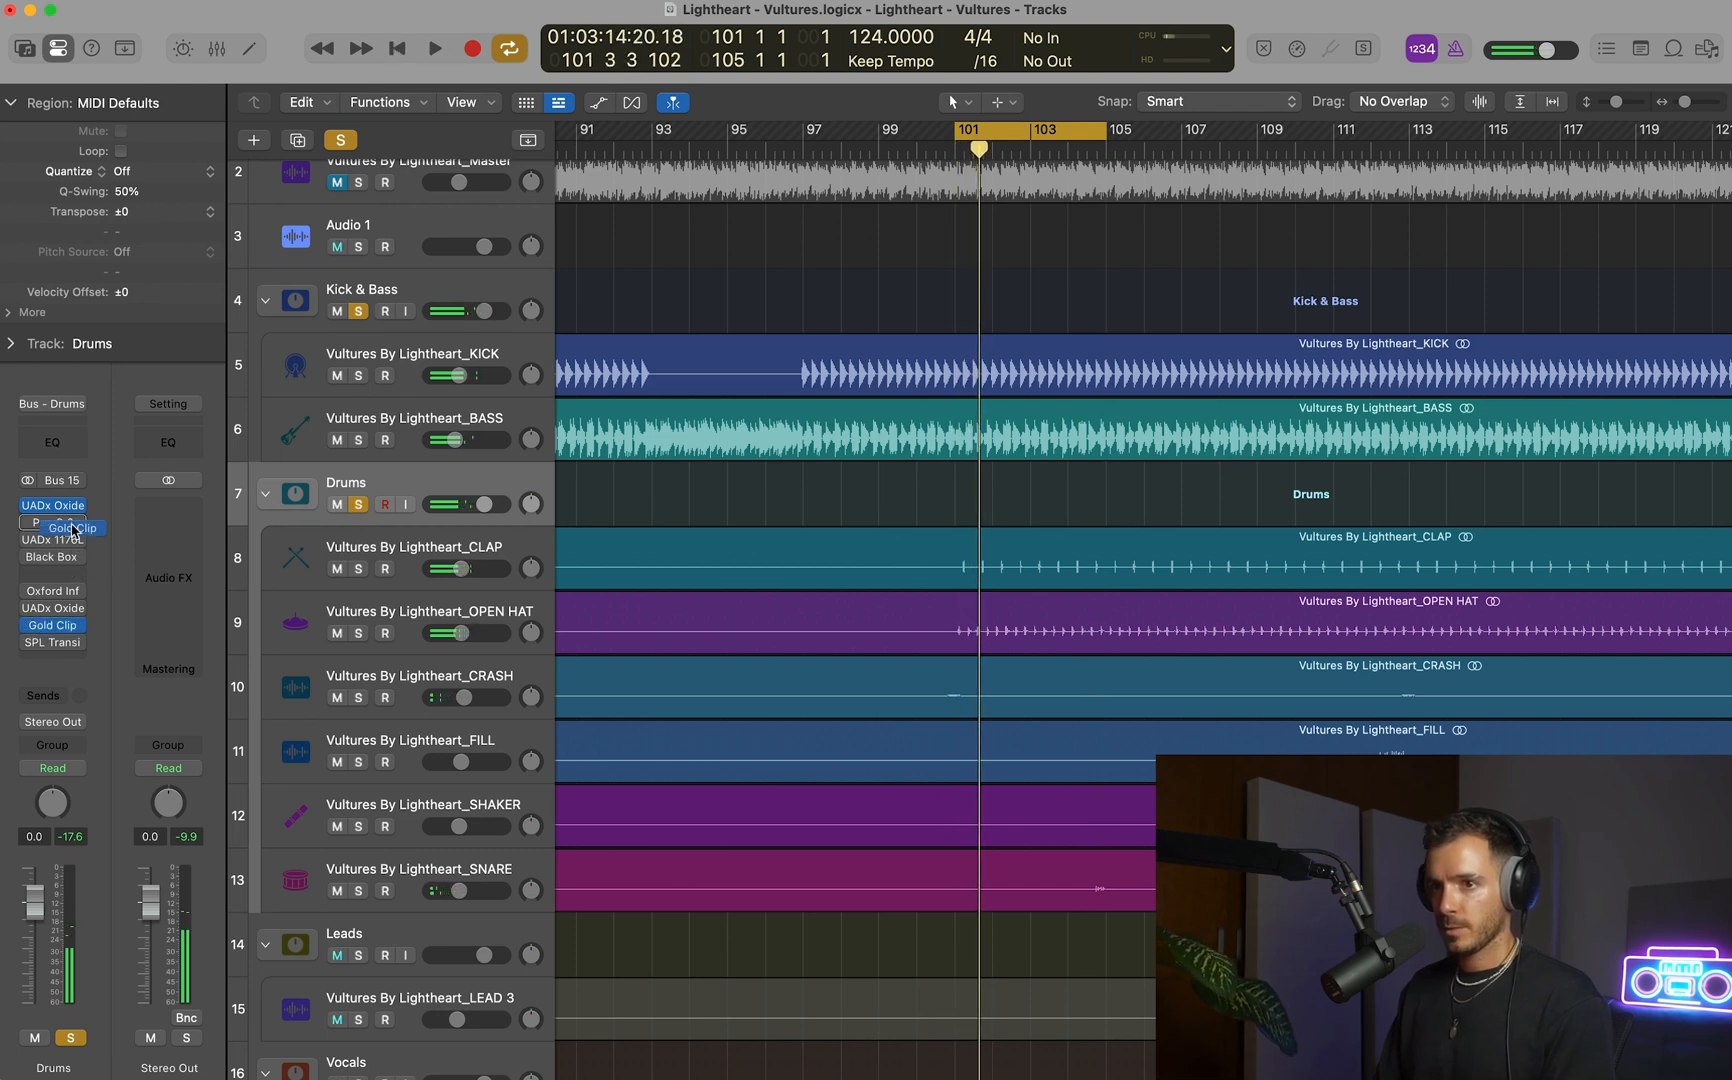
pyautogui.click(55, 525)
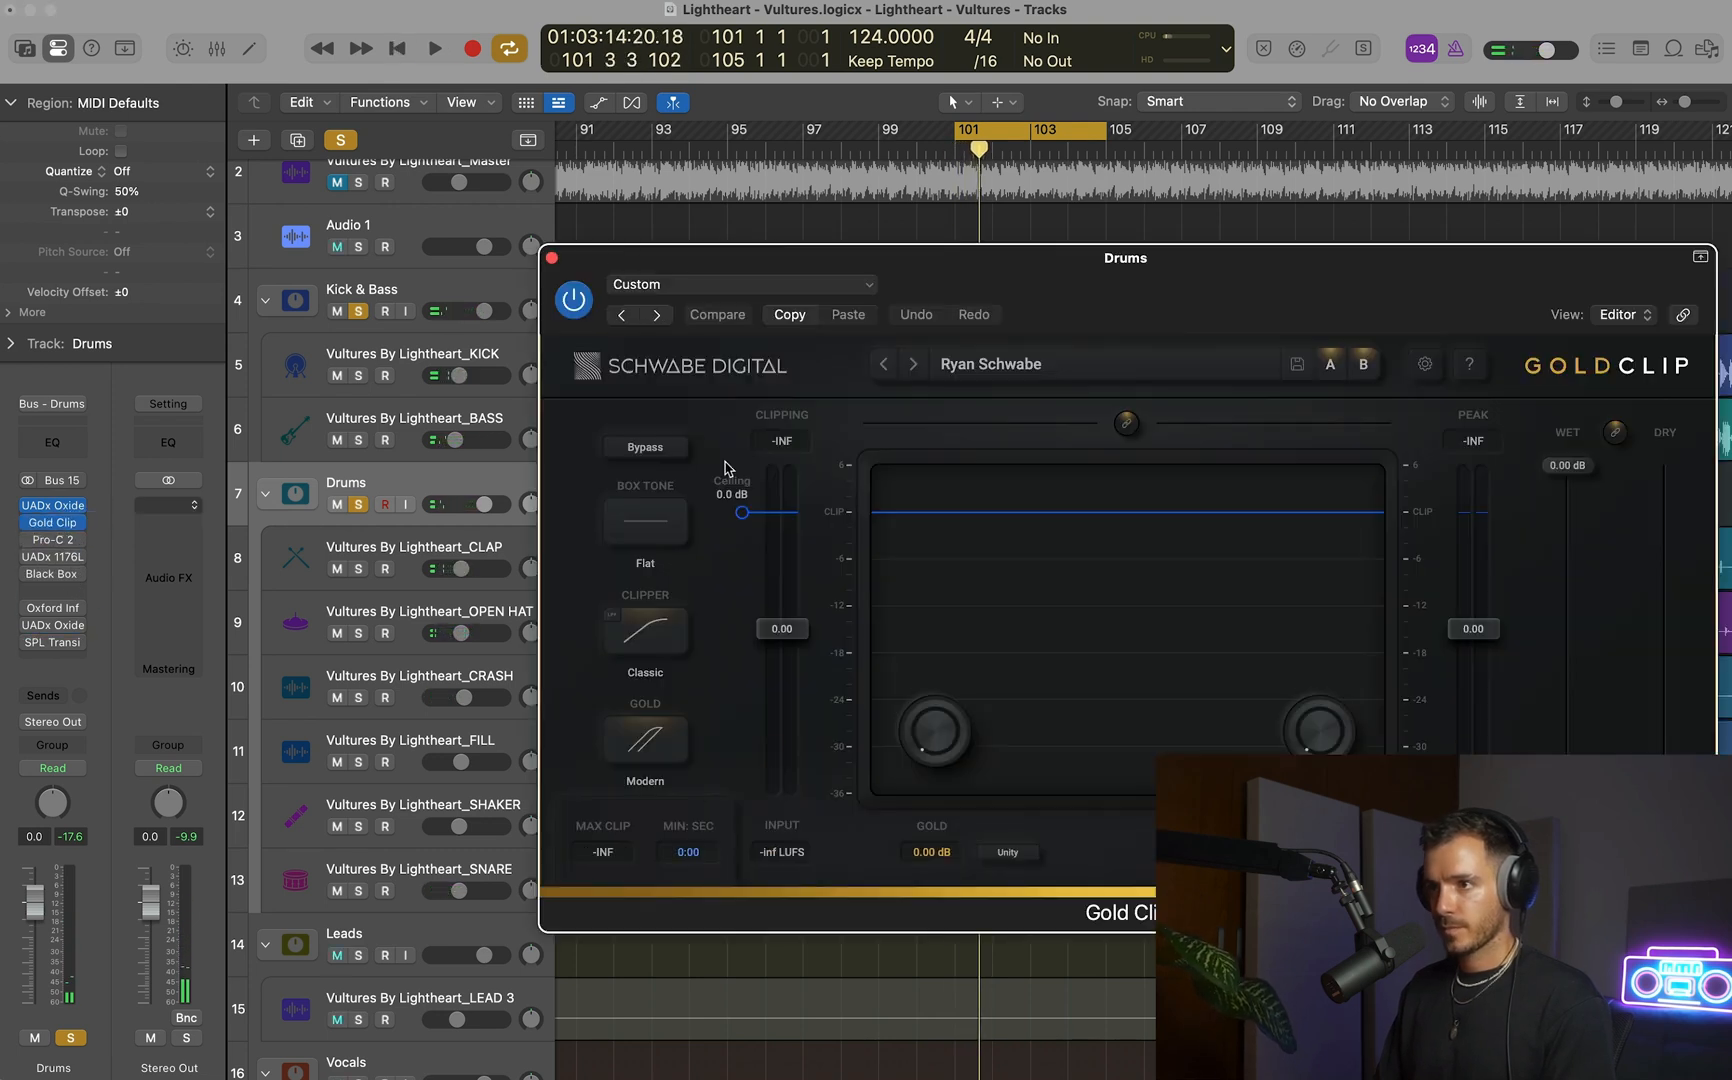
# While looping playback, set the Drums Gold Clip ceiling to -19.3 dB and Gold to 0.79 dB, and close the plug-in.
pyautogui.press('space')
pyautogui.moveTo(742, 512); pyautogui.dragTo(740, 663)
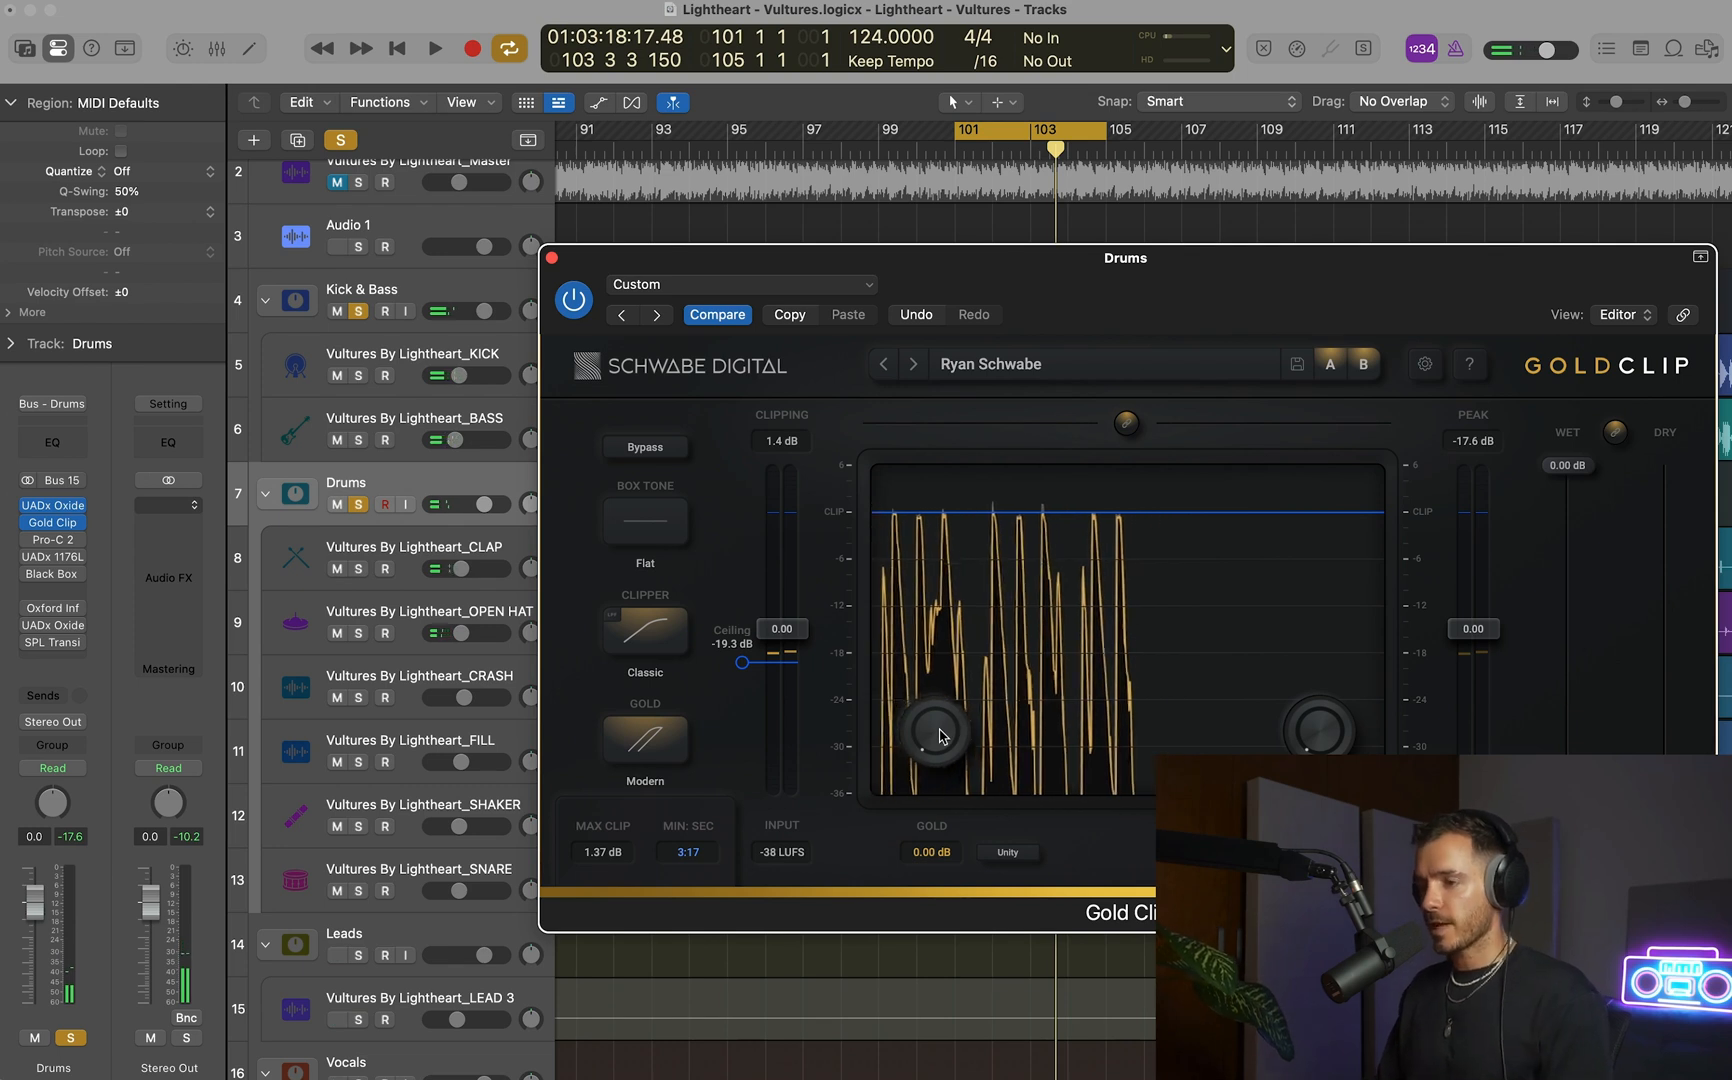
pyautogui.press('space')
pyautogui.moveTo(940, 734); pyautogui.dragTo(936, 664)
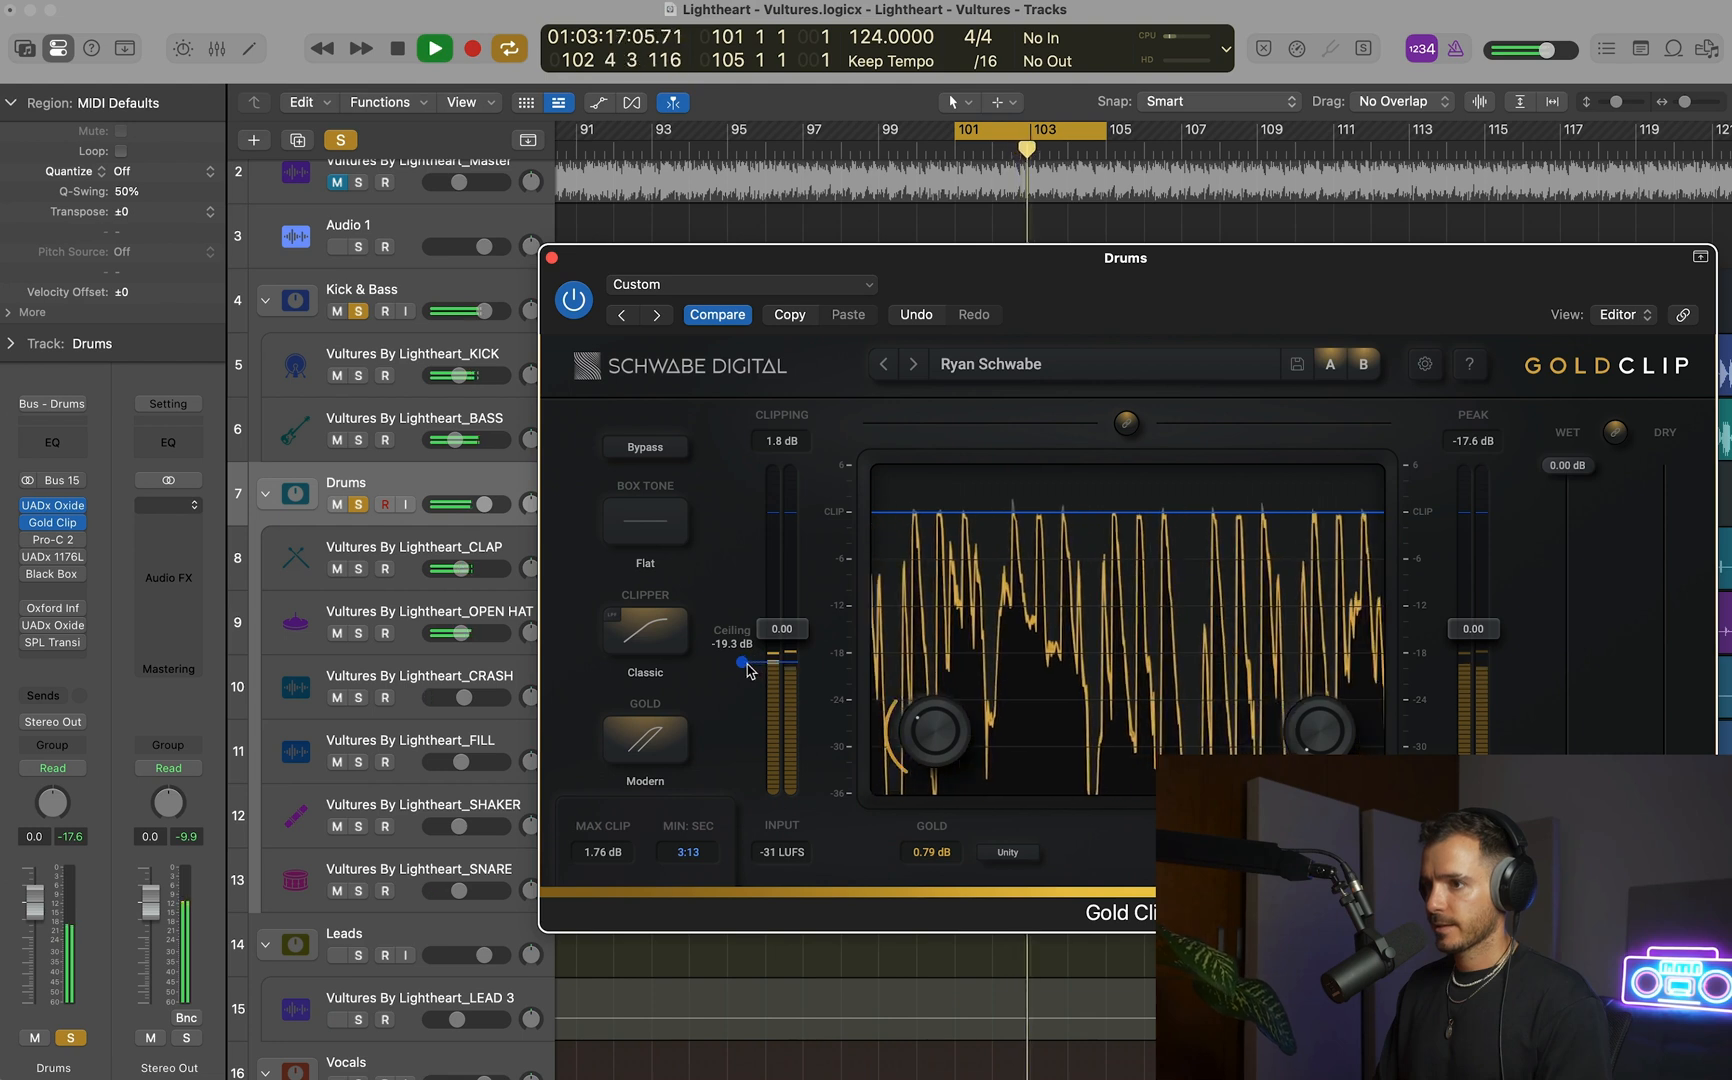
pyautogui.click(551, 258)
pyautogui.press('space')
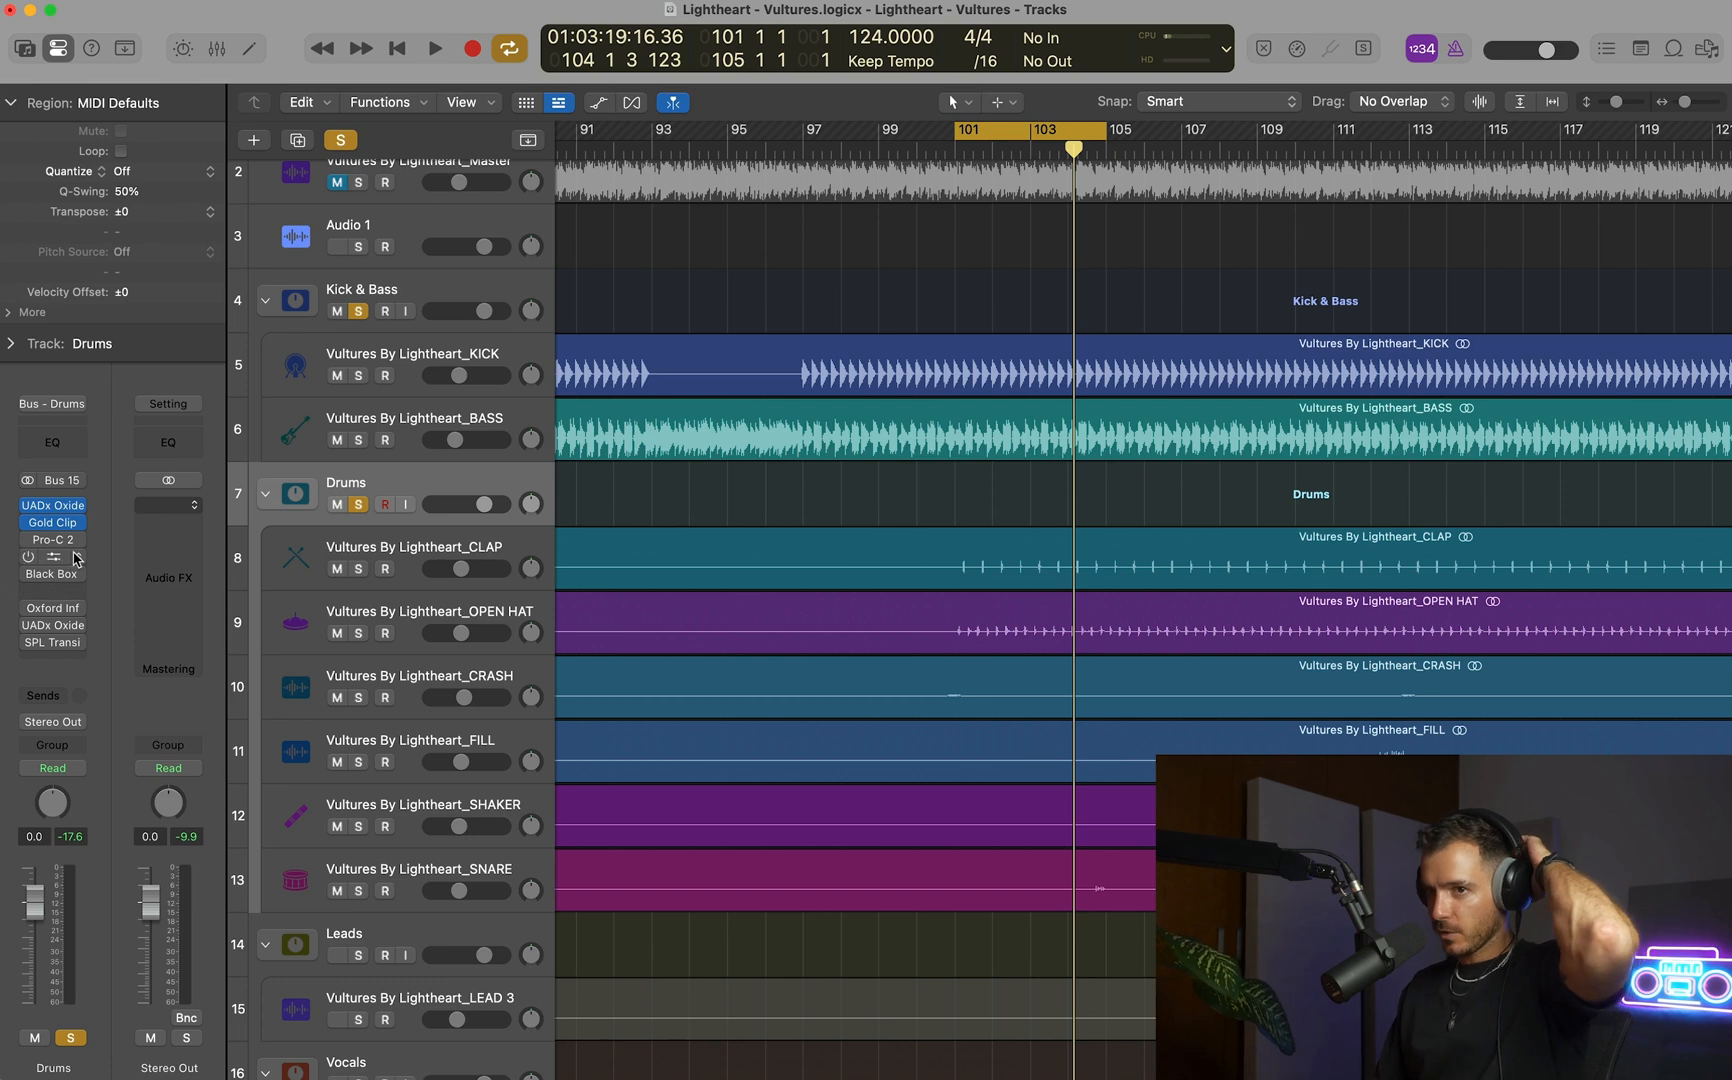
# Clear the Kick & Bass and Drums solos and play the full mix with cycle mode turned off.
pyautogui.scroll(-4, 874, 484)
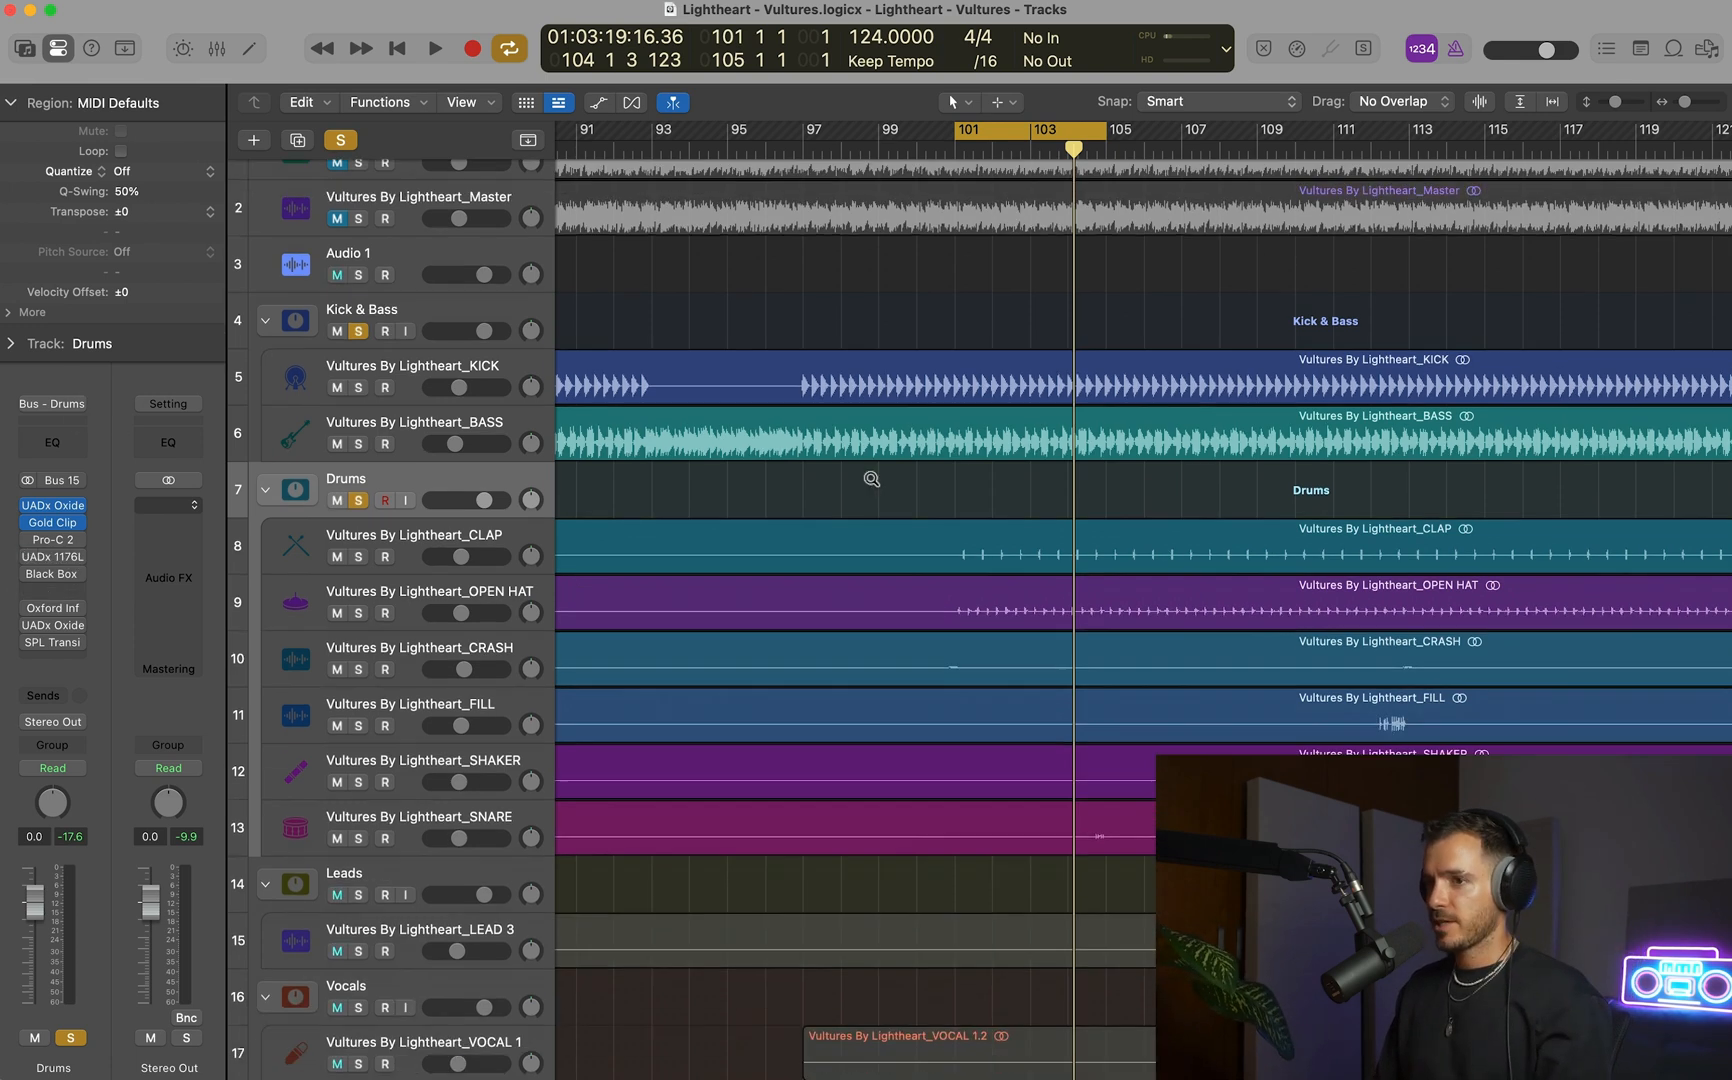
pyautogui.hscroll(-3, 874, 484)
pyautogui.hscroll(-4, 874, 484)
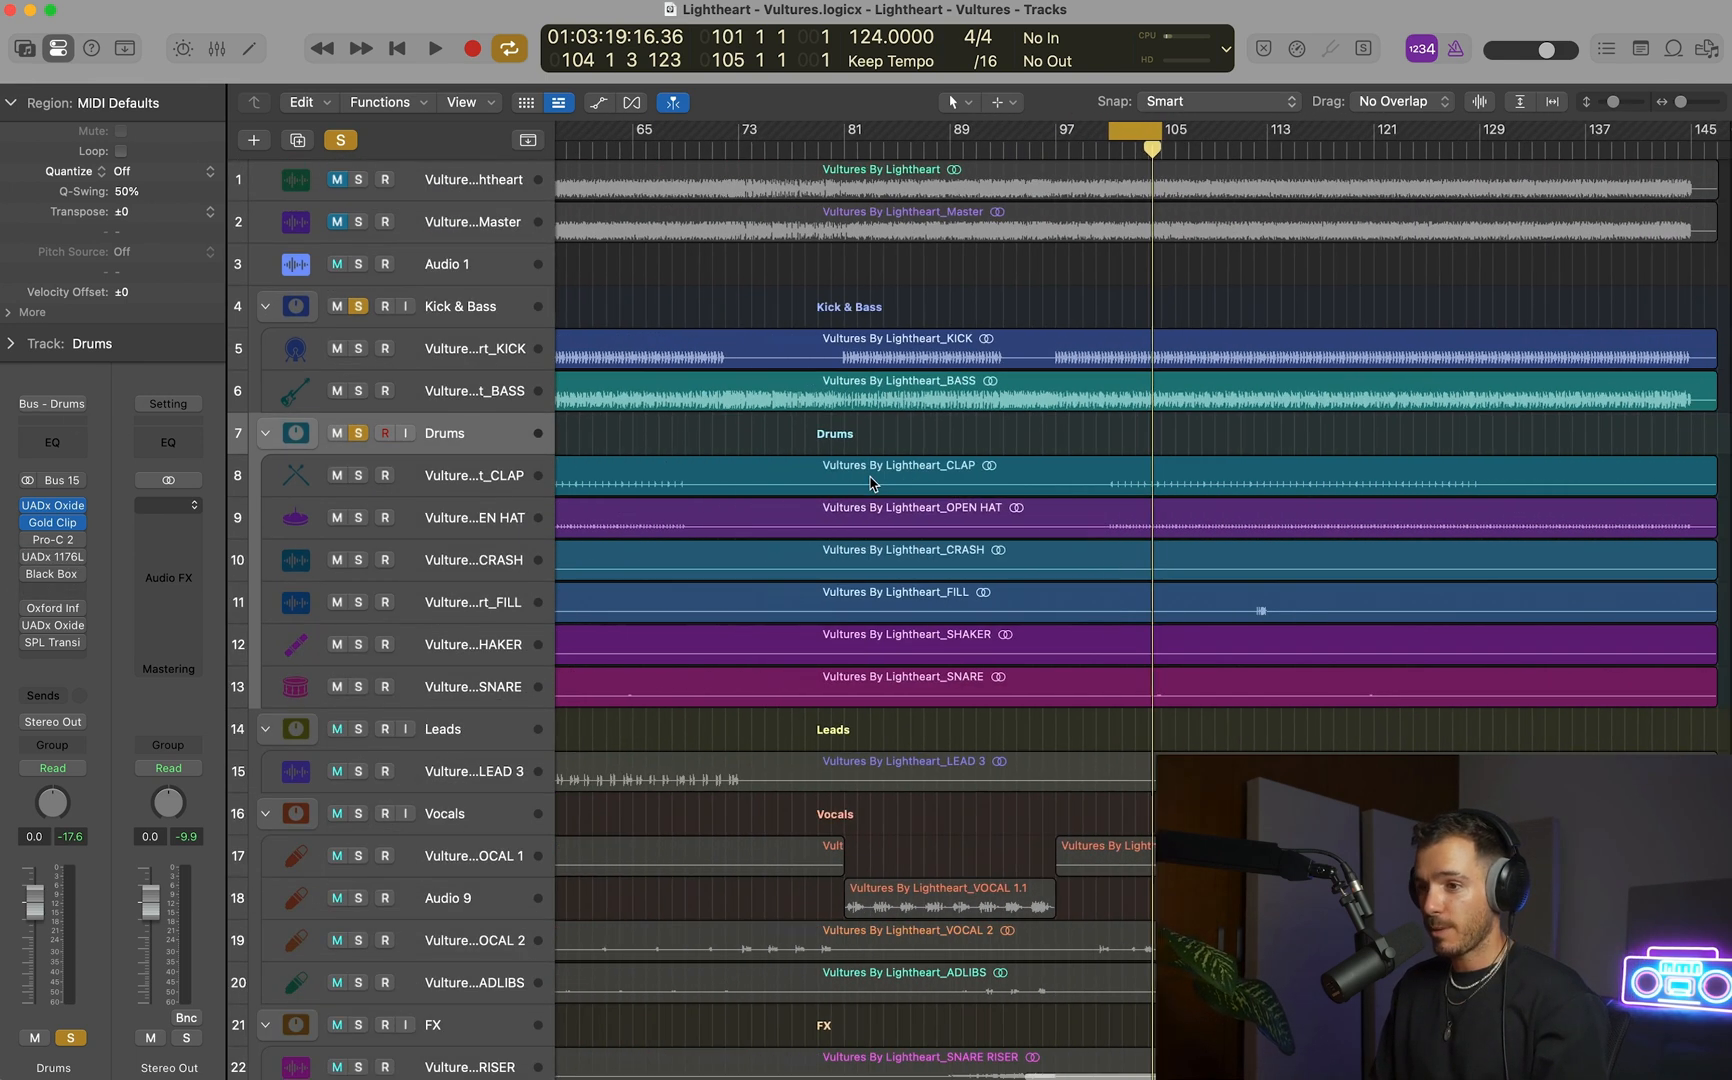
pyautogui.click(358, 307)
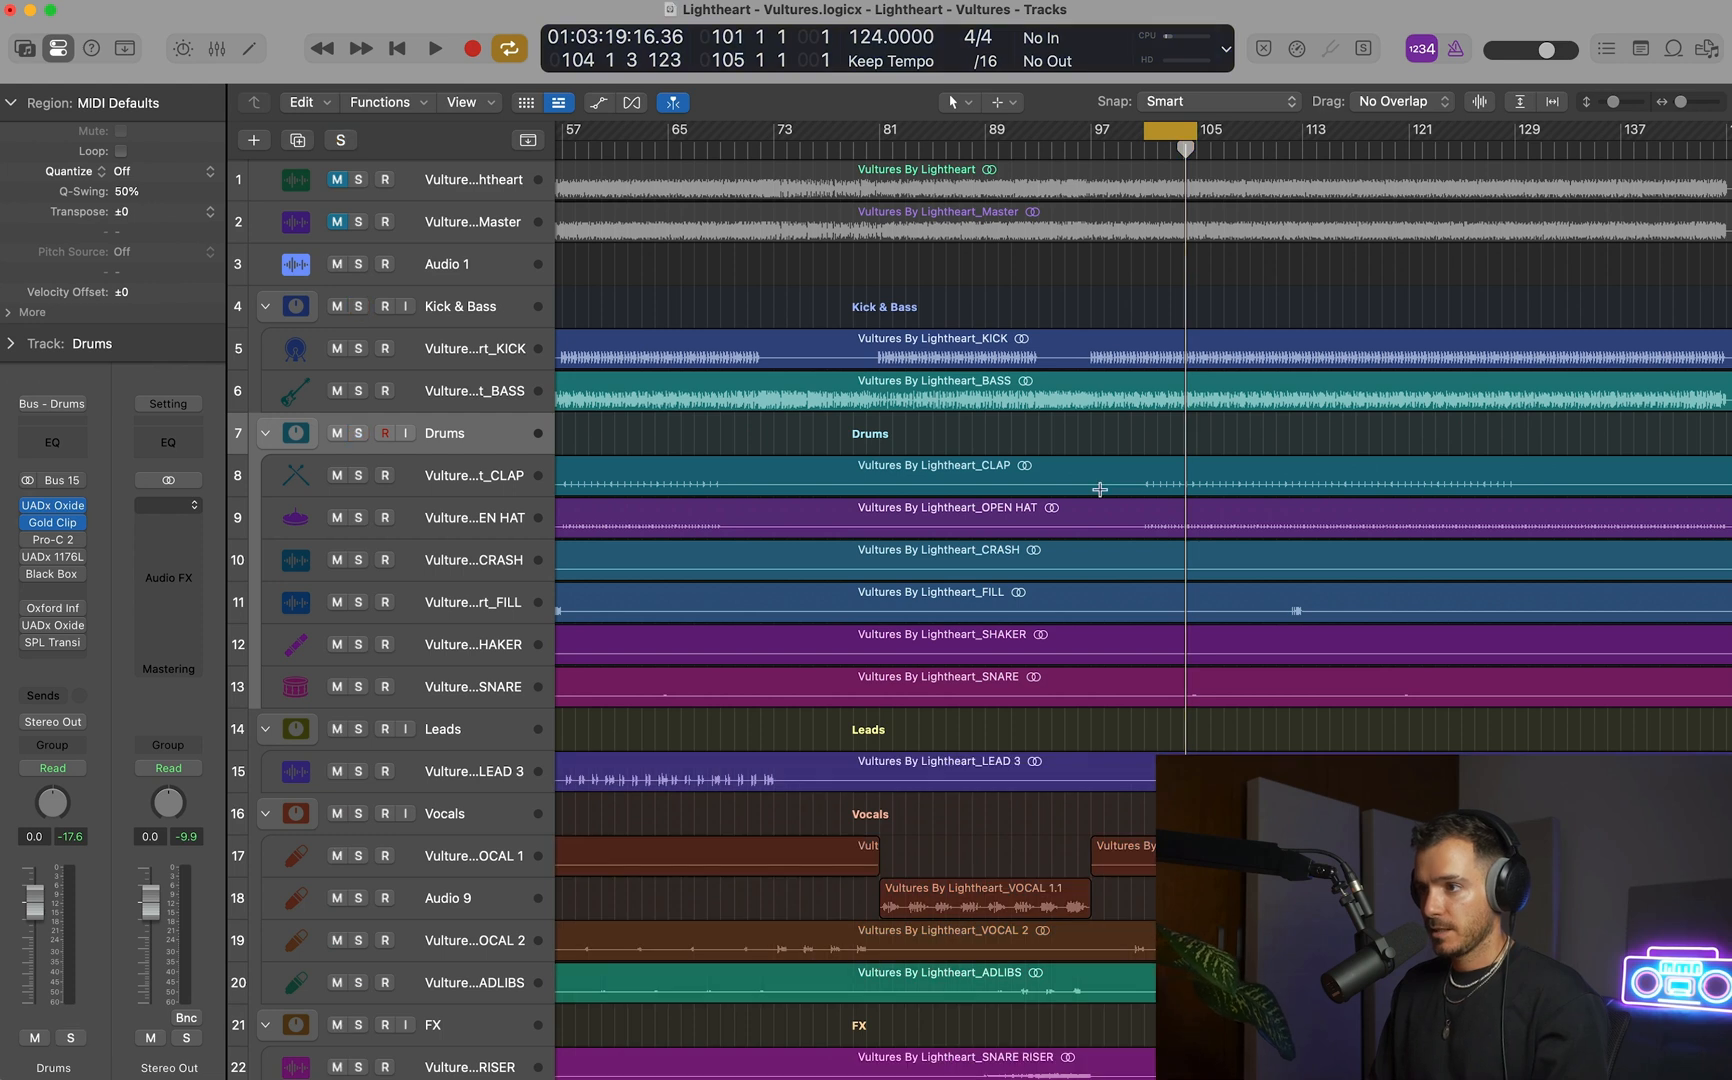
pyautogui.press('space')
pyautogui.scroll(-3, 1101, 495)
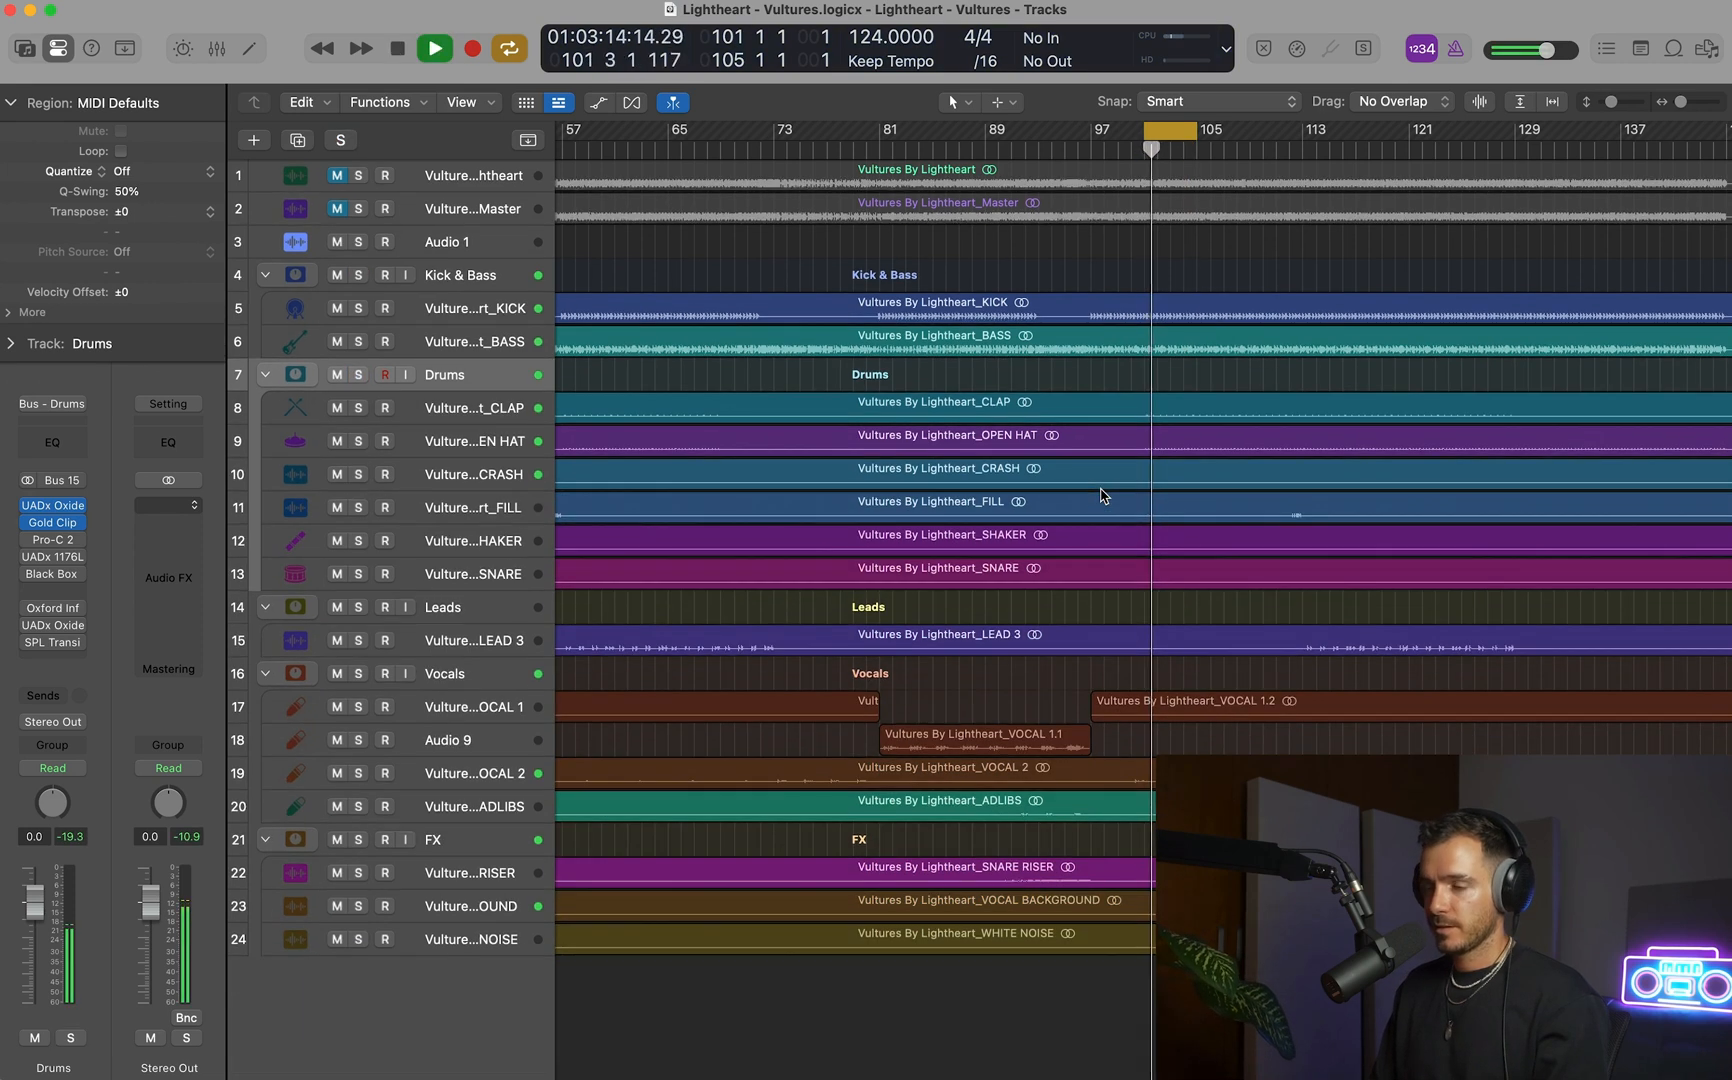
pyautogui.press('c')
pyautogui.scroll(-2, 1101, 495)
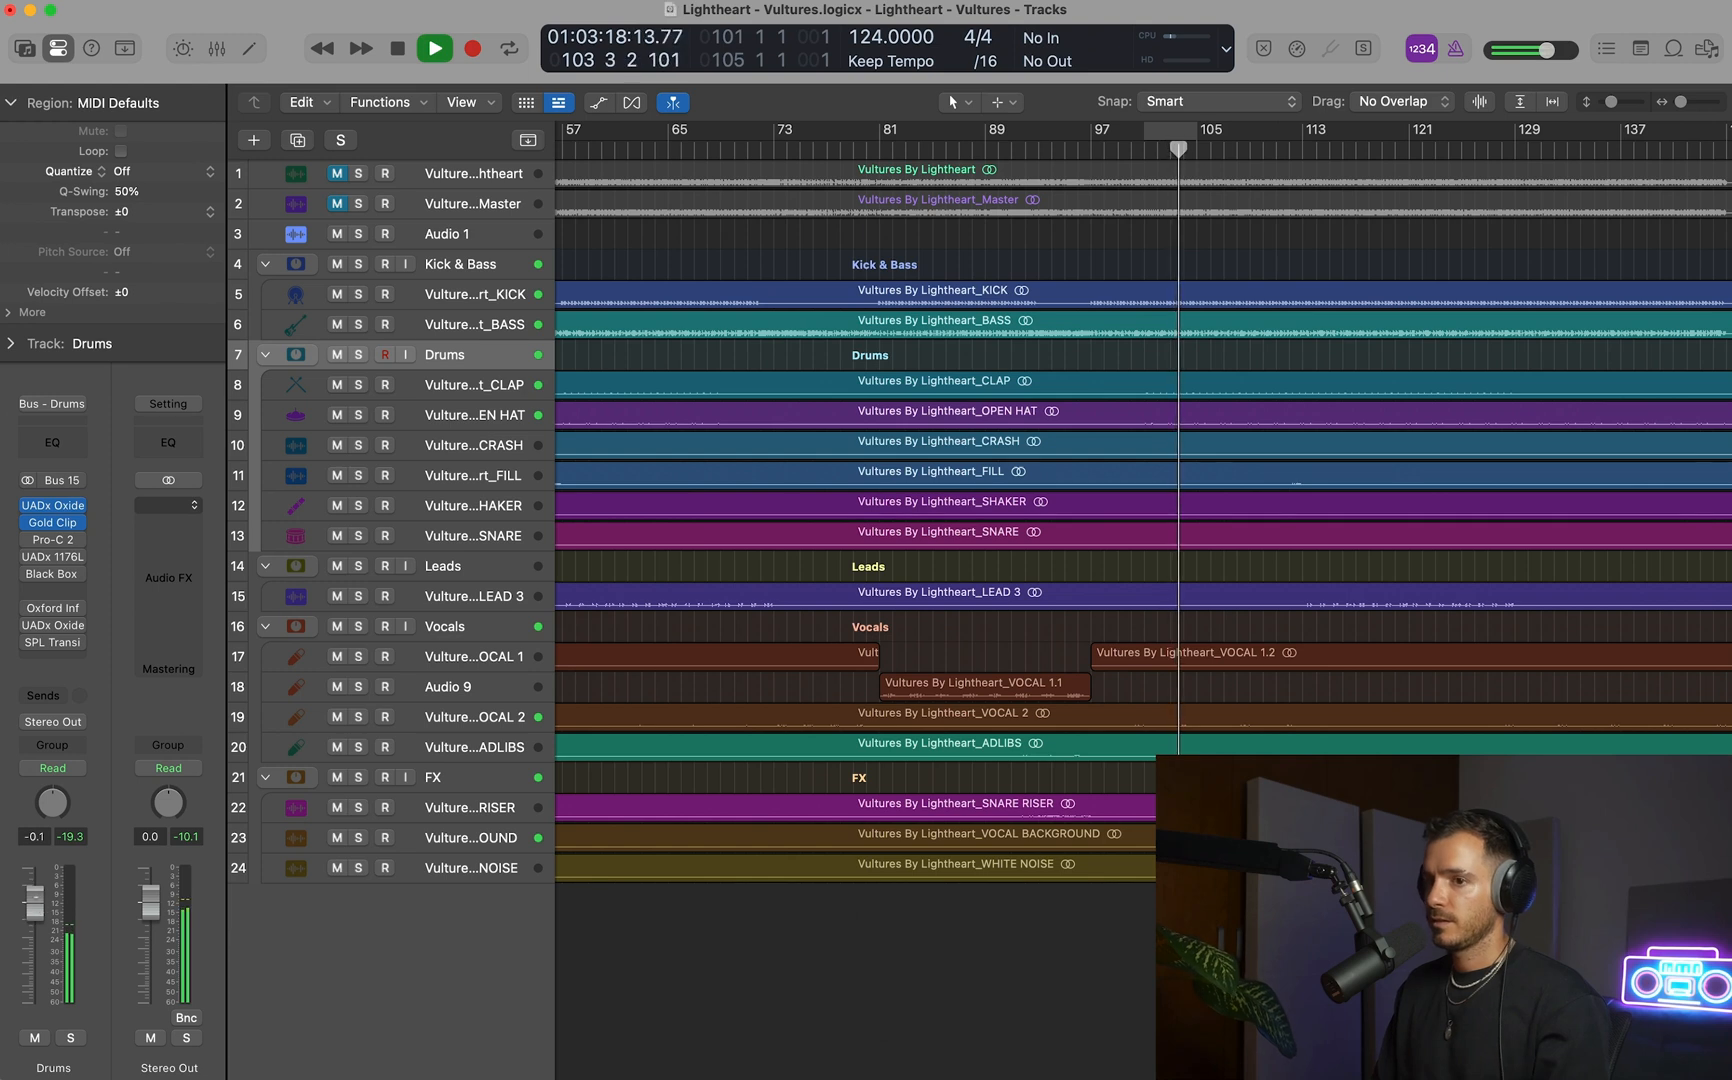
# Compare the mix with the soloed Master reference track, clear that solo, and lower the Drums fader to -0.4 dB.
pyautogui.click(359, 204)
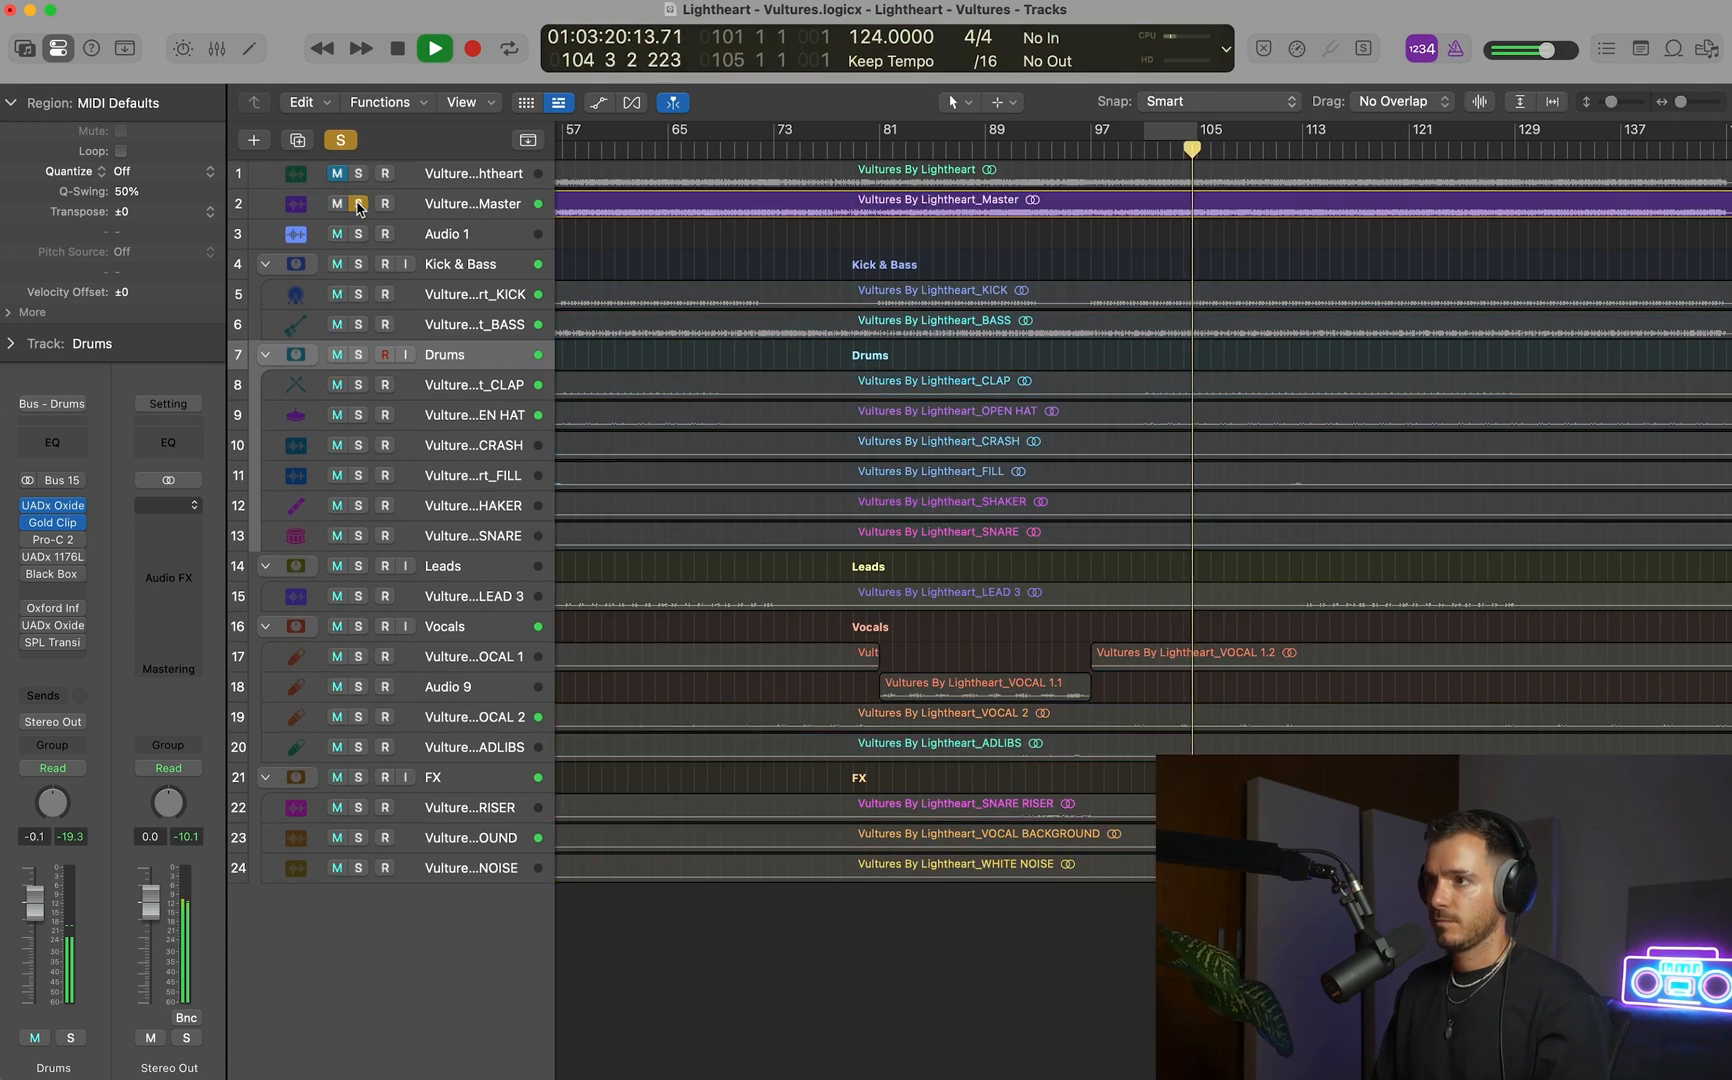
pyautogui.click(359, 206)
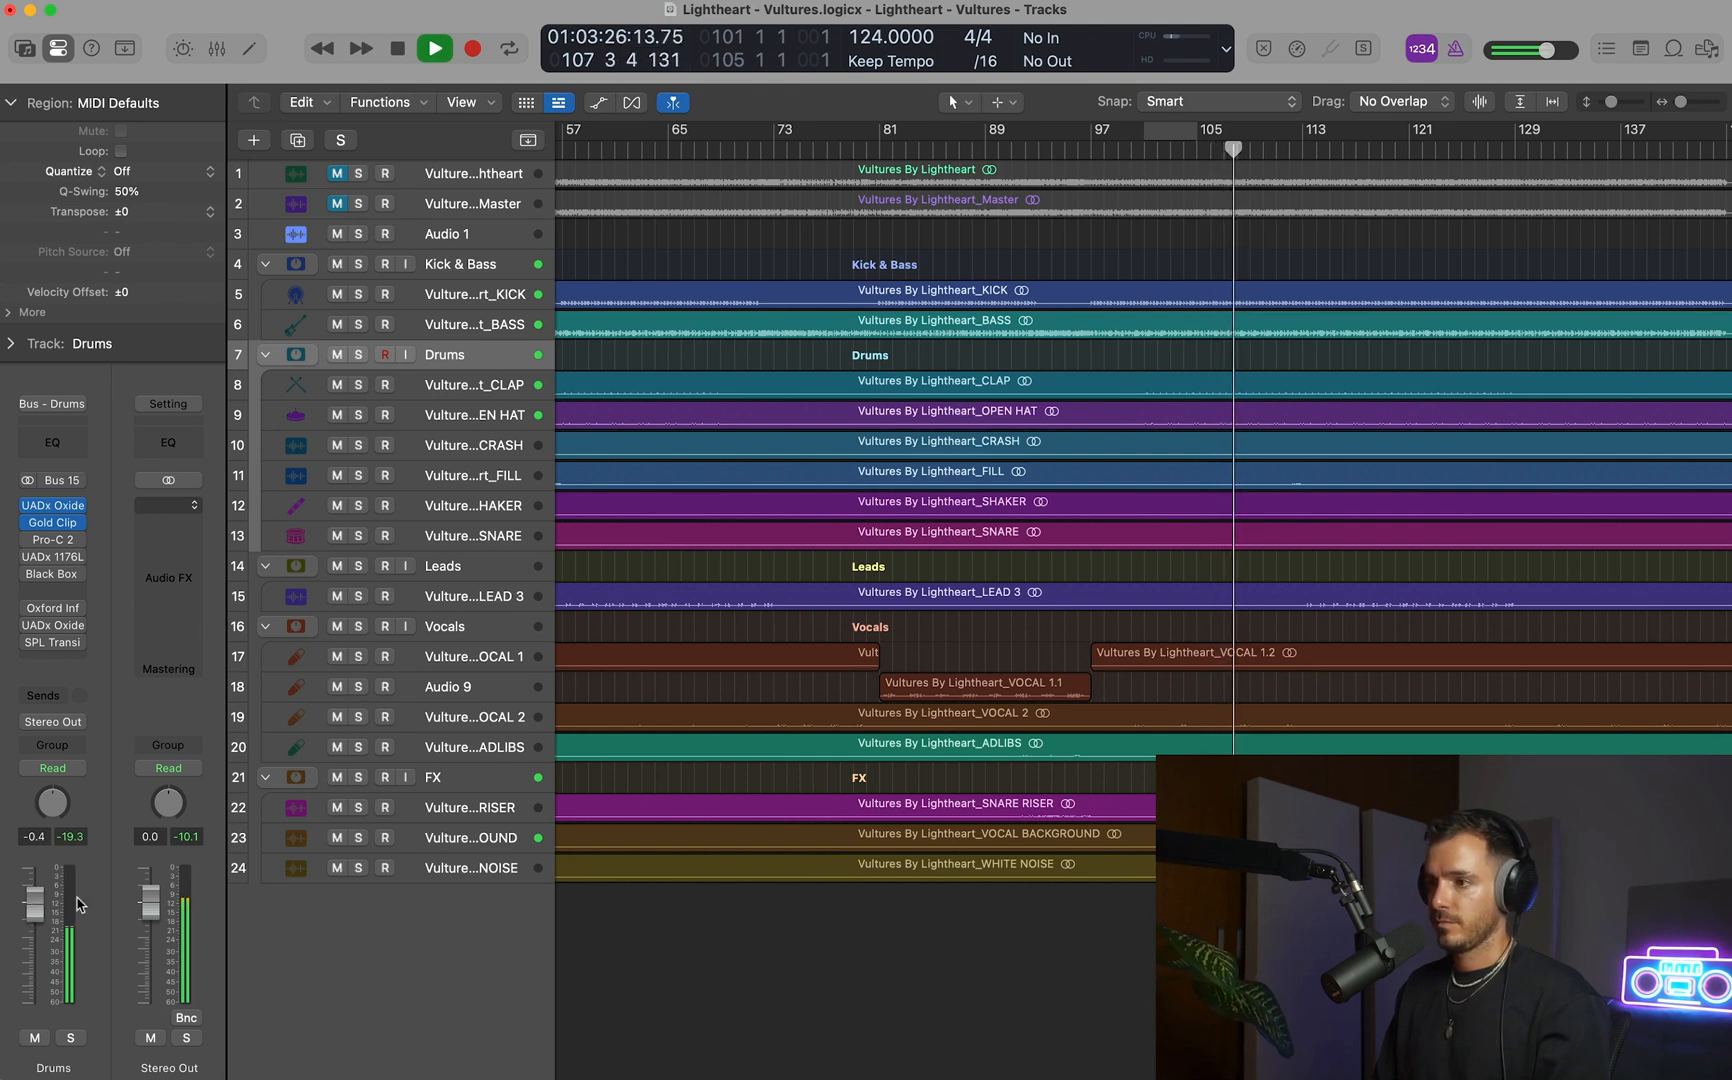
# Copy the ShaperBox 3 sidechain plug-in from the BASS channel to the LEAD 3 channel below OTT, and open the copy.
pyautogui.press('super+Down')
pyautogui.press('z')
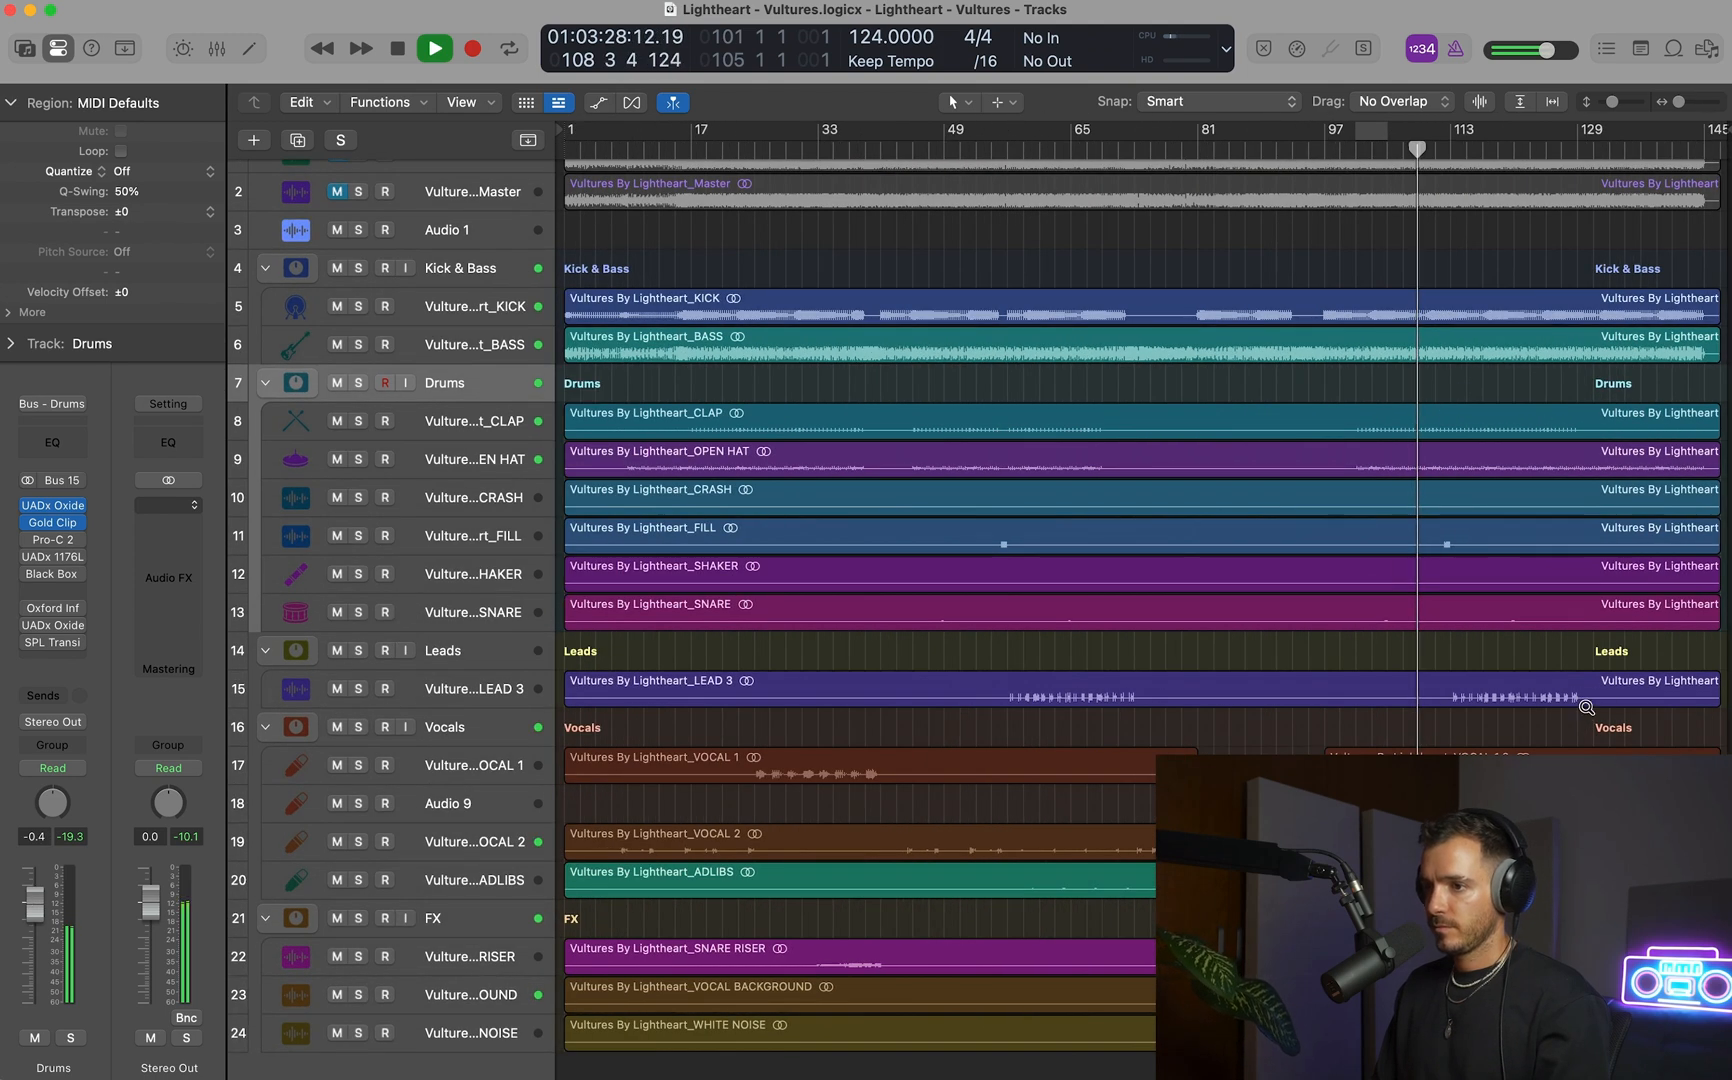
pyautogui.scroll(-2, 1586, 707)
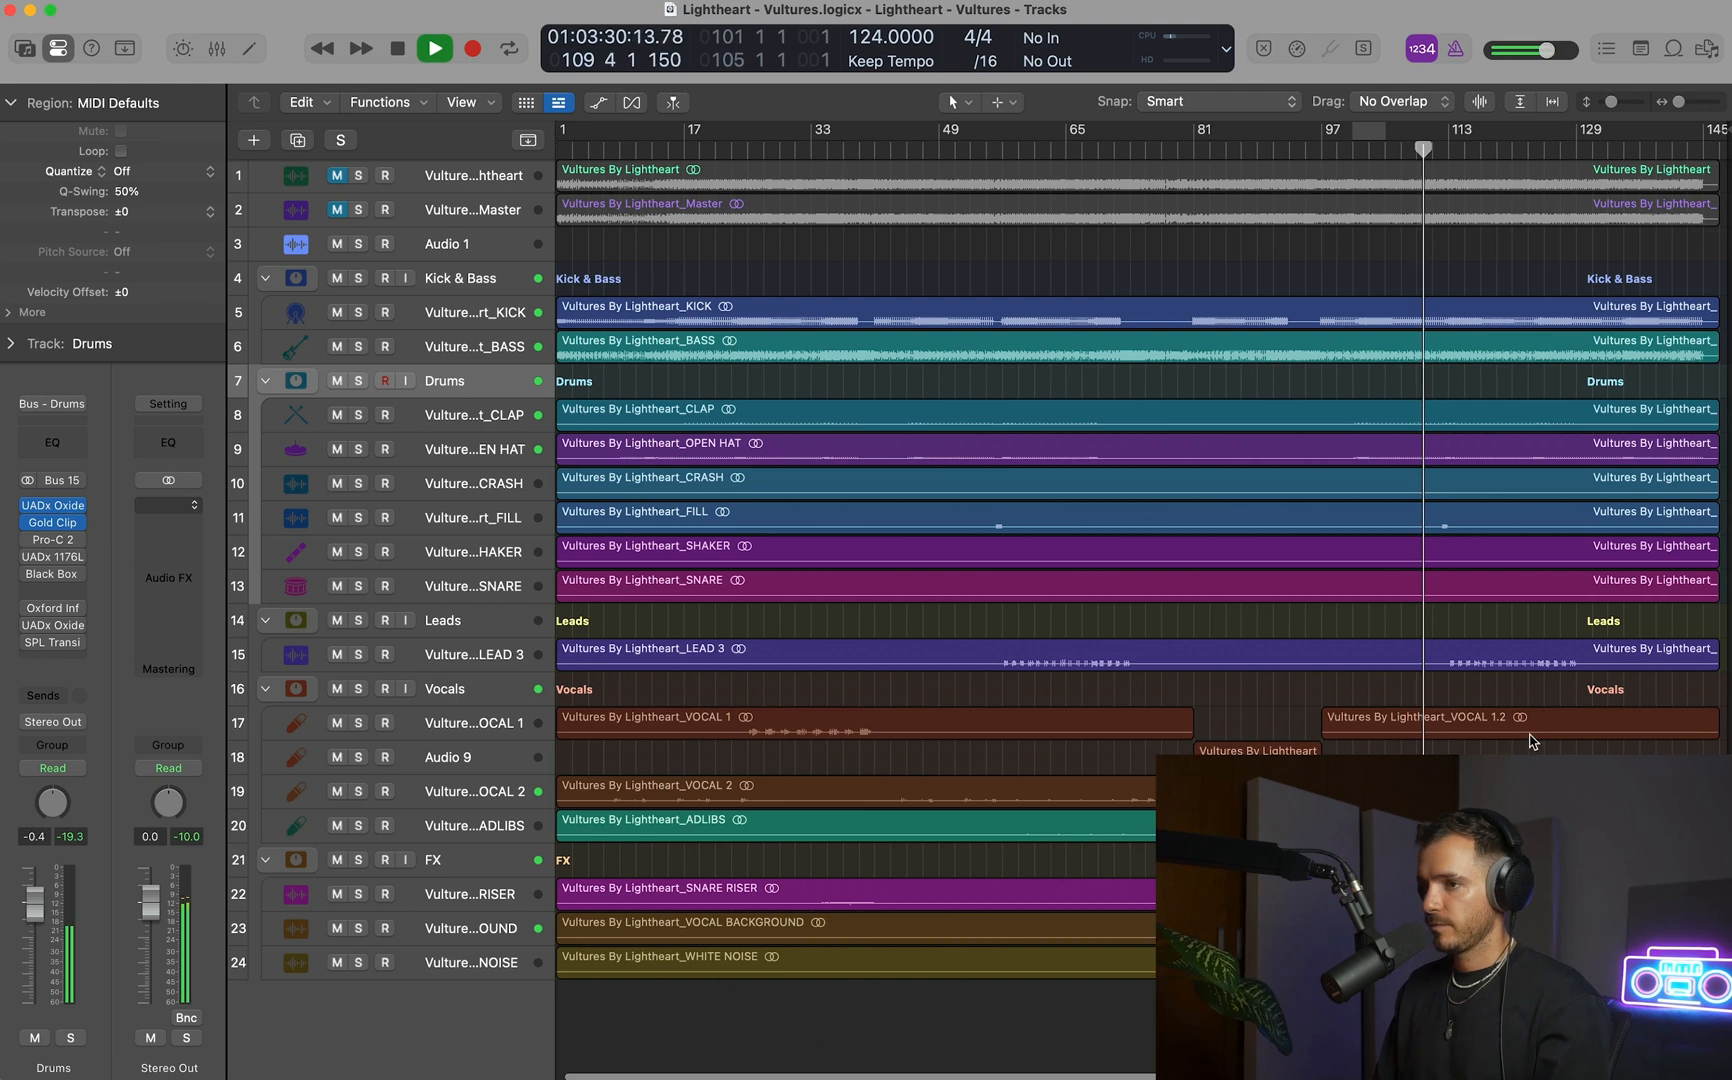
pyautogui.click(478, 656)
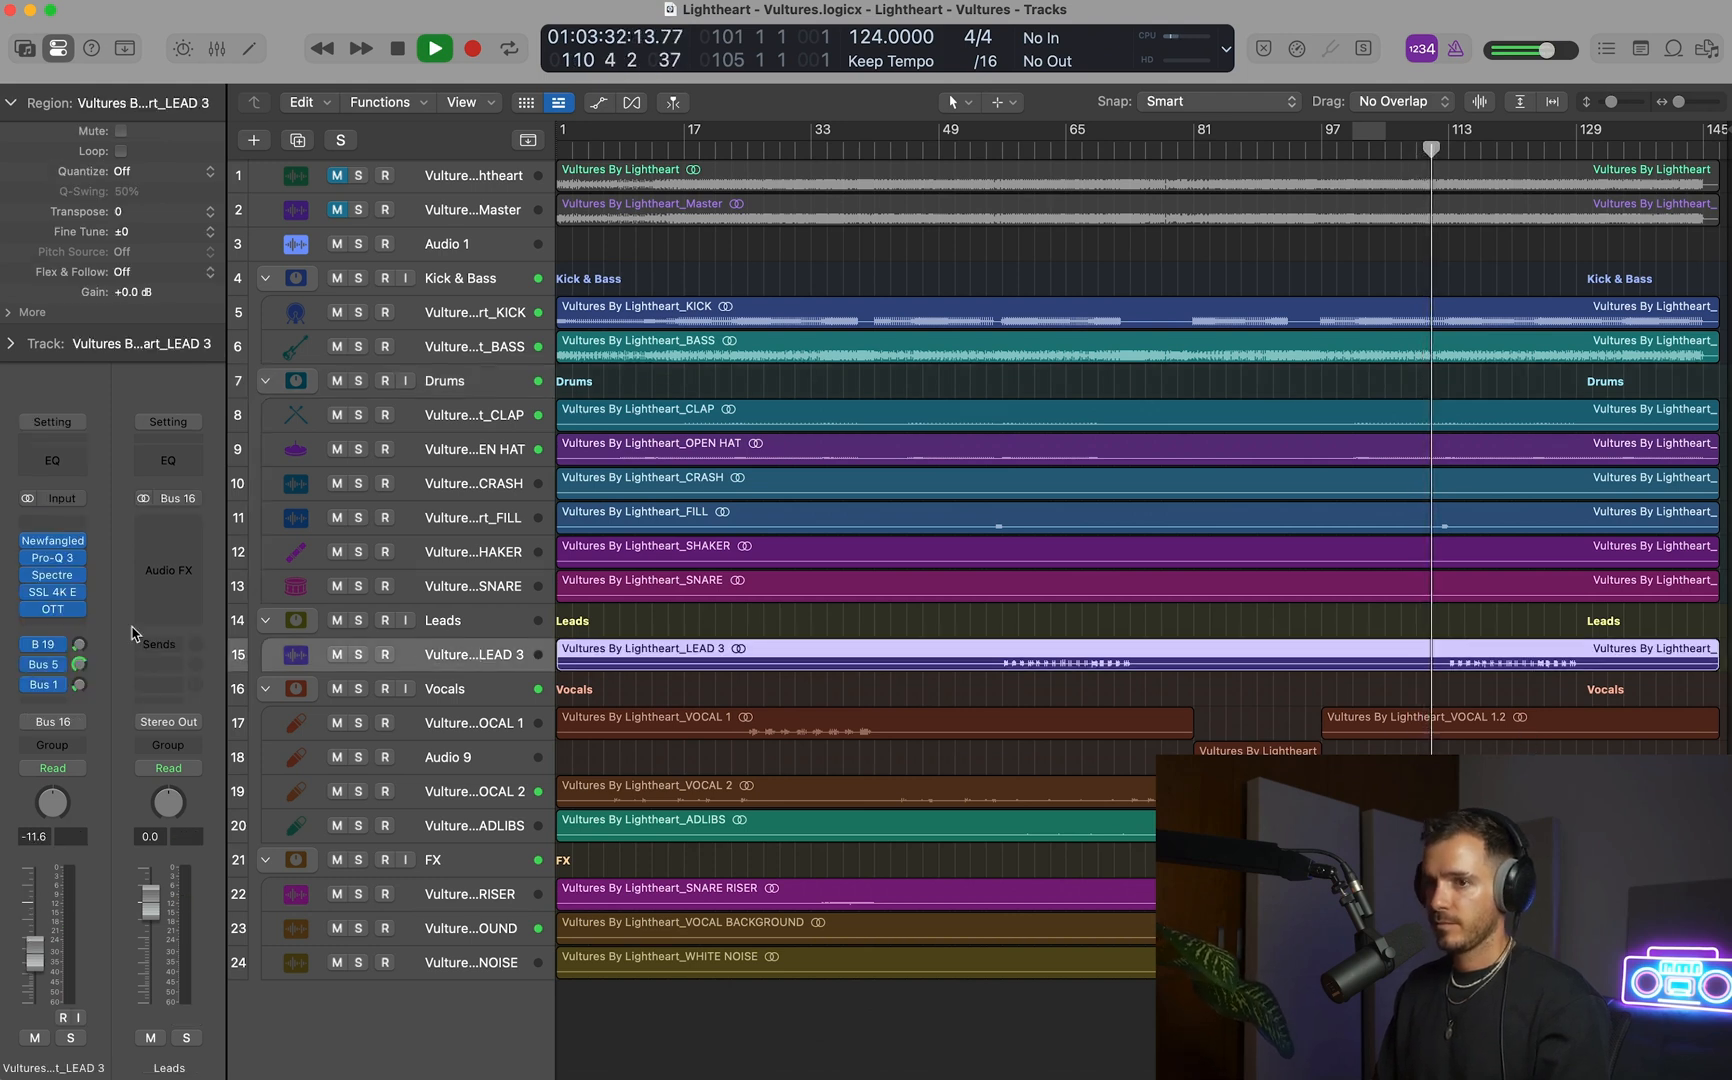
pyautogui.press('x')
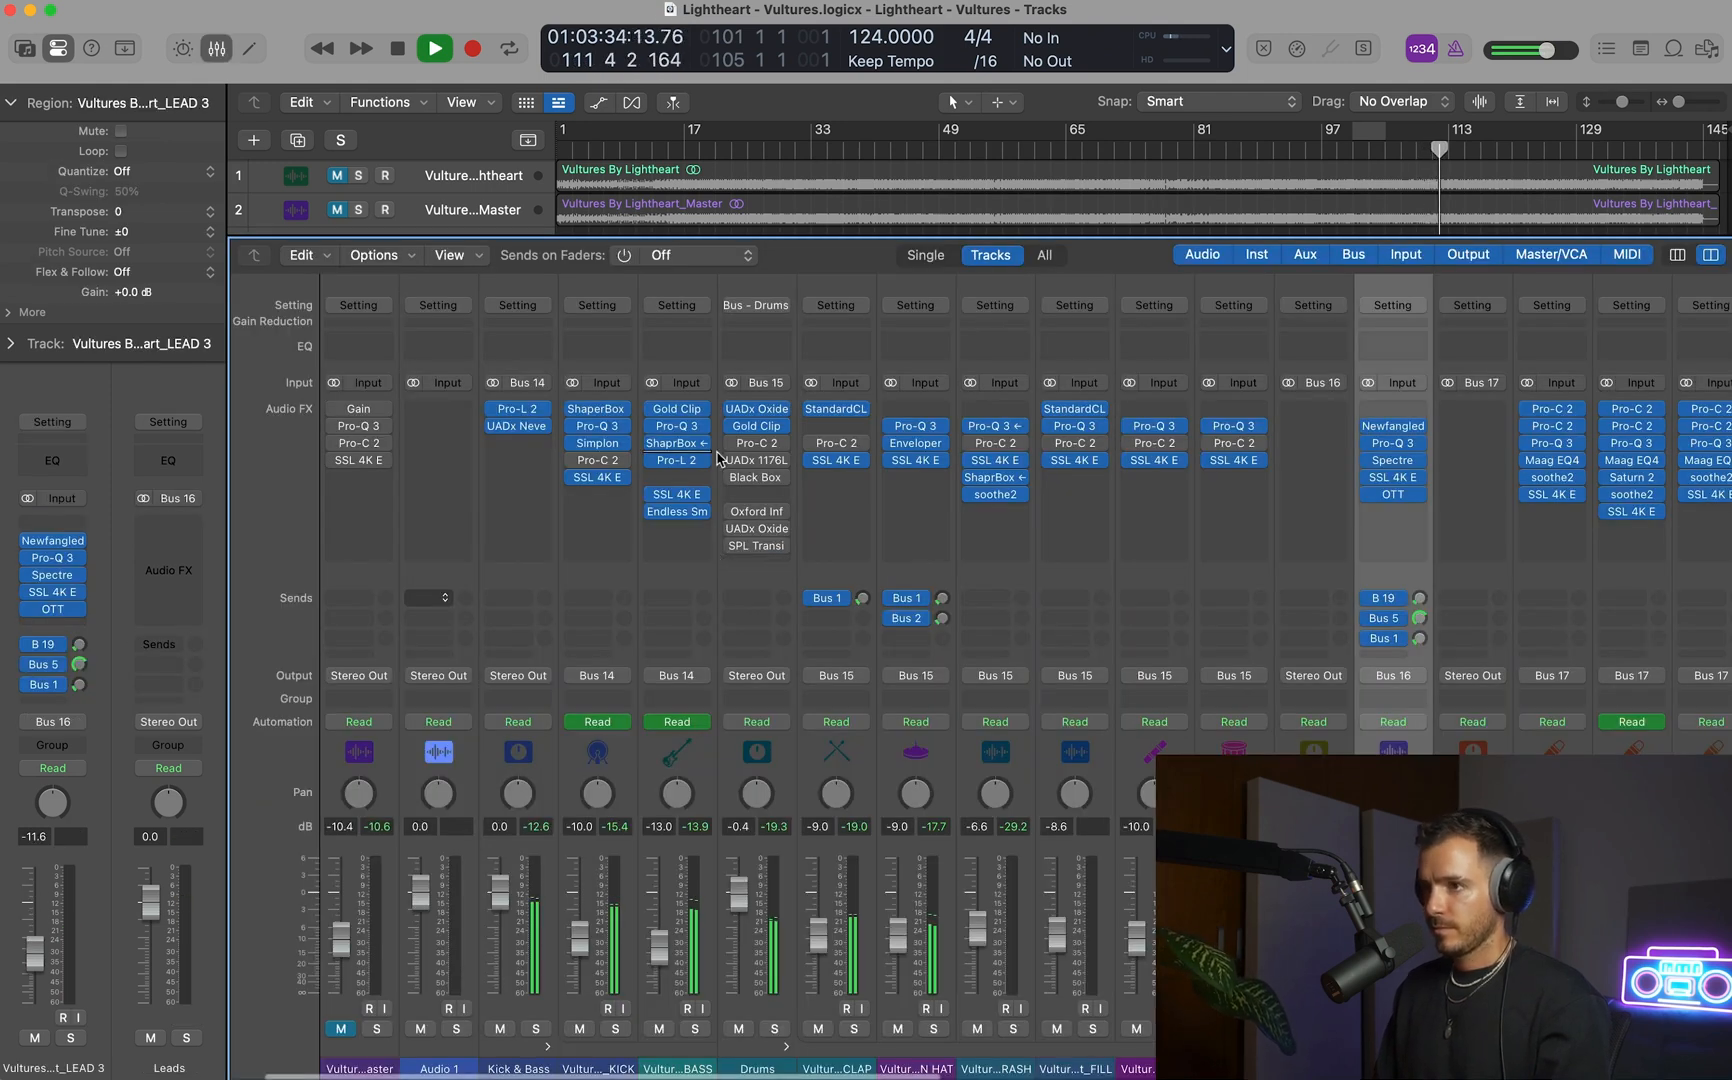
pyautogui.moveTo(677, 443); pyautogui.dragTo(1388, 511)
pyautogui.click(1388, 511)
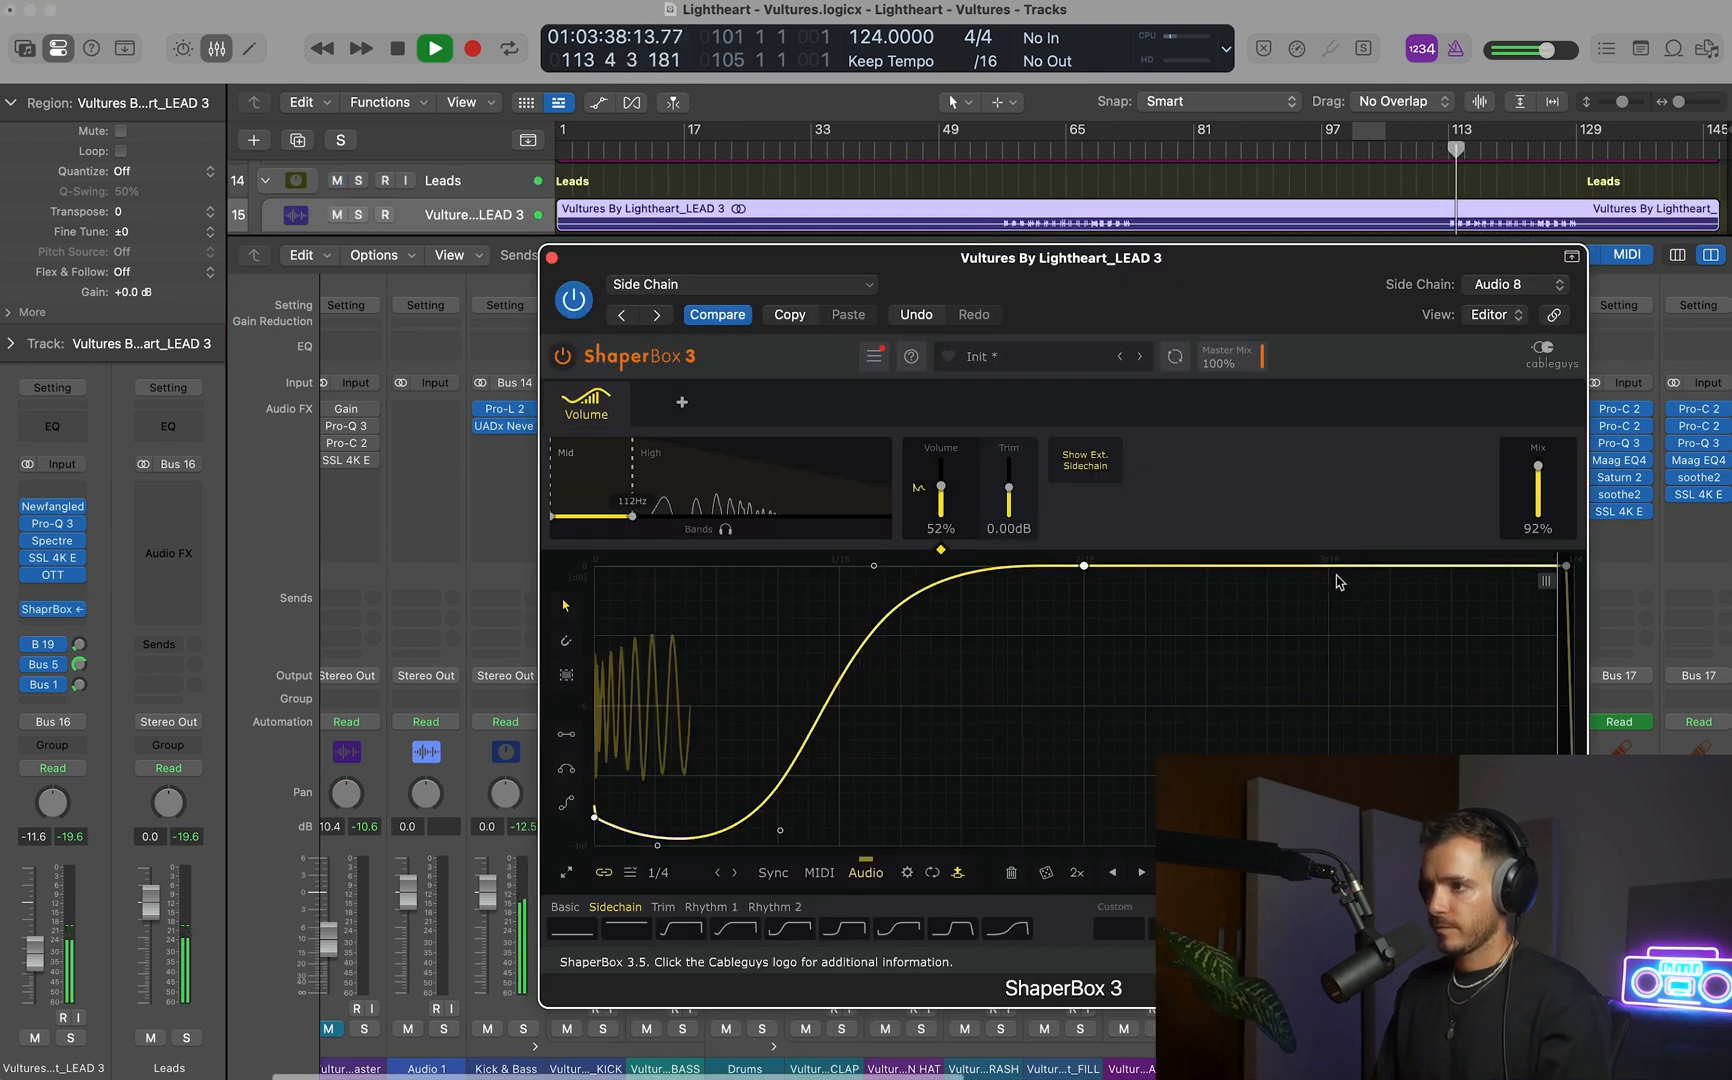
# In LEAD 3's ShaperBox 3, extend the Mid band over the full spectrum with Mix at 100%, and set the track fader to -11.0 dB.
pyautogui.moveTo(632, 516); pyautogui.dragTo(893, 520)
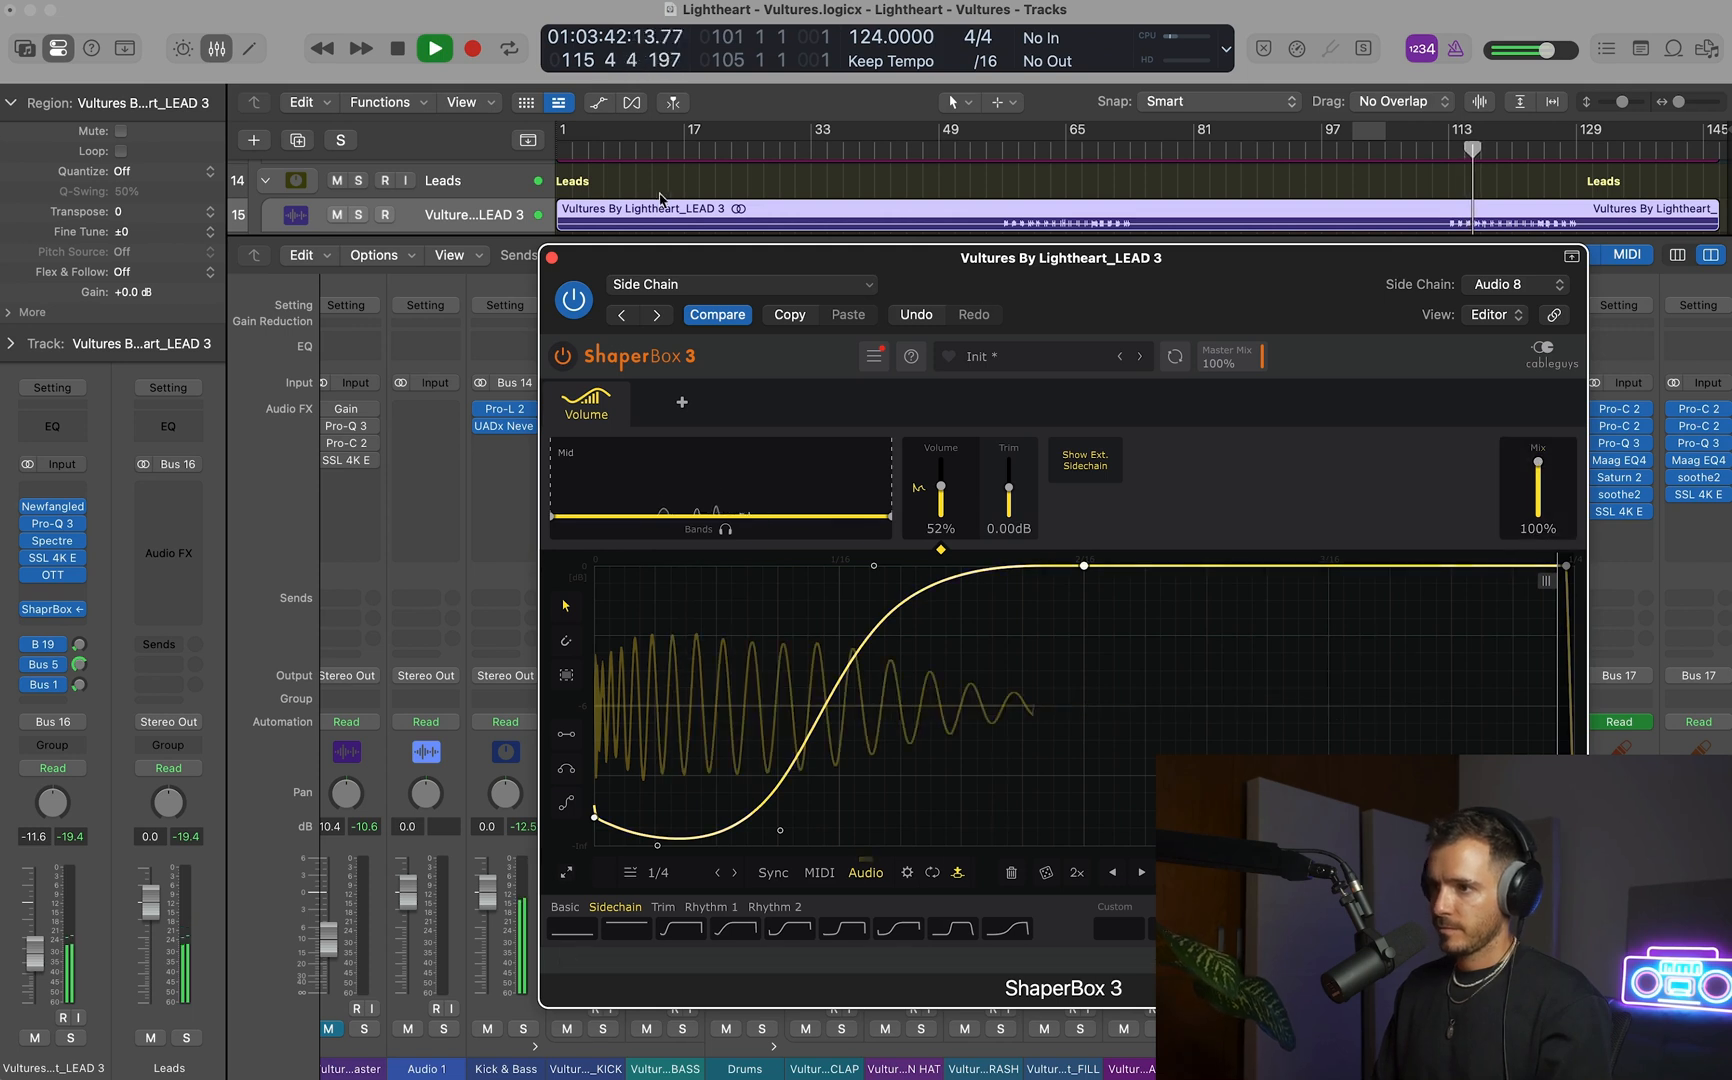
pyautogui.click(552, 258)
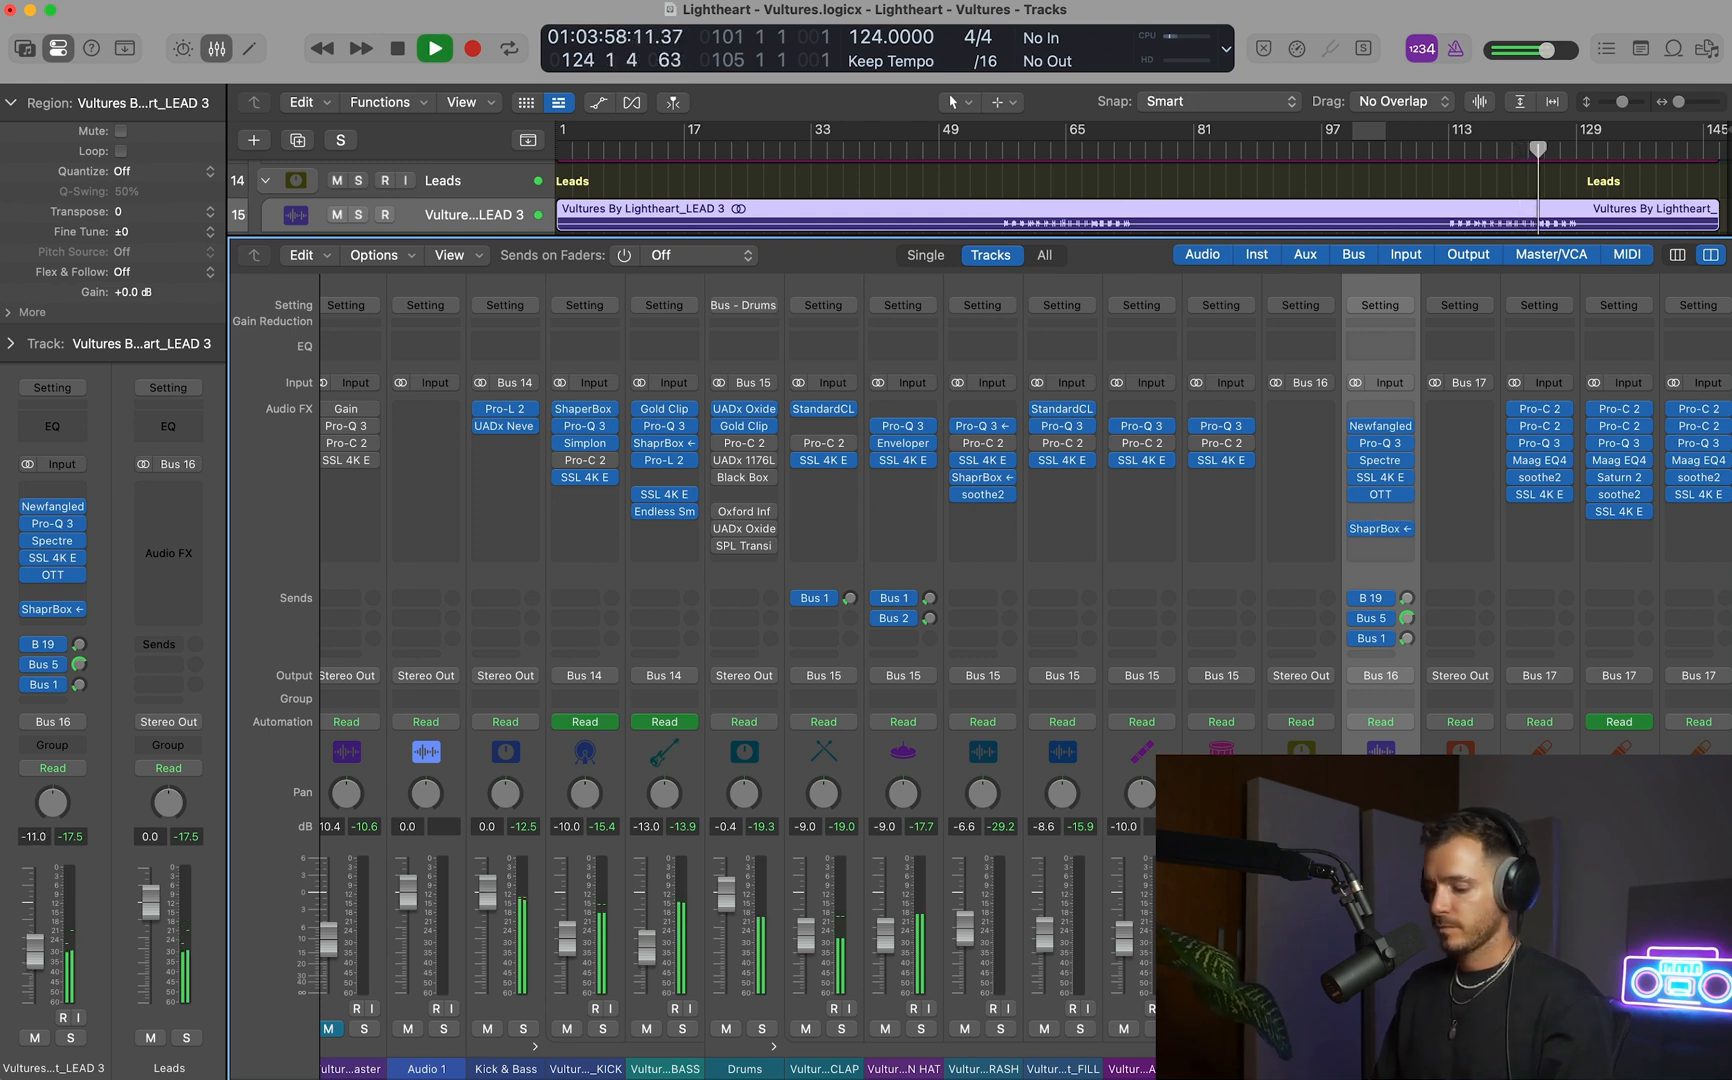
pyautogui.press('x')
# Stop playback and select the ADLIBS track in the Vocals stack.
pyautogui.scroll(5, 1258, 692)
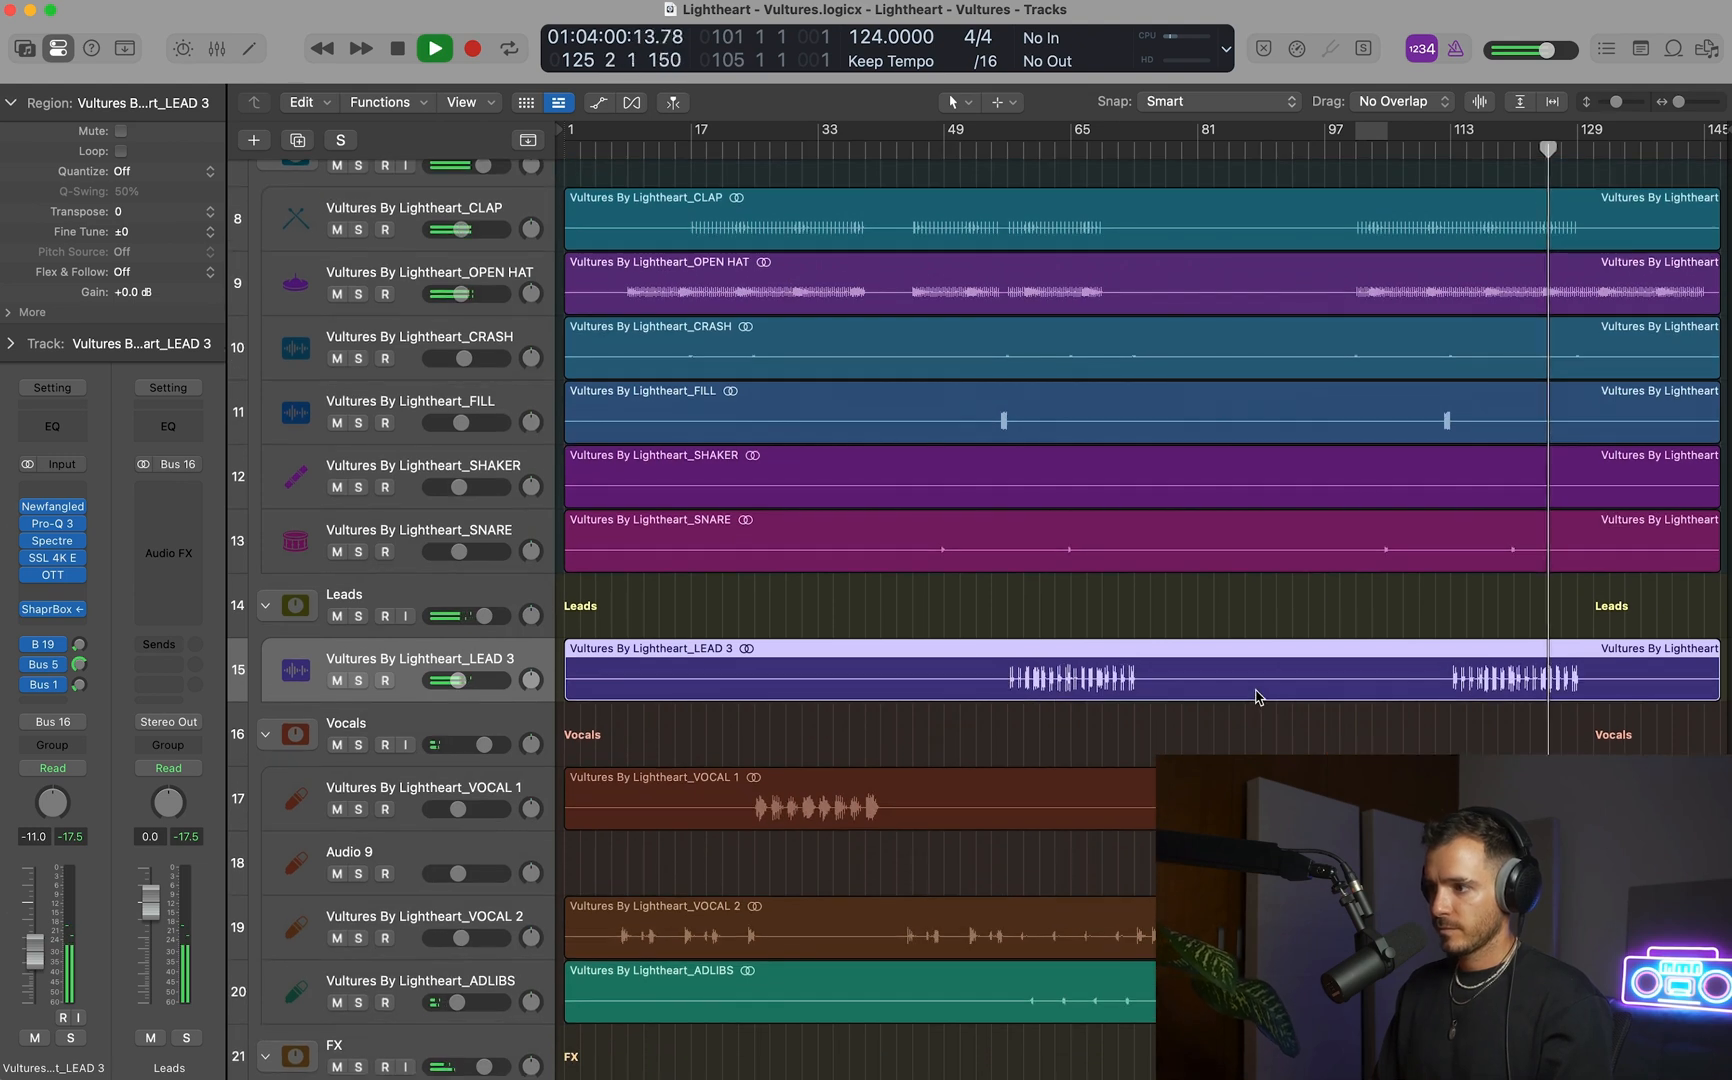
pyautogui.scroll(-3, 1250, 696)
pyautogui.press('space')
pyautogui.click(432, 869)
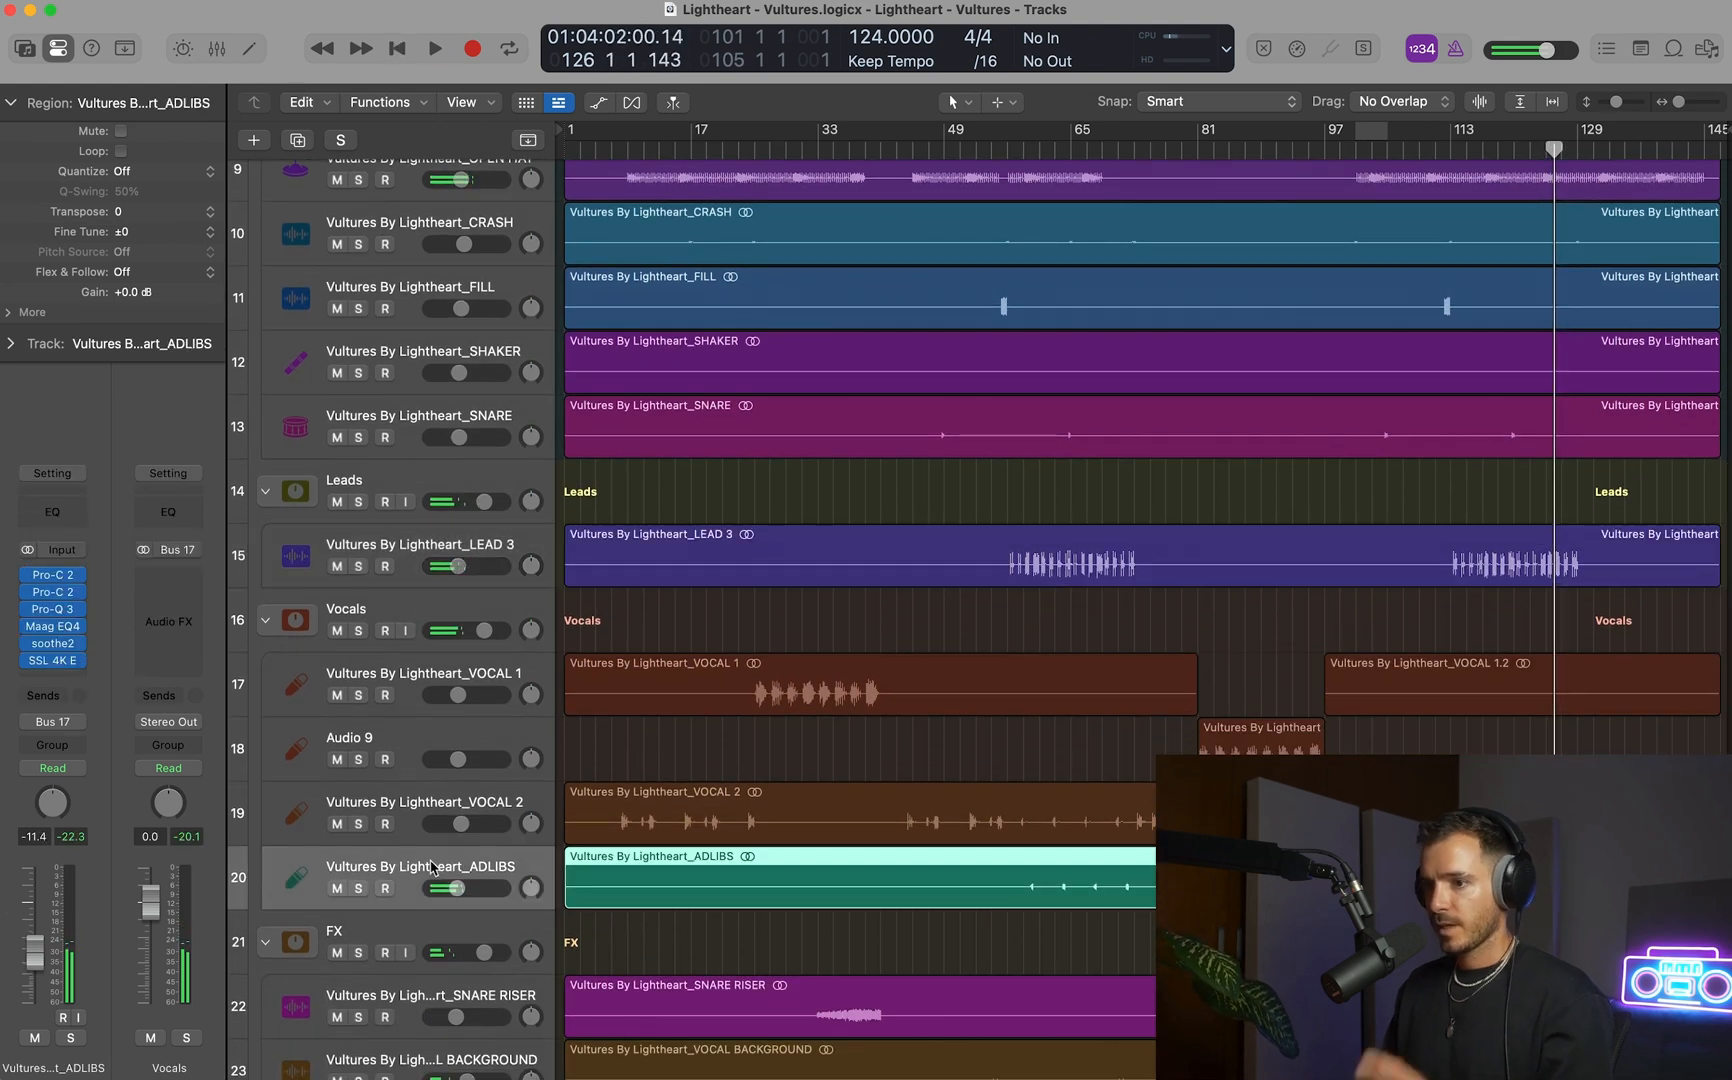
pyautogui.click(53, 638)
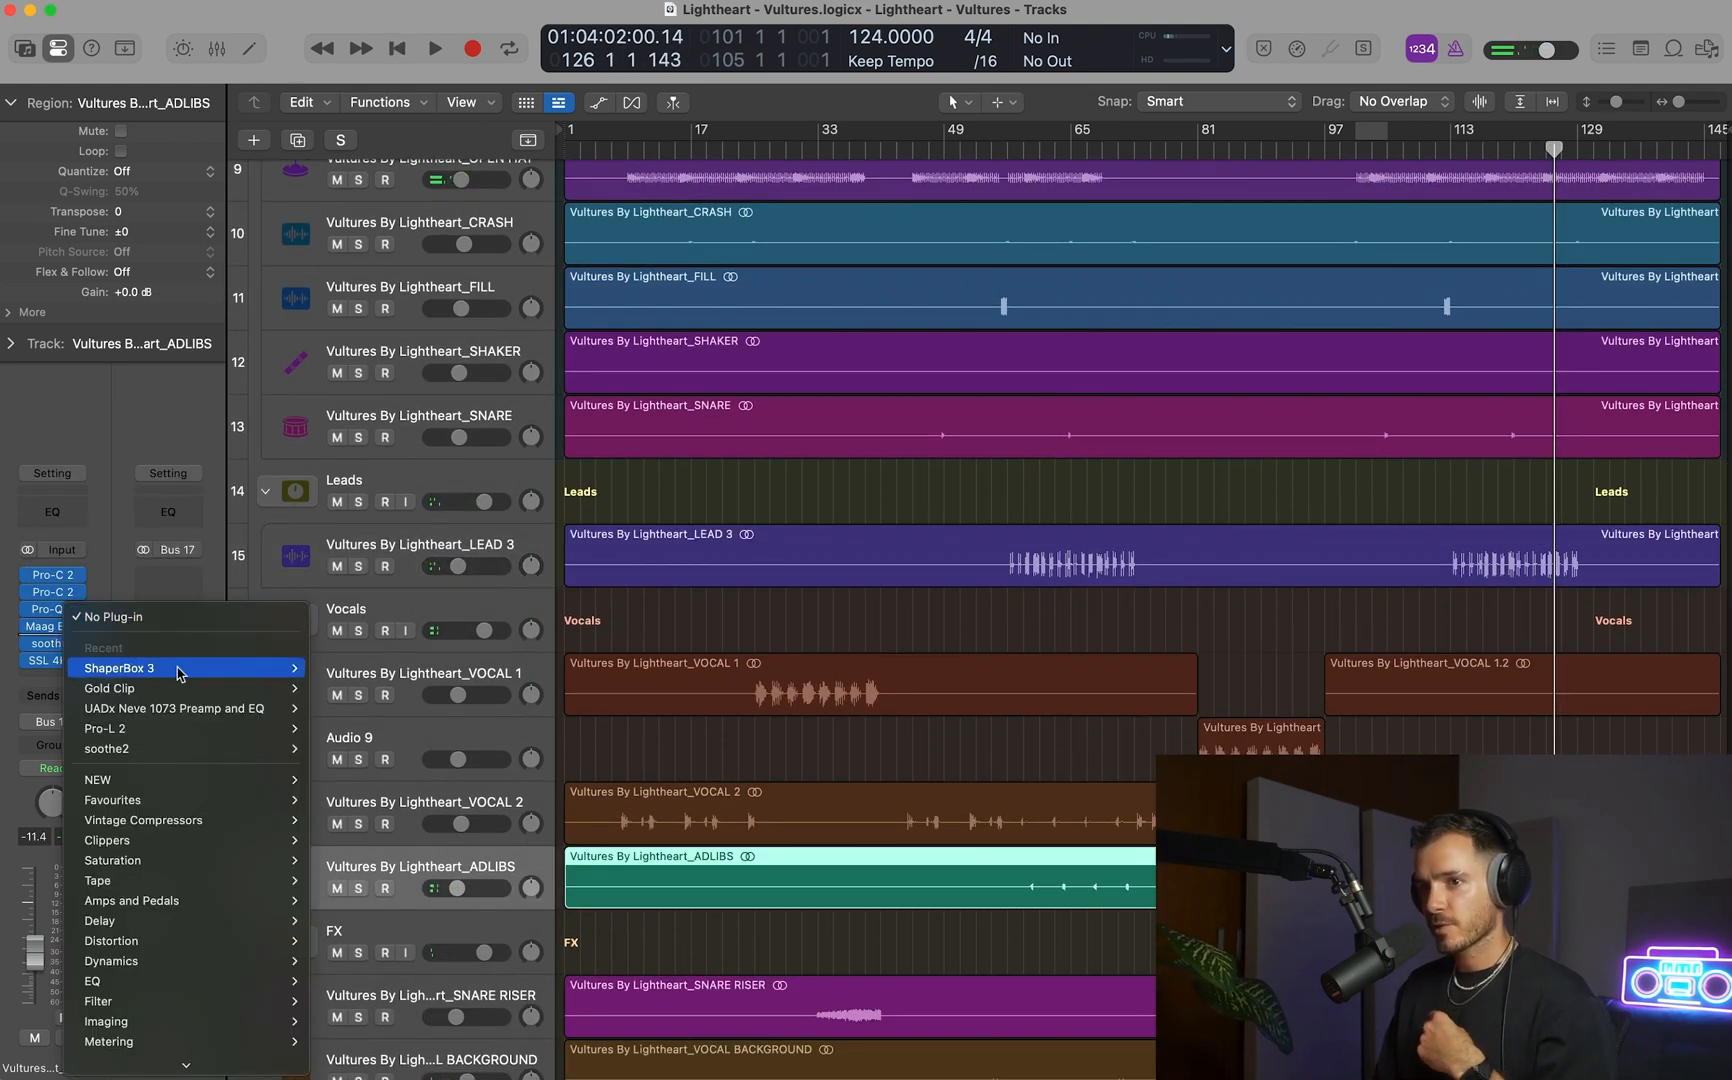
pyautogui.moveTo(210, 800)
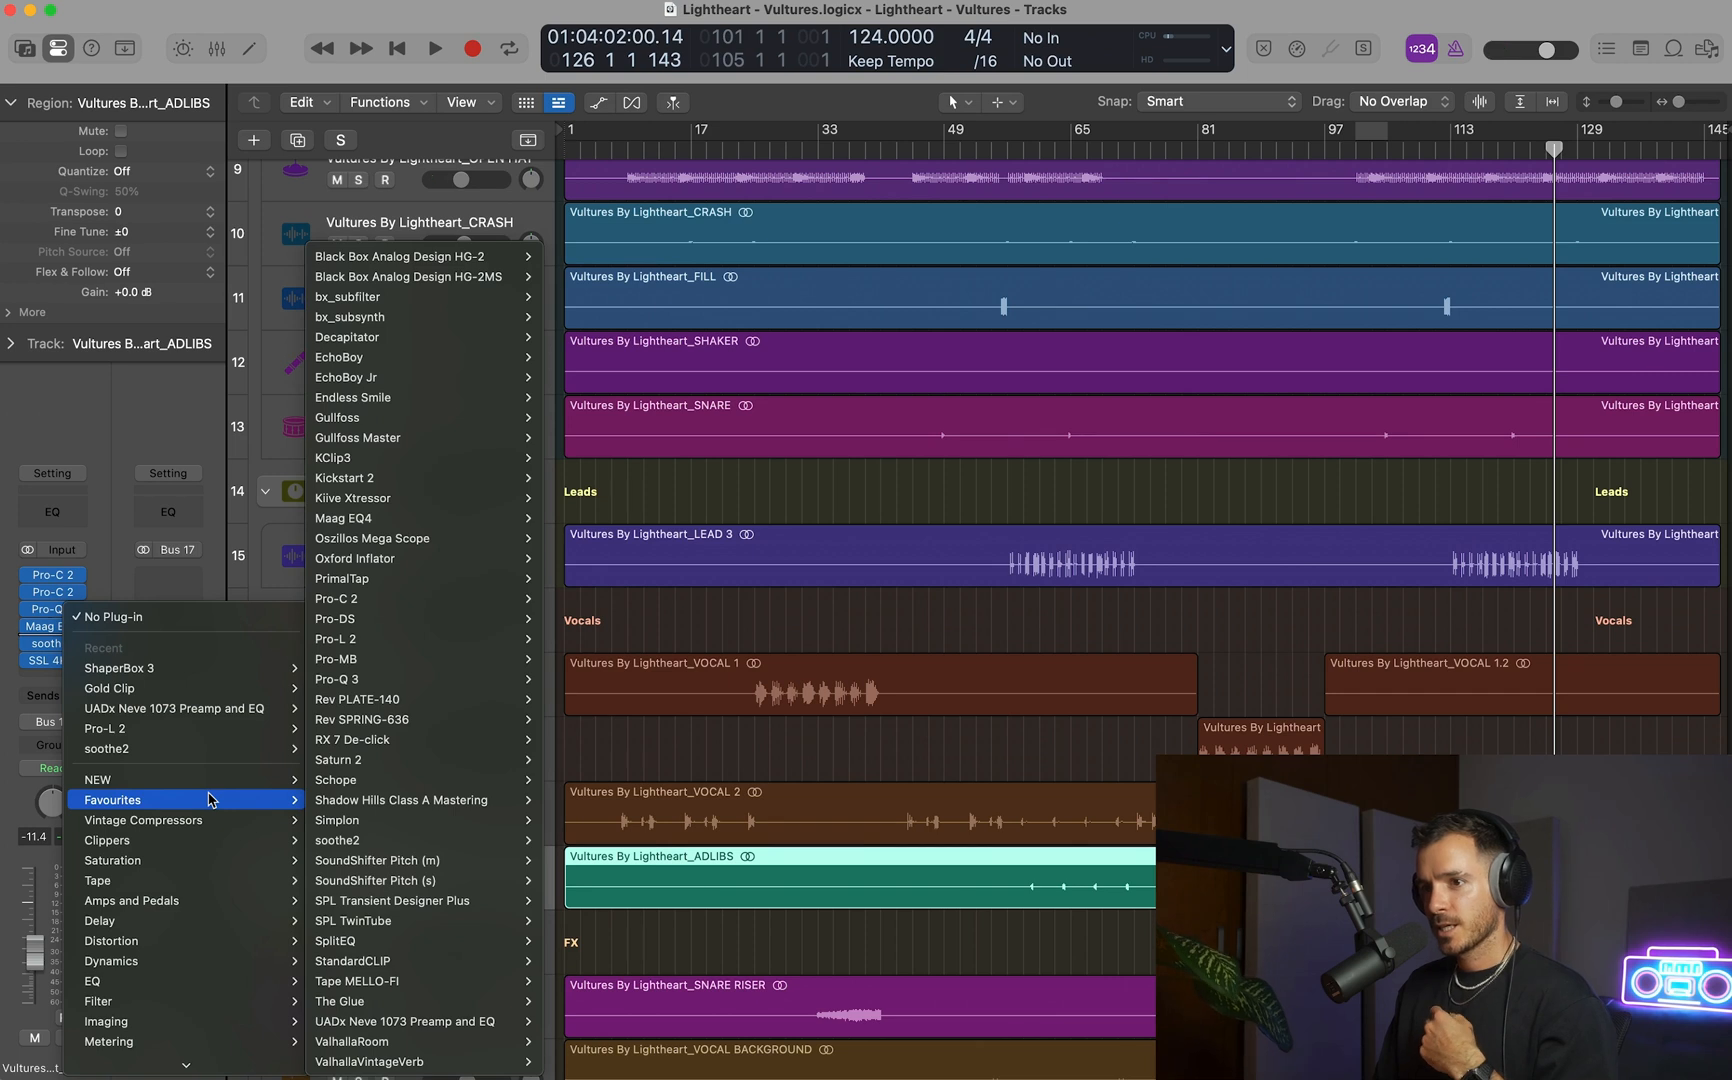
pyautogui.click(105, 465)
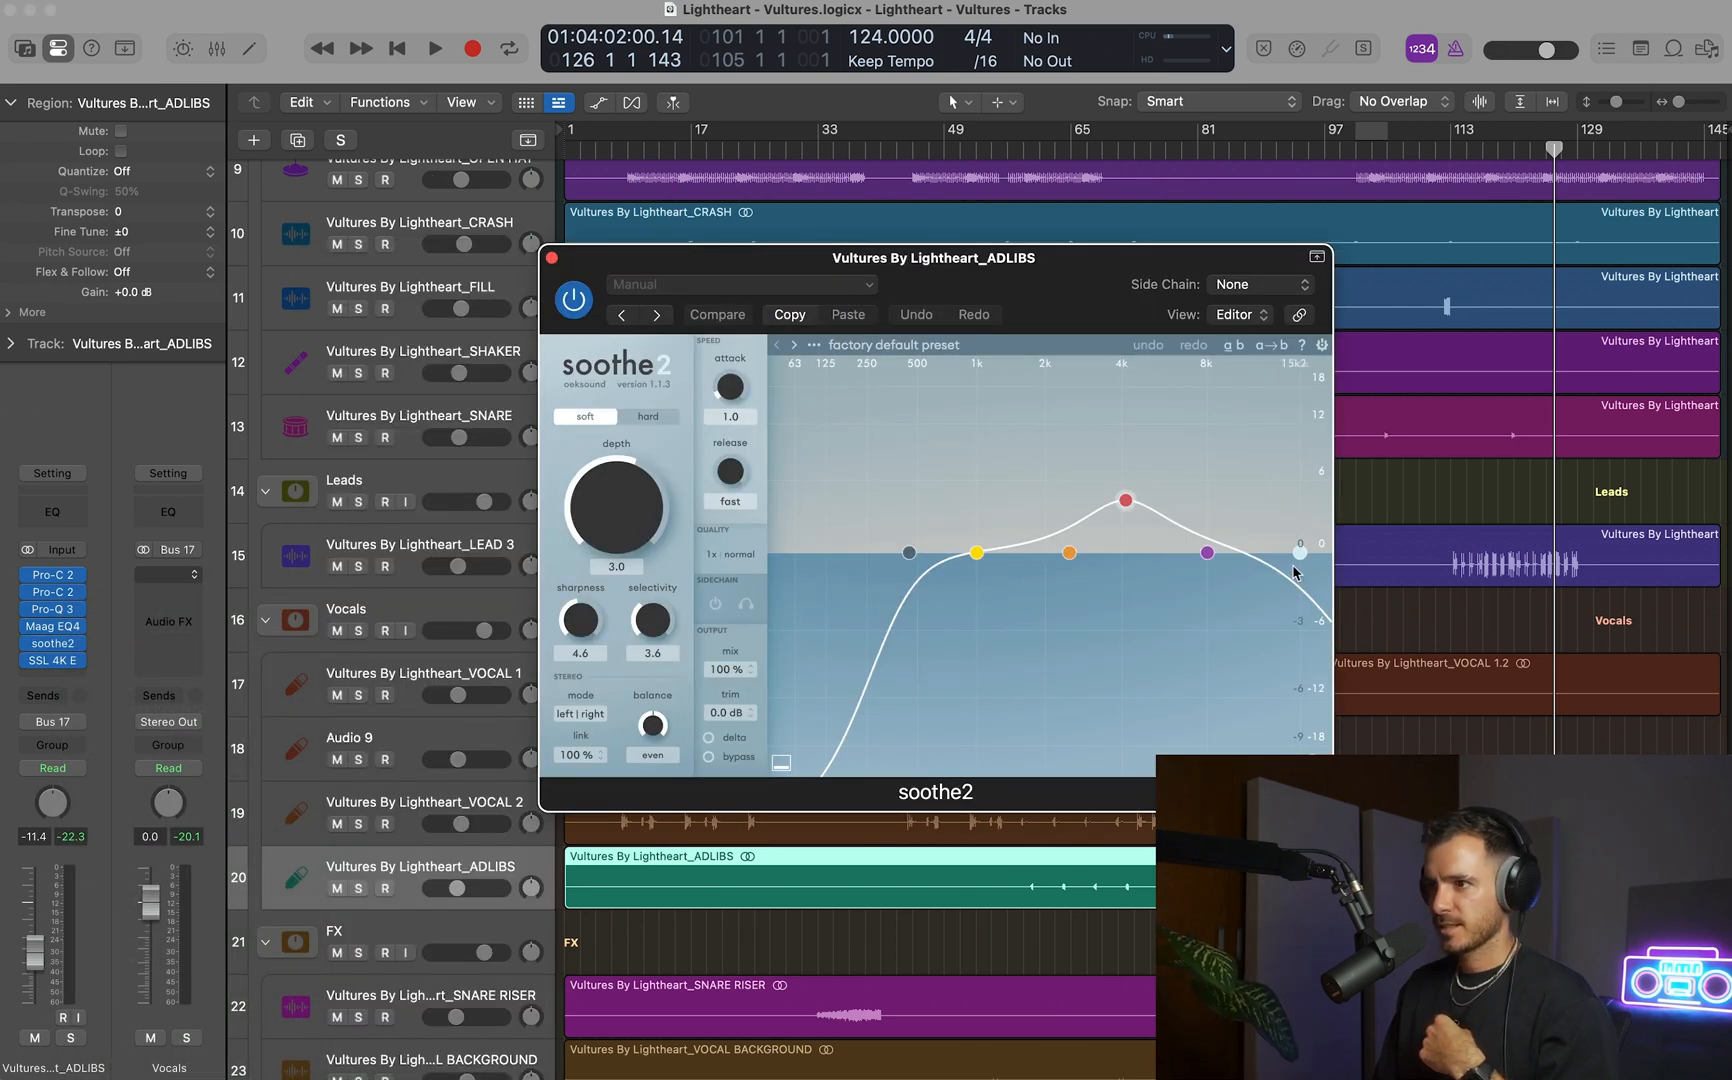
# Insert the Pro-DS de-esser on the ADLIBS channel between soothe2 and SSL 4K E.
pyautogui.click(38, 650)
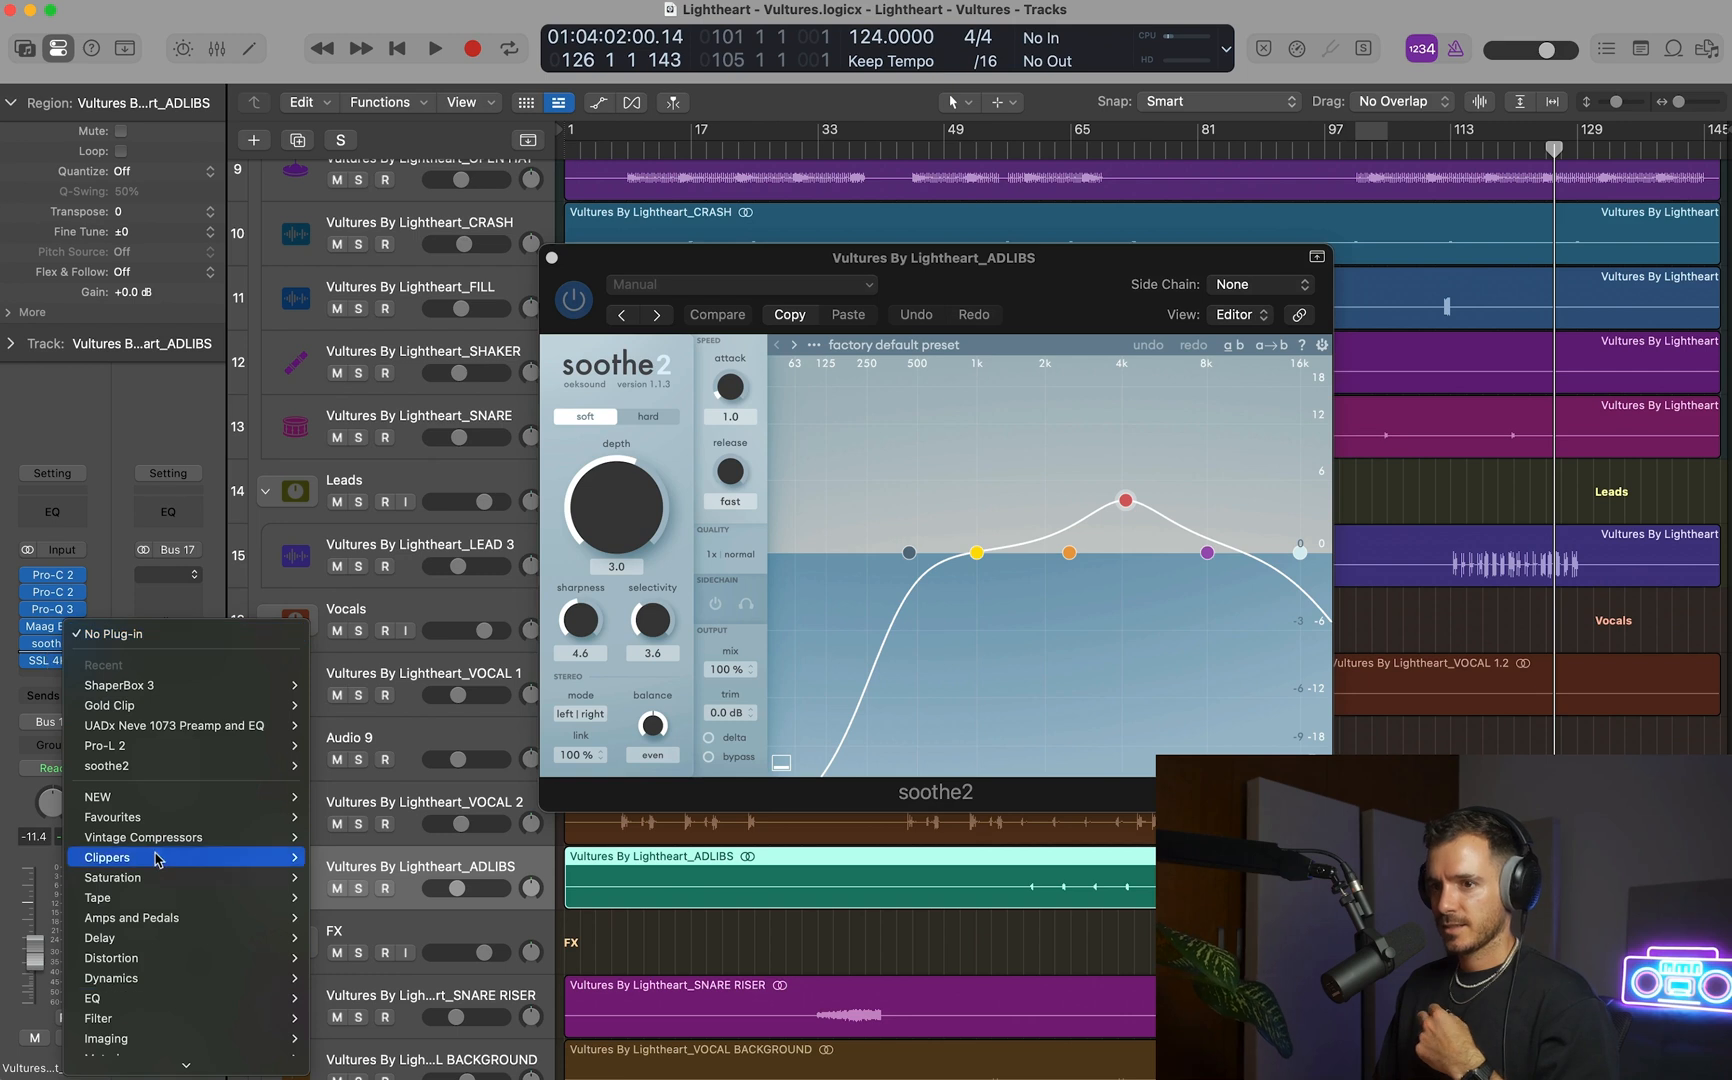
pyautogui.moveTo(160, 817)
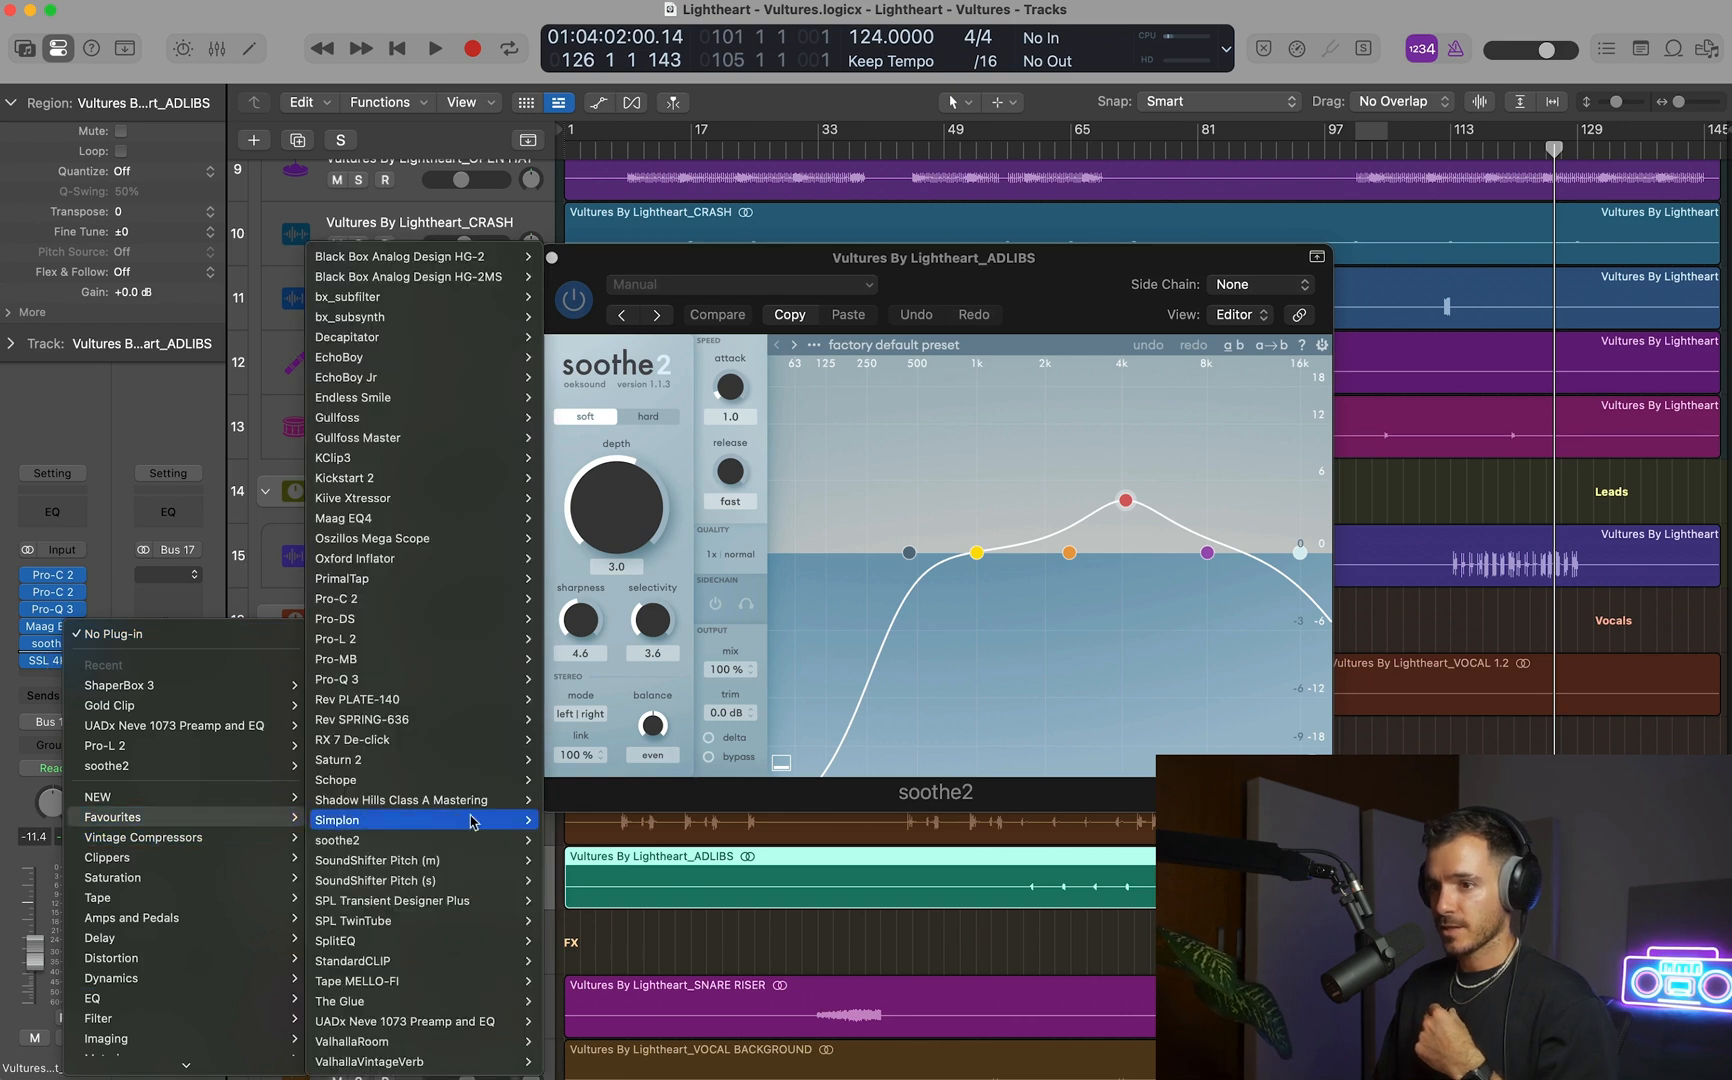
pyautogui.click(380, 618)
# Play from around bar 111, set the ADLIBS Pro-DS threshold to -44.34 dB, and close the Pro-DS and soothe2 windows.
pyautogui.click(1437, 148)
pyautogui.press('space')
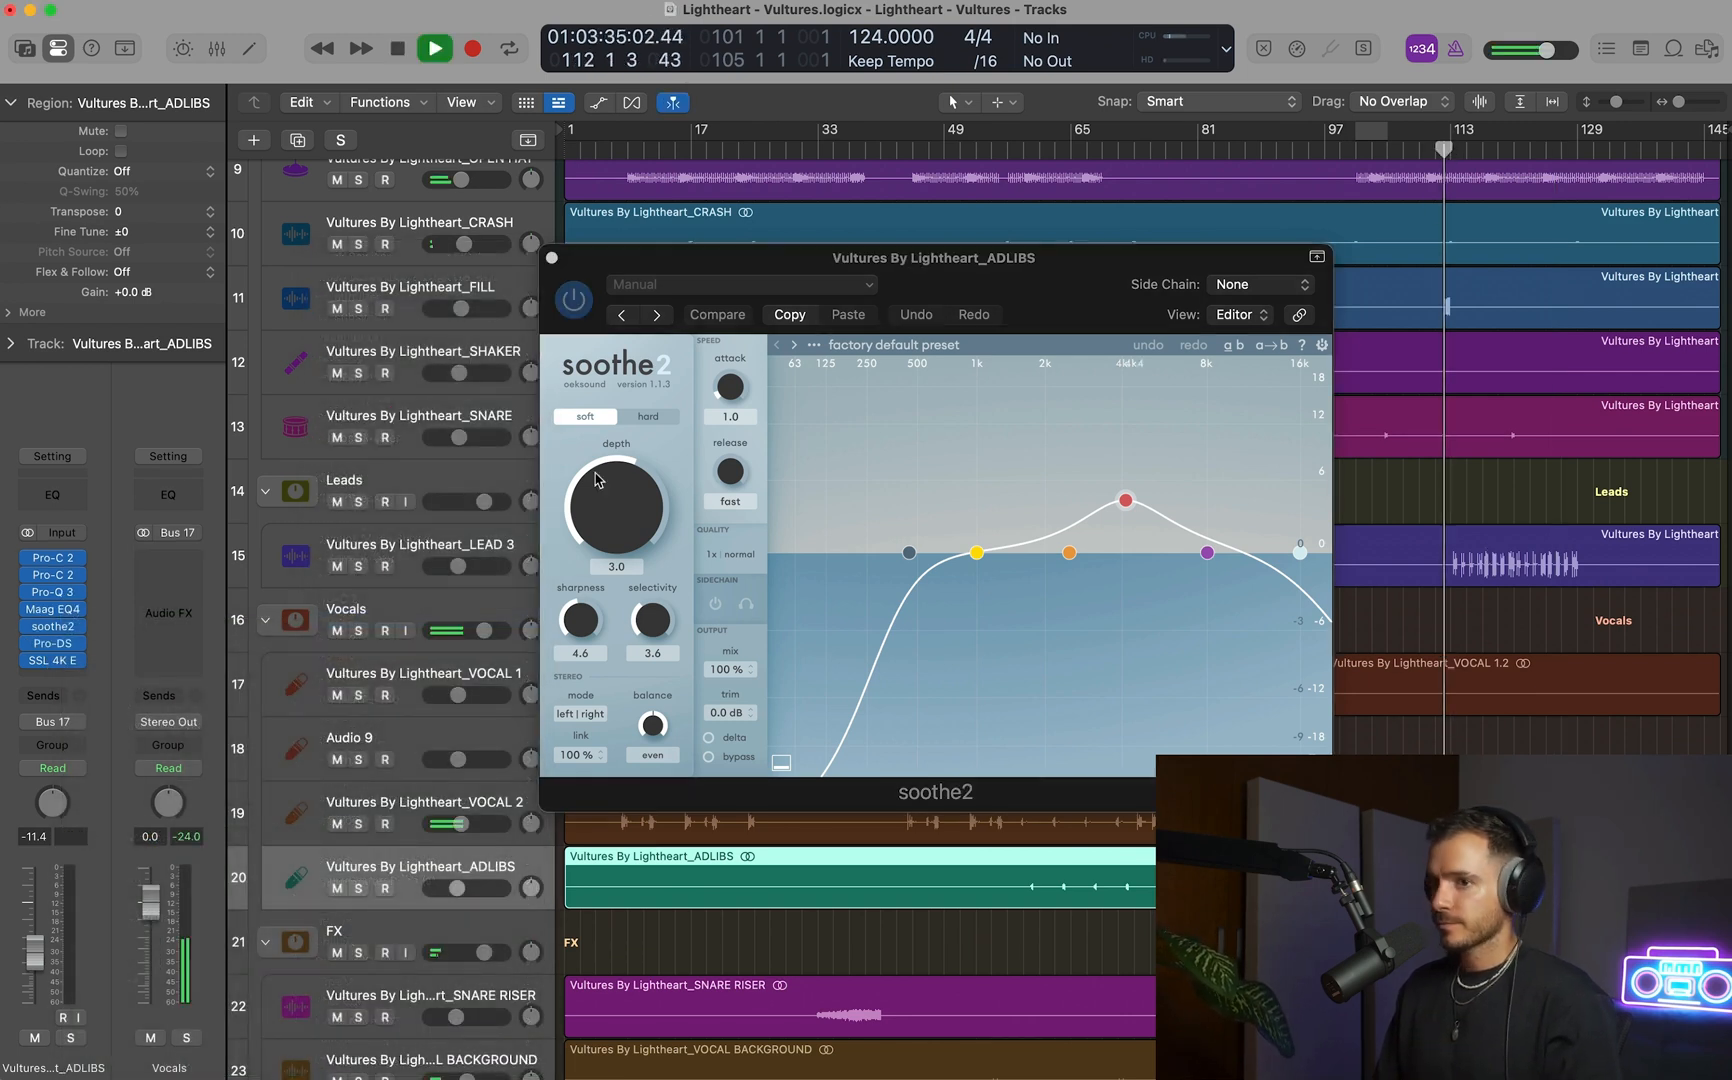
pyautogui.click(55, 643)
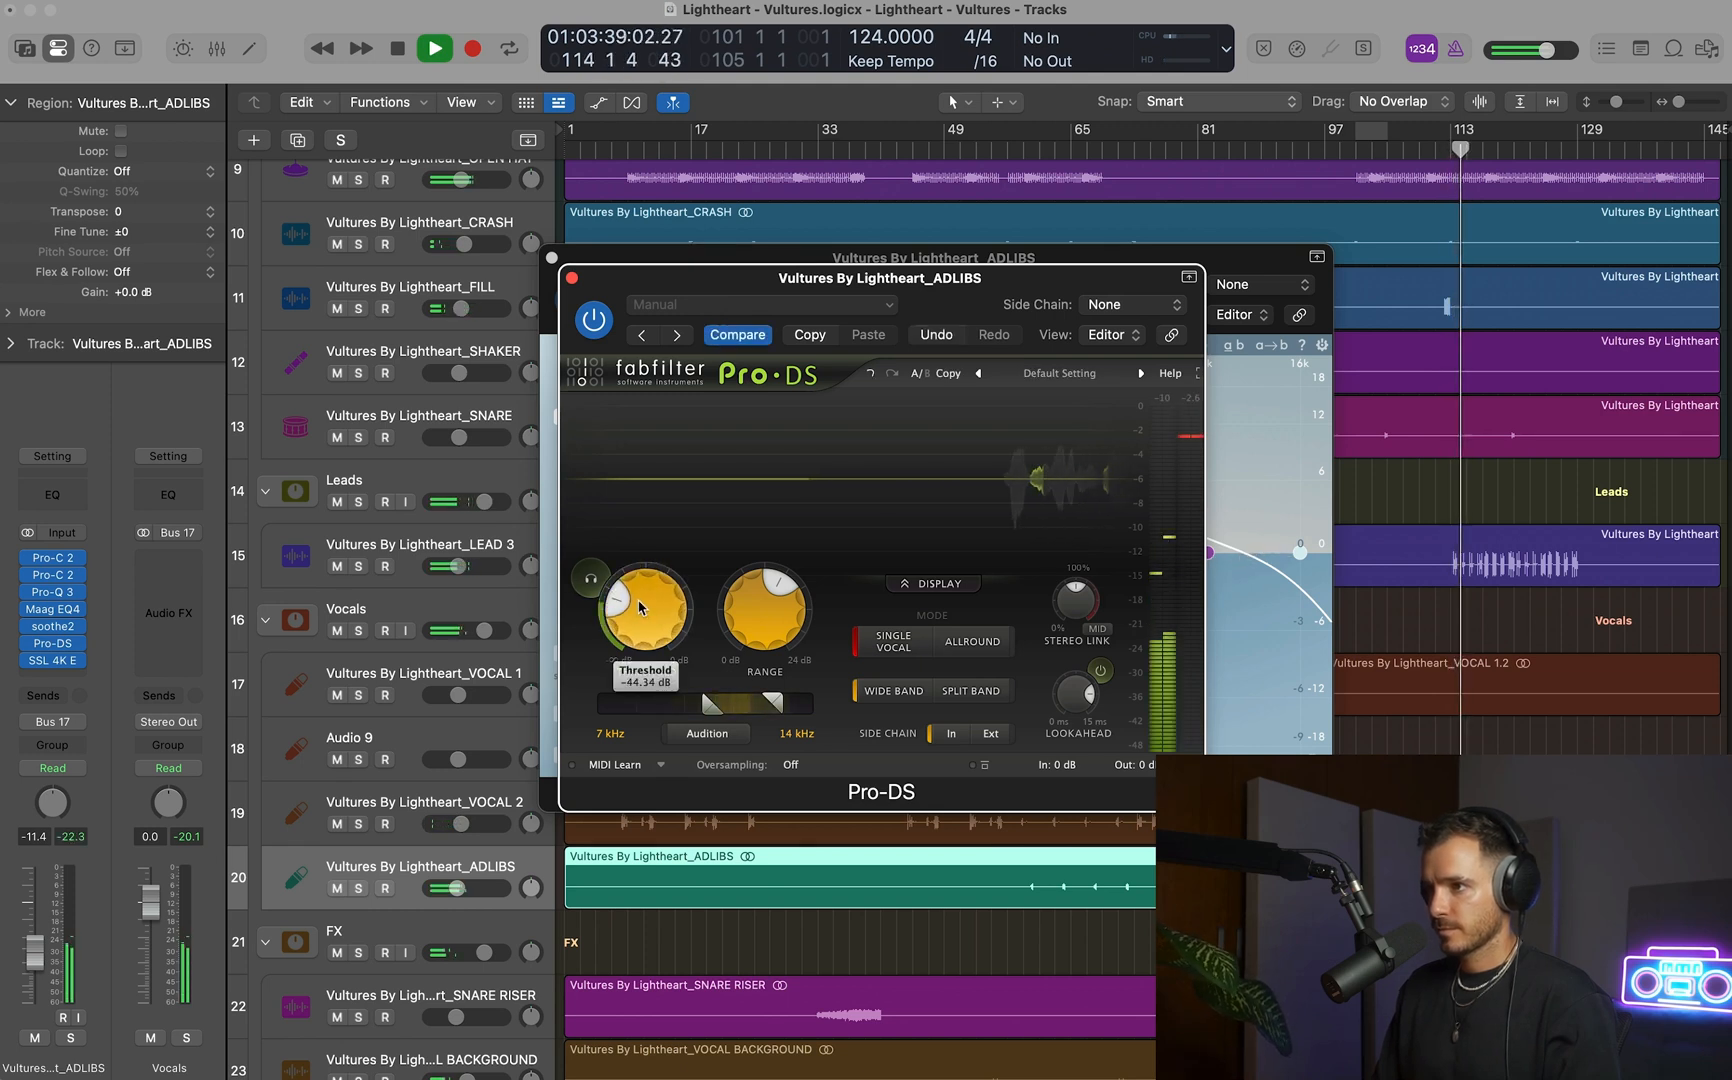
pyautogui.click(572, 278)
pyautogui.click(551, 257)
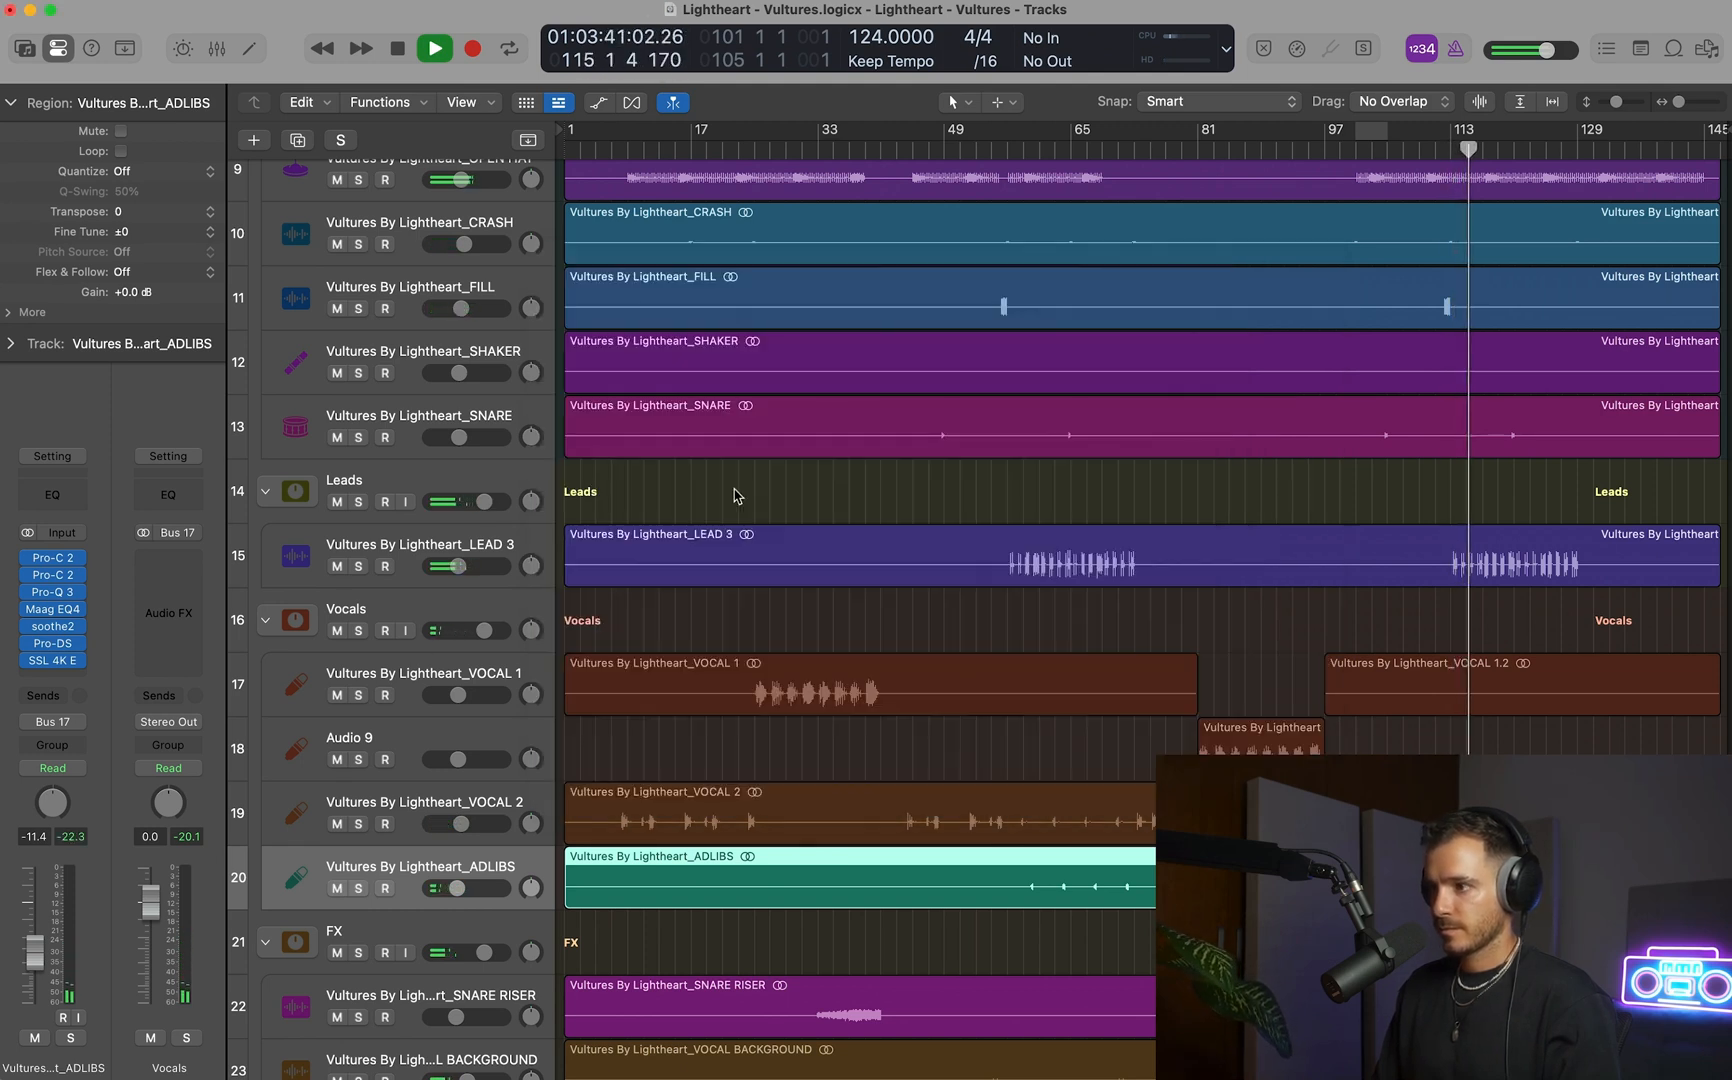
# Insert Arturia's Tape MELLO-FI after SSL 4K E on the ADLIBS channel, and move its window clear of the ADLIBS region.
pyautogui.click(66, 676)
pyautogui.moveTo(66, 676)
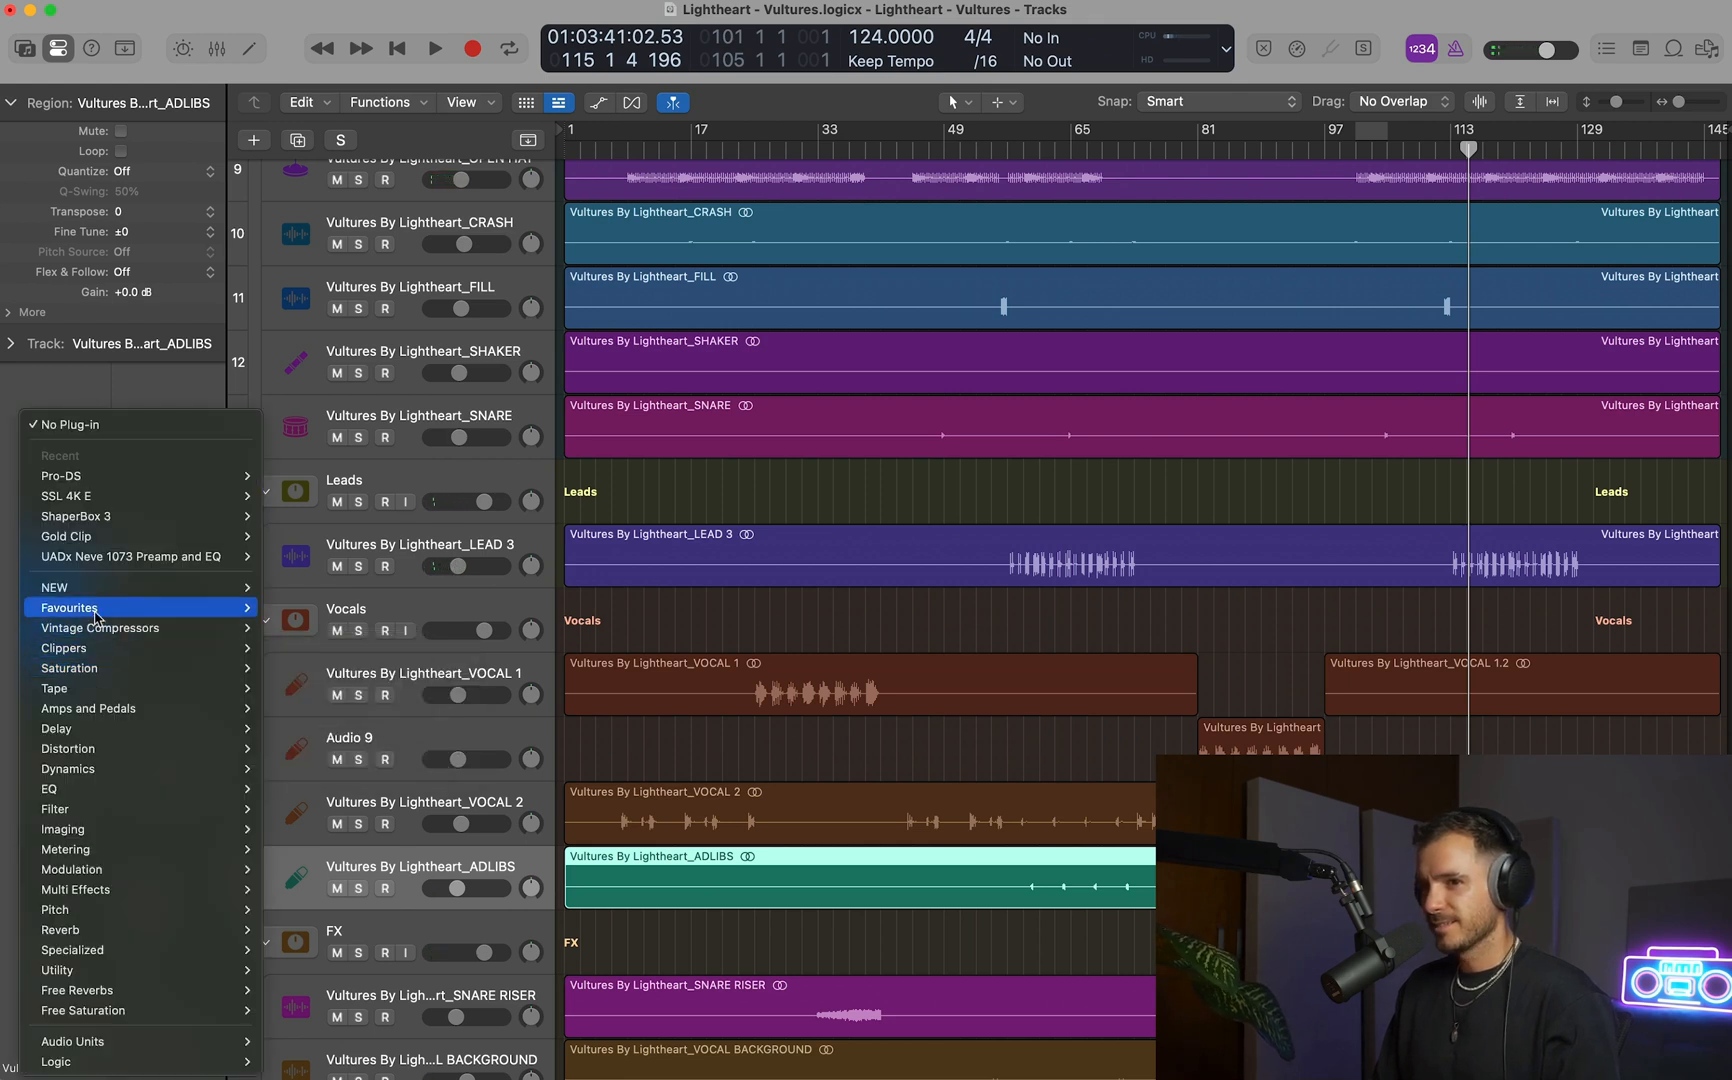
pyautogui.moveTo(97, 617)
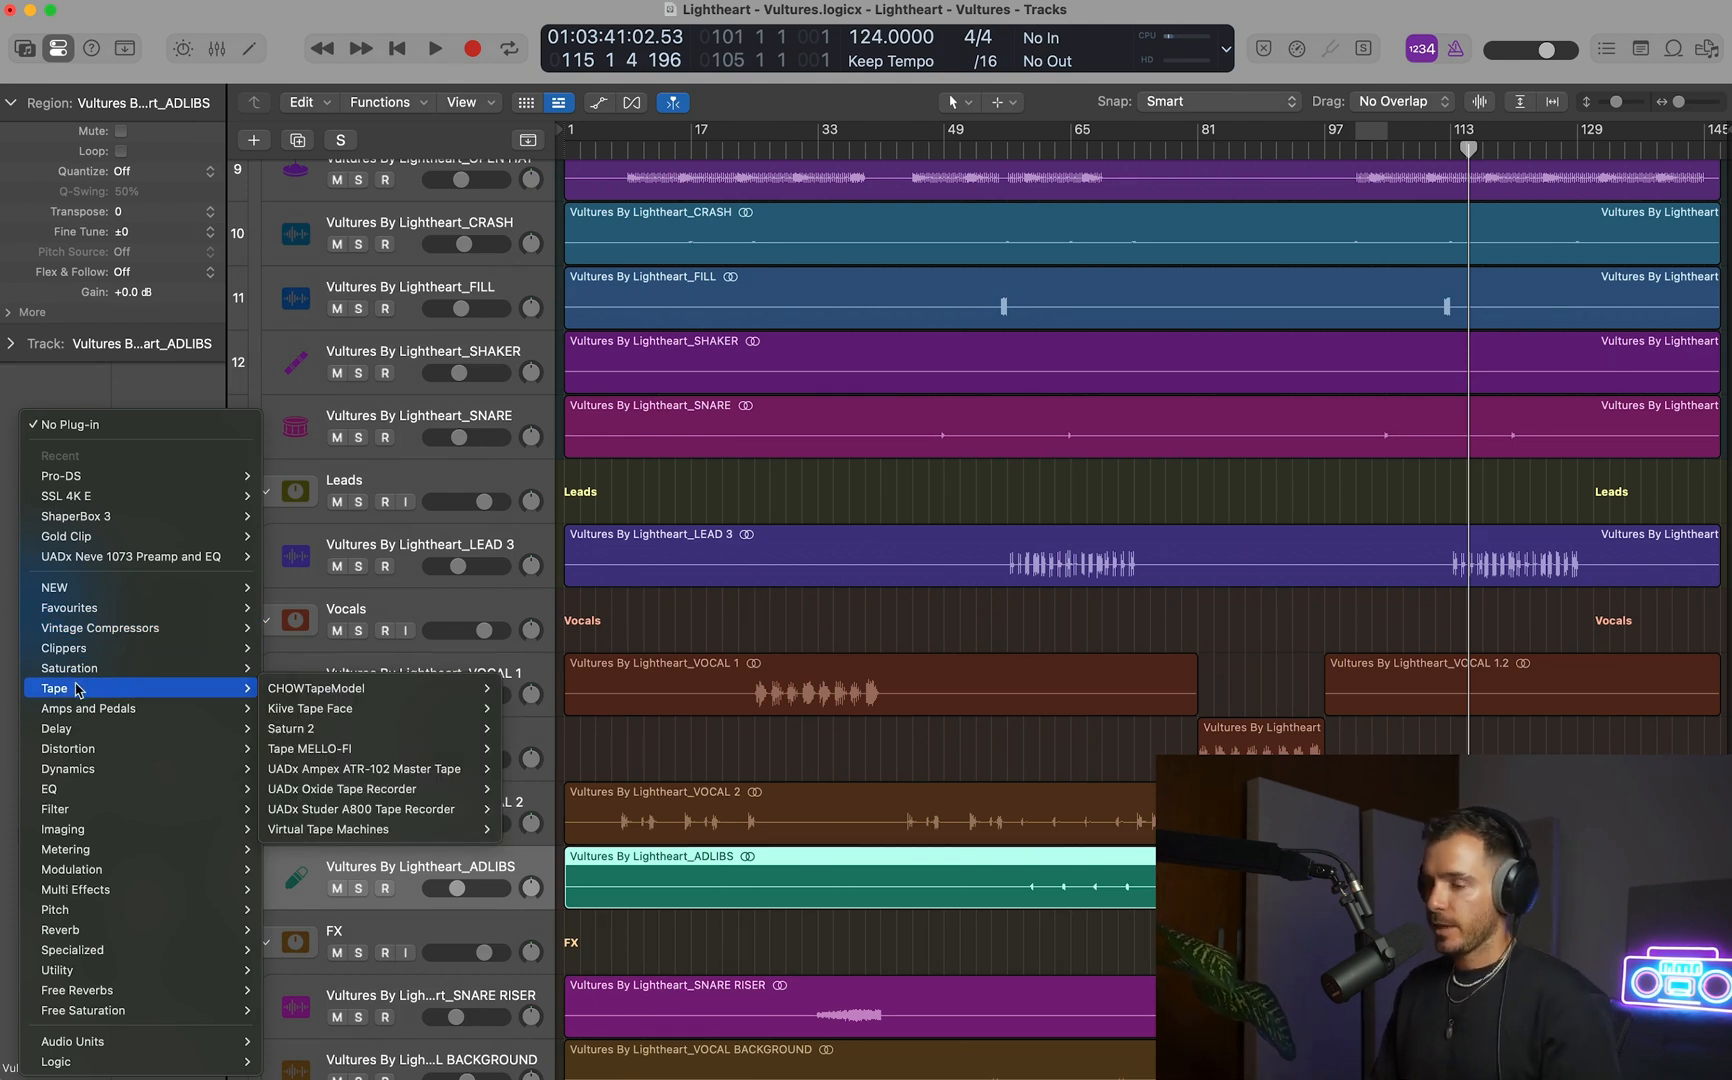
pyautogui.moveTo(390, 750)
pyautogui.click(544, 752)
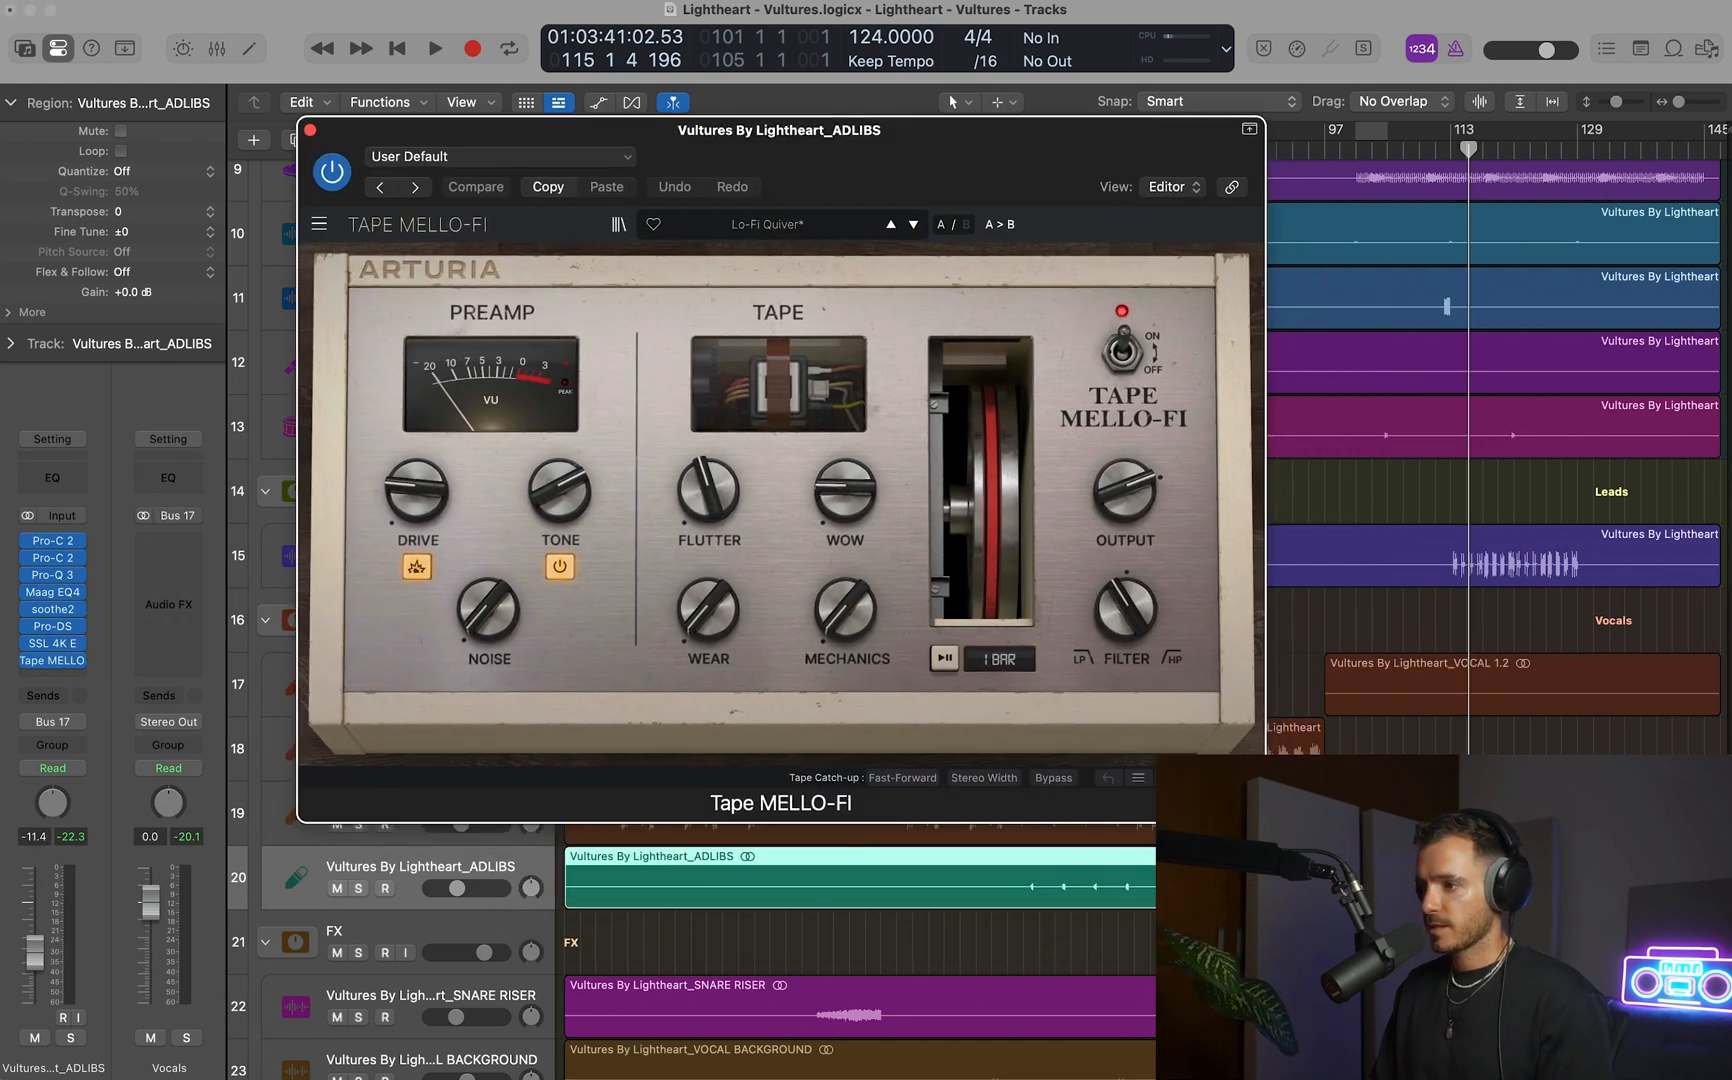
pyautogui.moveTo(1416, 800); pyautogui.dragTo(1660, 1000)
# With ADLIBS soloed and looping from bar 113 to 129, raise Tape MELLO-FI's Drive to about its midpoint and increase Wow slightly.
pyautogui.scroll(-5, 1338, 441)
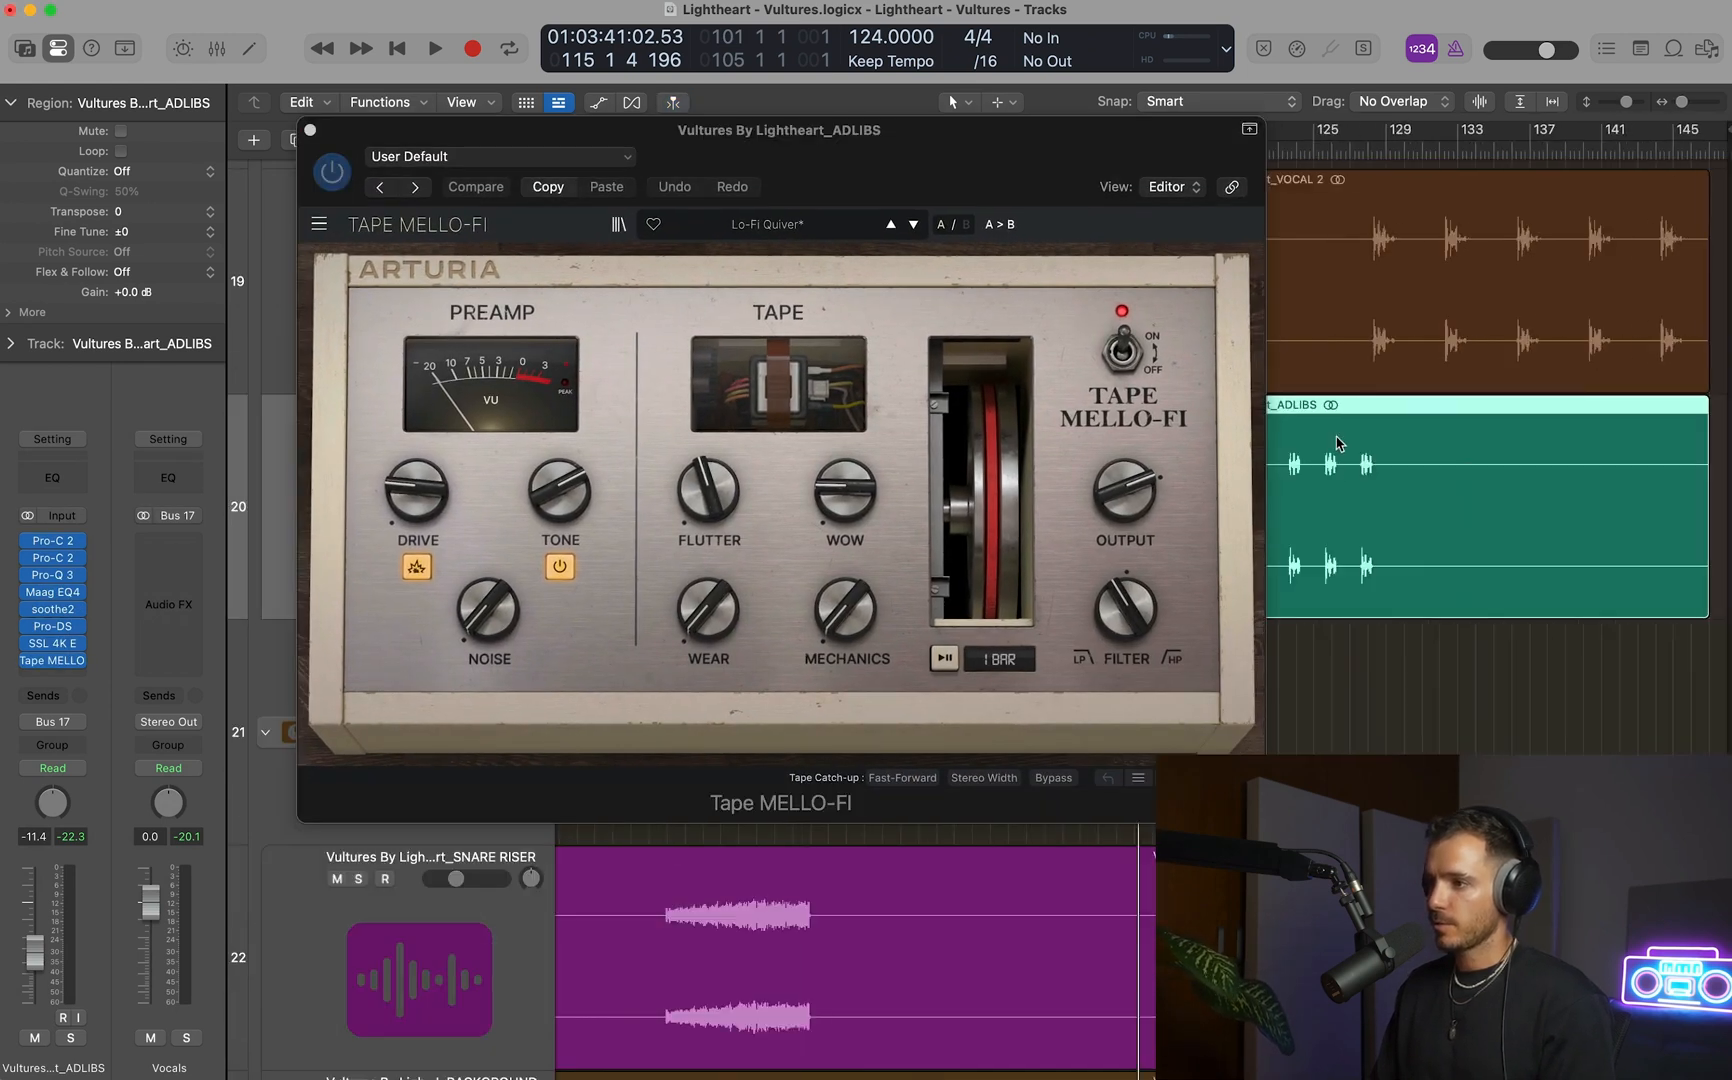
pyautogui.moveTo(1420, 140); pyautogui.dragTo(1590, 141)
pyautogui.press('s')
pyautogui.press('space')
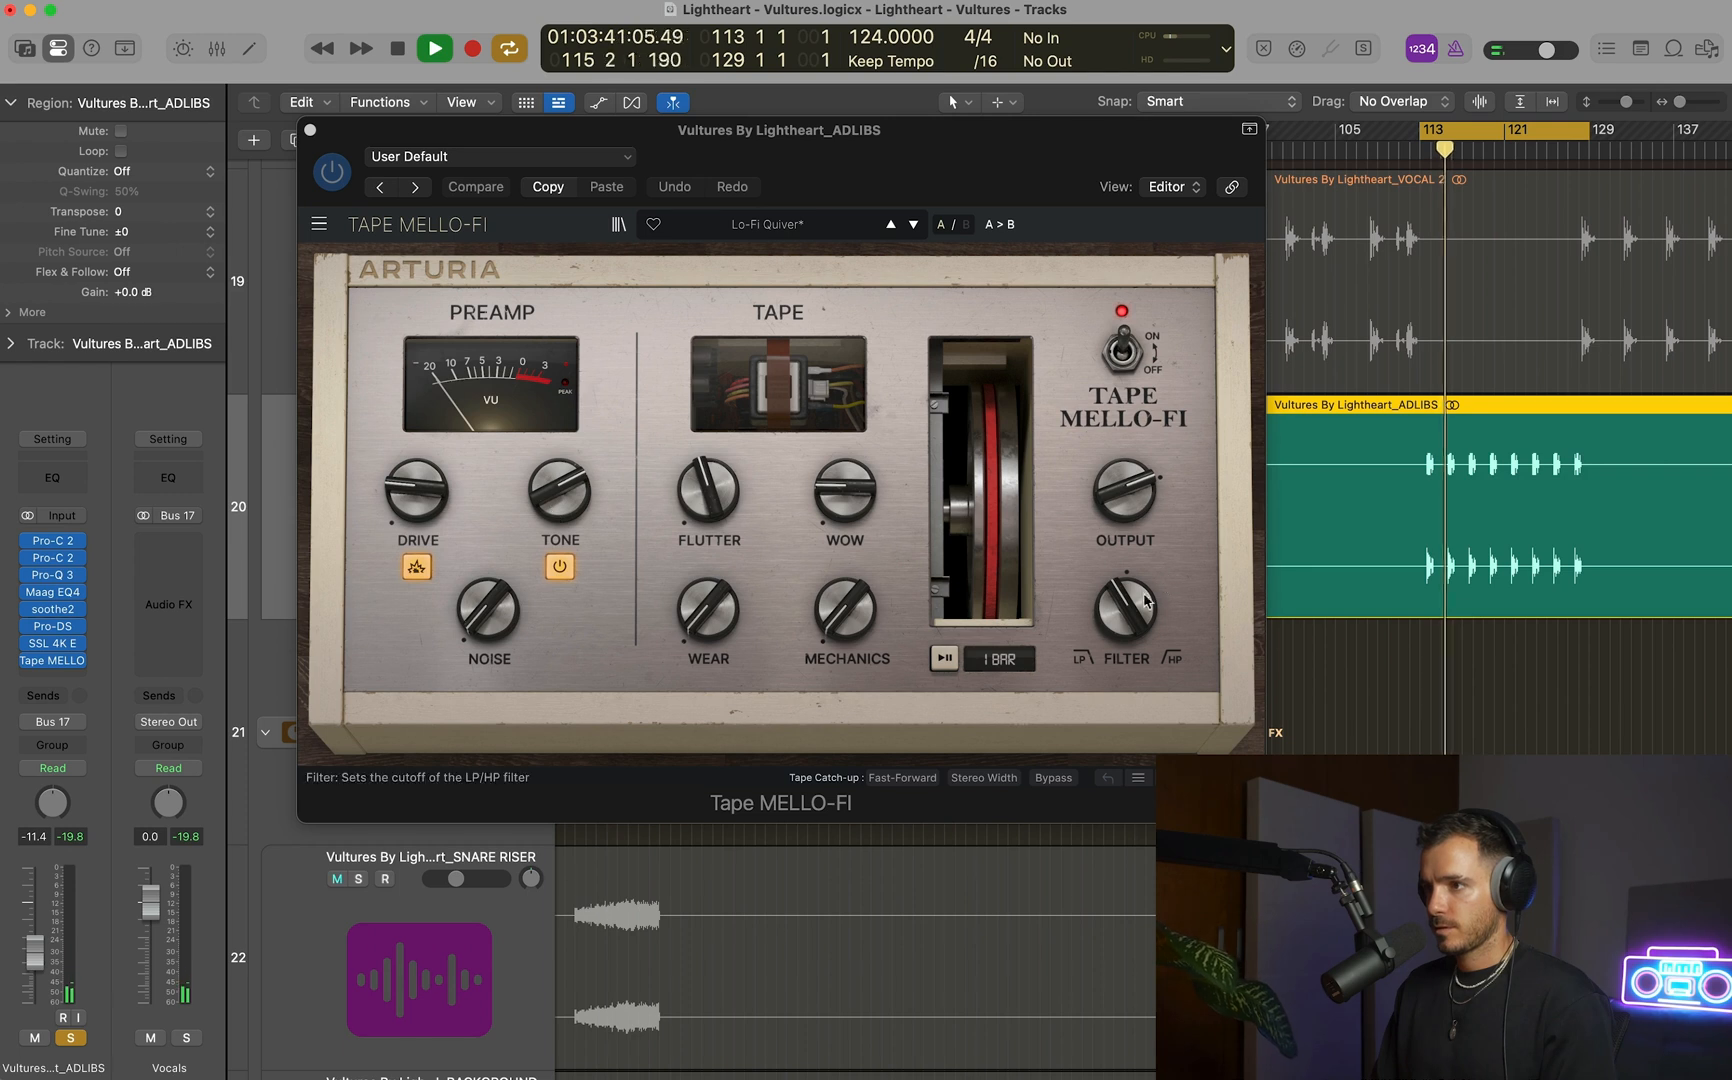
pyautogui.moveTo(1131, 606)
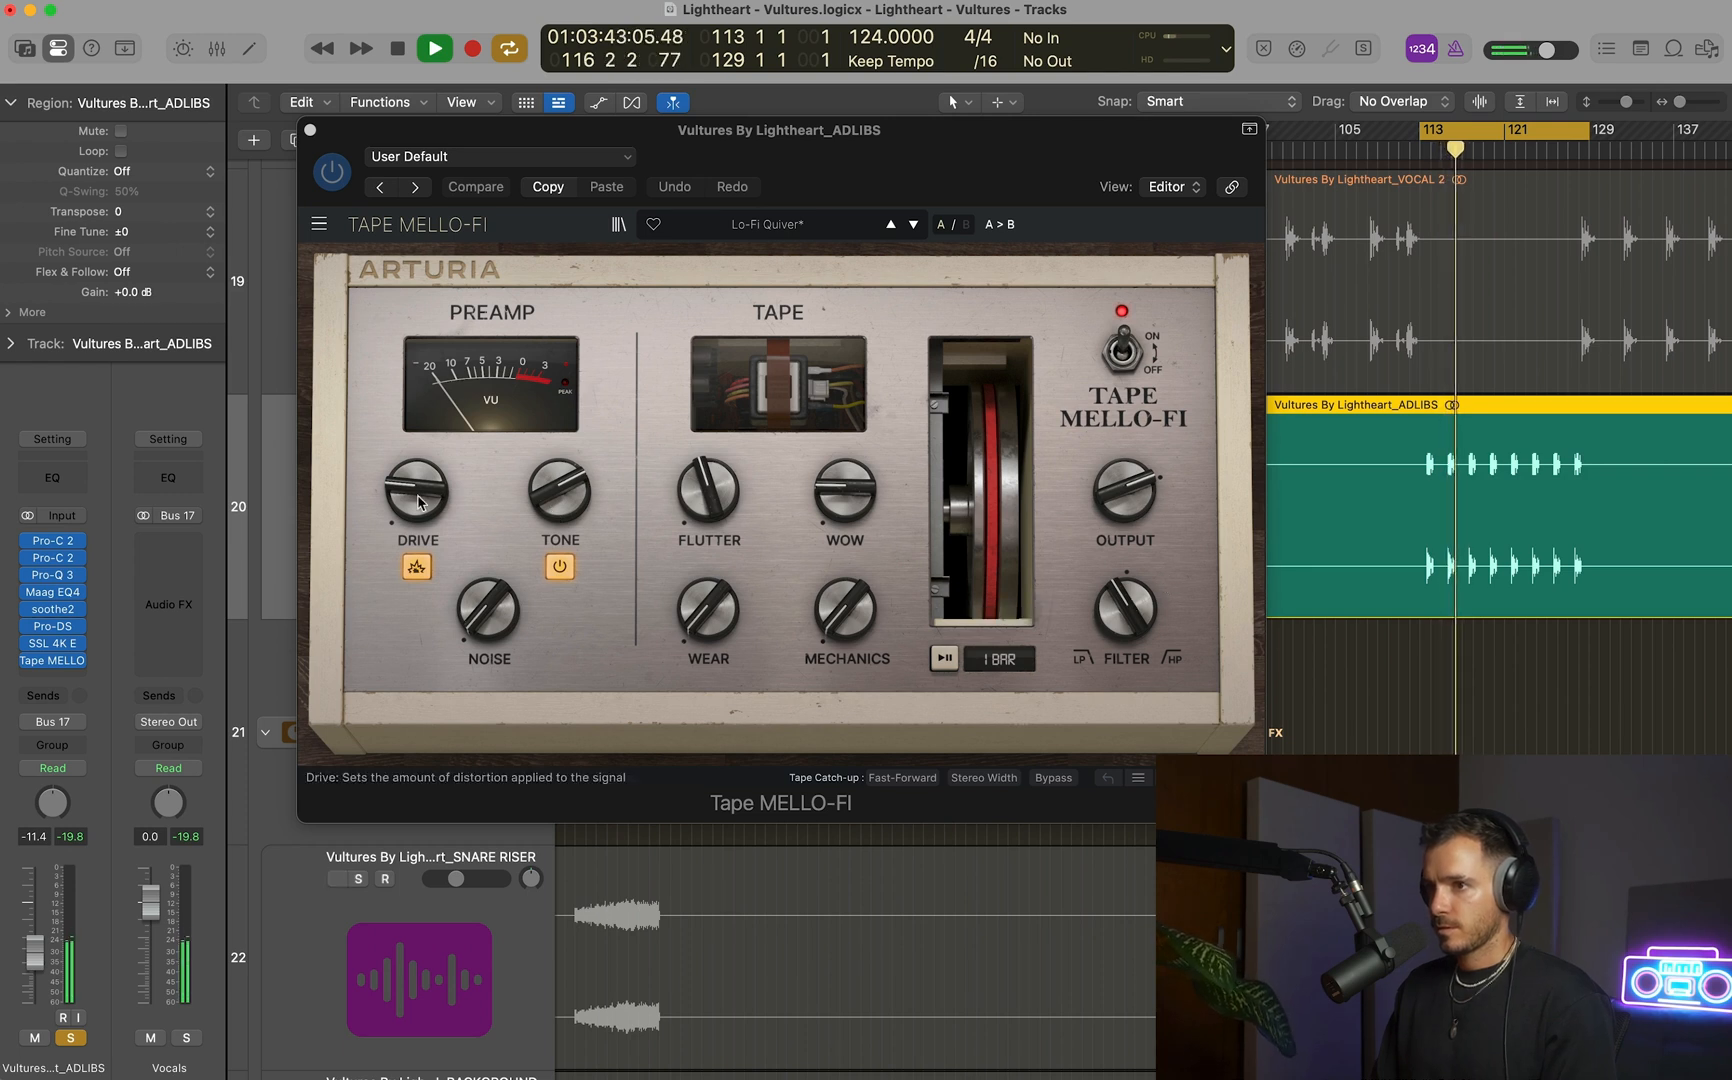
pyautogui.moveTo(417, 490); pyautogui.dragTo(417, 458)
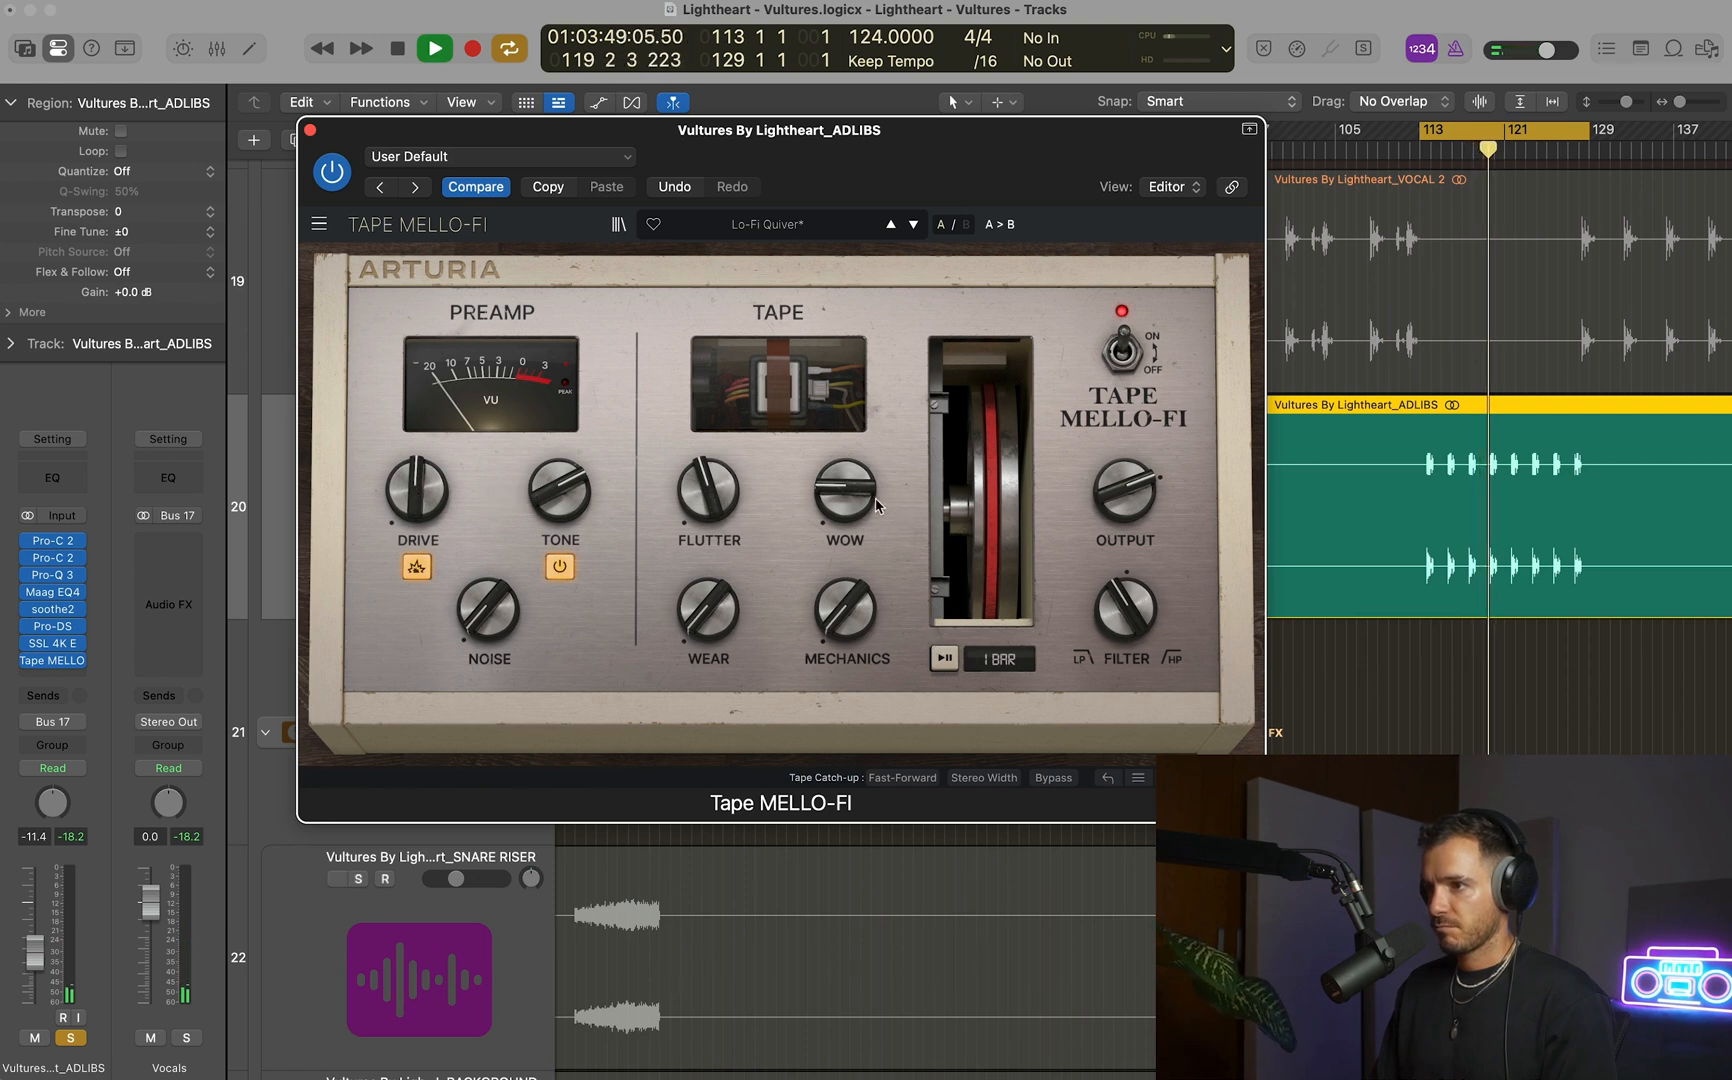
pyautogui.moveTo(876, 505); pyautogui.dragTo(876, 492)
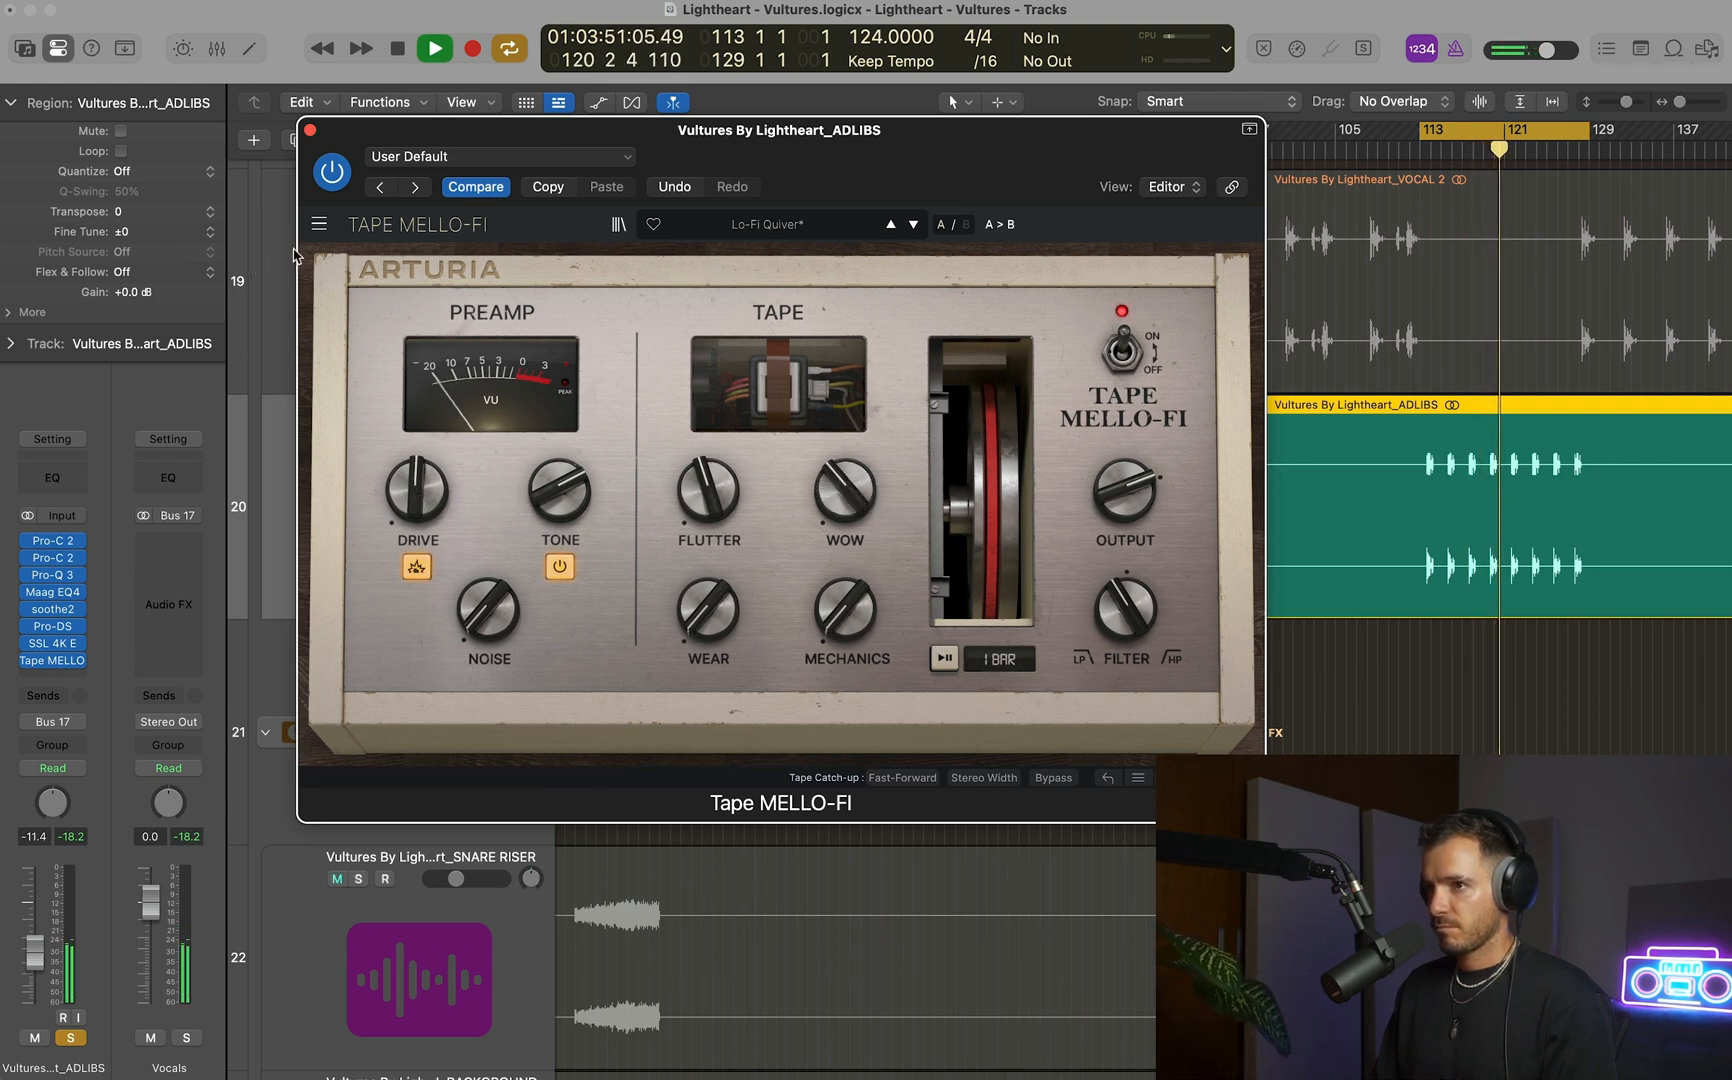
# Compare the soloed ADLIBS with Tape MELLO-FI bypassed and active, leave it active, and stop playback.
pyautogui.click(332, 172)
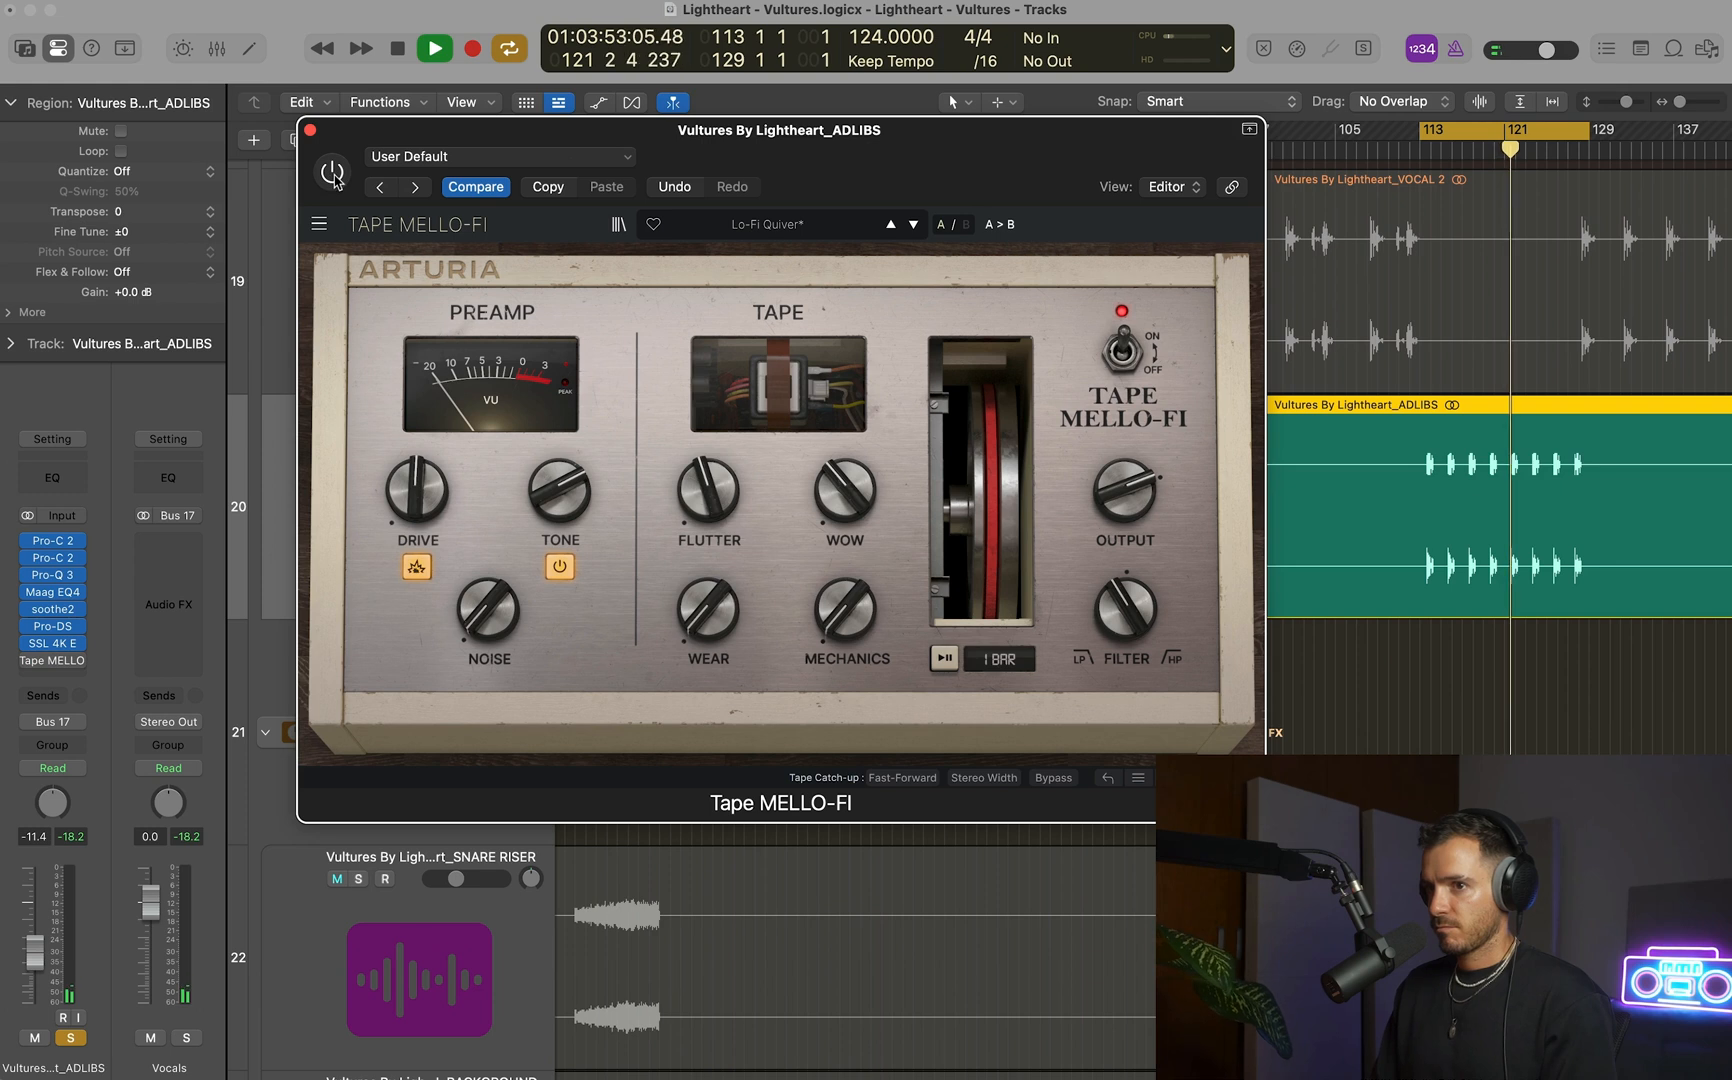
pyautogui.click(333, 172)
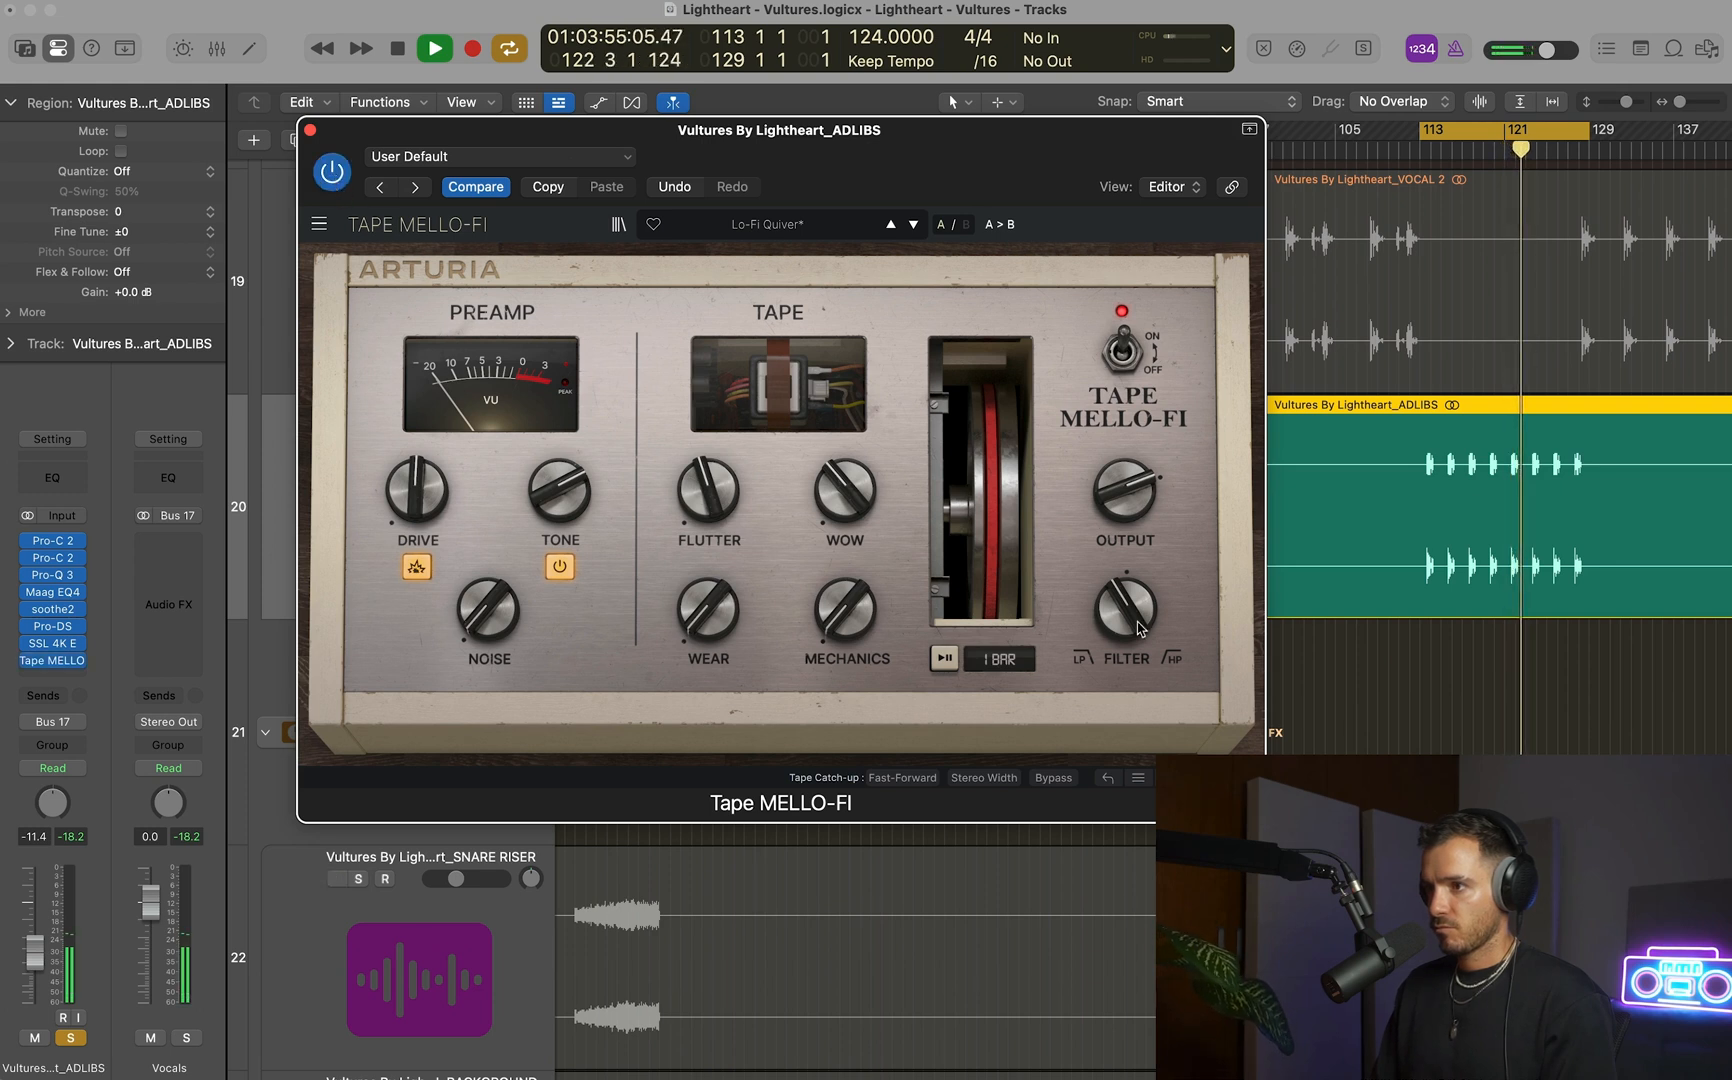
pyautogui.click(1122, 349)
pyautogui.click(1122, 349)
pyautogui.press('space')
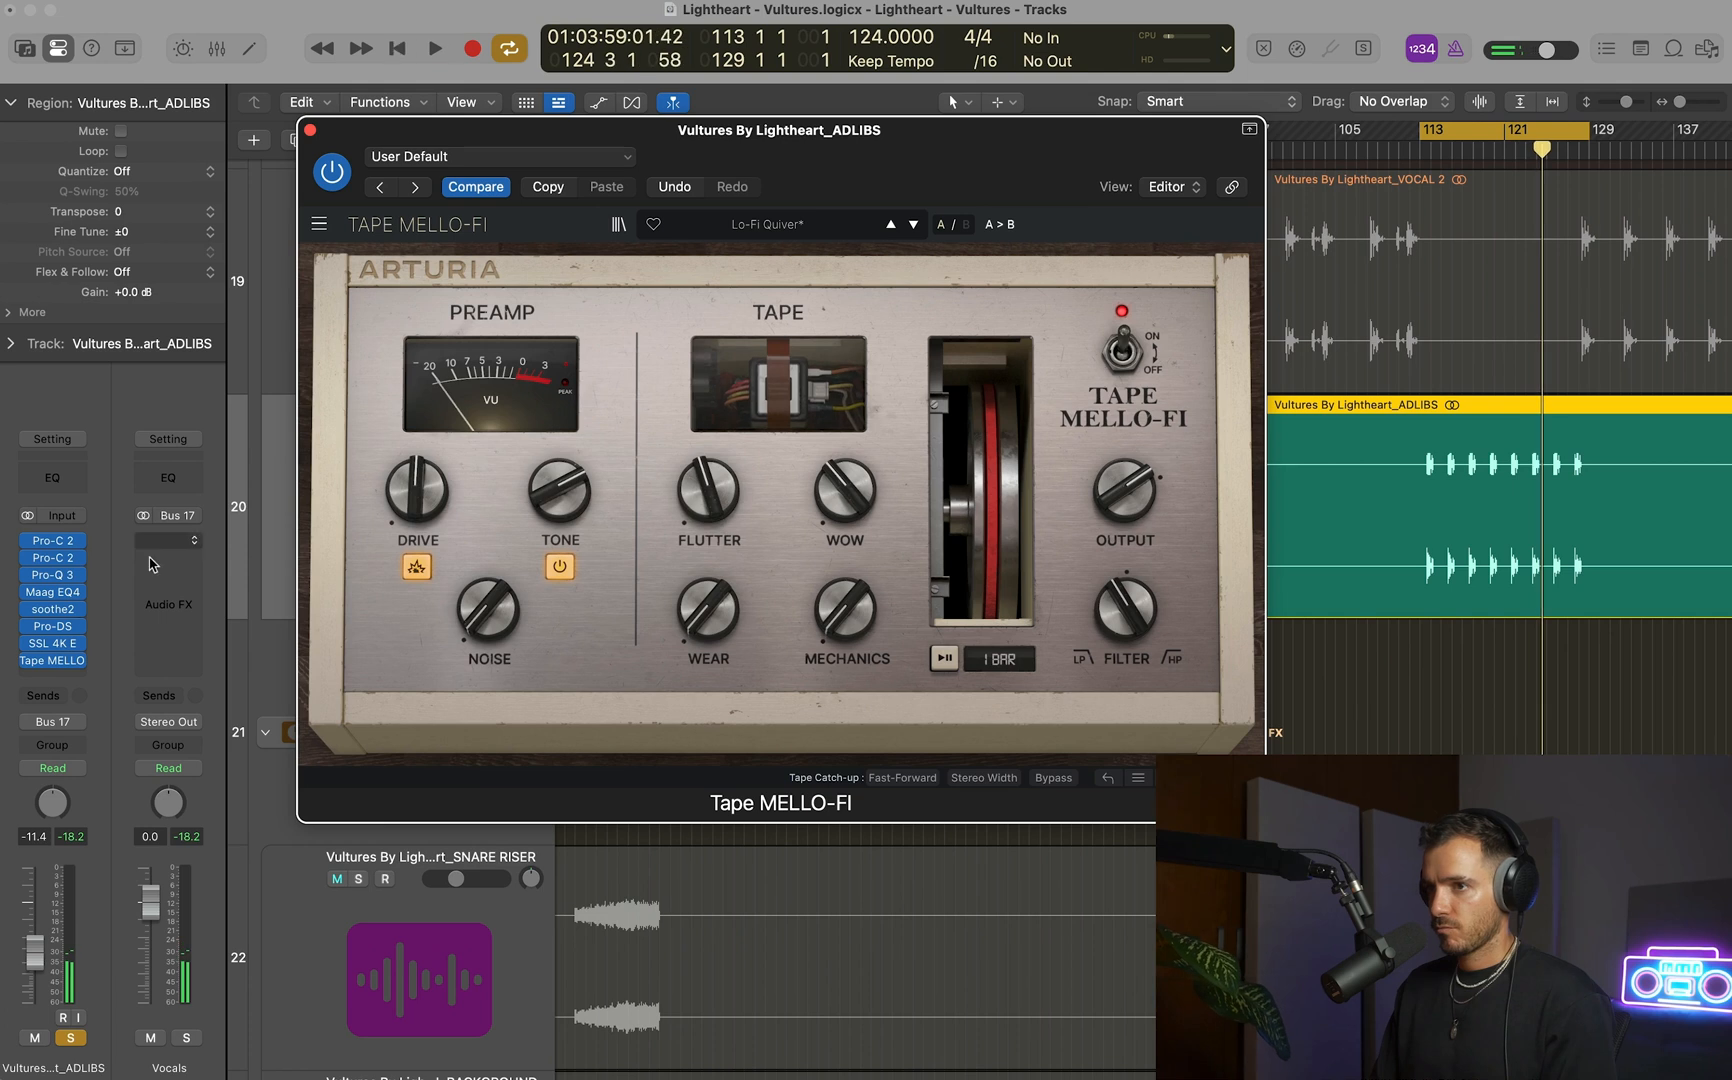
# Close the Tape MELLO-FI window, take ADLIBS out of solo, and play it briefly in the full mix from bar 113.
pyautogui.click(311, 131)
pyautogui.click(358, 428)
pyautogui.press('space')
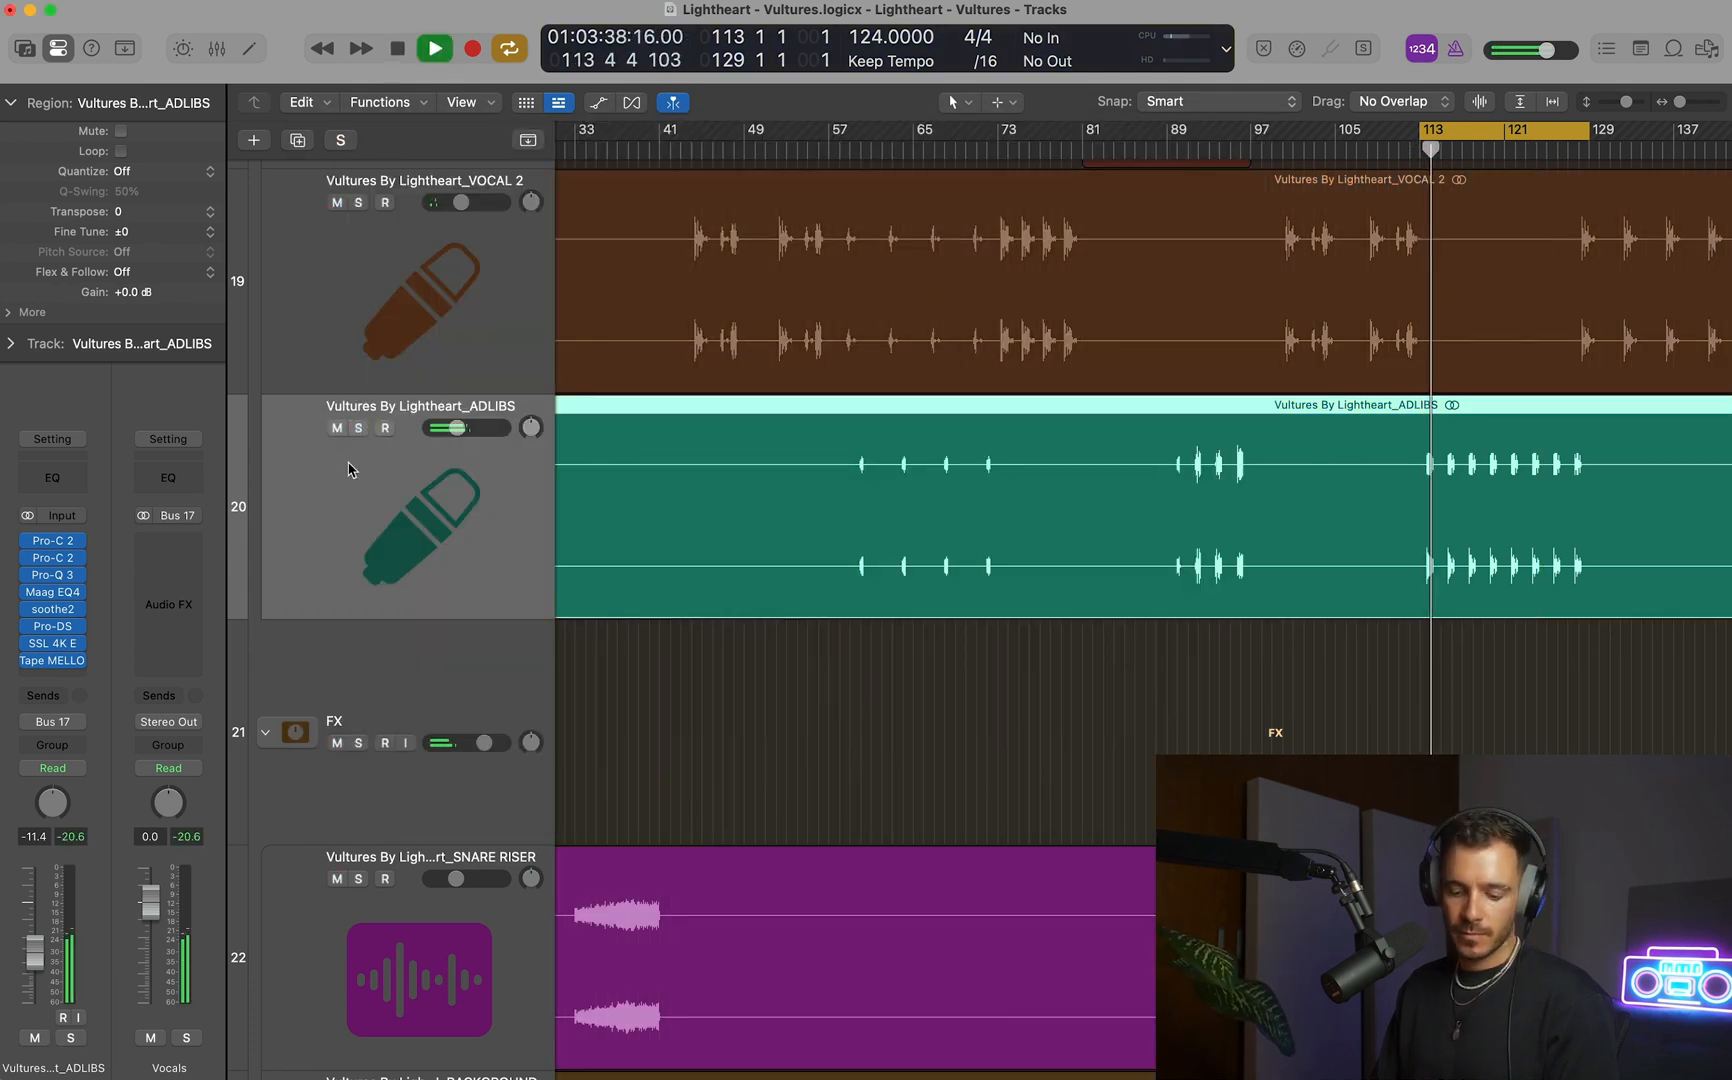
pyautogui.press('space')
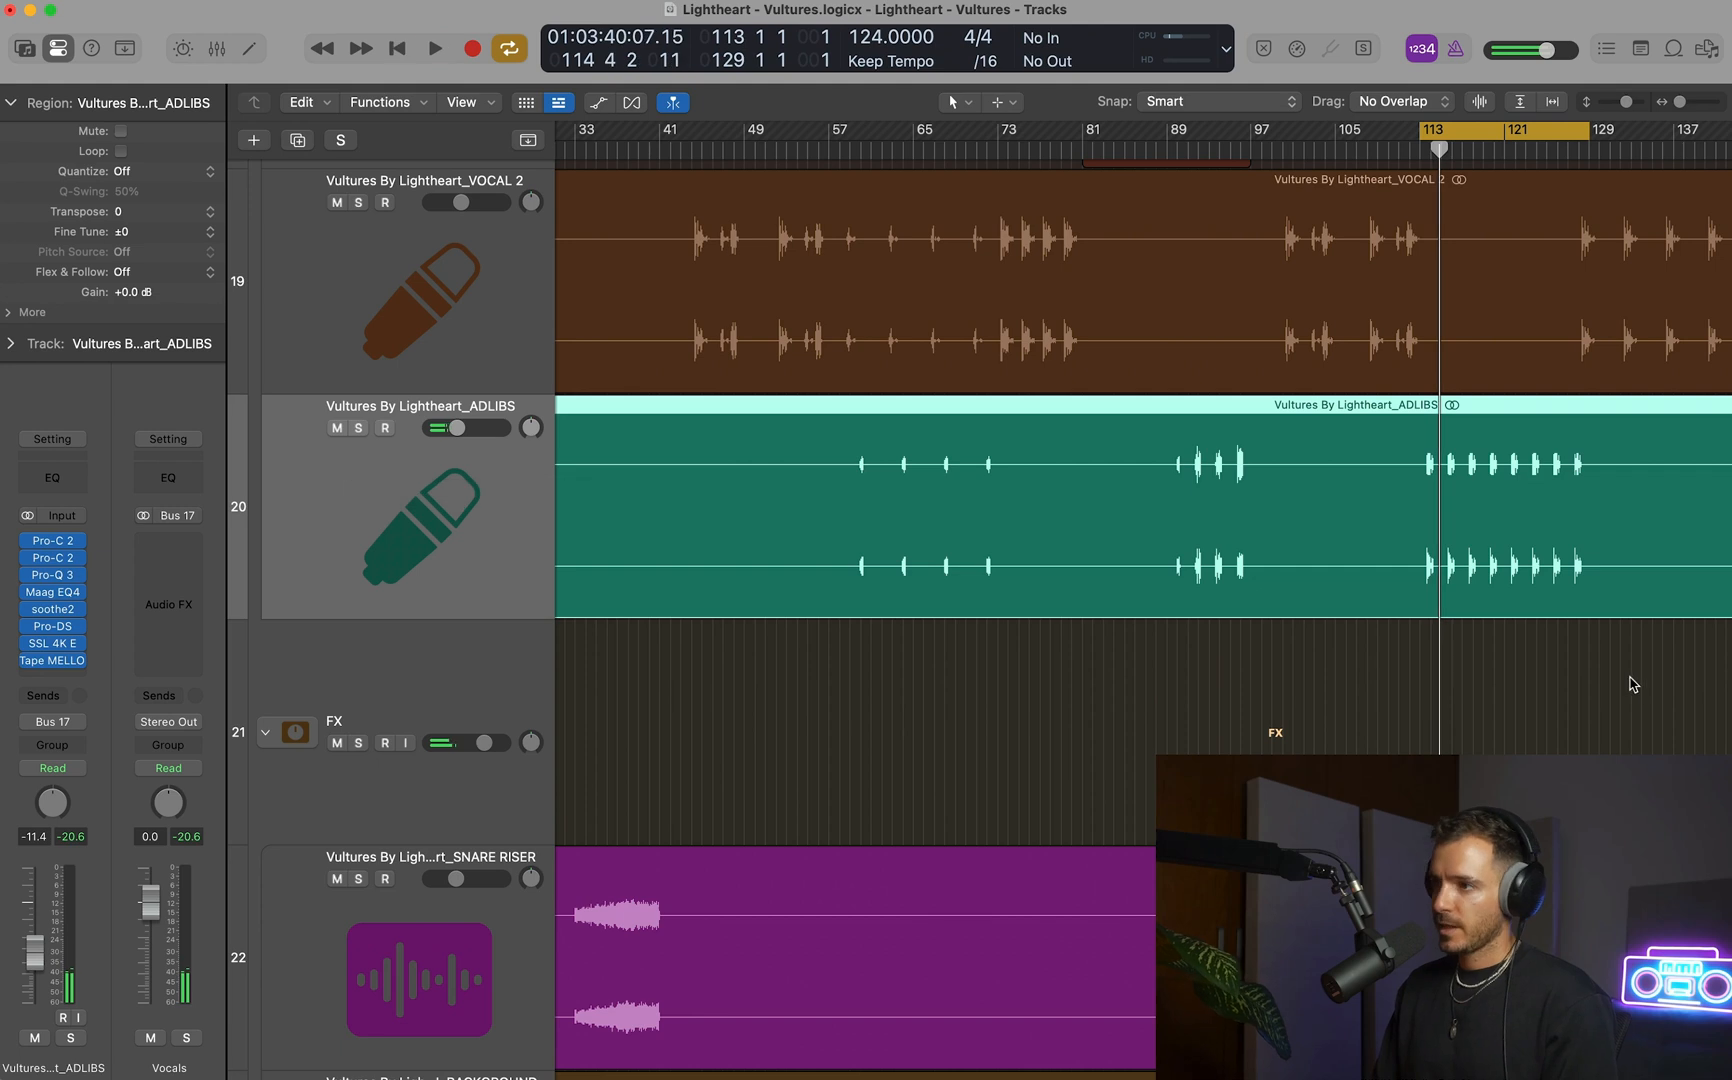
# Replay the looped section from bar 113 in the full mix, reviewing the drum, lead, vocal and FX tracks.
pyautogui.scroll(-4, 1412, 656)
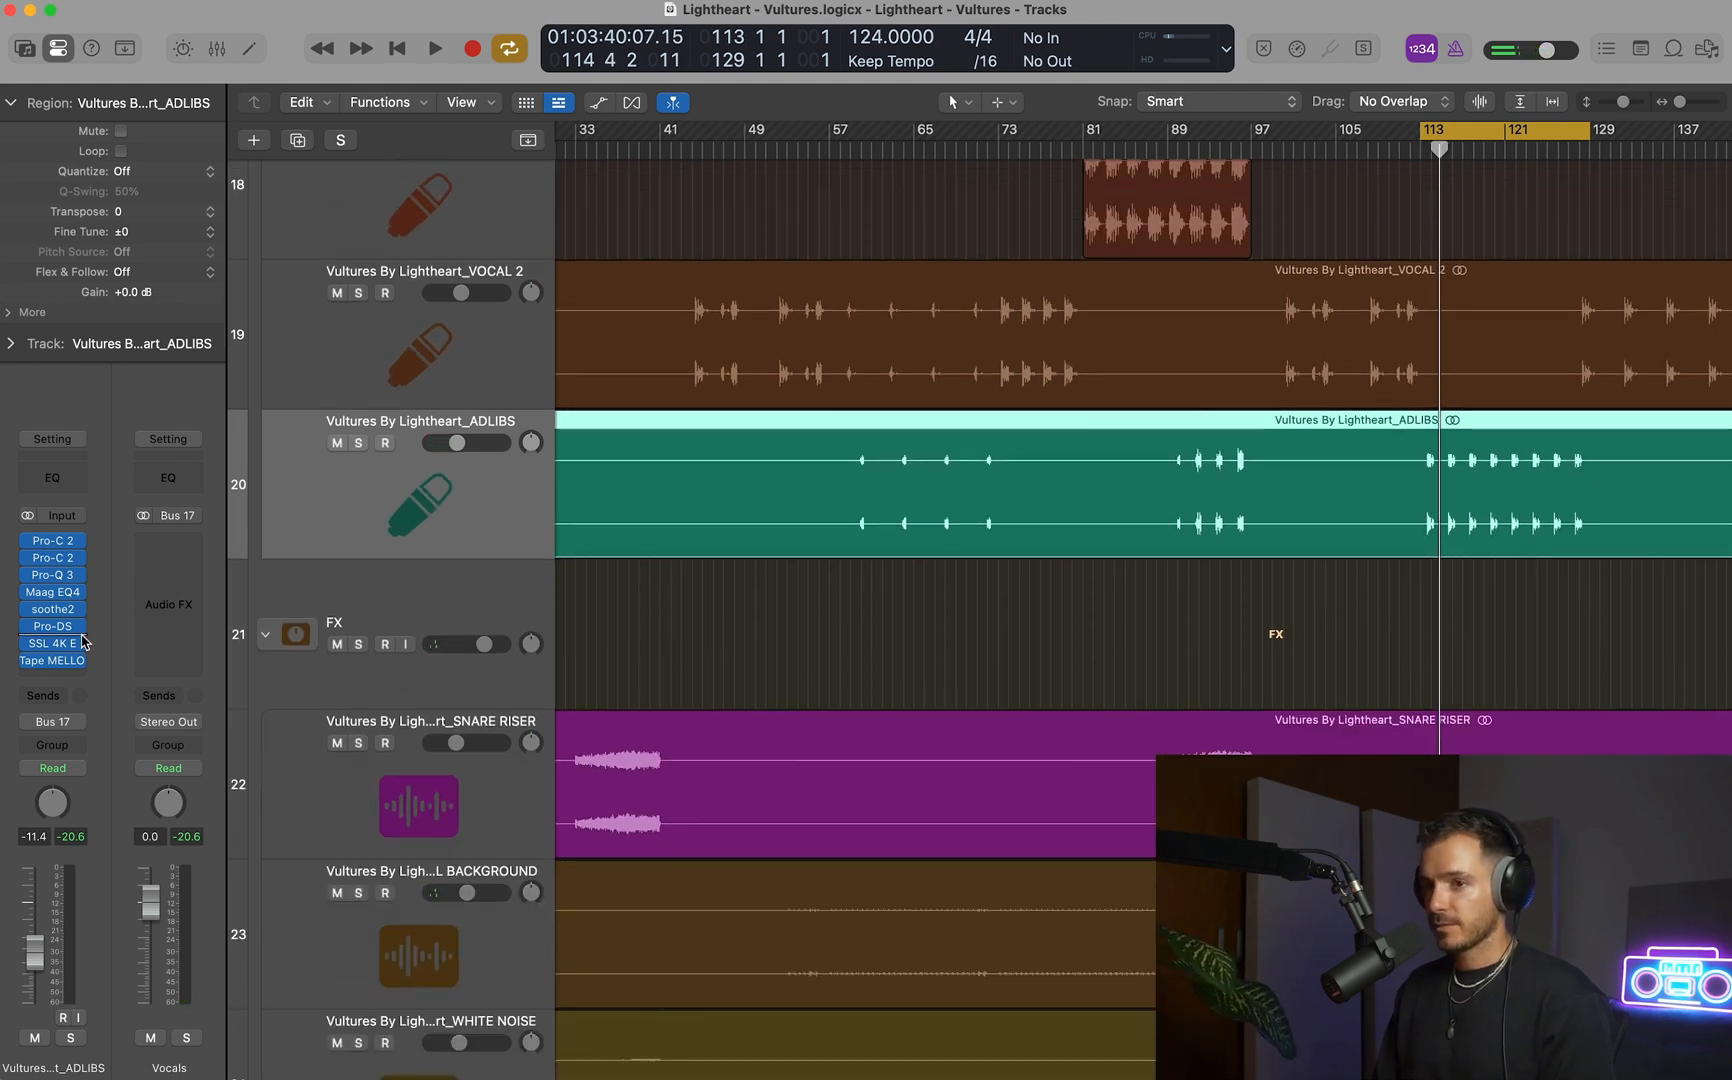
pyautogui.scroll(-3, 1086, 681)
pyautogui.hscroll(-2, 1086, 681)
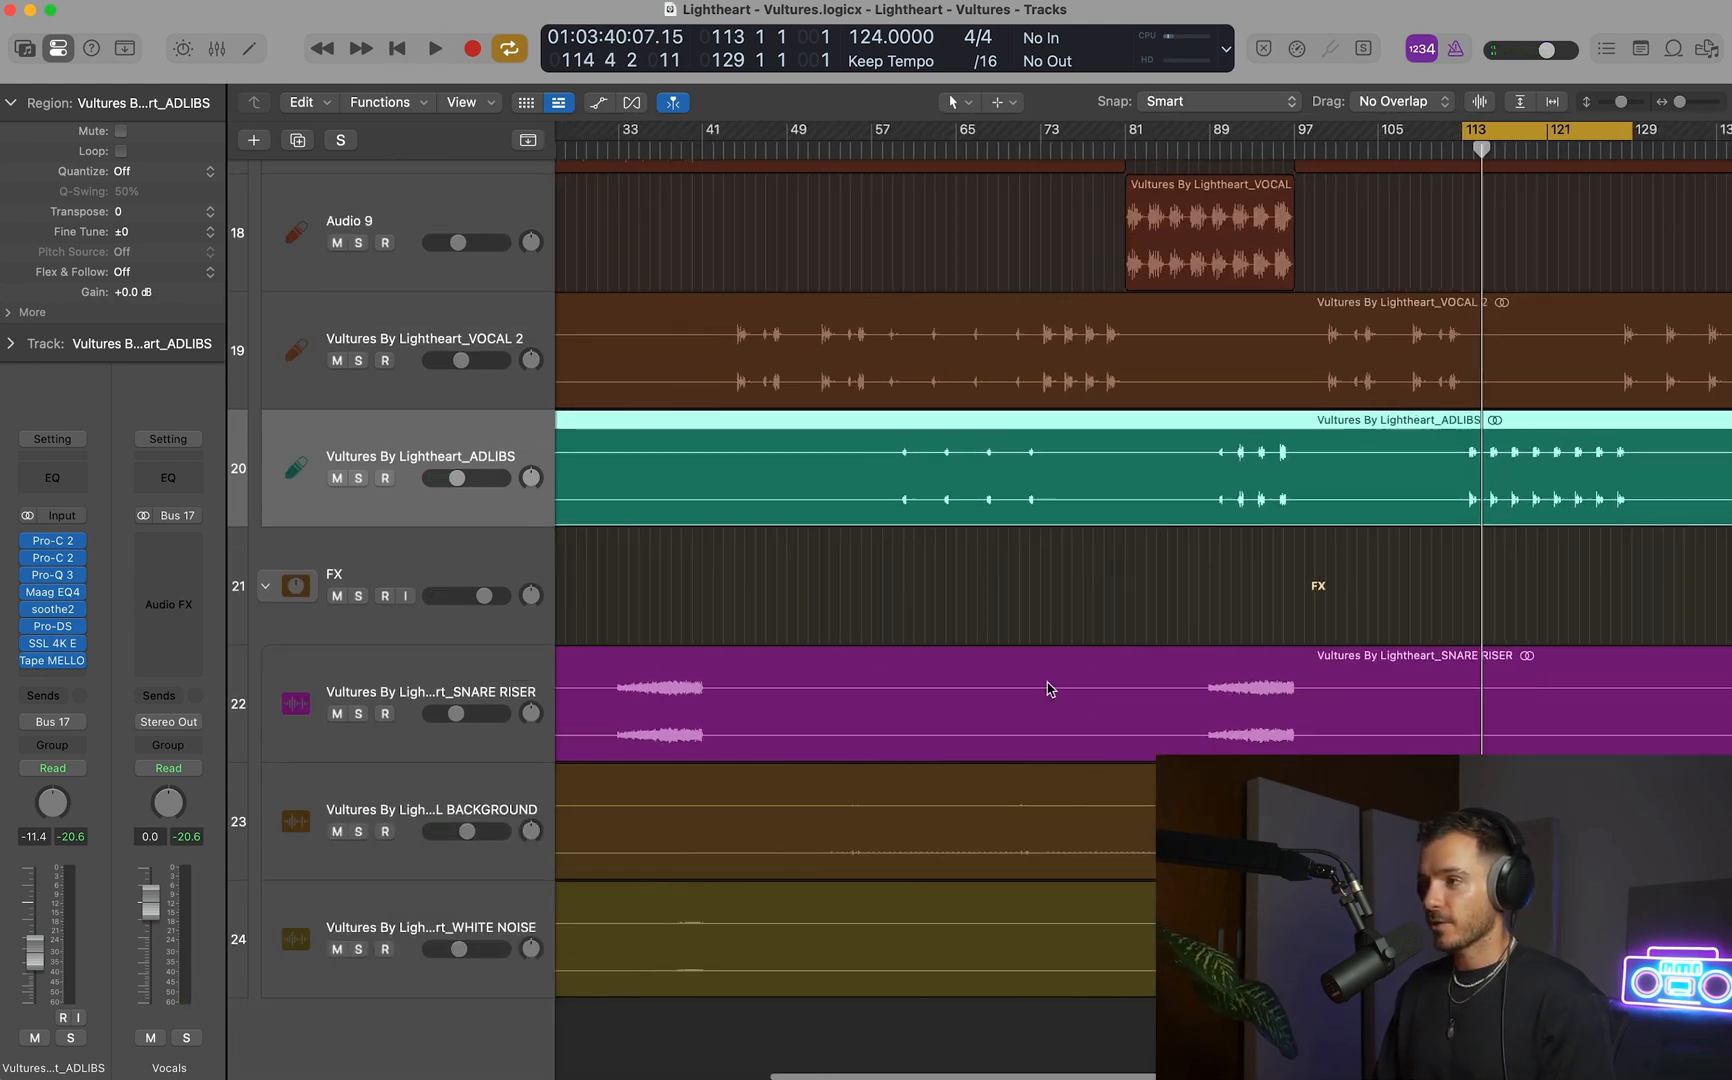
pyautogui.scroll(-2, 1048, 688)
pyautogui.press('space')
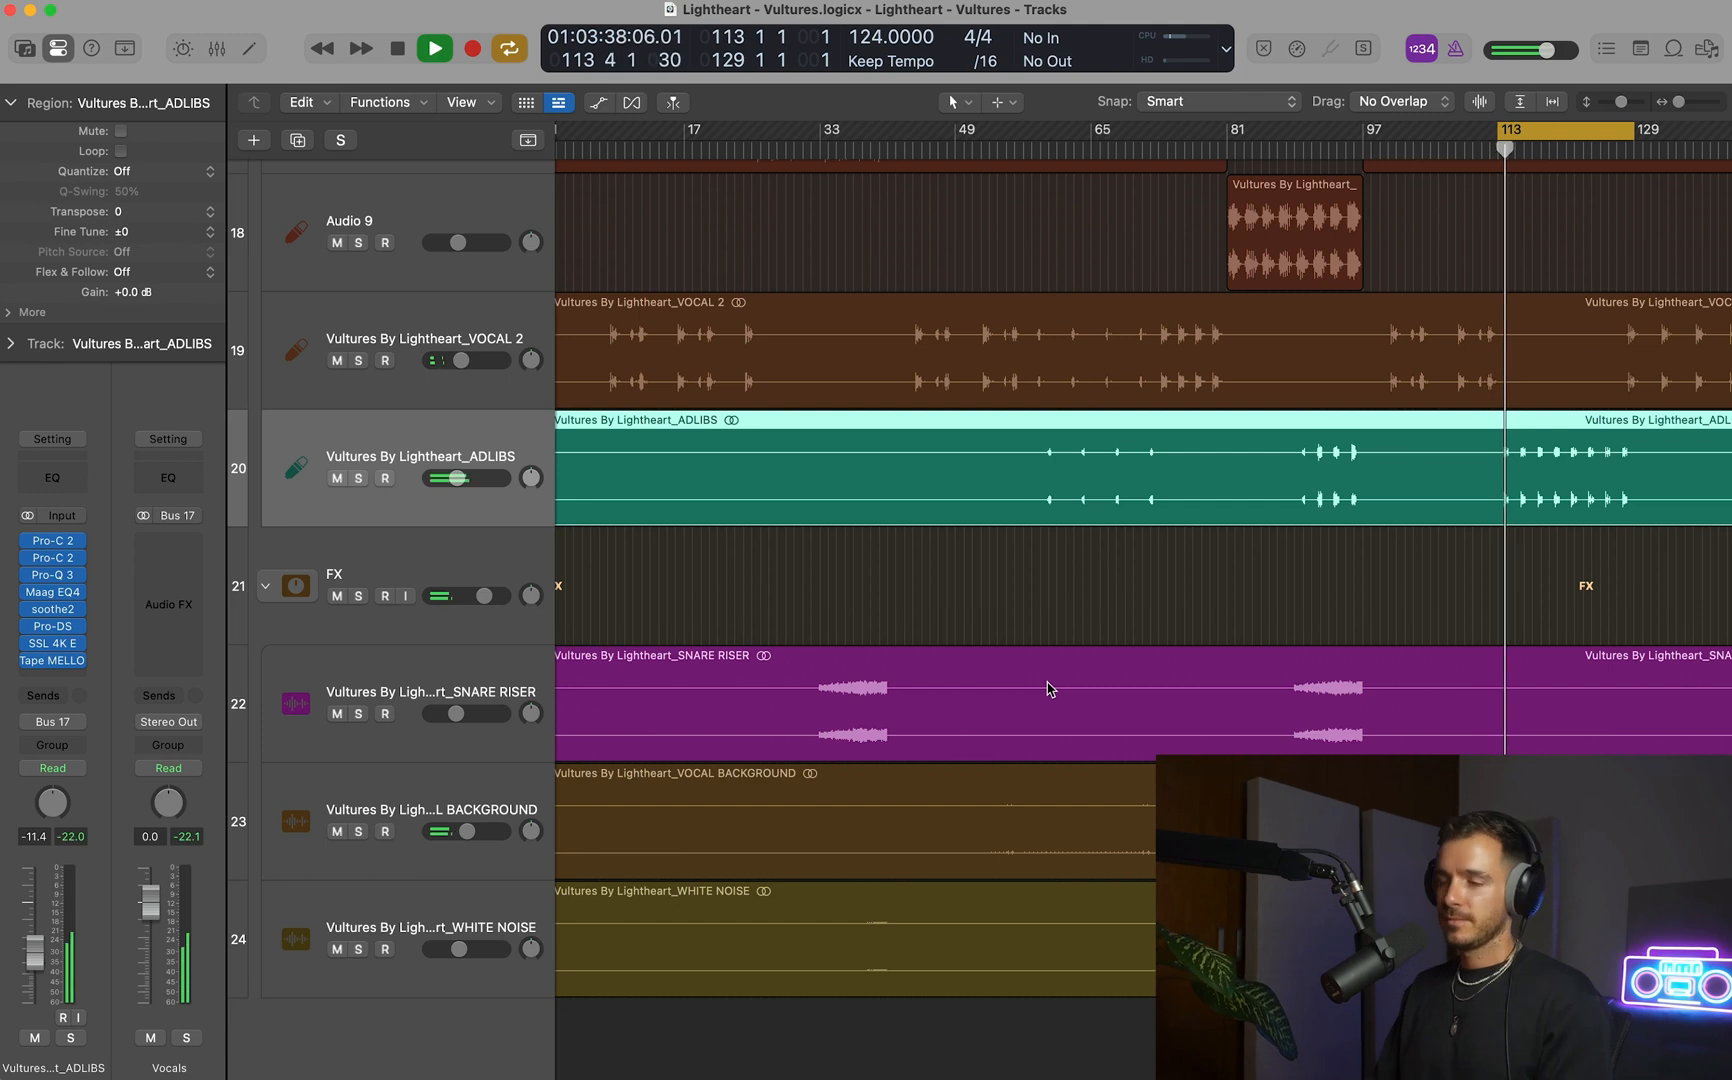
pyautogui.scroll(-2, 1295, 686)
pyautogui.press('space')
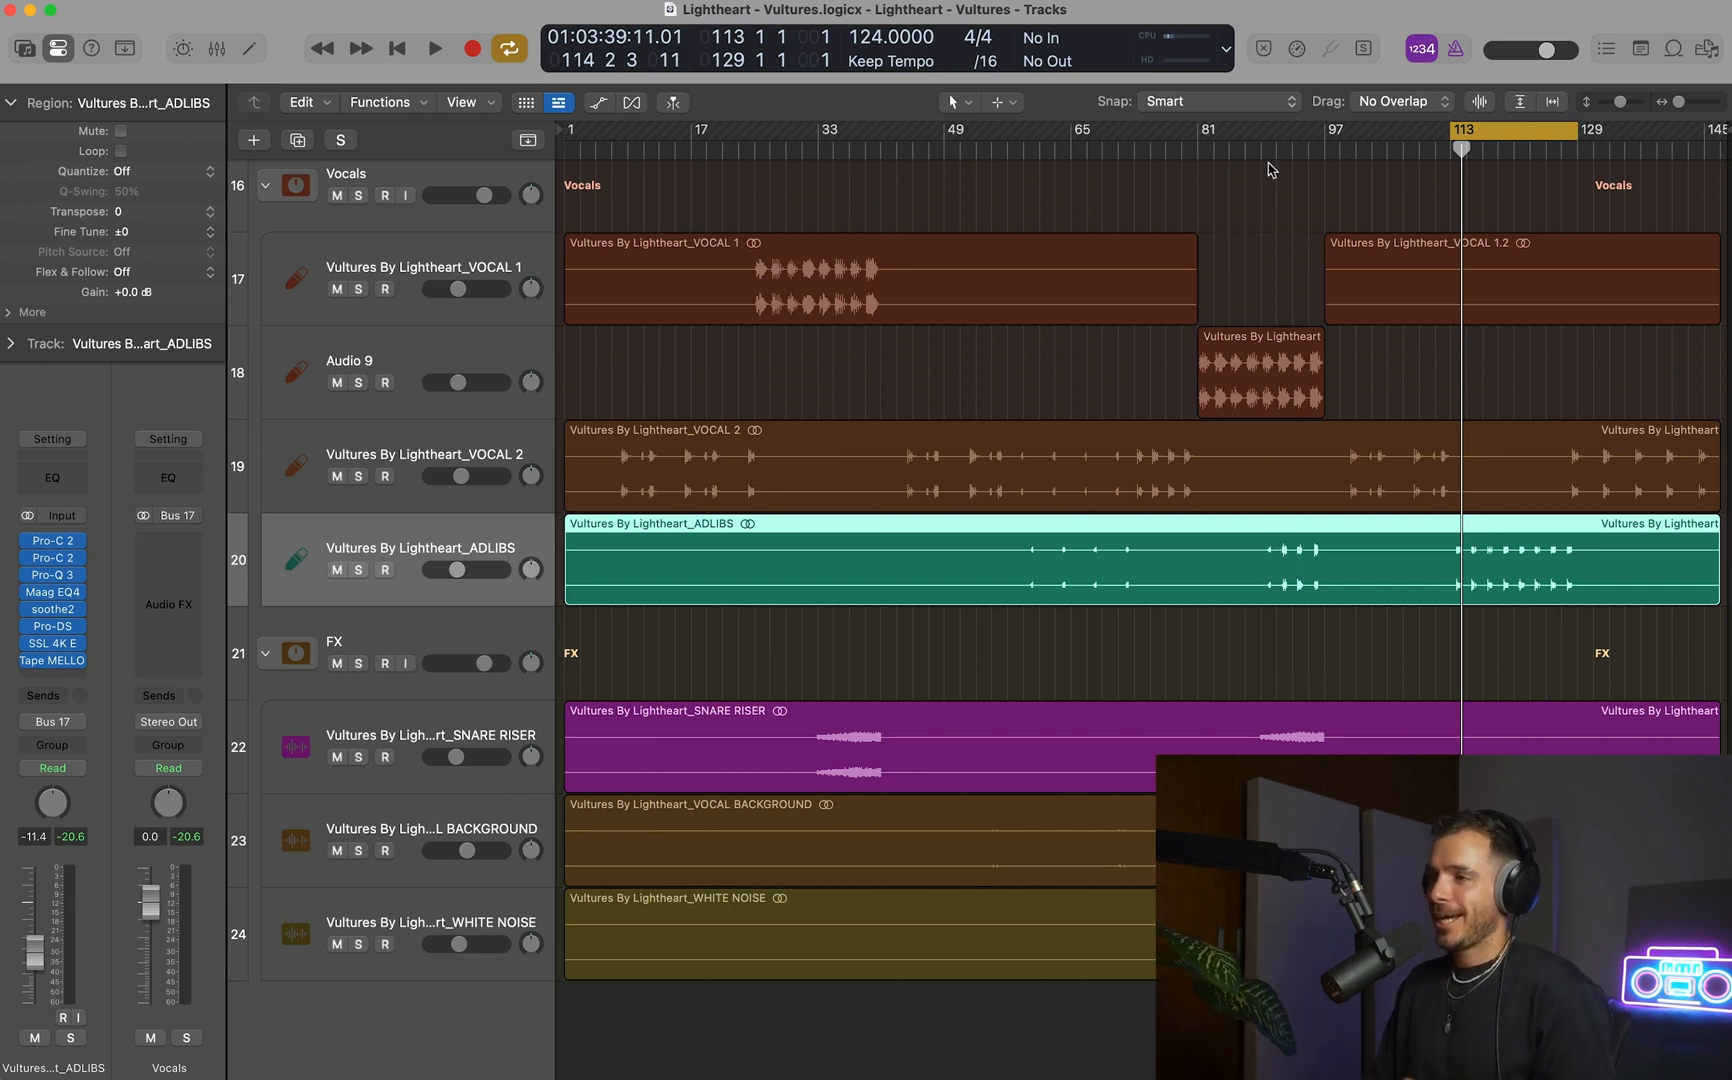
pyautogui.scroll(-3, 1295, 186)
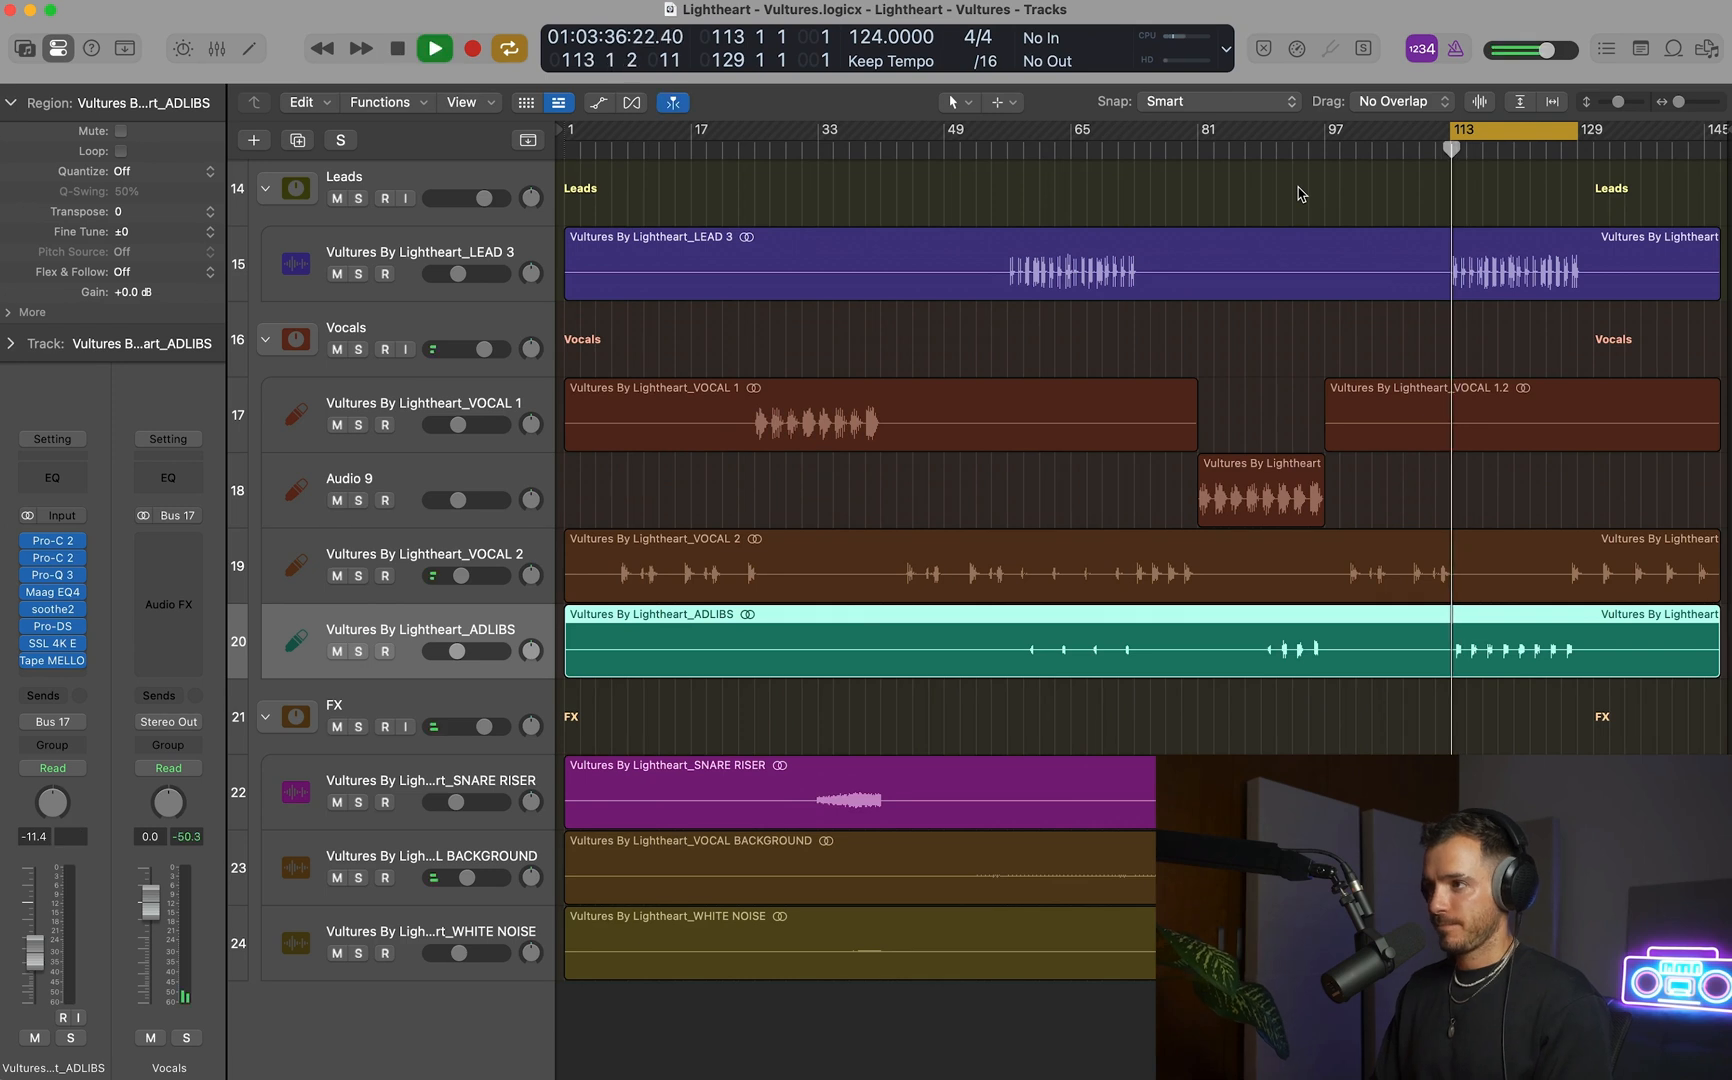
pyautogui.scroll(-5, 1298, 193)
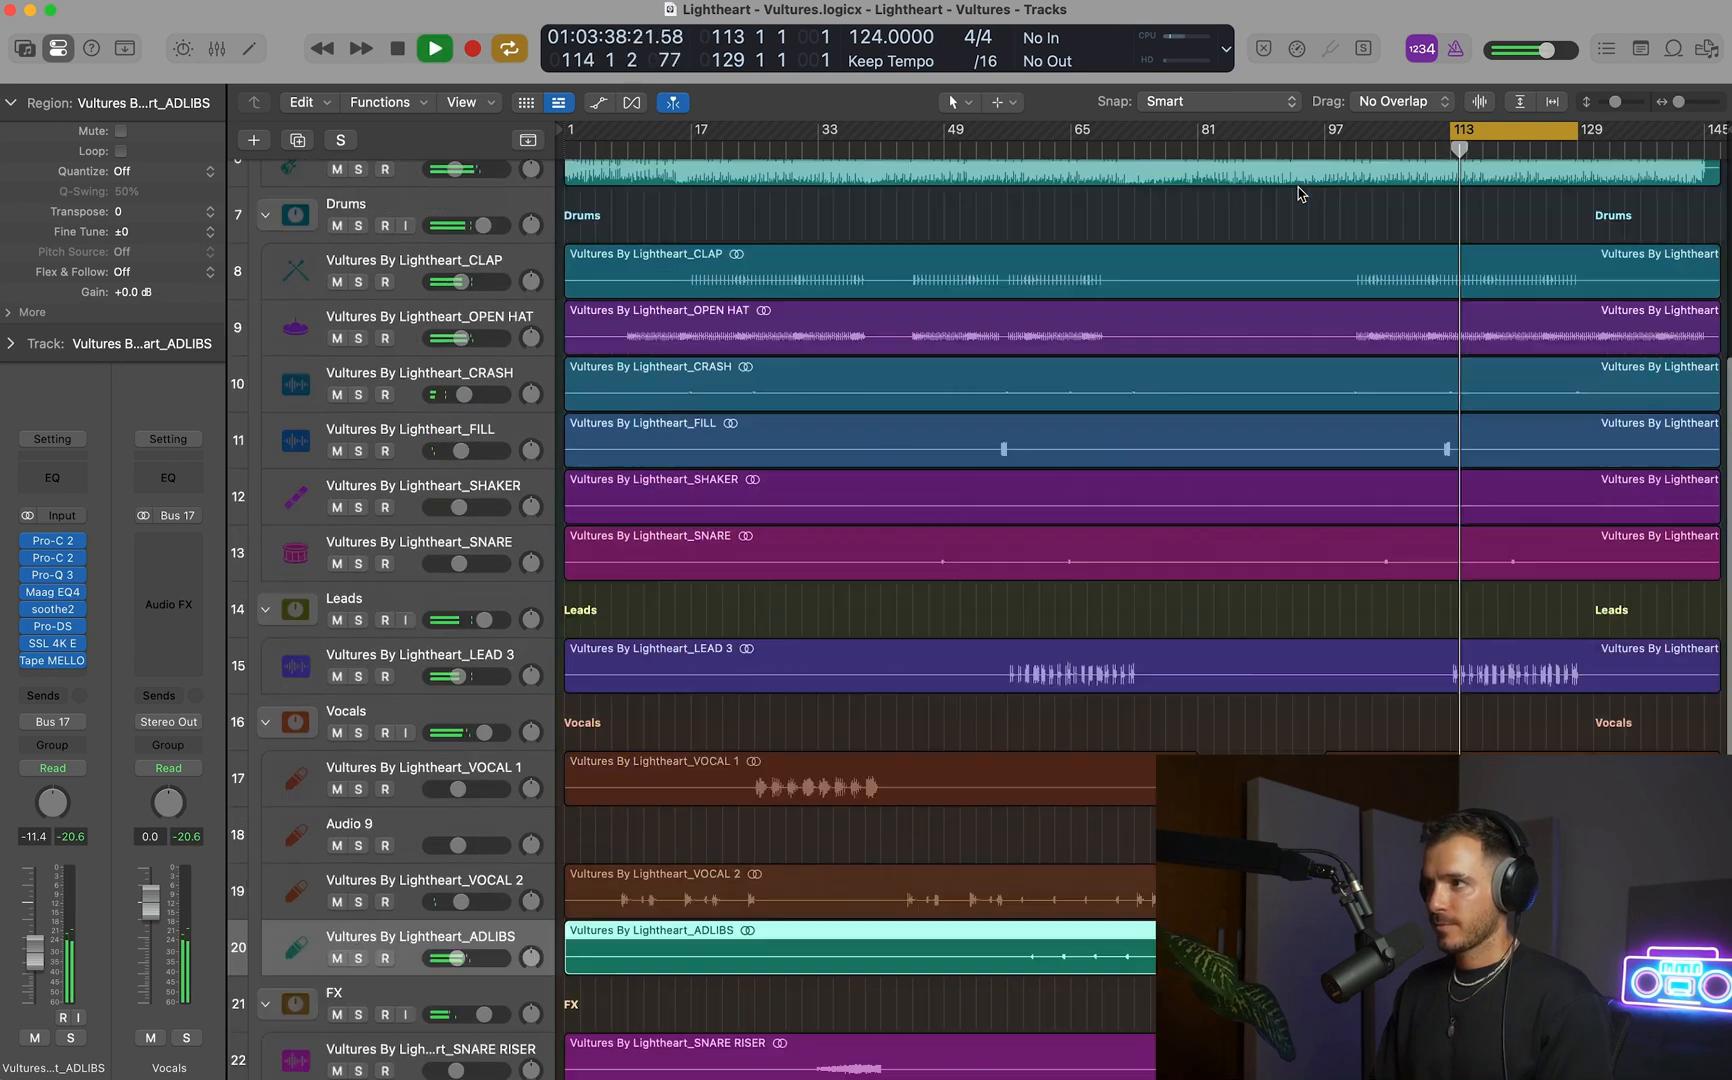
pyautogui.scroll(-4, 1298, 193)
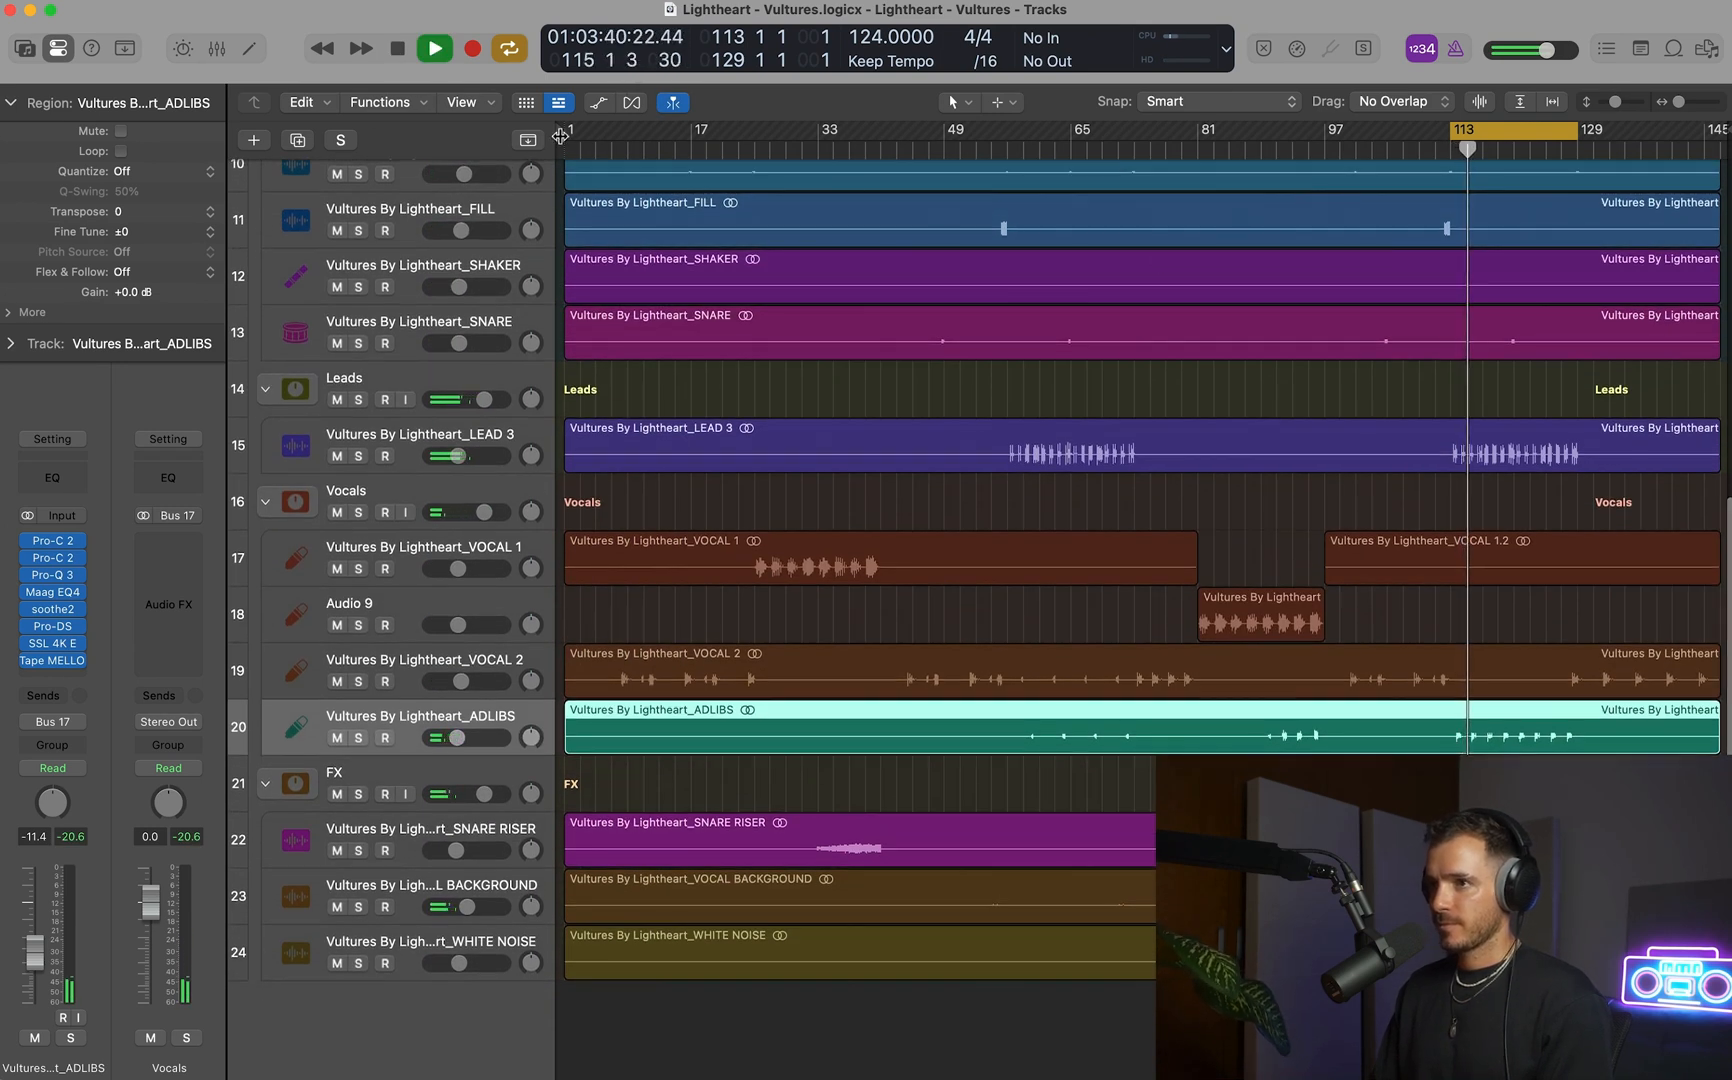
# Extend the cycle range over the whole song from bar 1 to 147, and set the ADLIBS fader to -11.6 dB.
pyautogui.moveTo(560, 136); pyautogui.dragTo(1718, 203)
pyautogui.scroll(-3, 1370, 275)
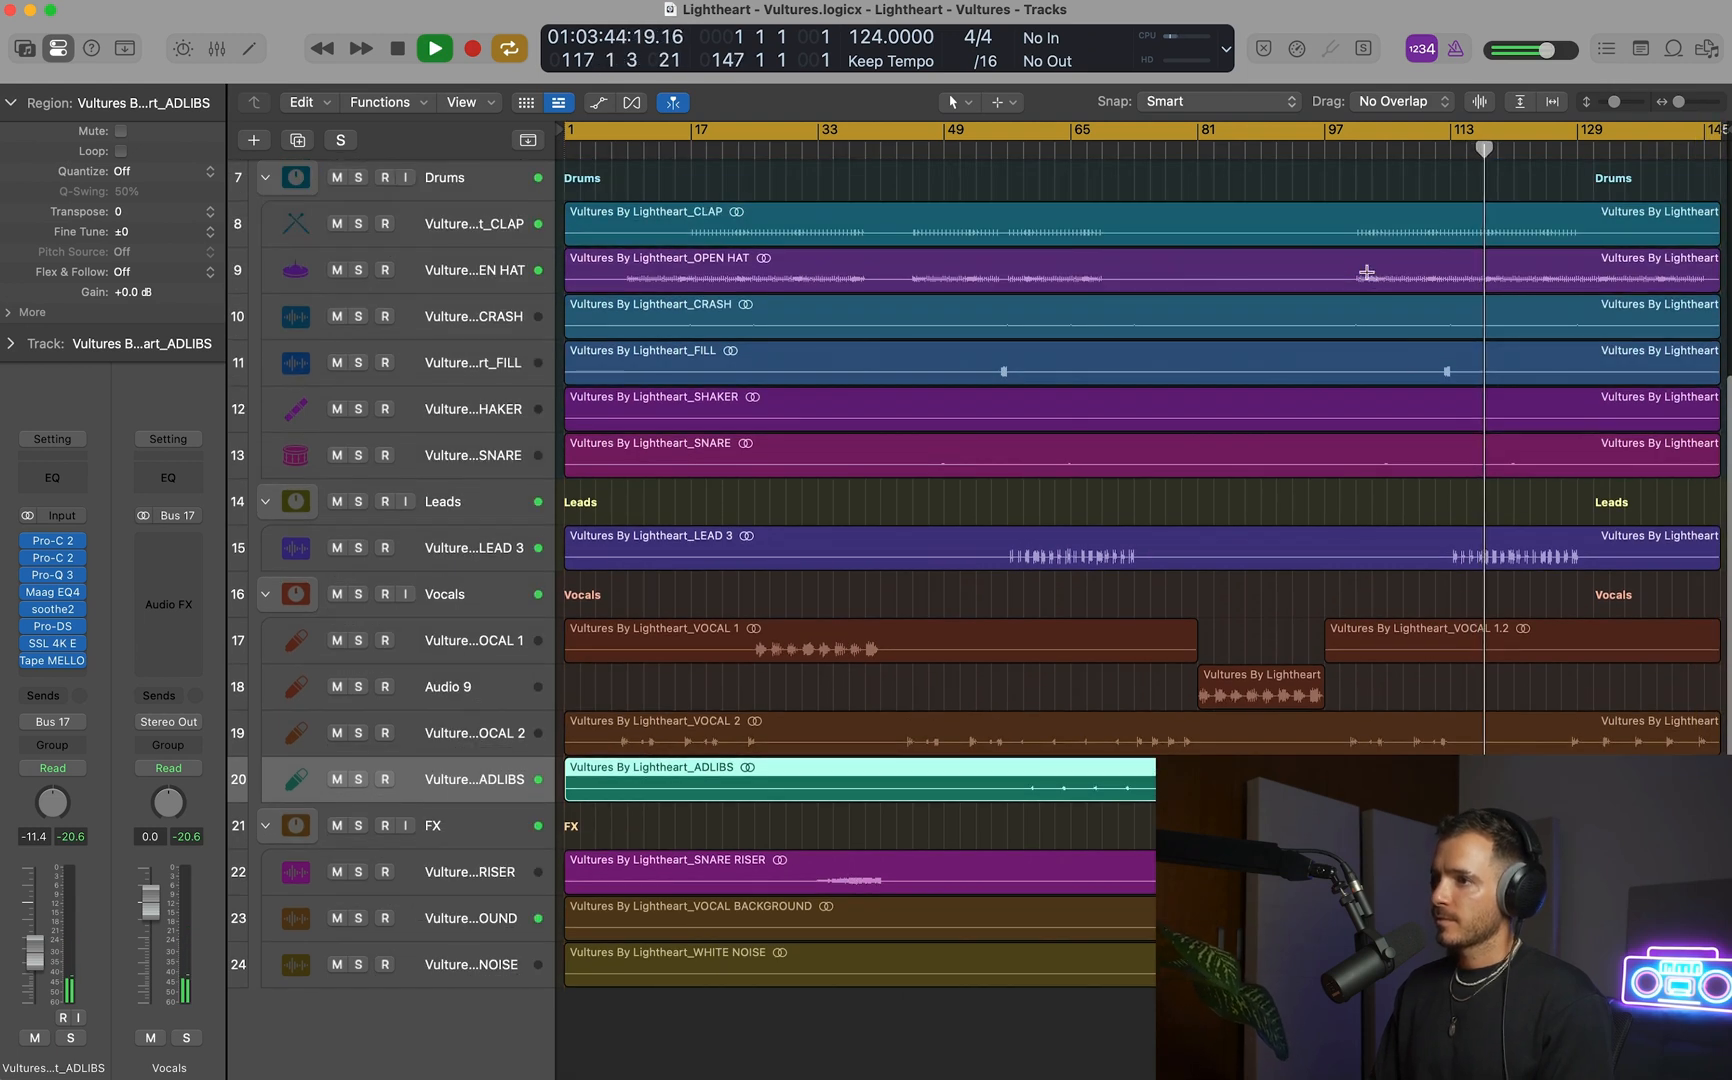
pyautogui.scroll(5, 1366, 274)
pyautogui.scroll(-5, 1368, 276)
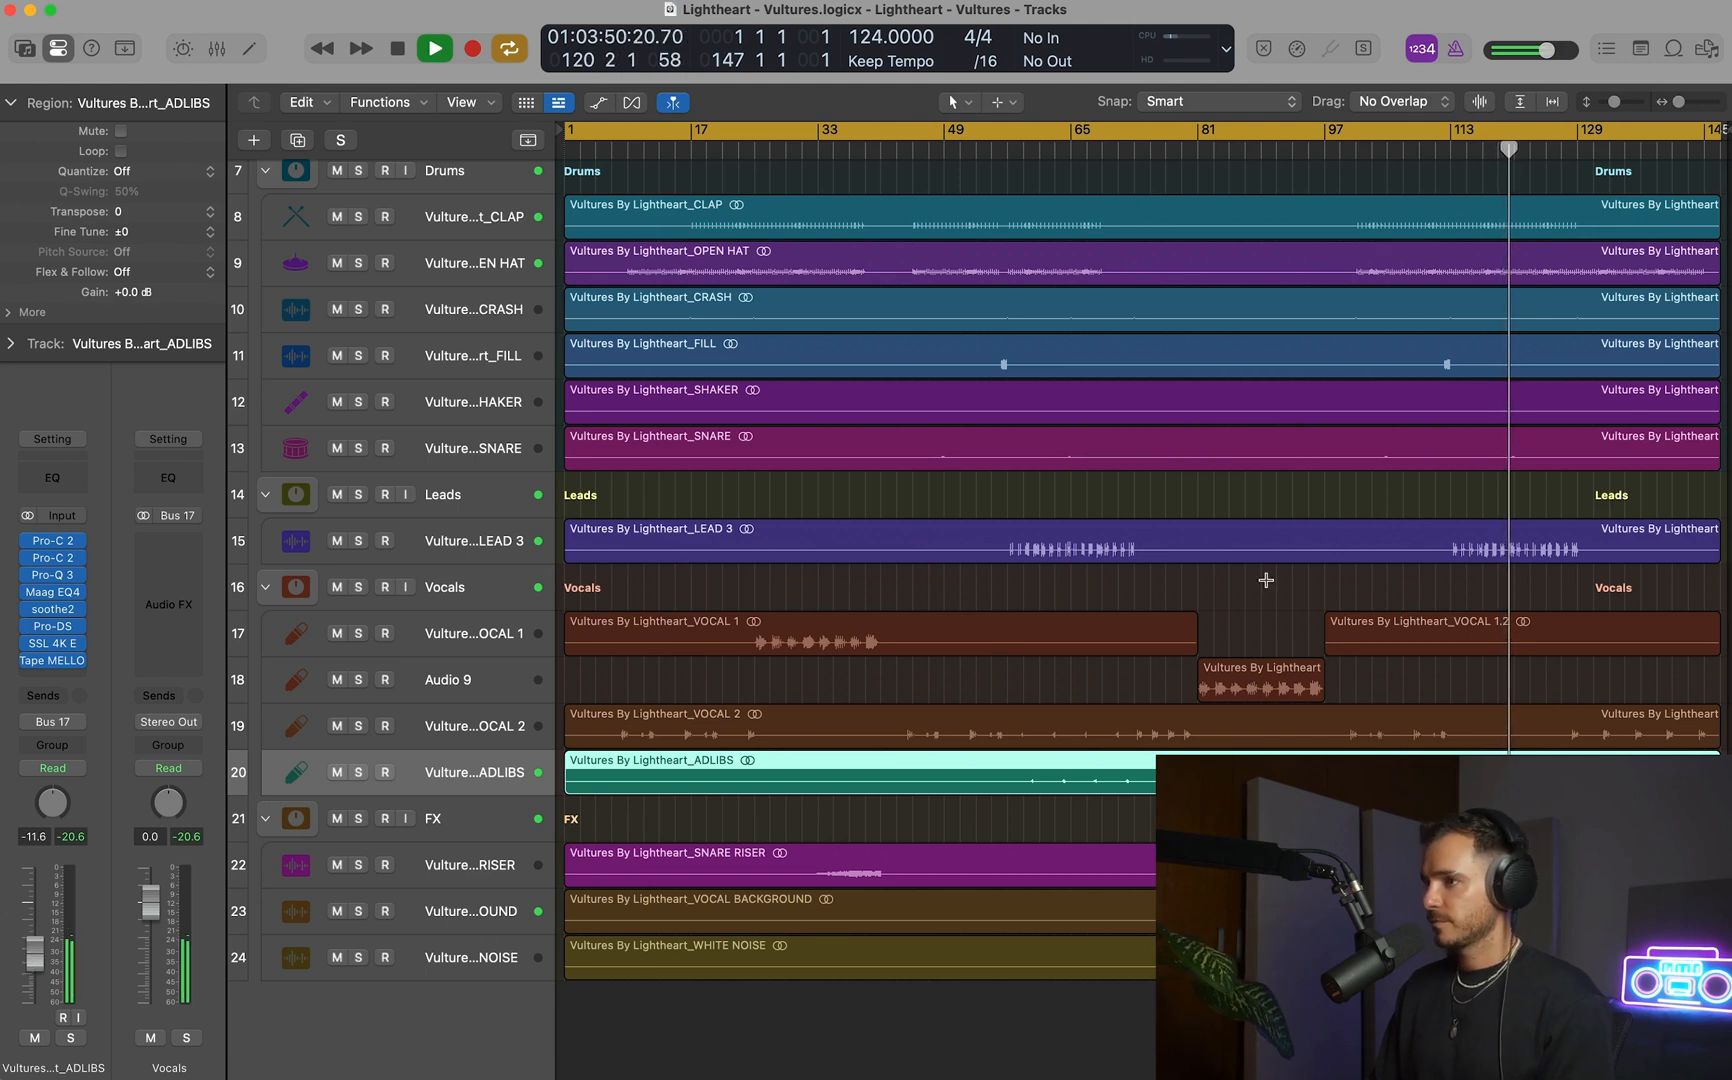
# Solo the Master reference track briefly to compare it with the mix, and stop playback.
pyautogui.scroll(5, 1266, 580)
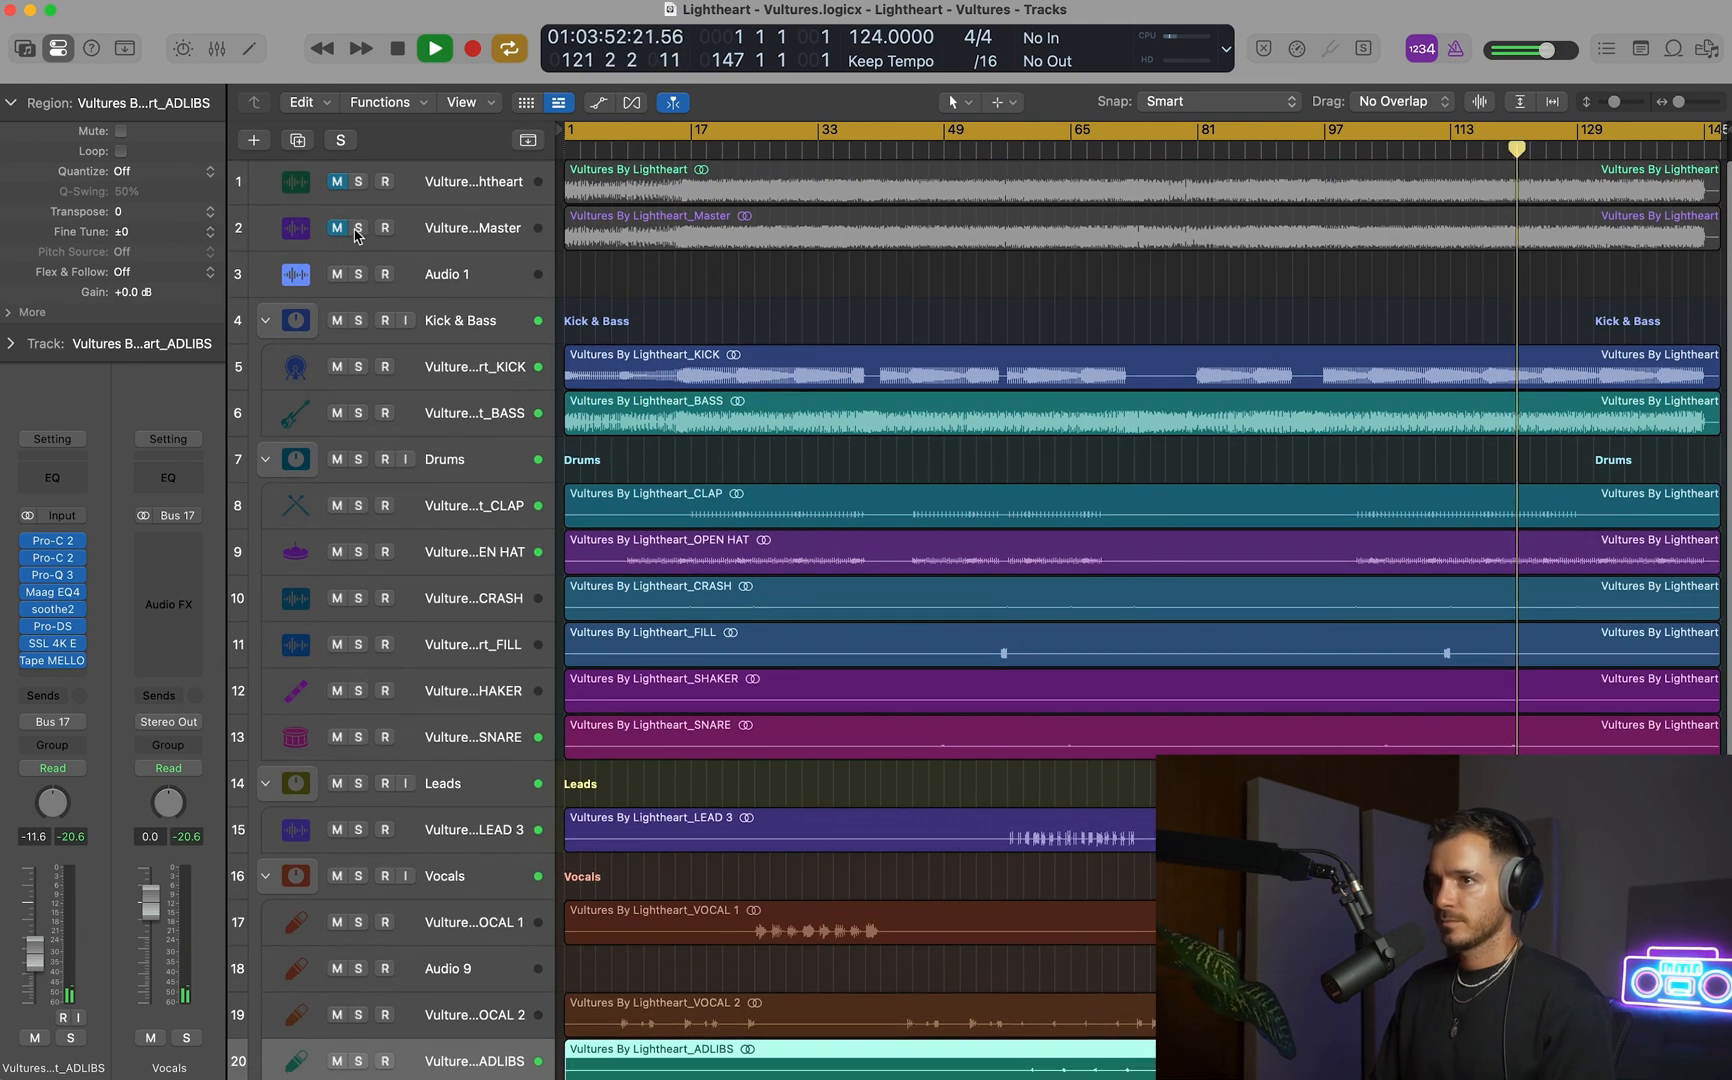
pyautogui.click(357, 232)
pyautogui.click(357, 232)
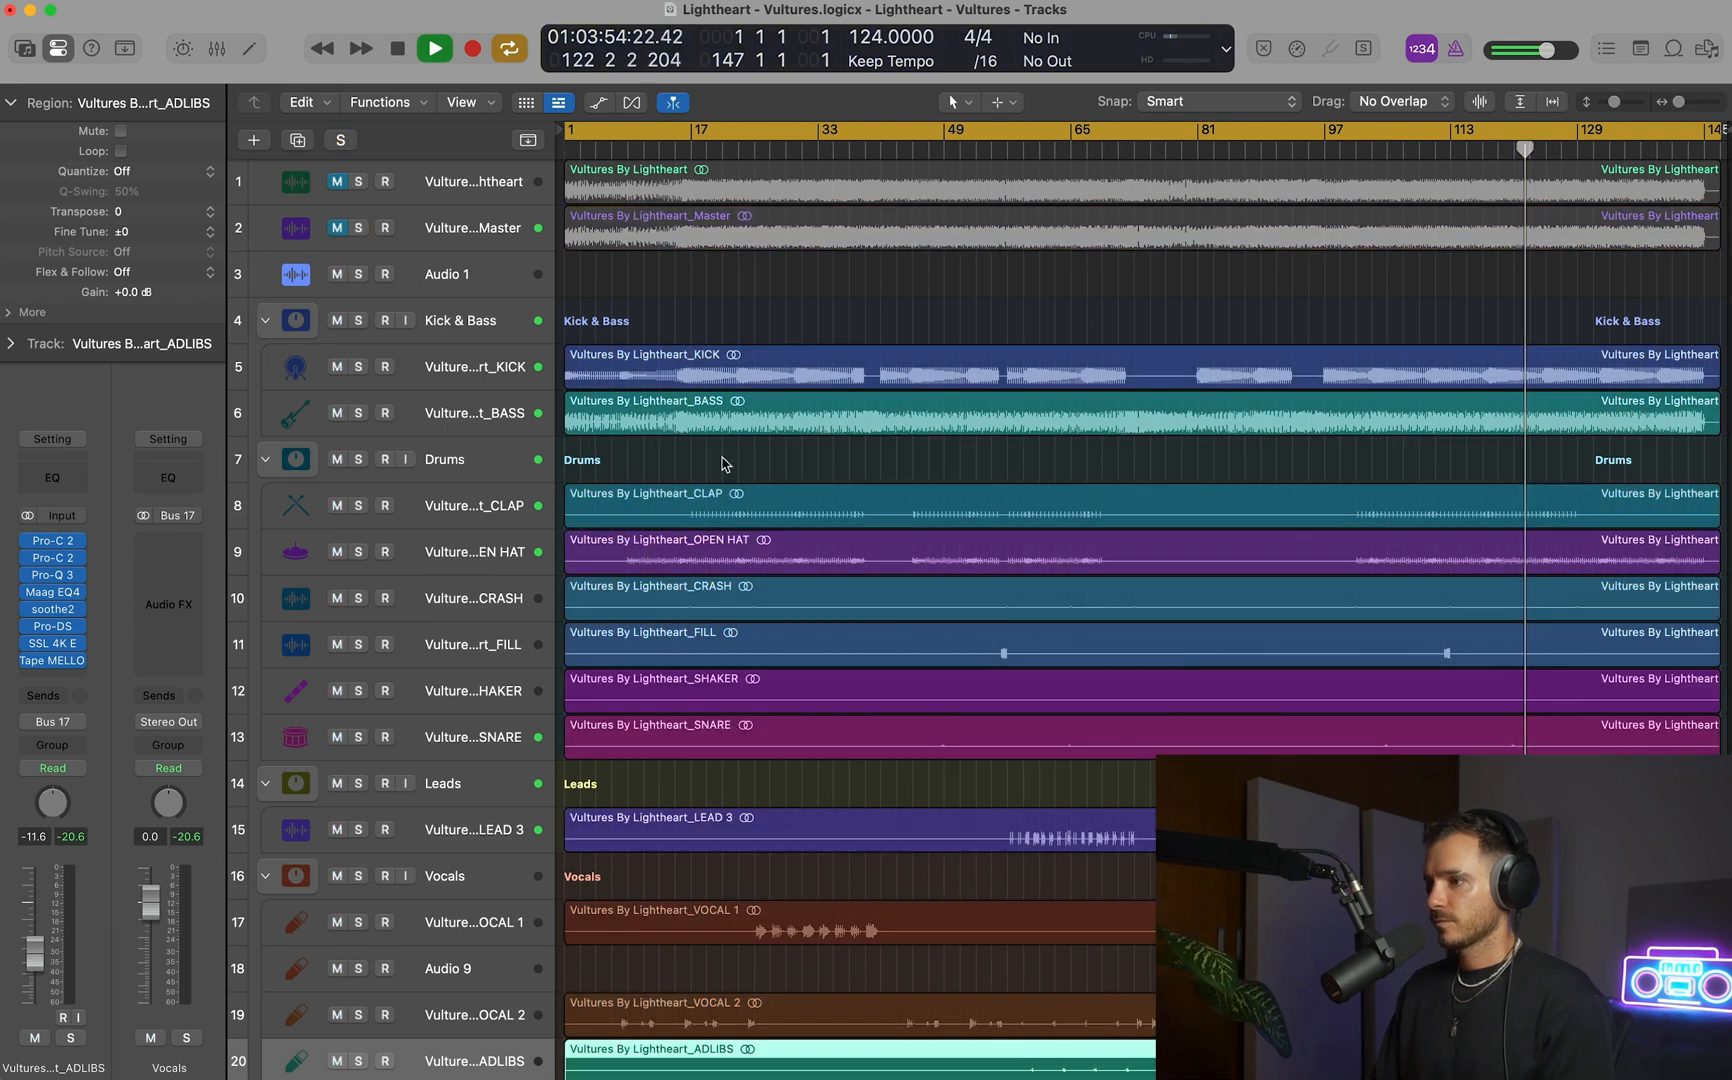
pyautogui.press('space')
# Bypass Tape MELLO-FI on the ADLIBS channel, and play briefly from the start of the song.
pyautogui.scroll(-5, 725, 463)
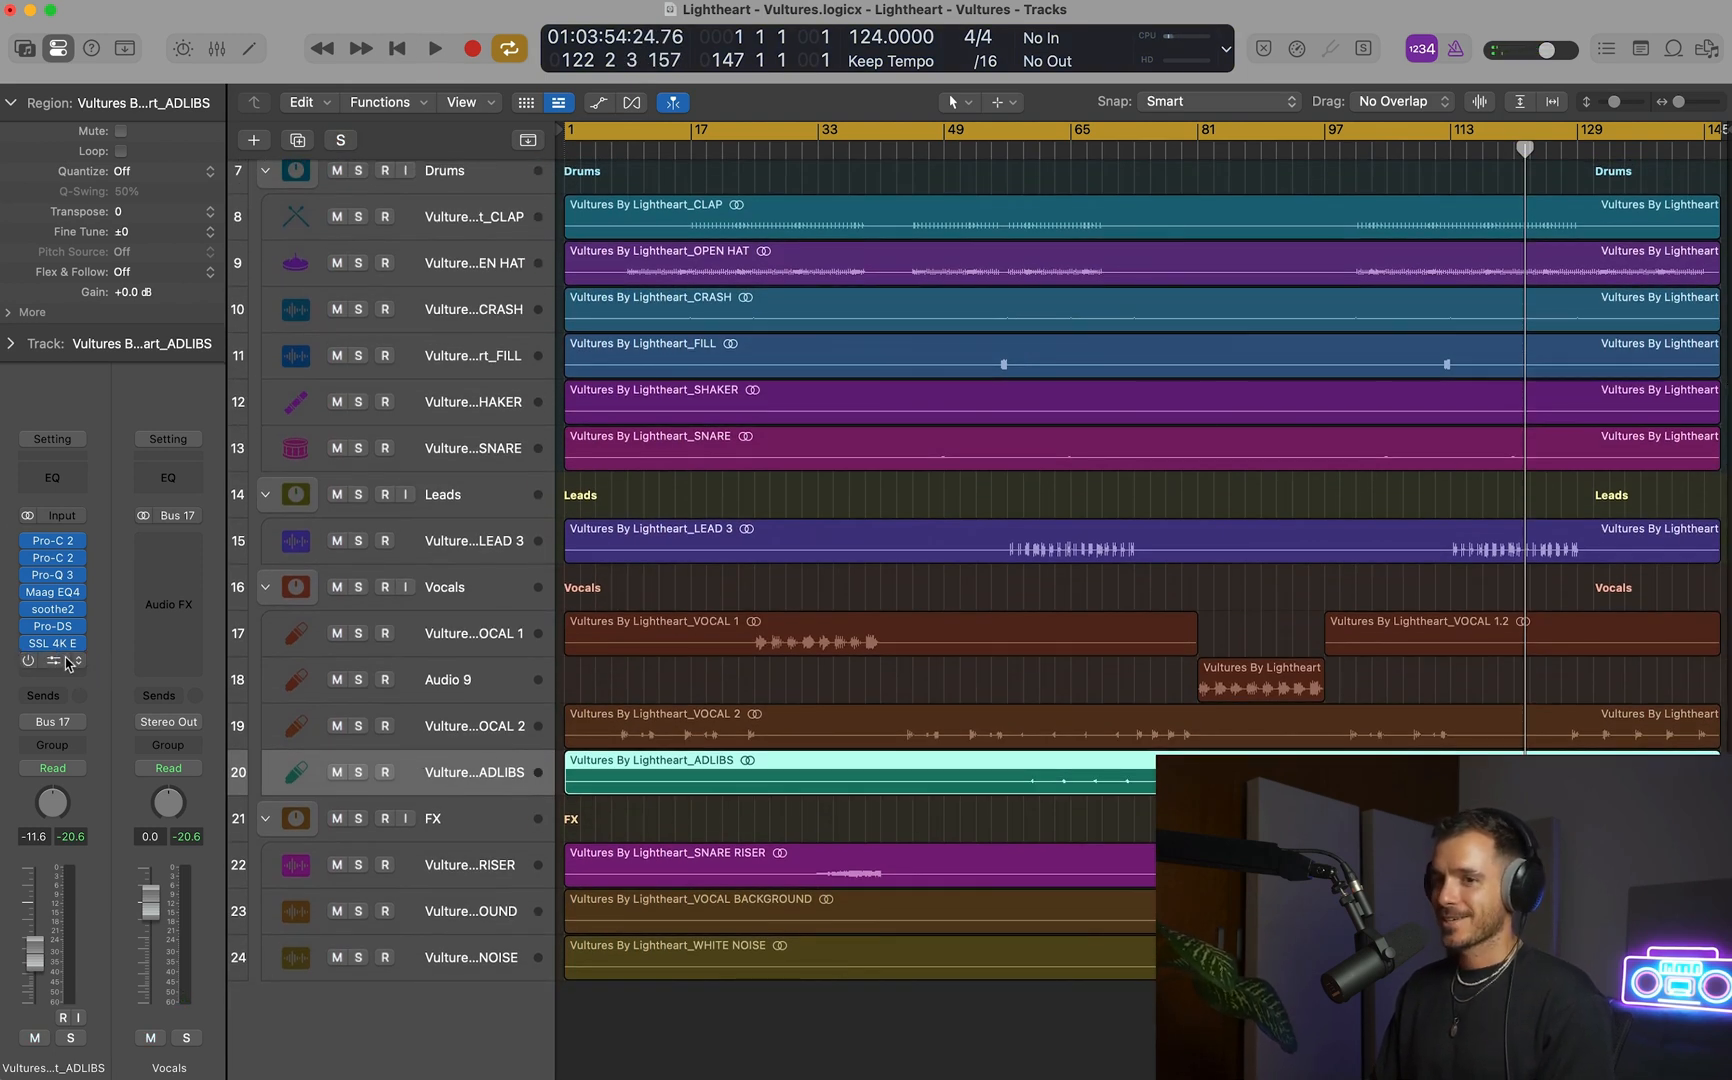
pyautogui.press('space')
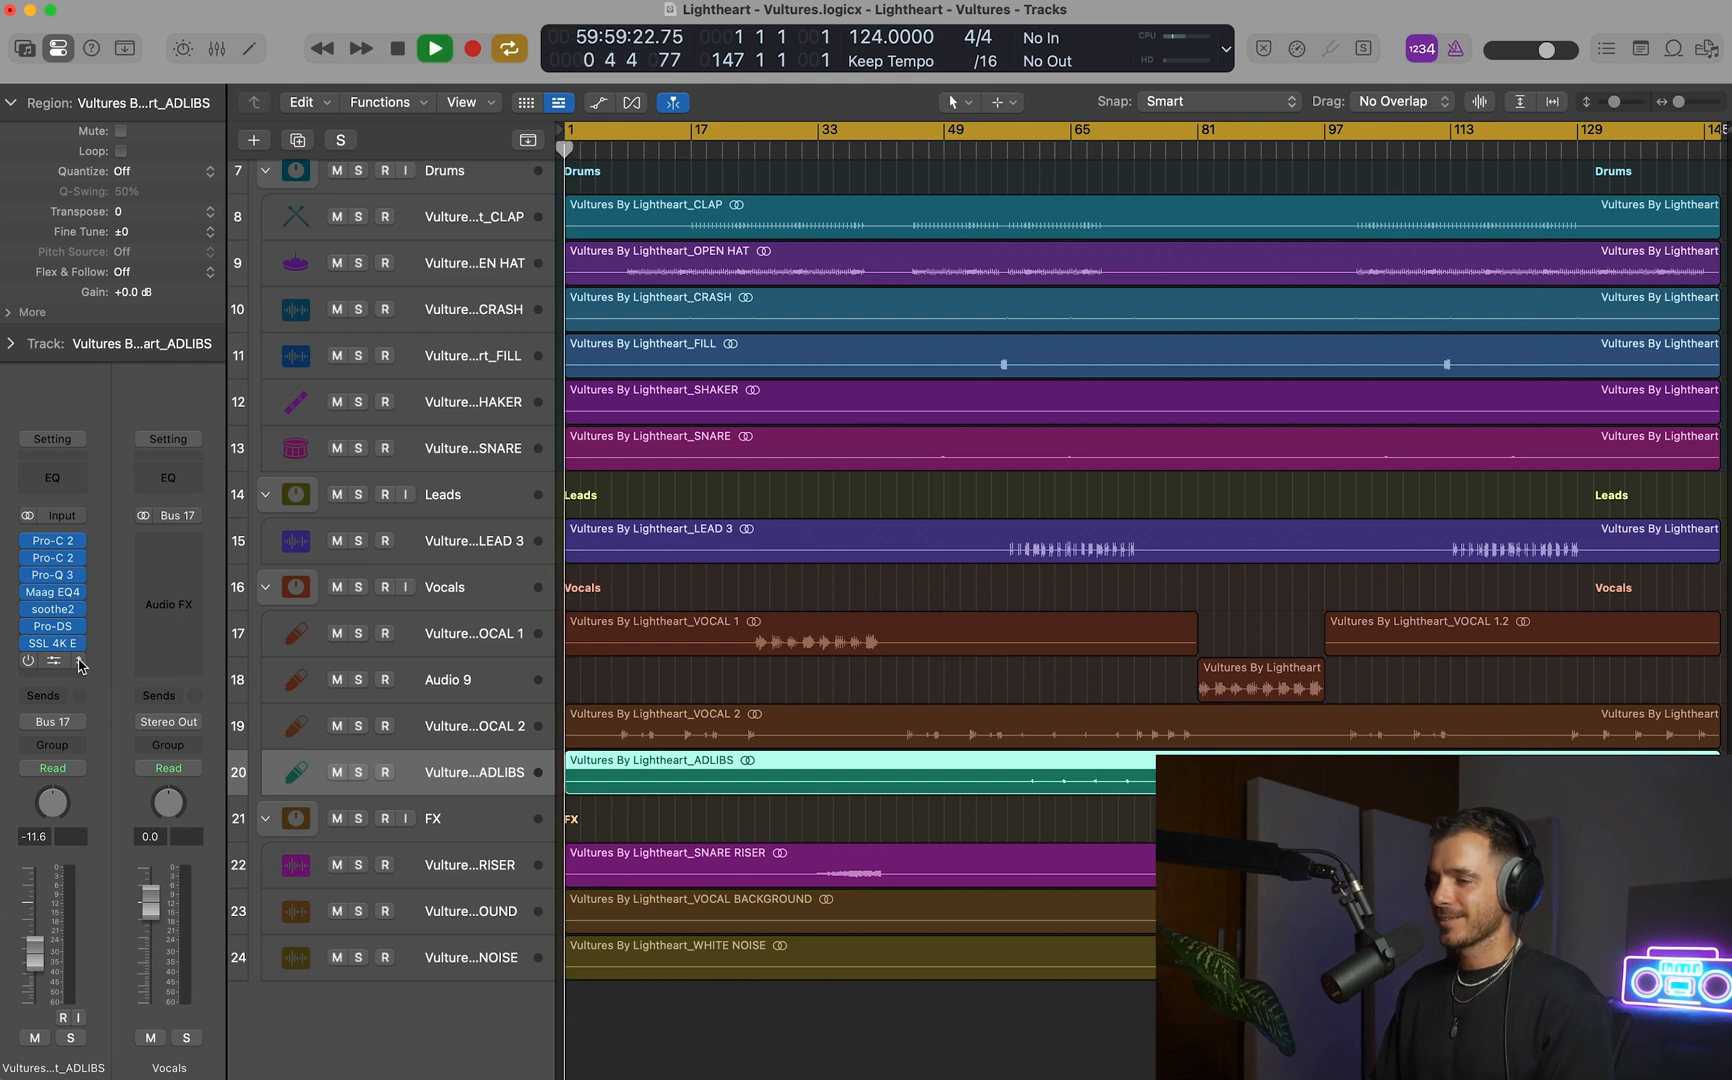
pyautogui.scroll(3, 781, 487)
pyautogui.press('space')
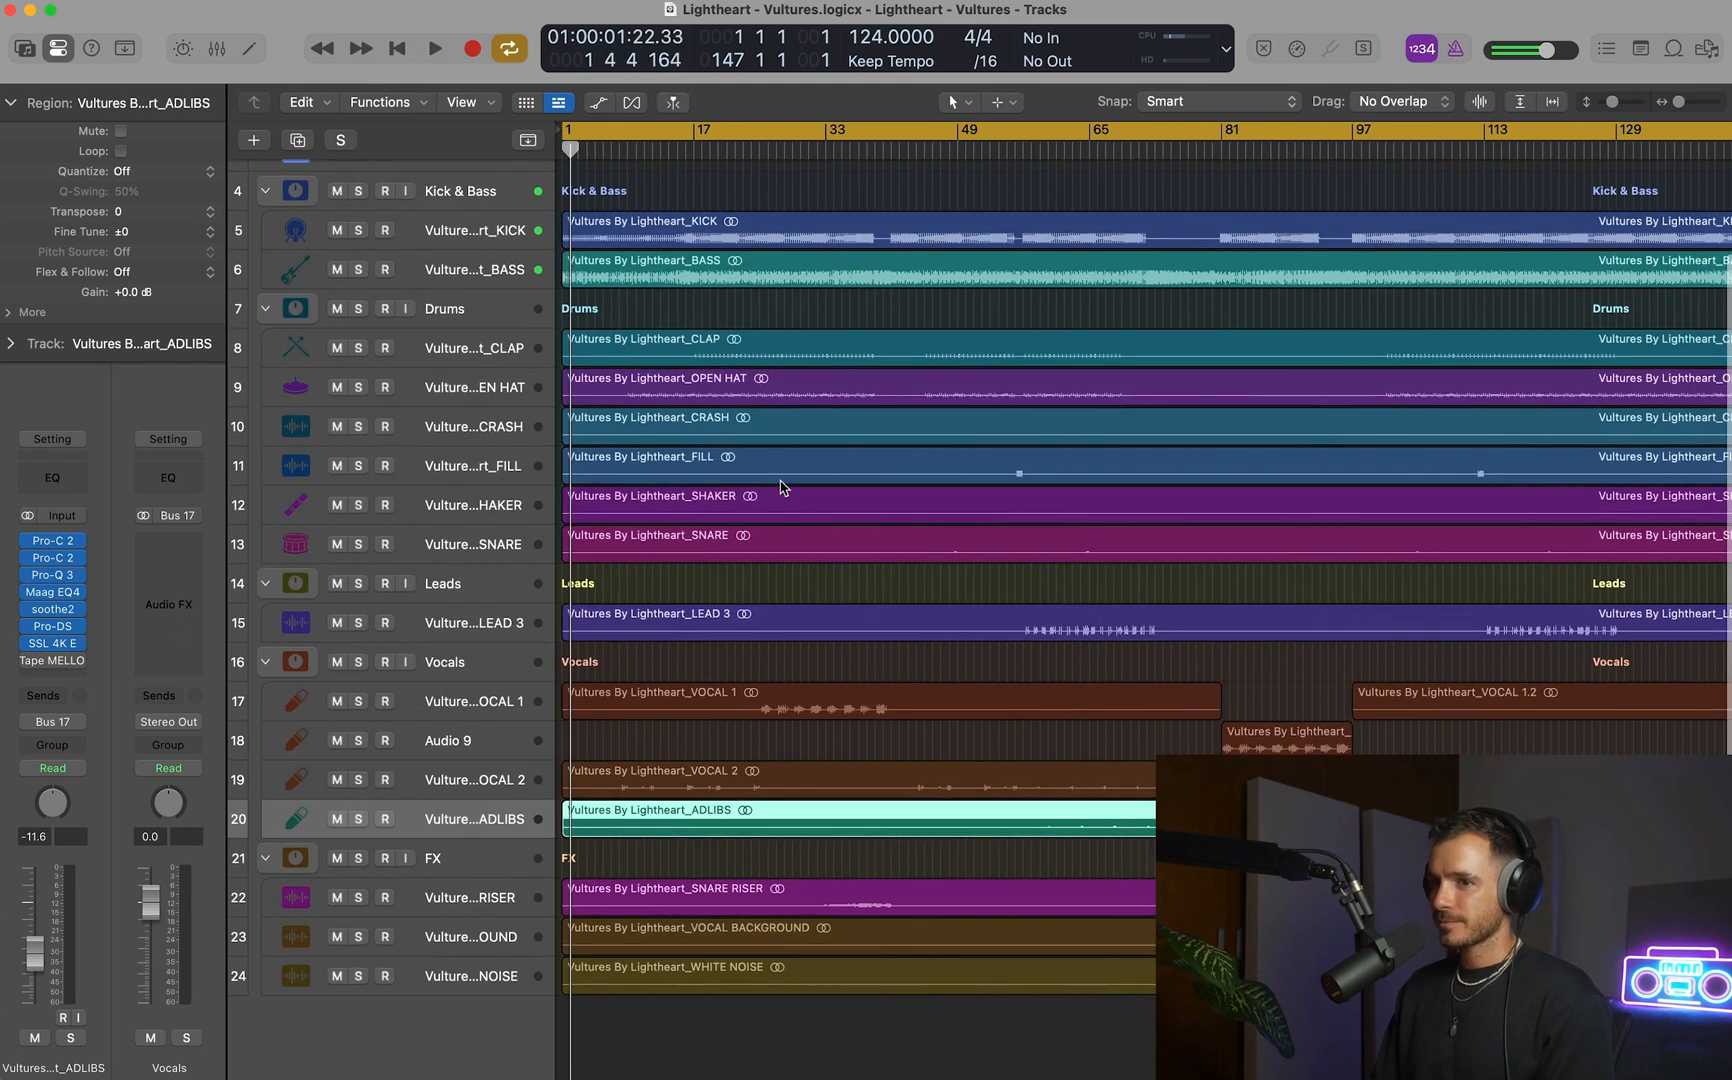
# Show the mixer and load the user channel strip setting GOD MODE MASTER on the Mastering channel.
pyautogui.press('x')
pyautogui.hscroll(5, 1067, 599)
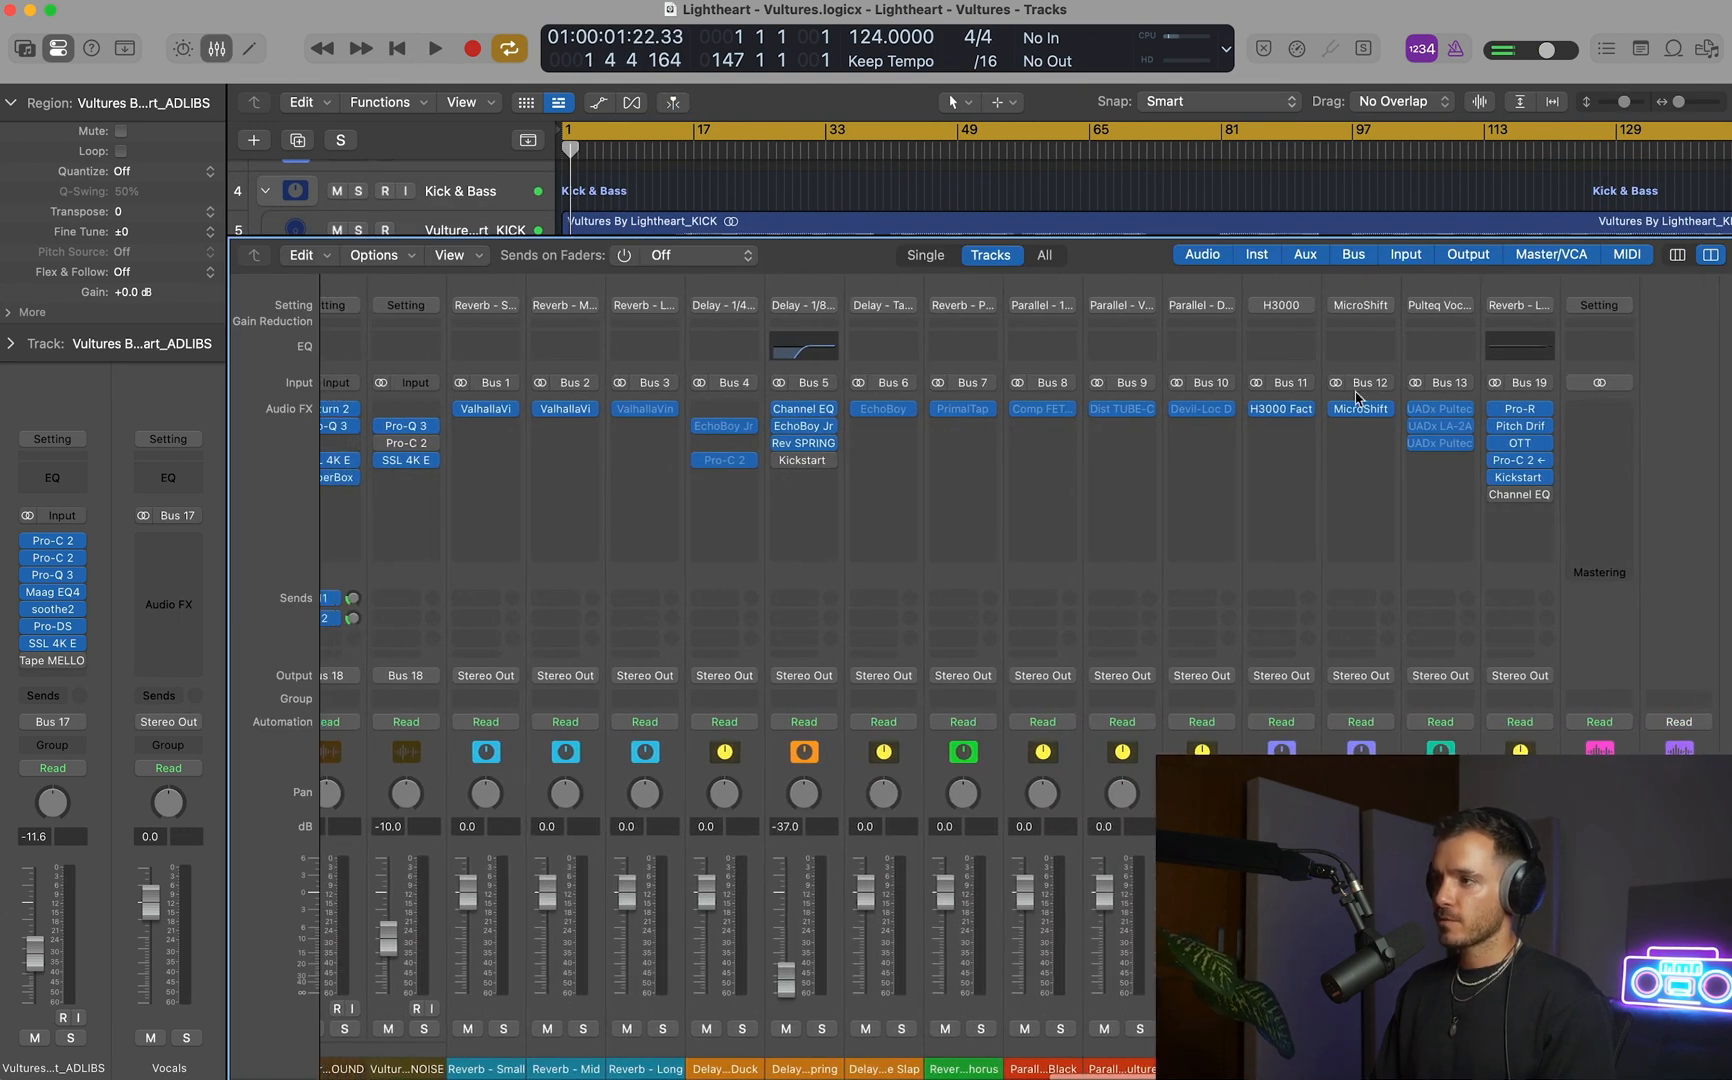
pyautogui.click(1593, 310)
pyautogui.moveTo(1450, 661)
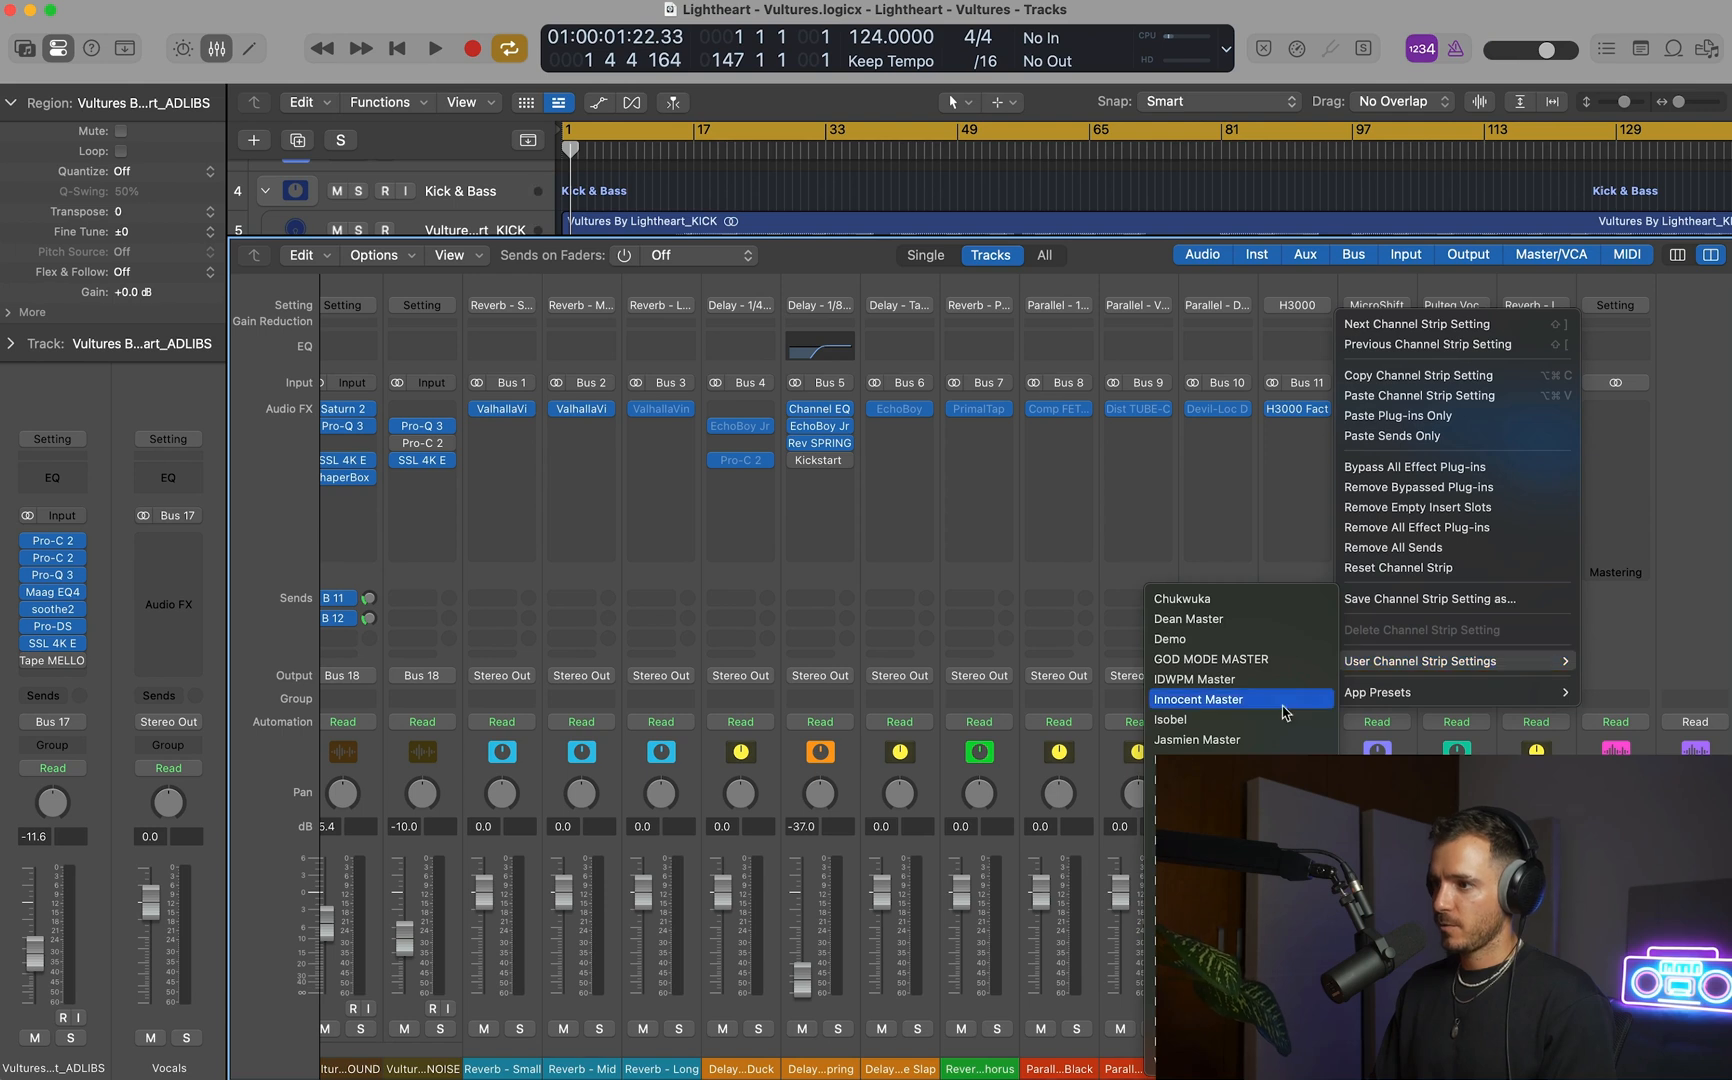
pyautogui.click(1267, 660)
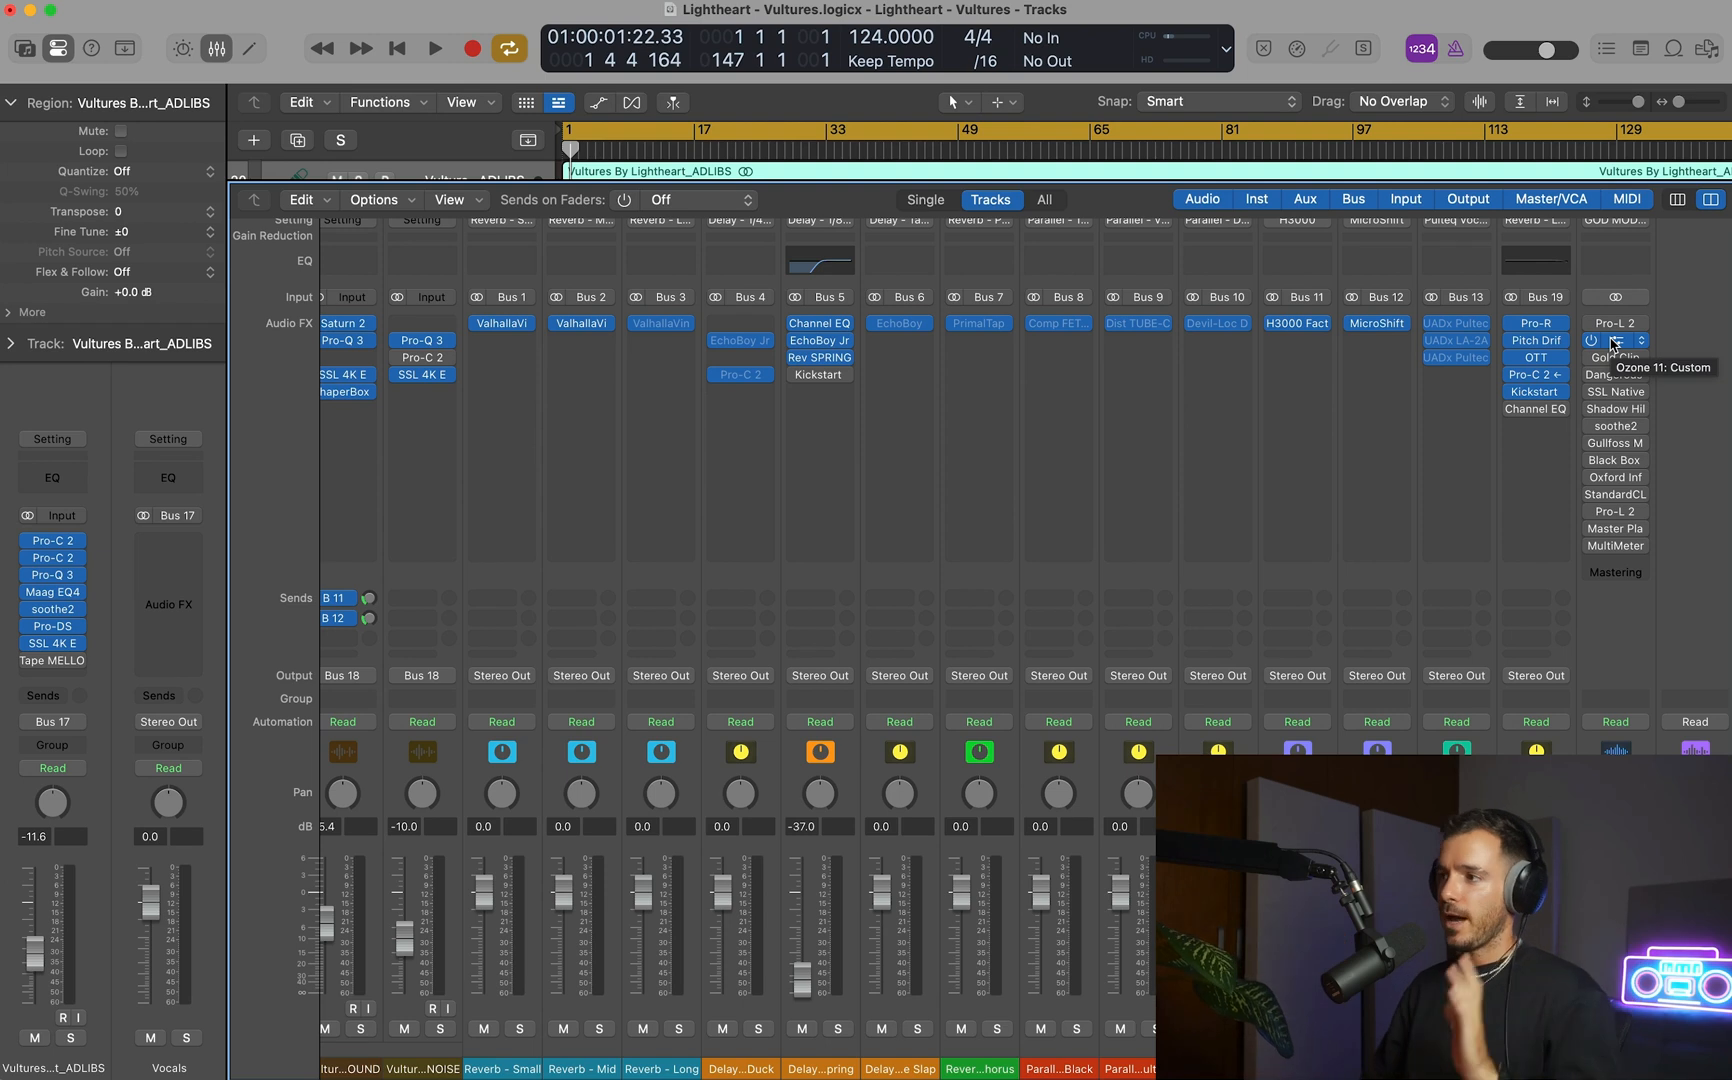
# Open Ozone 11 from the mastering chain, hide the mixer, and move the plug-in window clear of the later bars.
pyautogui.click(1613, 342)
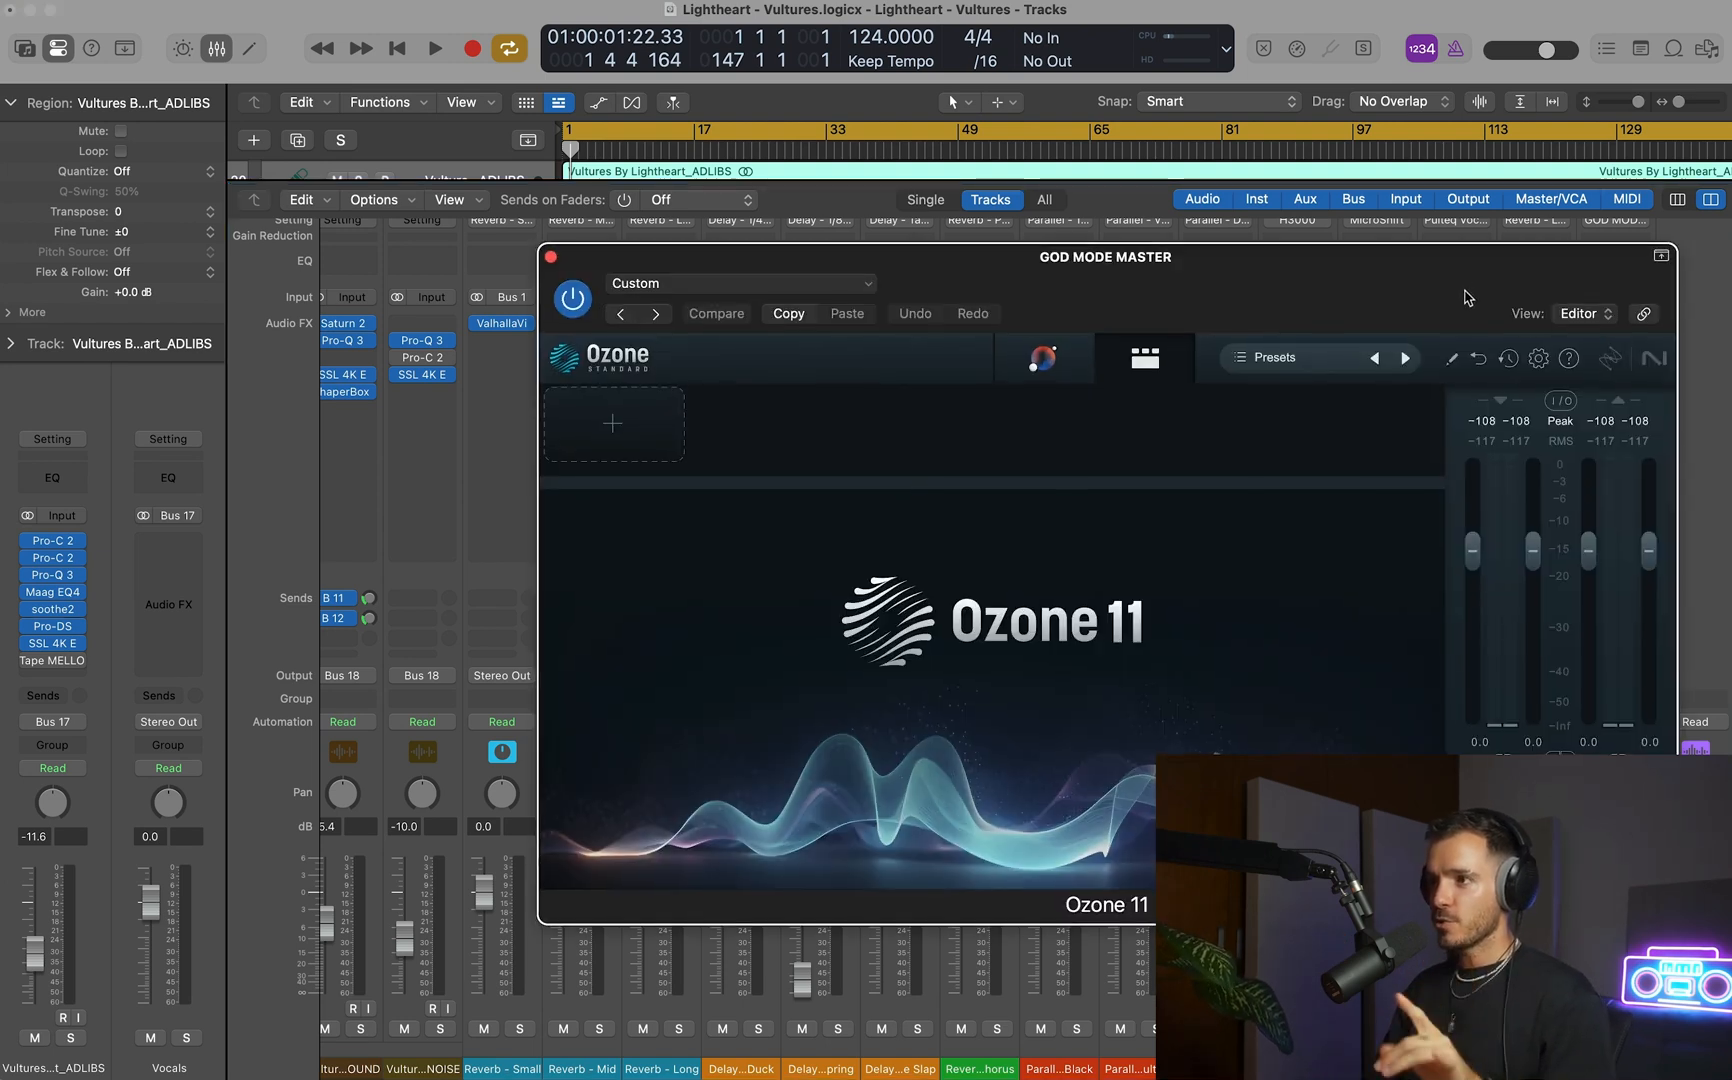
pyautogui.moveTo(1469, 298); pyautogui.dragTo(1305, 298)
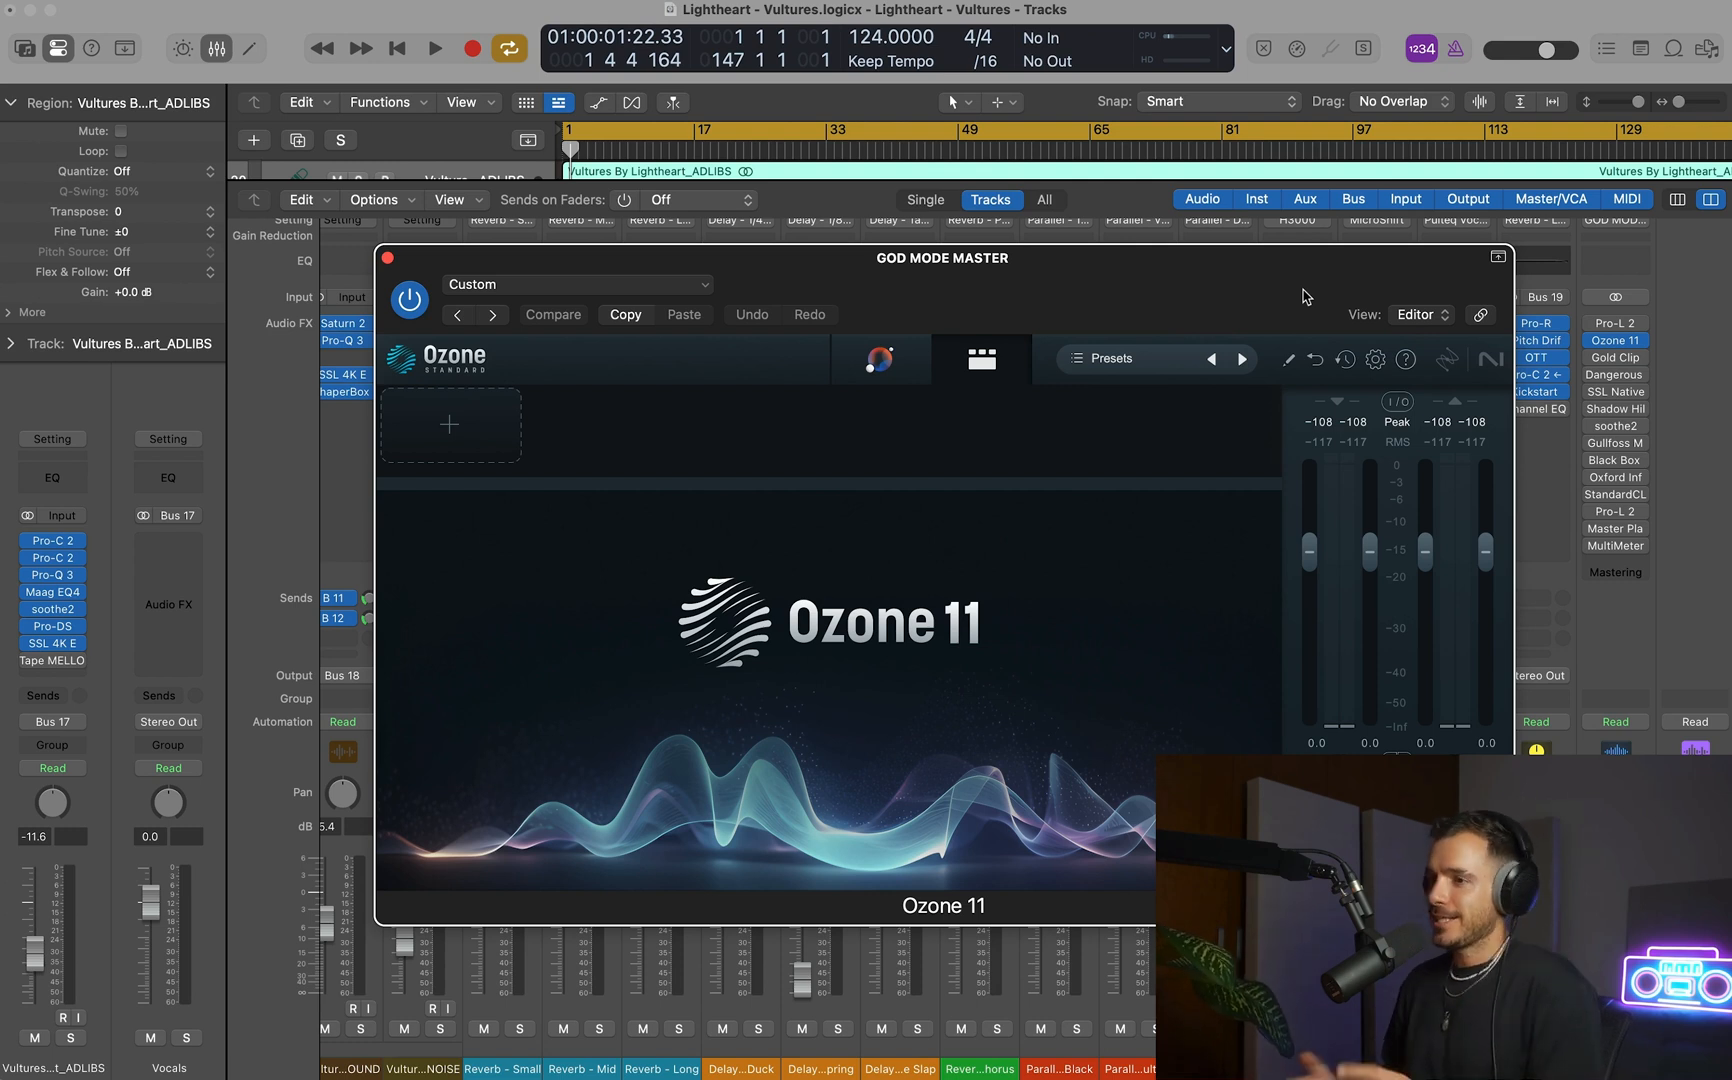
pyautogui.press('x')
pyautogui.moveTo(1310, 264); pyautogui.dragTo(982, 231)
# Set the cycle range to bars 113 to 131, and turn on Gain Match in Ozone 11.
pyautogui.click(1430, 138)
pyautogui.moveTo(1450, 139)
pyautogui.mouseDown()
pyautogui.moveTo(1592, 138)
pyautogui.moveTo(1543, 134)
pyautogui.mouseUp()
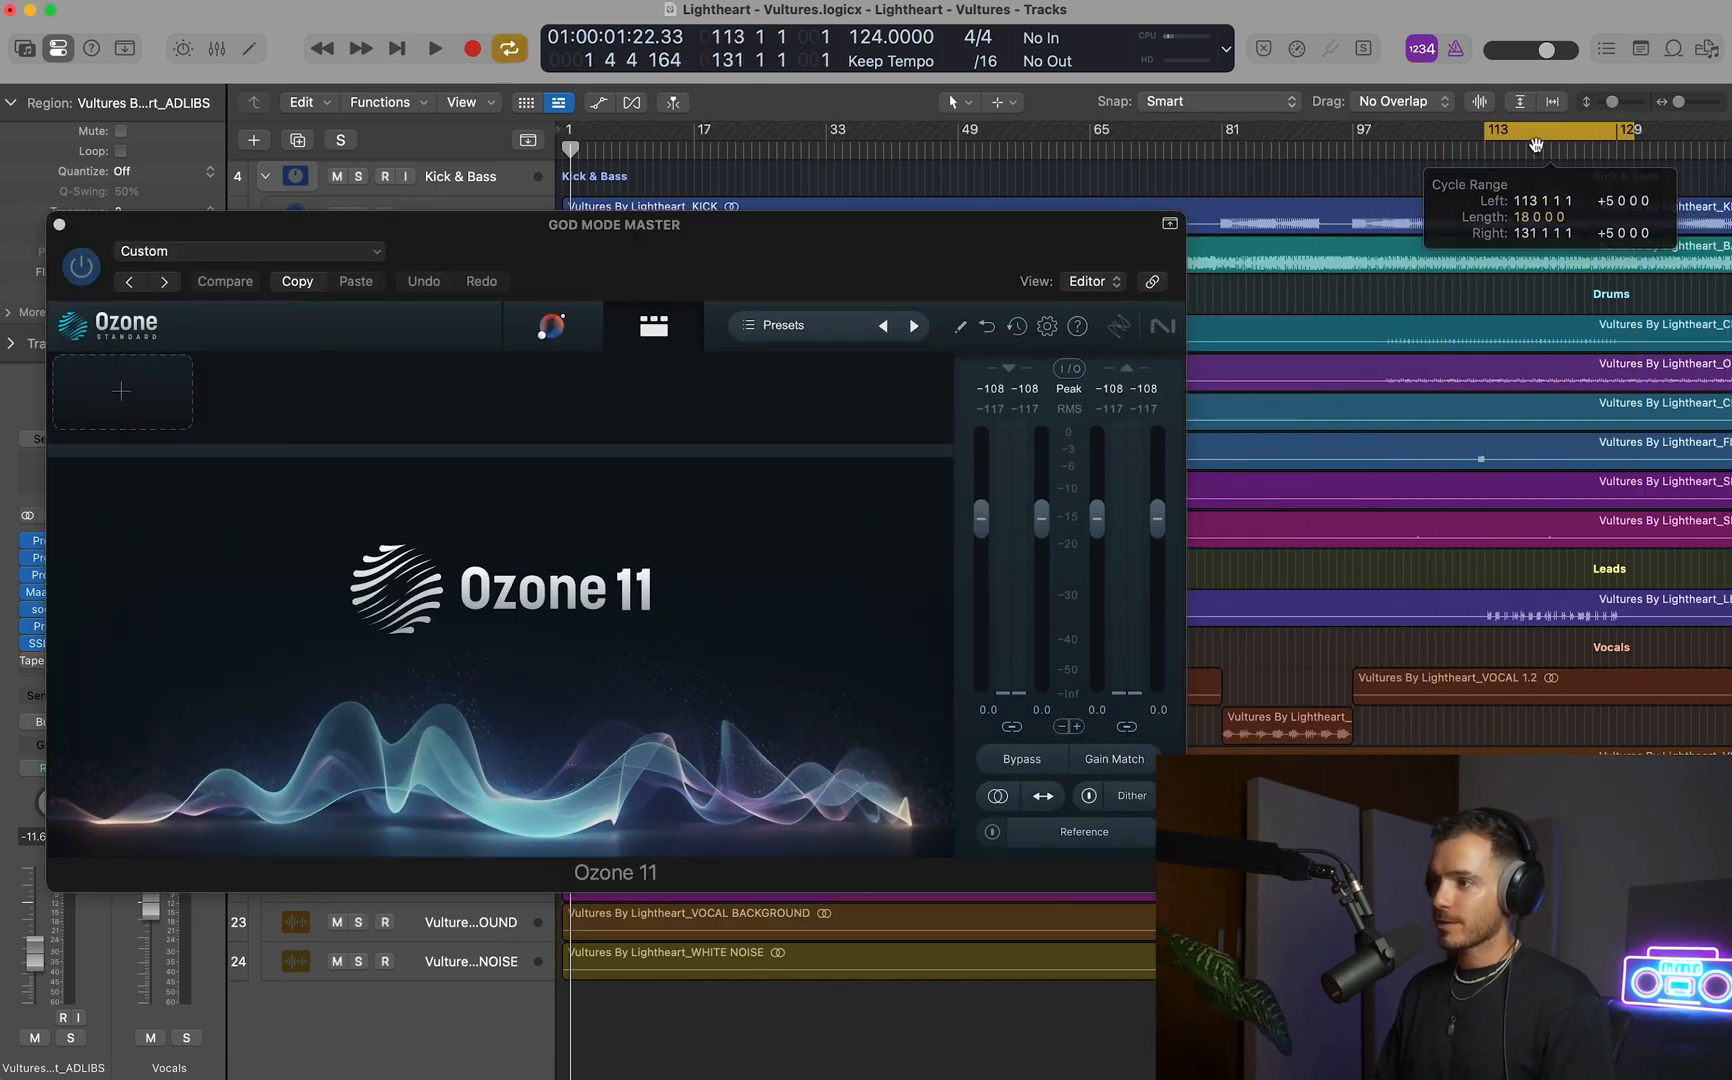
pyautogui.moveTo(654, 272); pyautogui.dragTo(784, 263)
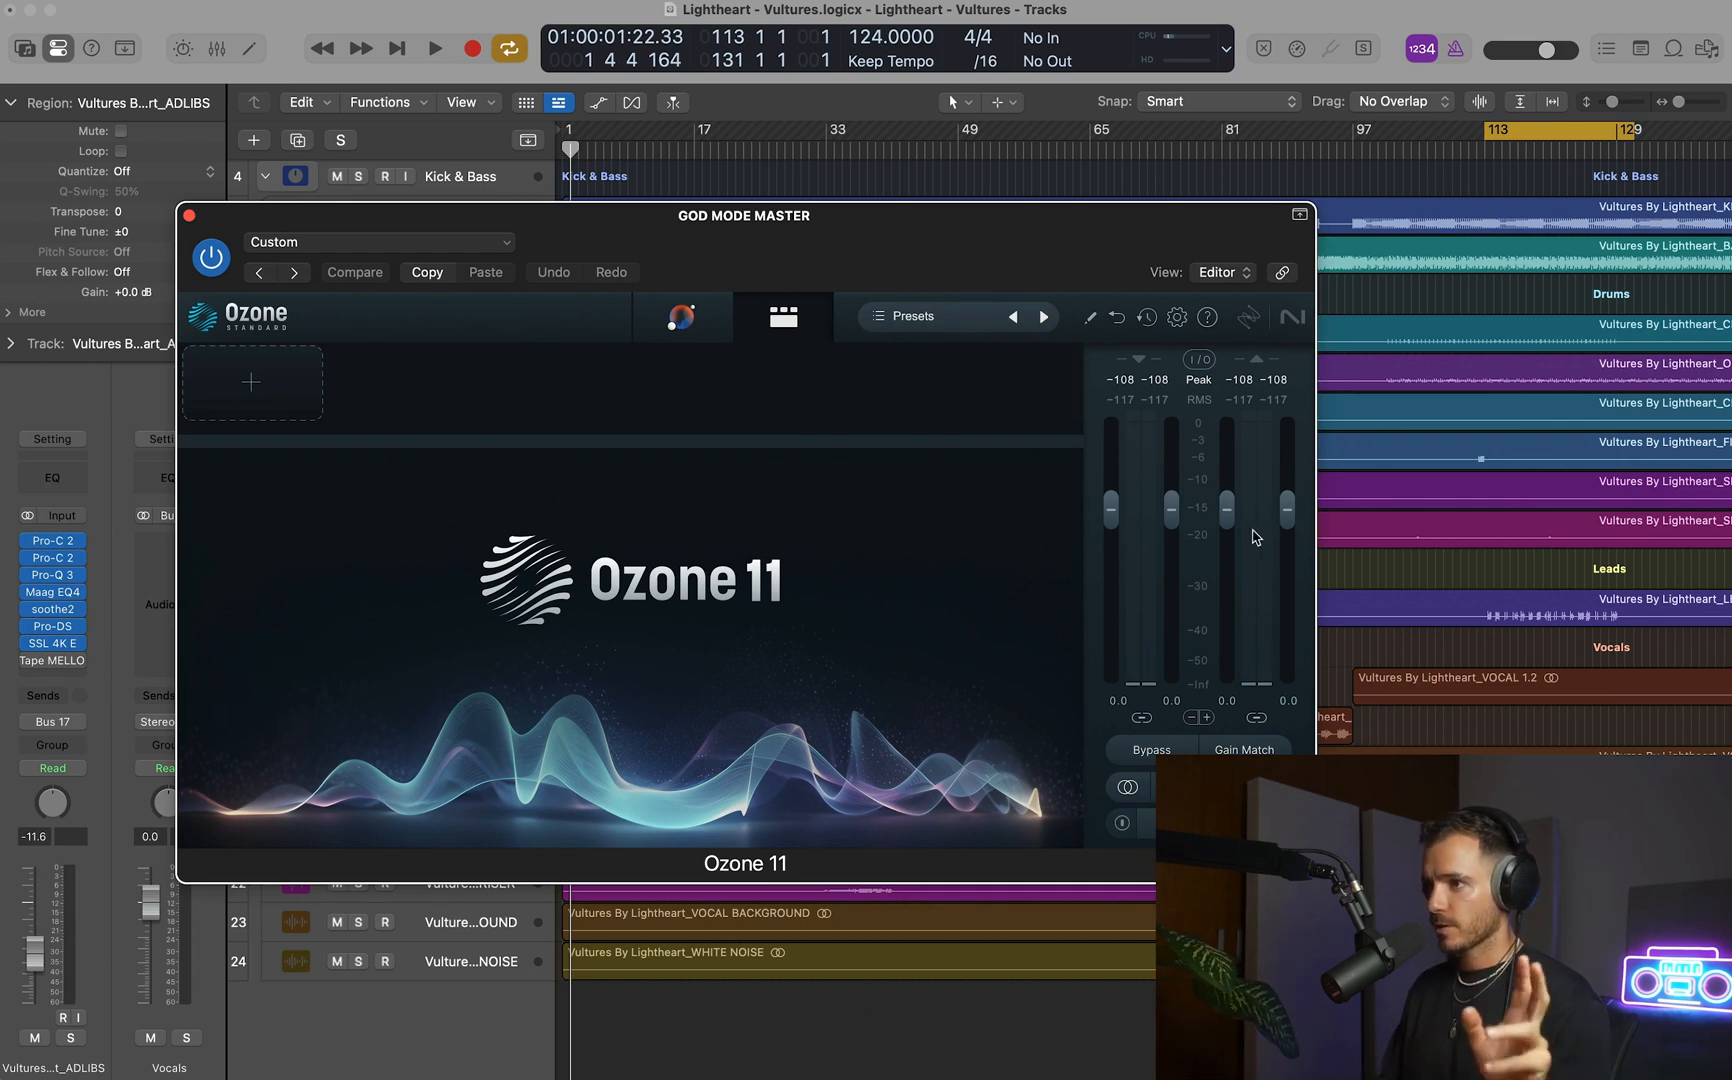
pyautogui.click(1233, 749)
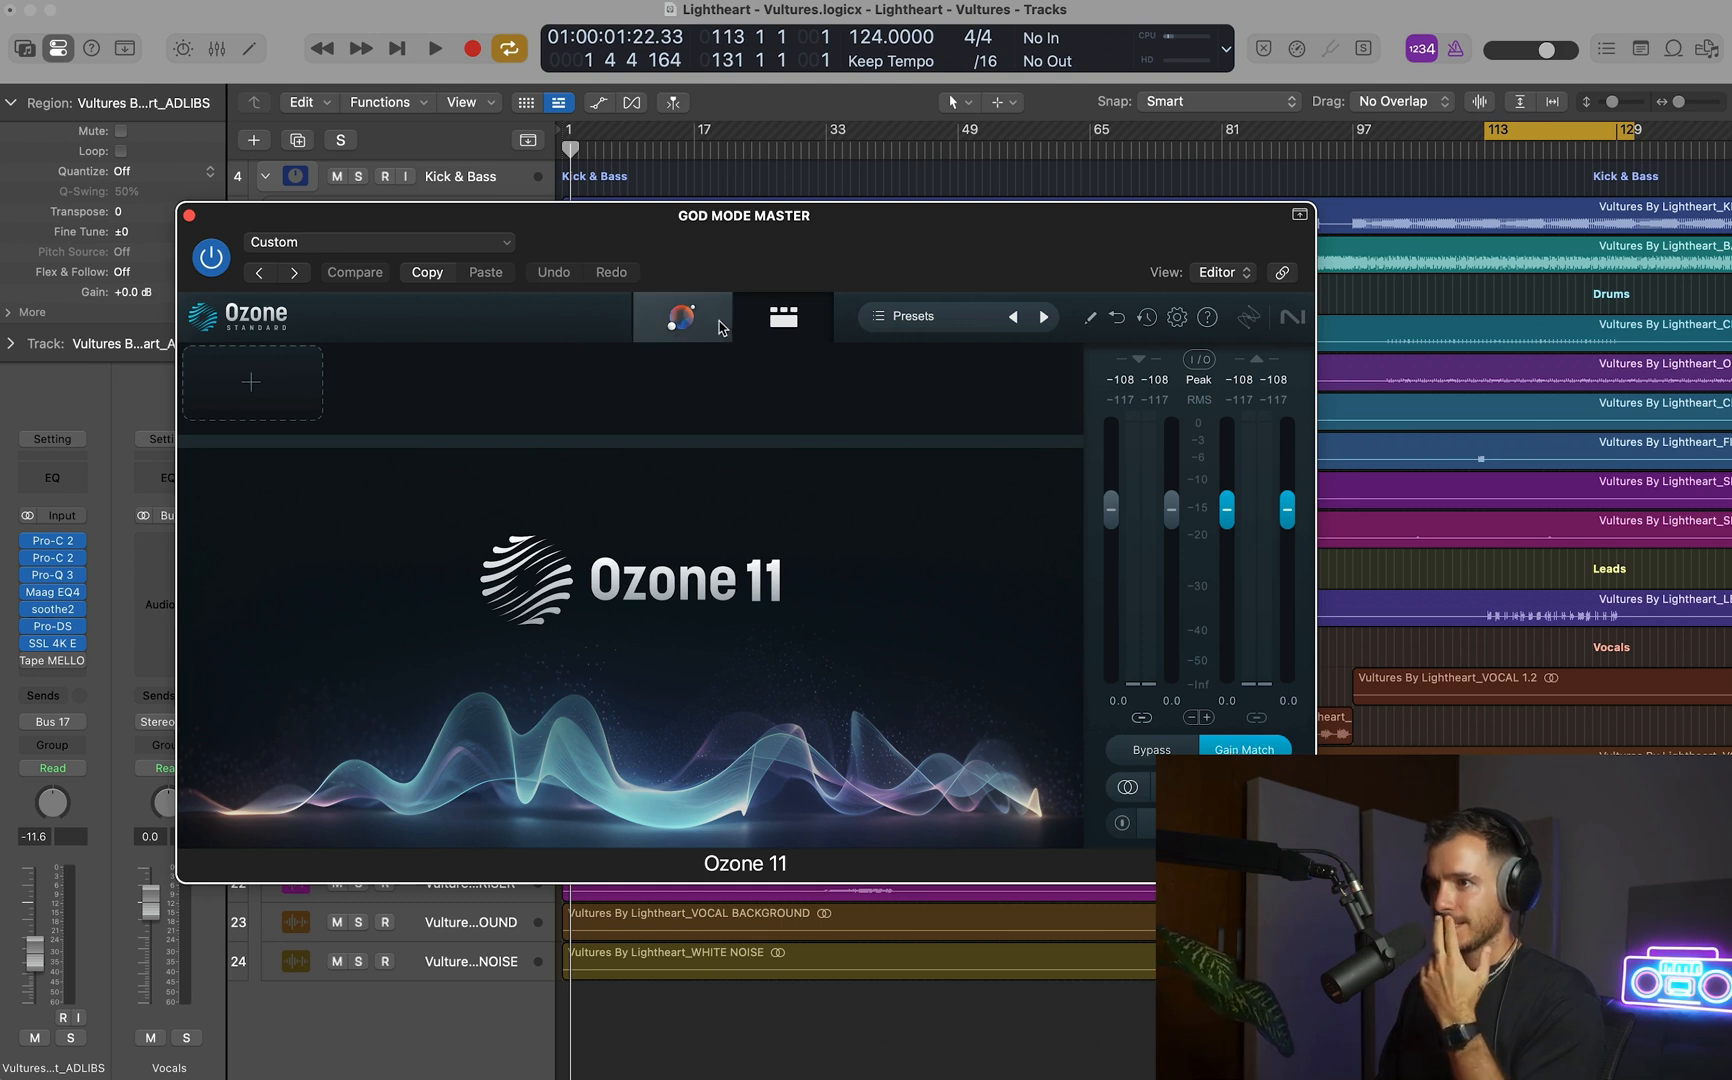
# Turn off Gain Match in Ozone 11 and lower its output level to -7.6 dB.
pyautogui.click(1262, 745)
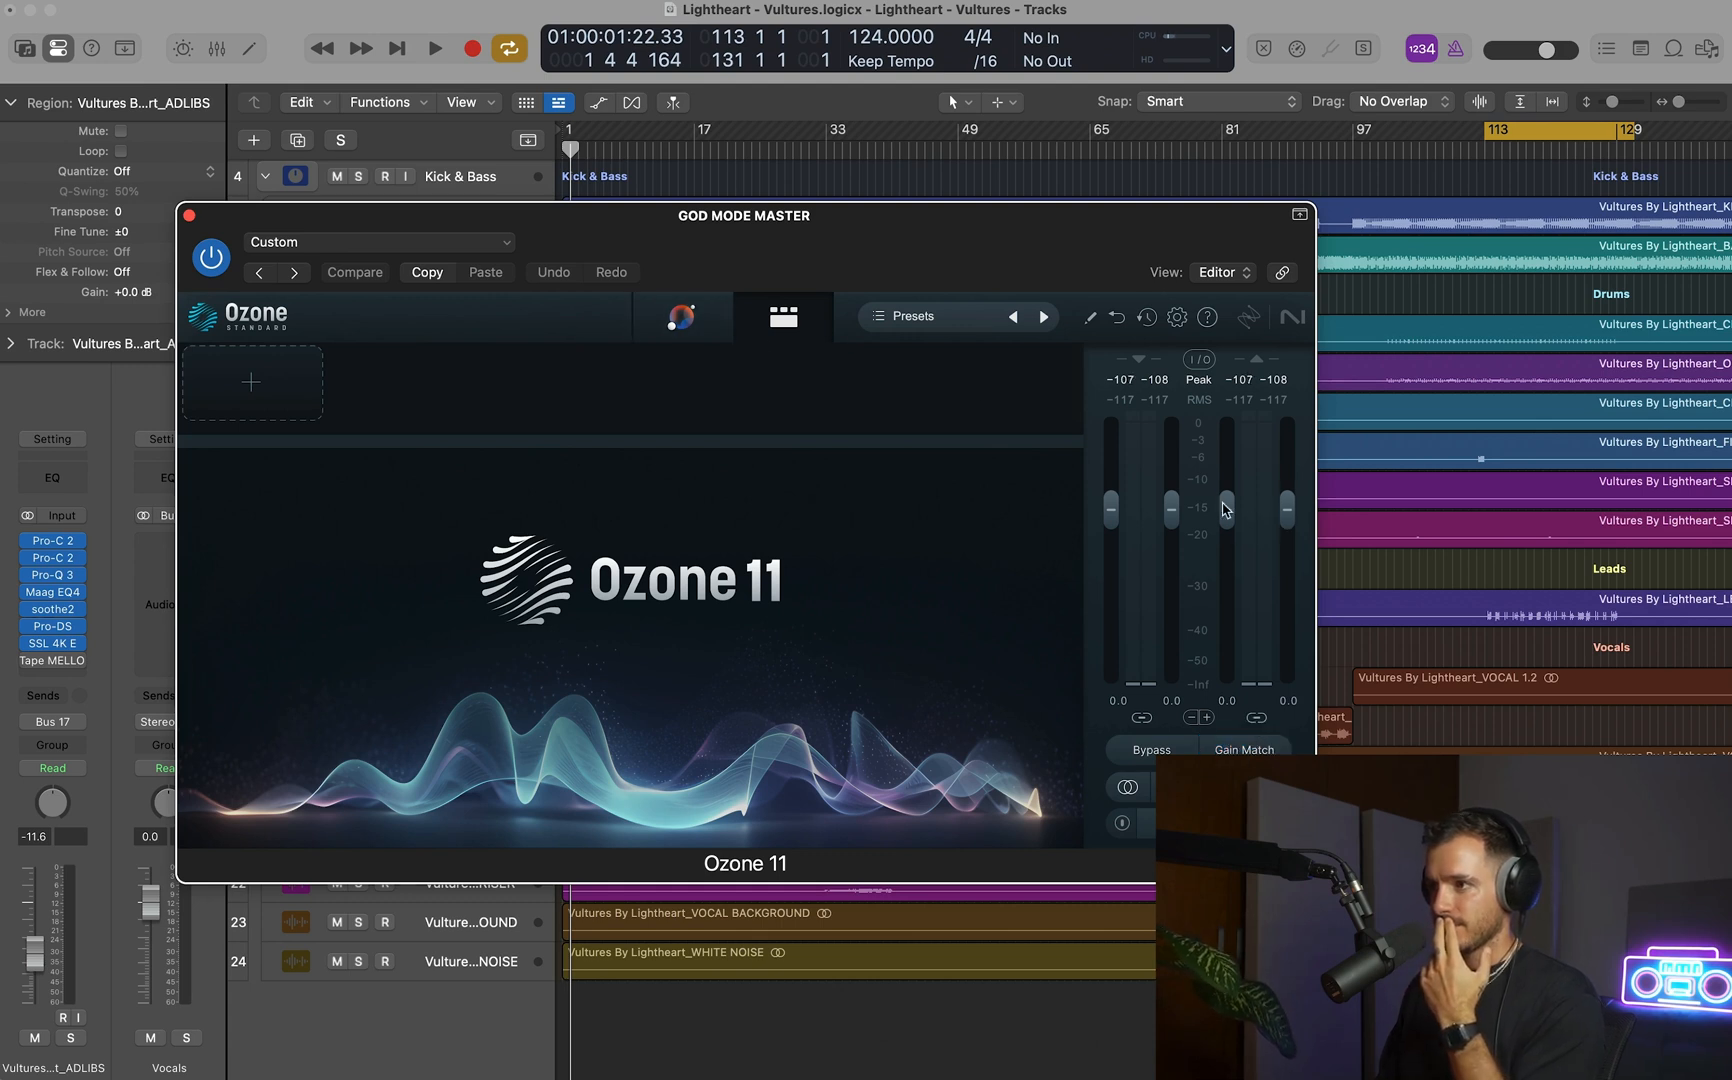
pyautogui.moveTo(1225, 508); pyautogui.dragTo(1225, 560)
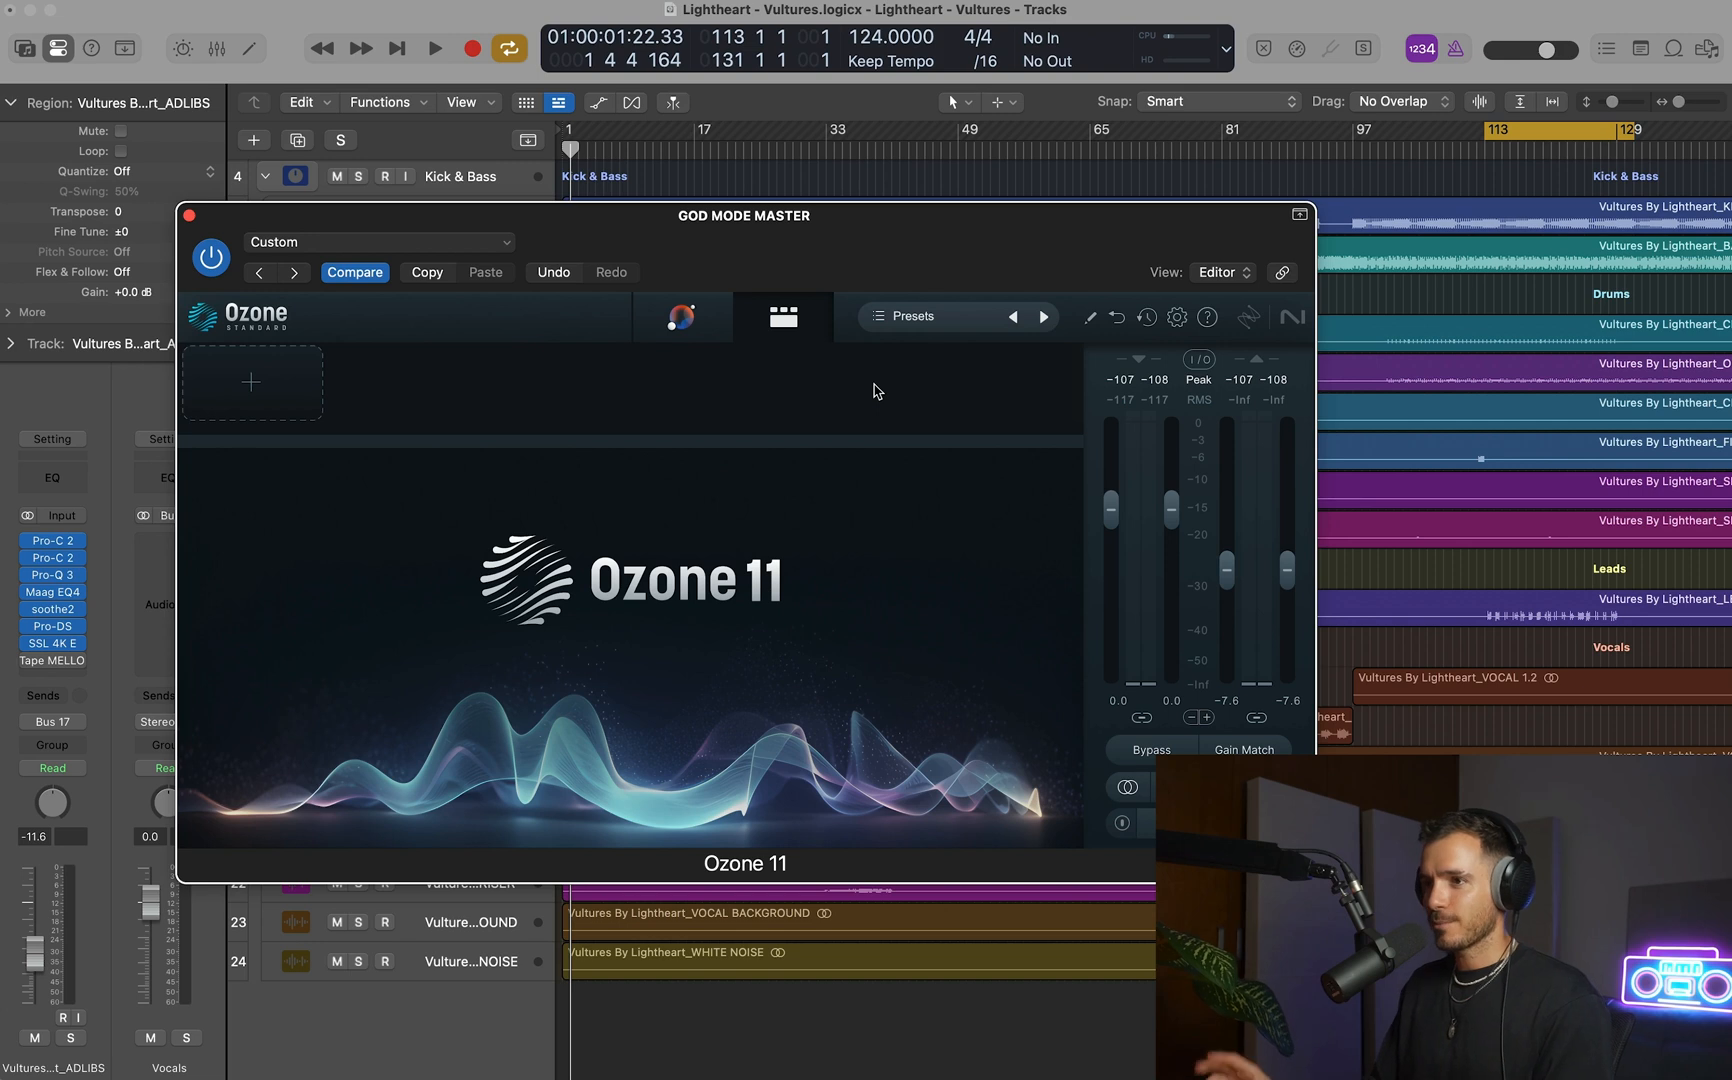
# Run Ozone's Master Assistant analysis while the cycled bars play, stop playback, and show the generated module chain.
pyautogui.press('space')
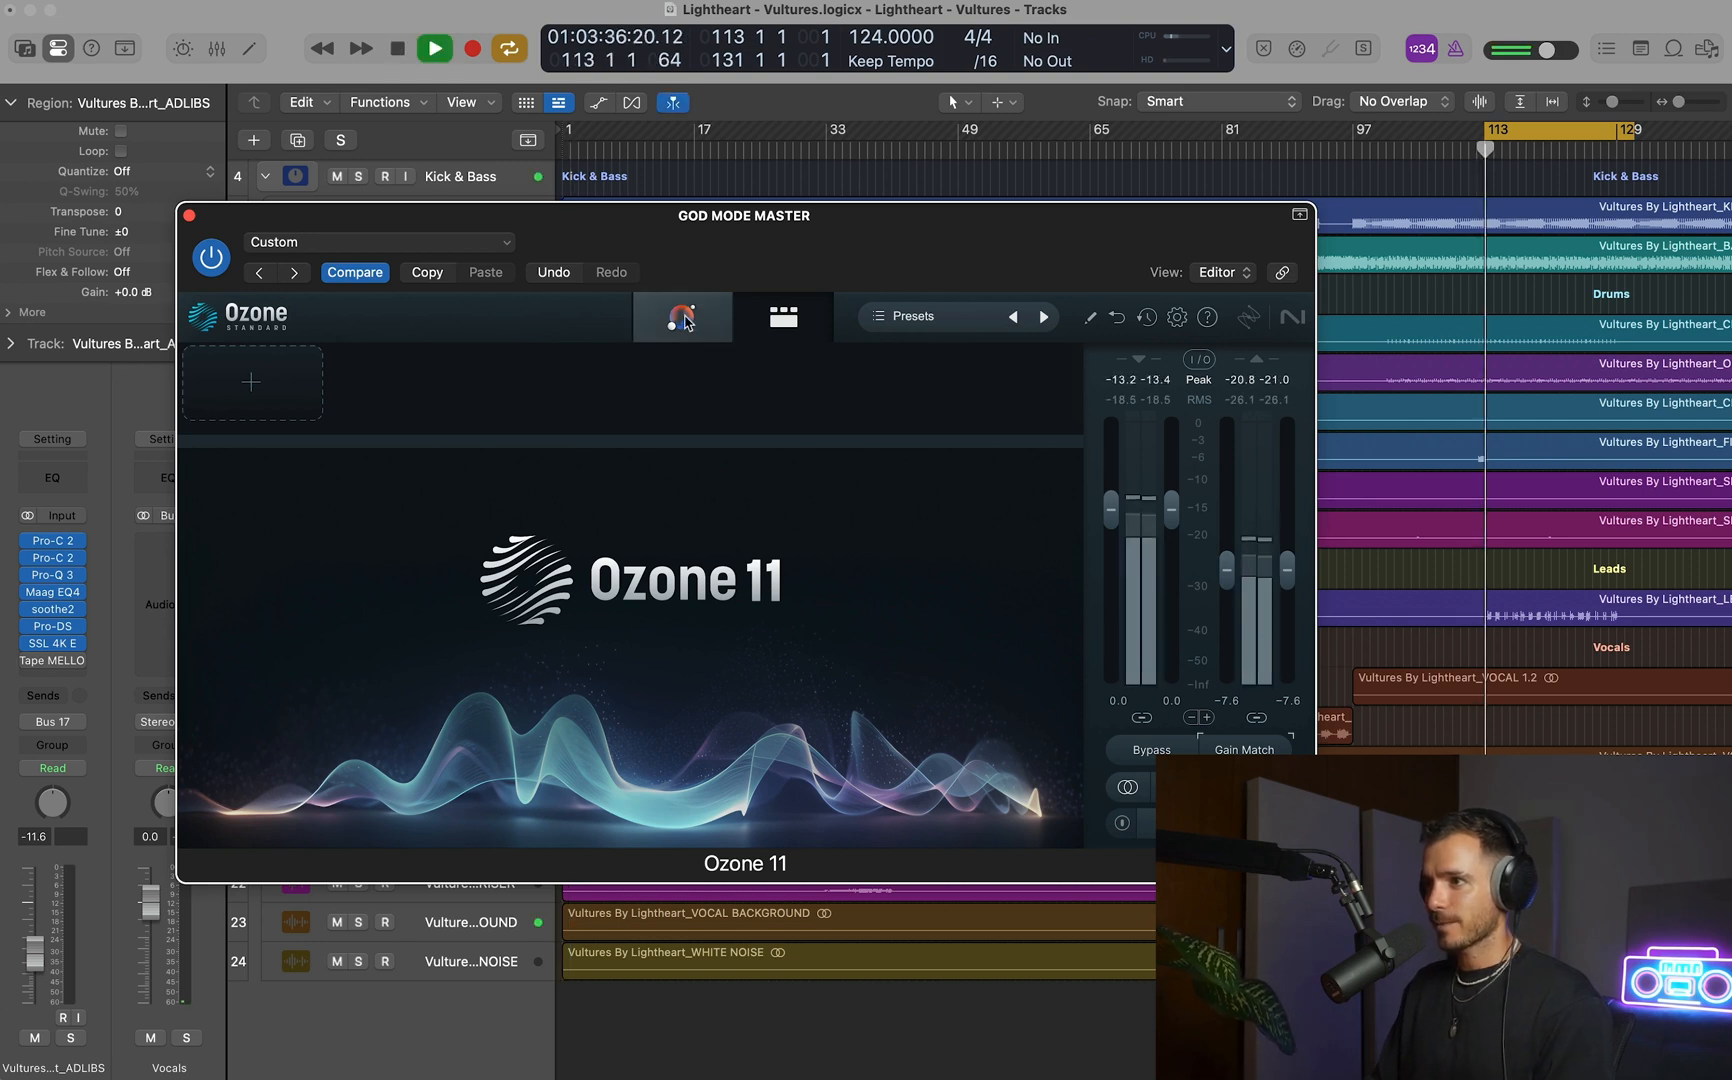
pyautogui.click(684, 318)
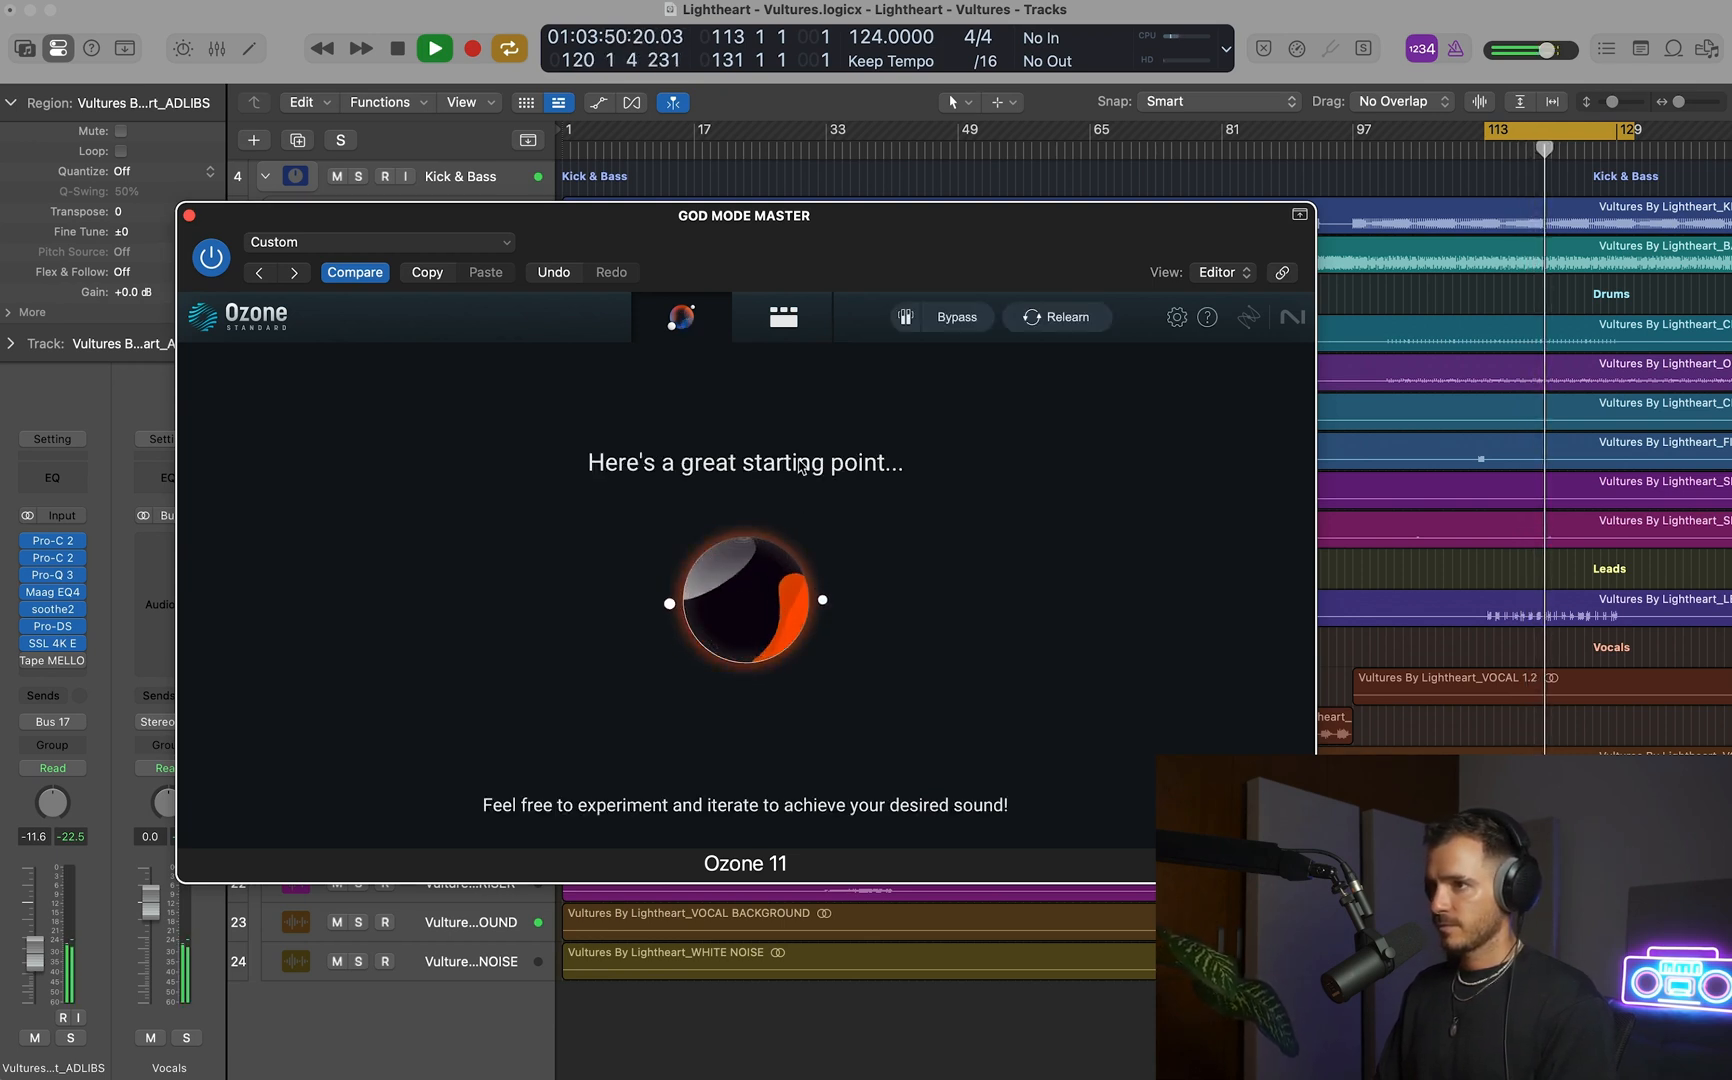
pyautogui.press('space')
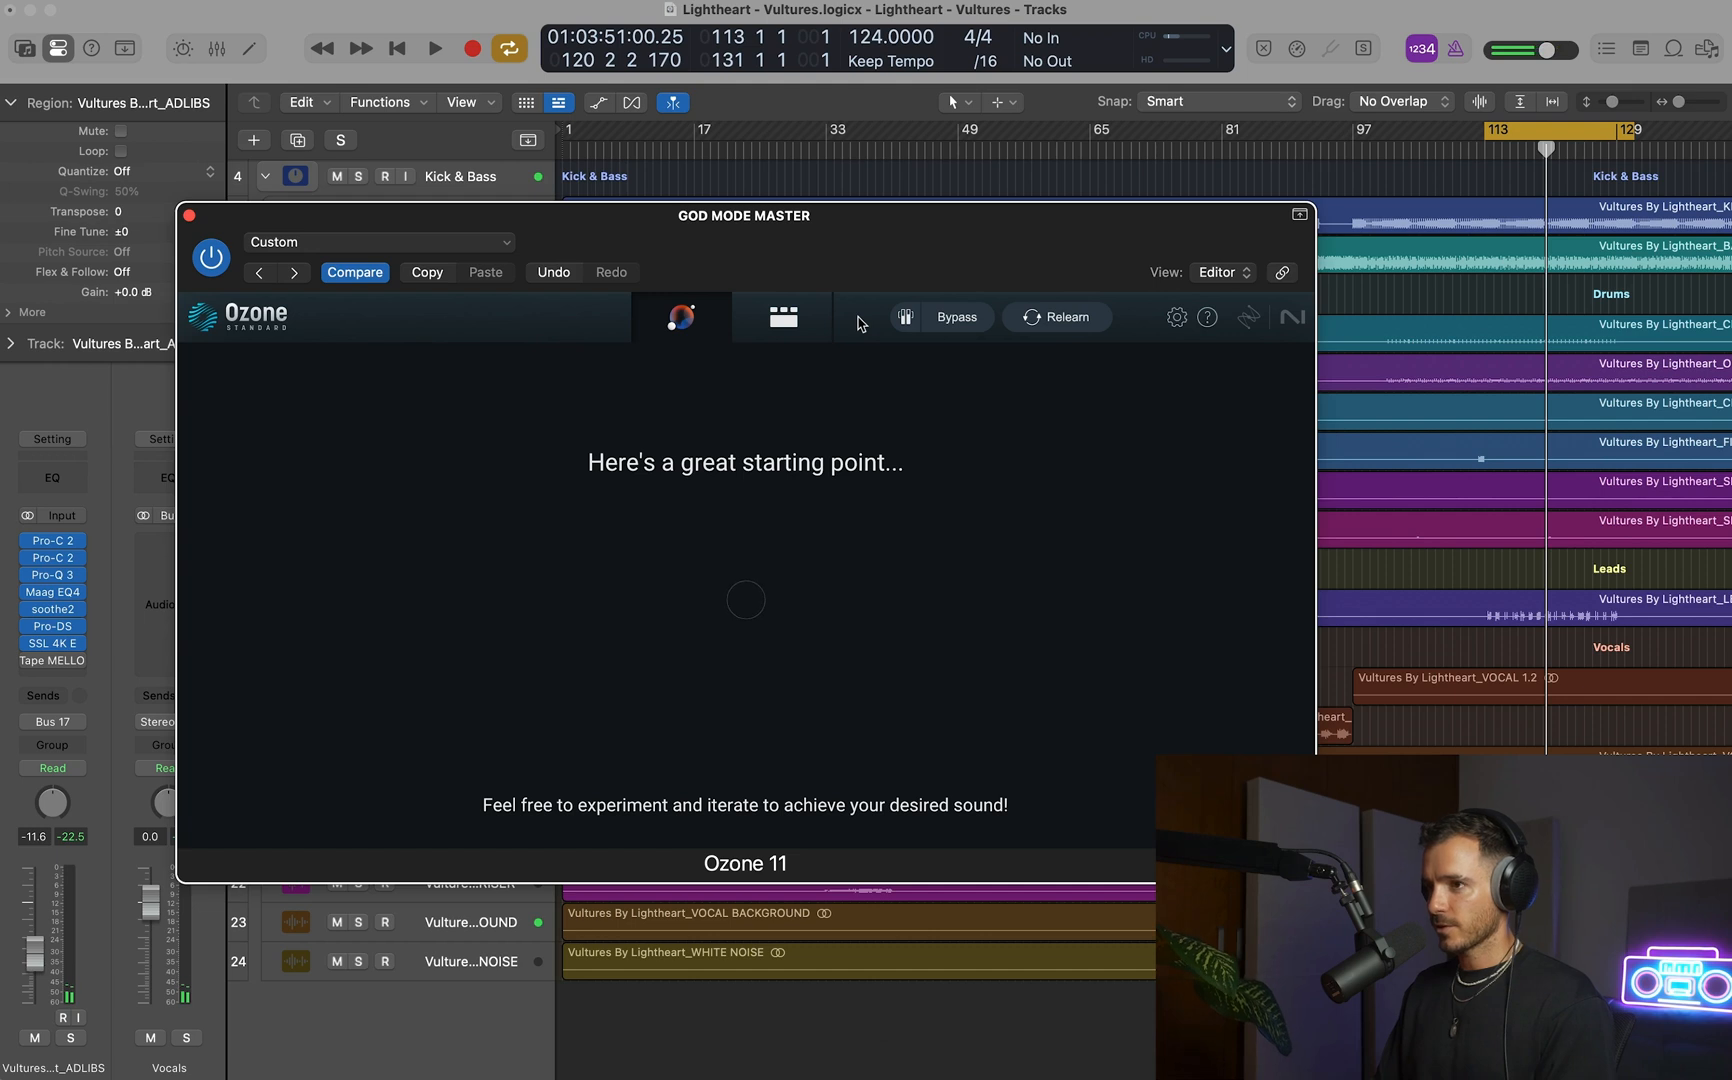
pyautogui.click(783, 317)
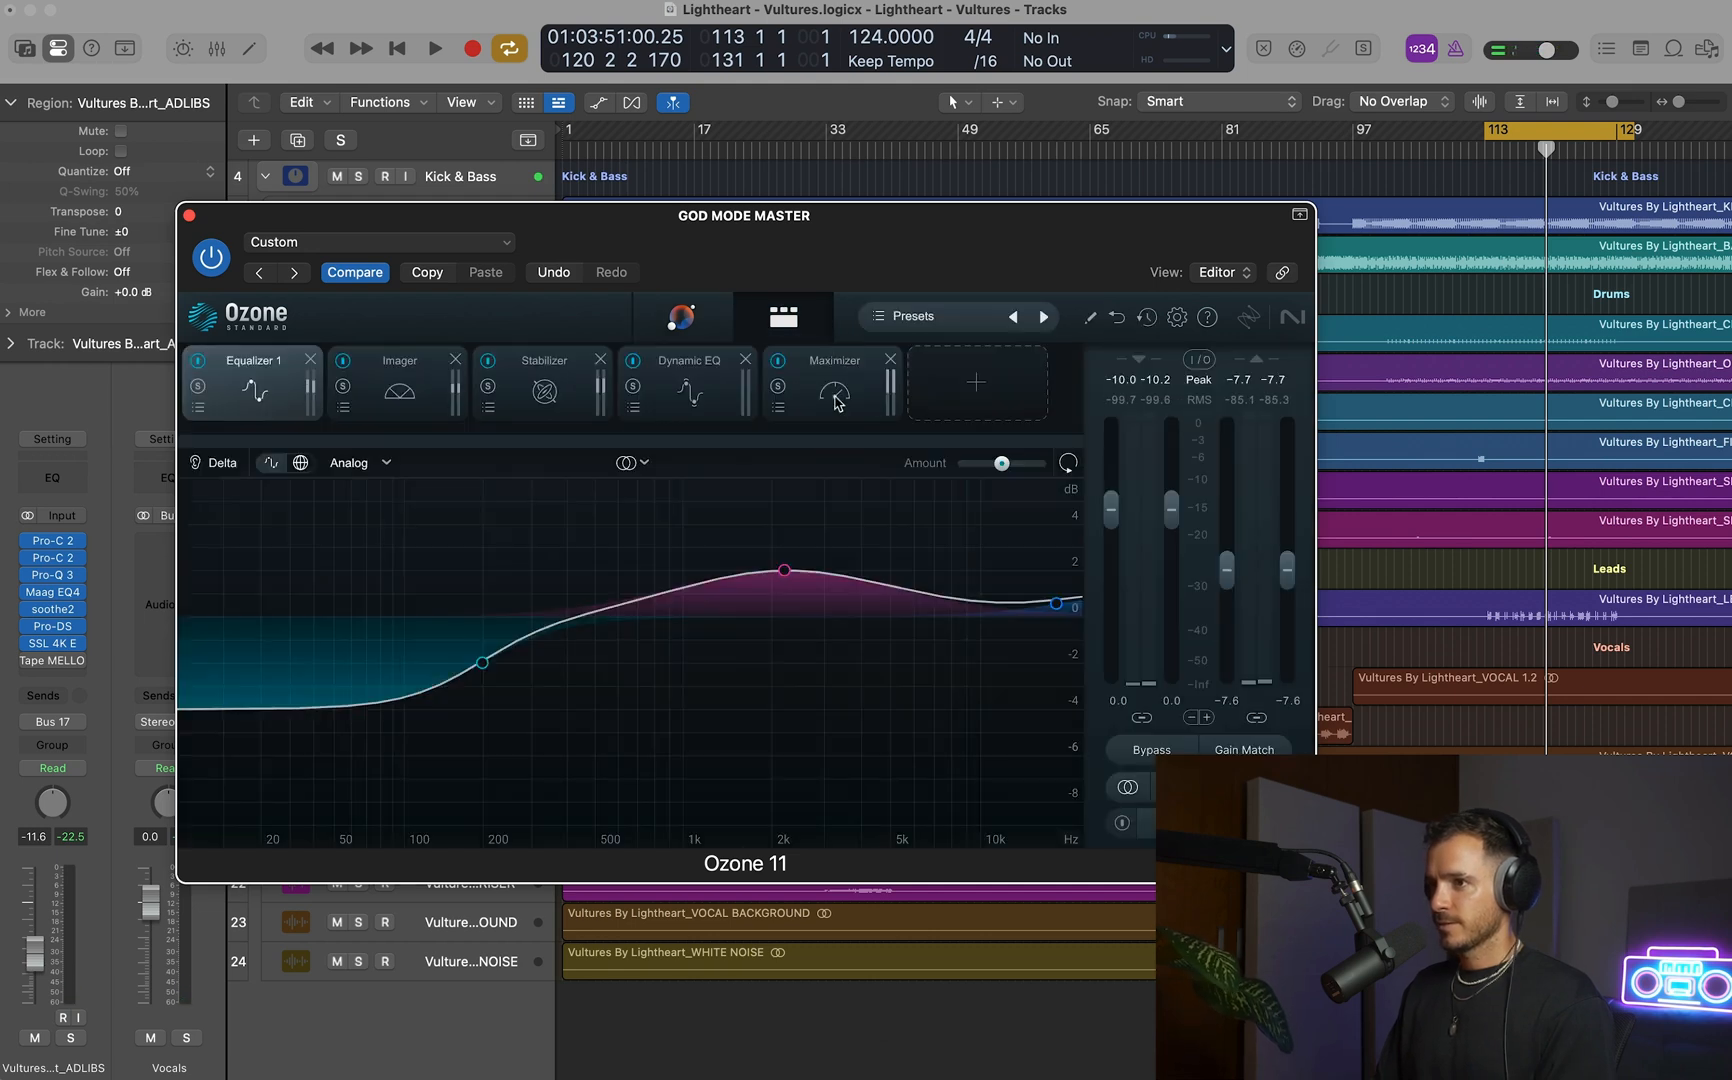
# Bypass the Maximizer in the generated Ozone chain and listen briefly to the cycled section.
pyautogui.click(776, 361)
pyautogui.press('space')
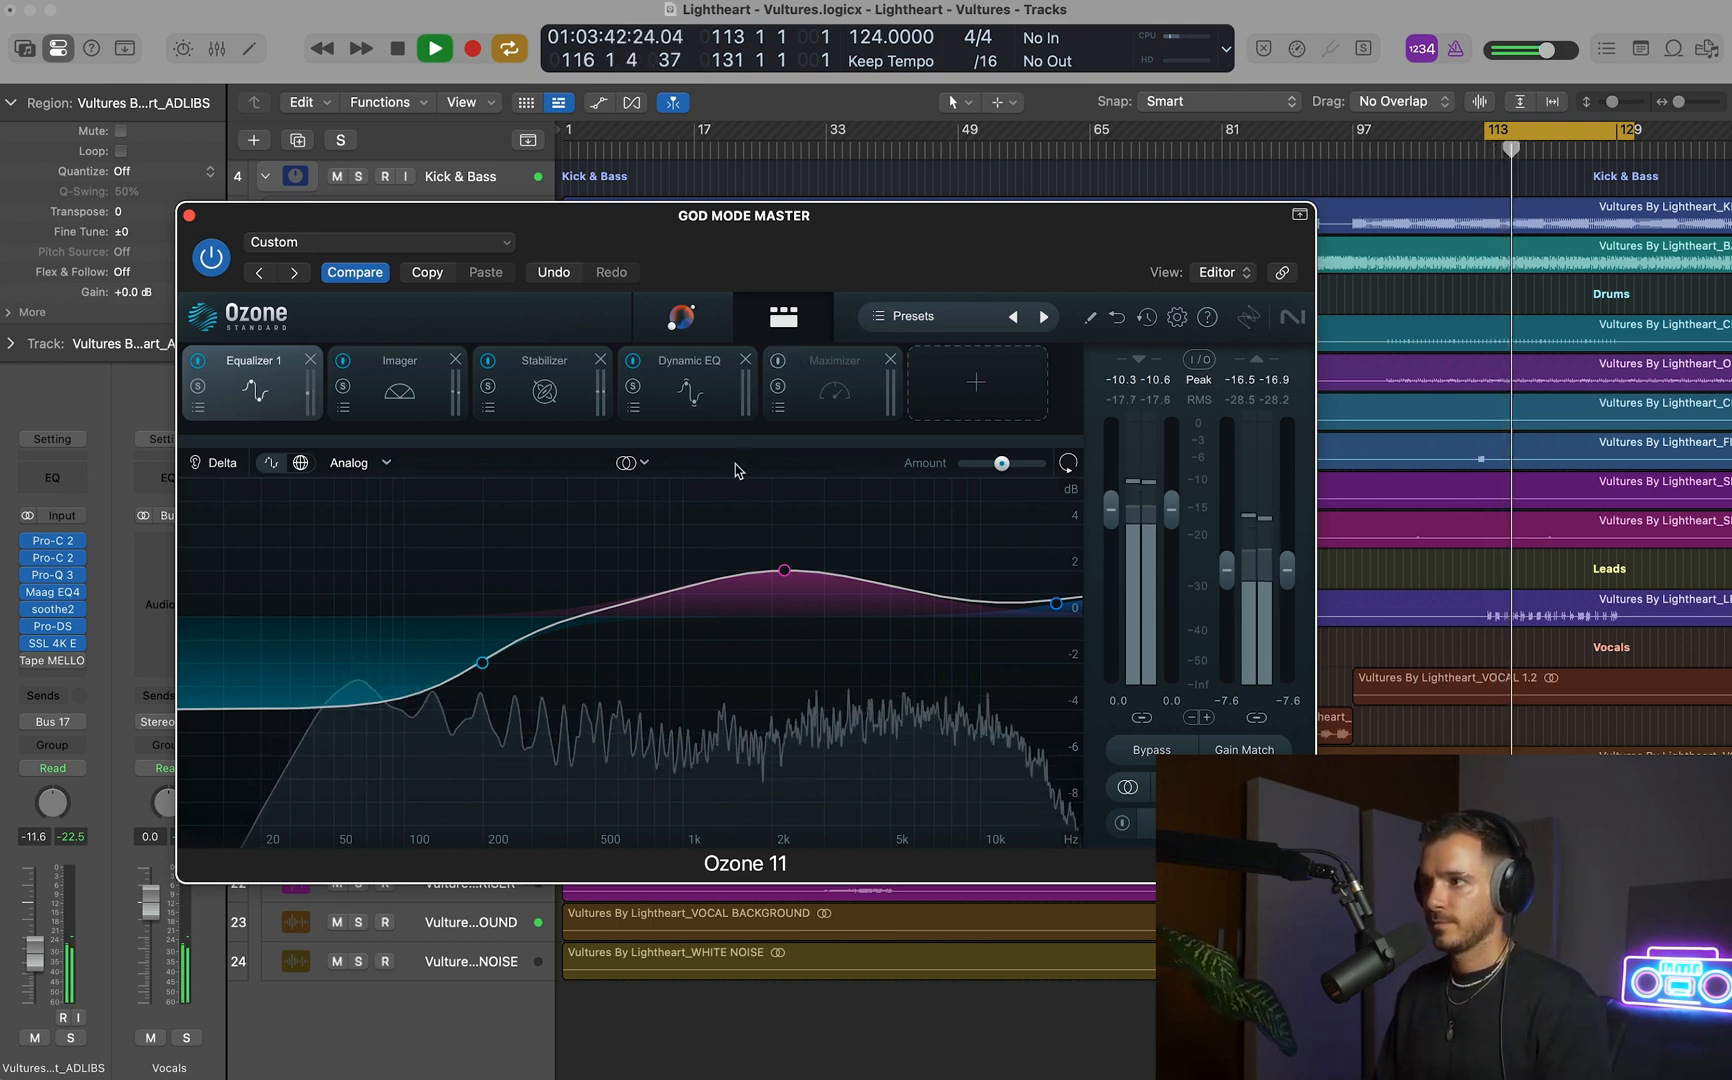
pyautogui.press('space')
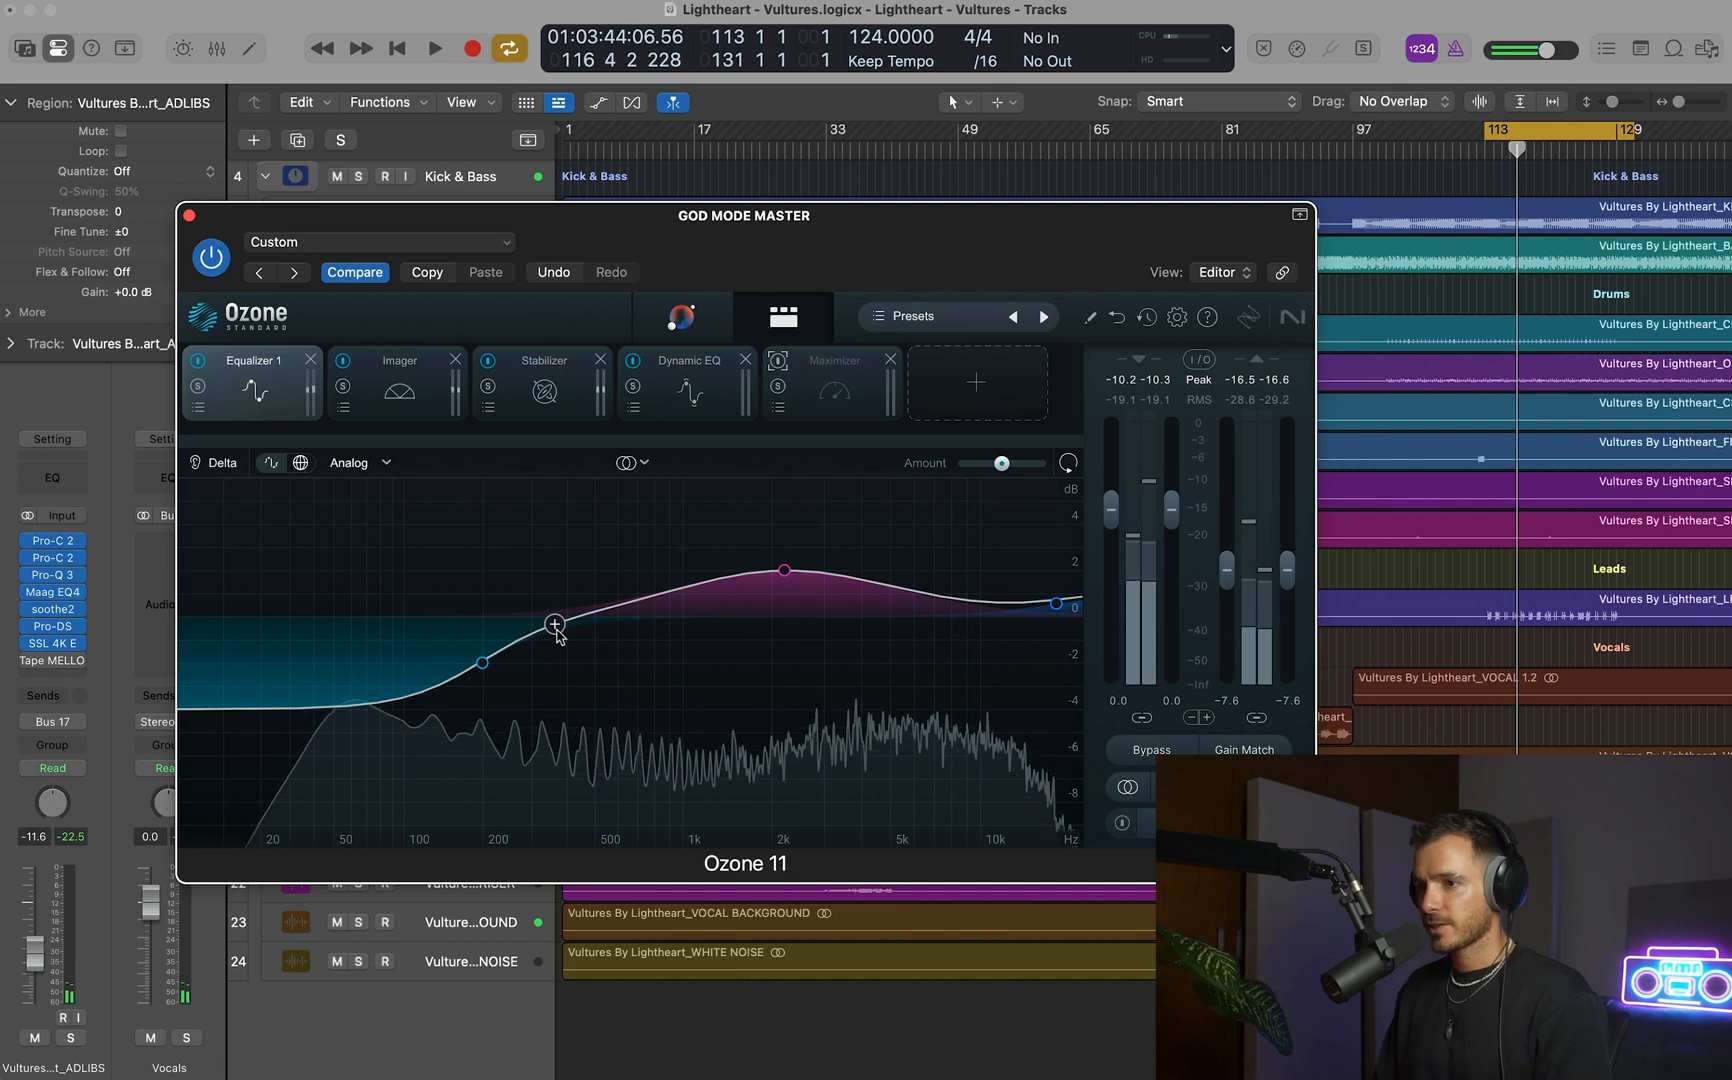
# Relearn the song with Ozone's Master Assistant during cycle playback, shift the plug-in window aside, and show the mixer.
pyautogui.click(667, 321)
pyautogui.press('space')
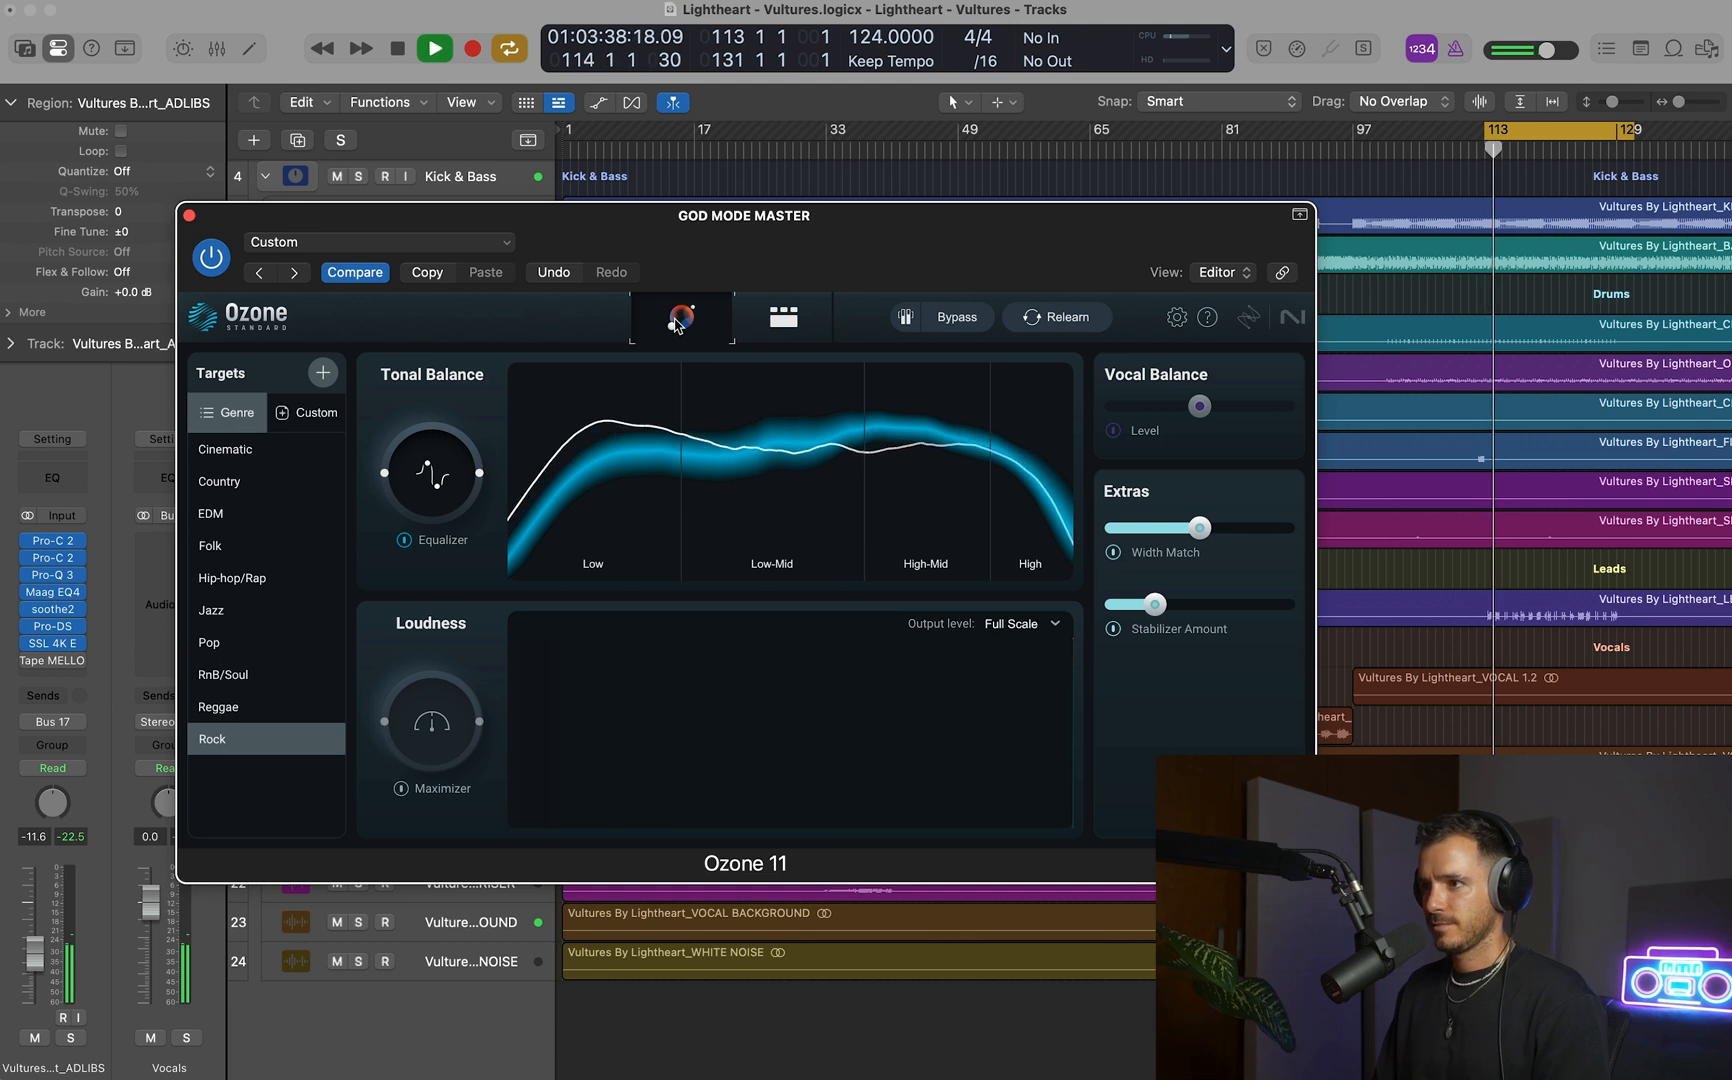
pyautogui.moveTo(914, 258); pyautogui.dragTo(988, 254)
pyautogui.click(1127, 314)
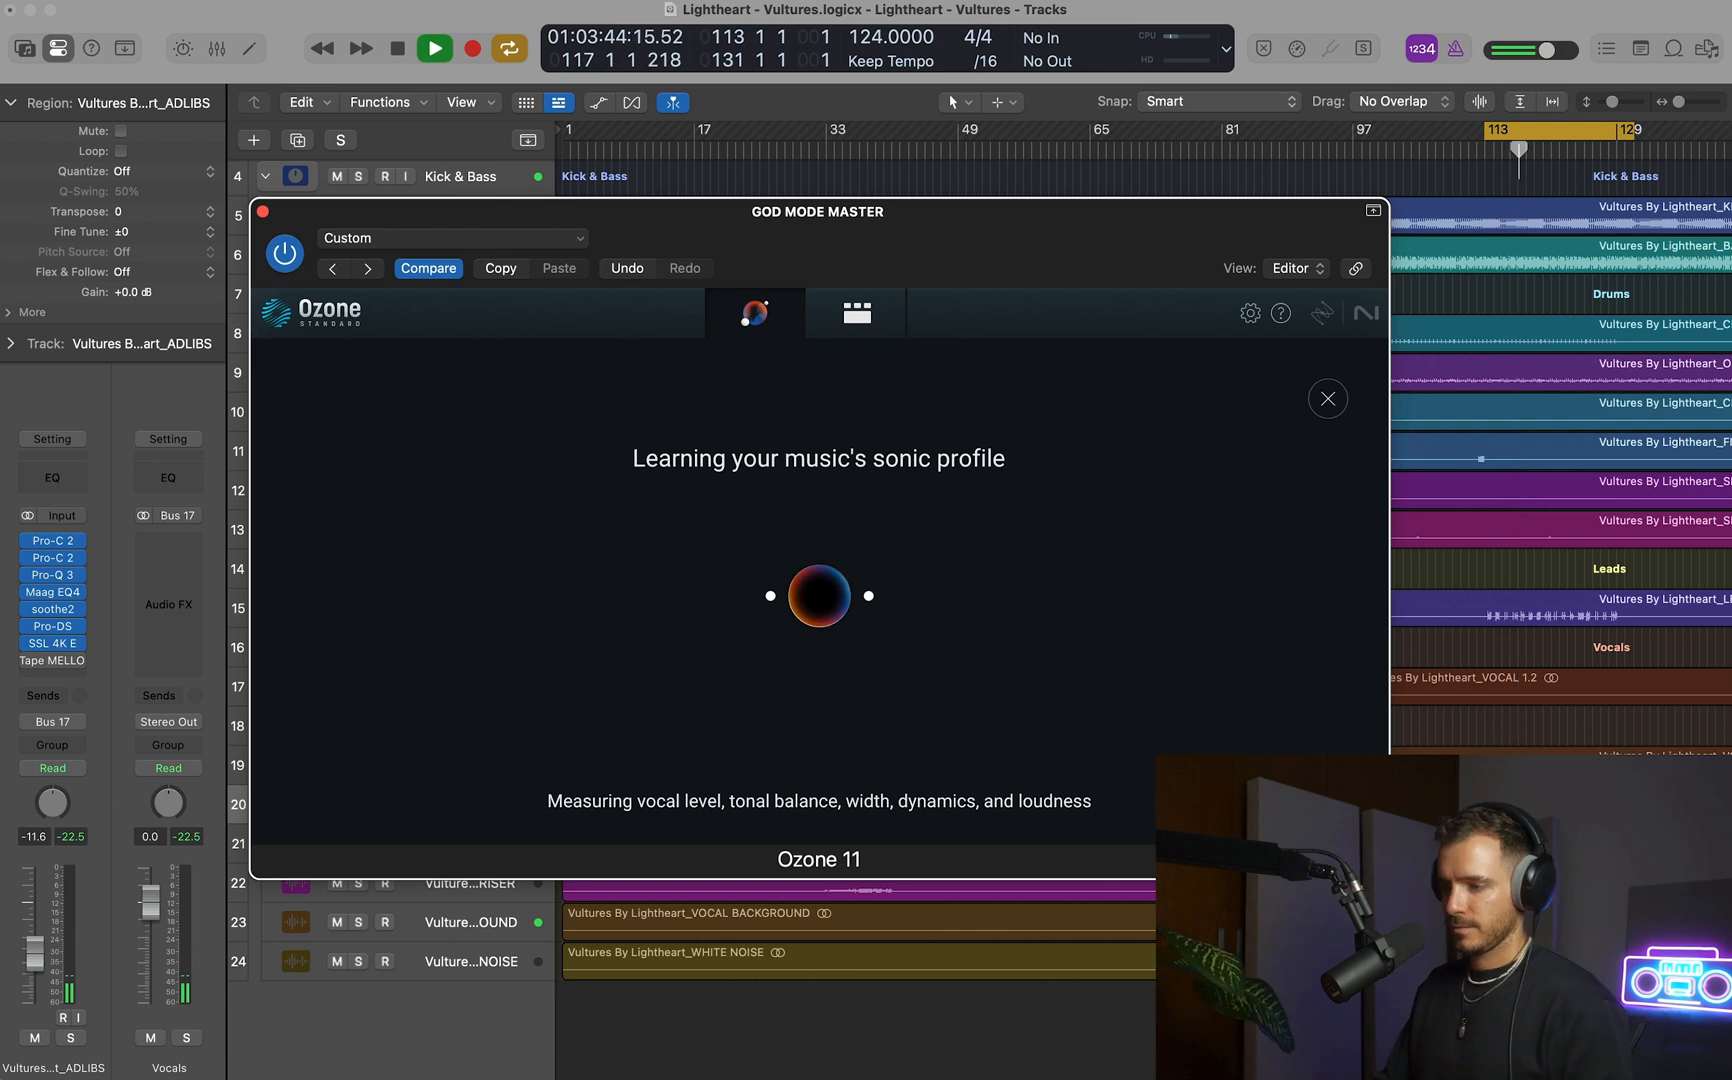
pyautogui.press('x')
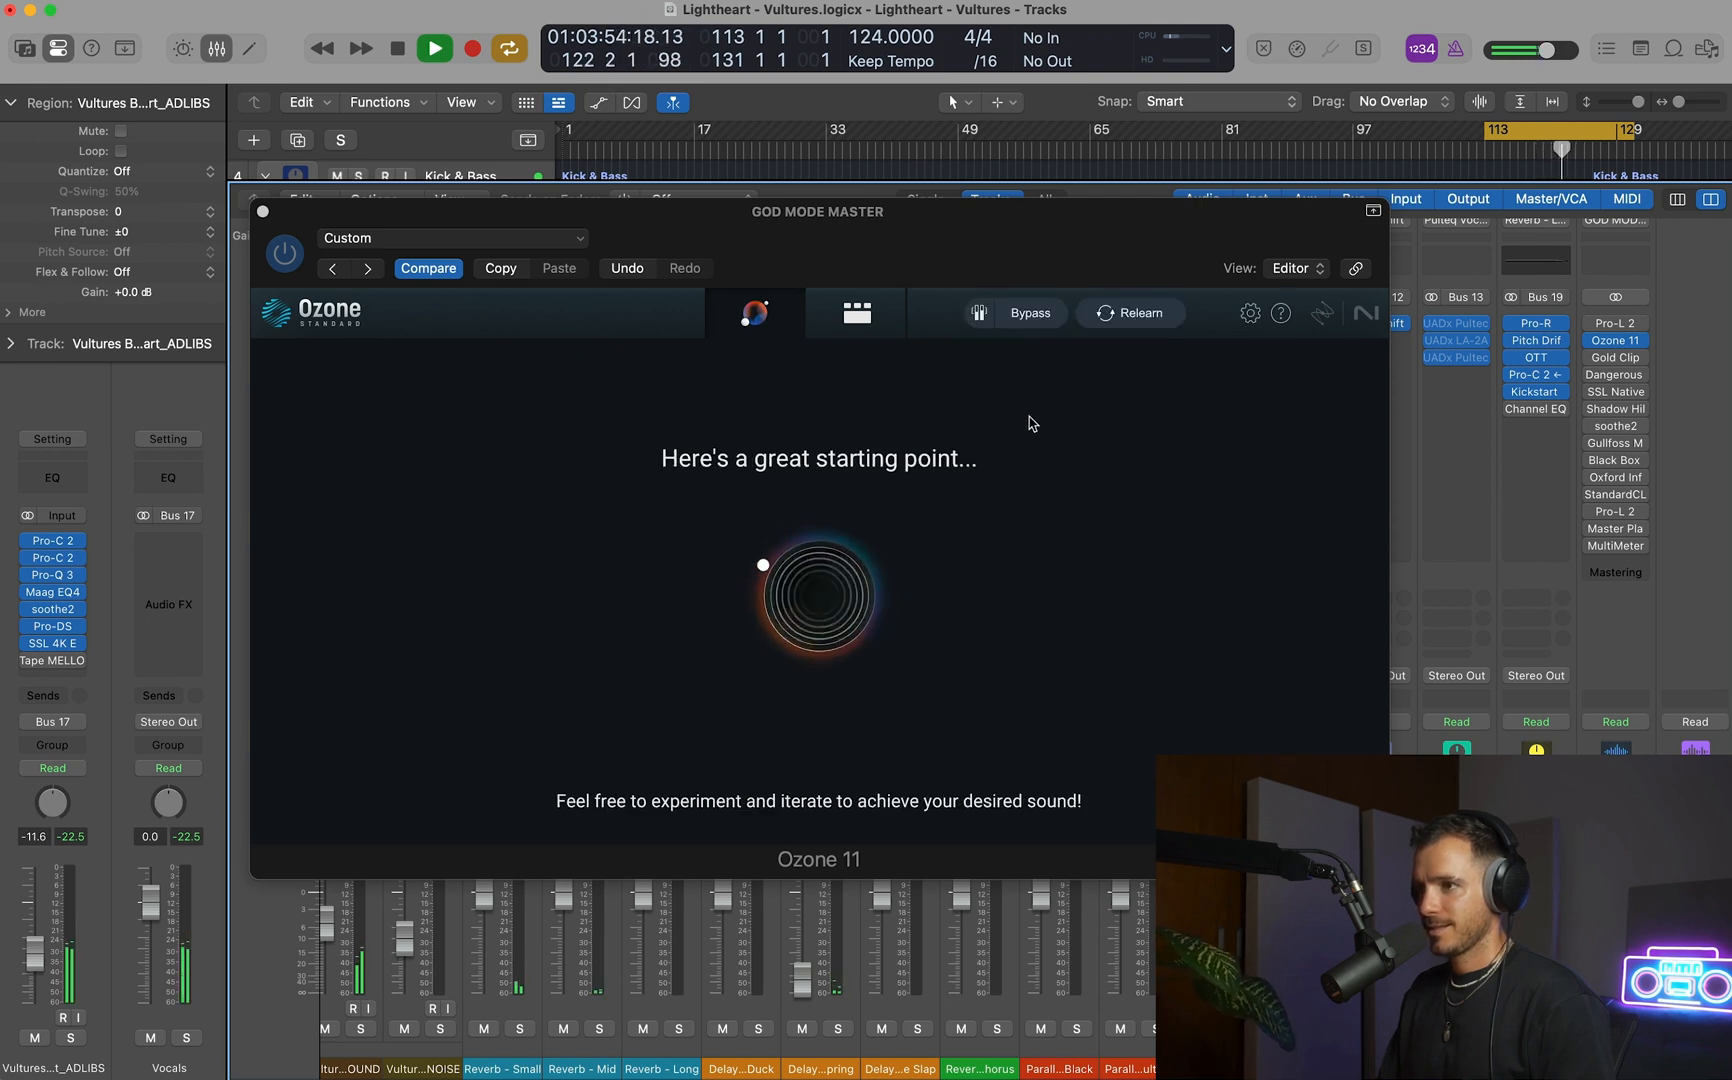
# Bypass the Maximizer and Equalizer 1 modules in the relearned Ozone chain, and play the cycled section briefly.
pyautogui.click(858, 327)
pyautogui.press('space')
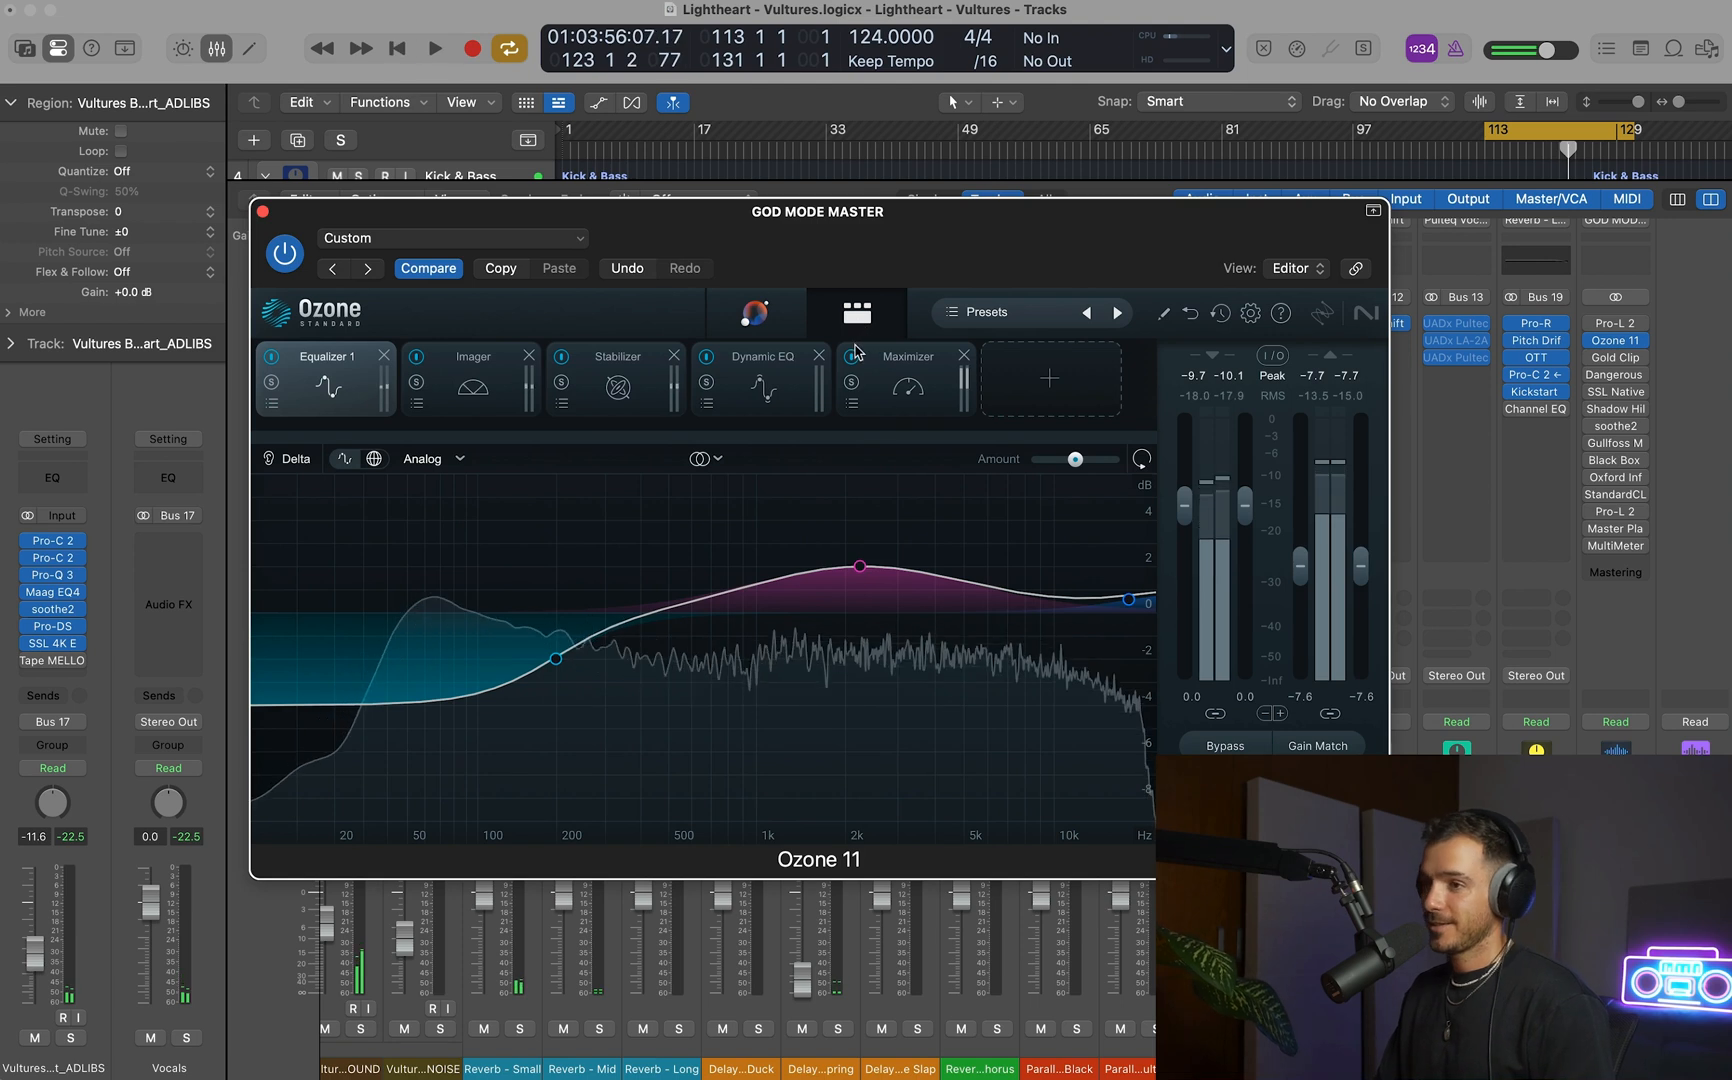
pyautogui.click(851, 358)
pyautogui.click(271, 356)
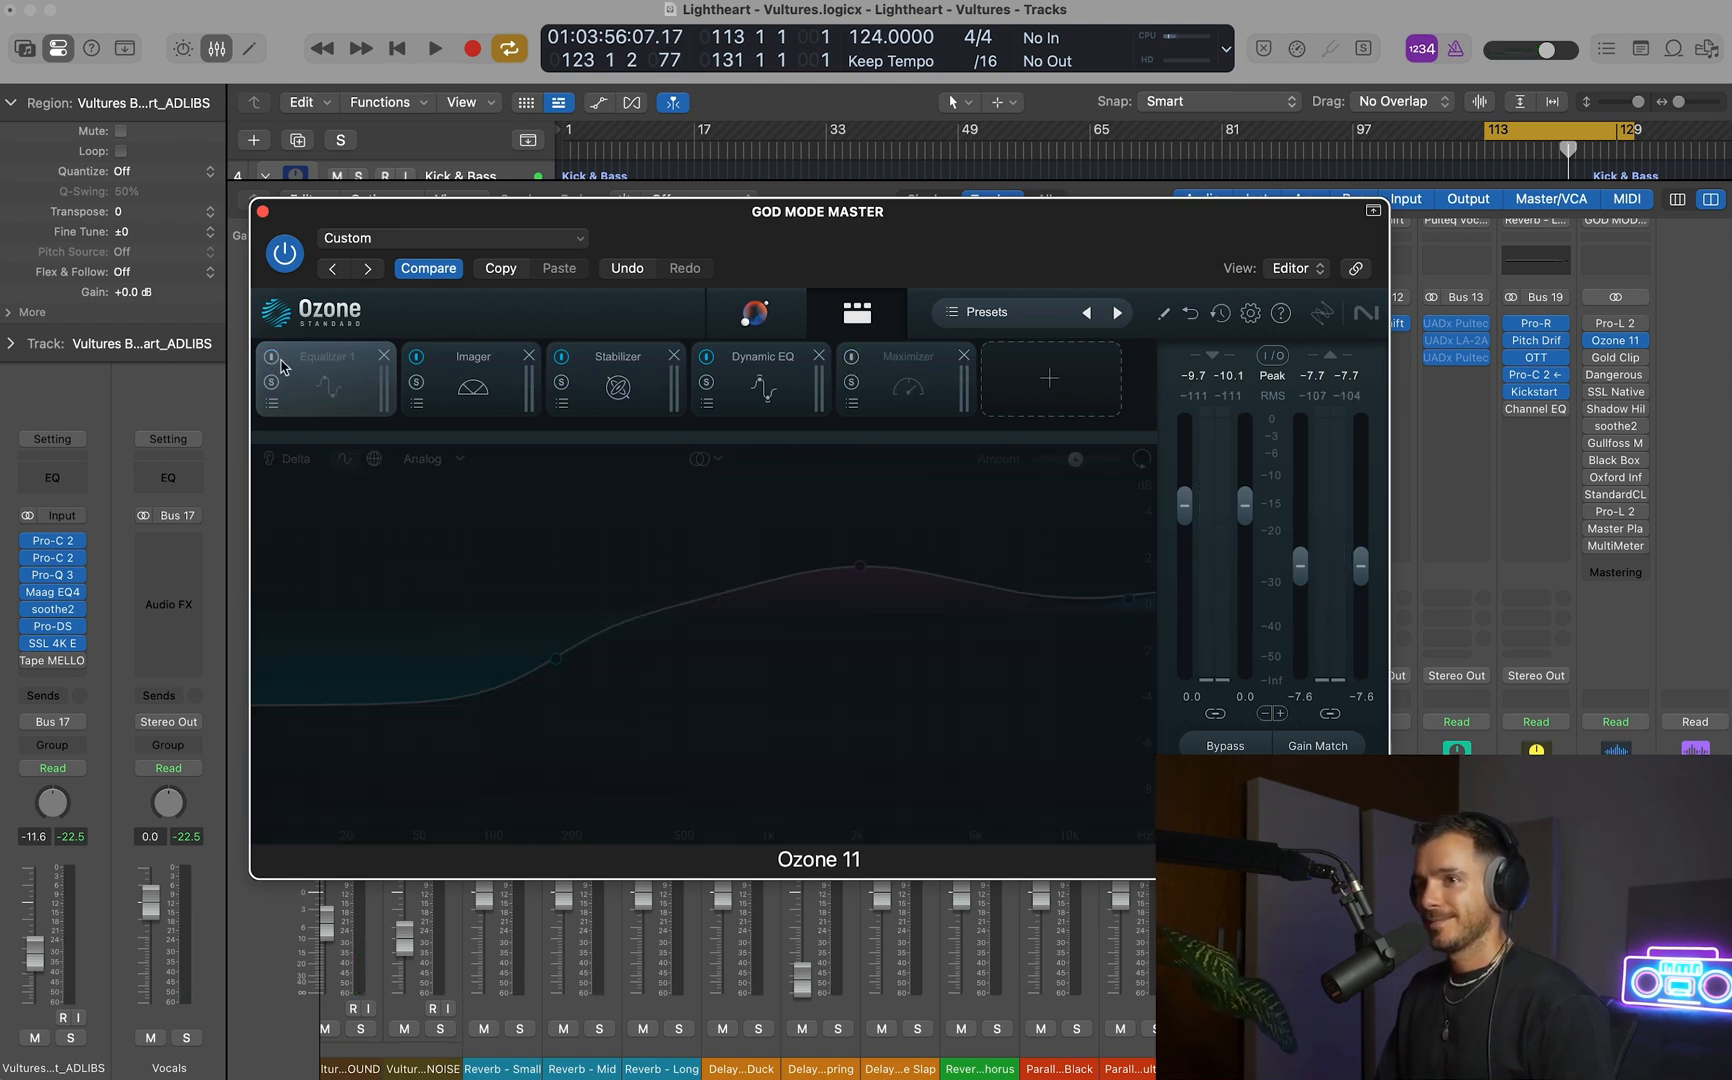
pyautogui.press('space')
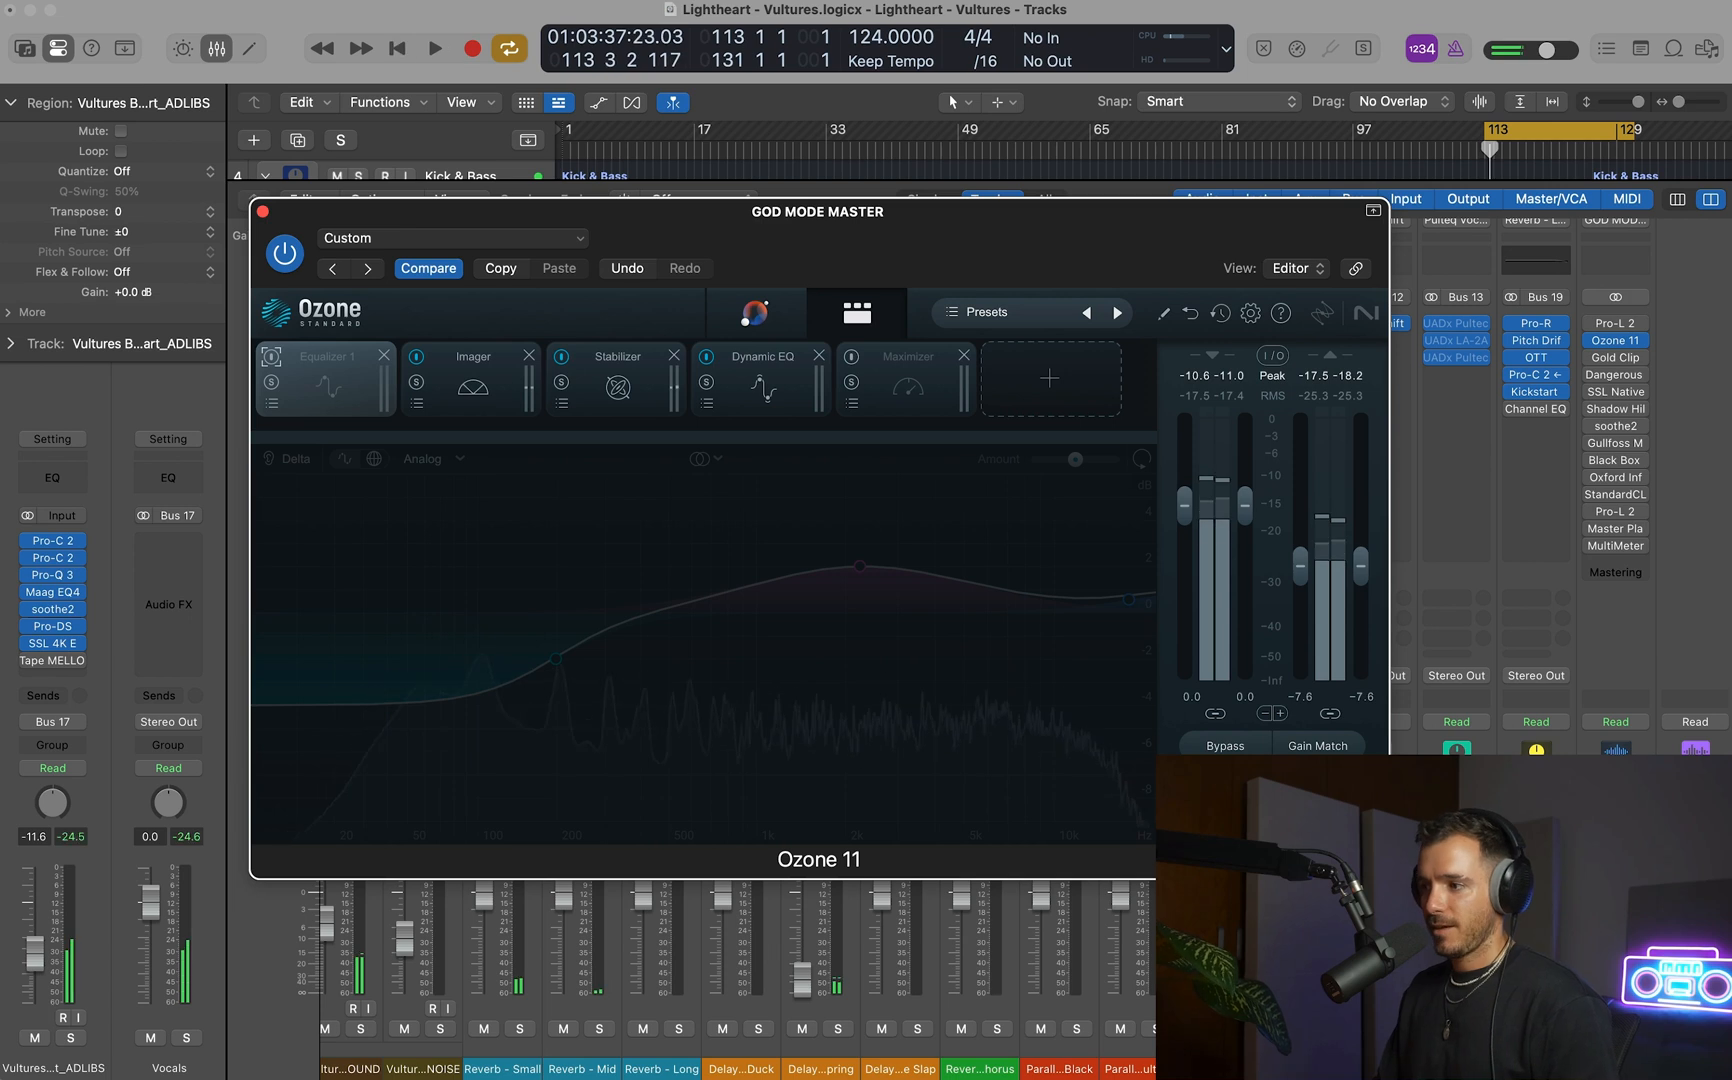
# Enable Equalizer 1 temporarily to examine its low shelf and upper-mid bell bands, and bypass the module again.
pyautogui.click(1690, 640)
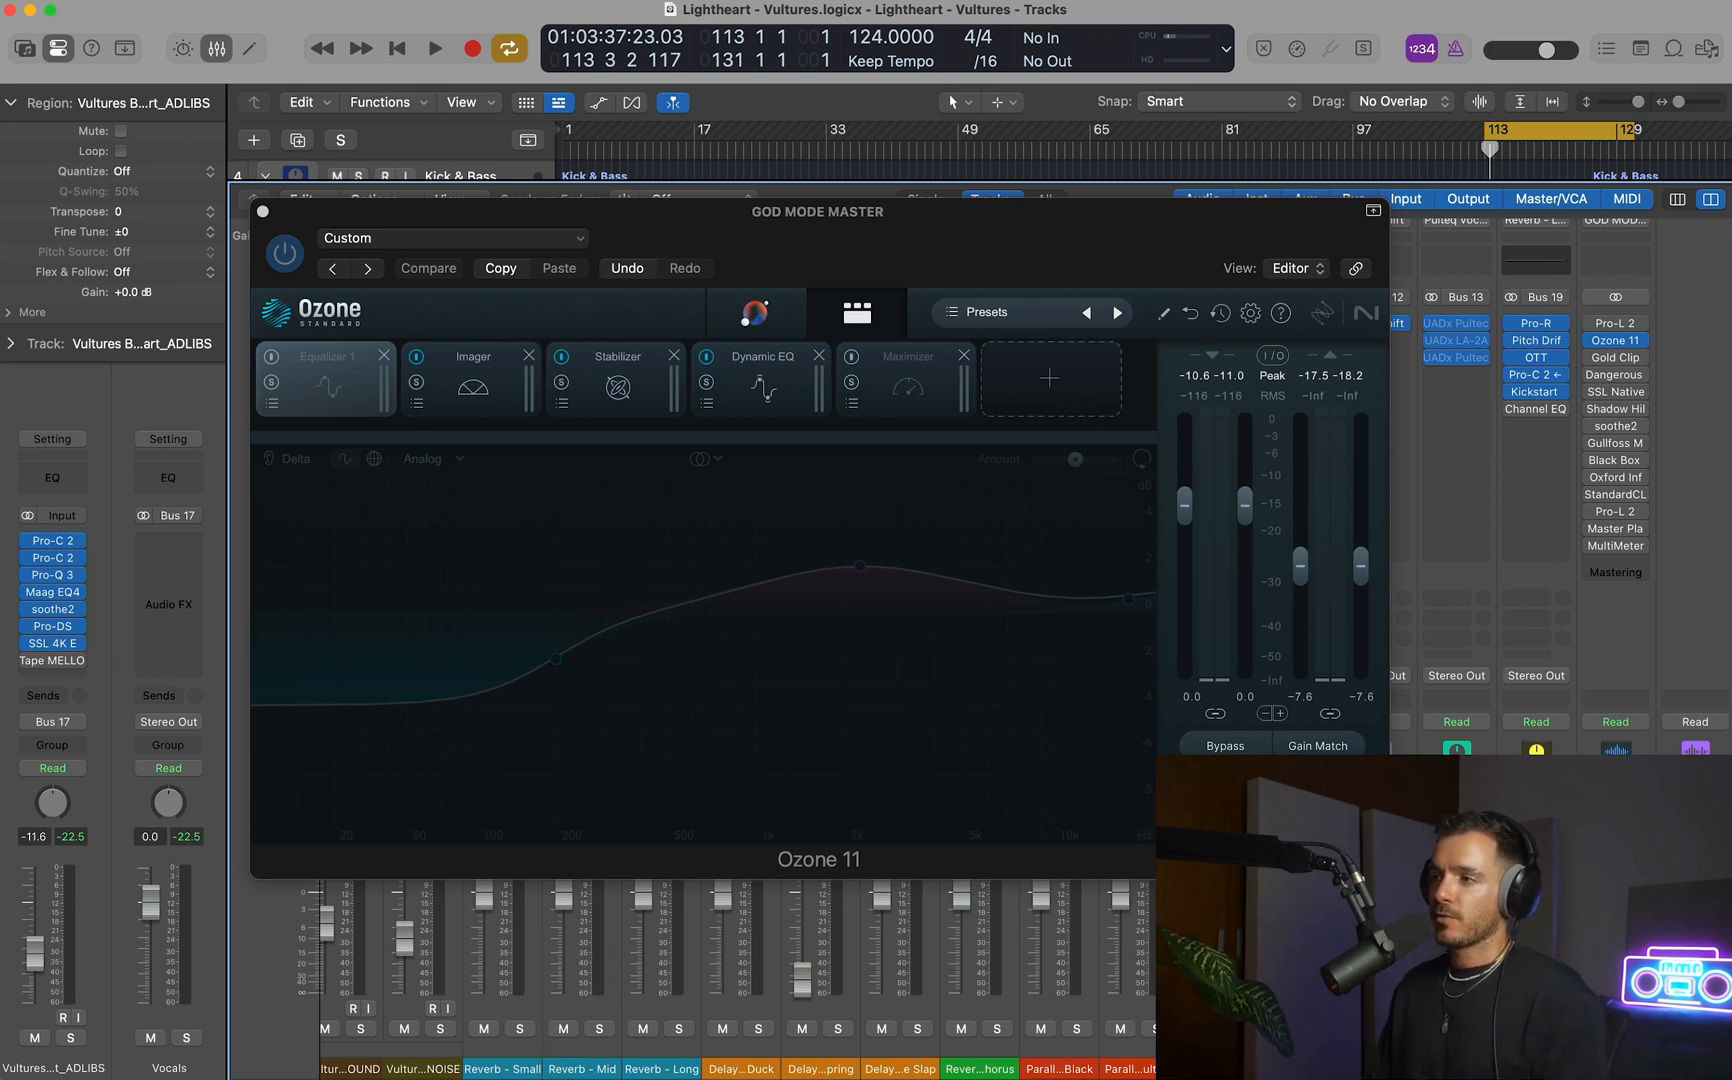
pyautogui.click(574, 662)
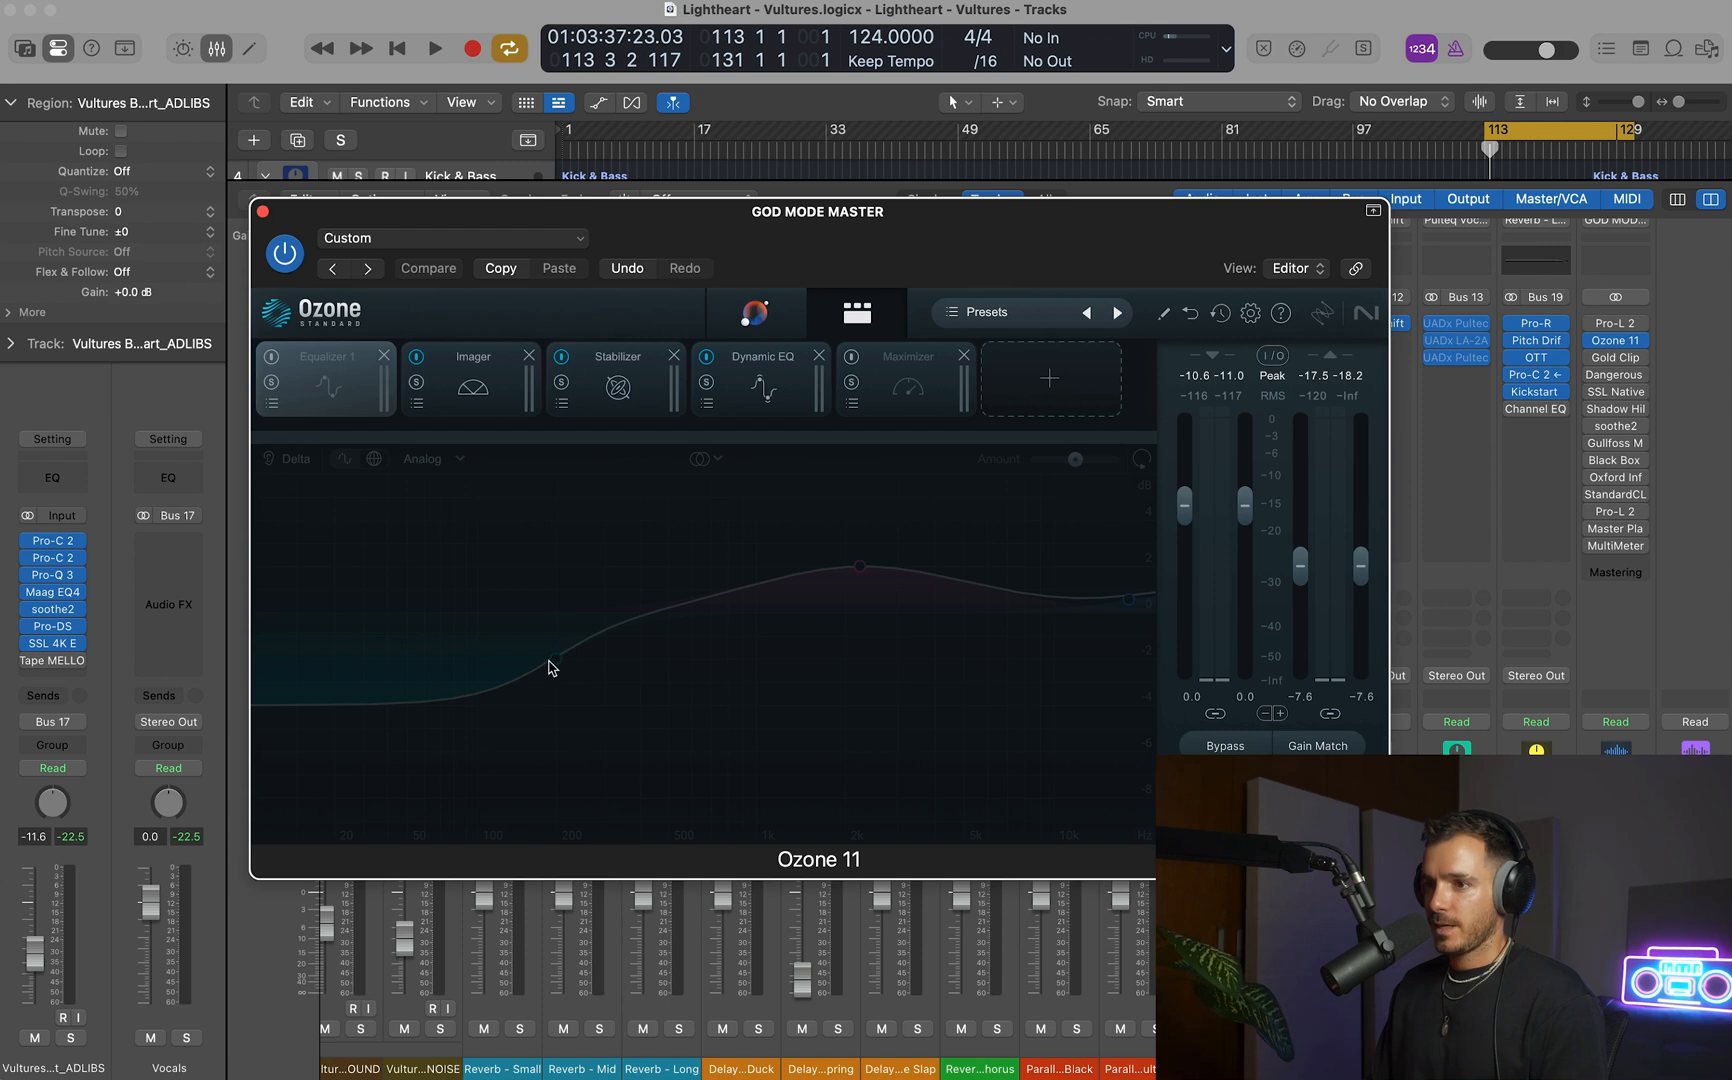
pyautogui.click(273, 357)
pyautogui.click(555, 660)
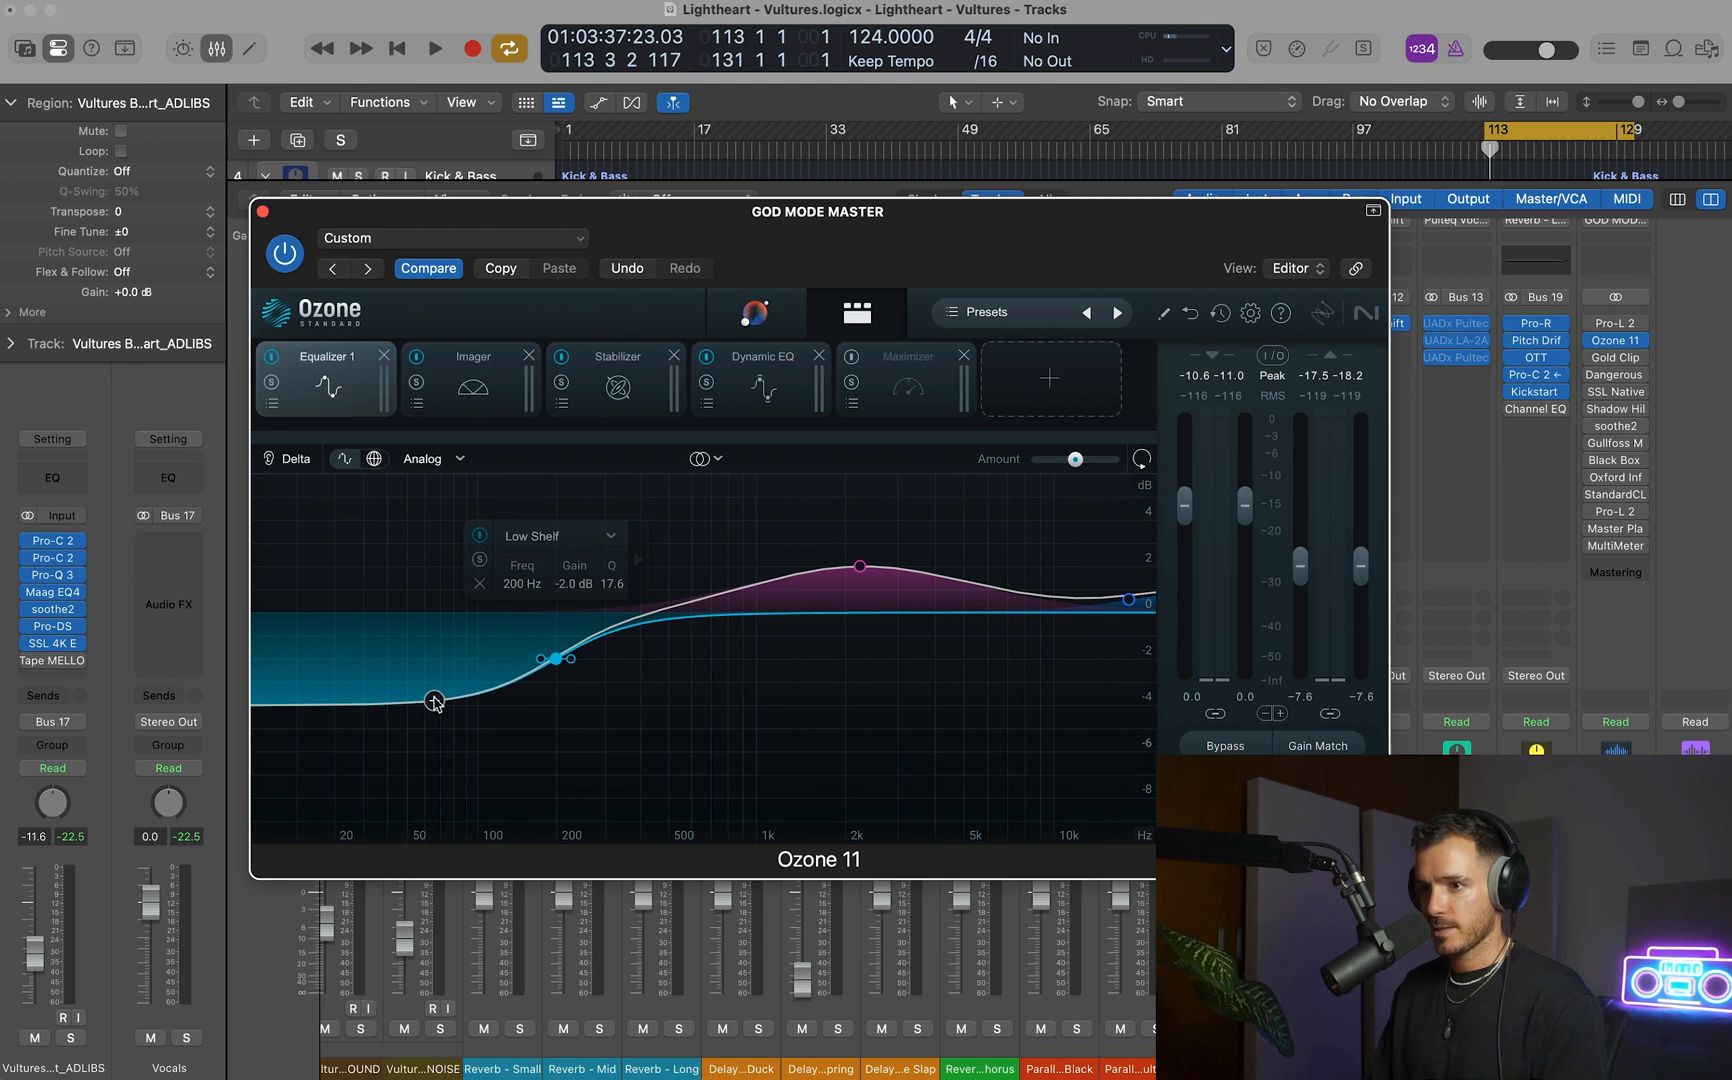
pyautogui.click(859, 567)
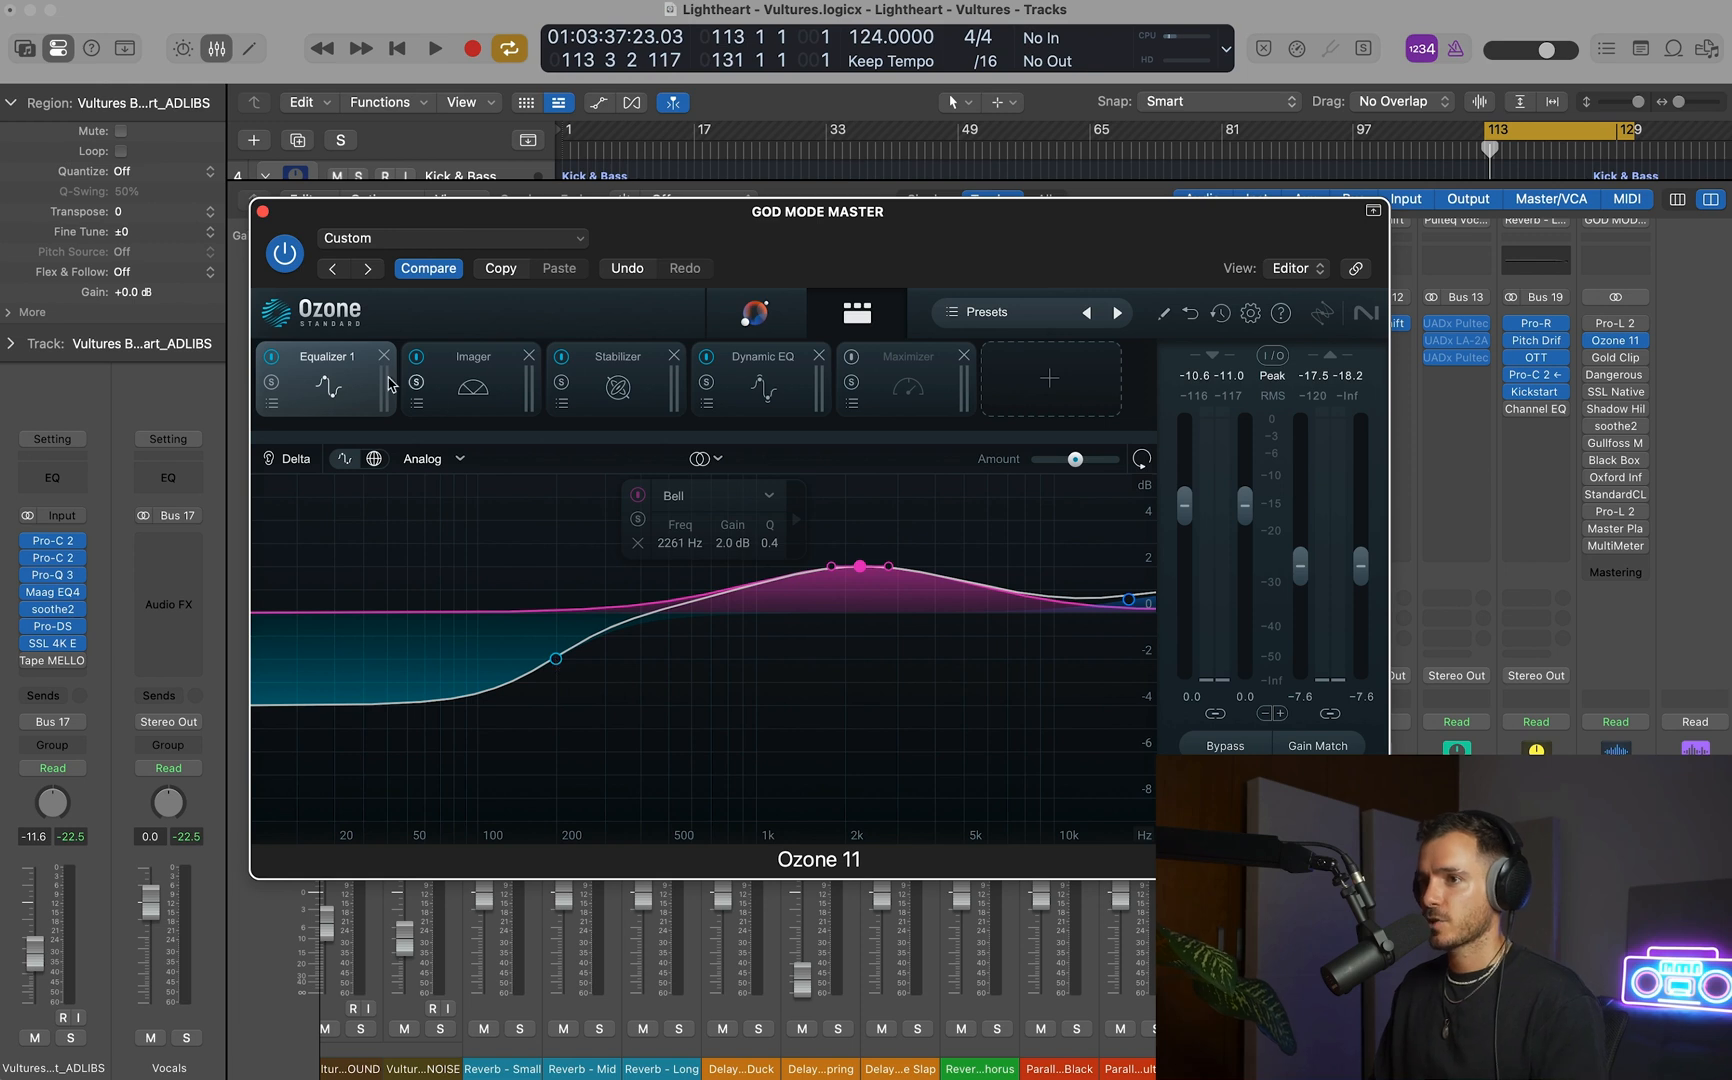
pyautogui.click(270, 357)
# Examine the Imager module's stereo width settings for its four frequency bands.
pyautogui.click(490, 390)
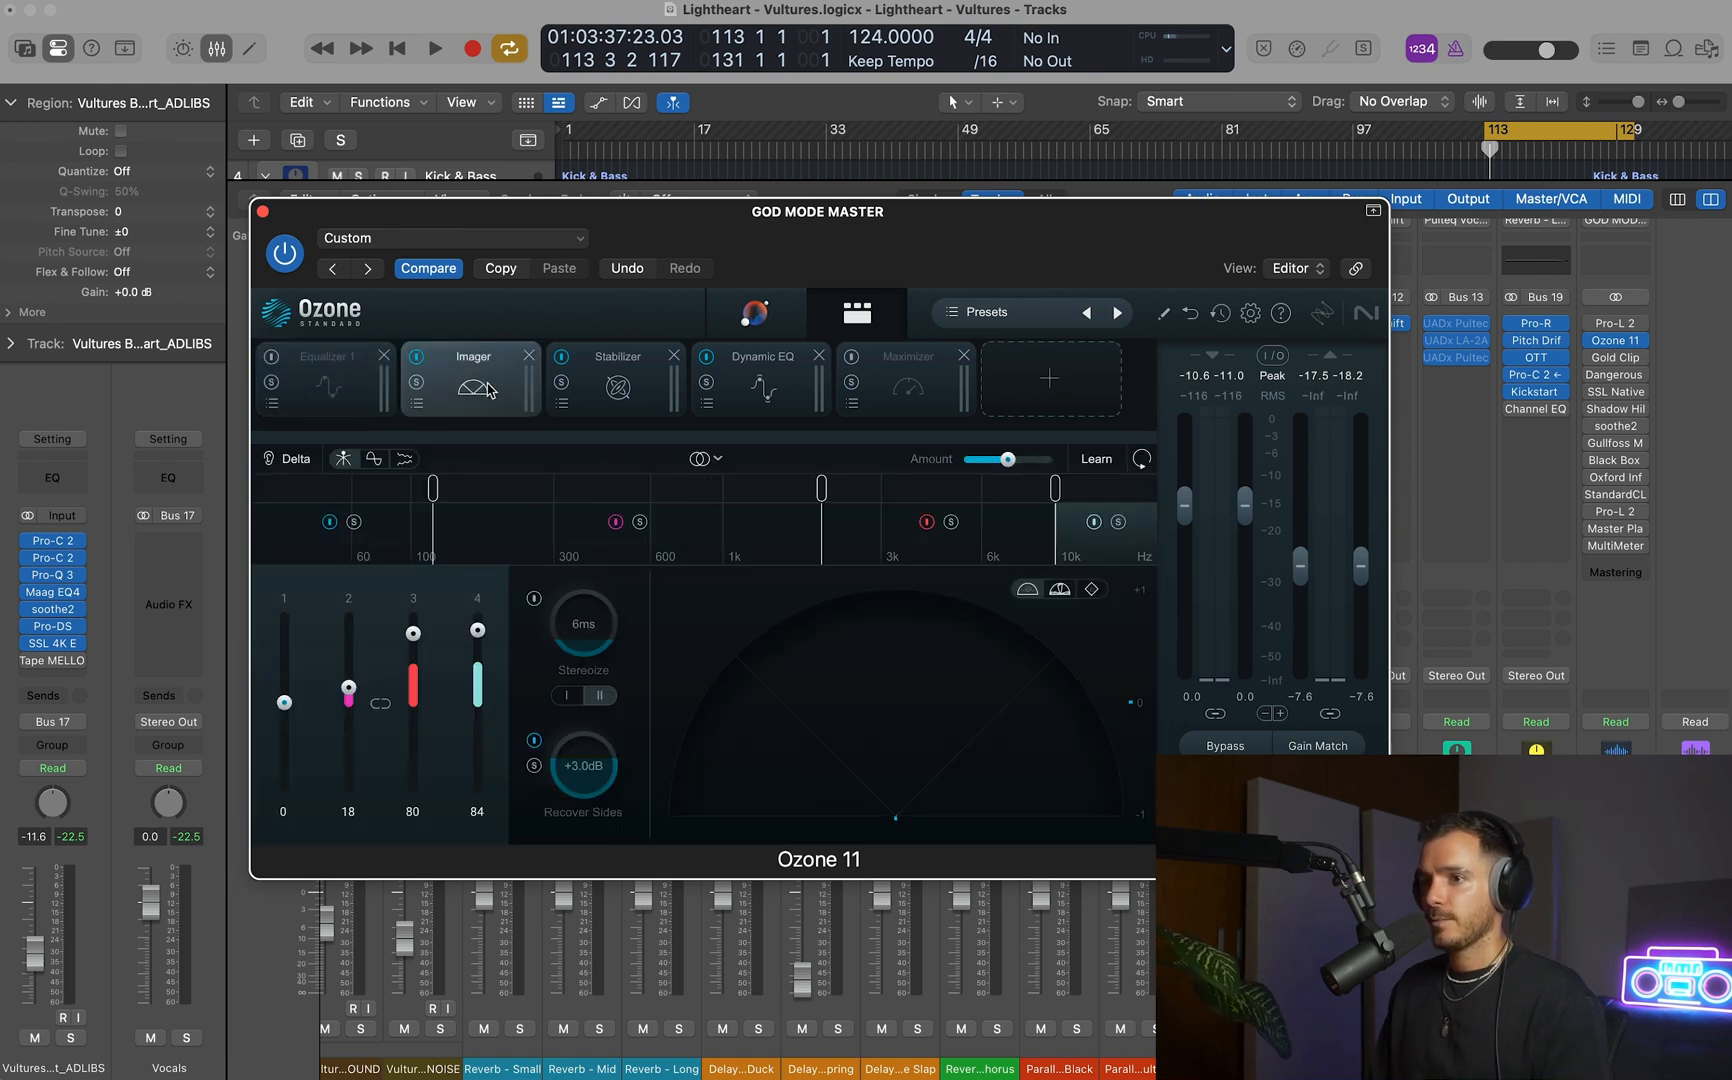
pyautogui.click(586, 362)
pyautogui.click(454, 386)
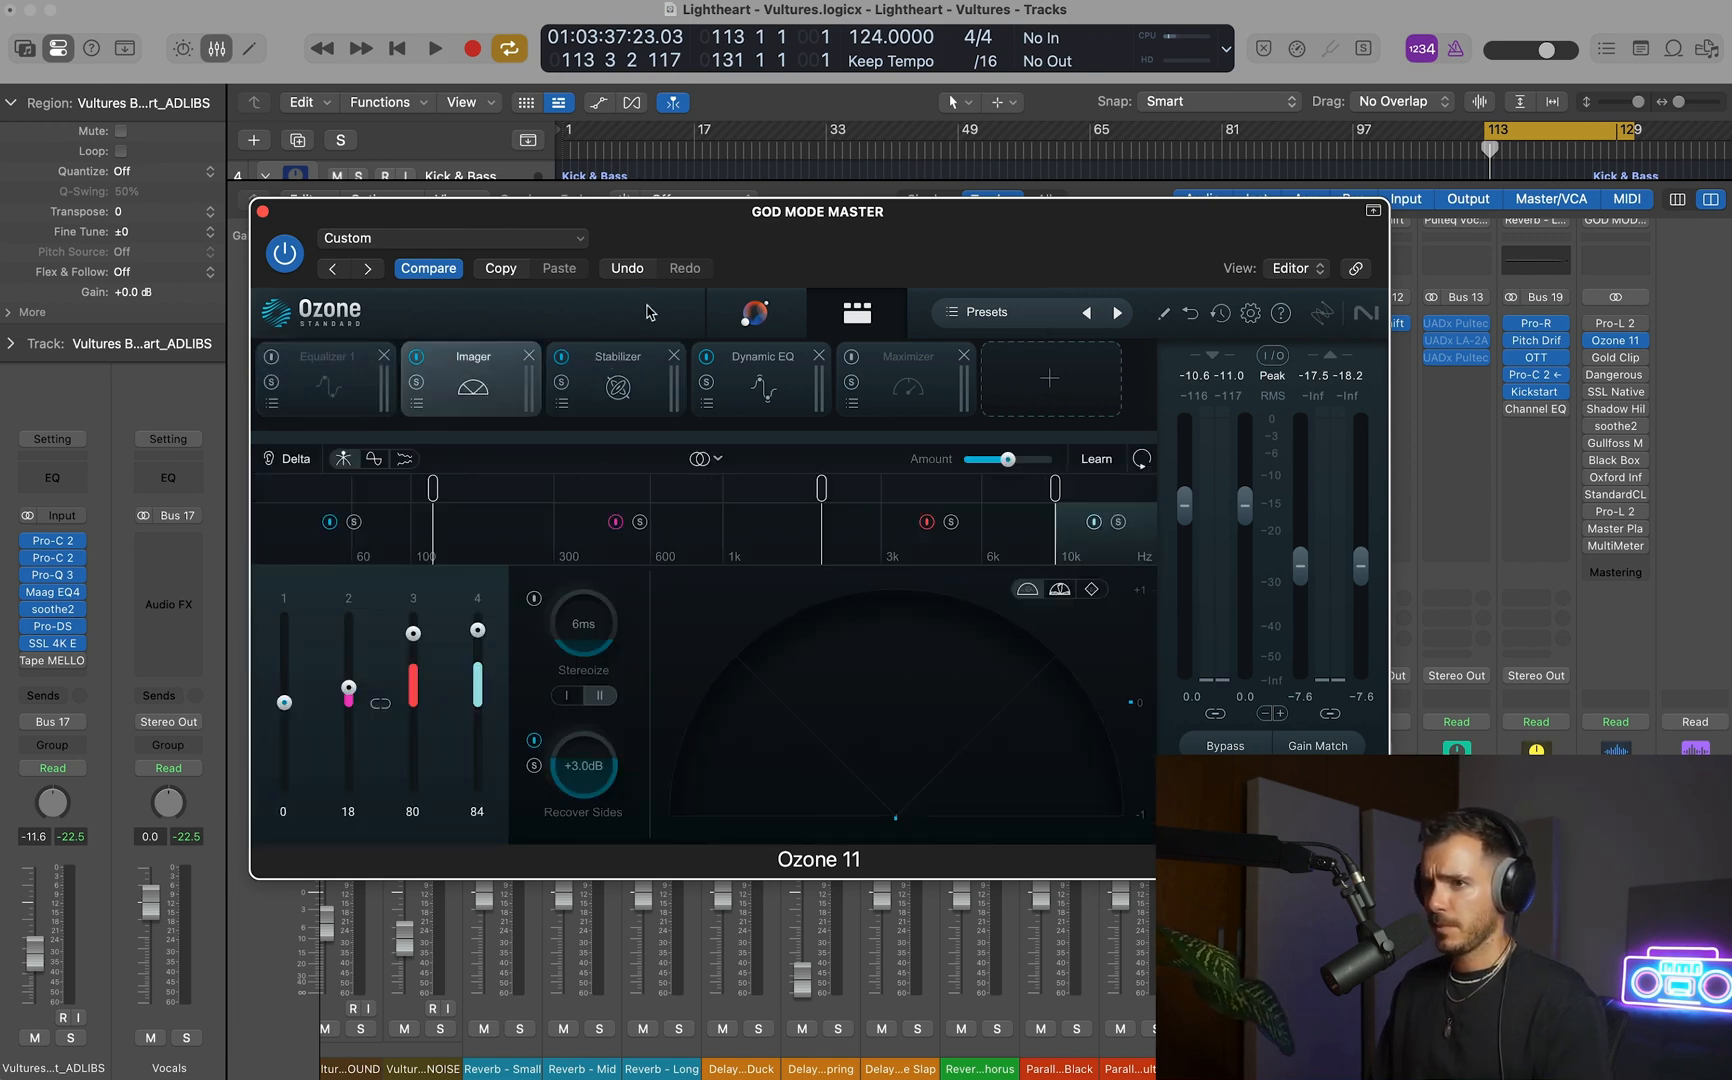
# Reduce the Stabilizer's Mid amount to 32 while auditioning the cycled section.
pyautogui.click(632, 390)
pyautogui.press('space')
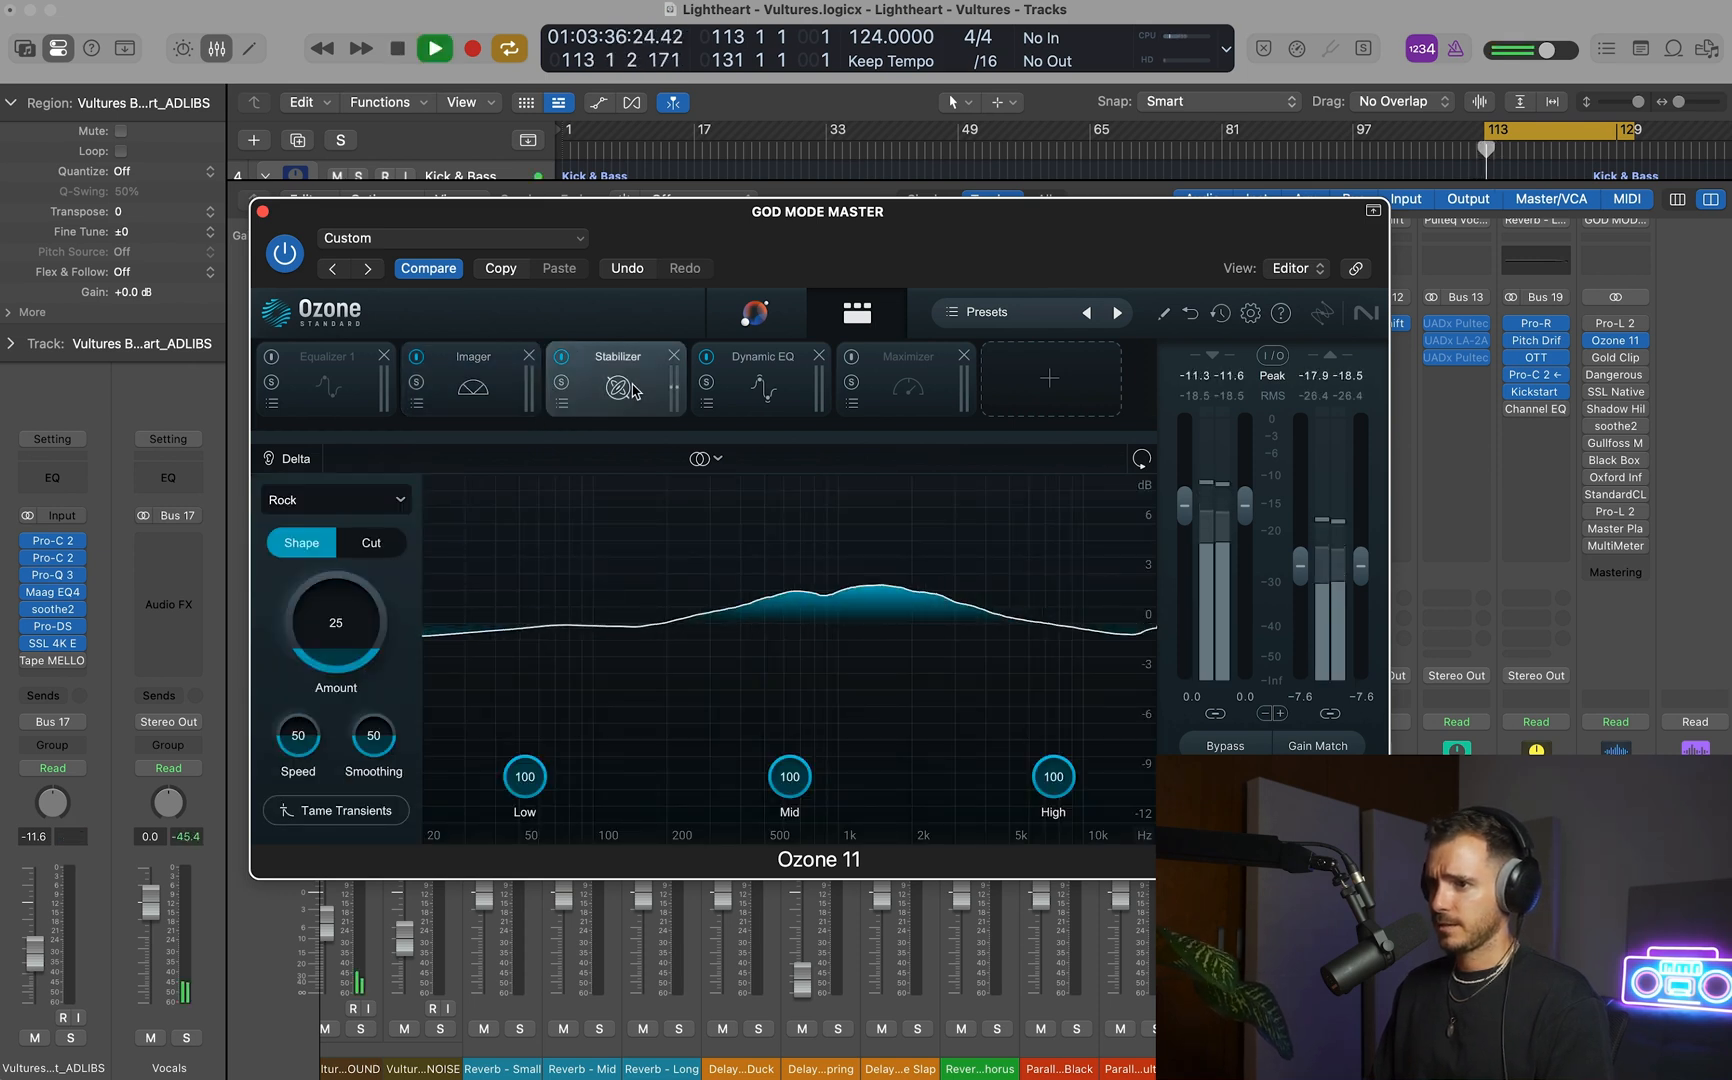
pyautogui.moveTo(790, 778); pyautogui.dragTo(789, 954)
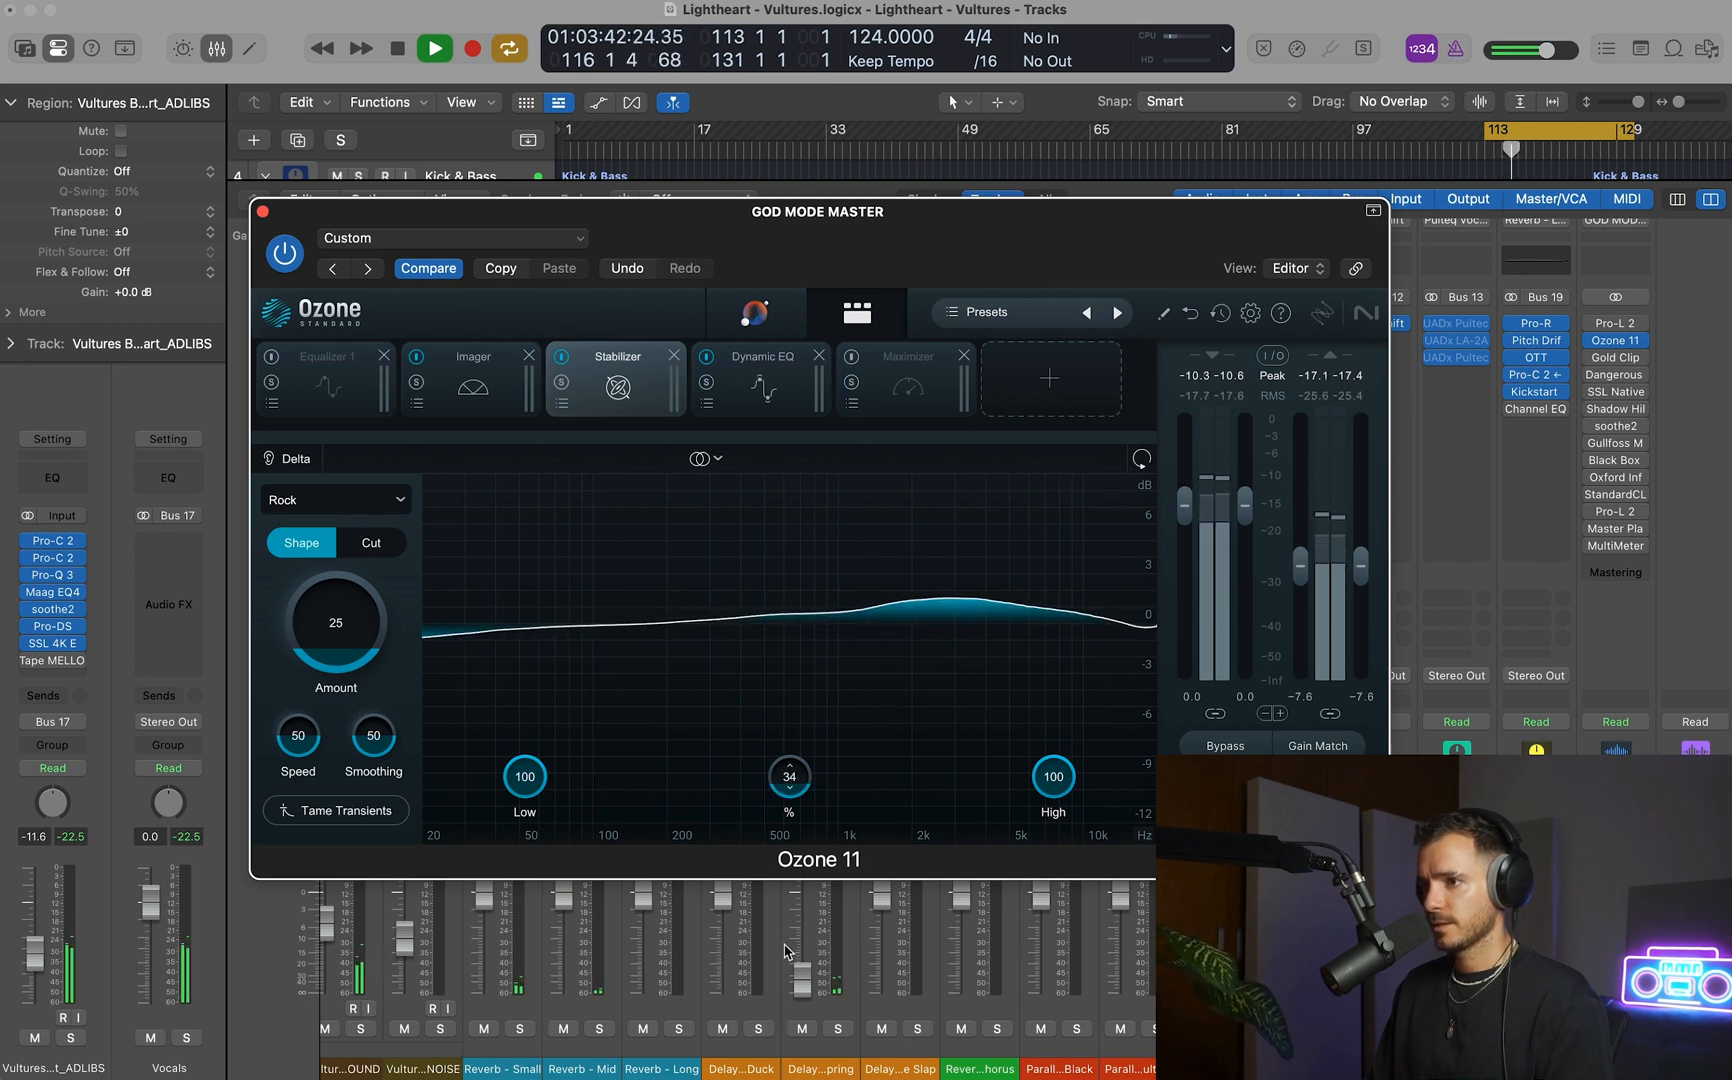
pyautogui.press('space')
pyautogui.moveTo(787, 781); pyautogui.dragTo(785, 787)
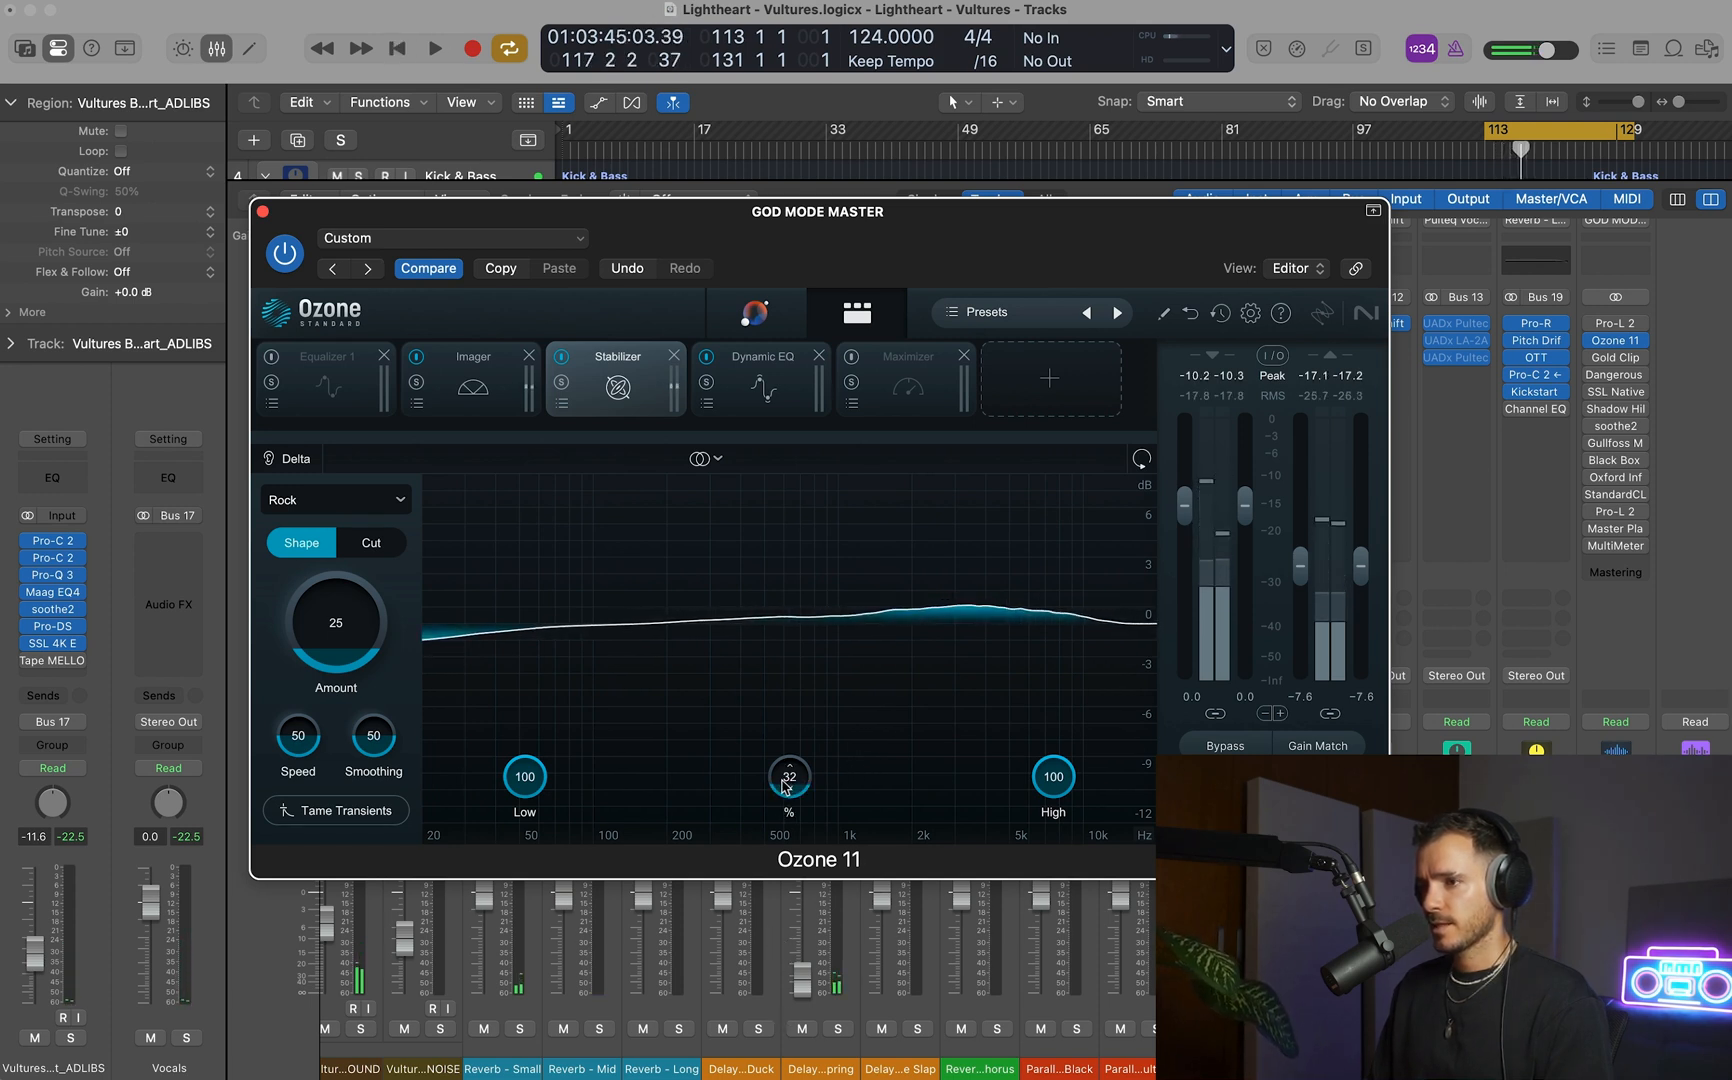
# Open the Dynamic EQ module and audition its 444 Hz bell band in solo during playback.
pyautogui.click(762, 380)
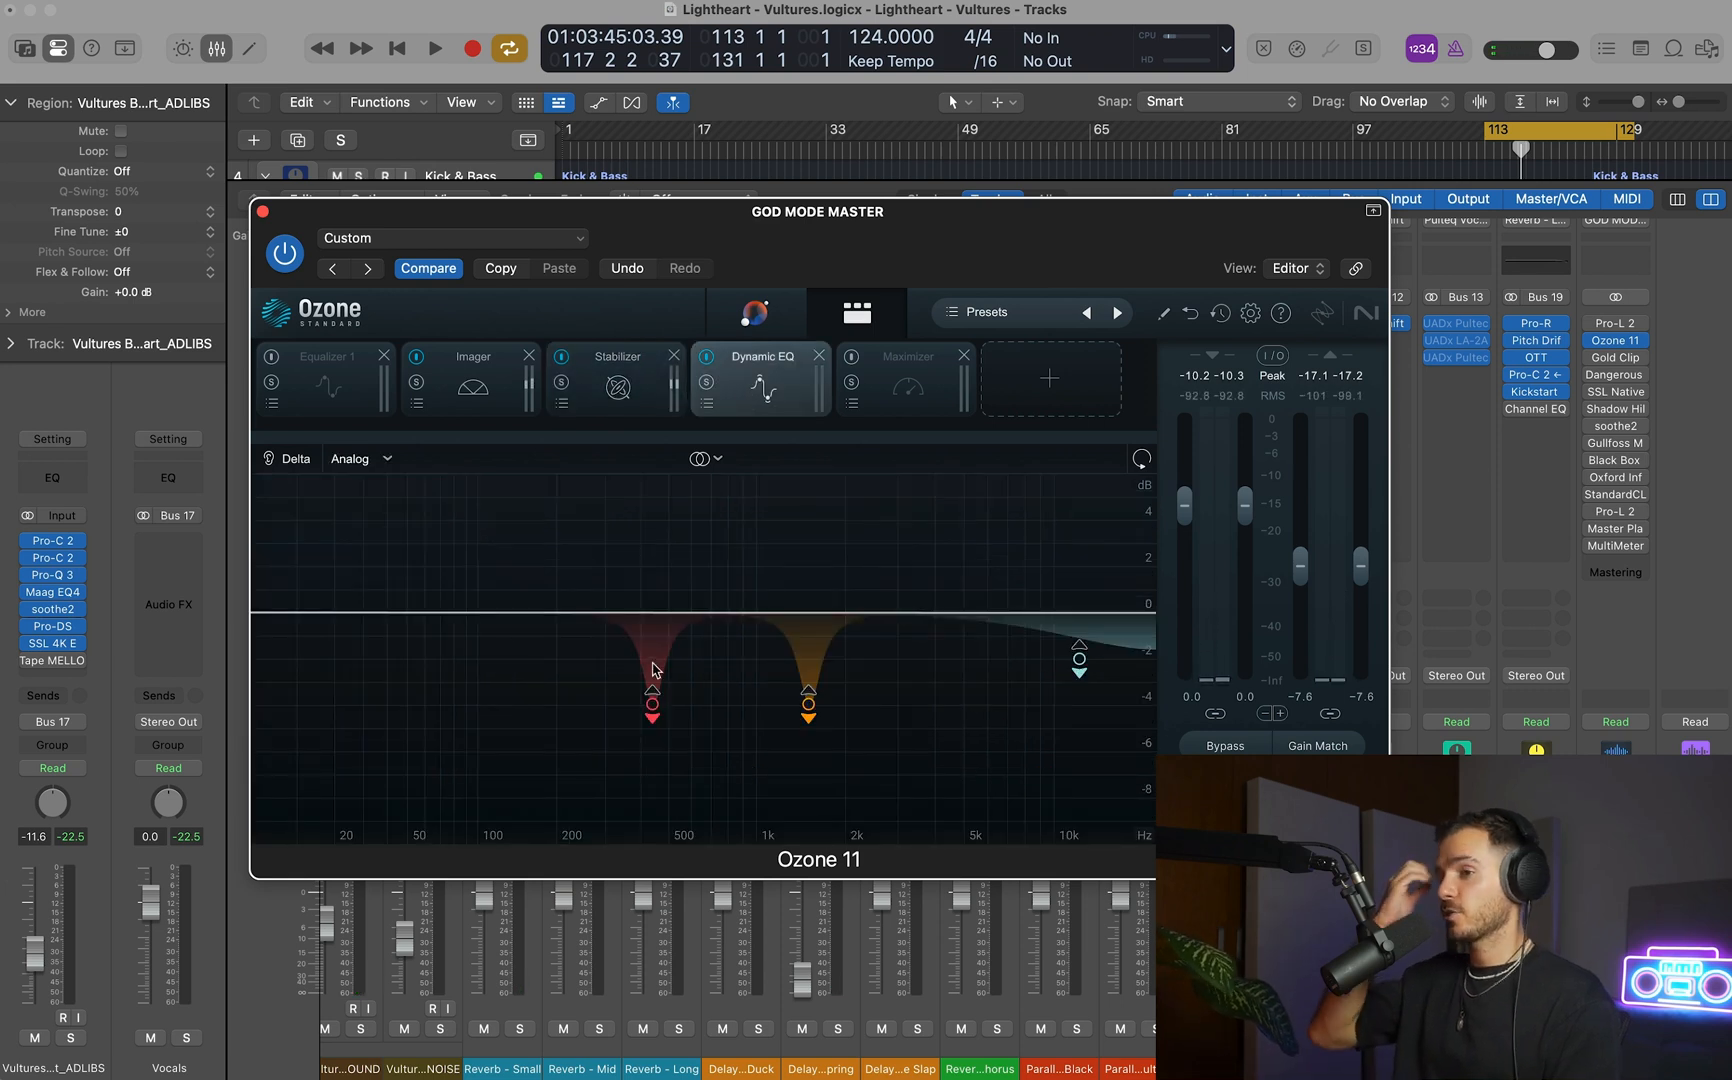
pyautogui.click(652, 706)
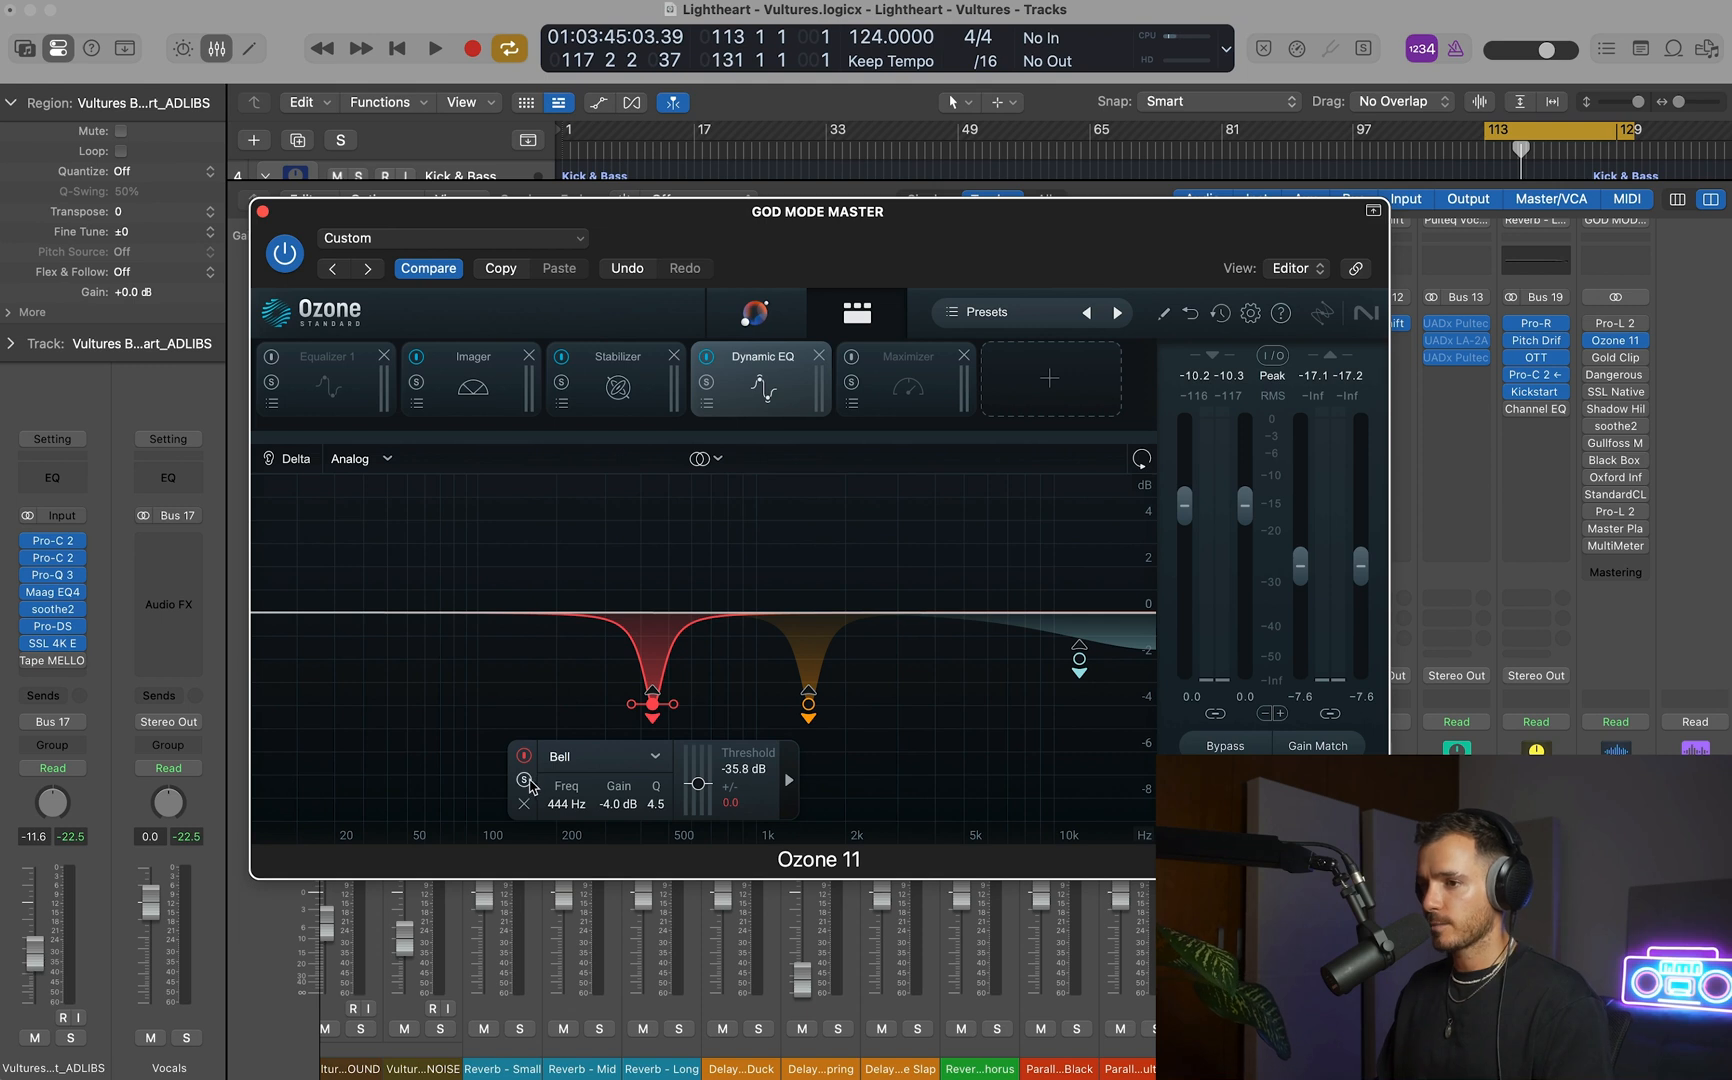
pyautogui.press('space')
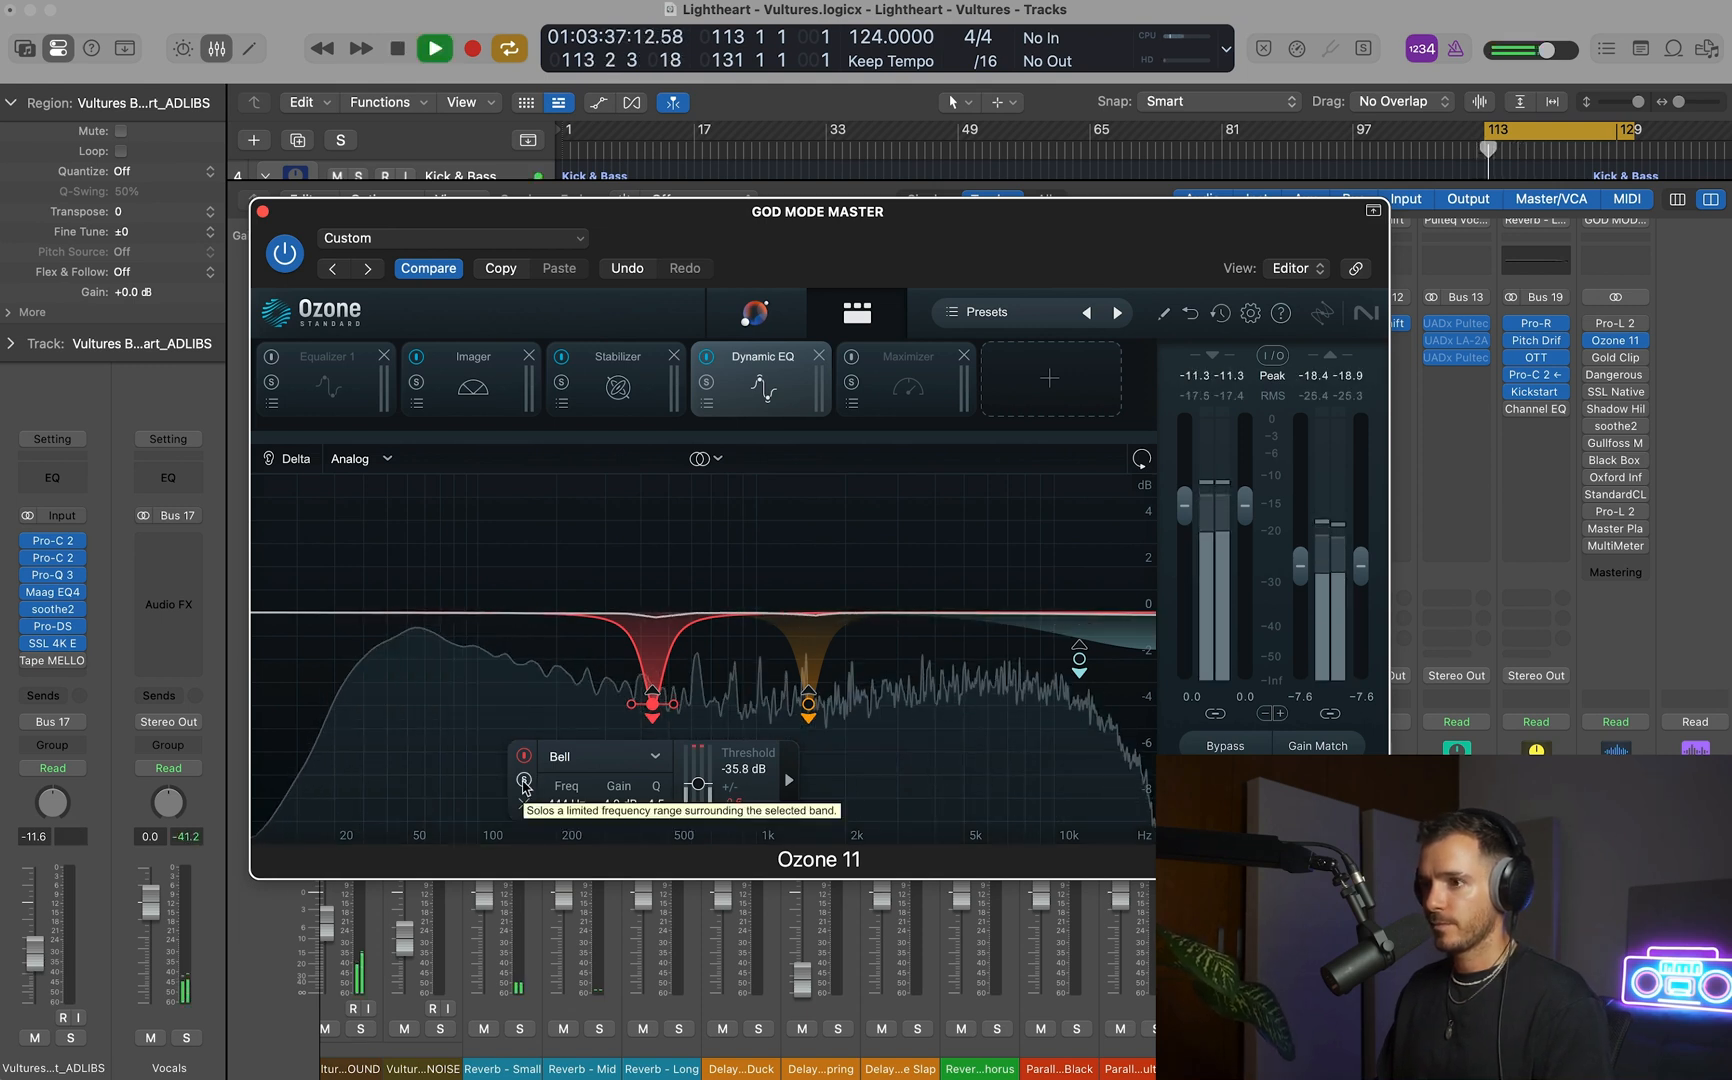
pyautogui.click(524, 781)
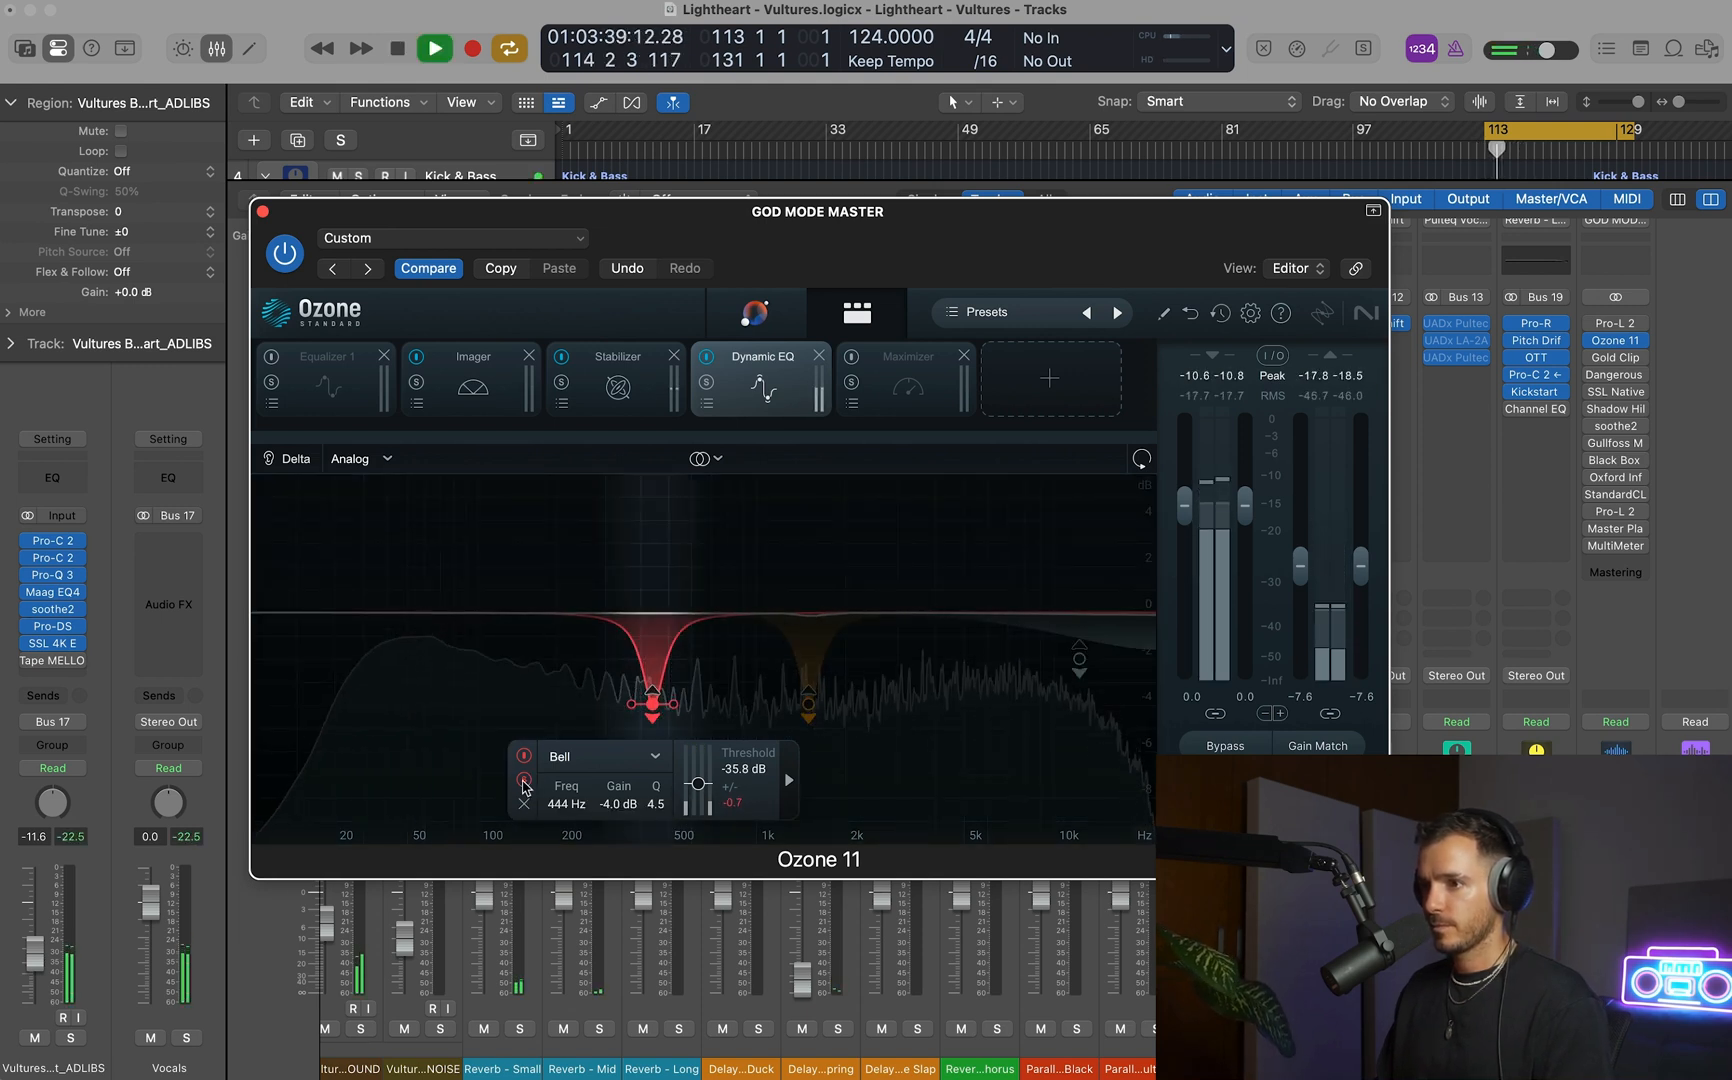
pyautogui.click(524, 781)
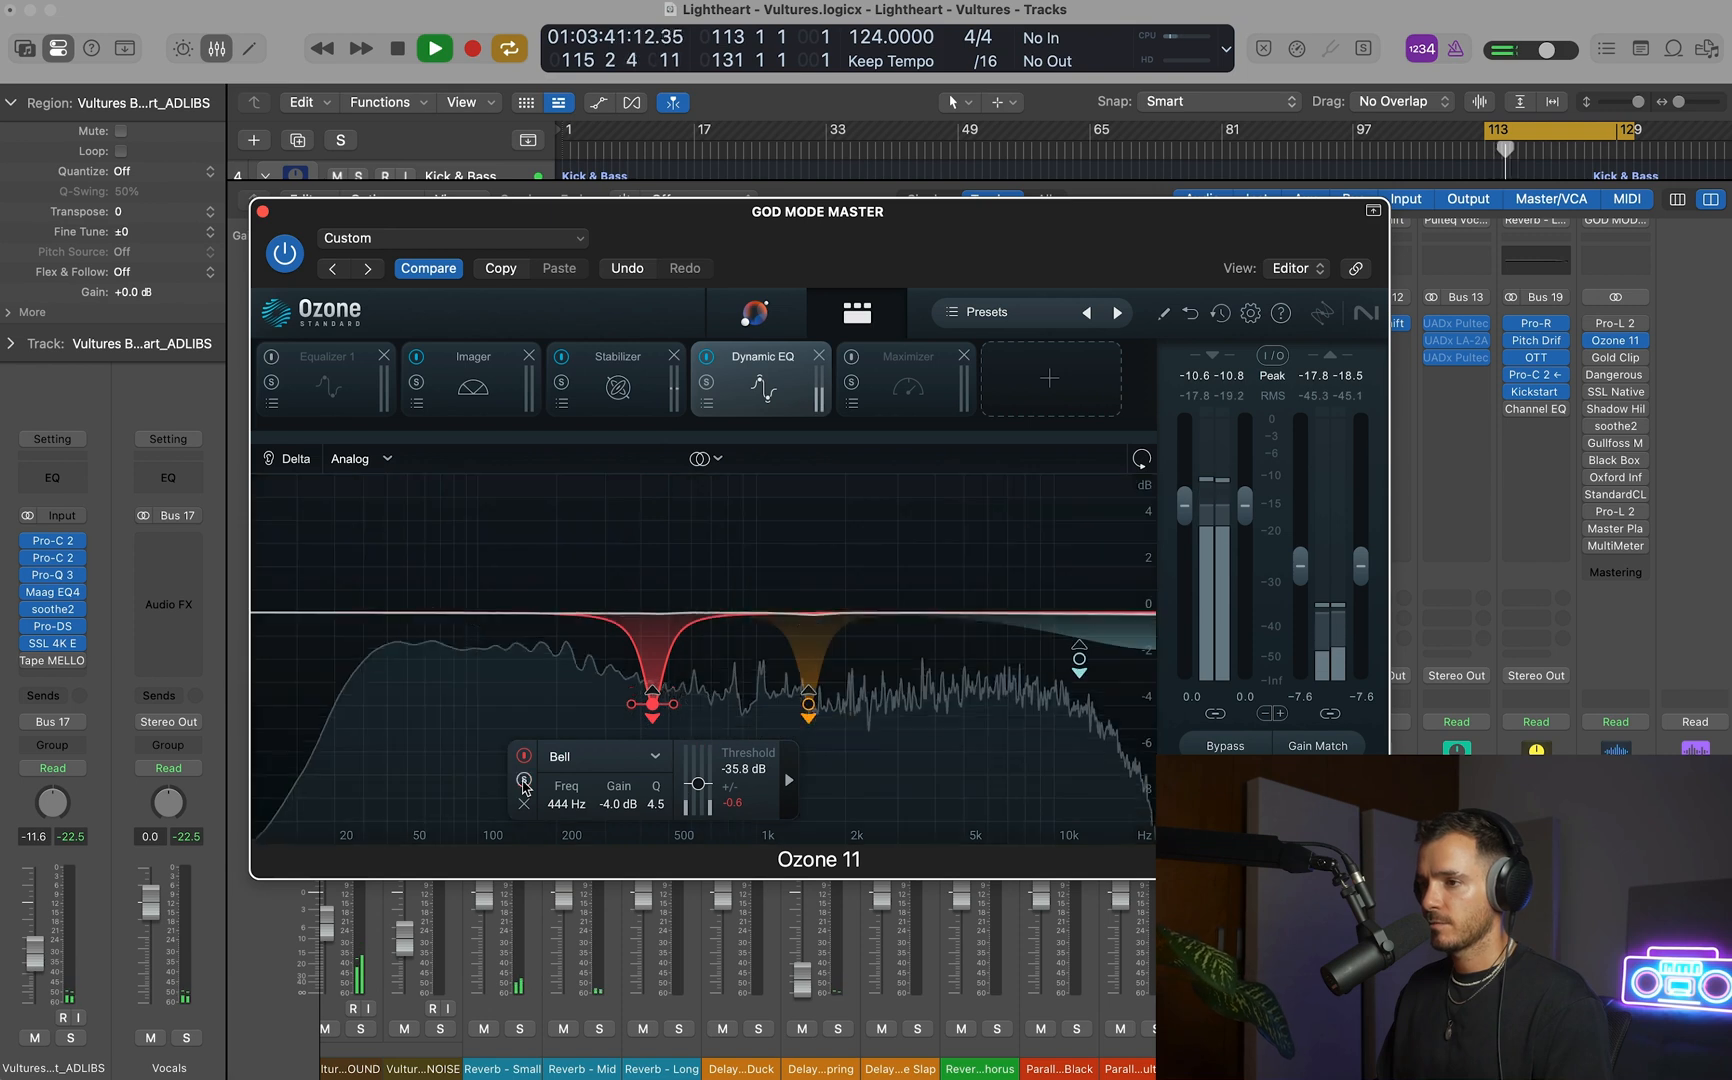
# Audition the Dynamic EQ's 1519 Hz bell and Baxandall Treble bands one after the other in solo.
pyautogui.click(808, 704)
pyautogui.click(680, 780)
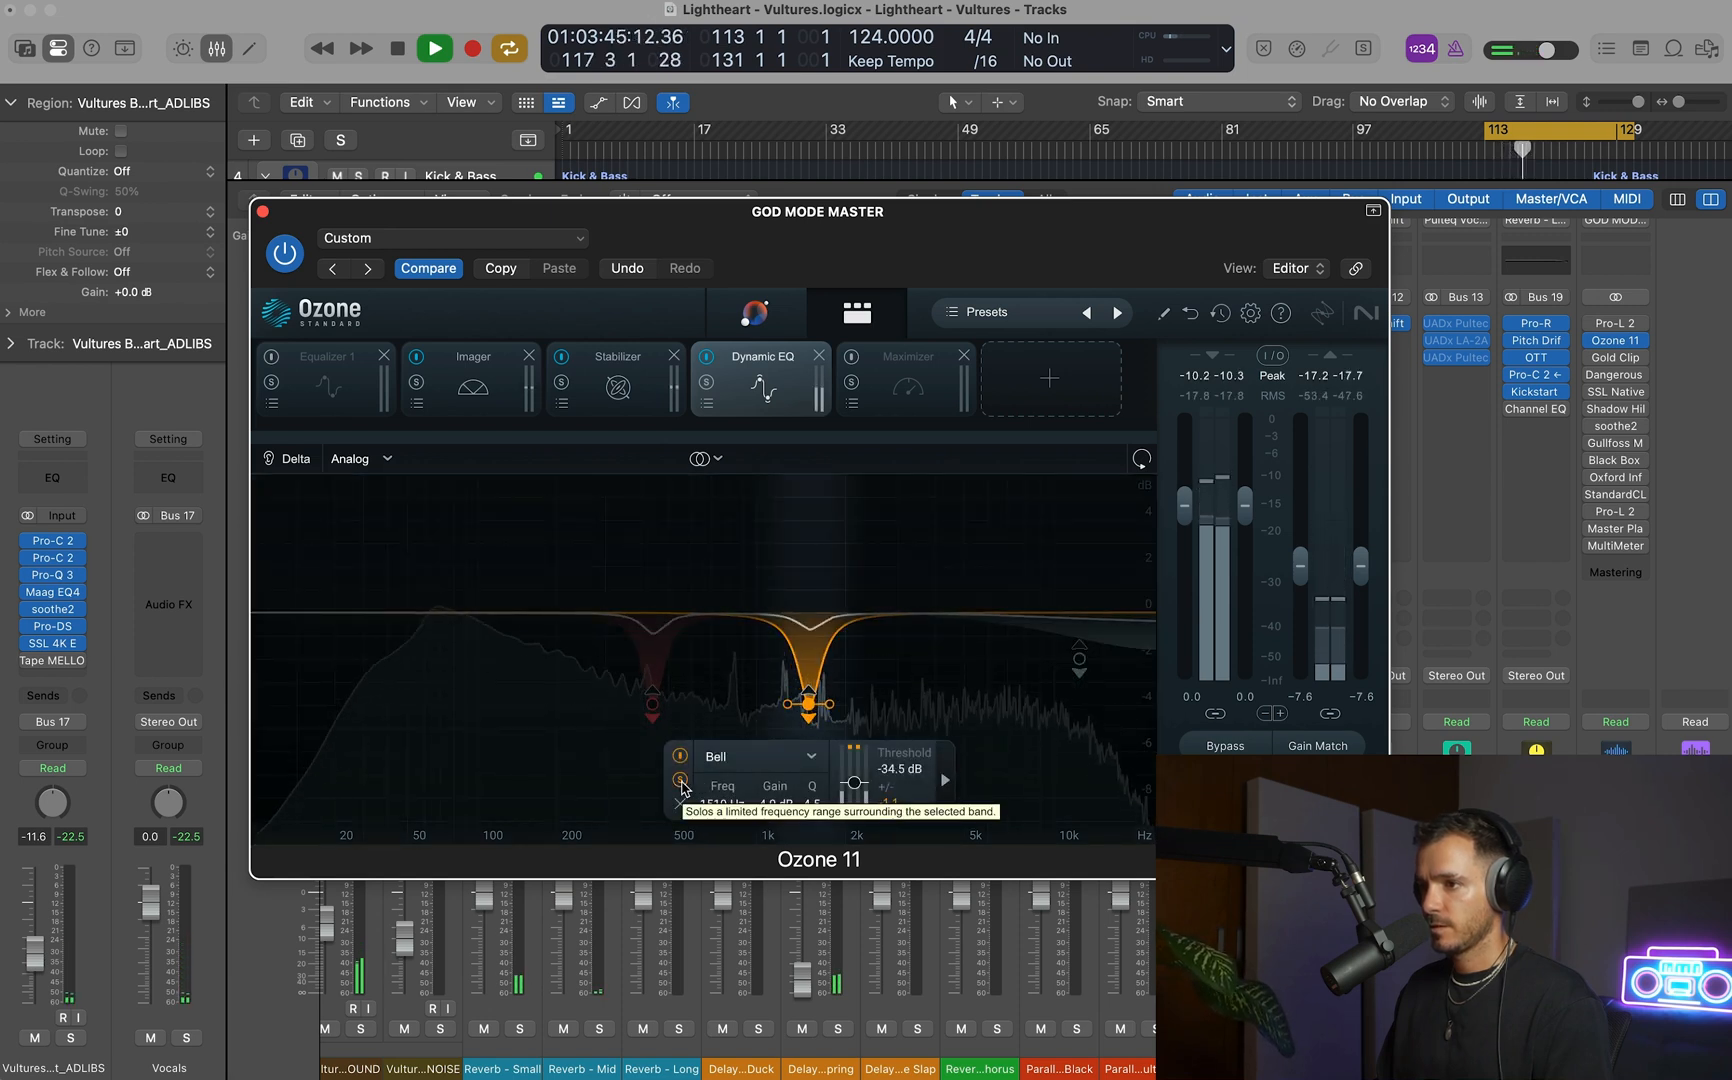
pyautogui.click(681, 782)
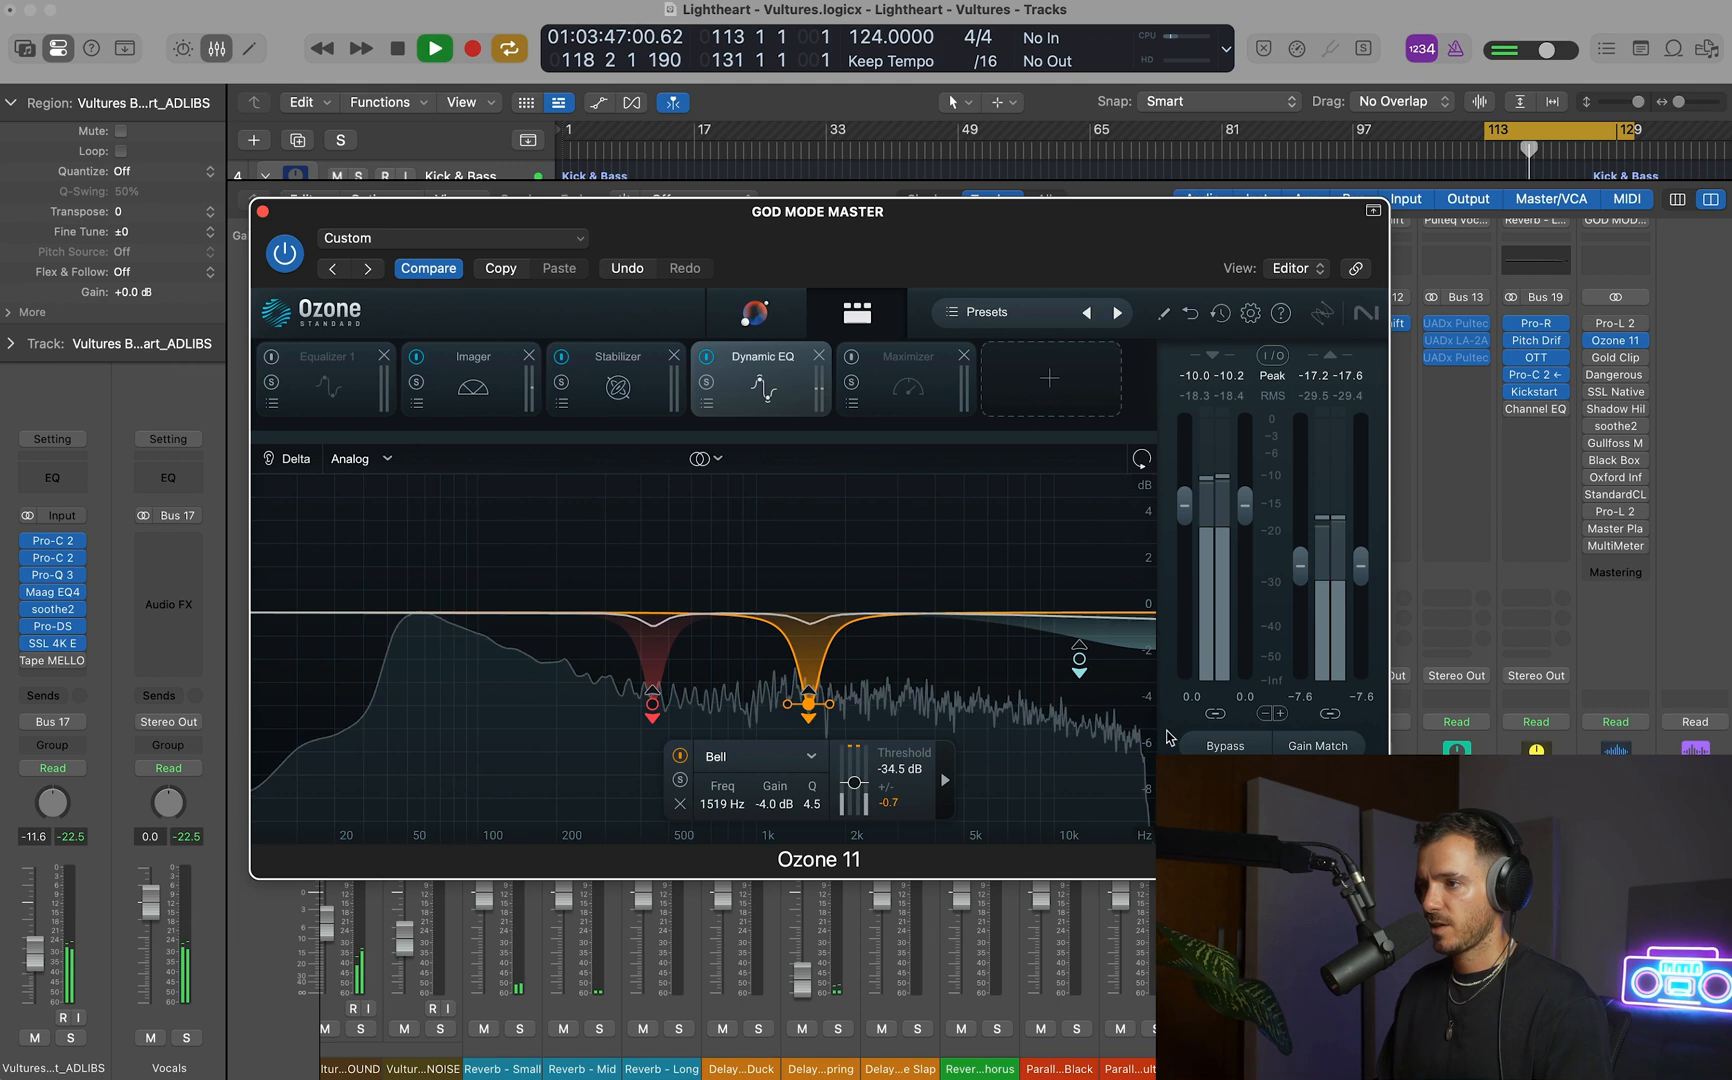
pyautogui.click(1080, 659)
pyautogui.click(860, 560)
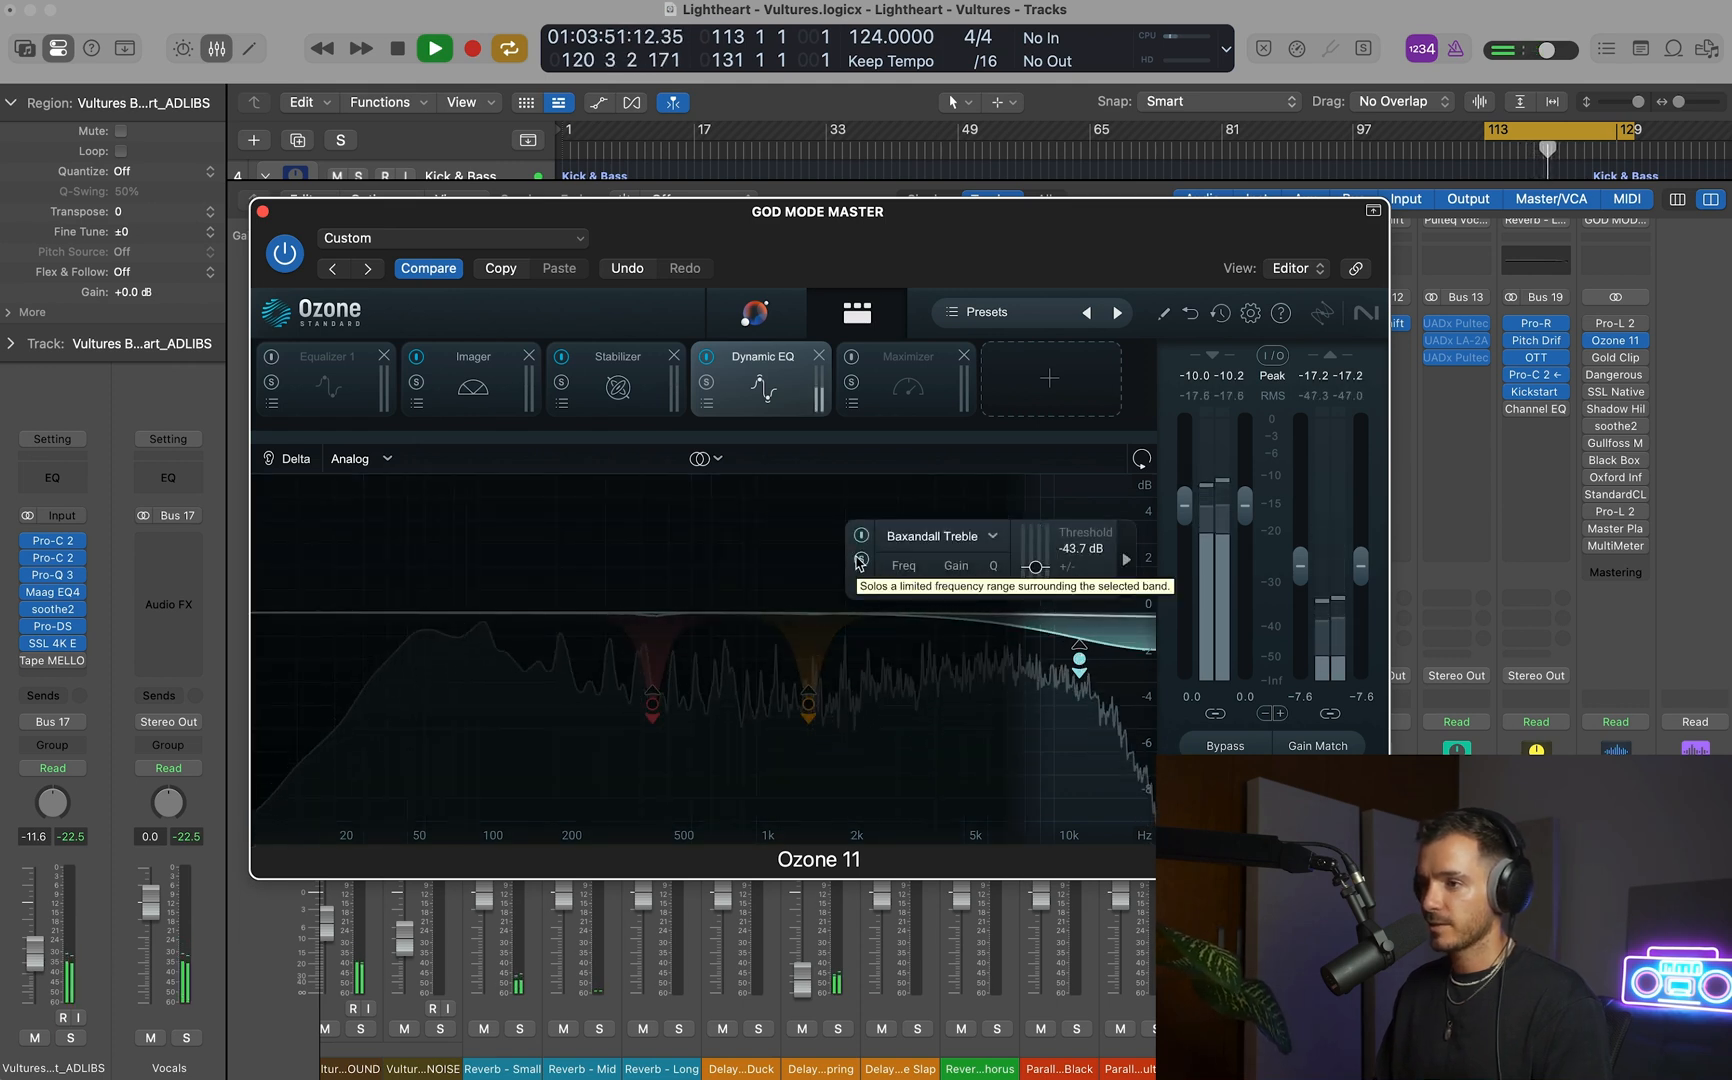
pyautogui.click(860, 560)
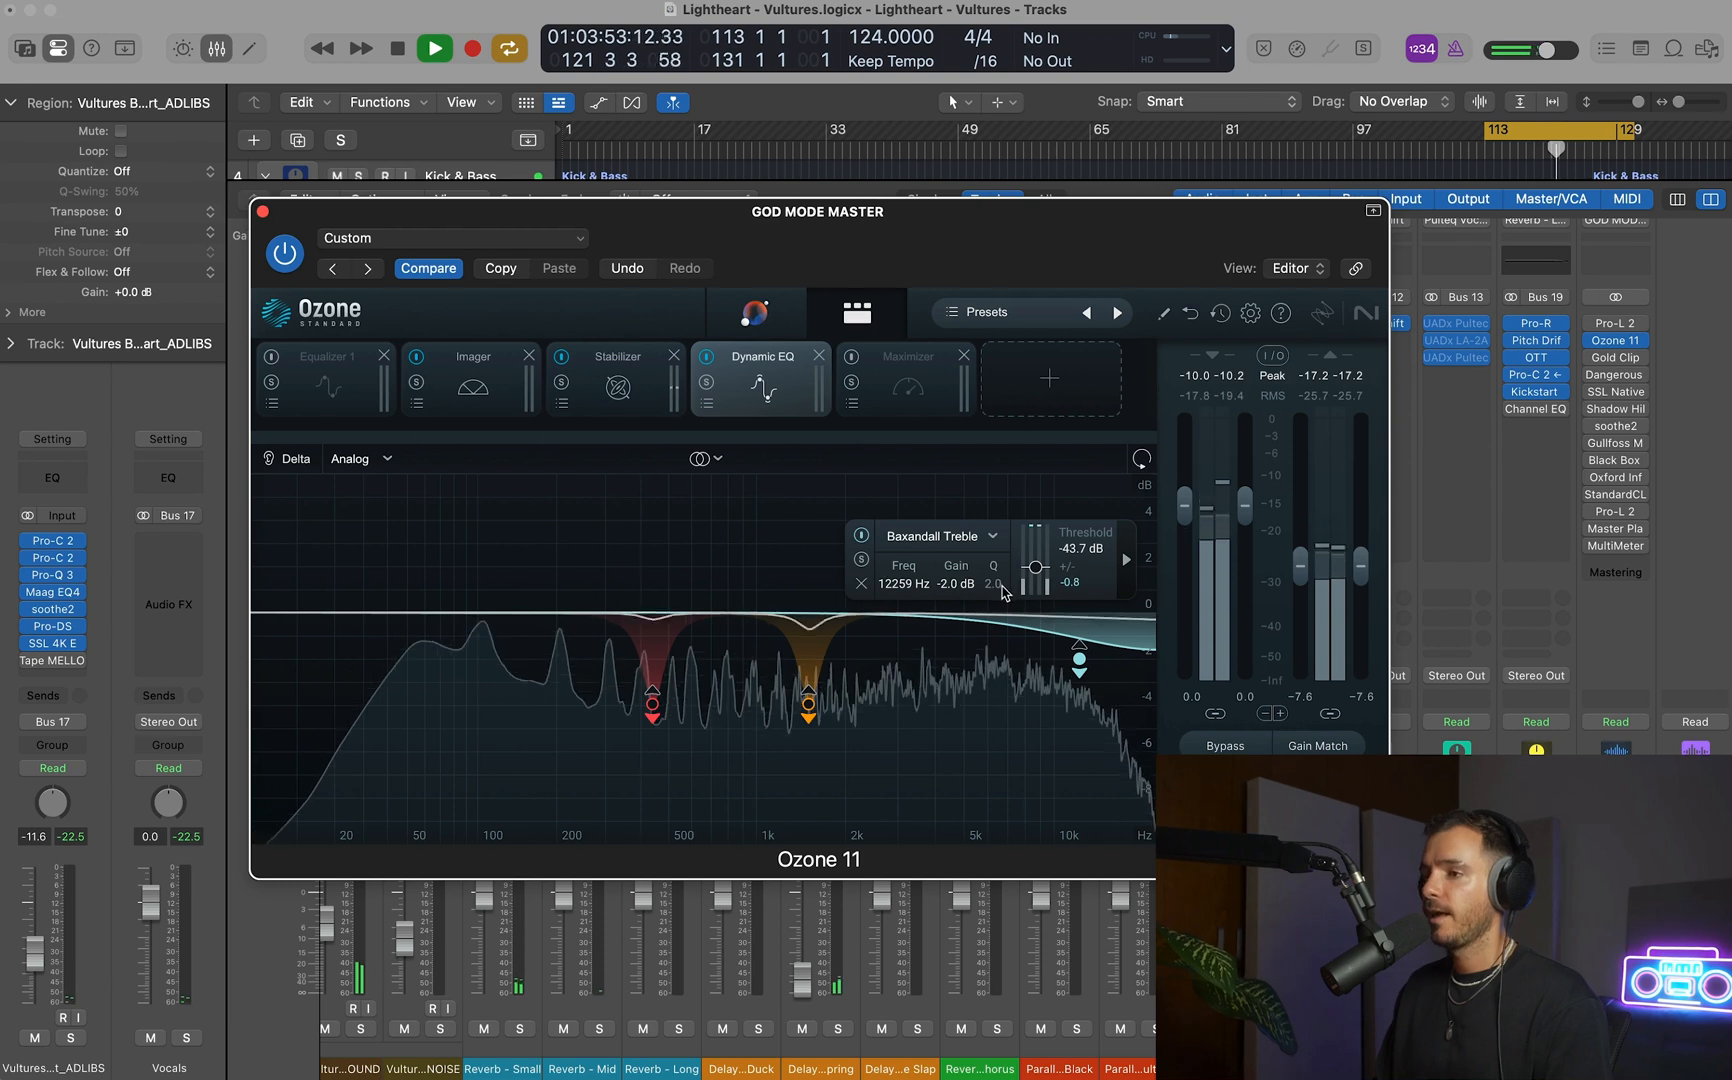
# Set Ozone's output level to 0.0 dB, and compare the processed and bypassed sound while the cycle plays.
pyautogui.click(1239, 748)
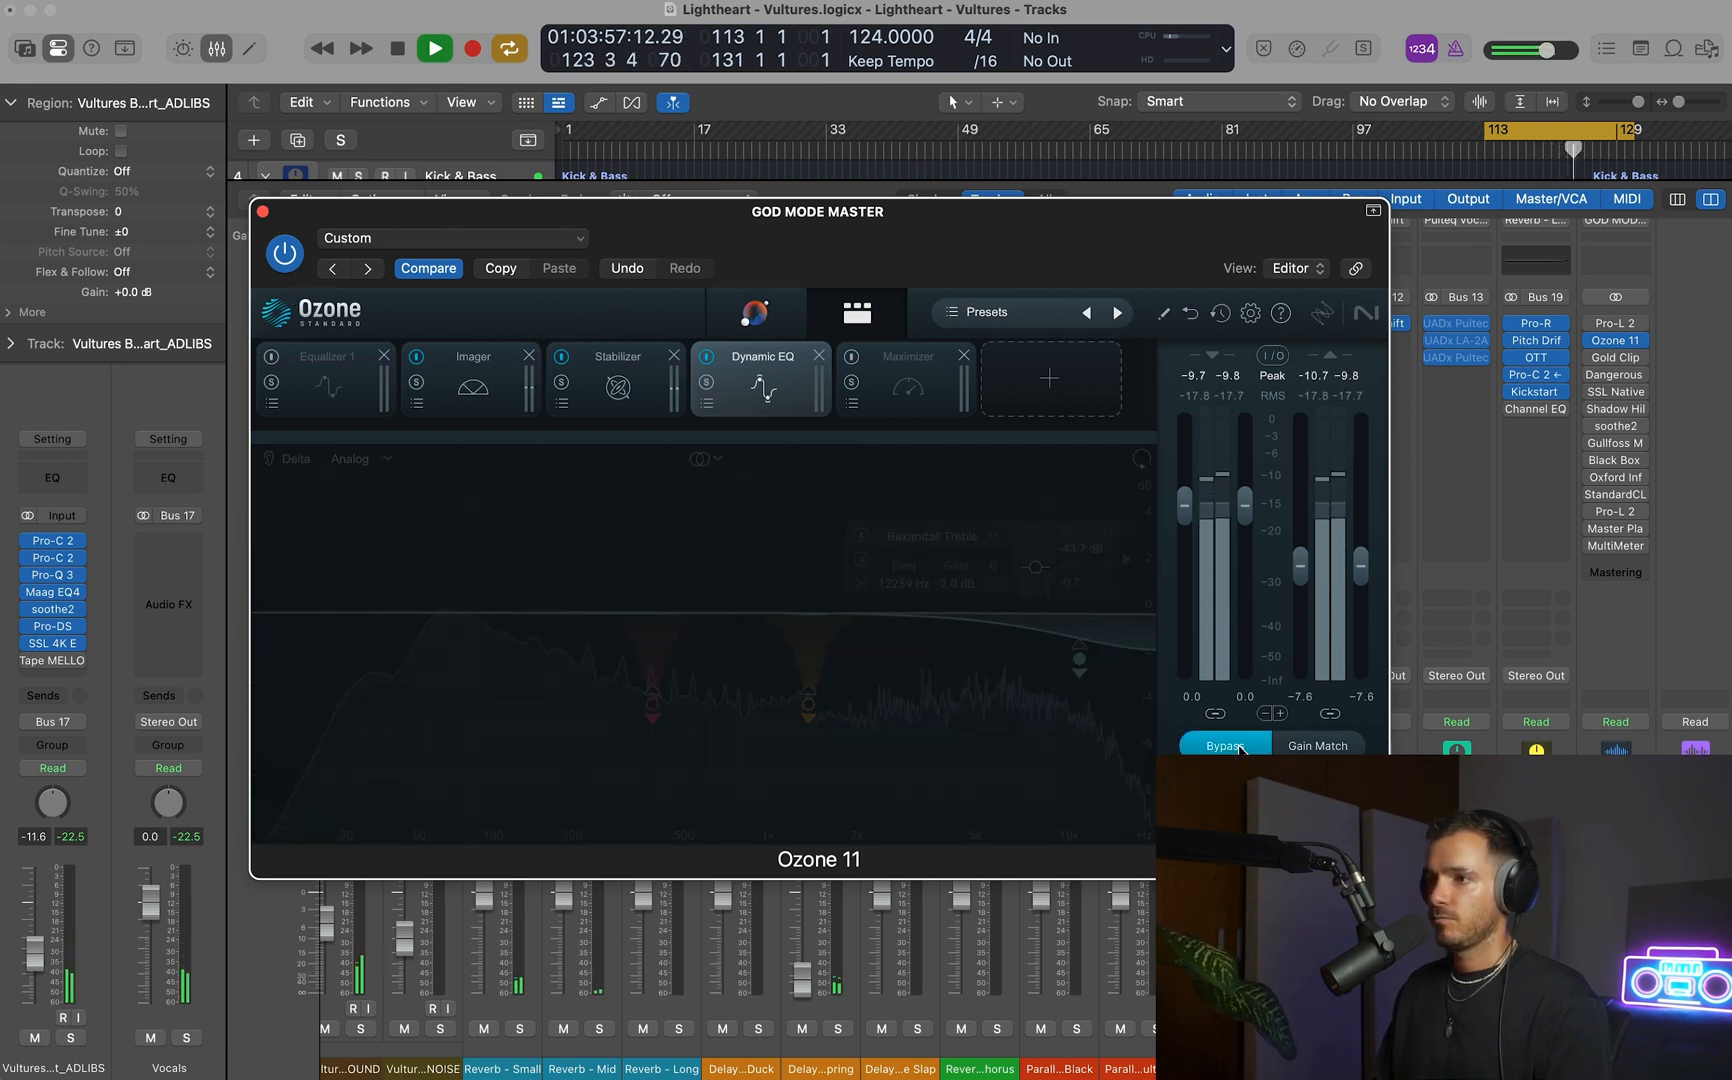
pyautogui.click(1239, 748)
pyautogui.press('space')
pyautogui.moveTo(1300, 566); pyautogui.dragTo(1301, 511)
pyautogui.press('space')
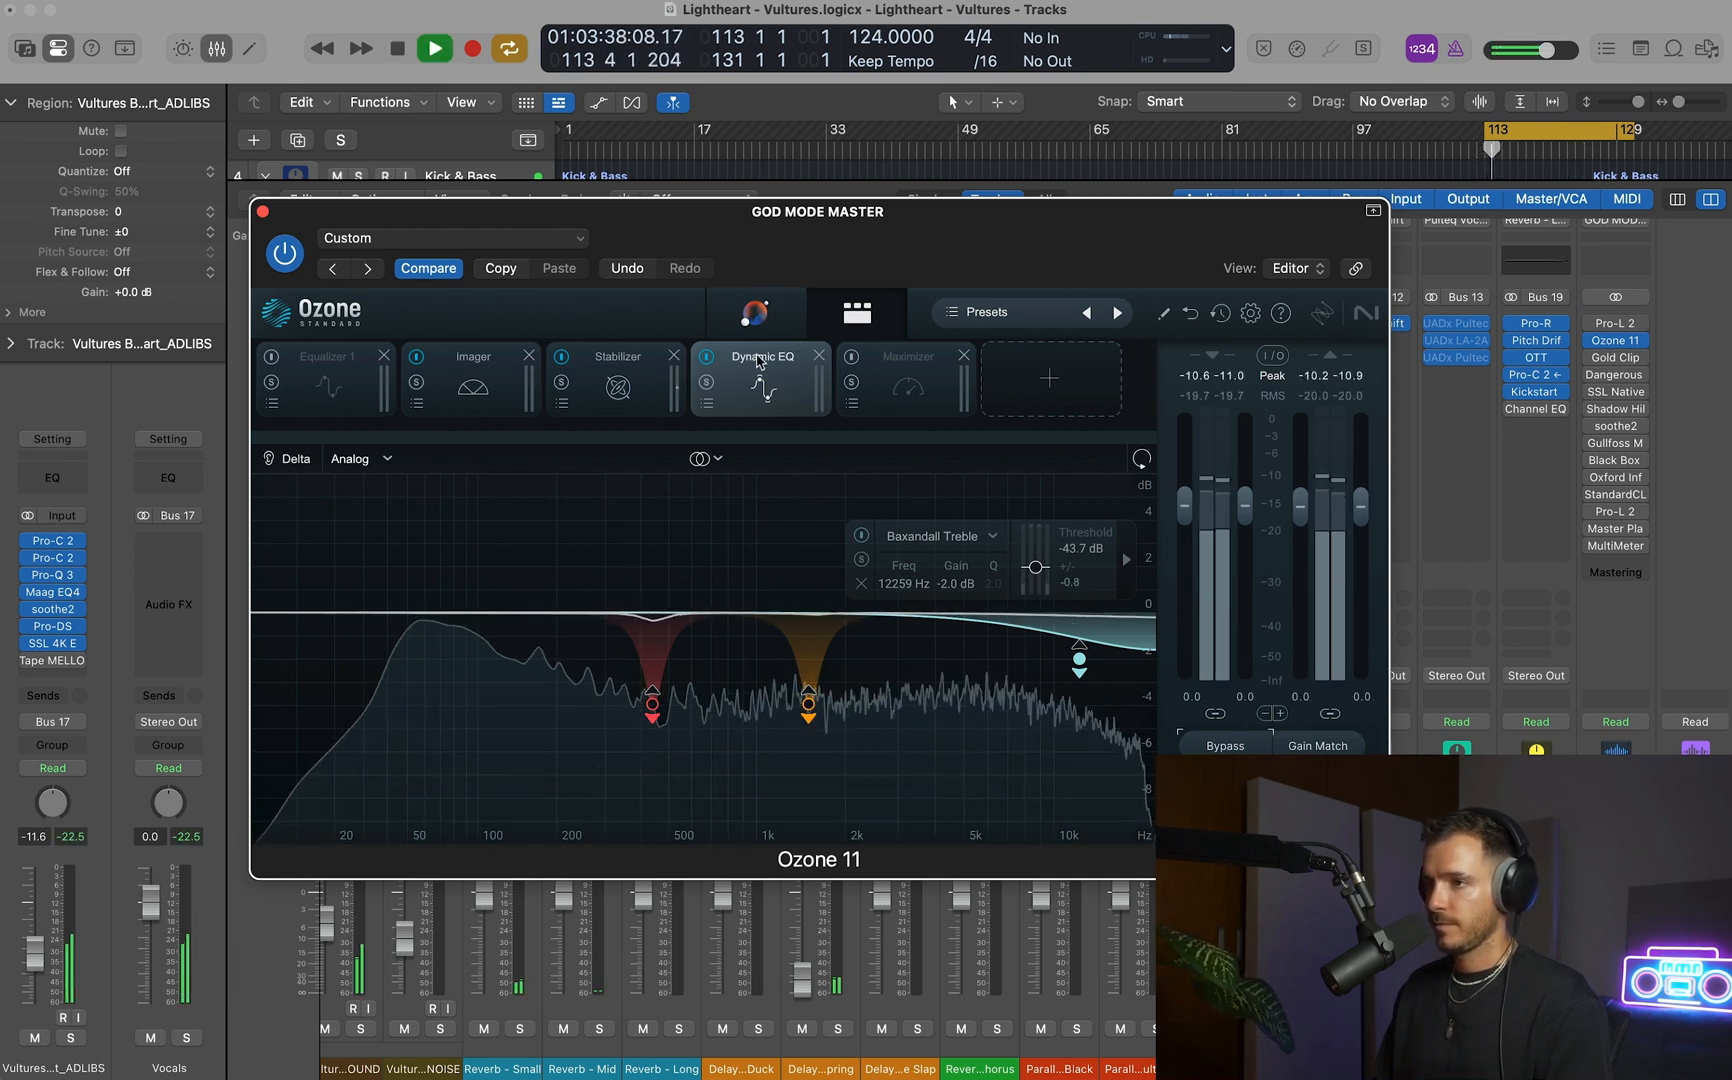
pyautogui.click(1225, 750)
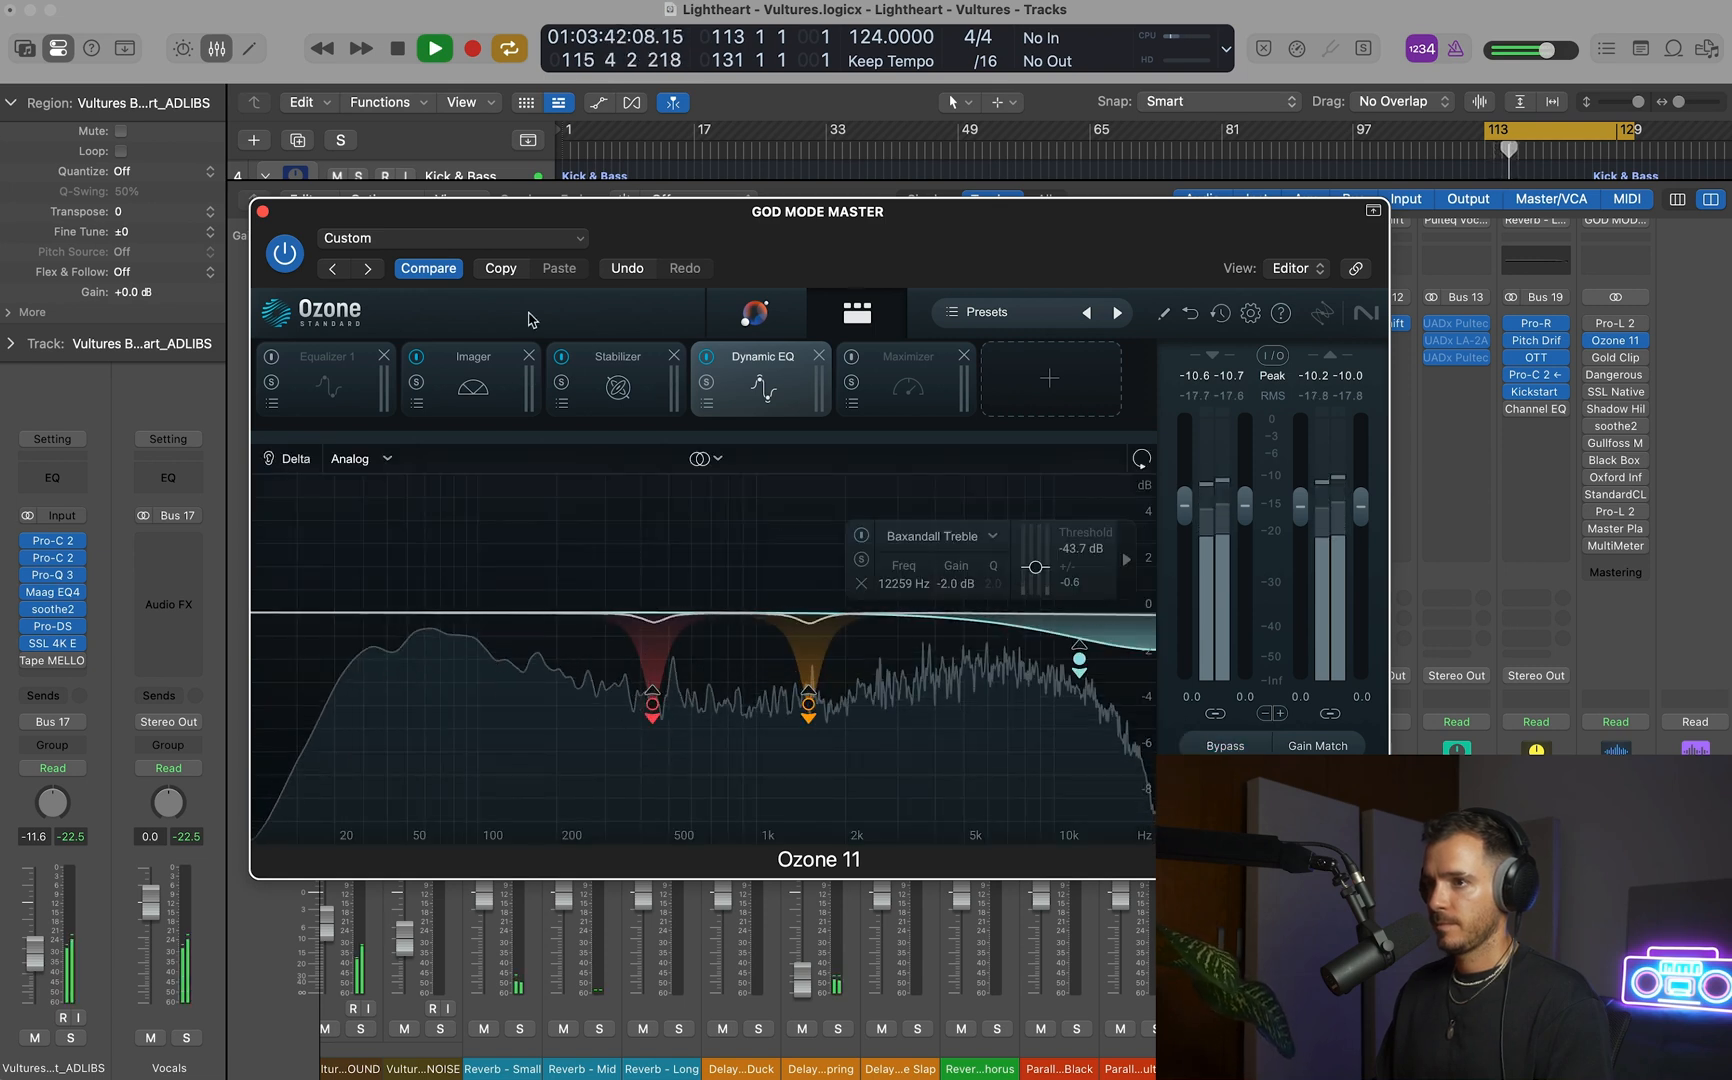
# Turn on Ozone's Equalizer 1 module, then stop playback and close the plug-in window.
pyautogui.click(271, 358)
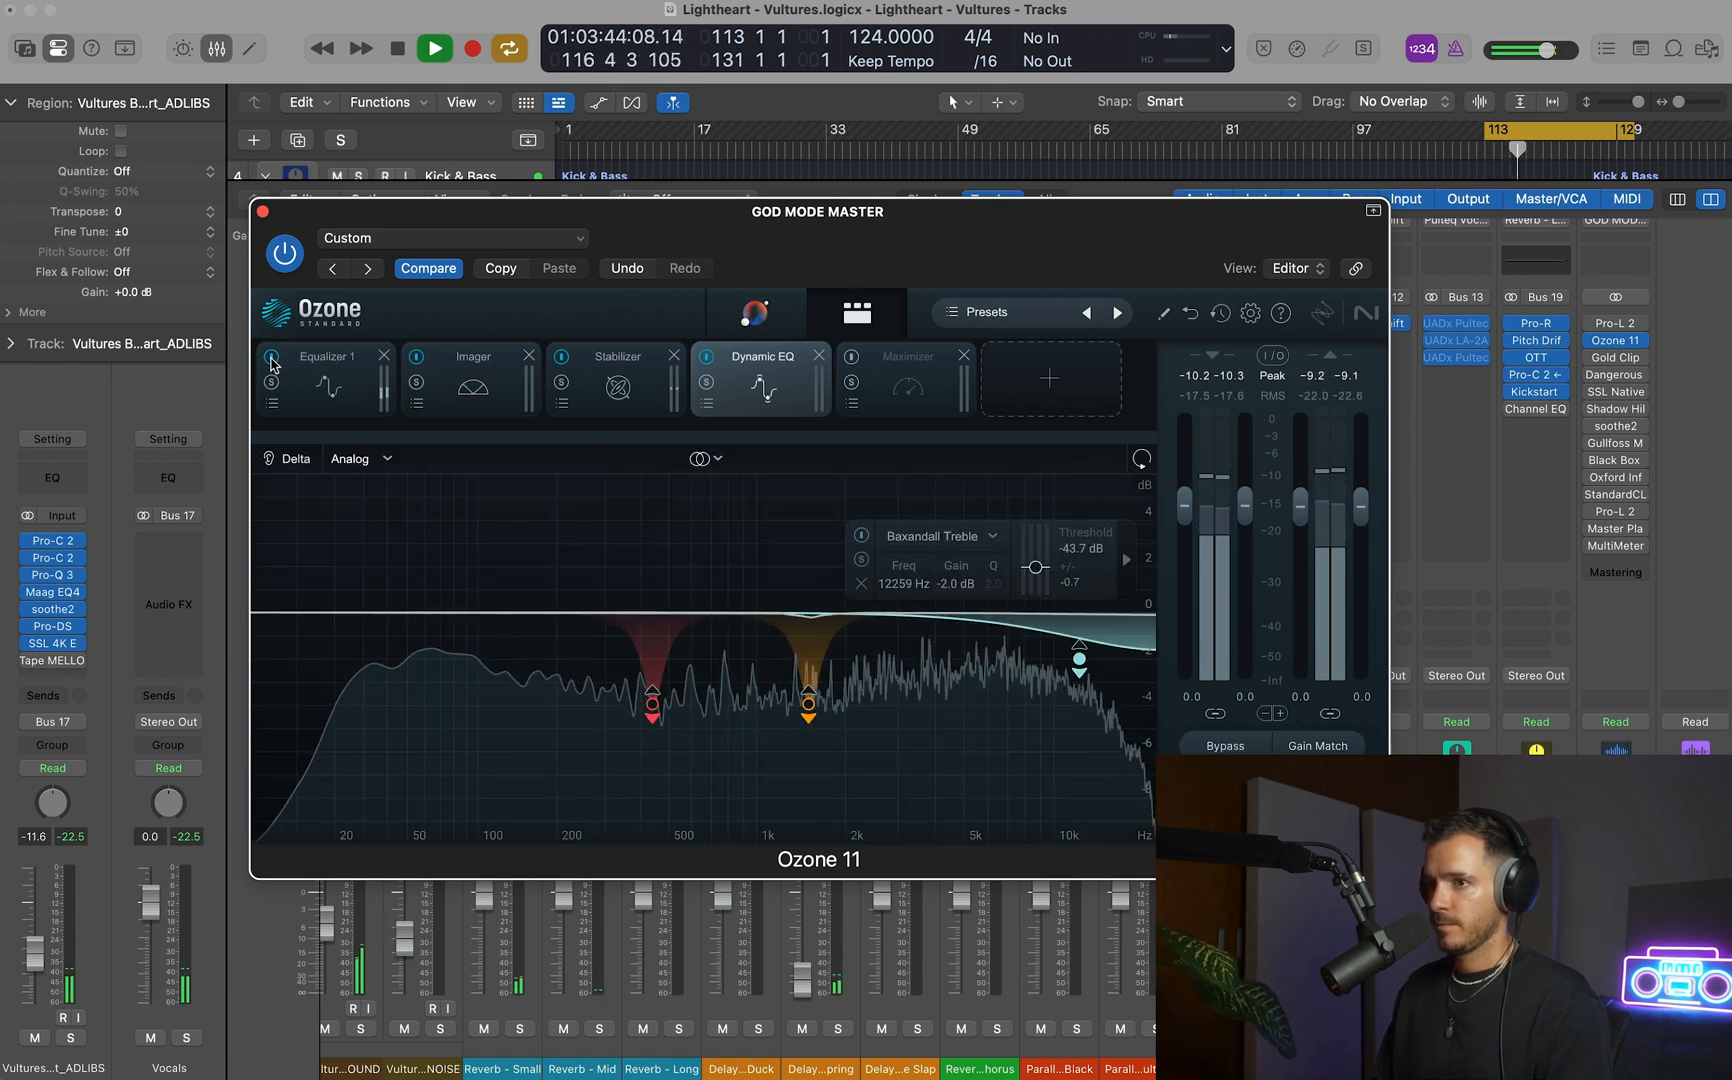
pyautogui.press('space')
pyautogui.click(263, 212)
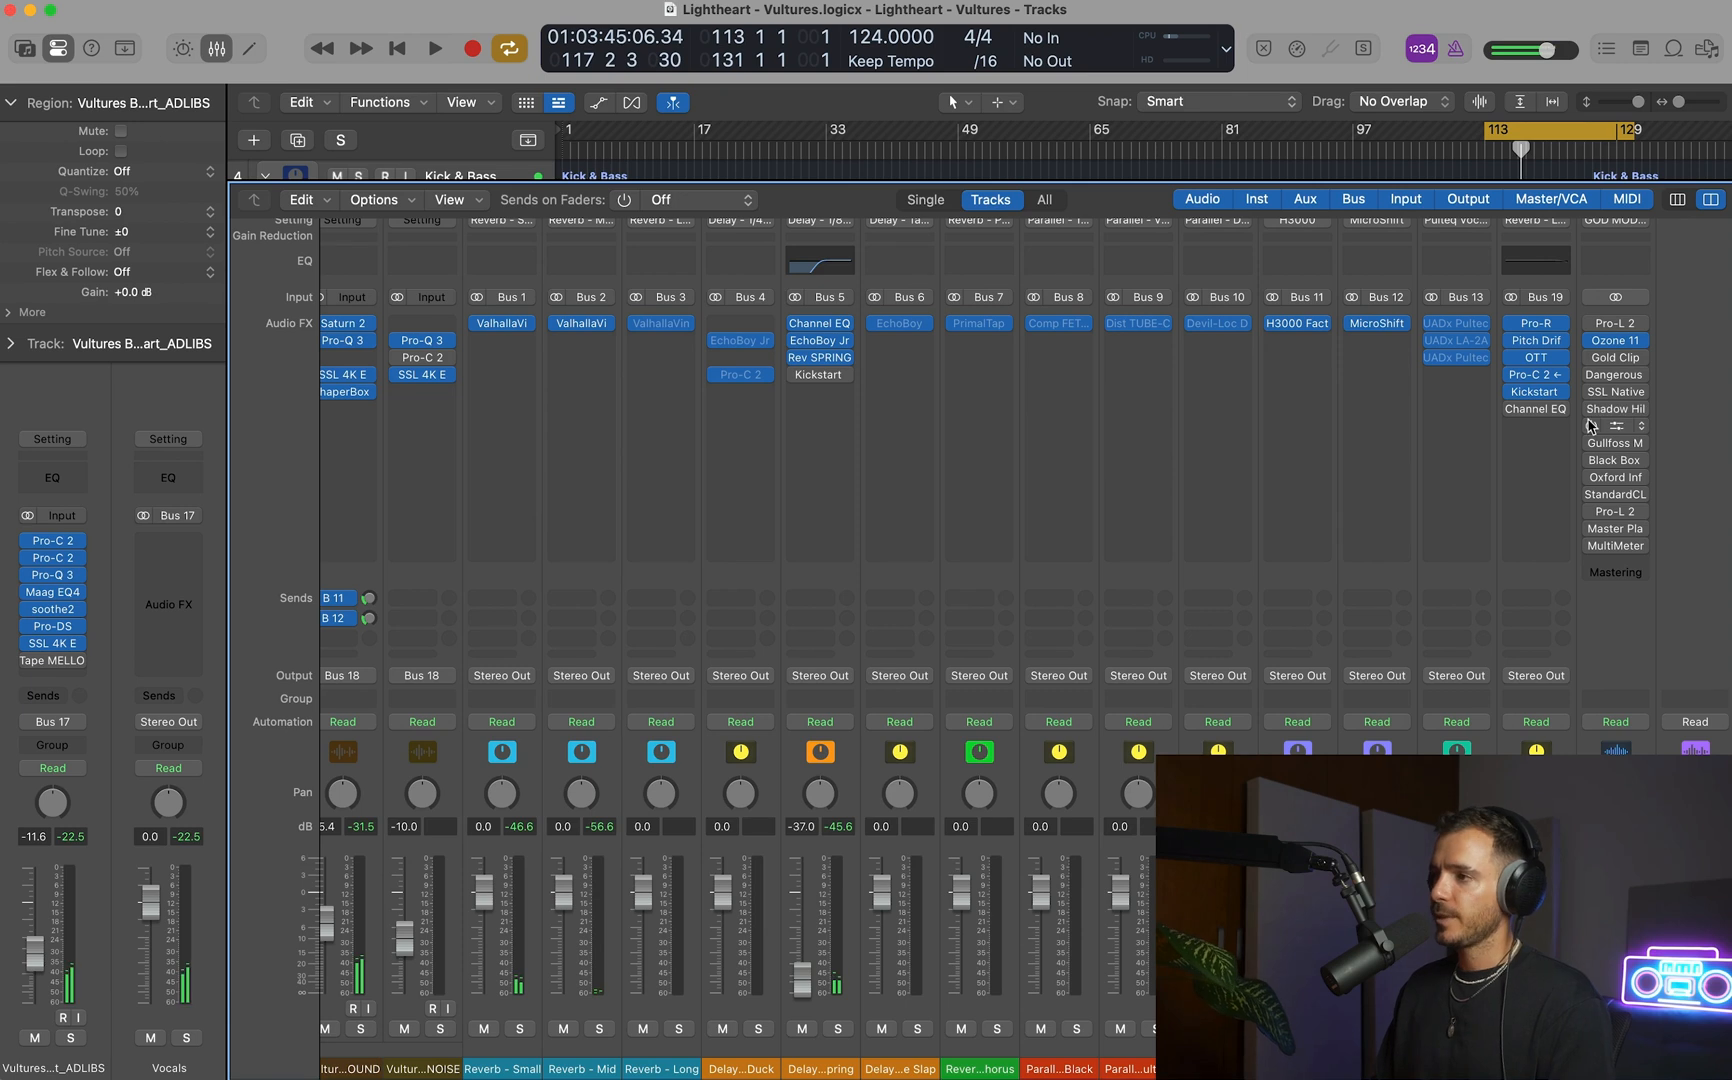
# Enable Gold Clip on the master channel, setting its Ceiling to -10.8 dB and Gold to 0.50 dB during playback.
pyautogui.click(1616, 358)
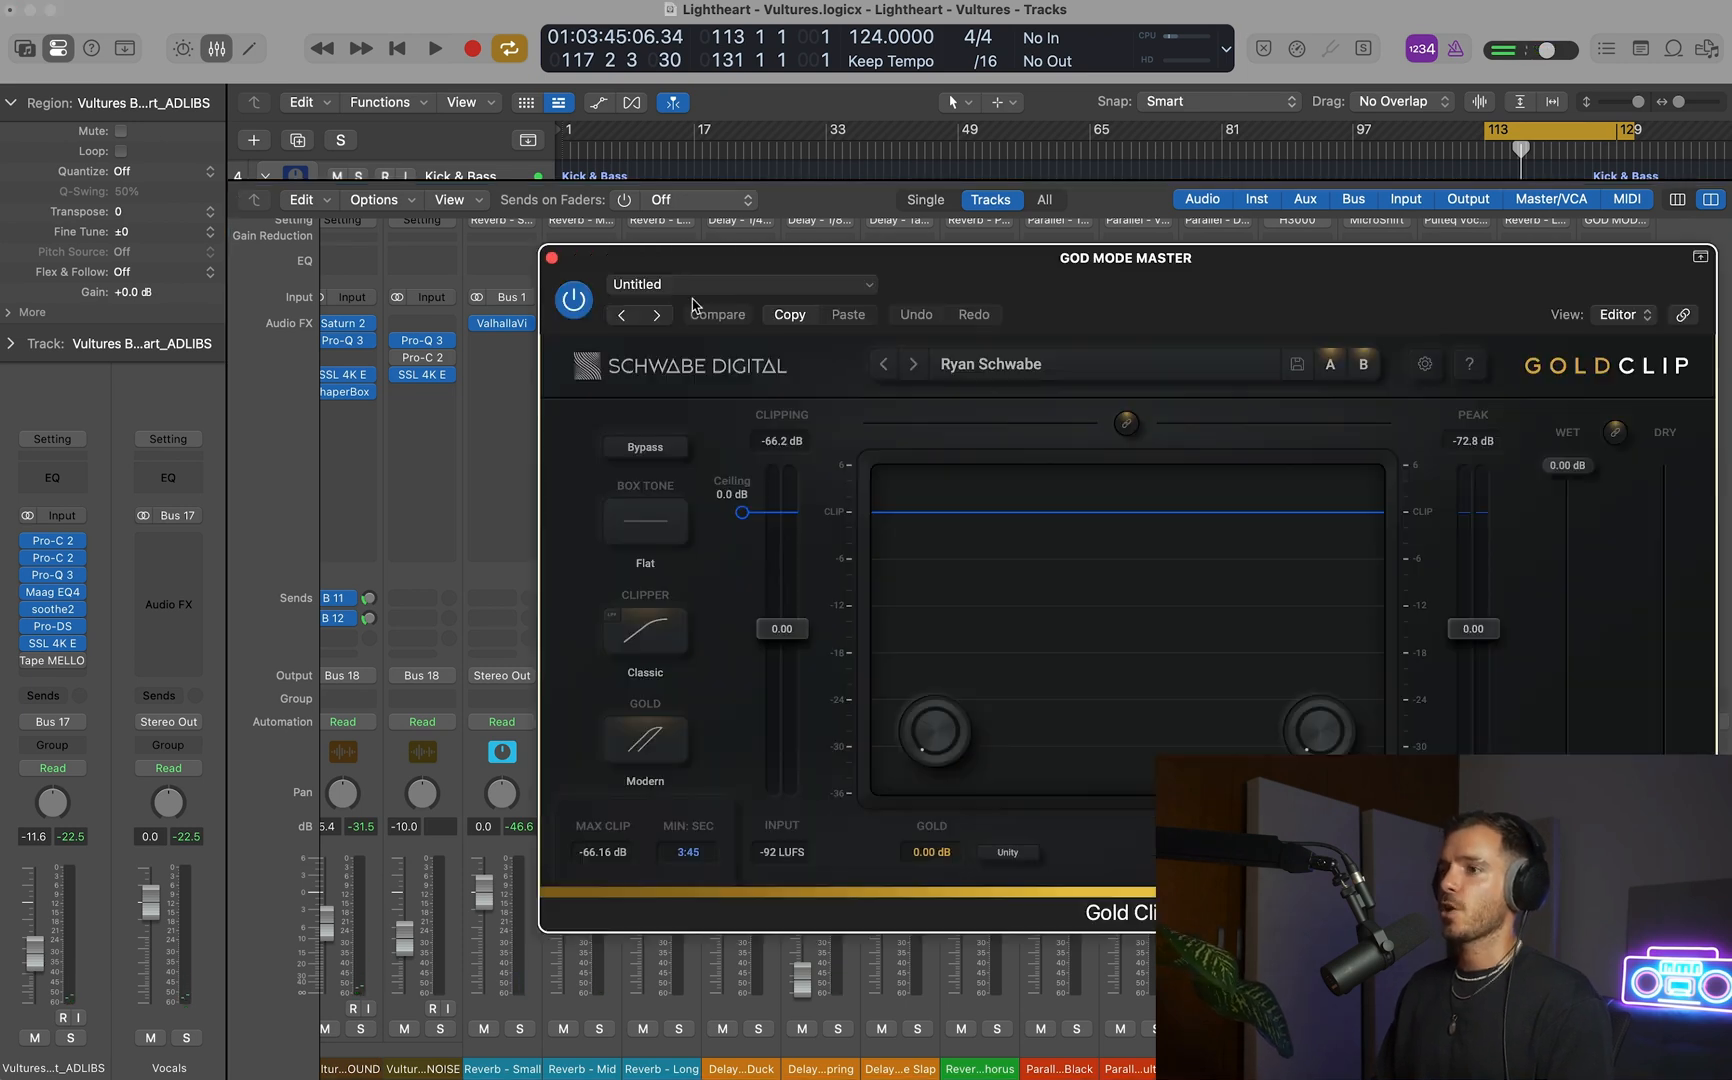
pyautogui.moveTo(1123, 292); pyautogui.dragTo(792, 236)
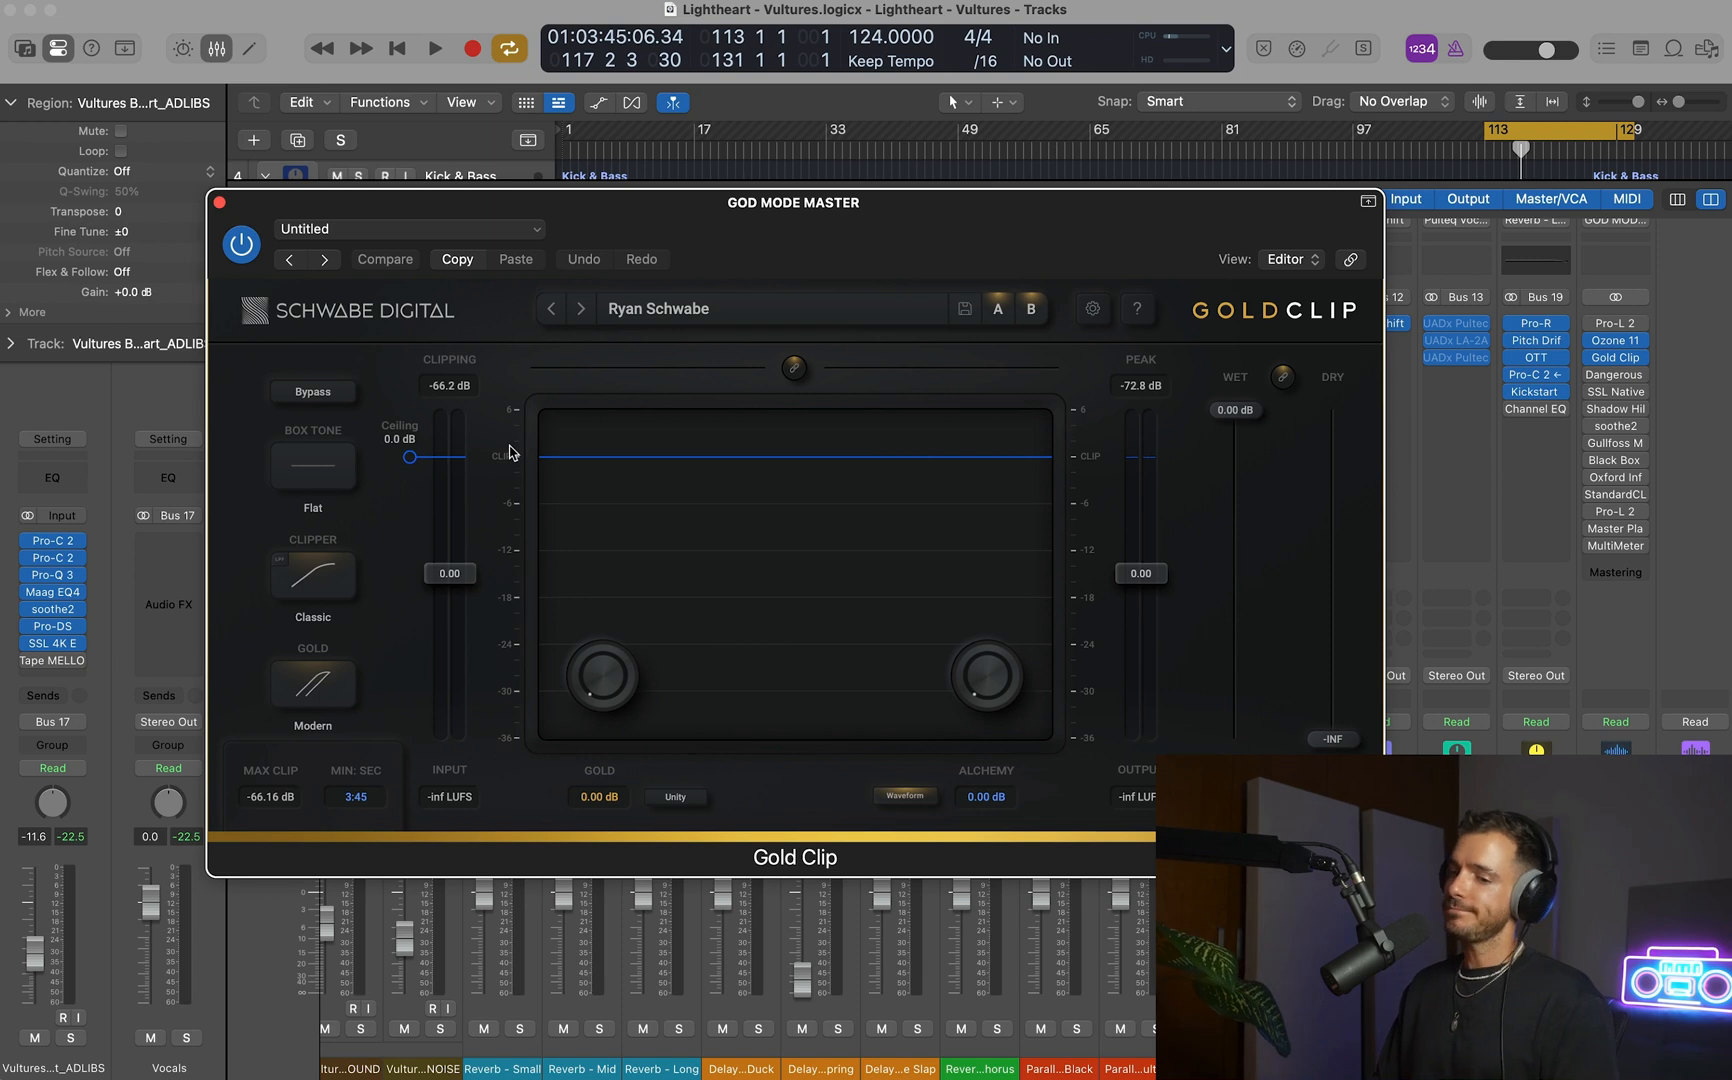
pyautogui.press('space')
pyautogui.moveTo(409, 457); pyautogui.dragTo(417, 545)
pyautogui.moveTo(601, 672); pyautogui.dragTo(603, 655)
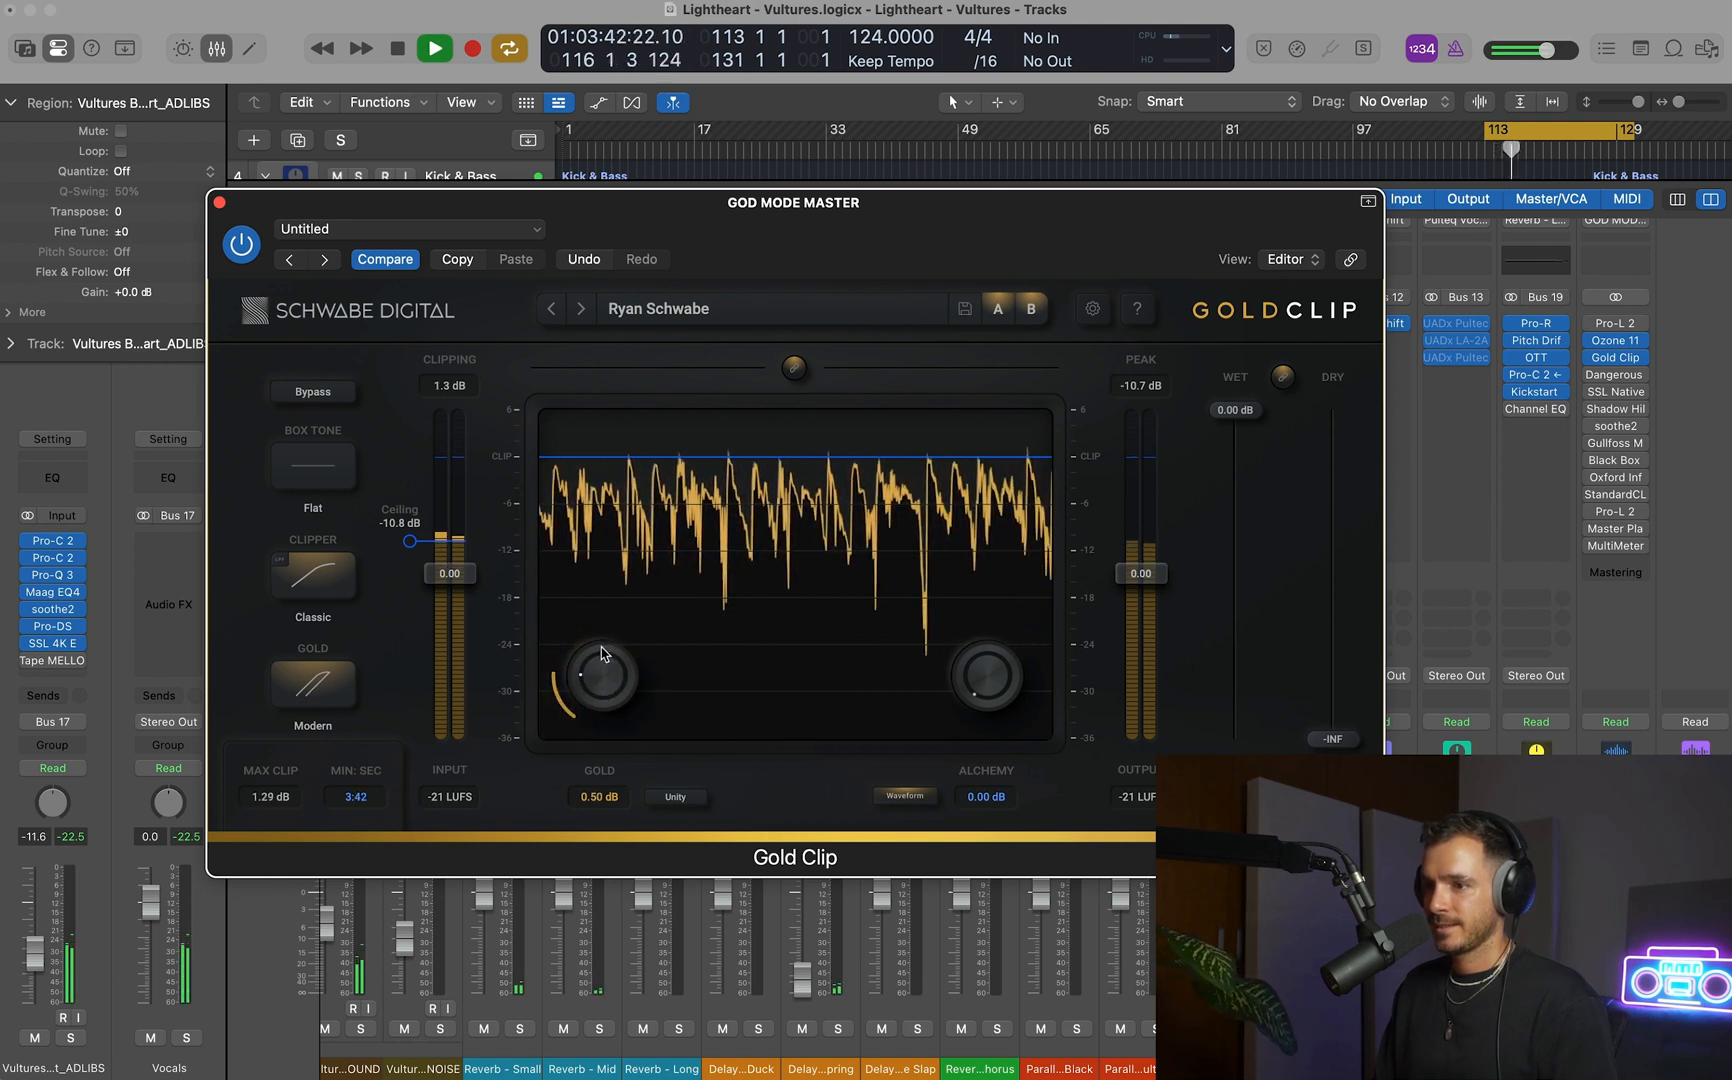
pyautogui.click(328, 396)
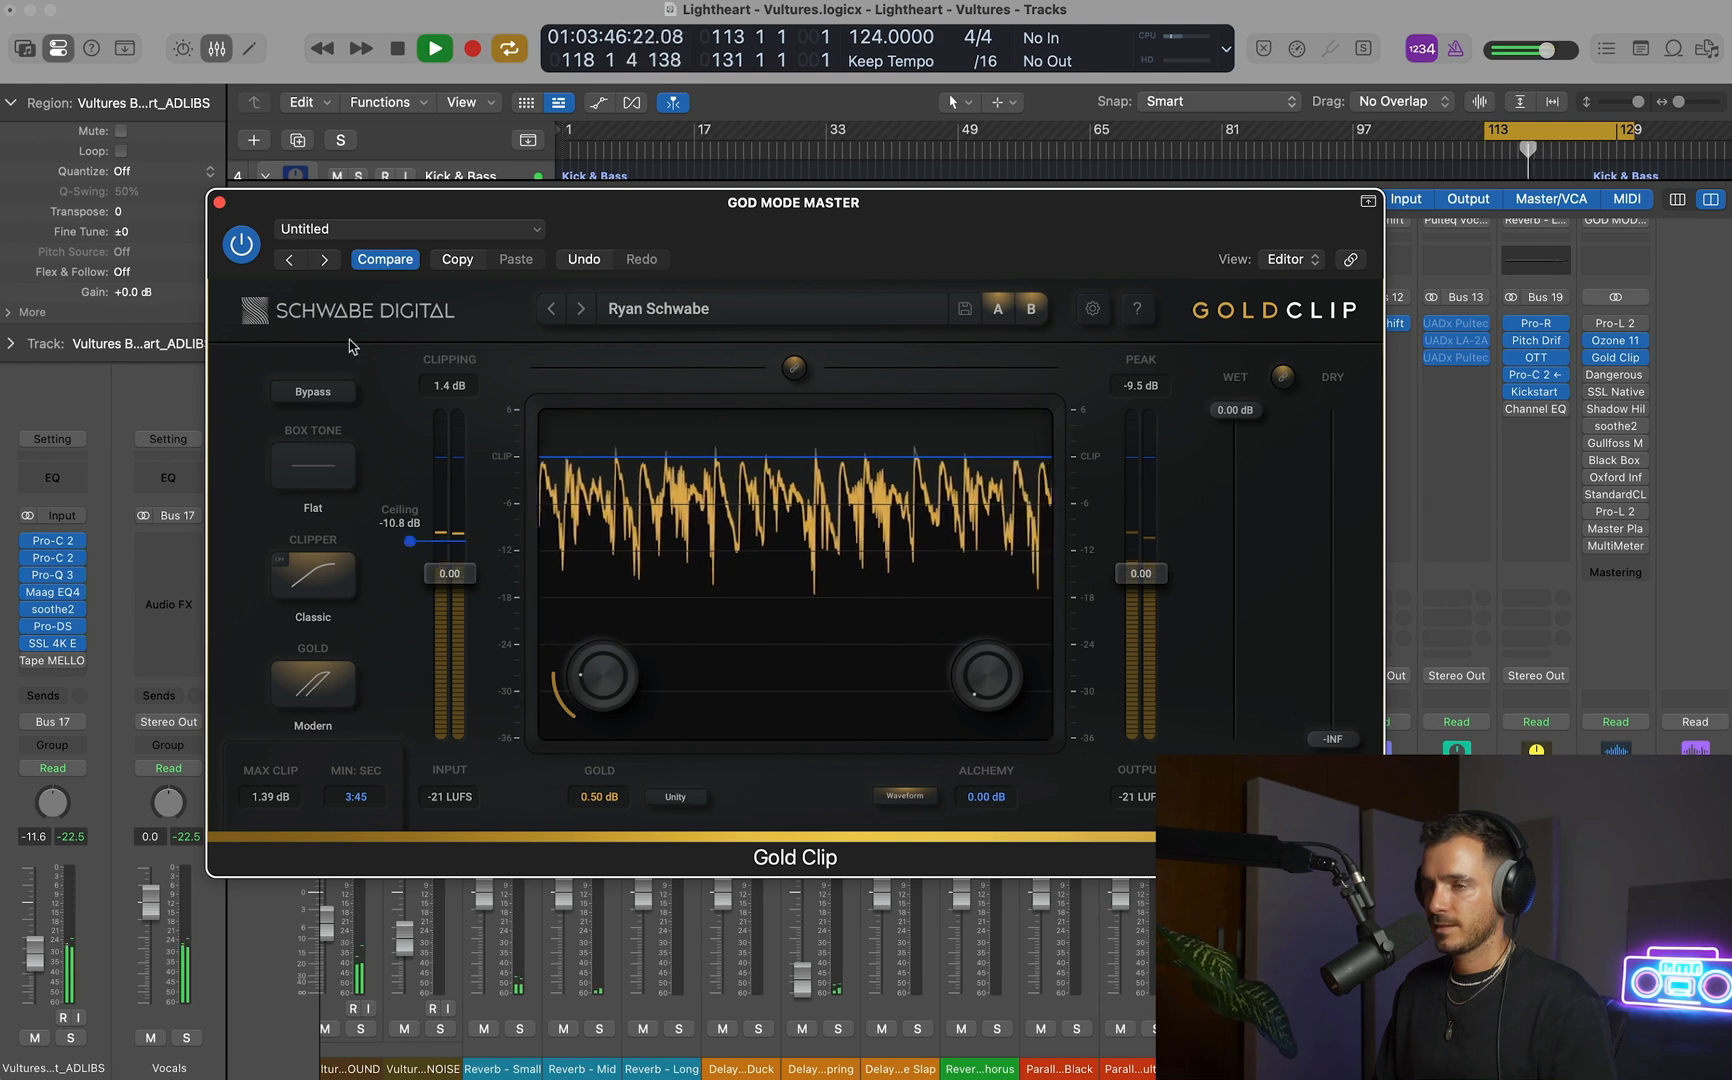
pyautogui.click(220, 202)
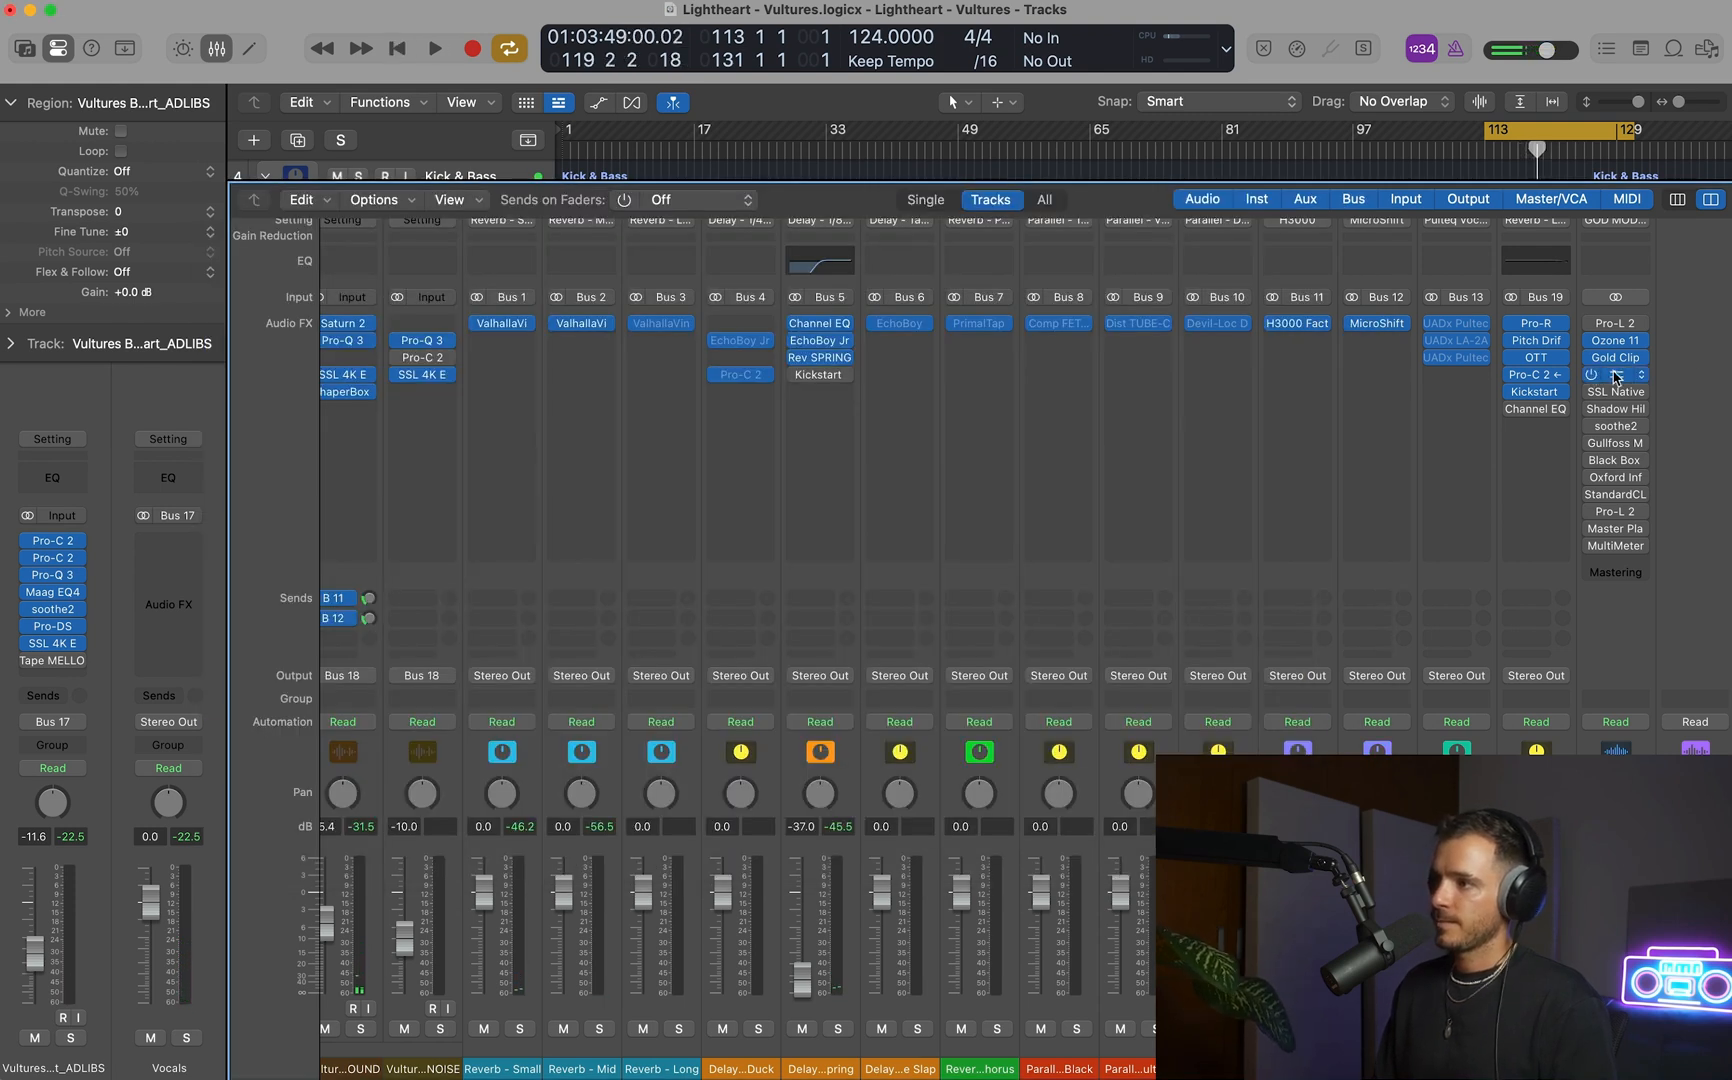
# Enable the Dangerous BAX EQ Master on the master channel and audition the cycled section through it.
pyautogui.click(1617, 374)
pyautogui.press('space')
pyautogui.moveTo(1205, 303); pyautogui.dragTo(960, 324)
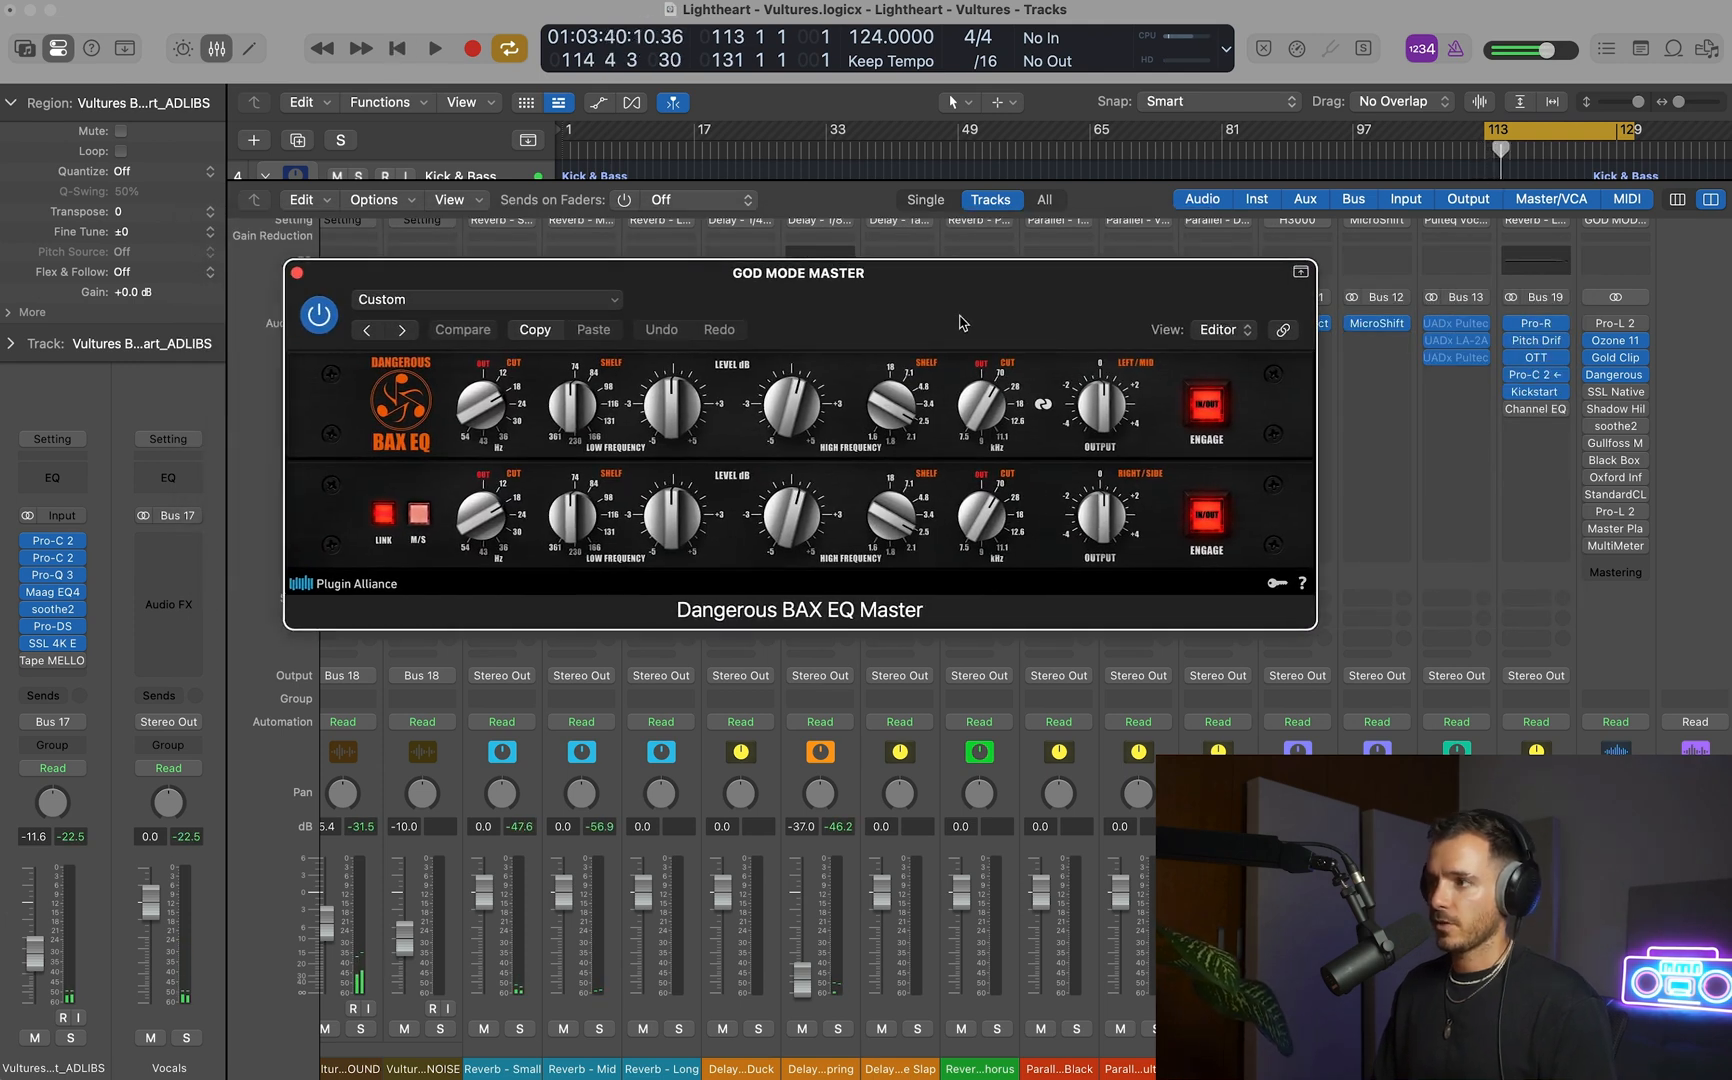
pyautogui.click(1616, 357)
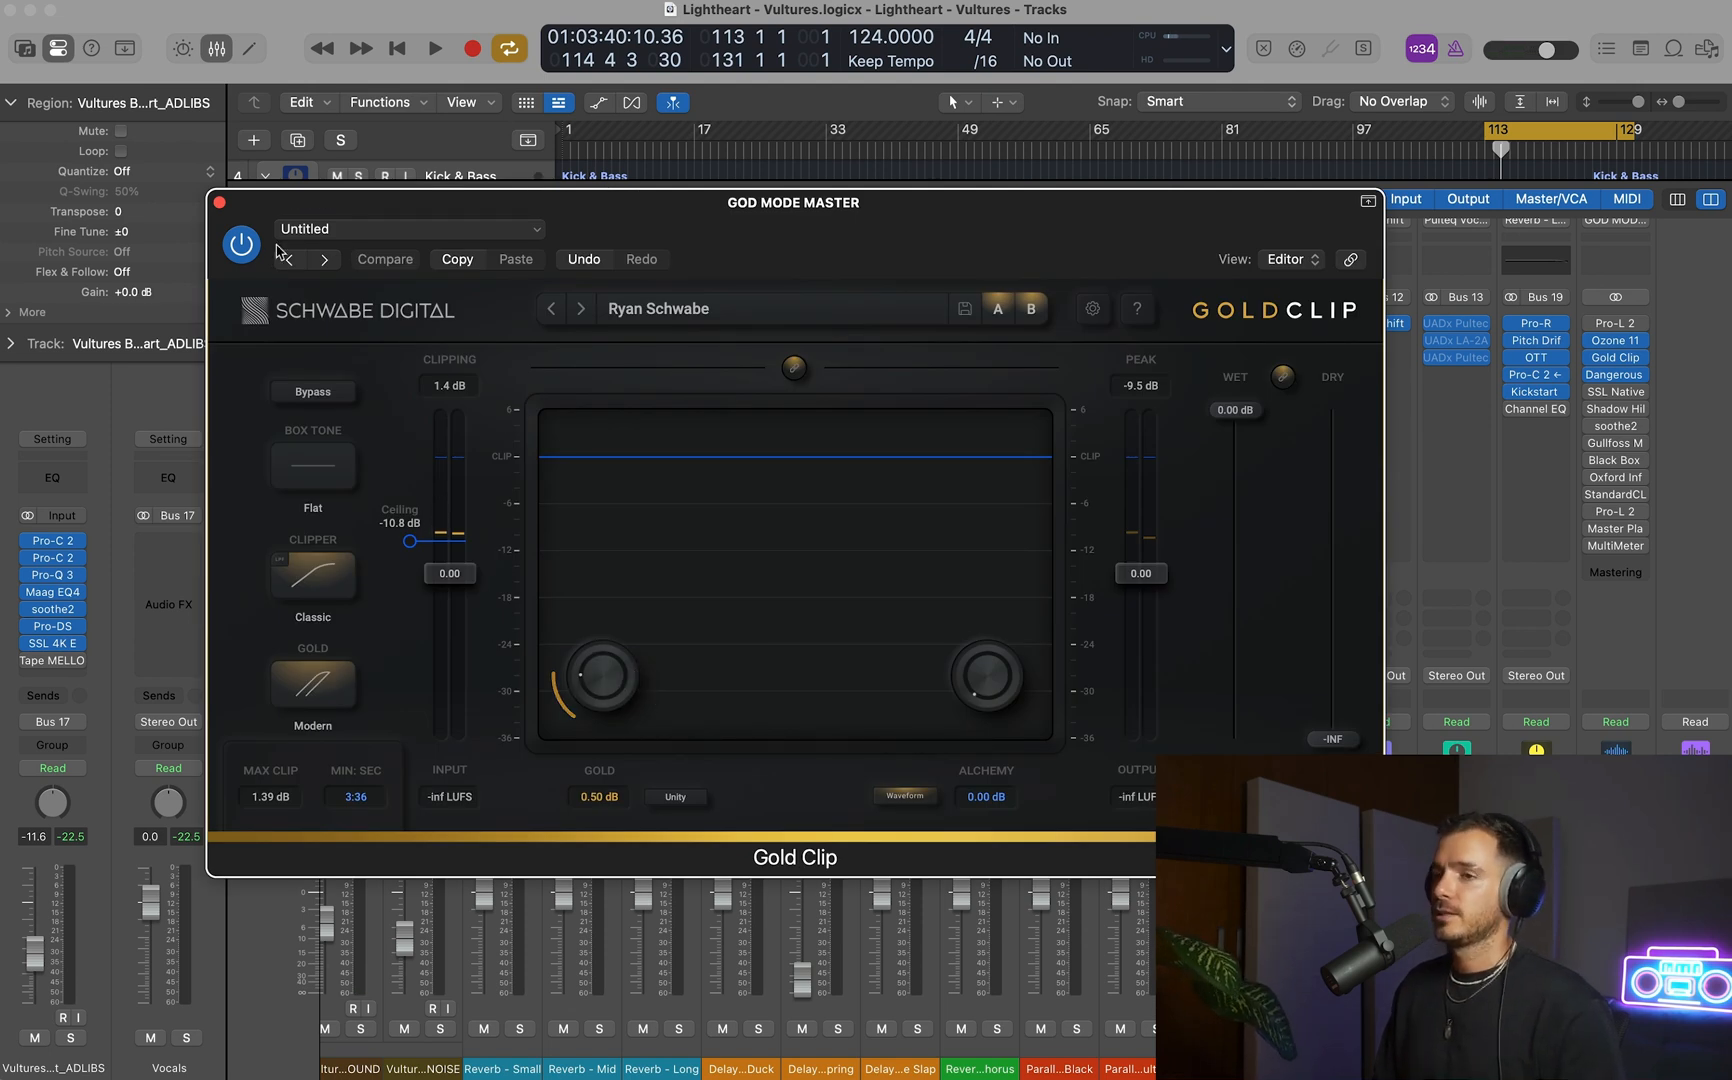
pyautogui.click(220, 203)
pyautogui.press('space')
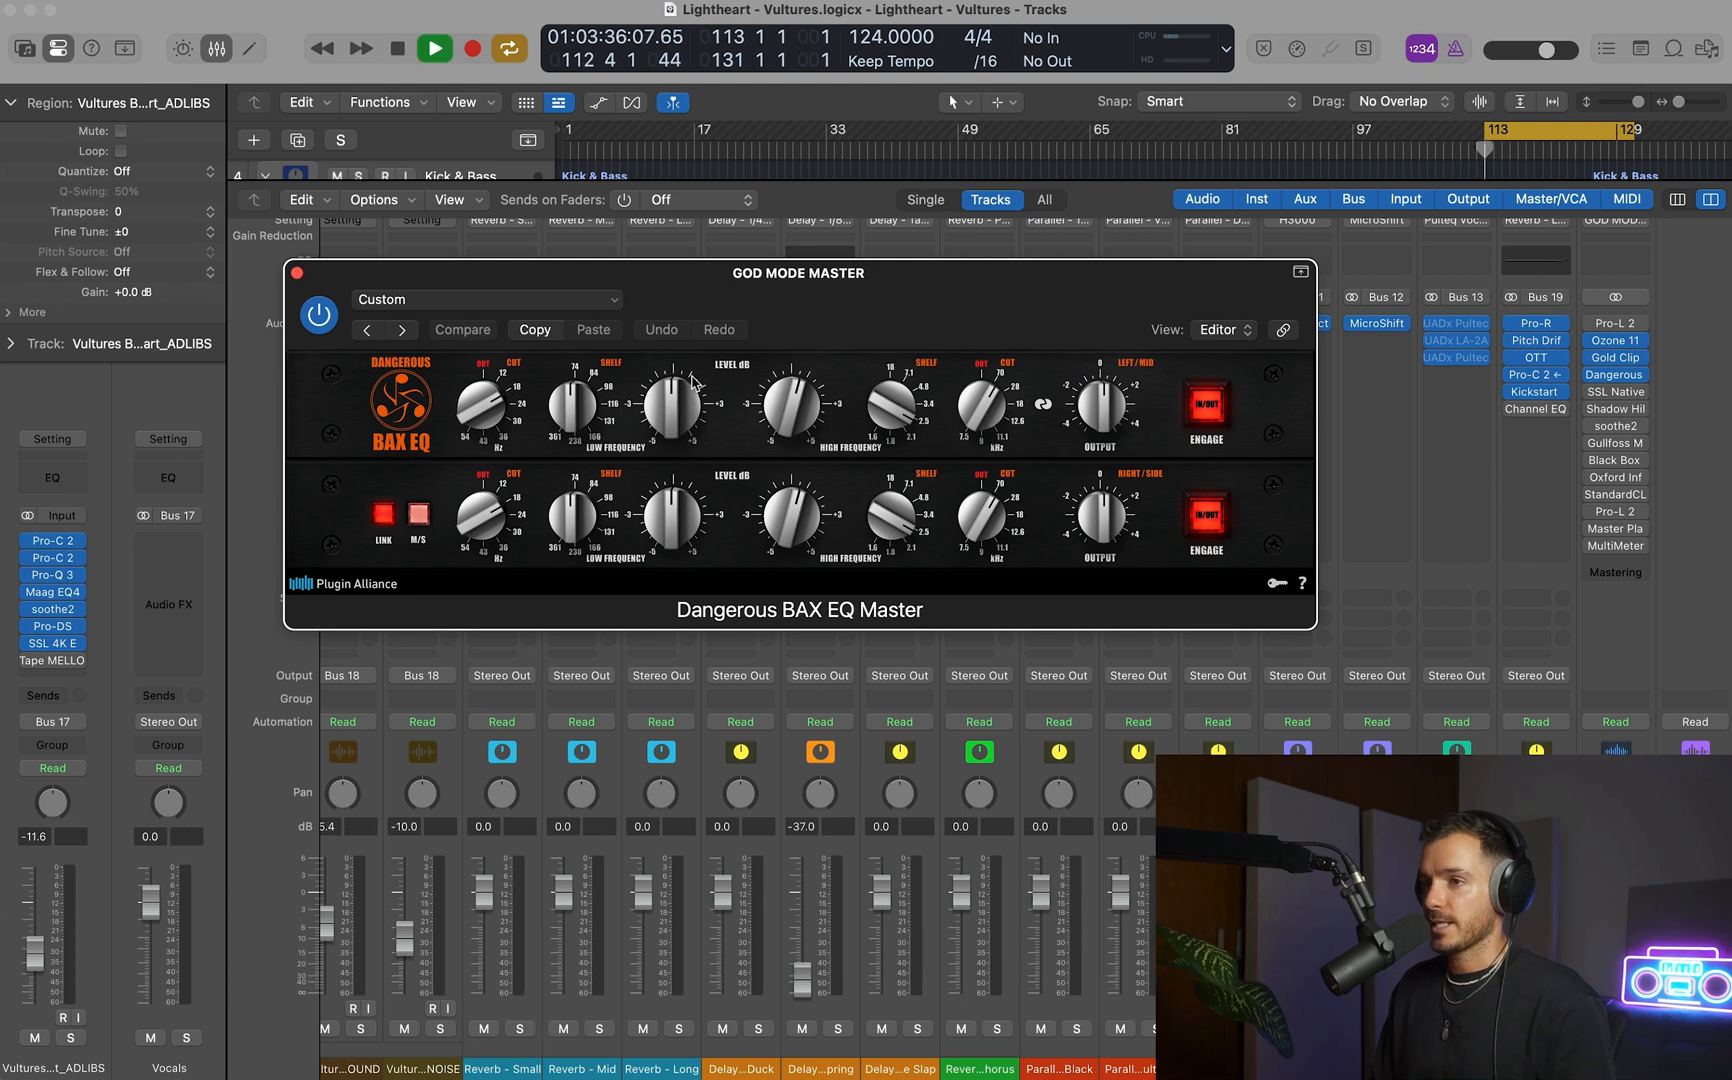
pyautogui.moveTo(901, 302); pyautogui.dragTo(926, 286)
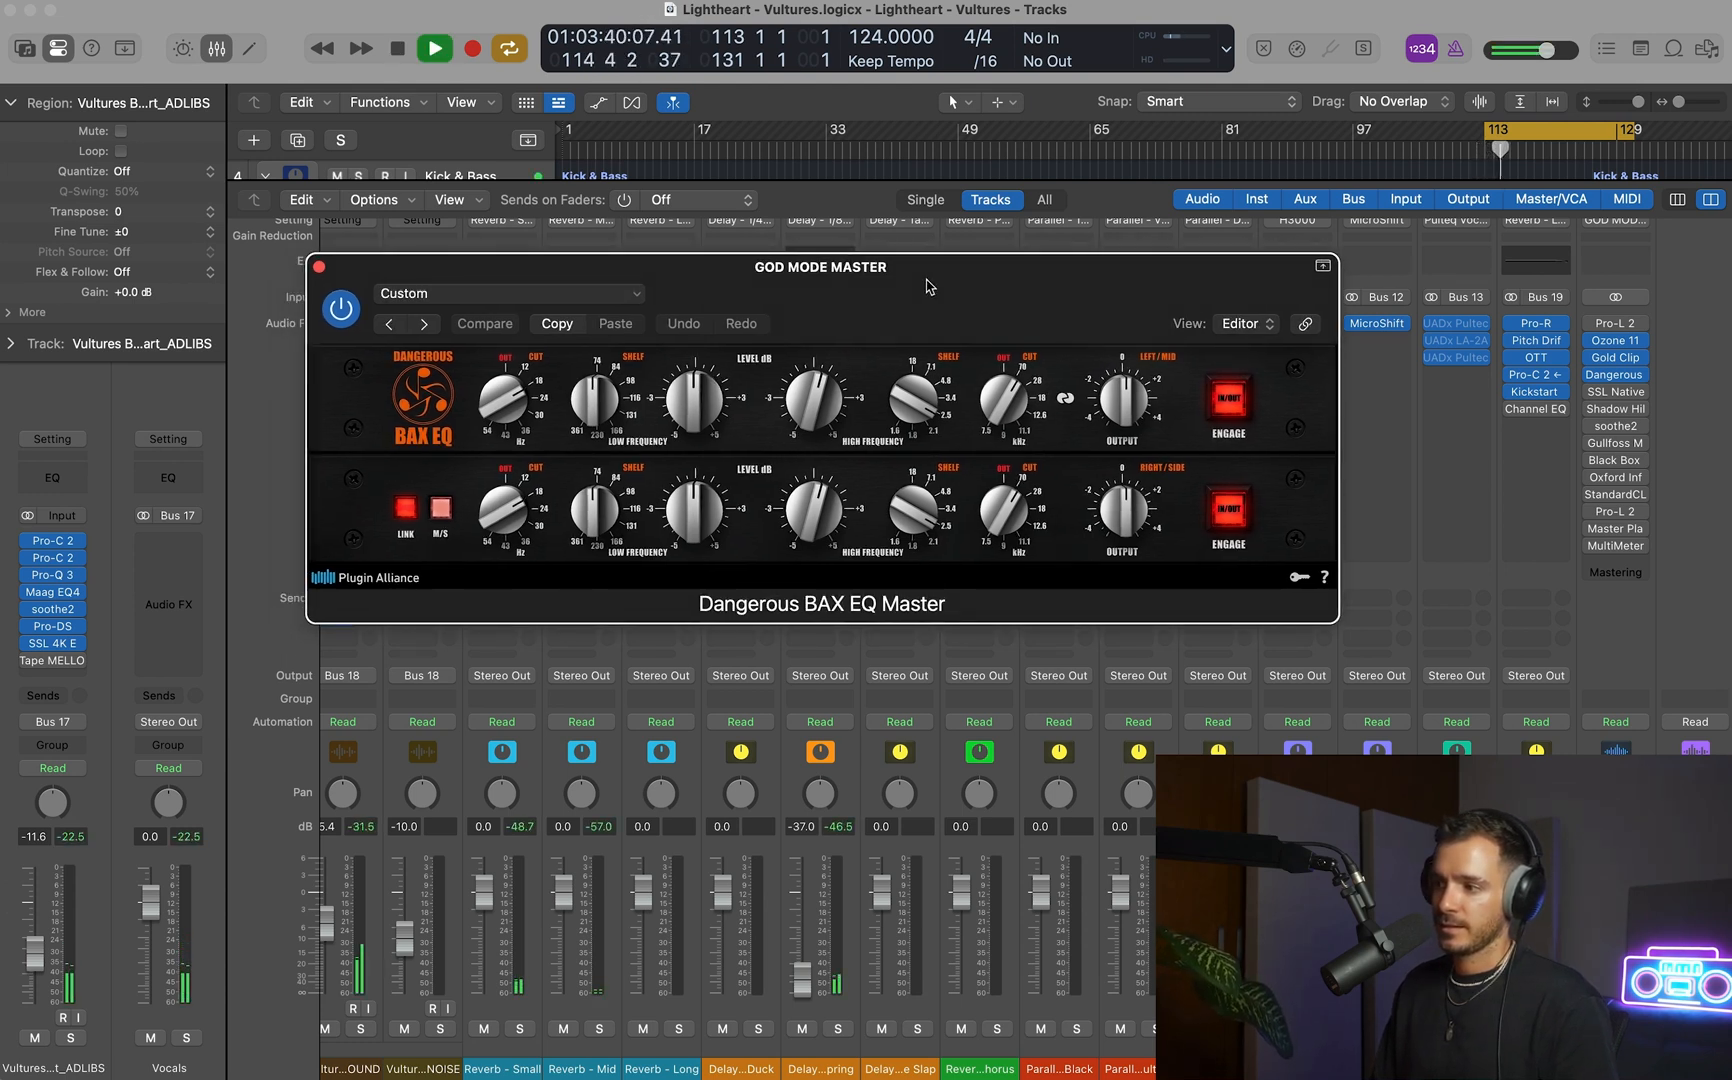
pyautogui.press('space')
pyautogui.click(319, 267)
# Insert a stereo Overdrive after the SSL 4K E on the clap track, and play the clap in solo.
pyautogui.press('x')
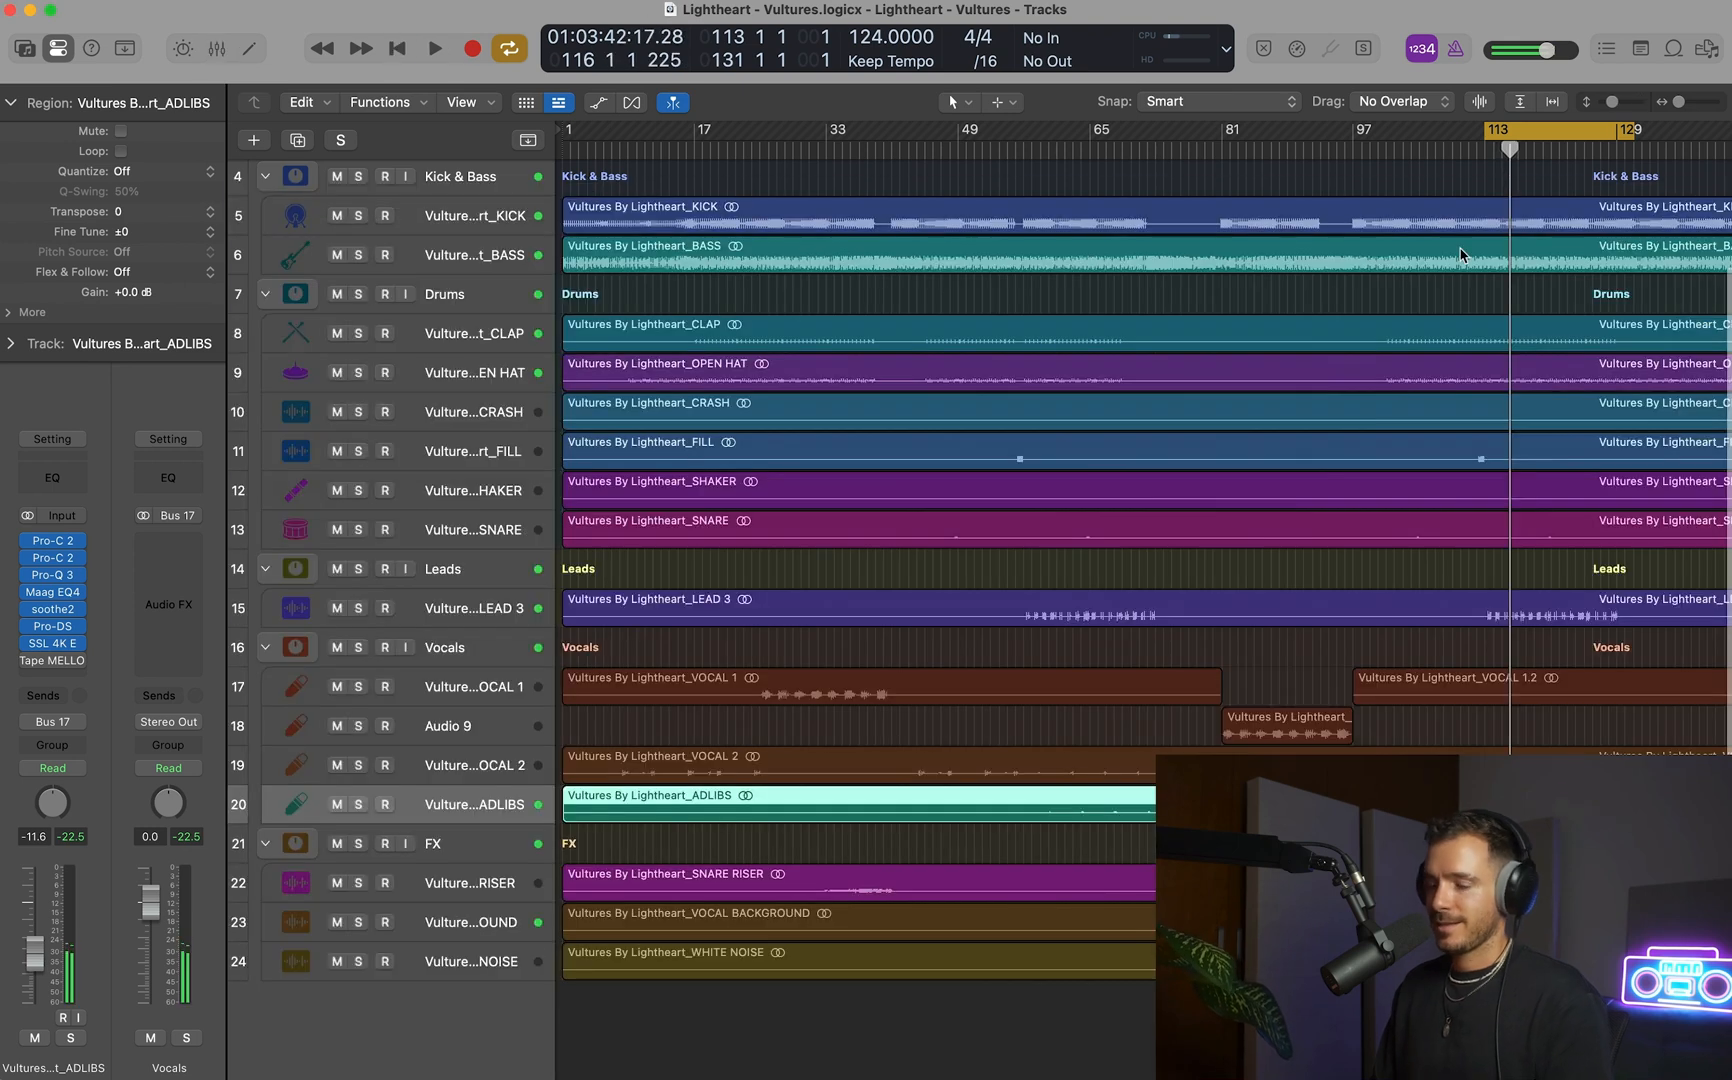
pyautogui.click(423, 338)
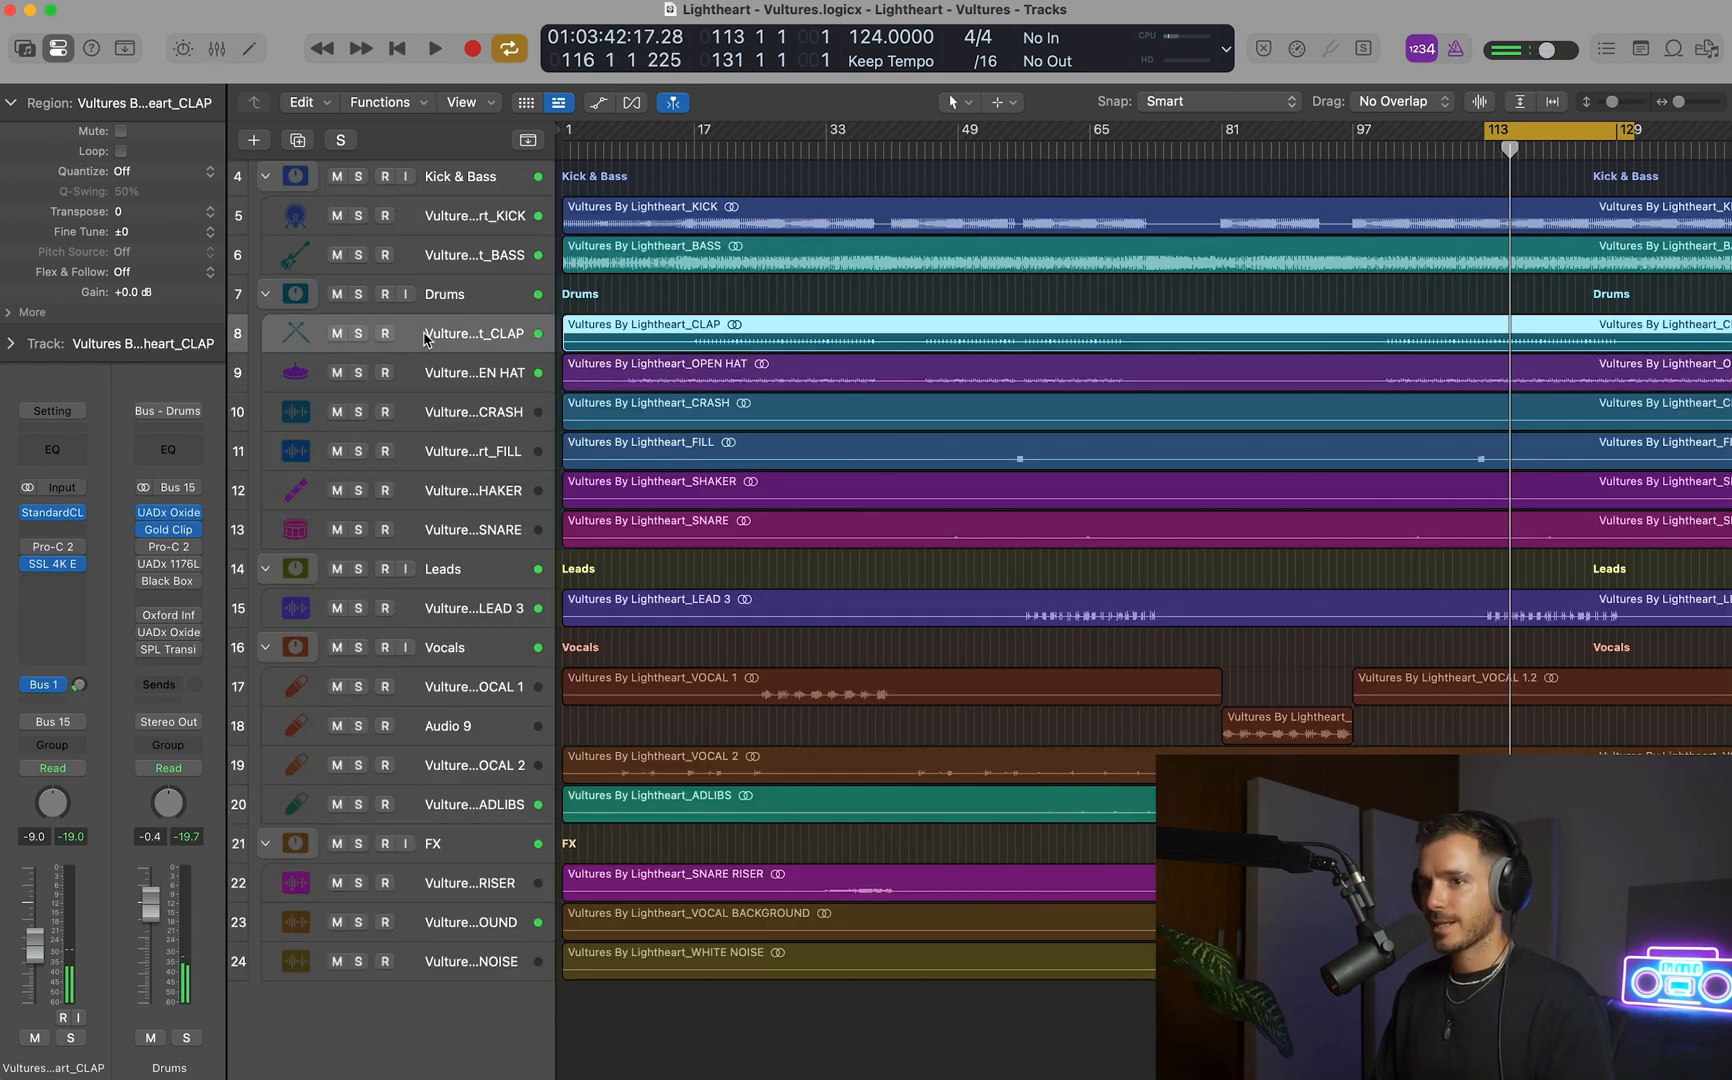
pyautogui.click(68, 582)
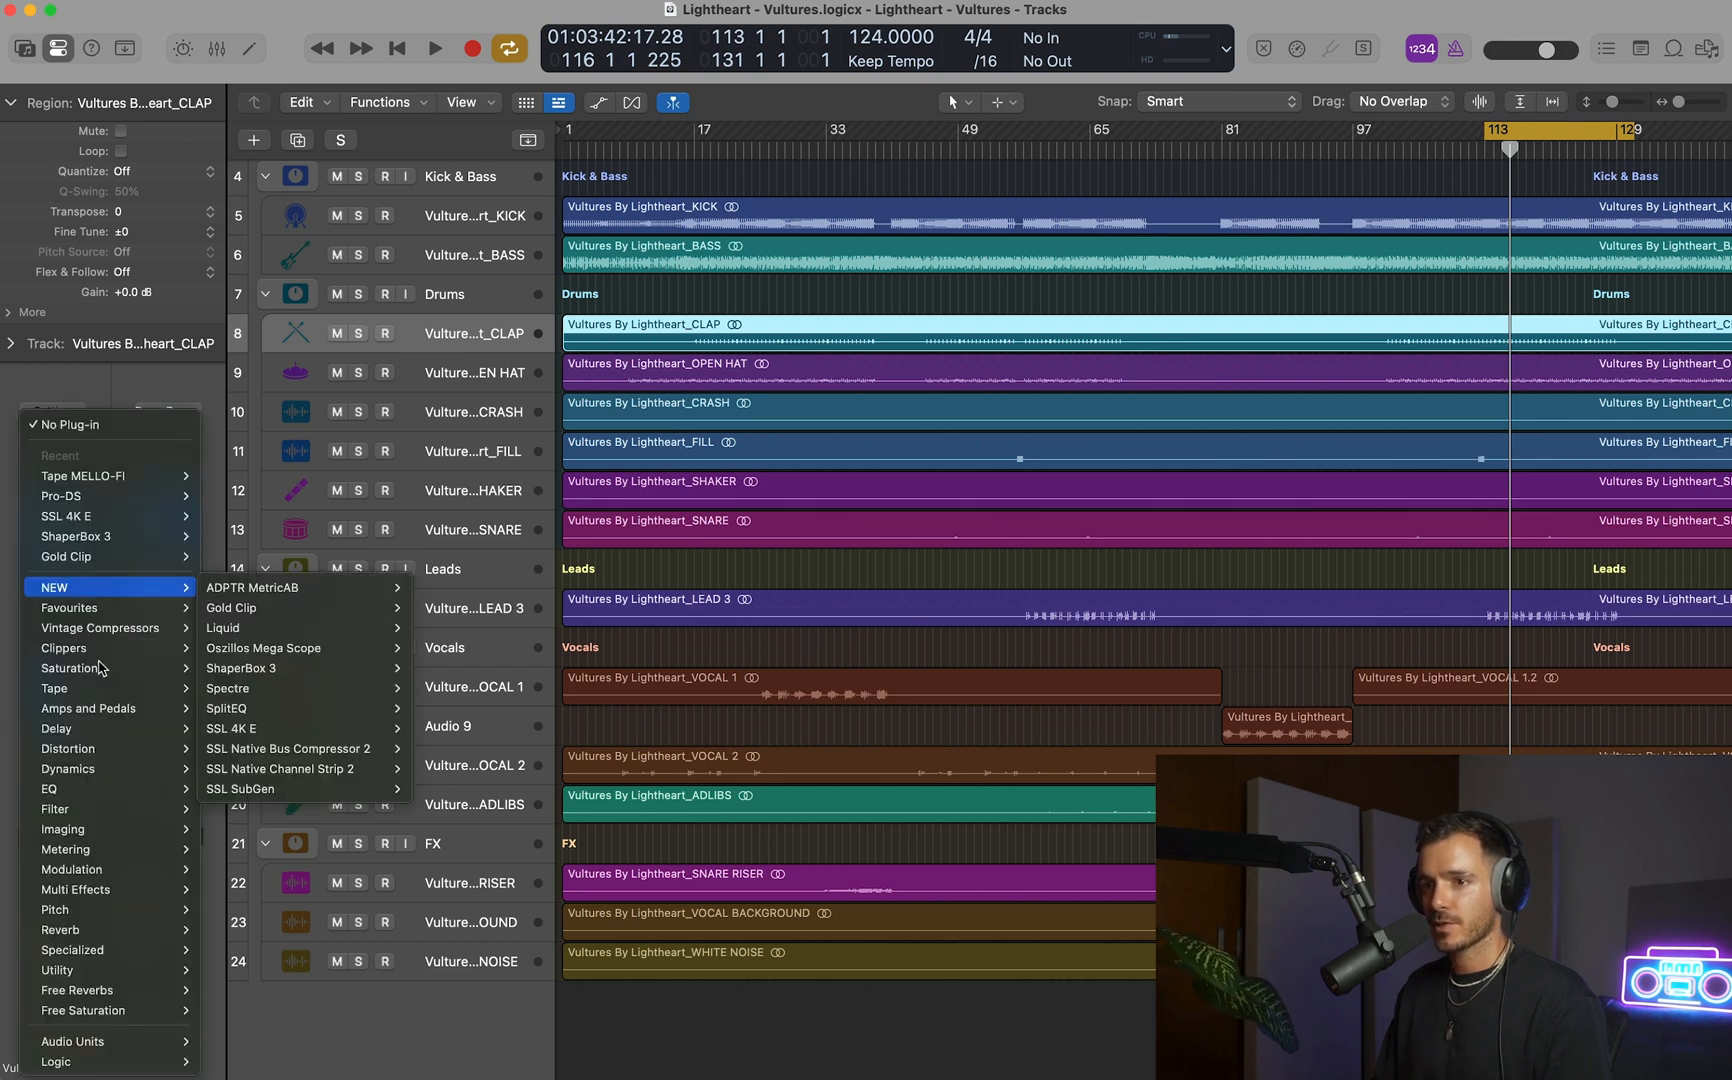
pyautogui.moveTo(174, 757)
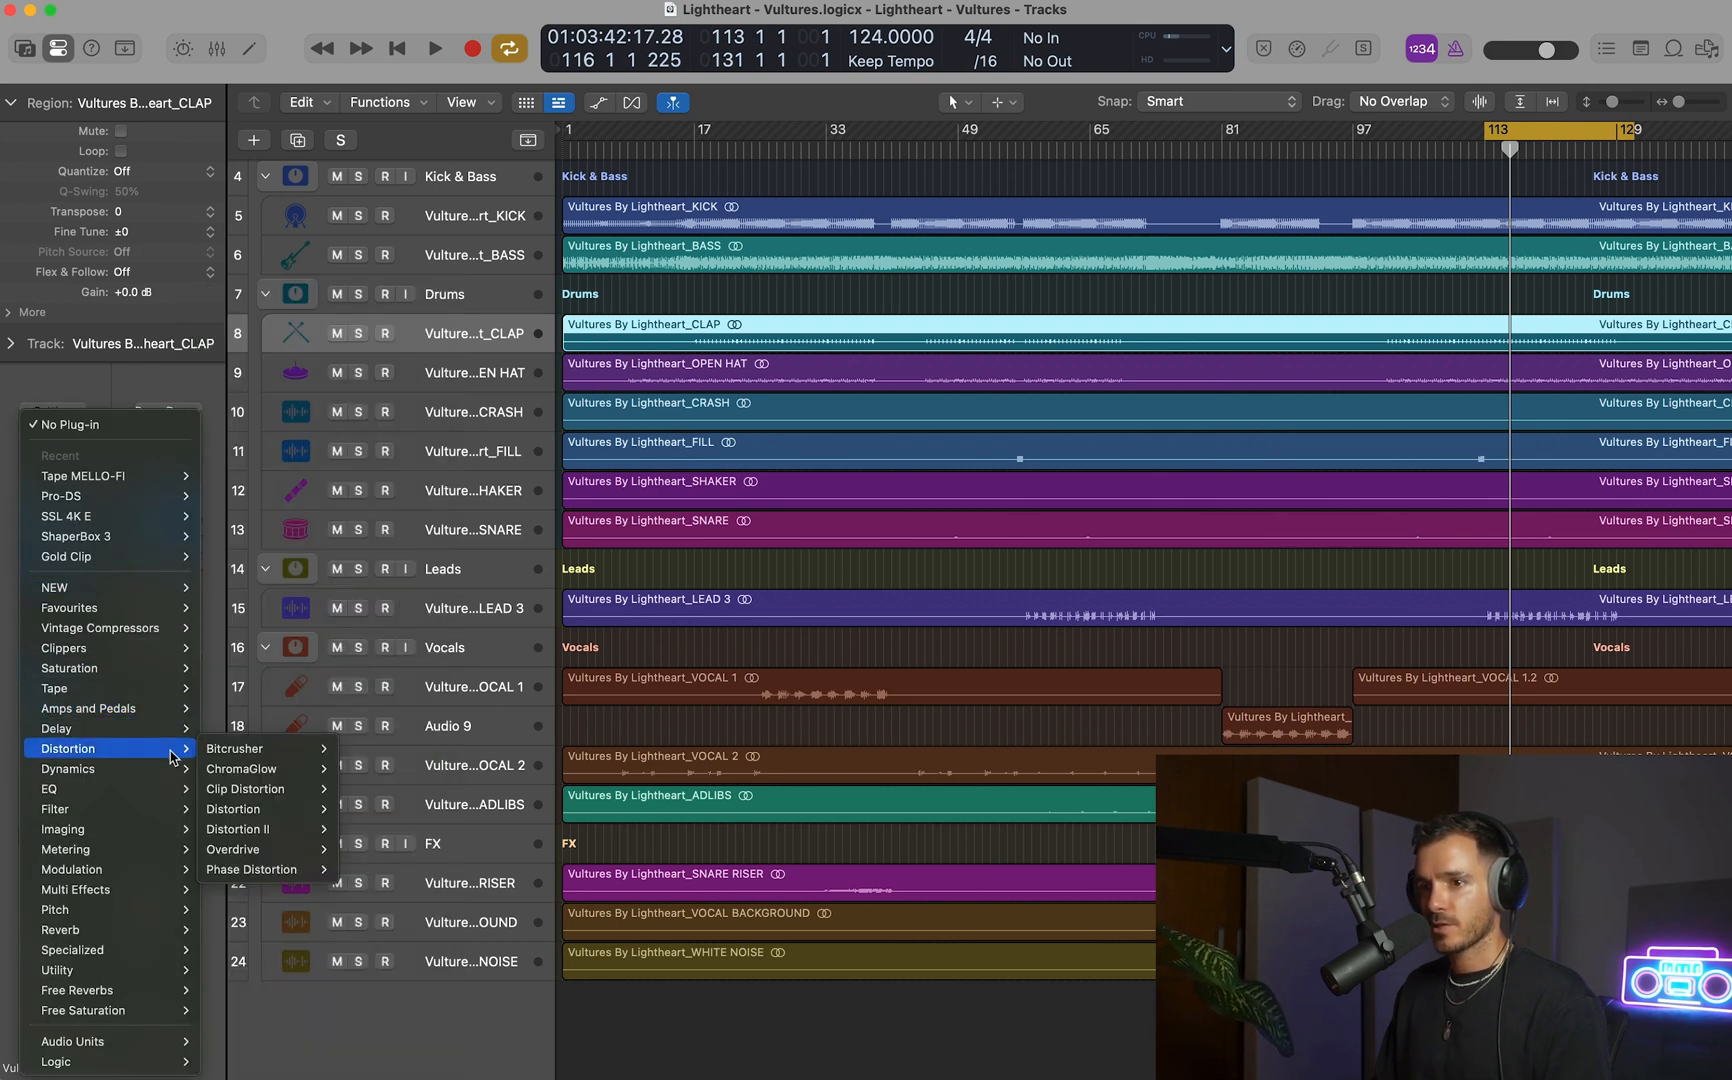
pyautogui.moveTo(255, 852)
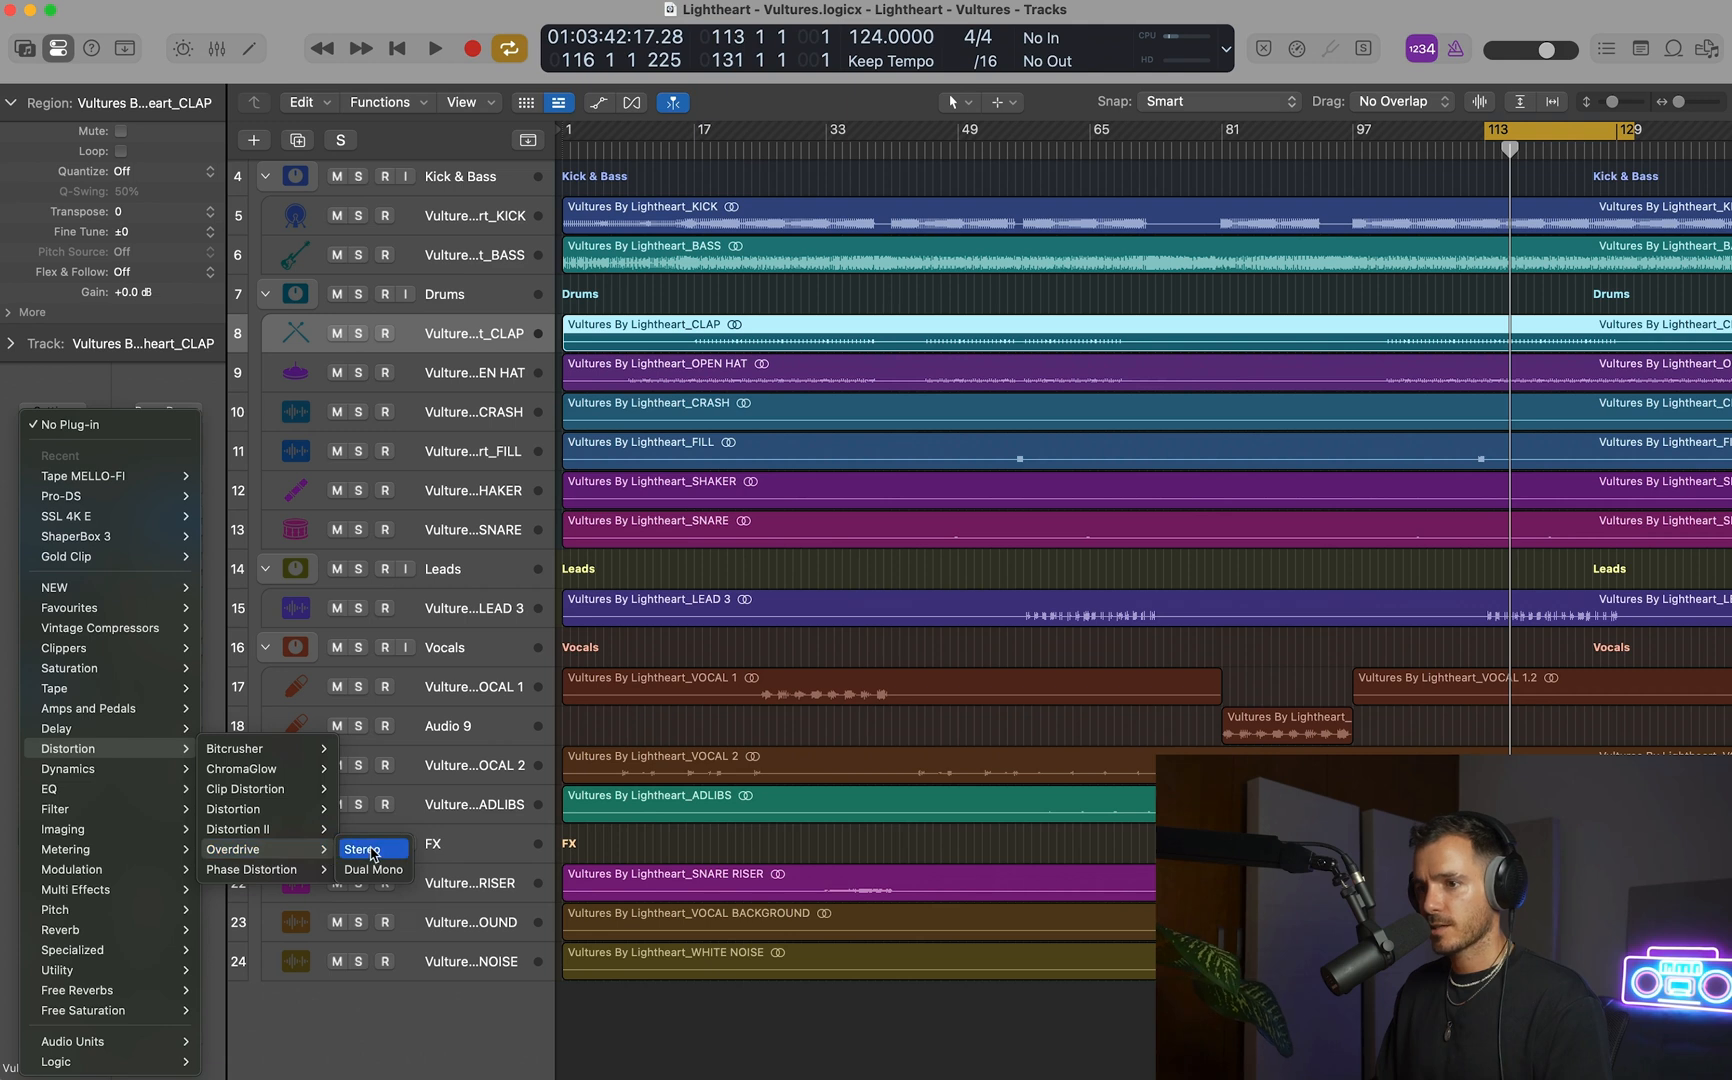
pyautogui.click(365, 849)
pyautogui.press('s')
pyautogui.press('space')
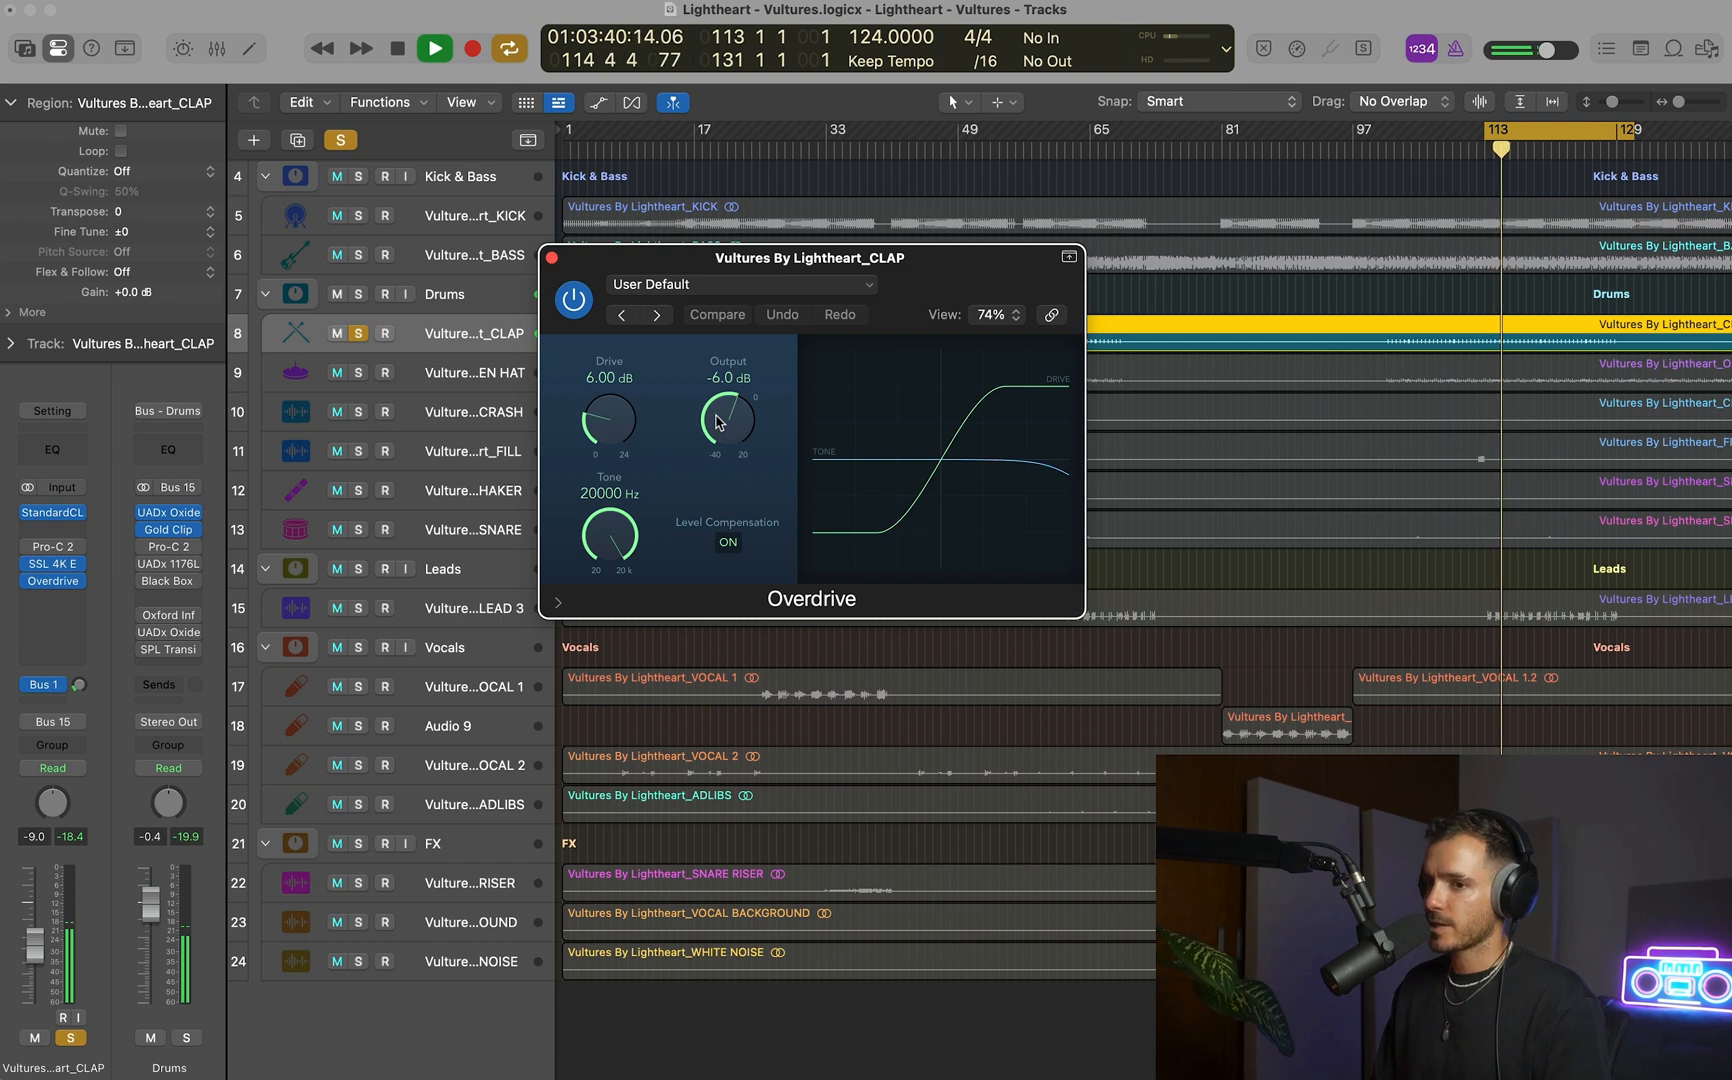
# Compare the soloed clap's peak level with the Overdrive bypassed and engaged.
pyautogui.click(573, 300)
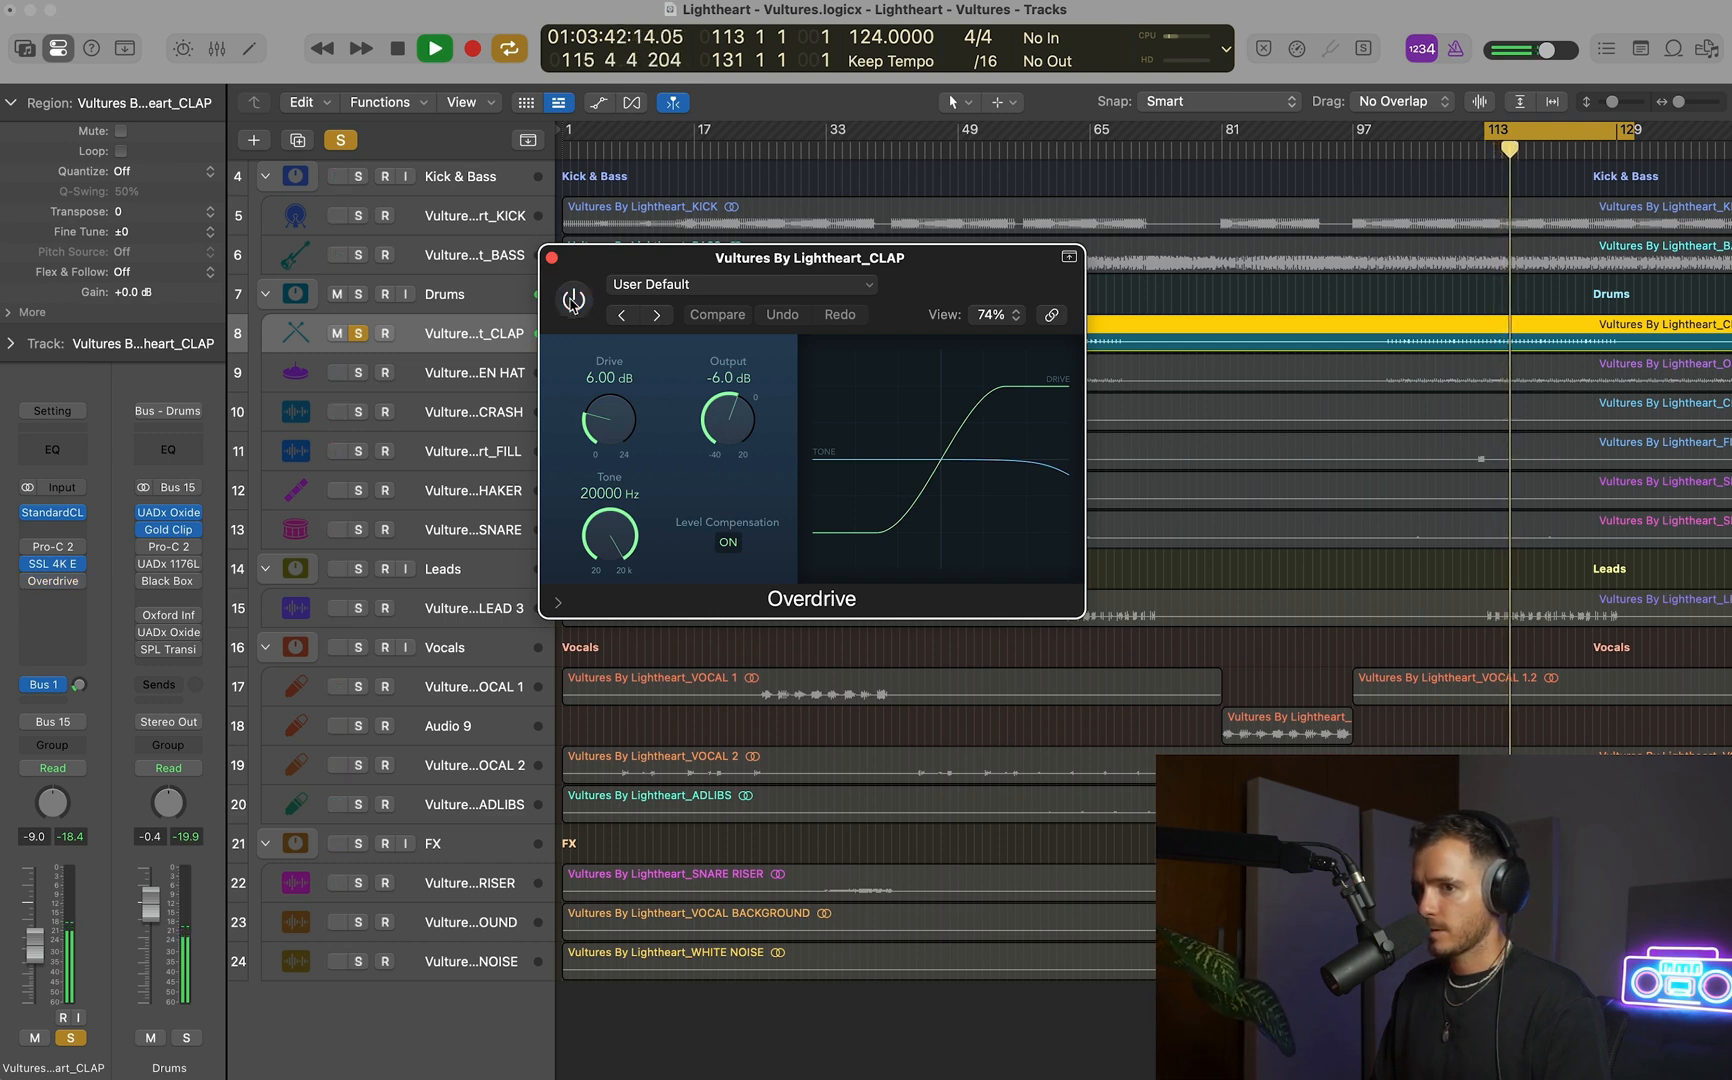
pyautogui.click(440, 338)
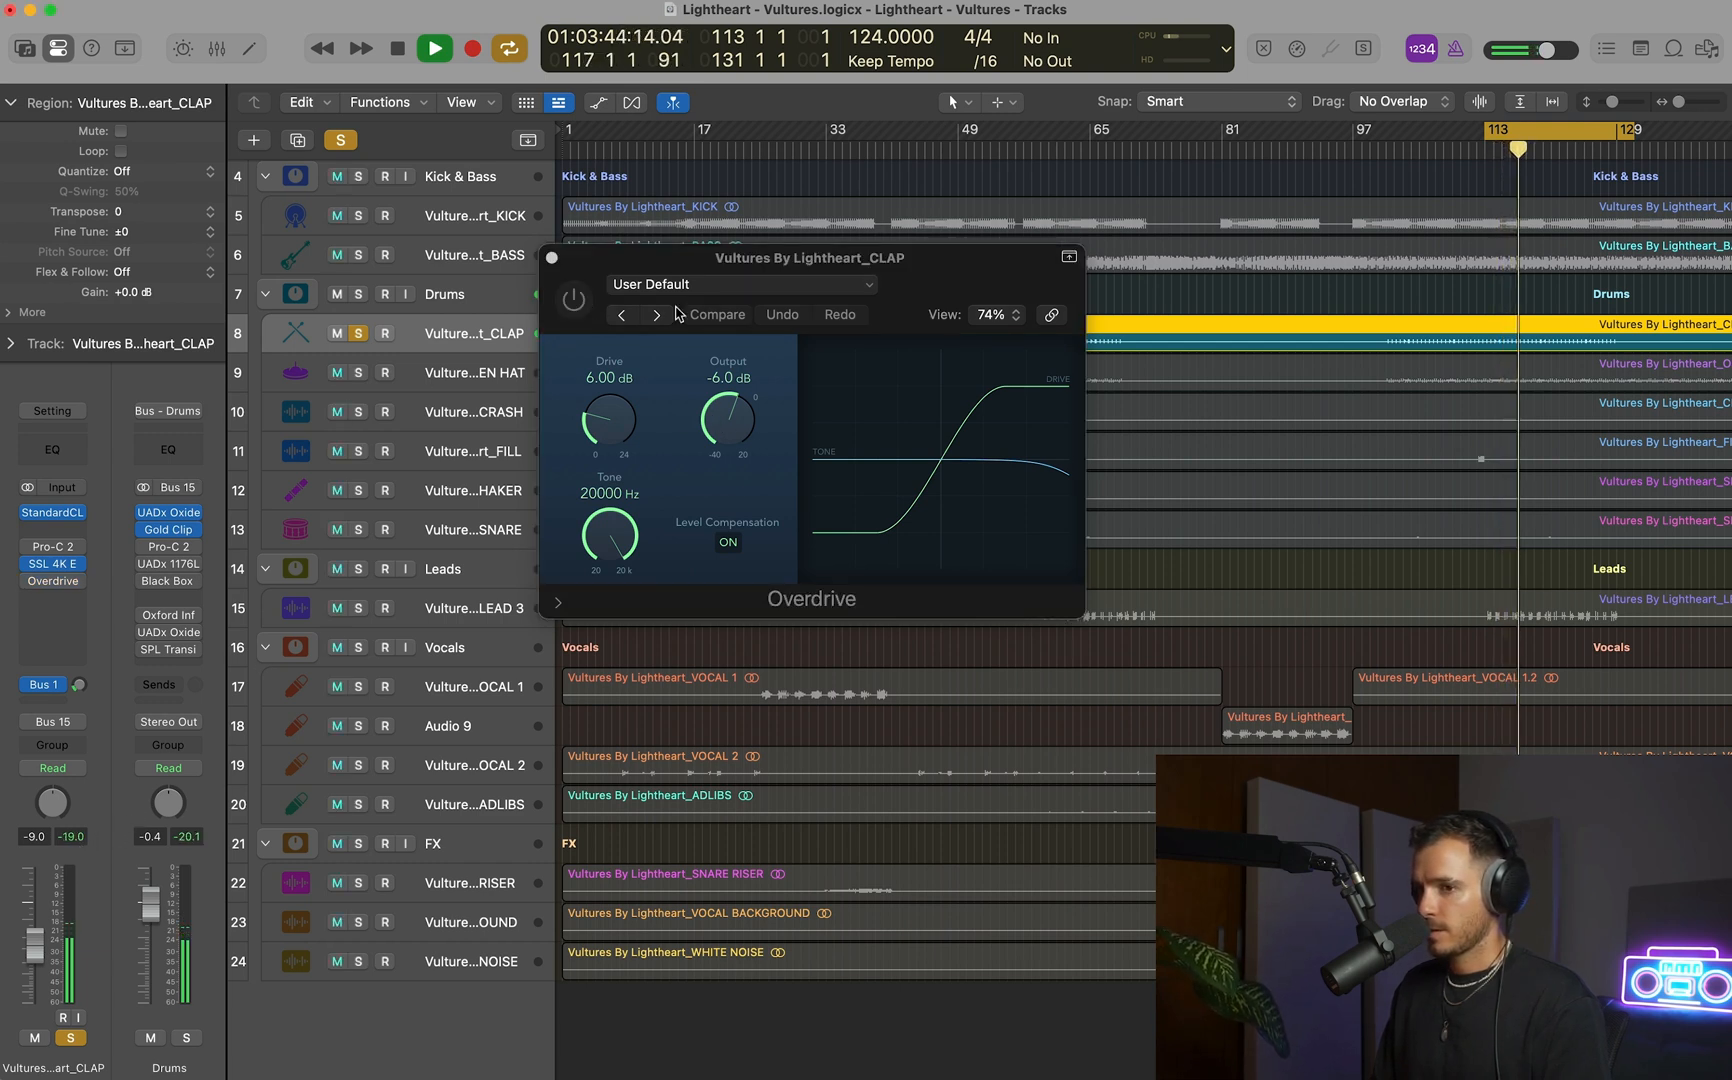
pyautogui.click(573, 300)
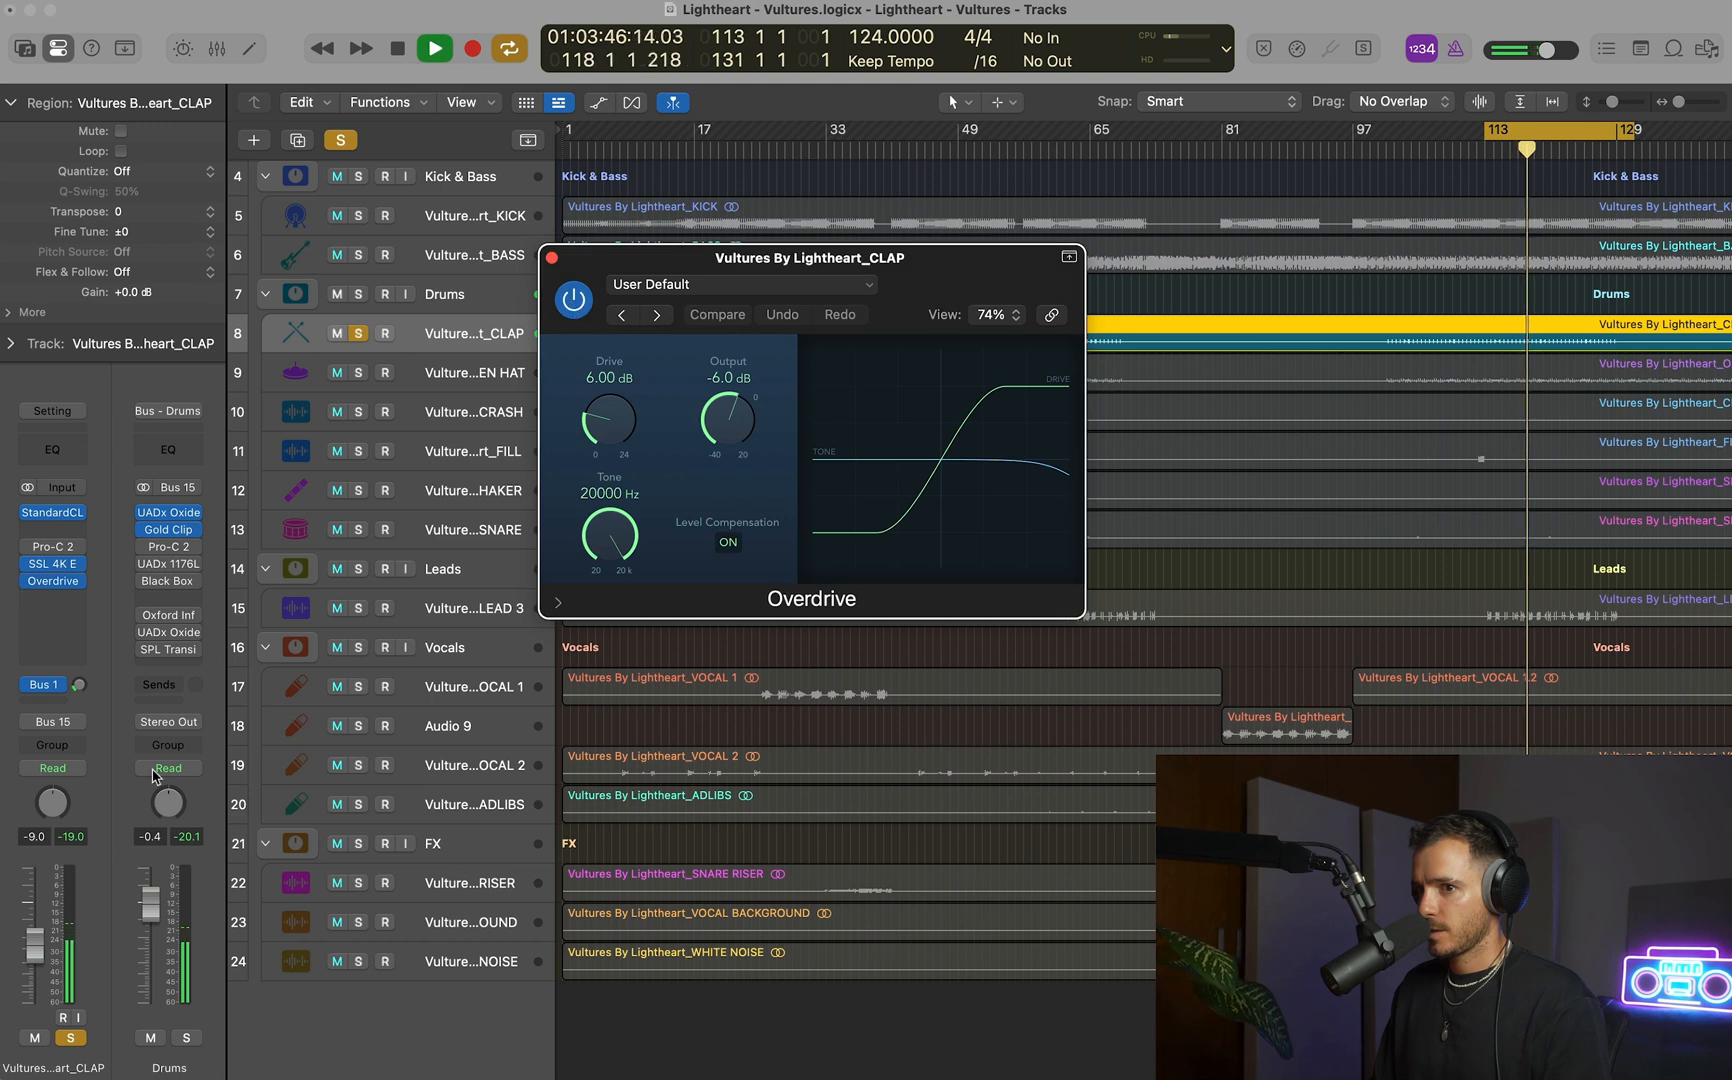
pyautogui.click(72, 838)
# Set the Overdrive's Drive to 11 dB and Output to -8.0 dB, and compare the clap's peak level against bypass.
pyautogui.moveTo(595, 422); pyautogui.dragTo(615, 355)
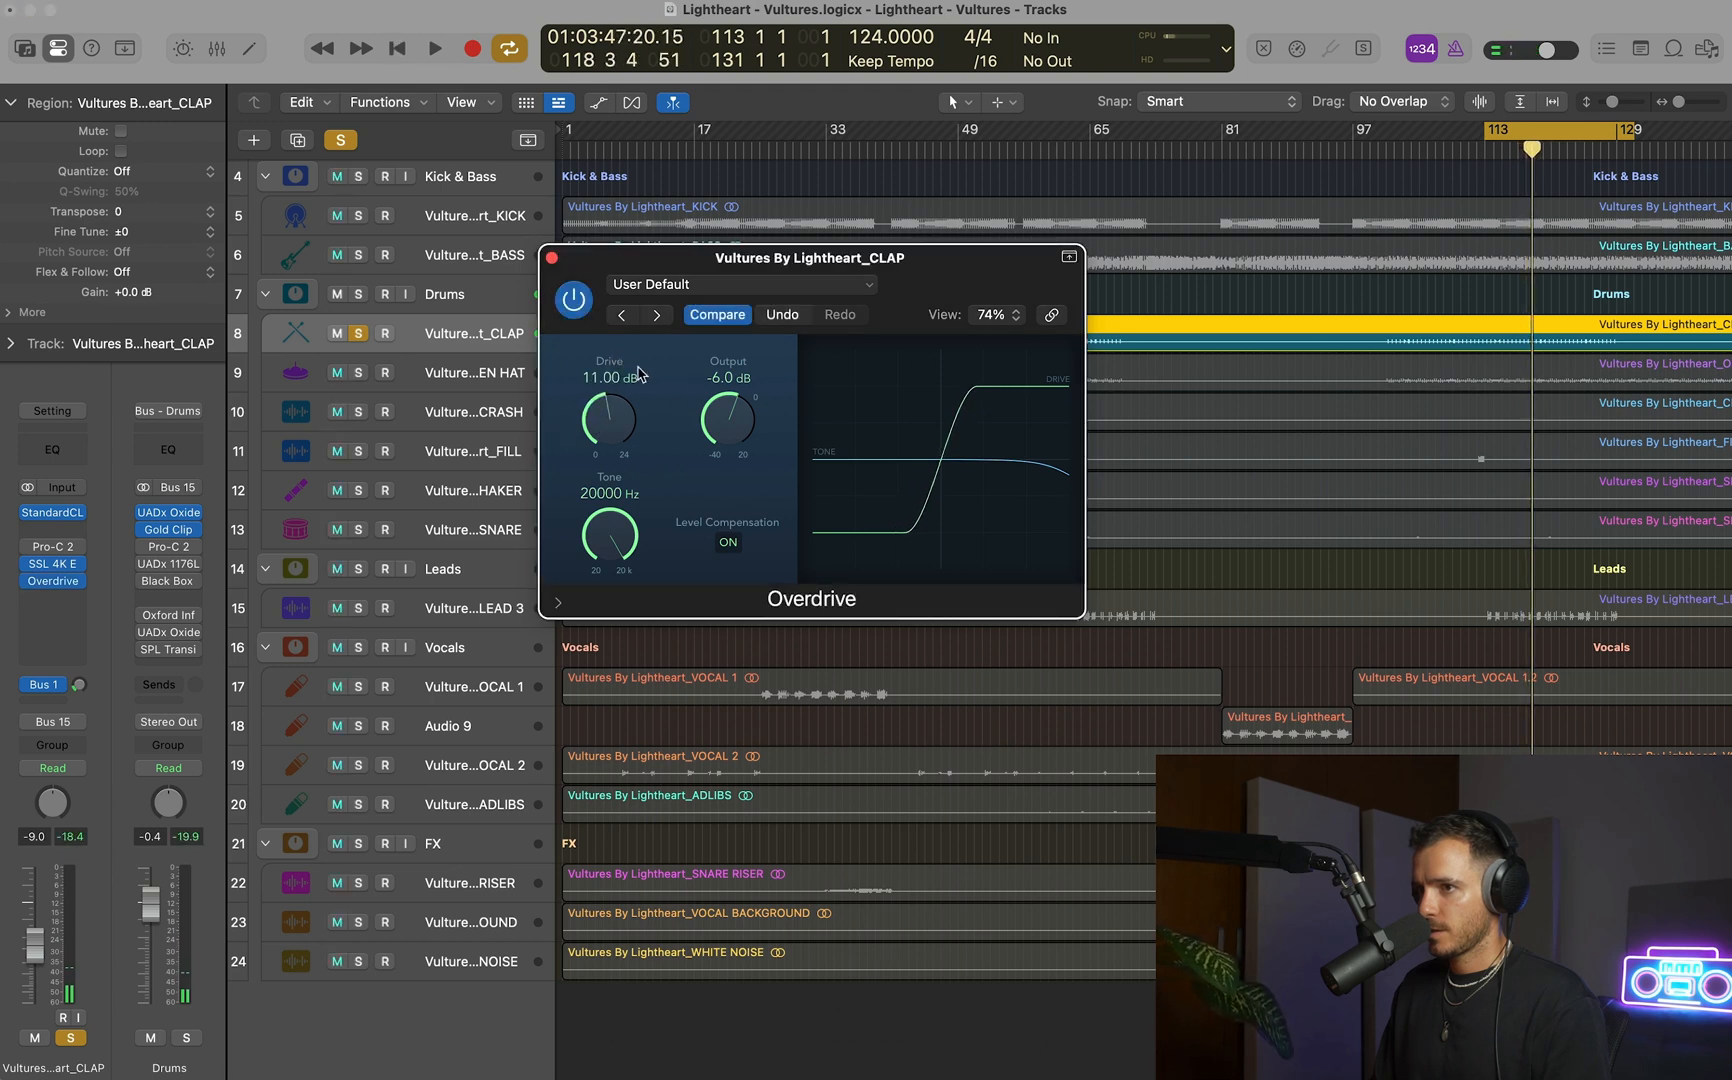
pyautogui.press('space')
pyautogui.moveTo(735, 408); pyautogui.dragTo(733, 416)
pyautogui.press('space')
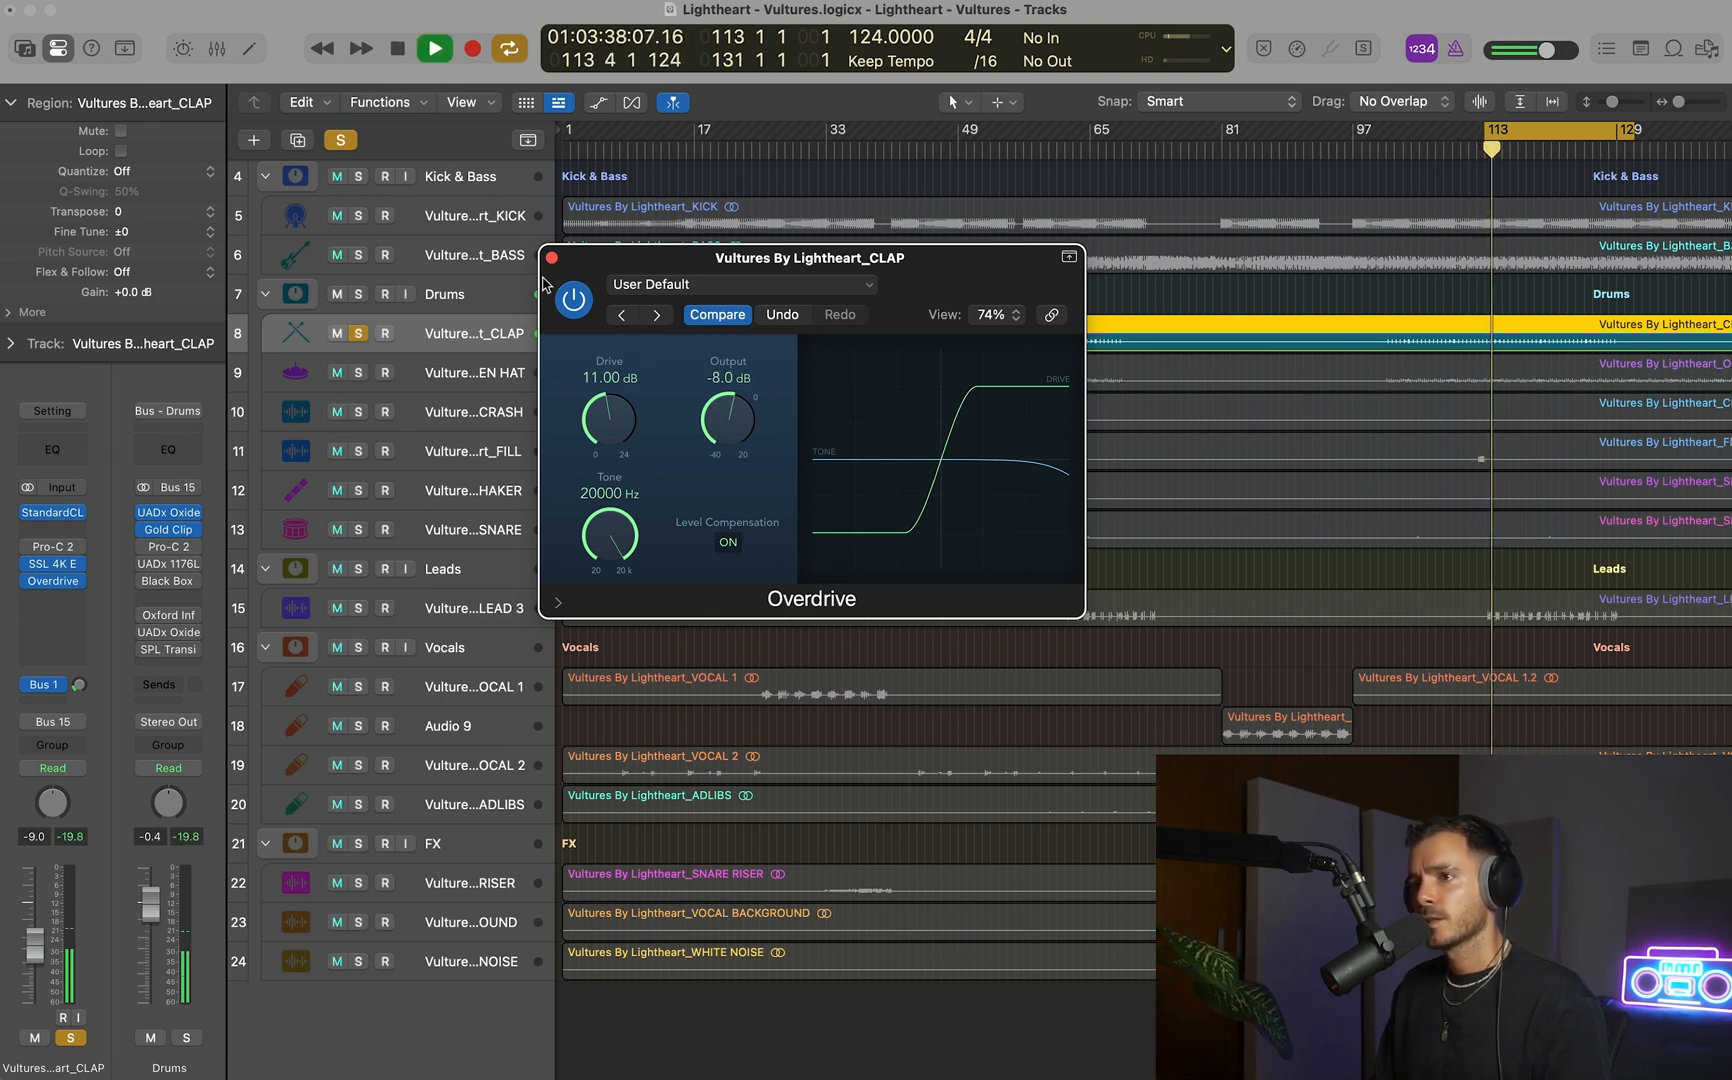
pyautogui.click(573, 299)
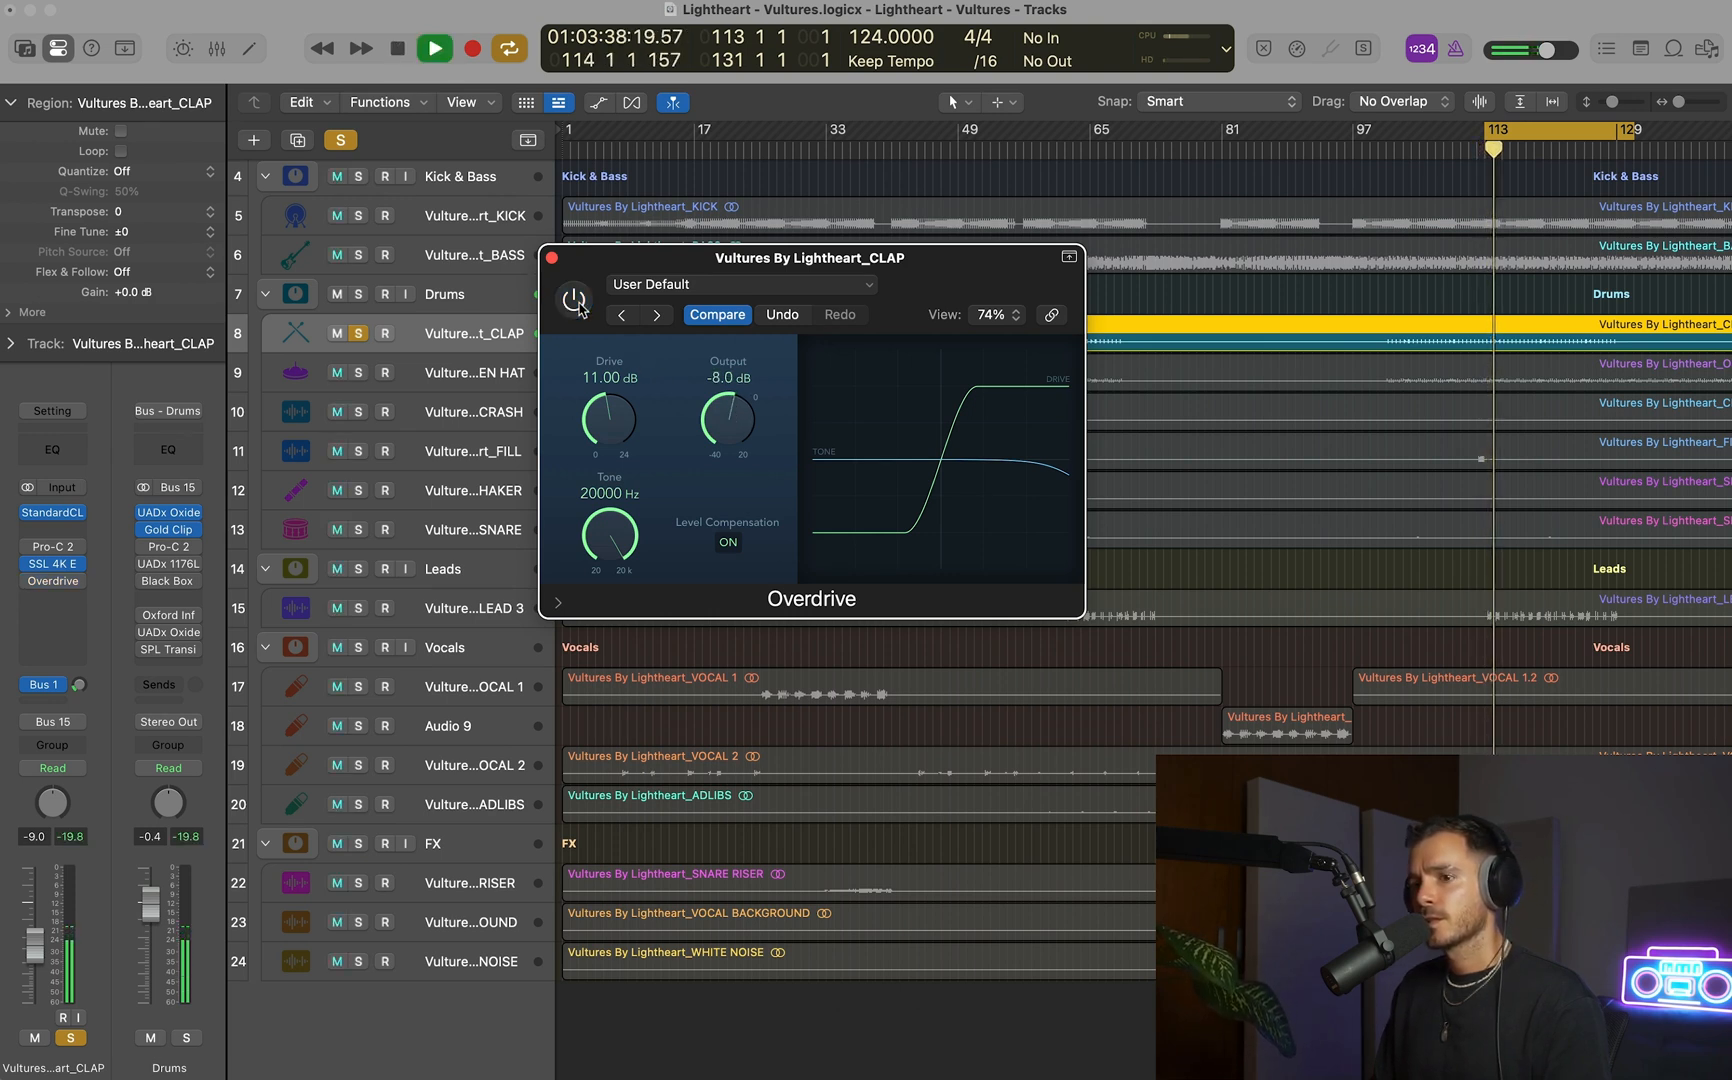
pyautogui.click(70, 839)
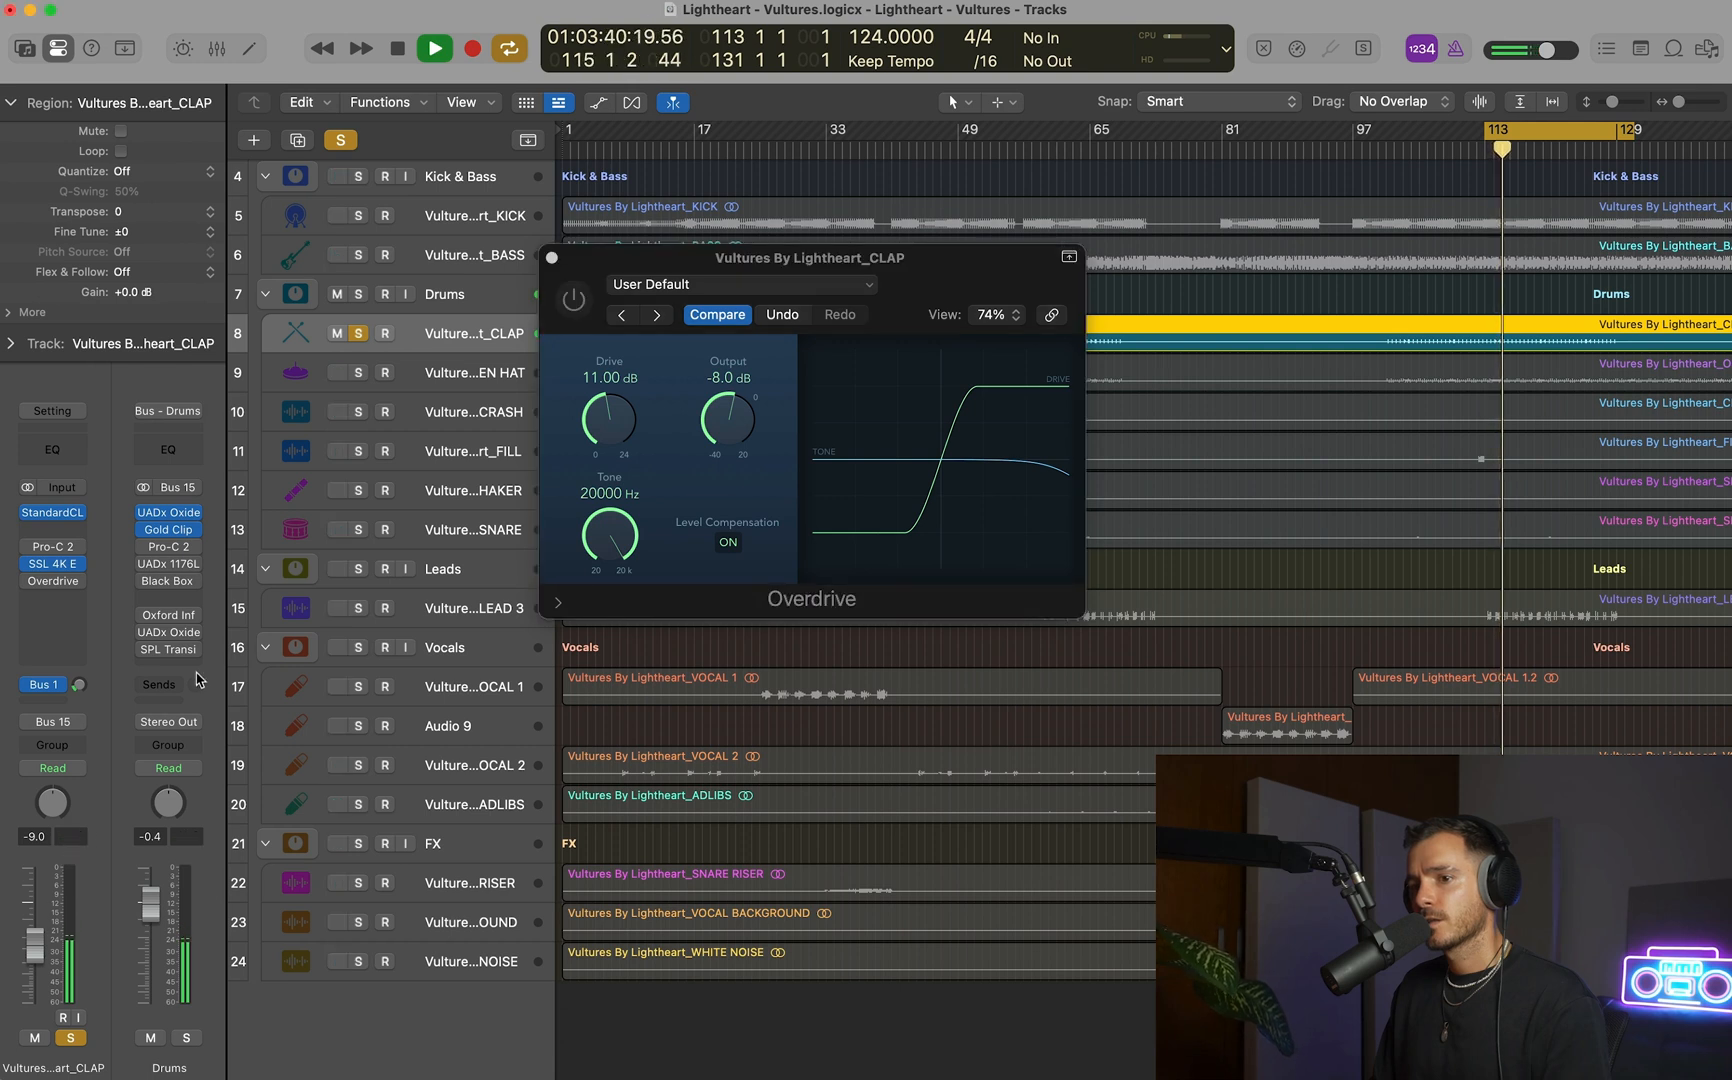
pyautogui.click(573, 299)
pyautogui.click(70, 836)
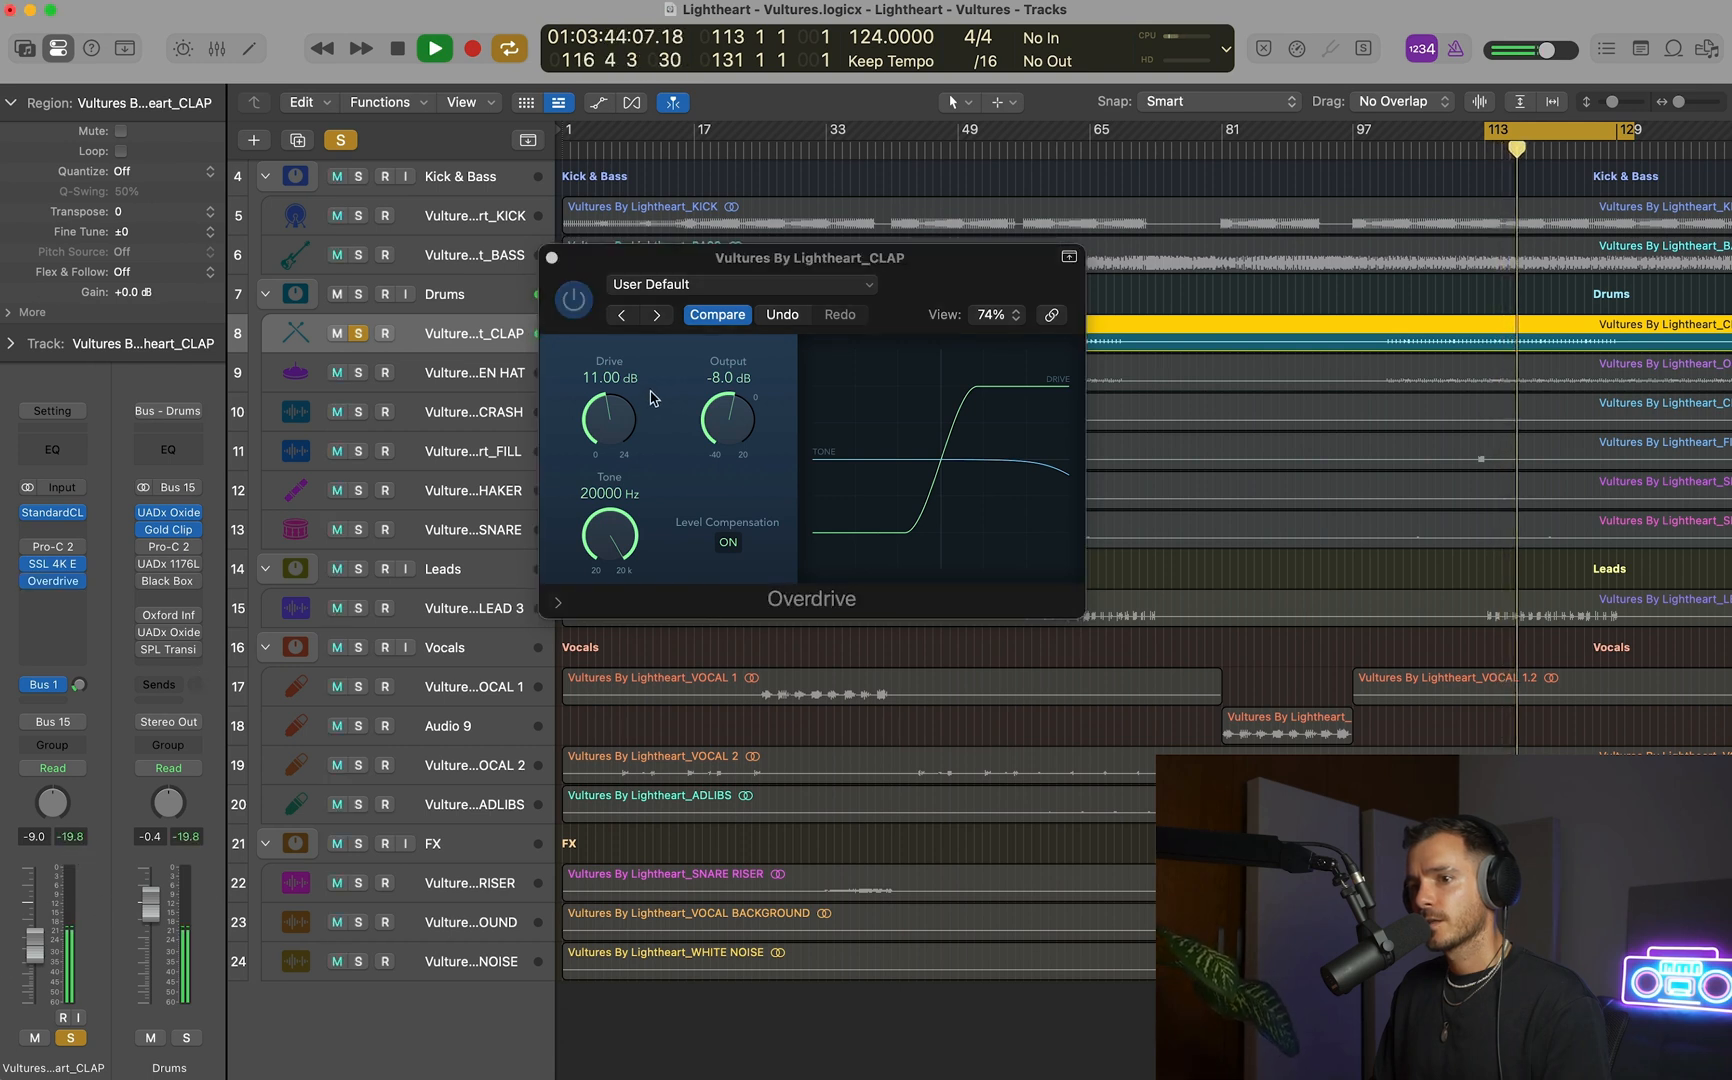
# Raise the Overdrive's Drive to 13 dB and lower its Output to -10.0 dB to level-match the bypassed clap.
pyautogui.moveTo(652, 405); pyautogui.dragTo(621, 388)
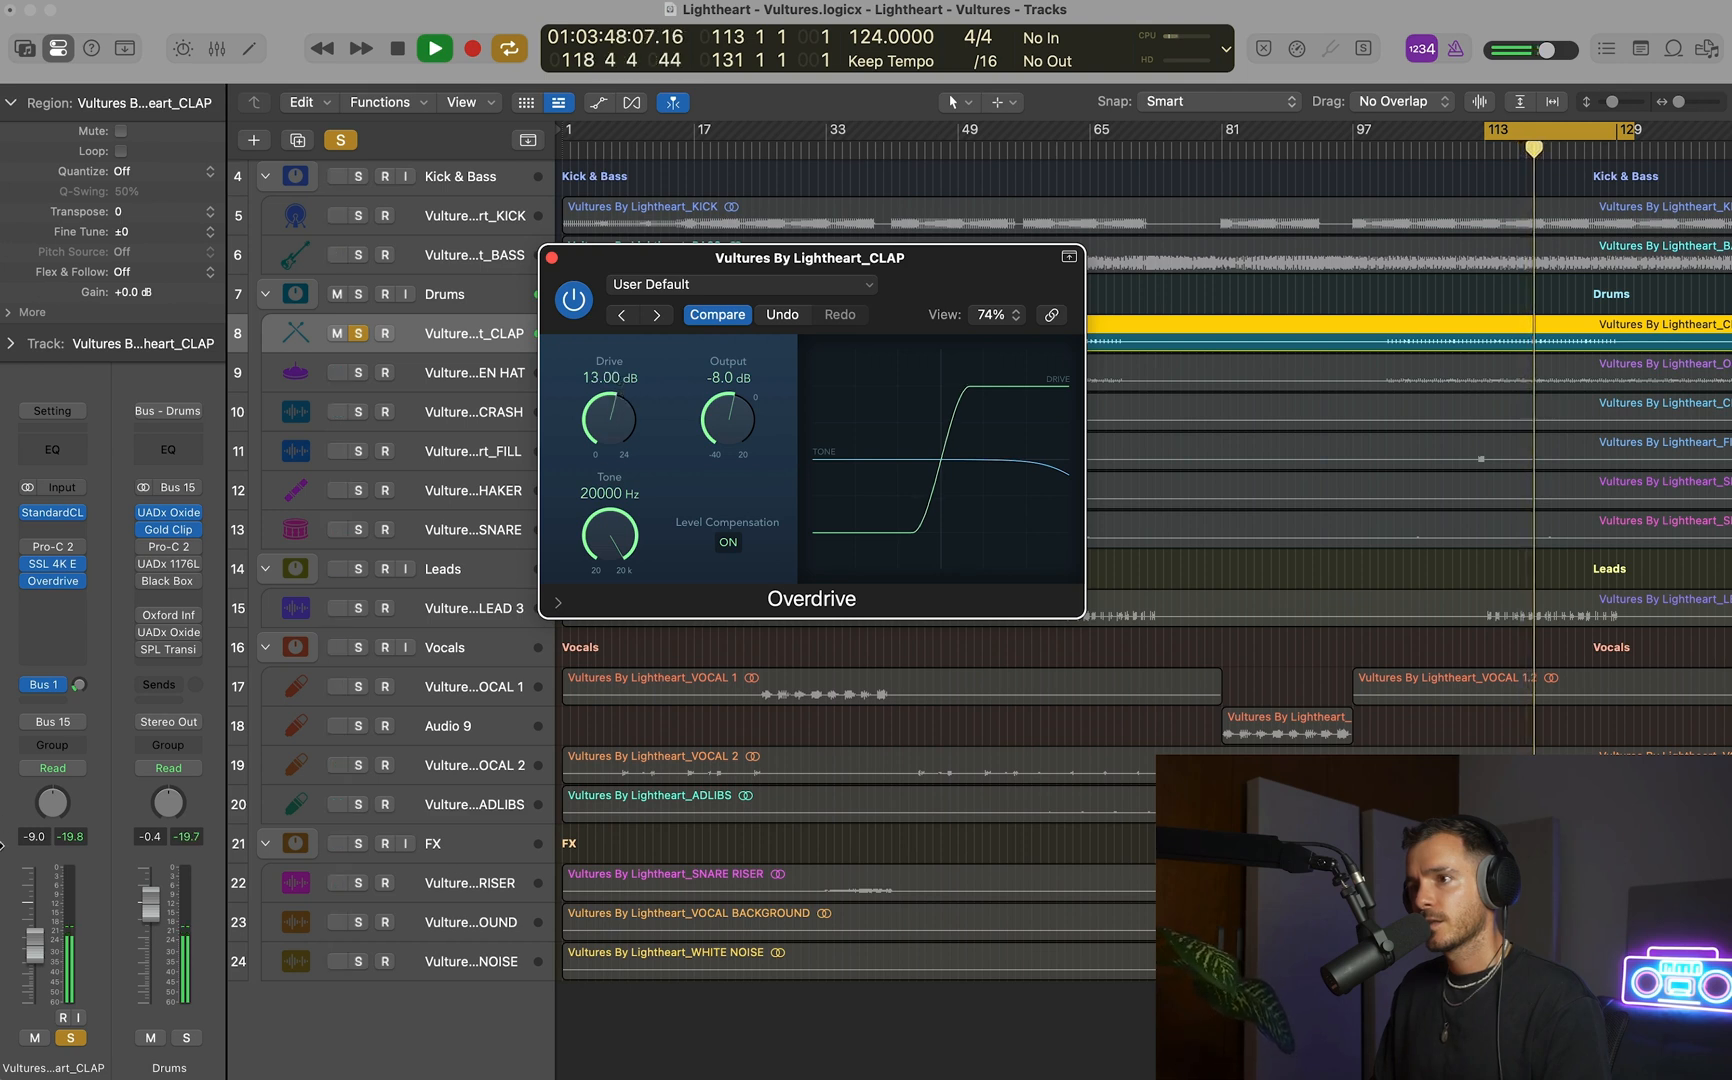
pyautogui.click(510, 276)
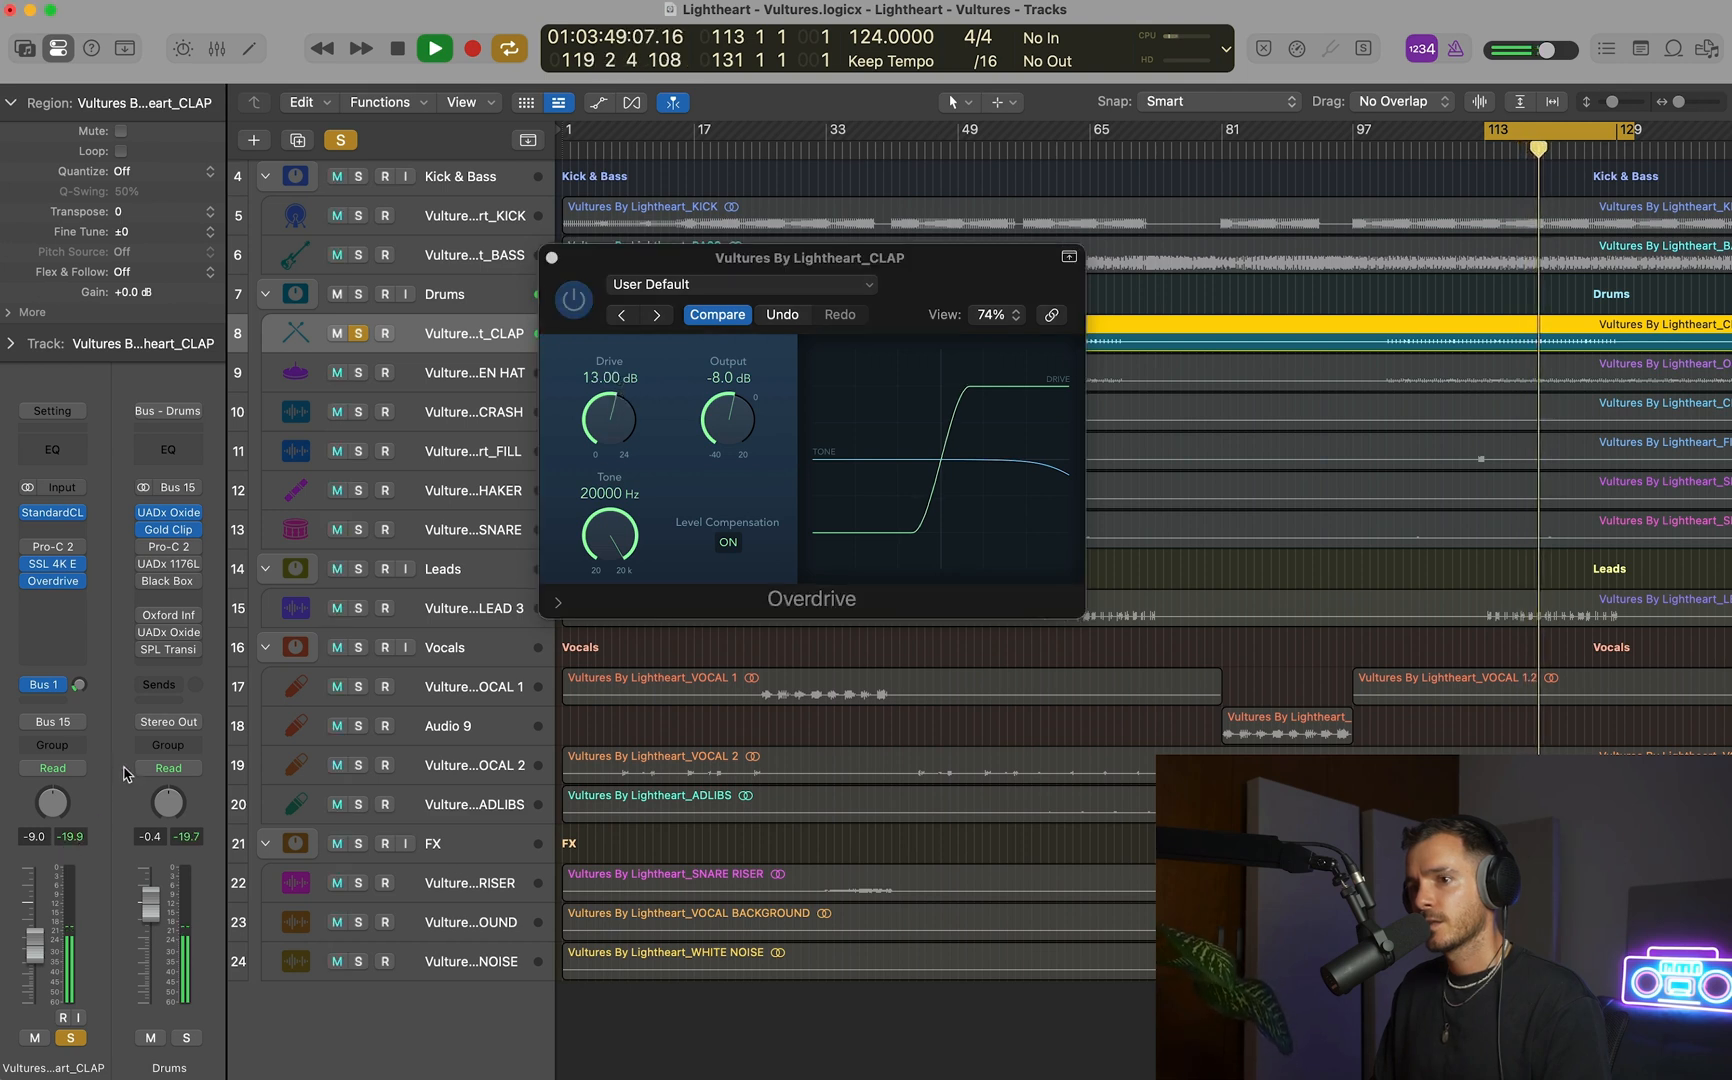
pyautogui.click(573, 299)
pyautogui.click(78, 834)
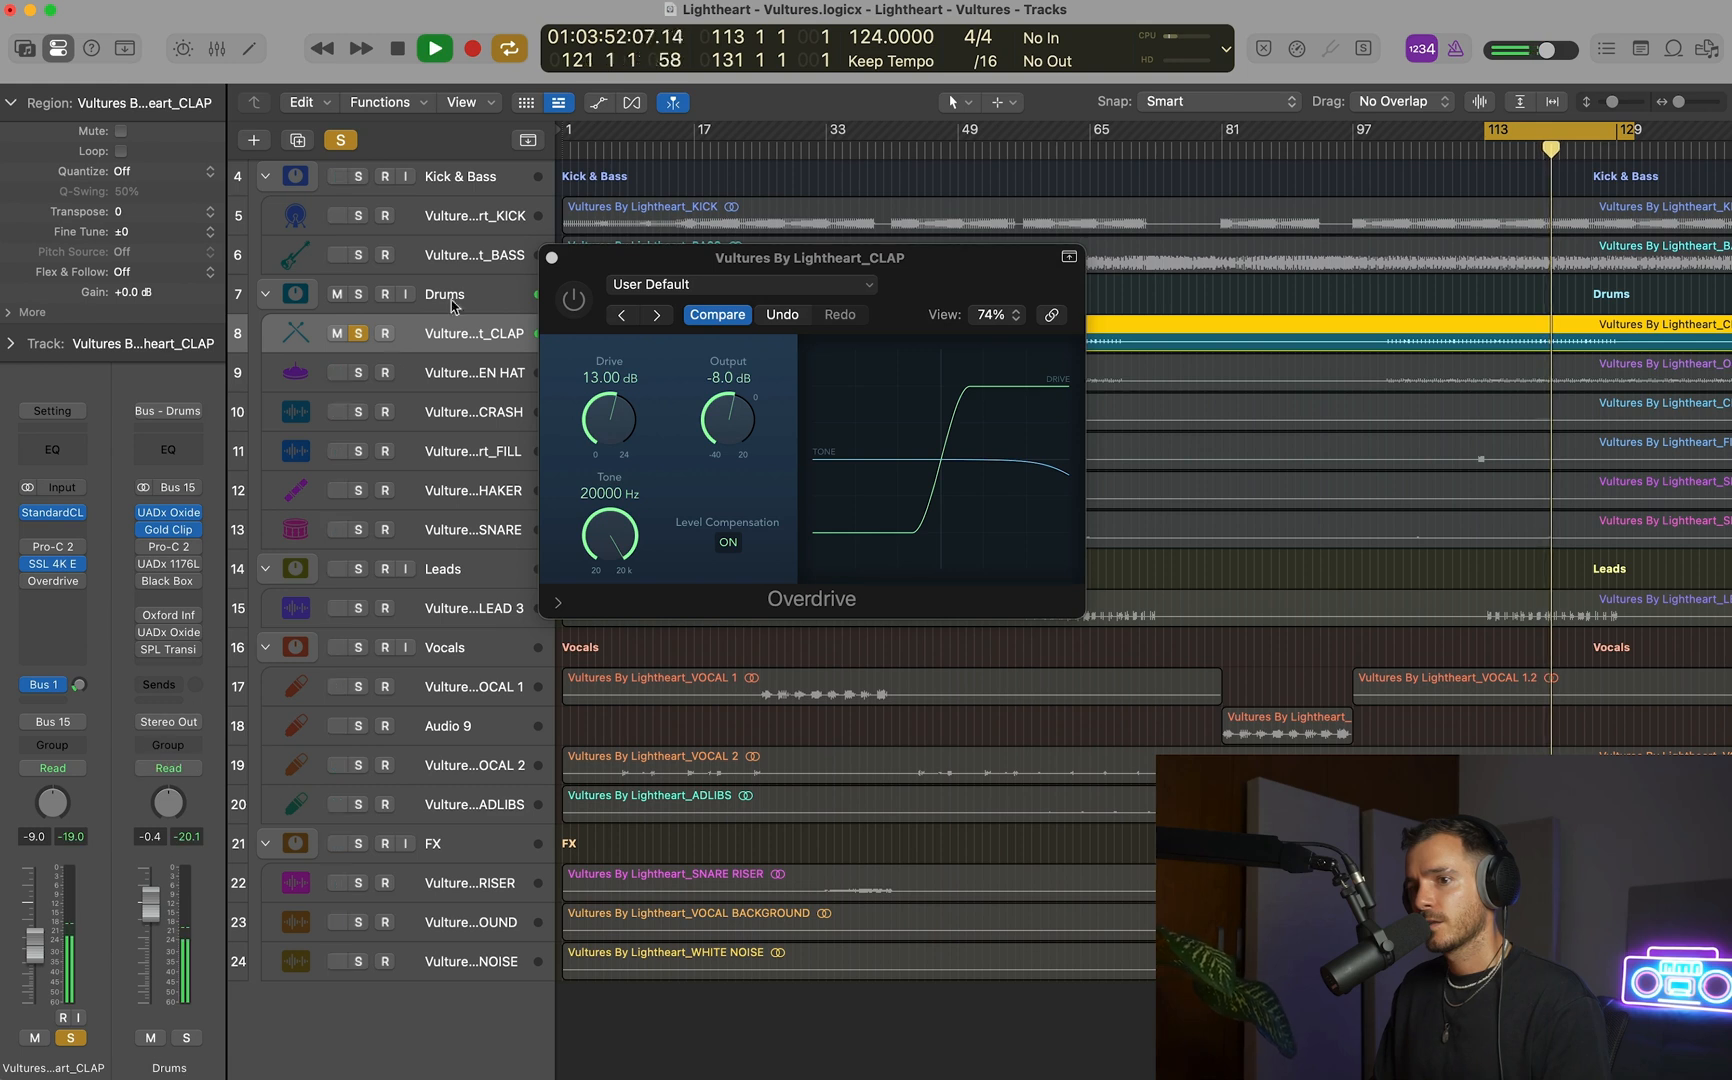
pyautogui.click(573, 299)
pyautogui.moveTo(714, 424); pyautogui.dragTo(712, 418)
pyautogui.press('space')
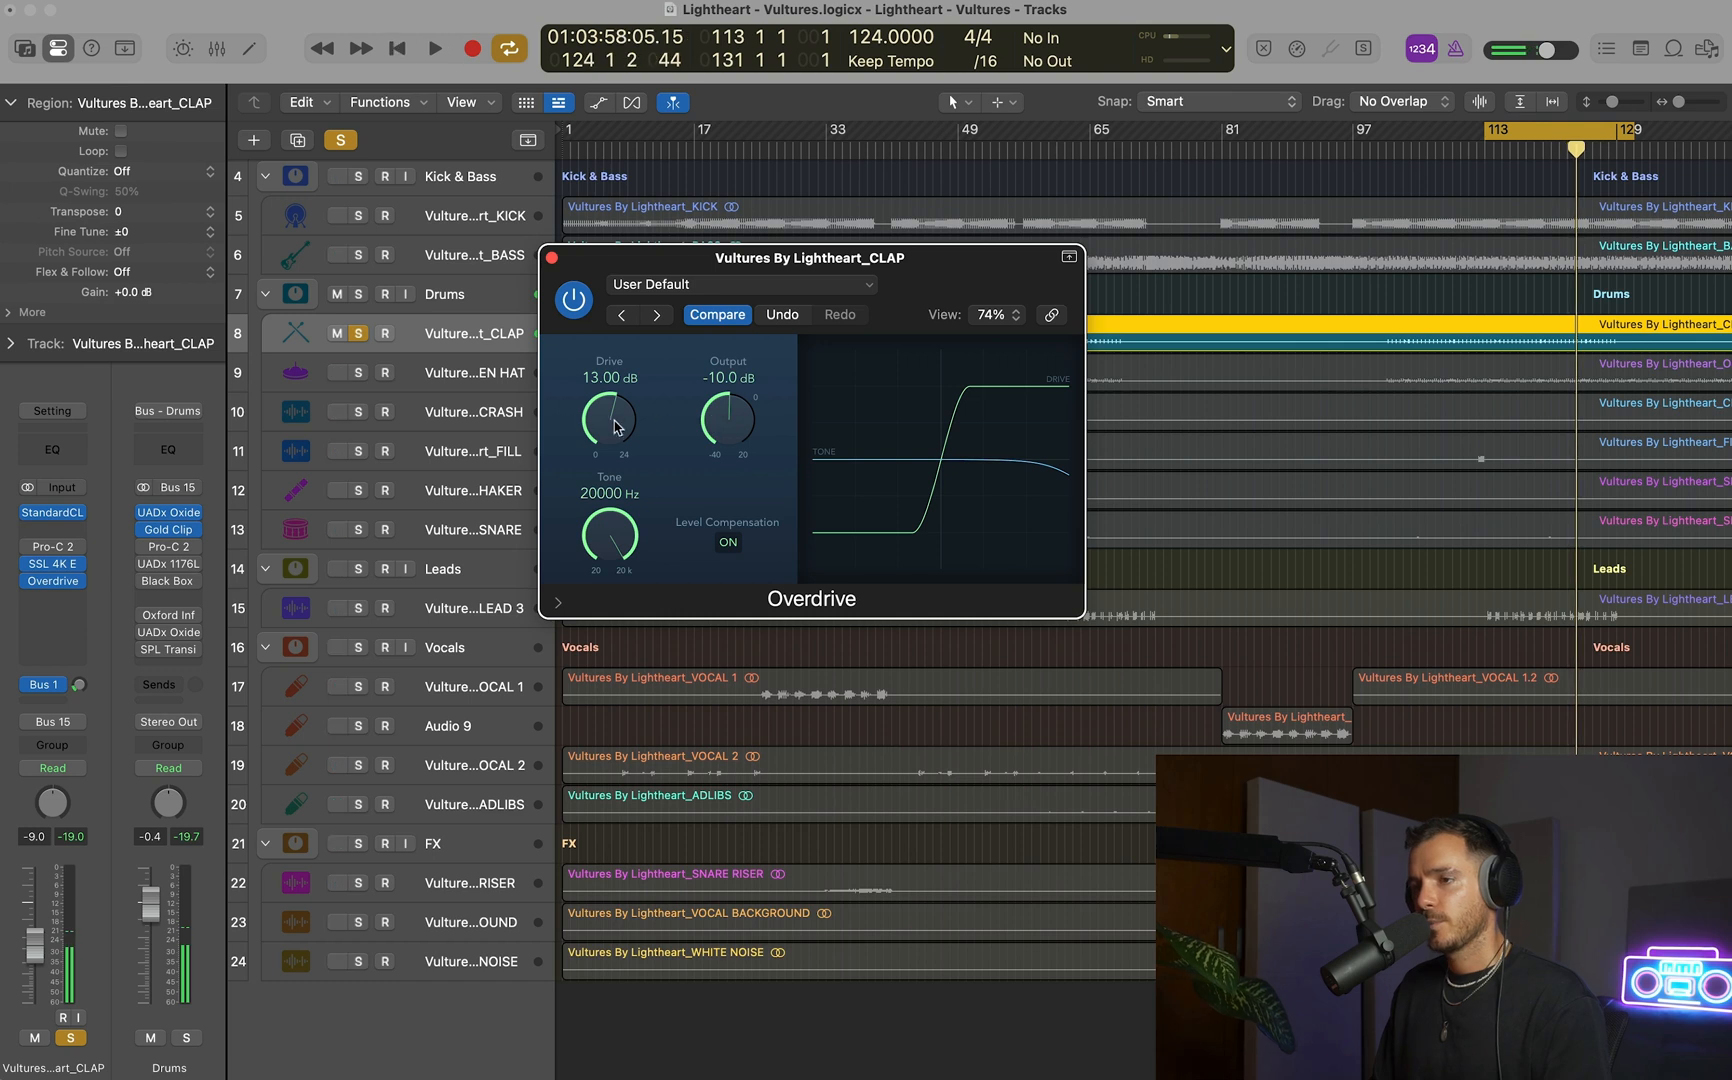
# Adjust the Overdrive's Drive to 12 dB and Output to -9.5 dB while comparing the clap with the effect bypassed.
pyautogui.moveTo(601, 419); pyautogui.dragTo(602, 417)
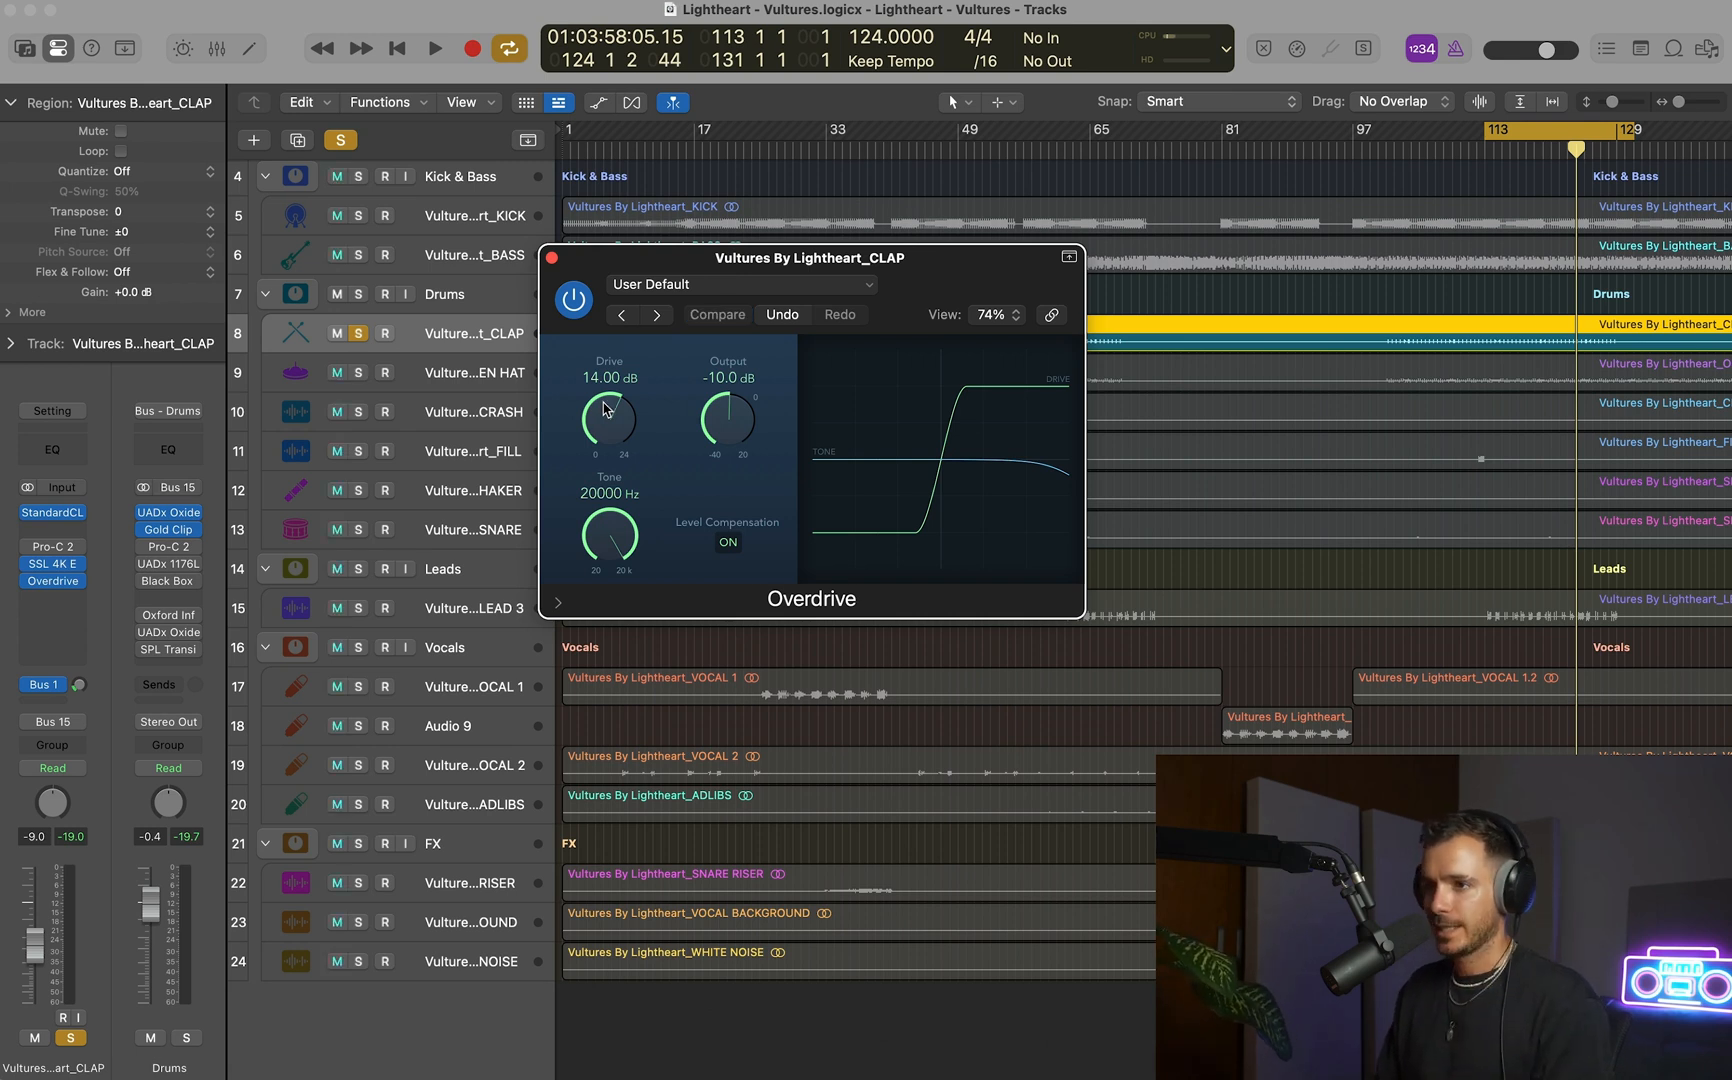
pyautogui.press('space')
pyautogui.click(580, 302)
pyautogui.click(580, 302)
pyautogui.press('space')
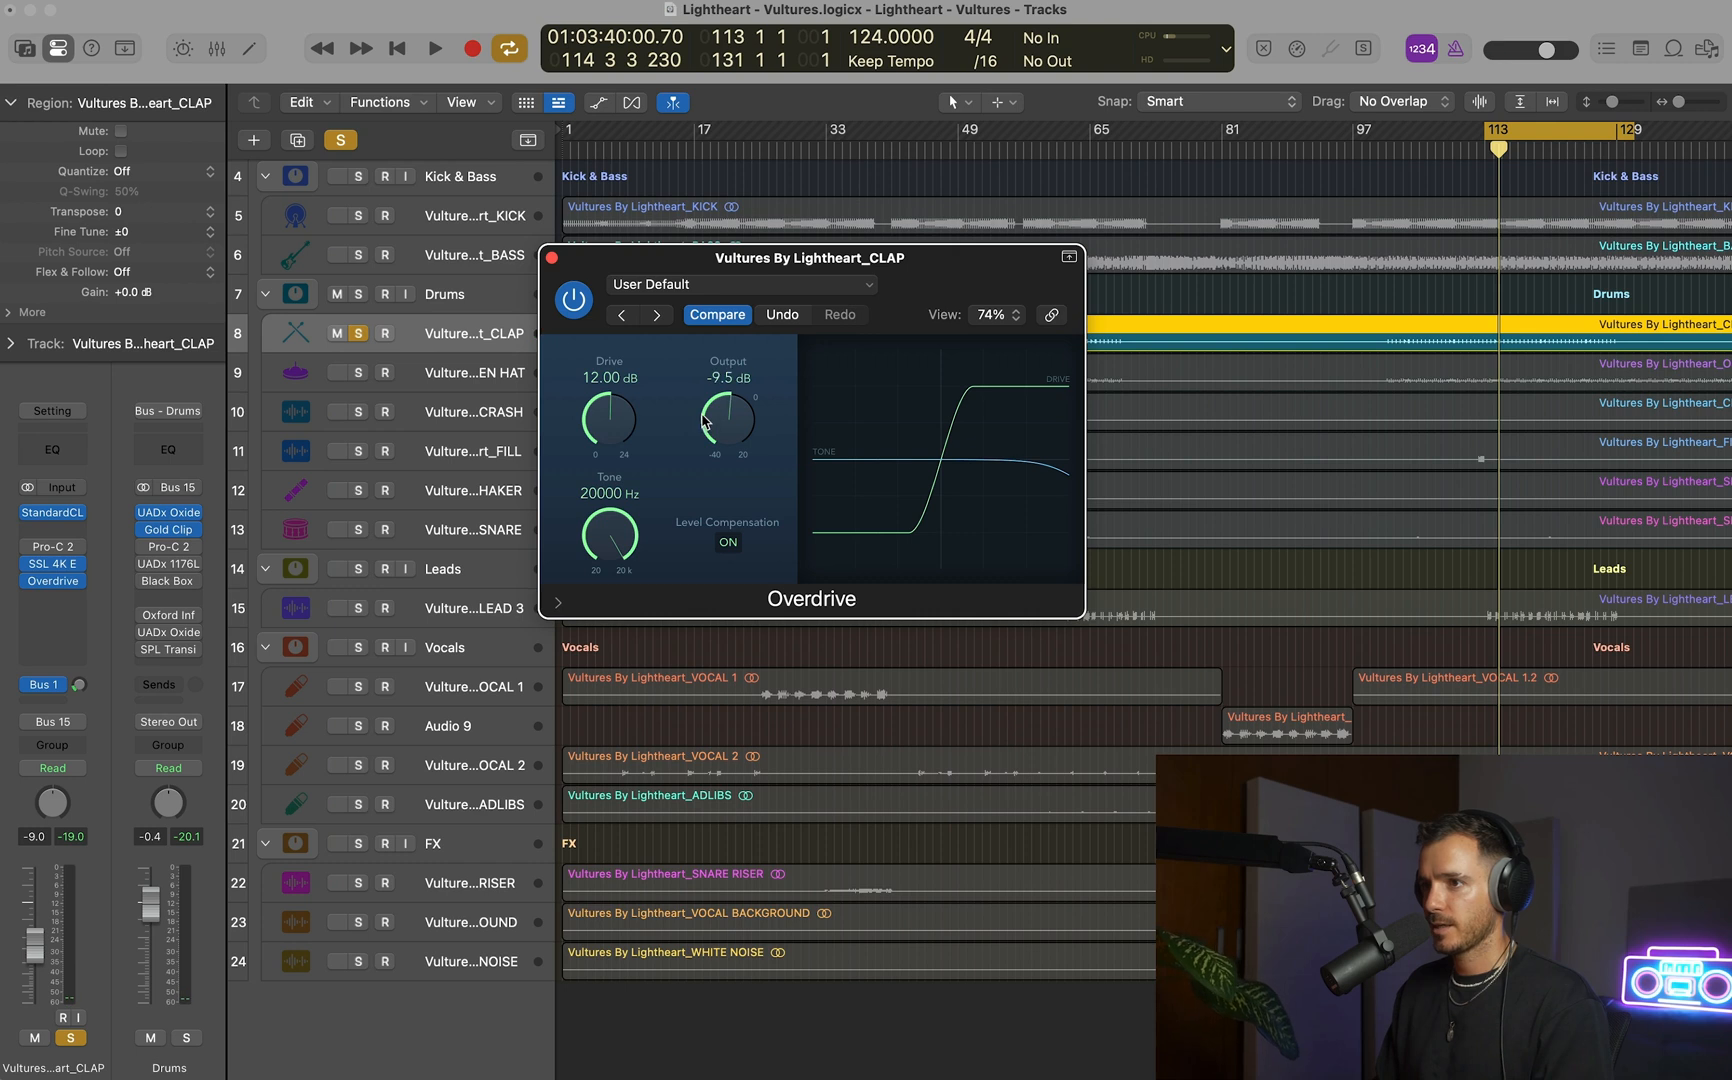
# Set the Overdrive's Output to -9.0 dB, and bring the soloed clap back into the full mix.
pyautogui.press('space')
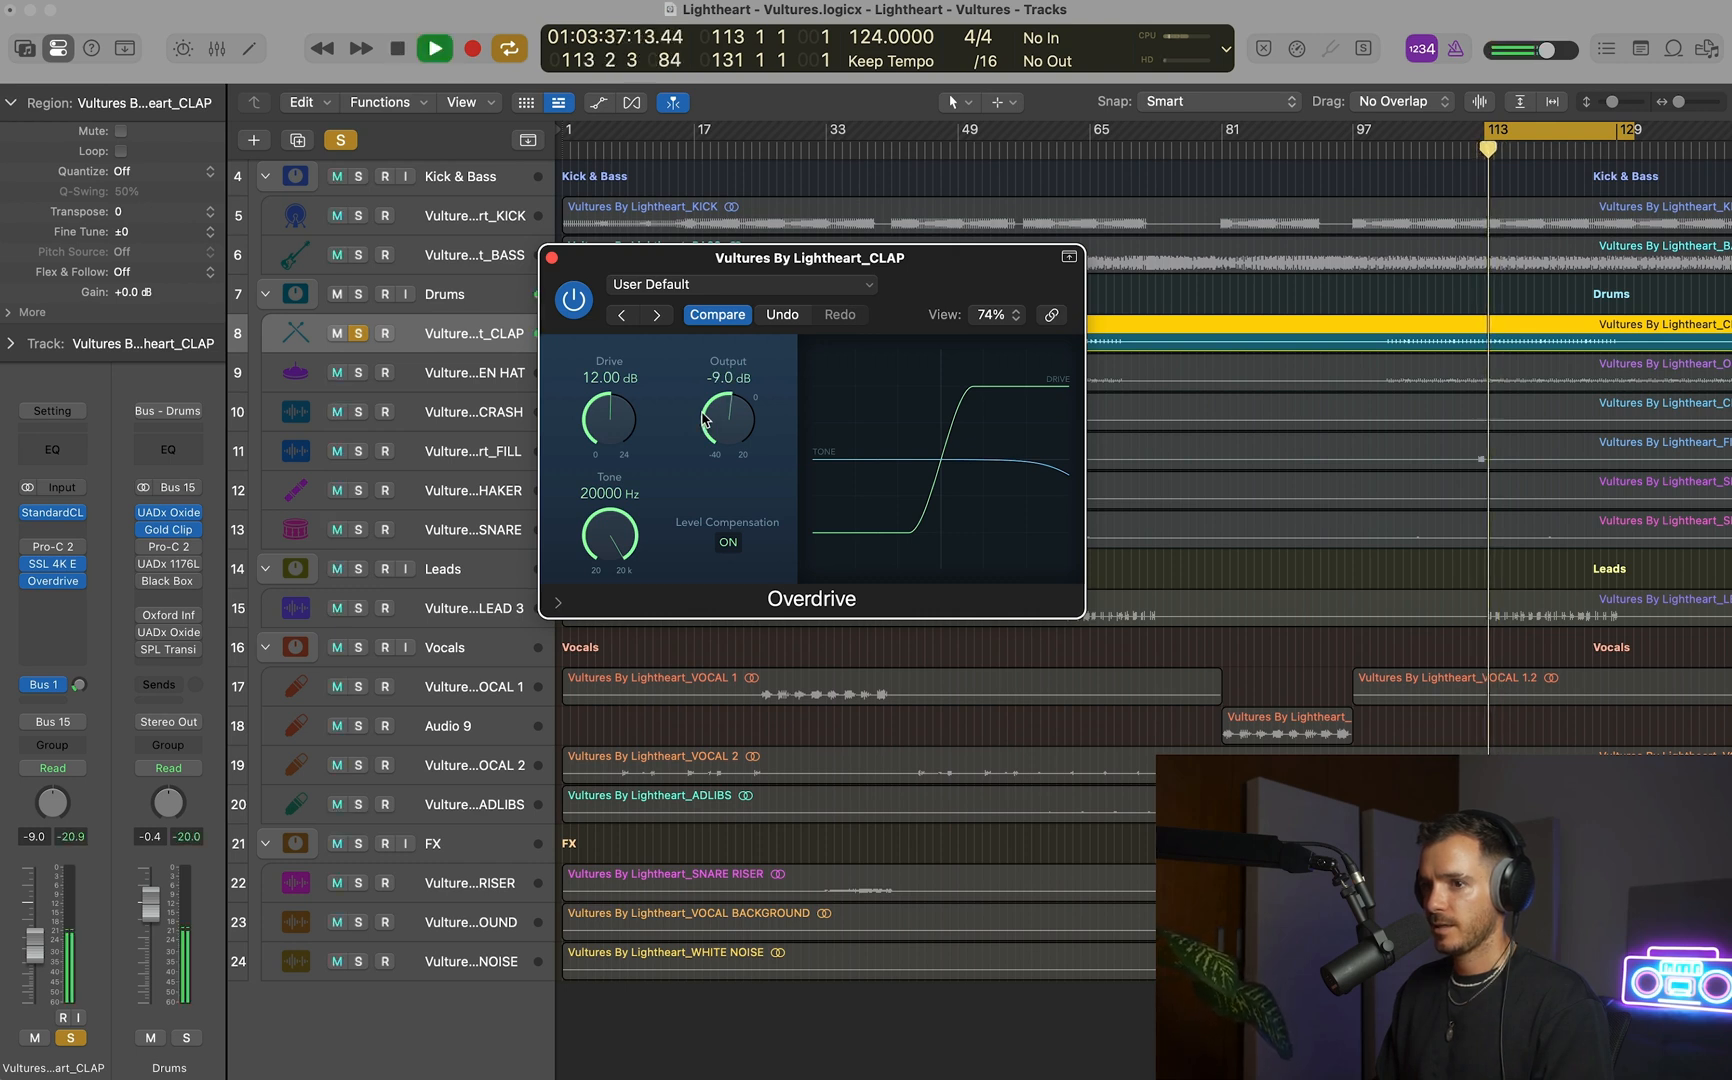
pyautogui.click(578, 301)
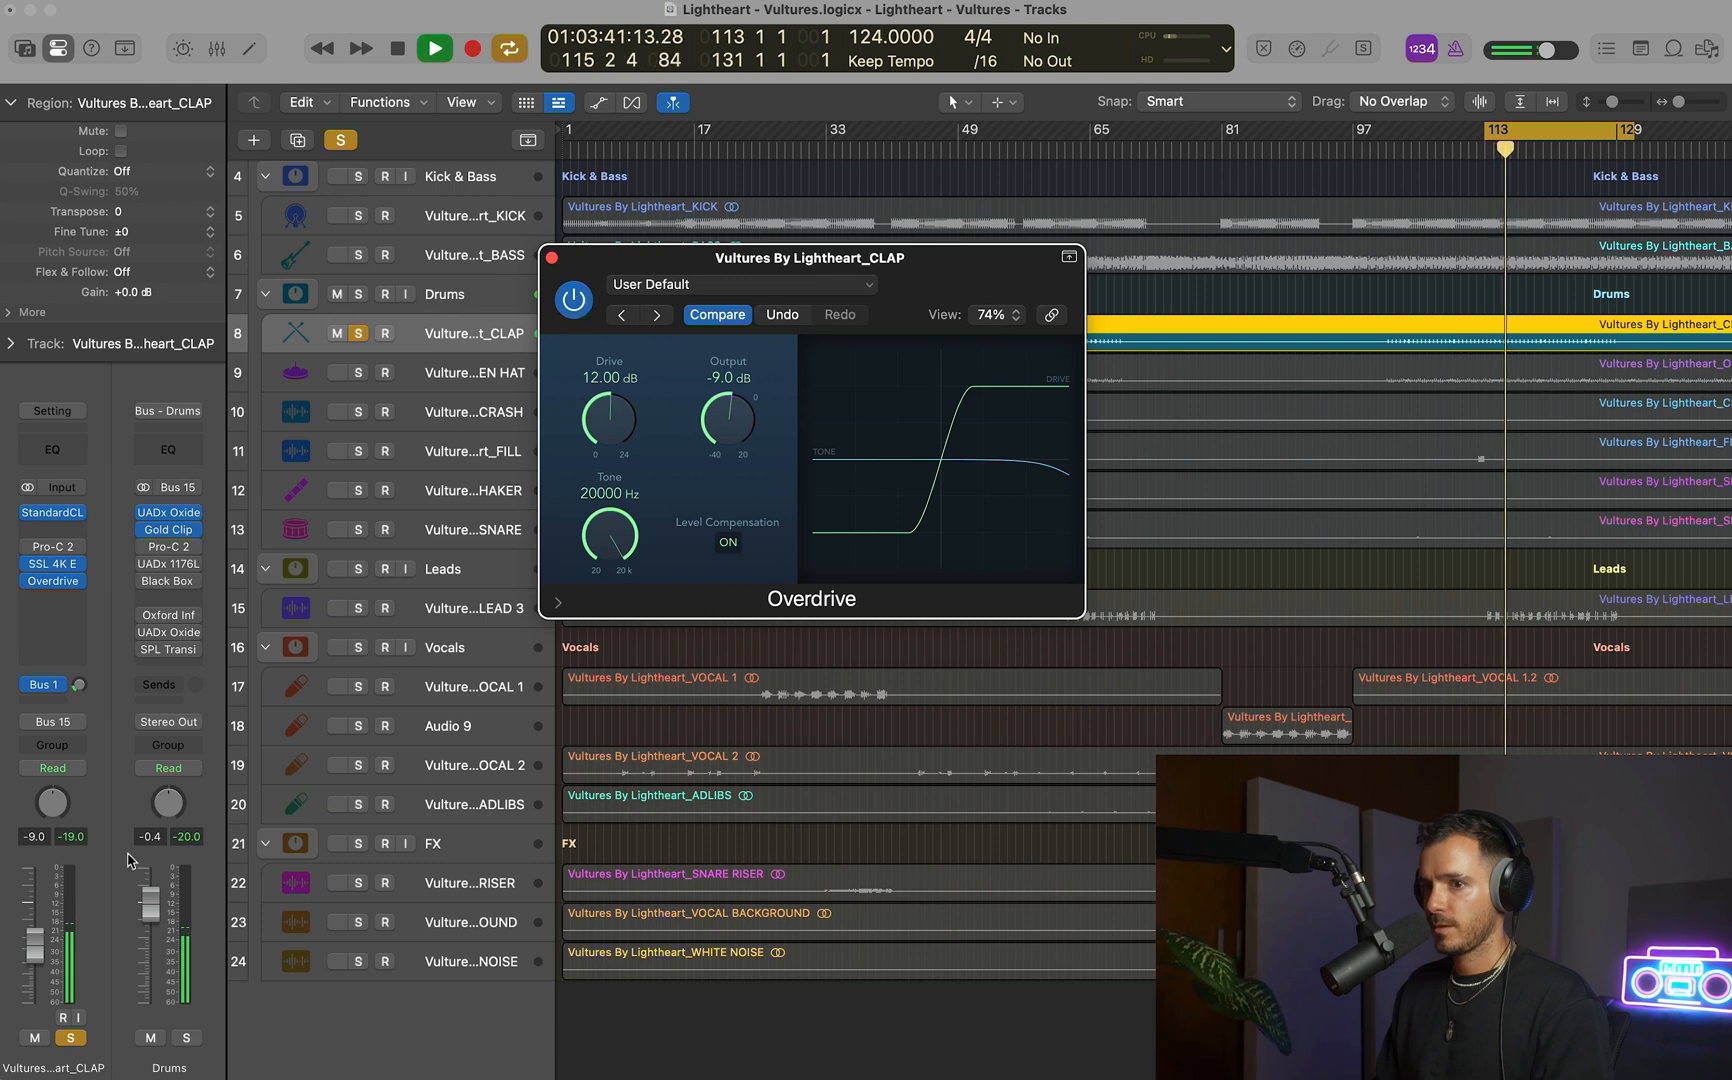
pyautogui.click(76, 841)
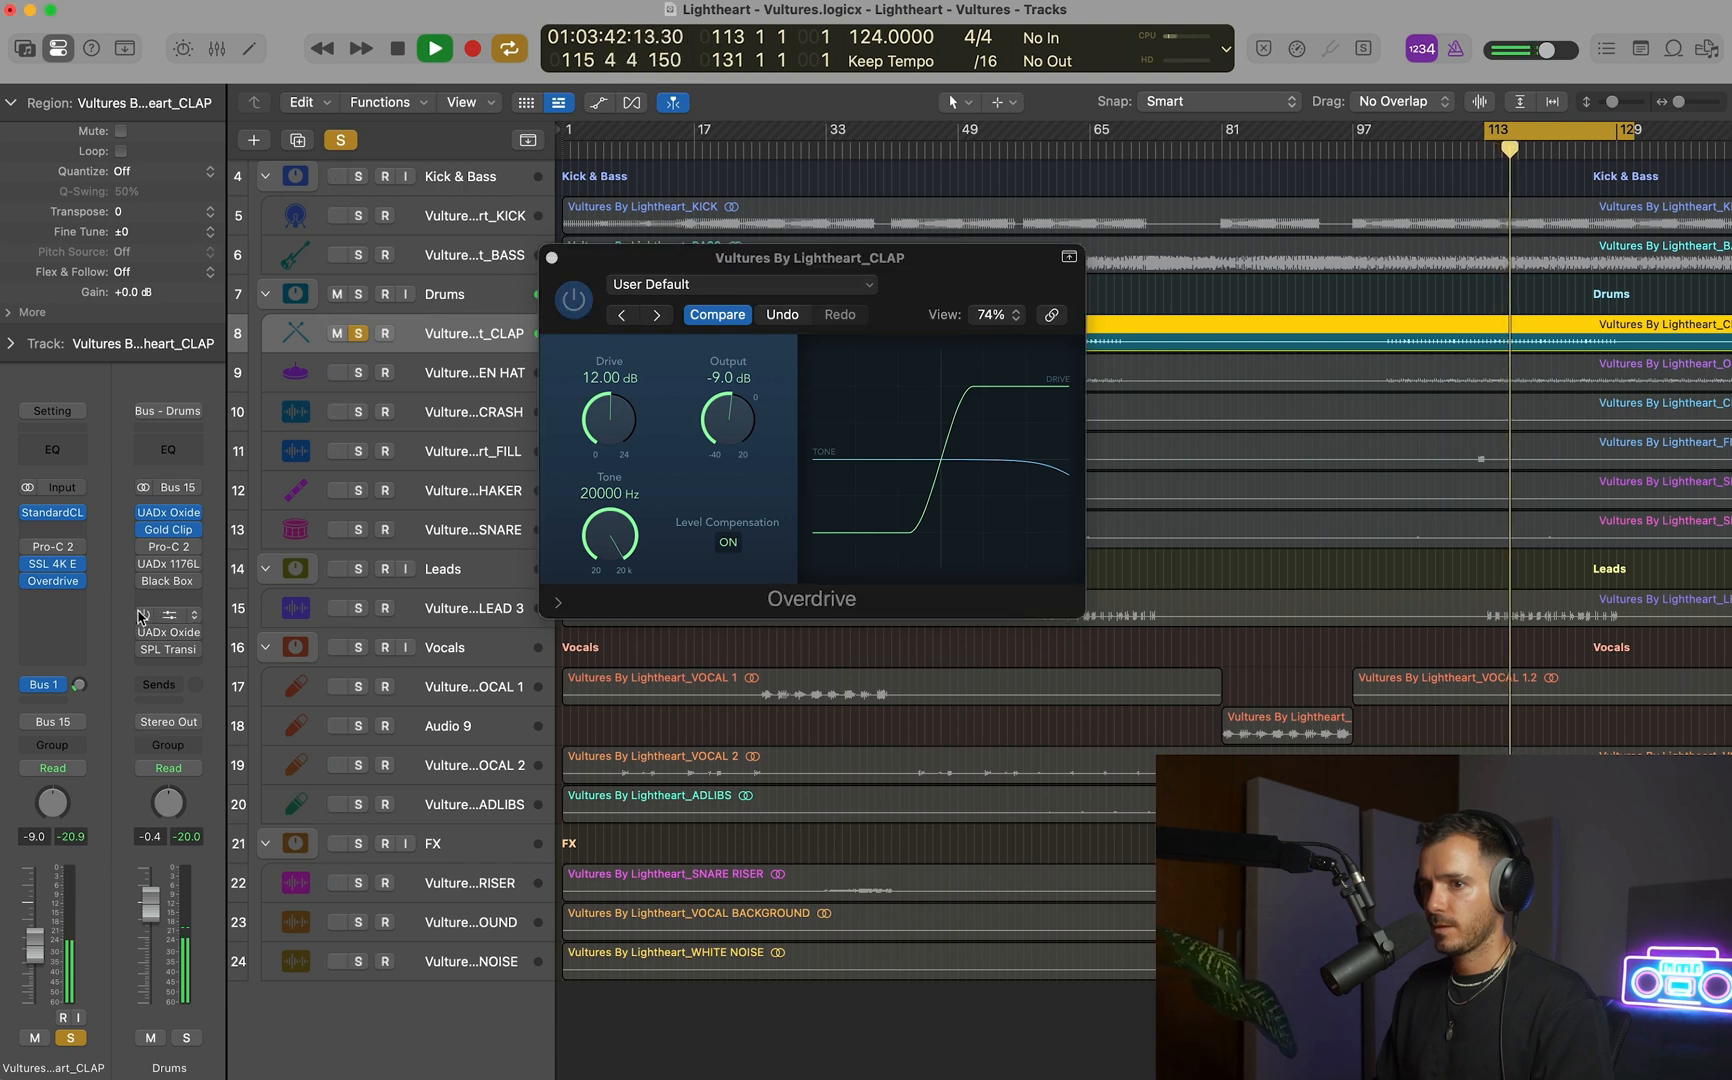
pyautogui.click(552, 259)
pyautogui.press('s')
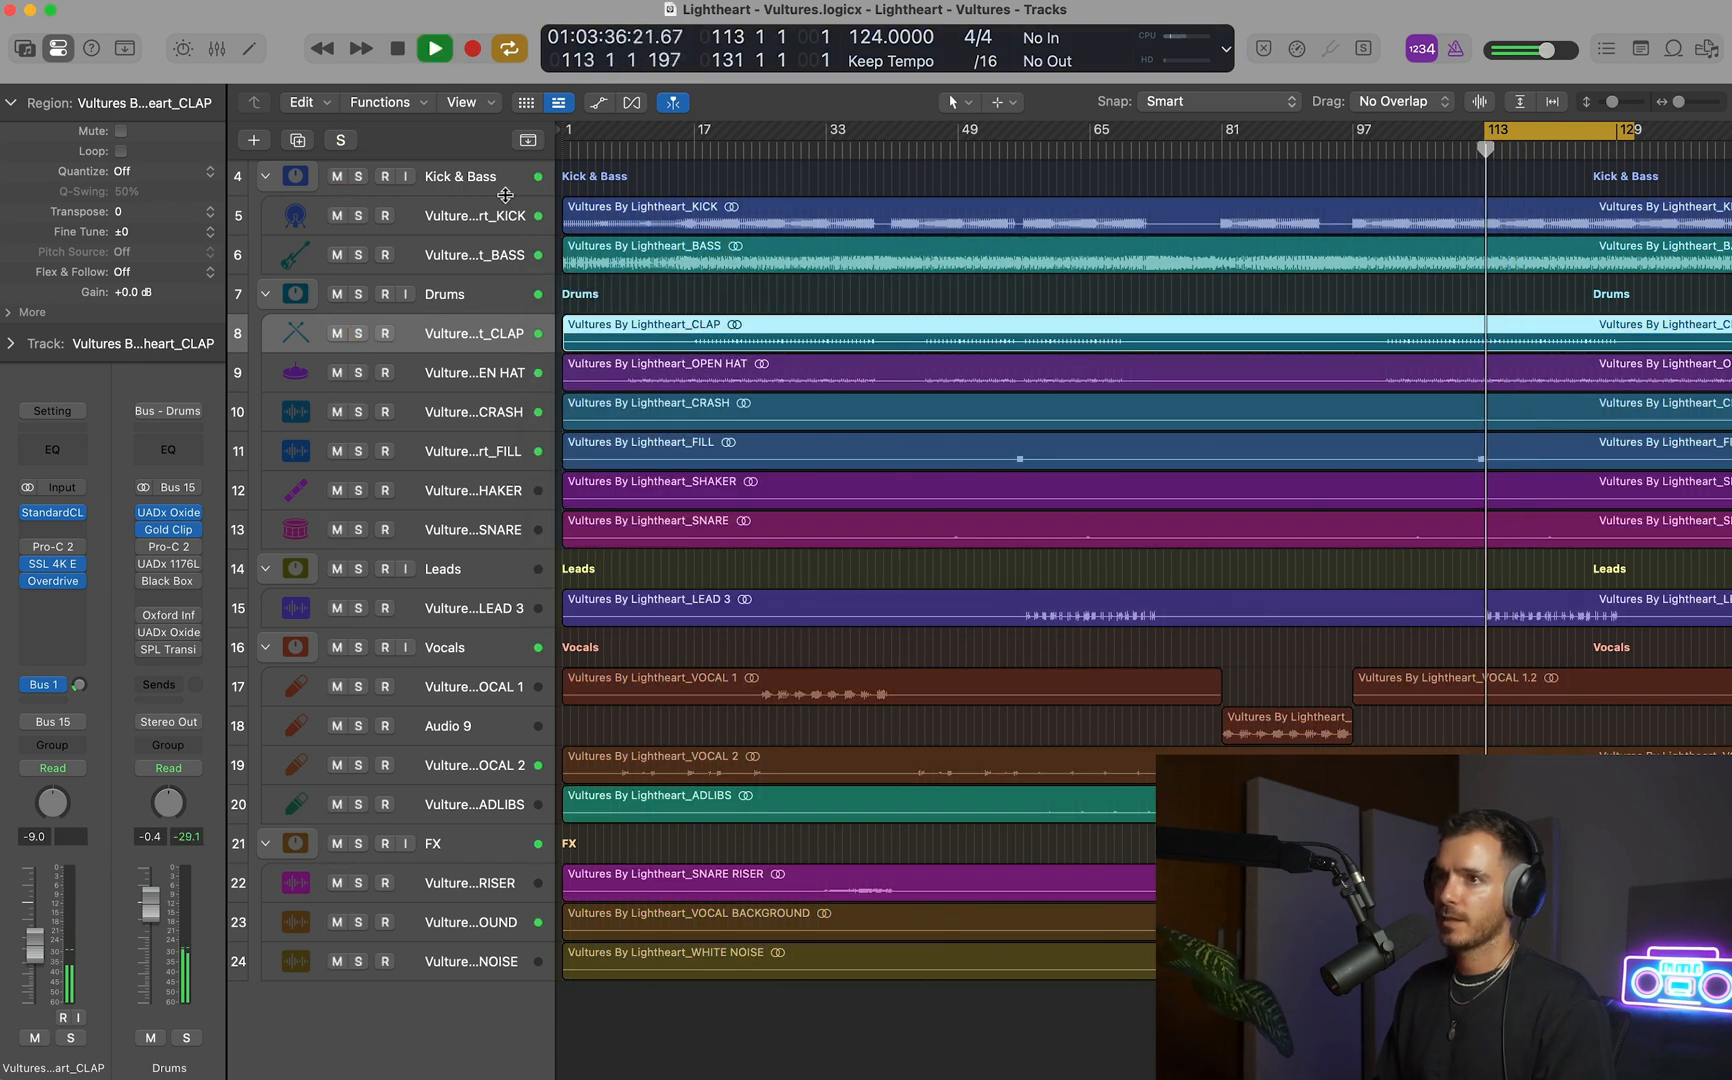
# Compare the clap with the Overdrive bypassed, and set its Drive to 13 dB and Output to -10.0 dB.
pyautogui.click(52, 580)
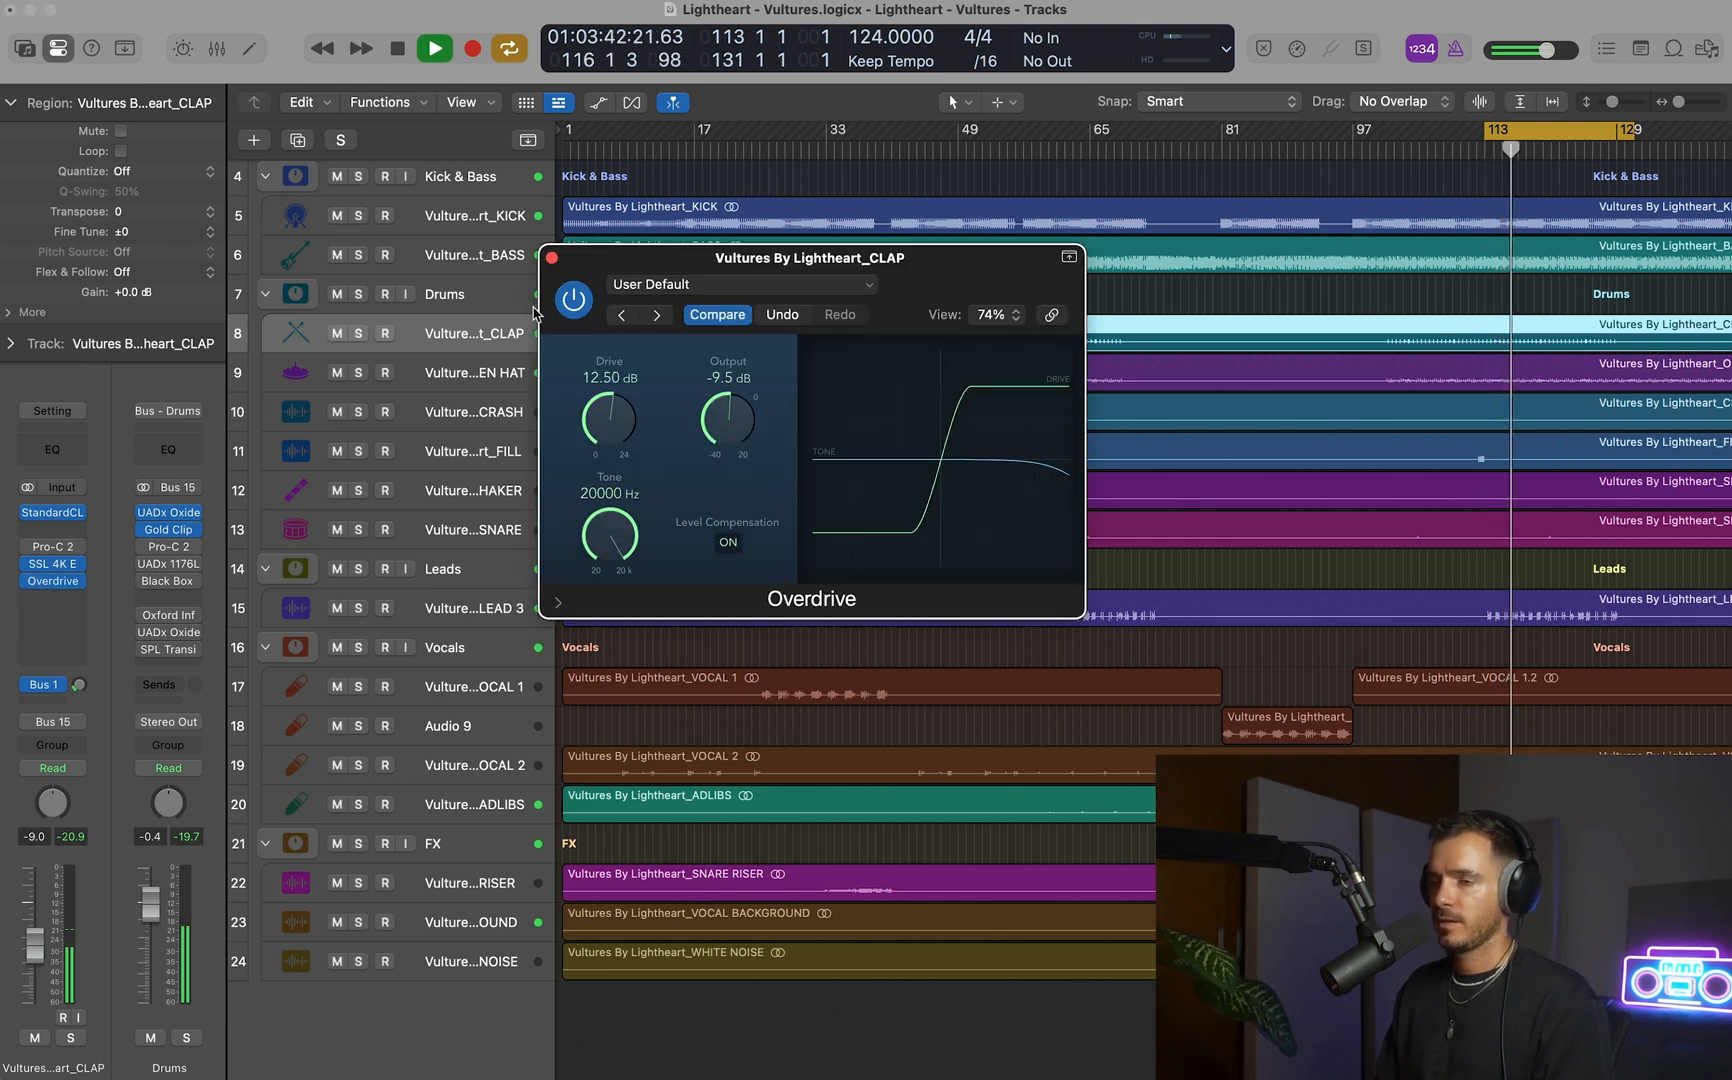
pyautogui.click(574, 301)
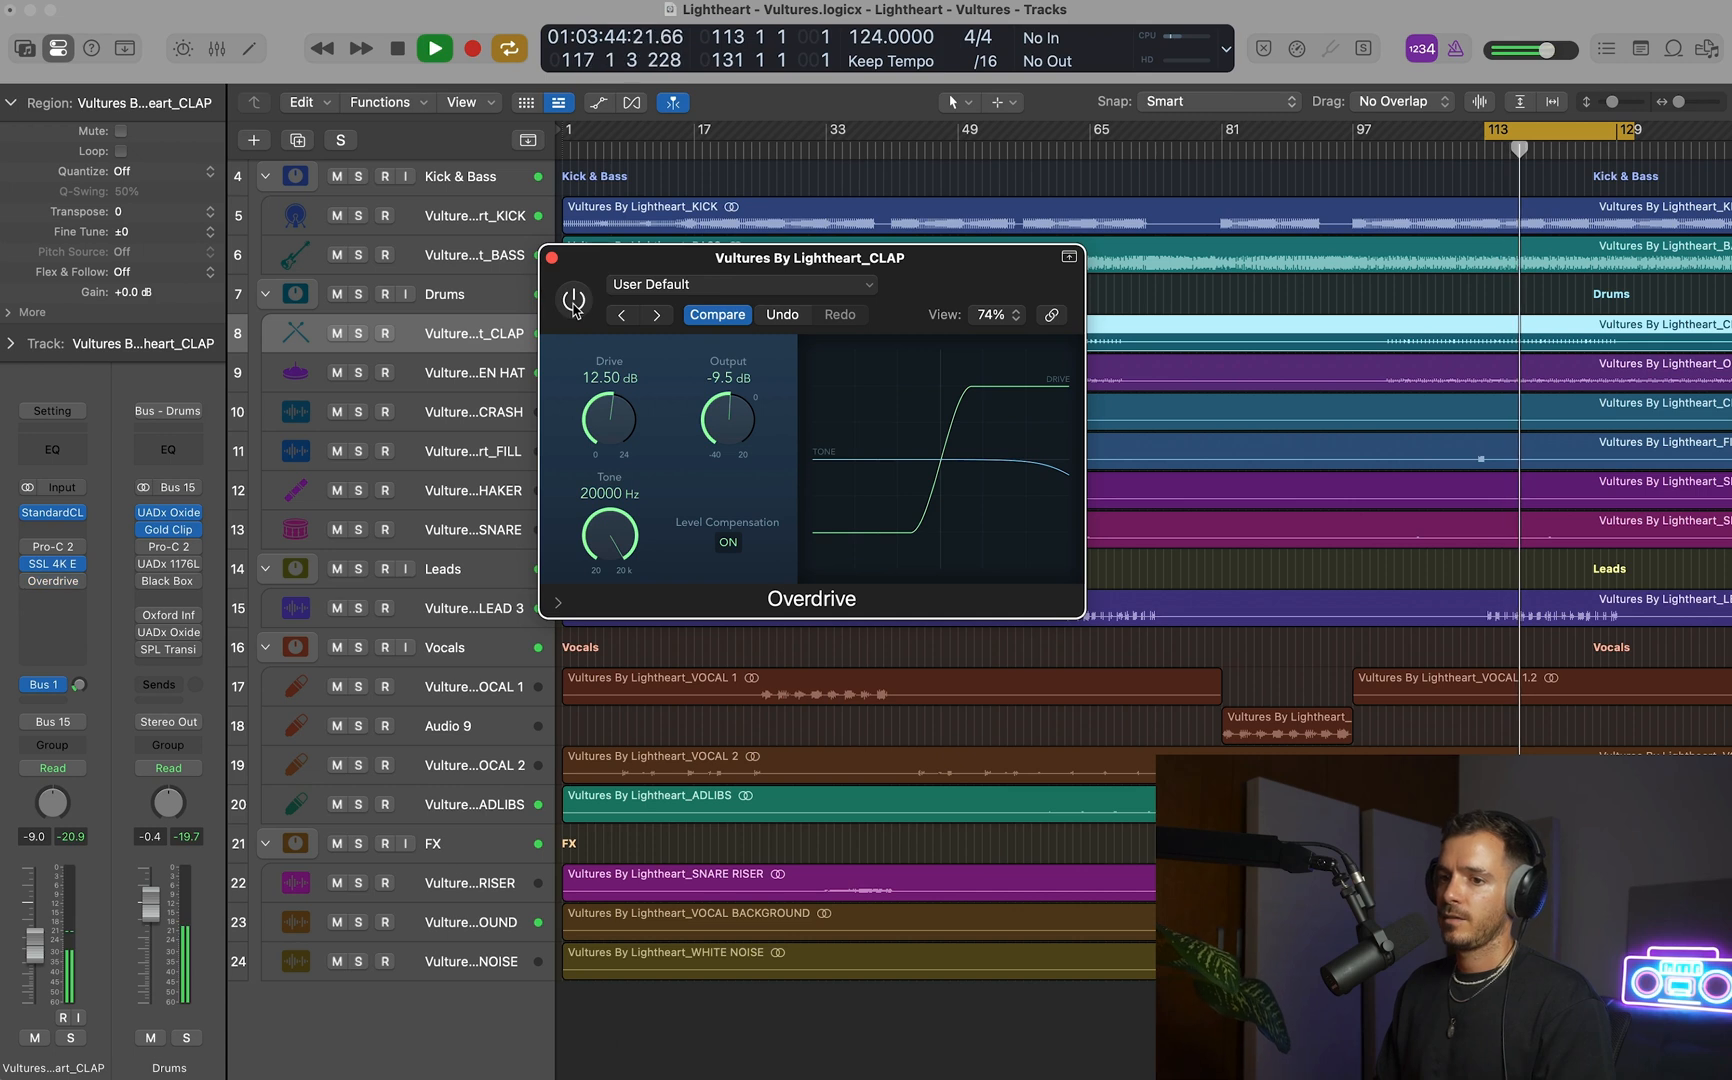
pyautogui.click(574, 301)
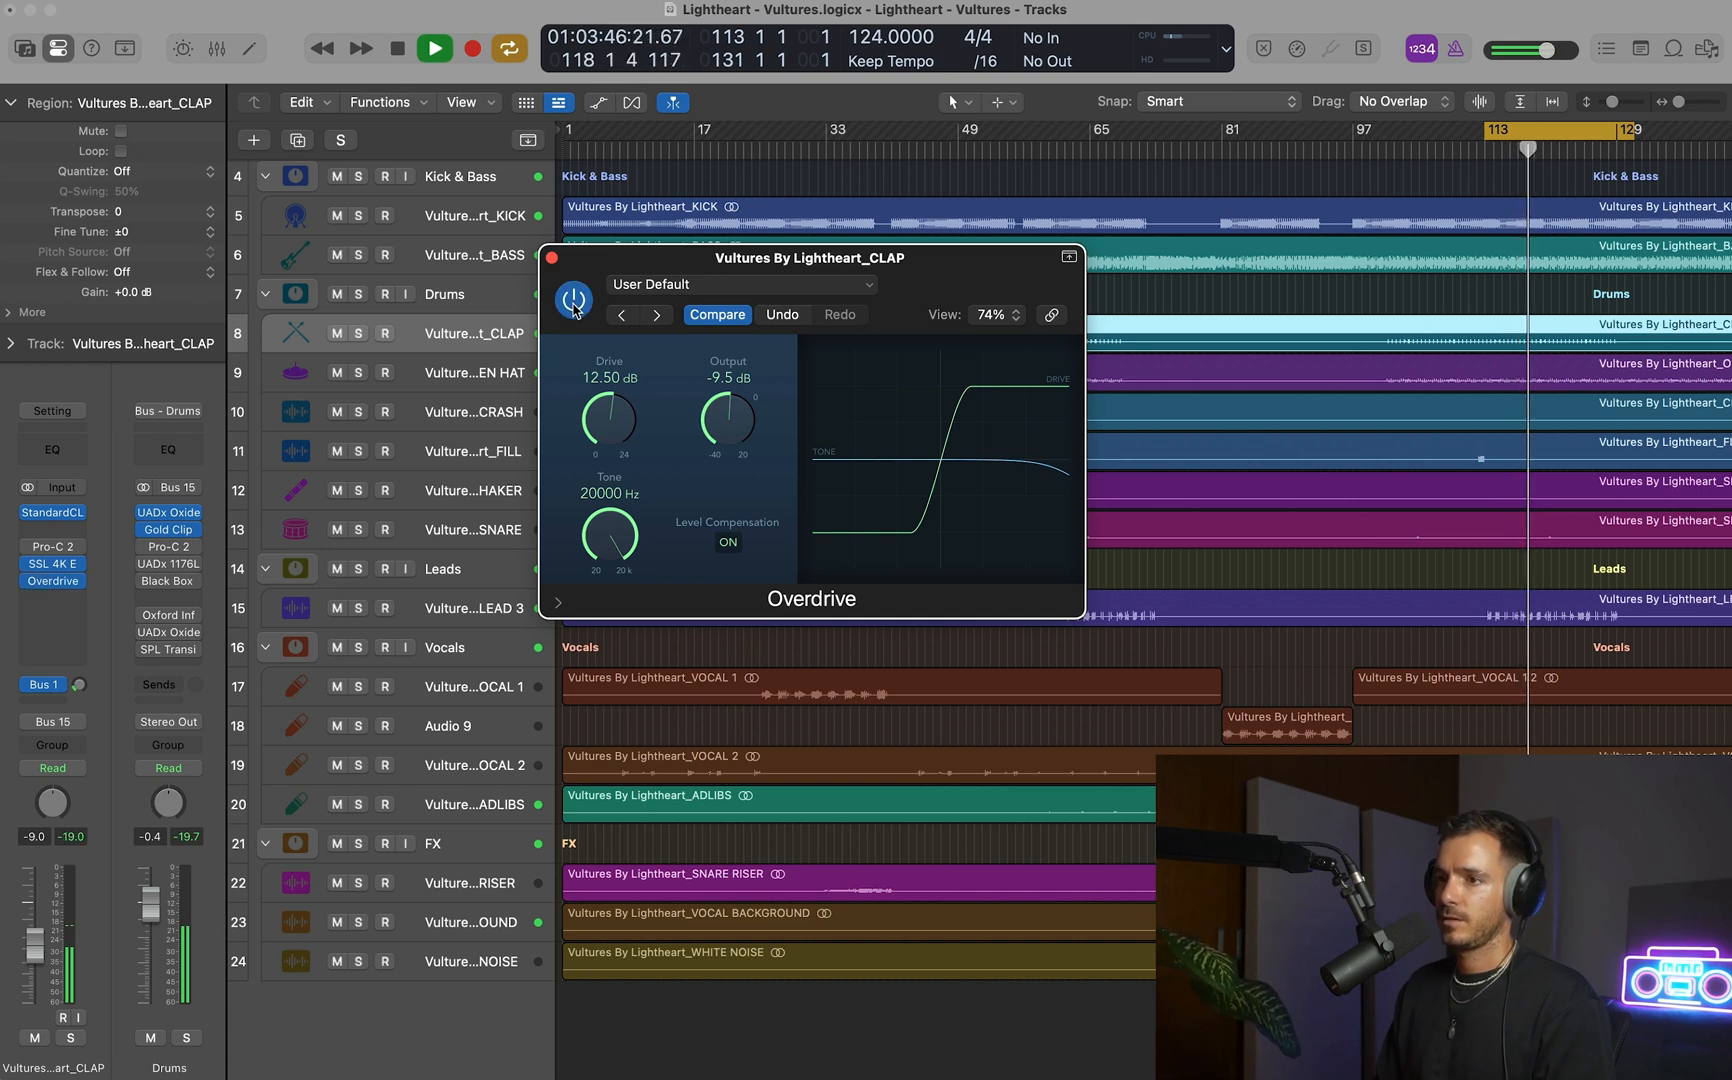
pyautogui.moveTo(598, 407); pyautogui.dragTo(598, 403)
pyautogui.moveTo(727, 410); pyautogui.dragTo(727, 413)
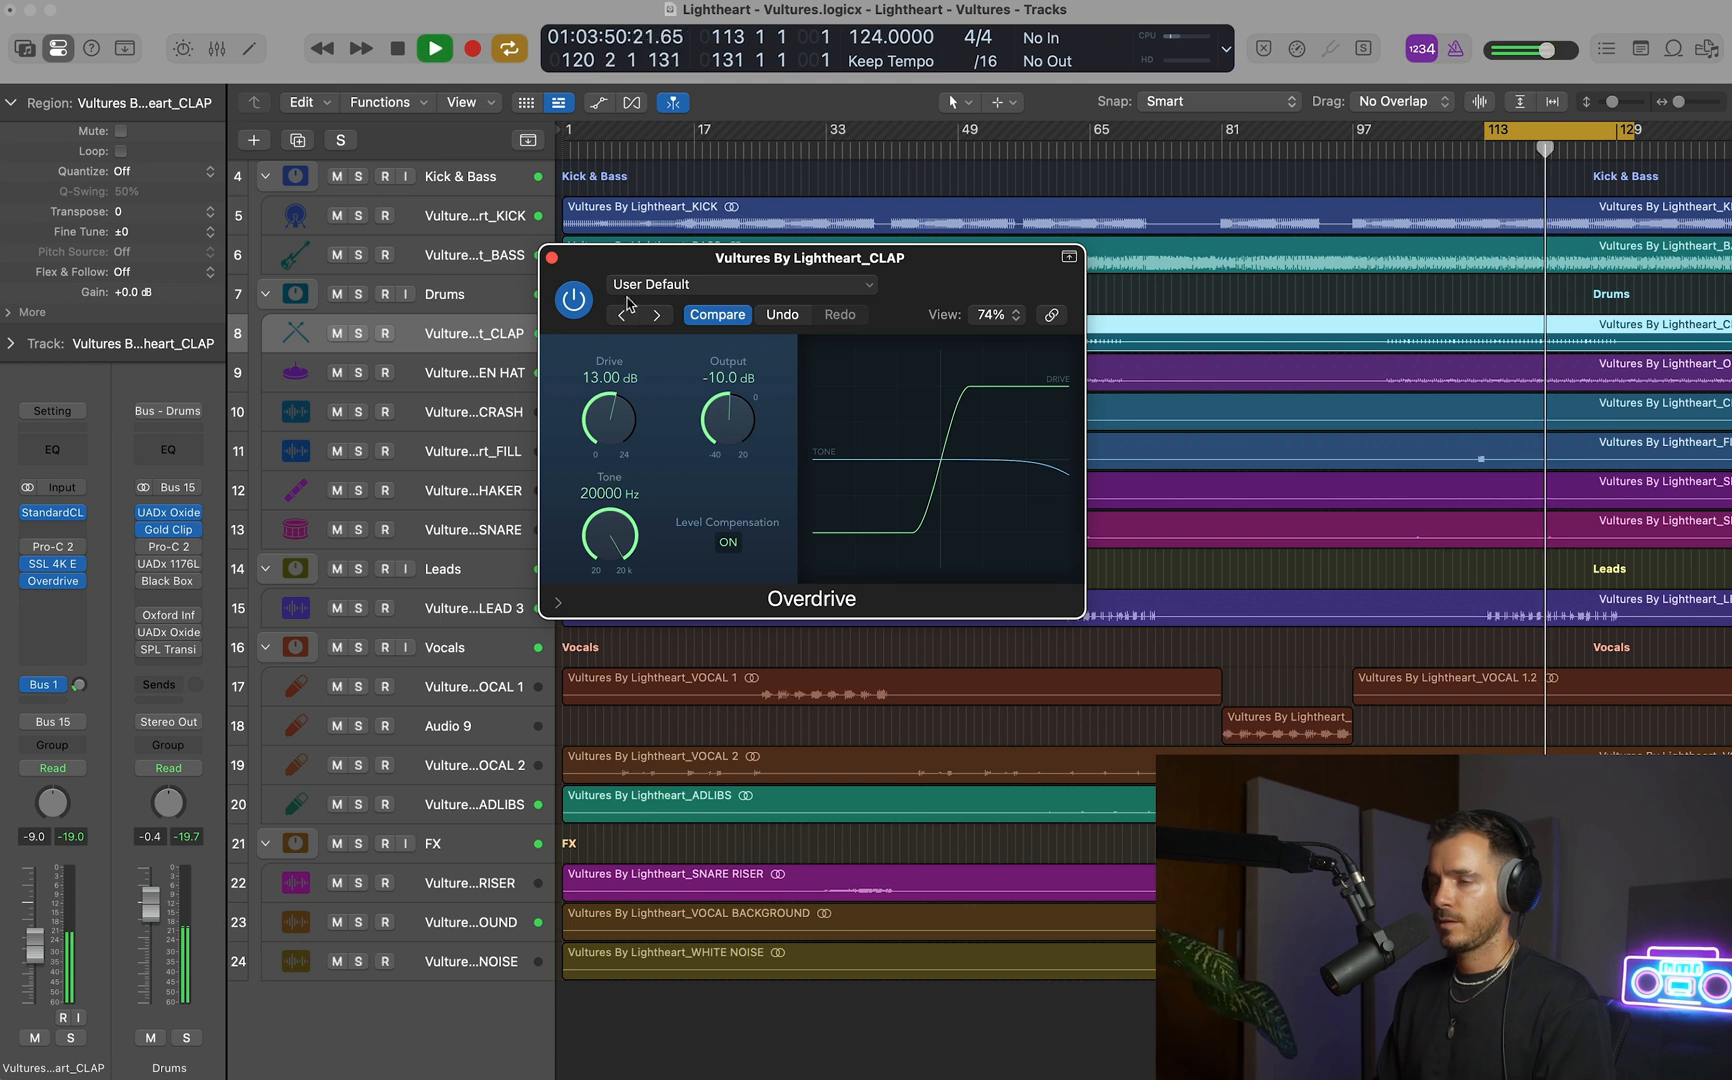
pyautogui.press('super+w')
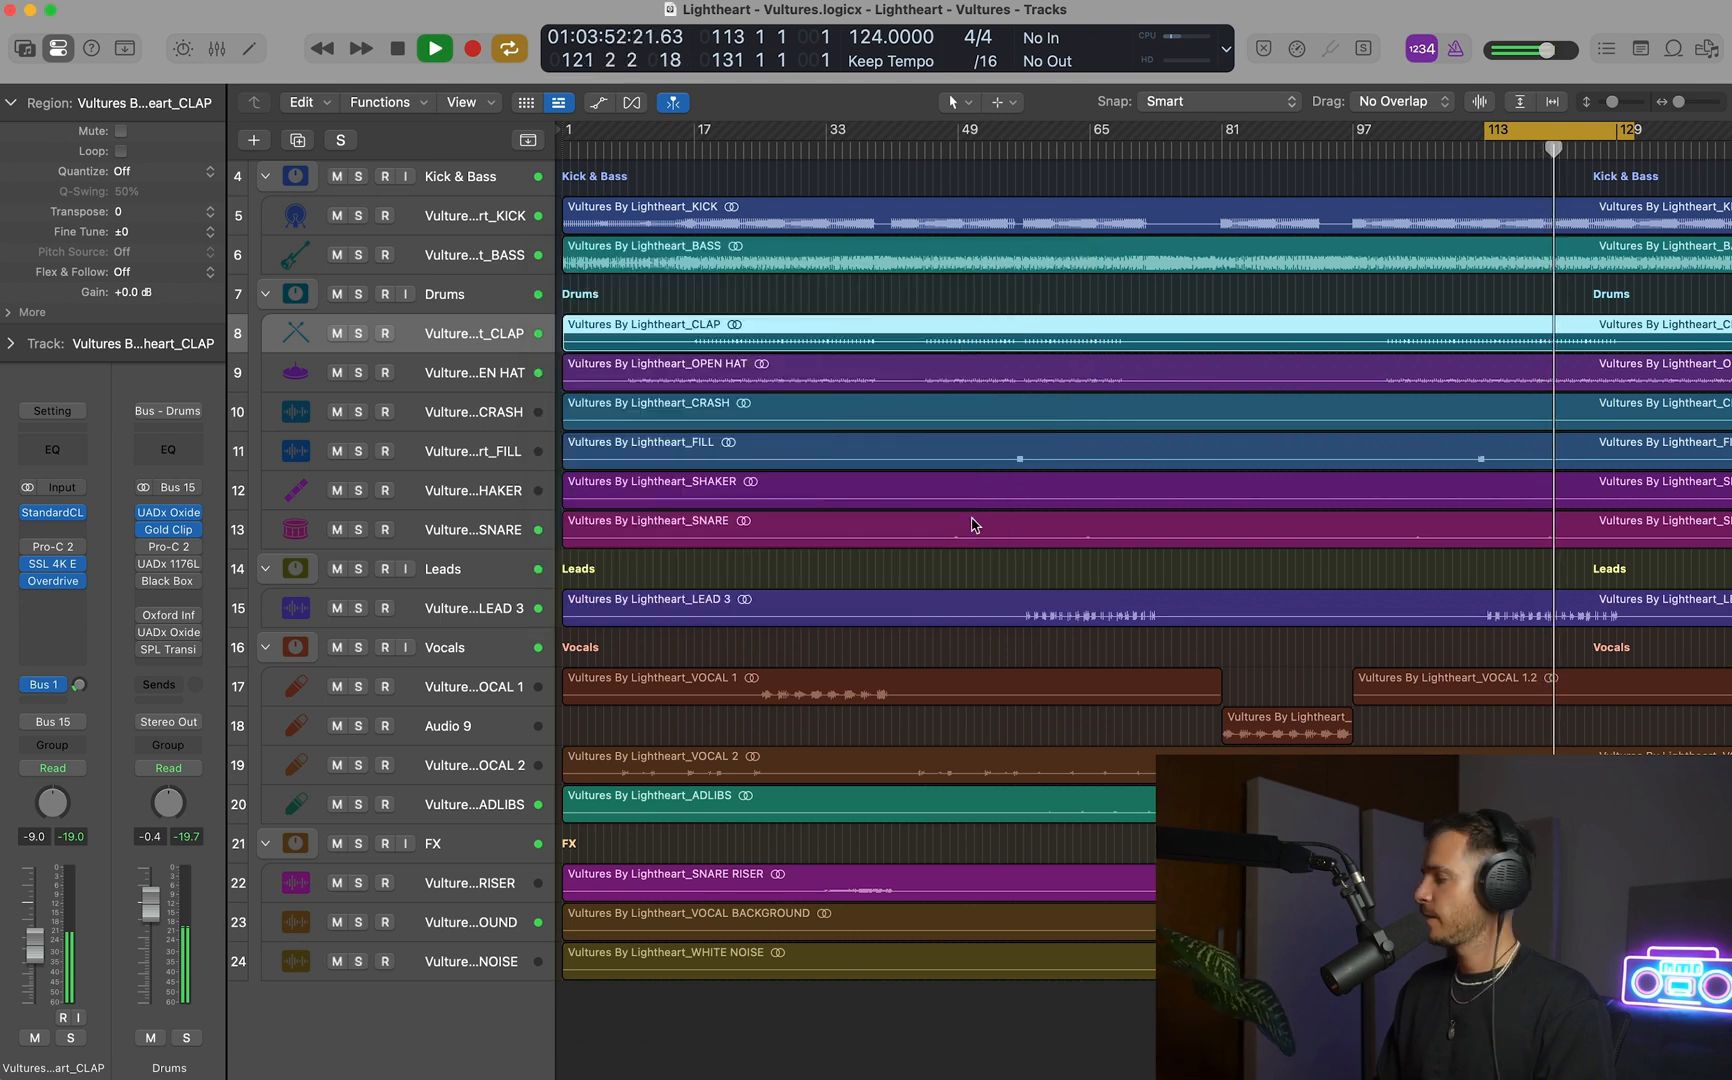
# Move the Overdrive up the clap's insert chain so it sits directly after the clipper and before Pro-C 2.
pyautogui.press('z')
pyautogui.moveTo(35, 584)
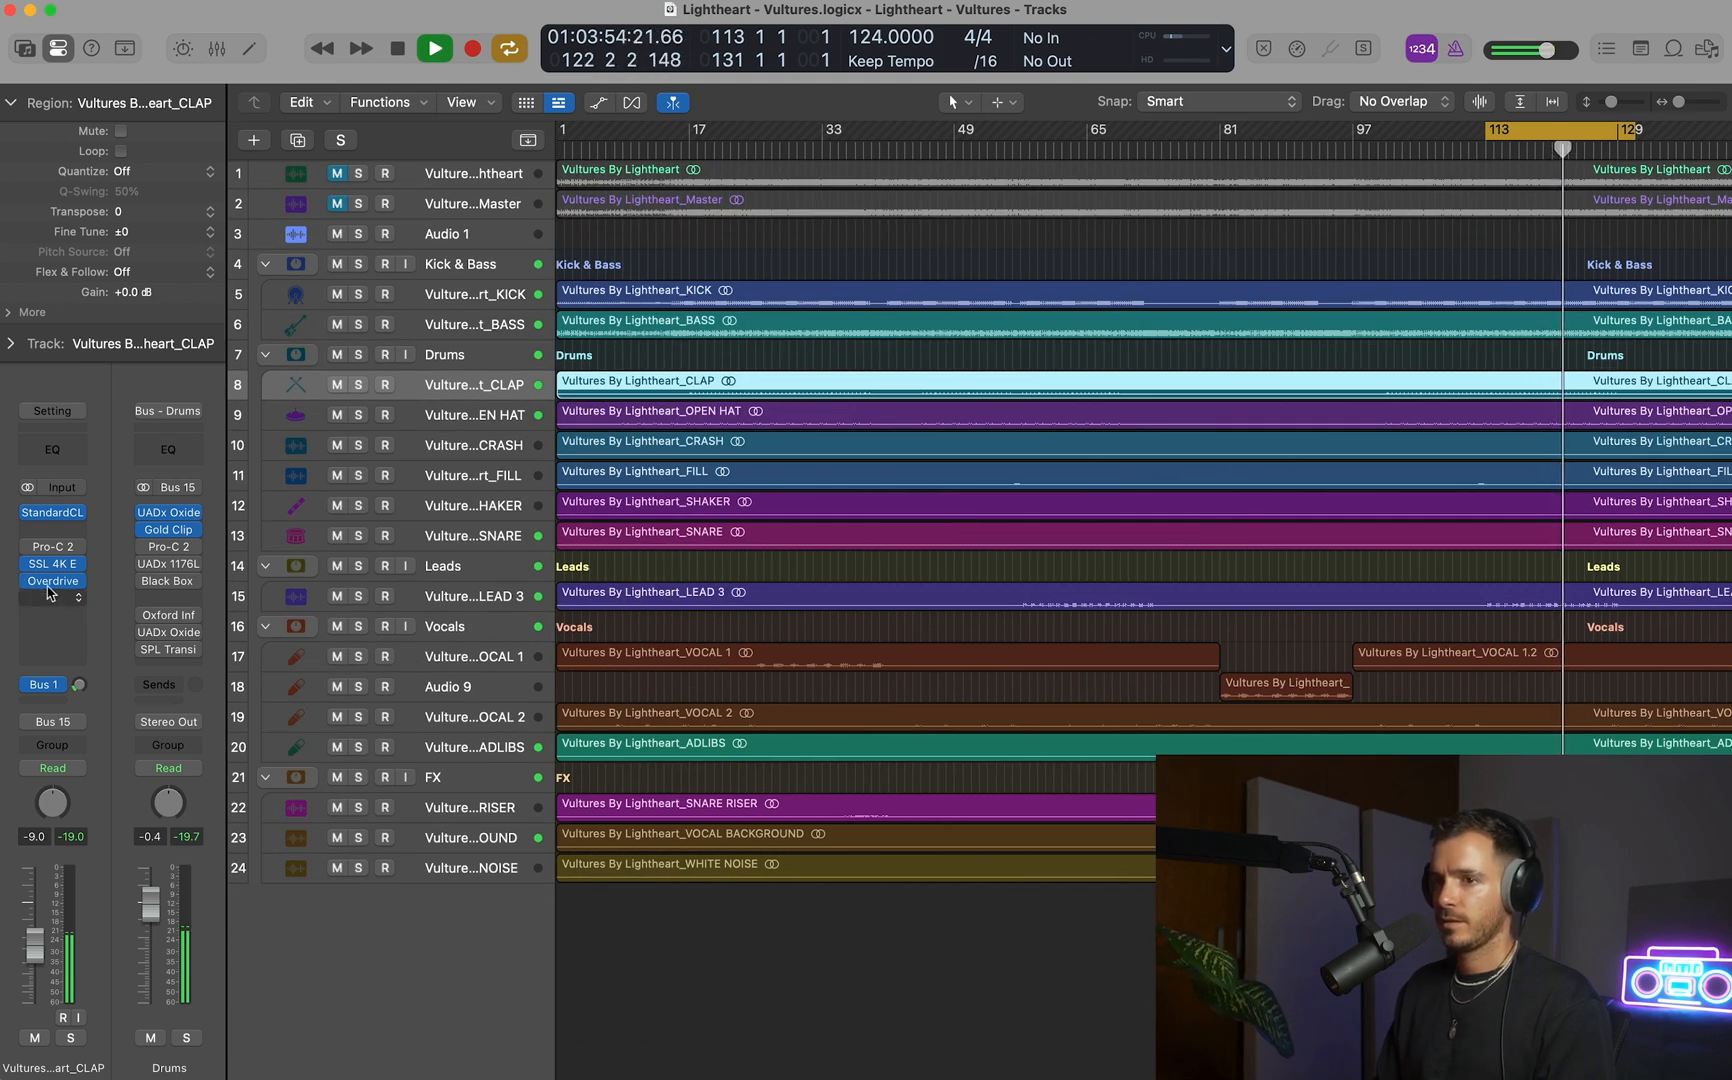
pyautogui.moveTo(73, 585); pyautogui.dragTo(58, 530)
# Inspect the clap's SSL 4K E channel strip and check the clap's level with a fresh peak reading.
pyautogui.click(53, 564)
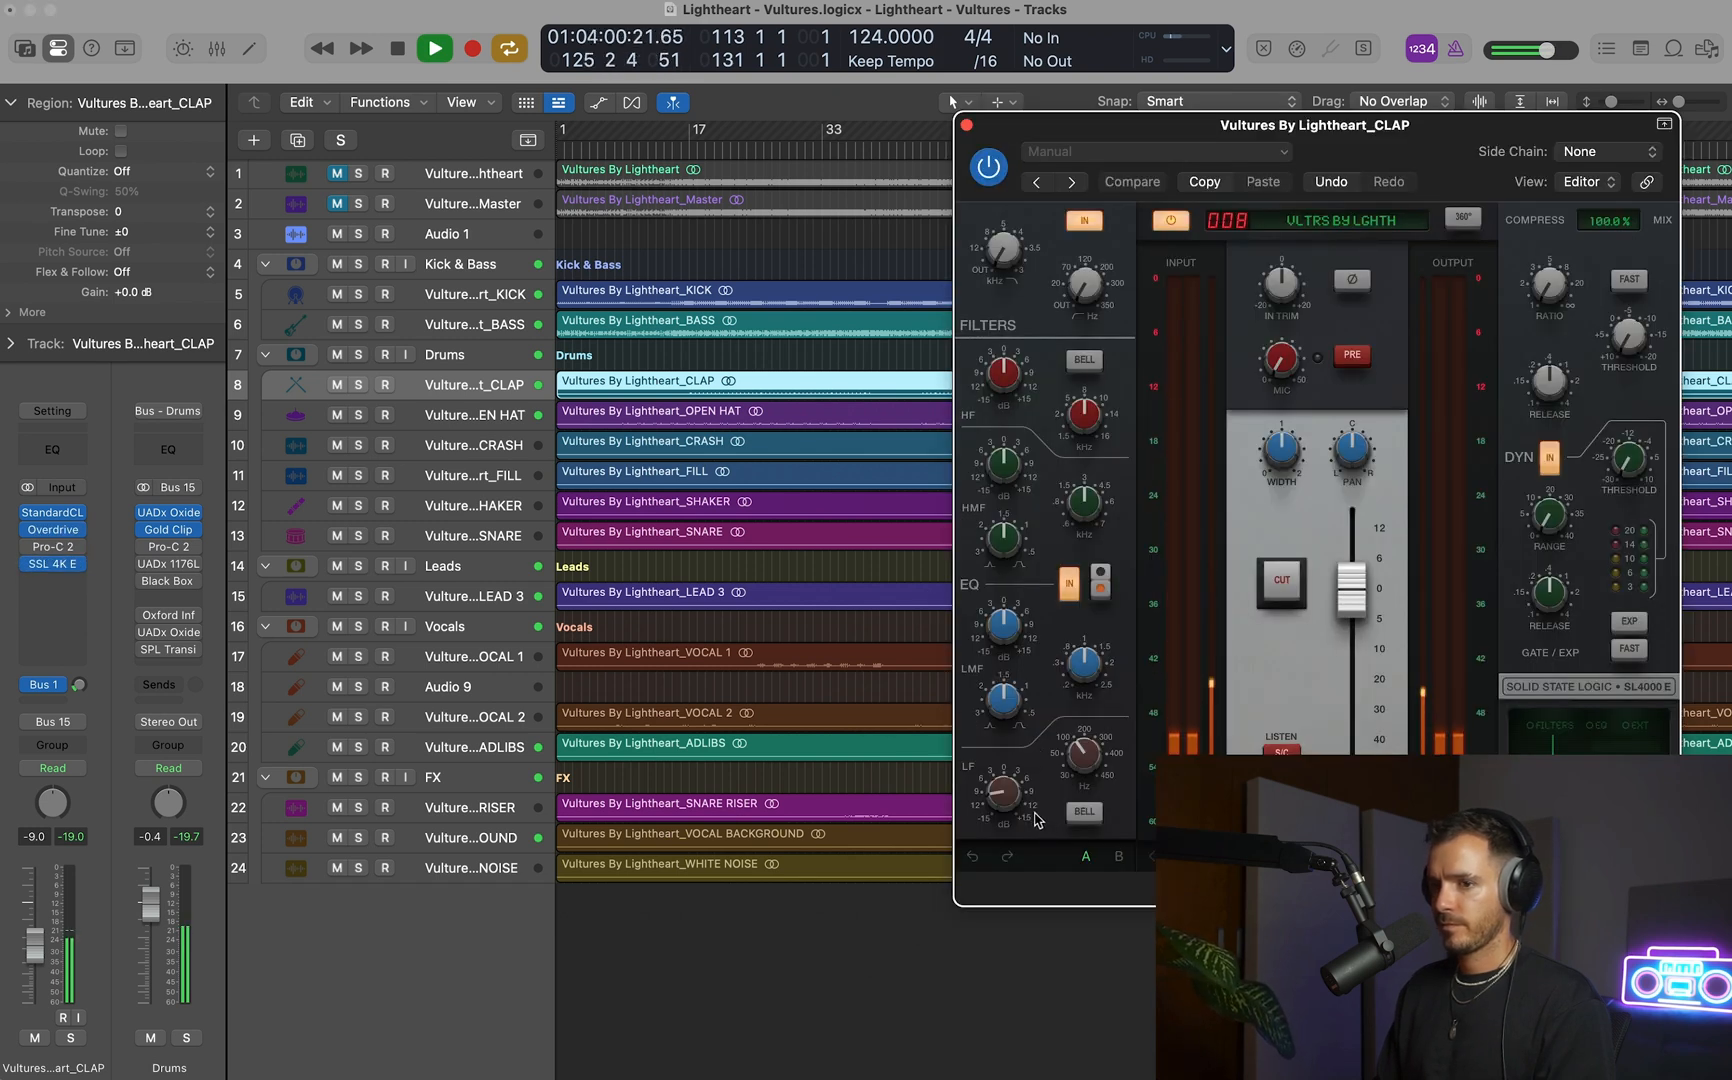
pyautogui.click(71, 838)
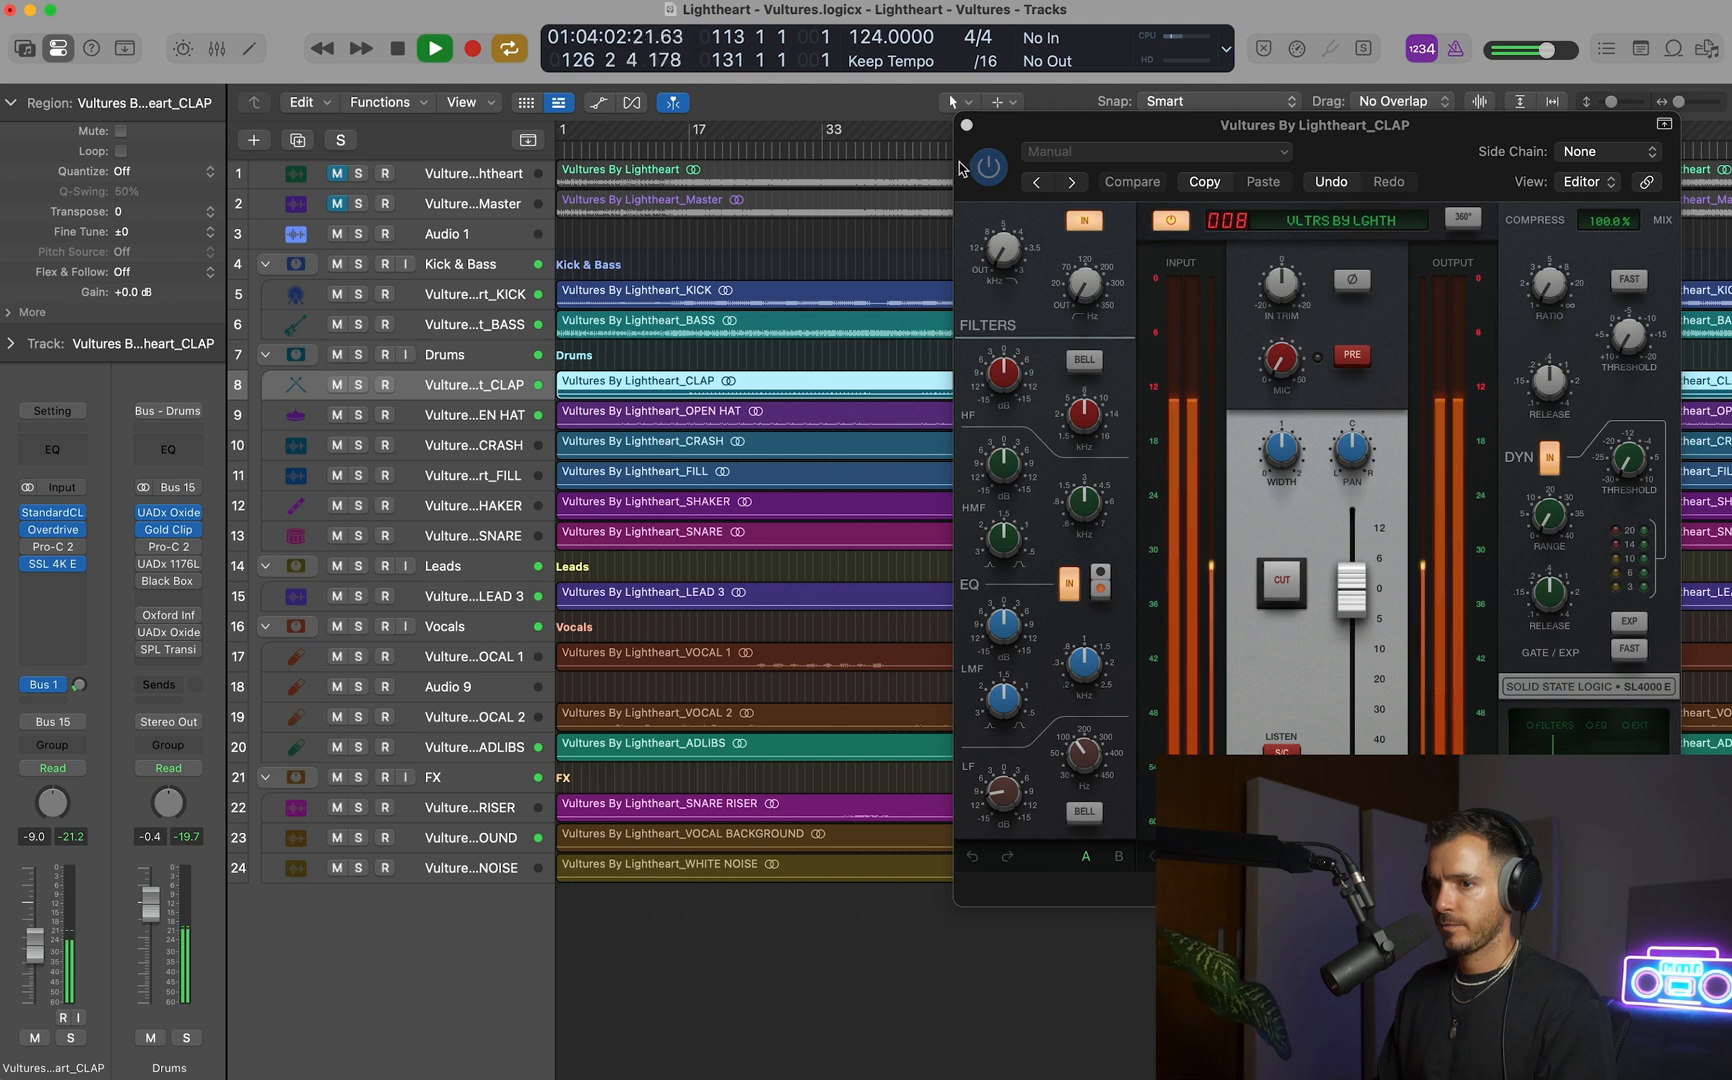
pyautogui.click(967, 125)
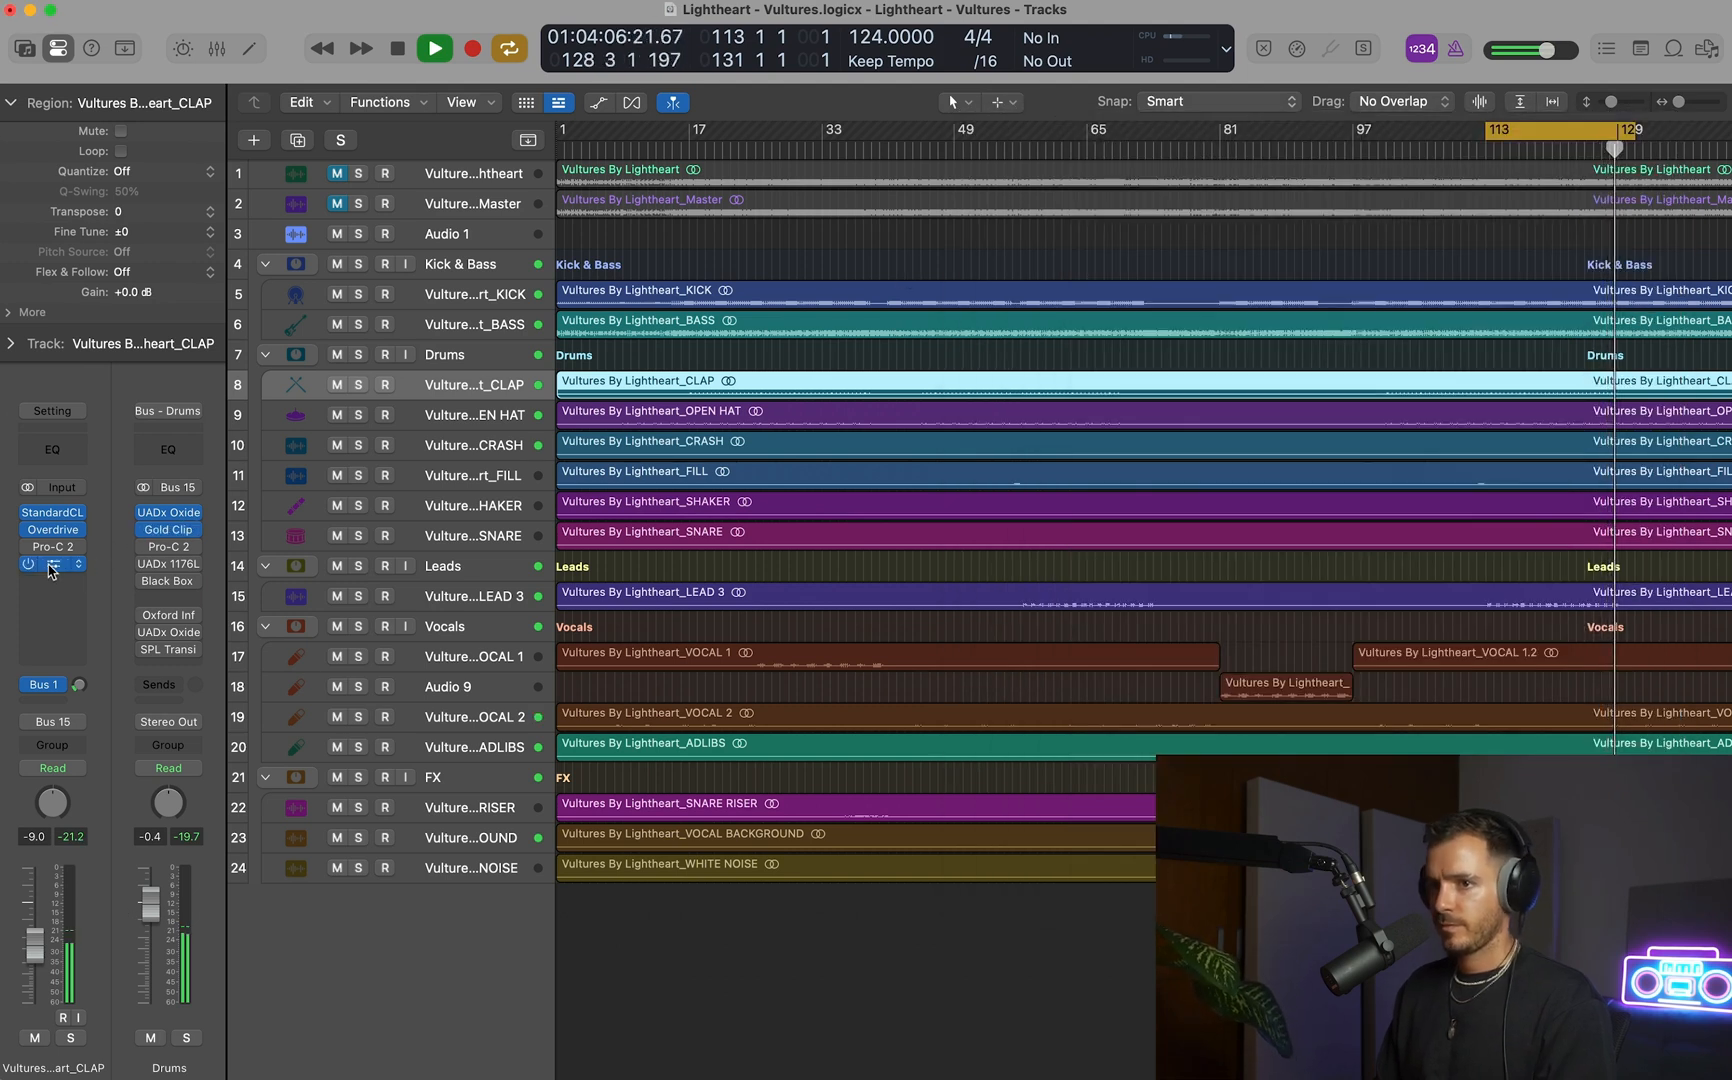
# Stop playback and set the cycle range to the whole song, bars 1 to 147.
pyautogui.press('space')
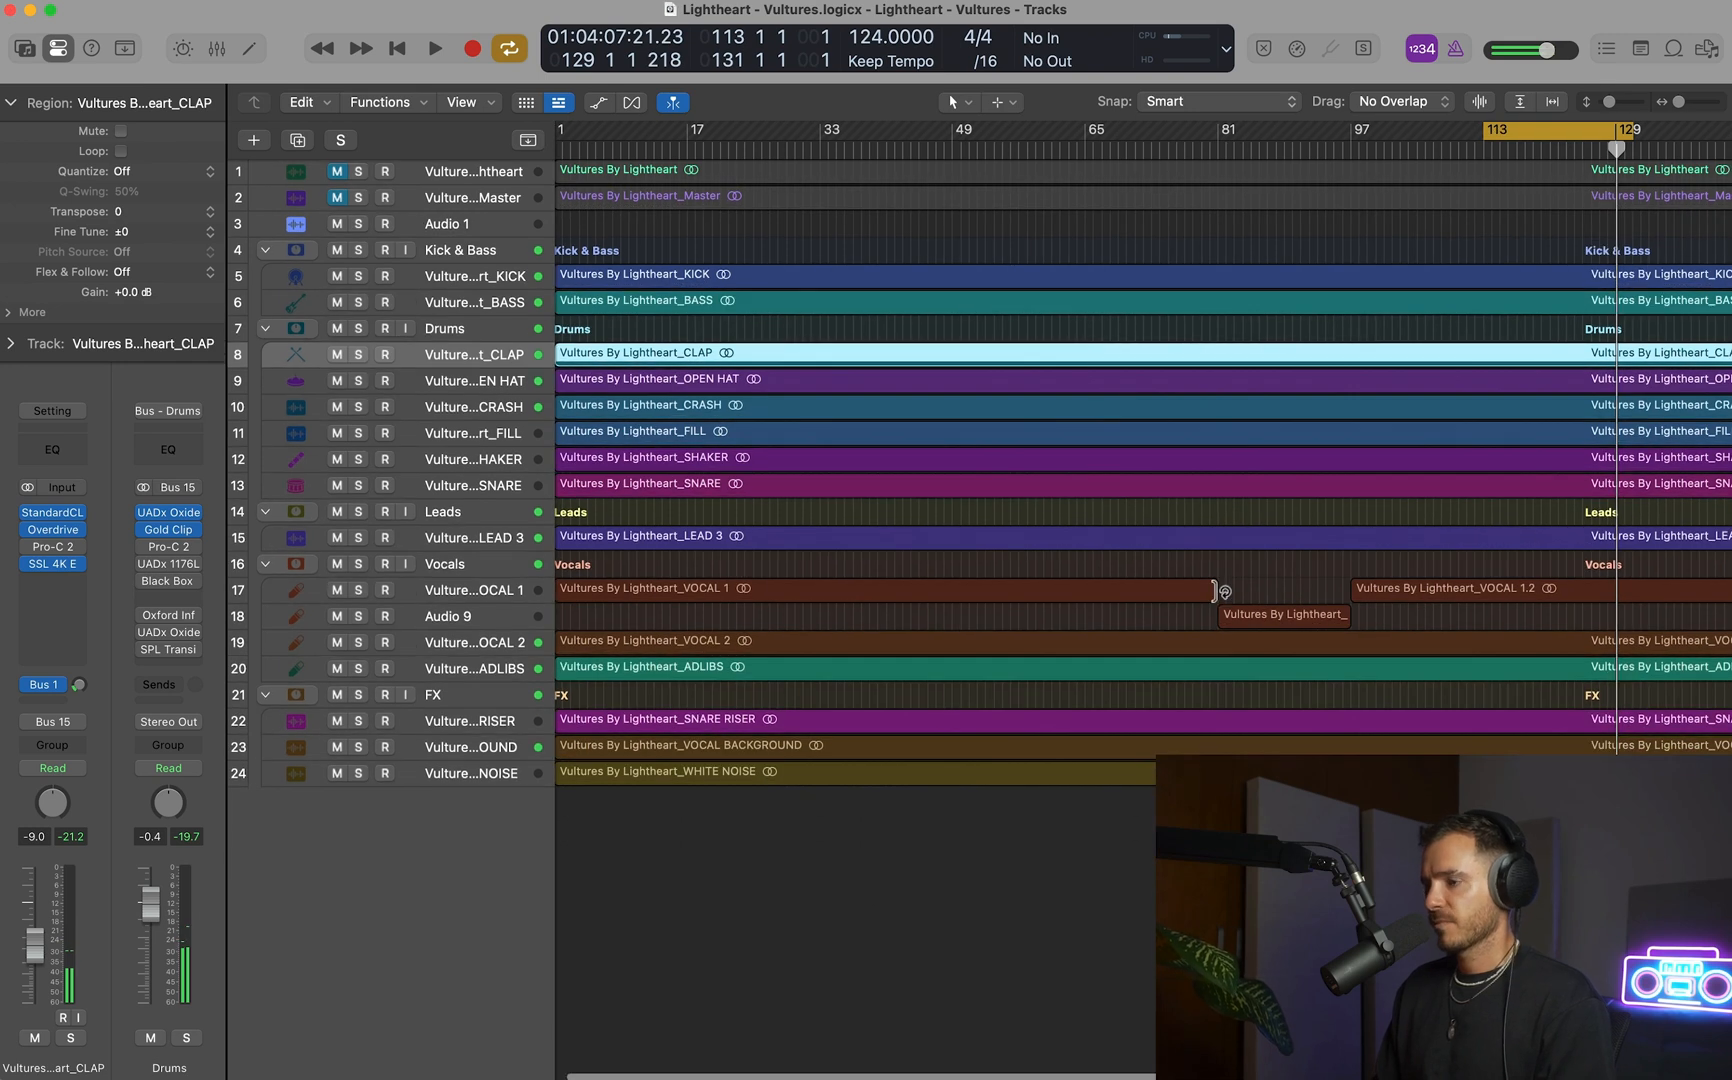
pyautogui.press('c')
pyautogui.press('z')
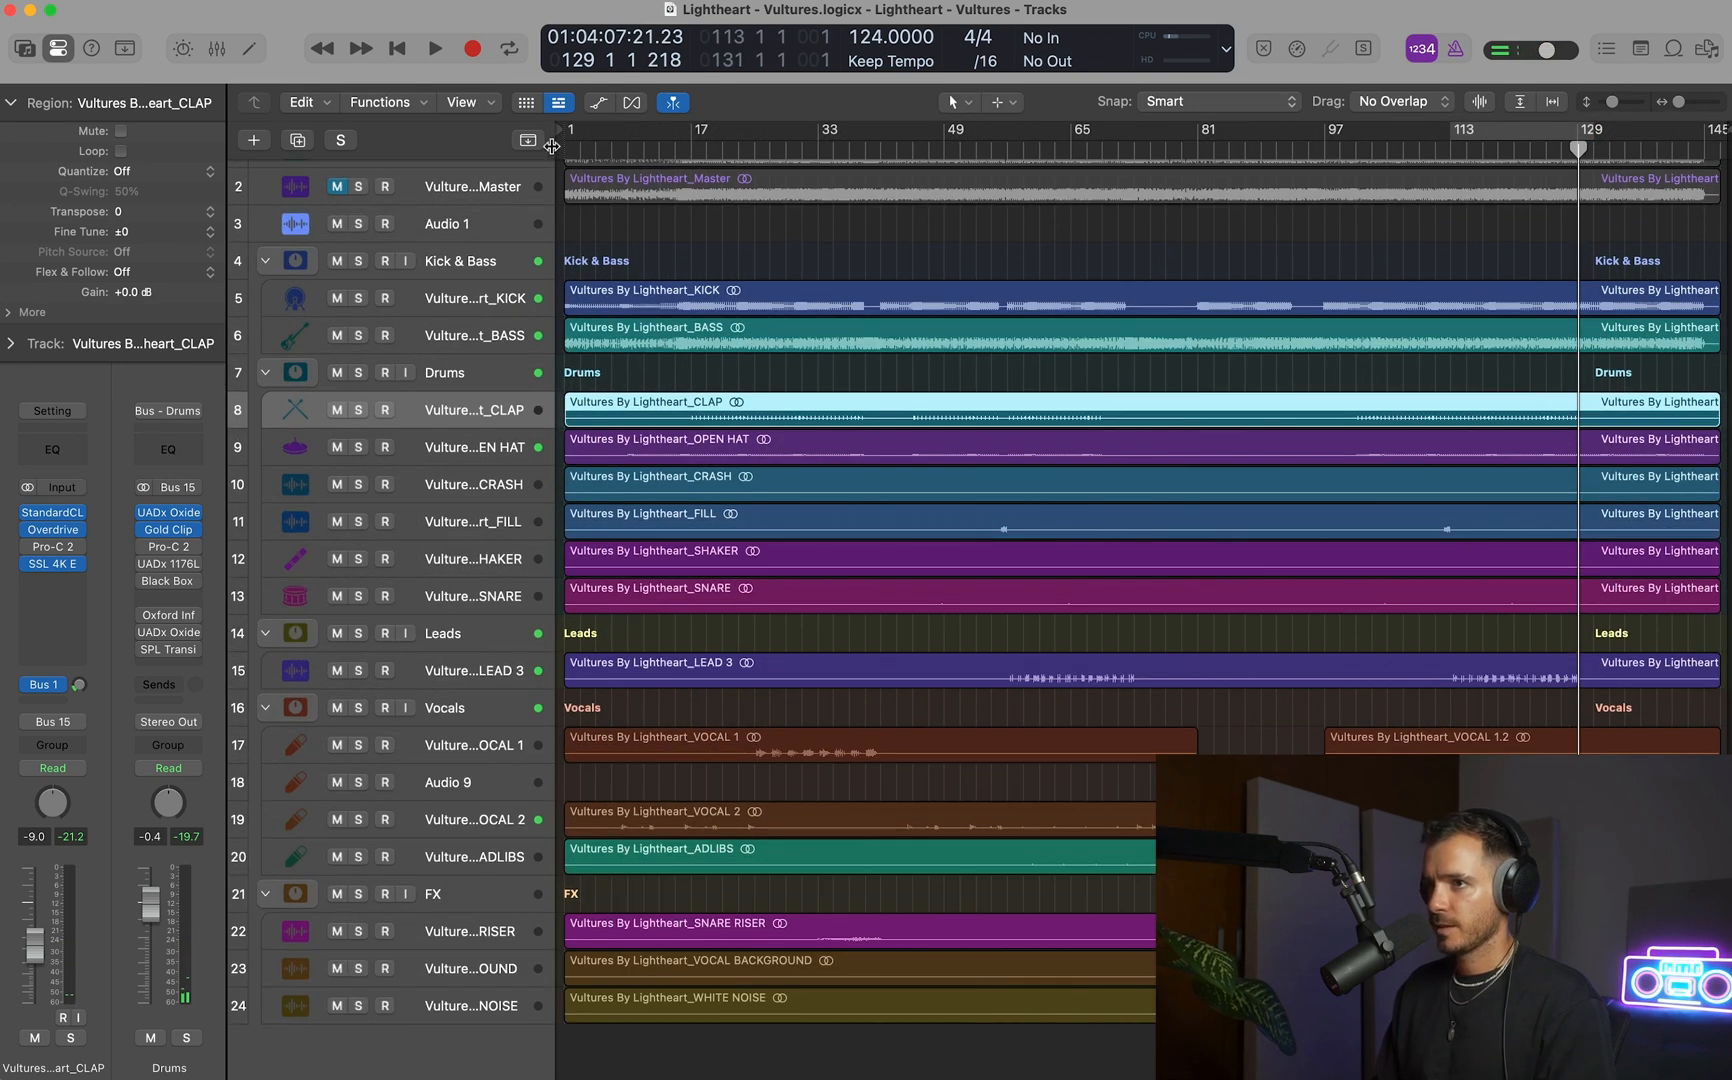
pyautogui.moveTo(566, 140); pyautogui.dragTo(1715, 135)
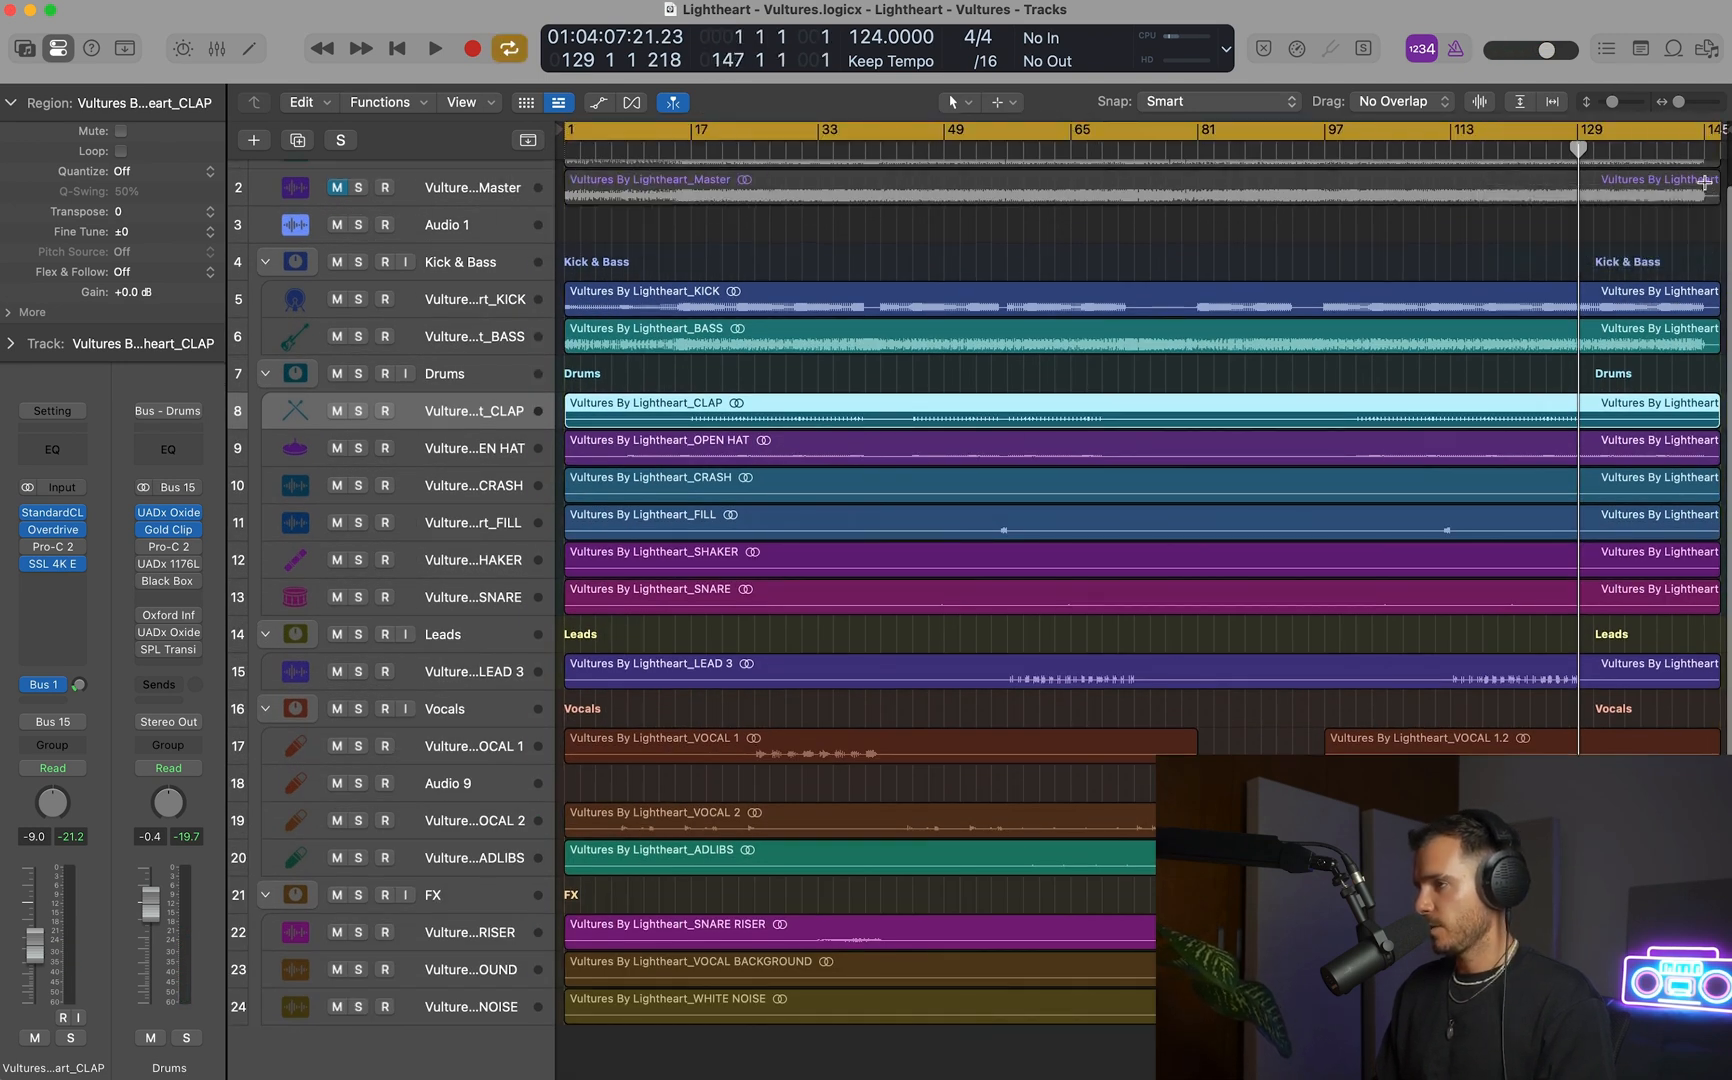
# Set the cycle range to bars 113 to 130 and play it.
pyautogui.keyDown('ctrl'); pyautogui.keyDown('alt'); pyautogui.click(1398, 283); pyautogui.keyUp('alt'); pyautogui.keyUp('ctrl')
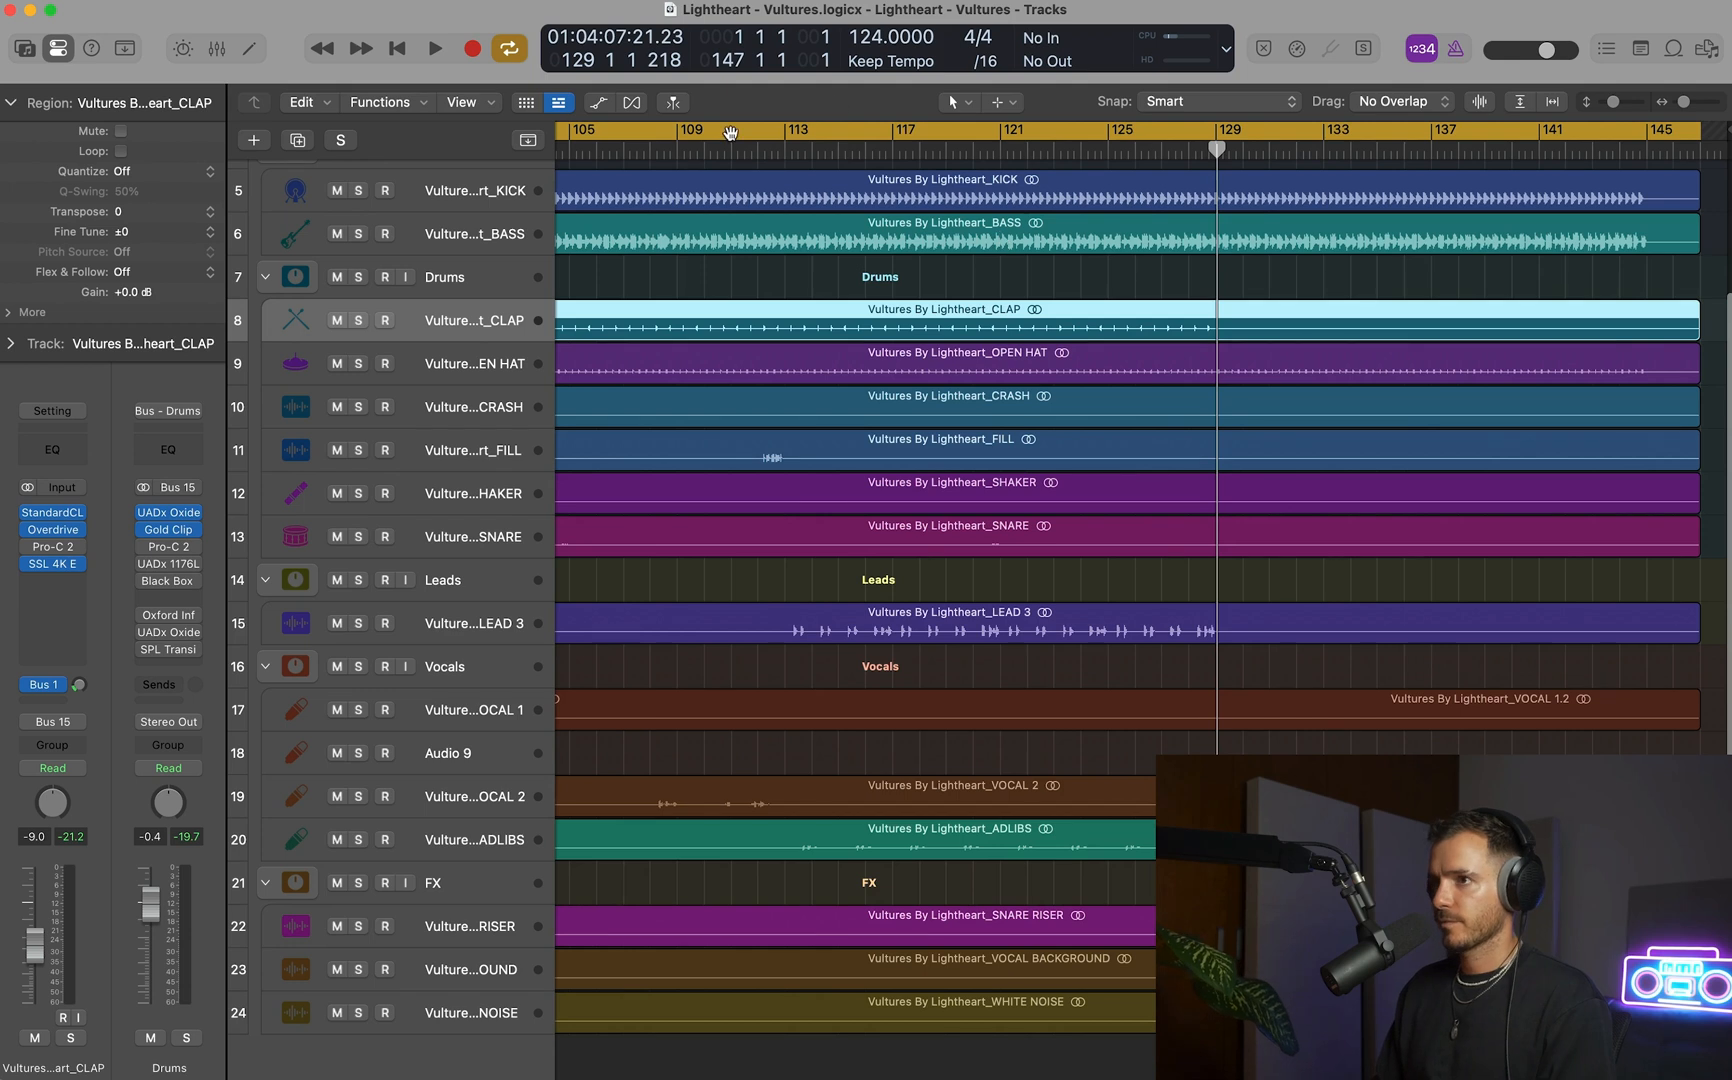
pyautogui.click(730, 133)
pyautogui.moveTo(786, 143); pyautogui.dragTo(1238, 125)
pyautogui.press('space')
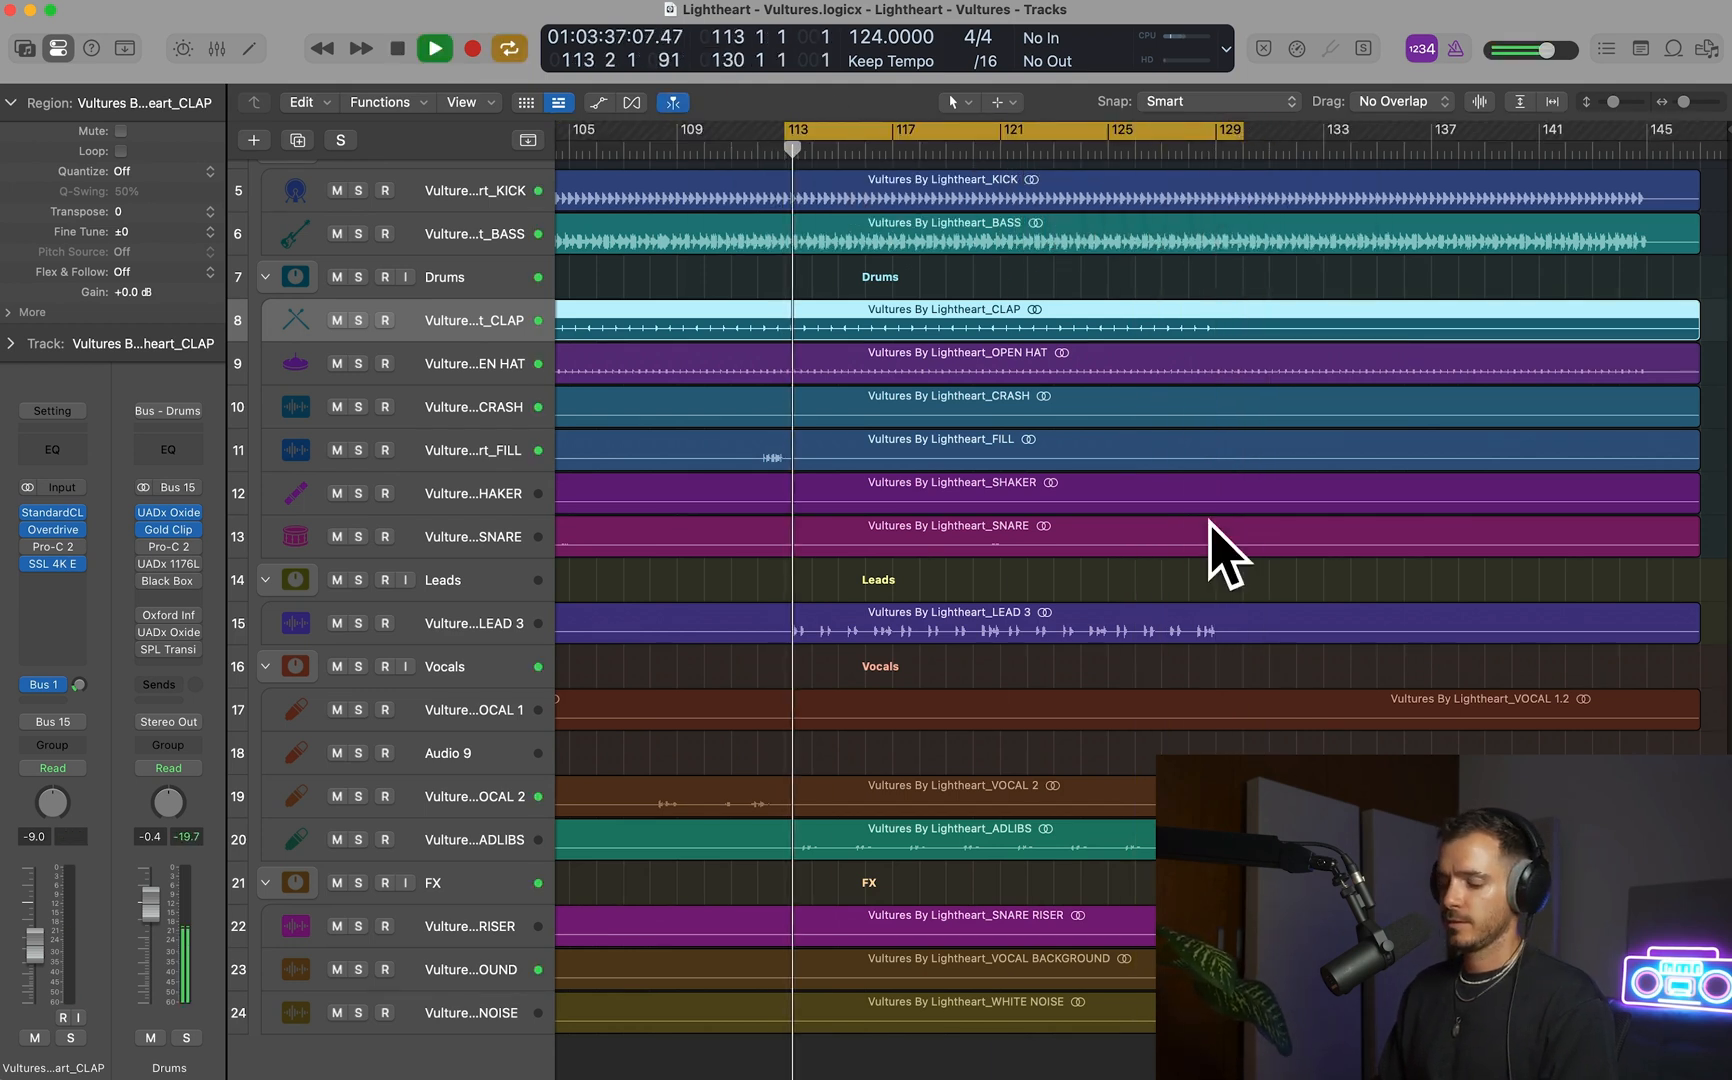
# Enable the SSL Native Bus Compressor 2 on the GOD MODE MASTER track and set its threshold to 7 dB.
pyautogui.press('x')
pyautogui.hscroll(10, 1205, 535)
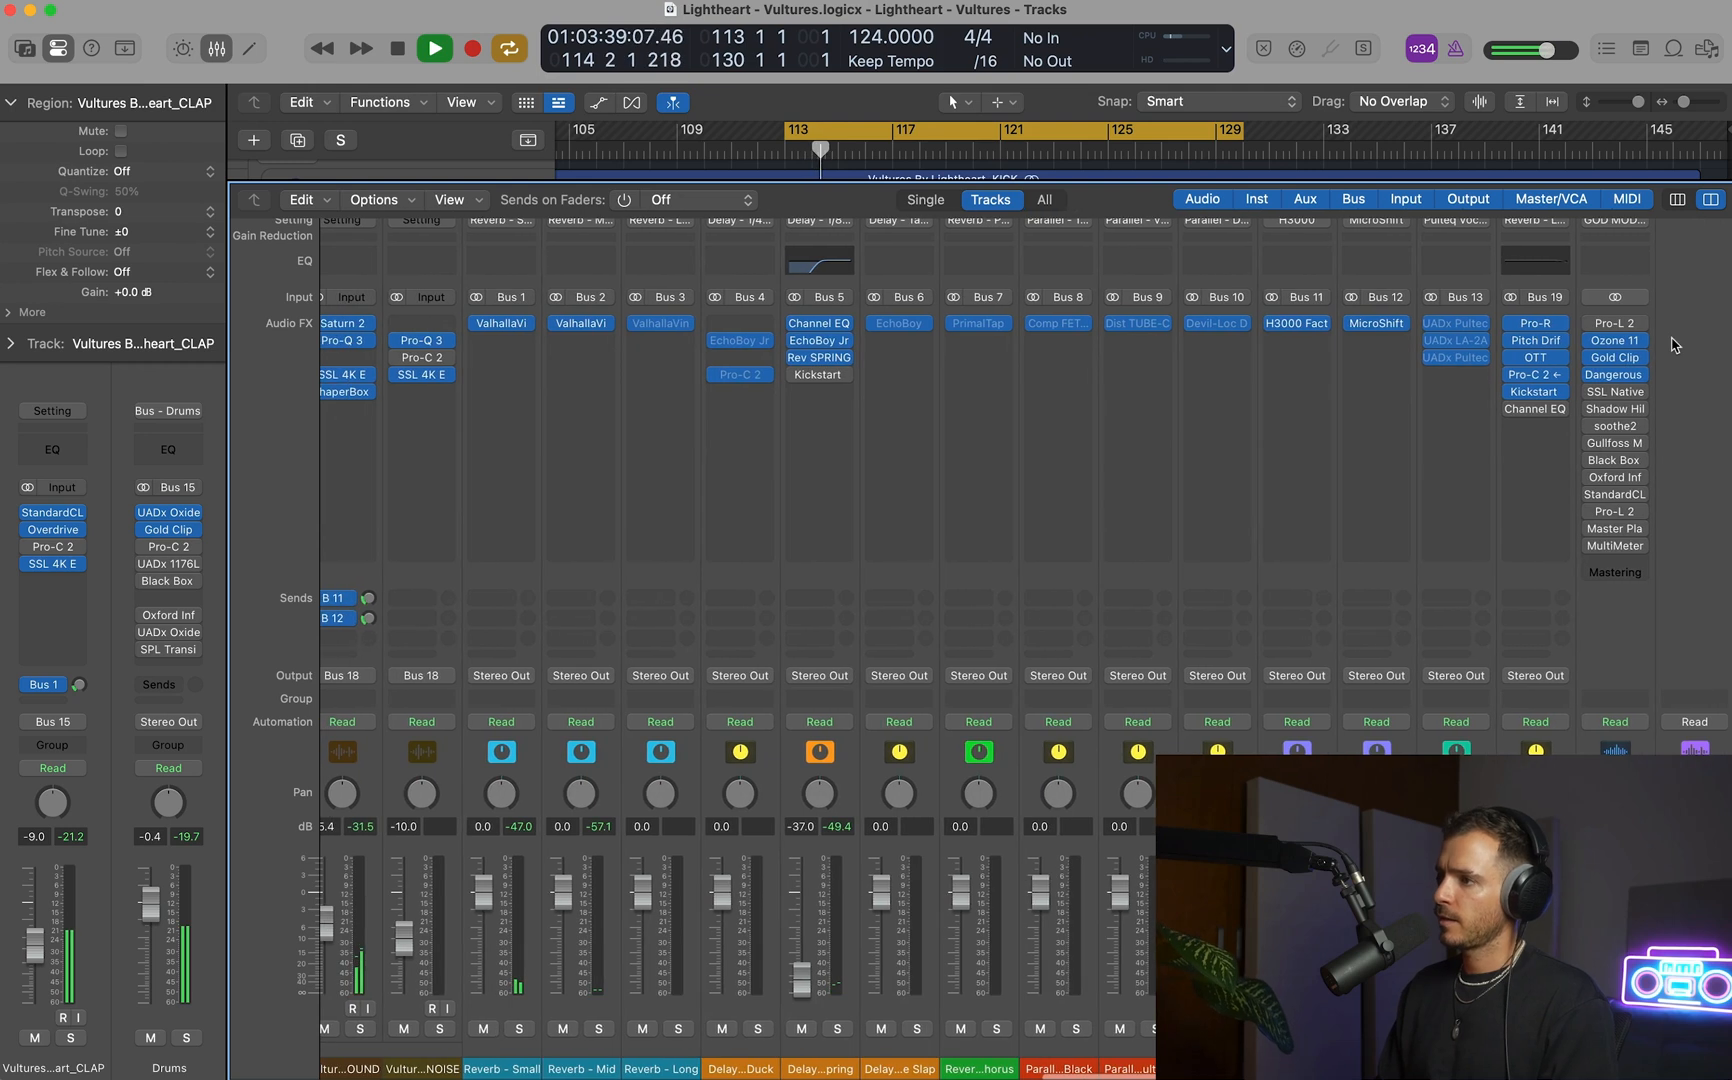
pyautogui.click(1614, 392)
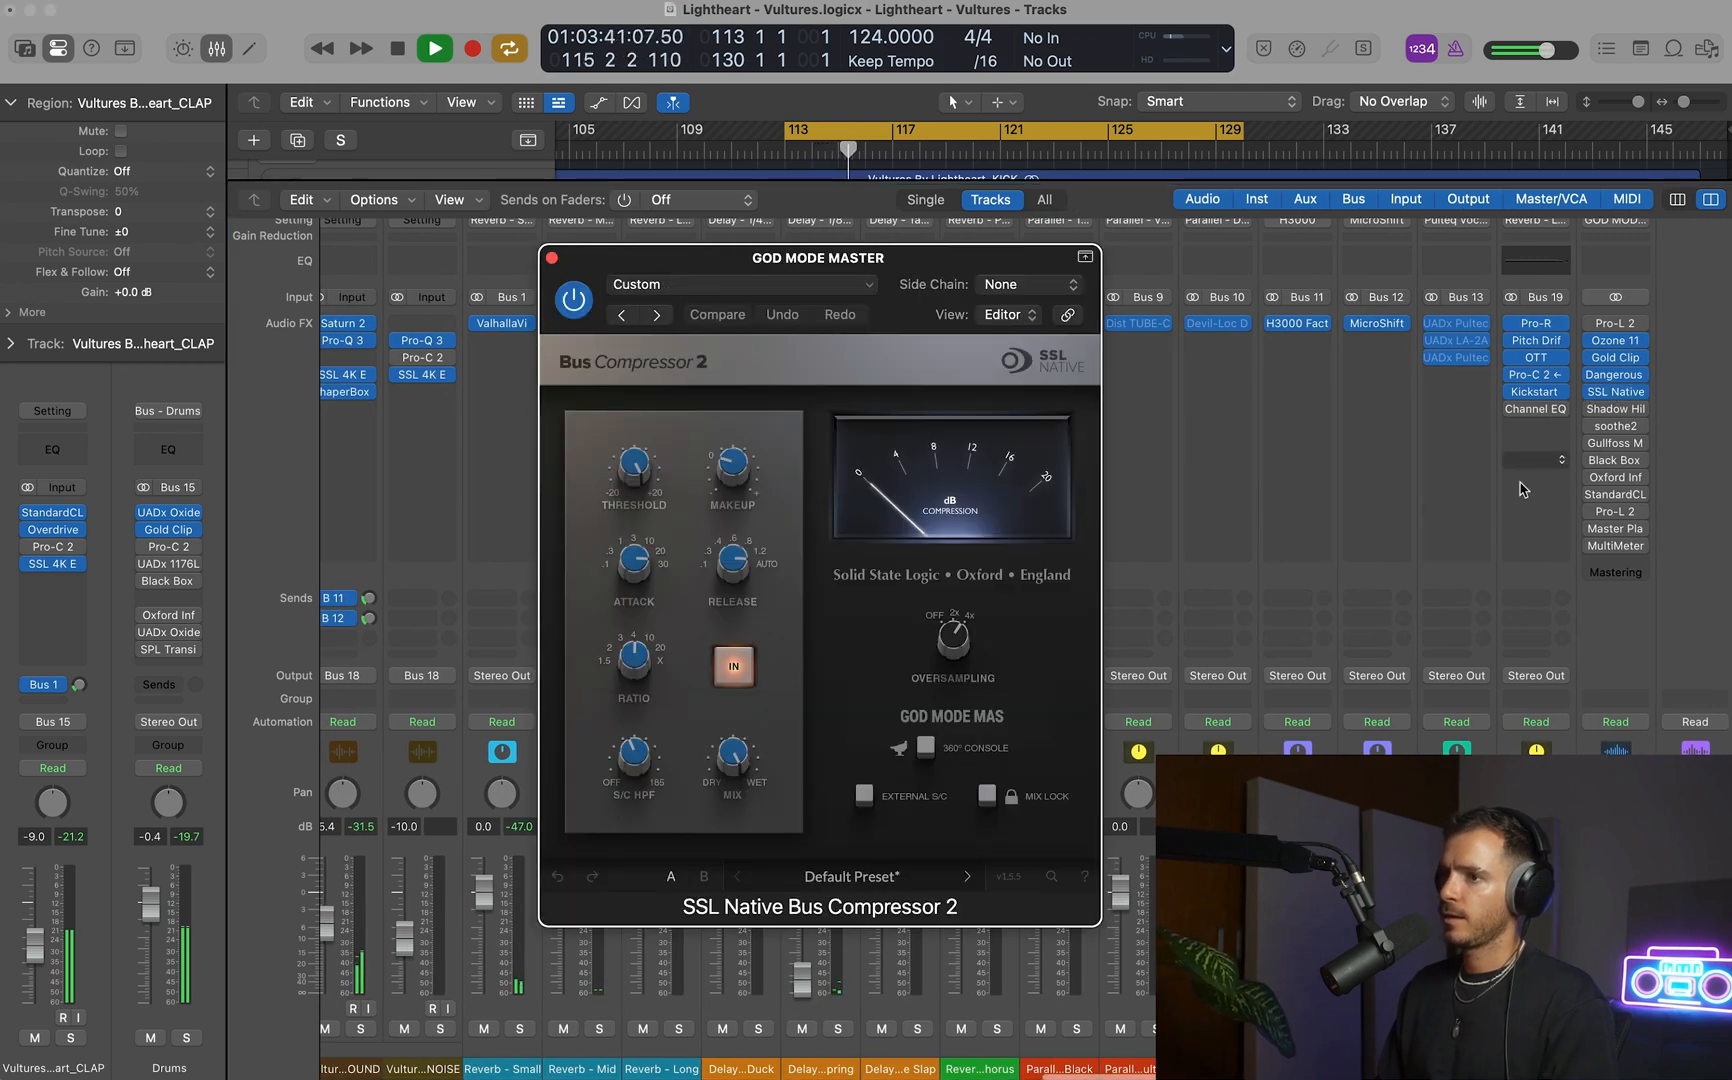
pyautogui.press('space')
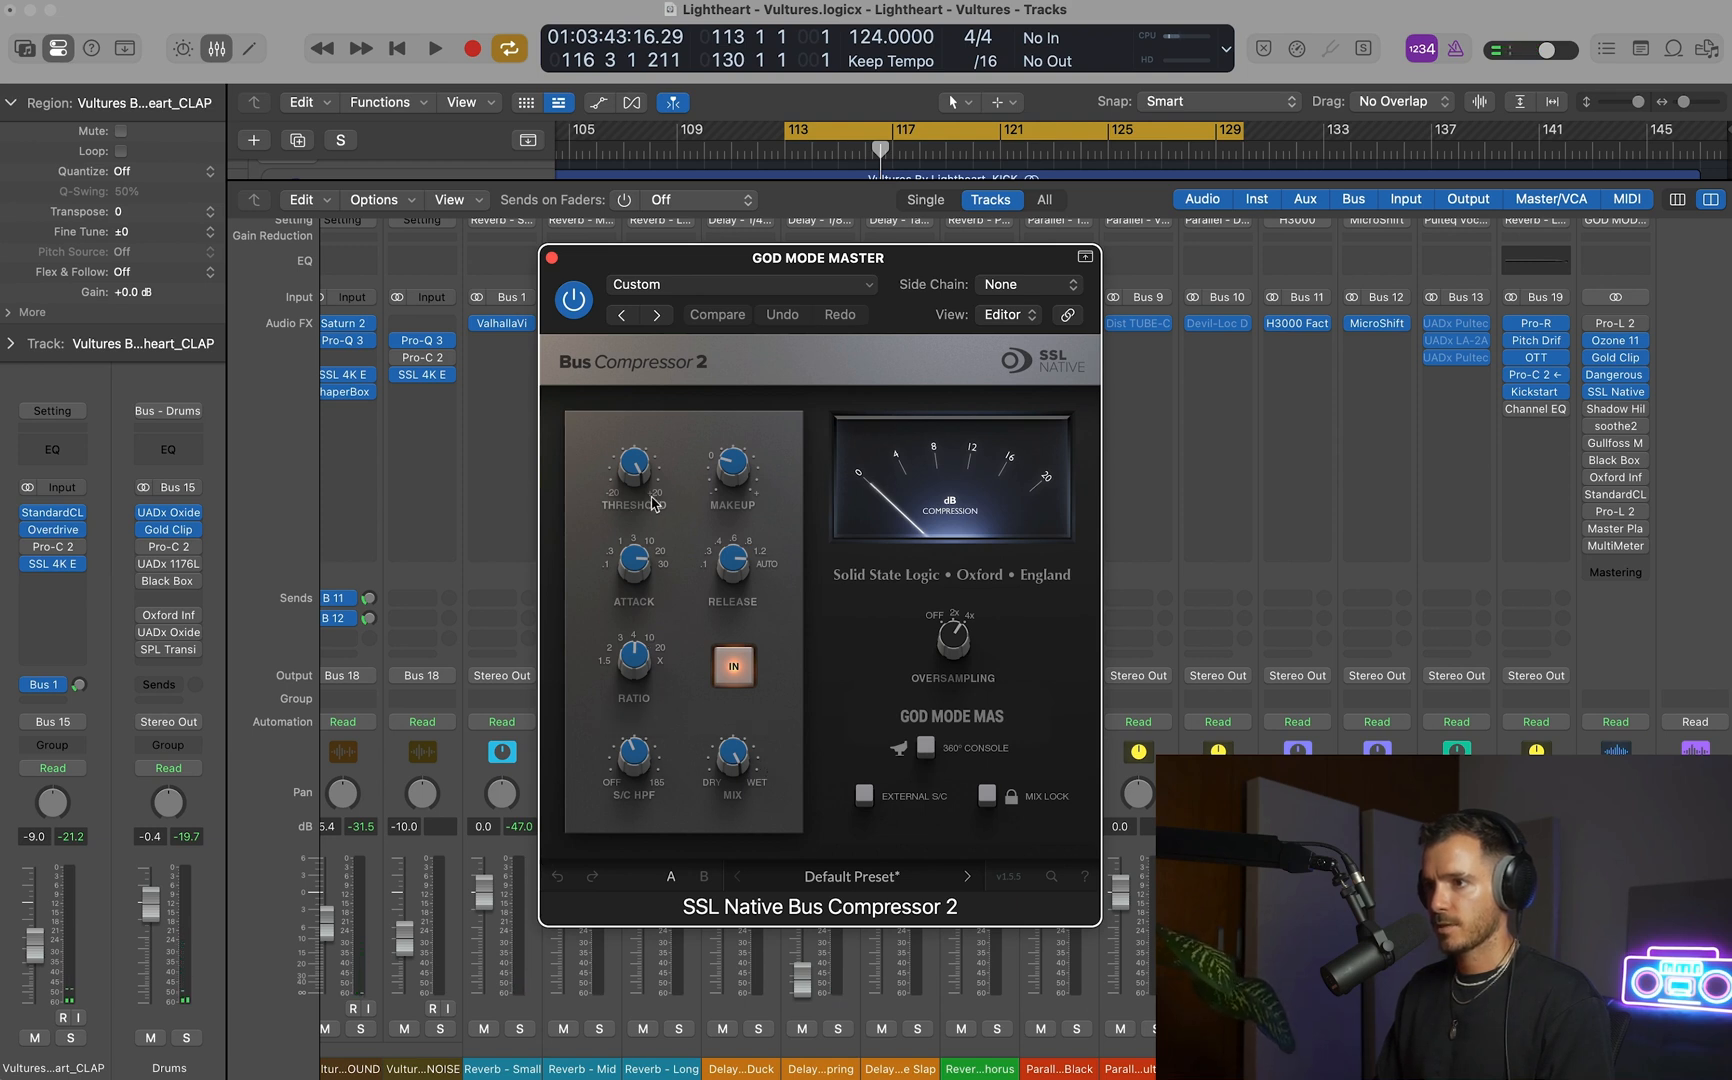
pyautogui.press('space')
pyautogui.moveTo(651, 503); pyautogui.dragTo(624, 525)
pyautogui.press('space')
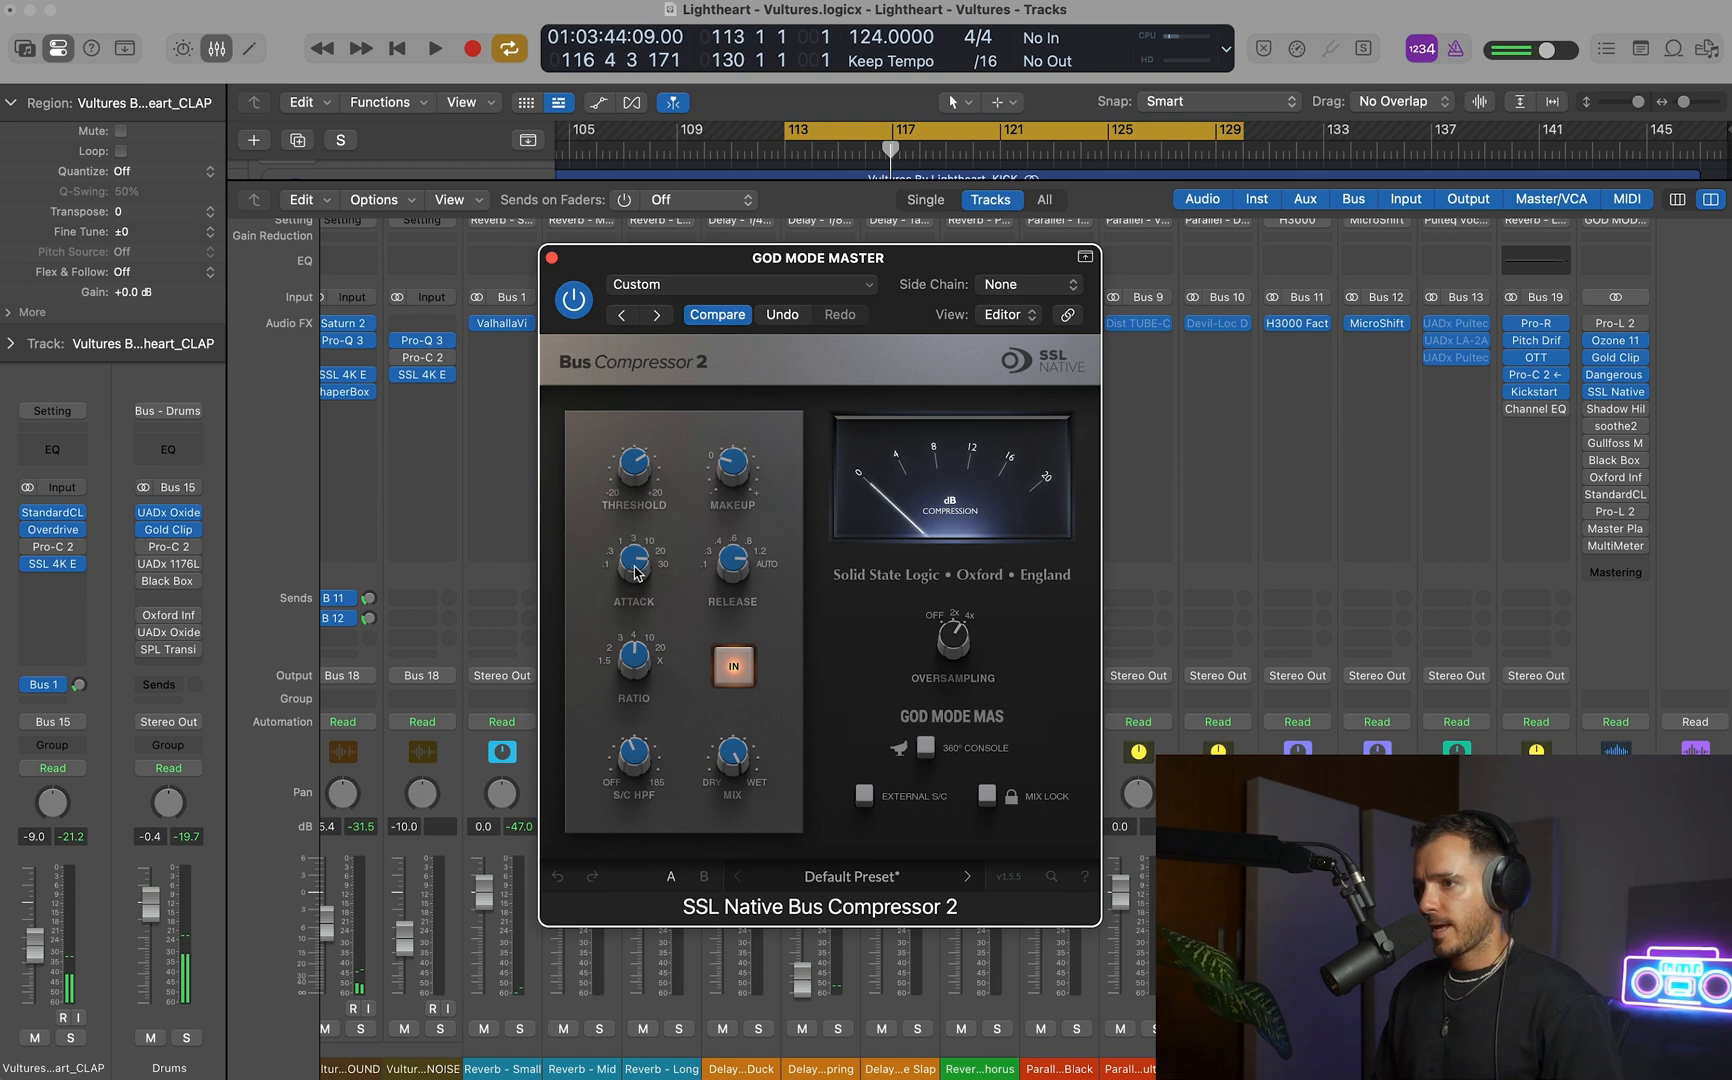
# Play the cycled section and compare the master with the bus compressor switched in and out.
pyautogui.moveTo(622, 773)
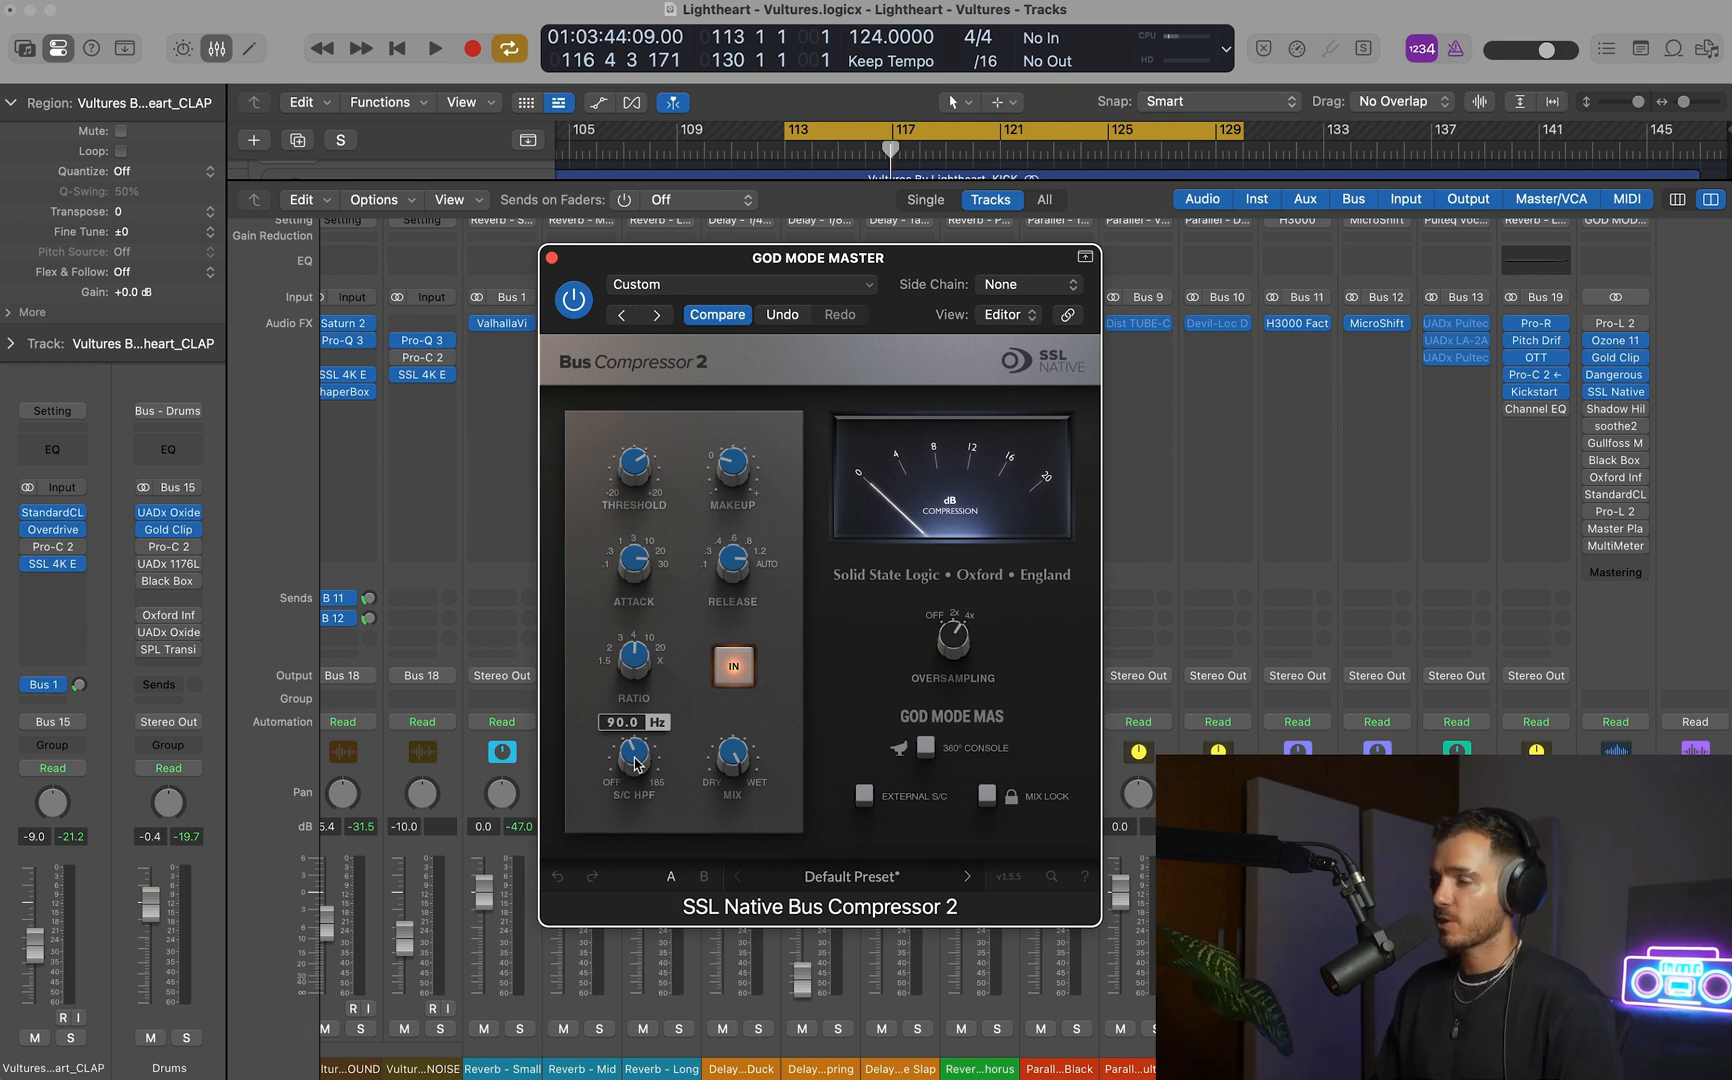
pyautogui.press('space')
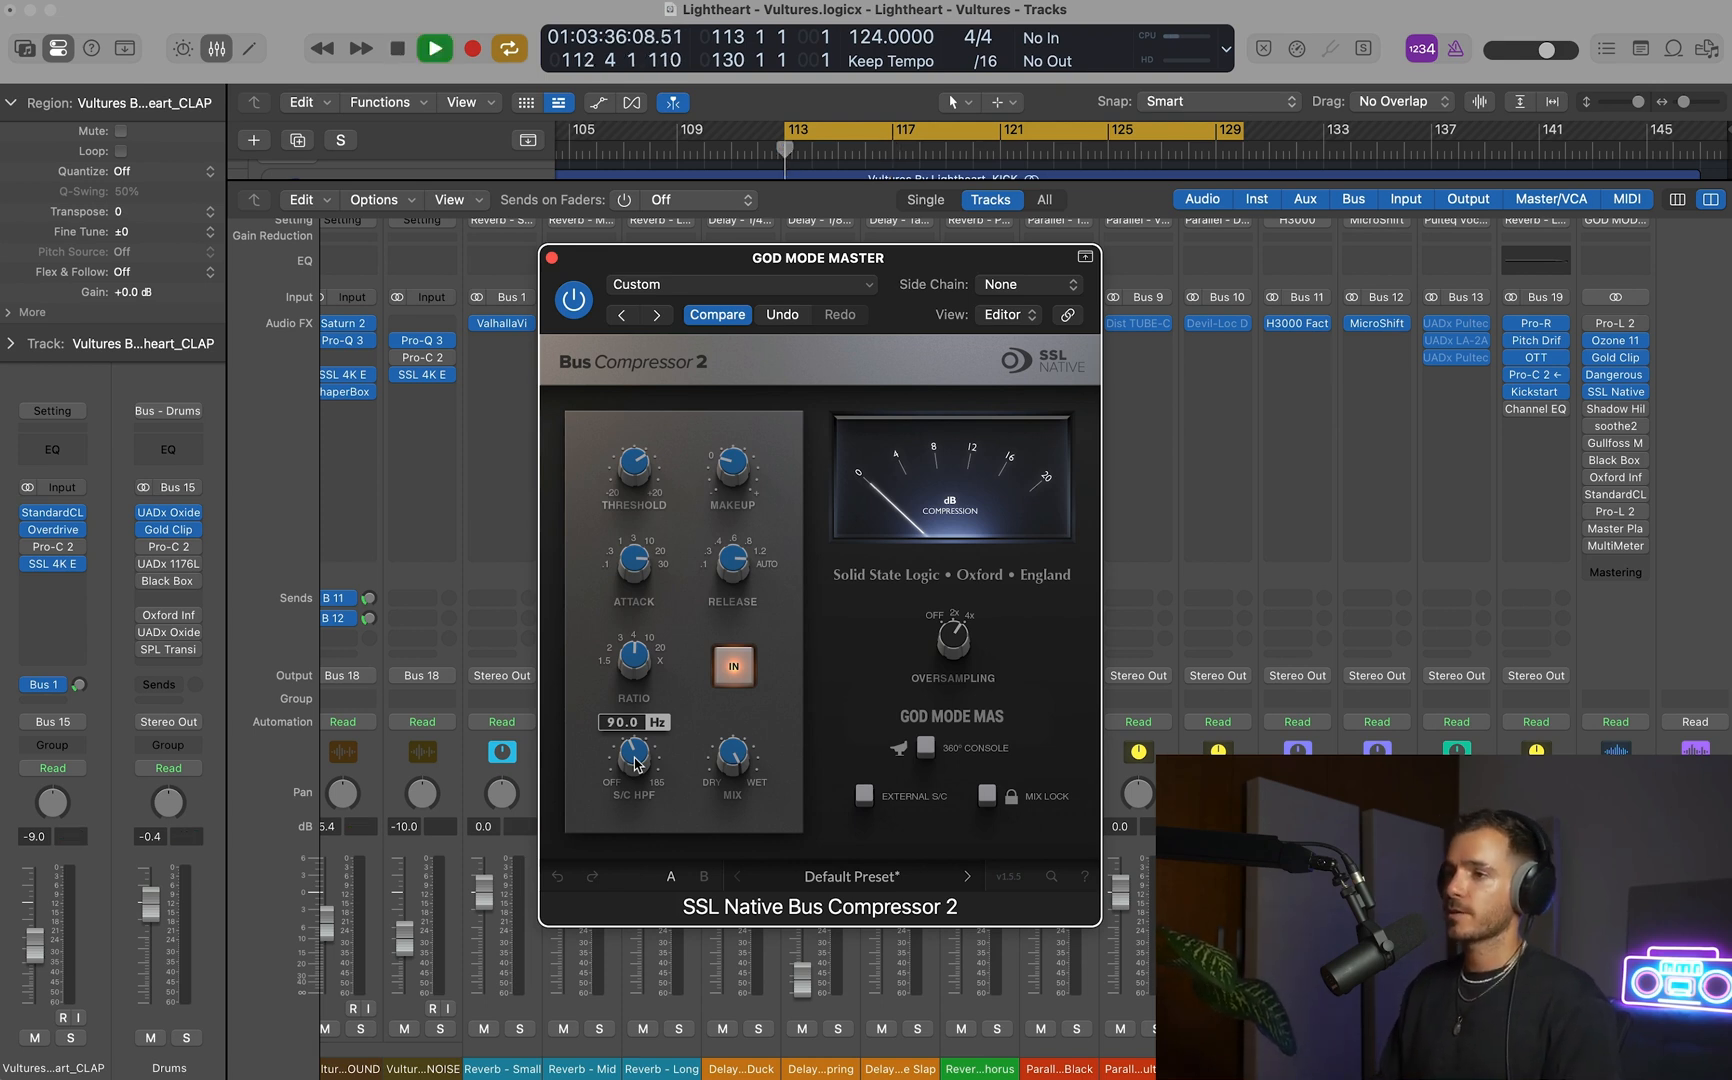
pyautogui.click(740, 666)
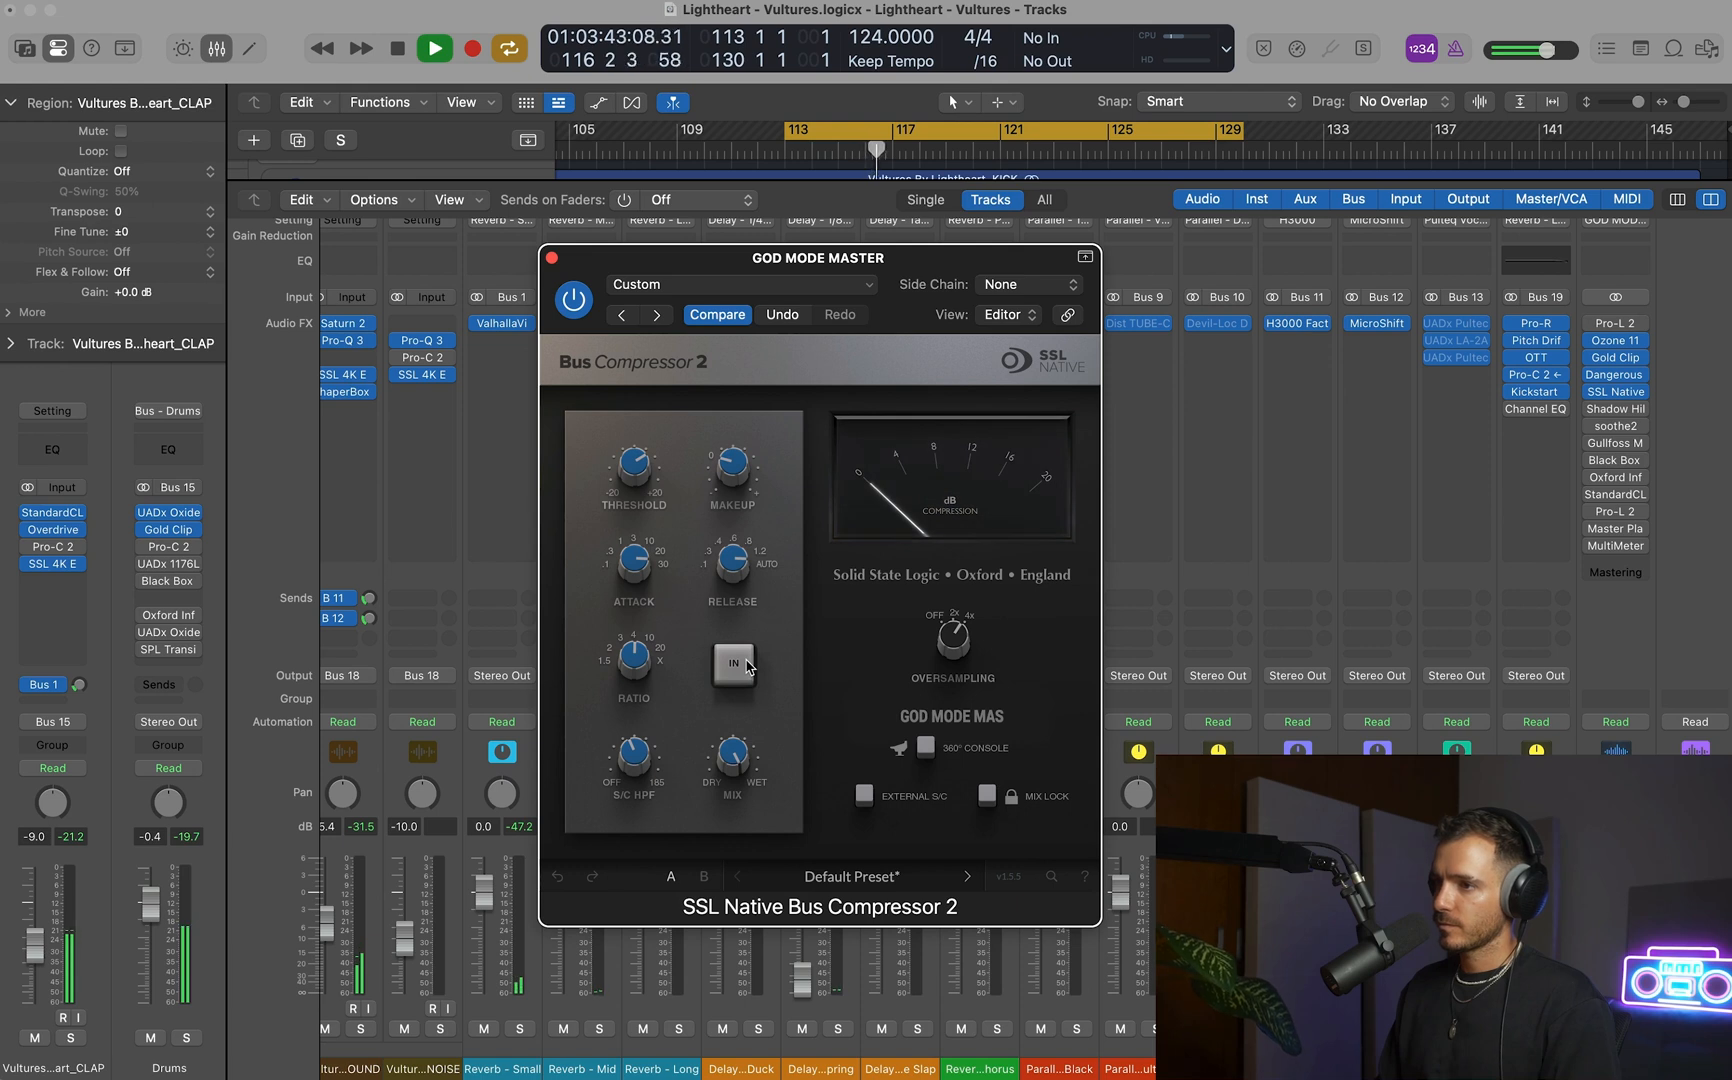
pyautogui.click(745, 666)
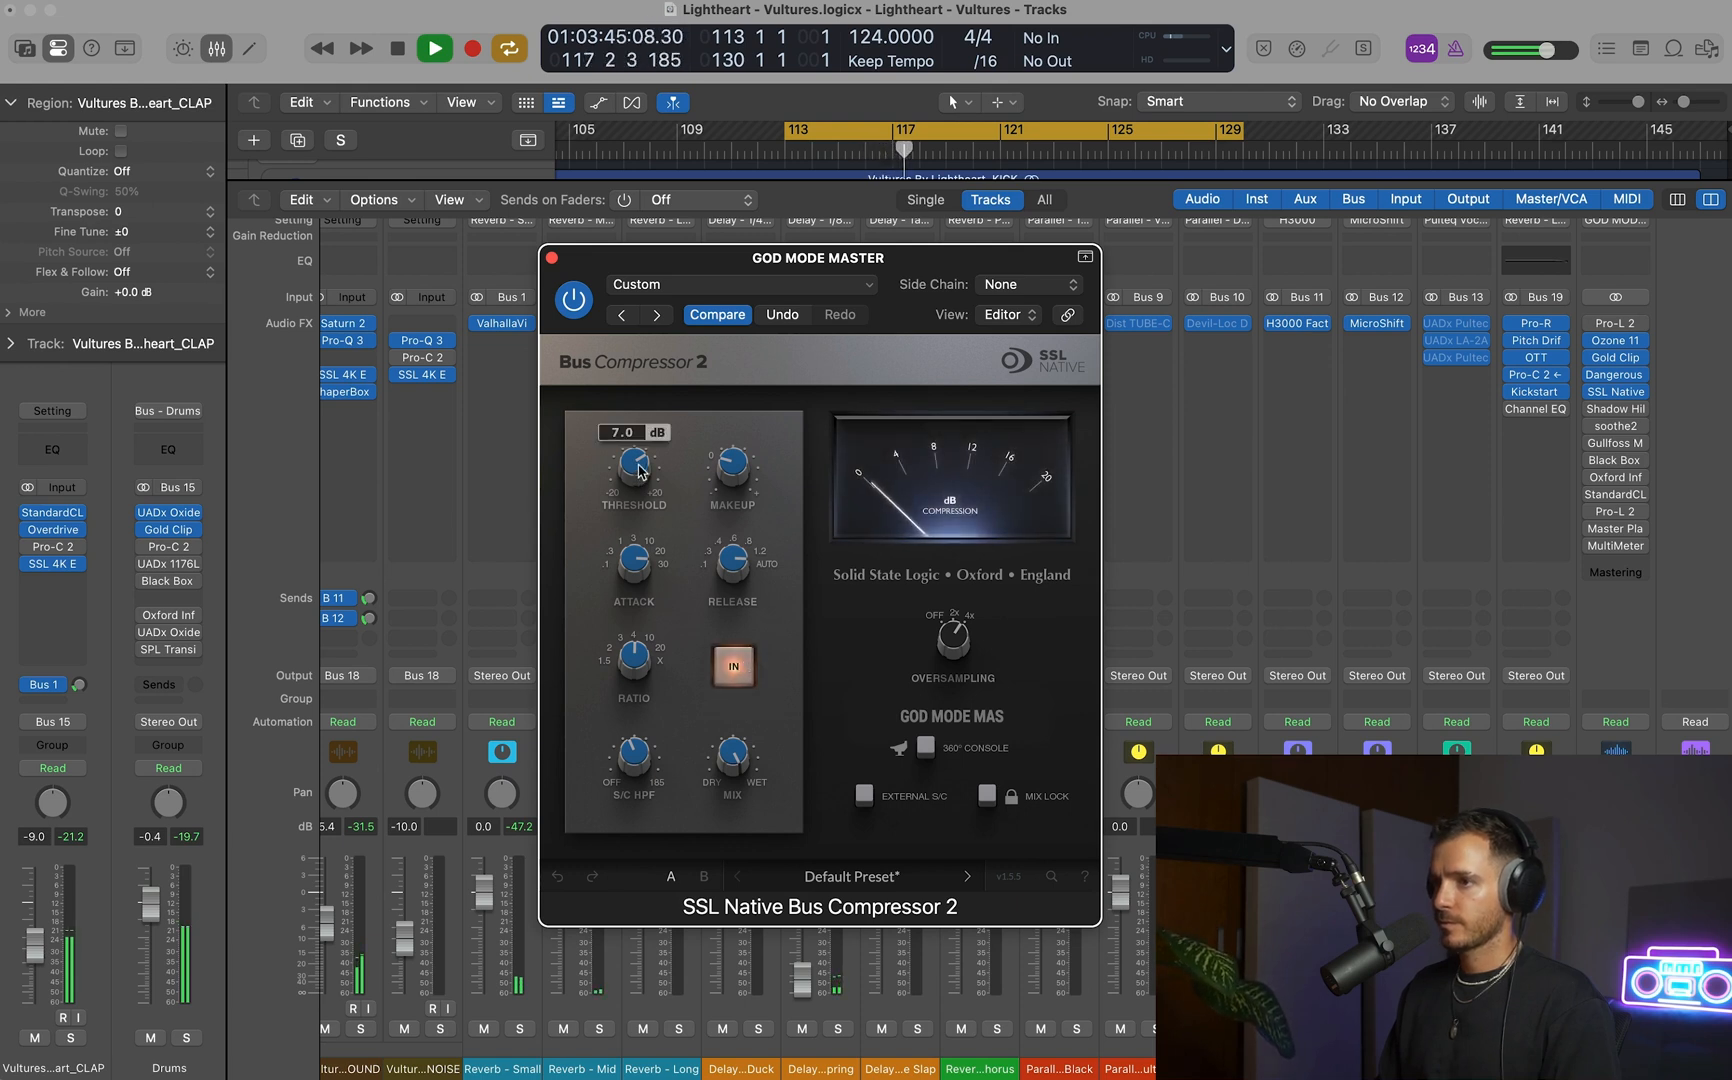
pyautogui.moveTo(742, 467)
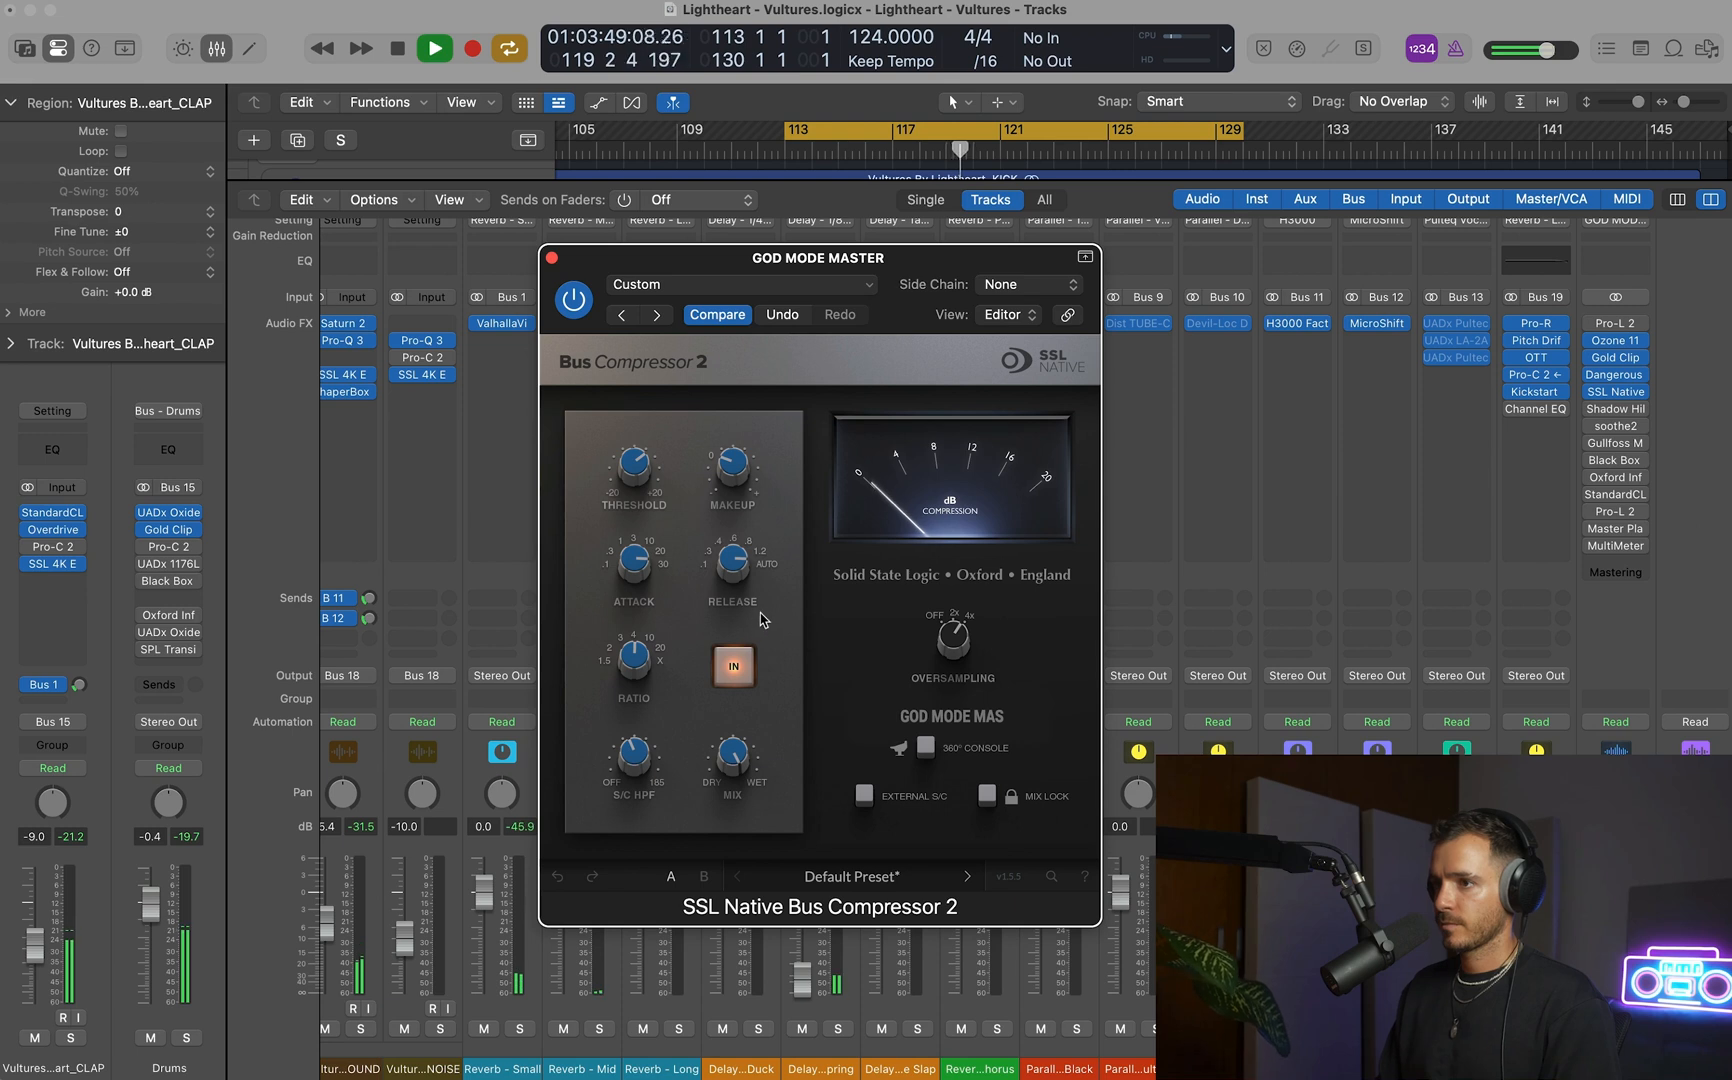
pyautogui.press('space')
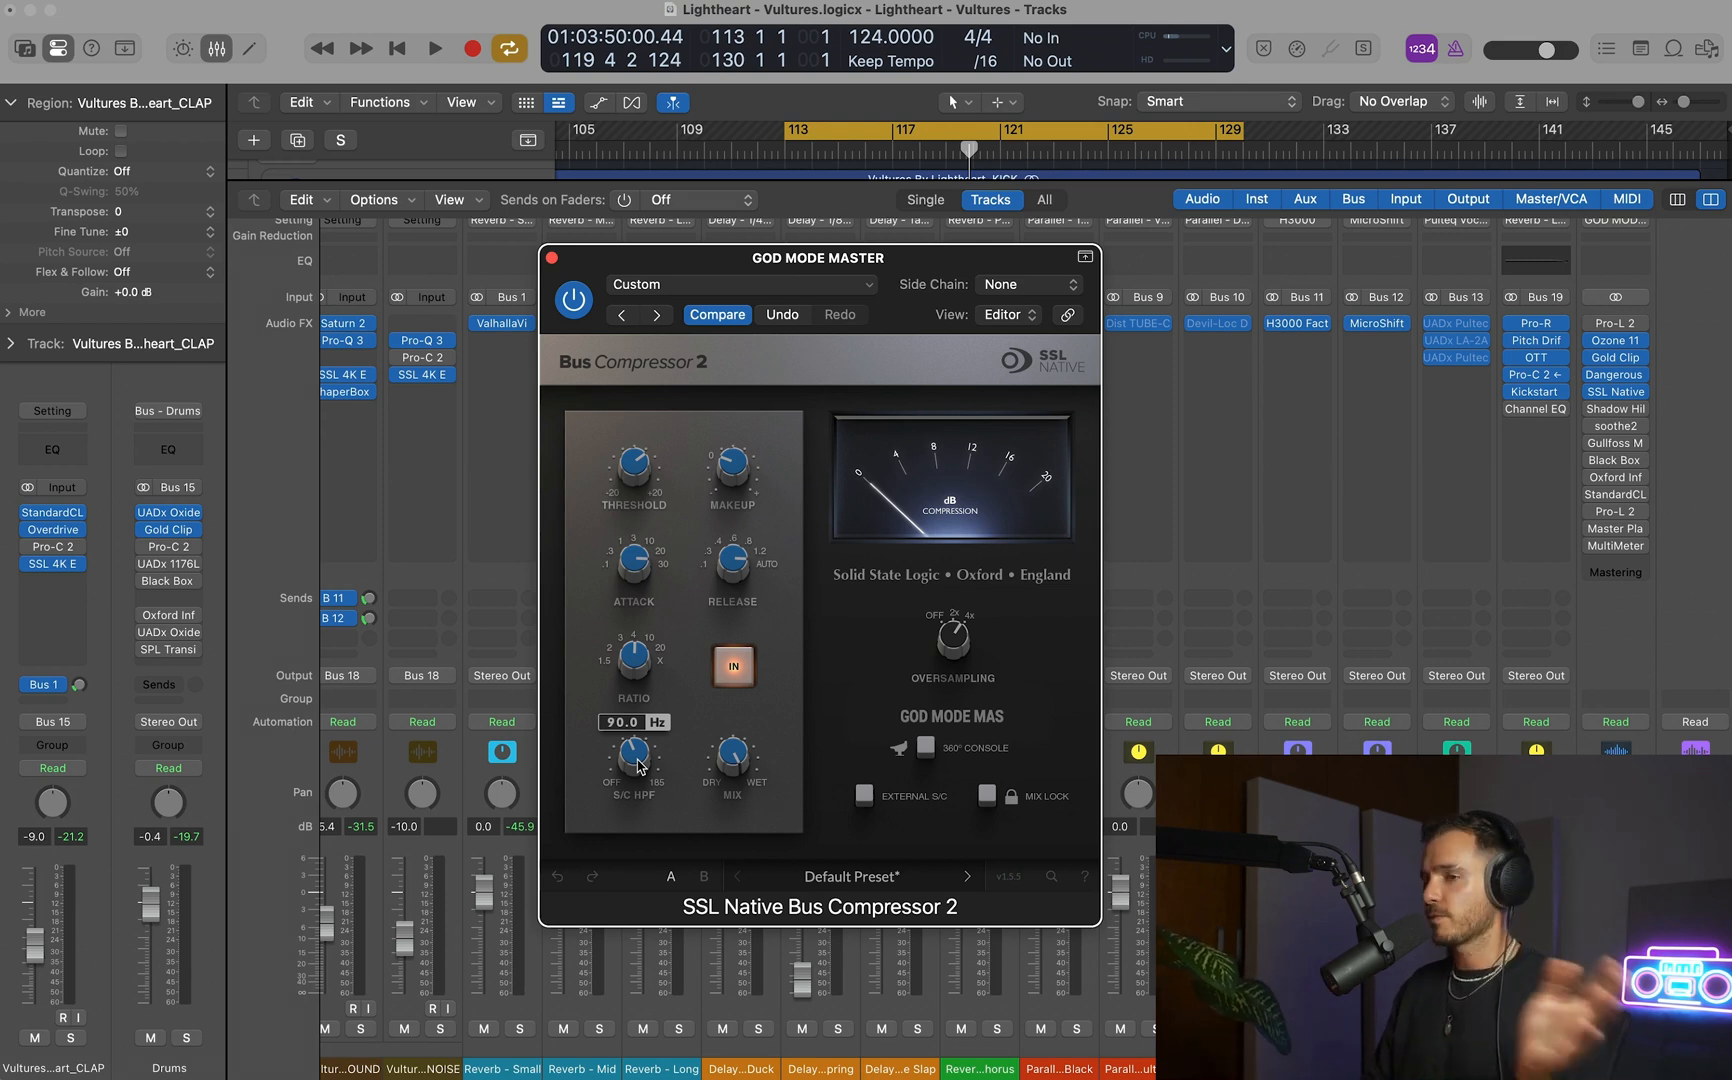
pyautogui.press('space')
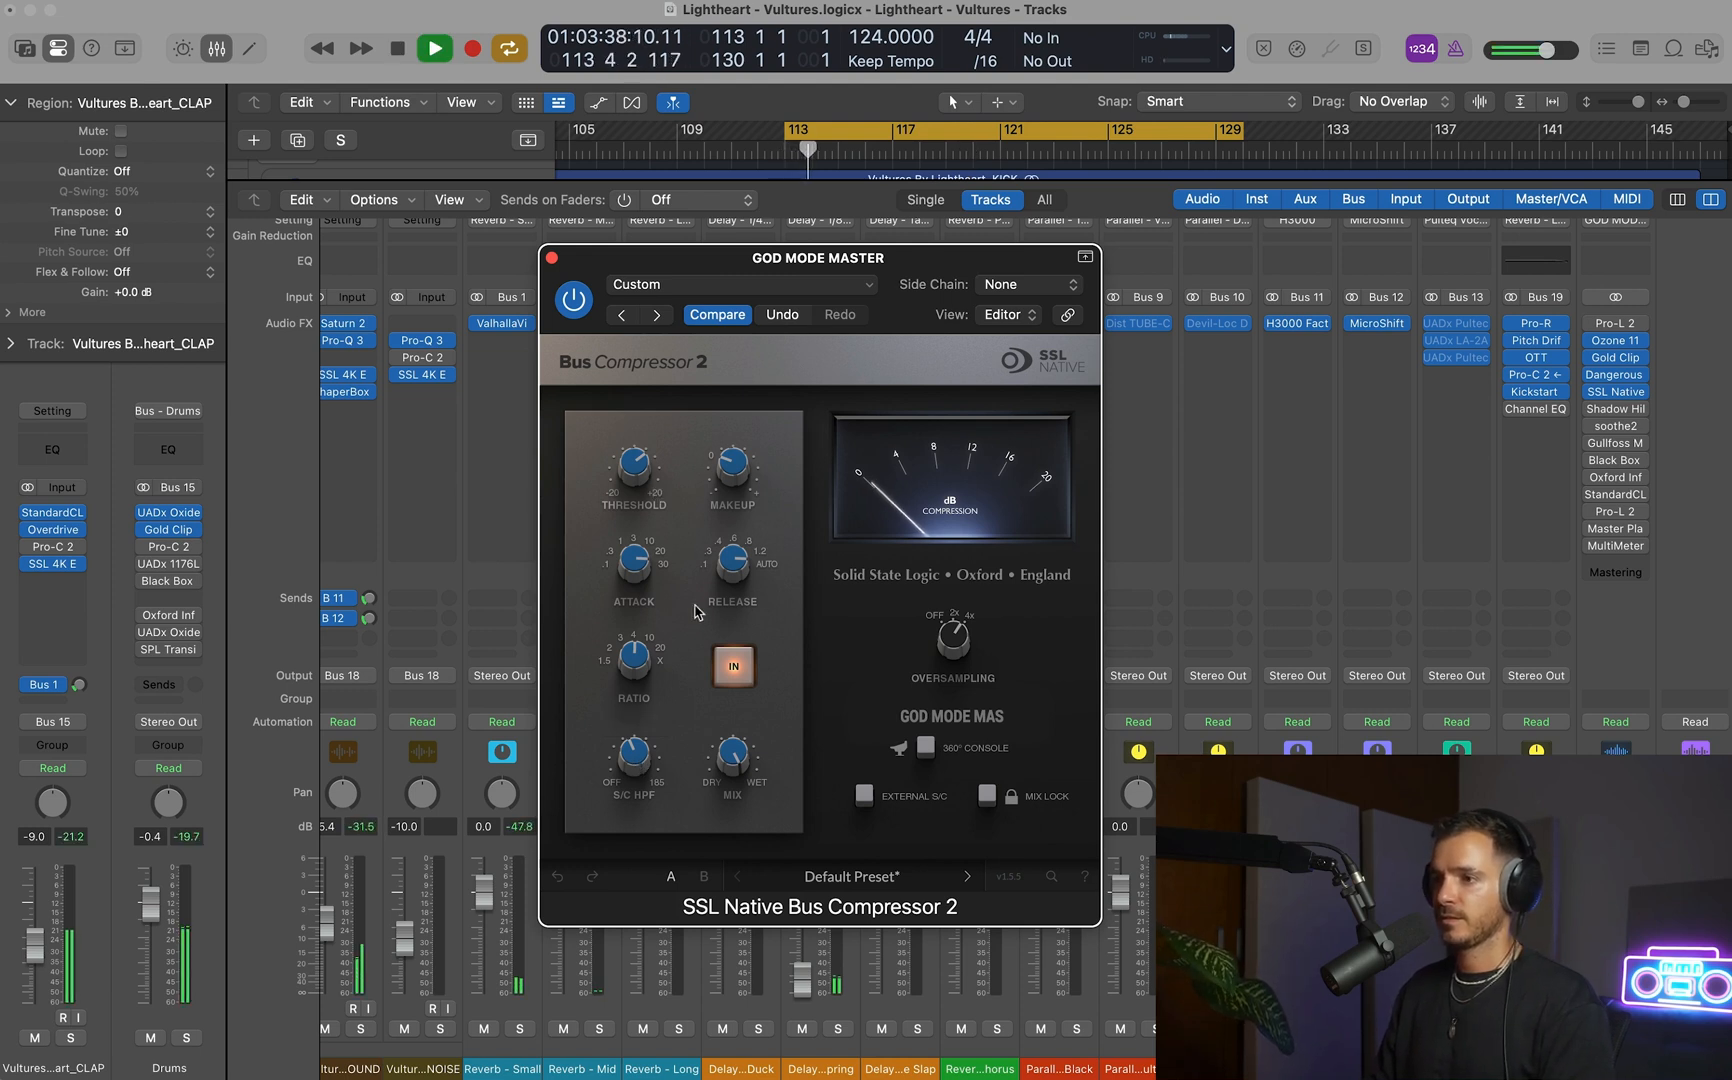
pyautogui.click(738, 671)
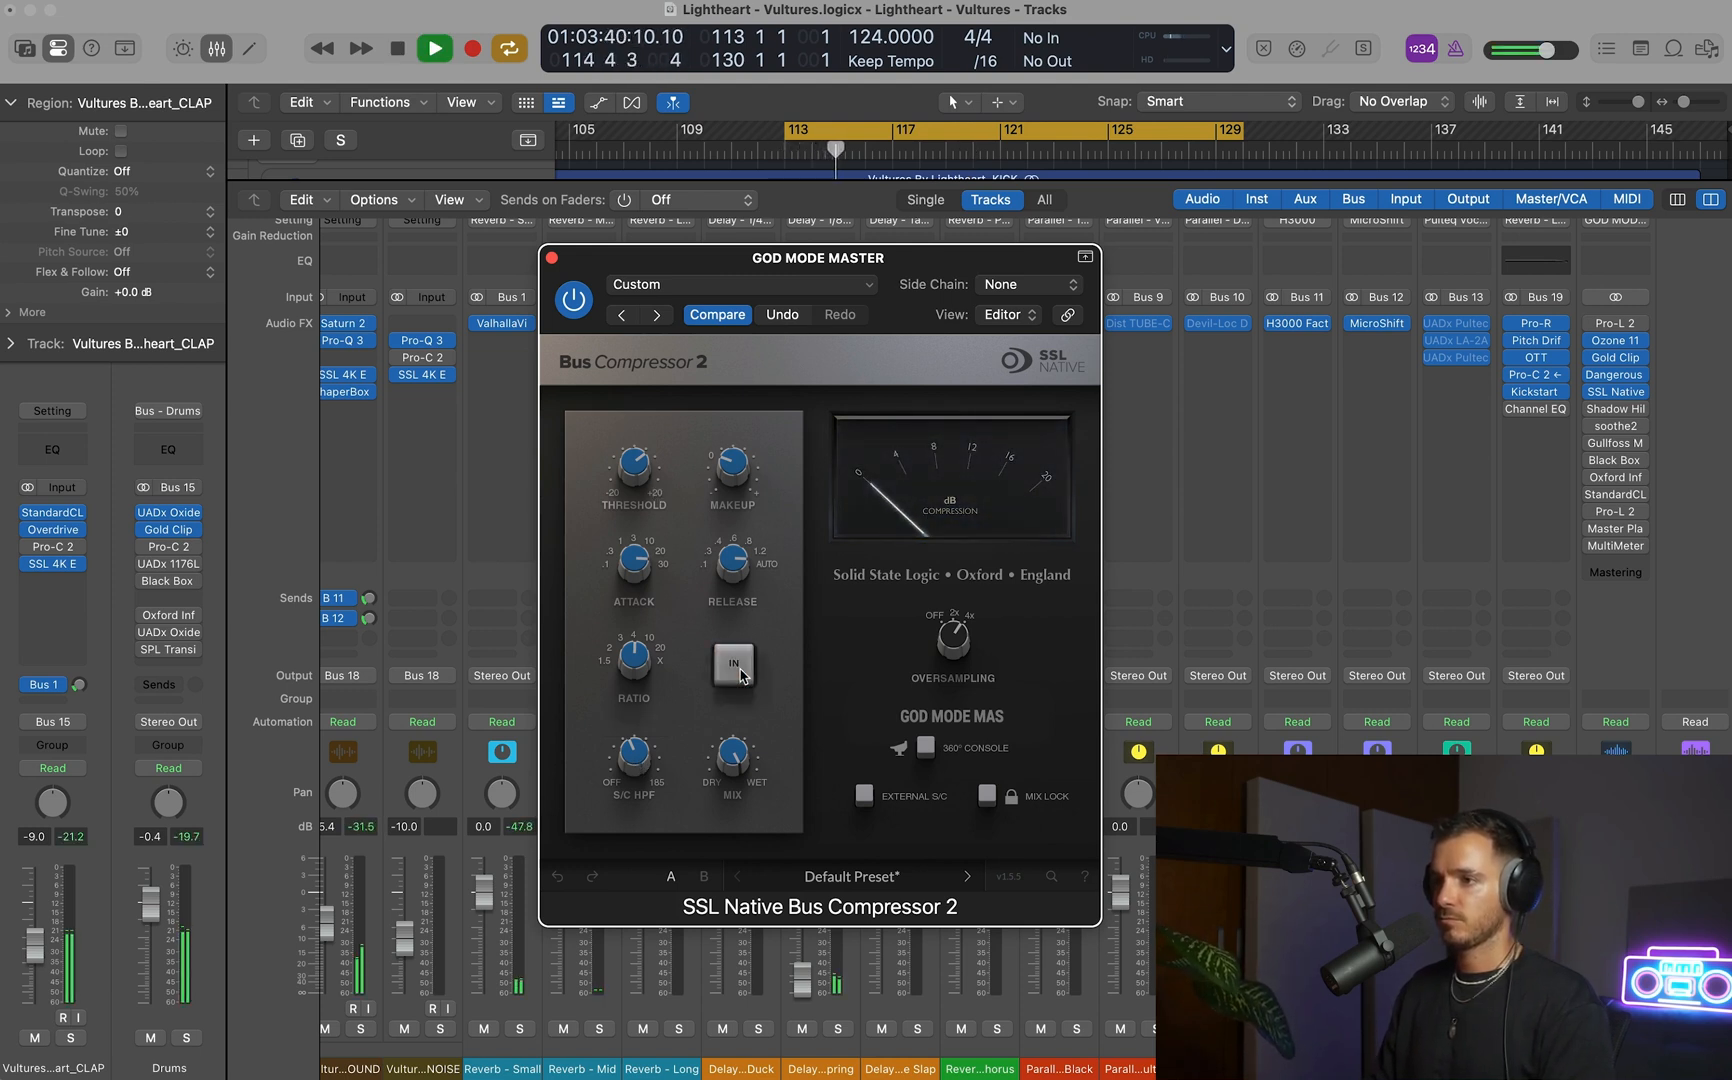
pyautogui.click(736, 668)
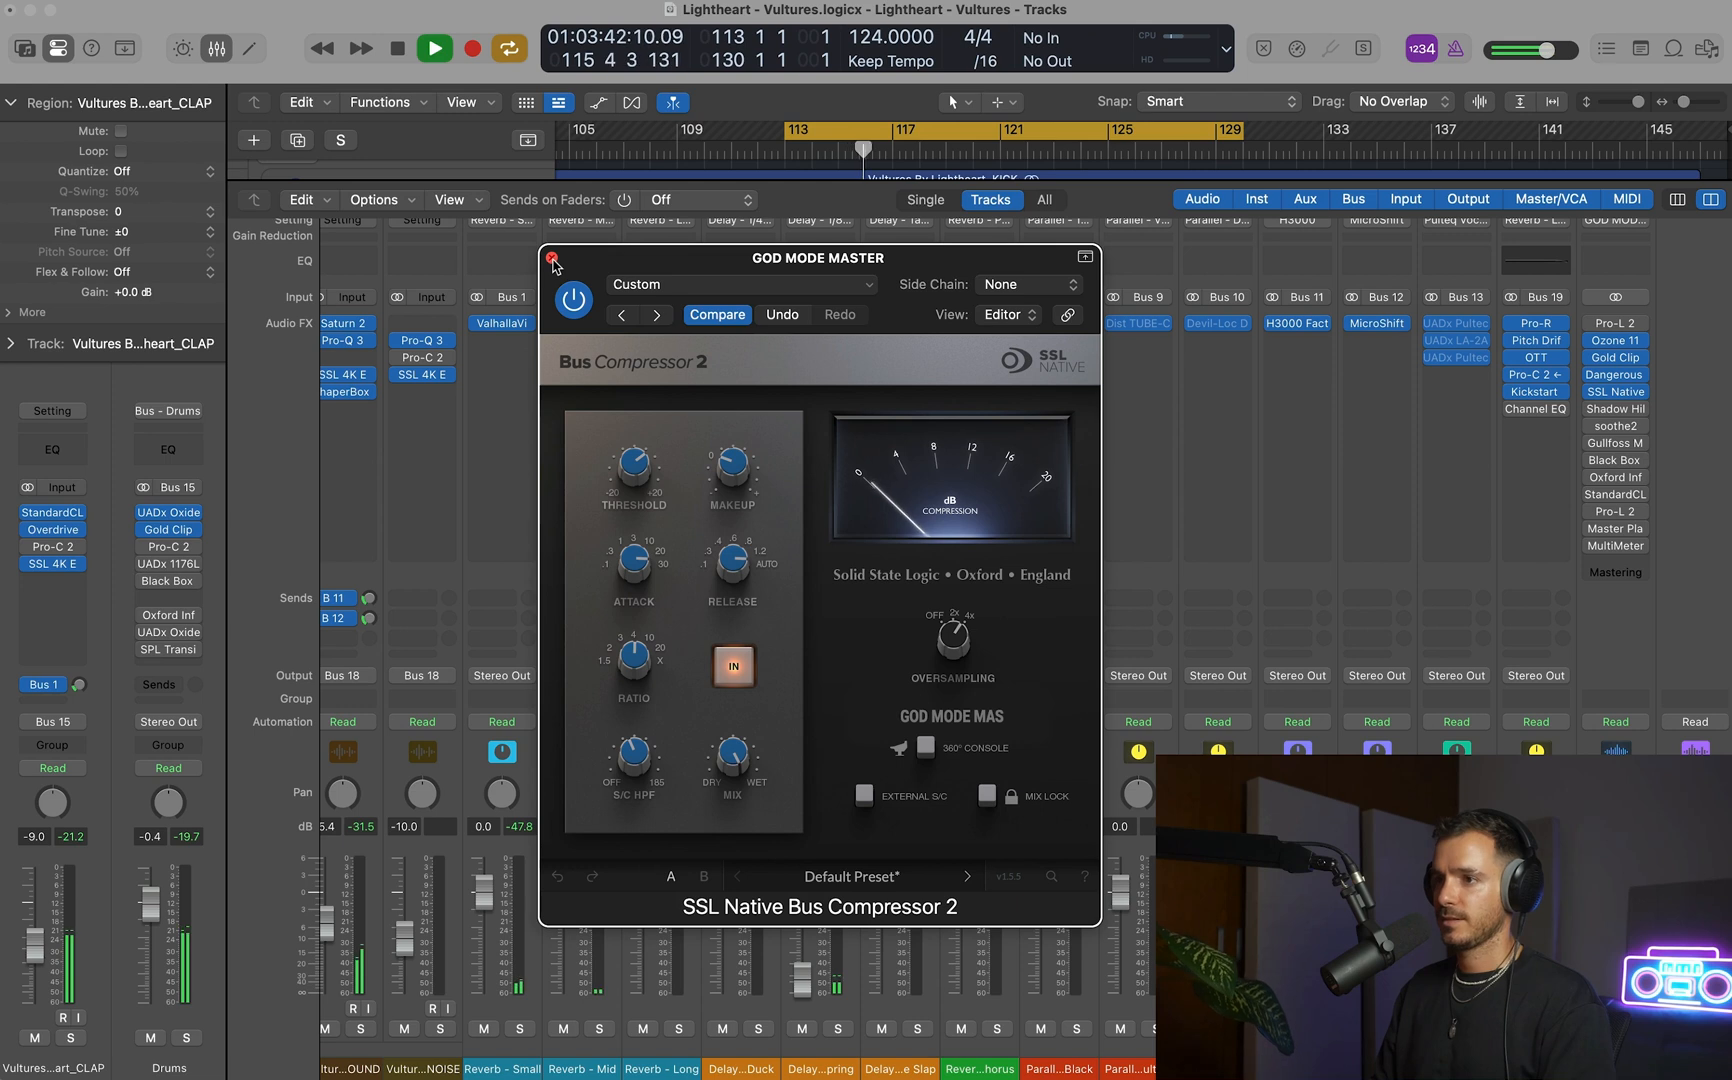
pyautogui.press('space')
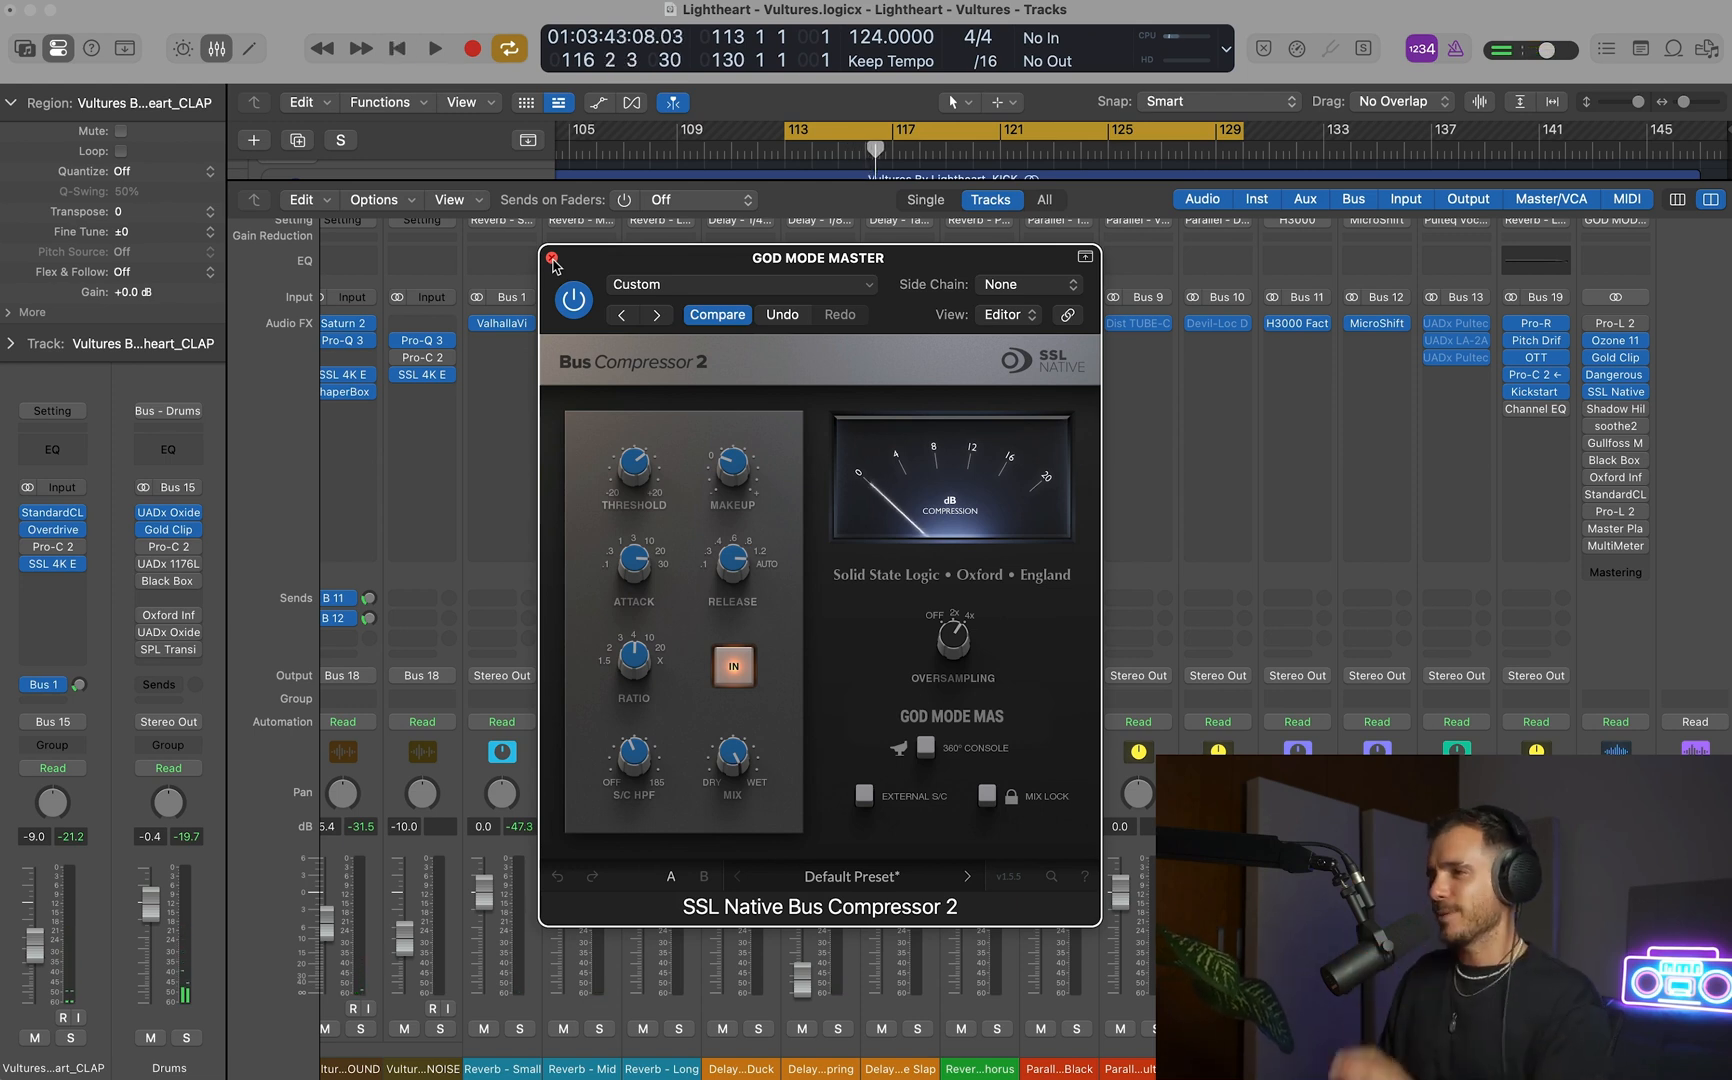
pyautogui.click(552, 259)
# Enable soothe2 on the GOD MODE MASTER track and set its depth to 0.1 while the section plays.
pyautogui.click(1677, 401)
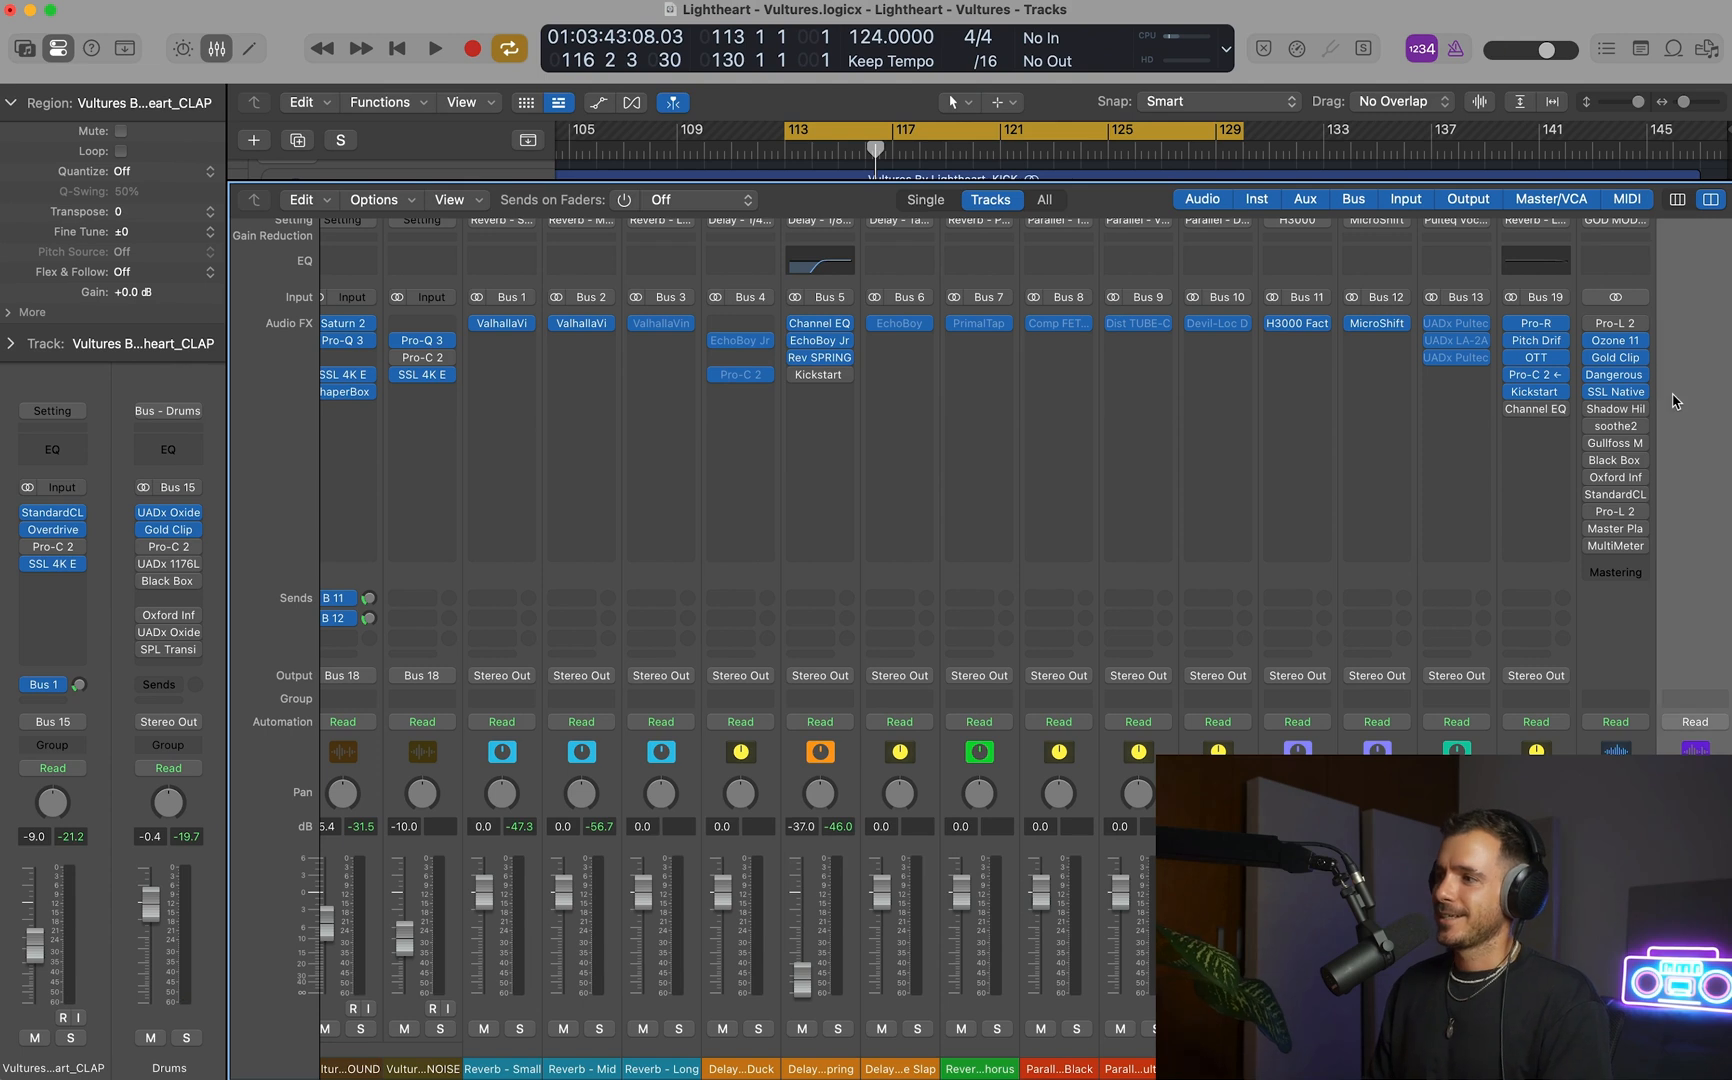
pyautogui.click(1613, 427)
pyautogui.press('space')
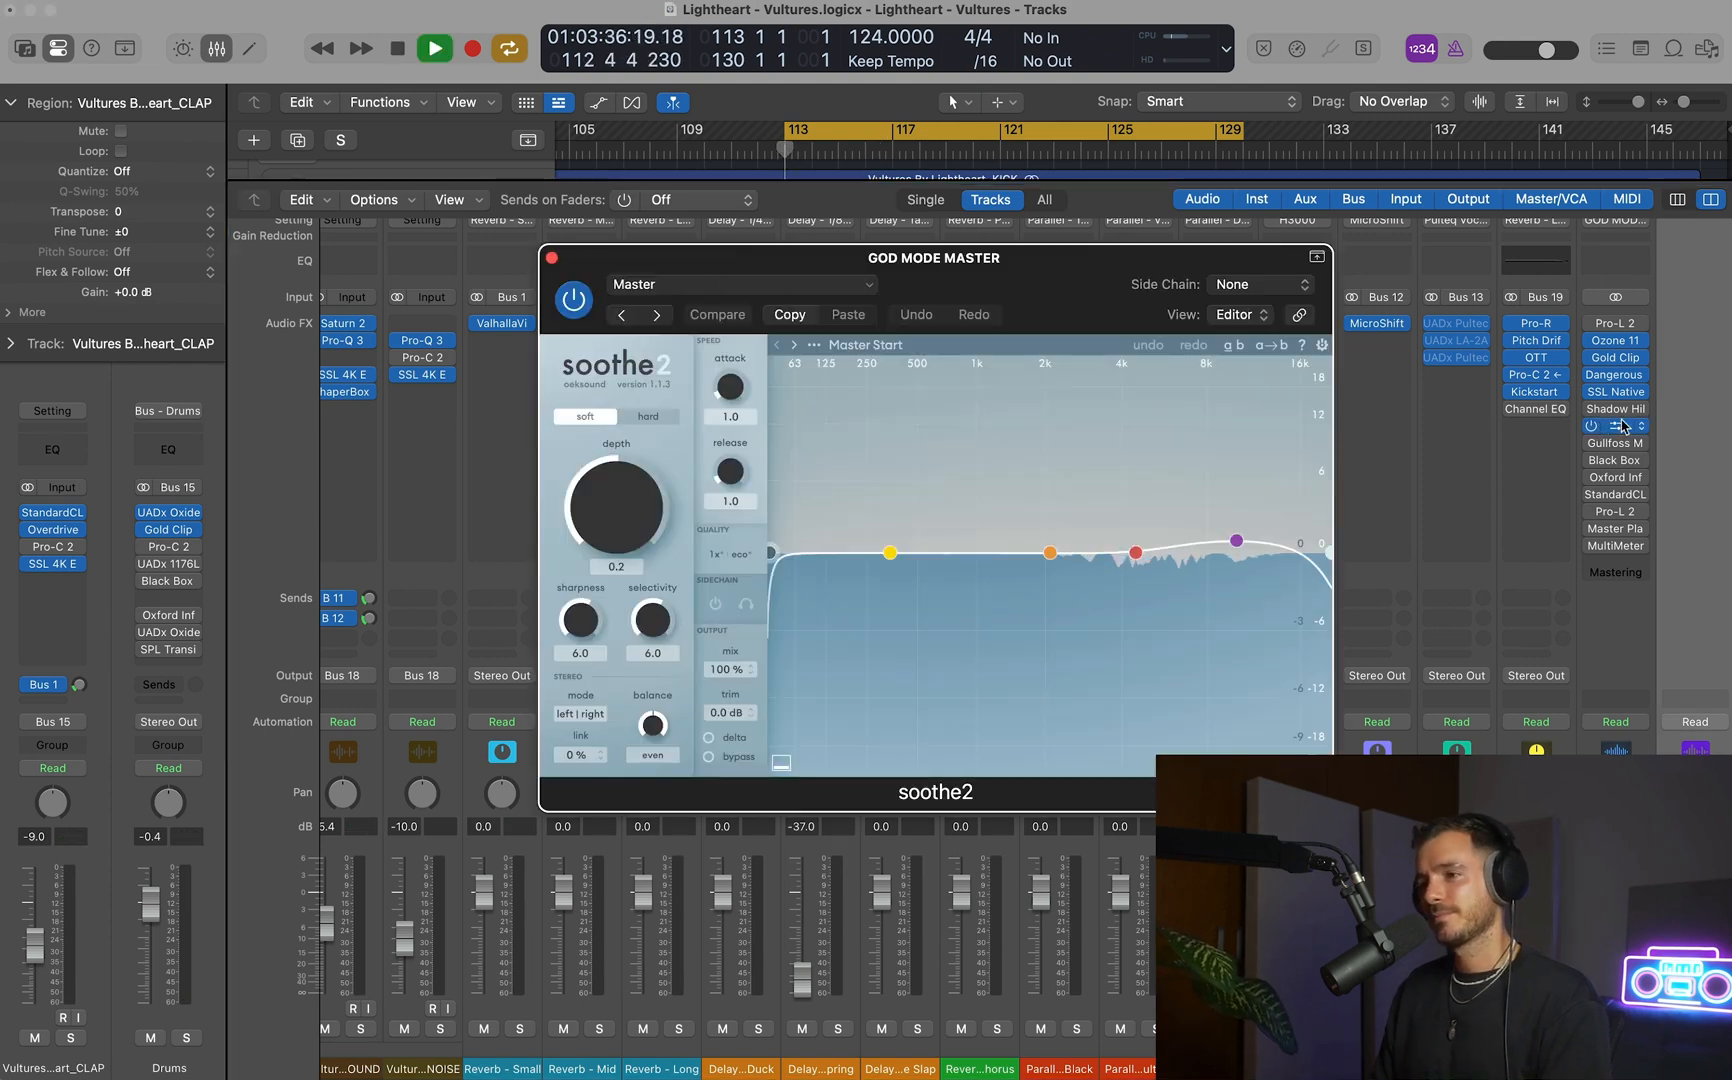
pyautogui.moveTo(615, 484); pyautogui.dragTo(615, 491)
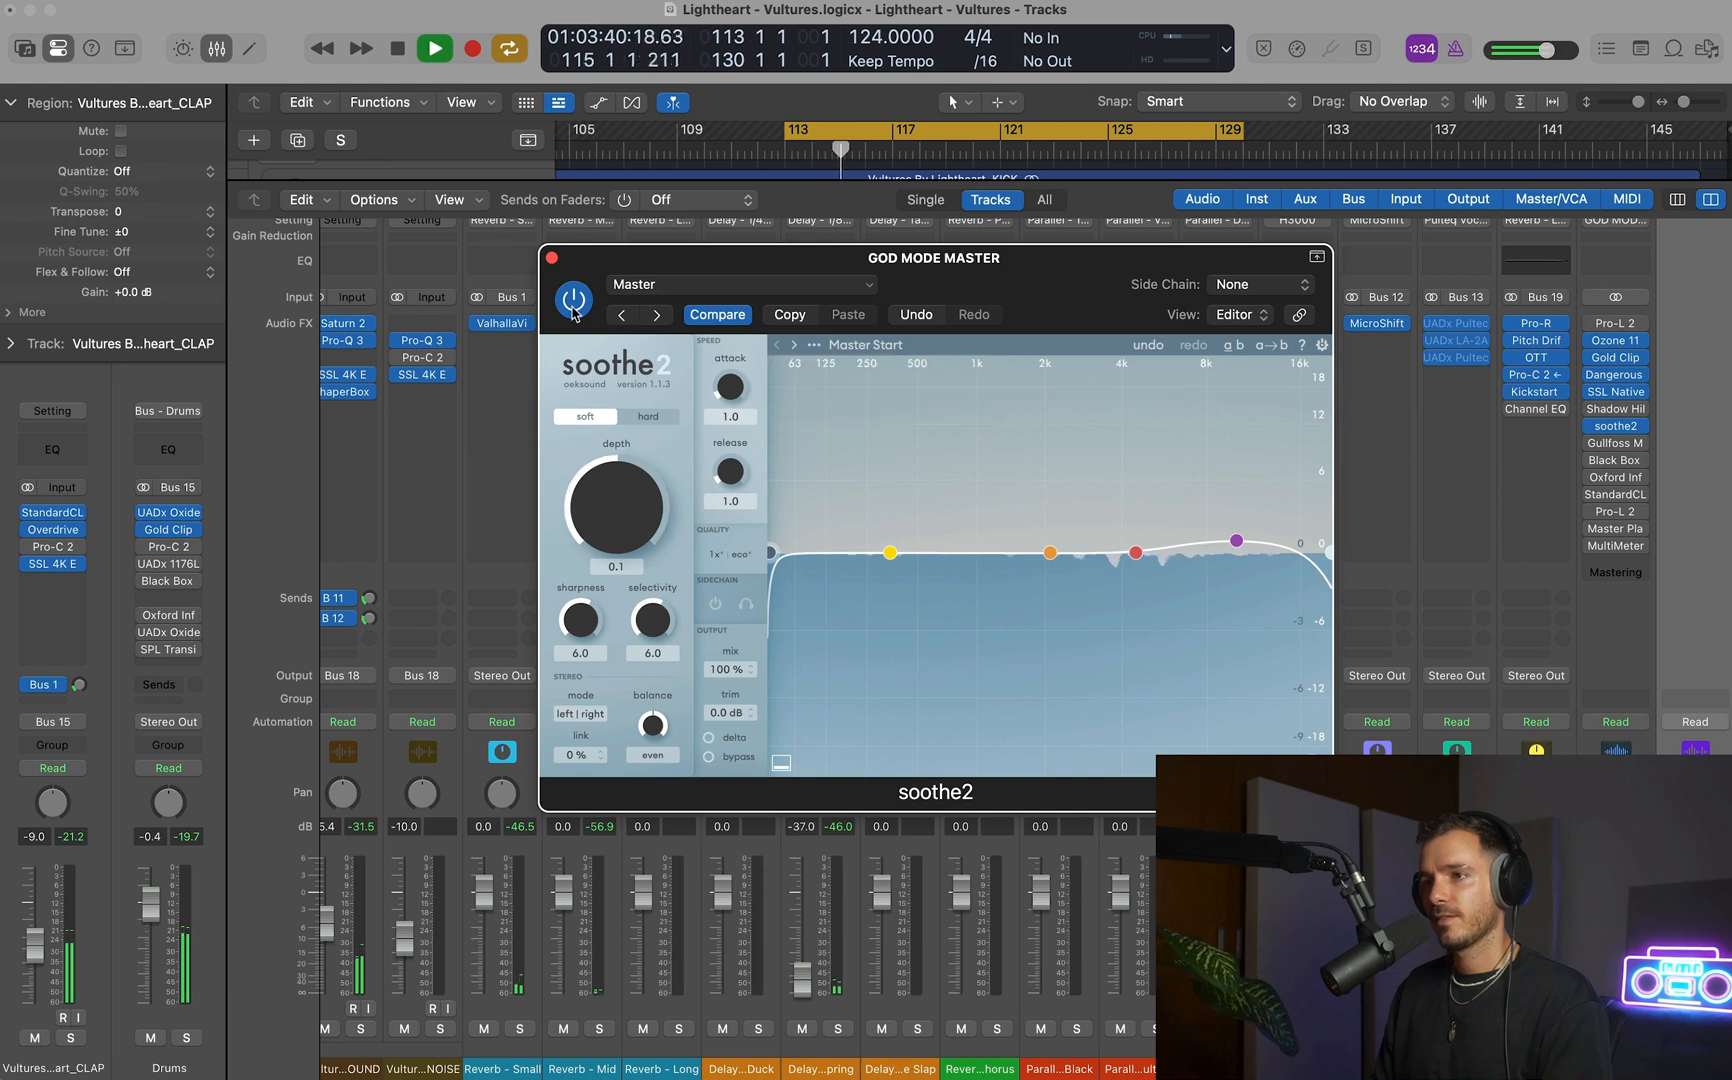
pyautogui.press('space')
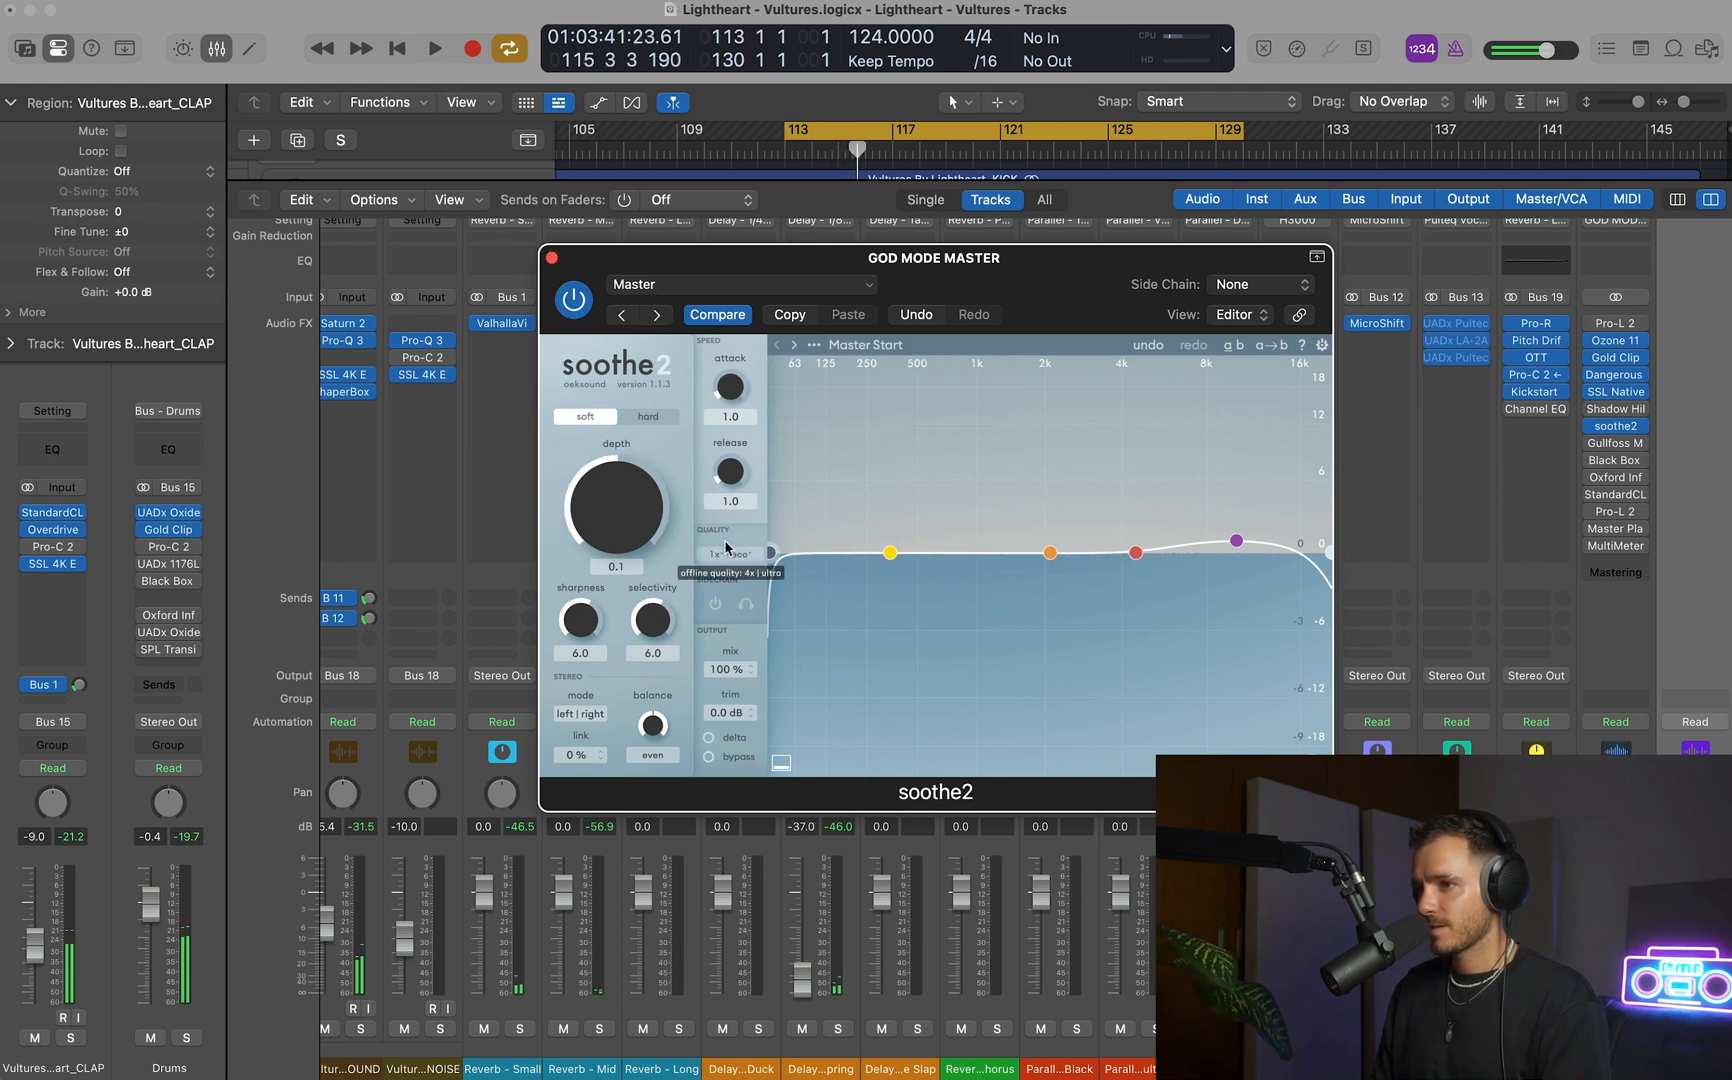
pyautogui.click(551, 258)
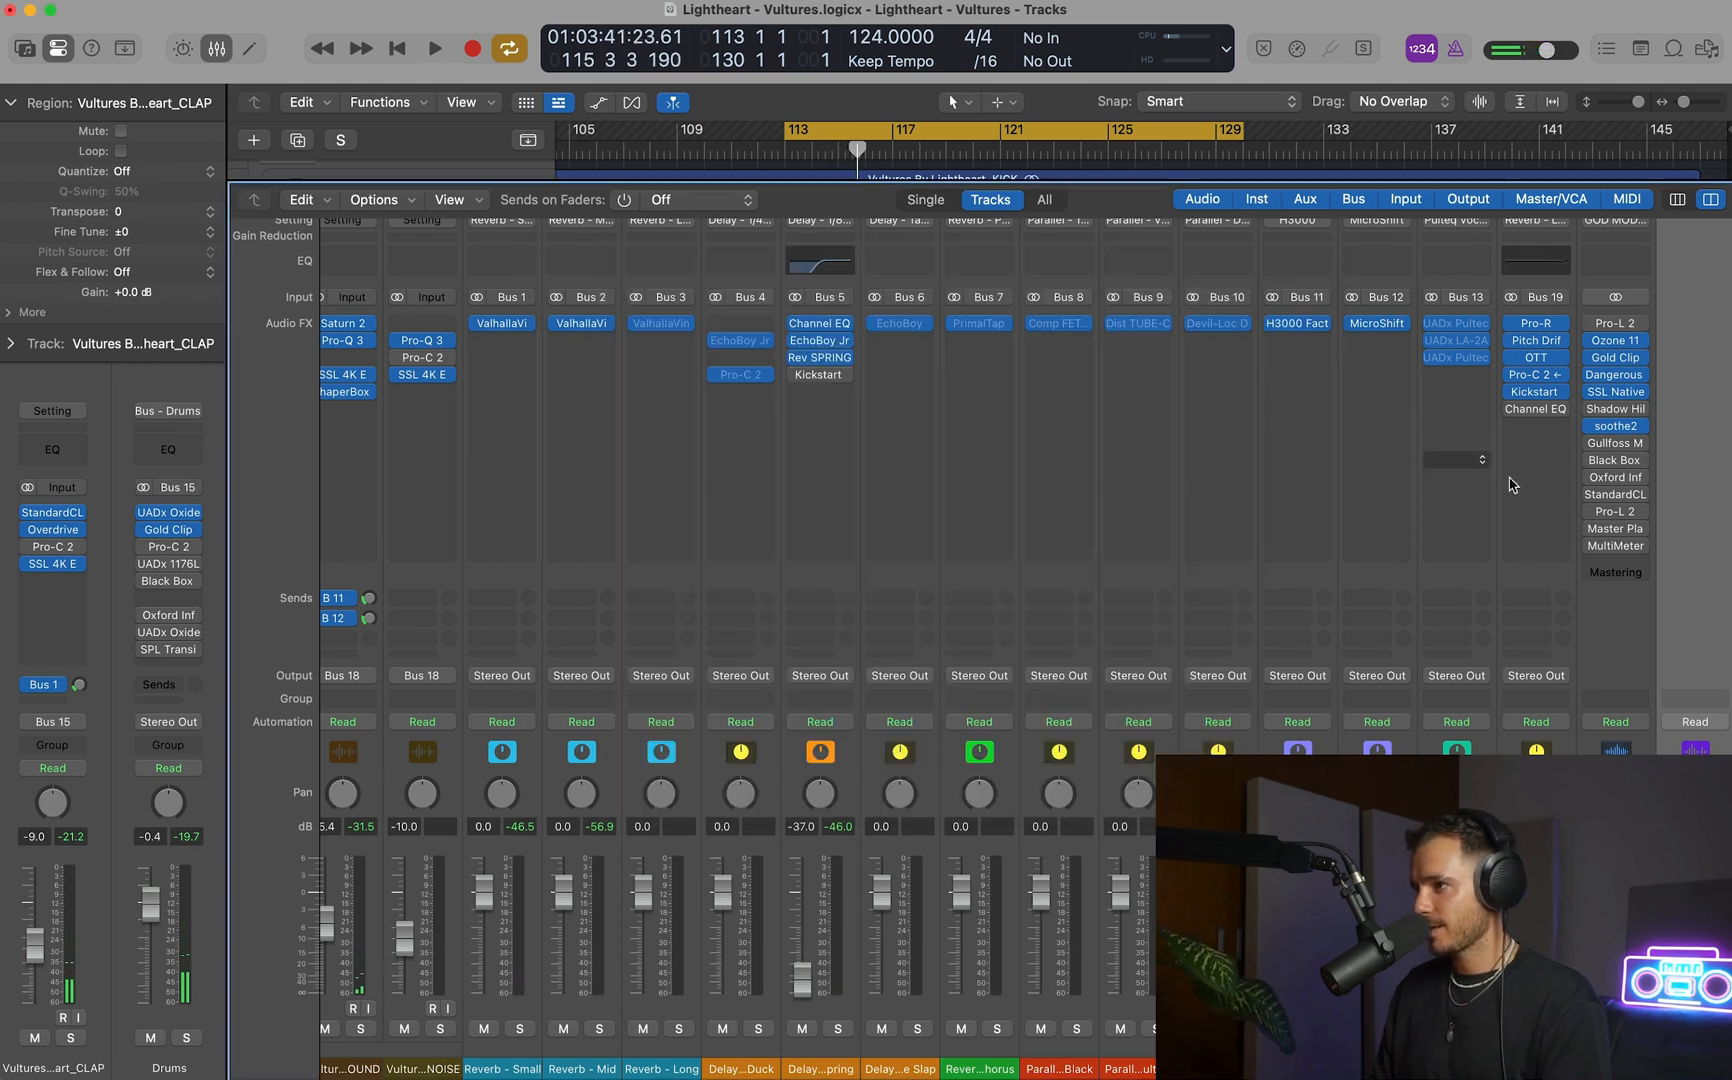
pyautogui.click(1614, 445)
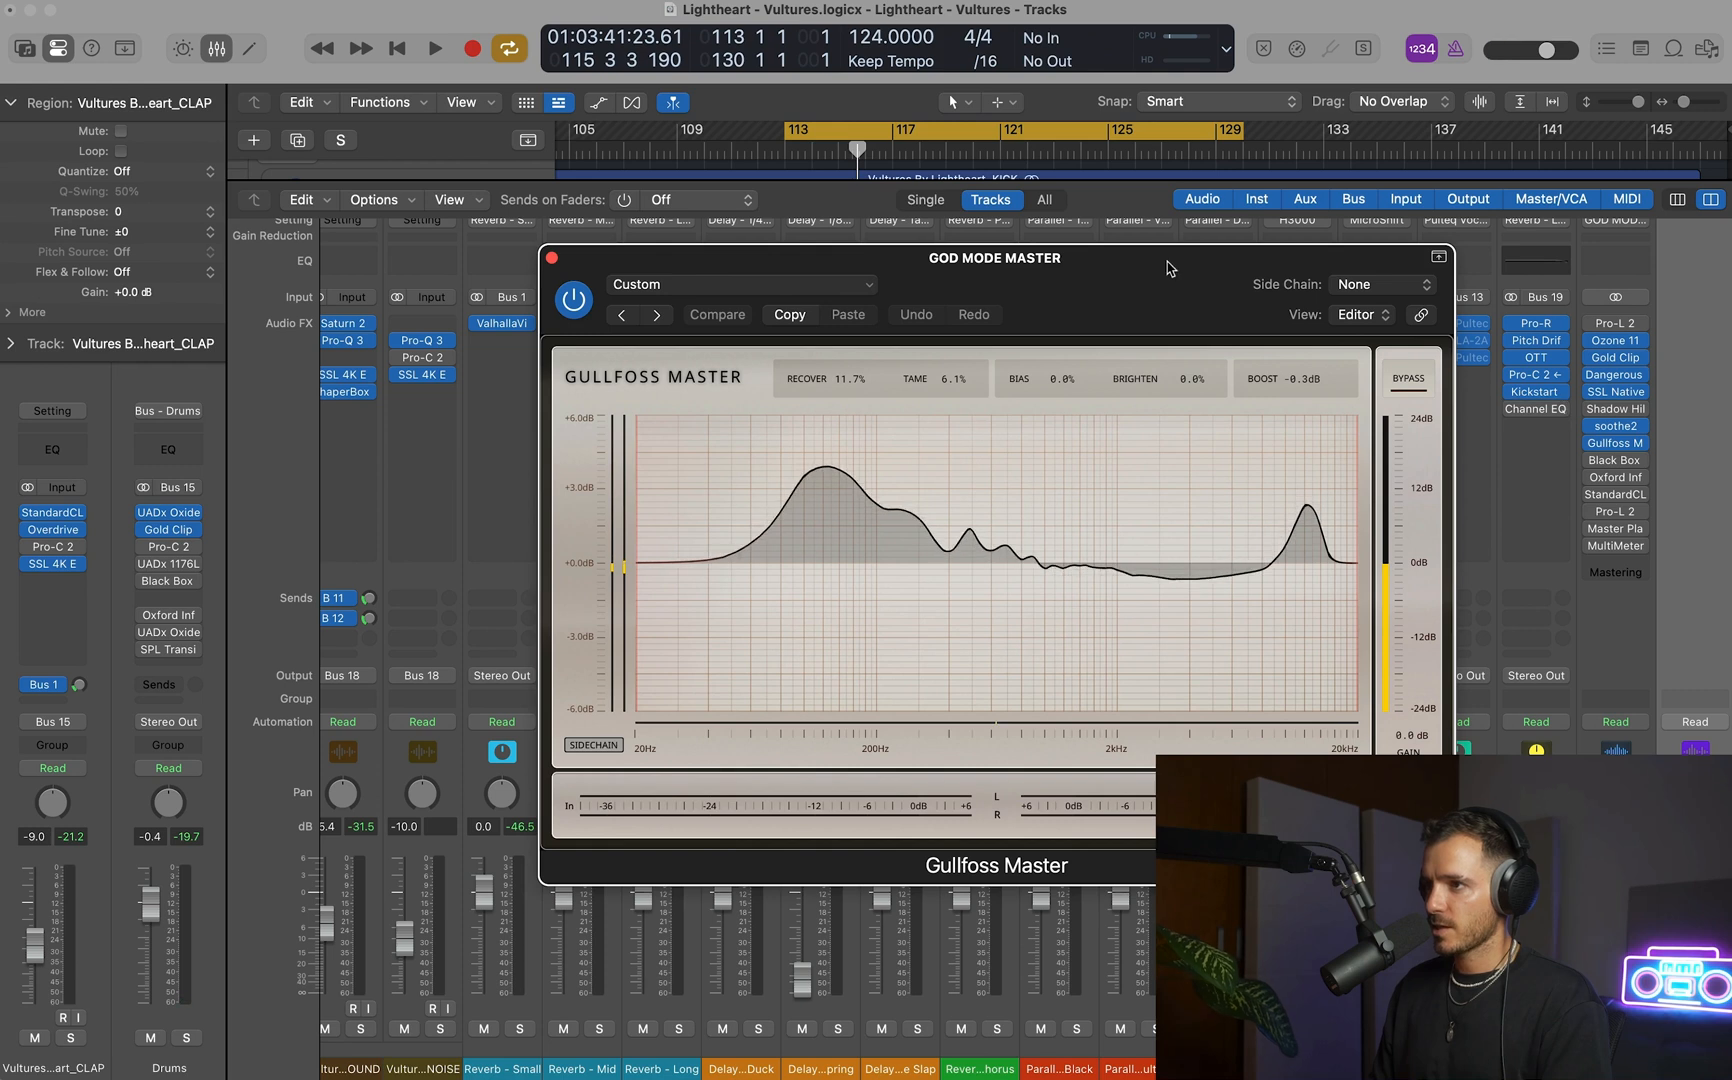
pyautogui.click(1617, 346)
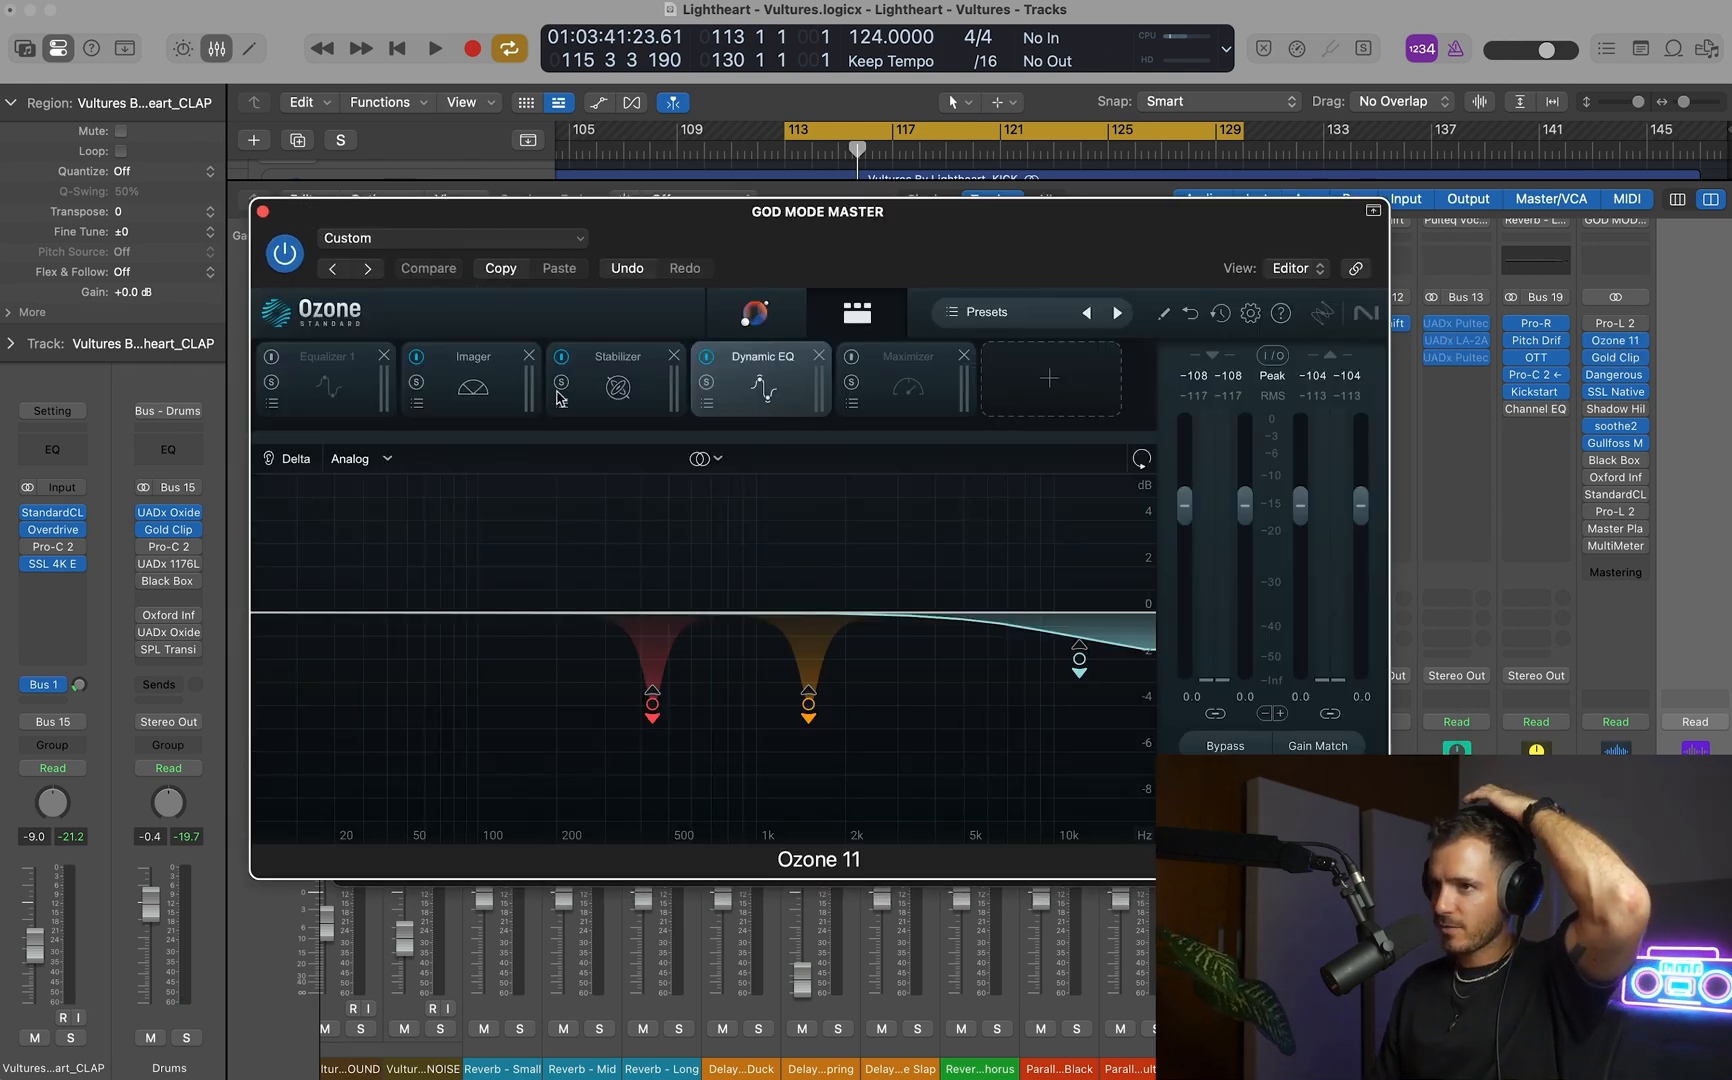
pyautogui.click(588, 390)
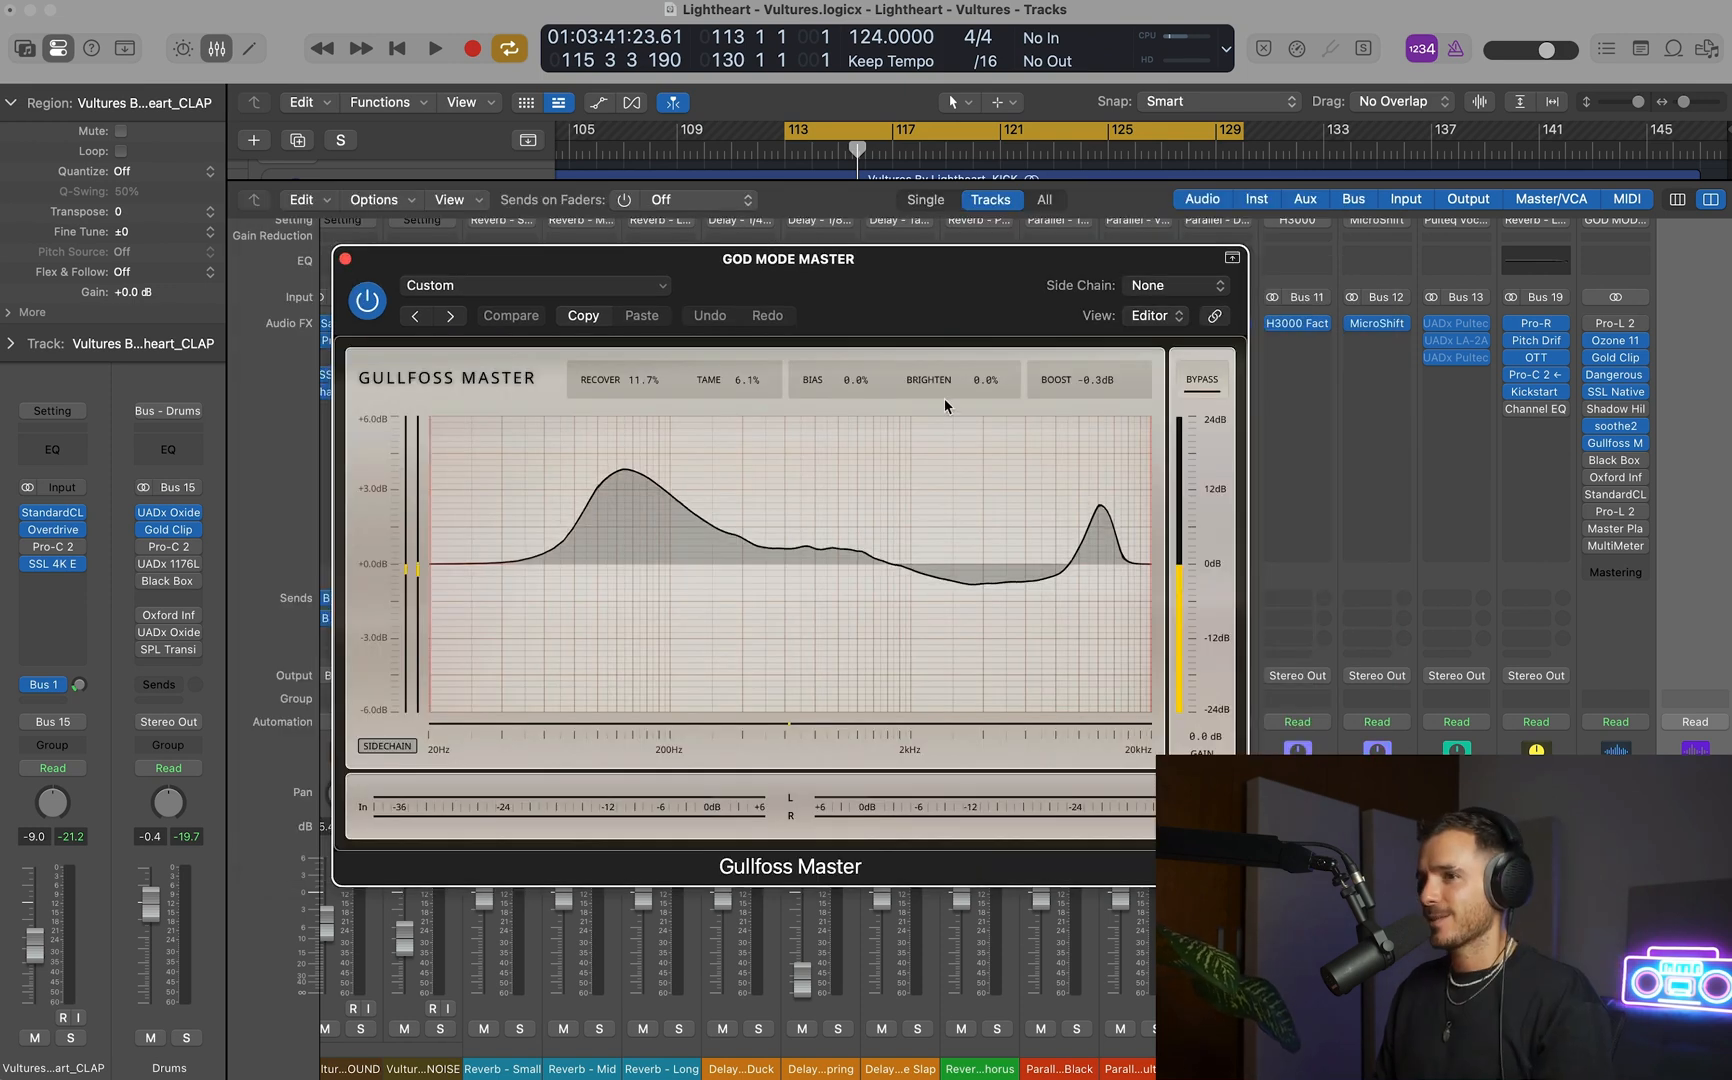
pyautogui.click(1592, 443)
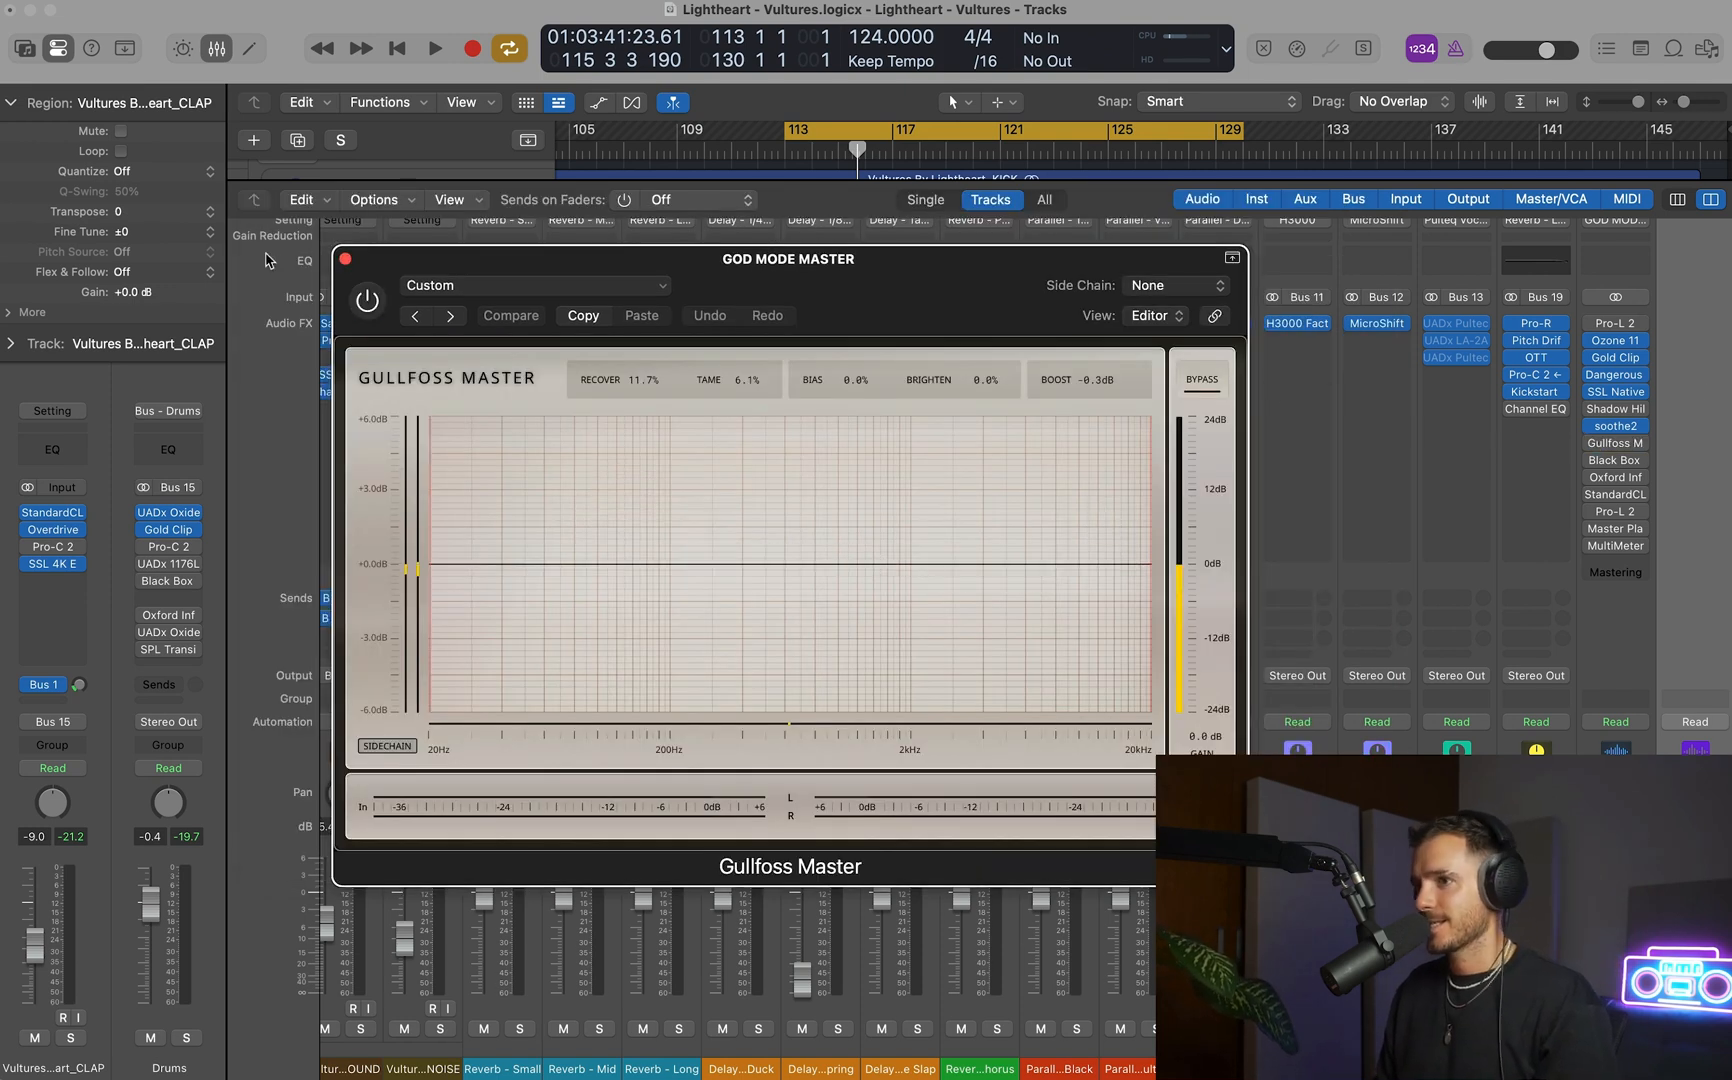
pyautogui.click(345, 259)
# Play the cycled section and select the Drums track, then return to the GOD MODE MASTER channel in the mixer.
pyautogui.press('space')
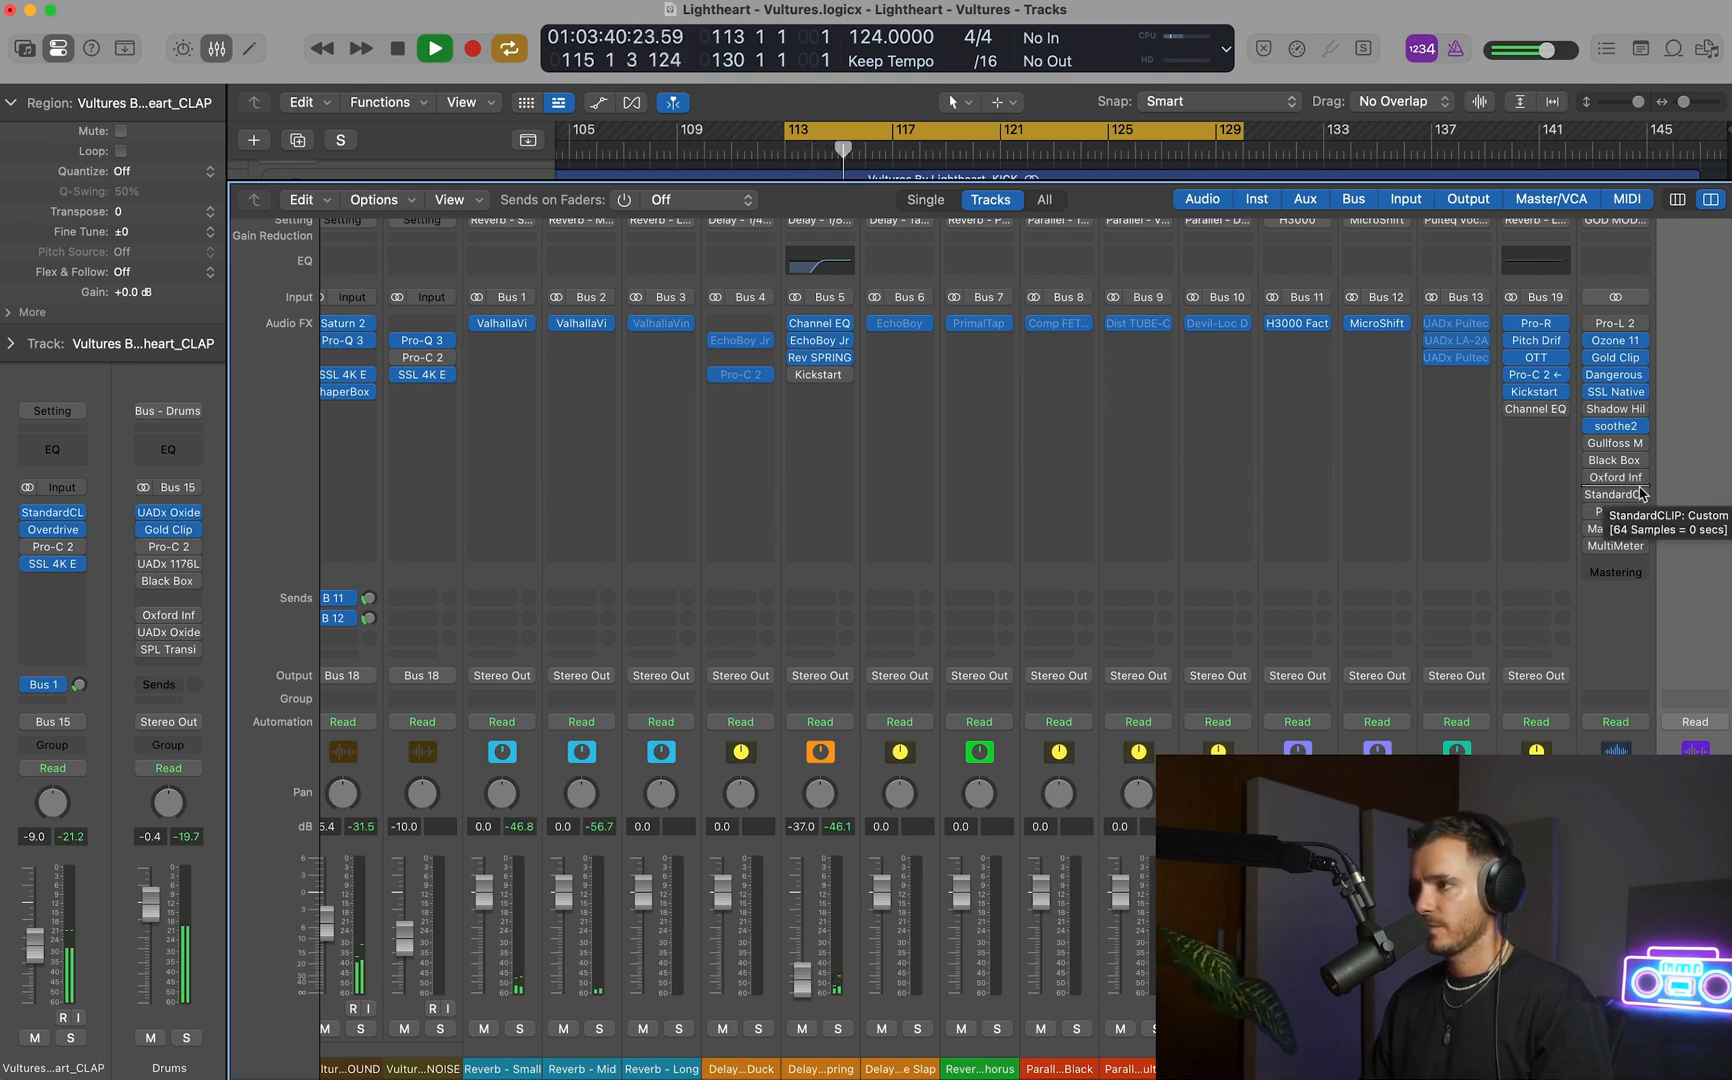
pyautogui.press('x')
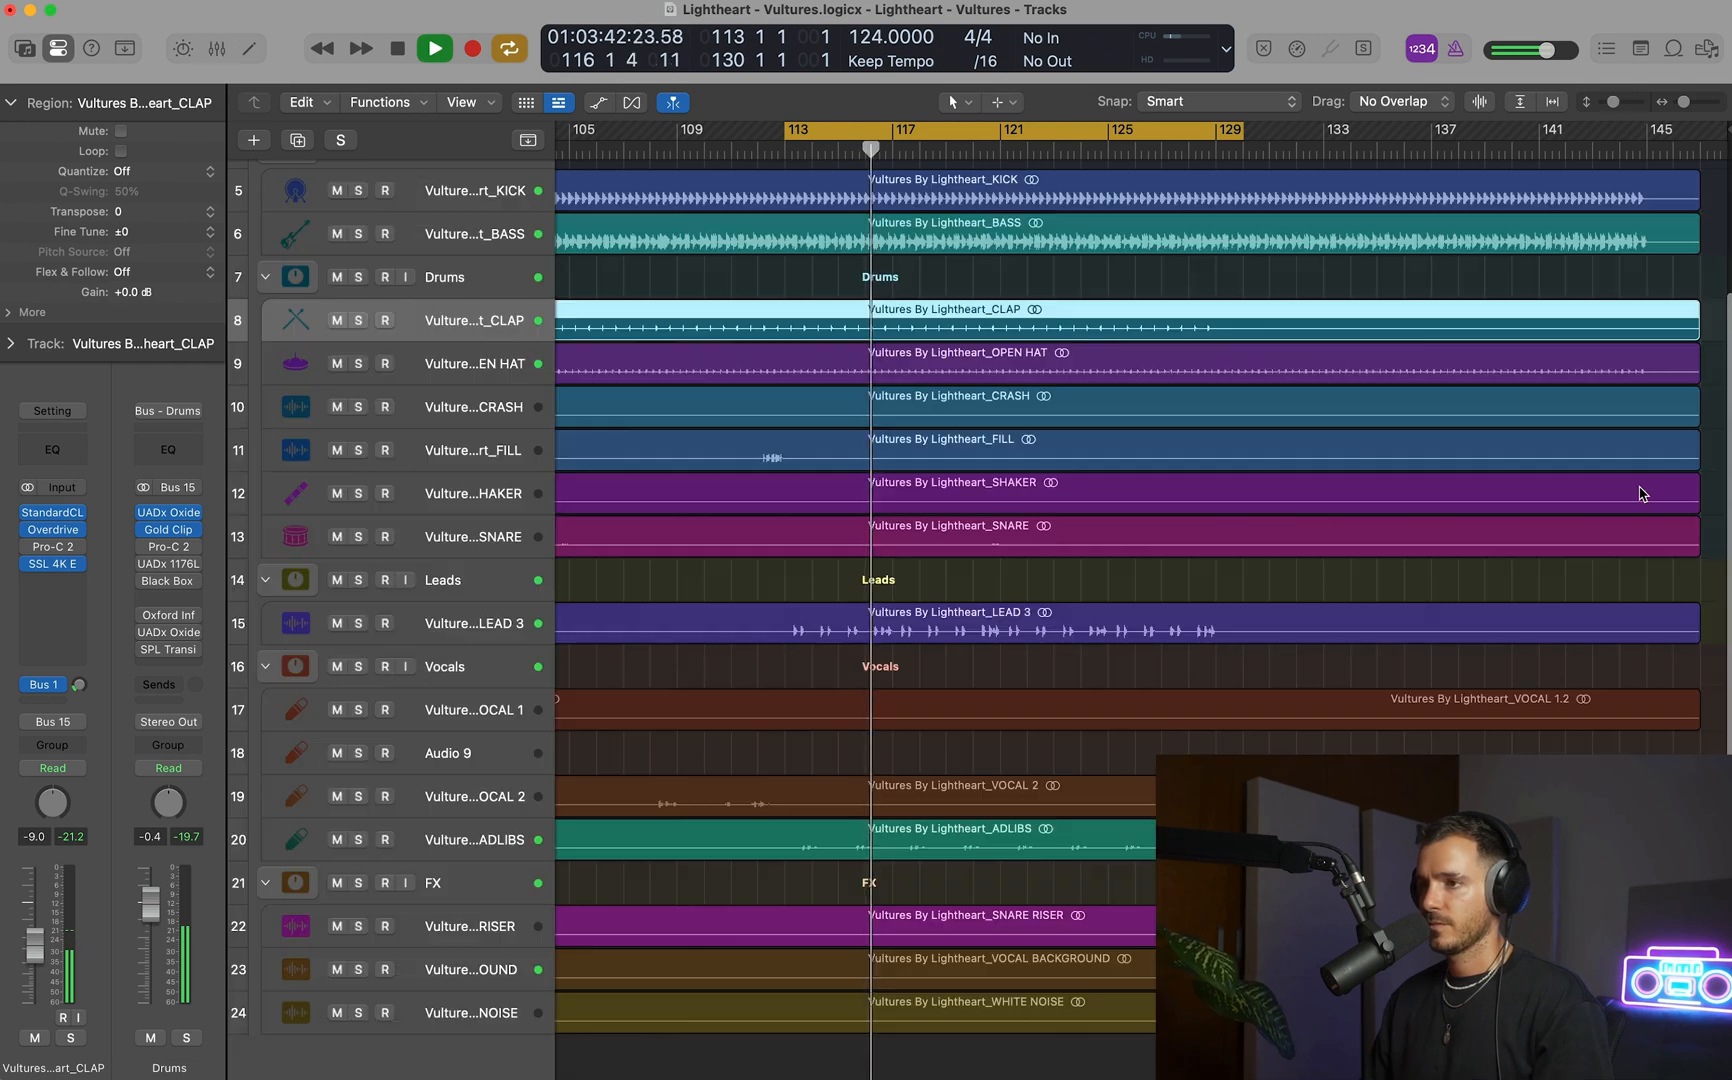
pyautogui.click(478, 281)
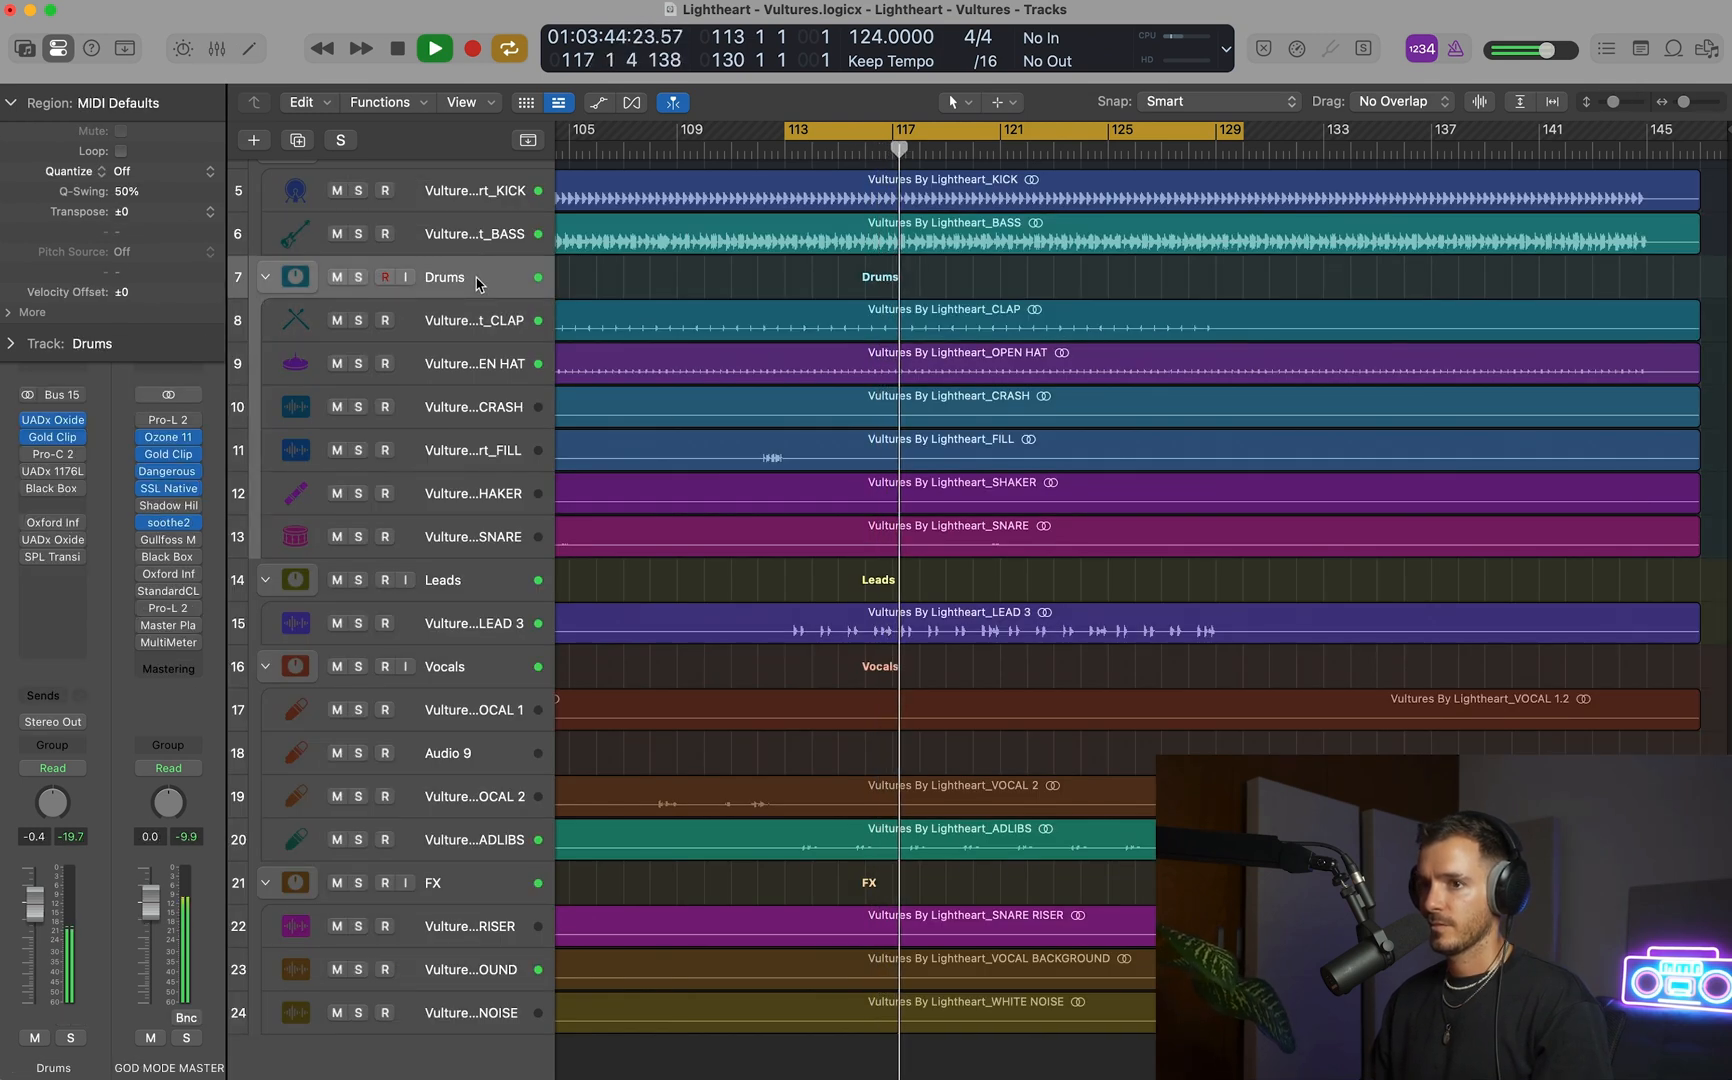
pyautogui.press('x')
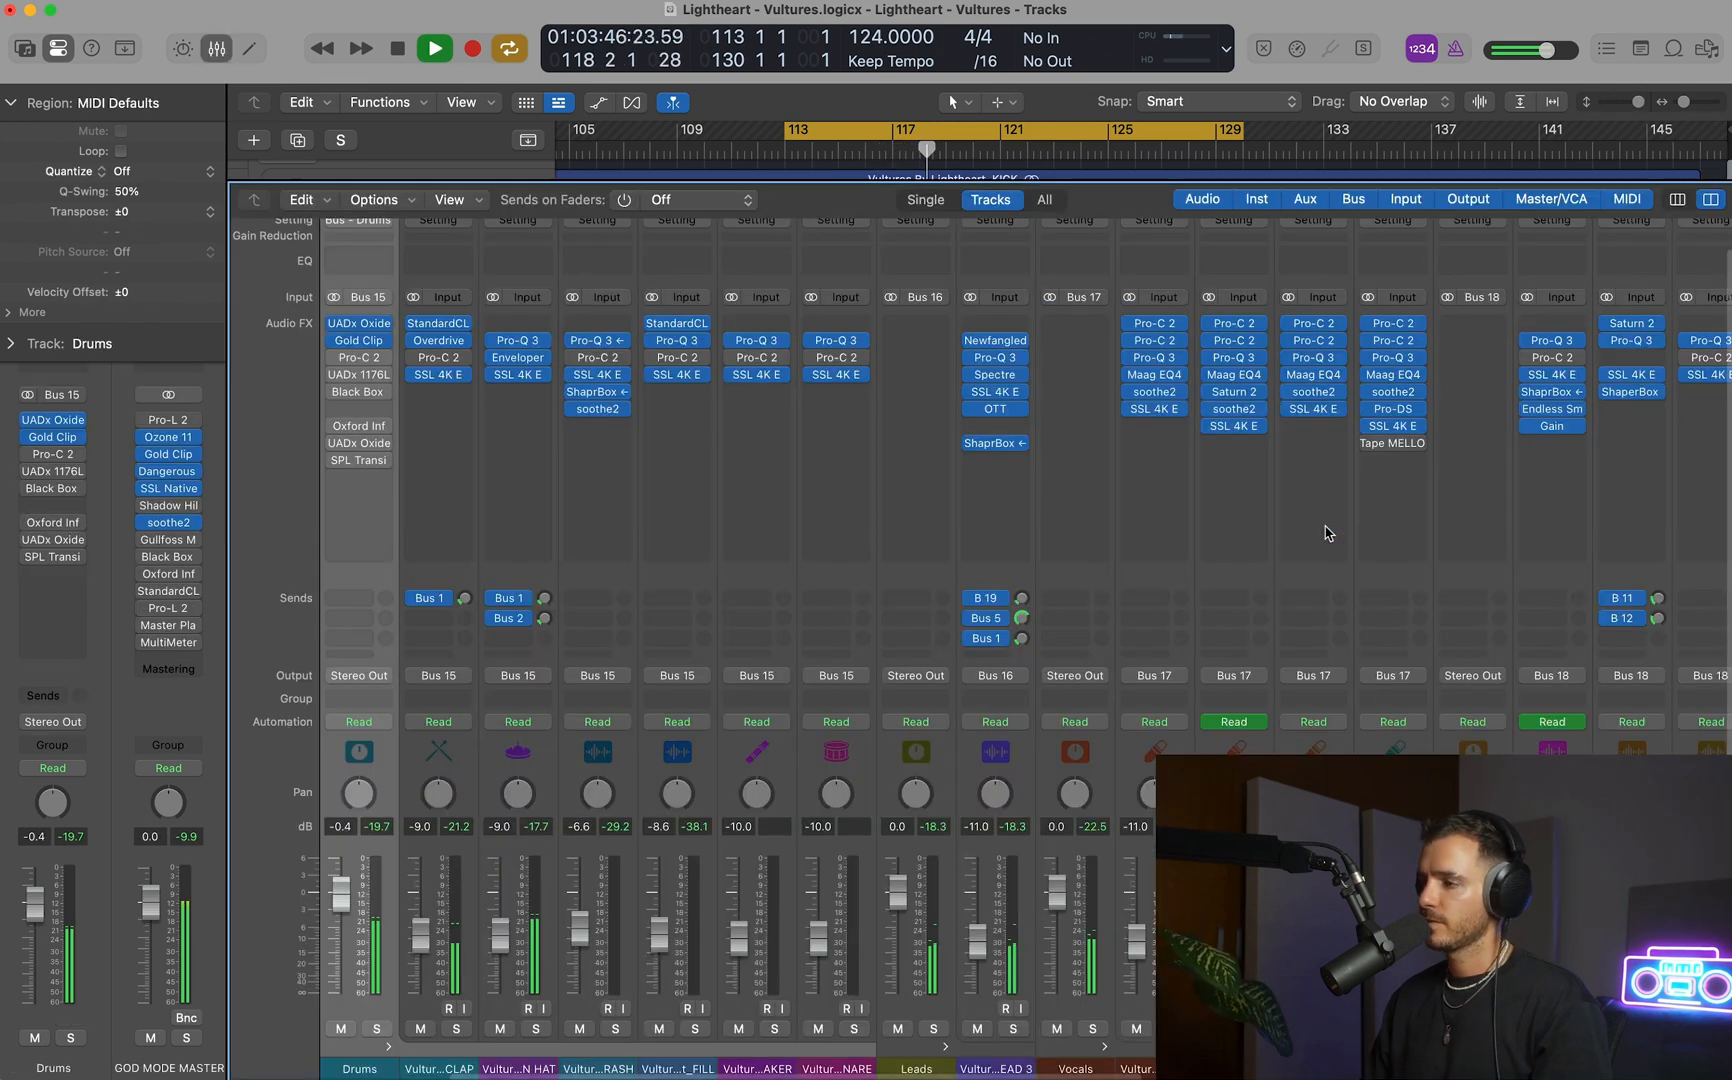
pyautogui.hscroll(10, 1300, 450)
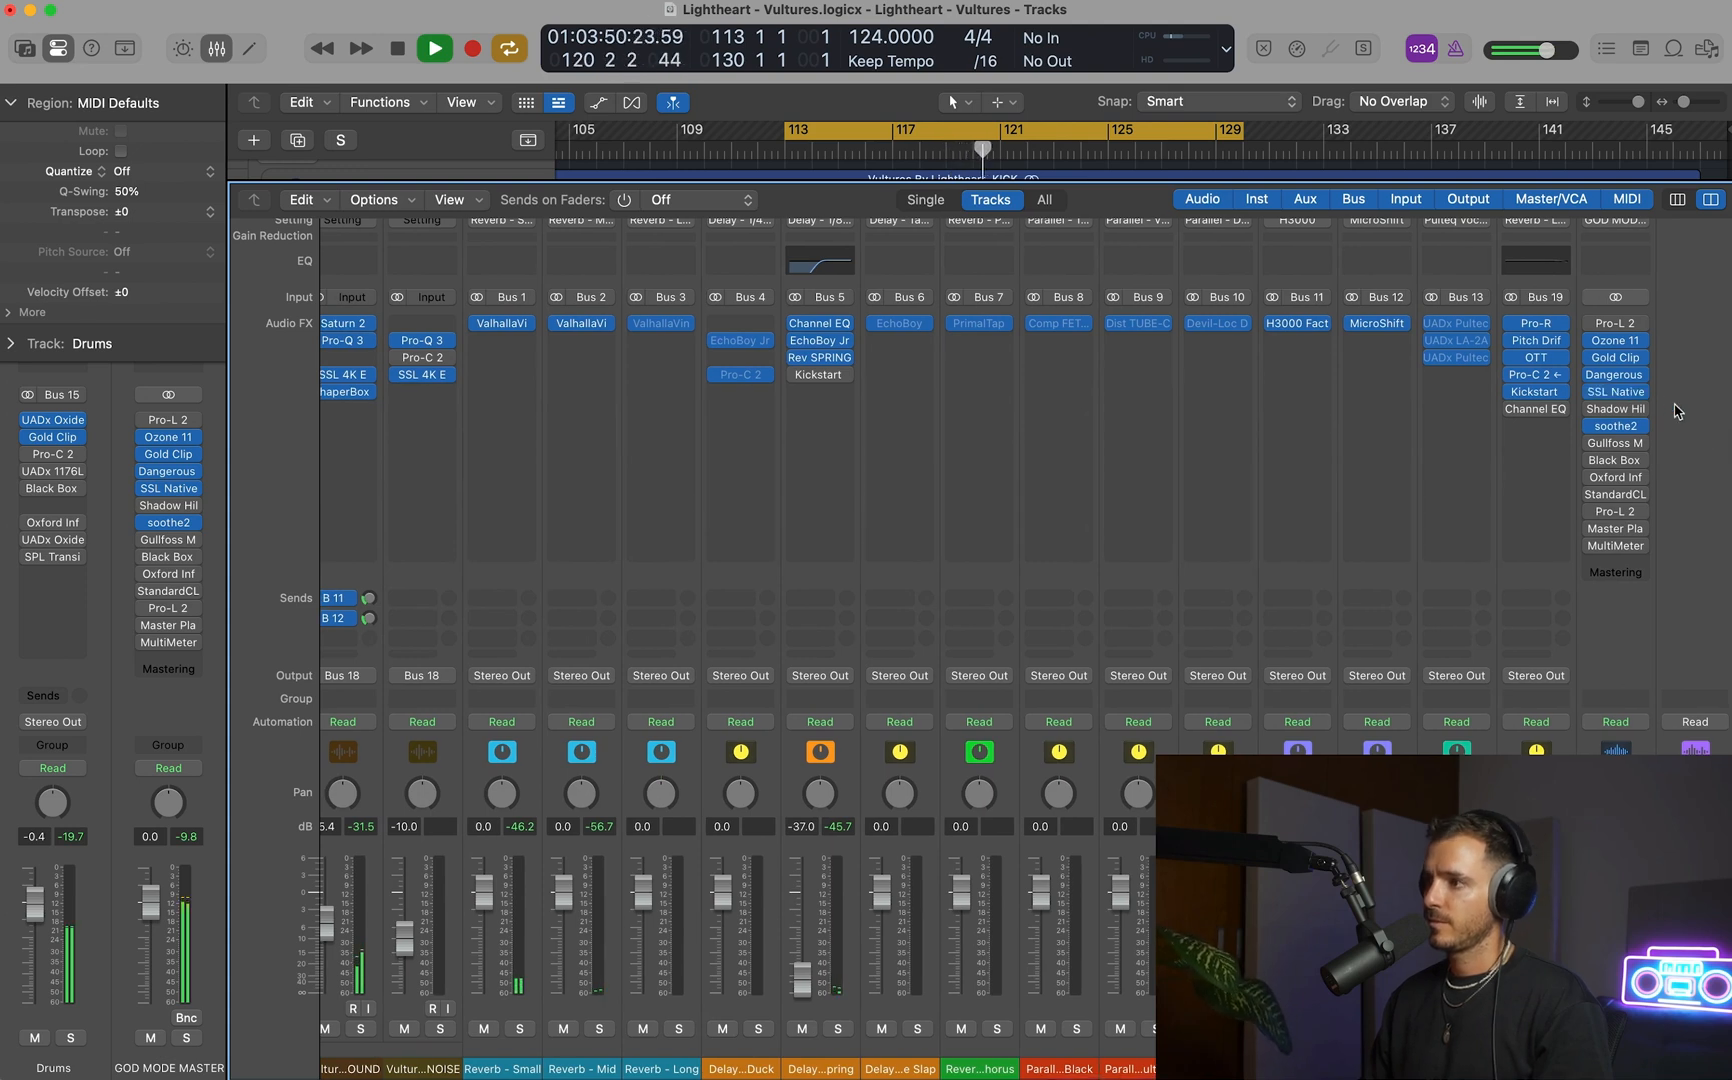
# Enable the Pro-L 2 limiter after StandardCLIP on the GOD MODE MASTER track and raise its gain to about 12 dB during playback.
pyautogui.press('space')
pyautogui.click(1610, 512)
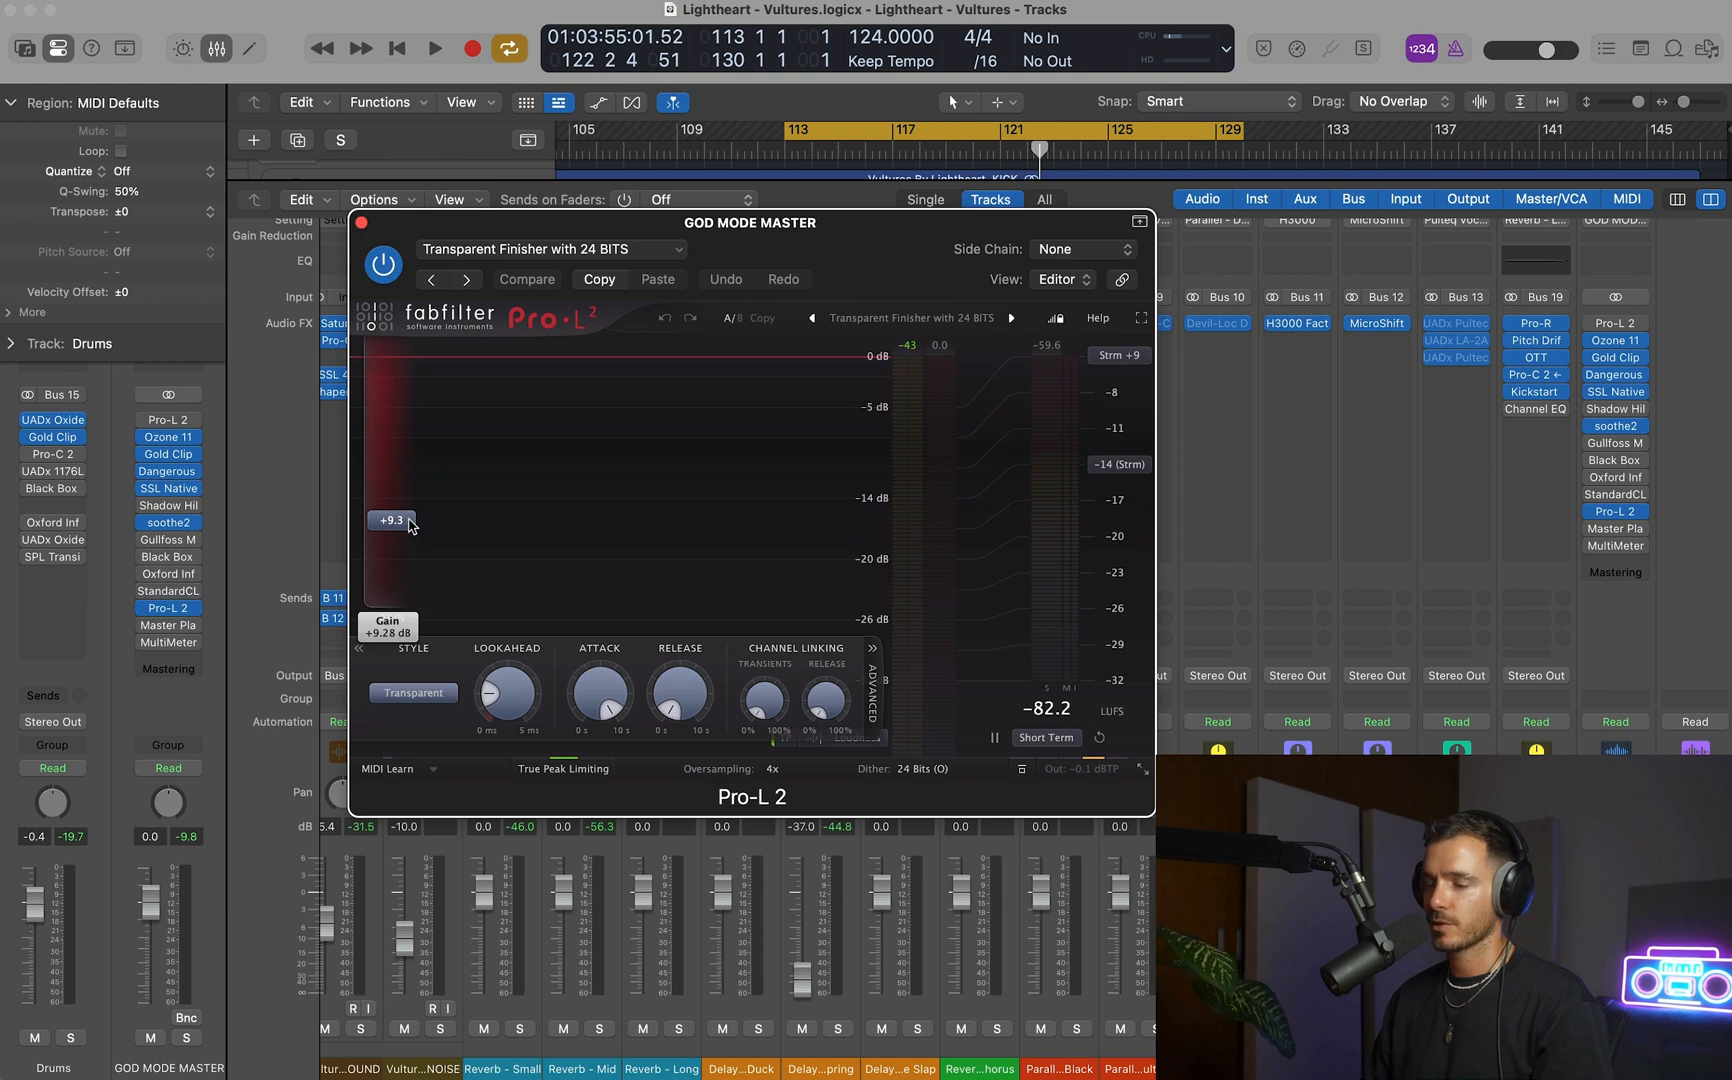
pyautogui.press('space')
pyautogui.moveTo(409, 525); pyautogui.dragTo(409, 500)
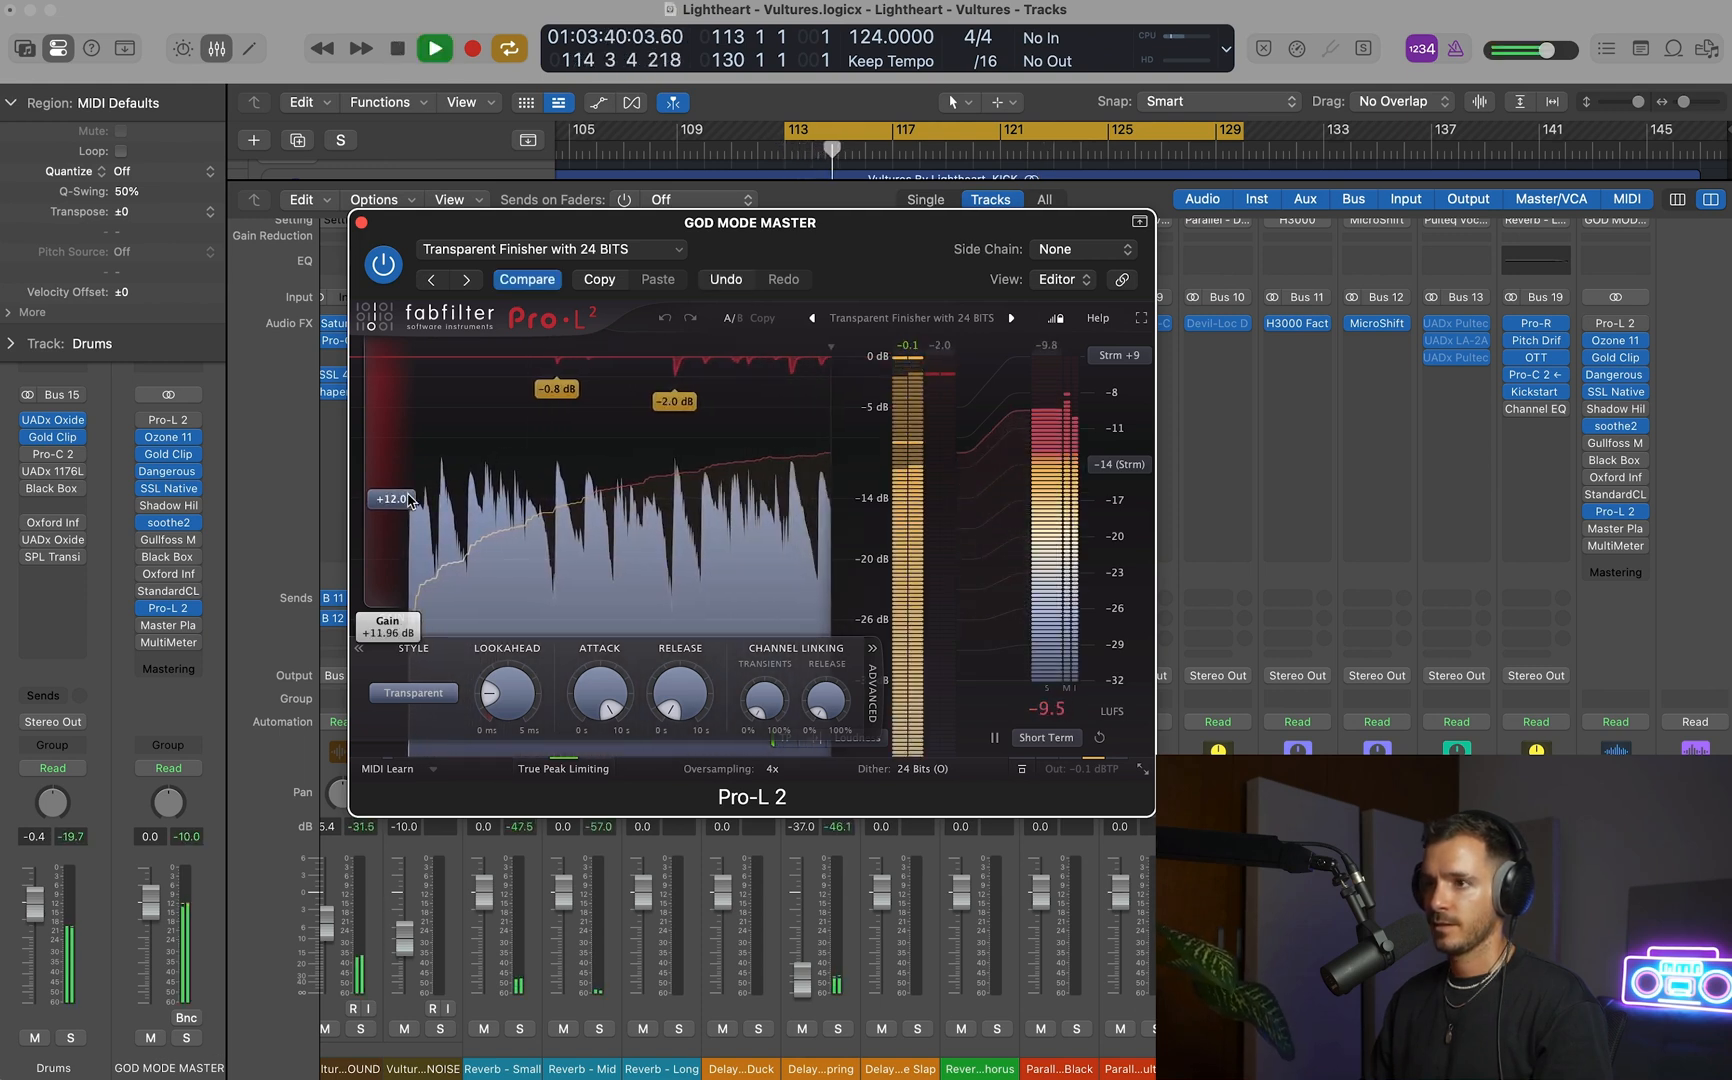
pyautogui.moveTo(408, 495); pyautogui.dragTo(409, 494)
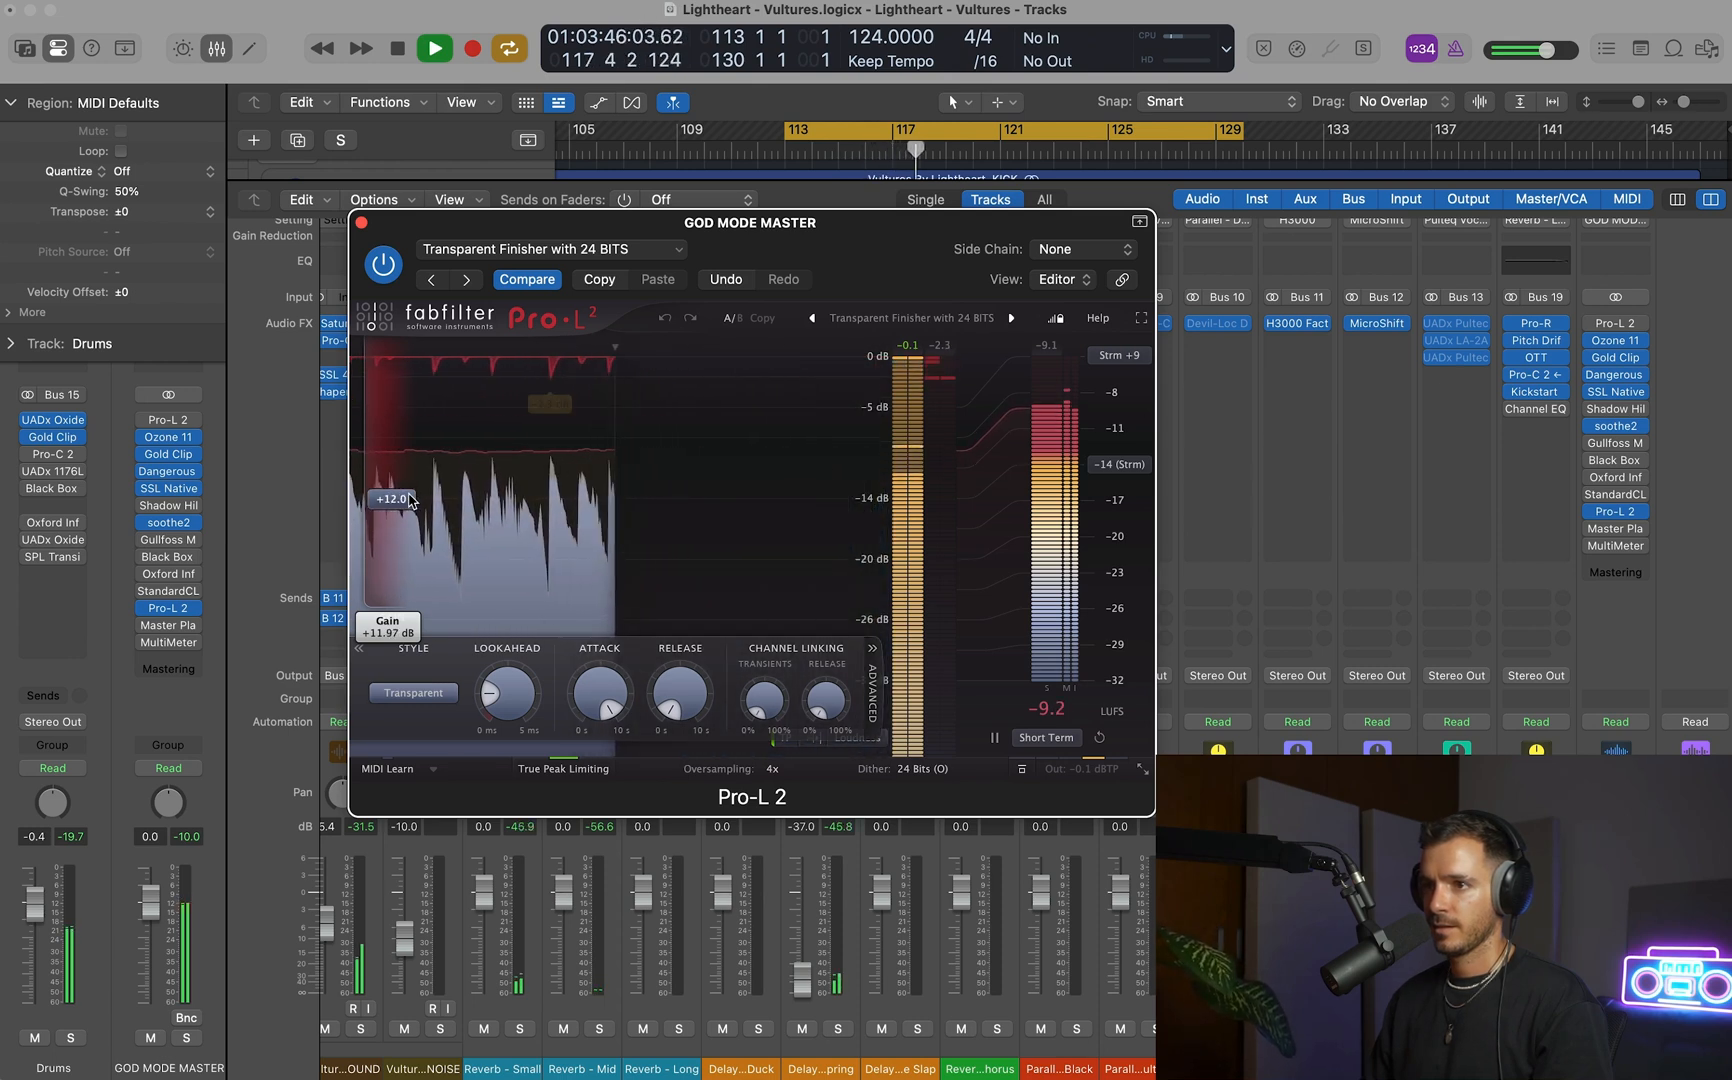
pyautogui.press('space')
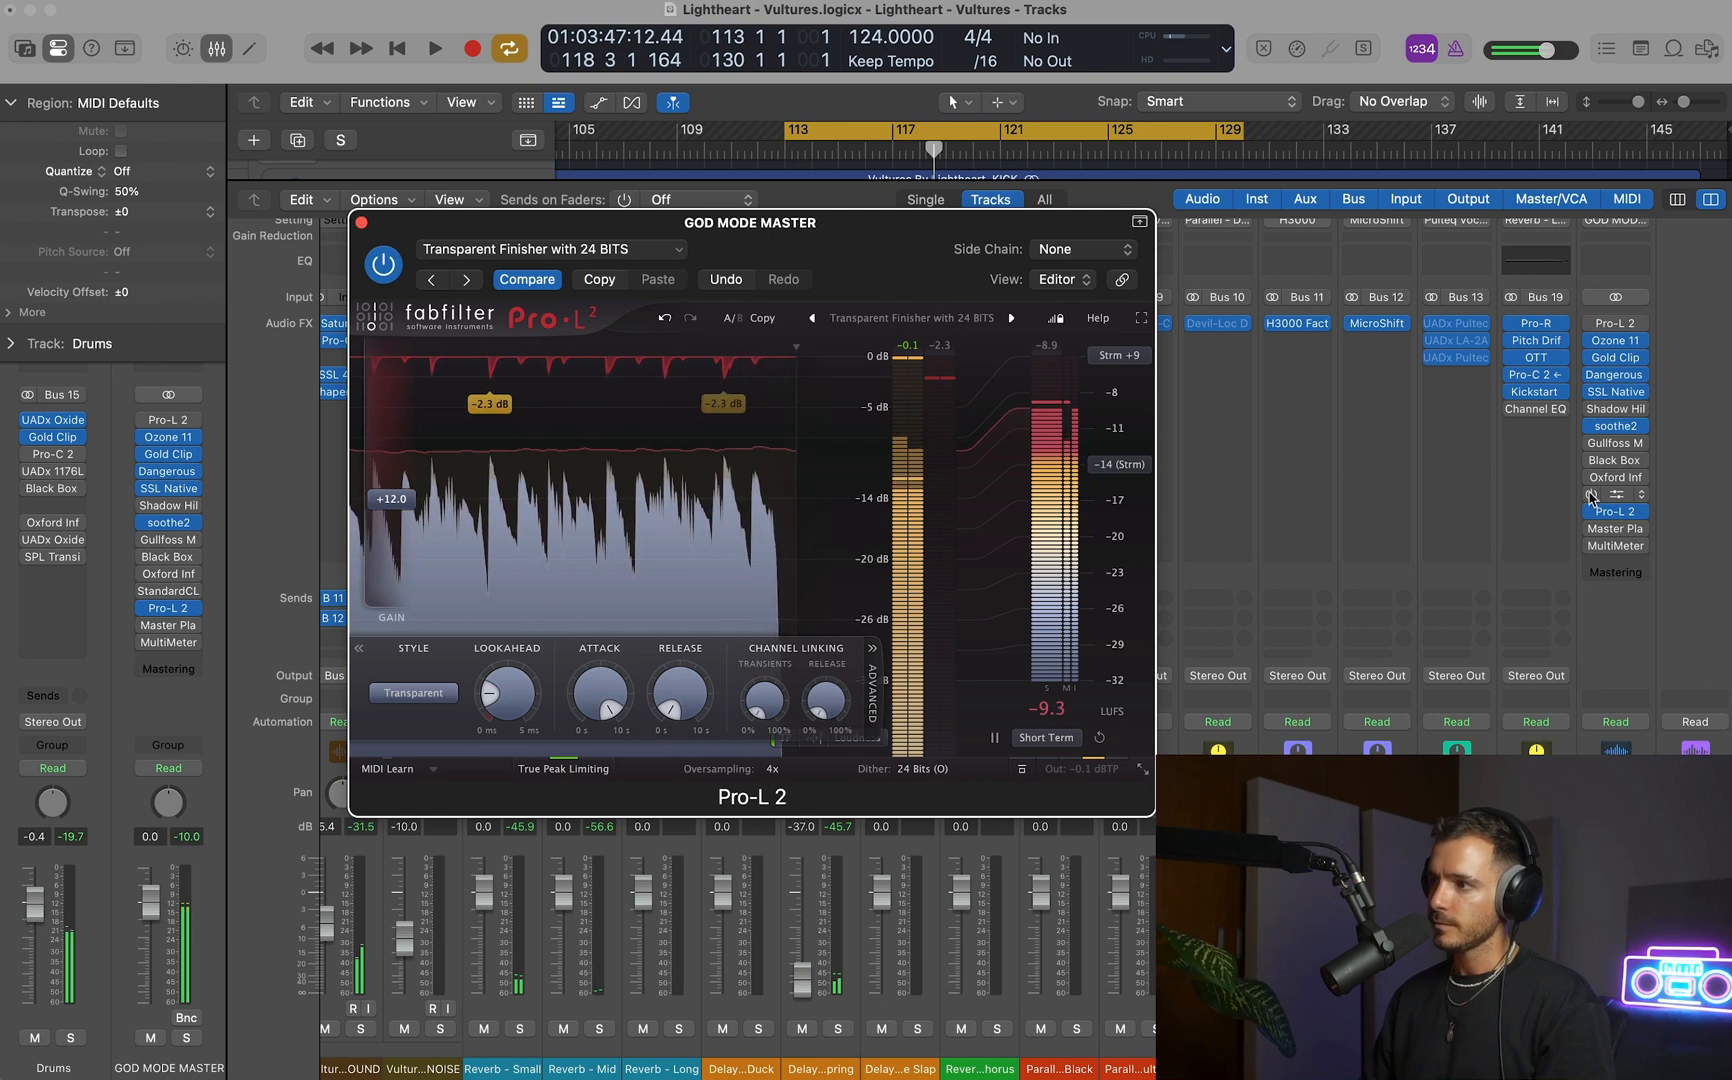
# Enable StandardCLIP on the GOD MODE MASTER track and set its clip level to -11 dB.
pyautogui.click(1605, 495)
pyautogui.press('space')
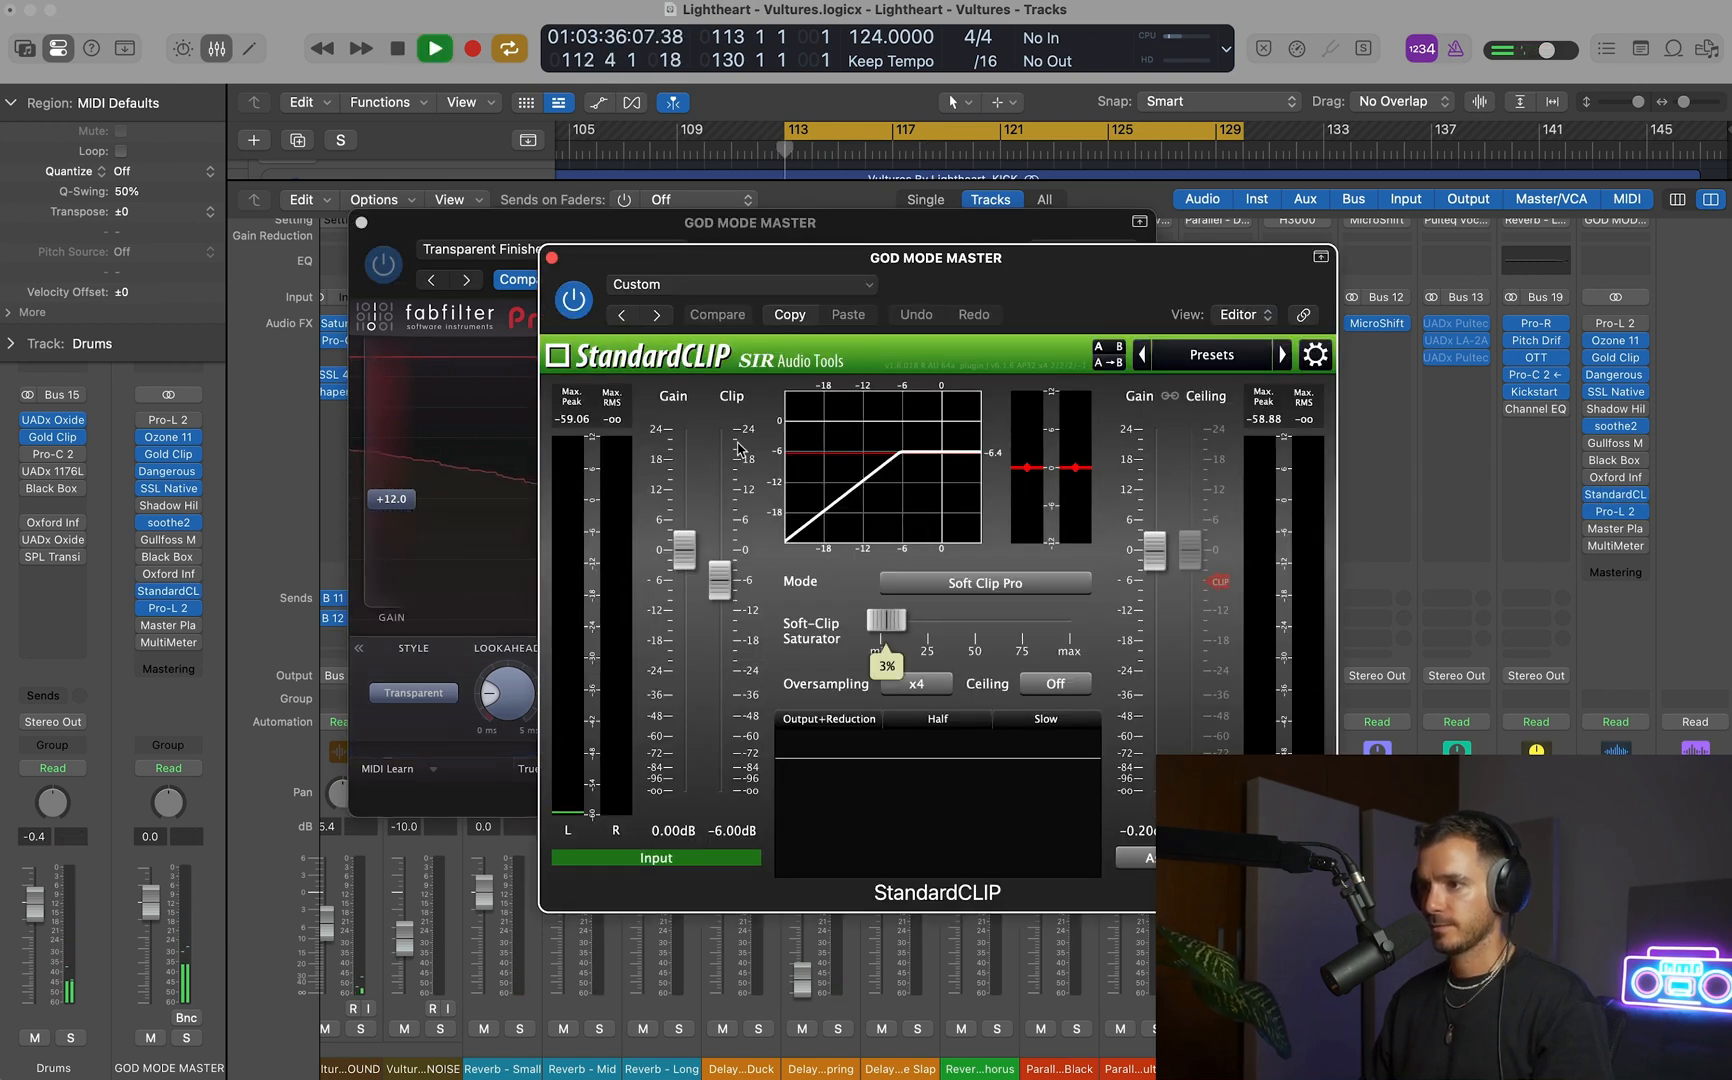
pyautogui.moveTo(760, 260); pyautogui.dragTo(927, 220)
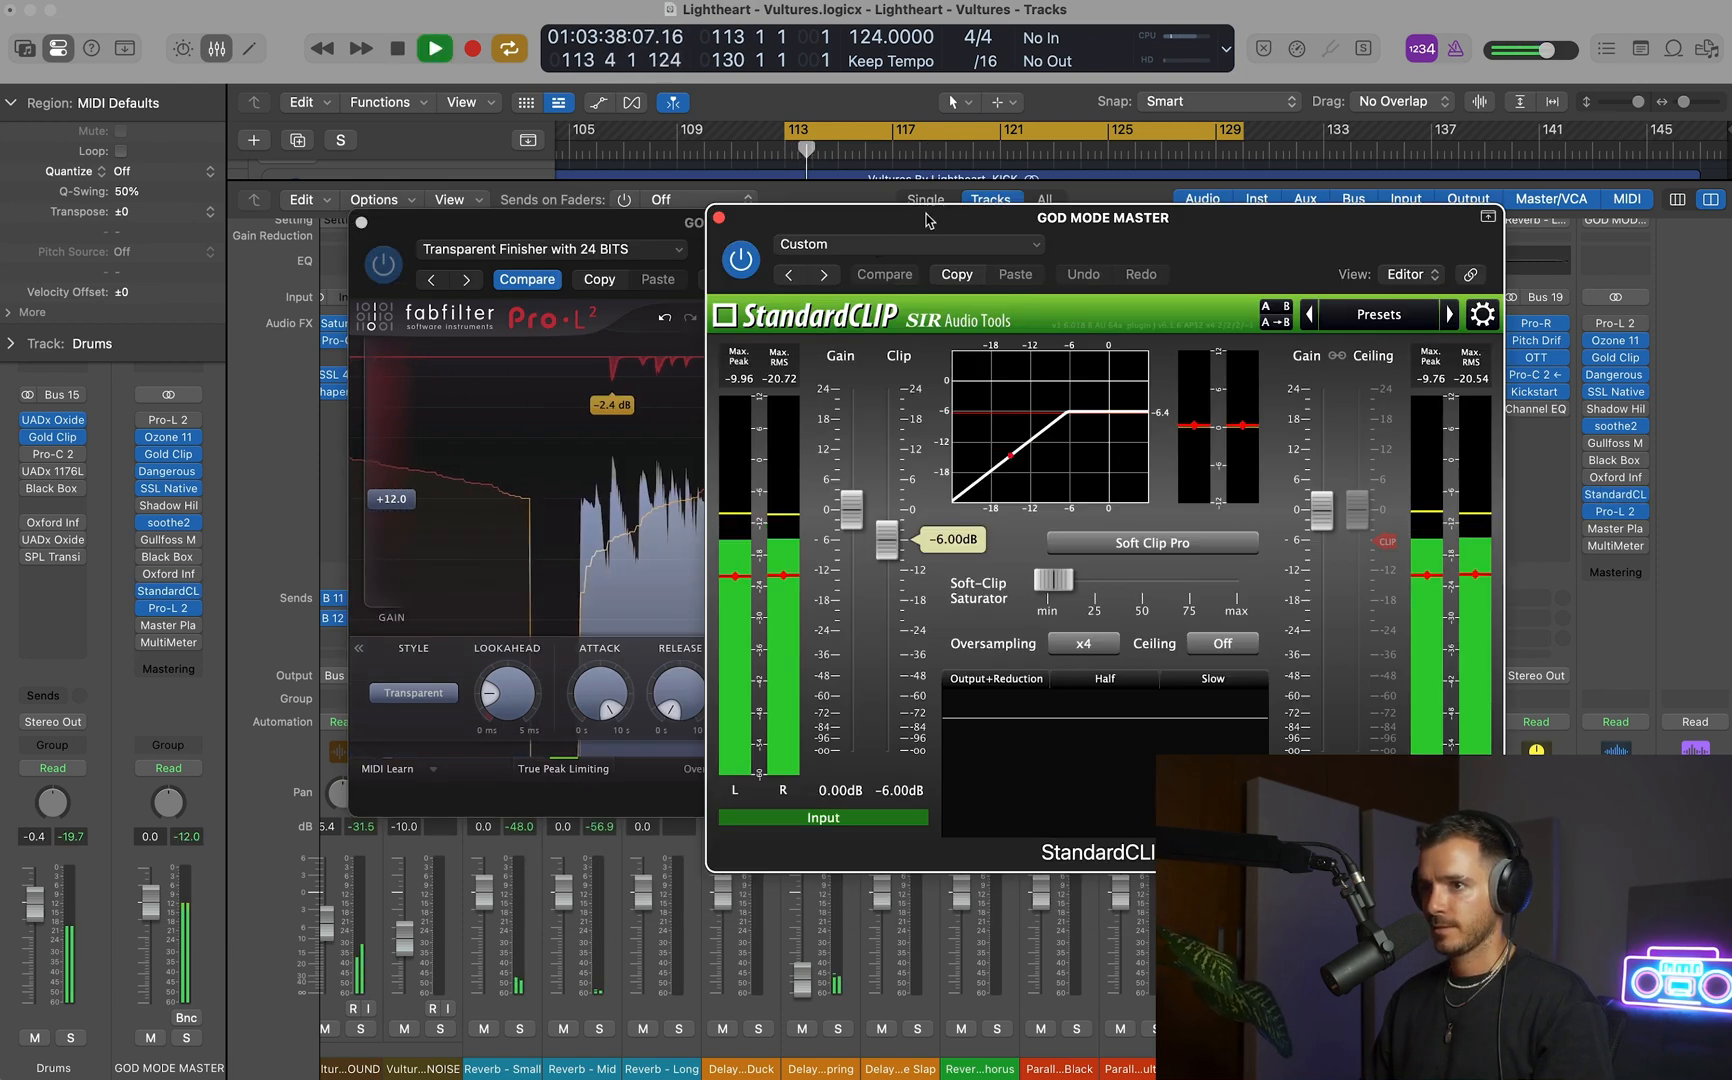
pyautogui.press('space')
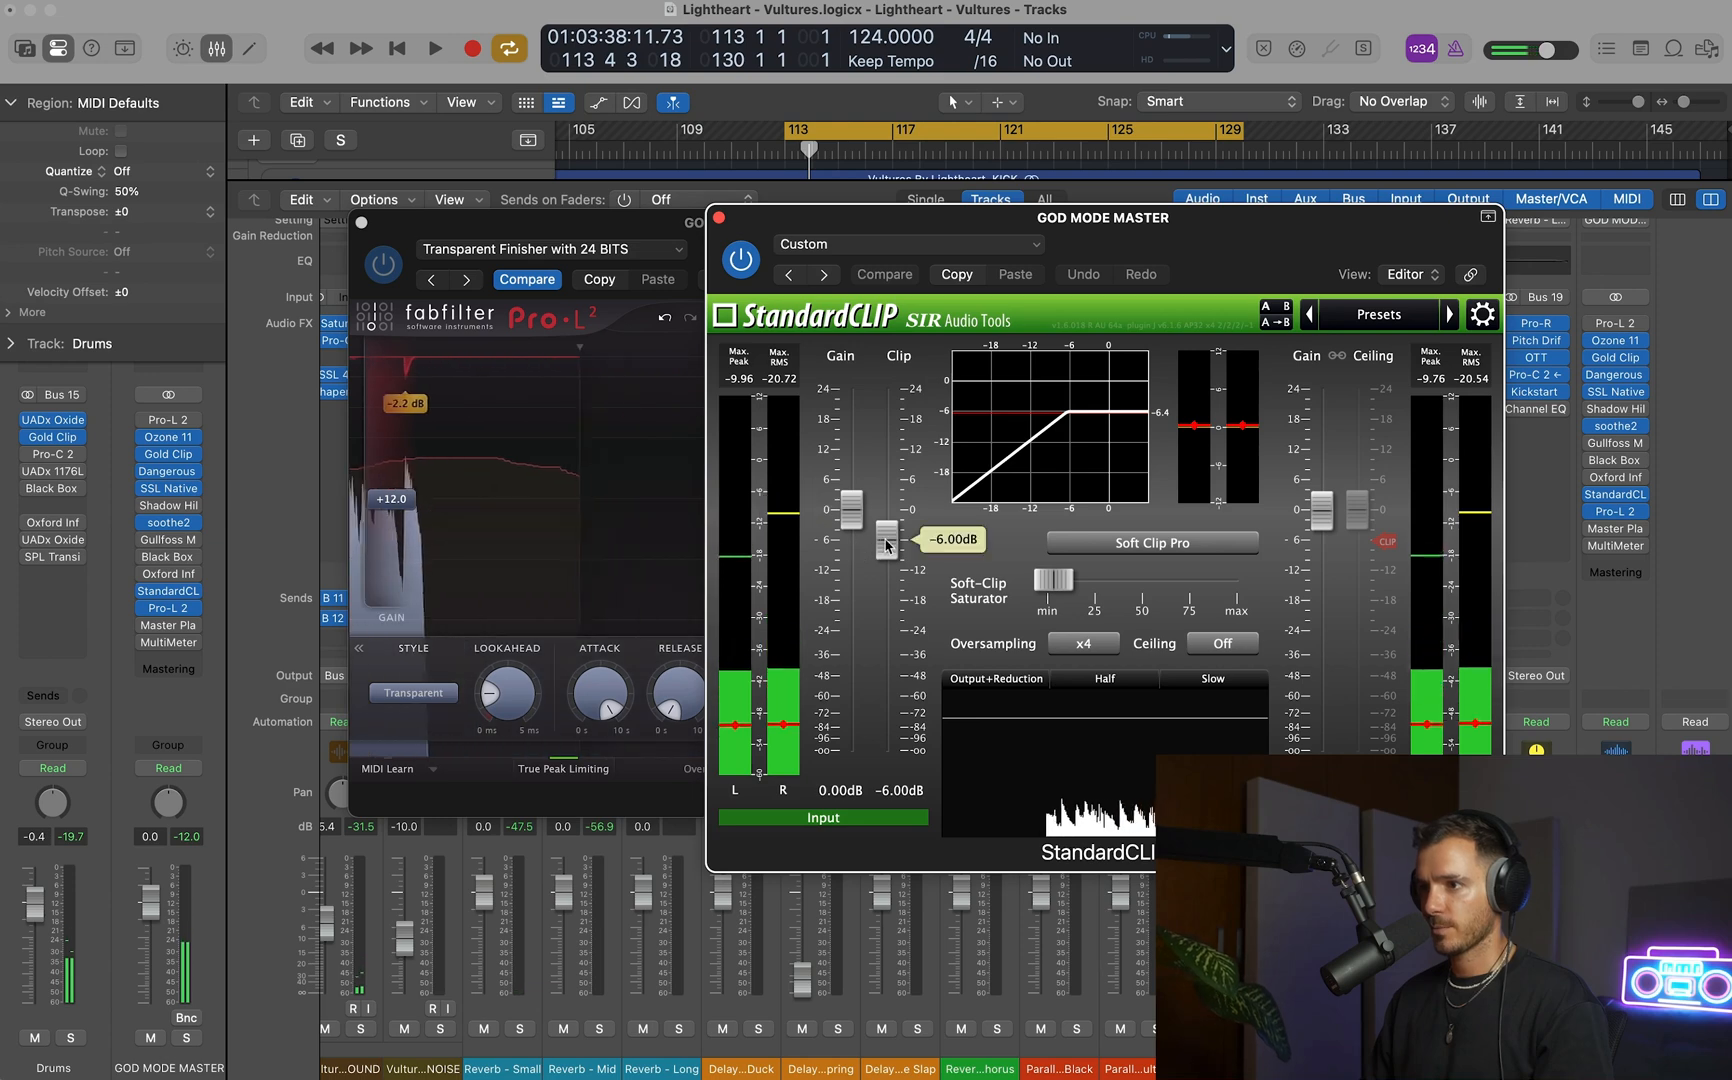
pyautogui.doubleClick(885, 546)
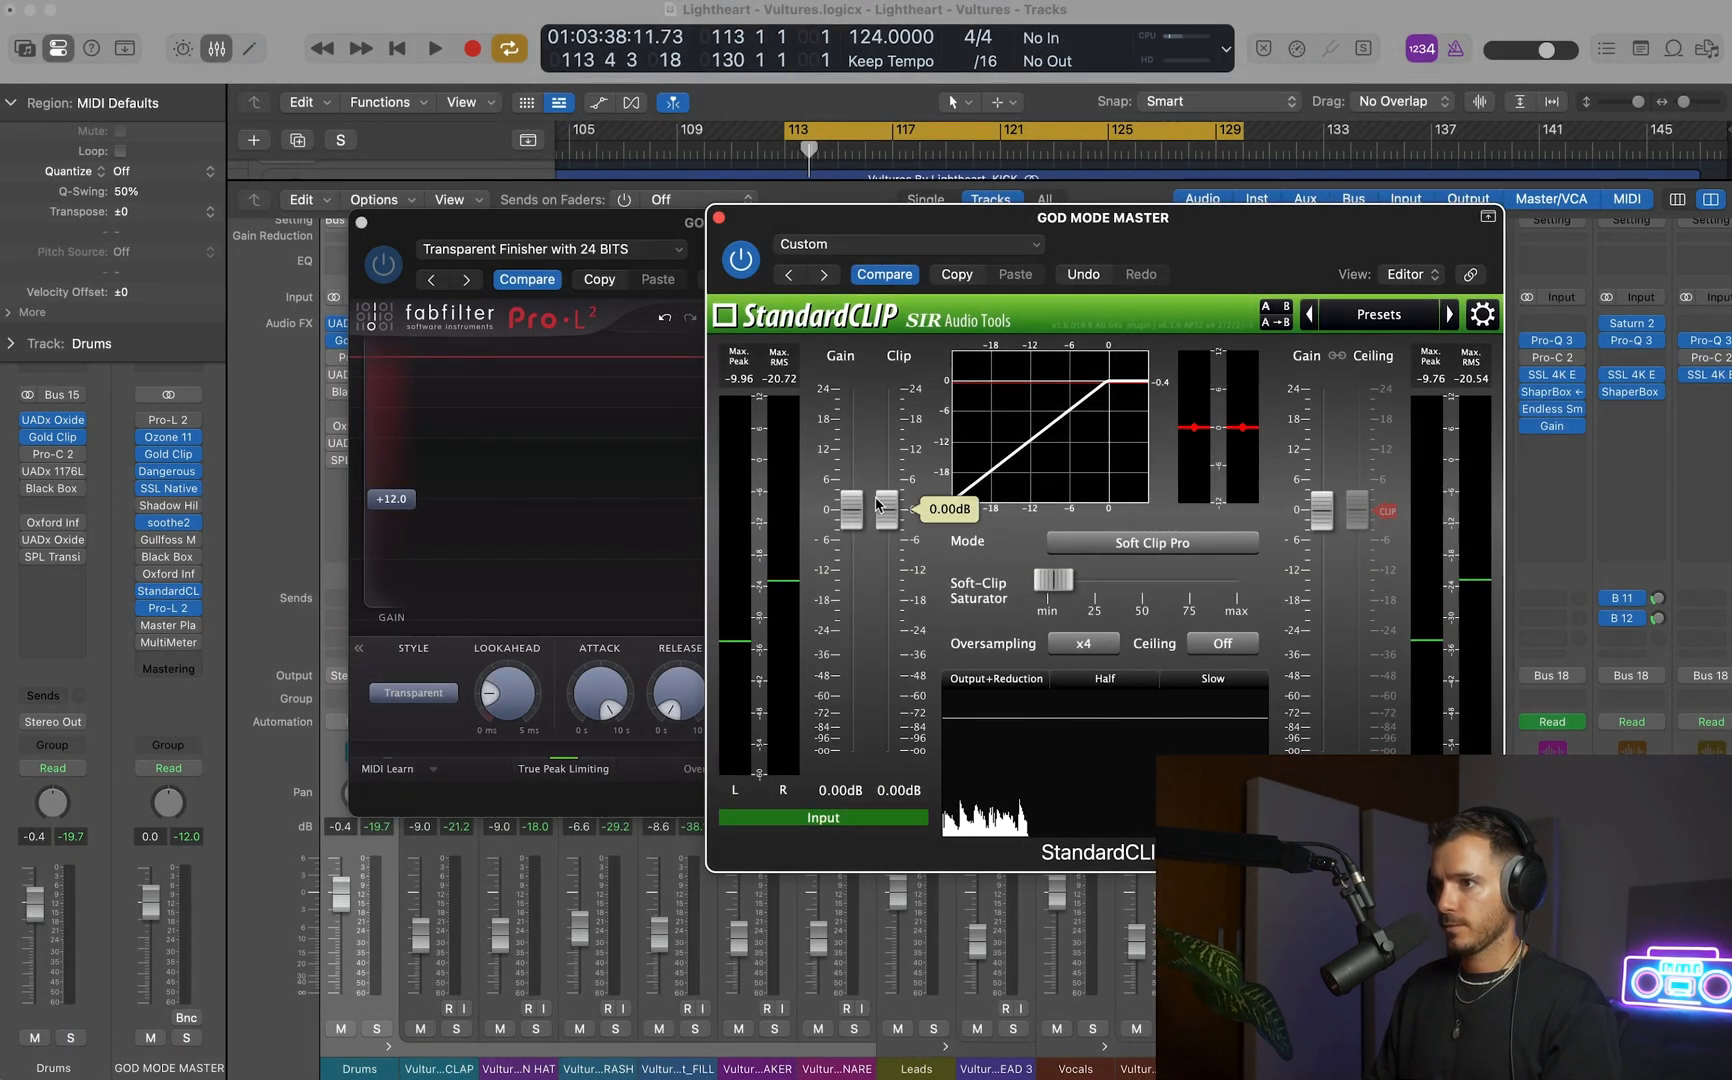
pyautogui.moveTo(877, 504); pyautogui.dragTo(887, 569)
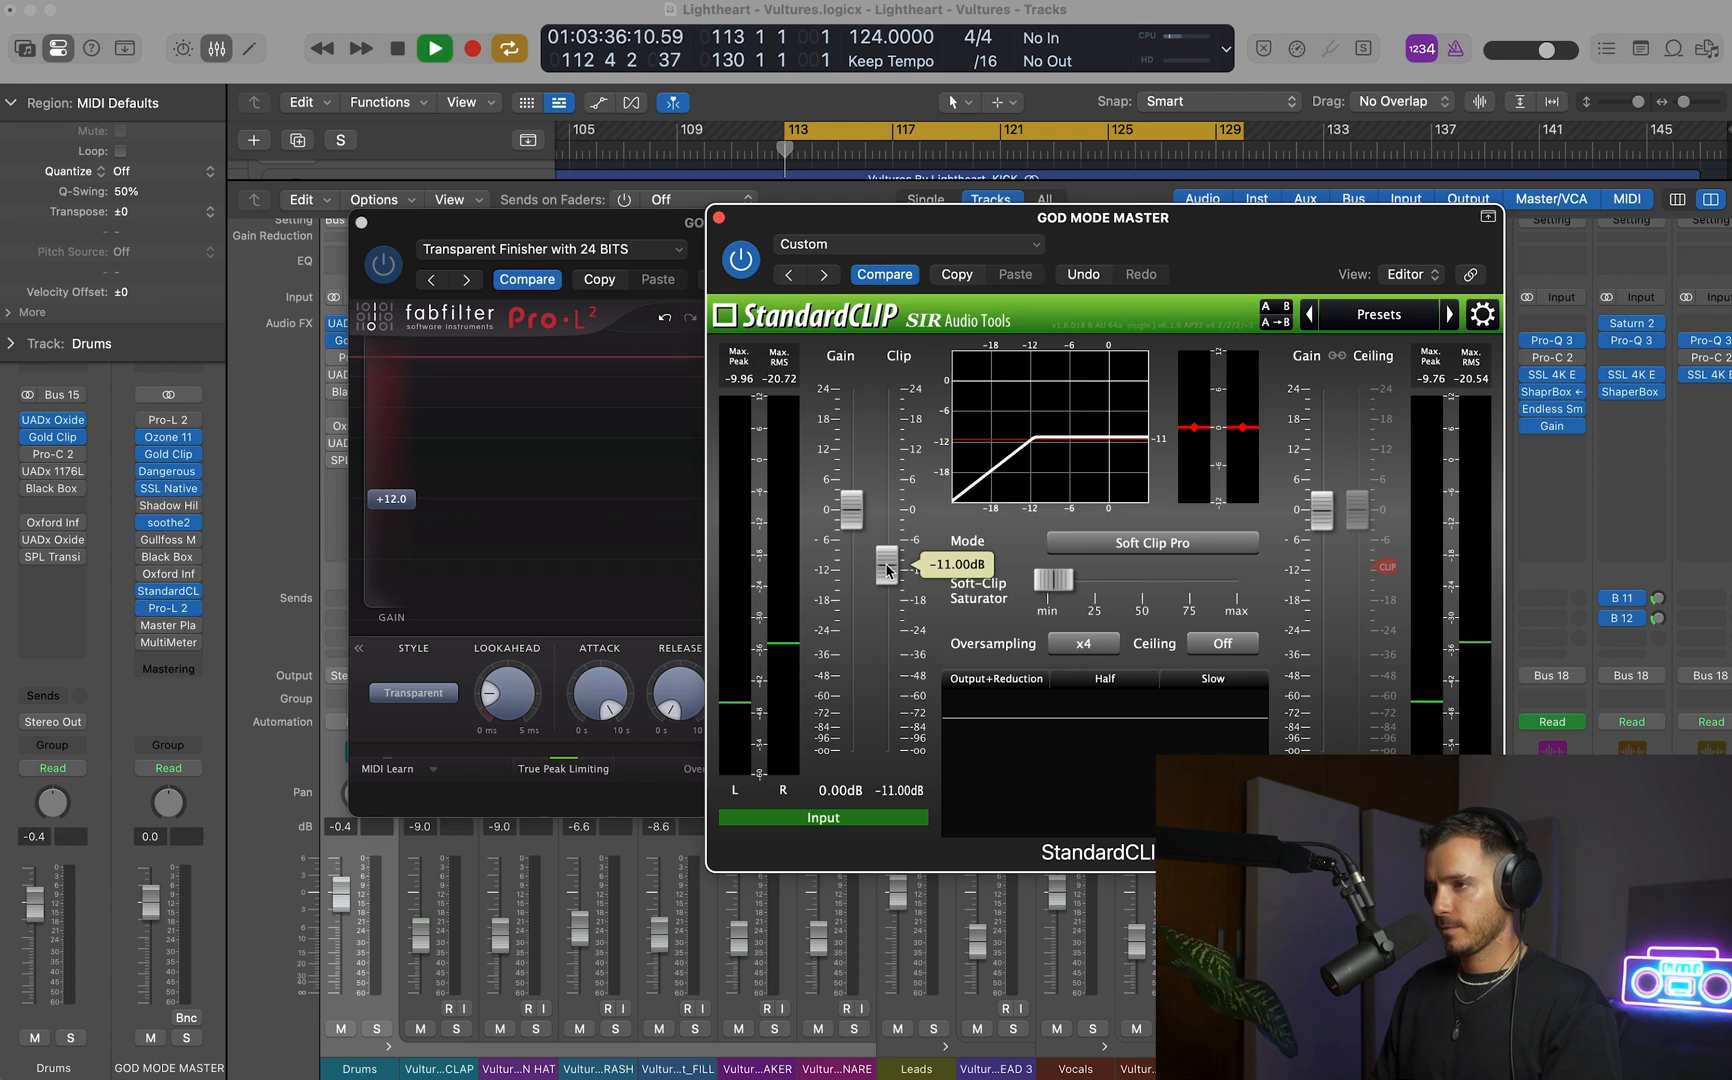
# Play the cycled section with the clipper and limiter active and lower the Drums bus fader to -1.0 dB.
pyautogui.press('space')
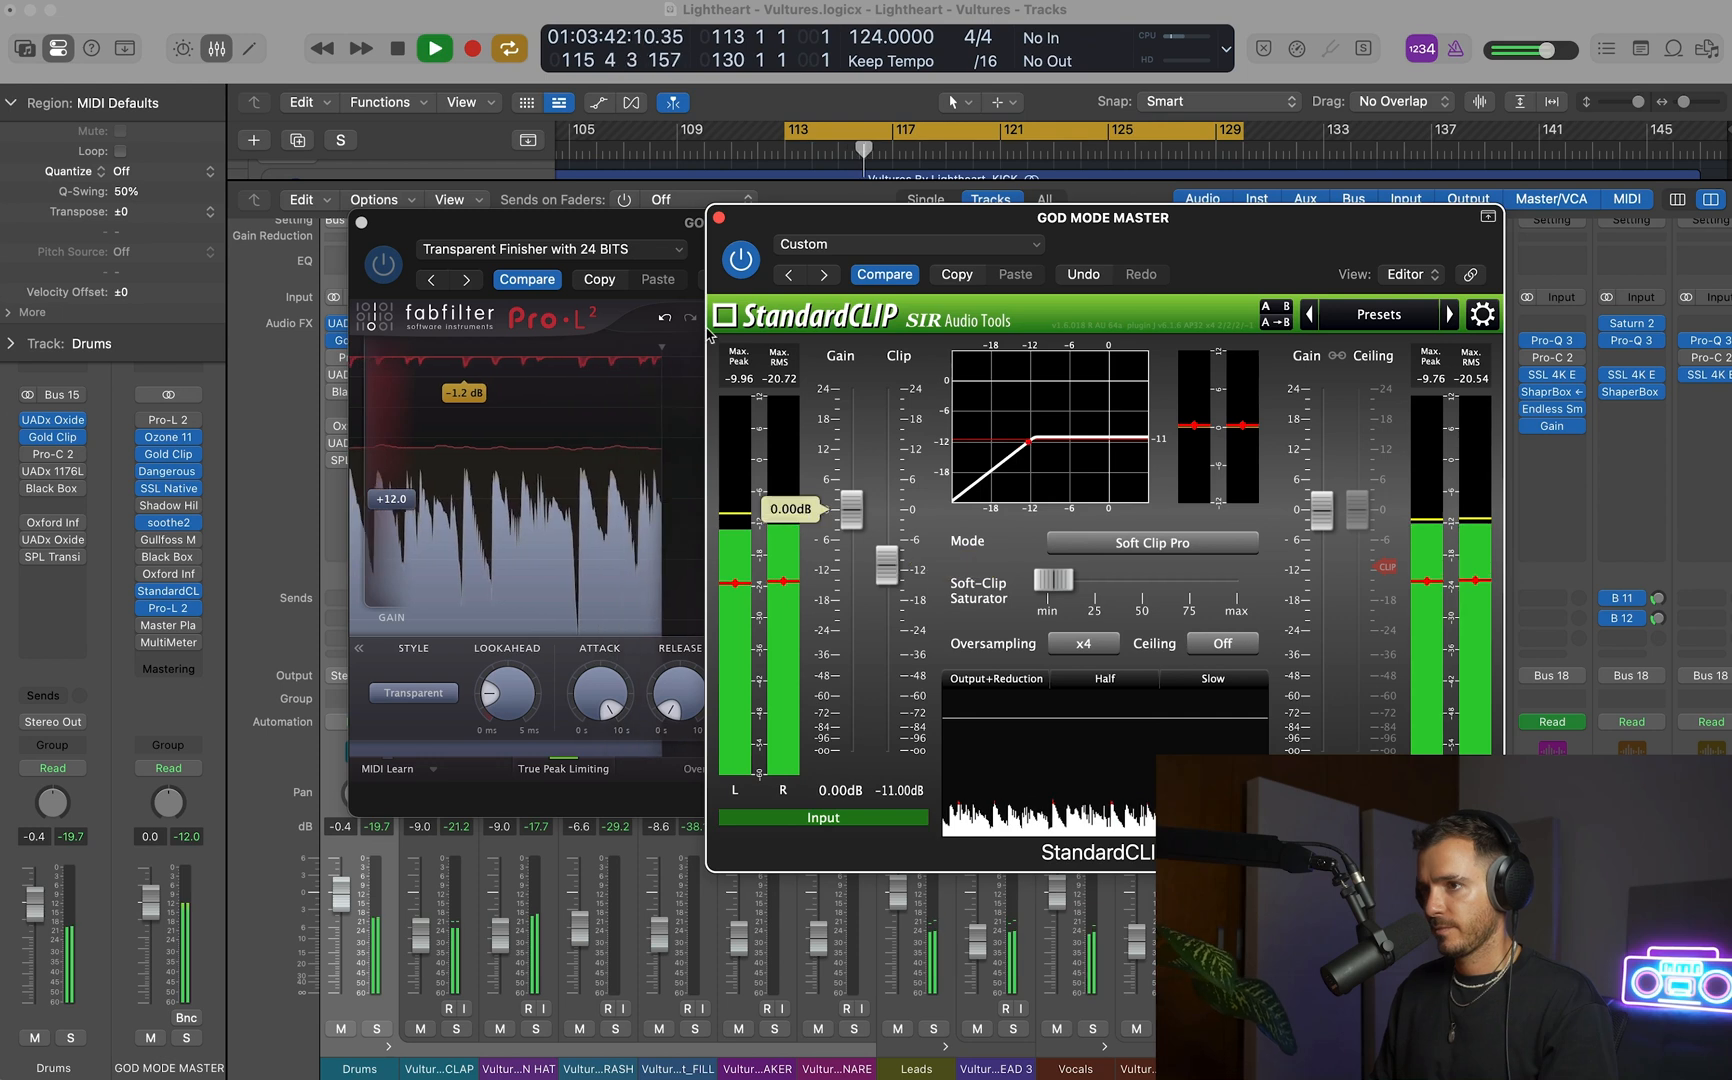
pyautogui.click(637, 228)
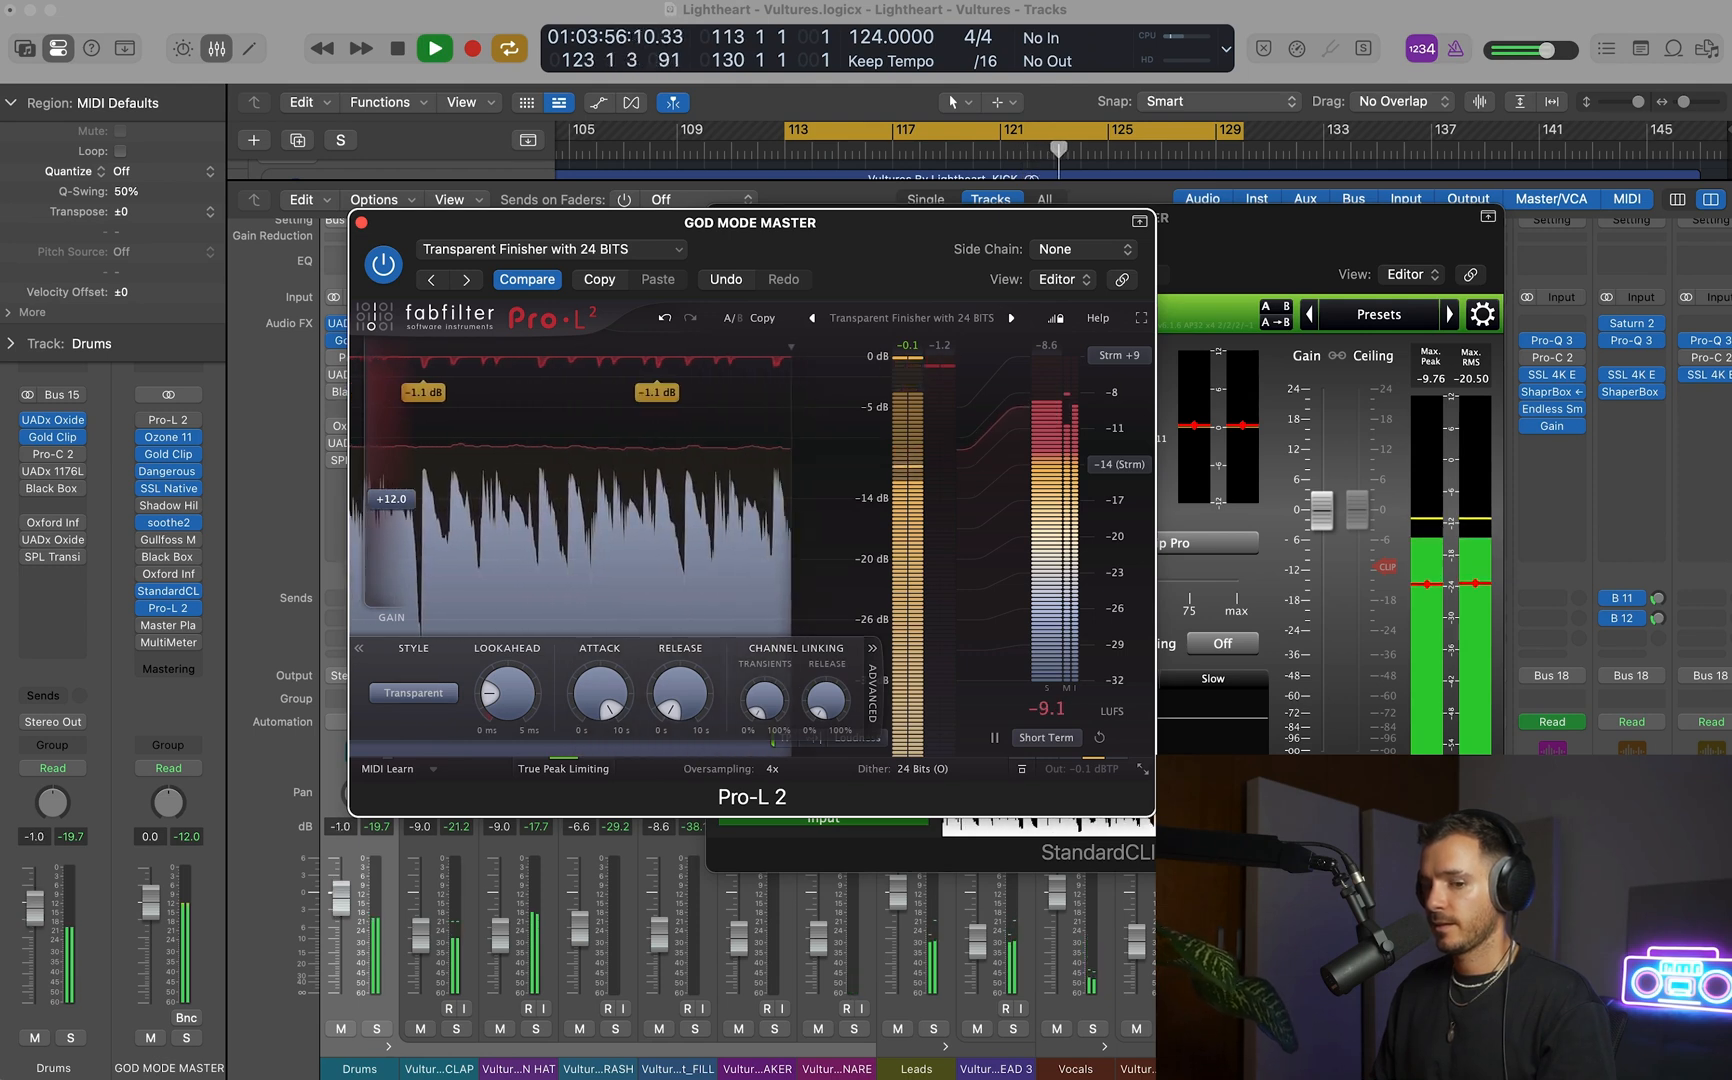
pyautogui.moveTo(338, 896); pyautogui.dragTo(338, 898)
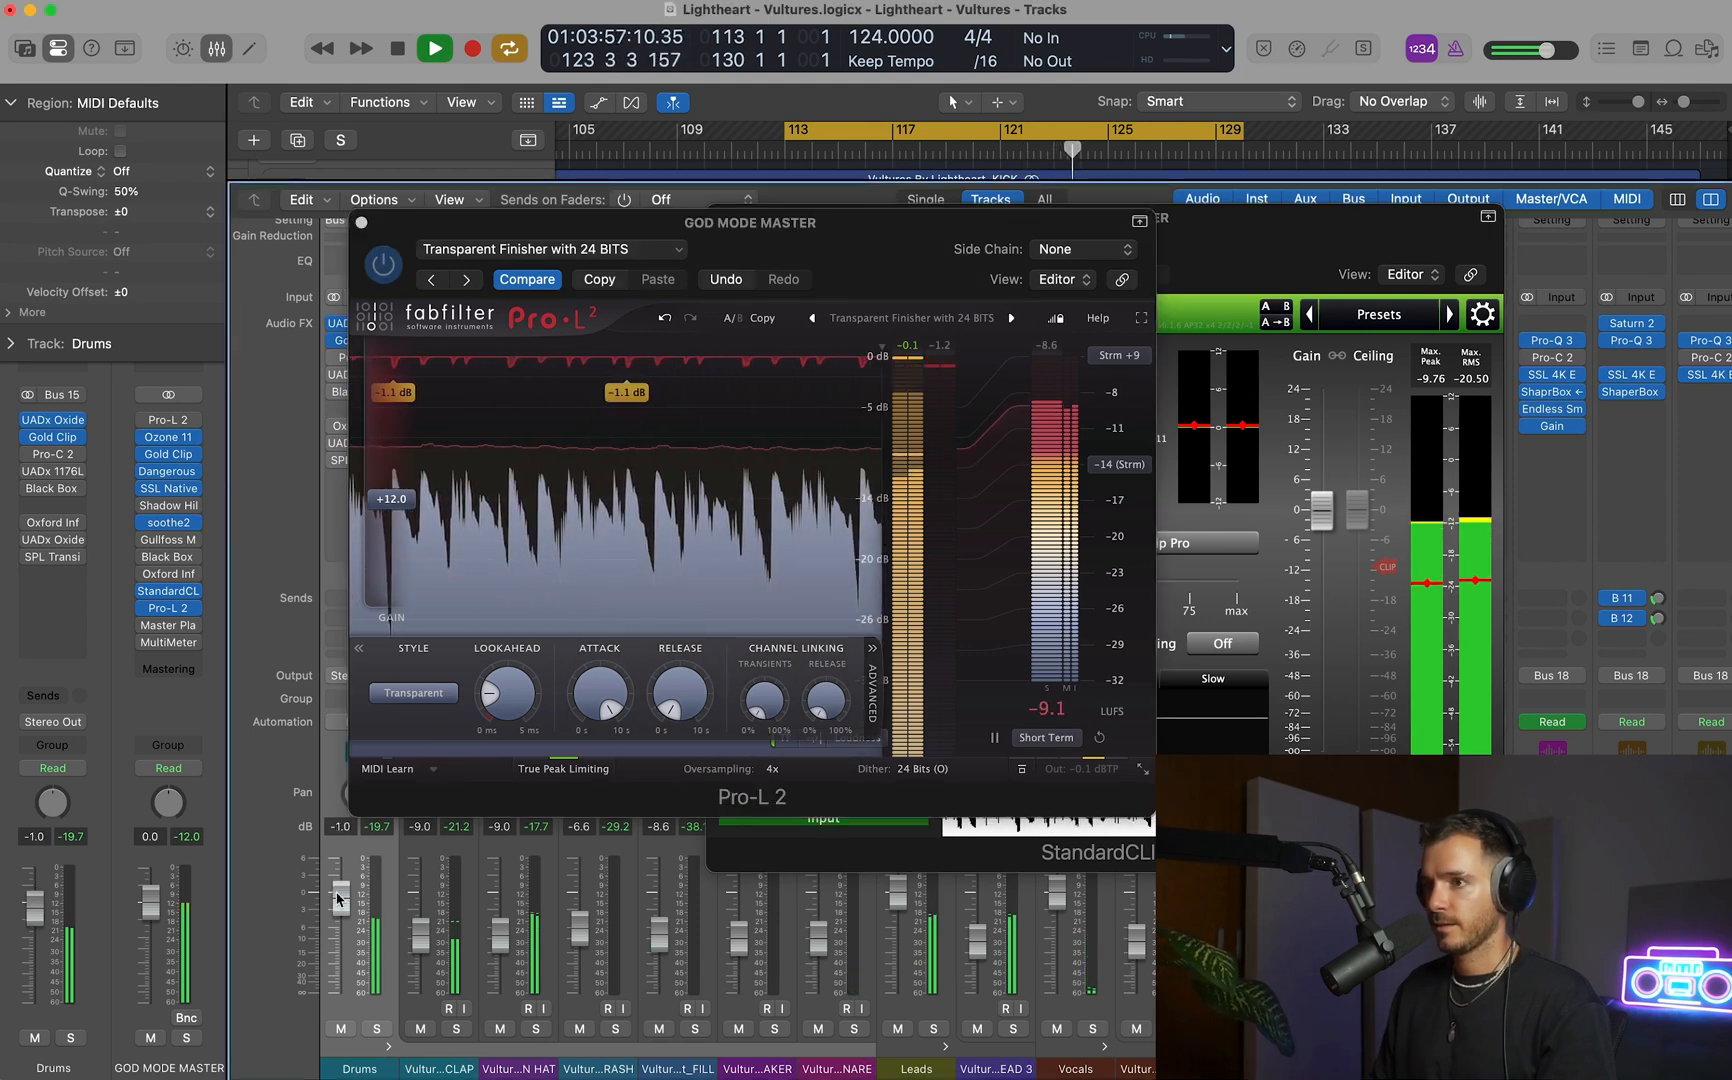
# Raise the Pro-L 2 gain to about 12.5 dB while monitoring it alongside StandardCLIP, then stop playback.
pyautogui.click(1268, 604)
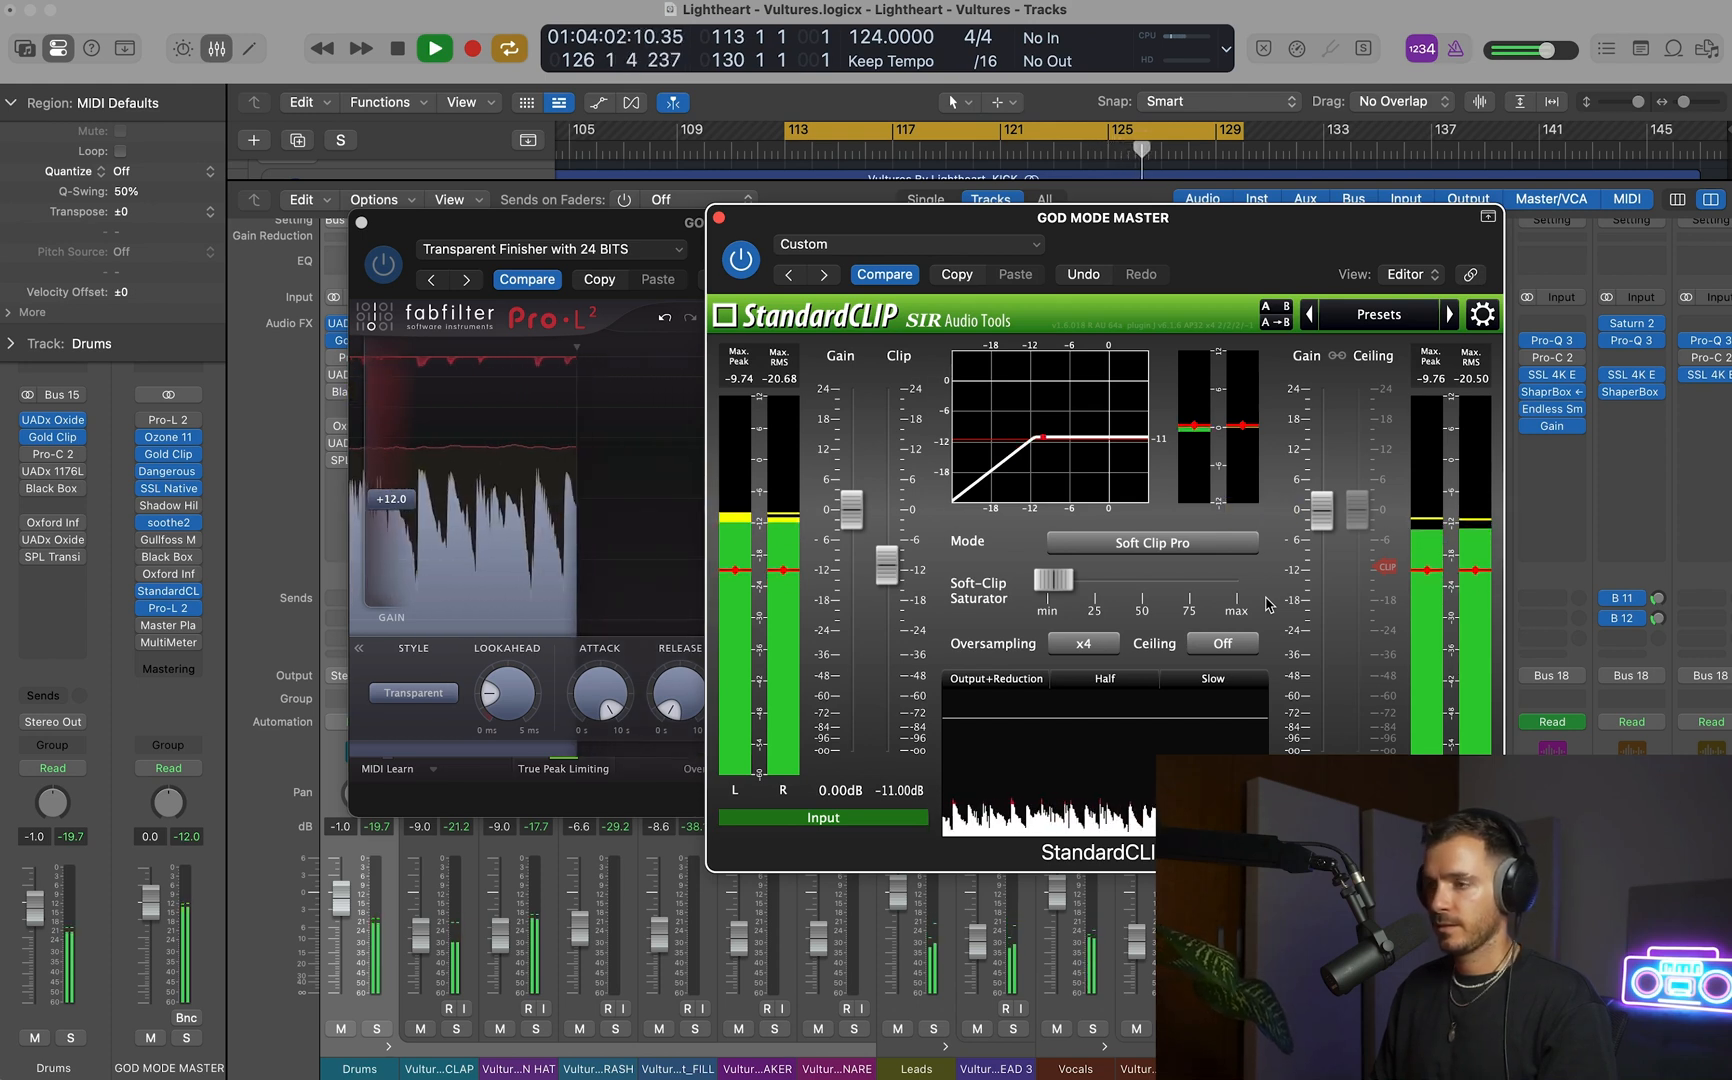
pyautogui.moveTo(580, 214); pyautogui.dragTo(492, 222)
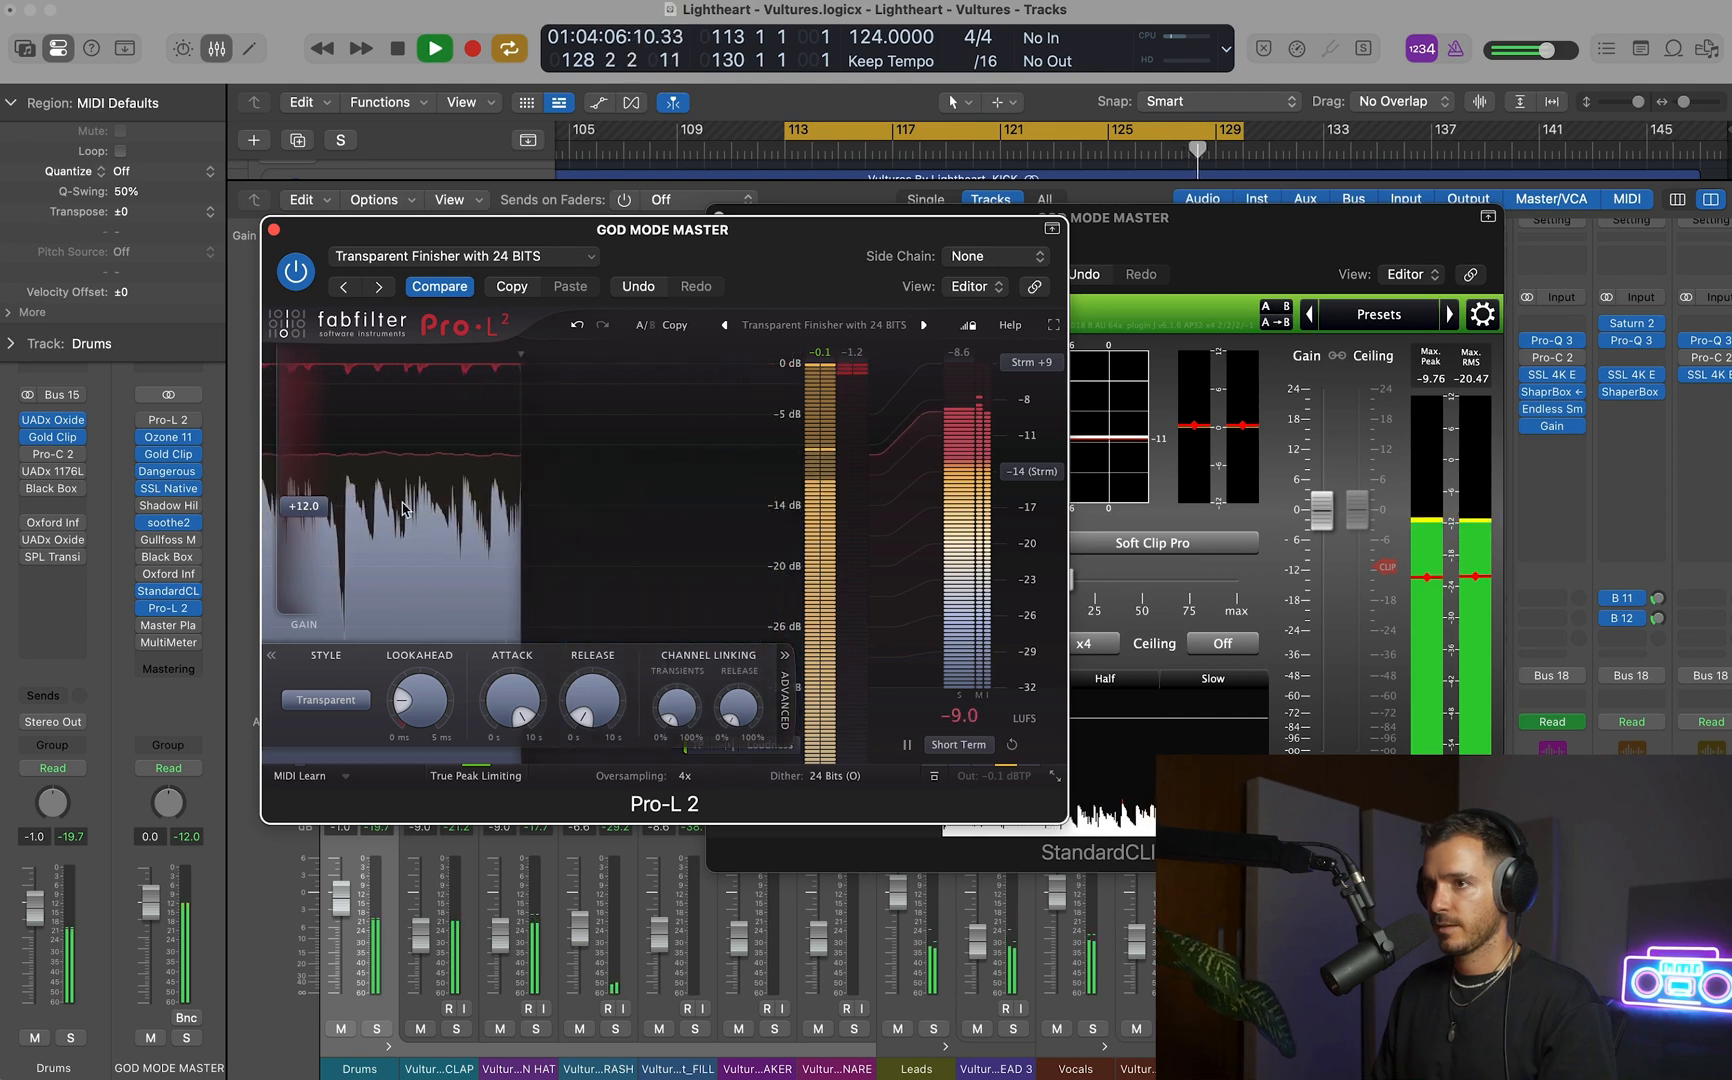
pyautogui.moveTo(325, 510); pyautogui.dragTo(325, 507)
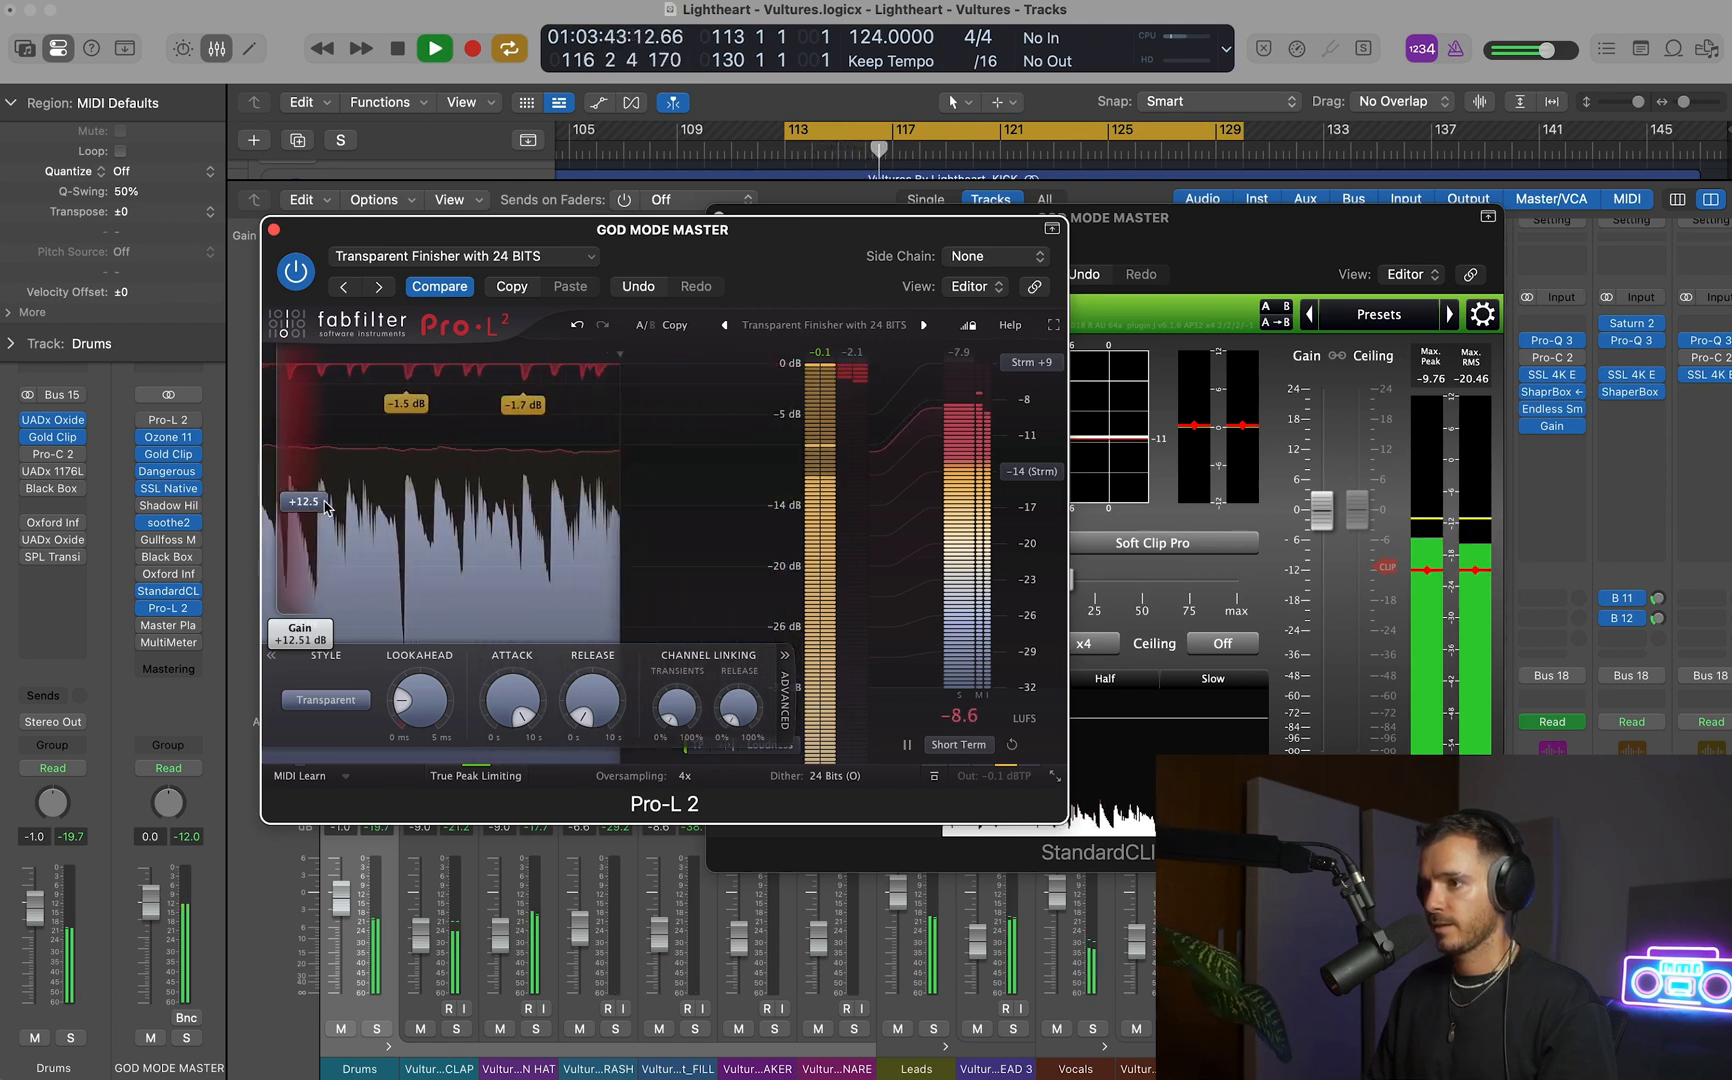
pyautogui.click(1168, 256)
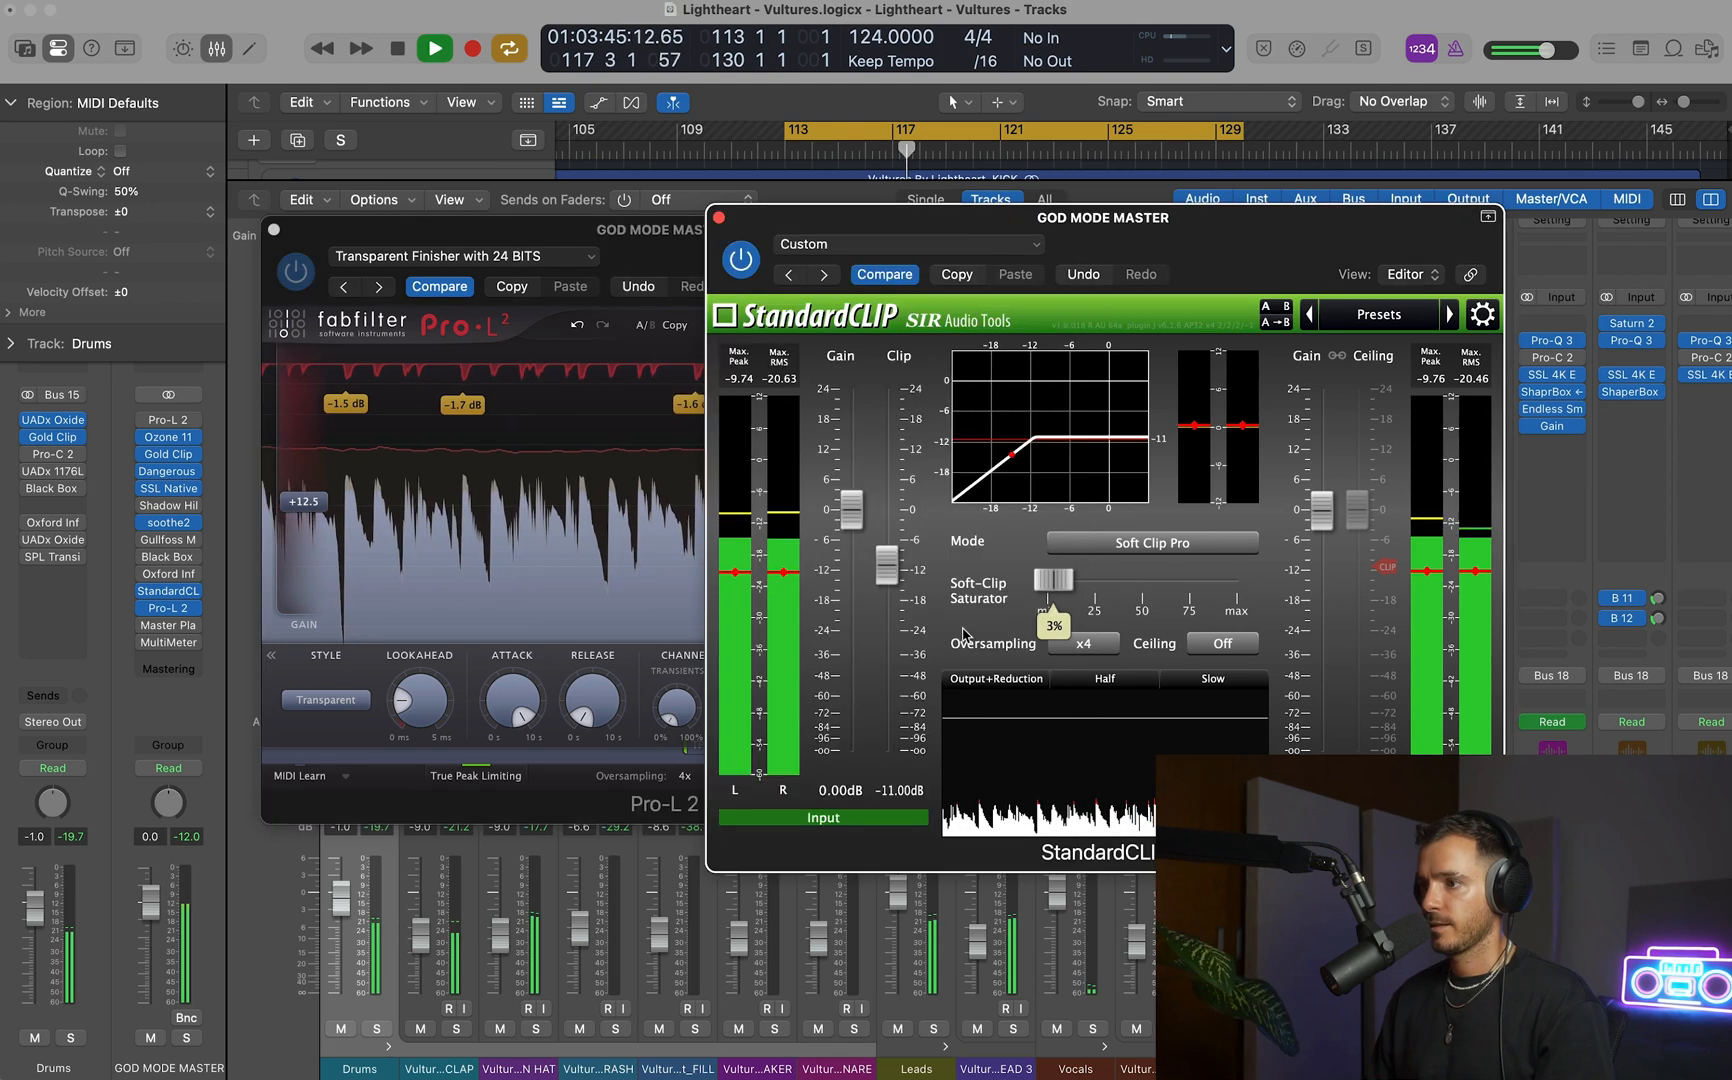
pyautogui.press('space')
# Enable Oxford Inflator on the GOD MODE MASTER track and set its effect to 0 % and output to -12 dB.
pyautogui.moveTo(1185, 245); pyautogui.dragTo(1031, 185)
pyautogui.hscroll(20, 1438, 653)
pyautogui.moveTo(317, 239); pyautogui.dragTo(152, 215)
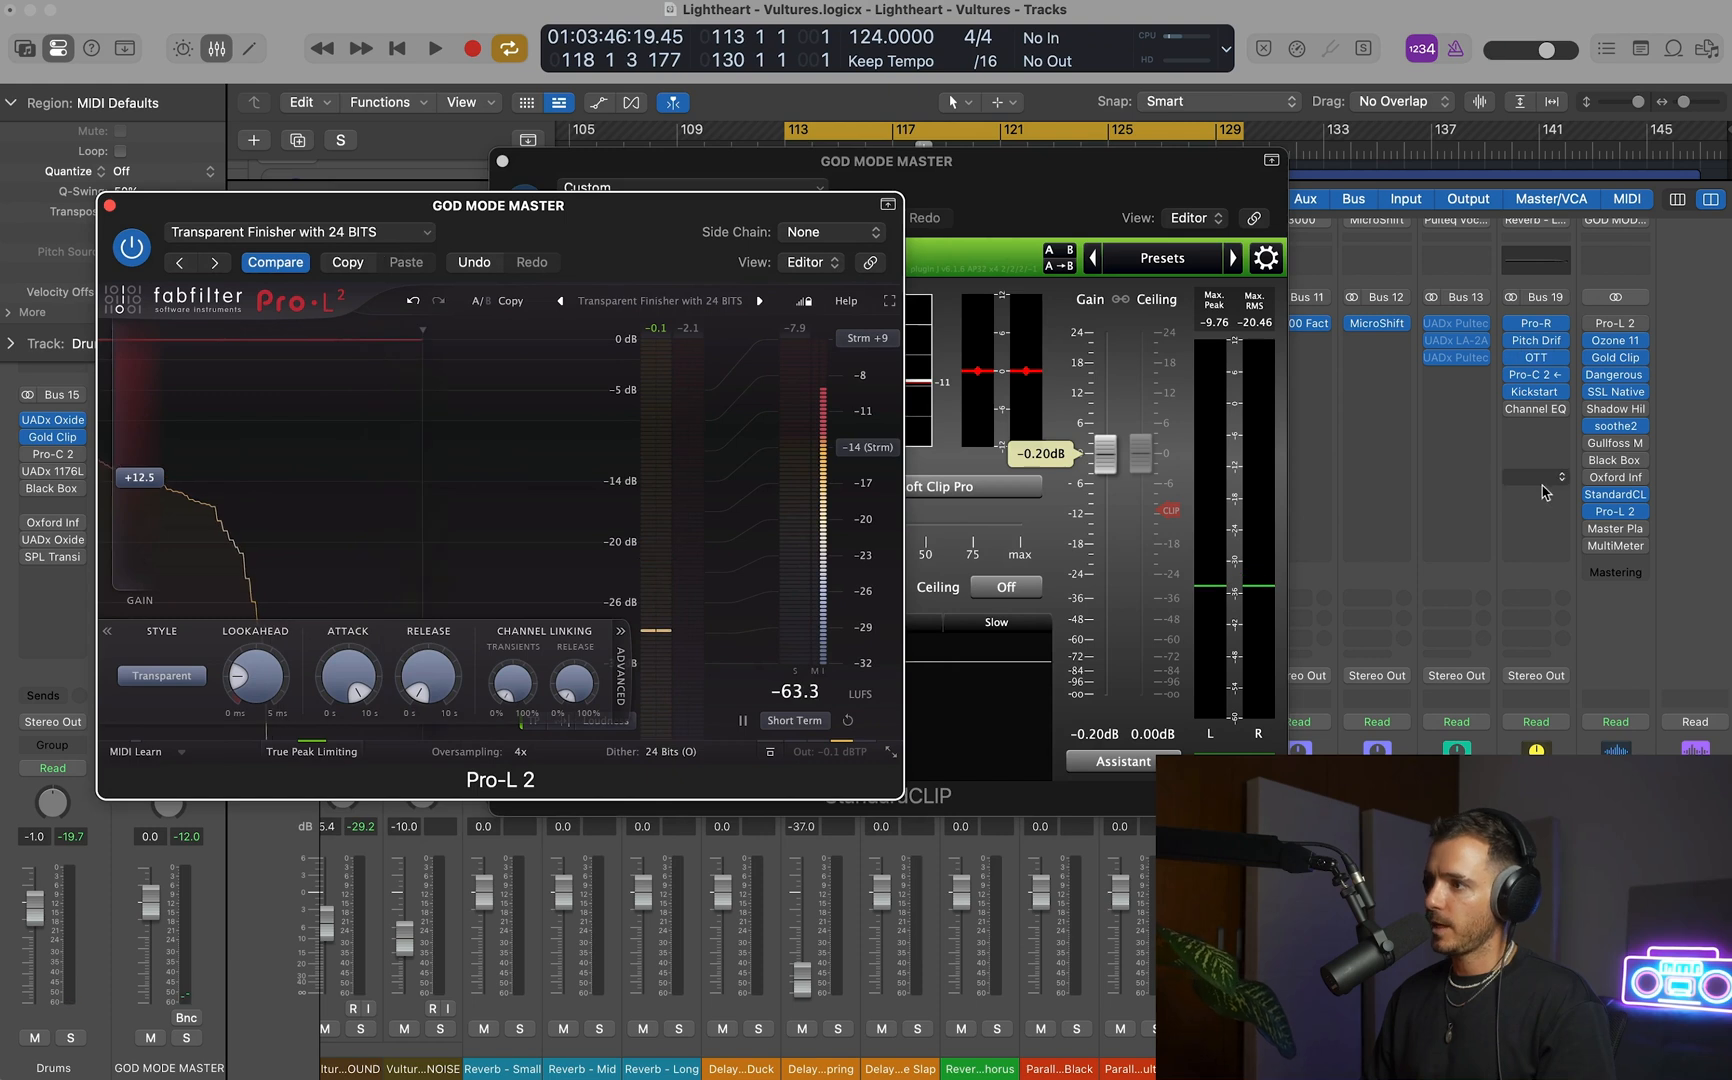
pyautogui.click(1608, 478)
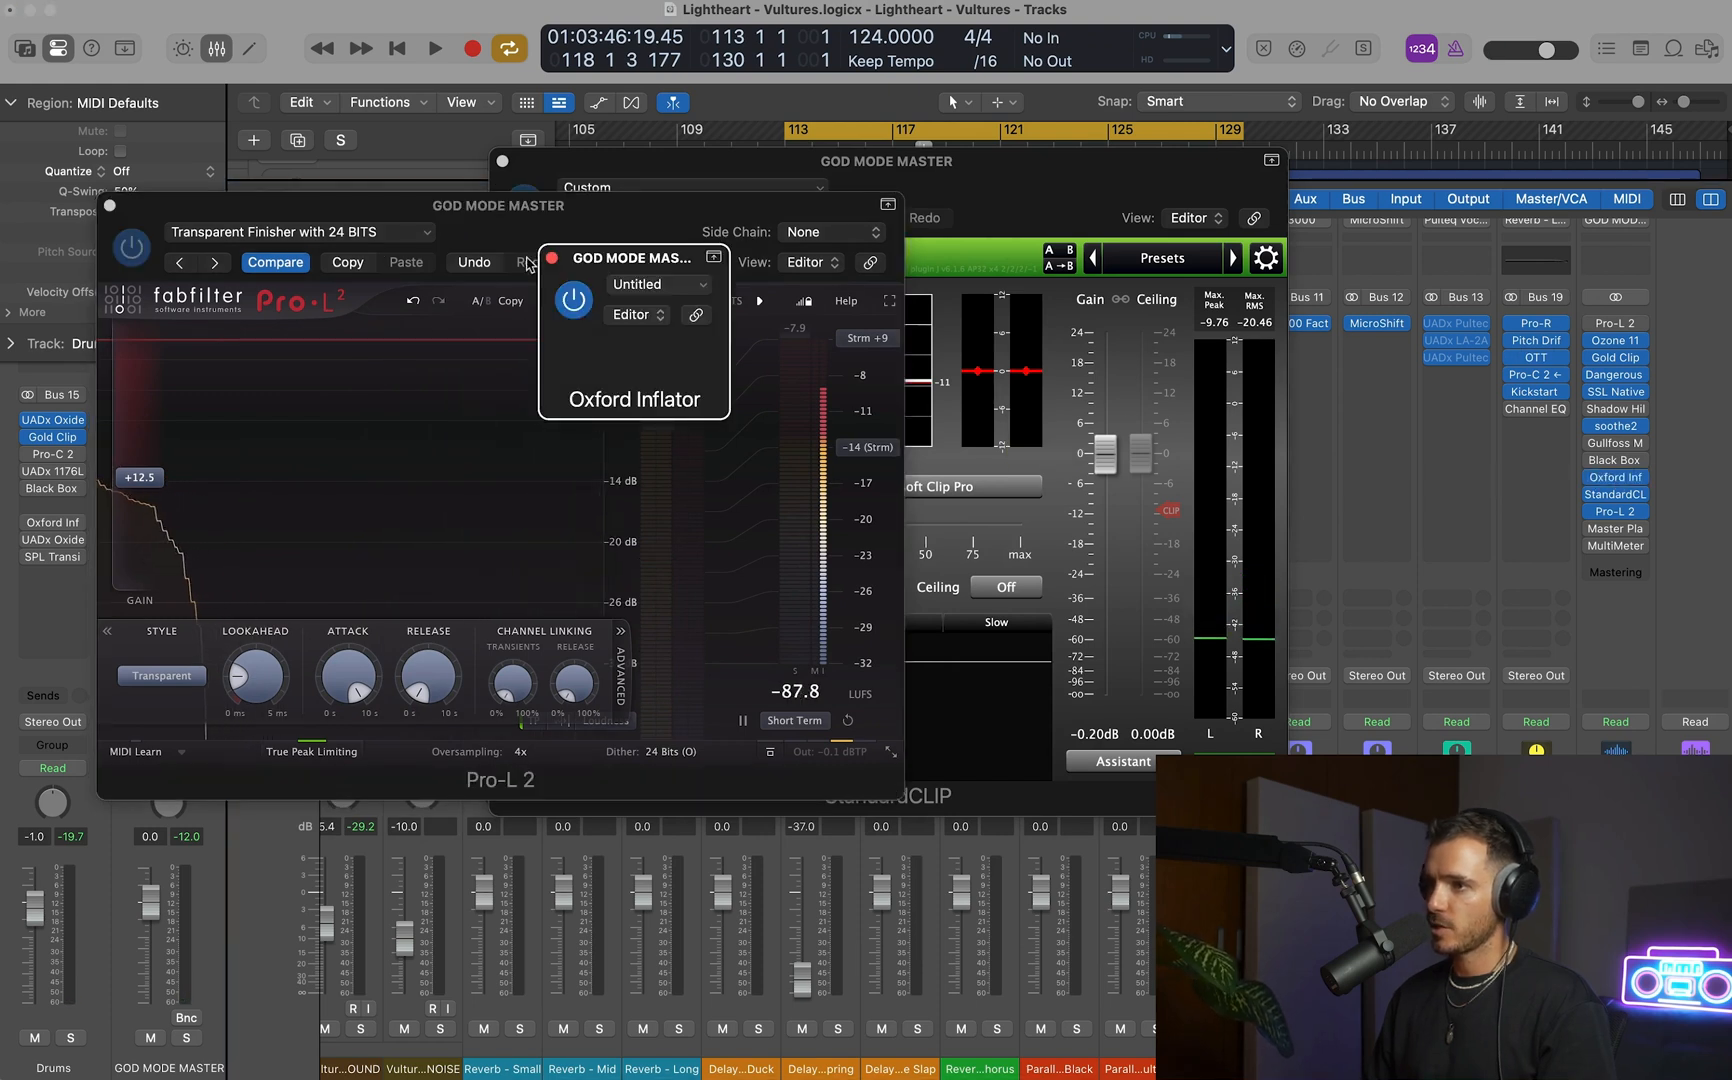
pyautogui.moveTo(700, 593); pyautogui.dragTo(727, 1033)
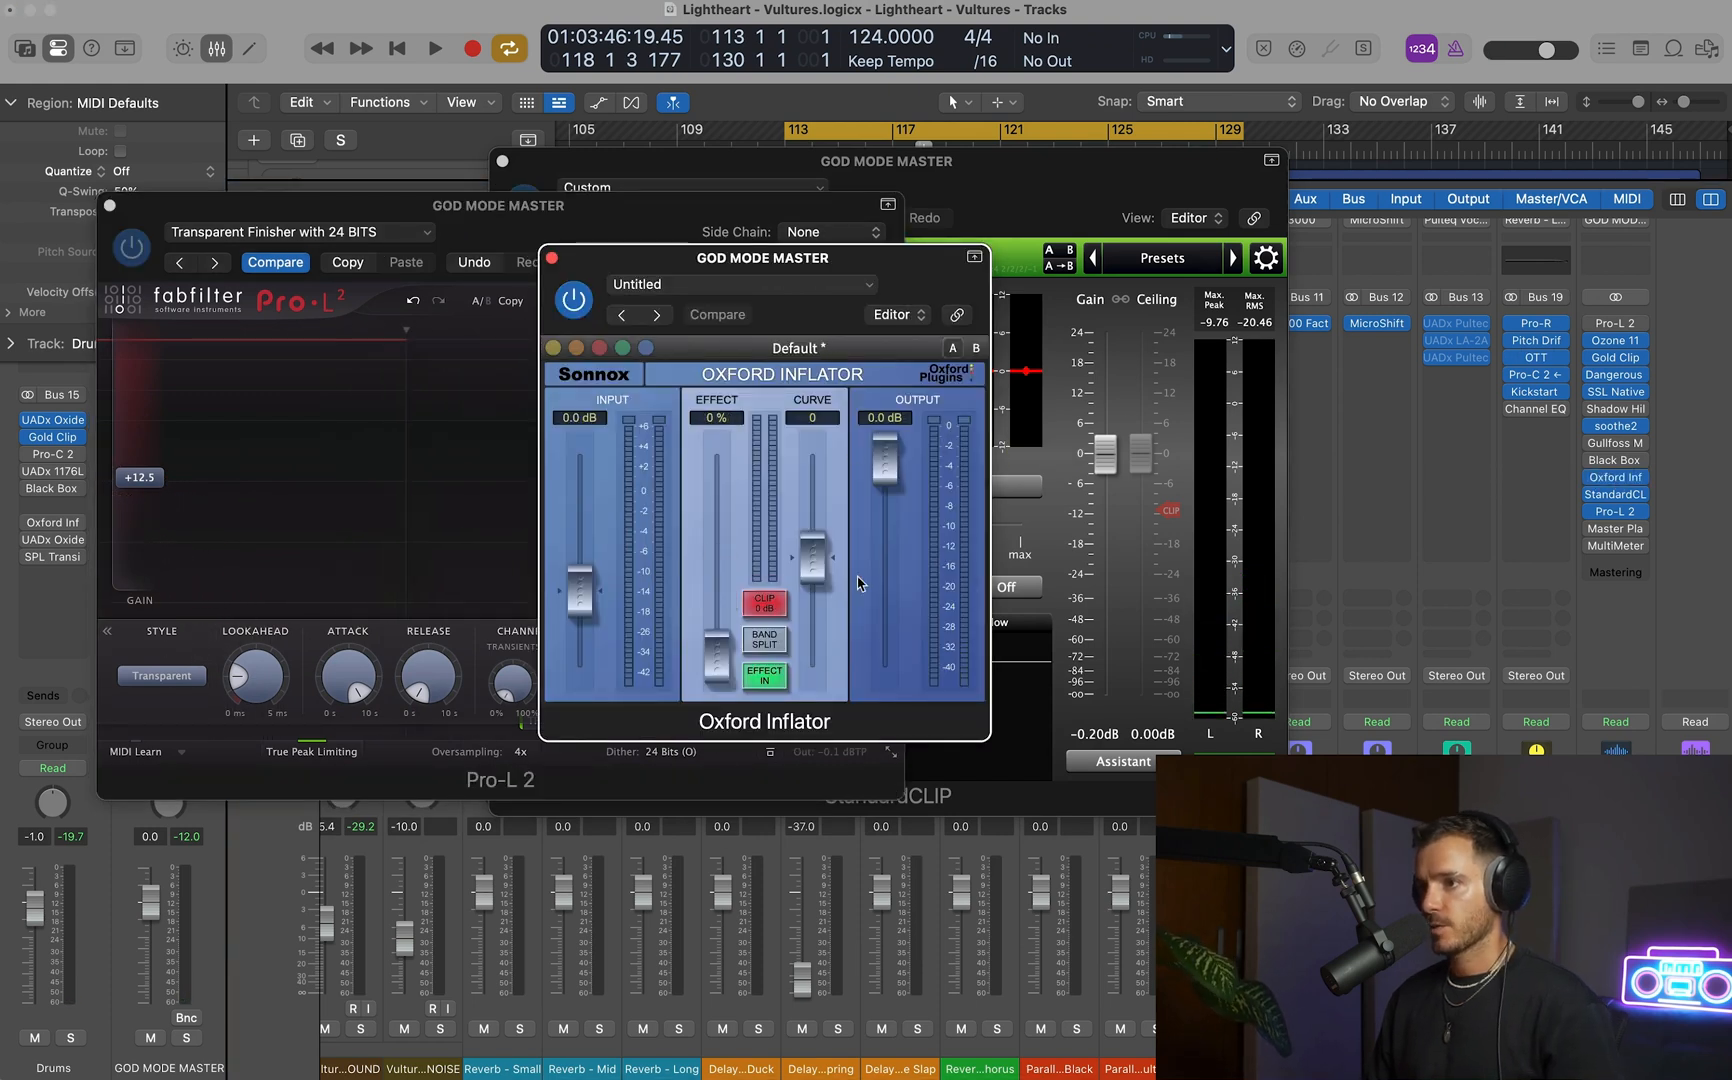
pyautogui.moveTo(893, 449); pyautogui.dragTo(918, 969)
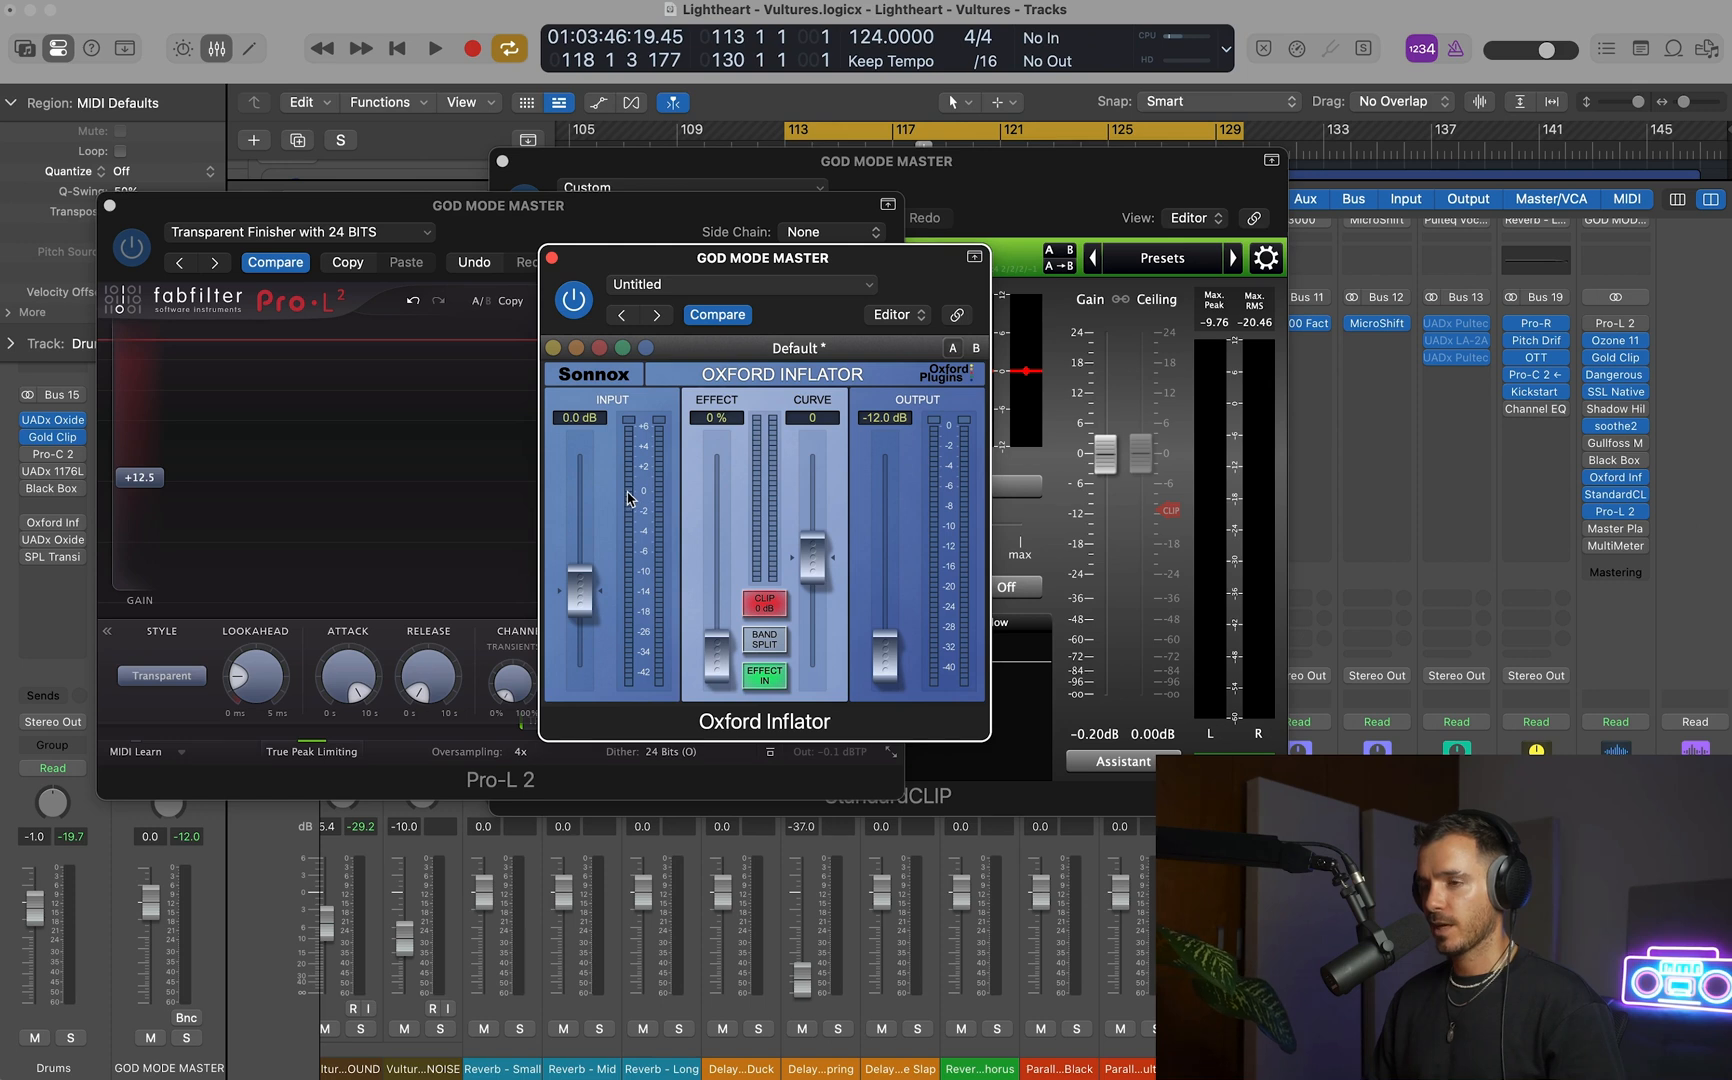
# Raise the Oxford Inflator's input during playback and set it to exactly 9 dB.
pyautogui.press('space')
pyautogui.moveTo(580, 592); pyautogui.dragTo(585, 483)
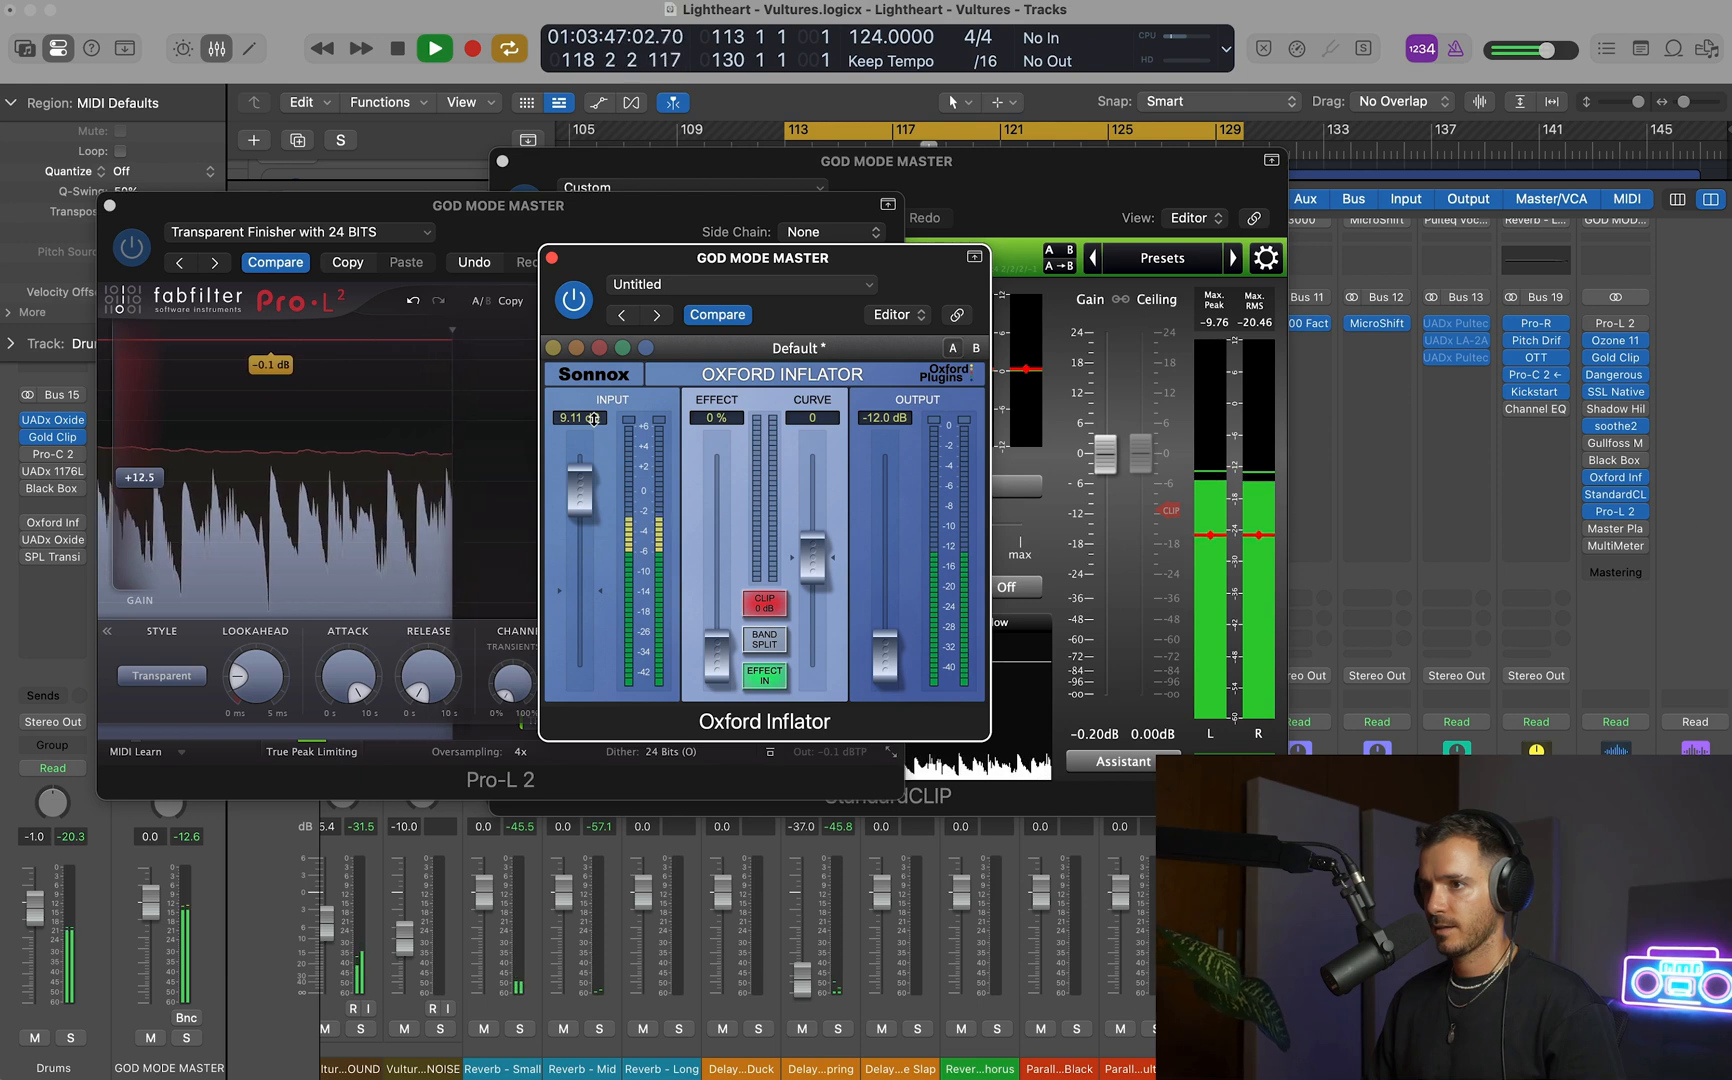
pyautogui.doubleClick(595, 419)
pyautogui.write('9')
pyautogui.press('Return')
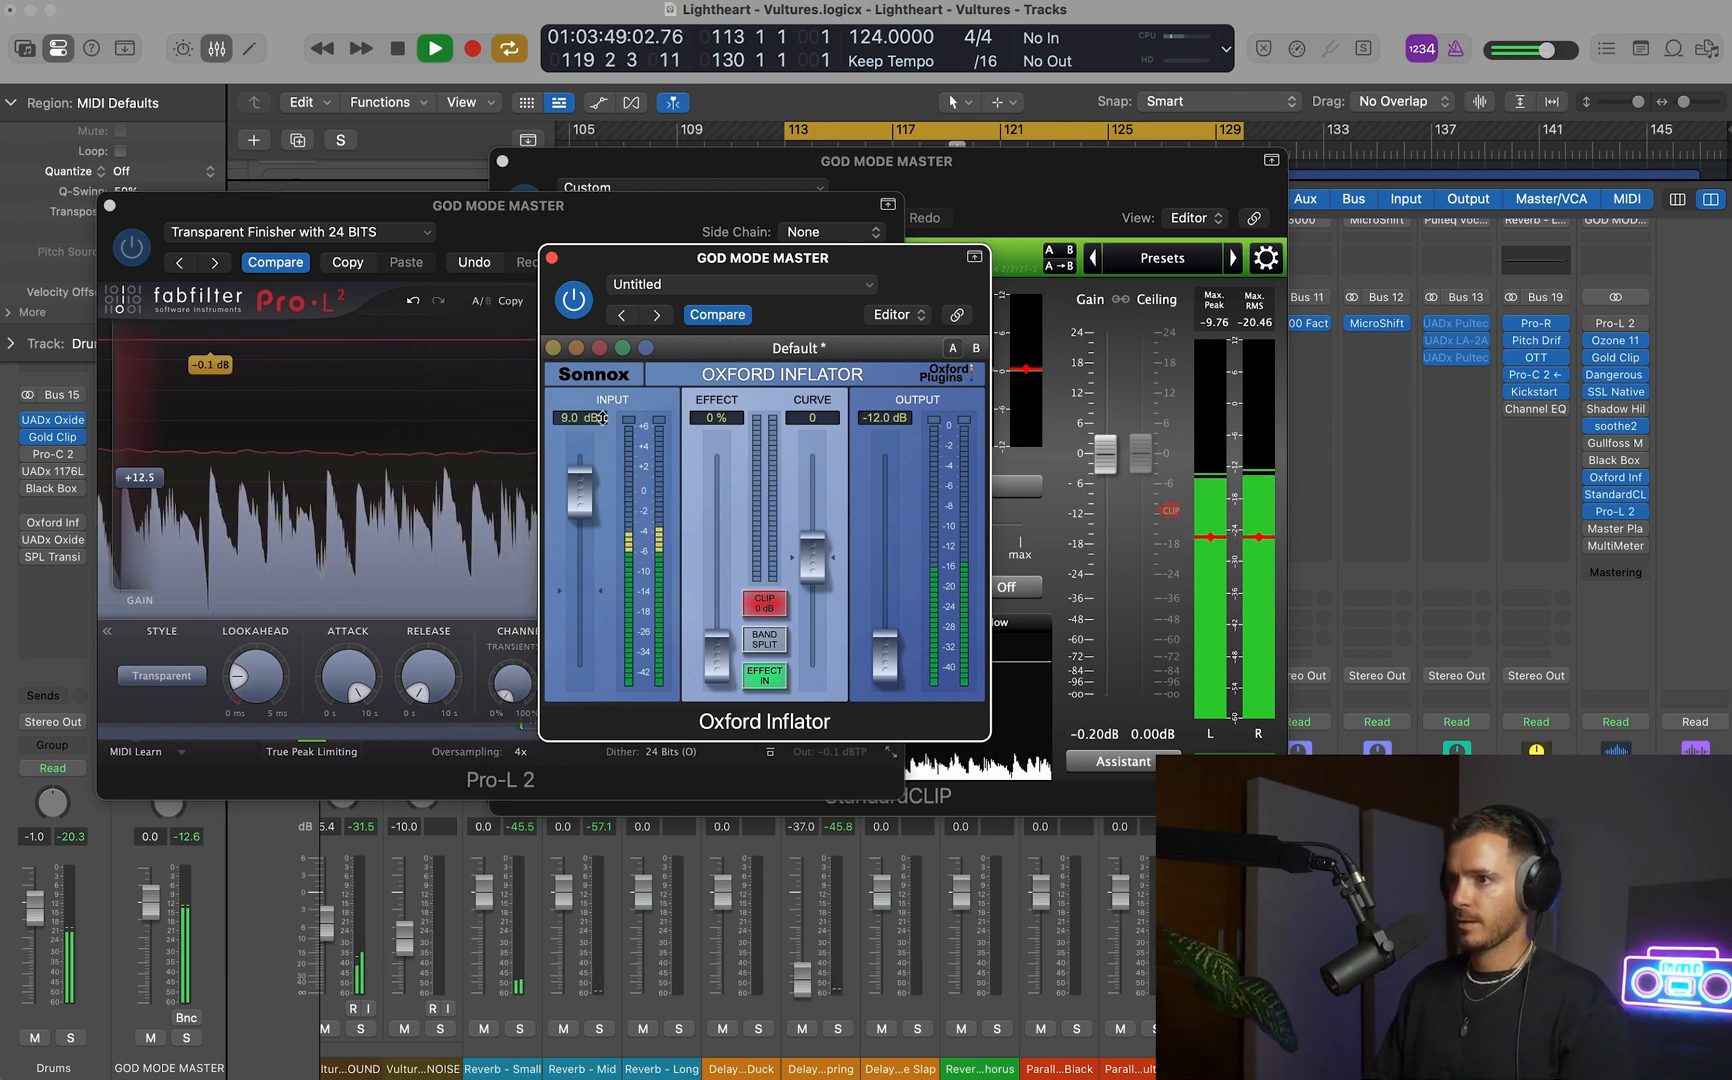
# Stop playback and set the Oxford Inflator's output to -9 dB.
pyautogui.press('space')
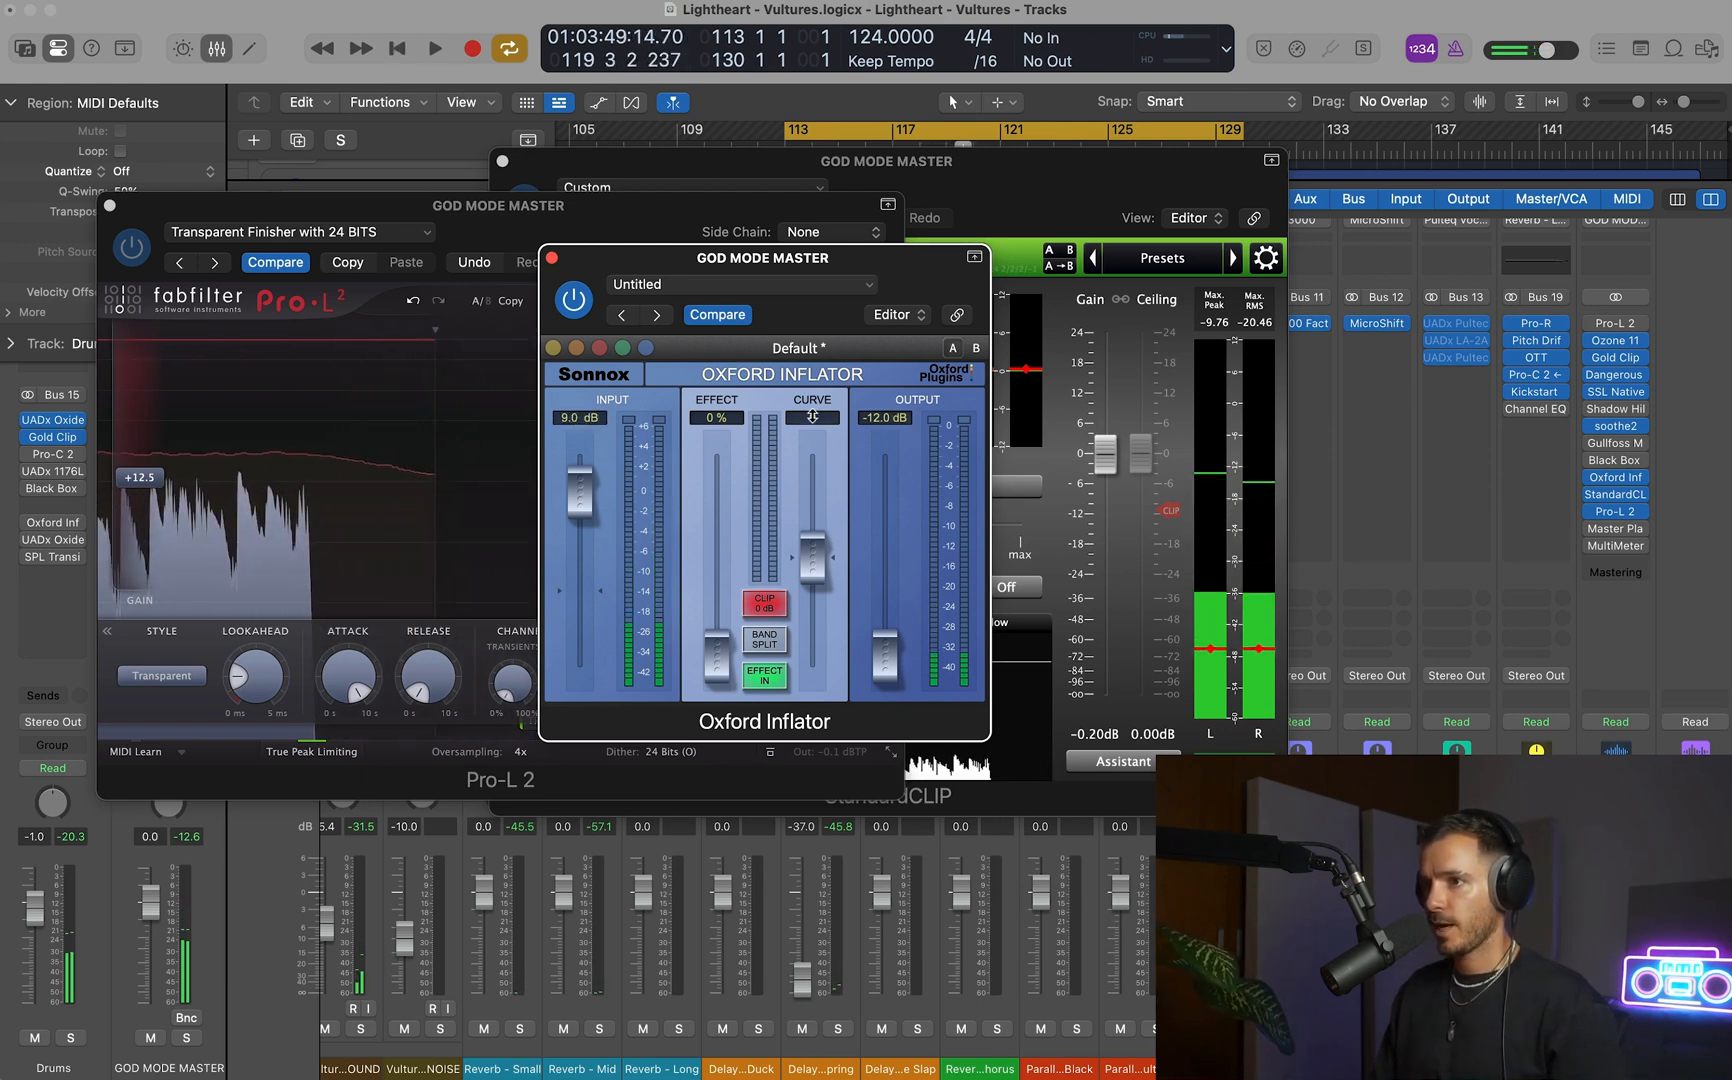
pyautogui.doubleClick(900, 419)
pyautogui.press('BackSpace')
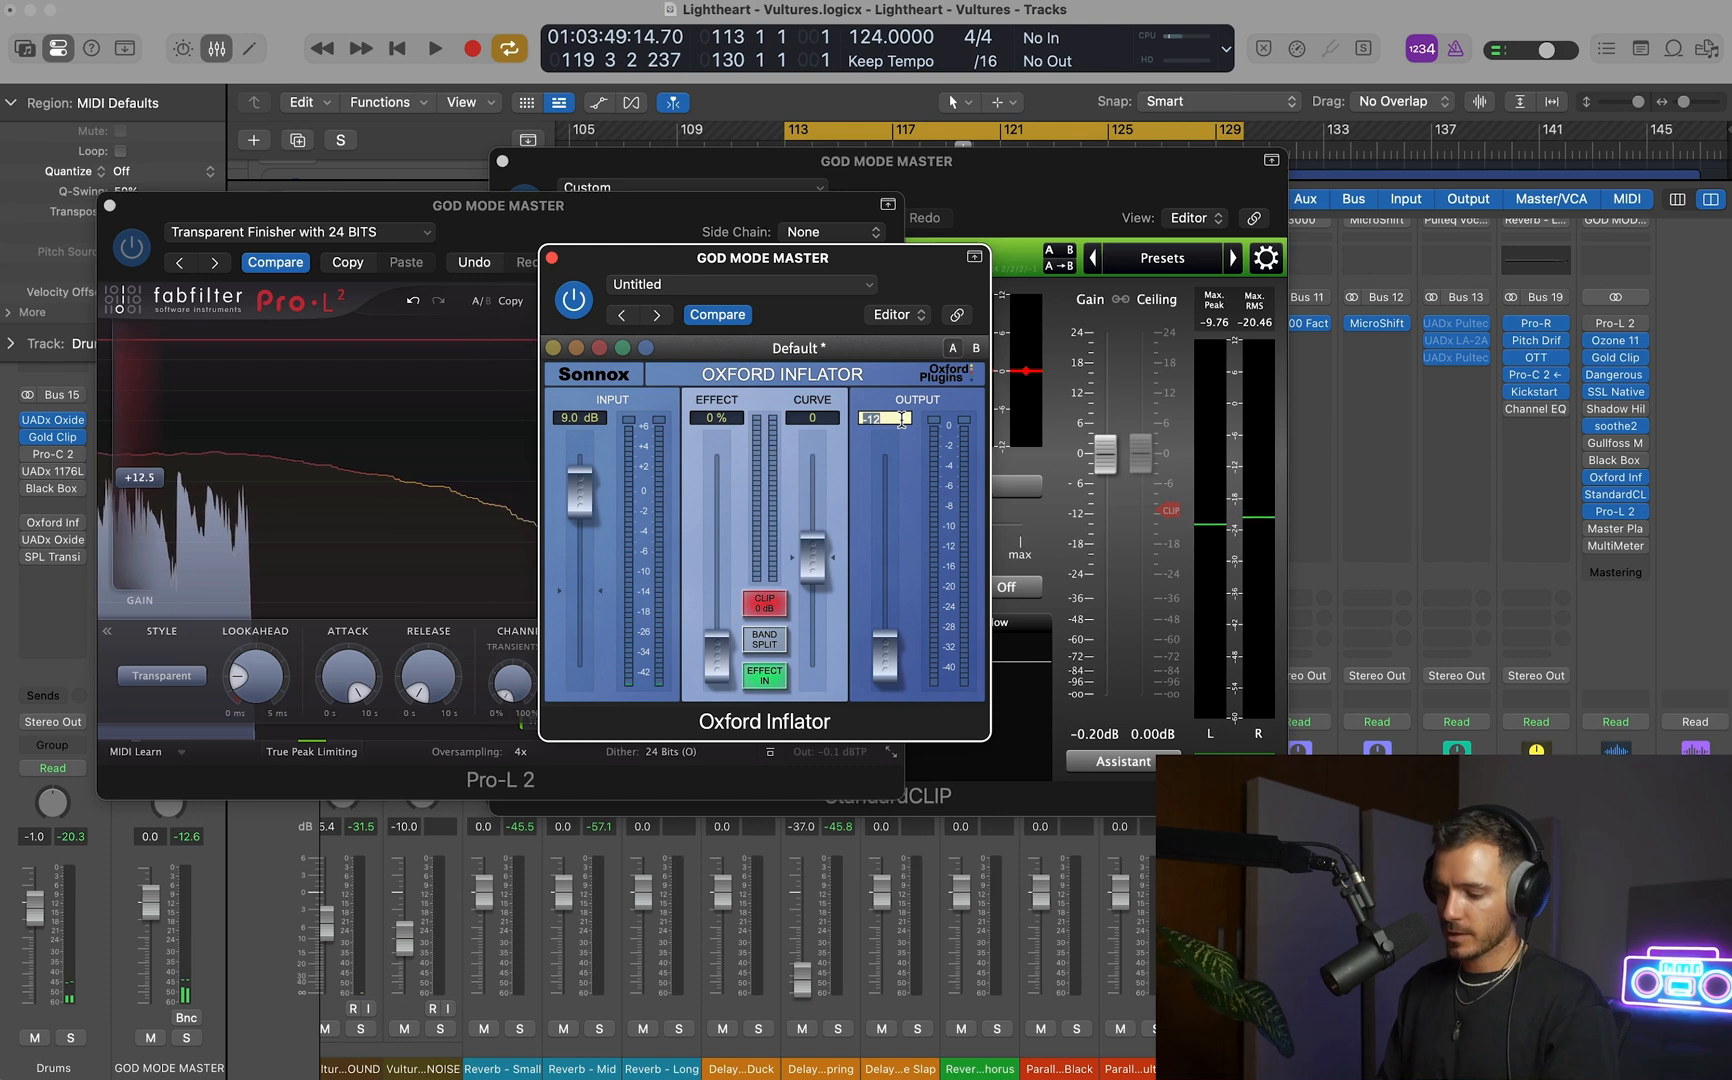
pyautogui.press('Return')
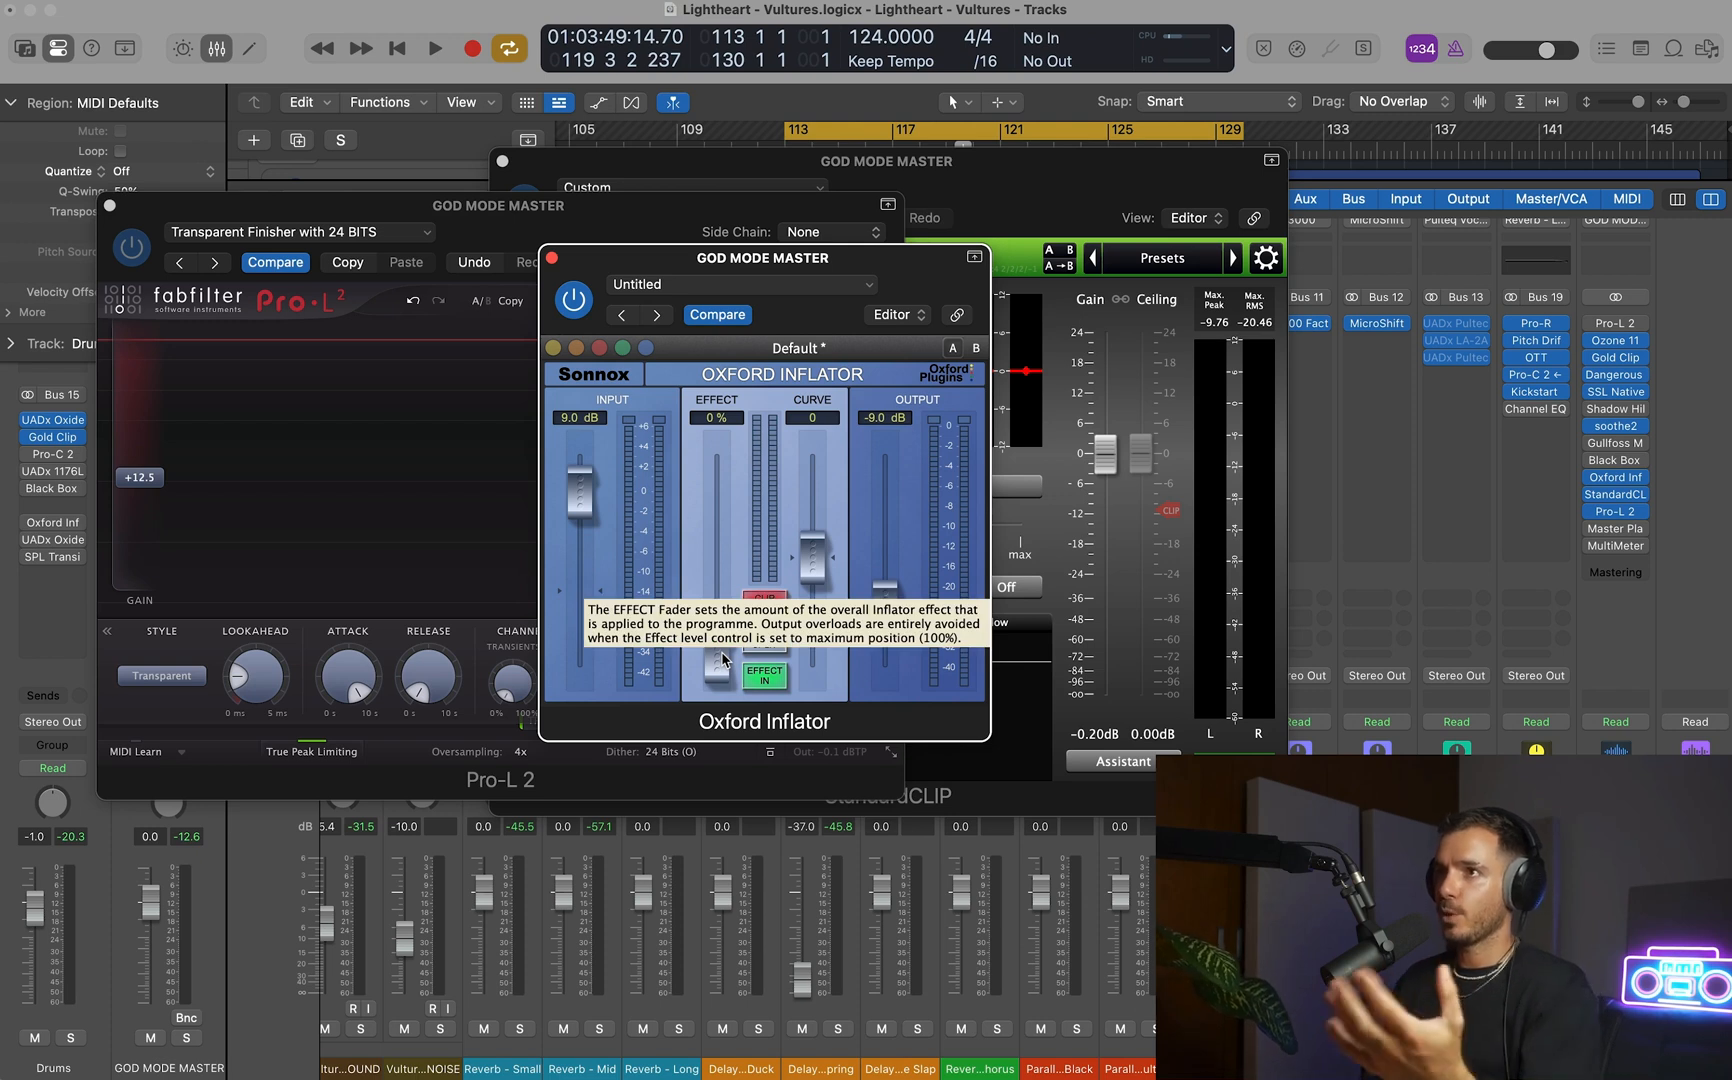
# Raise the Oxford Inflator's effect to about 30 % during playback and compare the sound with the plug-in bypassed.
pyautogui.moveTo(724, 660); pyautogui.dragTo(725, 627)
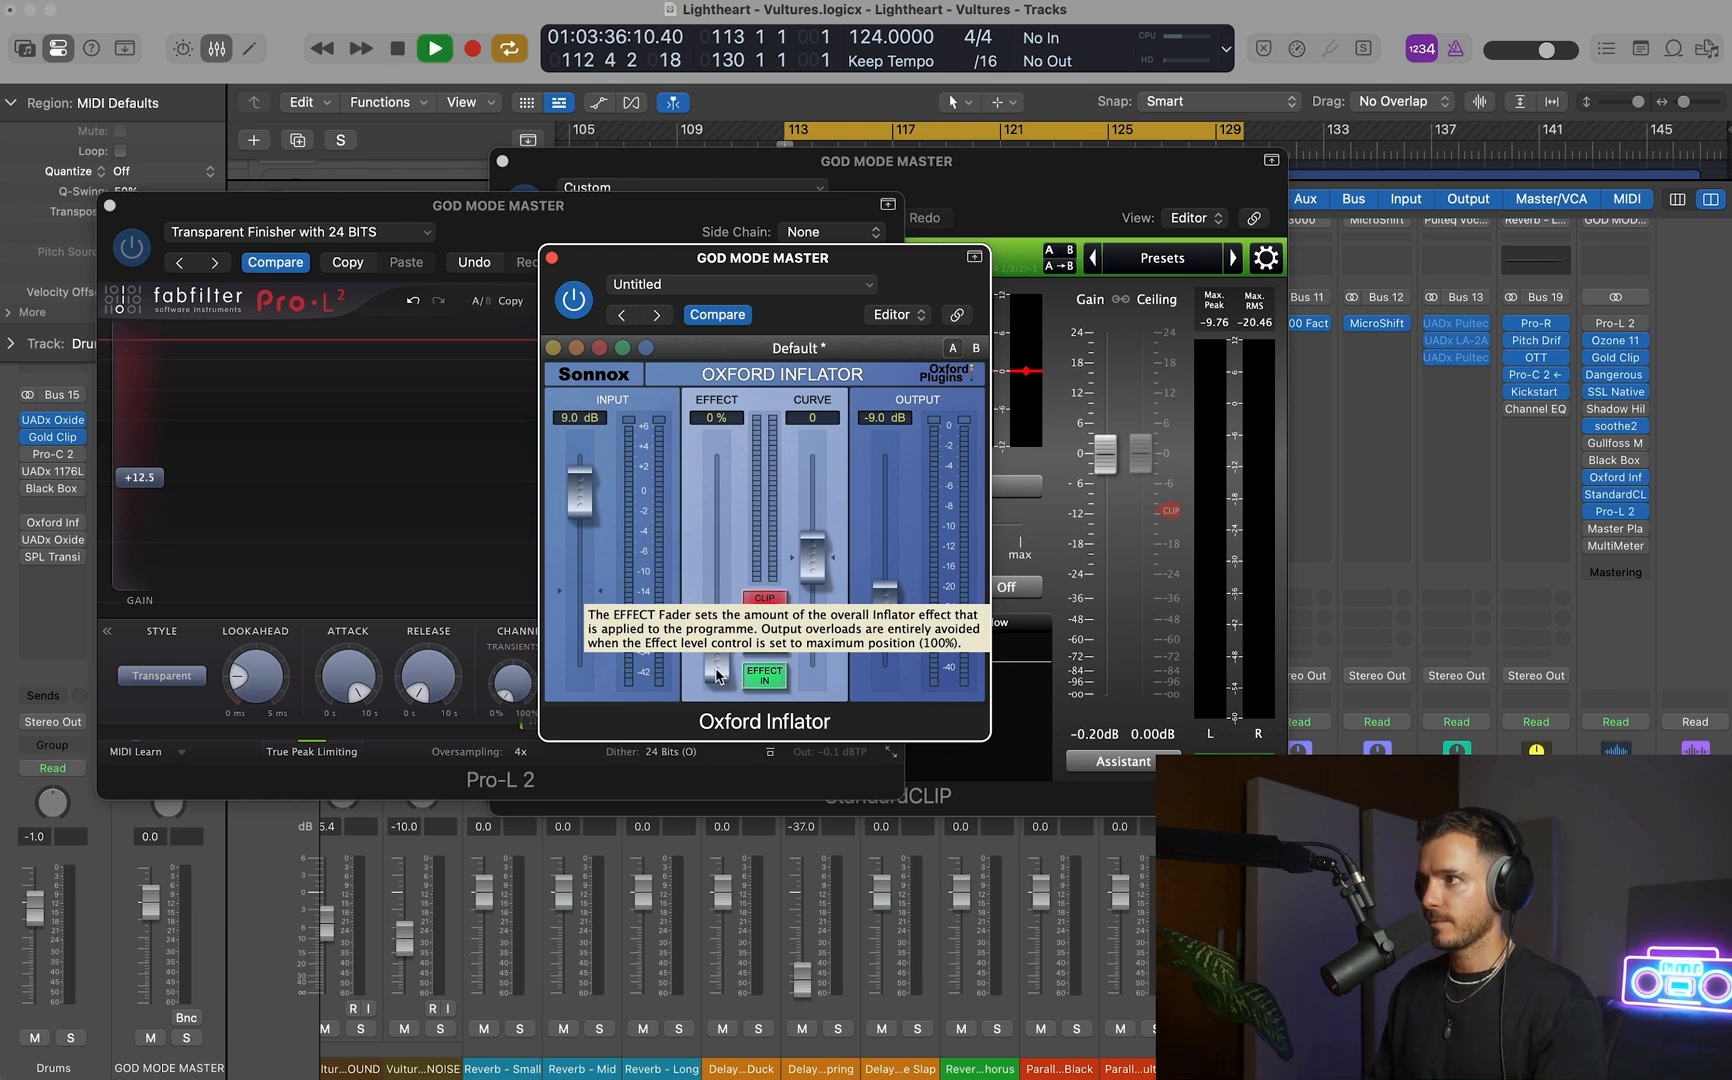
pyautogui.moveTo(716, 676); pyautogui.dragTo(714, 608)
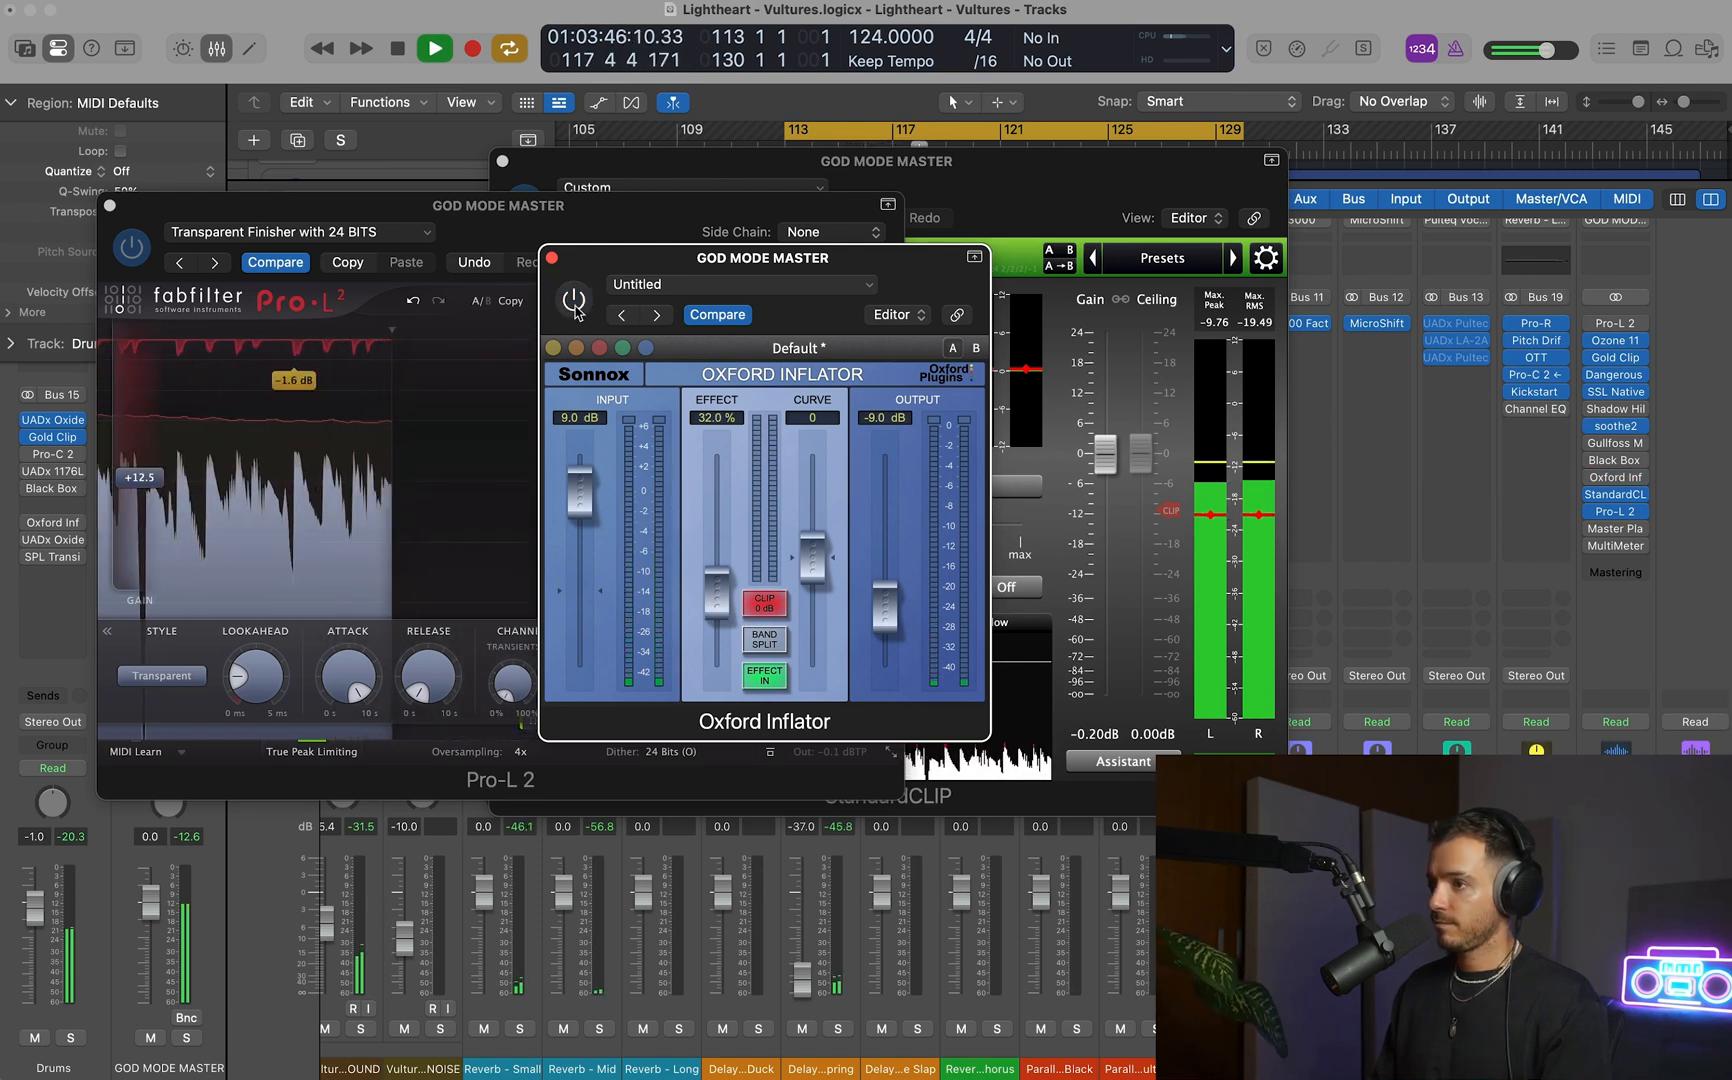
pyautogui.click(573, 300)
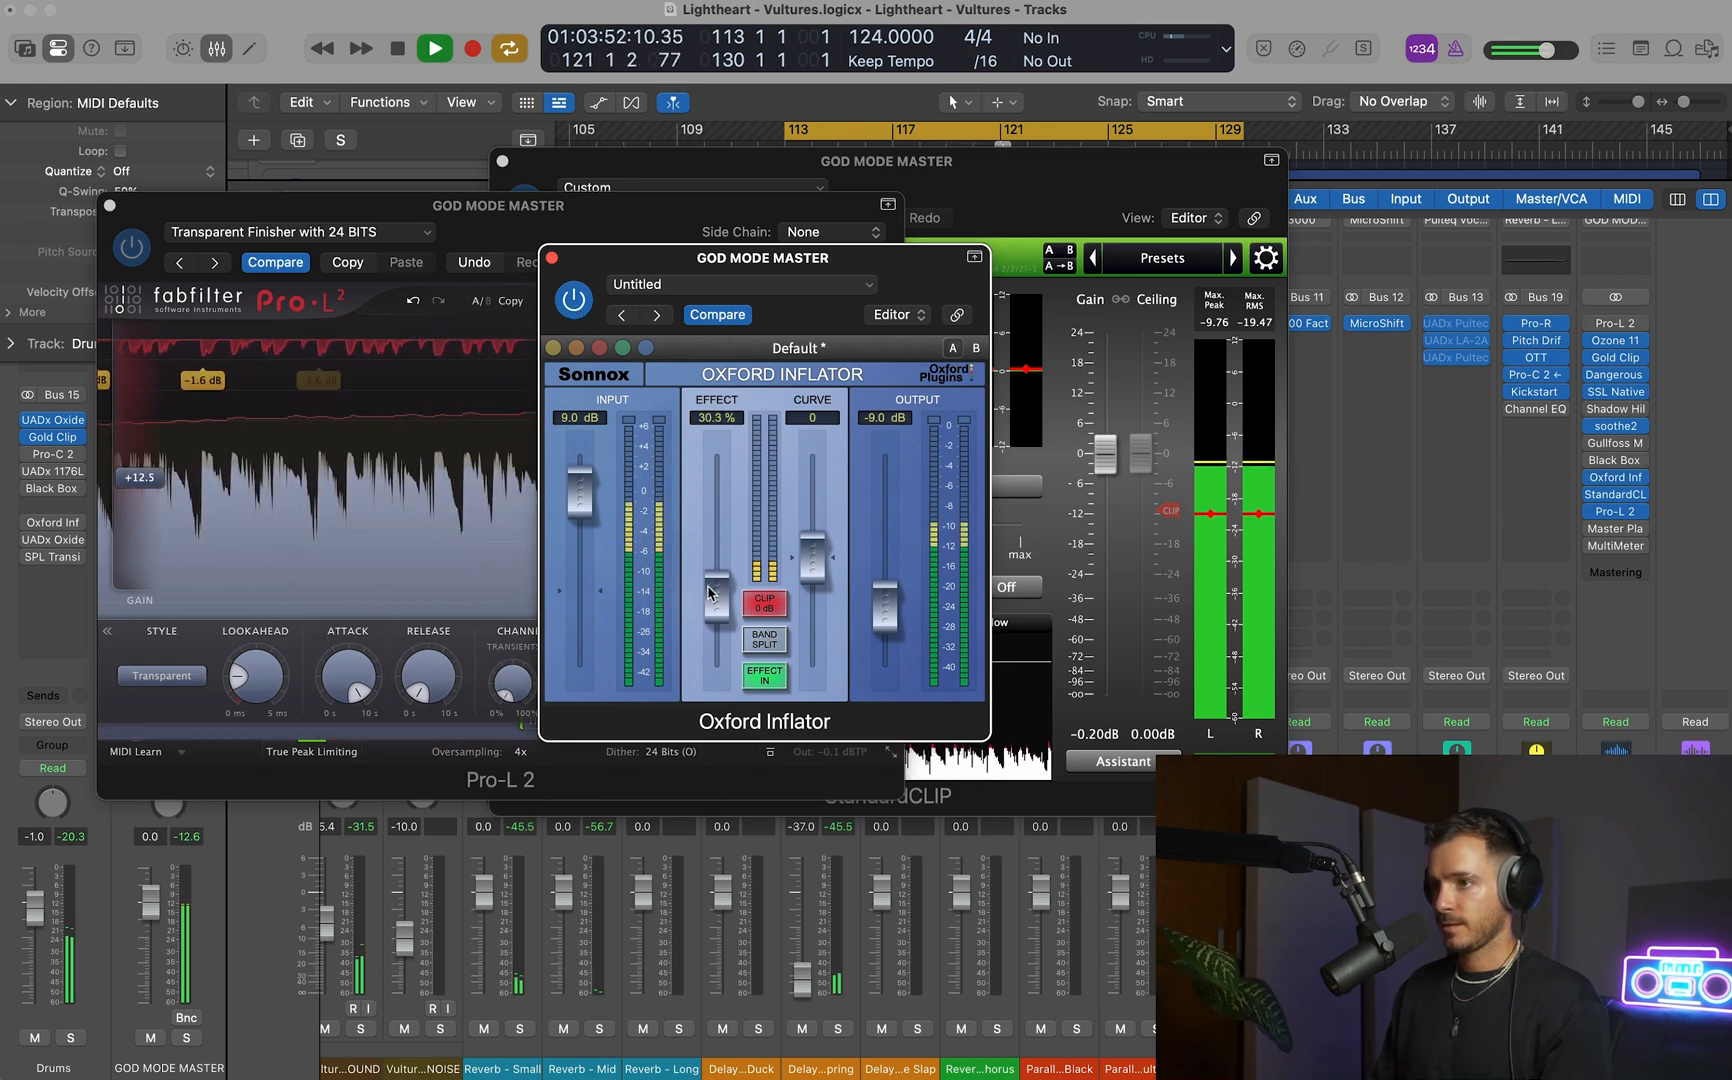
pyautogui.click(574, 299)
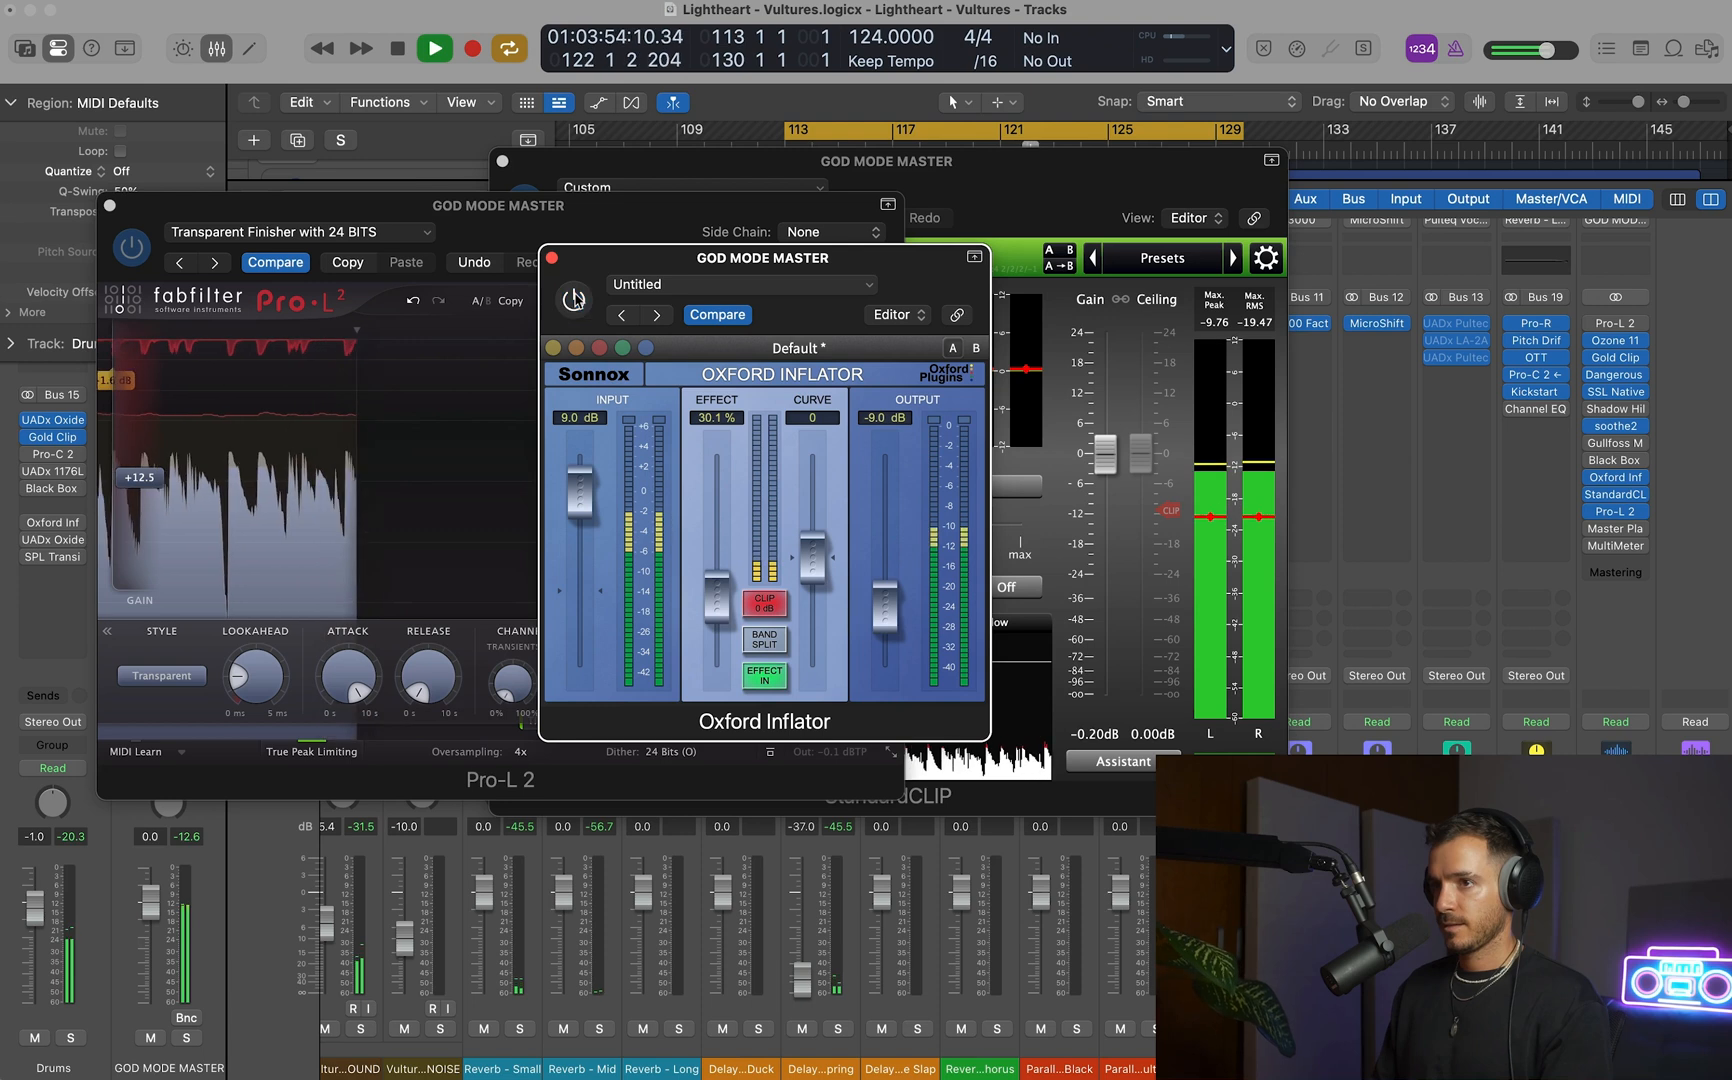
pyautogui.click(574, 299)
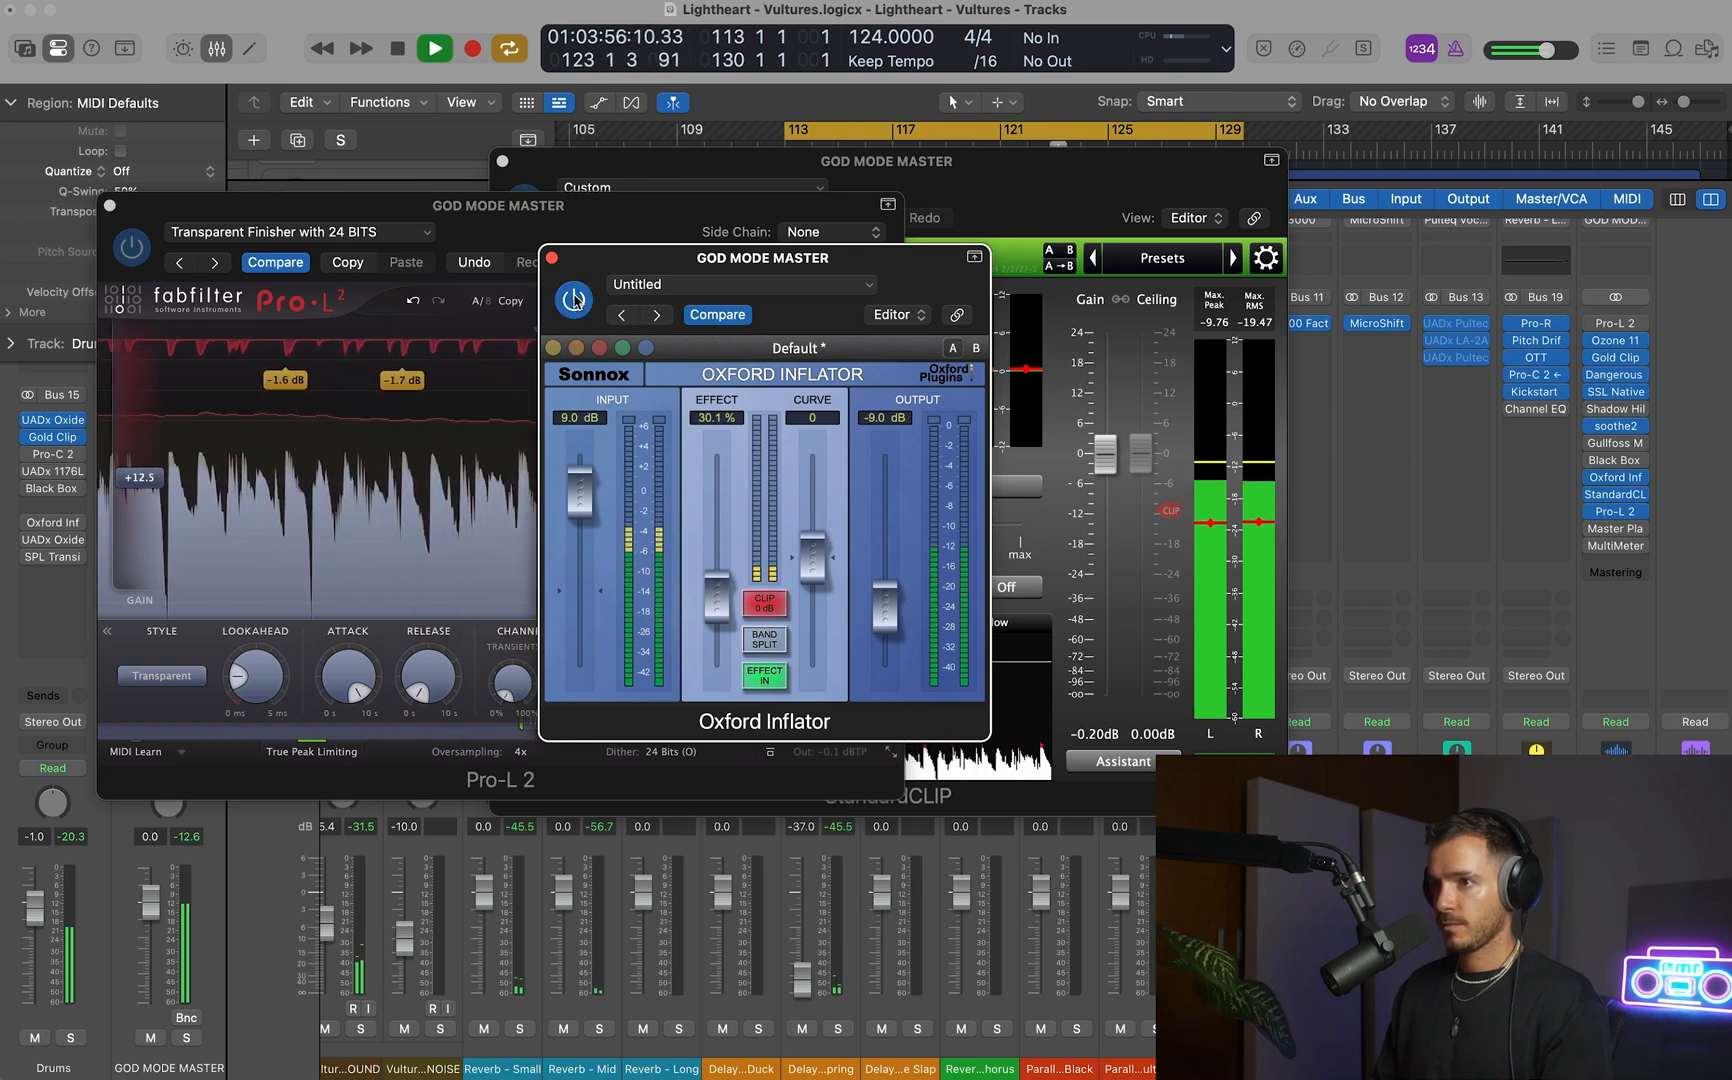
pyautogui.click(551, 258)
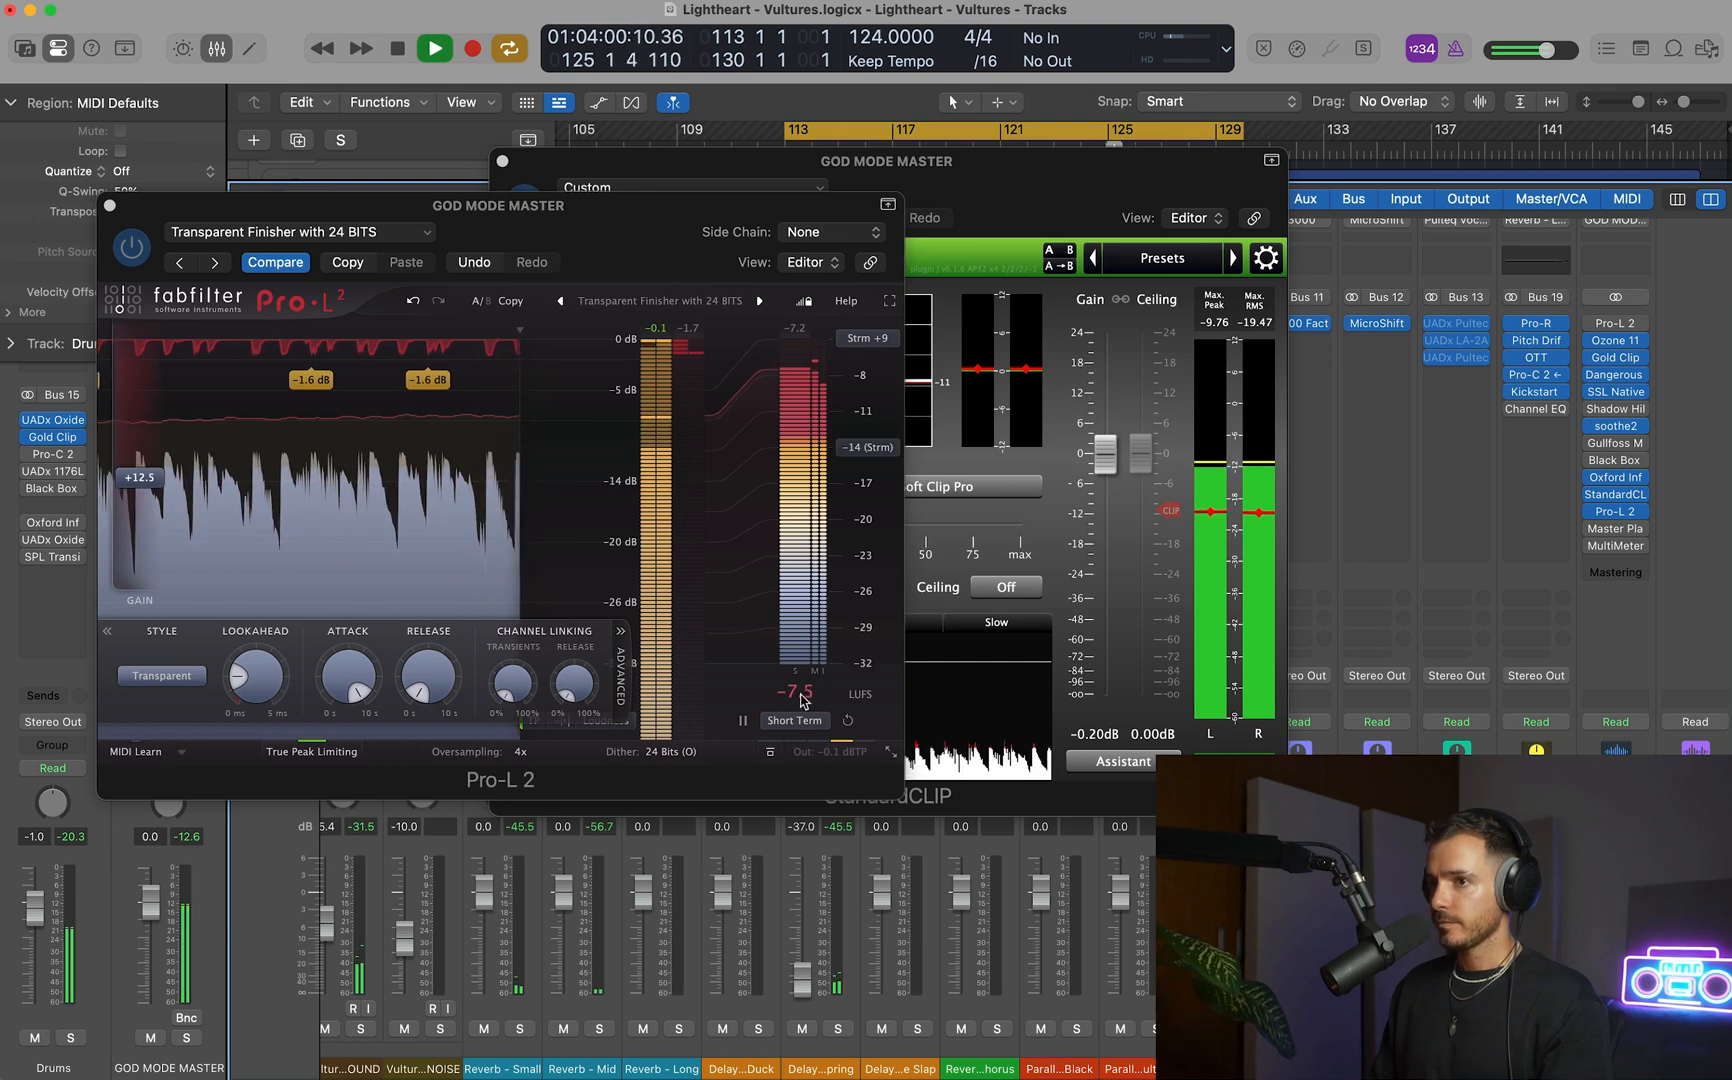
# Reduce the Oxford Inflator's effect to about 25 %, check it in playback and close the plug-in.
pyautogui.press('space')
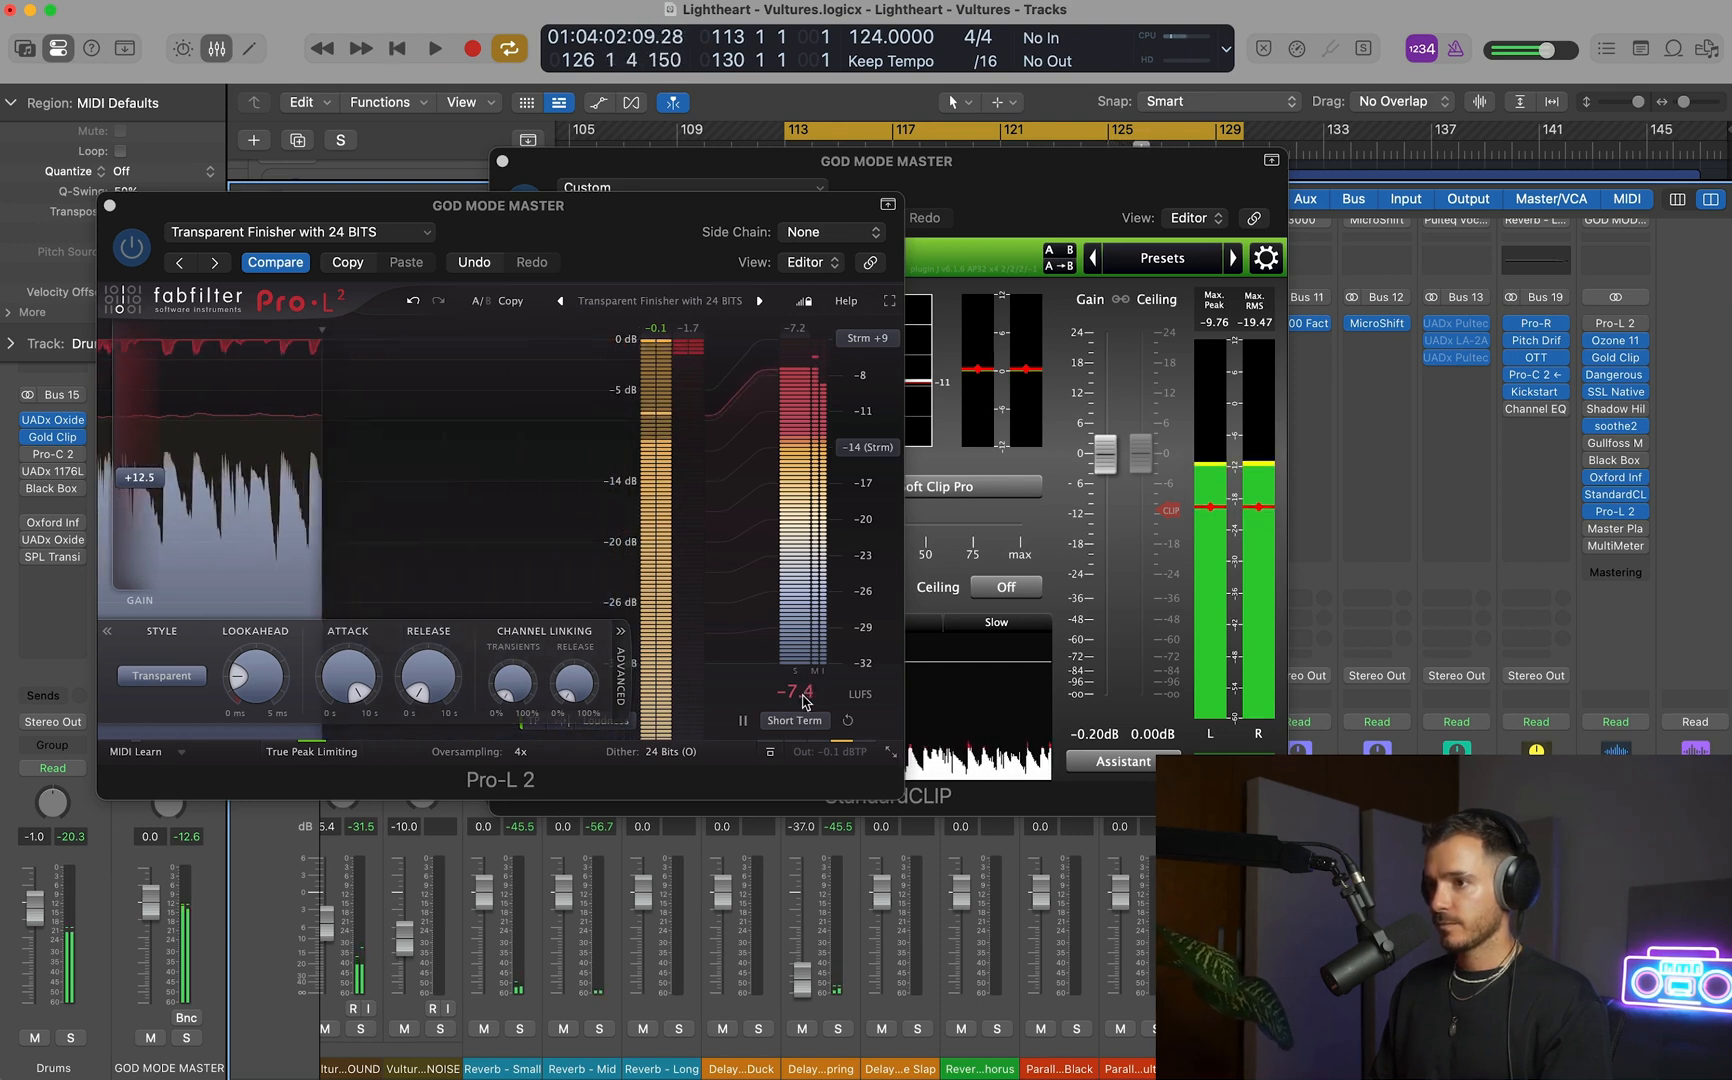
pyautogui.click(1615, 477)
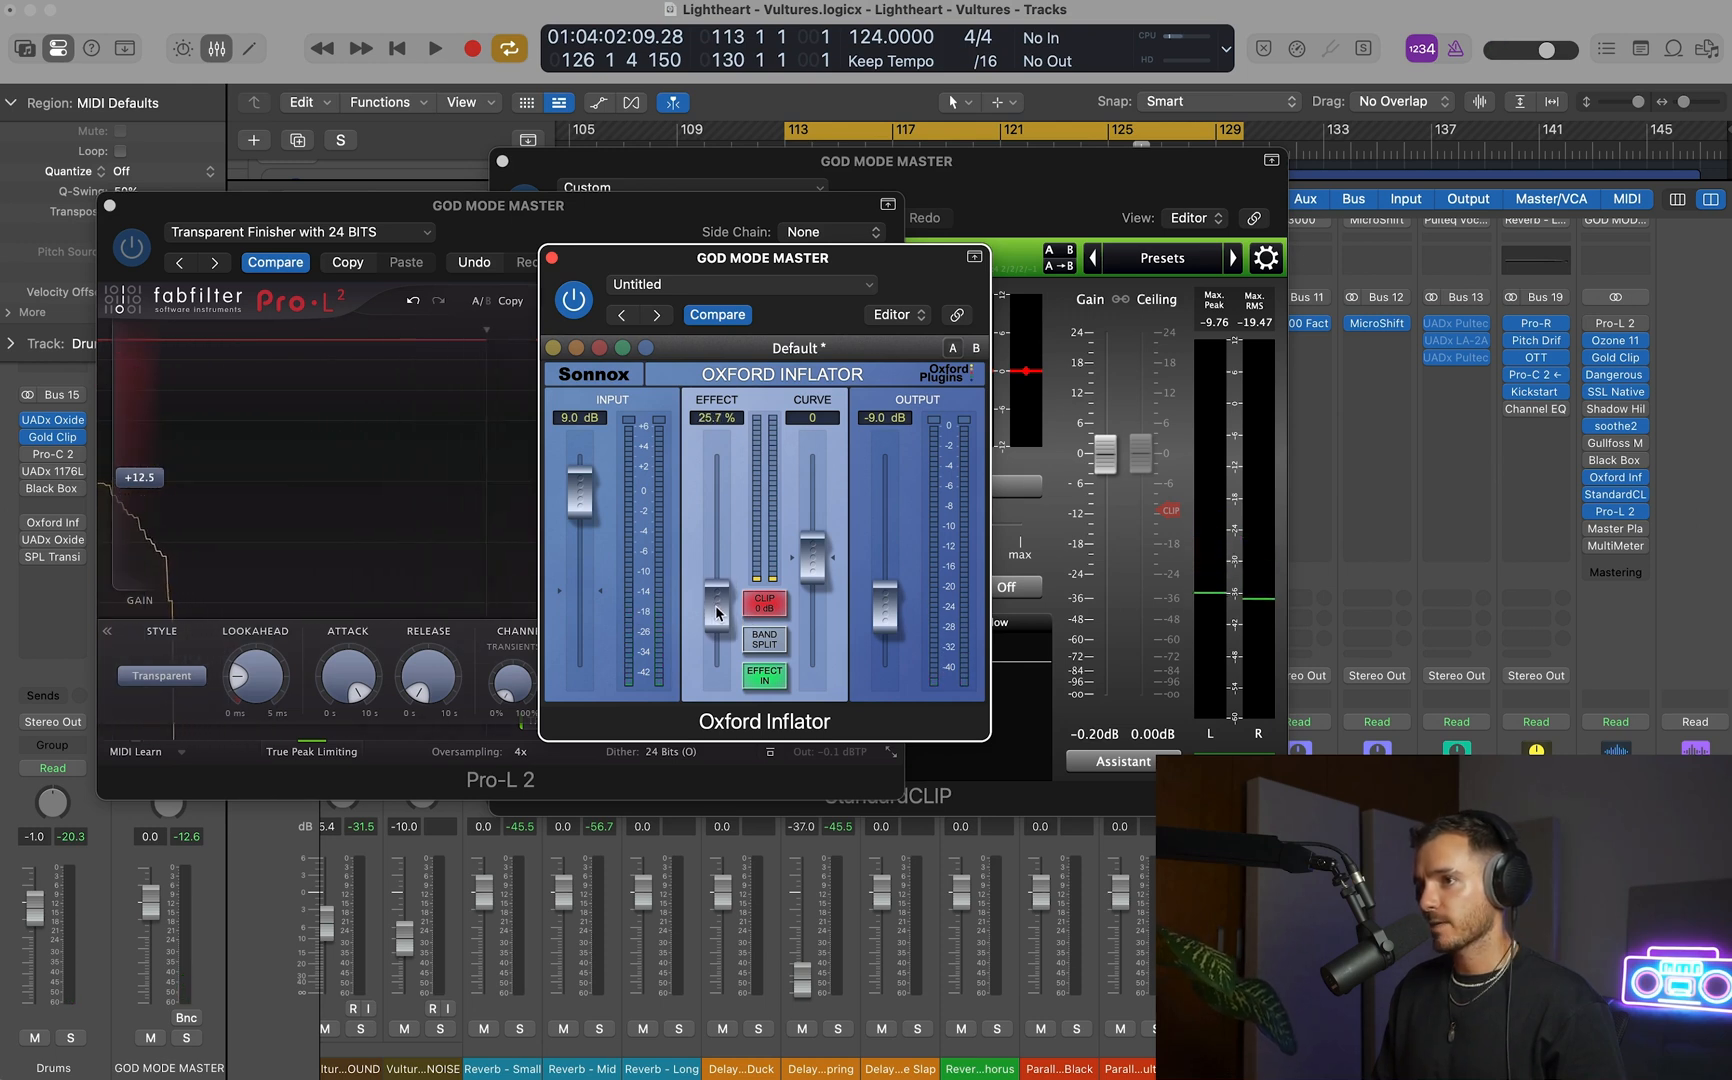
pyautogui.press('space')
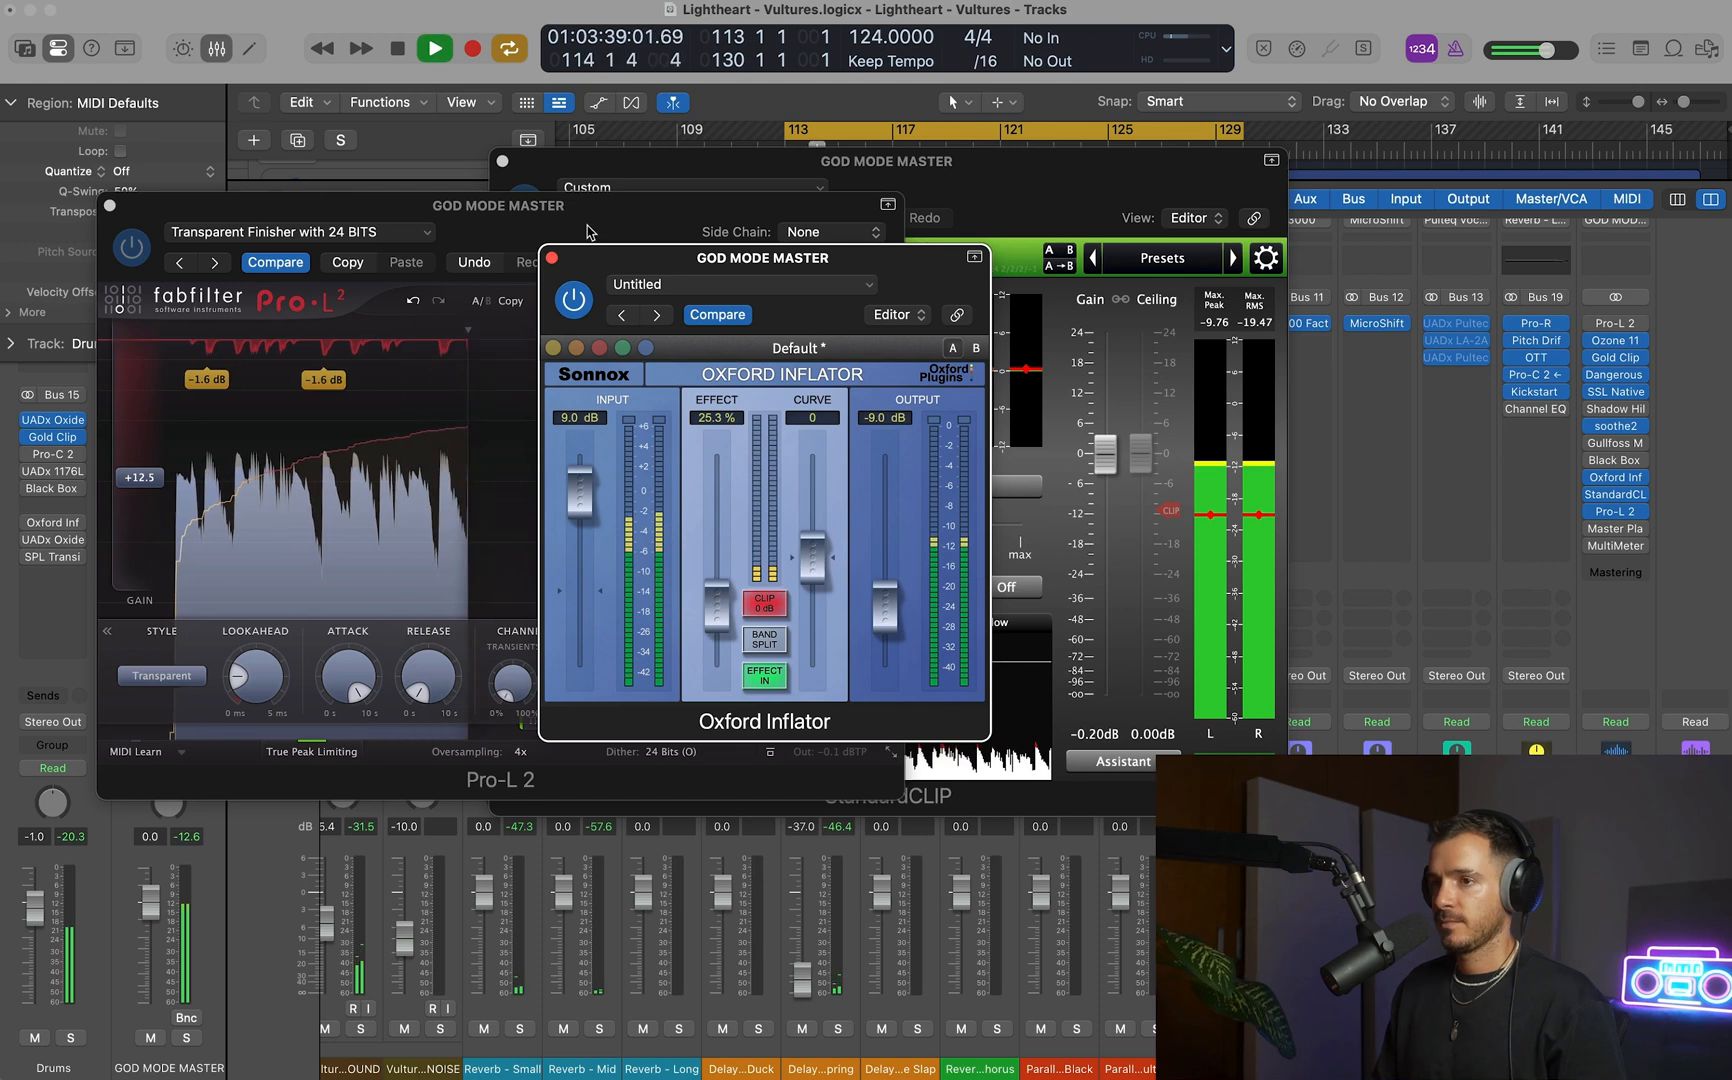
pyautogui.click(551, 258)
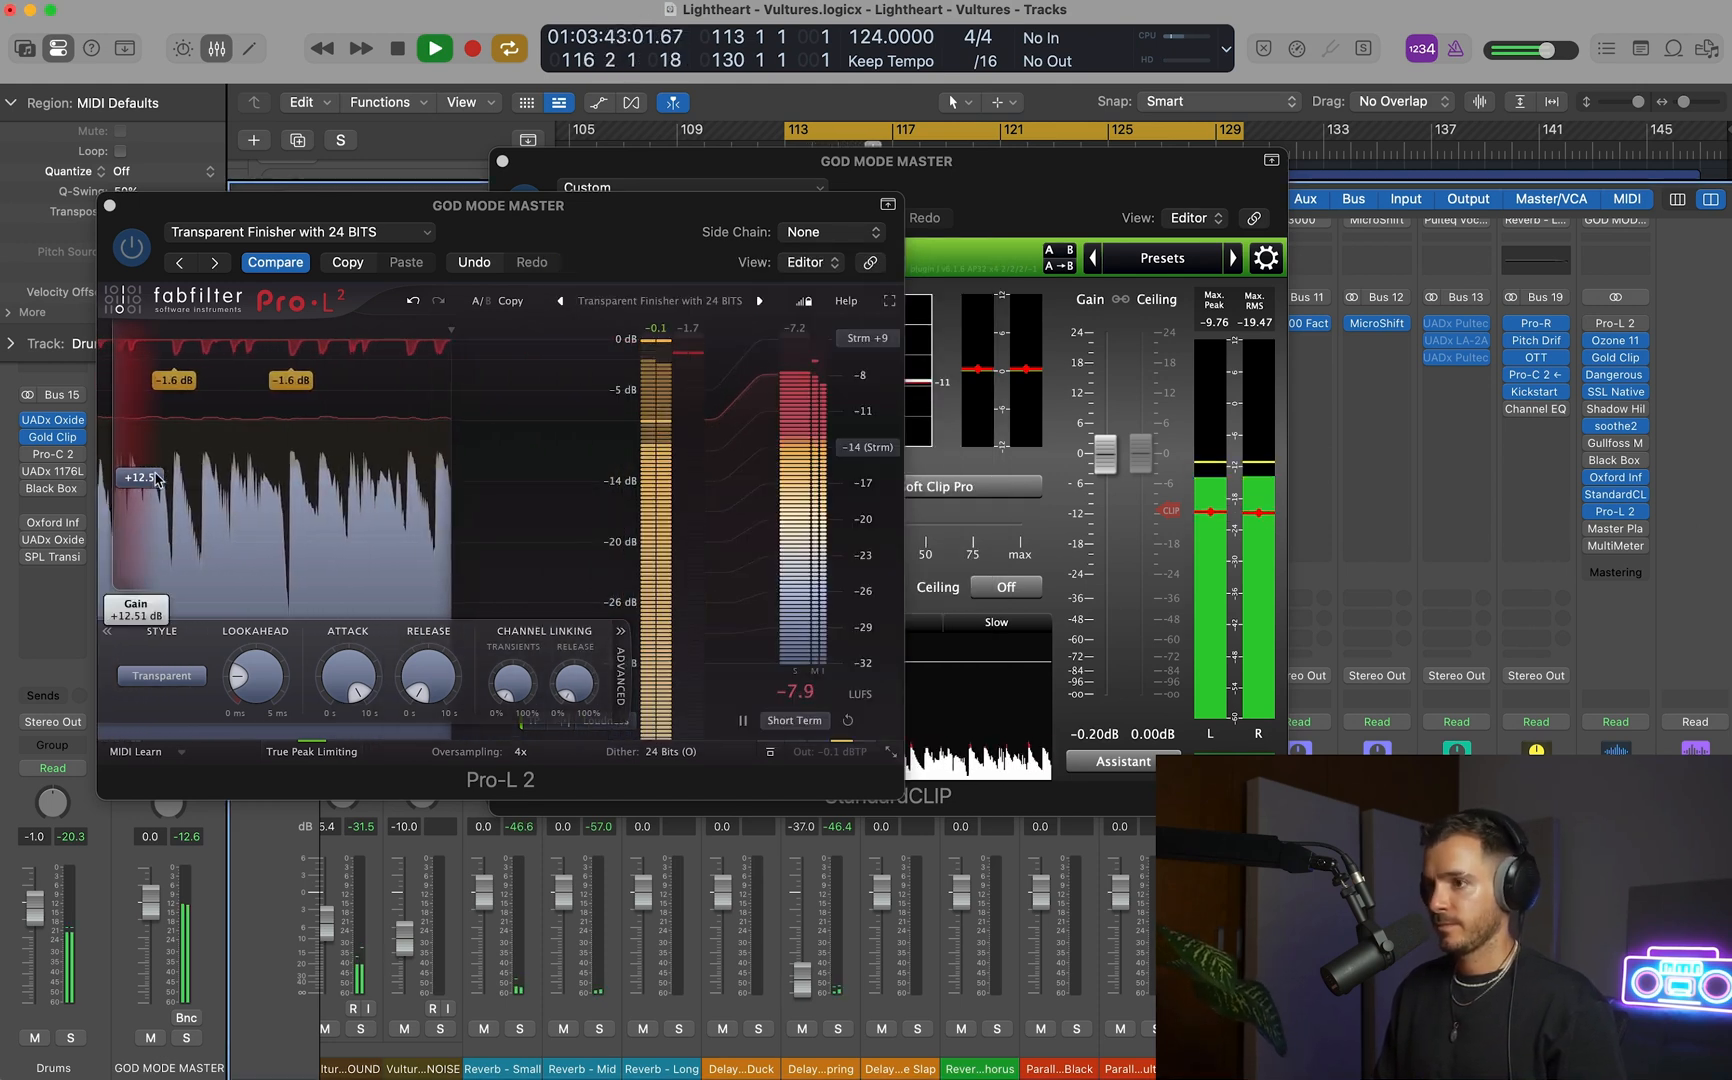
# Lower the Pro-L 2 gain to 12.0 dB and restart playback.
pyautogui.press('space')
pyautogui.moveTo(157, 478); pyautogui.dragTo(159, 484)
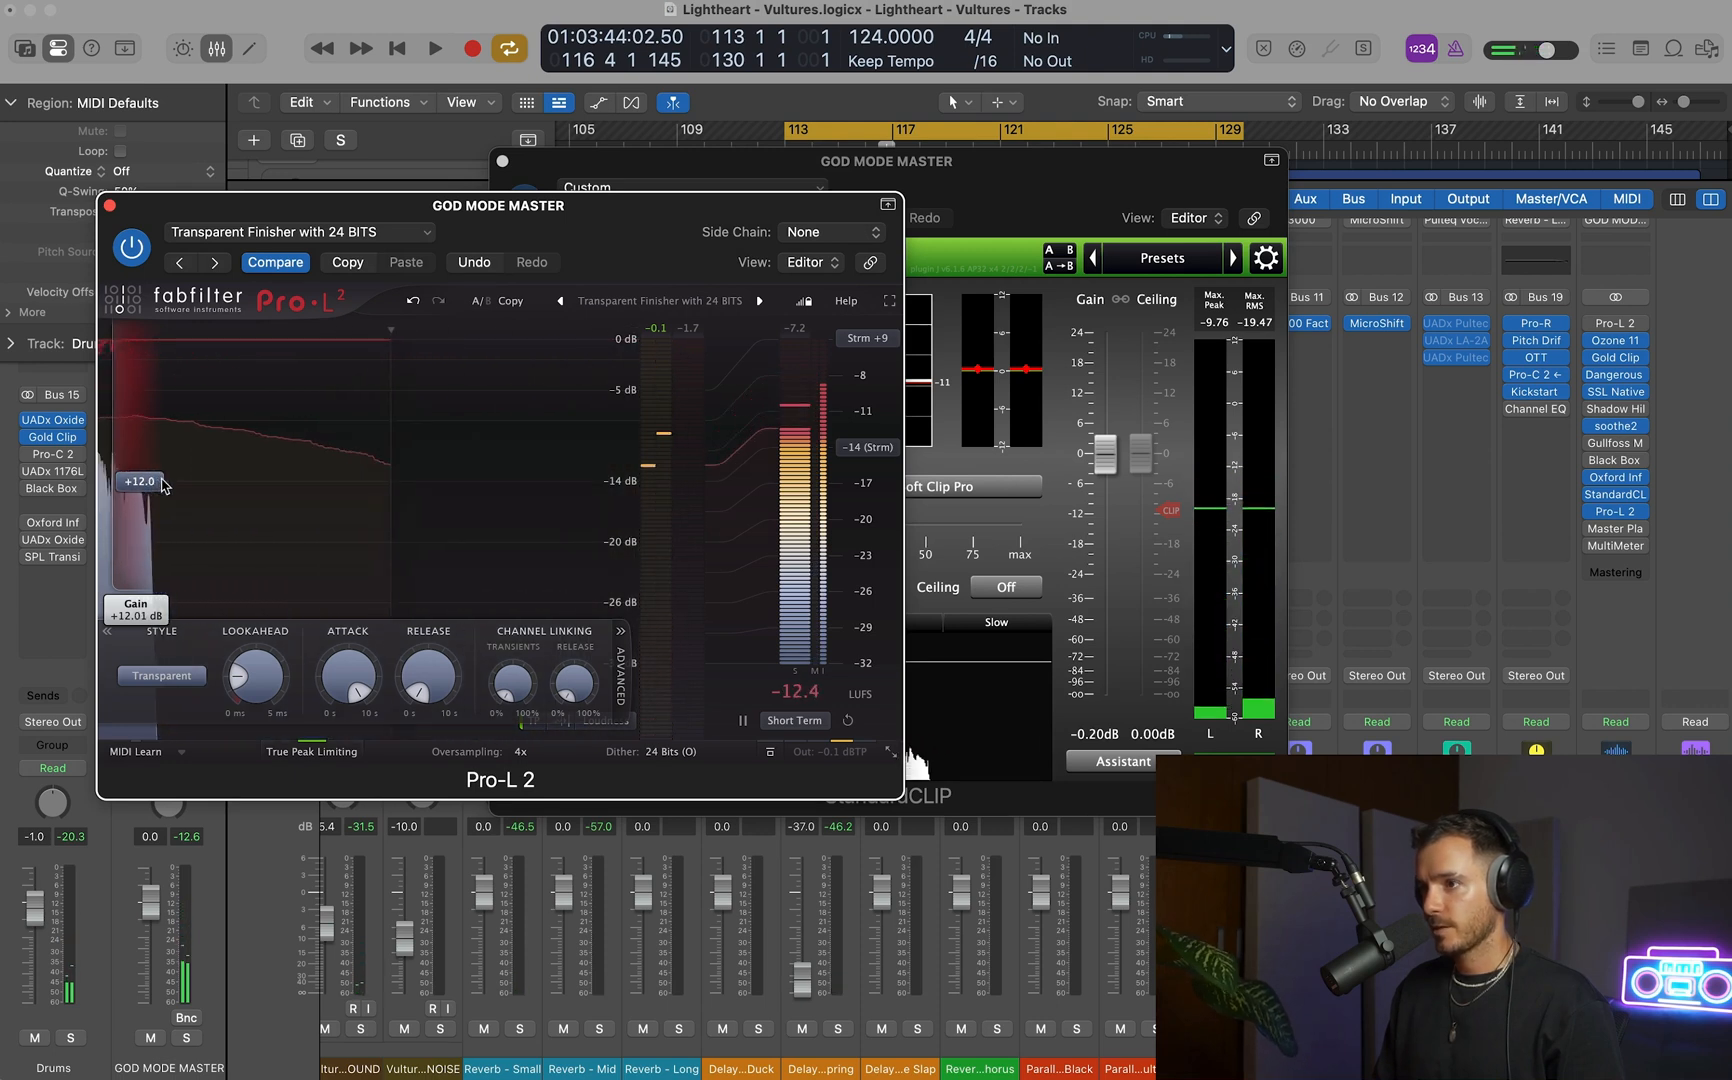
pyautogui.press('space')
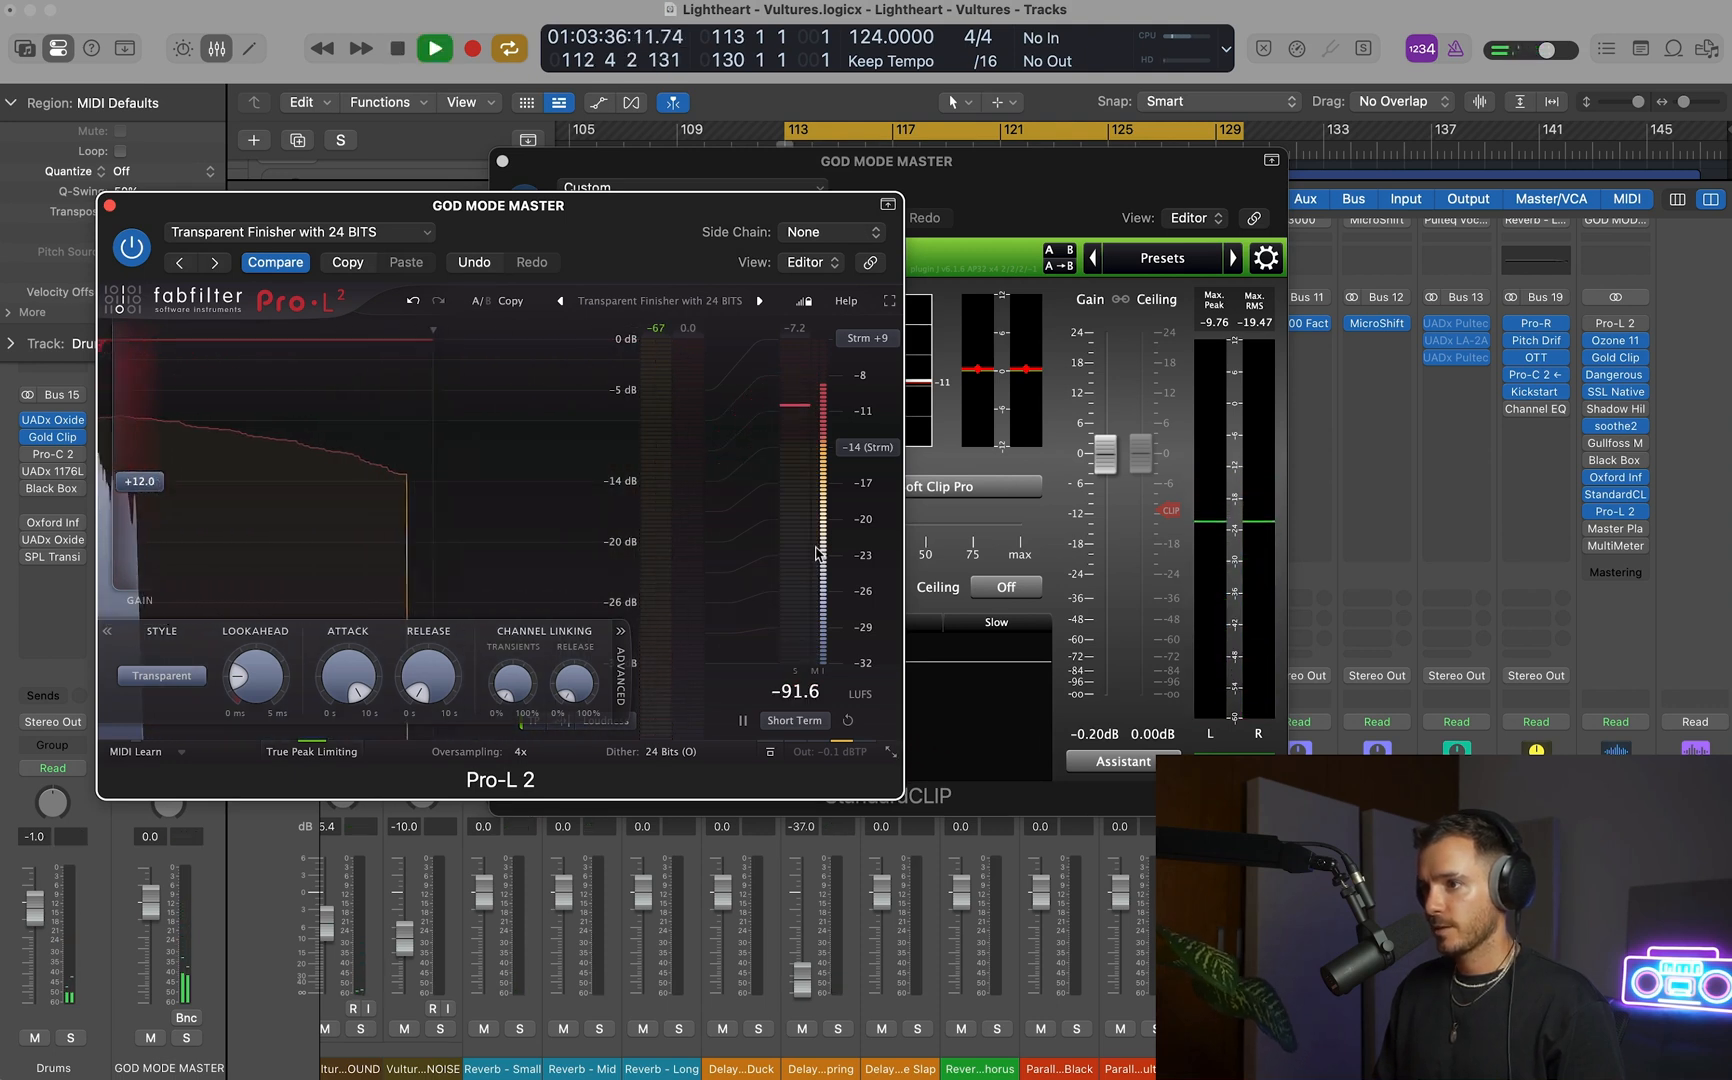
# Set StandardCLIP's clip level to -10.60 dB and resume playback.
pyautogui.click(1056, 513)
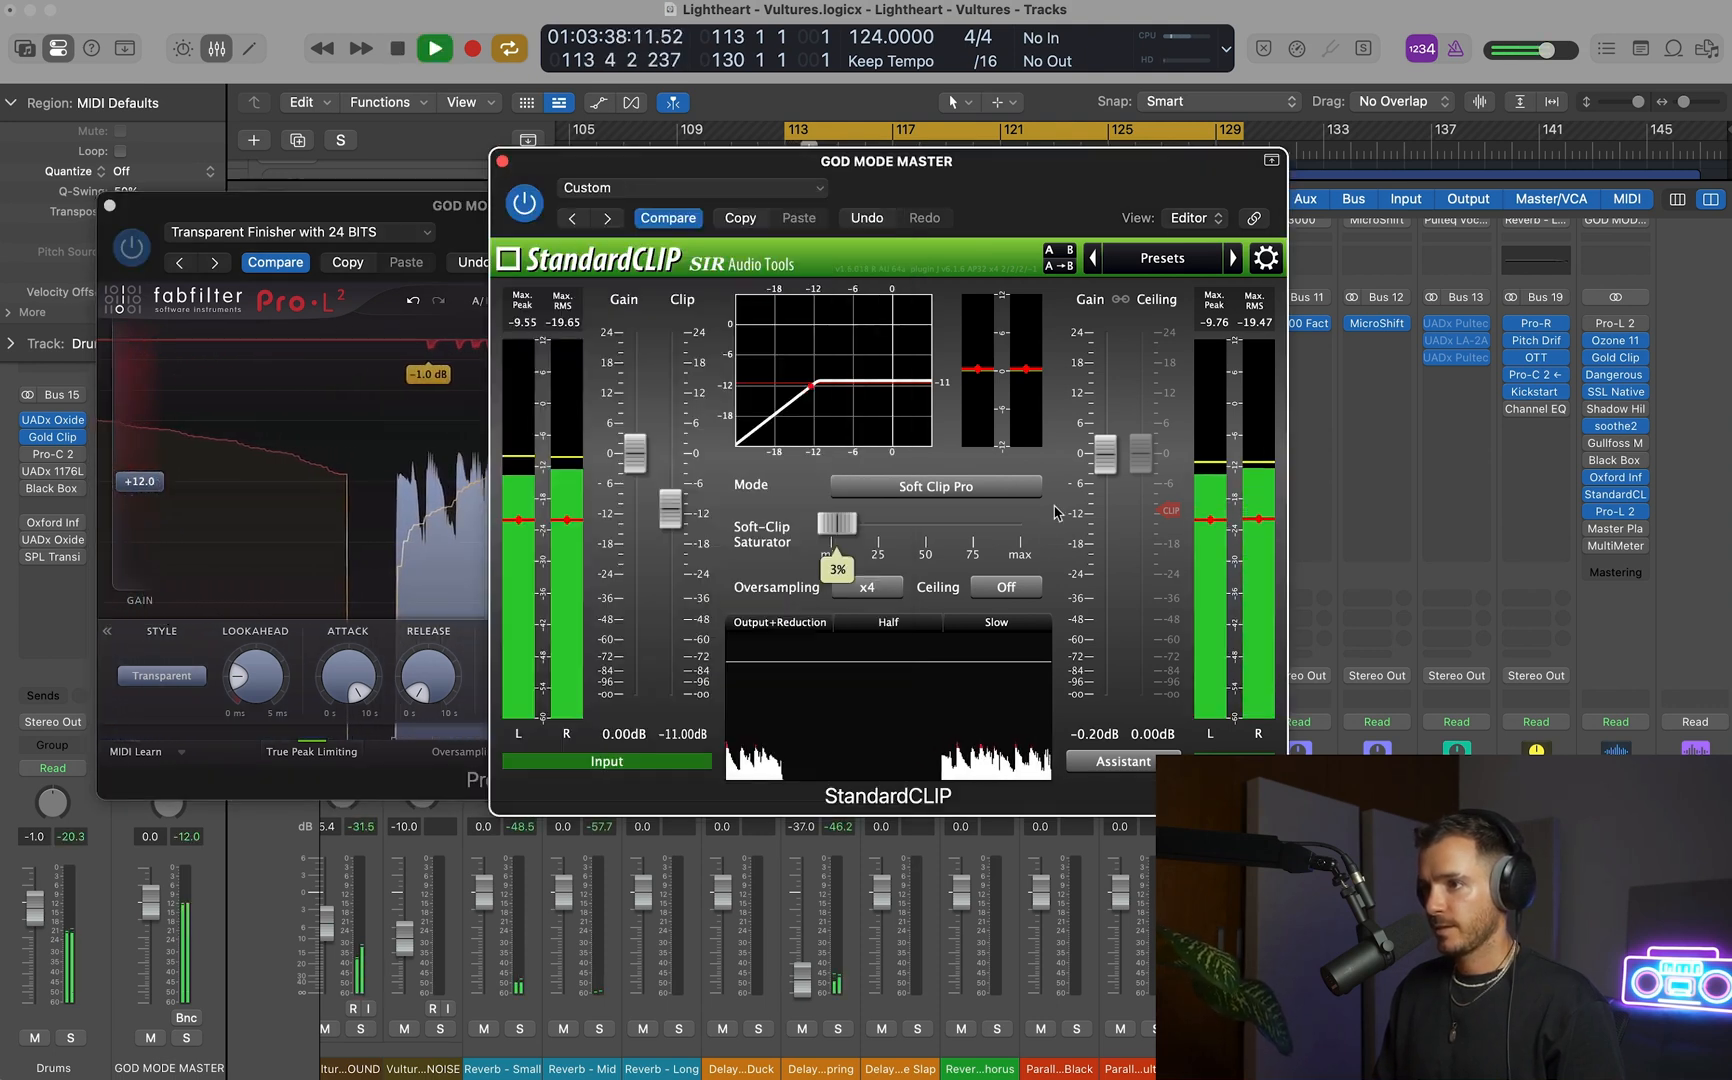
pyautogui.press('space')
pyautogui.moveTo(671, 513); pyautogui.dragTo(672, 511)
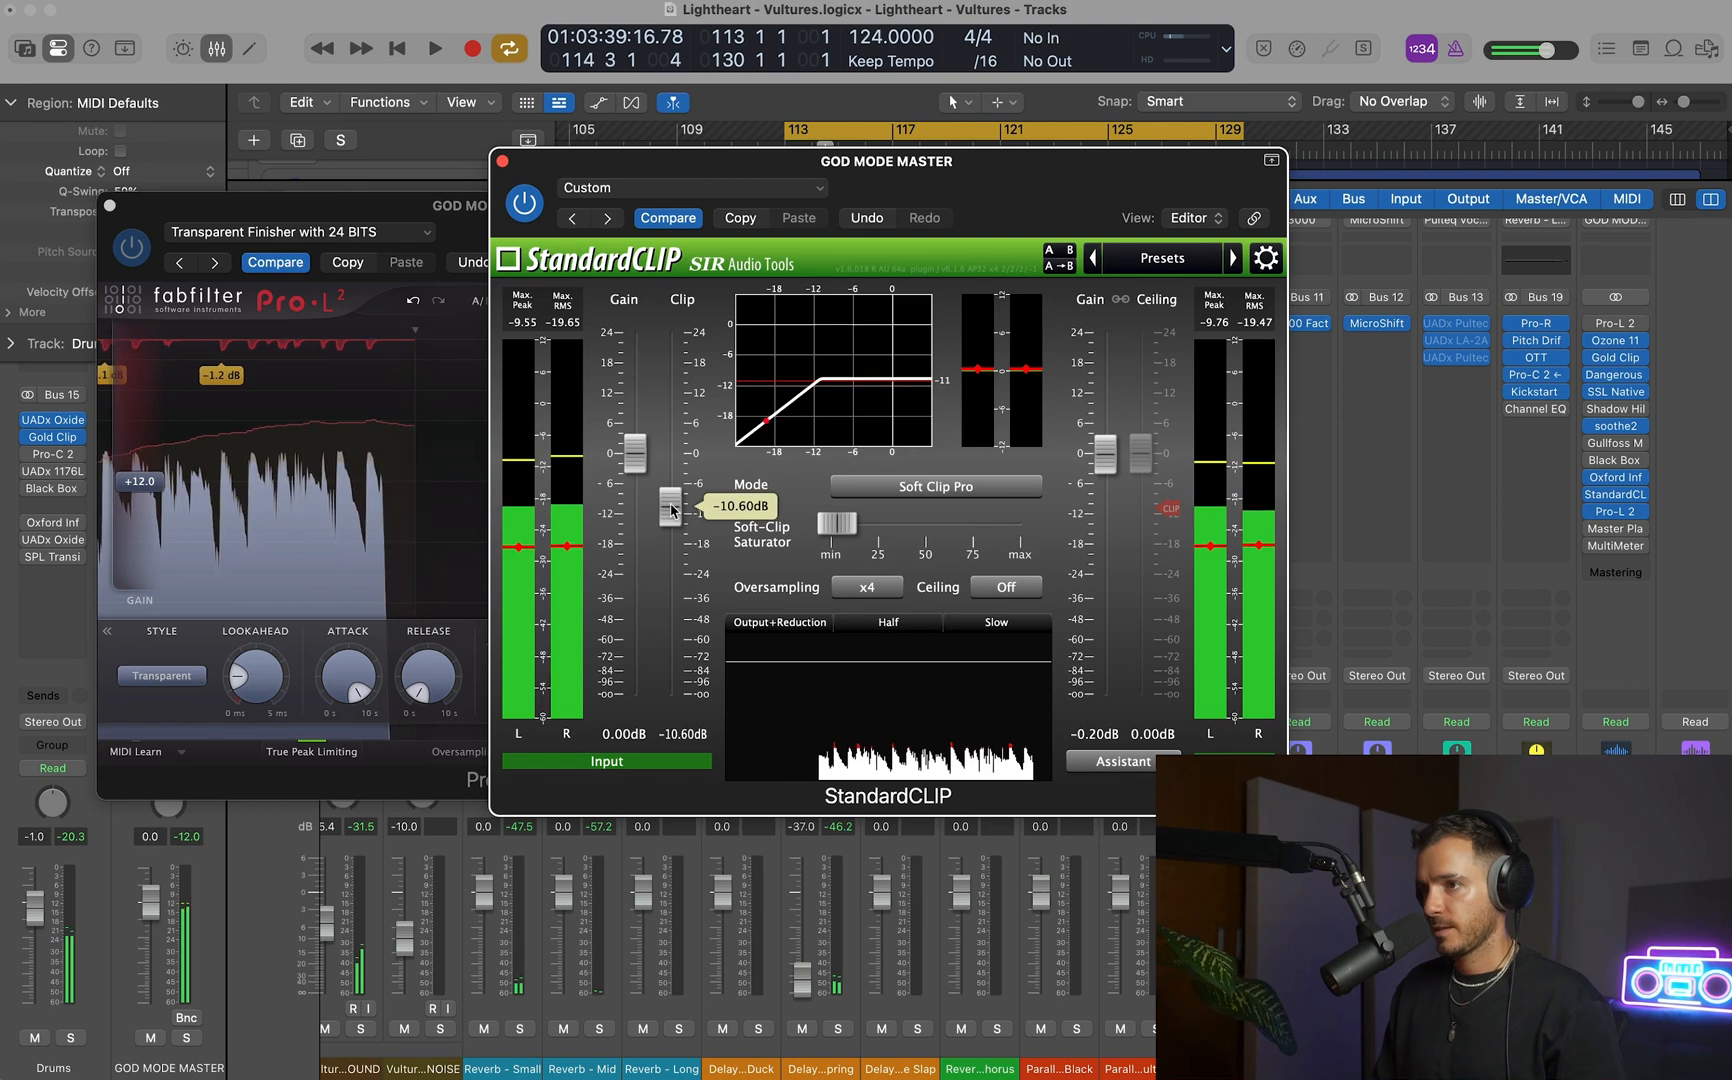
pyautogui.press('space')
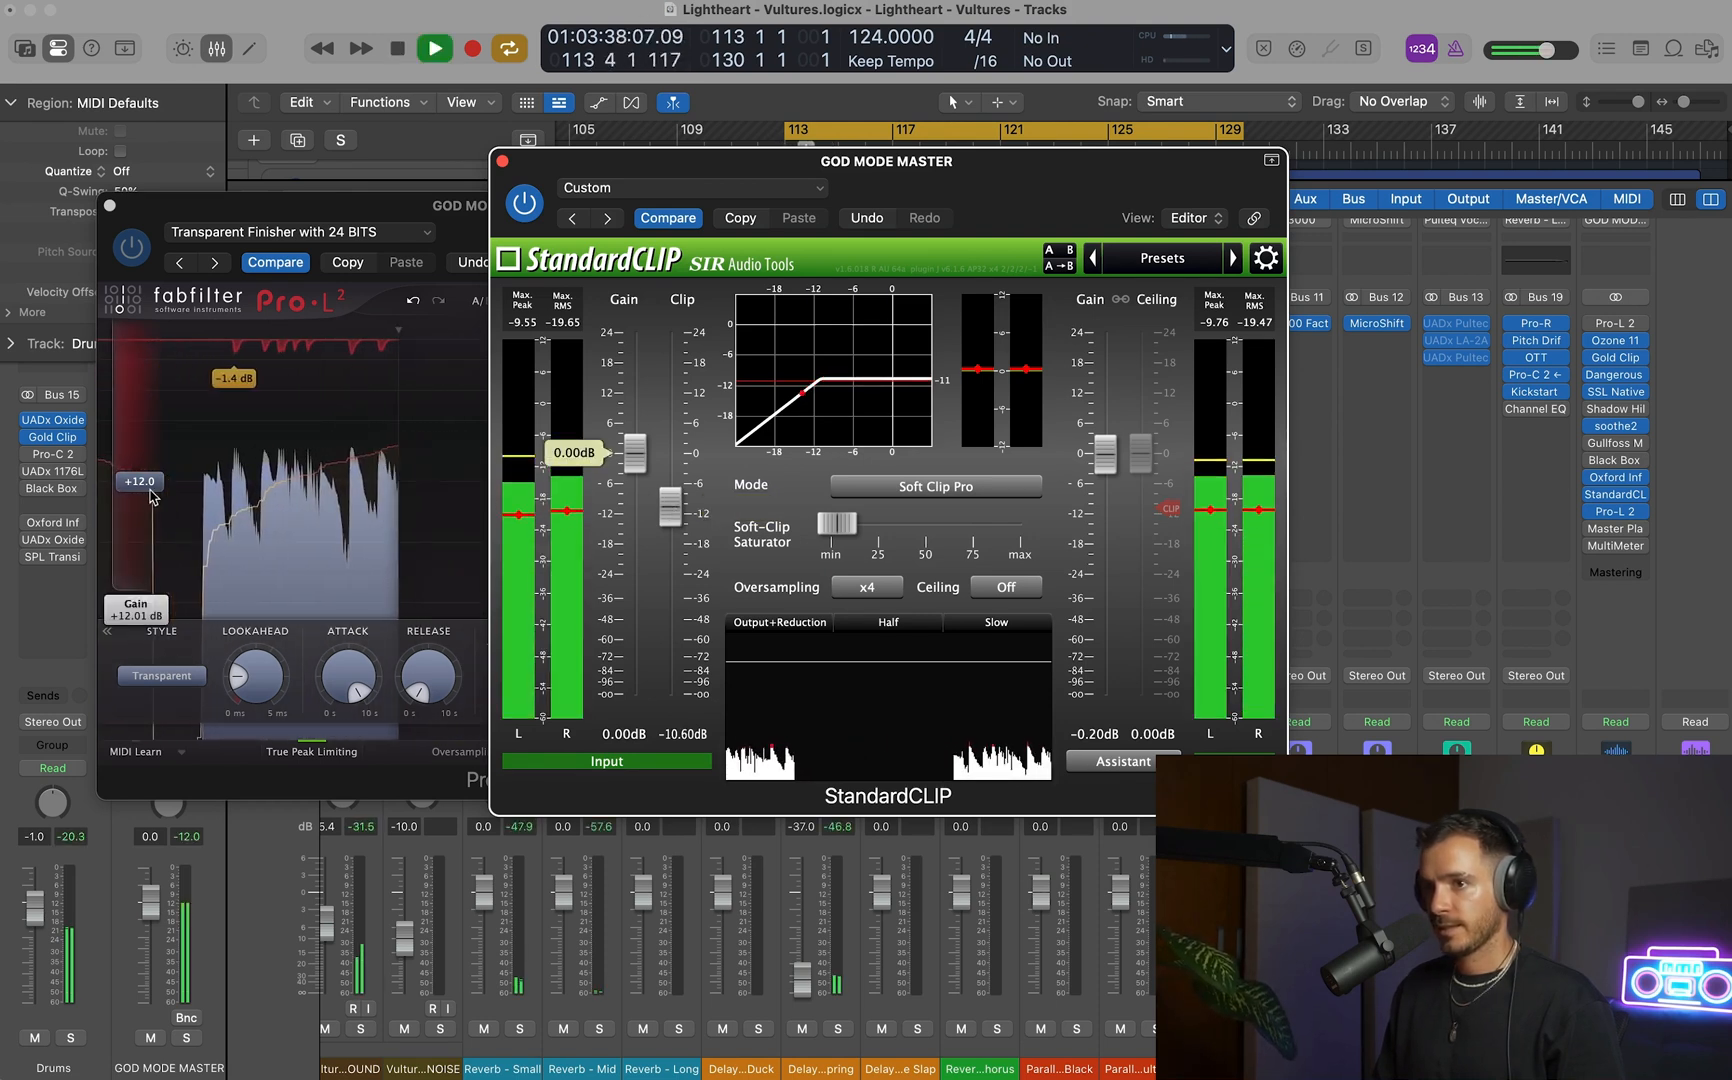
# Monitor StandardCLIP and Pro-L 2 side by side, keep StandardCLIP's oversampling at x4, then close both plug-ins.
pyautogui.moveTo(560, 160); pyautogui.dragTo(822, 60)
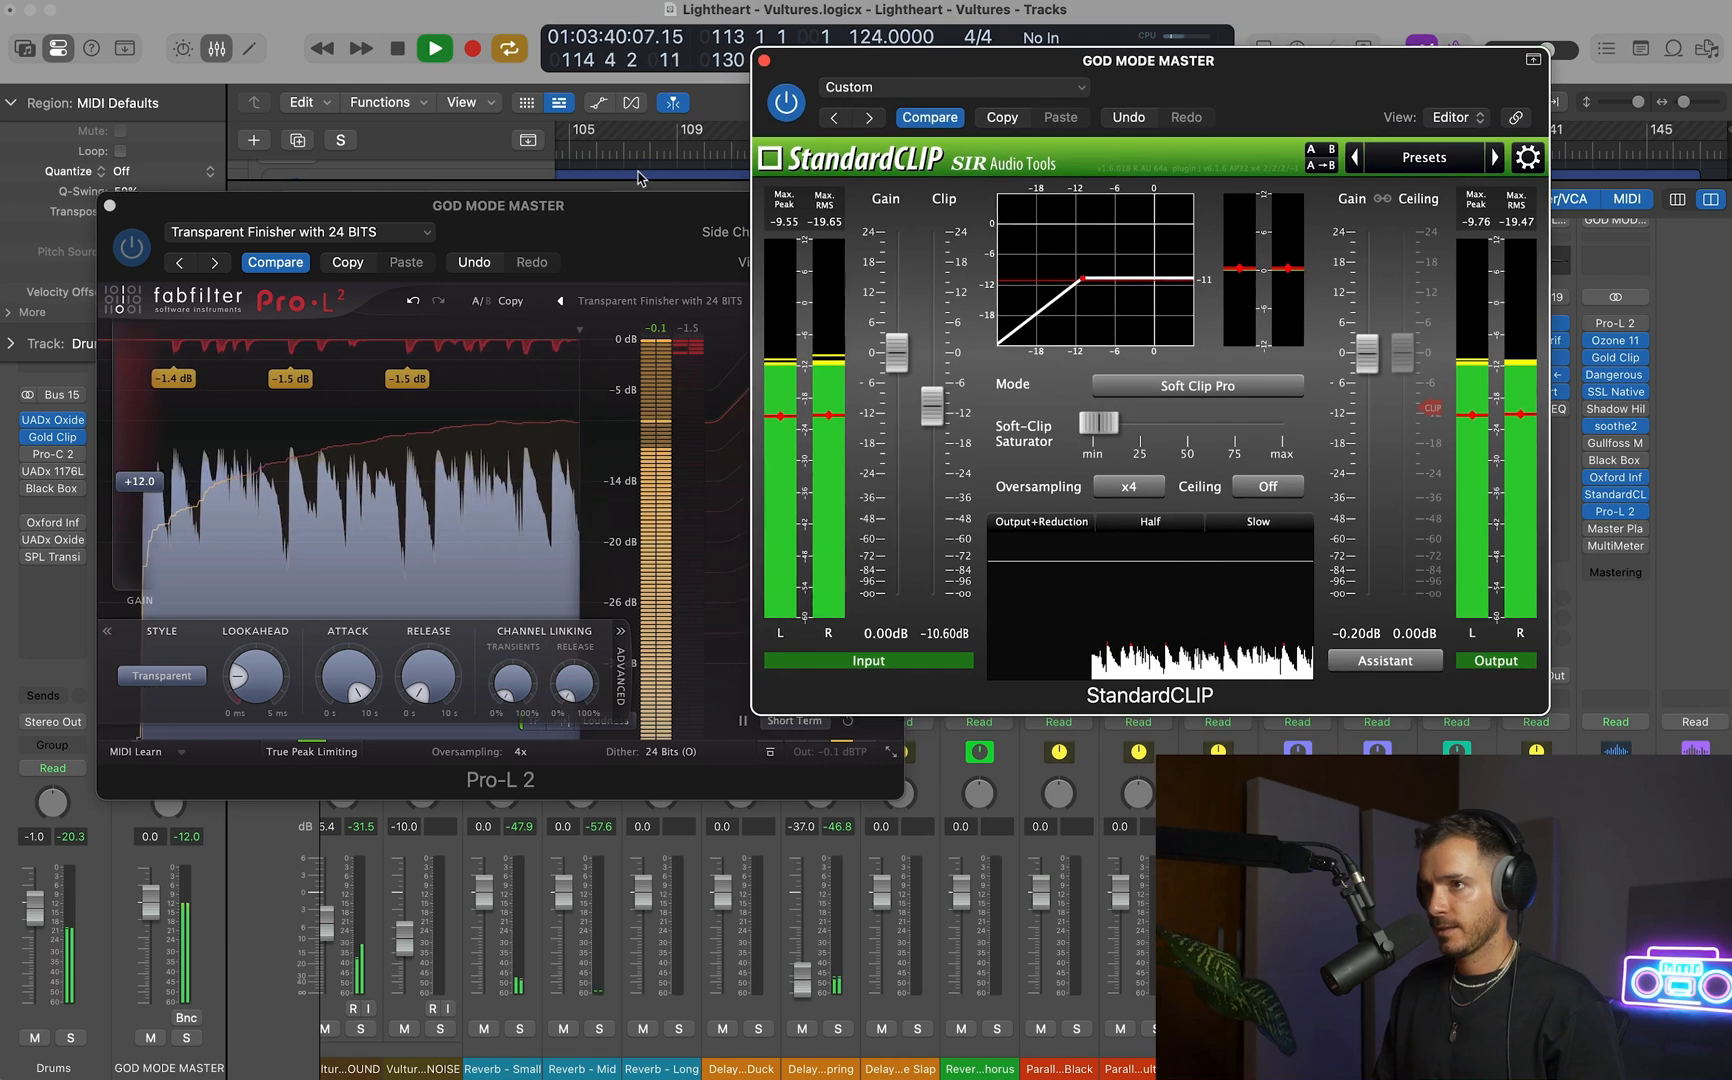
pyautogui.moveTo(620, 205); pyautogui.dragTo(553, 158)
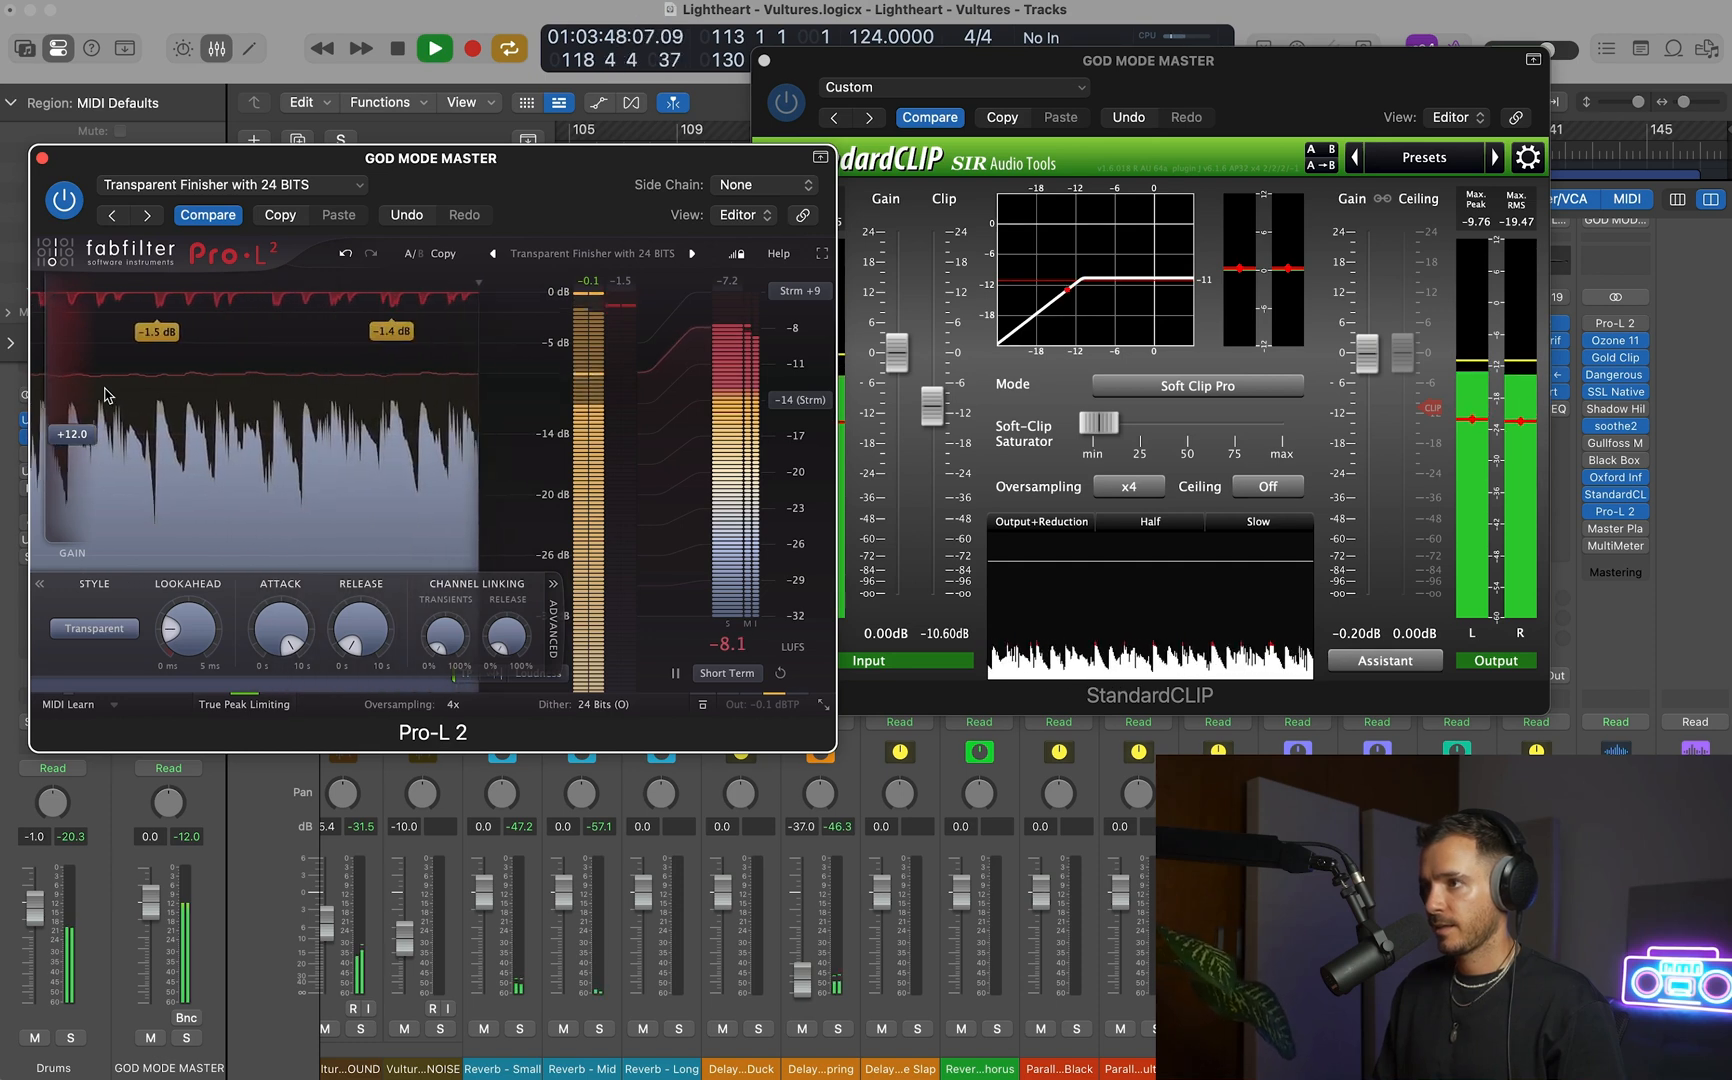
pyautogui.press('space')
pyautogui.click(1117, 486)
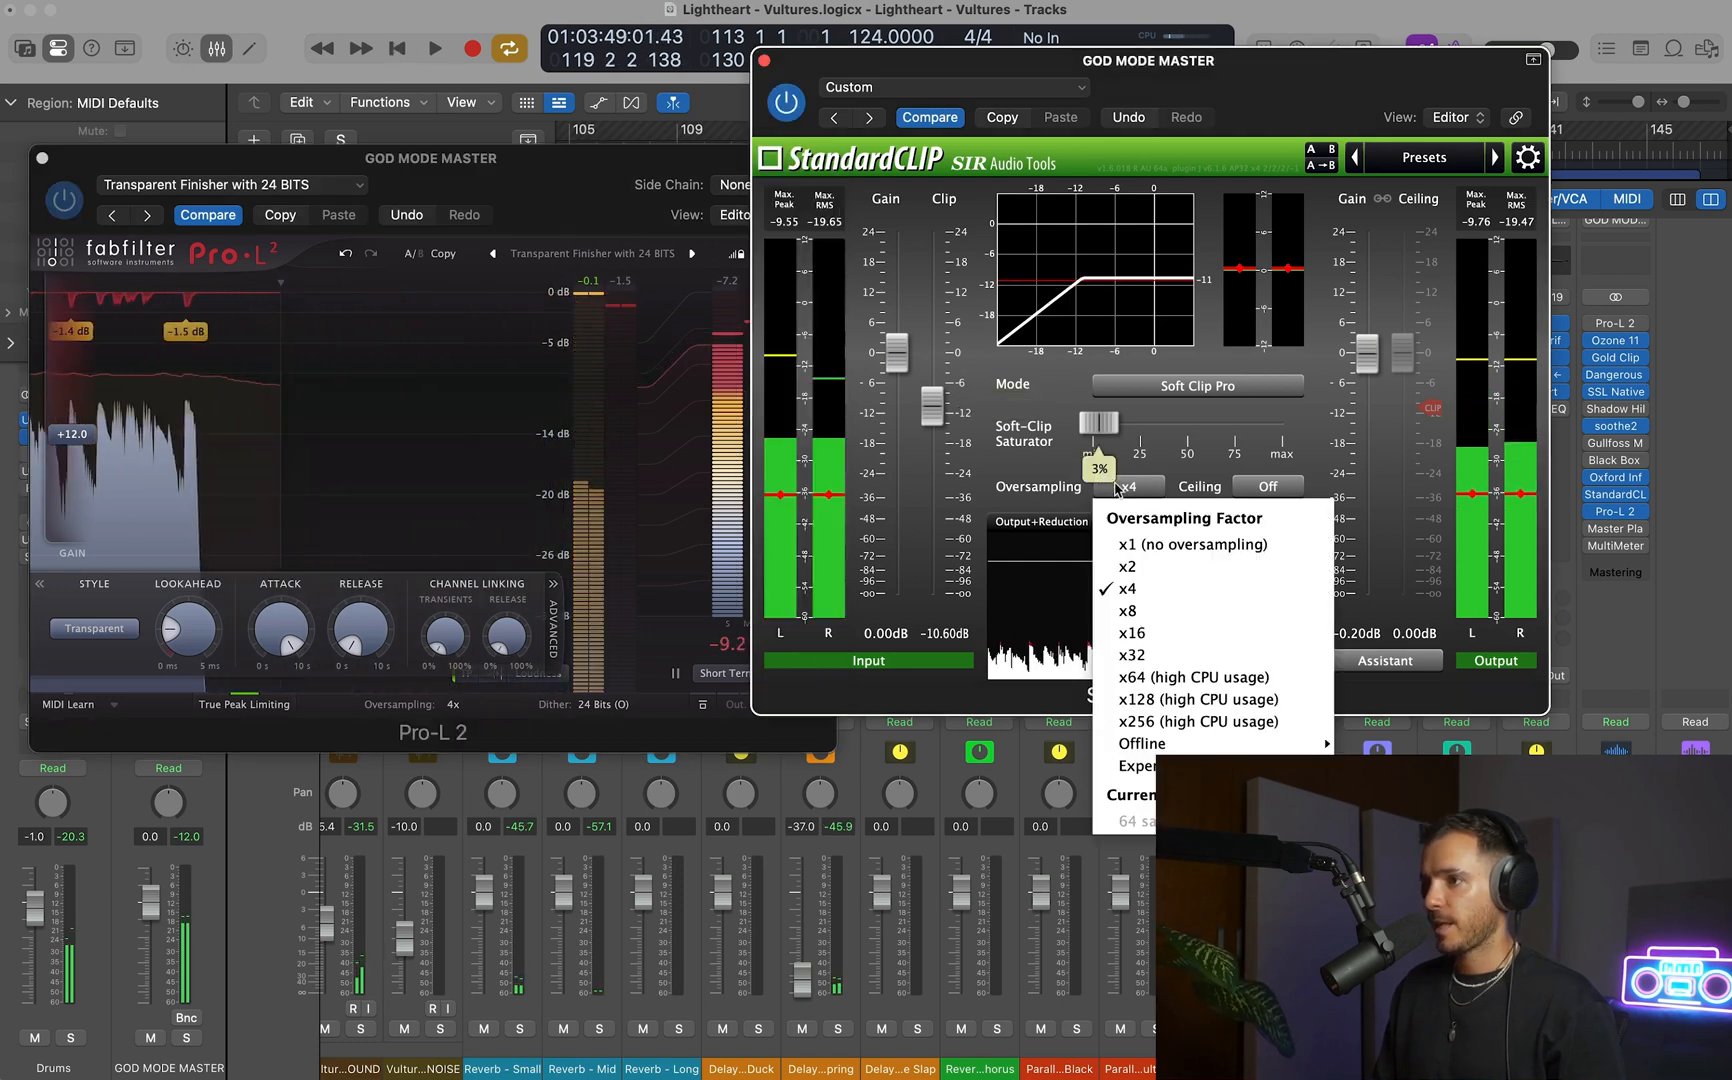
pyautogui.click(1131, 590)
pyautogui.click(764, 61)
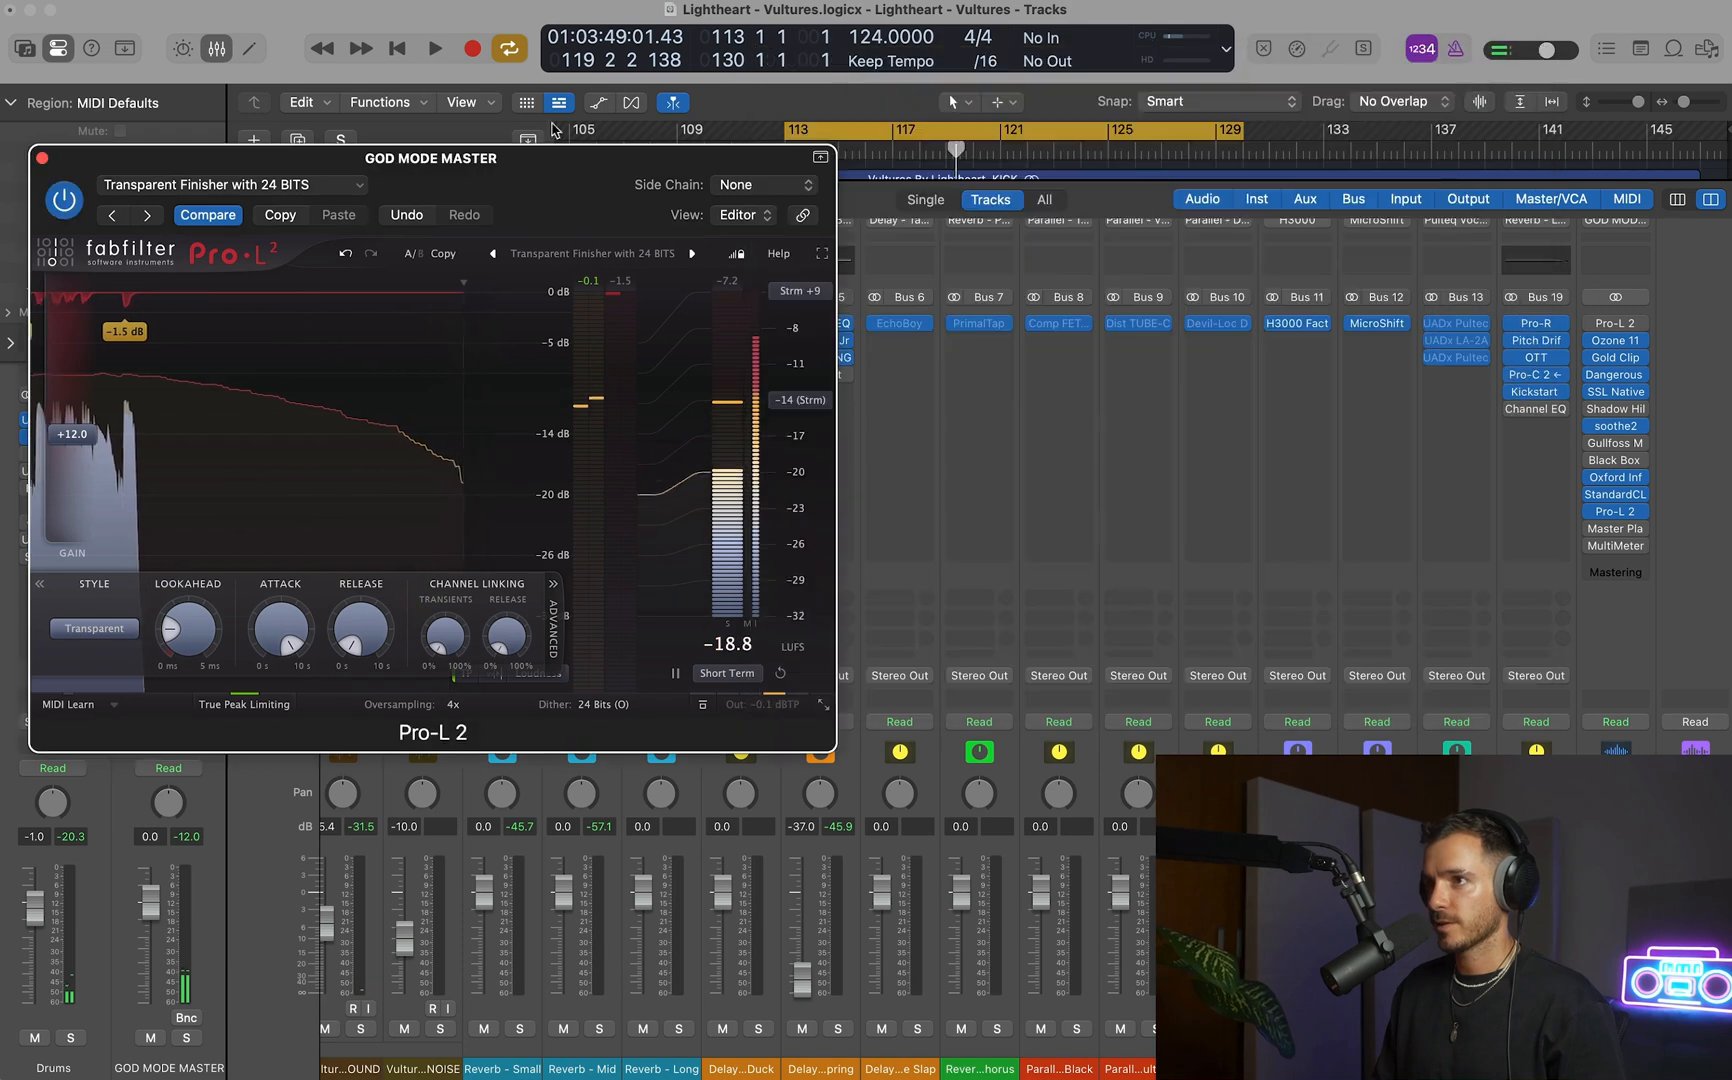
pyautogui.click(42, 158)
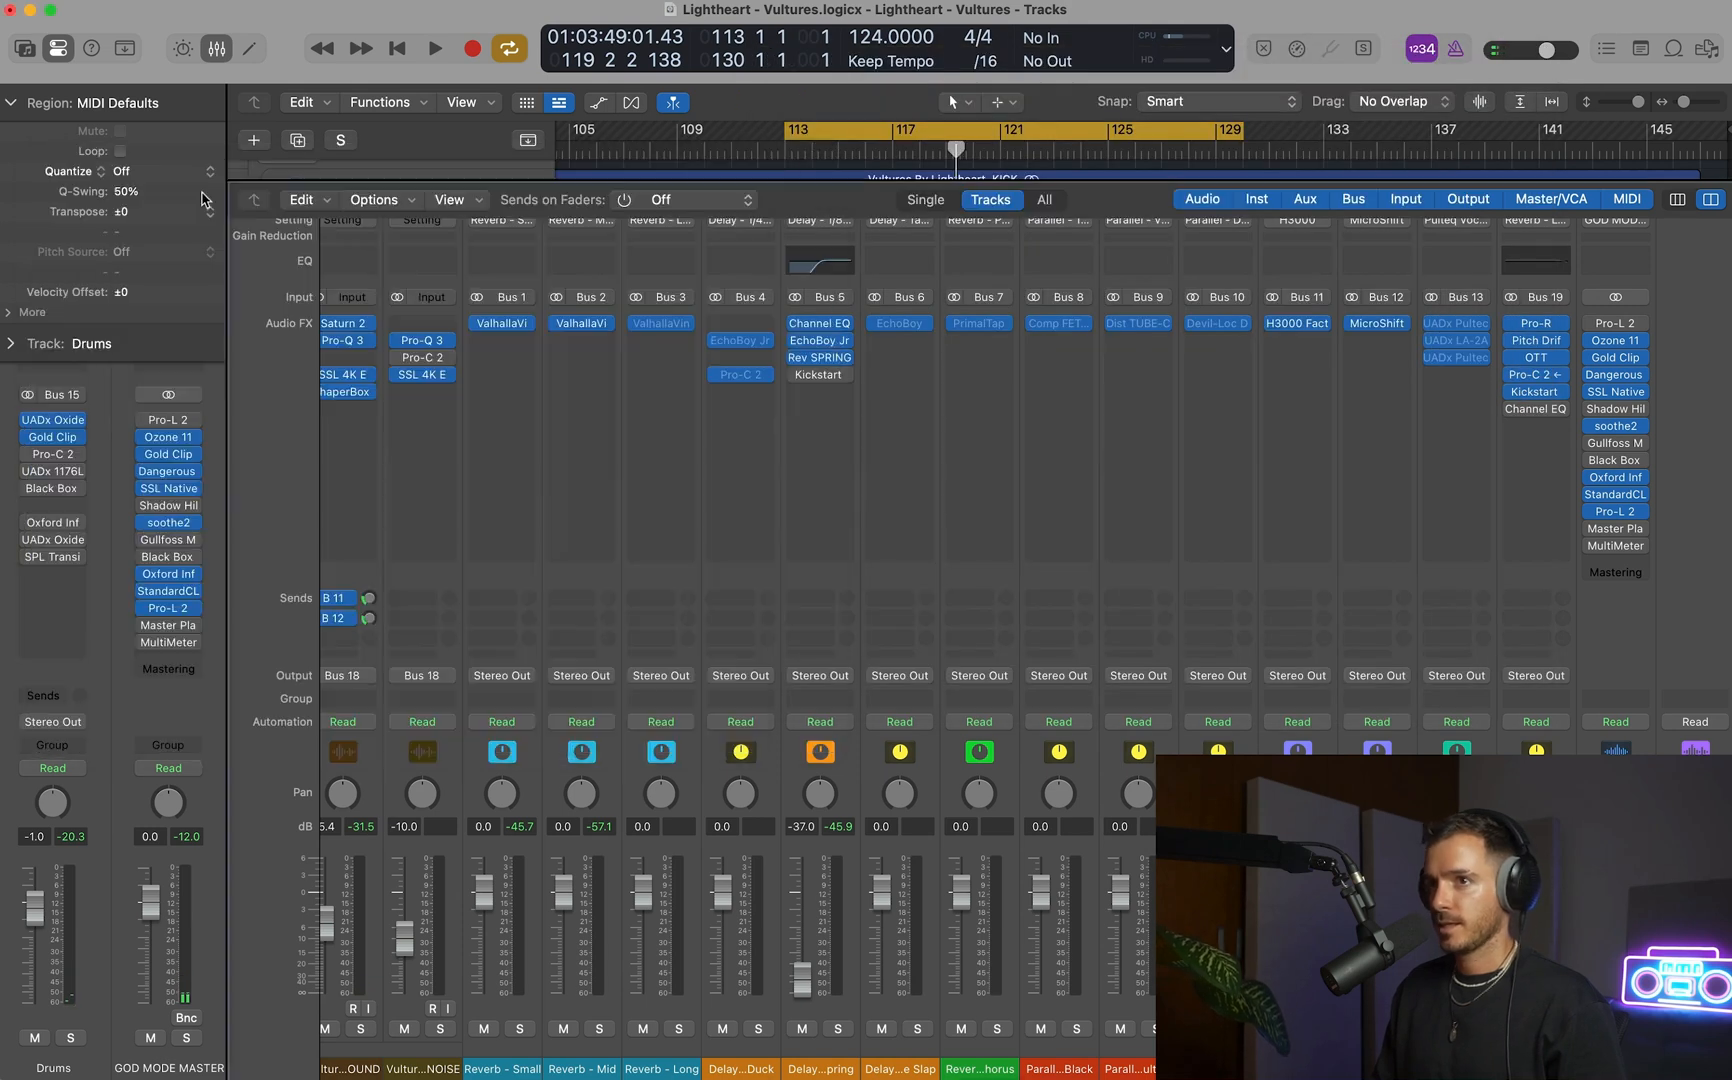
# Open Master Plan v10 alongside Pro-L 2 on GOD MODE MASTER and lower the track's fader to -8.6 dB.
pyautogui.click(1617, 530)
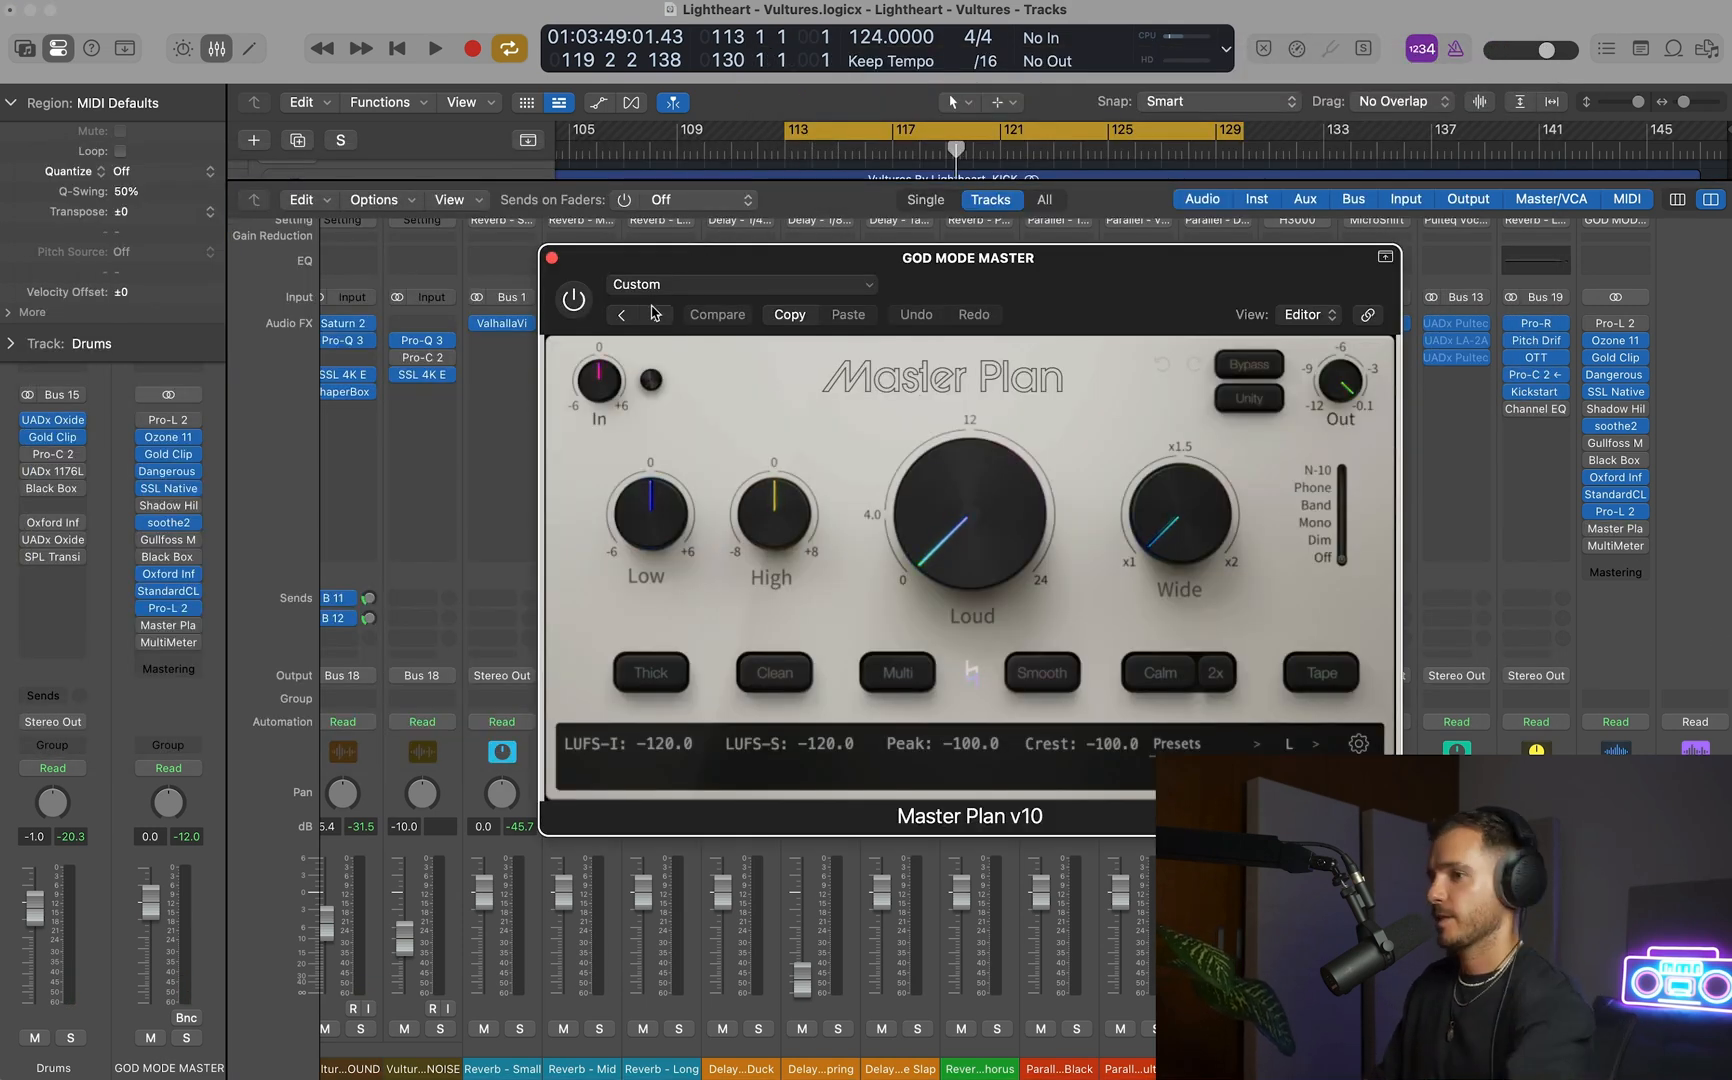
pyautogui.click(1575, 450)
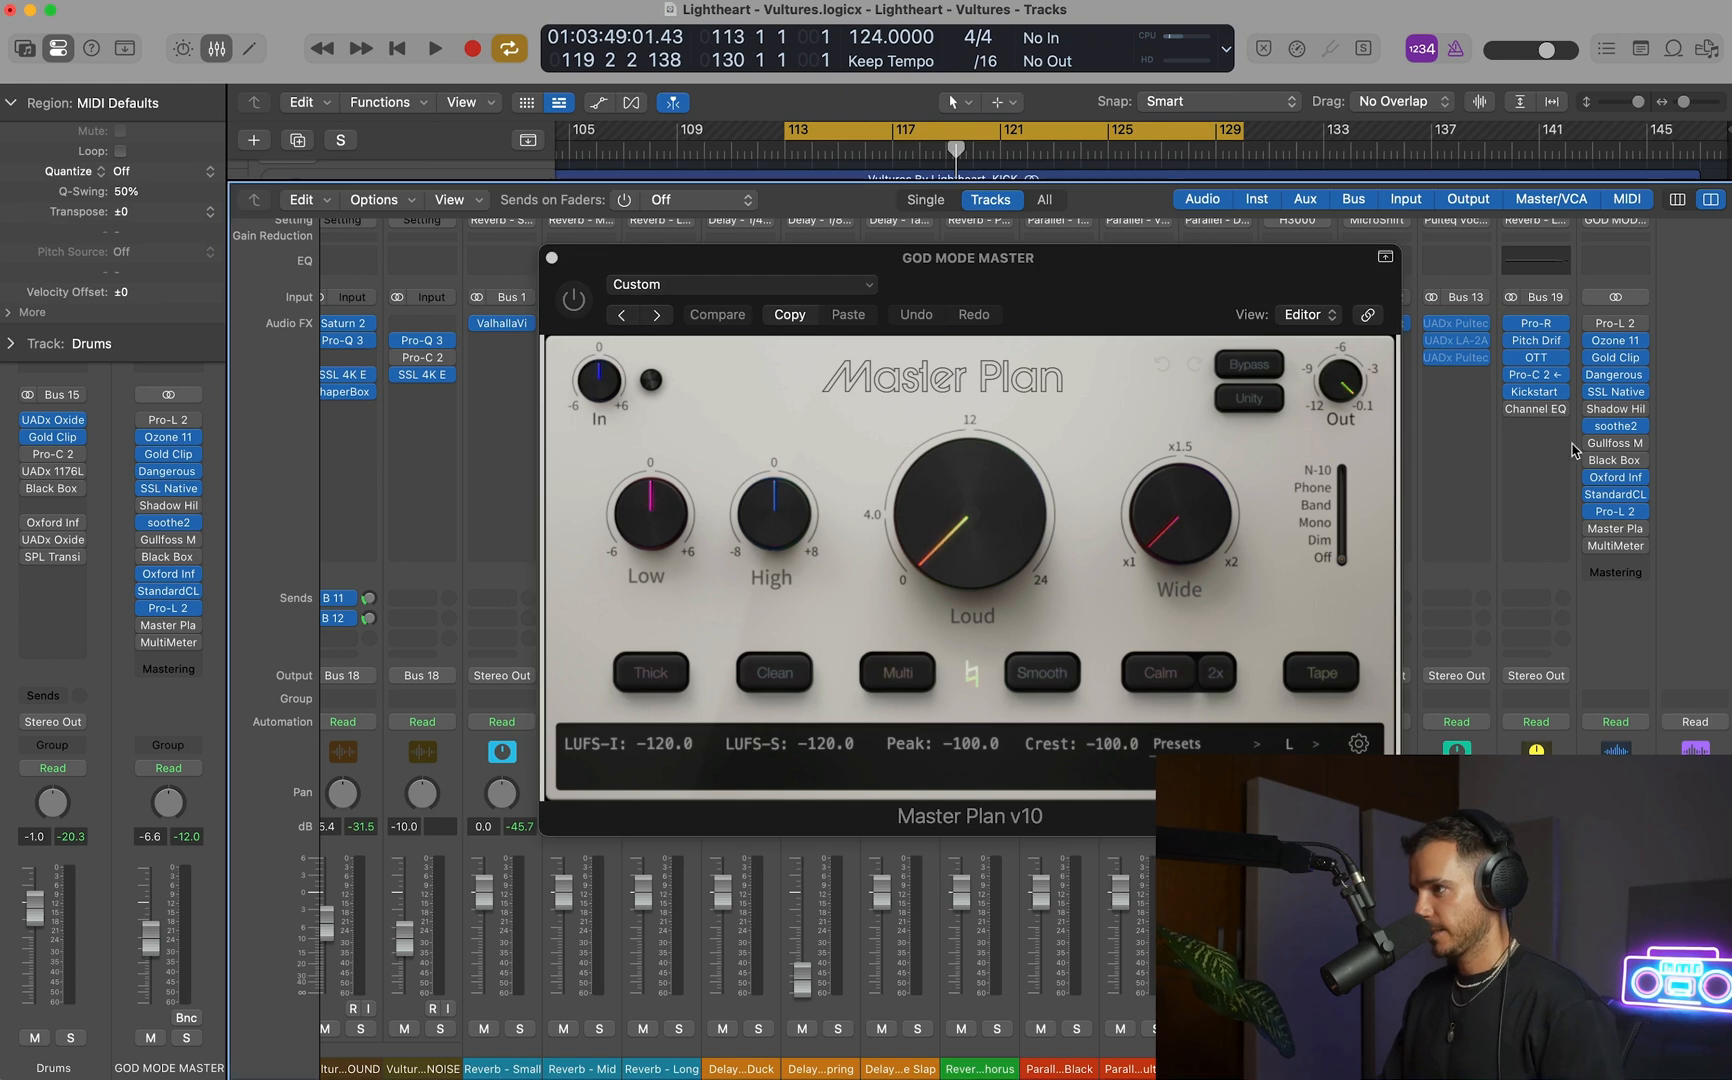
pyautogui.click(1623, 518)
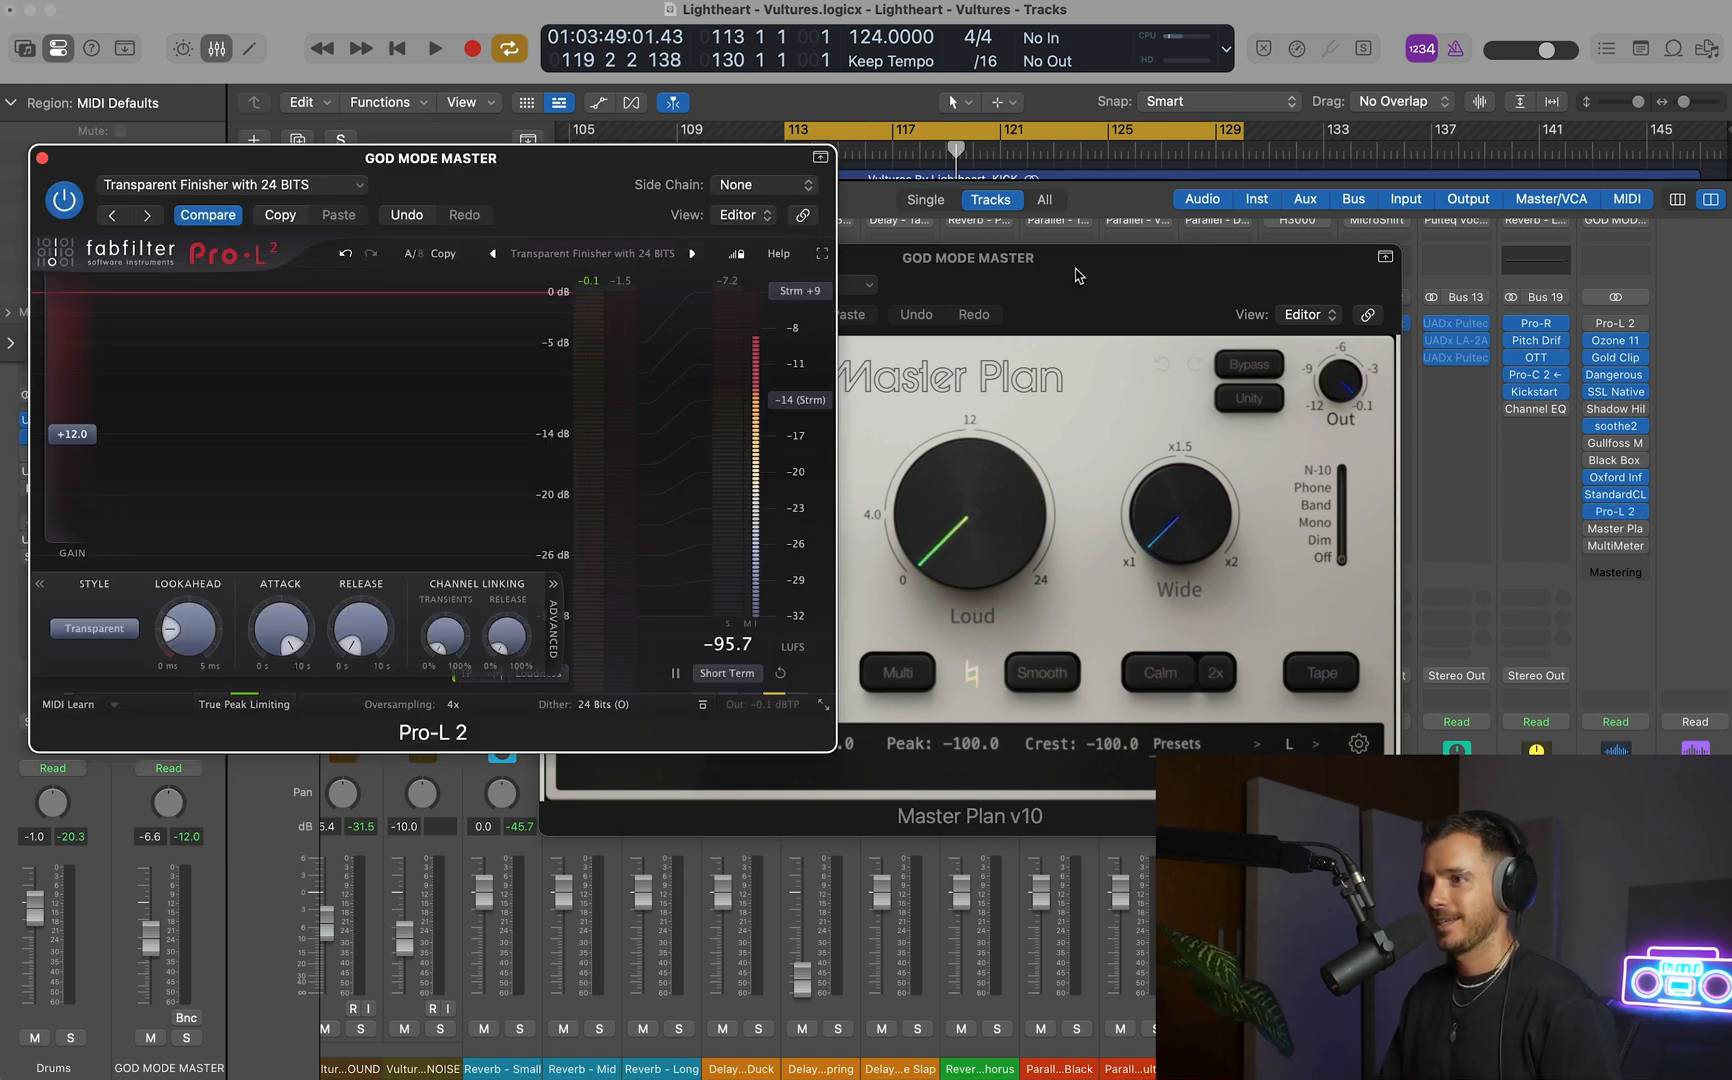
pyautogui.click(1072, 346)
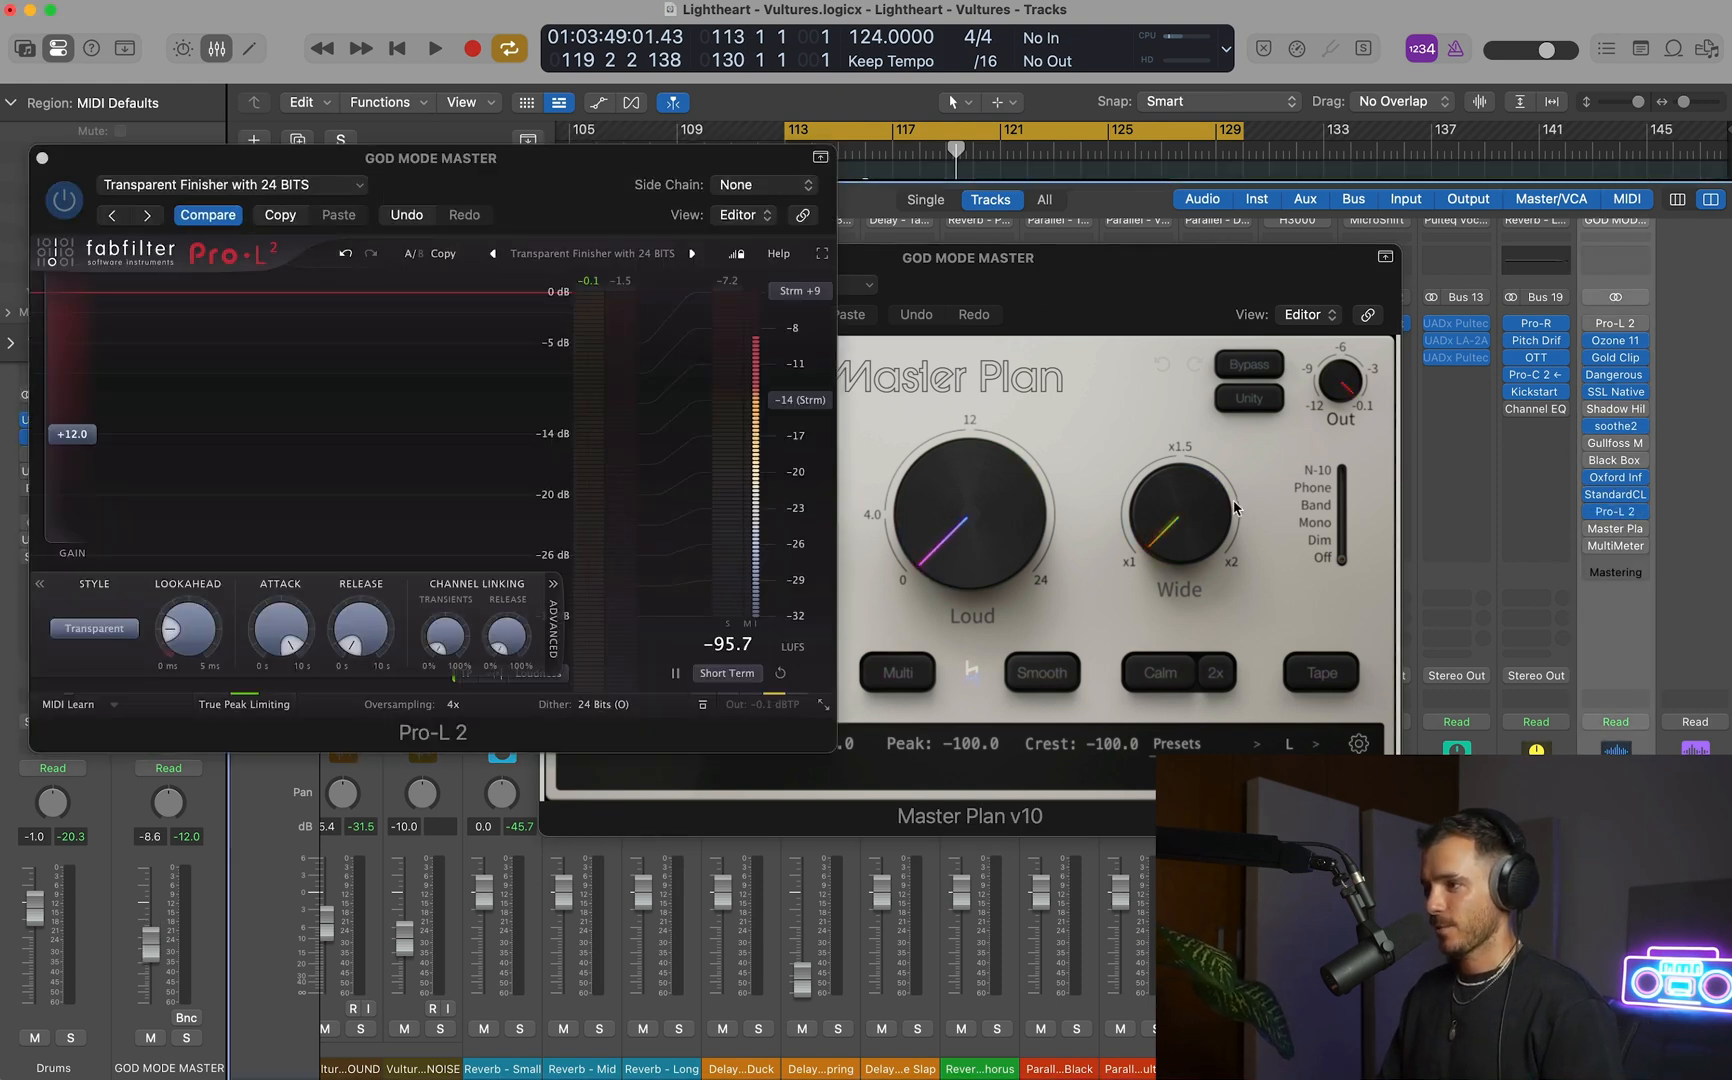
# Replace Master Plan v10 on GOD MODE MASTER with Master Plan v1.5 and open its window beside Pro-L 2.
pyautogui.click(1643, 530)
pyautogui.moveTo(1540, 995)
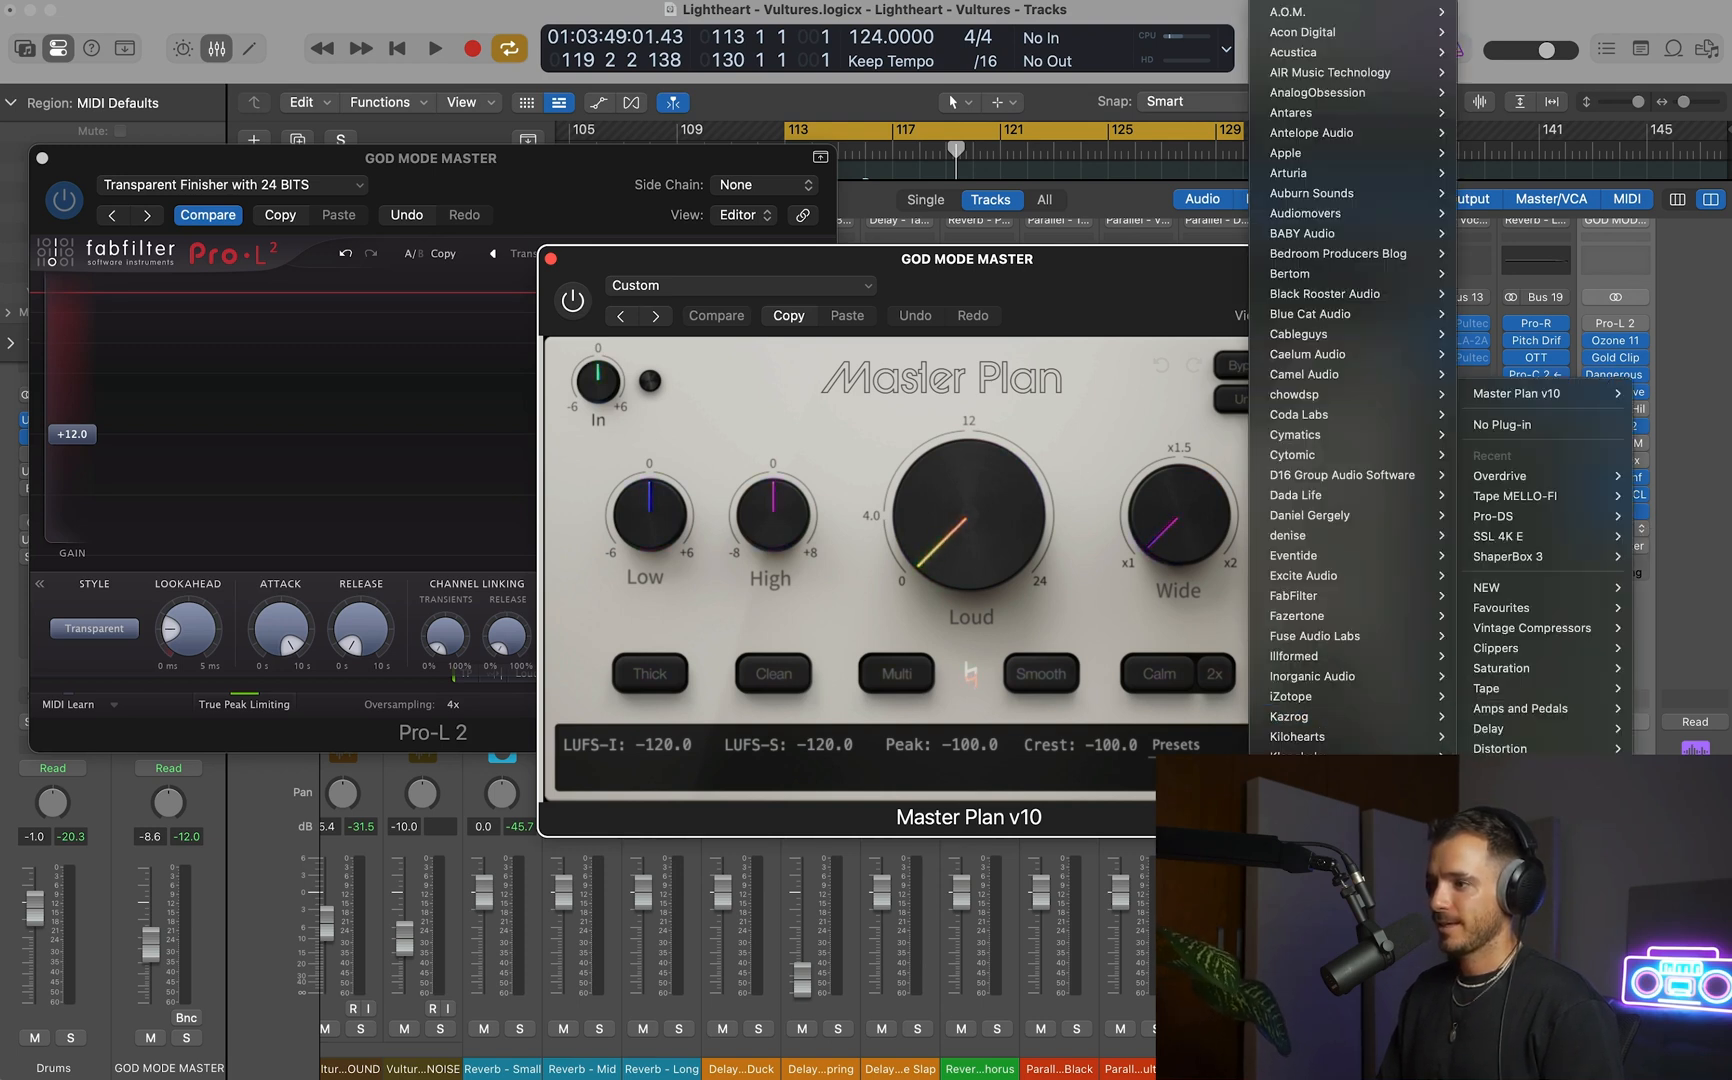
pyautogui.press('Escape')
pyautogui.press('super+w')
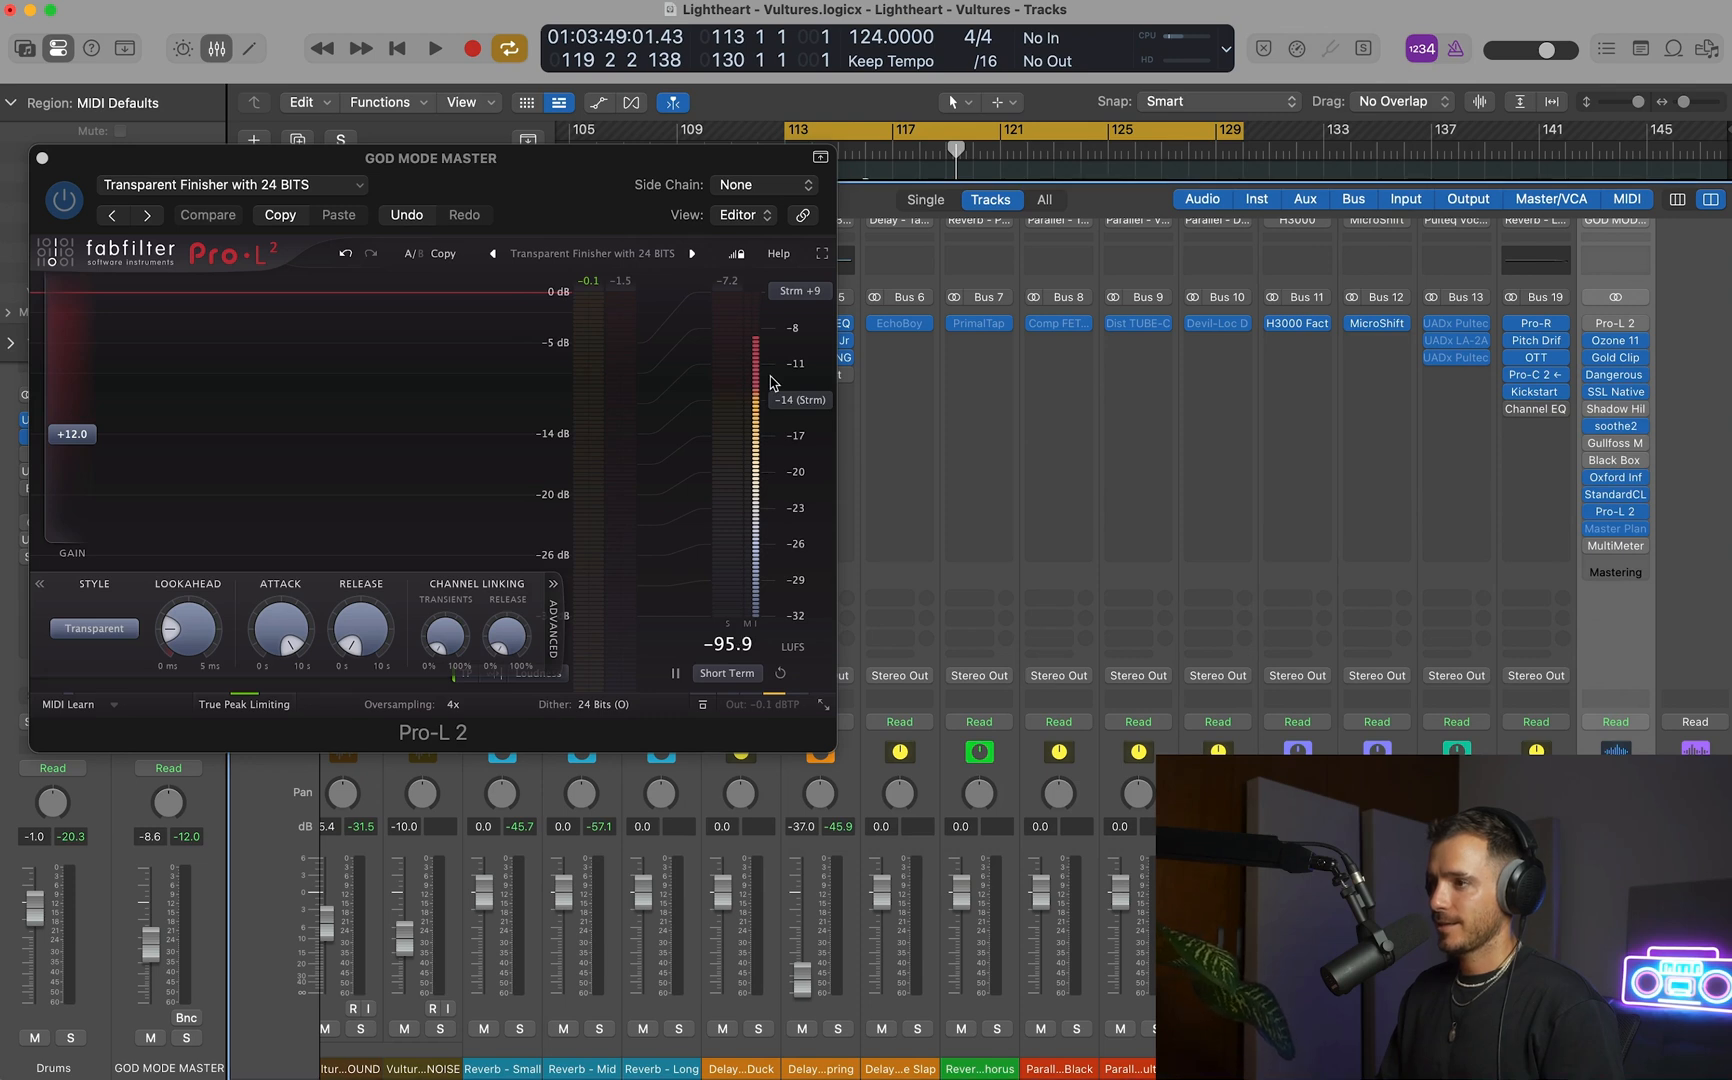
pyautogui.click(1620, 533)
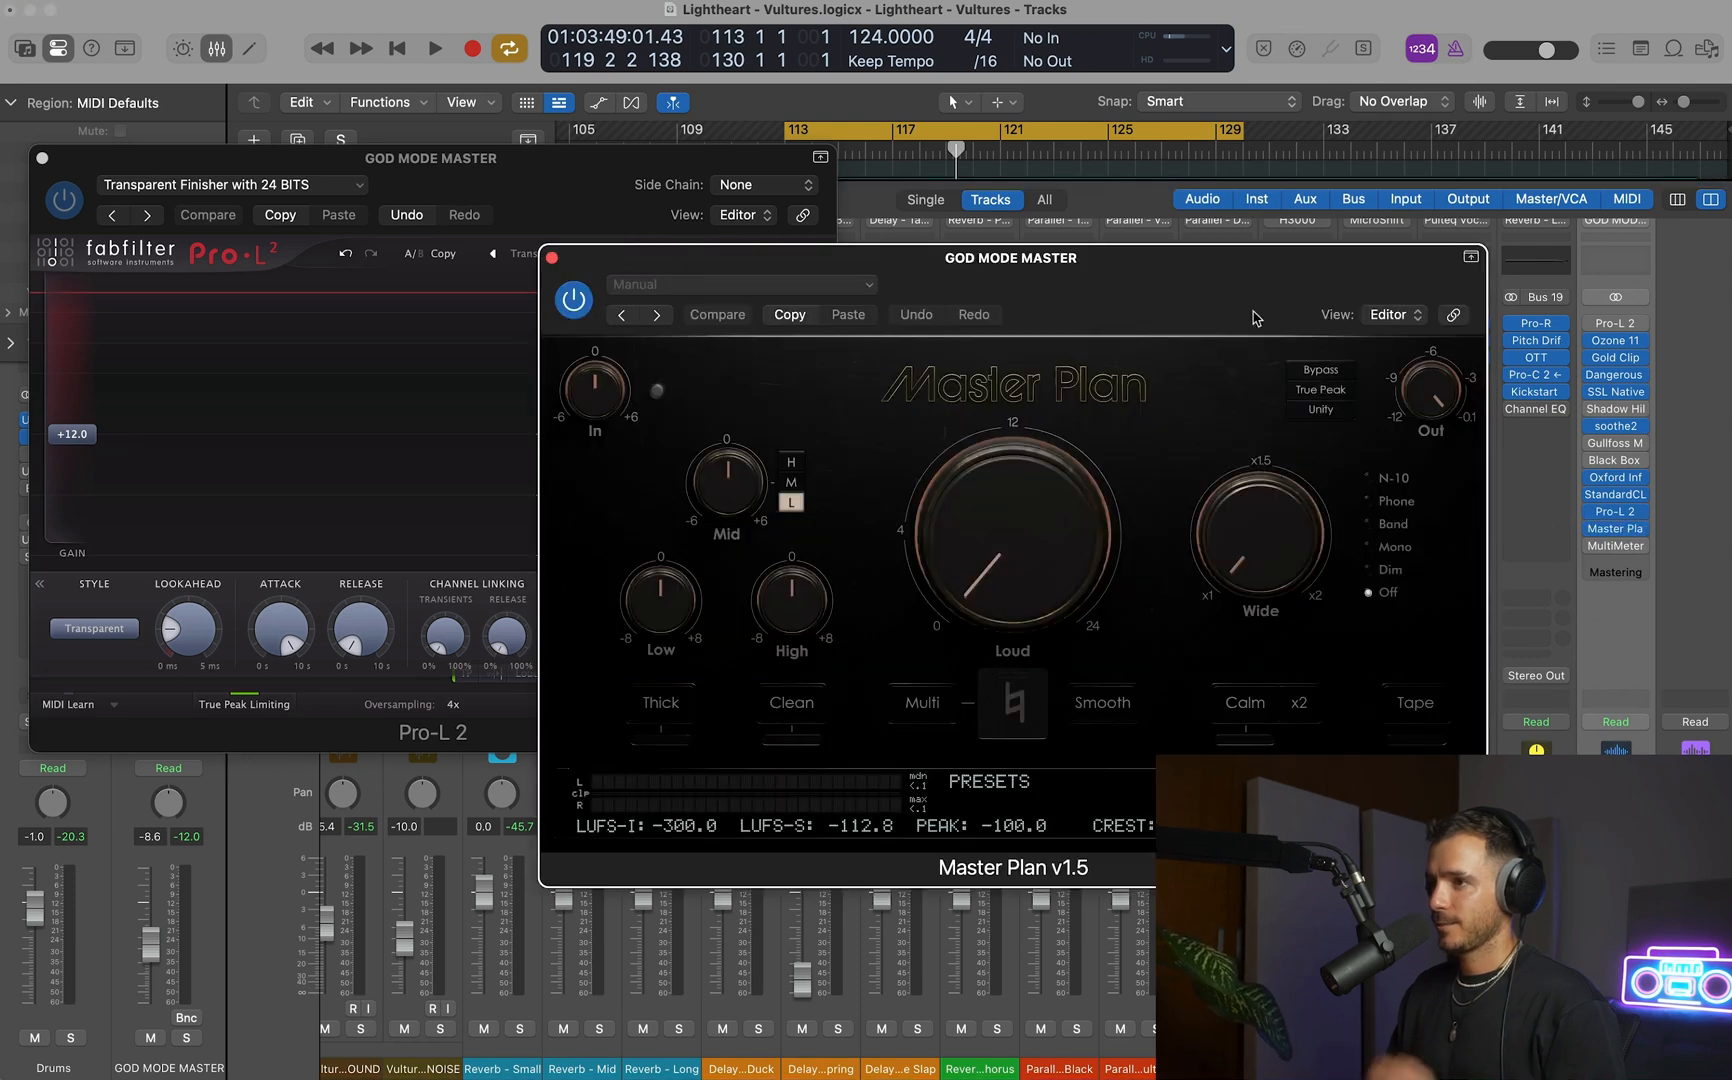
pyautogui.moveTo(1255, 318); pyautogui.dragTo(1173, 299)
# Change the Master Plan faceplate to White in its settings and return to the controls.
pyautogui.moveTo(897, 502)
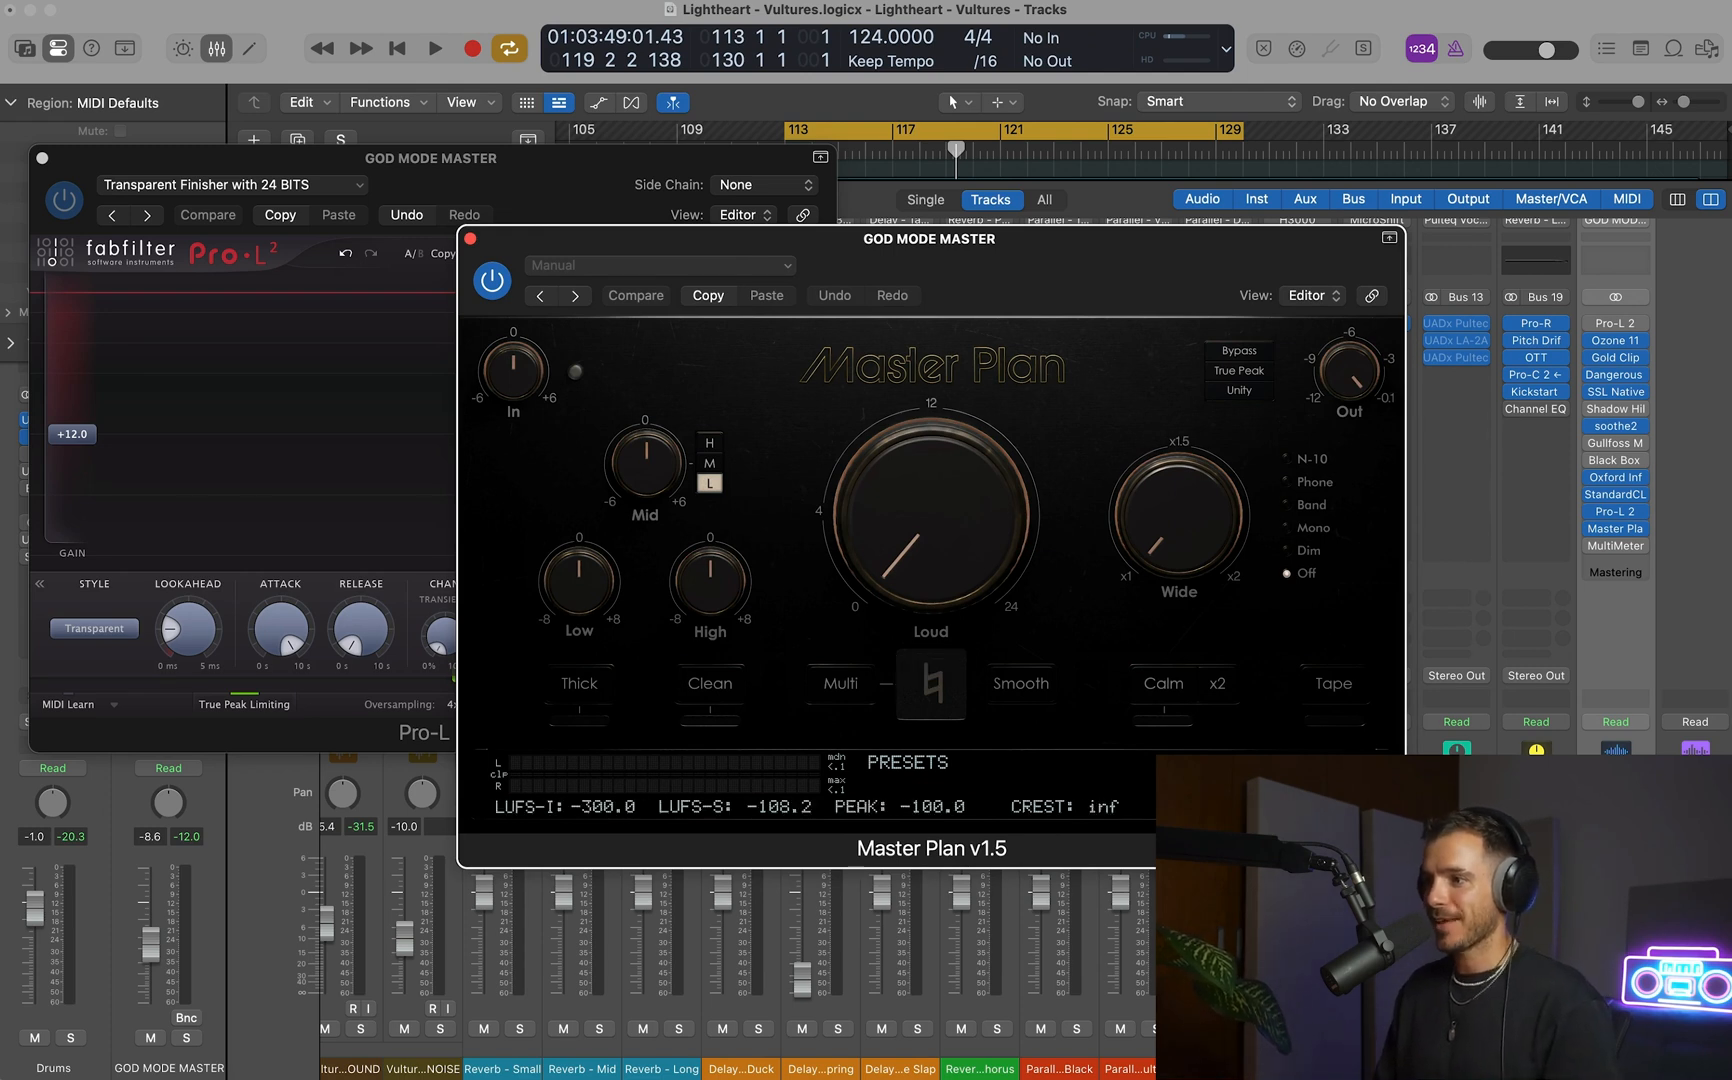
pyautogui.click(931, 685)
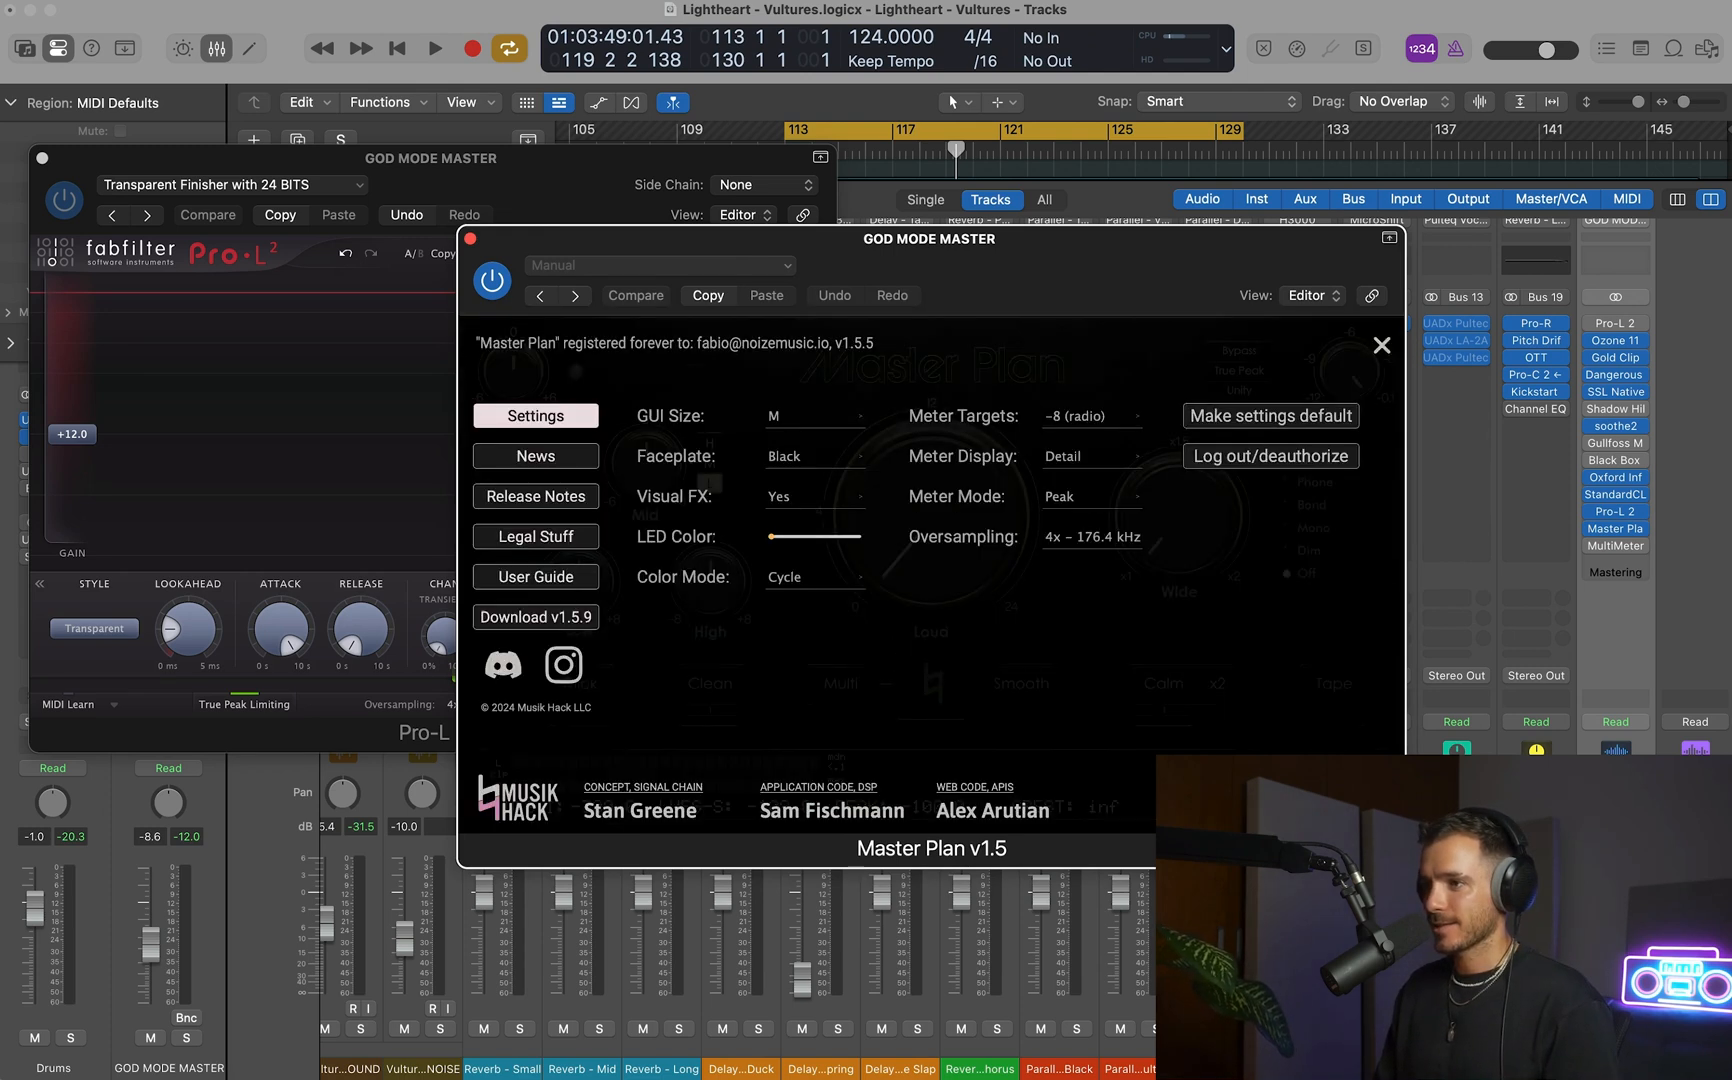
pyautogui.click(801, 466)
pyautogui.click(805, 496)
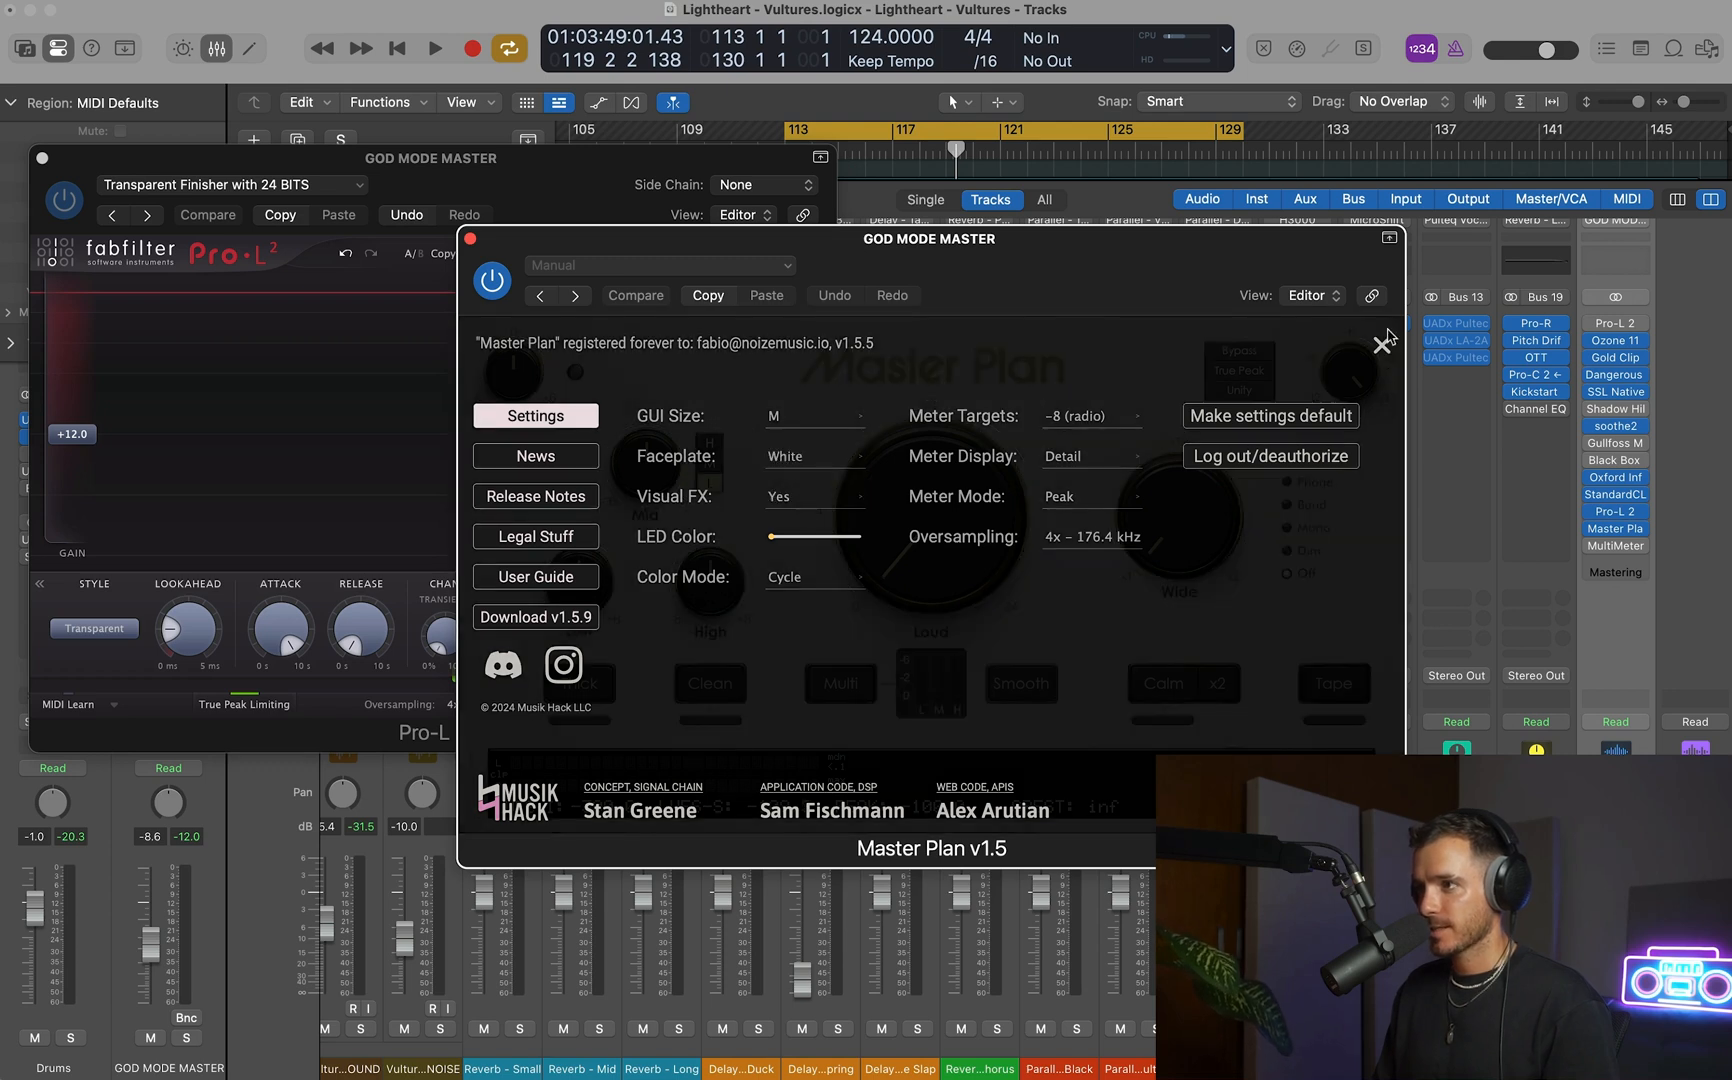
pyautogui.click(1382, 344)
# Set Master Plan's Loud amount to 12 dB and monitor the loudness during playback.
pyautogui.press('space')
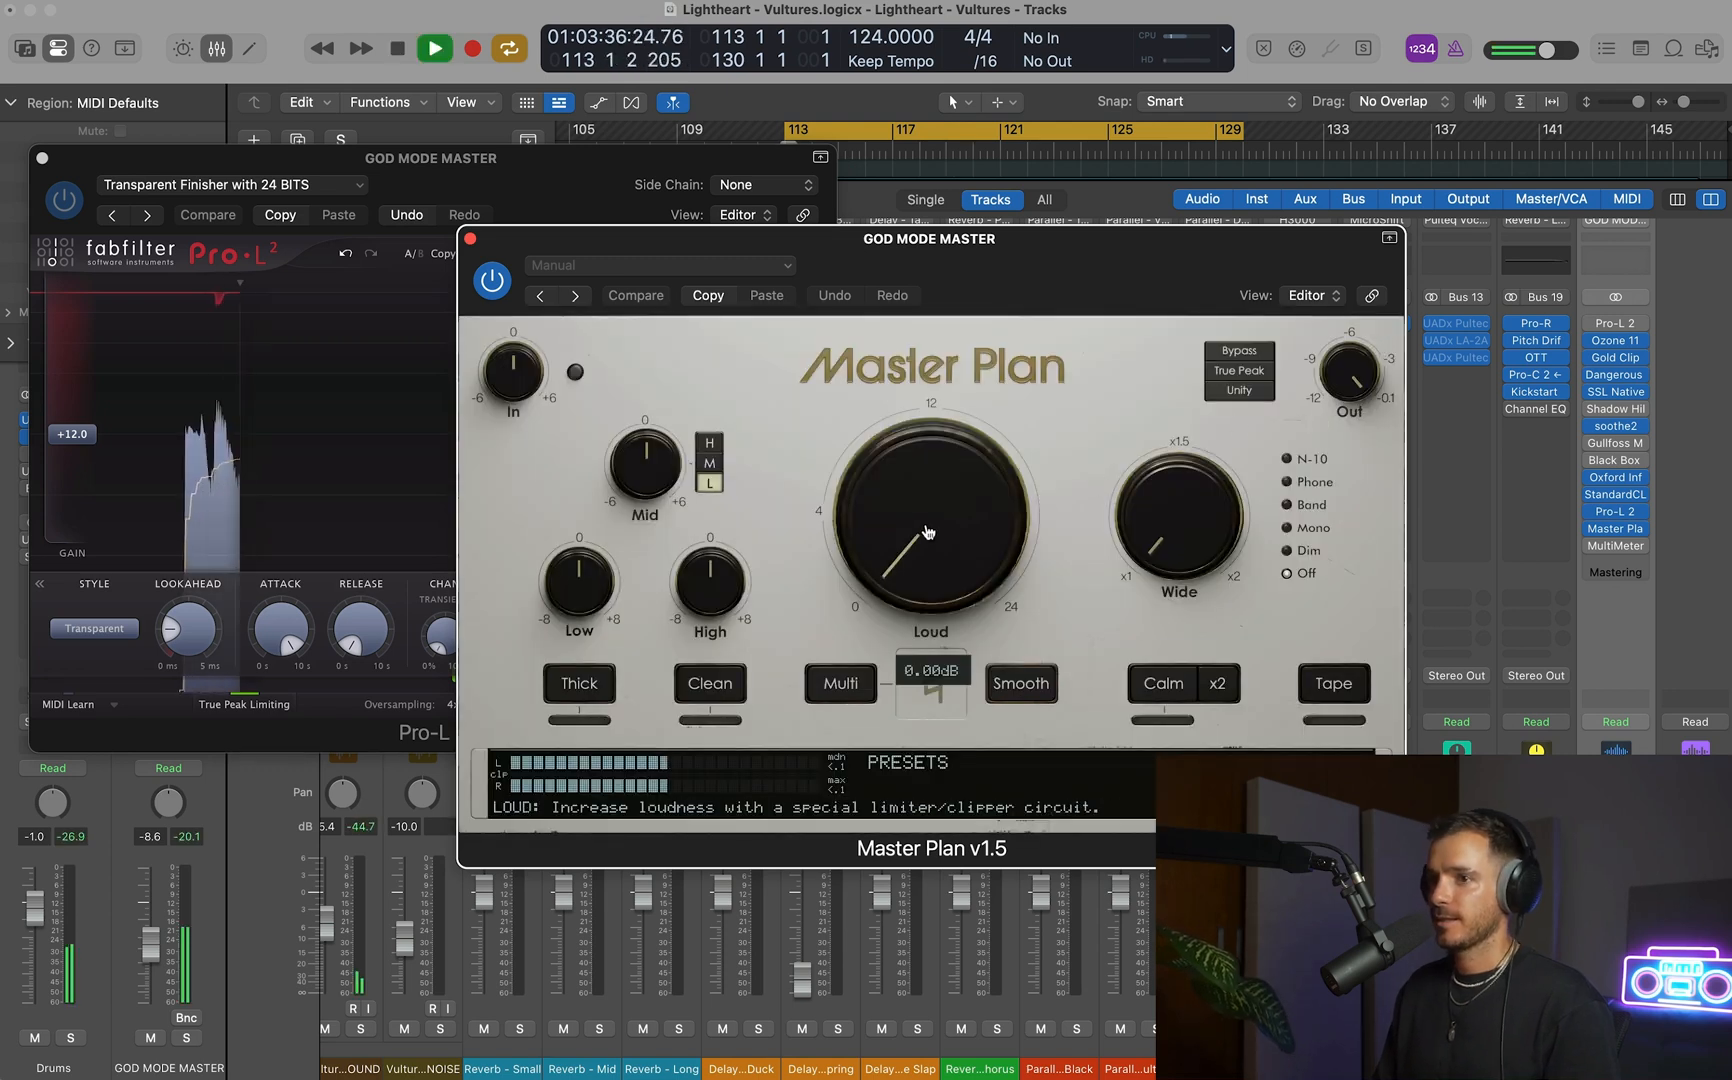
pyautogui.doubleClick(930, 499)
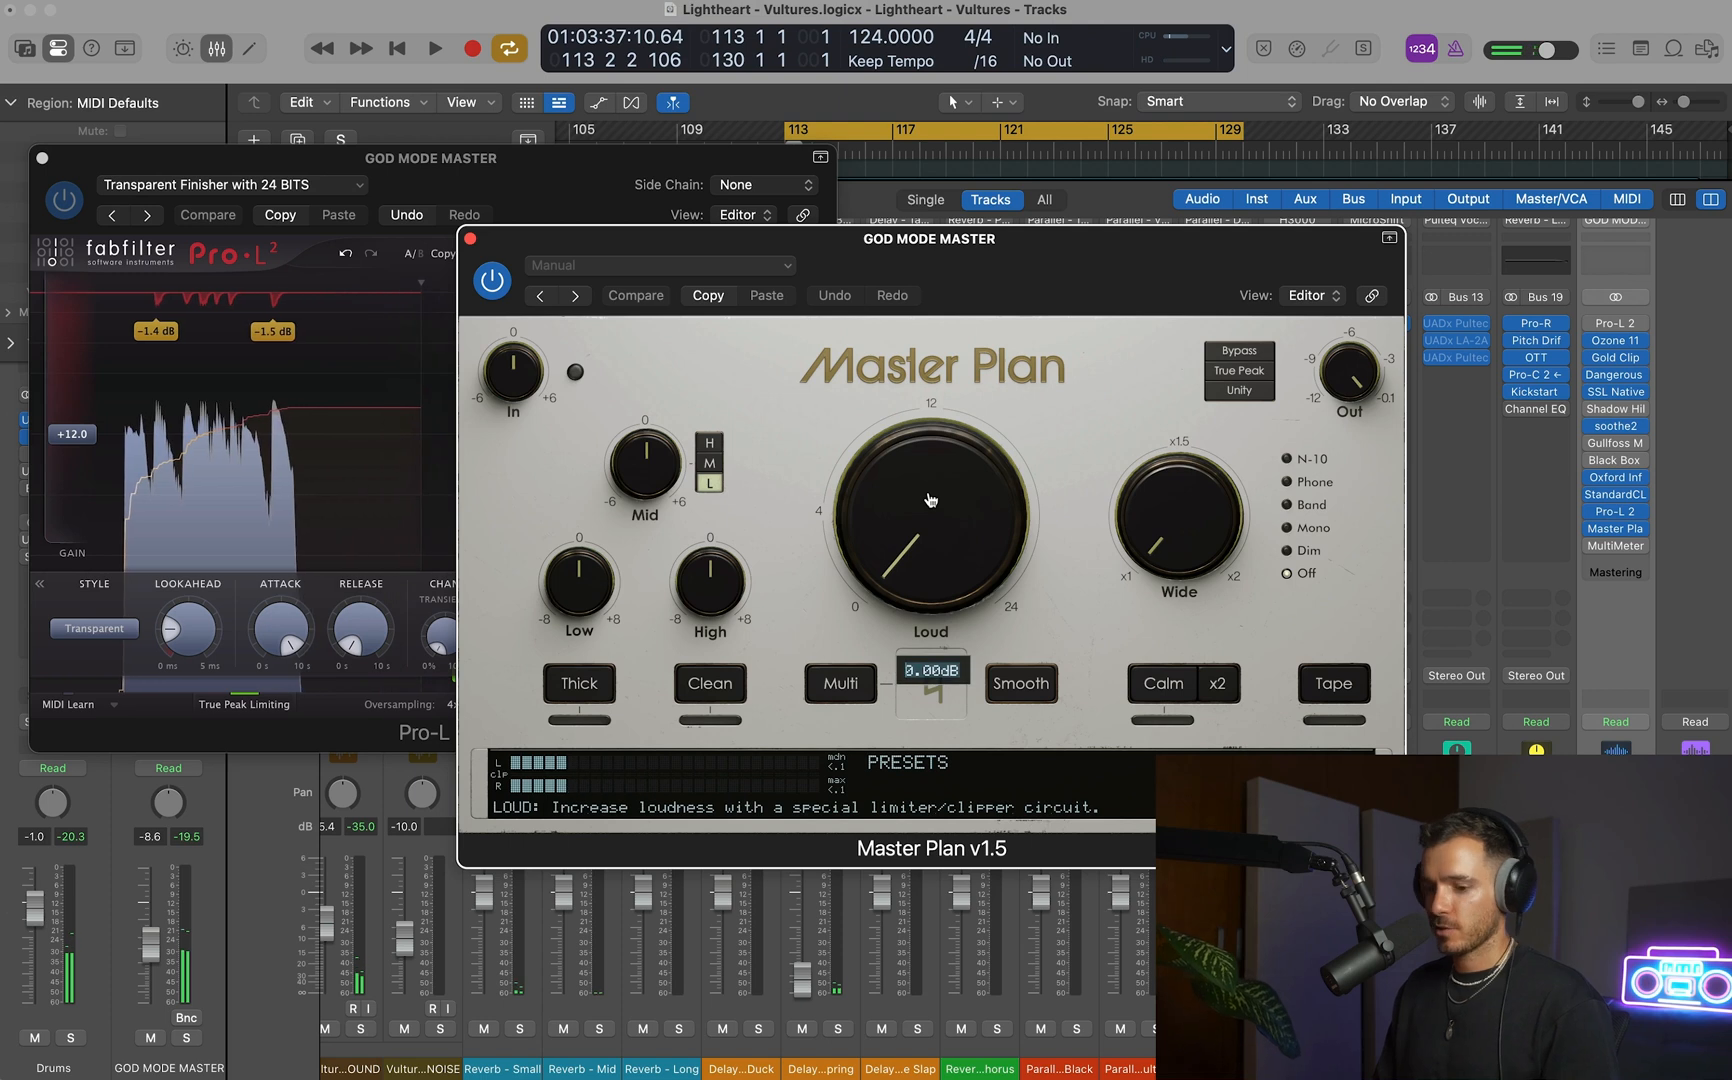
pyautogui.write('12')
pyautogui.press('Return')
pyautogui.moveTo(1146, 524)
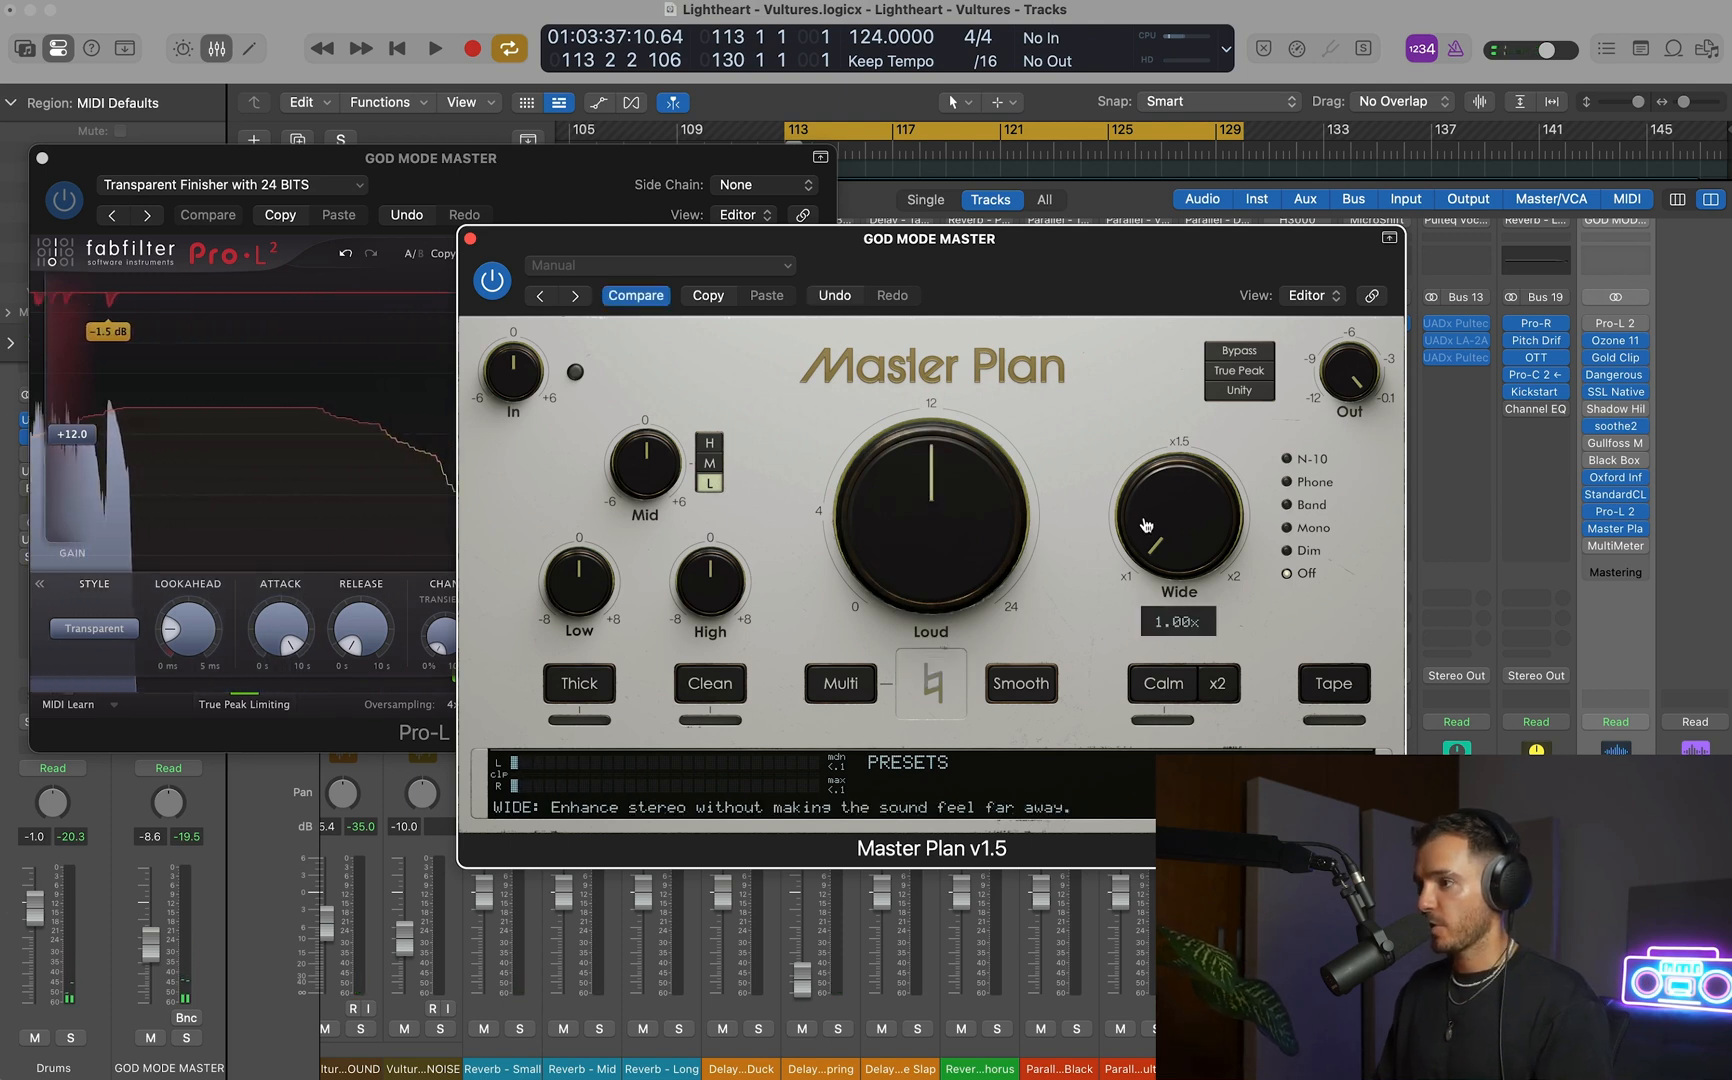
pyautogui.press('space')
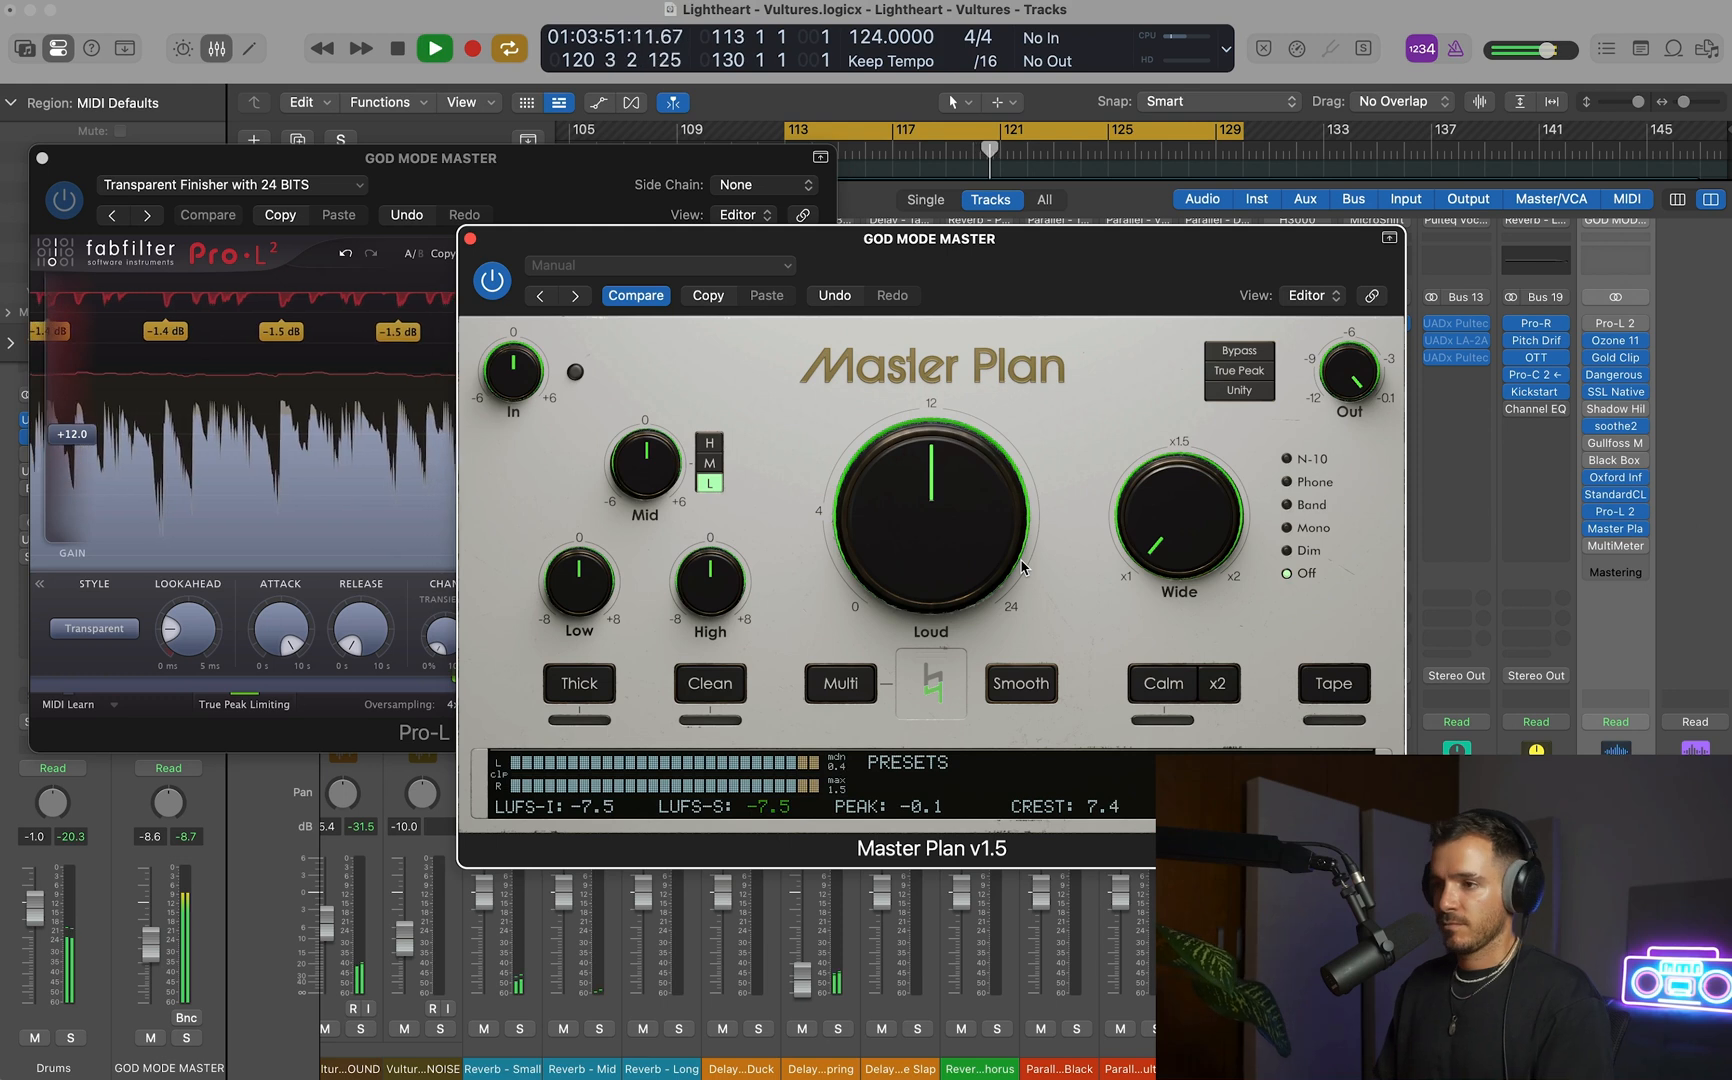
pyautogui.press('space')
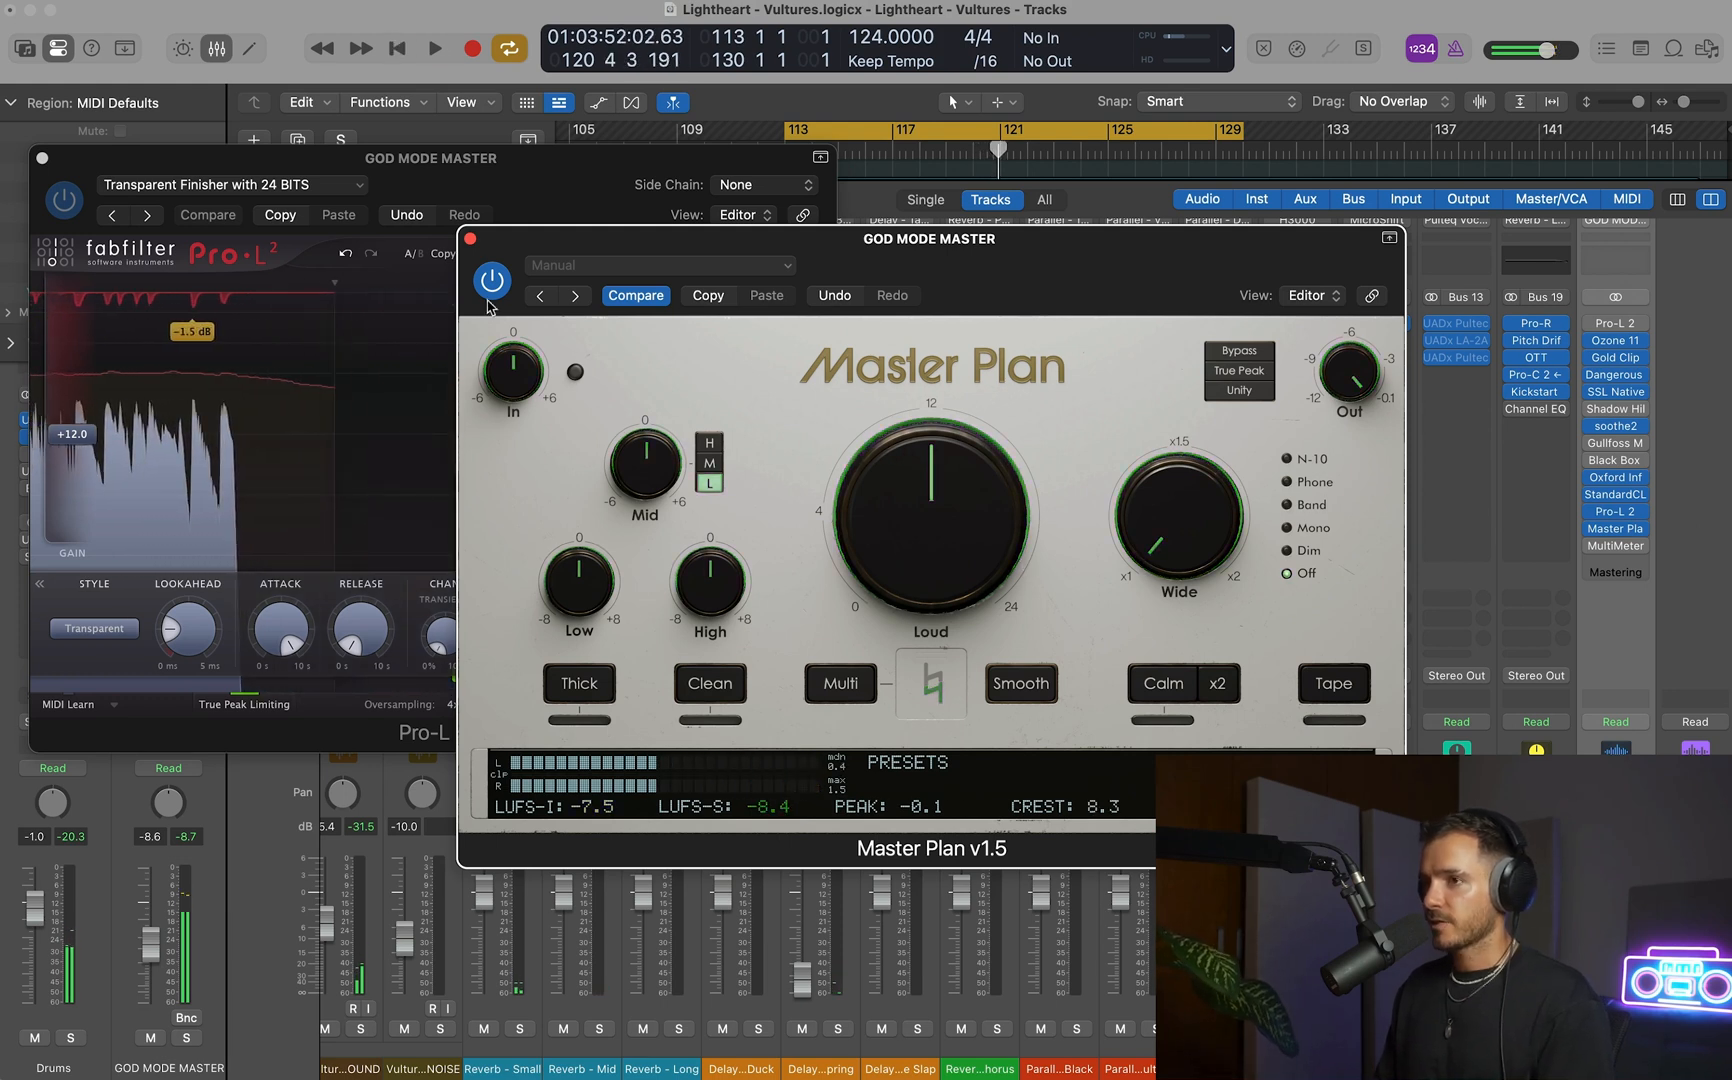
# Close the Master Plan and Pro-L 2 windows and hide the mixer to return to the full track arrangement.
pyautogui.click(470, 240)
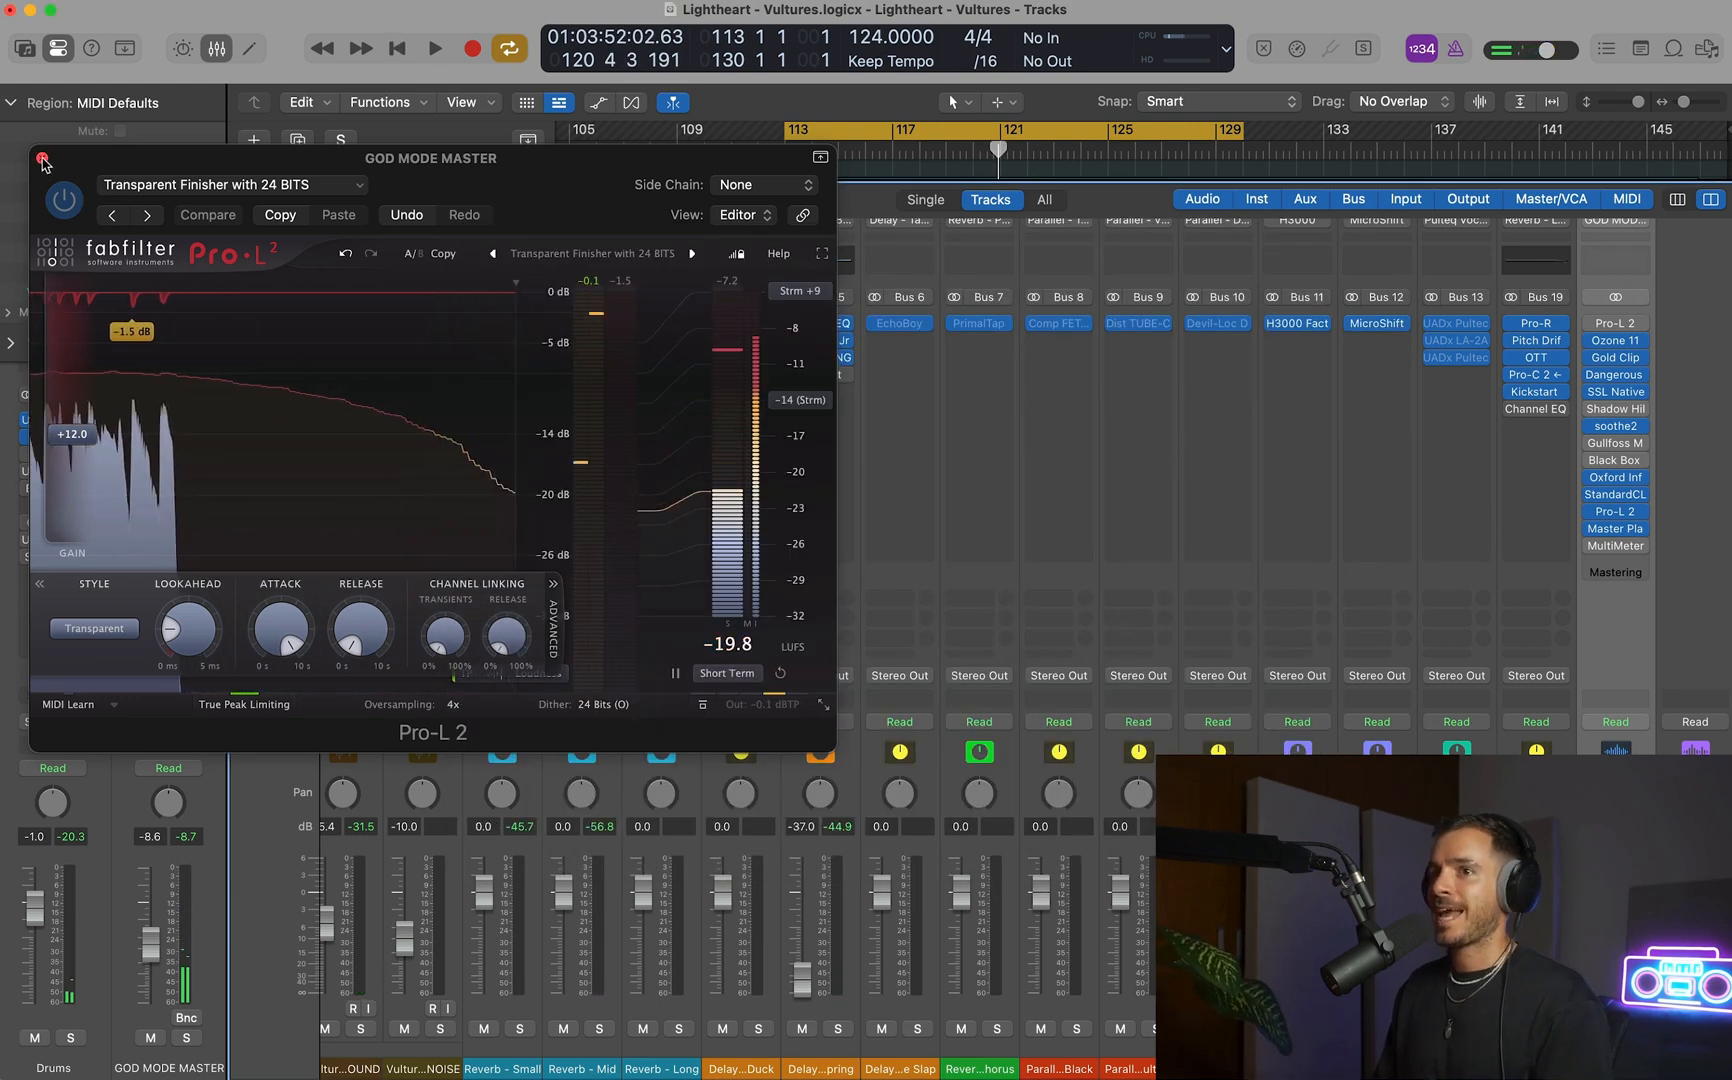
pyautogui.press('super+w')
pyautogui.press('x')
# Set the cycle range to span the whole song, from bar 1 to bar 147.
pyautogui.scroll(5, 866, 375)
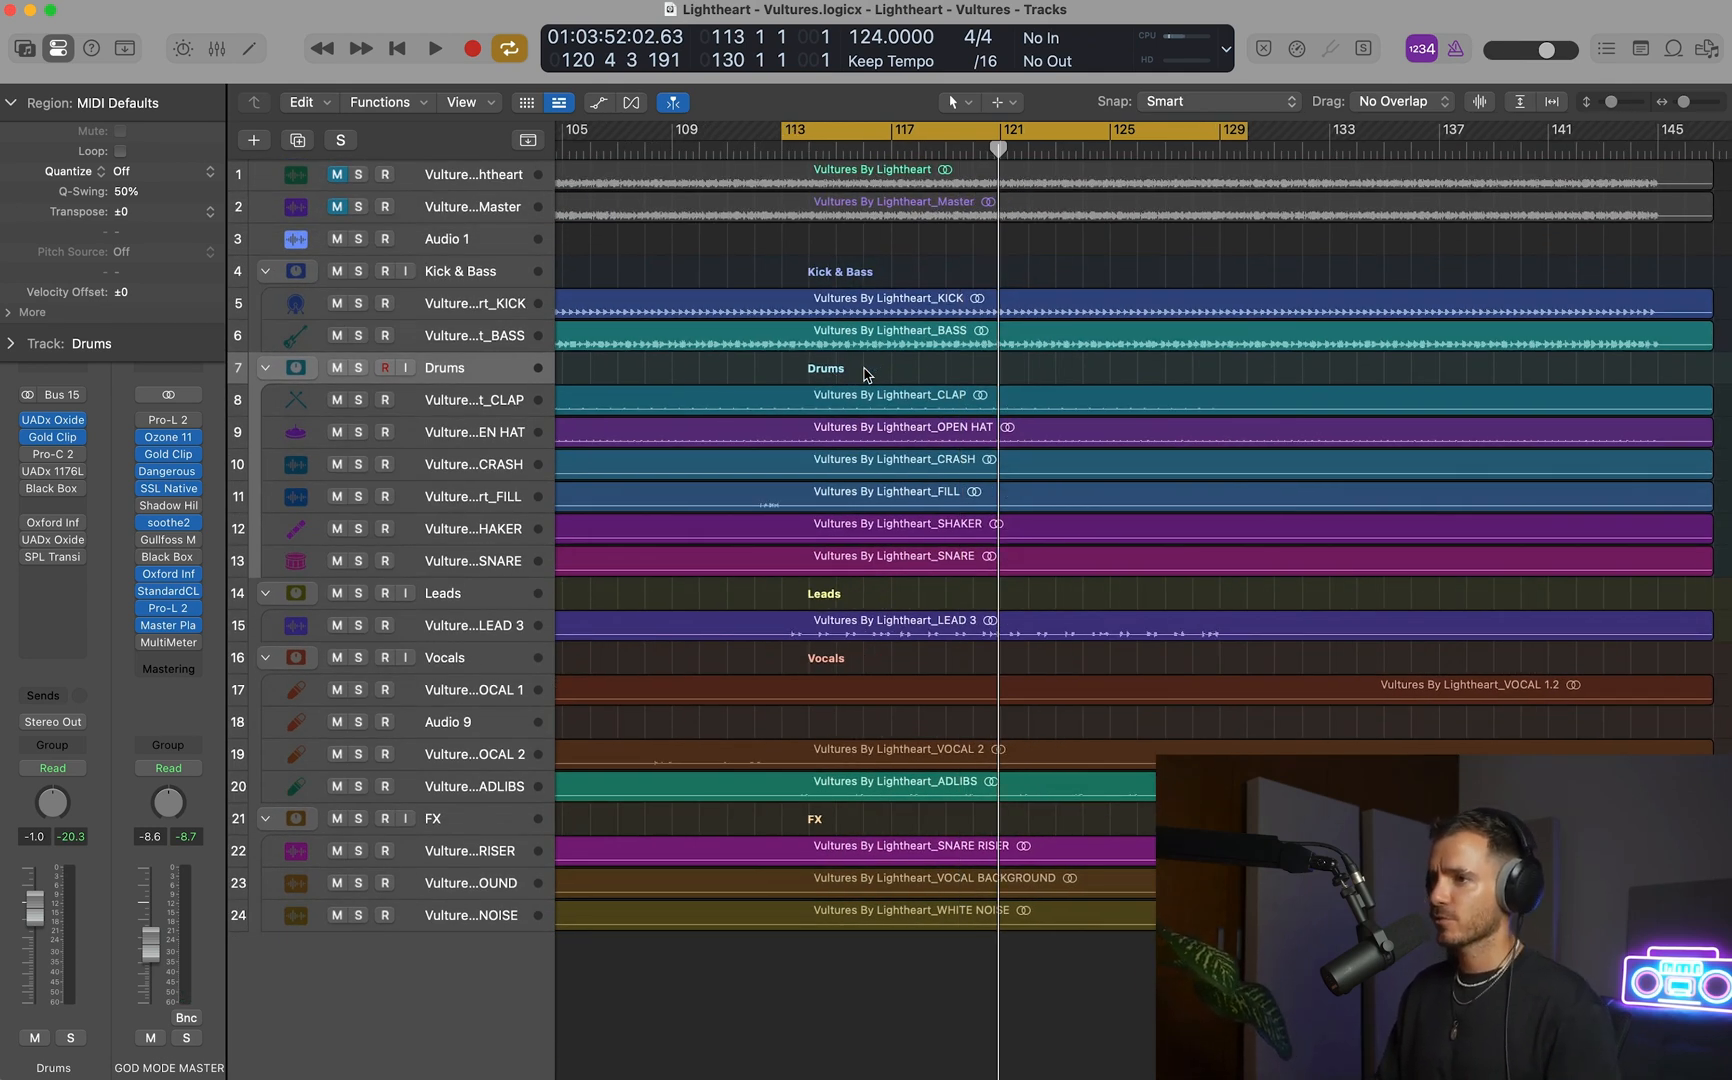
pyautogui.scroll(-2, 866, 375)
pyautogui.scroll(-6, 863, 368)
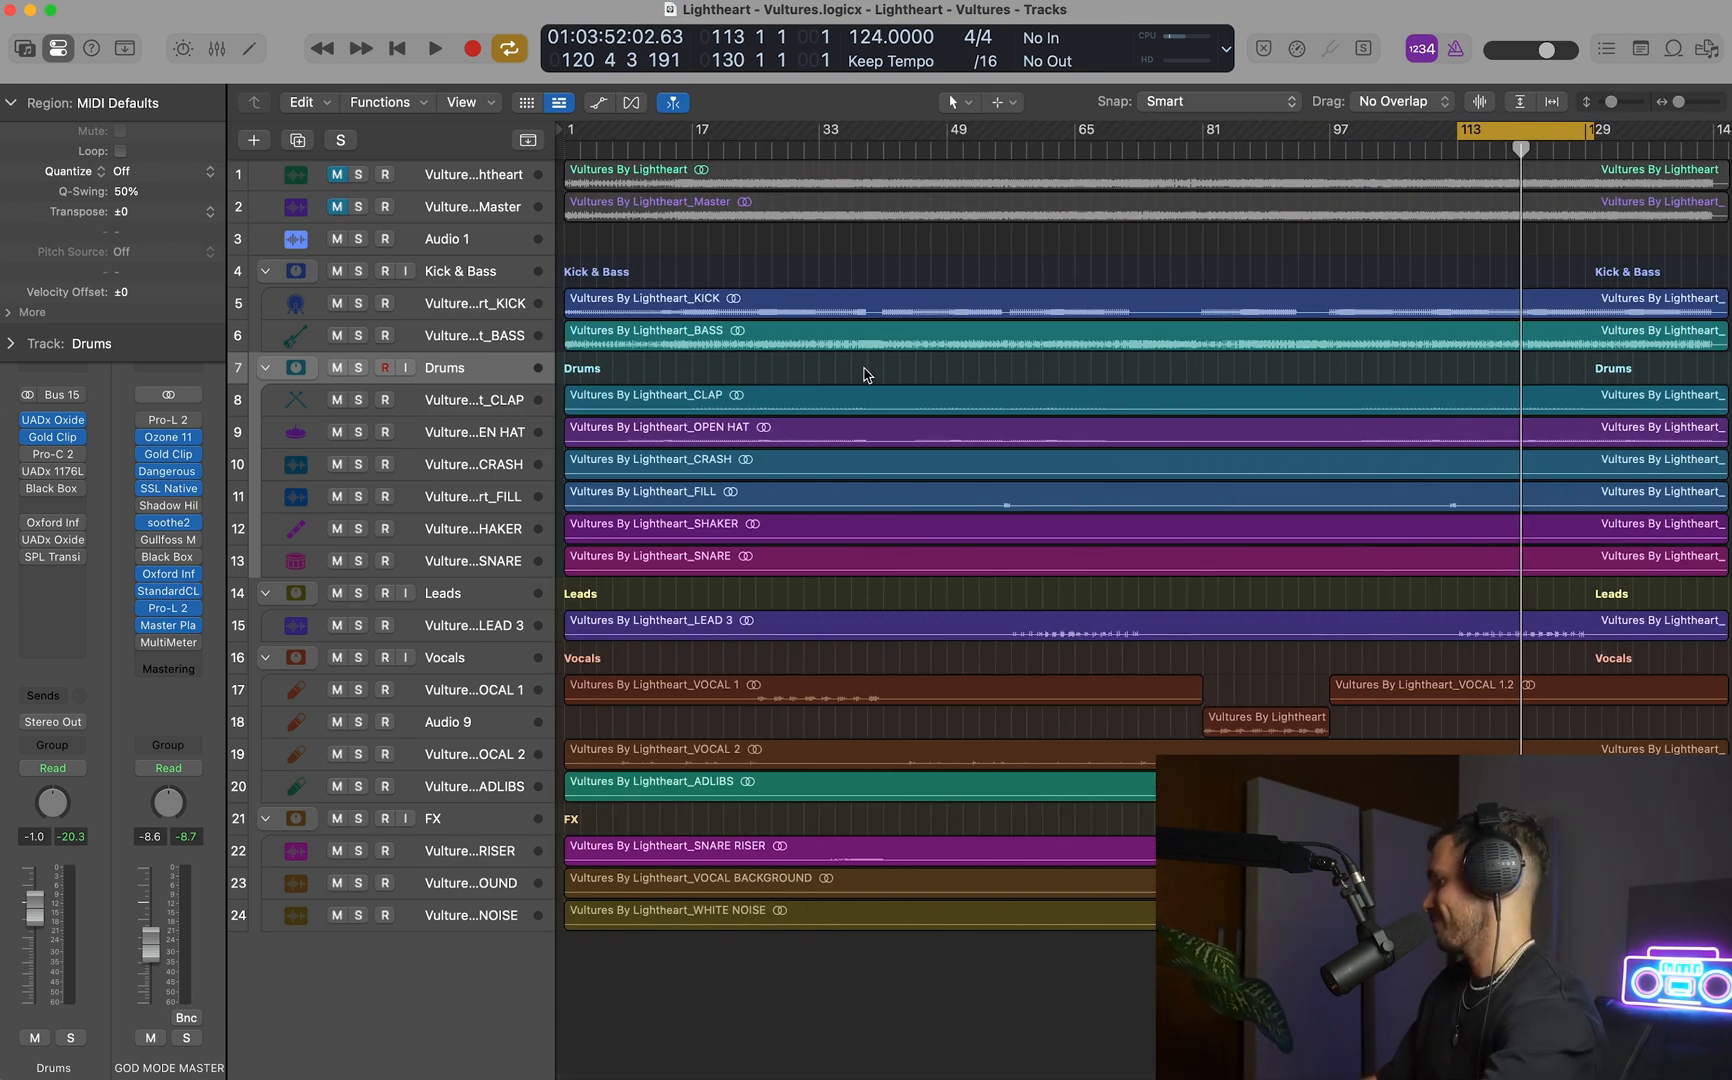
pyautogui.scroll(-1, 579, 168)
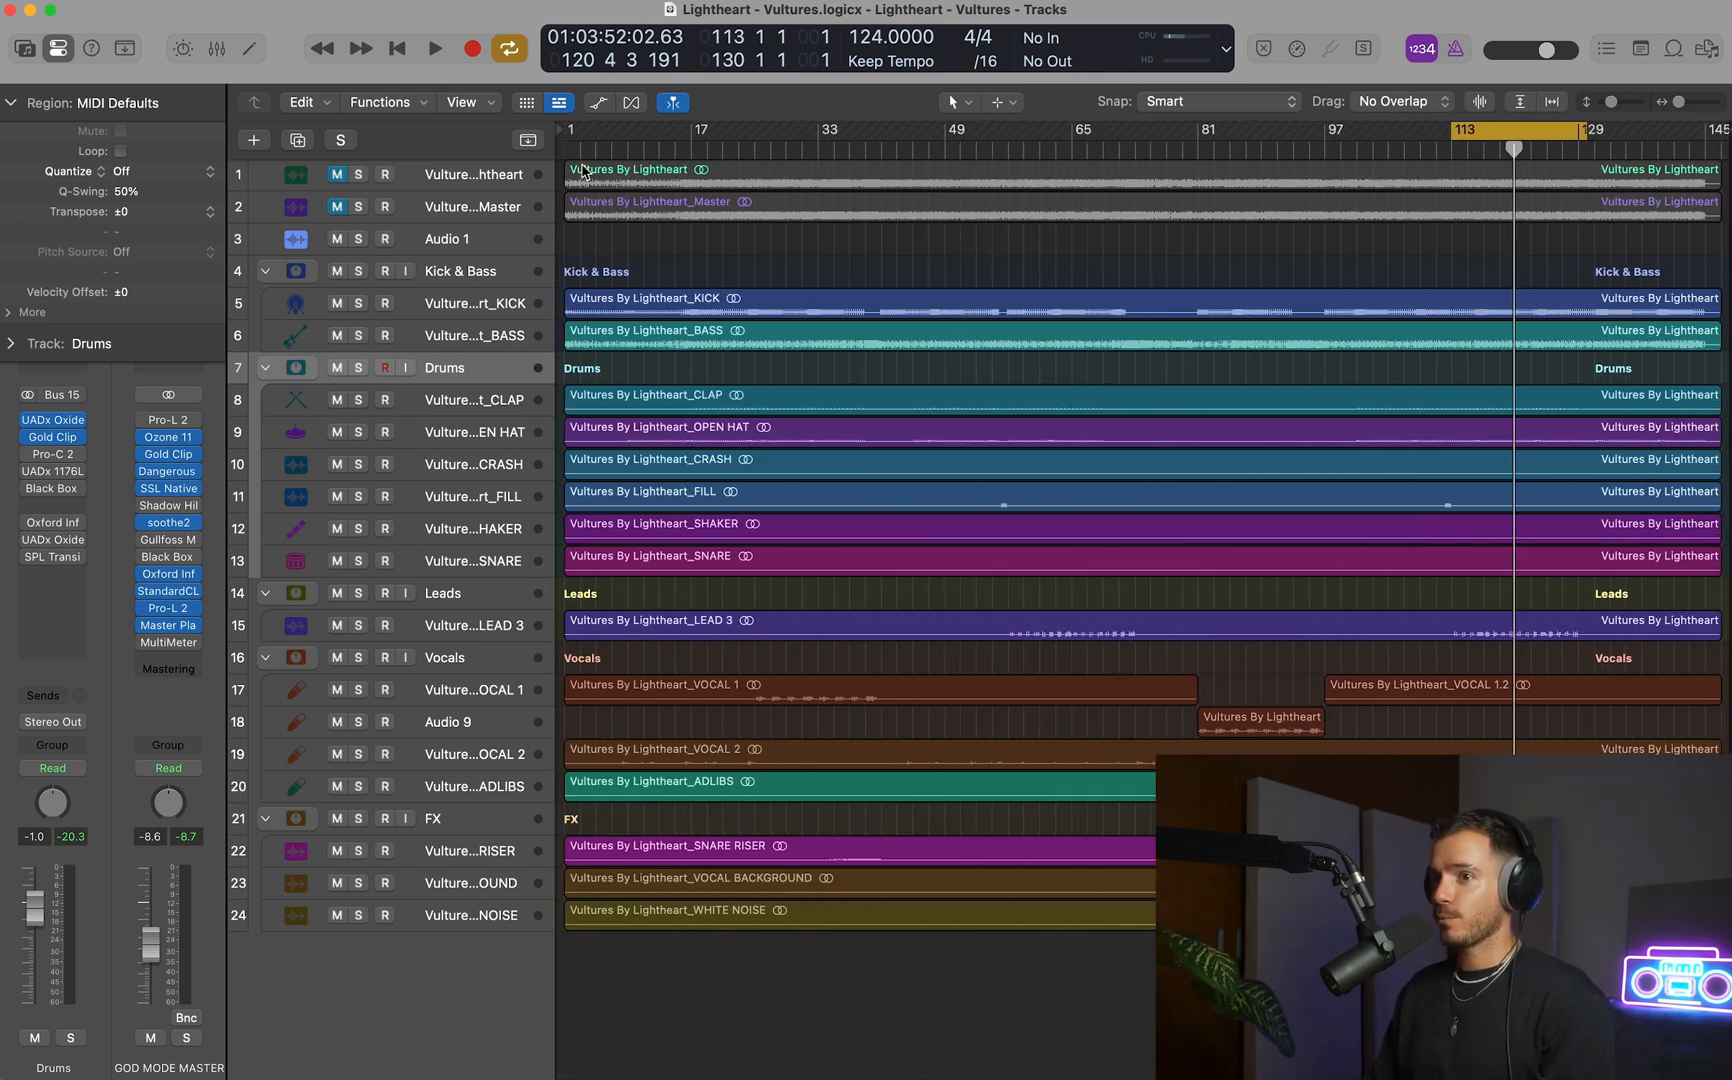
pyautogui.moveTo(573, 137); pyautogui.dragTo(1718, 151)
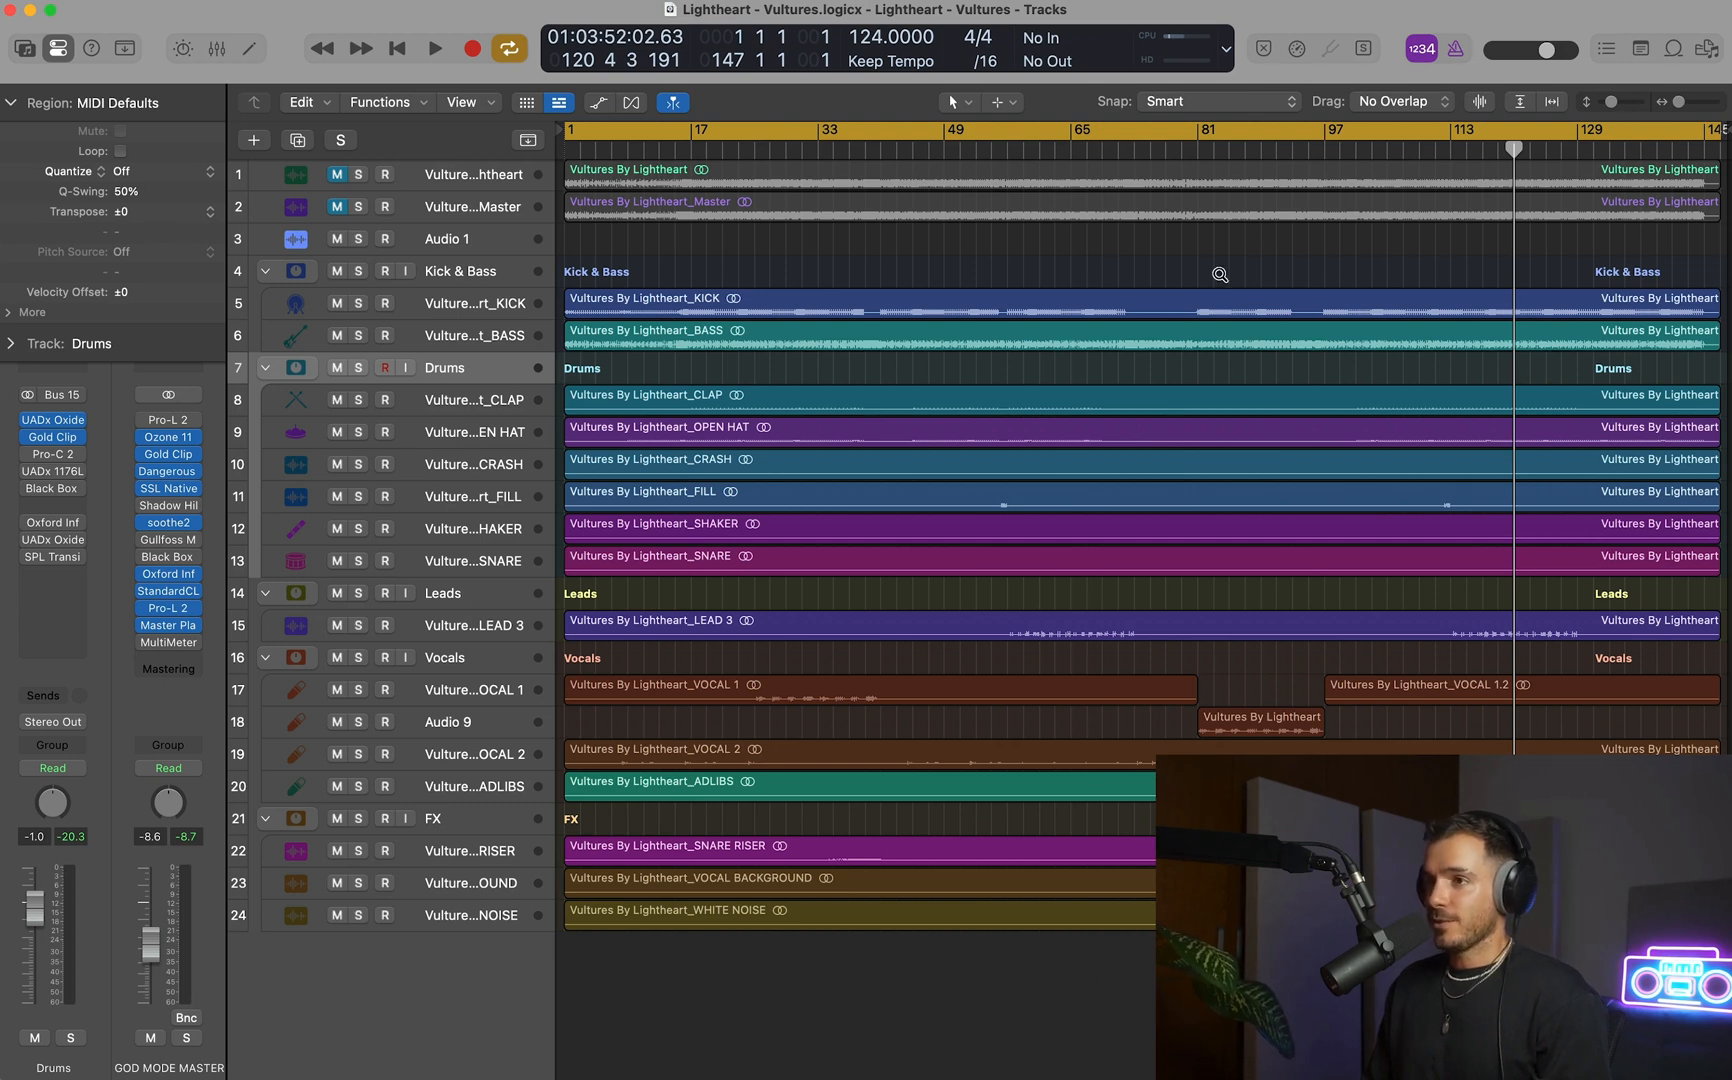
# Play the song from the beginning and raise the GOD MODE MASTER fader to -4.0 dB.
pyautogui.press('space')
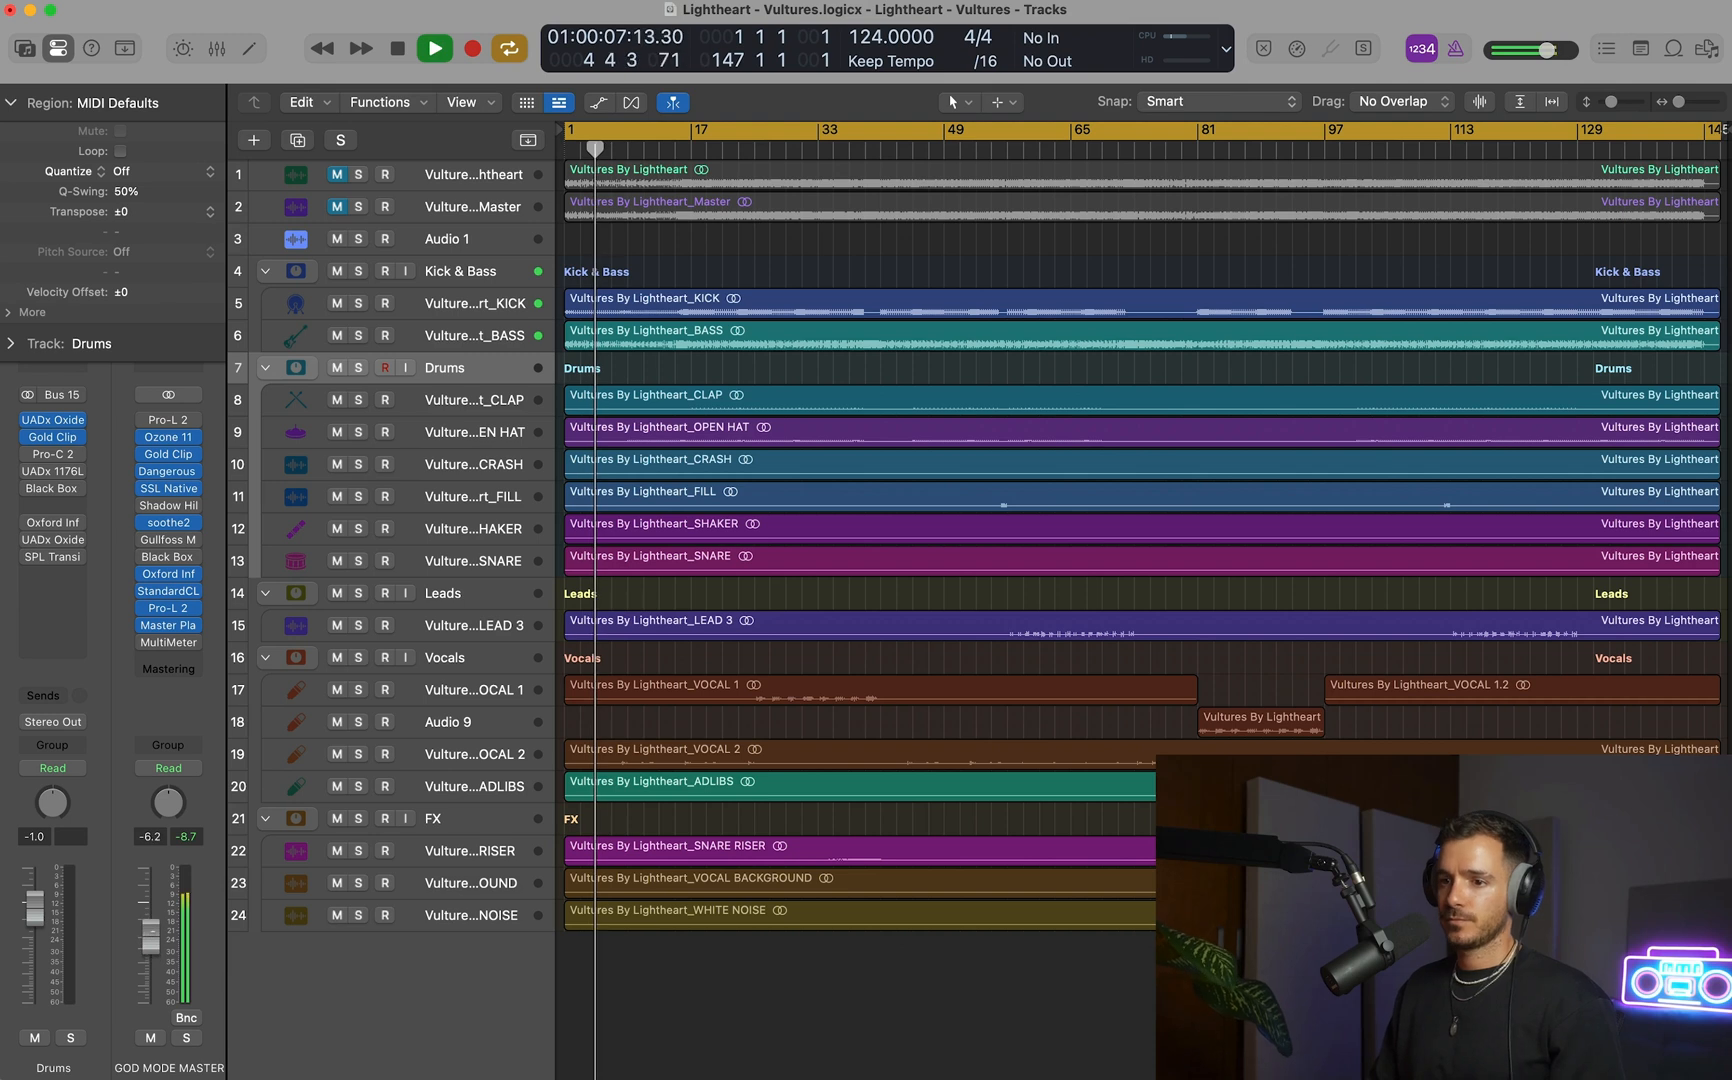
pyautogui.moveTo(150, 932); pyautogui.dragTo(155, 918)
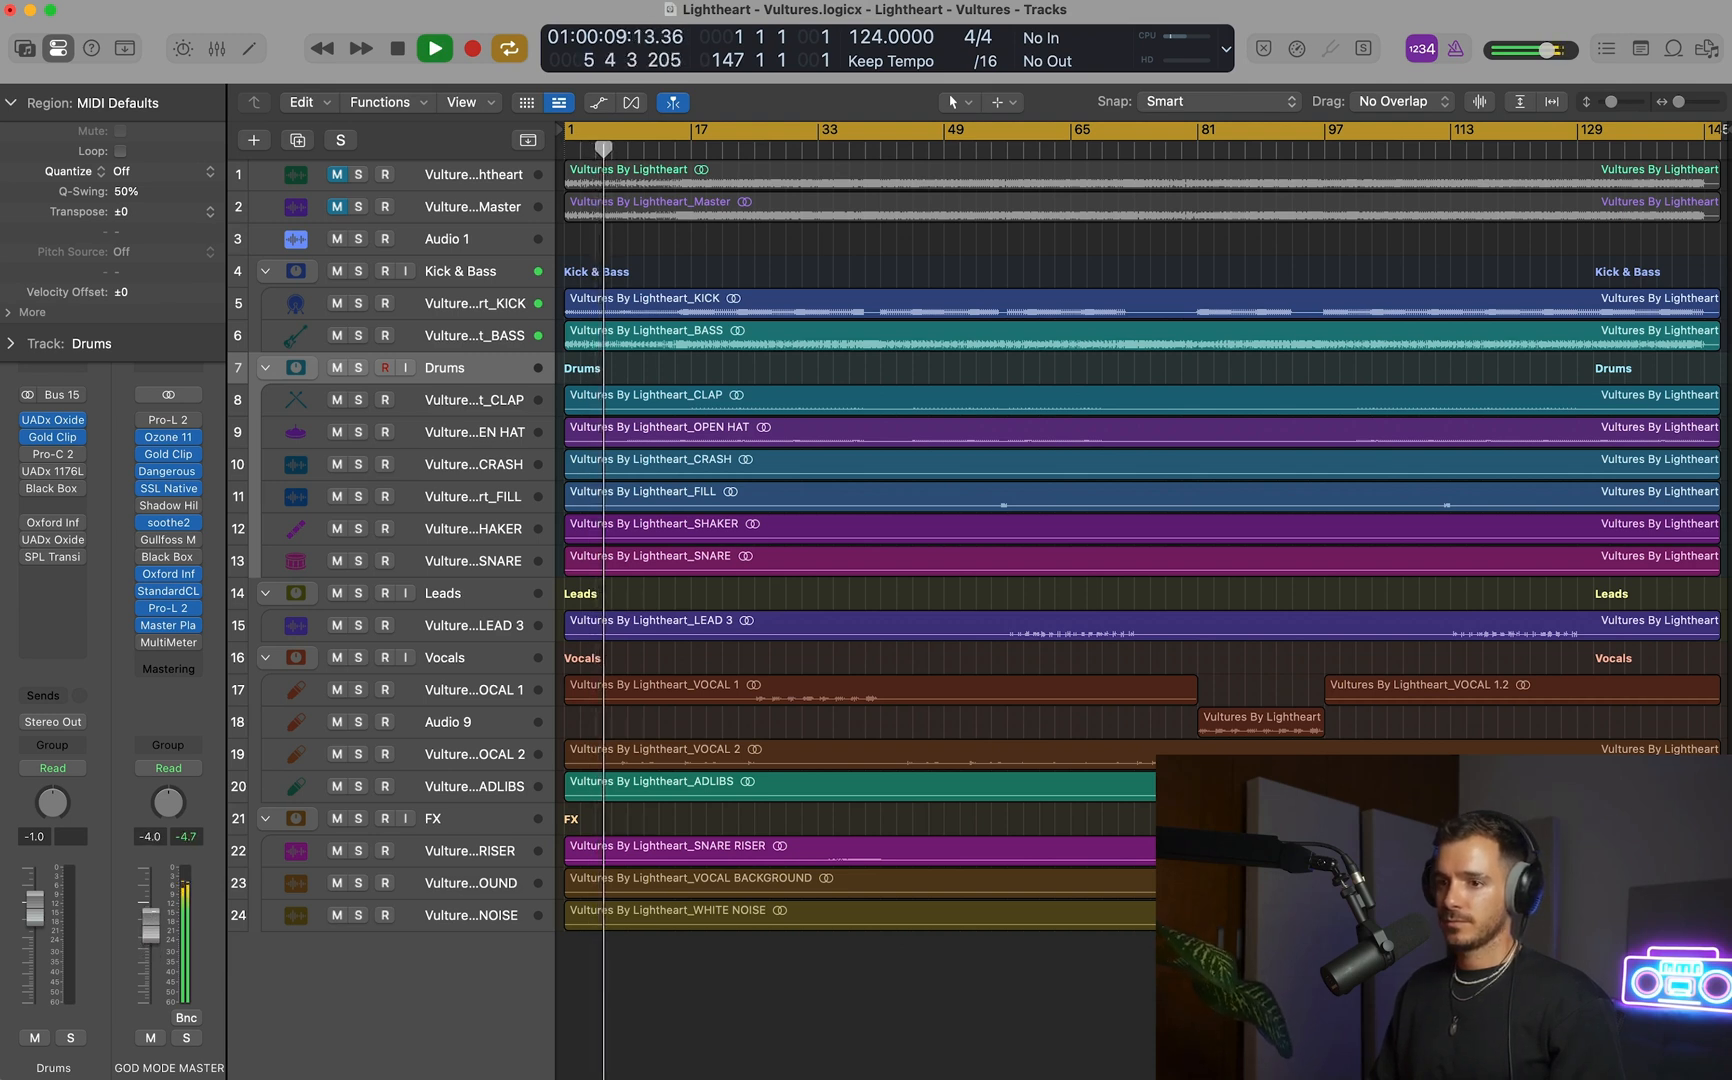
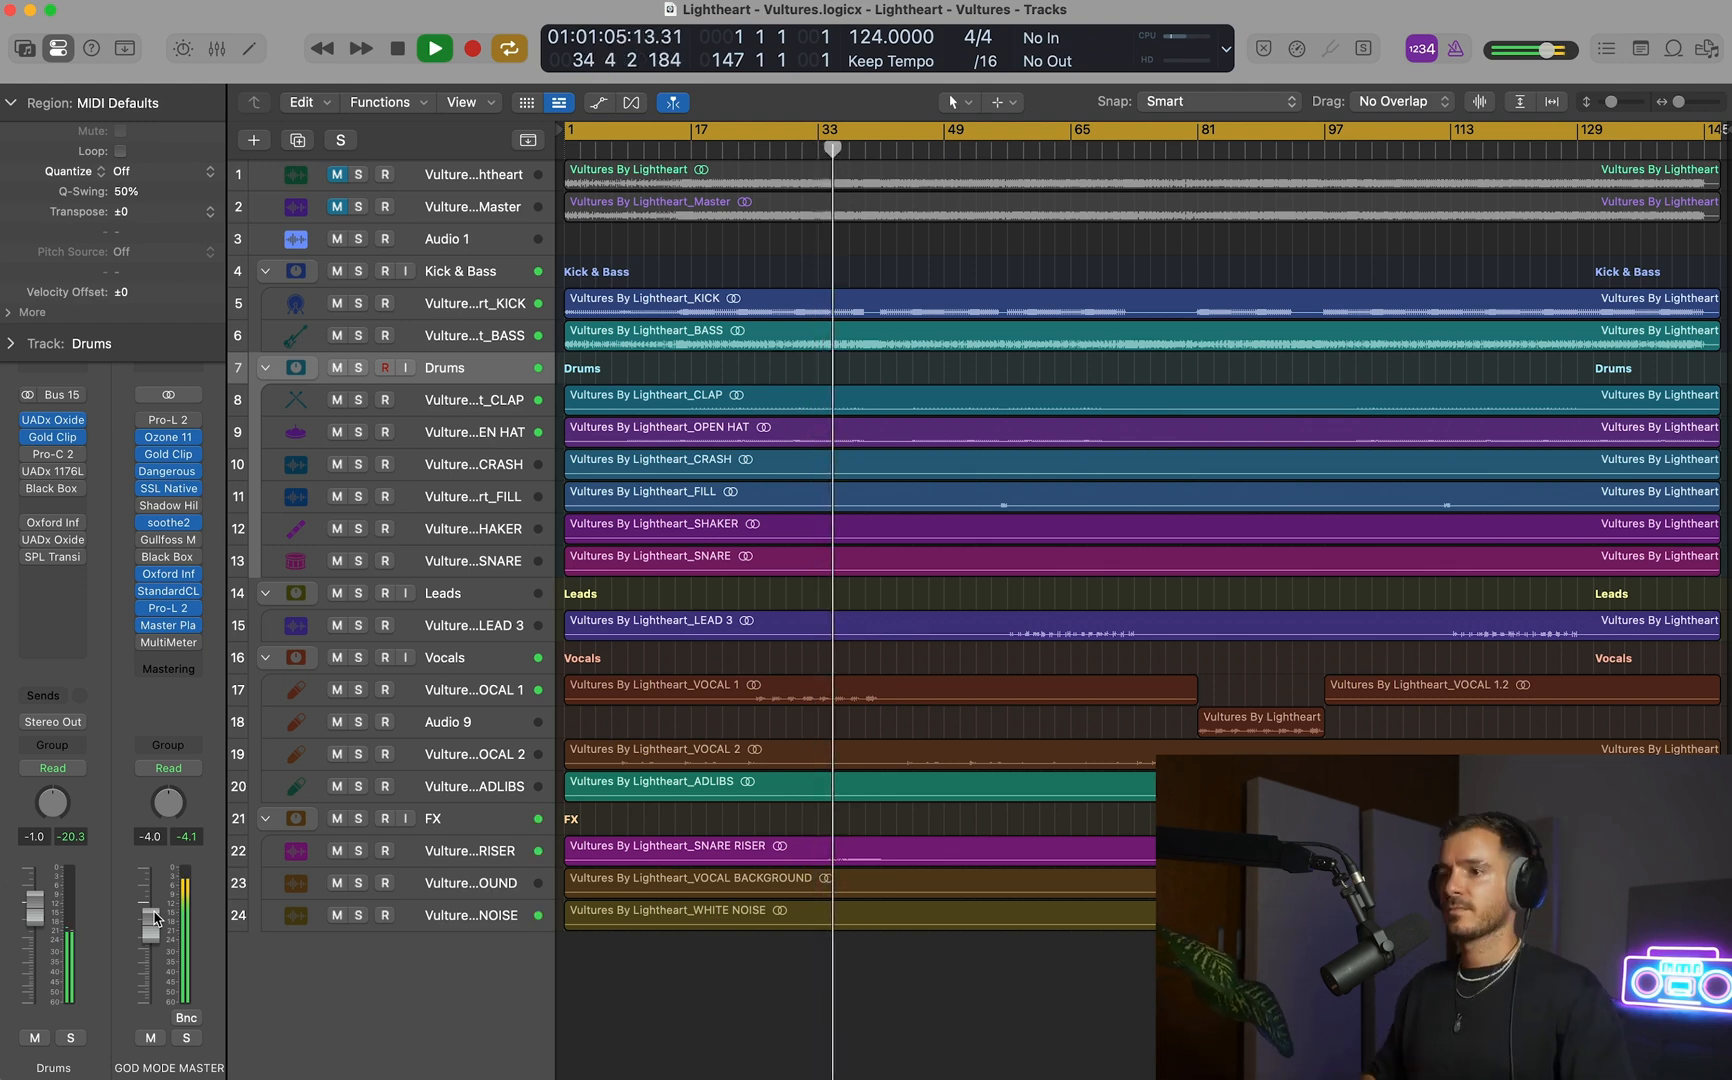
# Inspect the VOCAL 1 track's Pro-Q 3 EQ, toggle its pre-EQ spectrum analyzer, and close the plug-in.
pyautogui.click(492, 684)
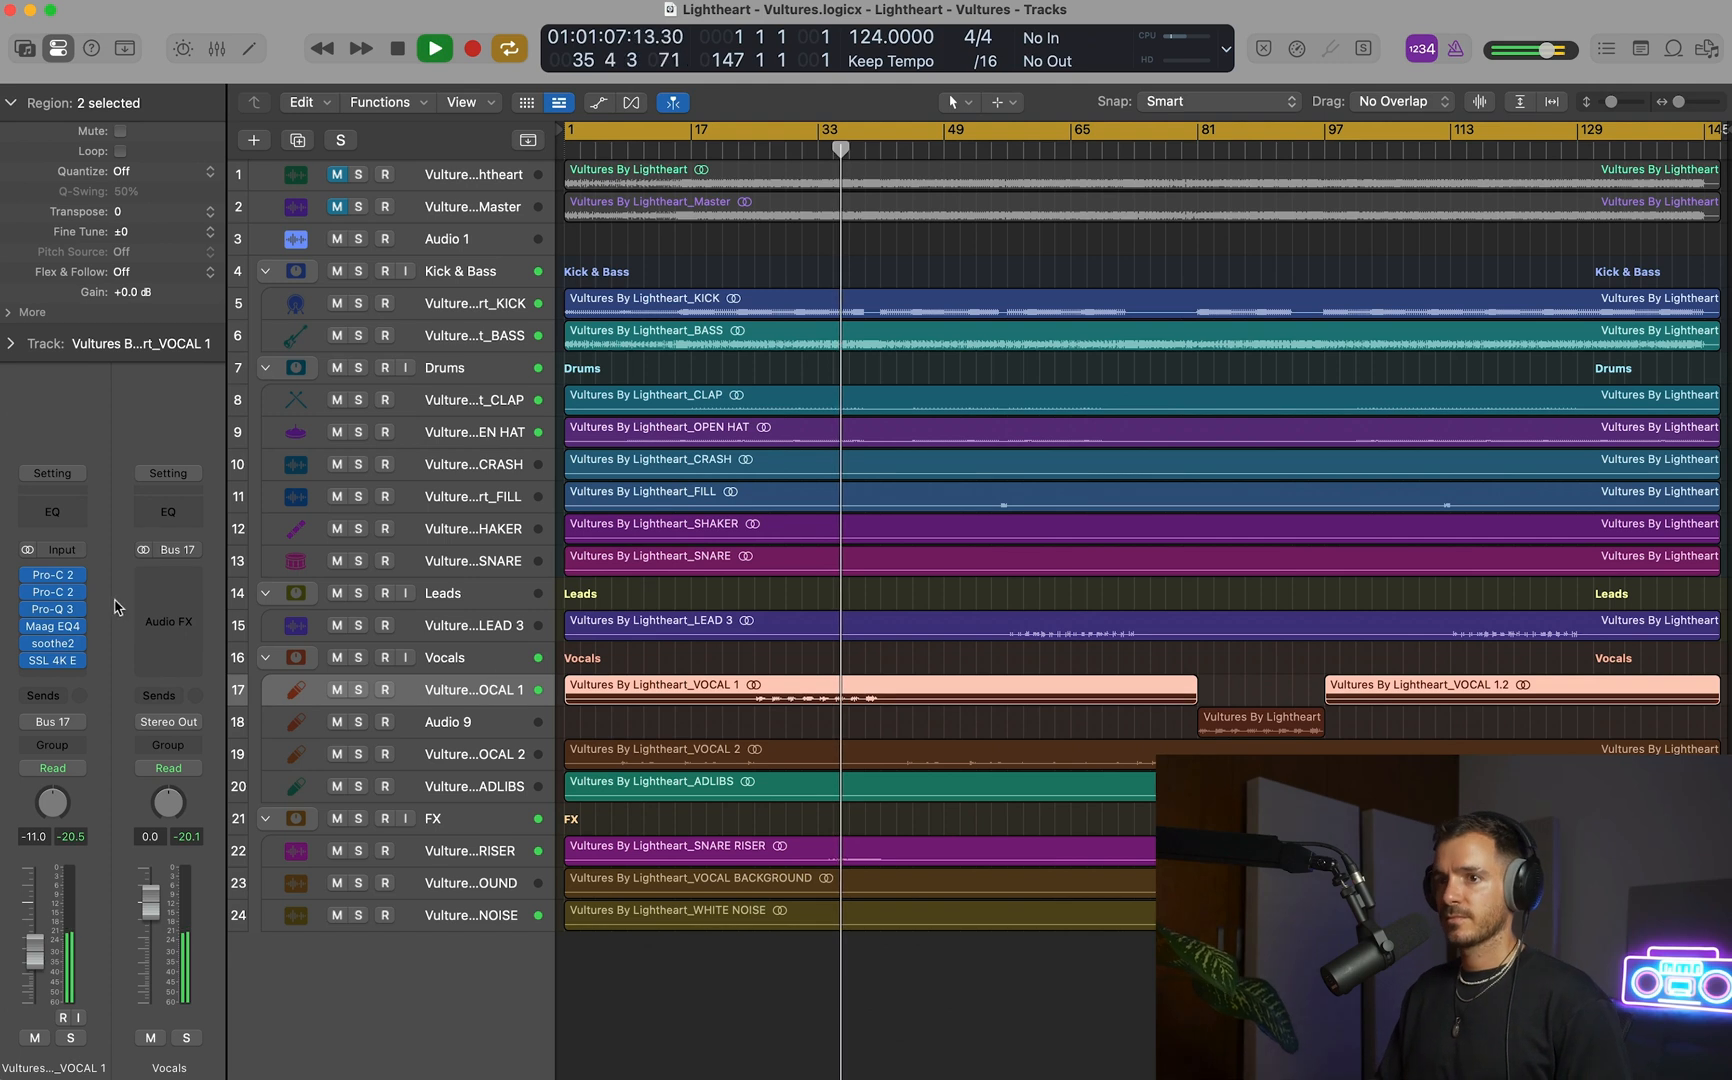
pyautogui.click(52, 608)
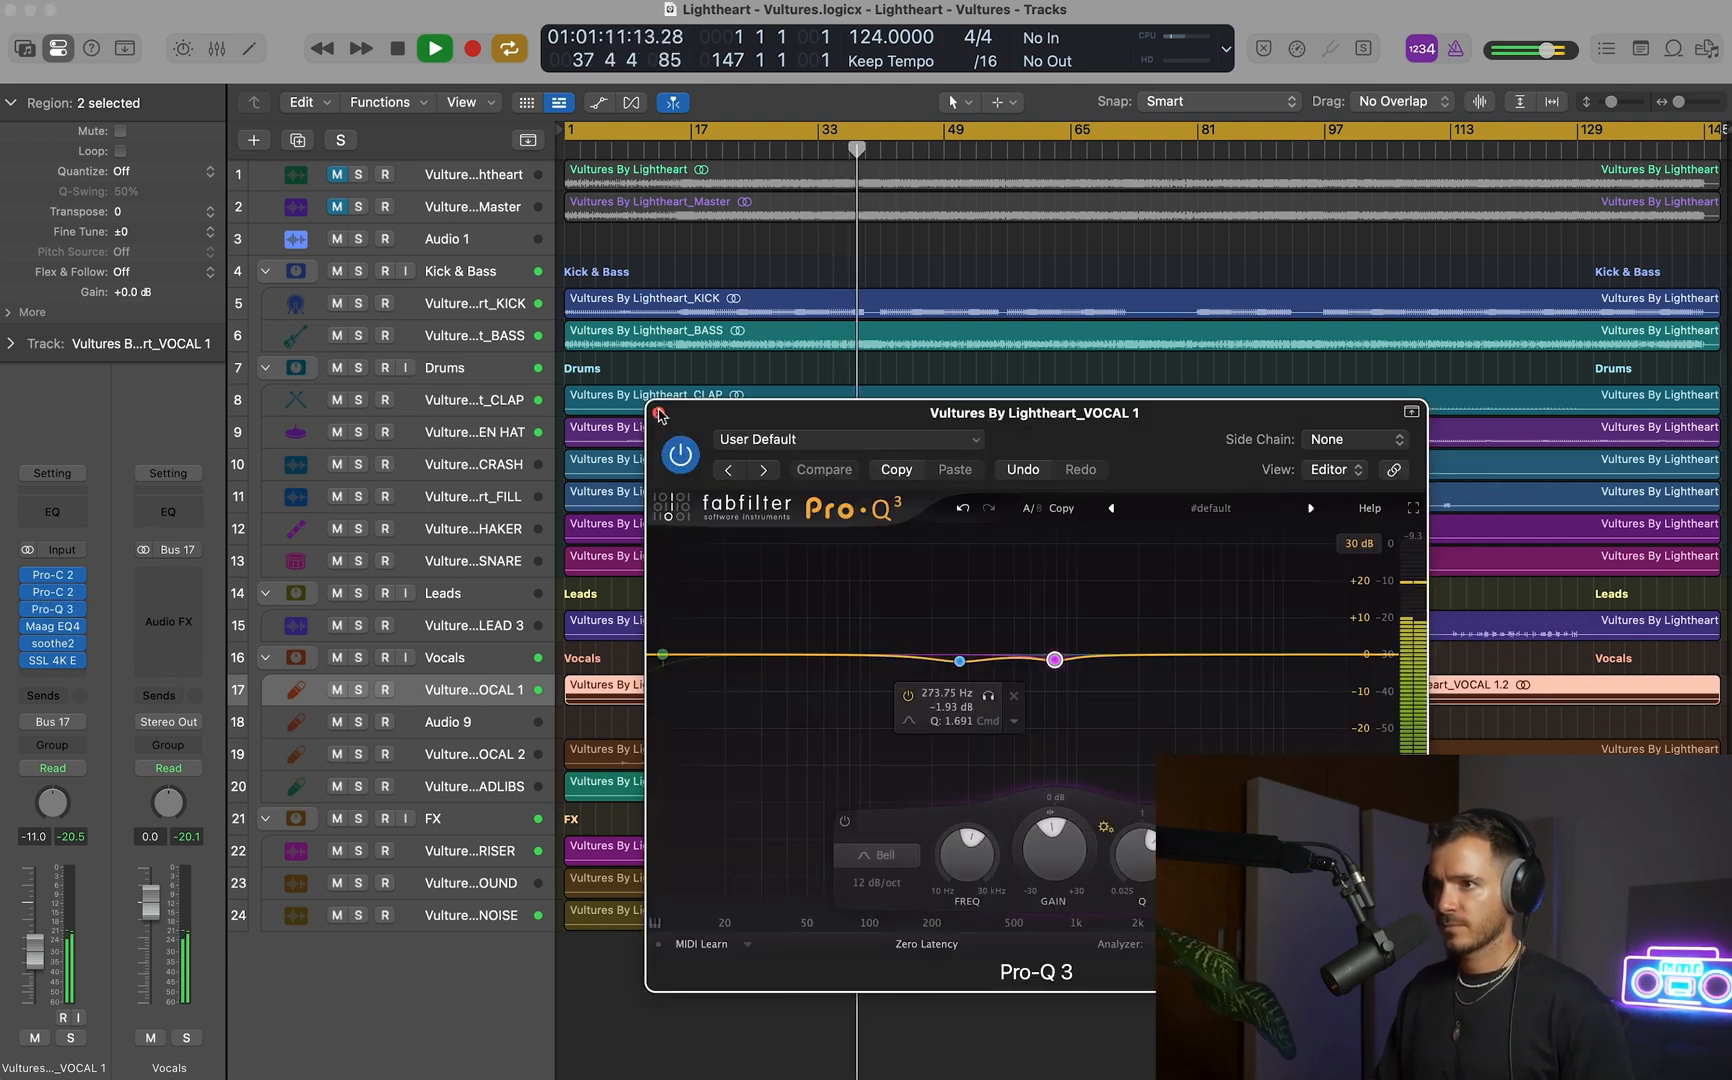
pyautogui.moveTo(660, 415); pyautogui.dragTo(675, 357)
pyautogui.click(1150, 886)
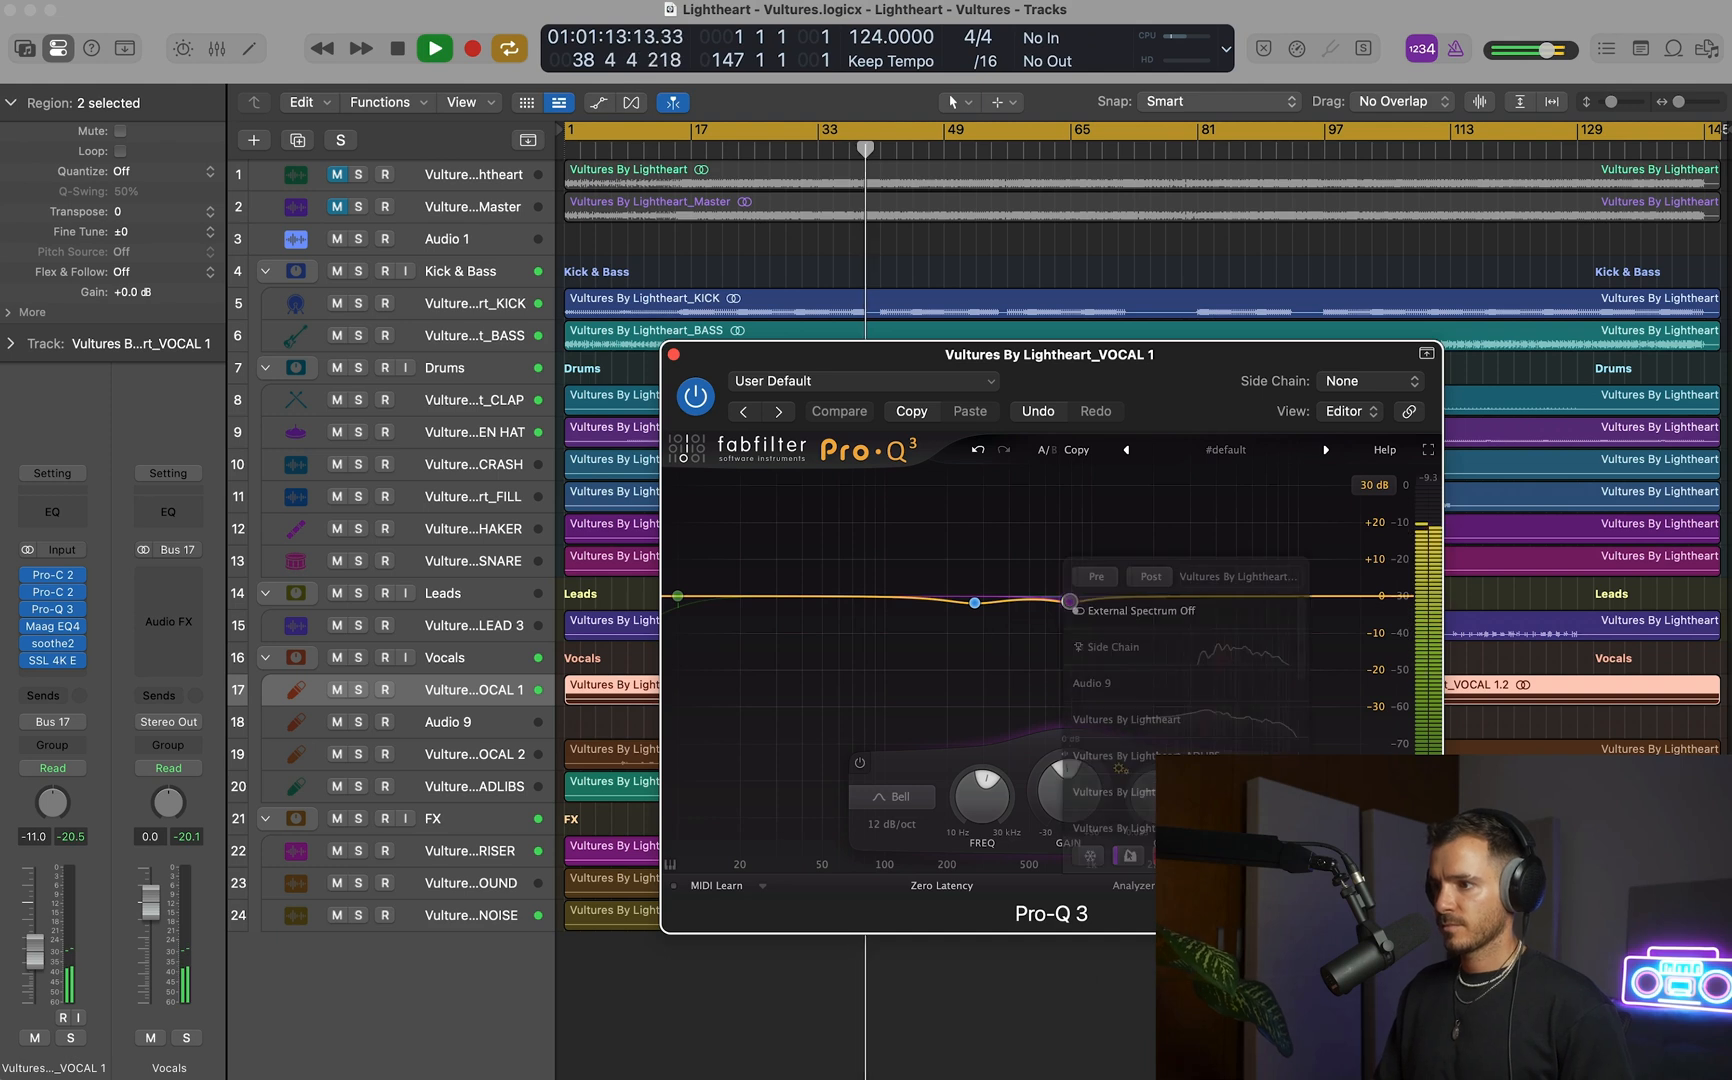
pyautogui.click(1095, 578)
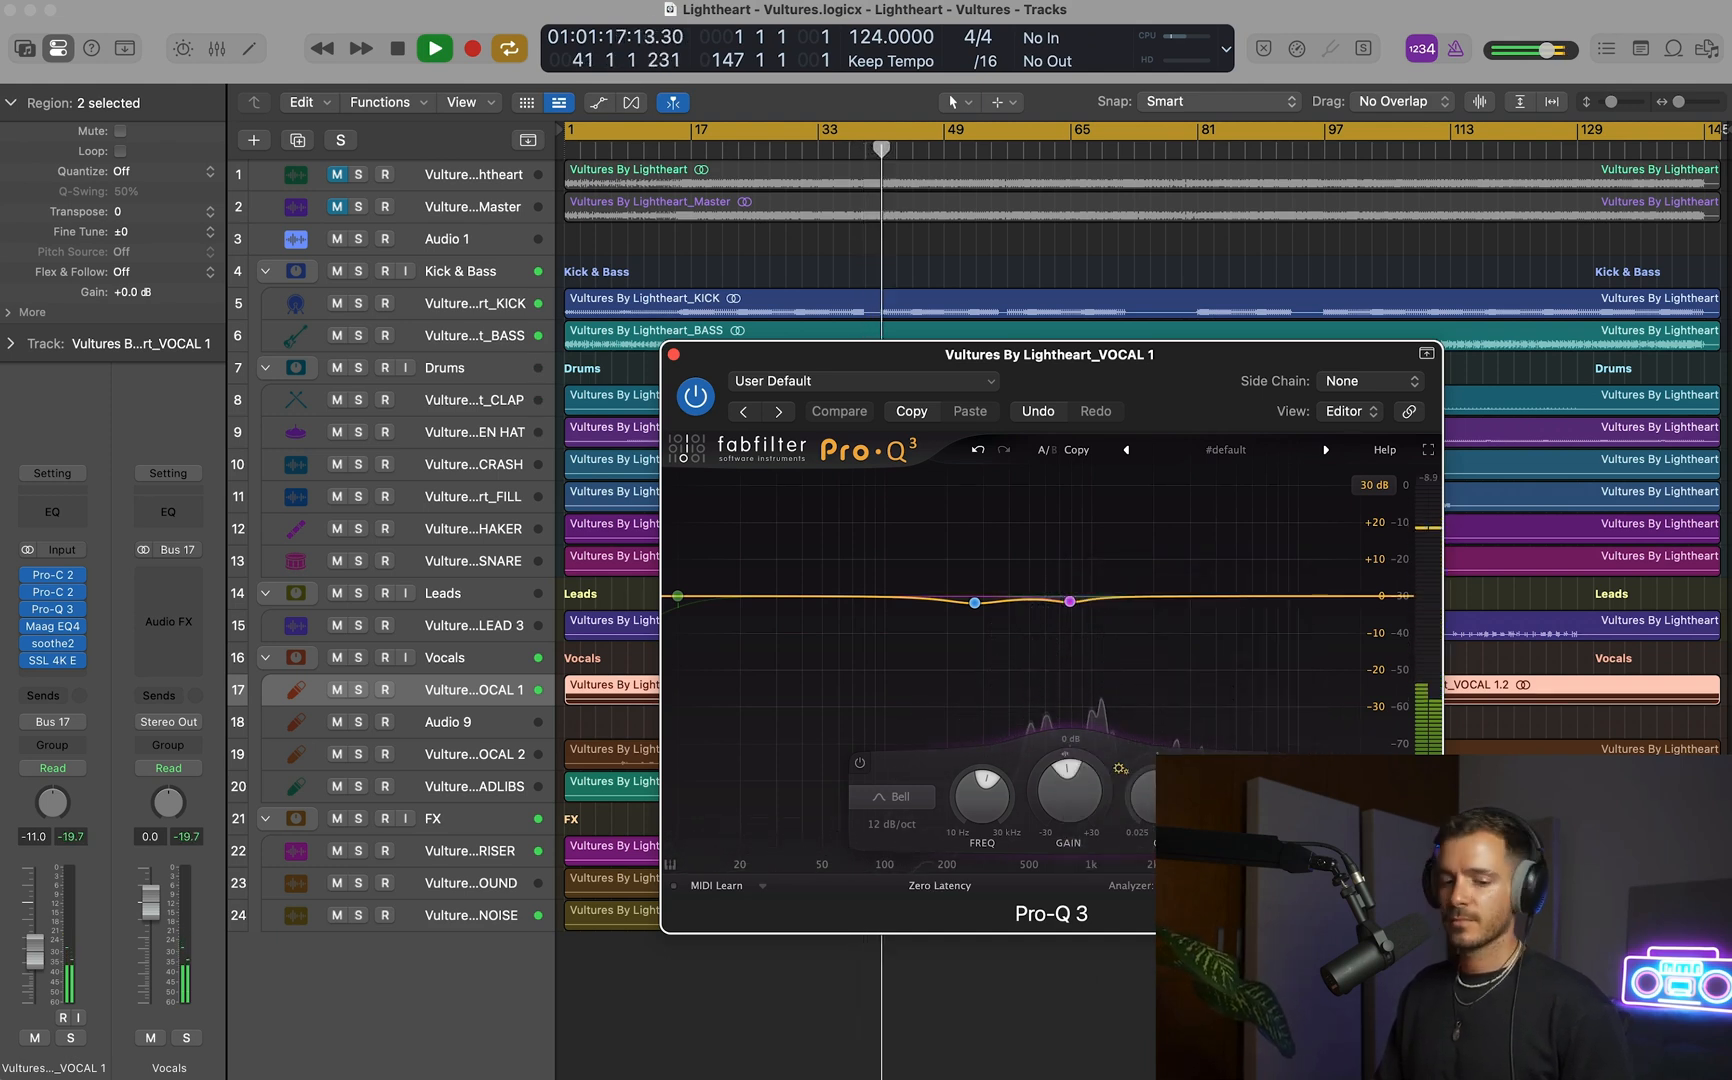
pyautogui.click(674, 355)
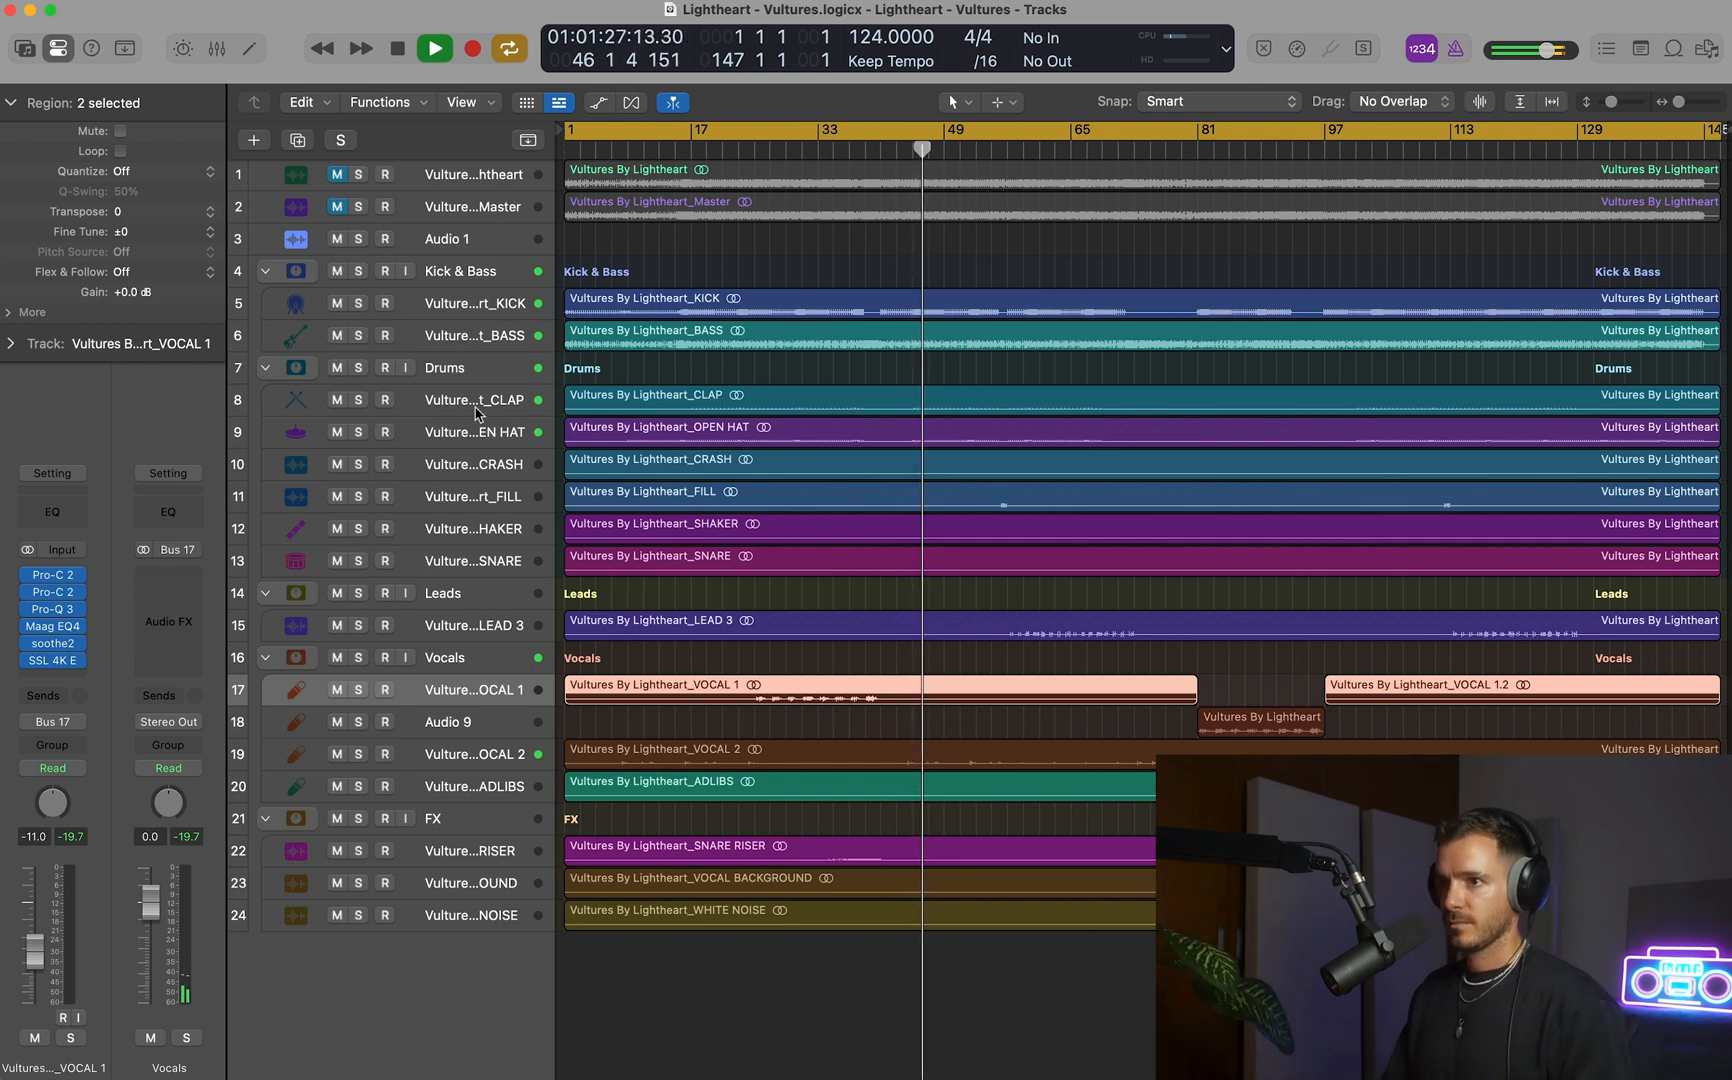
# Cut the OPEN HAT track in Pro-Q 3 by about 3.7 dB at 3732 Hz with Q 6, comparing with the band bypassed.
pyautogui.click(458, 434)
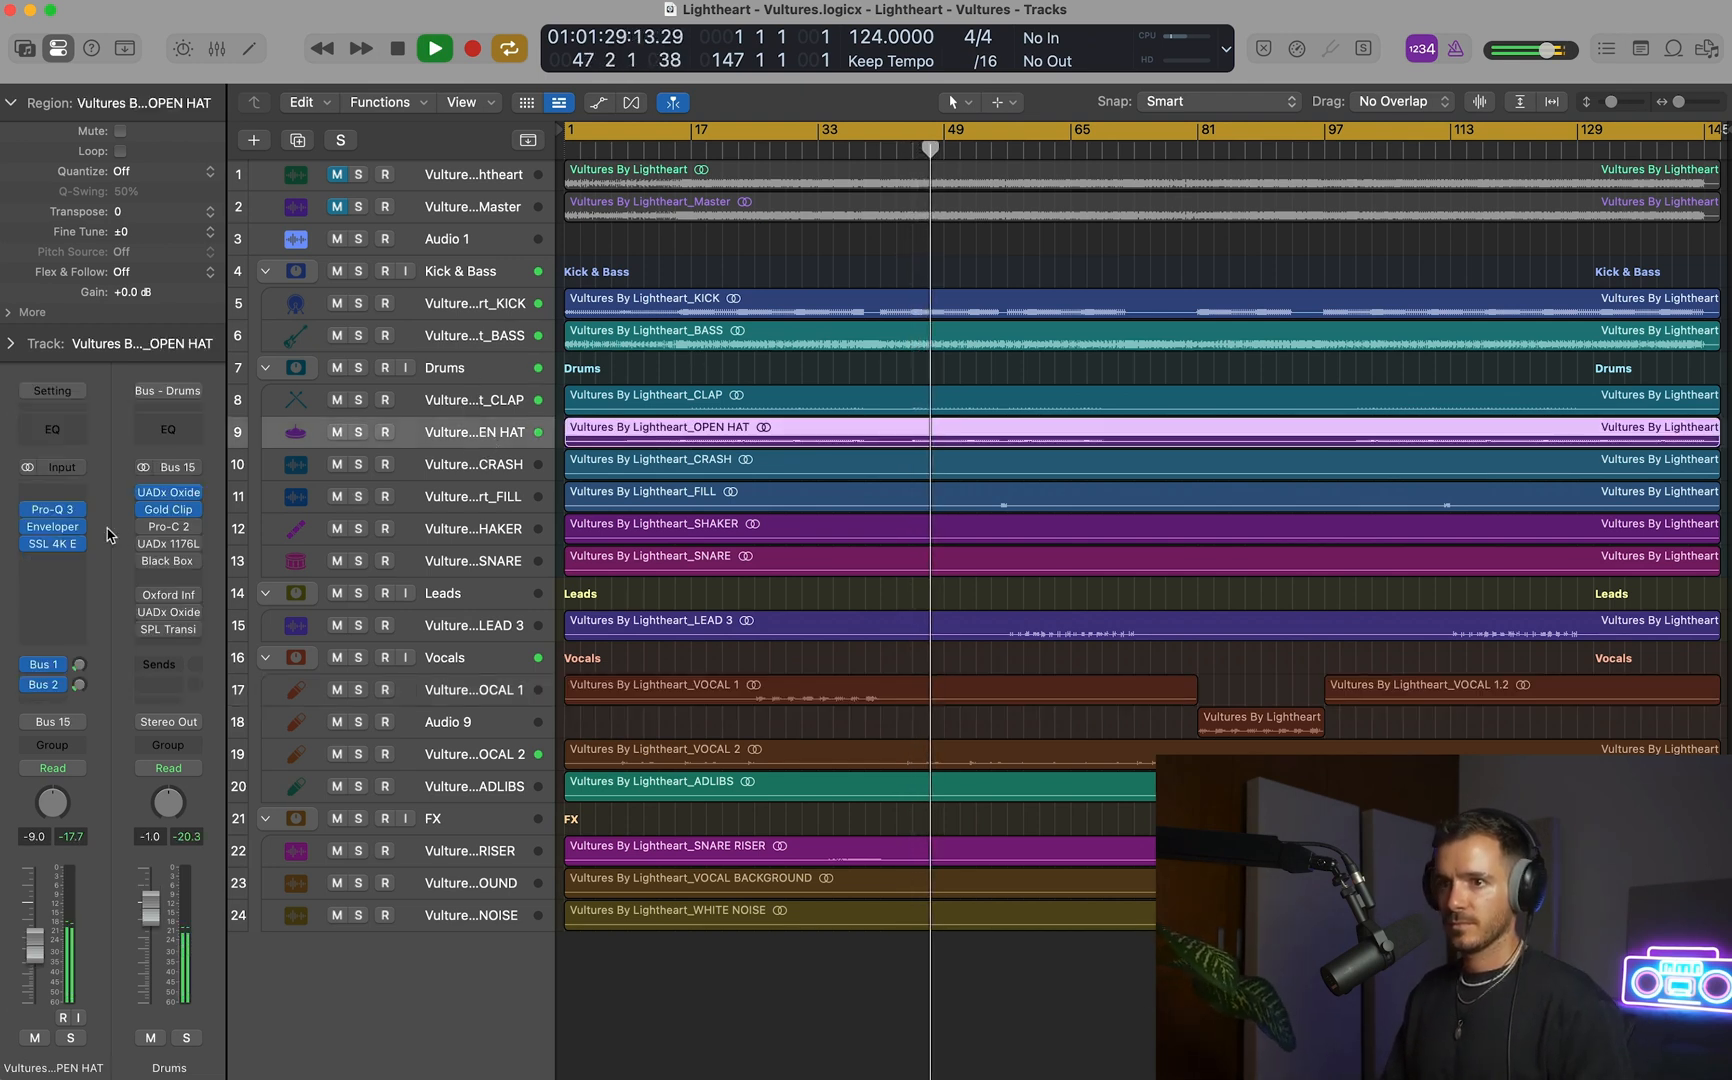
pyautogui.click(52, 509)
pyautogui.moveTo(1440, 464); pyautogui.dragTo(1467, 513)
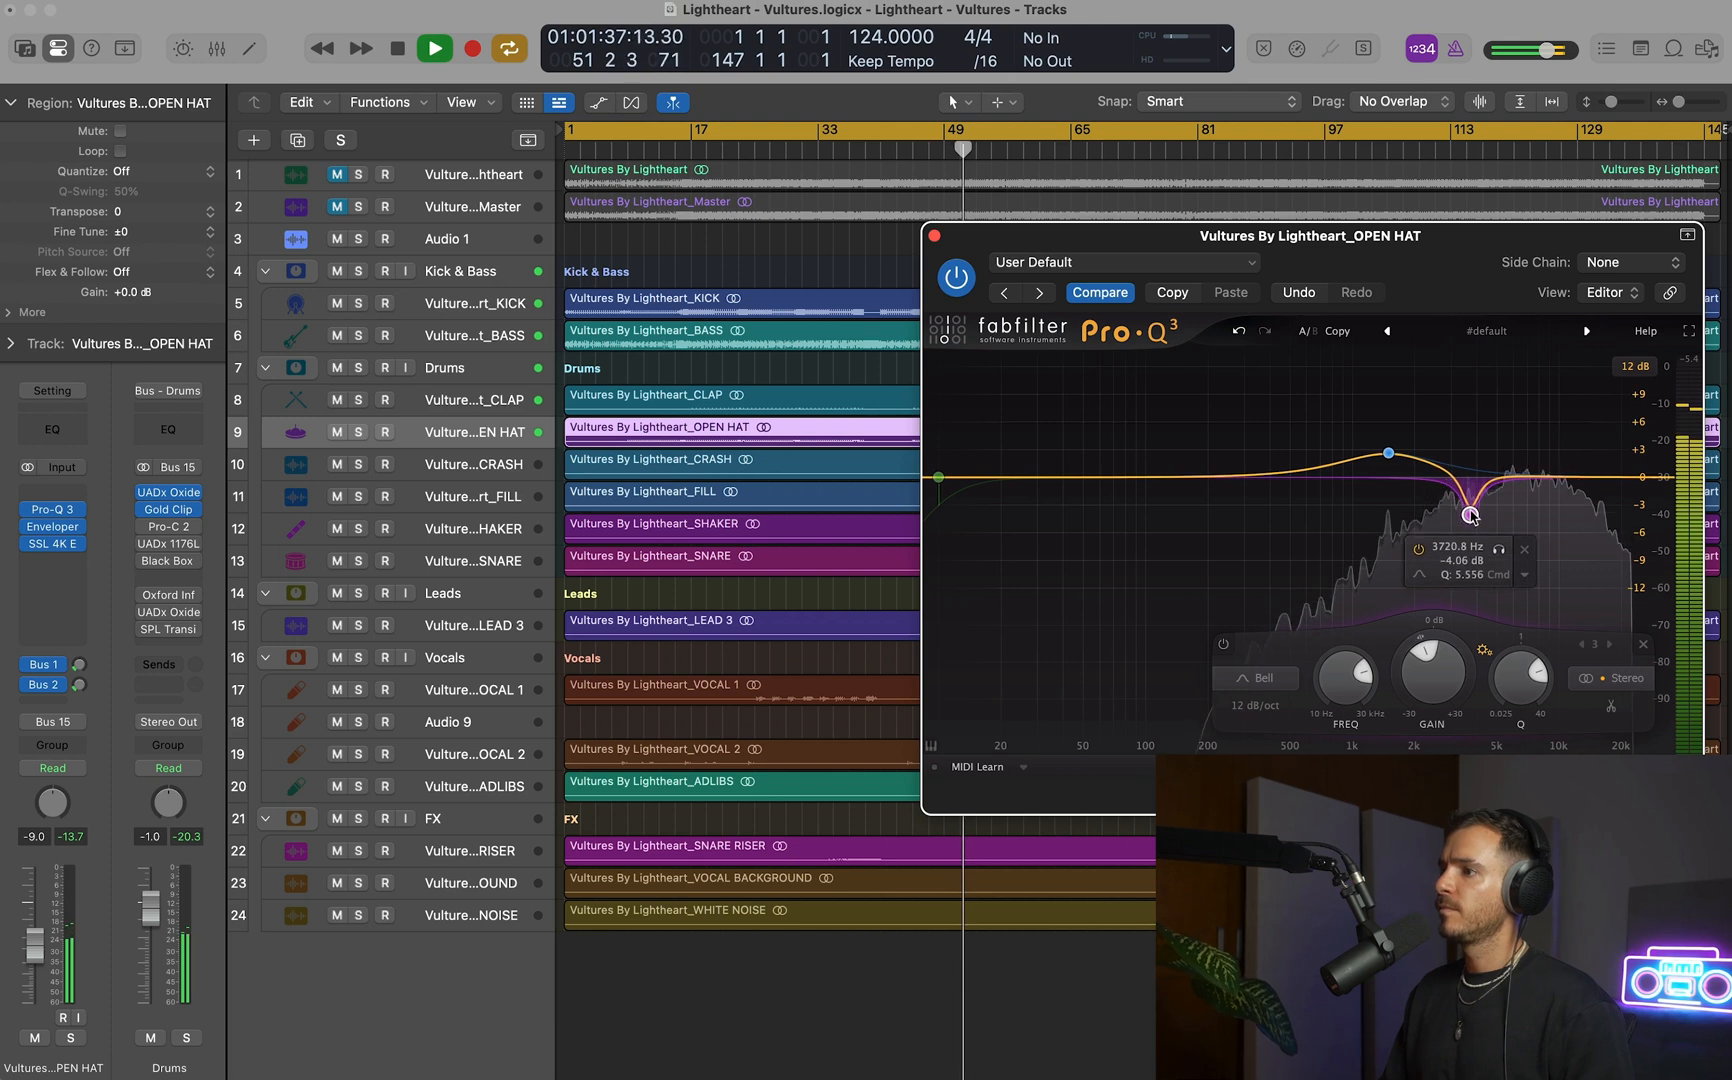
pyautogui.click(1225, 646)
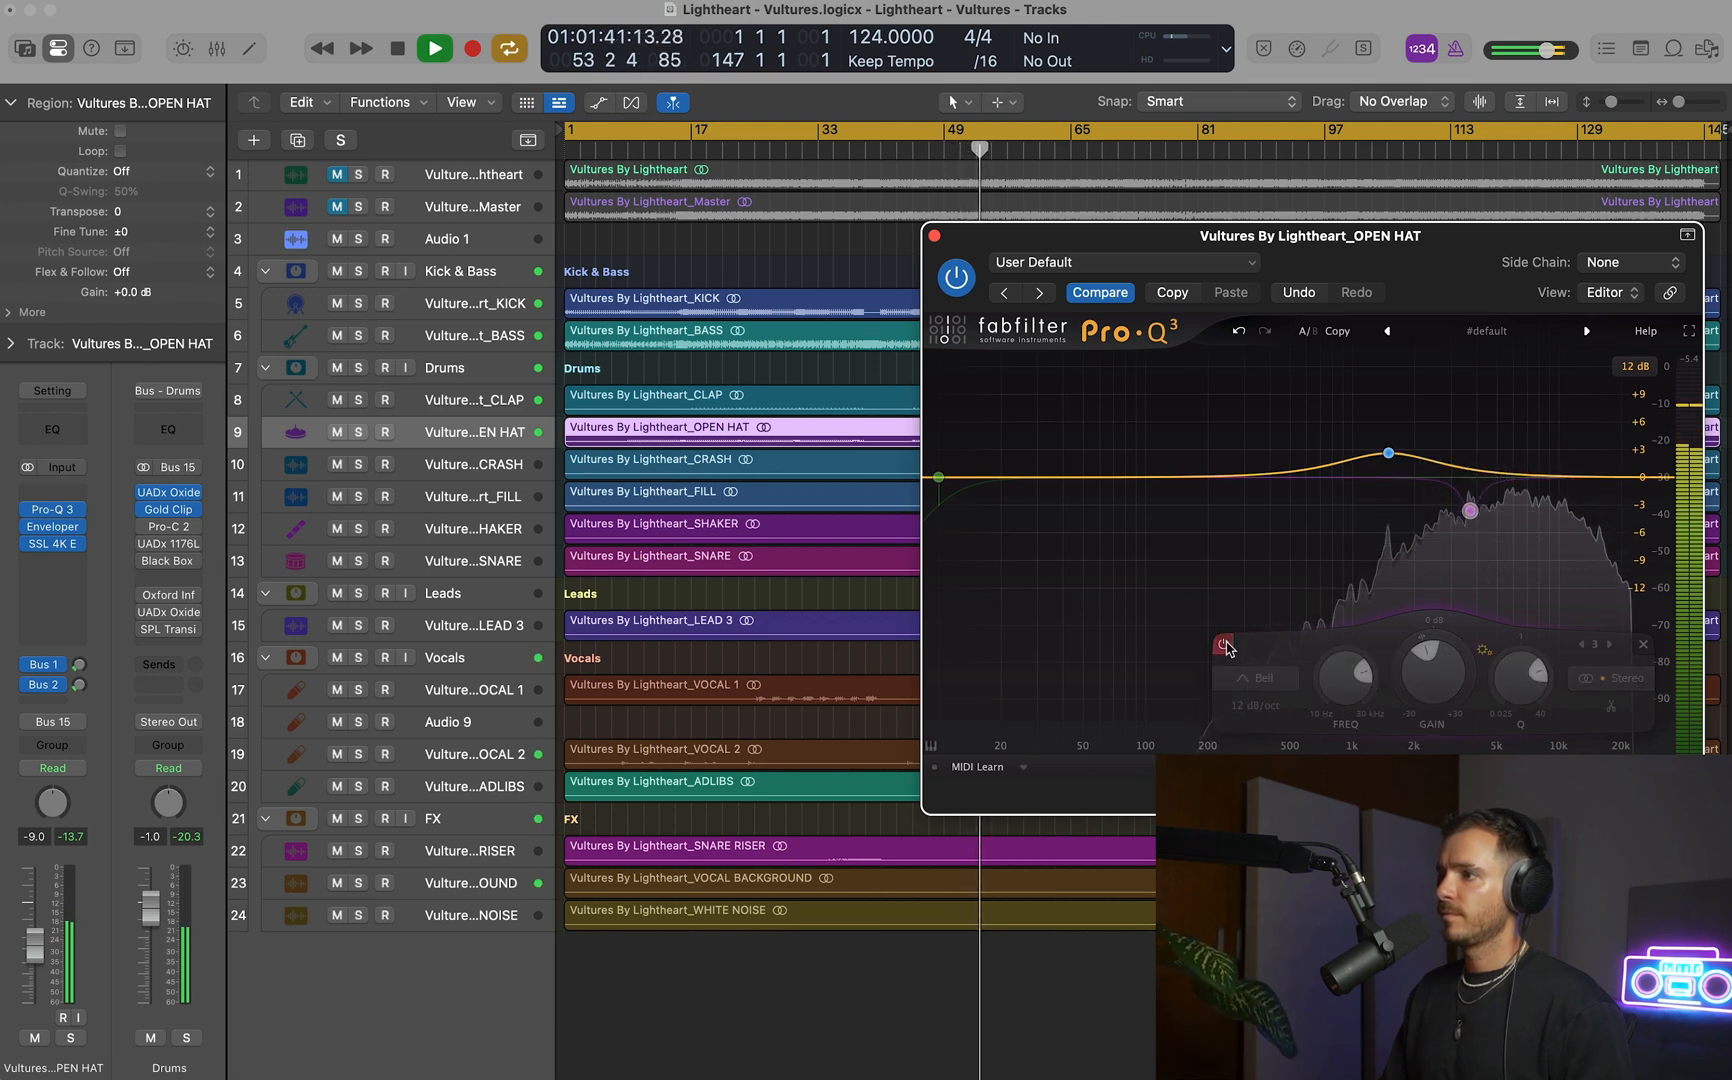
pyautogui.click(1225, 646)
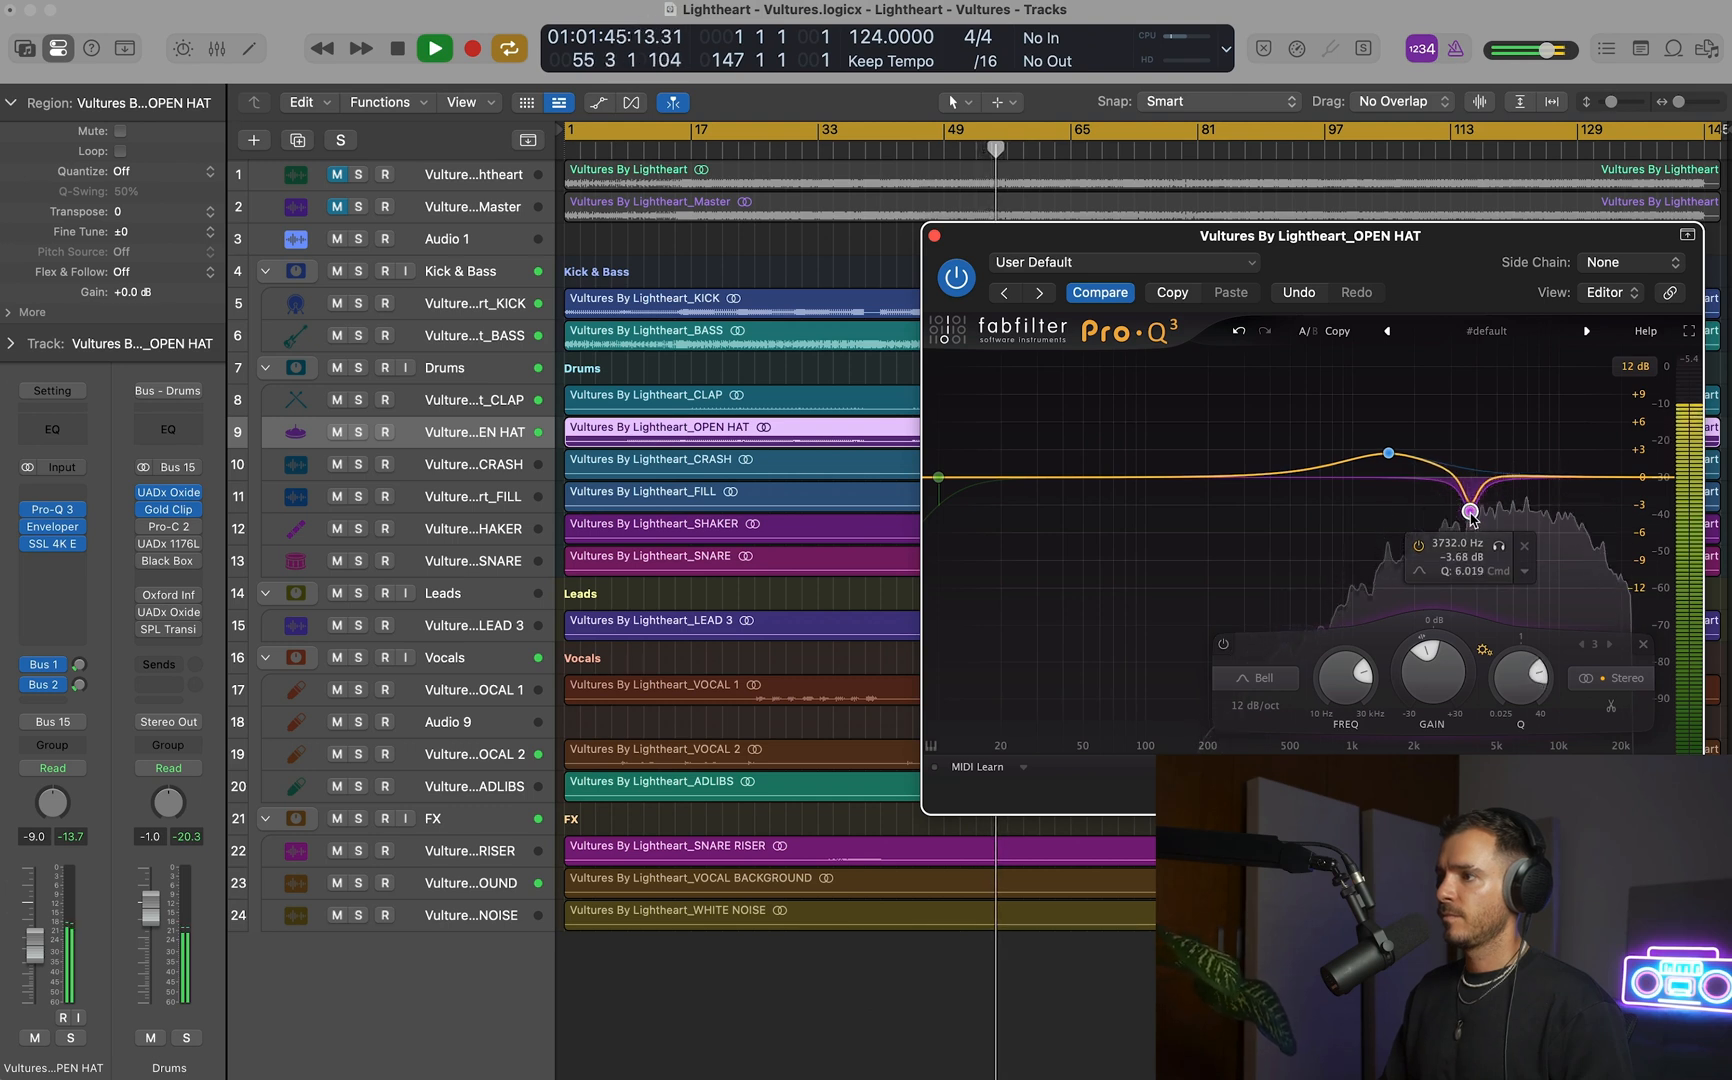
pyautogui.click(934, 235)
pyautogui.click(938, 261)
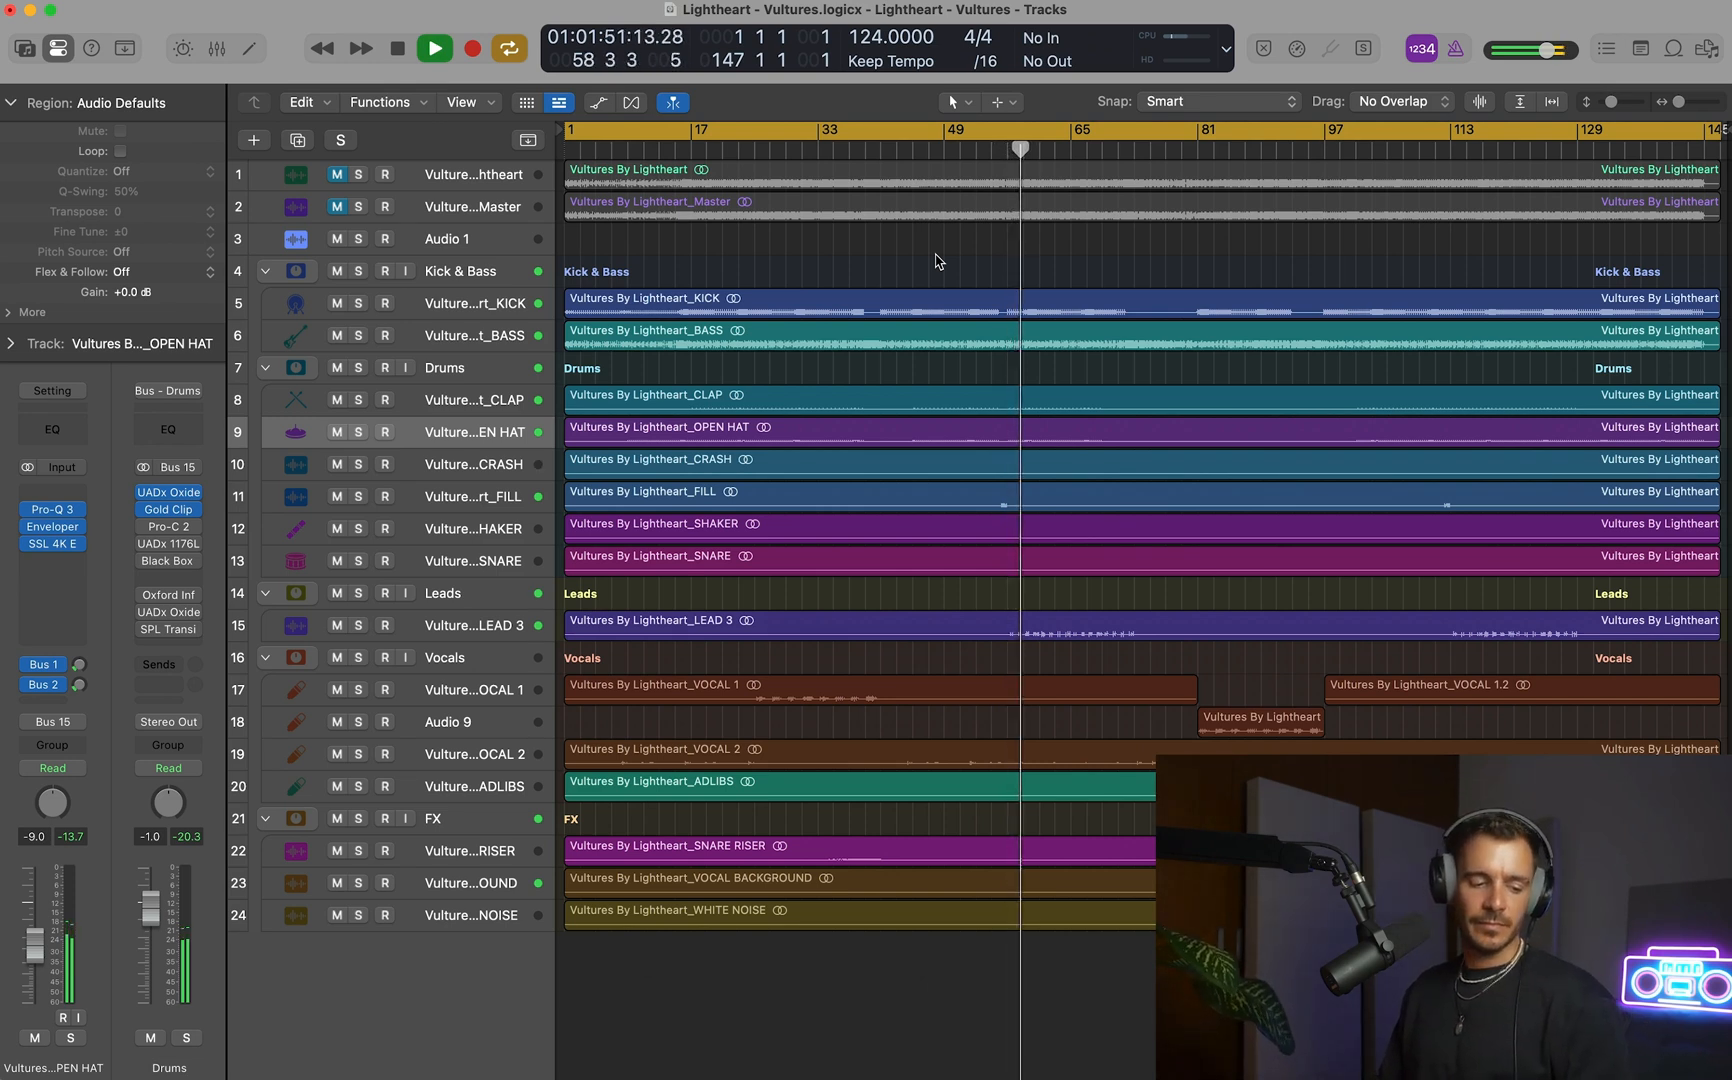
# Enable the 12 dB/oct low cut in the LEAD 3 track's Pro-Q 3 and move it to about 200 Hz.
pyautogui.click(491, 628)
pyautogui.click(50, 523)
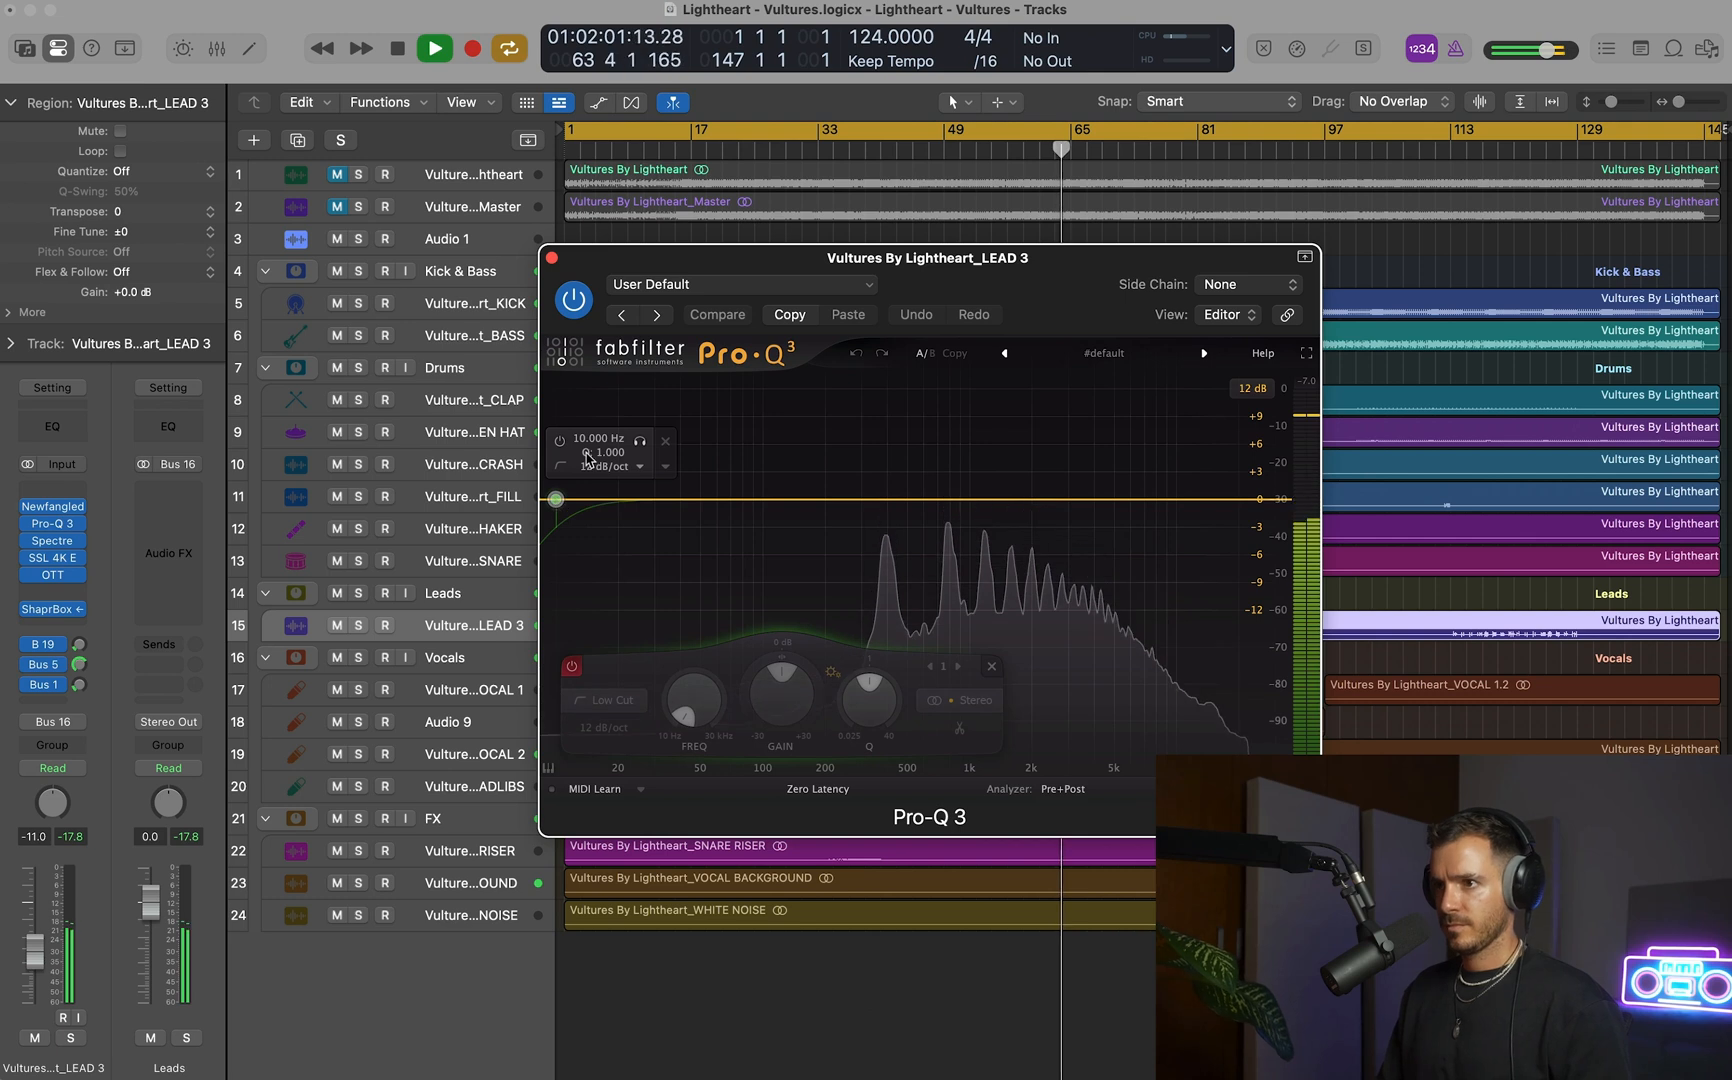
pyautogui.click(560, 445)
pyautogui.moveTo(693, 700); pyautogui.dragTo(808, 606)
pyautogui.moveTo(744, 691); pyautogui.dragTo(745, 697)
pyautogui.moveTo(813, 500); pyautogui.dragTo(822, 500)
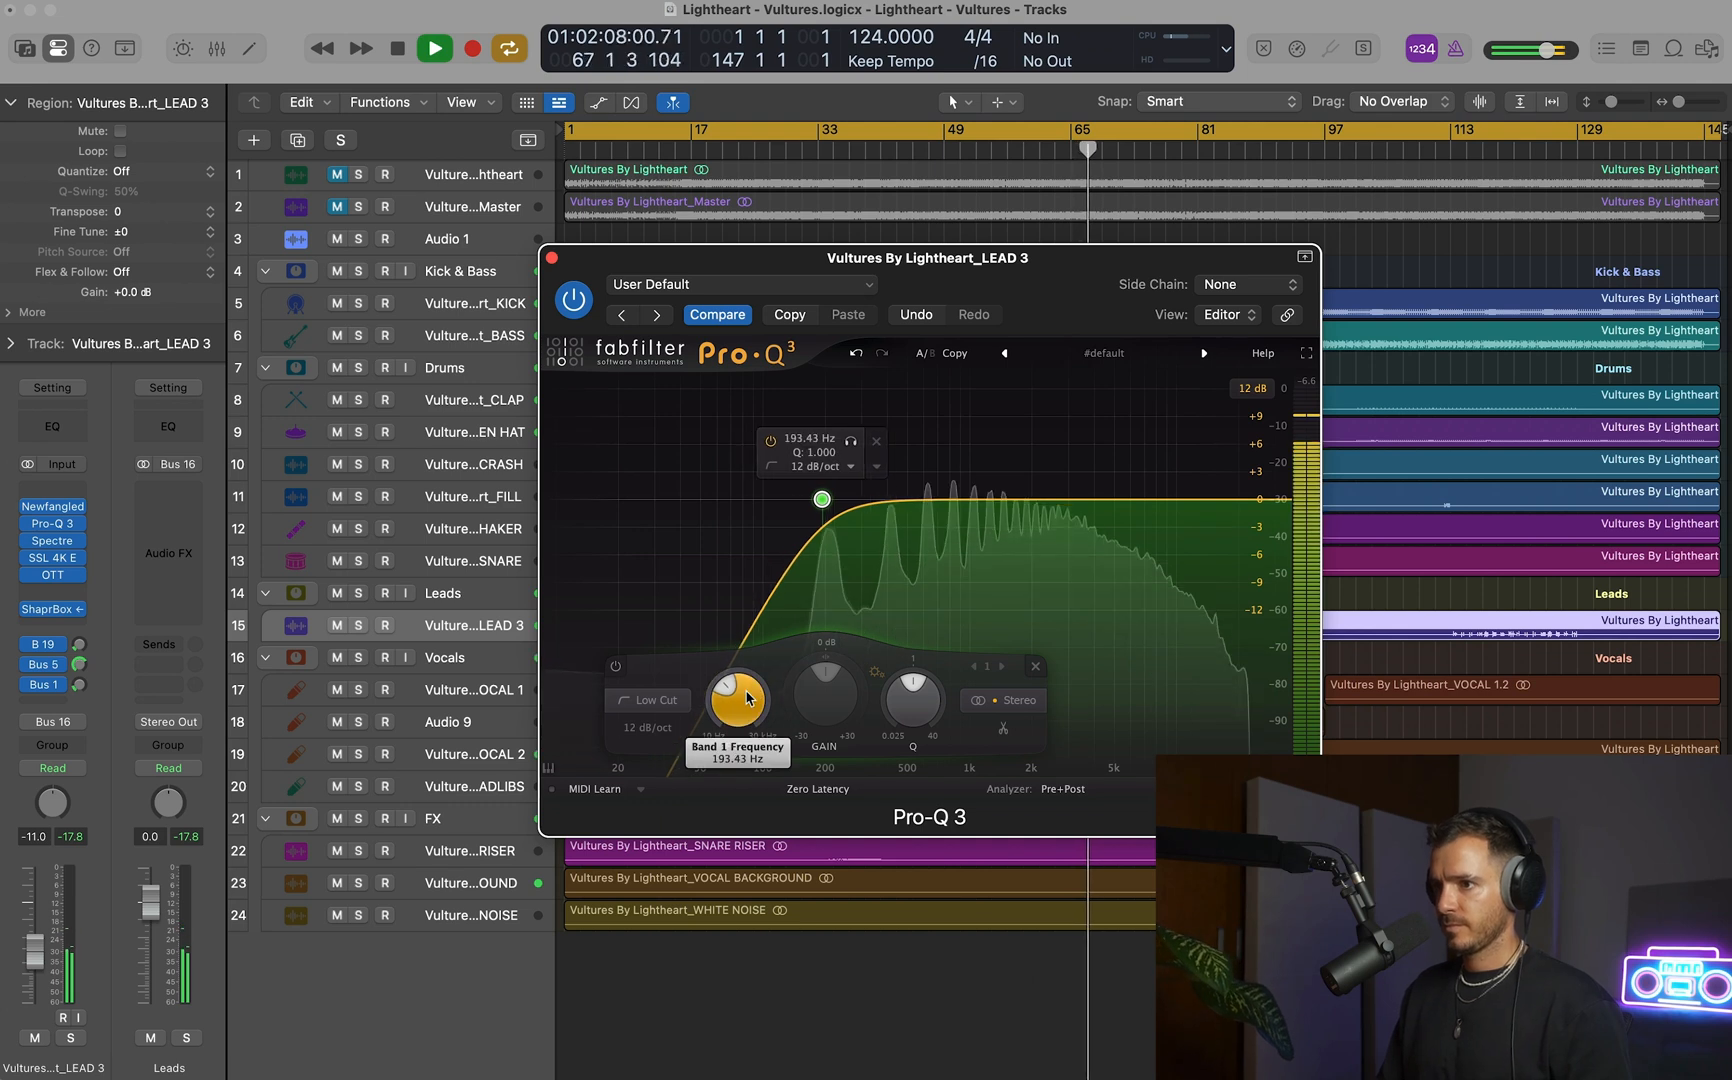
# Add a Mid-only bell cut of about 3.5 dB near 500 Hz on LEAD 3 and move the low cut to about 238 Hz.
pyautogui.doubleClick(922, 499)
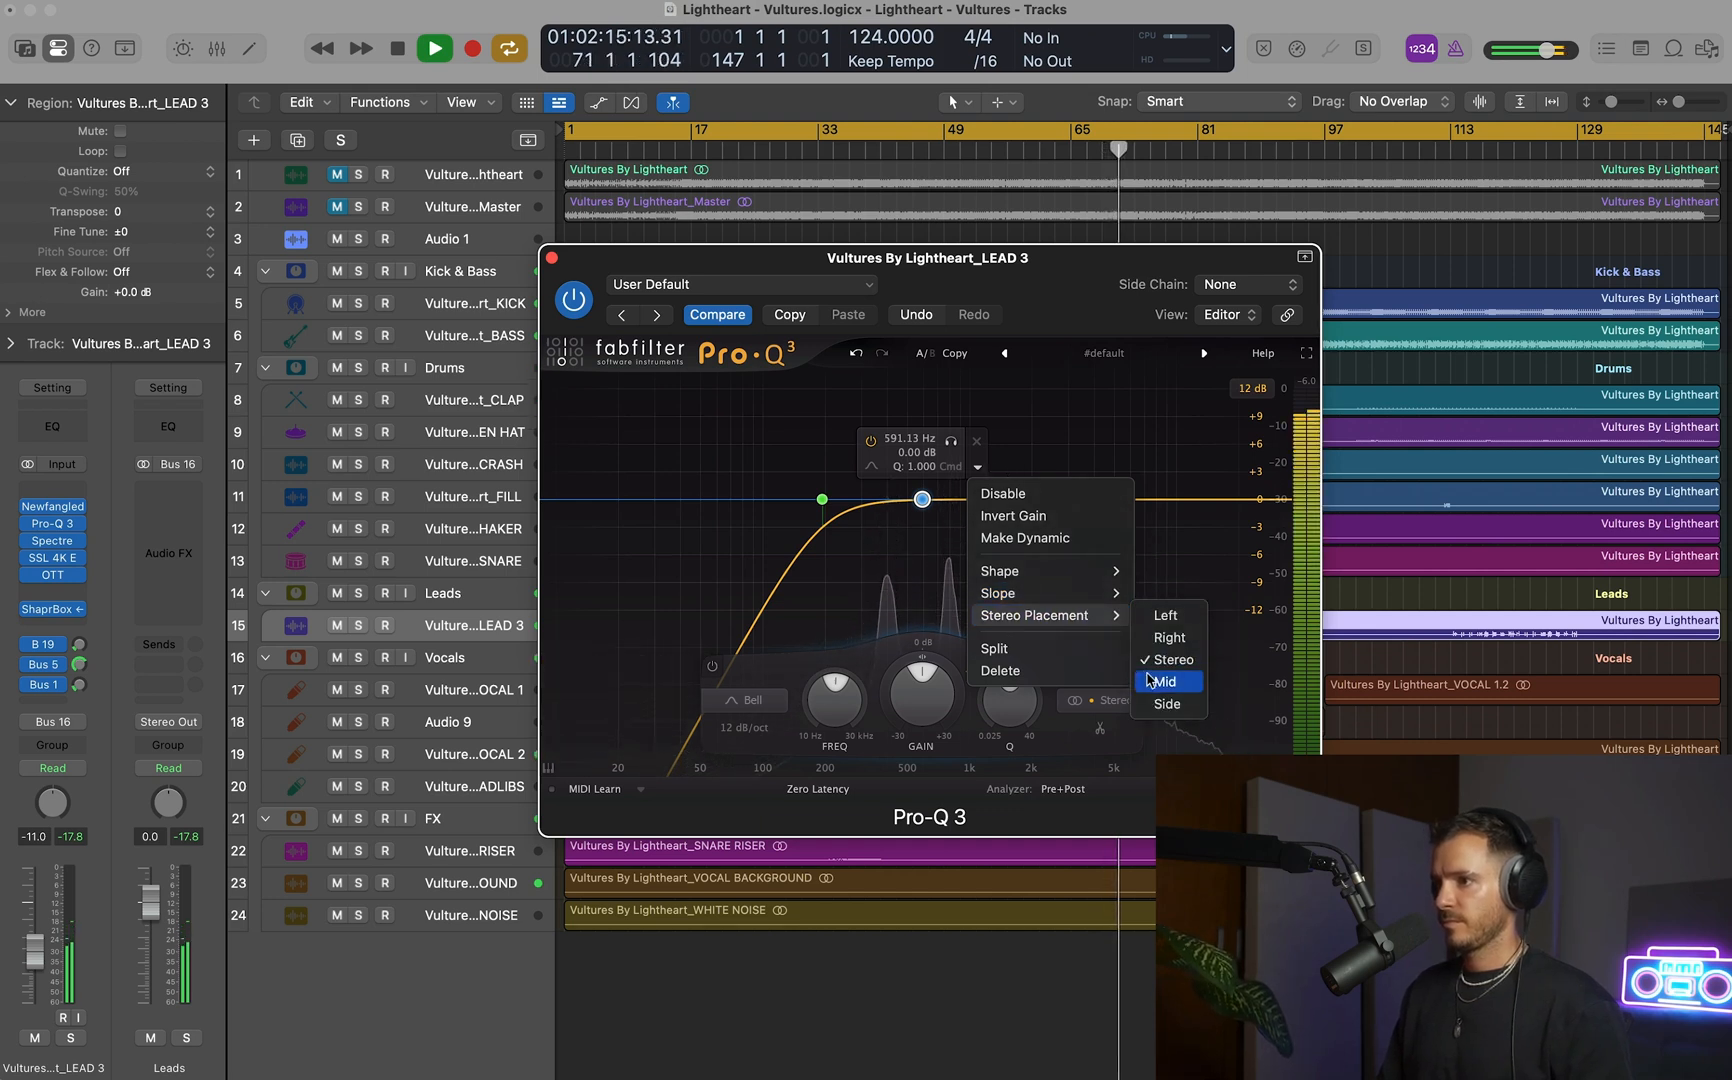
pyautogui.click(994, 648)
pyautogui.moveTo(922, 499); pyautogui.dragTo(840, 500)
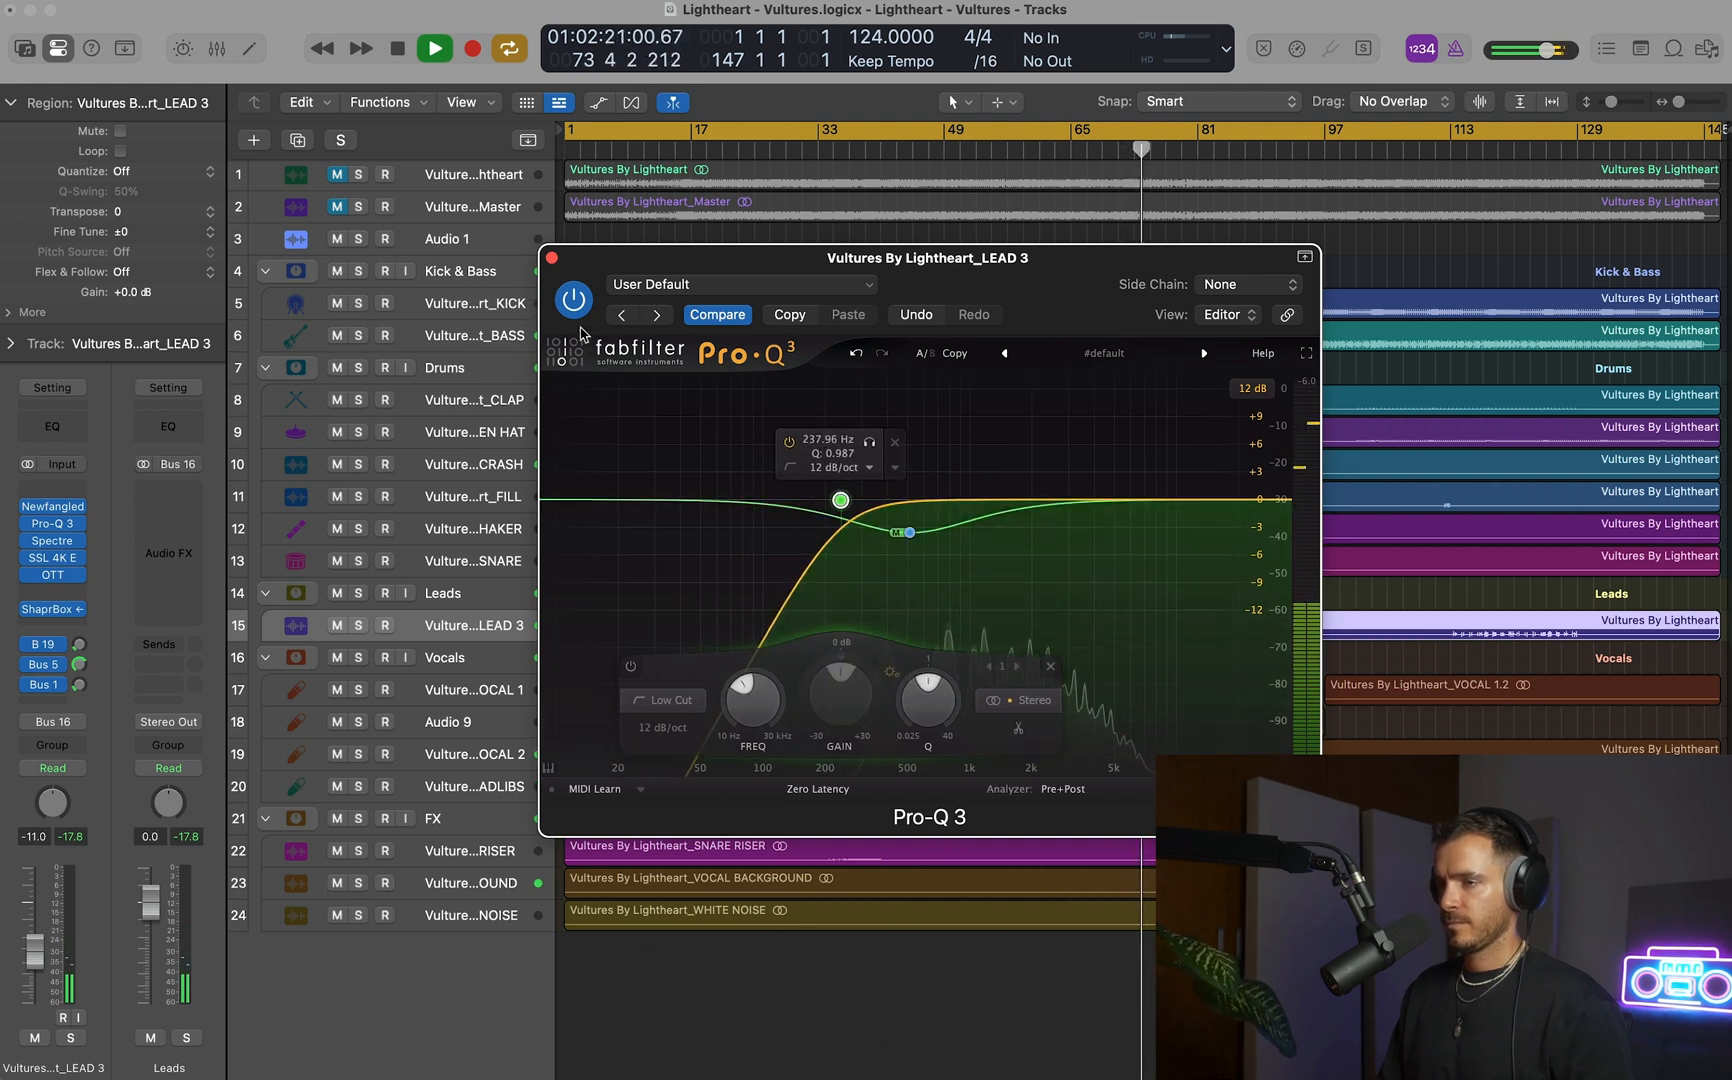
pyautogui.click(551, 257)
pyautogui.click(930, 603)
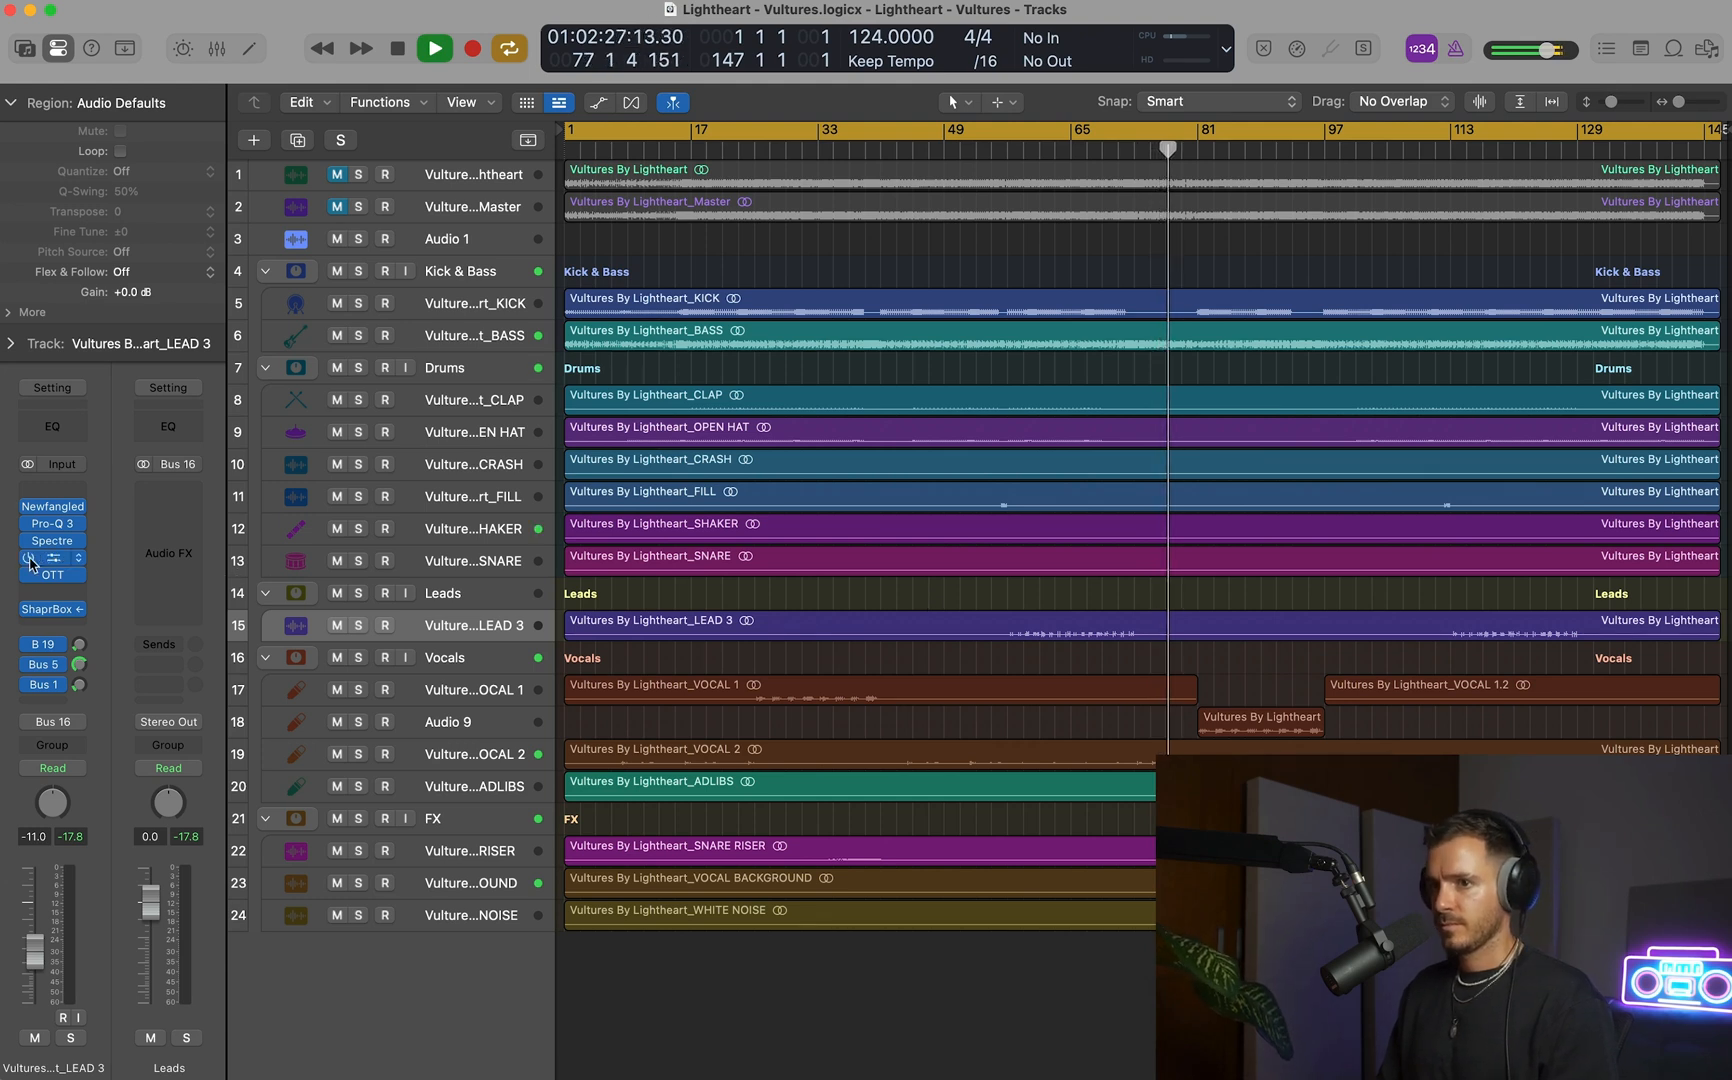
# Add a Side-only high shelf to LEAD 3's Pro-Q 3 at 10763 Hz with +4.95 dB gain and Q 0.3.
pyautogui.moveTo(55, 563)
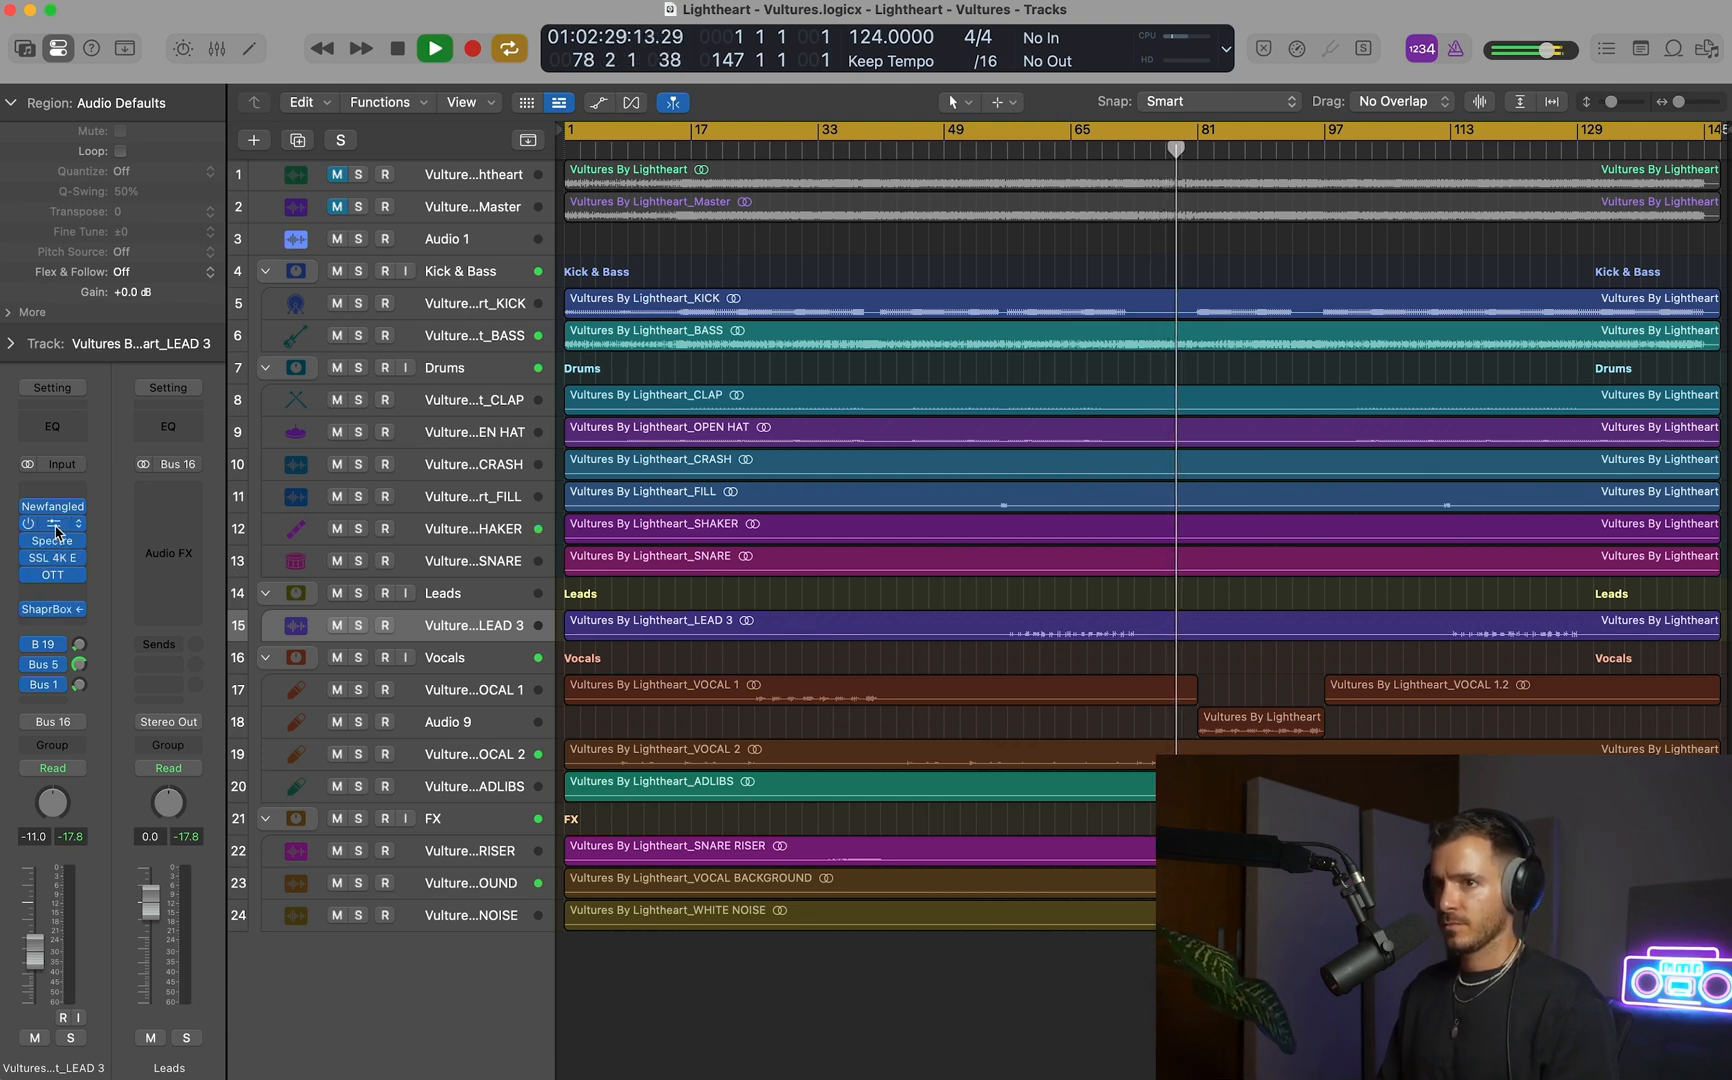
pyautogui.click(55, 529)
pyautogui.moveTo(1268, 492); pyautogui.dragTo(1182, 476)
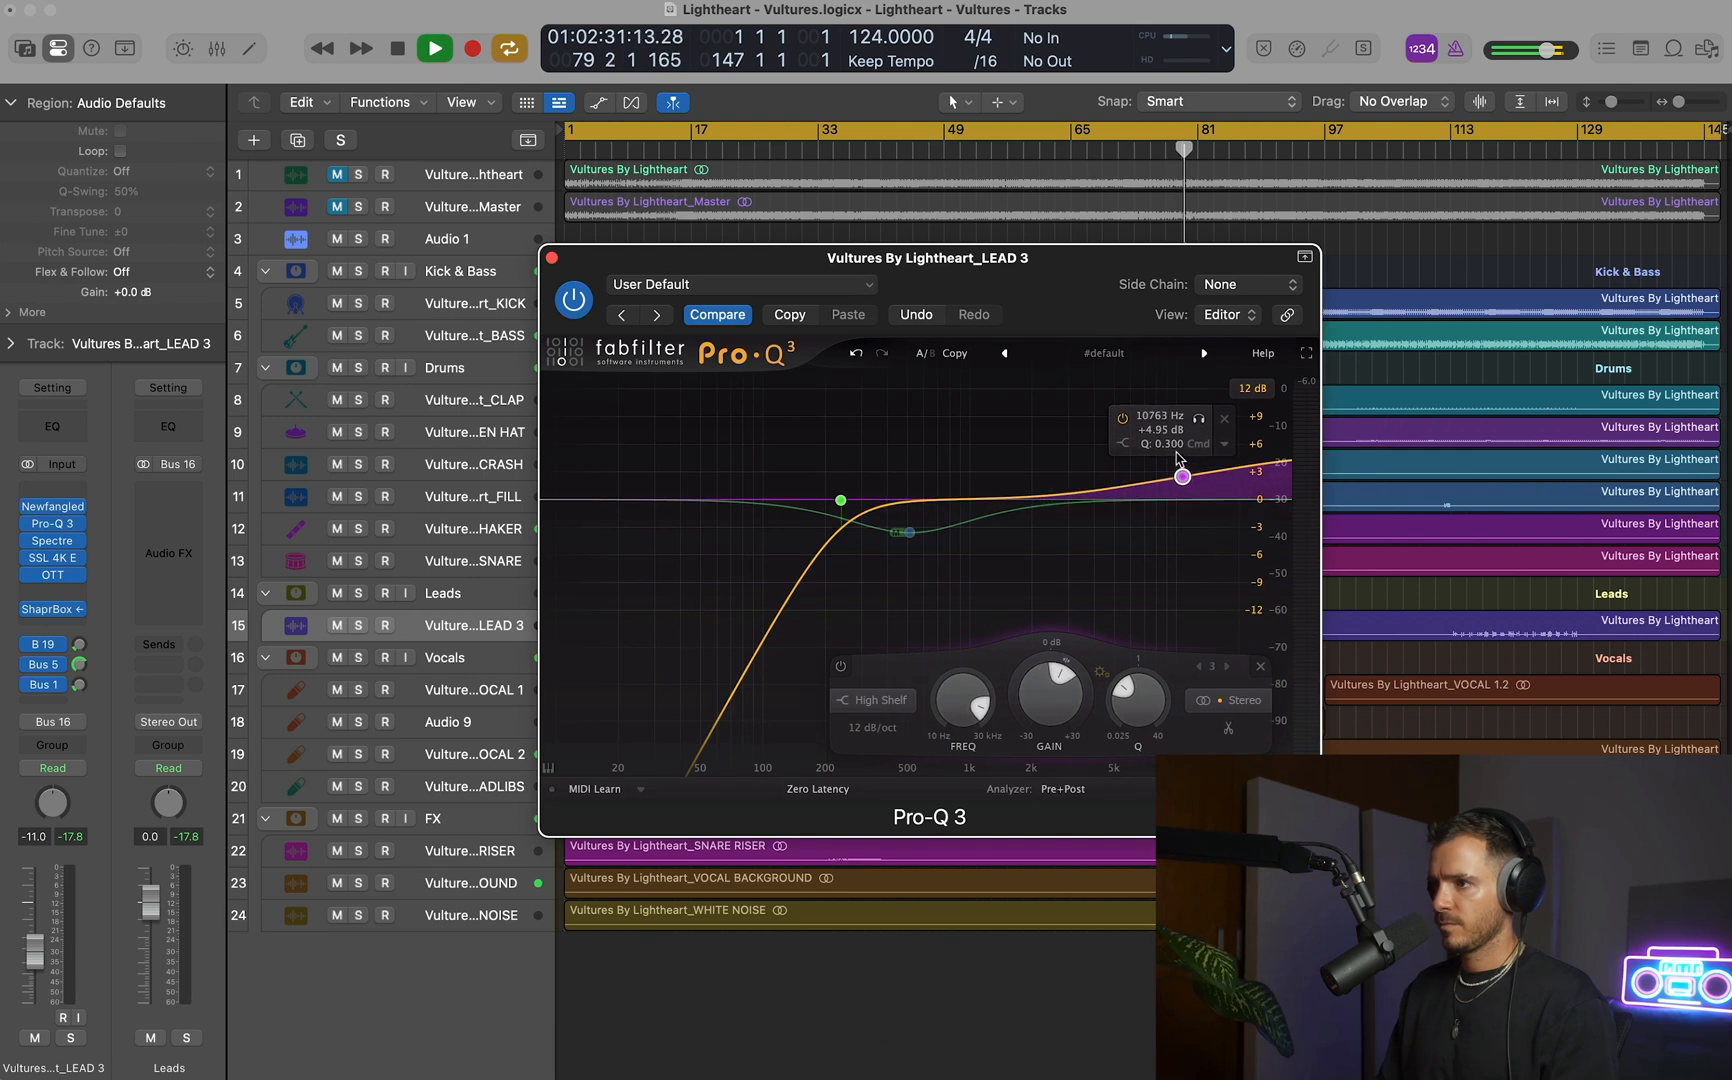
pyautogui.click(1224, 443)
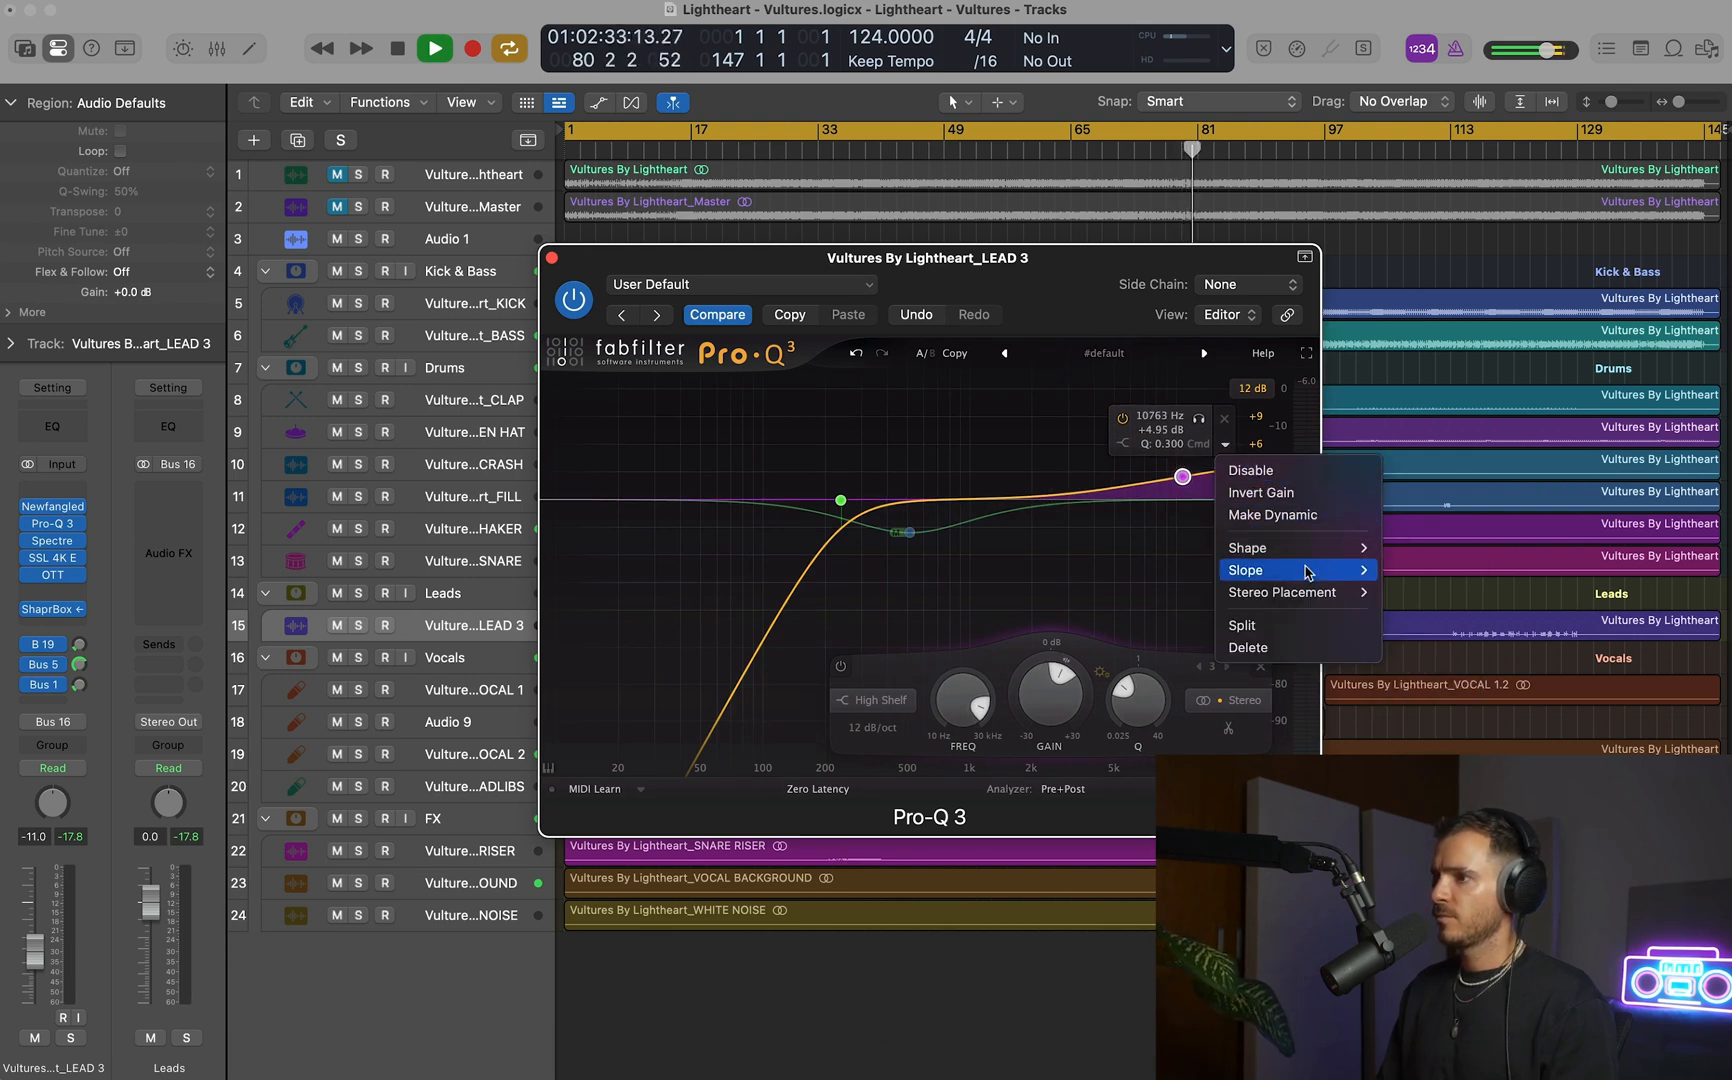
pyautogui.moveTo(1300, 592)
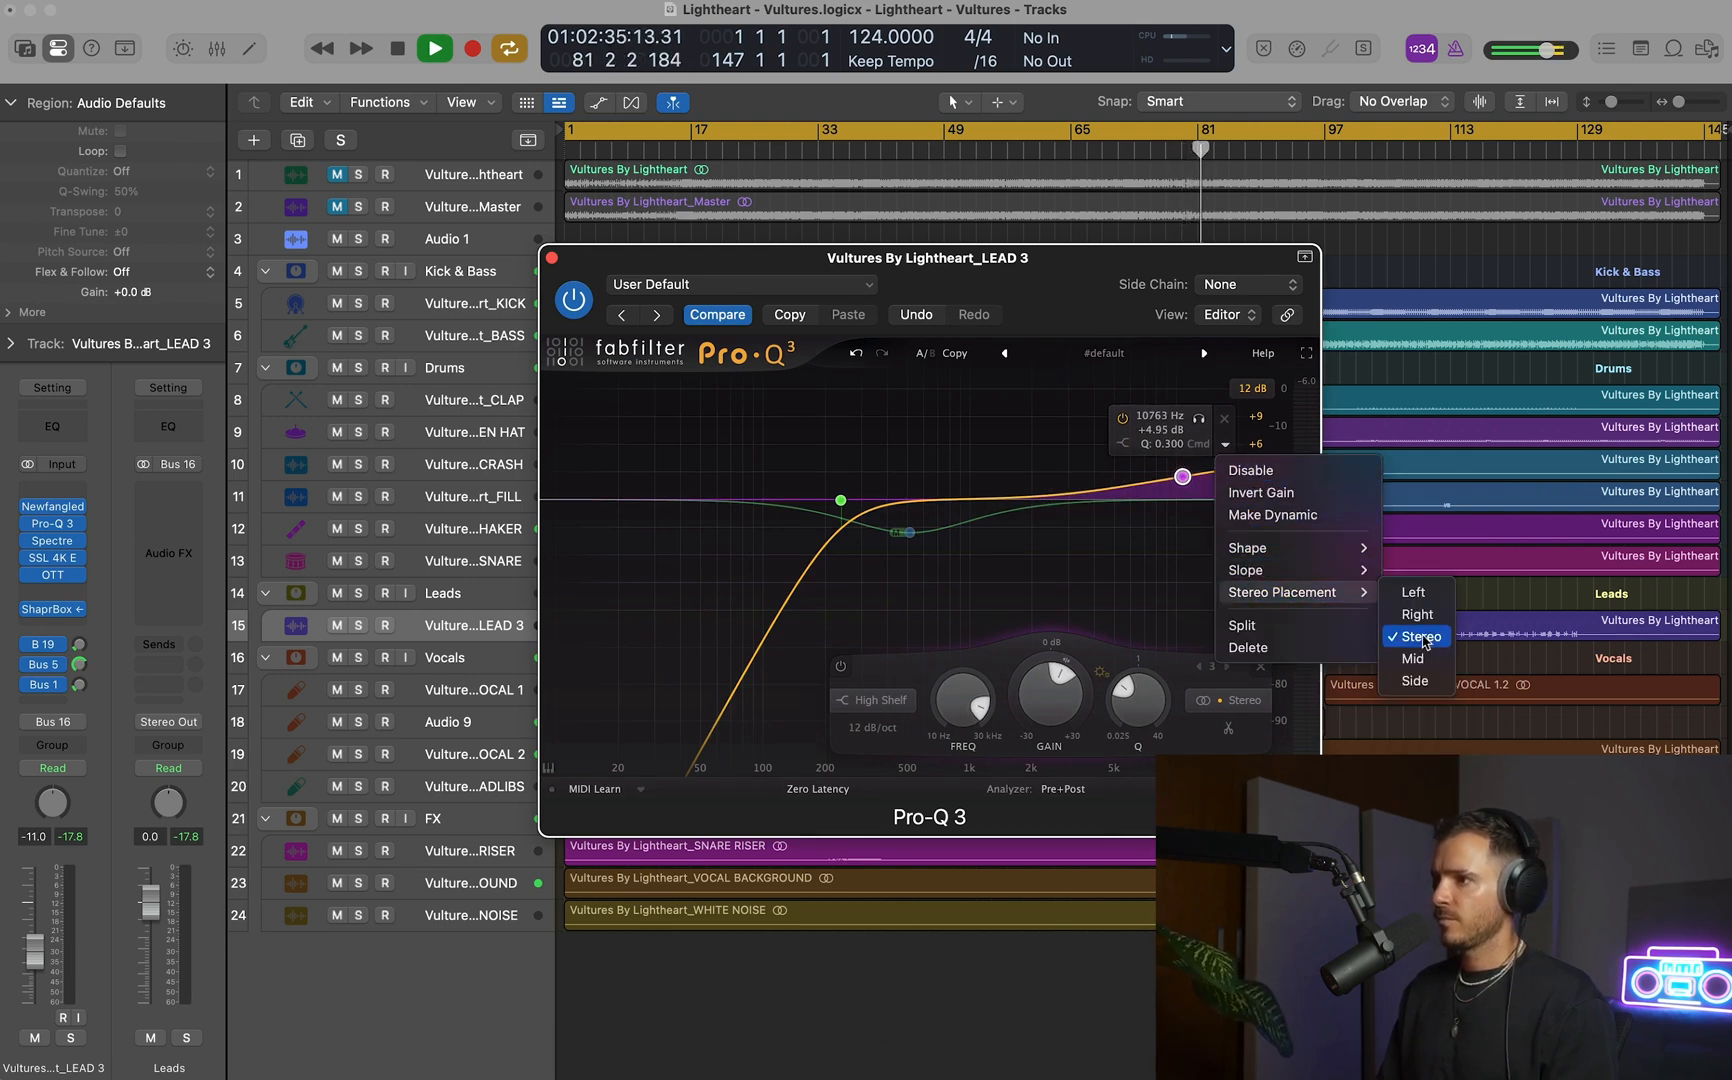
pyautogui.click(1412, 680)
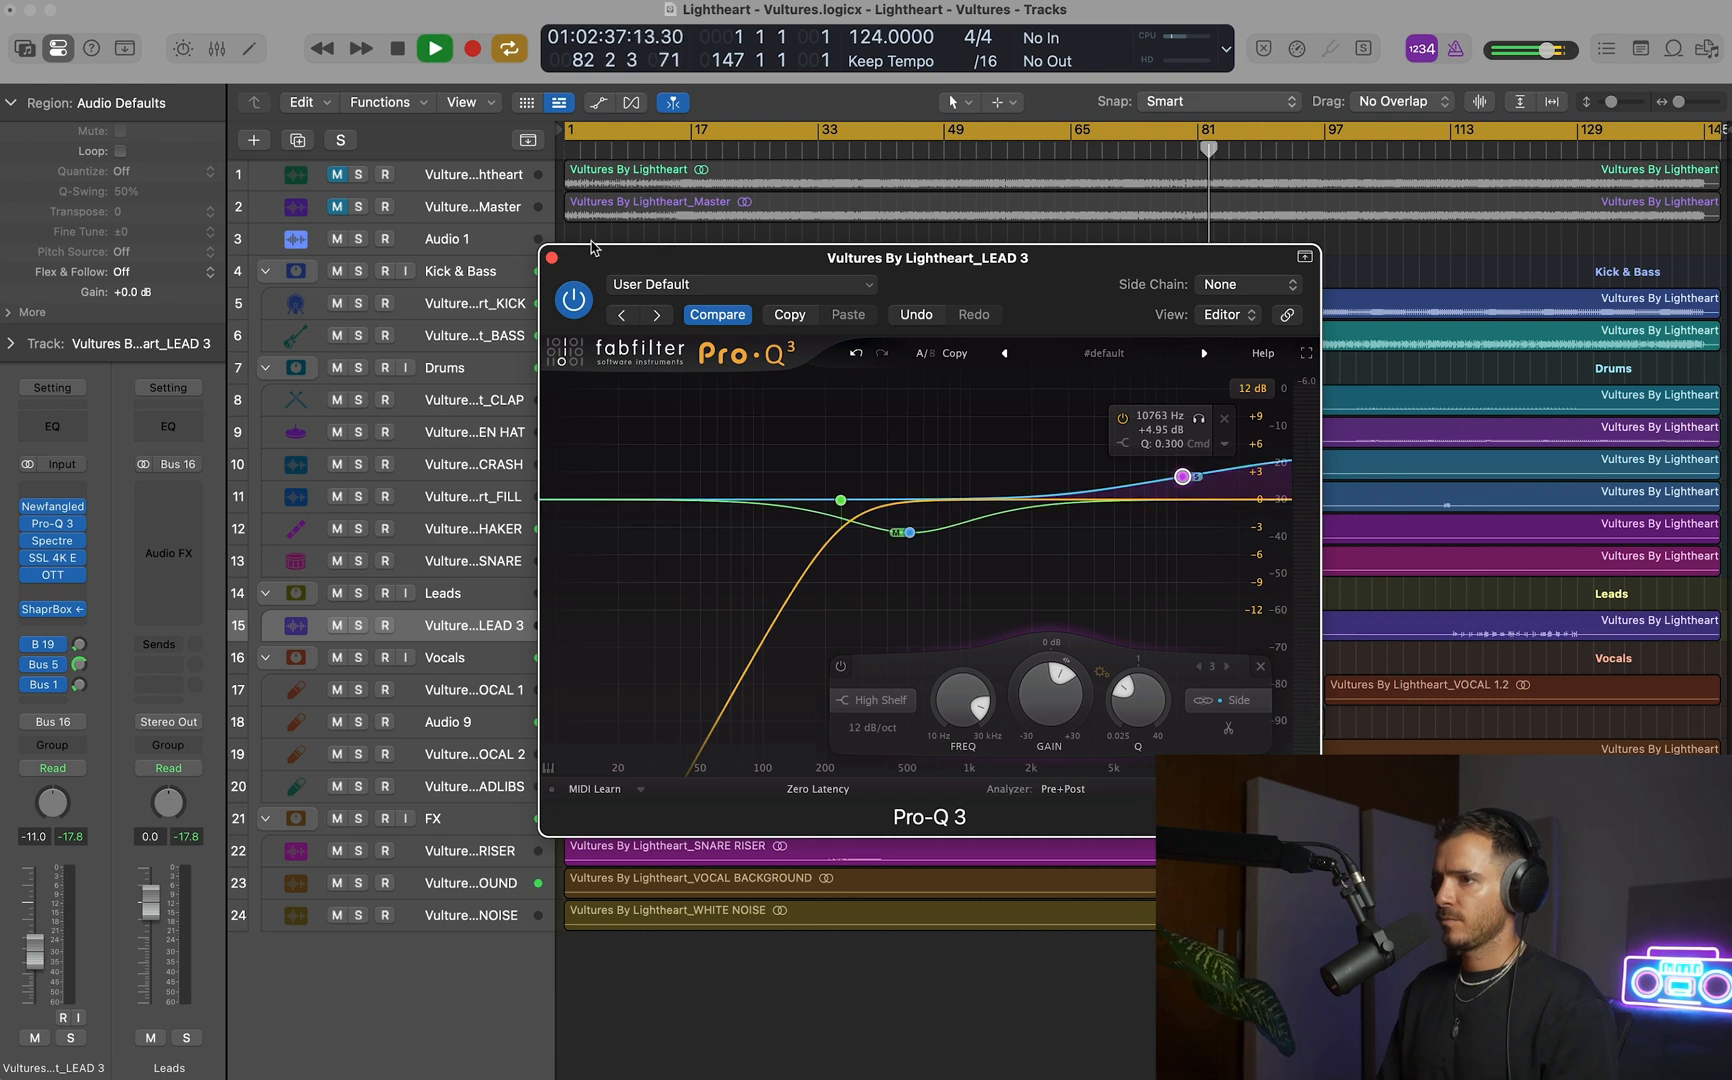
pyautogui.click(552, 258)
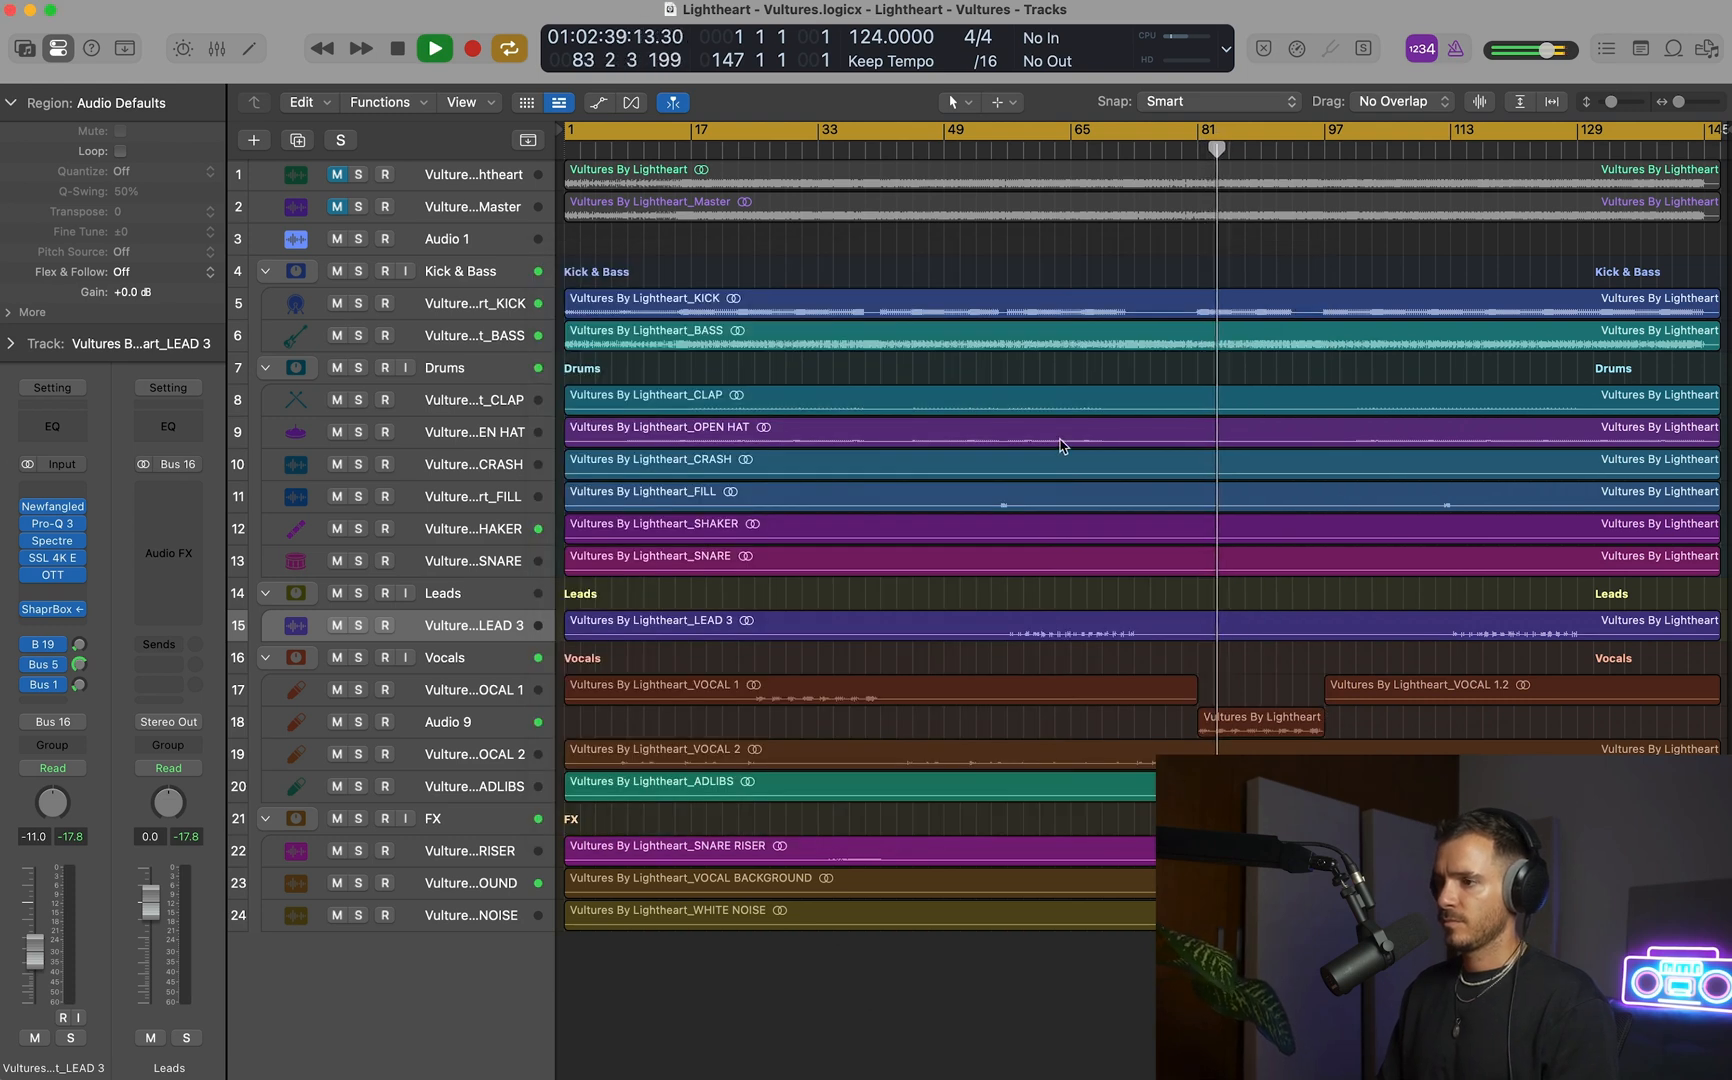
# Solo the Vultures By Lightheart_Master reference for comparison, lower its volume to about -11.4 dB, and return to the mix.
pyautogui.moveTo(1084, 587); pyautogui.dragTo(1410, 925)
pyautogui.scroll(-1, 446, 283)
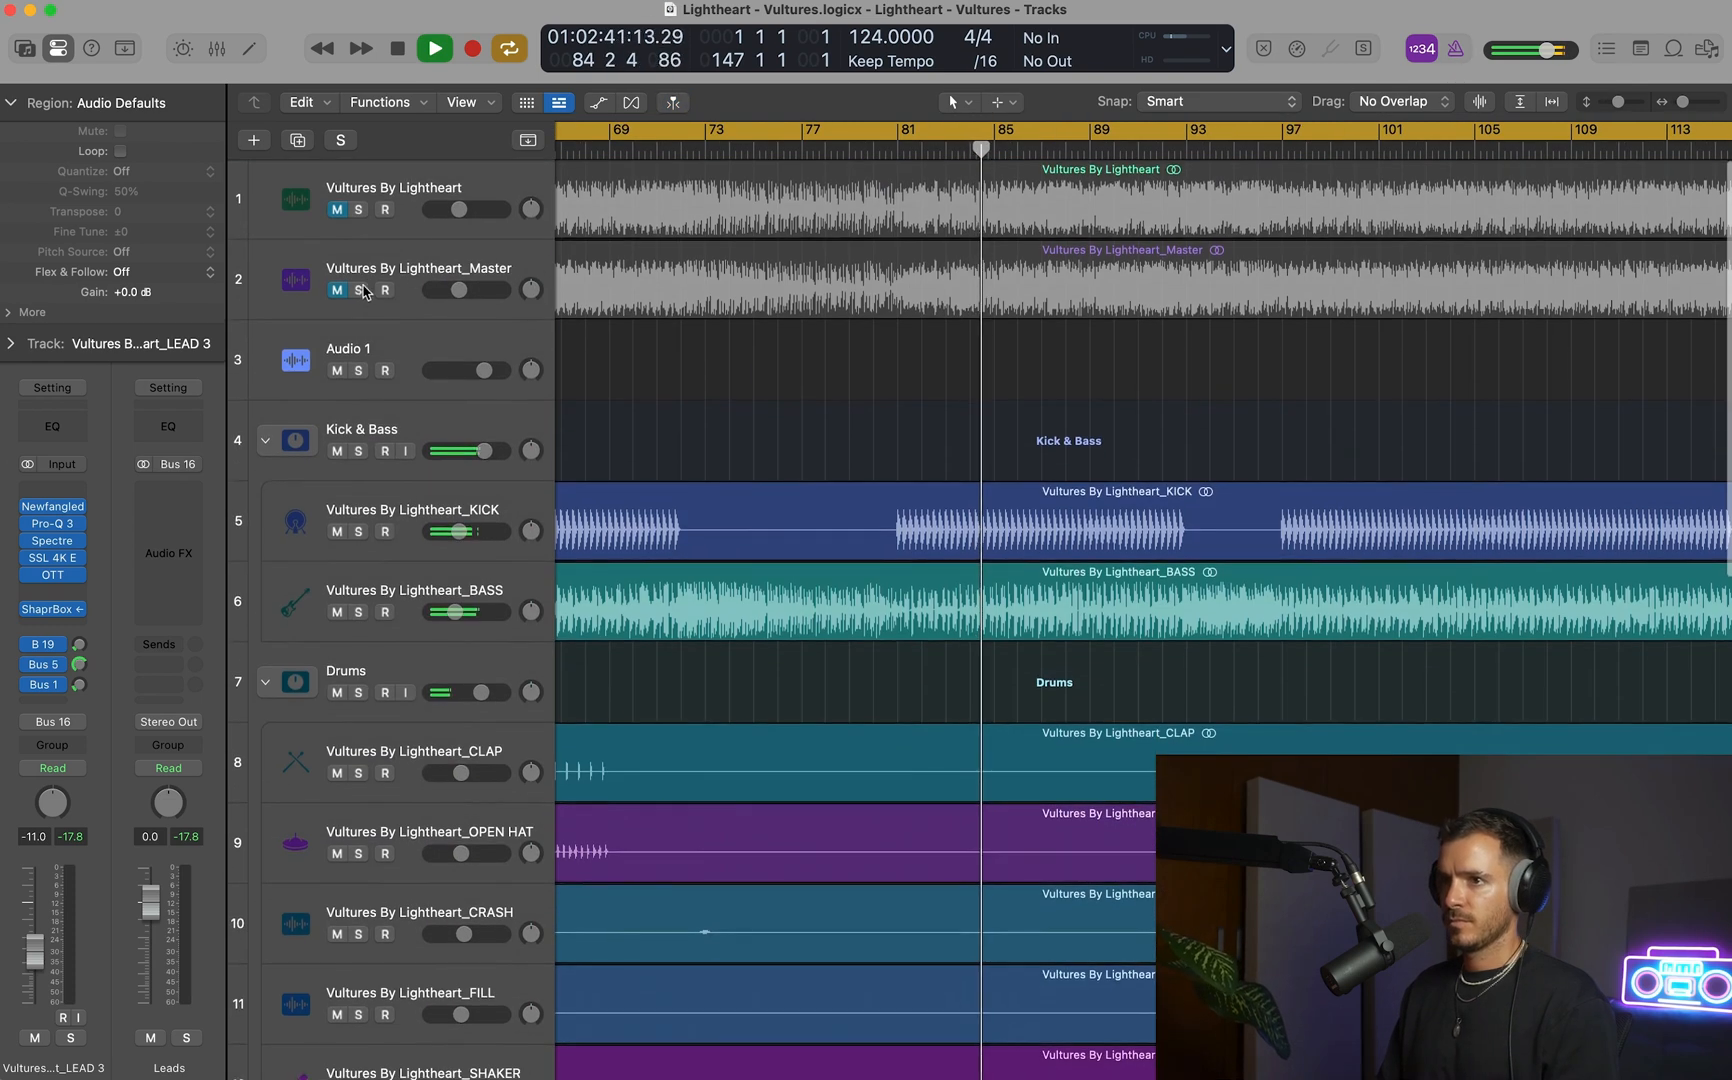
pyautogui.click(359, 290)
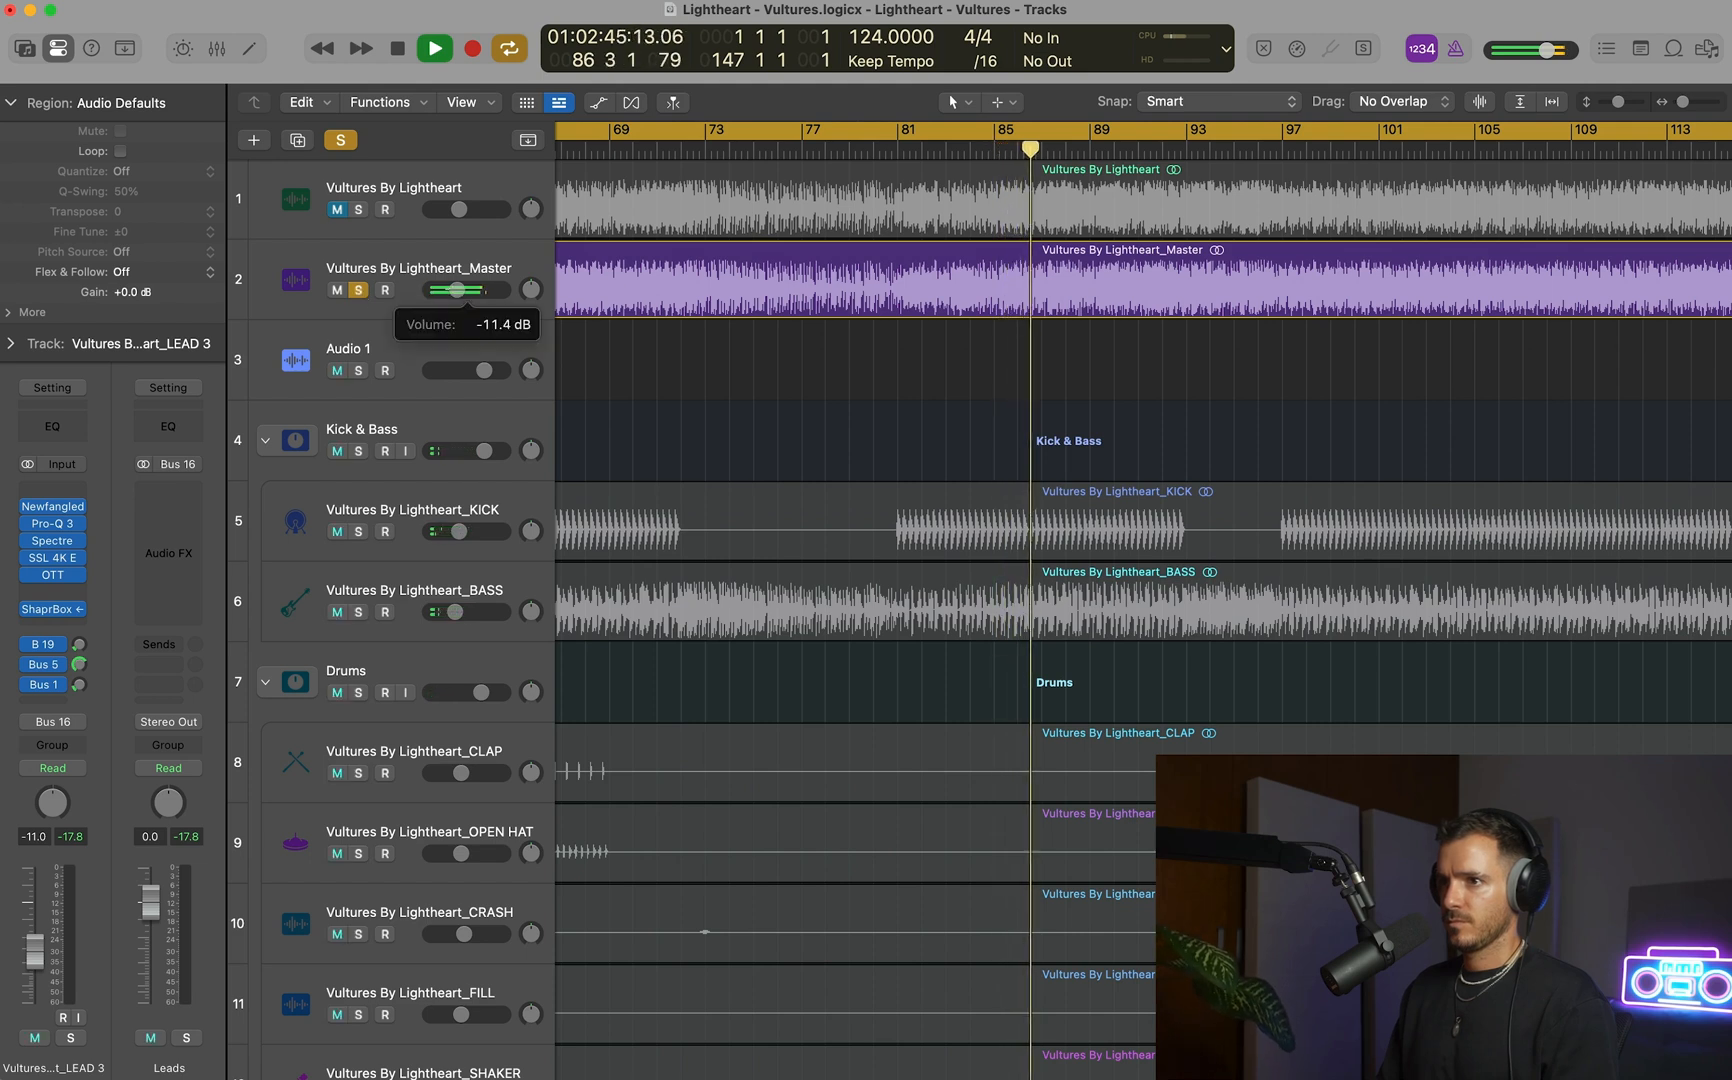
pyautogui.click(359, 290)
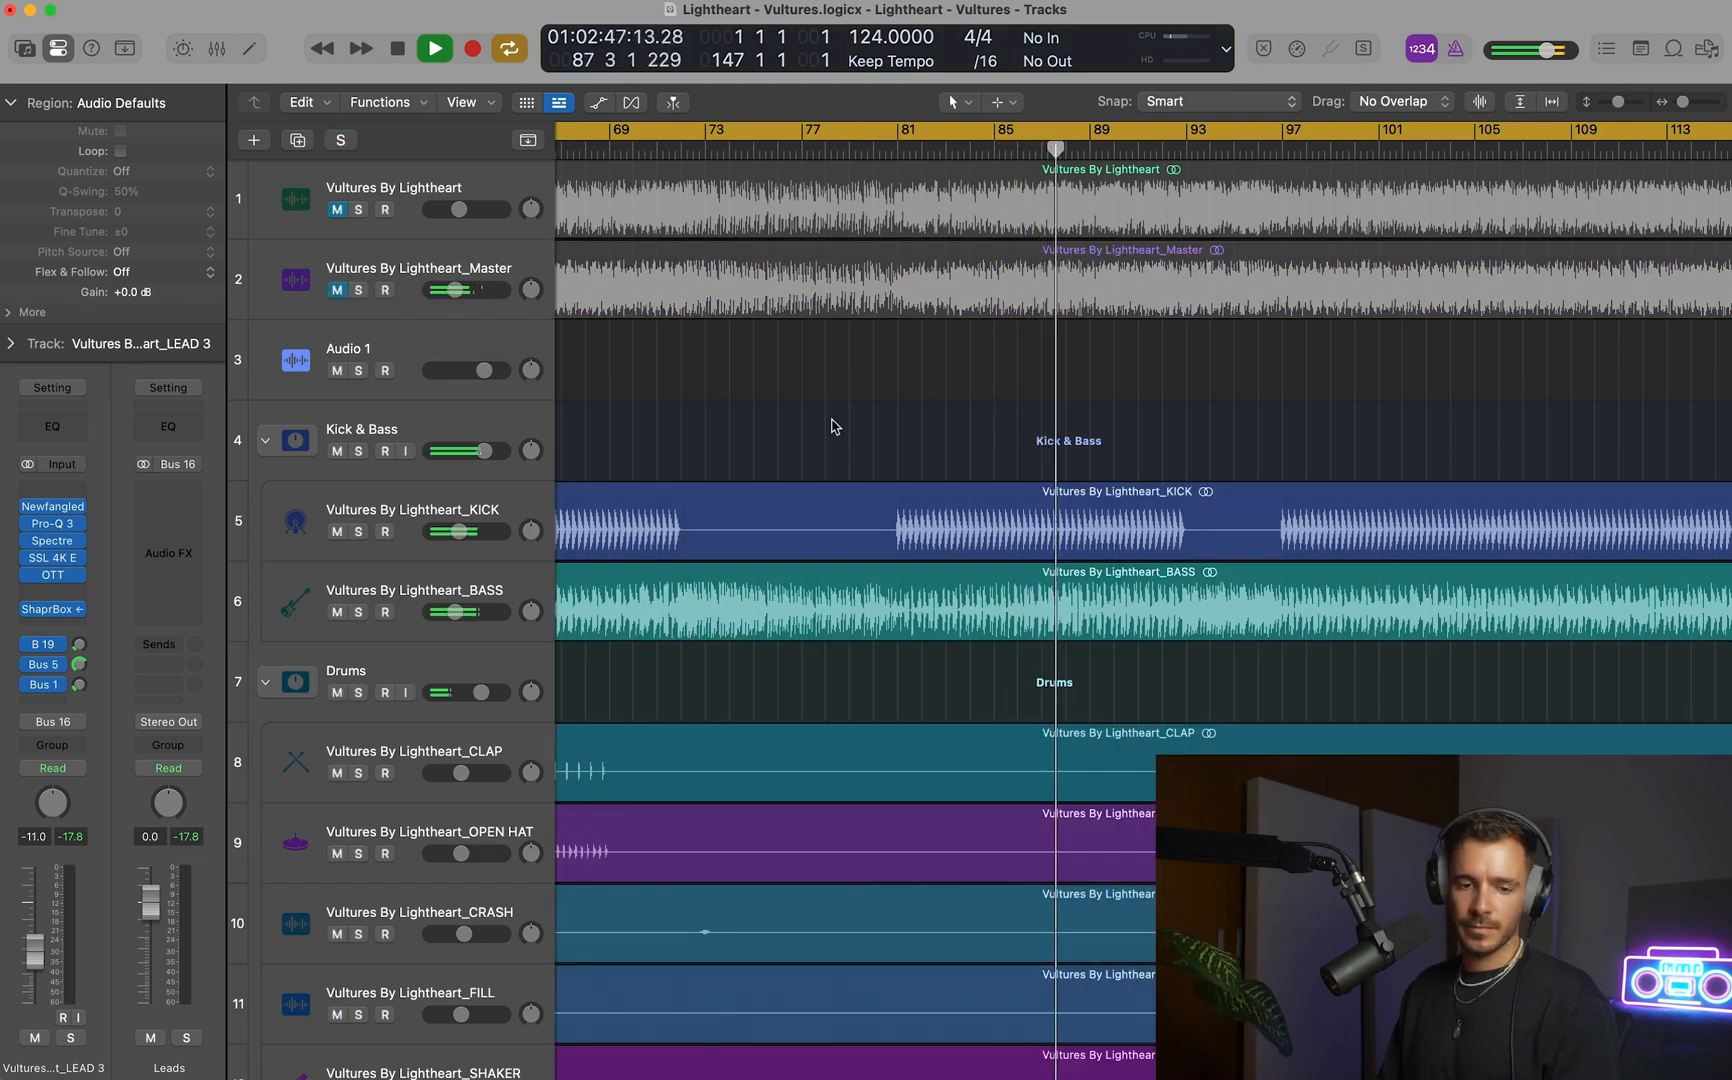
# Set the volume of the Audio 9 vocal track to -11.0 dB.
pyautogui.press('super+Up')
pyautogui.press('super+Up')
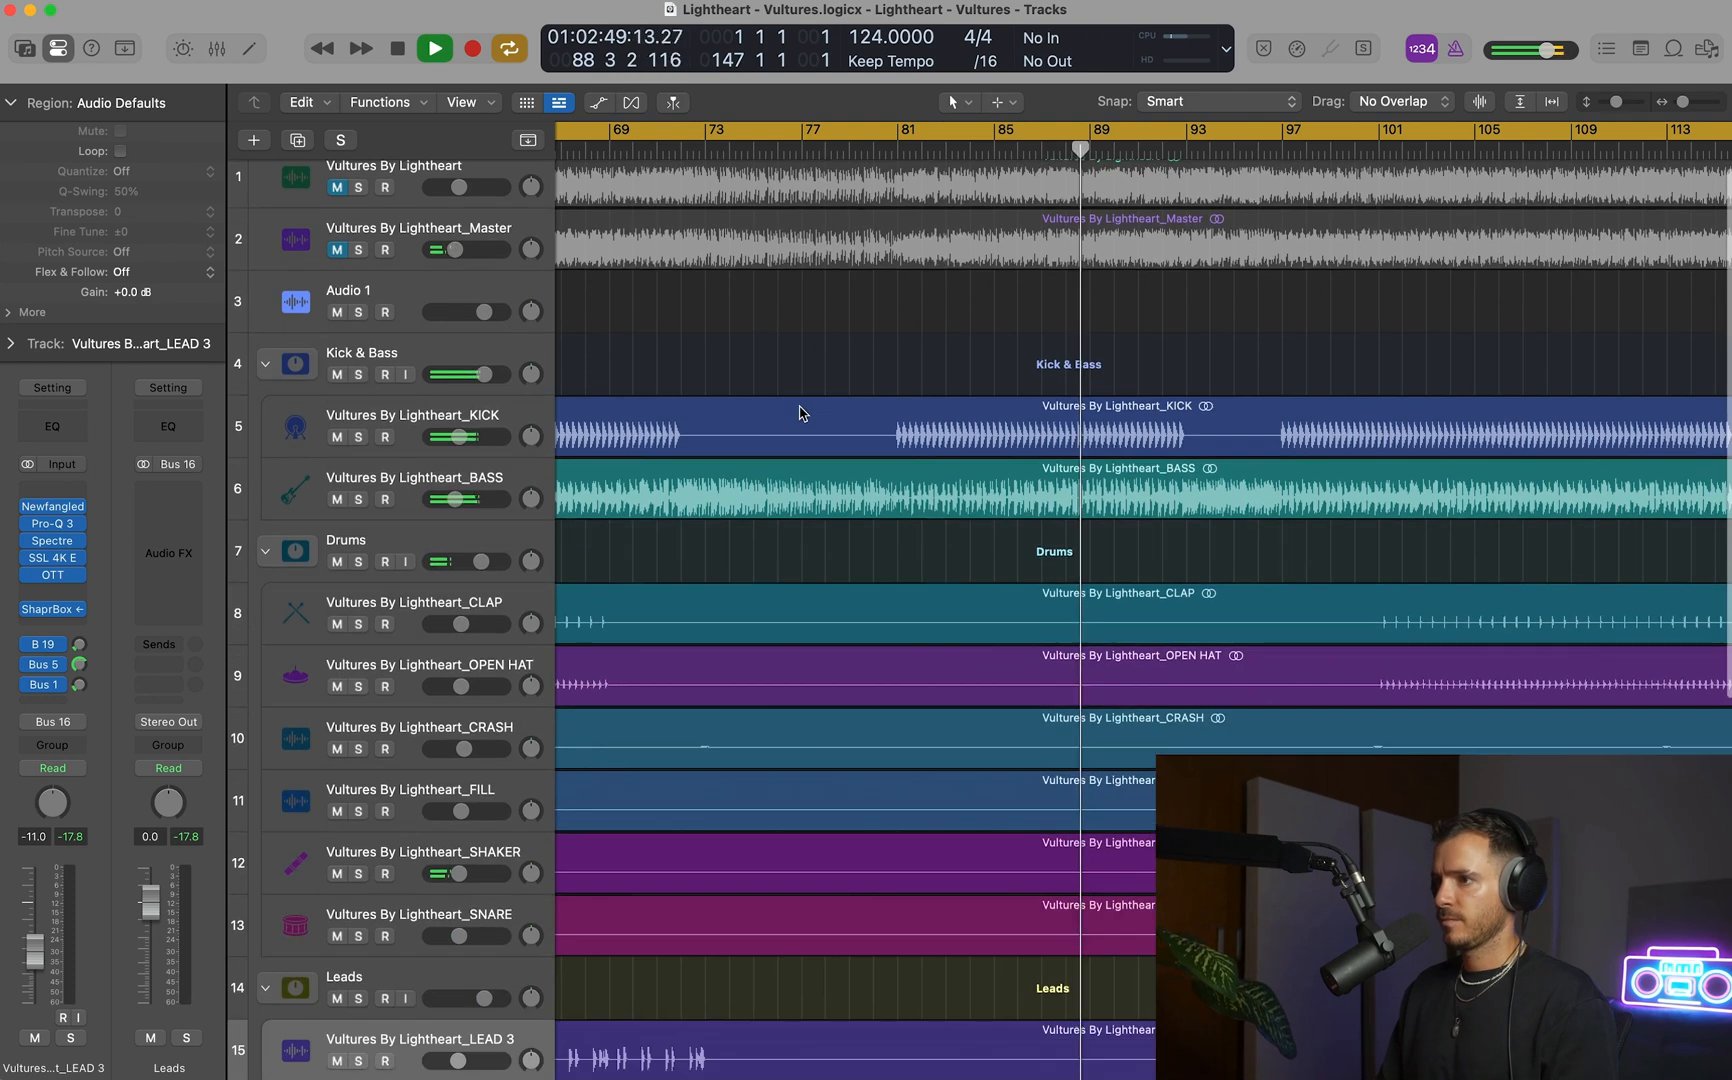
pyautogui.press('super+Left')
pyautogui.scroll(-5, 800, 412)
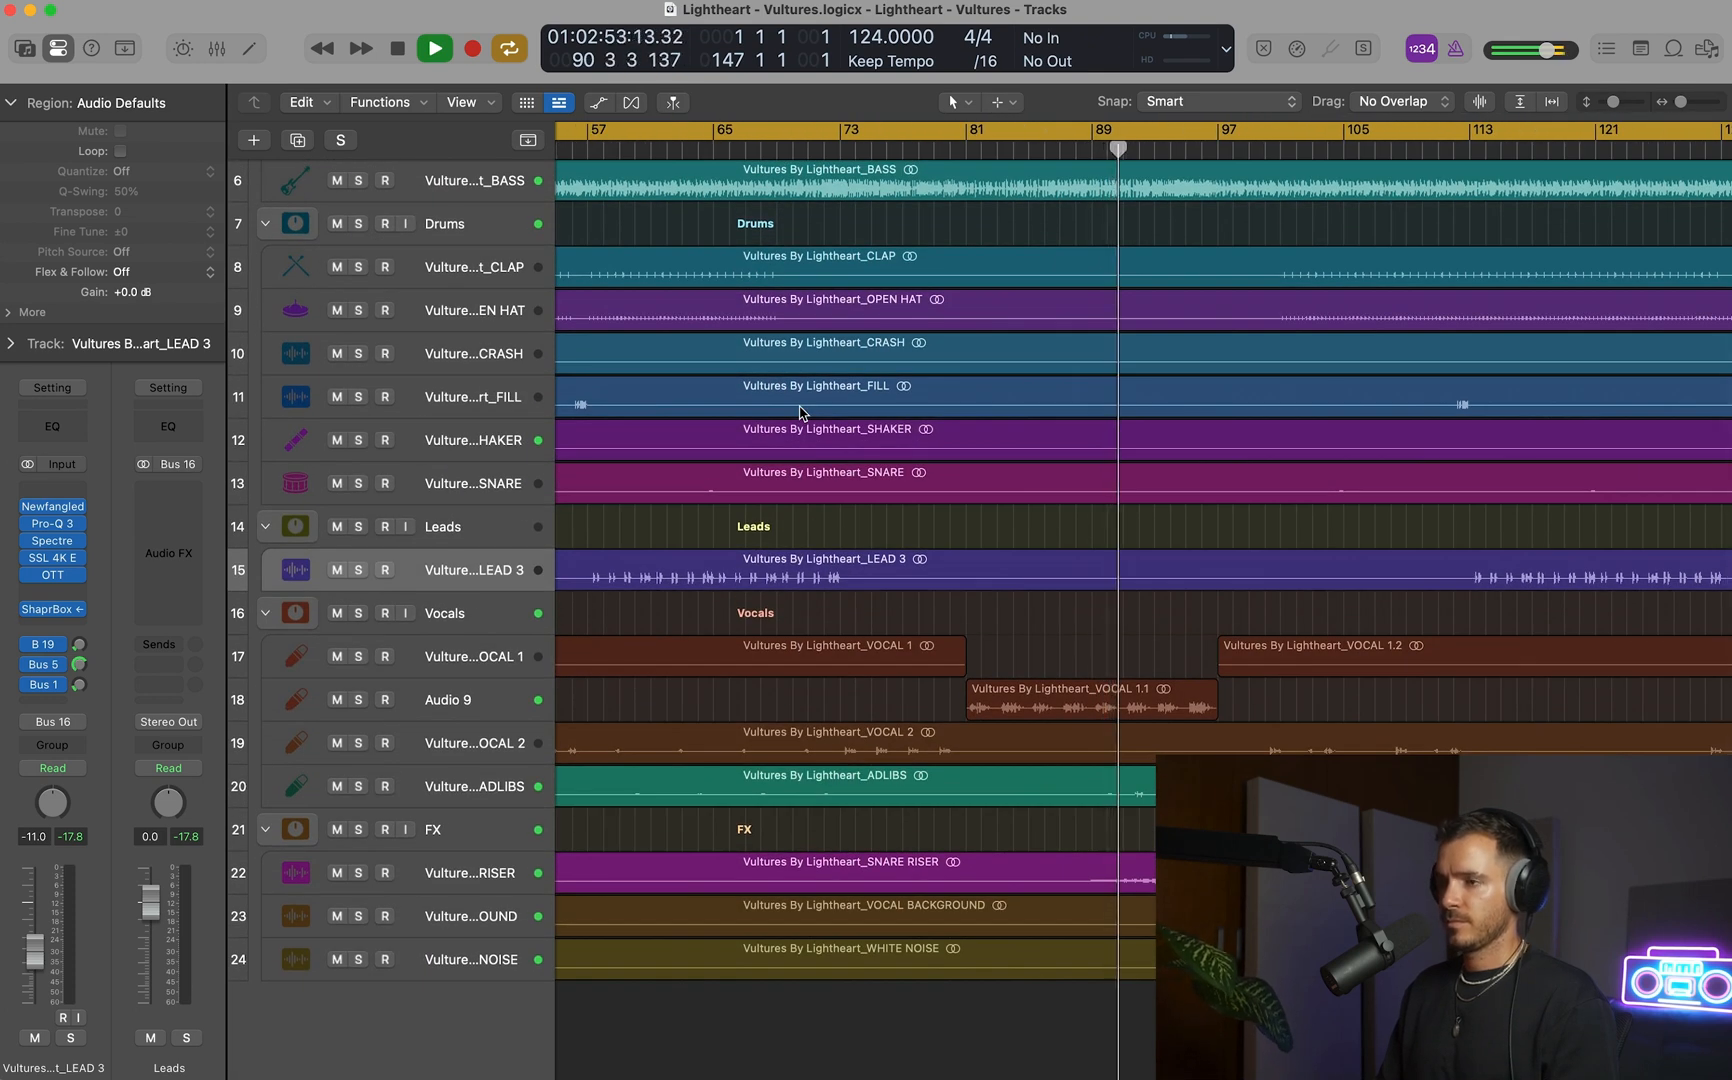
pyautogui.scroll(3, 474, 825)
pyautogui.click(474, 825)
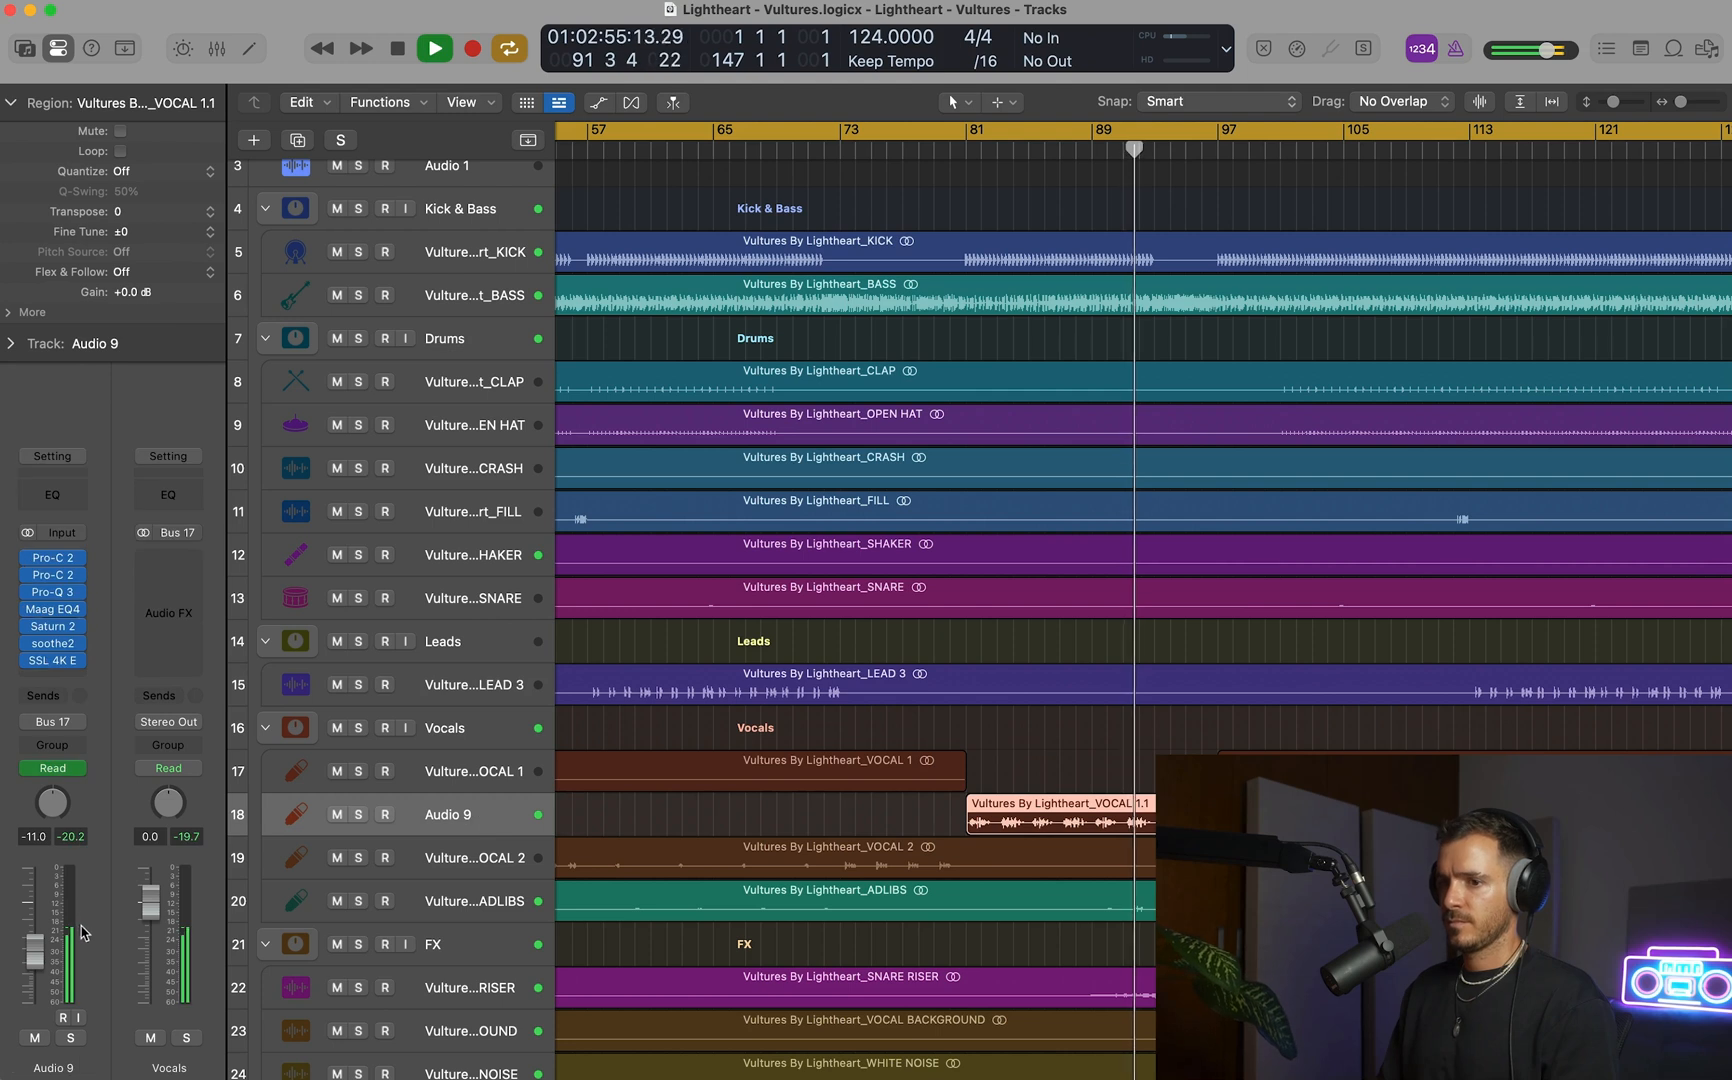
pyautogui.keyDown('ctrl'); pyautogui.keyDown('alt'); pyautogui.click(805, 735); pyautogui.keyUp('alt'); pyautogui.keyUp('ctrl')
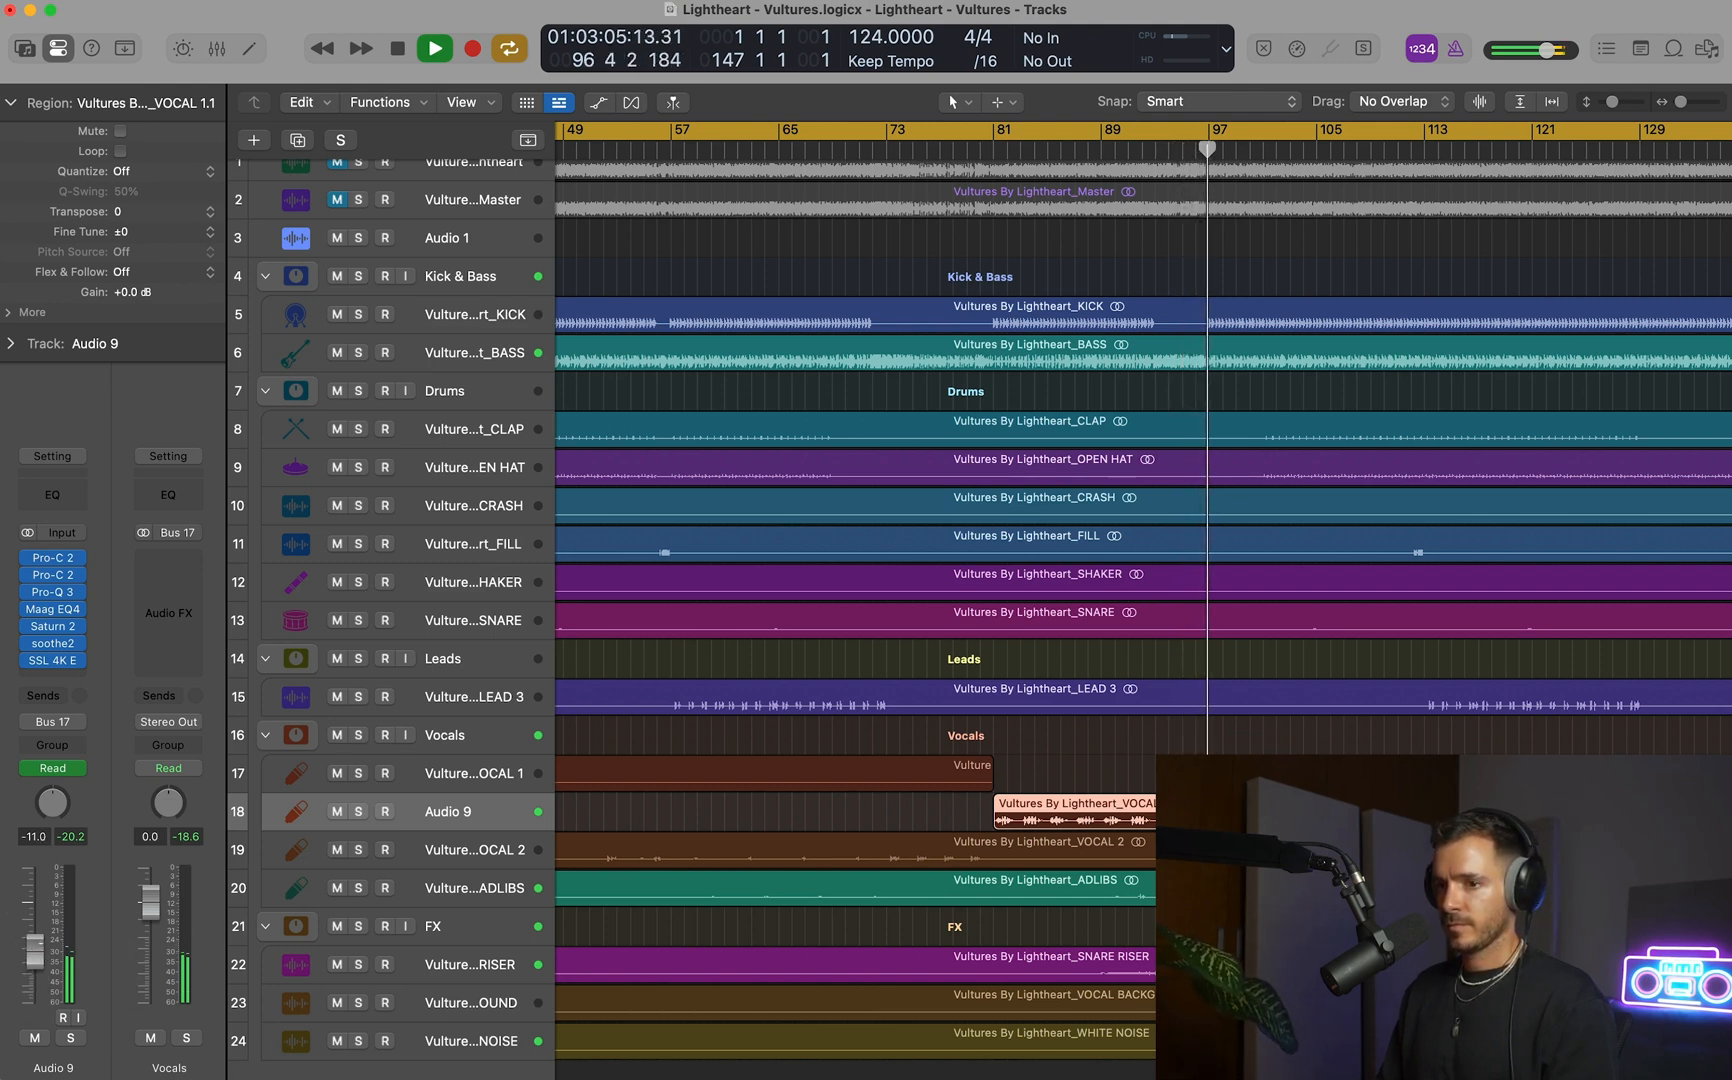
# Solo the Master reference track briefly from about bar 99 to compare it with the mix.
pyautogui.scroll(-3, 1020, 666)
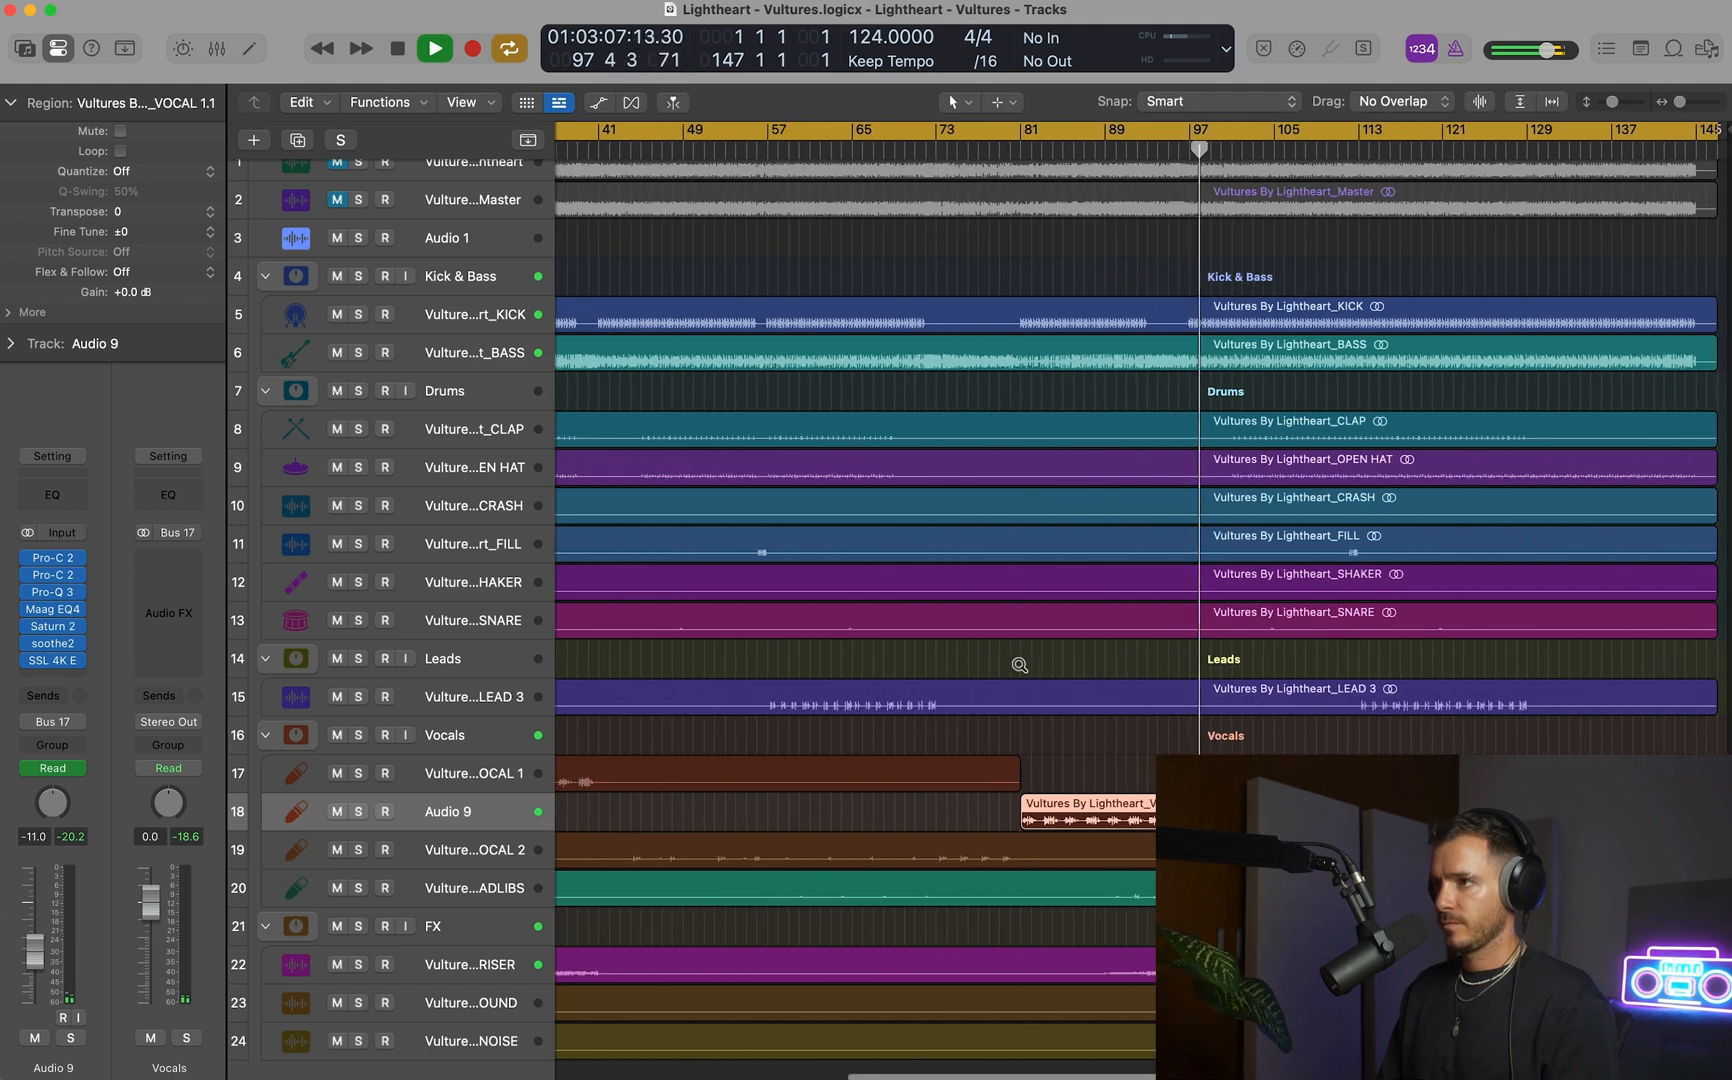
pyautogui.scroll(1, 1000, 660)
pyautogui.scroll(-1, 940, 645)
pyautogui.click(359, 207)
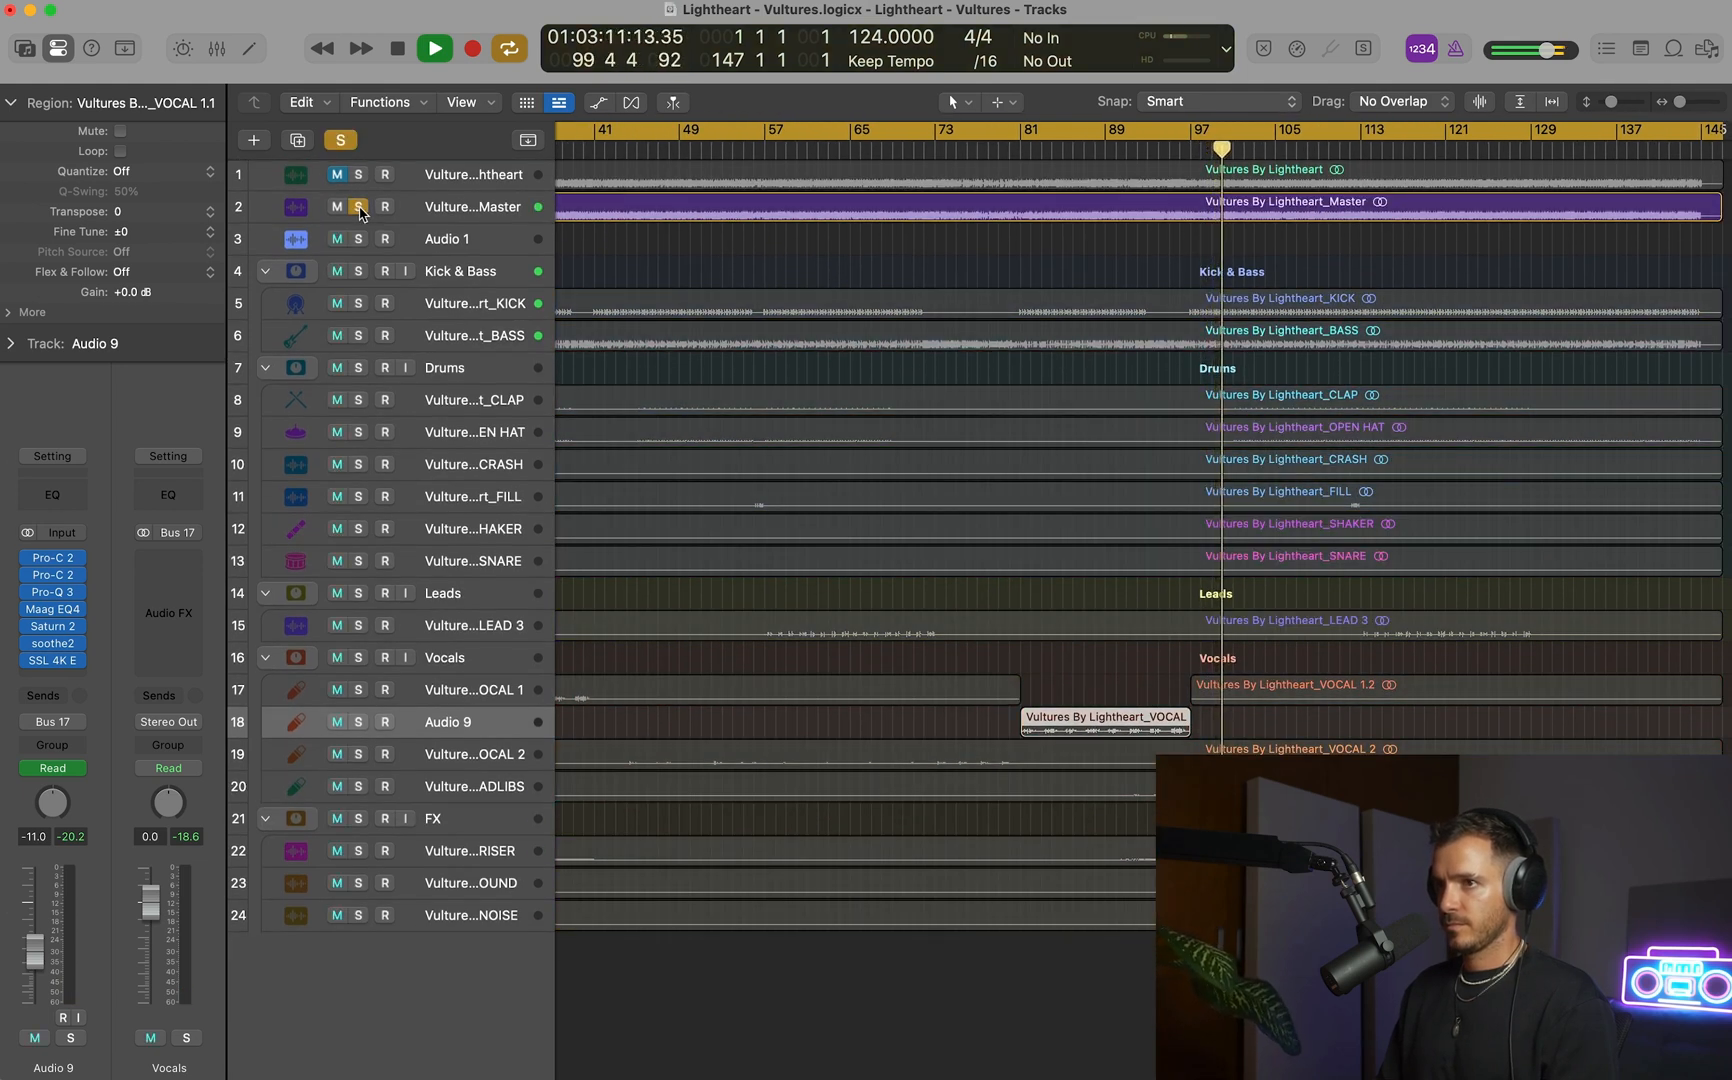
pyautogui.click(359, 207)
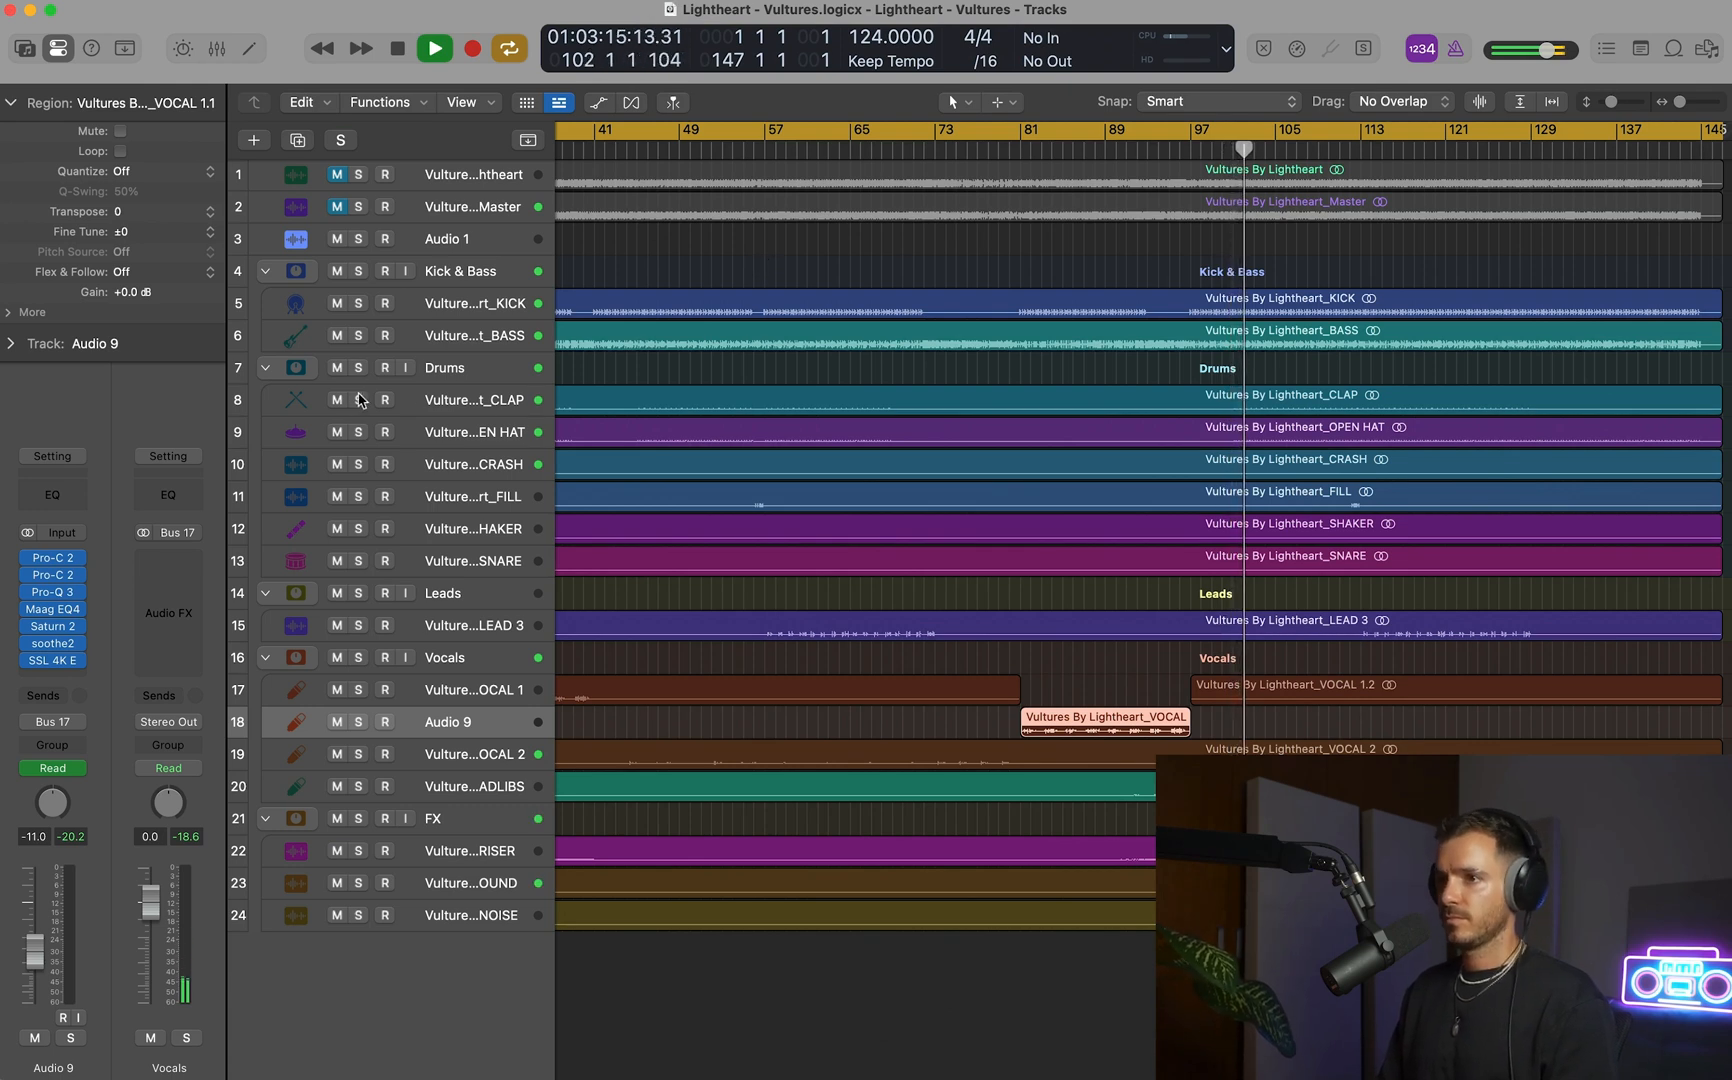
# Add a Bus 1 (Reverb - Small) send to the SNARE track and raise its send level.
pyautogui.click(455, 393)
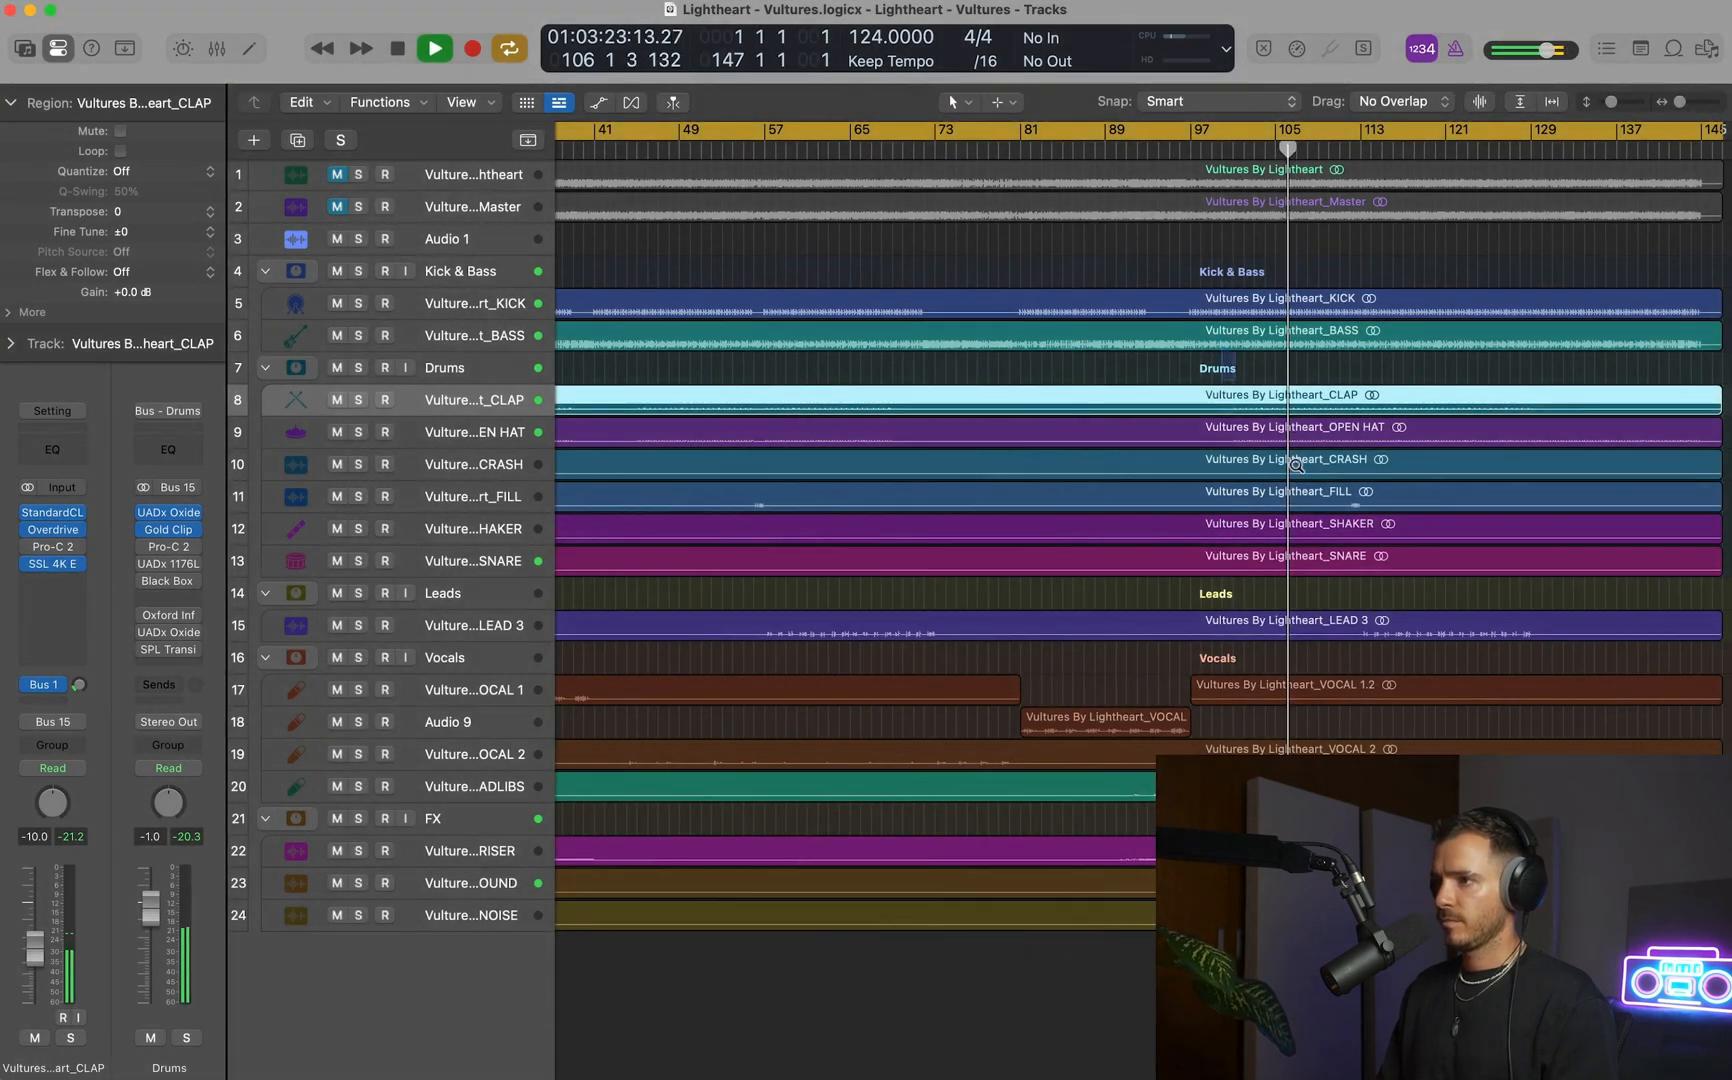
pyautogui.moveTo(1221, 324); pyautogui.dragTo(1437, 640)
pyautogui.click(470, 868)
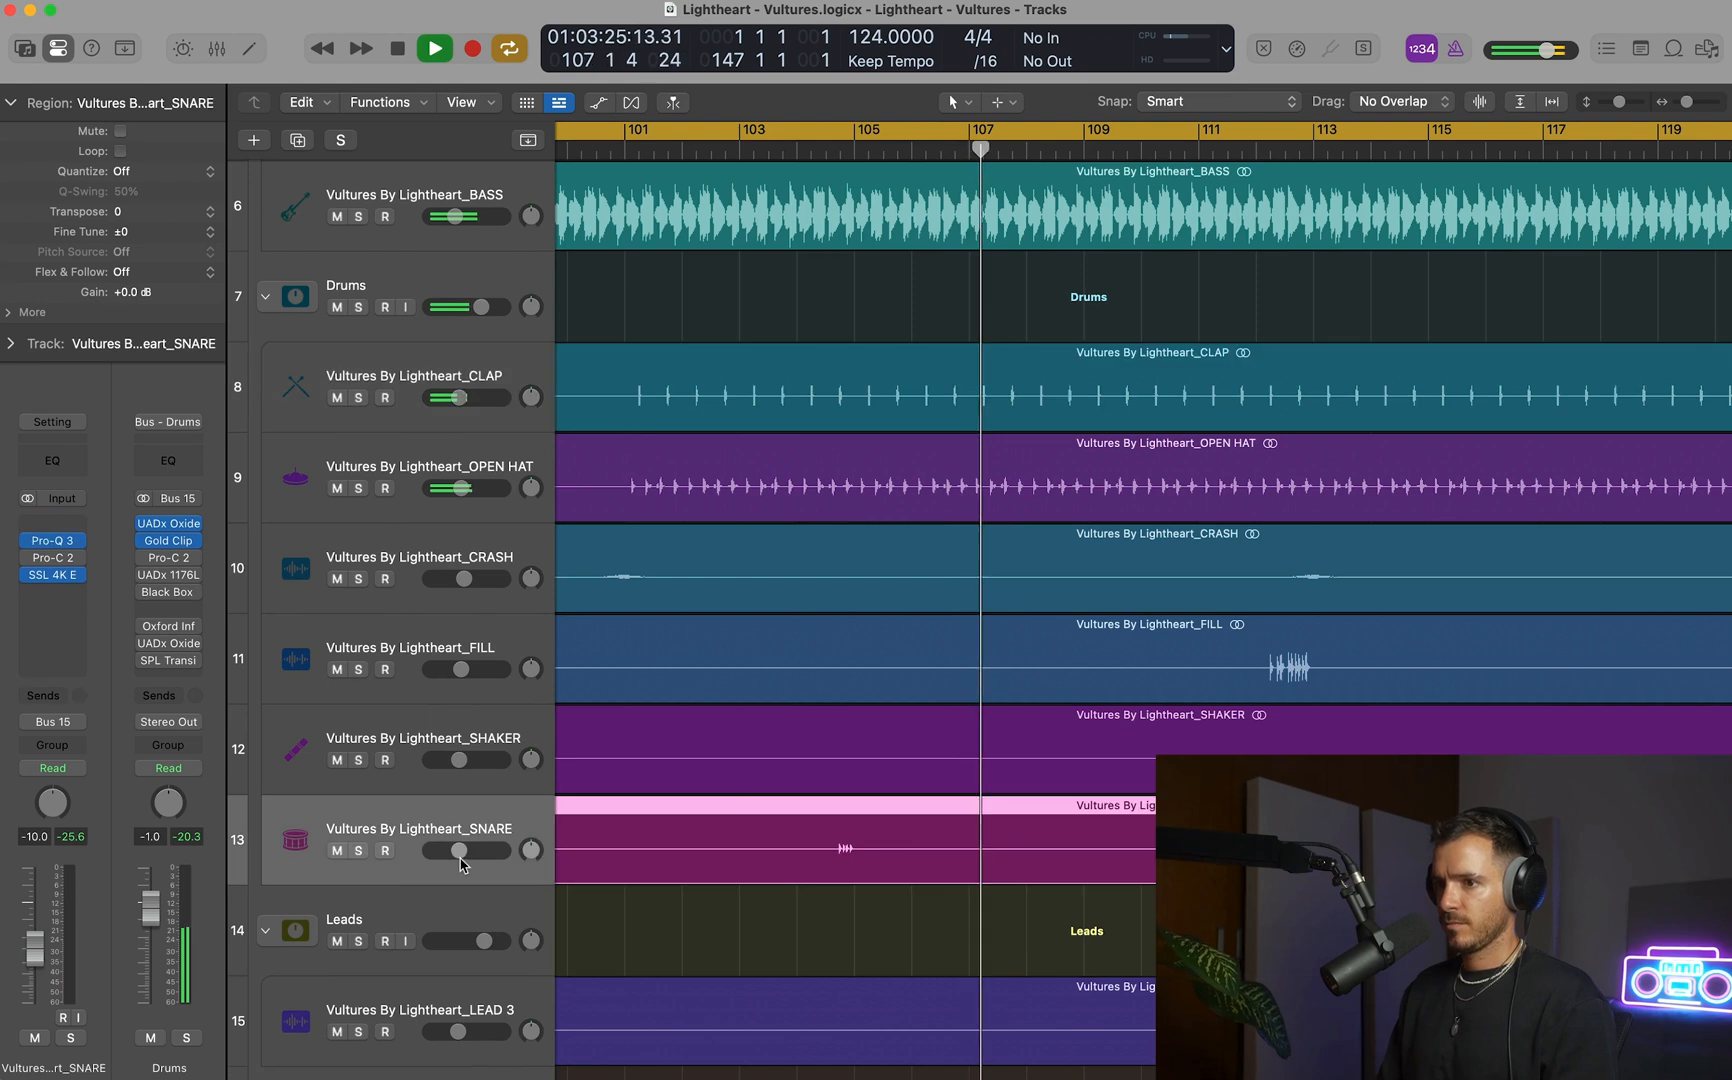
pyautogui.click(60, 721)
pyautogui.moveTo(100, 726)
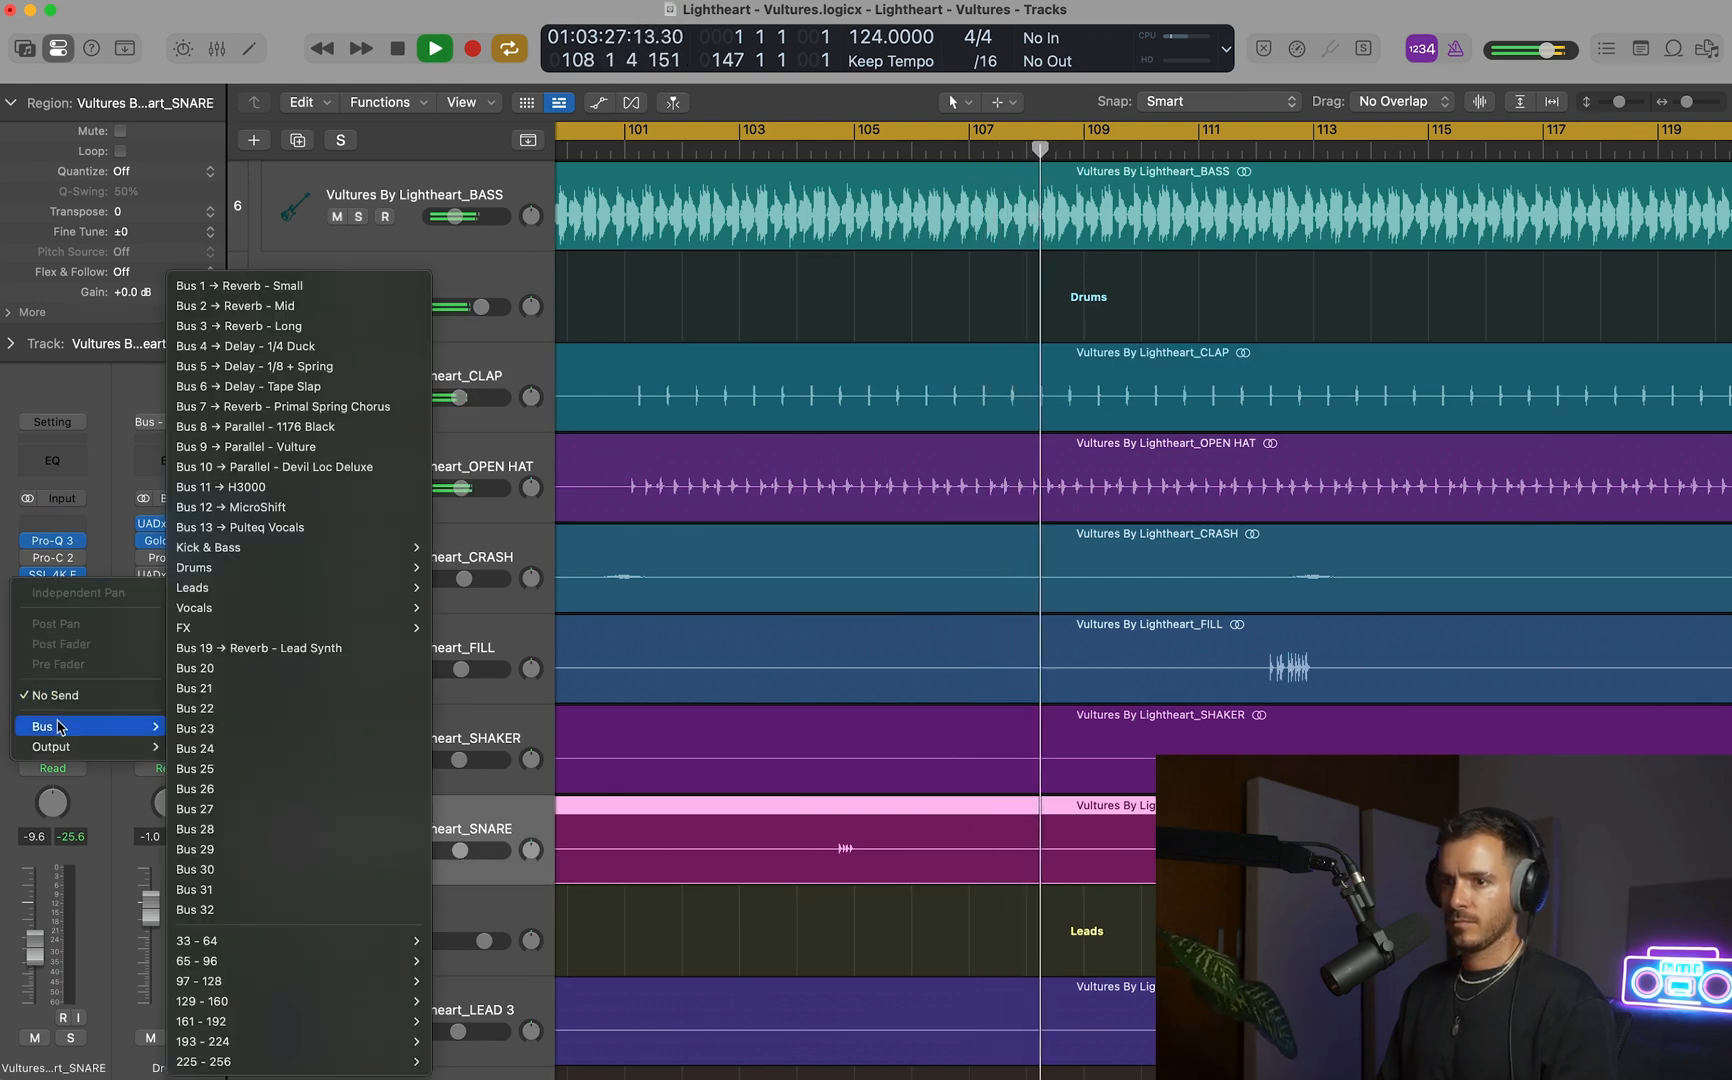
pyautogui.click(293, 288)
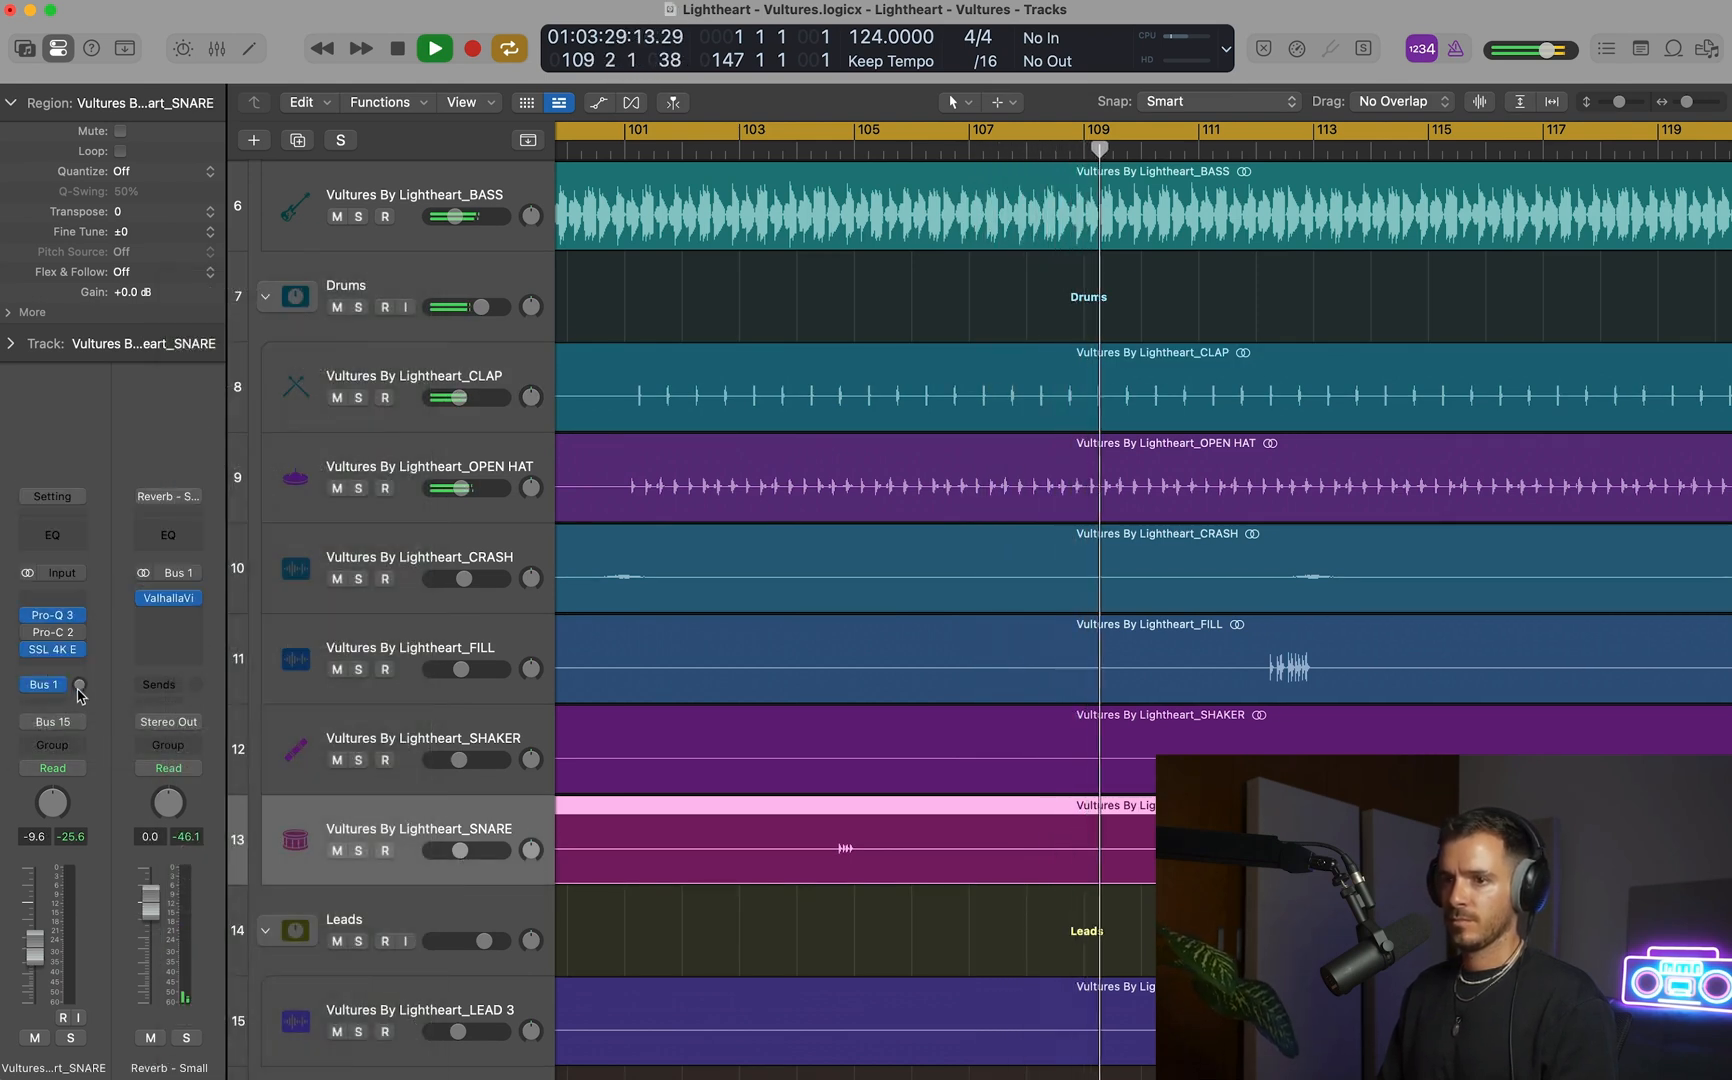
# Adjust the HF gain in the SSL 4K E on the CLAP track.
pyautogui.press('super+Left')
pyautogui.press('super+Up')
pyautogui.press('super+Left')
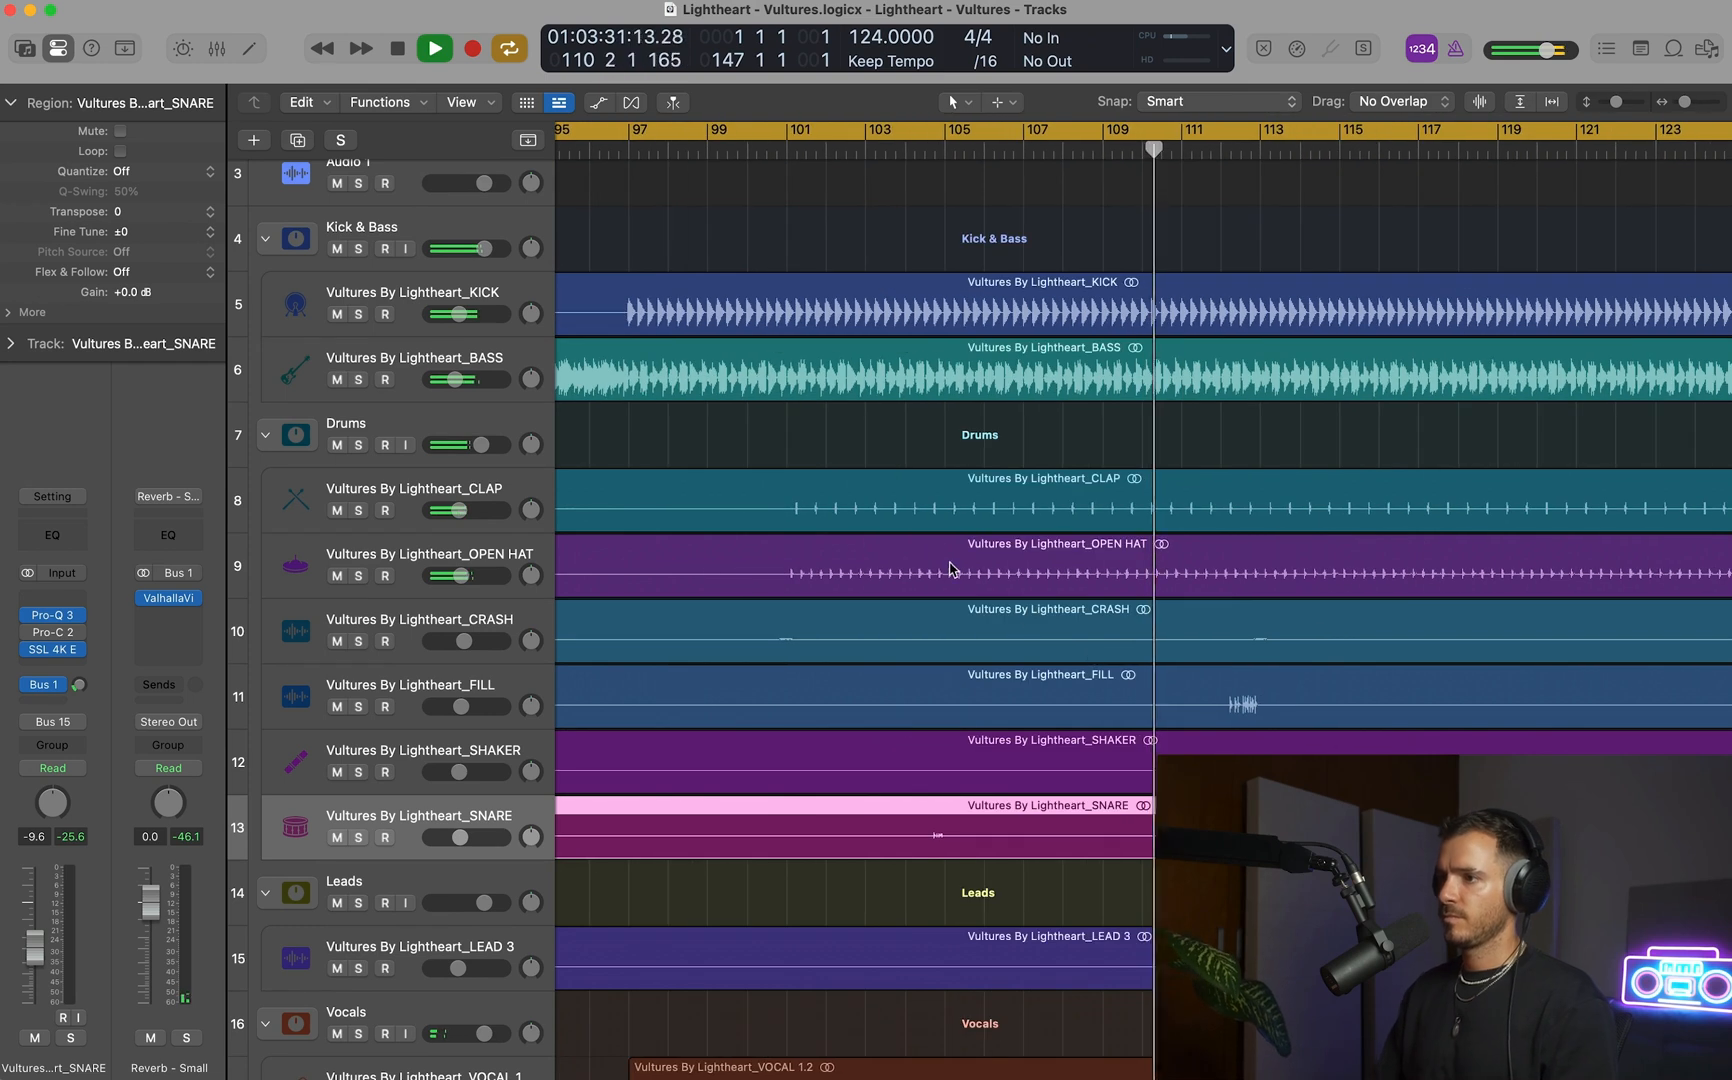
pyautogui.click(467, 488)
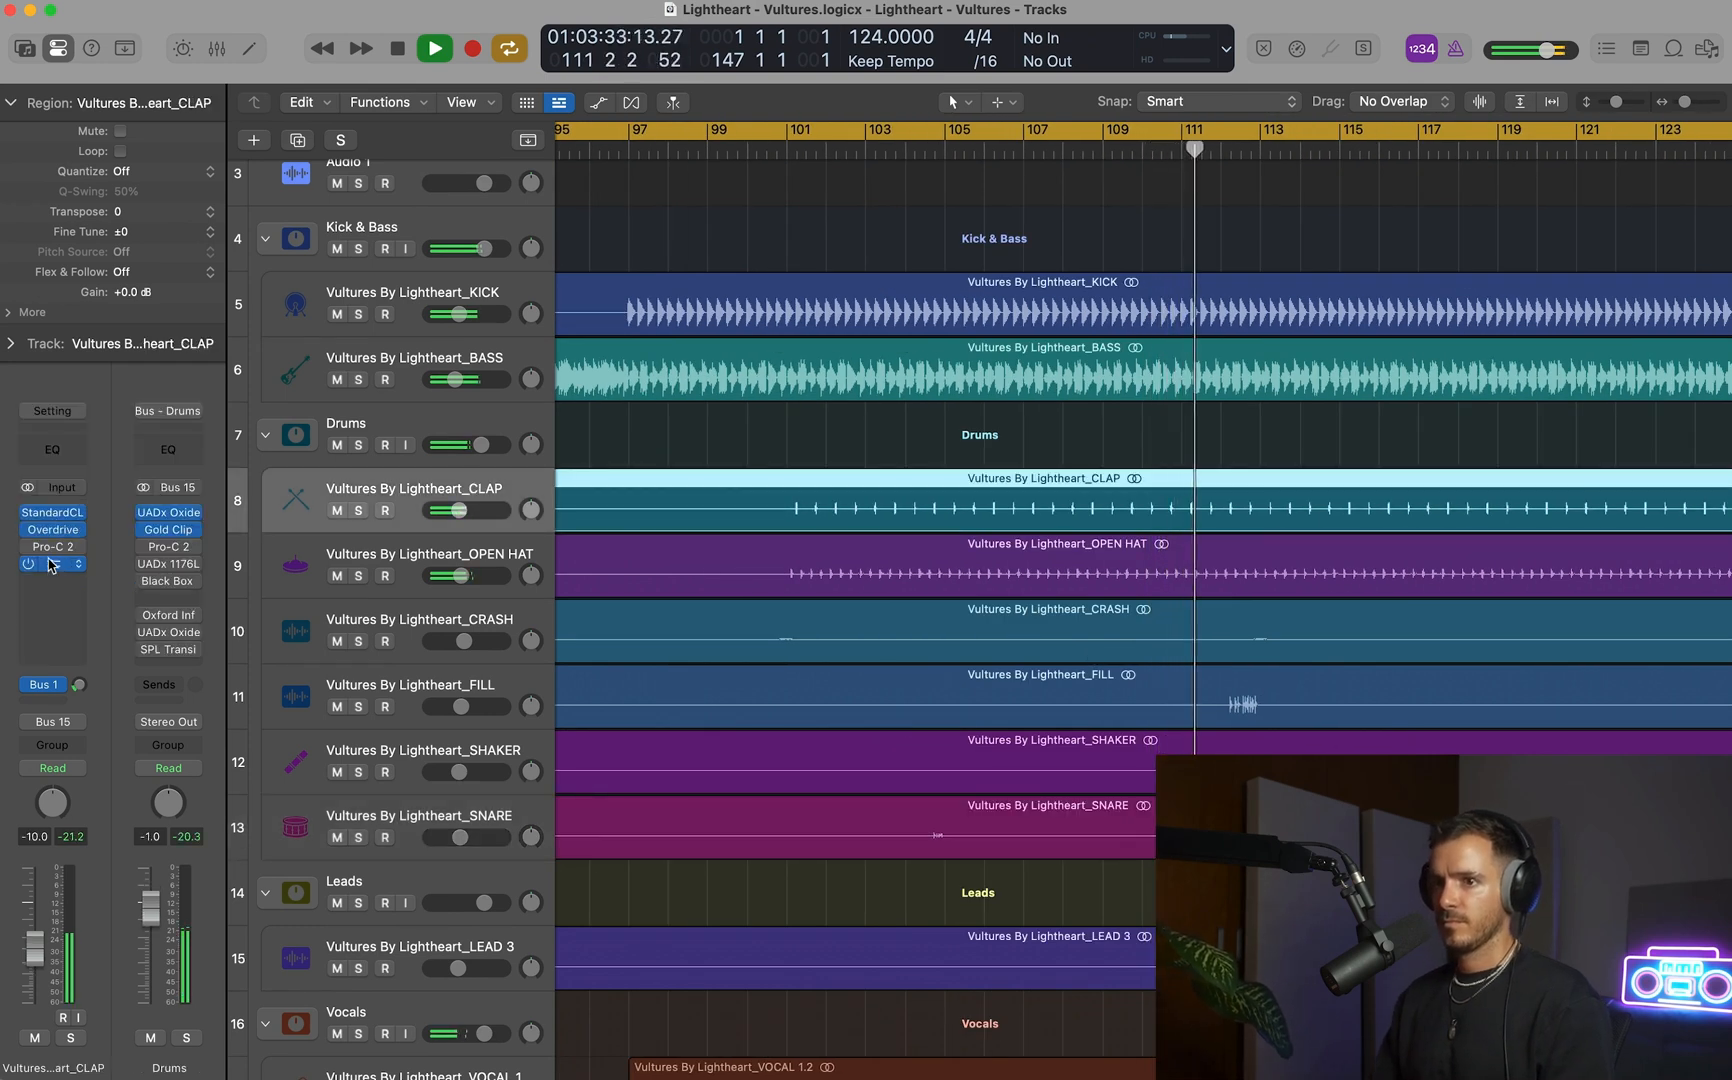
pyautogui.click(52, 564)
pyautogui.moveTo(1001, 374); pyautogui.dragTo(995, 377)
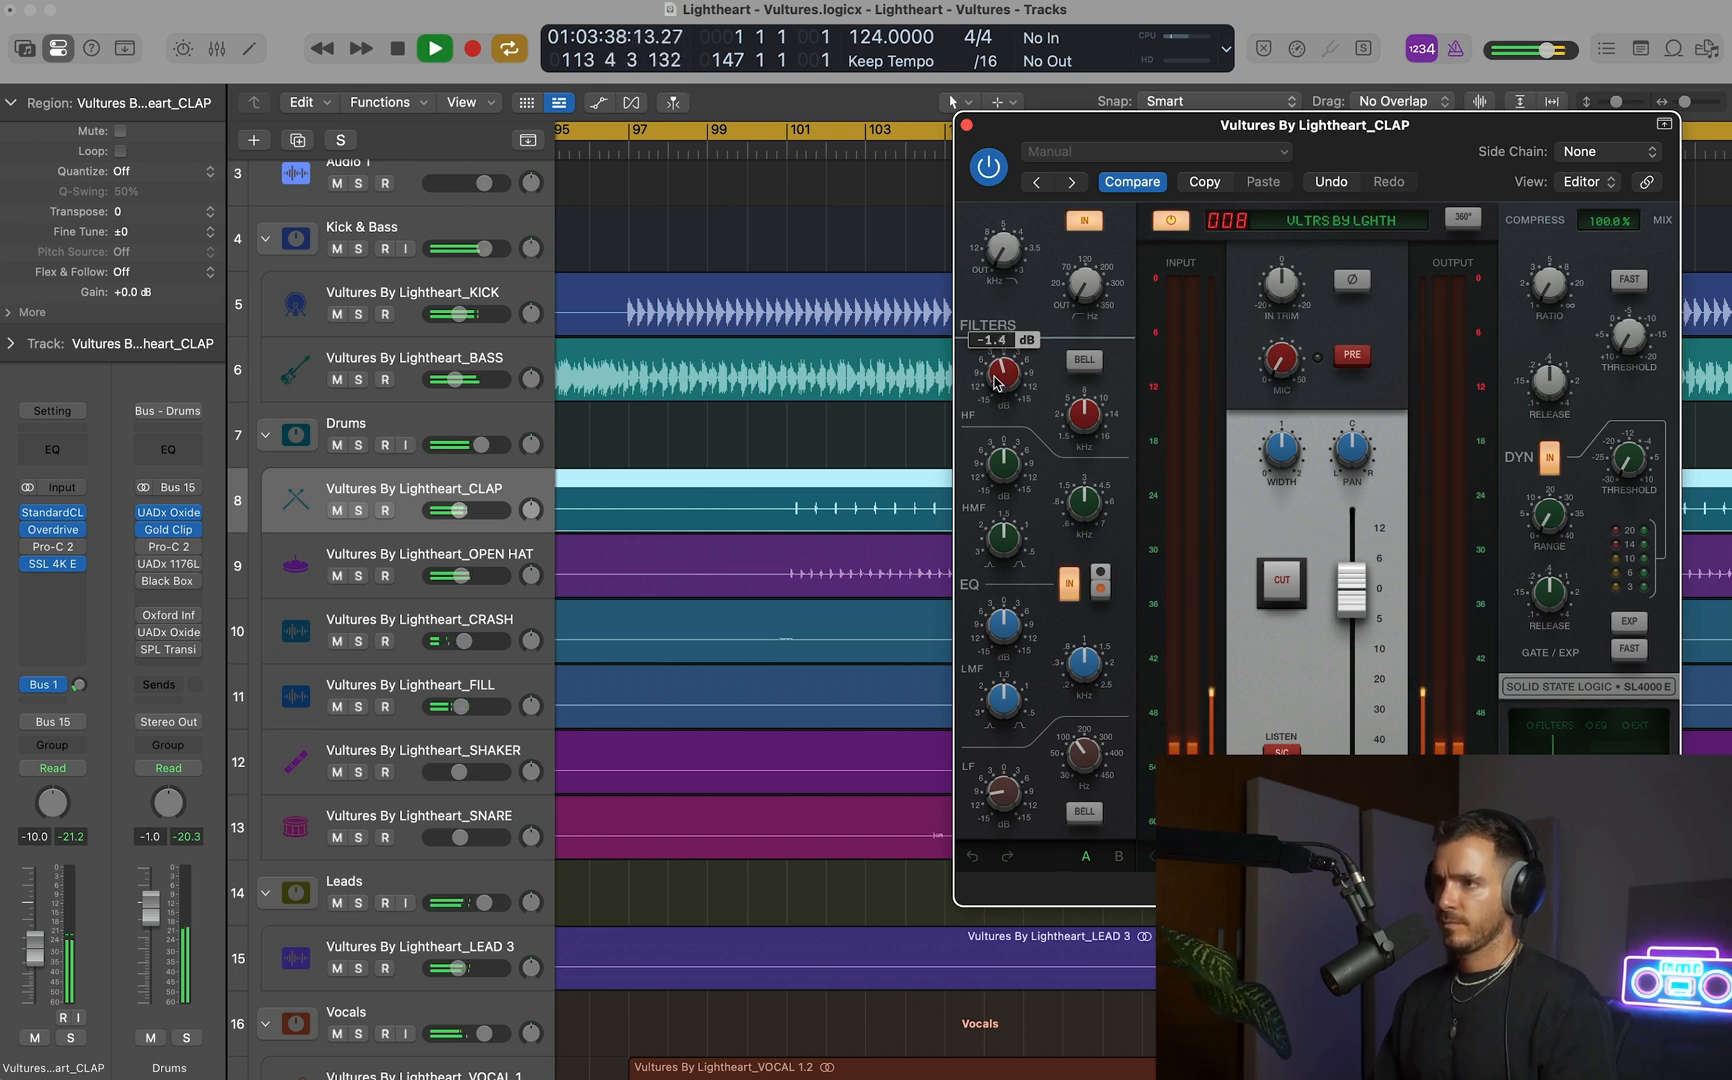
pyautogui.click(966, 125)
# Solo the Vultures By Lightheart_Master reference briefly around bar 120, and return to the mix.
pyautogui.press('super+Up')
pyautogui.press('super+Up')
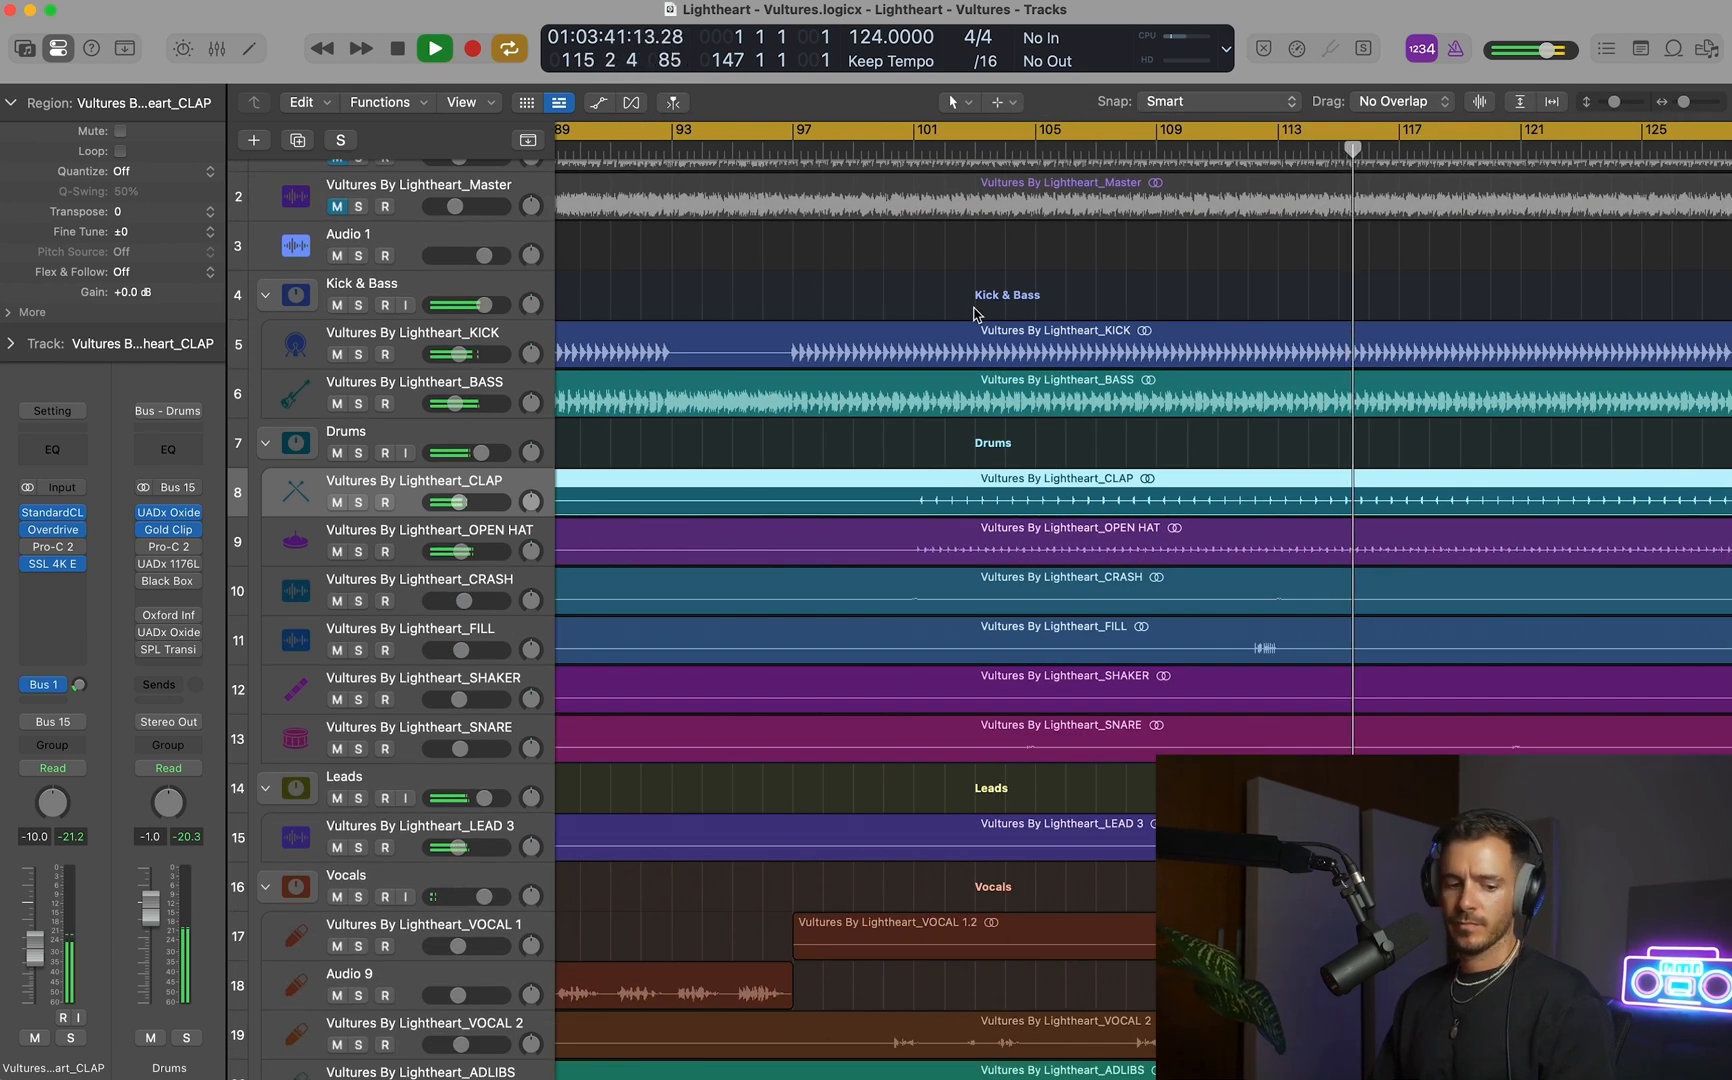
pyautogui.press('super+Left')
pyautogui.press('super+Up')
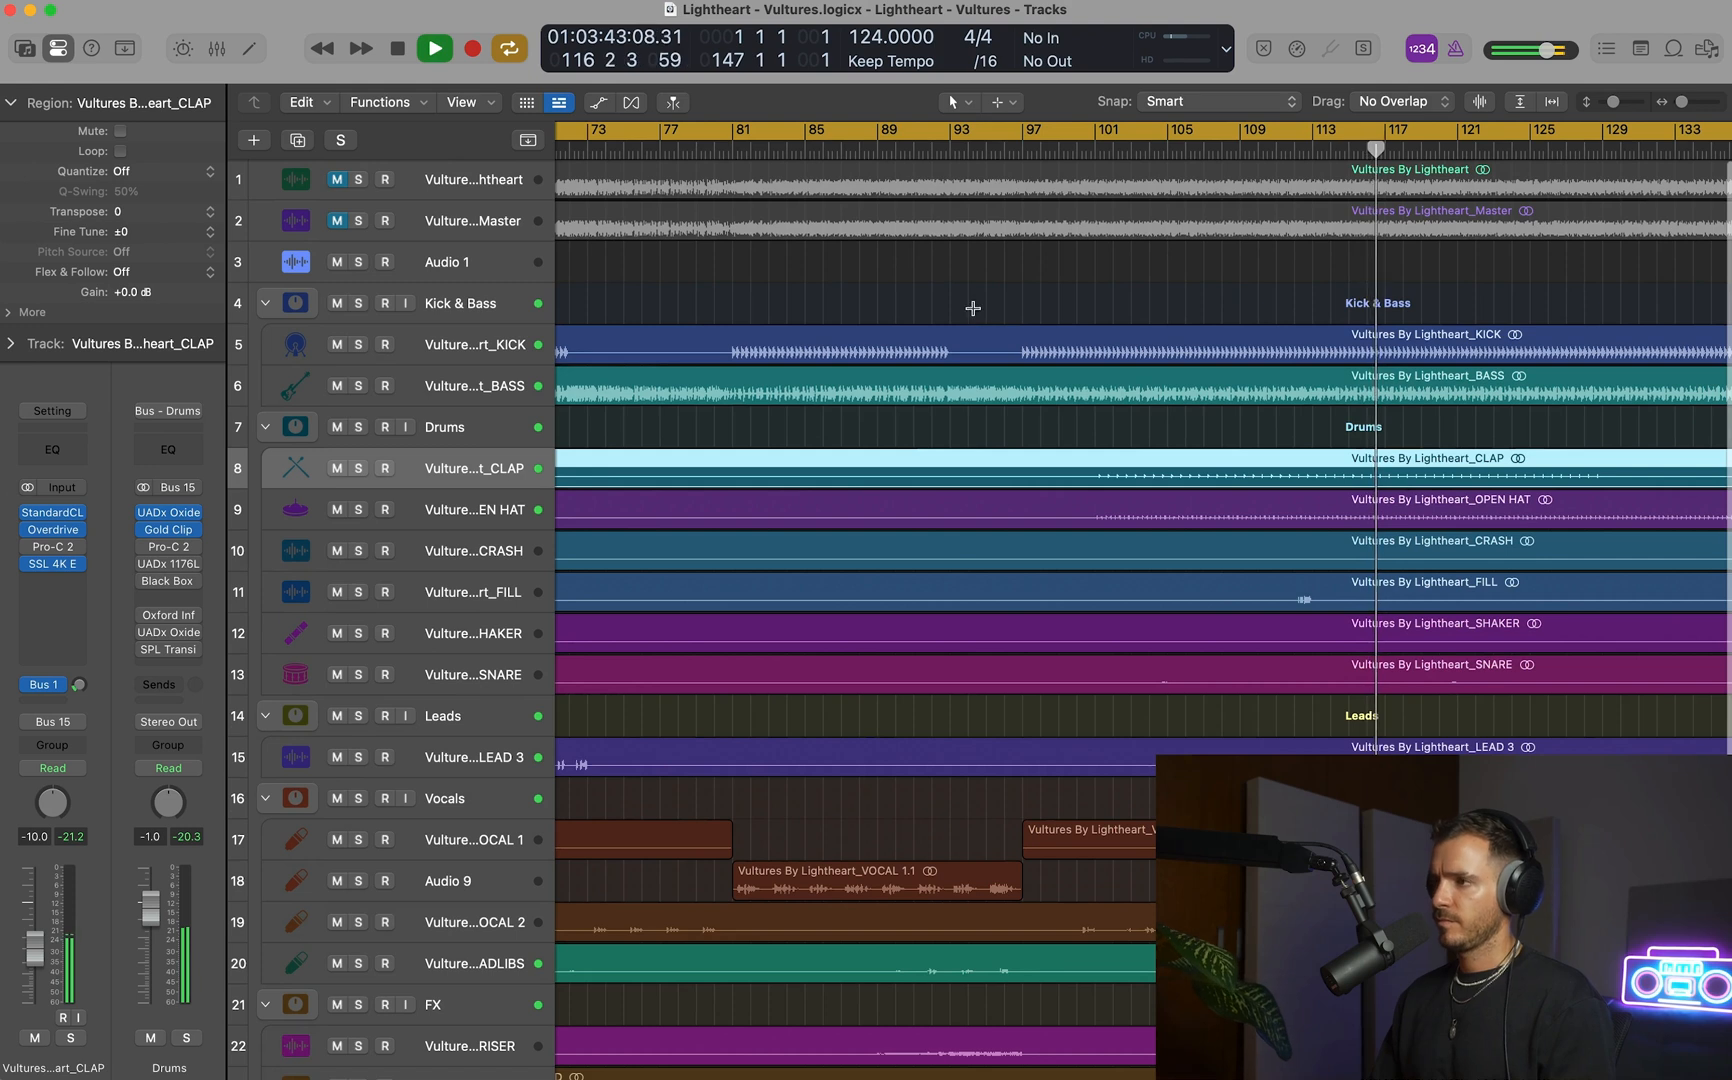
pyautogui.press('super+Left')
pyautogui.press('super+Up')
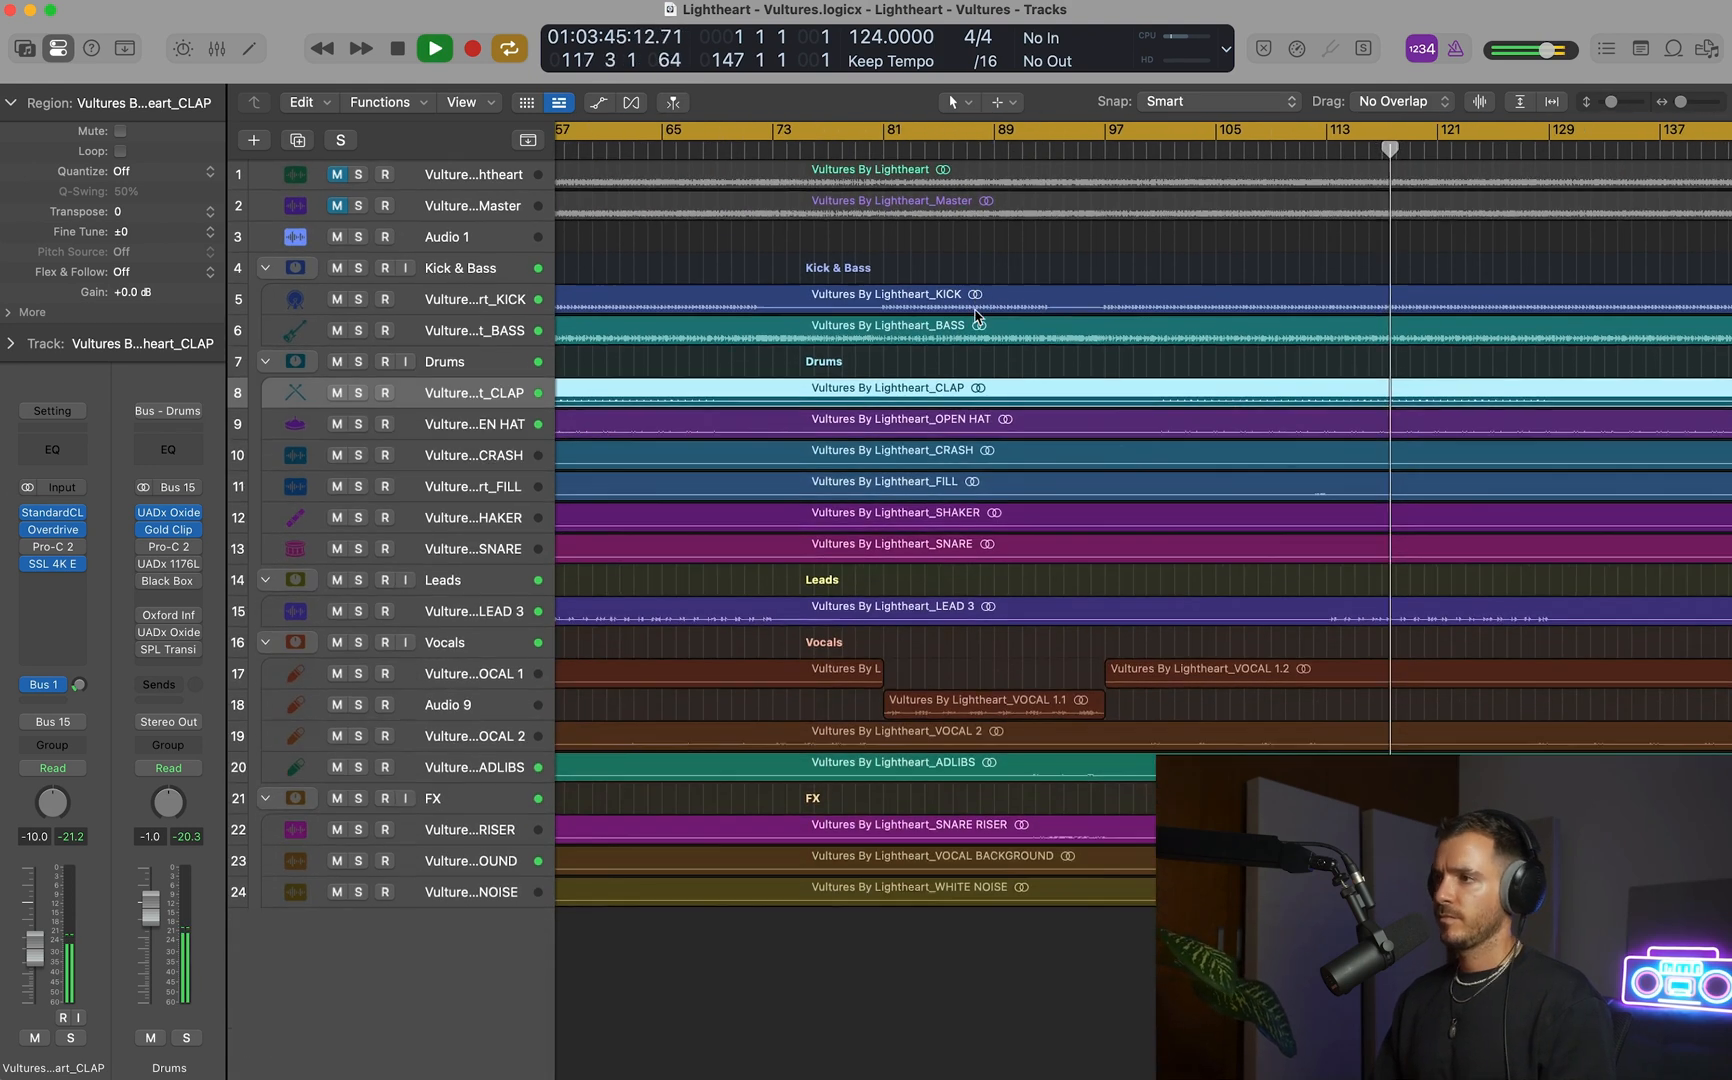
pyautogui.press('super+Left')
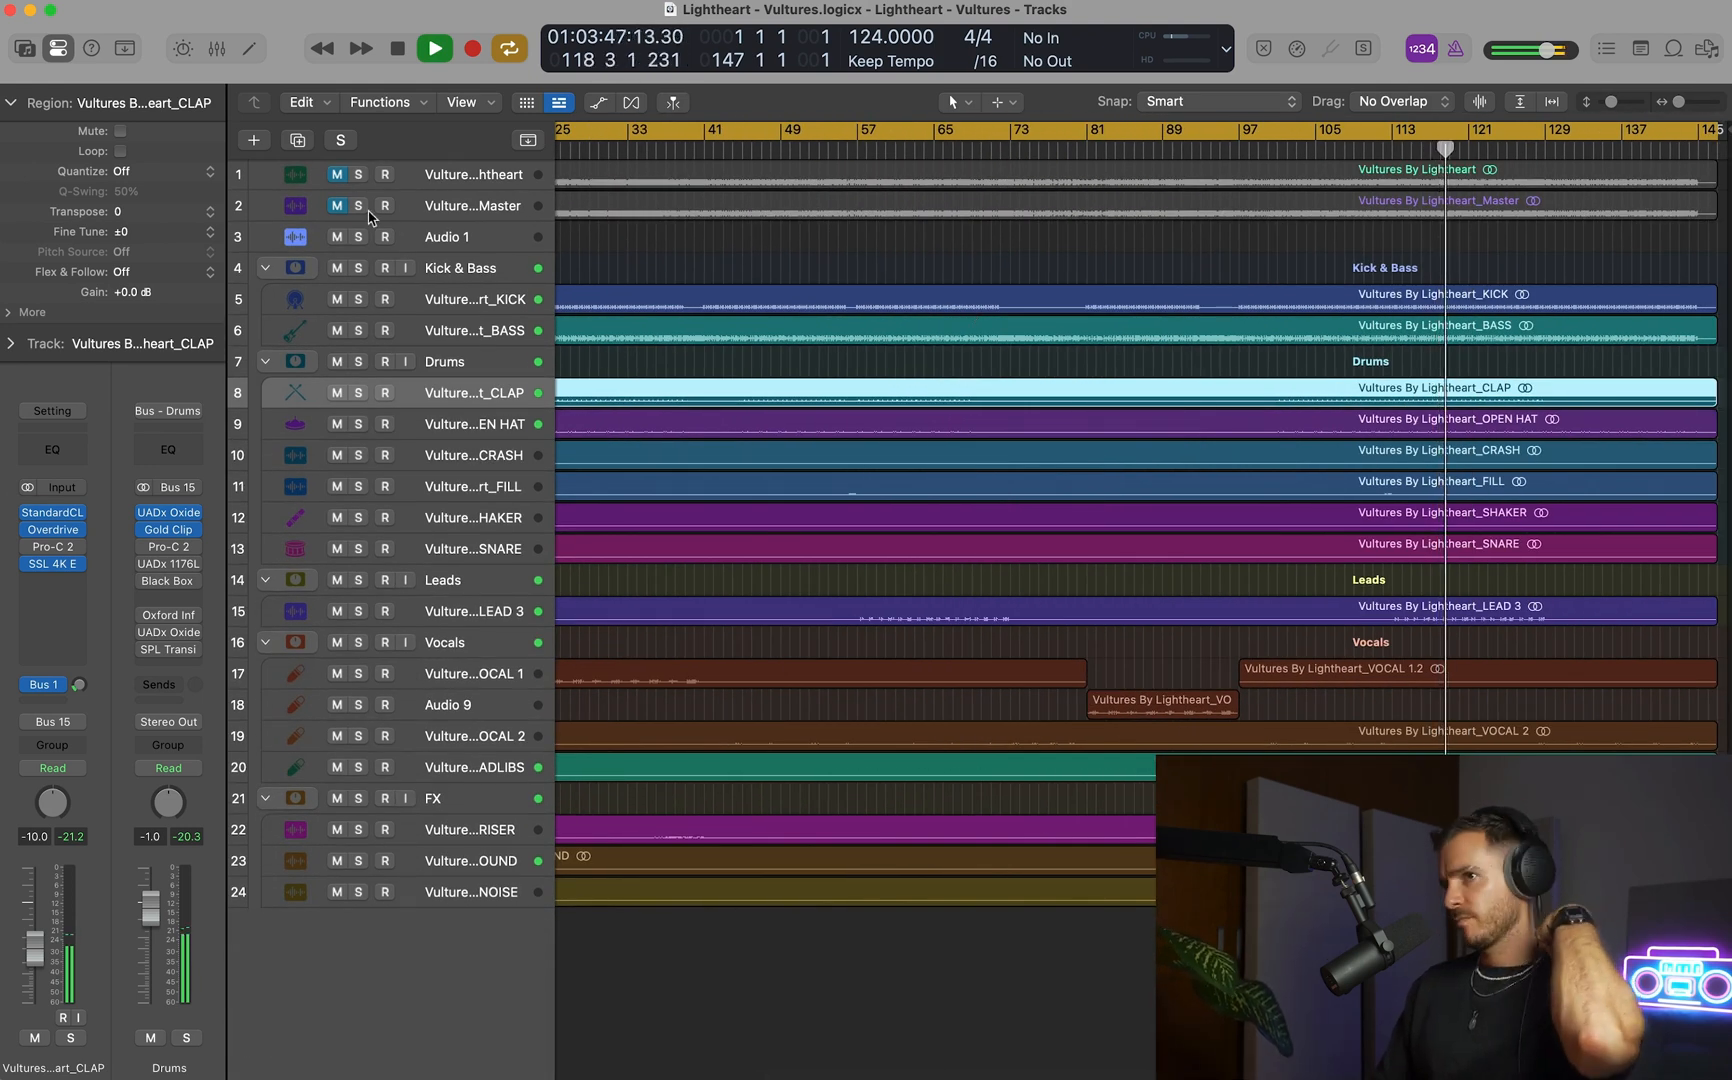
pyautogui.click(358, 205)
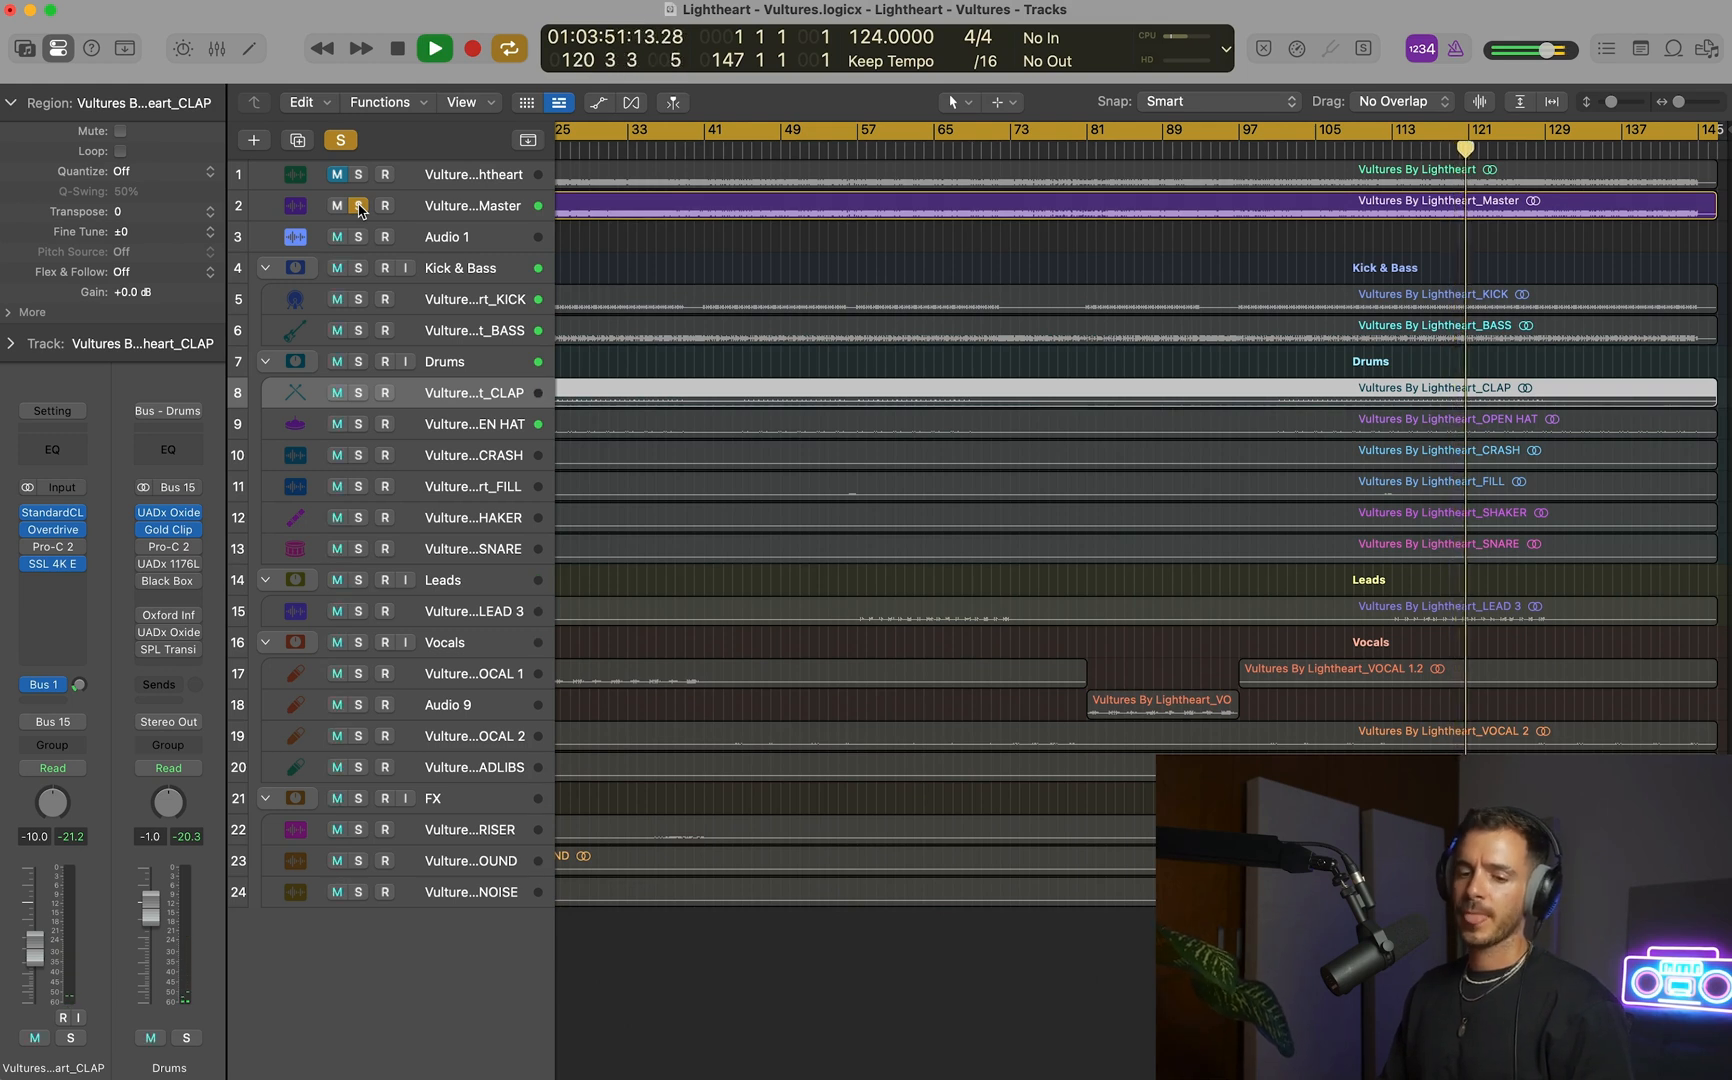
pyautogui.click(359, 207)
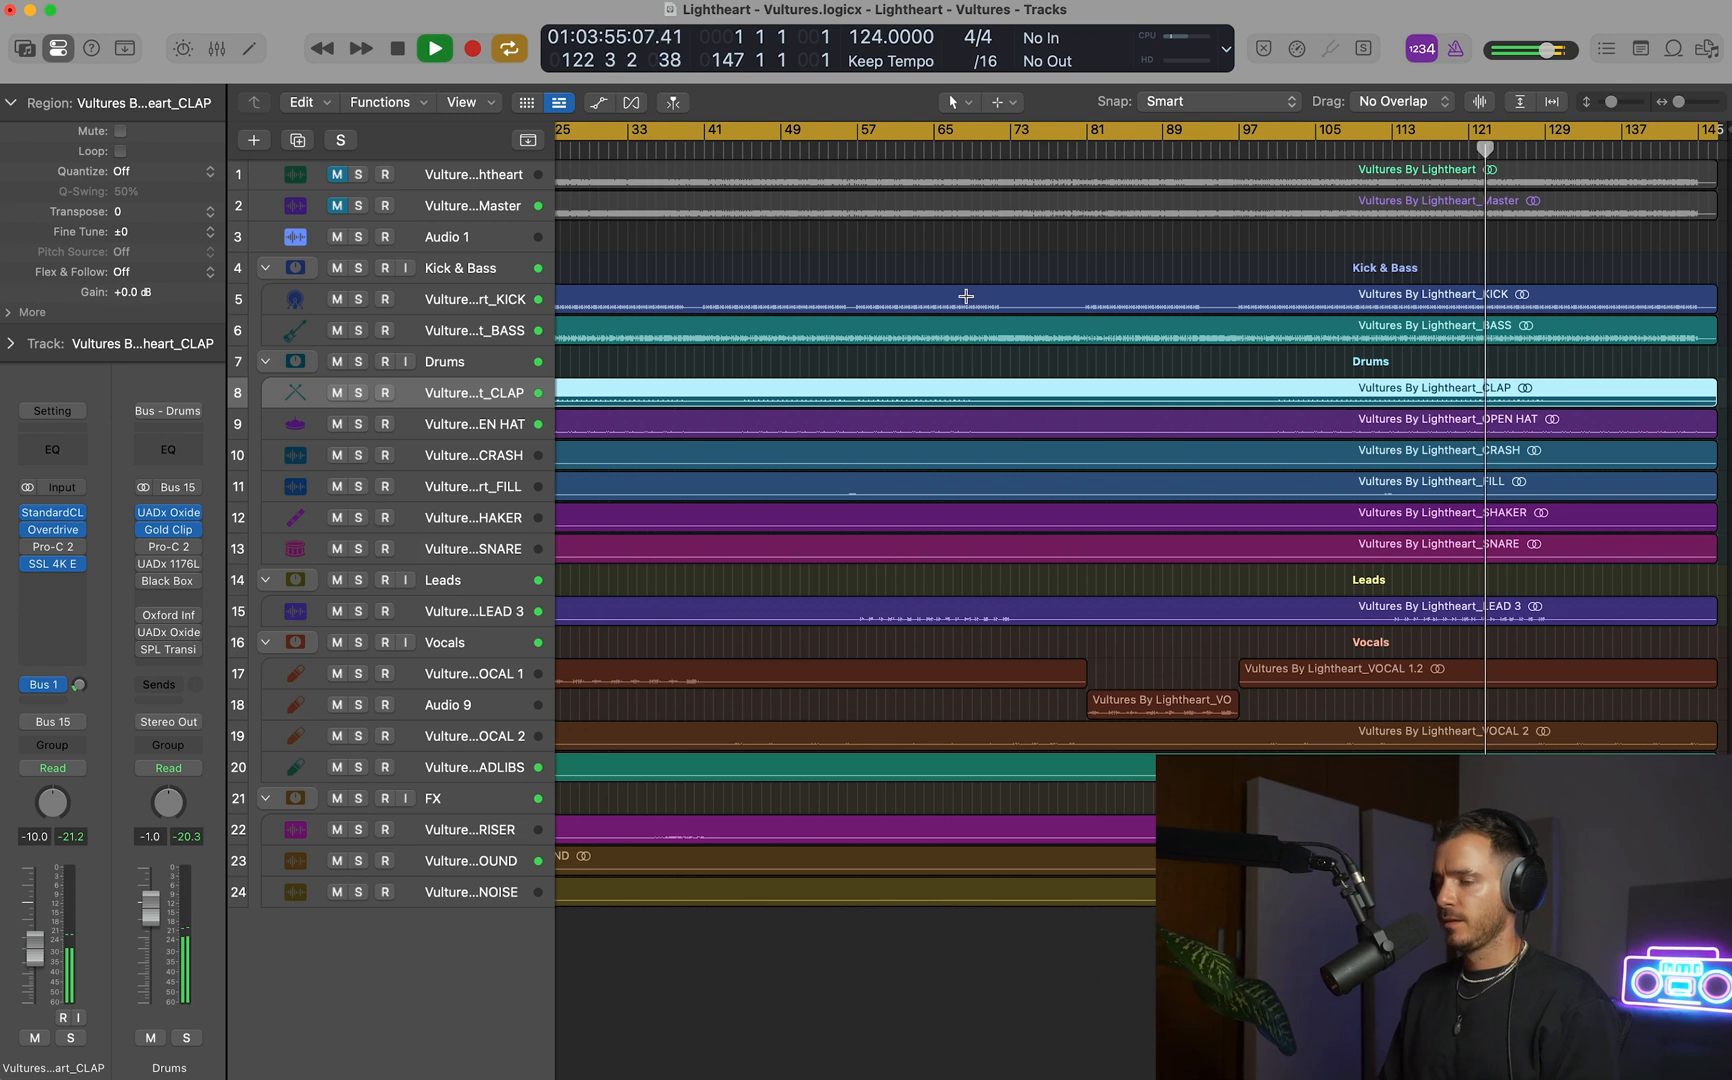
# Switch the HF band to Bell in the OPEN HAT track's SSL 4K E and adjust that band.
pyautogui.press('super+Down')
pyautogui.click(460, 430)
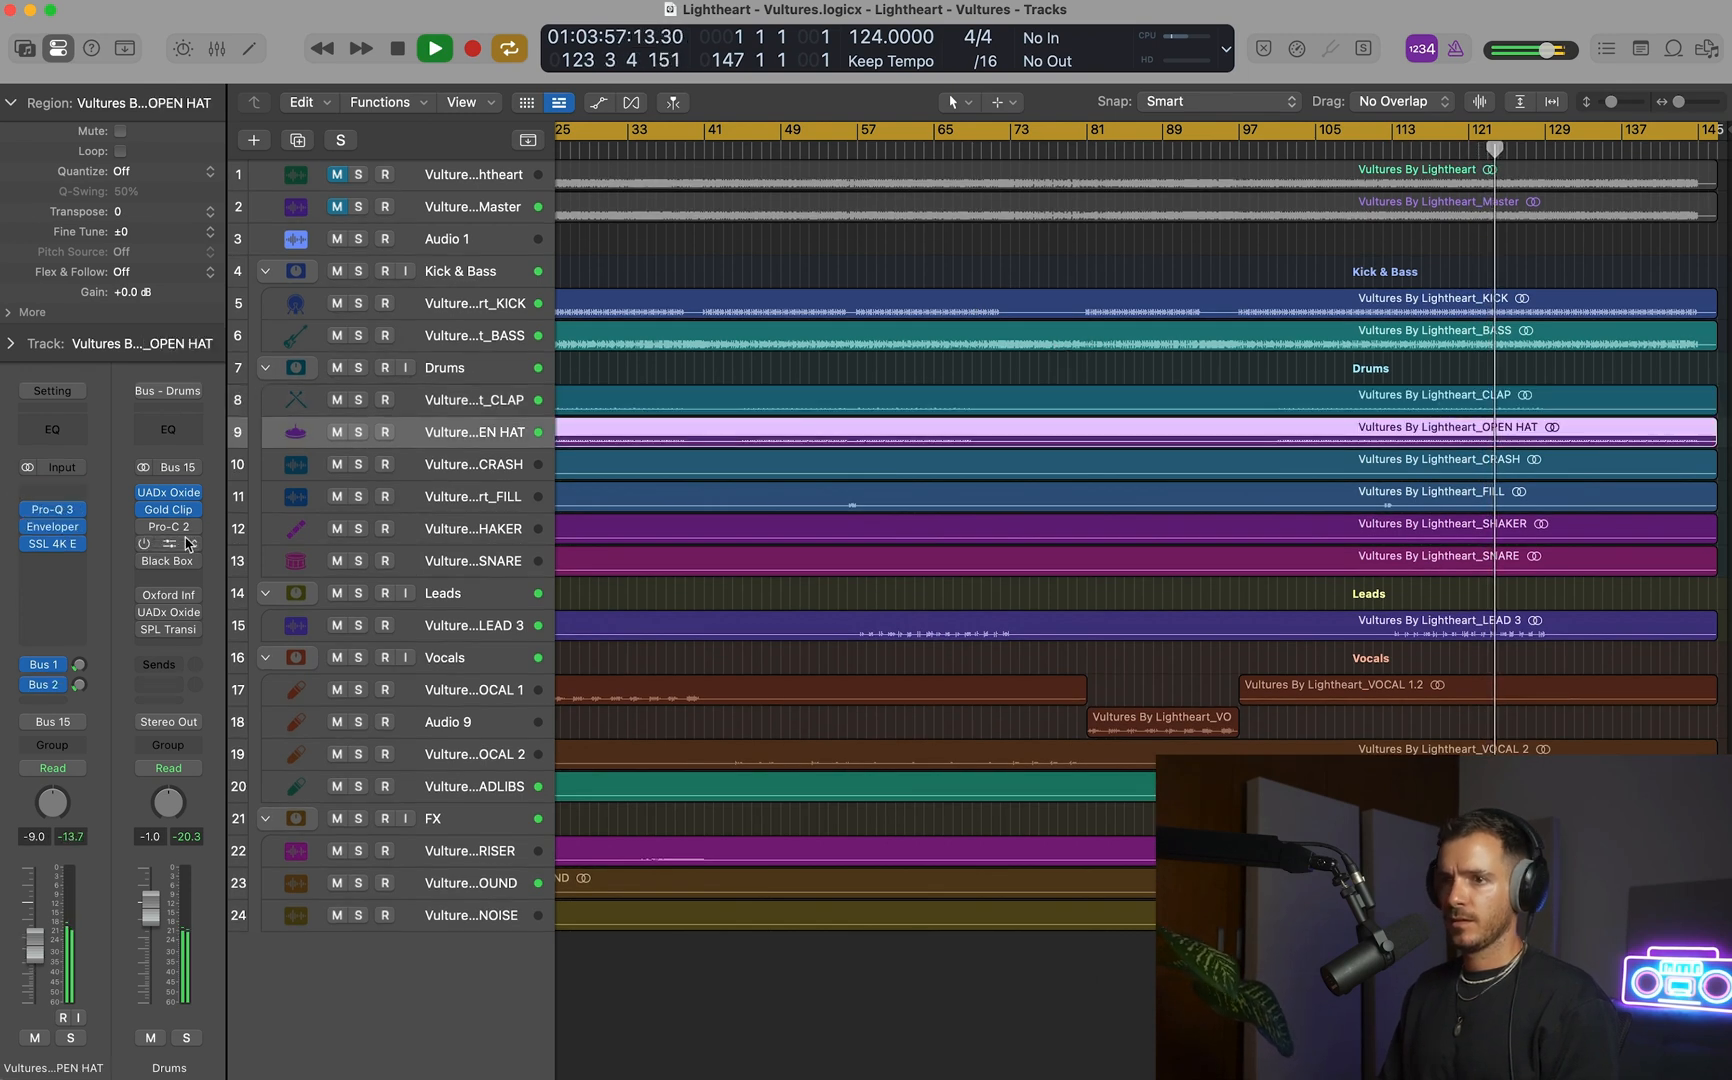
pyautogui.click(52, 543)
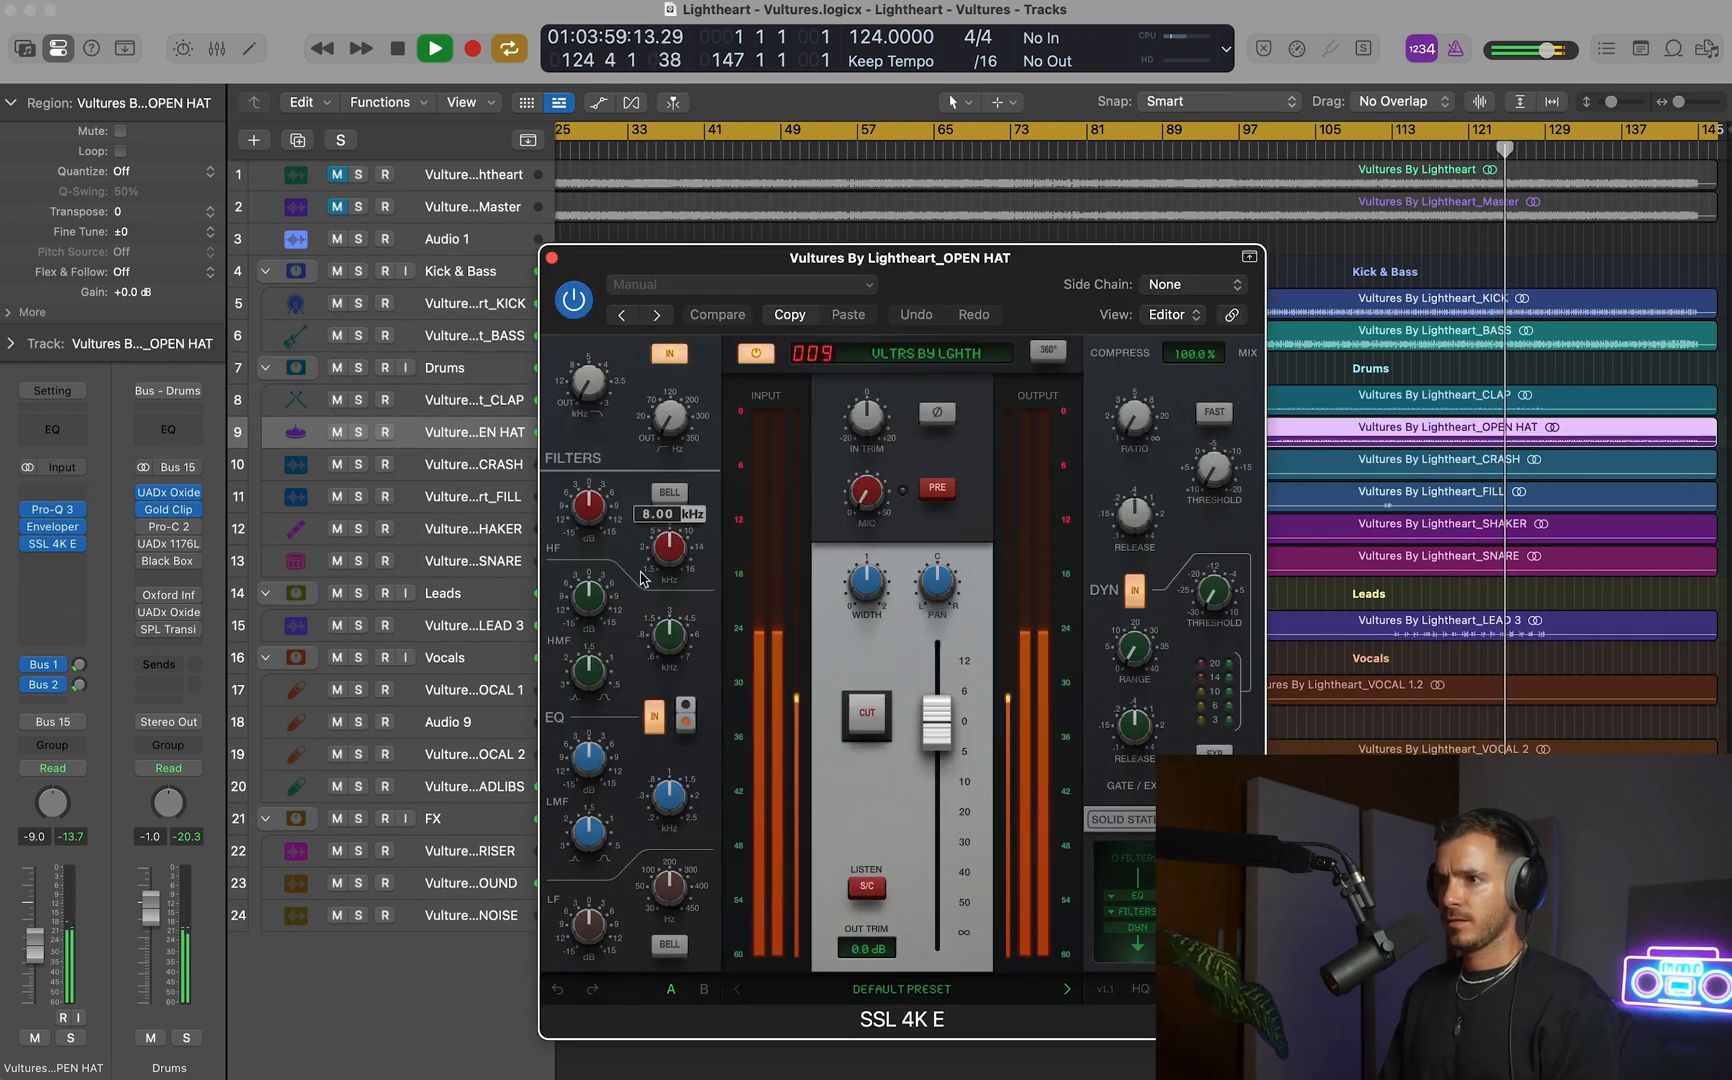
pyautogui.click(669, 493)
pyautogui.moveTo(672, 543); pyautogui.dragTo(594, 528)
pyautogui.click(553, 258)
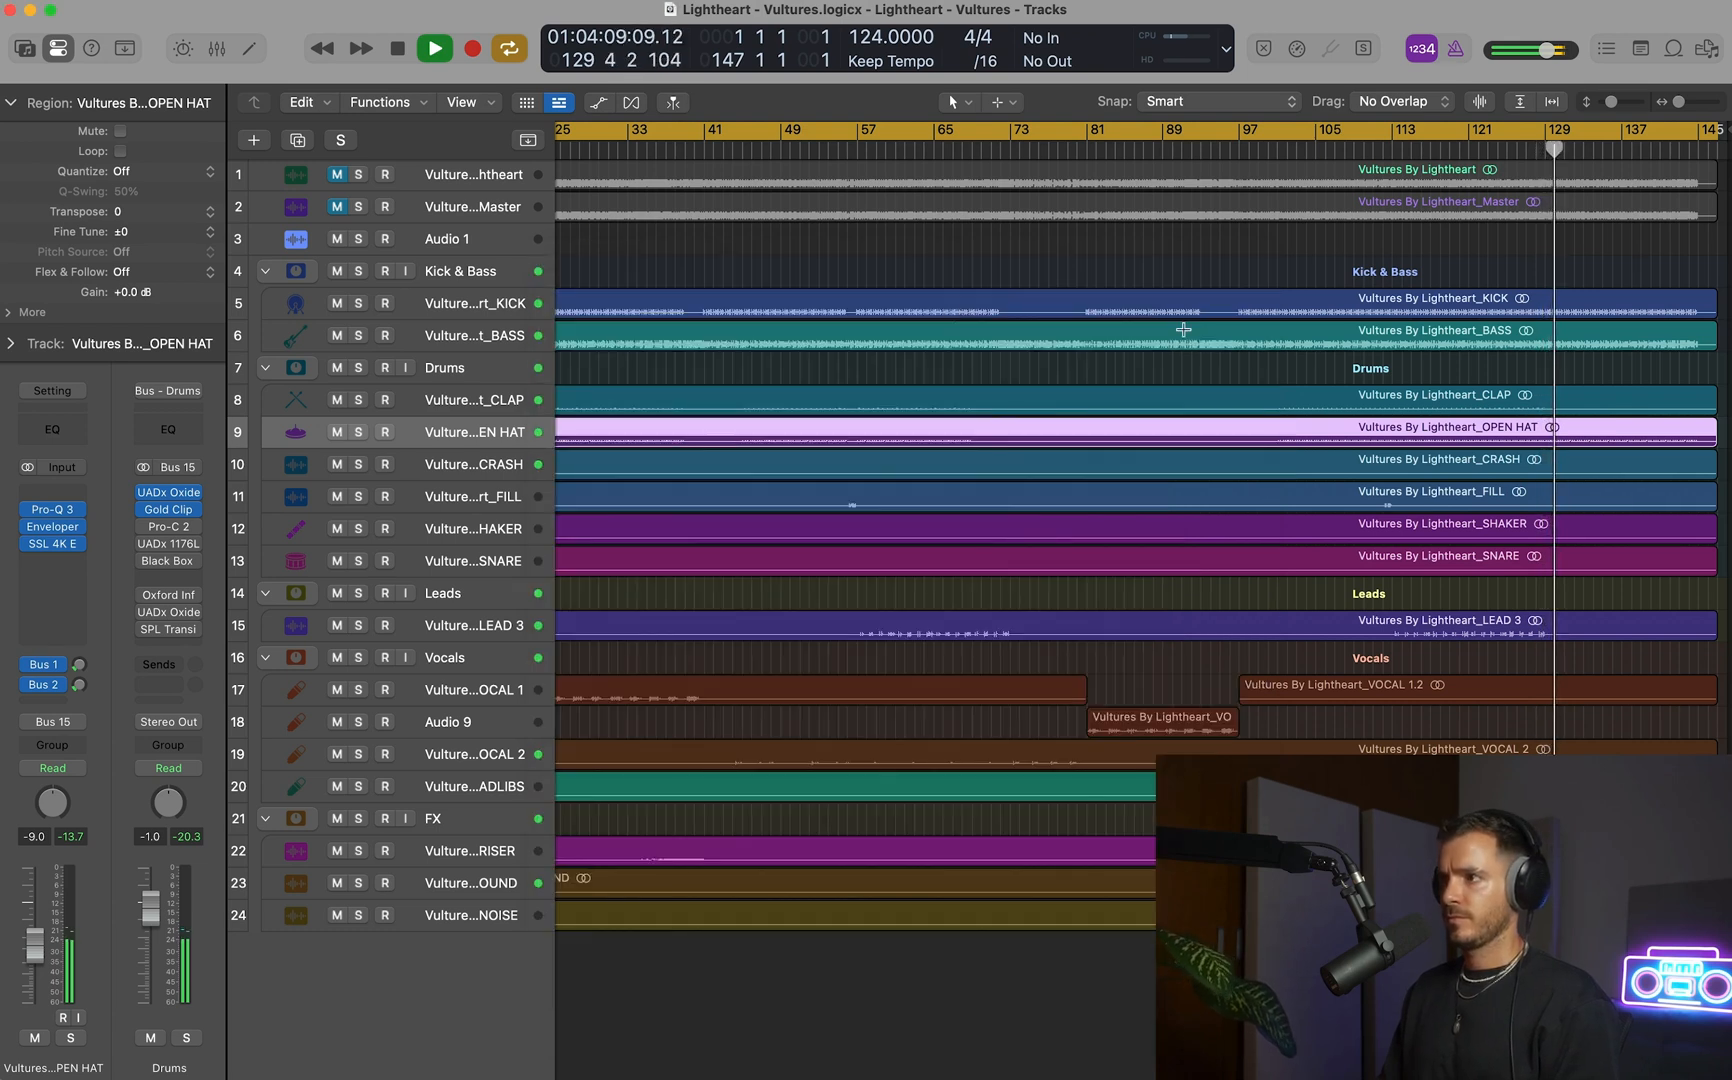
# Fit the whole song in view and open the Master Plan plug-in on the GOD MODE MASTER channel in the mixer.
pyautogui.scroll(-2, 1185, 331)
pyautogui.hscroll(-5, 1185, 331)
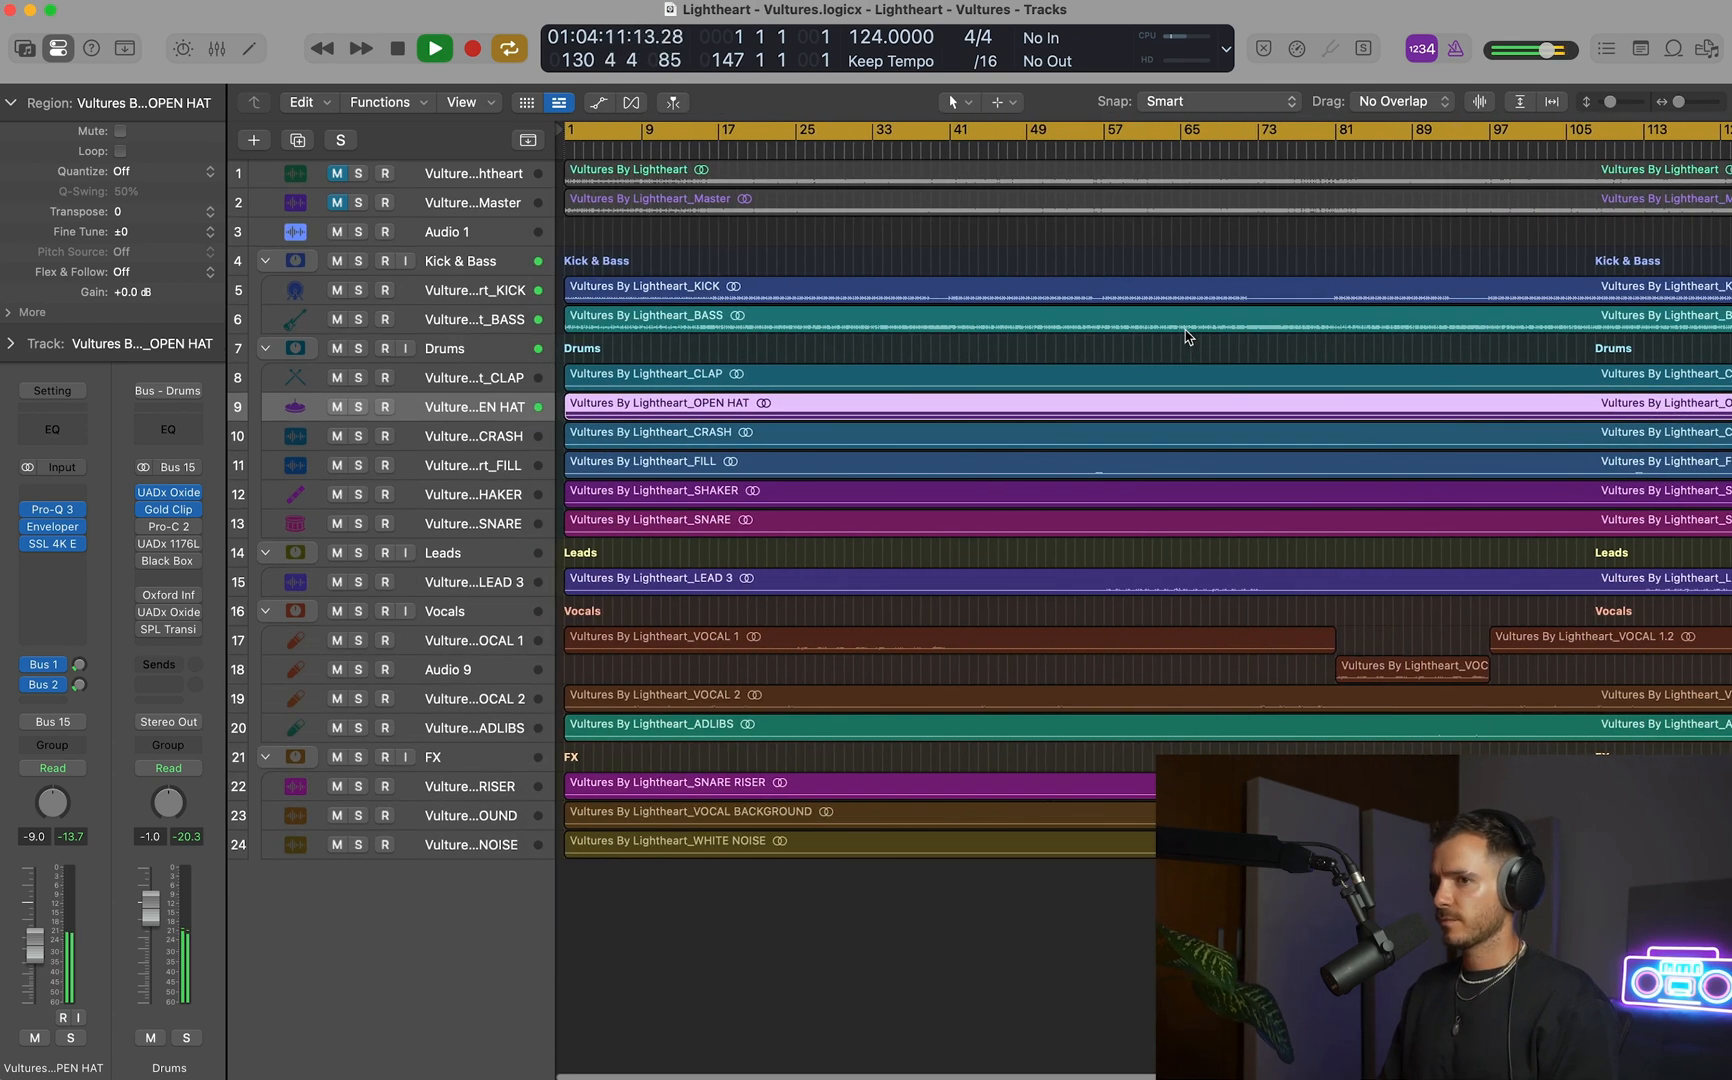
pyautogui.scroll(-2, 1185, 337)
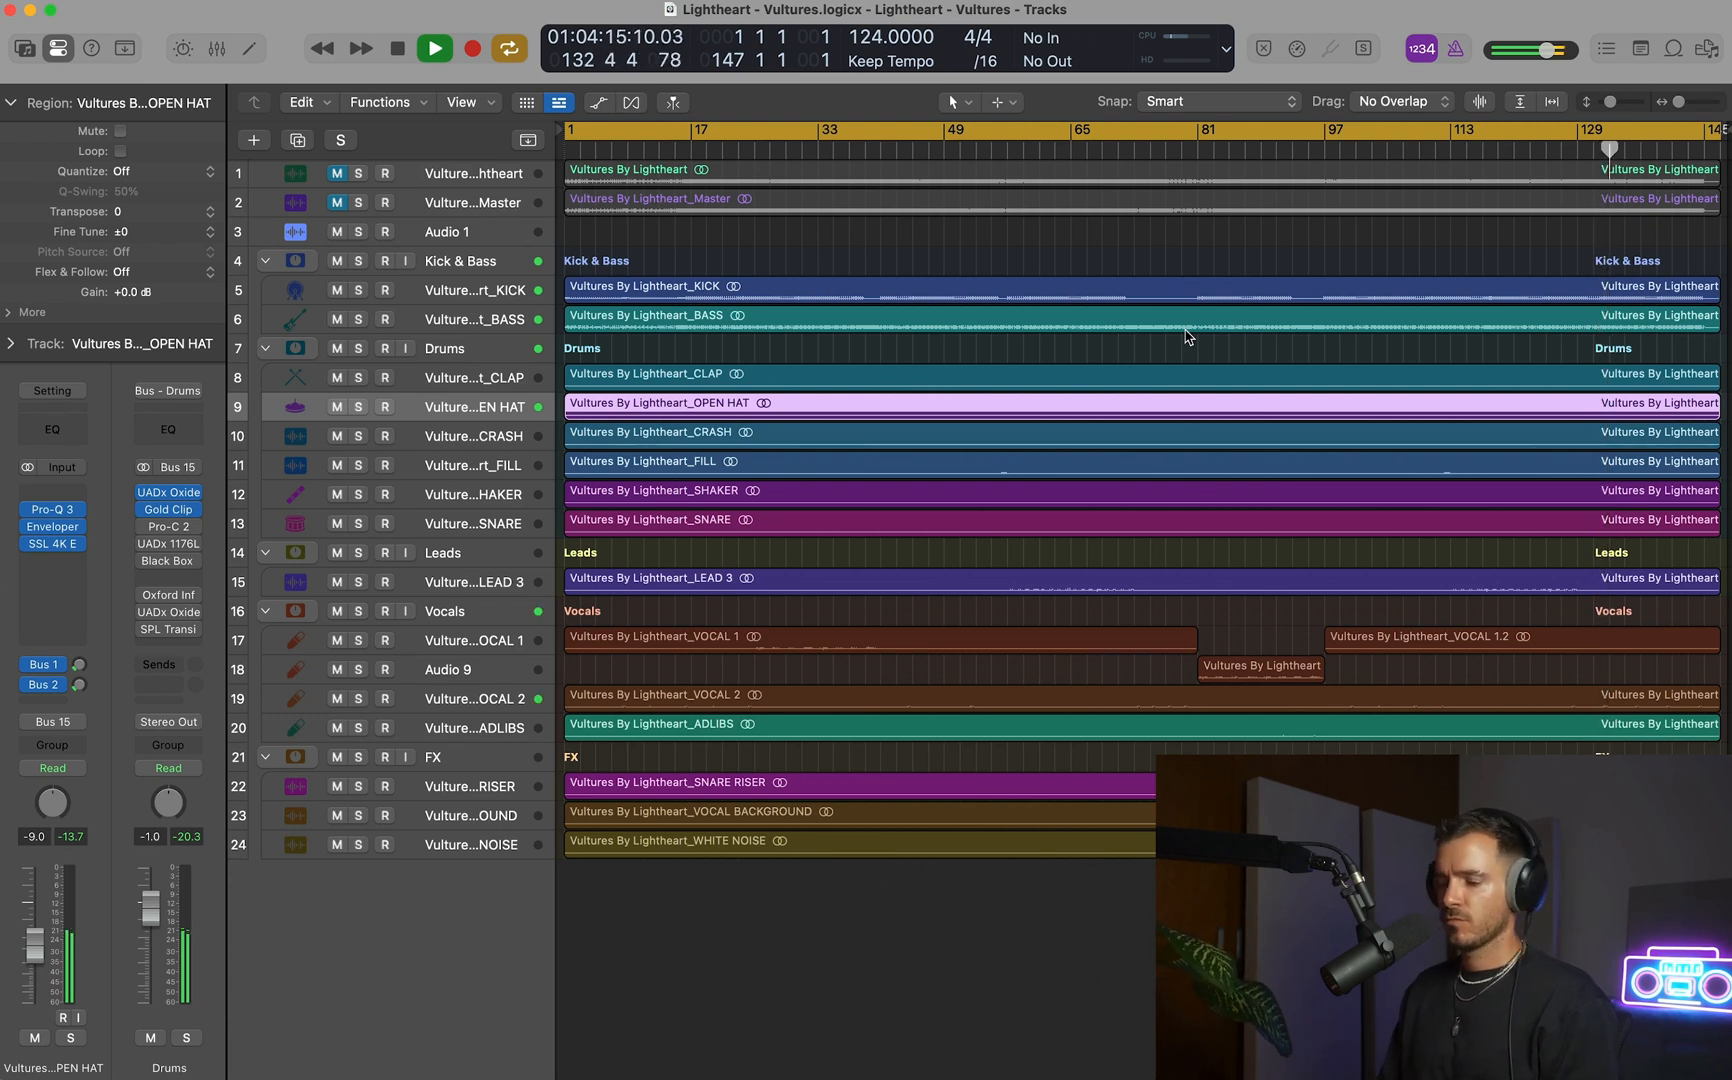
pyautogui.press('x')
pyautogui.hscroll(10, 1170, 360)
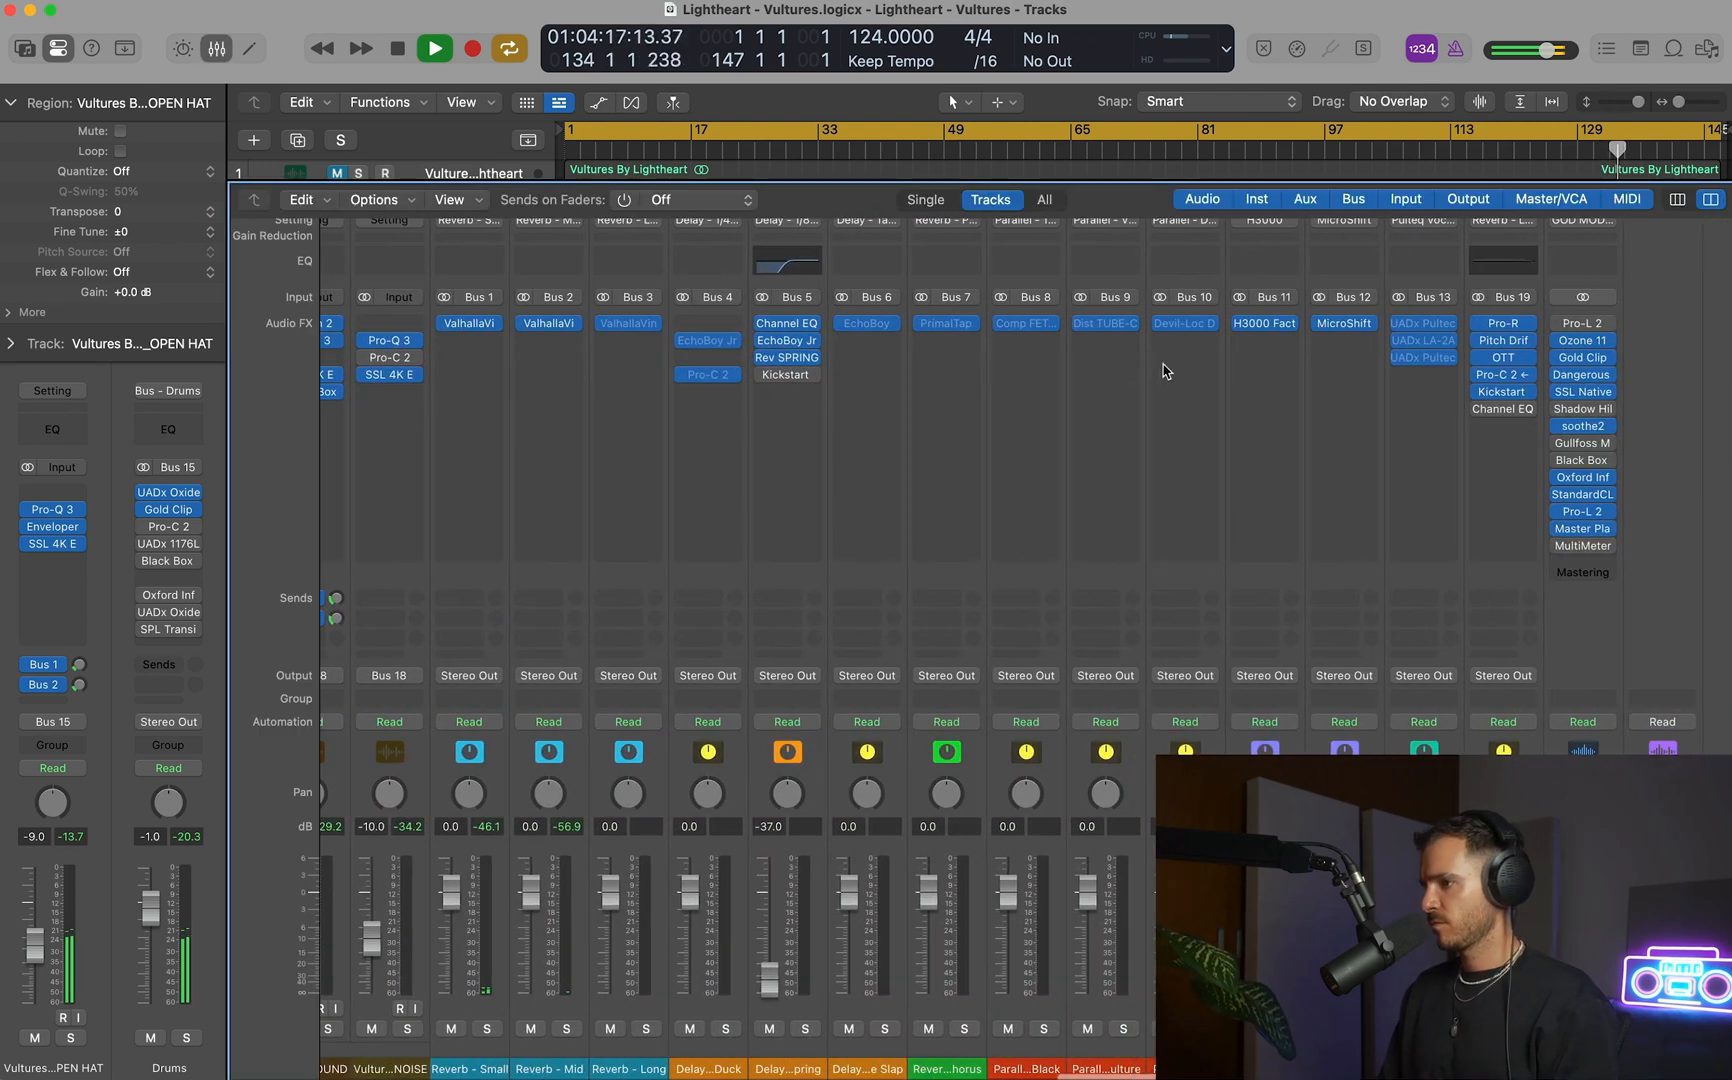
pyautogui.hscroll(-1, 1163, 371)
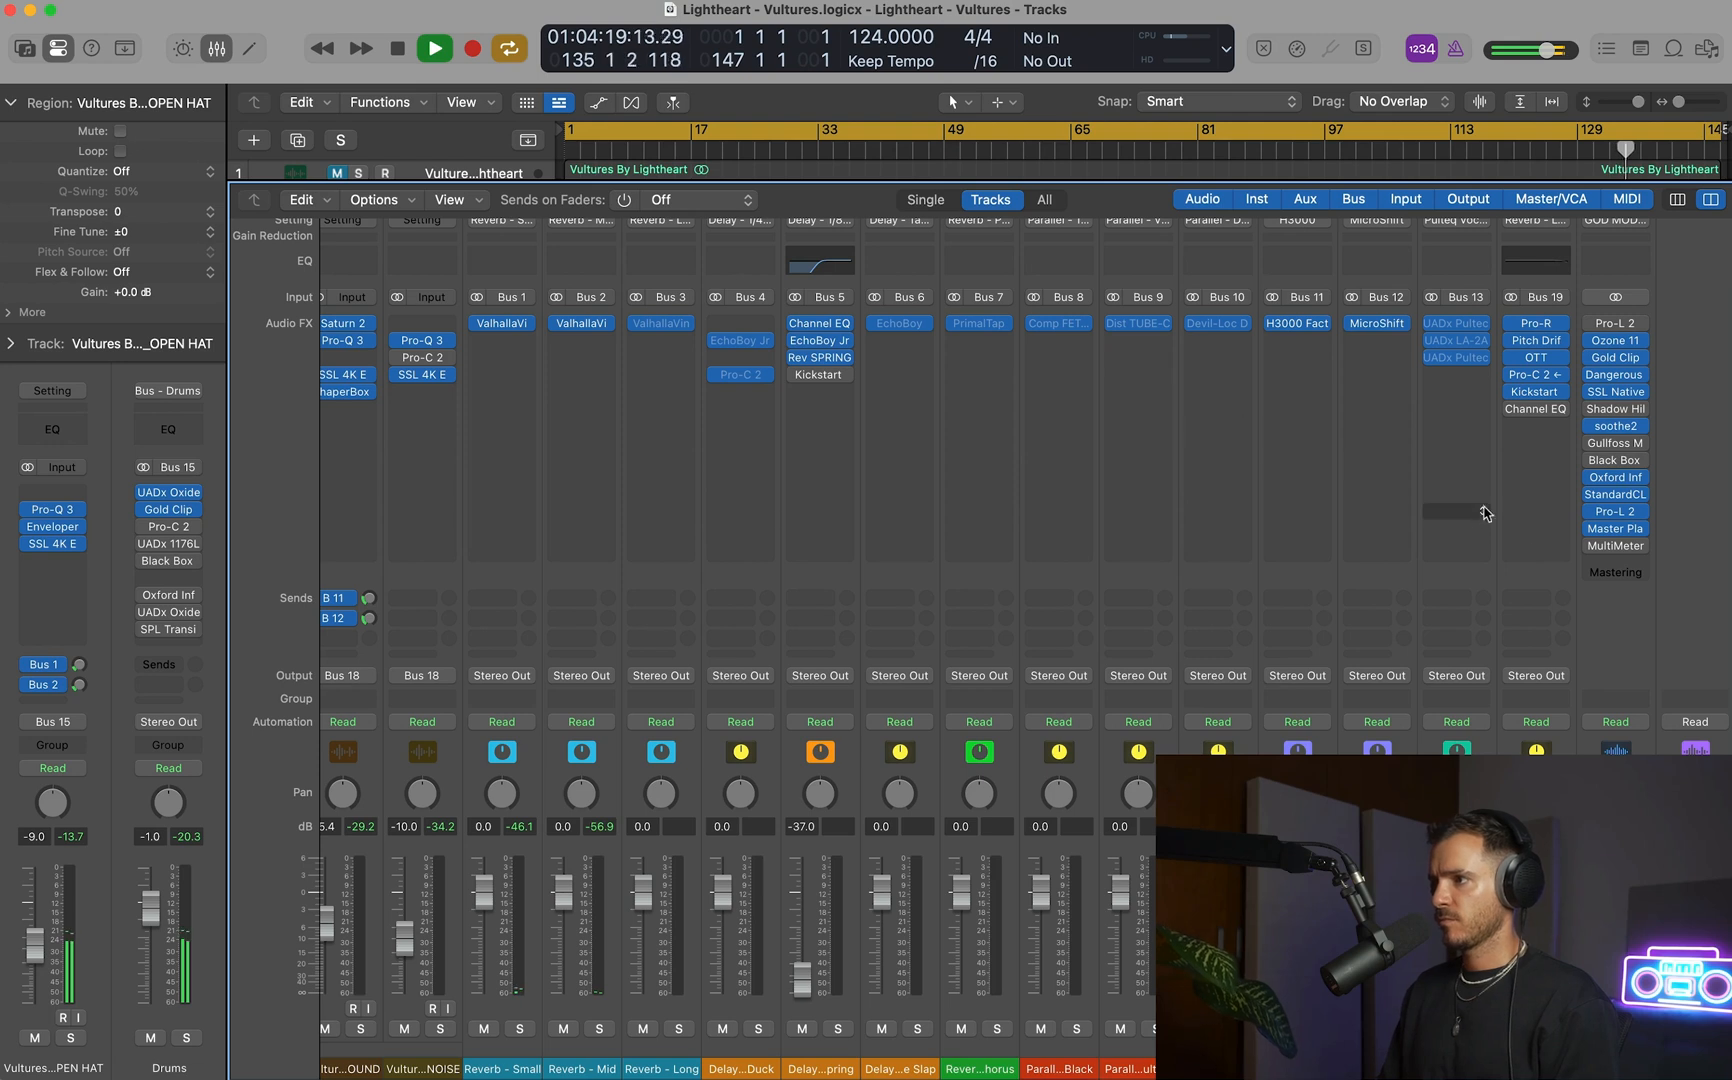
pyautogui.click(1613, 530)
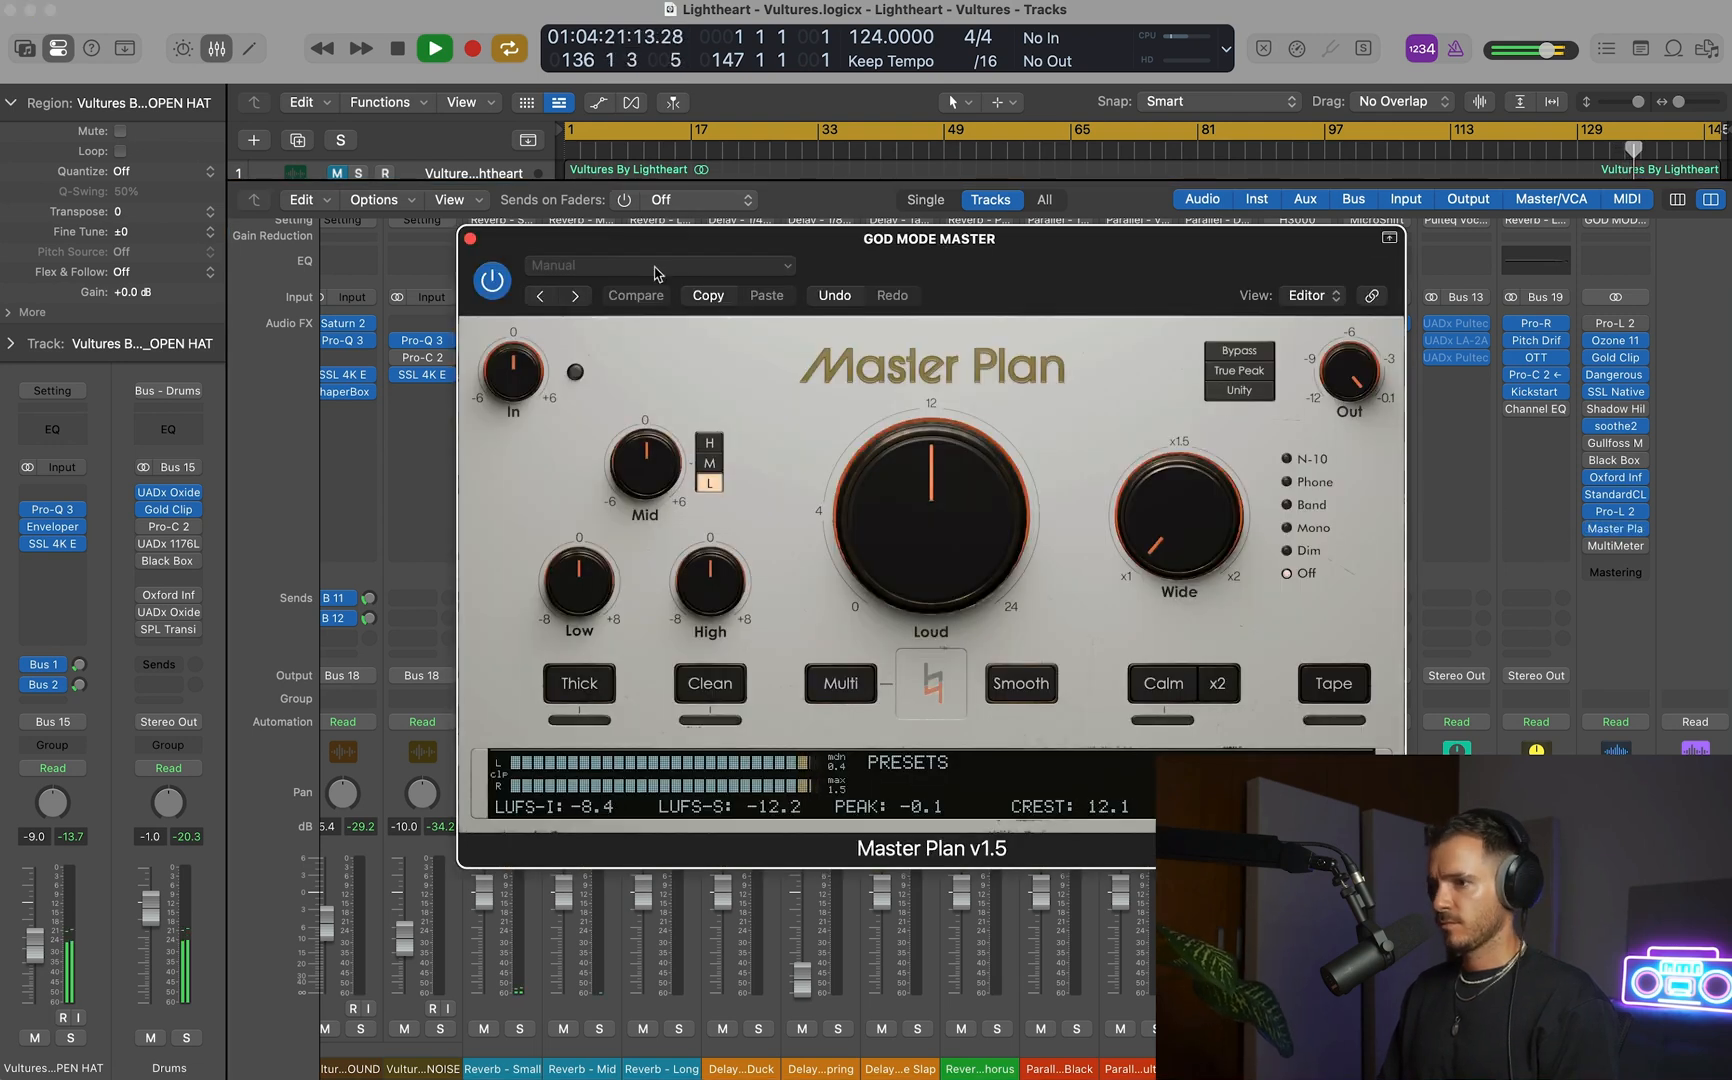